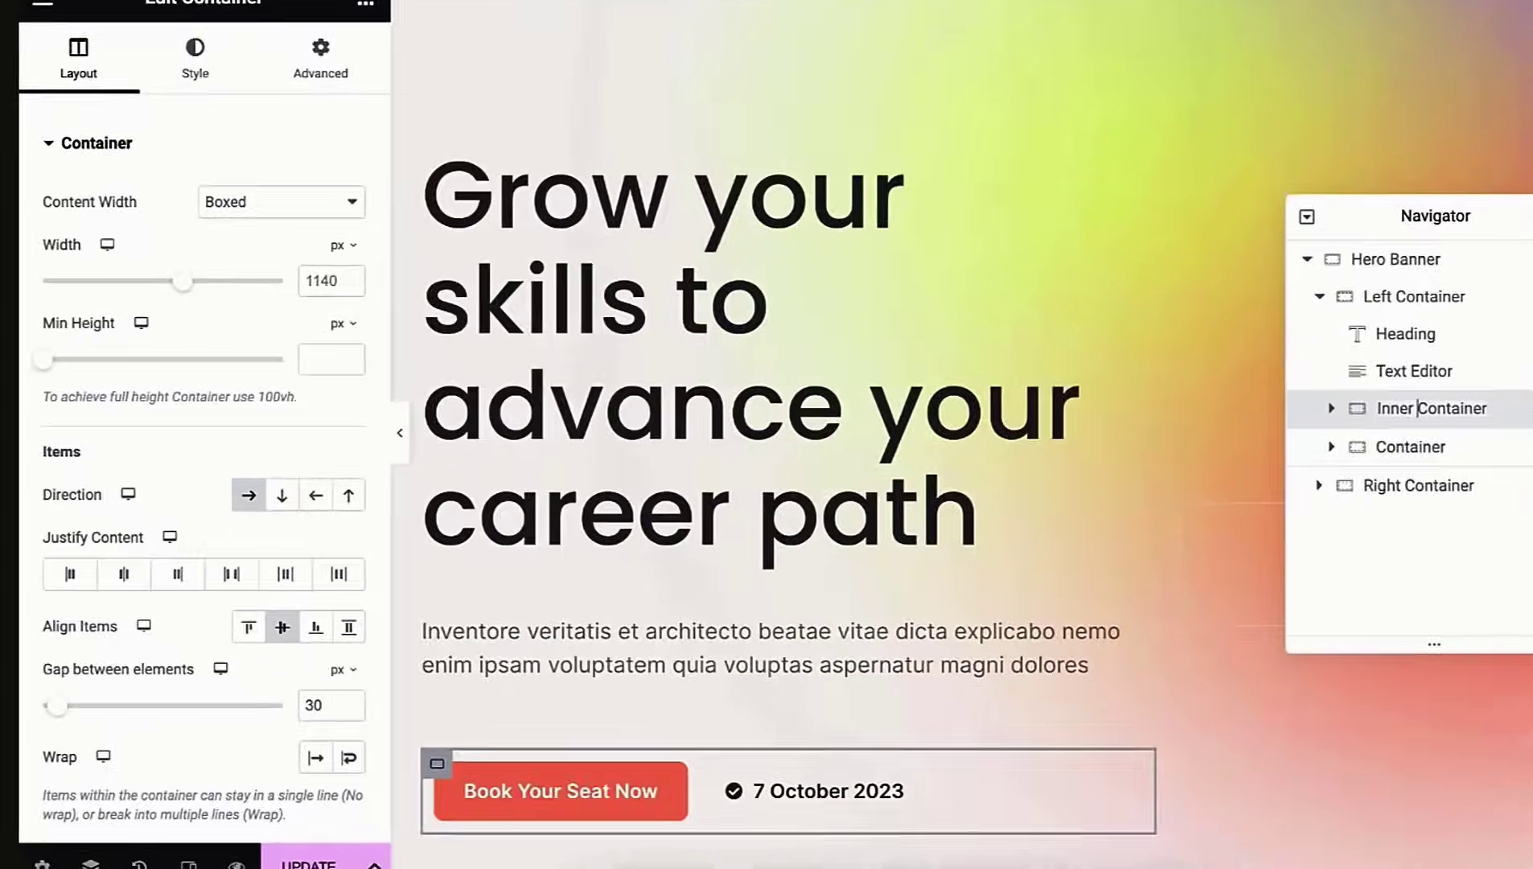
- Rename the nested container in the Navigator to 'Inner Container' and expand its contents
double_click(1409, 447)
type("Inner Container")
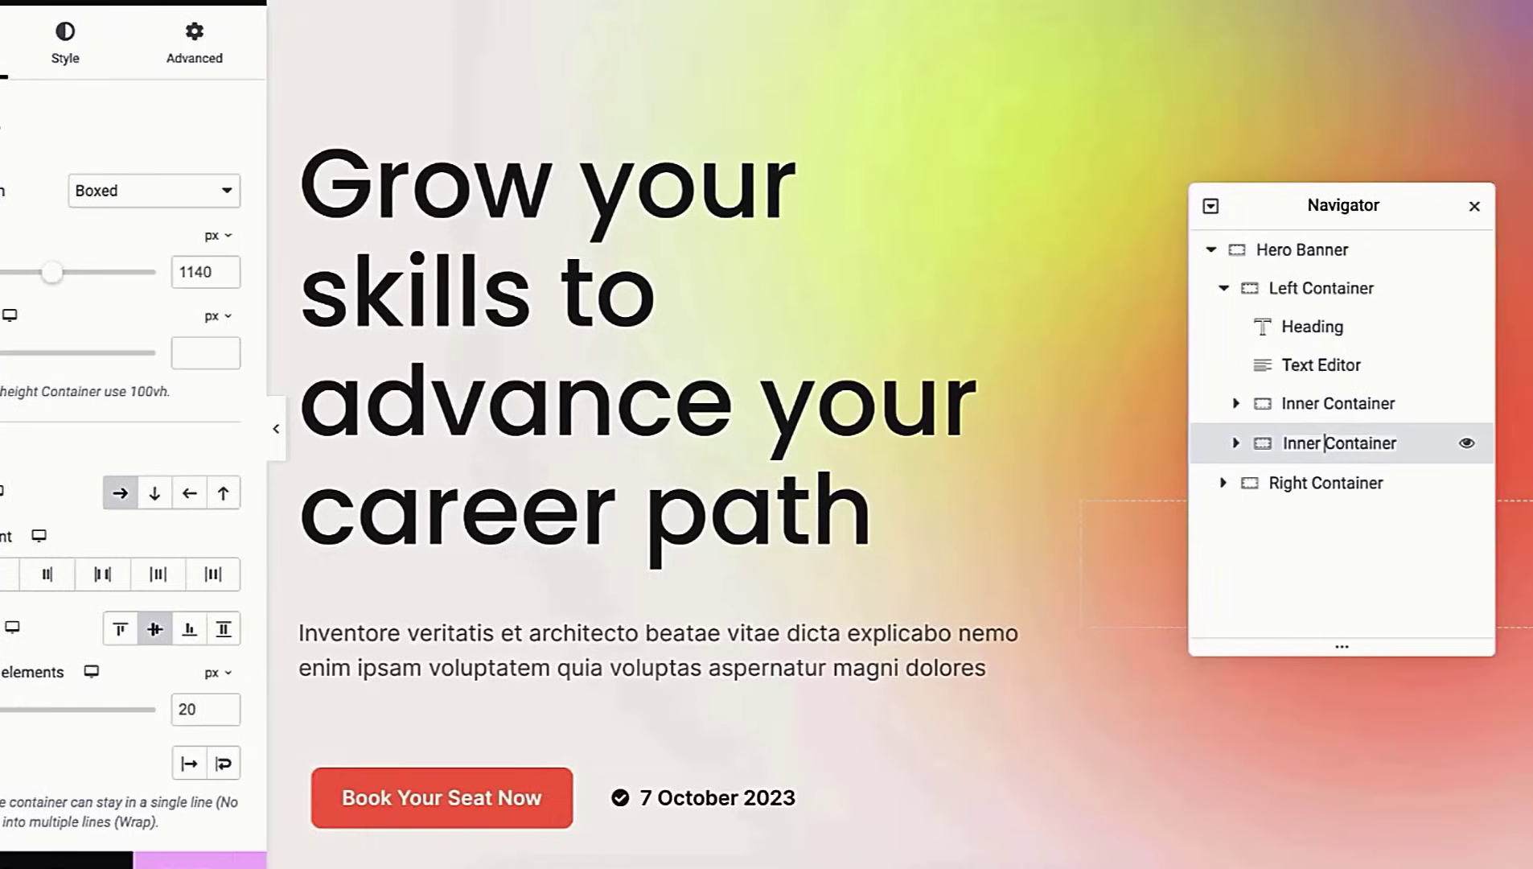
left_click(1286, 419)
- Select the Book Your Seat Now button, event-date icon list, attendee avatar and '240 people registered' text
left_click(1217, 438)
left_click(1148, 489)
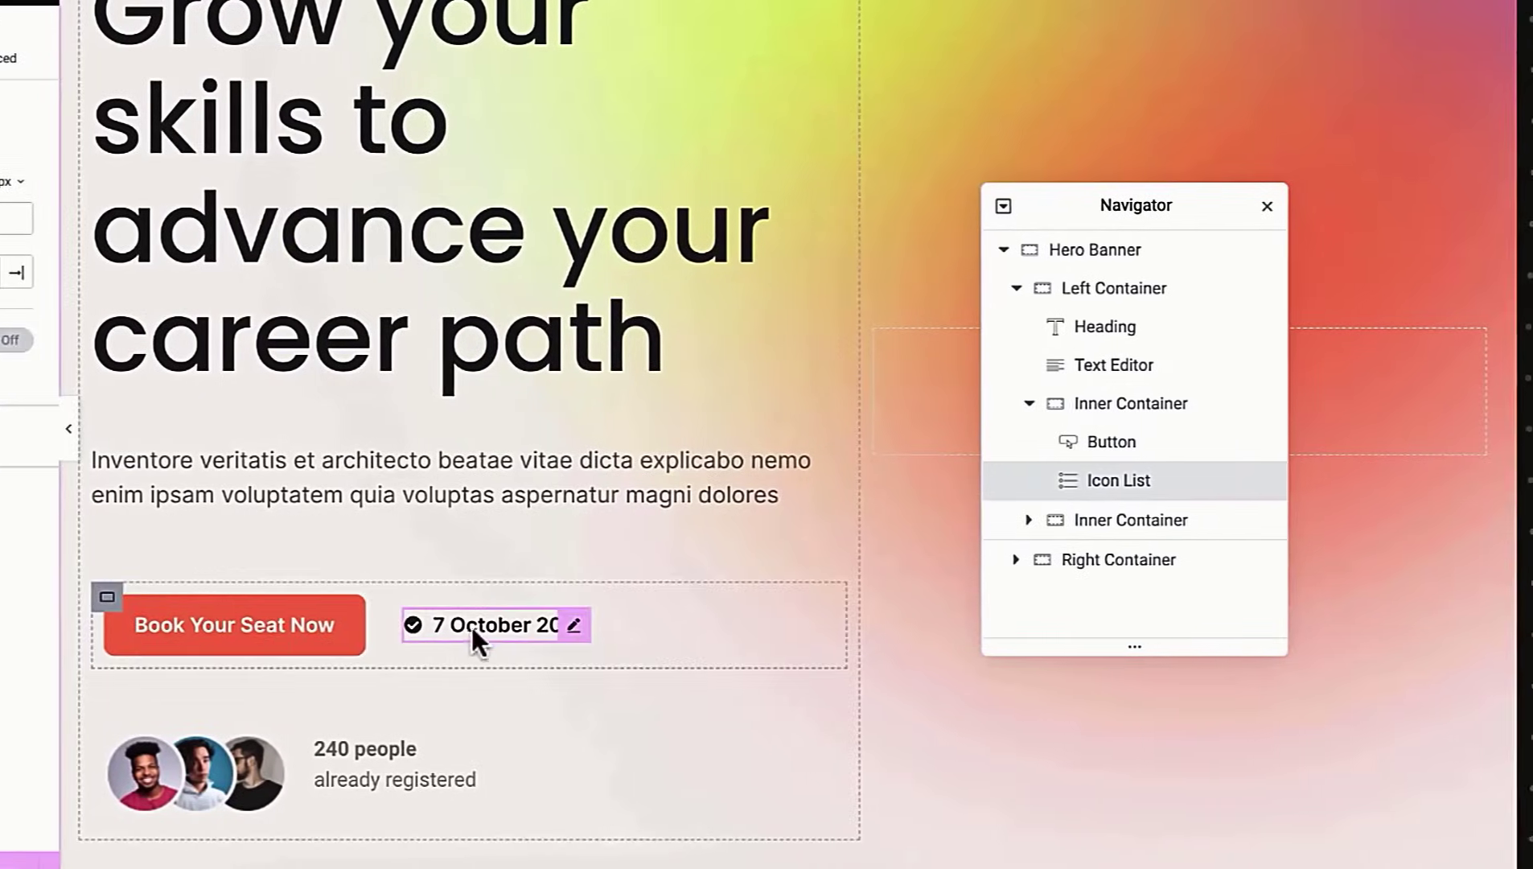
left_click(1028, 520)
left_click(193, 770)
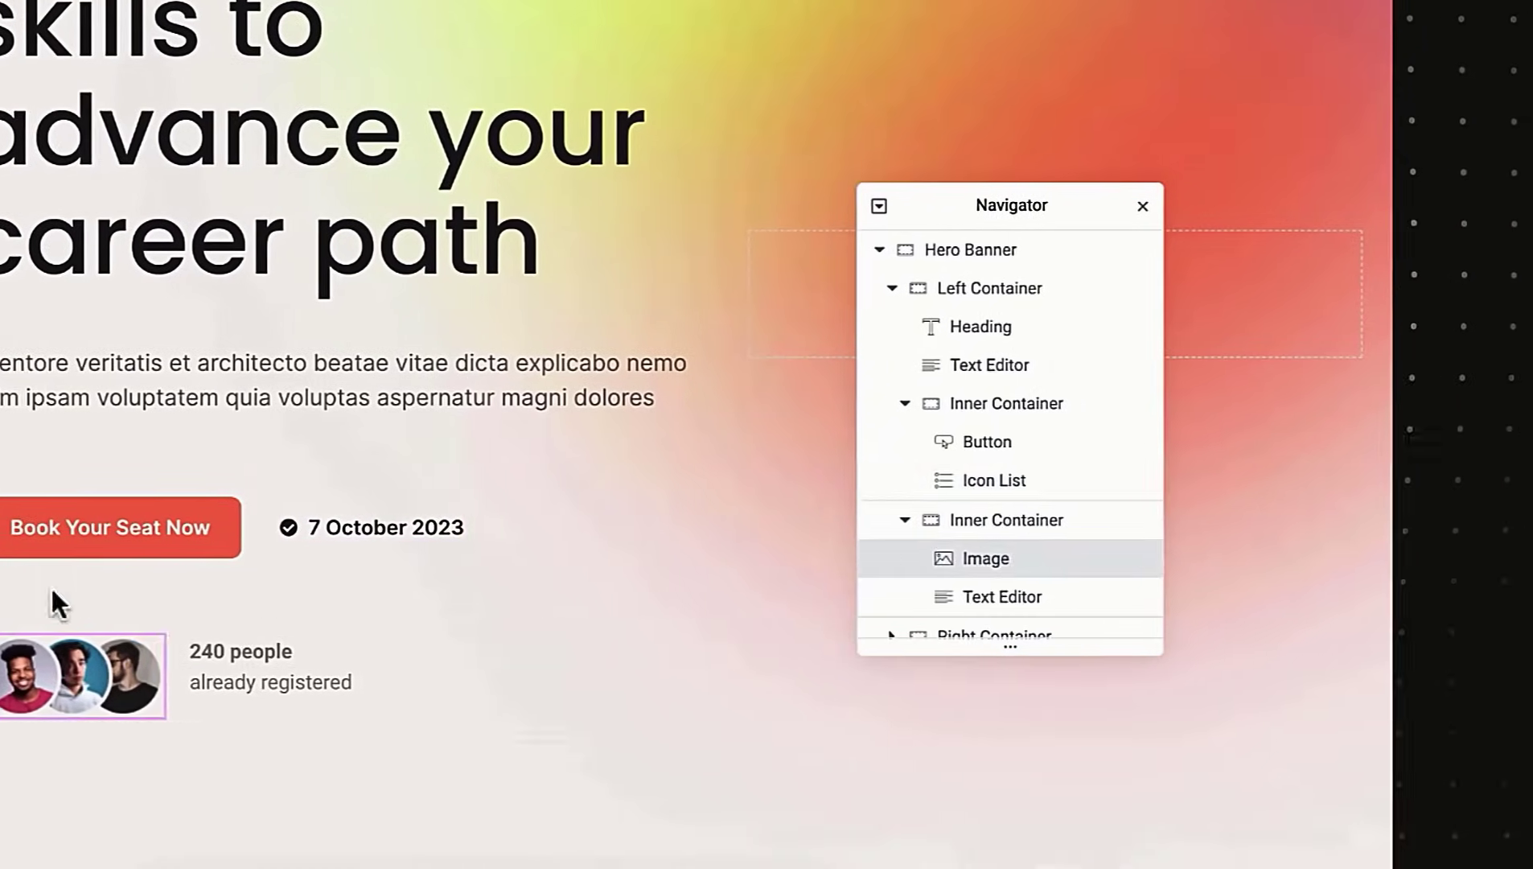
left_click(237, 687)
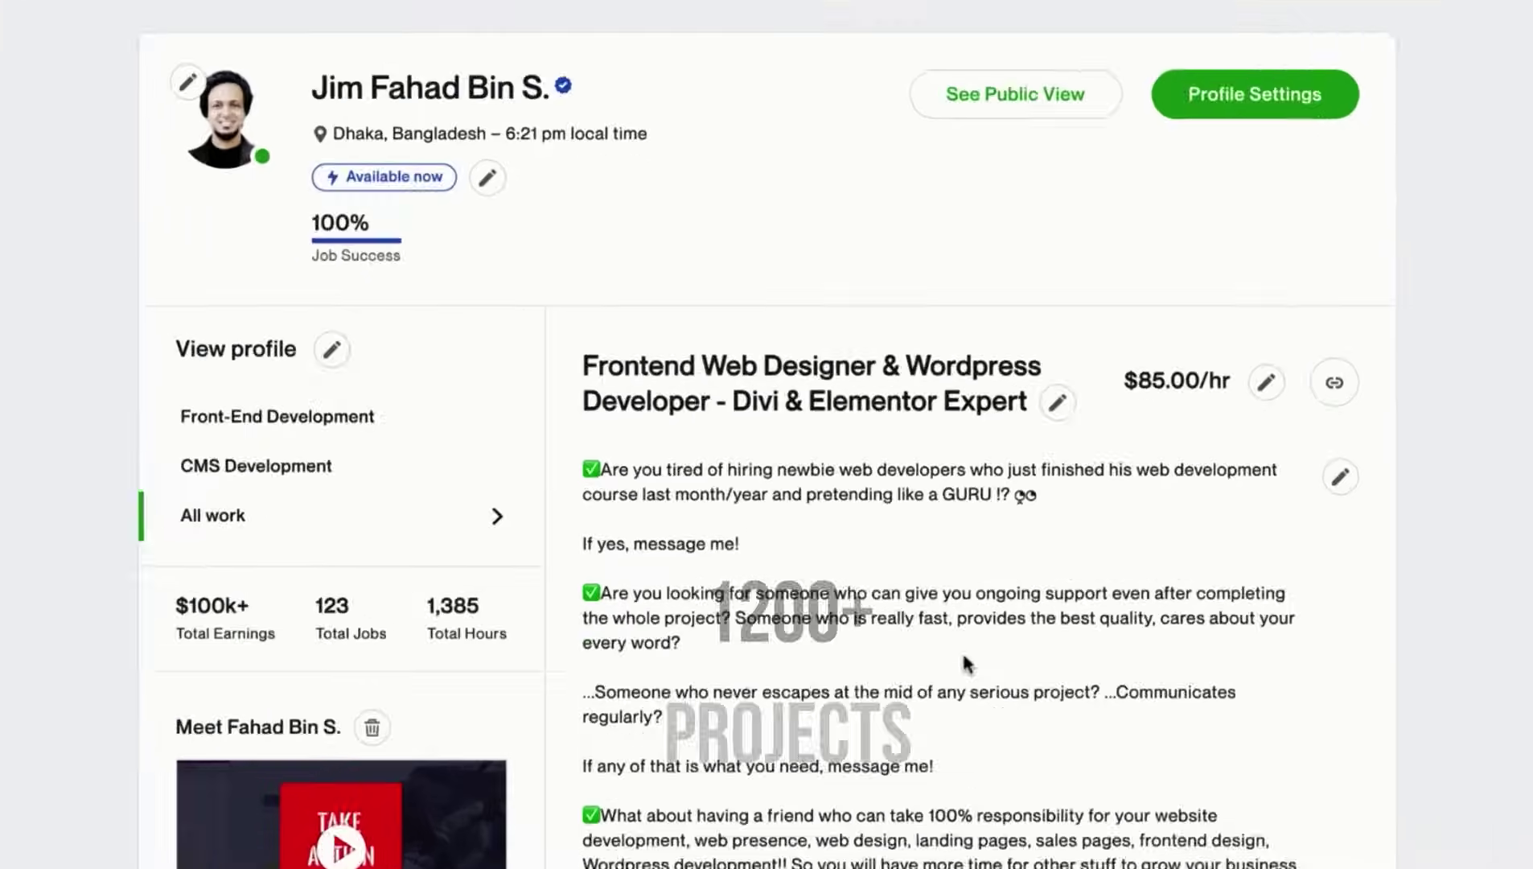
- Scroll the Upwork profile down to the Work History list of 5.00-rated completed jobs
scroll(1124, 783, "down", 15)
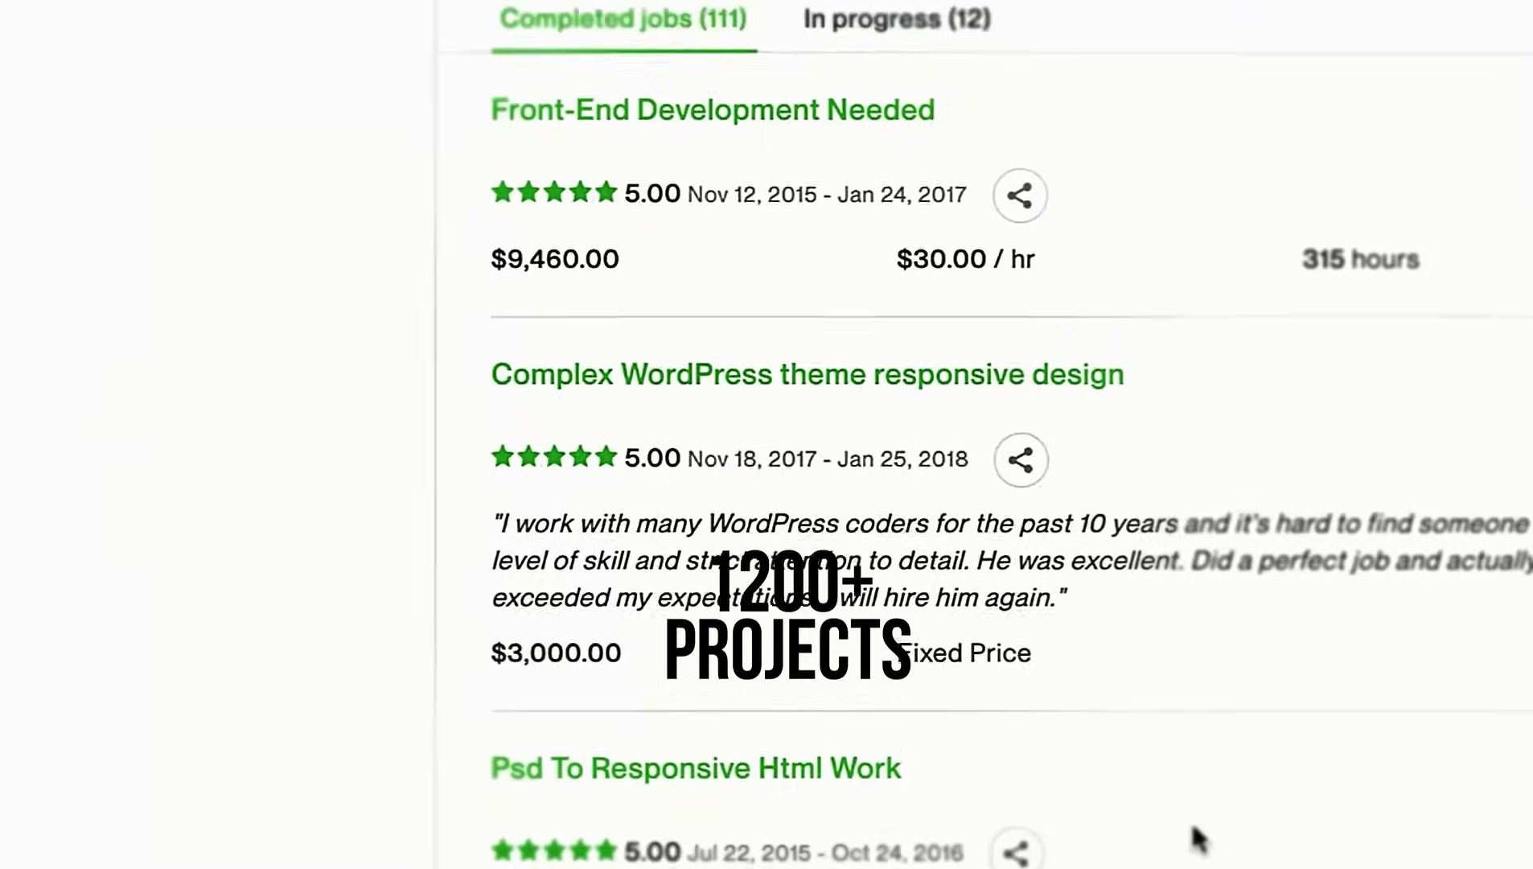
scroll(1192, 827, "down", 2)
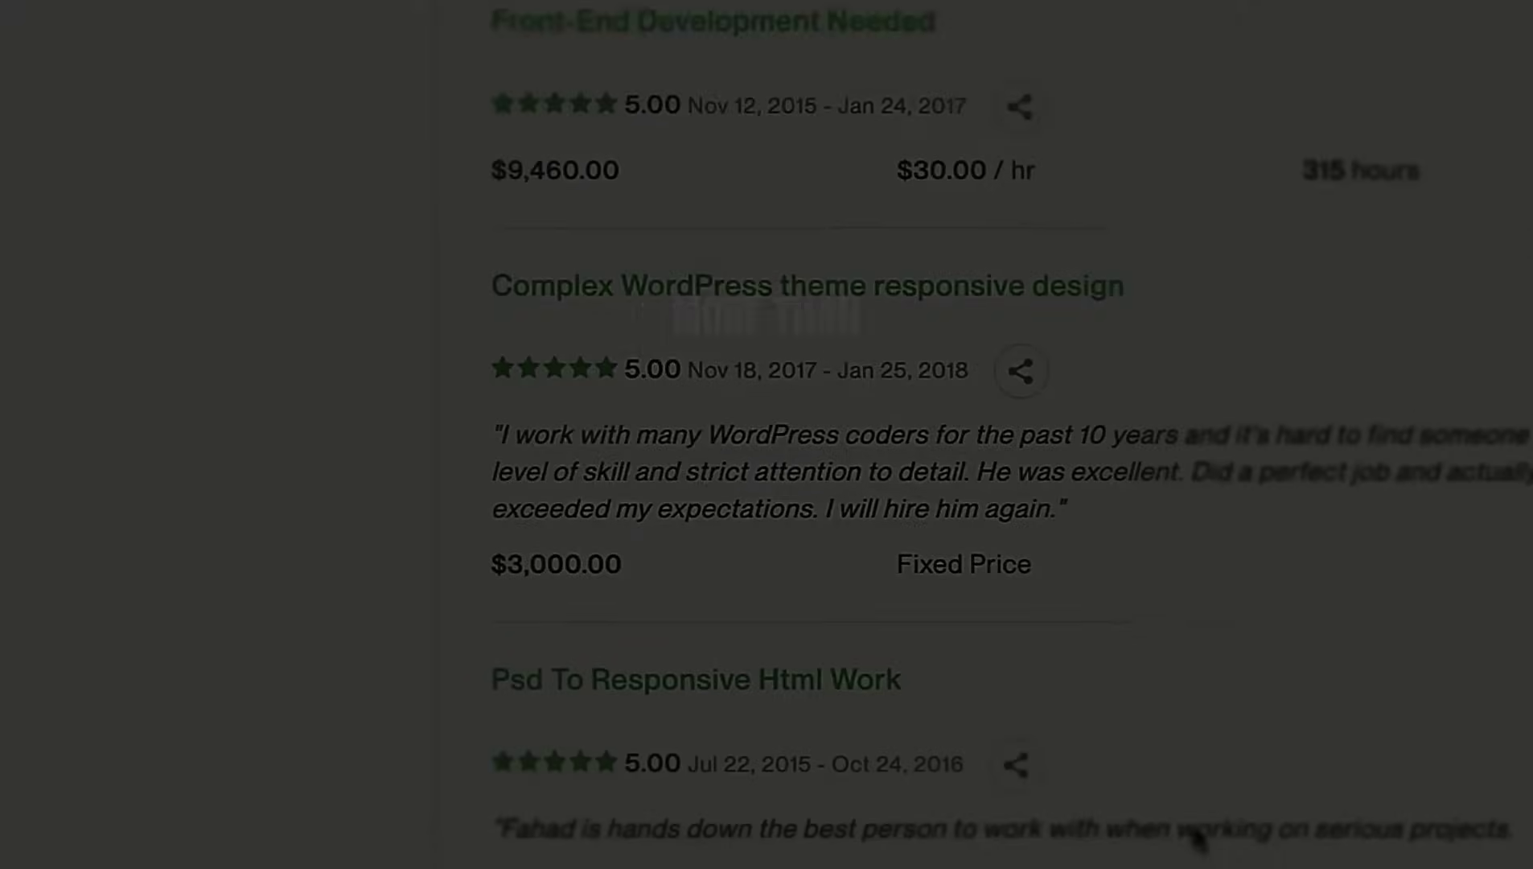
scroll(1198, 839, "down", 3)
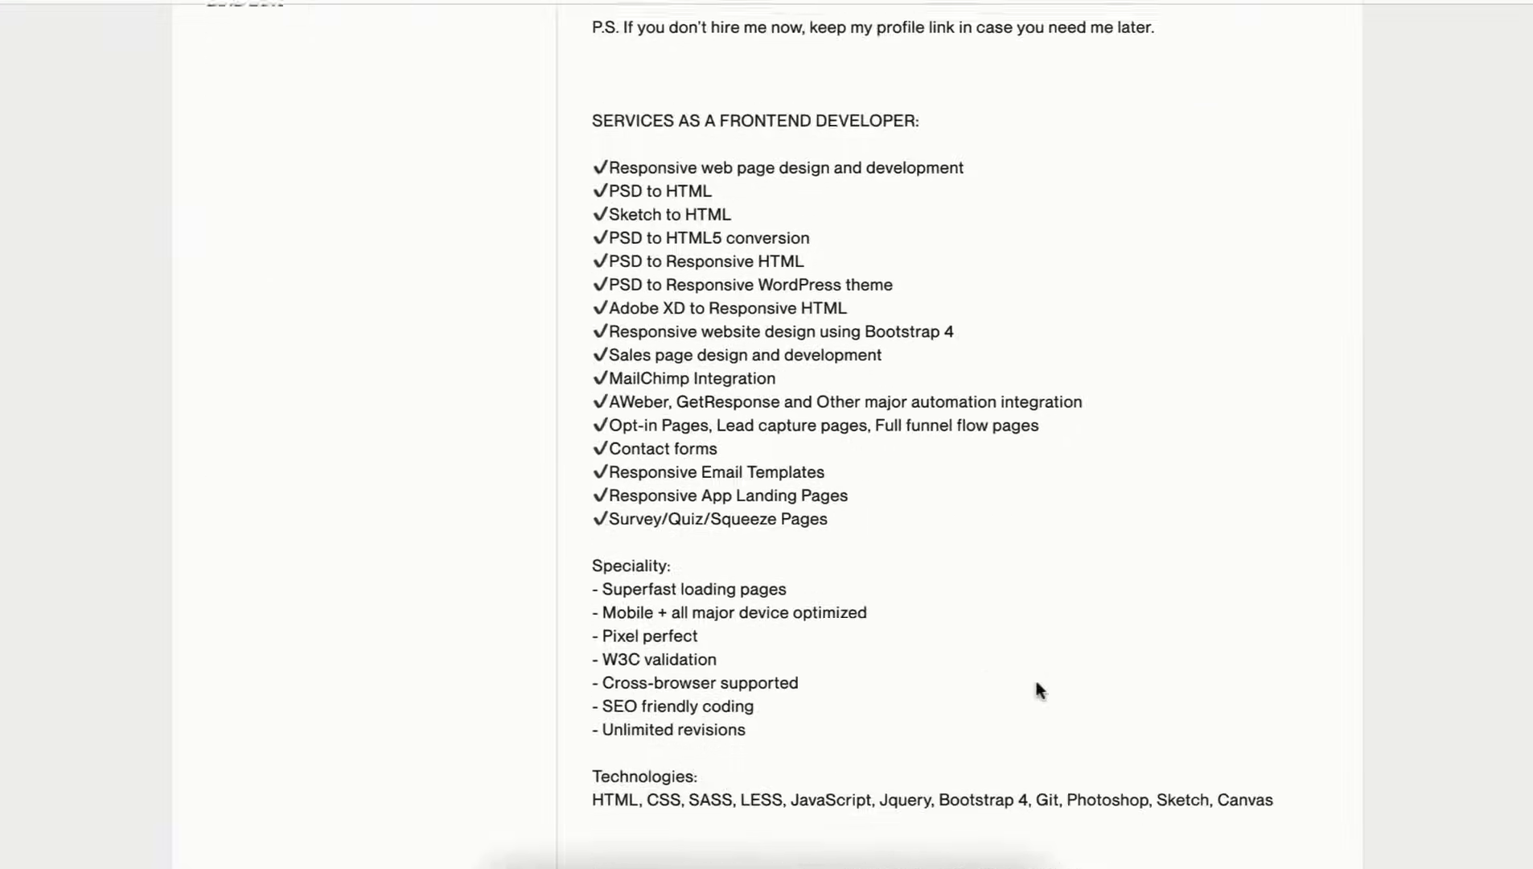
- Scroll to view the Book Your Seat Now button's content, then the live page's Let's Get Started header
scroll(1036, 683, "down", 8)
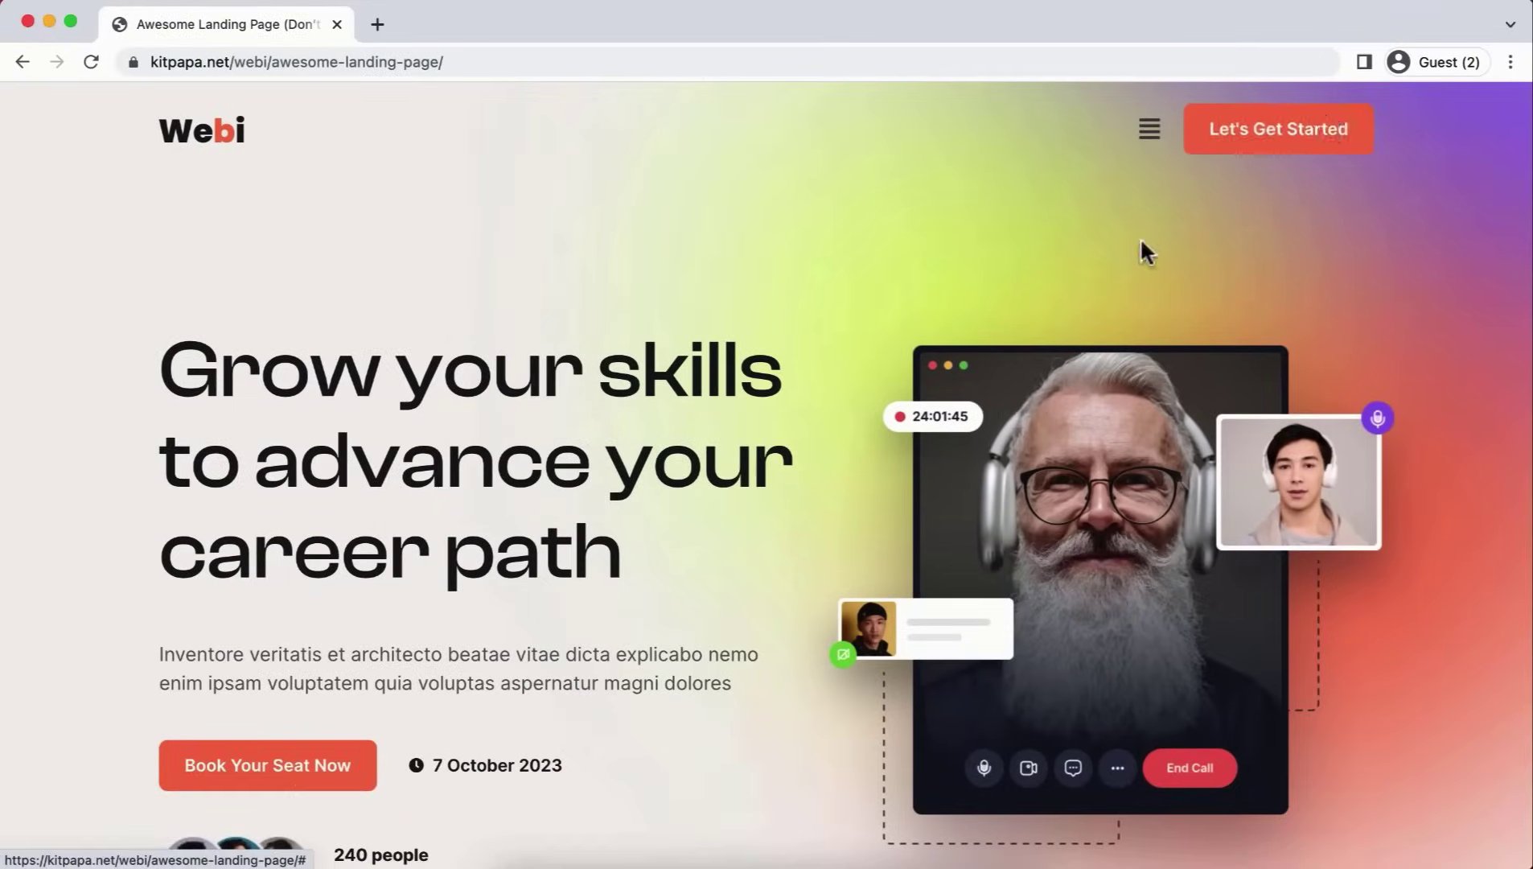
- Scroll the live page past the benefits, speaker, Q&A and speakers grid to the FAQ
scroll(794, 774, "down", 2)
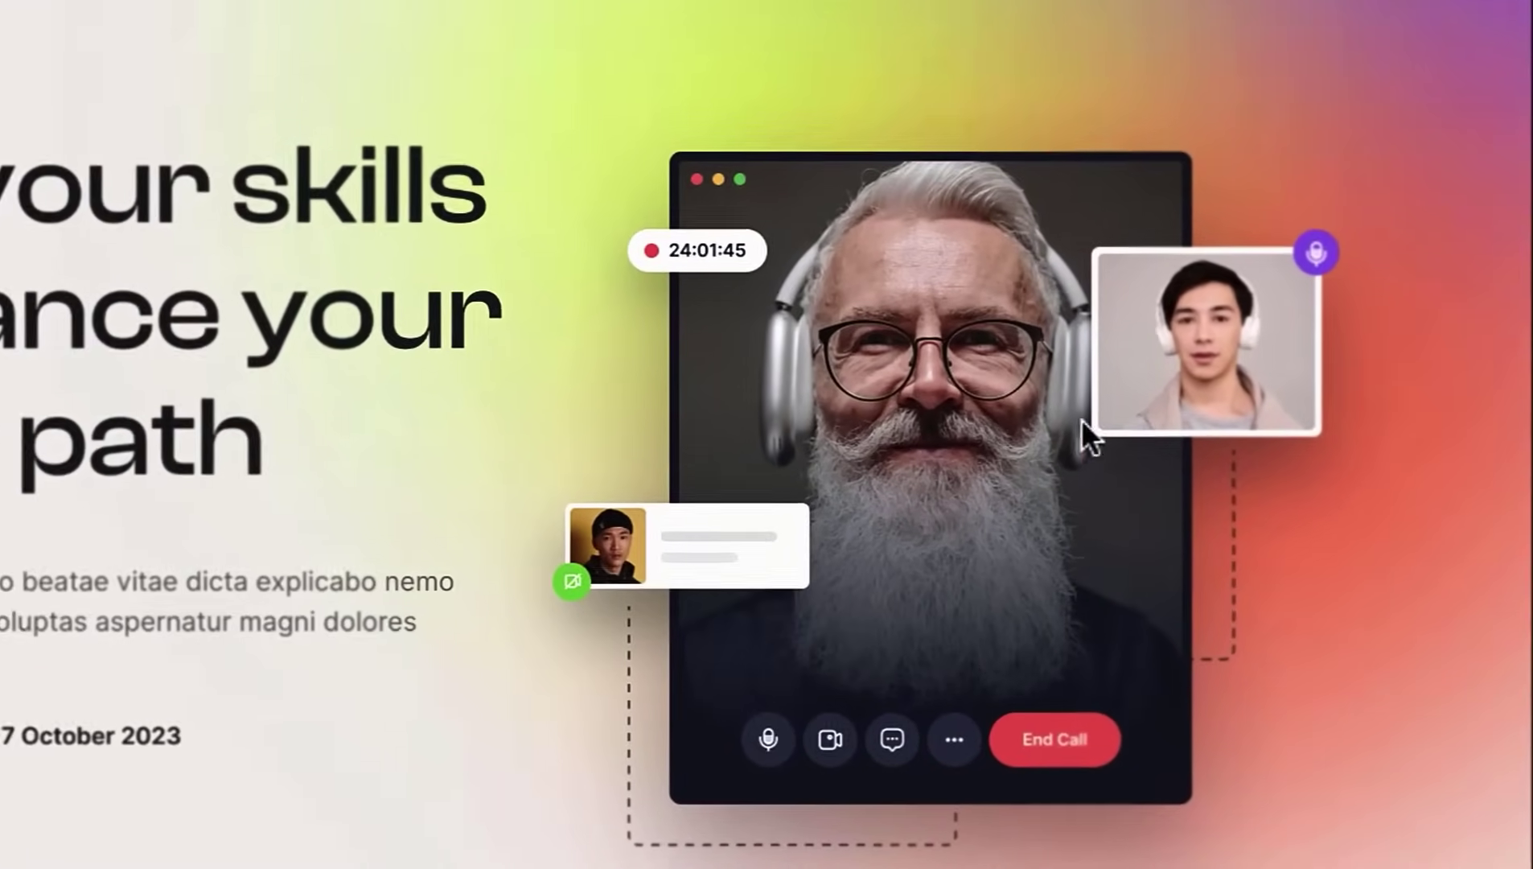
scroll(616, 736, "down", 5)
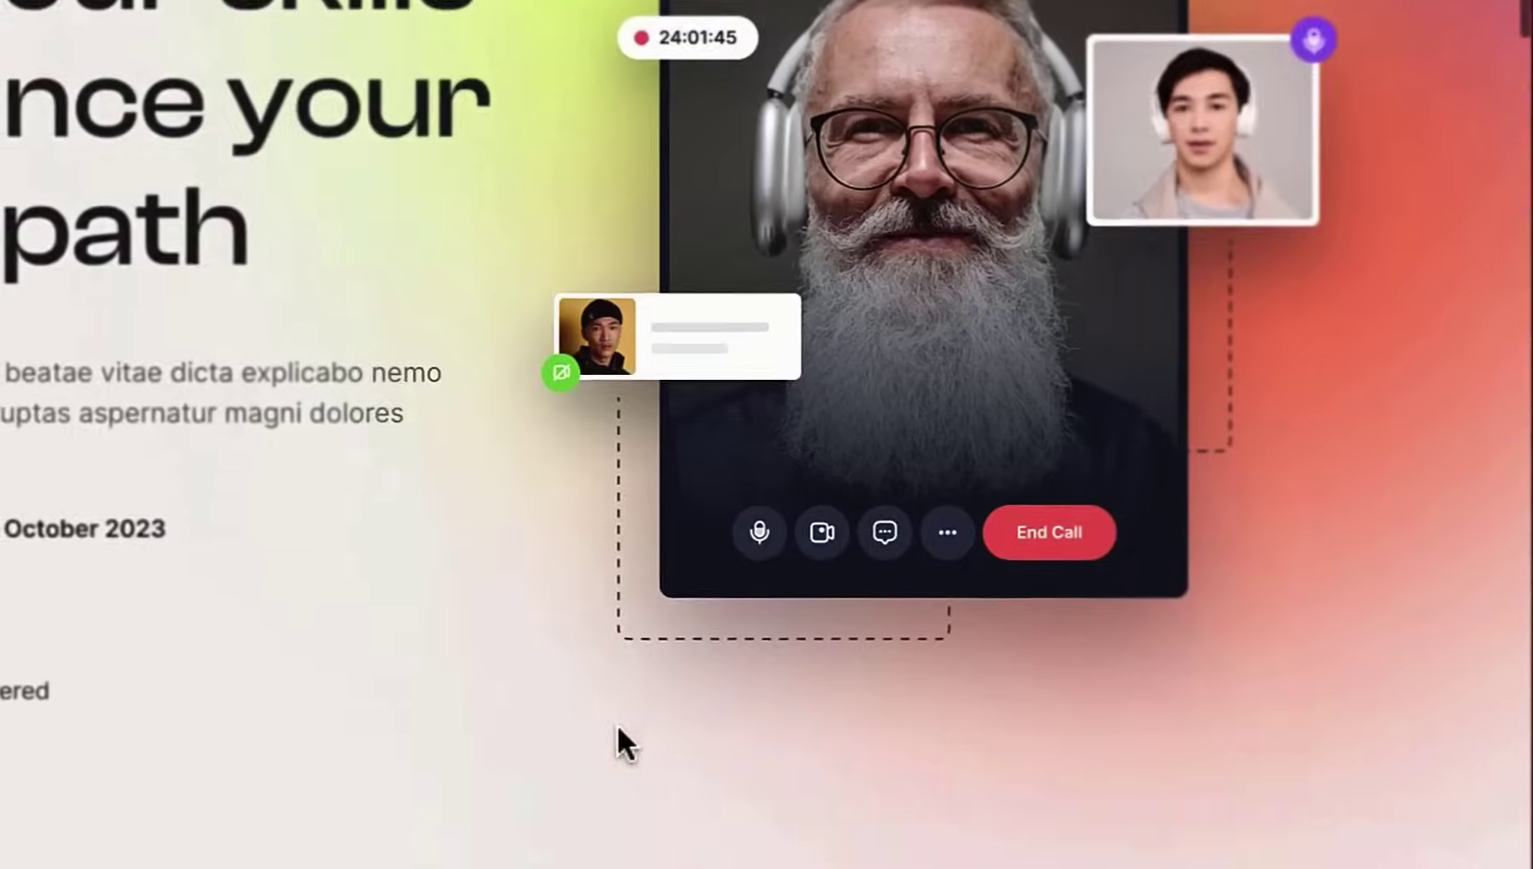
scroll(669, 720, "down", 5)
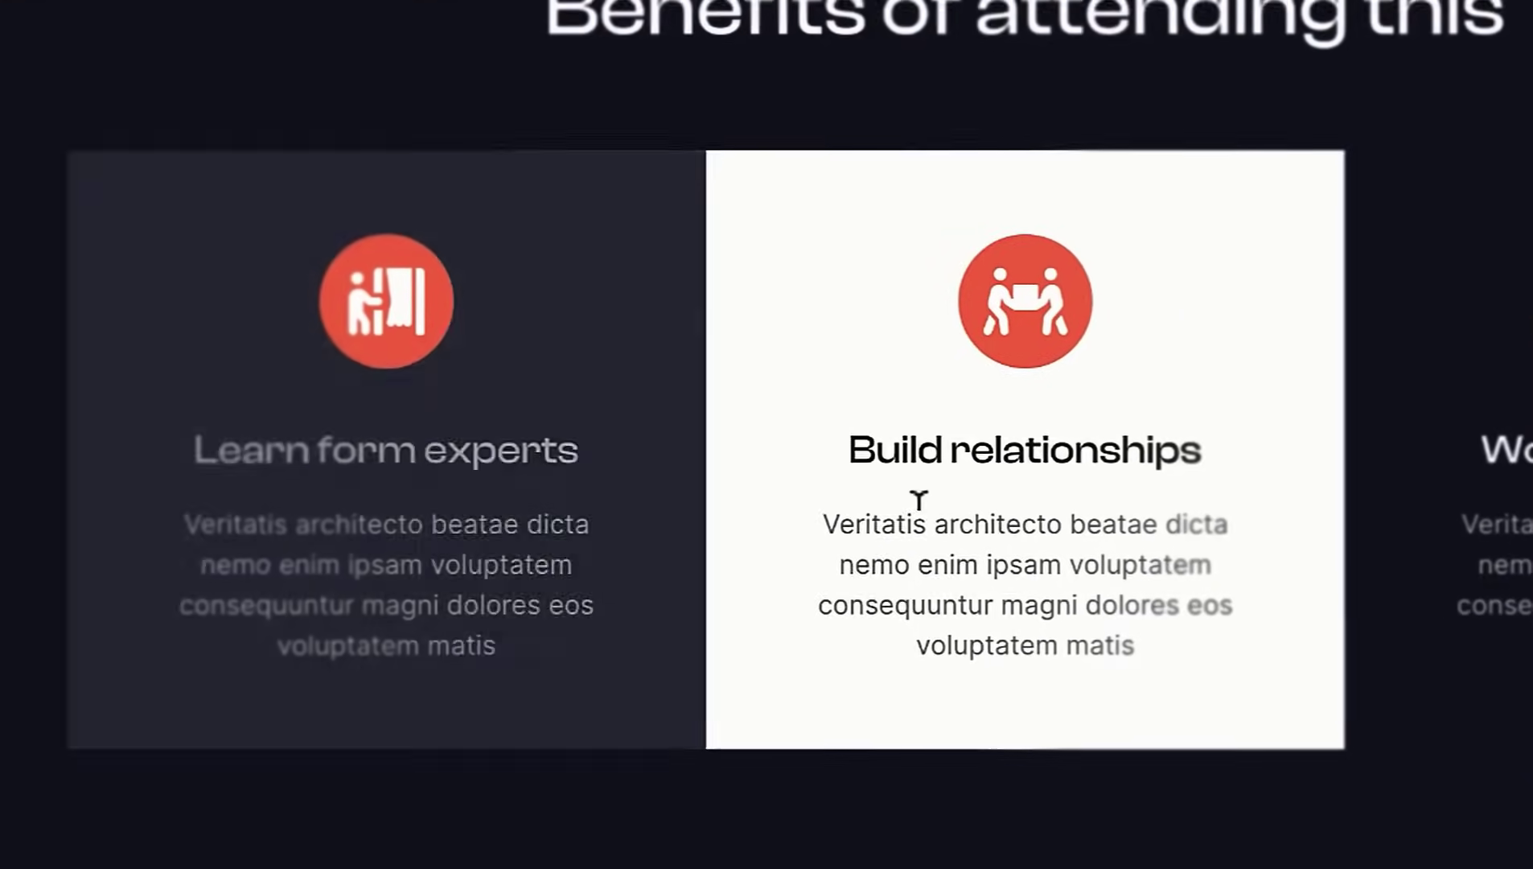
scroll(913, 514, "down", 10)
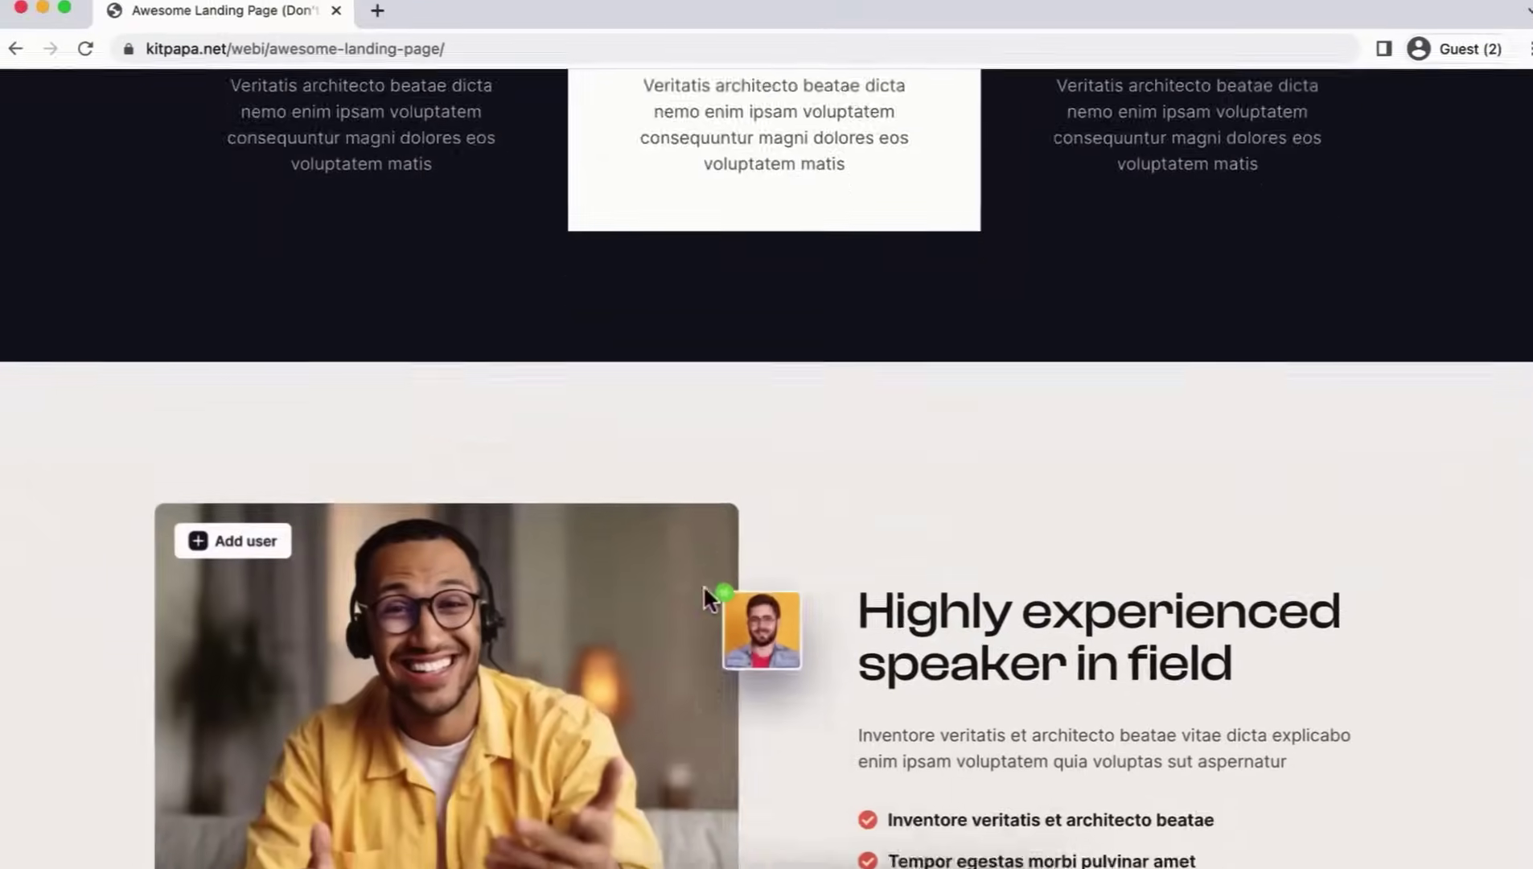
scroll(699, 591, "down", 5)
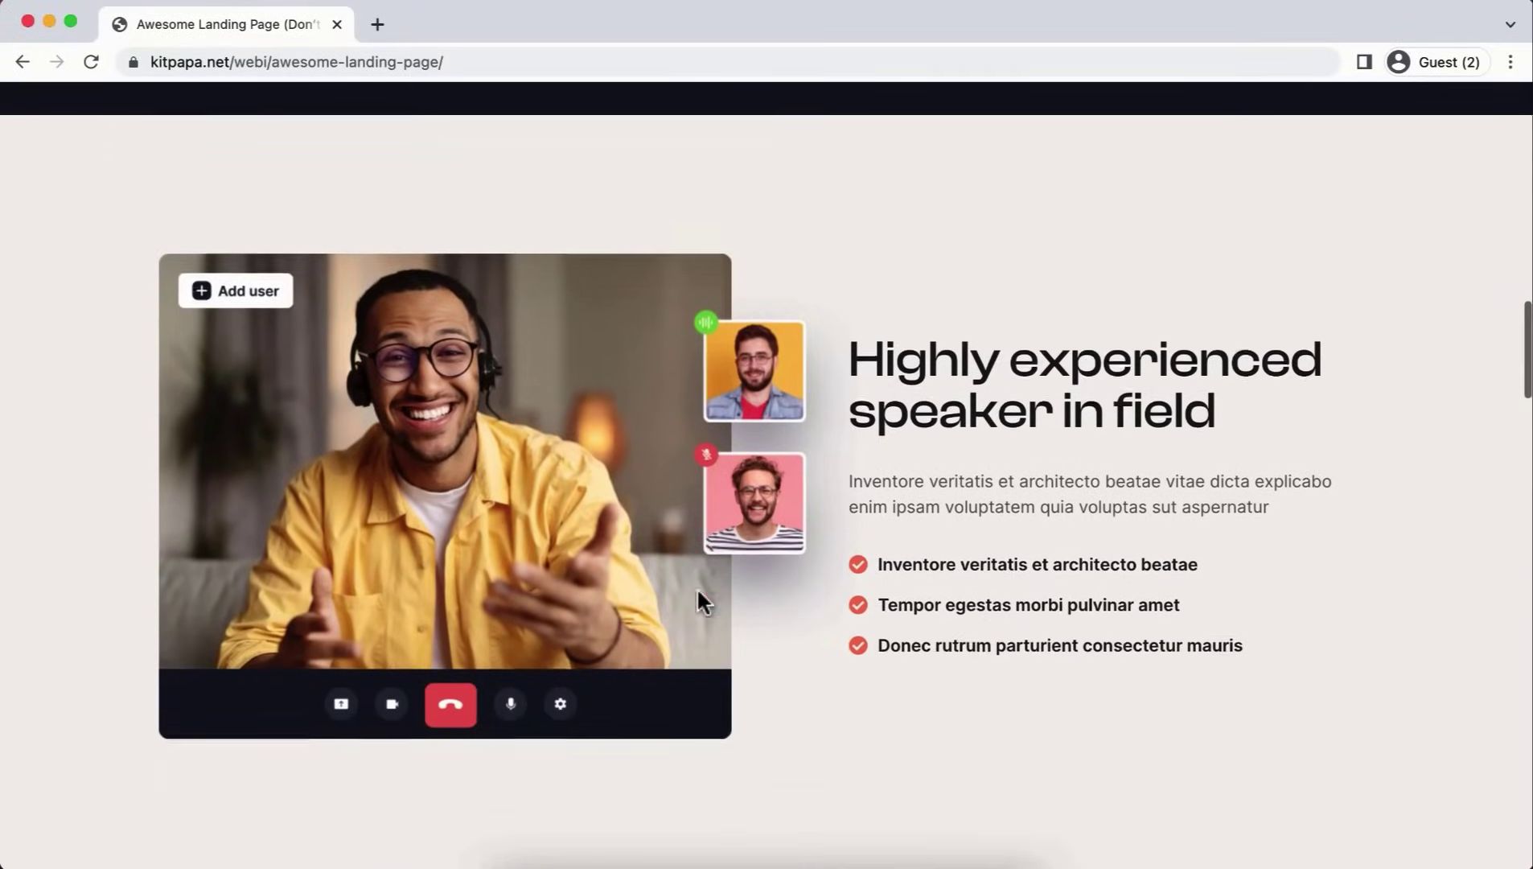
scroll(699, 599, "down", 5)
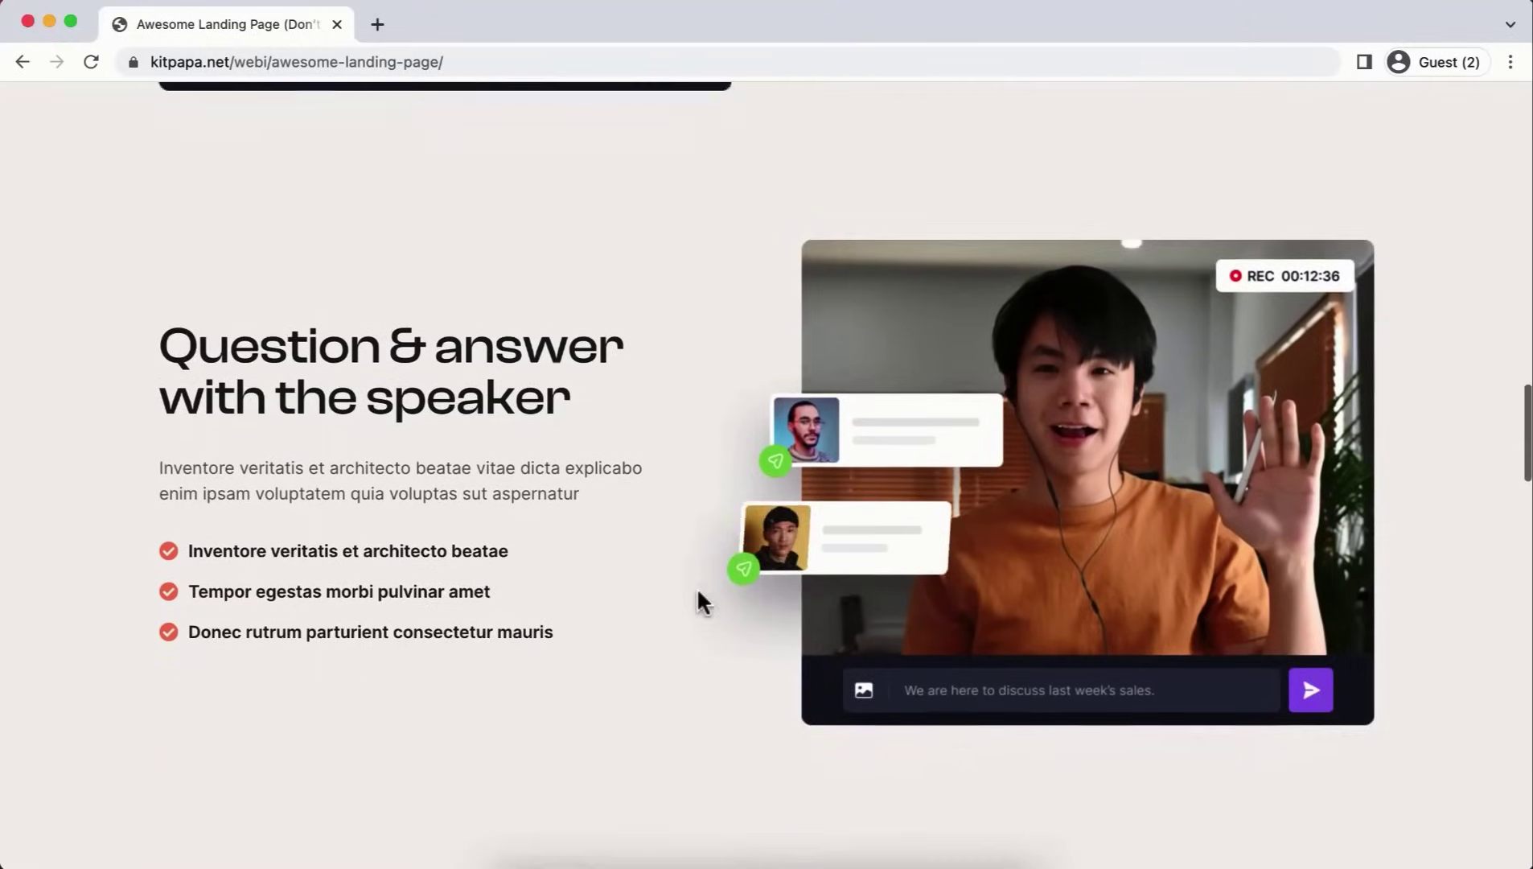
scroll(698, 597, "down", 9)
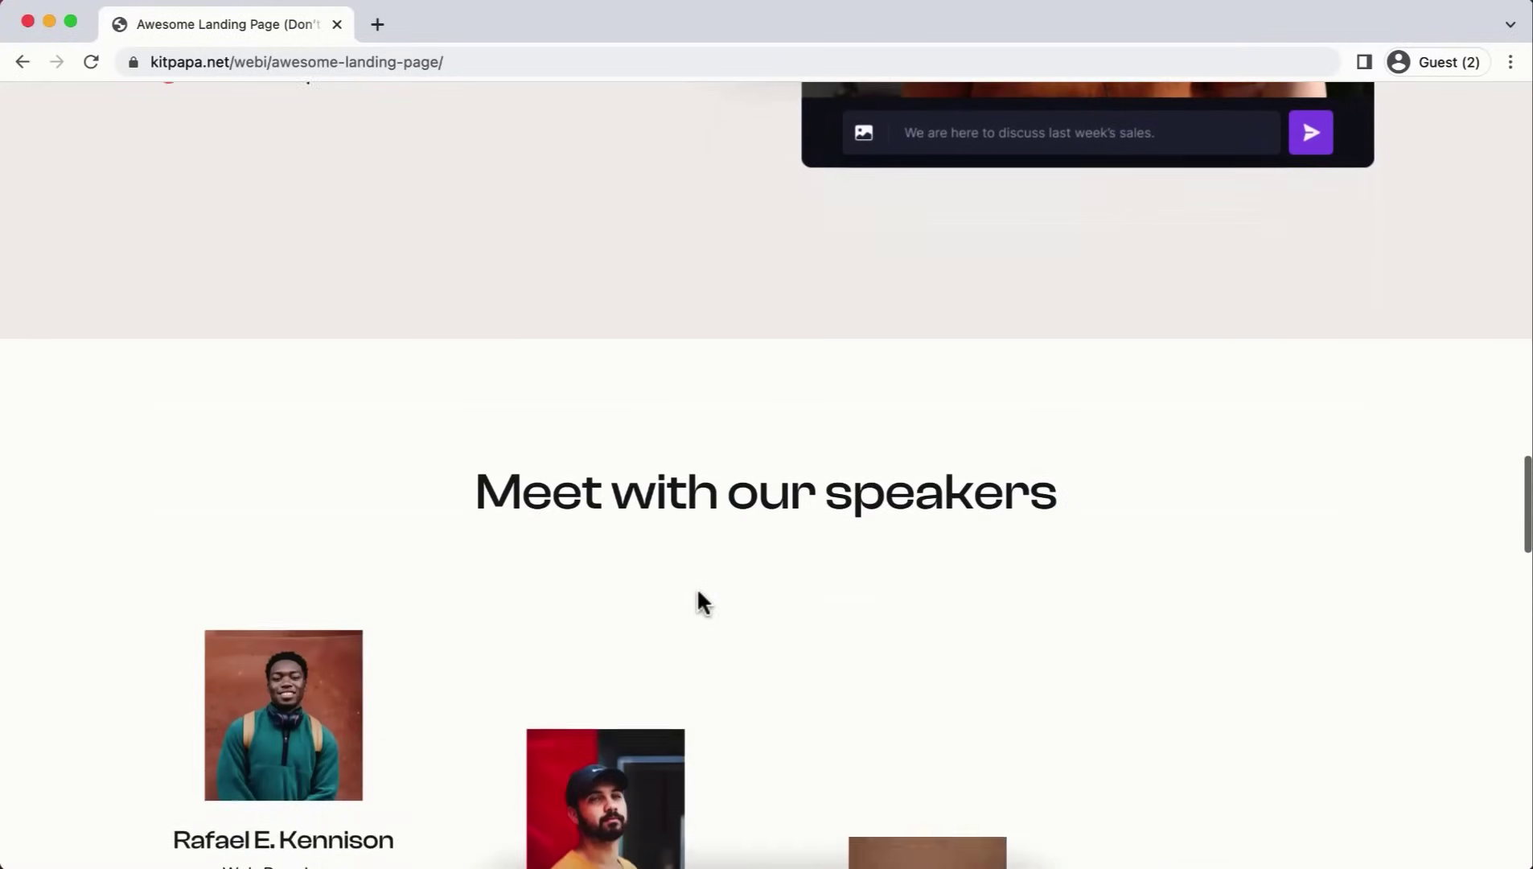
scroll(697, 600, "down", 3)
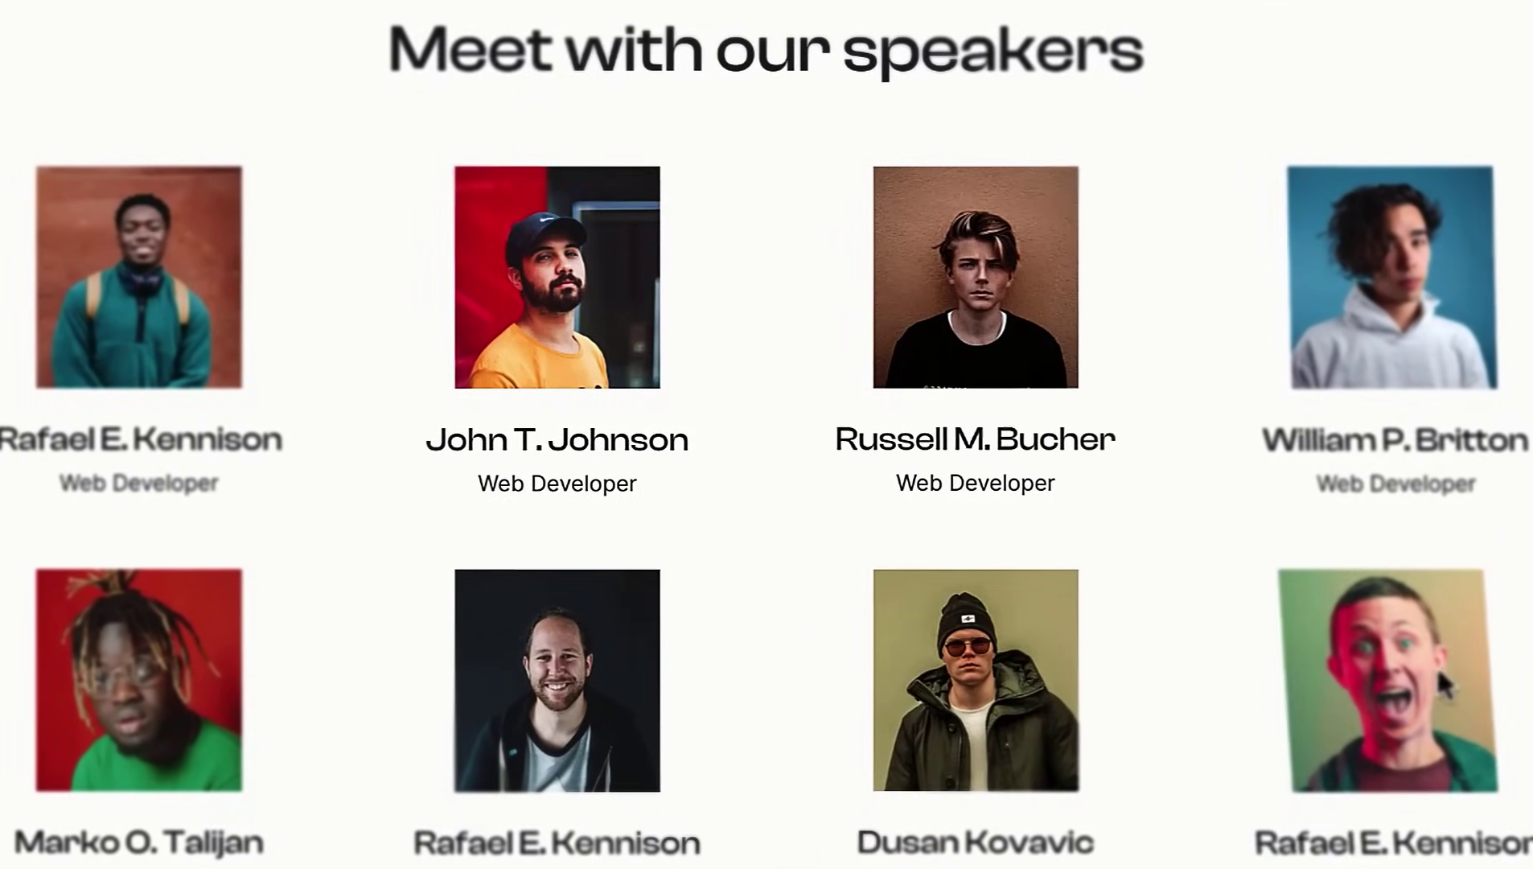
scroll(778, 728, "down", 5)
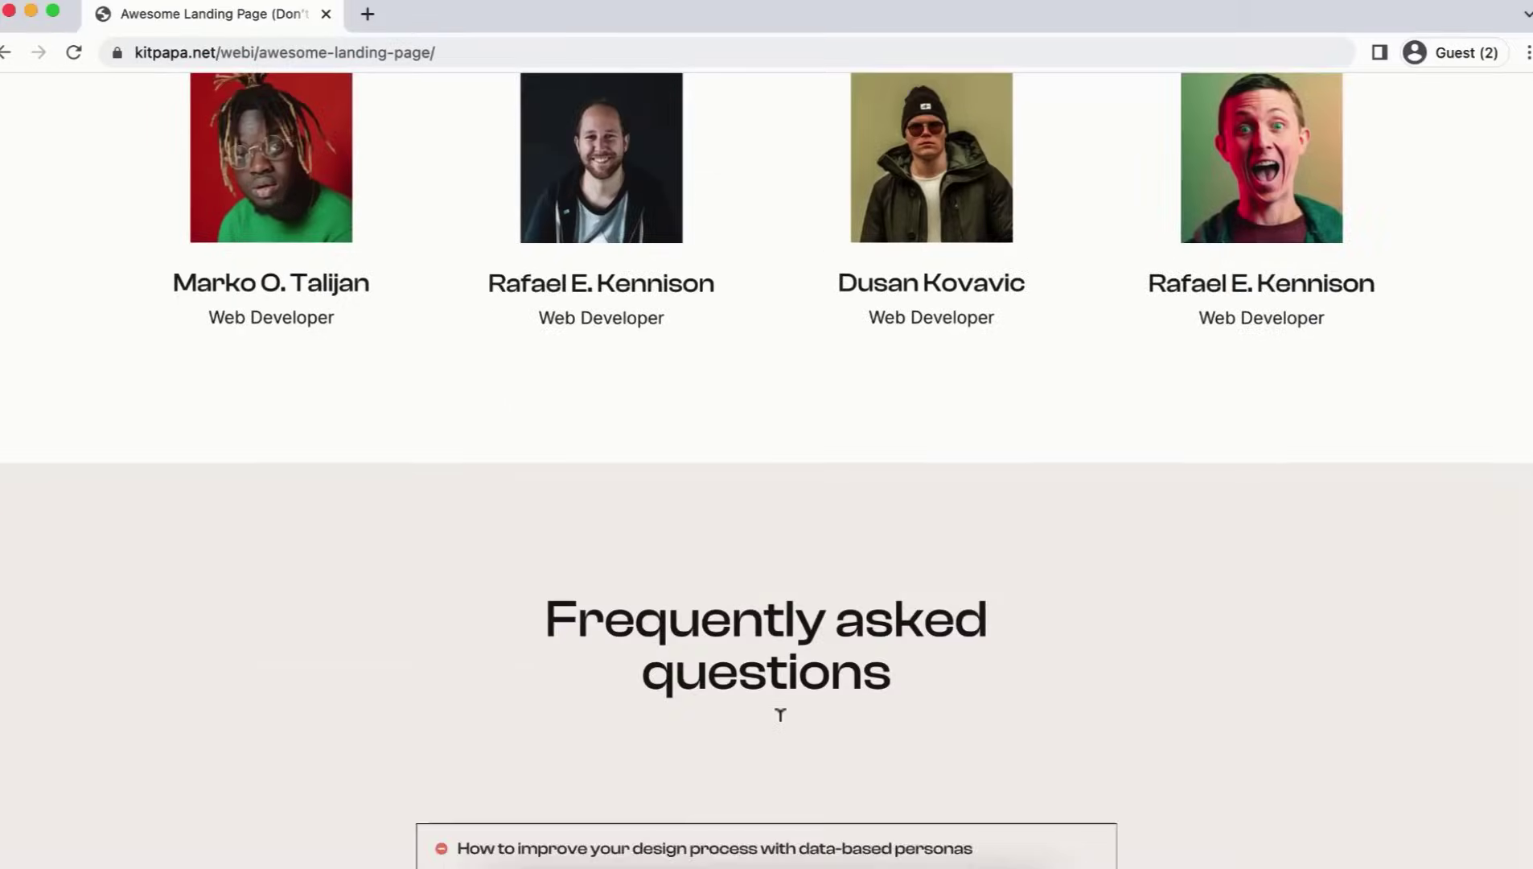
scroll(778, 715, "down", 5)
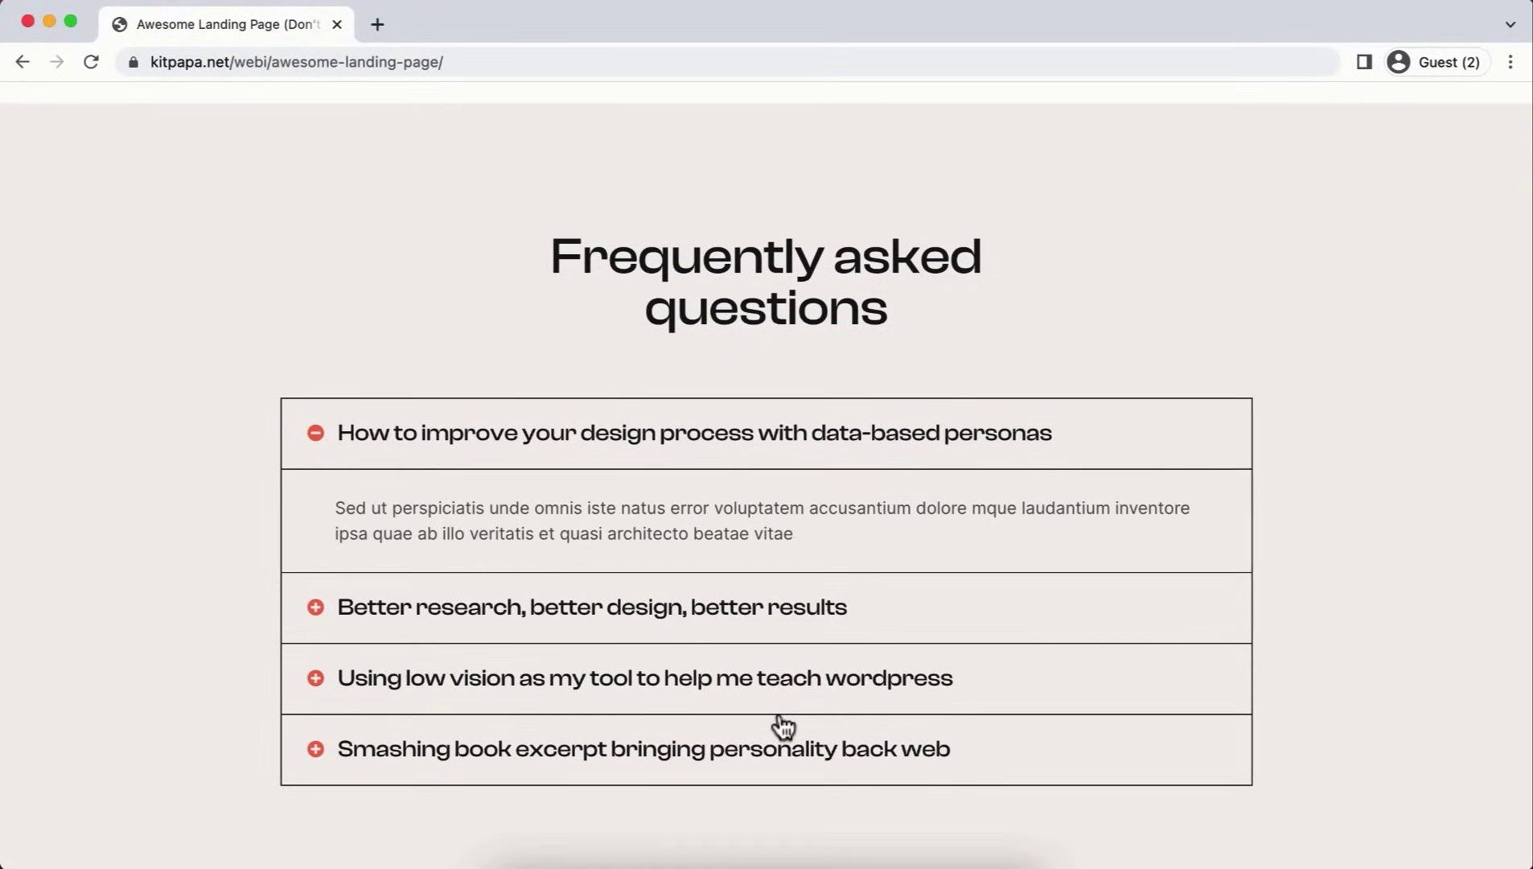
- Expand the 'Better research', 'Using low vision' and 'Smashing book excerpt' FAQ answers
left_click(636, 619)
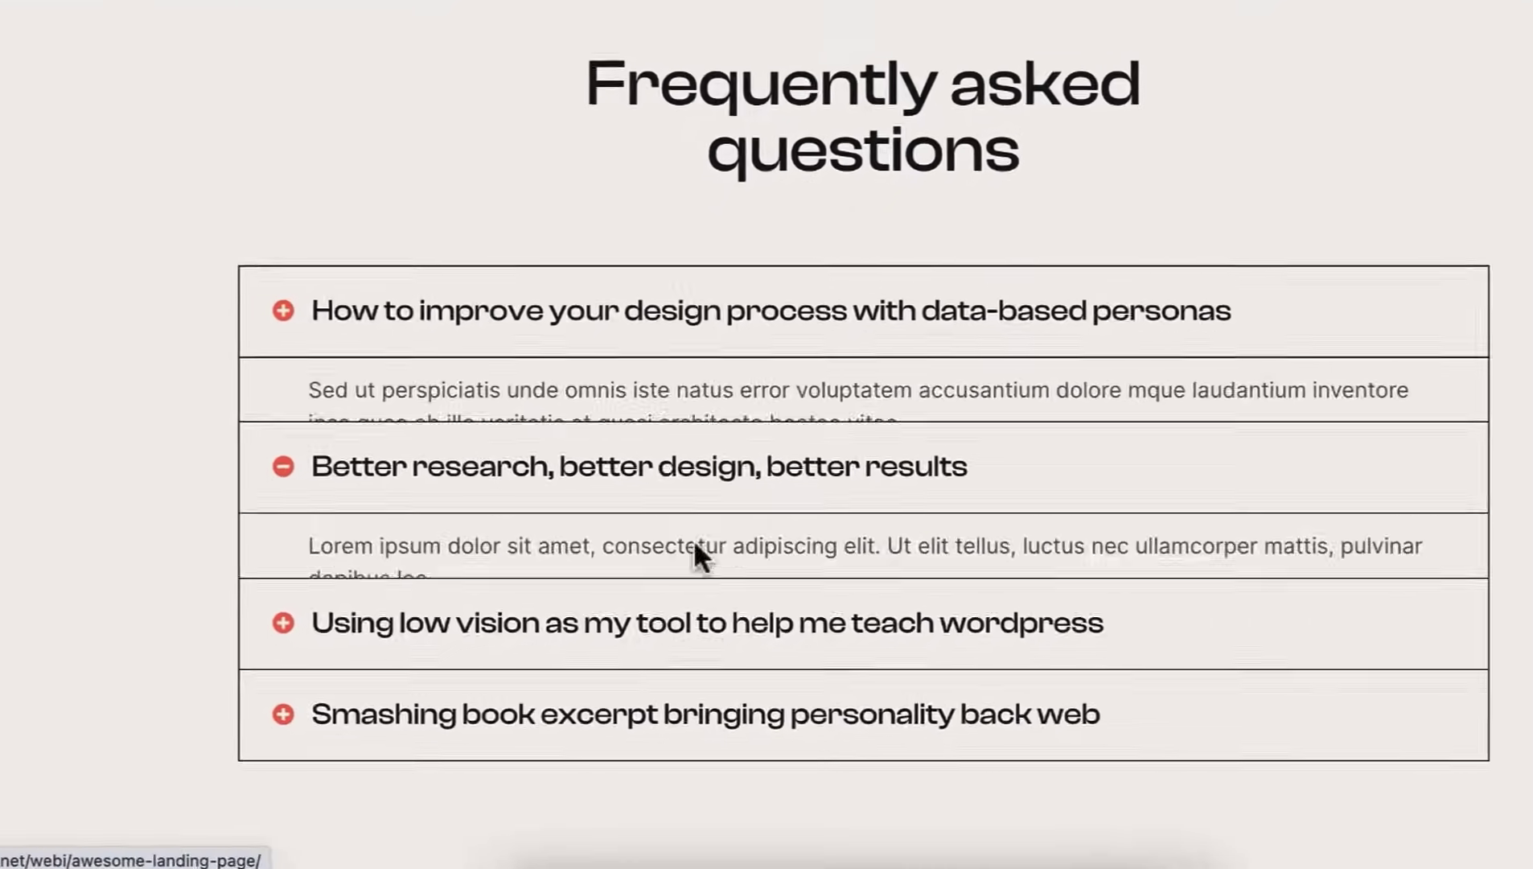
left_click(683, 622)
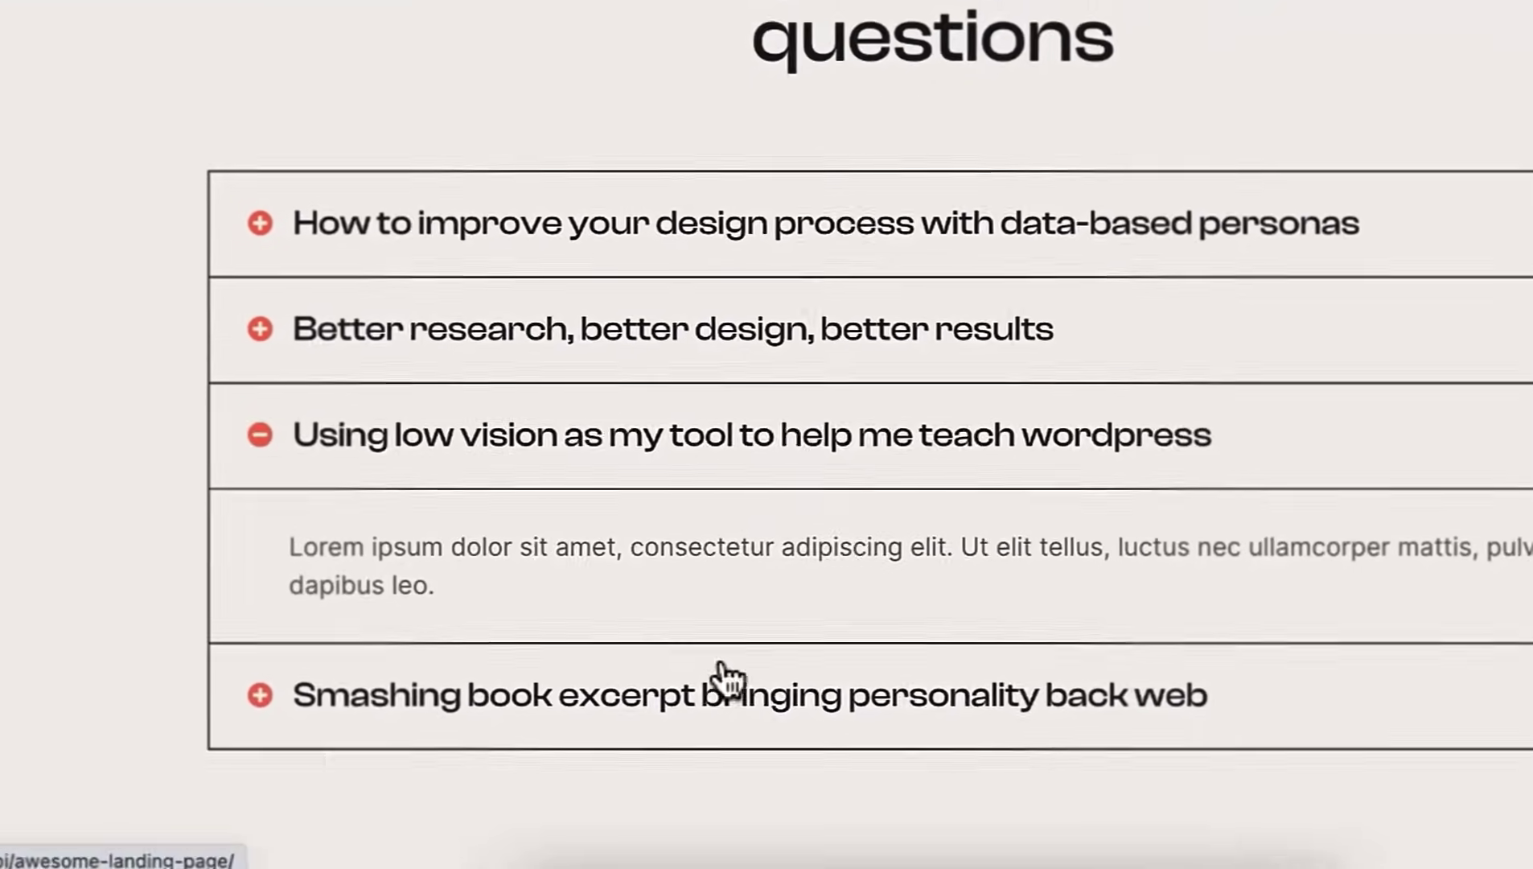
left_click(712, 713)
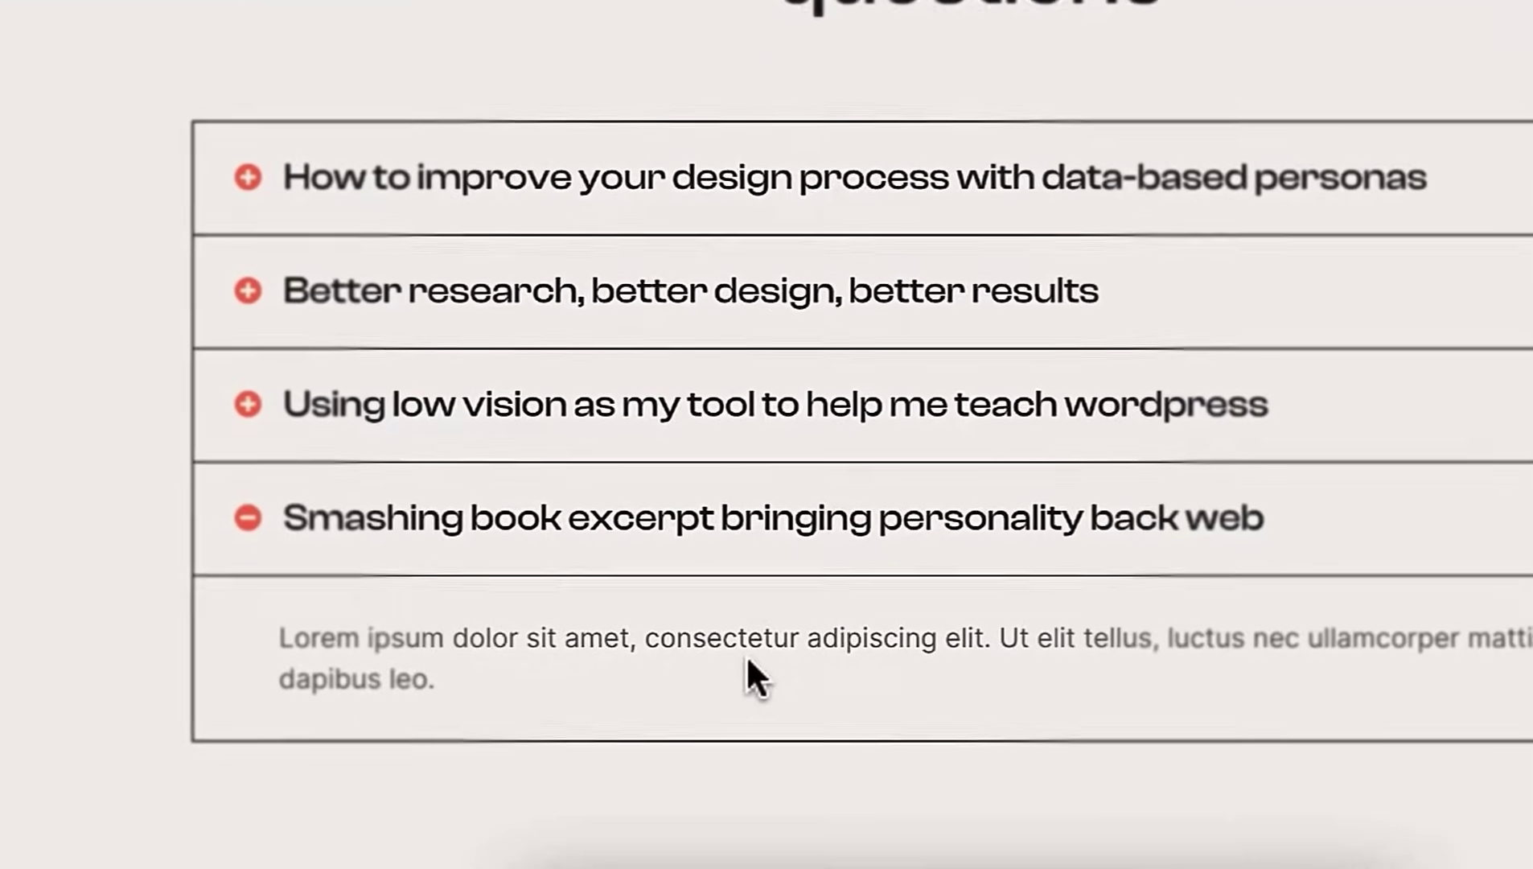
- Scroll down through the closing call-to-action and footer, then back up
scroll(748, 655, "down", 8)
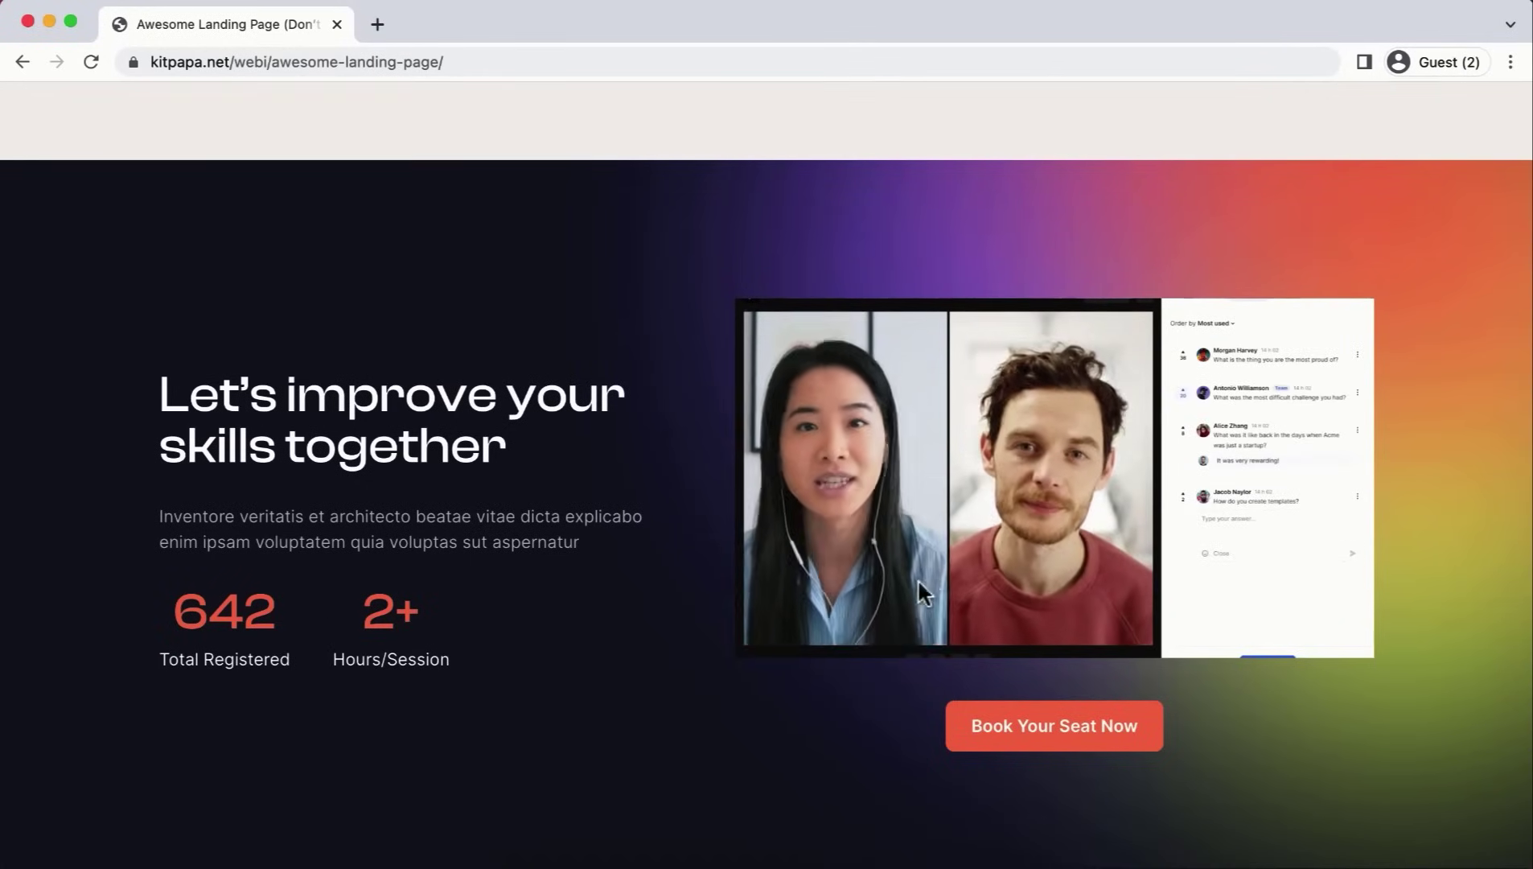
scroll(917, 578, "down", 1)
scroll(906, 602, "down", 6)
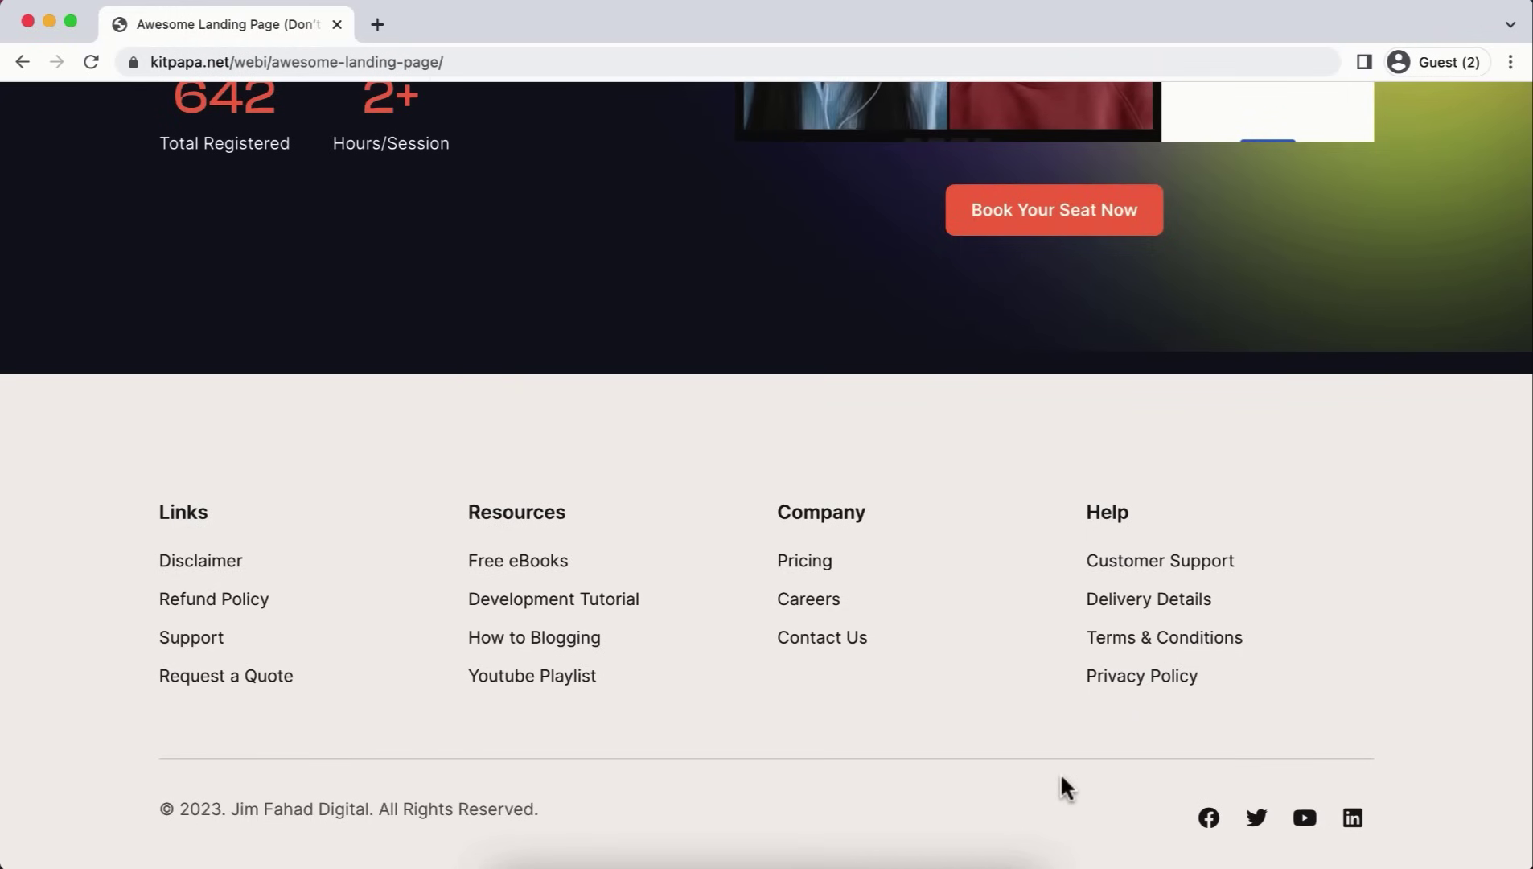
scroll(1063, 724, "up", 20)
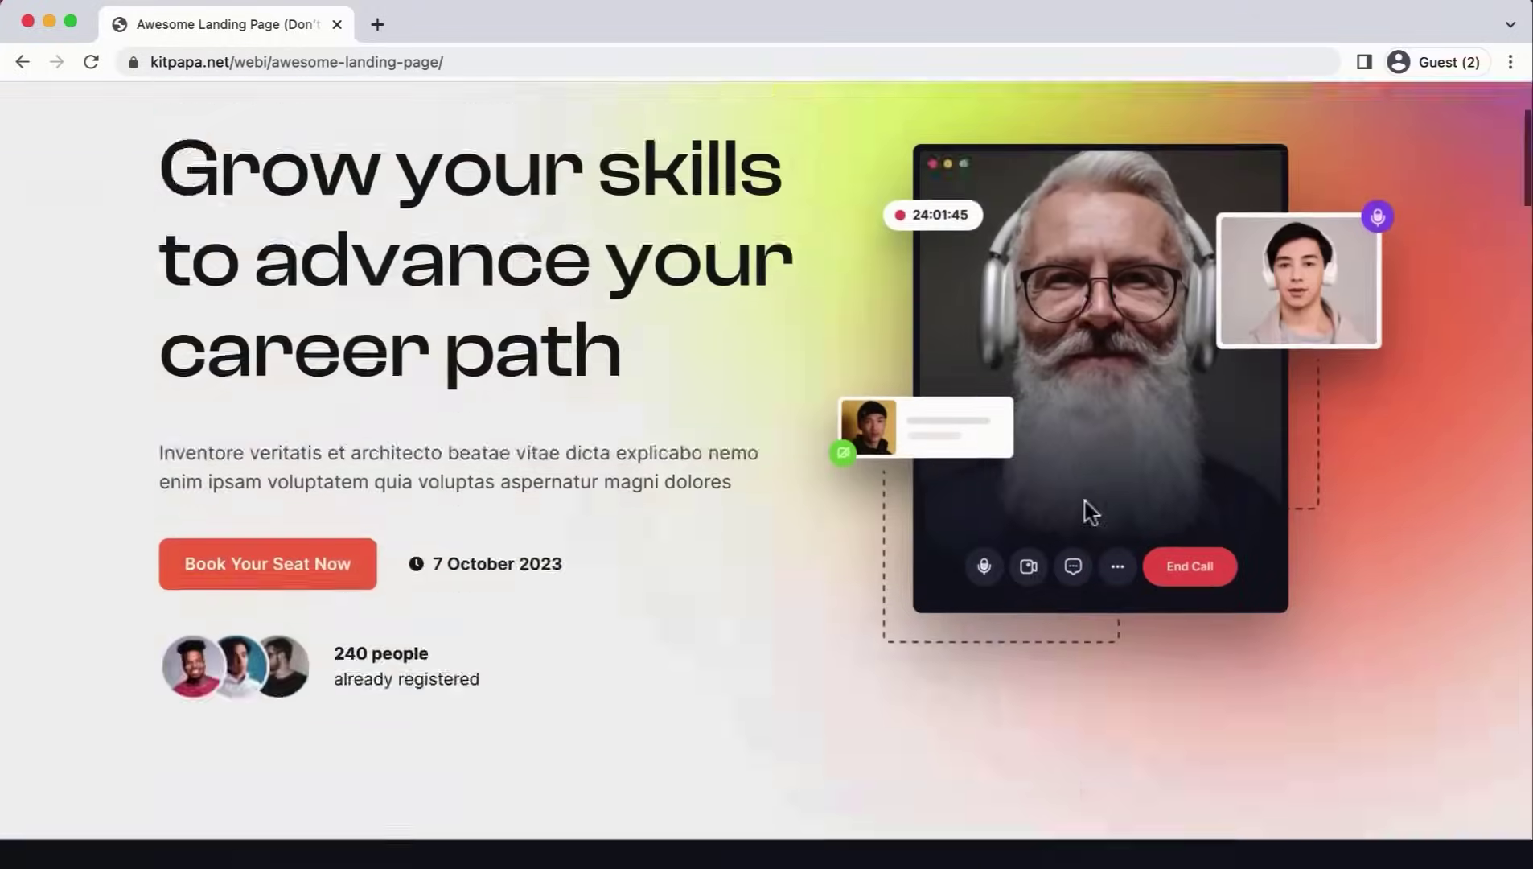
- Use the hamburger menu's Speakers link to jump to the Meet with our speakers section
scroll(1090, 510, "up", 3)
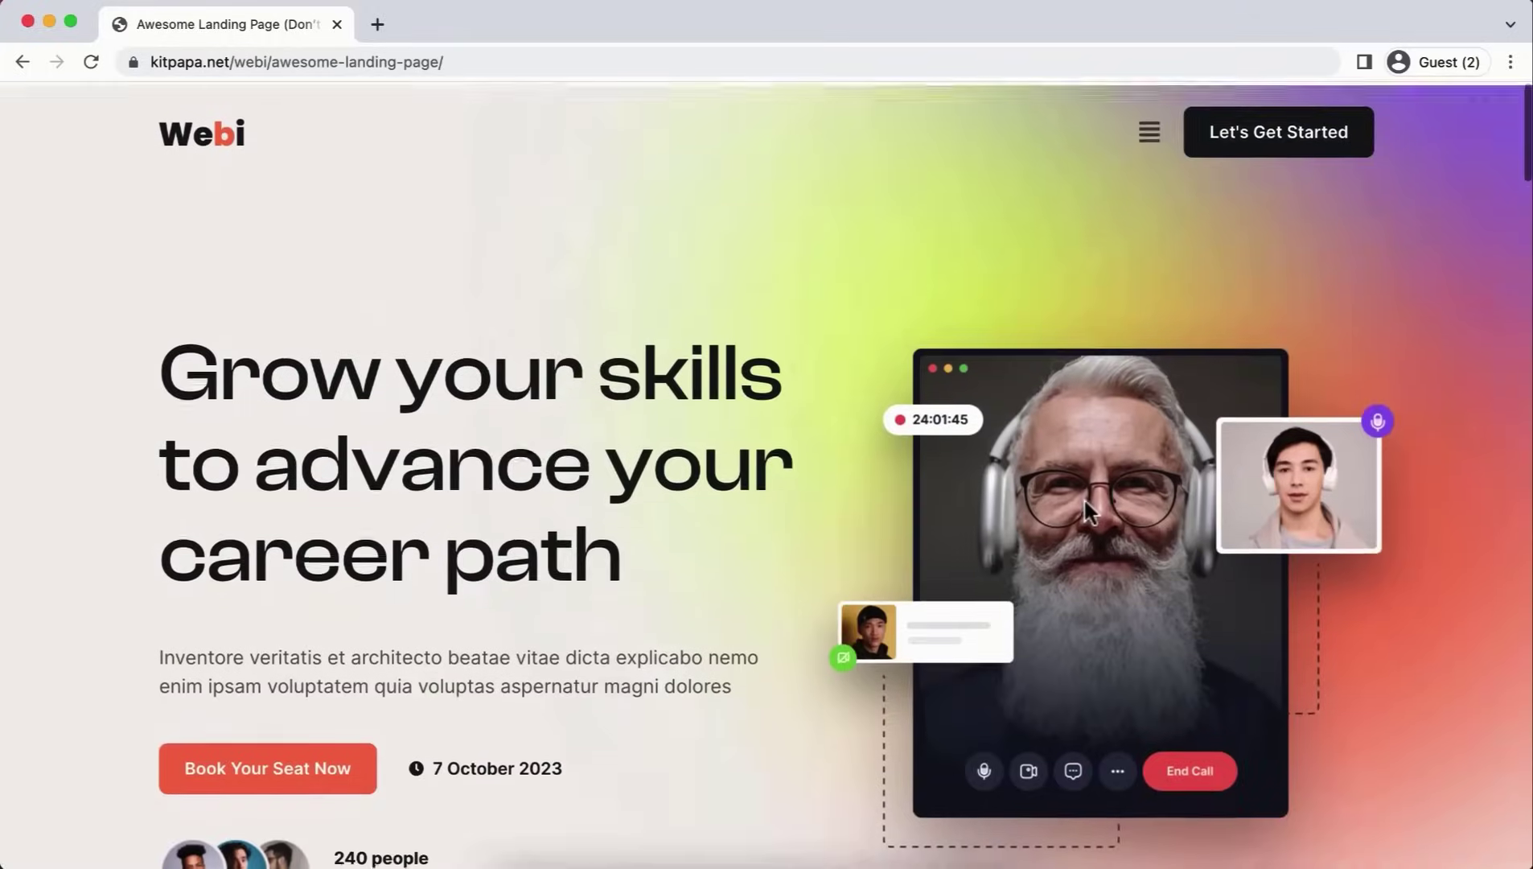
left_click(1149, 130)
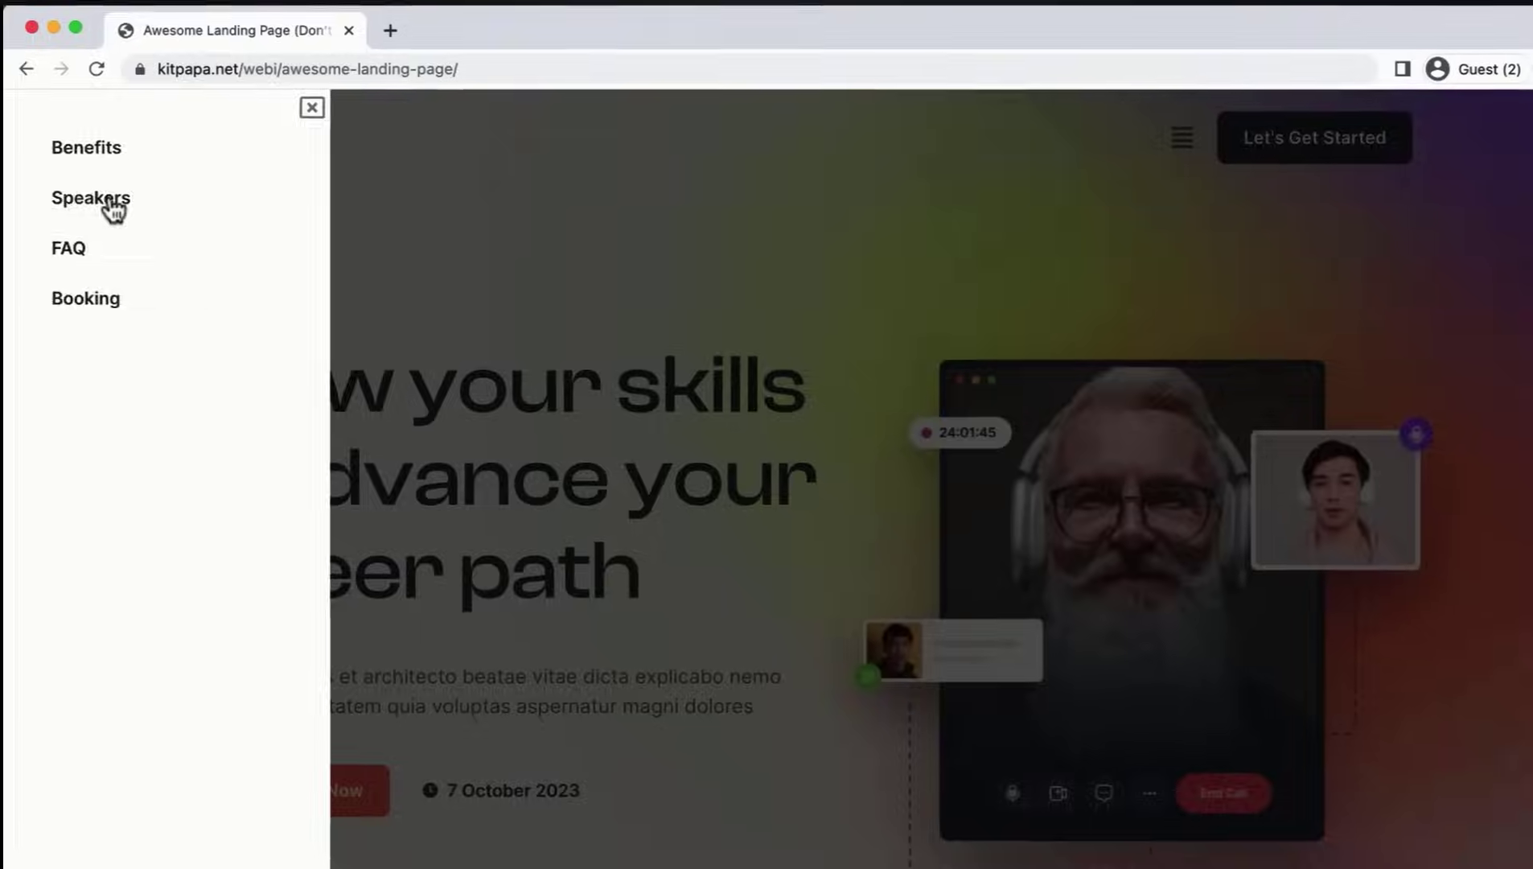
left_click(214, 420)
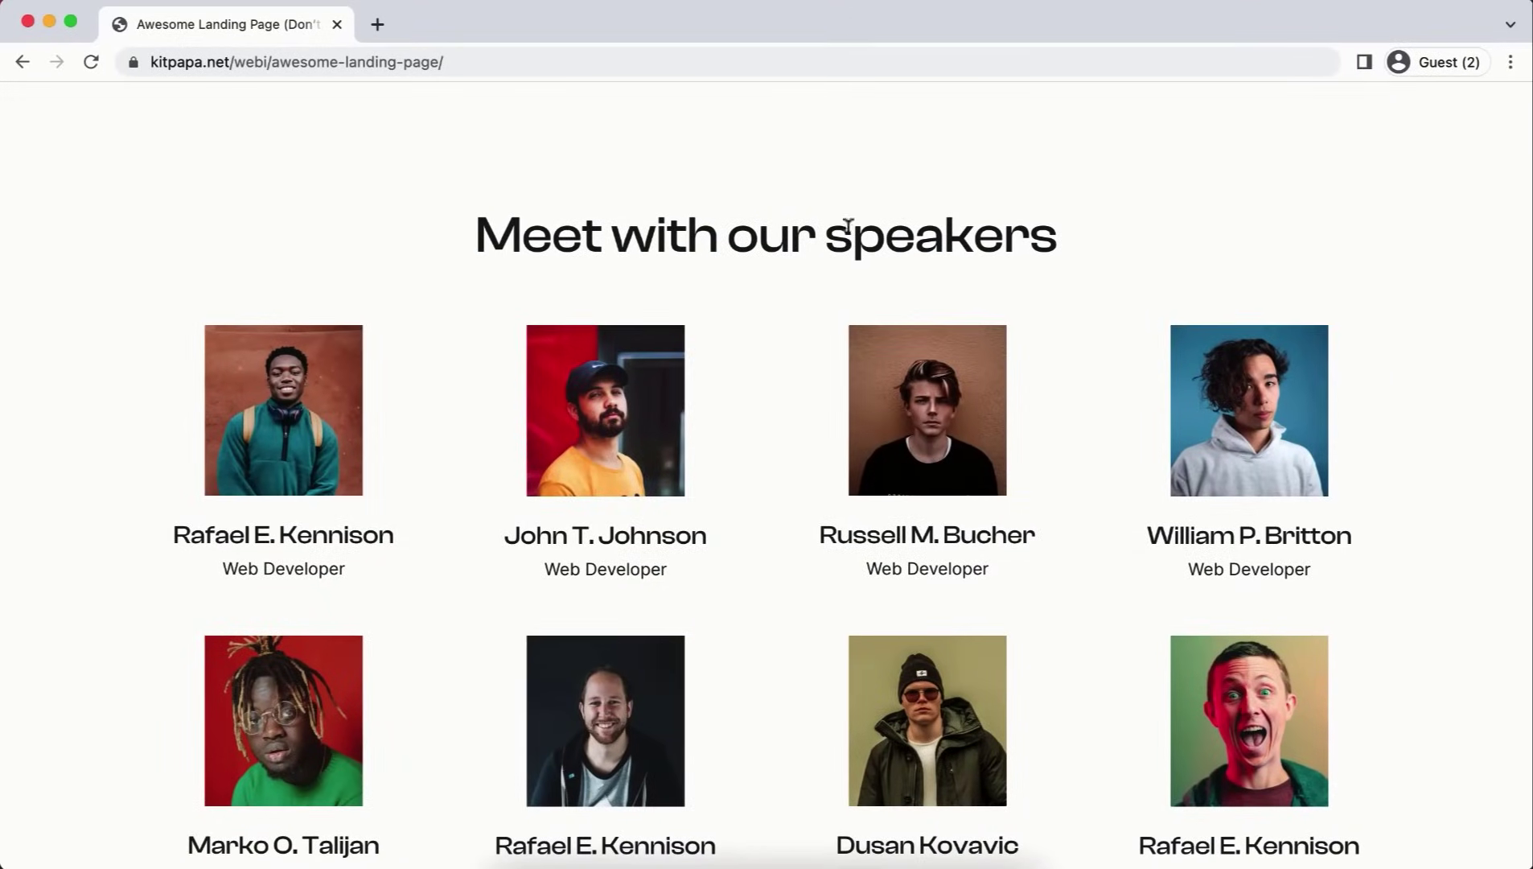
- Jump to the booking section via the menu's Booking link, then scroll back up
scroll(954, 237, "up", 15)
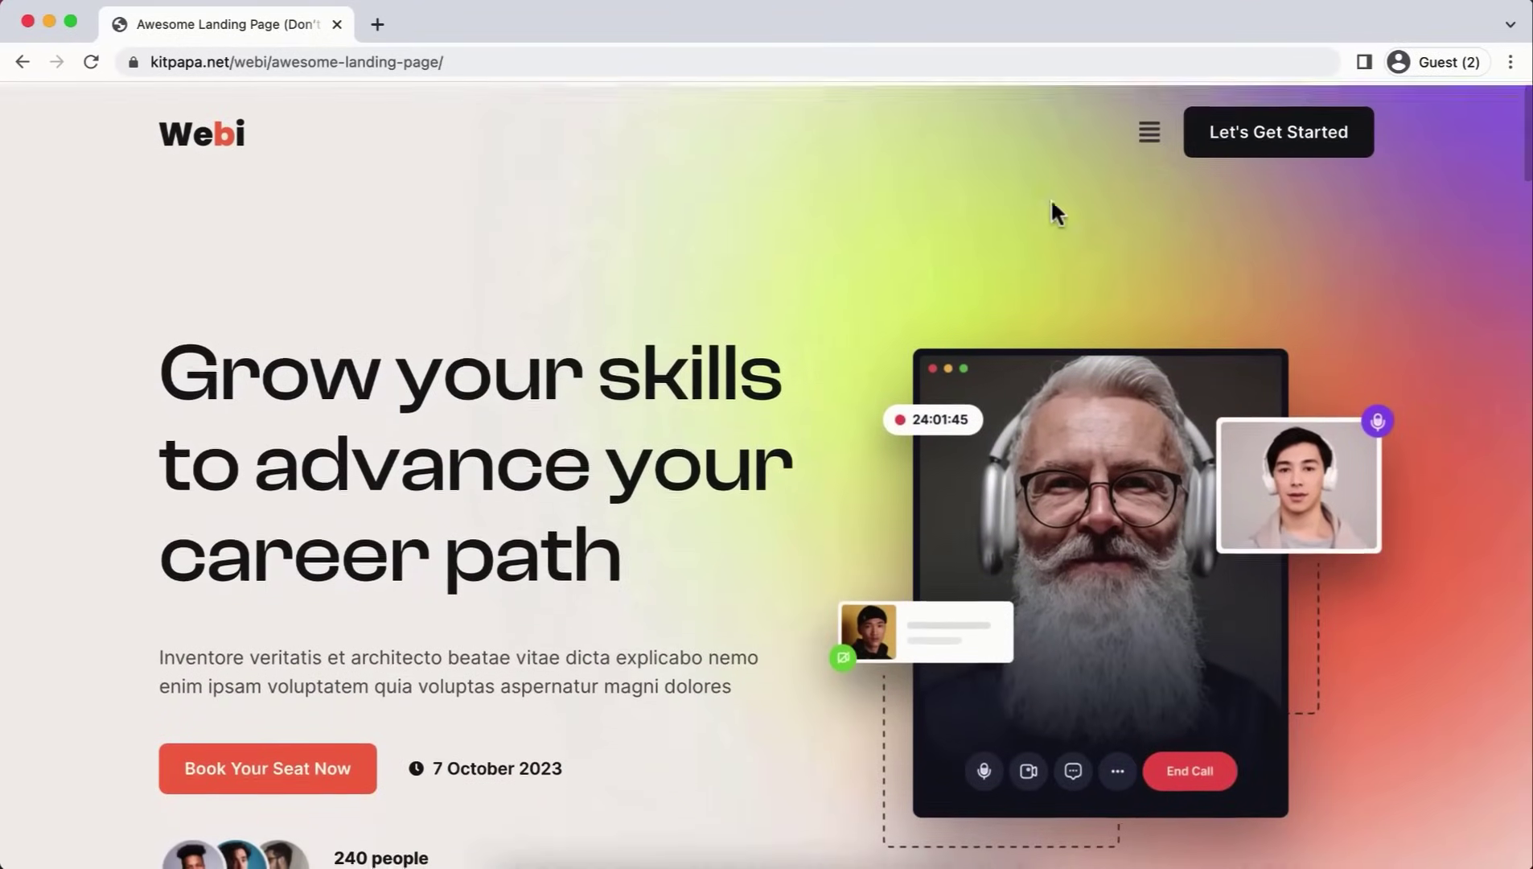
left_click(1149, 129)
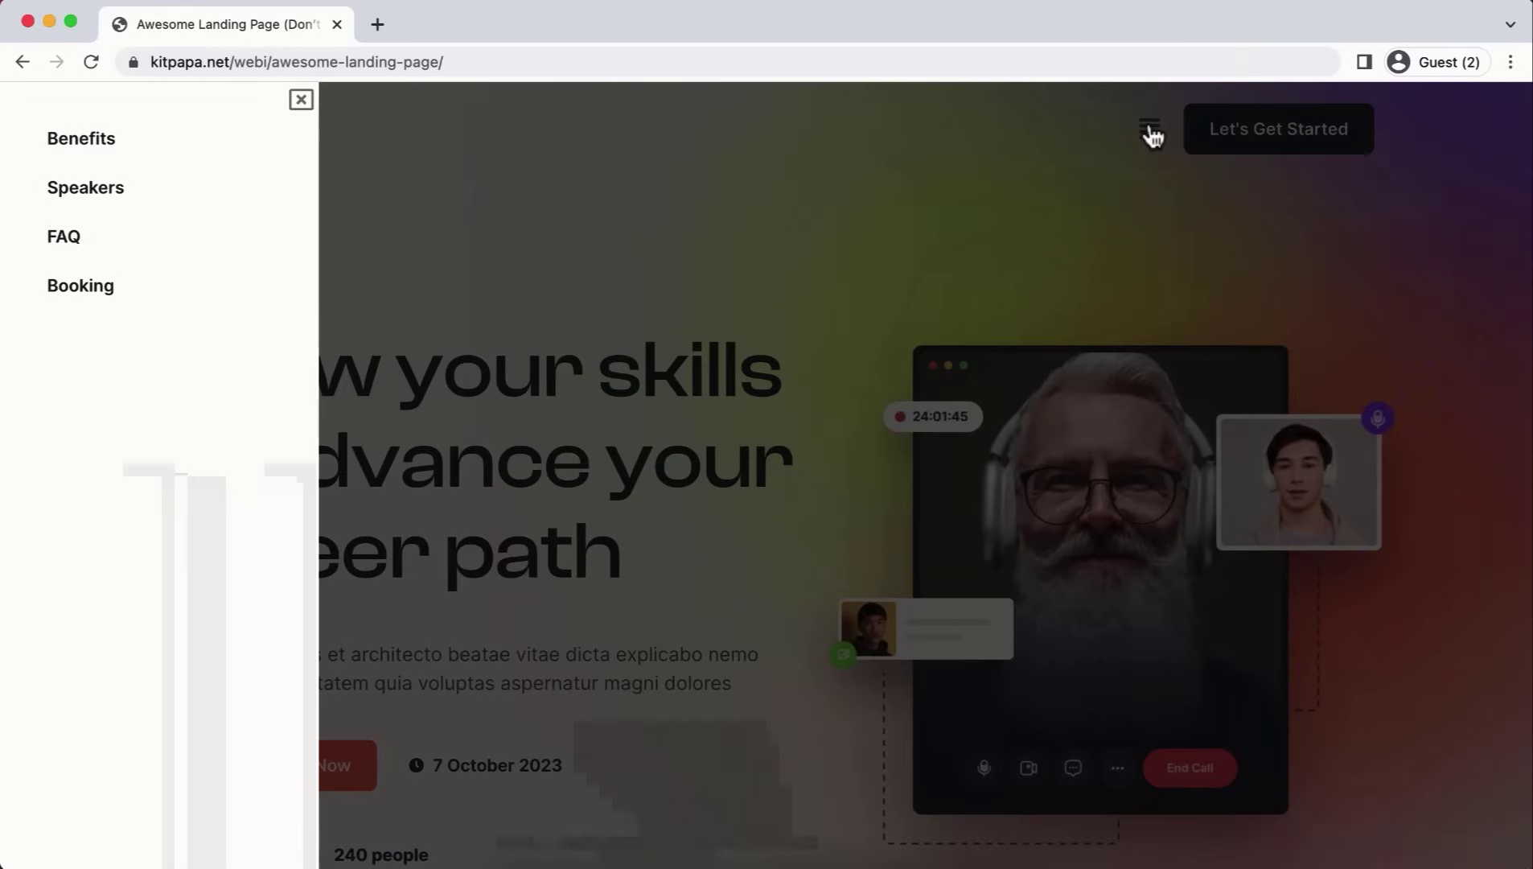
left_click(79, 288)
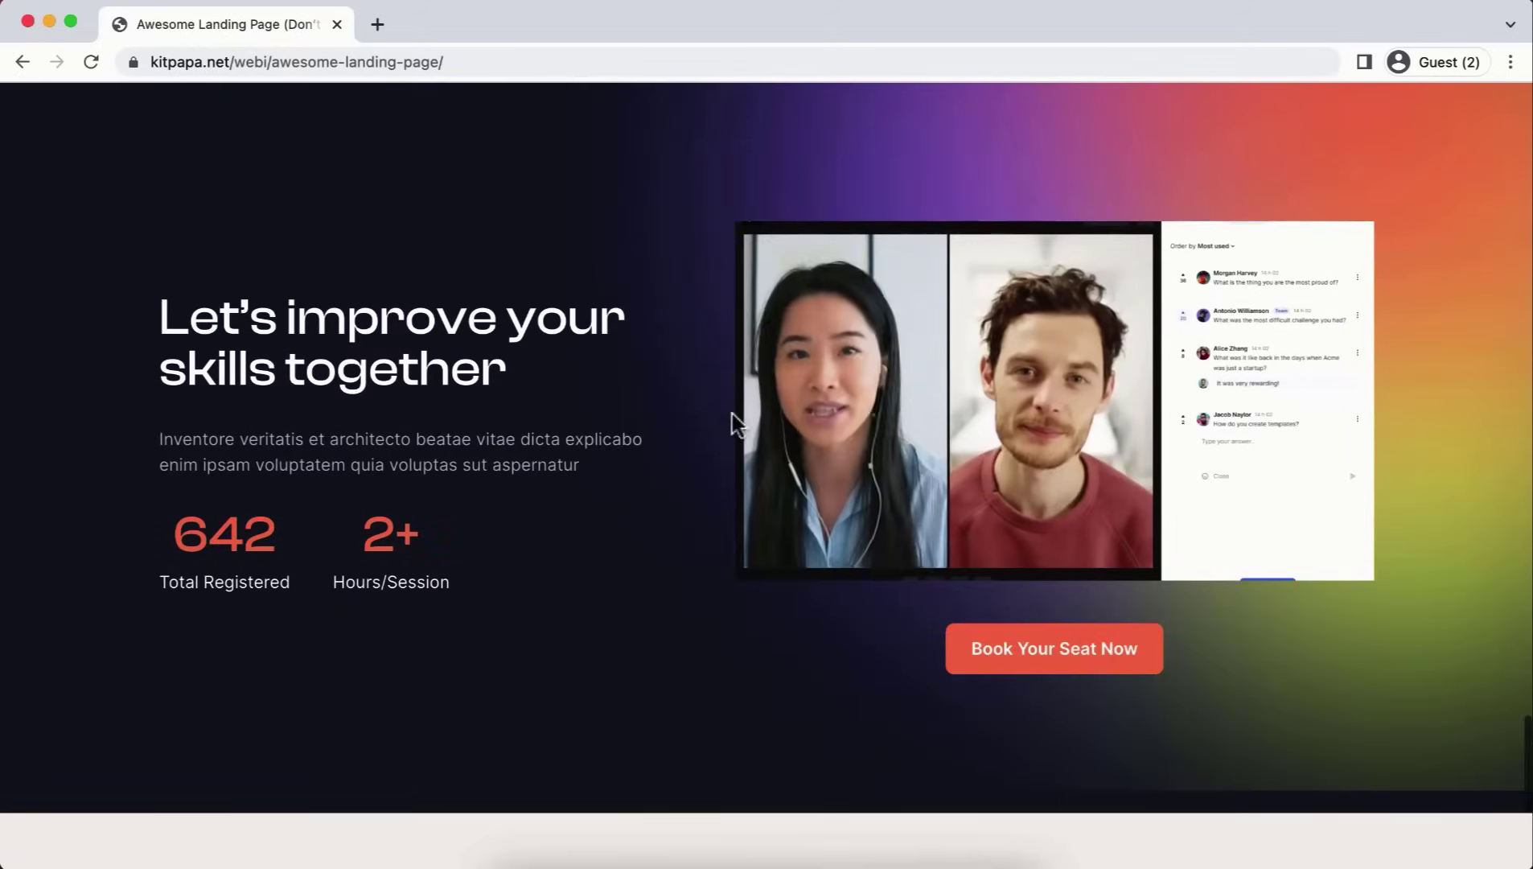
scroll(898, 249, "up", 15)
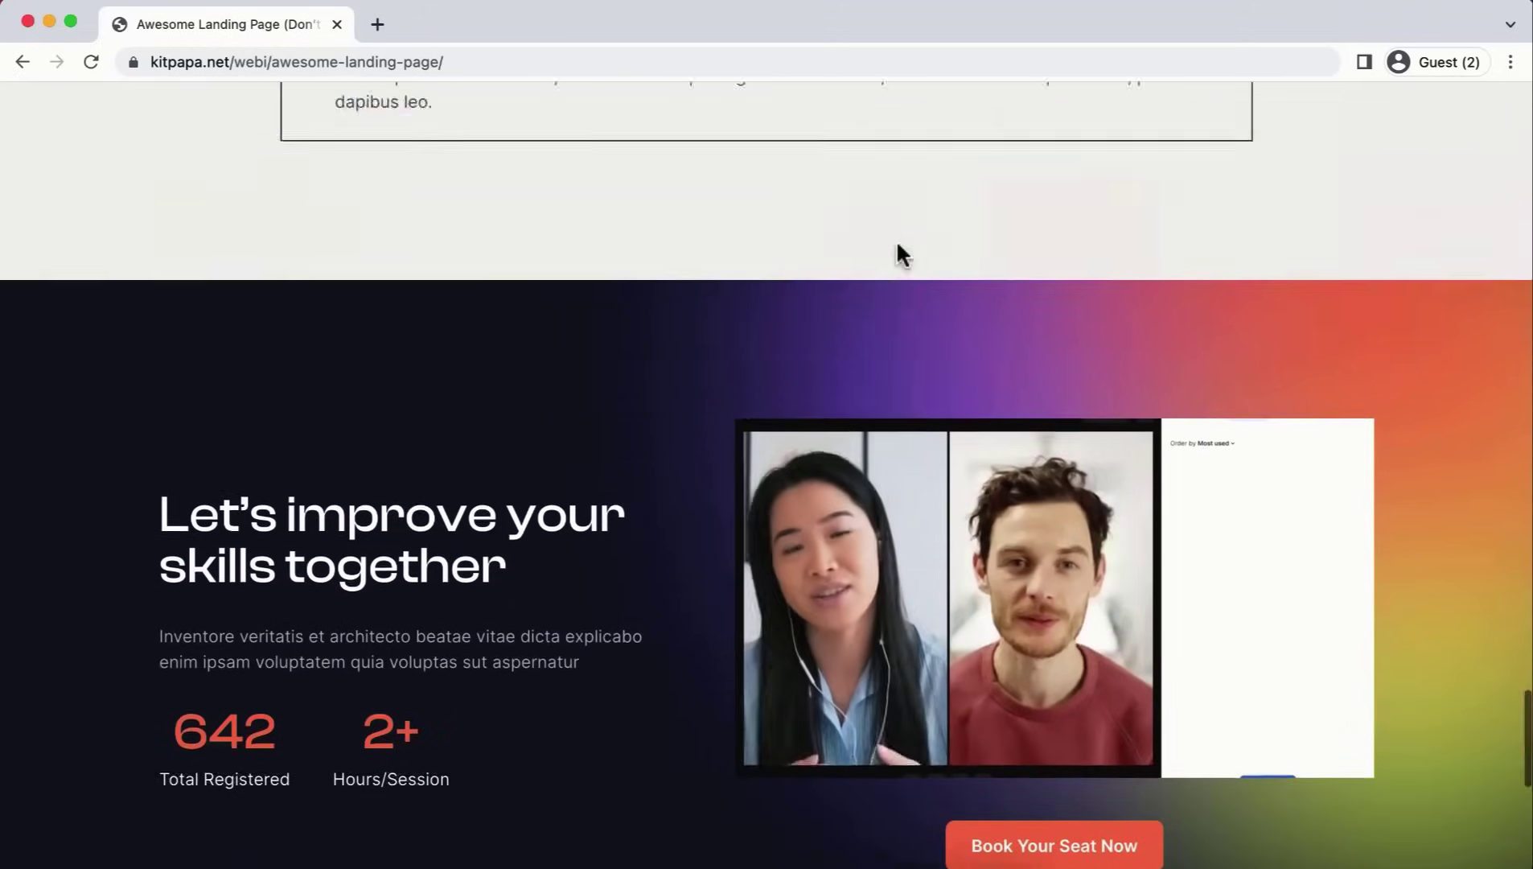
scroll(898, 251, "up", 20)
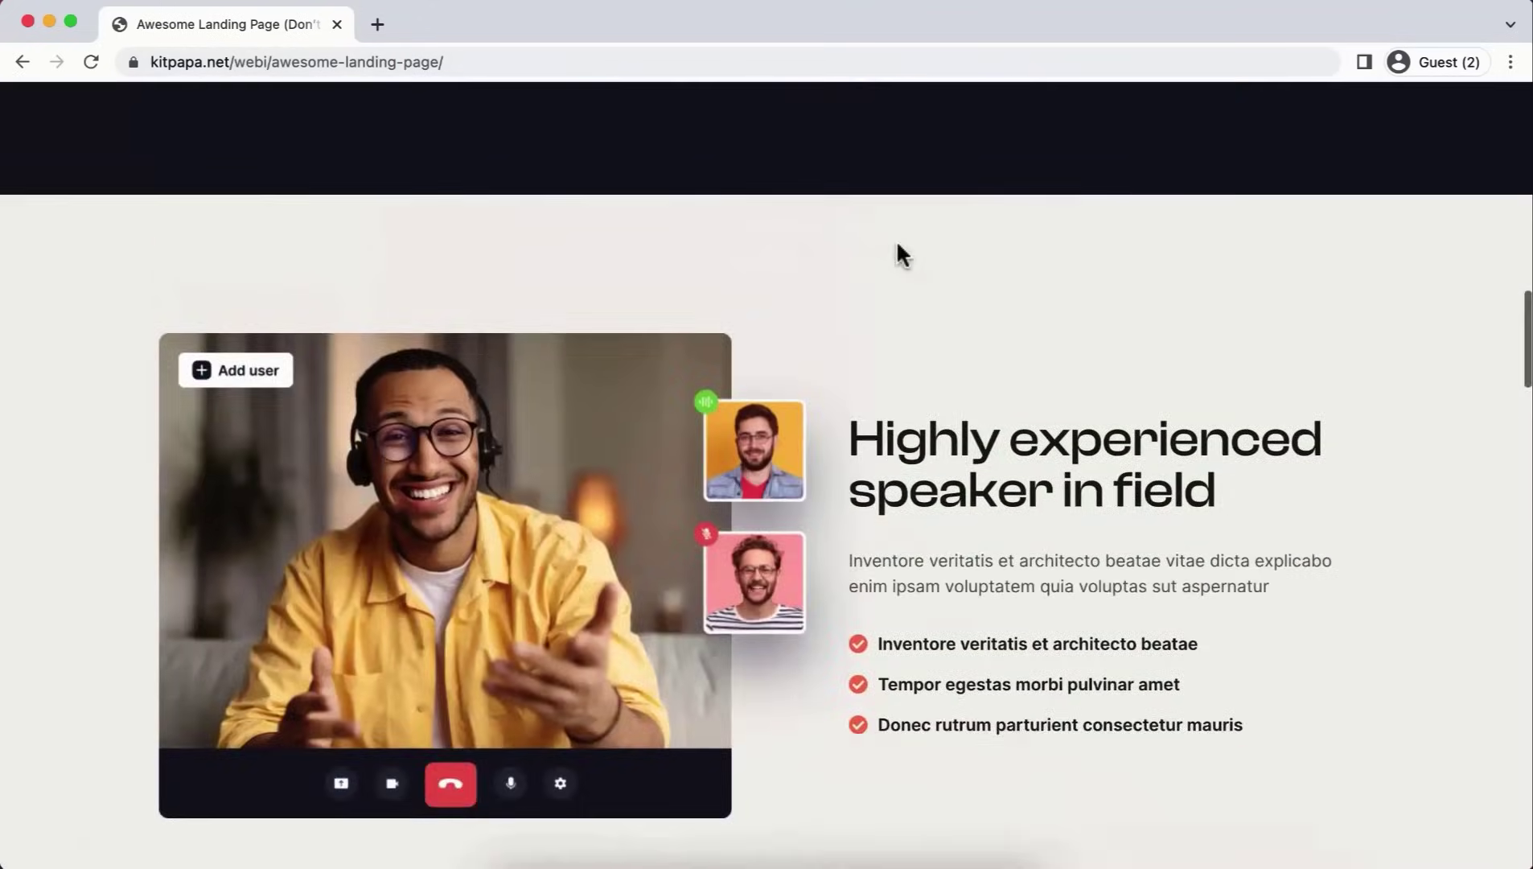
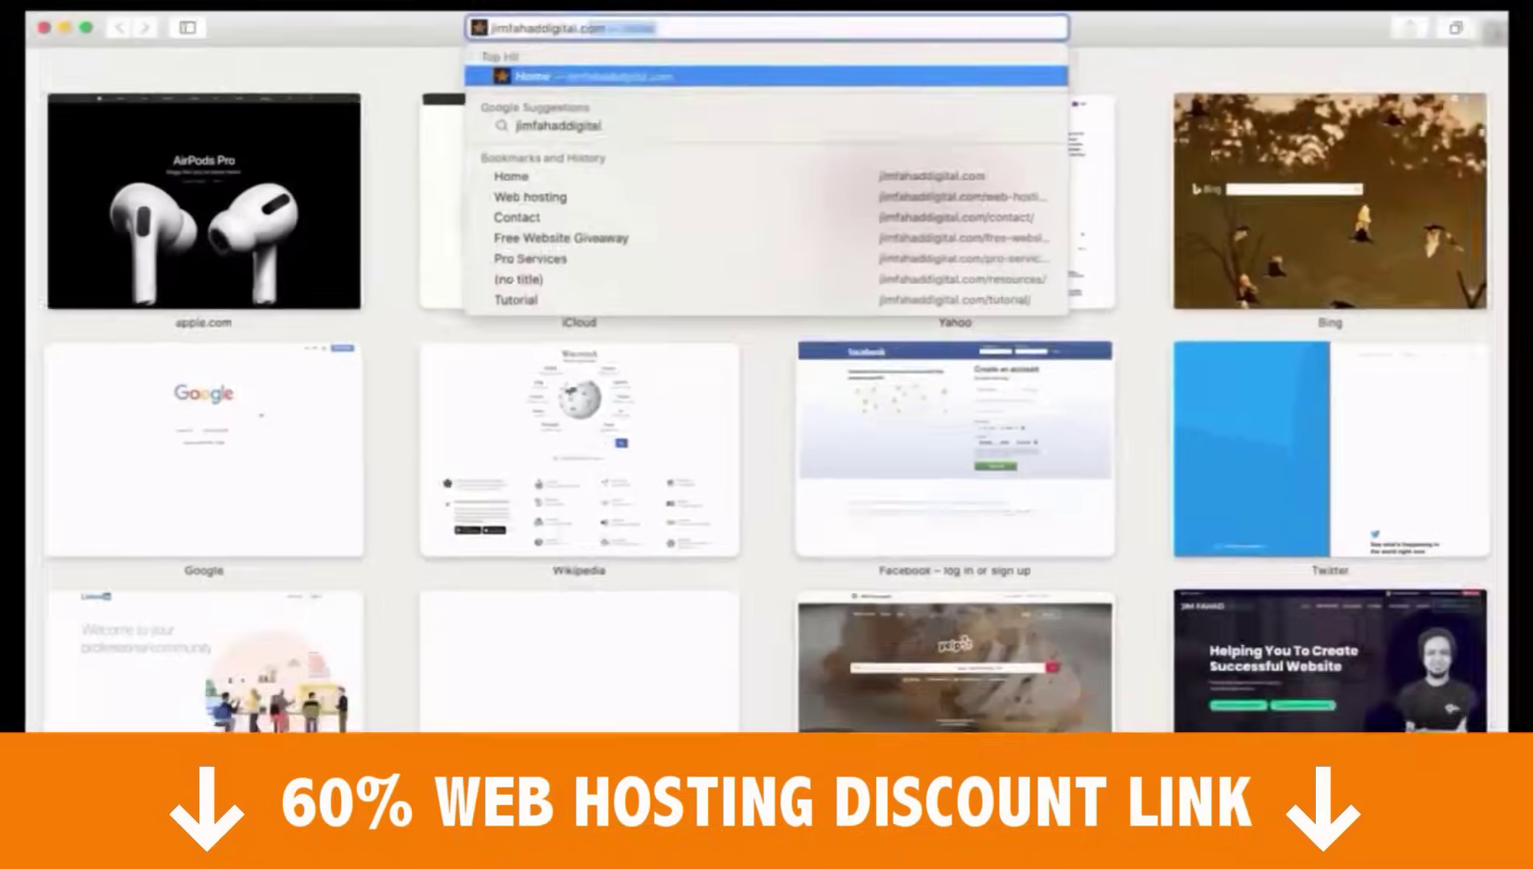
- Add /hosting after jimfahaddigital.com in Safari's address bar
type("/hosting")
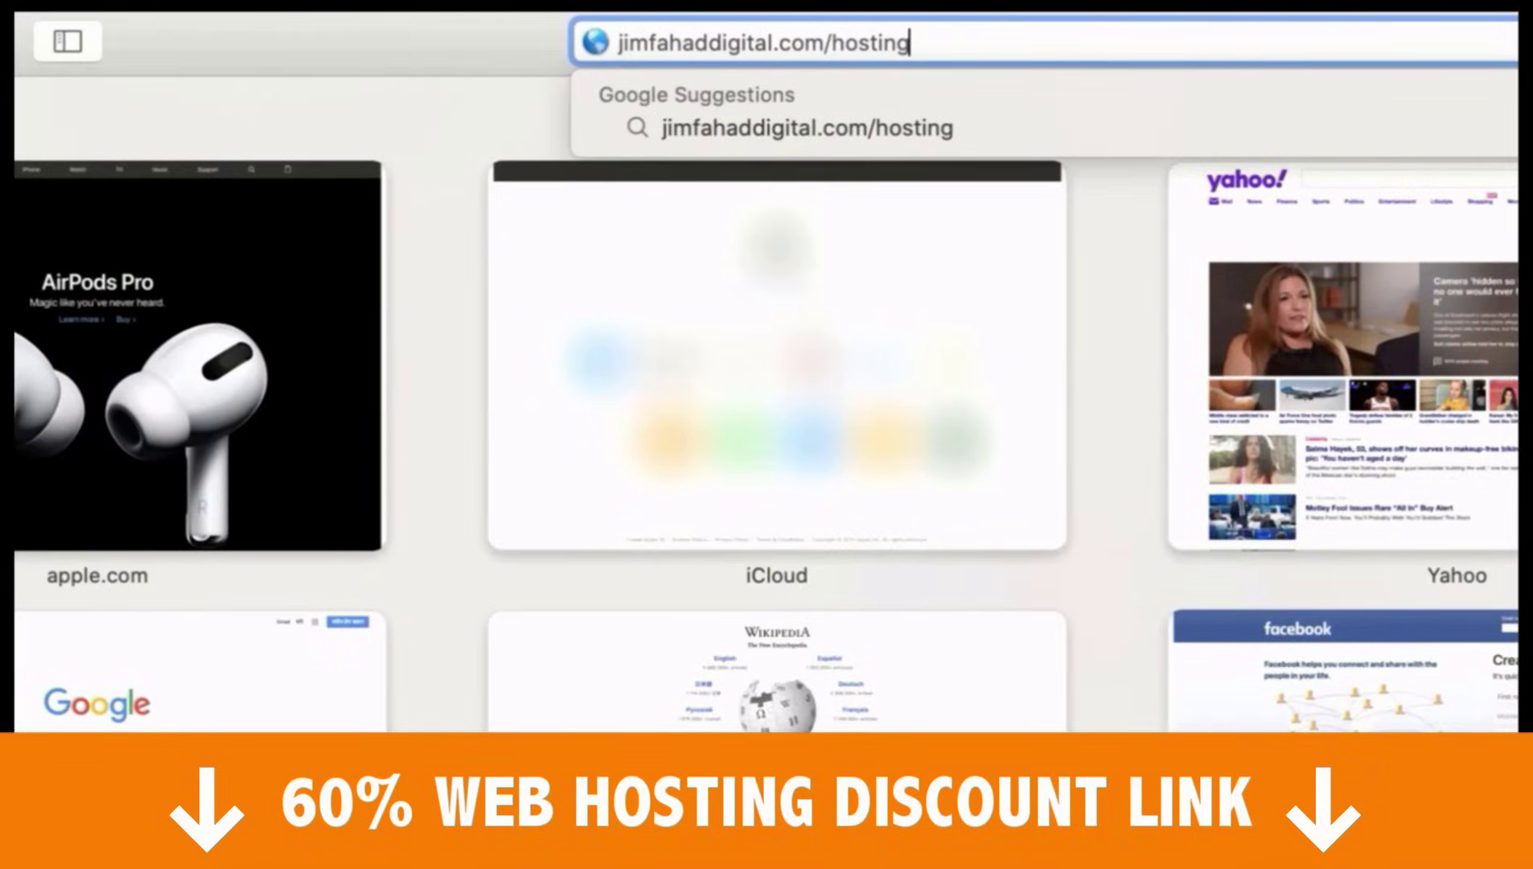
- Load the jimfahaddigital.com/hosting page
key("Return")
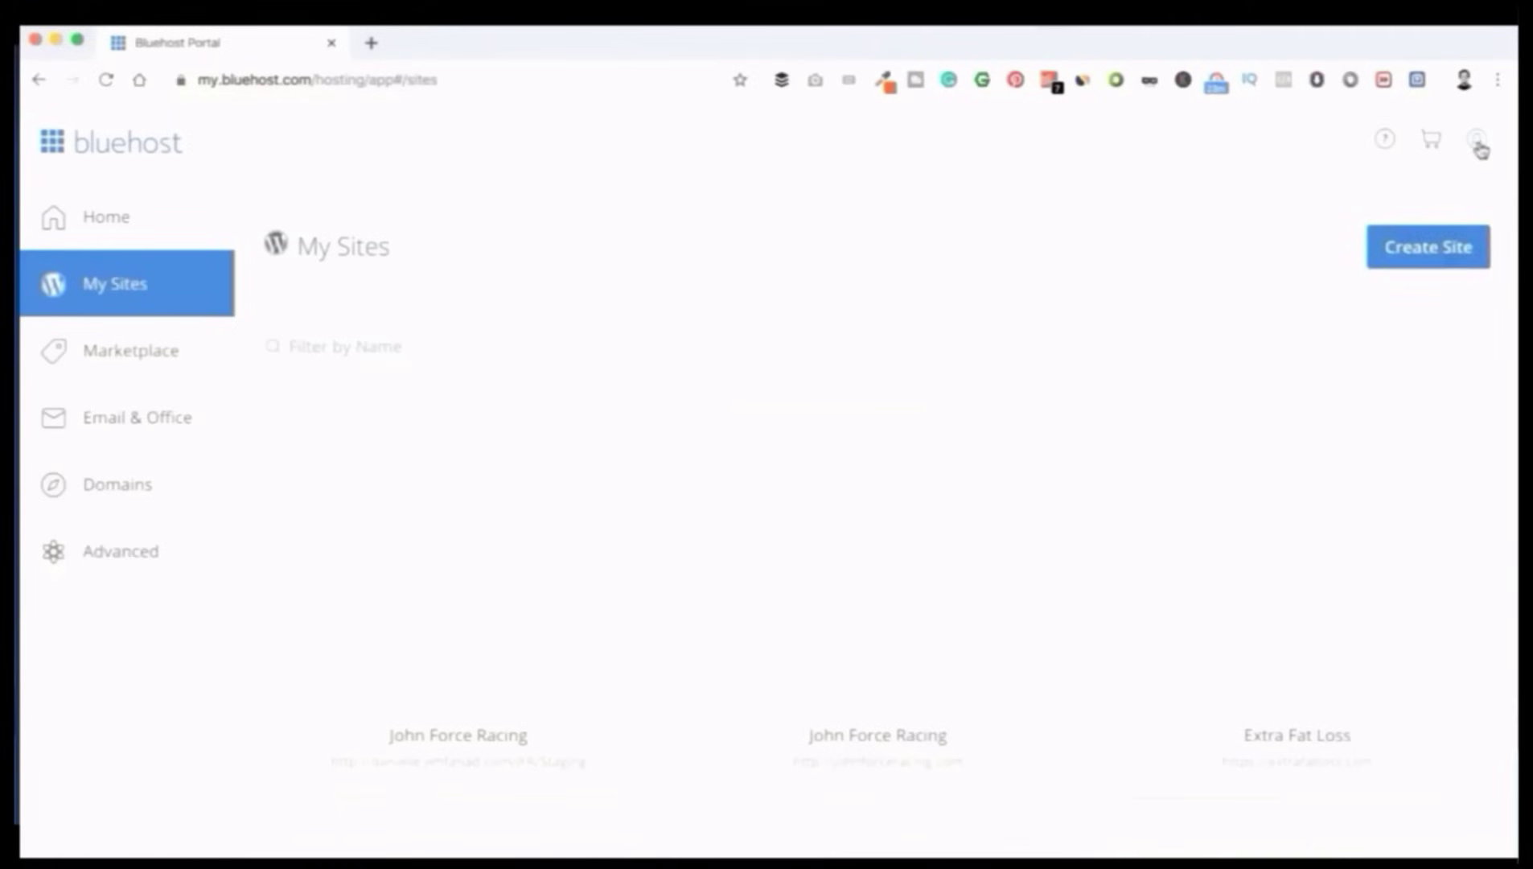
- Scroll through the existing sites in the My Sites grid
scroll(1054, 469, "down", 10)
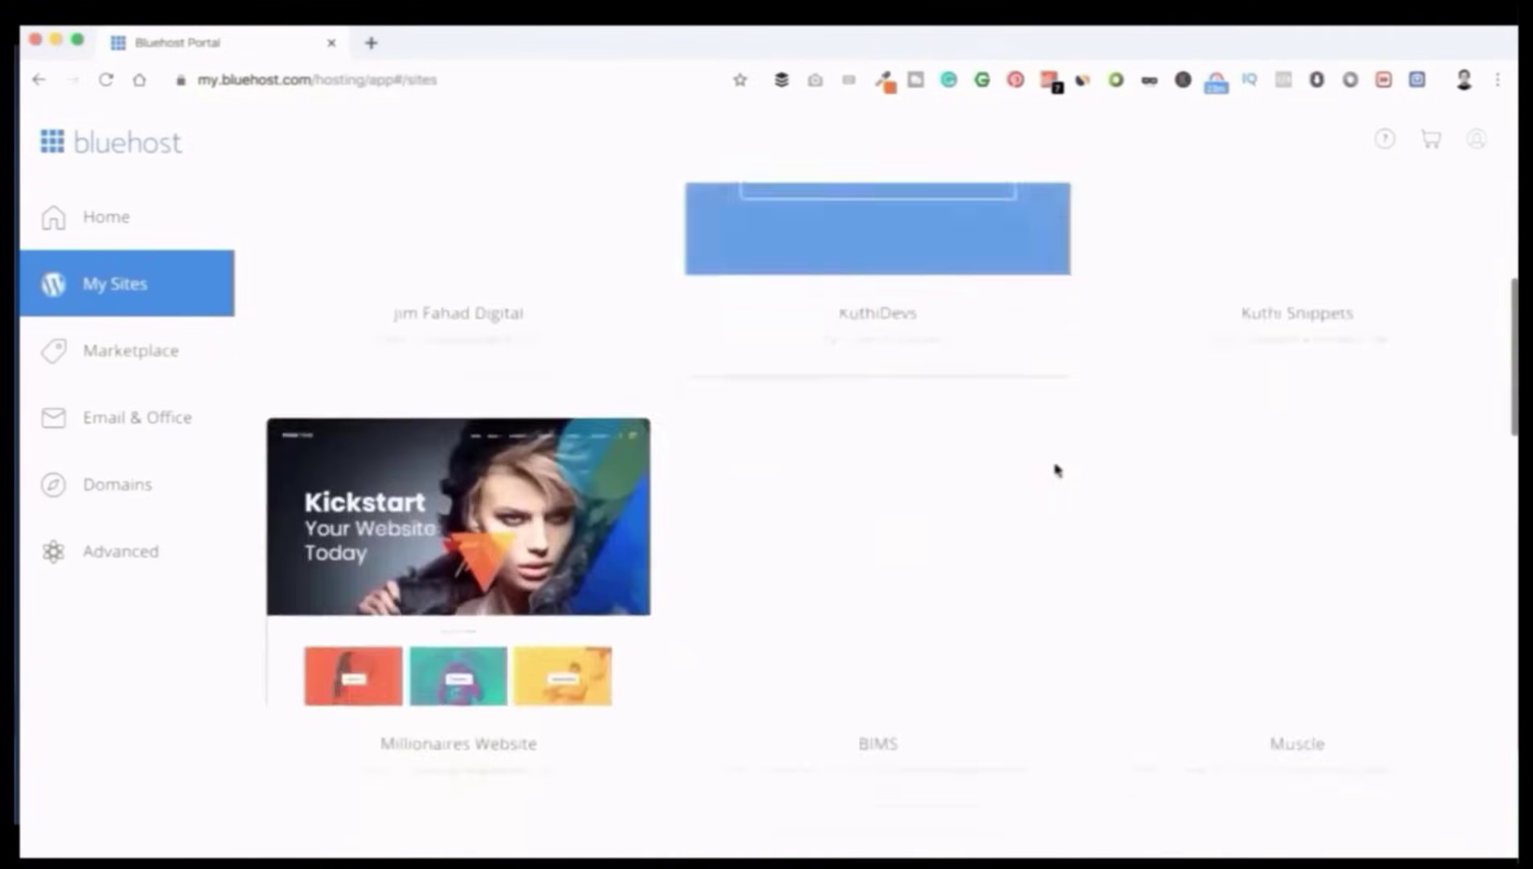
scroll(1056, 470, "down", 18)
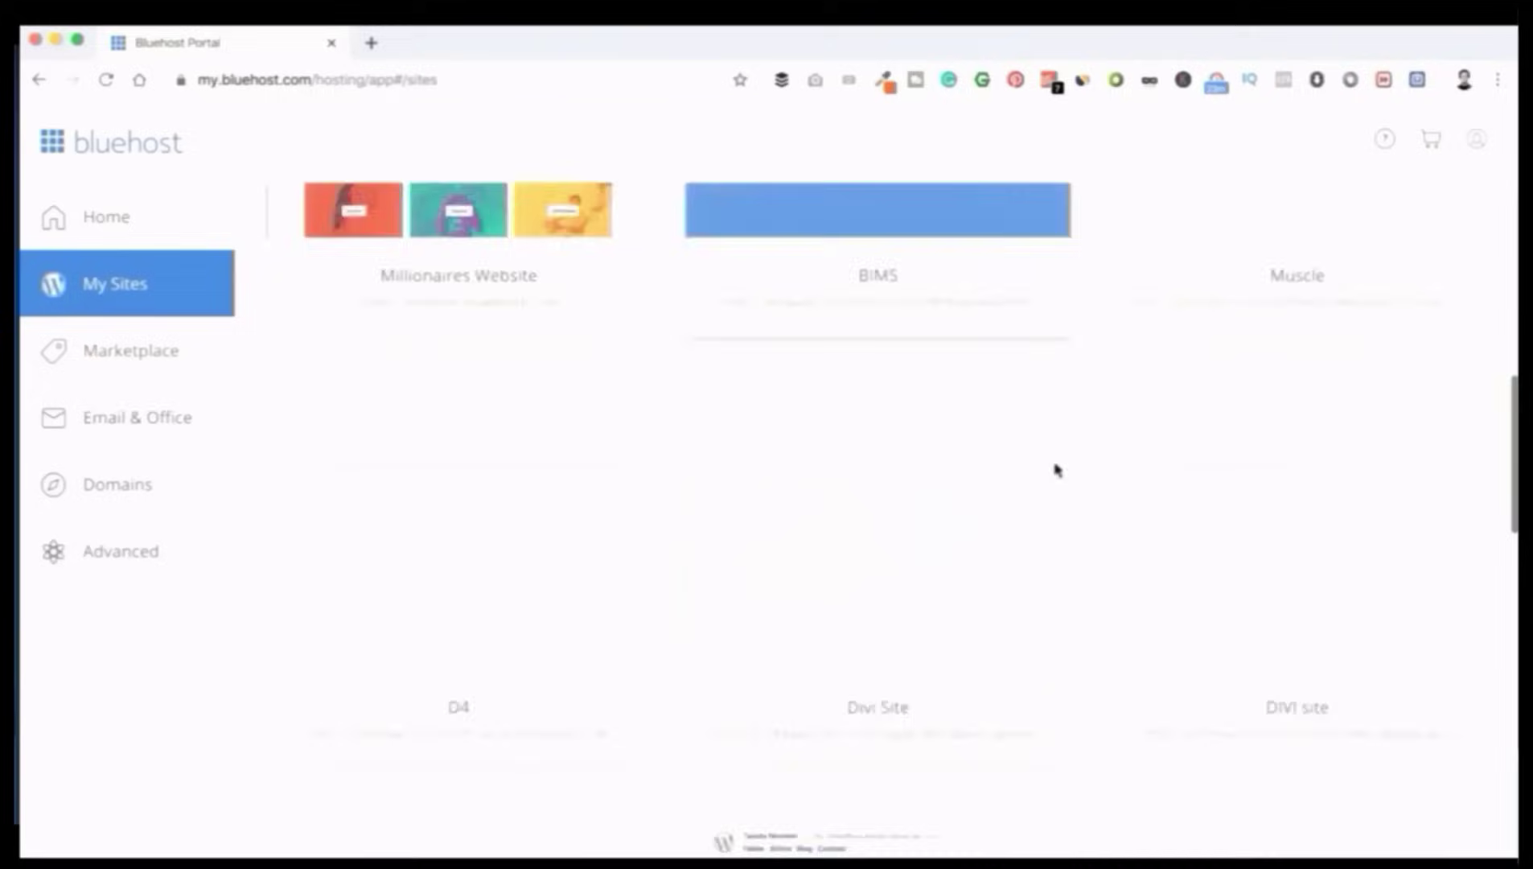
scroll(1056, 470, "up", 20)
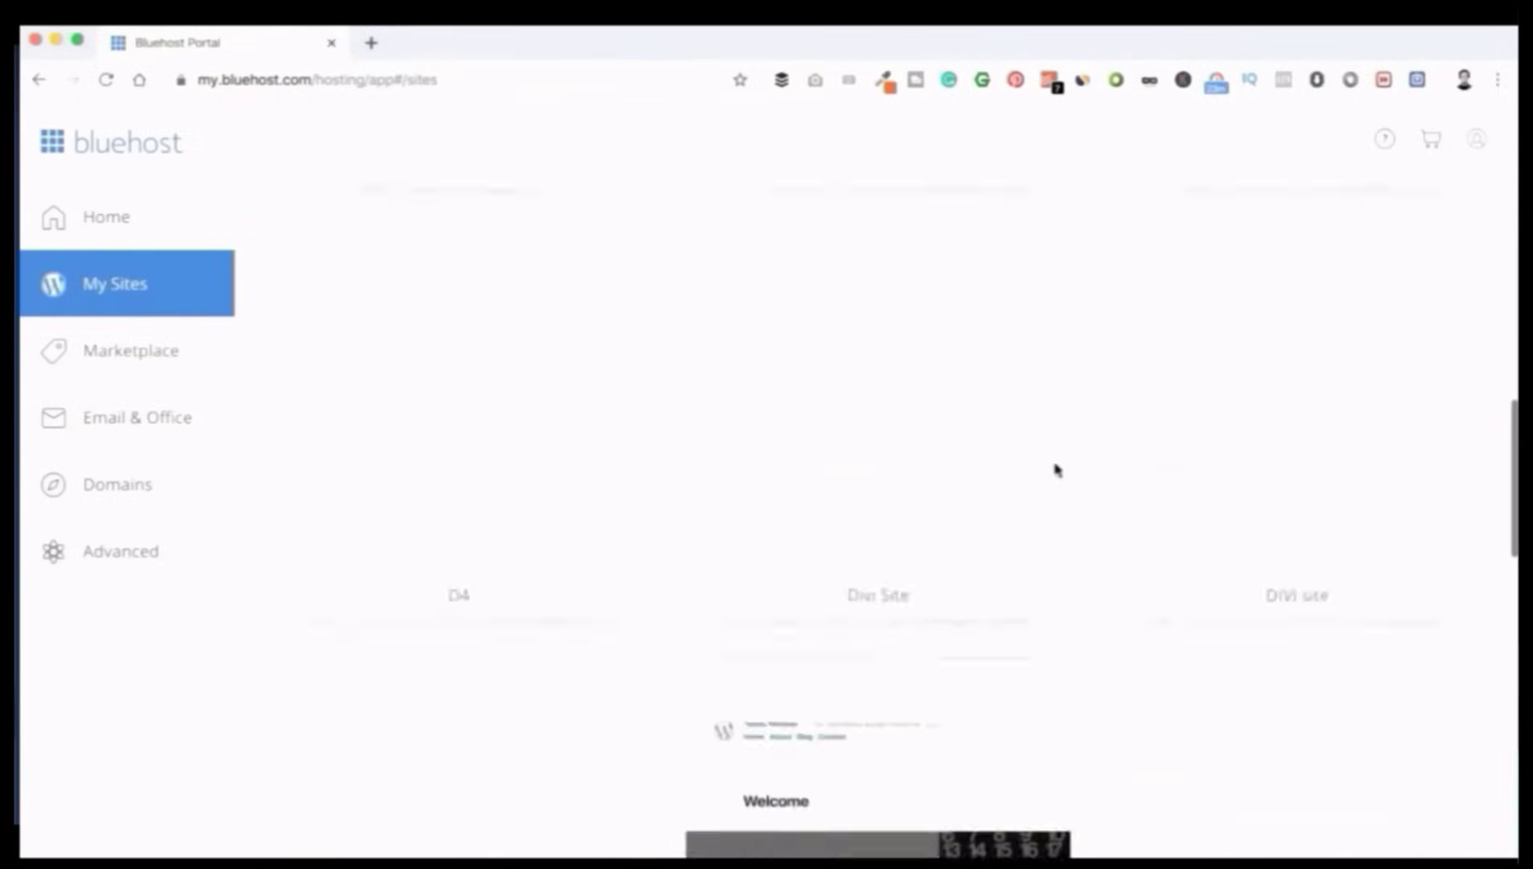
scroll(1056, 469, "down", 10)
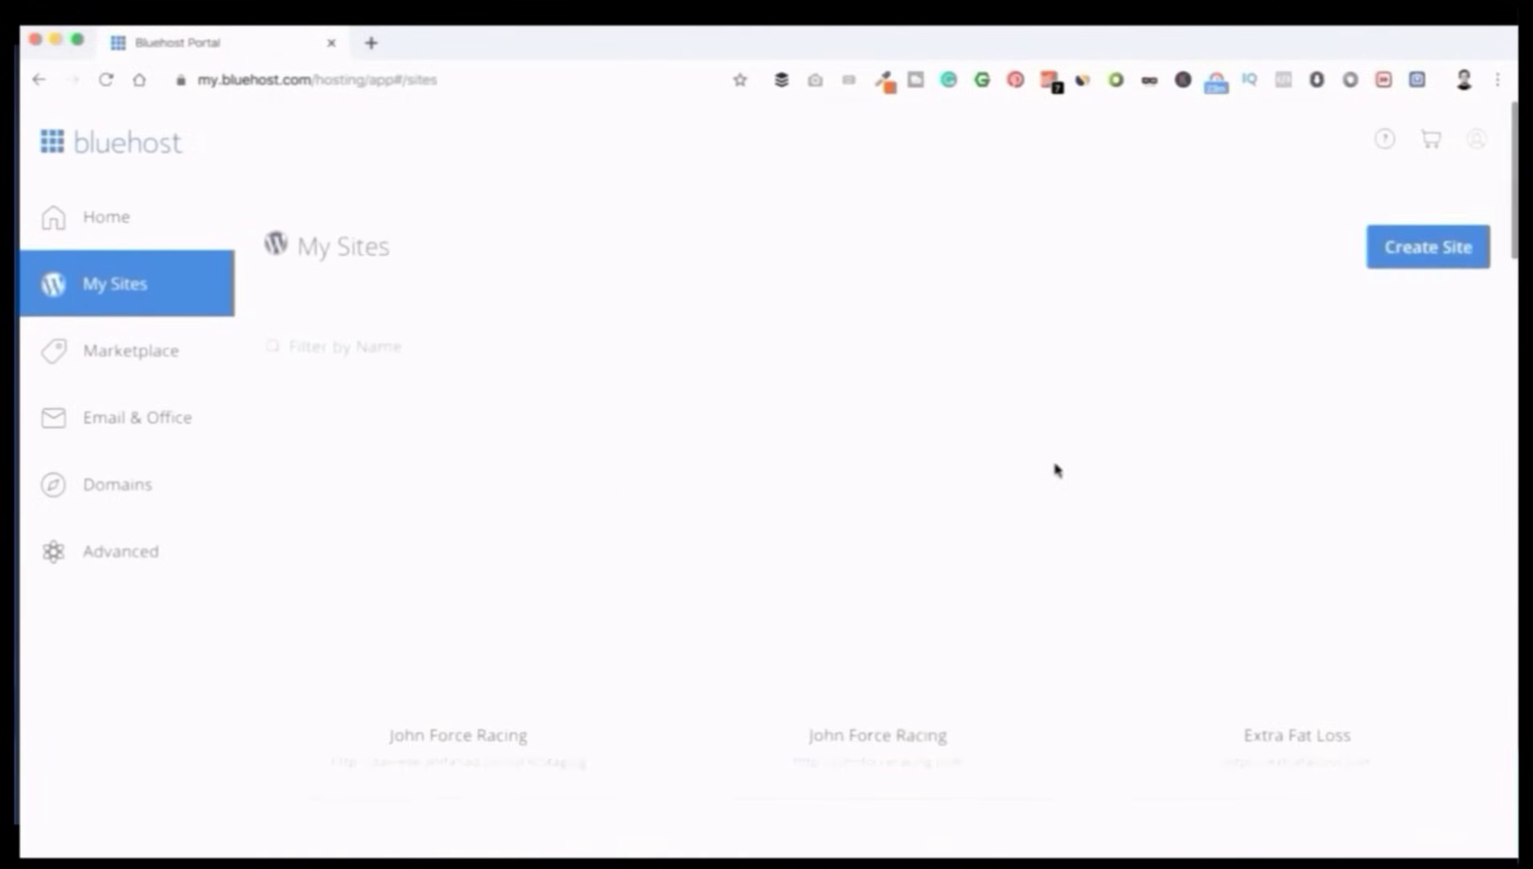
scroll(1056, 470, "down", 9)
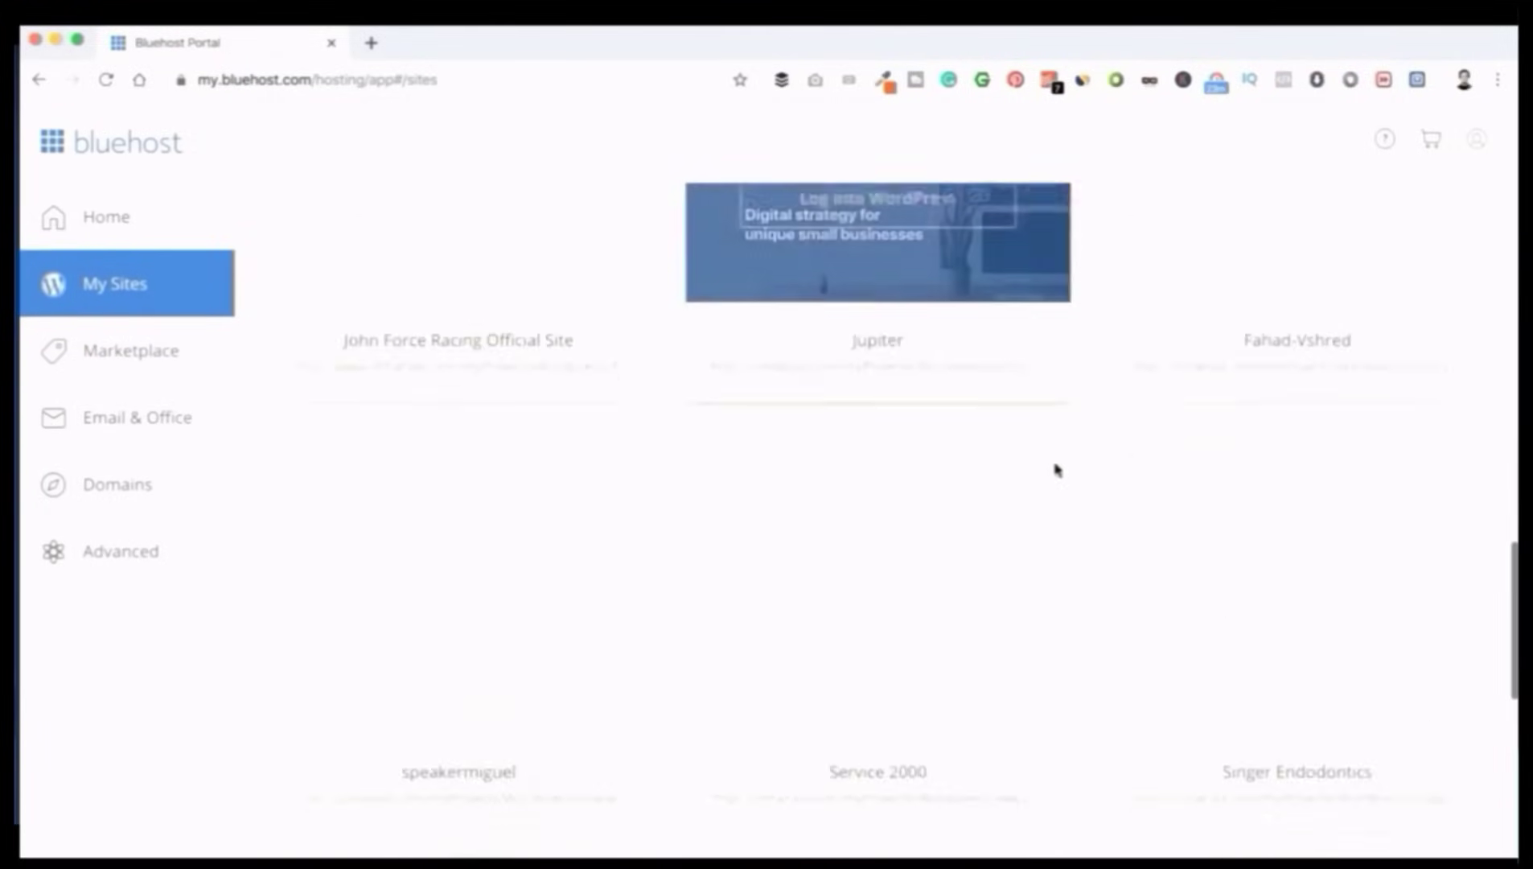
scroll(1056, 469, "up", 9)
scroll(1056, 469, "down", 10)
scroll(1056, 472, "down", 8)
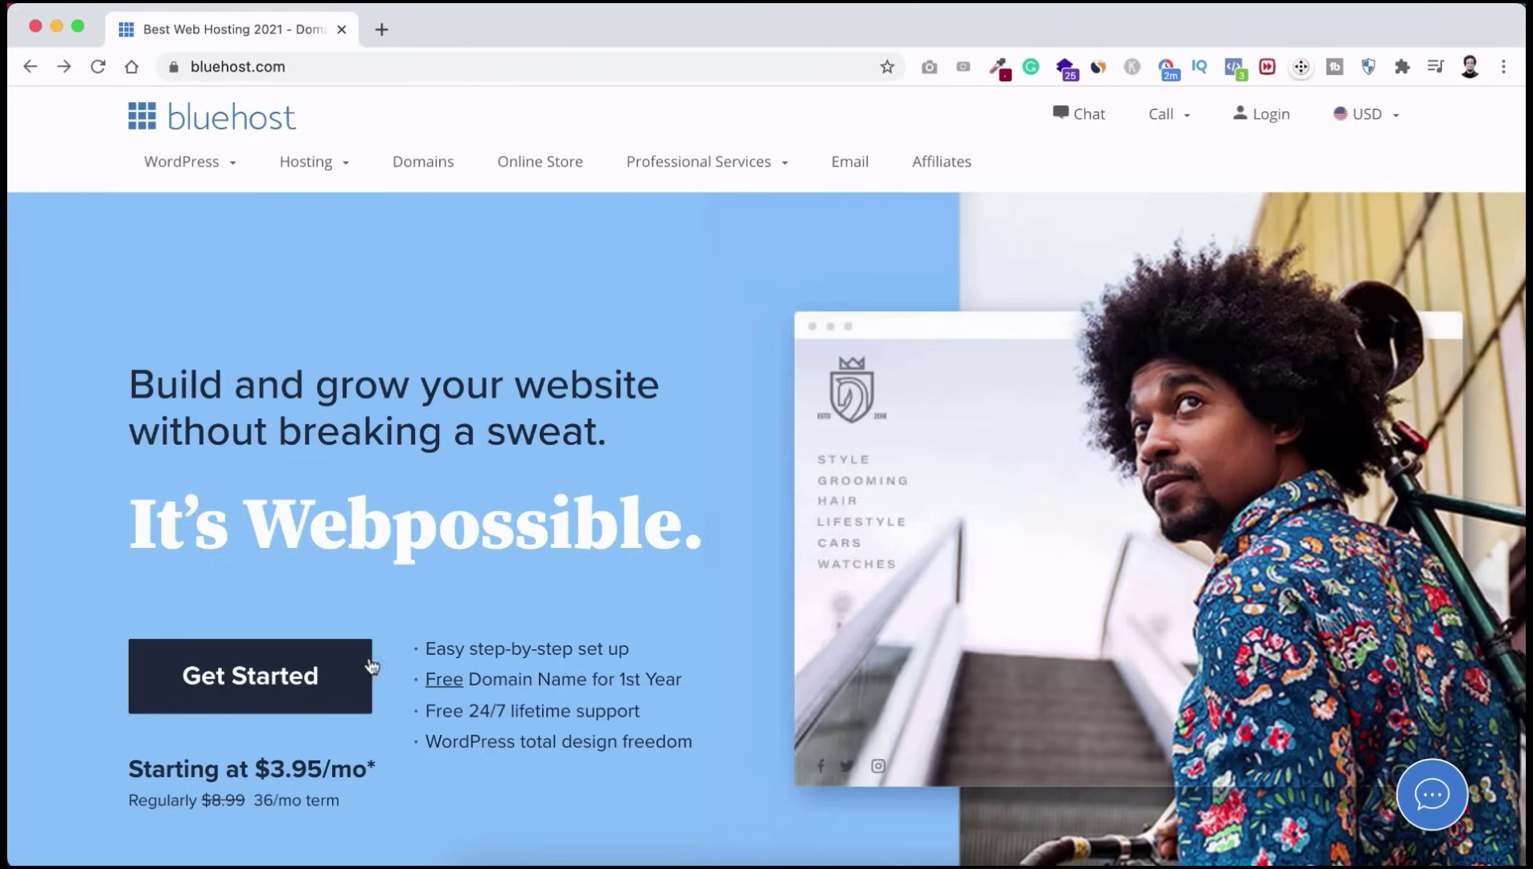
- Begin signup and choose the Basic 36-month shared hosting plan at $3.95/mo
left_click(319, 678)
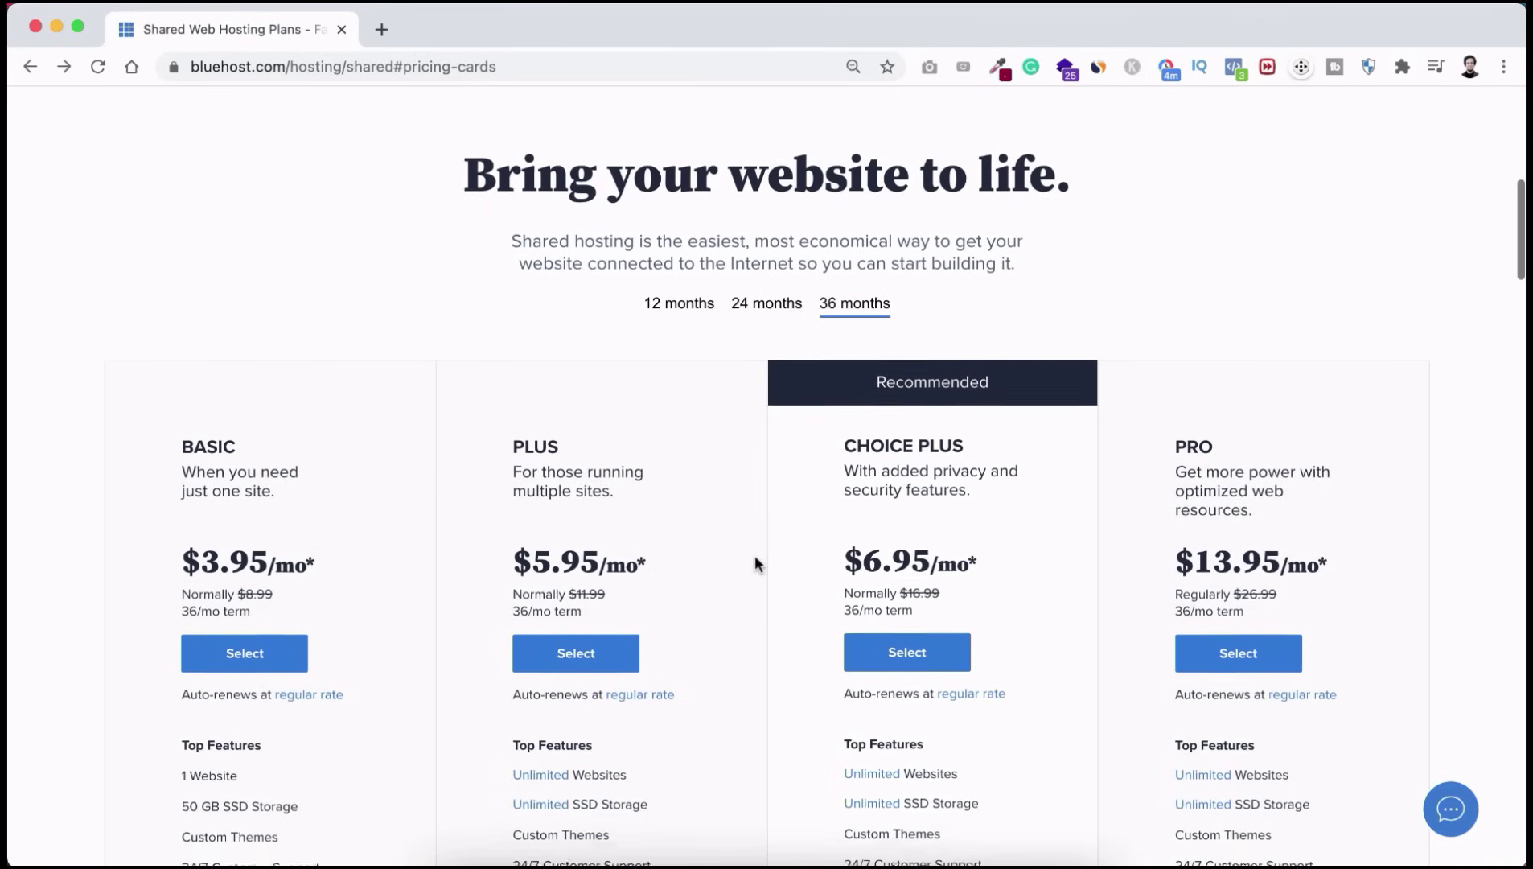
scroll(755, 558, "down", 3)
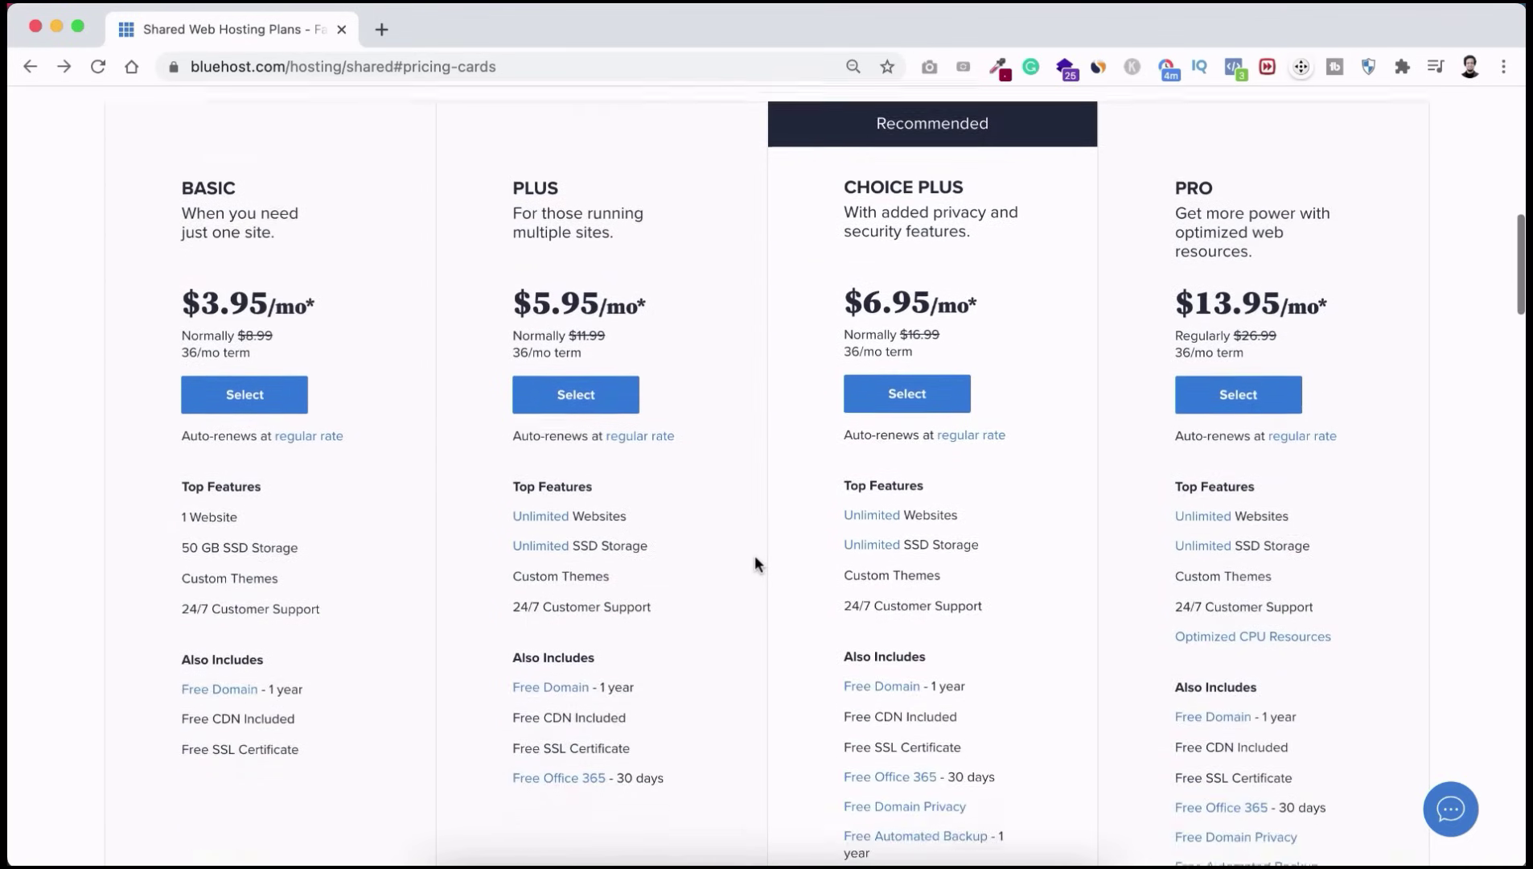
scroll(756, 563, "down", 1)
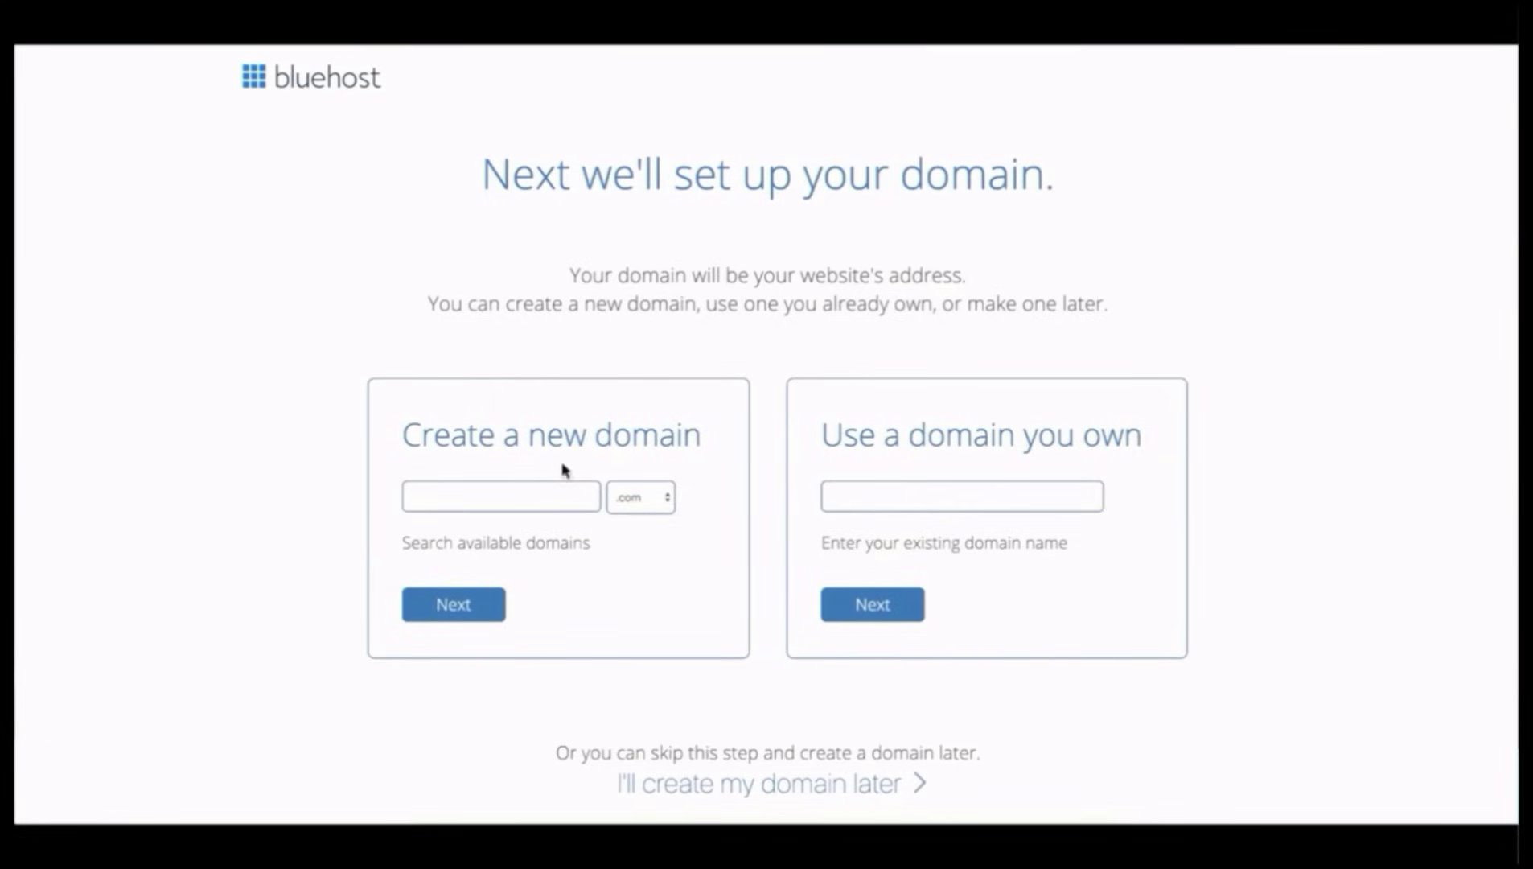
- Check whether the domain apple.com can be registered
left_click(497, 494)
type("apple")
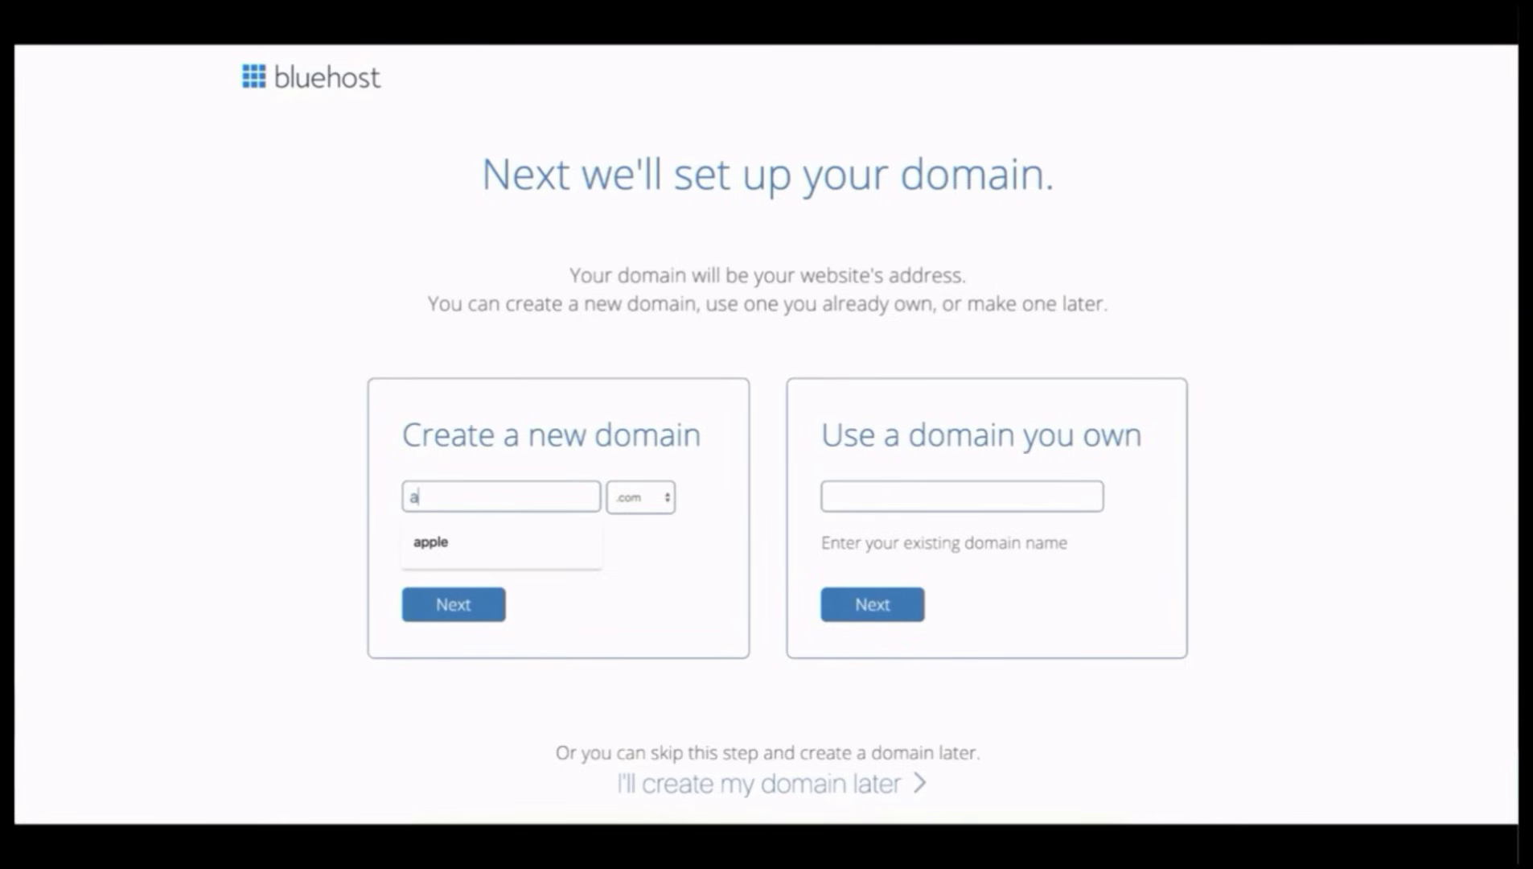
left_click(468, 614)
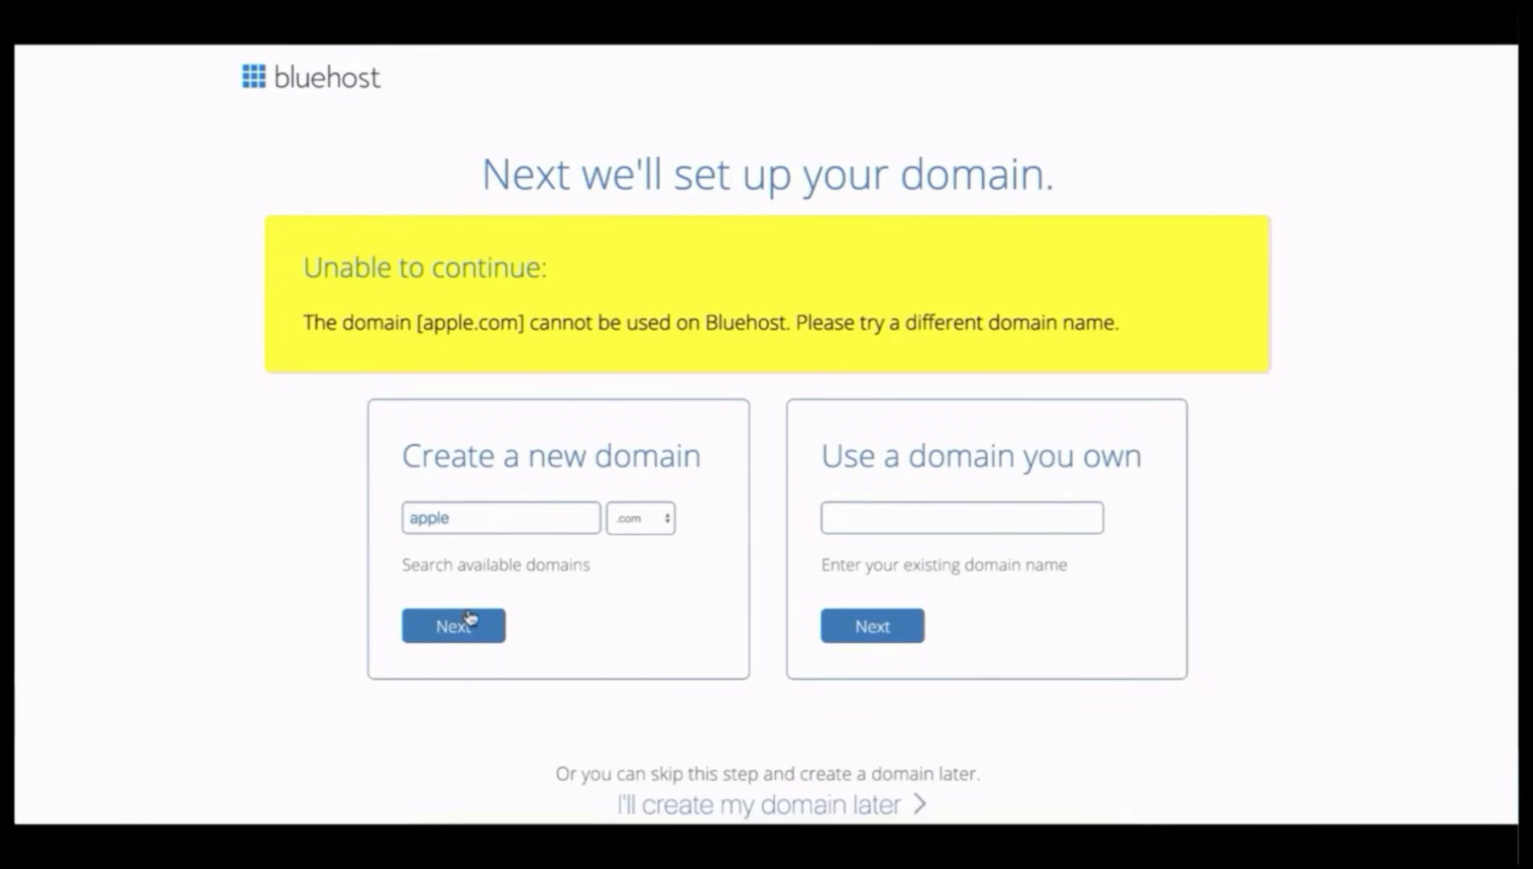
- Replace it with ourelementor, keep .com, and confirm ourelementor.com is available
left_click_drag(450, 517, 401, 517)
left_click(635, 519)
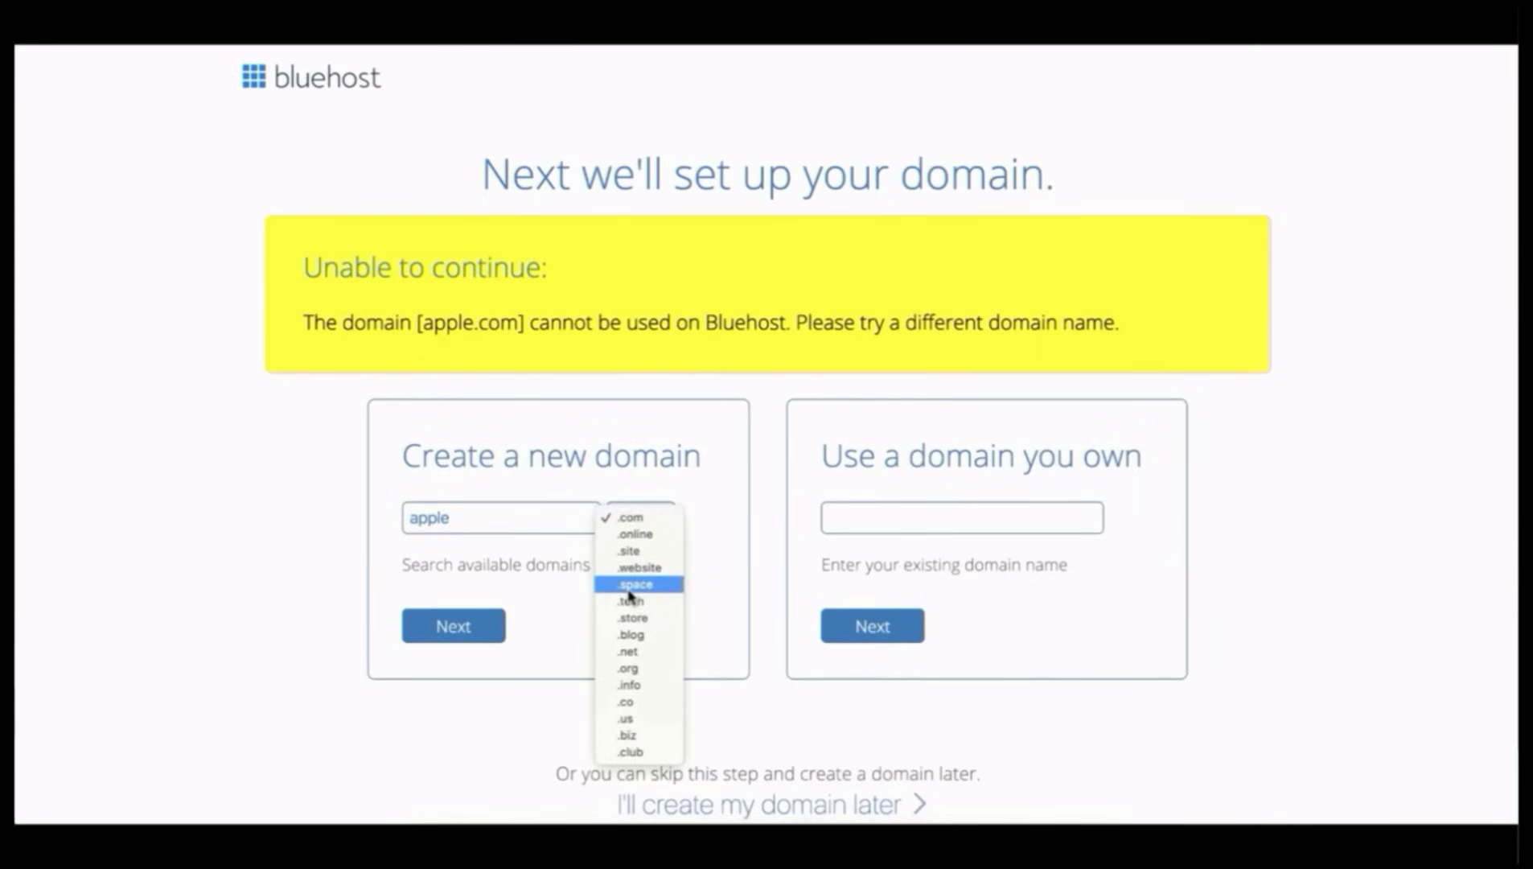
left_click(633, 520)
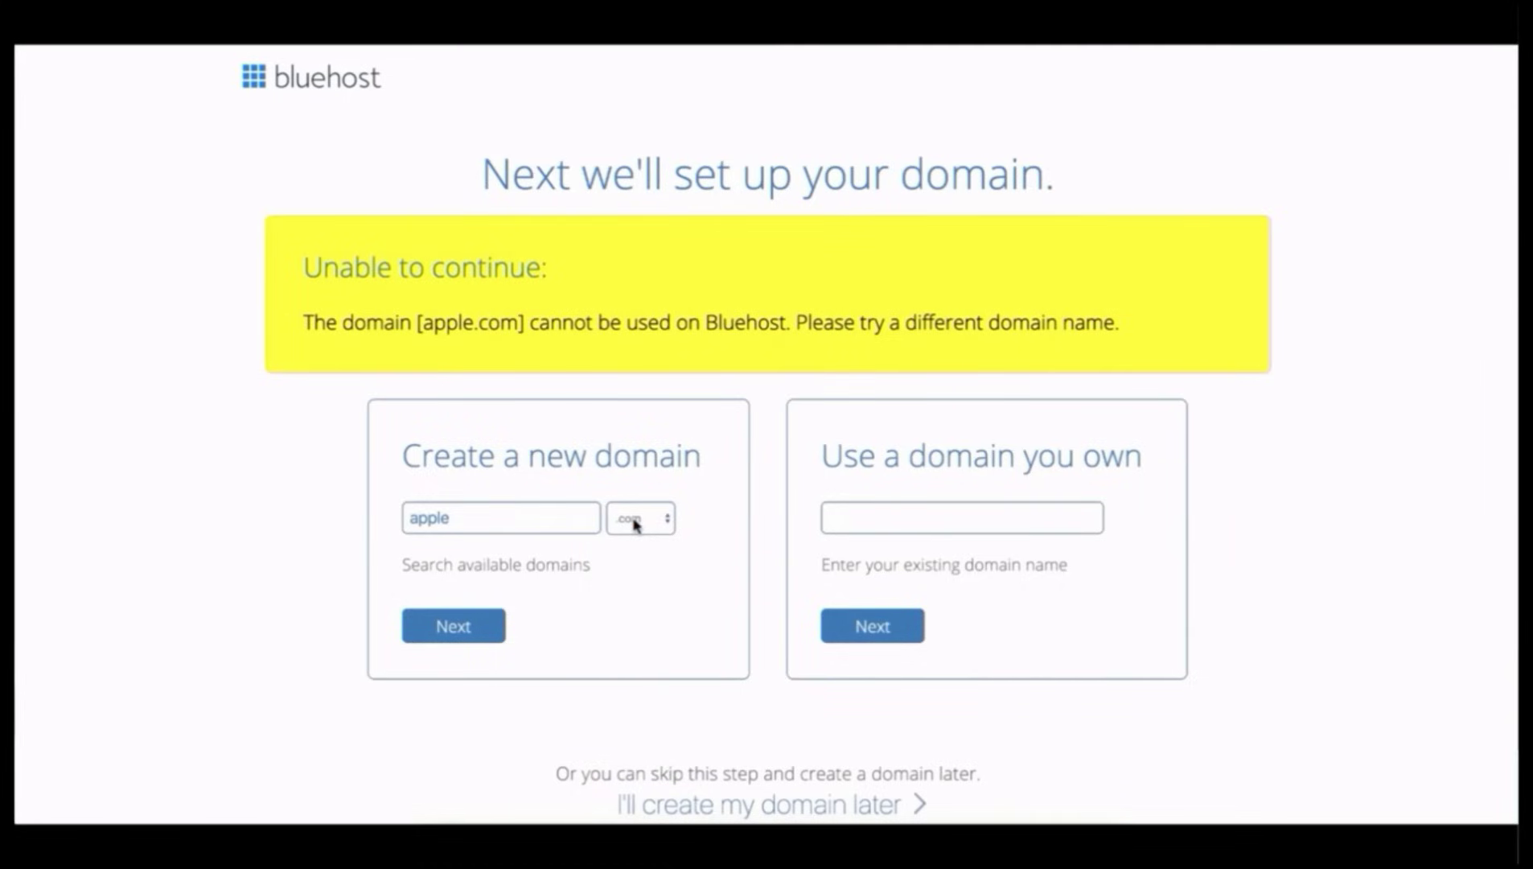
double_click(482, 516)
type("our")
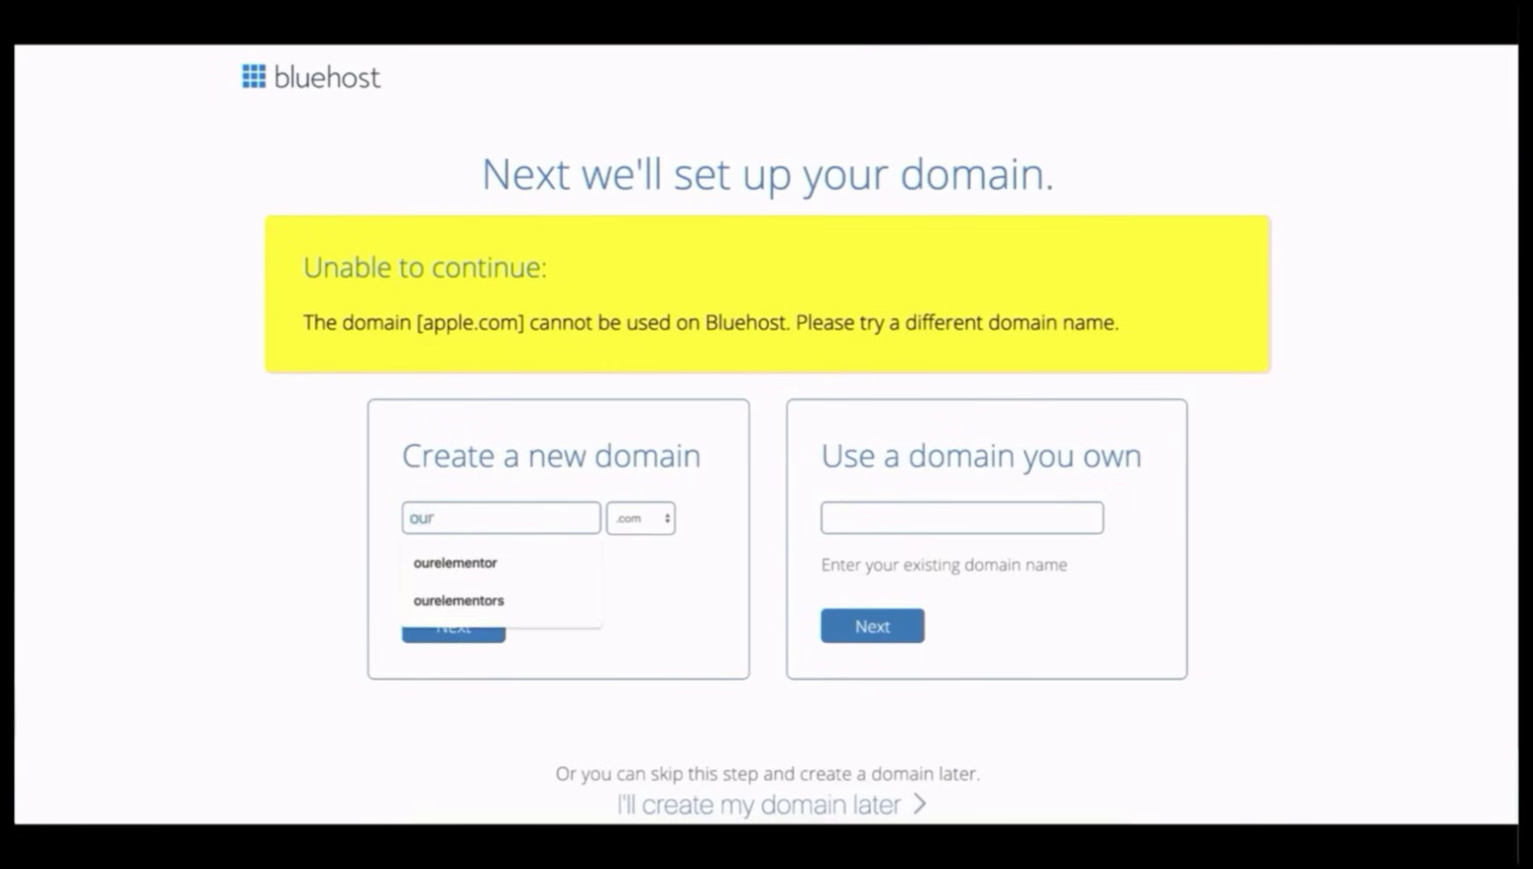
type("elementor")
left_click(366, 567)
left_click(457, 626)
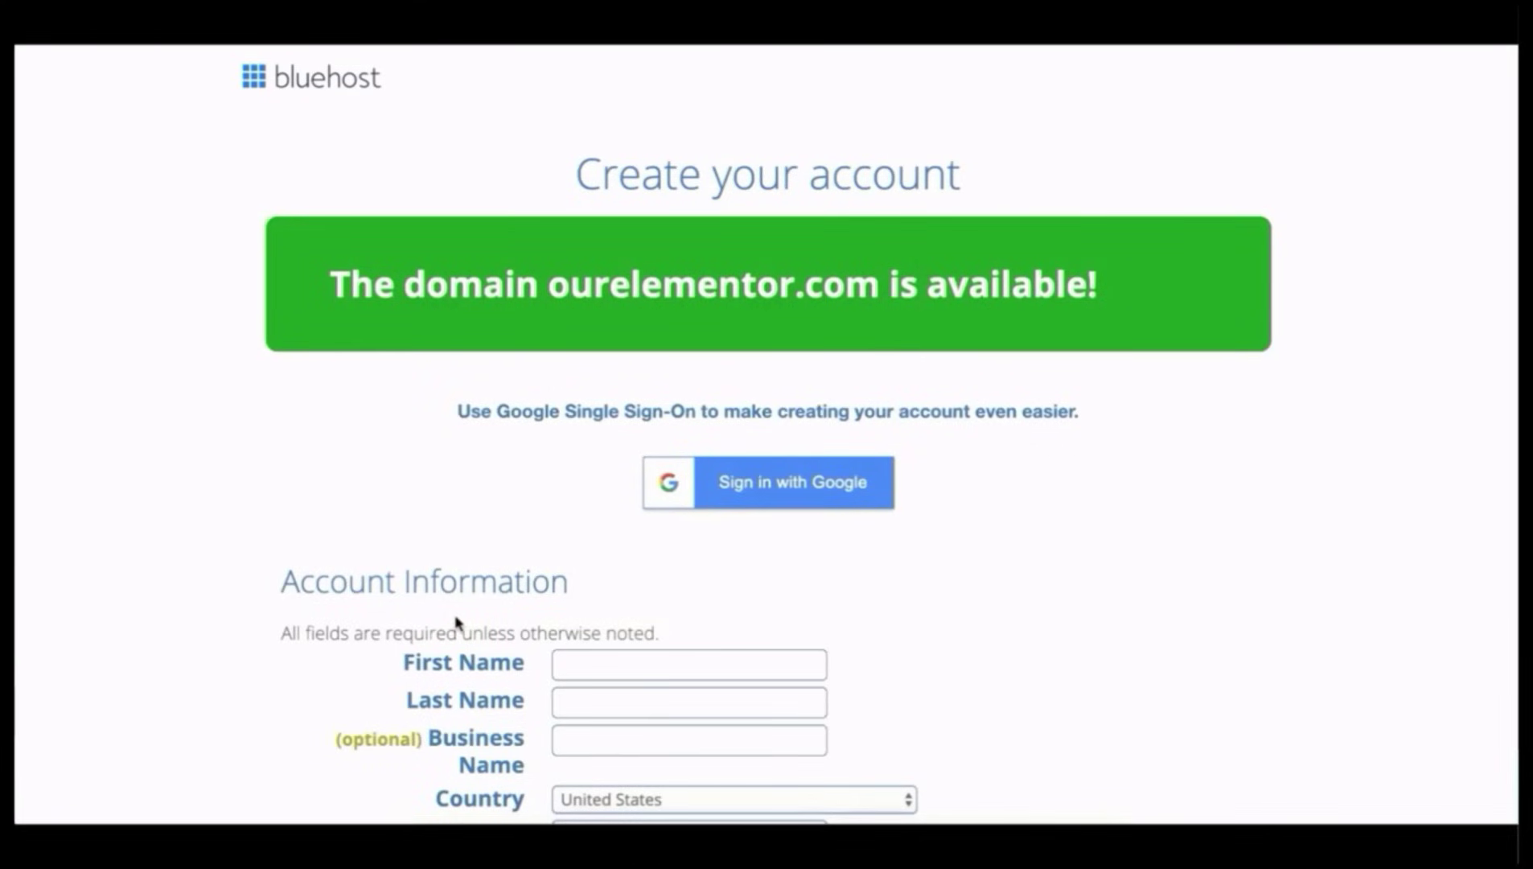
- Enter first, last and business names, set country to Bangladesh, and autofill address, phone and email
scroll(456, 622, "down", 5)
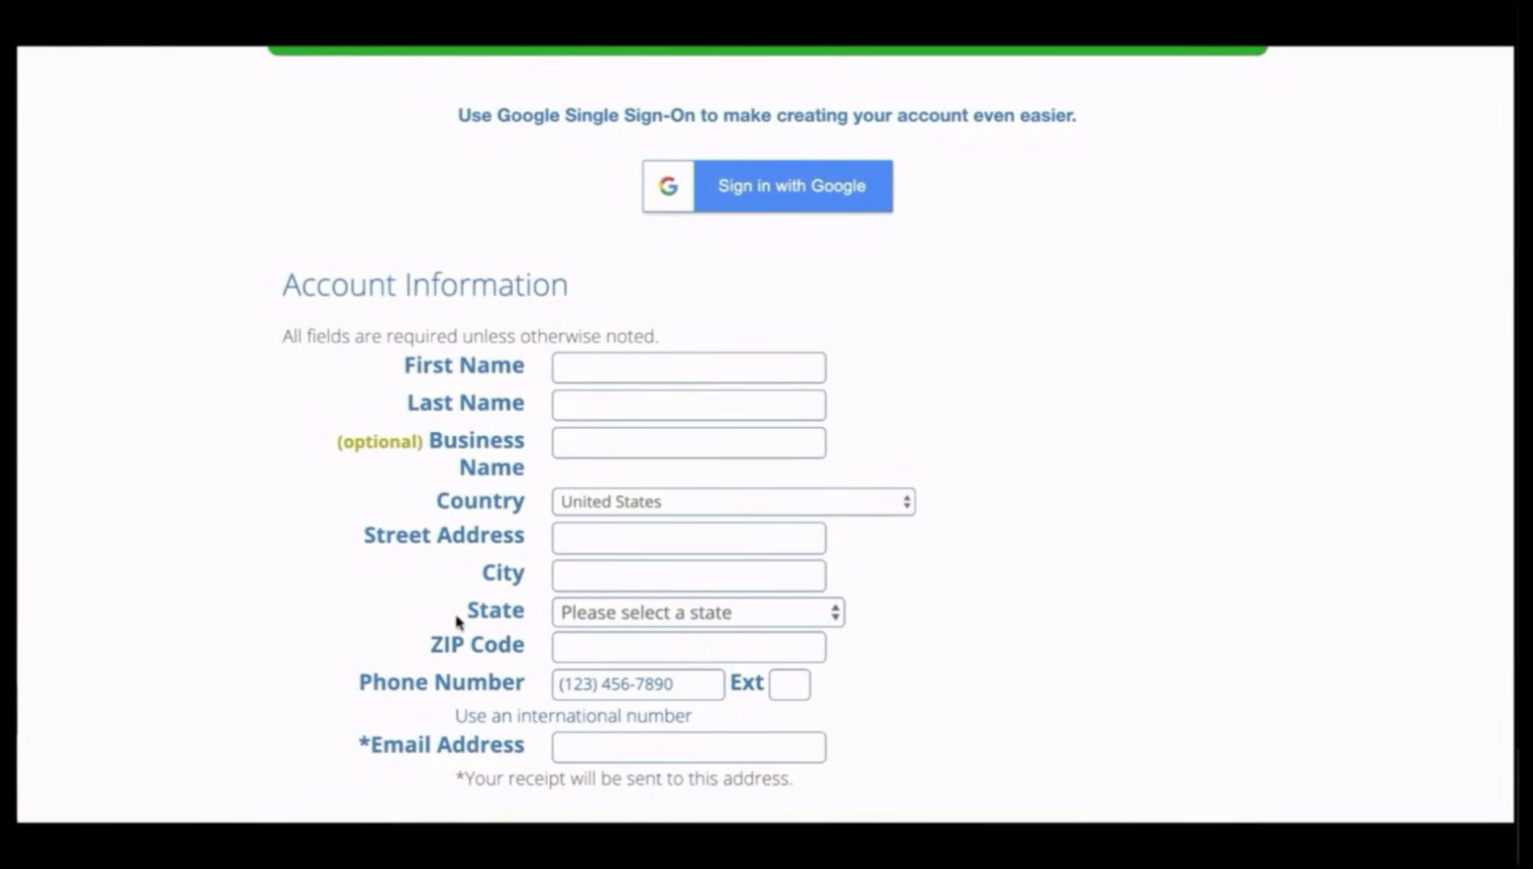
type("Jim")
key("Tab")
type("Fahad")
key("Tab")
type("Jim Fahad Digital")
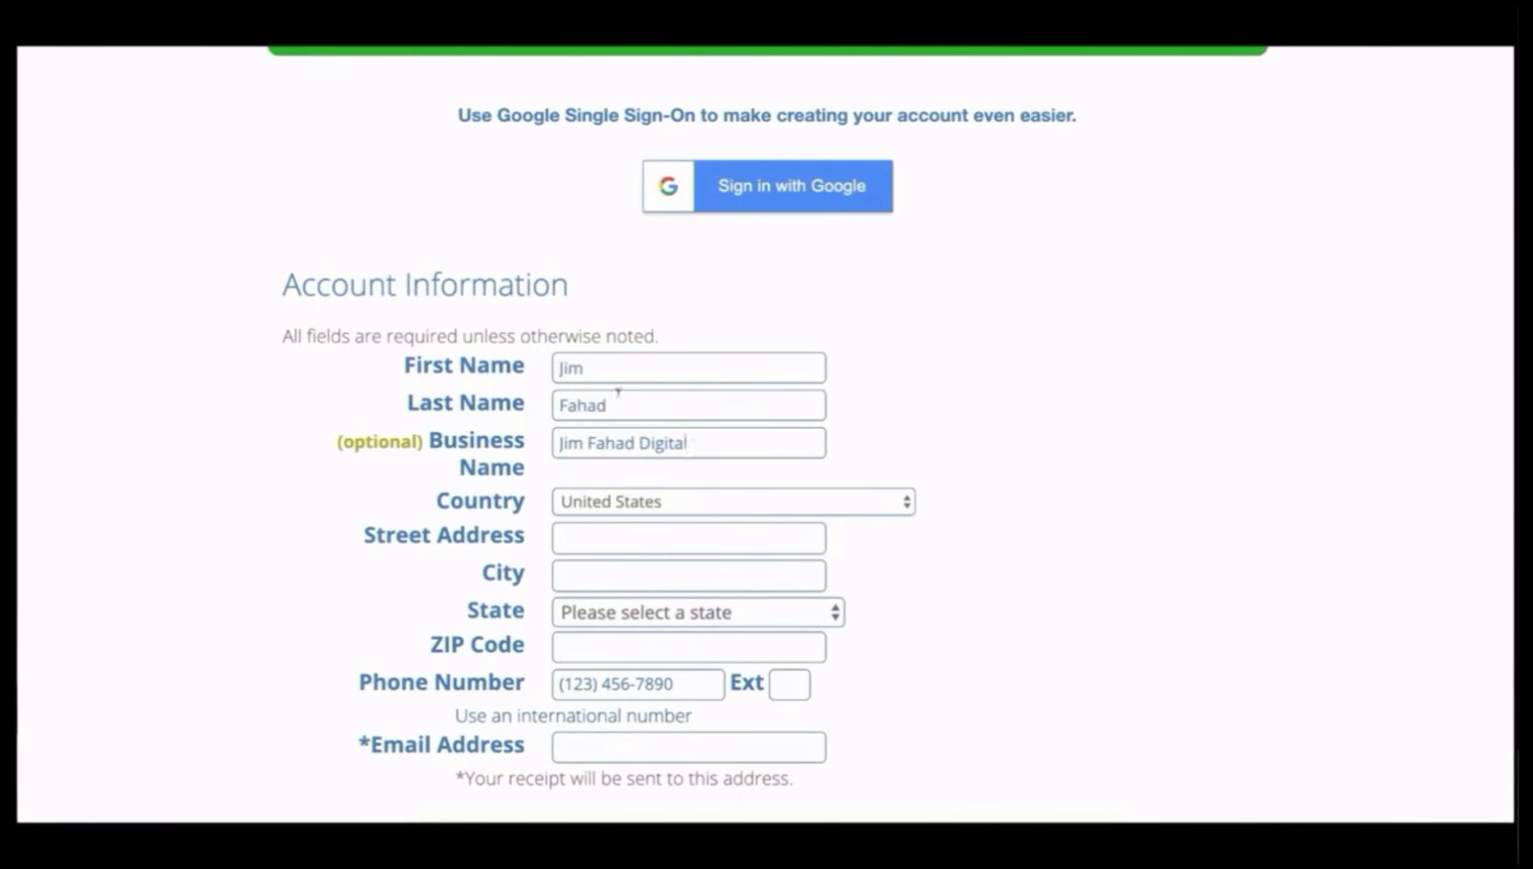
key("Tab")
type("Bangladesh")
left_click(634, 479)
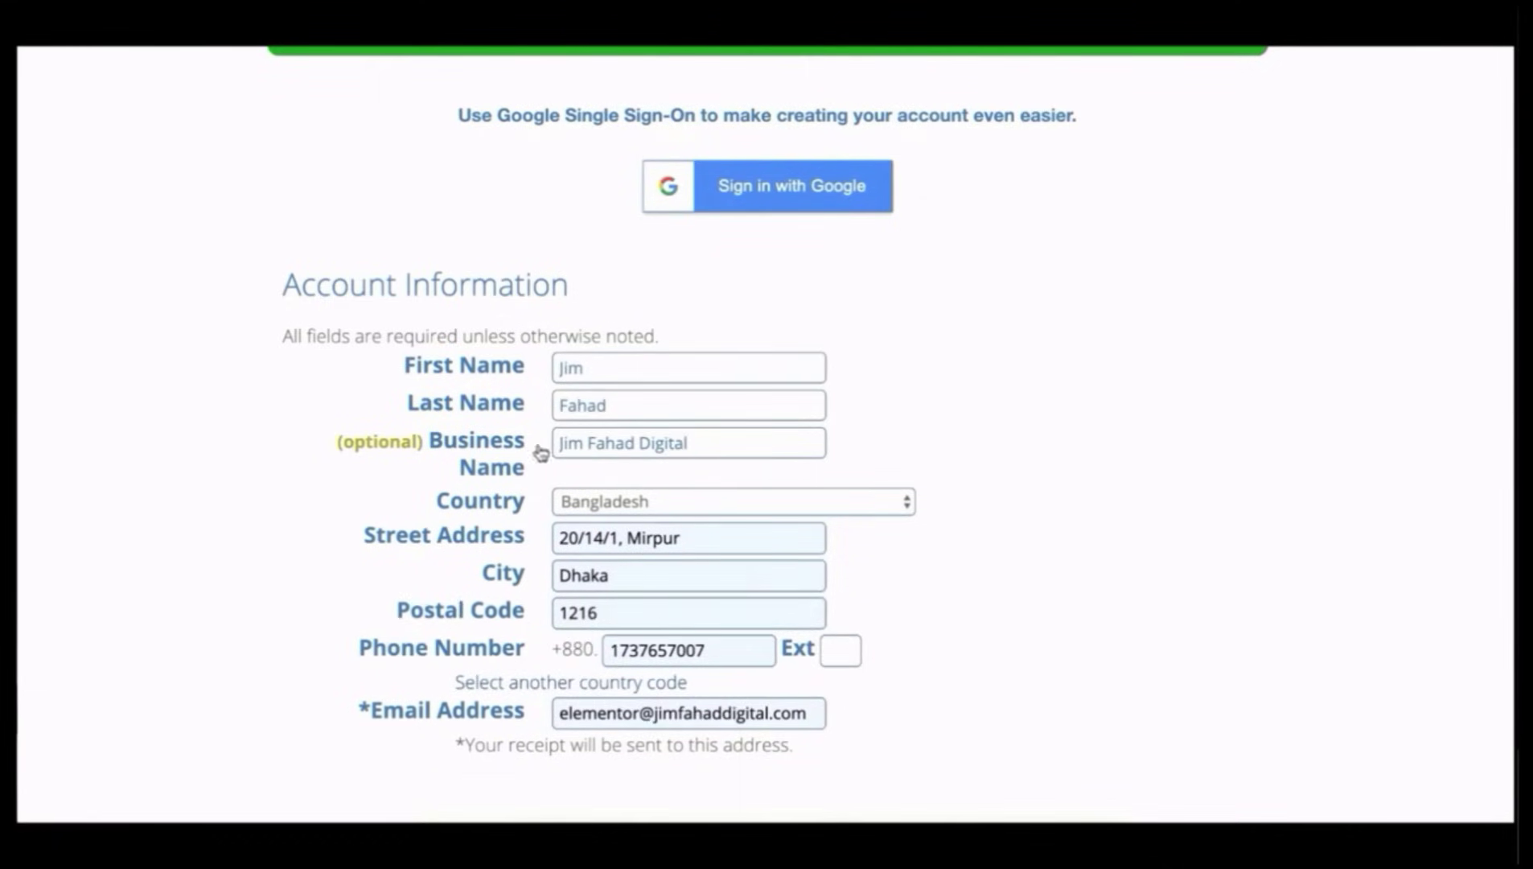
- Review the business name and email fields, then scroll to the Basic 36 Month $142.20 package
left_click_drag(715, 435, 554, 435)
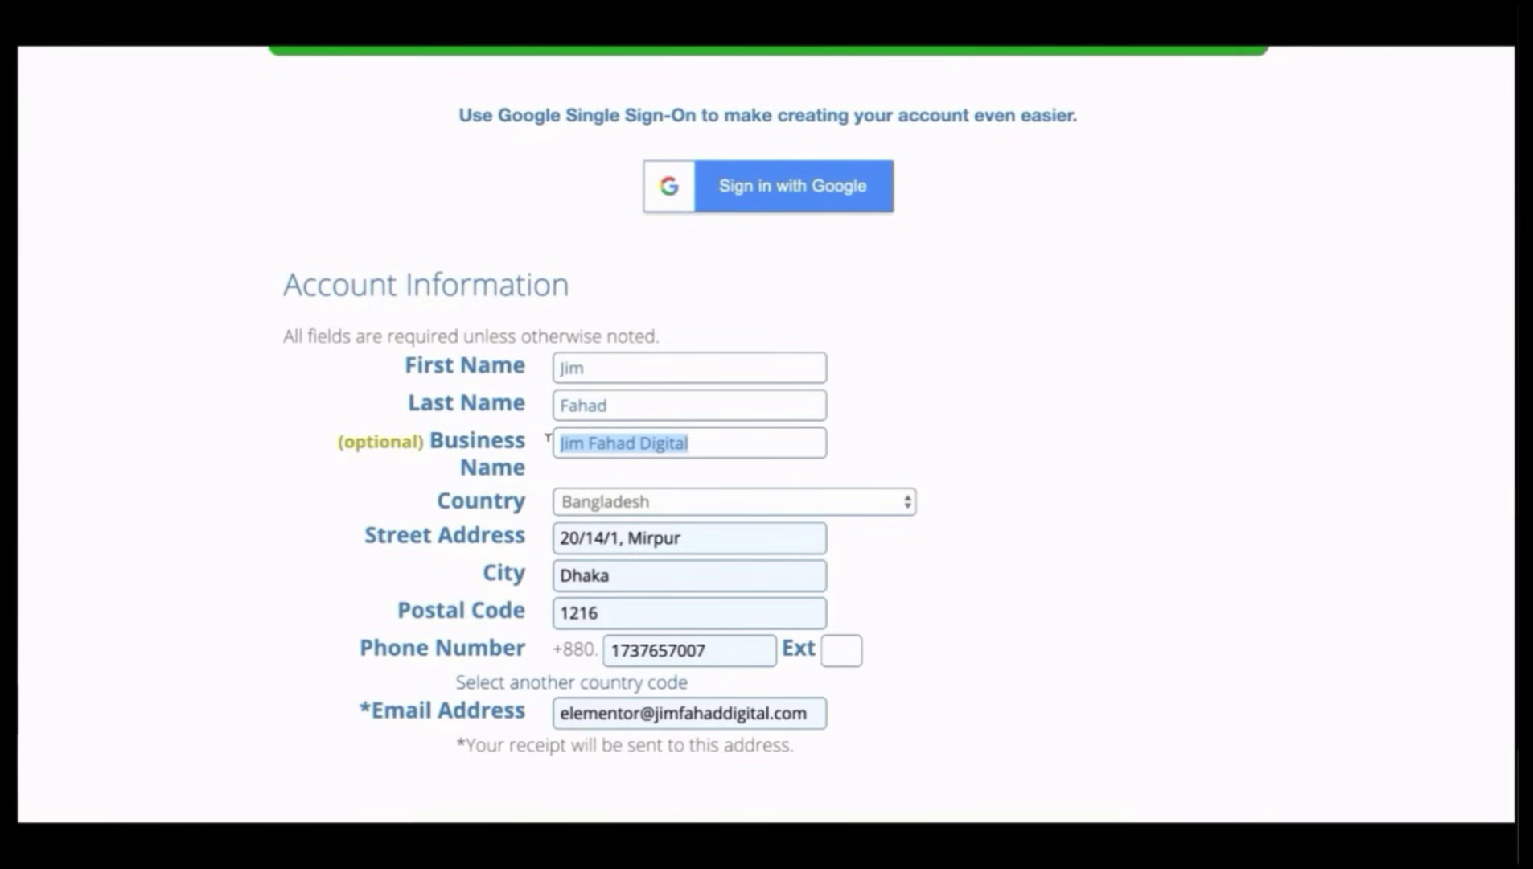
left_click(674, 441)
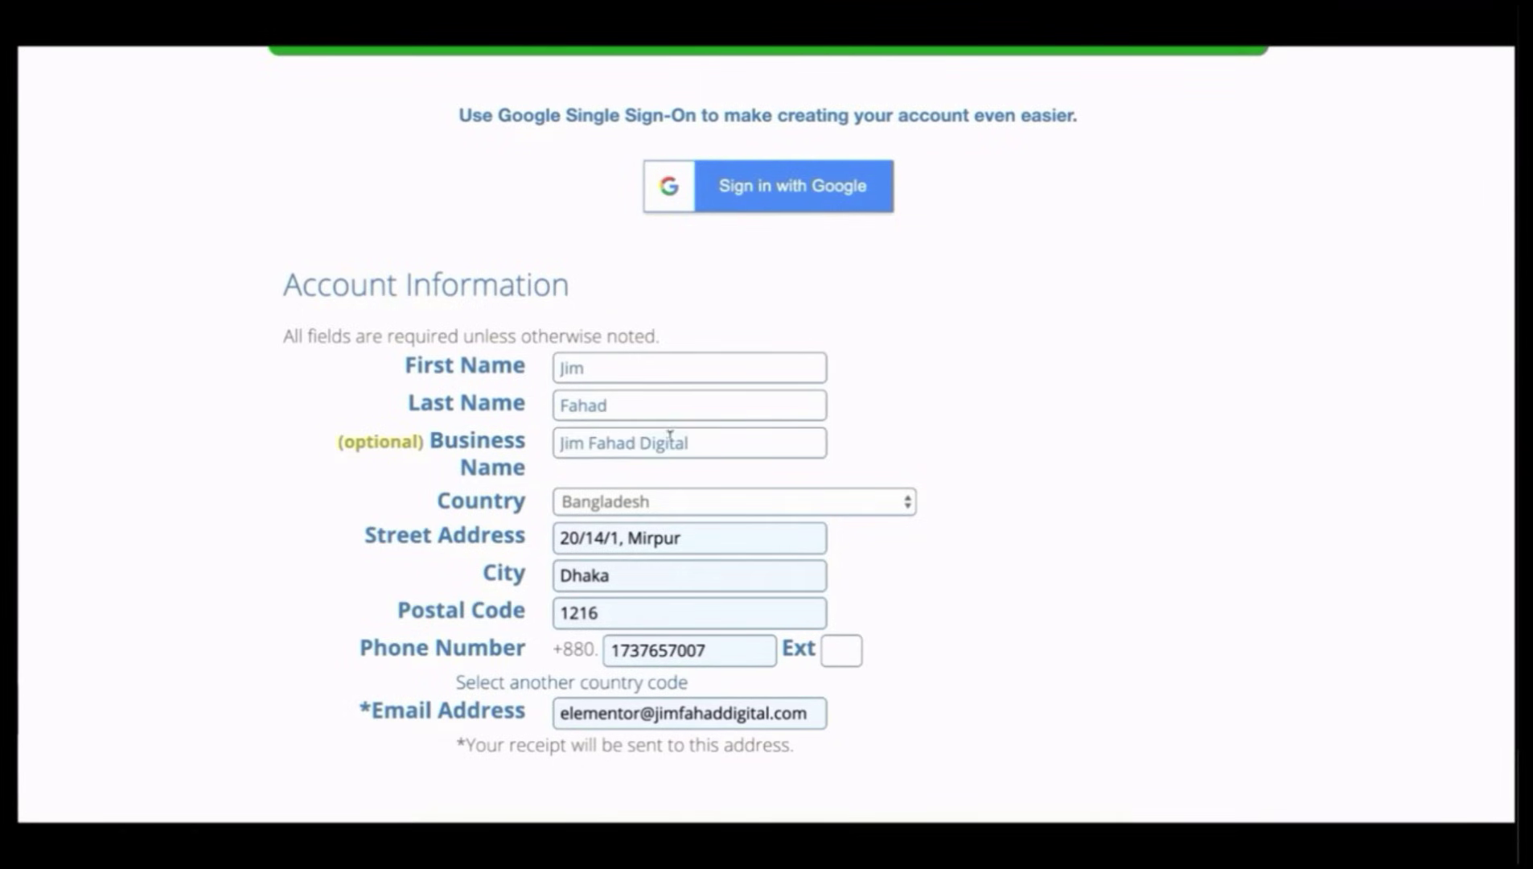
double_click(554, 713)
left_click(635, 711)
left_click(635, 711)
scroll(903, 706, "down", 4)
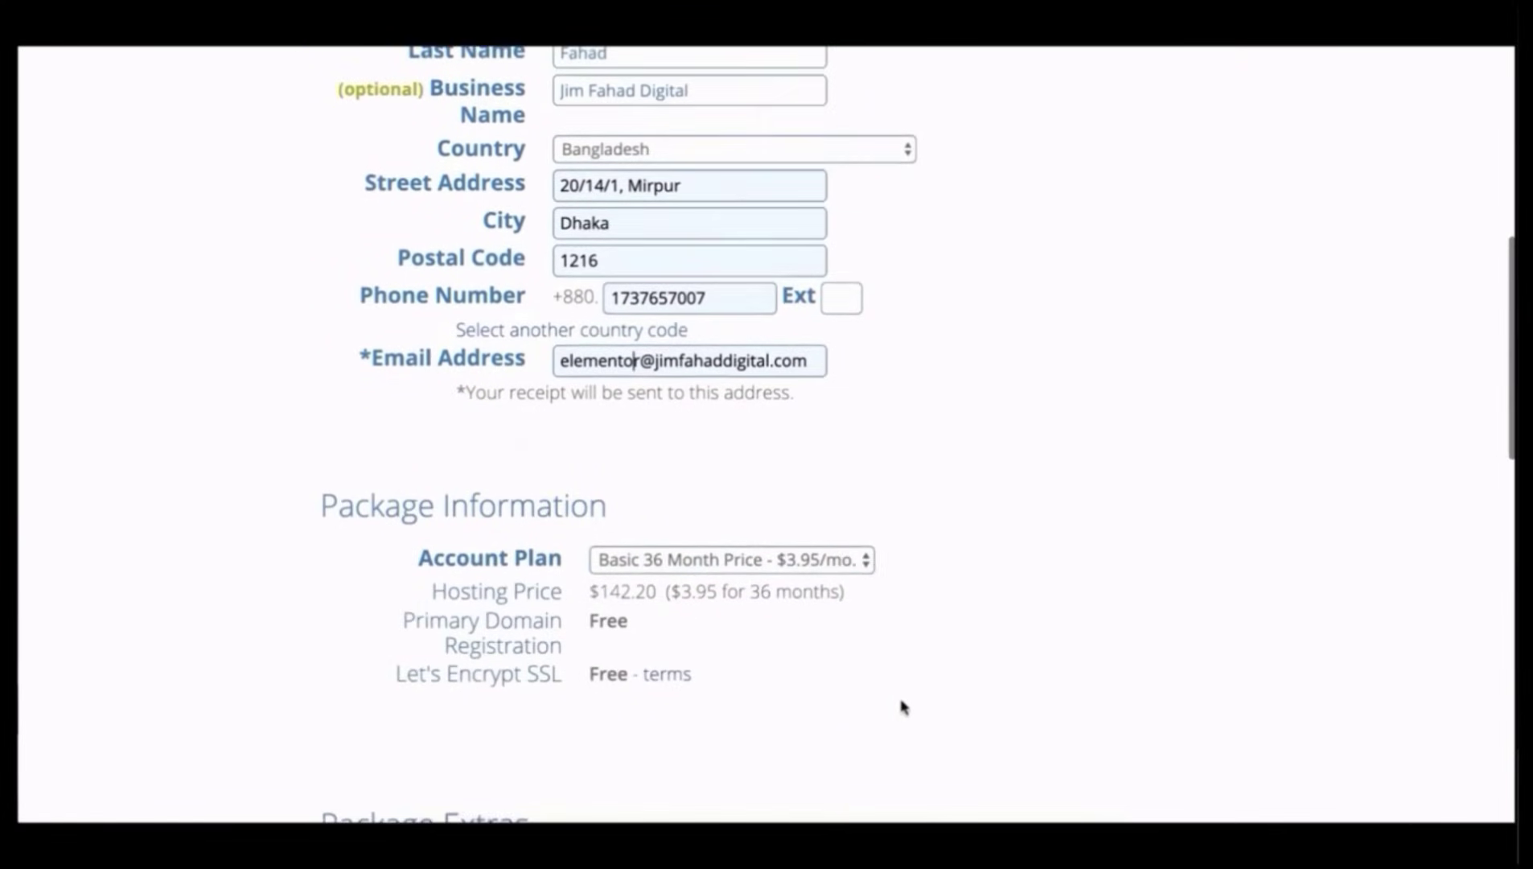
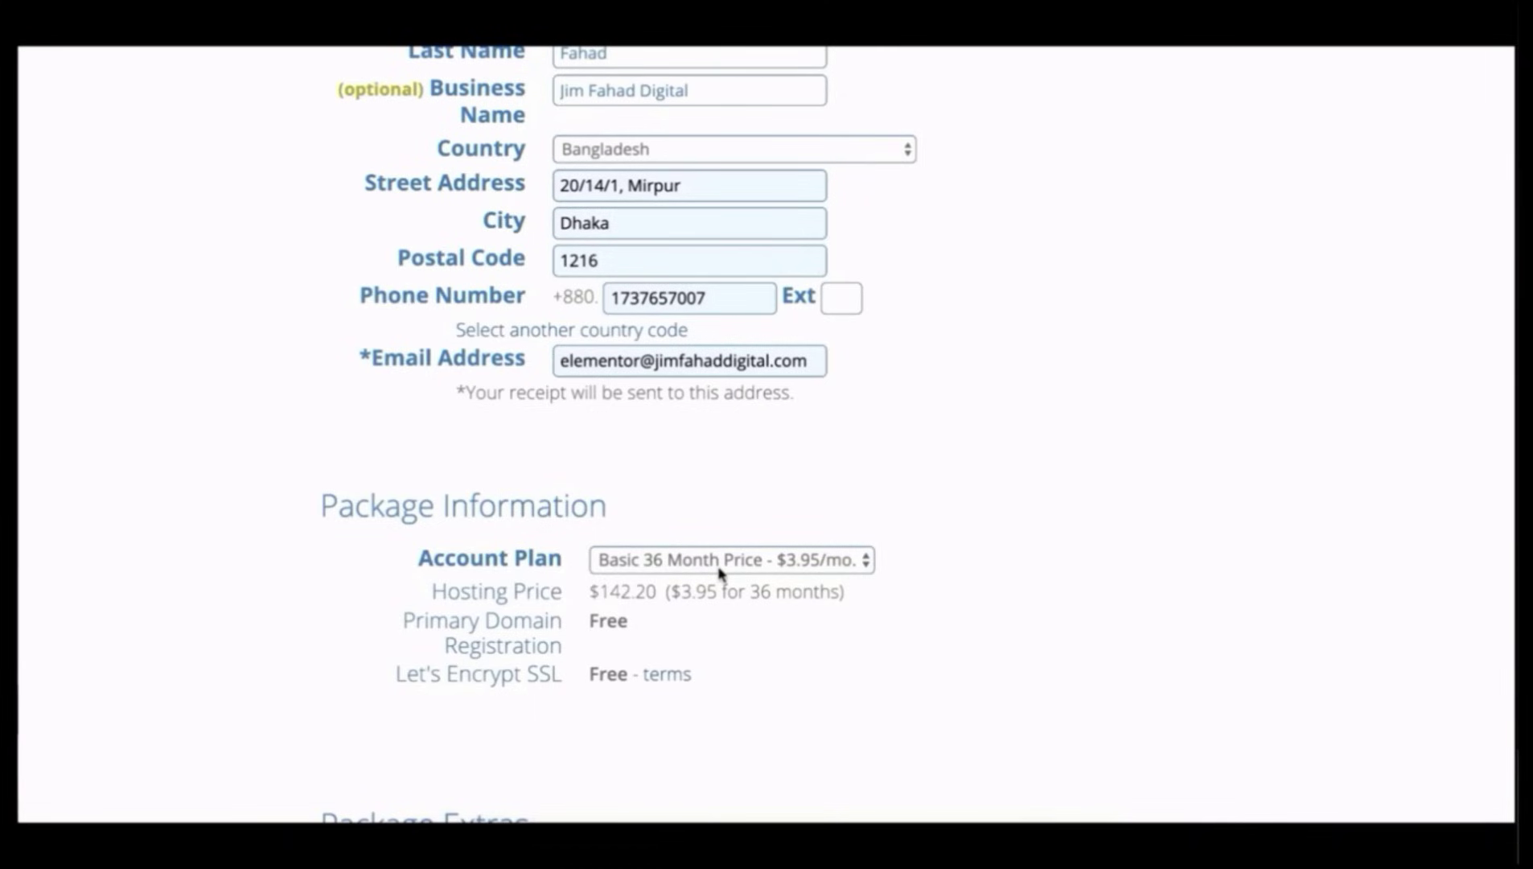
- Choose the Basic 12 Month plan at $5.95/mo. and scroll down to Package Extras
left_click(744, 561)
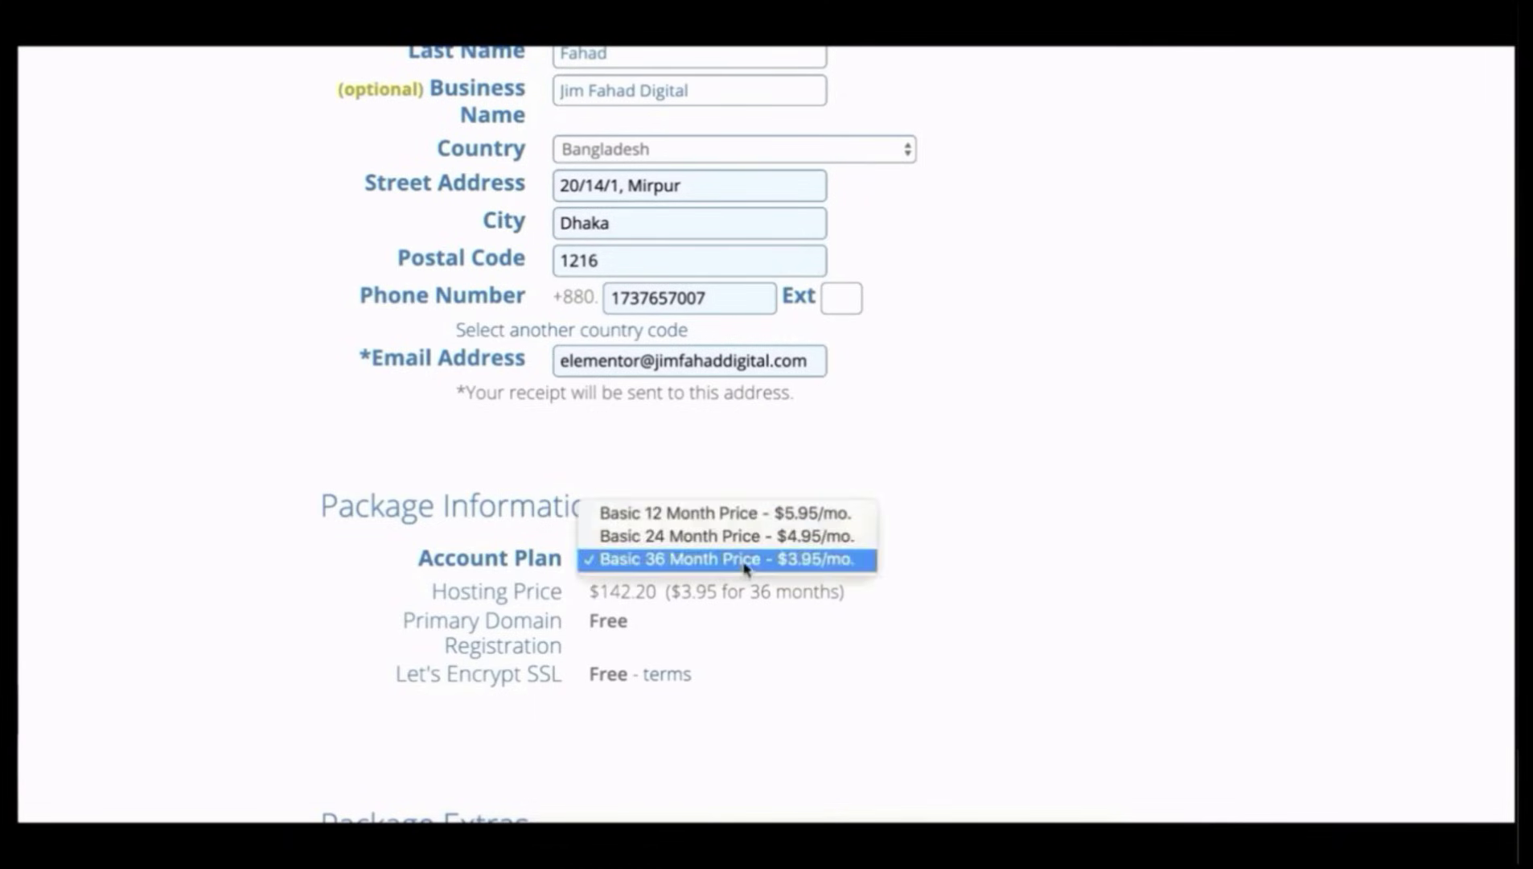
left_click(745, 514)
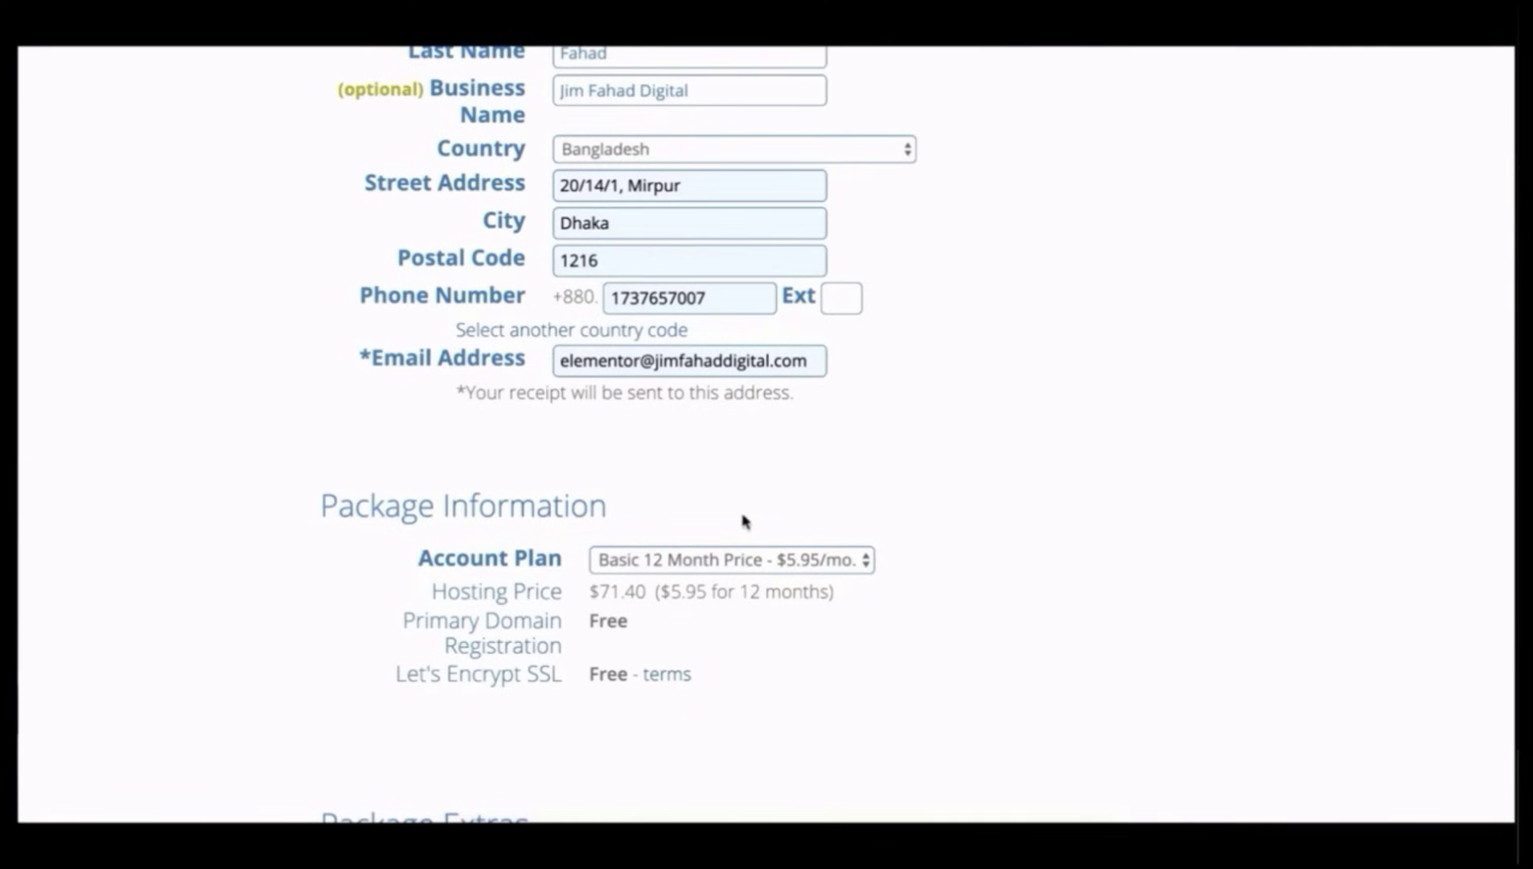
scroll(742, 521, "down", 5)
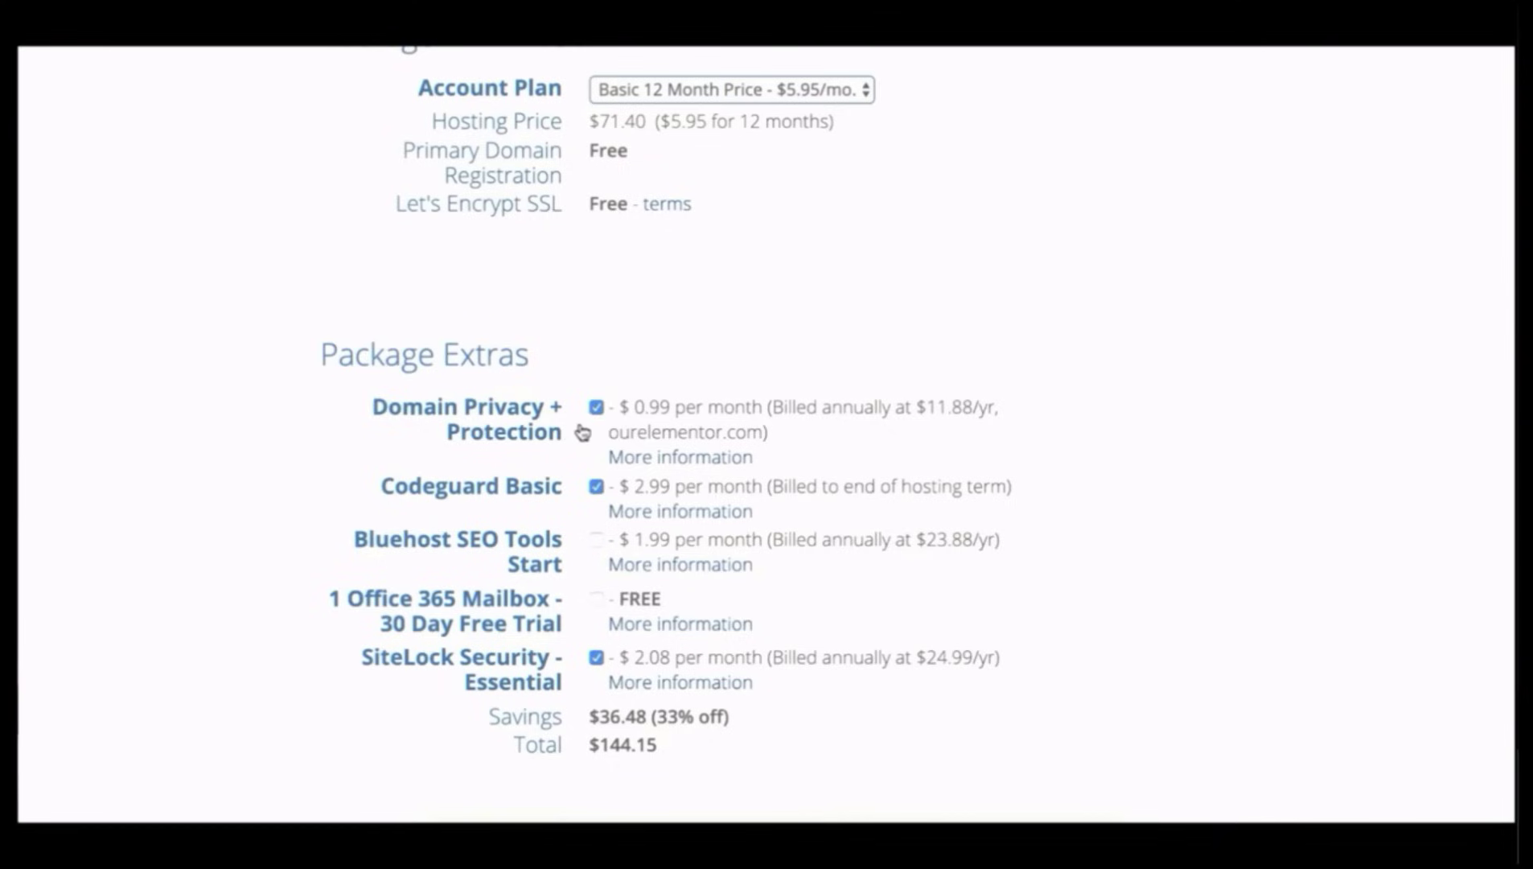
- Untick Domain Privacy + Protection (confirming Turn It Off), Codeguard Basic and SiteLock Security
left_click(596, 408)
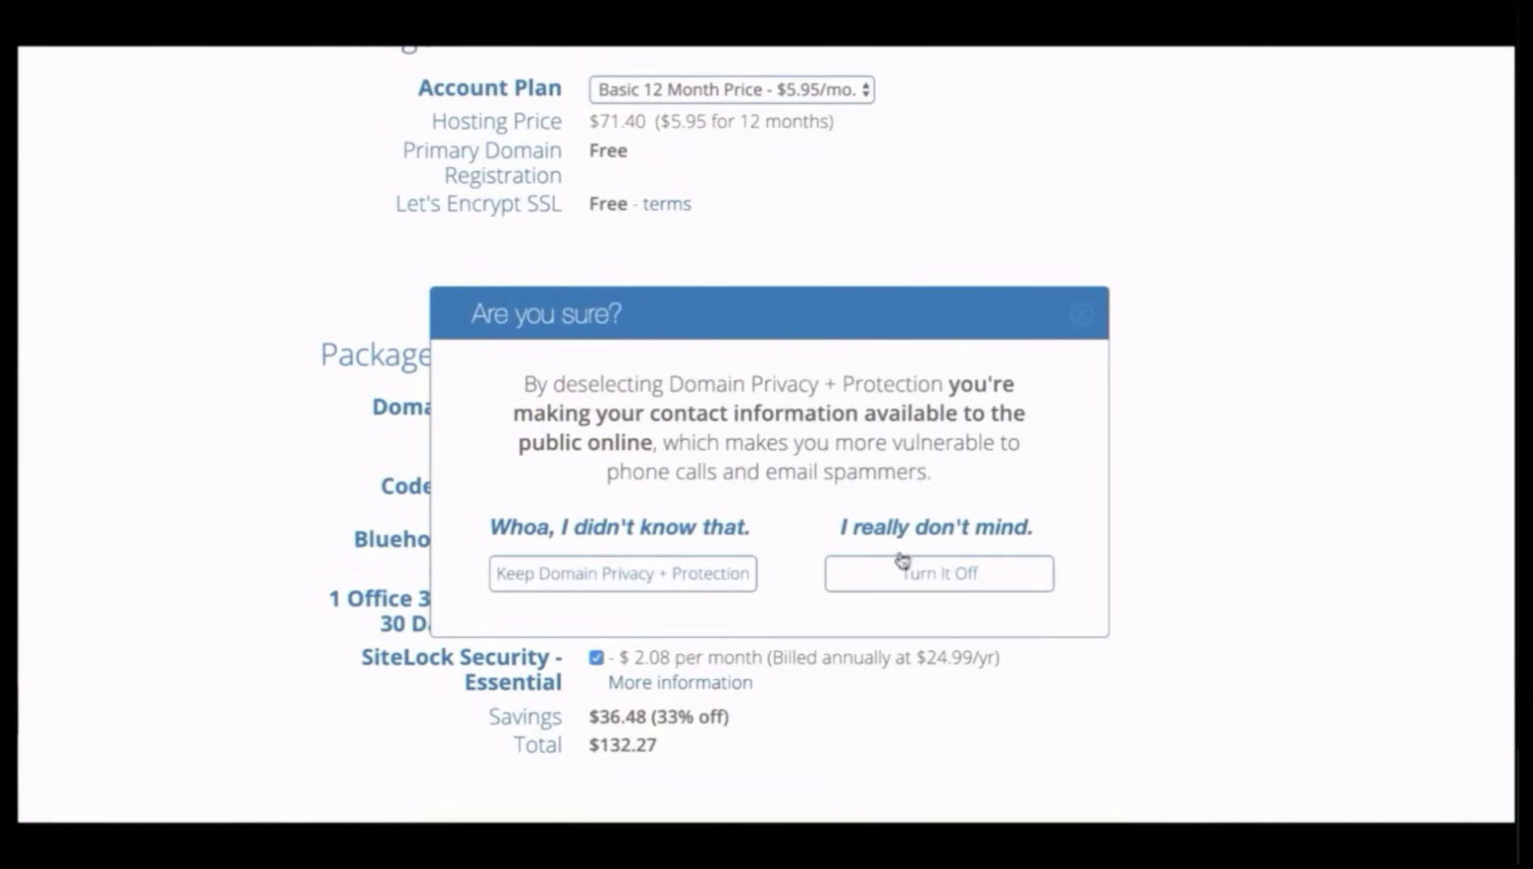
left_click(905, 573)
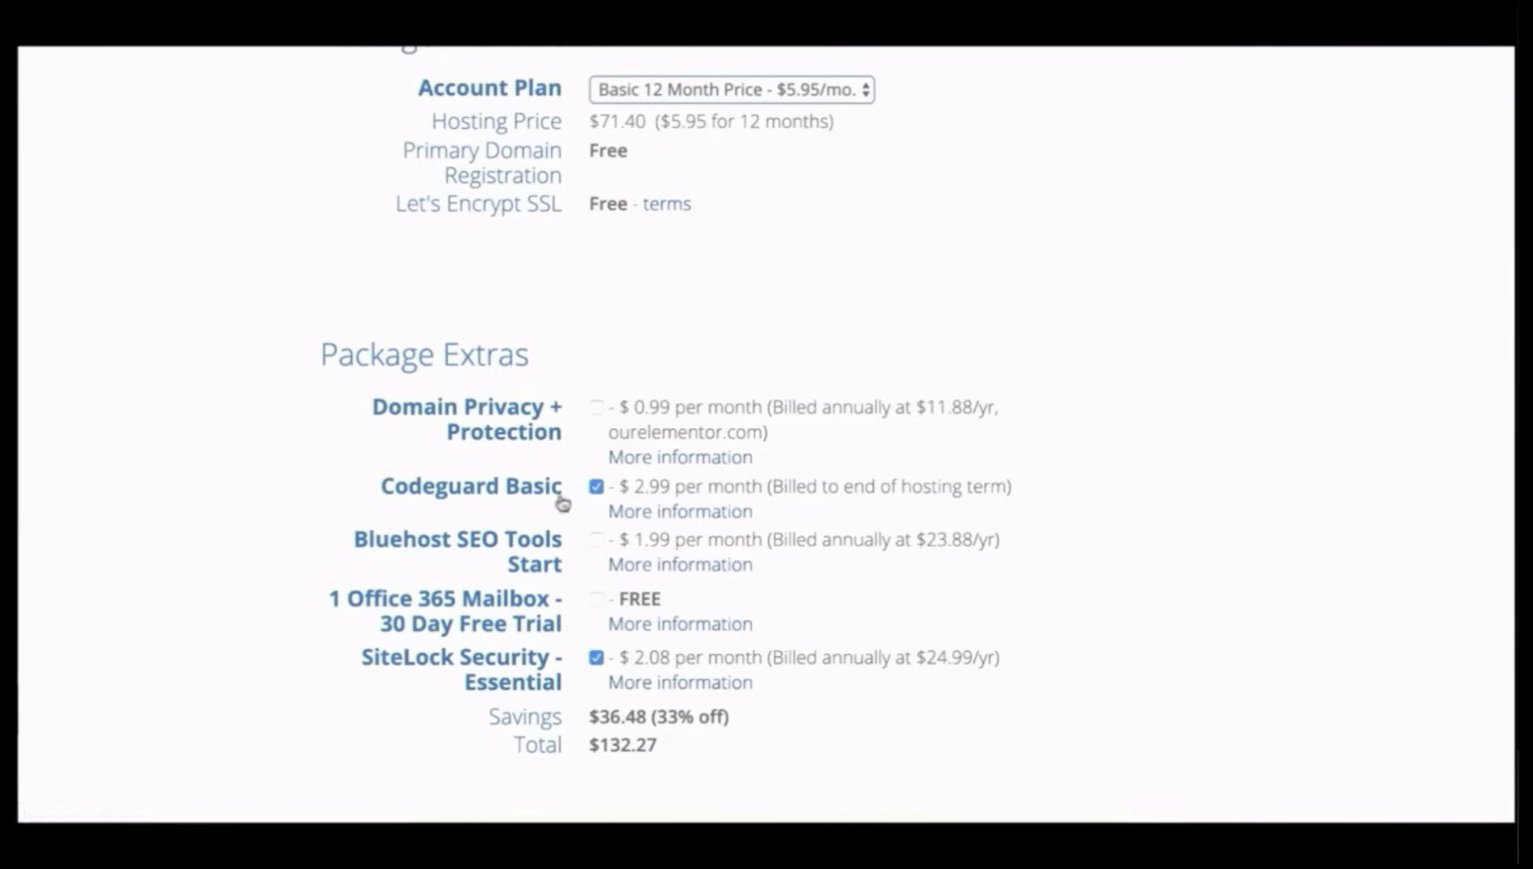
left_click(596, 487)
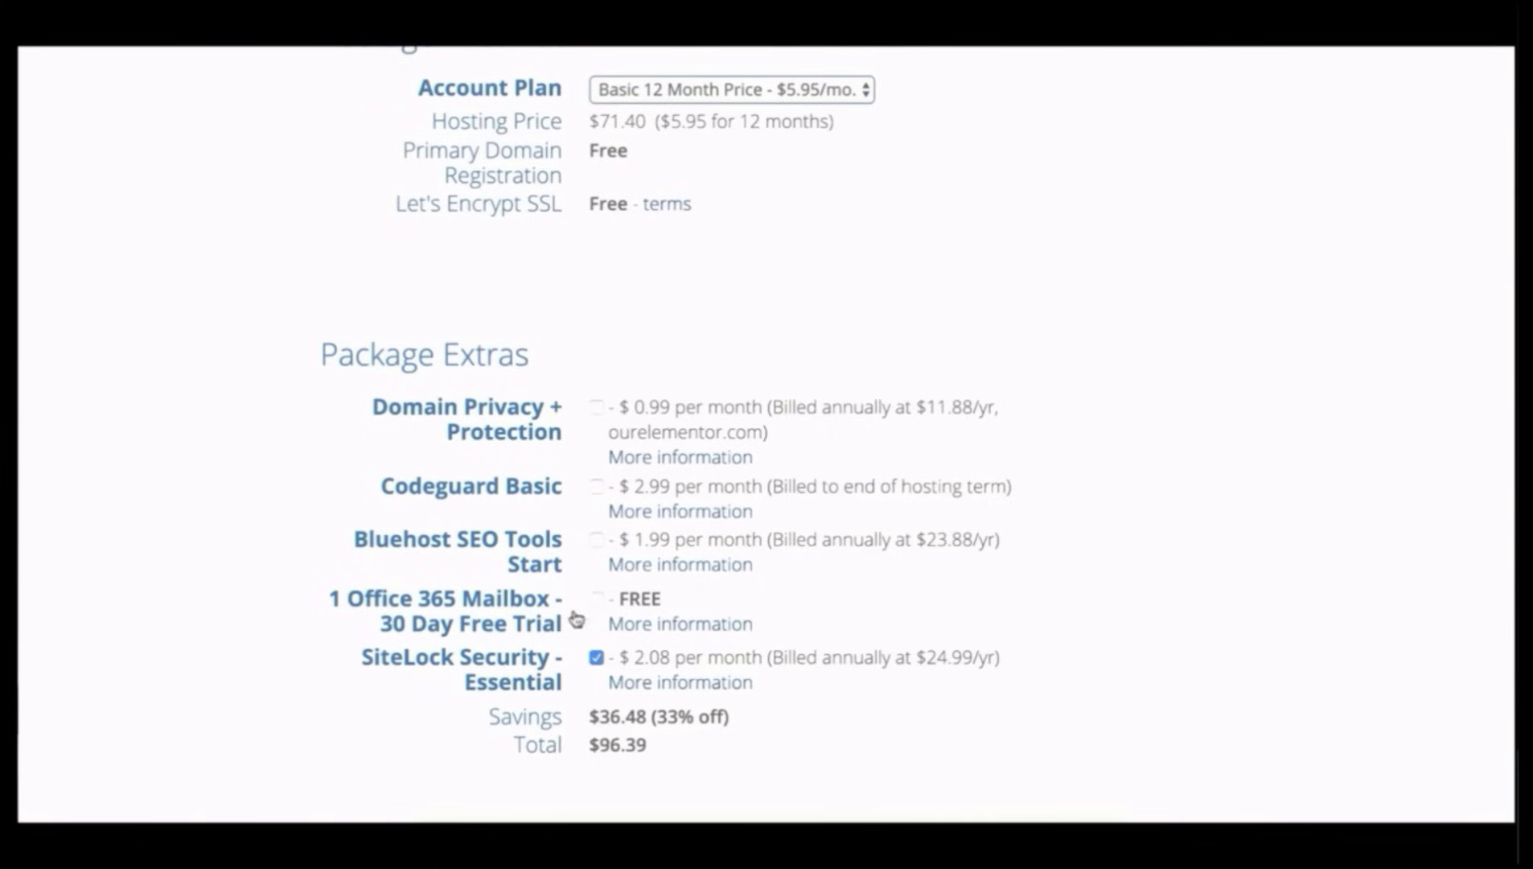
left_click(596, 657)
- Autofill and verify the saved card, accept the terms of service and submit the order
scroll(658, 757, "down", 8)
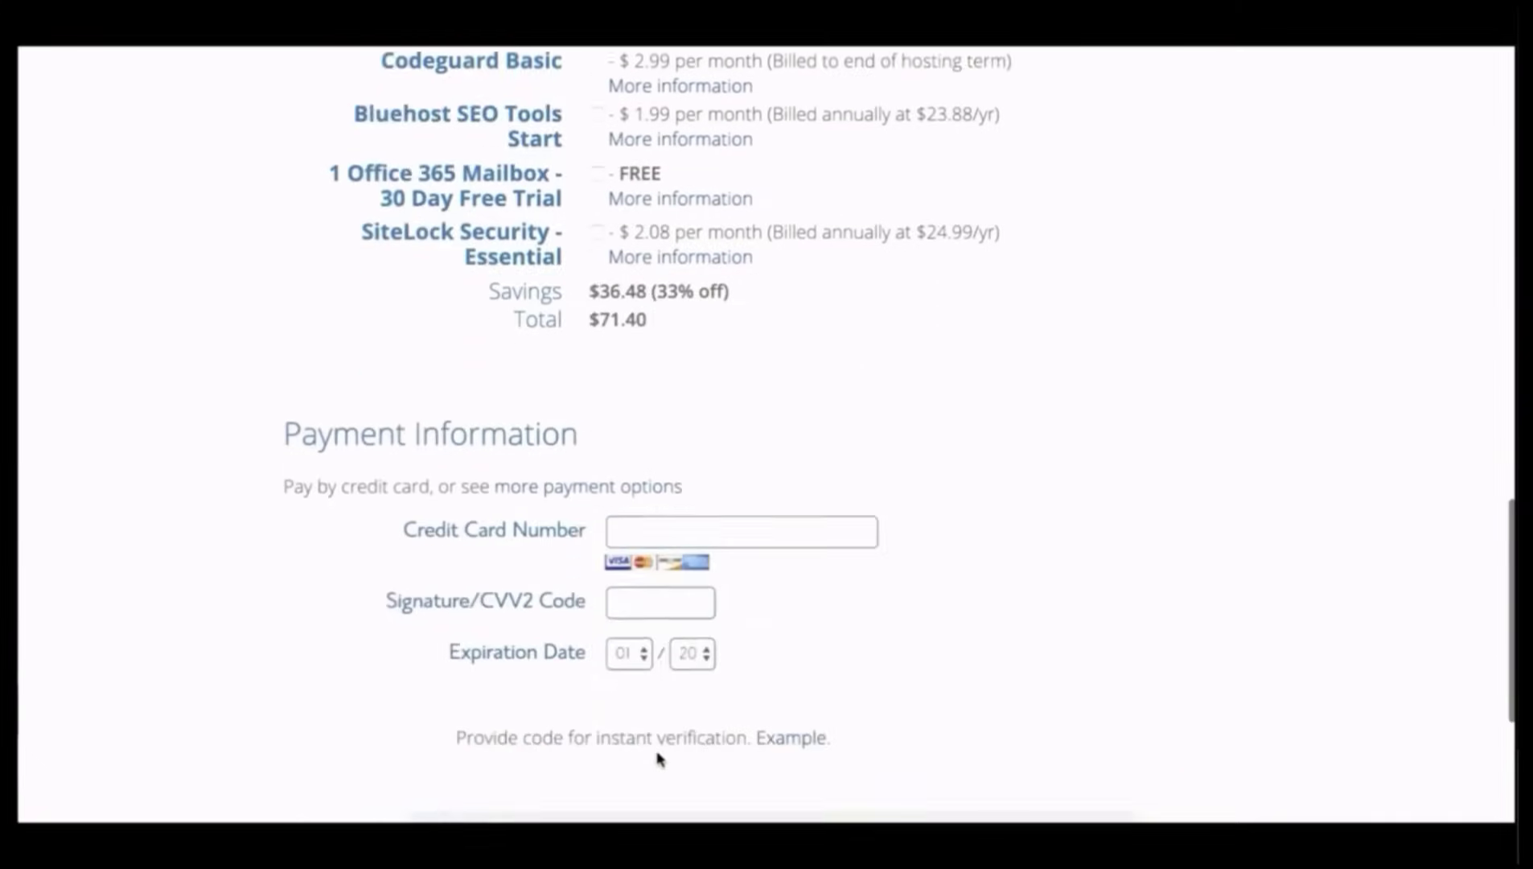
scroll(658, 752, "down", 2)
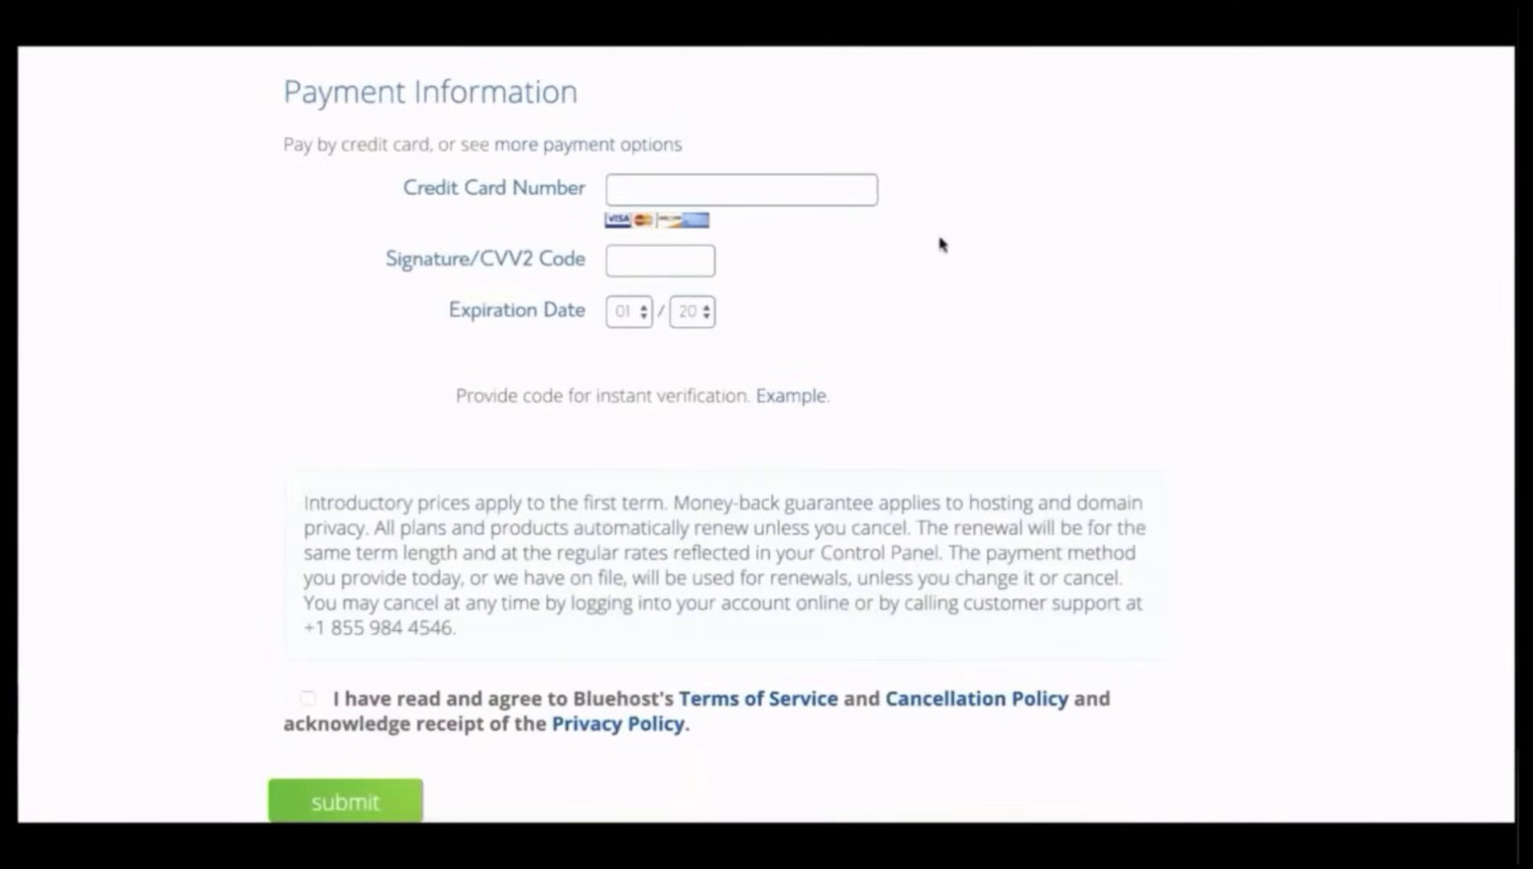
left_click(814, 193)
left_click(794, 245)
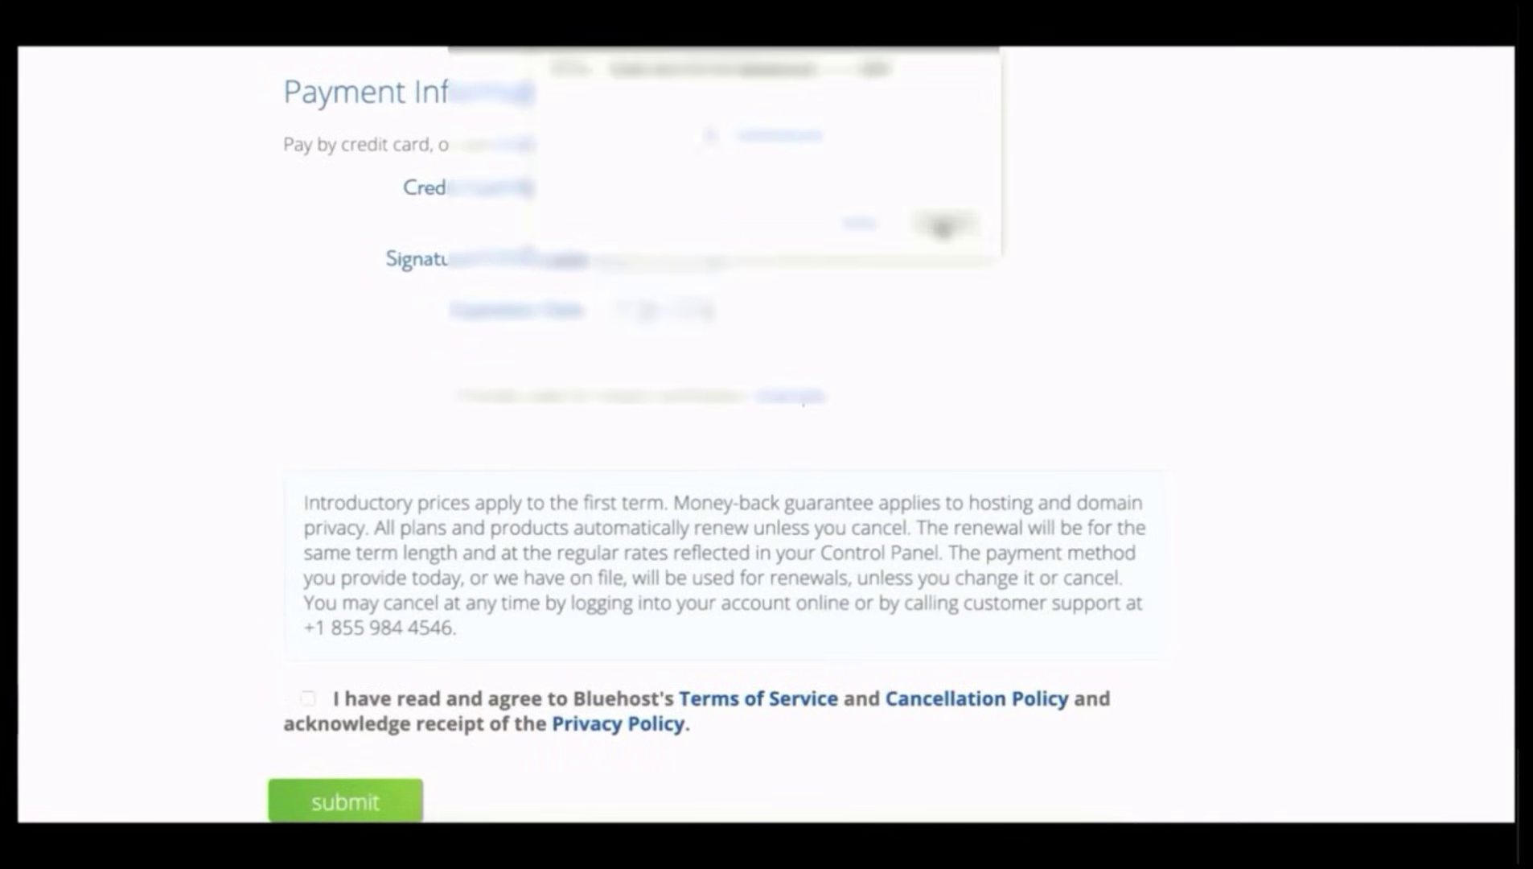
left_click(942, 228)
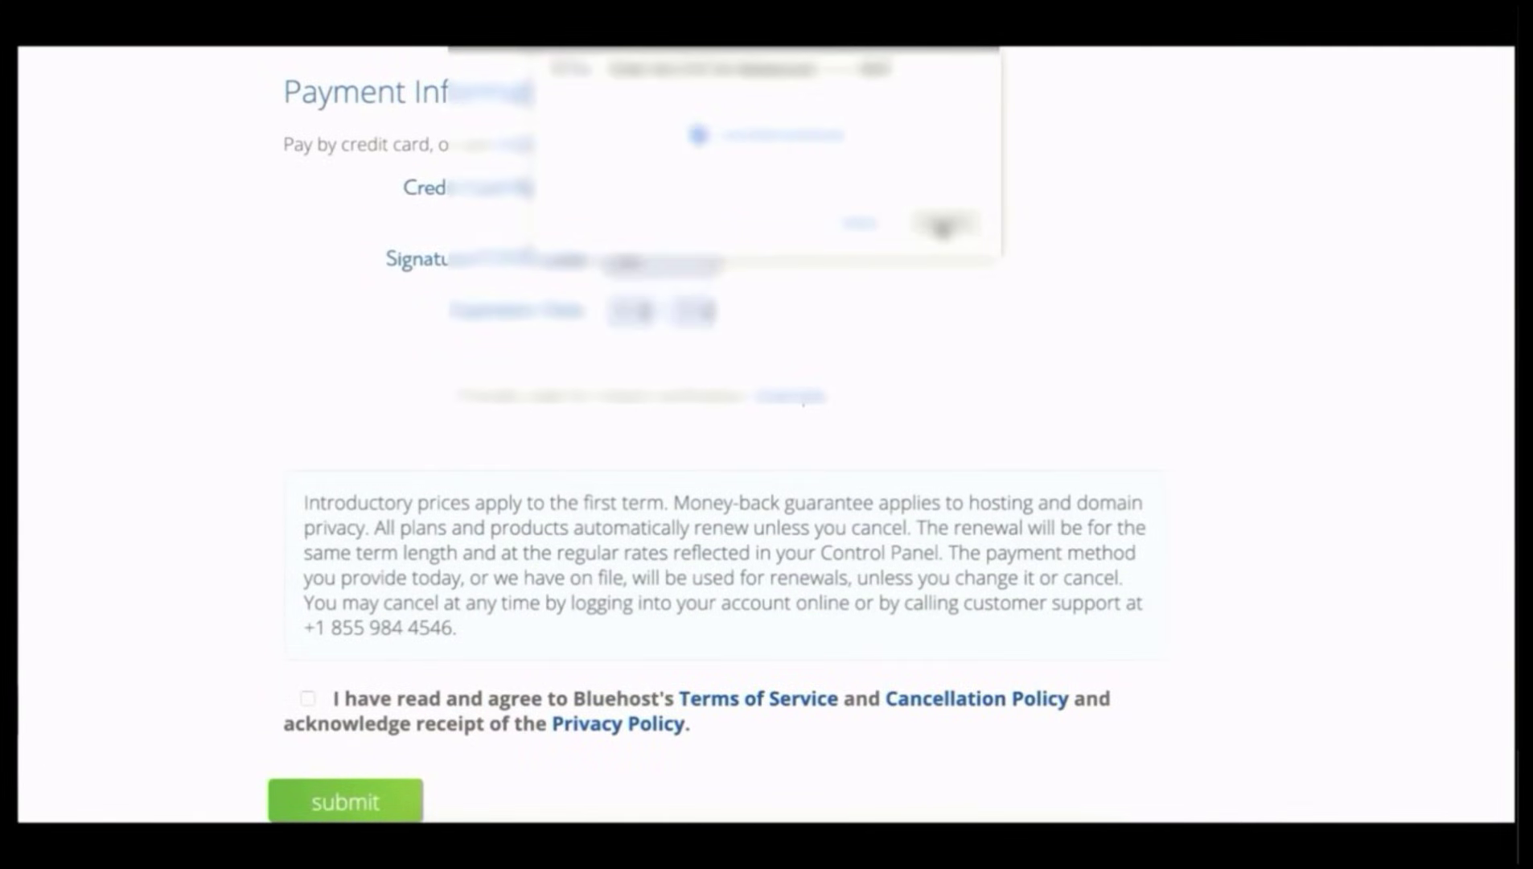
left_click(308, 698)
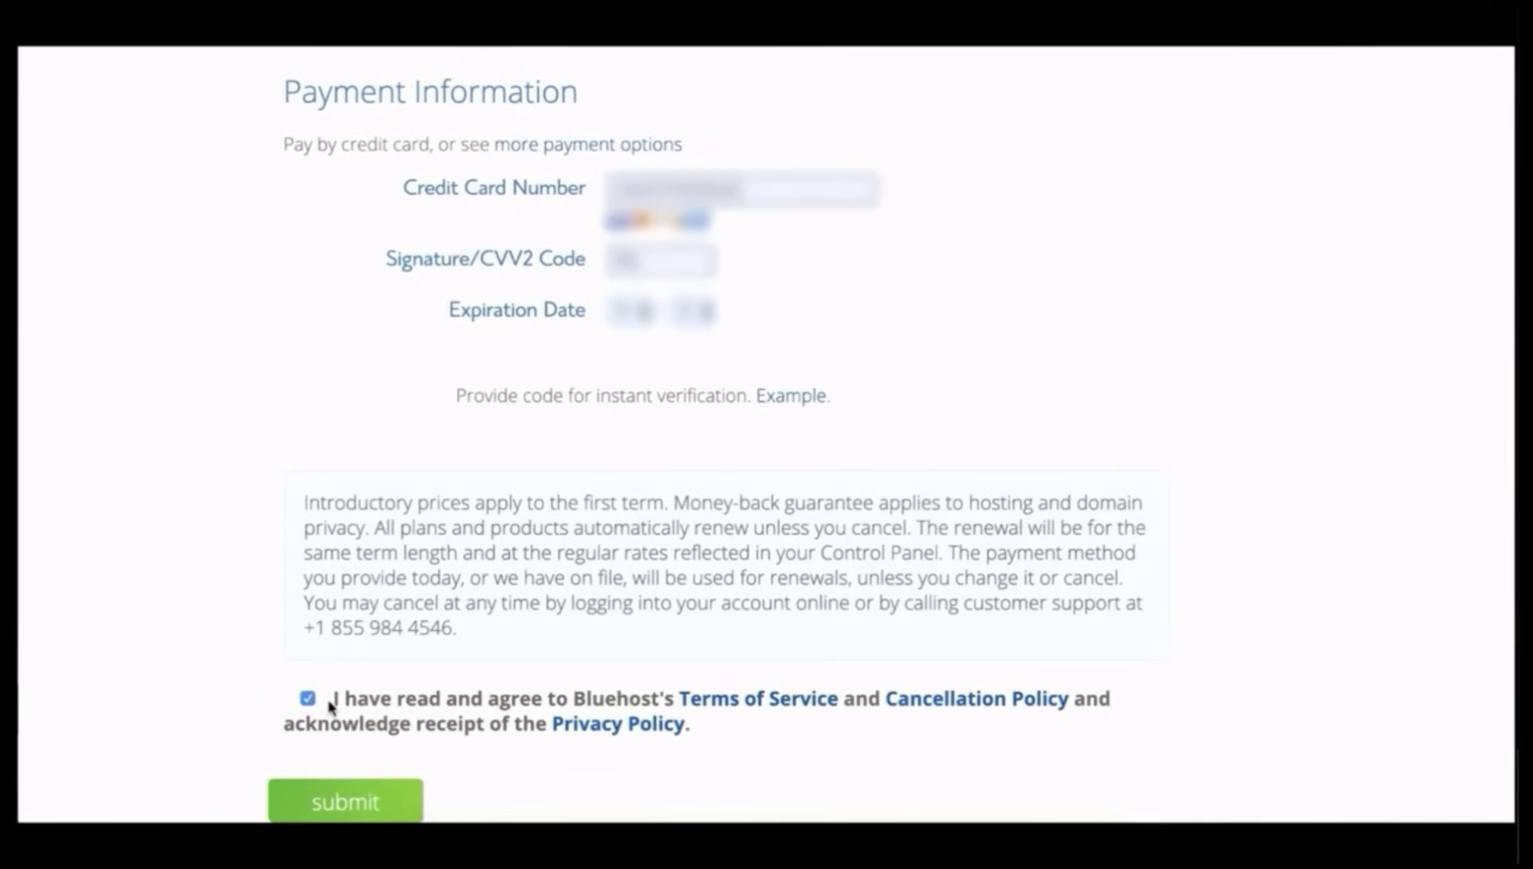
left_click(366, 796)
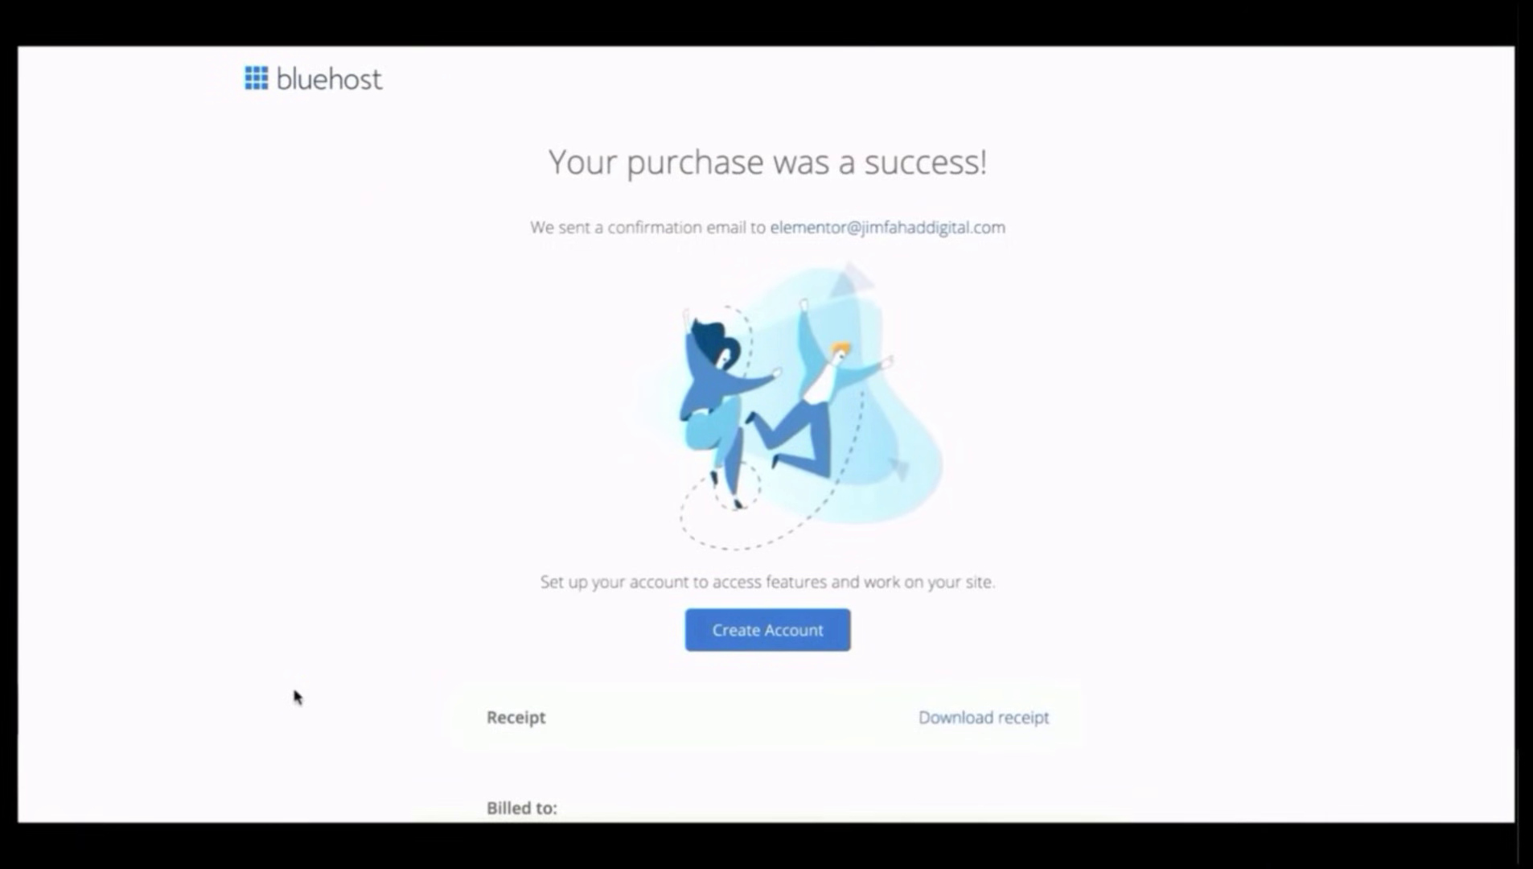
- Look over the purchase receipt, then begin account setup with Create Account
scroll(295, 697, "down", 7)
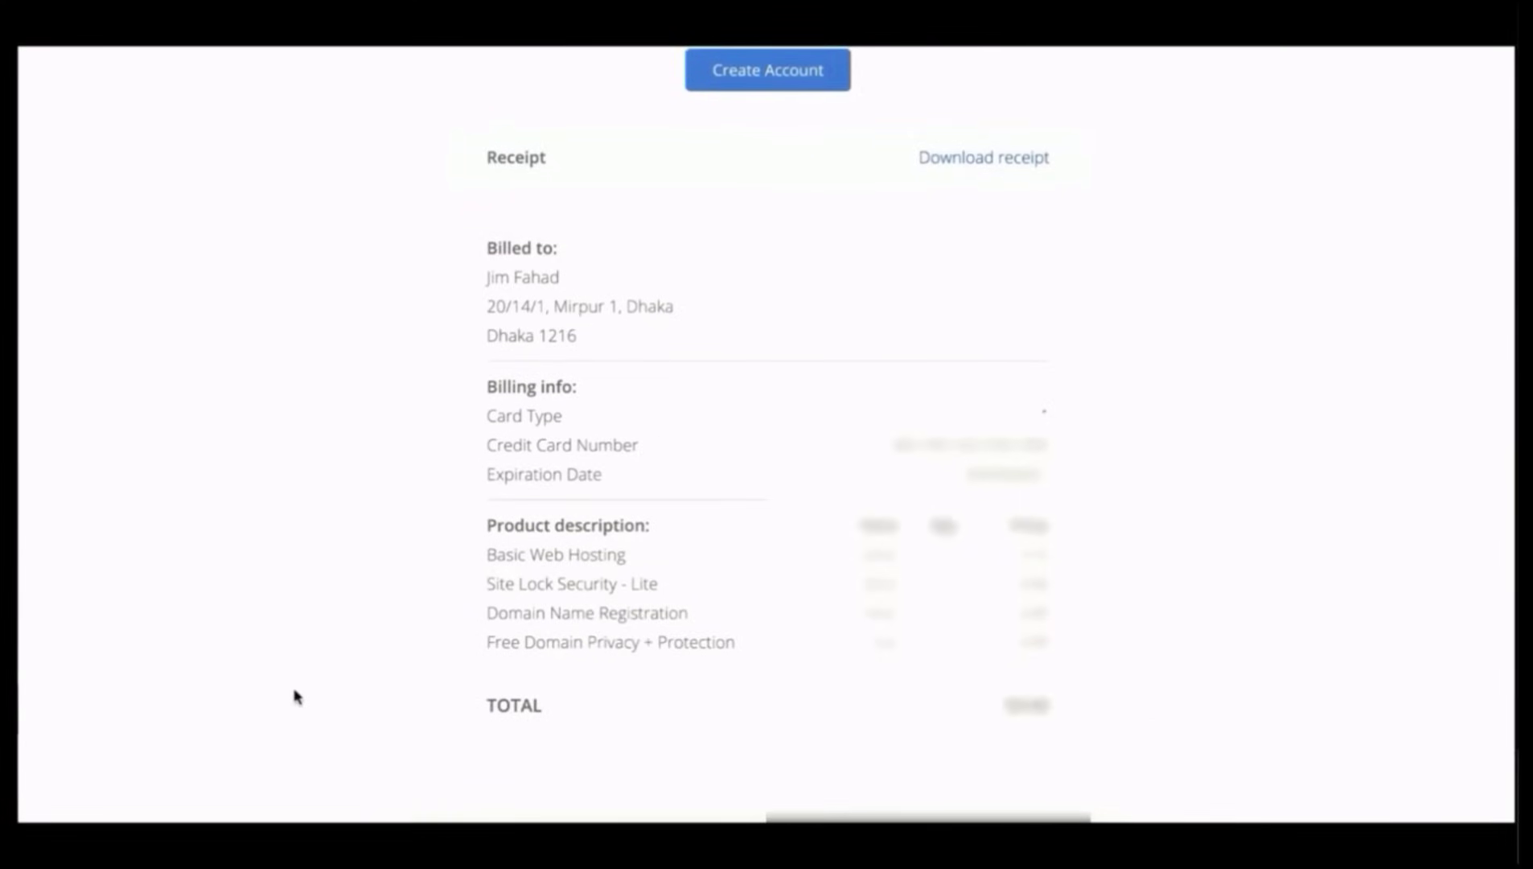
scroll(295, 697, "up", 6)
scroll(295, 696, "up", 1)
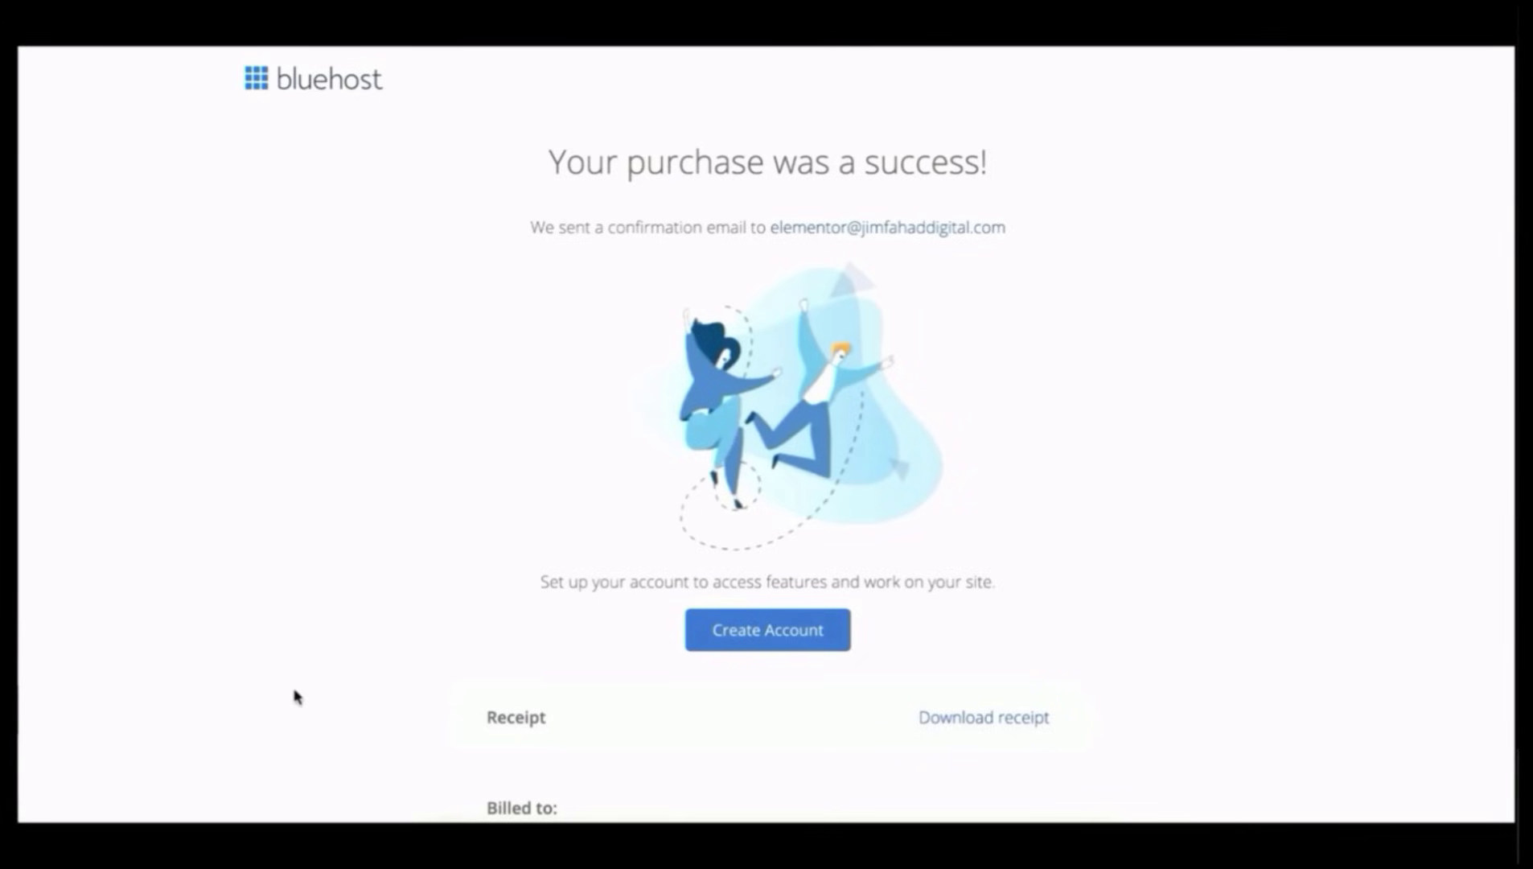
left_click(763, 635)
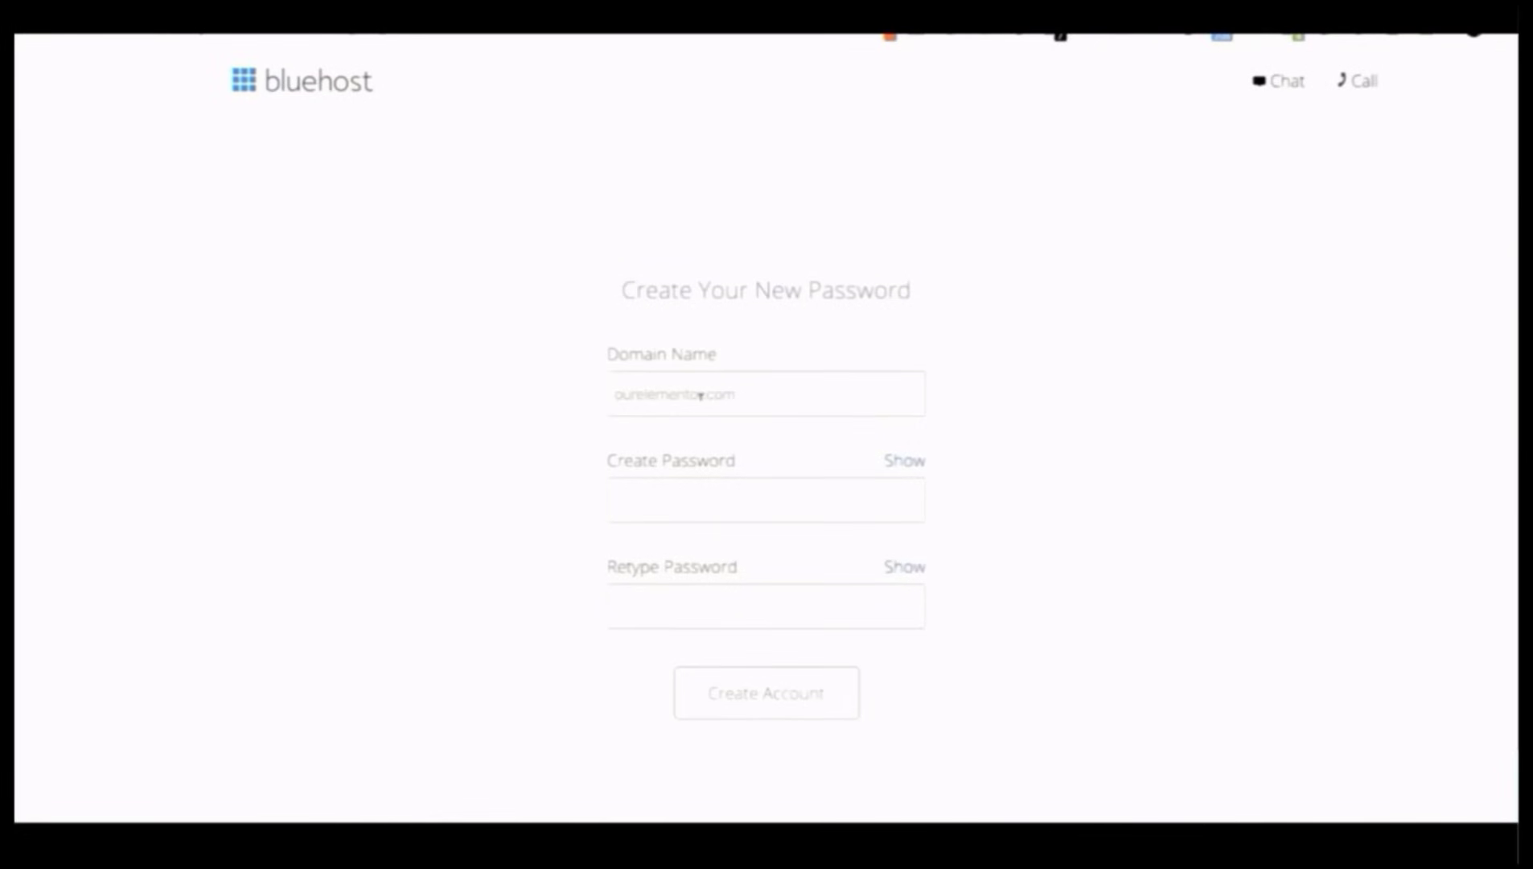
- Enter and retype the new account password, accept the privacy policy and terms, and create the account
left_click(744, 393)
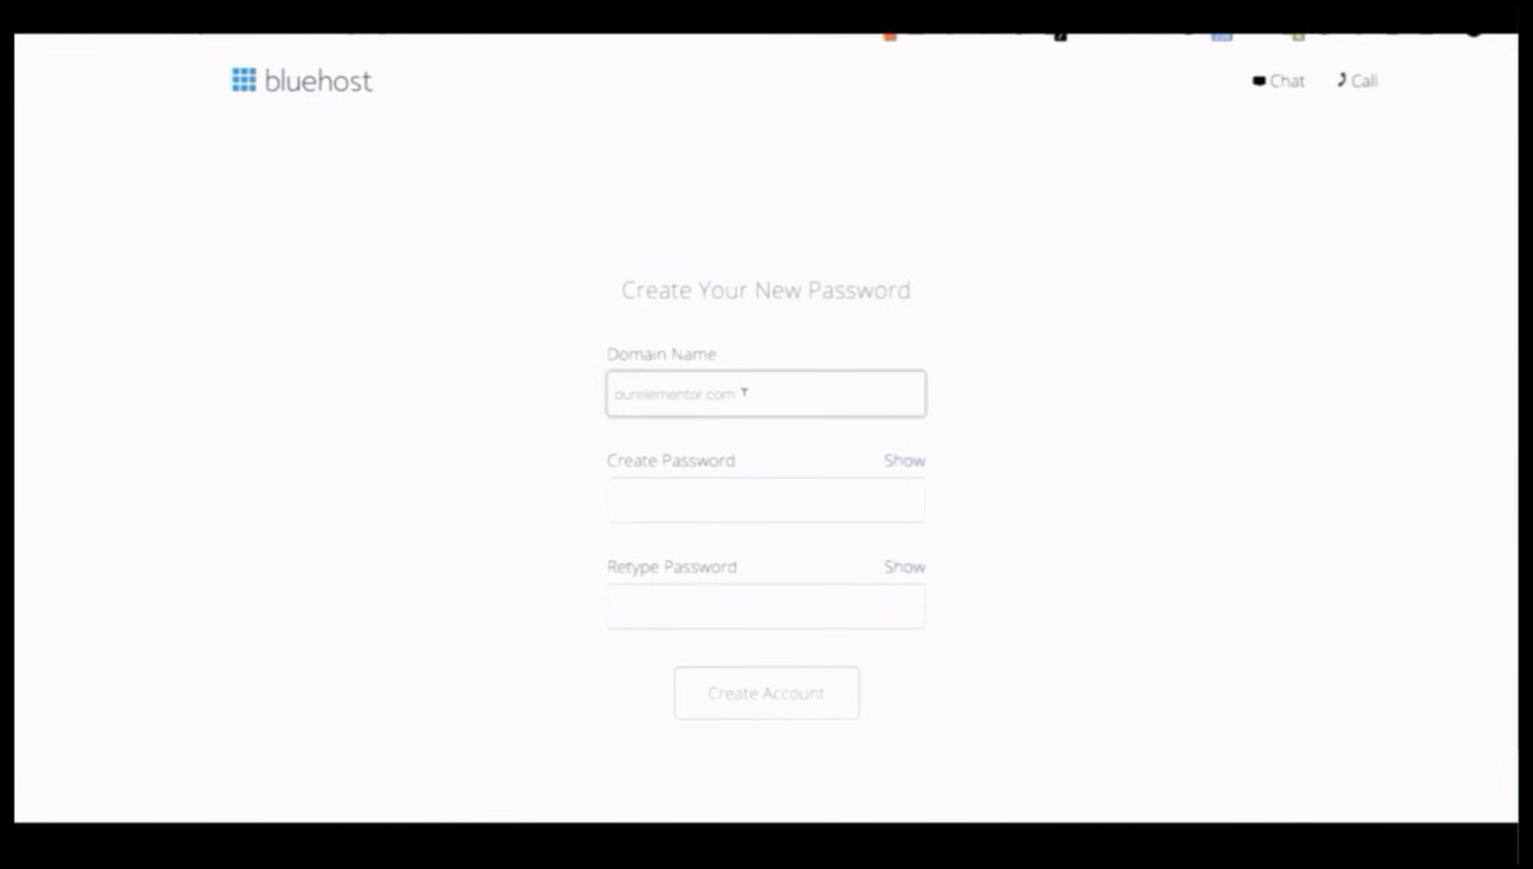
left_click(654, 499)
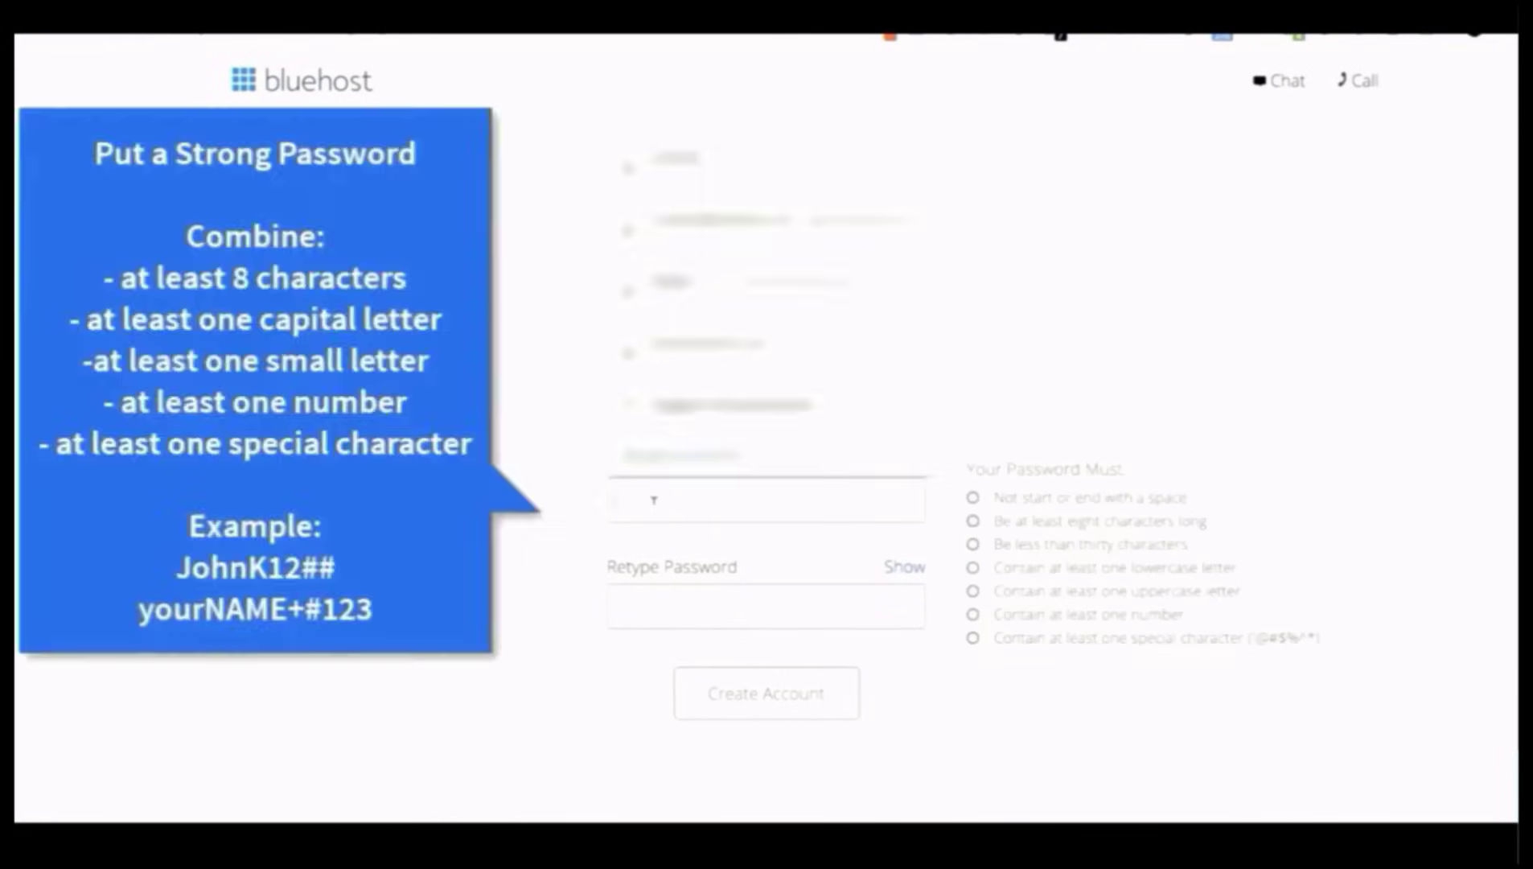
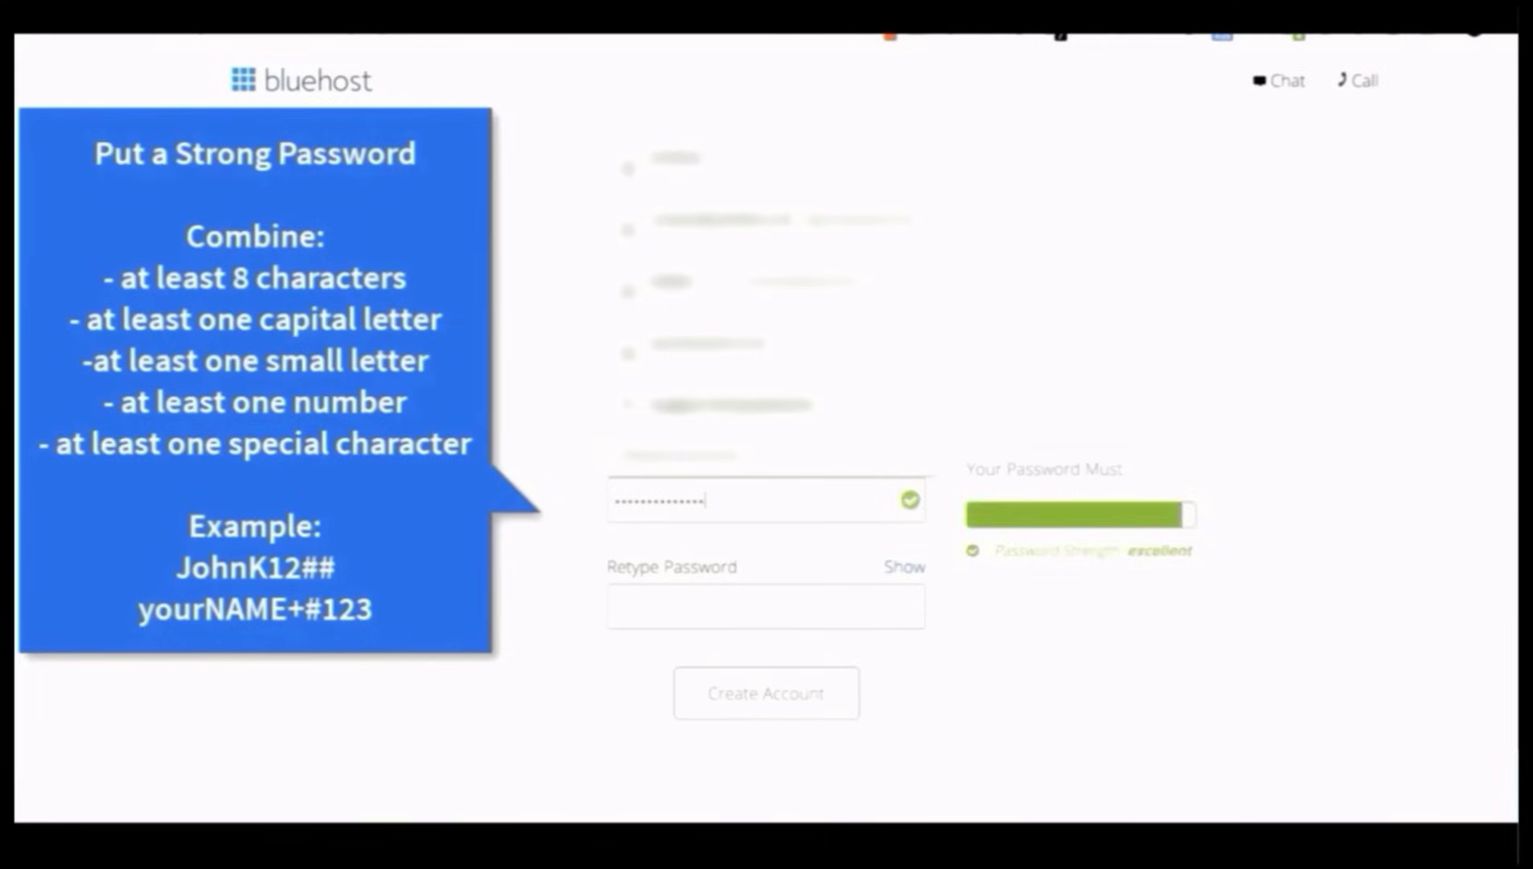
left_click(662, 584)
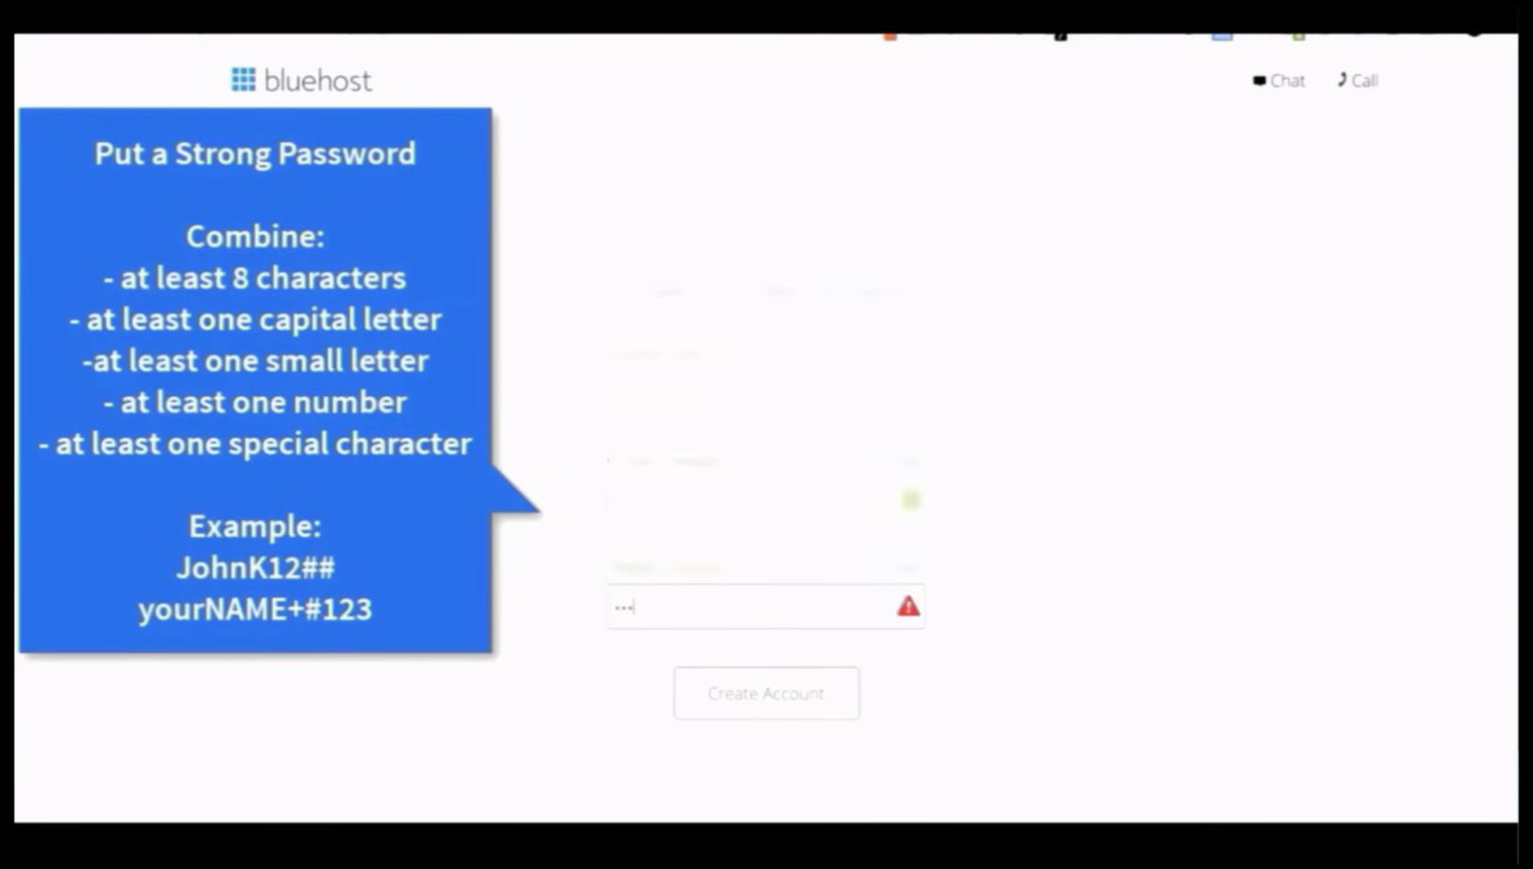
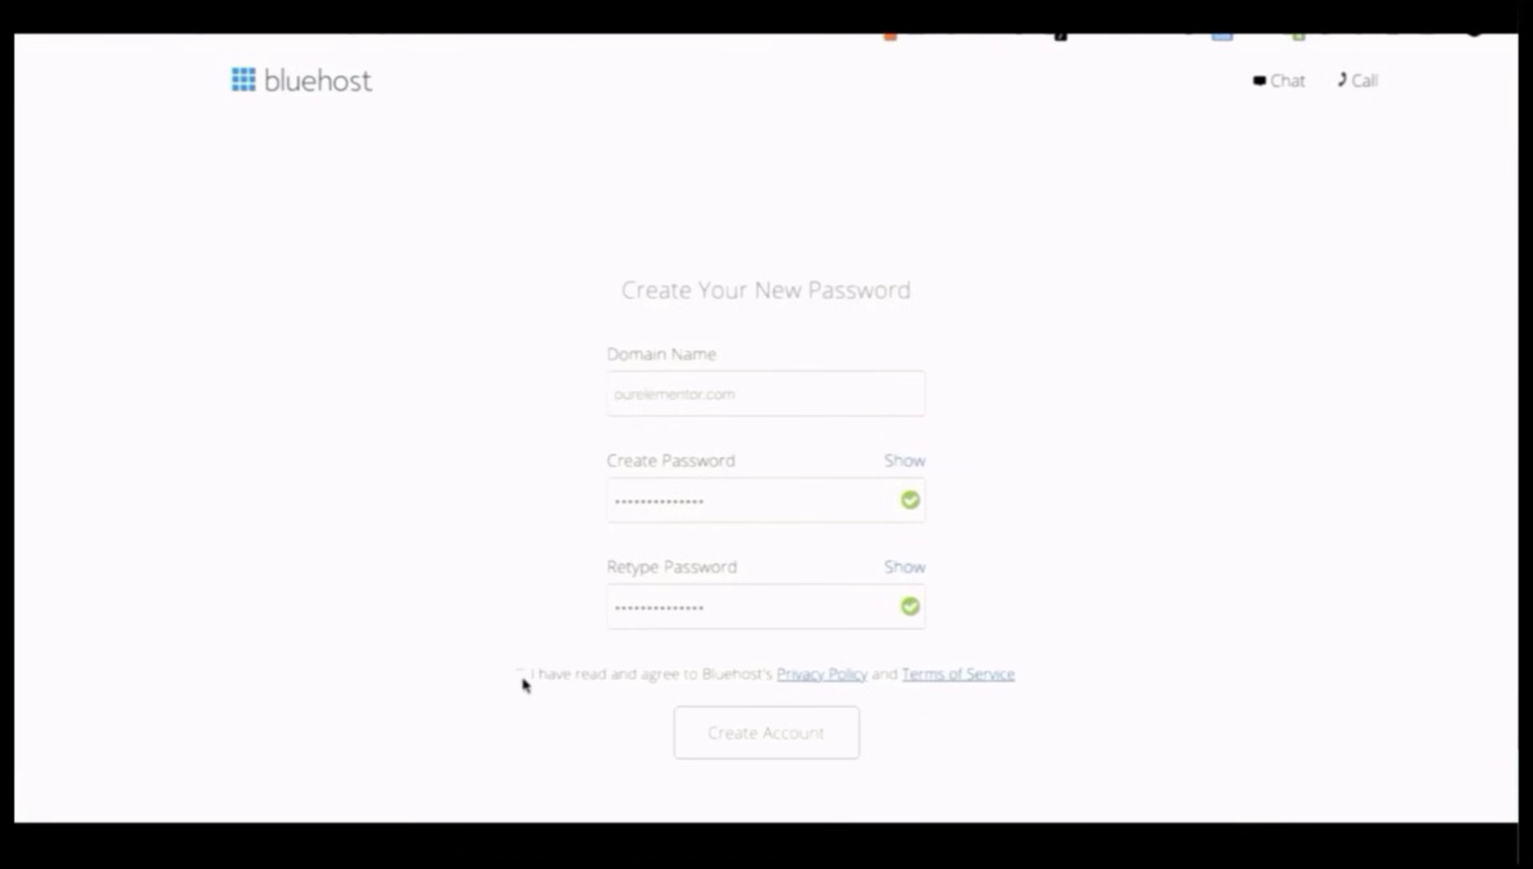
left_click(520, 676)
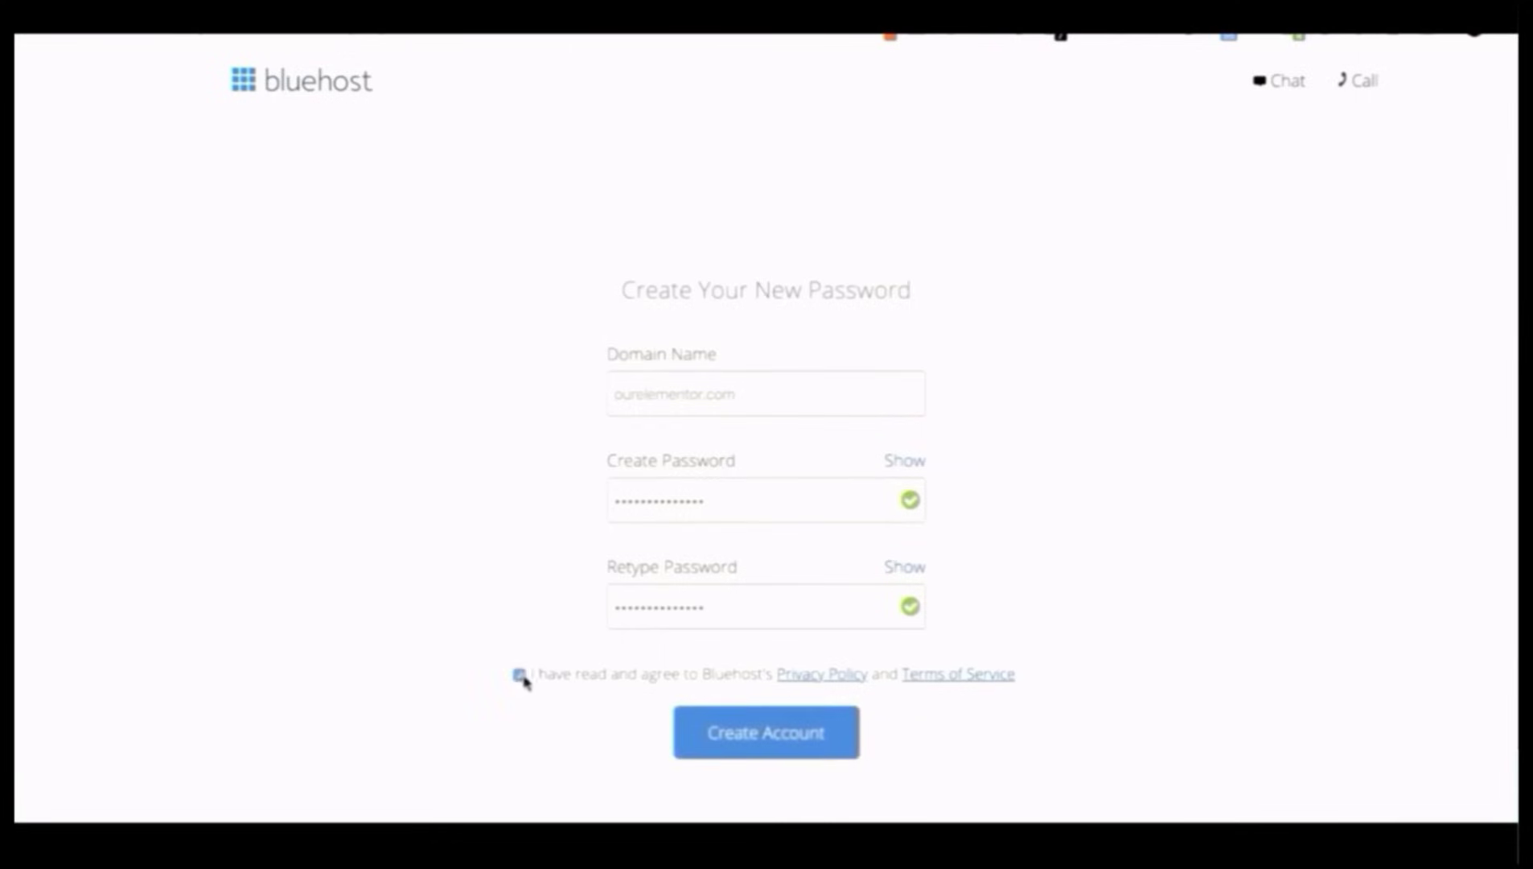
left_click(714, 734)
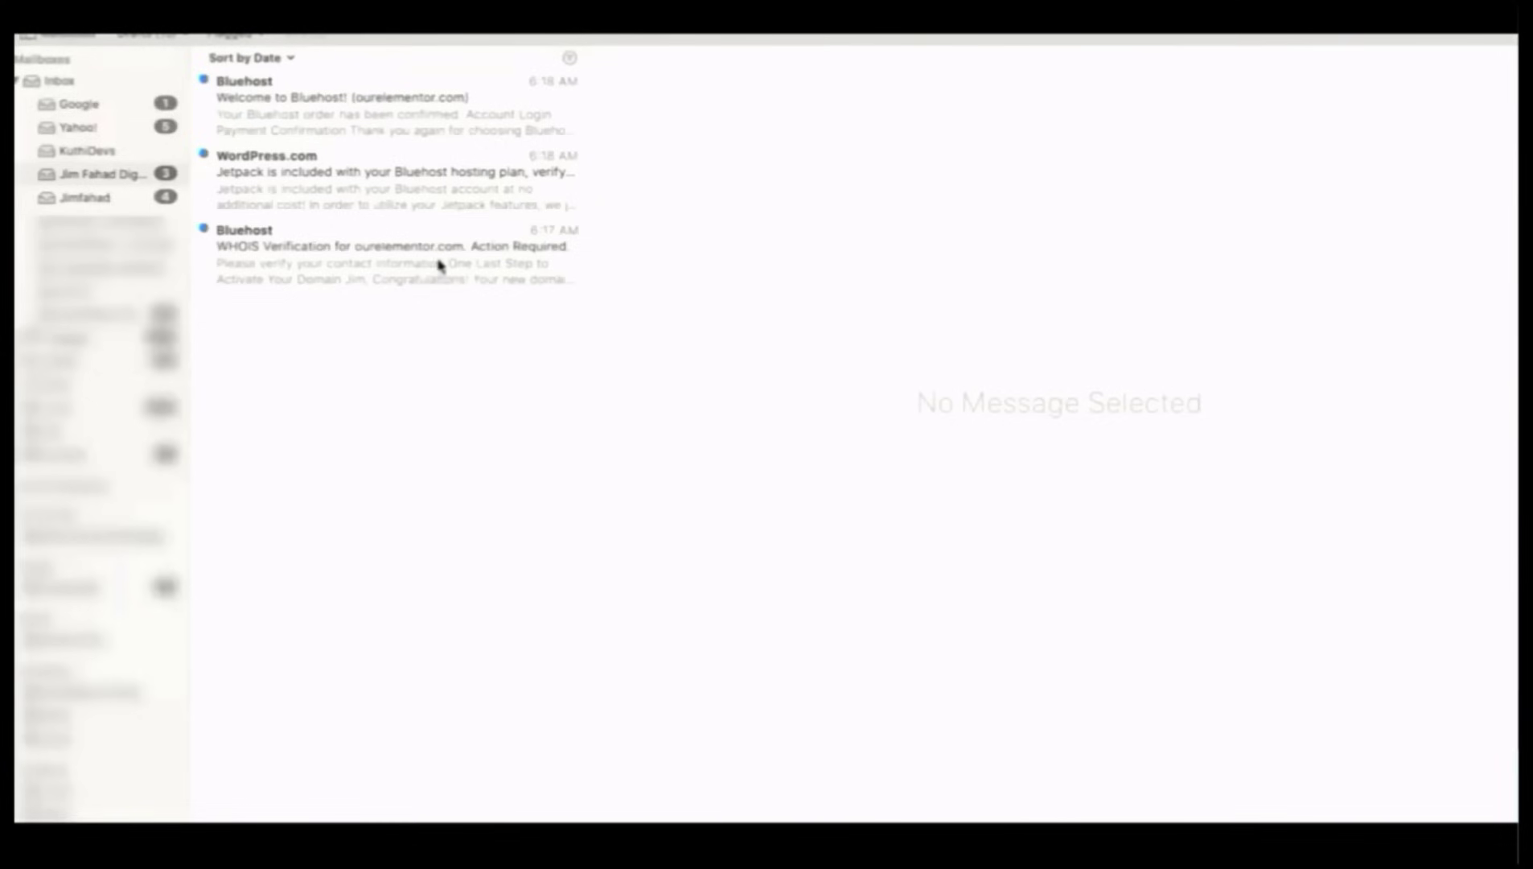
- Open the Bluehost WHOIS Verification email for ourelementor.com and click Verify Your Email
left_click(438, 265)
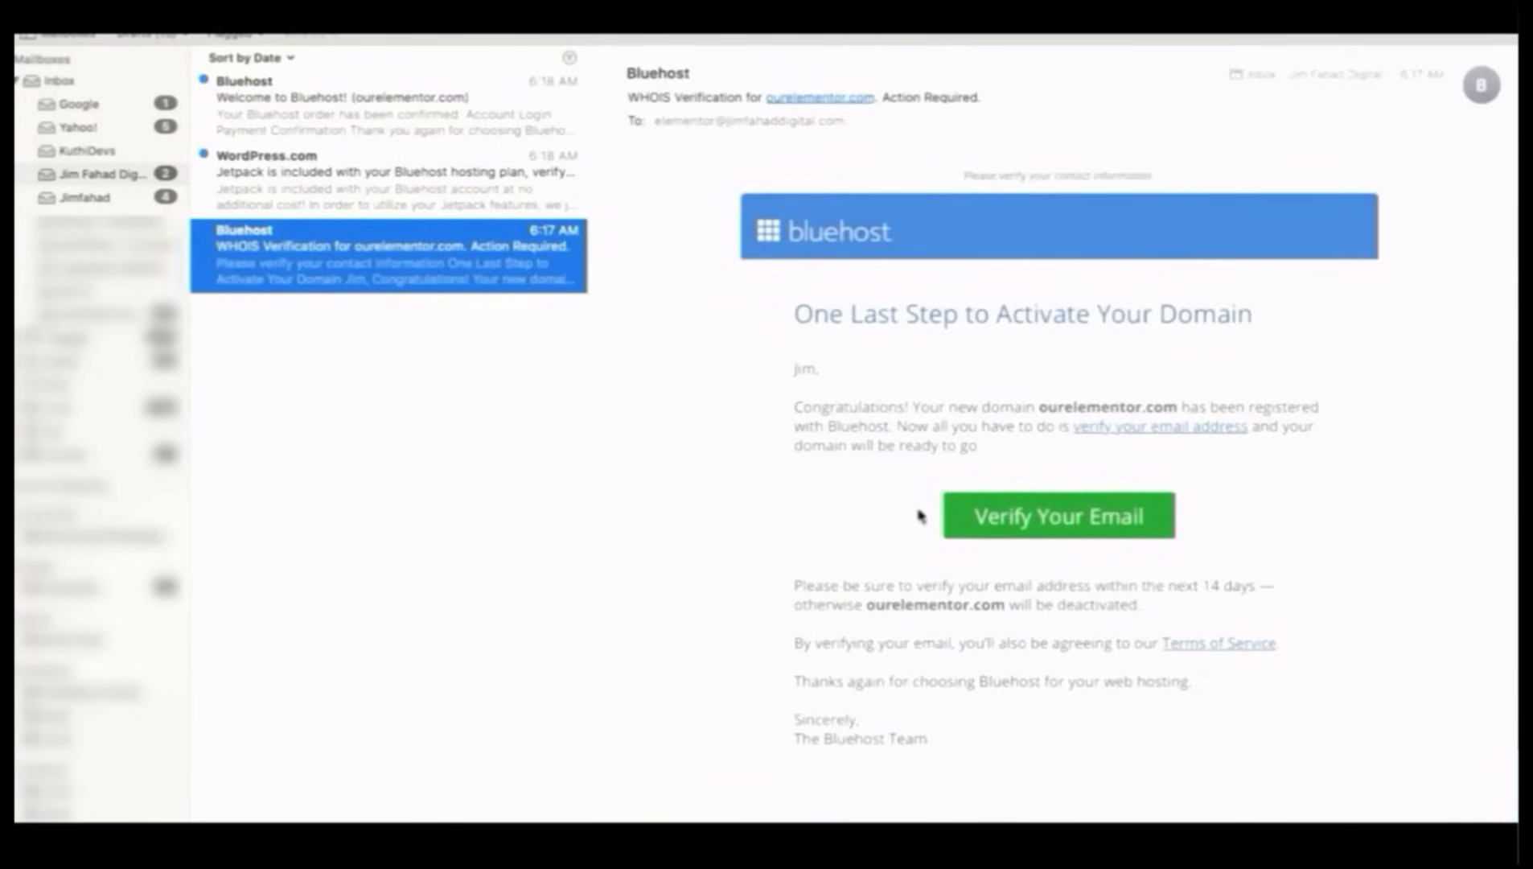
left_click(1023, 524)
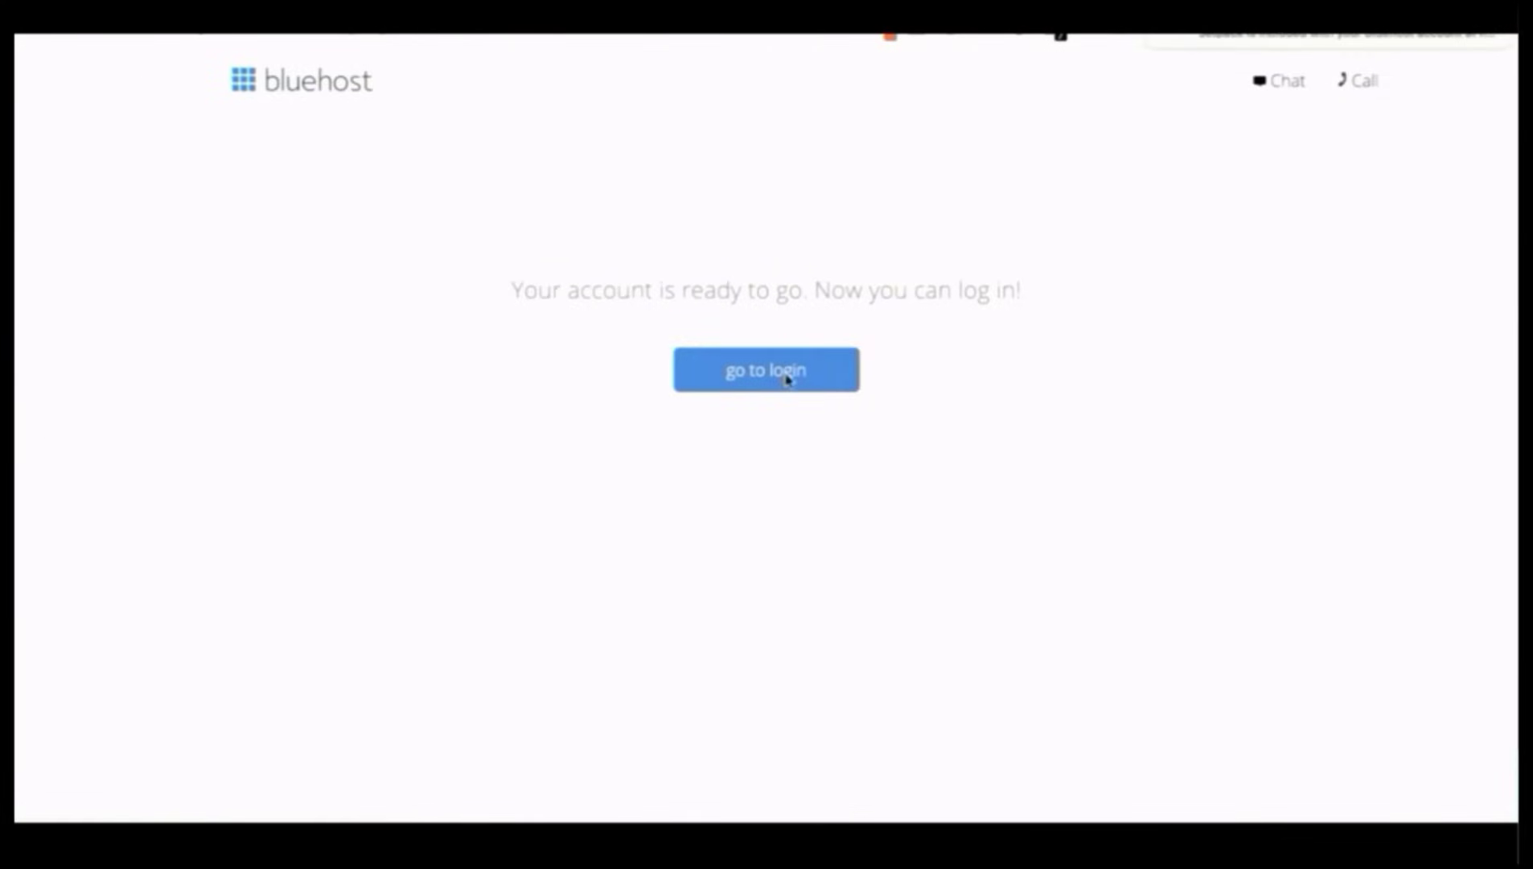
- Log in to the hosting account with its password and scroll through the Let's create a website! setup
left_click(788, 378)
type("*************")
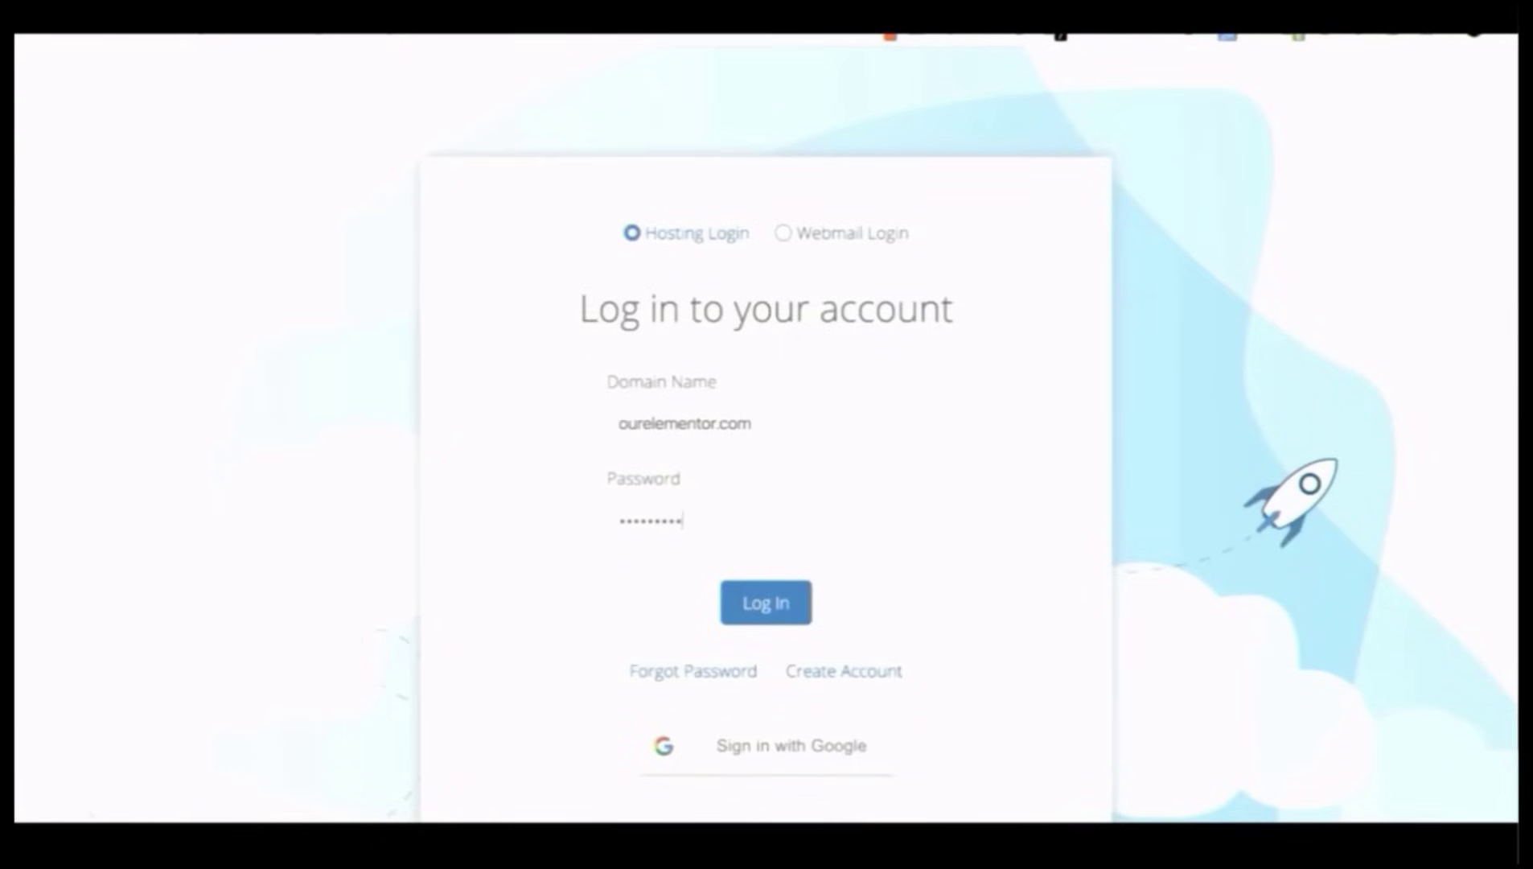
type("**")
left_click(761, 605)
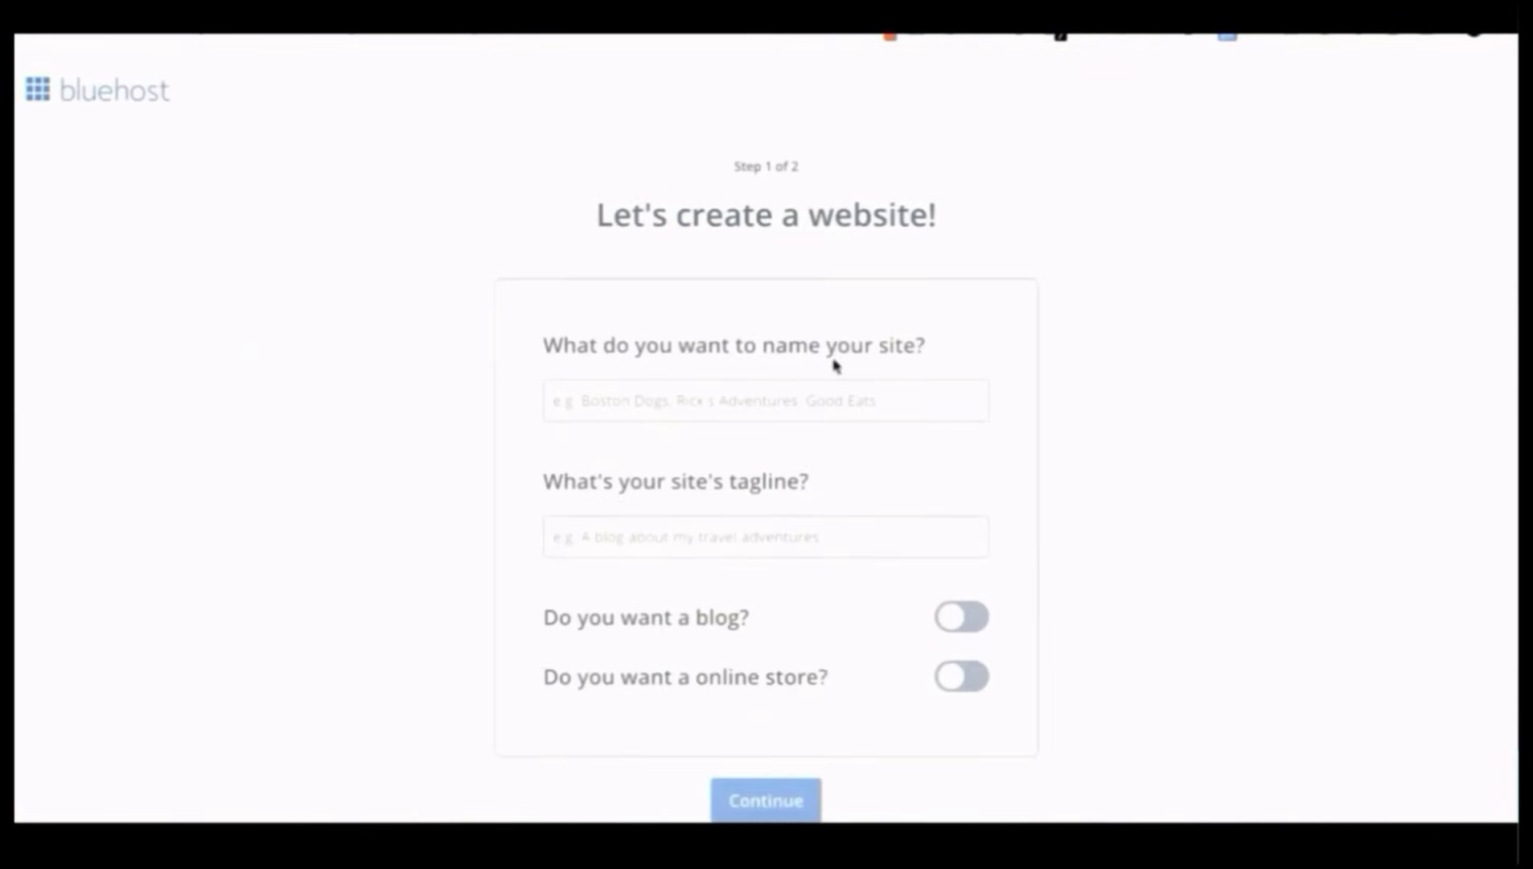
scroll(801, 483, "down", 1)
scroll(830, 362, "up", 1)
scroll(796, 483, "down", 1)
scroll(832, 363, "up", 1)
scroll(797, 482, "down", 1)
scroll(831, 362, "up", 1)
scroll(800, 478, "down", 1)
scroll(824, 376, "up", 1)
scroll(797, 483, "down", 1)
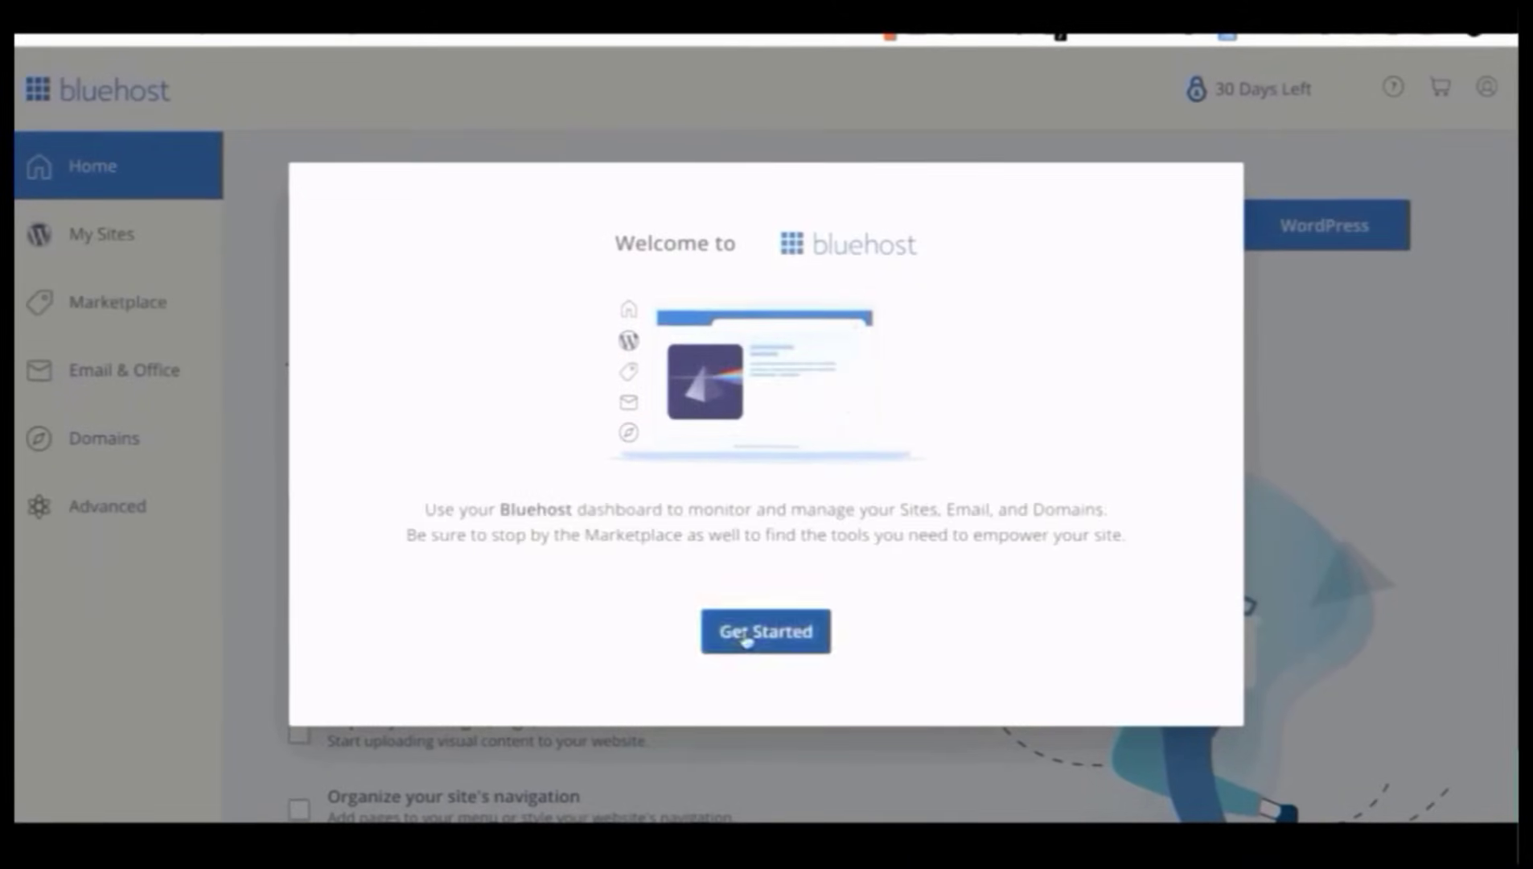
- Dismiss the welcome message and decline Domain Privacy + Protection, confirming it is turned off
left_click(747, 640)
left_click(799, 564)
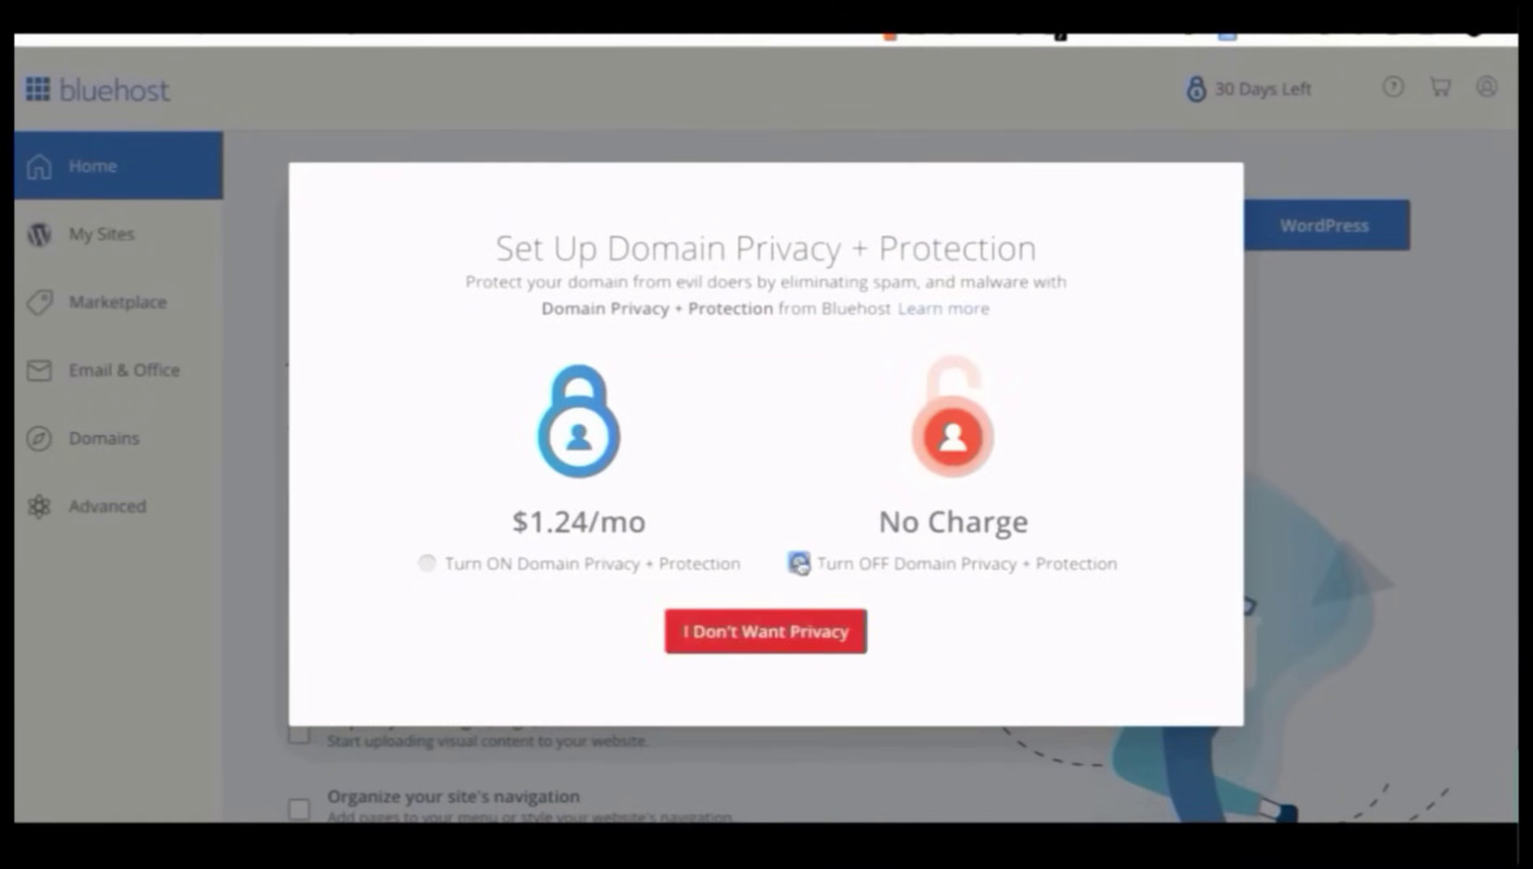
left_click(792, 632)
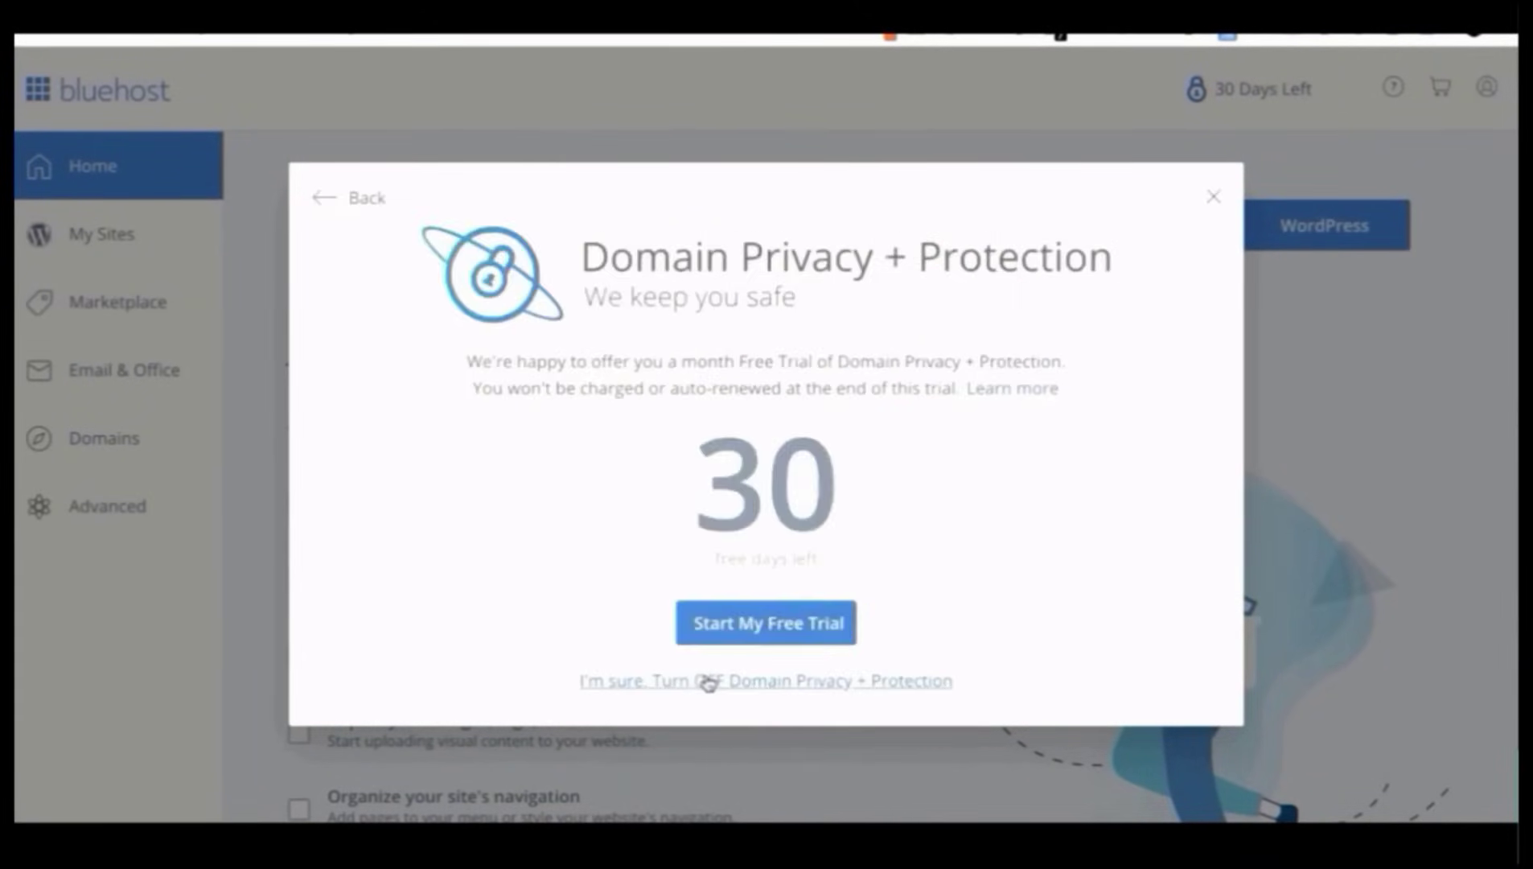
left_click(708, 682)
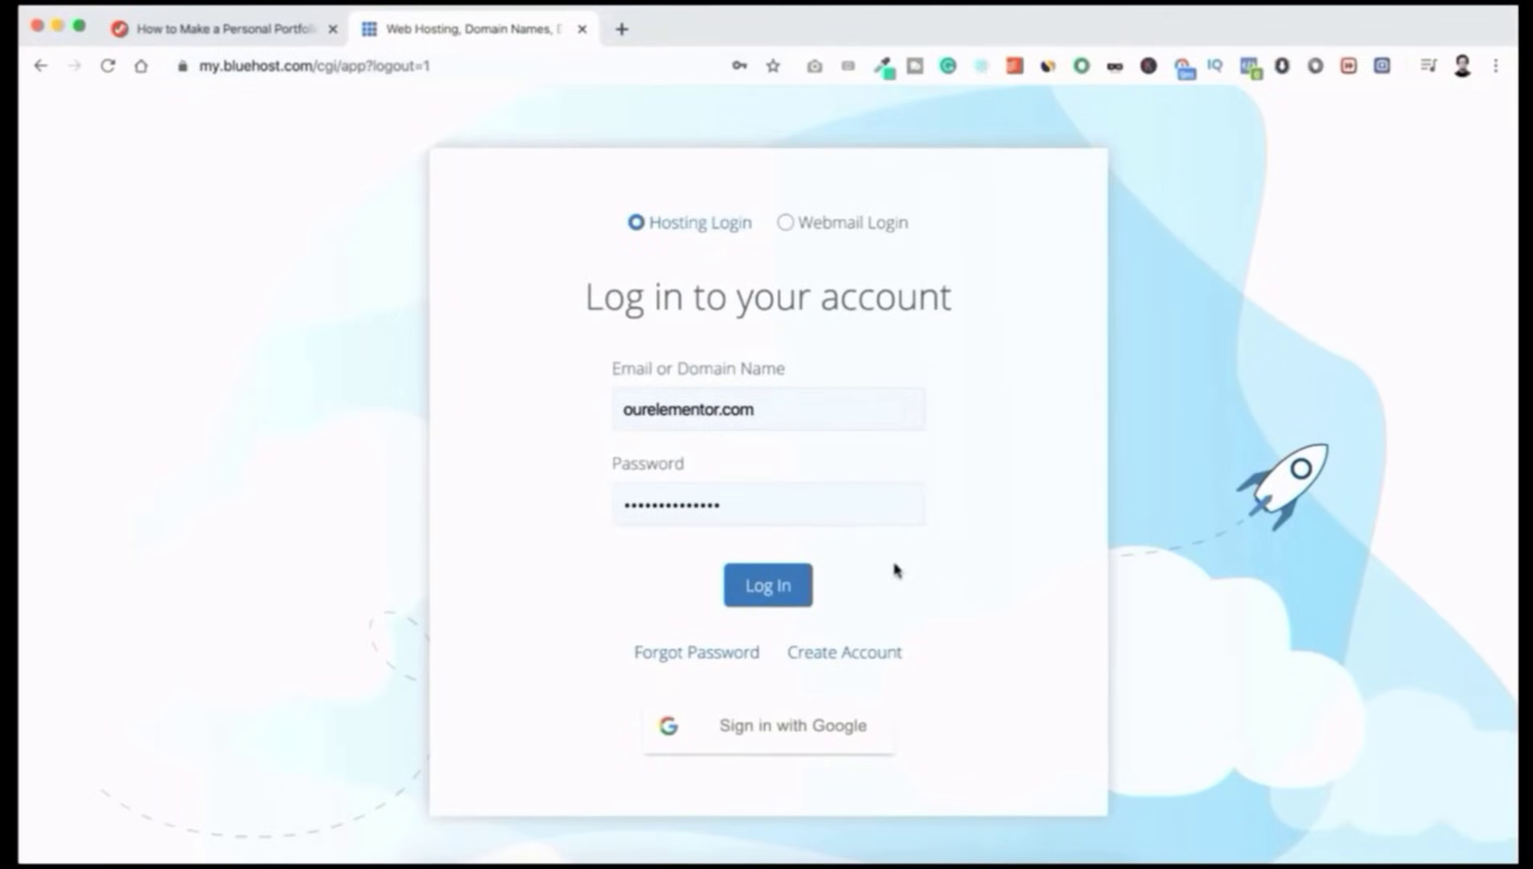
- Log back in and go to My Sites in the sidebar
left_click(782, 587)
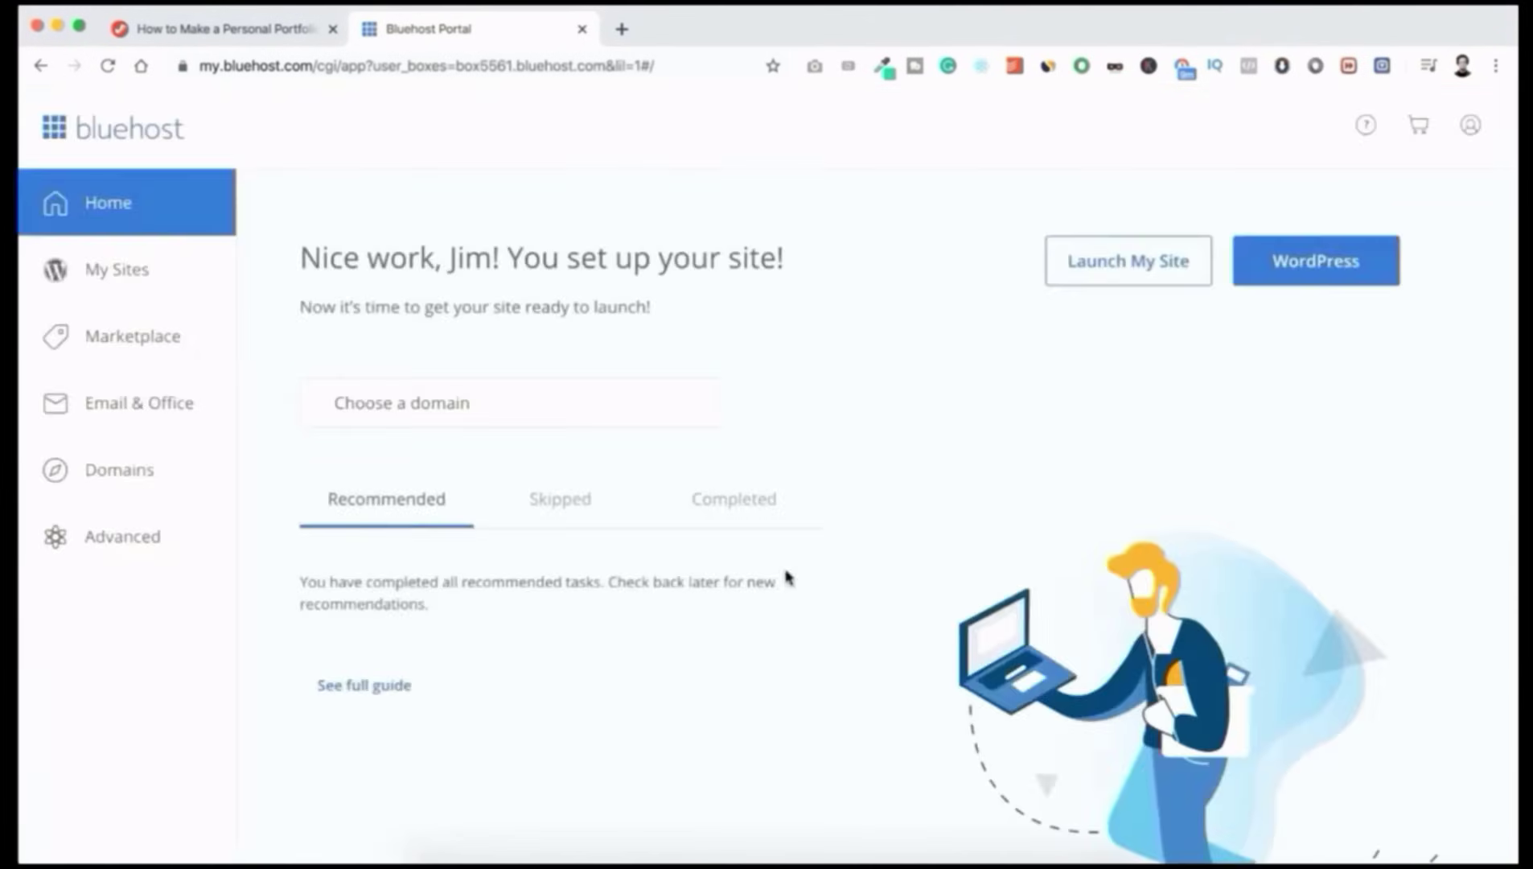
left_click(126, 272)
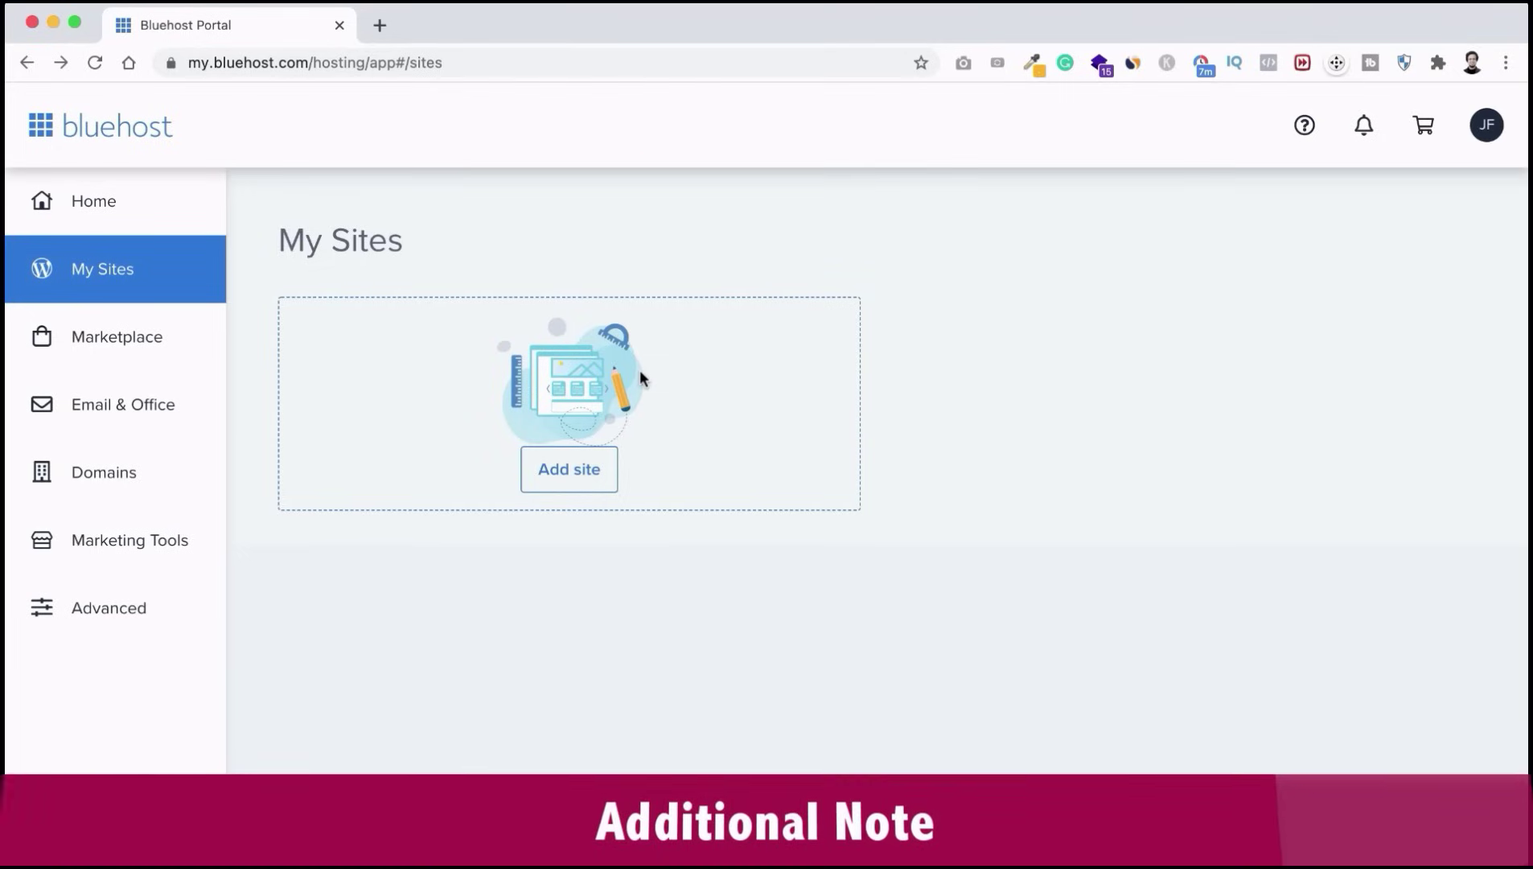
- Click Add site and scroll to the WordPress site-building option
left_click(558, 469)
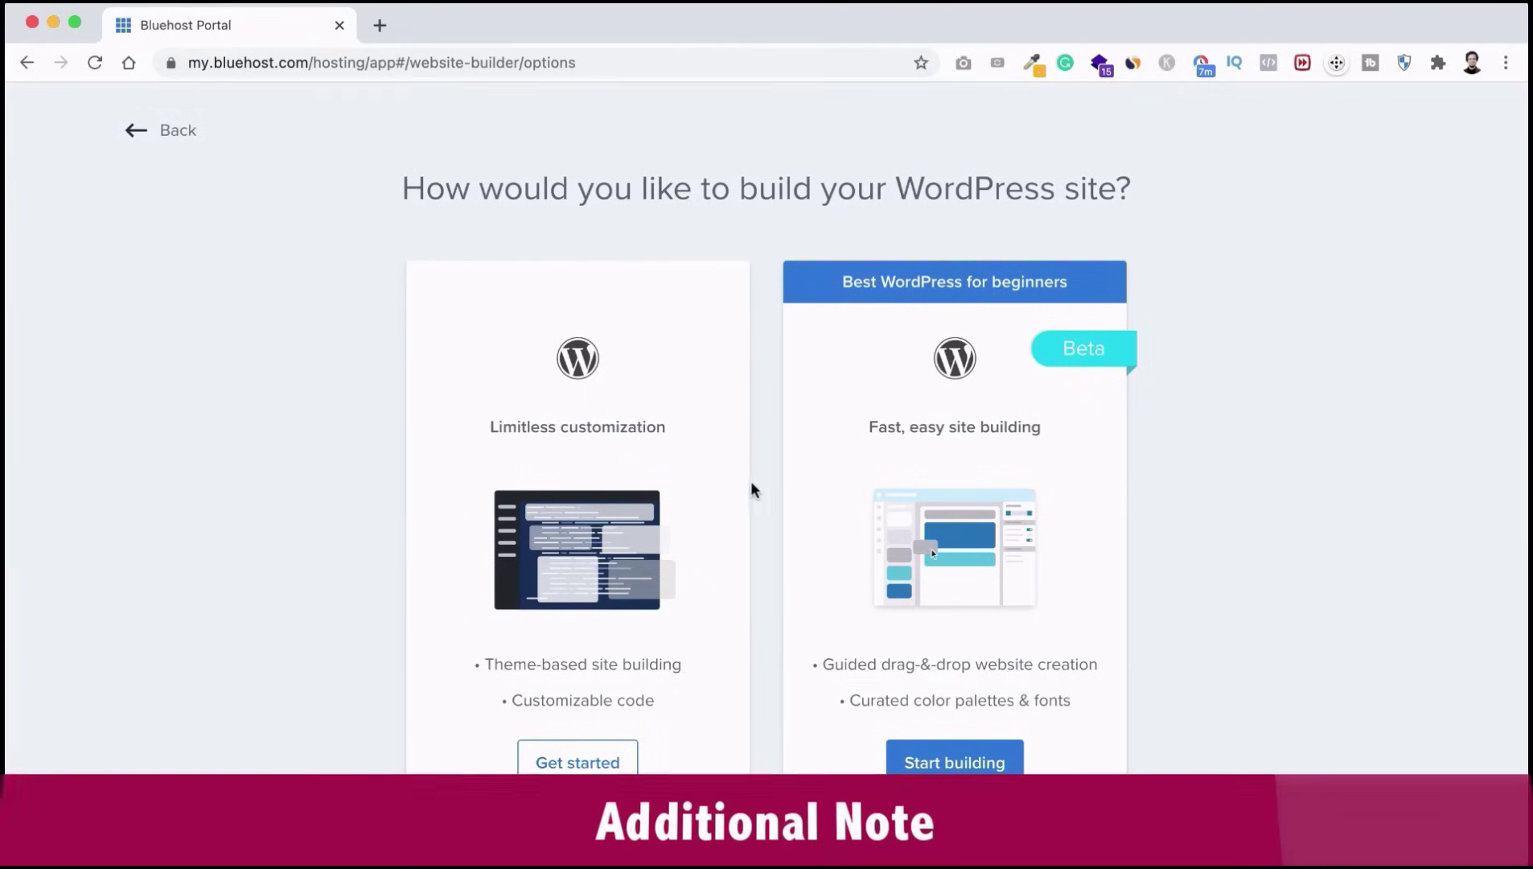
scroll(741, 572, "down", 1)
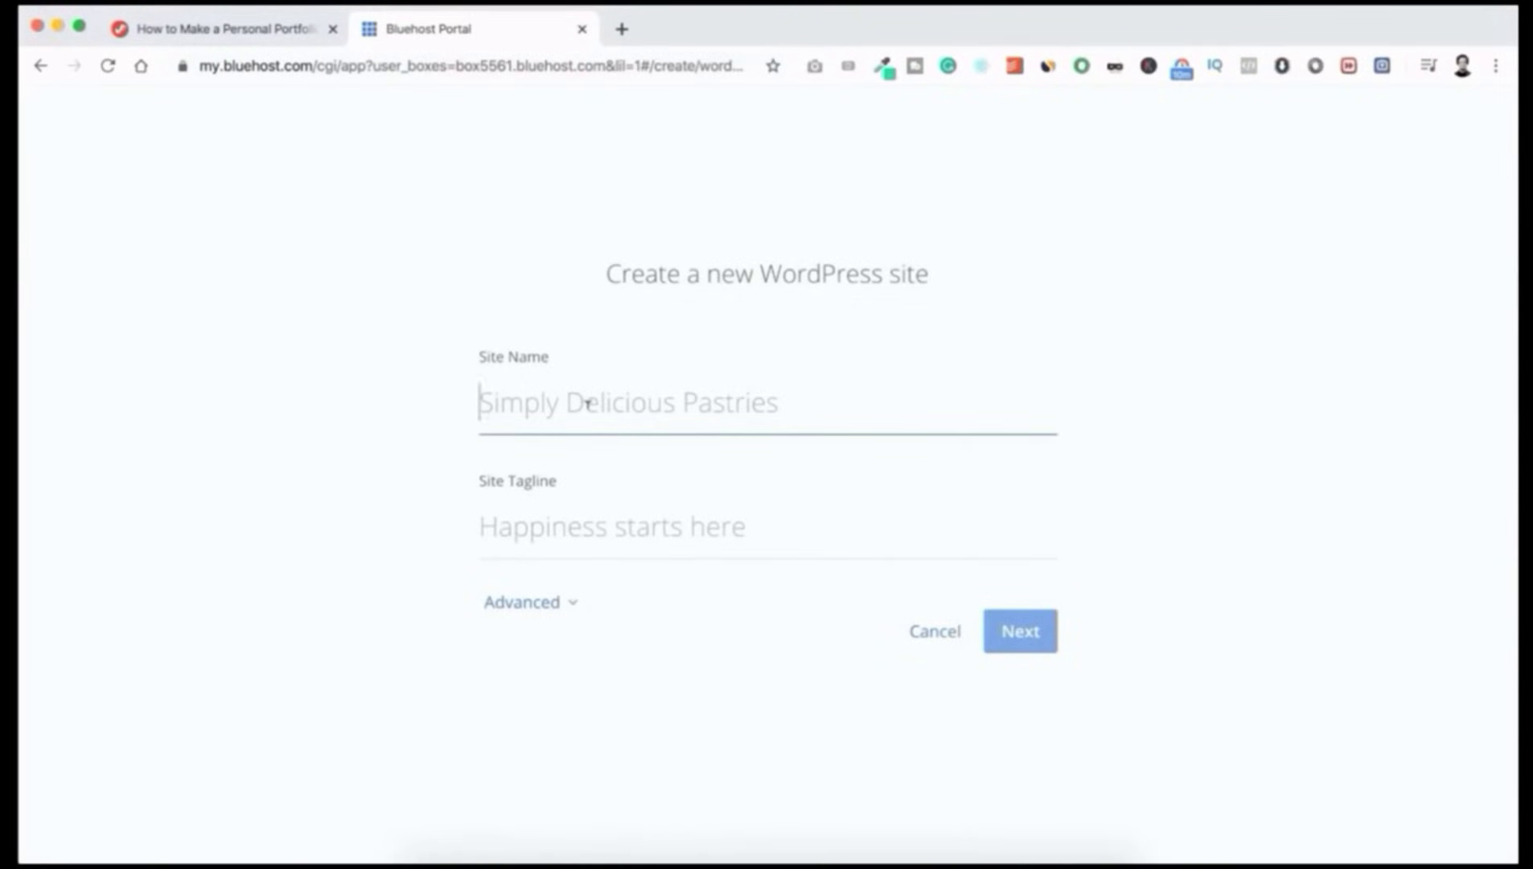
- Enter the site name and the tagline 'You Deserve To Be Seen'
type("Jim")
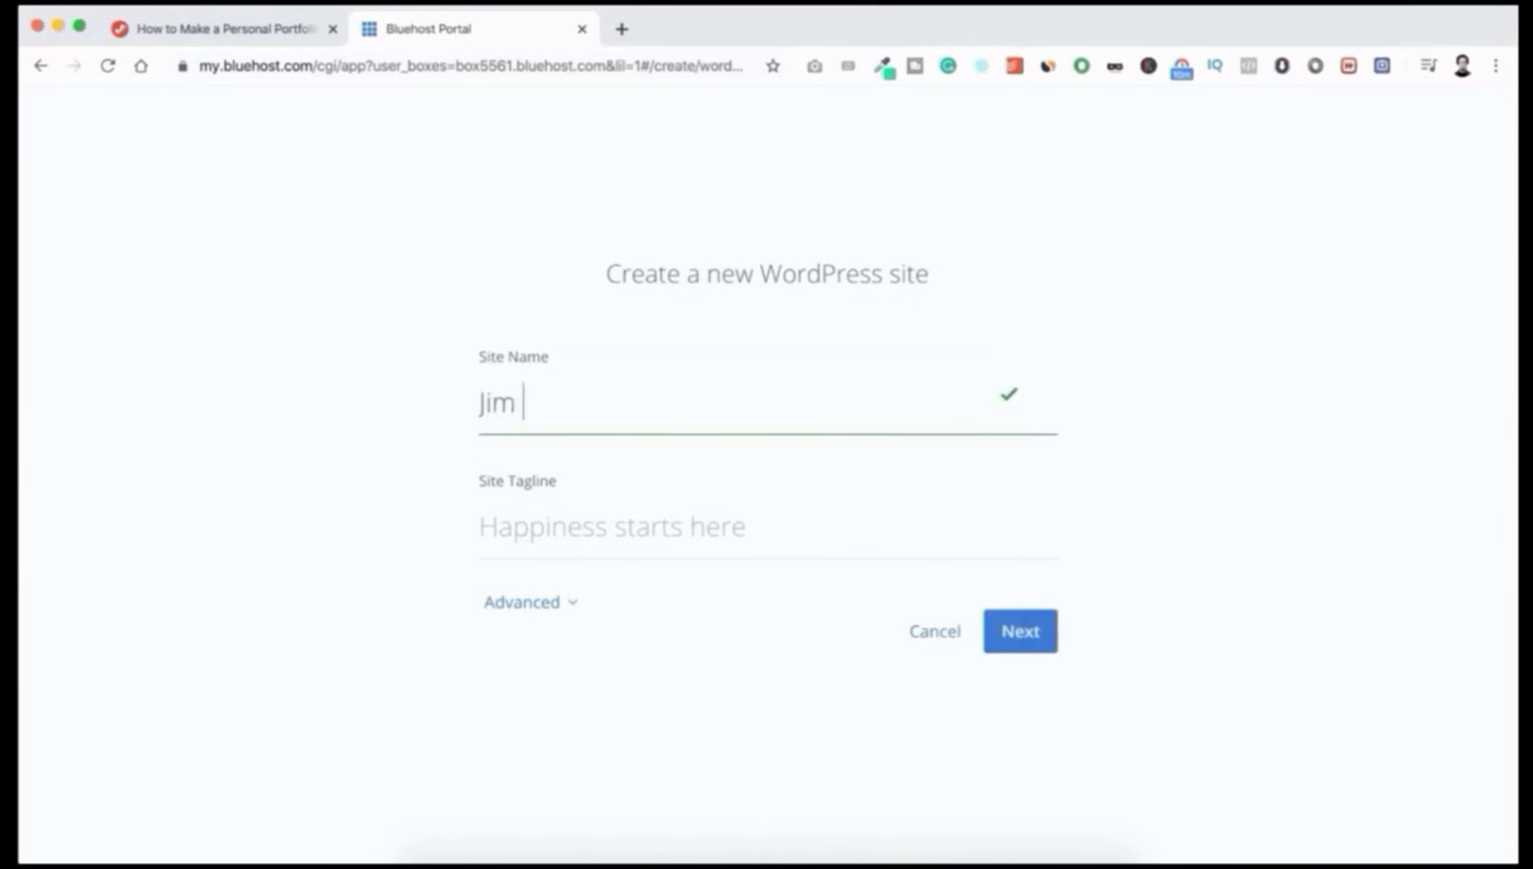
type(" Fahad Production")
left_click(482, 526)
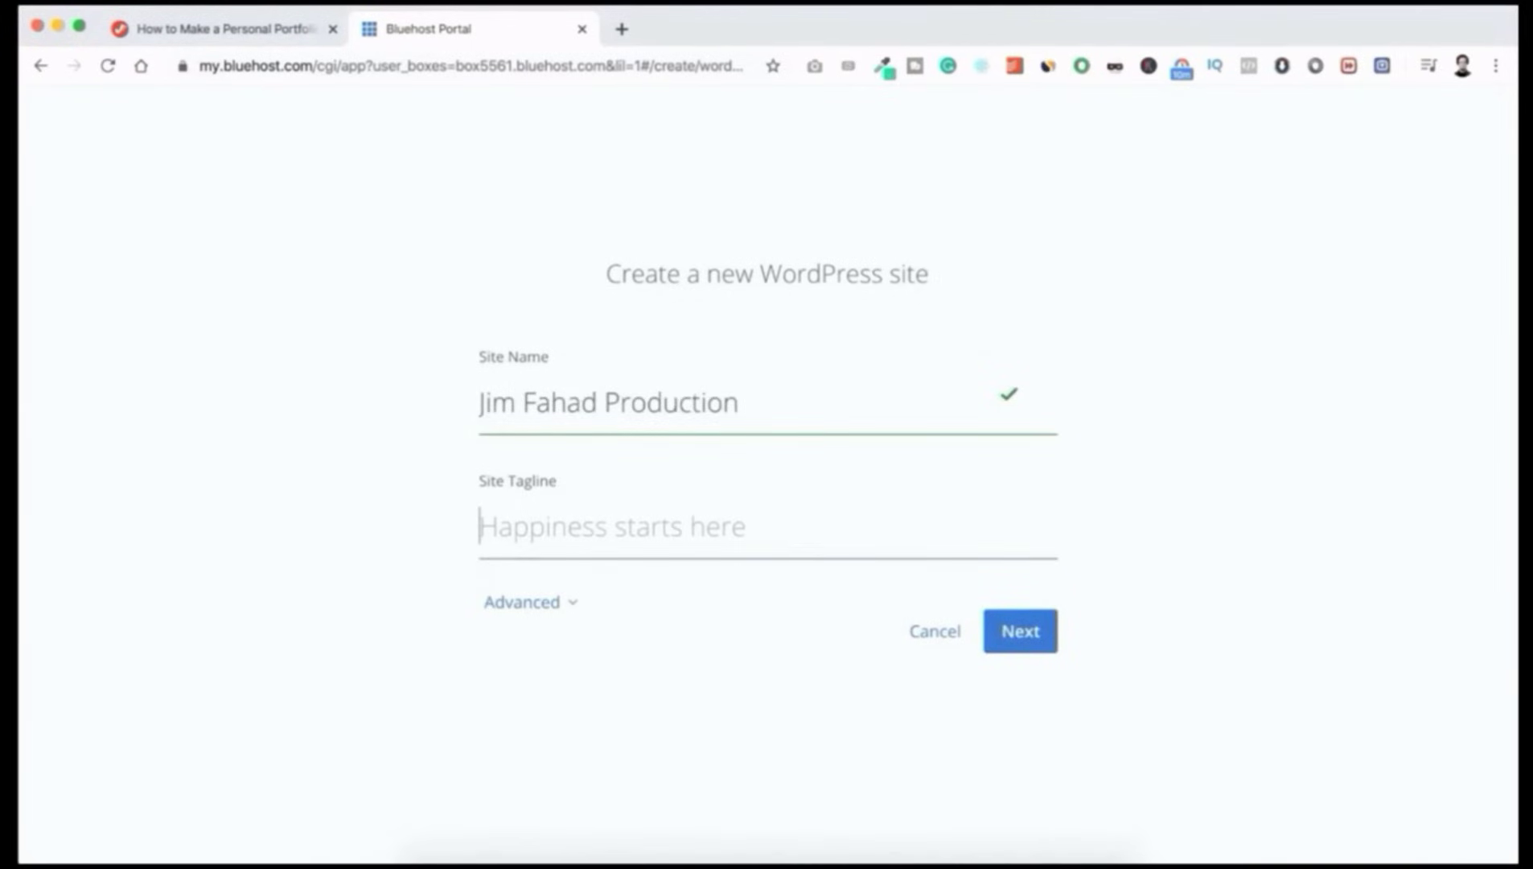
type("You Deserve To Be Seen")
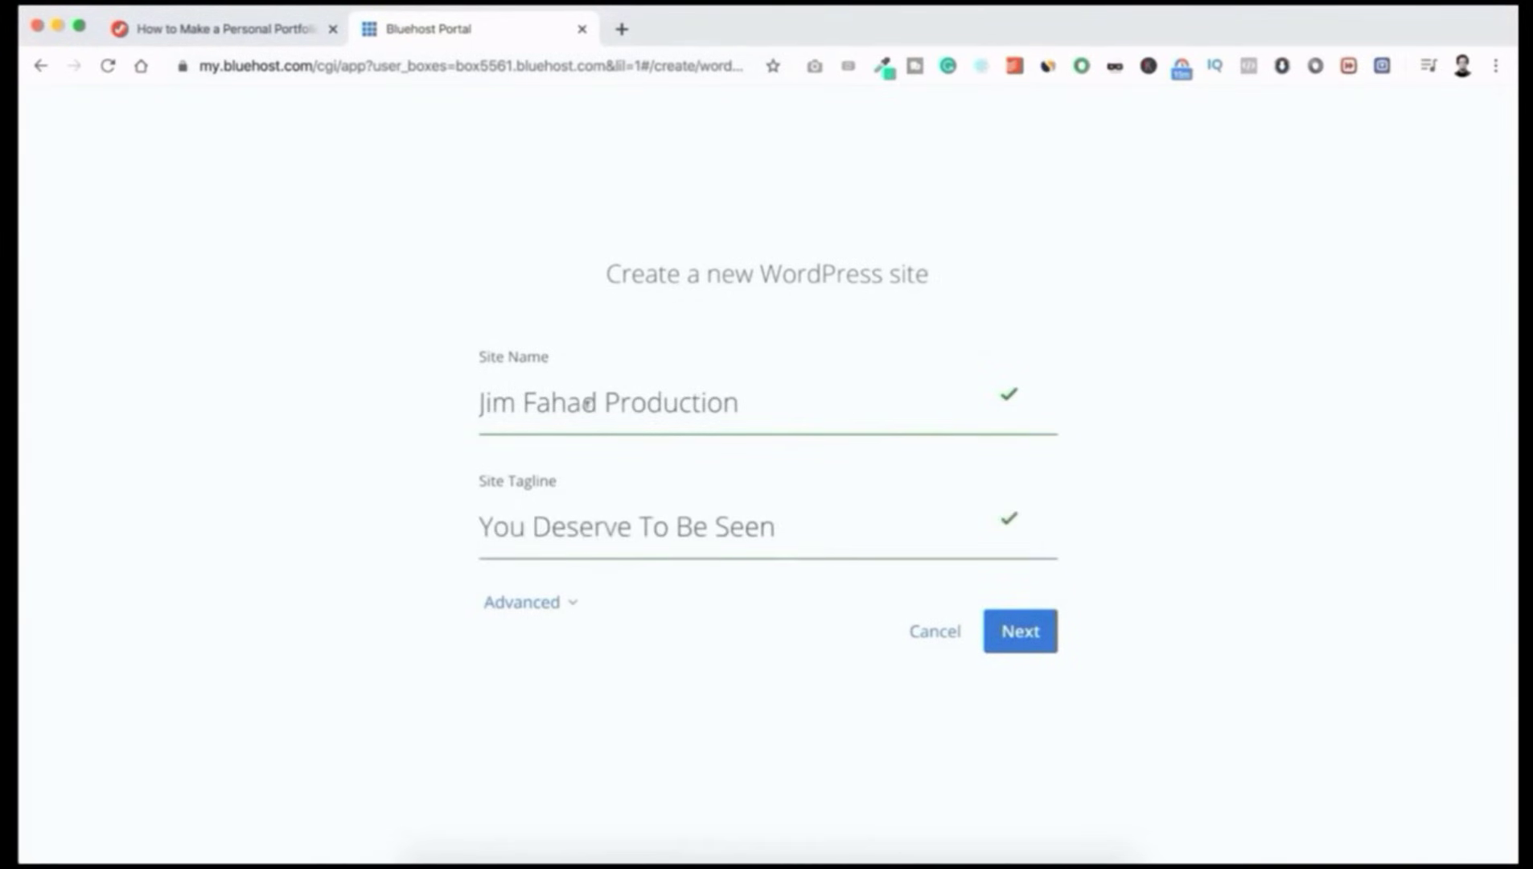
- Under Advanced, fill in the admin e-mail, username and visible password, then continue to the domain step
left_click(523, 603)
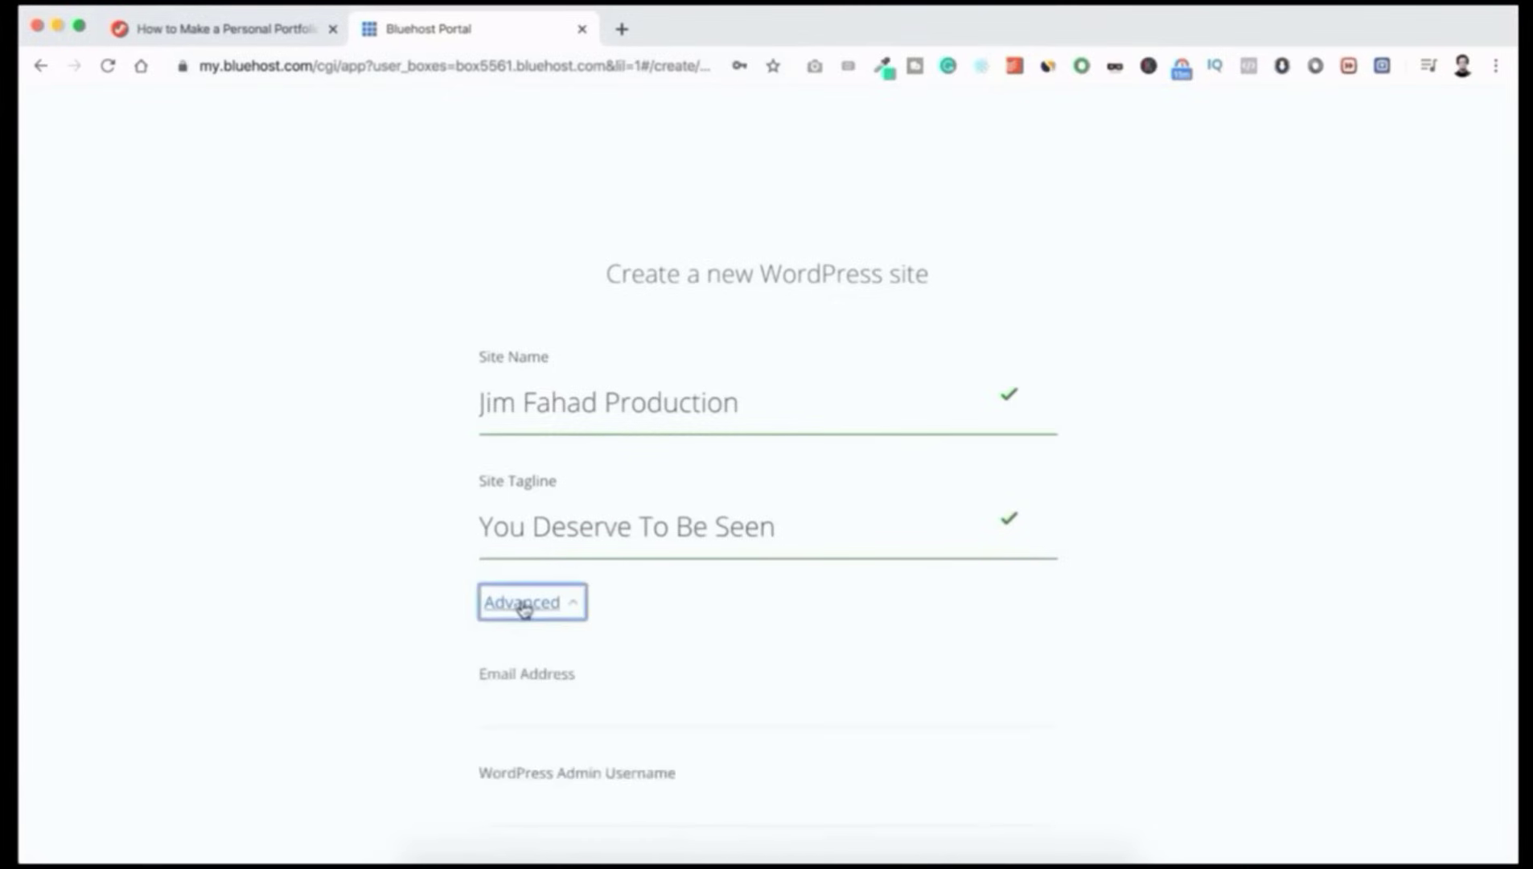
scroll(421, 678, "down", 2)
scroll(421, 678, "down", 2)
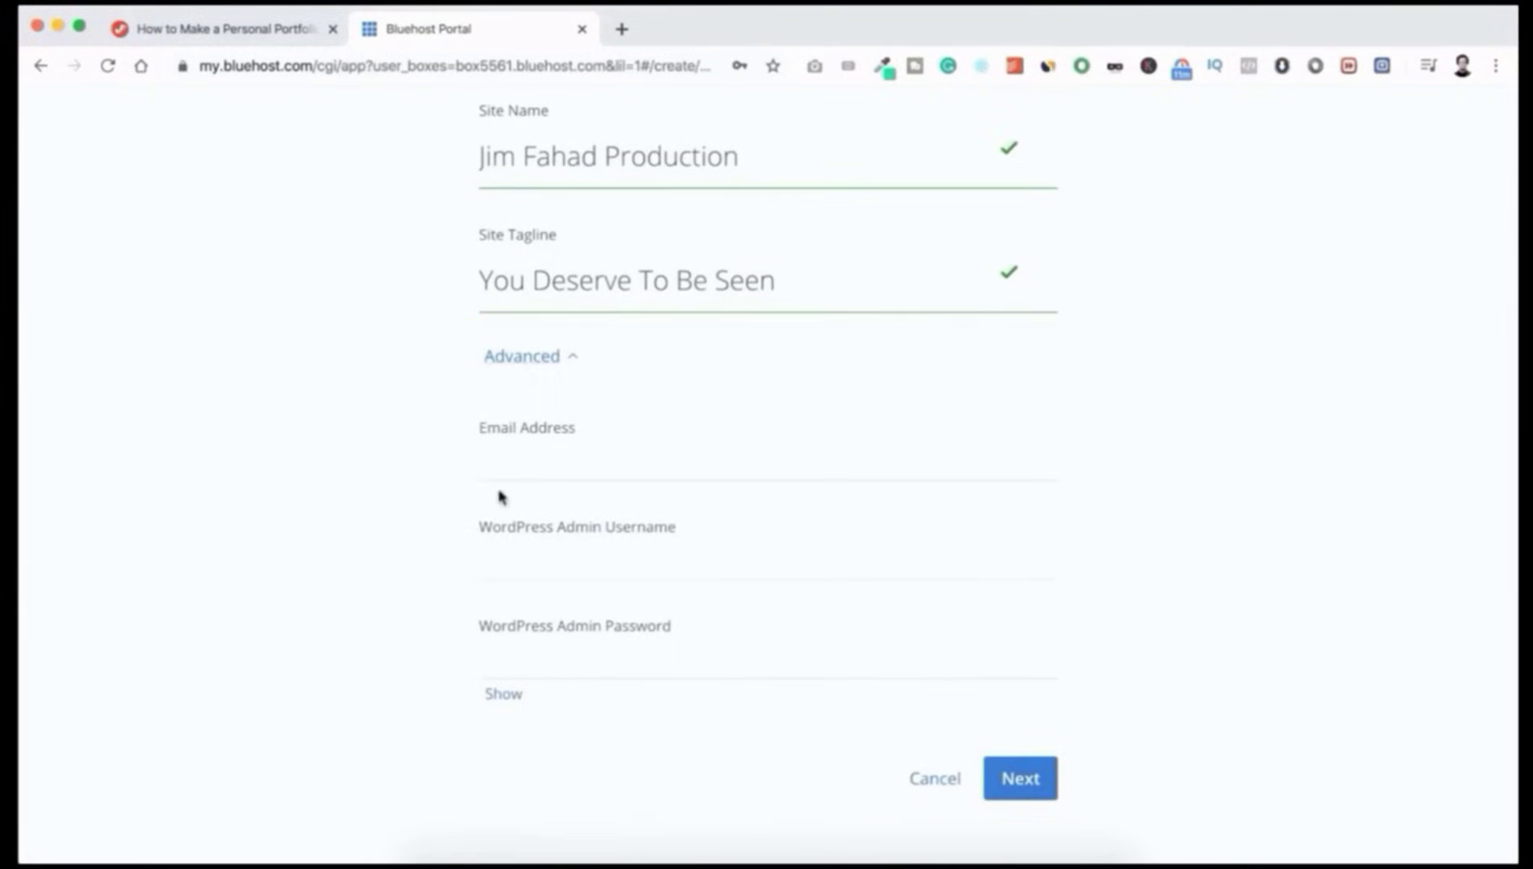
left_click(530, 460)
key("super+v")
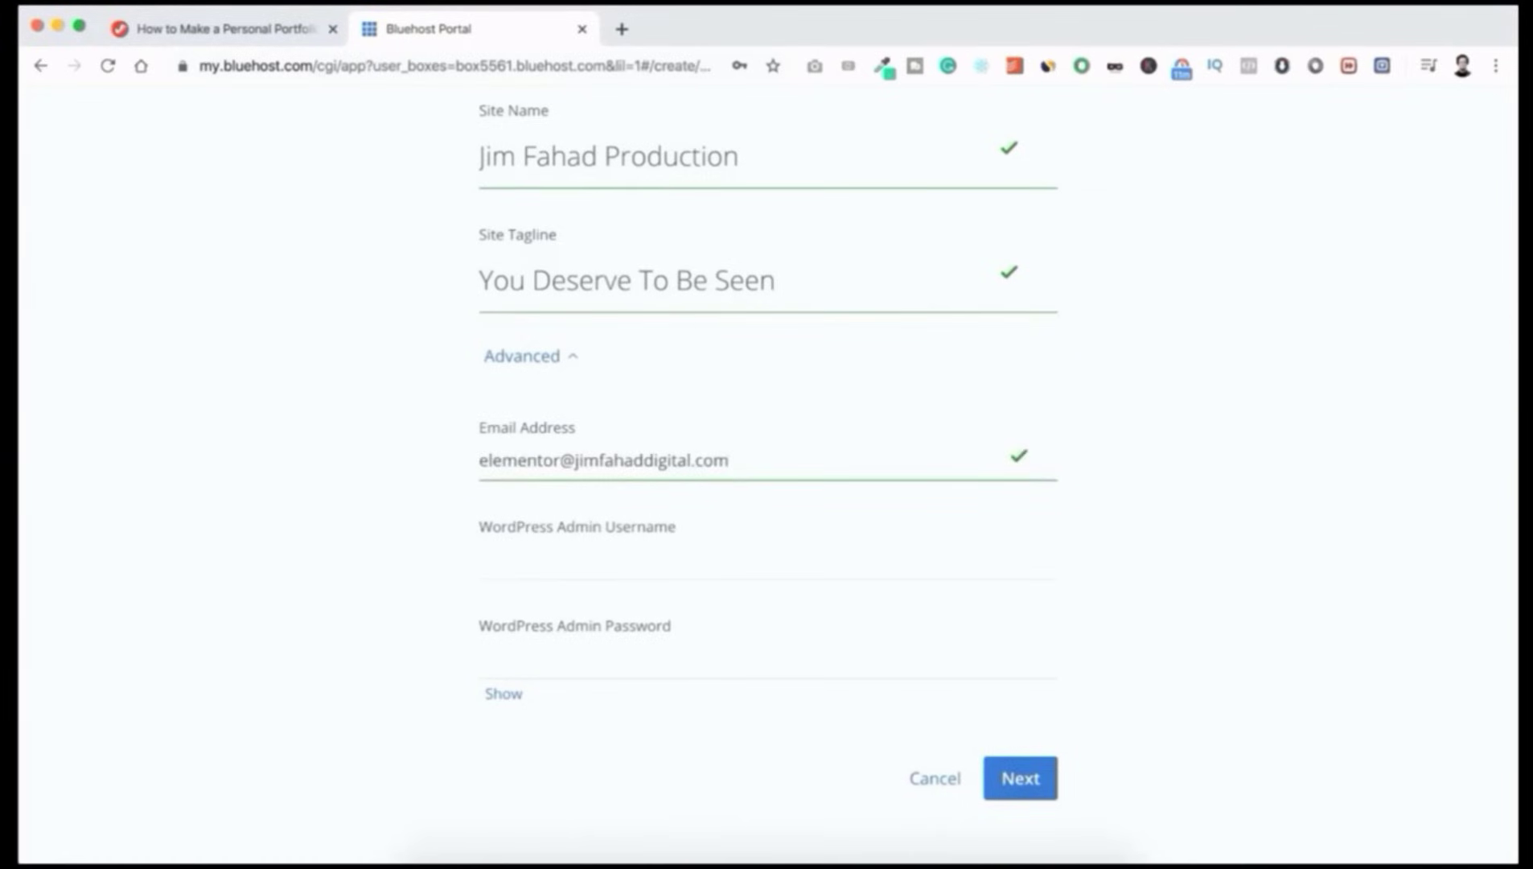
left_click(520, 554)
type("Jim")
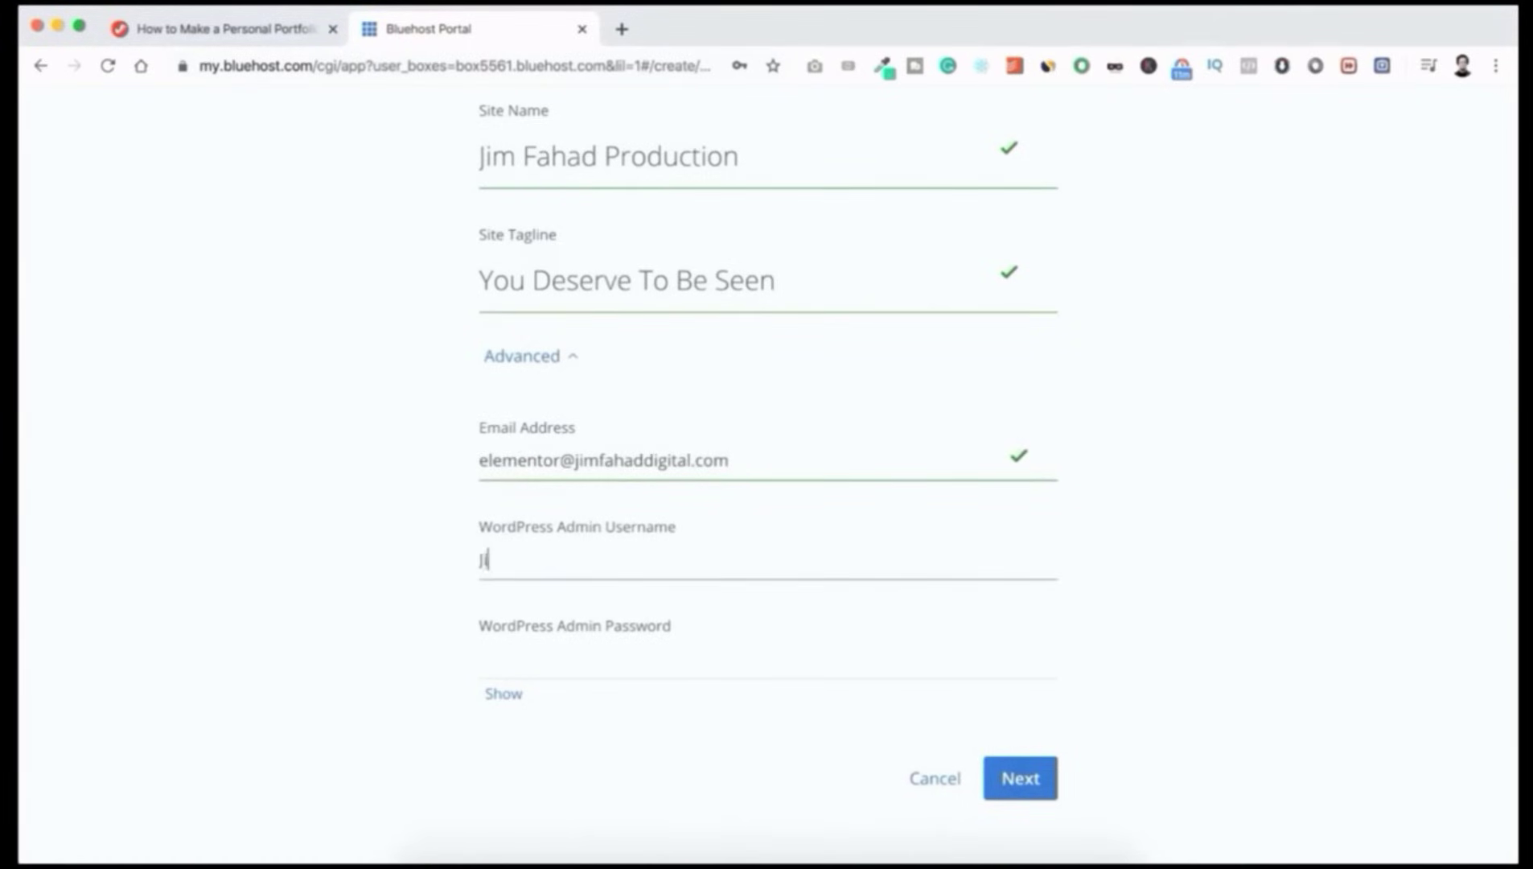
type(" Fahad")
left_click(510, 652)
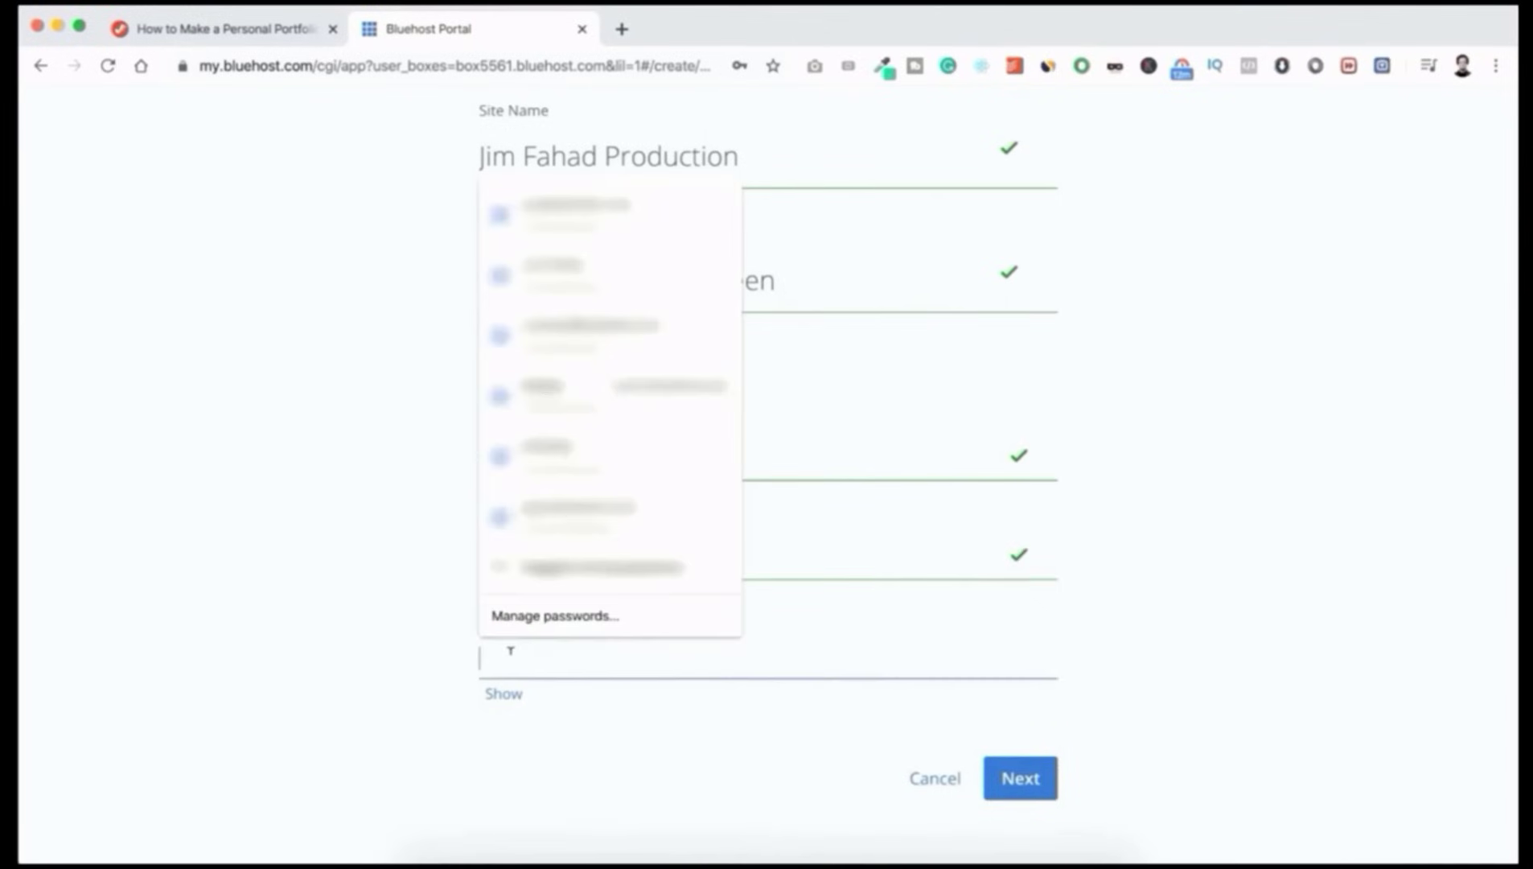
key("super+v")
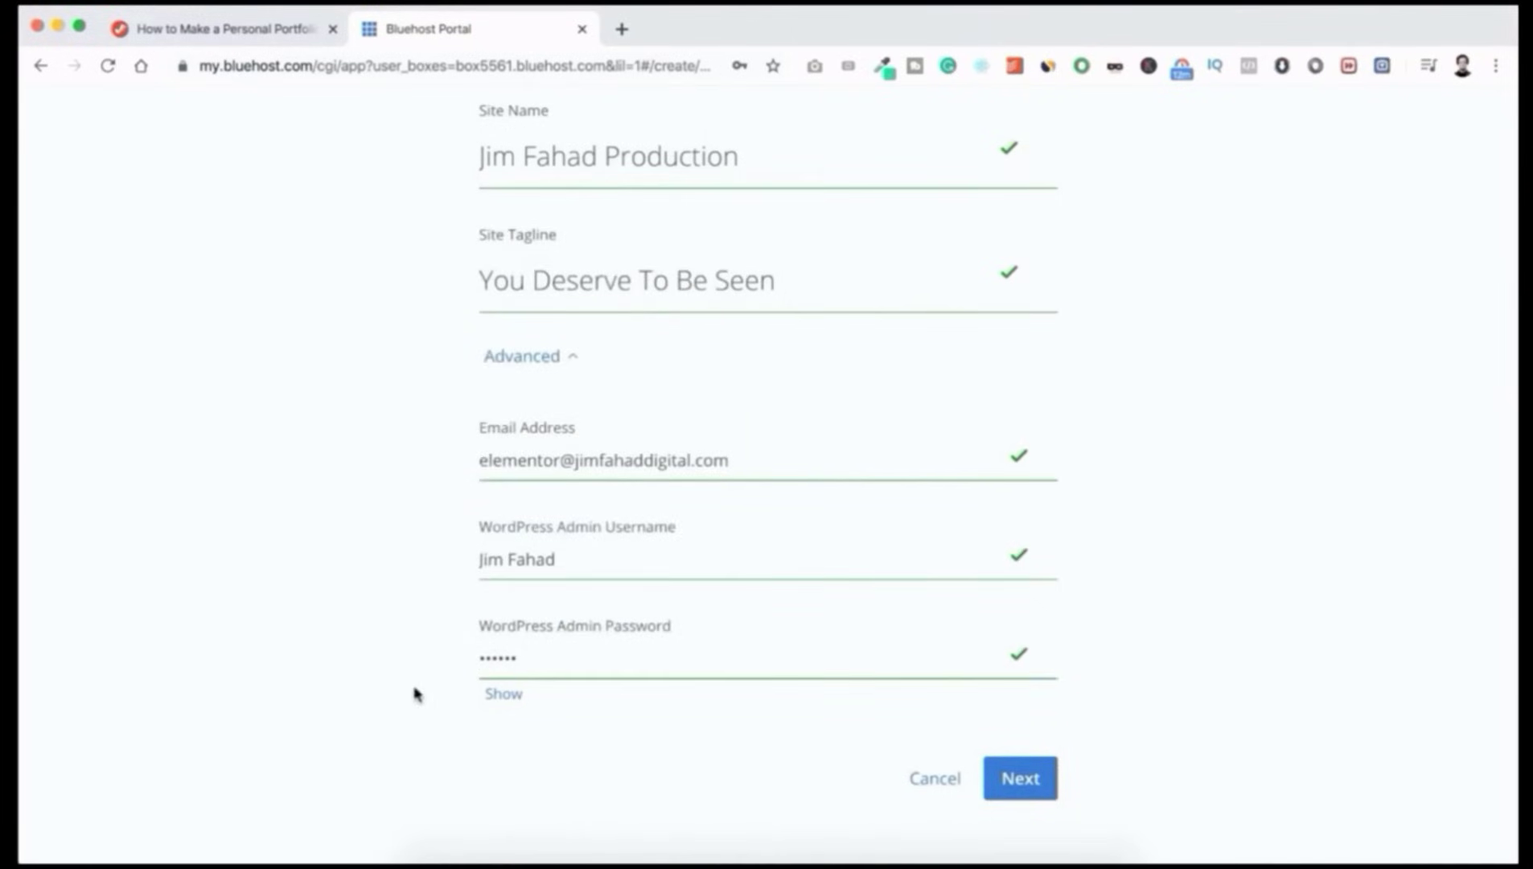
left_click(499, 695)
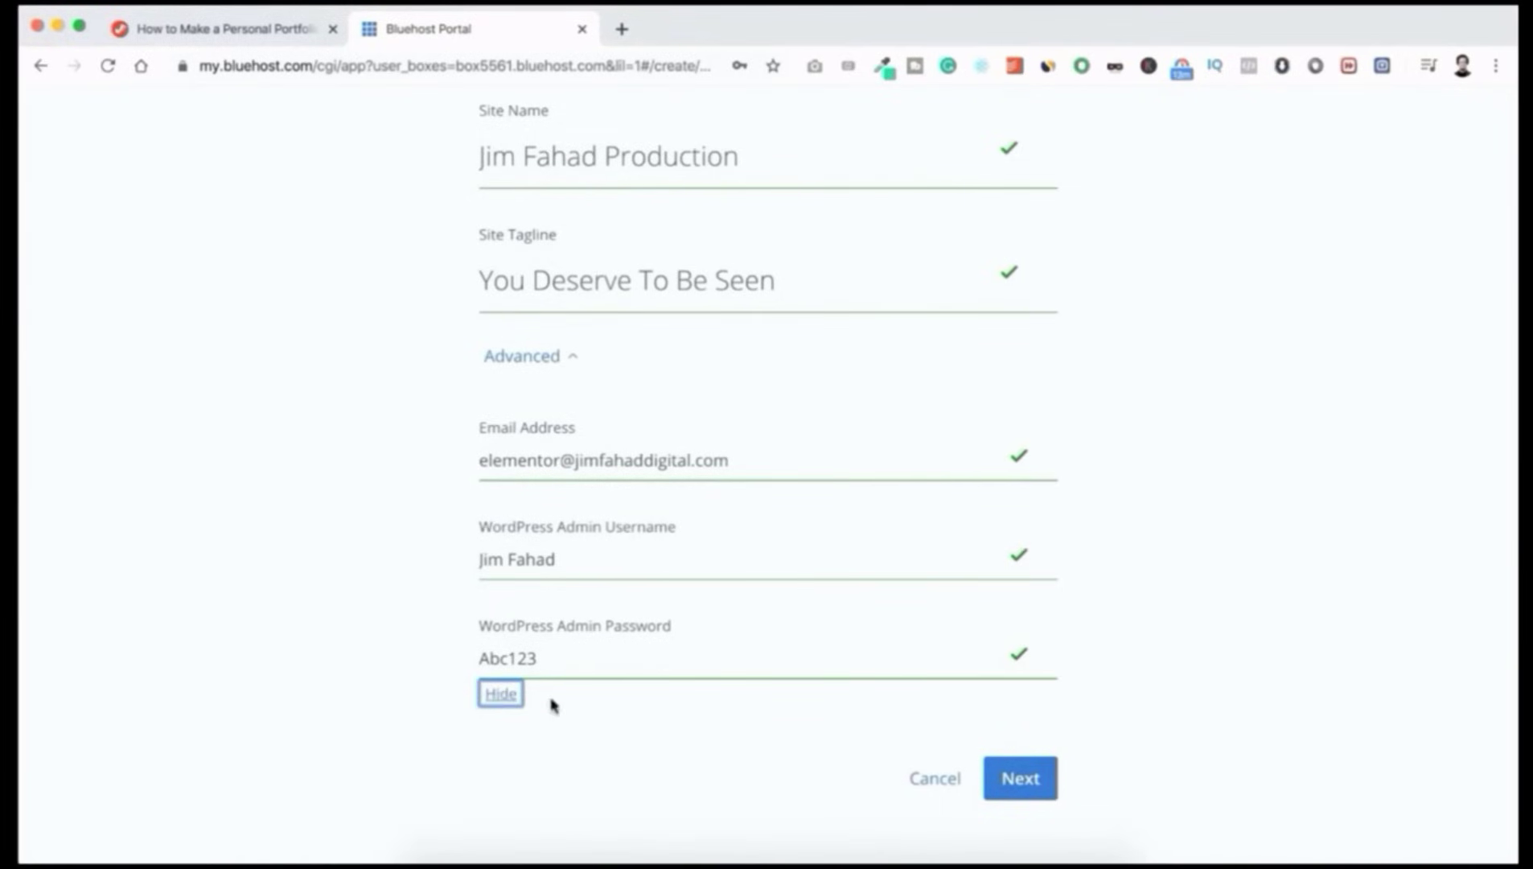
left_click(1032, 782)
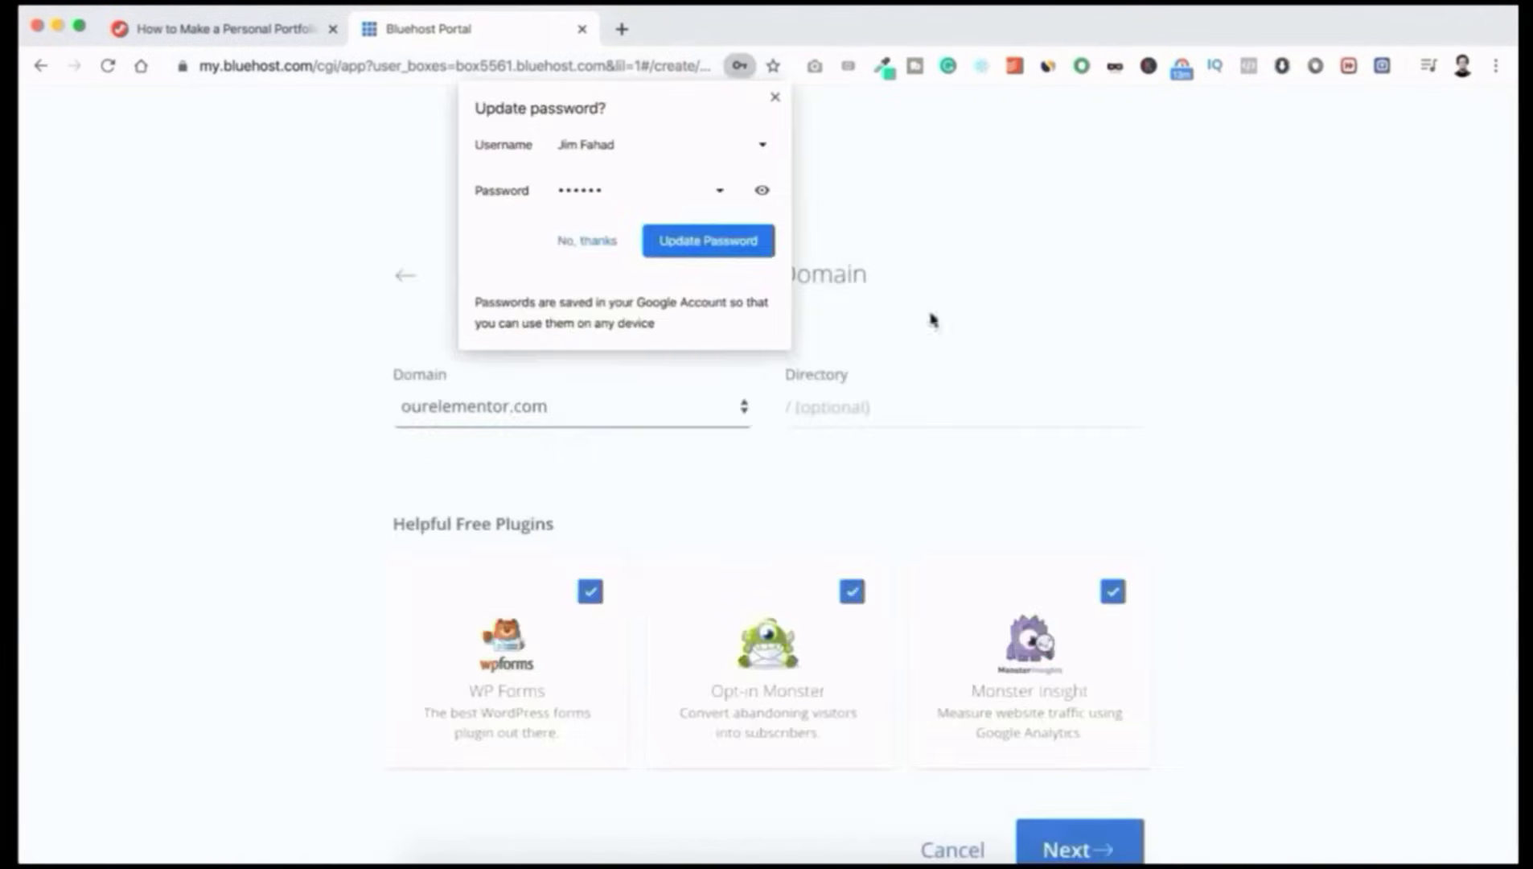
- Untick WP Forms, Opt-in Monster and Monster Insight, then install WordPress
left_click(774, 98)
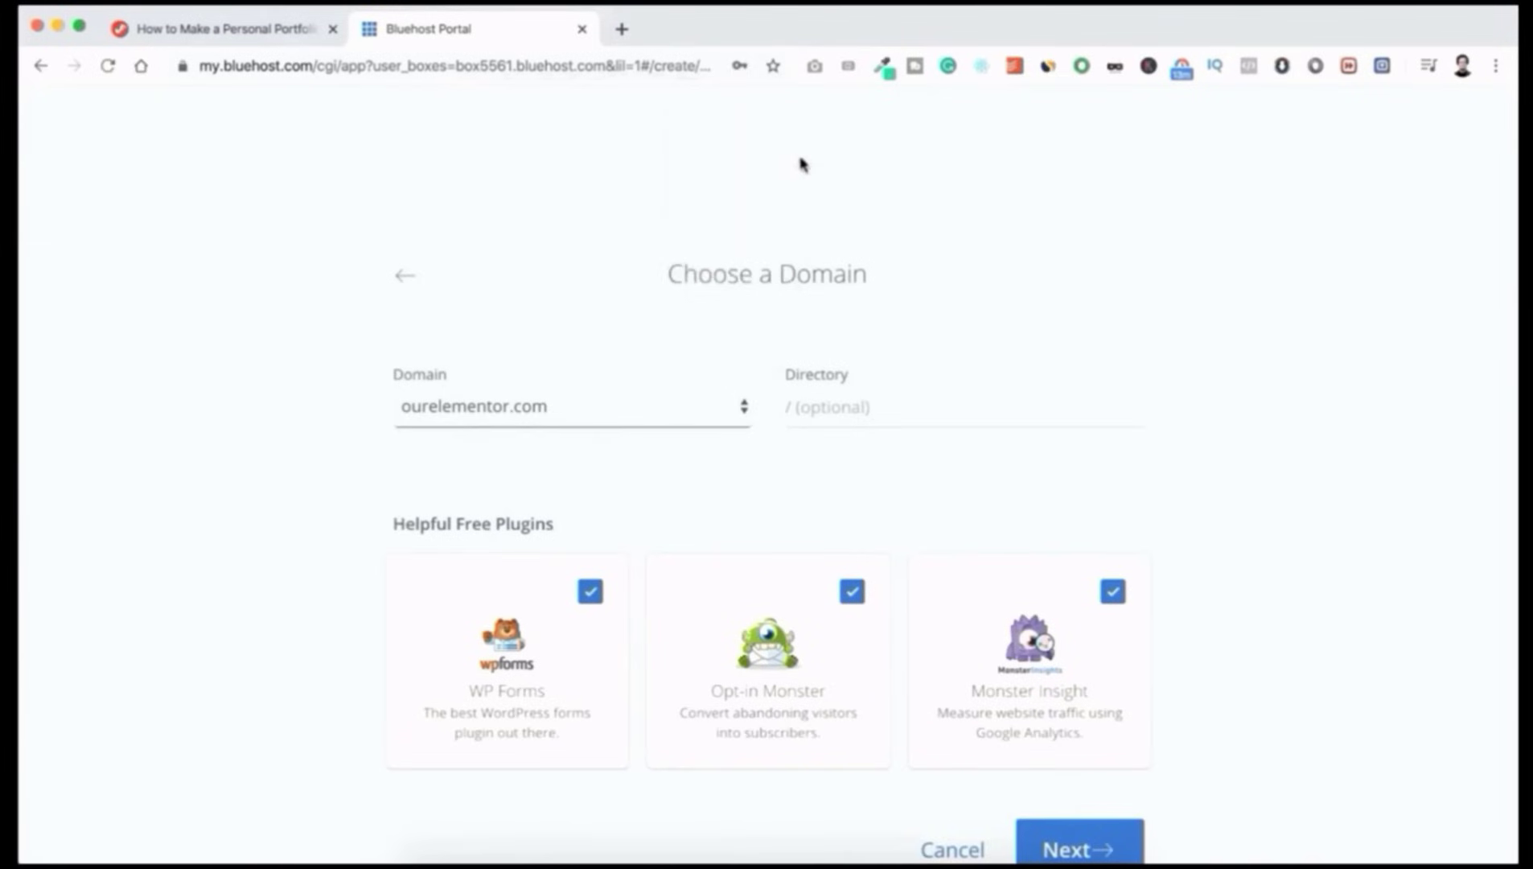
scroll(800, 162, "down", 1)
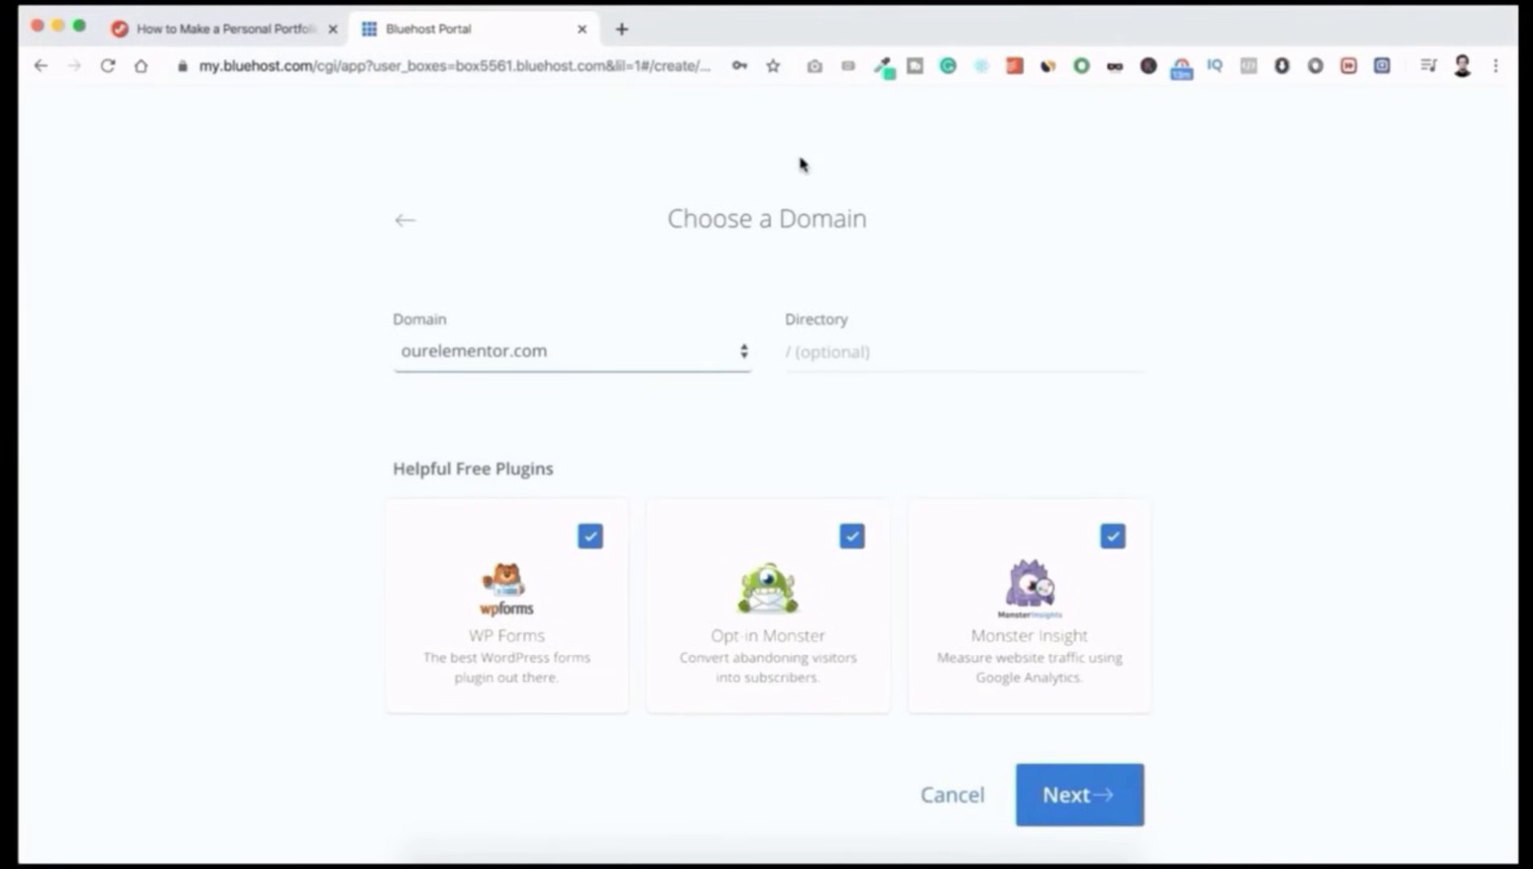
left_click(811, 344)
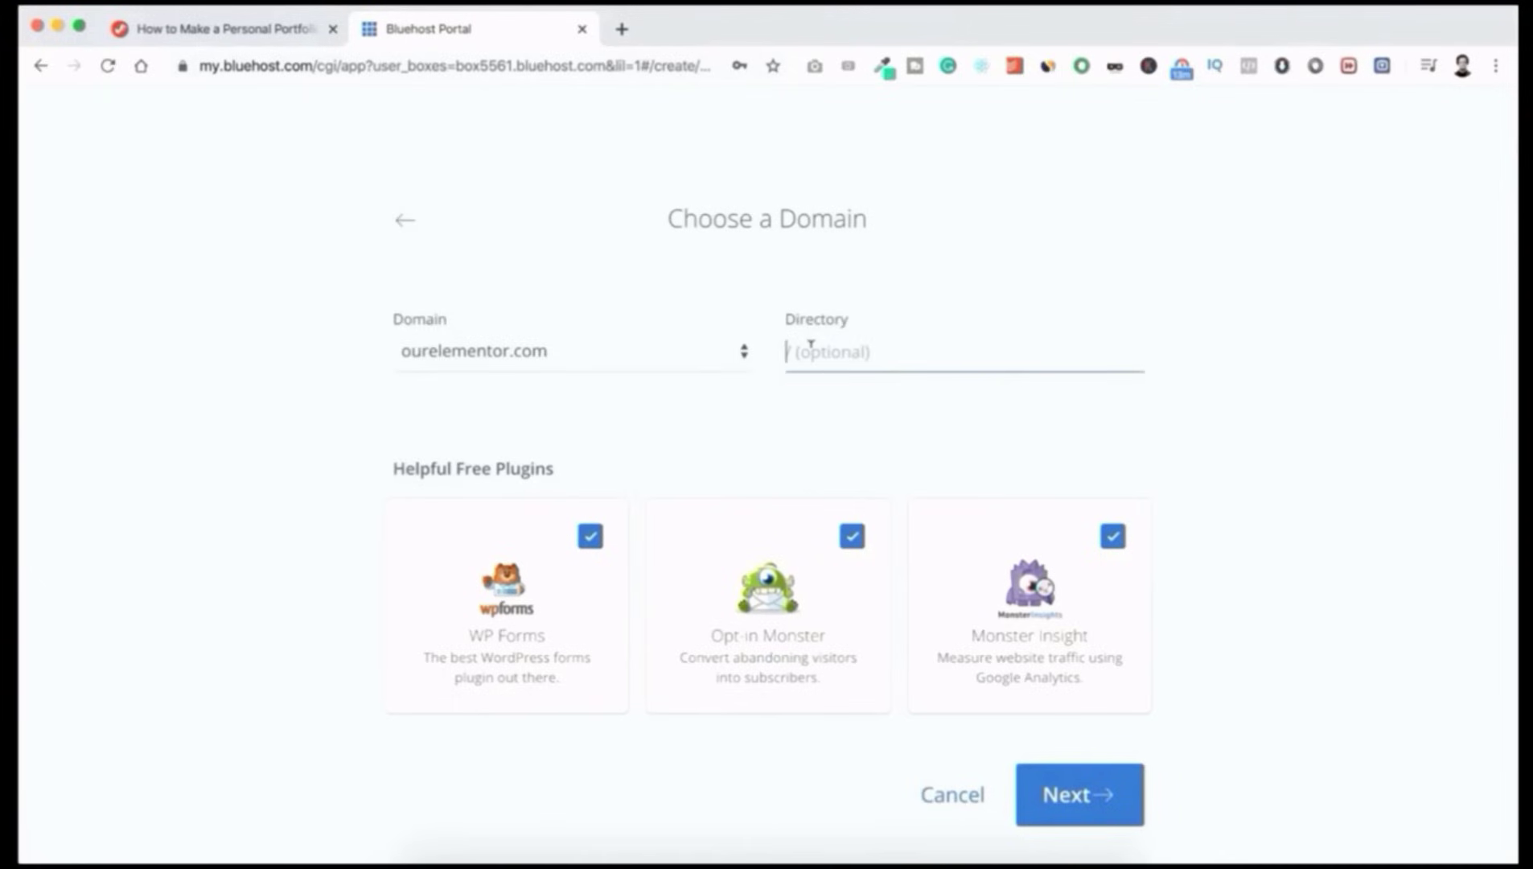
left_click(809, 387)
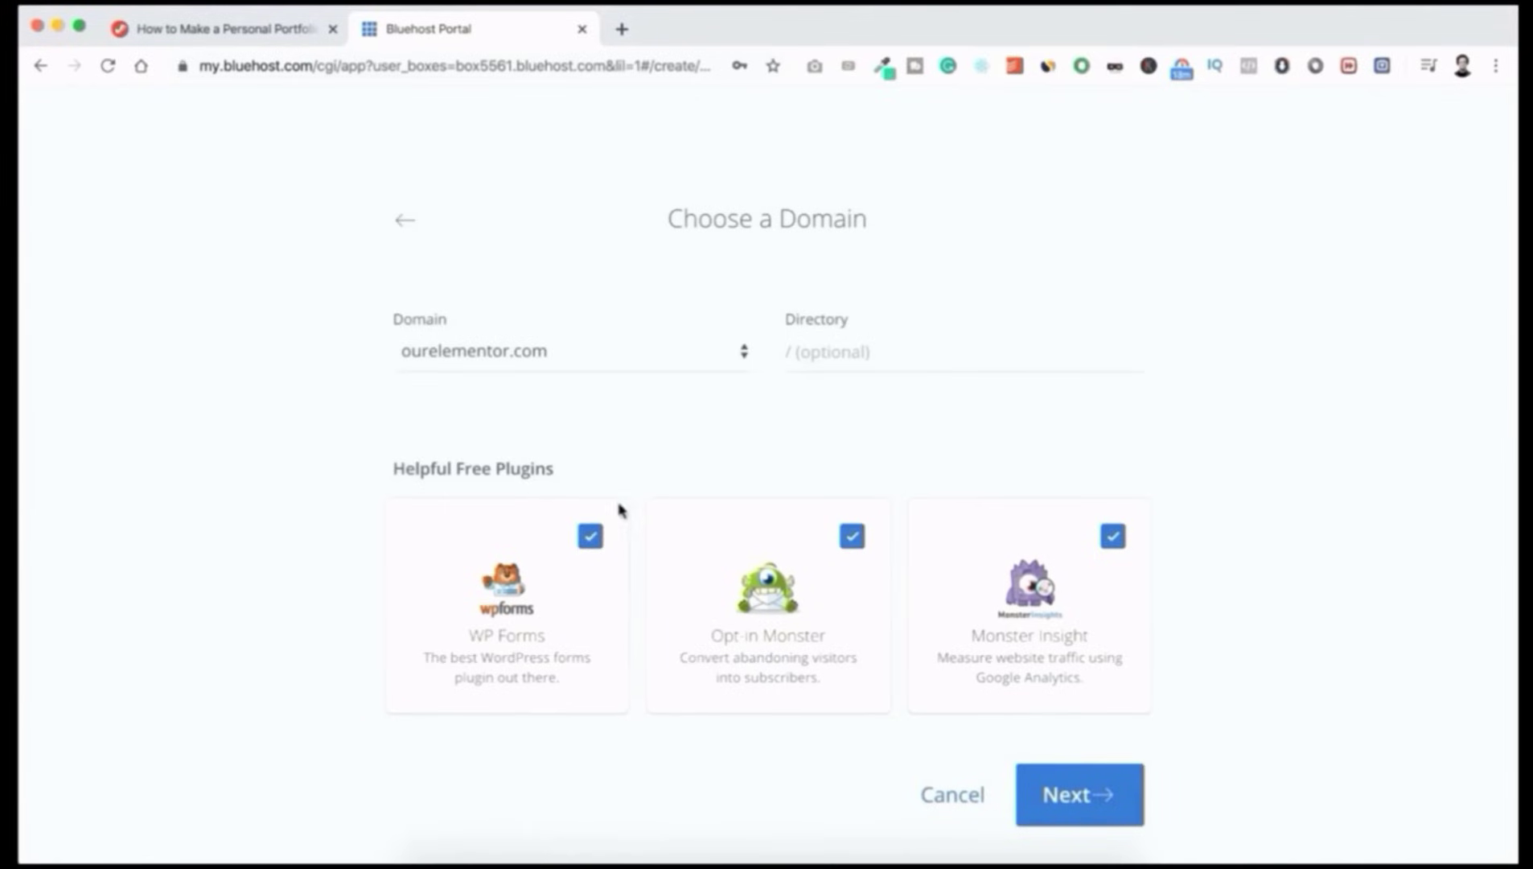
left_click(591, 537)
left_click(851, 537)
left_click(1112, 535)
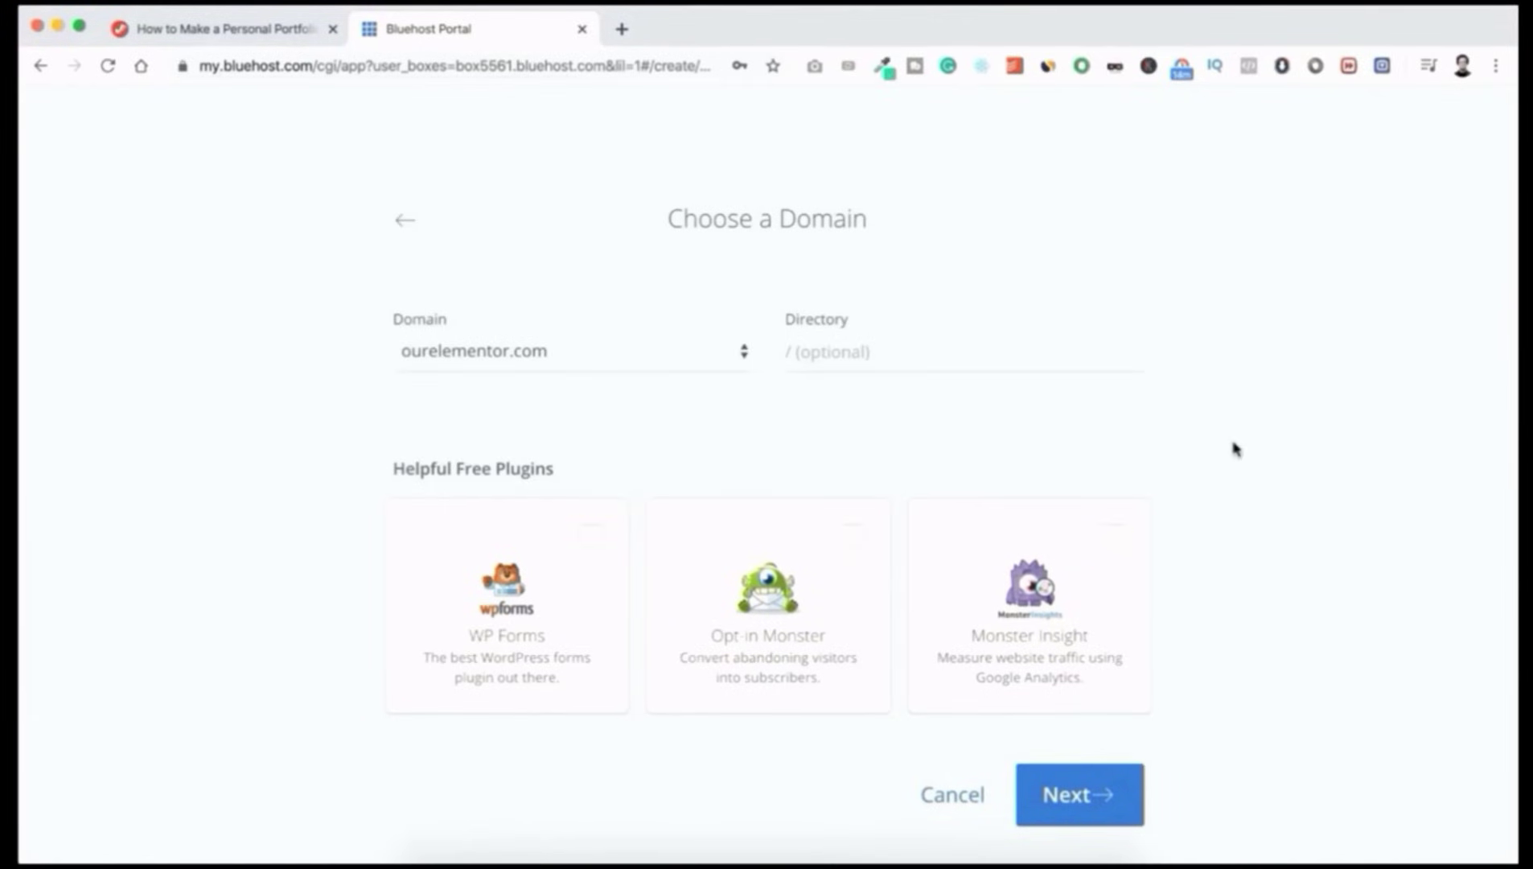
left_click(1067, 794)
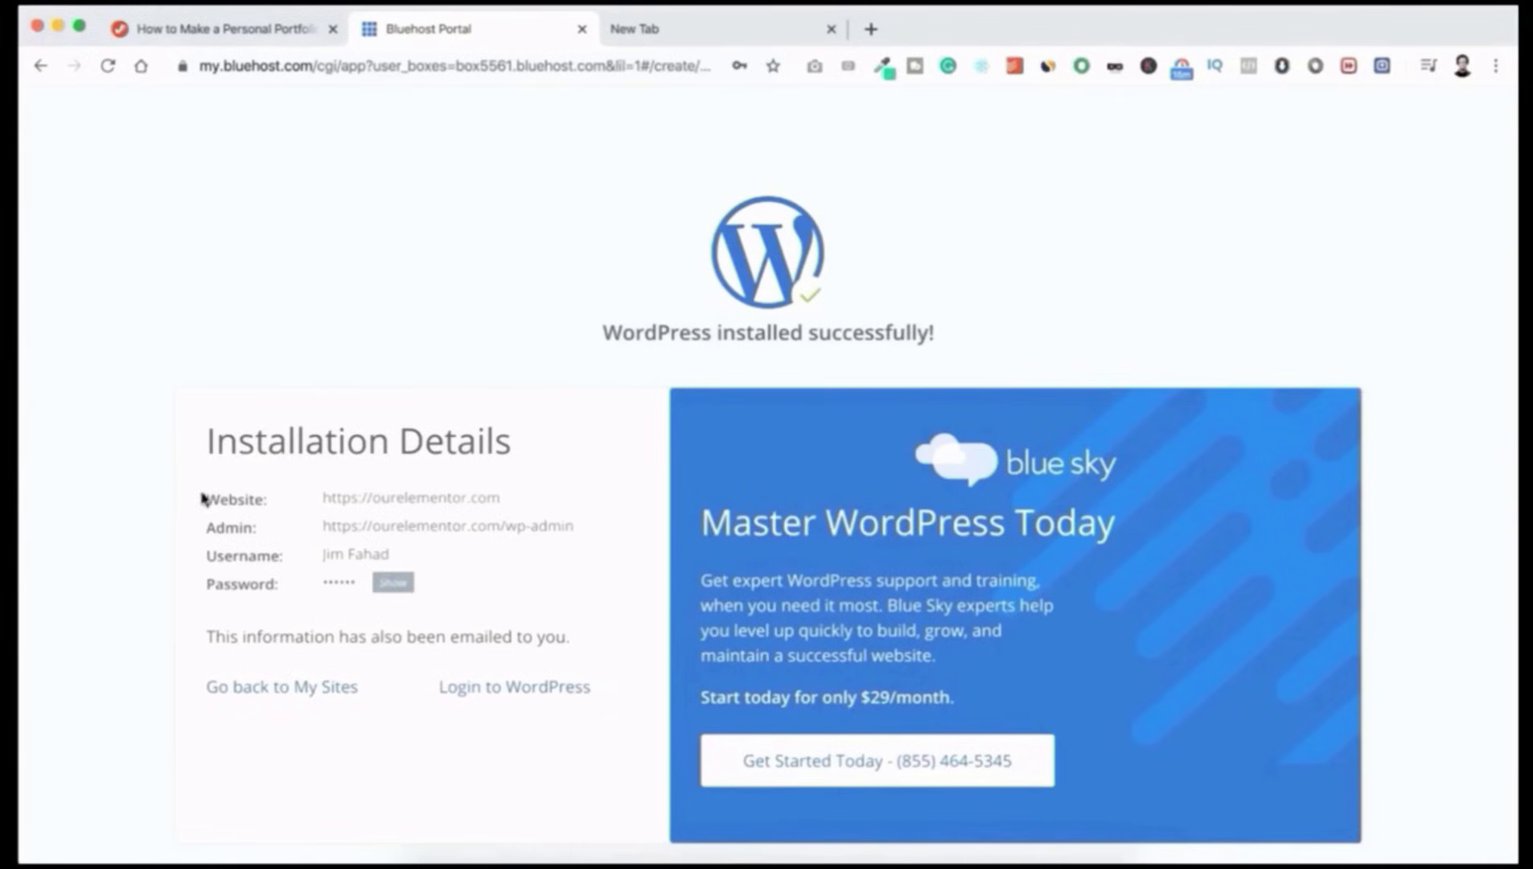
- Copy the installation details with the password revealed, then switch to the empty new browser tab
left_click_drag(203, 497, 477, 571)
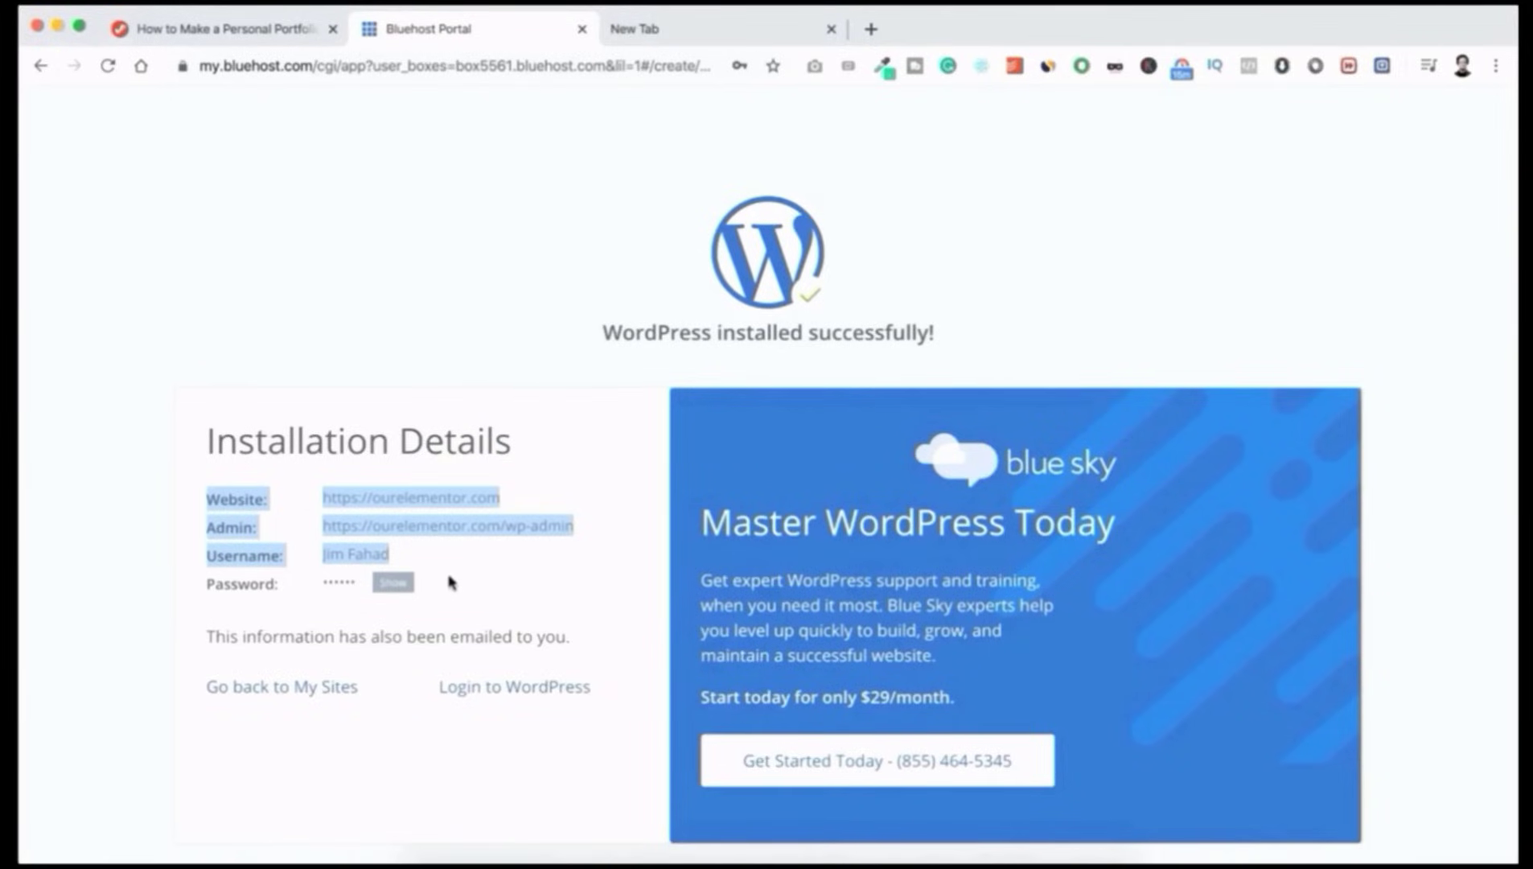
left_click(402, 584)
left_click_drag(322, 583, 376, 585)
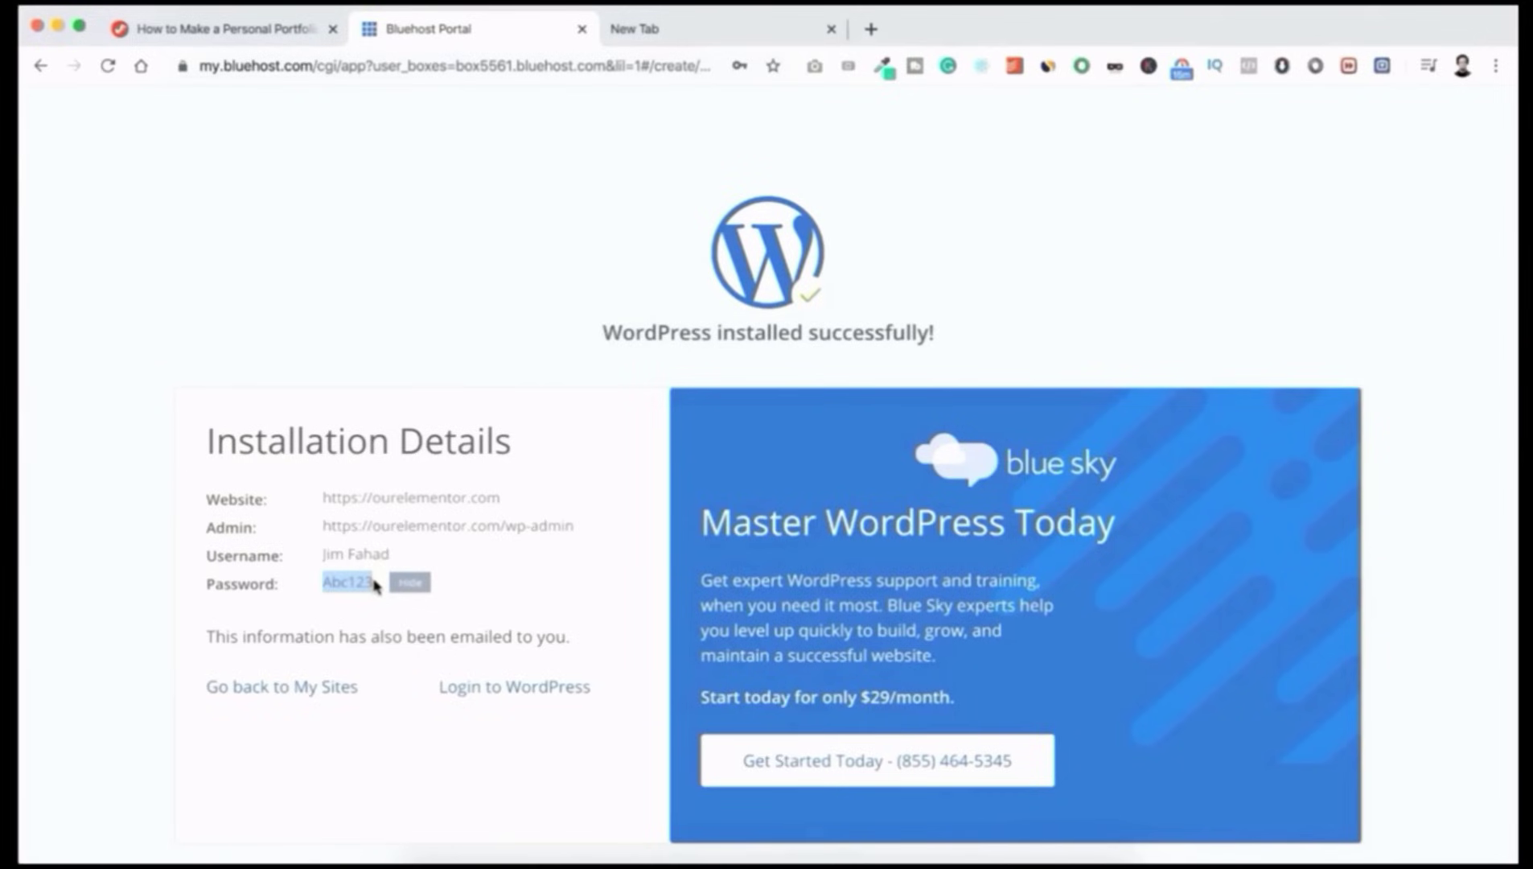
left_click(441, 599)
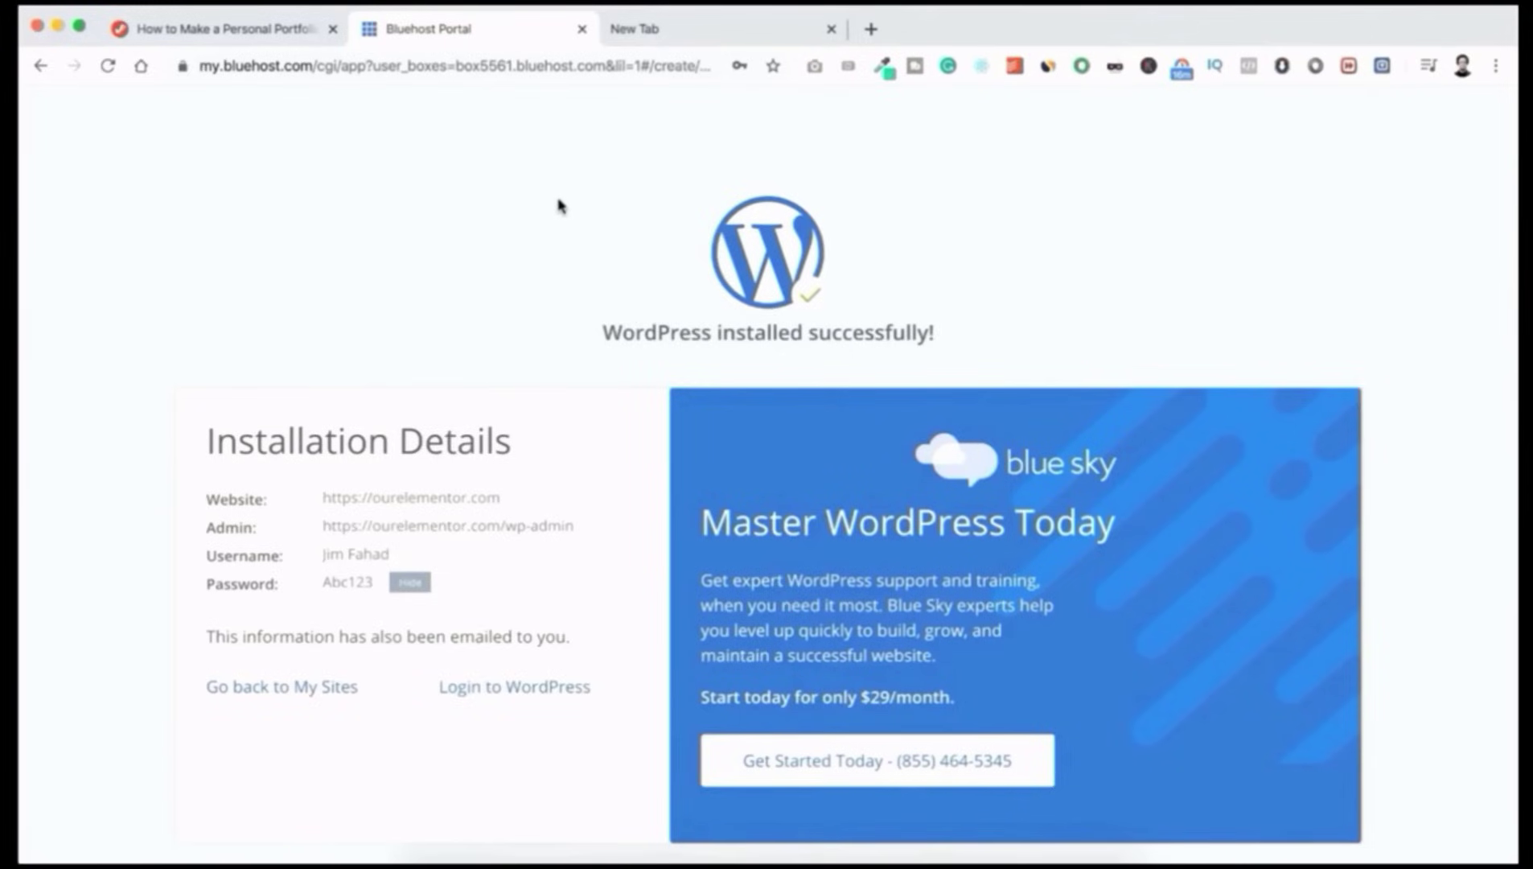
left_click(665, 31)
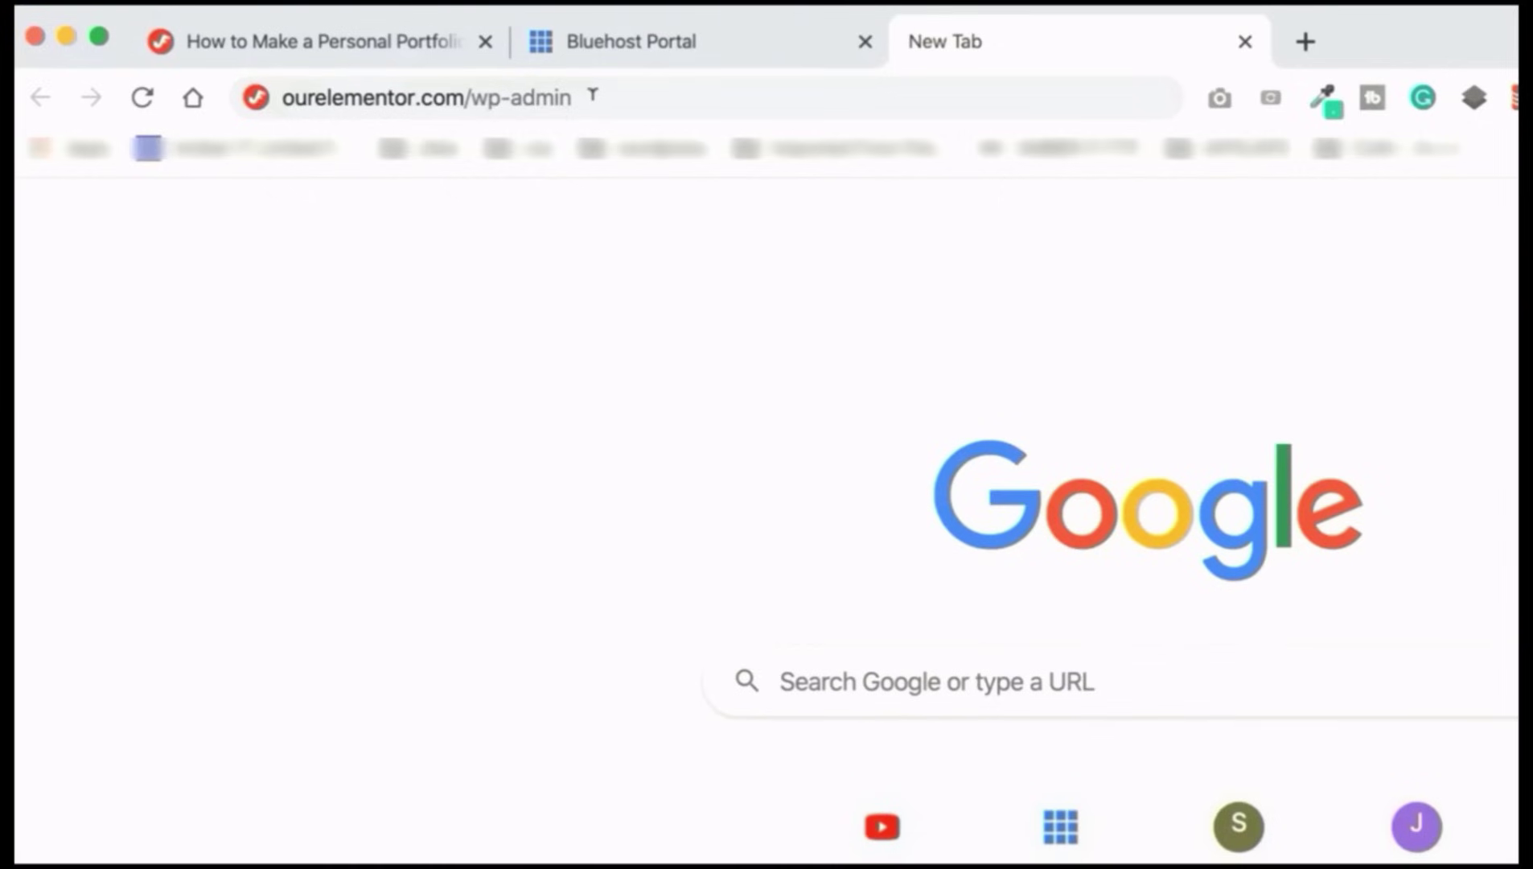
- Load ourelementor.com/wp-admin and log in with the admin username and password
key("Return")
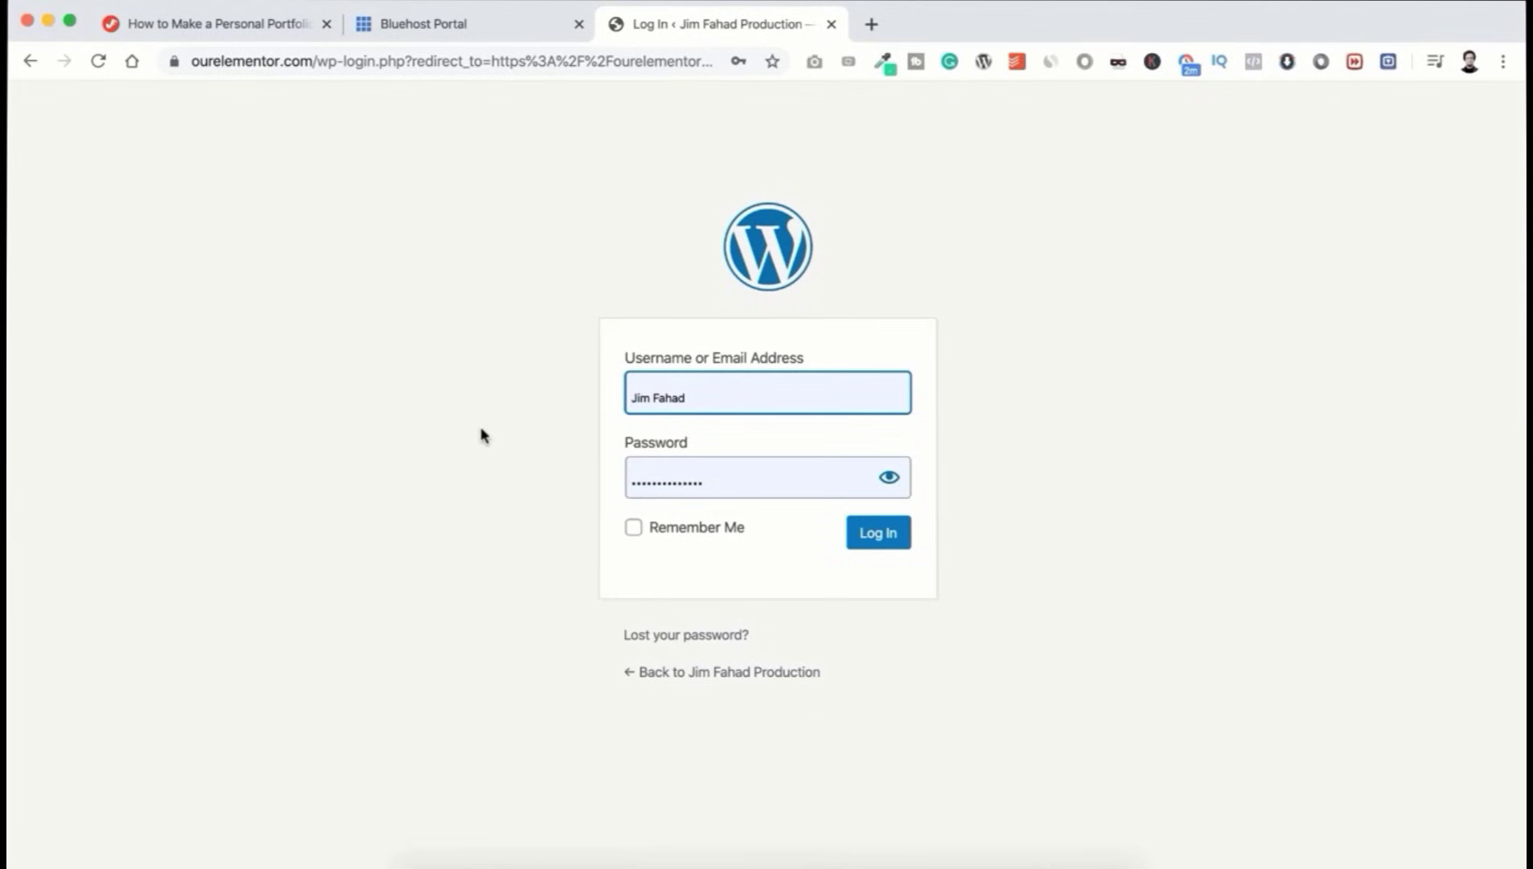
left_click(700, 393)
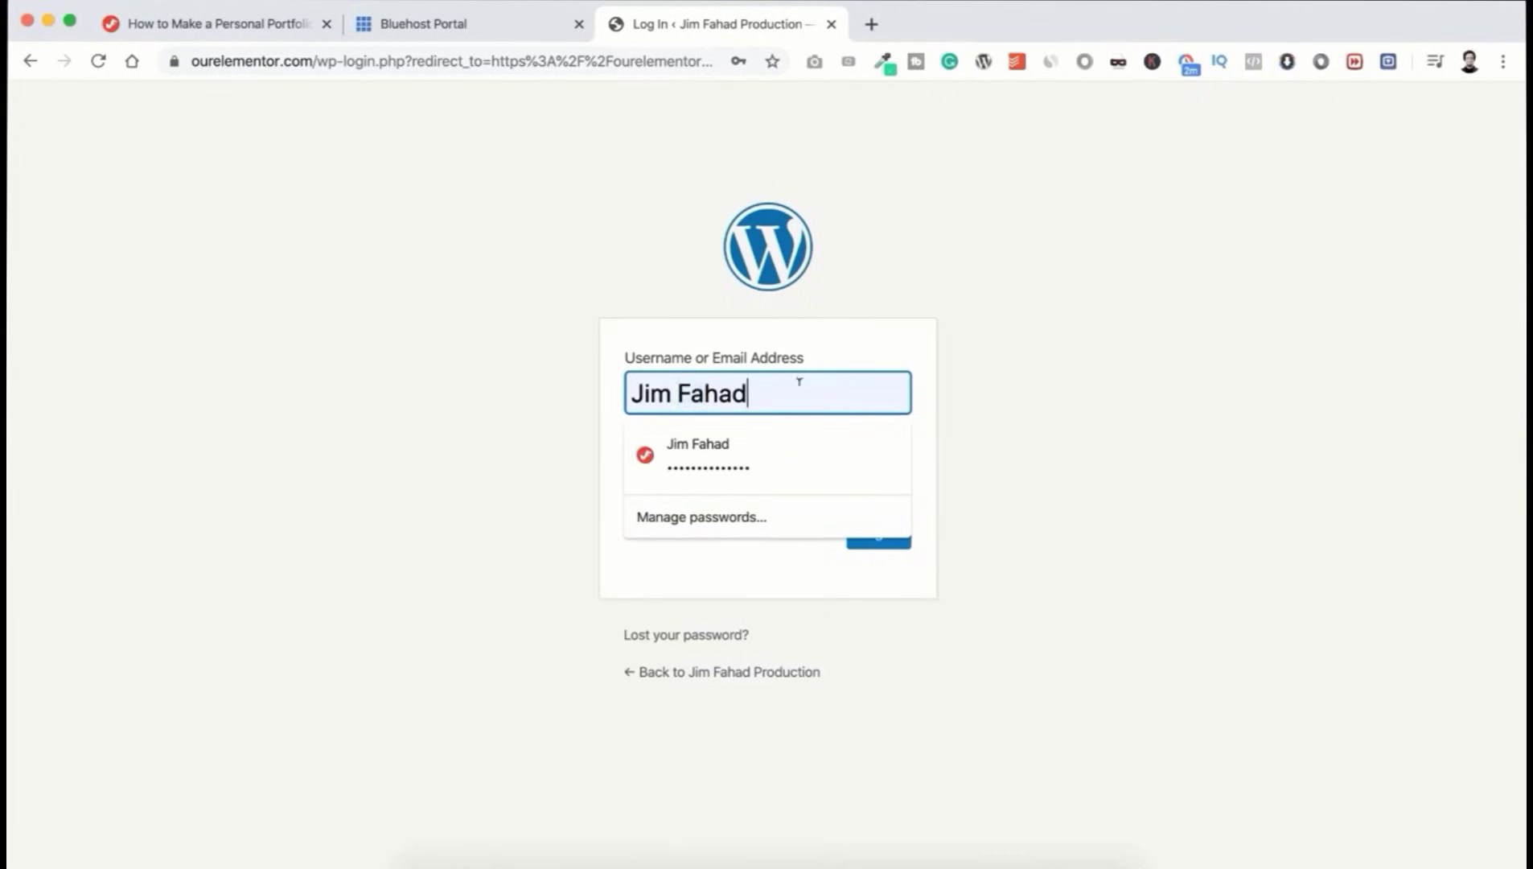
left_click(436, 400)
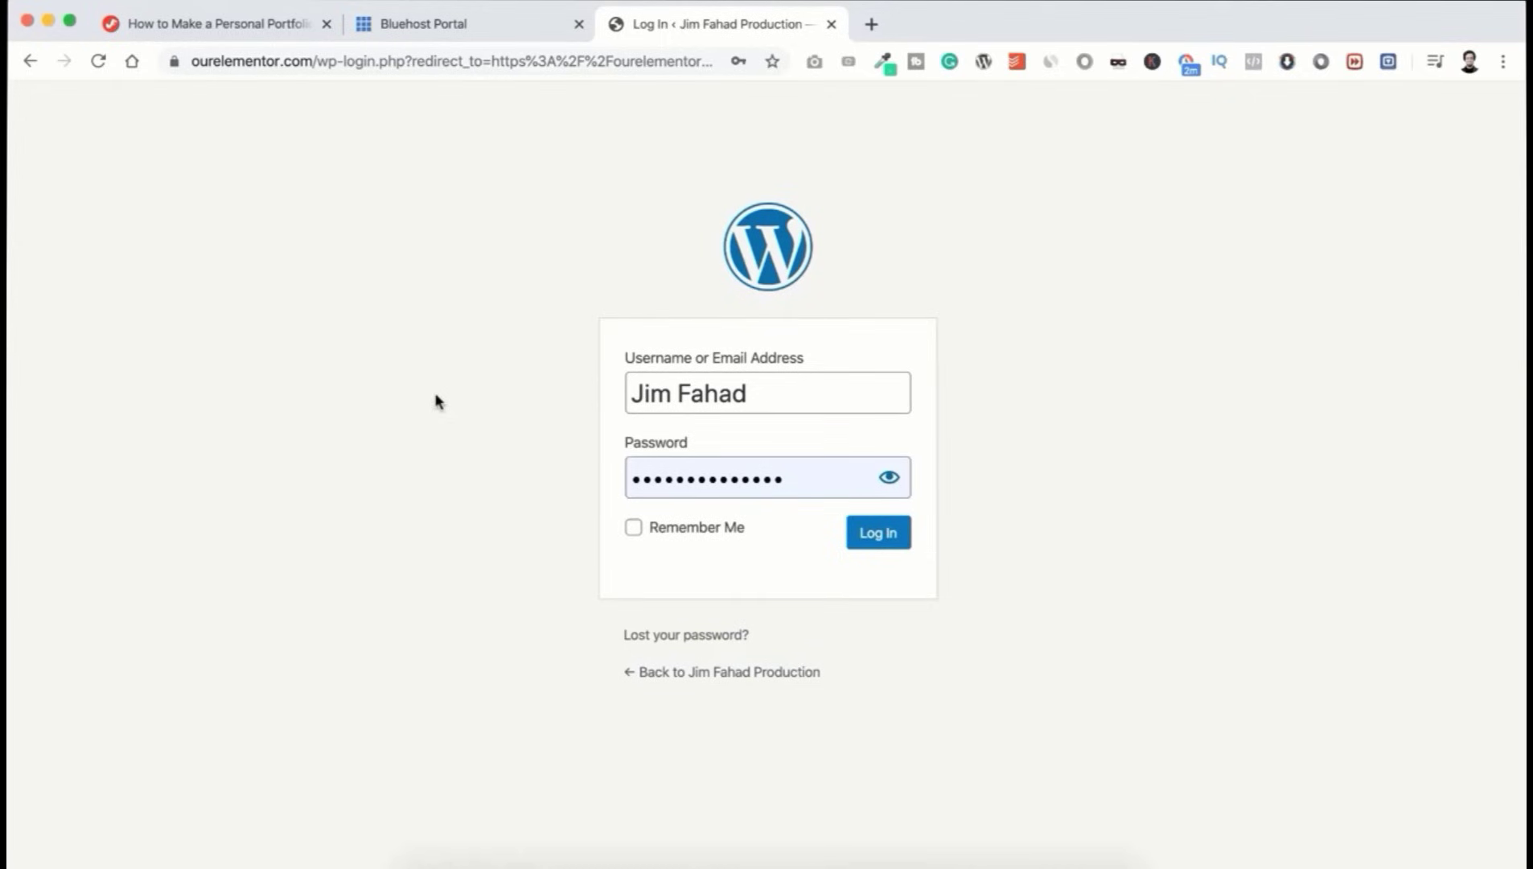
left_click(788, 477)
left_click_drag(787, 477, 588, 489)
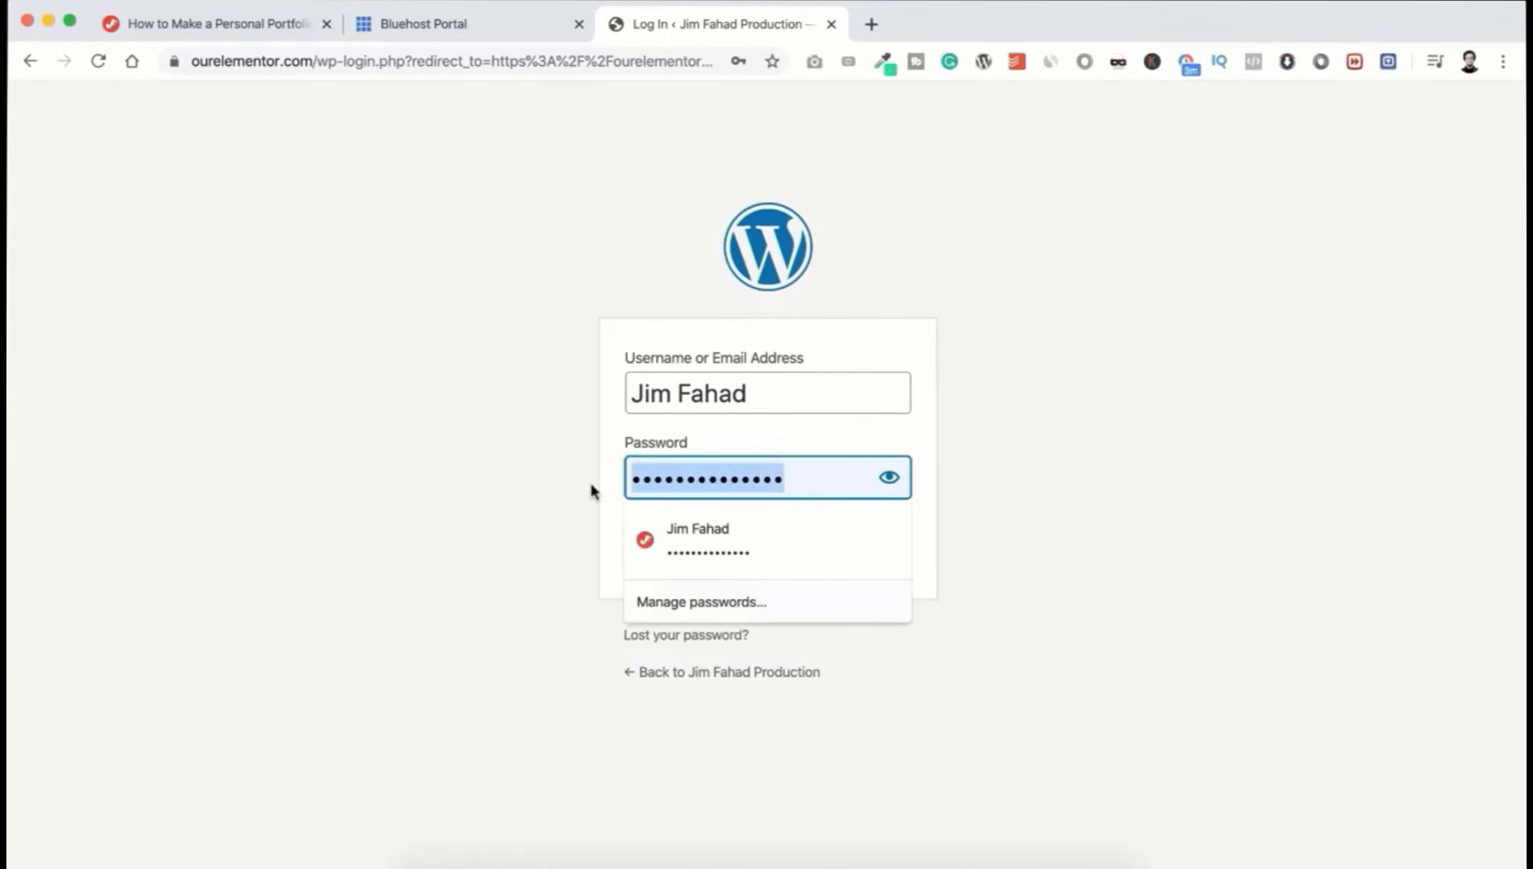
type("••••••")
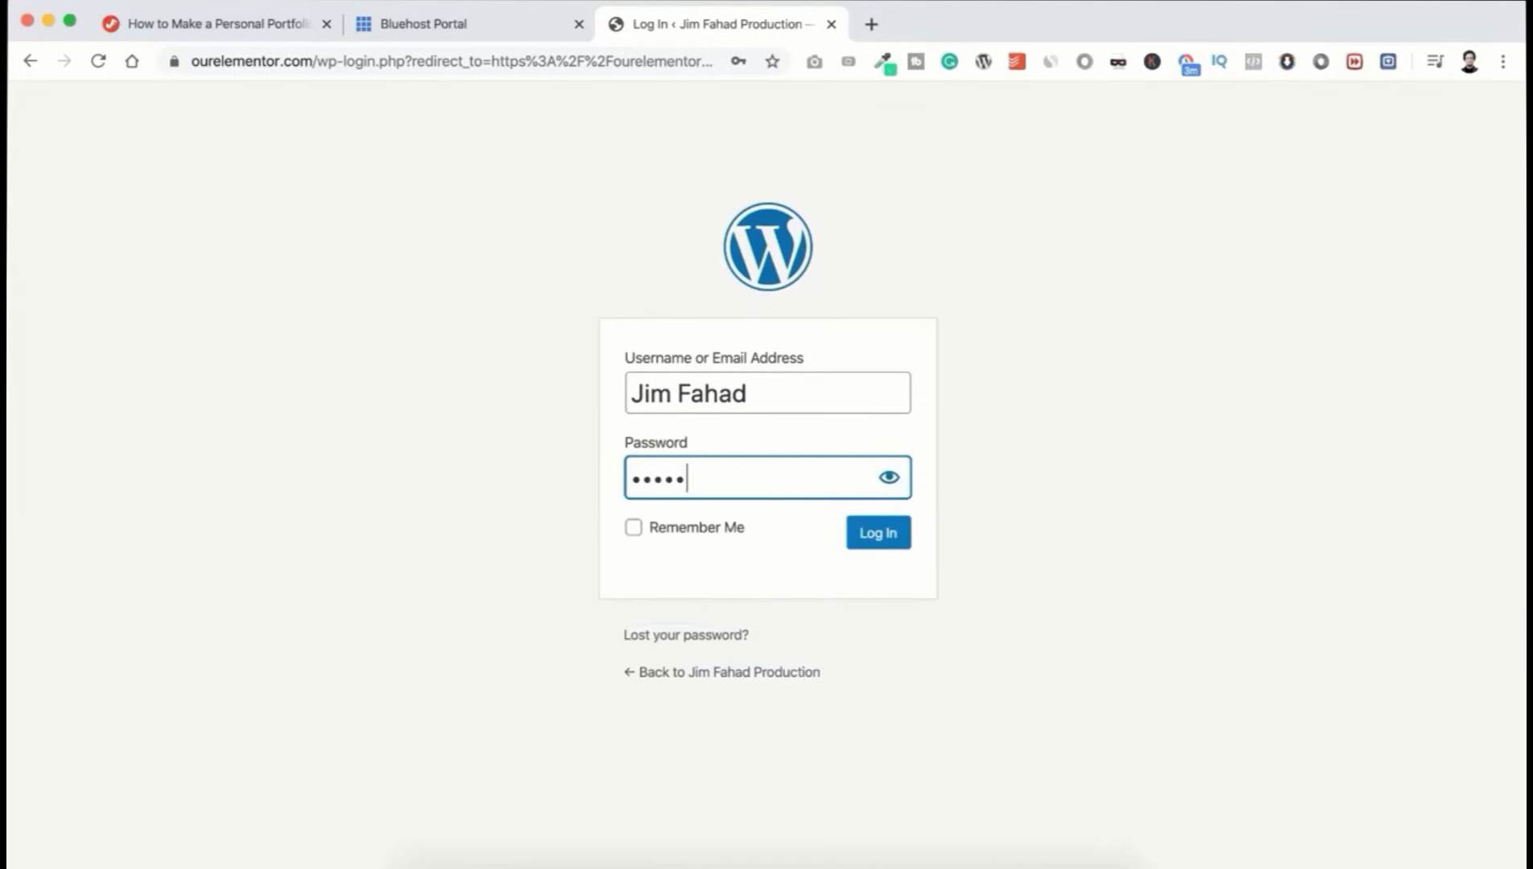
left_click(887, 479)
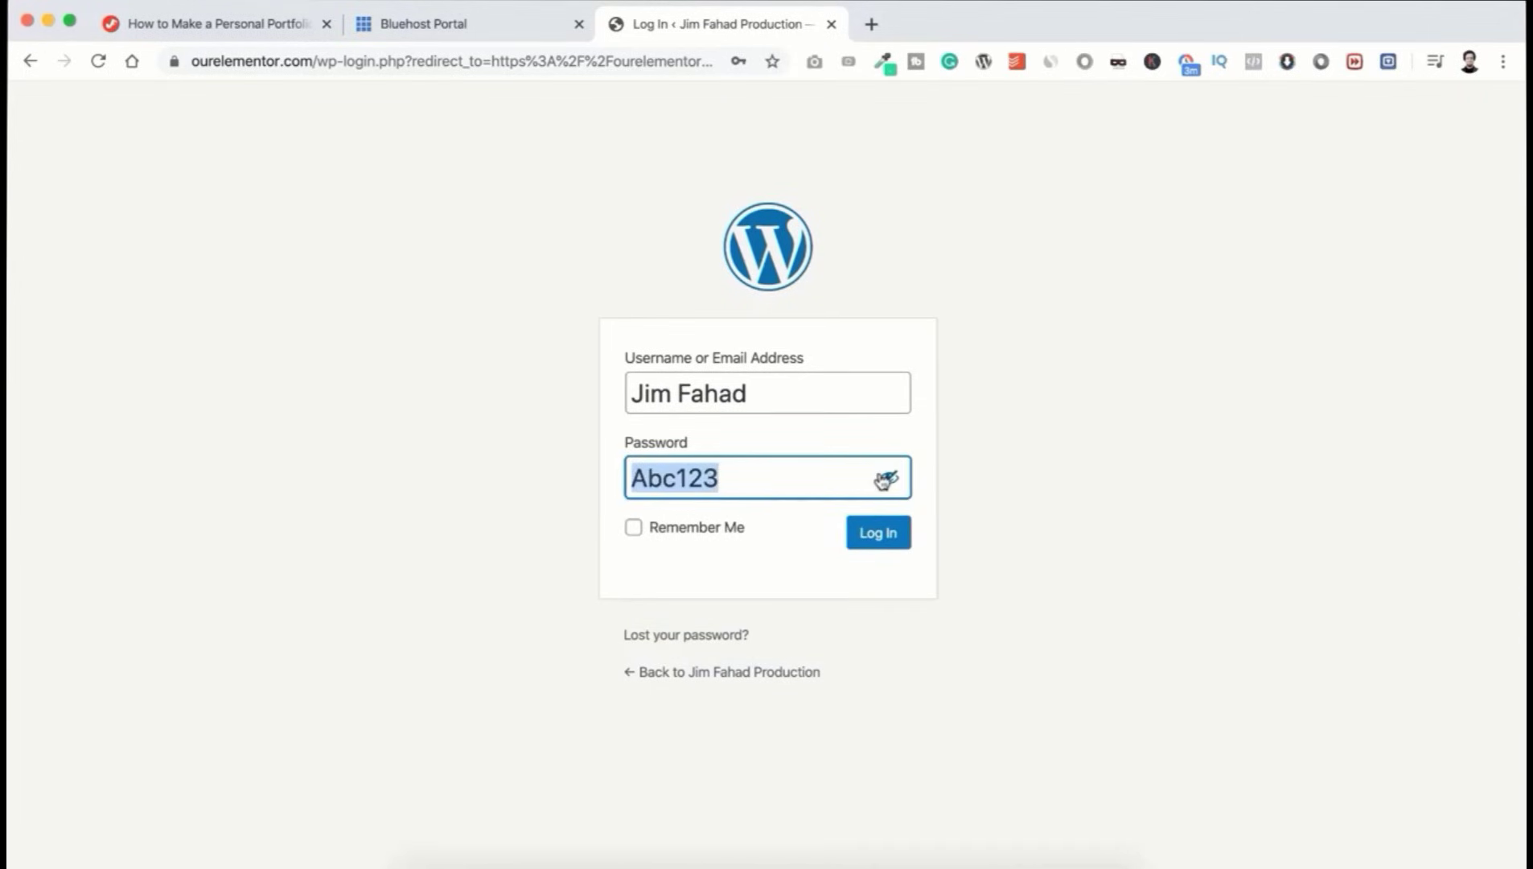
left_click(878, 534)
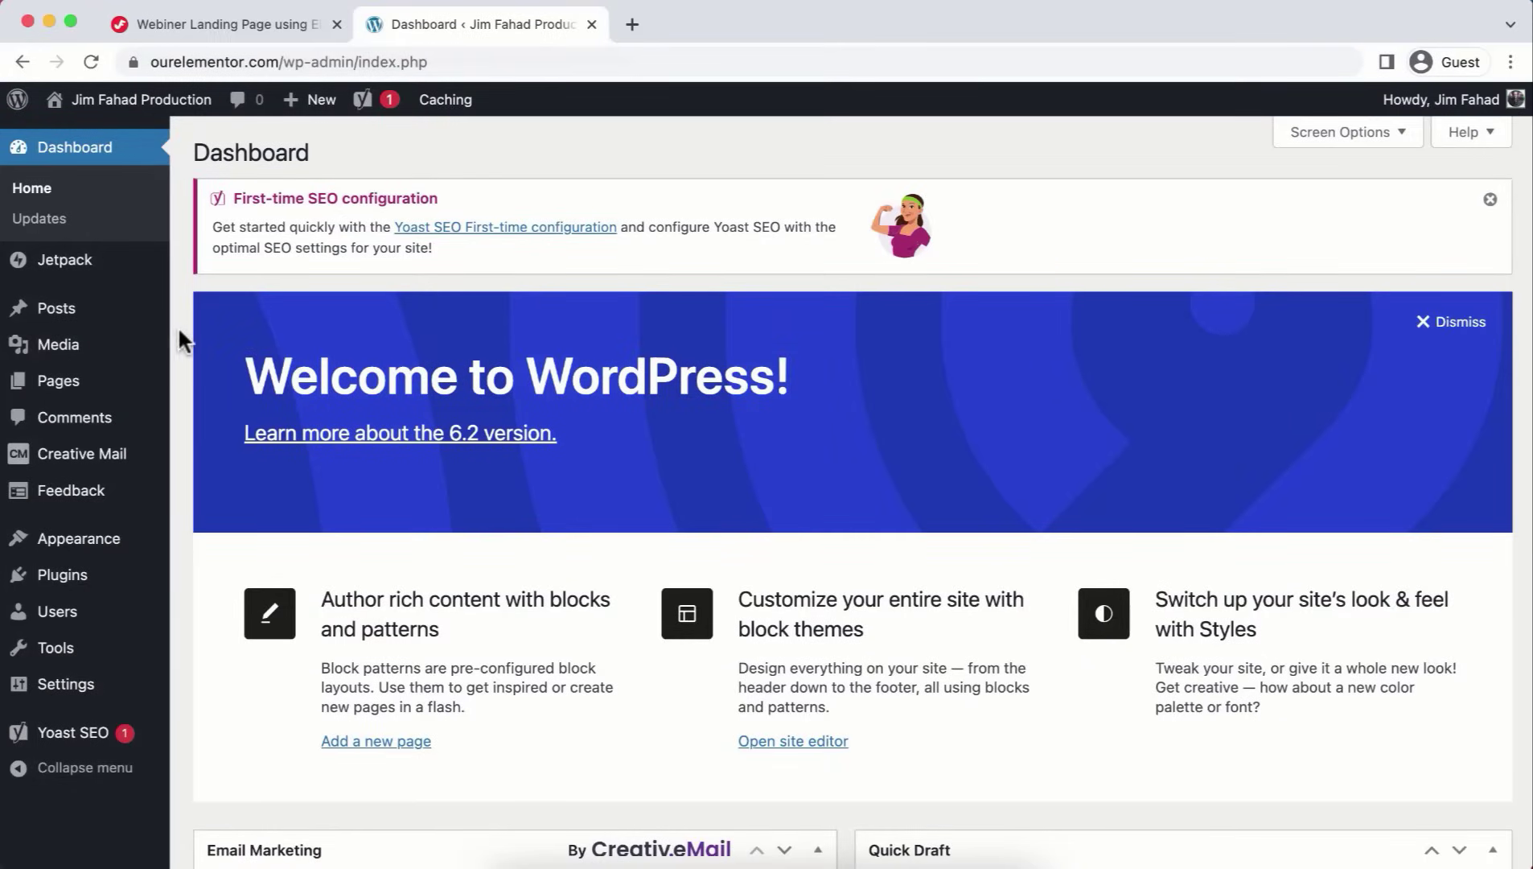
- Dismiss the Yoast SEO notice and Welcome panel, and collapse the Email Marketing and Site Health widgets
mouse_move(112, 310)
left_click(1489, 200)
left_click(1430, 230)
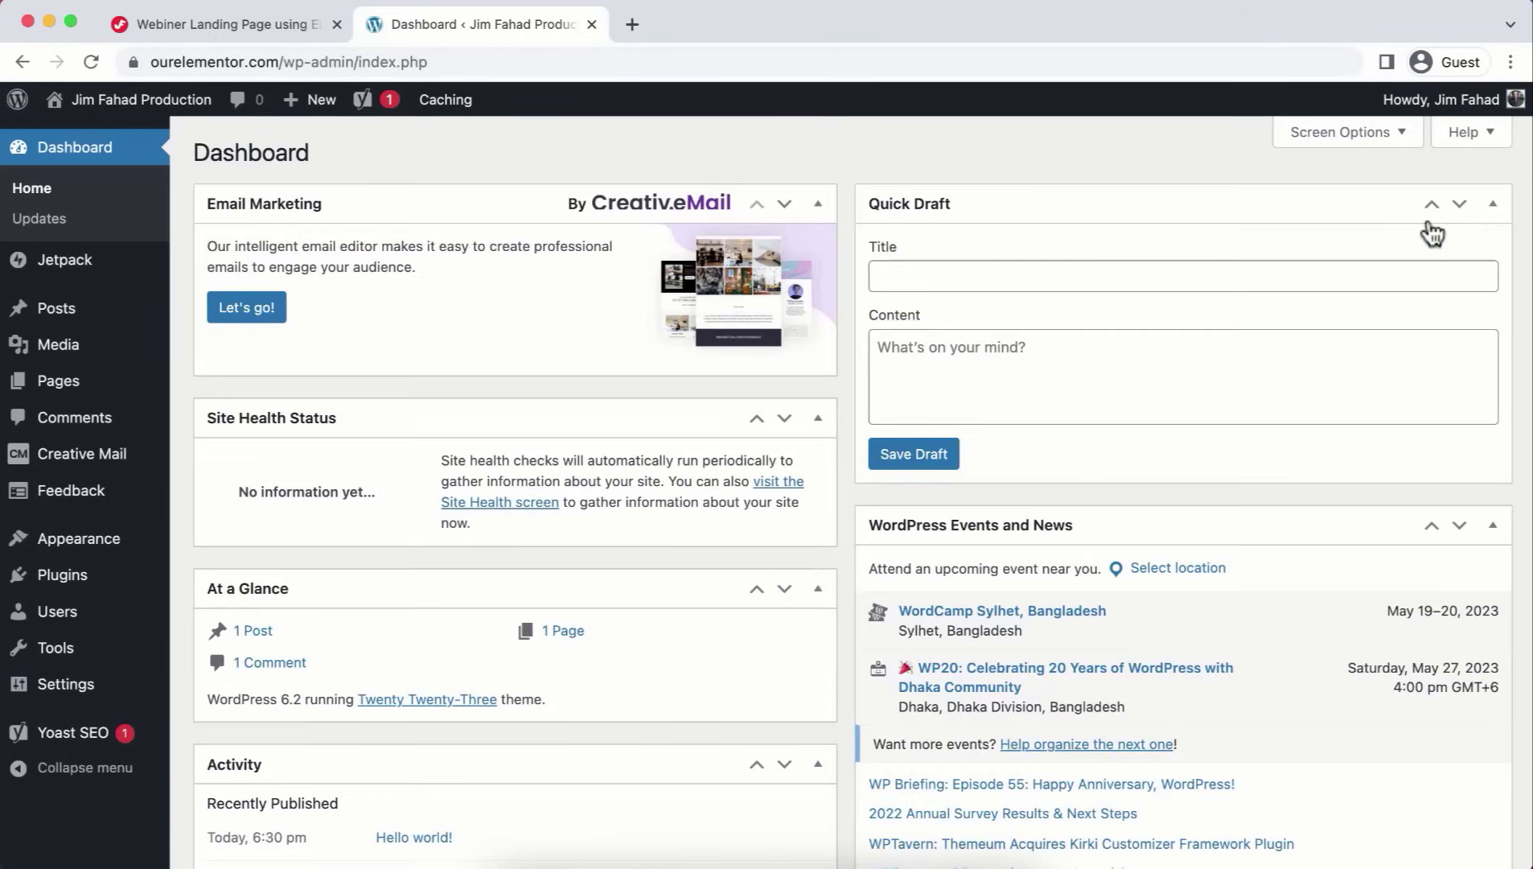
left_click(818, 204)
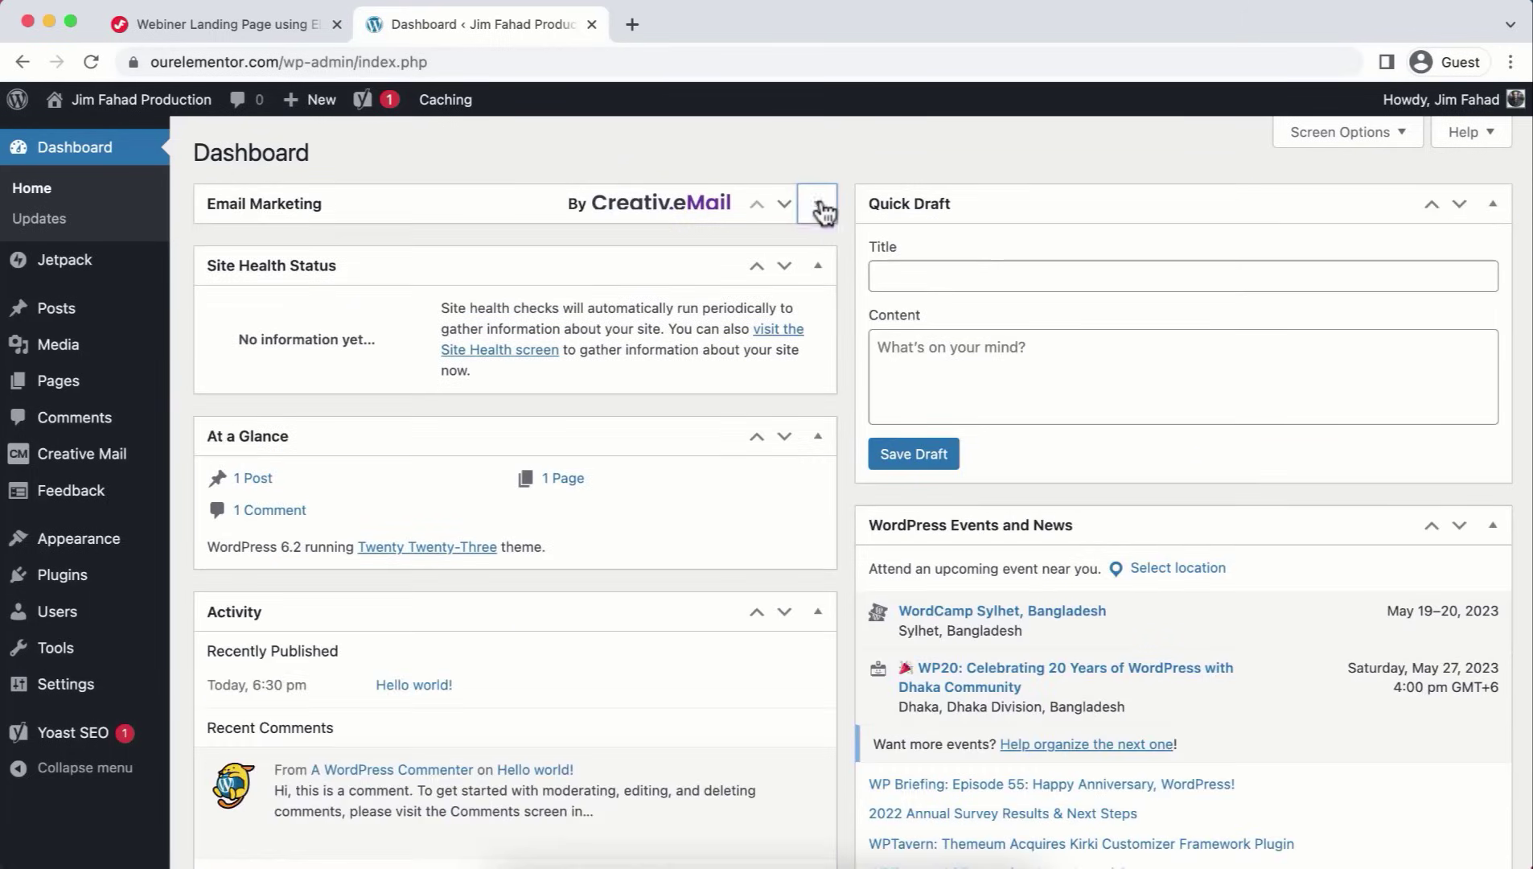
left_click(818, 265)
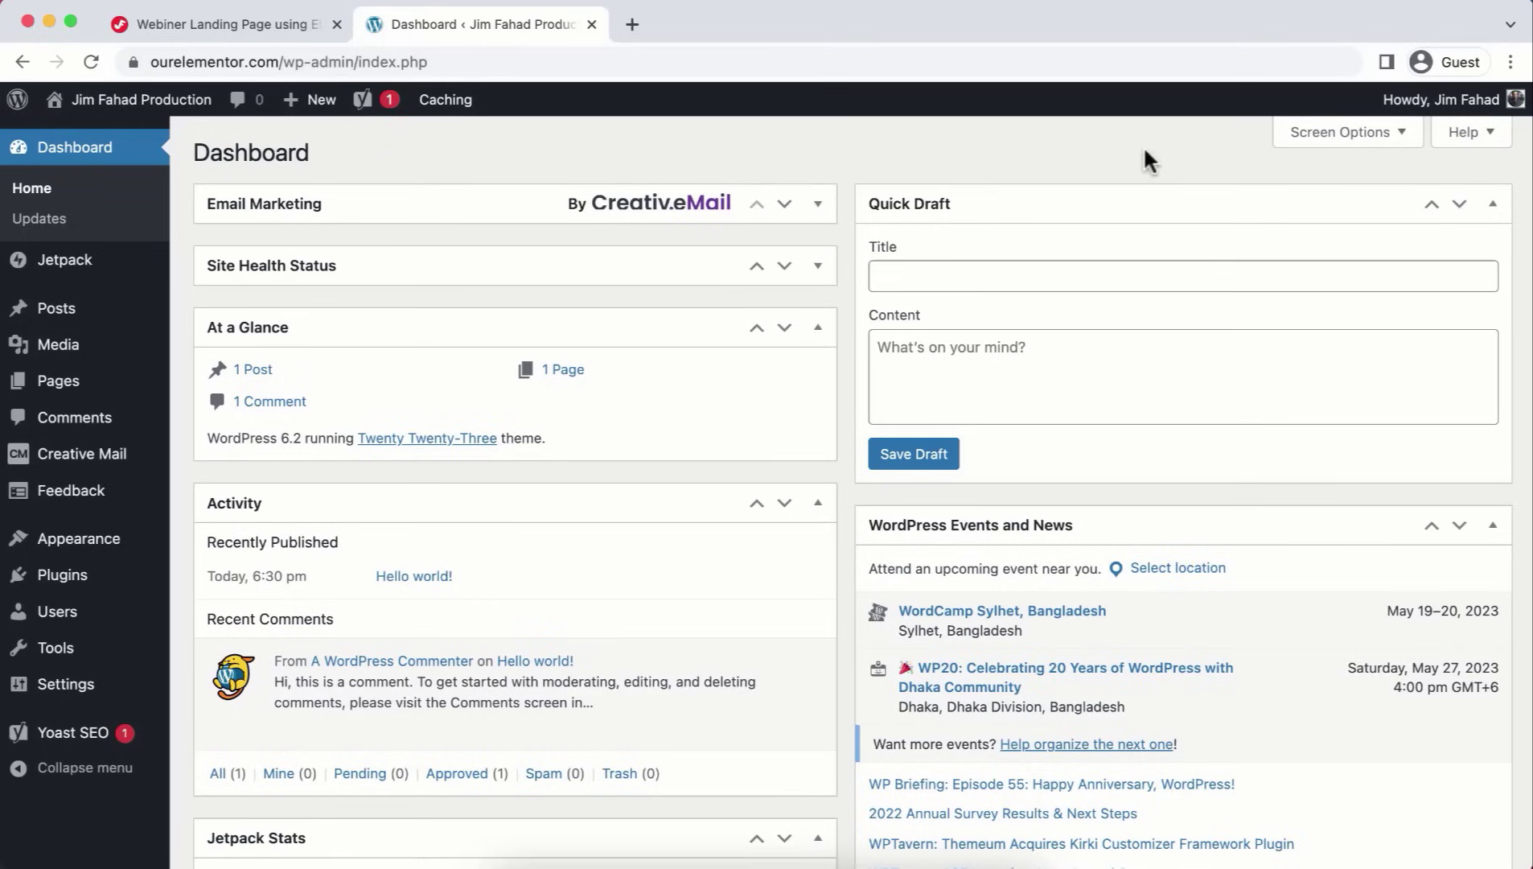
- Uncheck every dashboard box in Screen Options, including Events and News and Quick Draft
left_click(1349, 132)
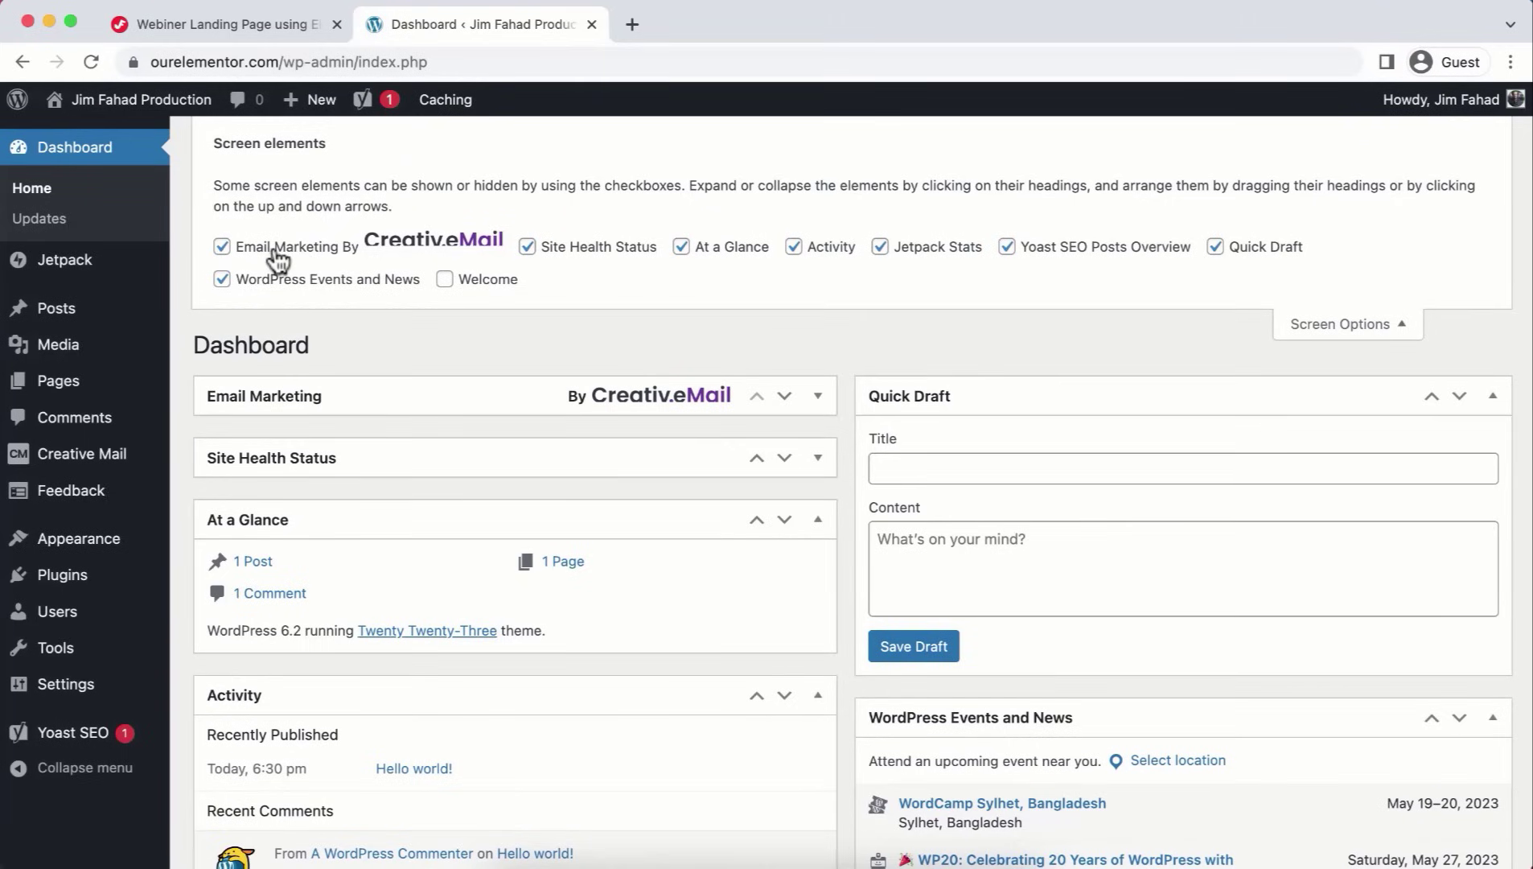
left_click(277, 261)
left_click(527, 248)
left_click(714, 255)
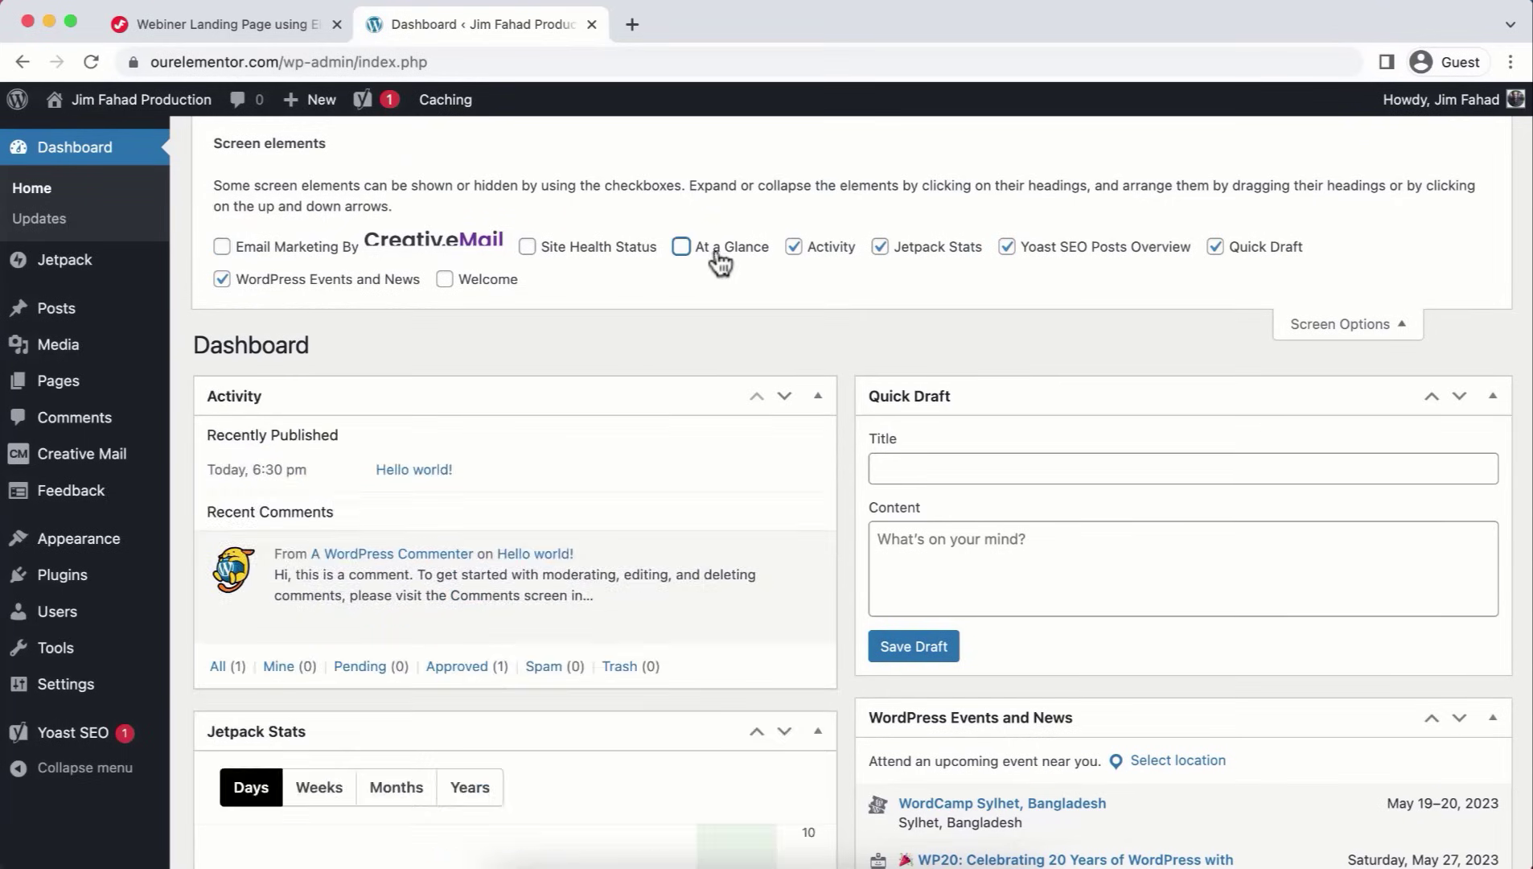
left_click(813, 253)
left_click(880, 248)
left_click(1036, 255)
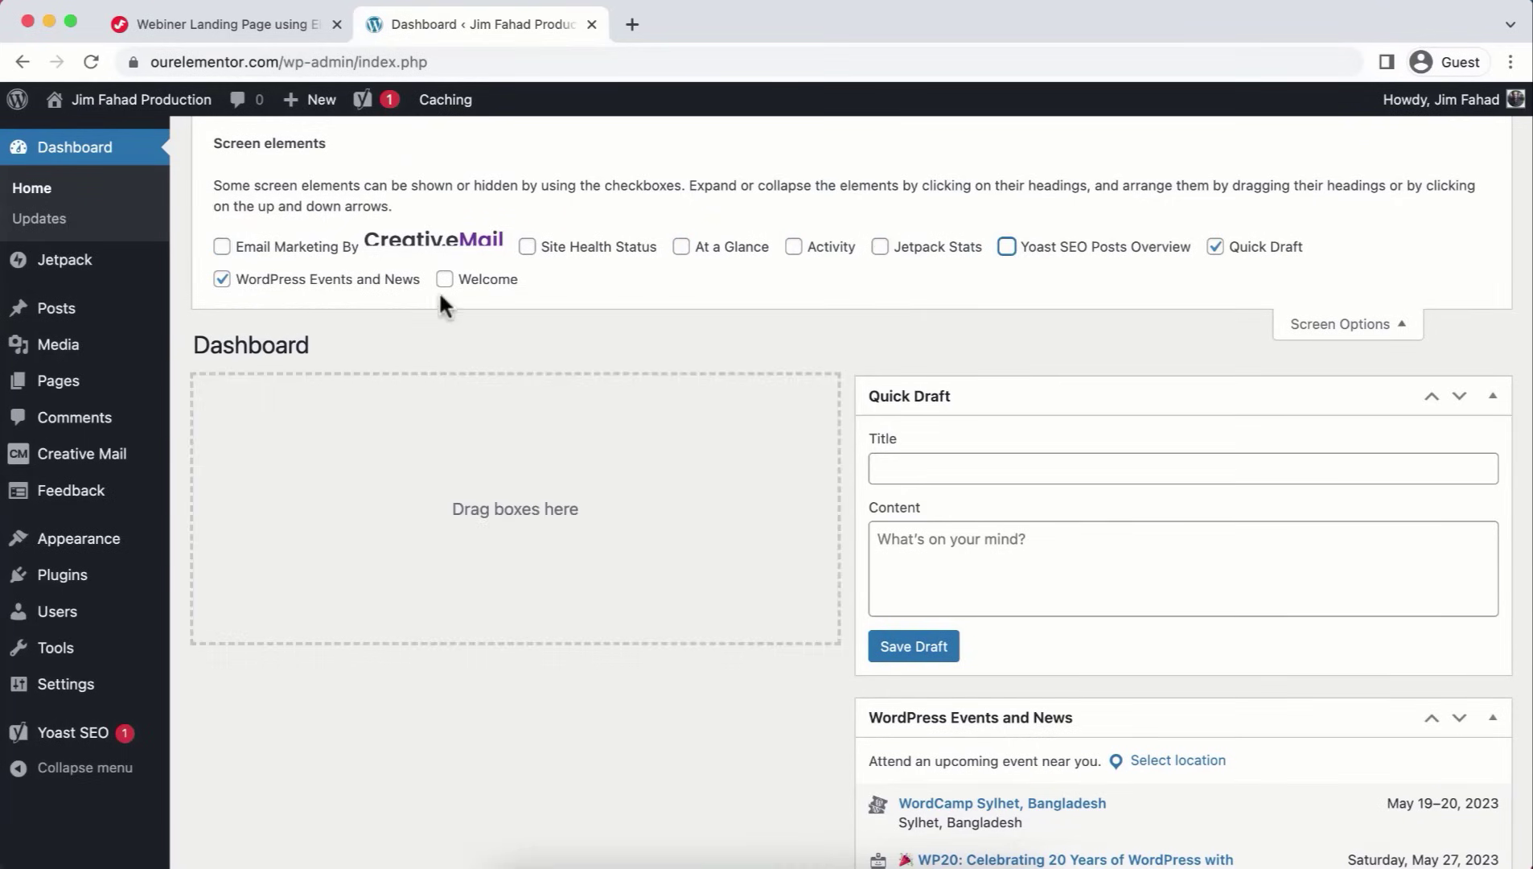
left_click(314, 281)
left_click(1326, 330)
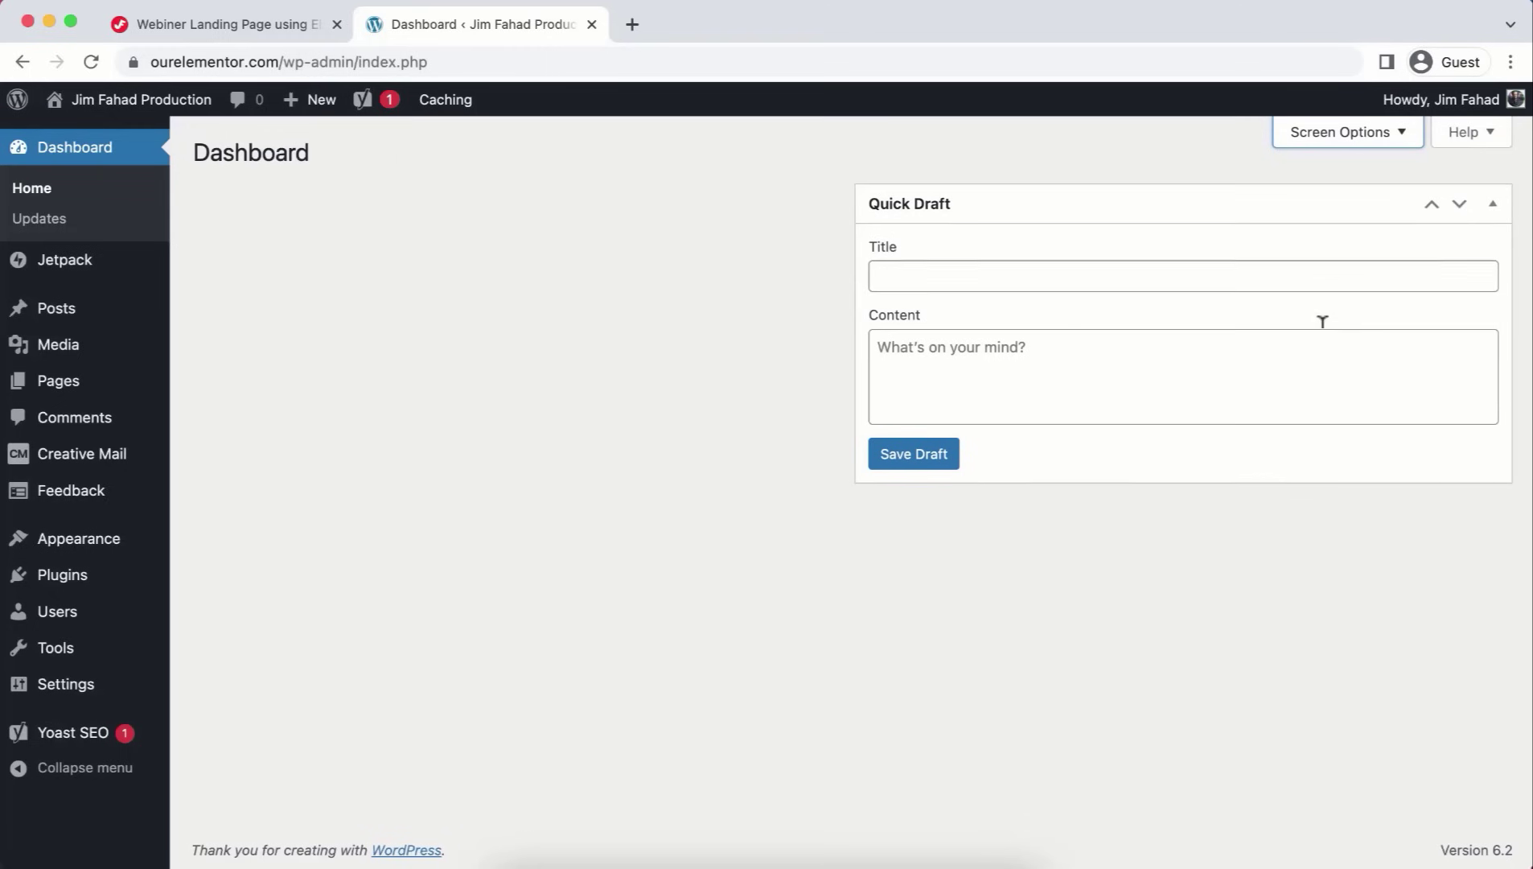
left_click(1350, 132)
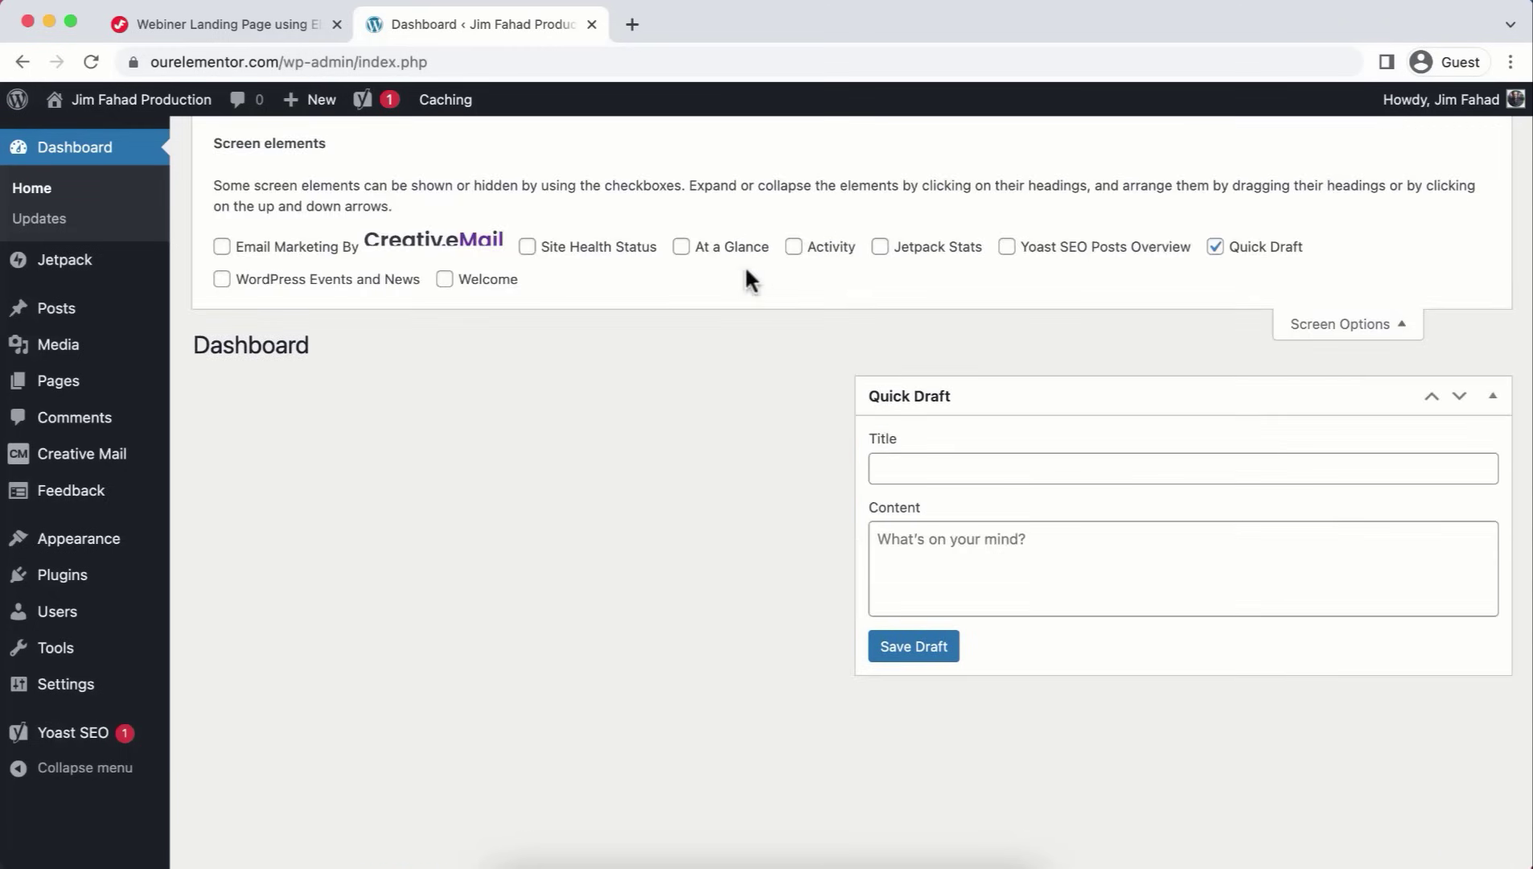
left_click(1245, 250)
left_click(1374, 330)
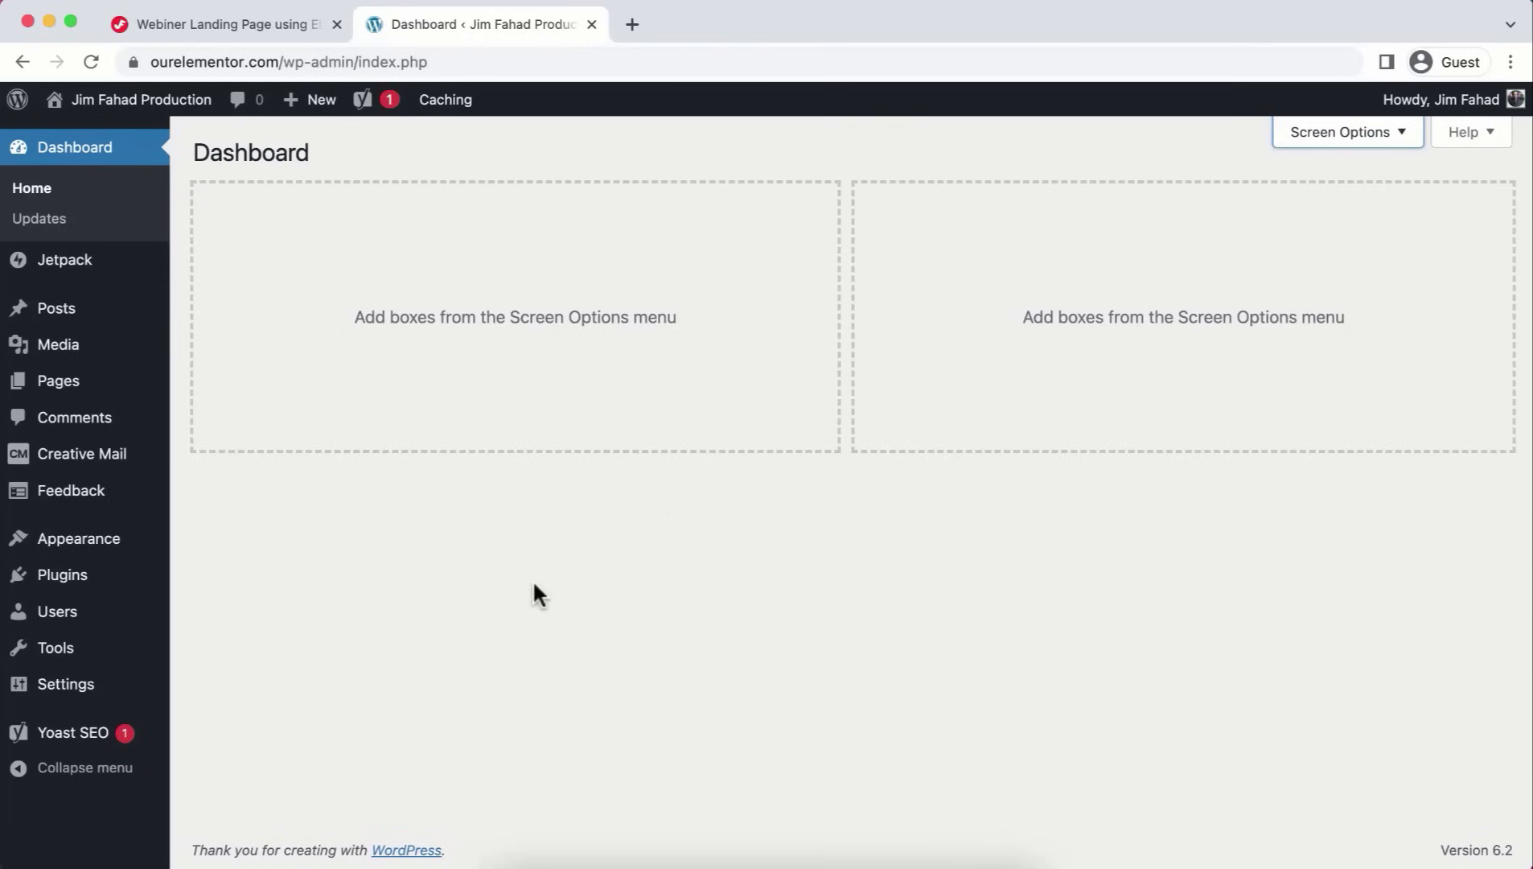
- Select all installed plugins and bulk-deactivate them
mouse_move(68, 587)
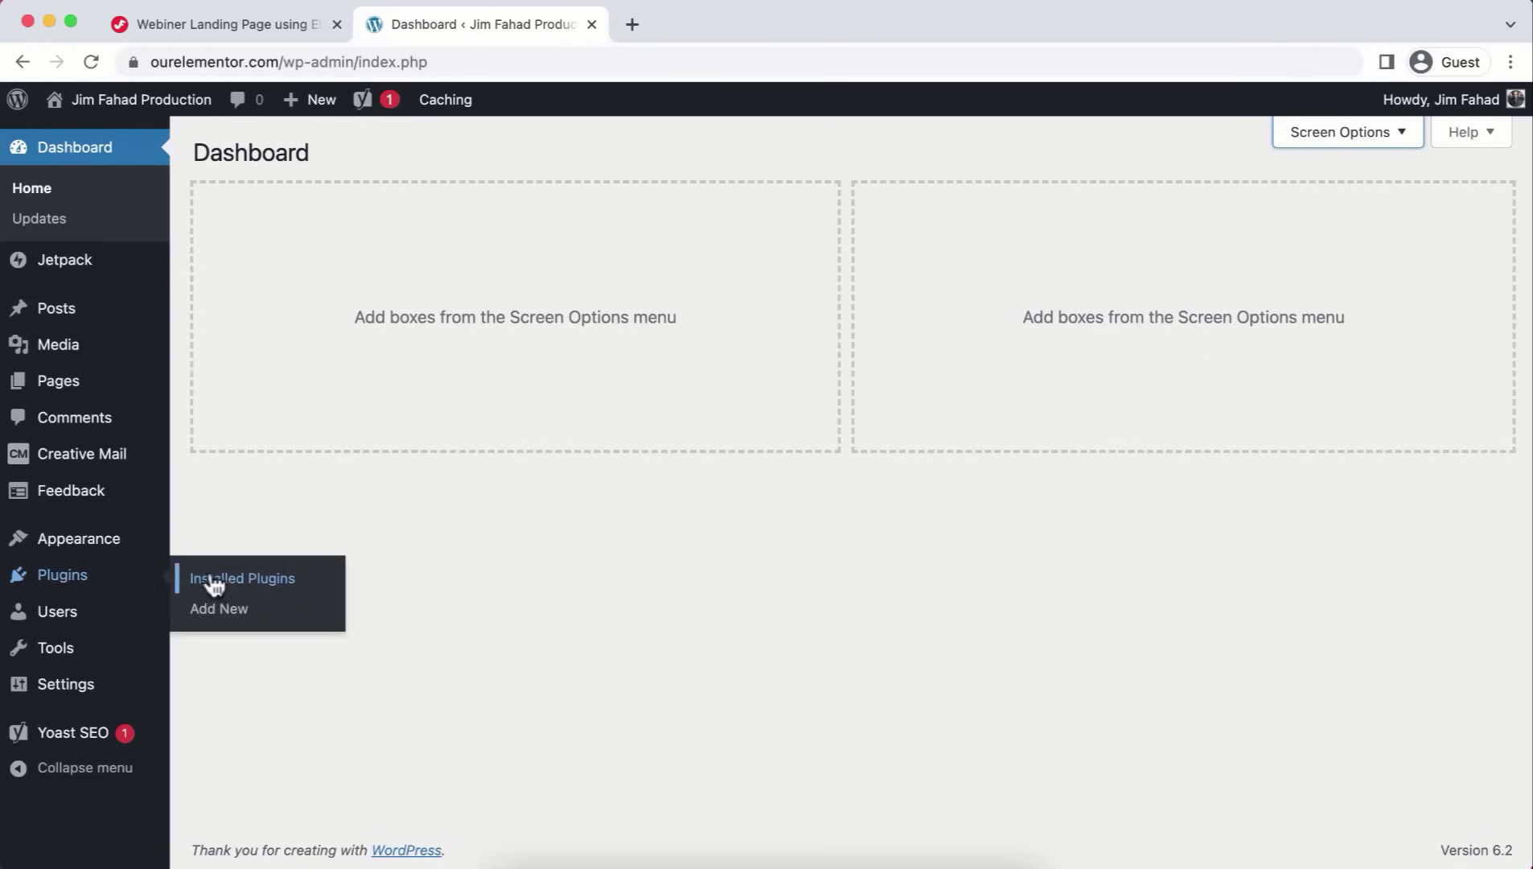
left_click(263, 589)
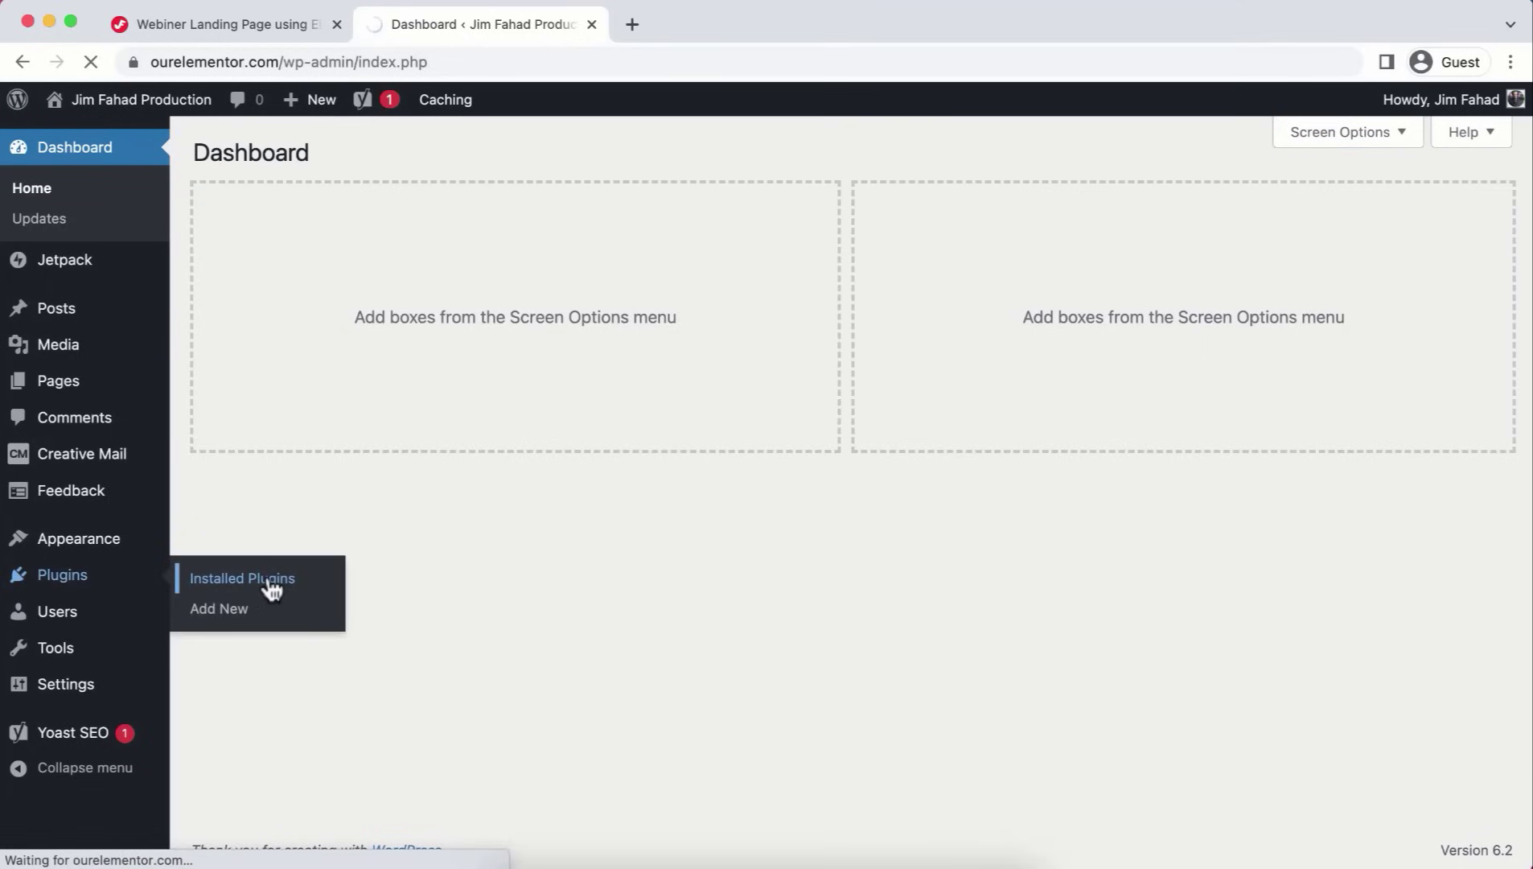
scroll(525, 623, "down", 5)
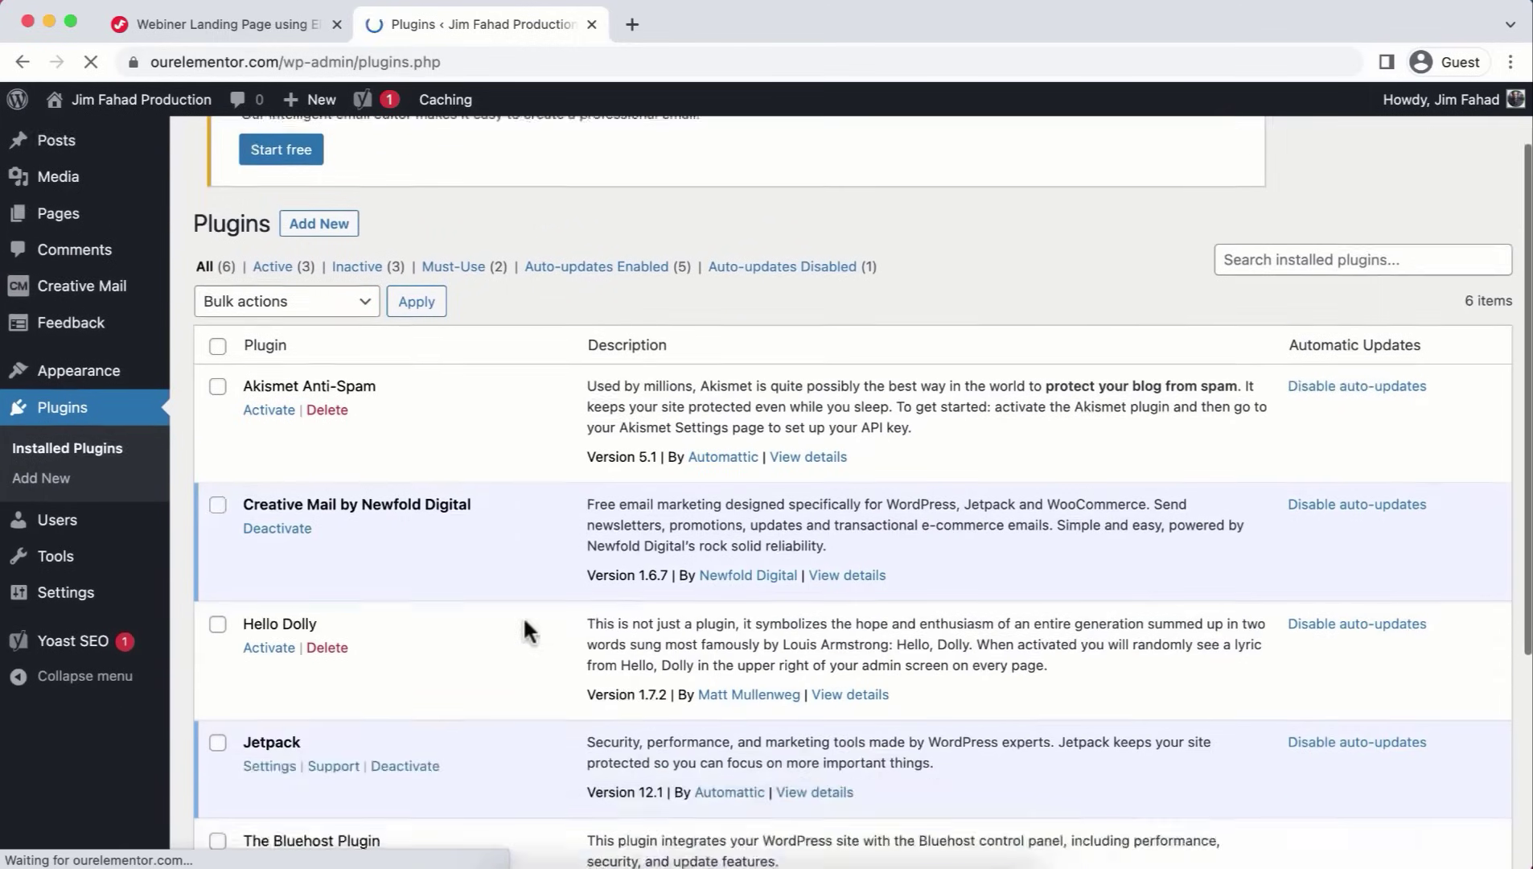
scroll(524, 623, "up", 4)
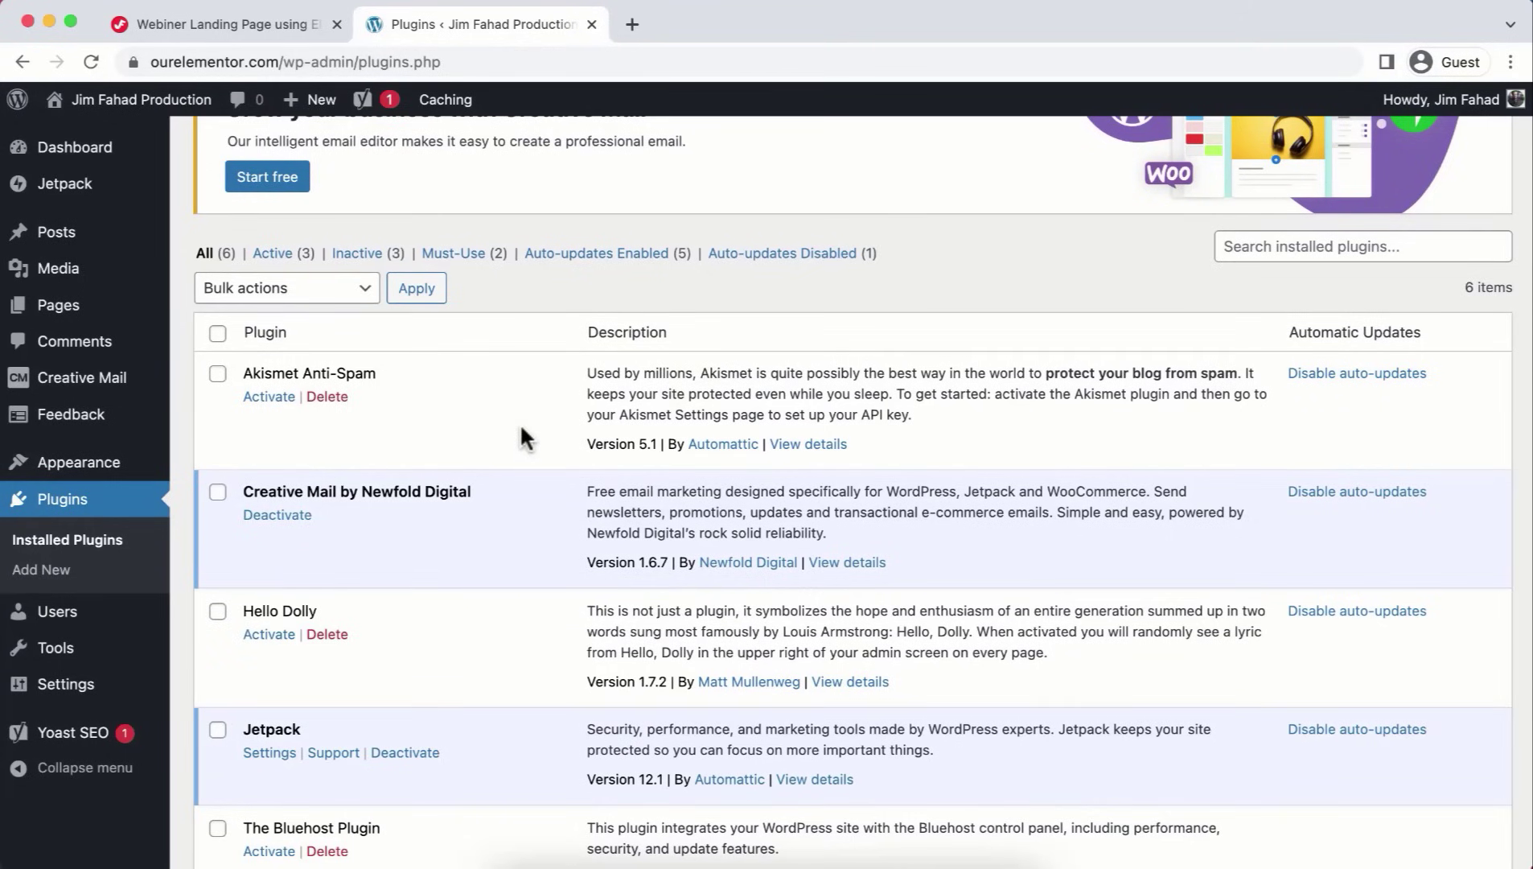
scroll(520, 423, "up", 1)
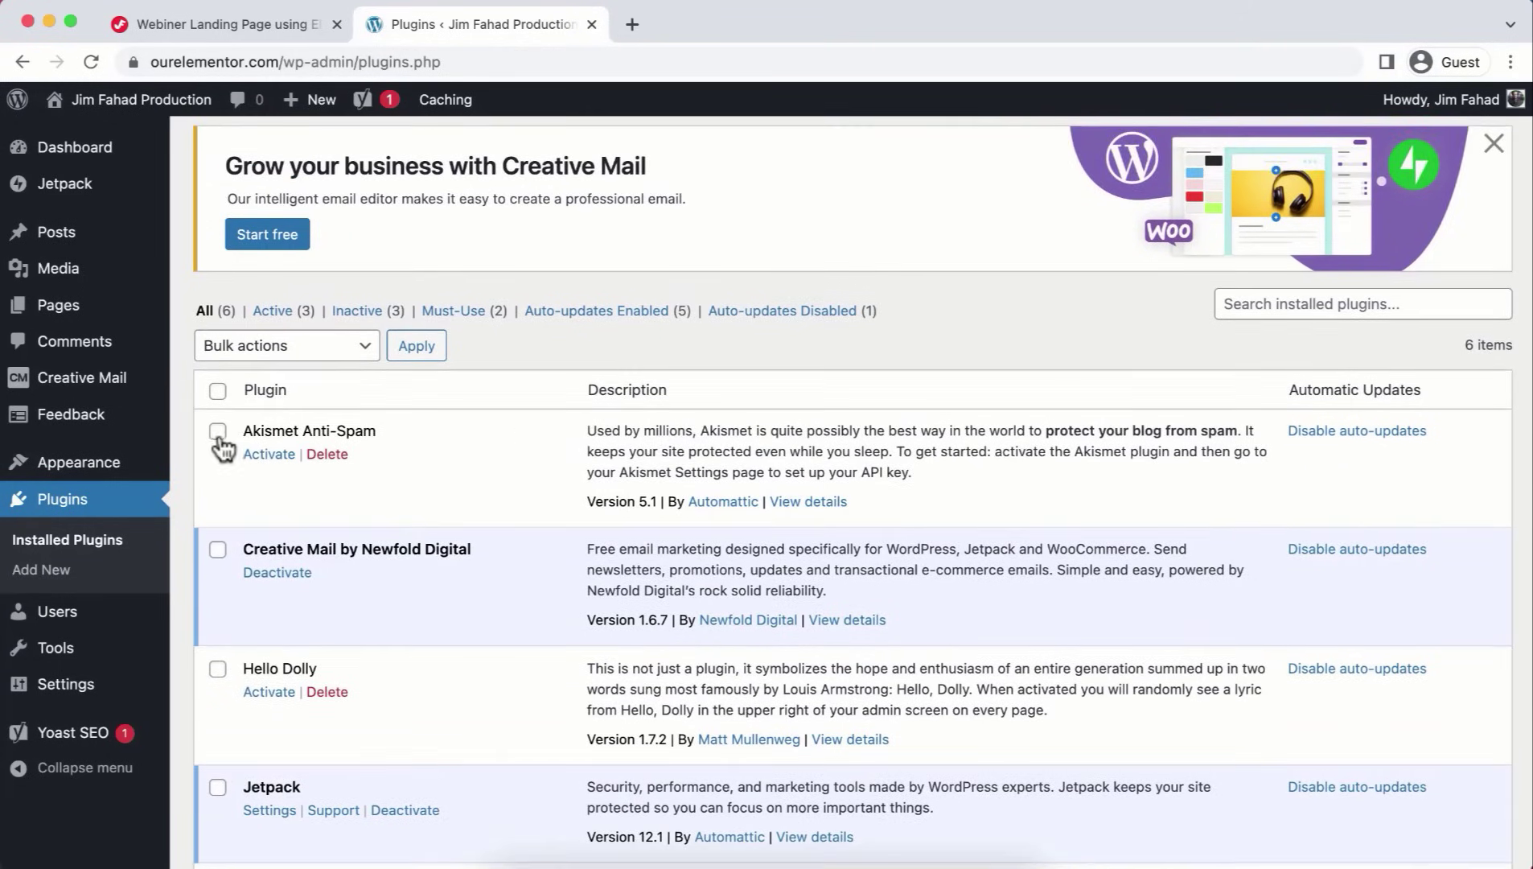
left_click(217, 432)
left_click(217, 550)
left_click(218, 392)
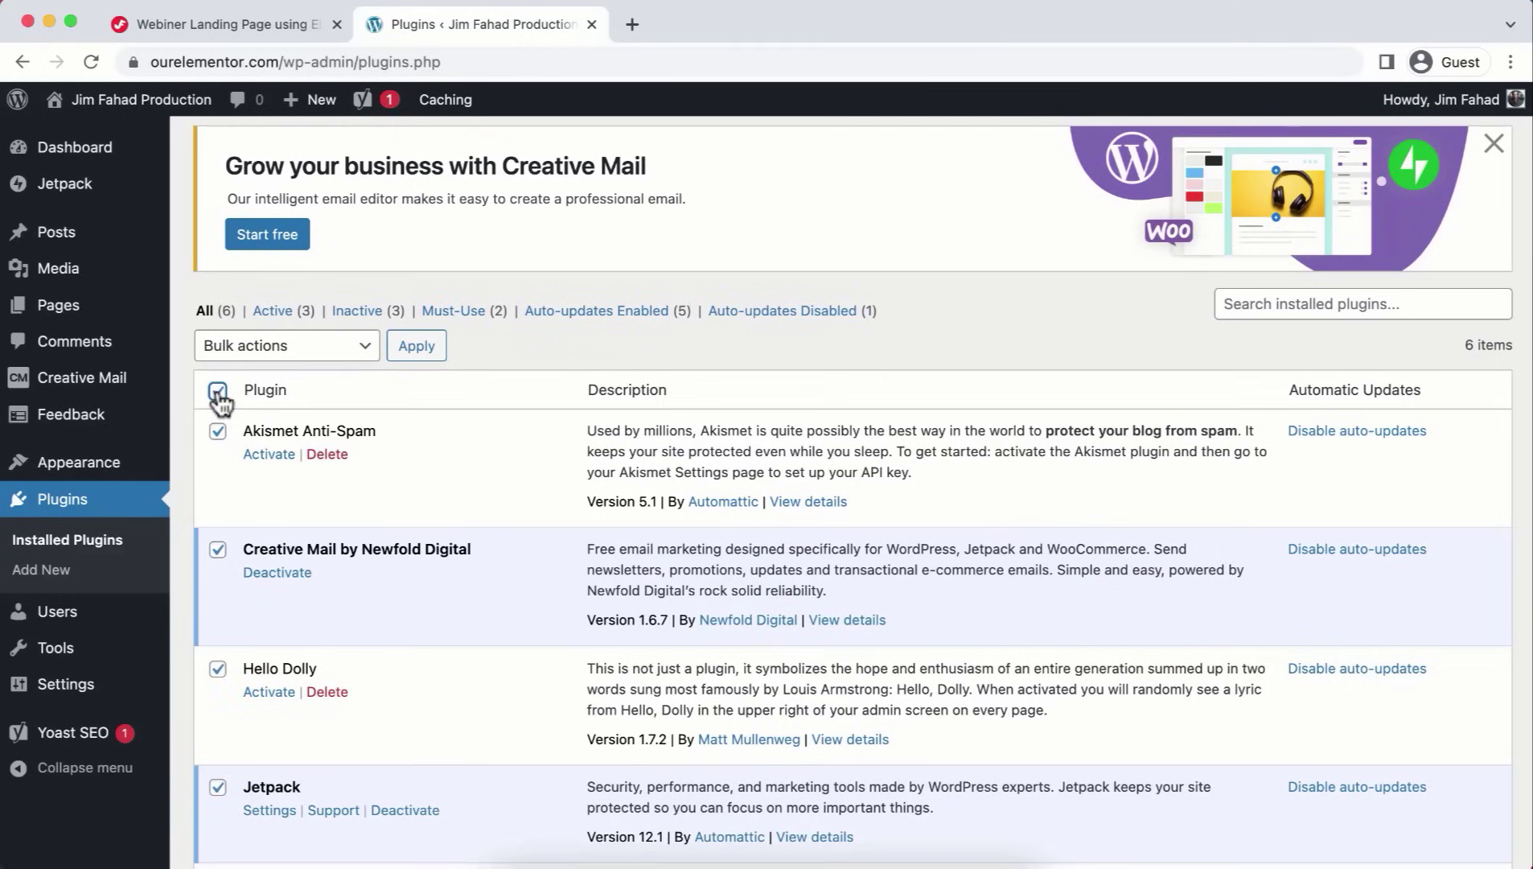
left_click(304, 351)
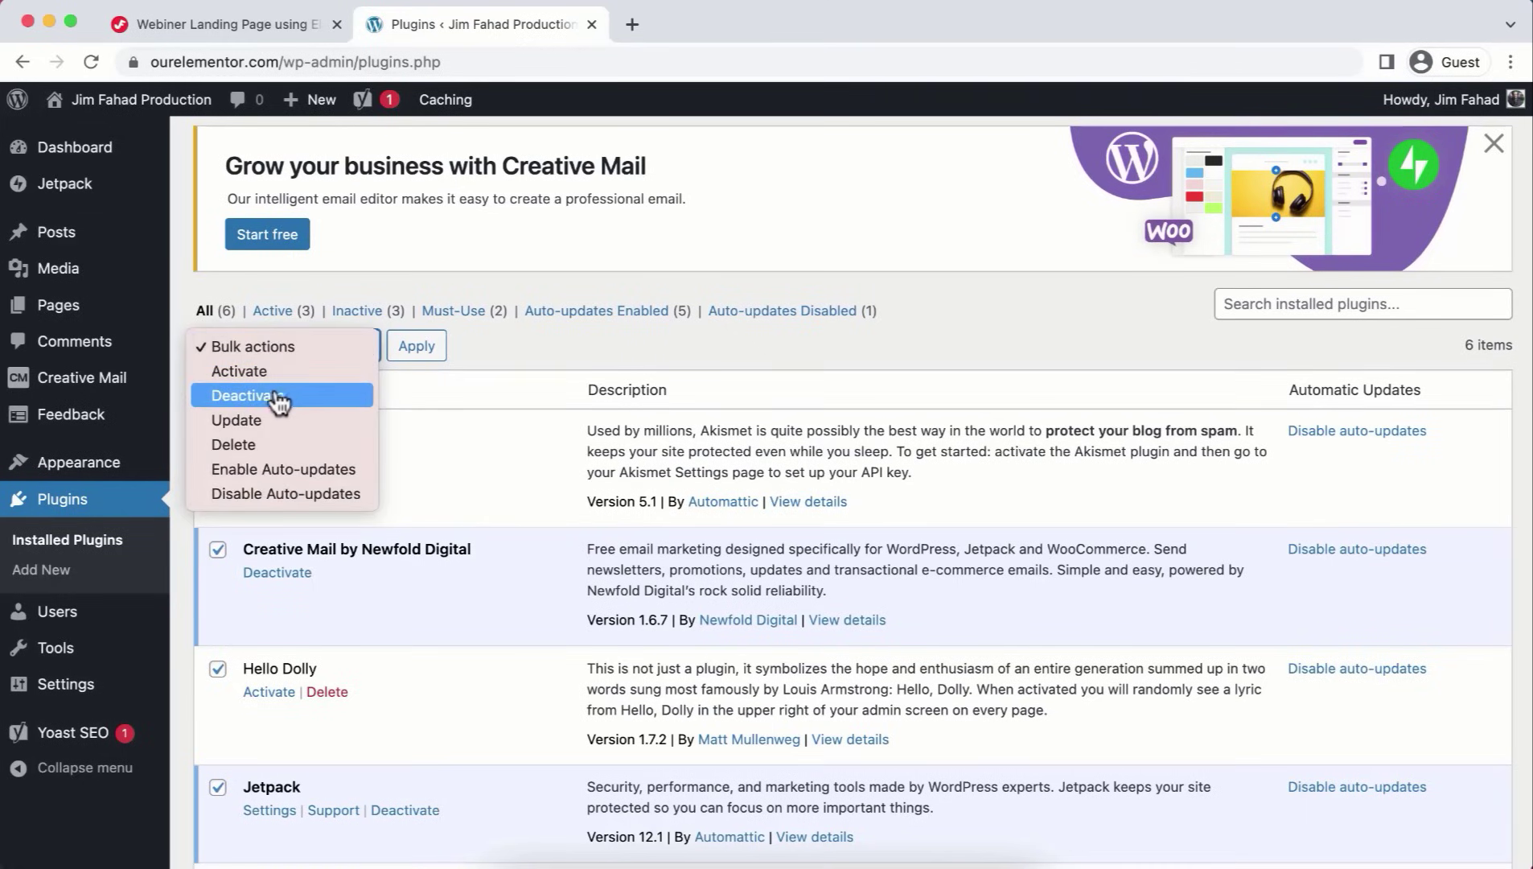
left_click(280, 395)
left_click(418, 350)
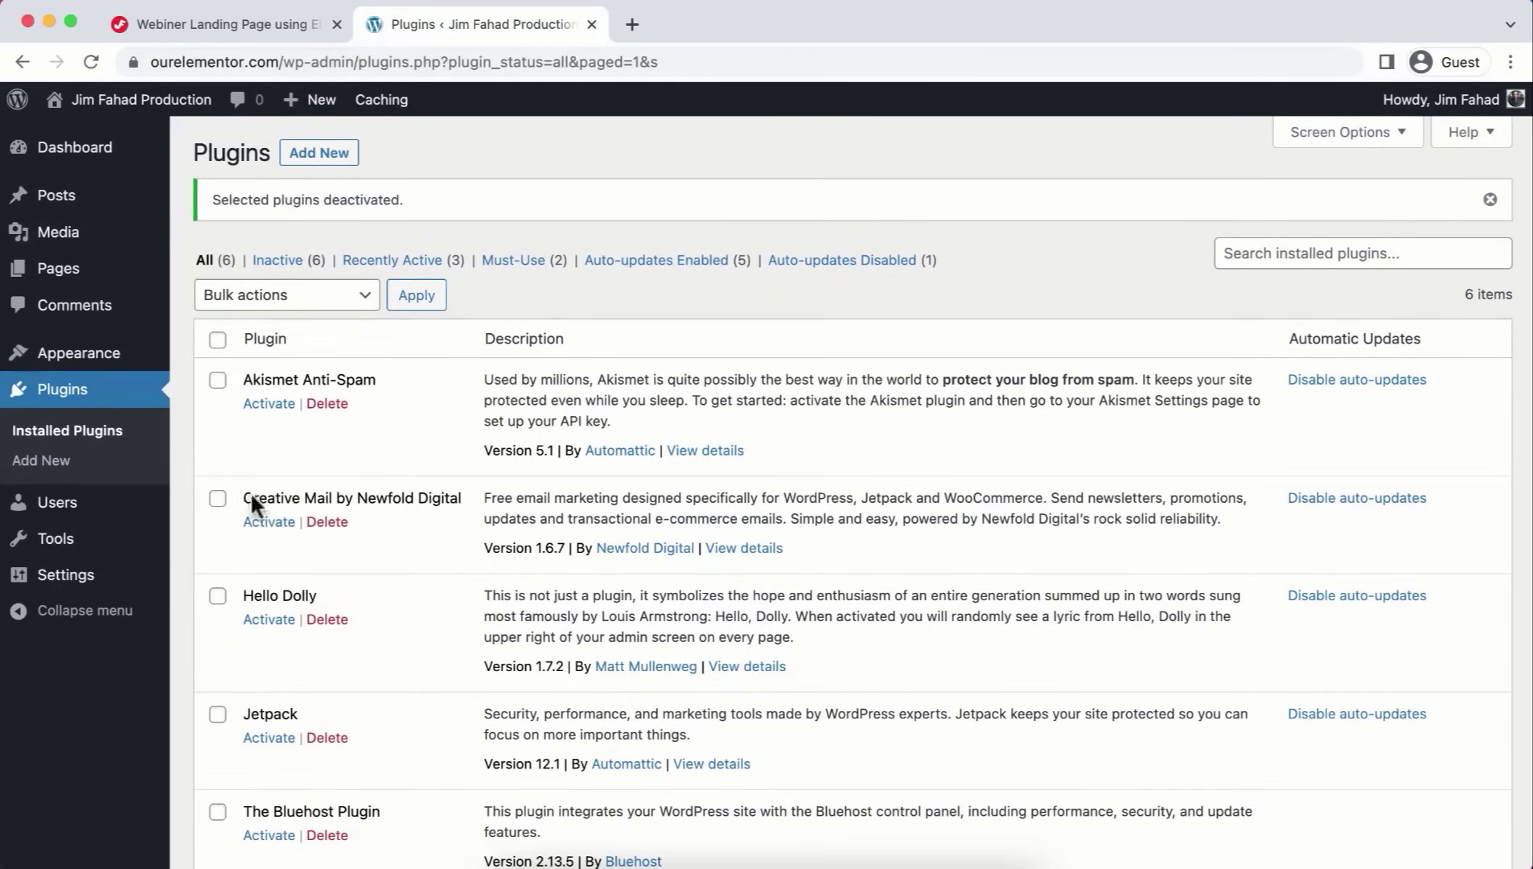
- Bulk-delete all six deactivated plugins and confirm the deletion
left_click(217, 341)
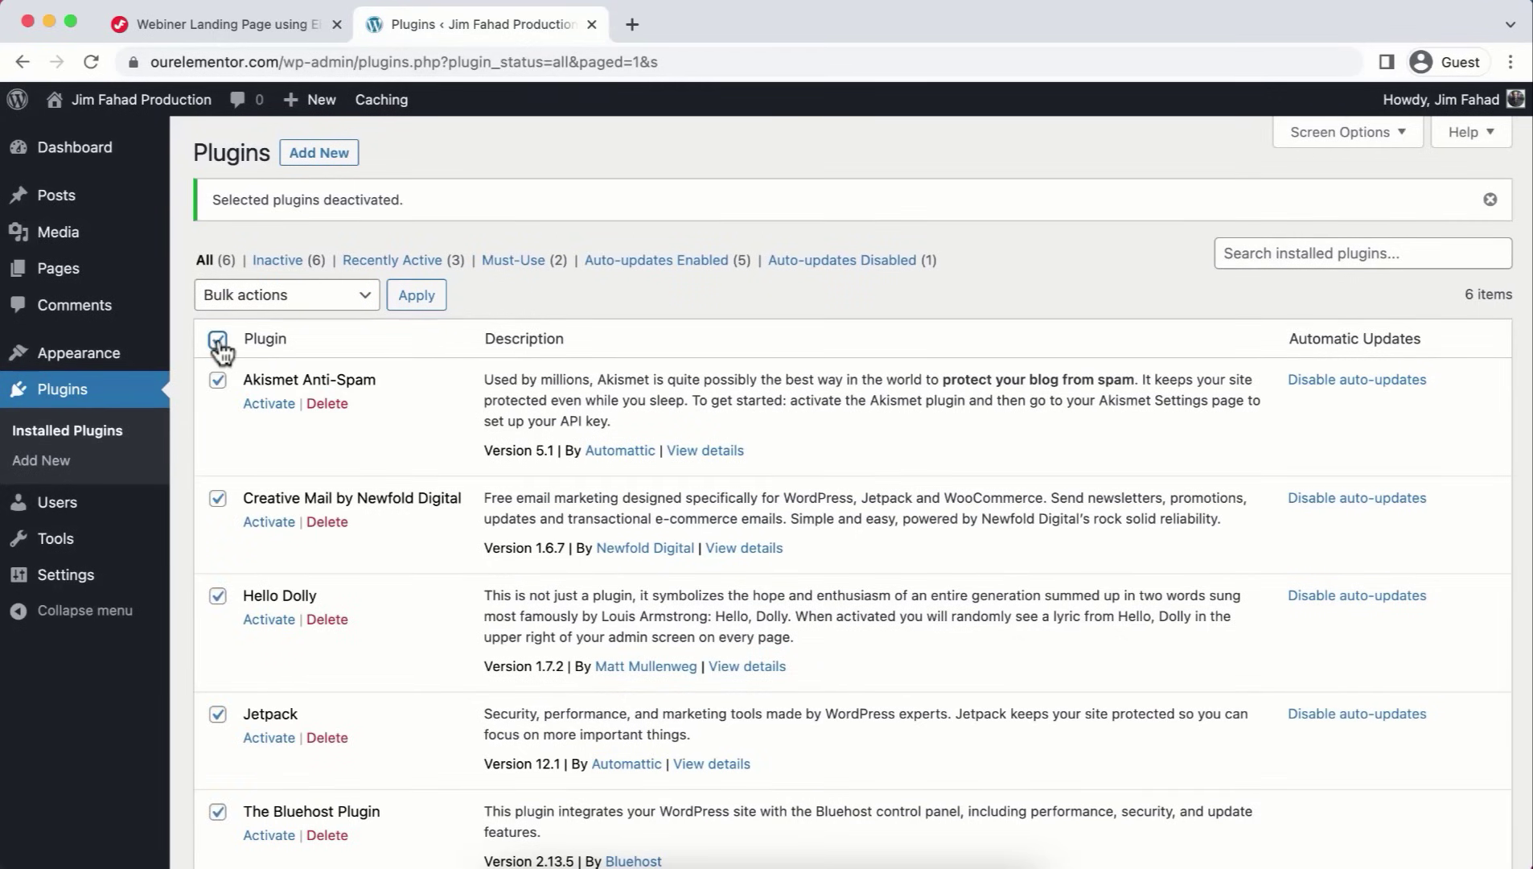
left_click(287, 297)
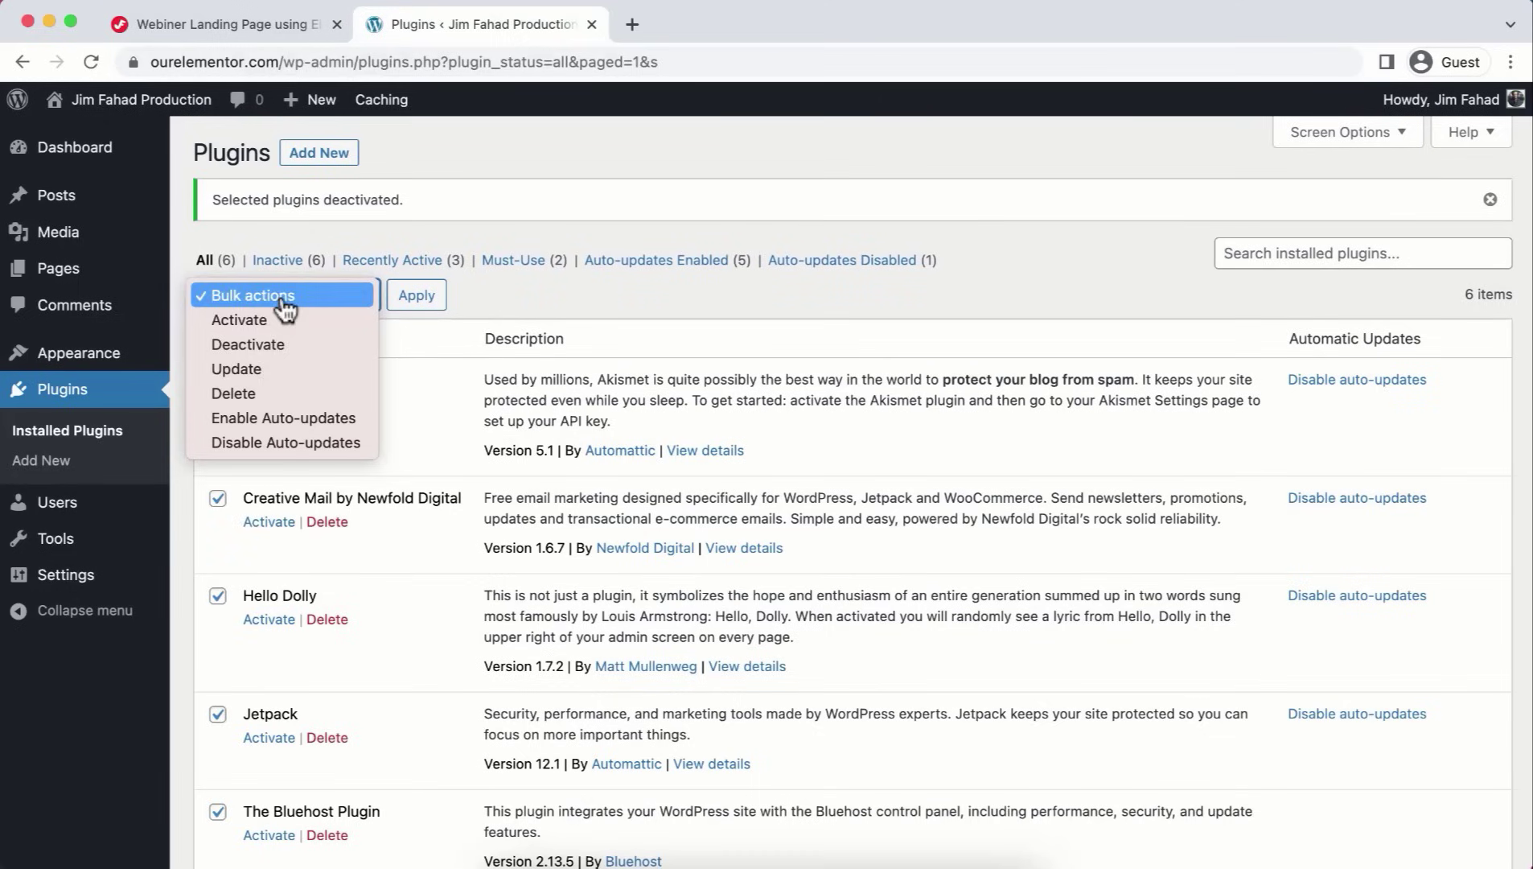
left_click(262, 403)
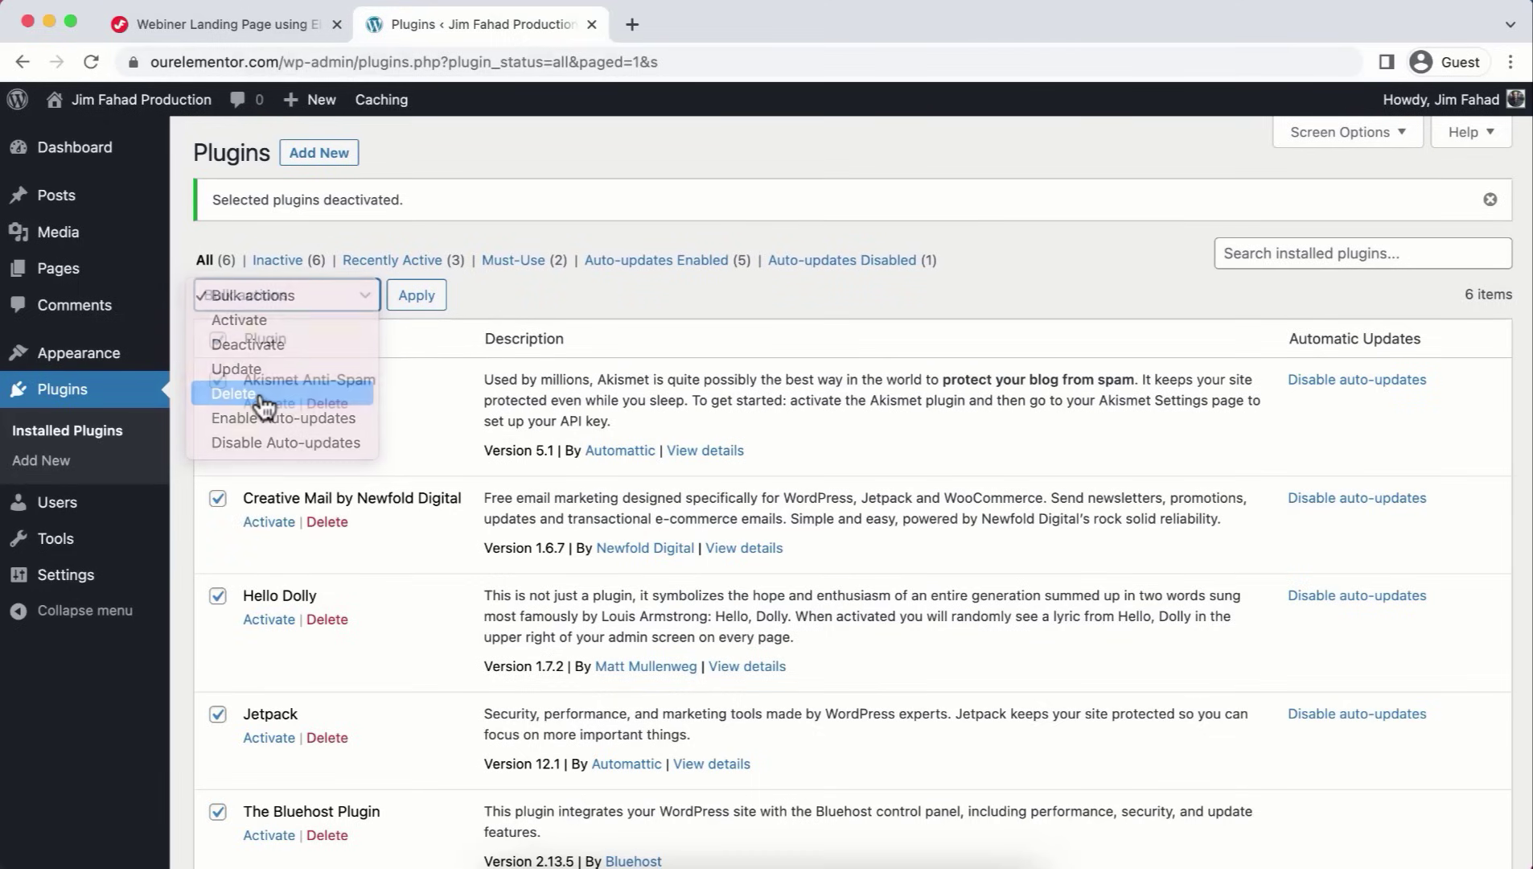
left_click(416, 296)
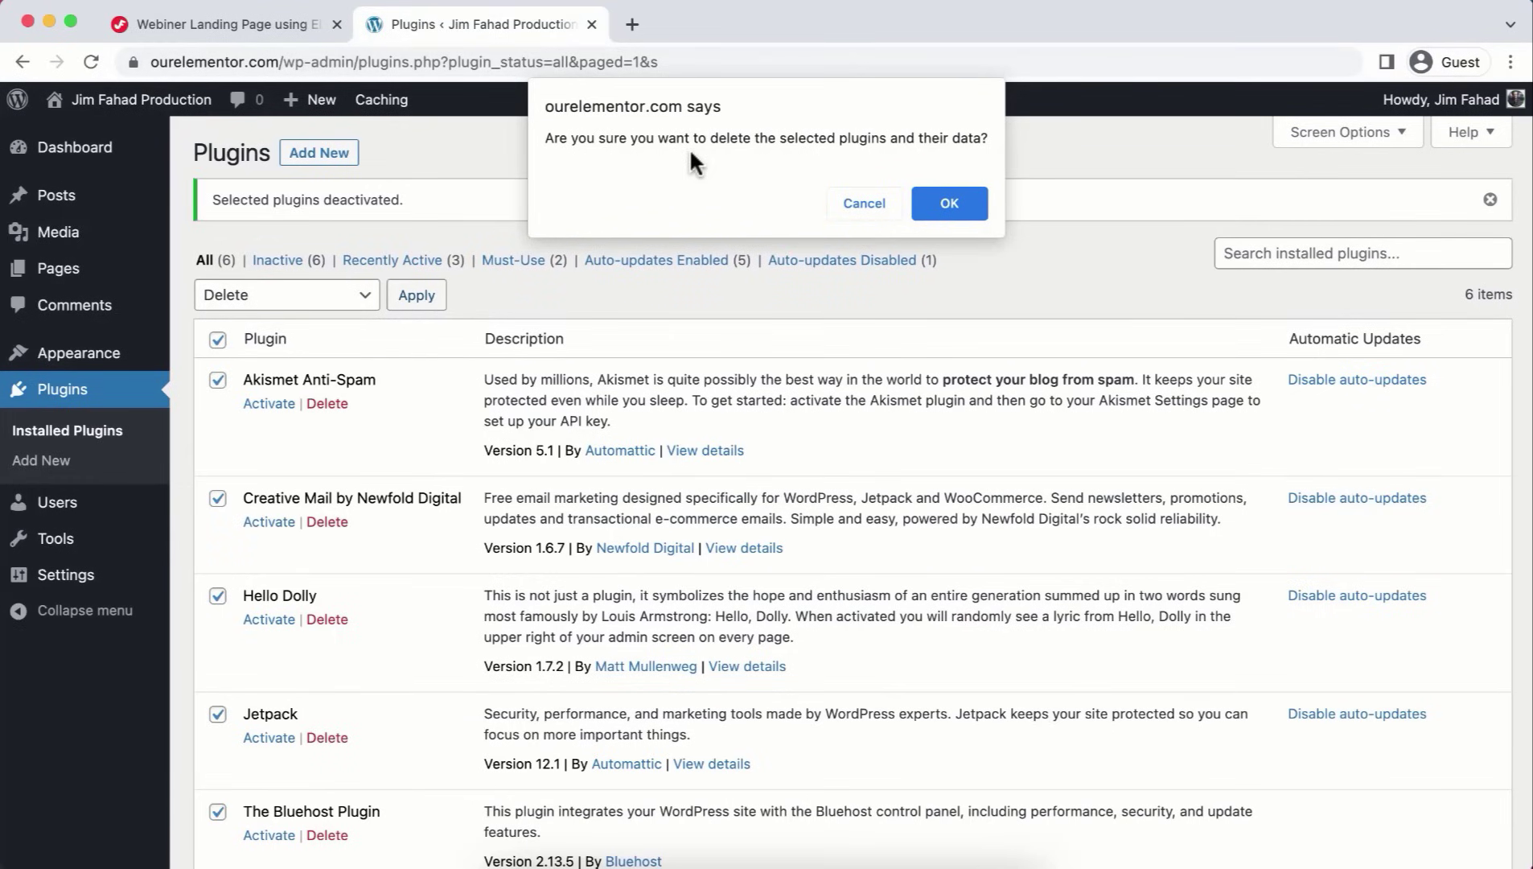
left_click(947, 201)
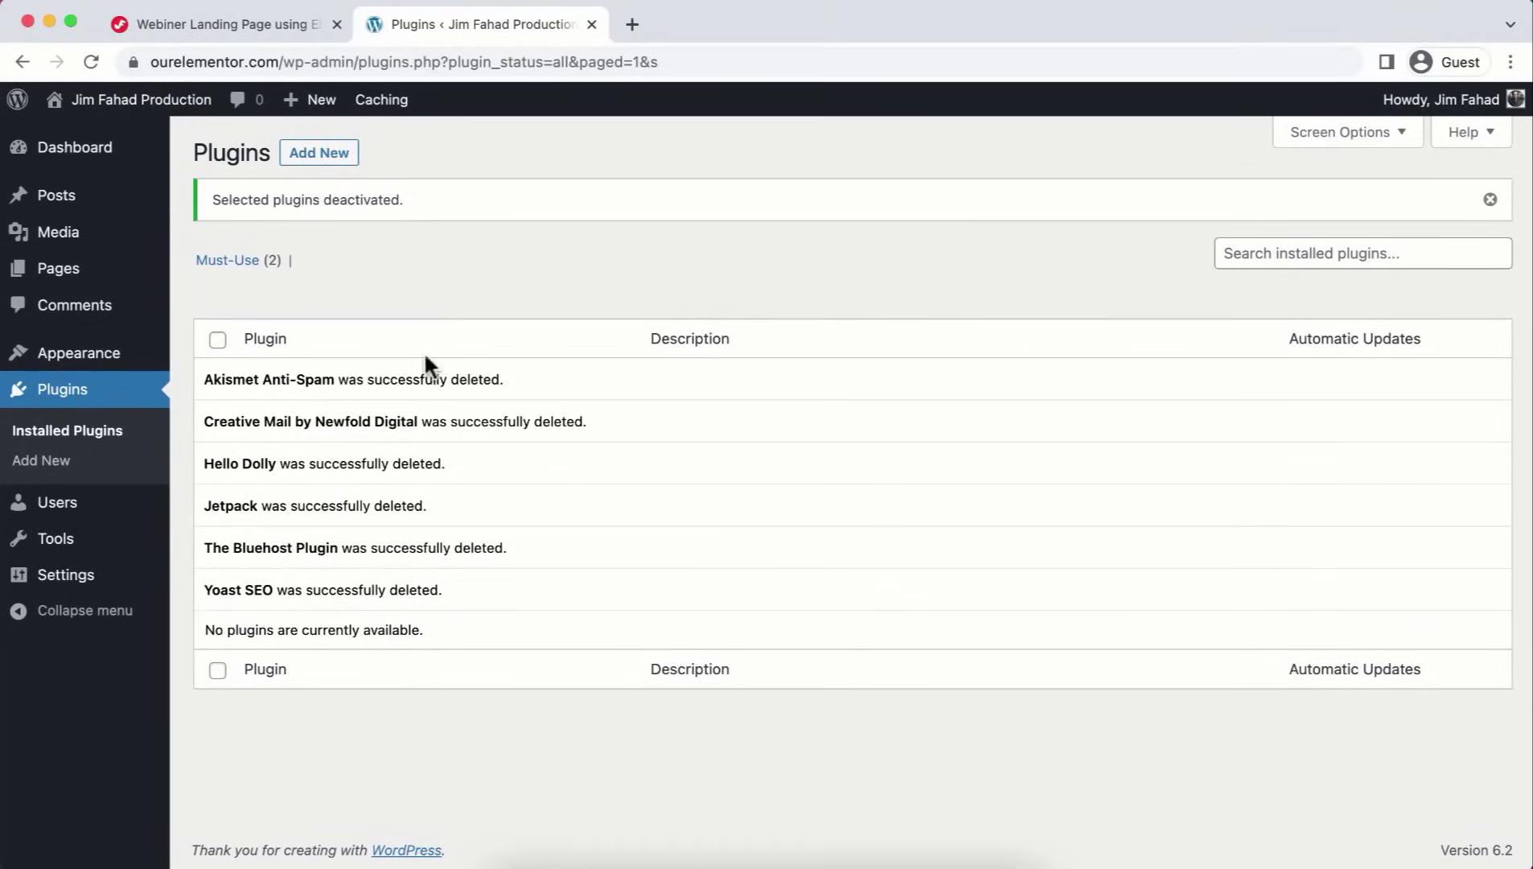
- Move both existing pages to the Trash from the All Pages list
mouse_move(69, 268)
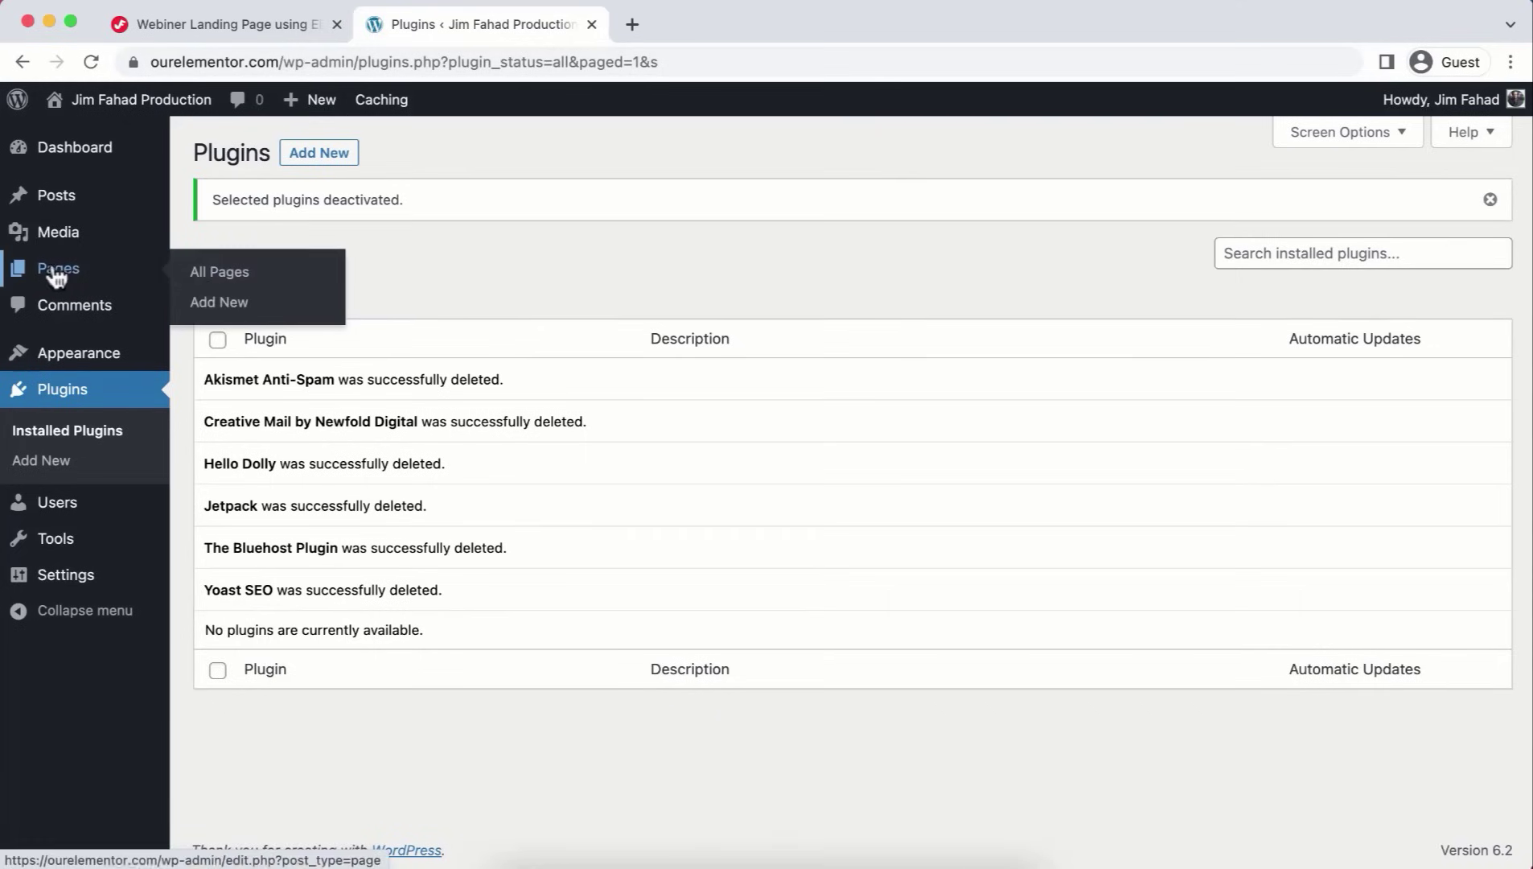
left_click(230, 277)
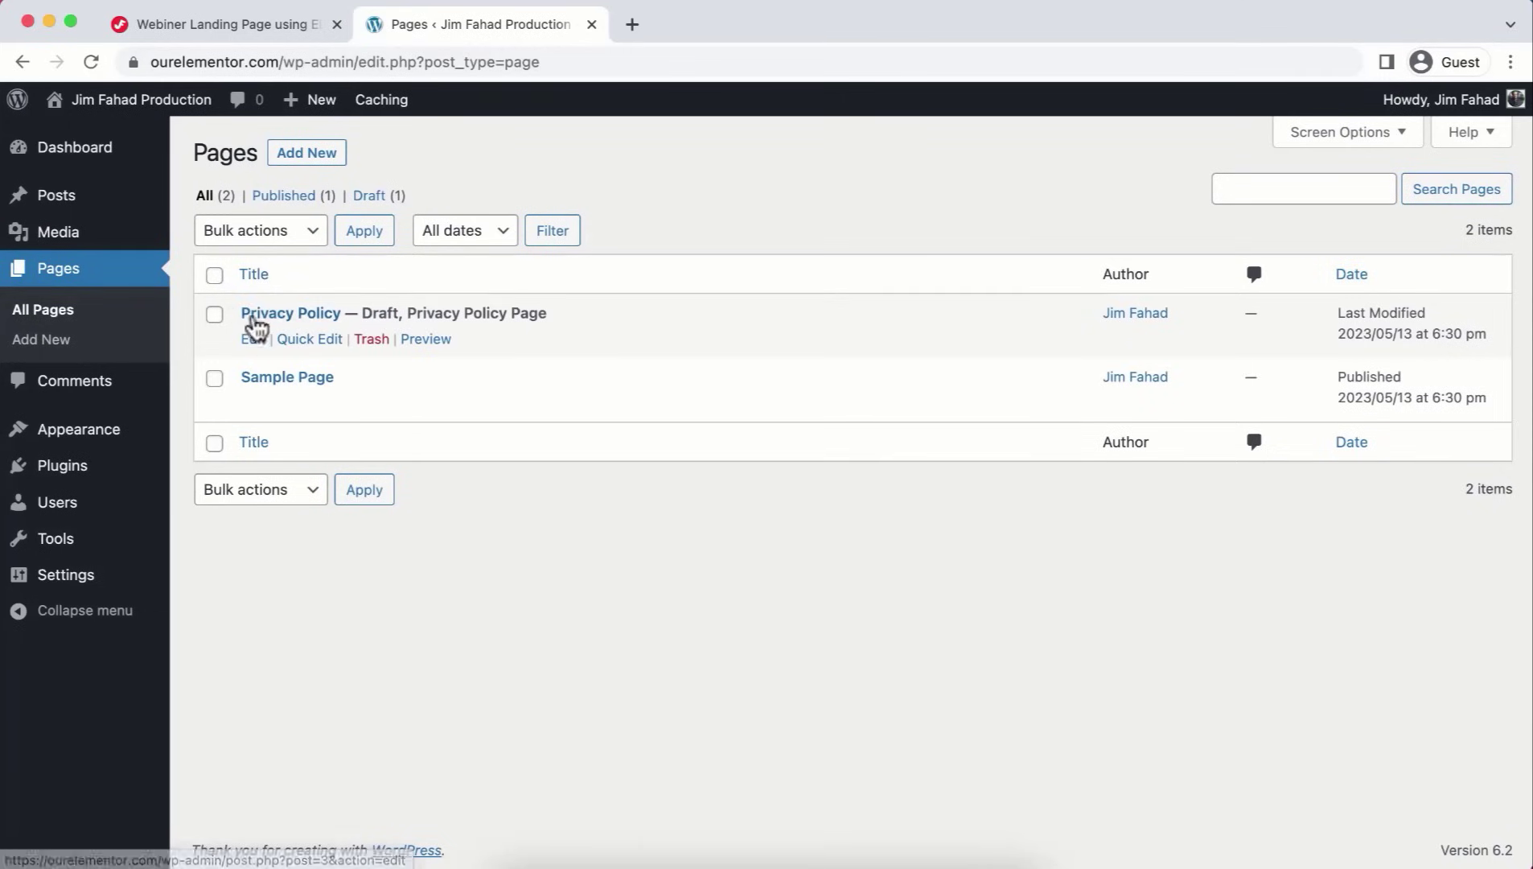
left_click(214, 276)
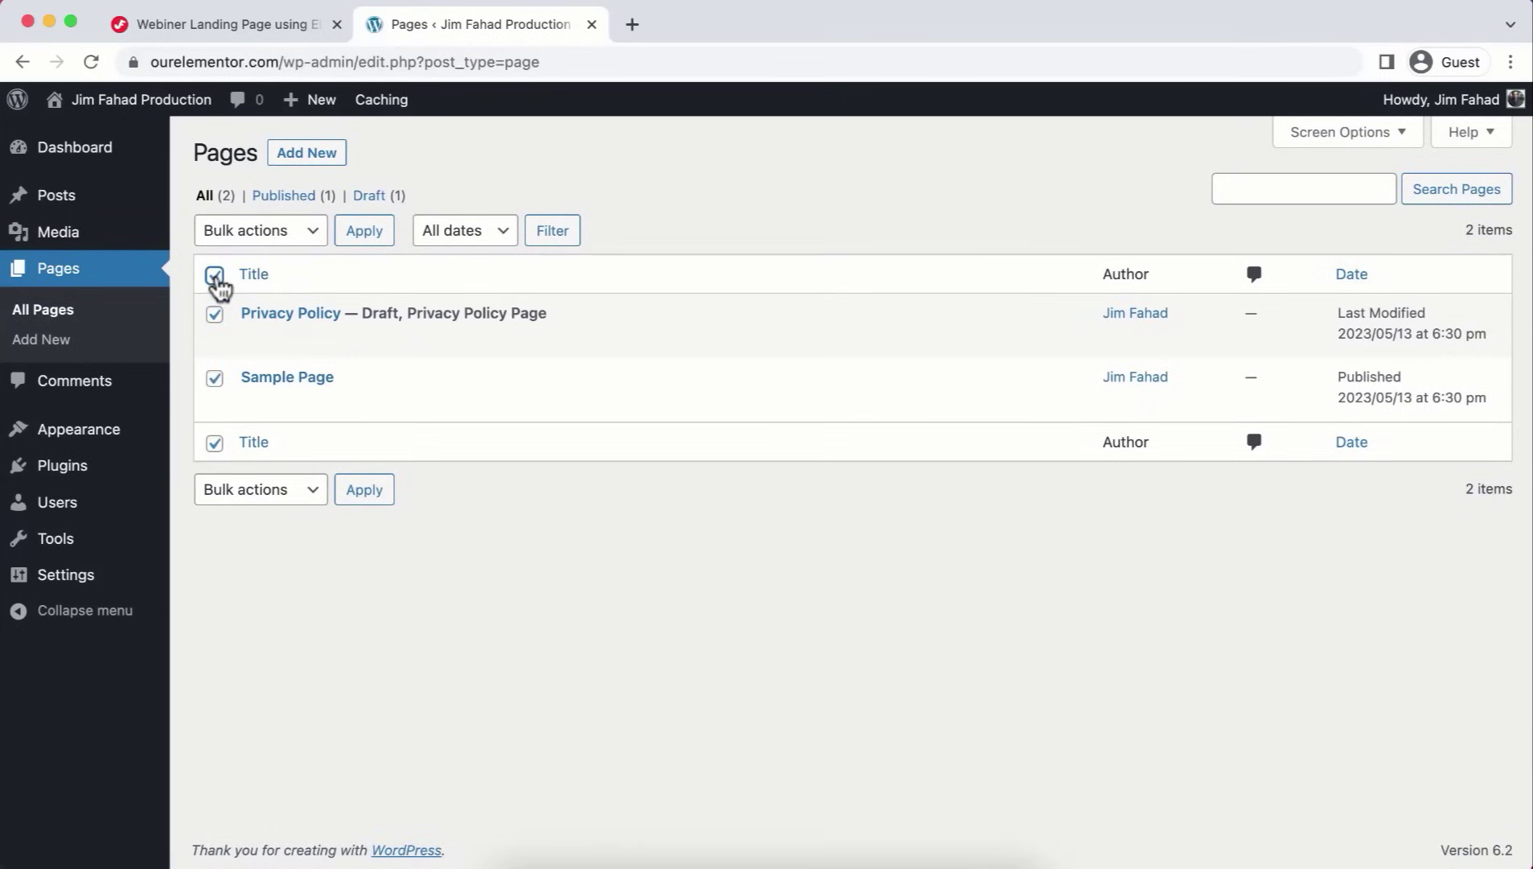
left_click(275, 234)
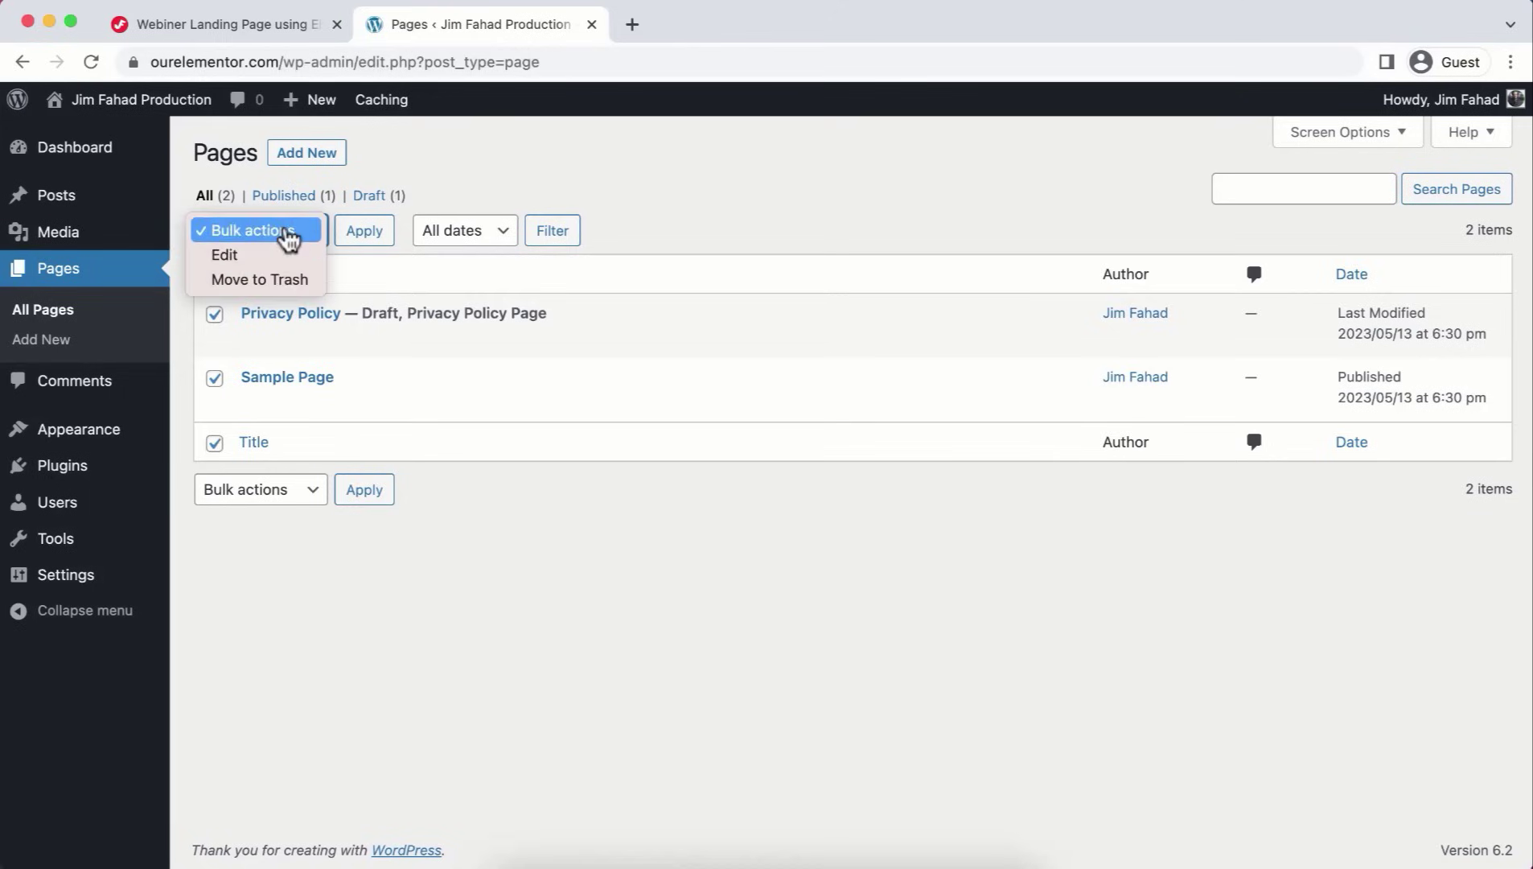
left_click(260, 279)
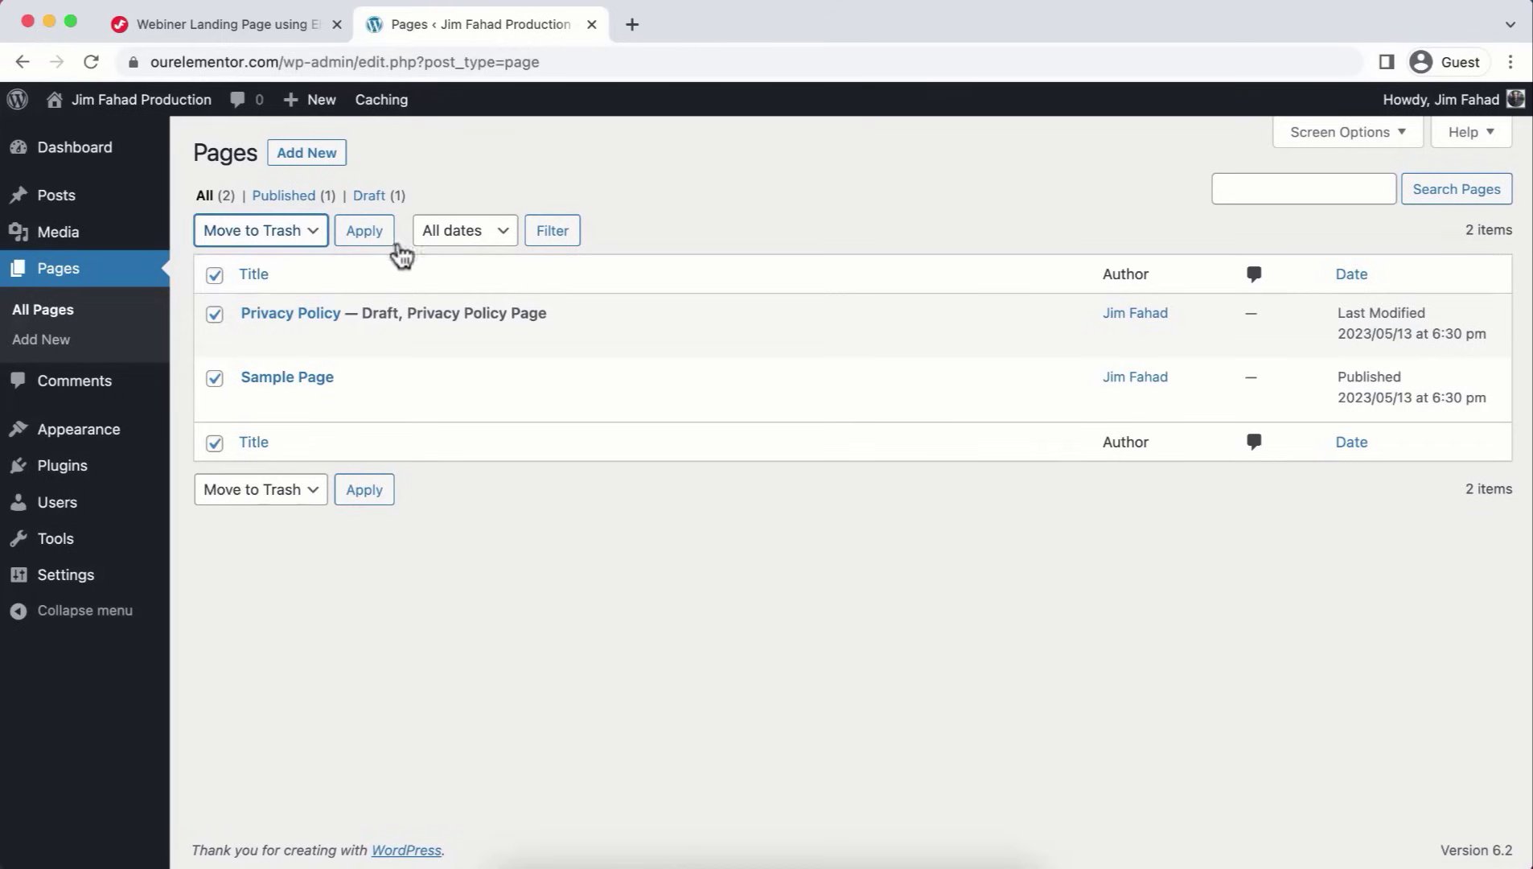
left_click(369, 238)
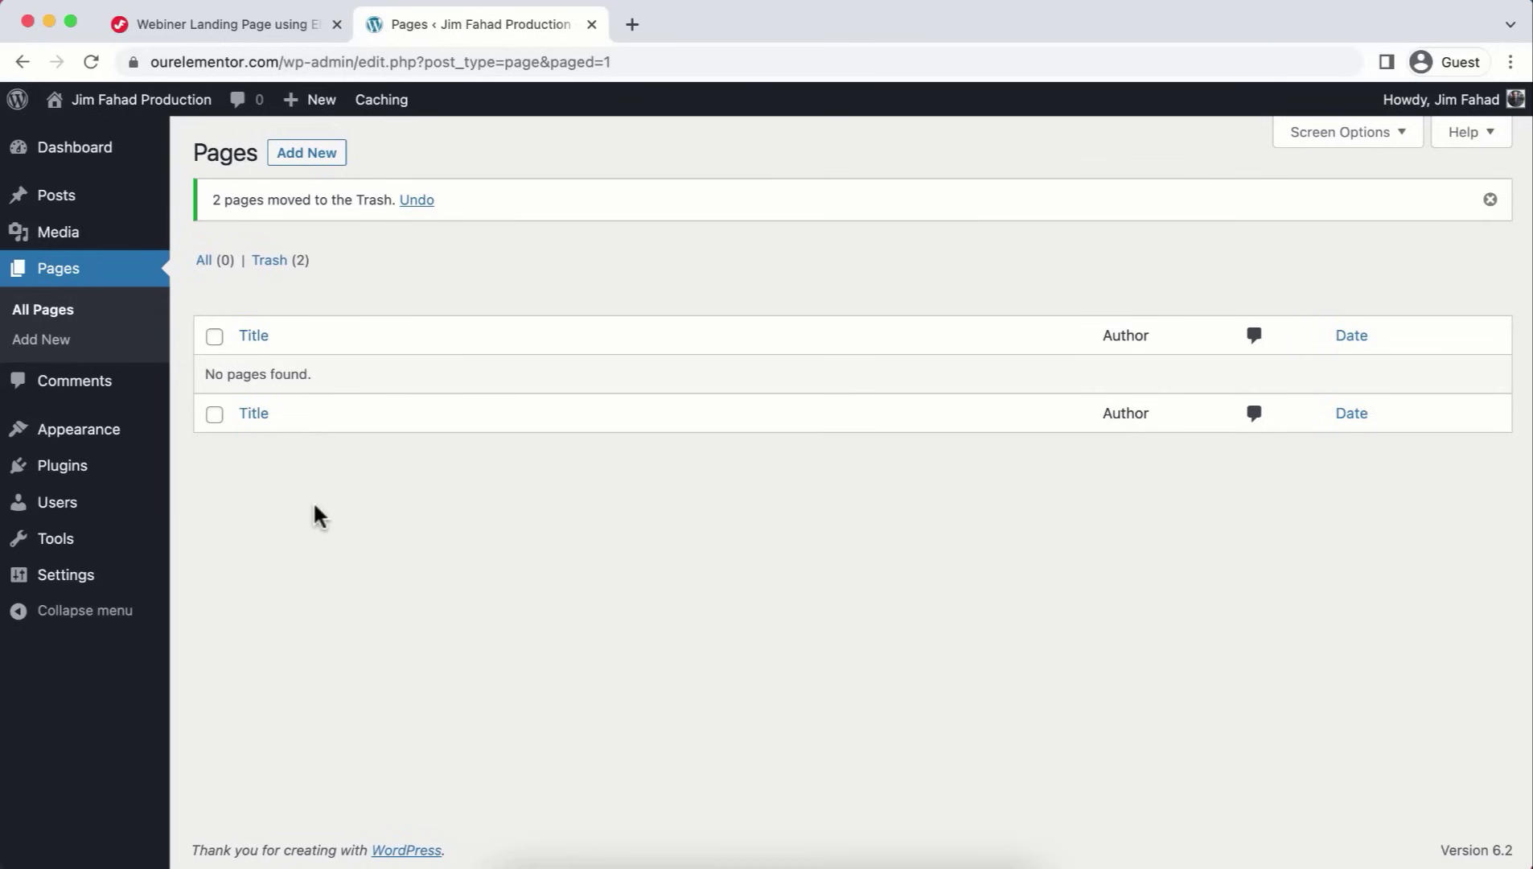
mouse_move(85, 509)
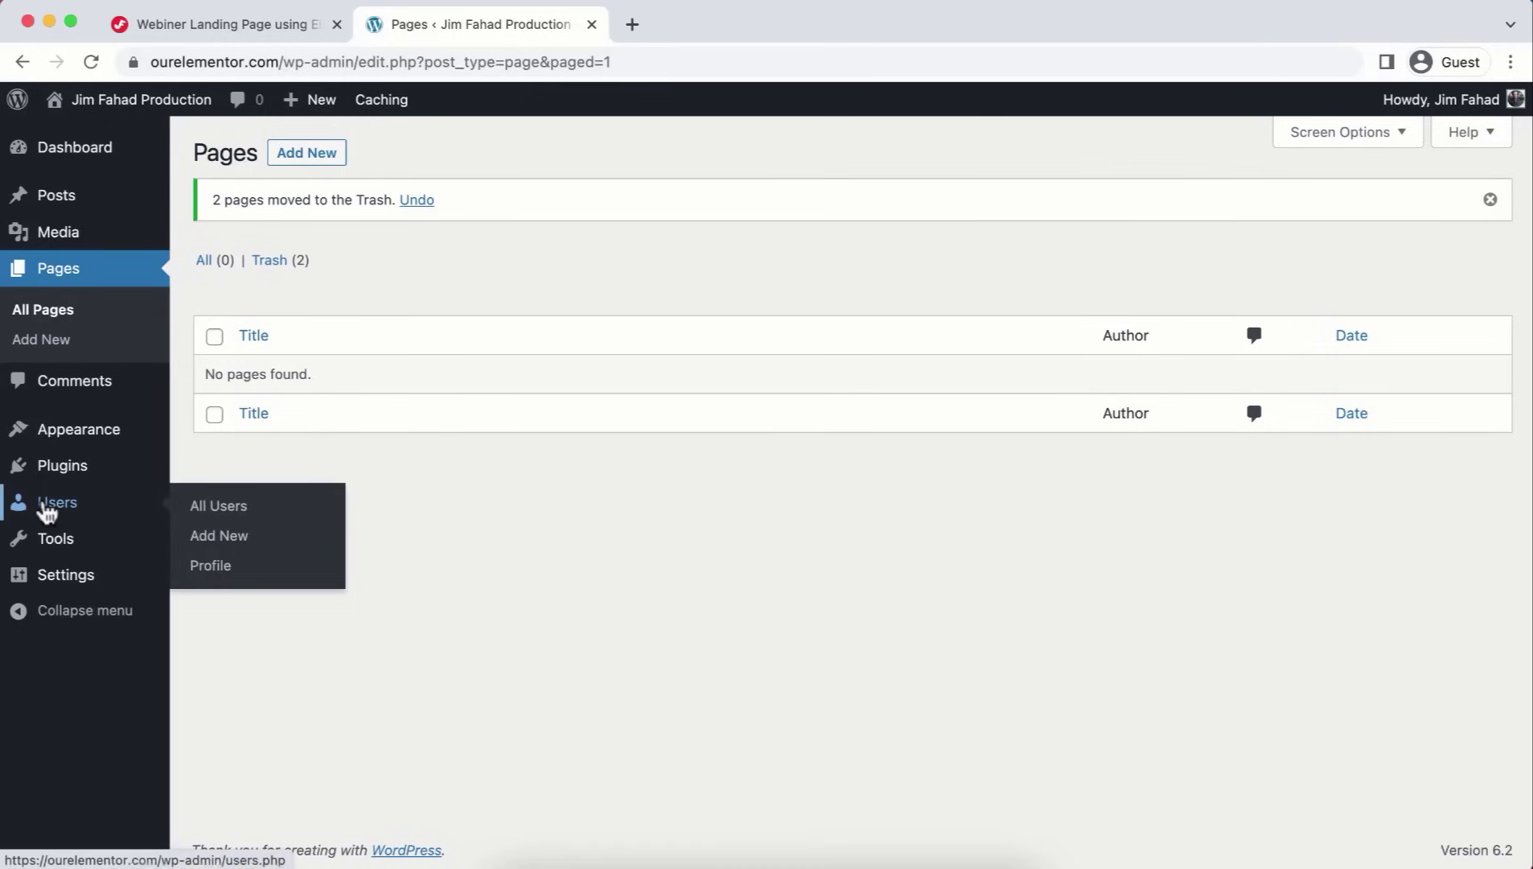
- On the Profile page, try the Light and Modern colour schemes, then revert to Default
left_click(233, 571)
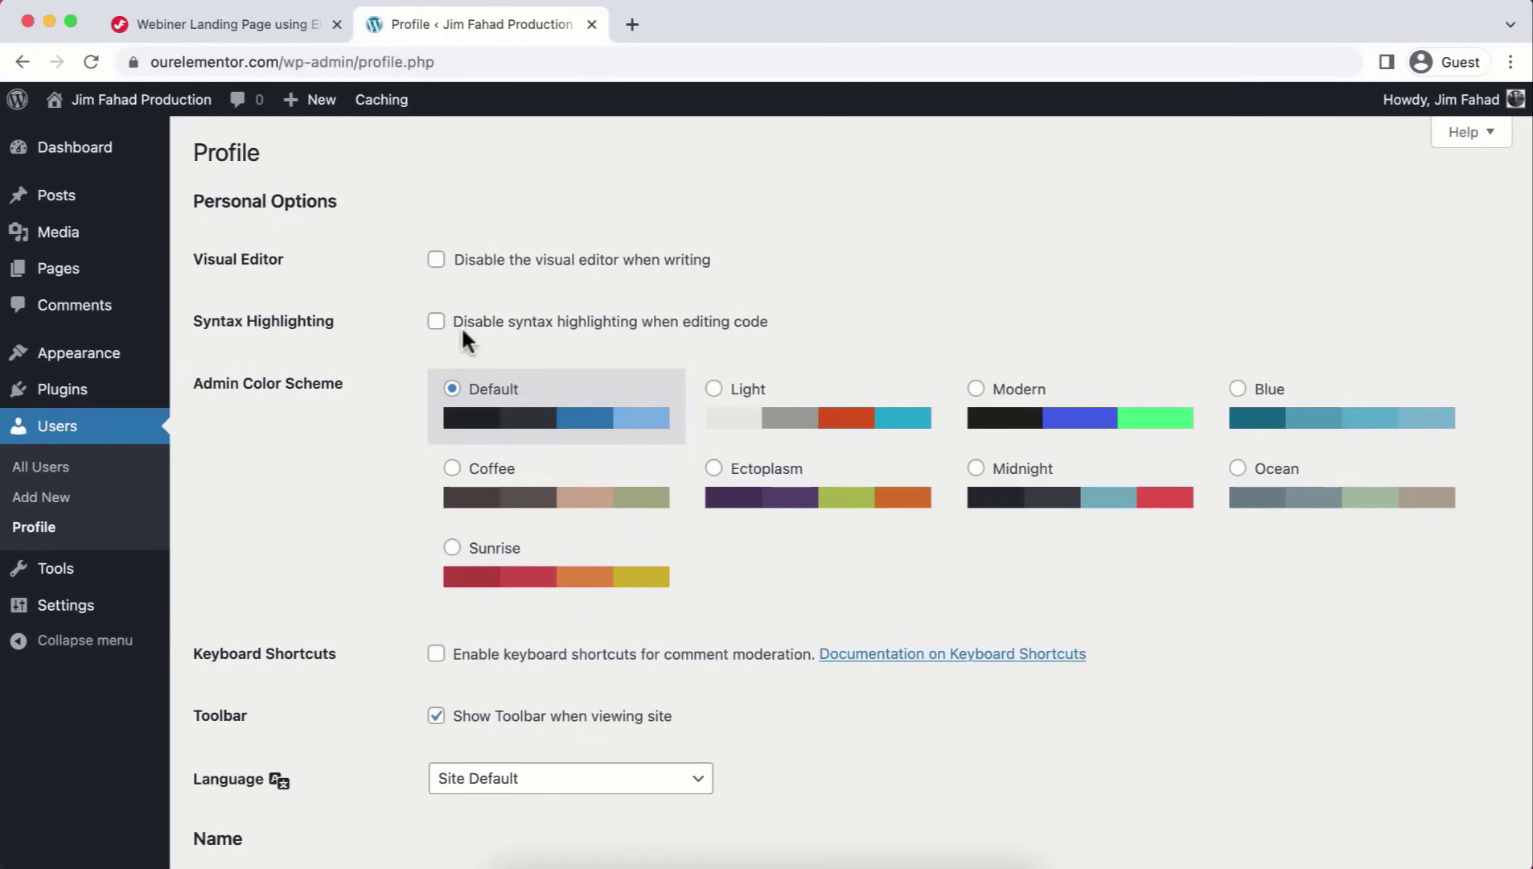
left_click(794, 417)
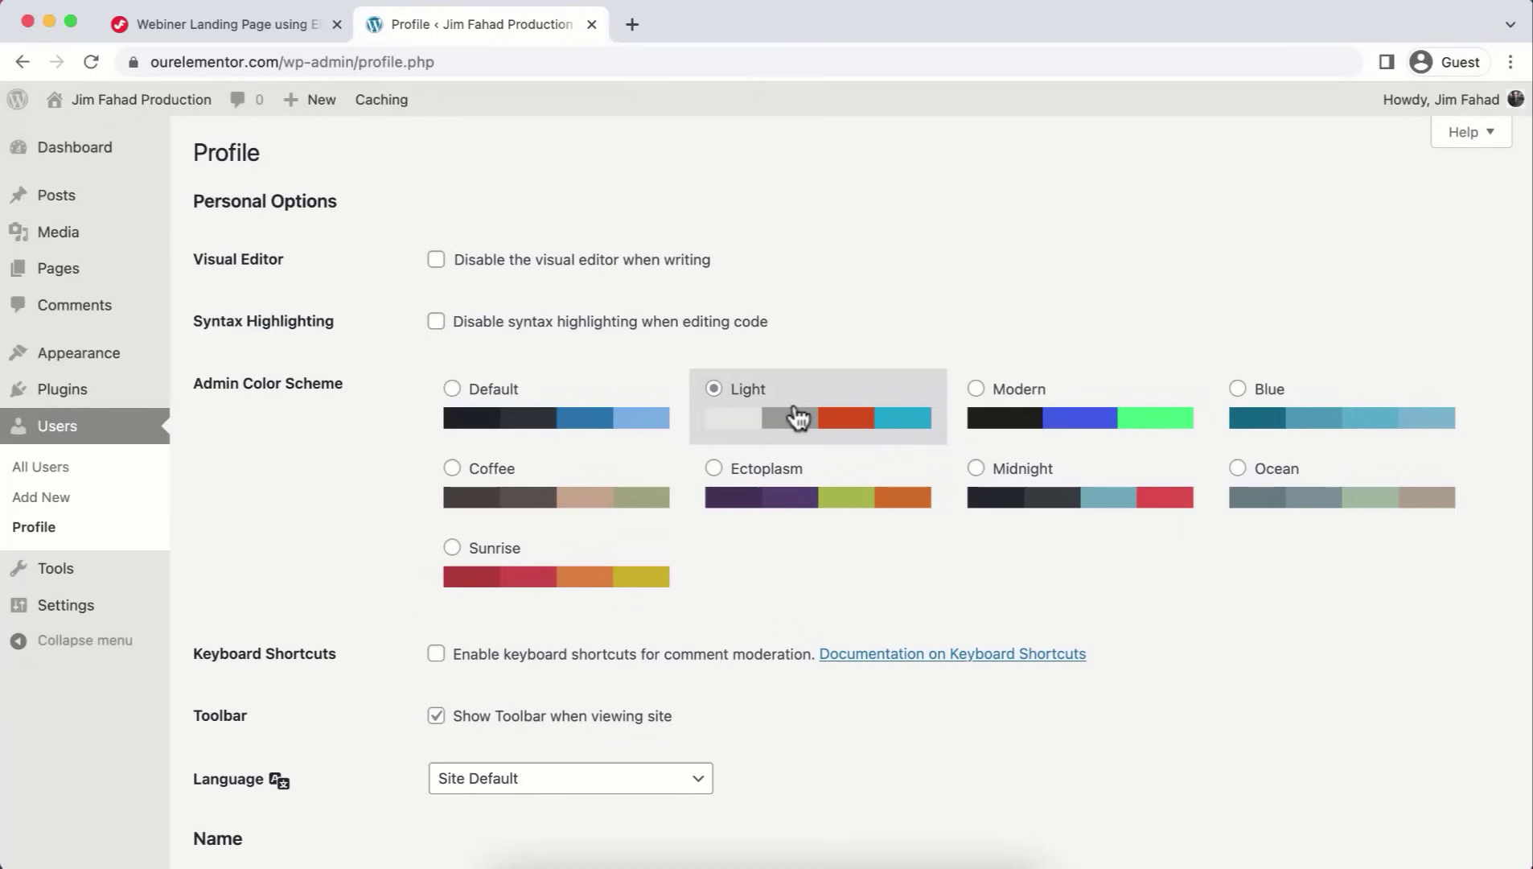
left_click(1053, 396)
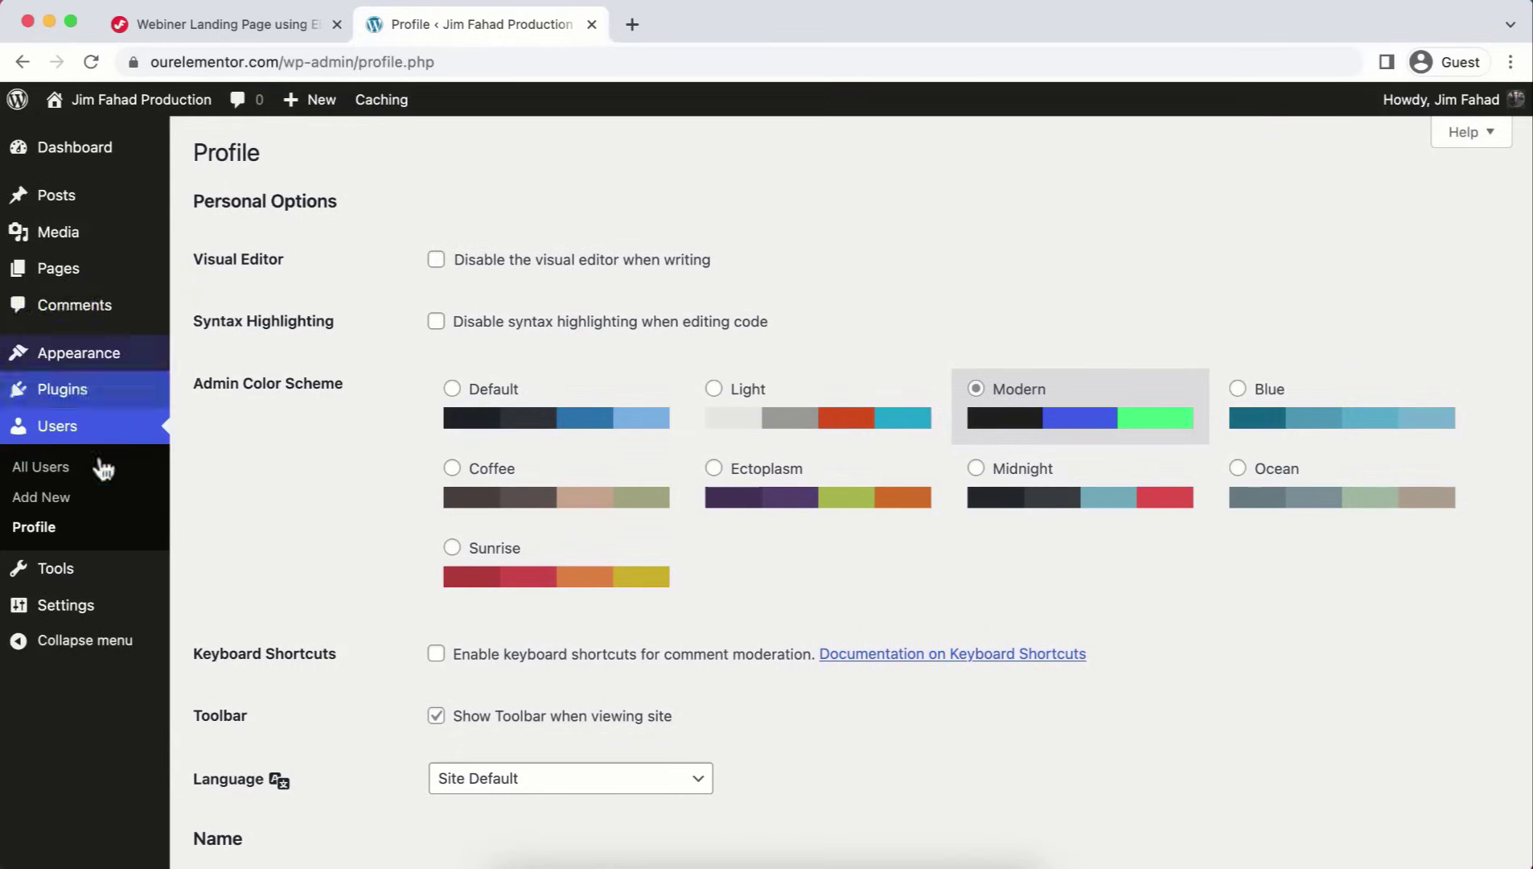
left_click(495, 414)
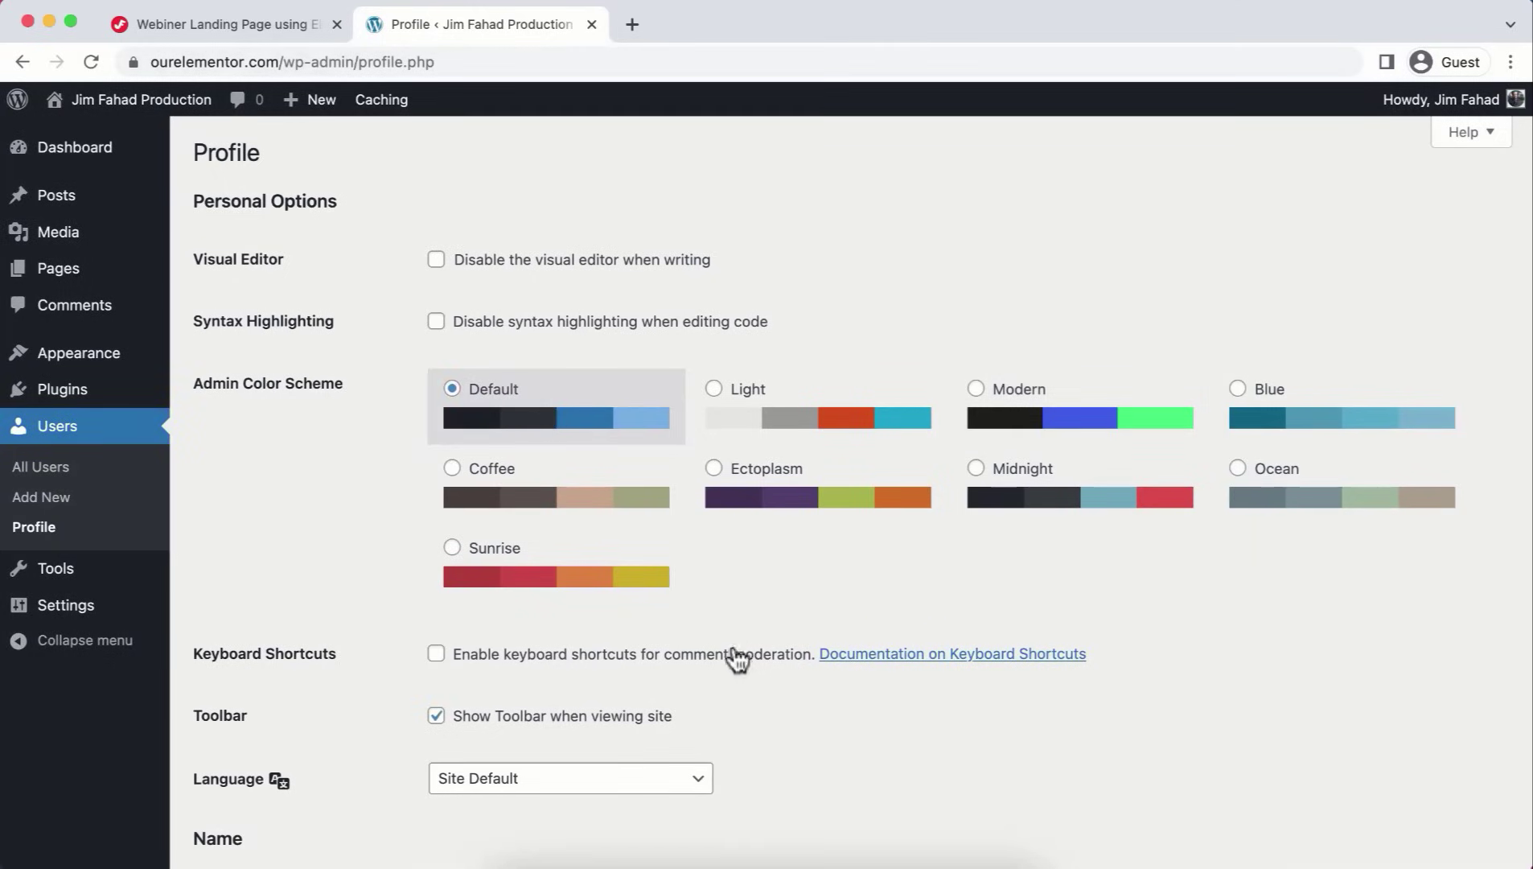
scroll(715, 704, "down", 4)
scroll(713, 691, "down", 5)
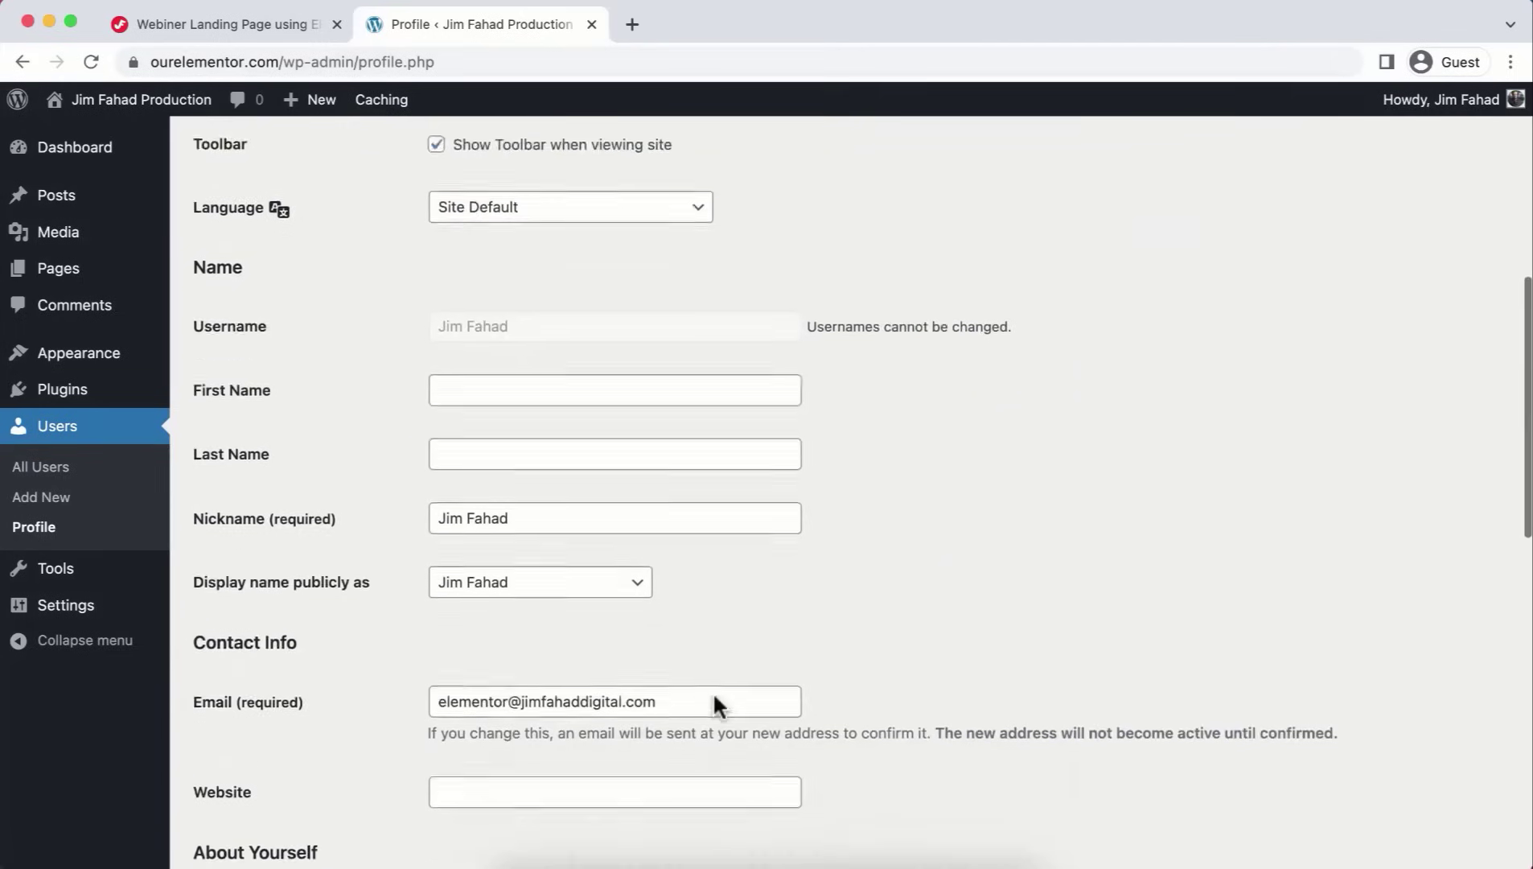
scroll(673, 617, "down", 3)
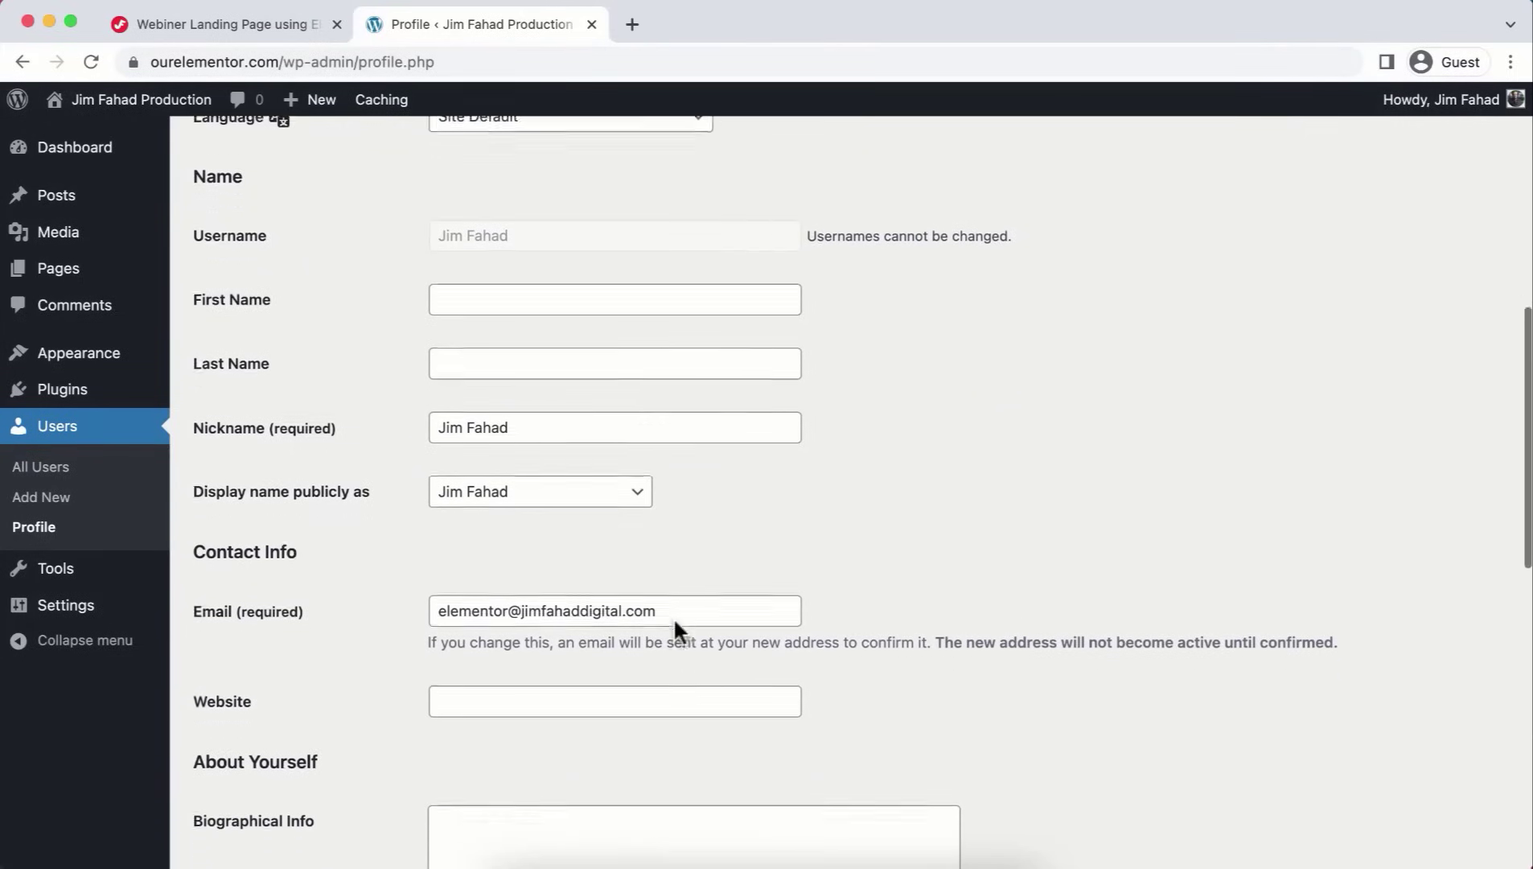
scroll(586, 717, "down", 4)
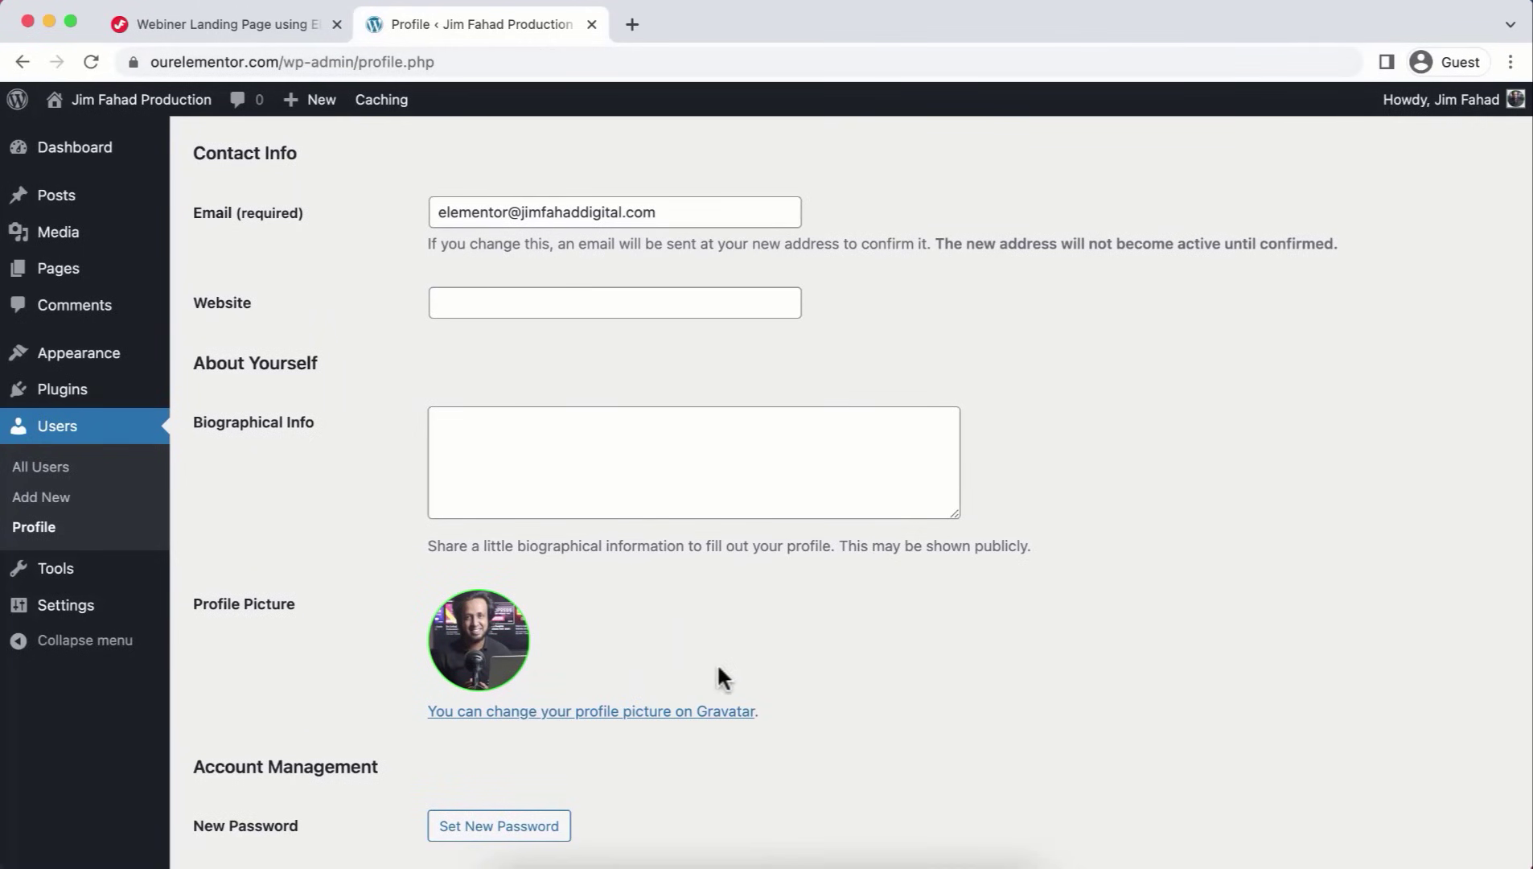
scroll(636, 667, "down", 4)
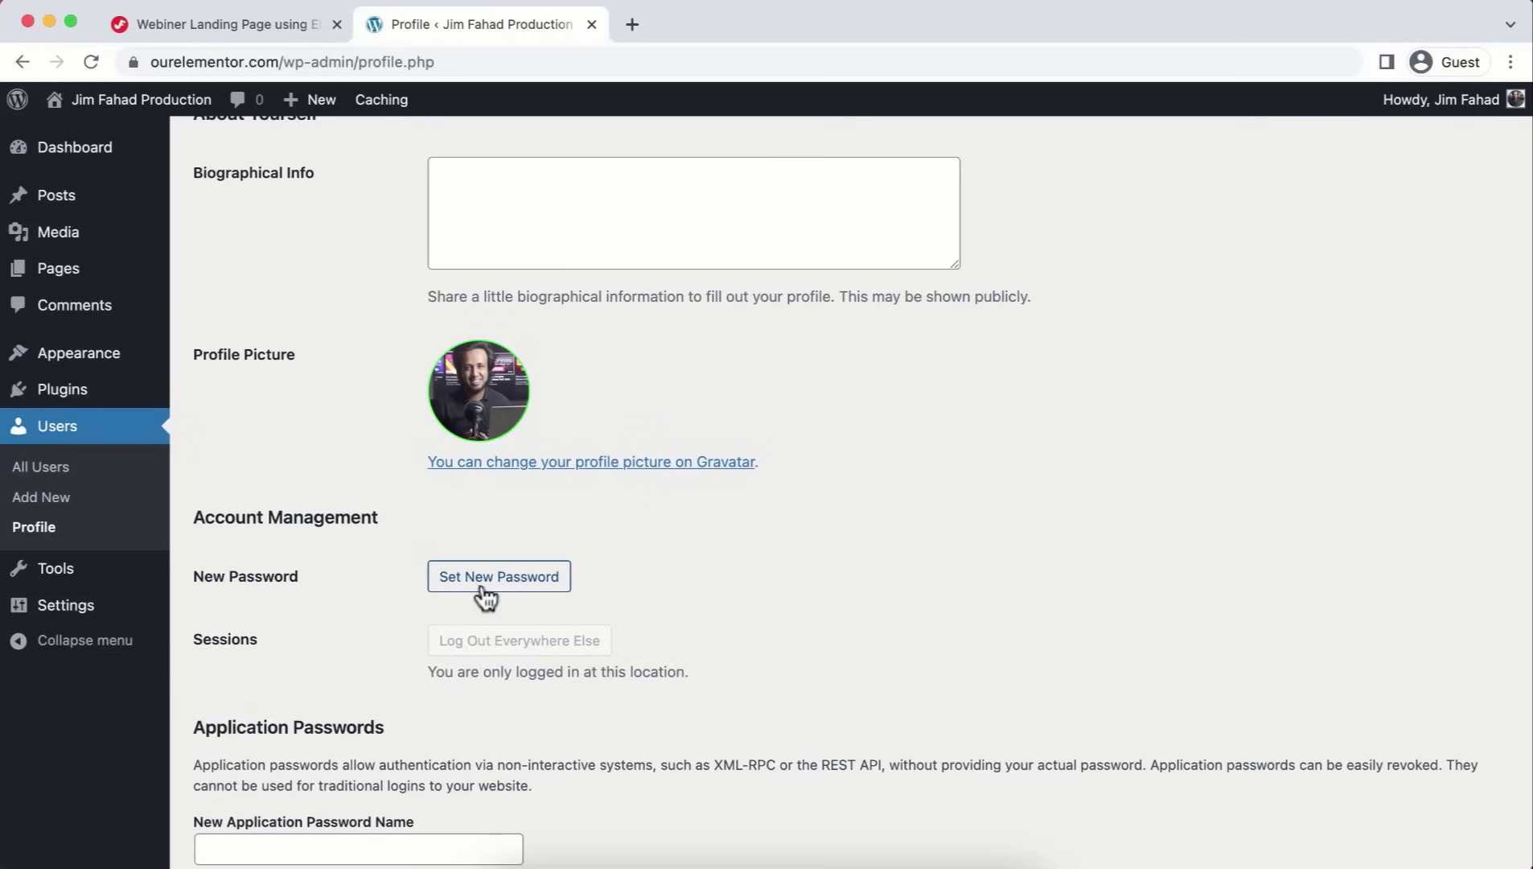
- Replace the generated password with your own new password and update the profile
left_click(515, 582)
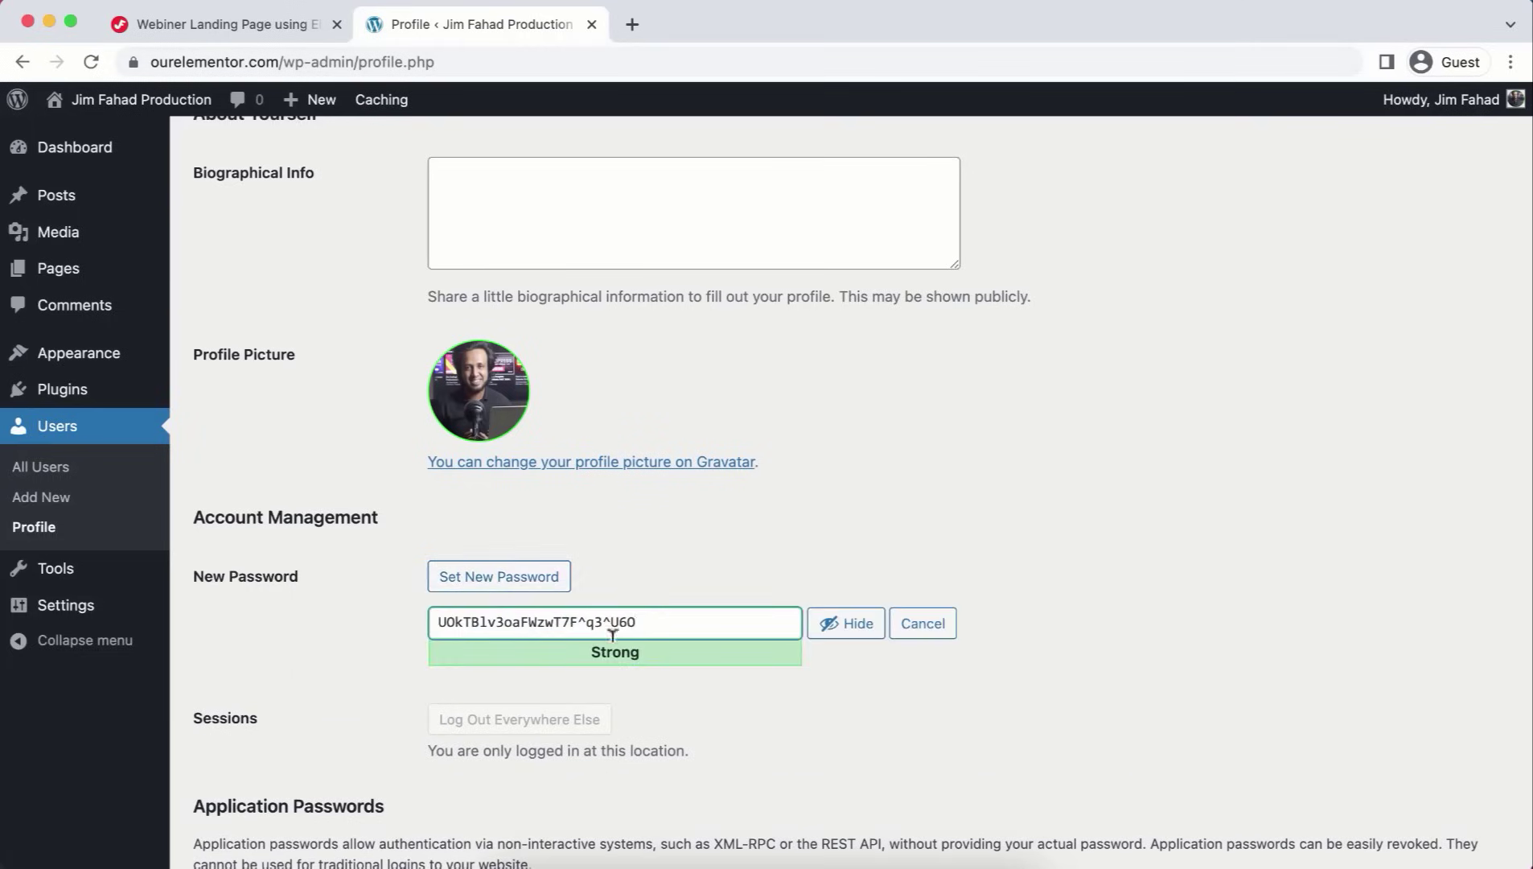
scroll(595, 619, "down", 1)
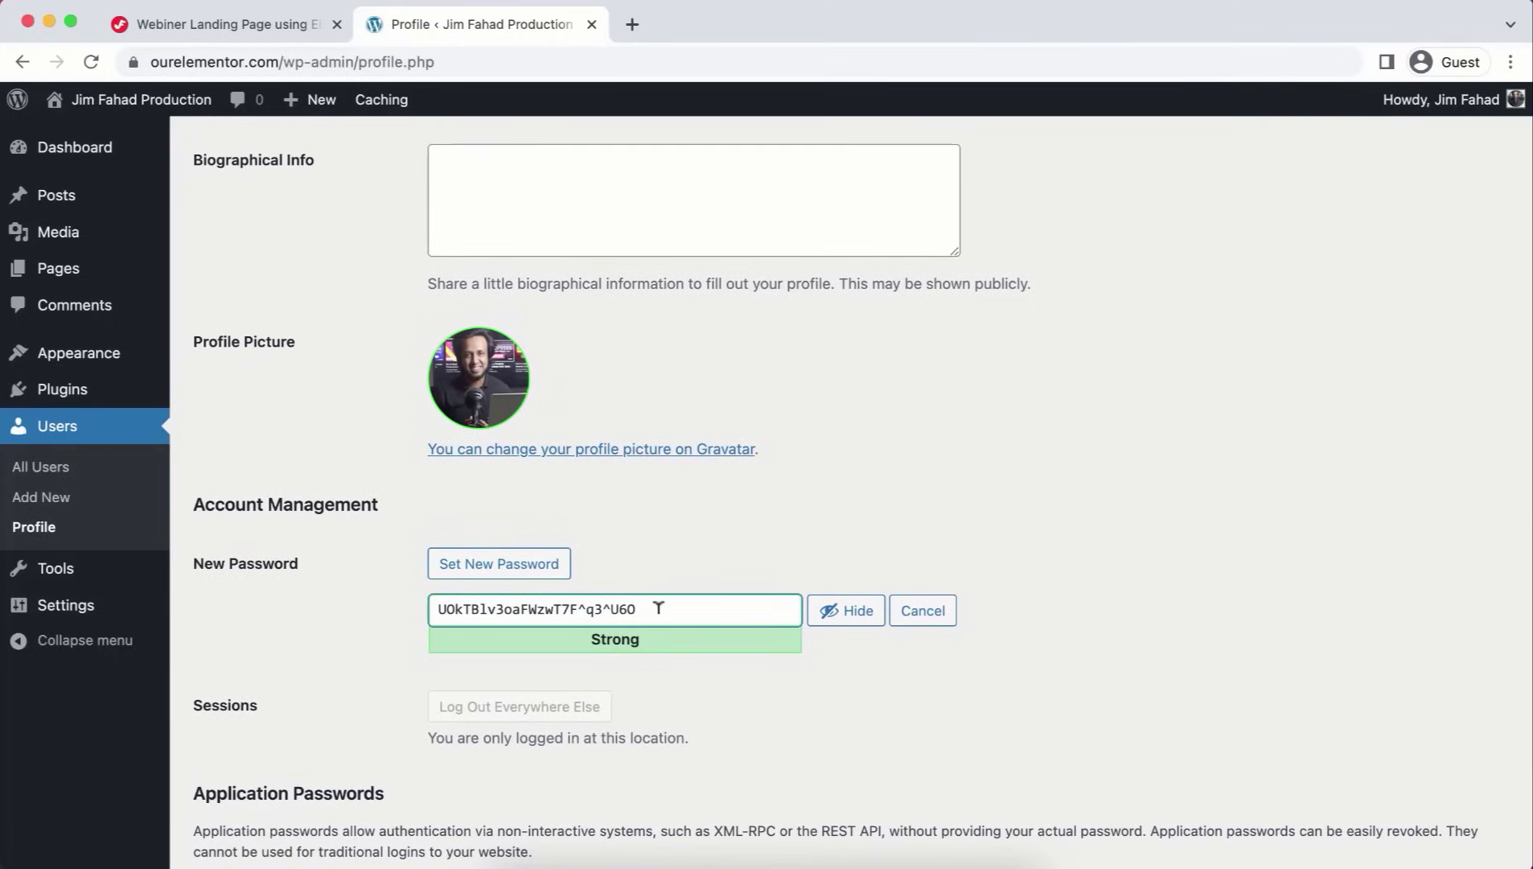
left_click(837, 613)
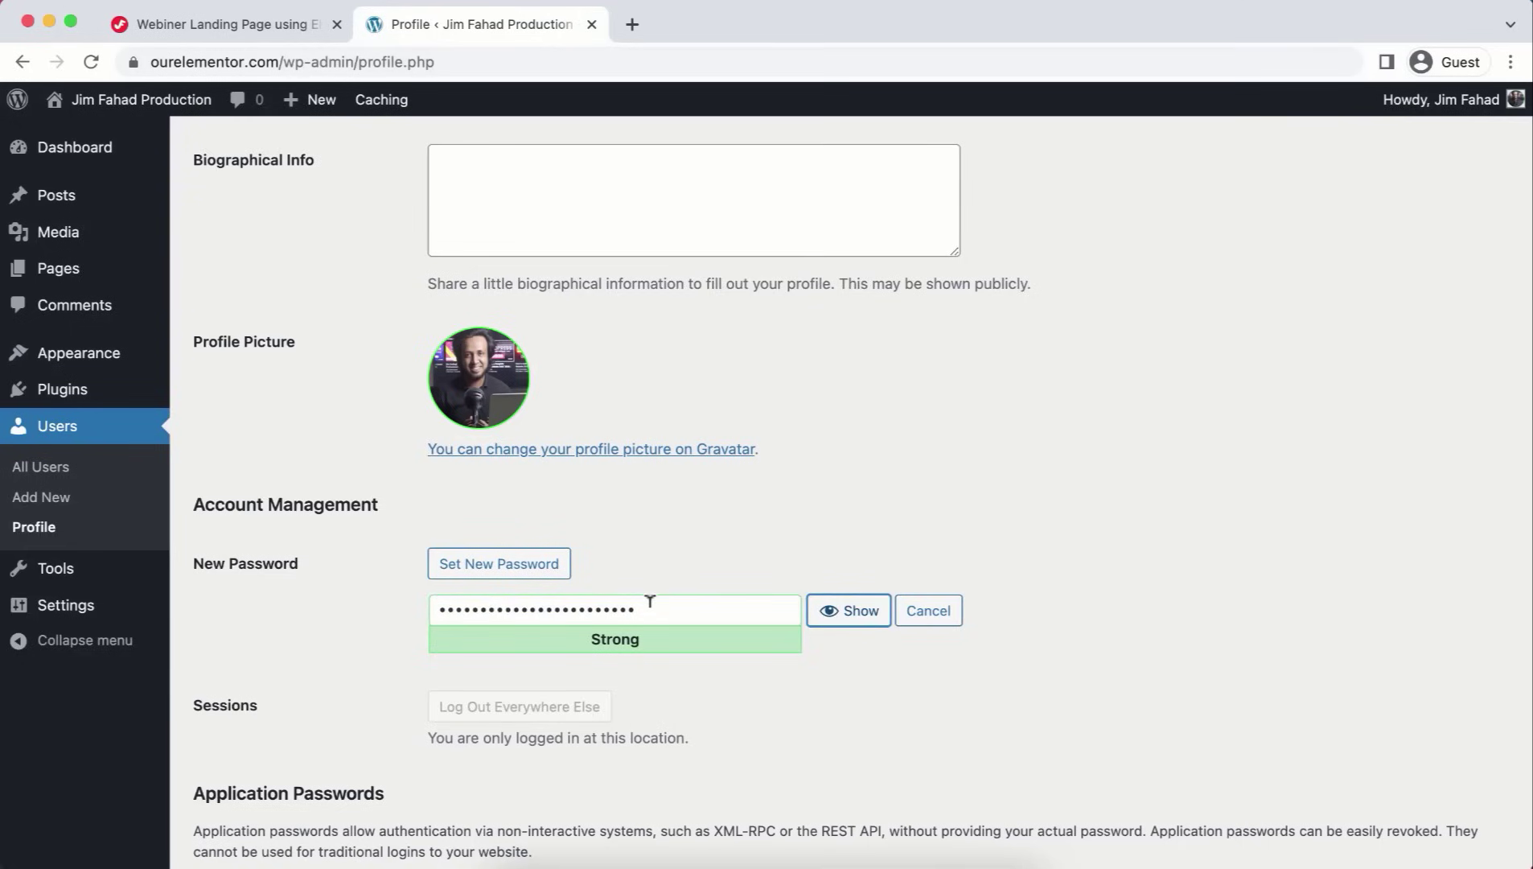
left_click_drag(650, 602, 384, 613)
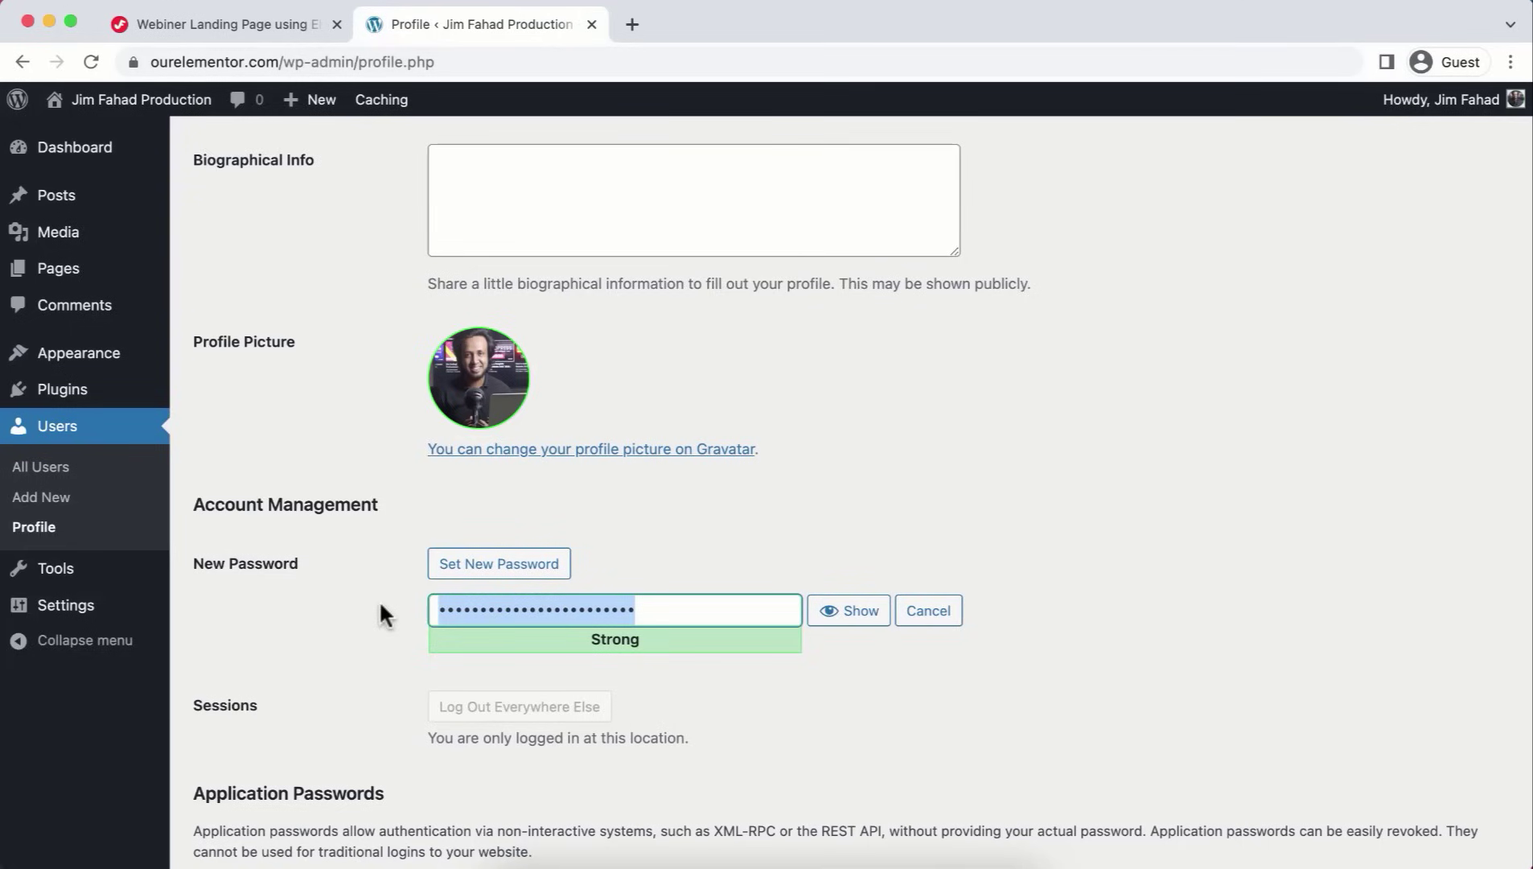
type("•••••••••••••••")
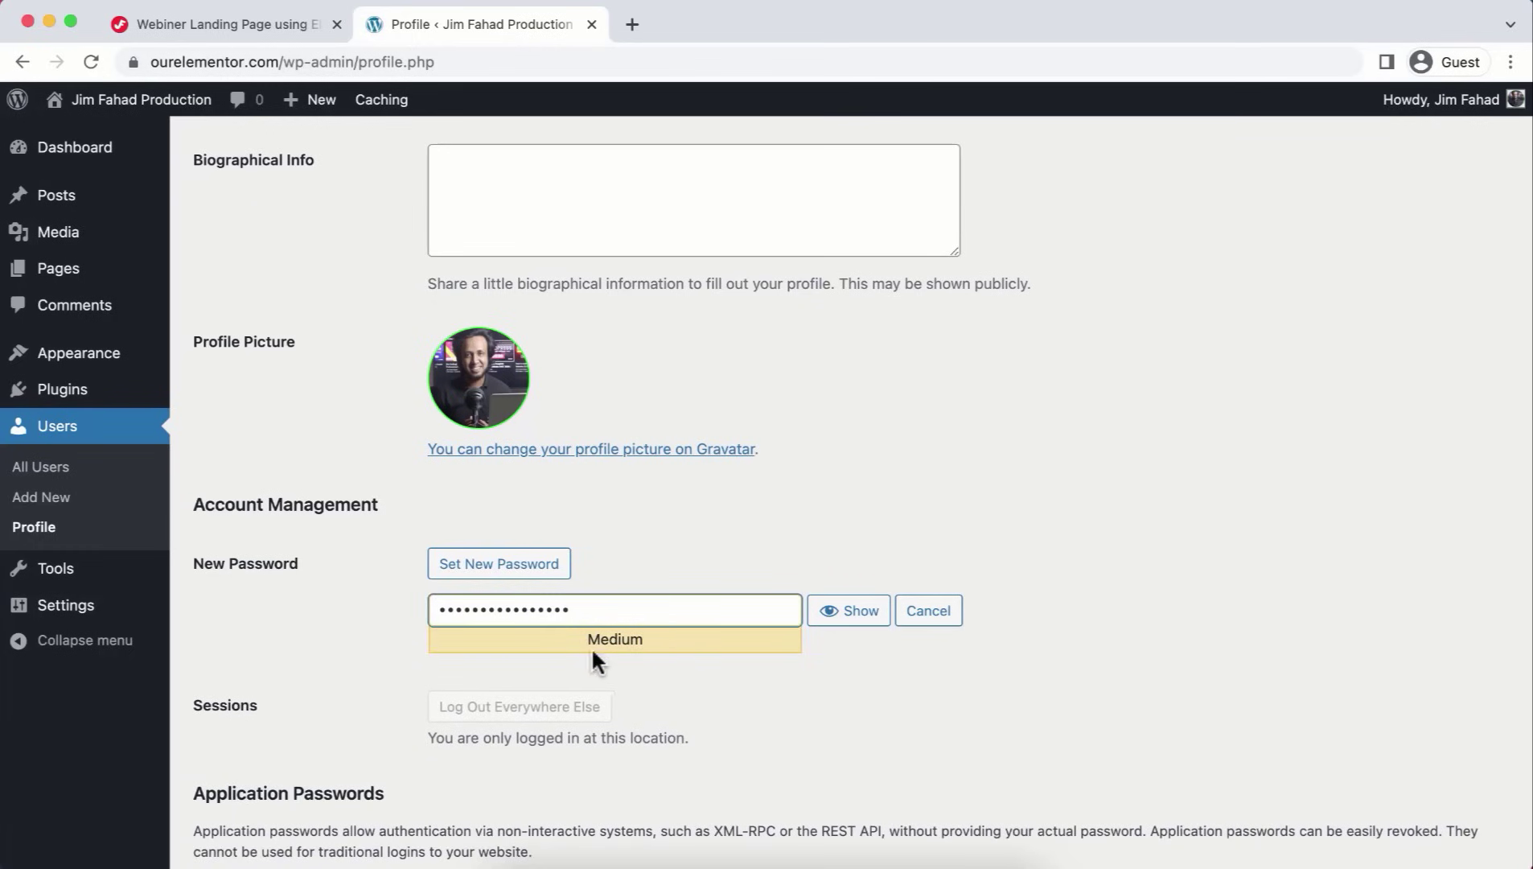
scroll(688, 741, "down", 5)
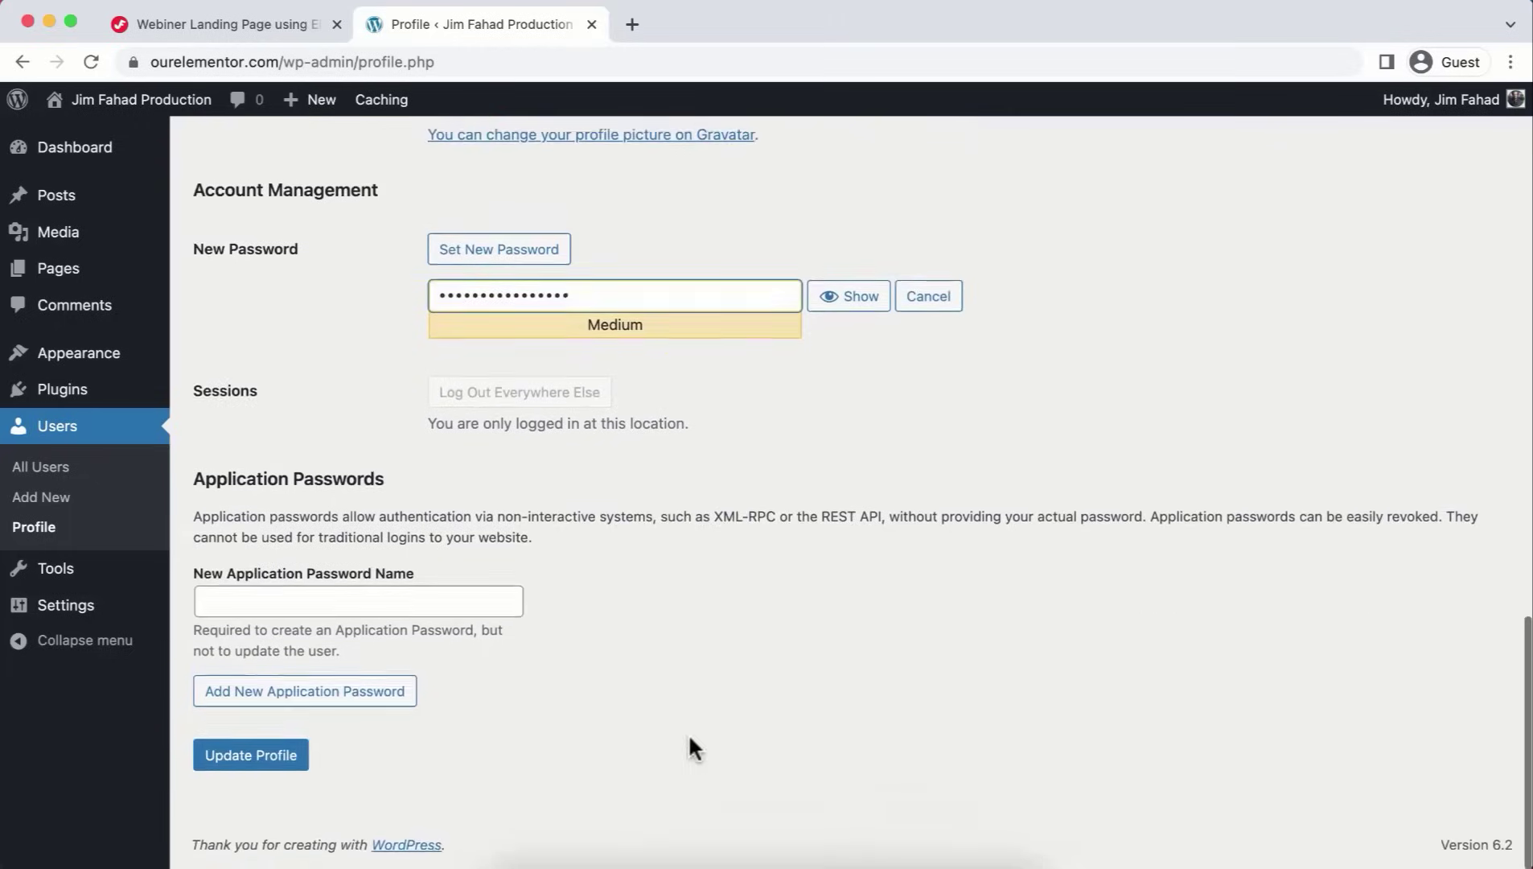
left_click(256, 763)
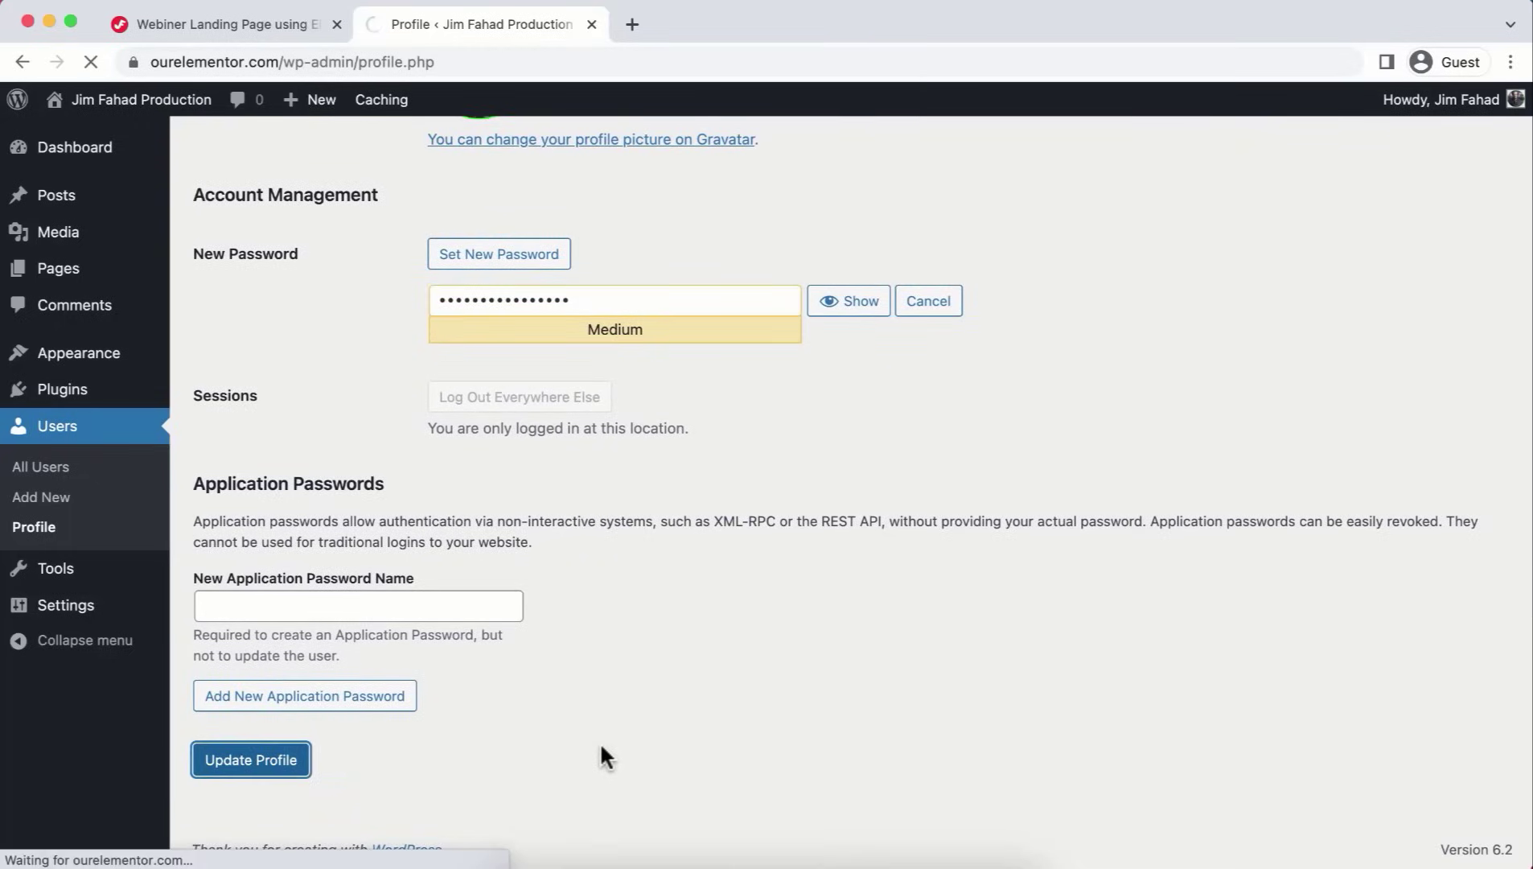
scroll(287, 510, "down", 1)
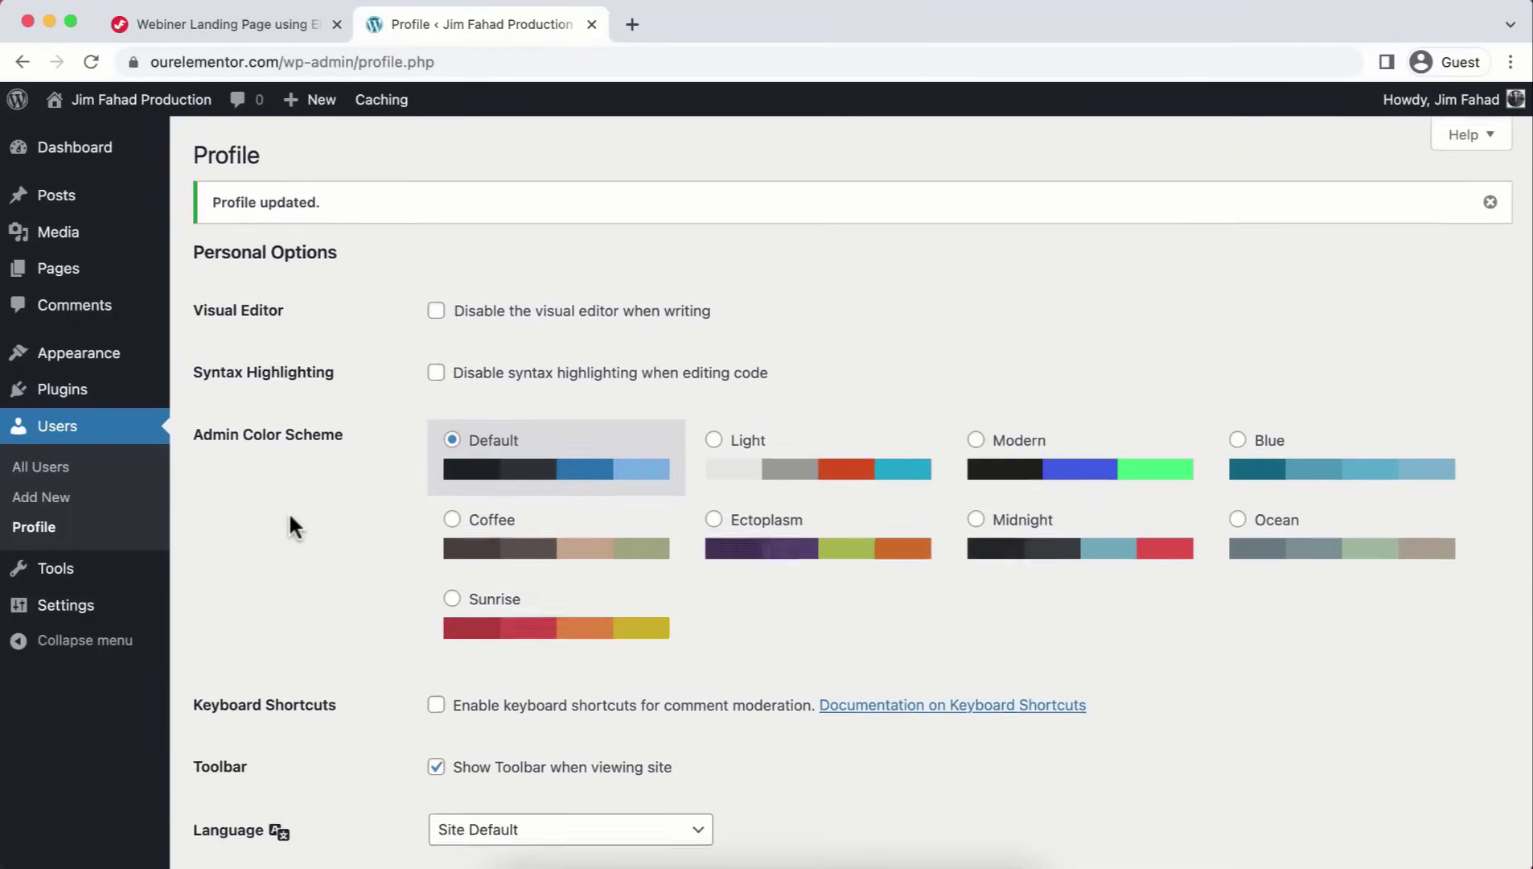
scroll(289, 524, "up", 1)
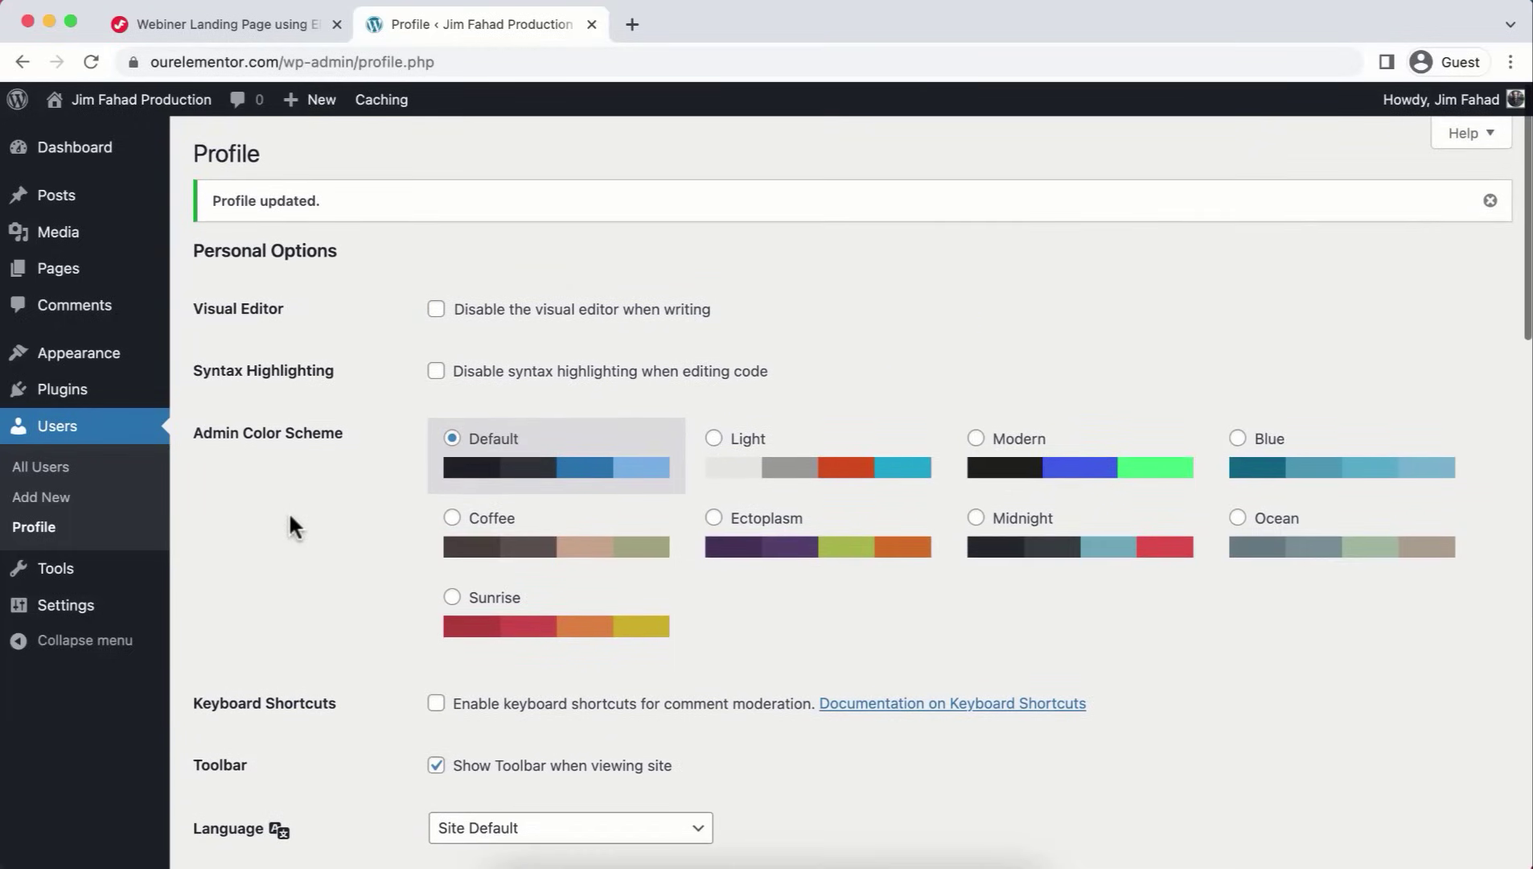
mouse_move(68, 611)
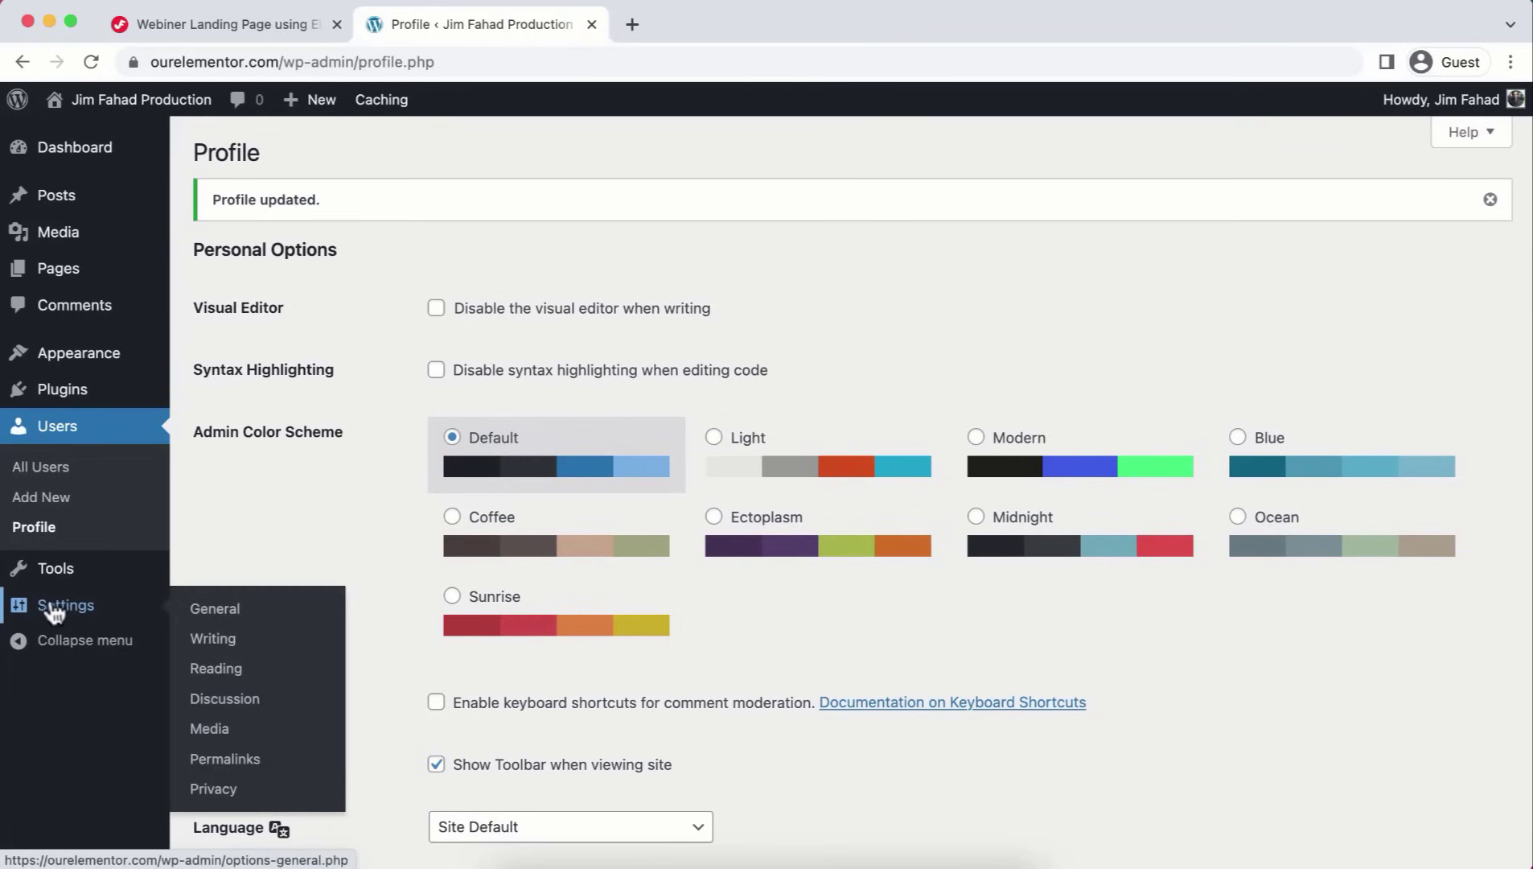
- Save the permalink settings with the Post name structure selected
left_click(223, 760)
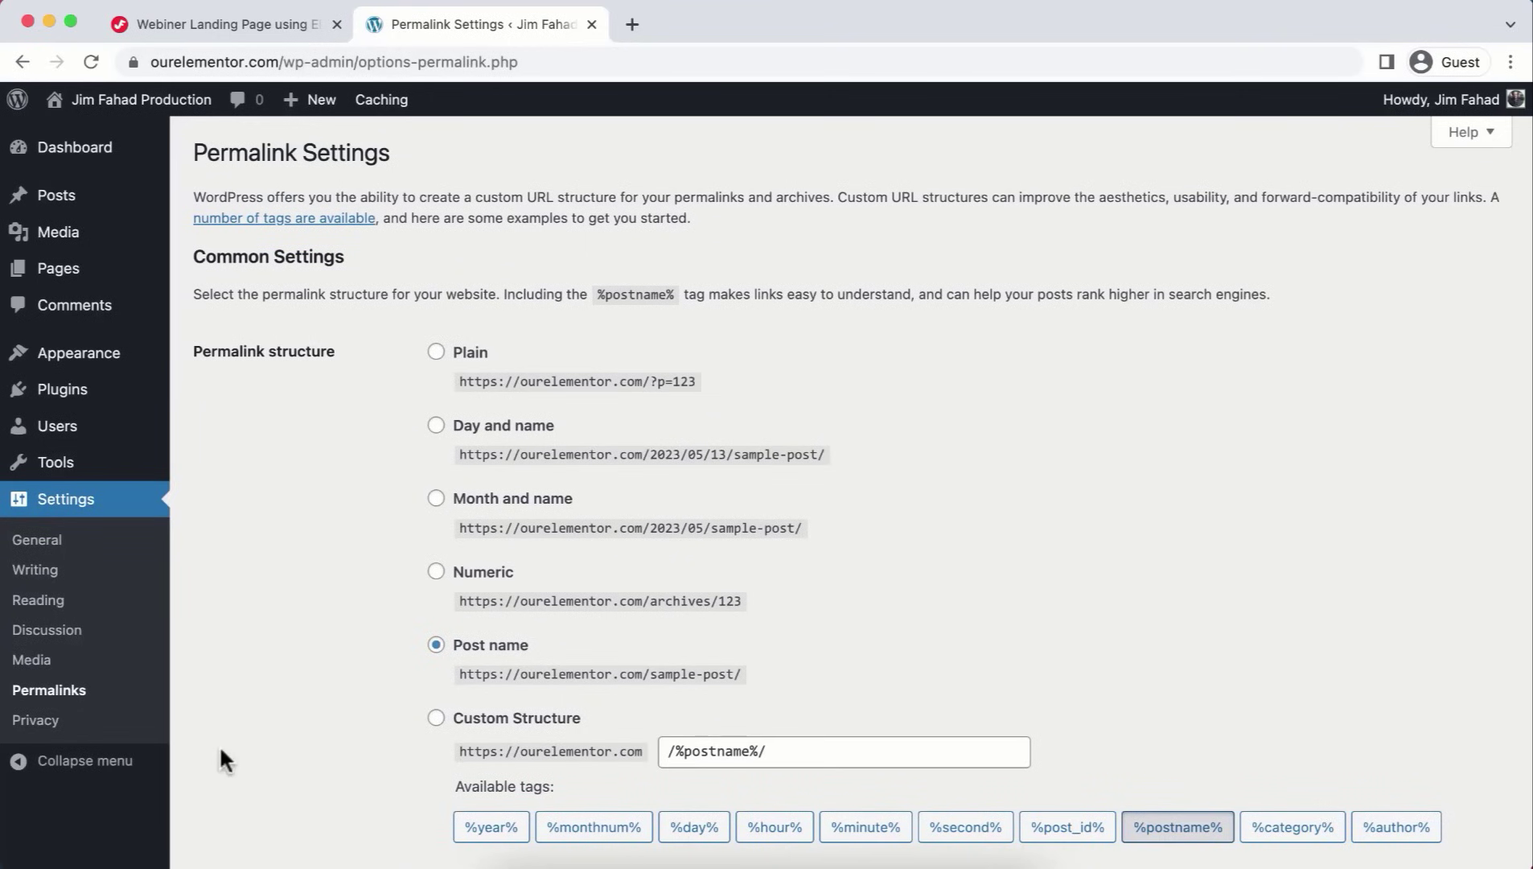
scroll(355, 620, "down", 3)
scroll(355, 620, "up", 3)
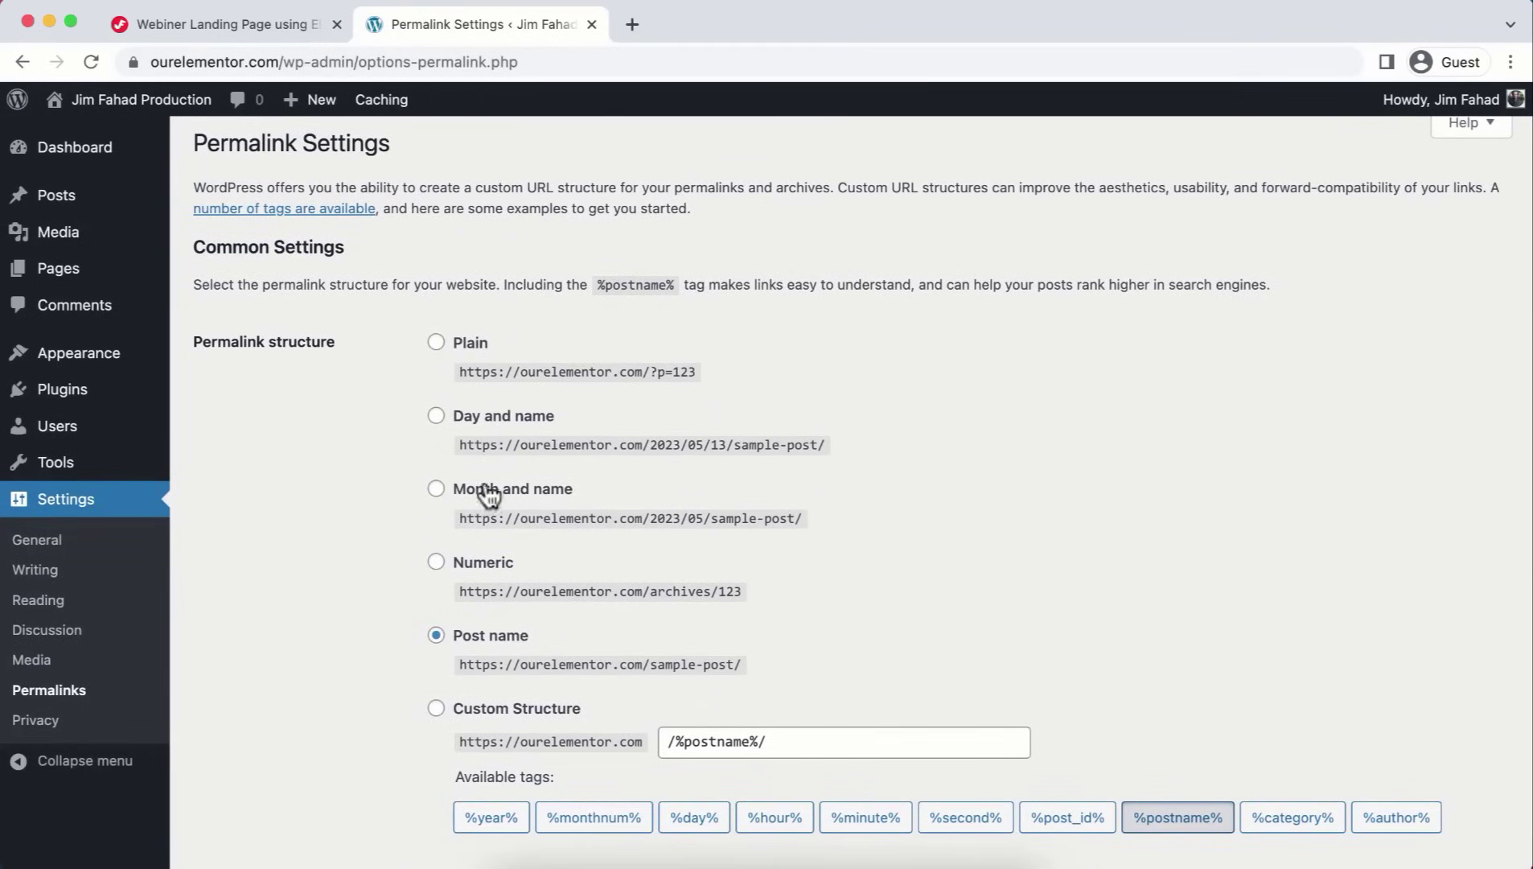
scroll(364, 556, "down", 2)
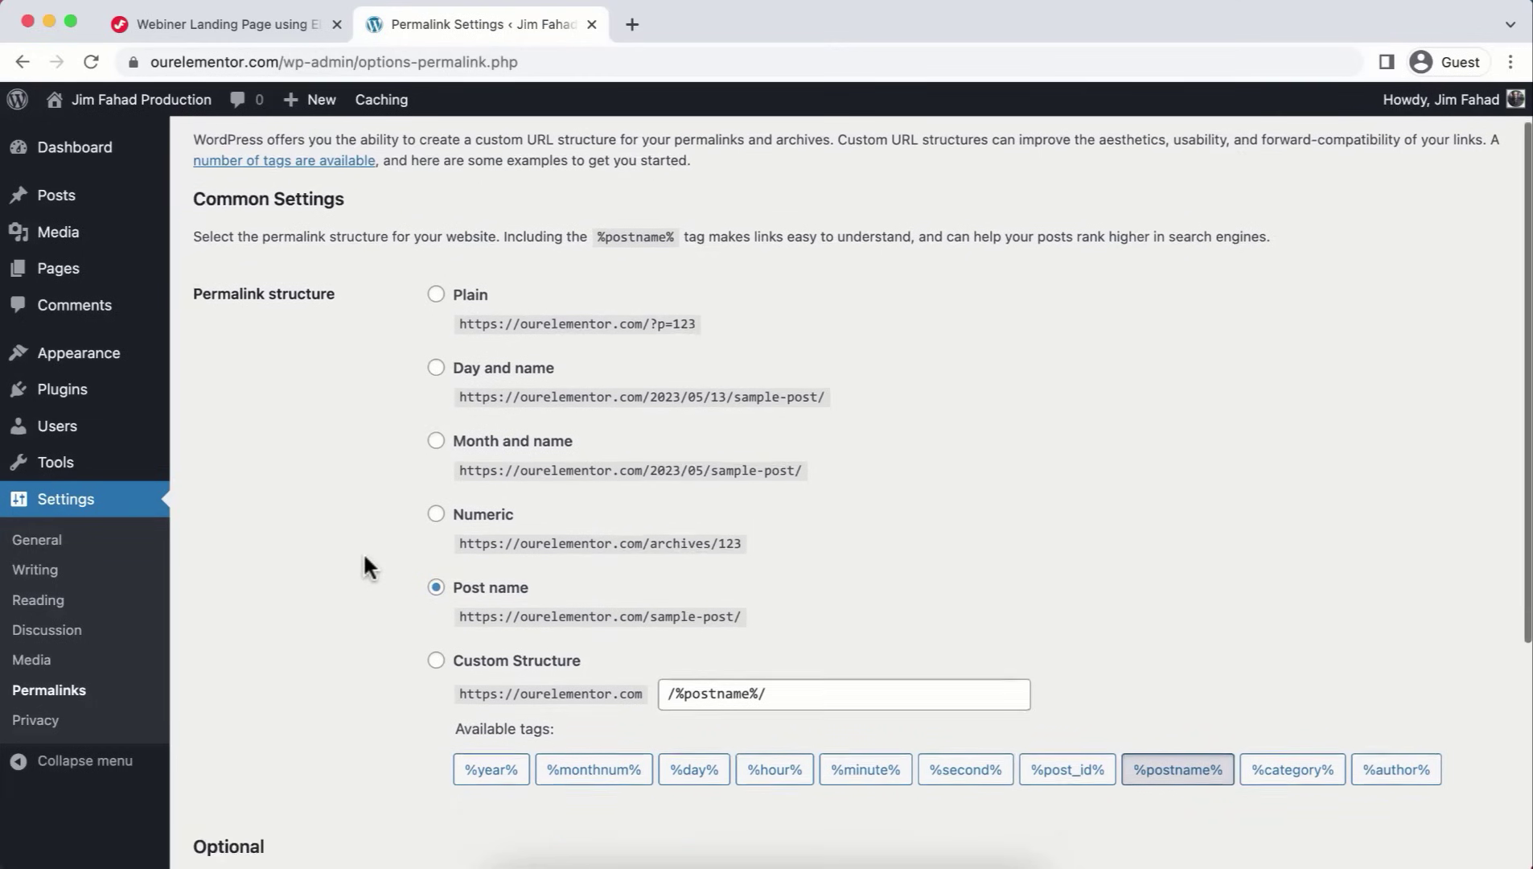
left_click(497, 555)
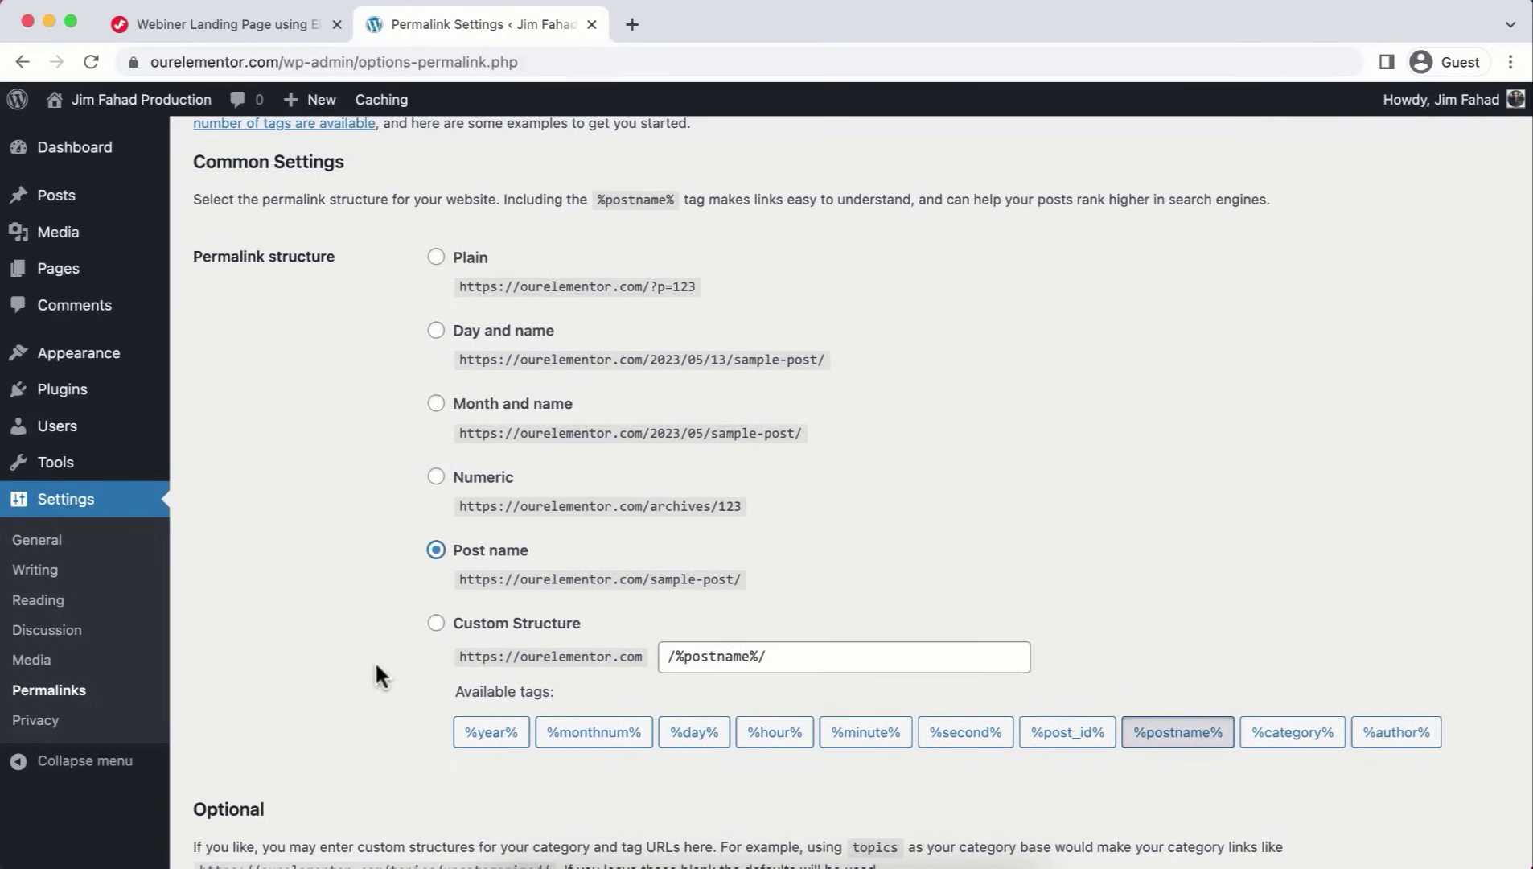
scroll(374, 667, "down", 7)
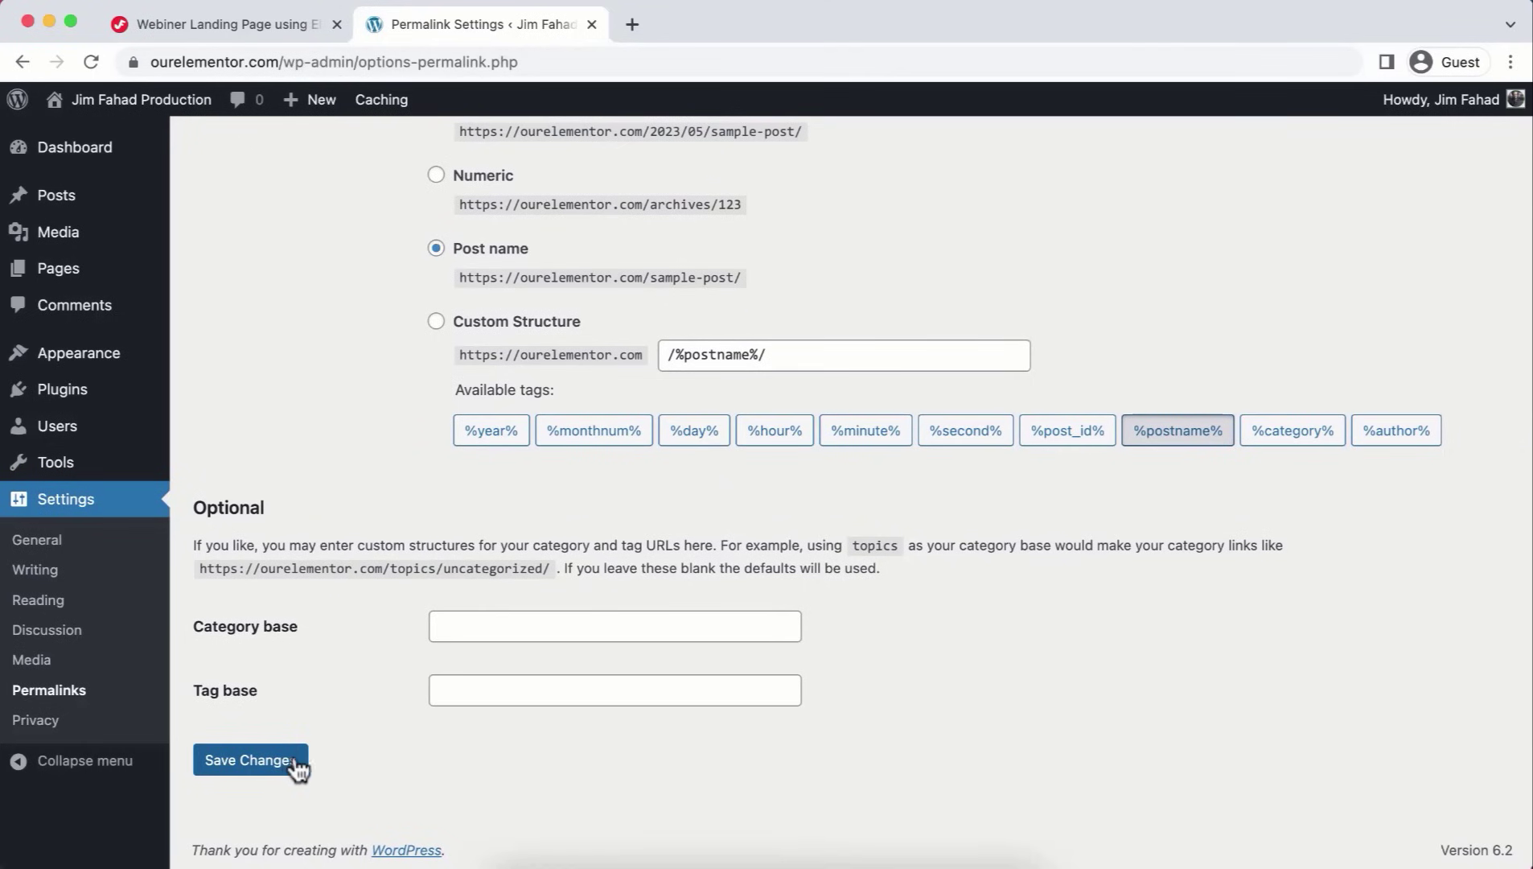
left_click(296, 764)
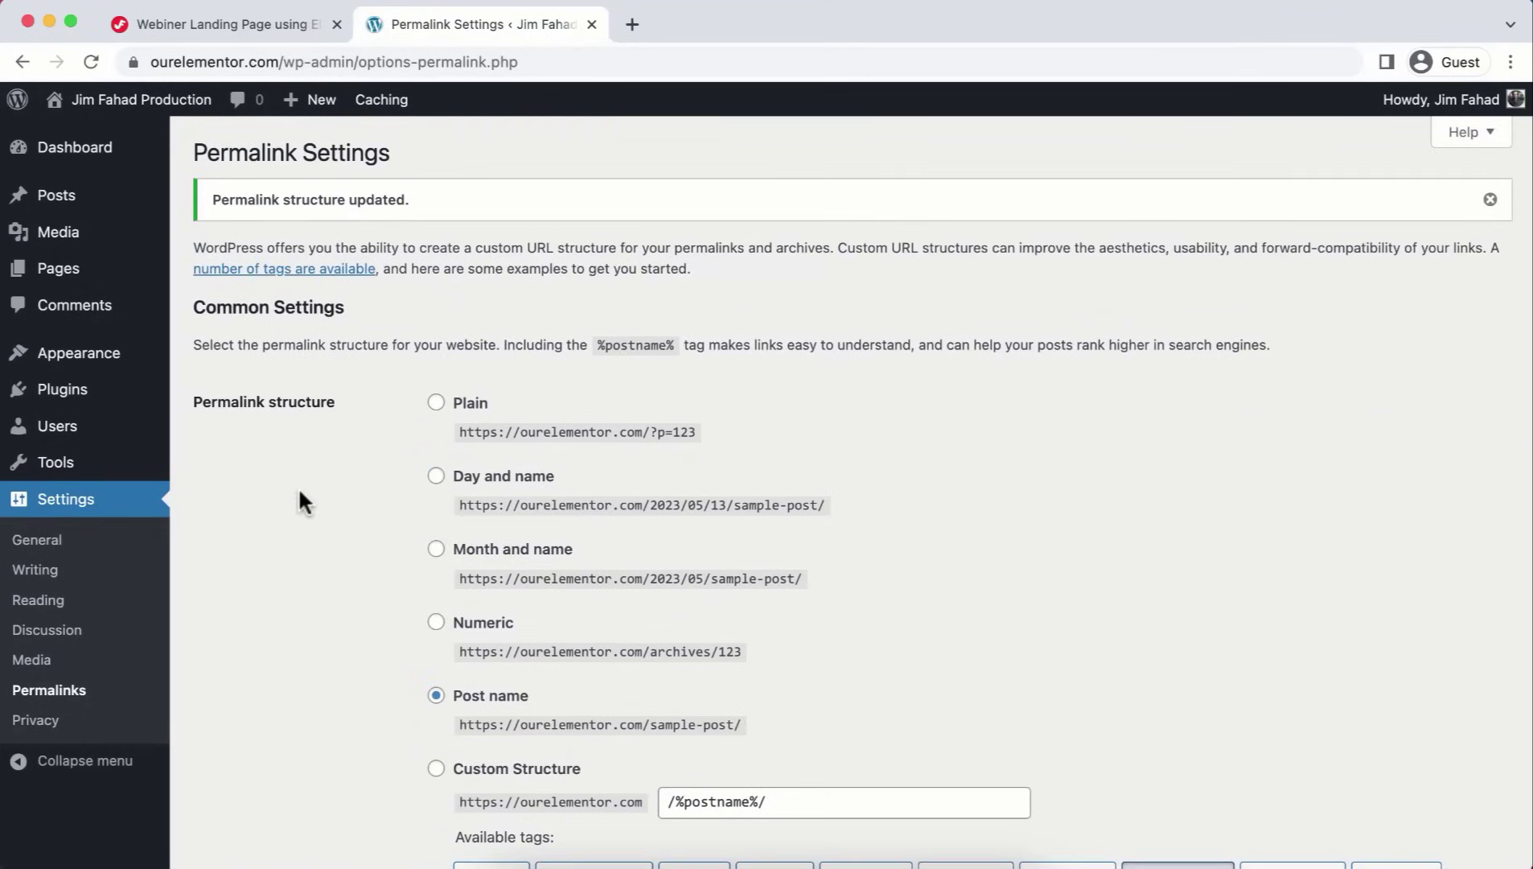
- Search the theme directory under Appearance > Themes > Add New for 'Hello elemen'
mouse_move(66, 362)
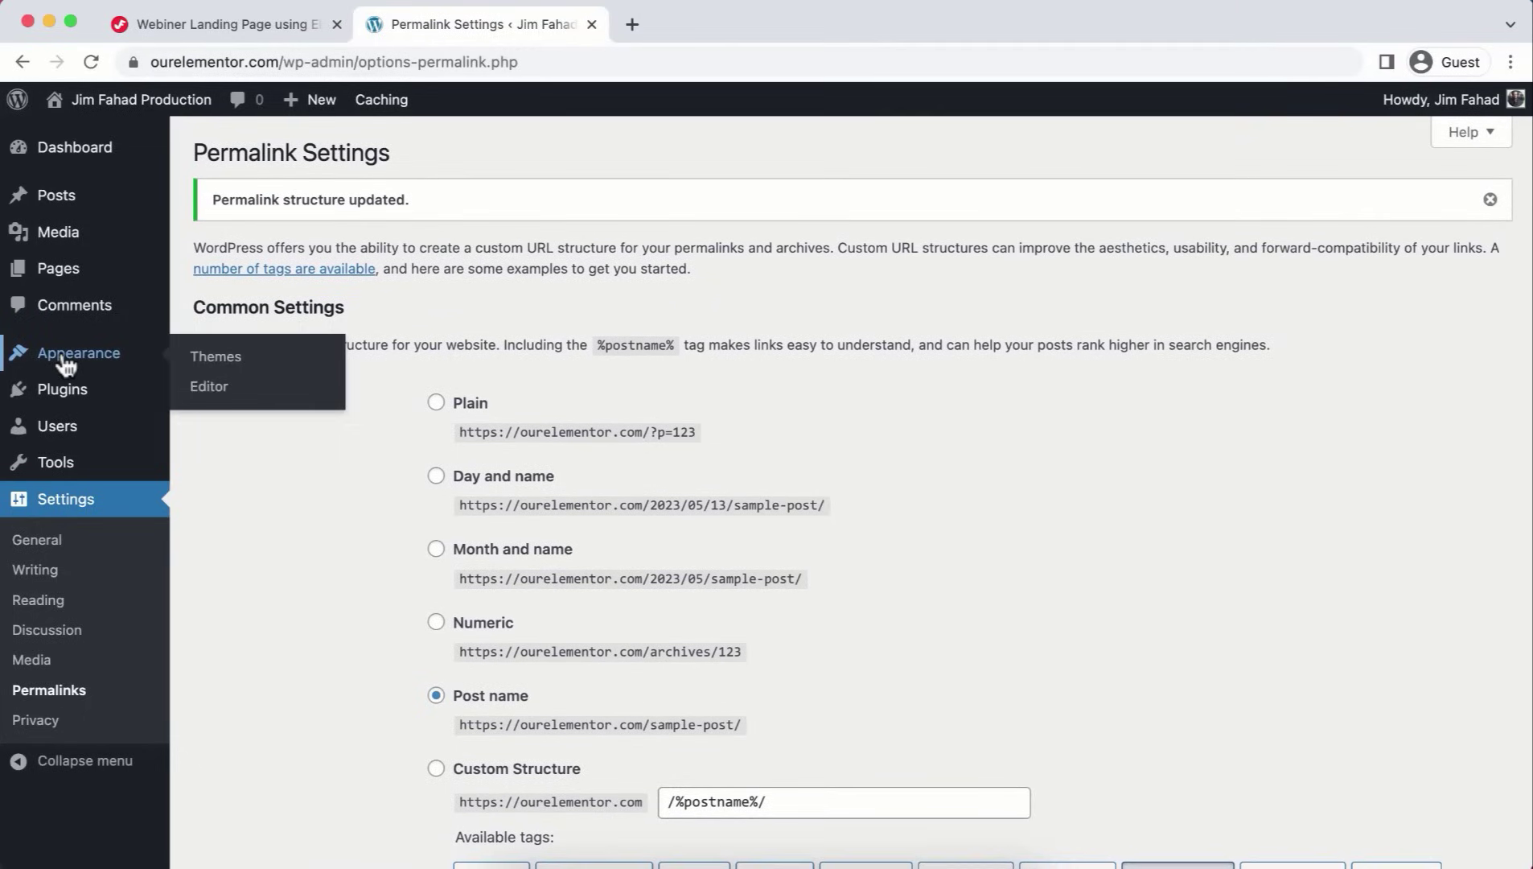
left_click(244, 366)
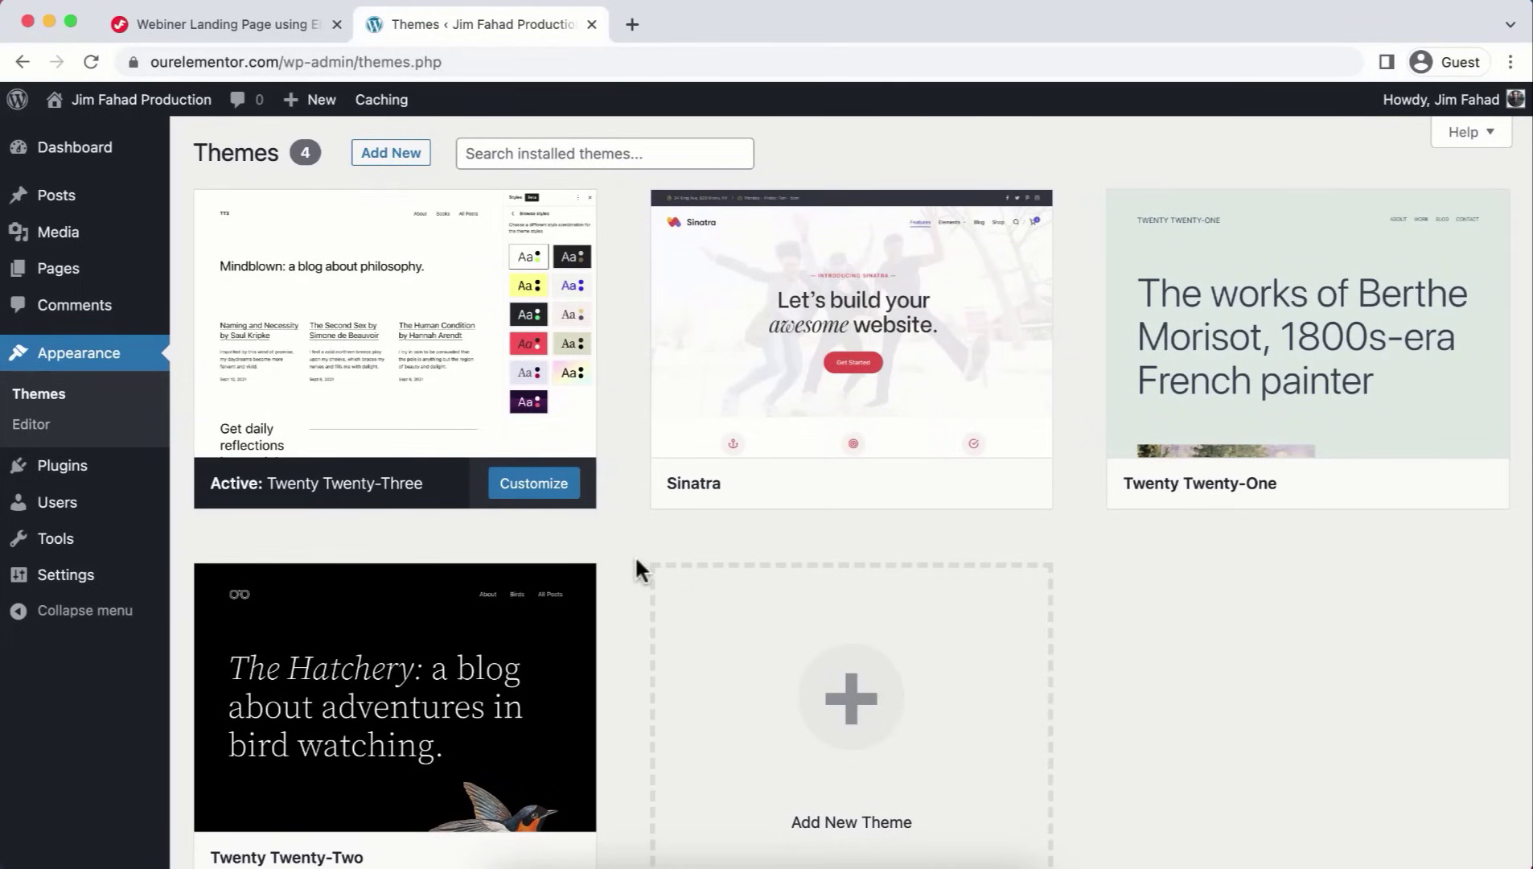
scroll(635, 563, "down", 3)
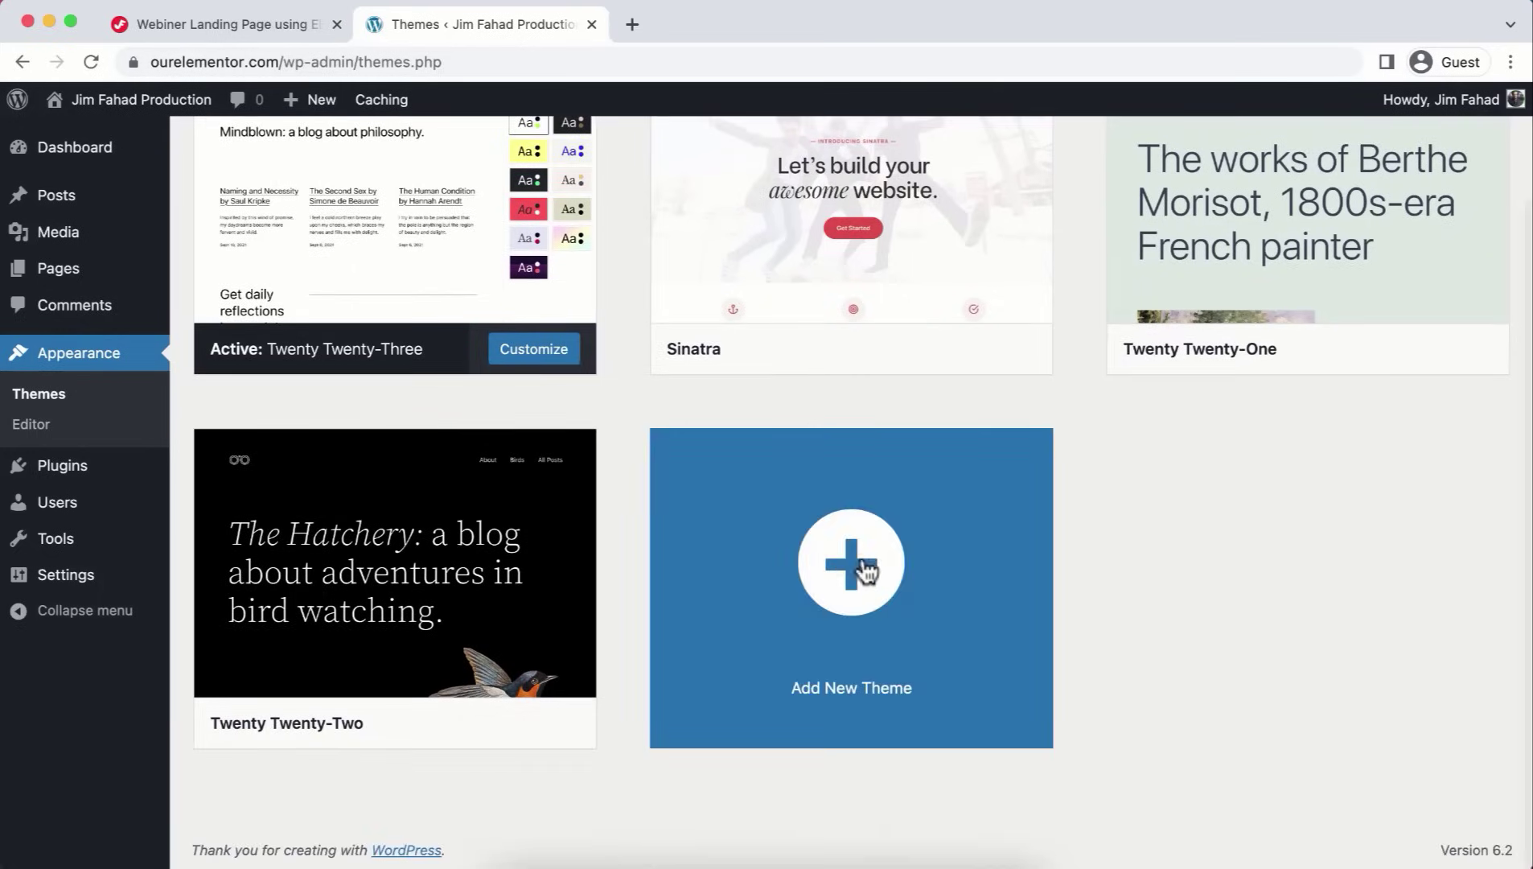
left_click(855, 575)
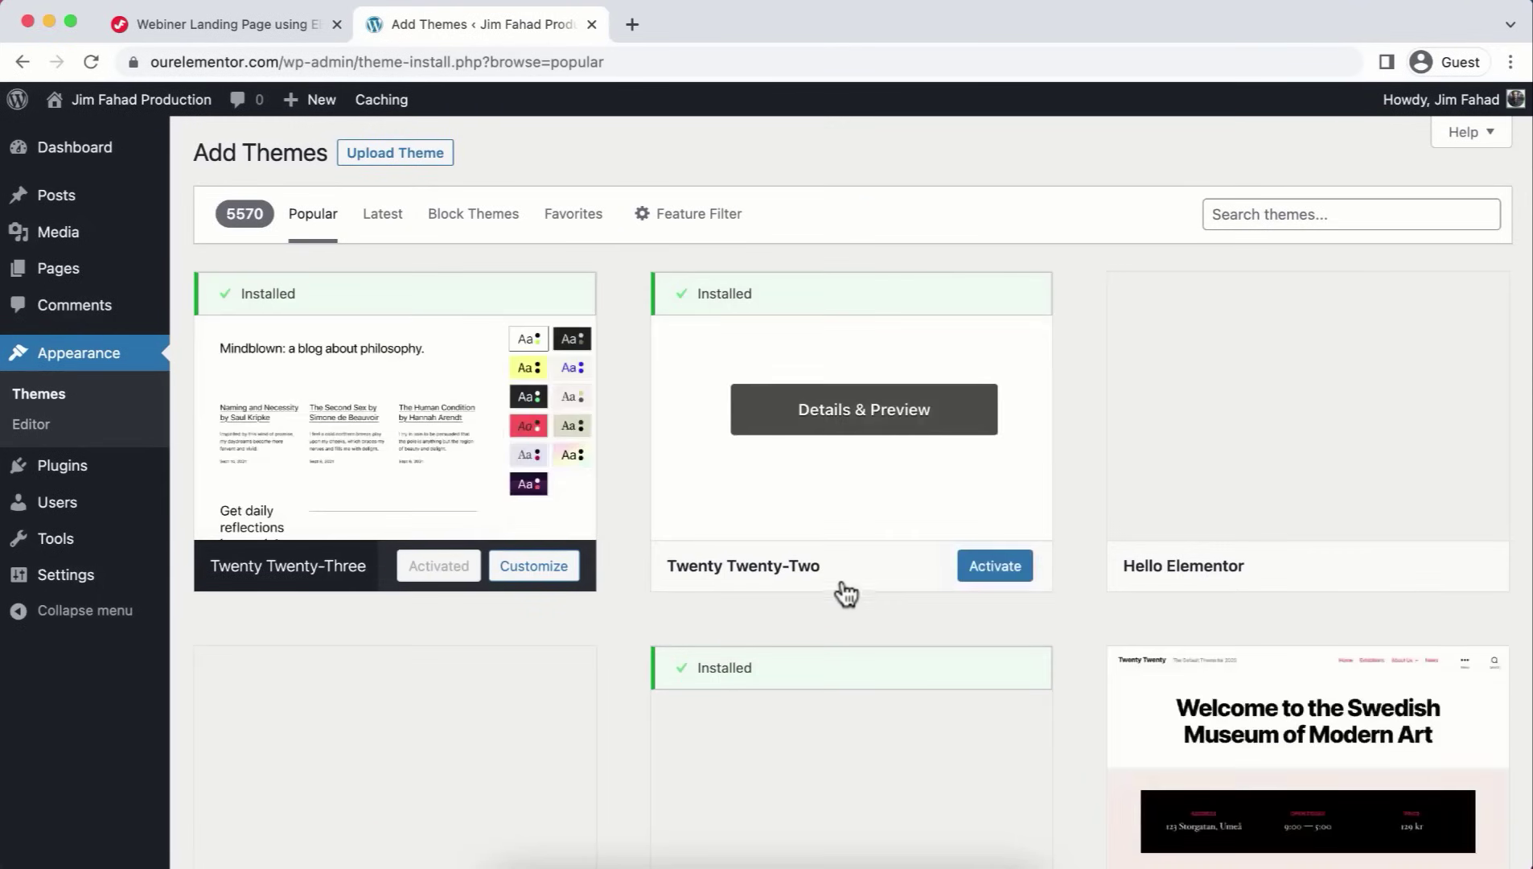
scroll(844, 592, "down", 5)
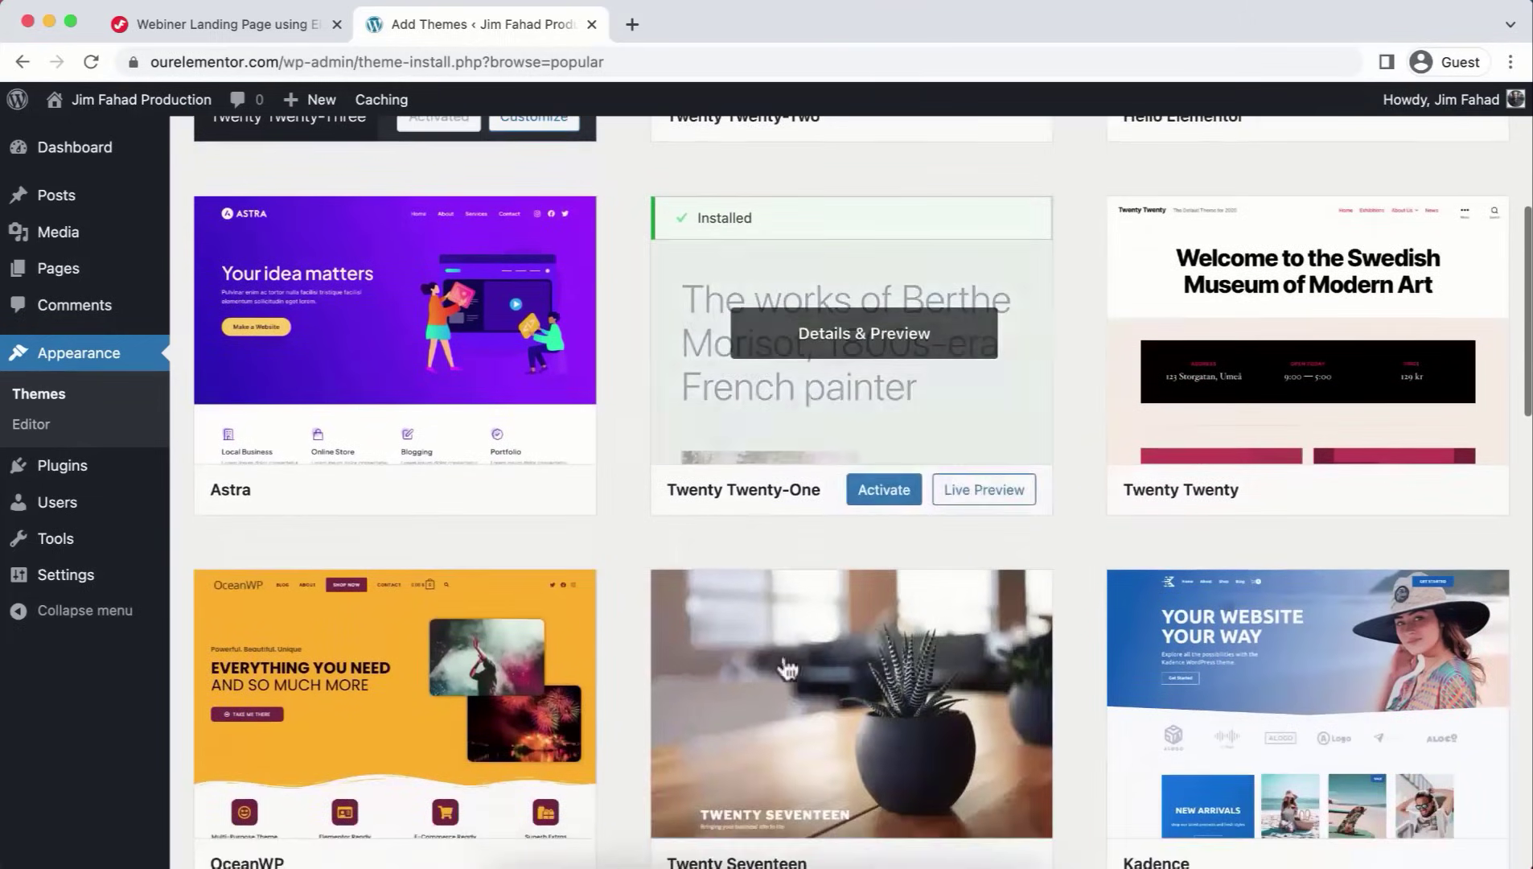
scroll(826, 453, "up", 6)
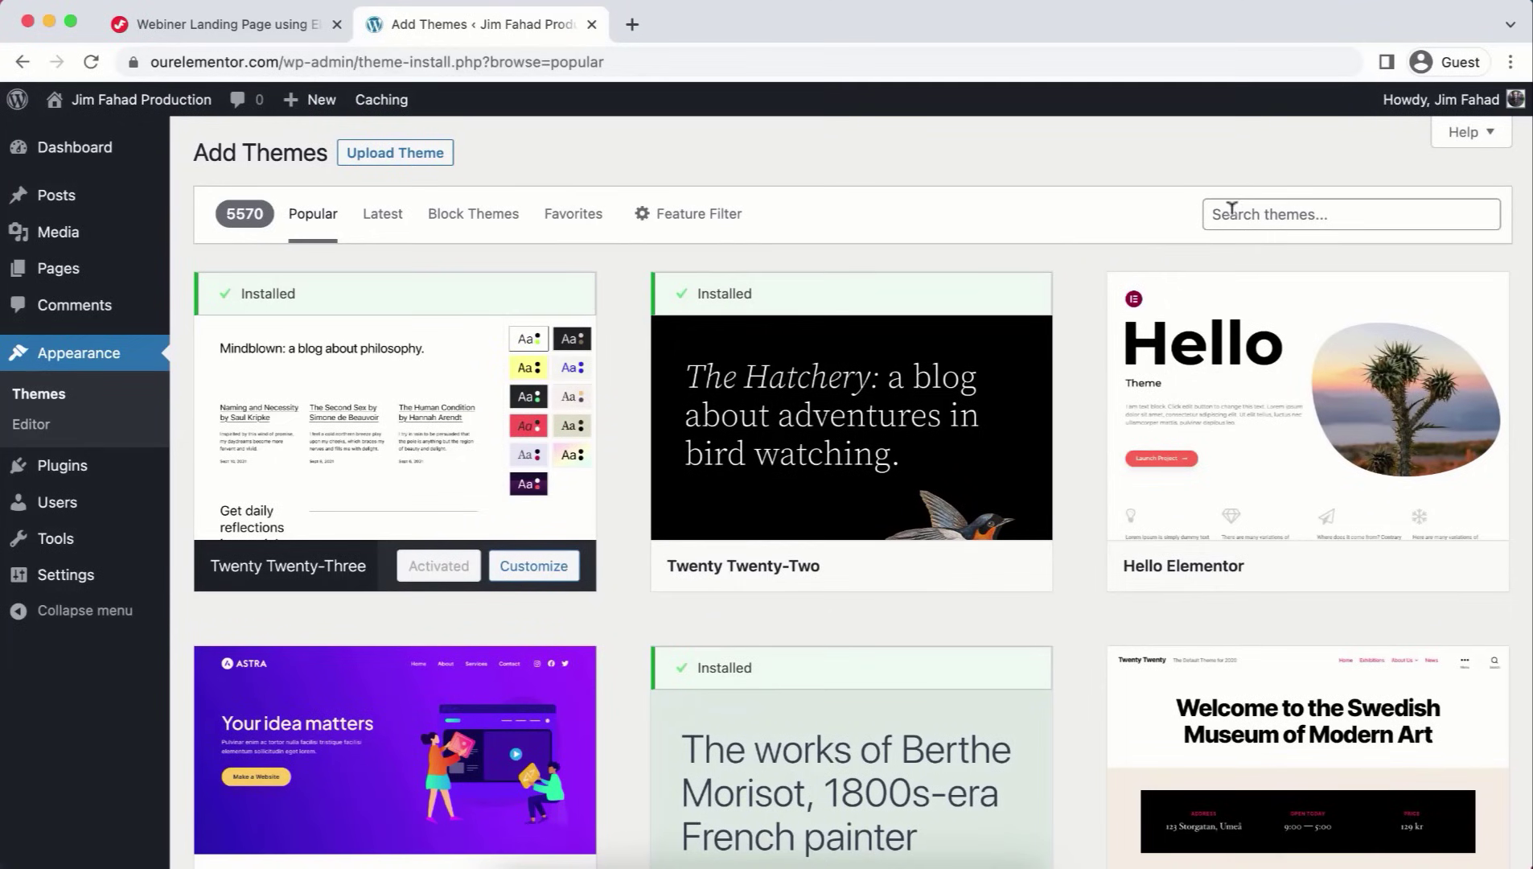
left_click(1282, 212)
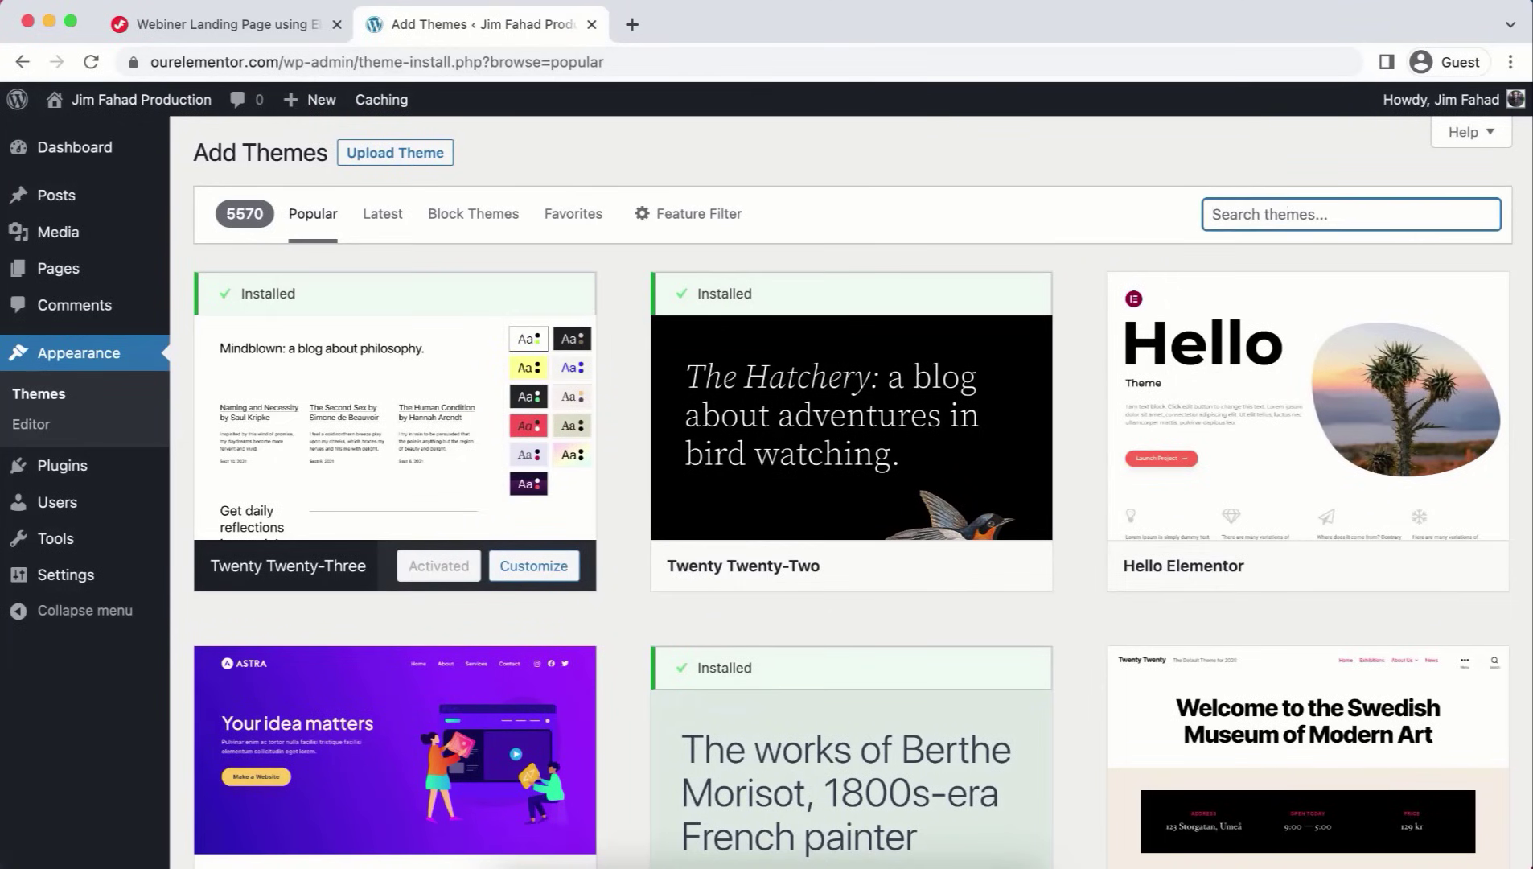
type("Hello elementor")
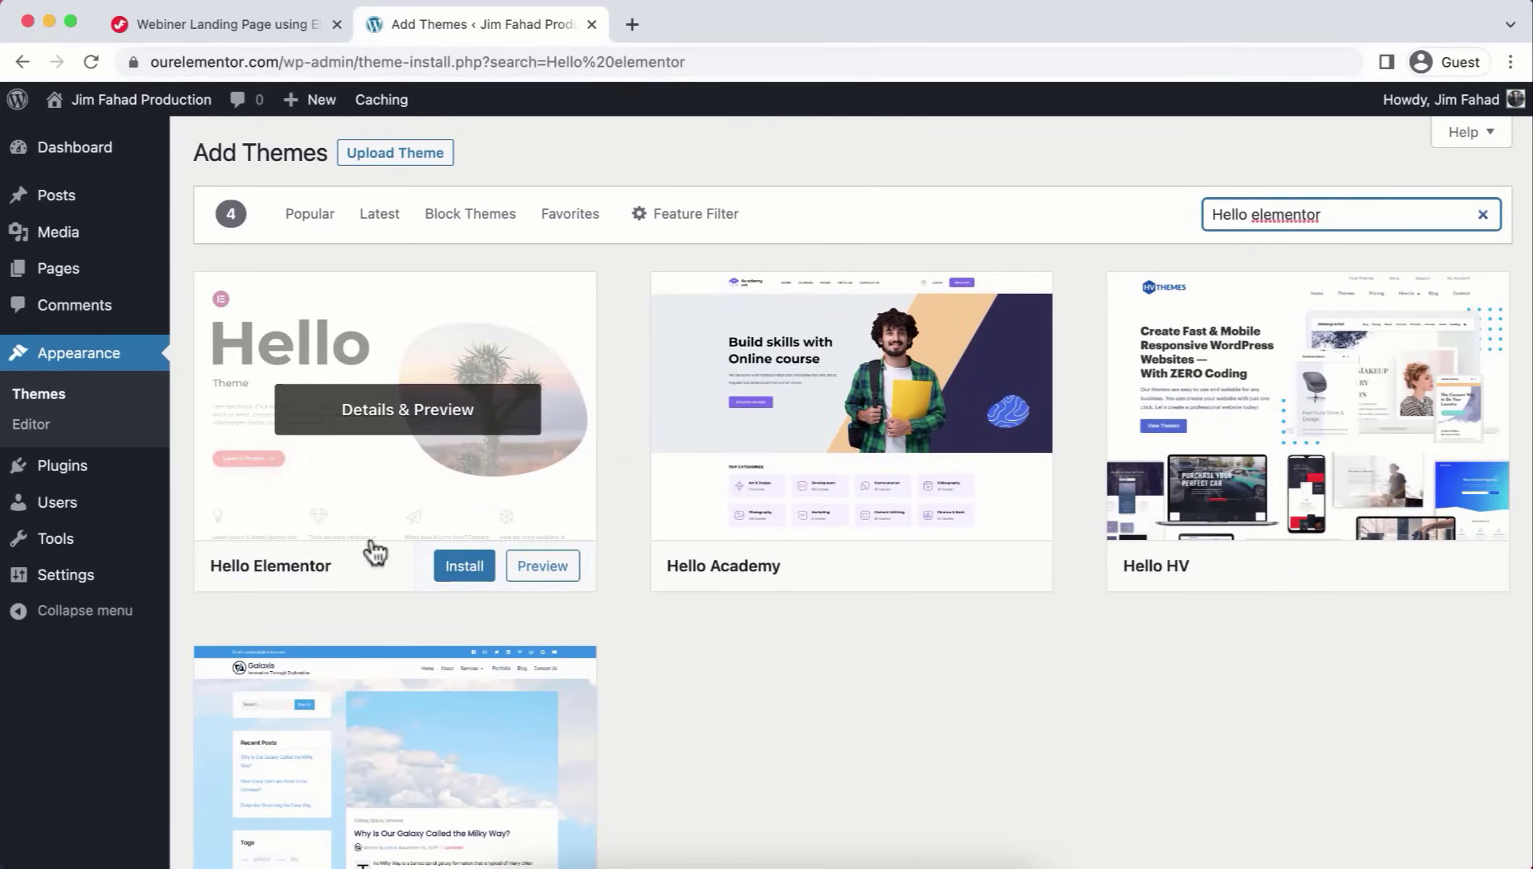
- Install the Hello Elementor theme and activate it as the site theme
left_click(471, 569)
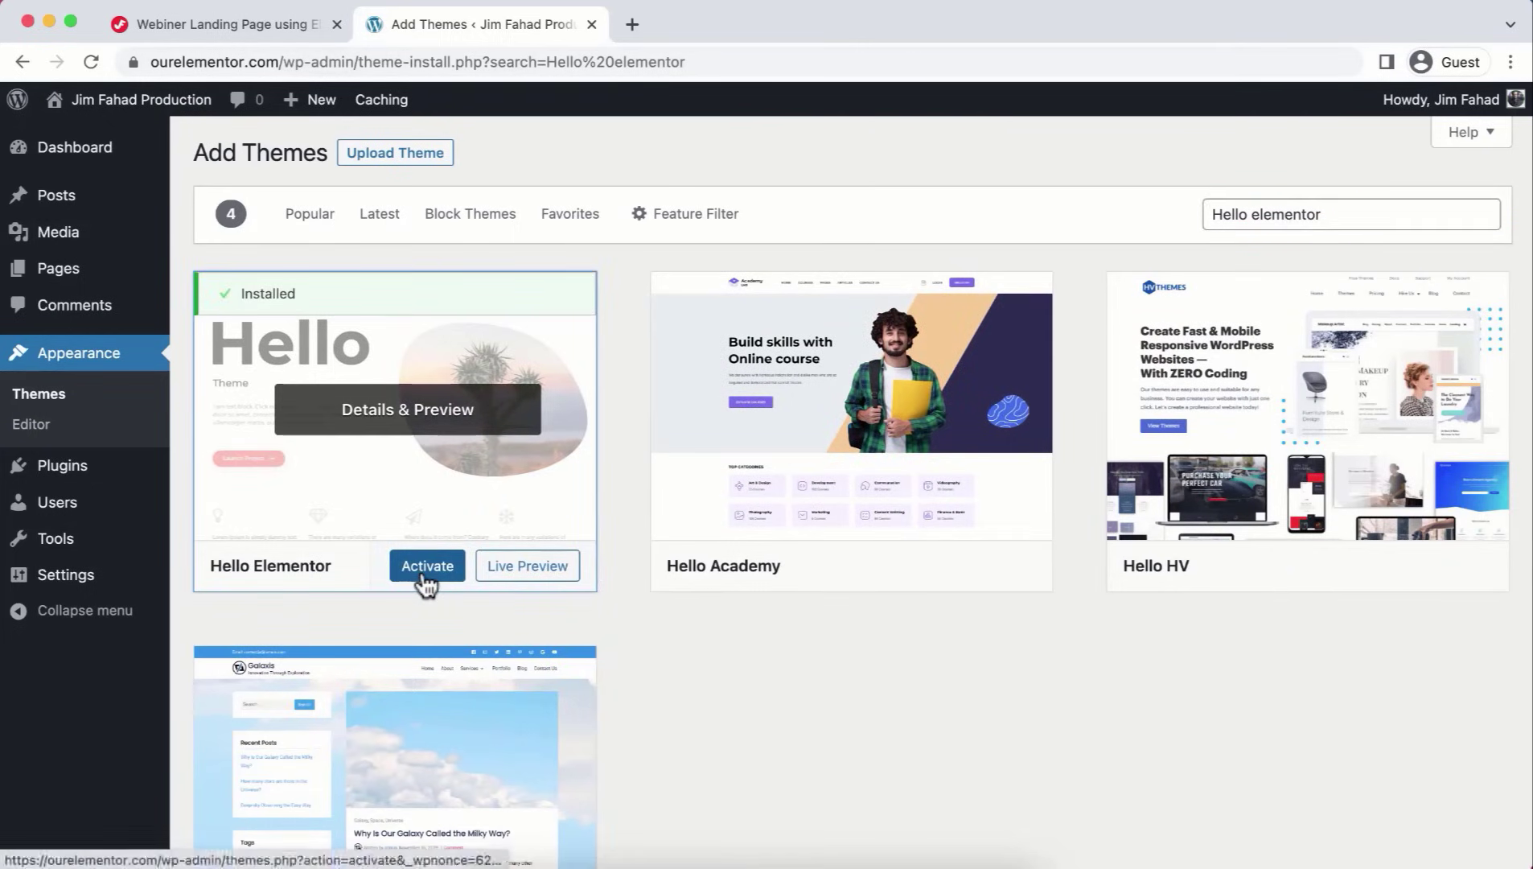
left_click(421, 575)
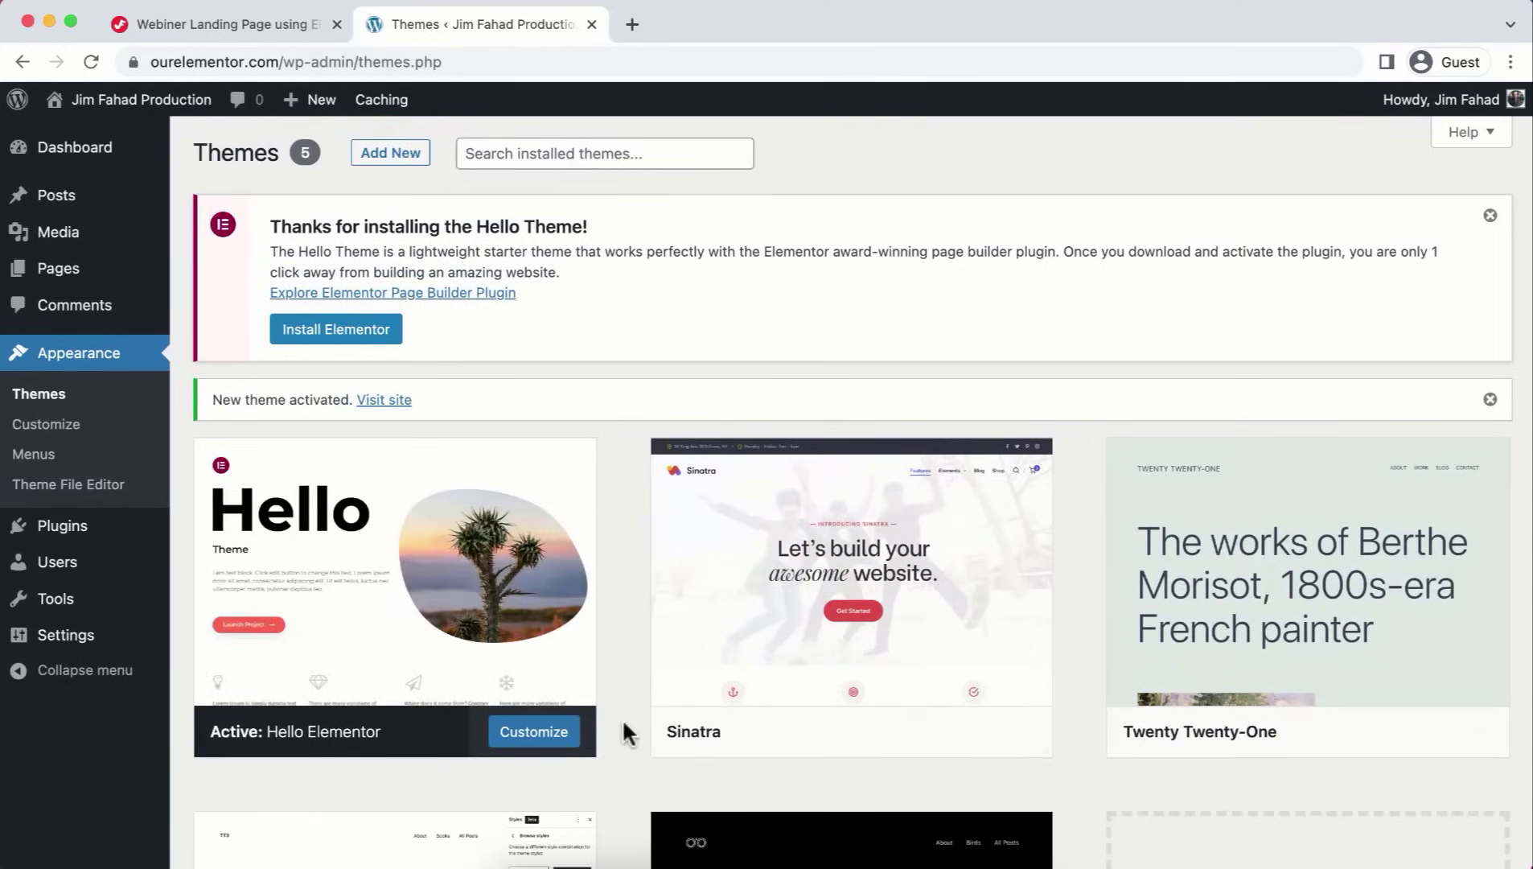
scroll(626, 731, "down", 3)
scroll(623, 722, "down", 3)
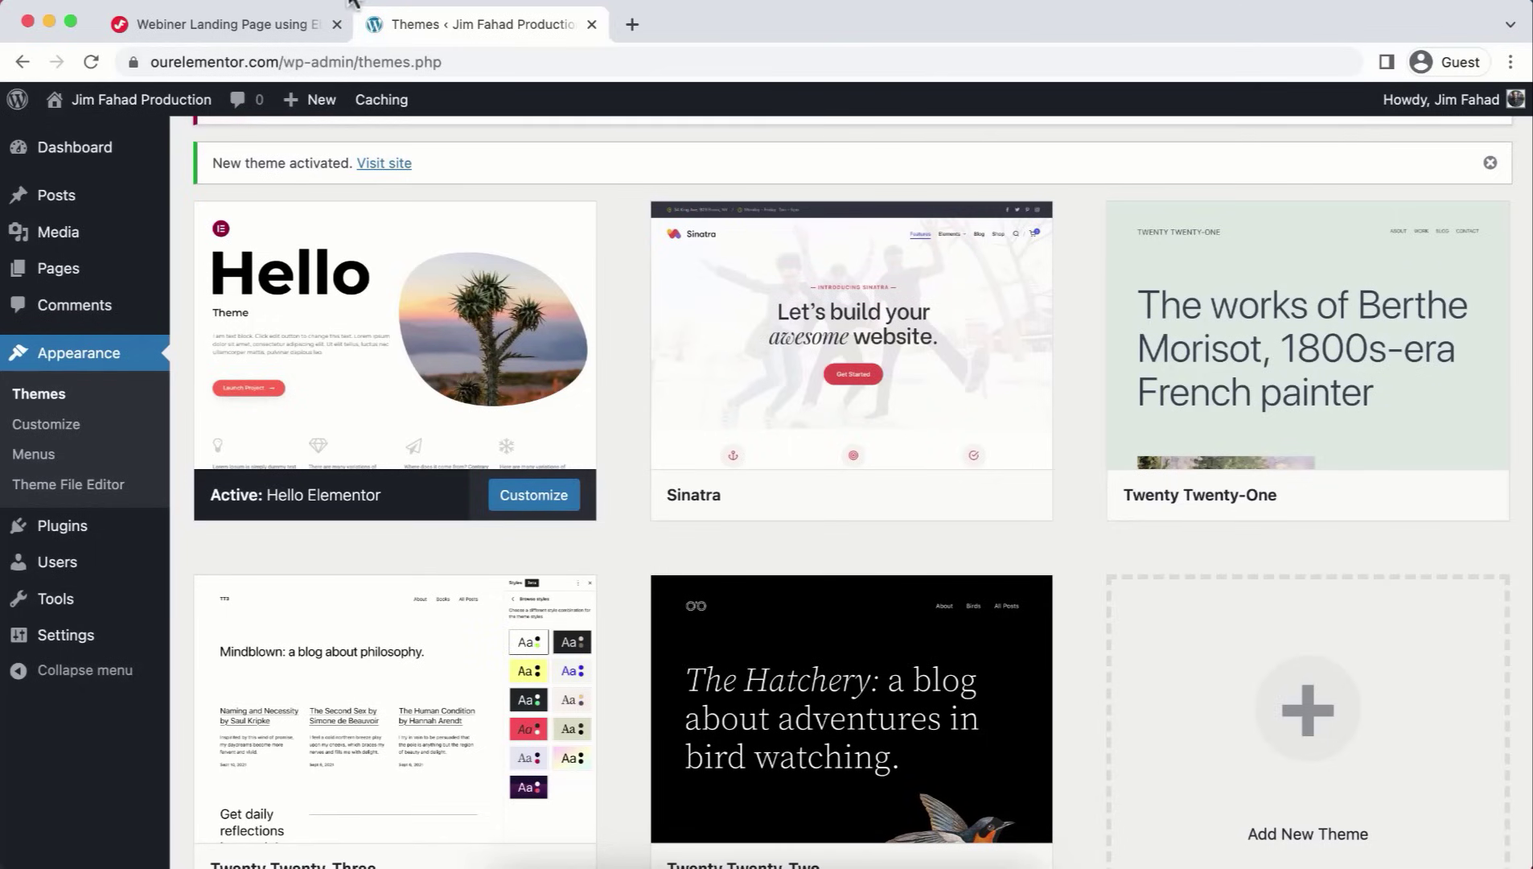
left_click(243, 22)
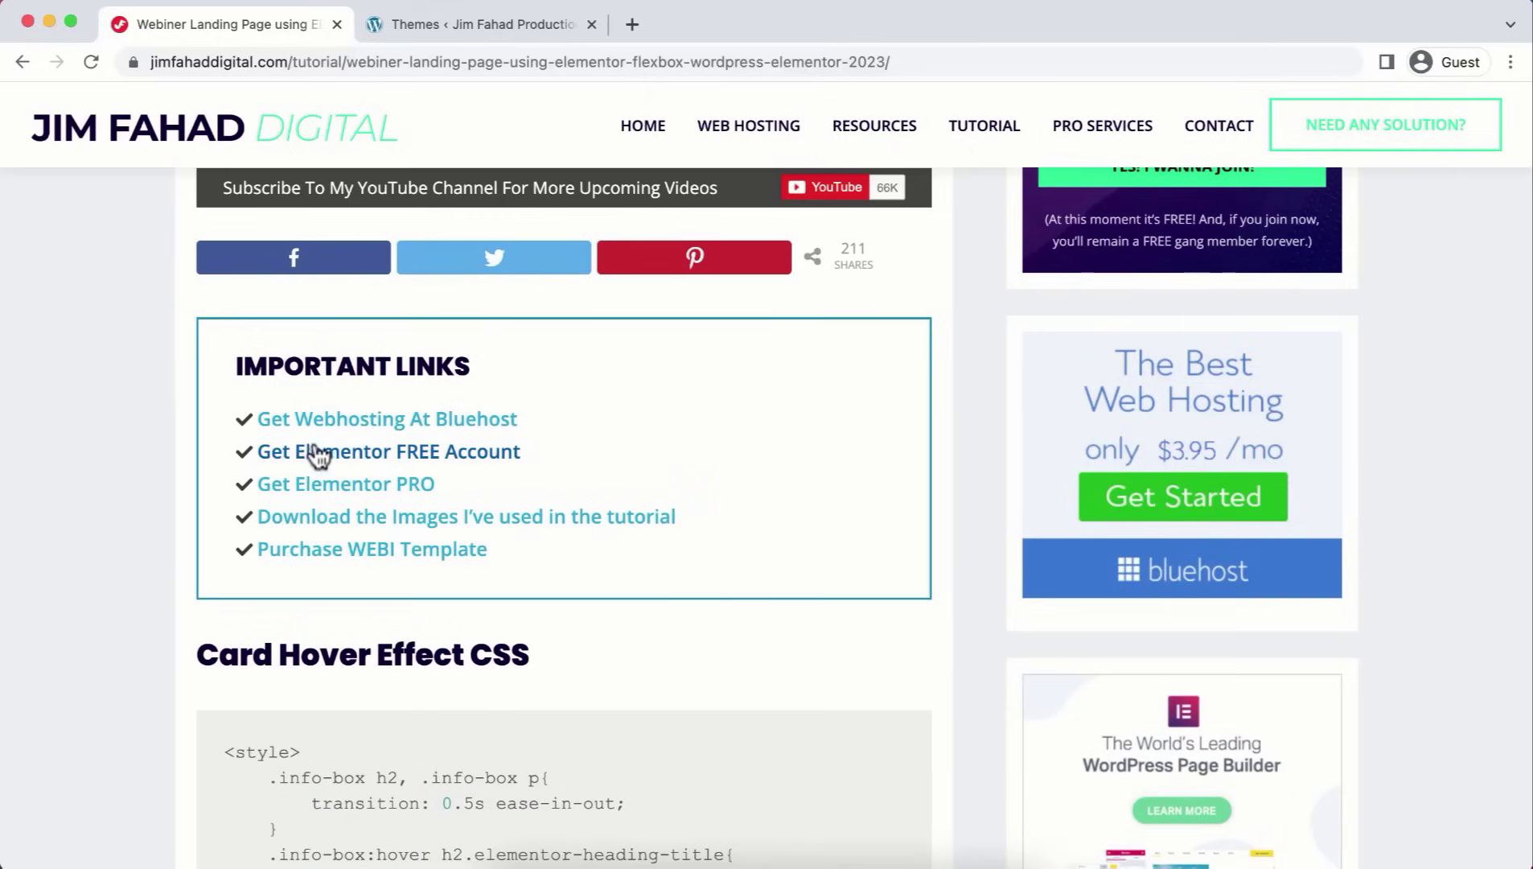
- Follow the 'Get Elementor FREE Account' link through to the Elementor login page
left_click(437, 452)
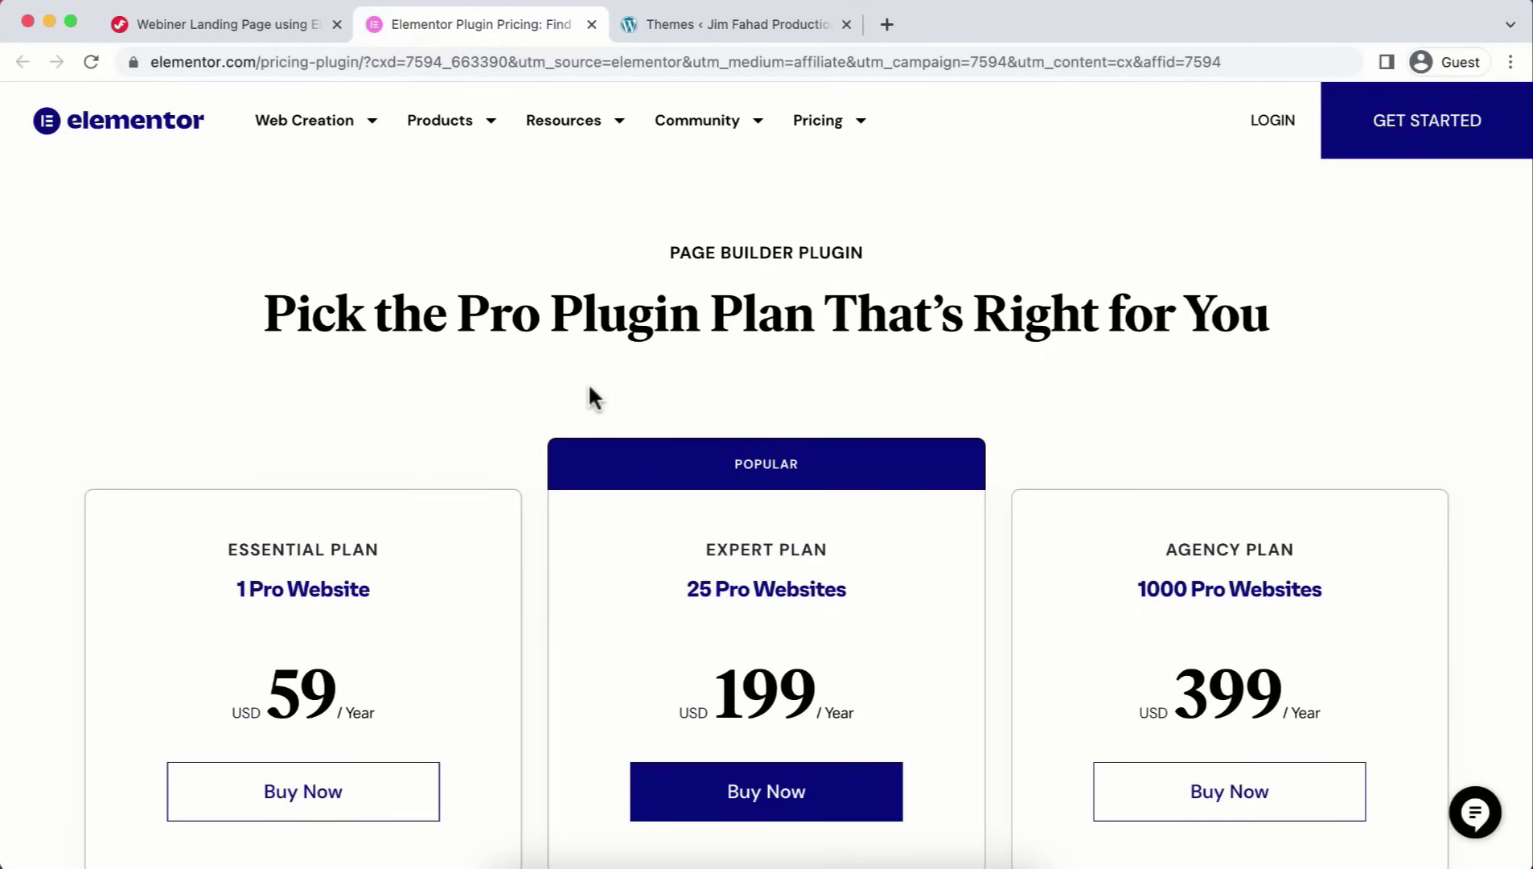
scroll(589, 387, "down", 3)
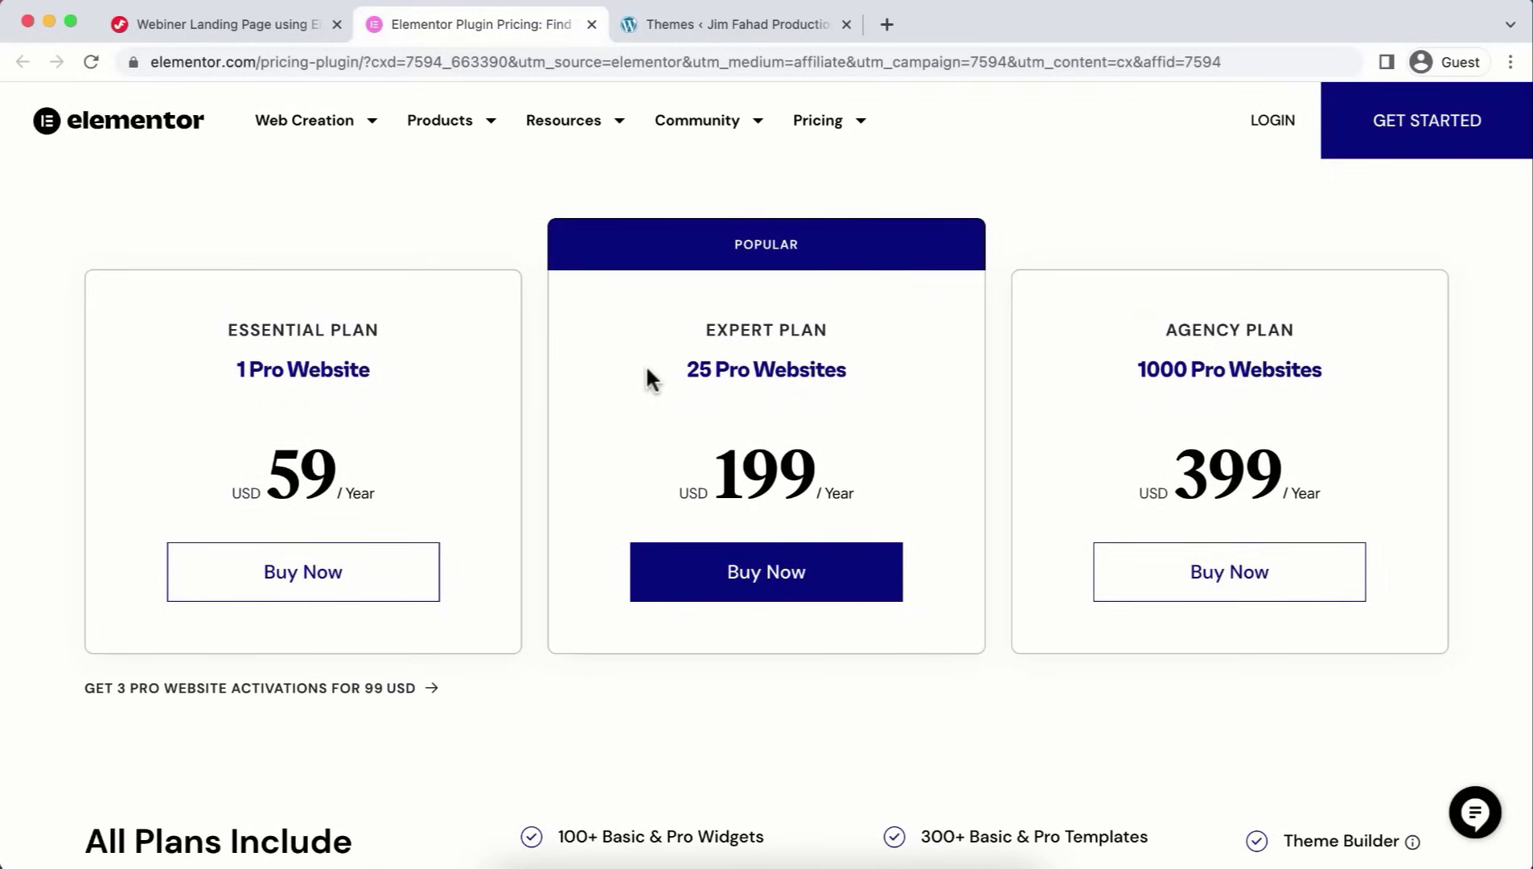
scroll(646, 374, "up", 3)
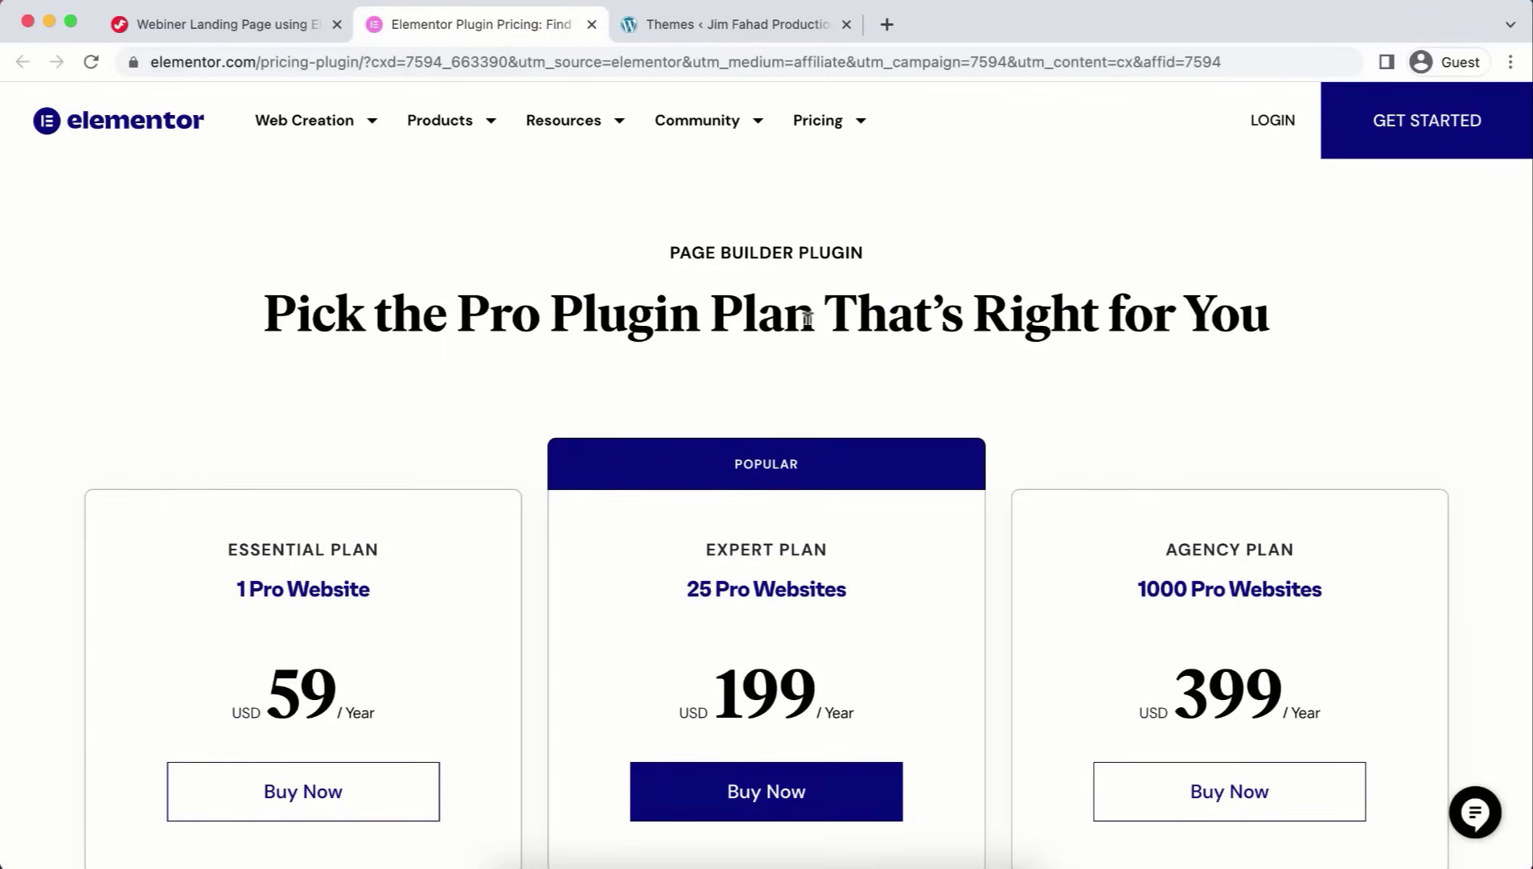
left_click(1274, 130)
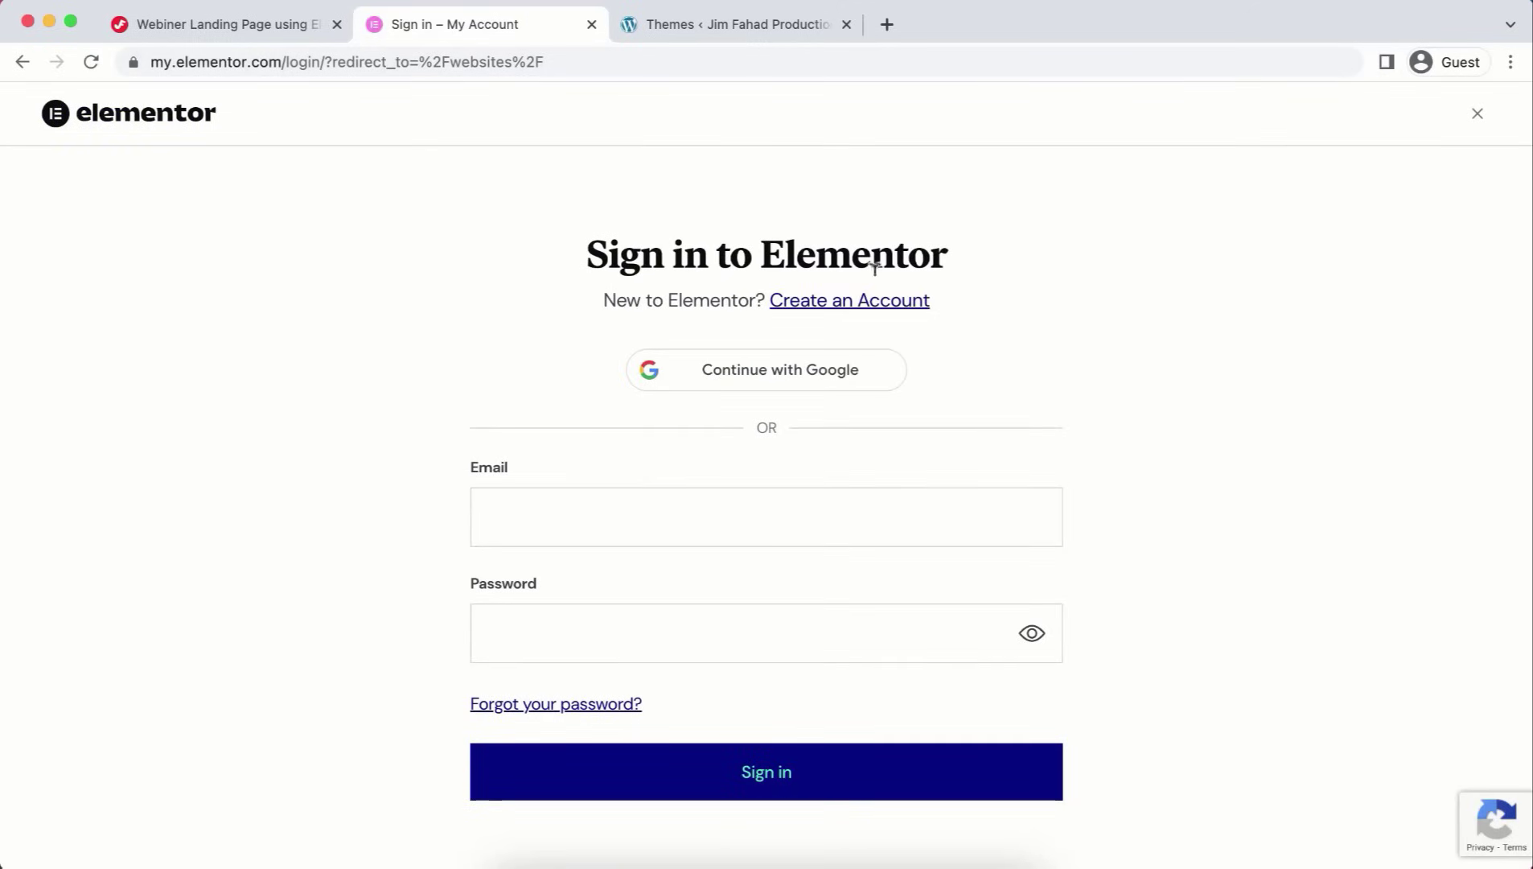
- Try the 'Create an Account' sign-up form, then close that tab and return to Themes
left_click(840, 304)
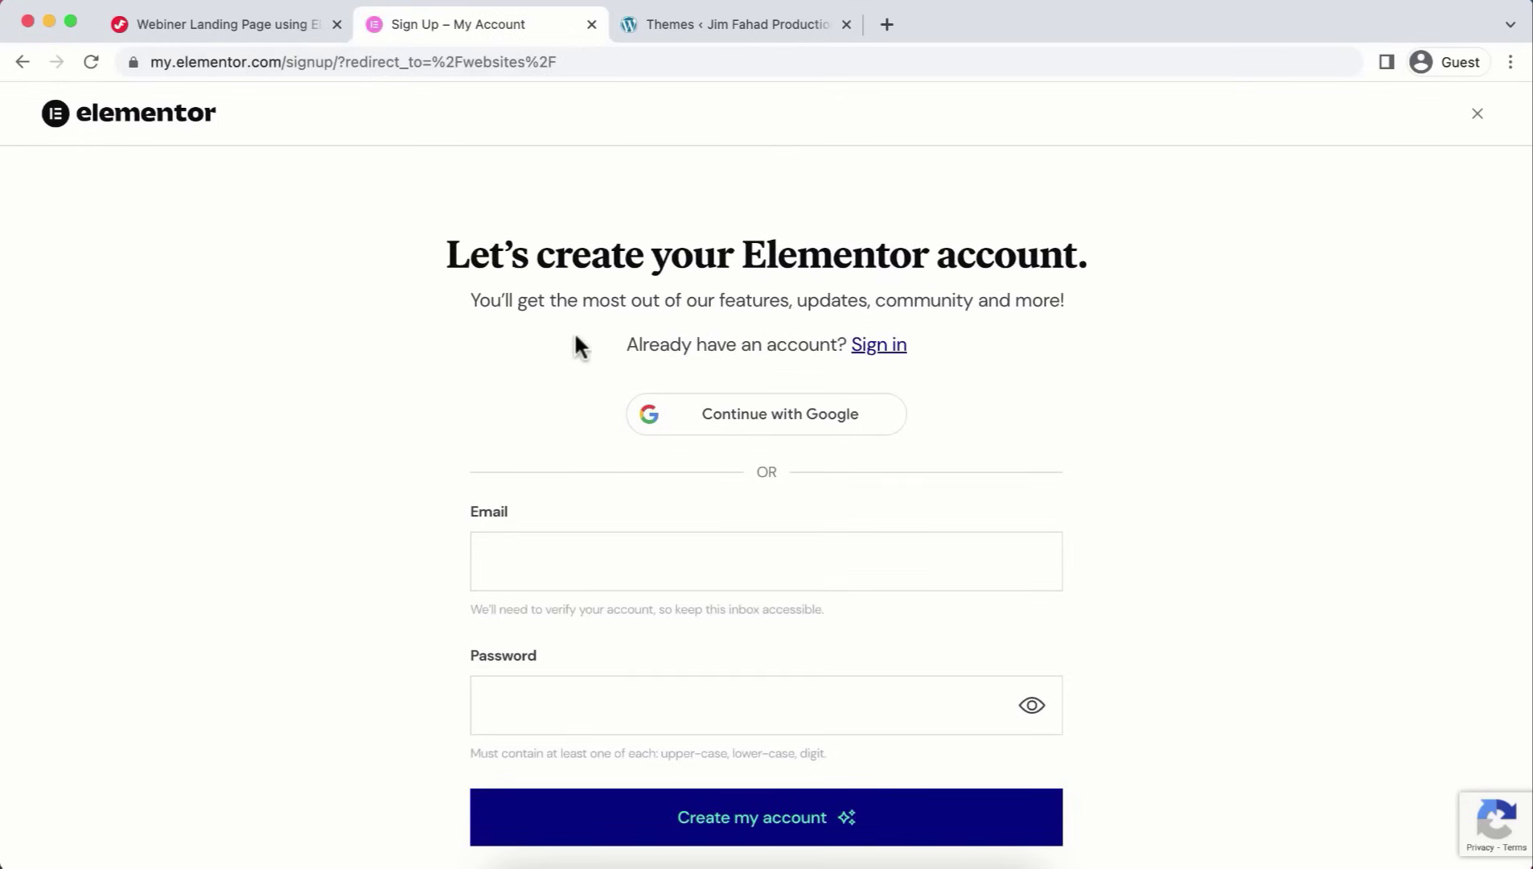
scroll(502, 489, "down", 1)
left_click(499, 494)
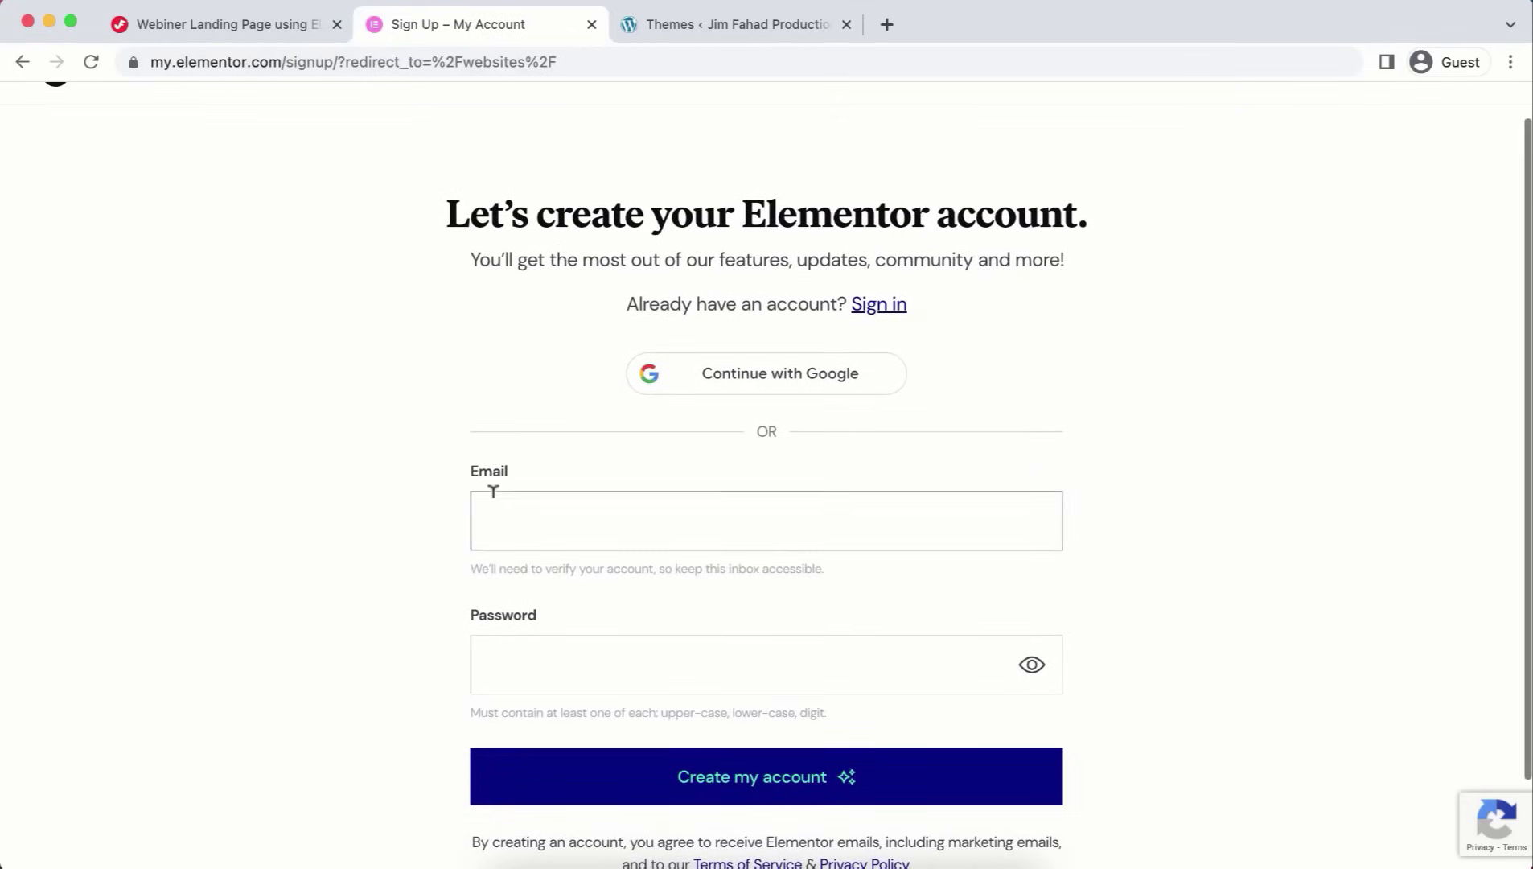
left_click(503, 663)
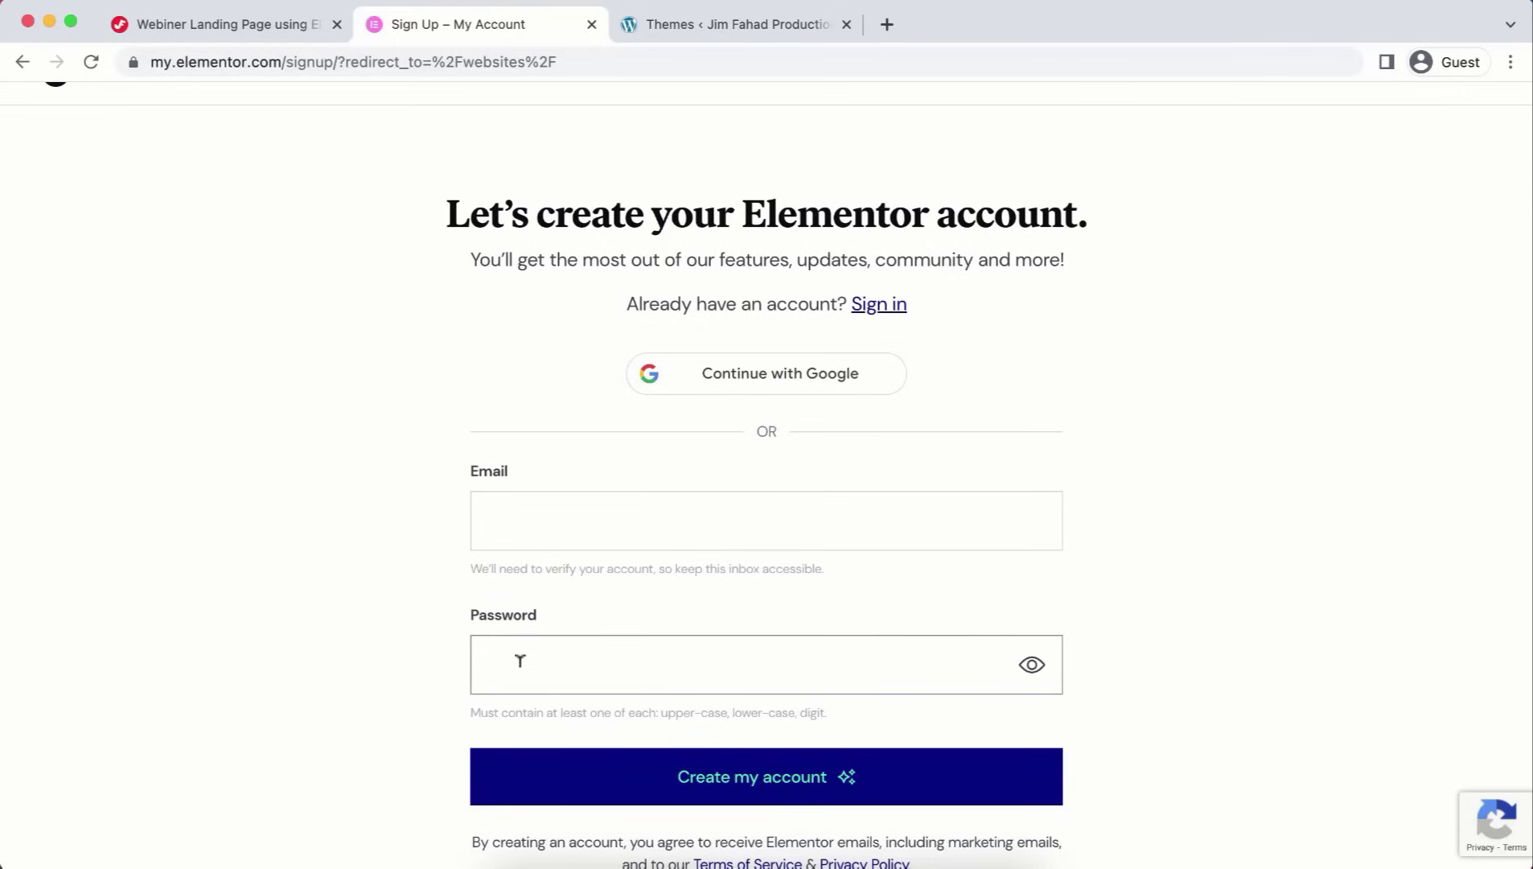
left_click(524, 800)
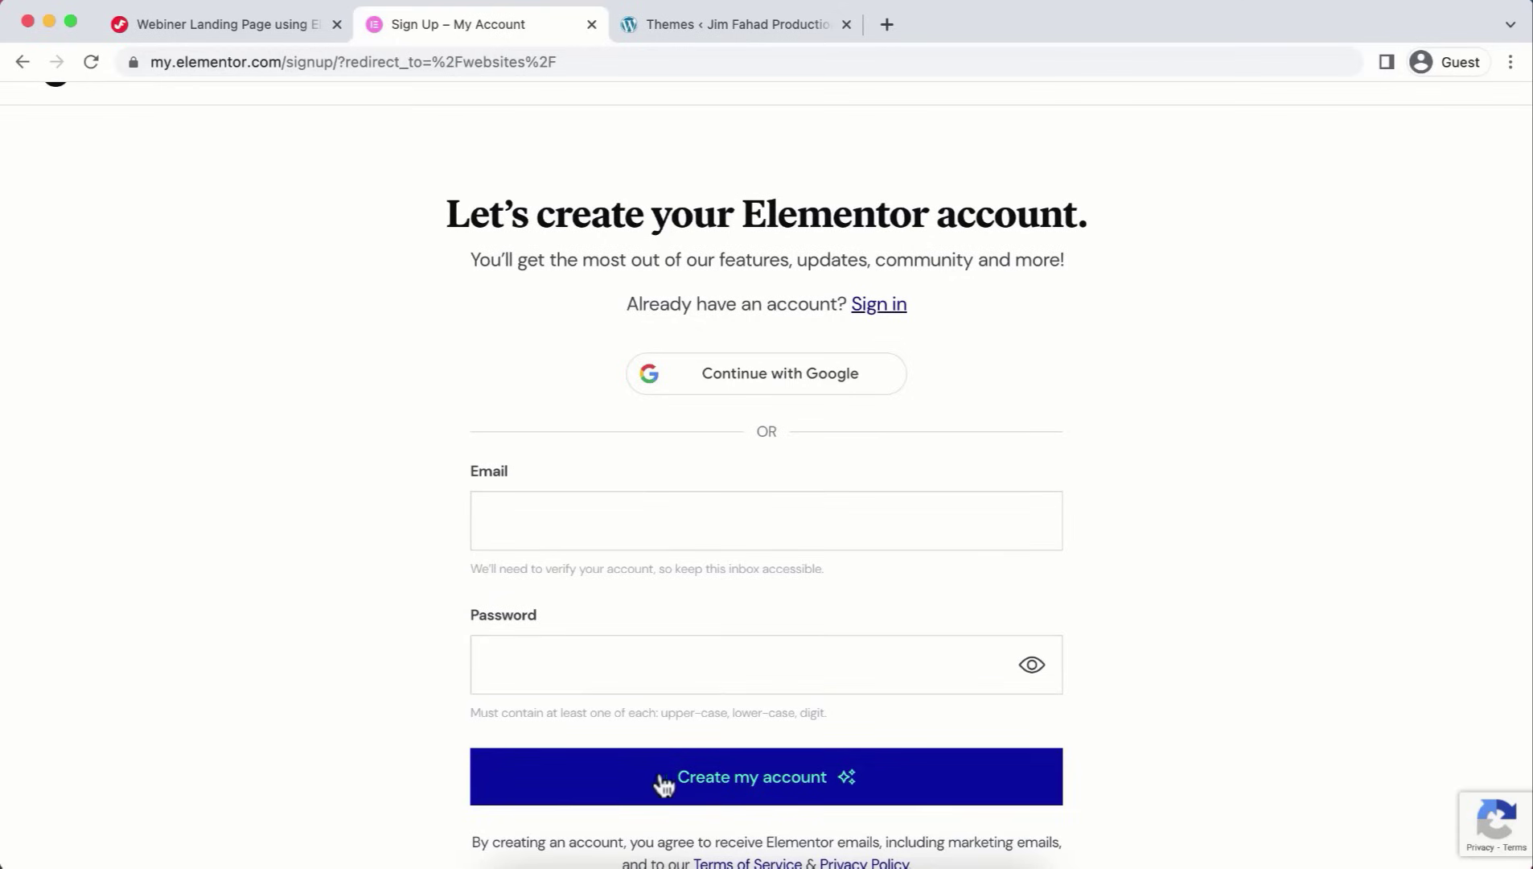
scroll(367, 426, "up", 1)
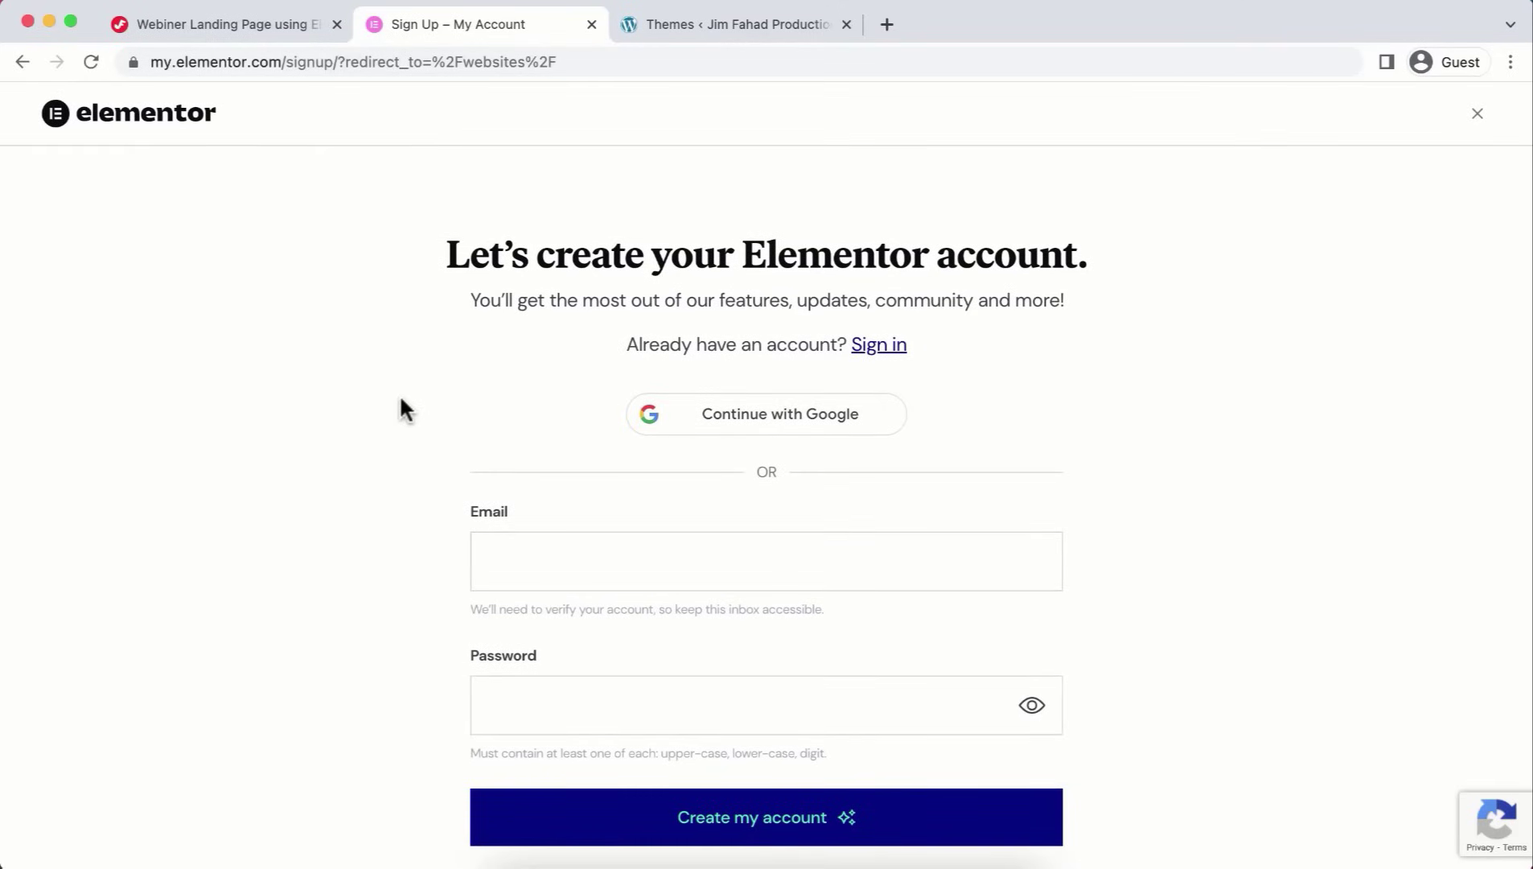
left_click(592, 25)
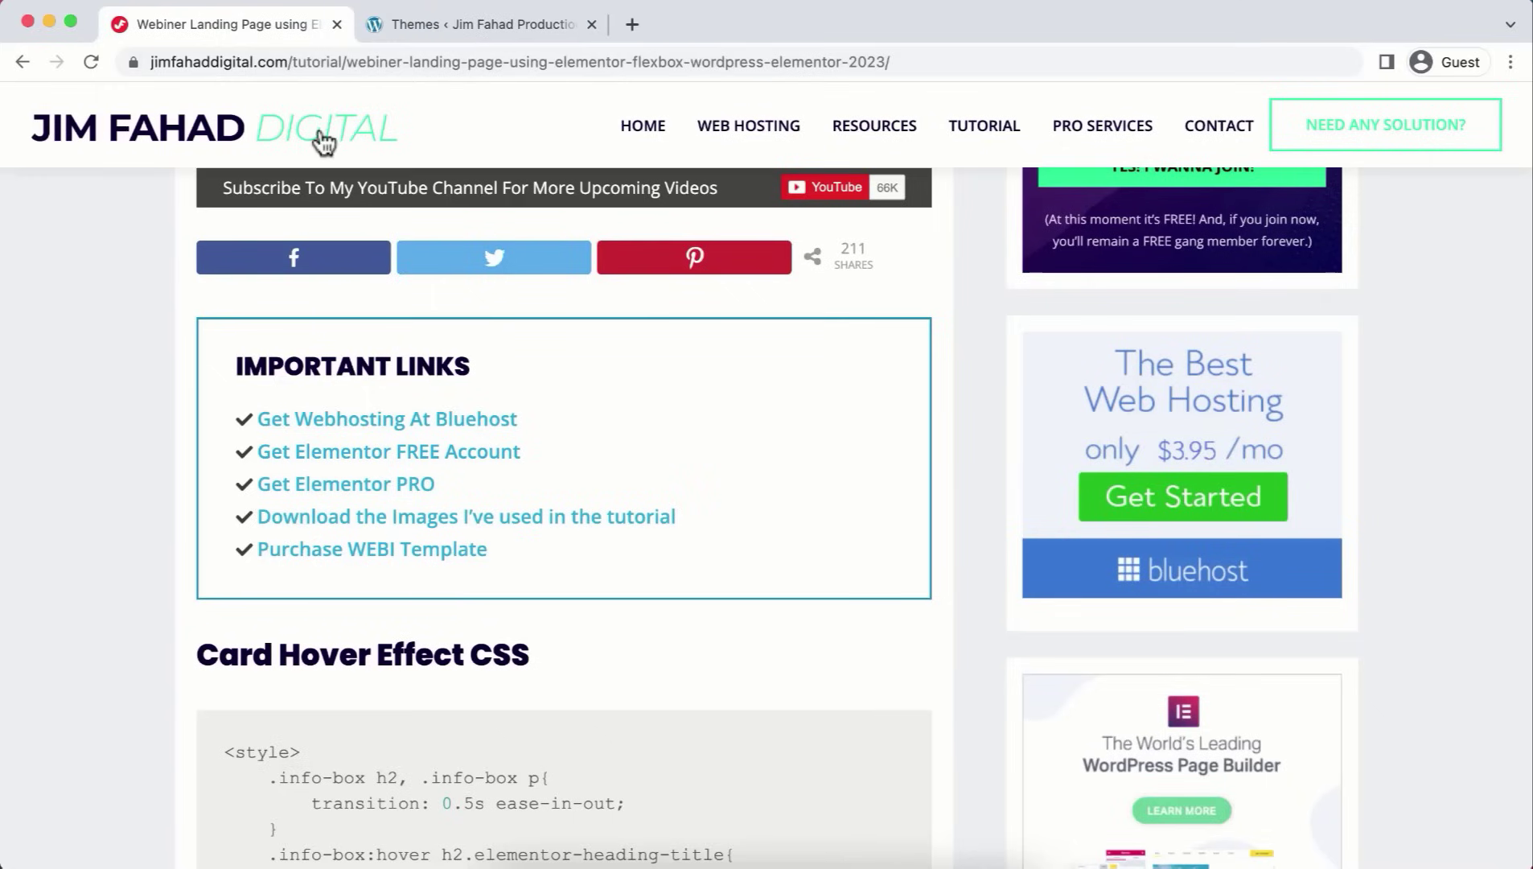
left_click(483, 25)
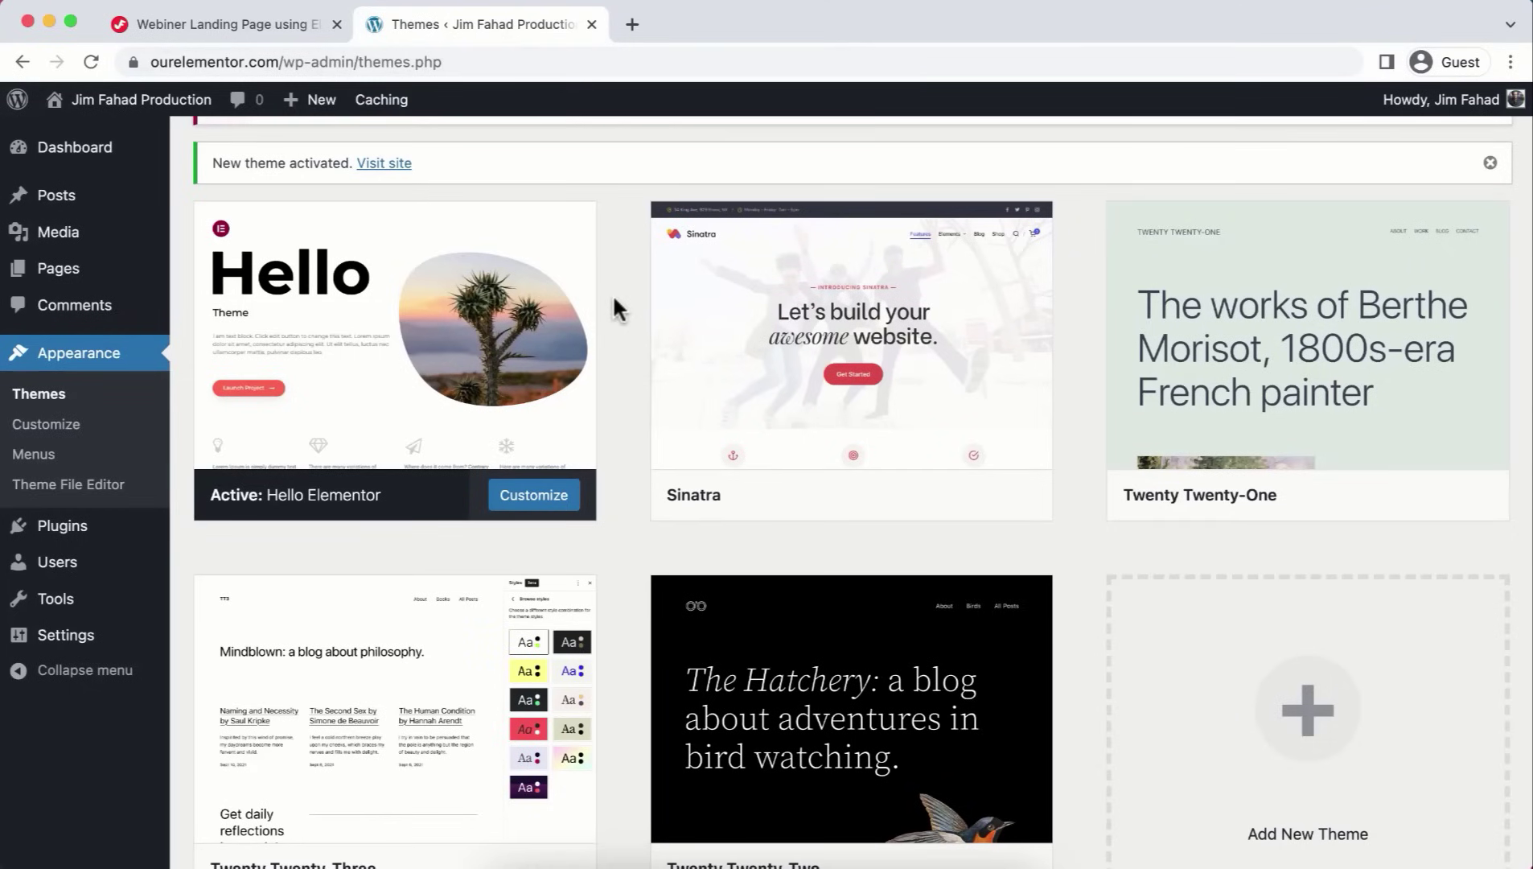
- Search plugins for 'elementor', then install and activate Elementor Website Builder
mouse_move(42, 531)
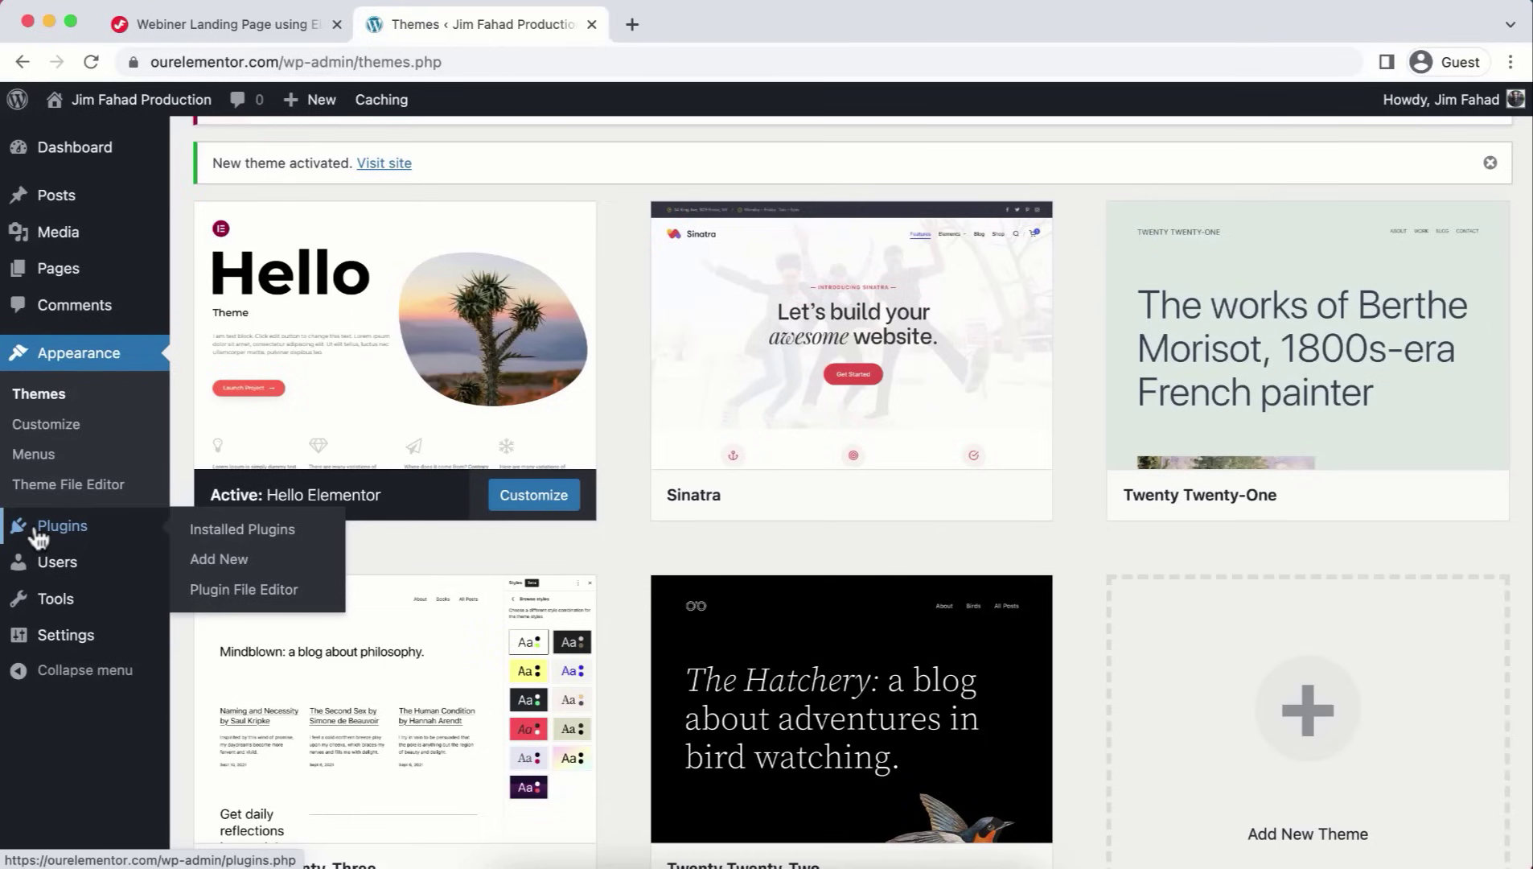
left_click(226, 563)
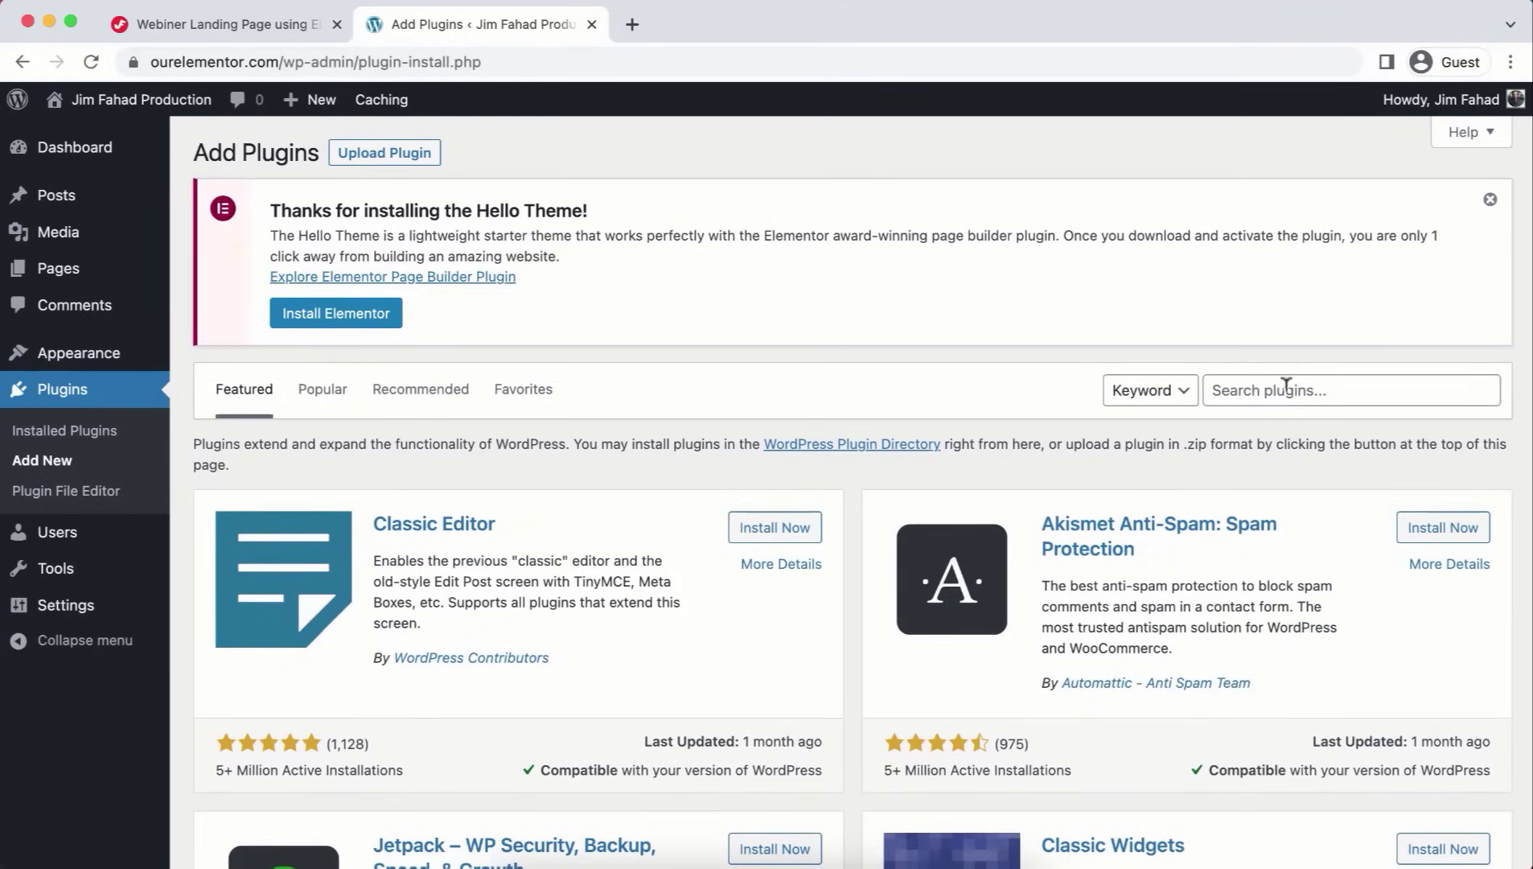
left_click(1253, 389)
type("el")
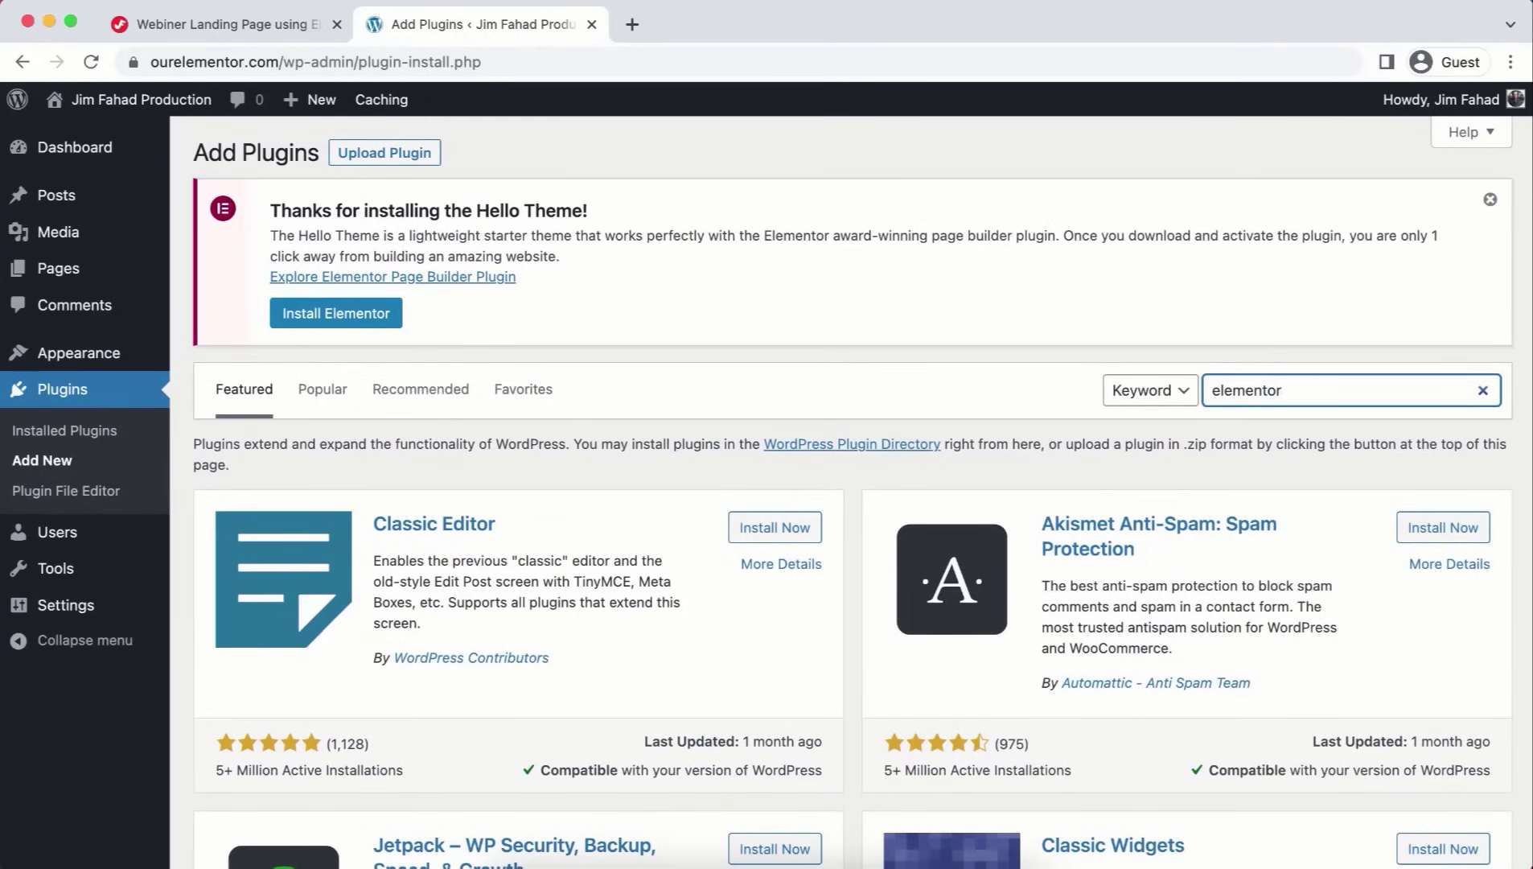
type("ementor")
scroll(543, 593, "down", 1)
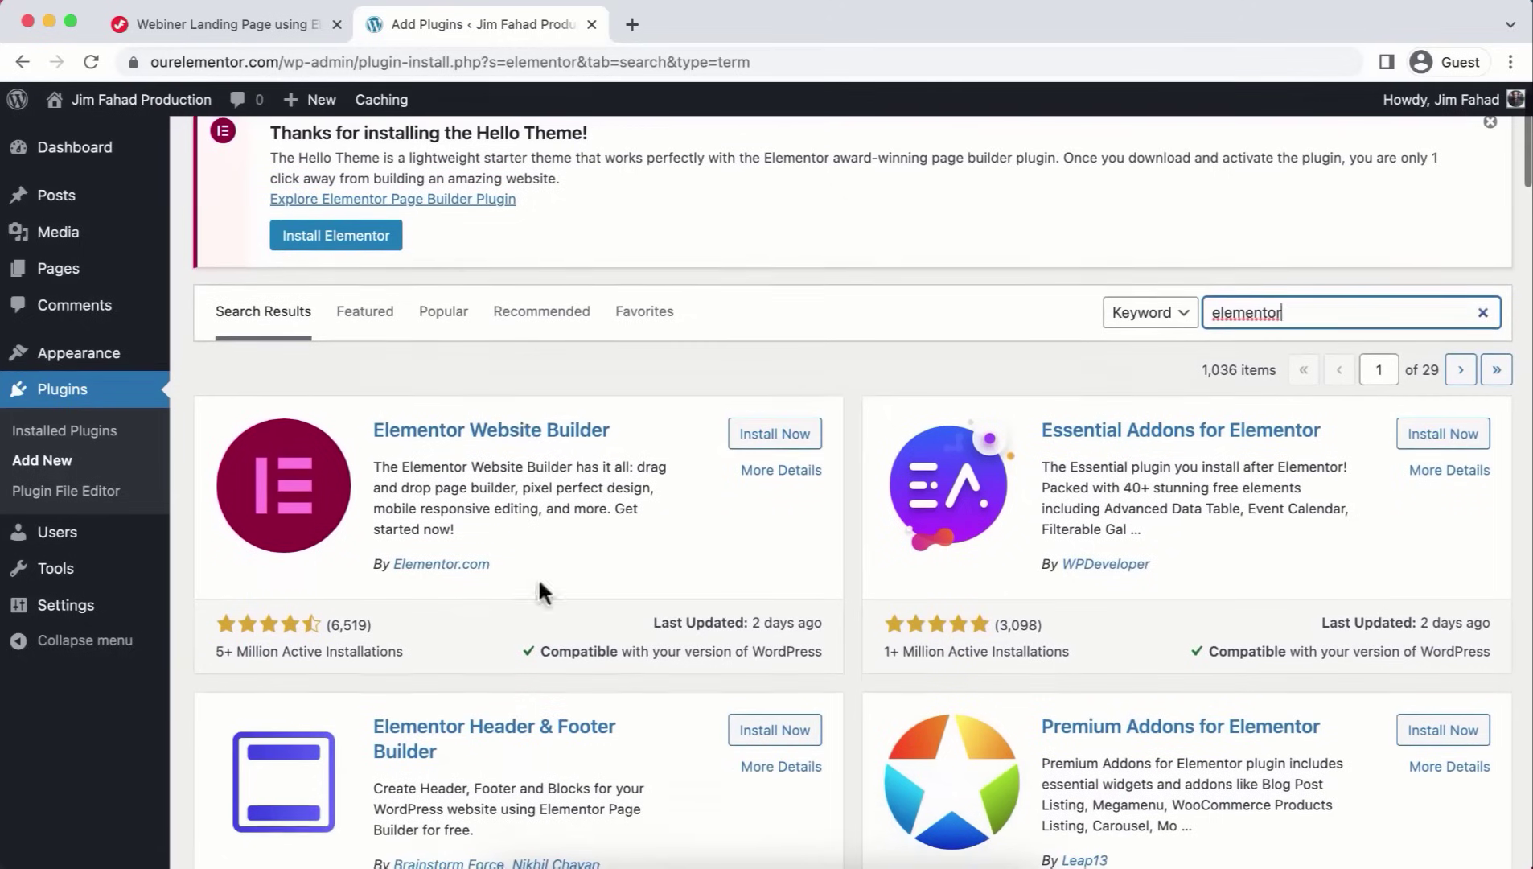
left_click(782, 440)
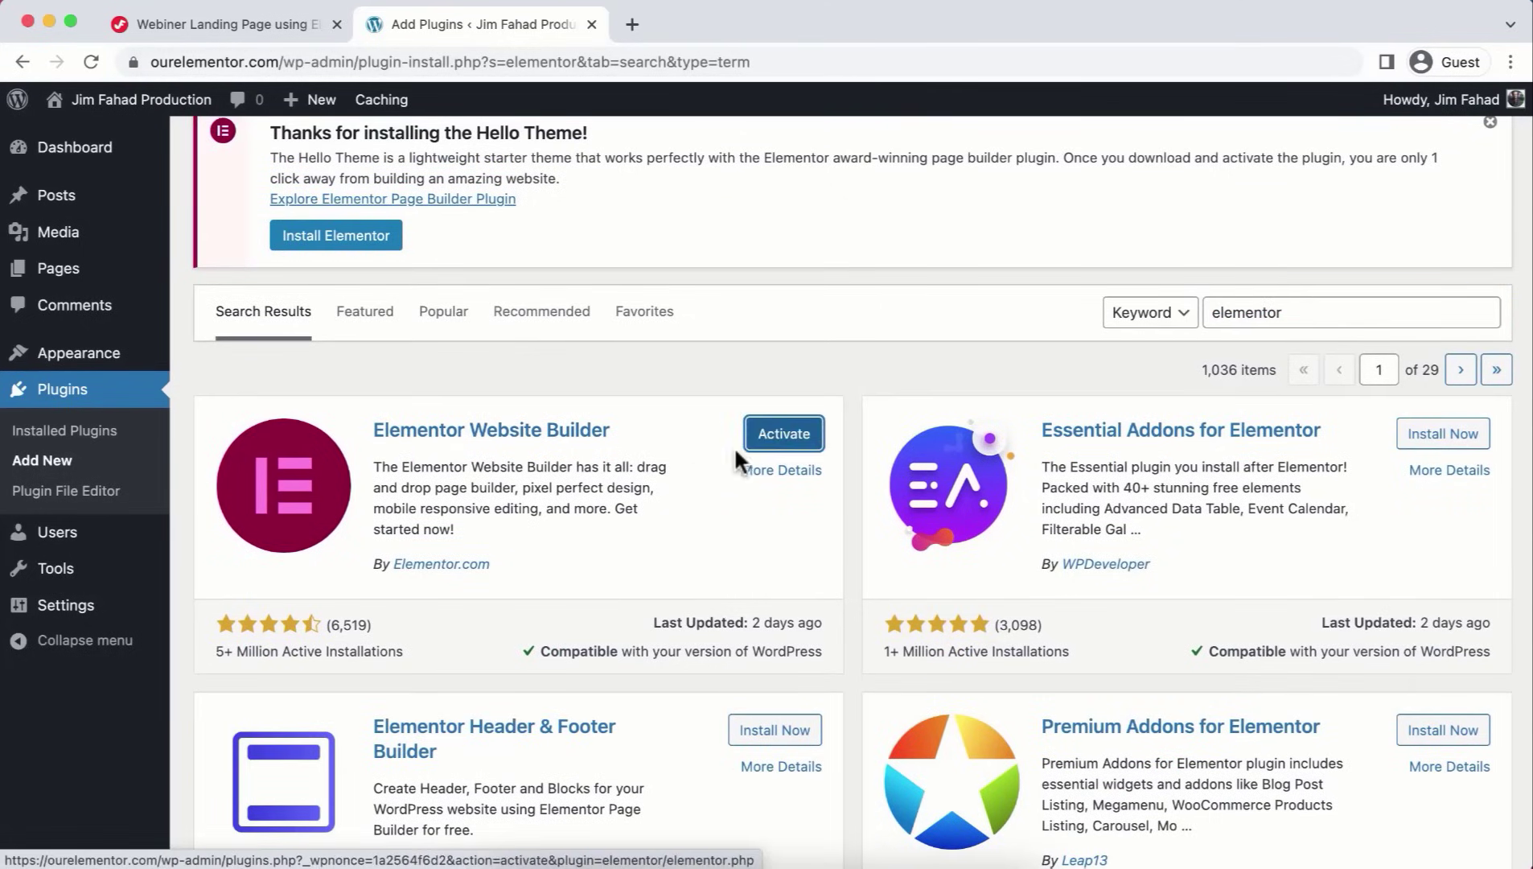
left_click(780, 435)
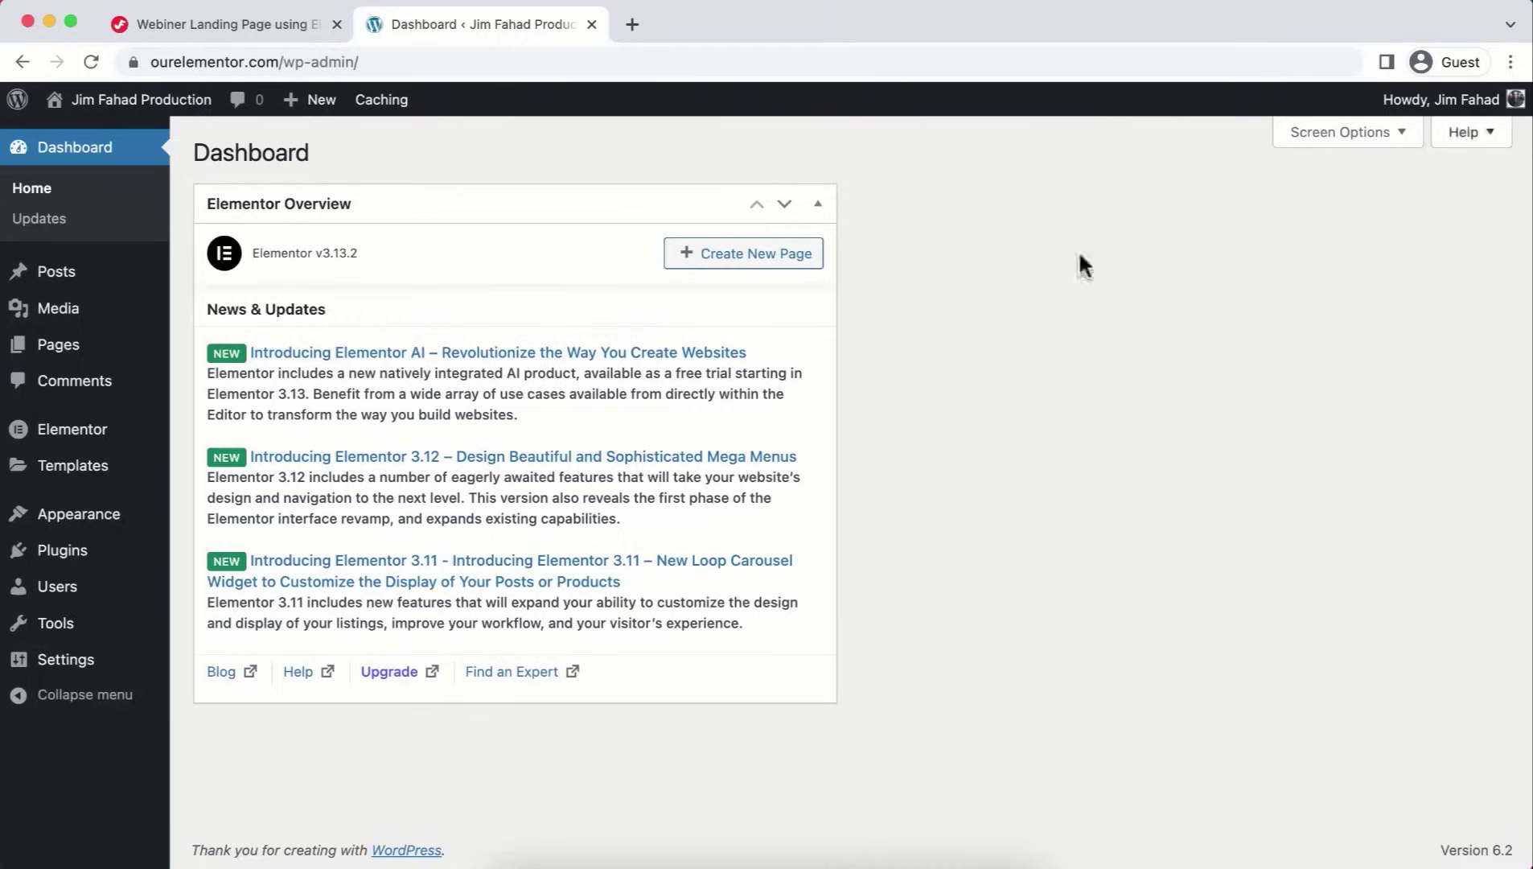
- Collapse the Elementor Overview box and untick it in Screen Options so it disappears
left_click(817, 206)
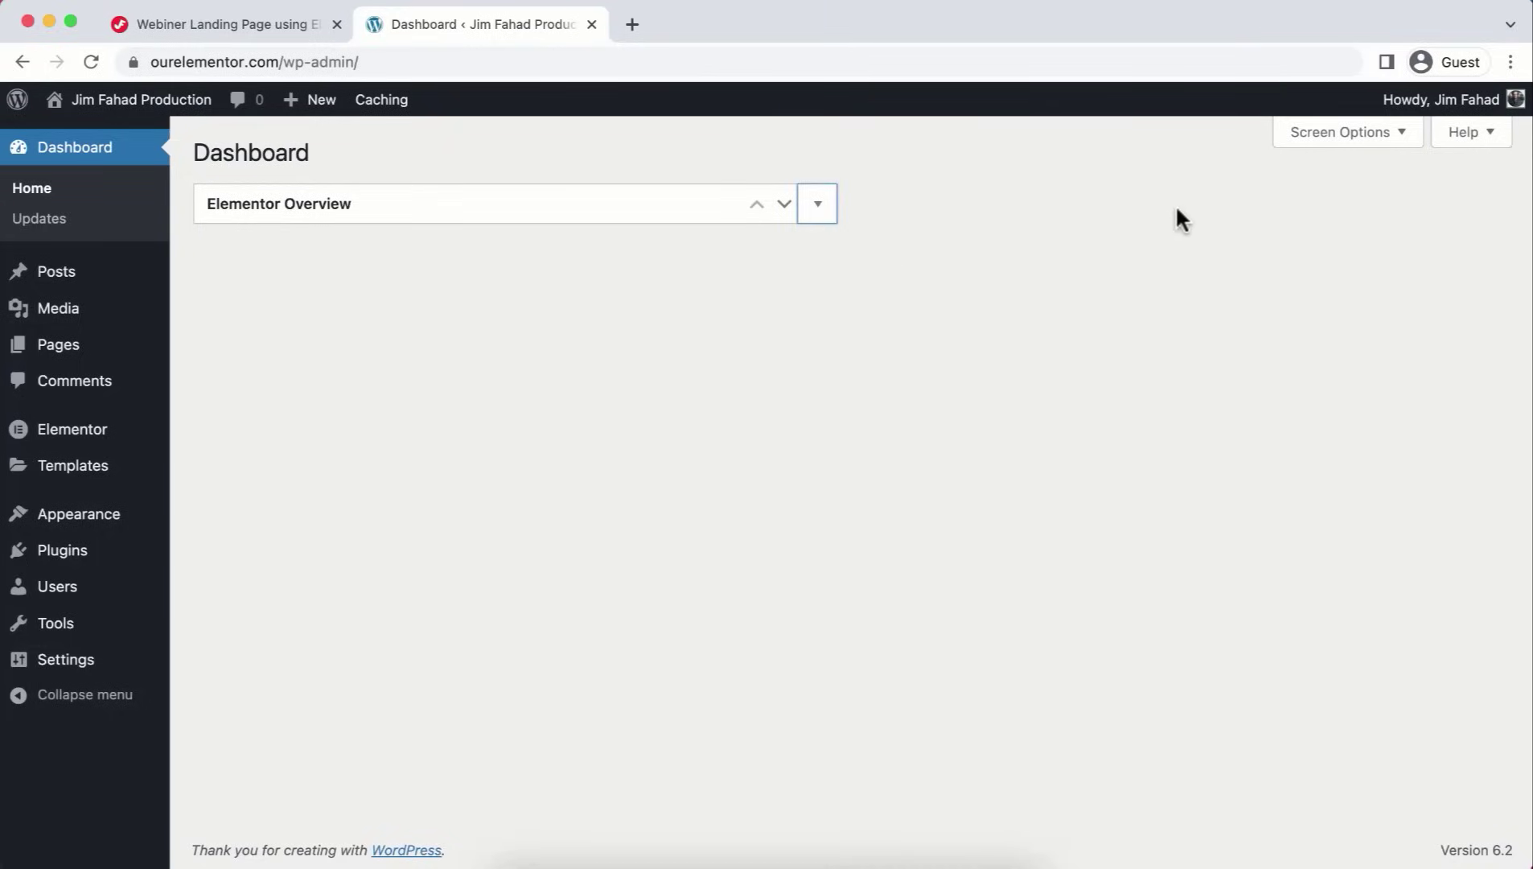
left_click(1365, 135)
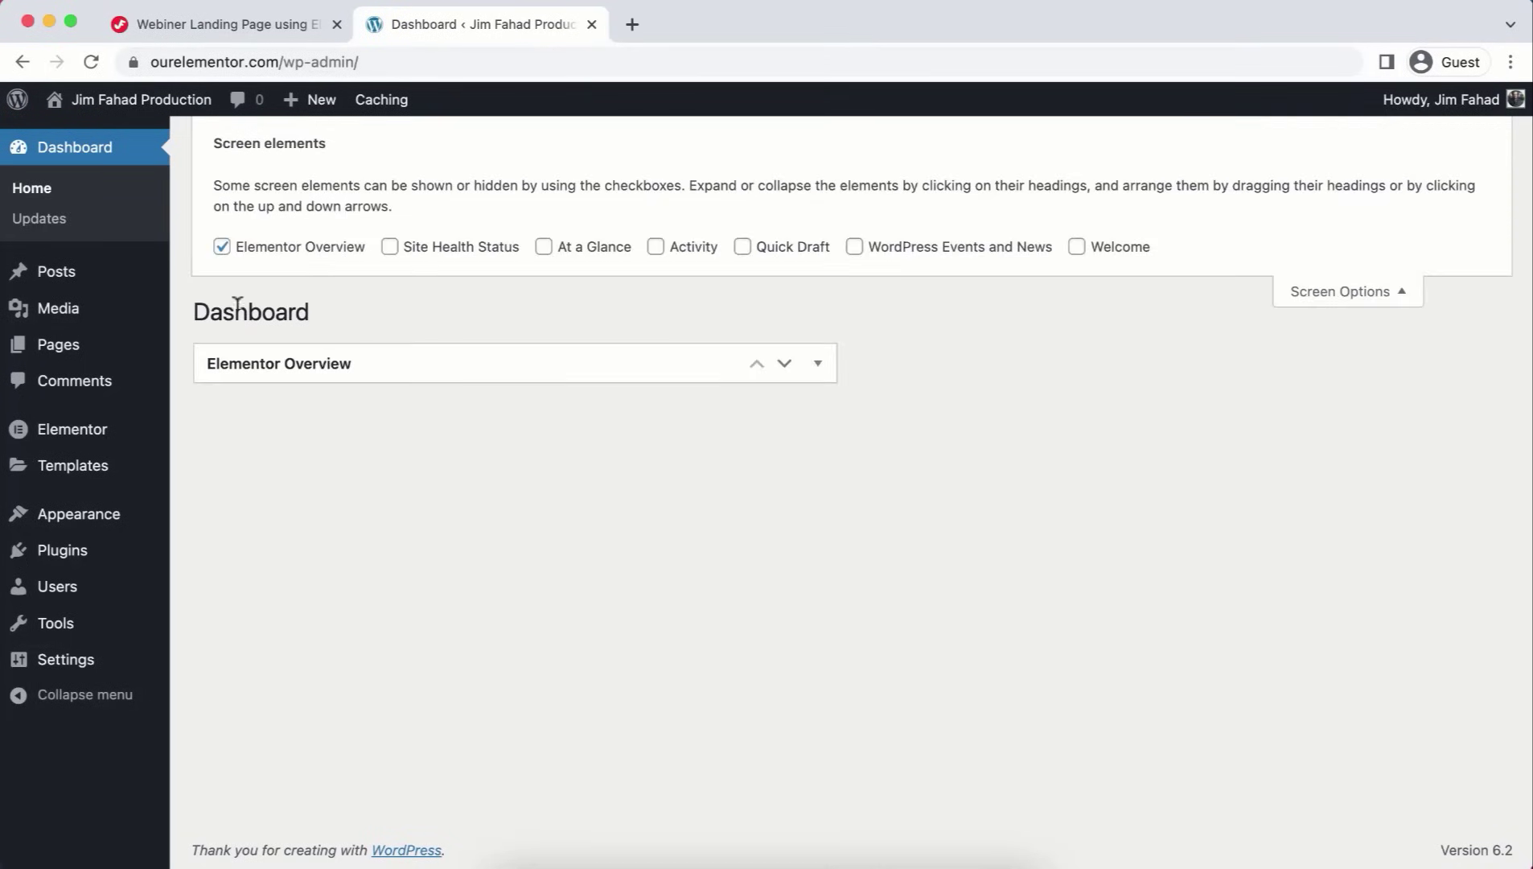
left_click(289, 249)
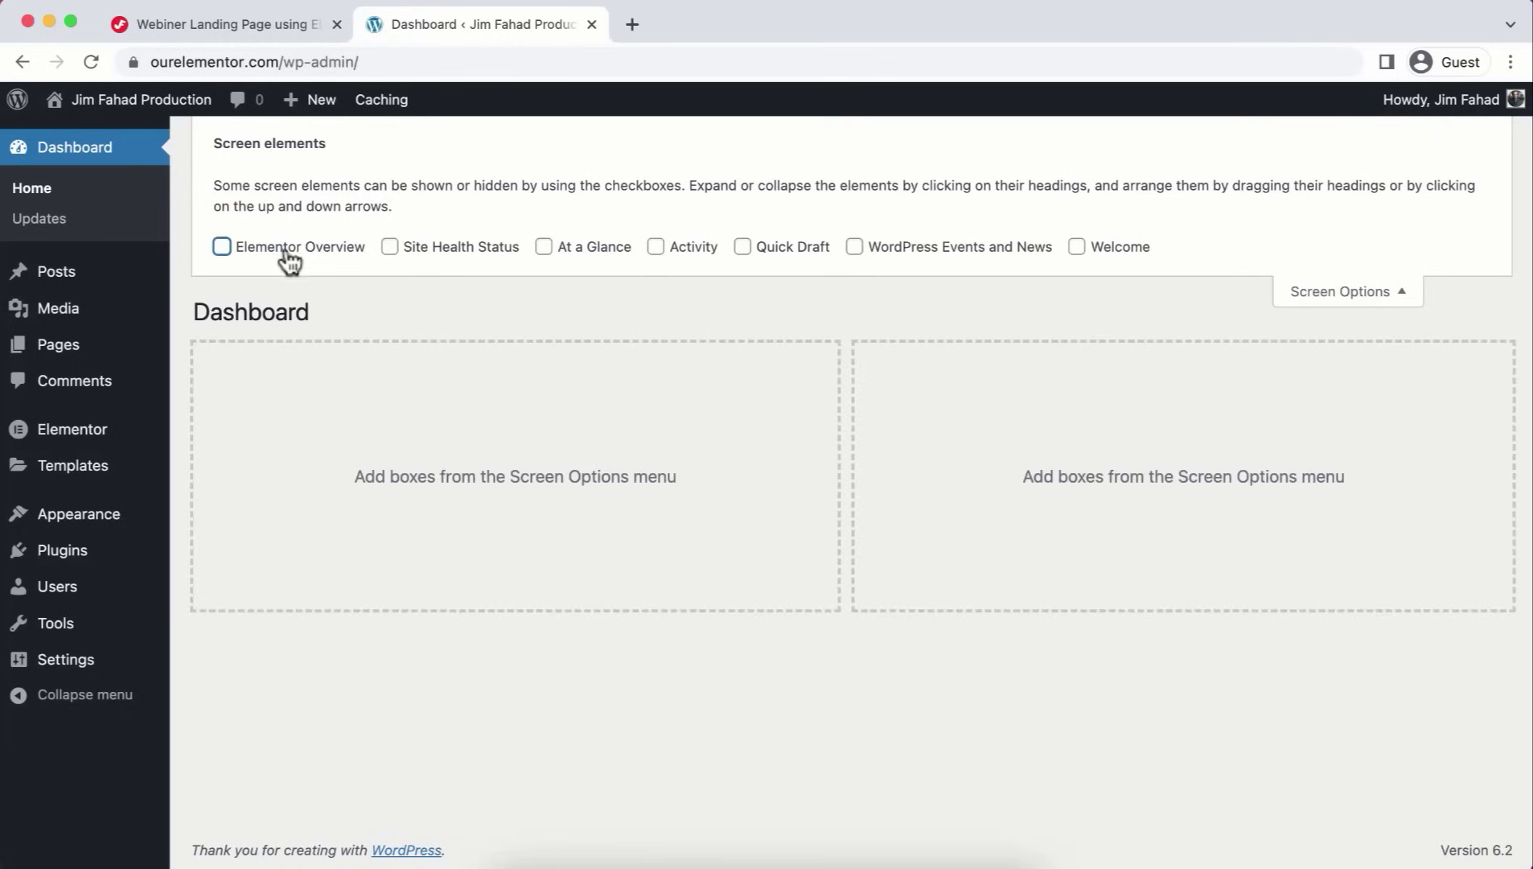
left_click(1351, 291)
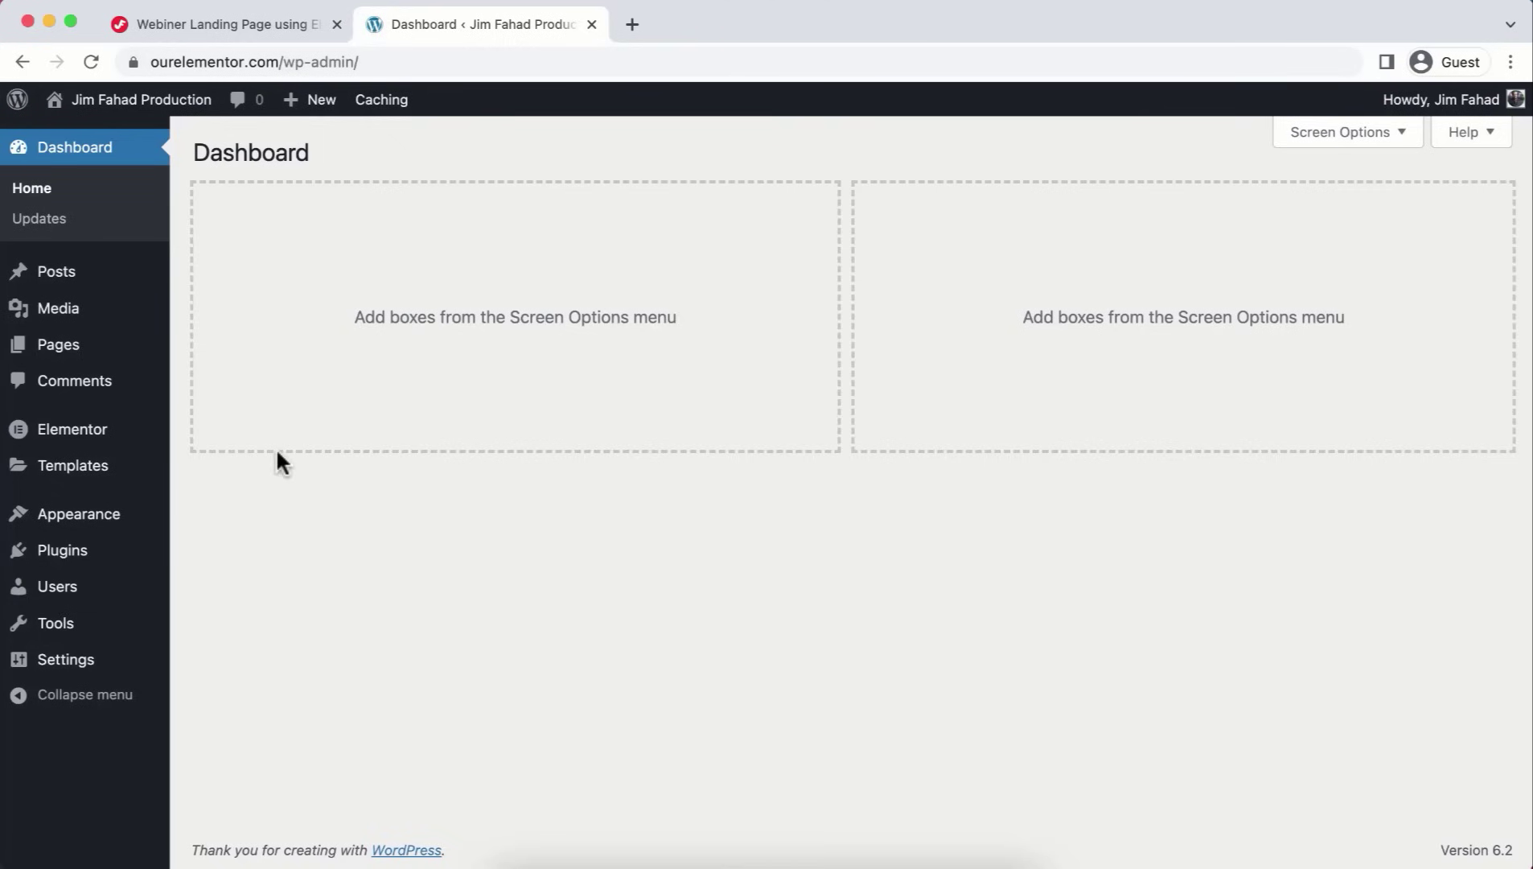
mouse_move(81, 441)
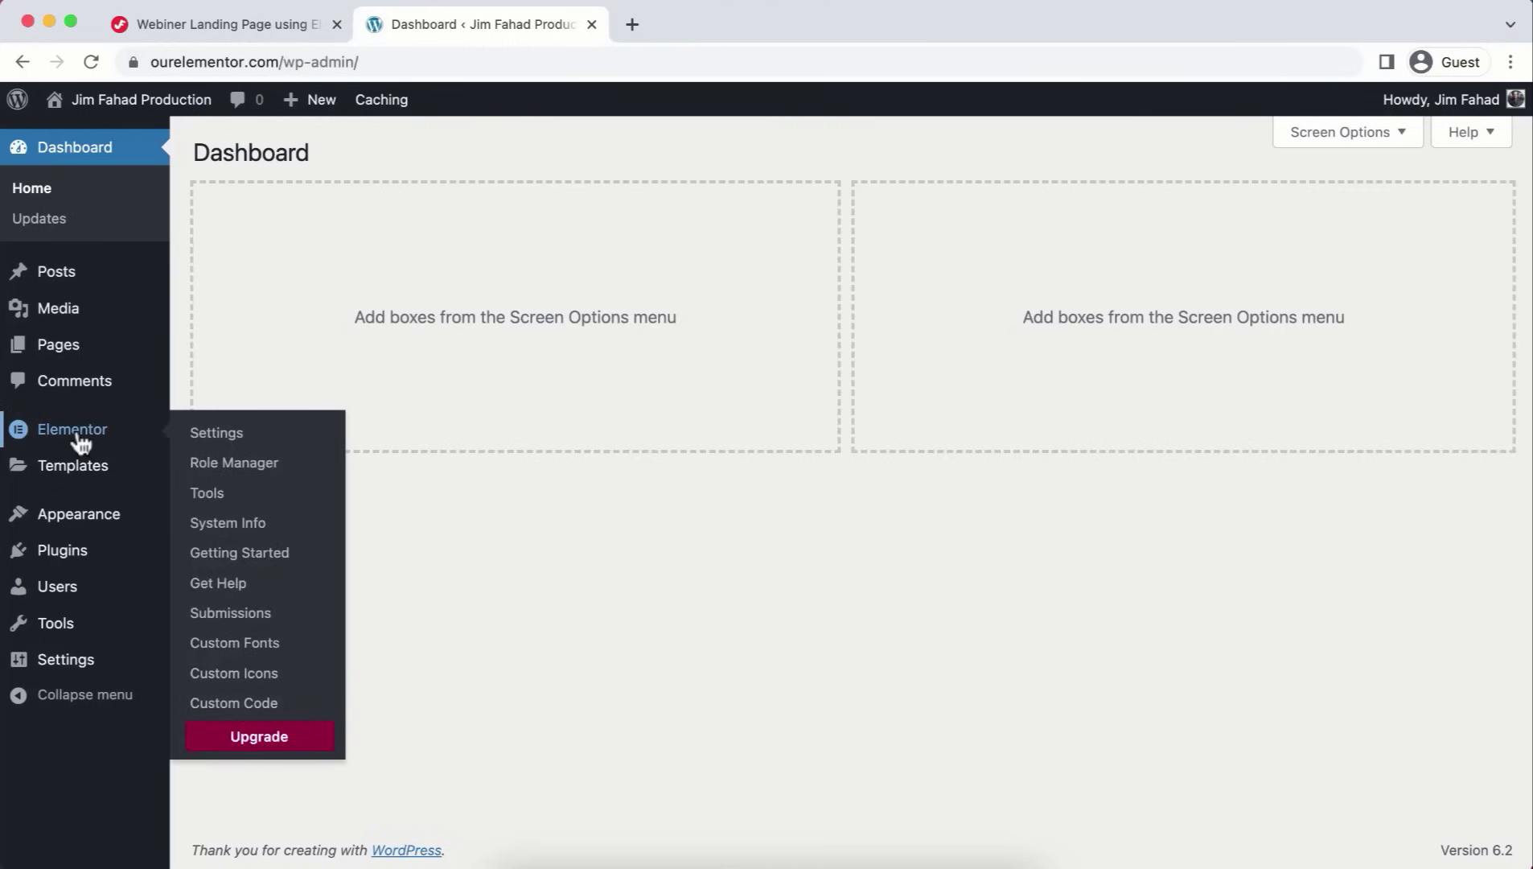
- Switch Flexbox Container to Active under Elementor > Settings > Features and save changes
left_click(235, 440)
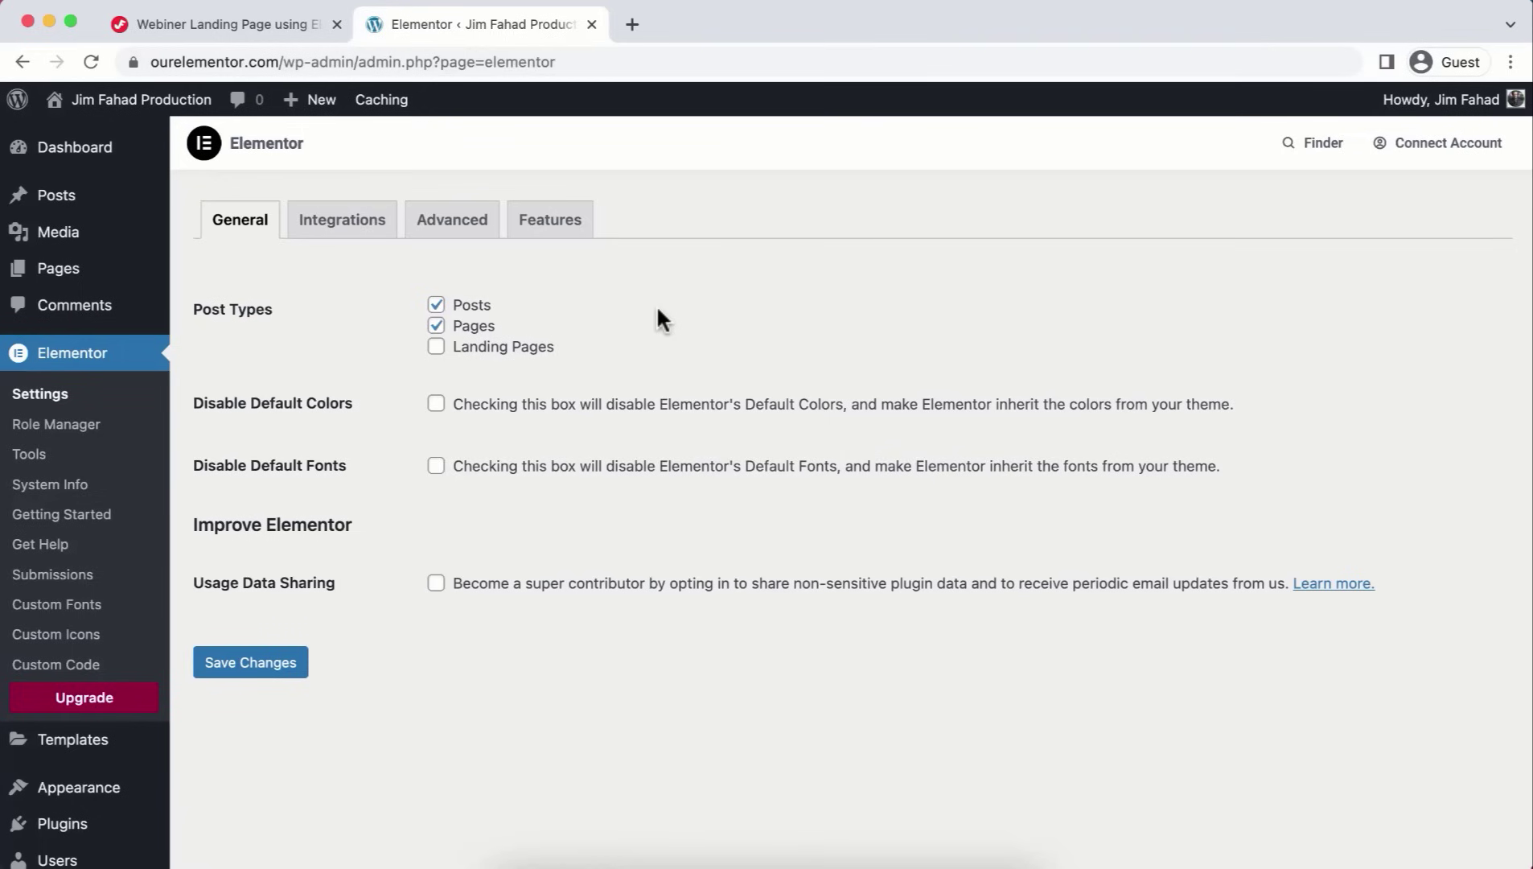
left_click(559, 233)
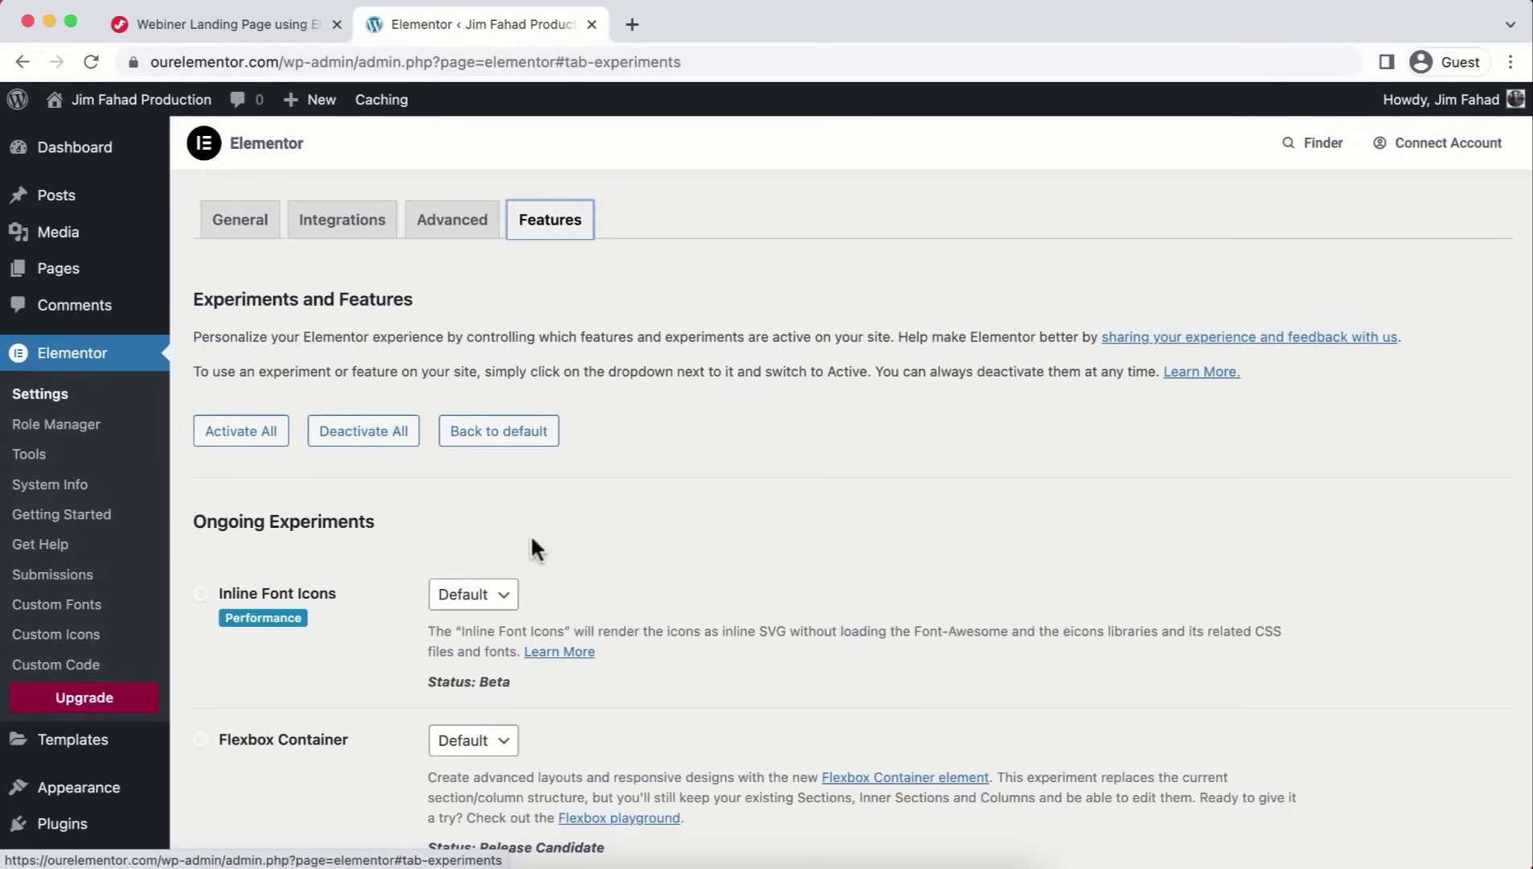
scroll(523, 588, "down", 5)
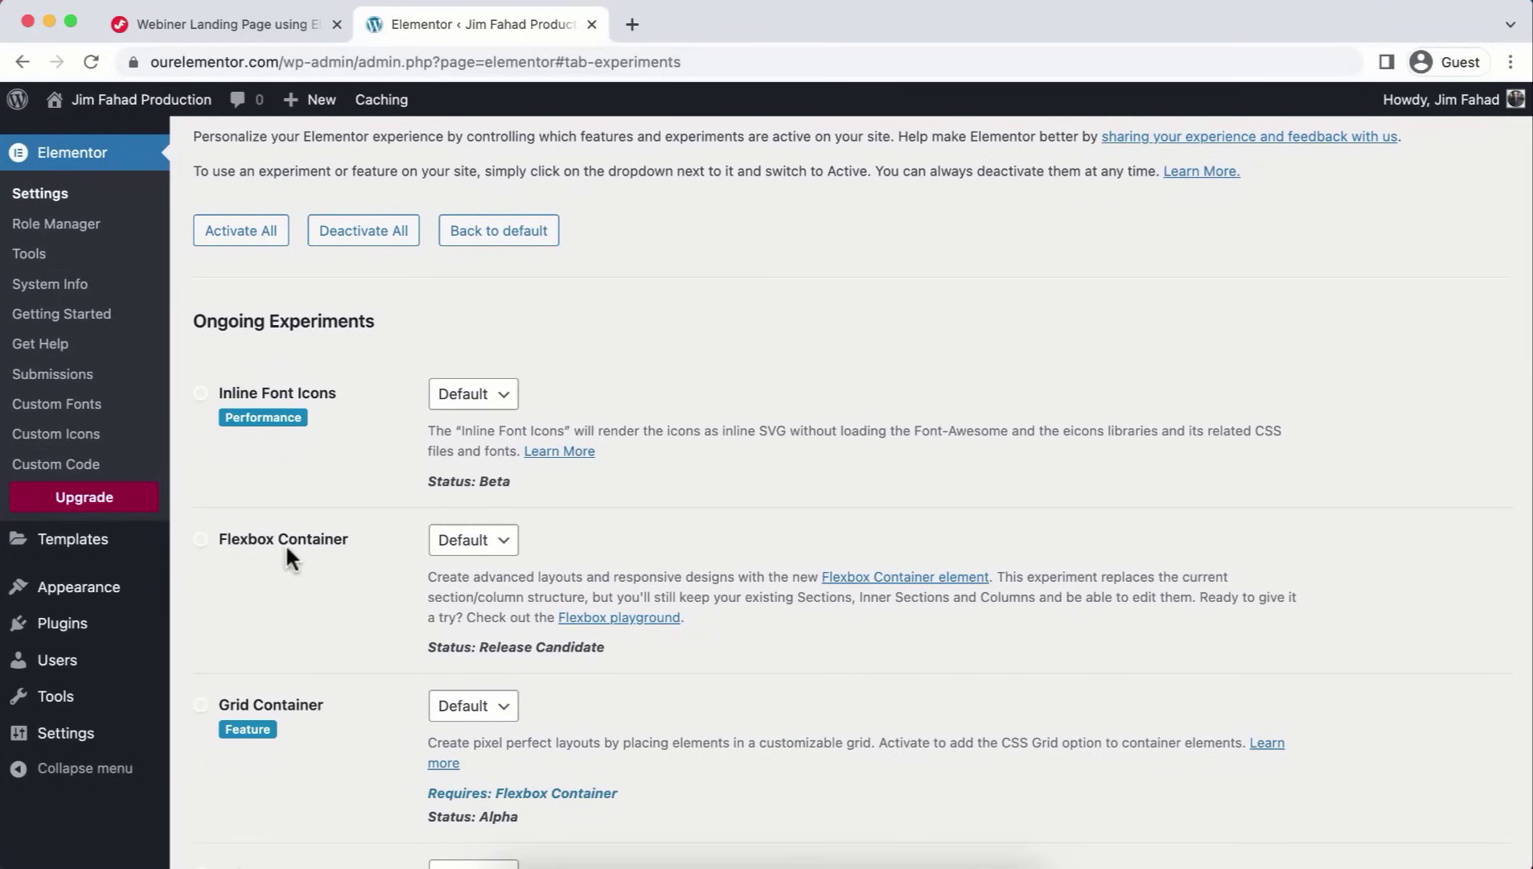
left_click(464, 551)
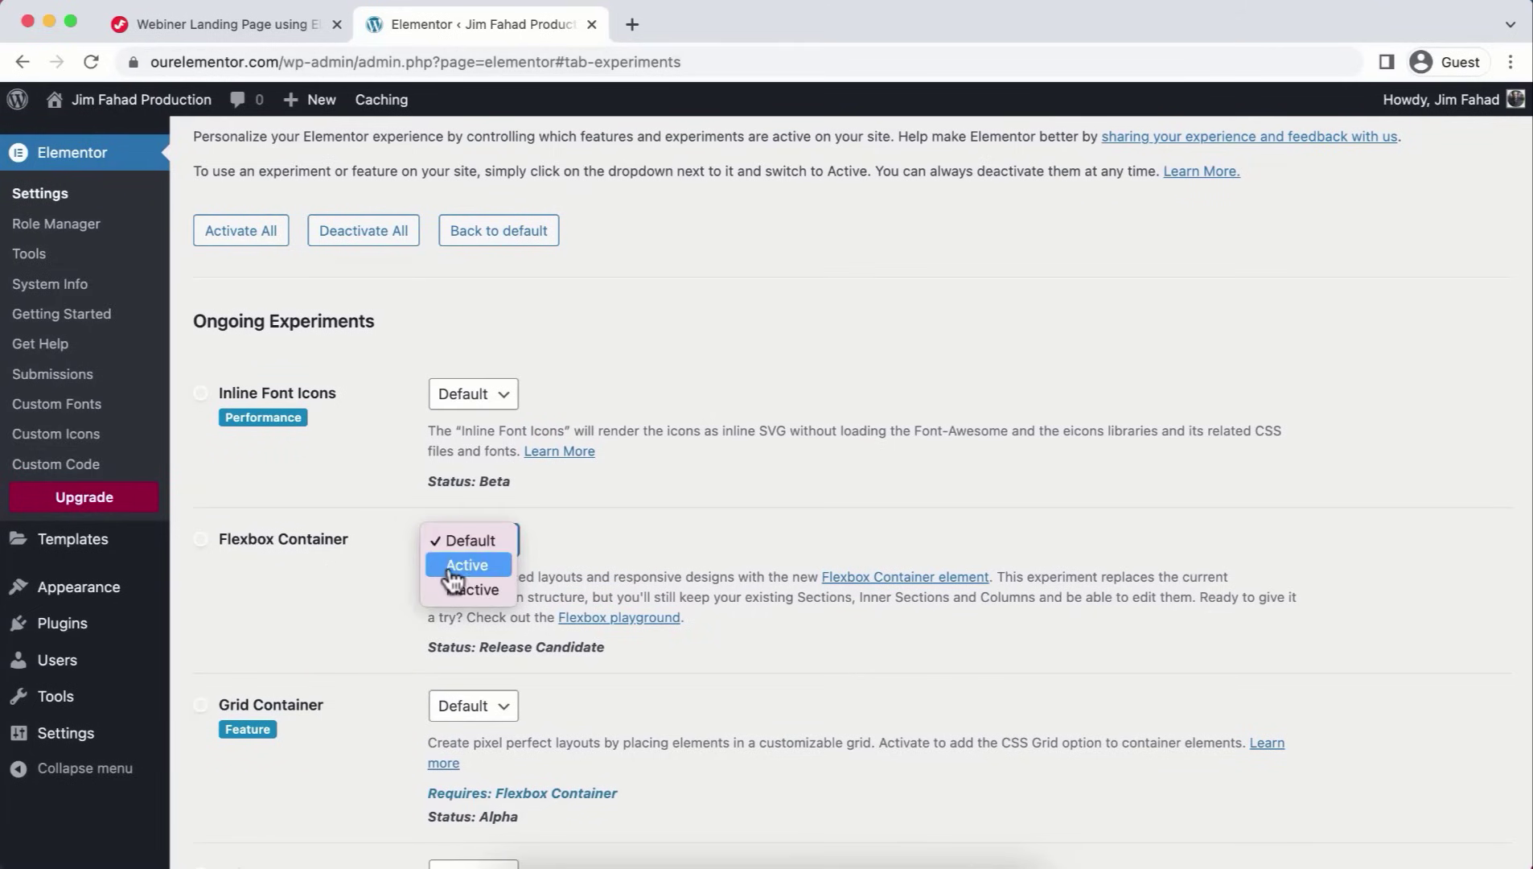
left_click(449, 567)
scroll(385, 711, "down", 20)
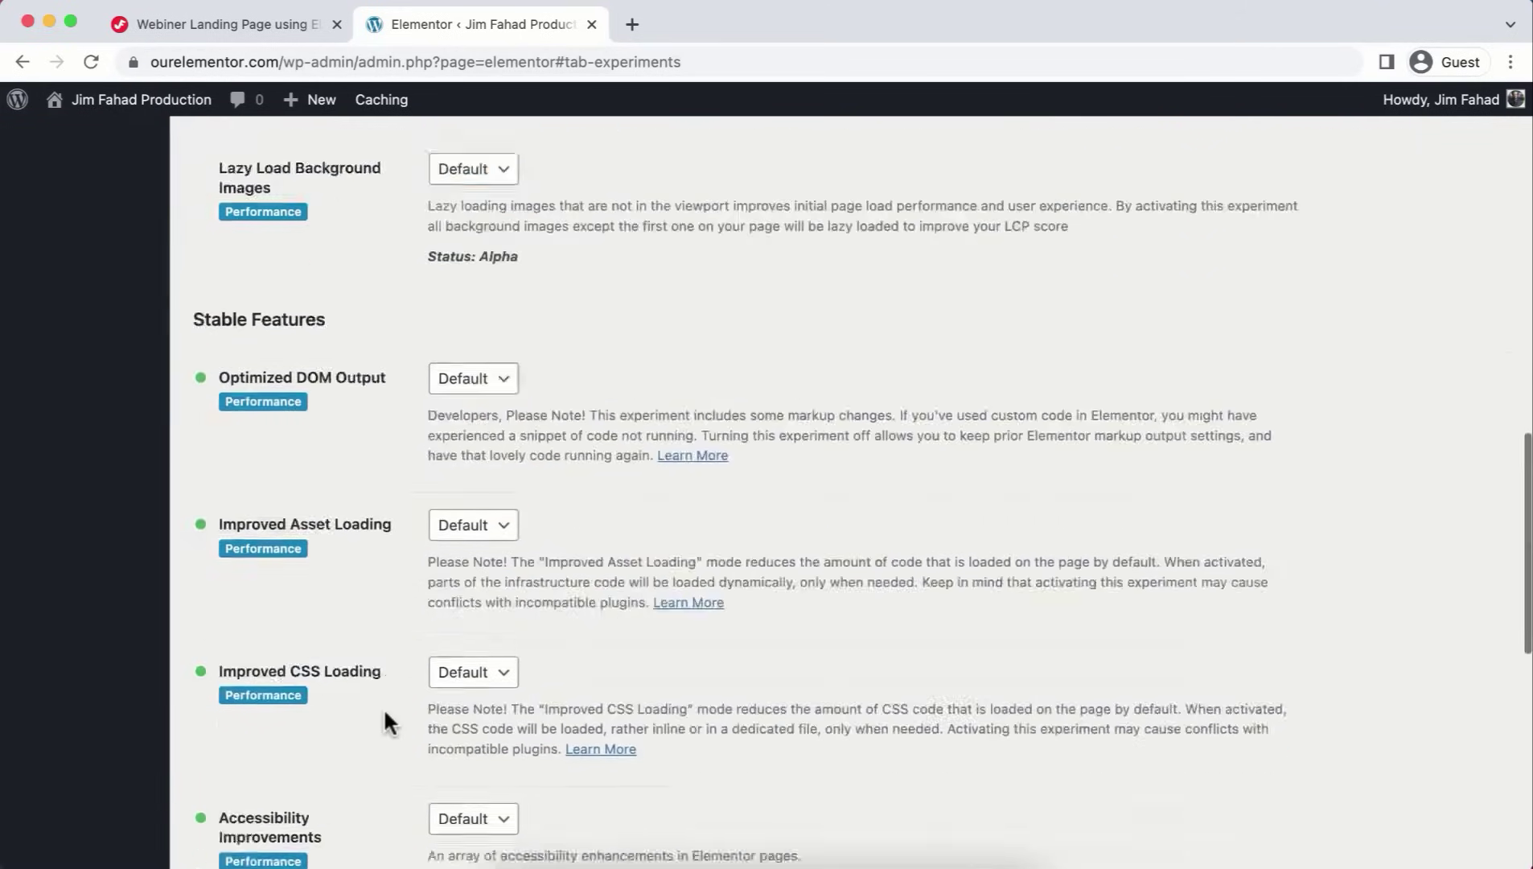
left_click(251, 762)
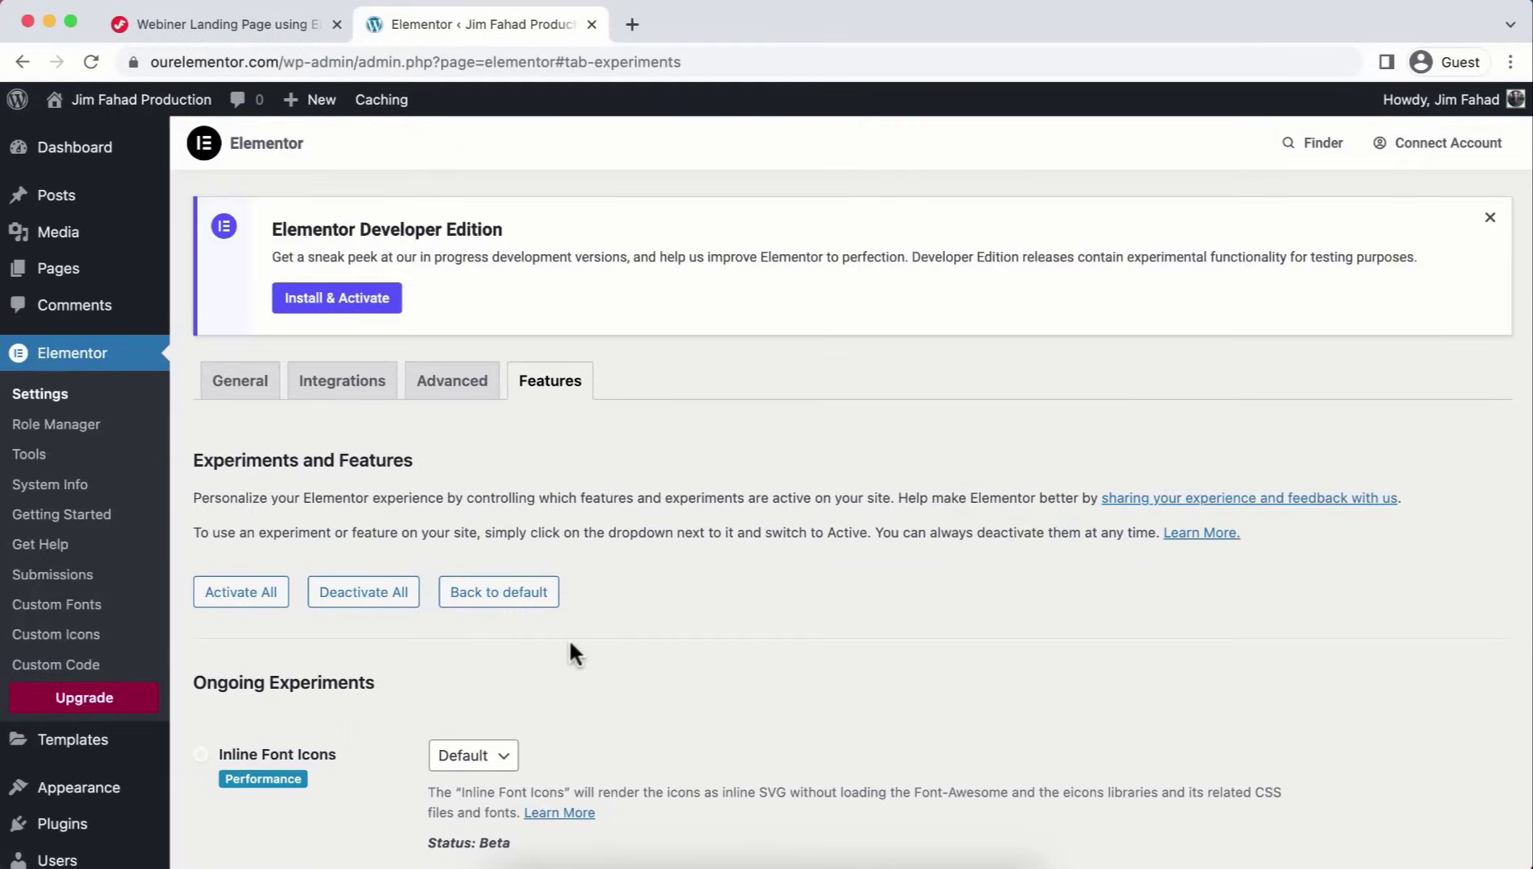
scroll(573, 651, "down", 3)
scroll(573, 652, "up", 3)
- Add a new page, dismiss the welcome guide, and turn off Fullscreen mode
mouse_move(50, 273)
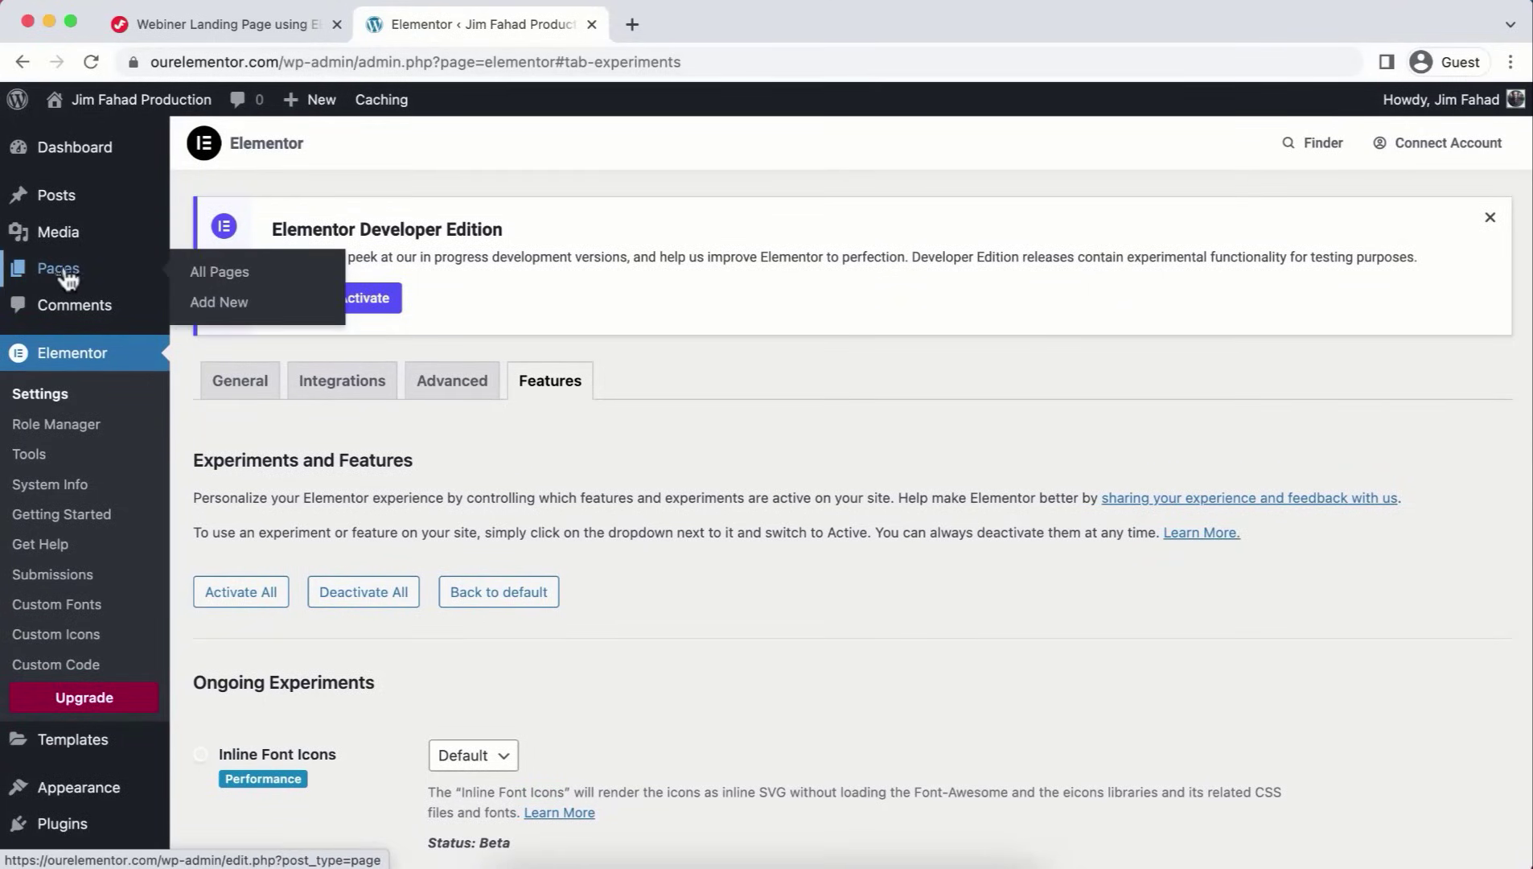
left_click(224, 306)
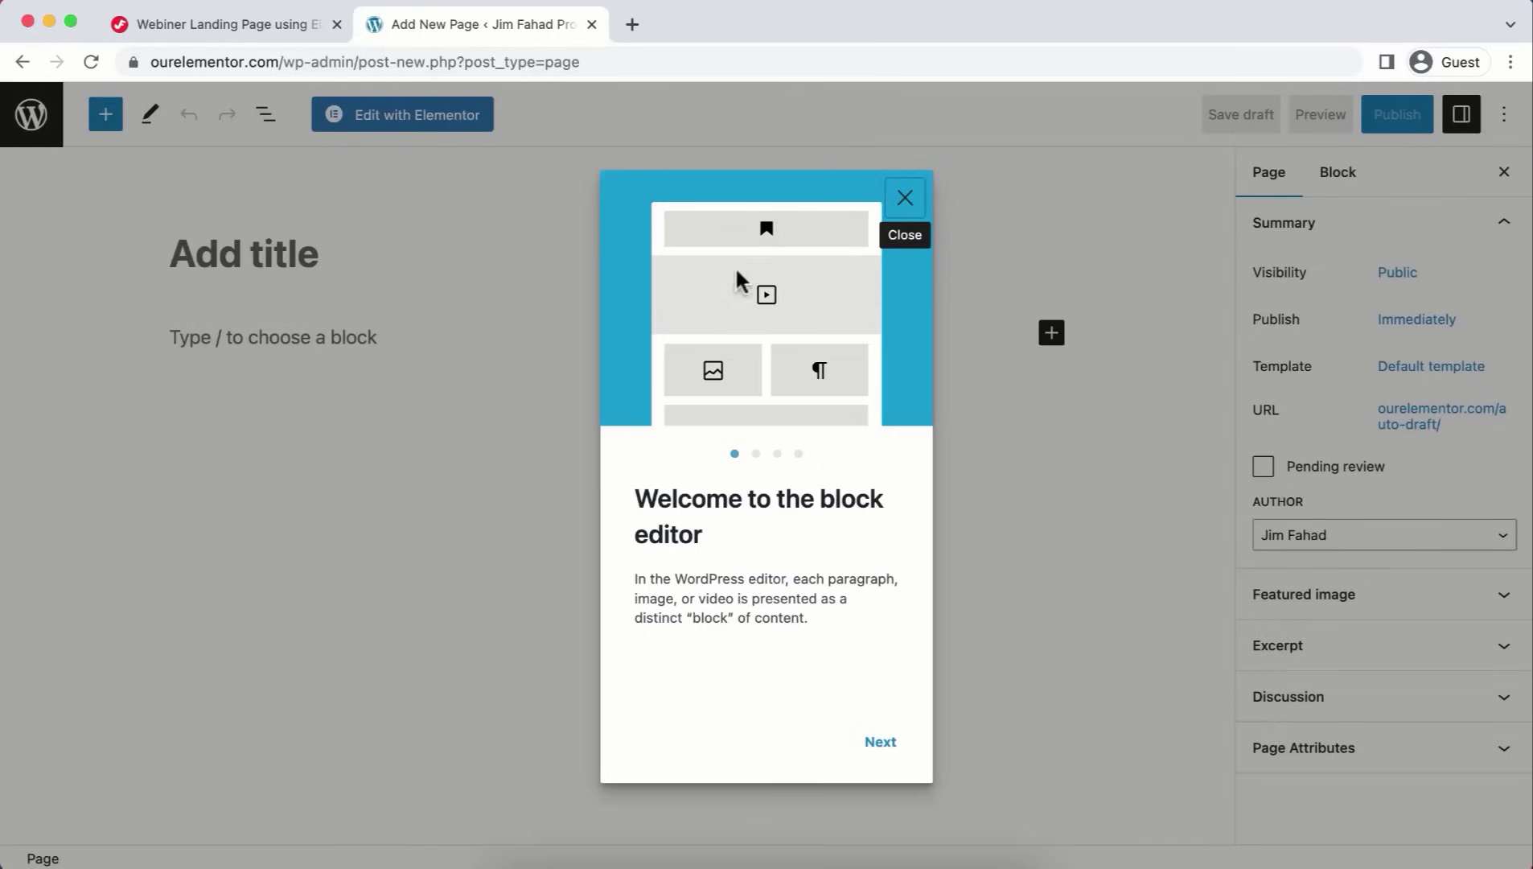
left_click(904, 198)
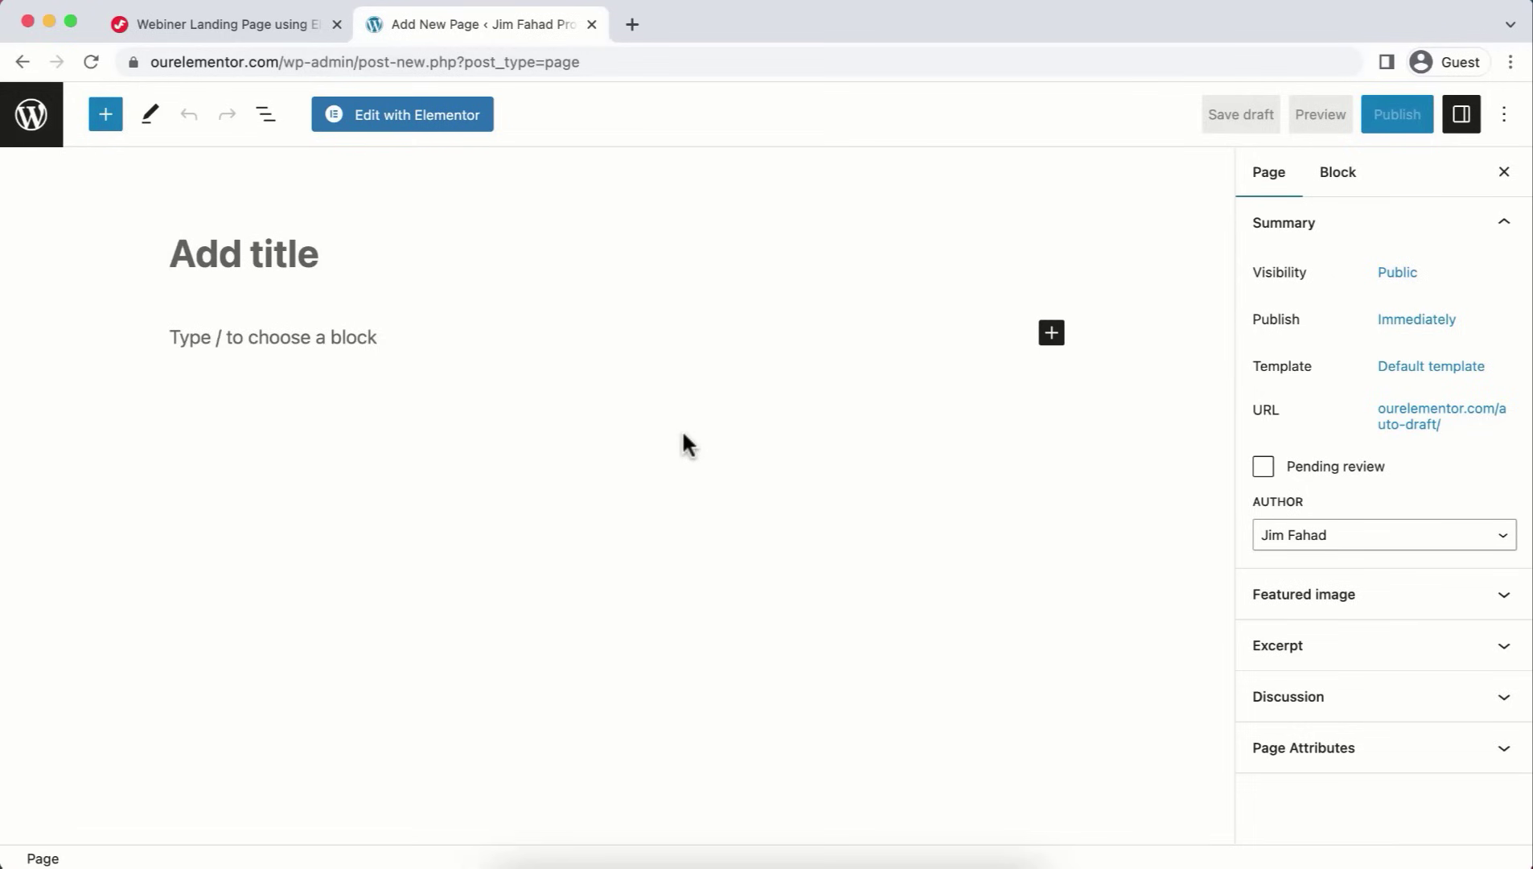
left_click(1506, 117)
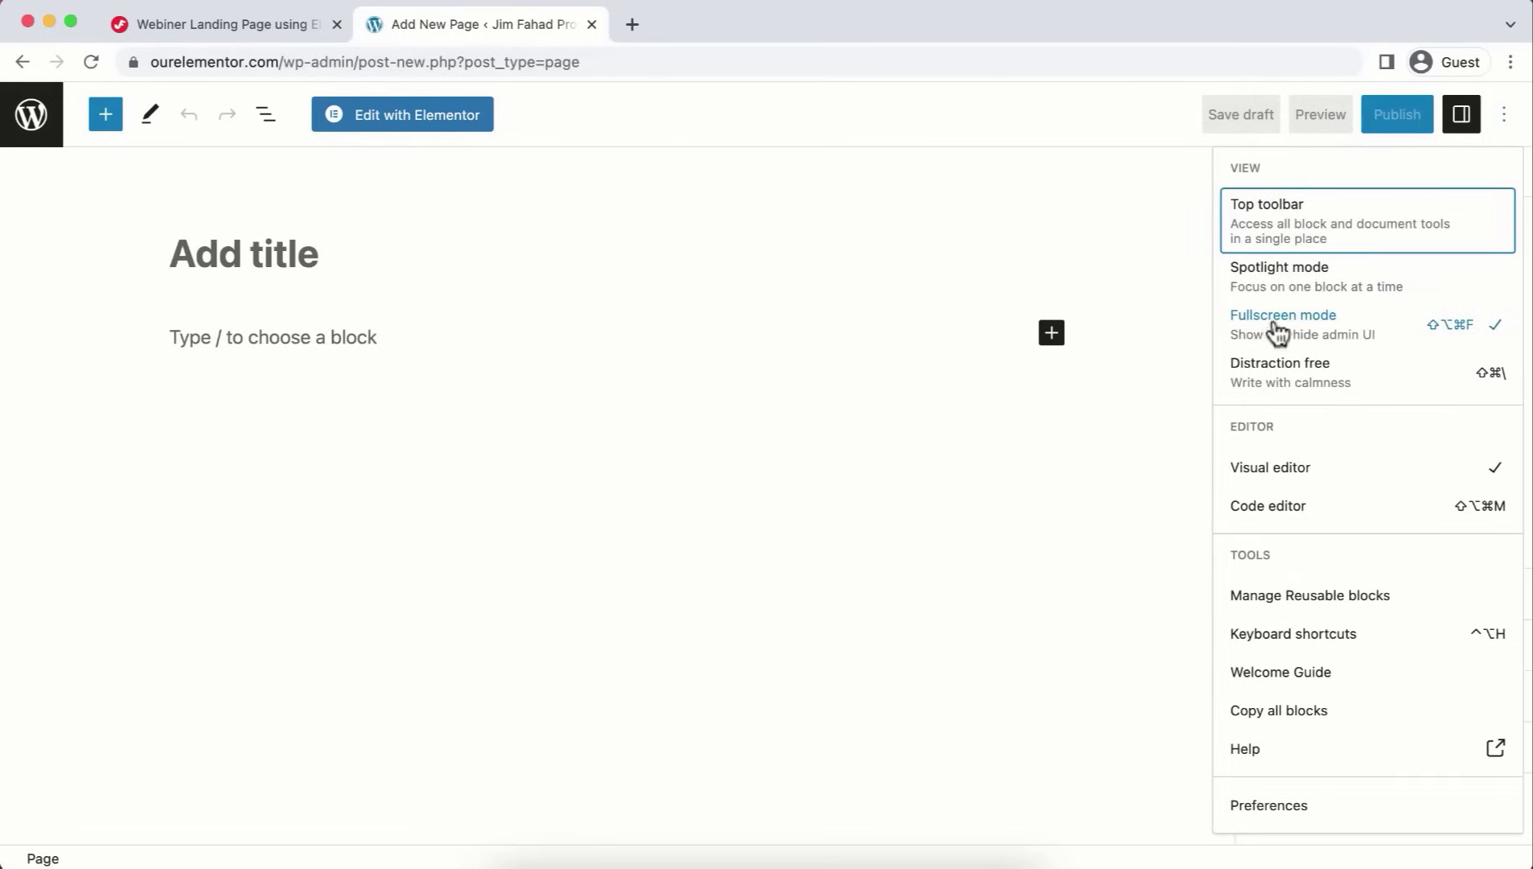
left_click(1337, 332)
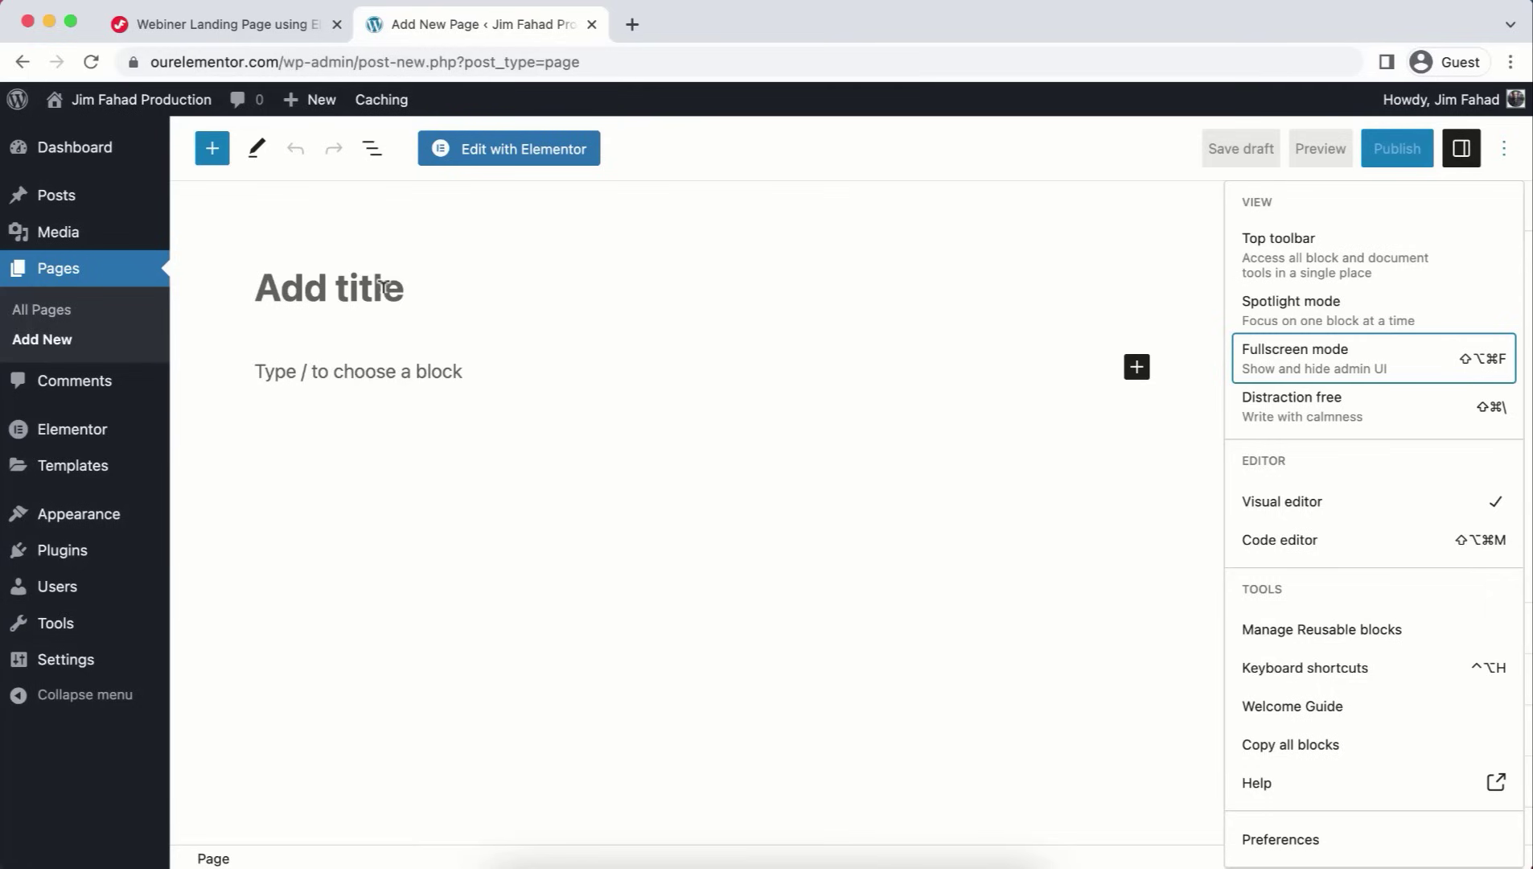
- Title the page 'Awesome Landing Page' and publish it
left_click(342, 279)
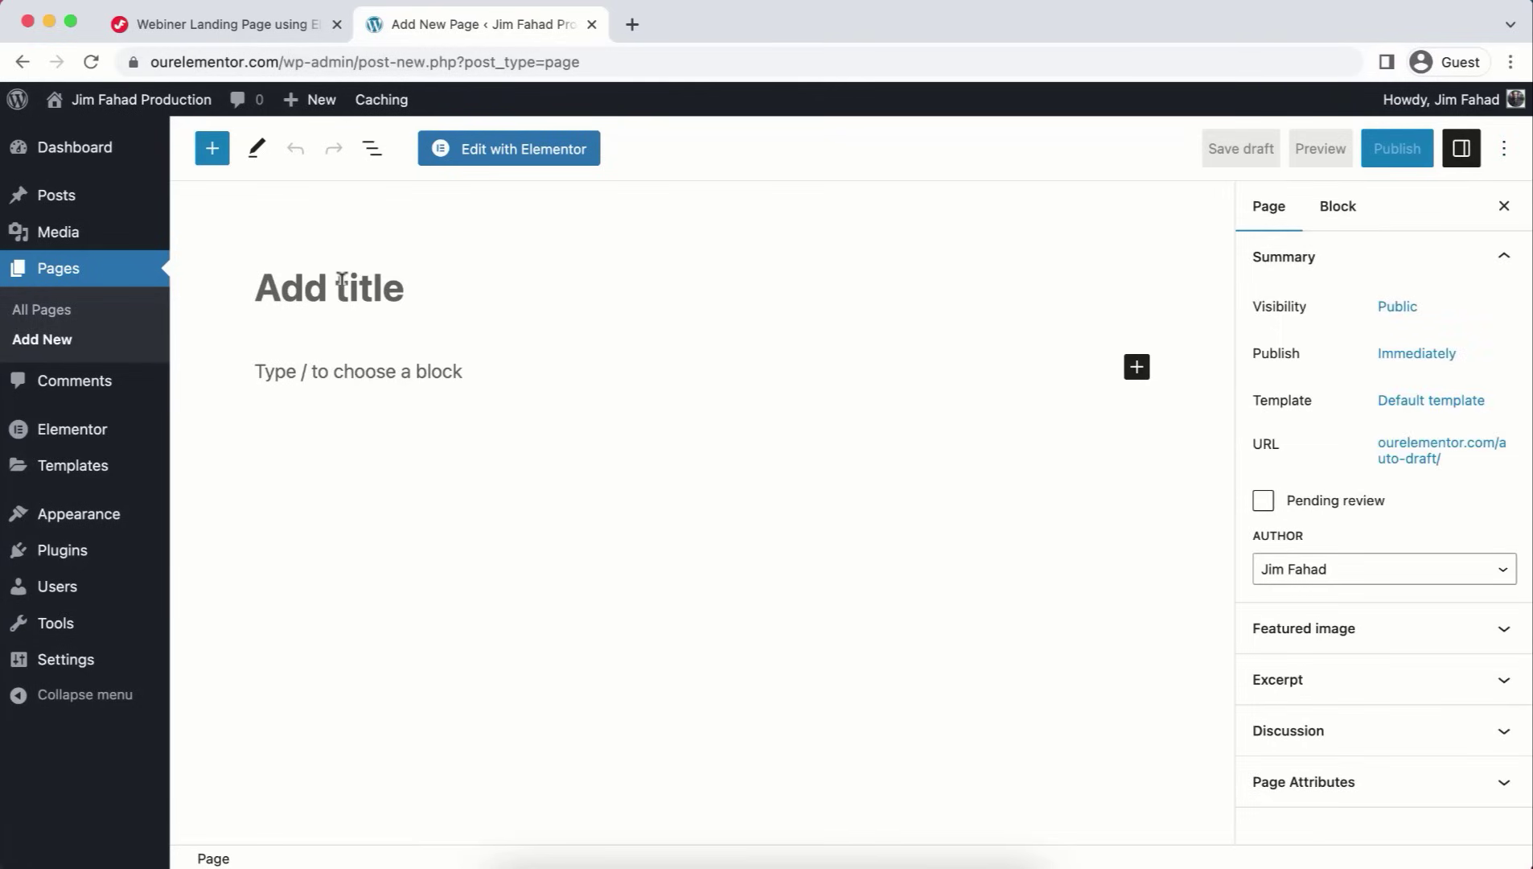
type("Awesome ")
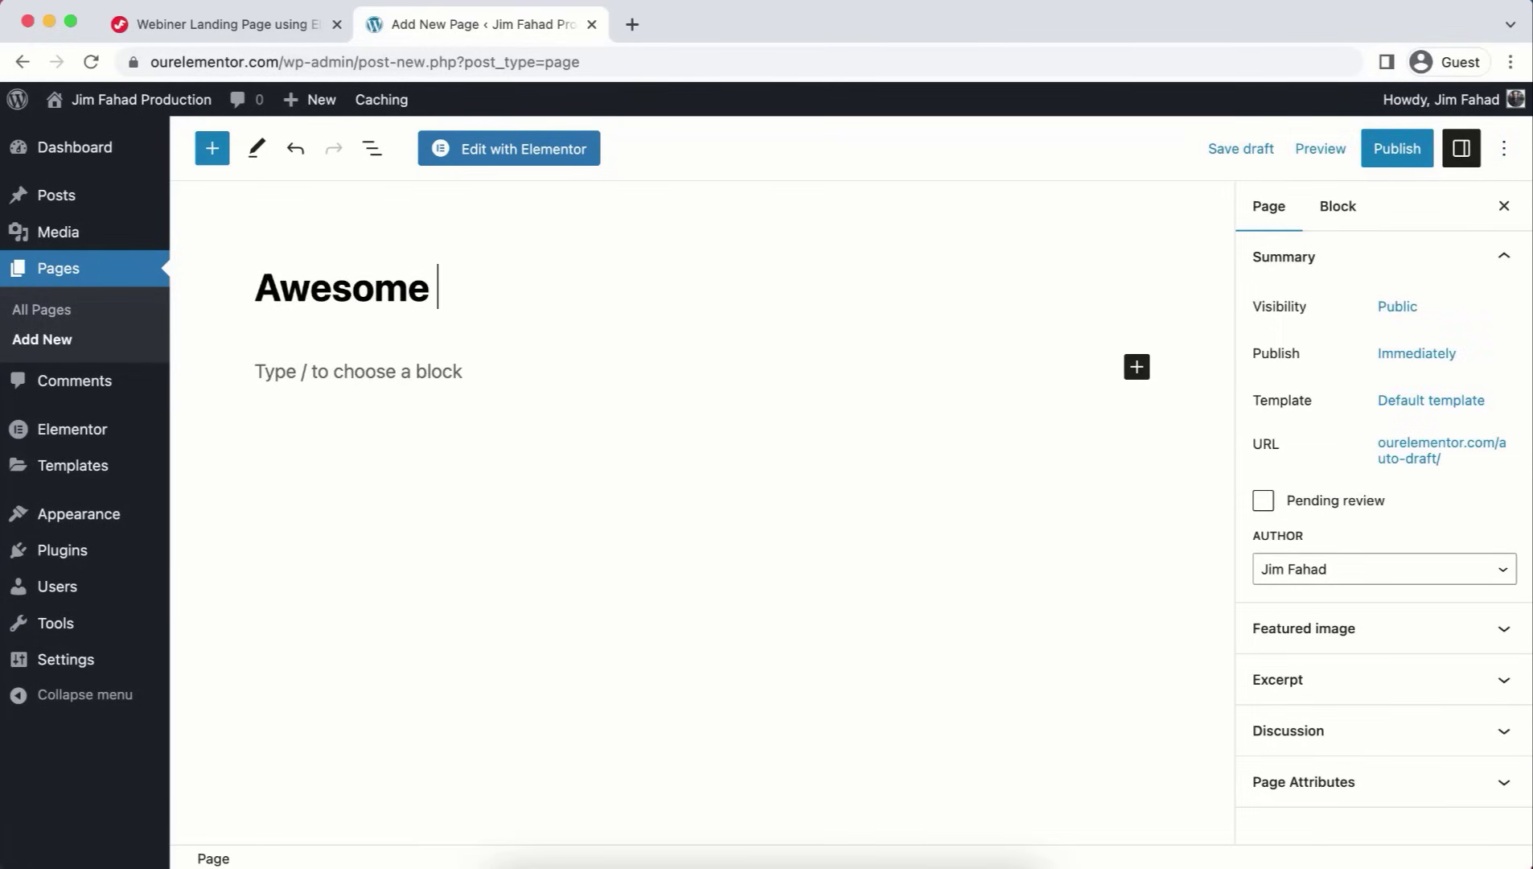
type("Landing Pag")
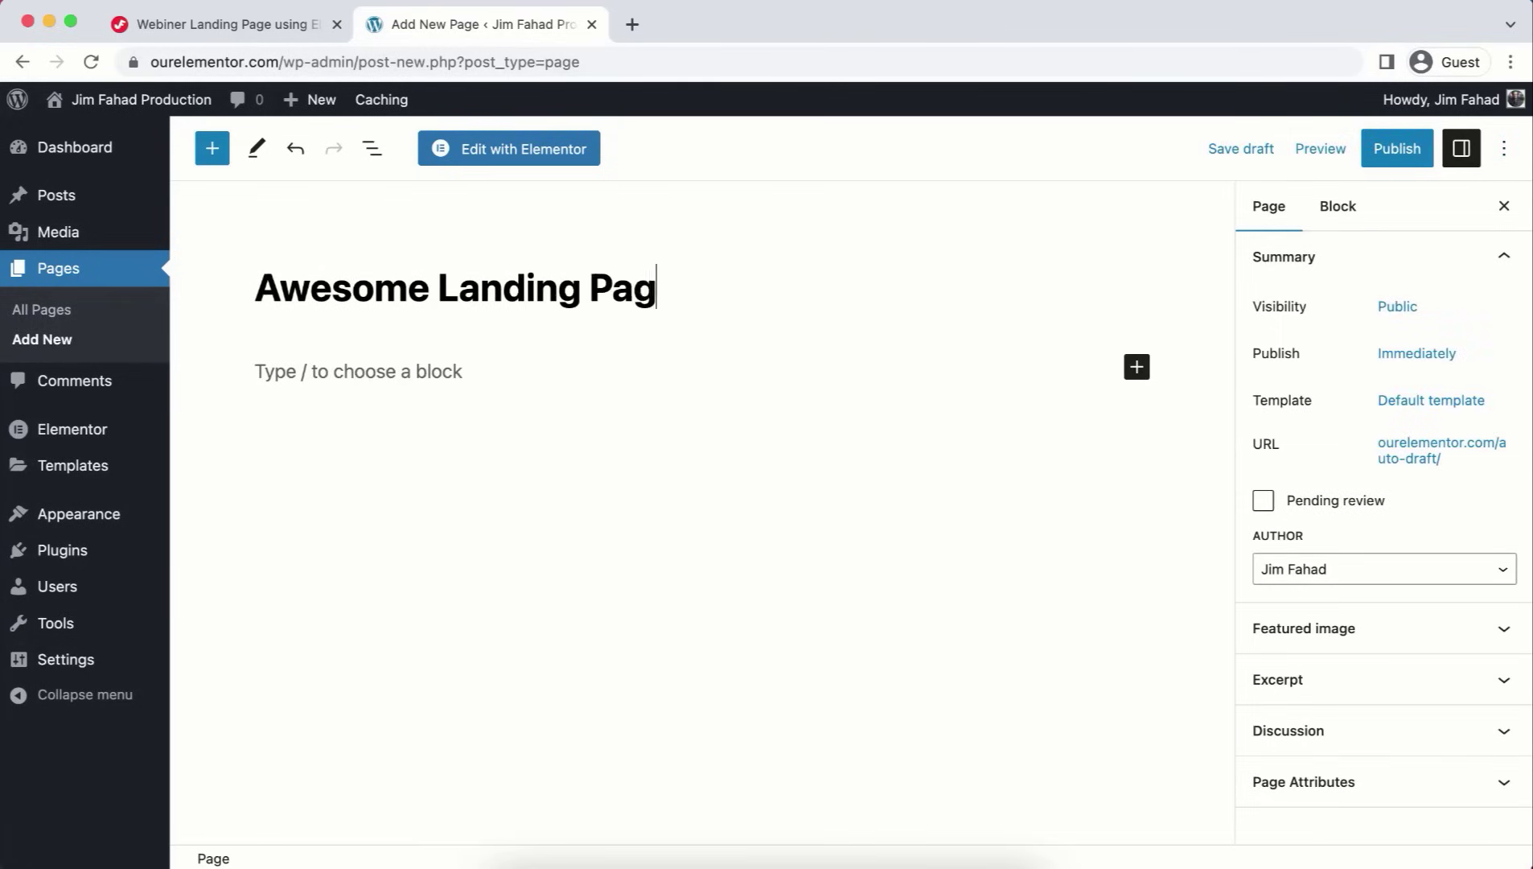
type("e")
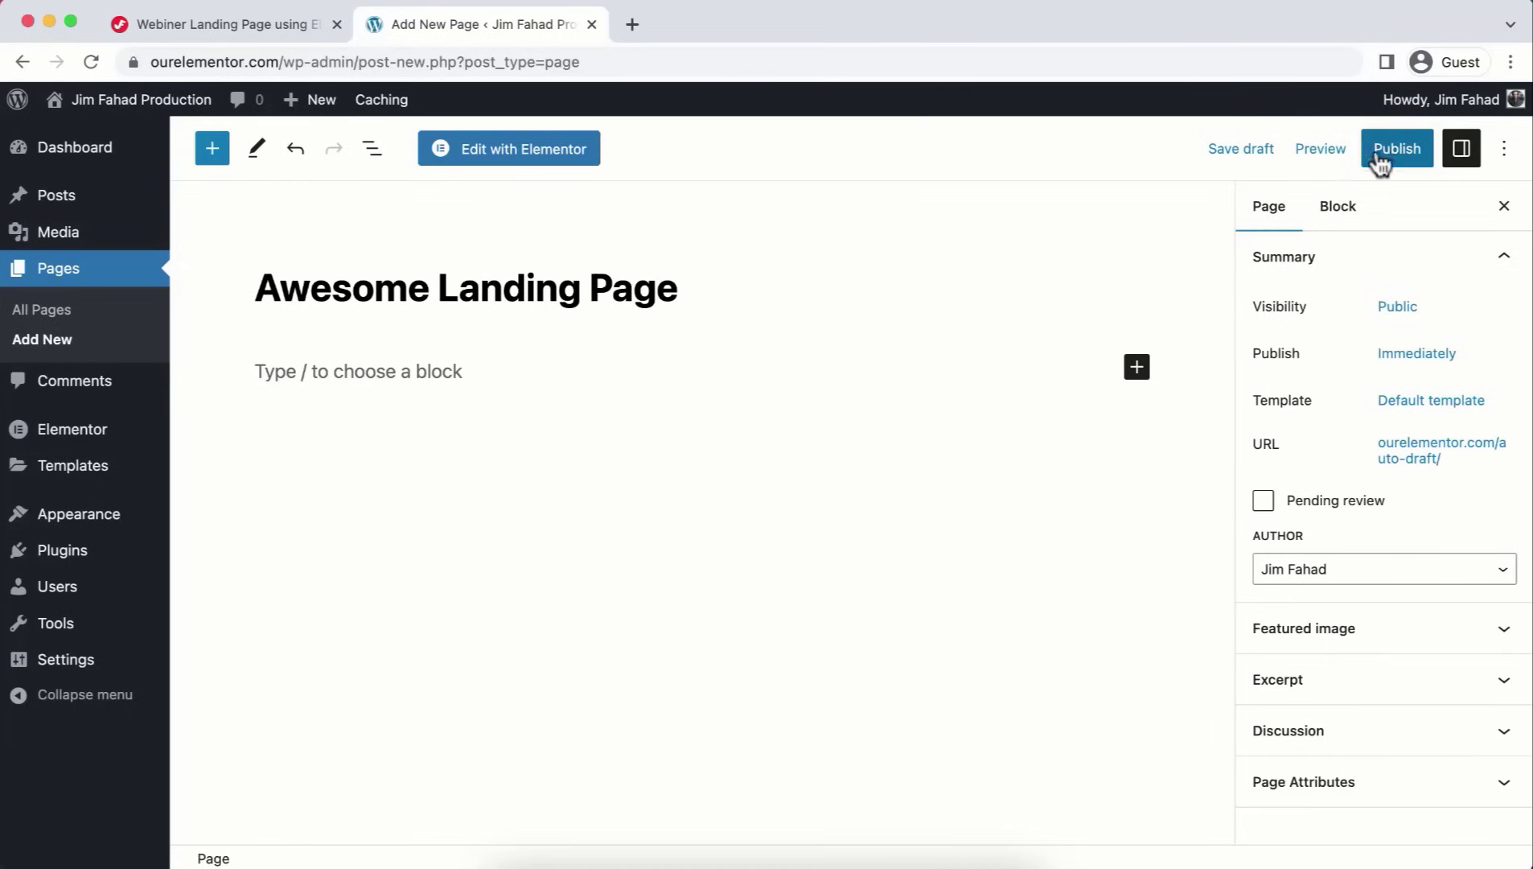
left_click(1403, 154)
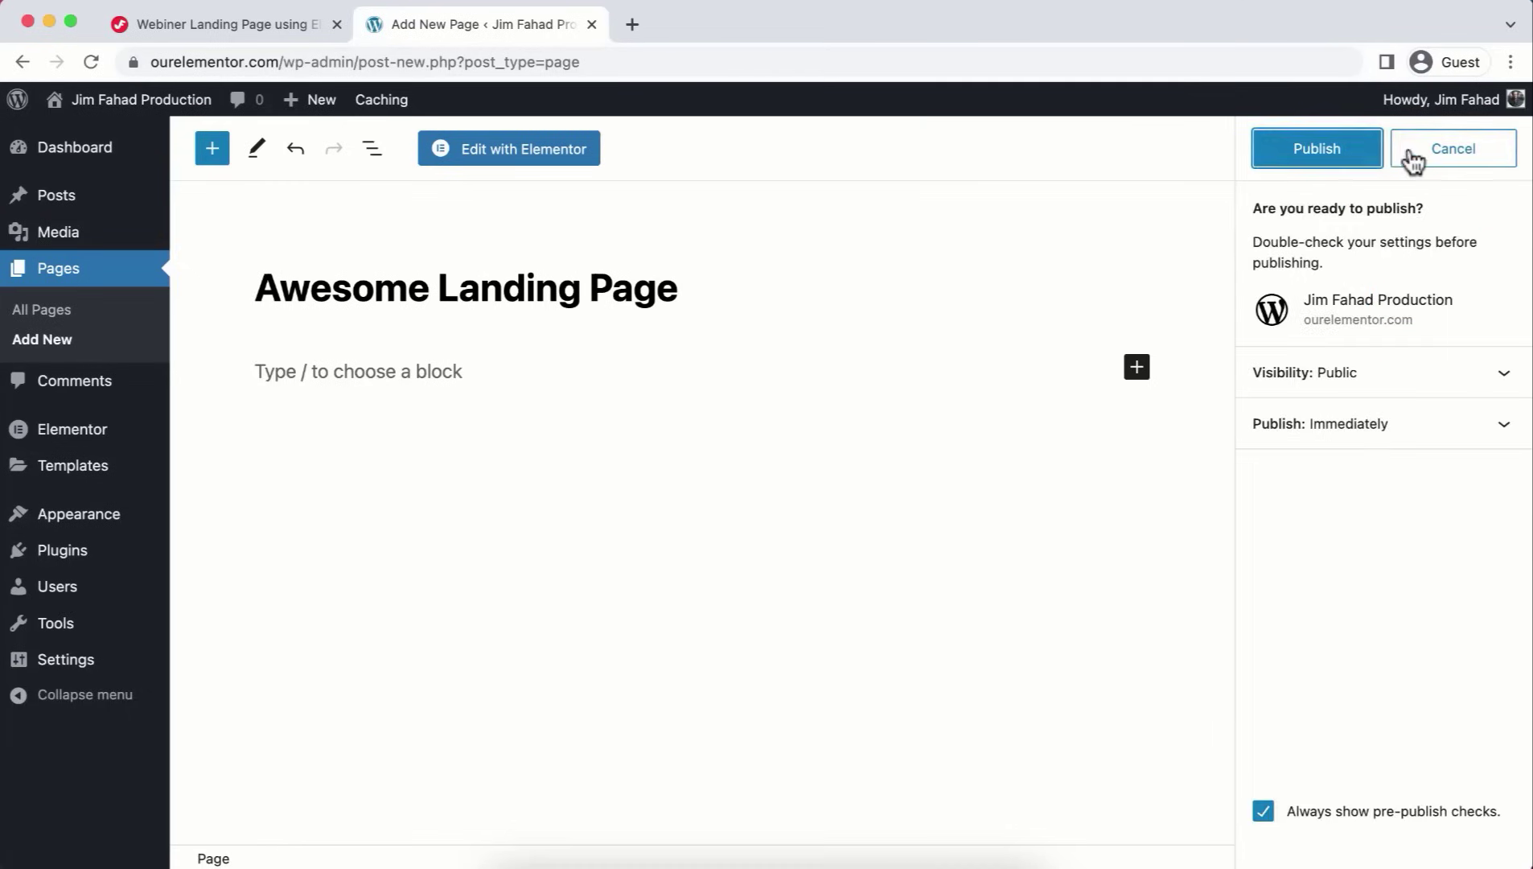
left_click(1303, 151)
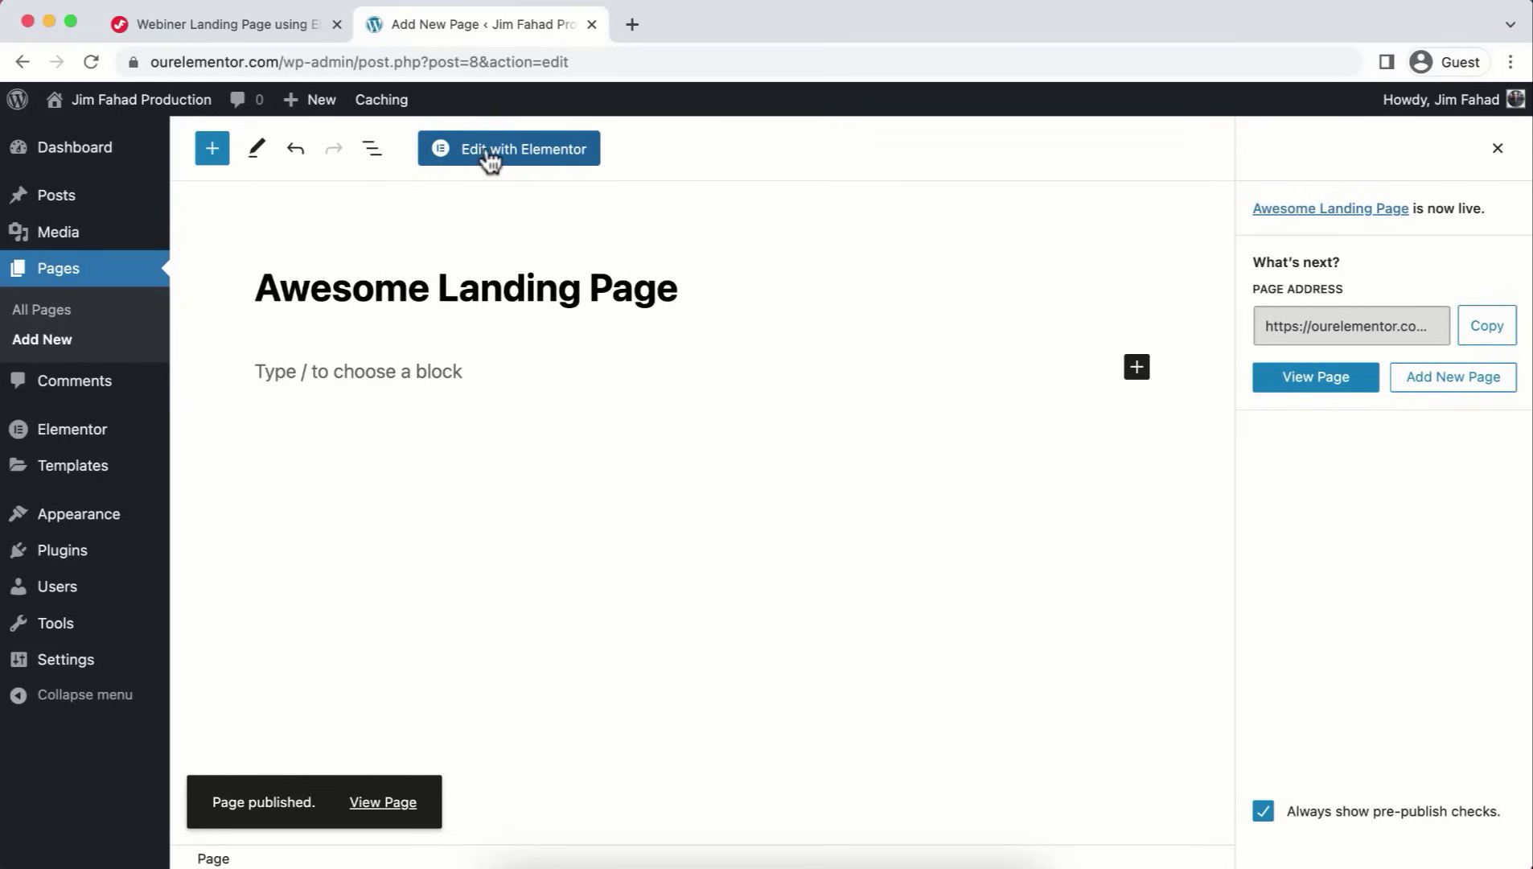
- Open the page with Edit with Elementor, closing the What's New dialog and Navigator
left_click(519, 155)
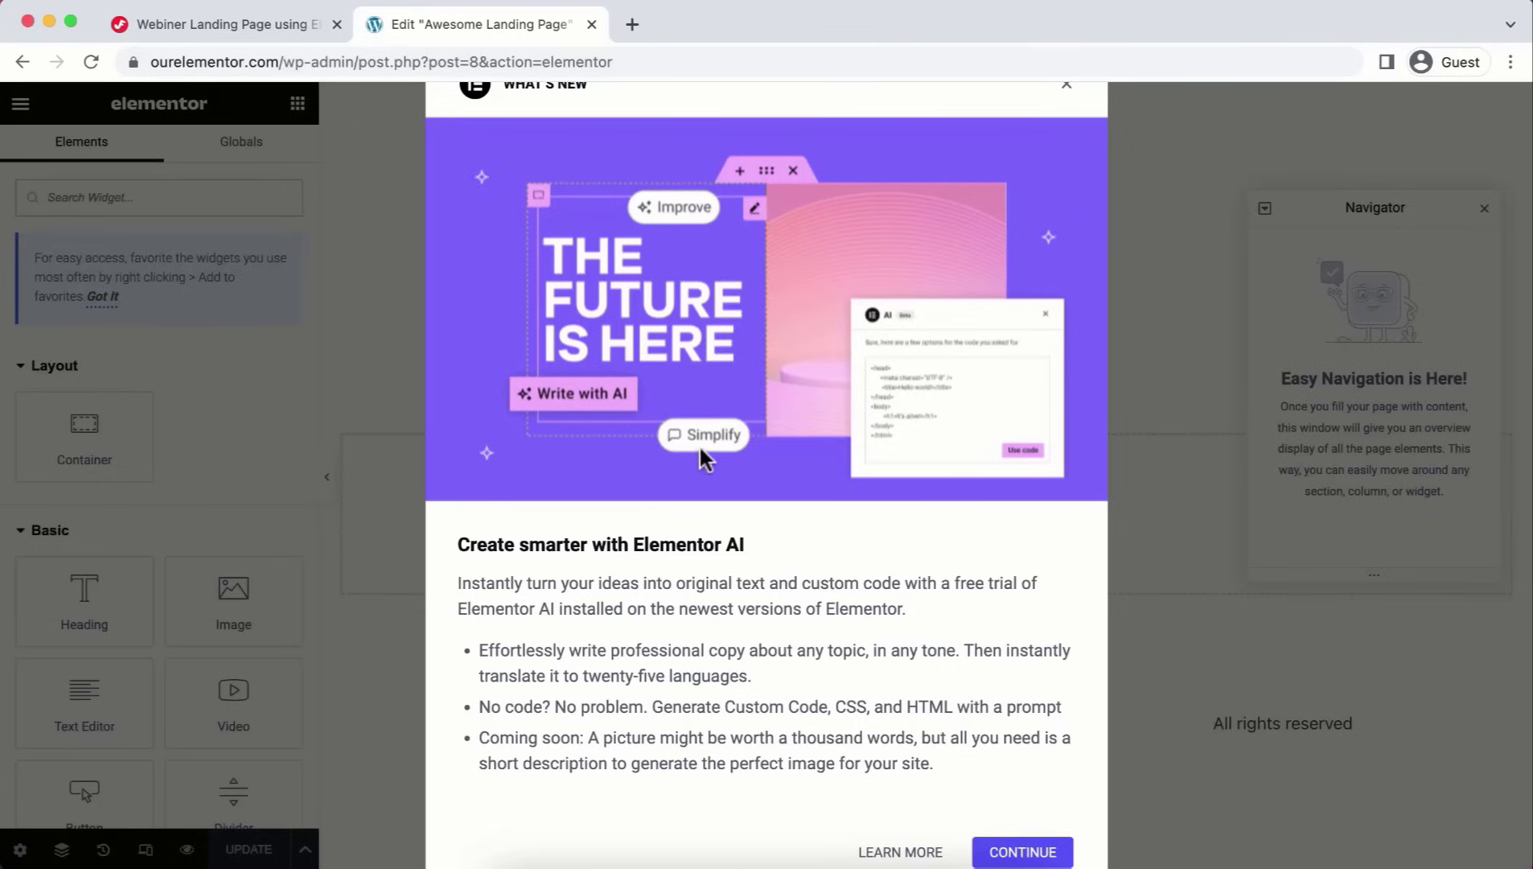
left_click(1064, 87)
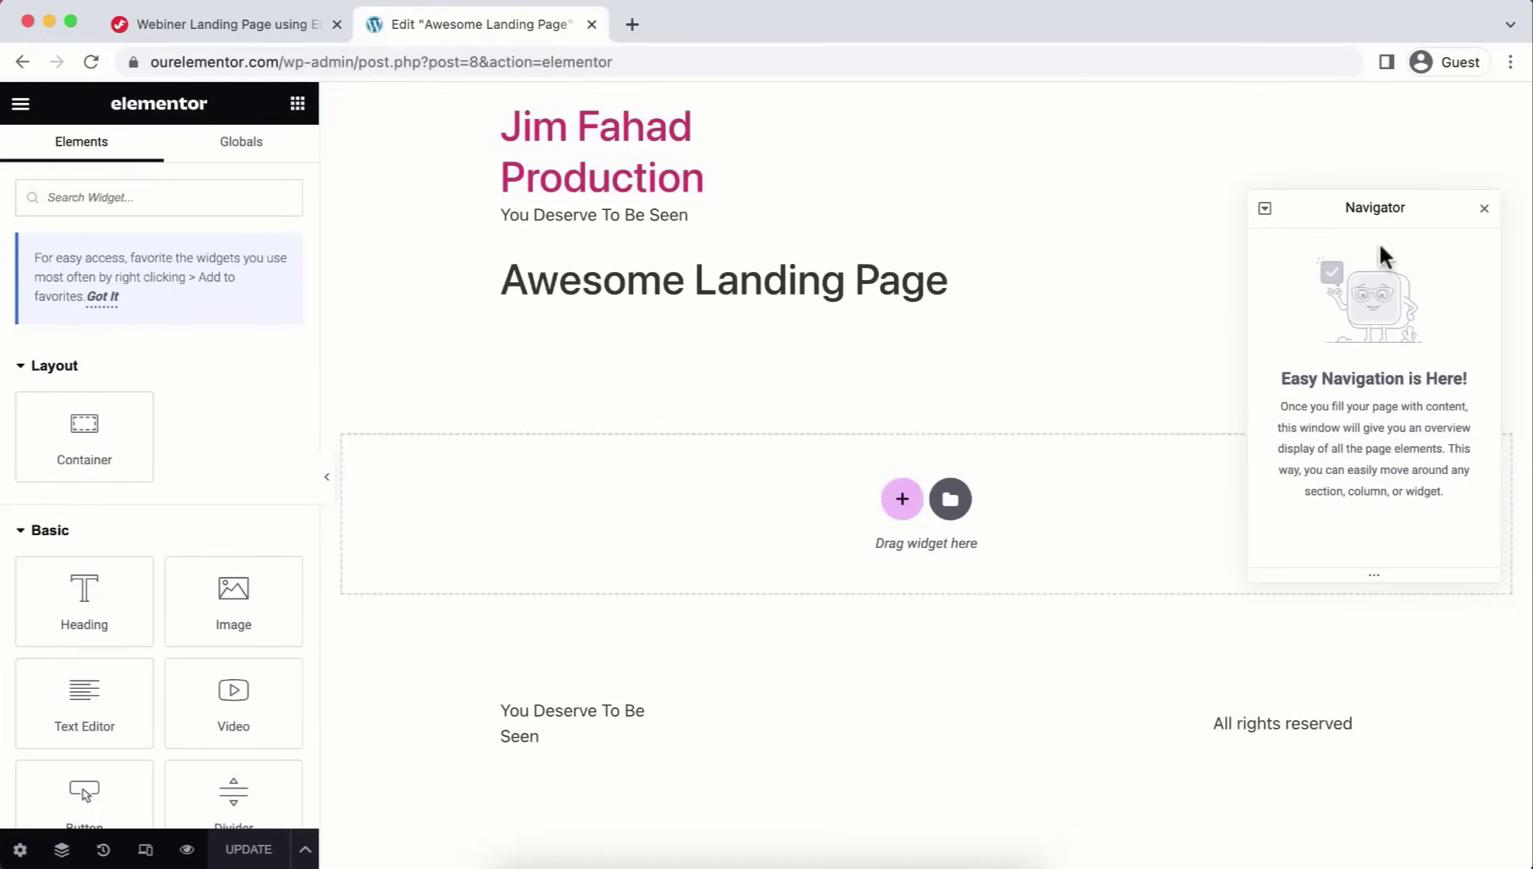
left_click(1483, 208)
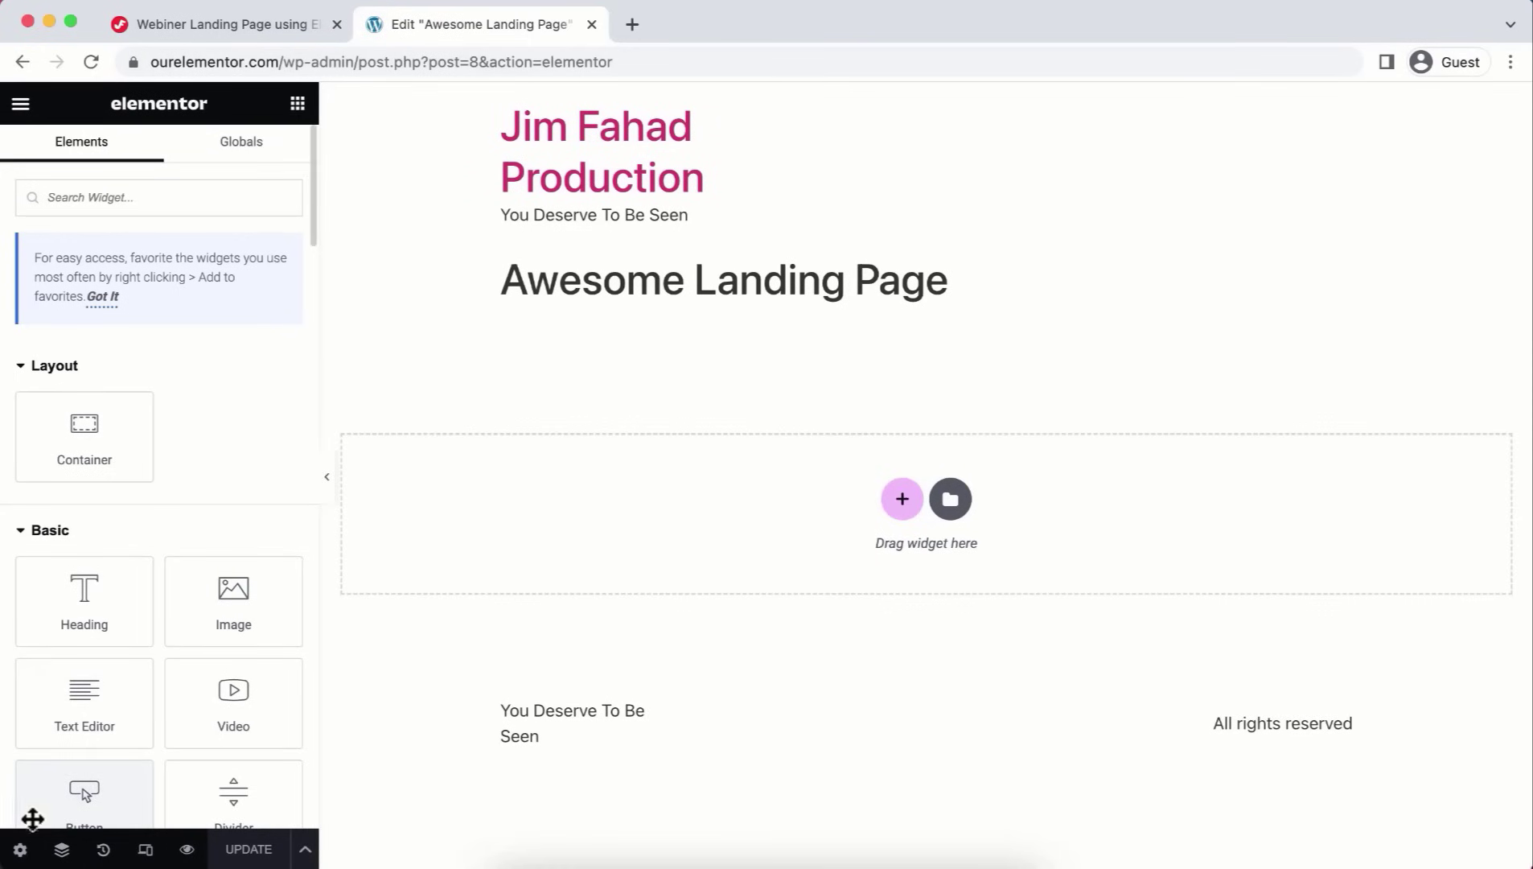
- Set the Page Layout to Elementor Canvas in the page settings
left_click(20, 850)
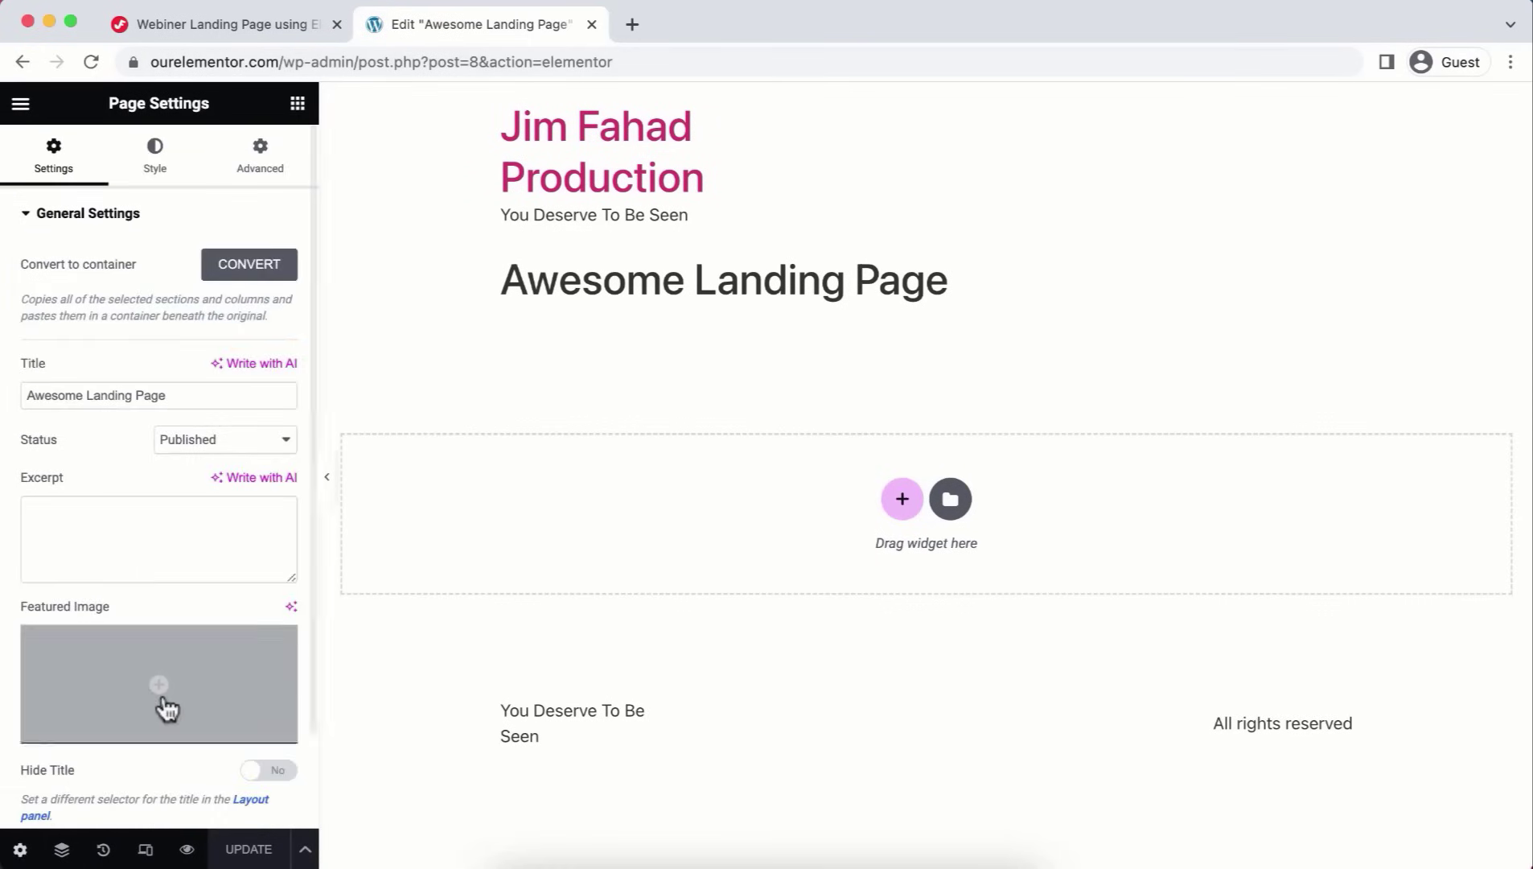
scroll(160, 706, "down", 3)
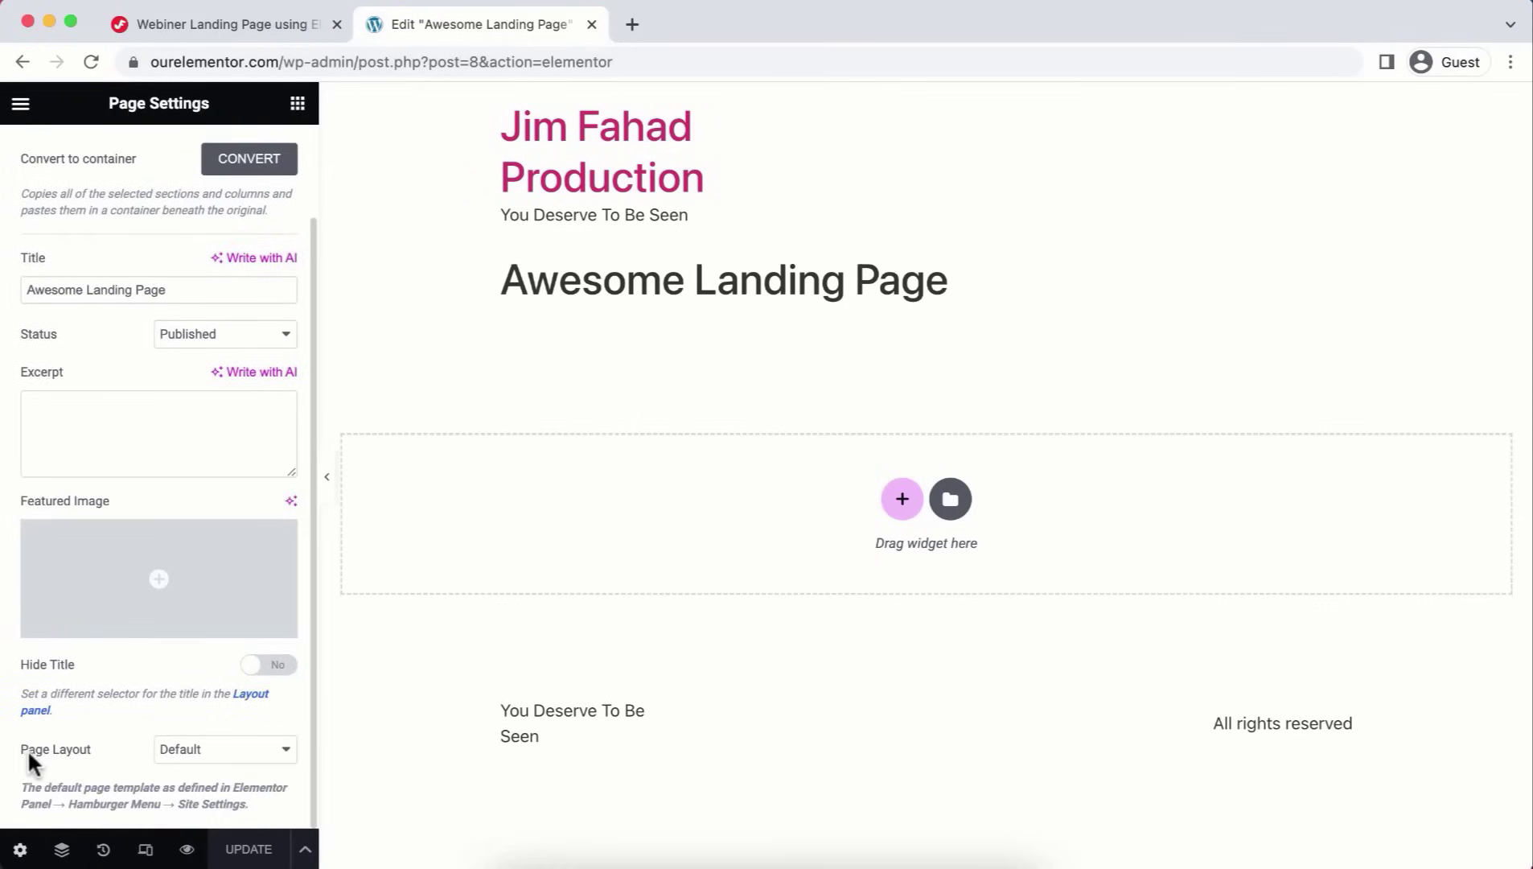
left_click(185, 750)
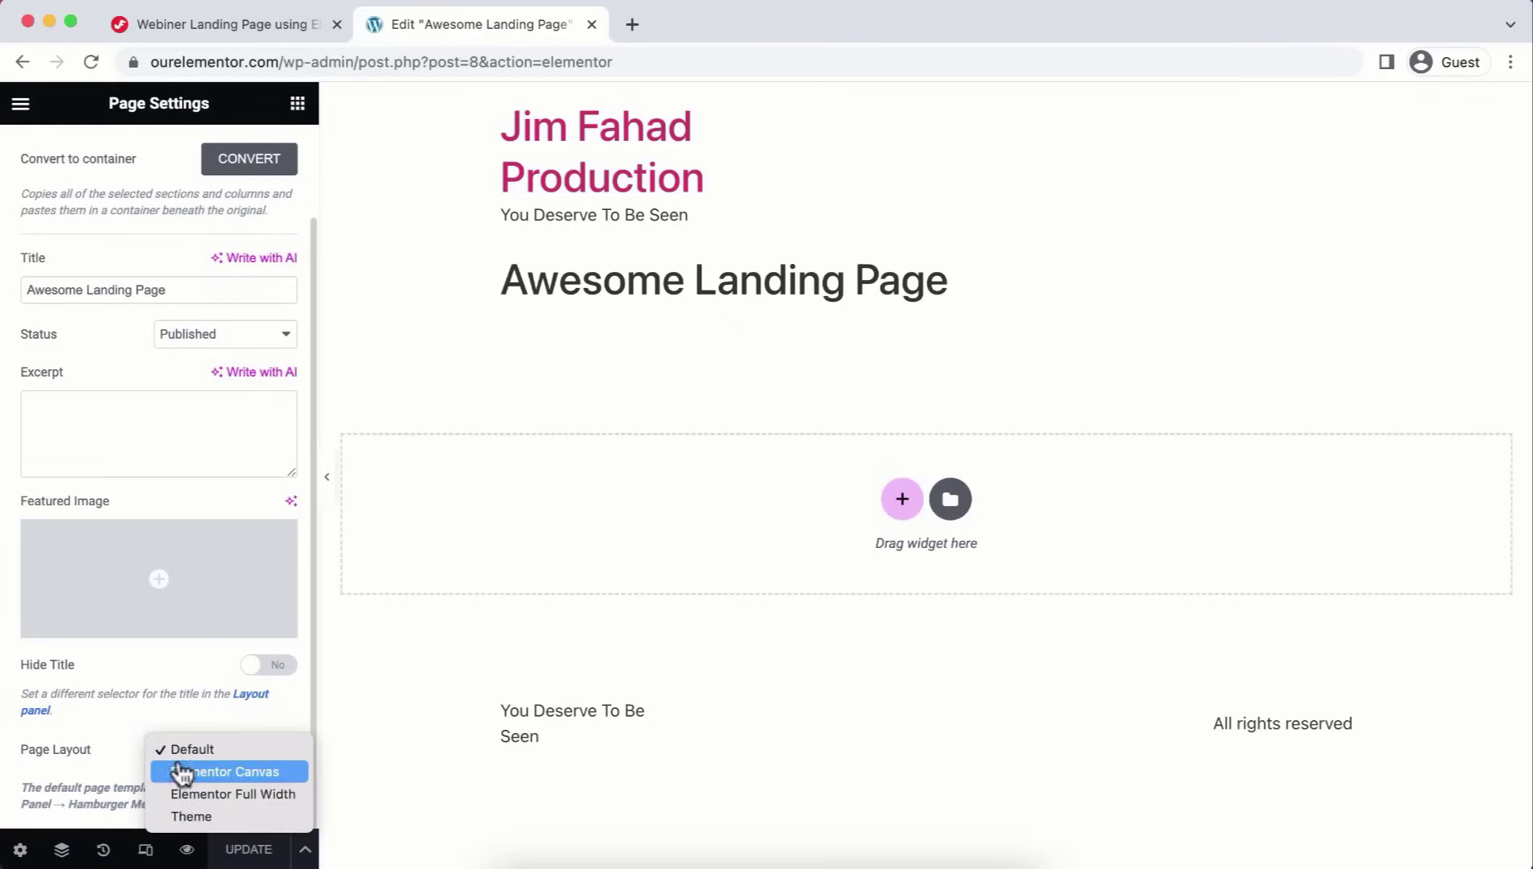
left_click(259, 774)
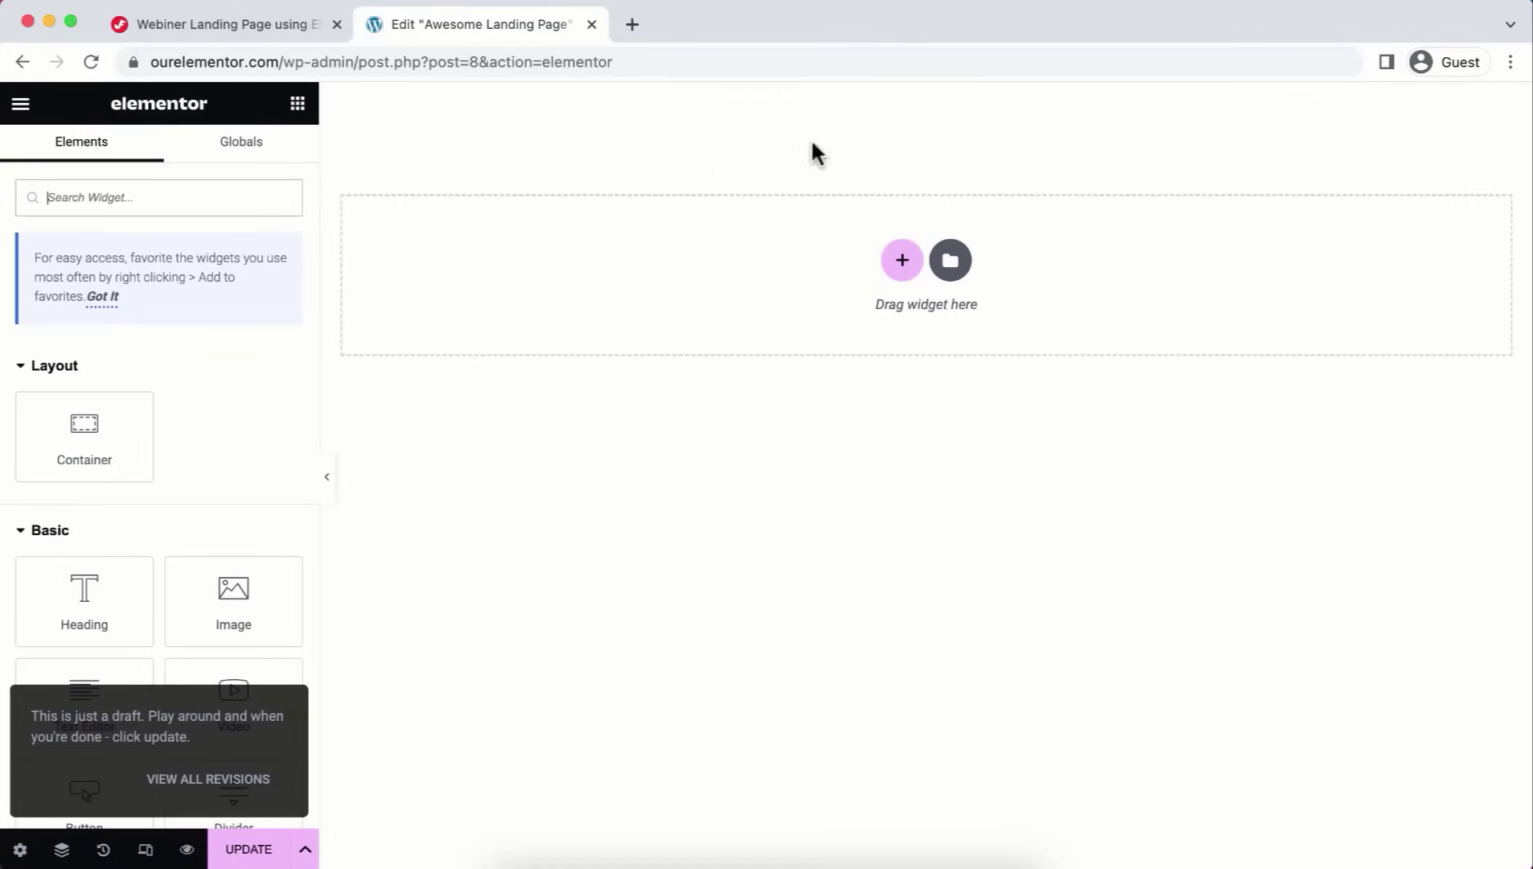
- Update the page to save the Canvas layout, dismiss the favourites tip, and browse the widgets
left_click(250, 850)
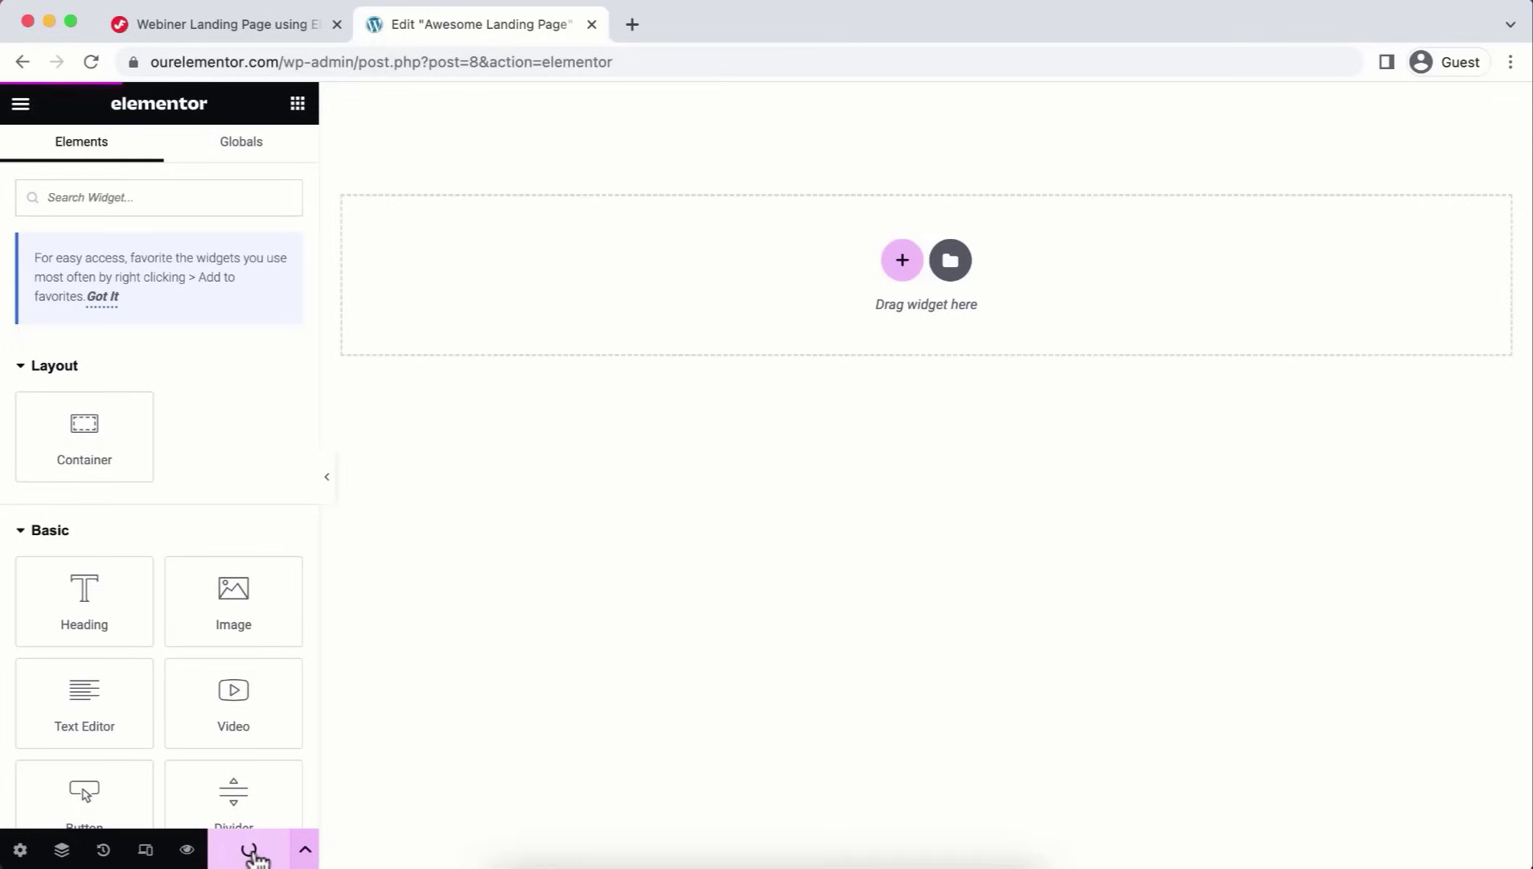
left_click(106, 299)
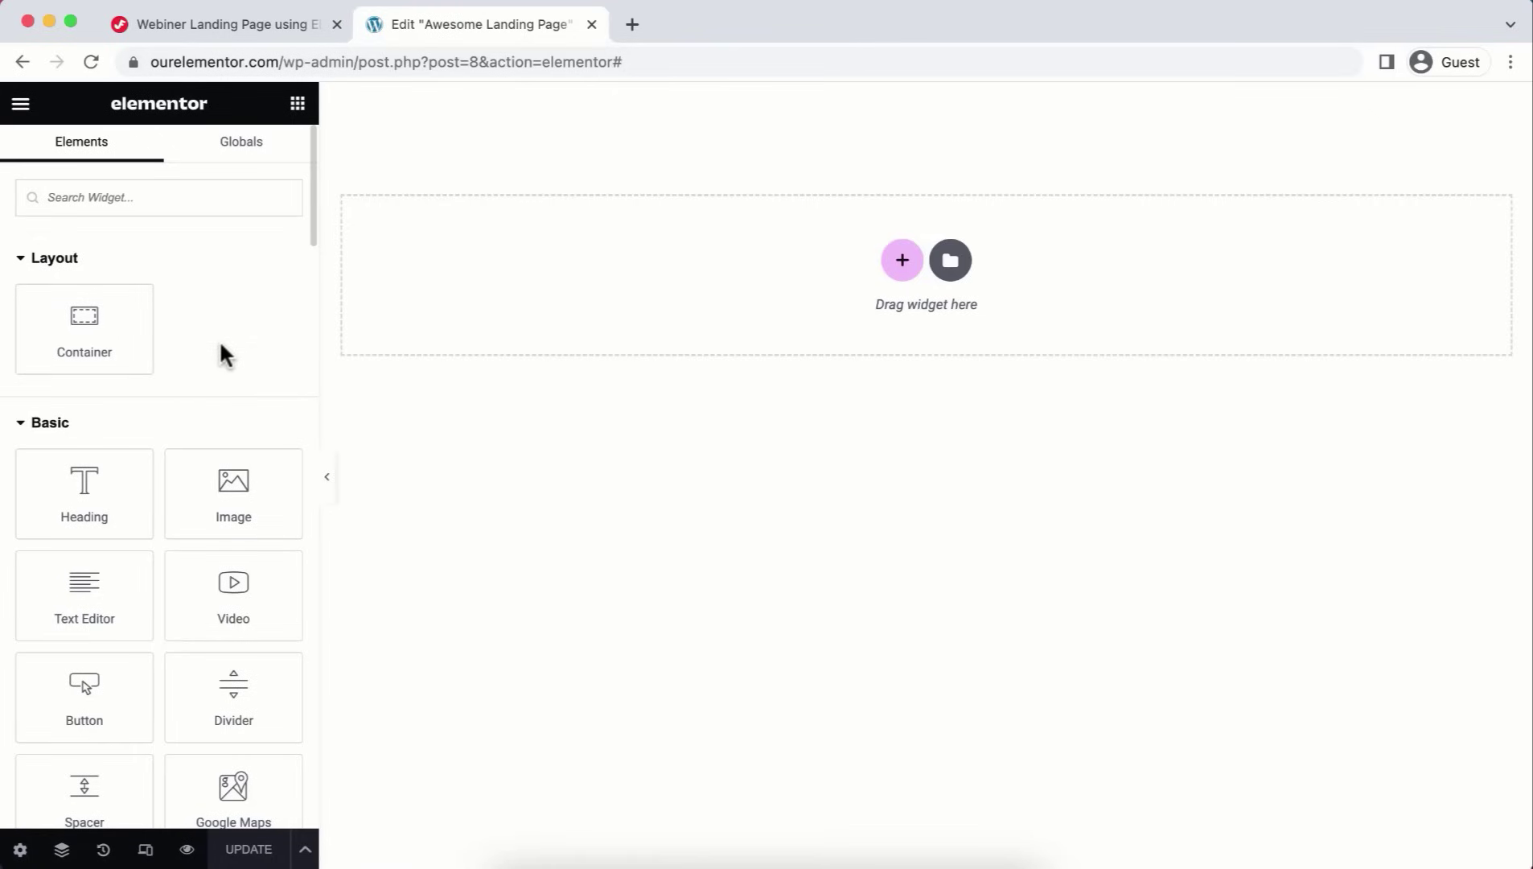
scroll(197, 398, "down", 3)
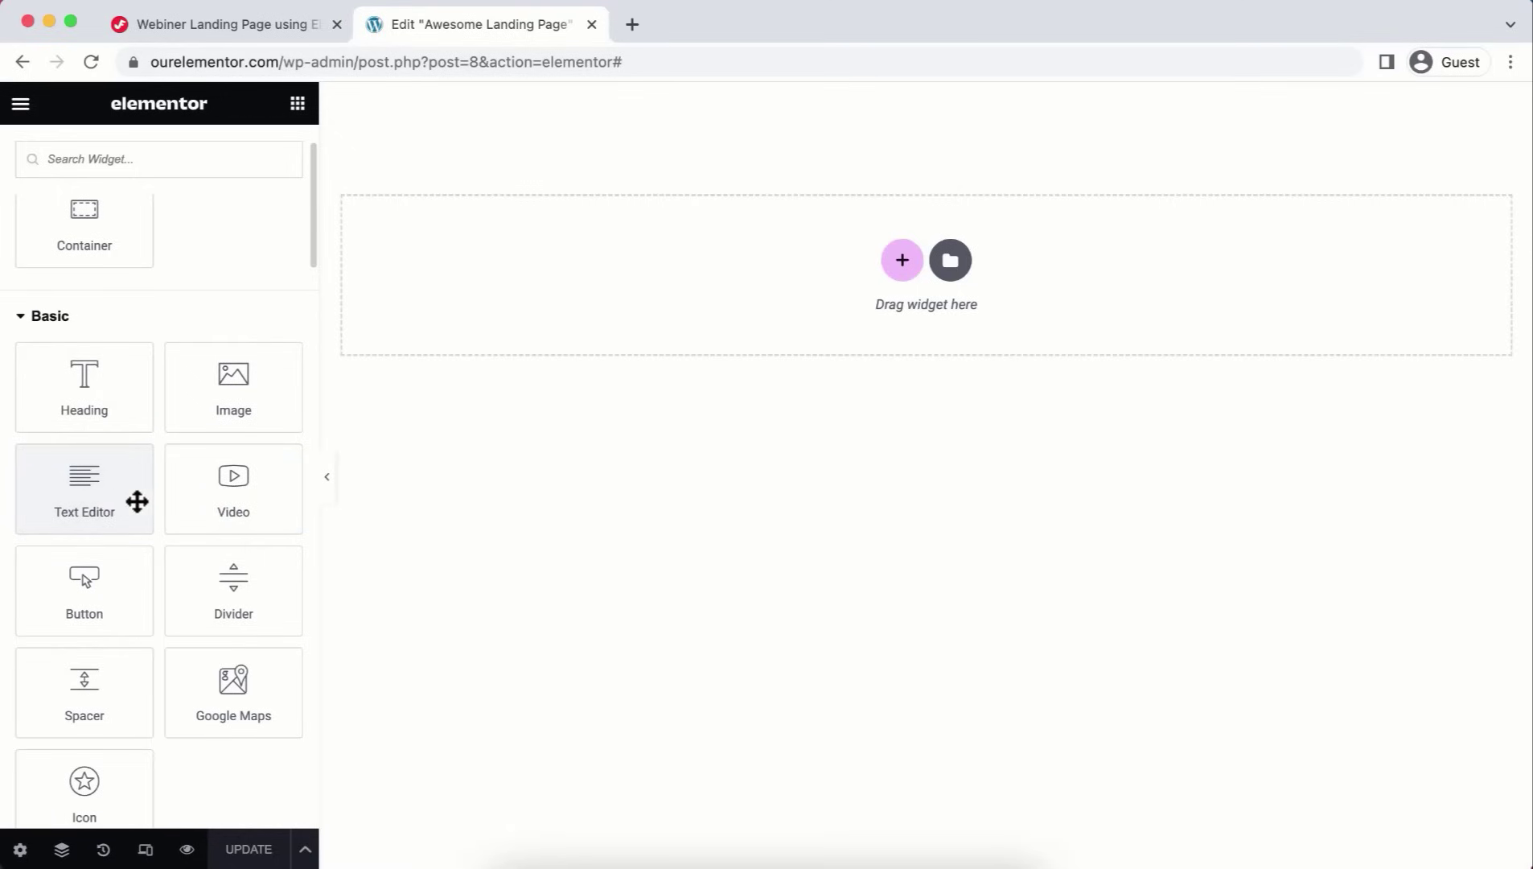
scroll(140, 654, "down", 3)
scroll(140, 653, "down", 10)
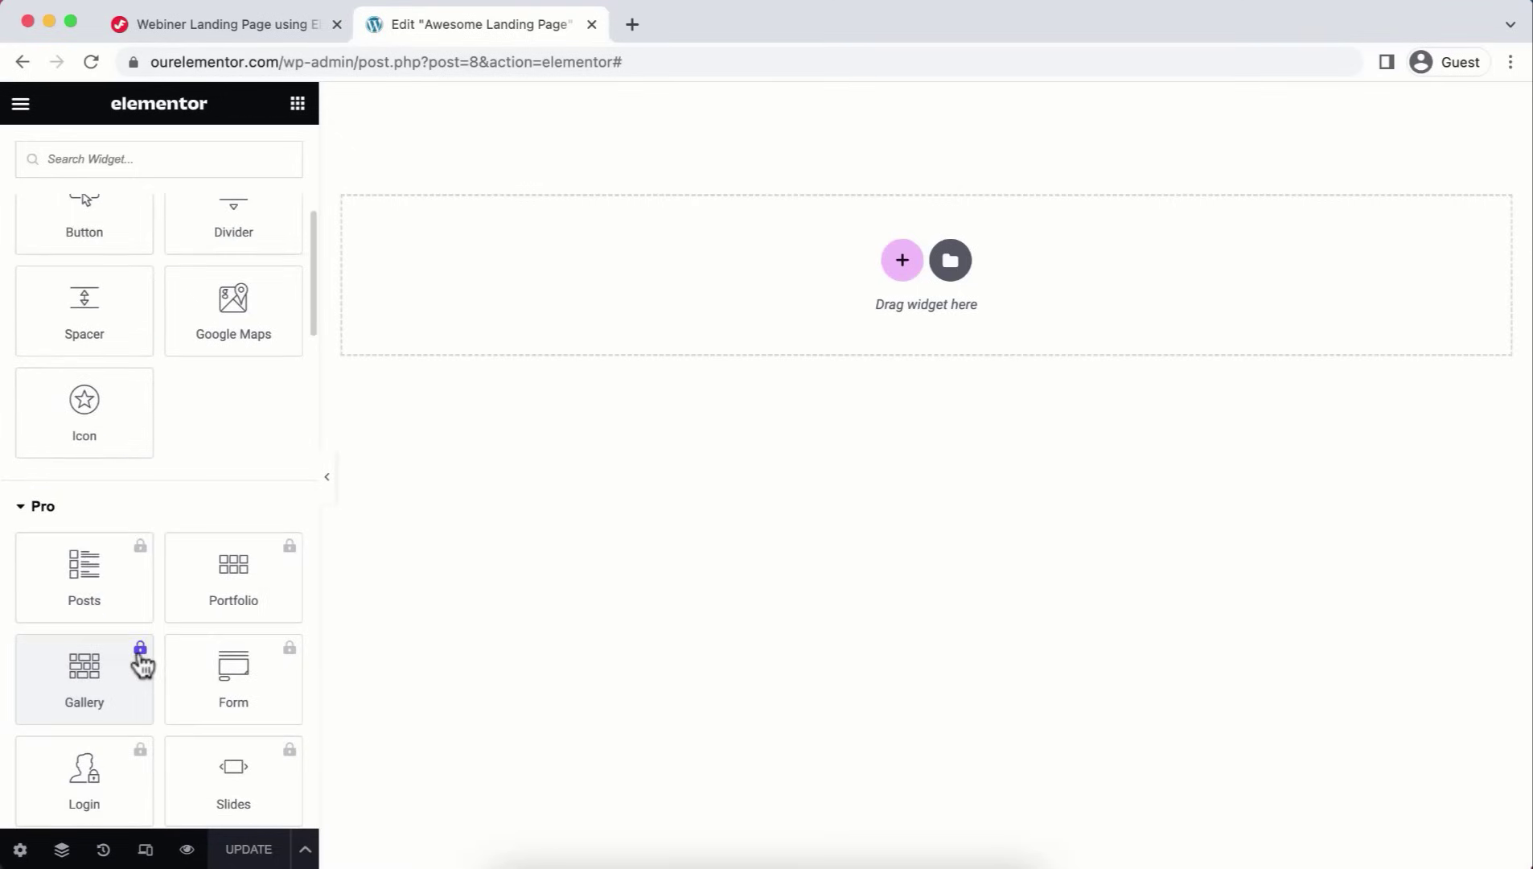
scroll(141, 663, "up", 1)
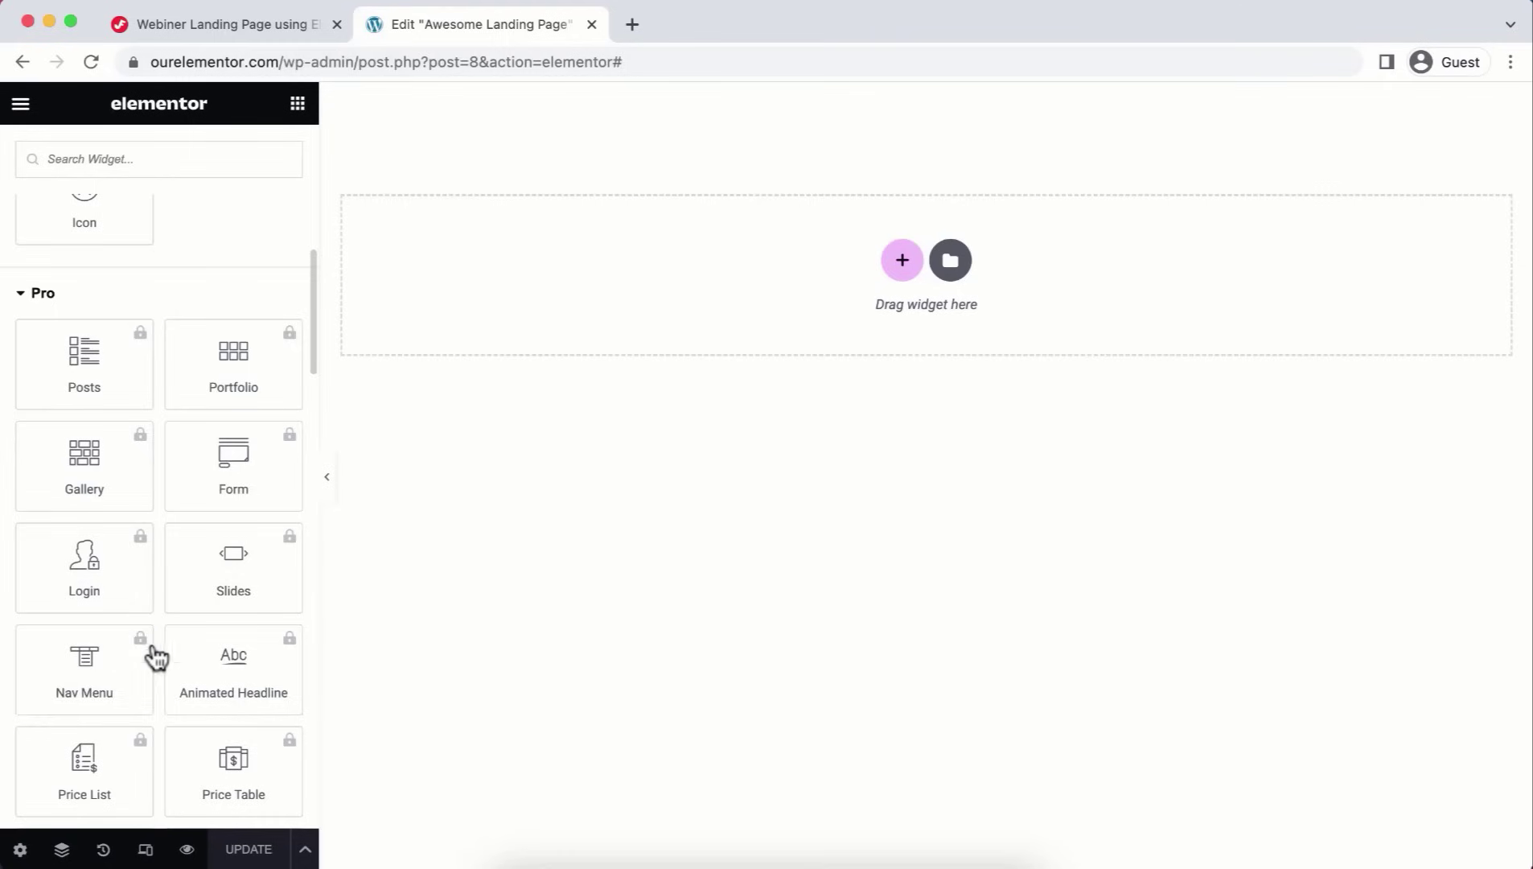
scroll(147, 711, "down", 5)
scroll(147, 707, "down", 15)
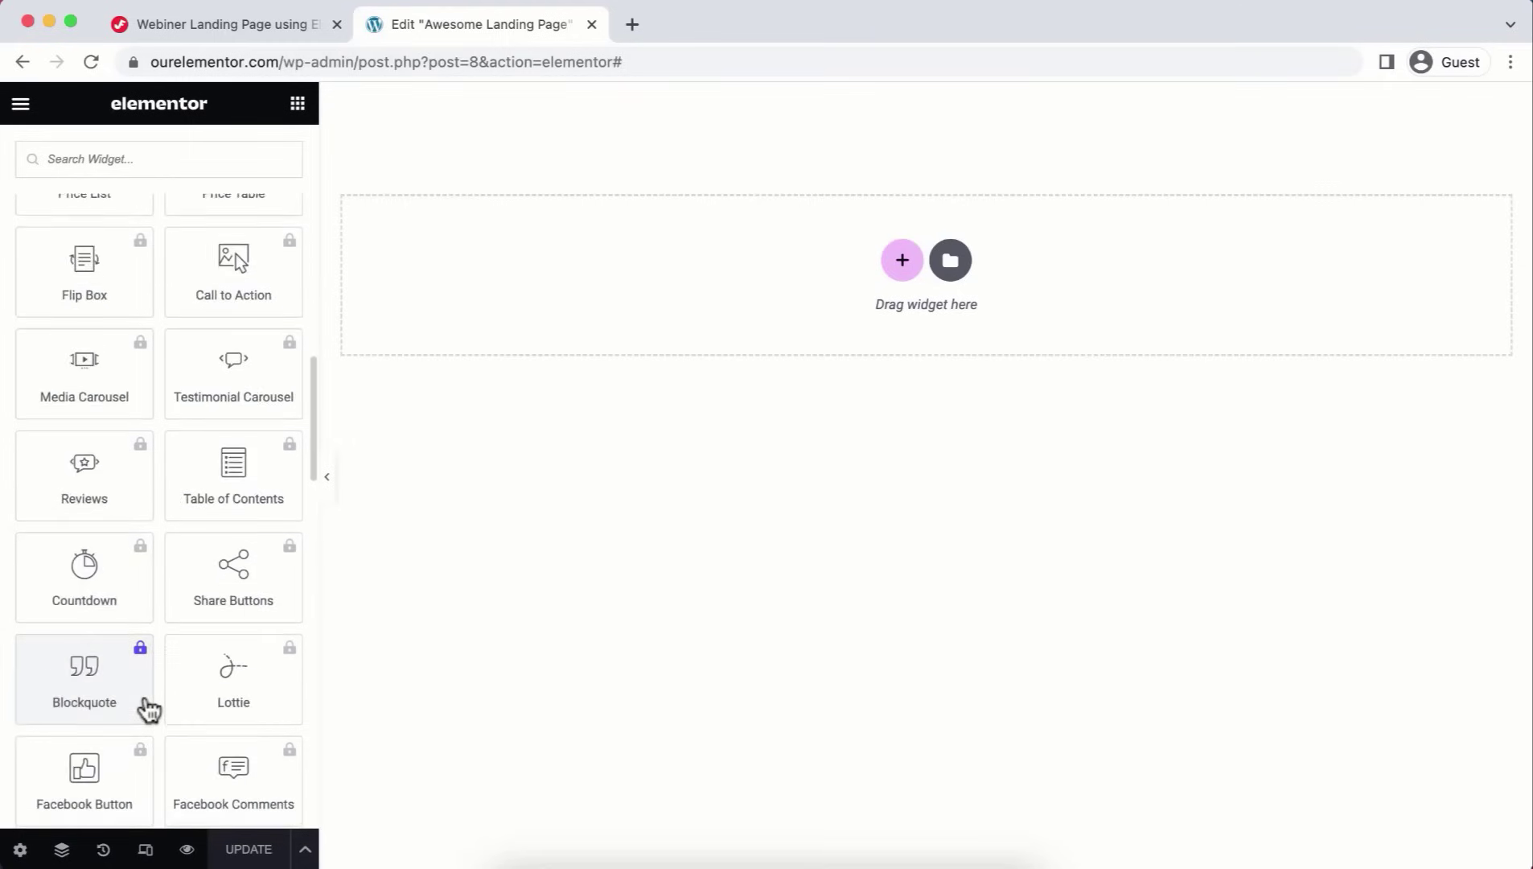
scroll(146, 698, "down", 5)
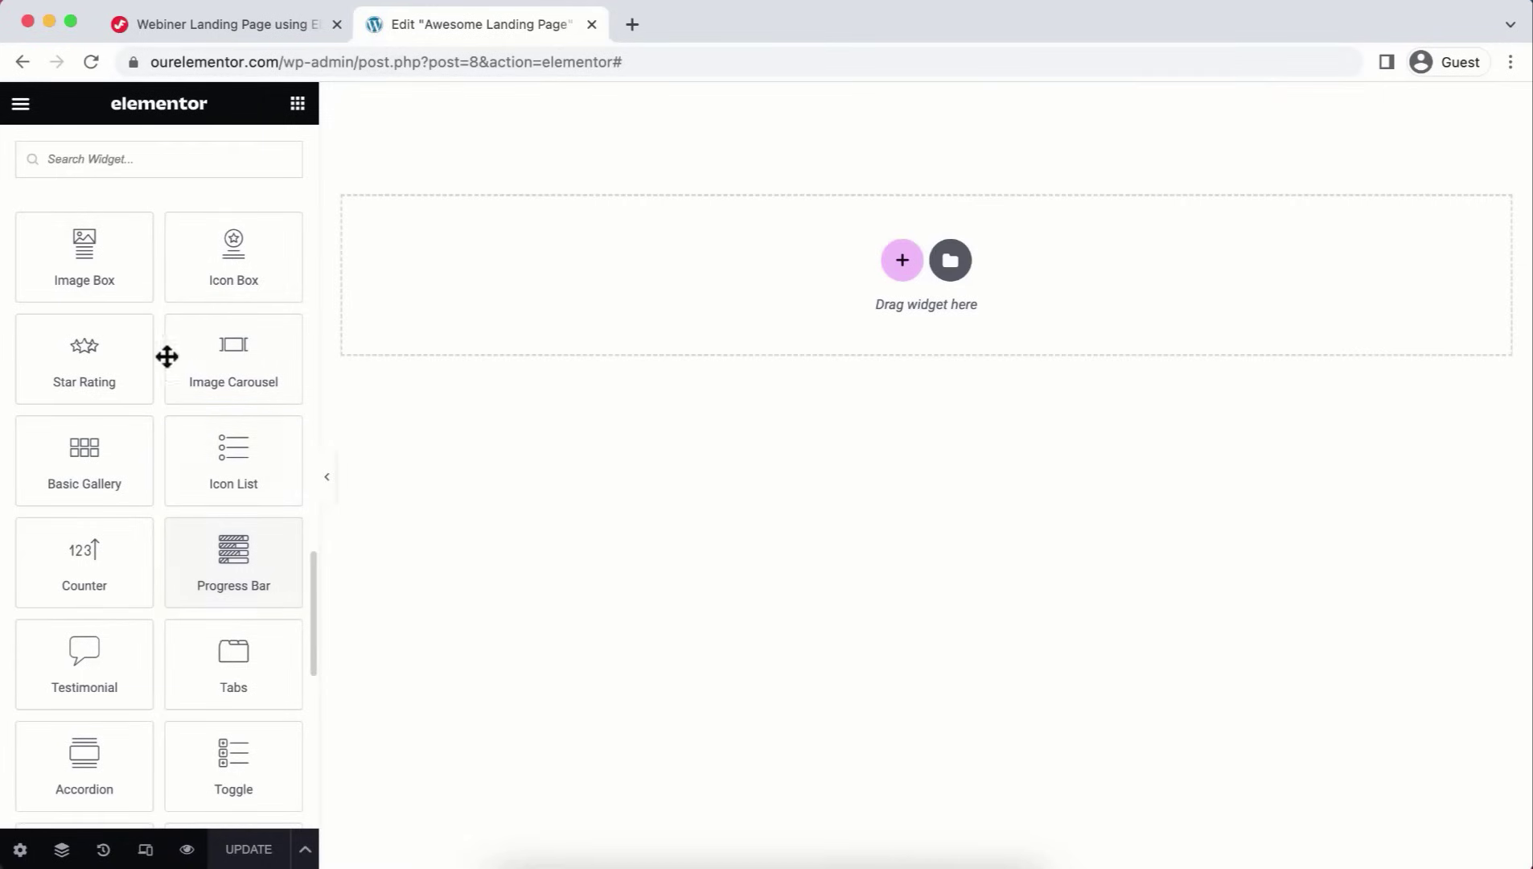
scroll(166, 358, "up", 10)
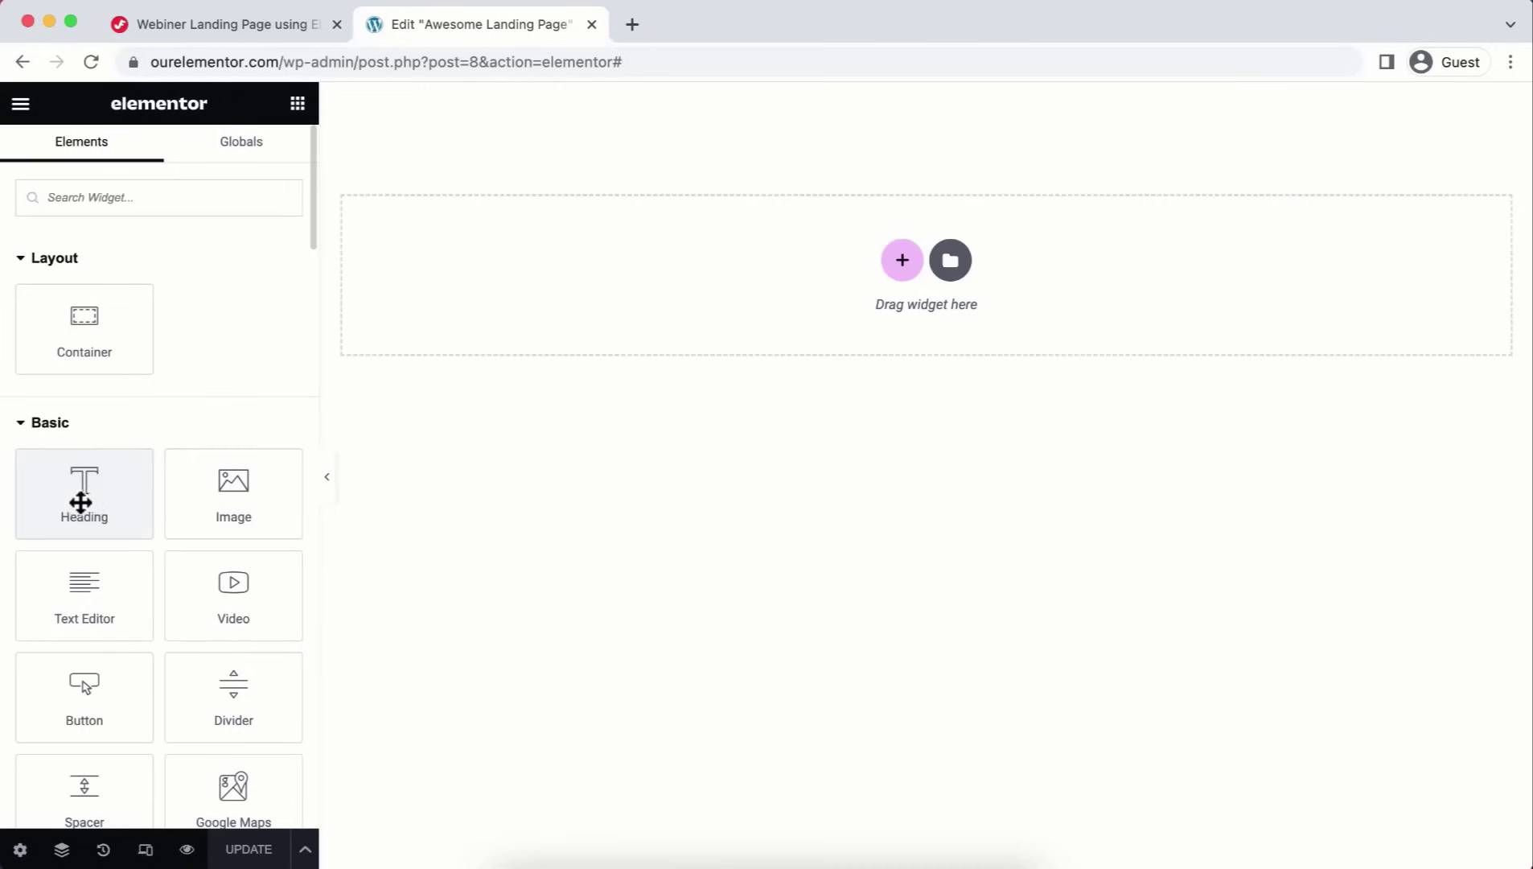
- Place a Heading widget at the top of the page and retitle it 'Jim fahad Digital'
left_click_drag(80, 502, 681, 280)
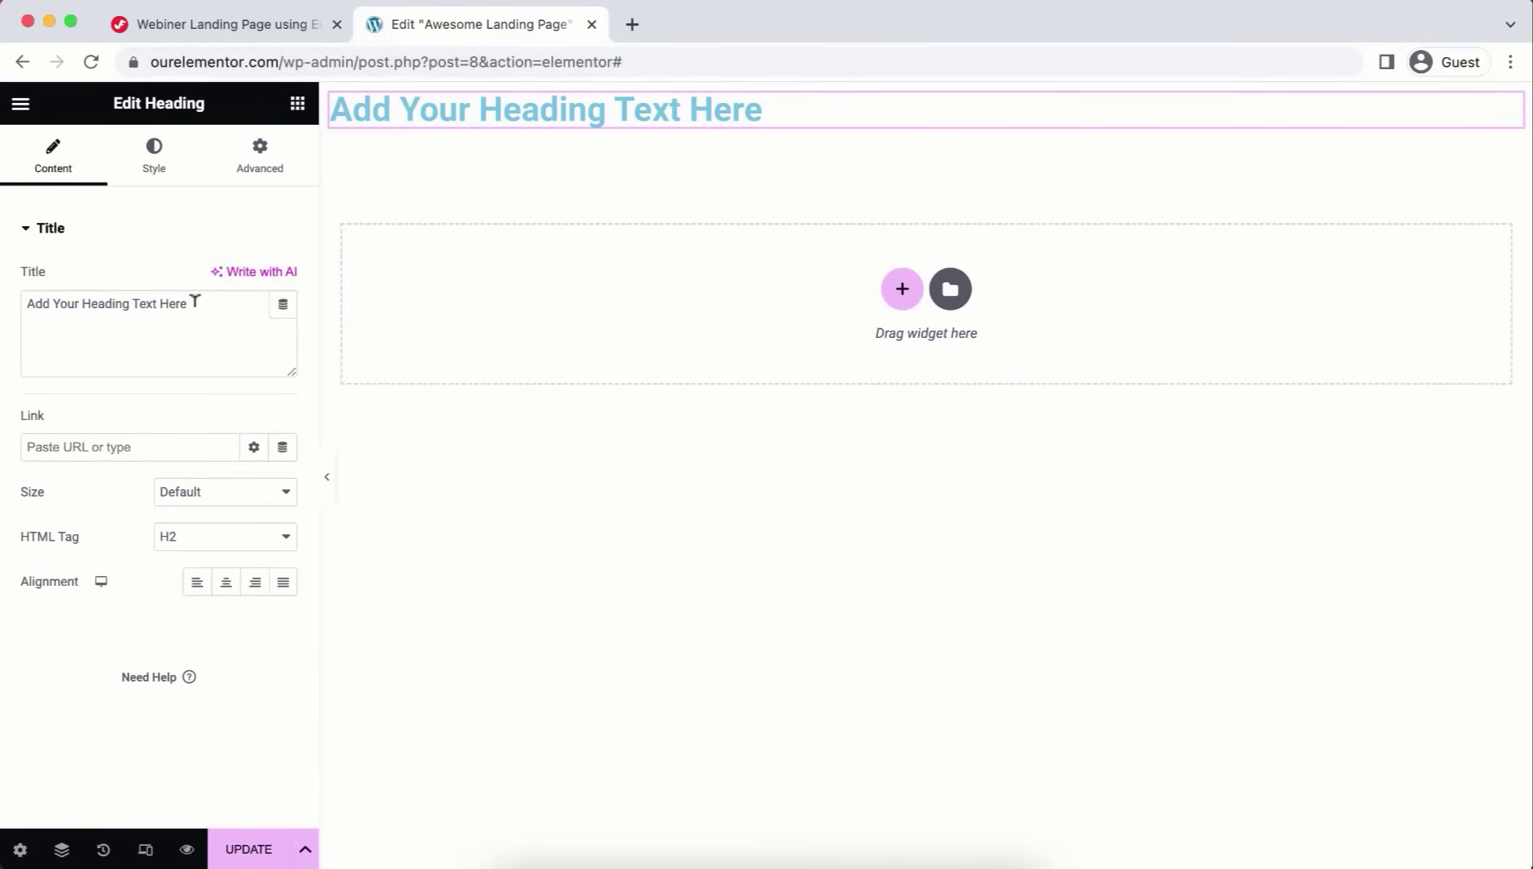
left_click_drag(192, 301, 10, 300)
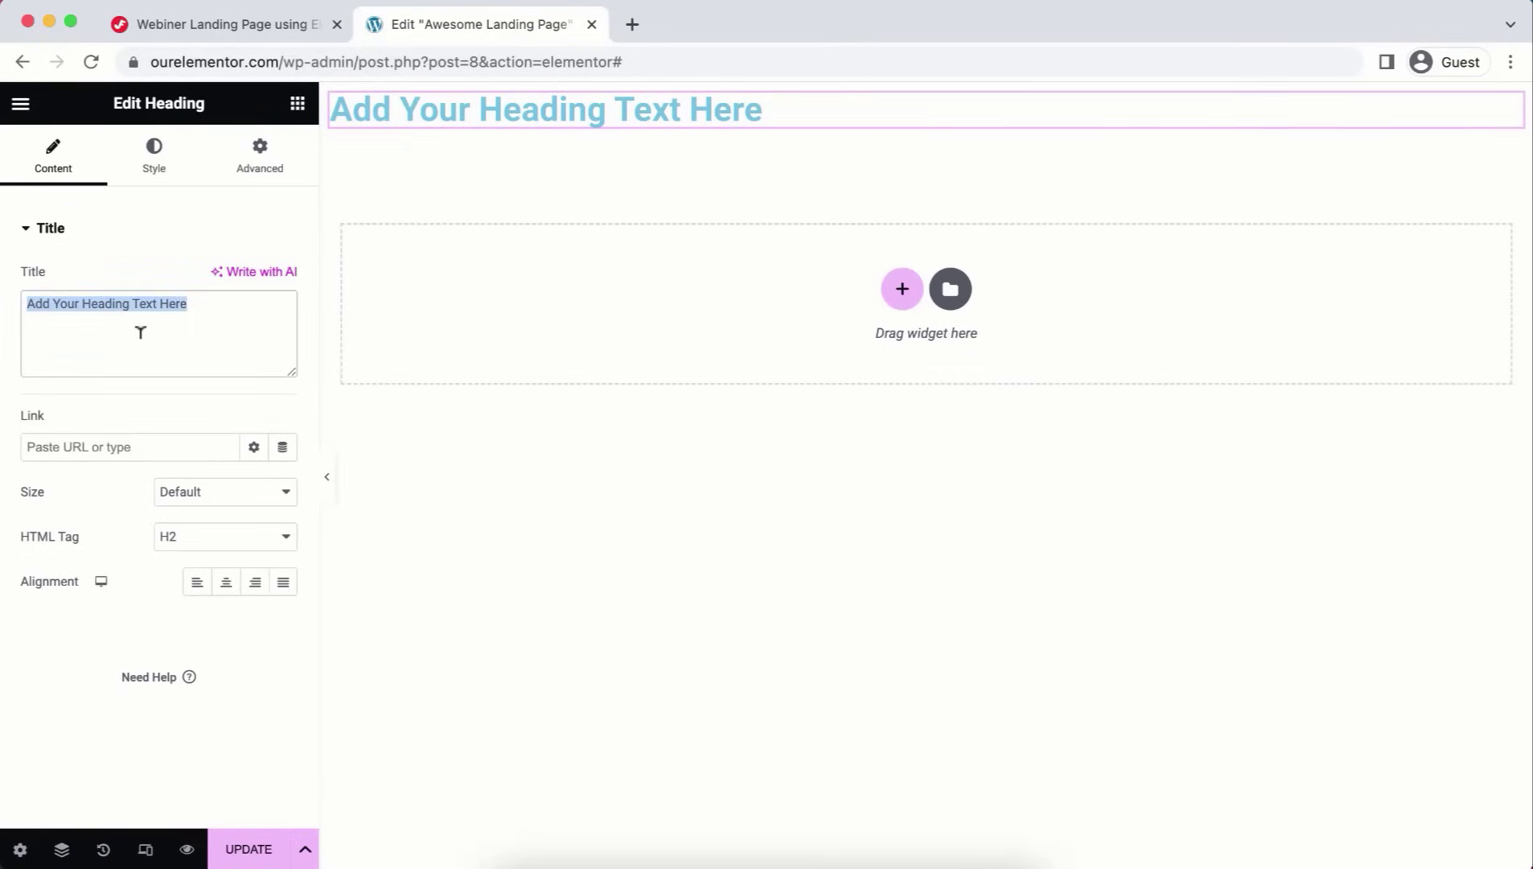
type("Jim fahad ")
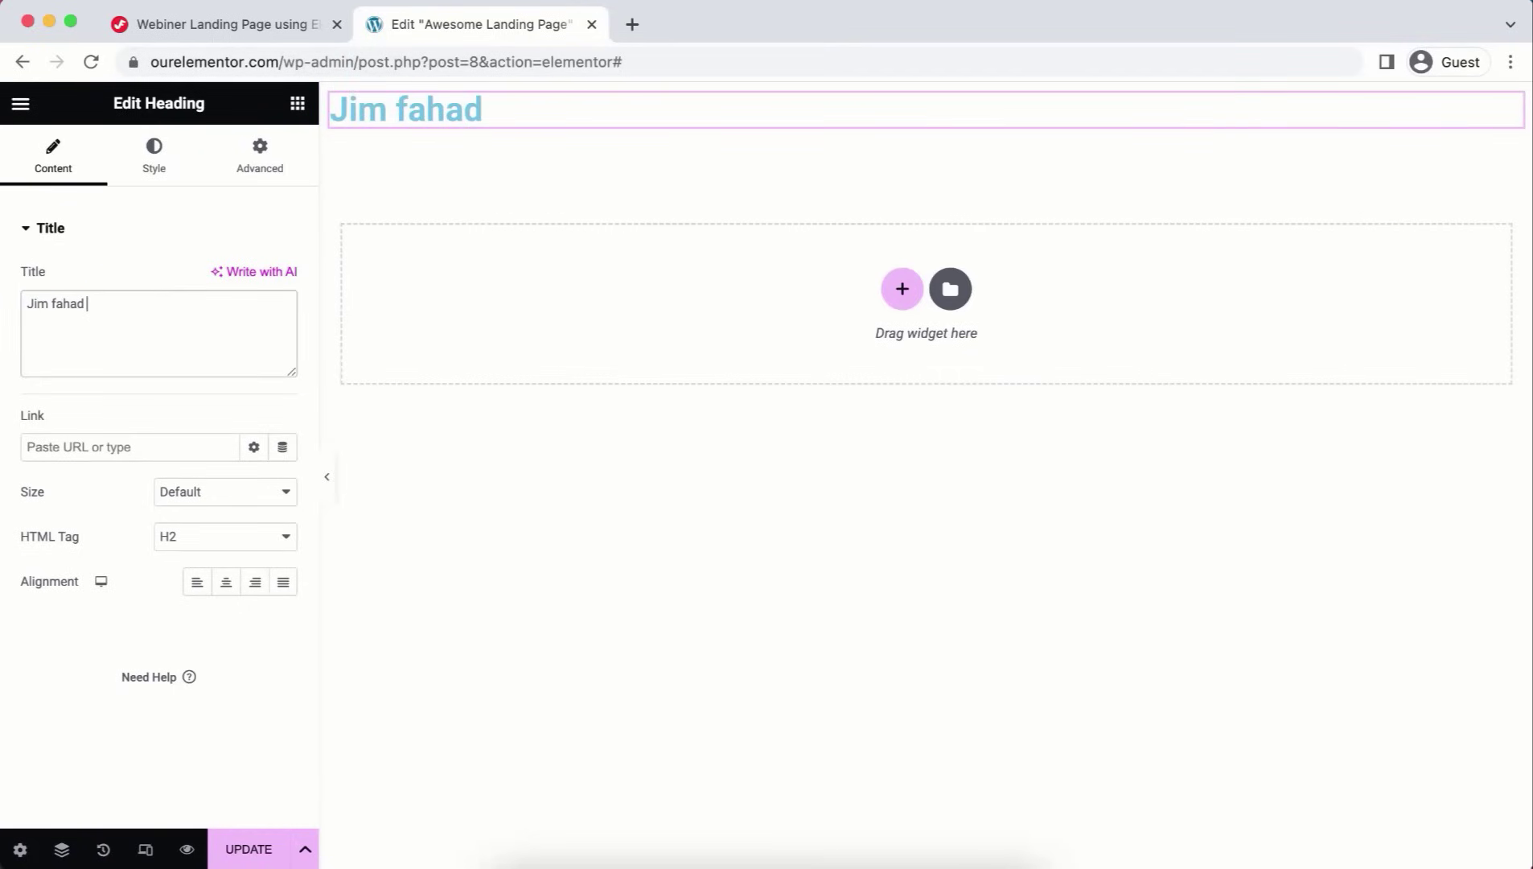
type("Digital")
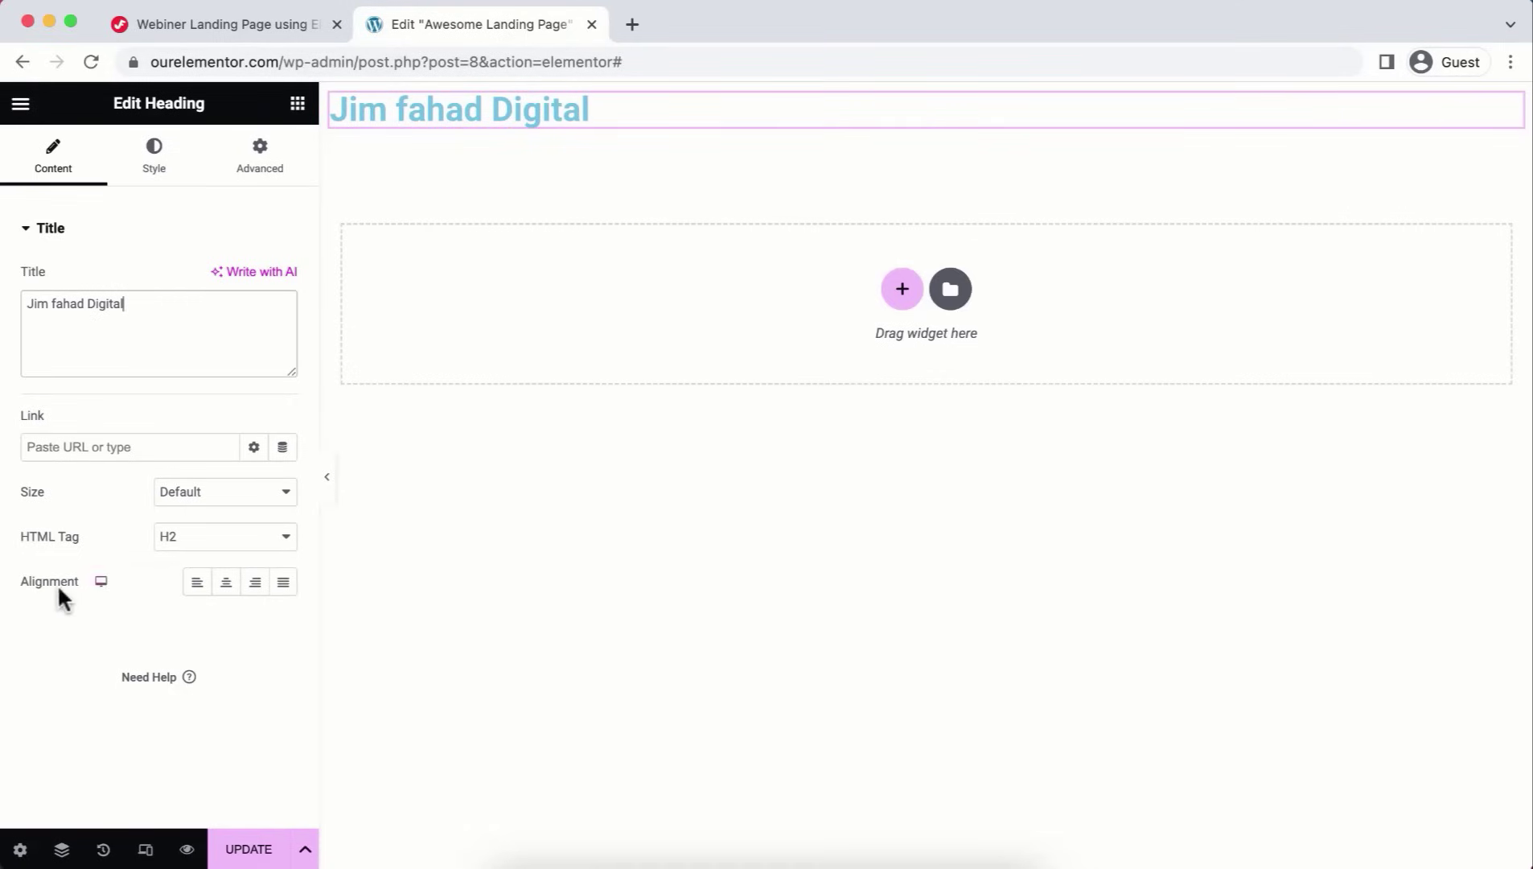
- Centre-align the heading across the page
left_click(226, 586)
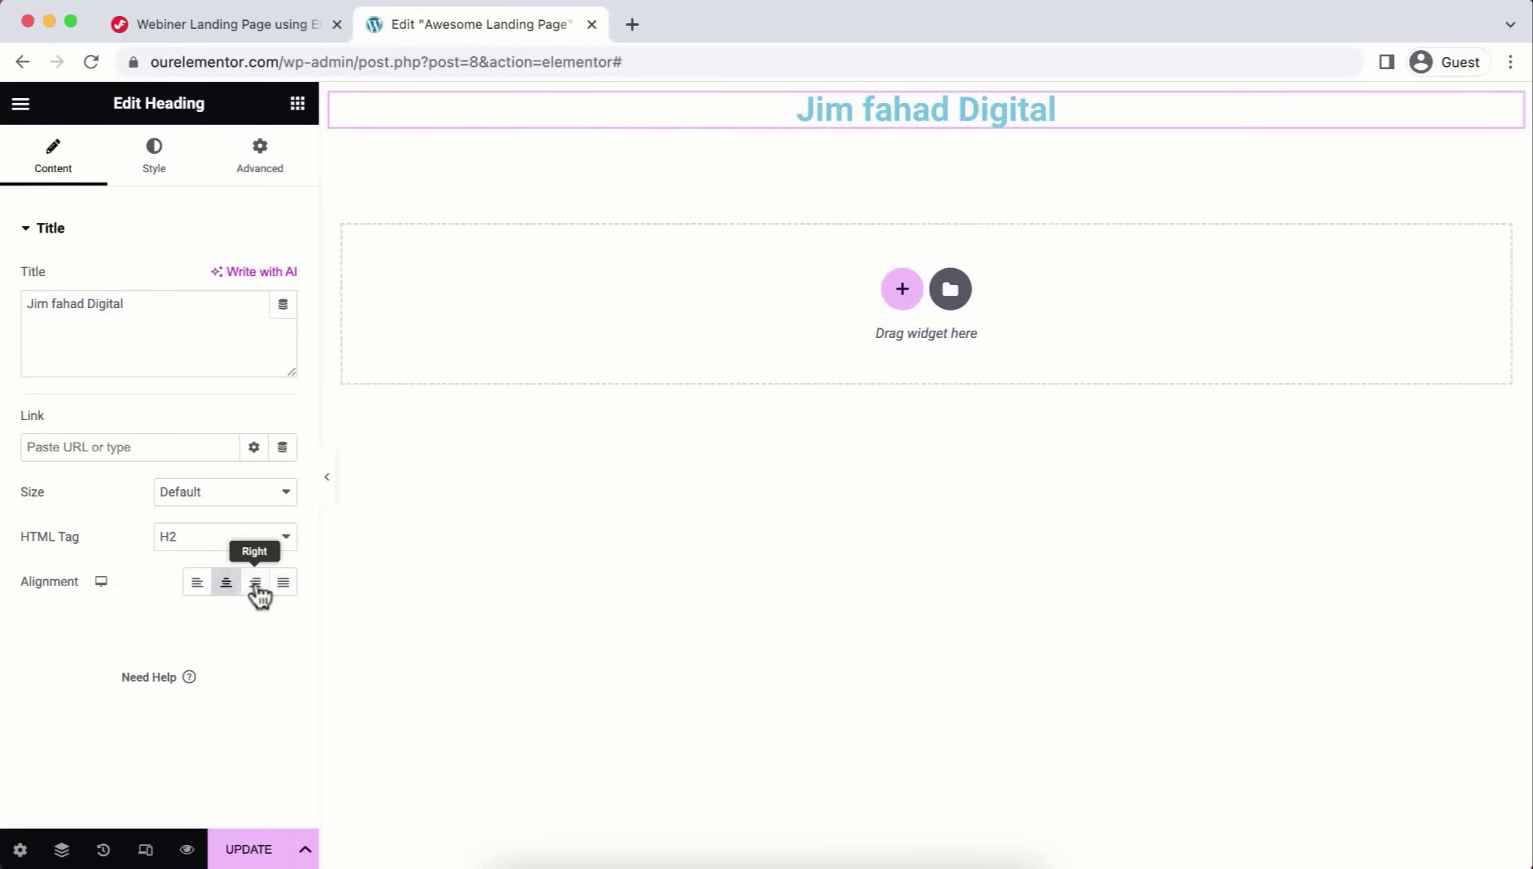
left_click(256, 586)
left_click(195, 587)
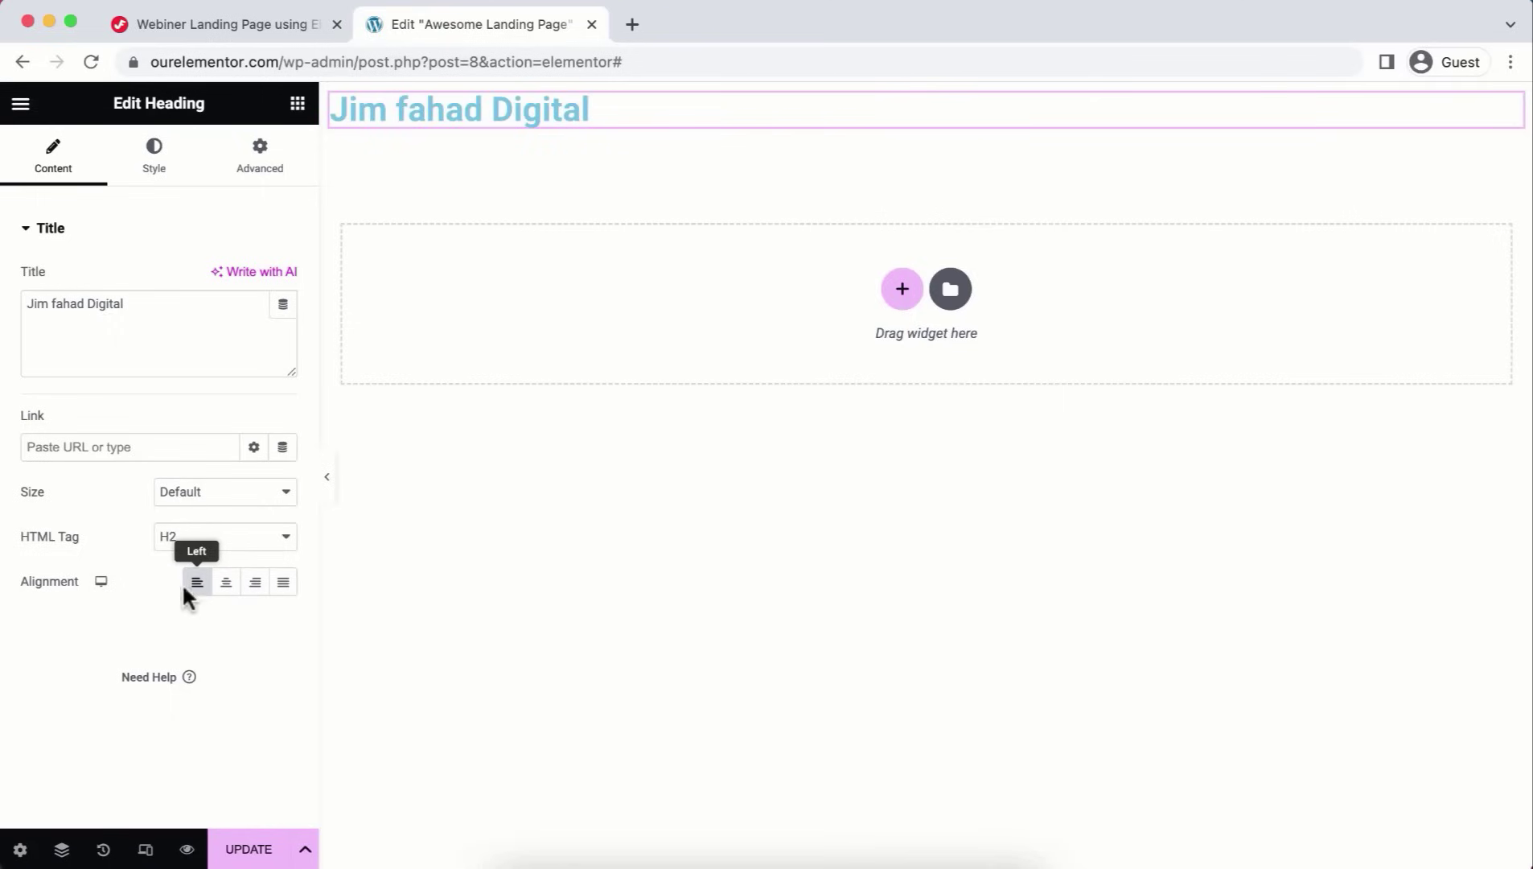
left_click(226, 587)
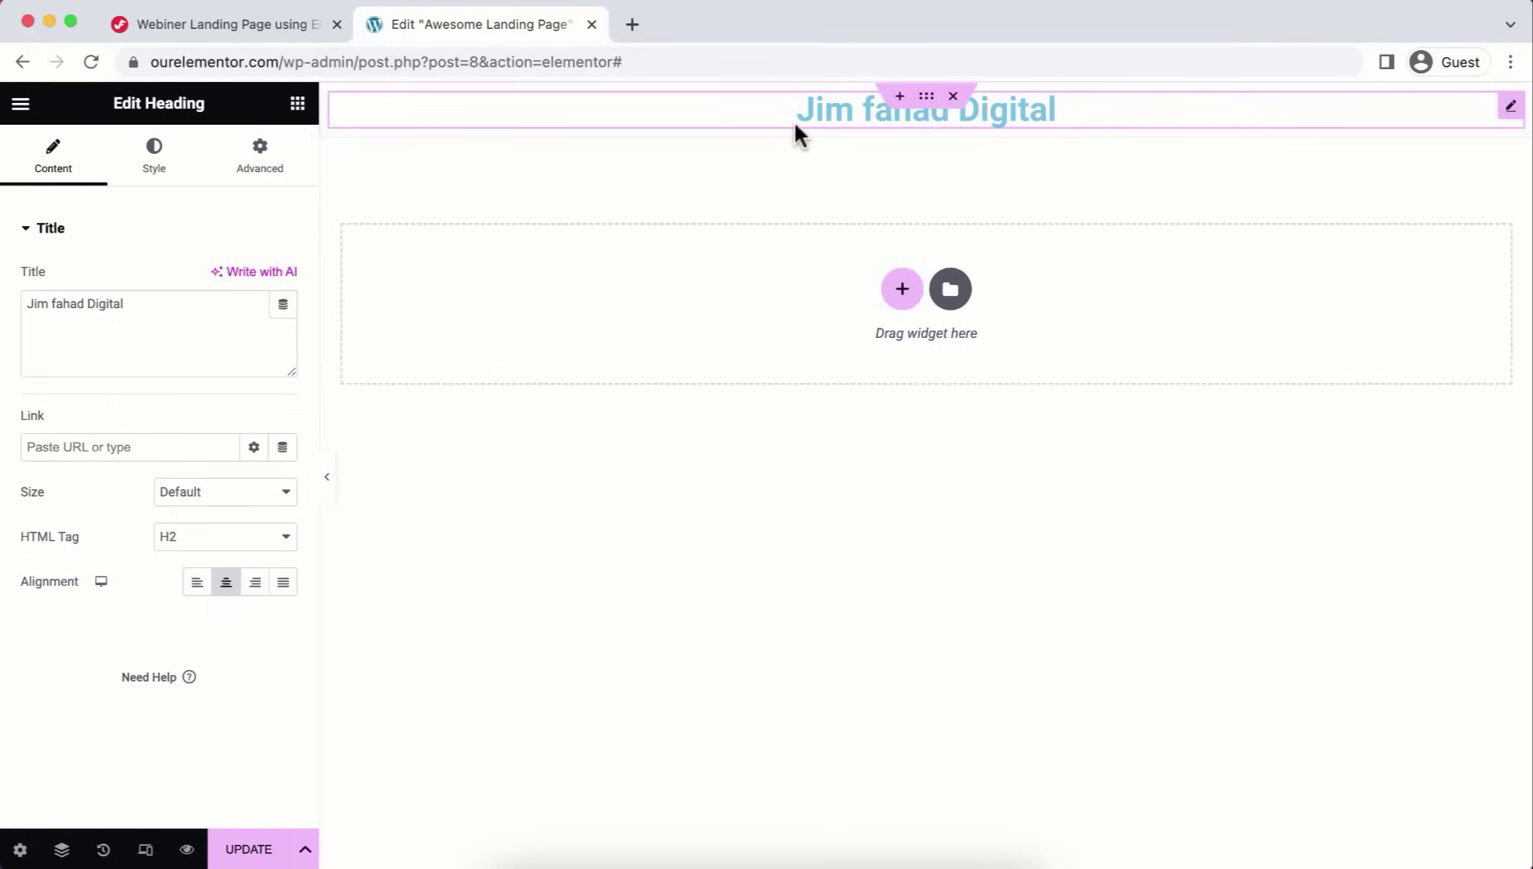
left_click(155, 170)
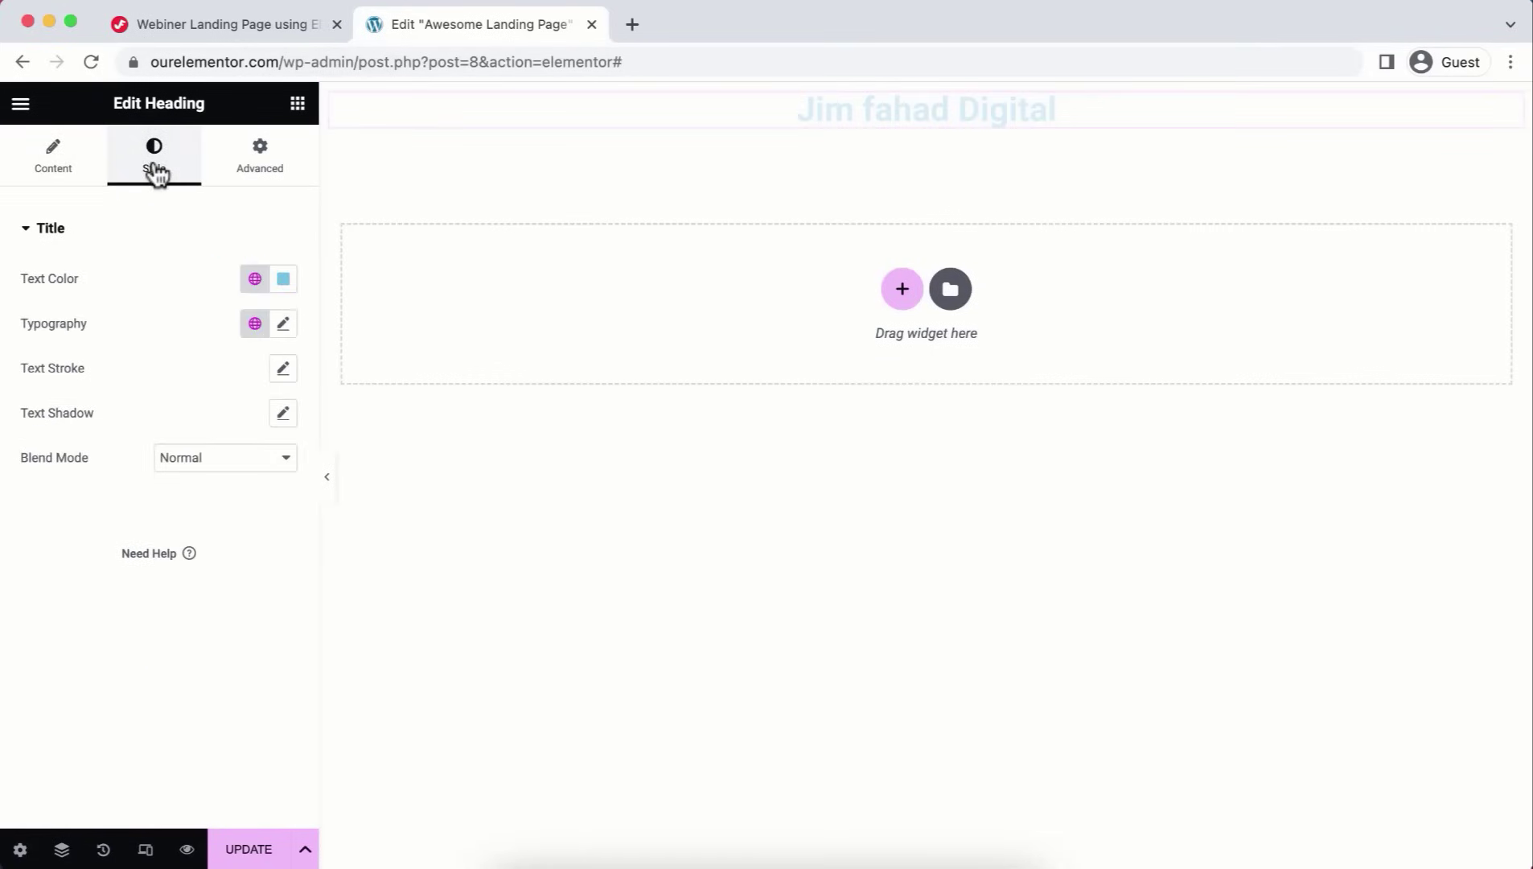
- Give the heading a bright pink text colour
left_click(283, 279)
mouse_move(328, 434)
left_mouse_down()
mouse_move(365, 443)
mouse_move(304, 400)
mouse_move(336, 421)
left_mouse_up()
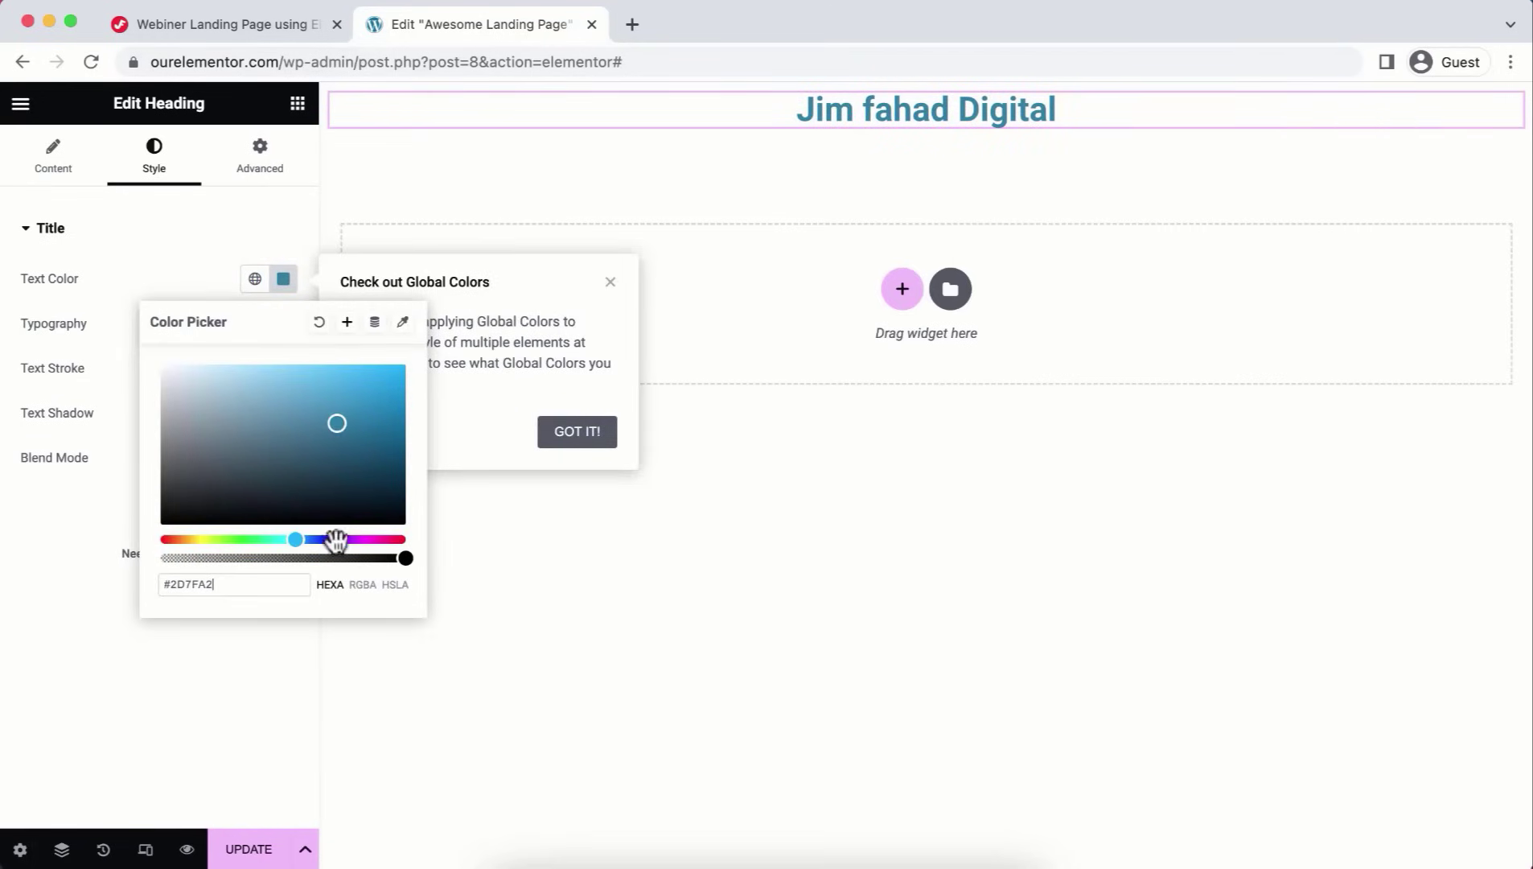
left_click_drag(295, 539, 392, 537)
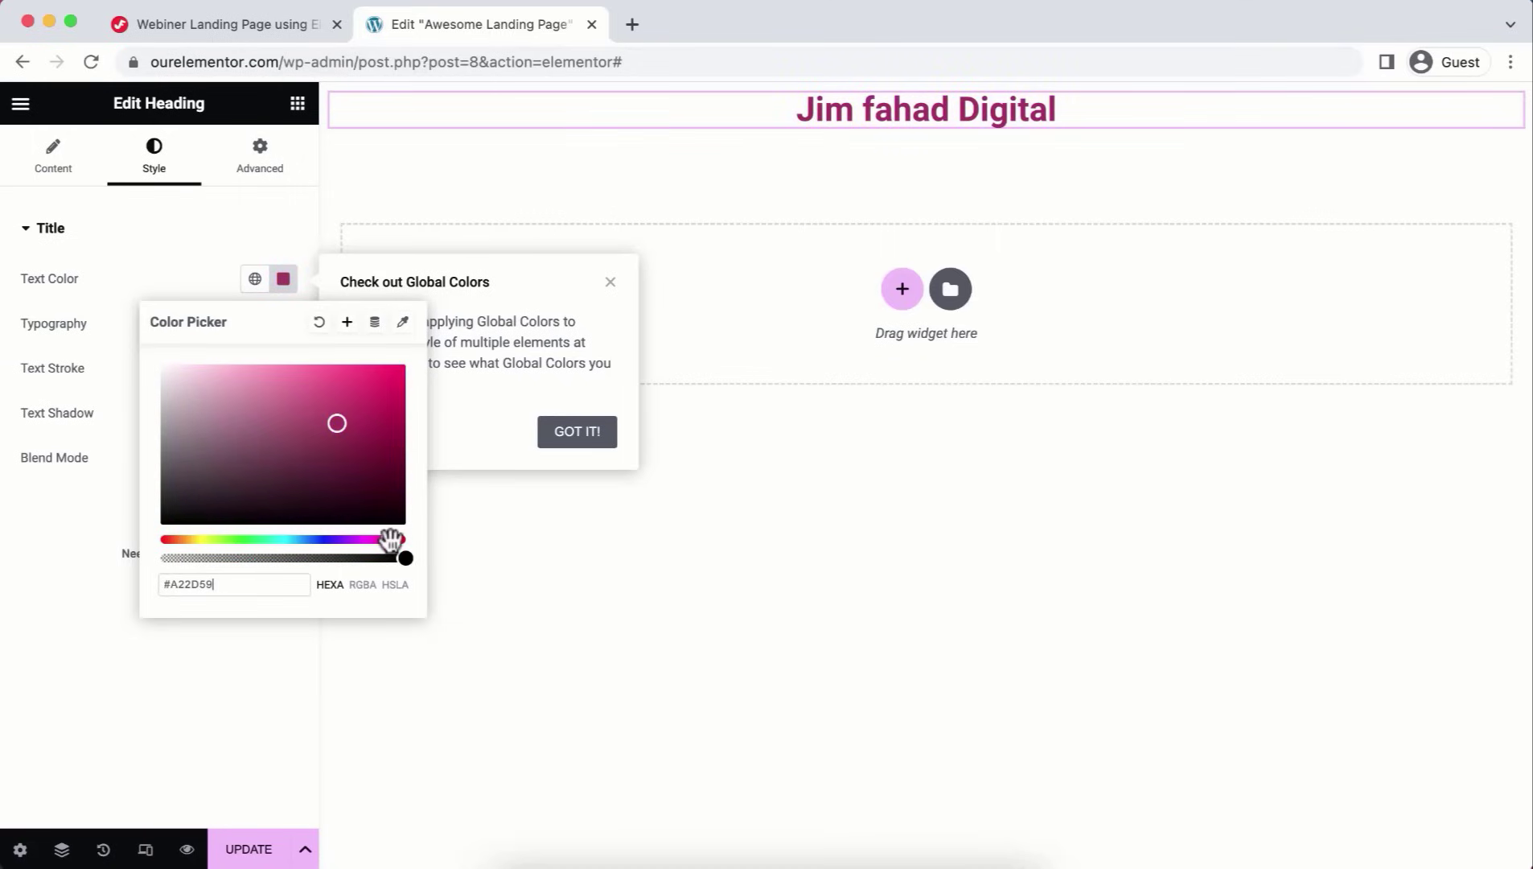
left_click_drag(386, 406, 400, 362)
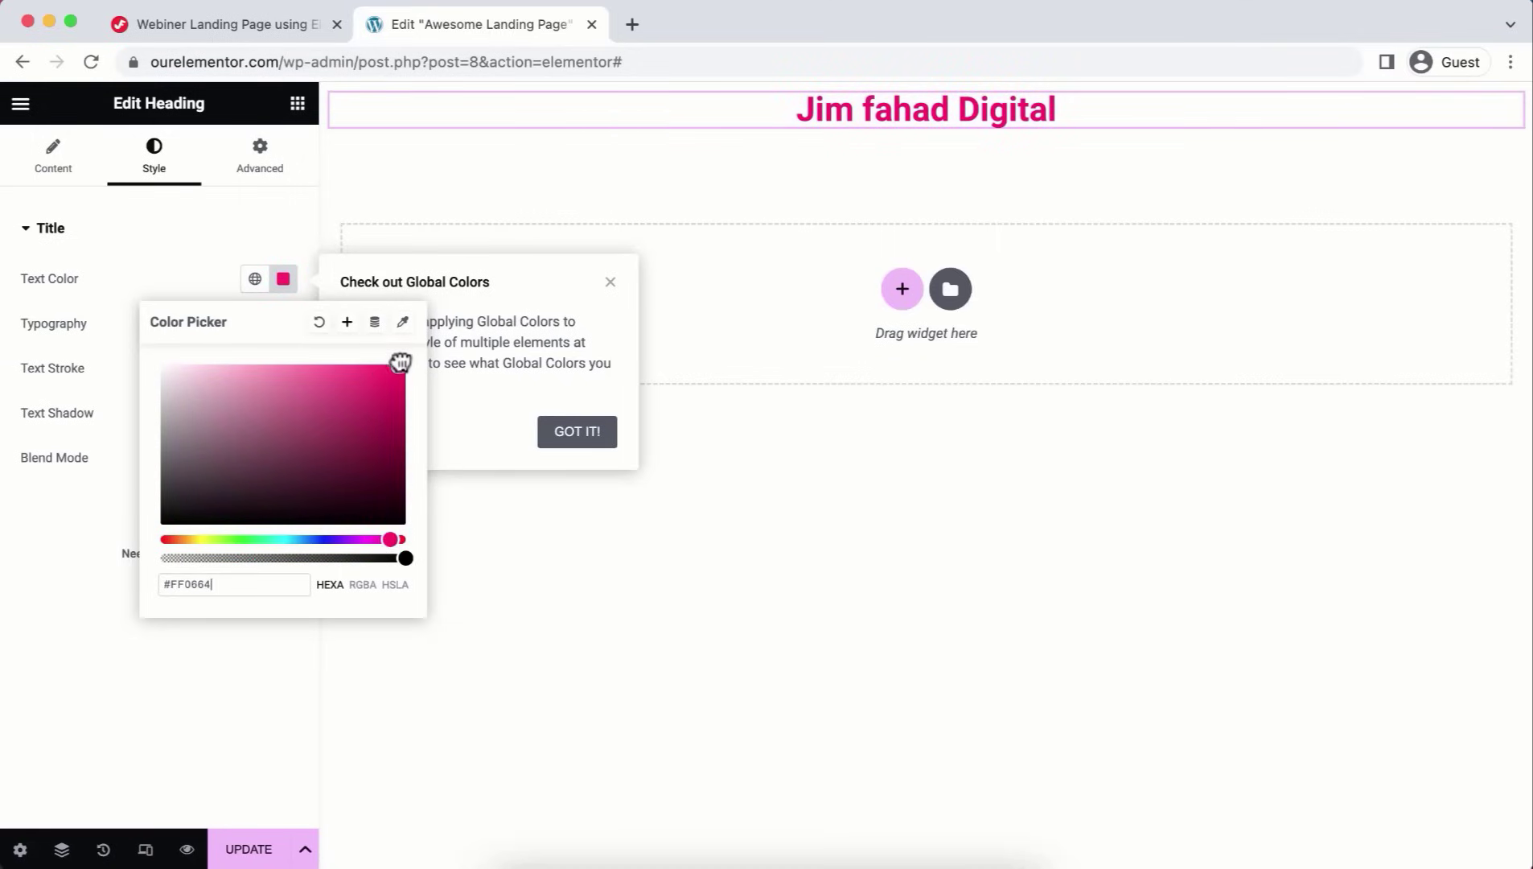
left_click(198, 275)
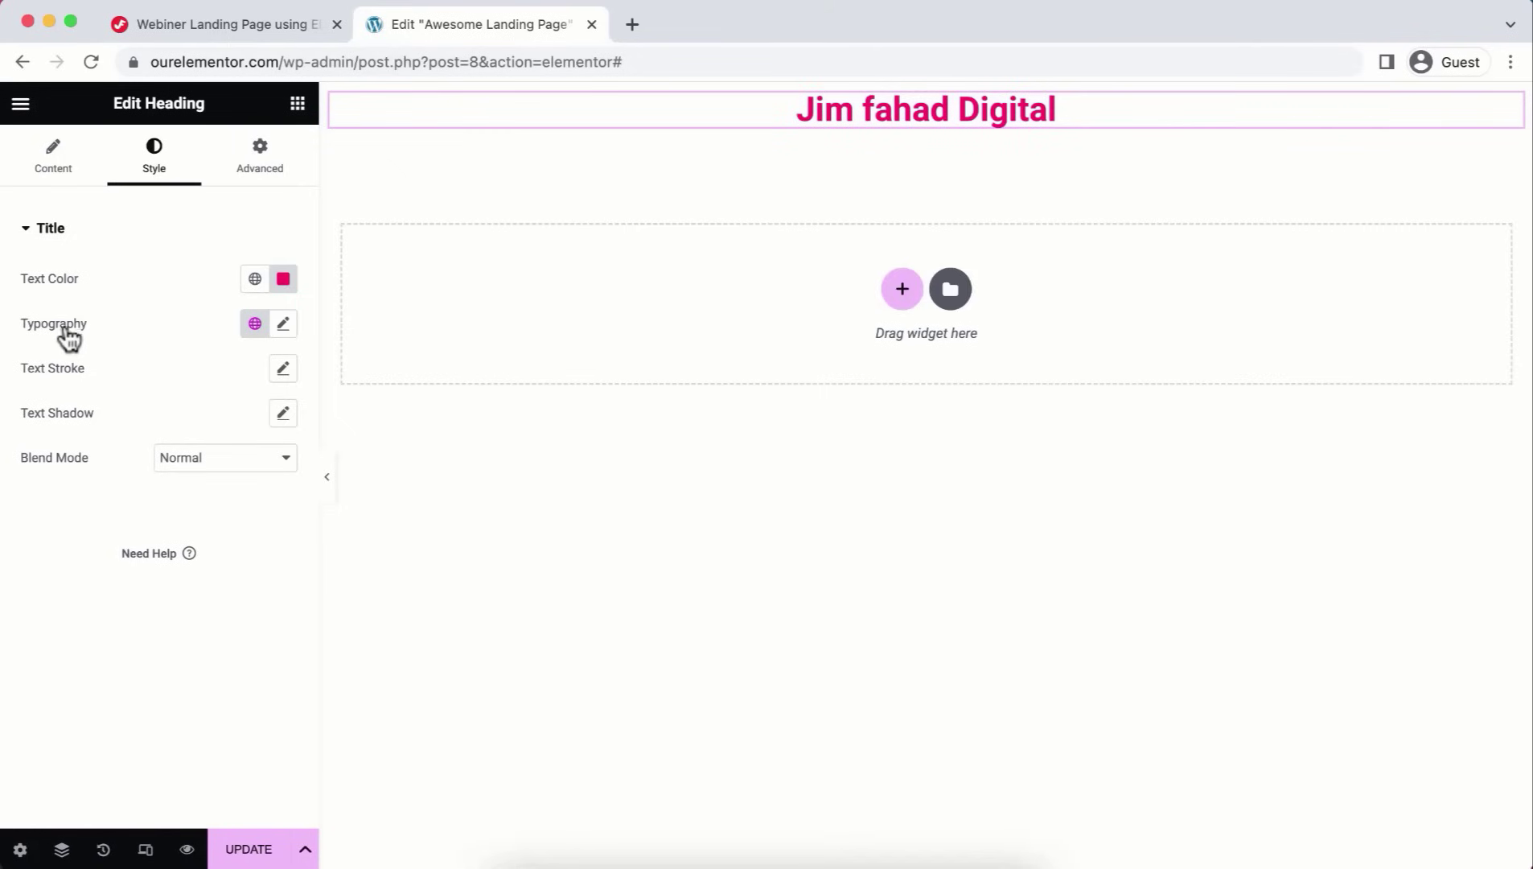
- Set the heading typography to the Poppins font at 95 px
left_click(284, 325)
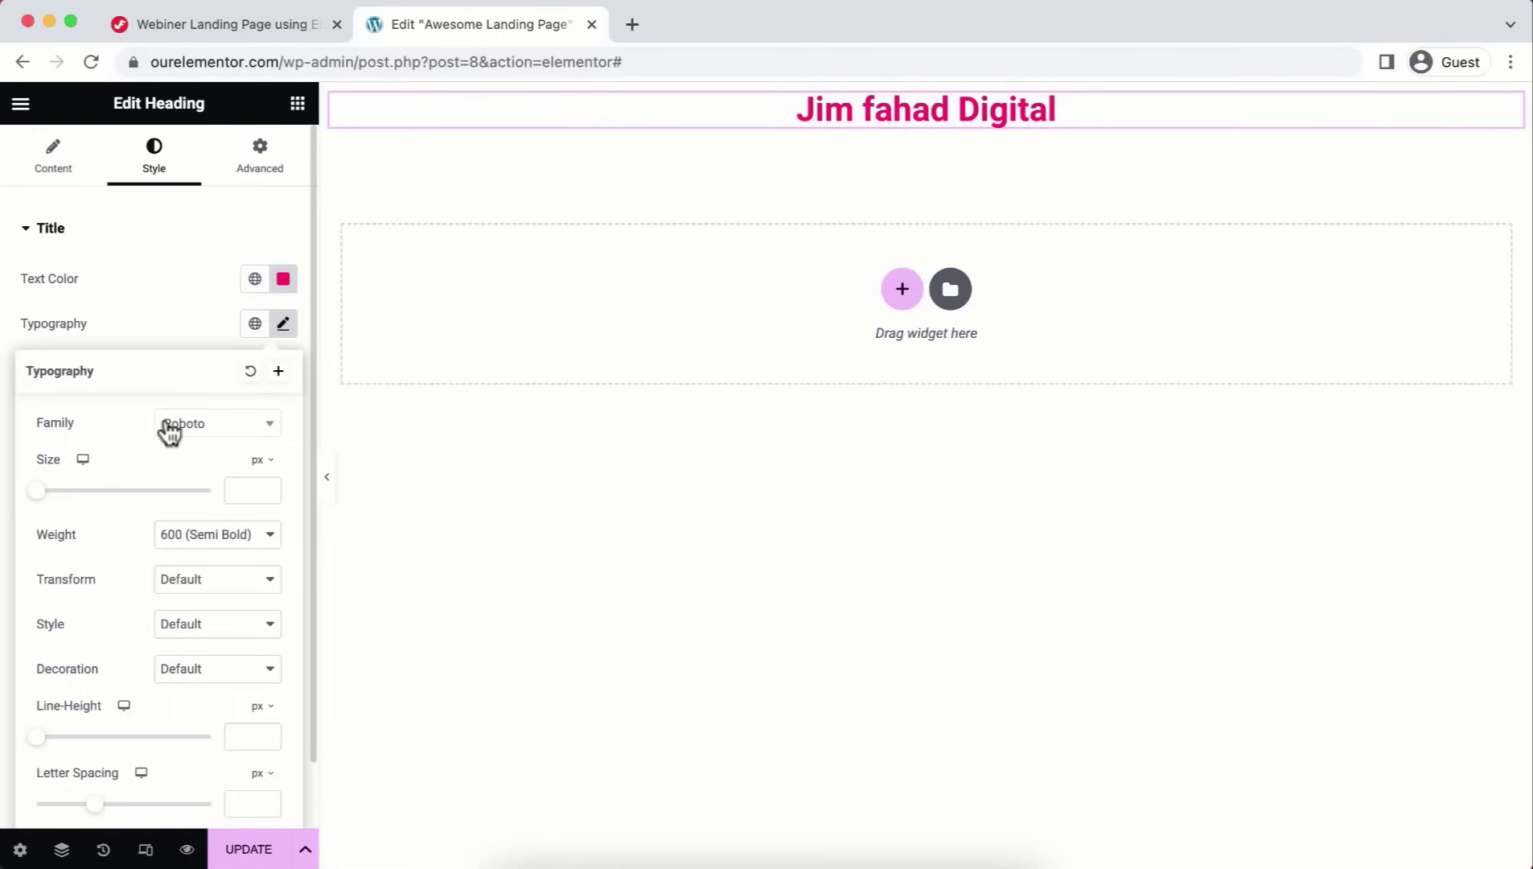
left_click(224, 433)
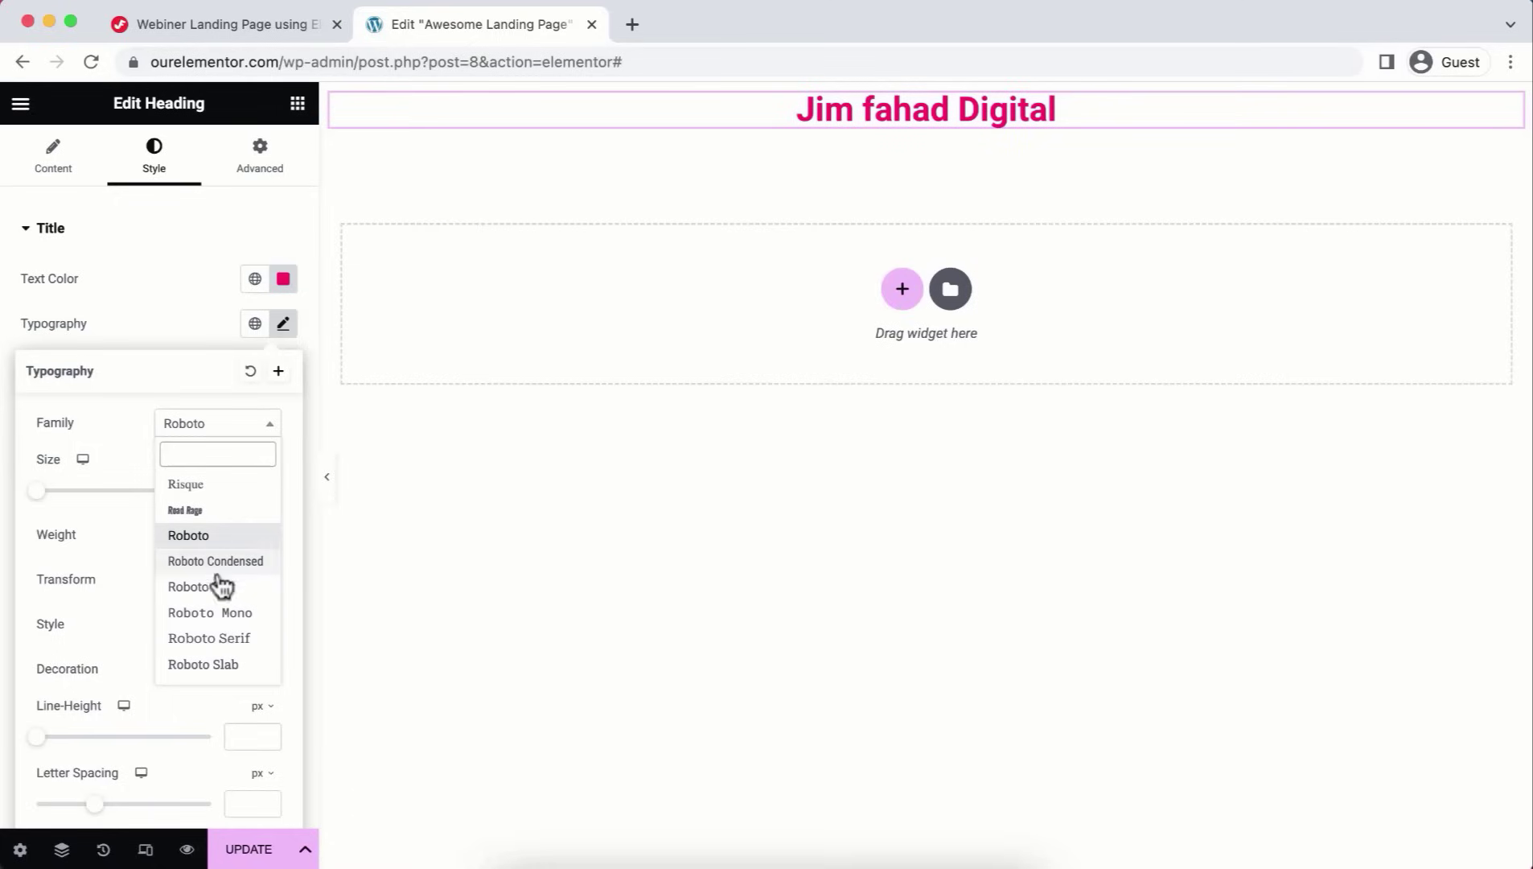
left_click(208, 510)
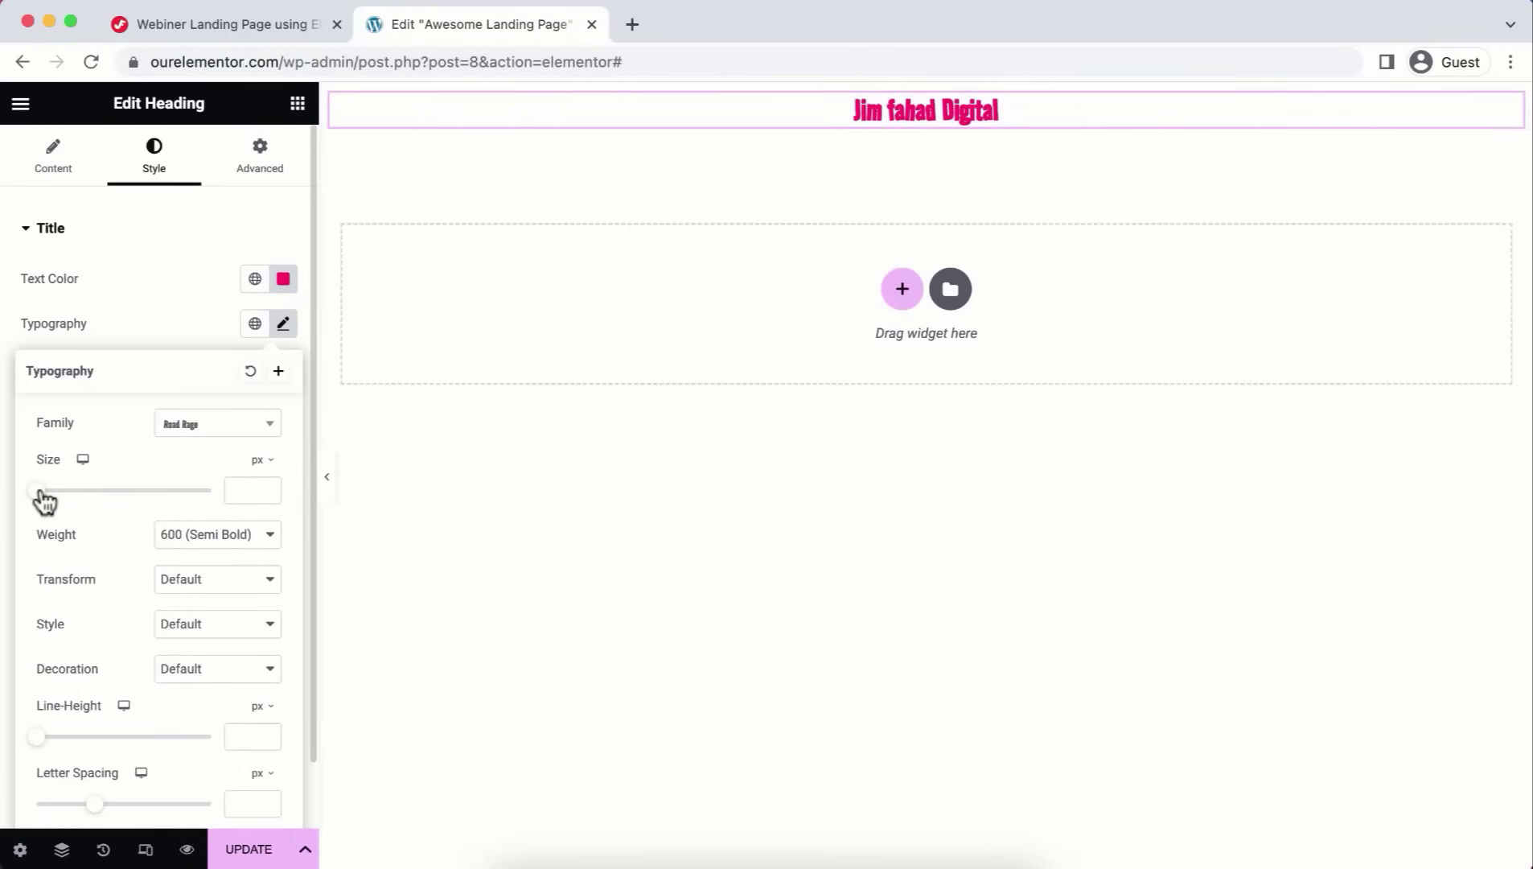
left_click_drag(42, 493, 148, 494)
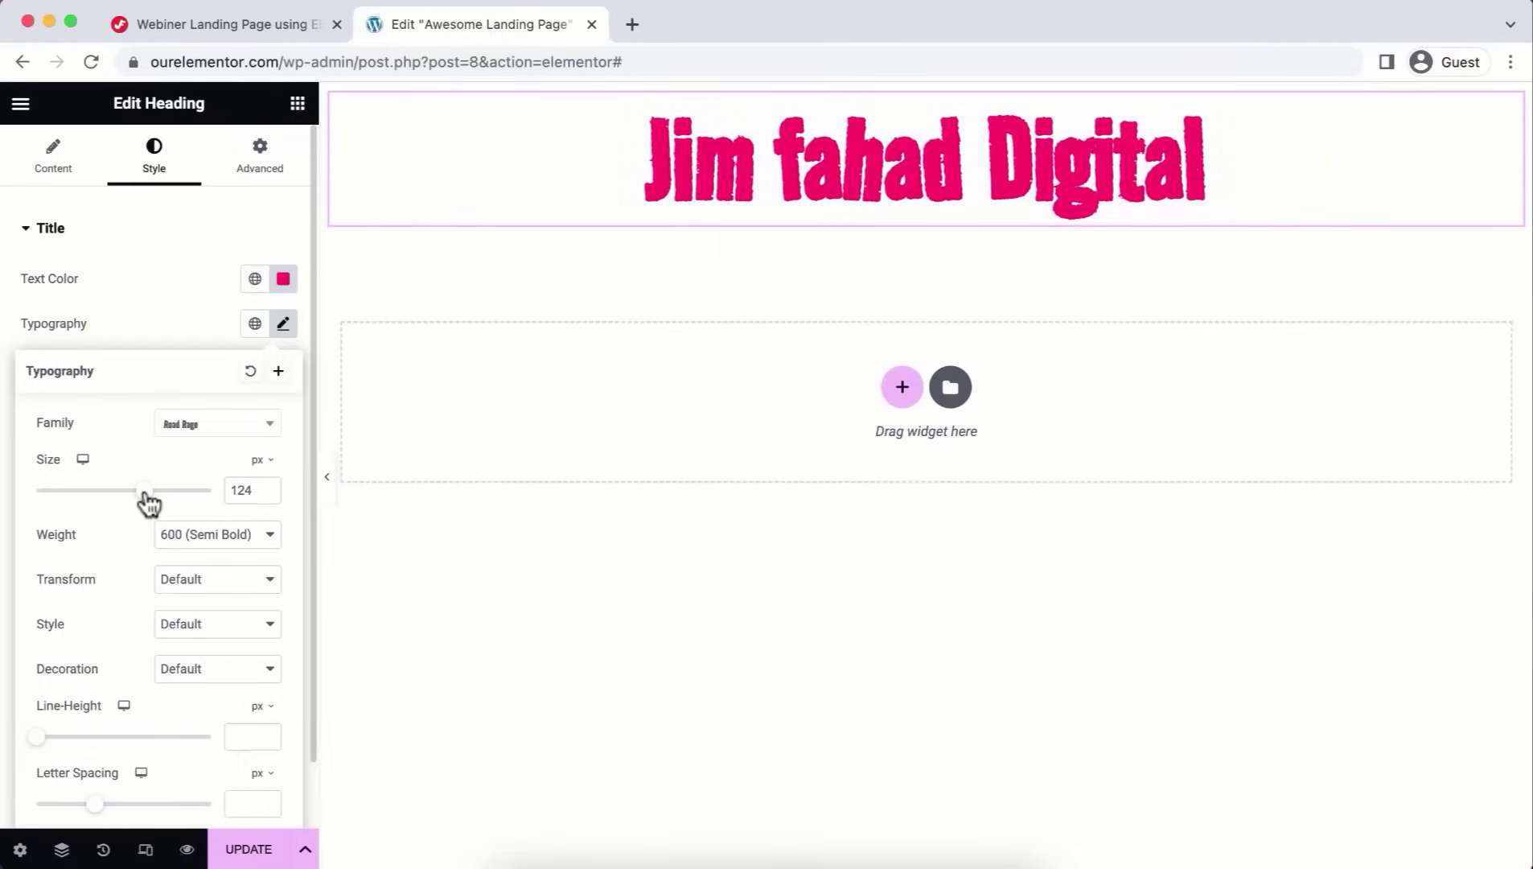
left_click(214, 430)
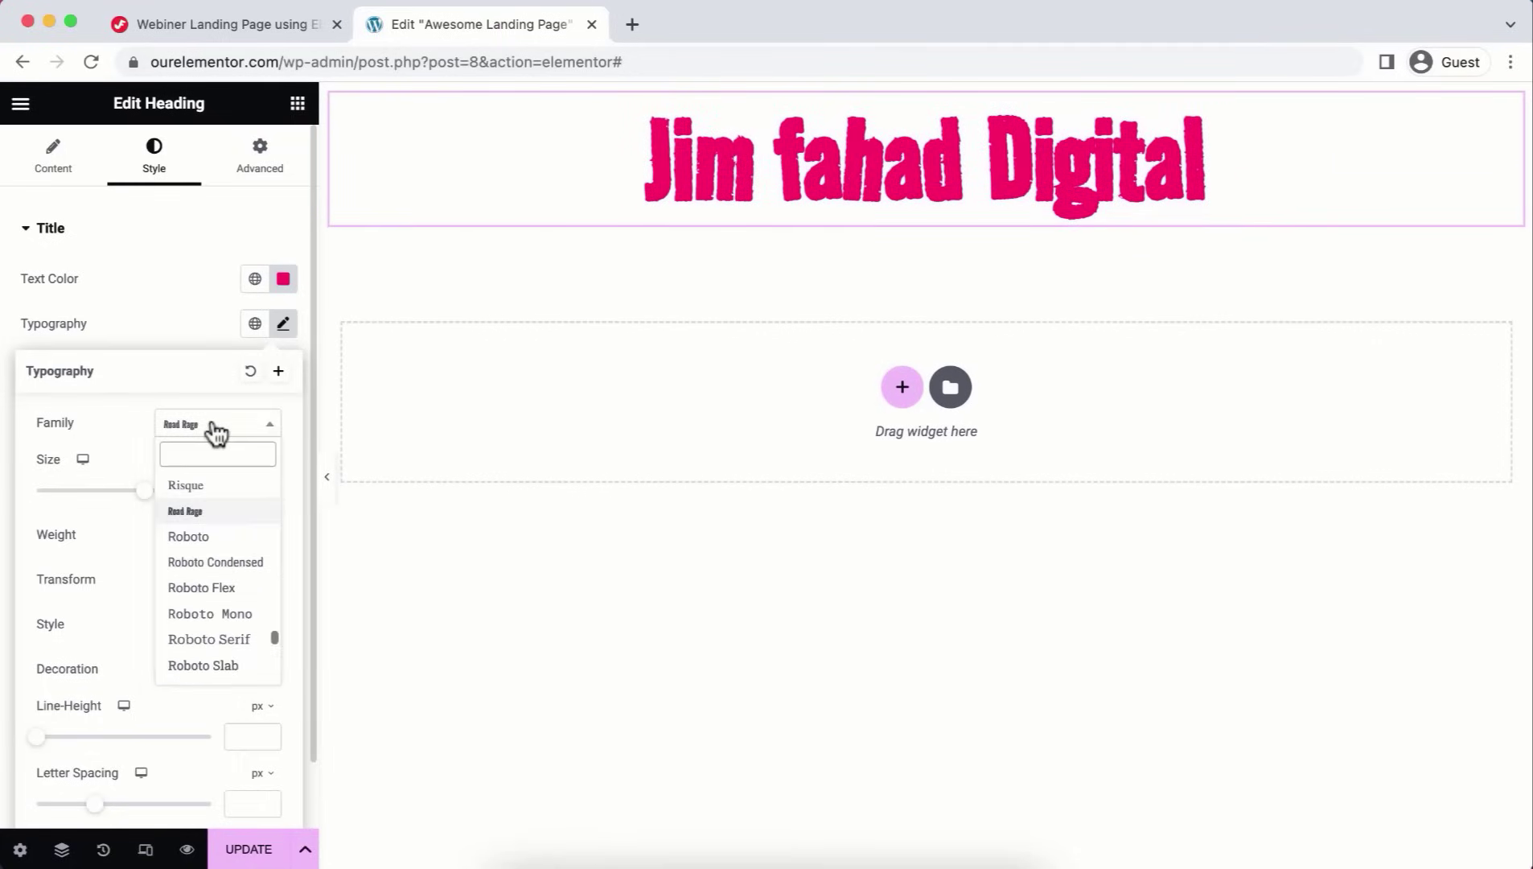
type("popp")
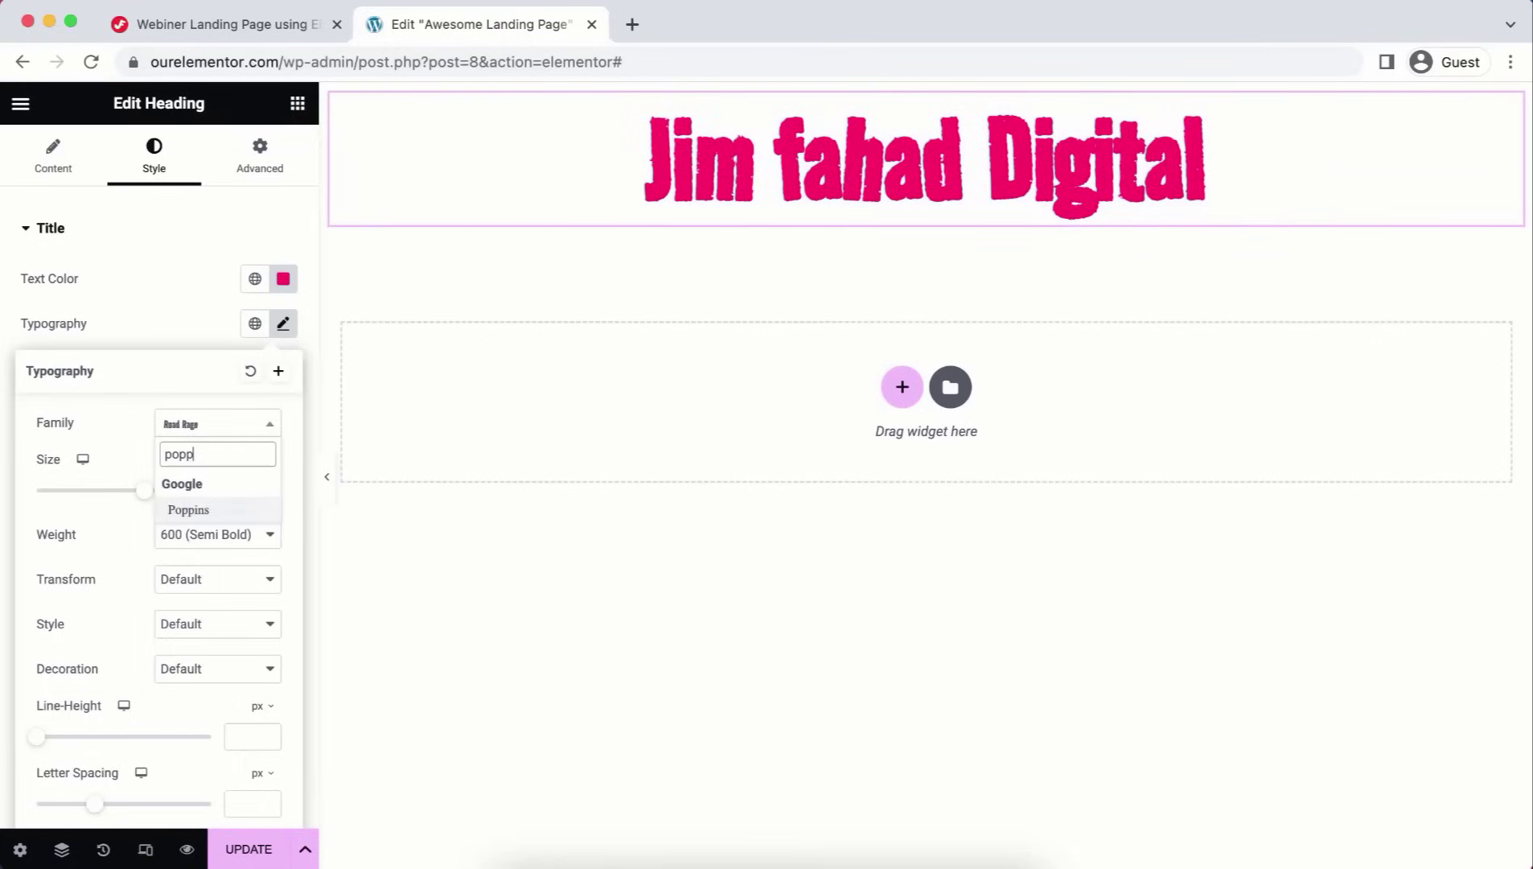
type("in")
left_click(205, 511)
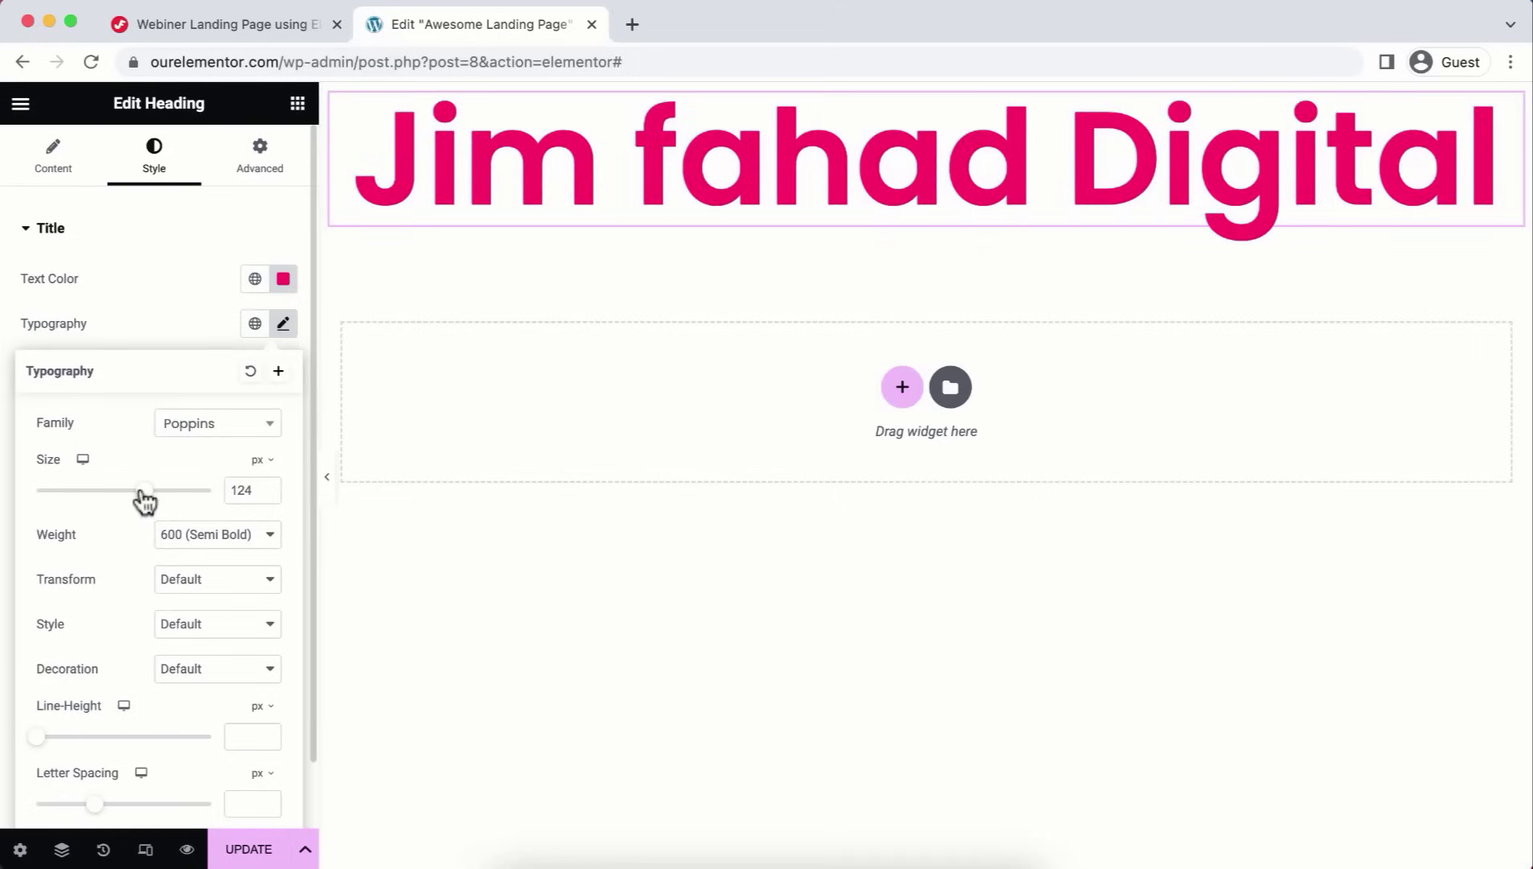
left_click_drag(144, 491, 118, 490)
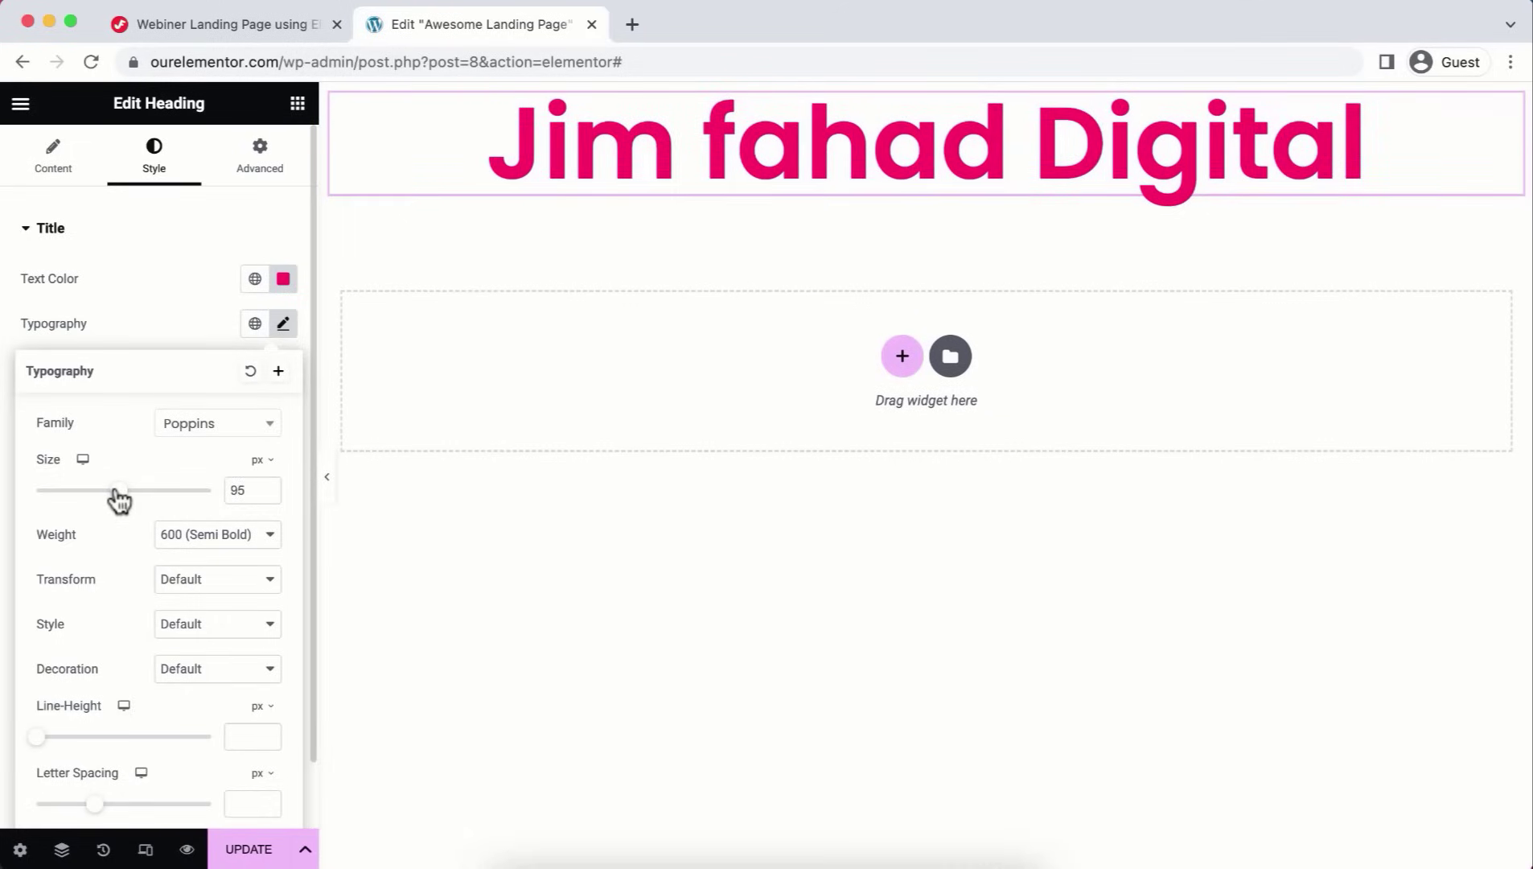
- Set the heading weight to 200 (Extra Light) and transform to Capitalize
left_click(197, 535)
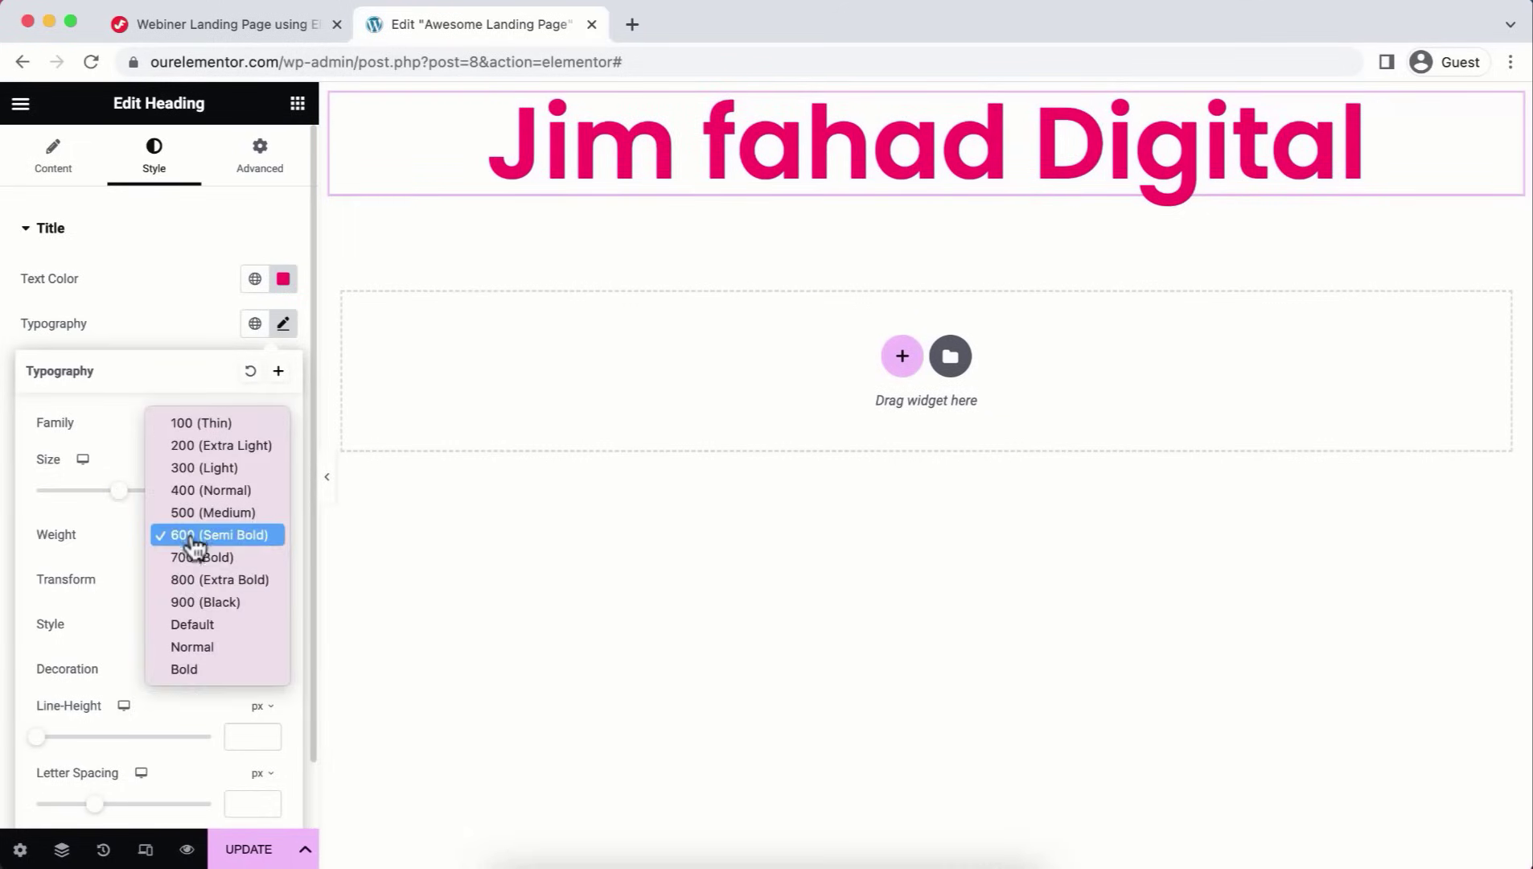
left_click(201, 603)
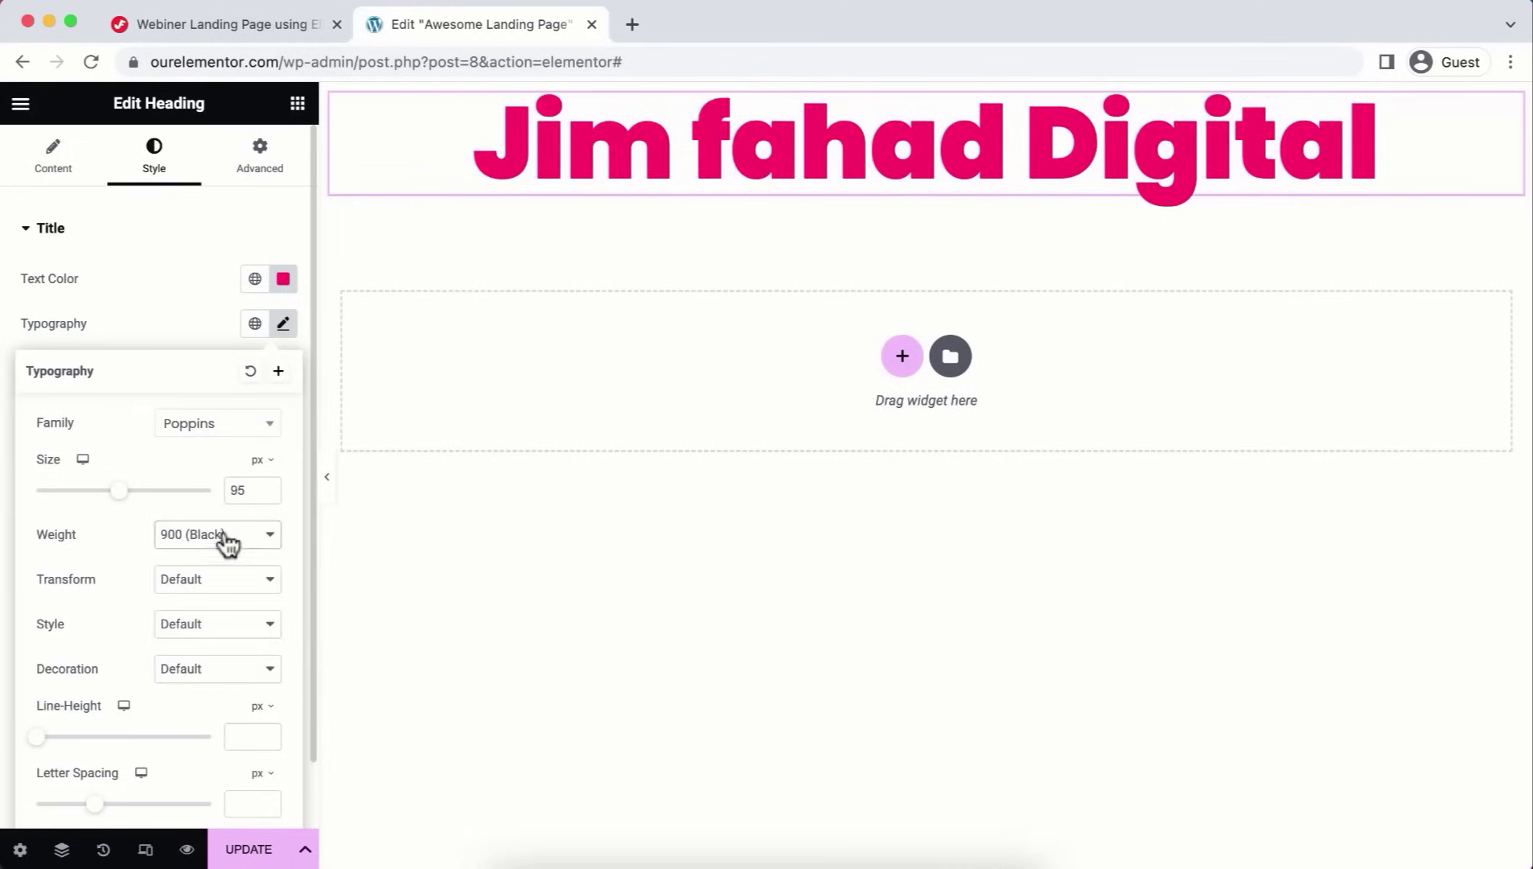
left_click(226, 537)
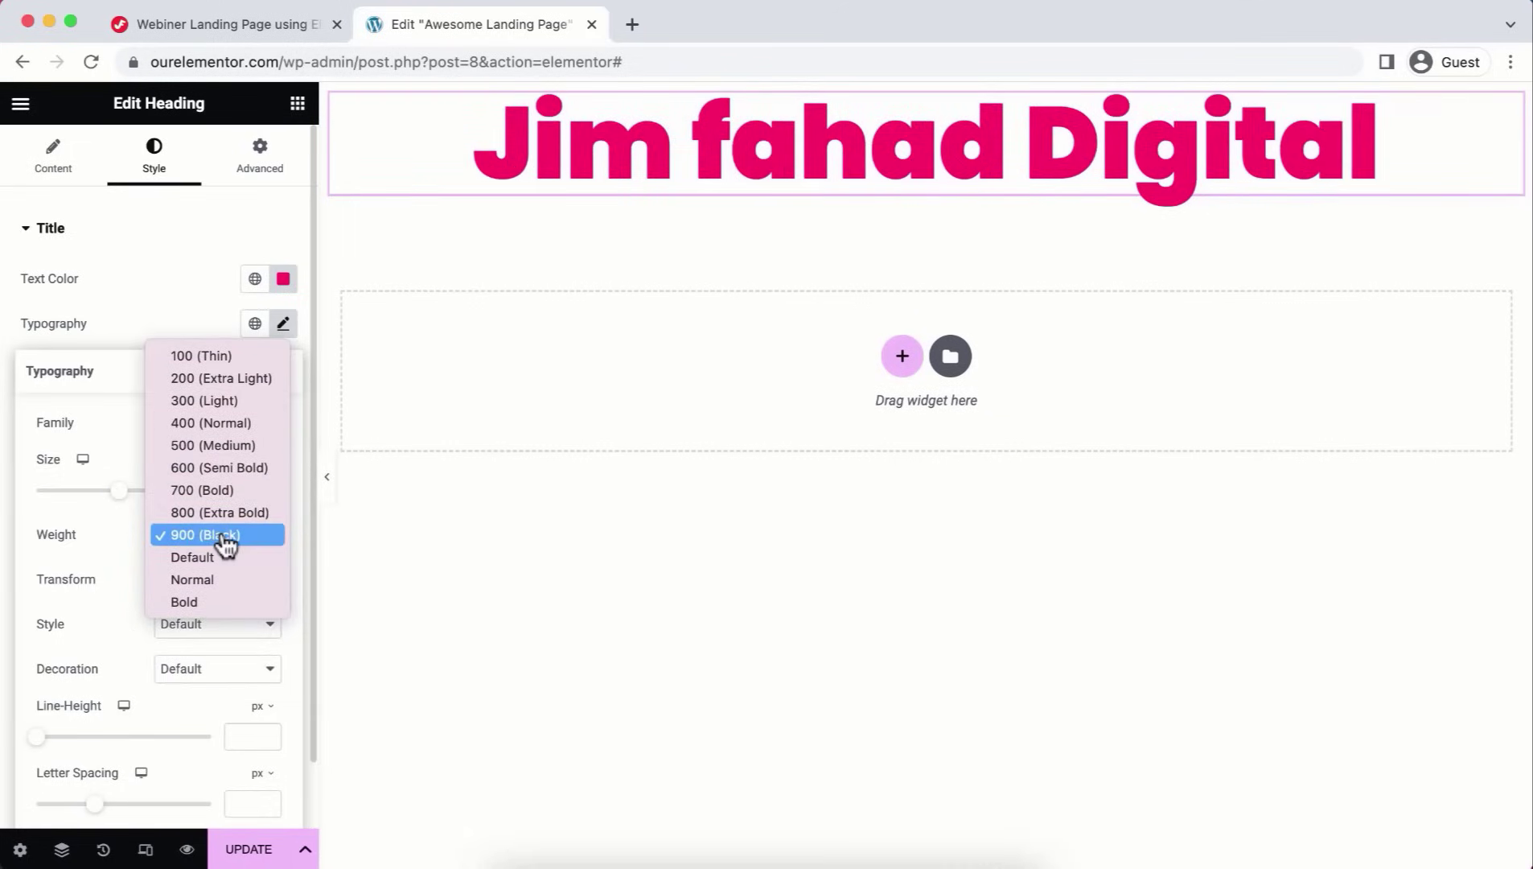
left_click(212, 380)
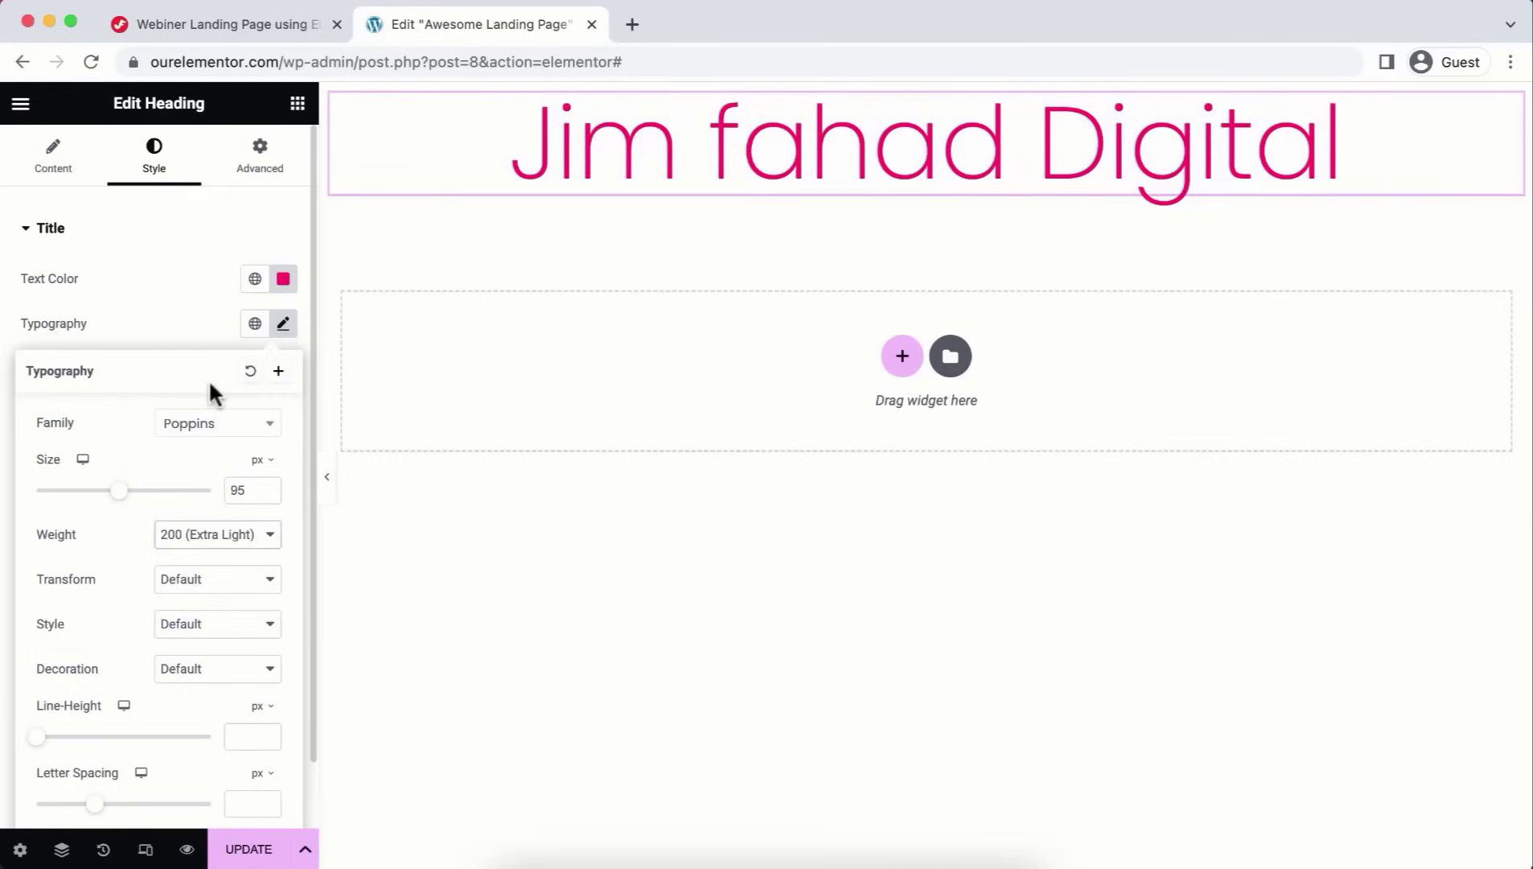
left_click(207, 590)
left_click(205, 603)
left_click(205, 591)
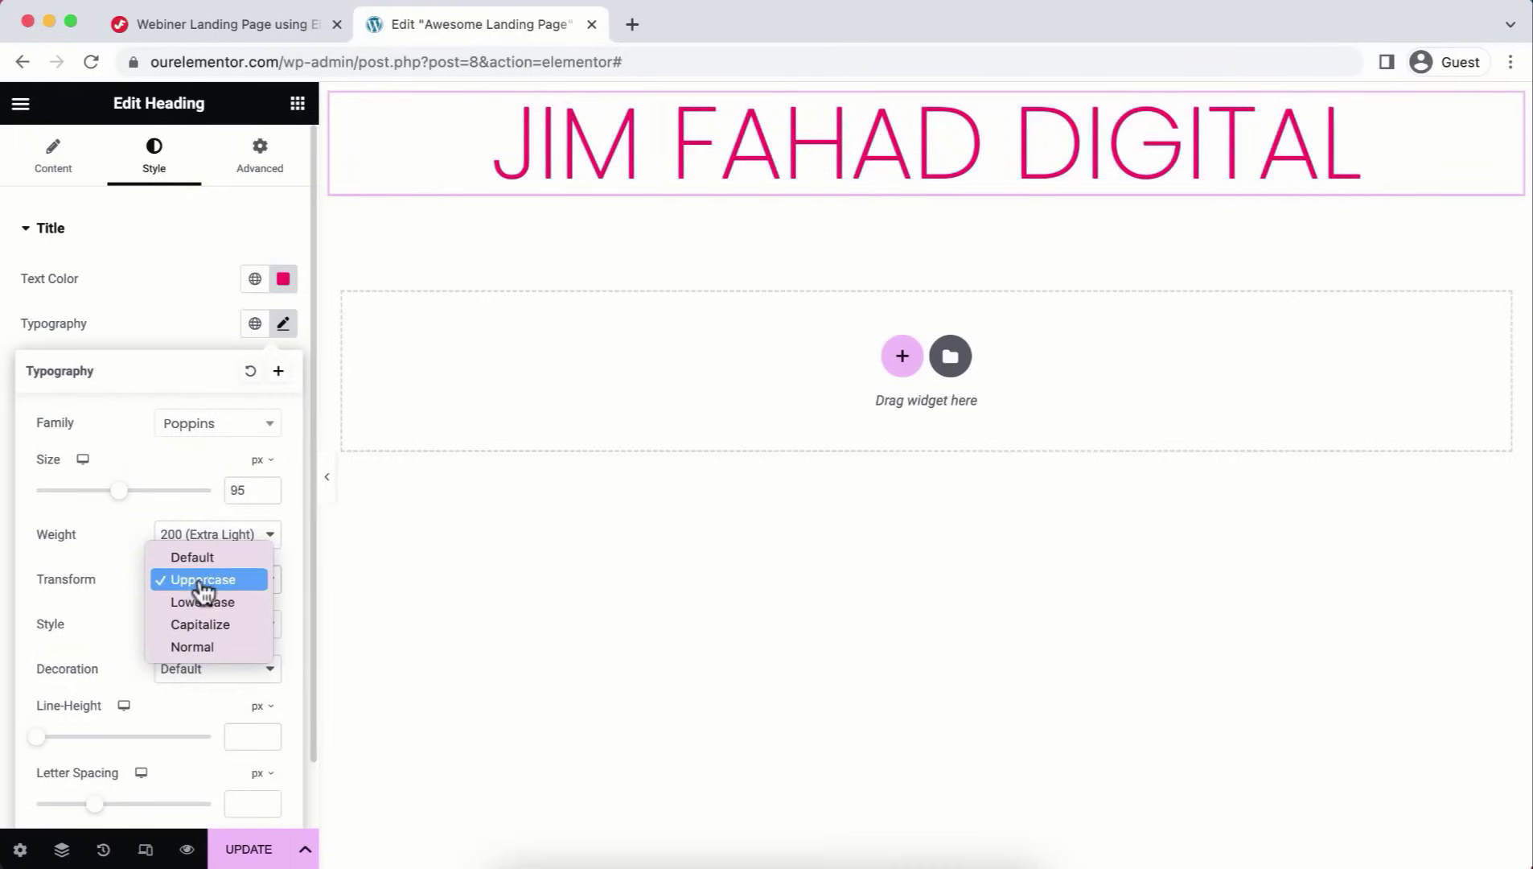
left_click(203, 612)
left_click(196, 596)
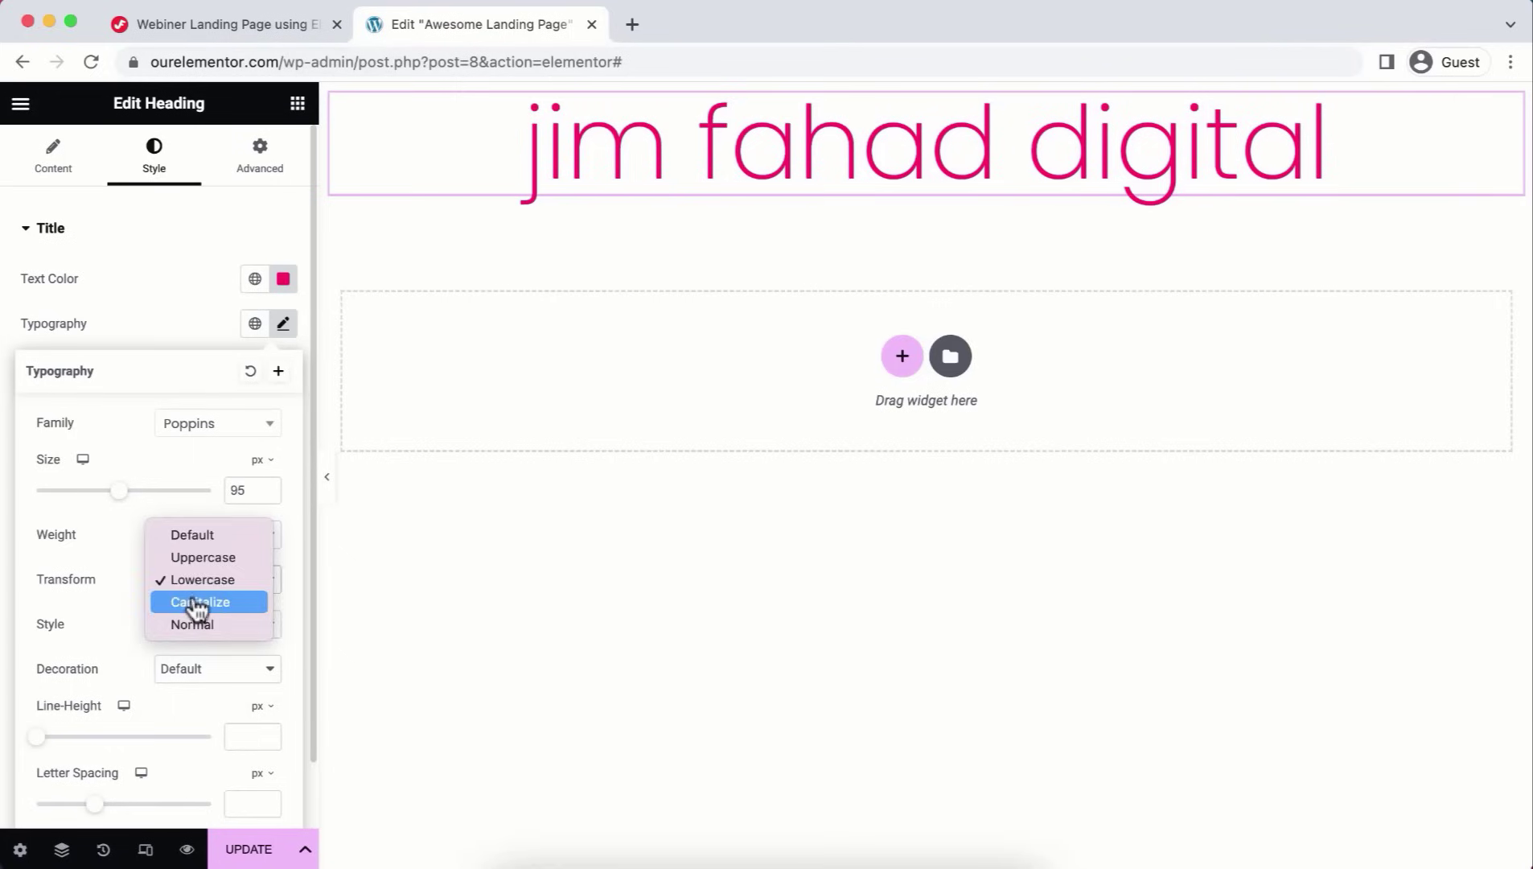
left_click(197, 600)
- Make the heading font style italic
left_click(182, 625)
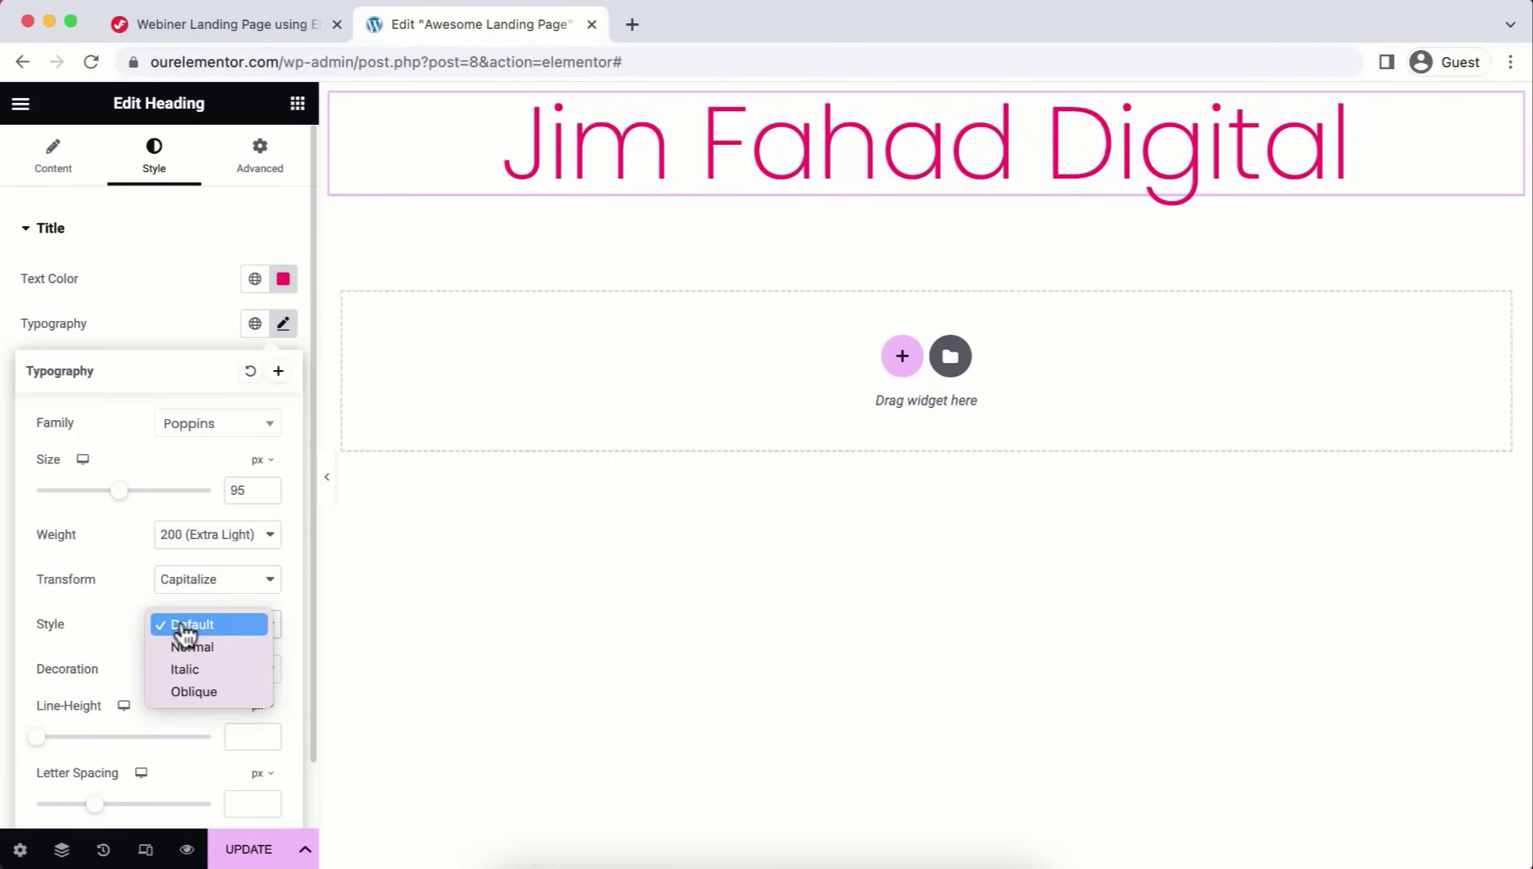
key("Escape")
left_click(199, 680)
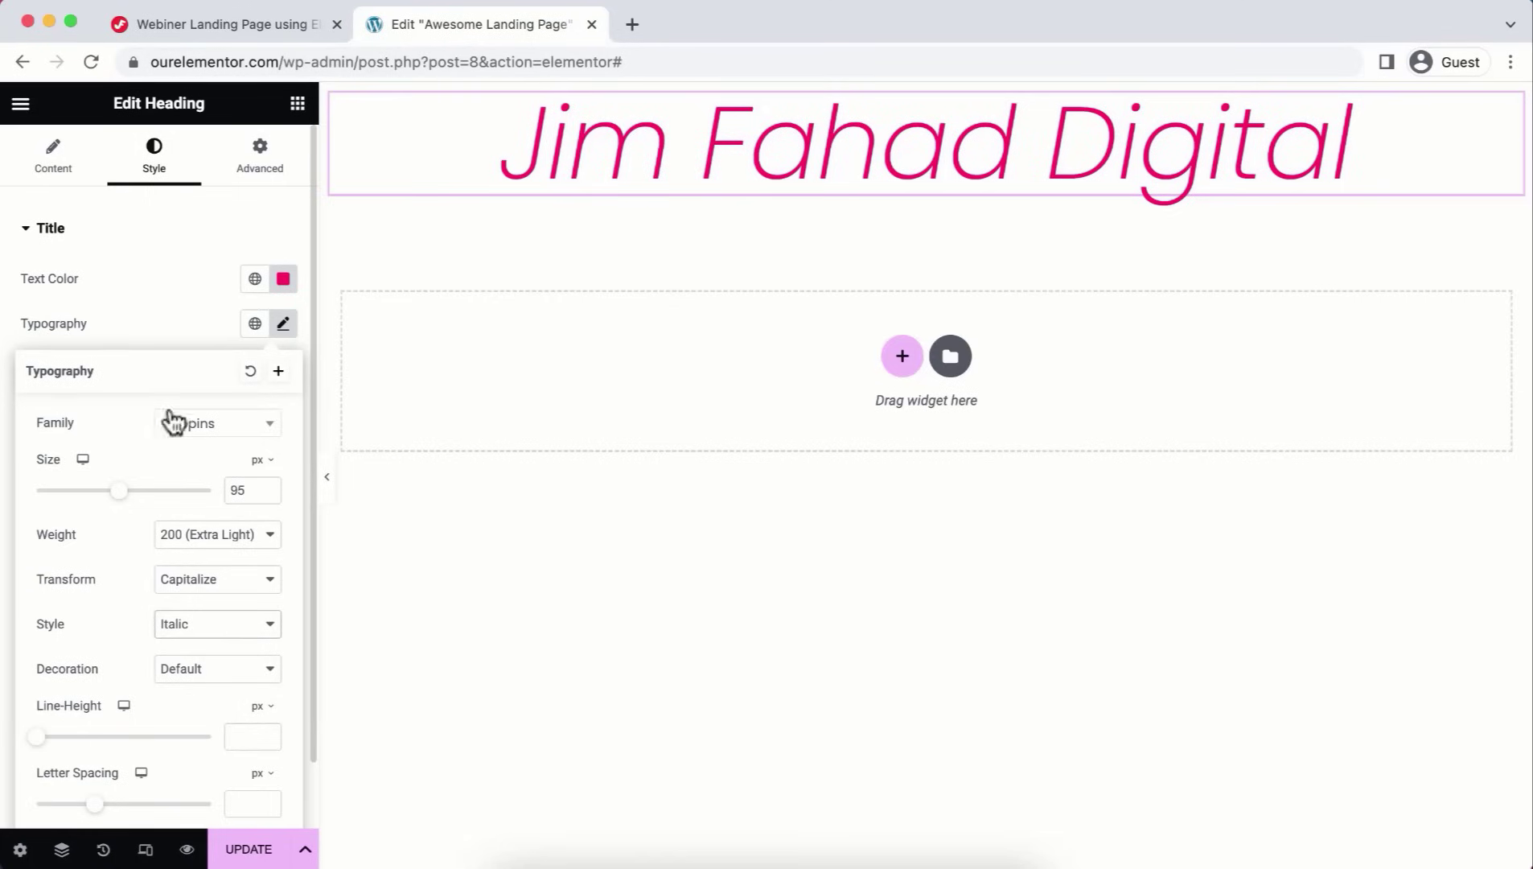
left_click(172, 305)
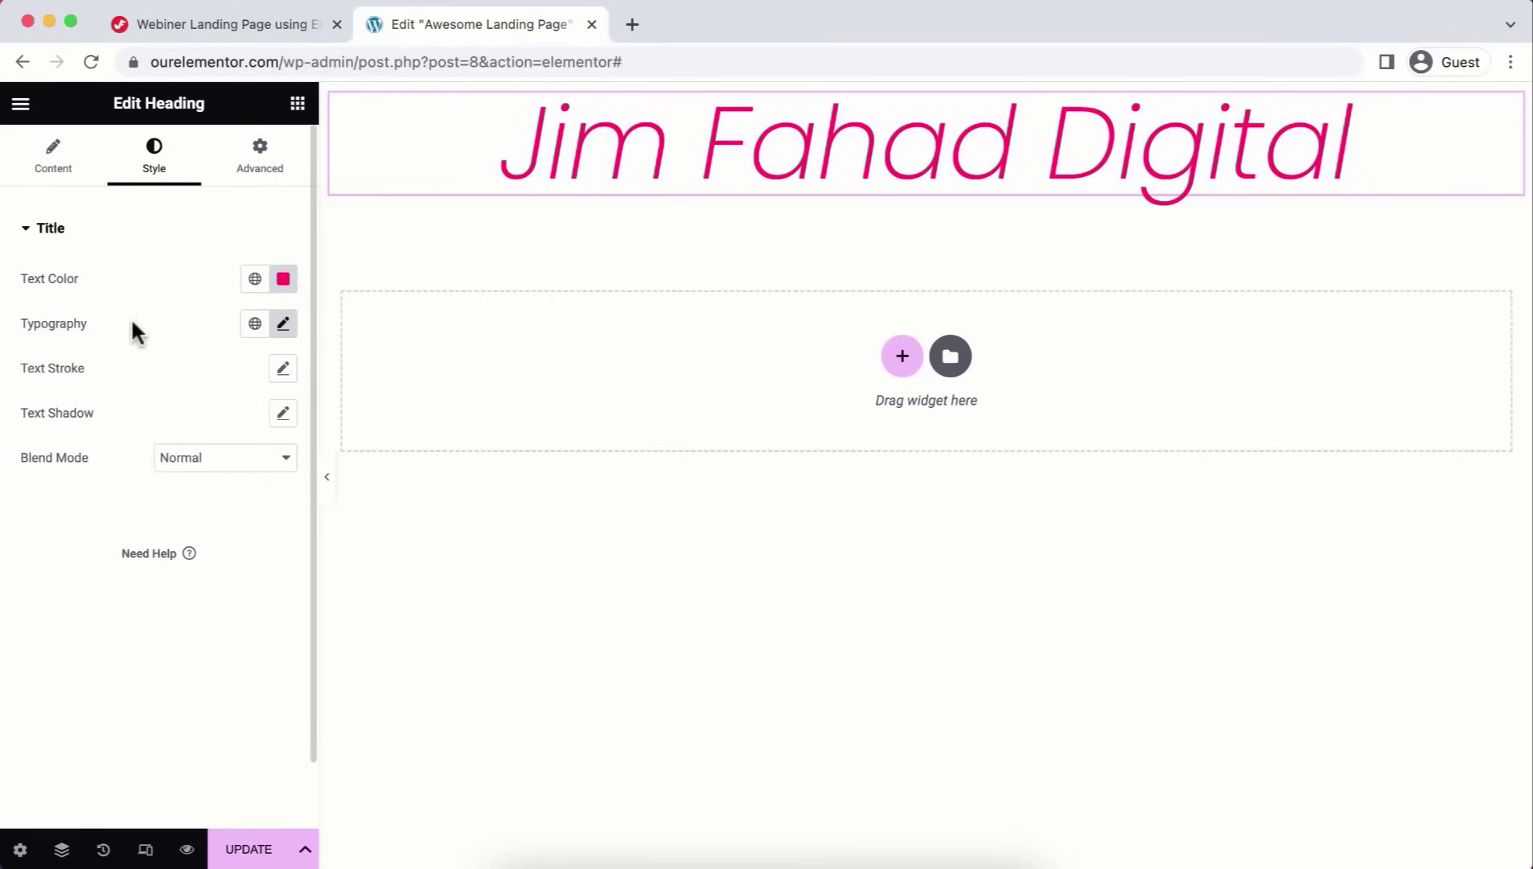
left_click(259, 167)
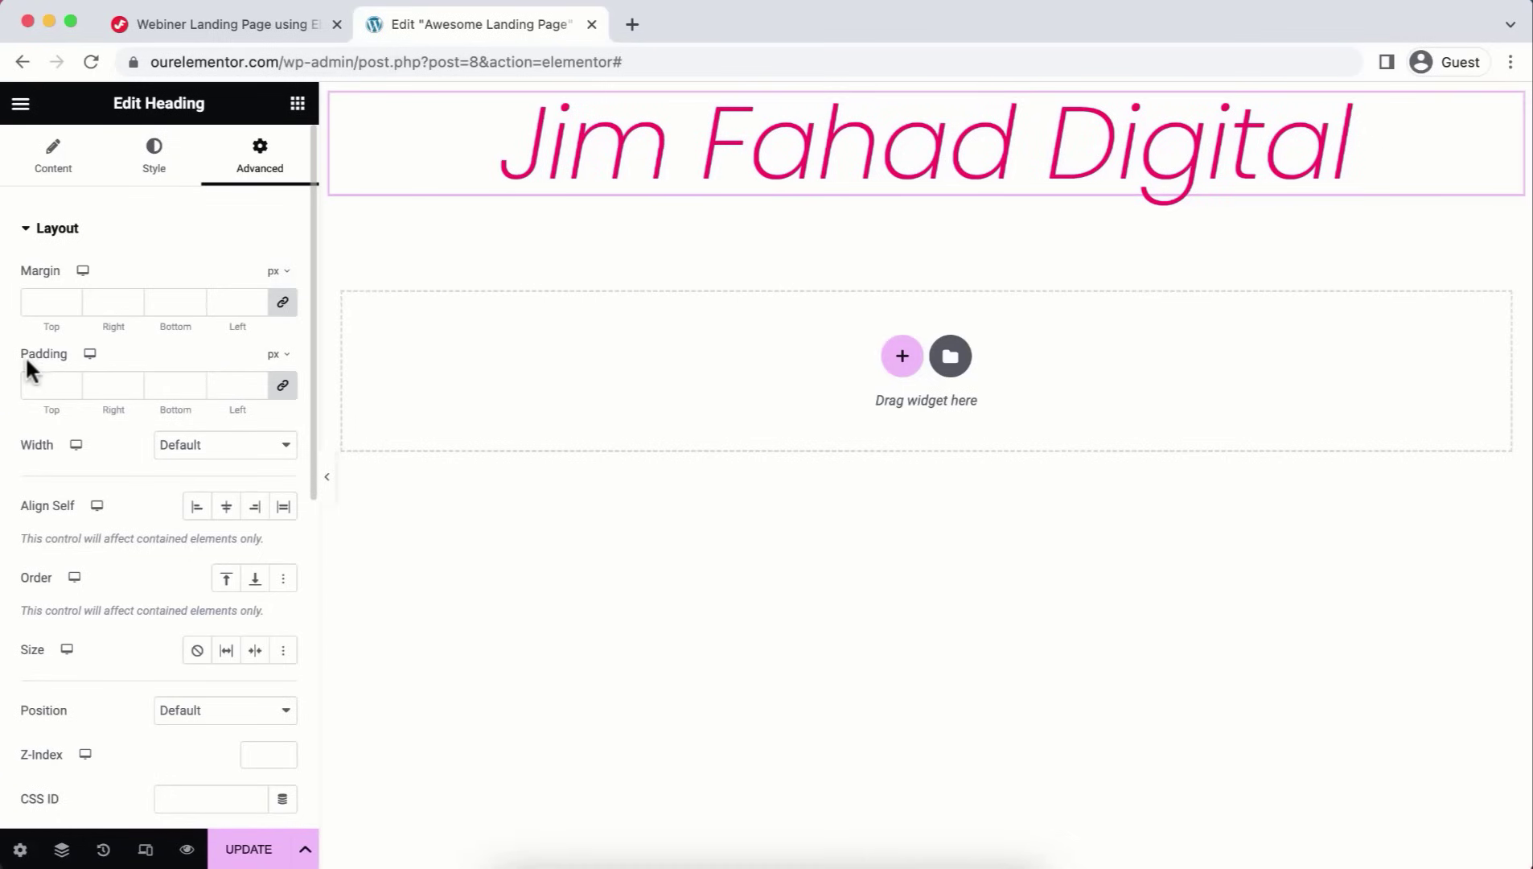
- Unlink the heading padding and give it 20 px of bottom padding
left_click(283, 388)
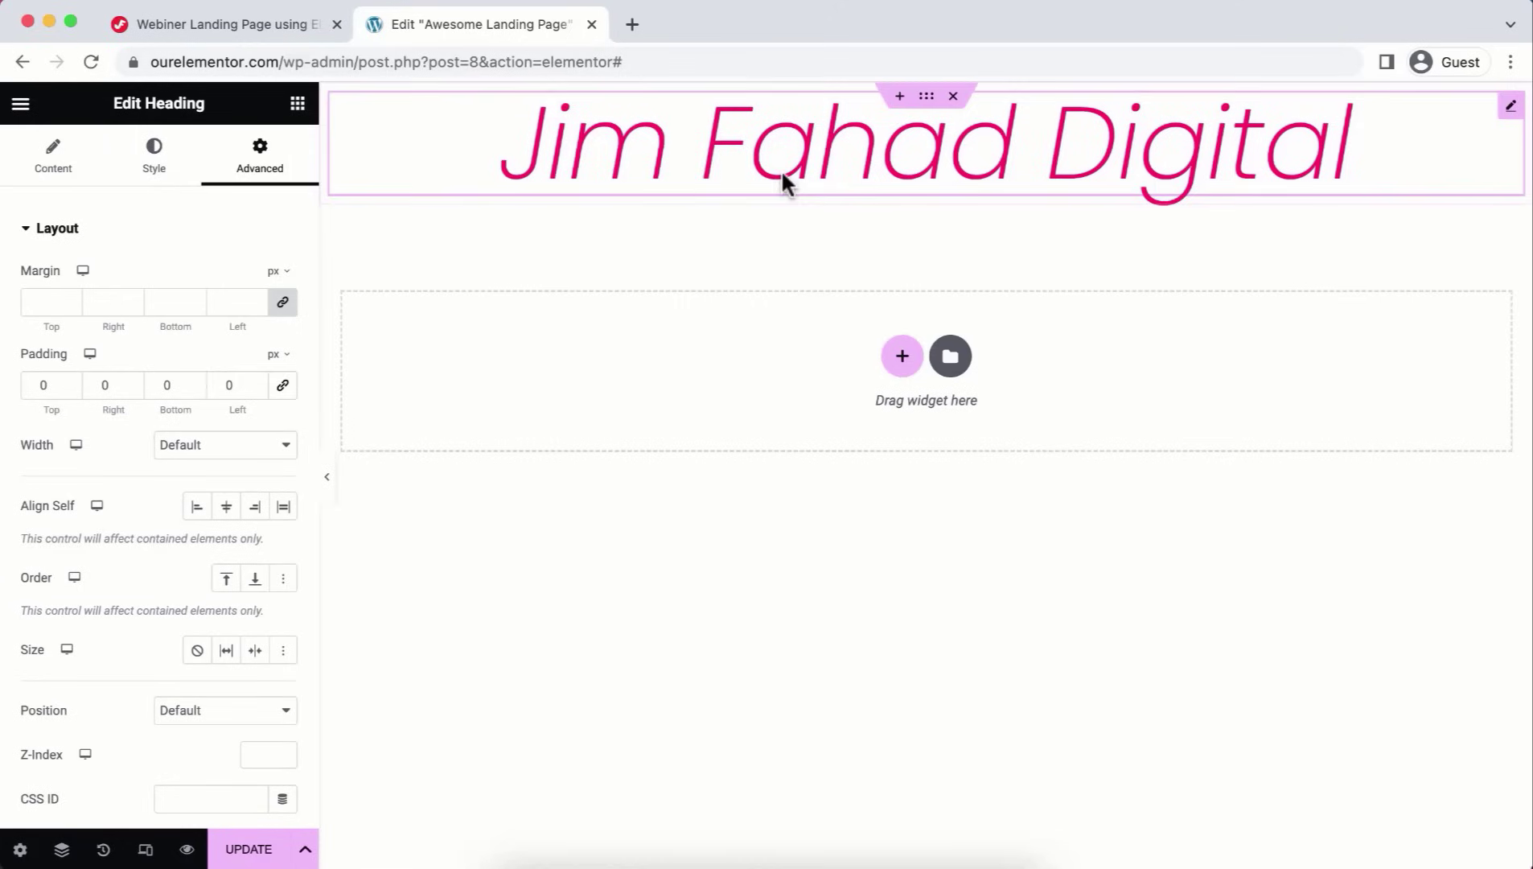
left_click(164, 383)
type("2")
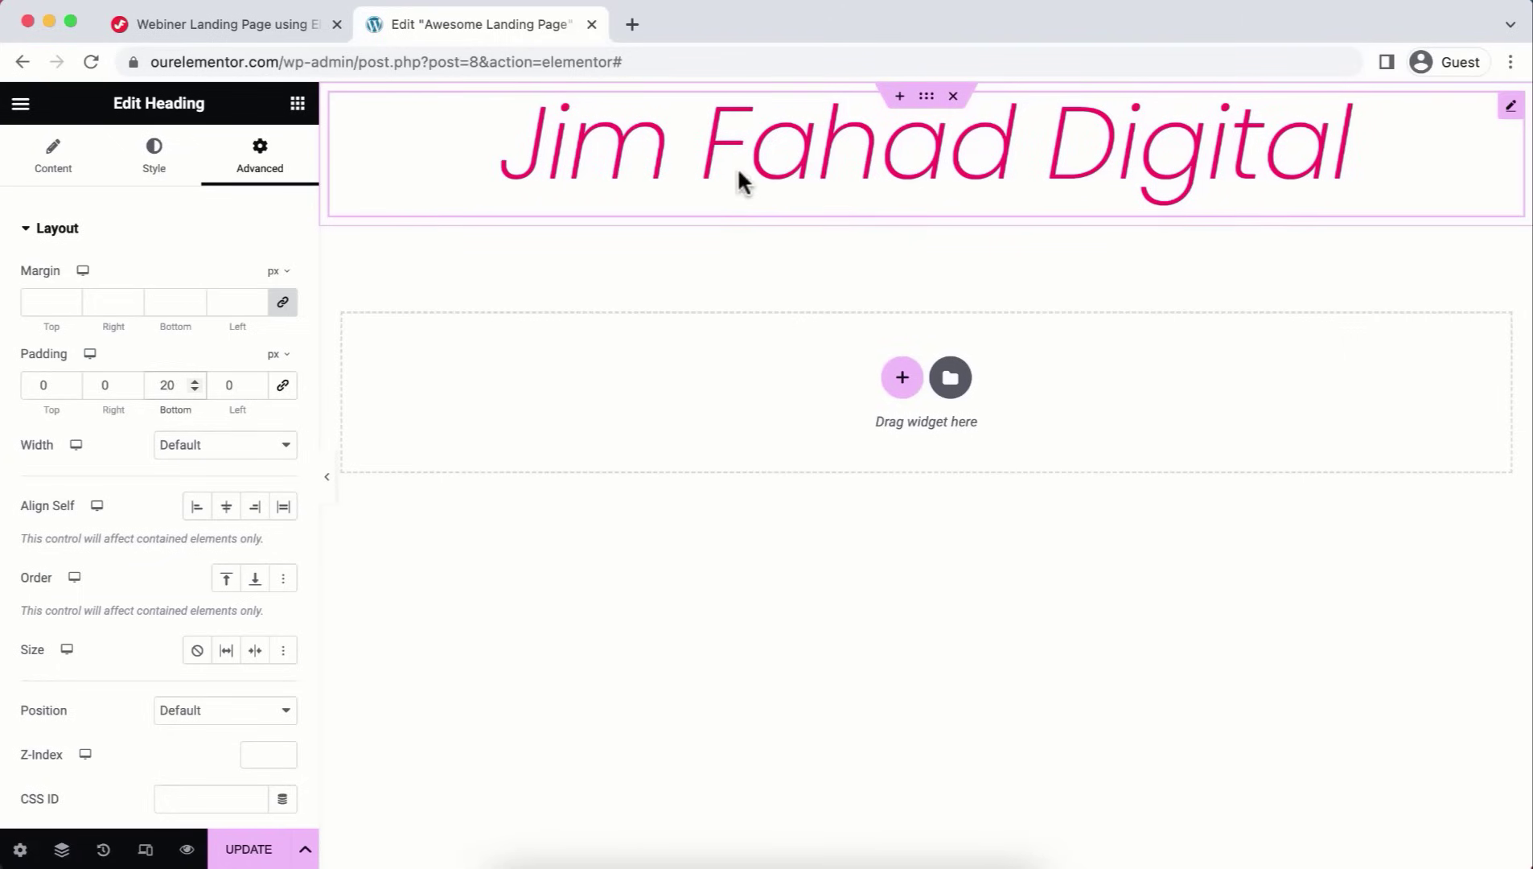
left_click(299, 107)
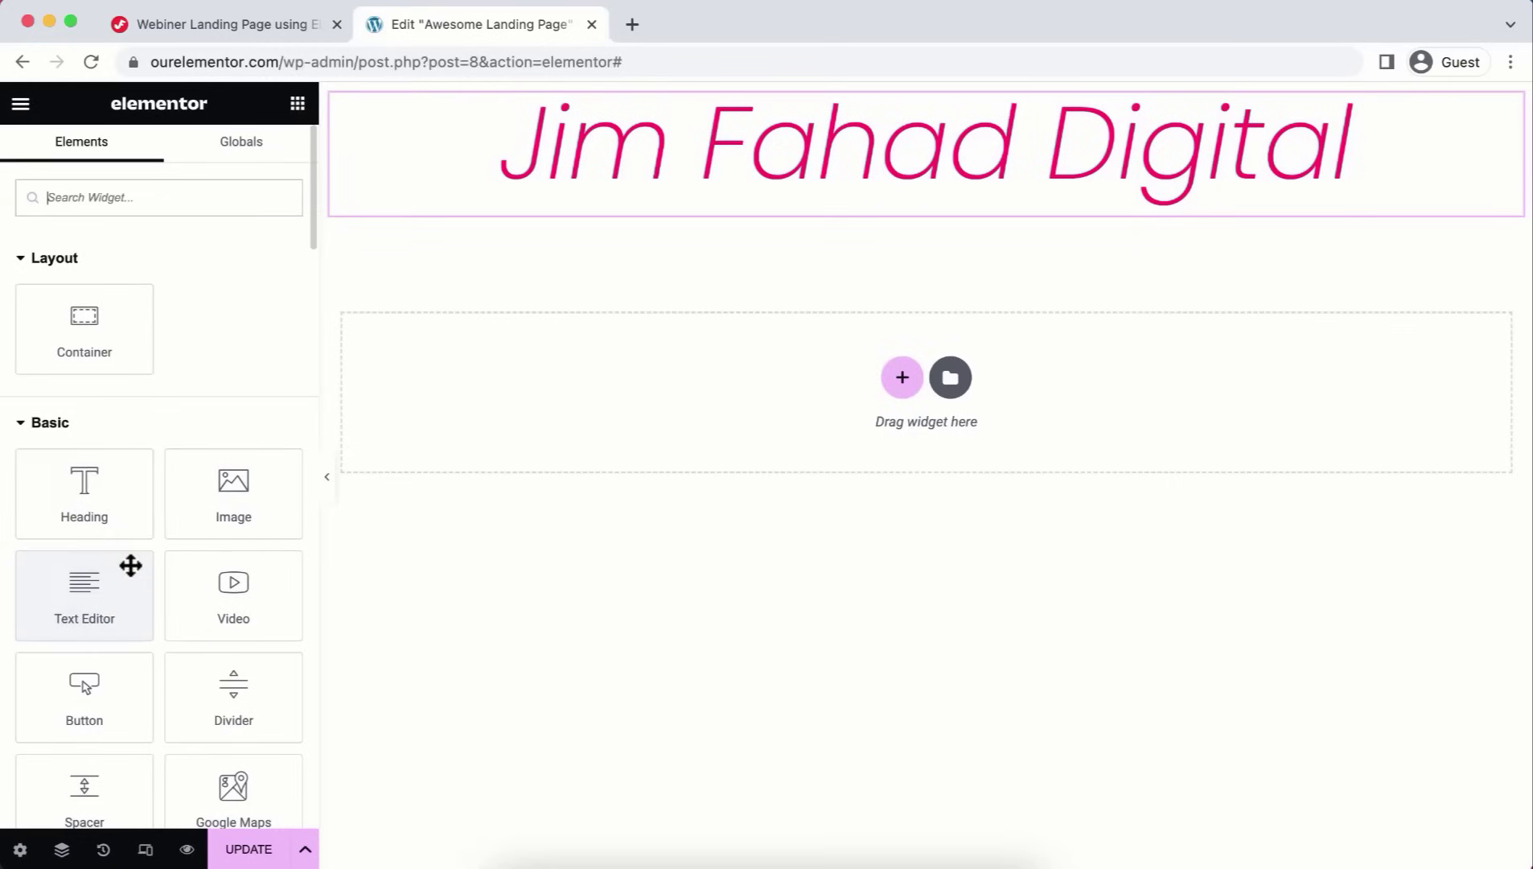
- Add a Button widget beneath the heading
left_click_drag(98, 661, 826, 208)
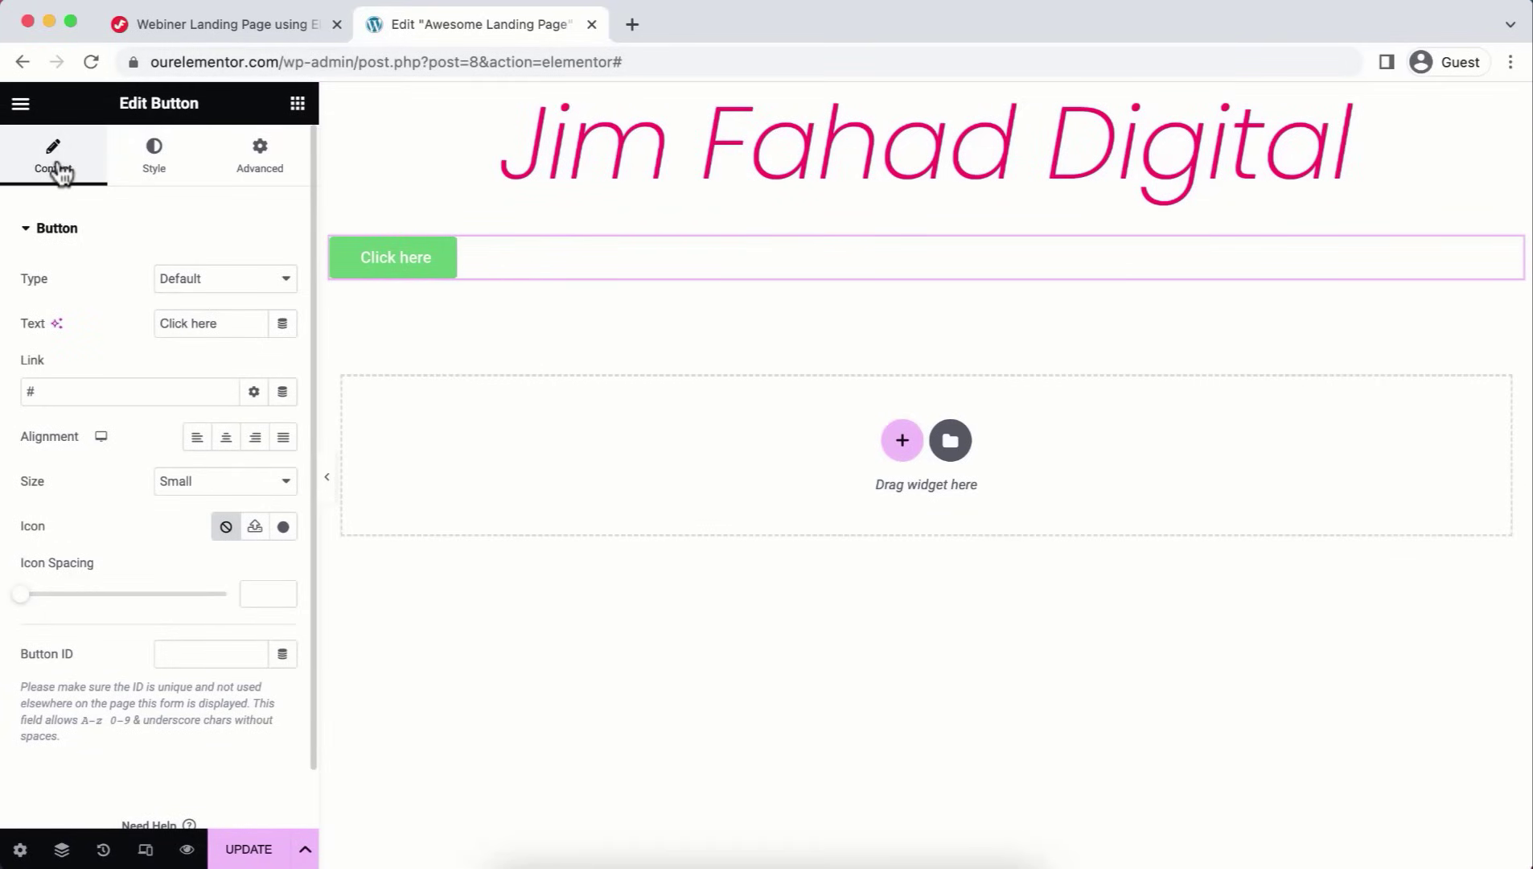
left_click(163, 172)
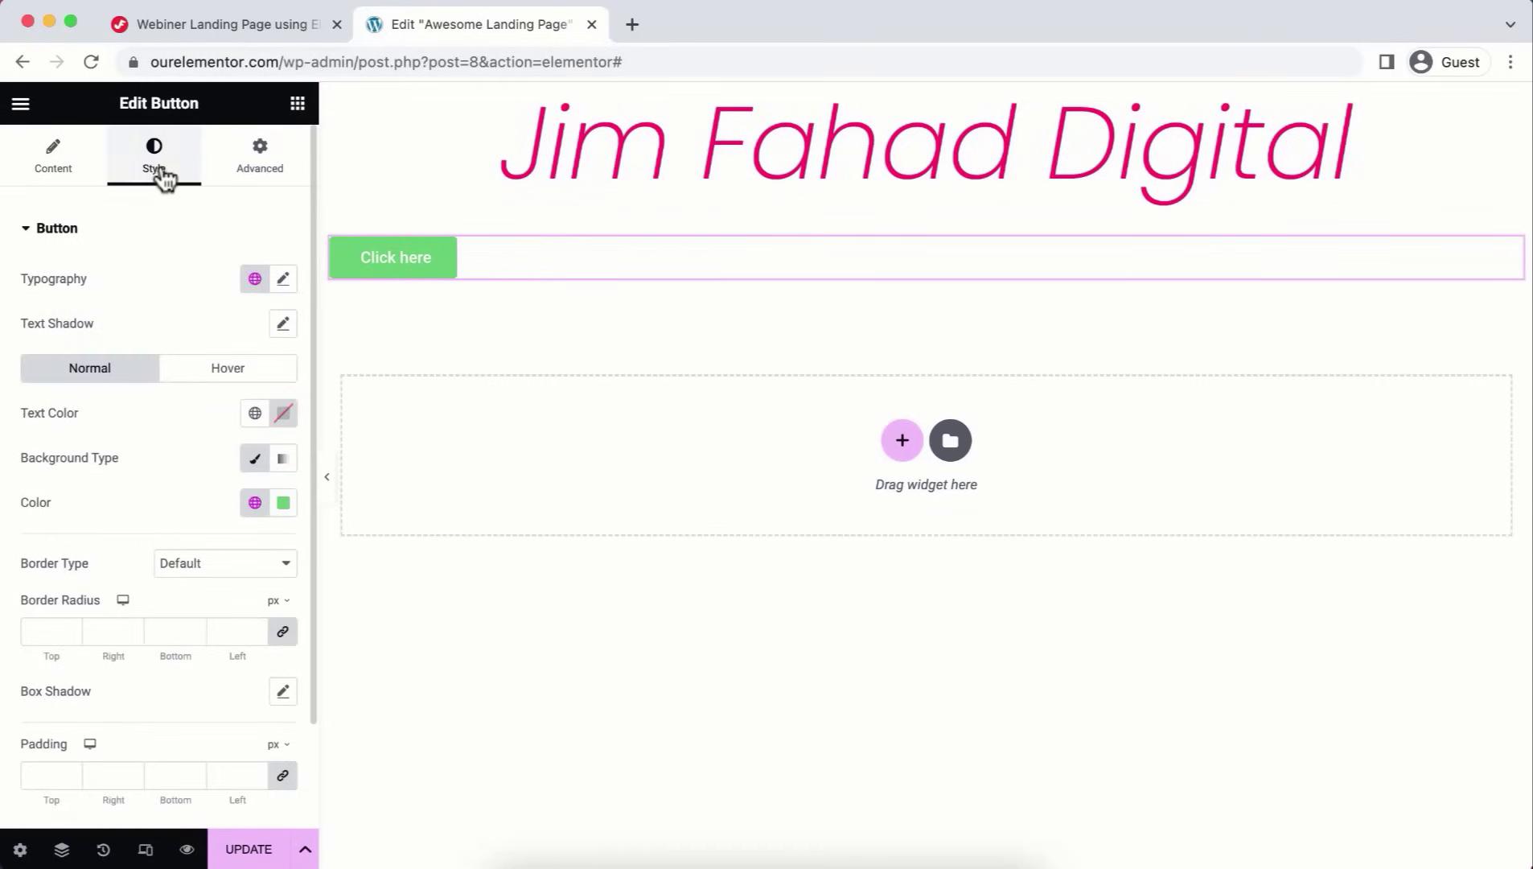
left_click(268, 161)
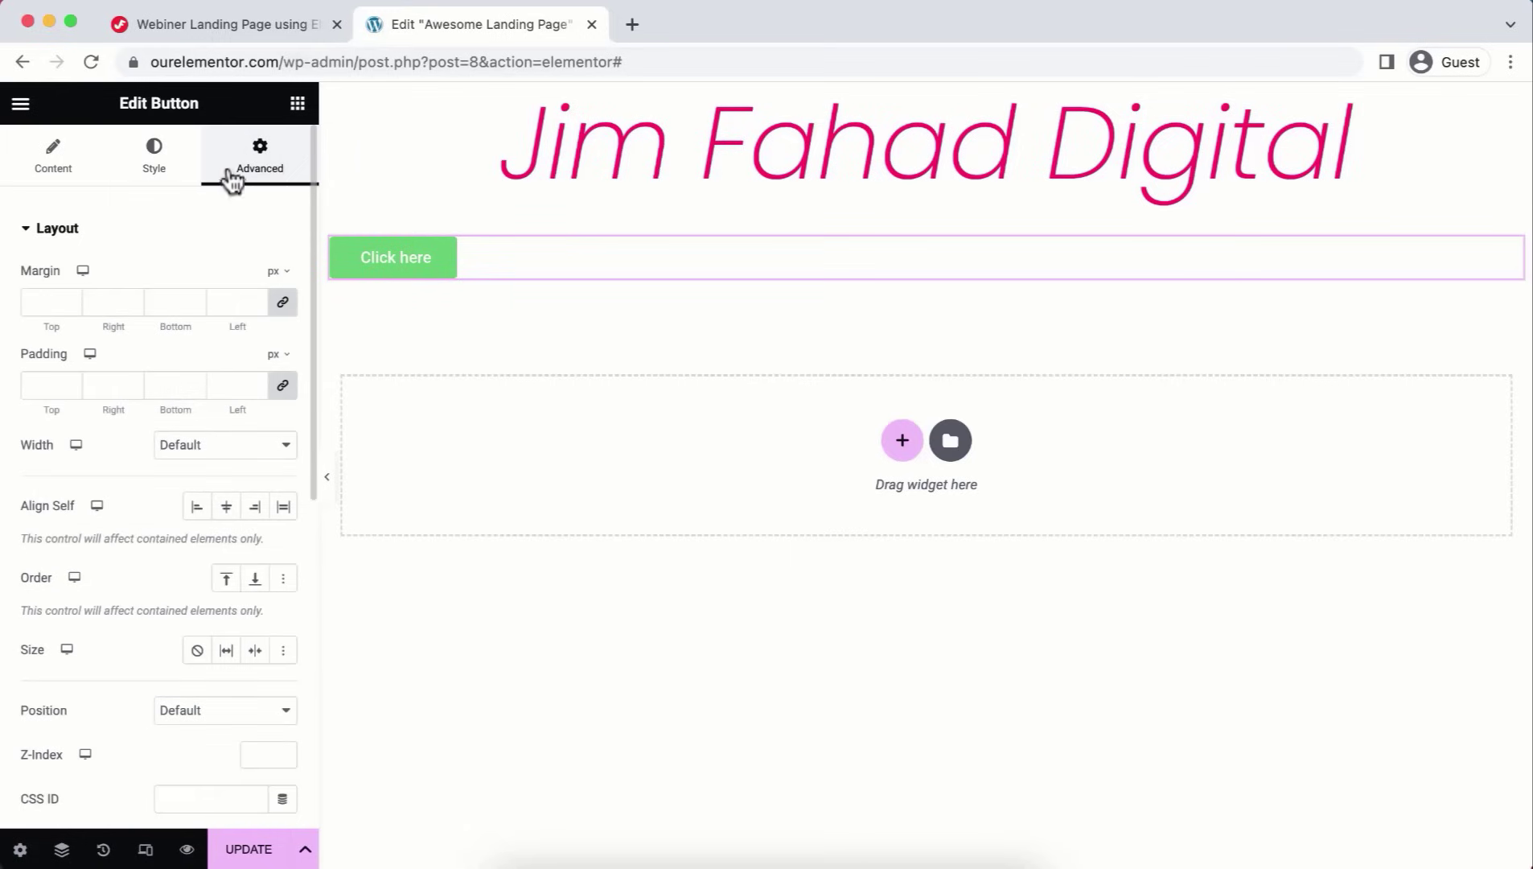
left_click(47, 165)
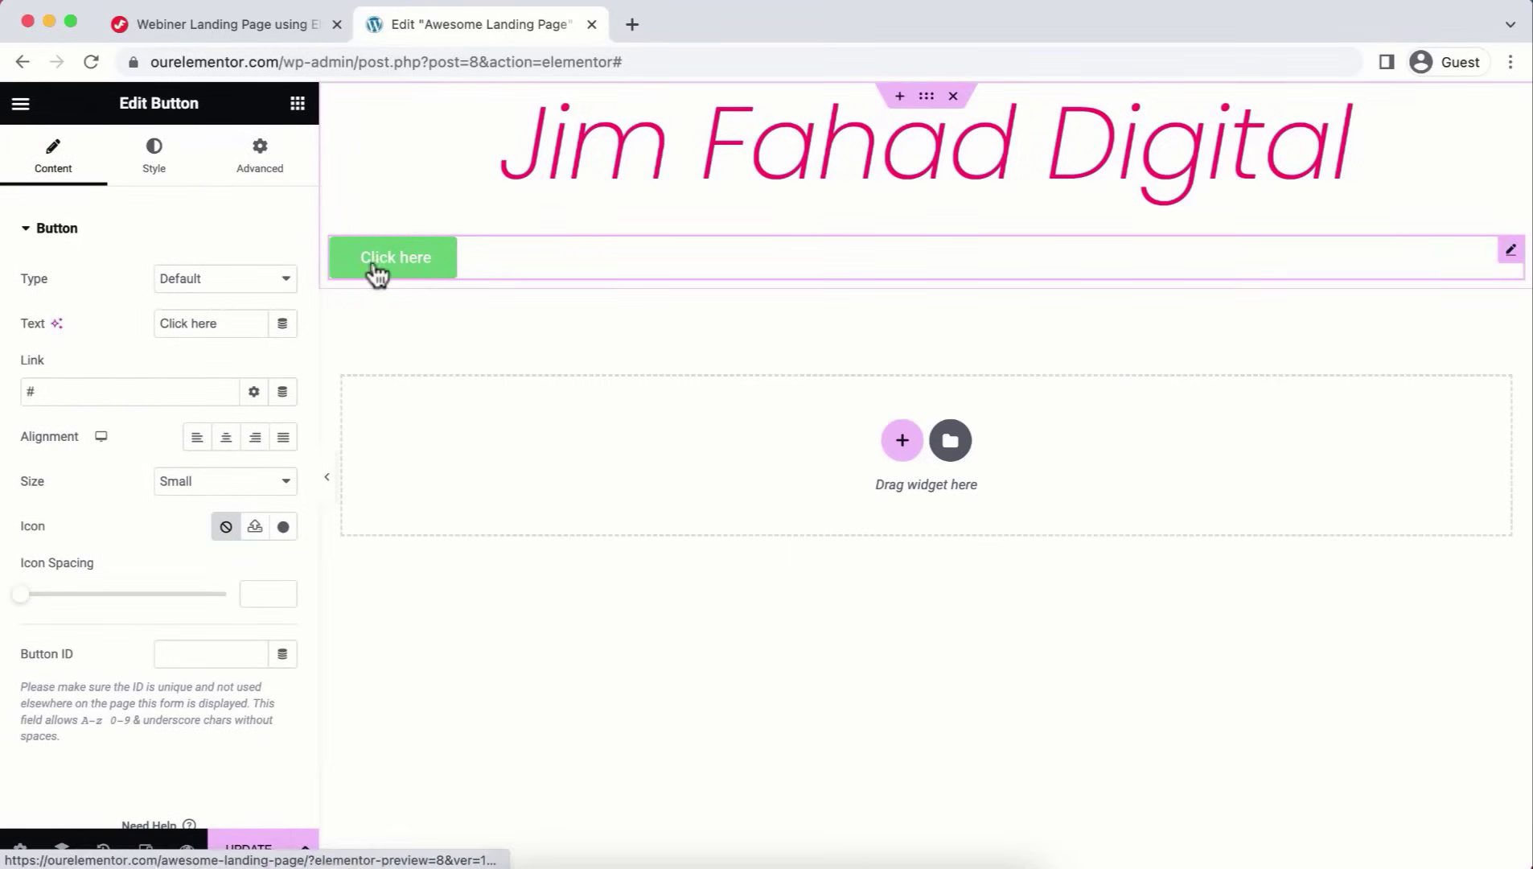
- Change the button label to 'Contact Now!' and centre it
left_click_drag(228, 323, 112, 330)
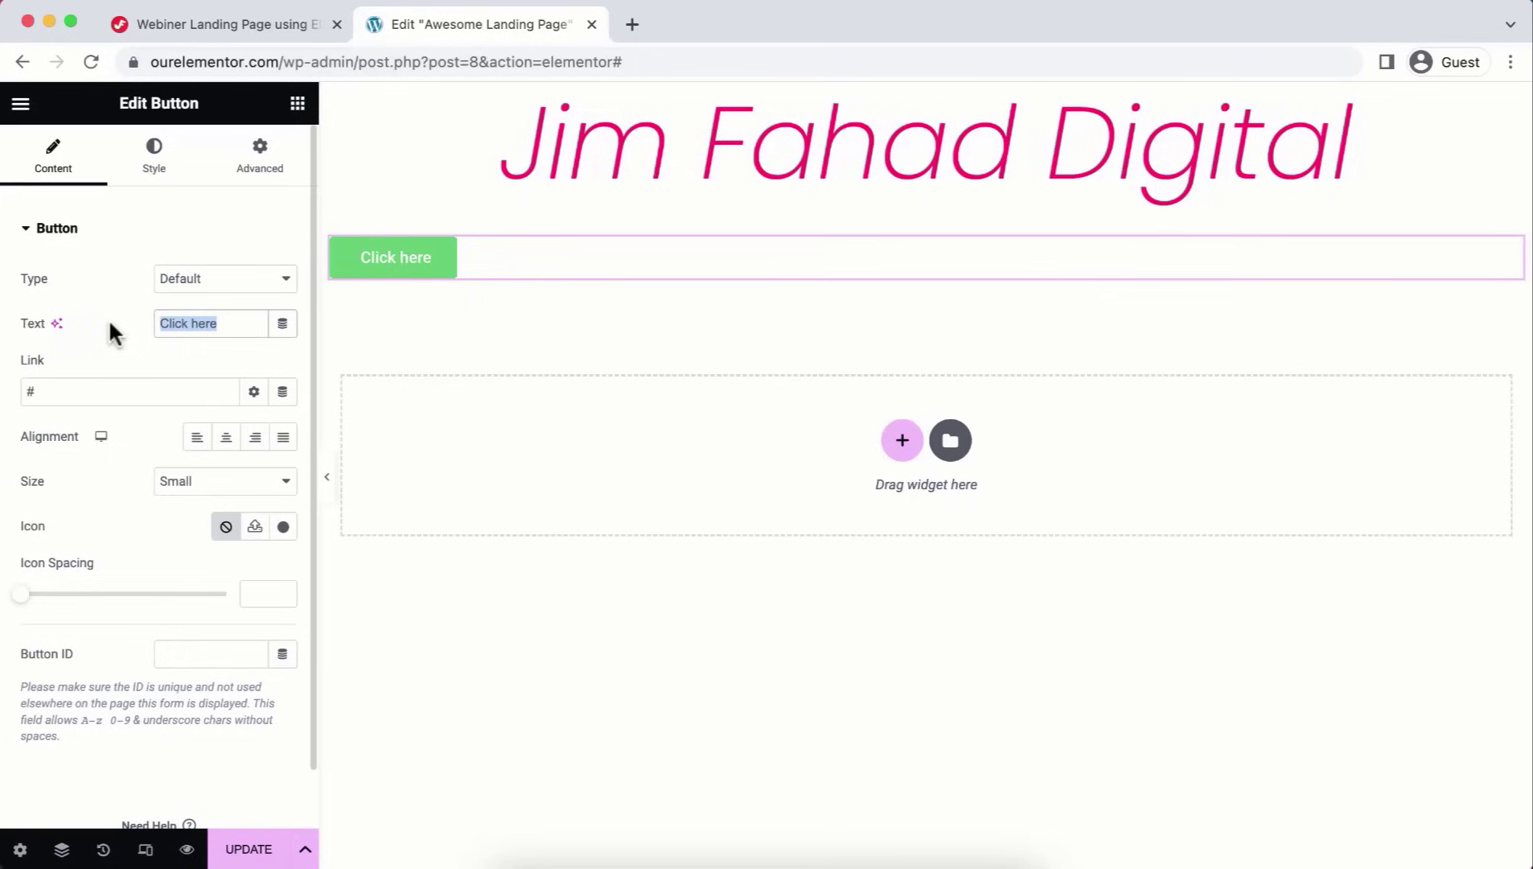
type("Con")
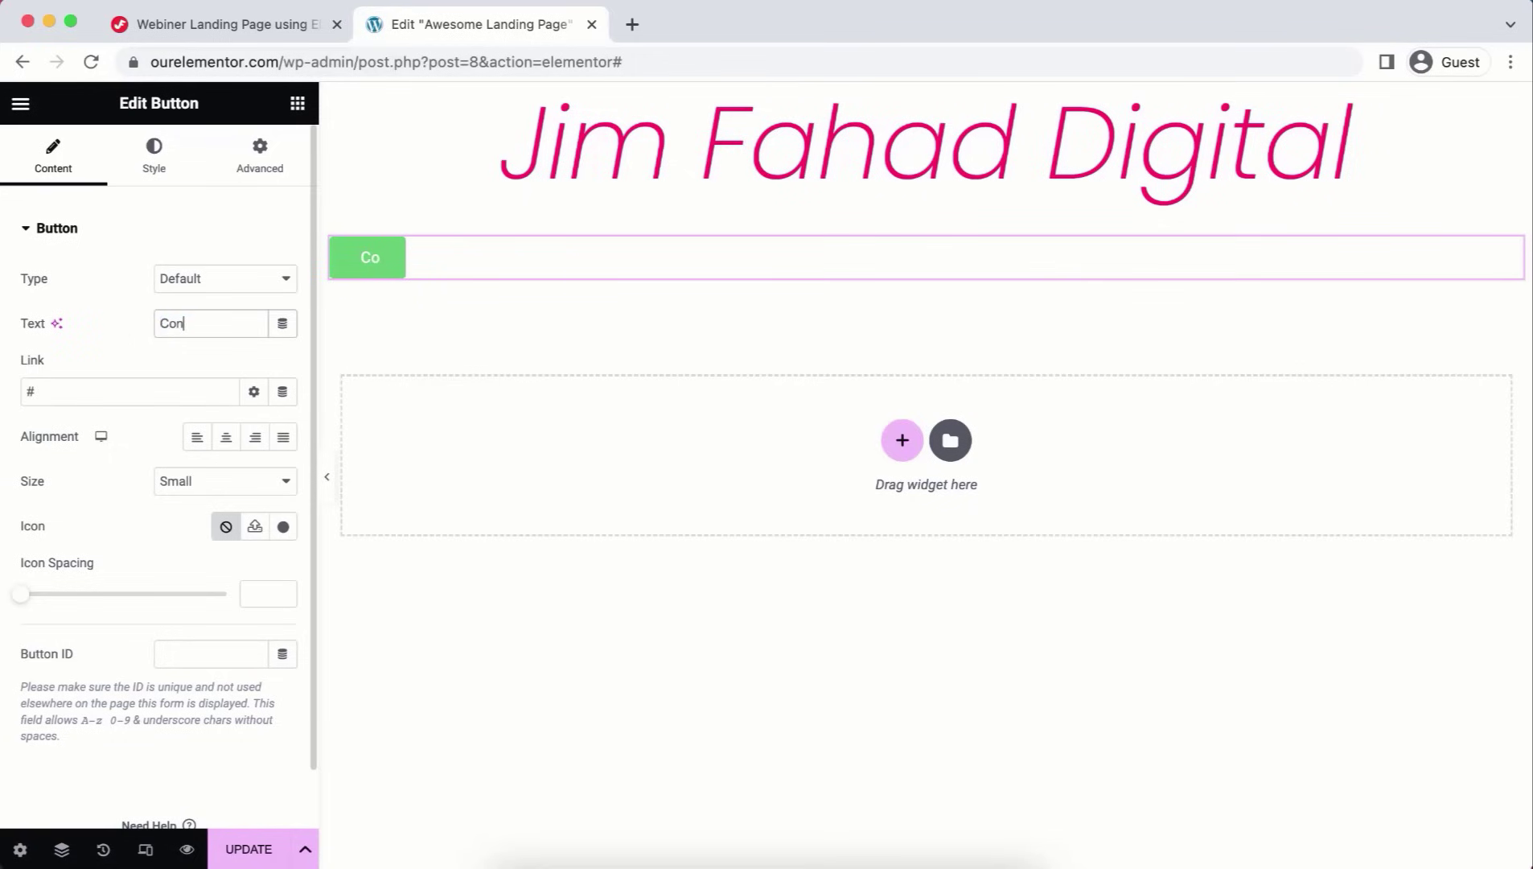
type("tact Now!")
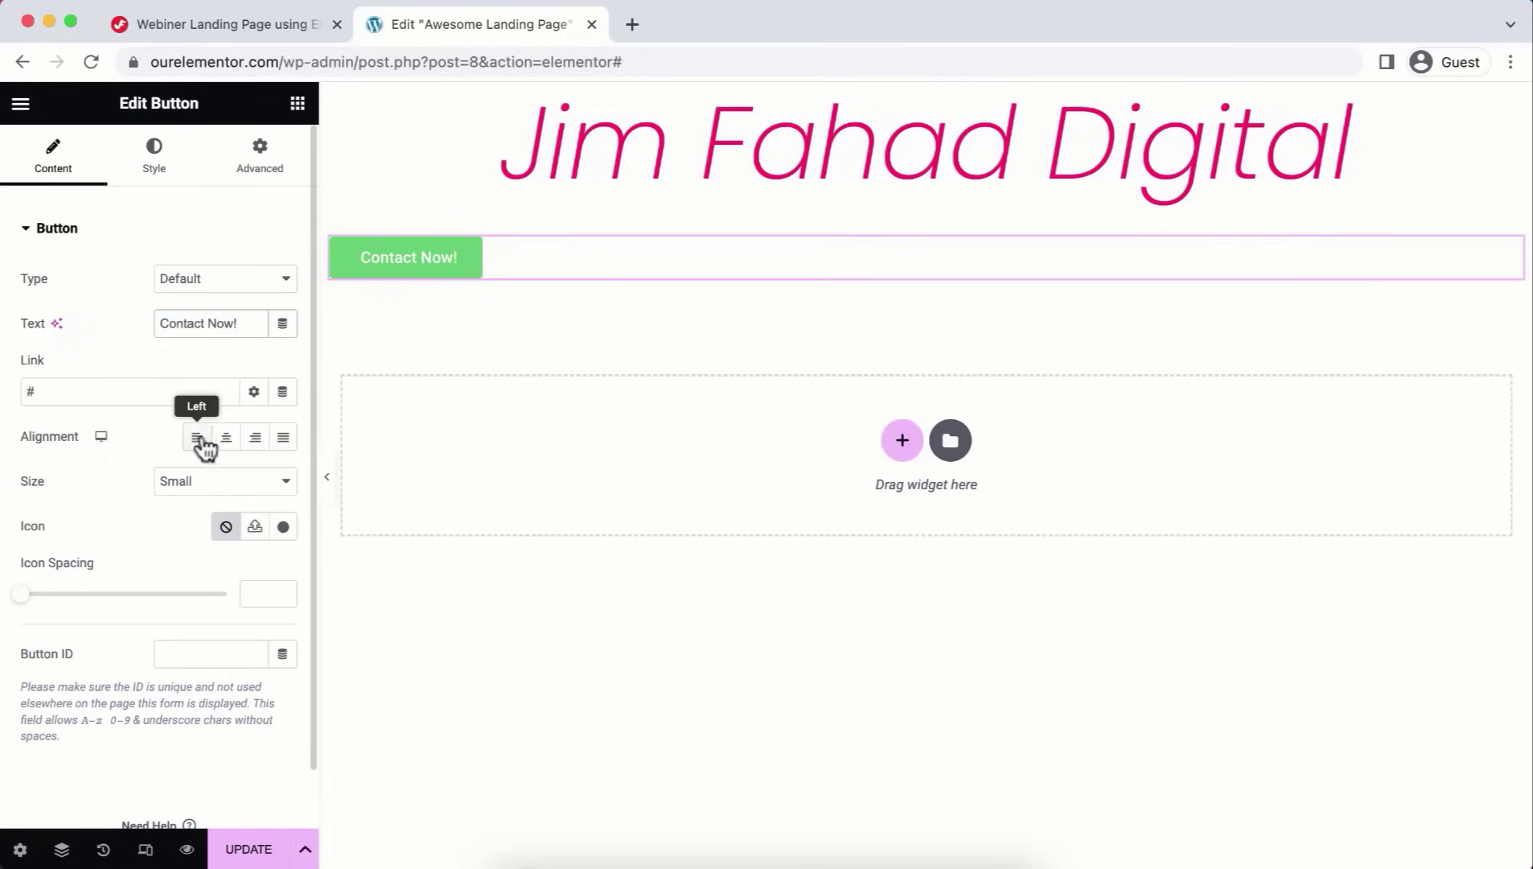
left_click(229, 439)
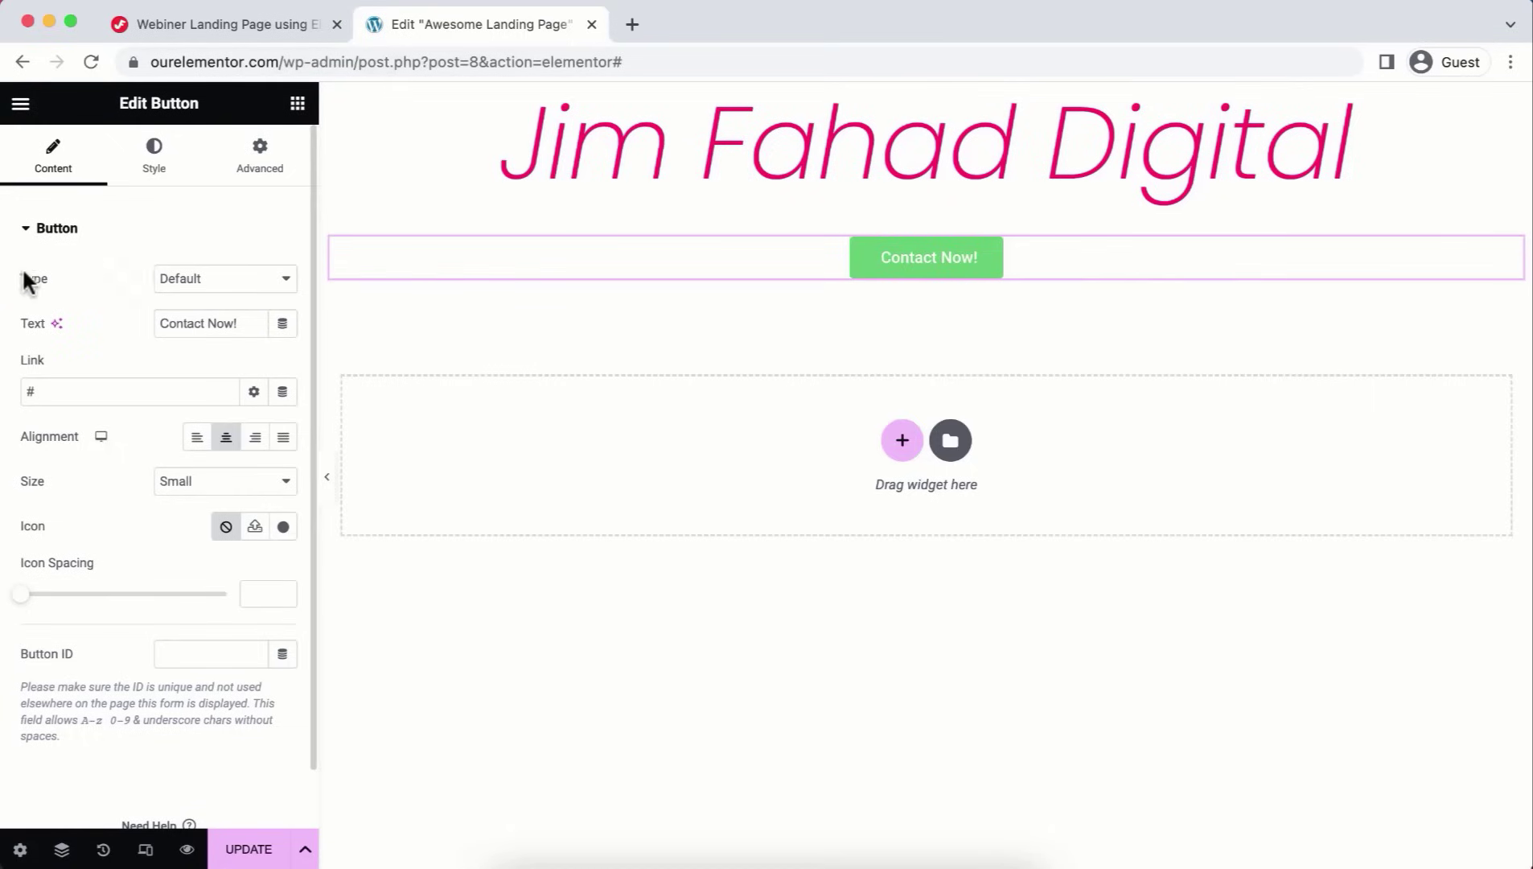
left_click(157, 169)
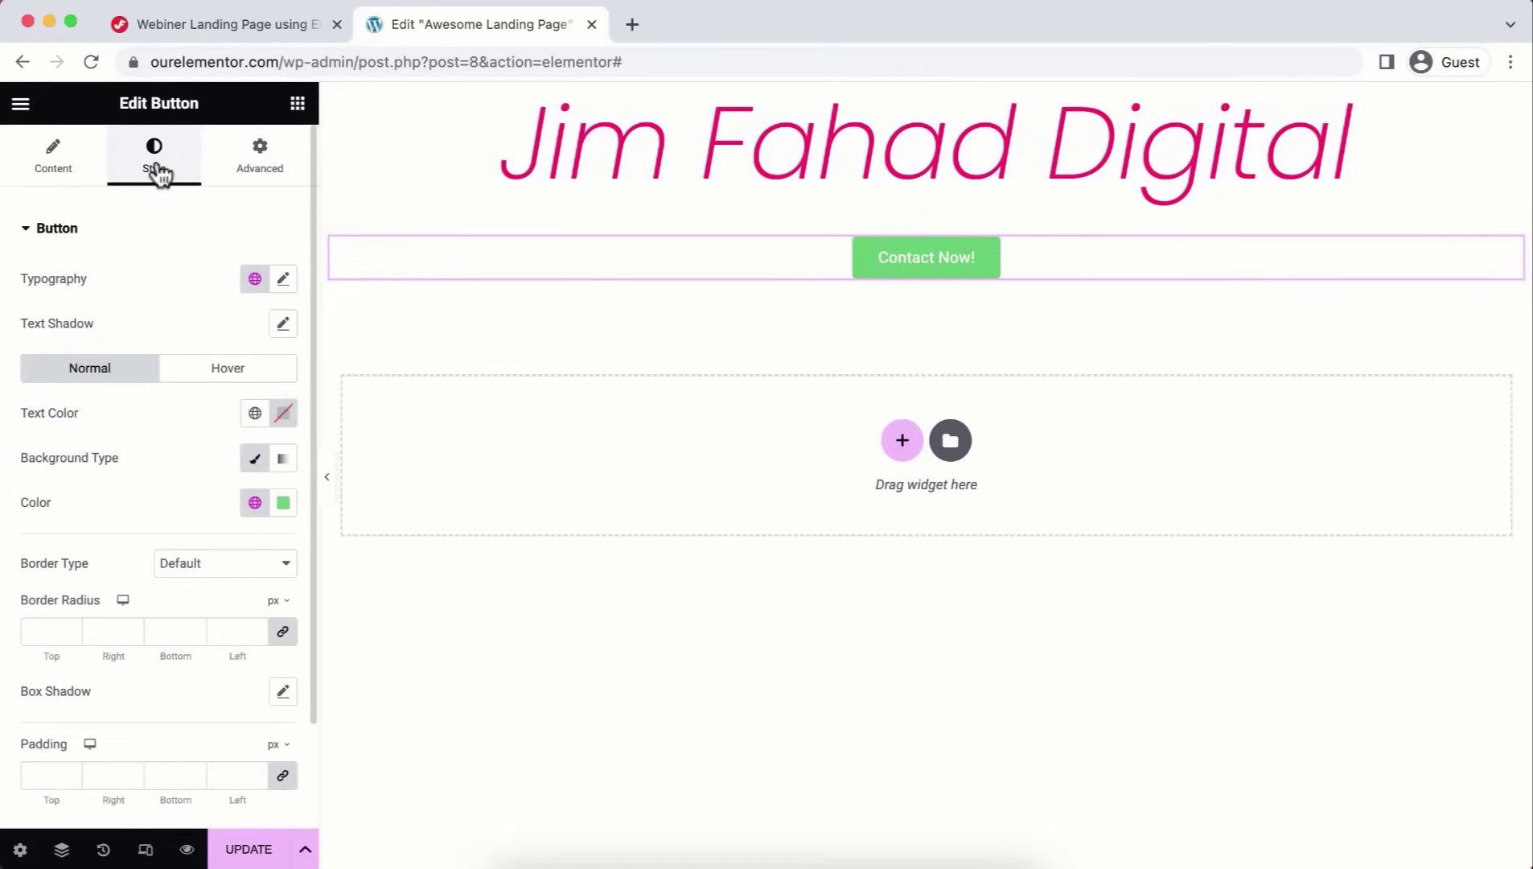
- Make the button's normal background colour black
left_click(283, 503)
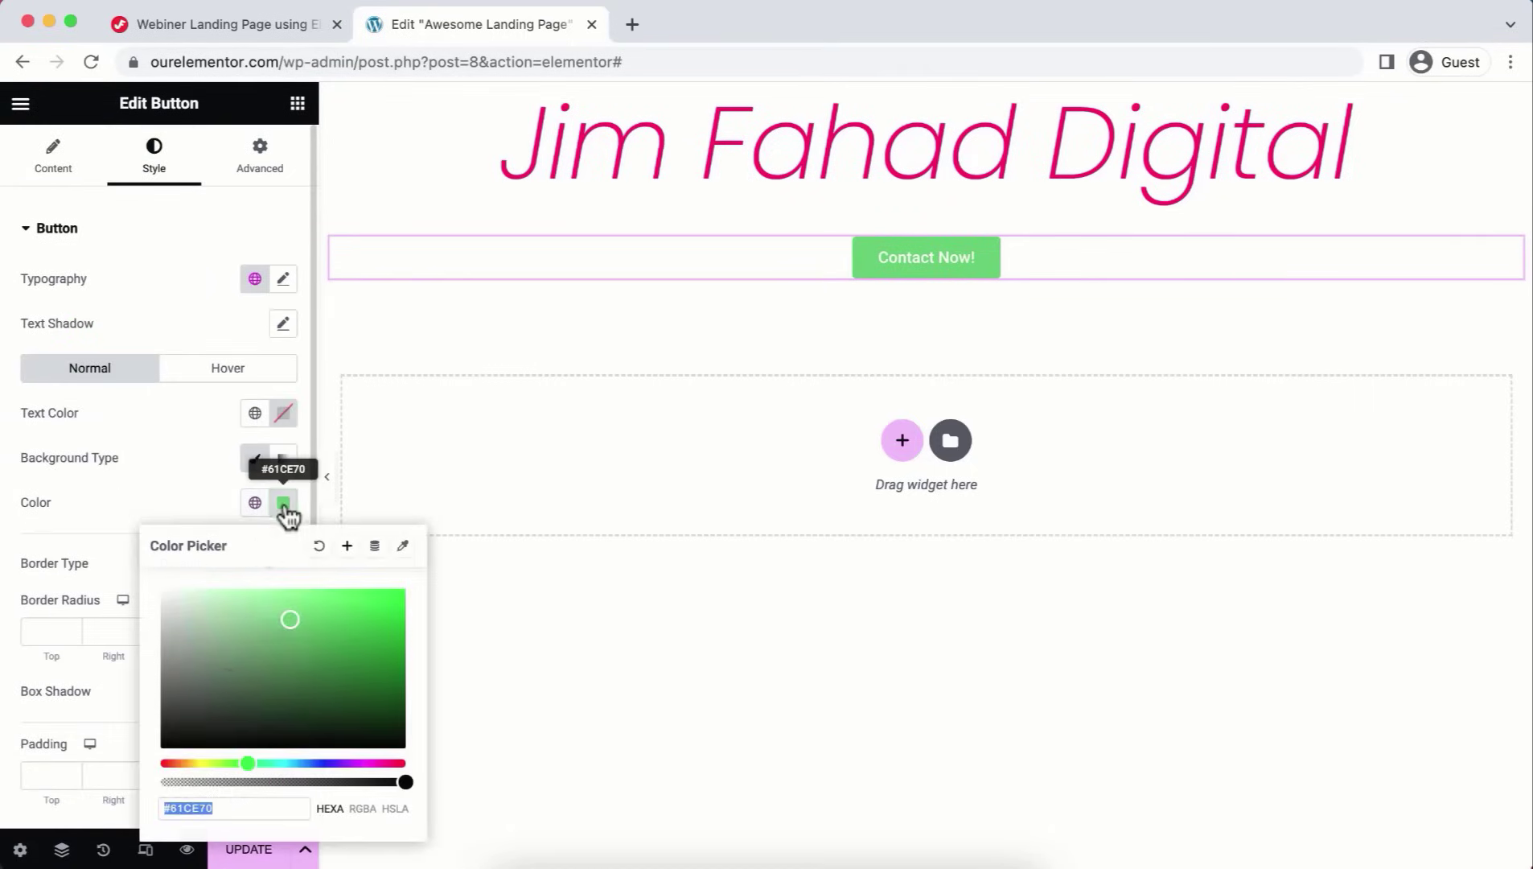
left_click(252, 717)
left_click_drag(252, 716, 314, 747)
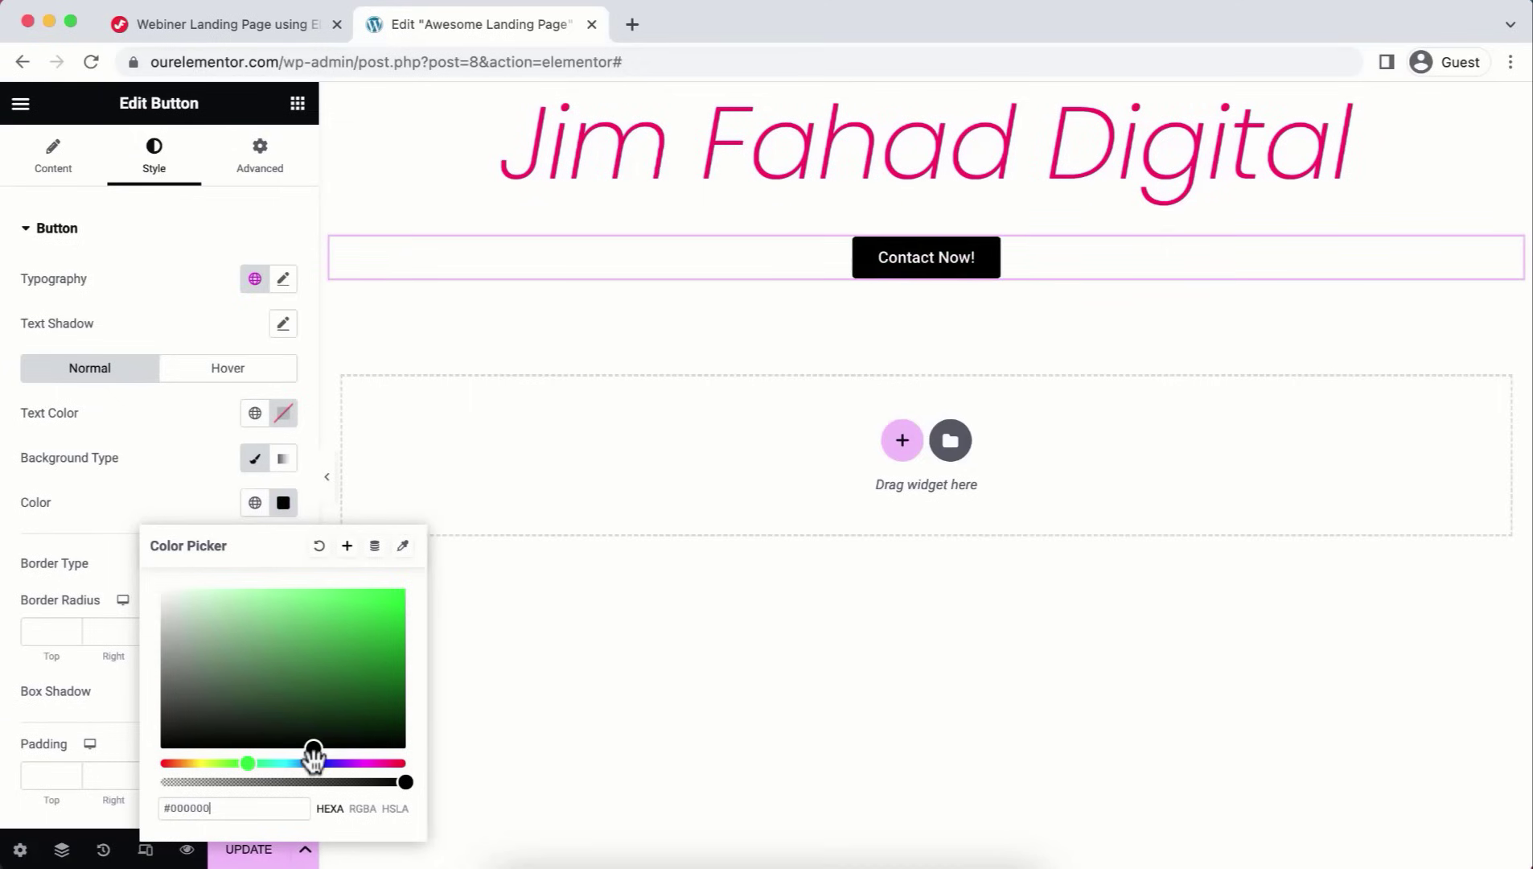
left_click(152, 482)
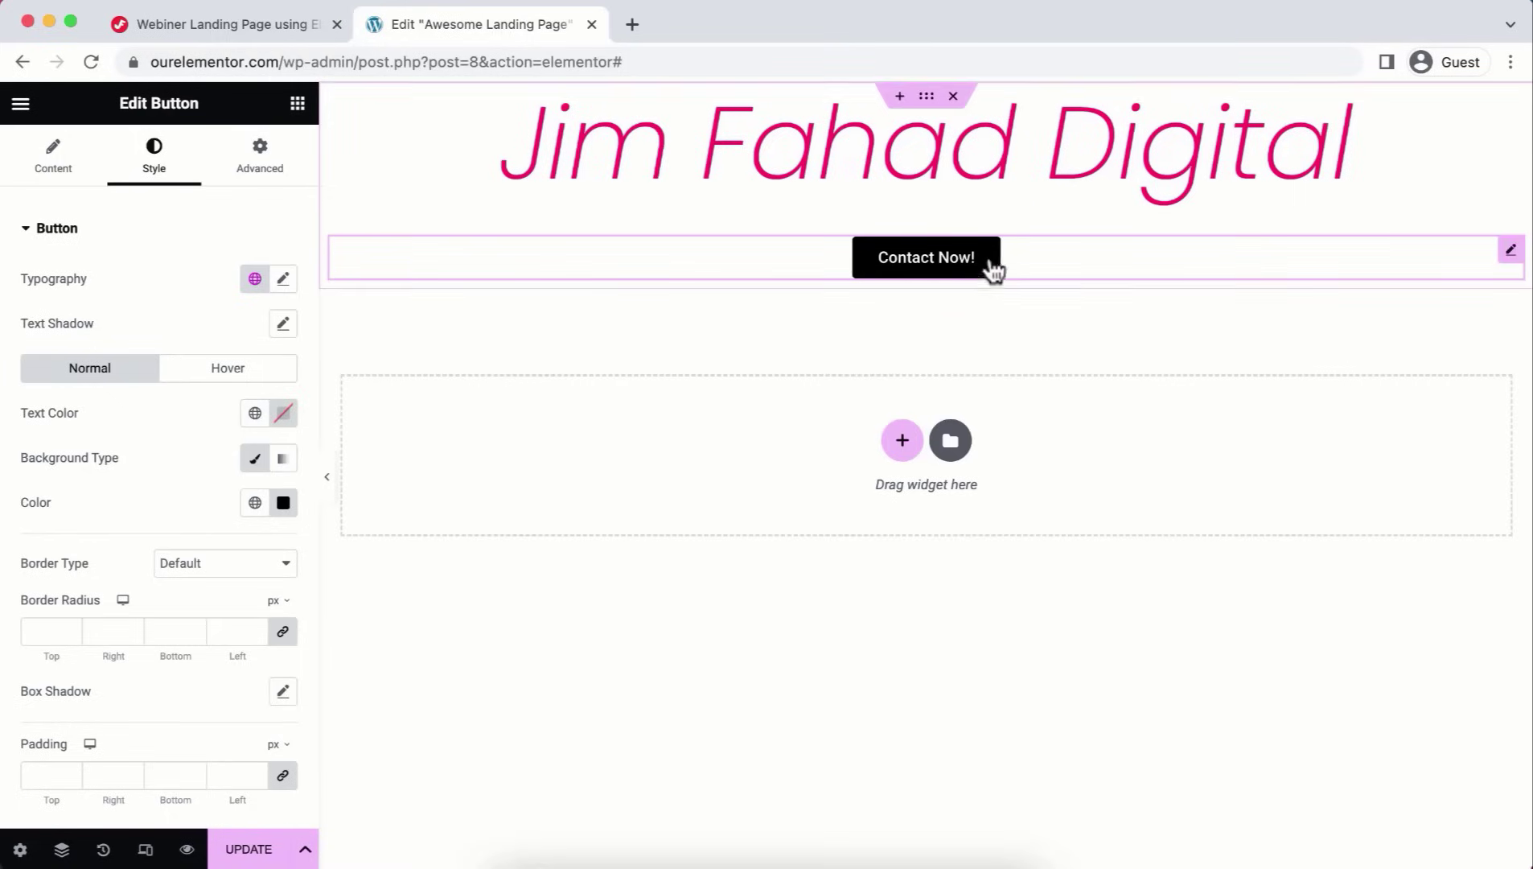
- Set the button's hover background colour to bright red
left_click(233, 374)
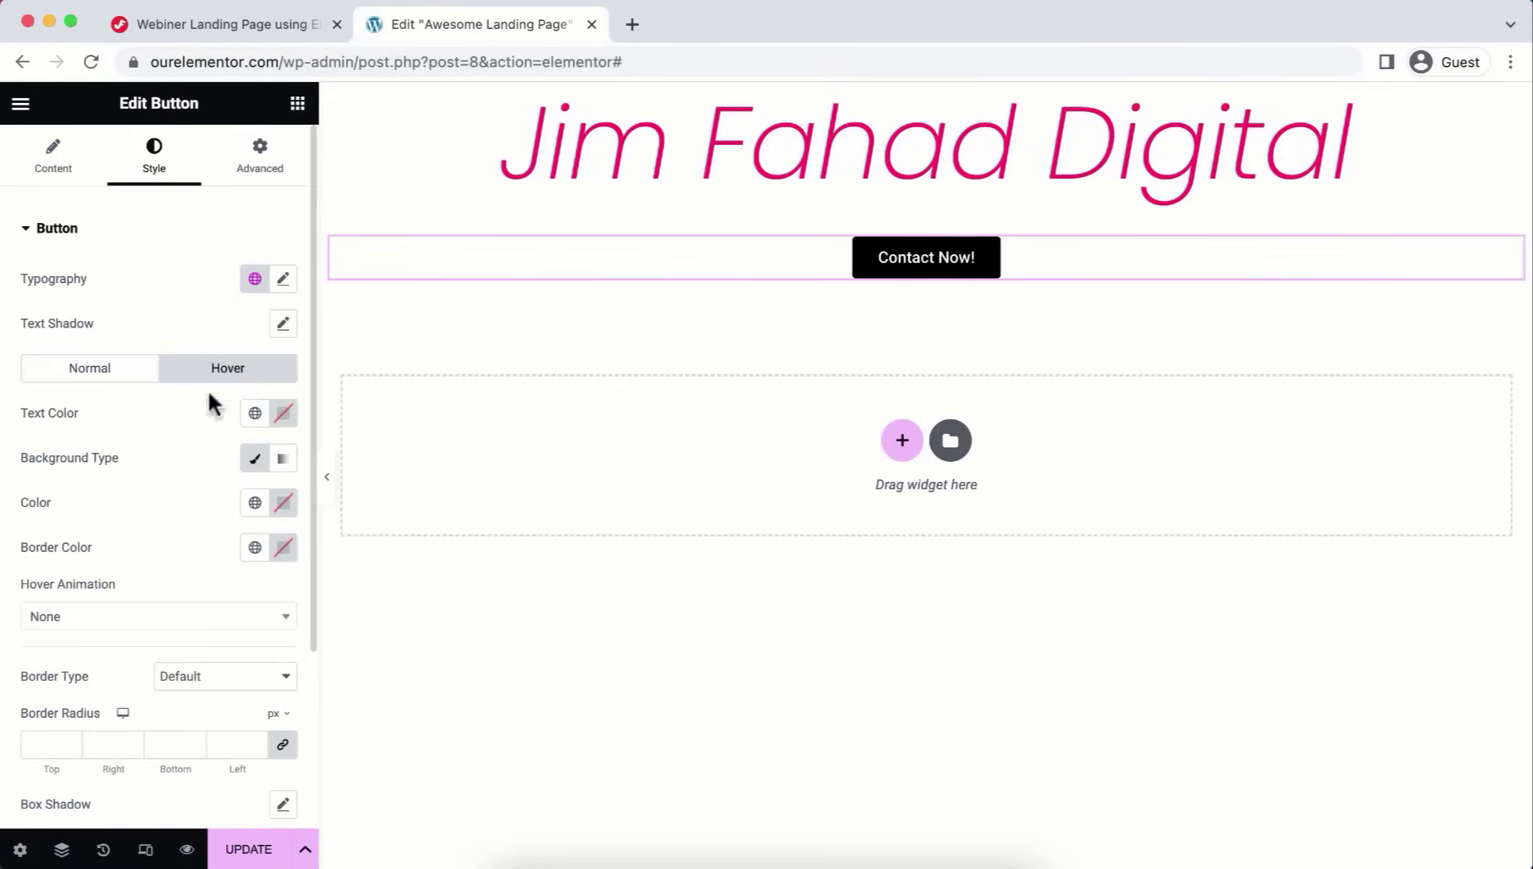
left_click(283, 504)
left_click_drag(387, 633, 409, 573)
left_click(184, 503)
left_click(261, 159)
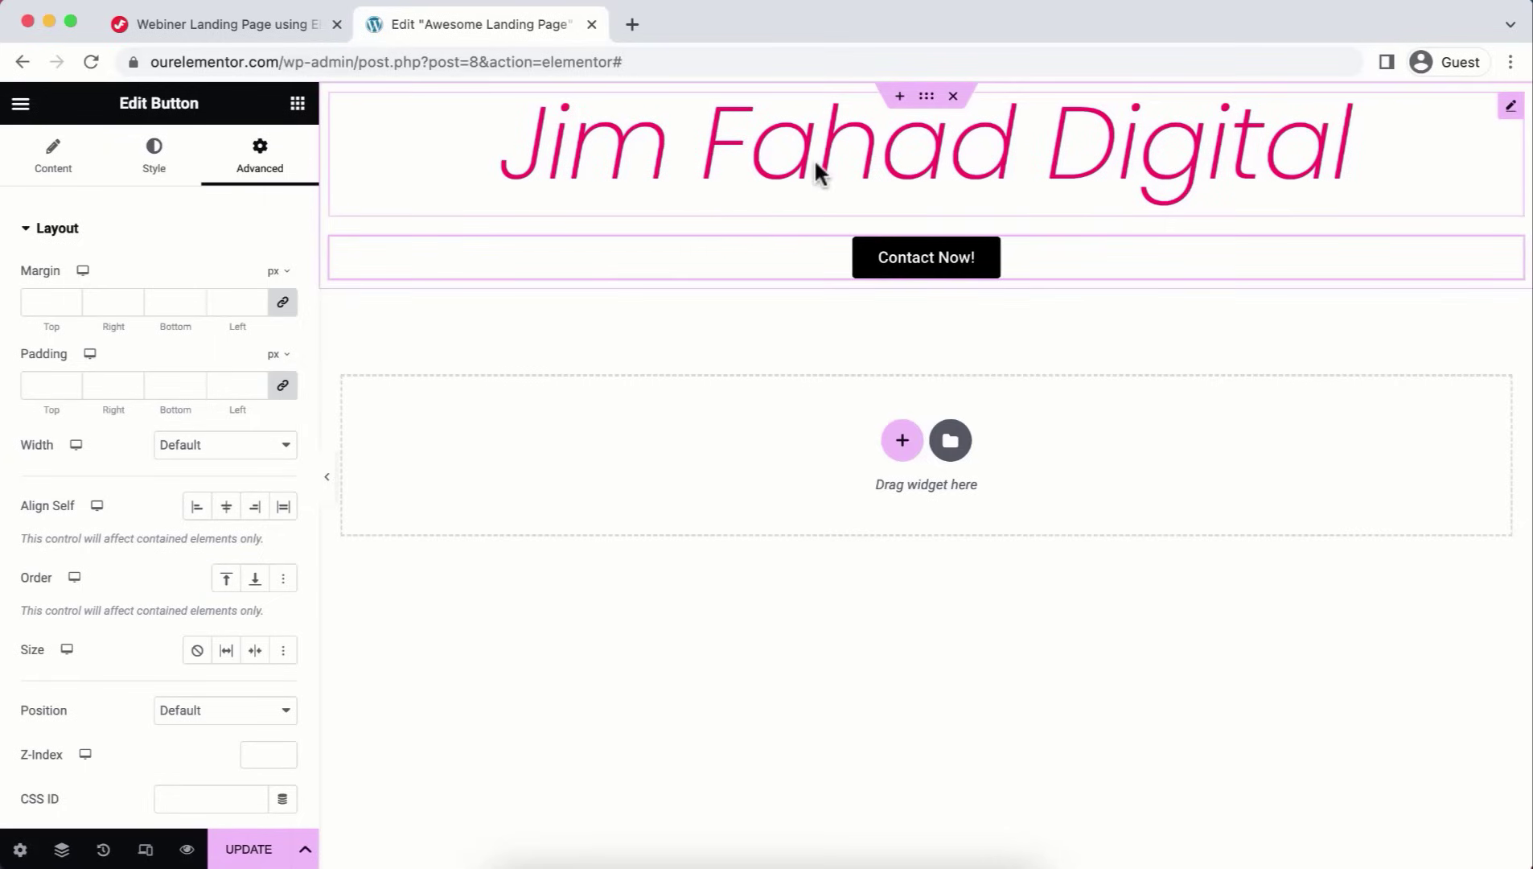
- Review the heading's content, style and advanced settings
left_click(297, 105)
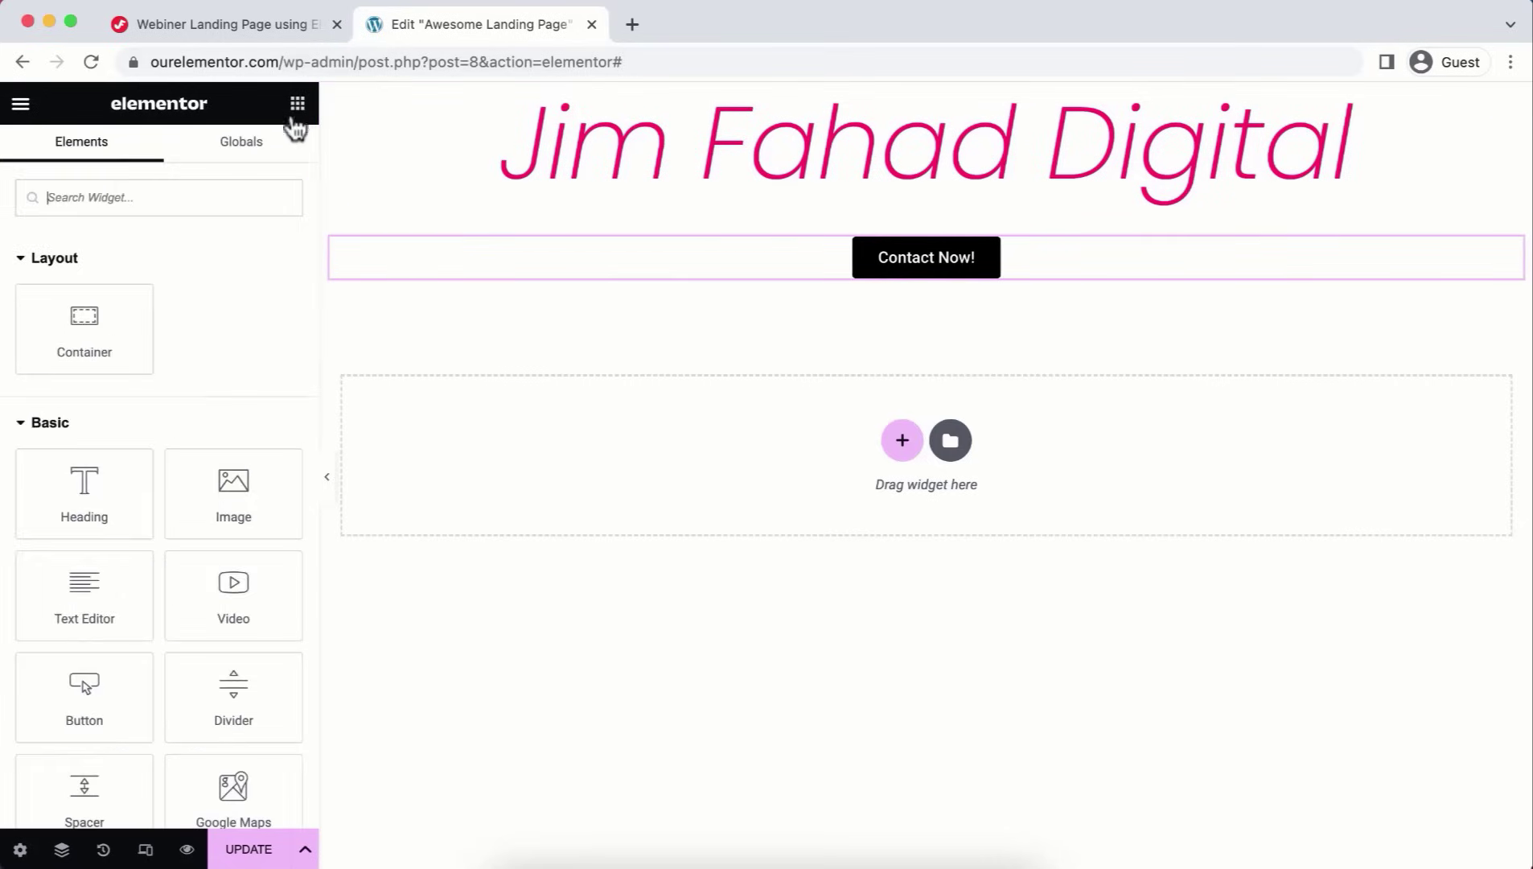
scroll(126, 571, "down", 3)
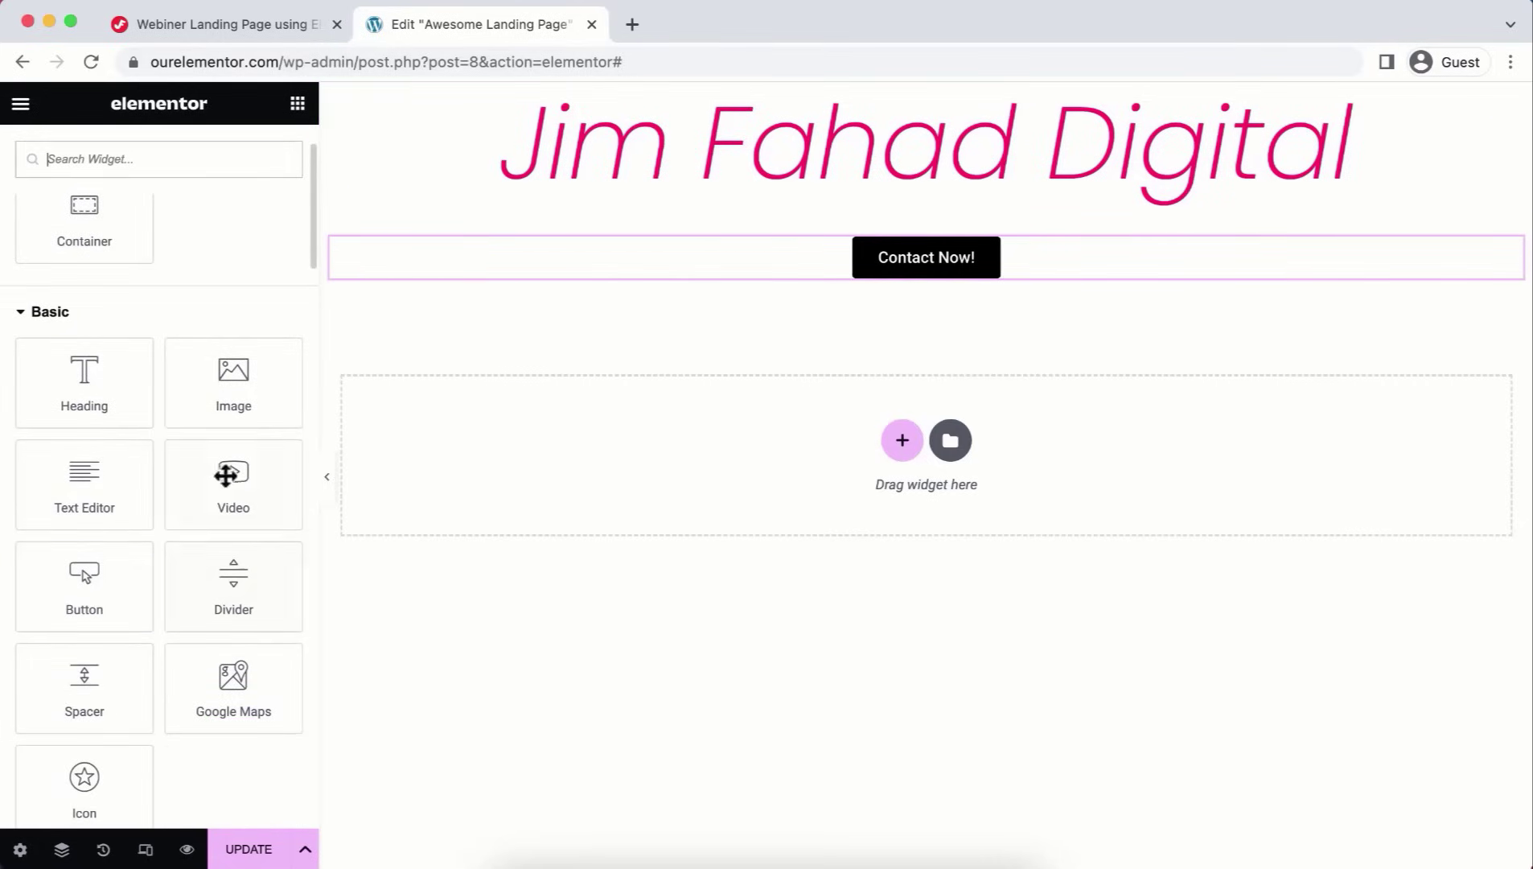
scroll(120, 472, "up", 3)
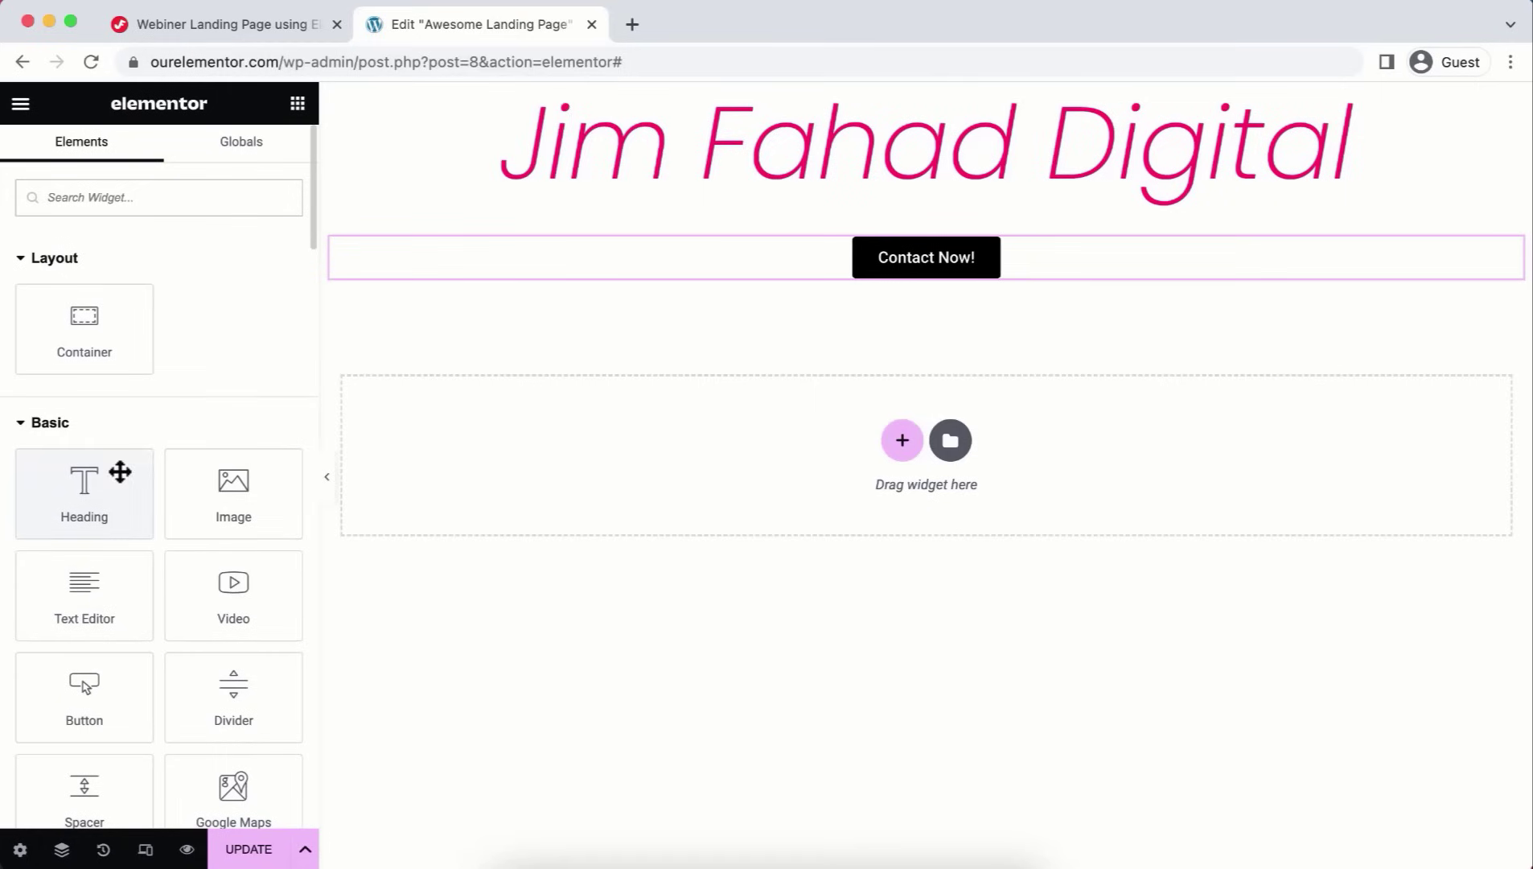
left_click(740, 159)
left_click(70, 178)
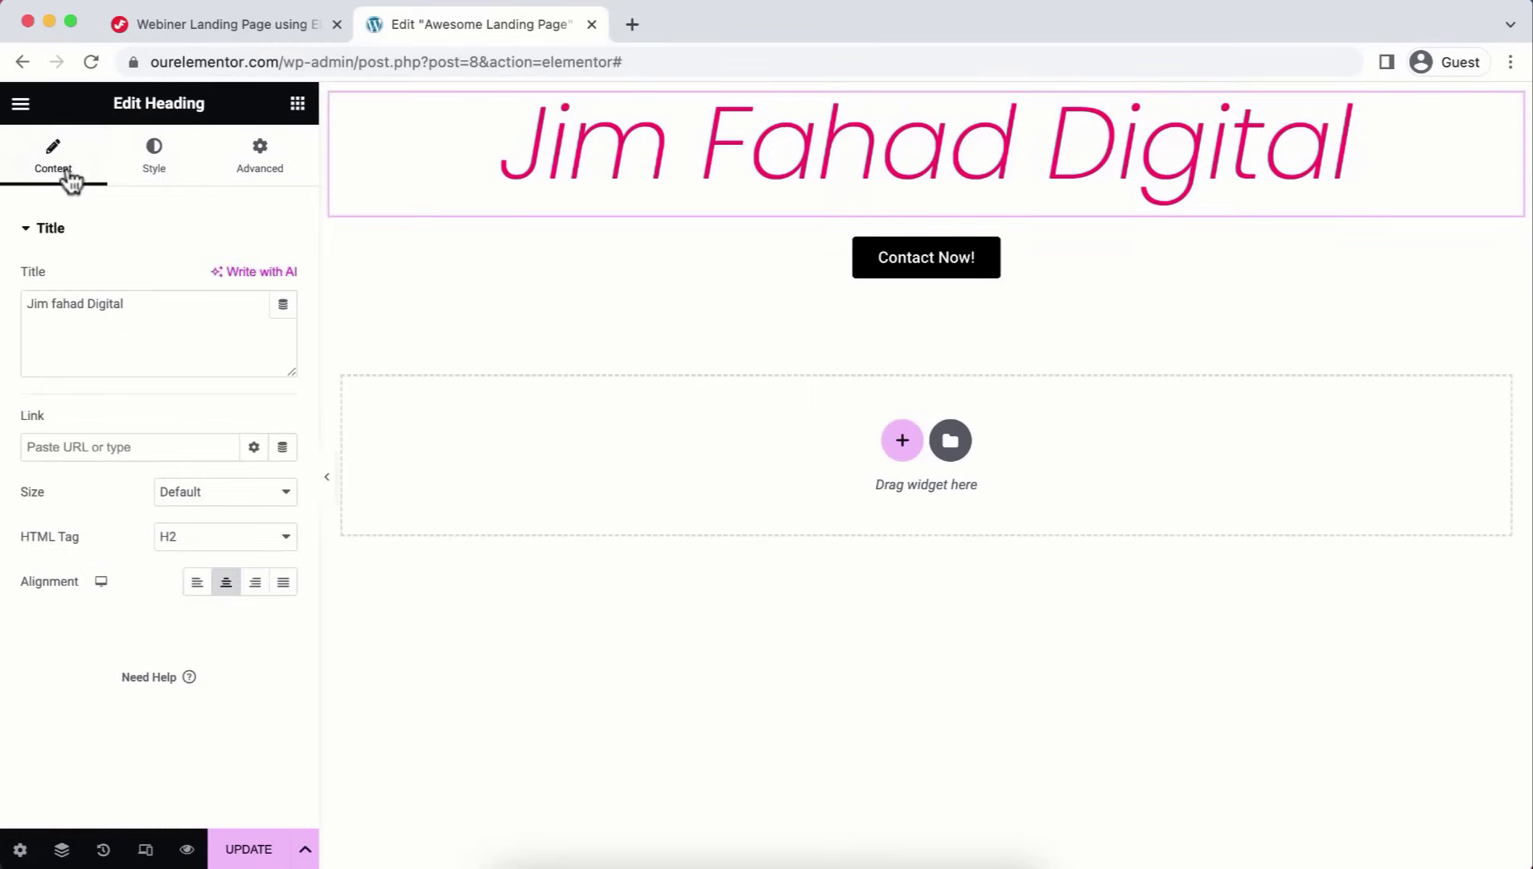
left_click(173, 174)
left_click(273, 164)
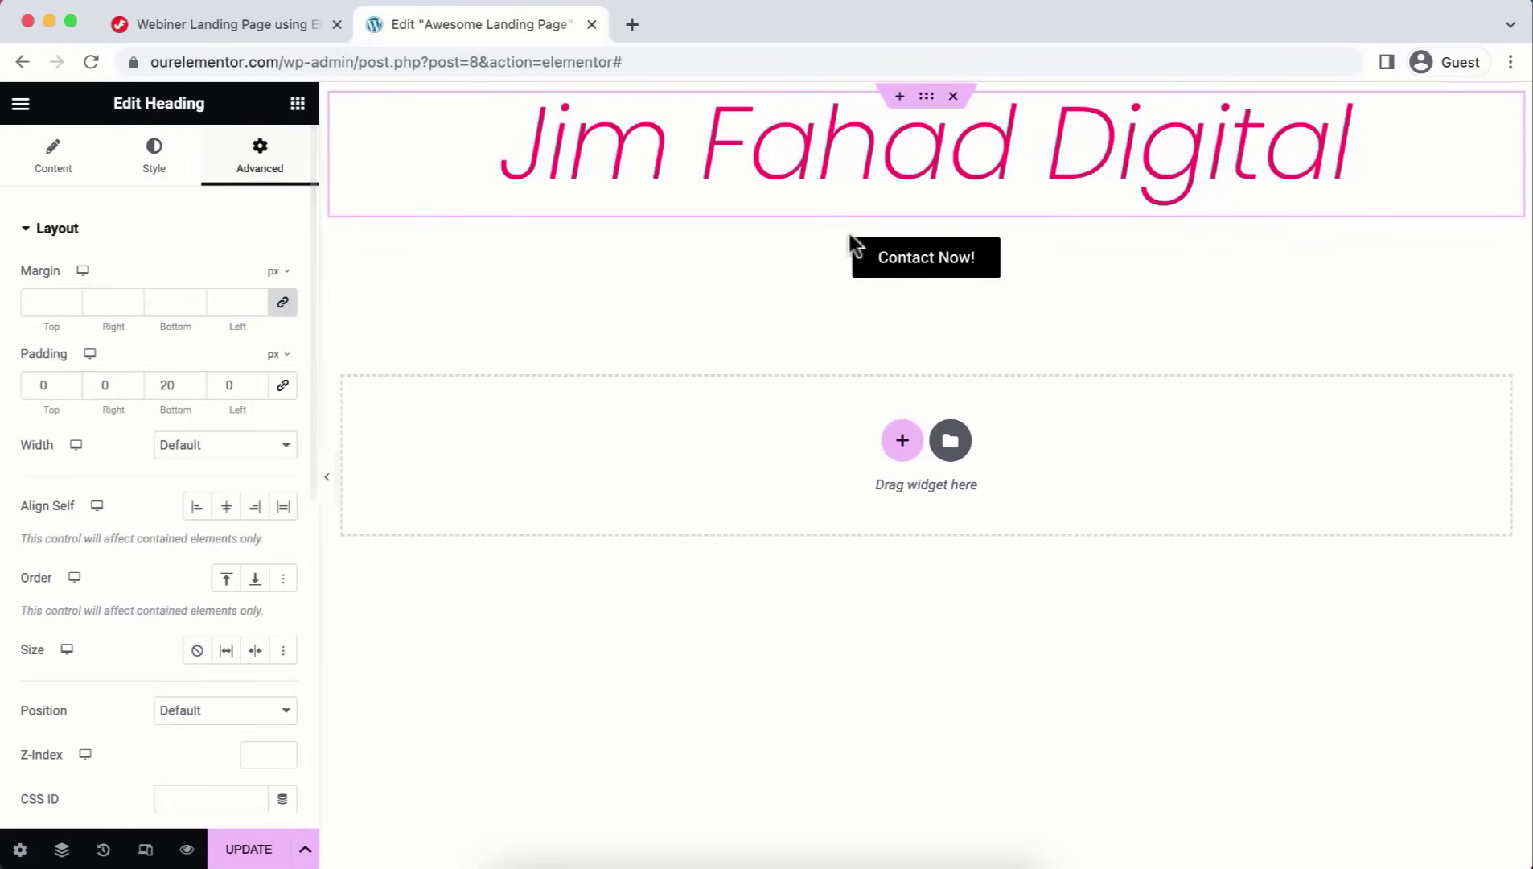
- Check the Contact Now! button's settings, then delete the container and update the page
left_click(968, 260)
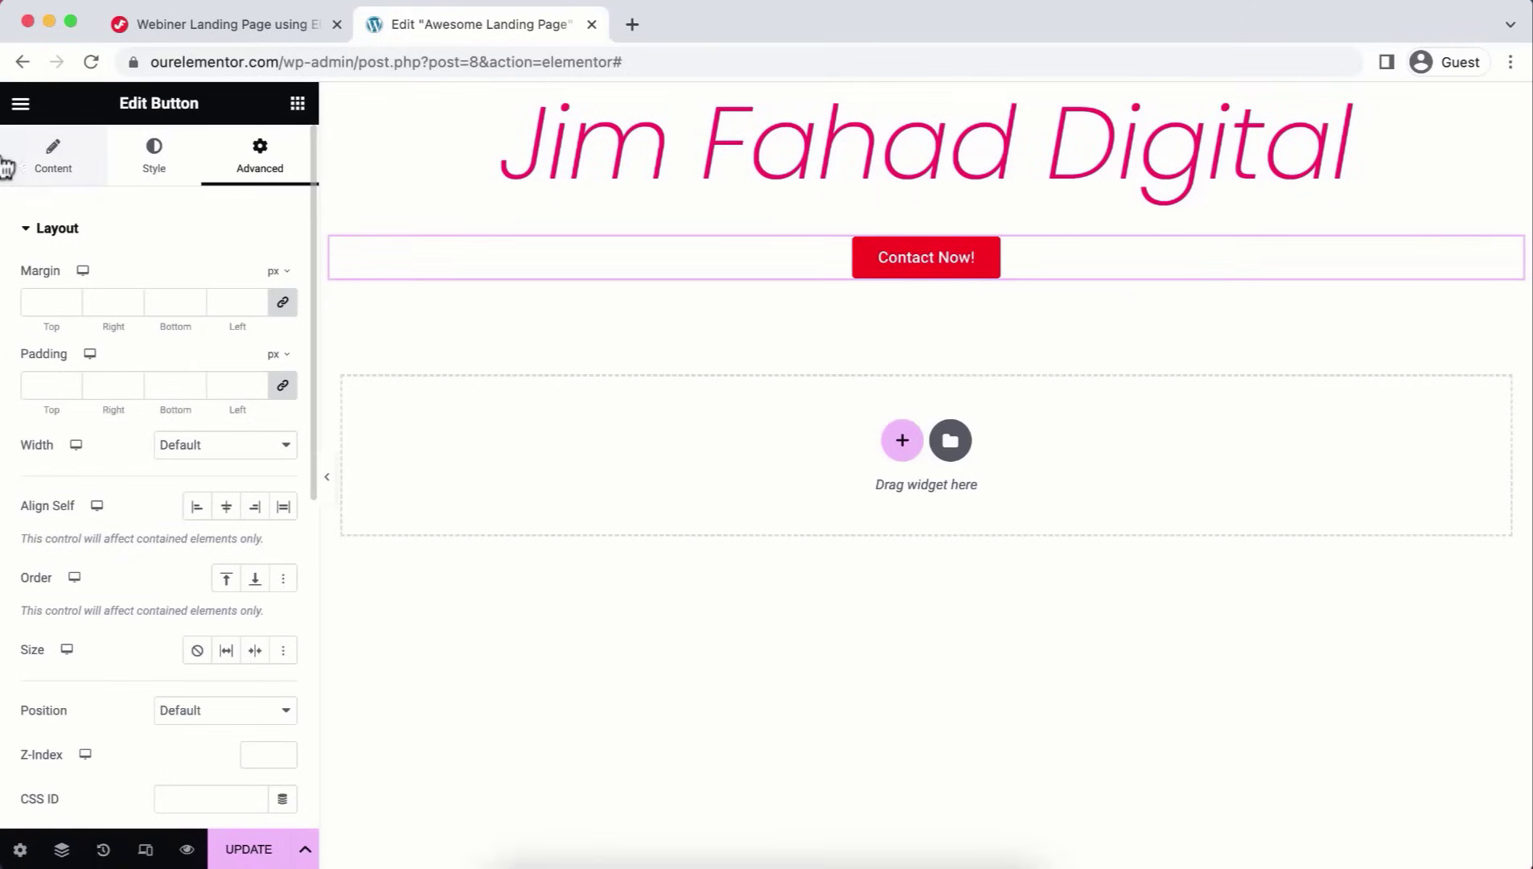
left_click(49, 164)
left_click(171, 164)
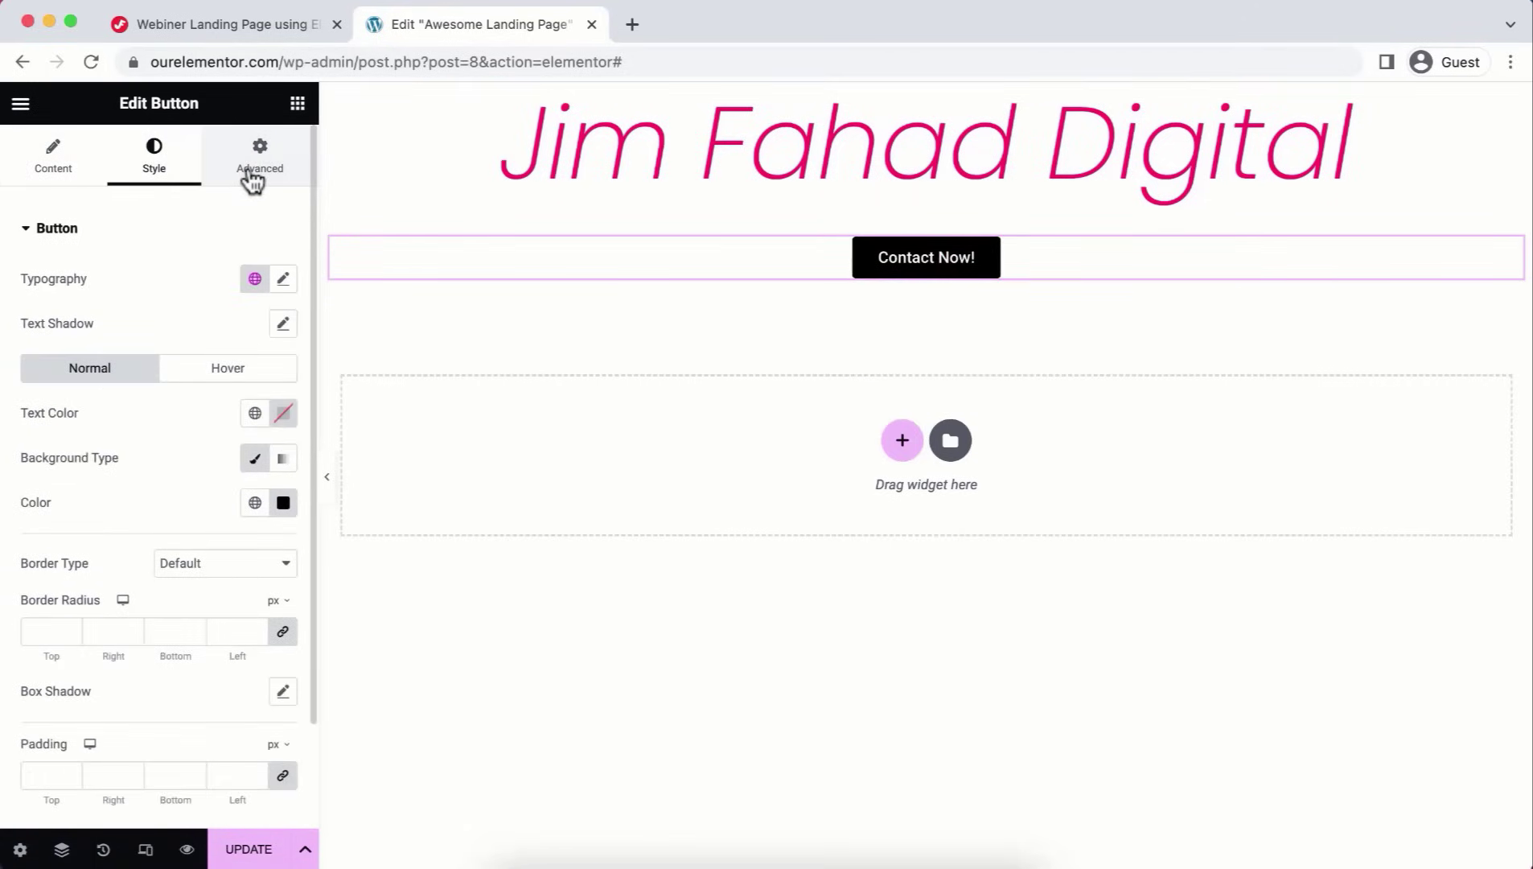
left_click(253, 179)
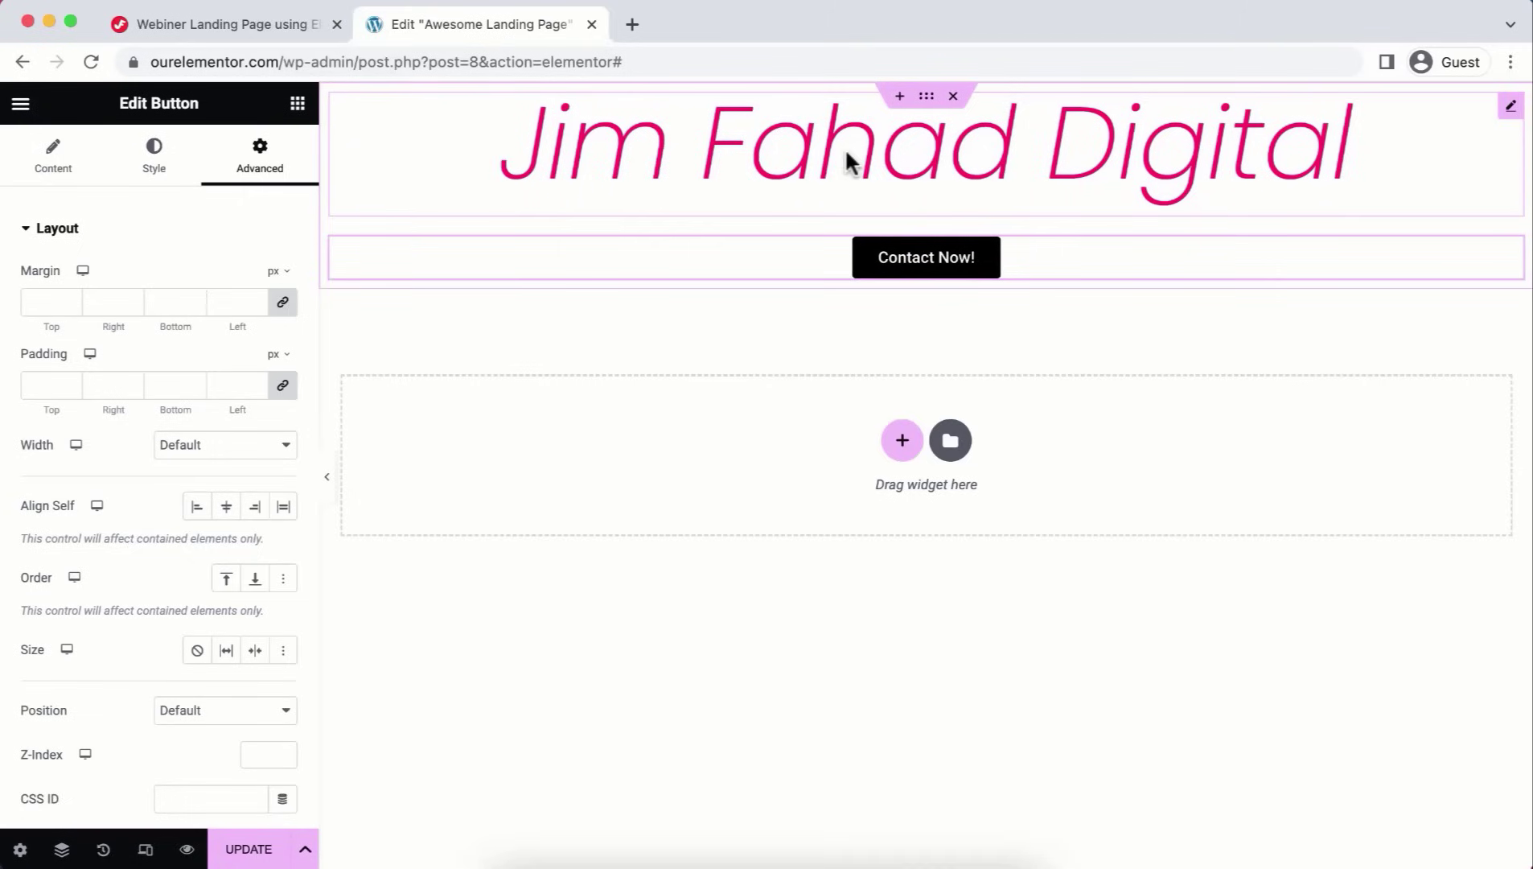
left_click(298, 104)
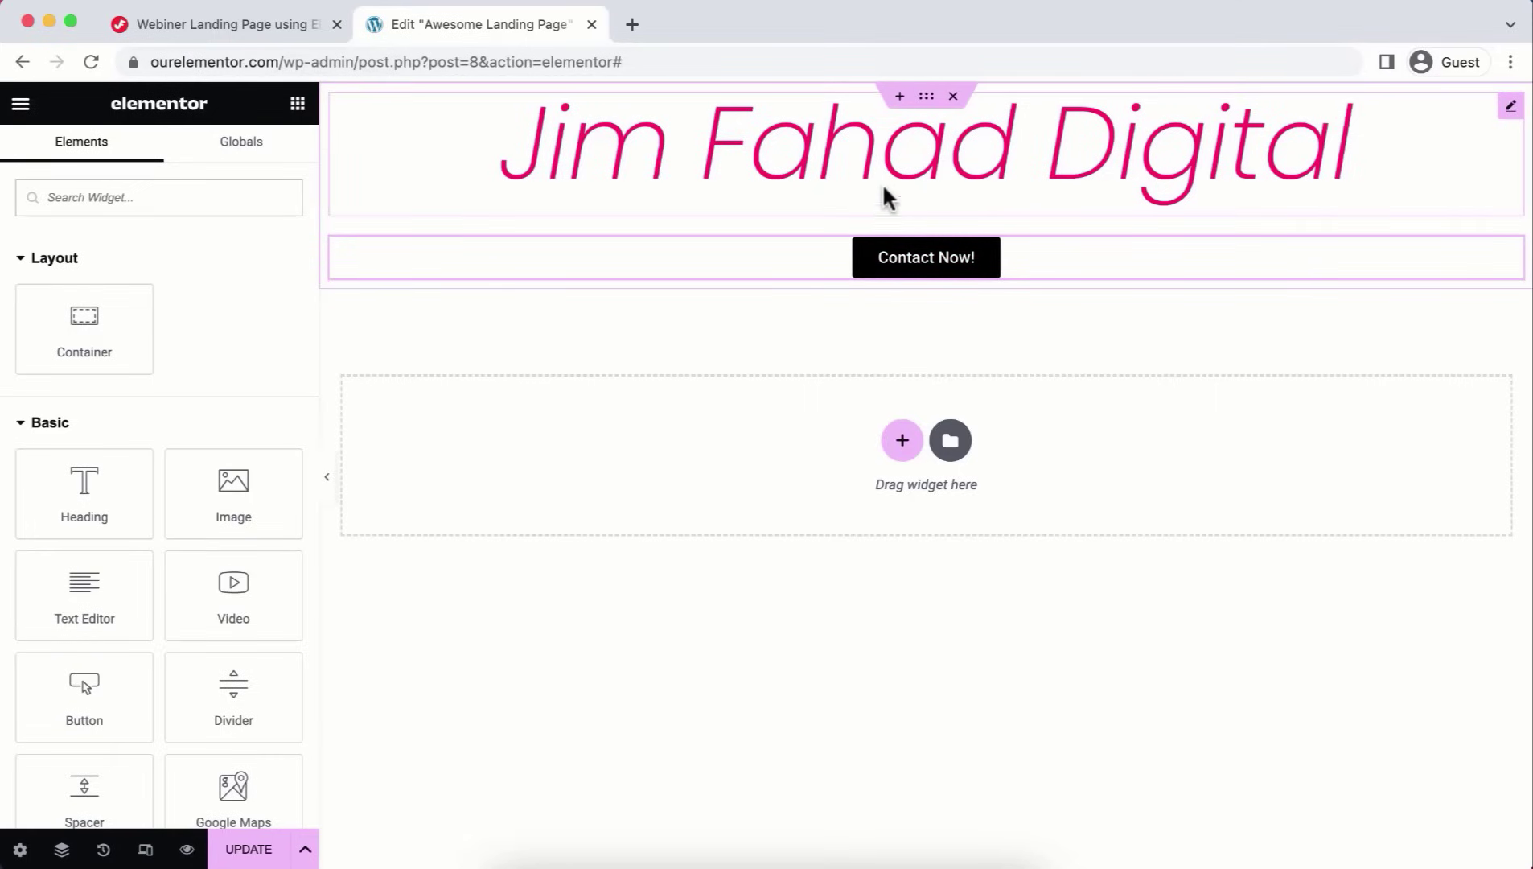
left_click(955, 98)
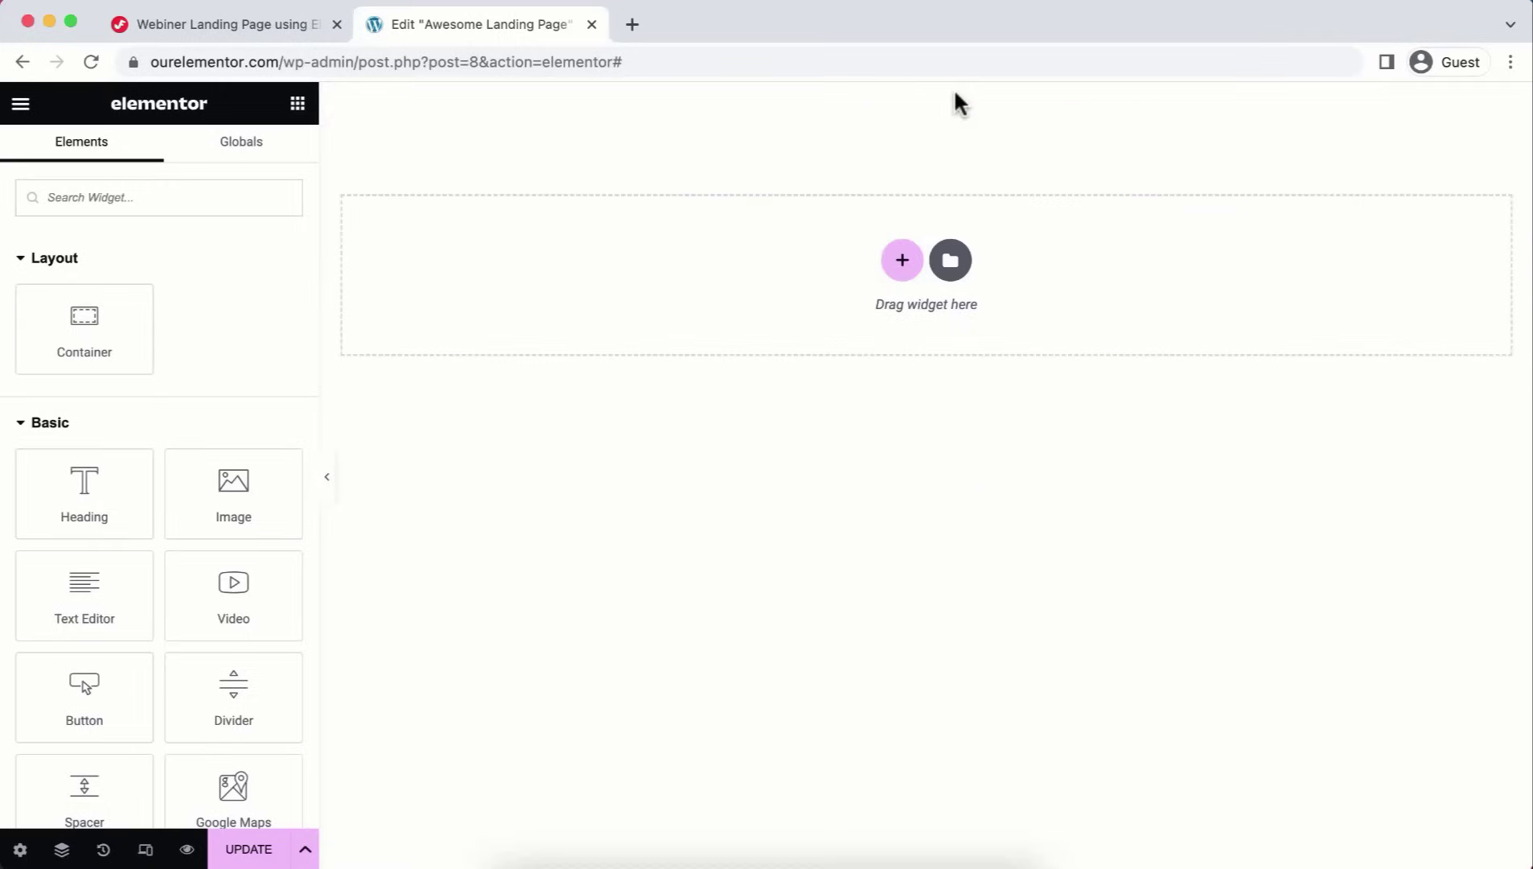
left_click(241, 851)
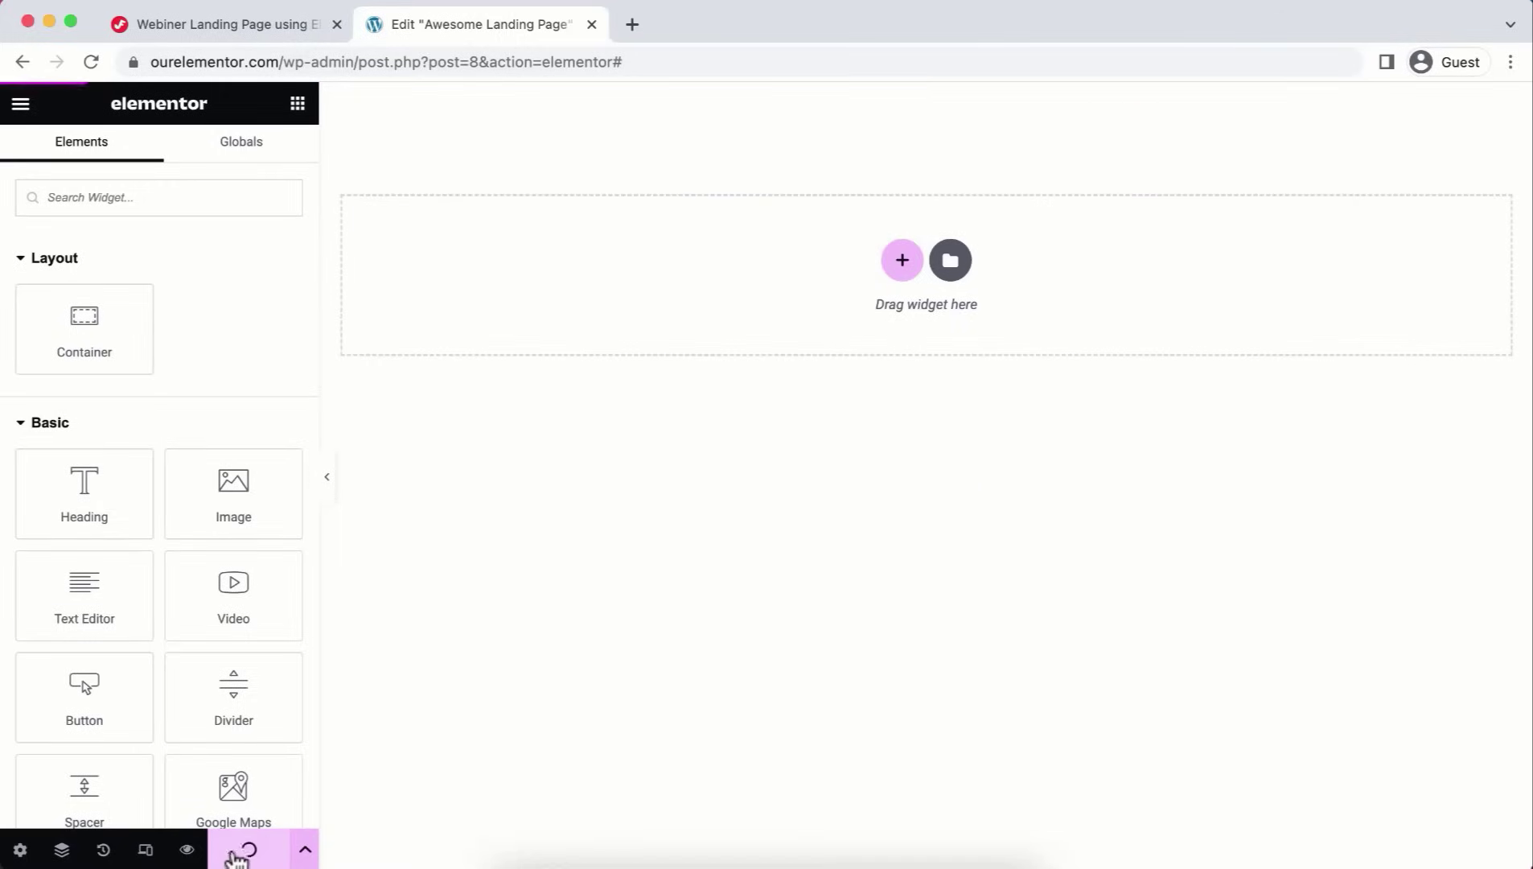
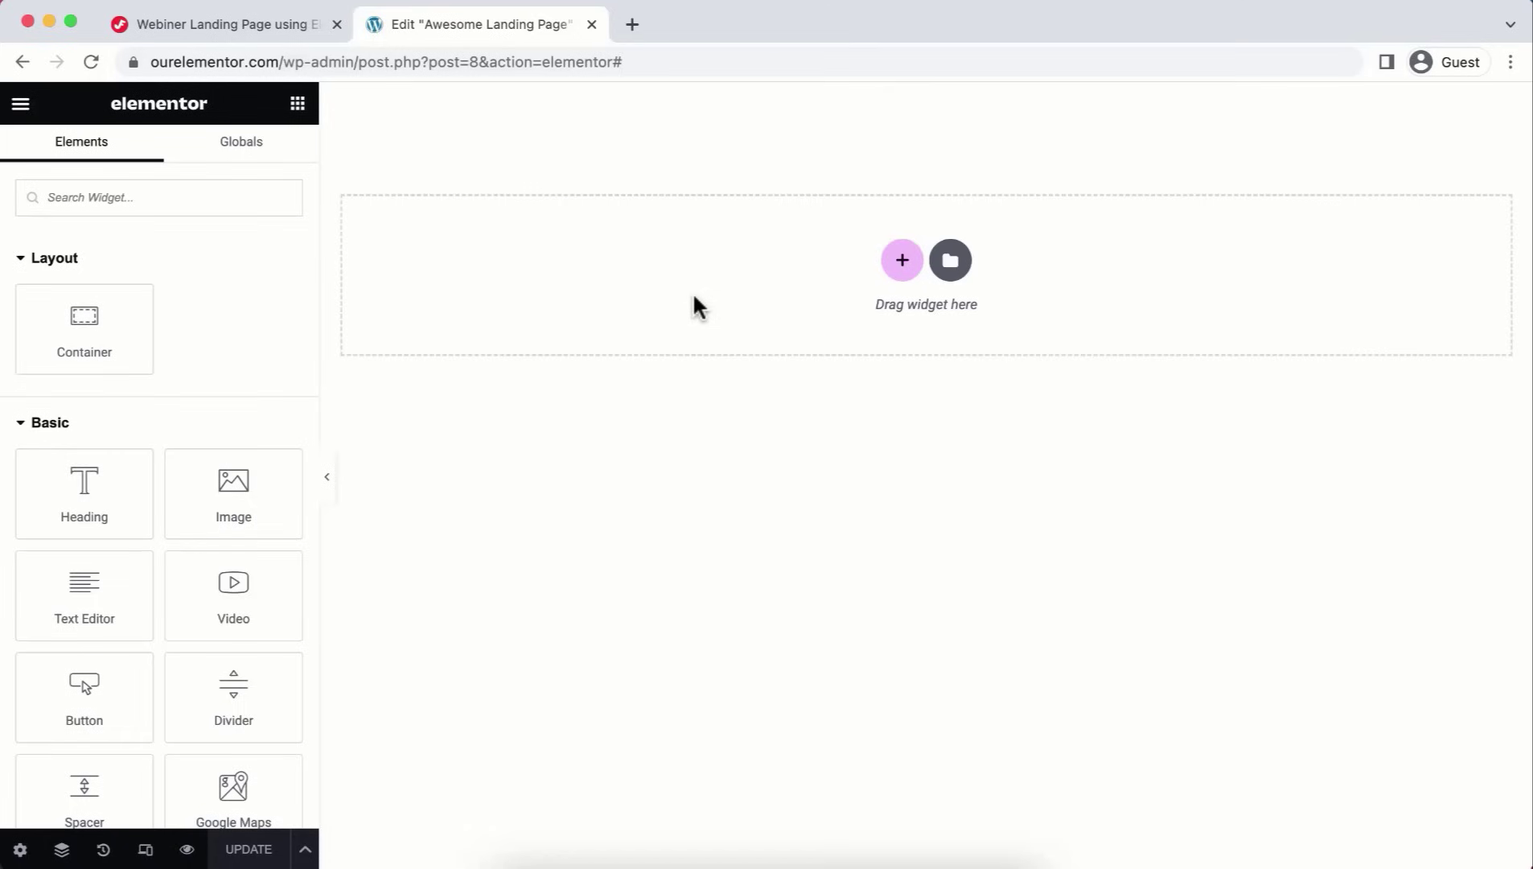
- Add a two-column container and align its items to the vertical center
left_click(901, 261)
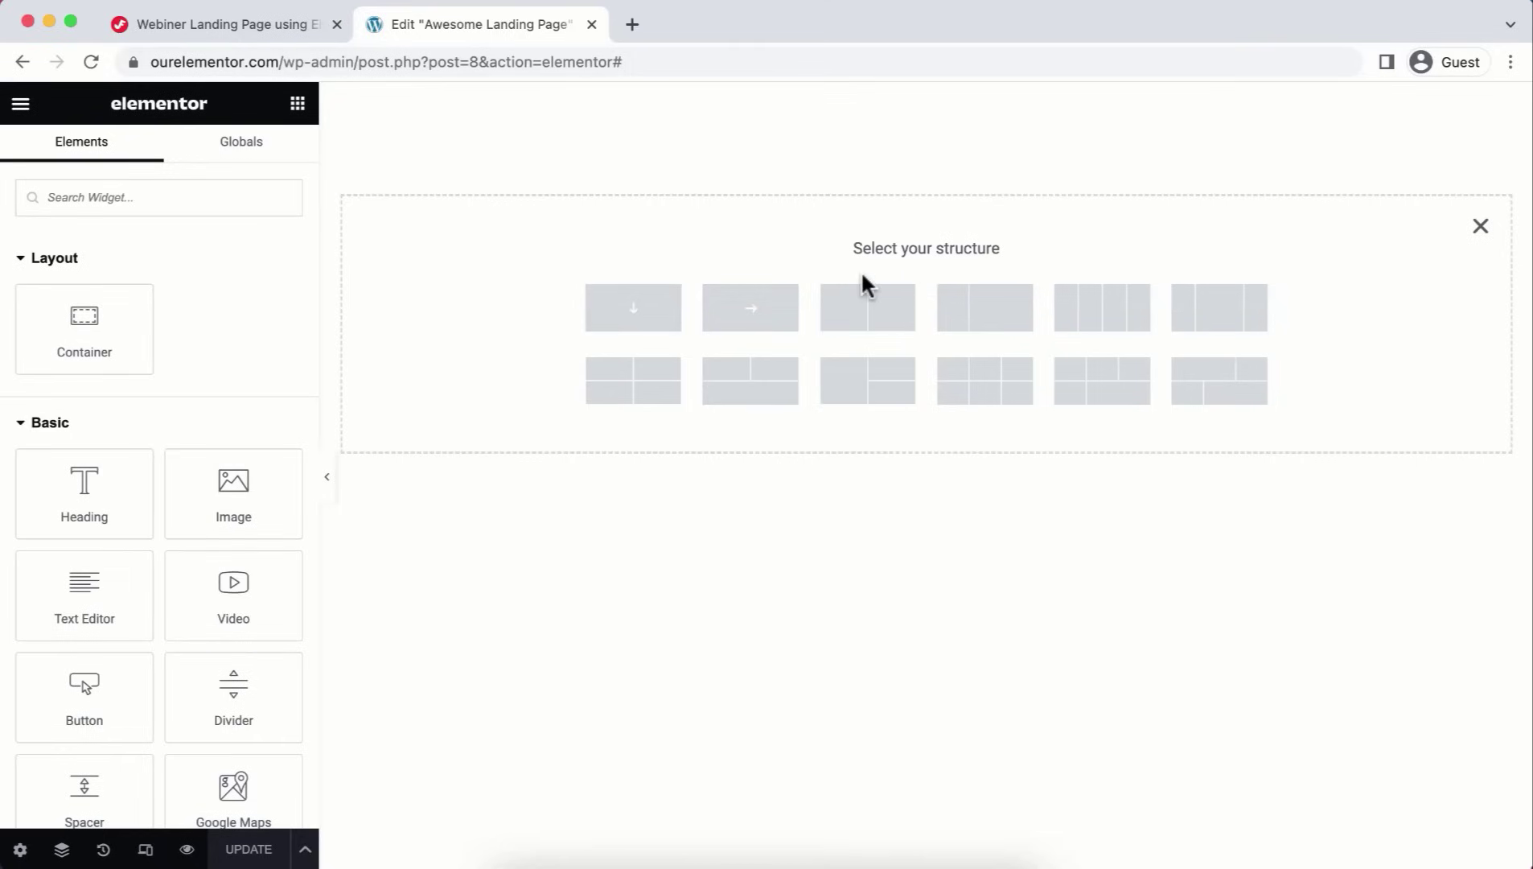
left_click(875, 320)
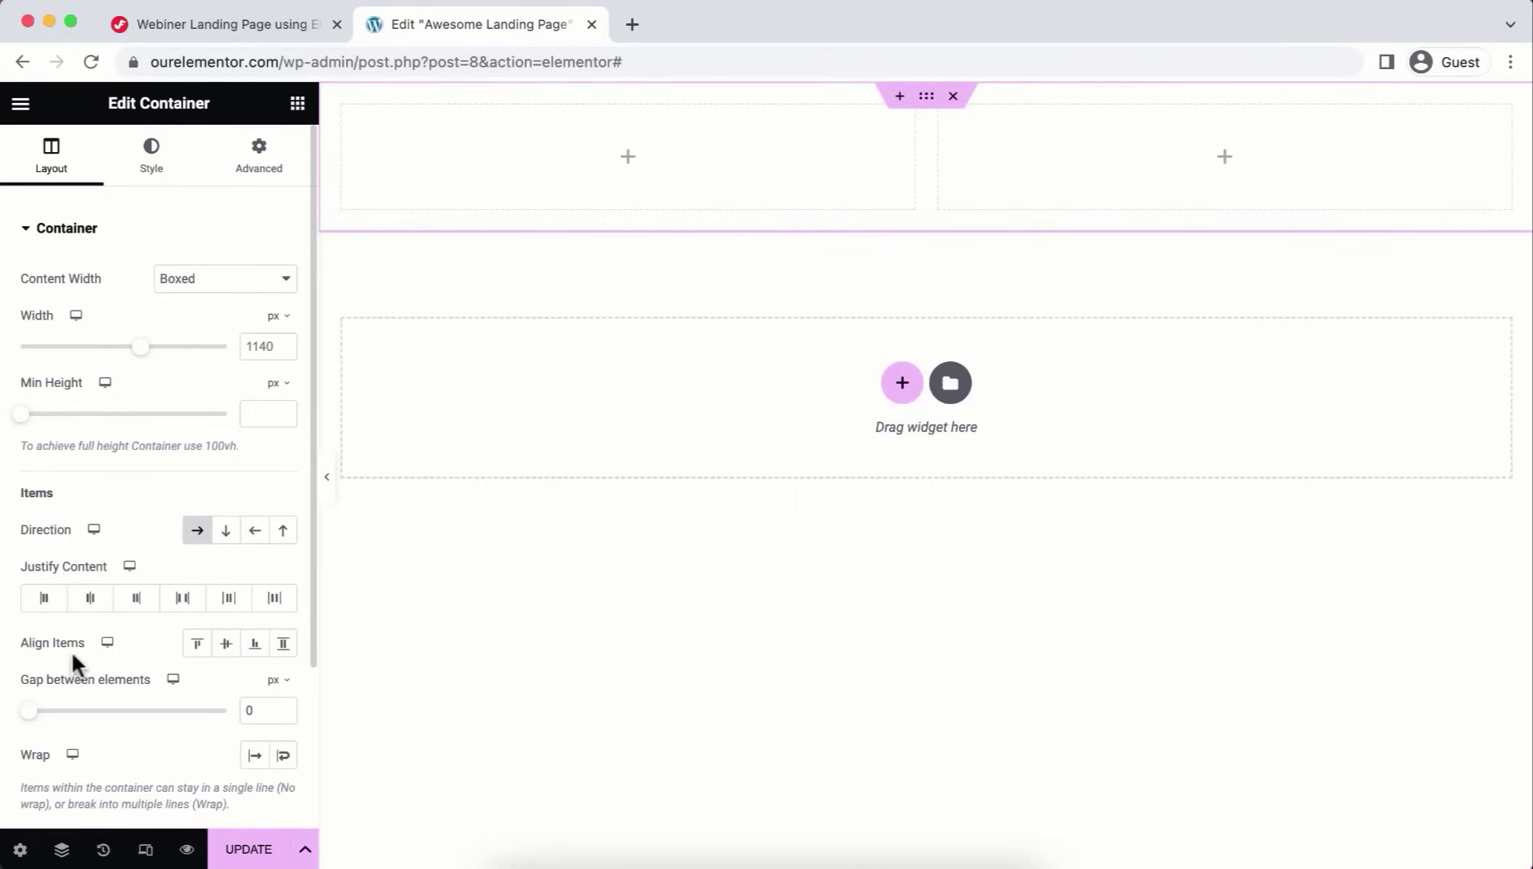
left_click(227, 645)
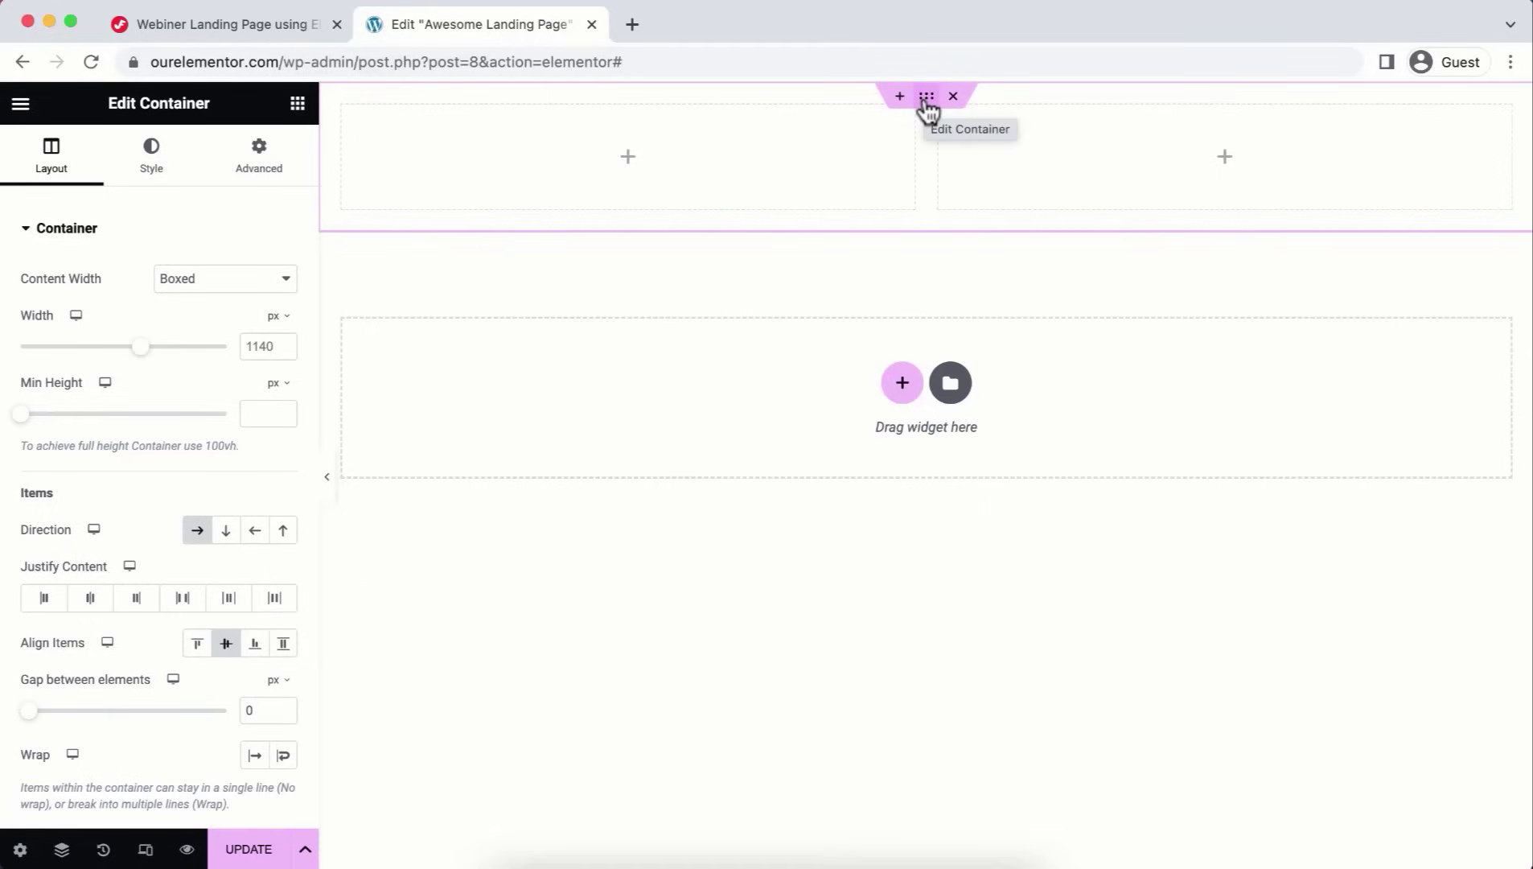
- Give the container a classic solid background colour of #f2f0ef
left_click(161, 177)
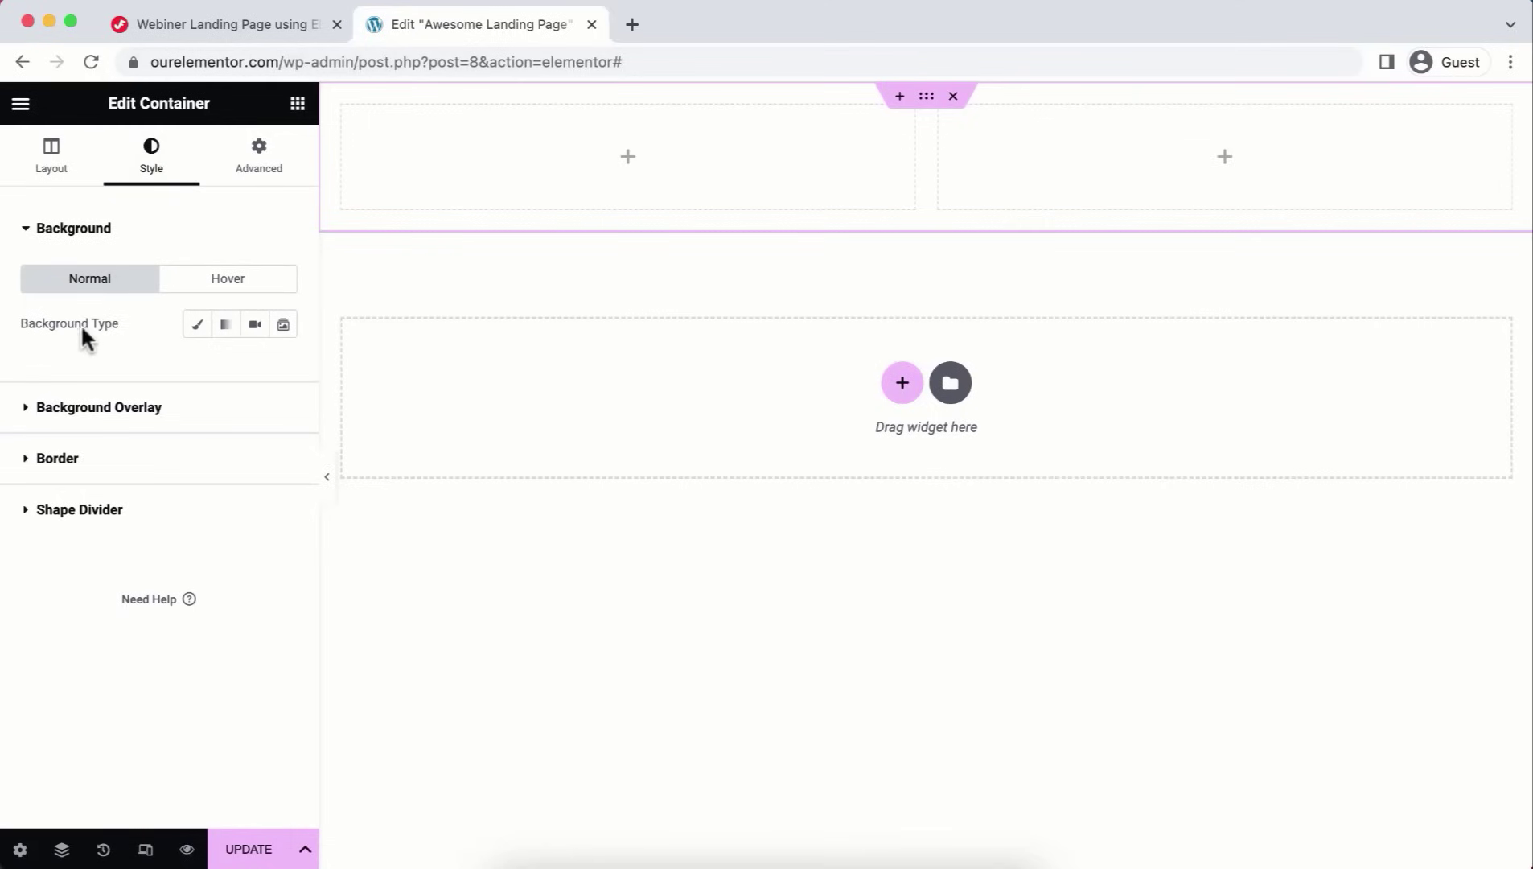
left_click(198, 326)
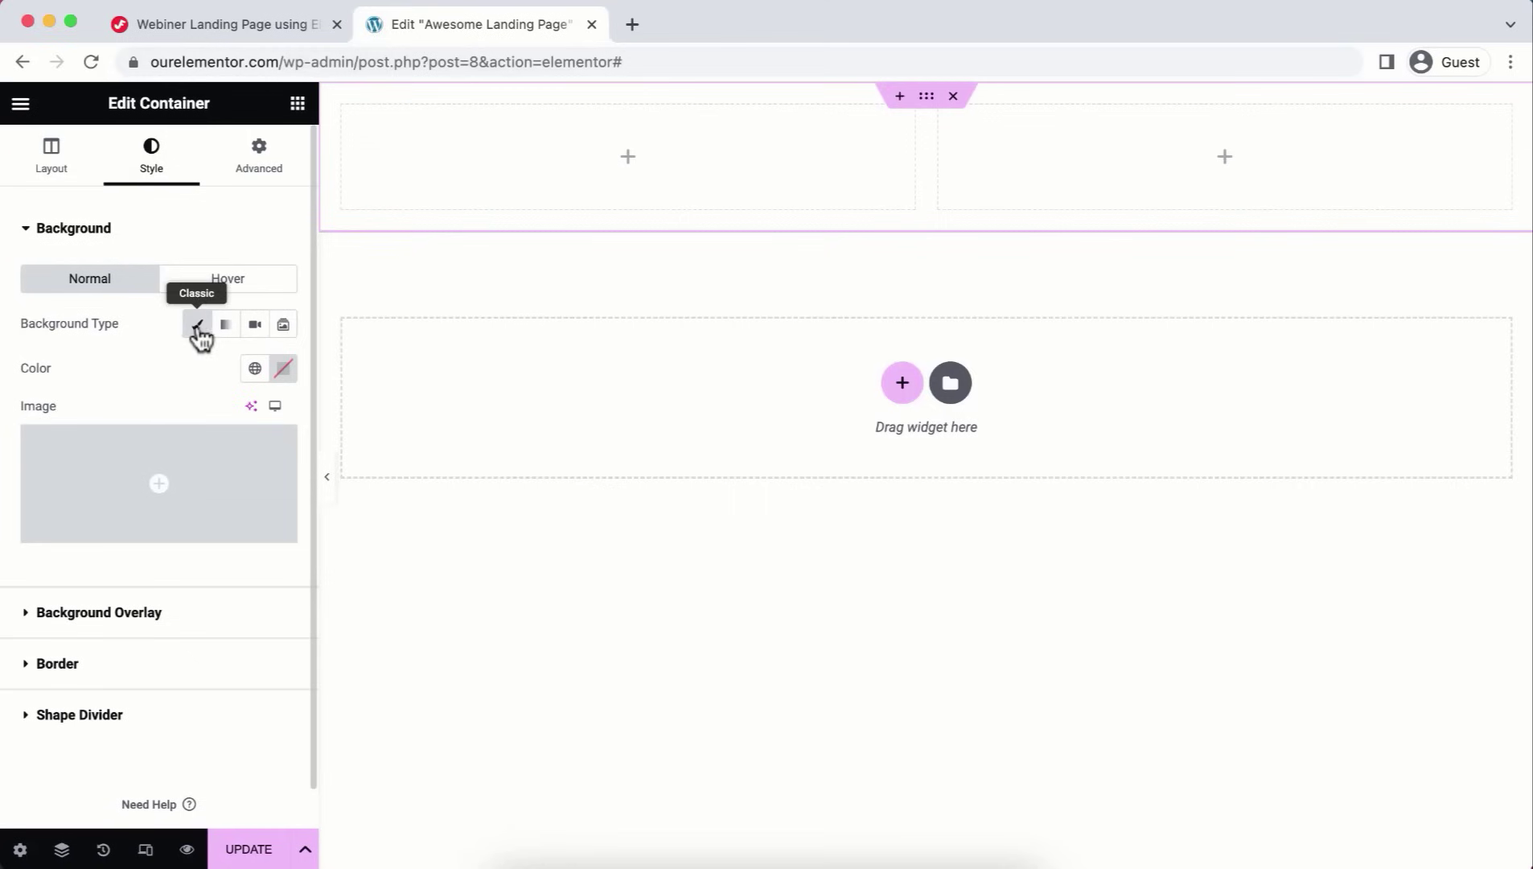
left_click(284, 370)
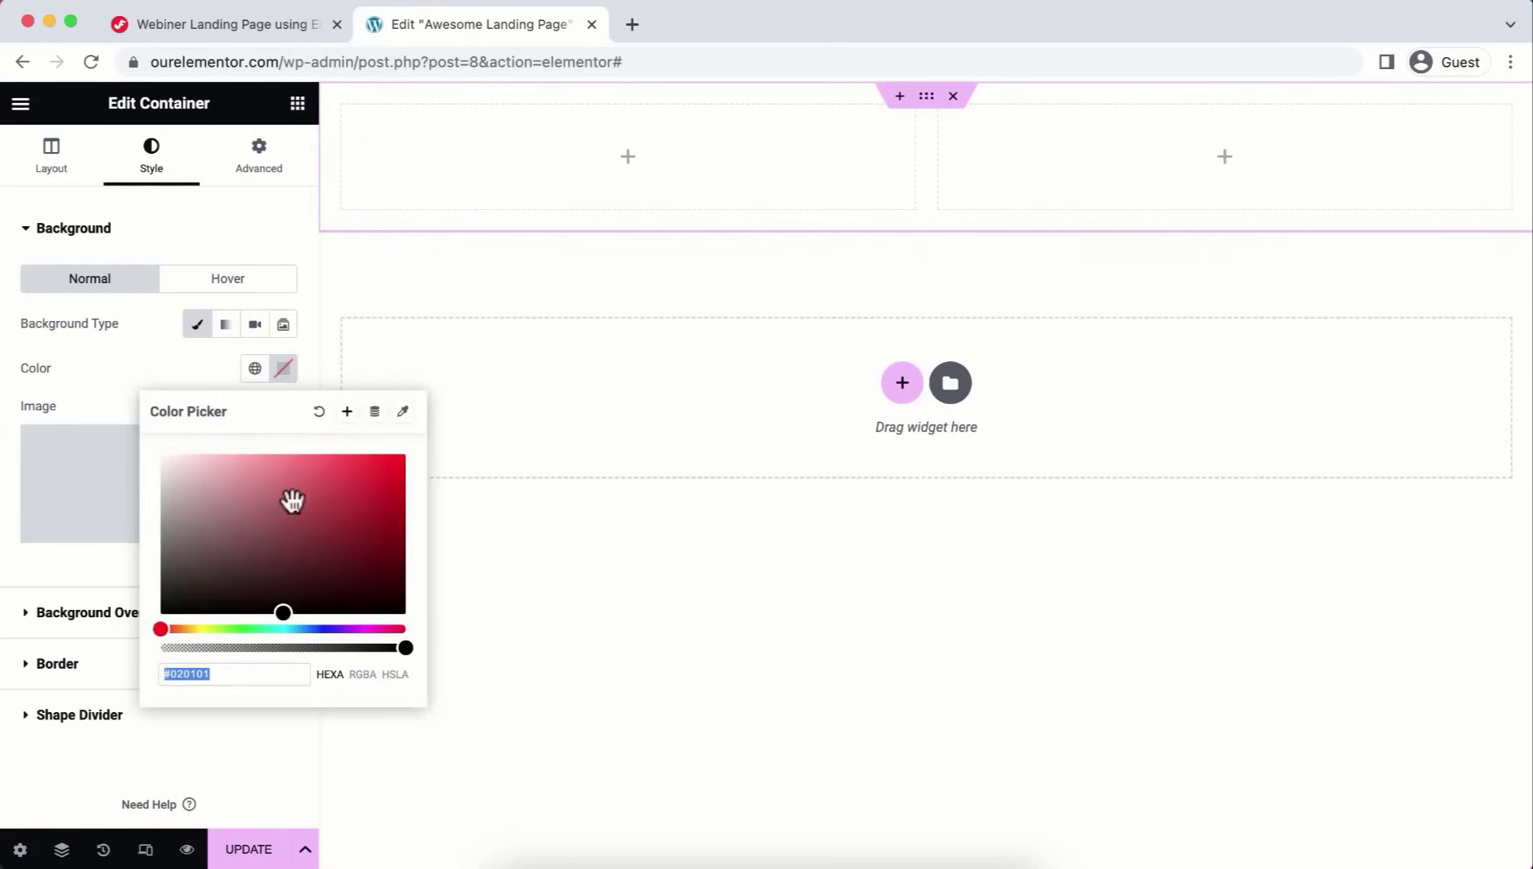
left_click_drag(262, 496, 338, 475)
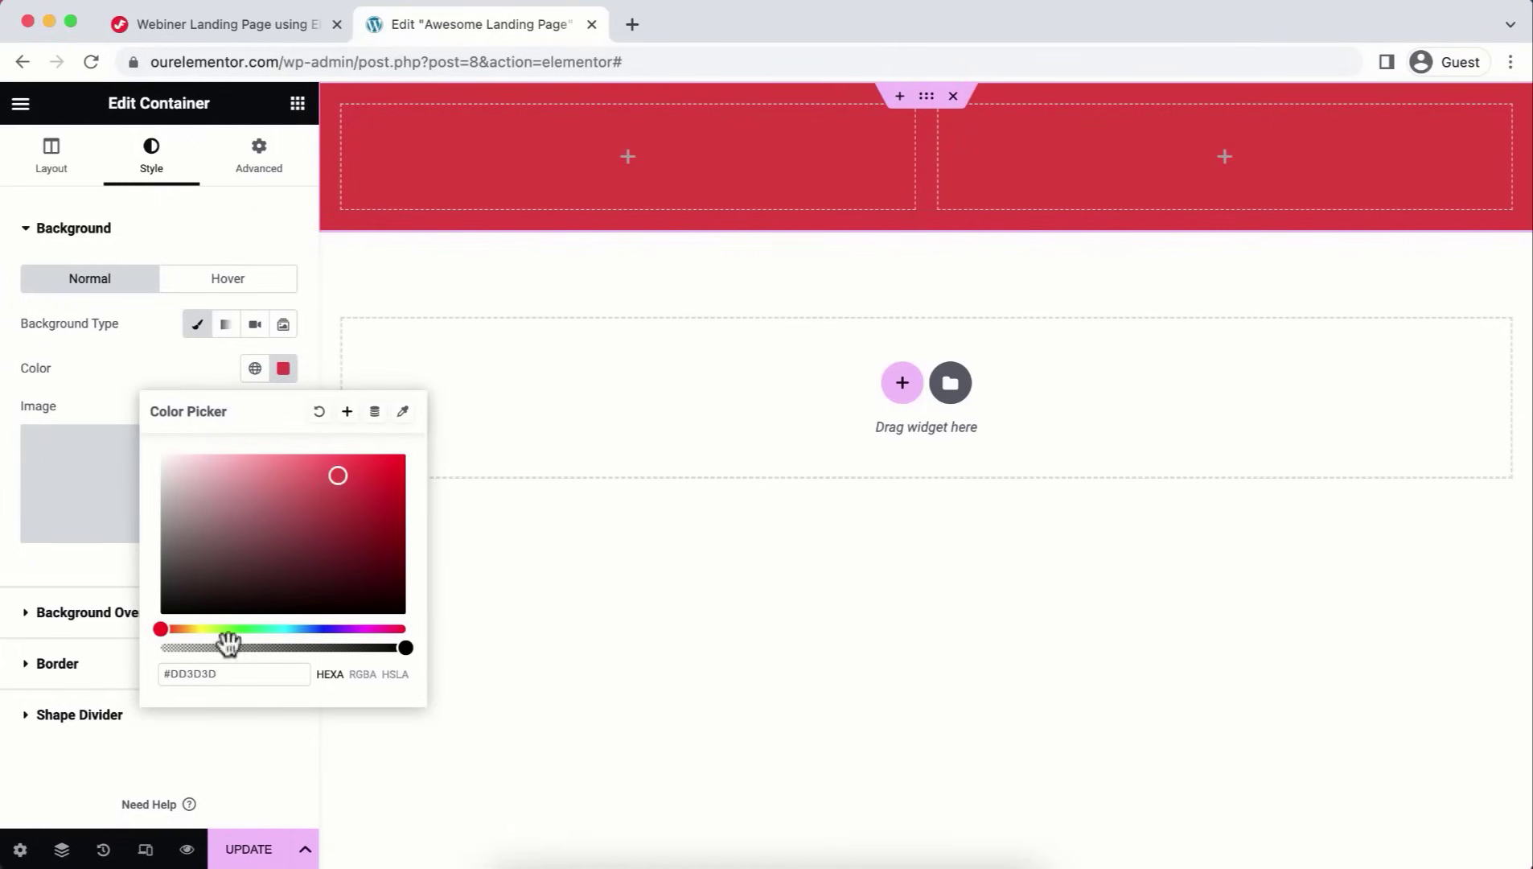
left_click_drag(210, 664, 159, 661)
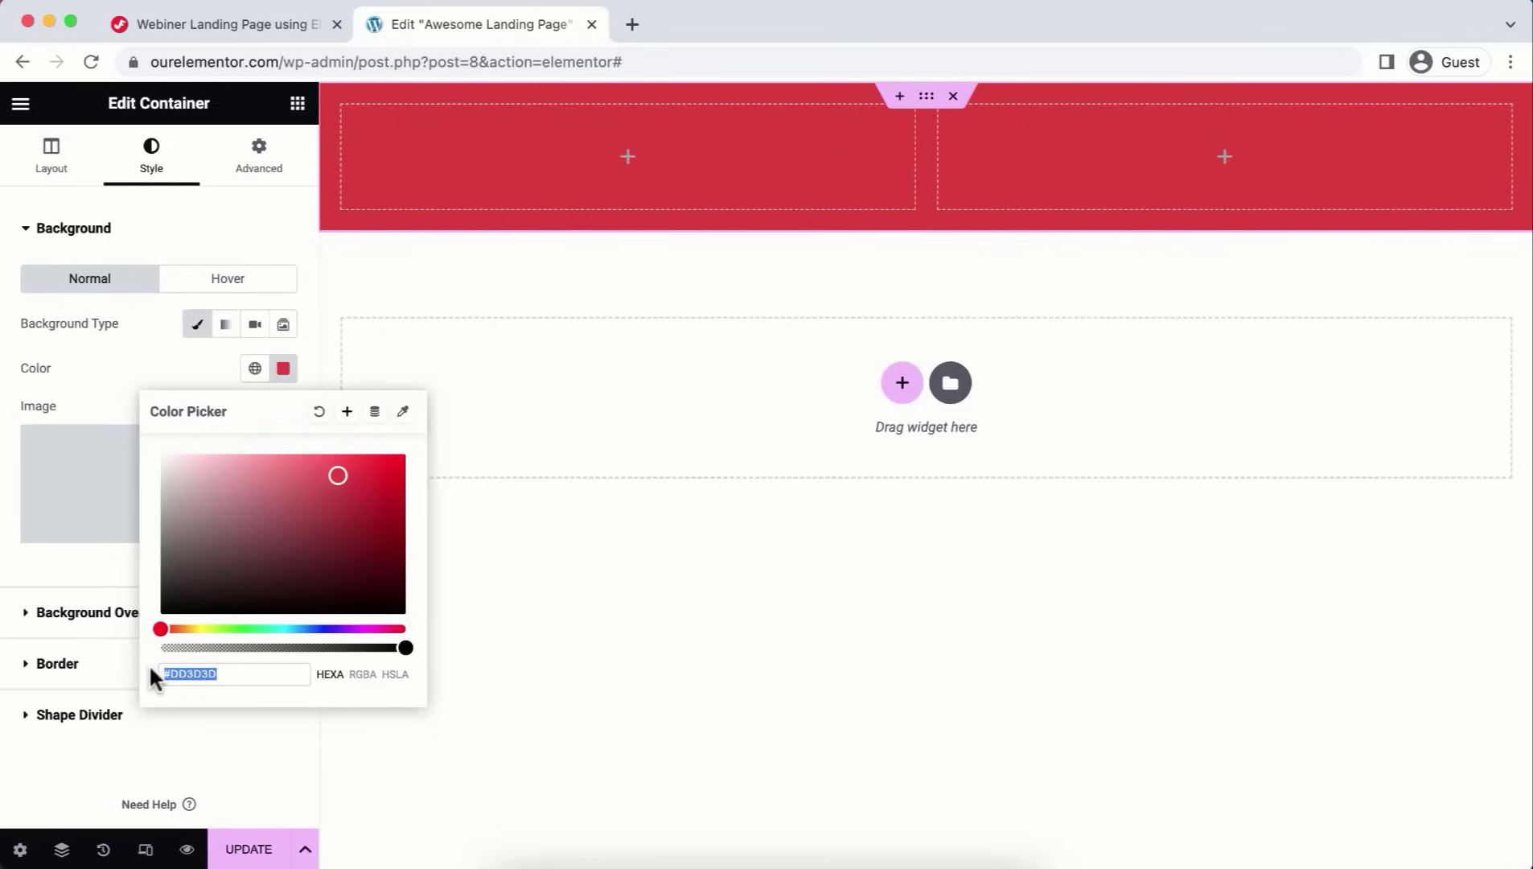
type("#f2f0ef")
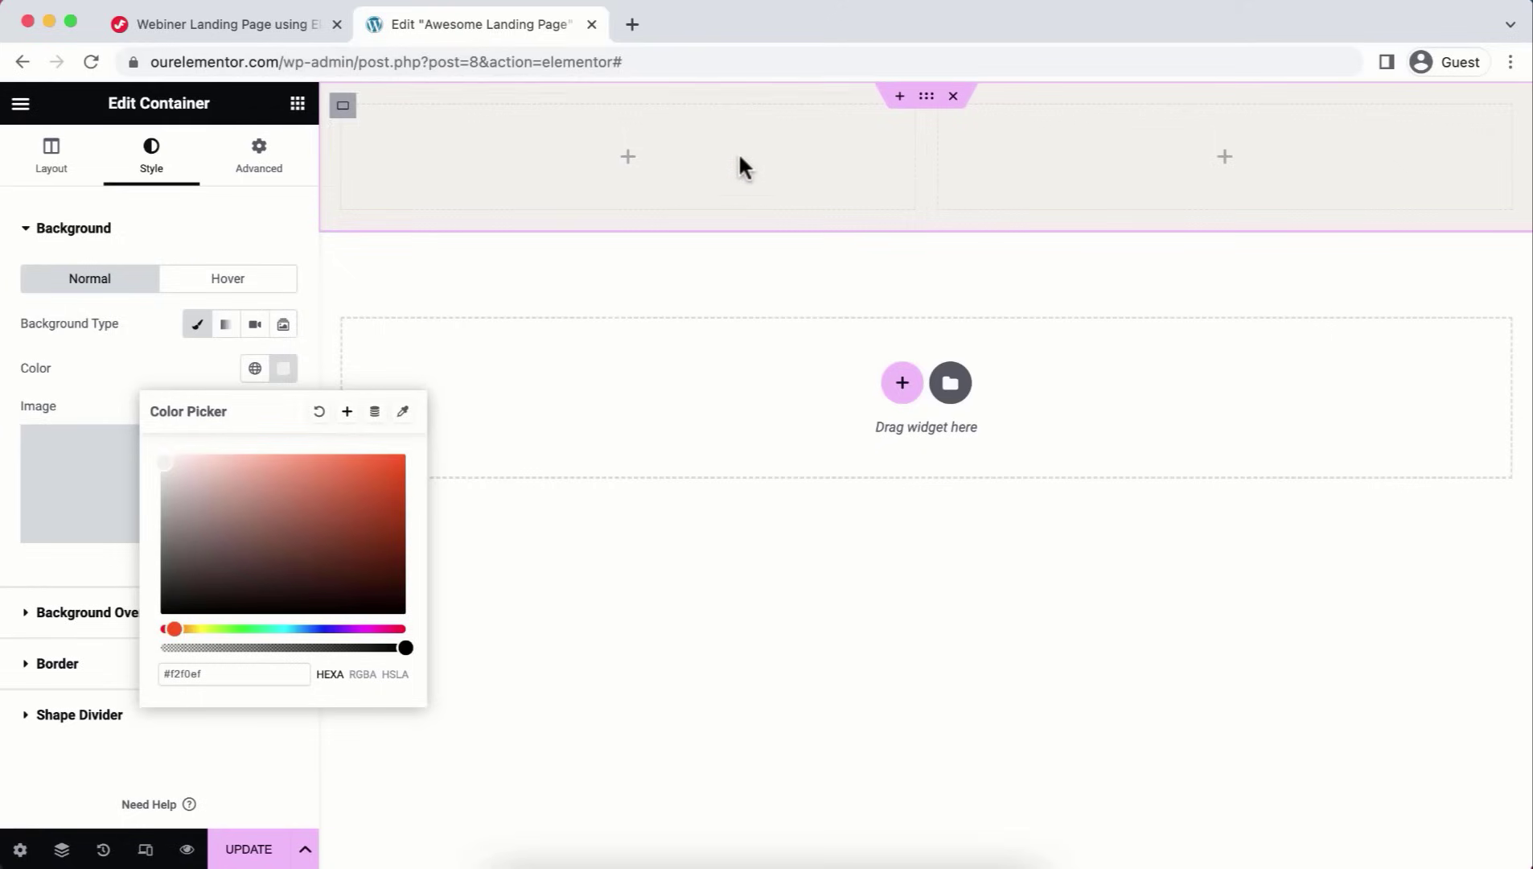
left_click(123, 385)
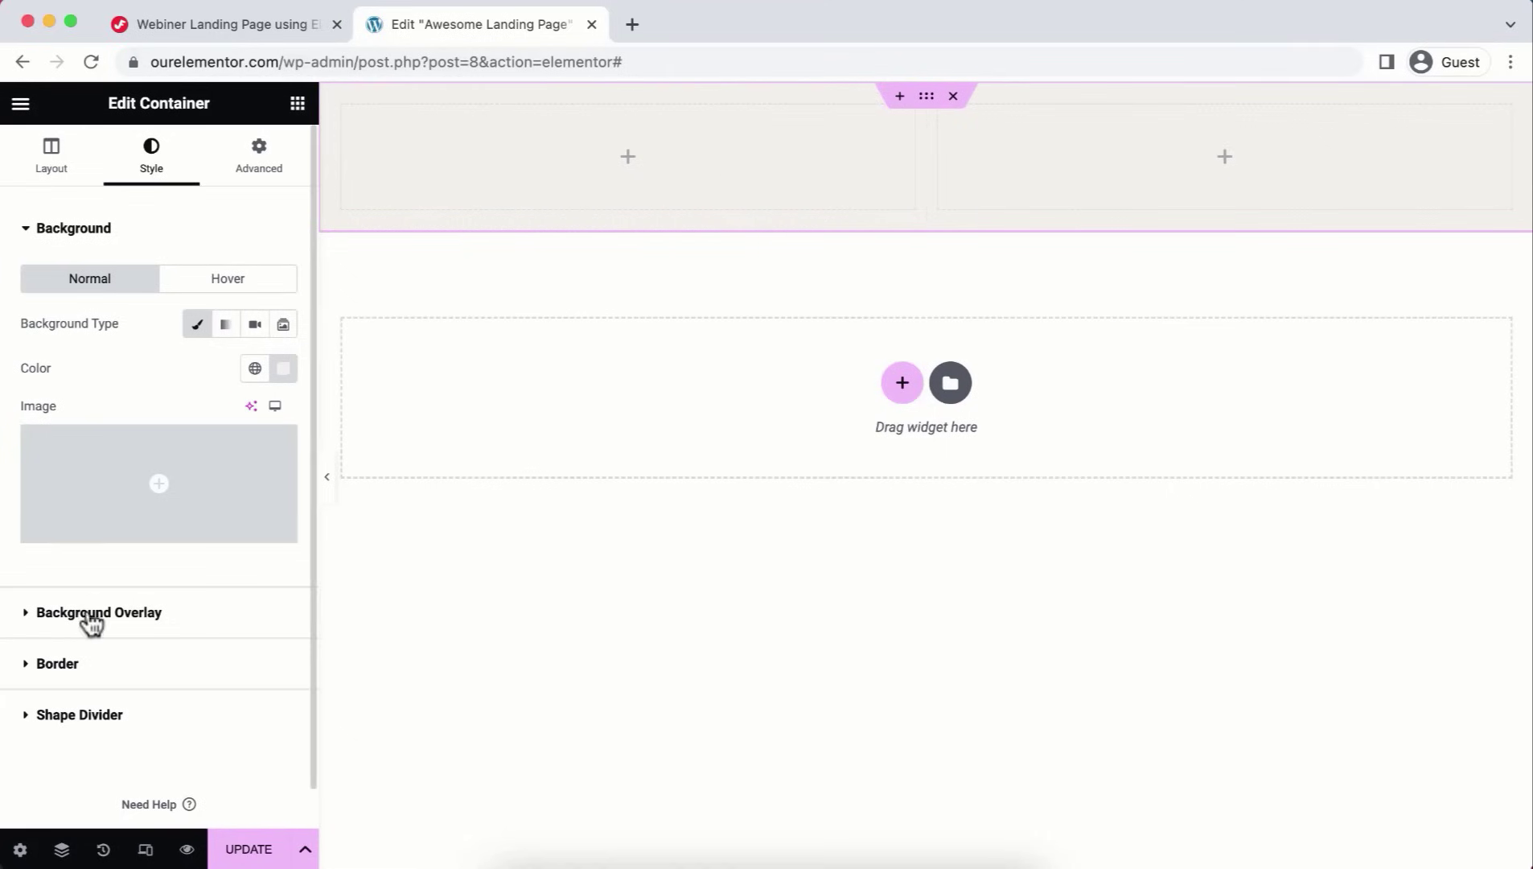
- Make the background overlay a Classic image and upload Shapes-Hero-Banner-Jim-Fahad-Digital.webp
left_click(133, 615)
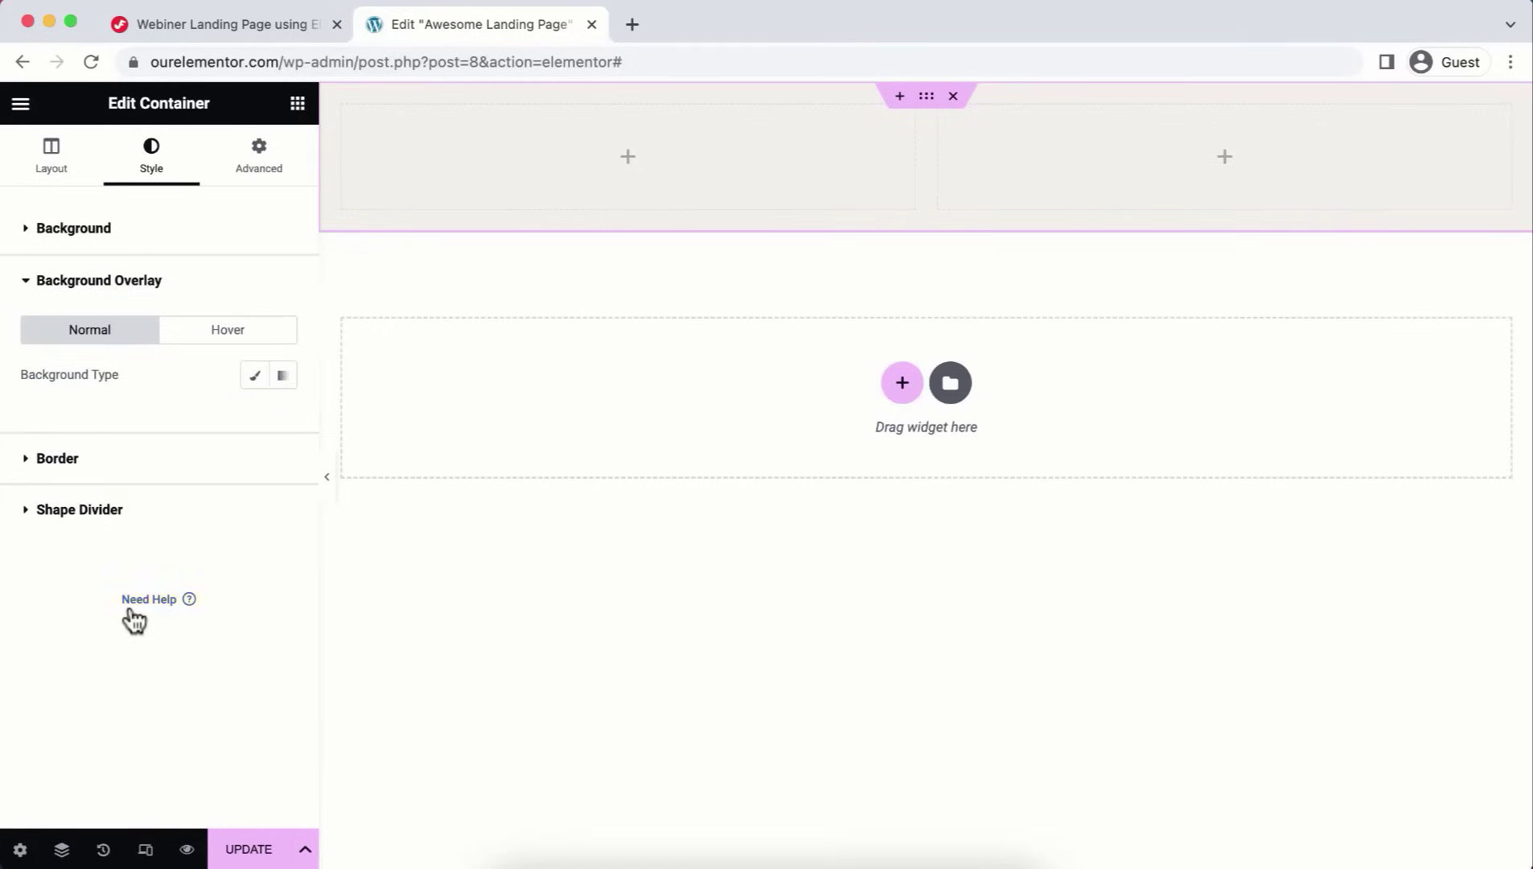
left_click(255, 380)
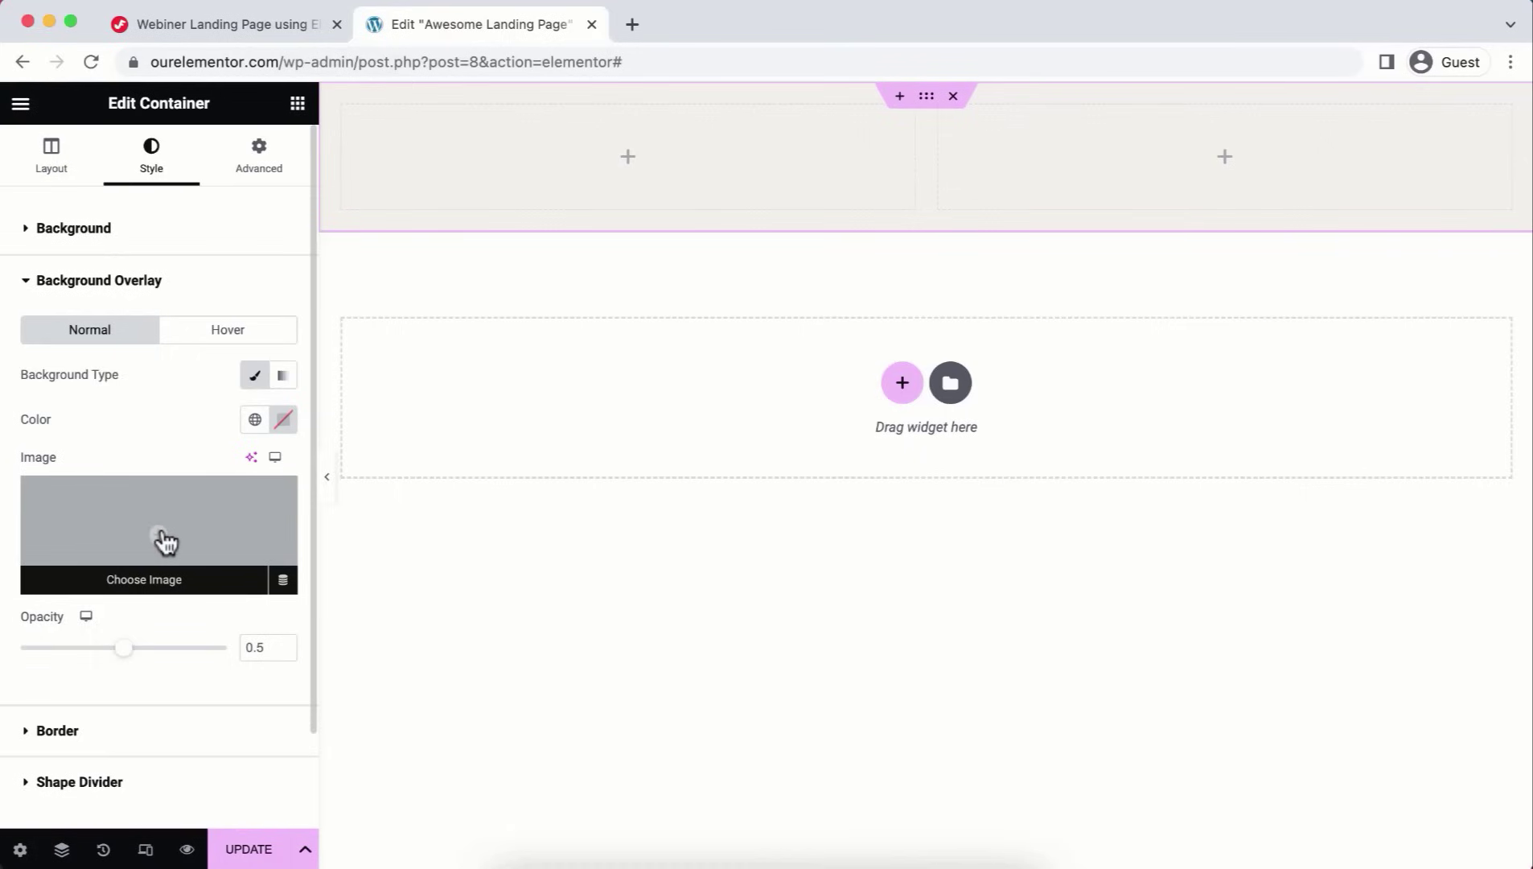
left_click(164, 539)
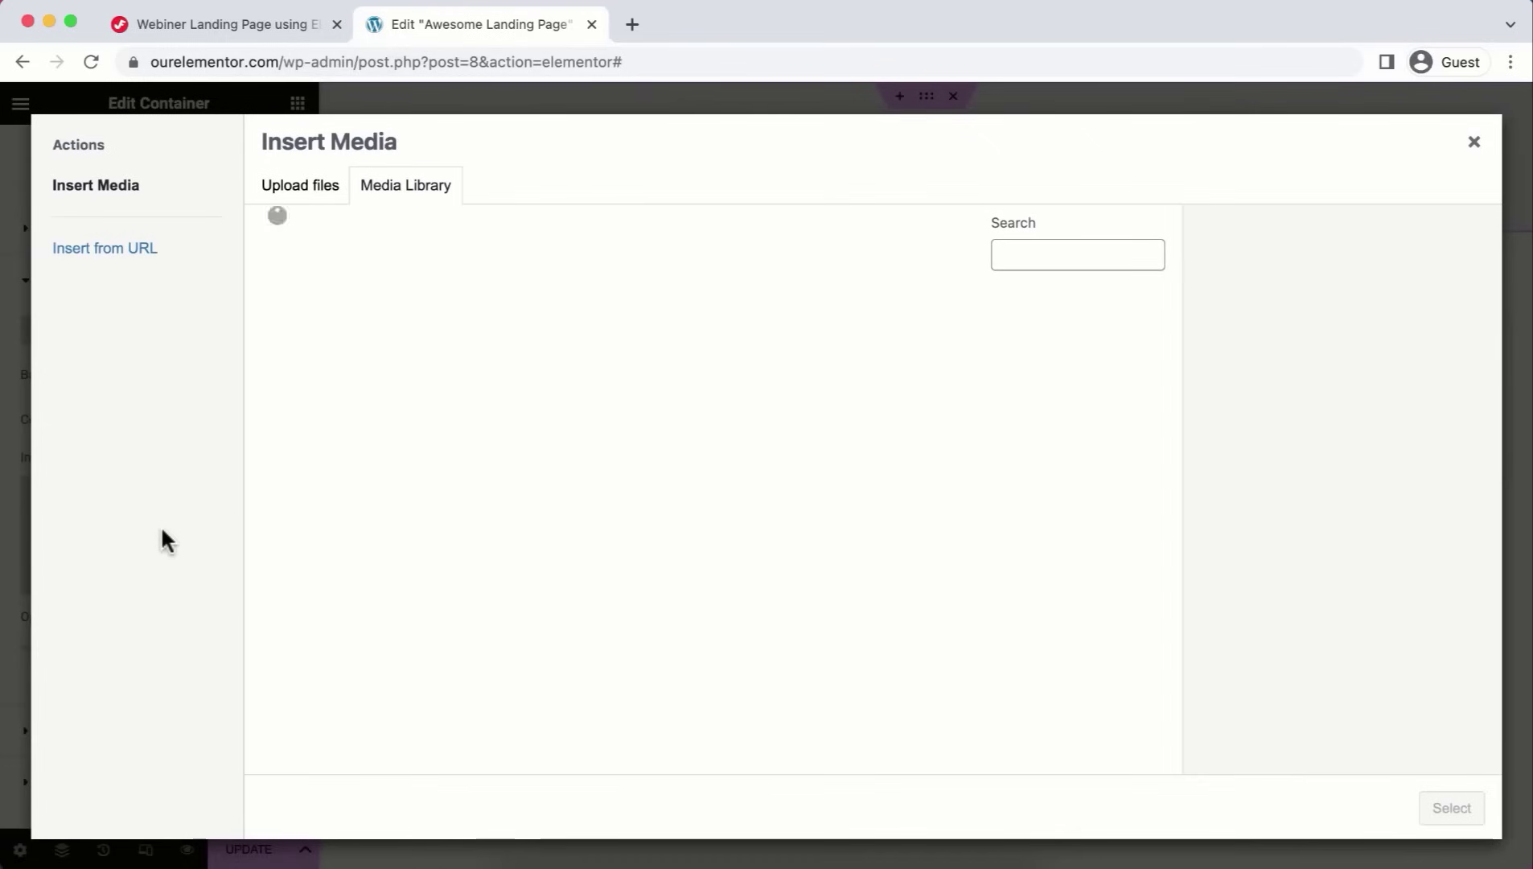
left_click(316, 198)
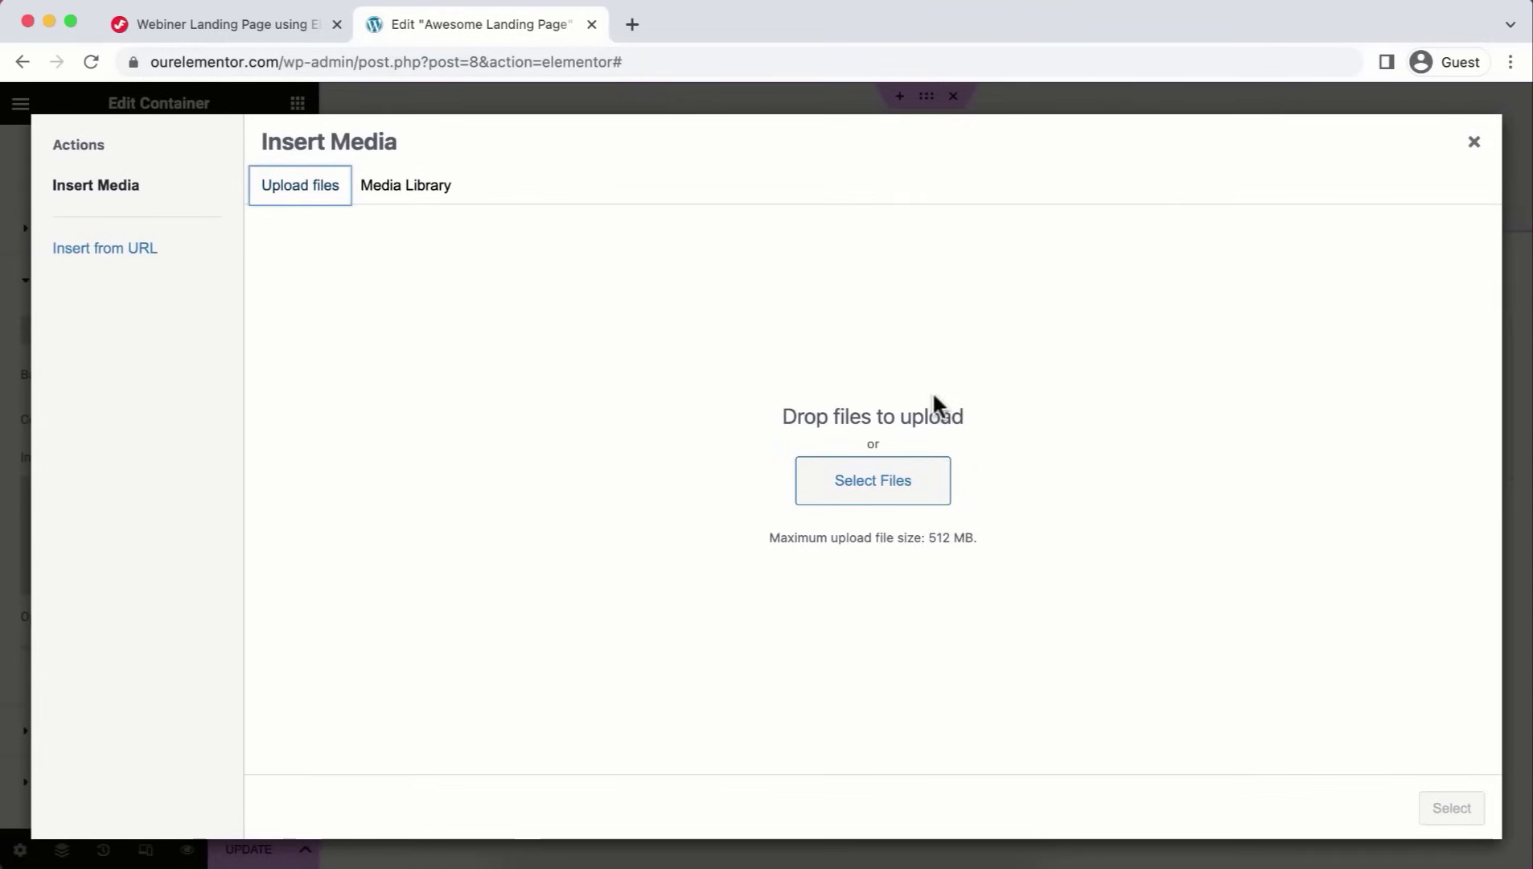
left_click(897, 493)
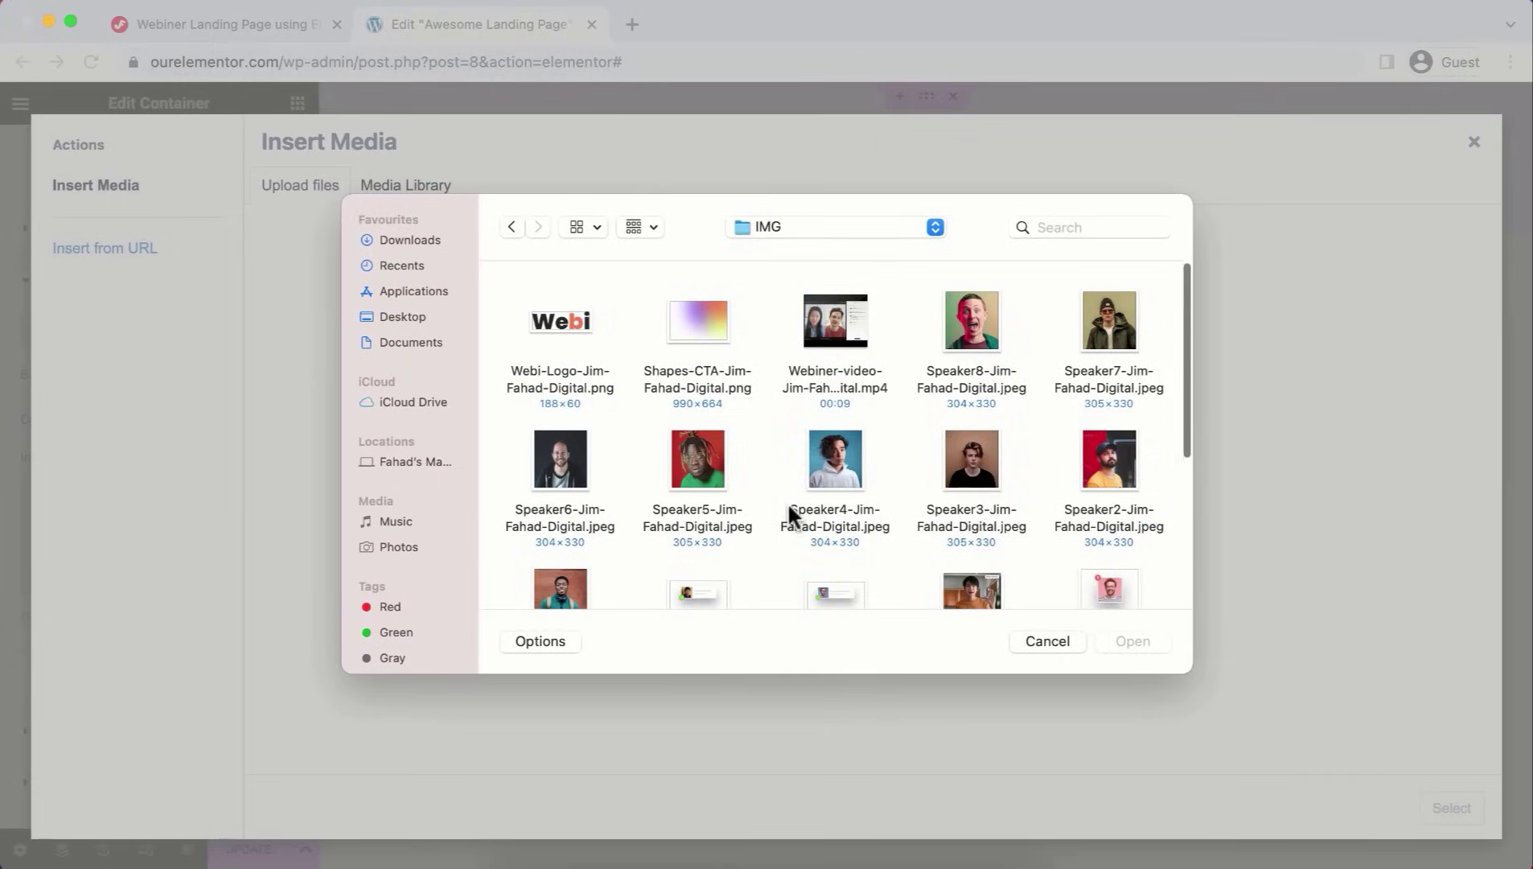
scroll(788, 507, "down", 10)
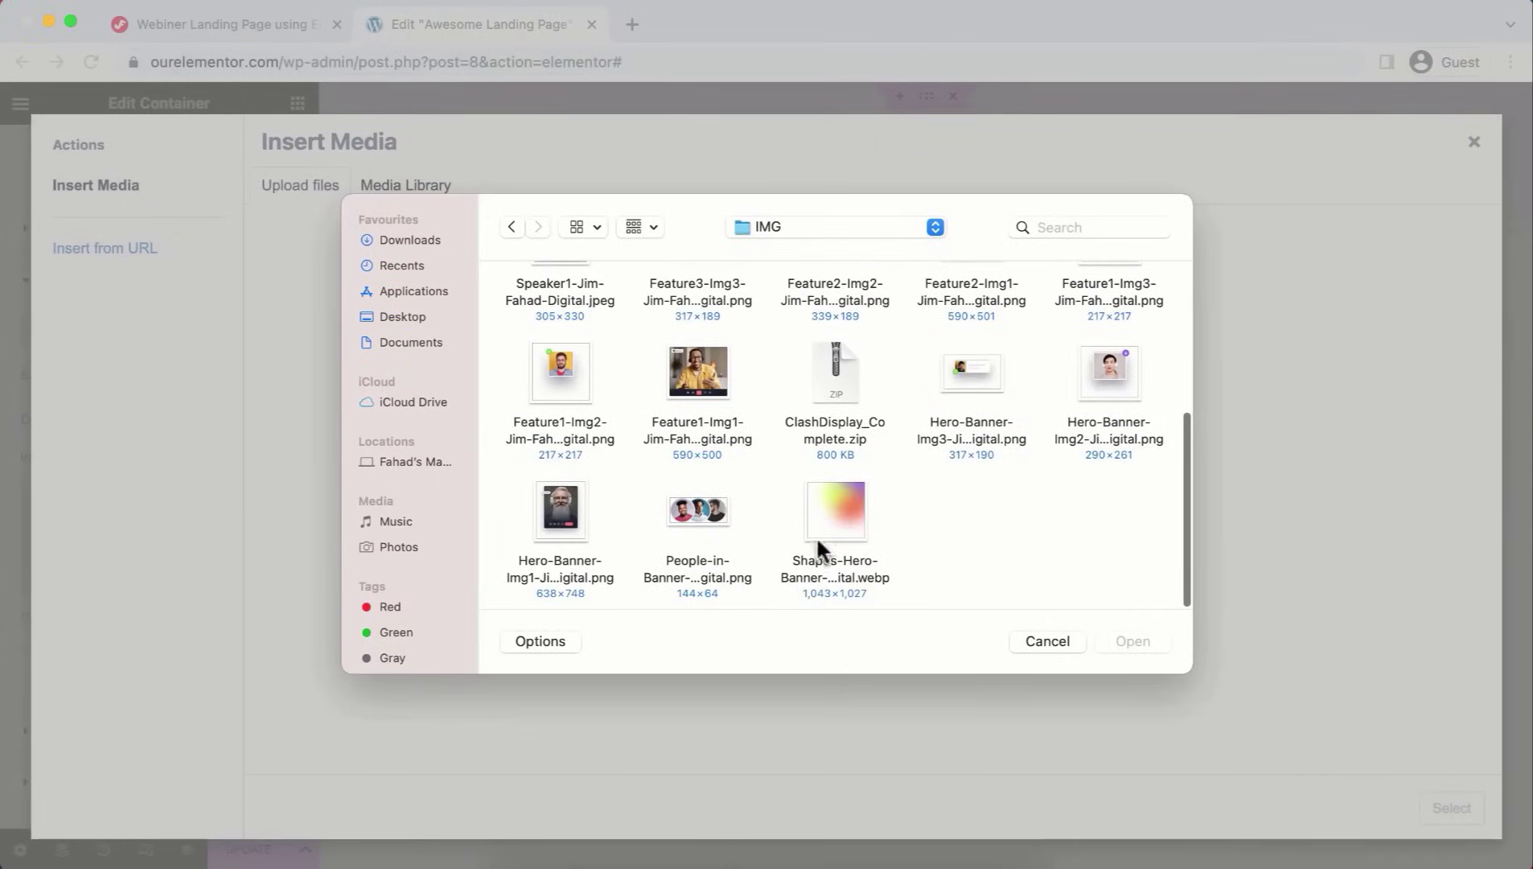
left_click(833, 515)
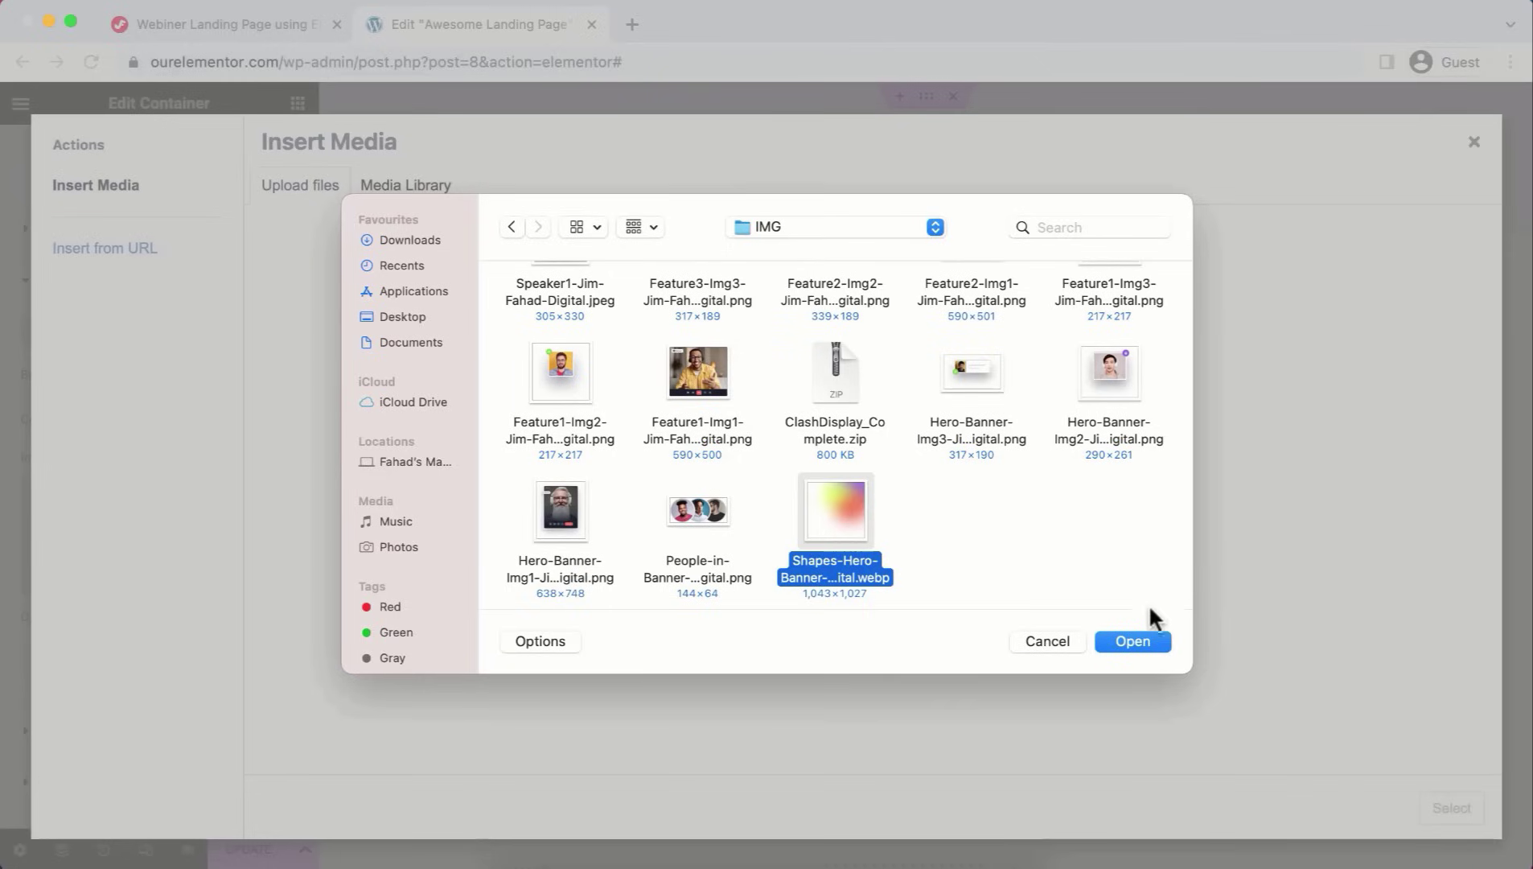
left_click(1133, 641)
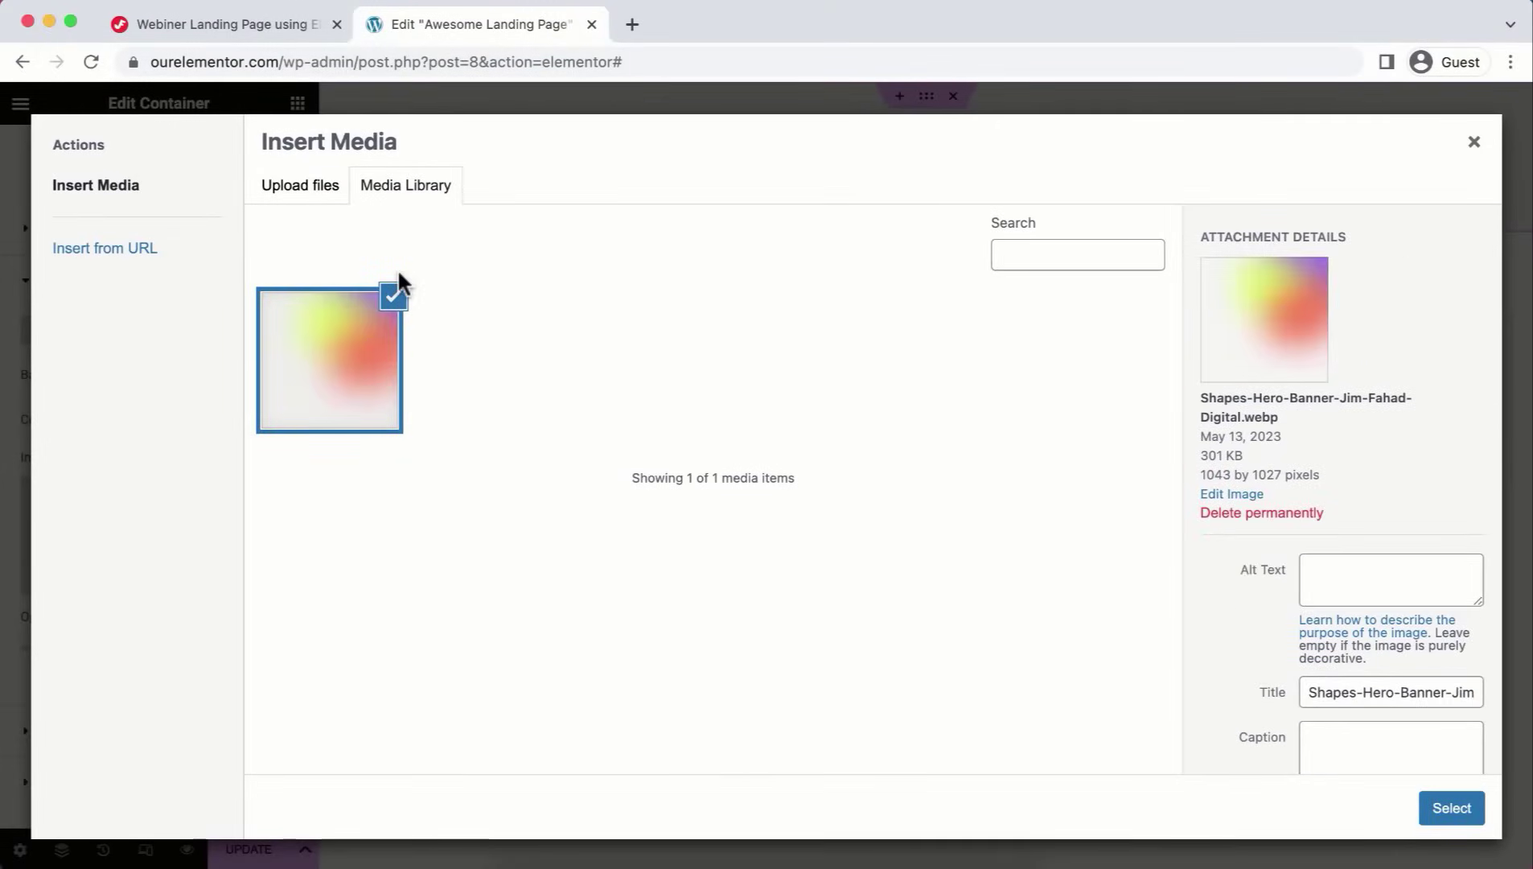
- Apply the uploaded shapes image as the overlay at 0.5 opacity
left_click(246, 24)
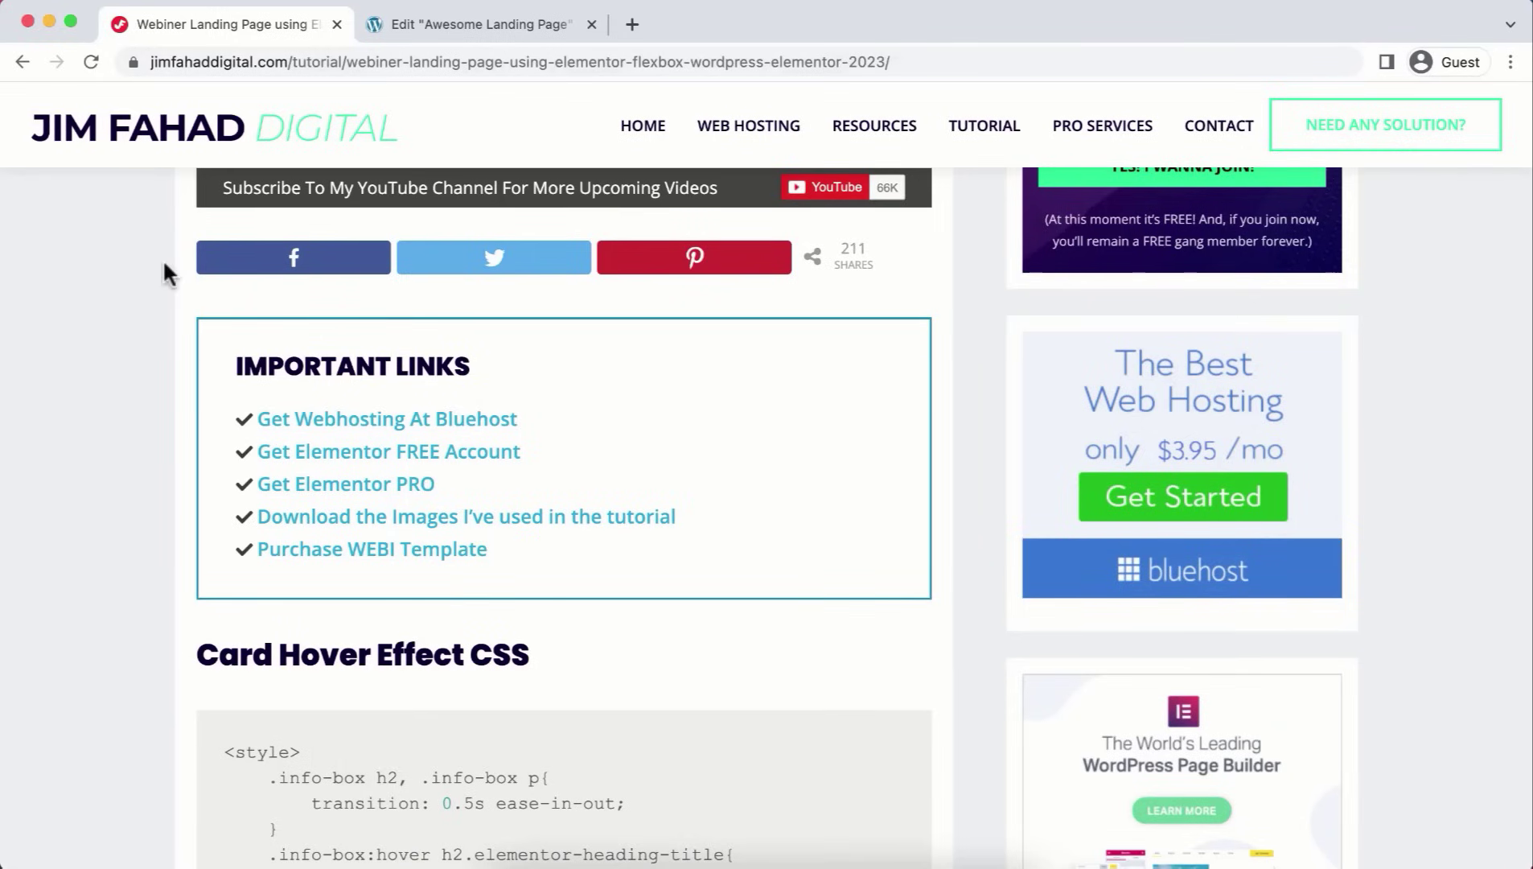
left_click(480, 21)
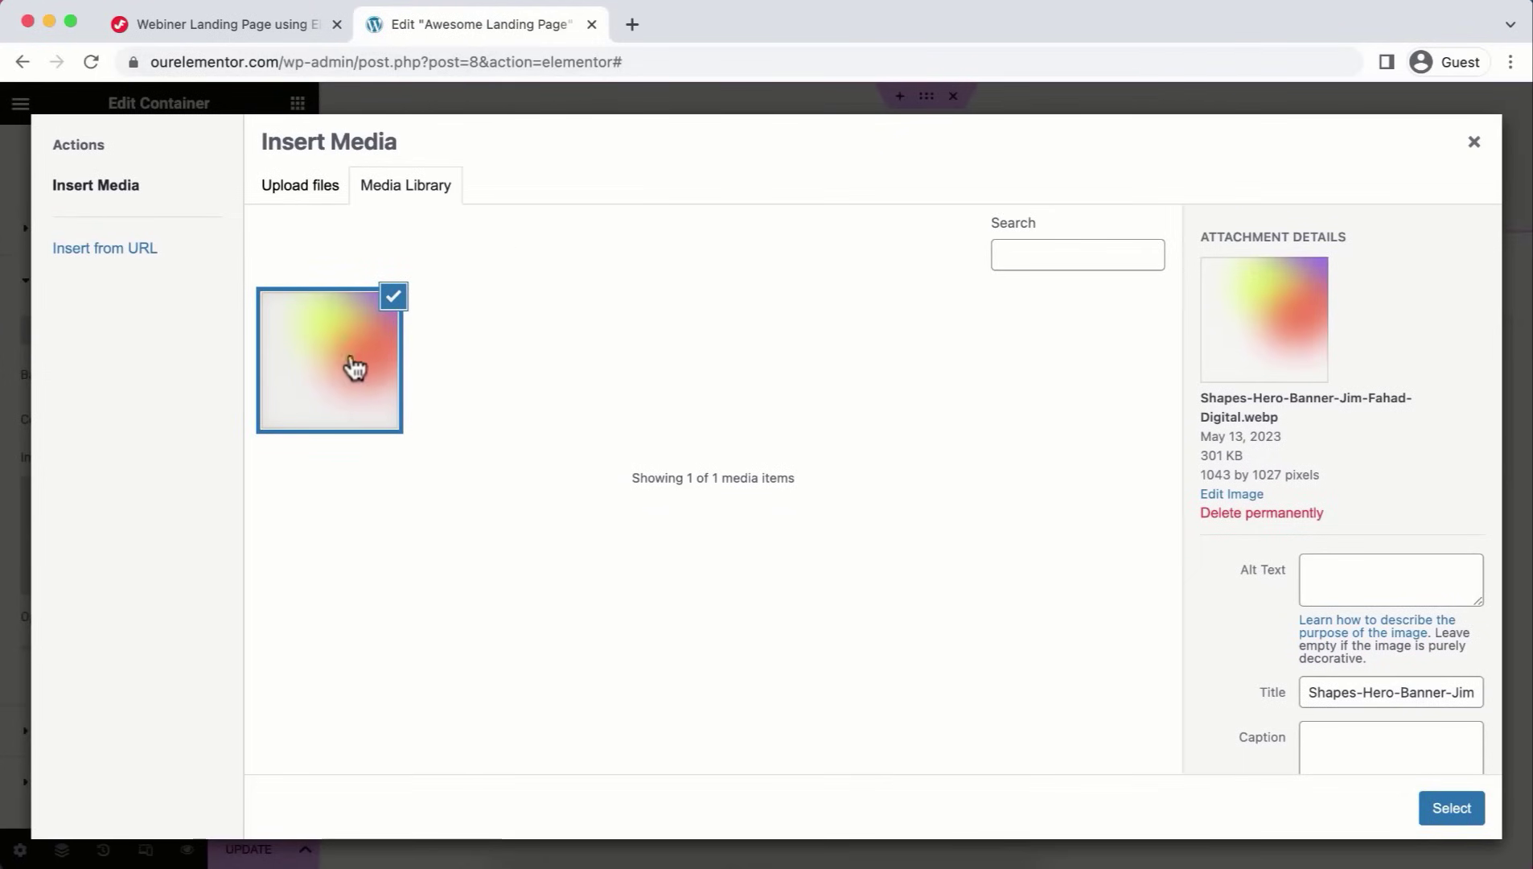
left_click(1442, 811)
scroll(109, 724, "down", 3)
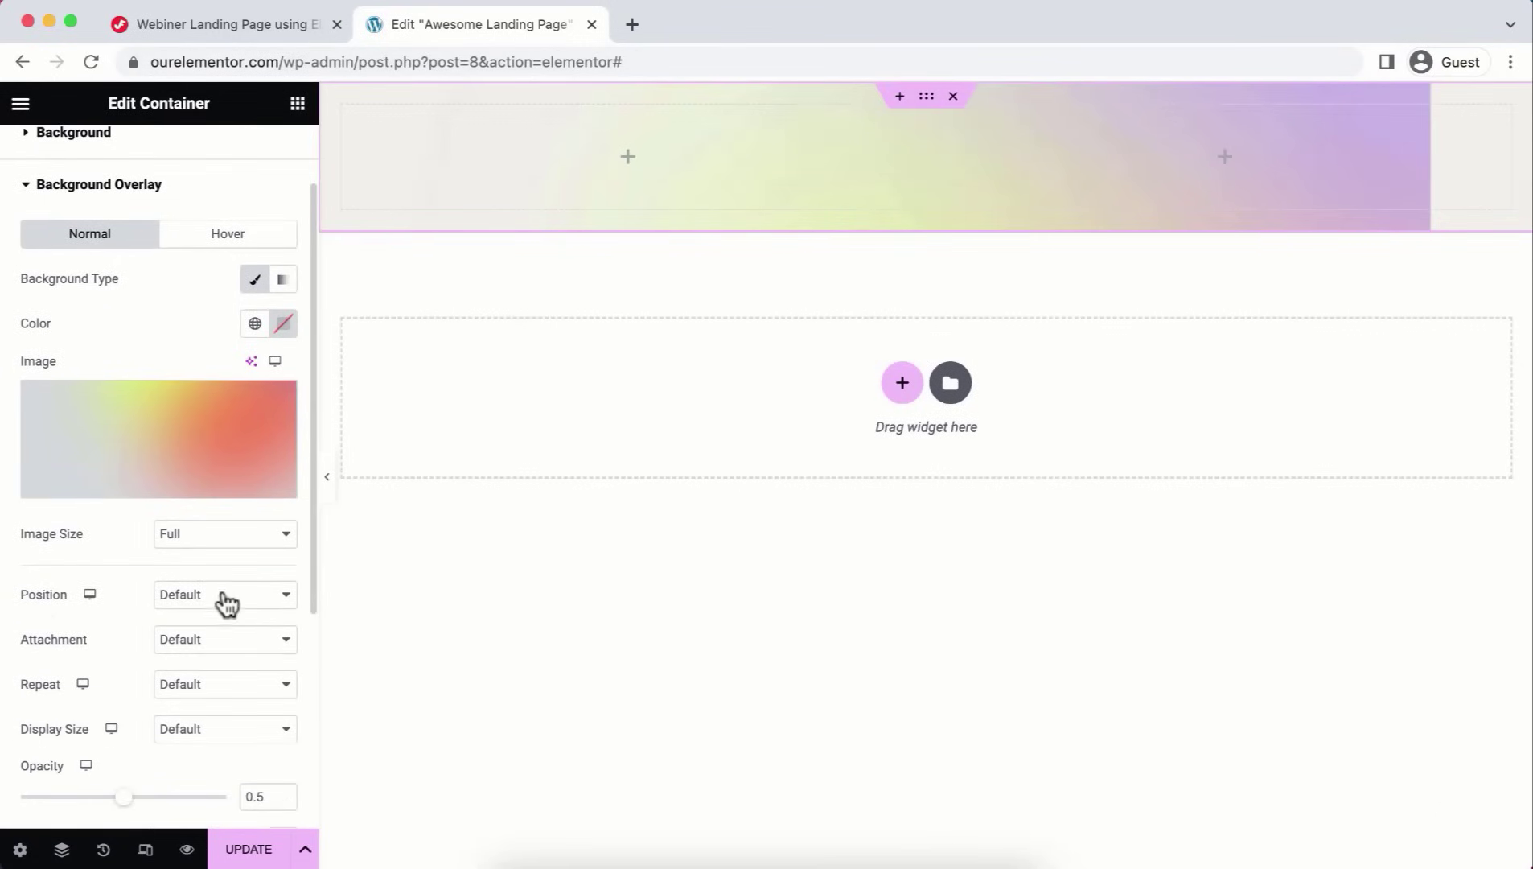
- Anchor the overlay image at Top Right, set Repeat to No-repeat and Opacity to 1
left_click(225, 597)
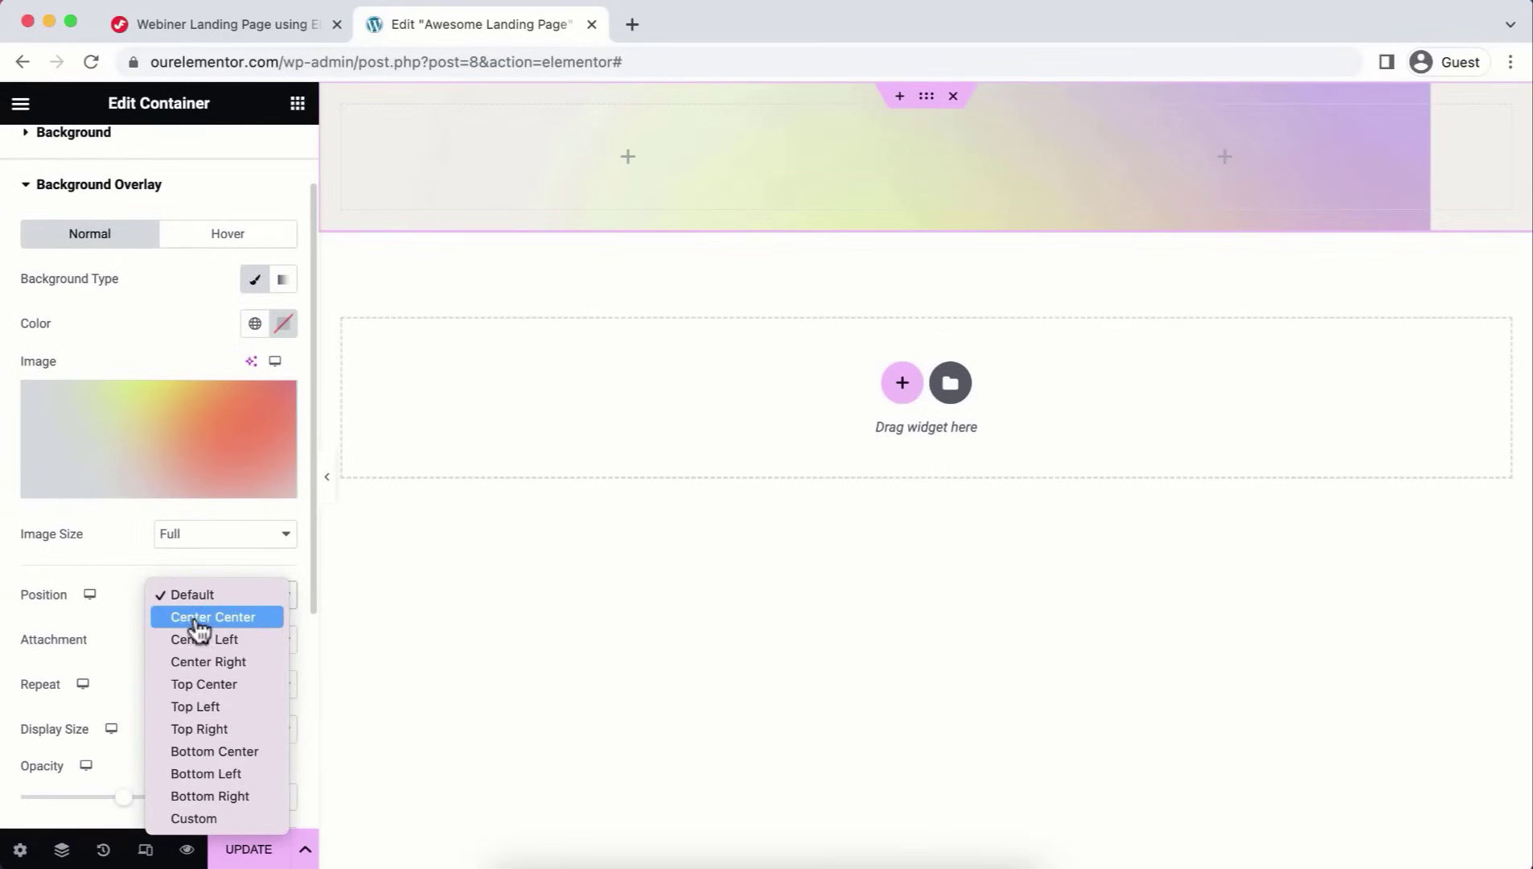
left_click(219, 617)
left_click(215, 598)
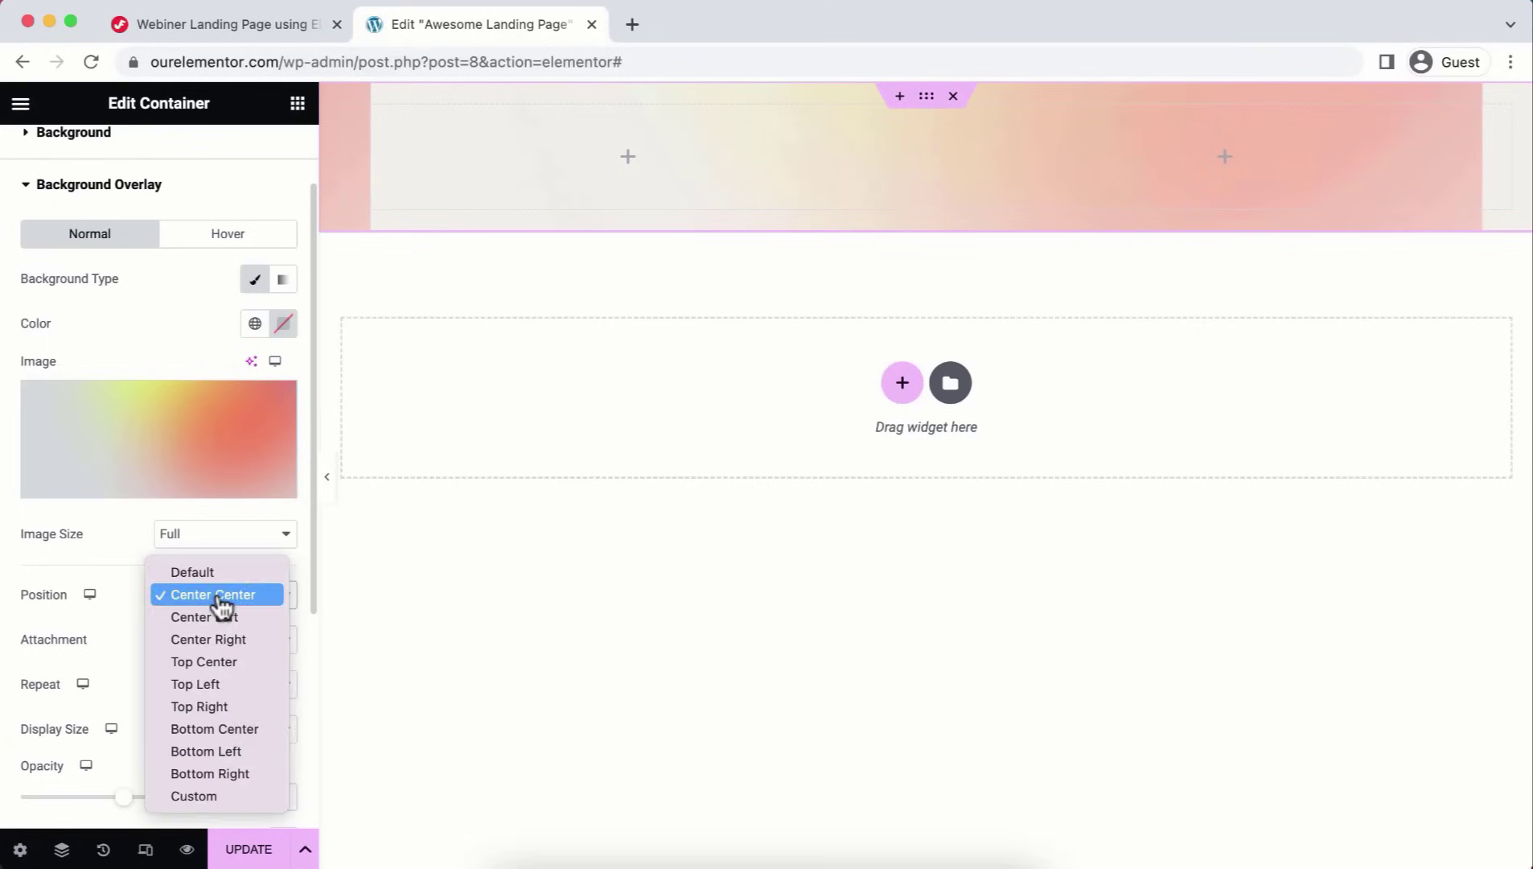
left_click(218, 642)
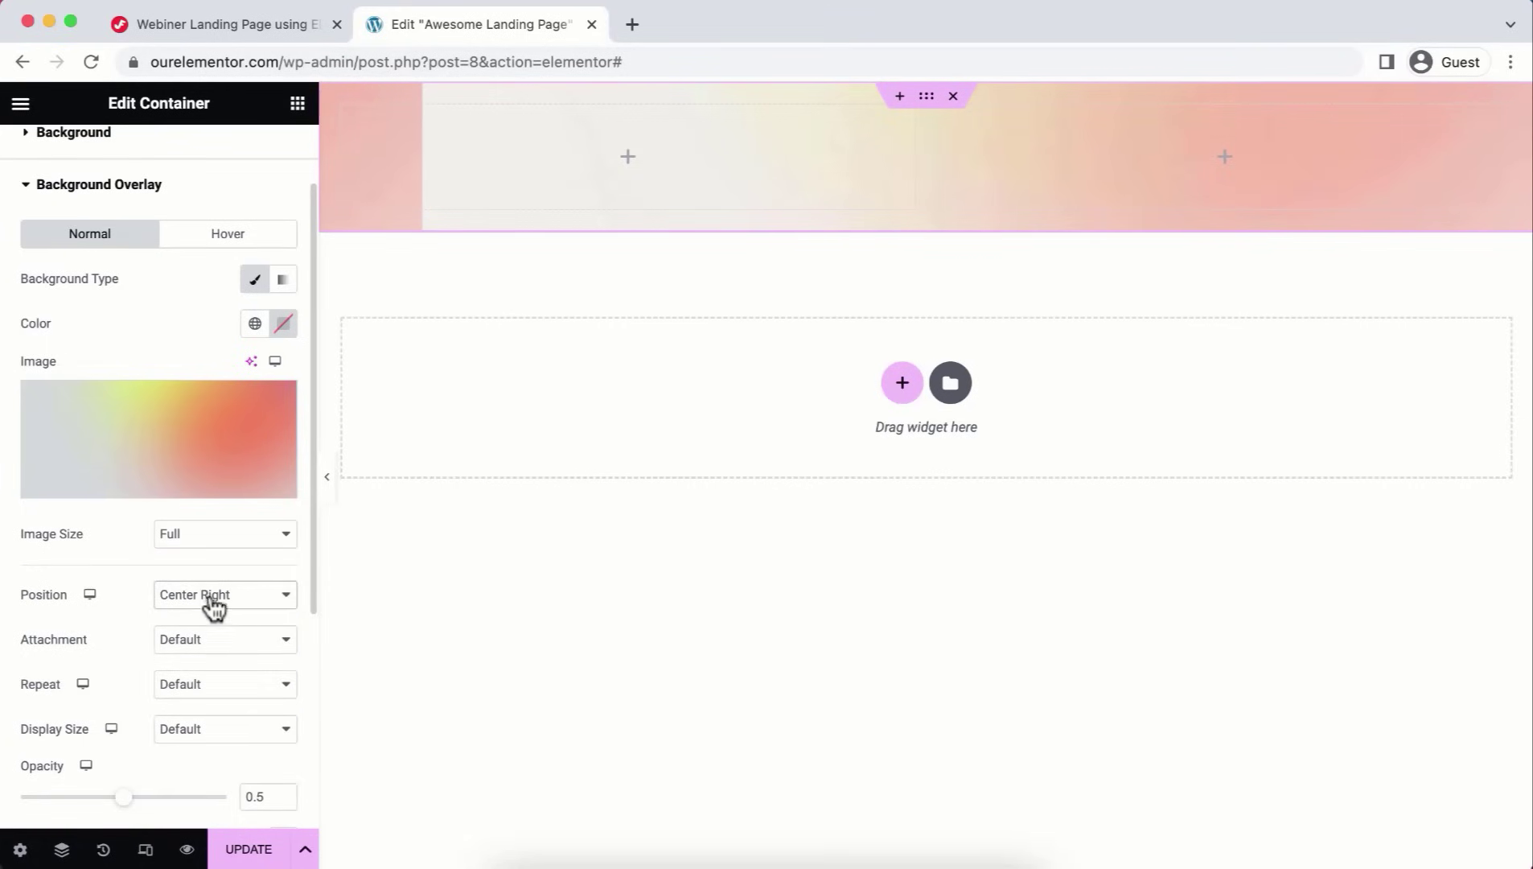
left_click(215, 602)
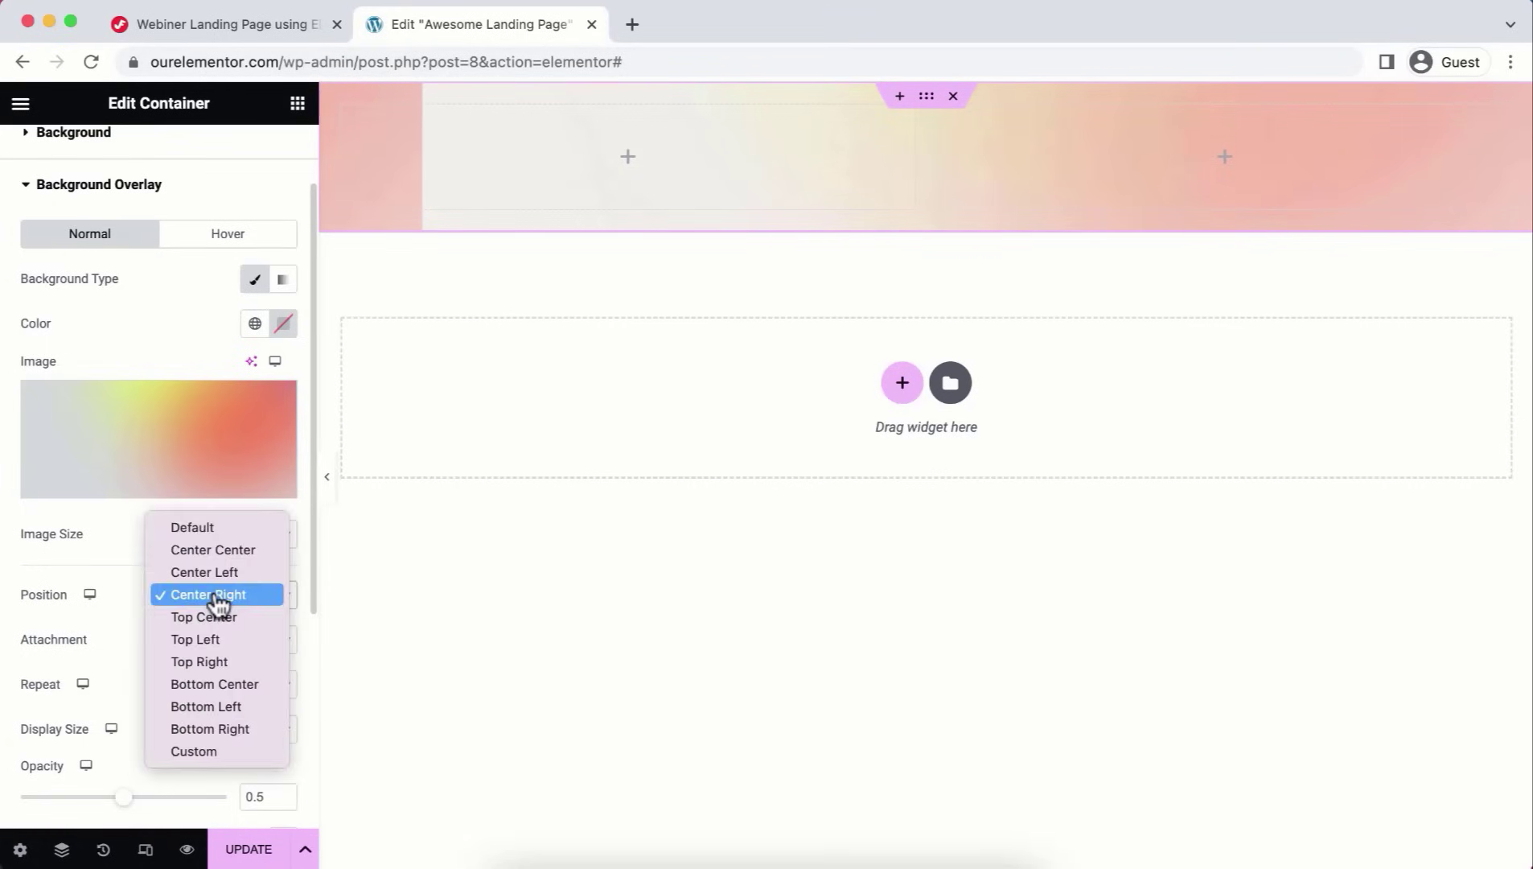
left_click(212, 662)
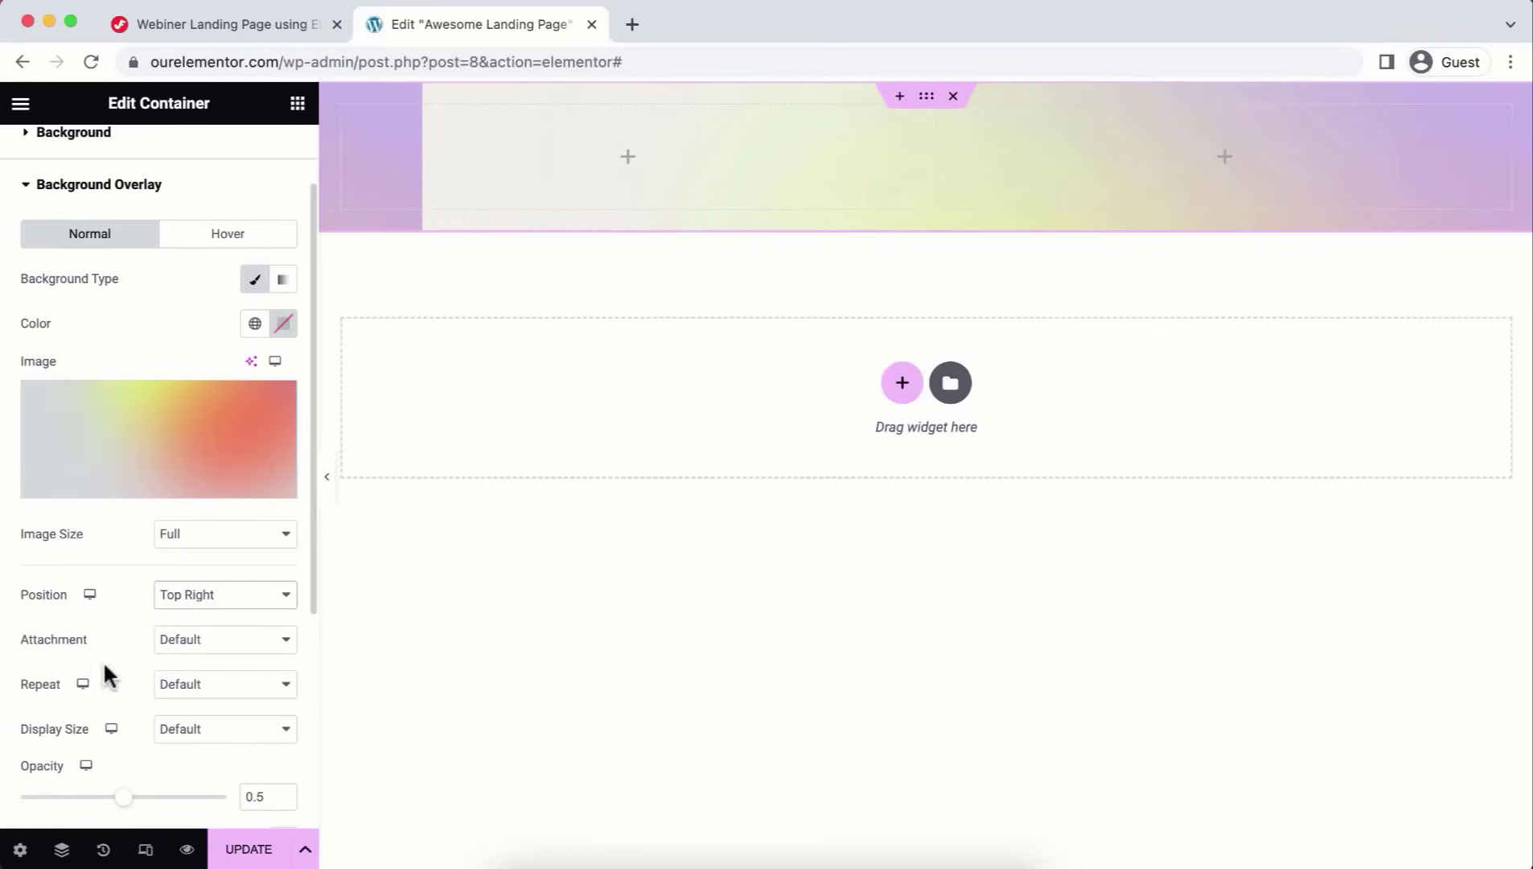
scroll(99, 669, "down", 3)
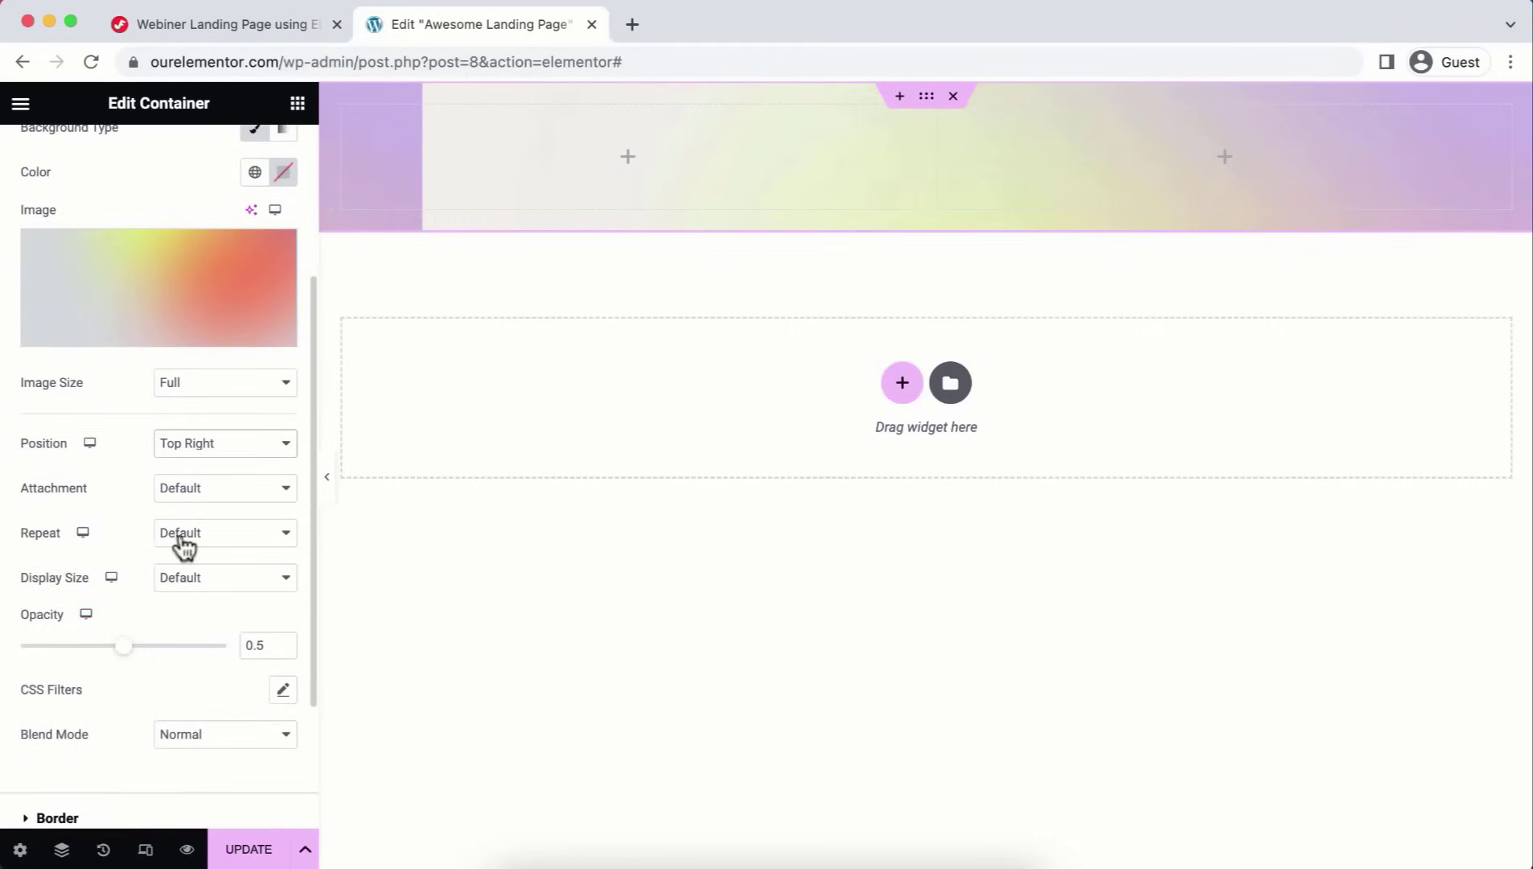
left_click(183, 540)
left_click(214, 555)
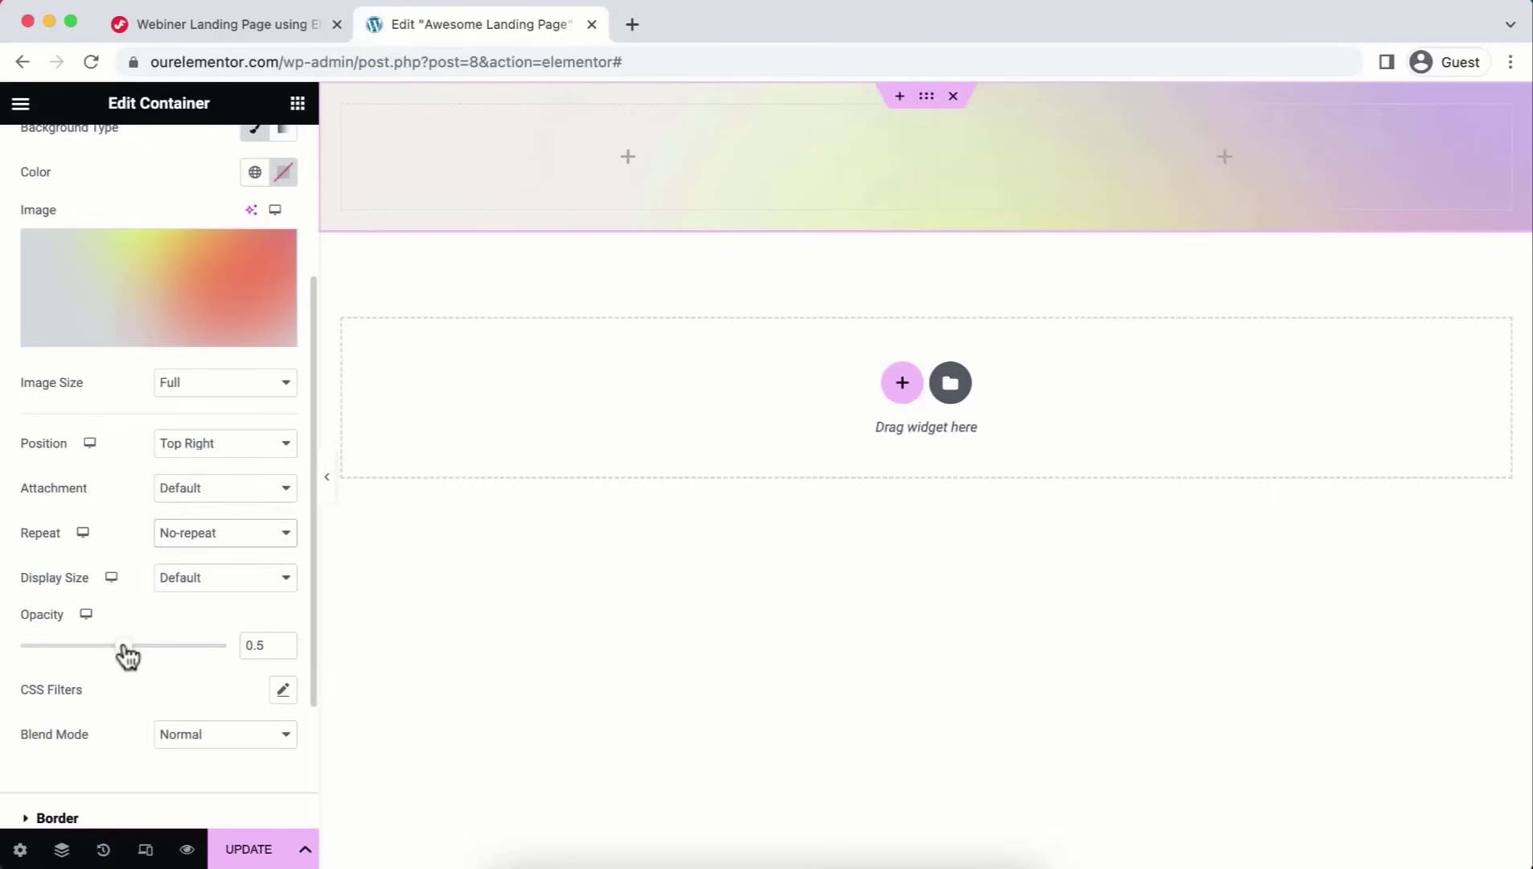
left_click_drag(124, 647, 232, 643)
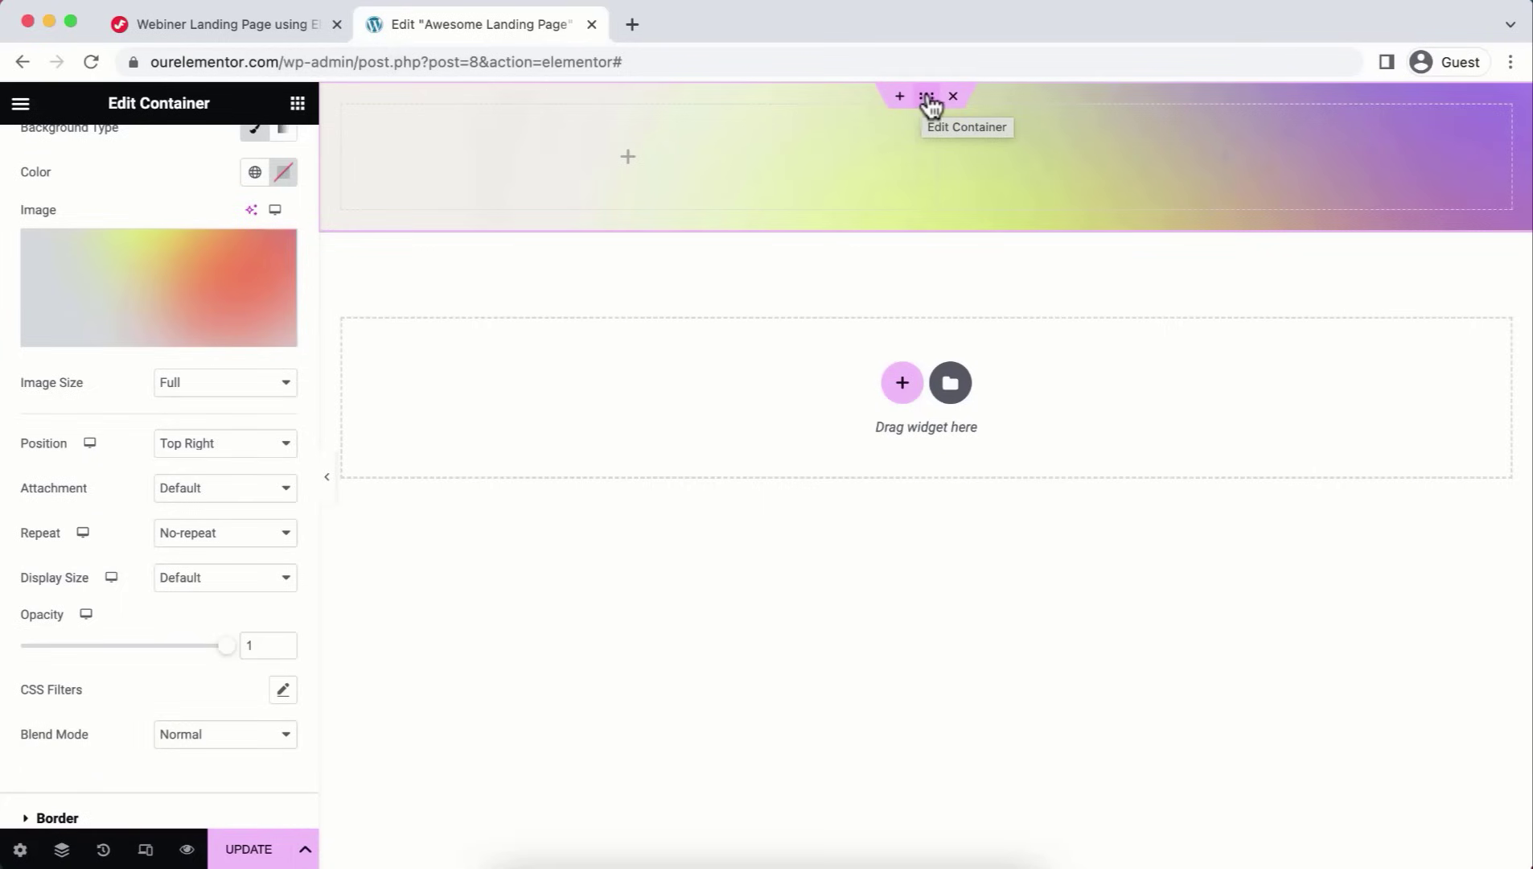
scroll(160, 265, "up", 5)
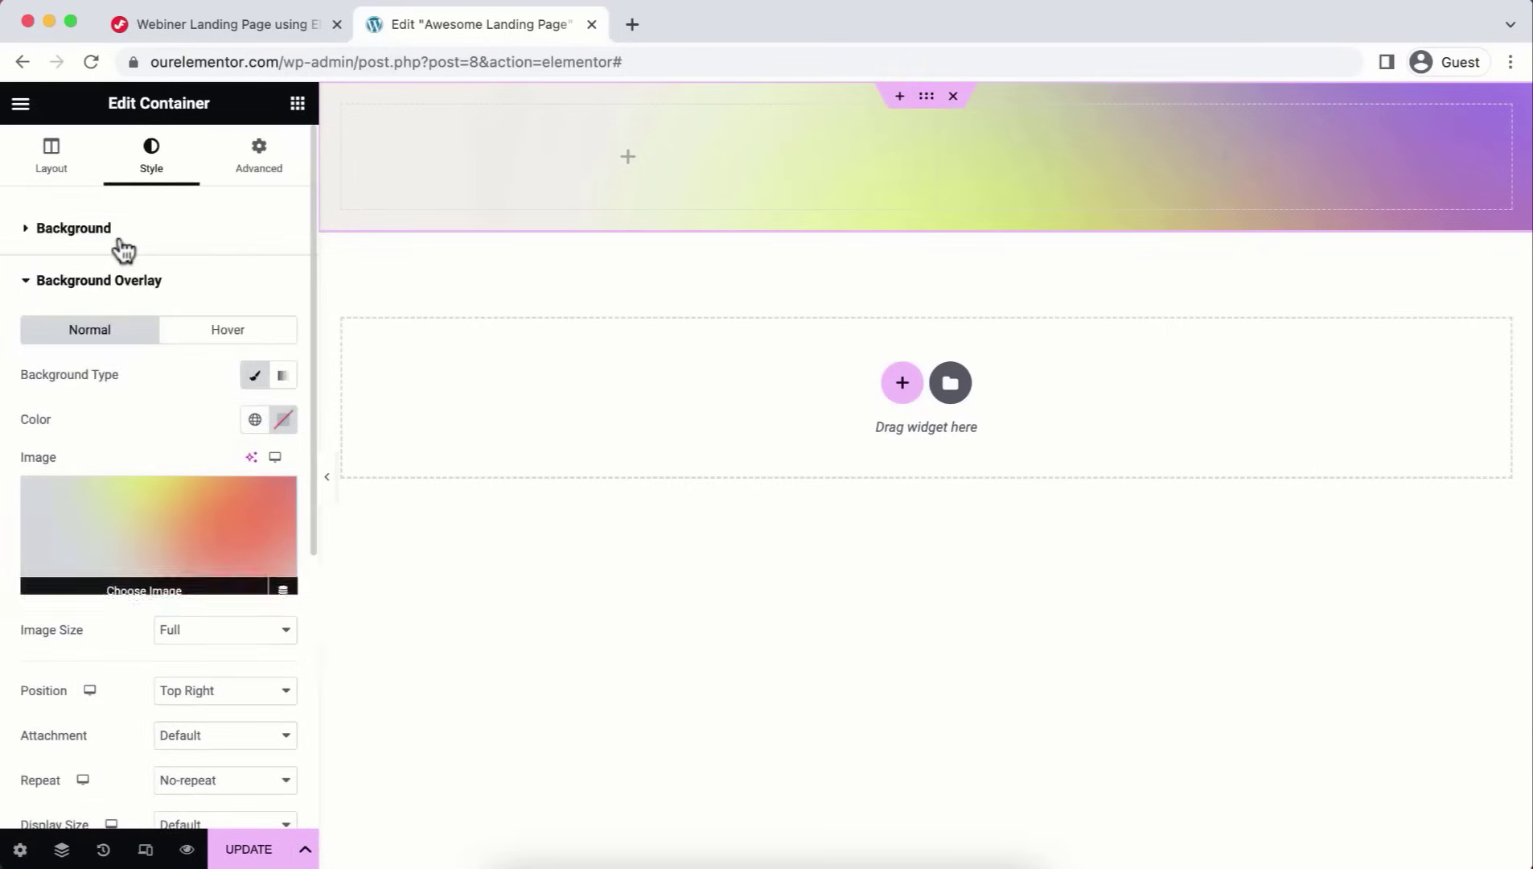
- Unlink the hero padding and set 200 px top, 100 px bottom and 15 px sides
left_click(259, 157)
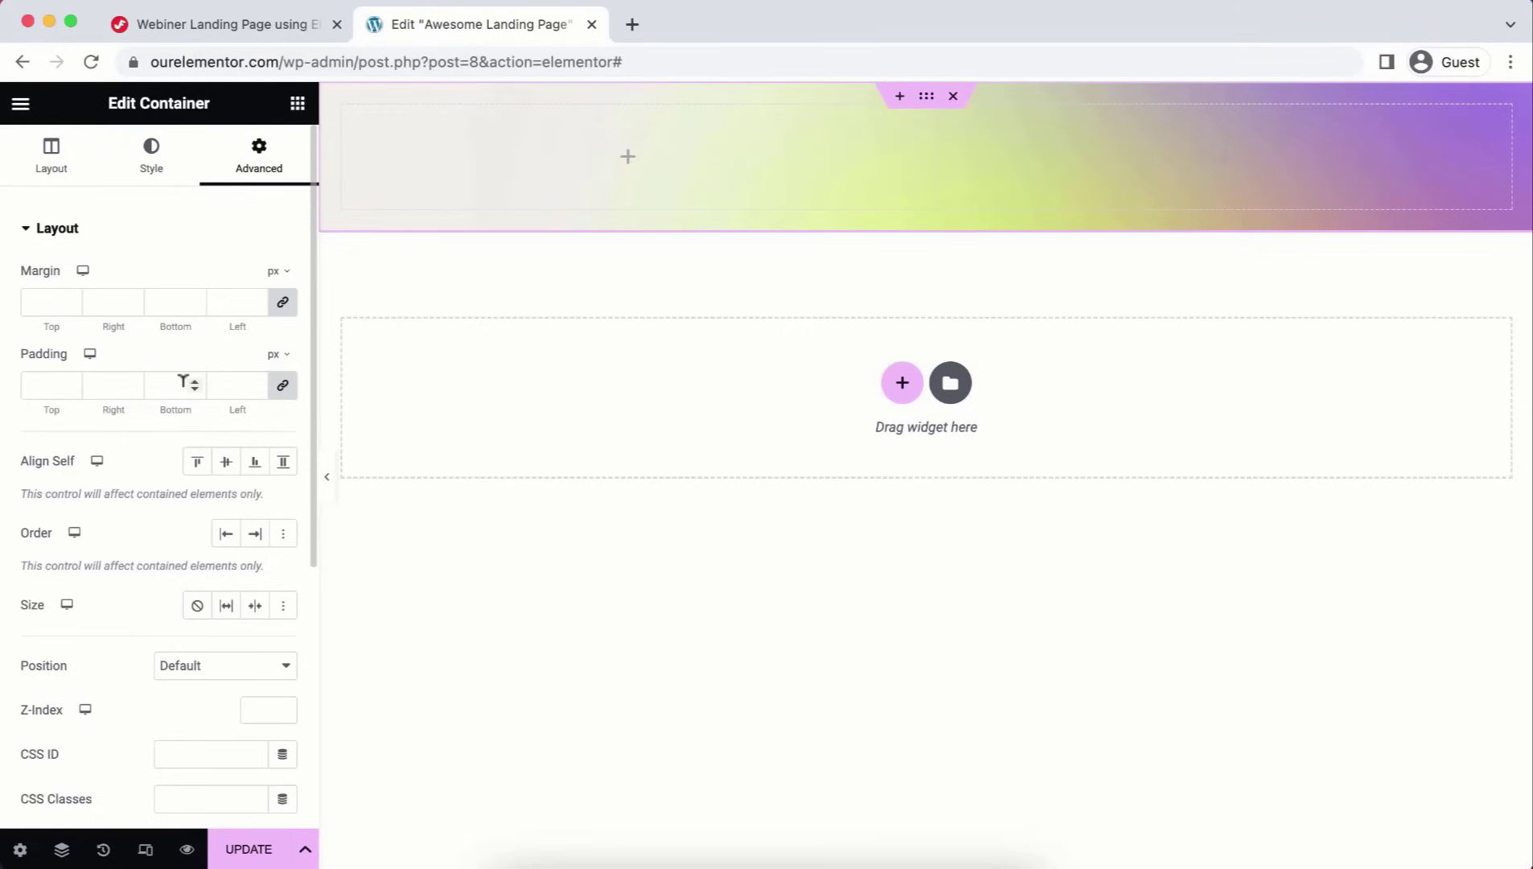
left_click(283, 392)
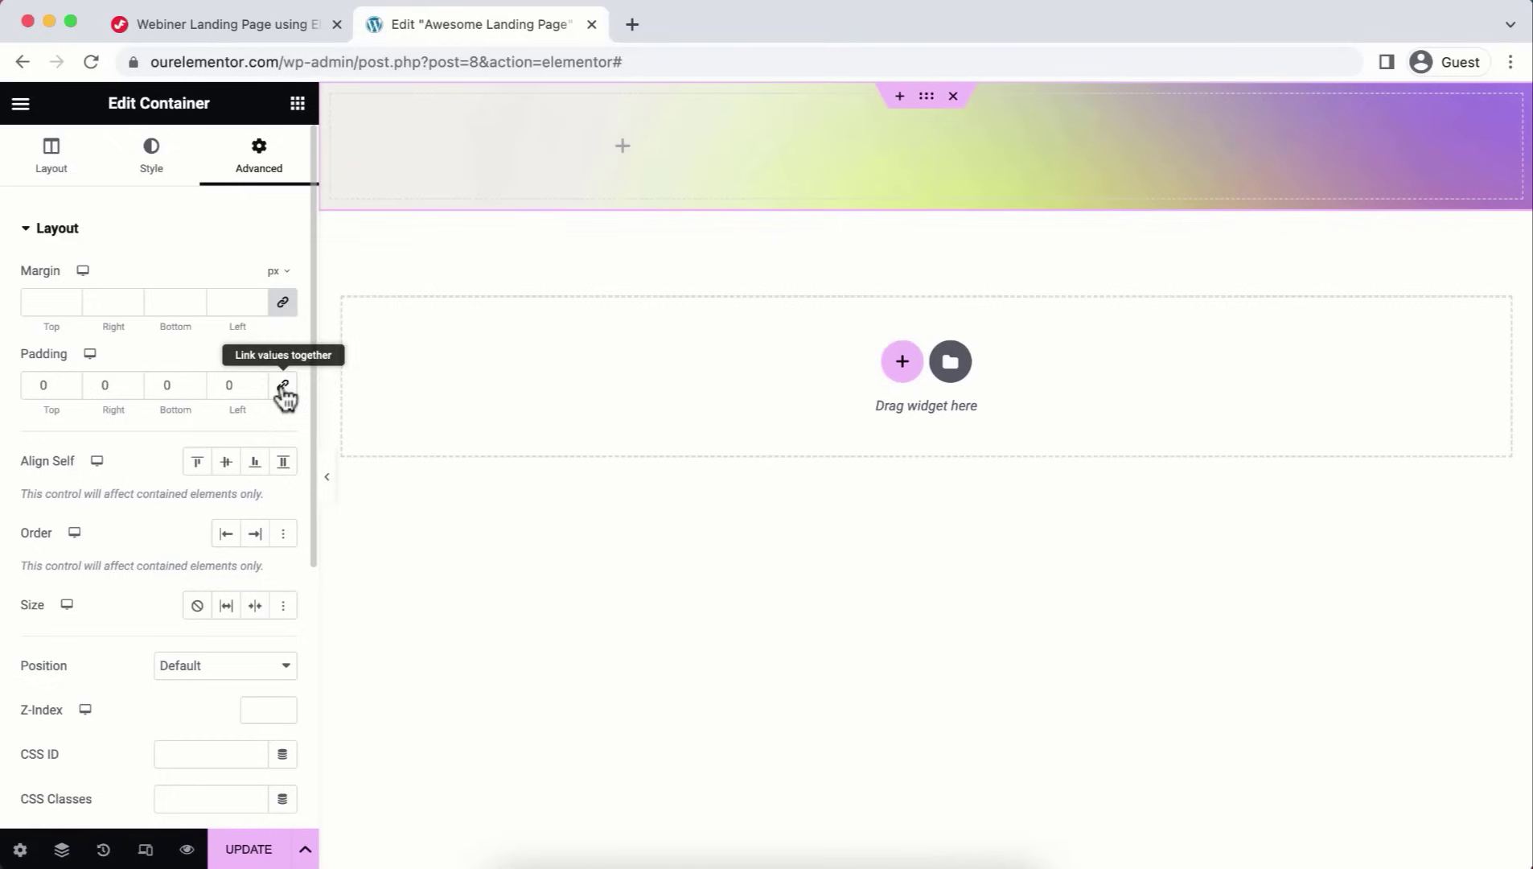
left_click(38, 383)
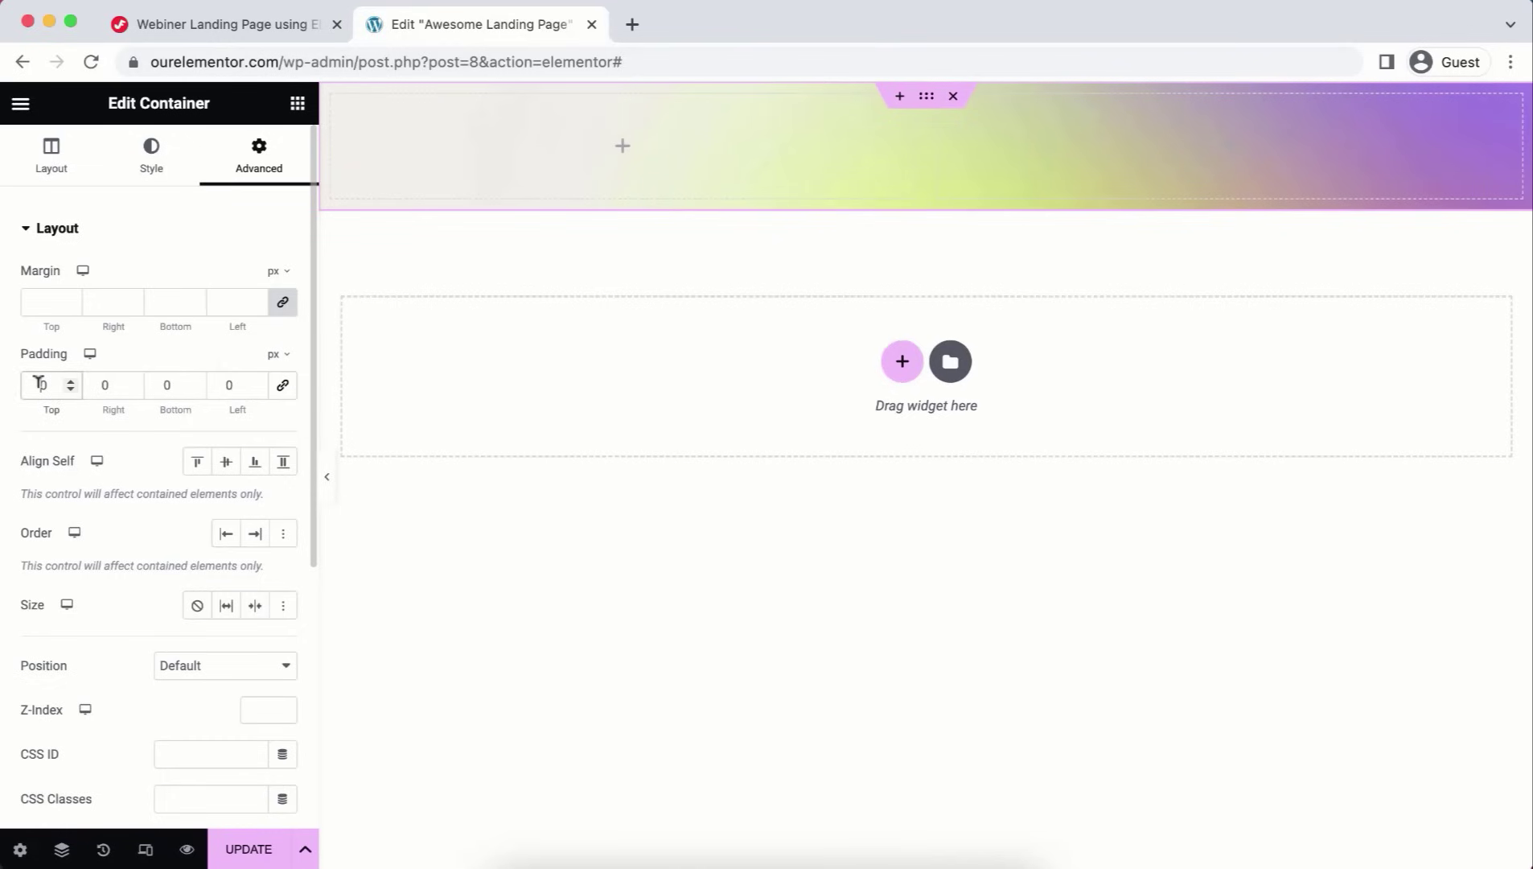
type("200")
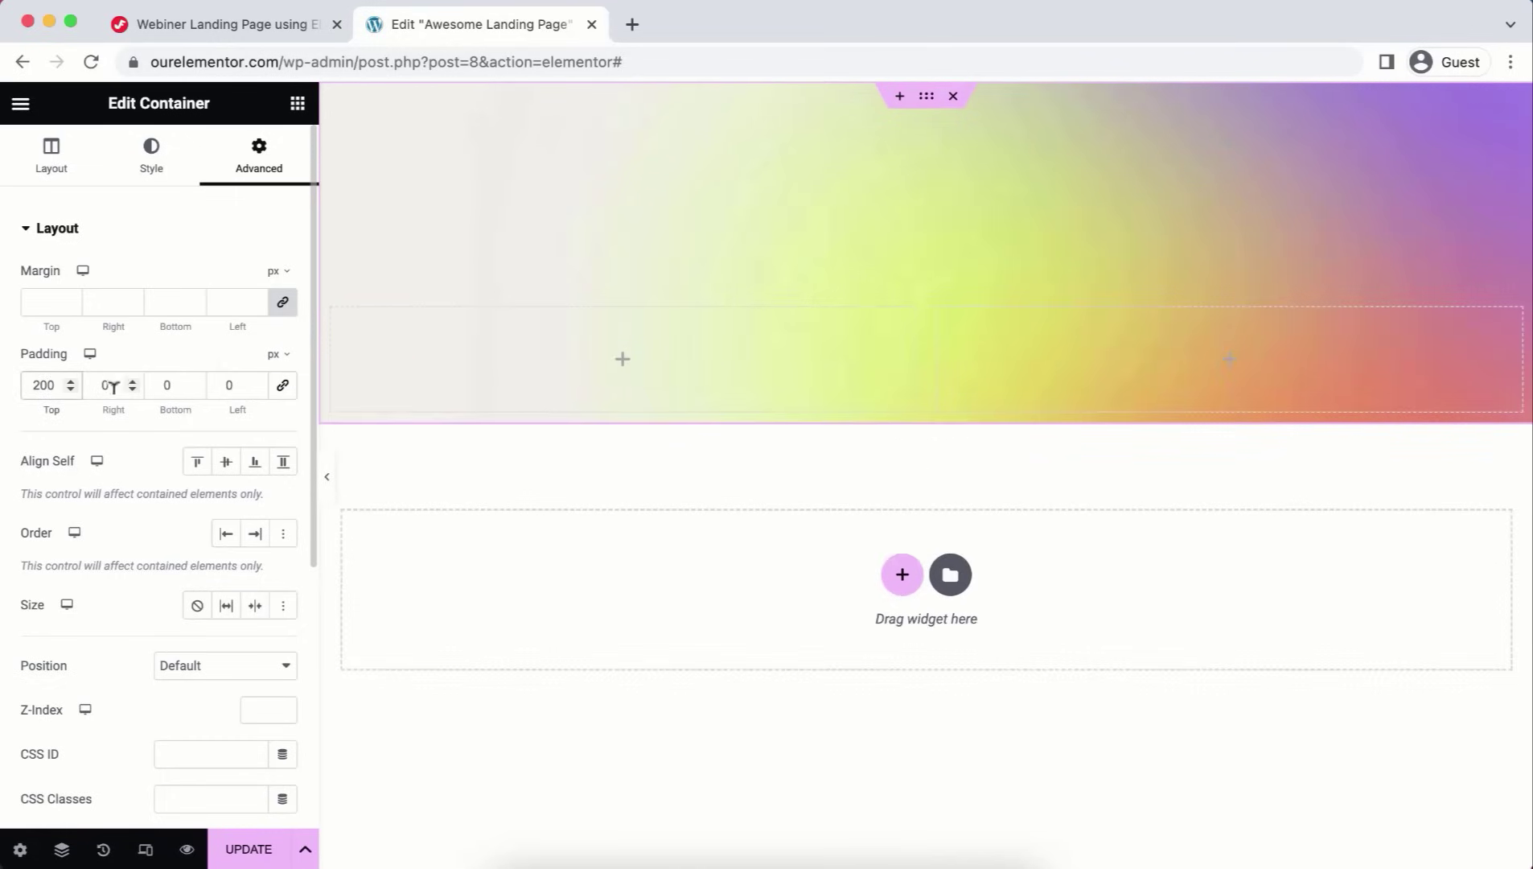
left_click(160, 385)
type("100")
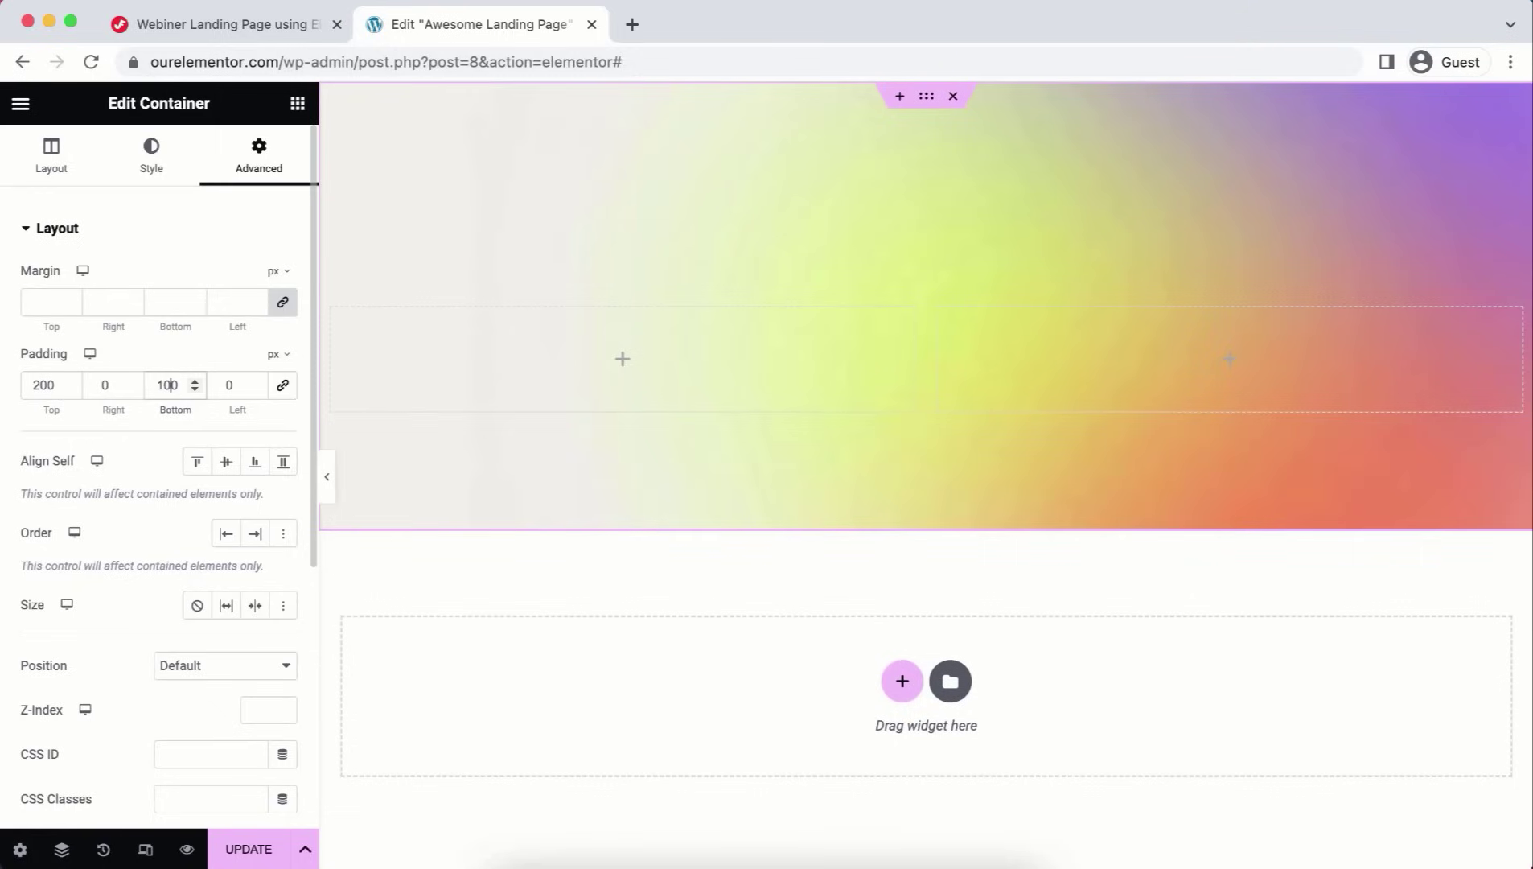
double_click(111, 383)
type("15")
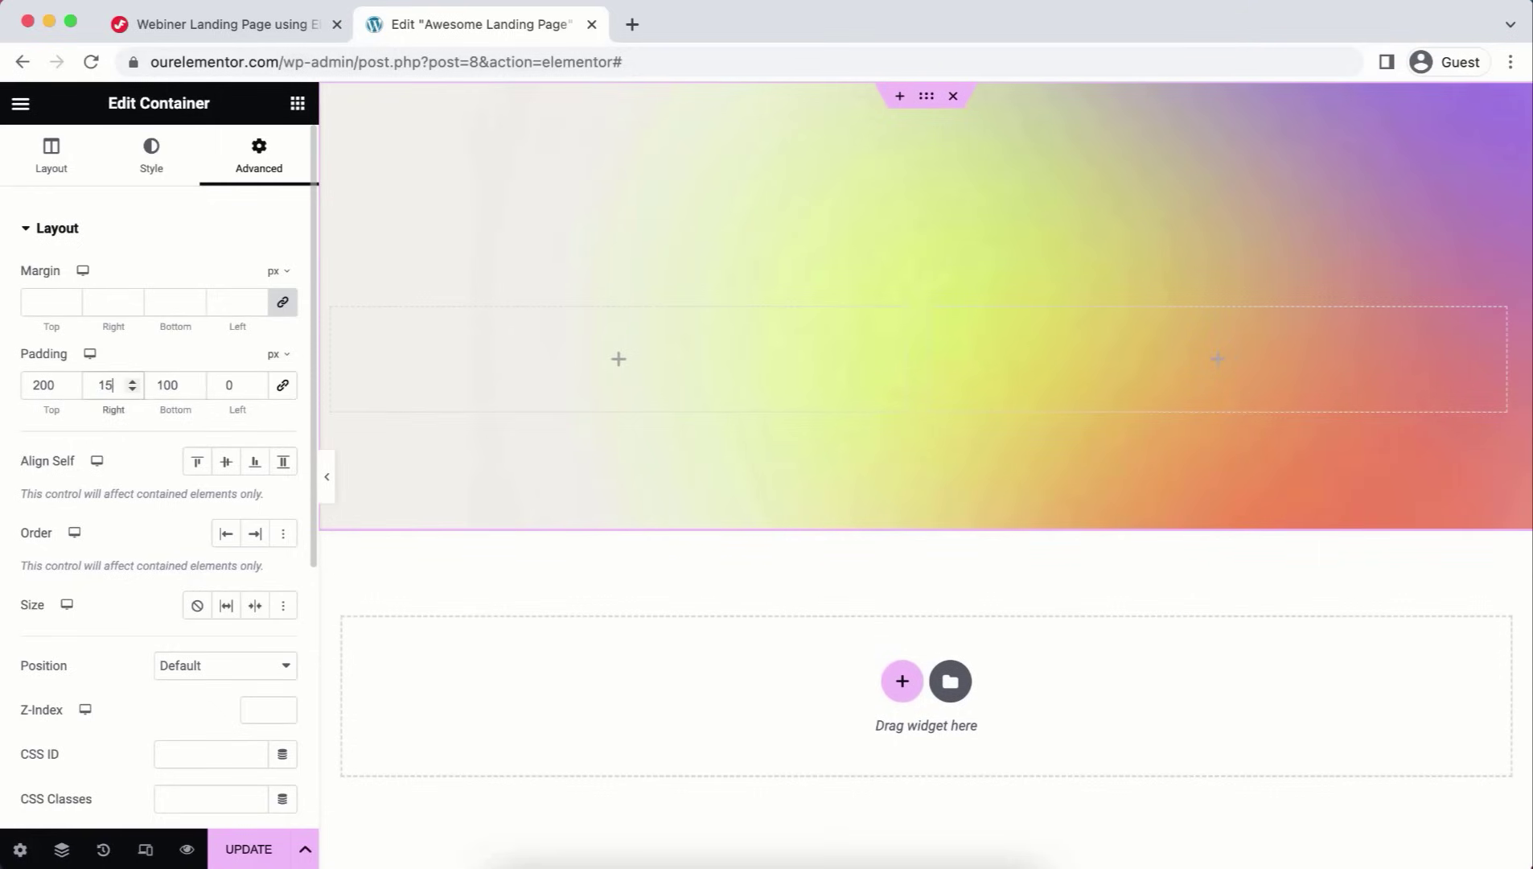
double_click(255, 385)
type("15")
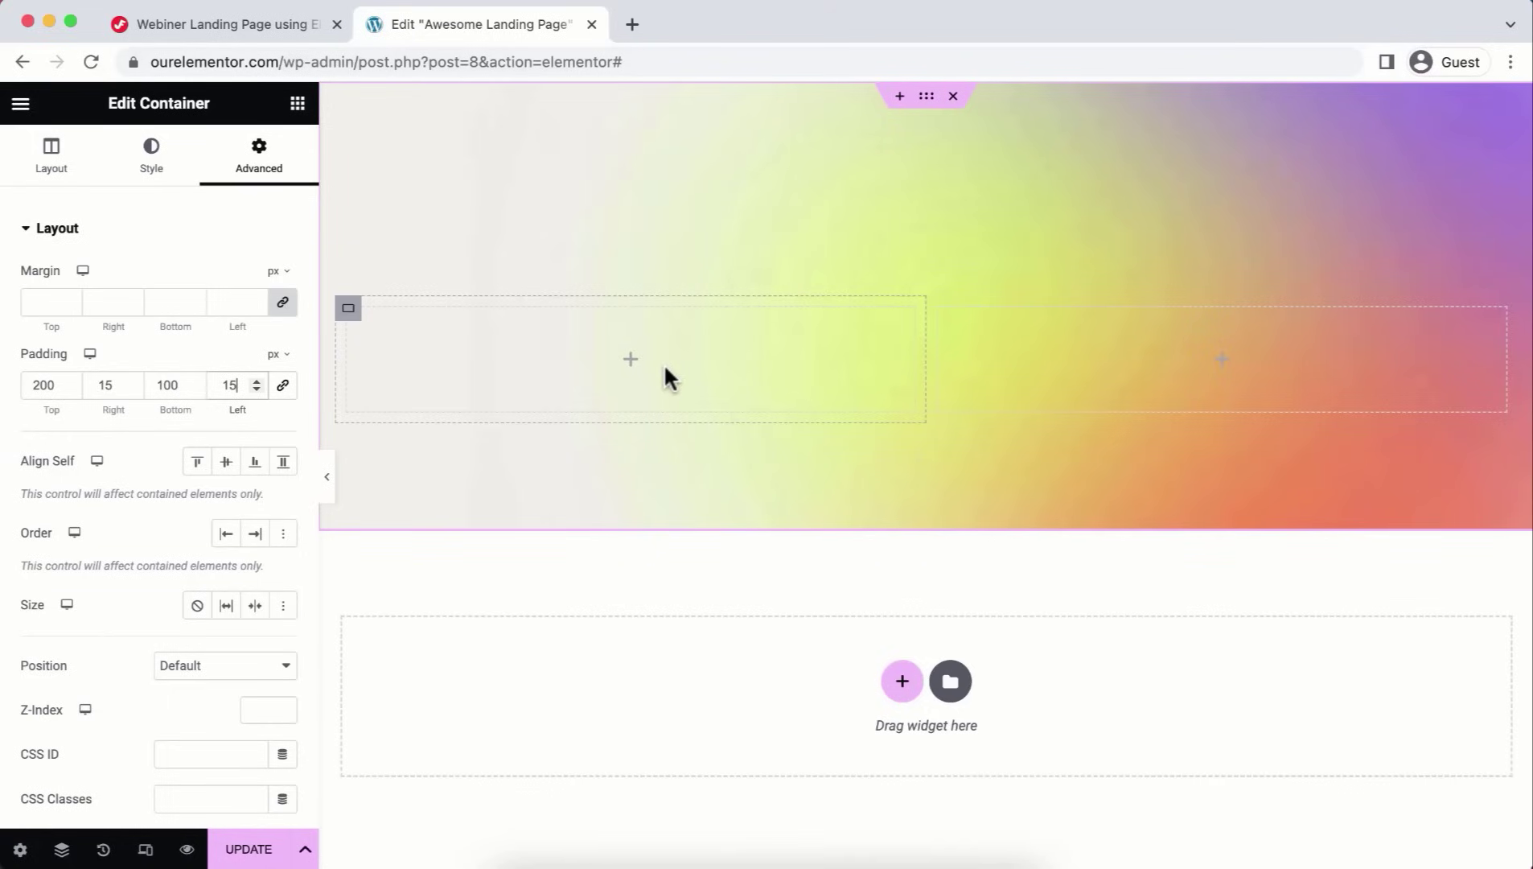
left_click(352, 315)
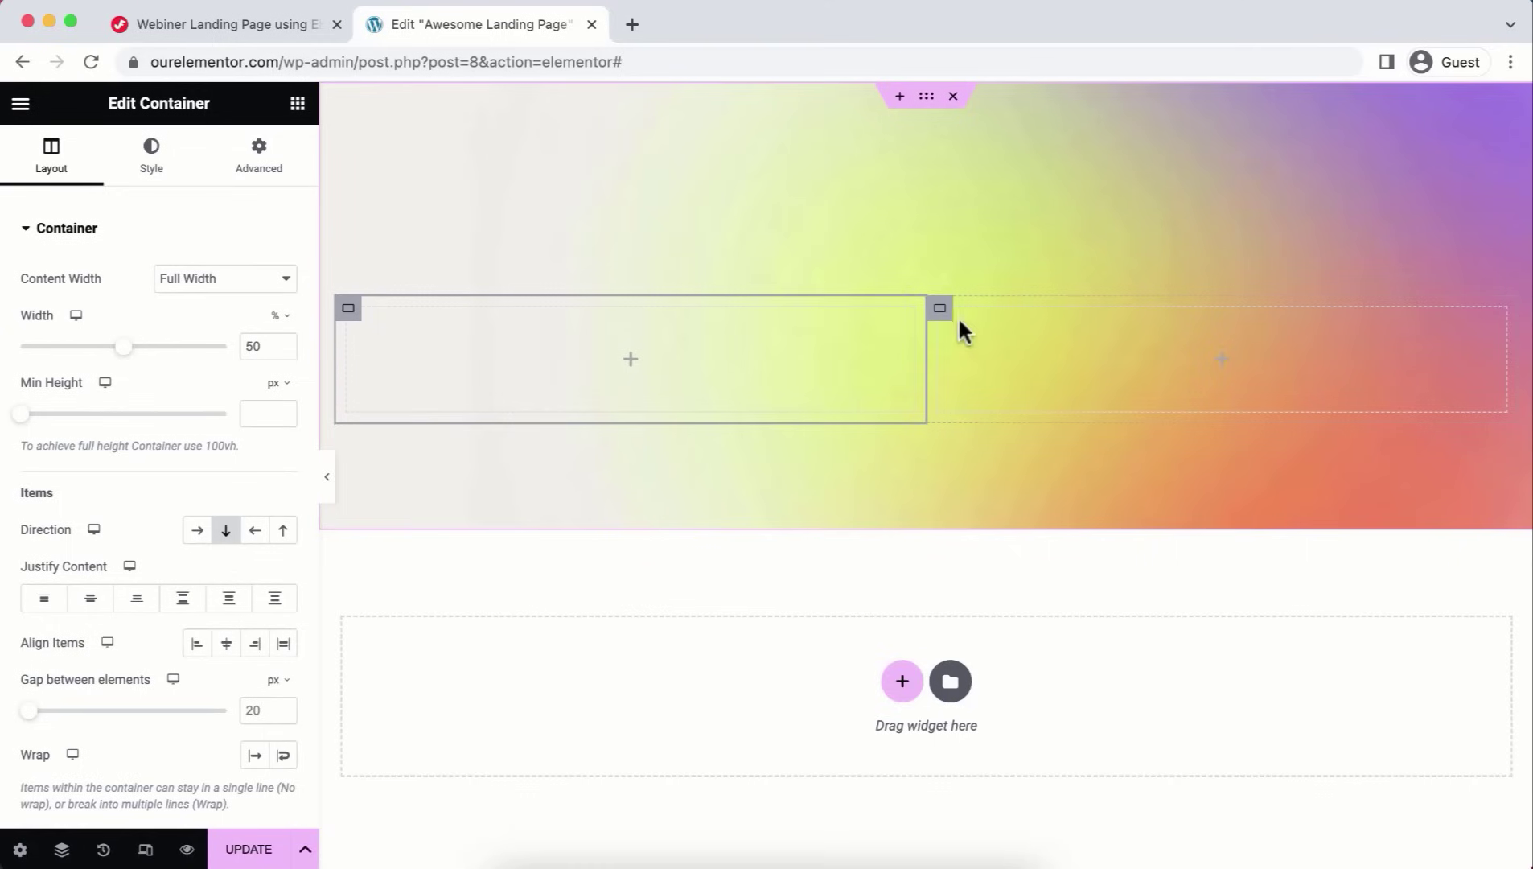
- Set the left inner column width to 55% and the right column to 45%
left_click(943, 316)
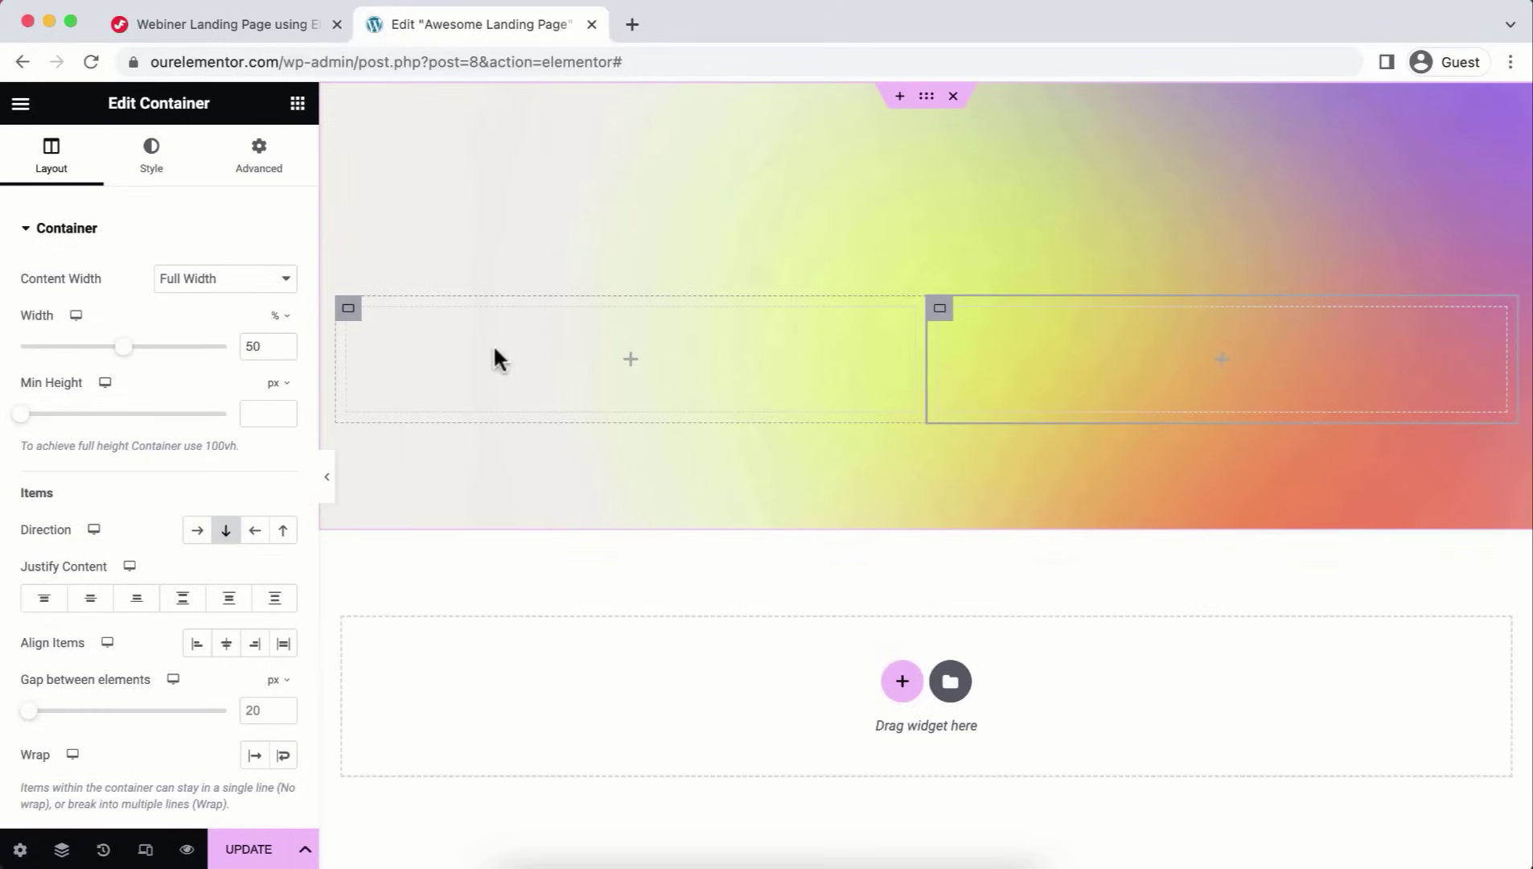
left_click(349, 310)
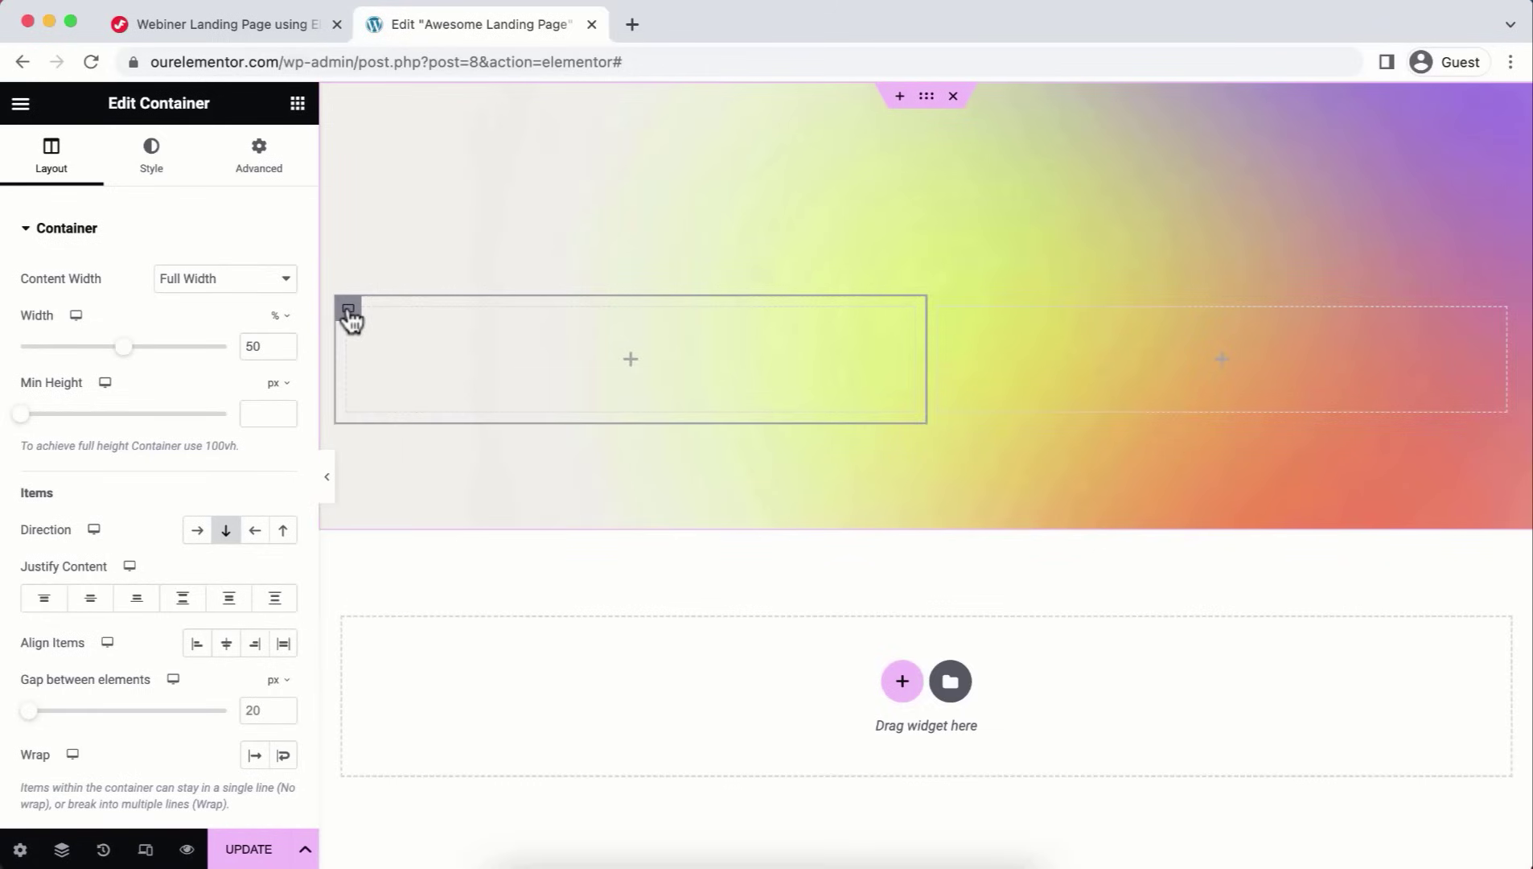
double_click(262, 344)
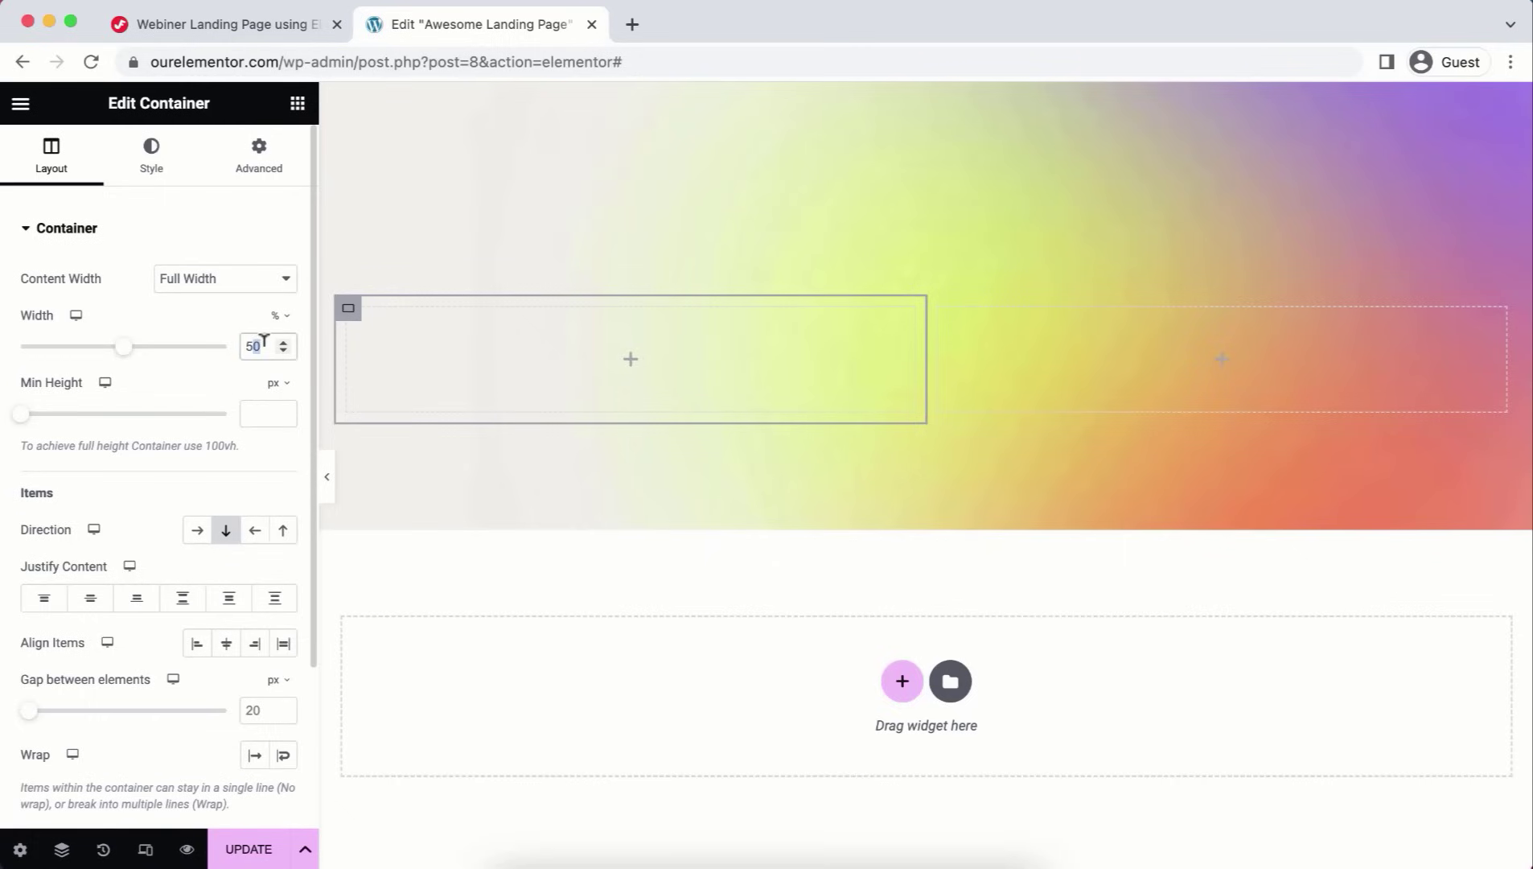
type("55")
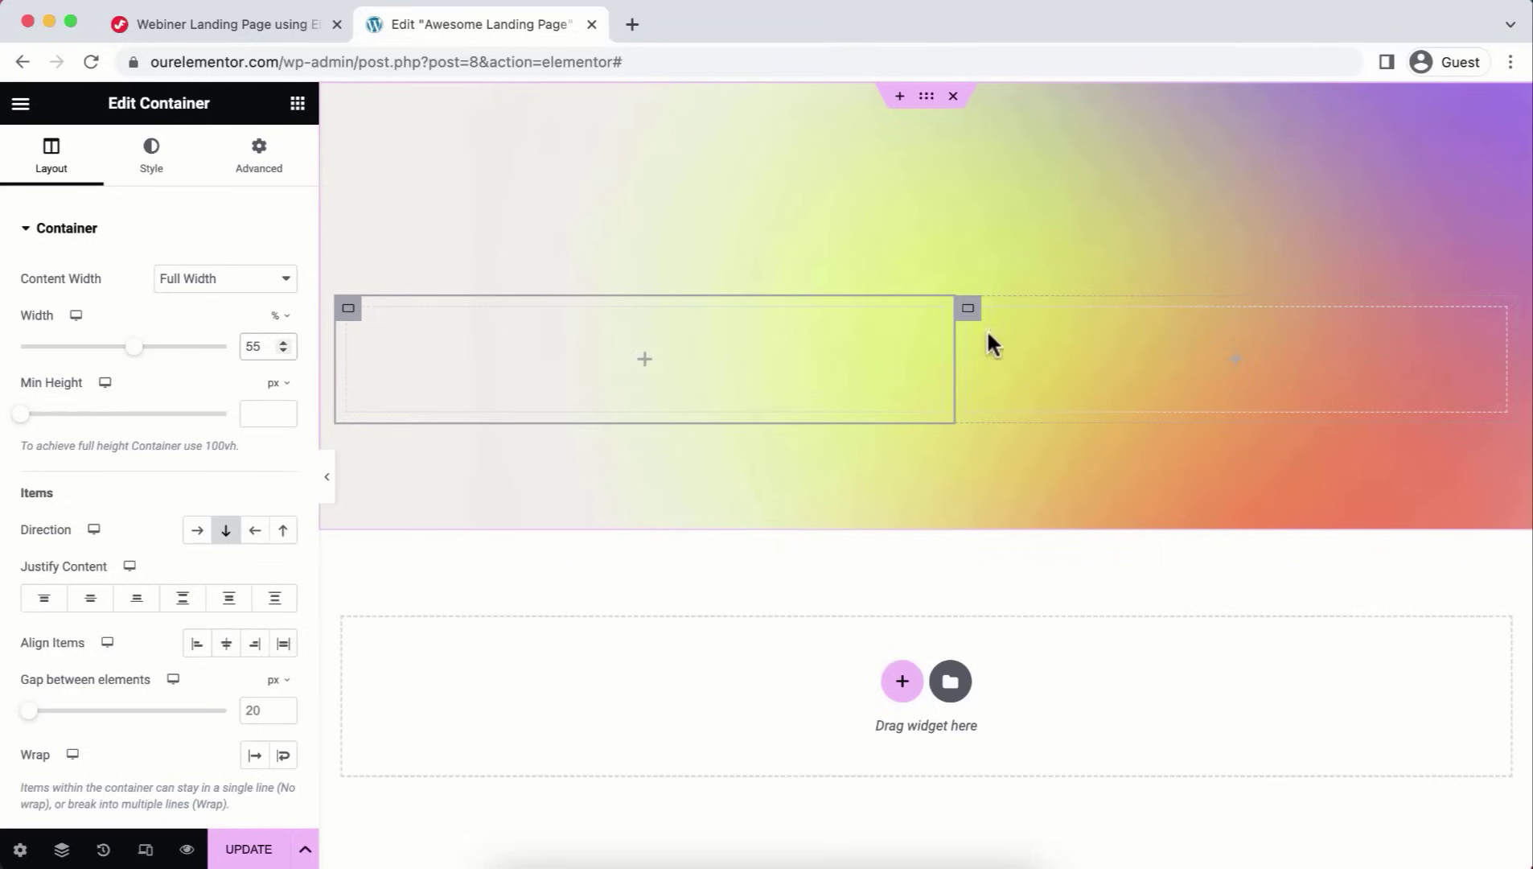
left_click(969, 312)
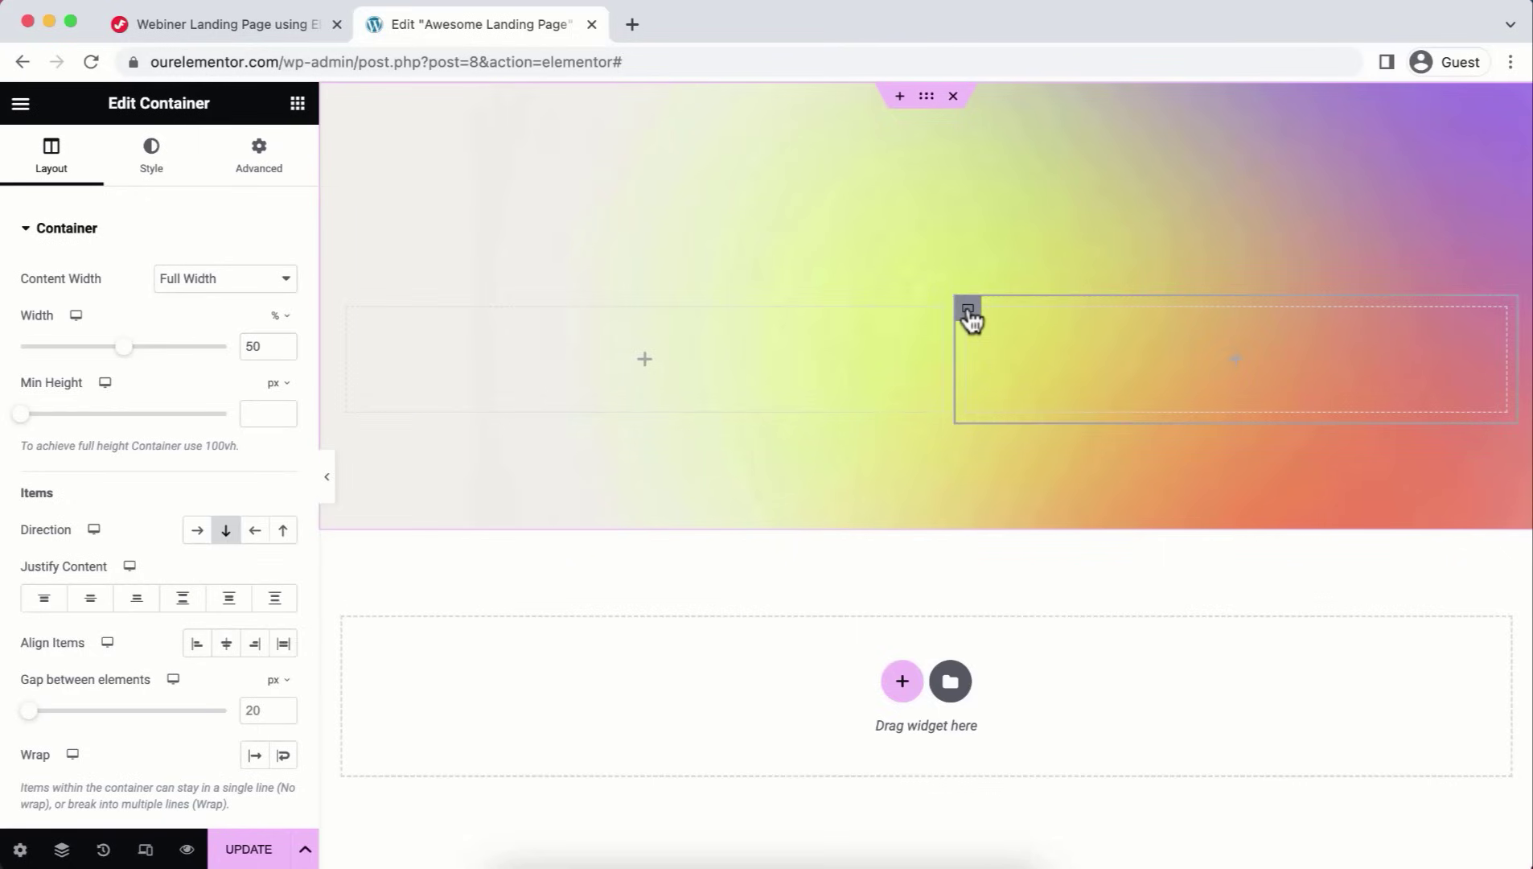
double_click(253, 346)
type("45")
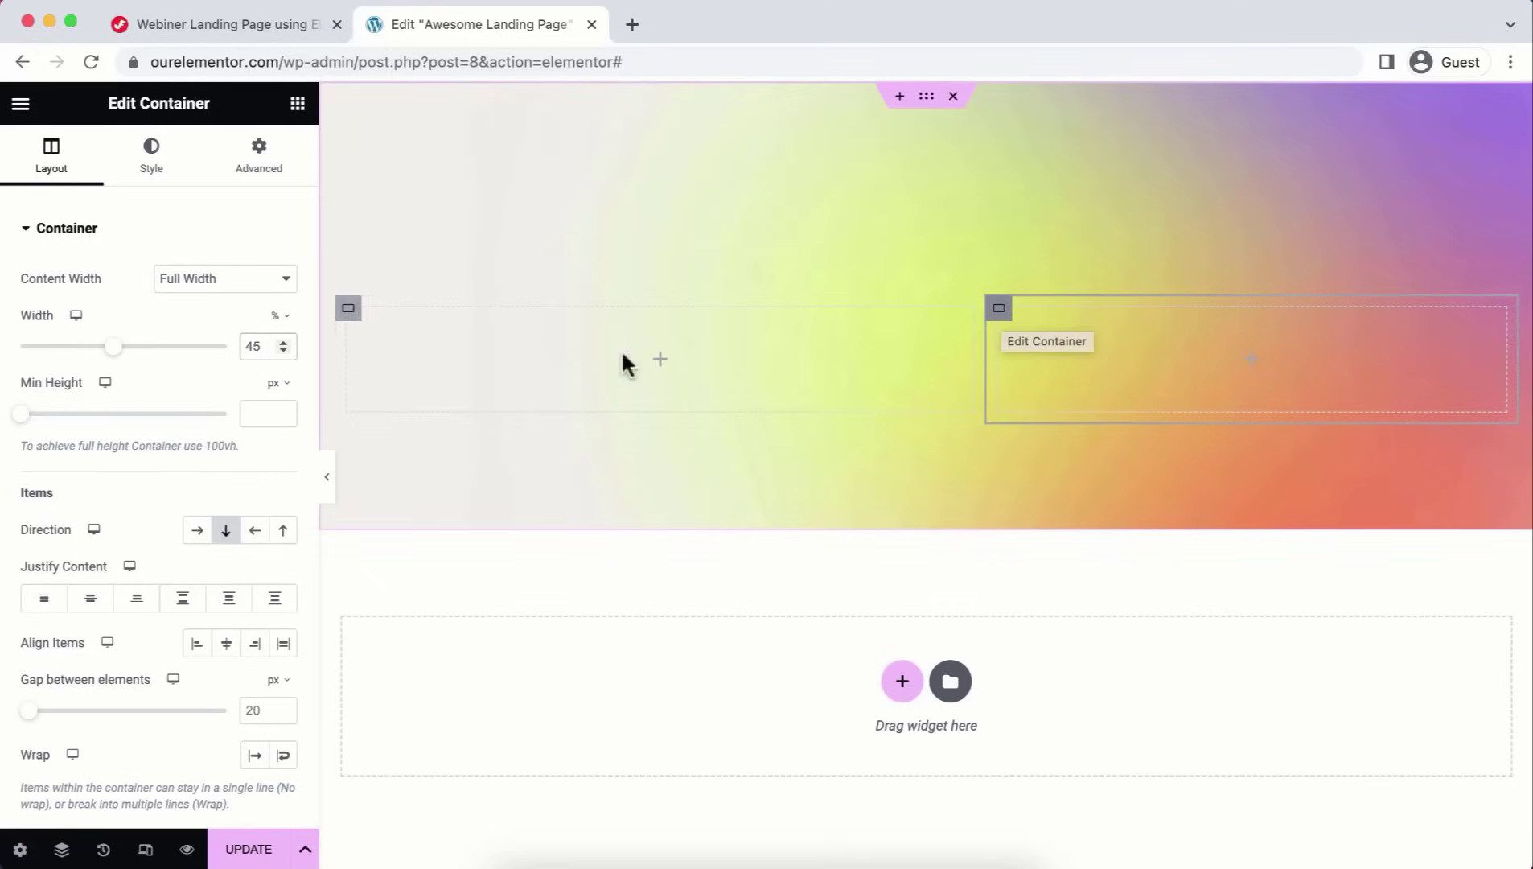
- Add a Heading widget to the left column
left_click(349, 312)
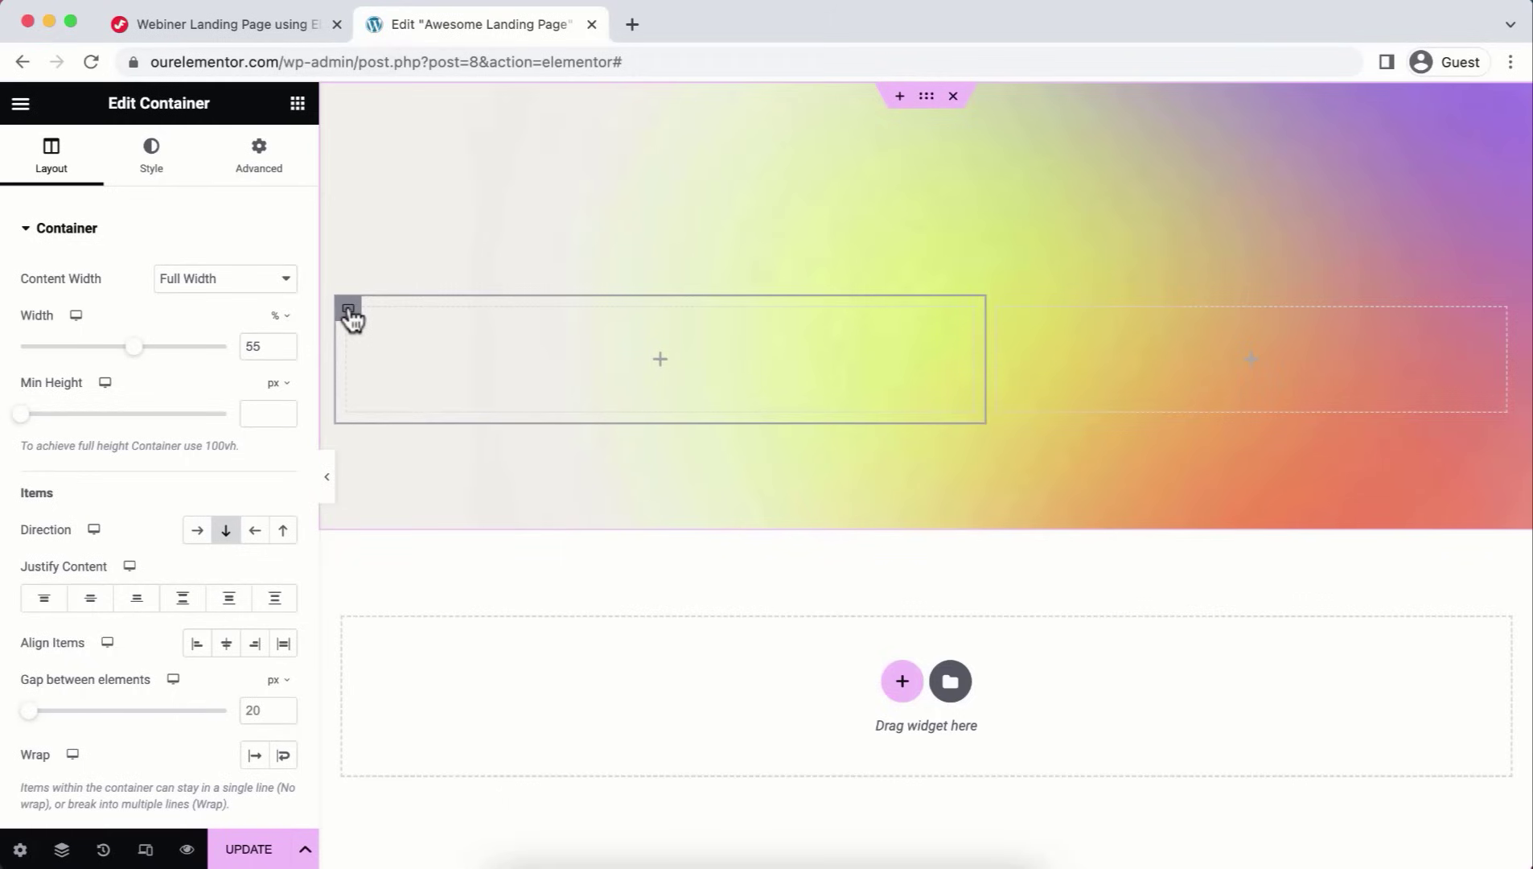
left_click(661, 360)
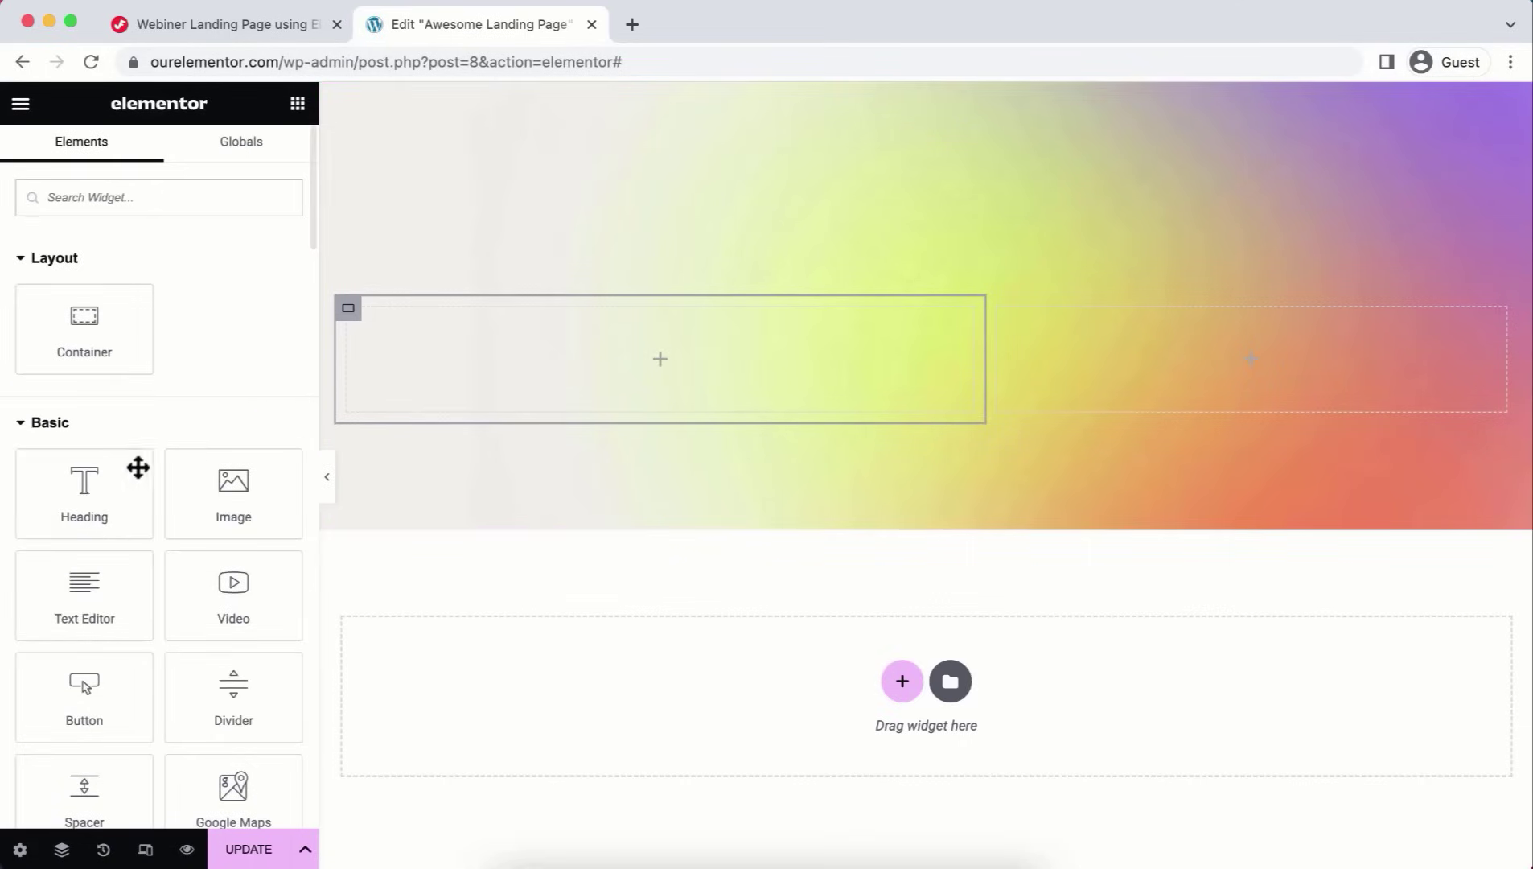
left_click_drag(76, 499, 636, 352)
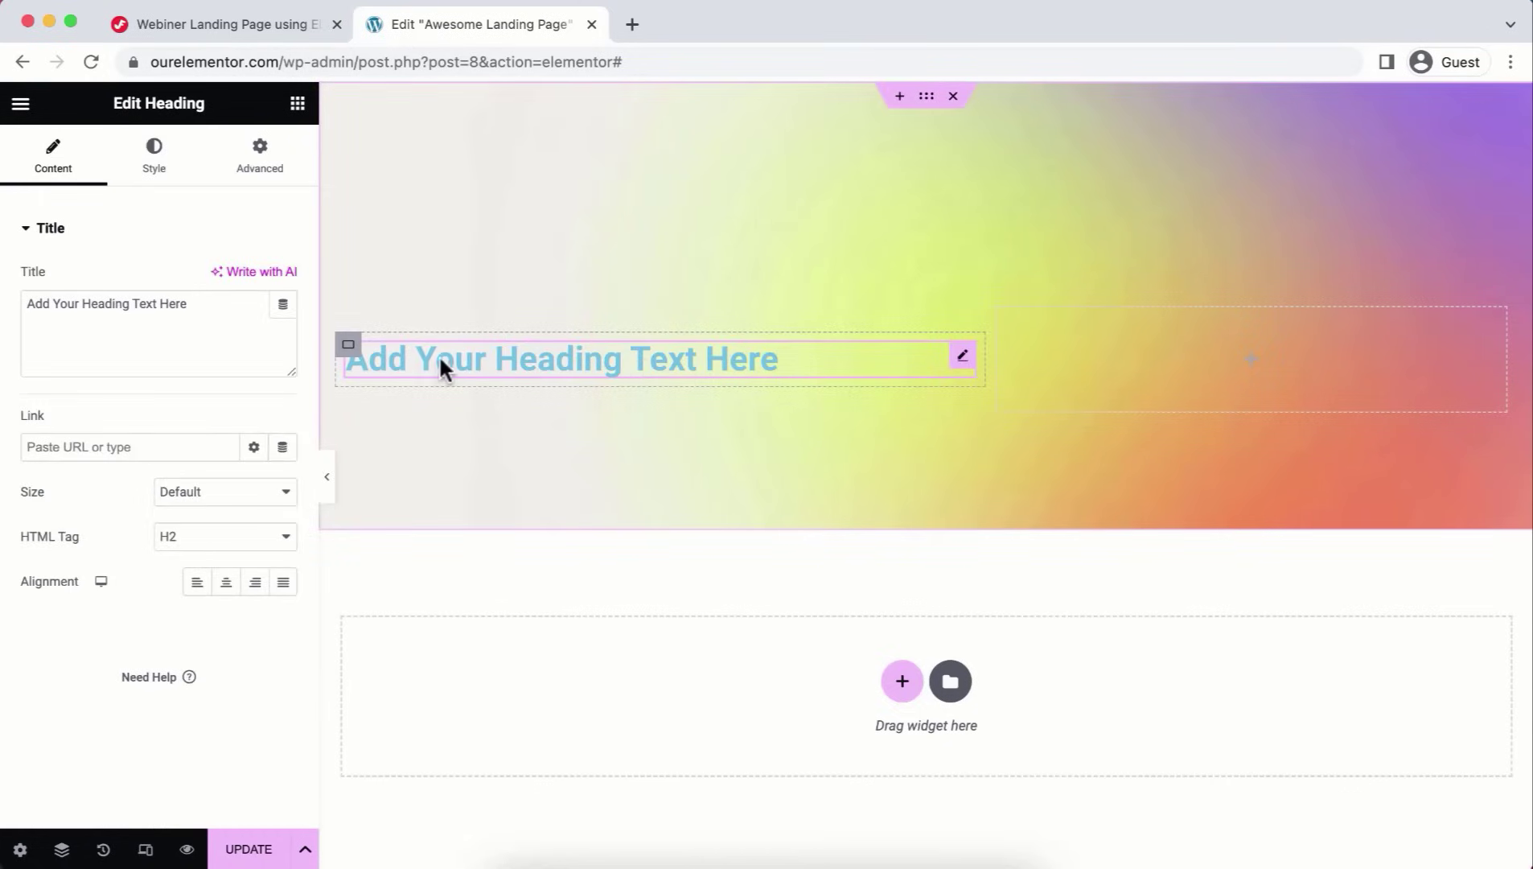
- Change the heading to 'Grow your skills to advance your career path' in dark #242527
left_click_drag(205, 302, 5, 308)
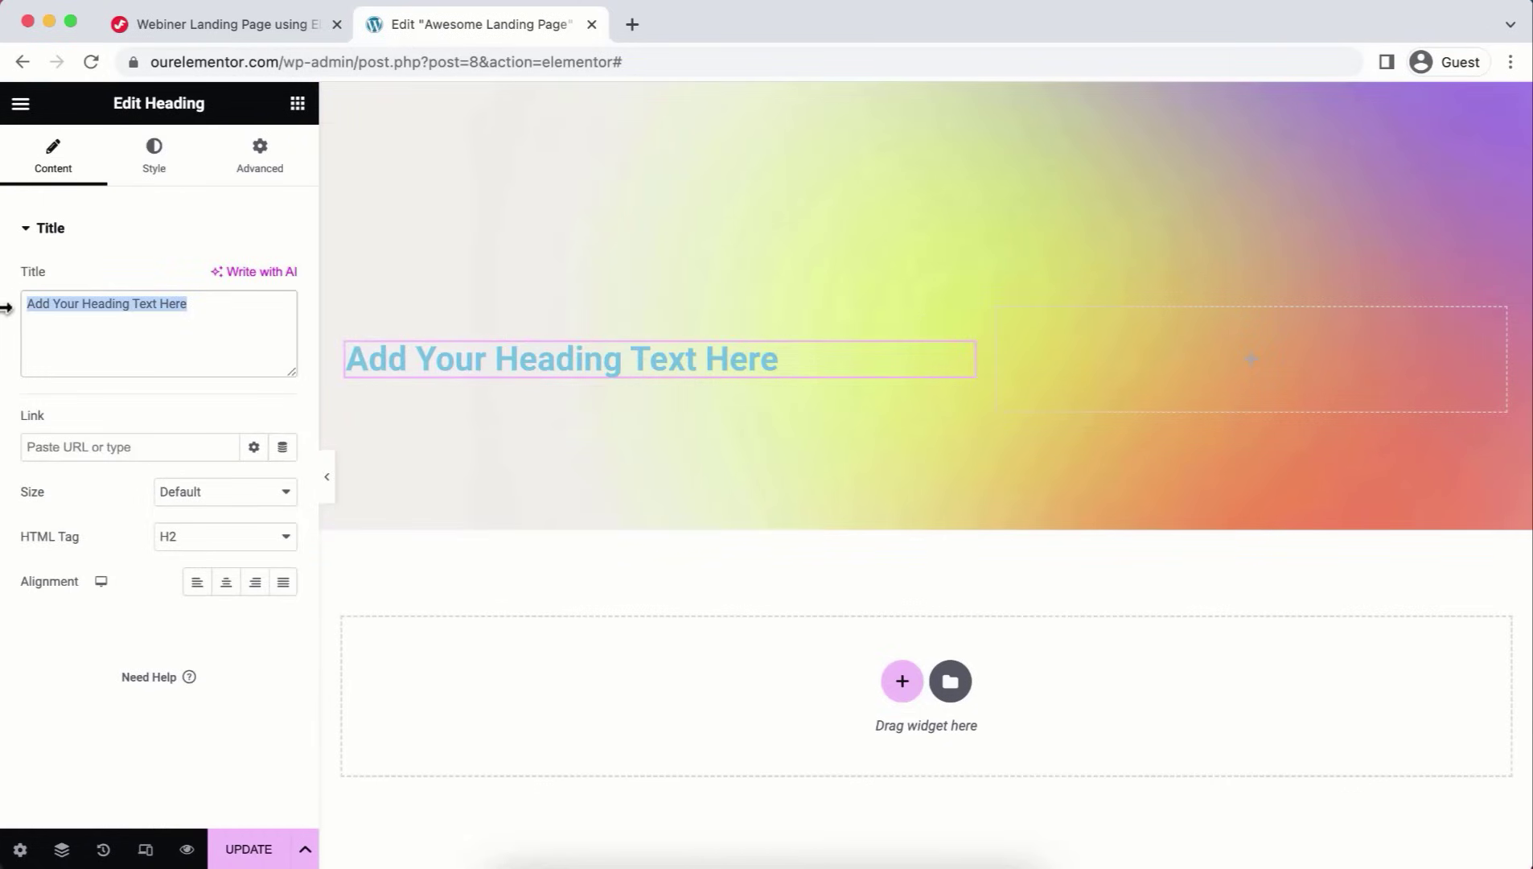
type("Grow your skills to advance your career path")
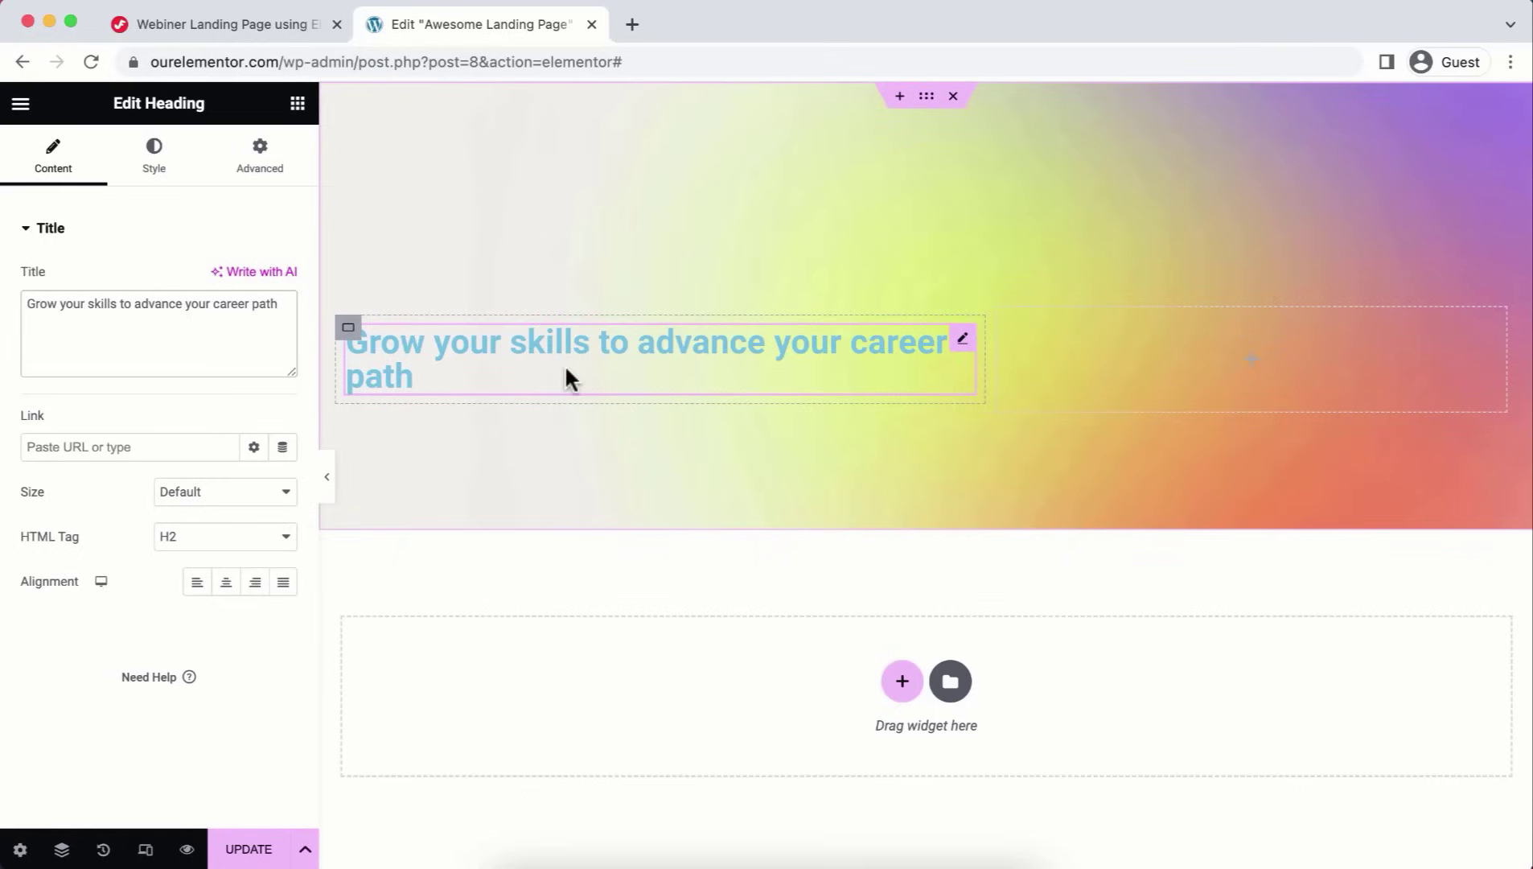
left_click(154, 170)
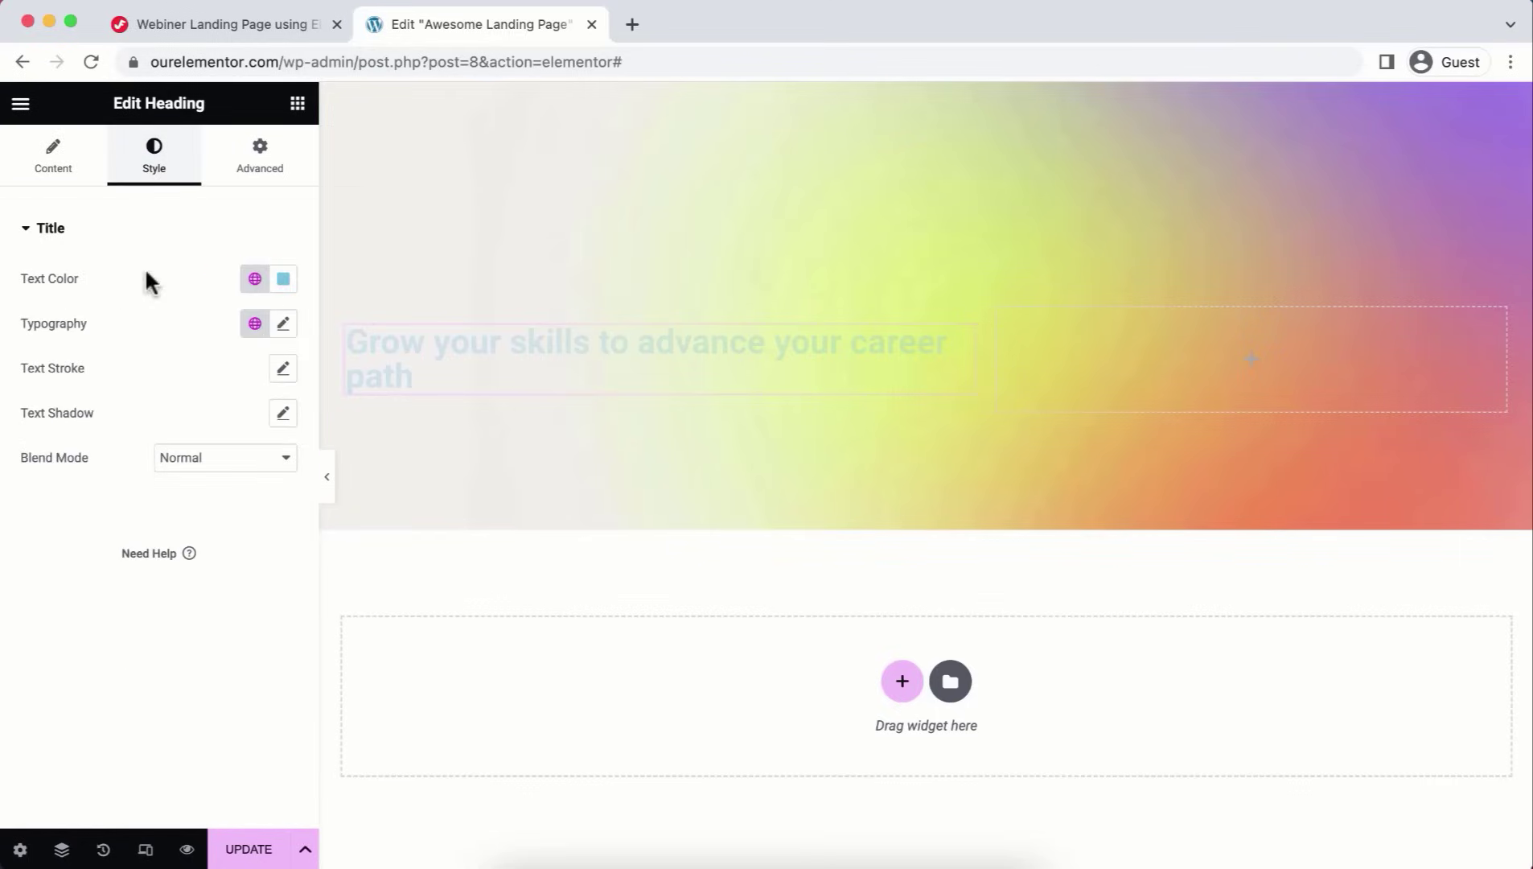
left_click(283, 281)
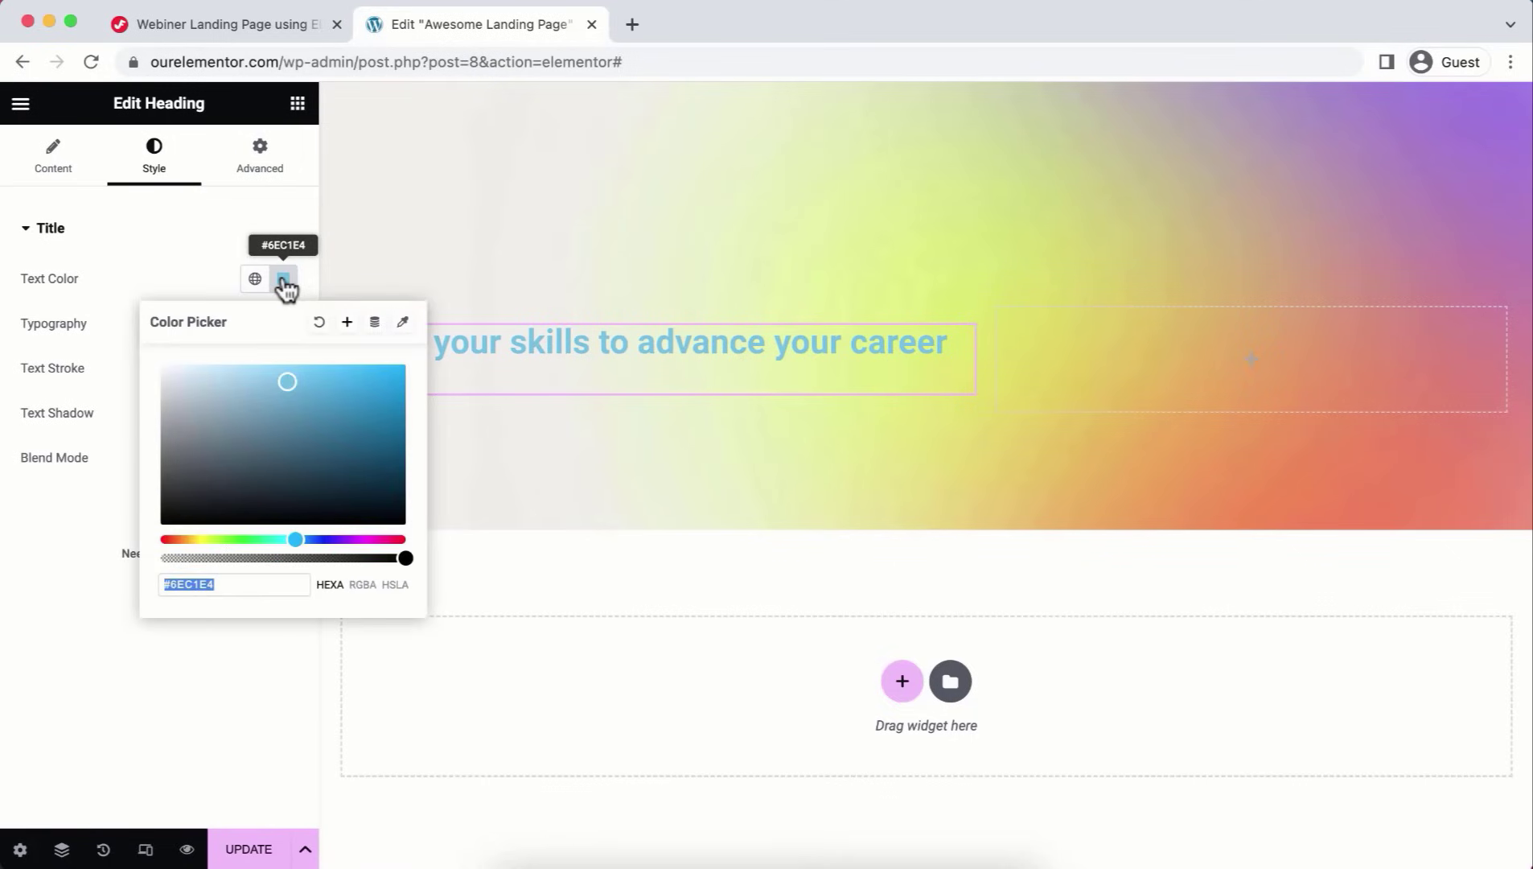
type("#242")
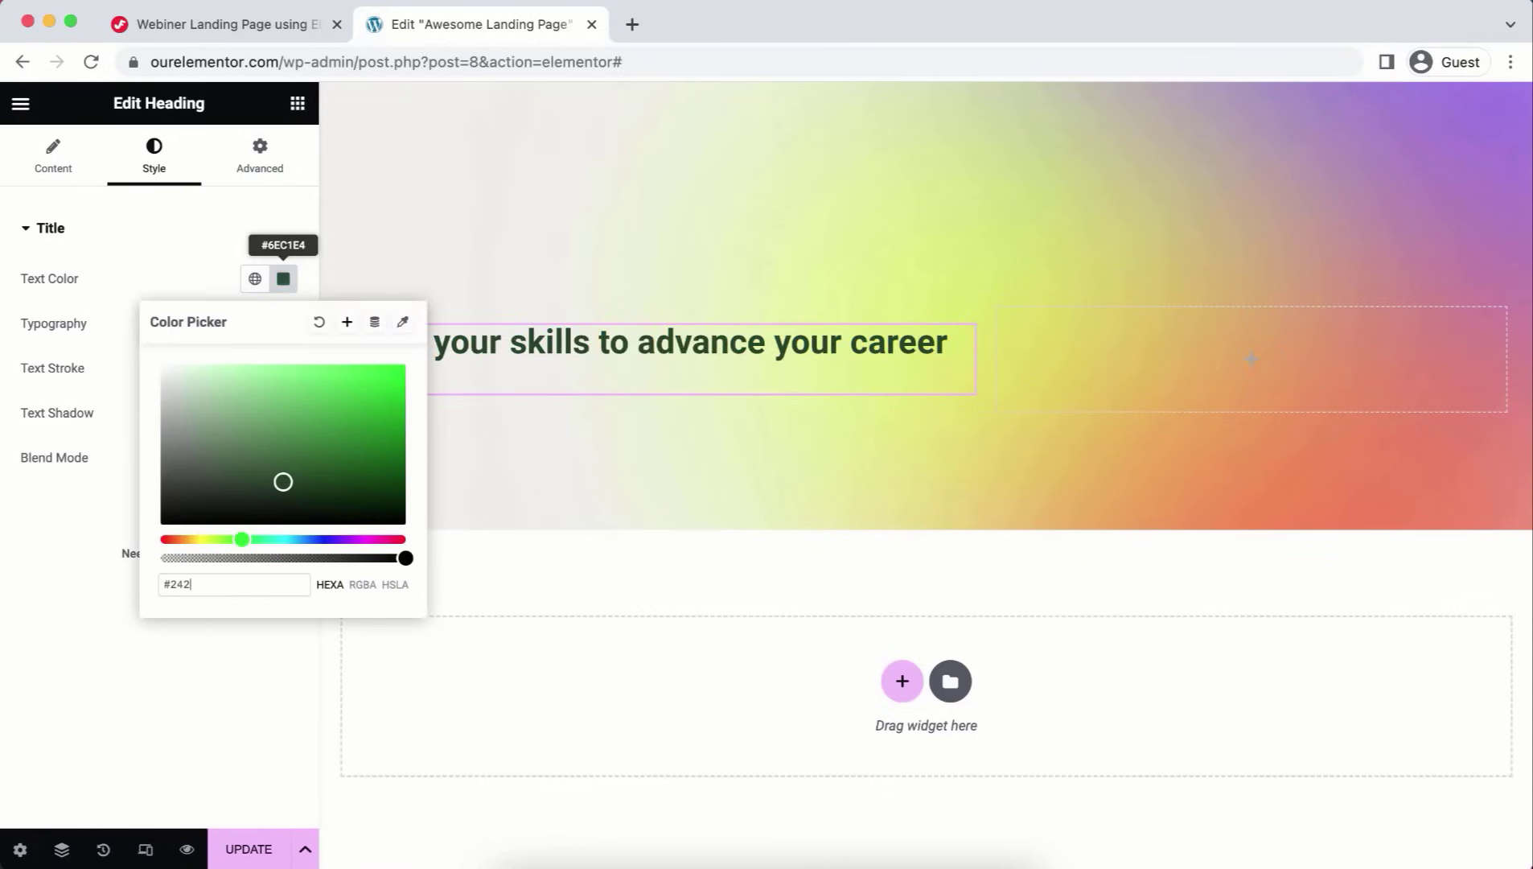
type("52527")
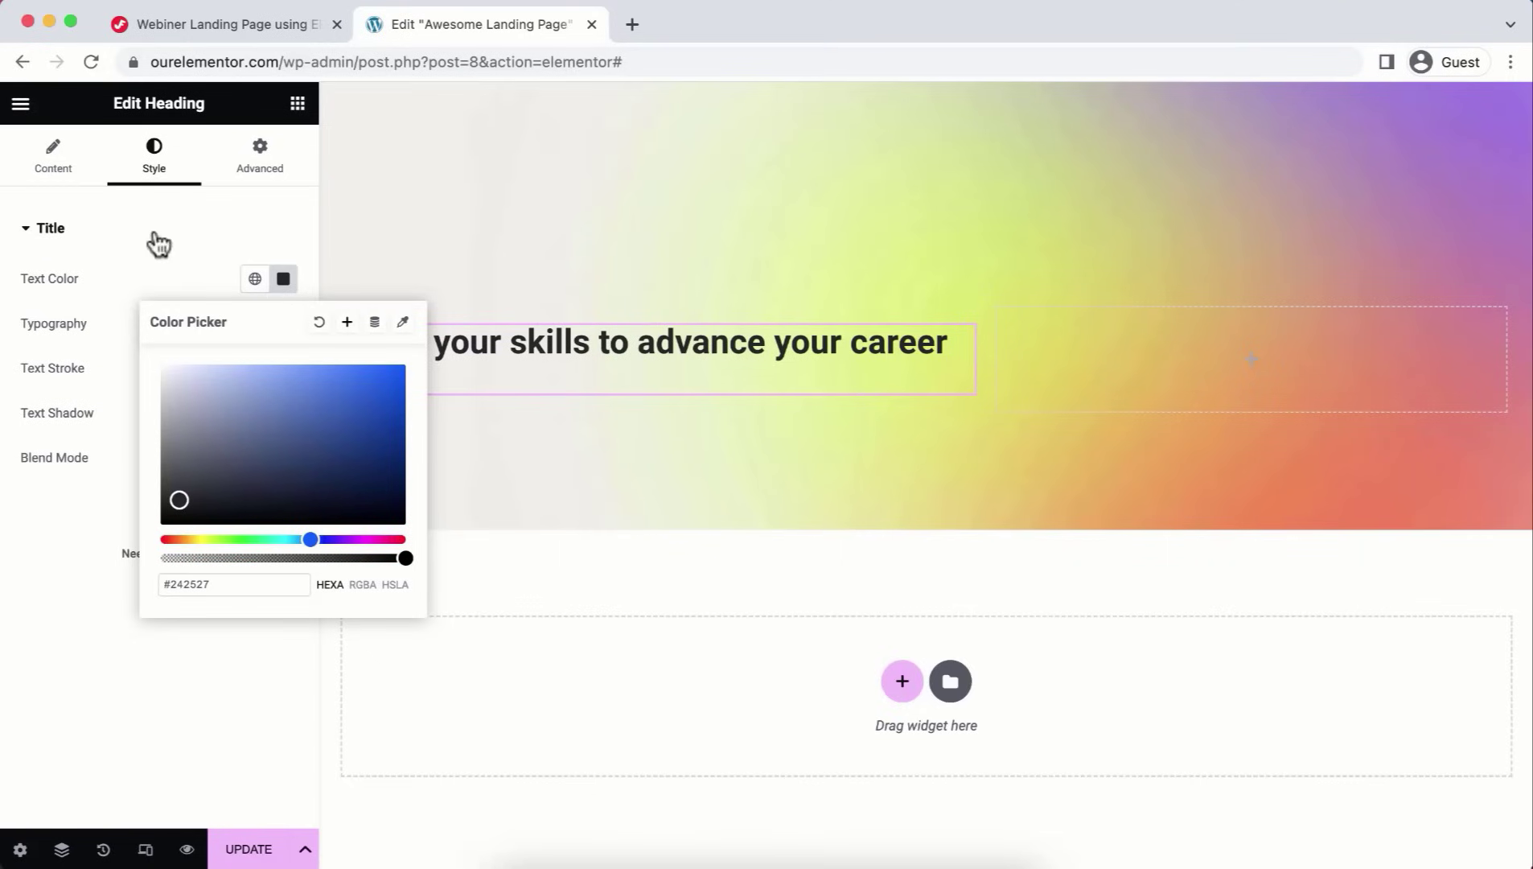
left_click(25, 537)
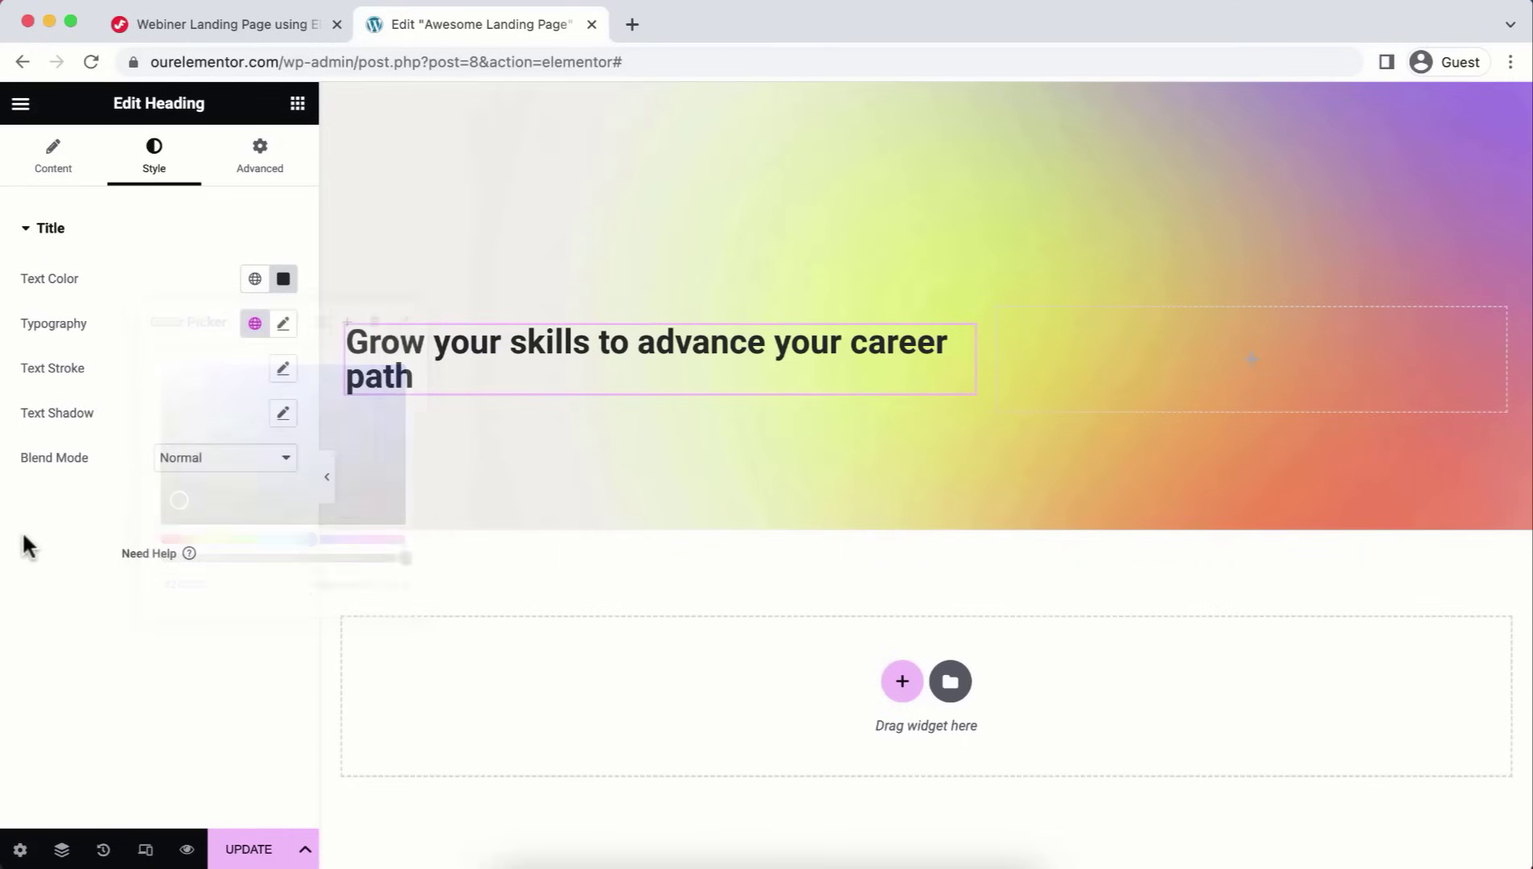
- Set the heading typography to Poppins at 76 px
left_click(283, 325)
left_click(243, 425)
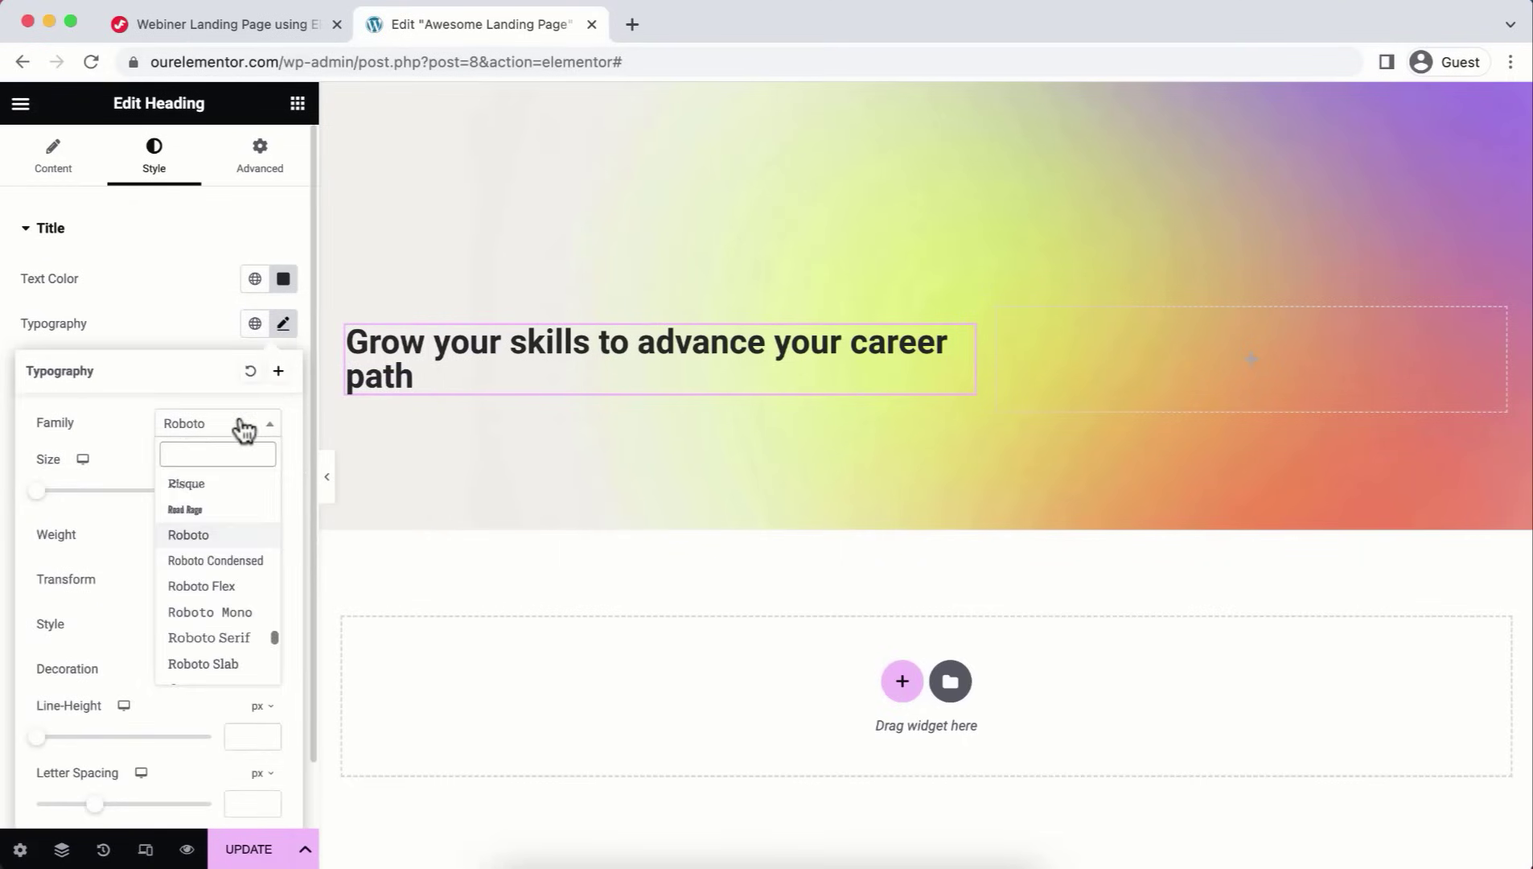
type("poppins")
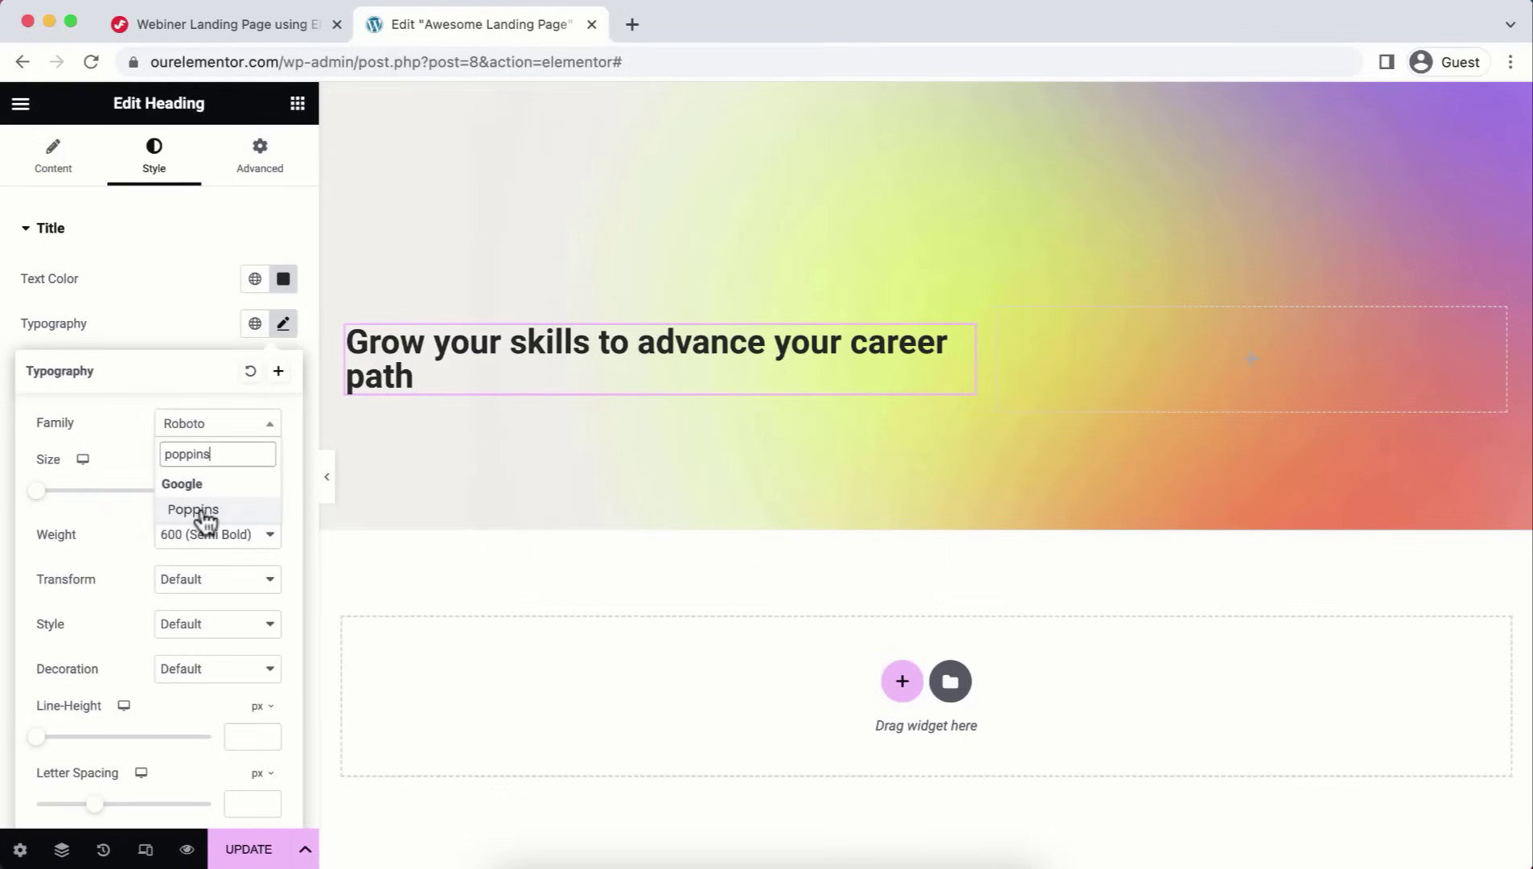
left_click(197, 510)
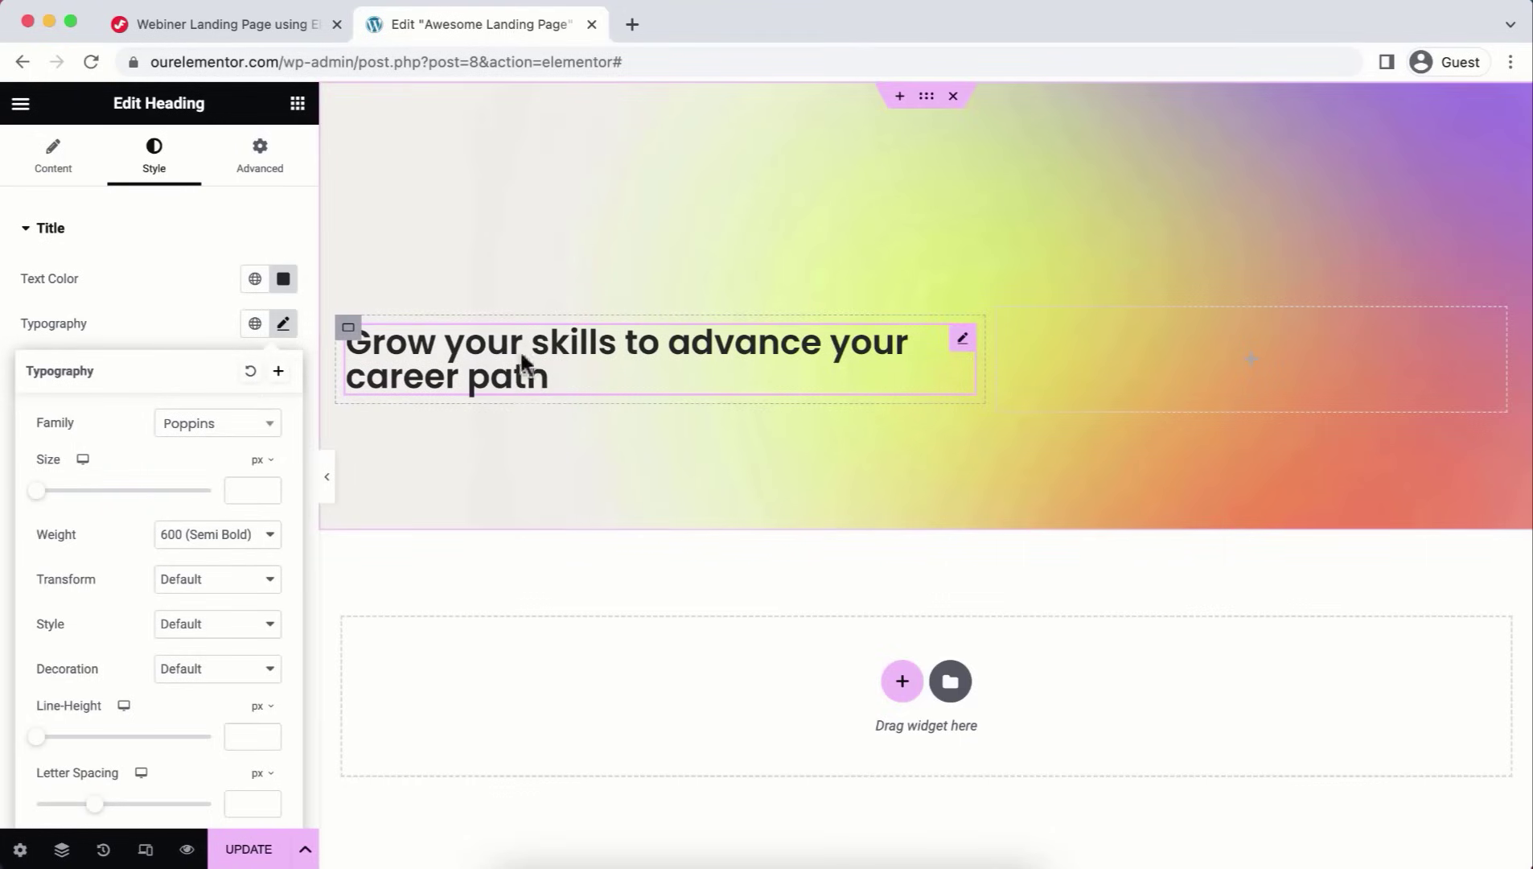
left_click(234, 489)
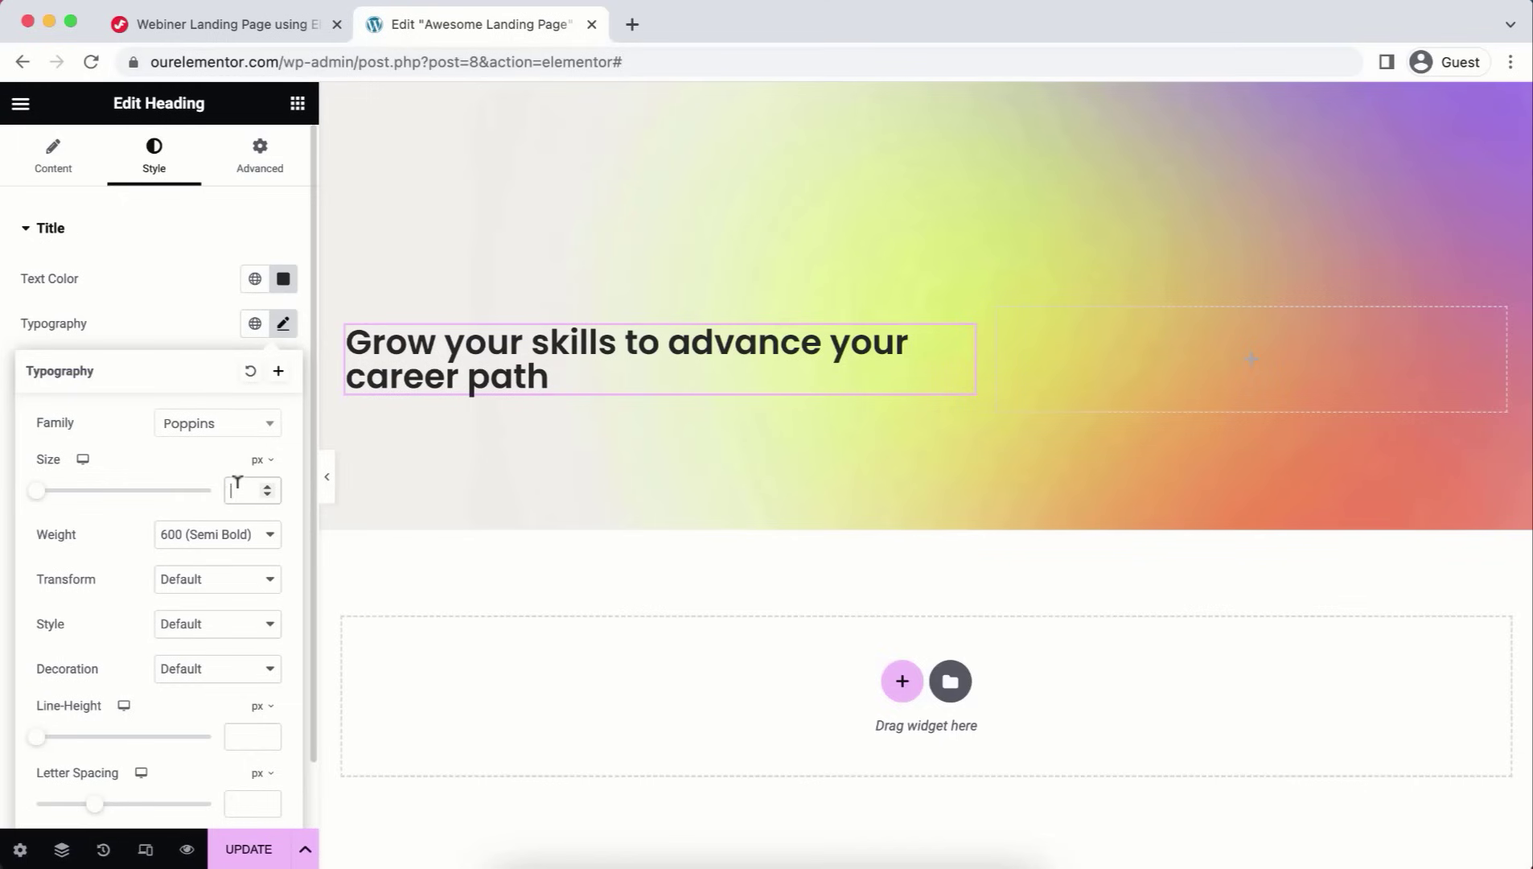
type("70")
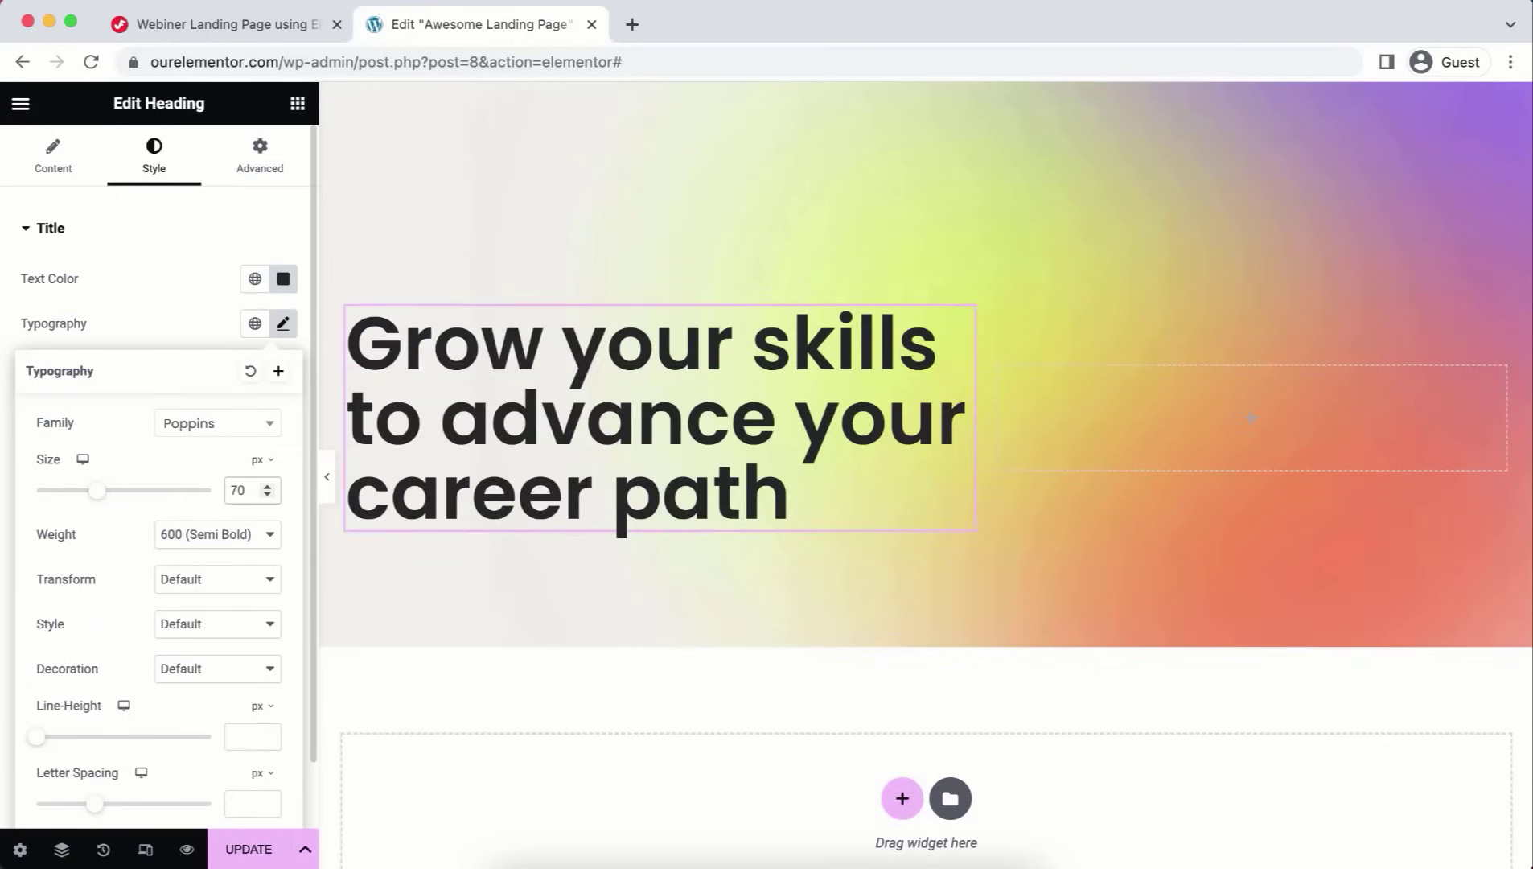
key("BackSpace")
type("6")
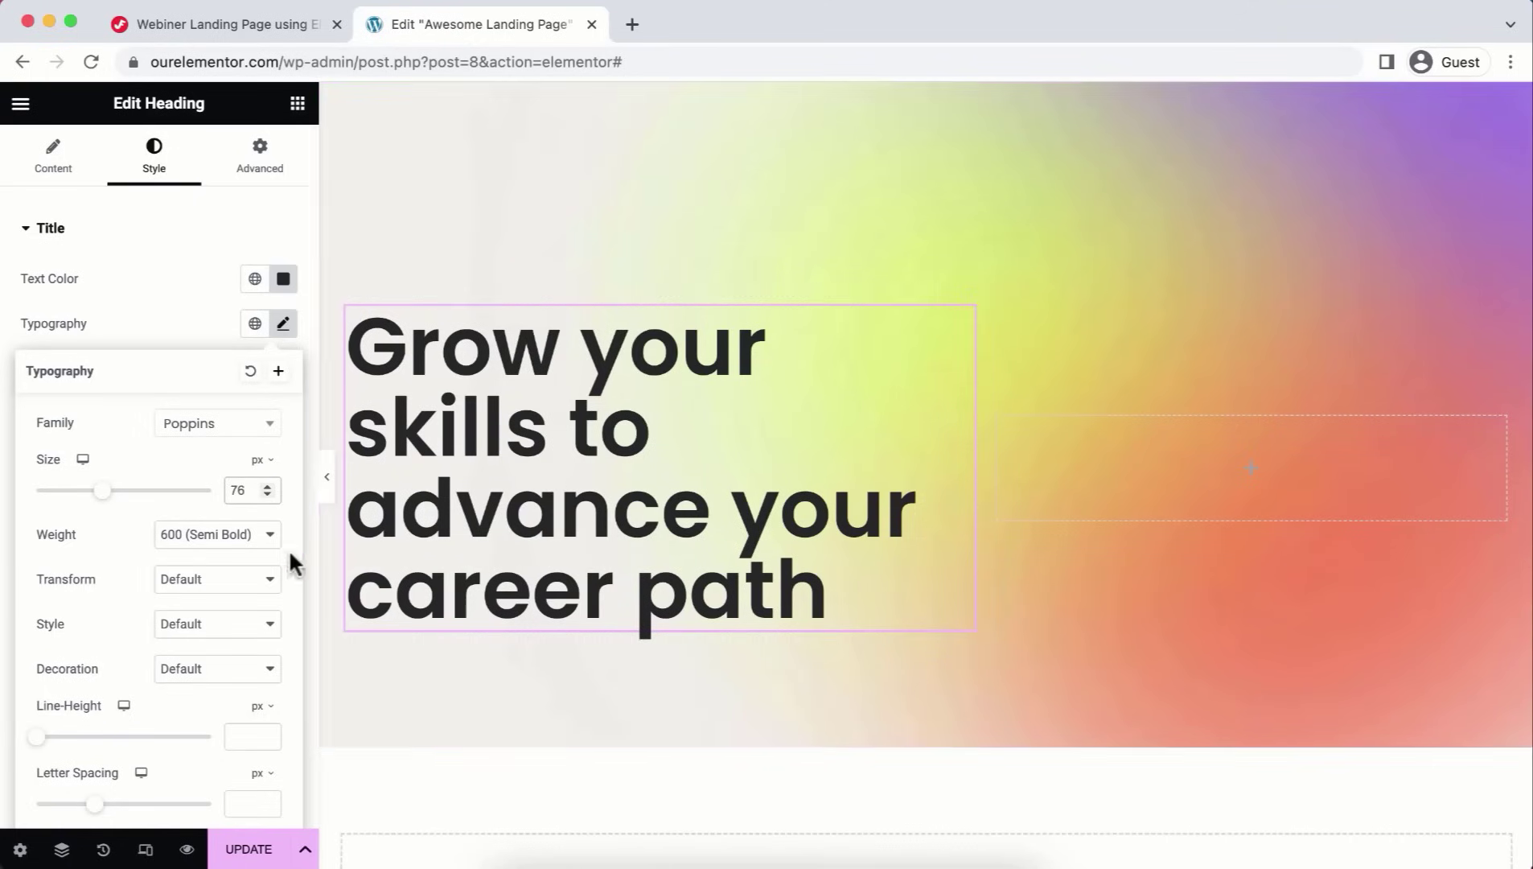
- Give the heading Medium 500 weight and an 85 px line height
left_click(201, 535)
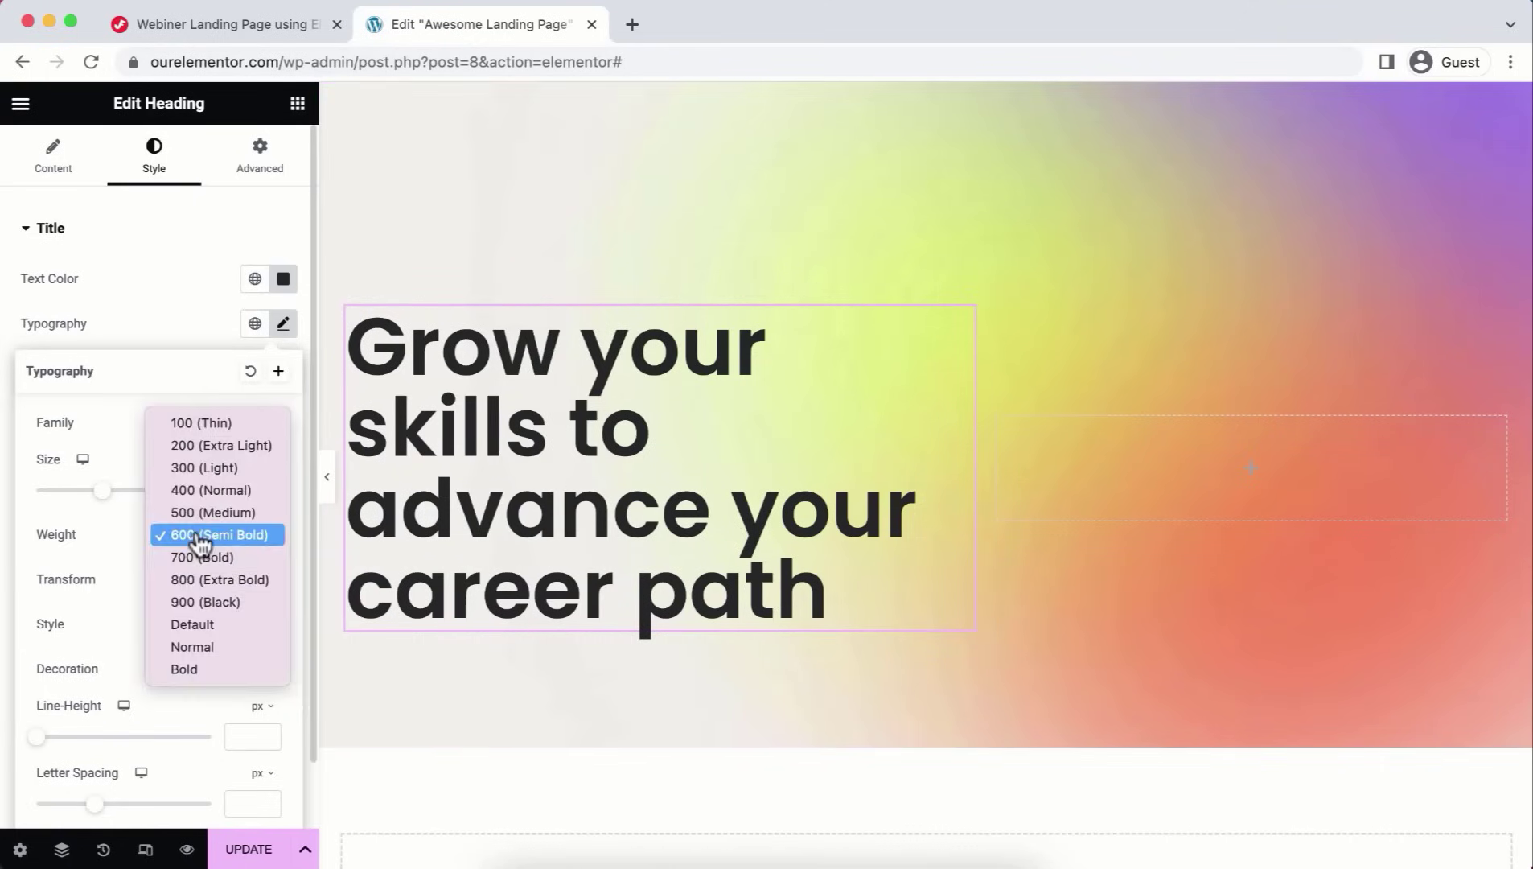
left_click(201, 513)
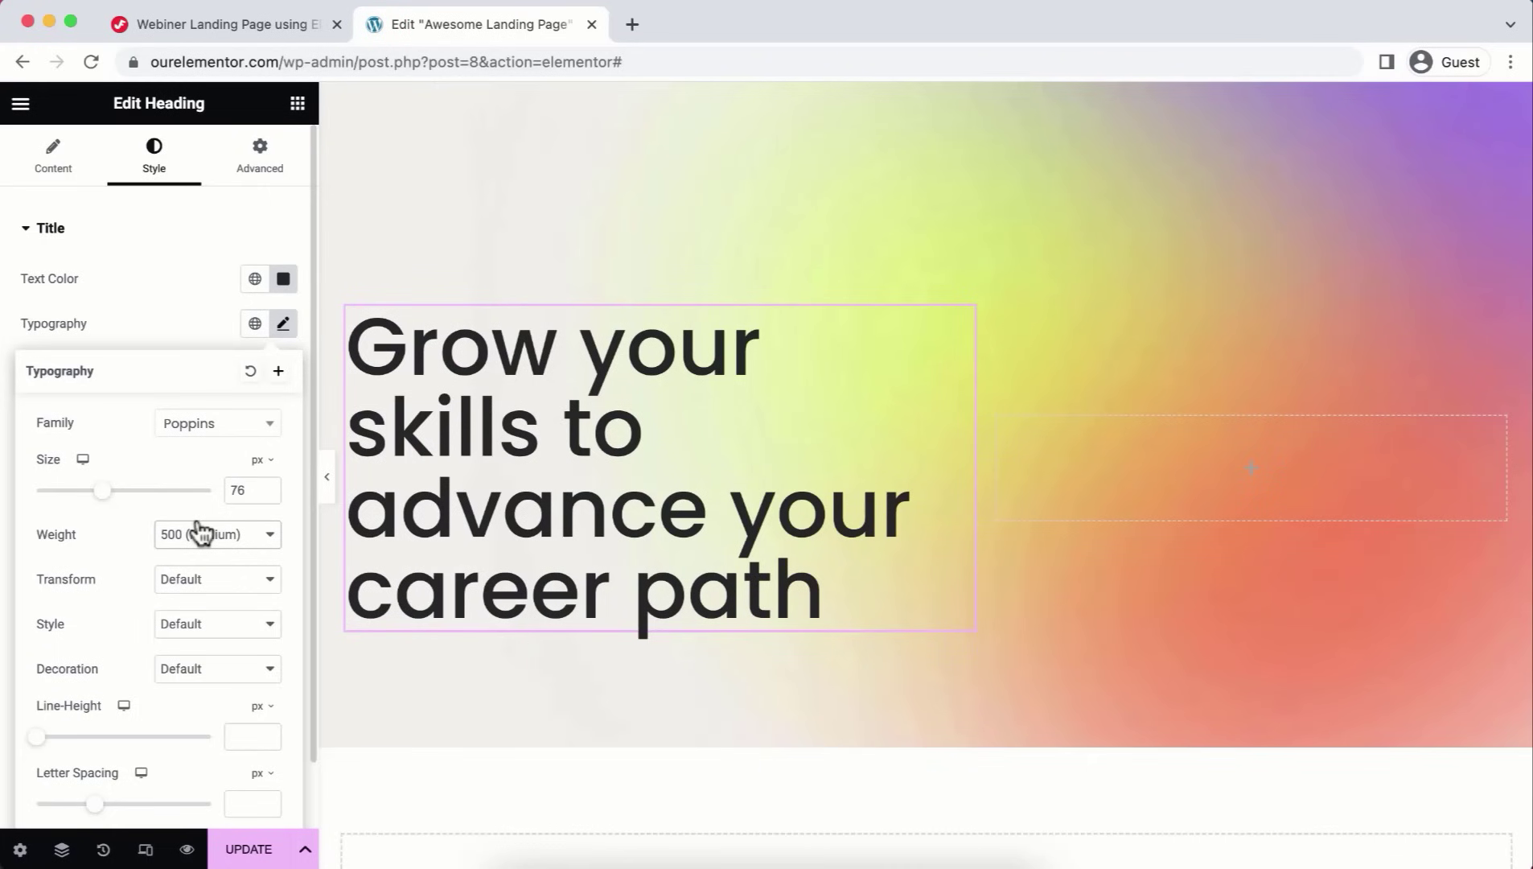
scroll(427, 591, "down", 1)
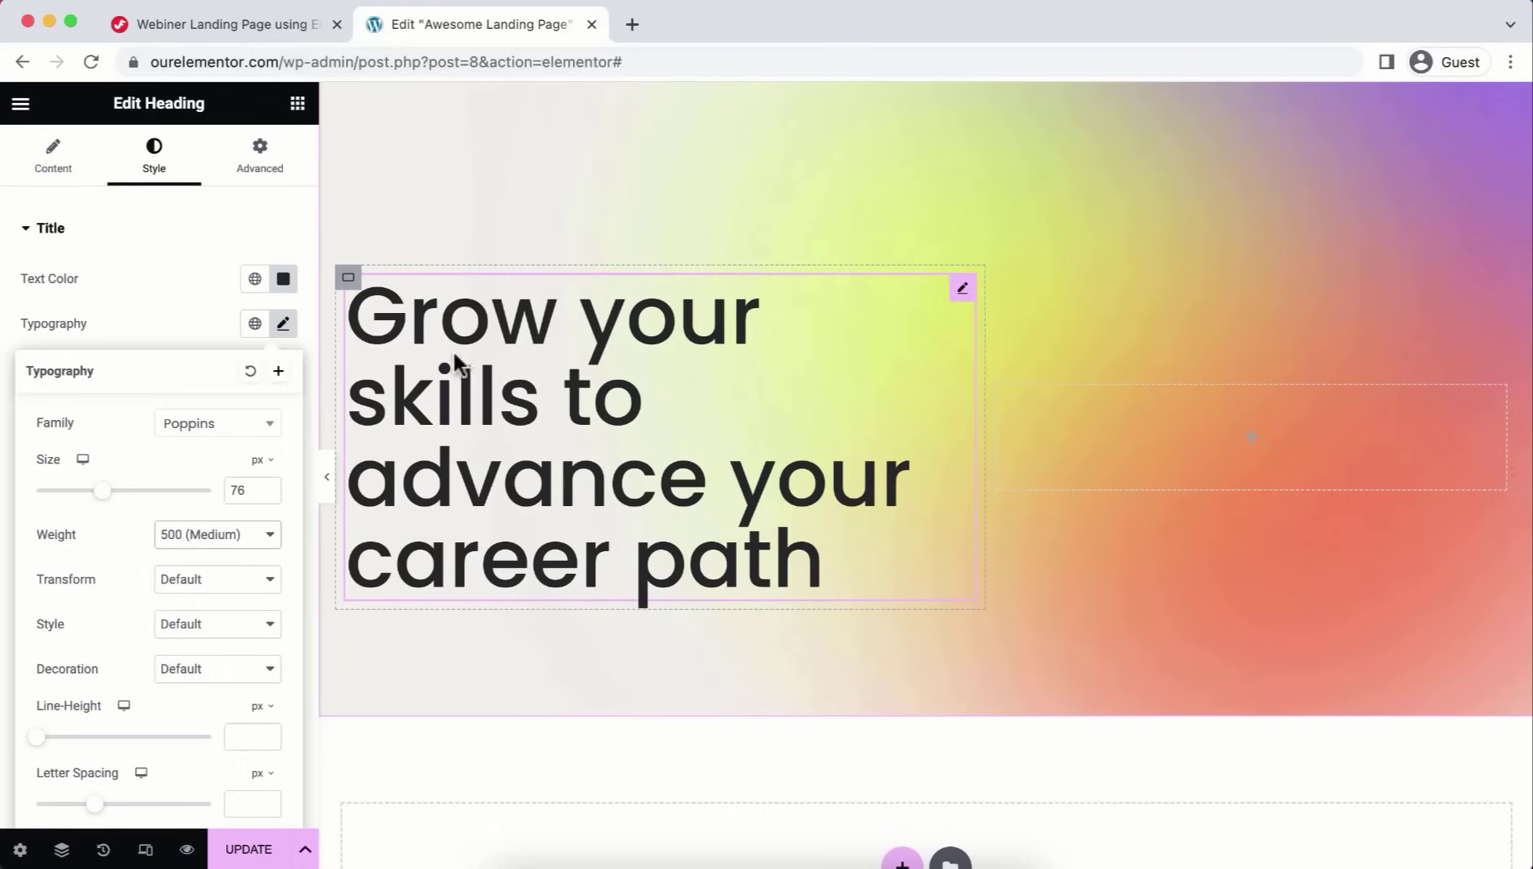
scroll(138, 744, "down", 2)
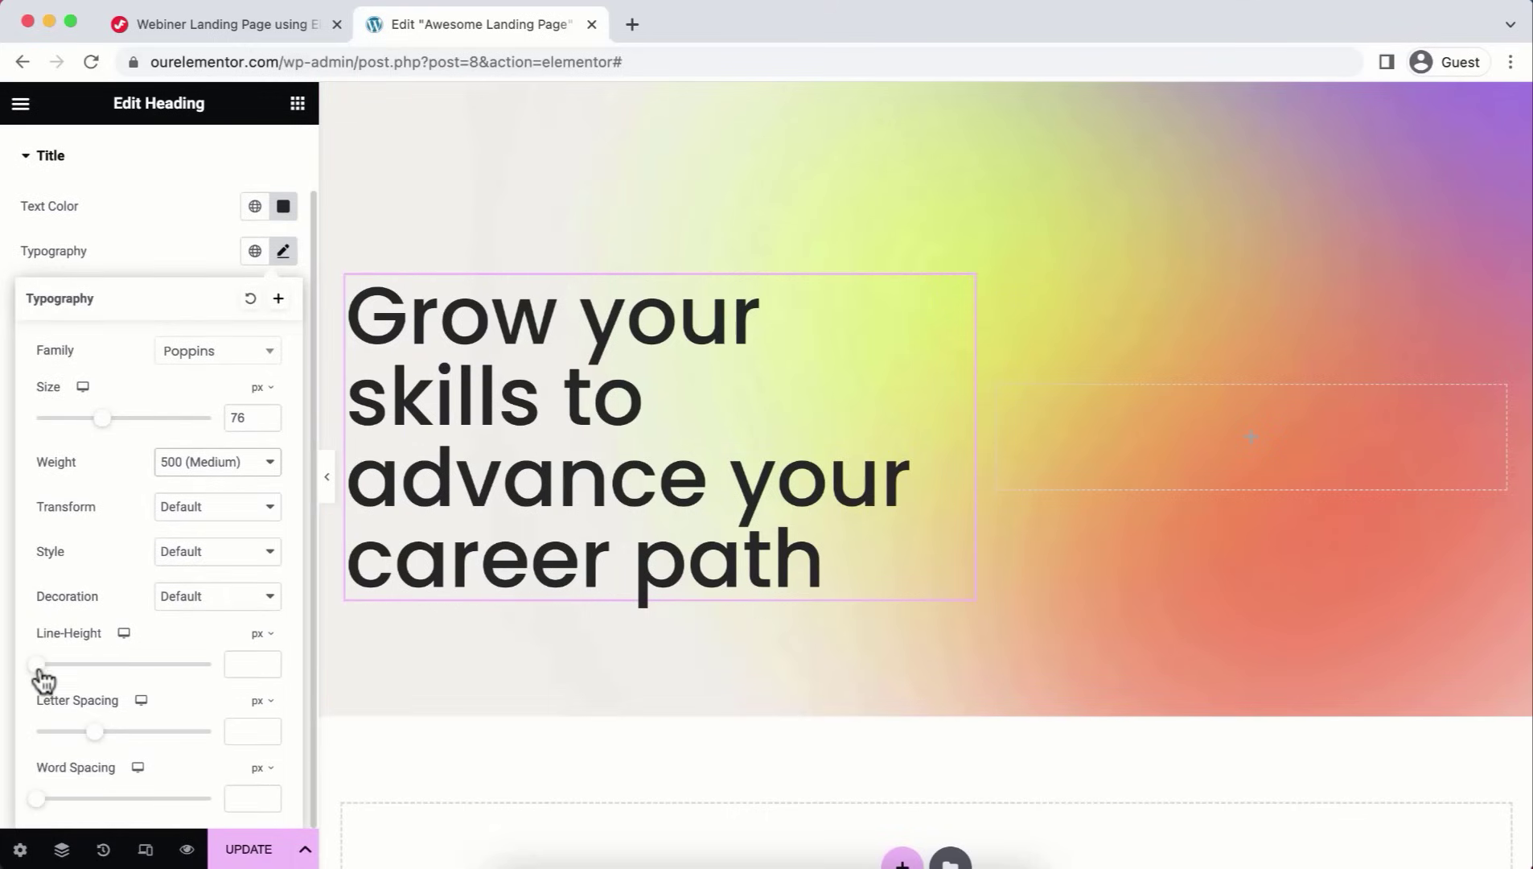
left_click_drag(40, 674, 187, 677)
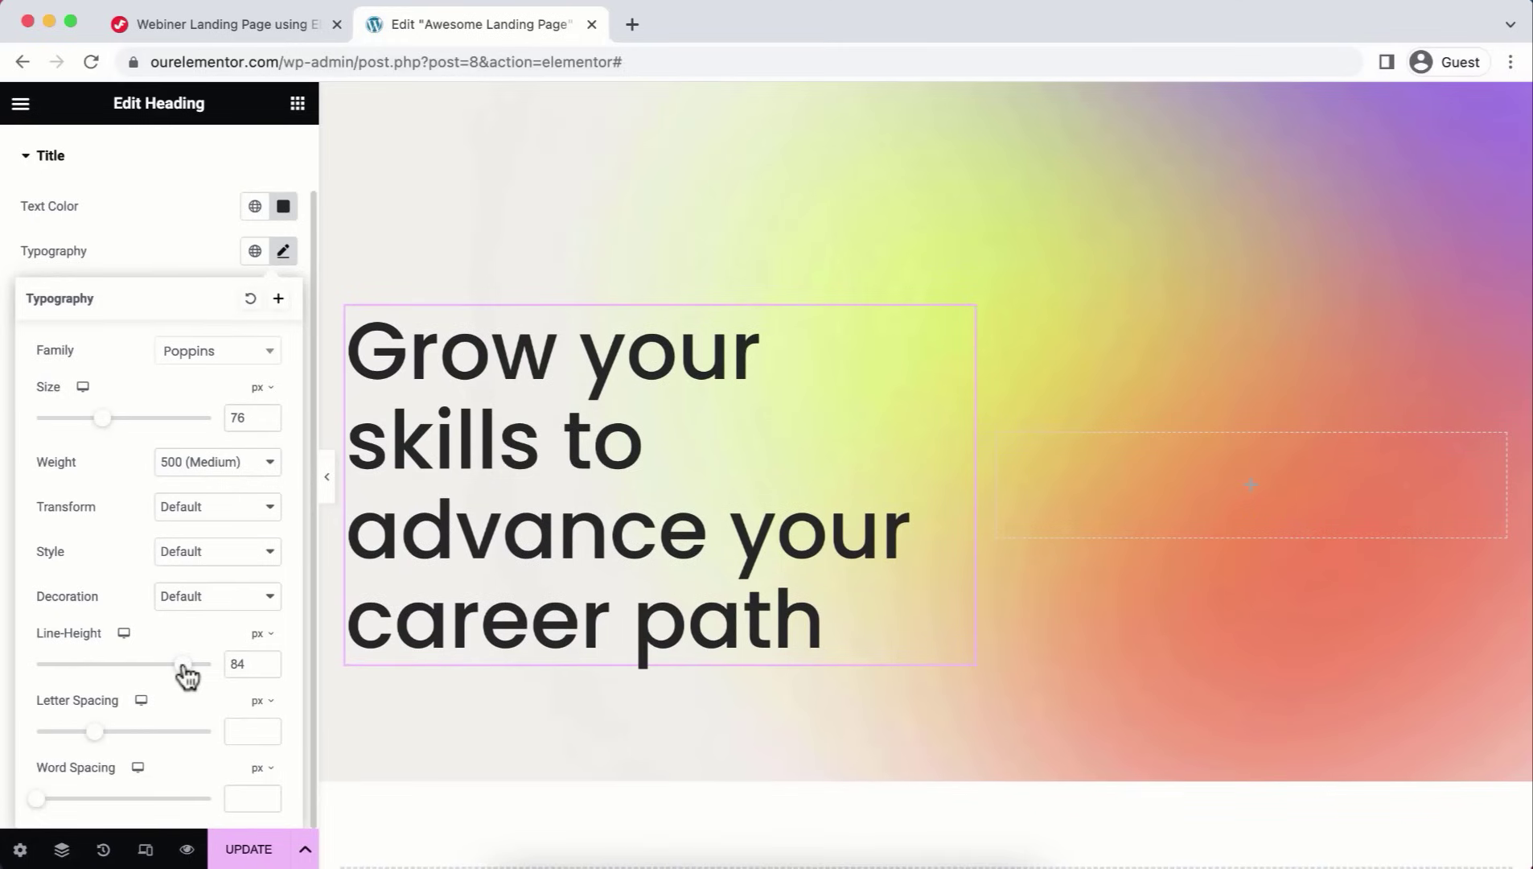
left_click_drag(188, 677, 188, 674)
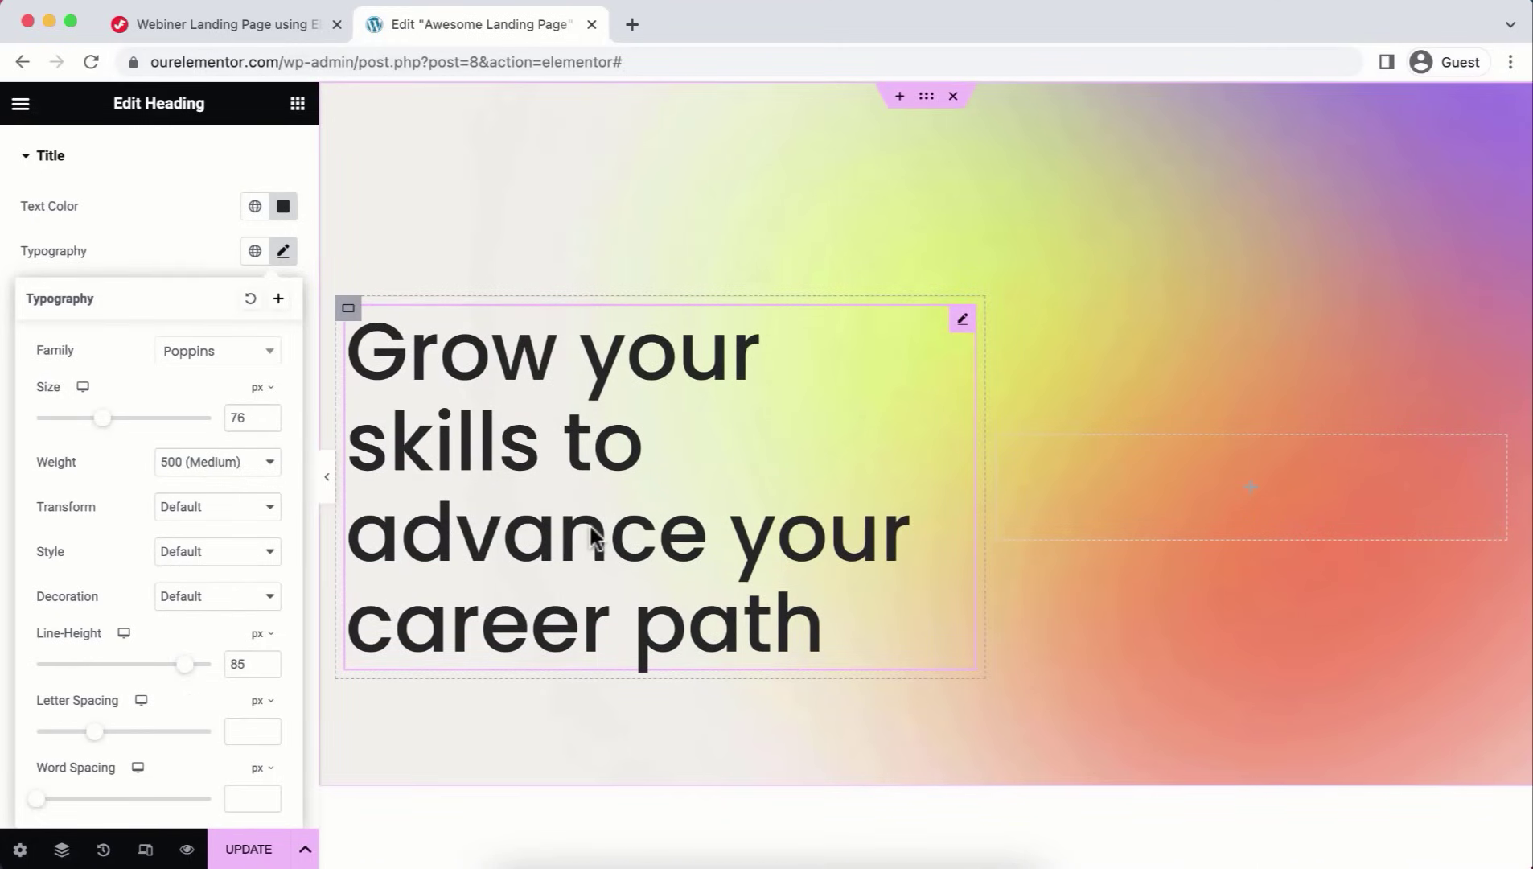
scroll(588, 524, "down", 1)
scroll(588, 524, "up", 1)
- Add a Text Editor below the heading with the 'Inventore veritatis et architecto…' paragraph
left_click(297, 109)
scroll(143, 555, "down", 1)
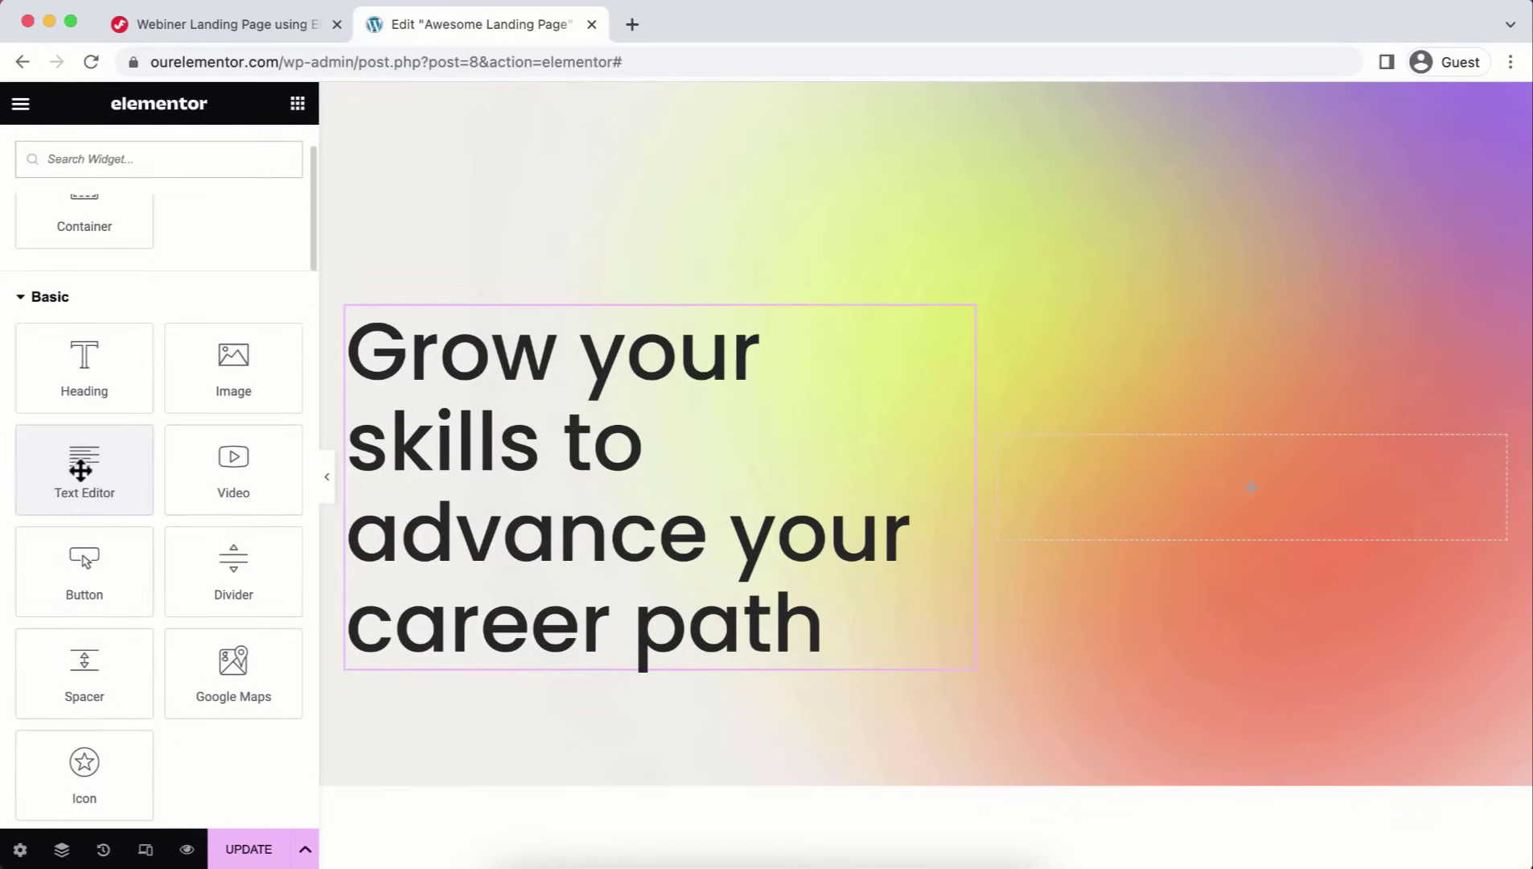
left_click_drag(97, 462, 554, 653)
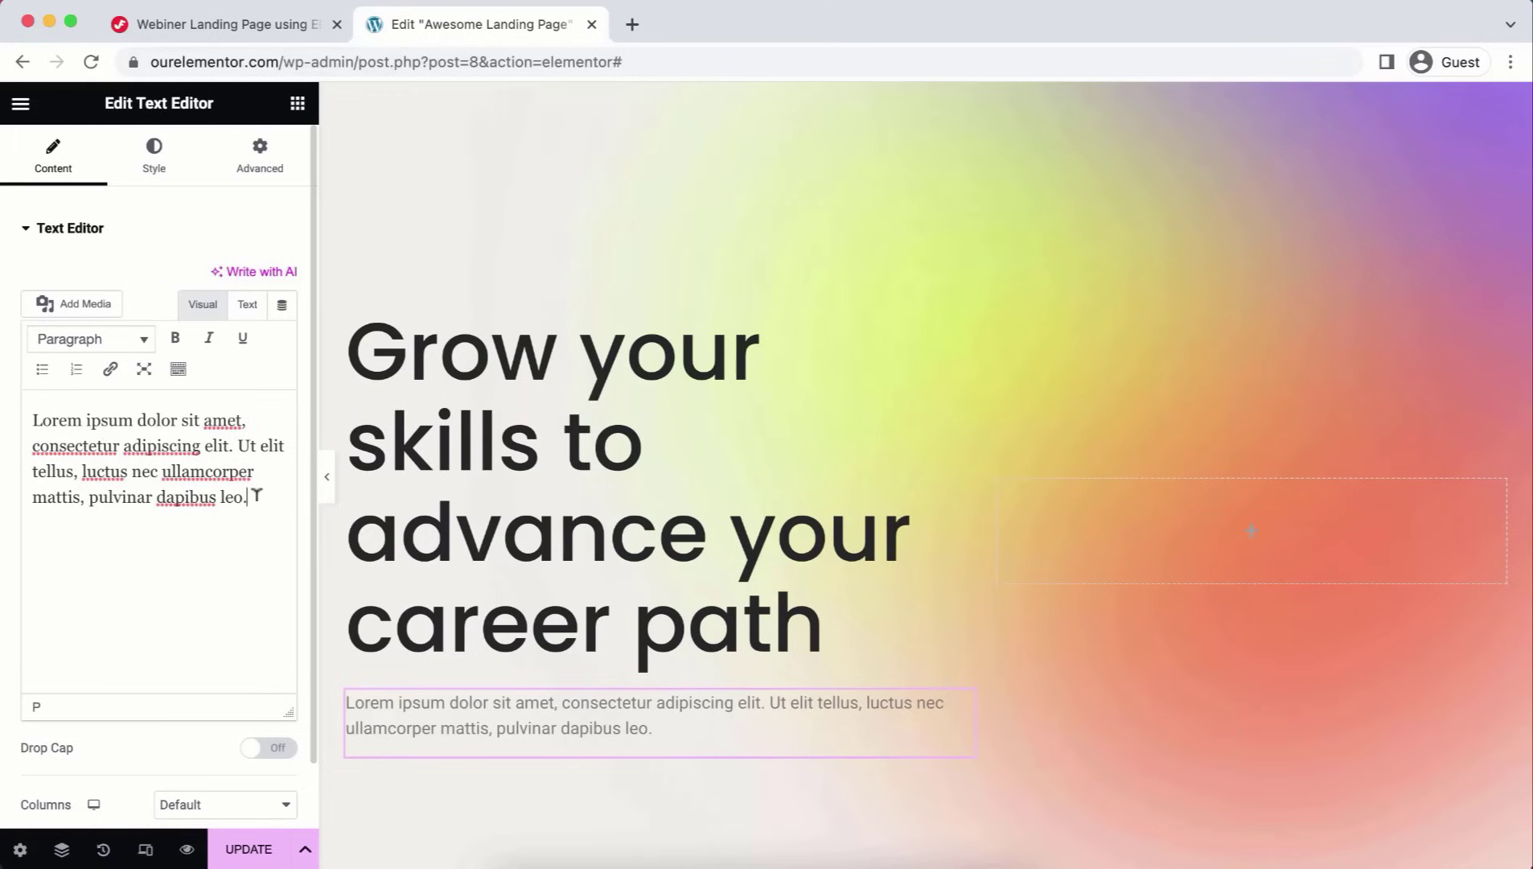
key("super+a")
type("Inventore veritatis et architecto beatae vitae dicta explicabo nemo enim ipsam voluptatem quia voluptas aspernatur magni dolores")
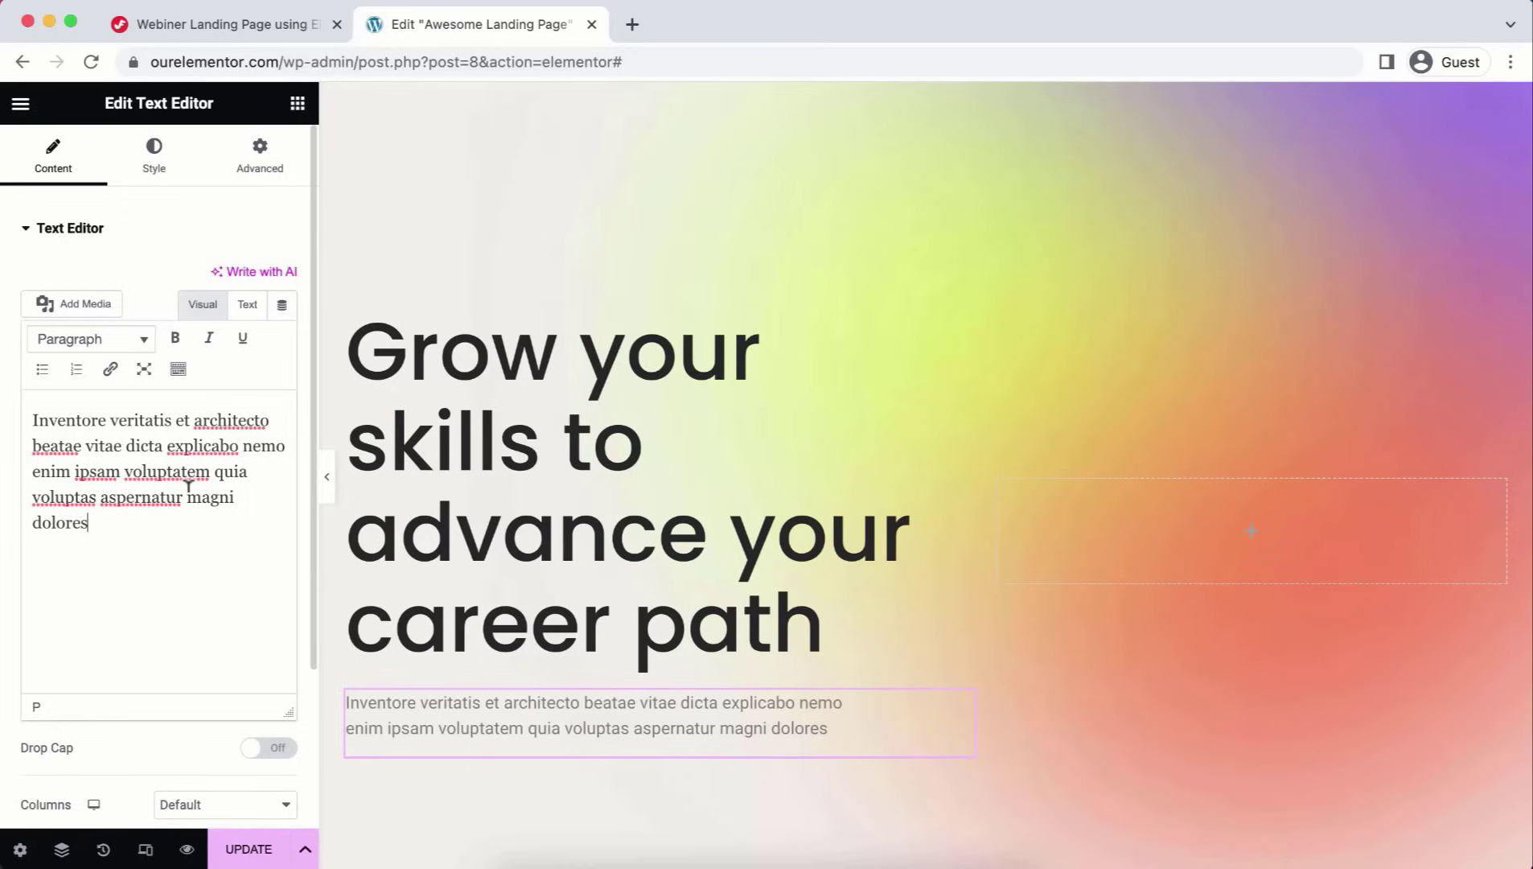
left_click(153, 176)
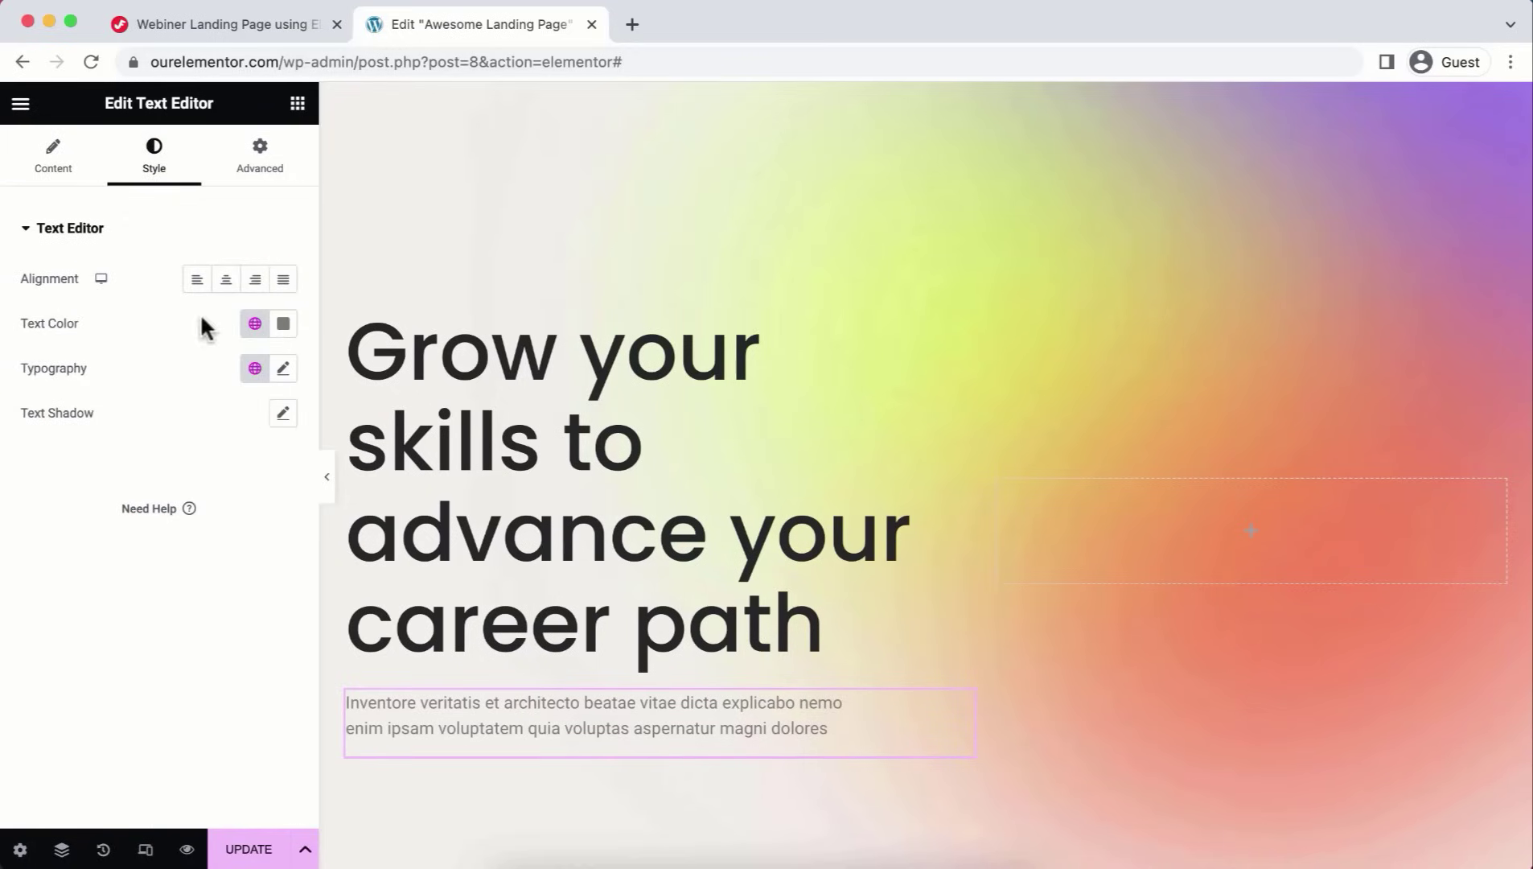
- Colour the paragraph text #242527 with reduced opacity
left_click(284, 324)
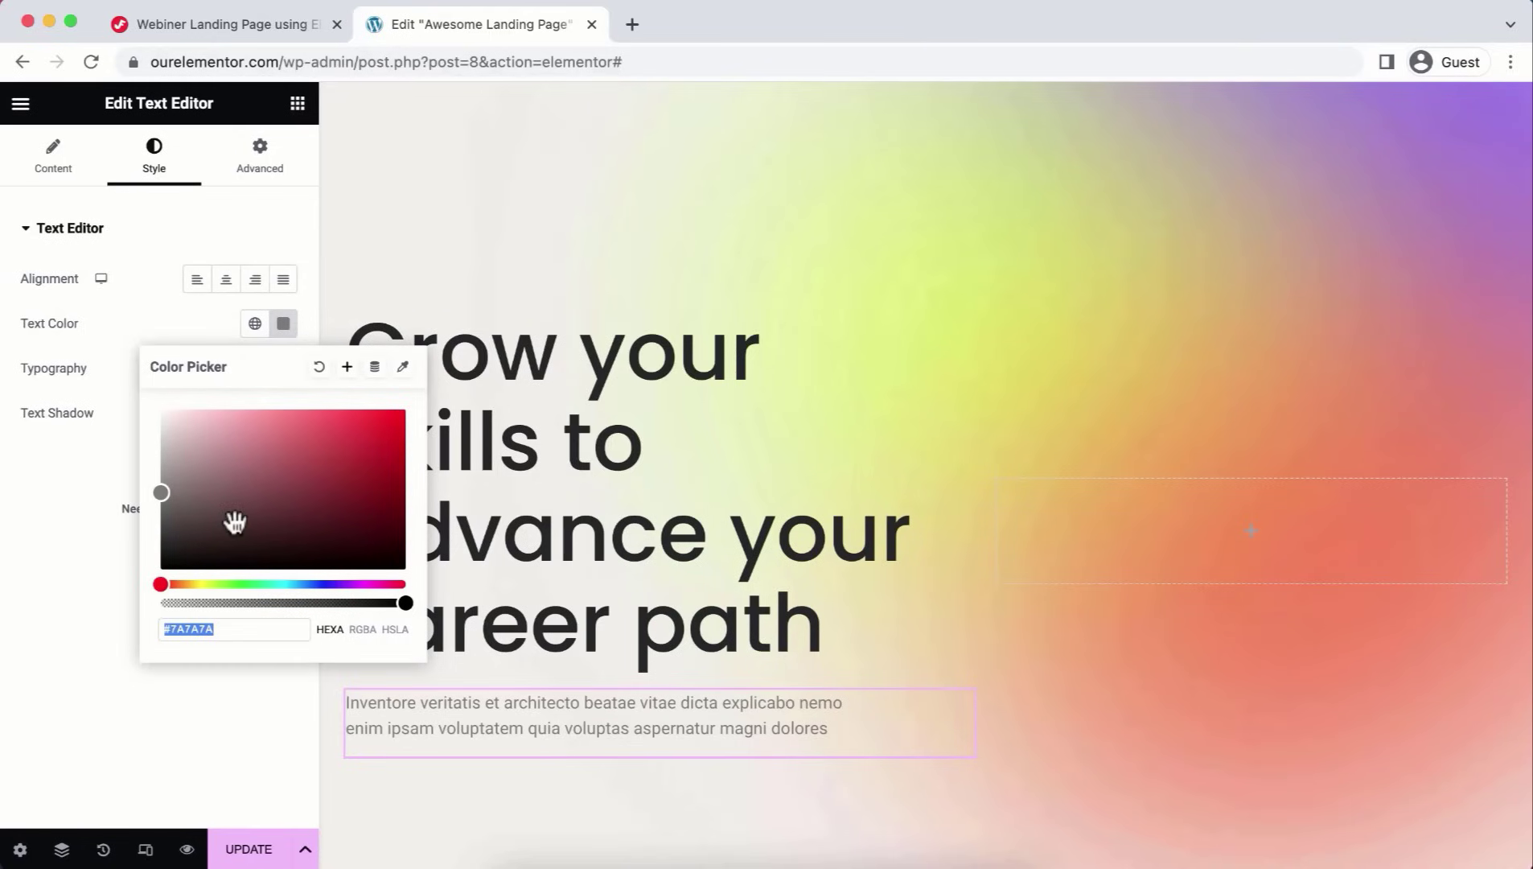
type("#242527")
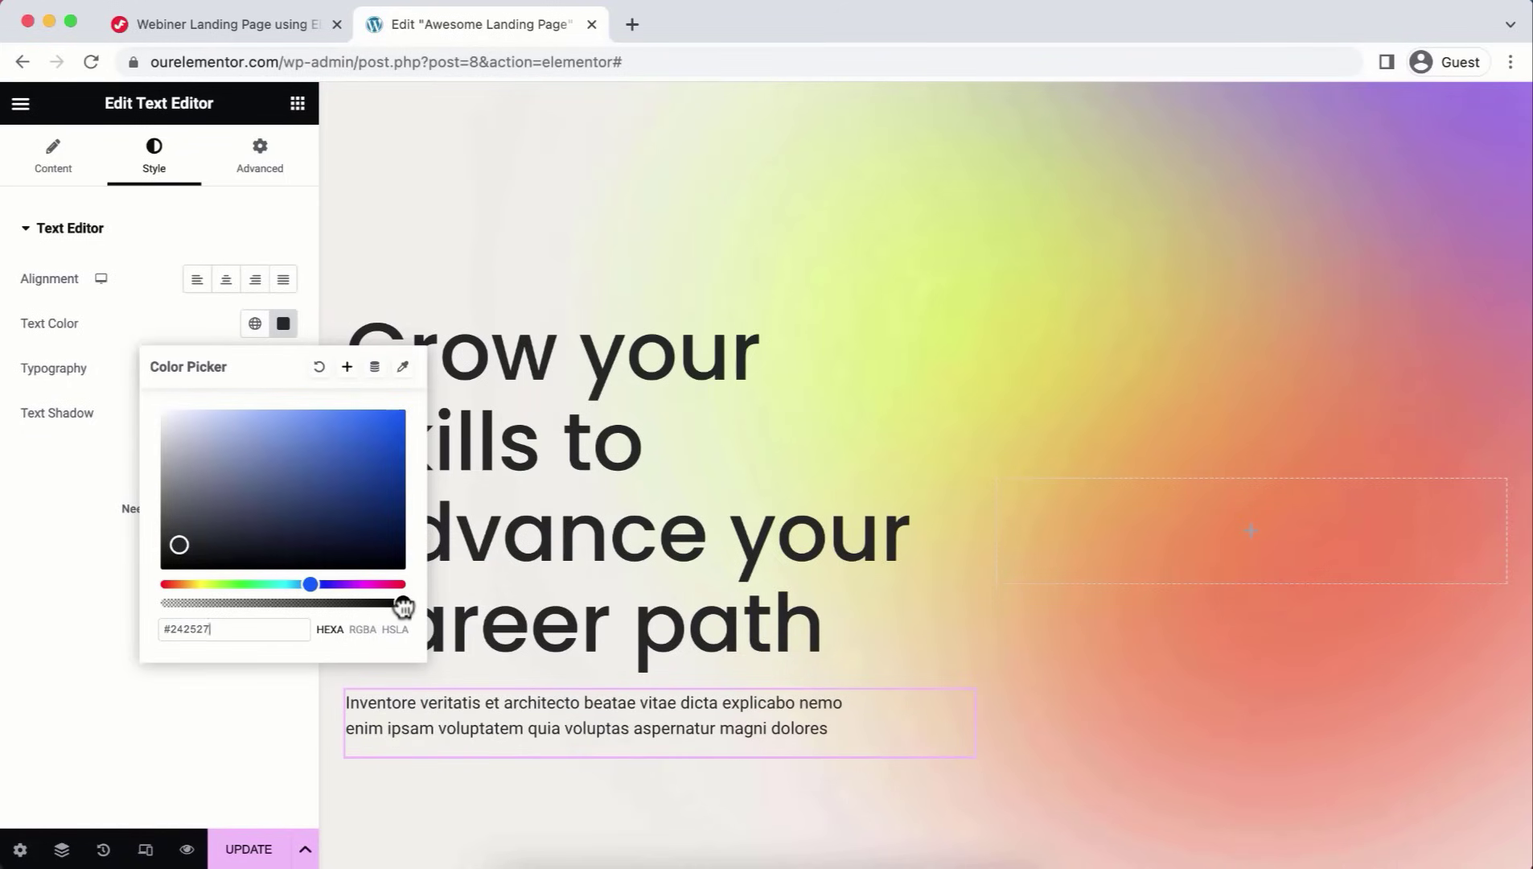
left_click_drag(402, 603, 333, 604)
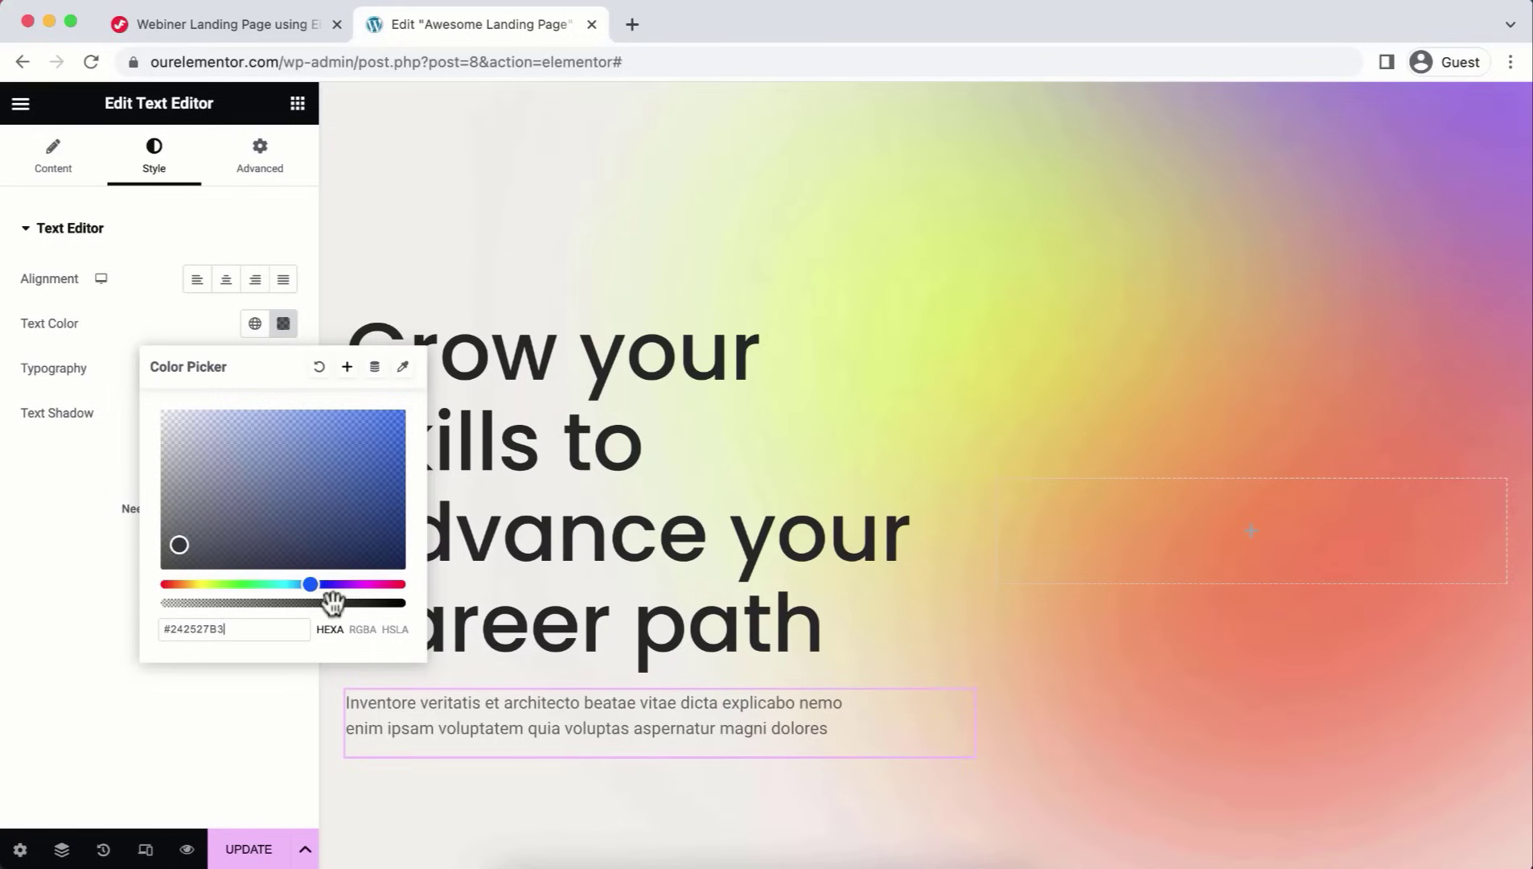
left_click(28, 594)
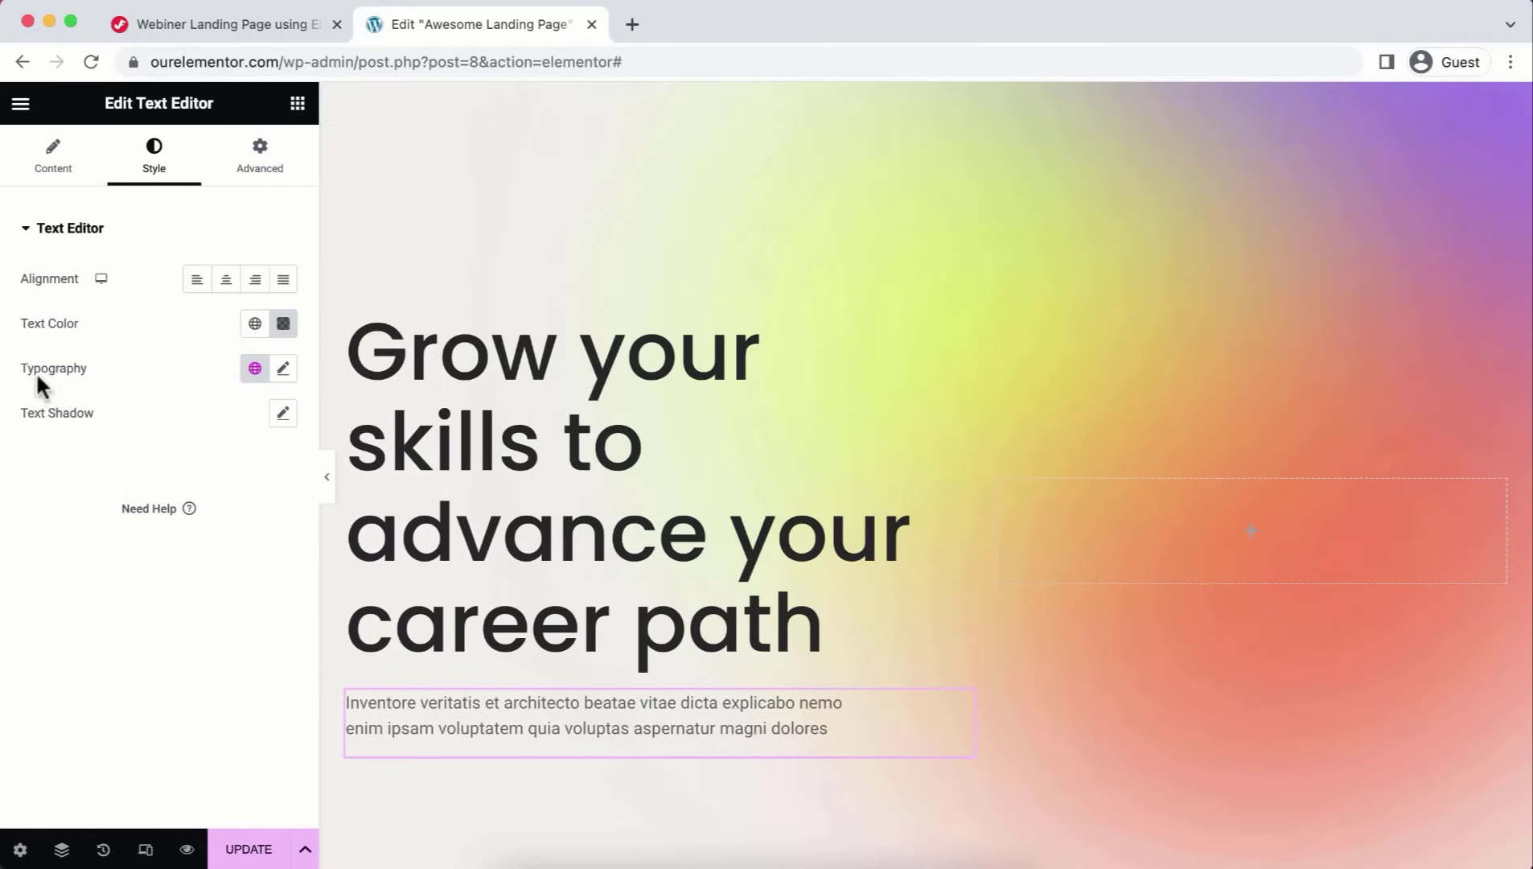
- Set the paragraph typography to Inter at 18 px
left_click(282, 369)
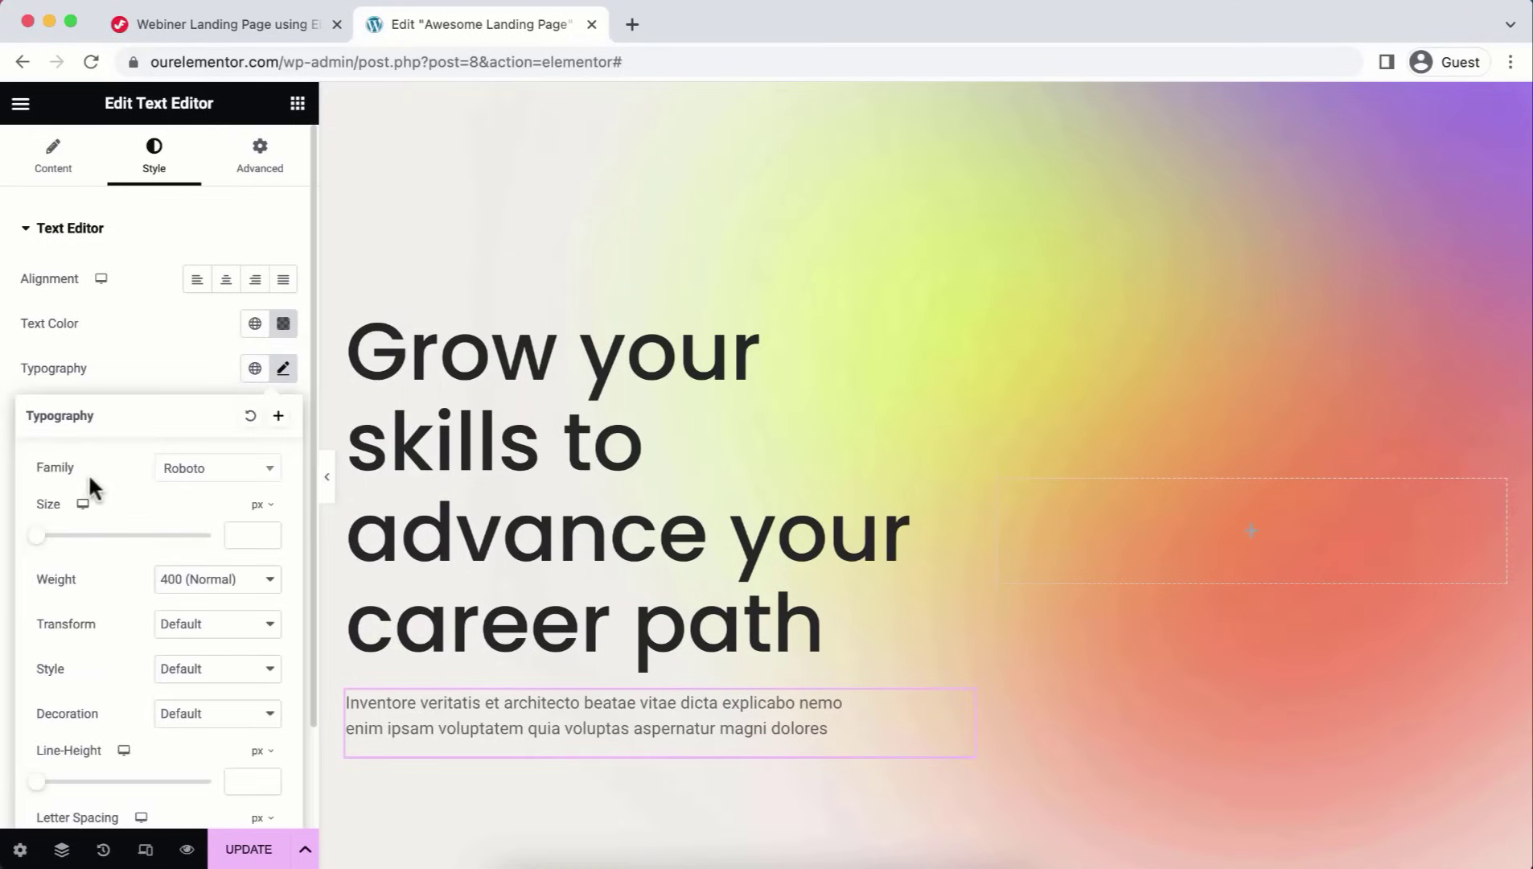
left_click(229, 471)
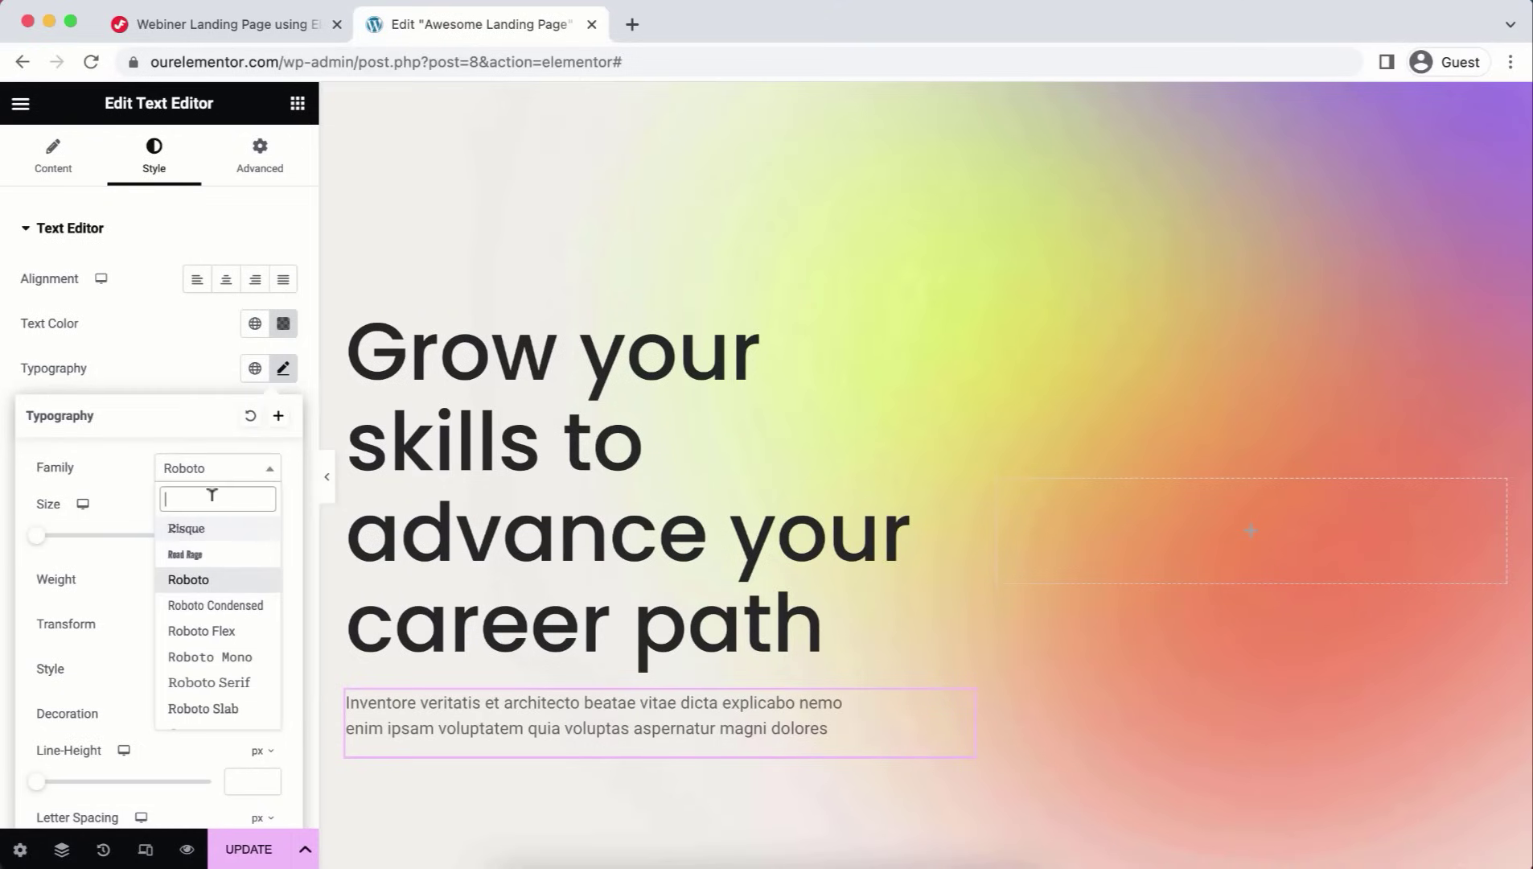
type("Inter")
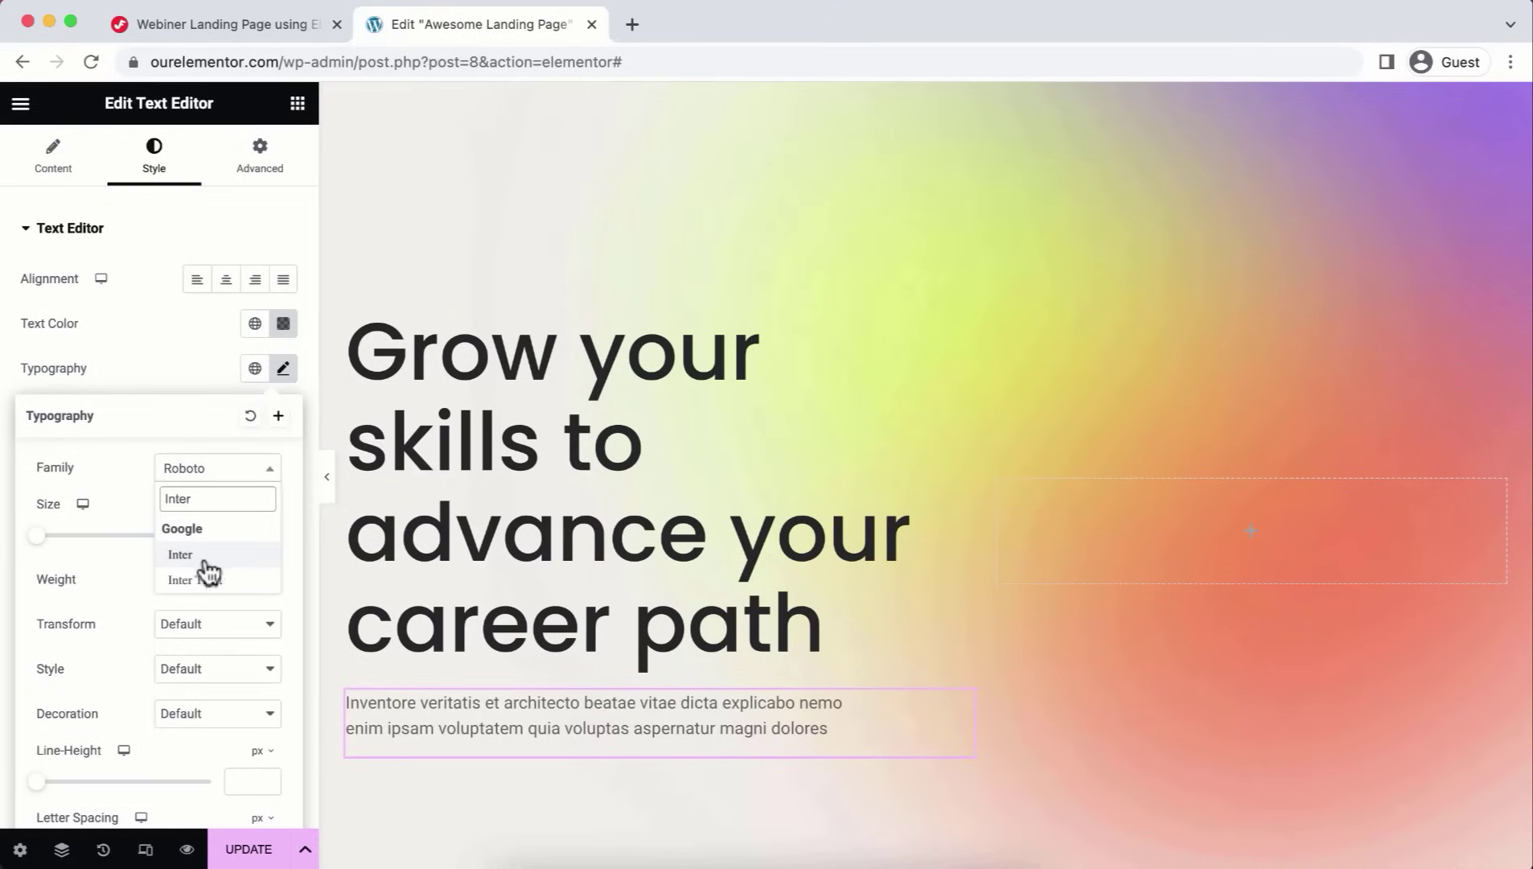
left_click(202, 555)
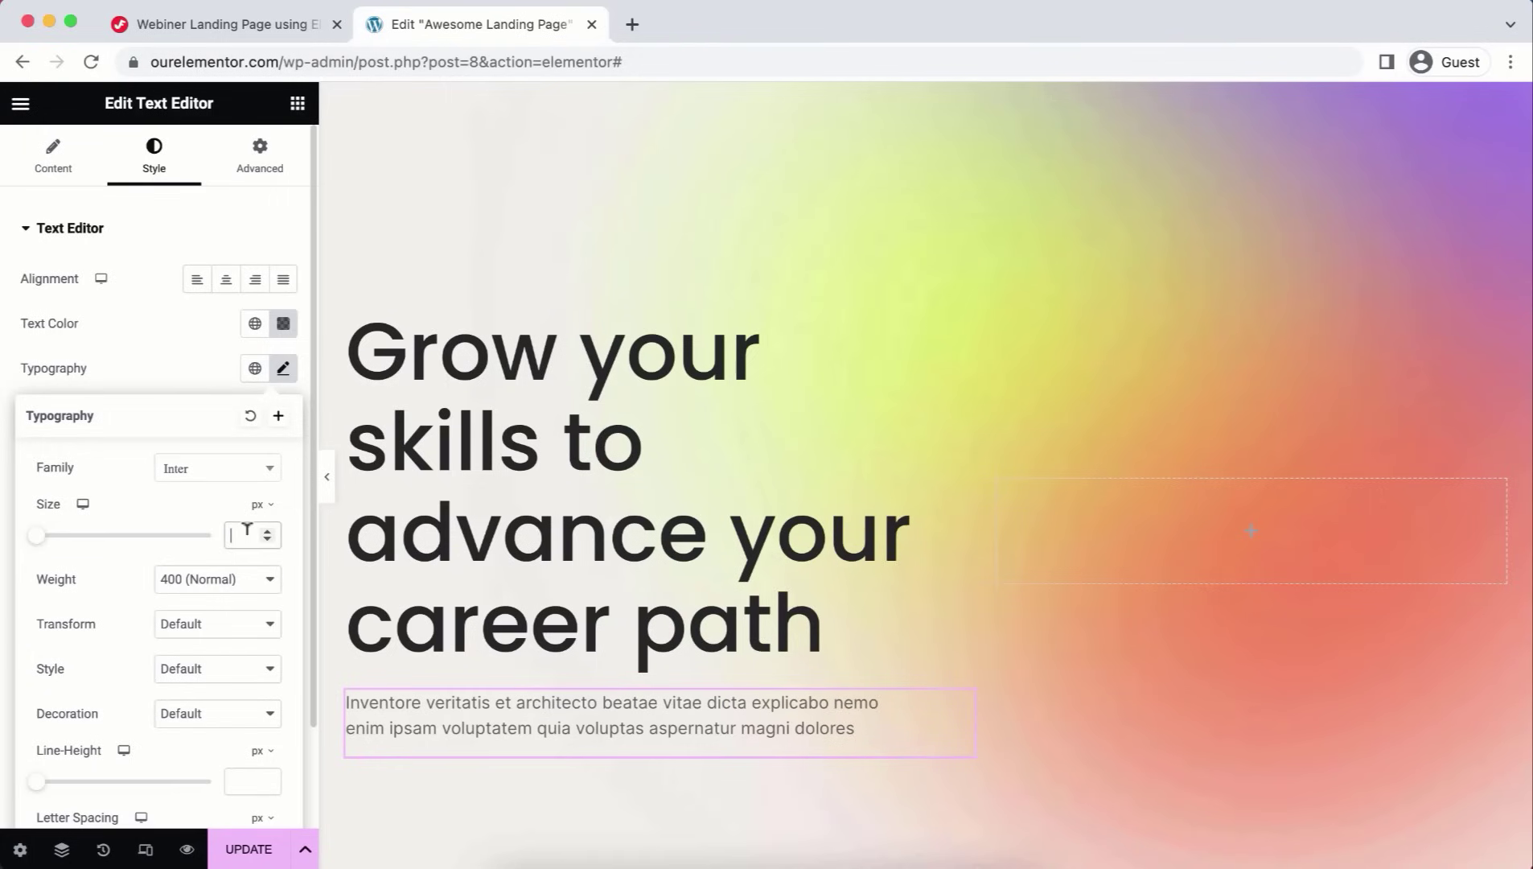
type("16")
key("Up")
key("Up")
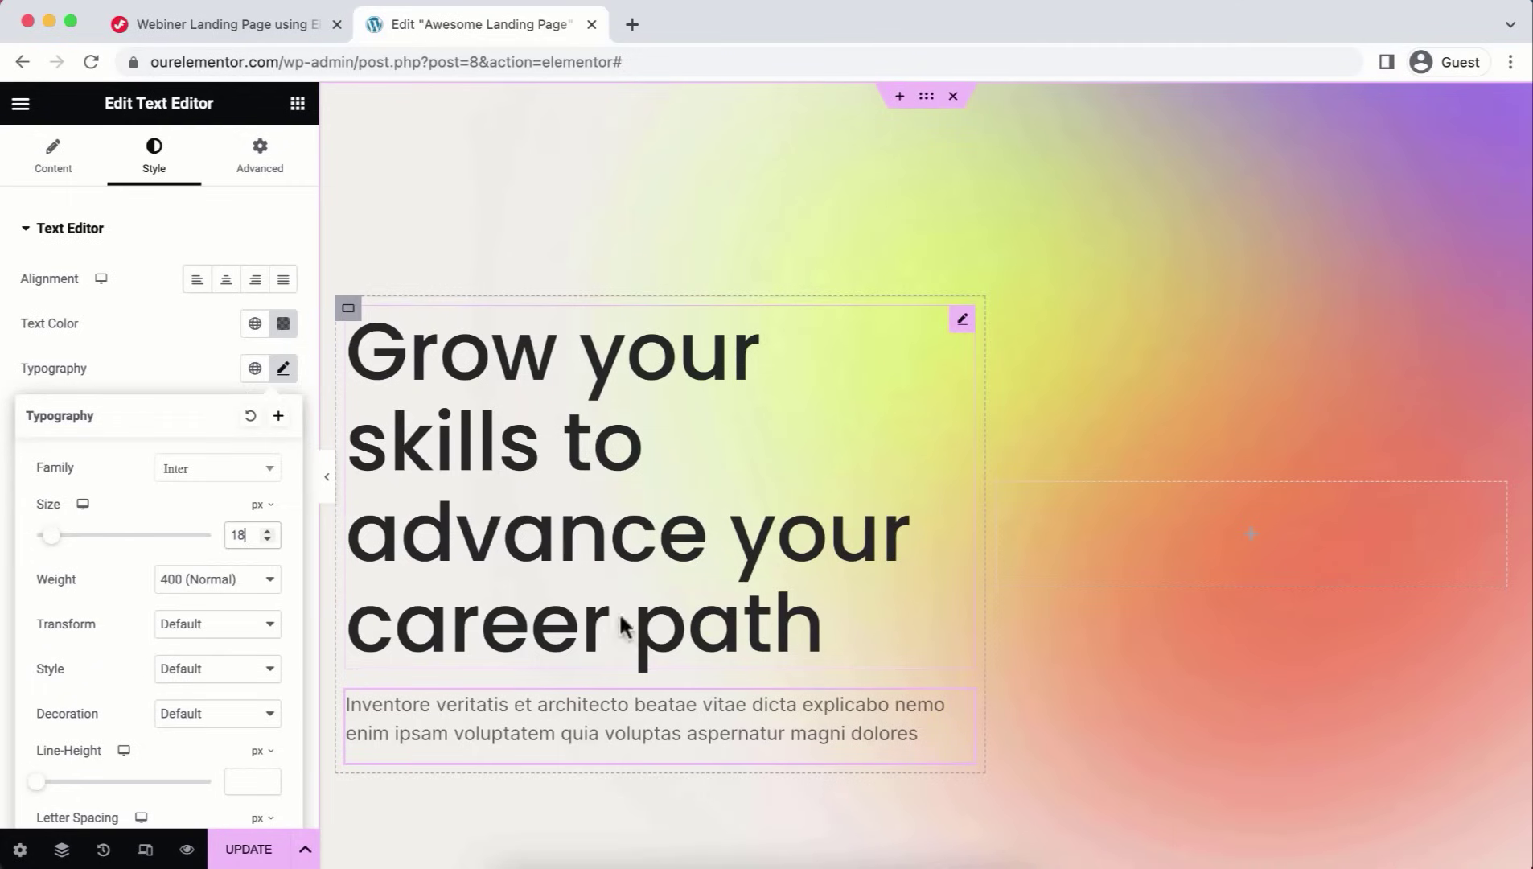
- Set the heading-and-paragraph column's gap between elements to 40 px
left_click(348, 308)
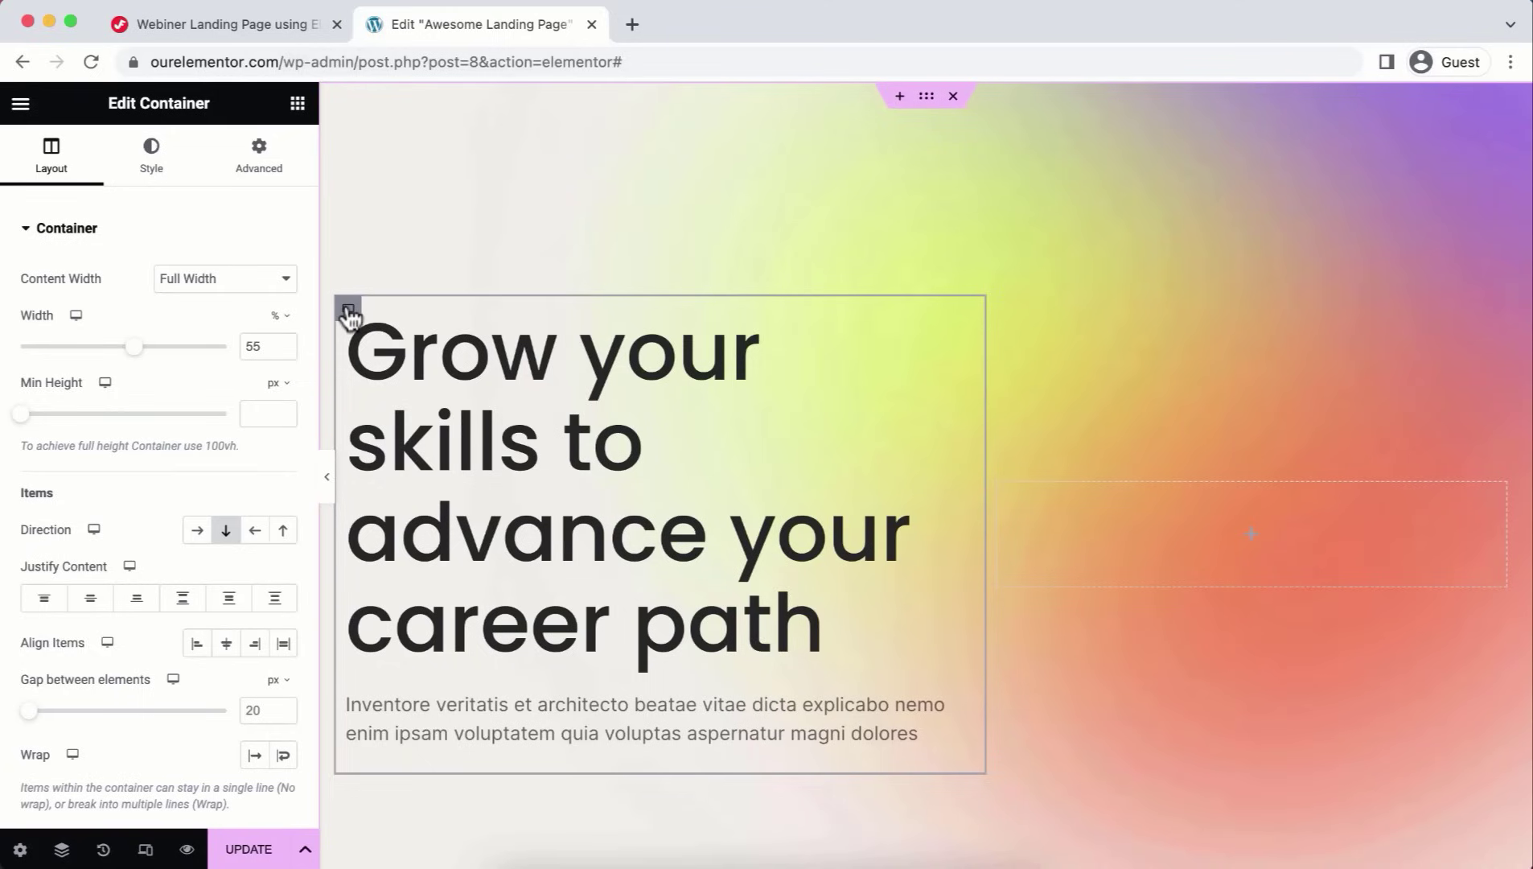
scroll(105, 539, "down", 3)
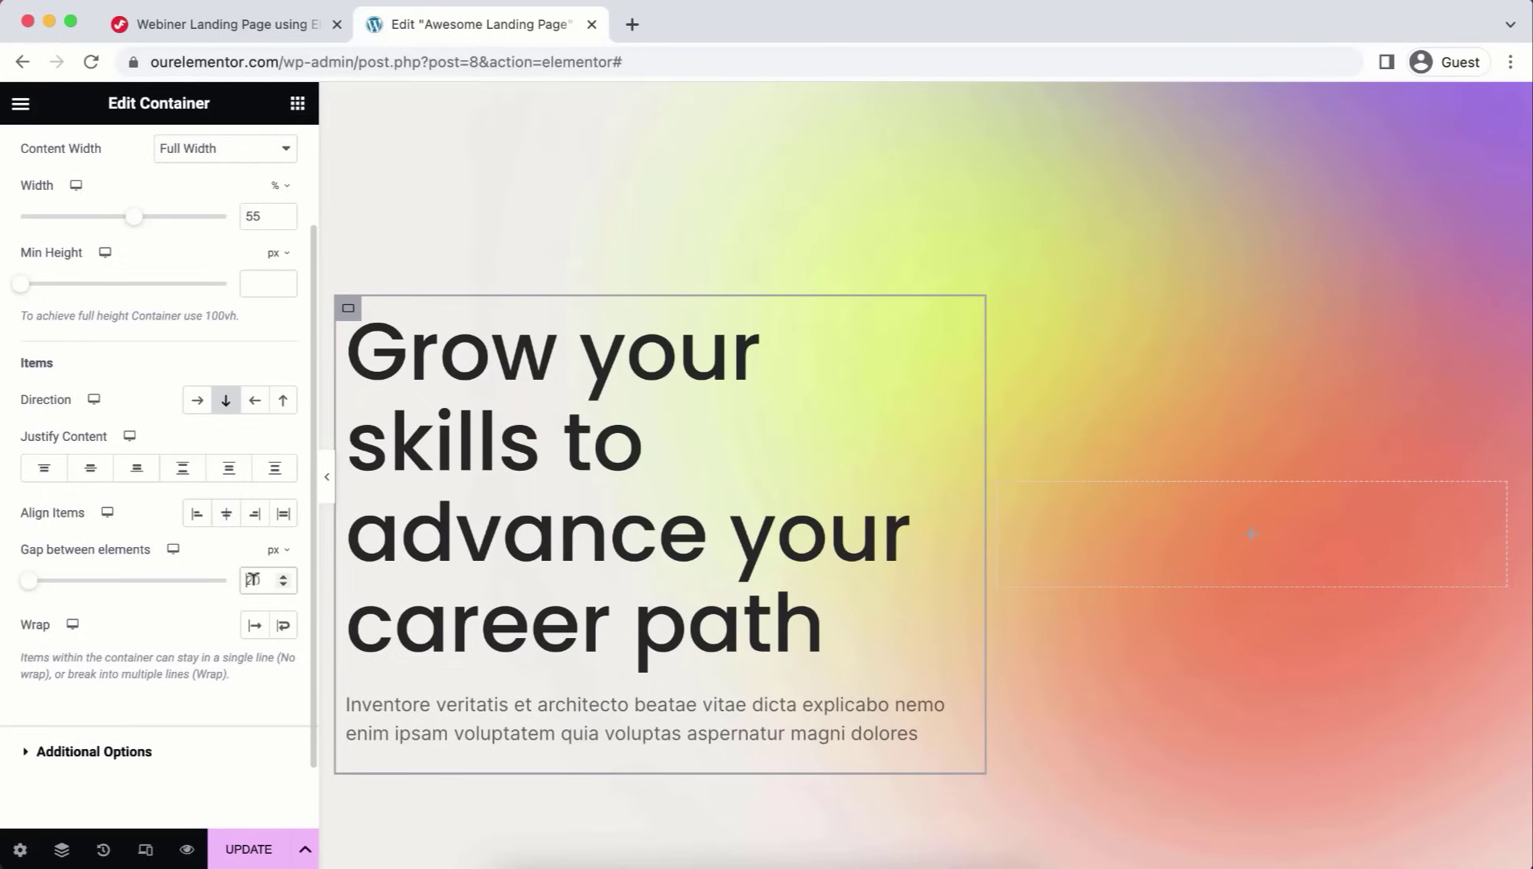
left_click(254, 579)
key("BackSpace")
type("3")
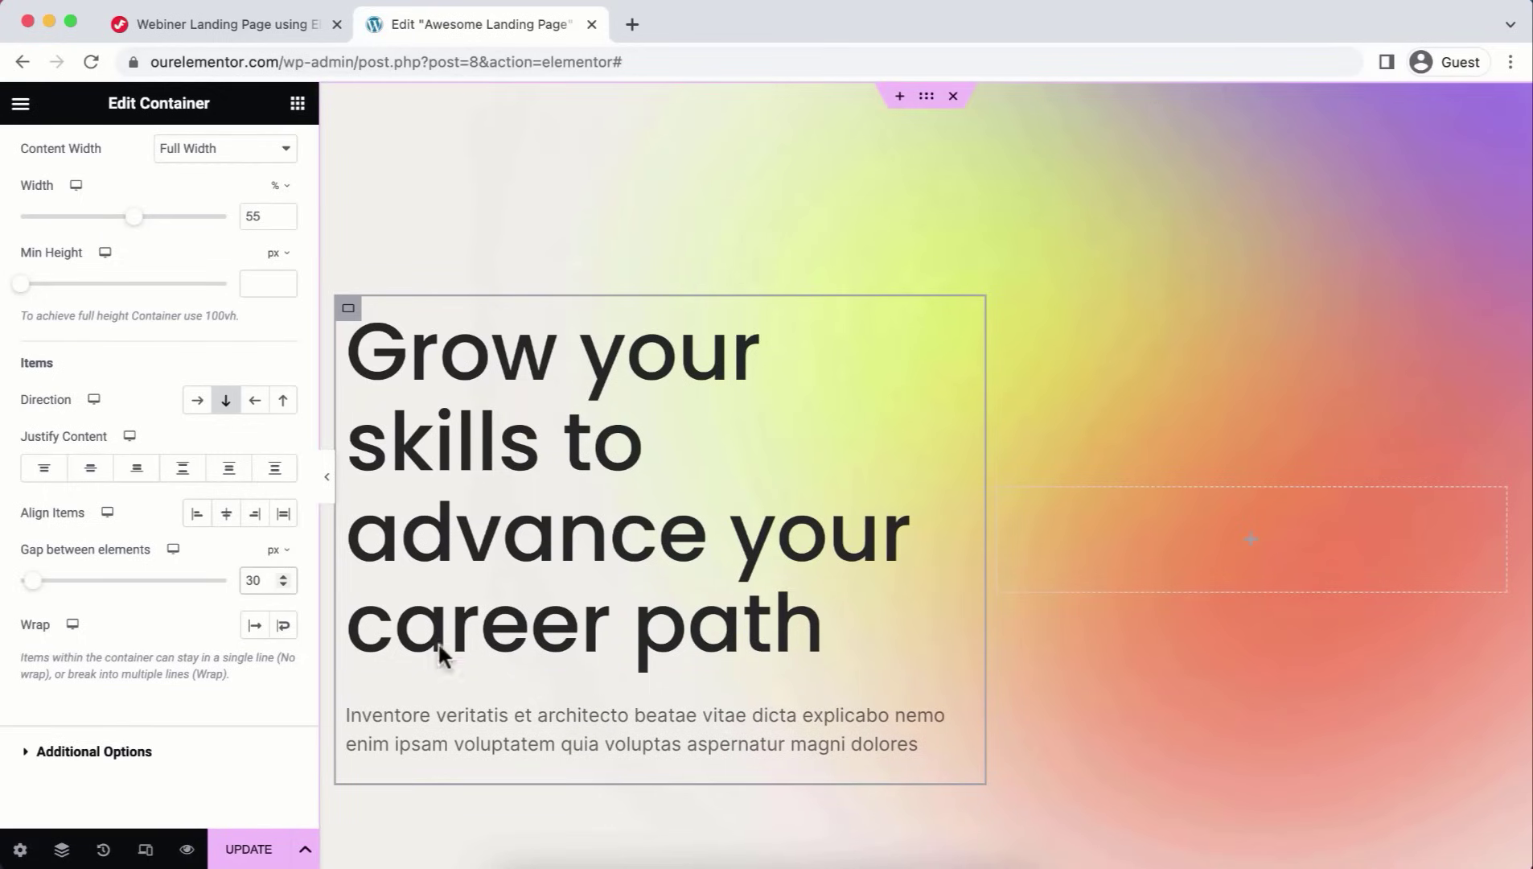
left_click_drag(252, 574, 240, 587)
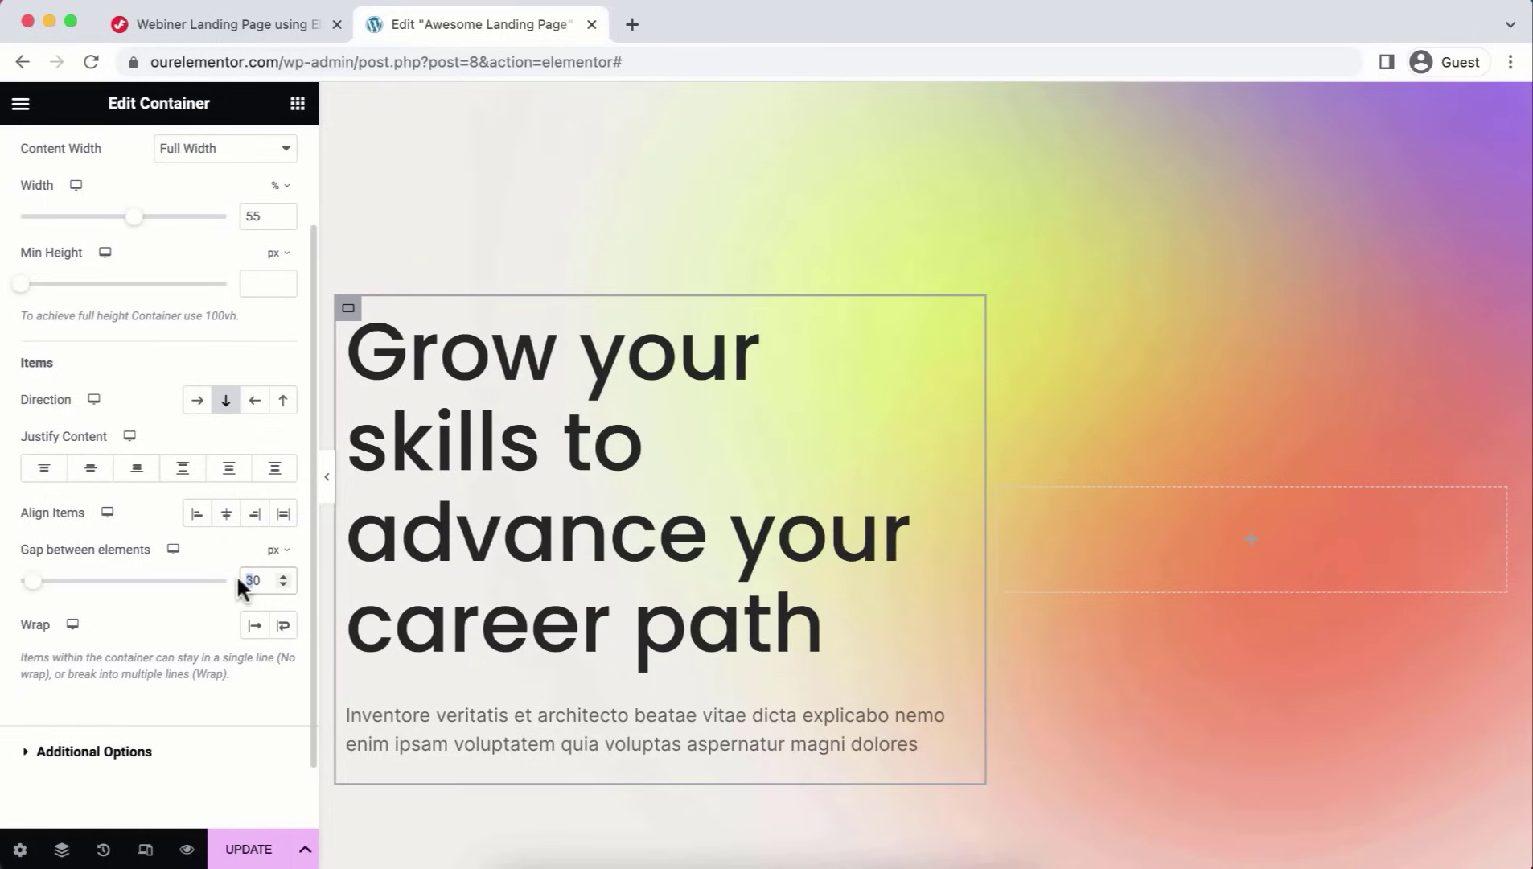
type("4")
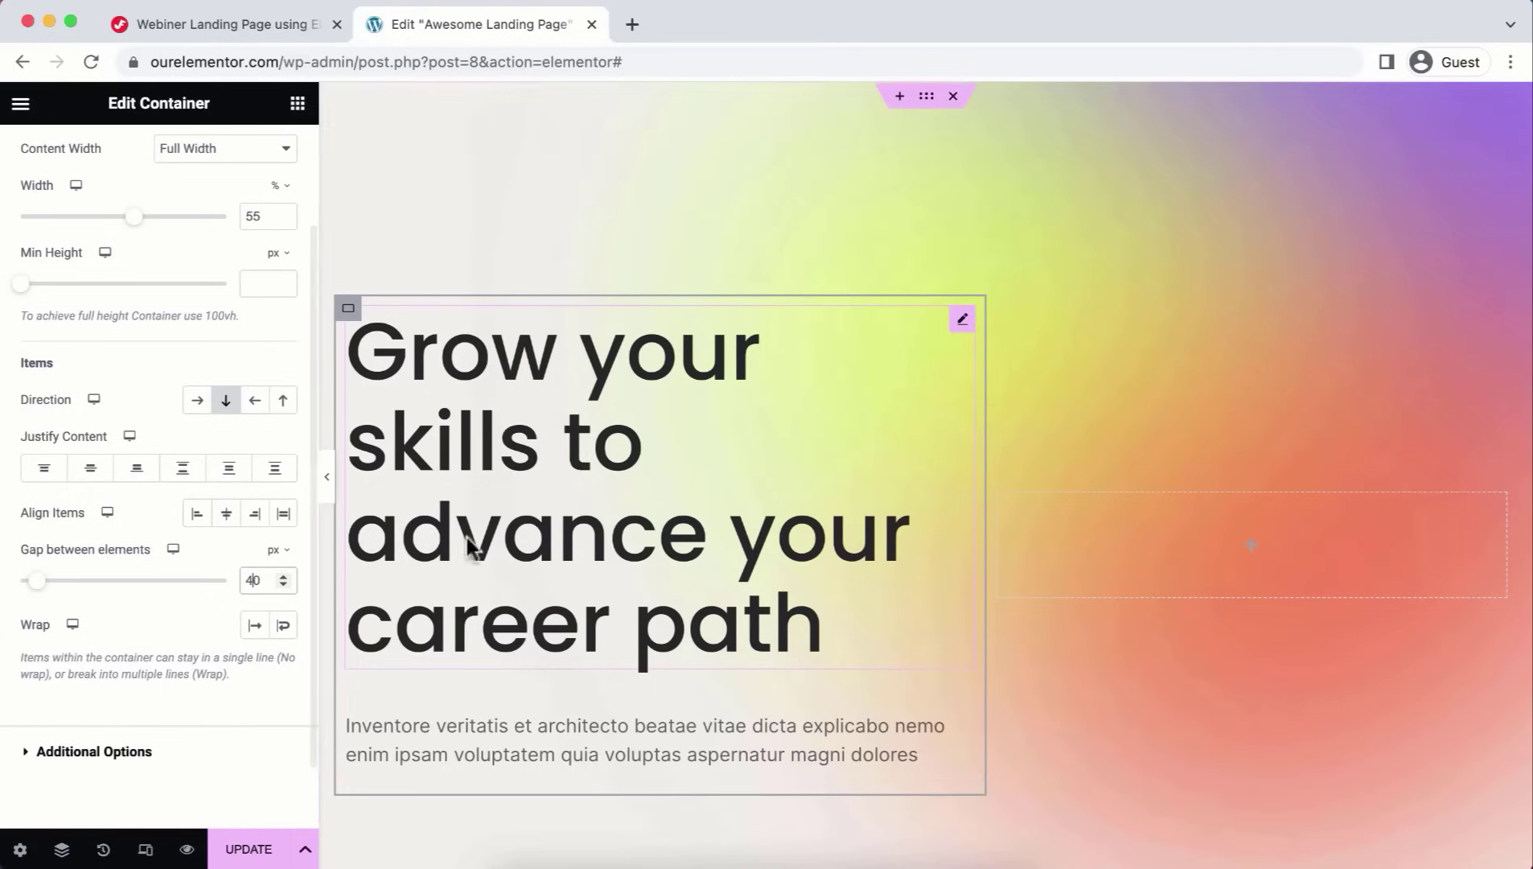
scroll(524, 644, "down", 1)
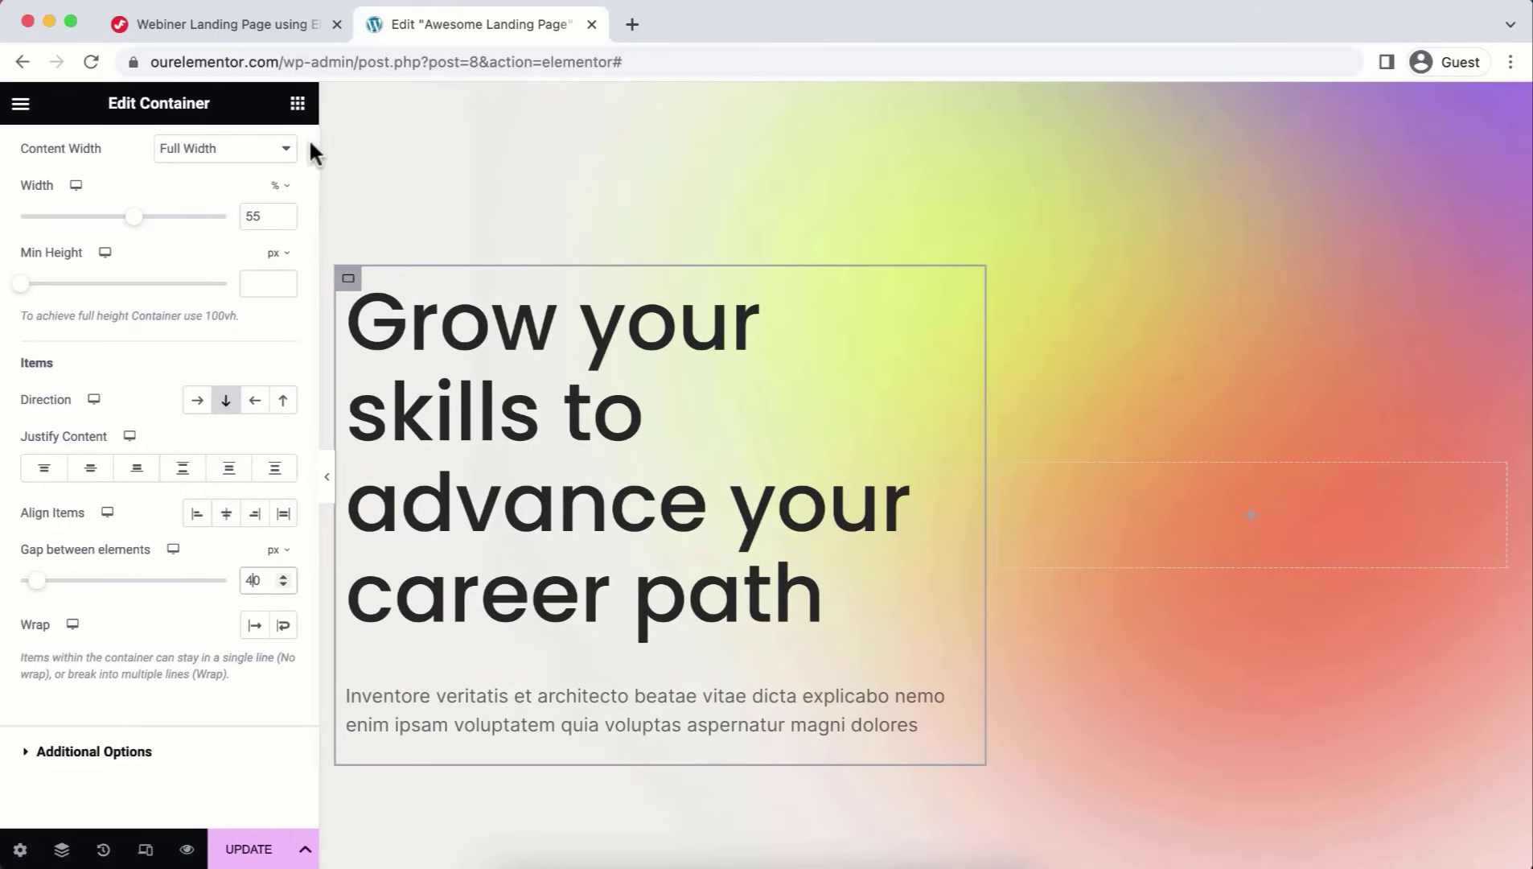
left_click(298, 104)
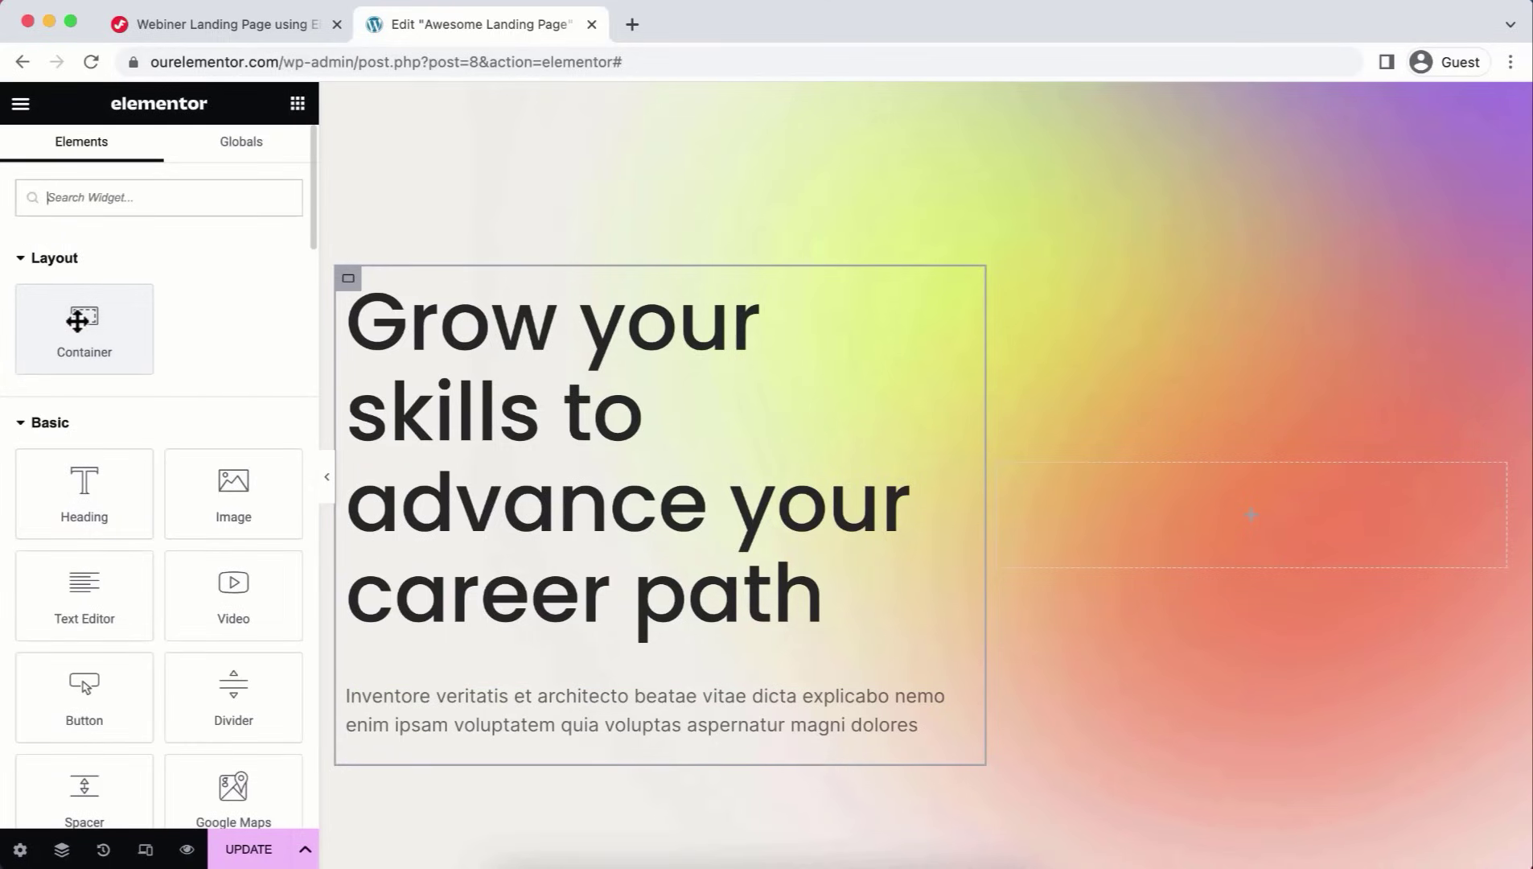
- Drop an empty Container below the paragraph, then select the outer column container
left_click_drag(87, 326, 510, 749)
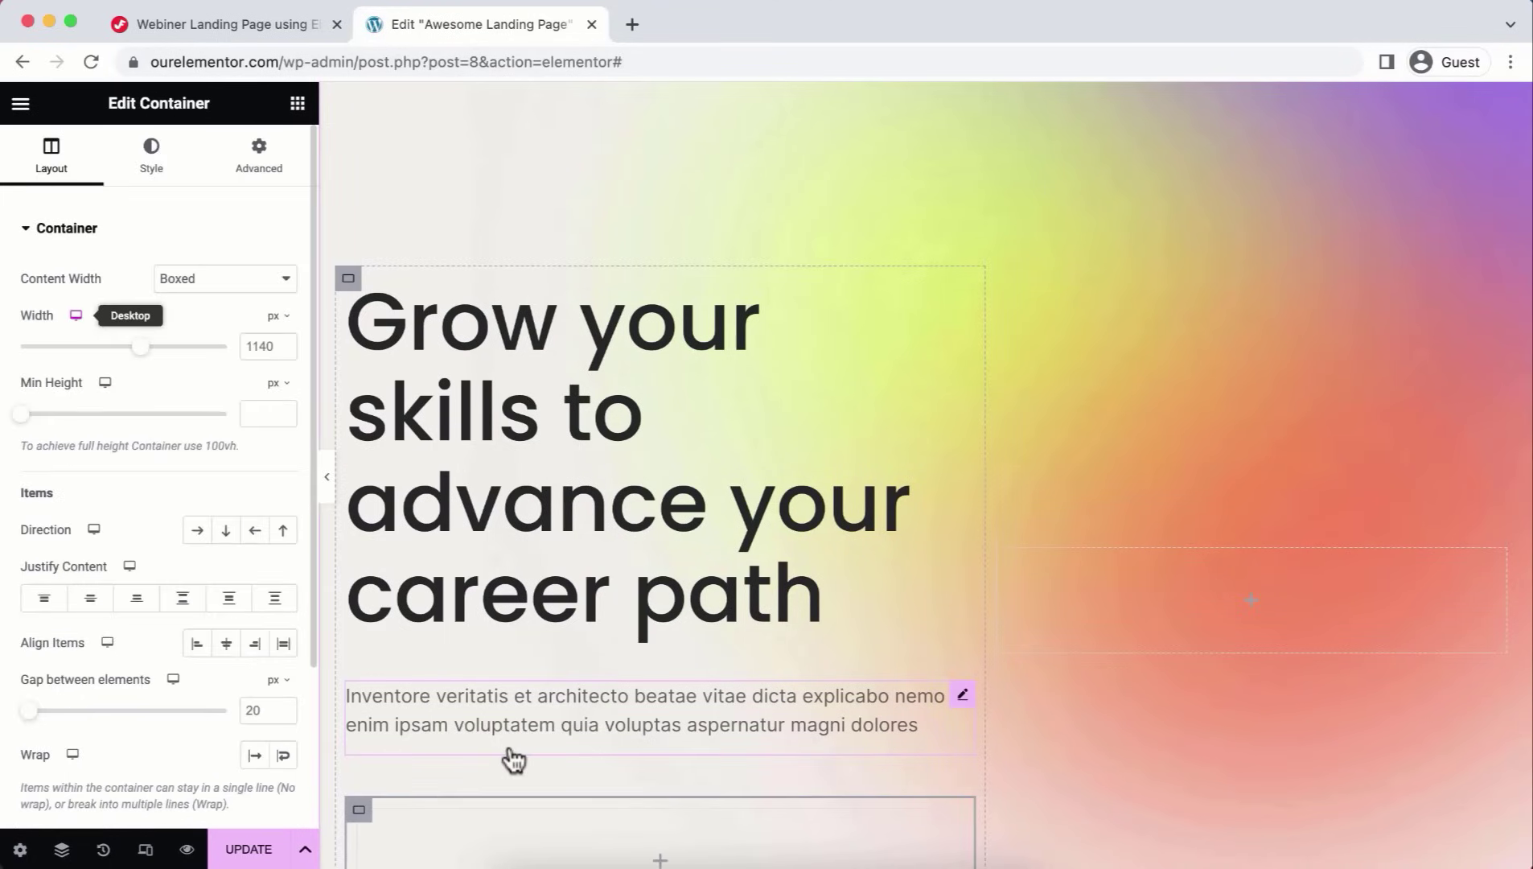
scroll(512, 758, "down", 3)
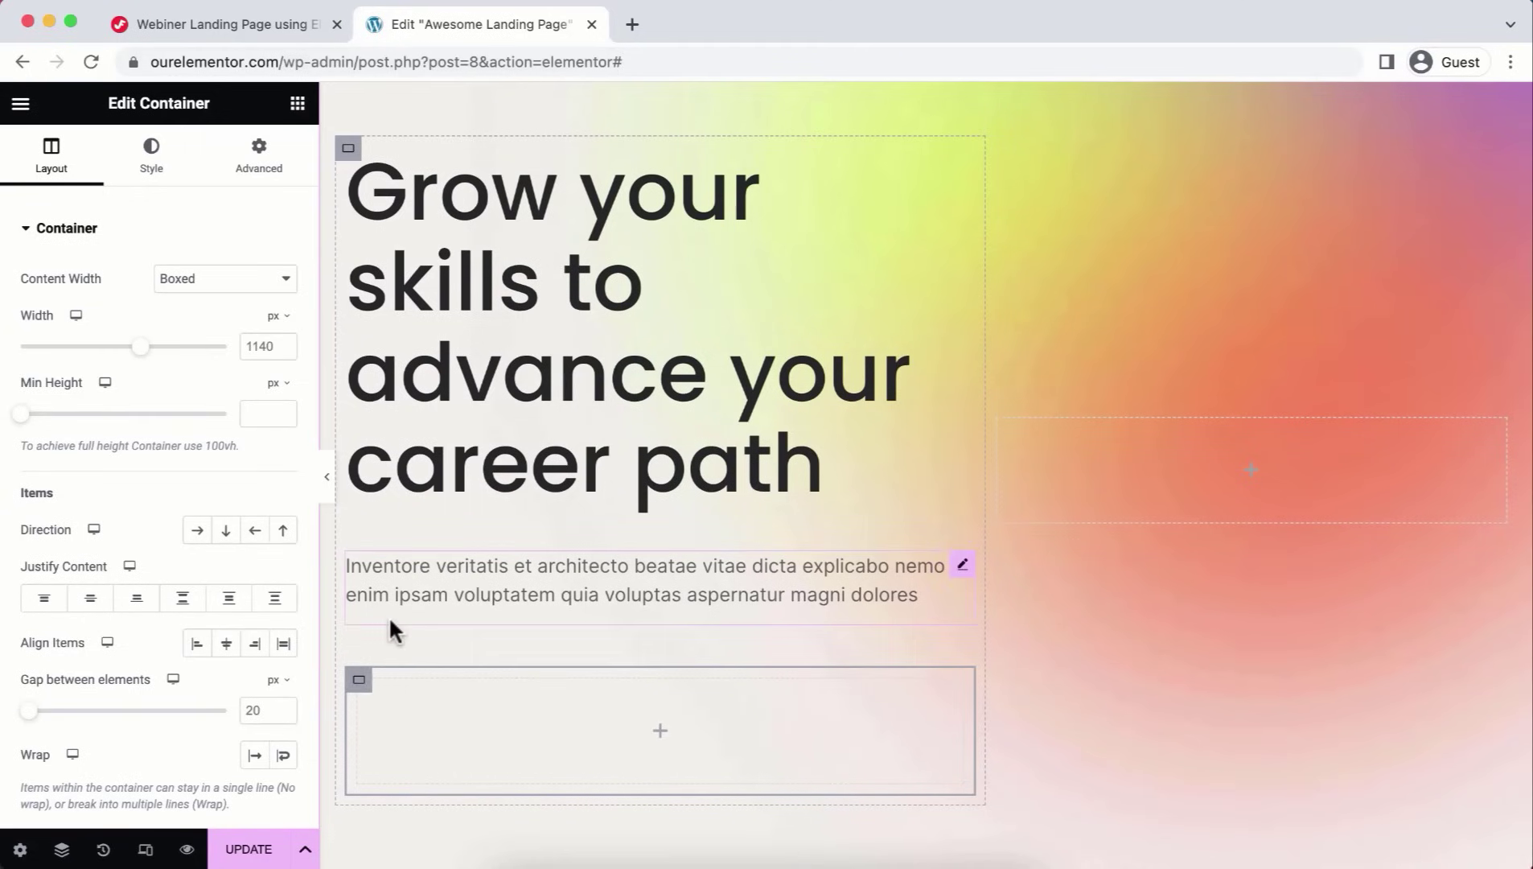
scroll(387, 615, "up", 1)
left_click(348, 217)
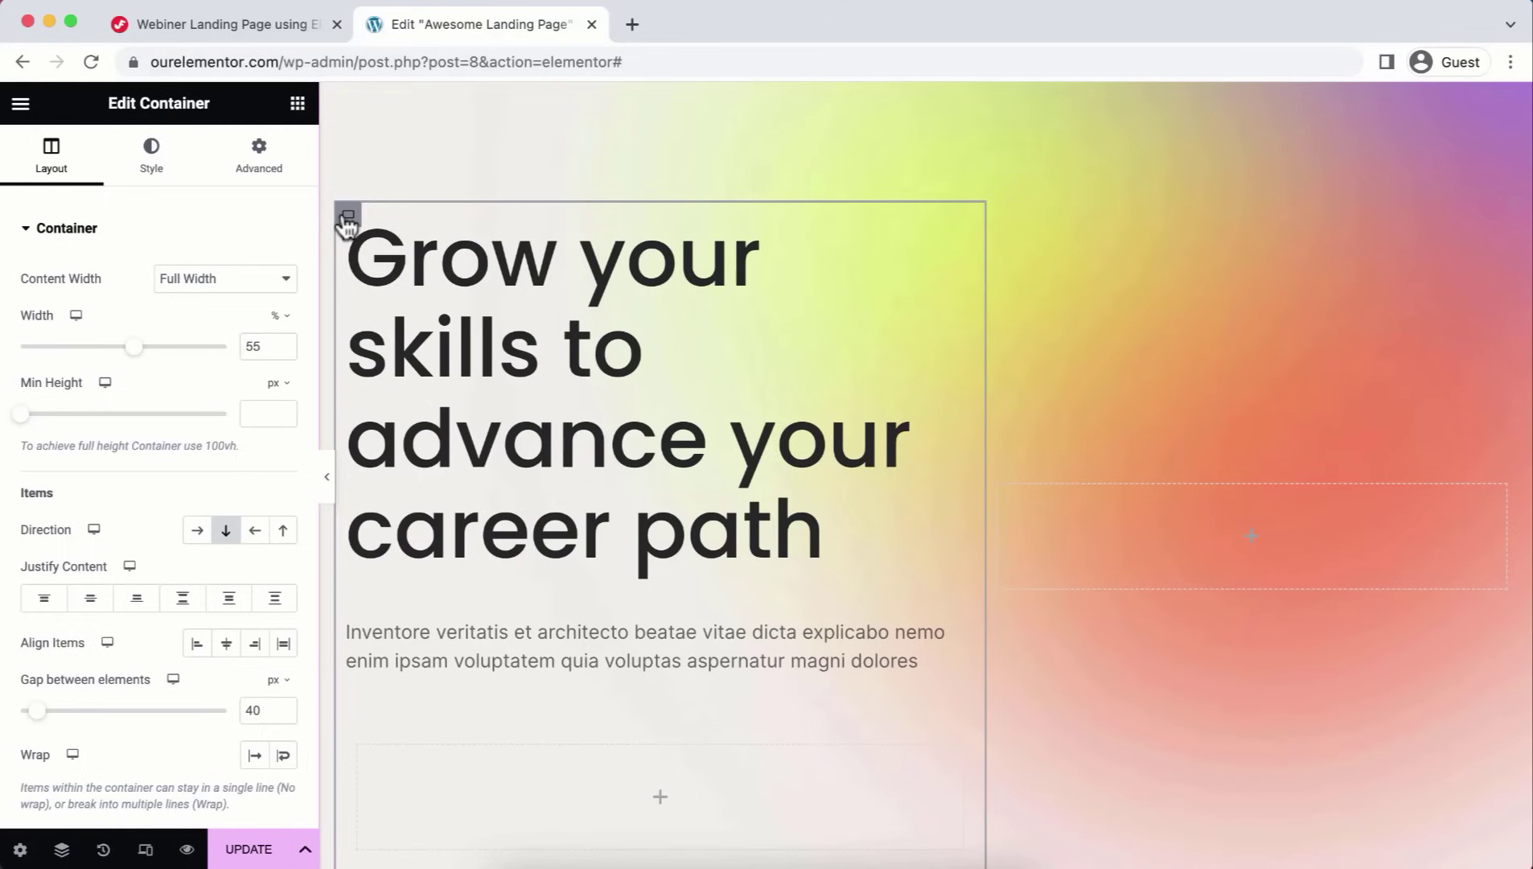
scroll(456, 609, "down", 1)
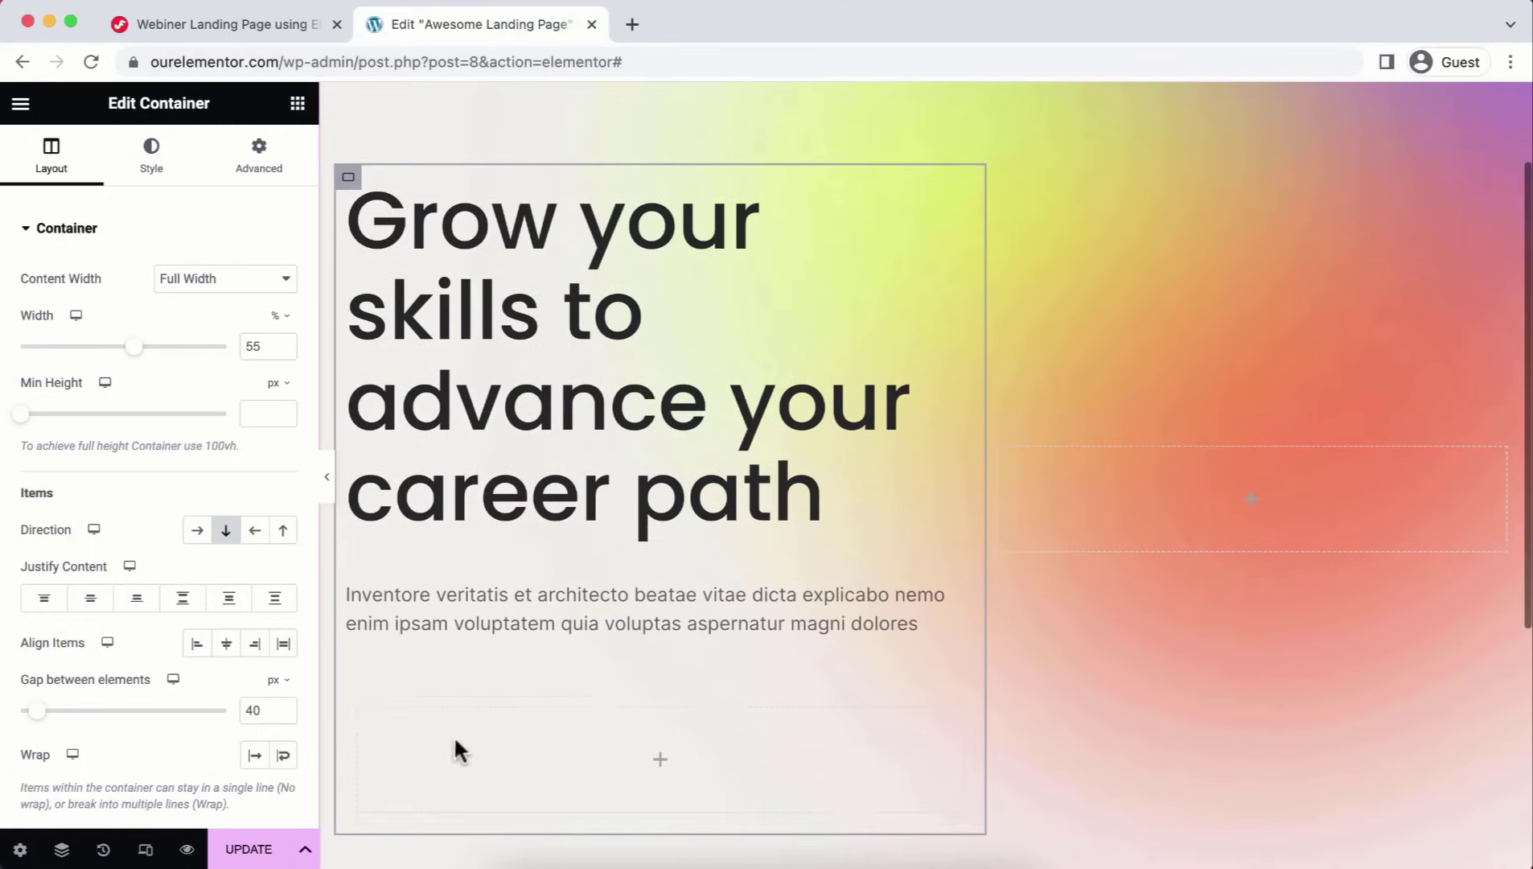
- Place a Button widget in the lower container and relabel it 'Book Your Seat Now'
left_click(360, 711)
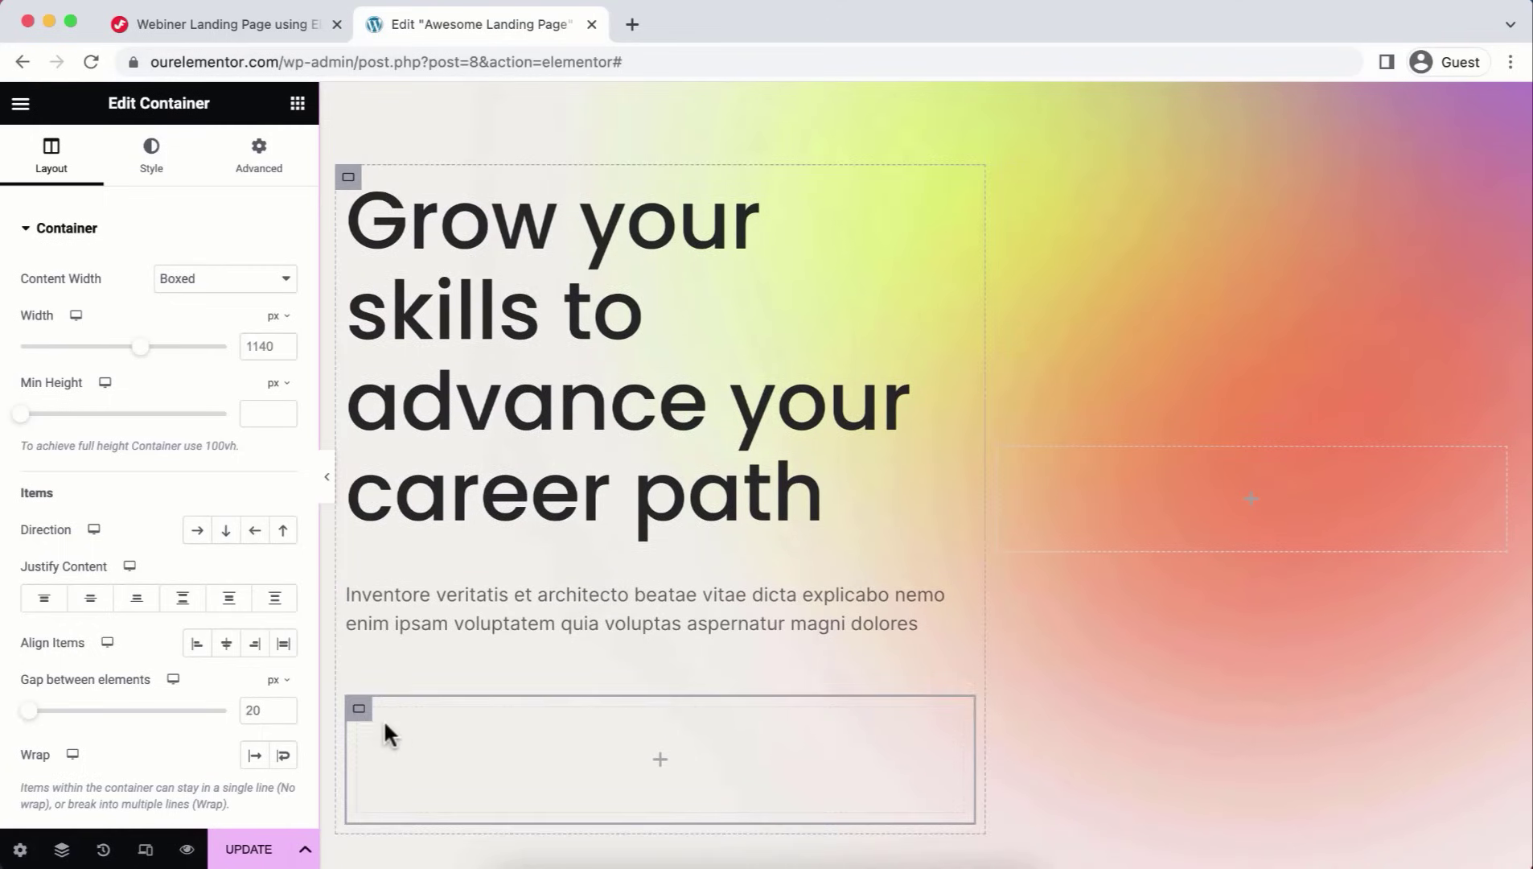
scroll(491, 720, "down", 1)
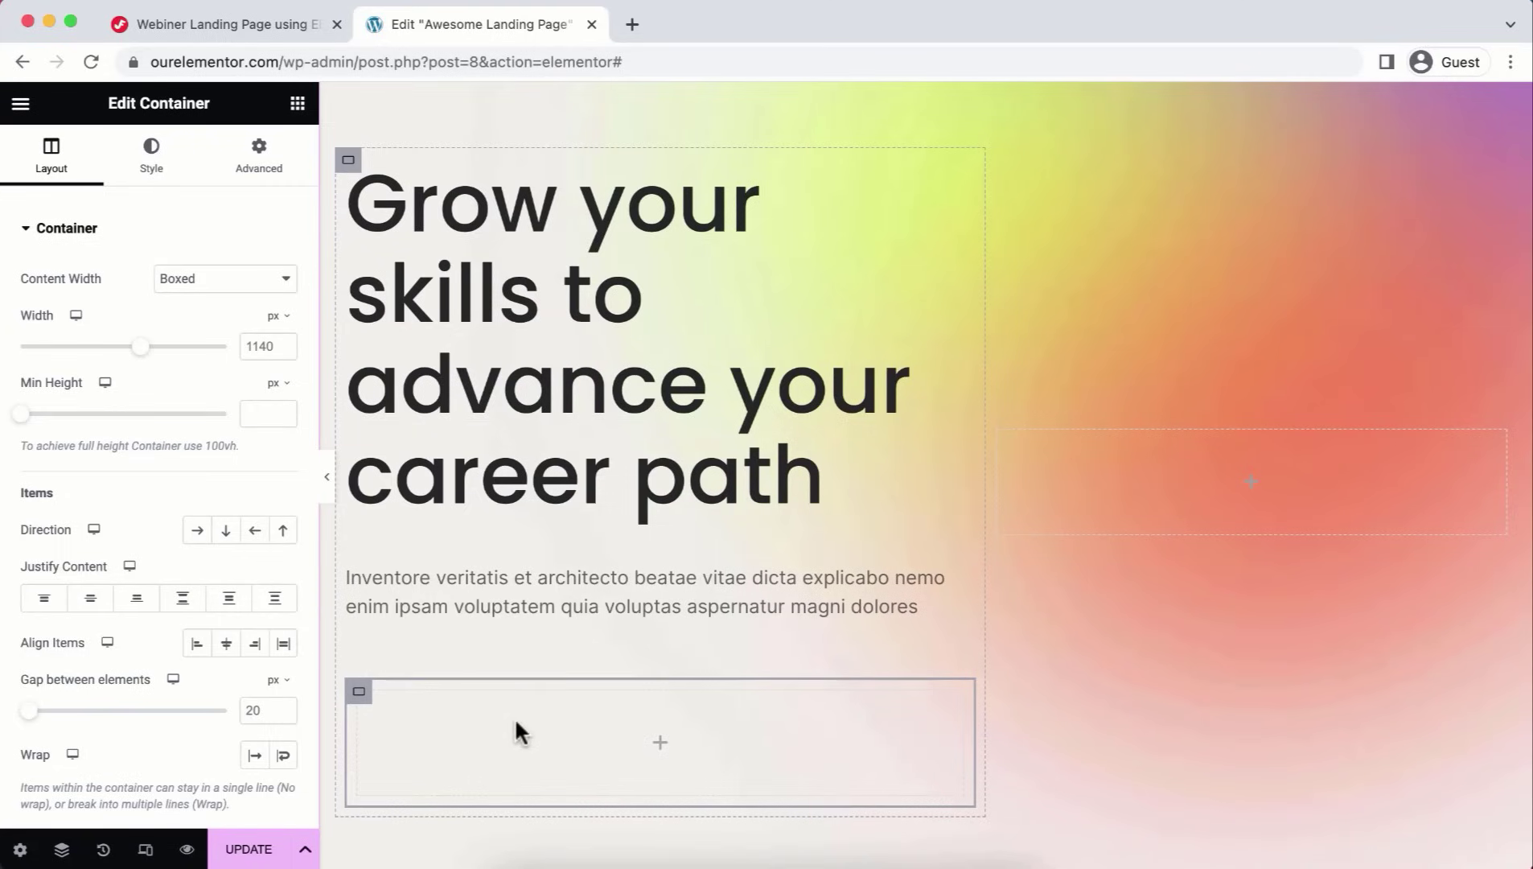
left_click(660, 752)
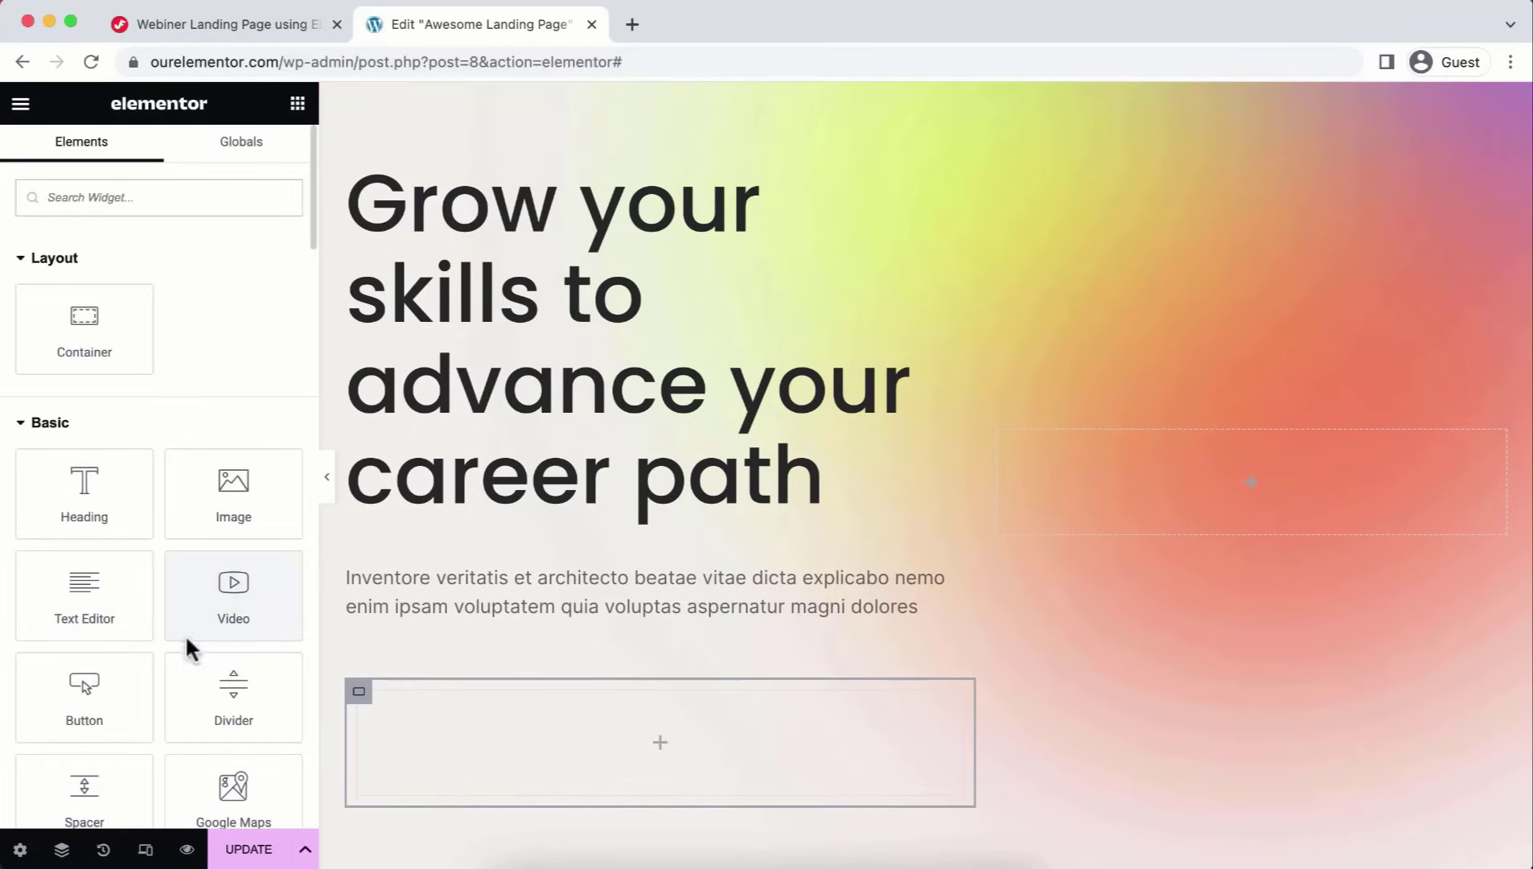
left_click_drag(80, 695, 569, 733)
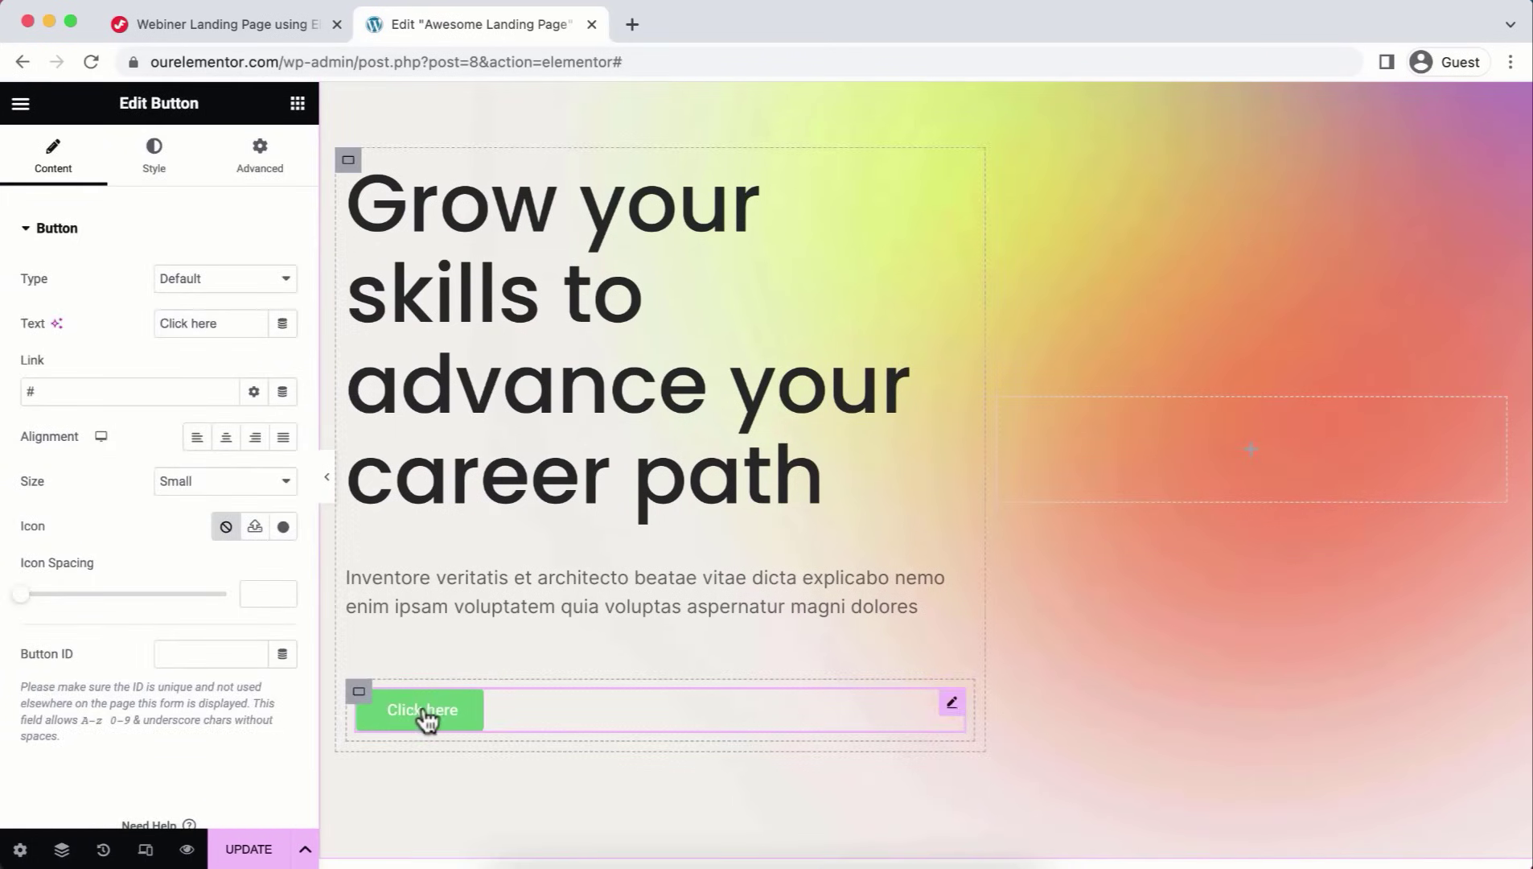
triple_click(234, 321)
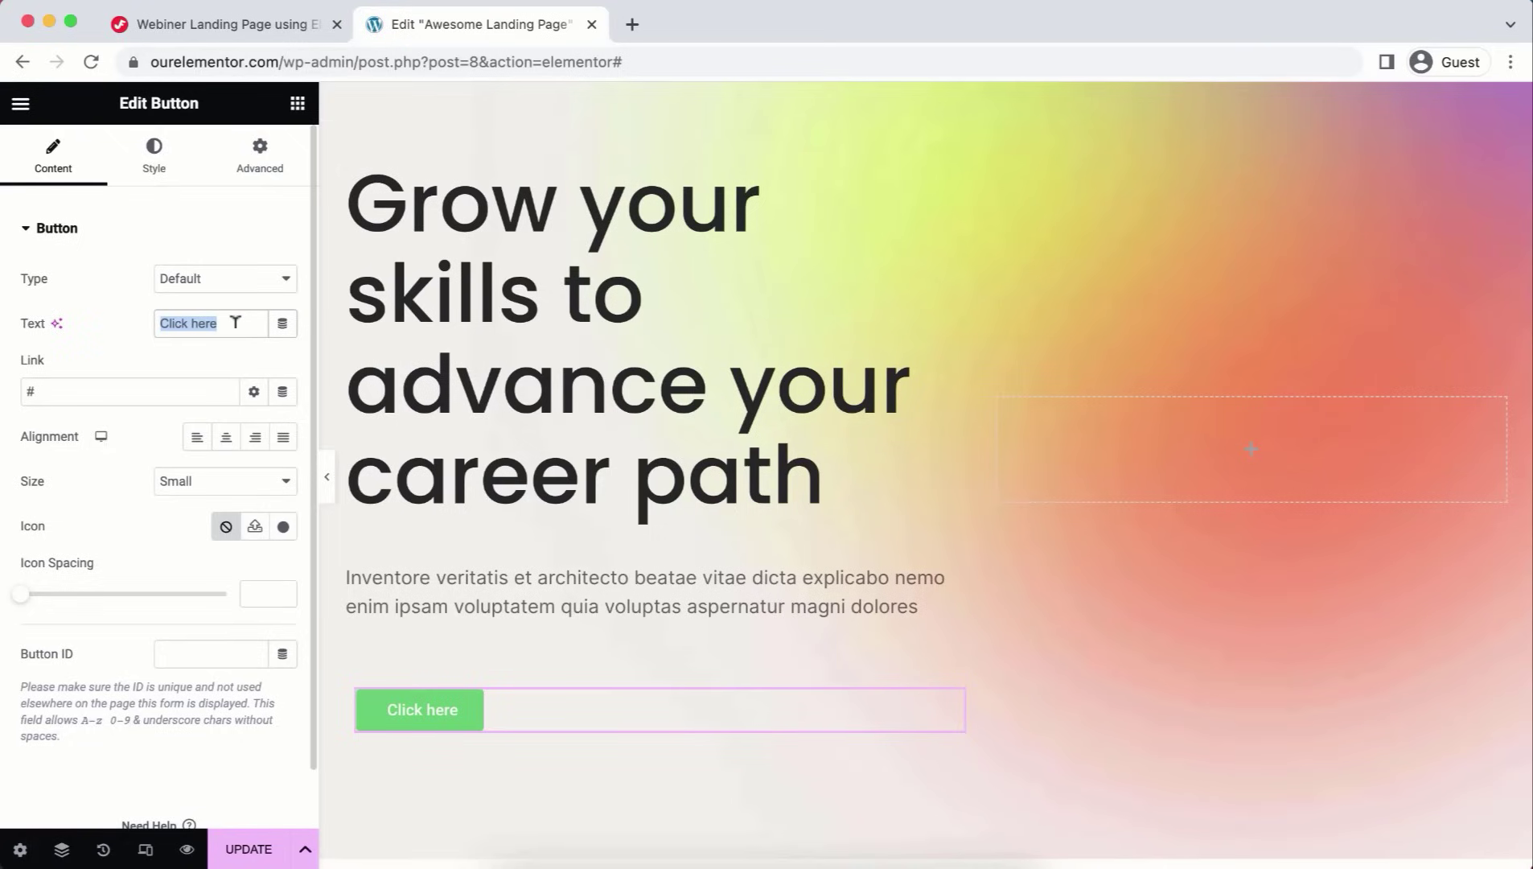
type("Boo")
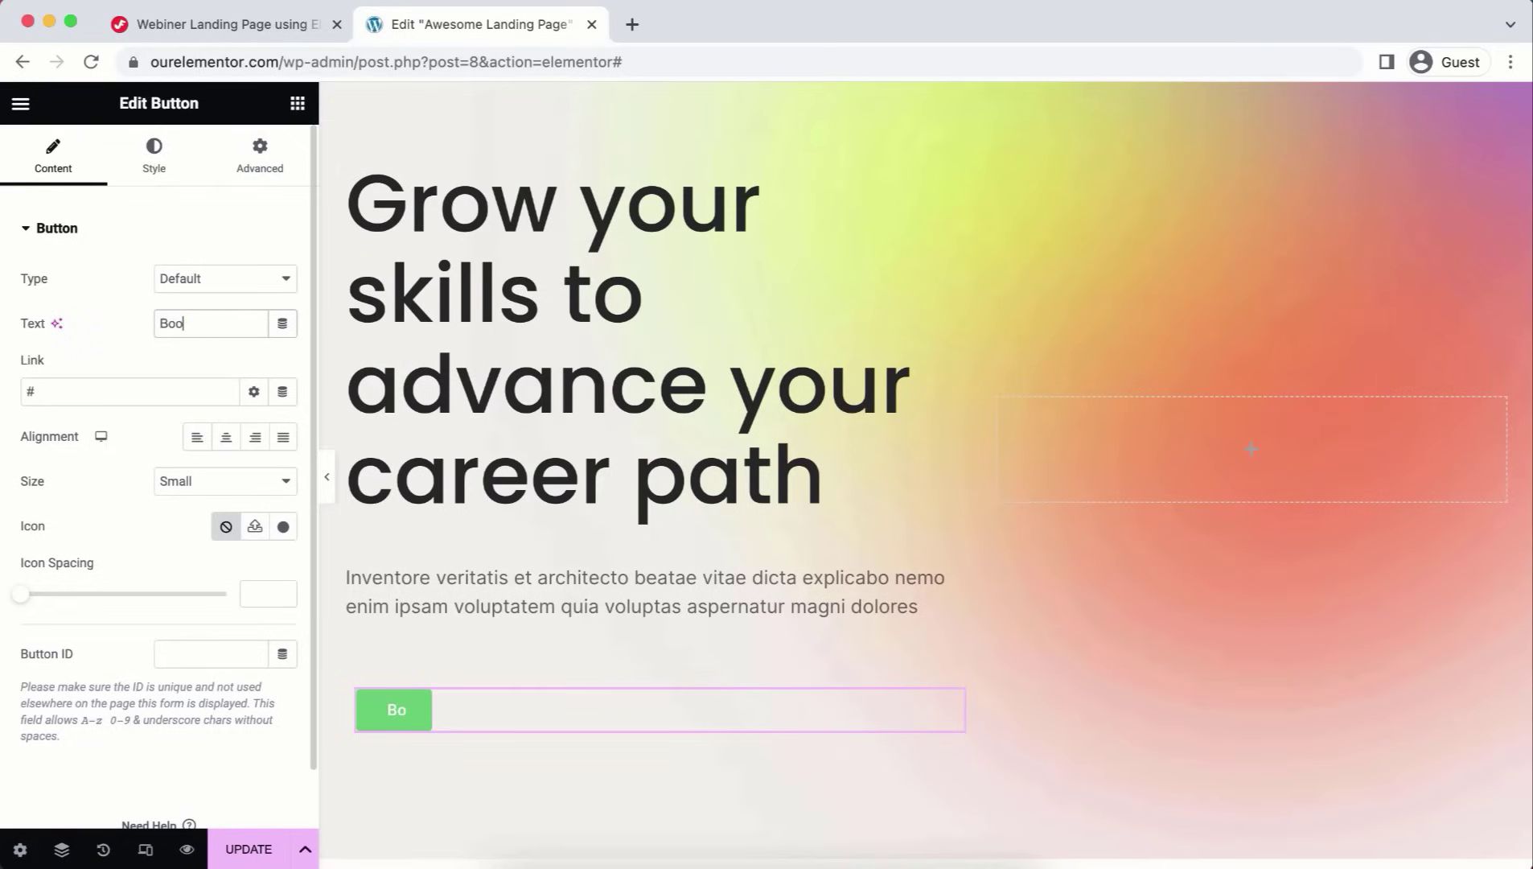
type("k Your Seat Now")
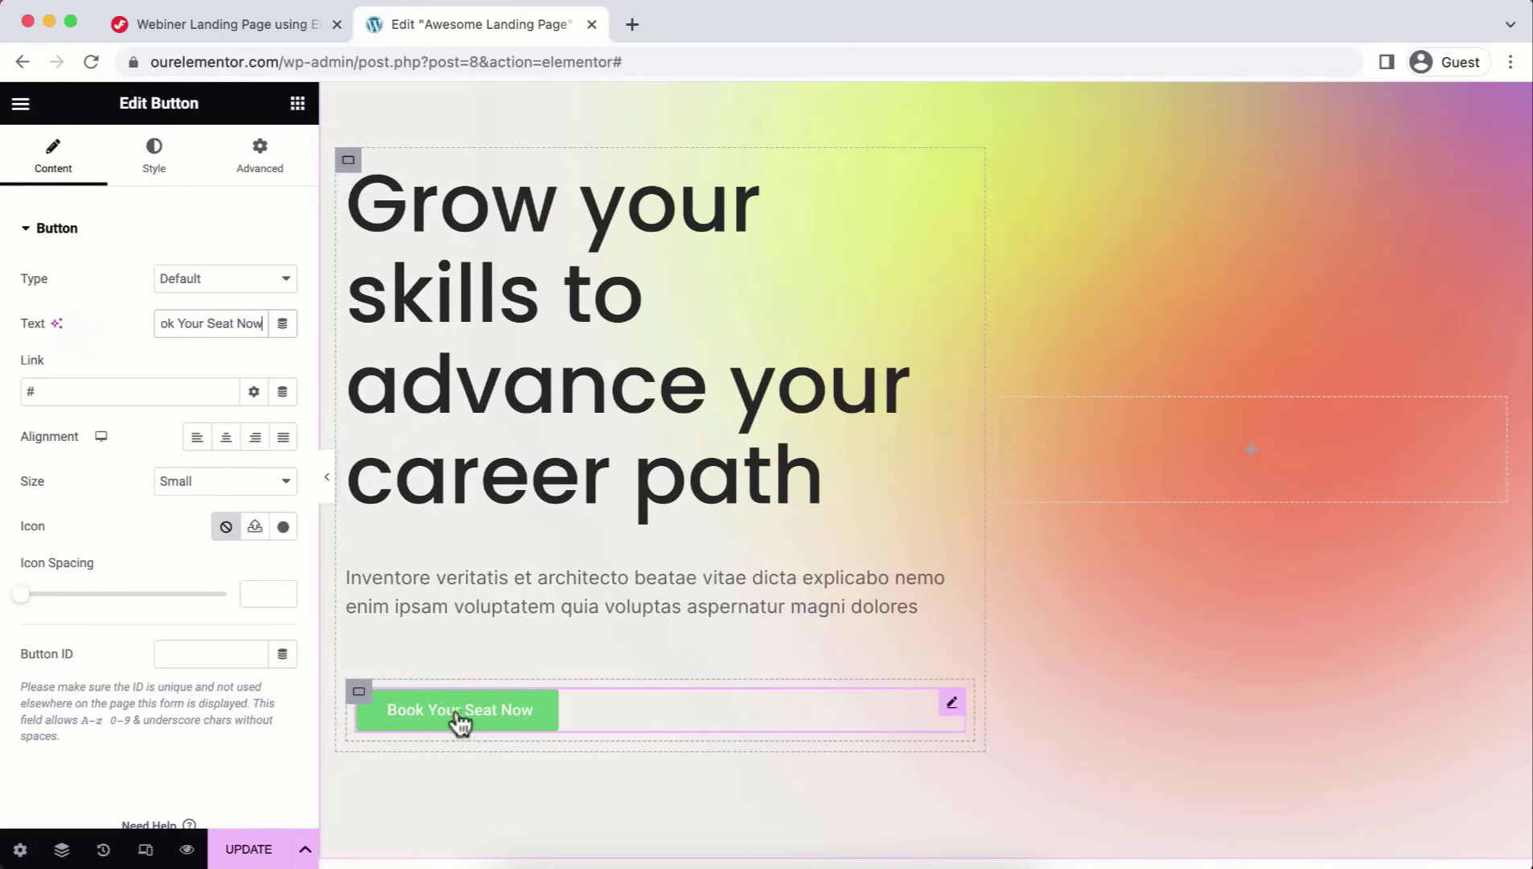
- Style the button text as Inter, 16 px, Semi Bold 600
left_click(154, 169)
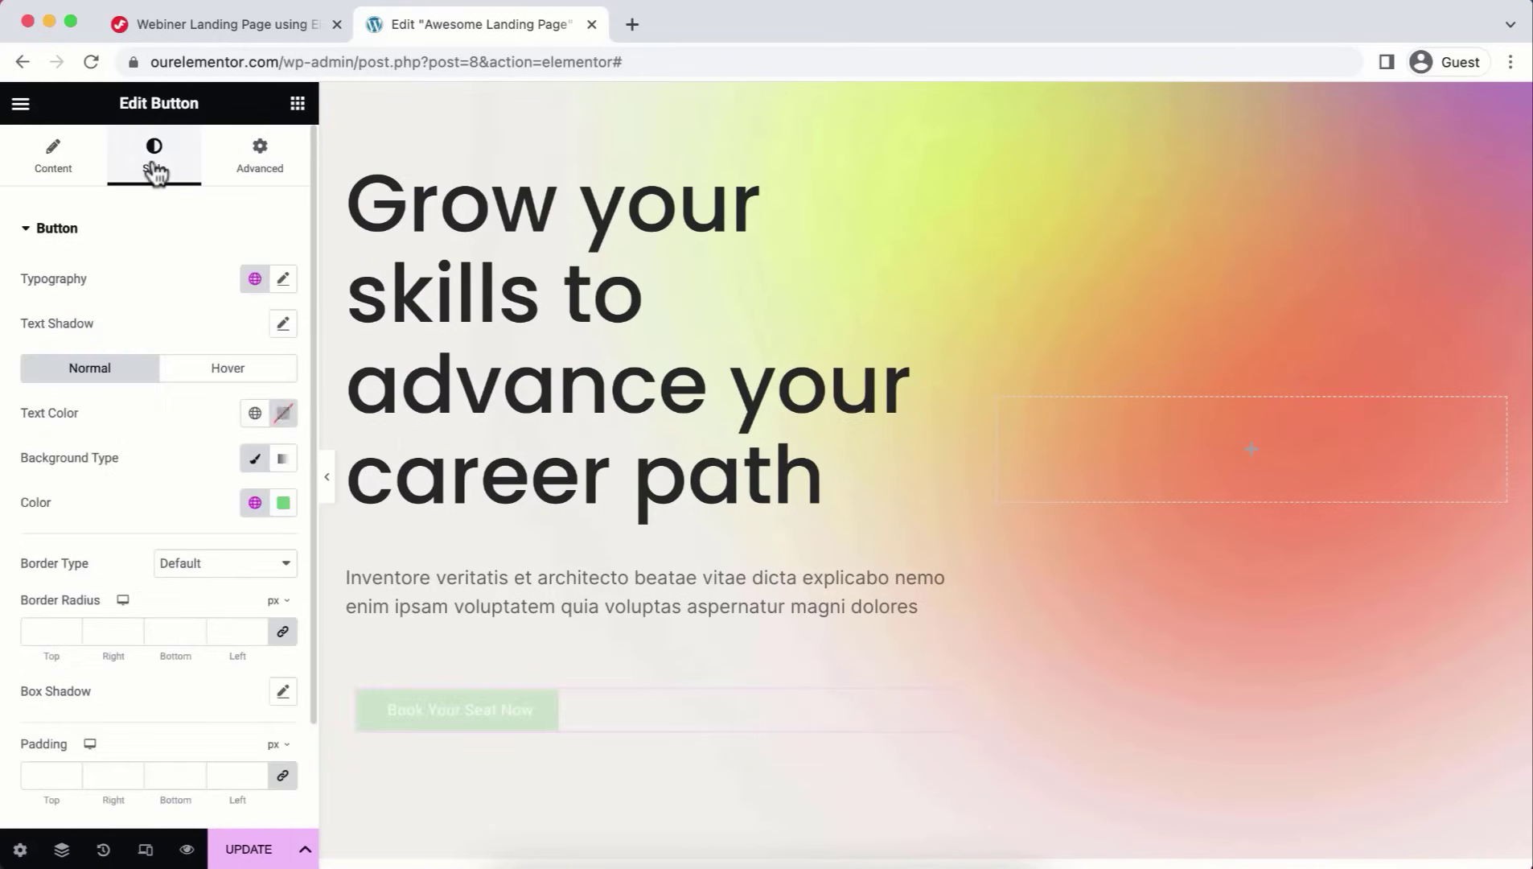
left_click(283, 278)
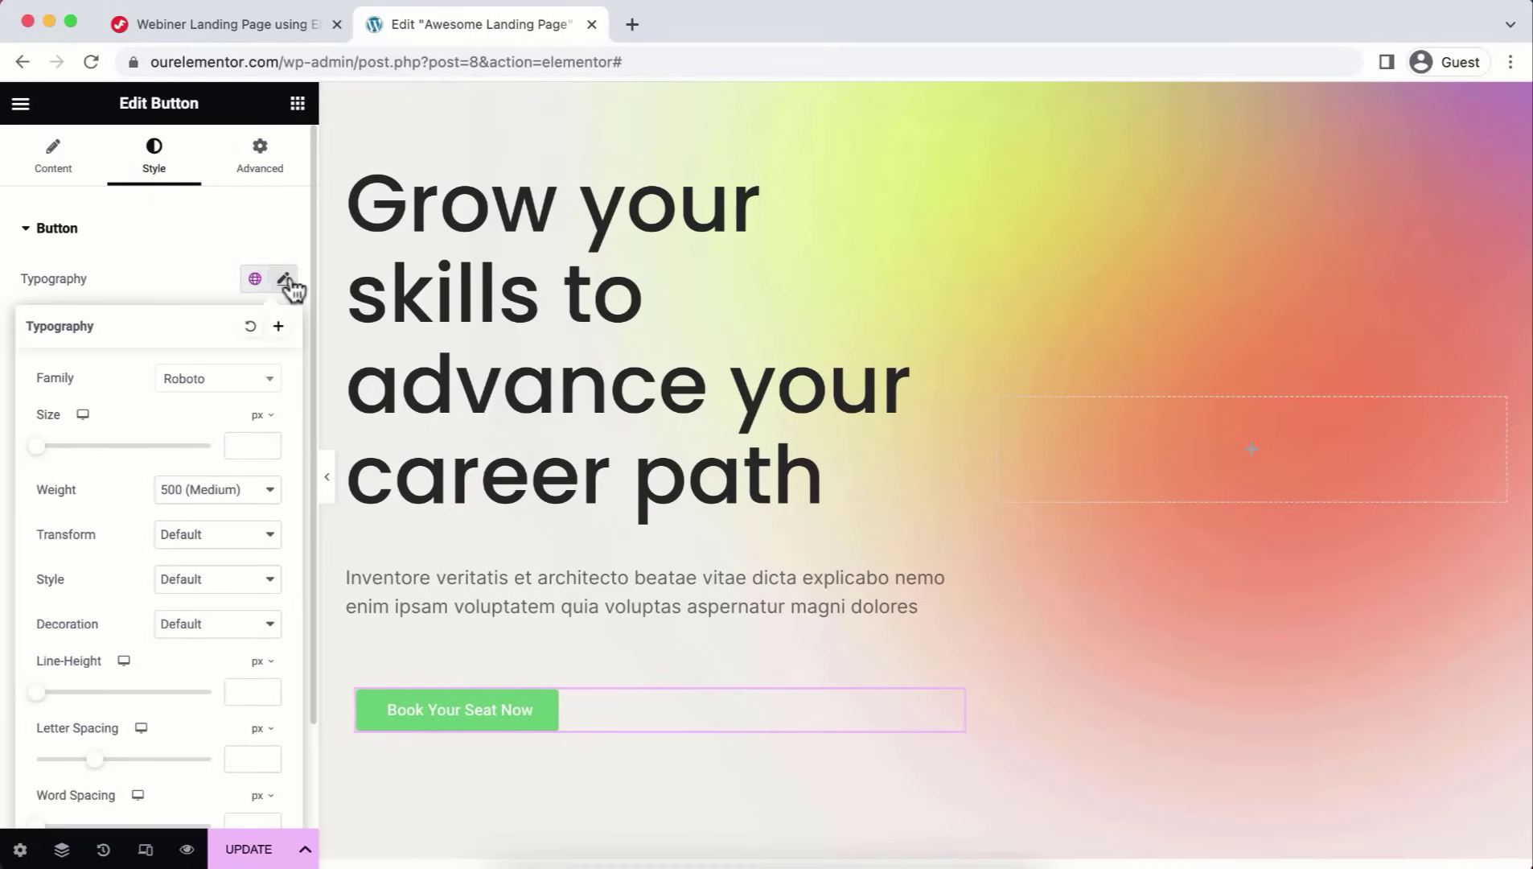
left_click(229, 379)
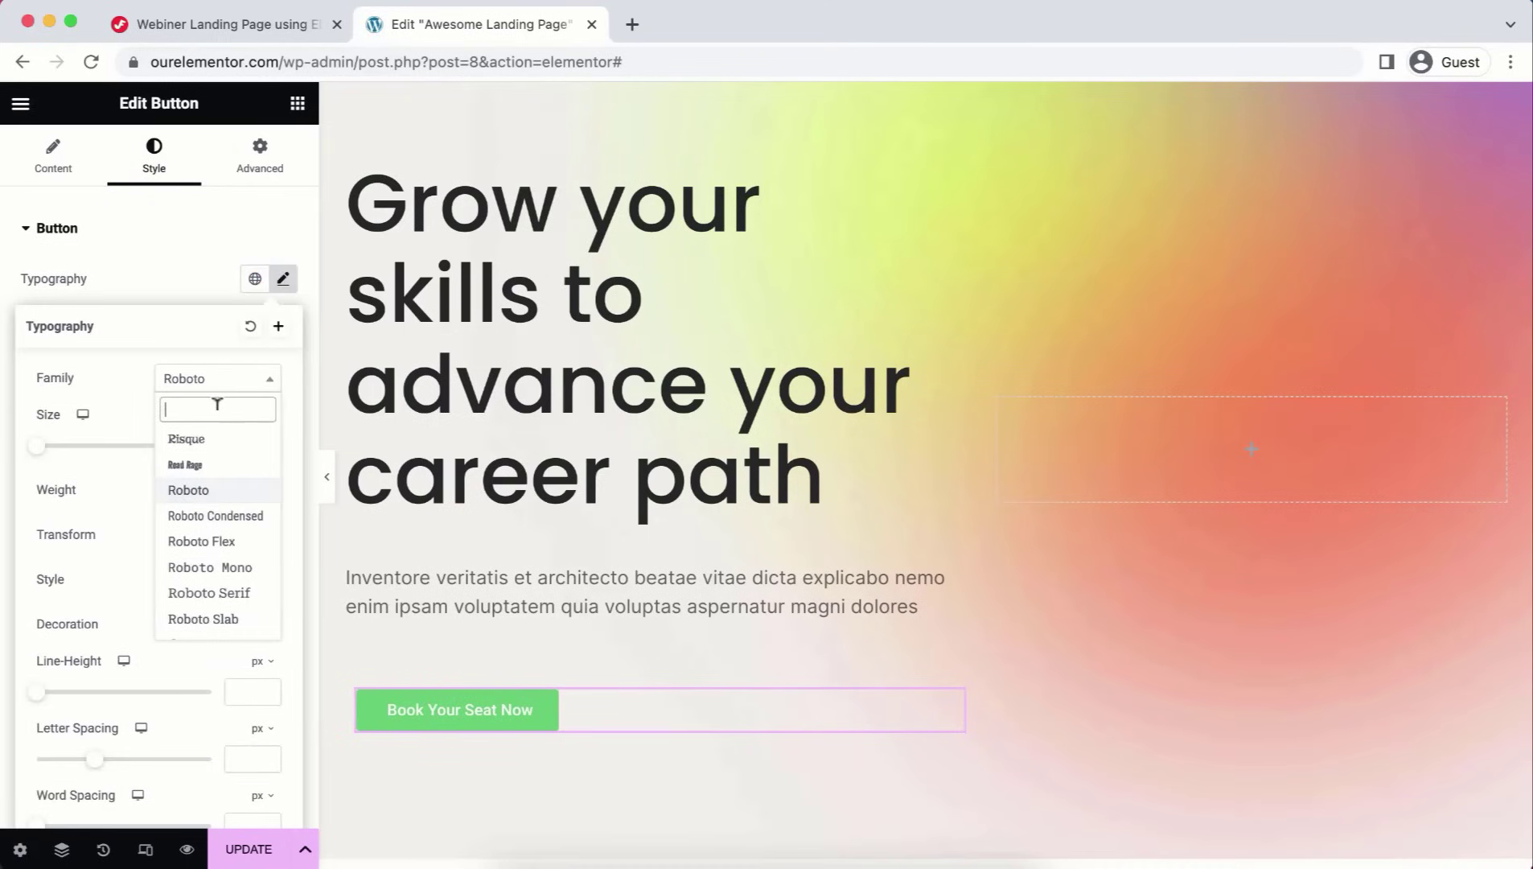
type("Inter")
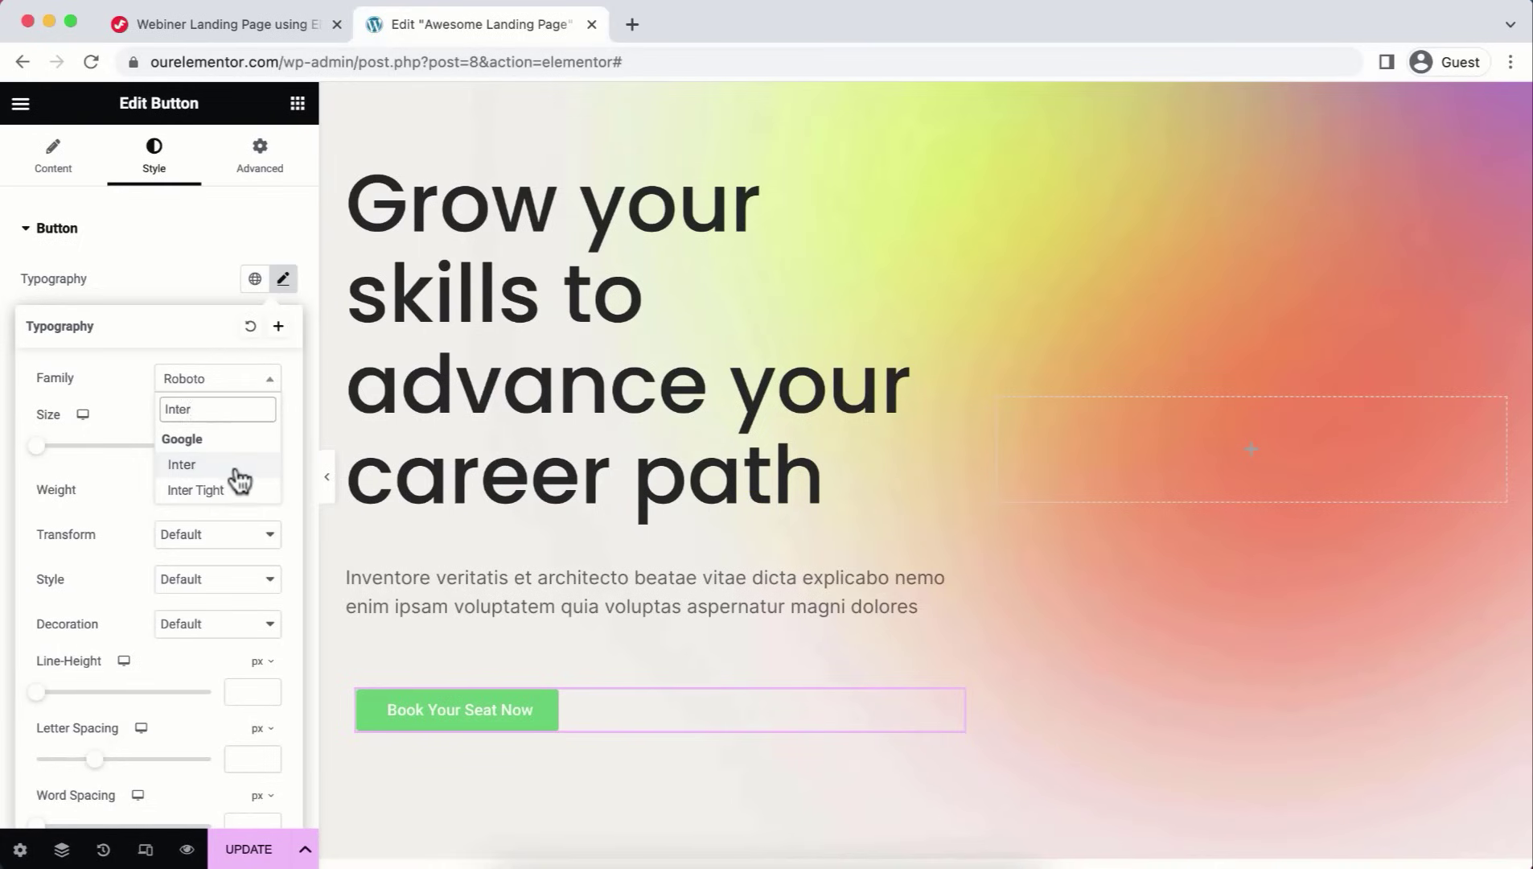
left_click(233, 465)
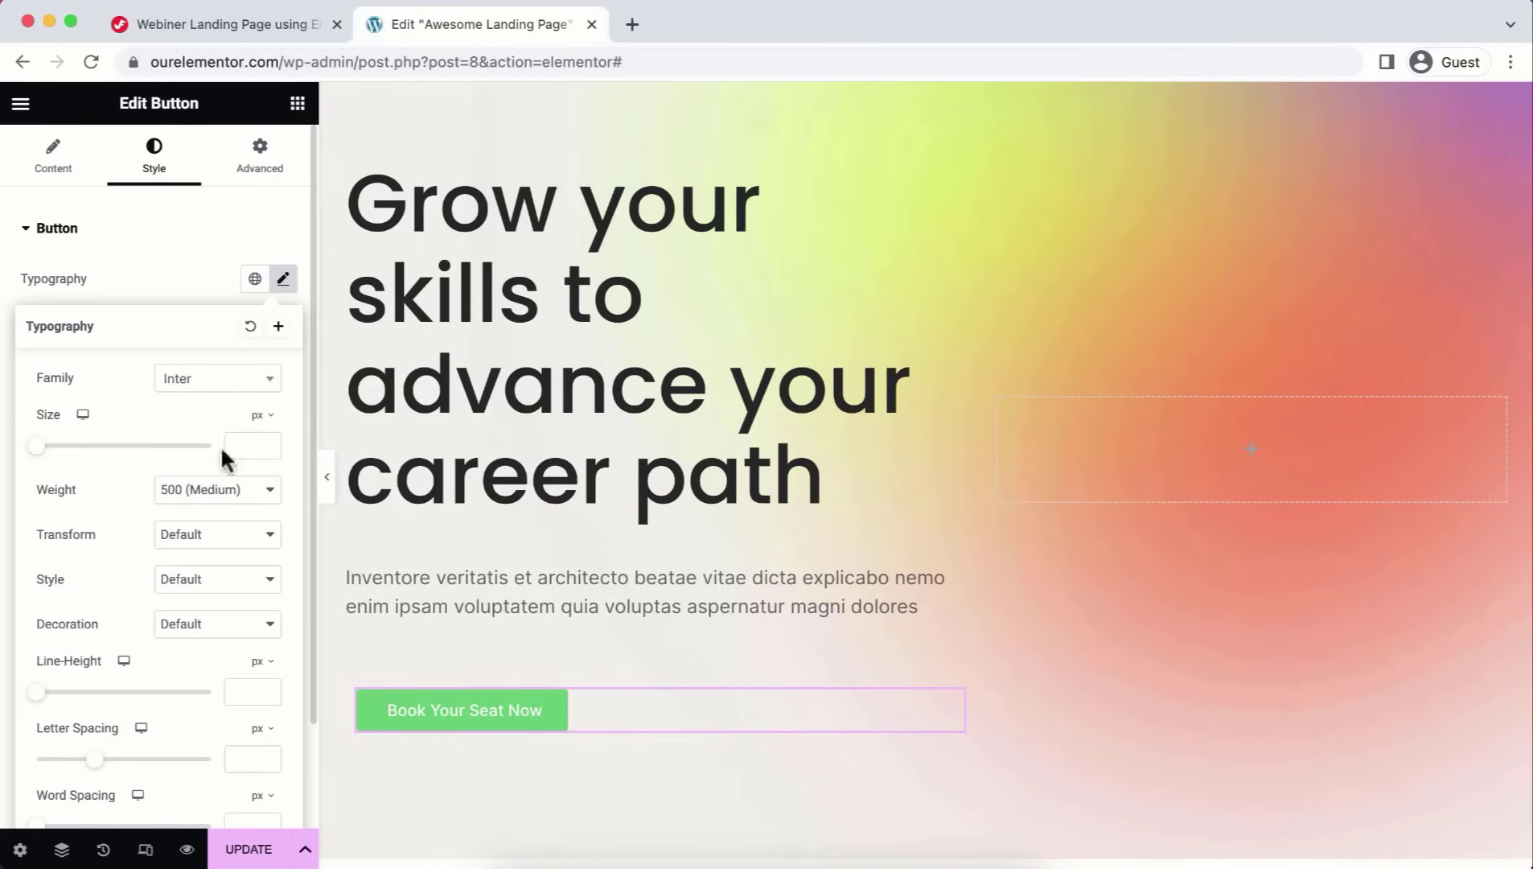
left_click(238, 443)
type("16")
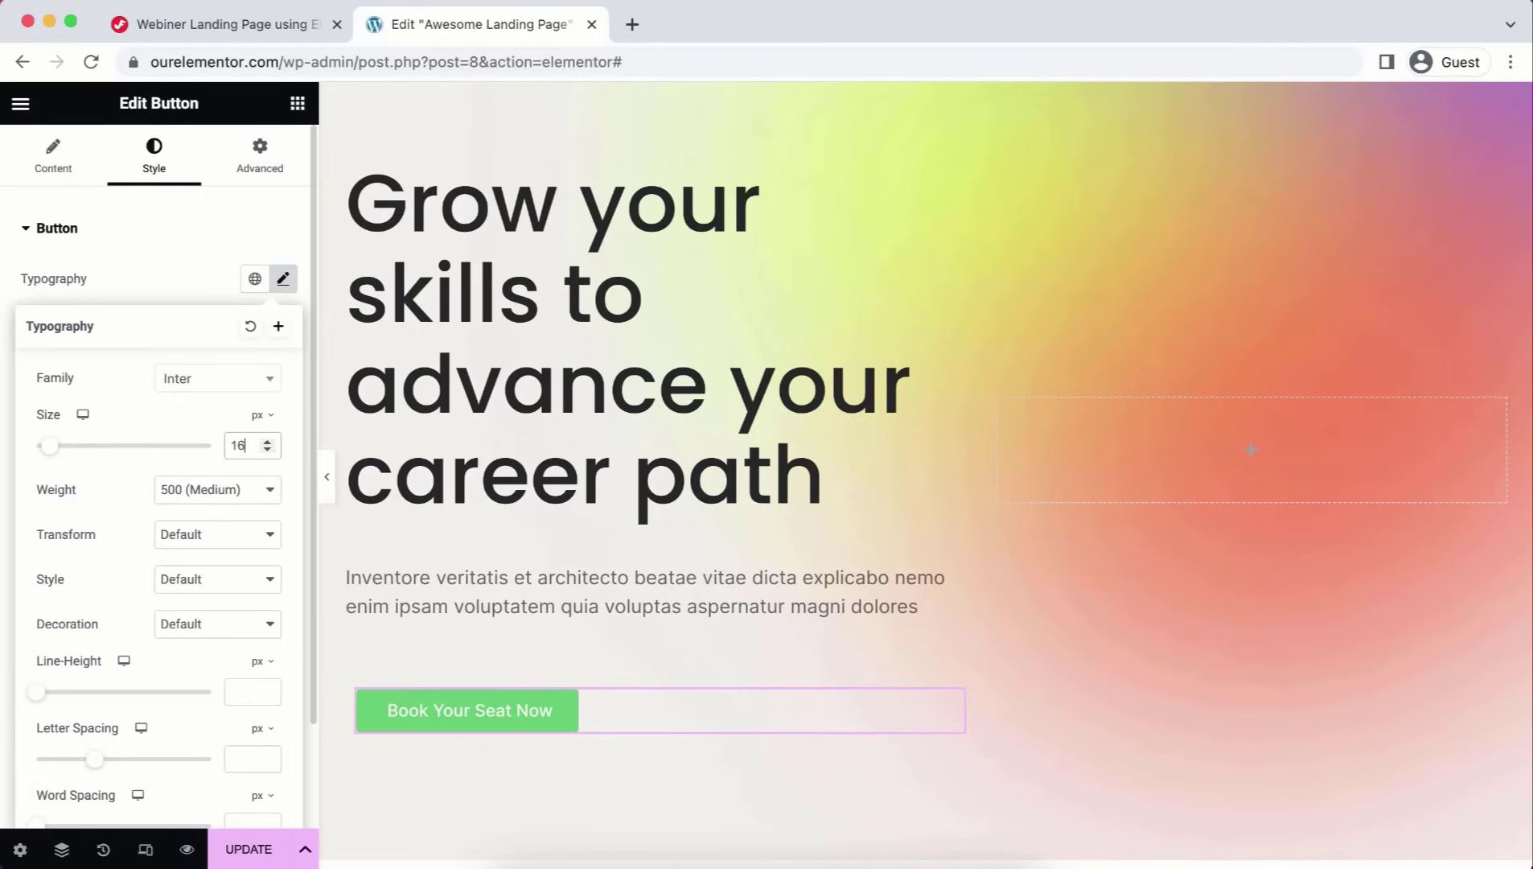
left_click(178, 494)
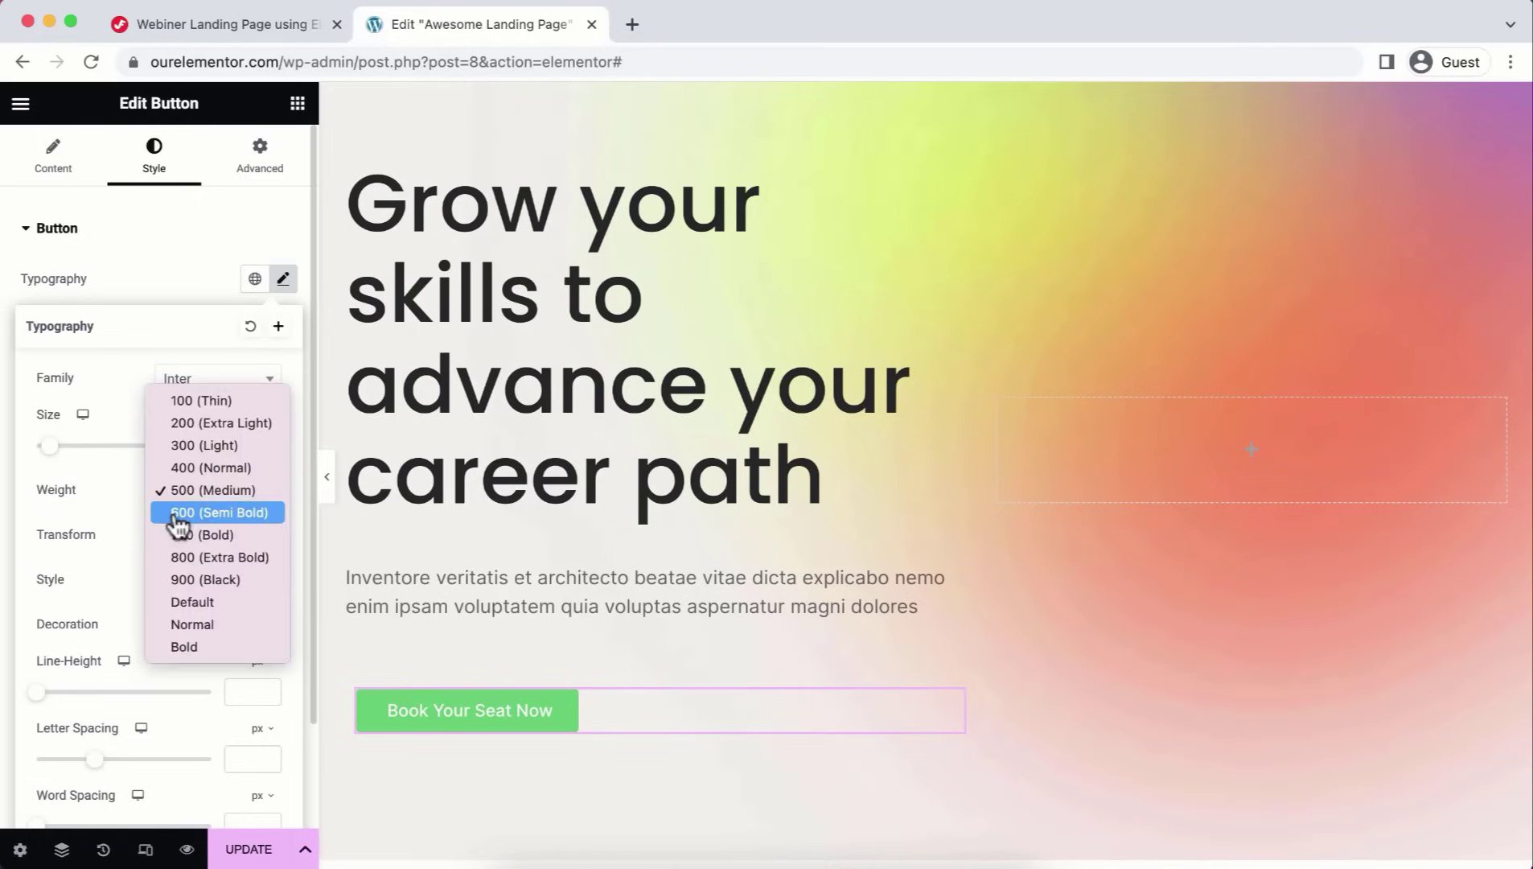
left_click(178, 515)
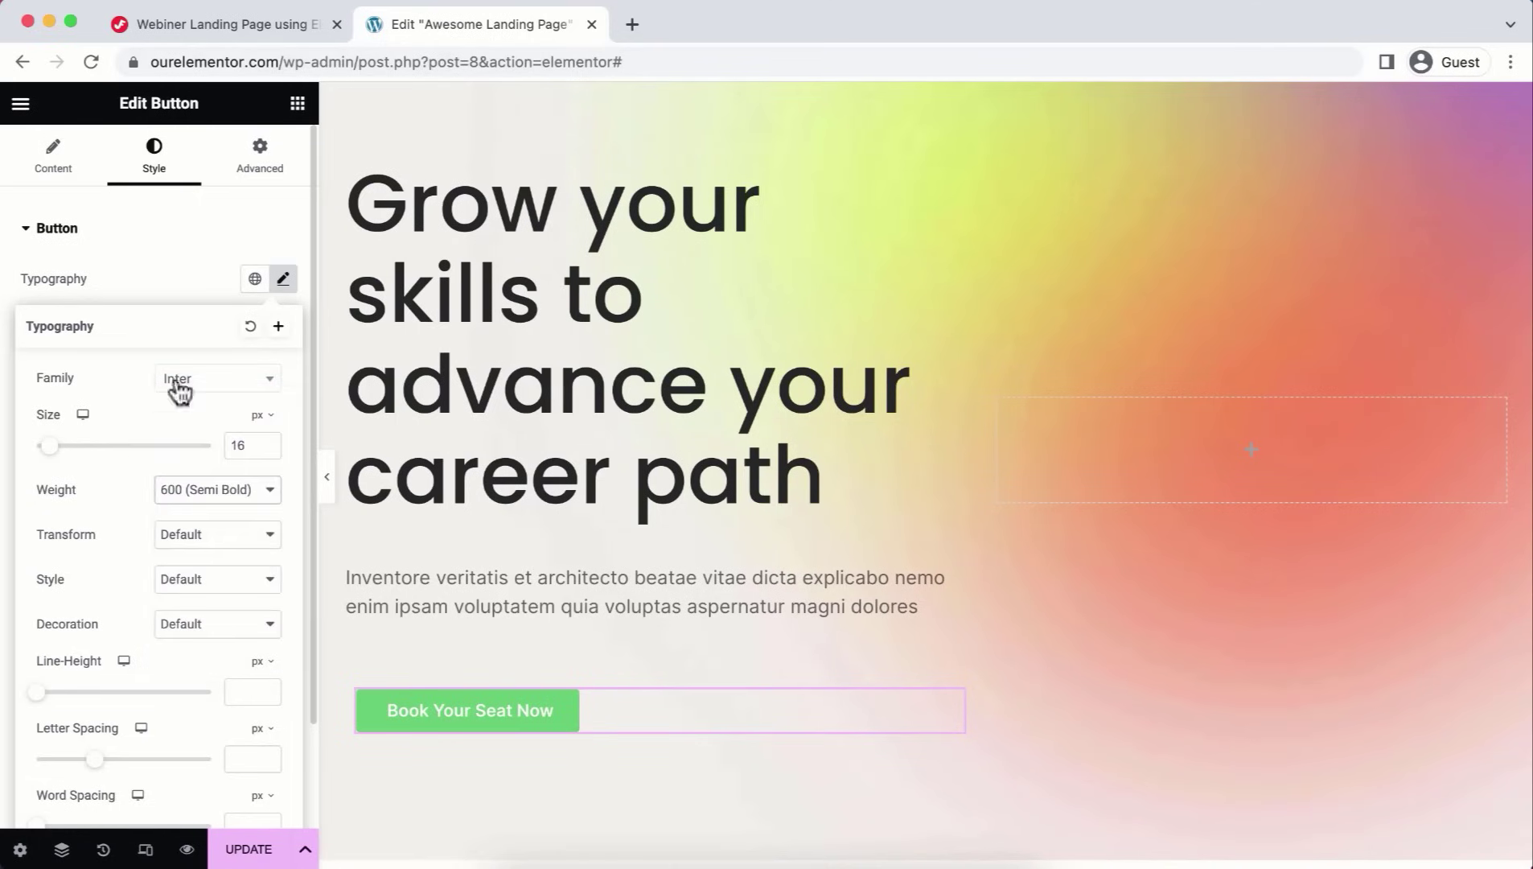
left_click(158, 273)
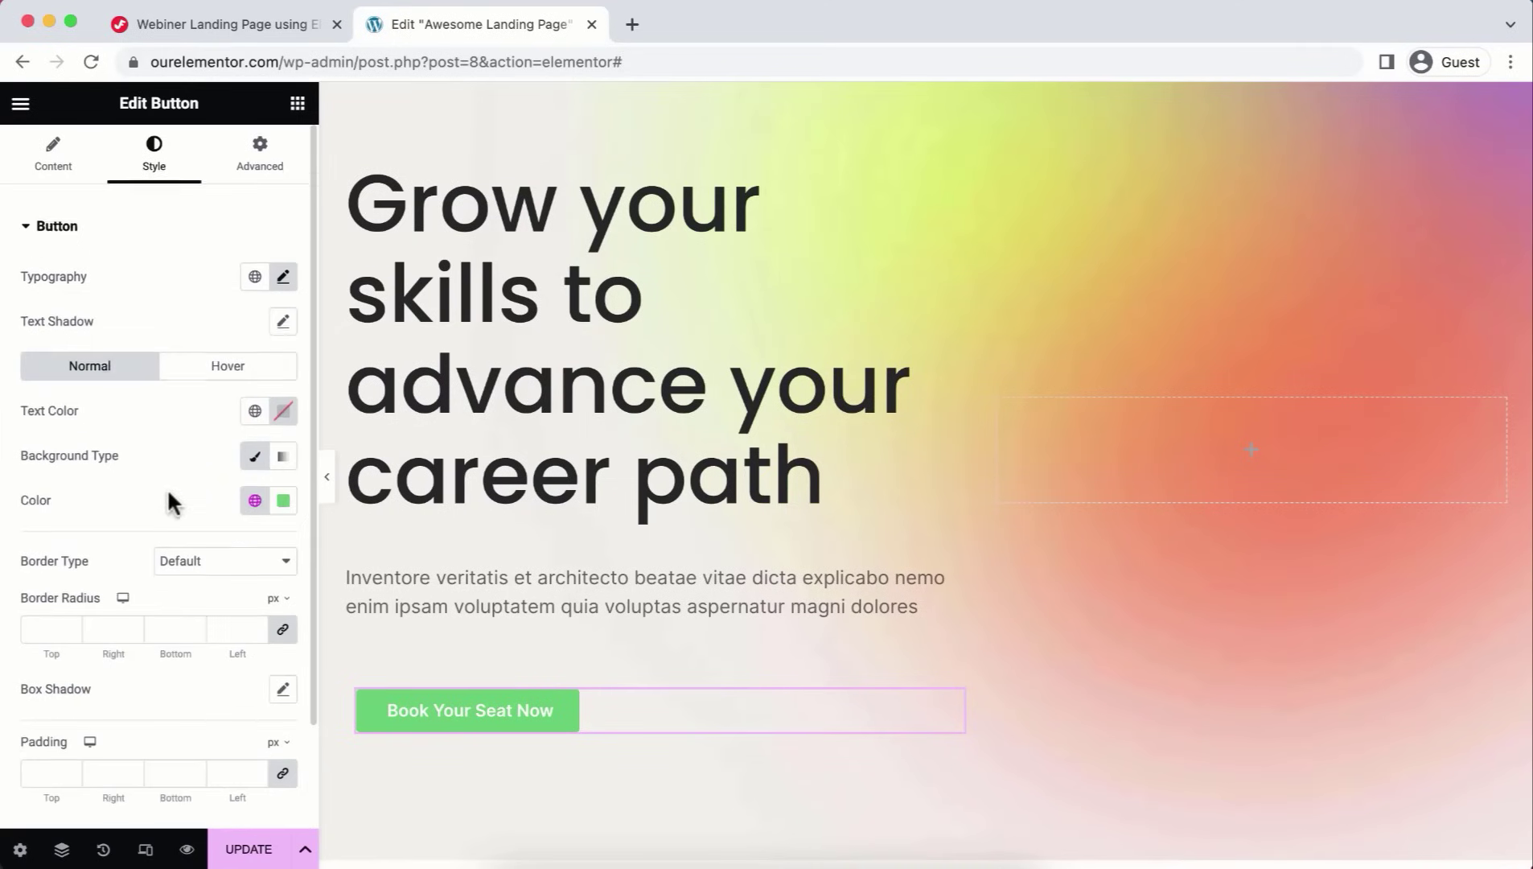
- Give the button a coral #f57955 background colour
left_click(283, 504)
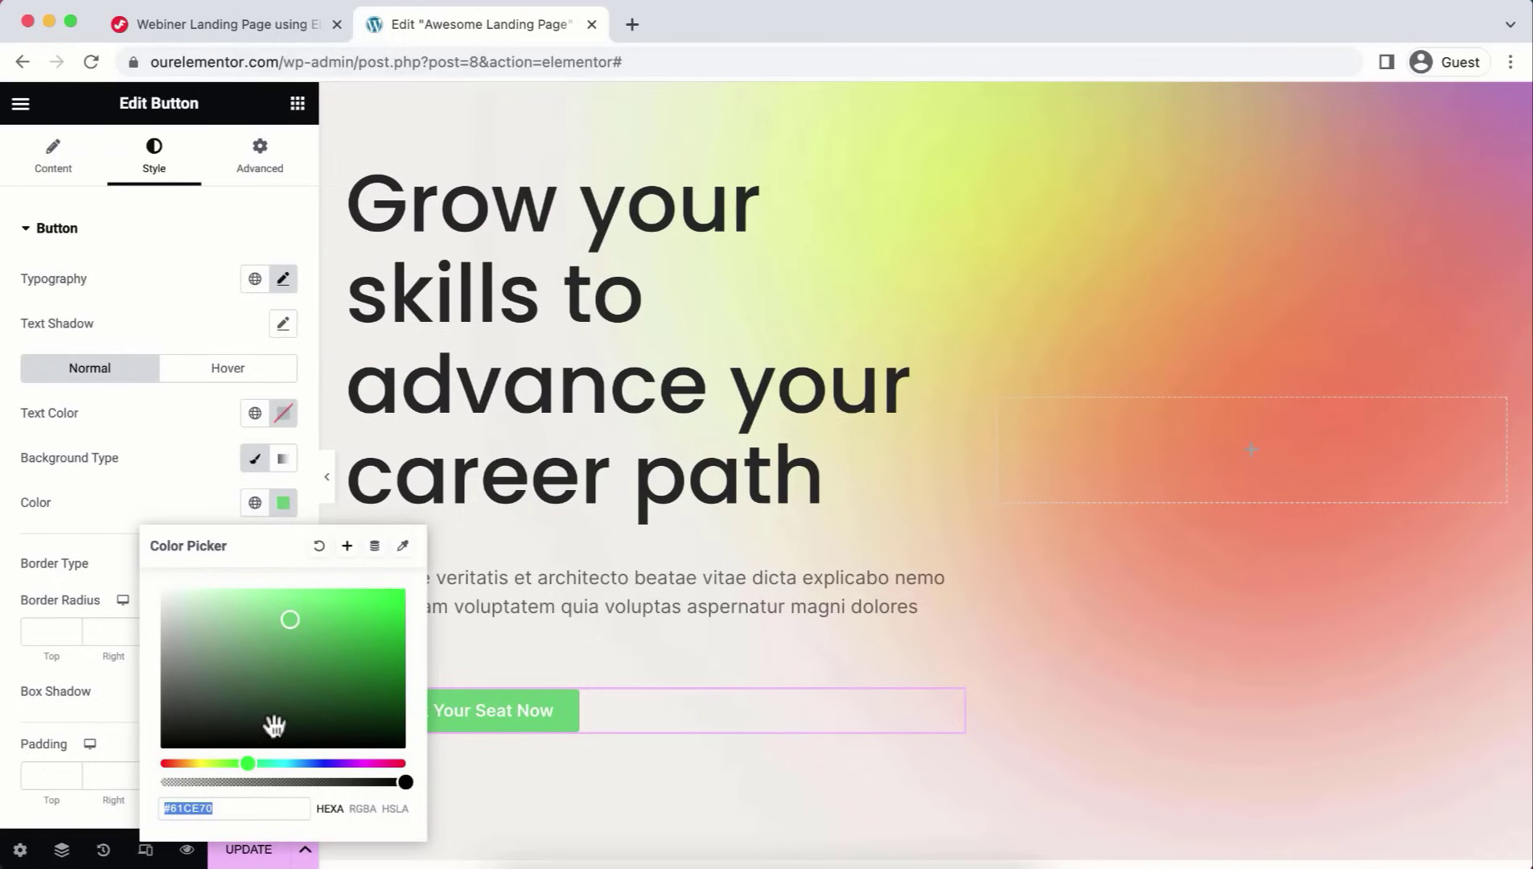
type("#f57")
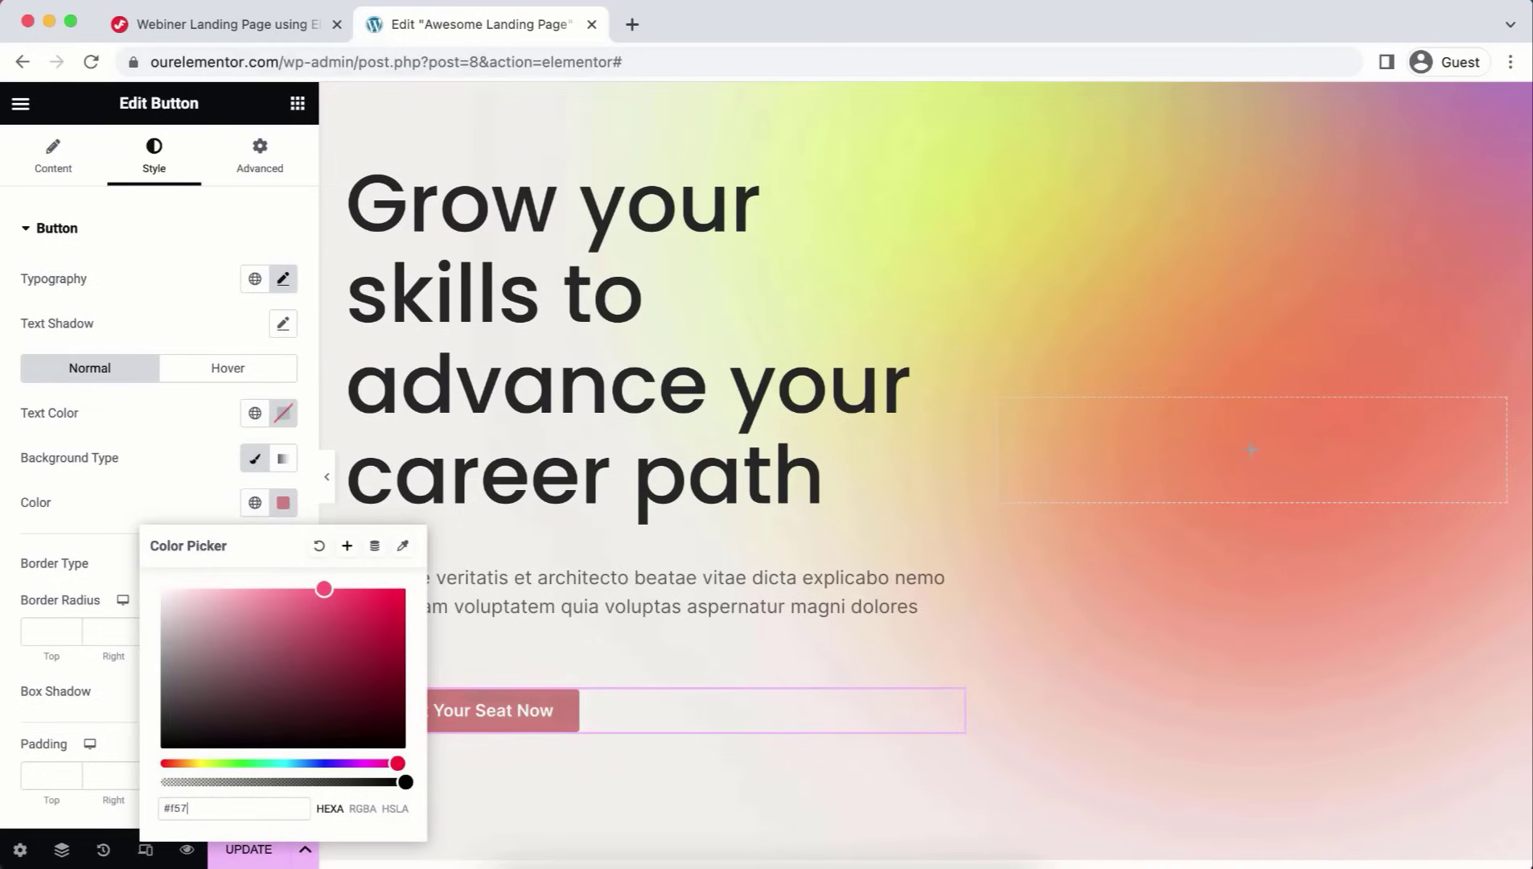
type("955")
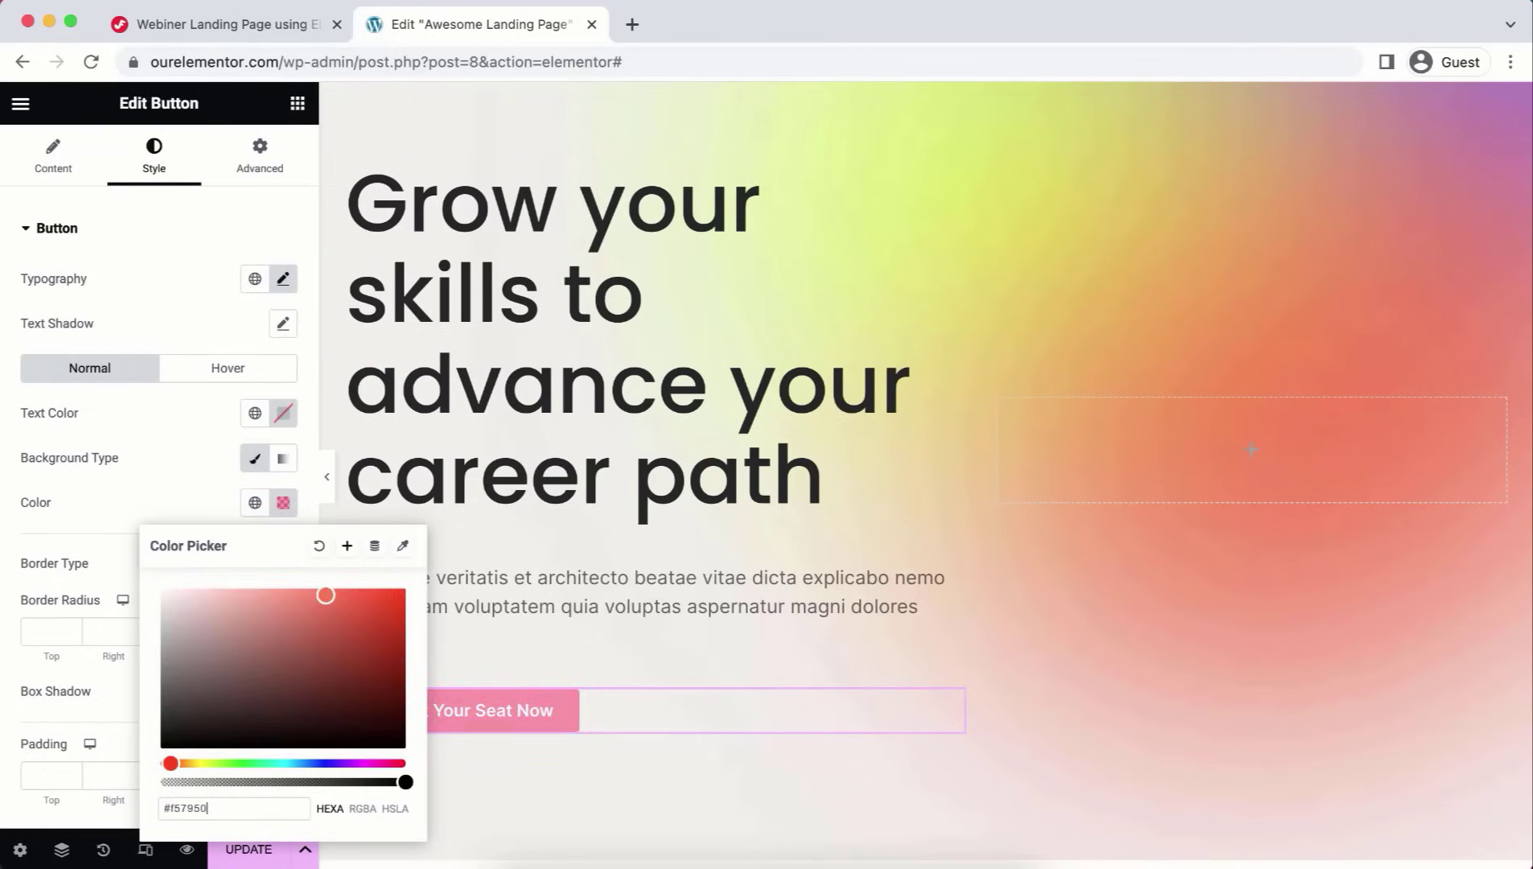
left_click(197, 508)
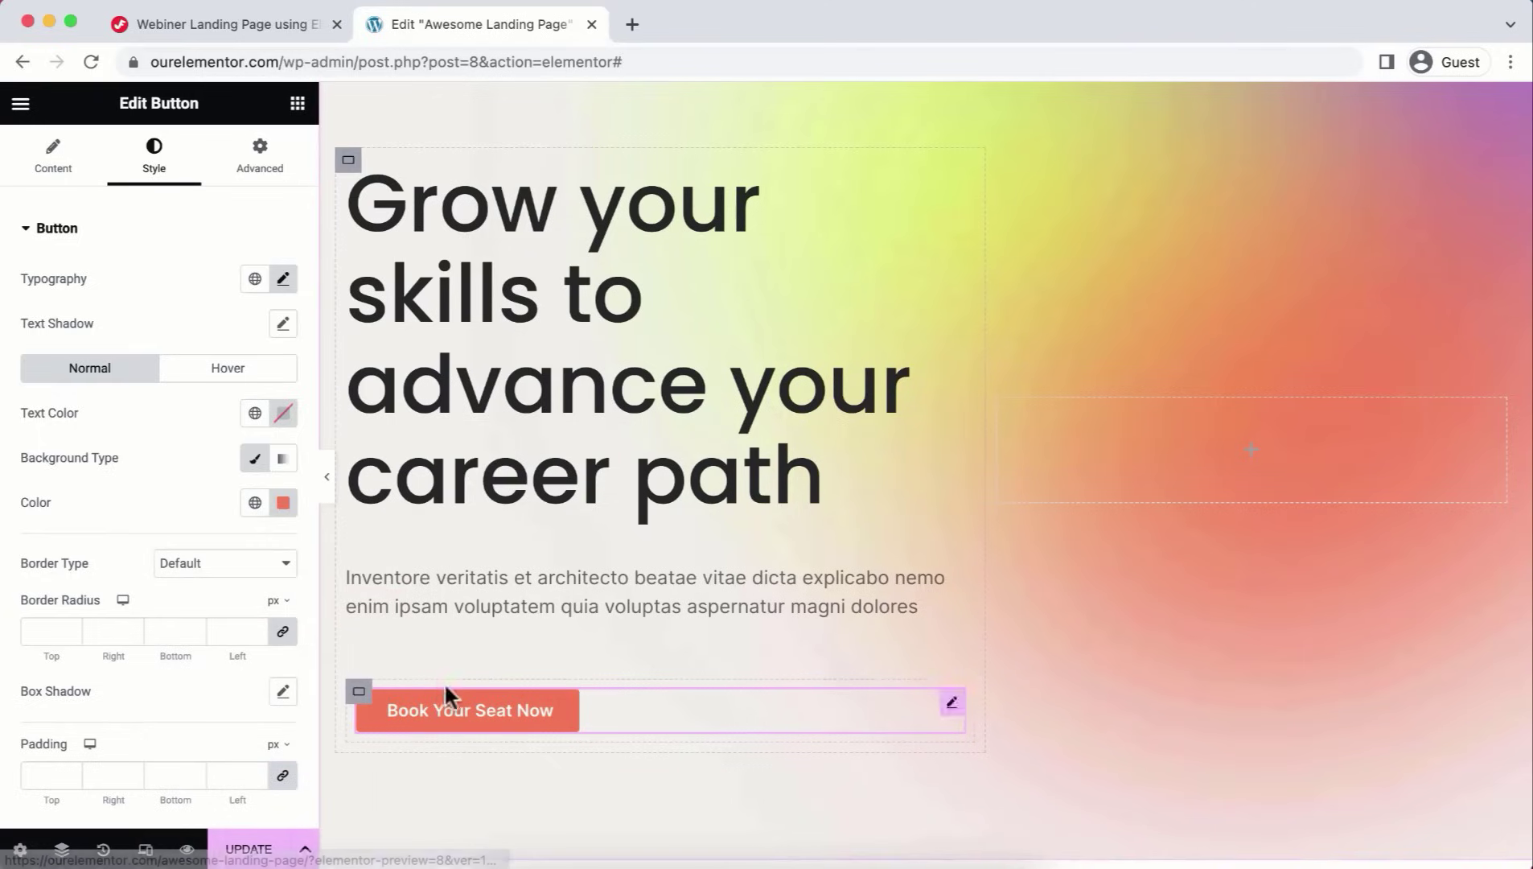
- Set the button's hover background colour to dark #222222
left_click(231, 372)
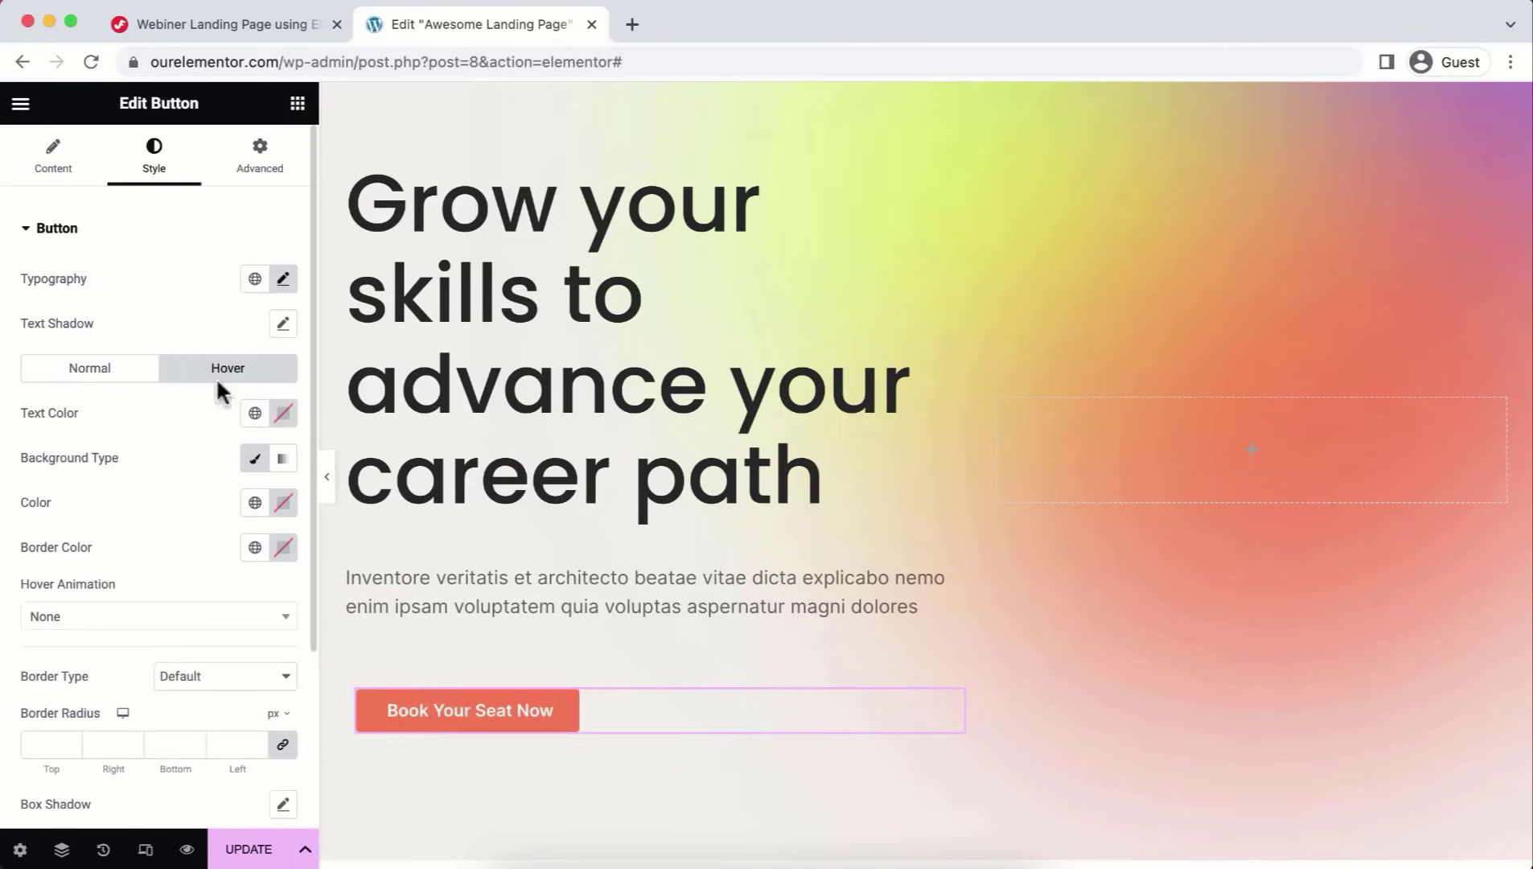
left_click(284, 504)
type("#")
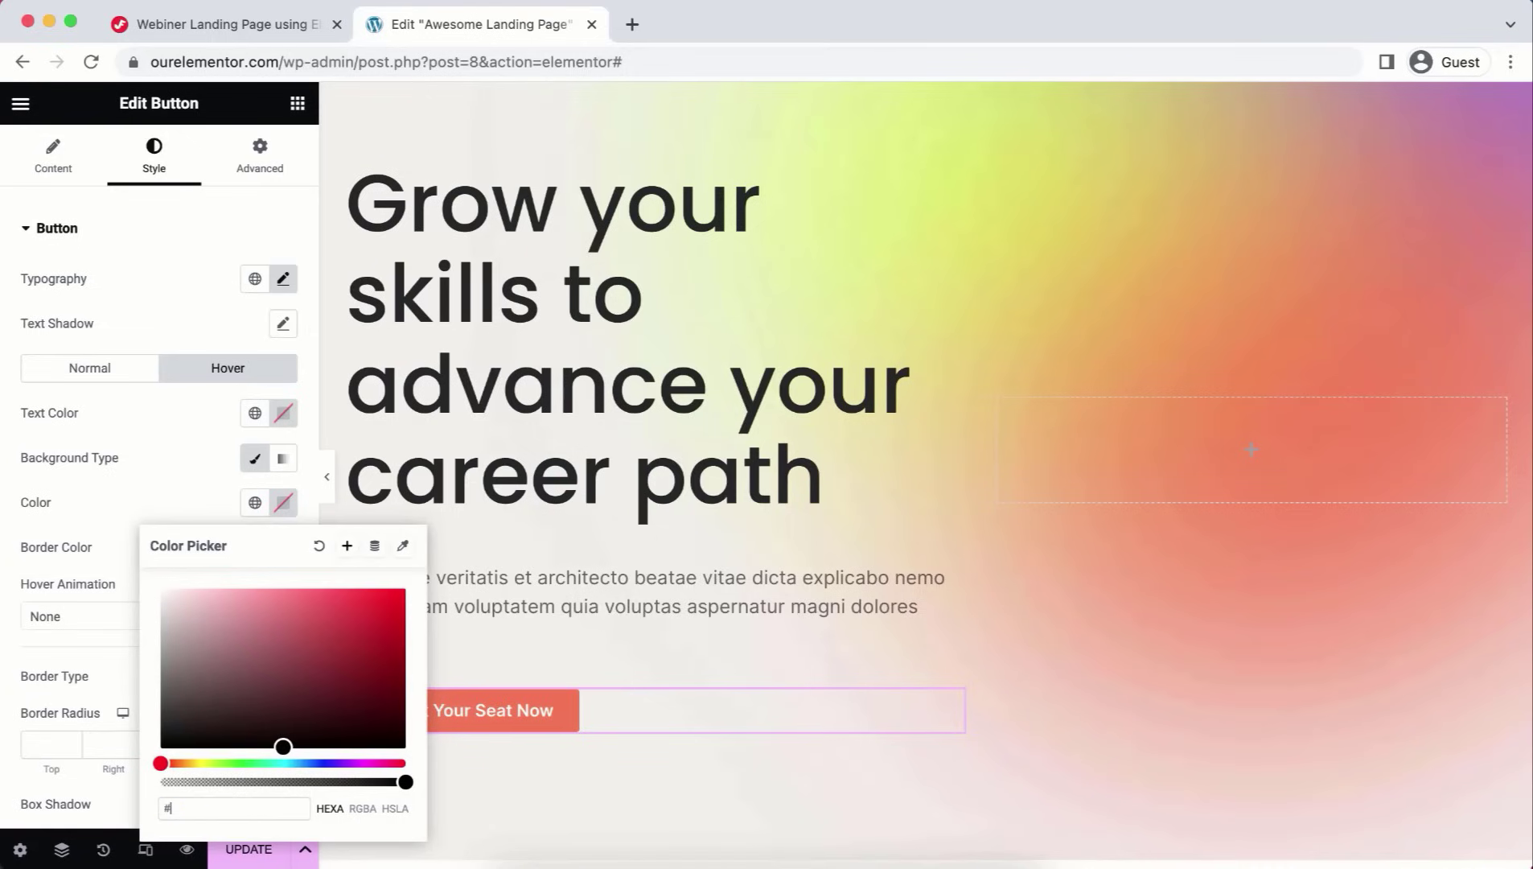
type("22222")
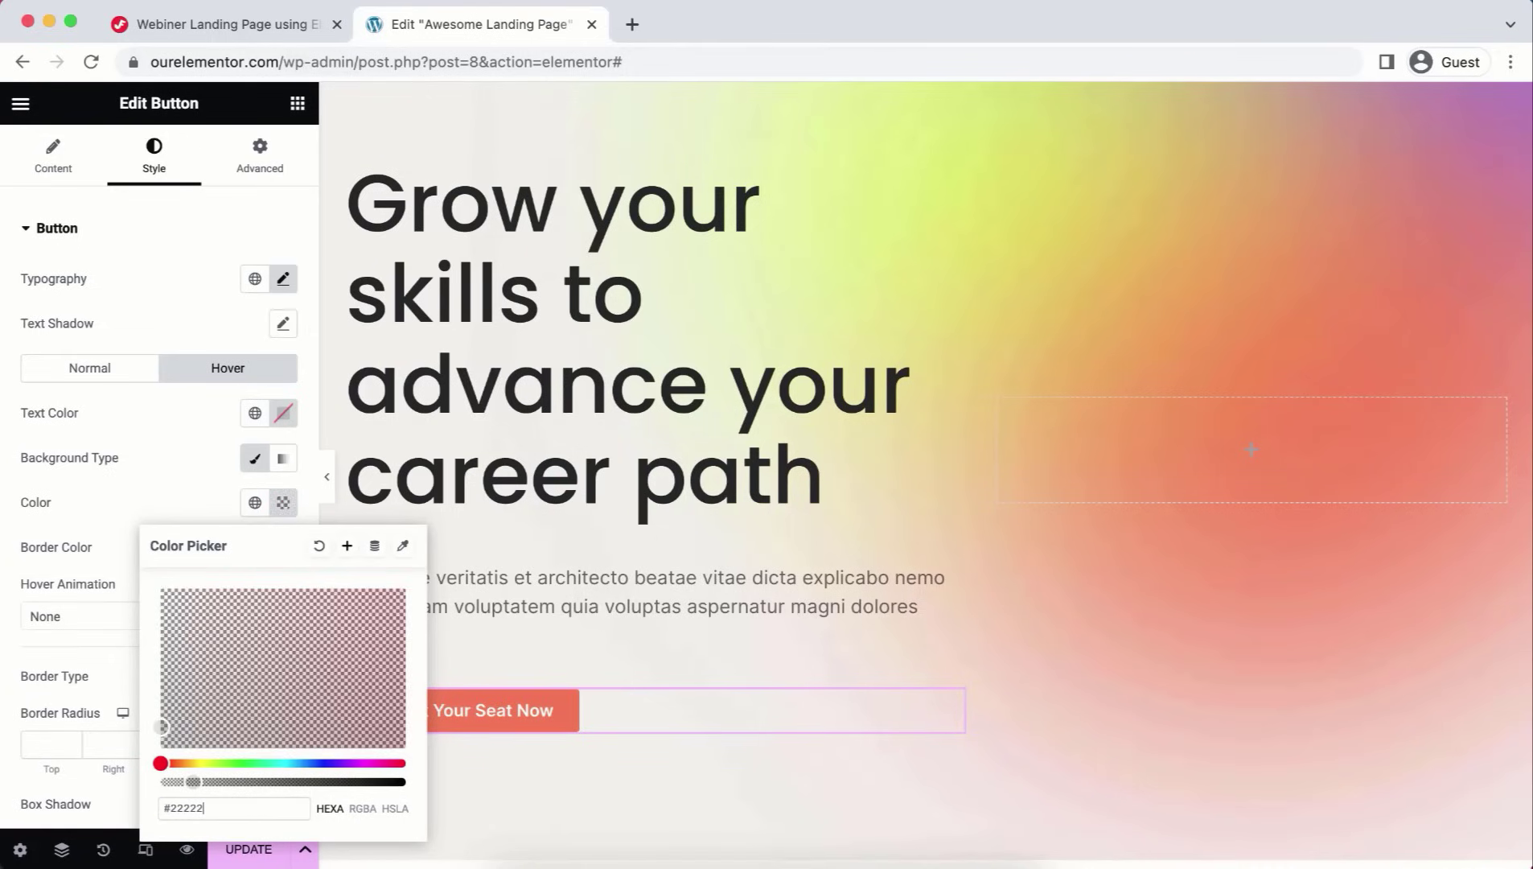
type("2")
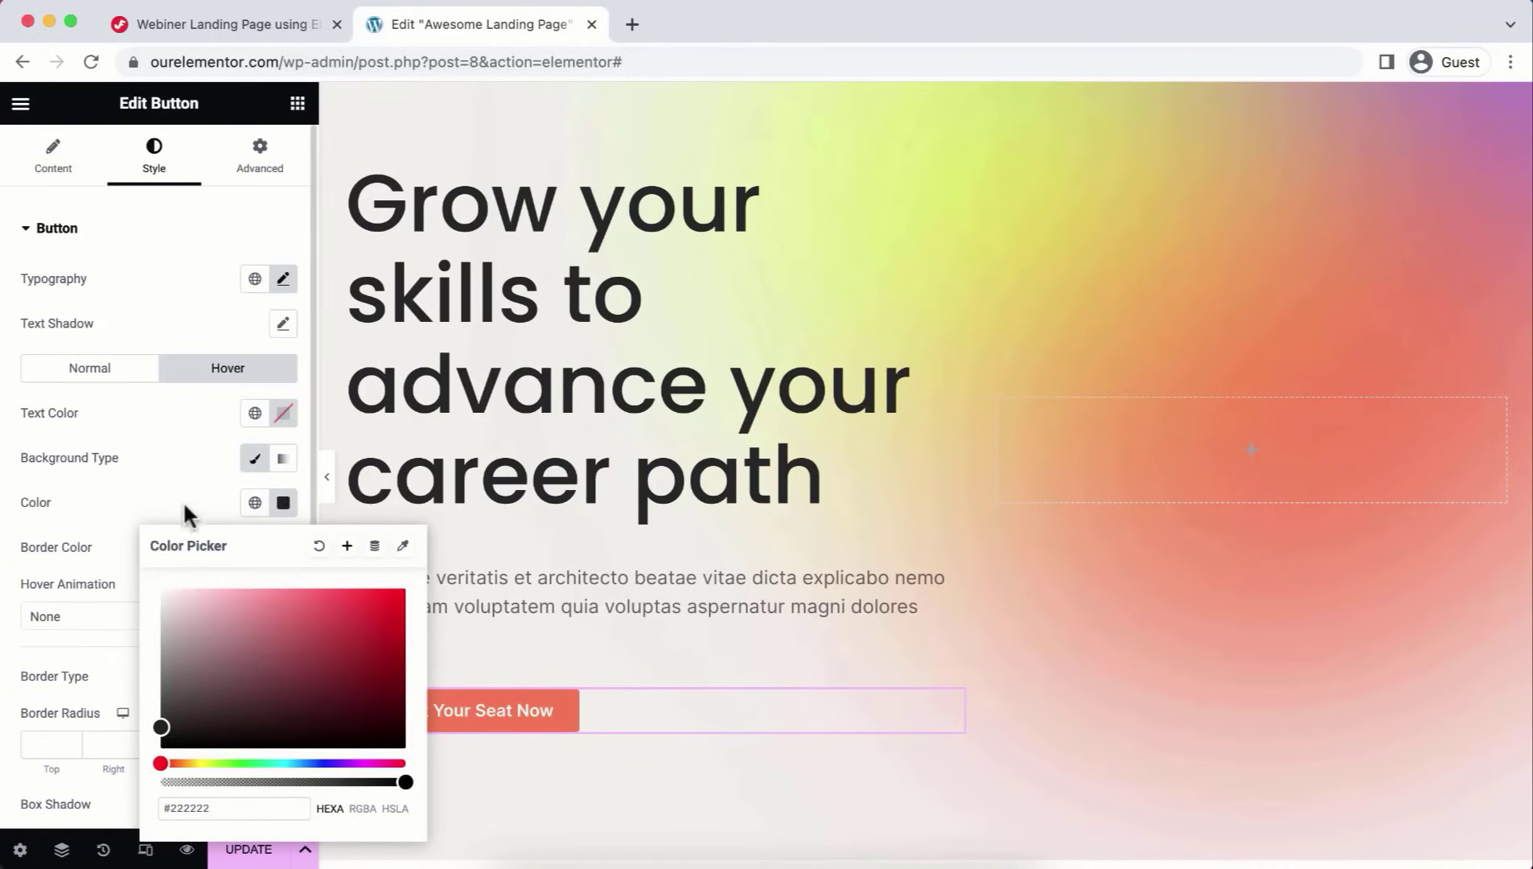
left_click(195, 508)
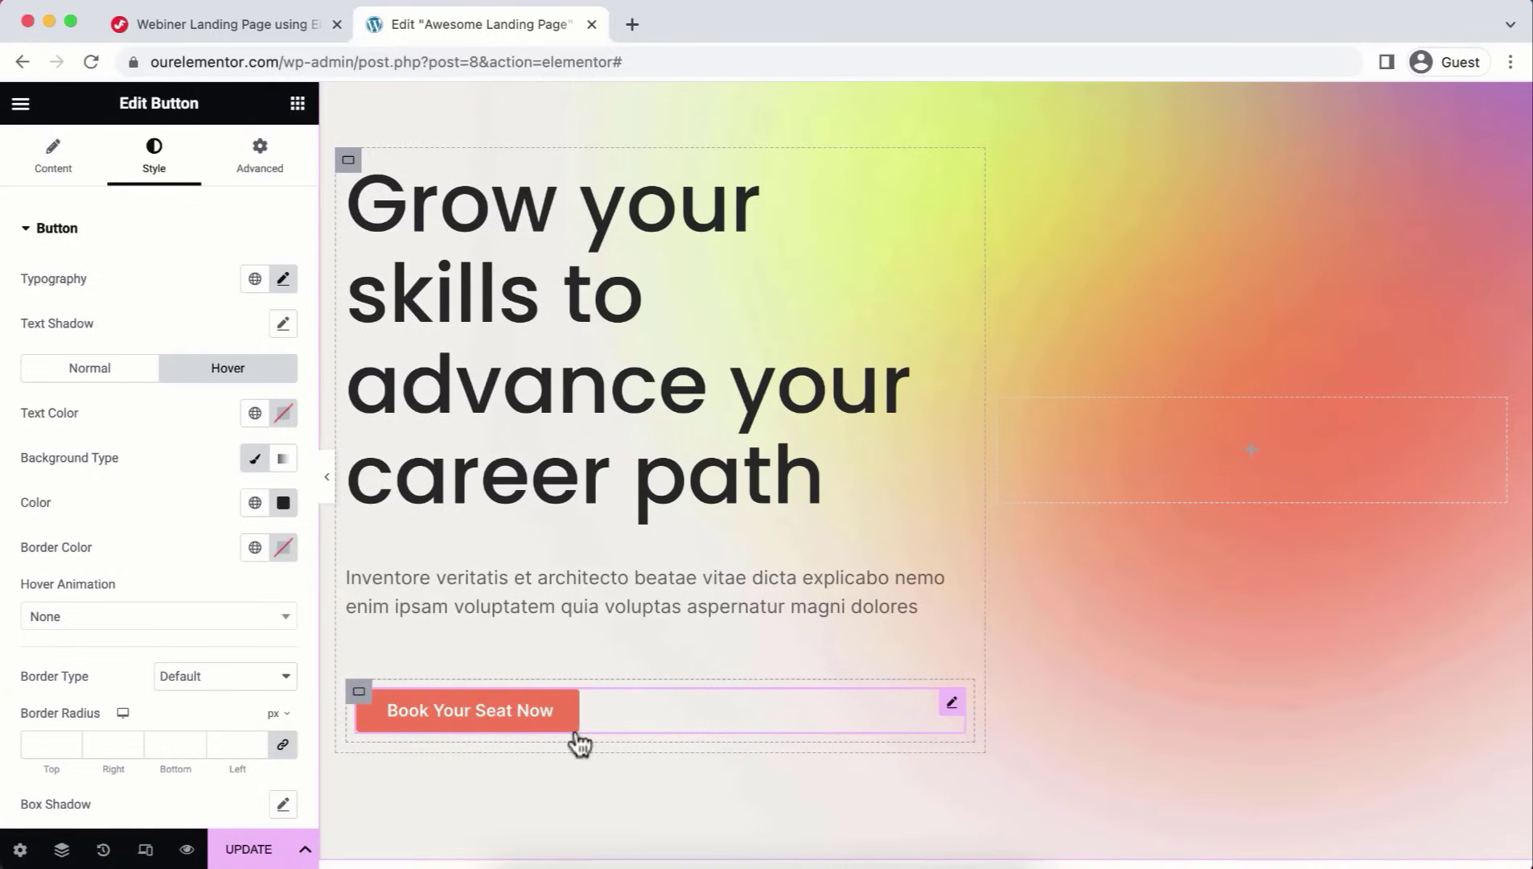
- Give the button 16 px top and bottom padding and 24 px left and right padding
scroll(62, 639, "down", 3)
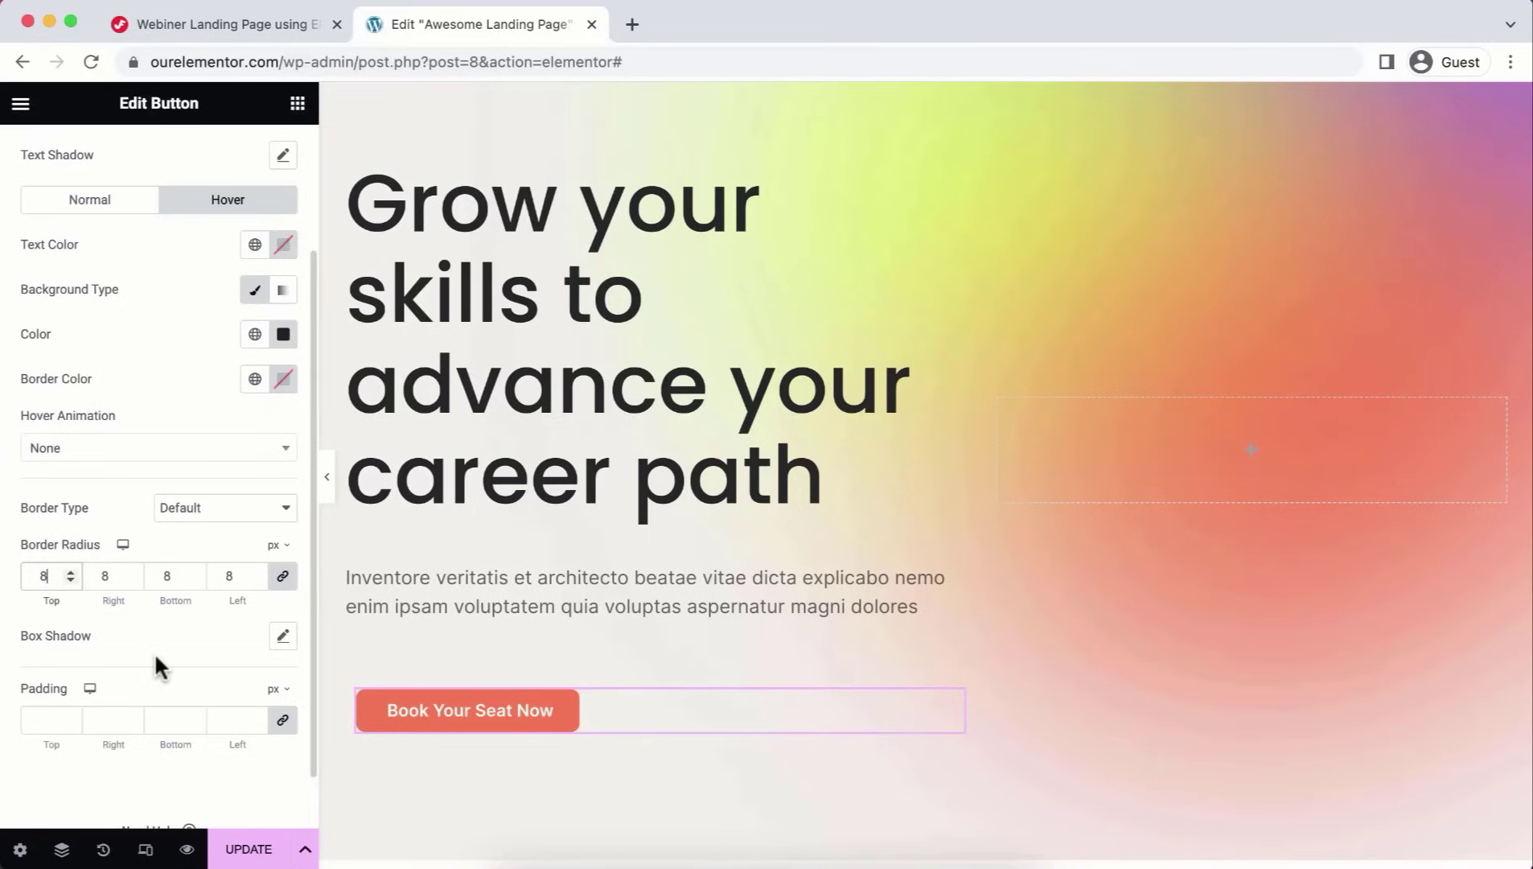
scroll(154, 651, "down", 2)
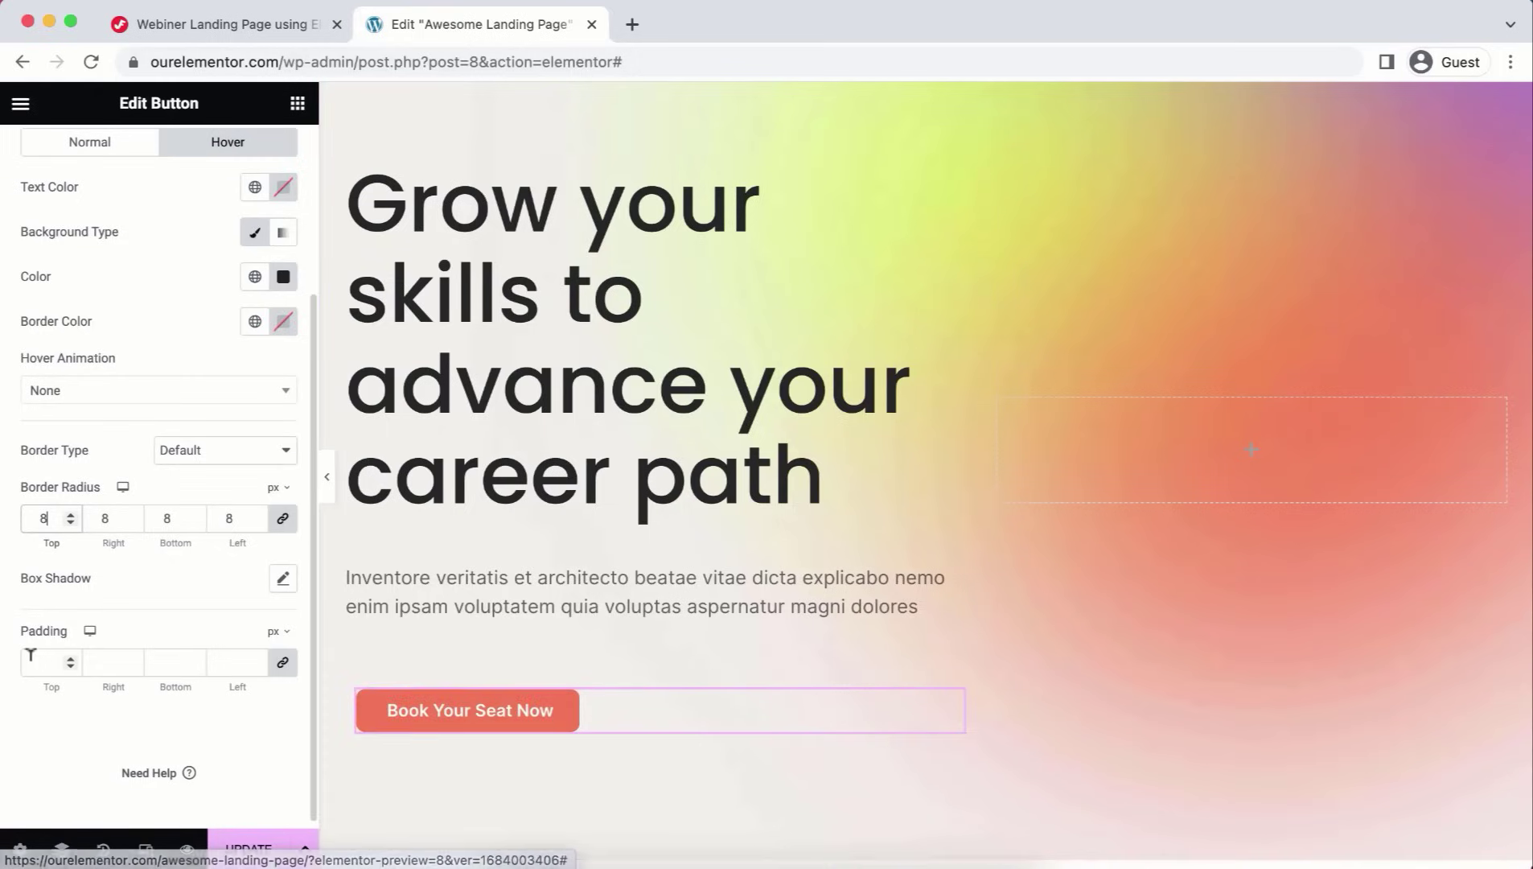
left_click(283, 666)
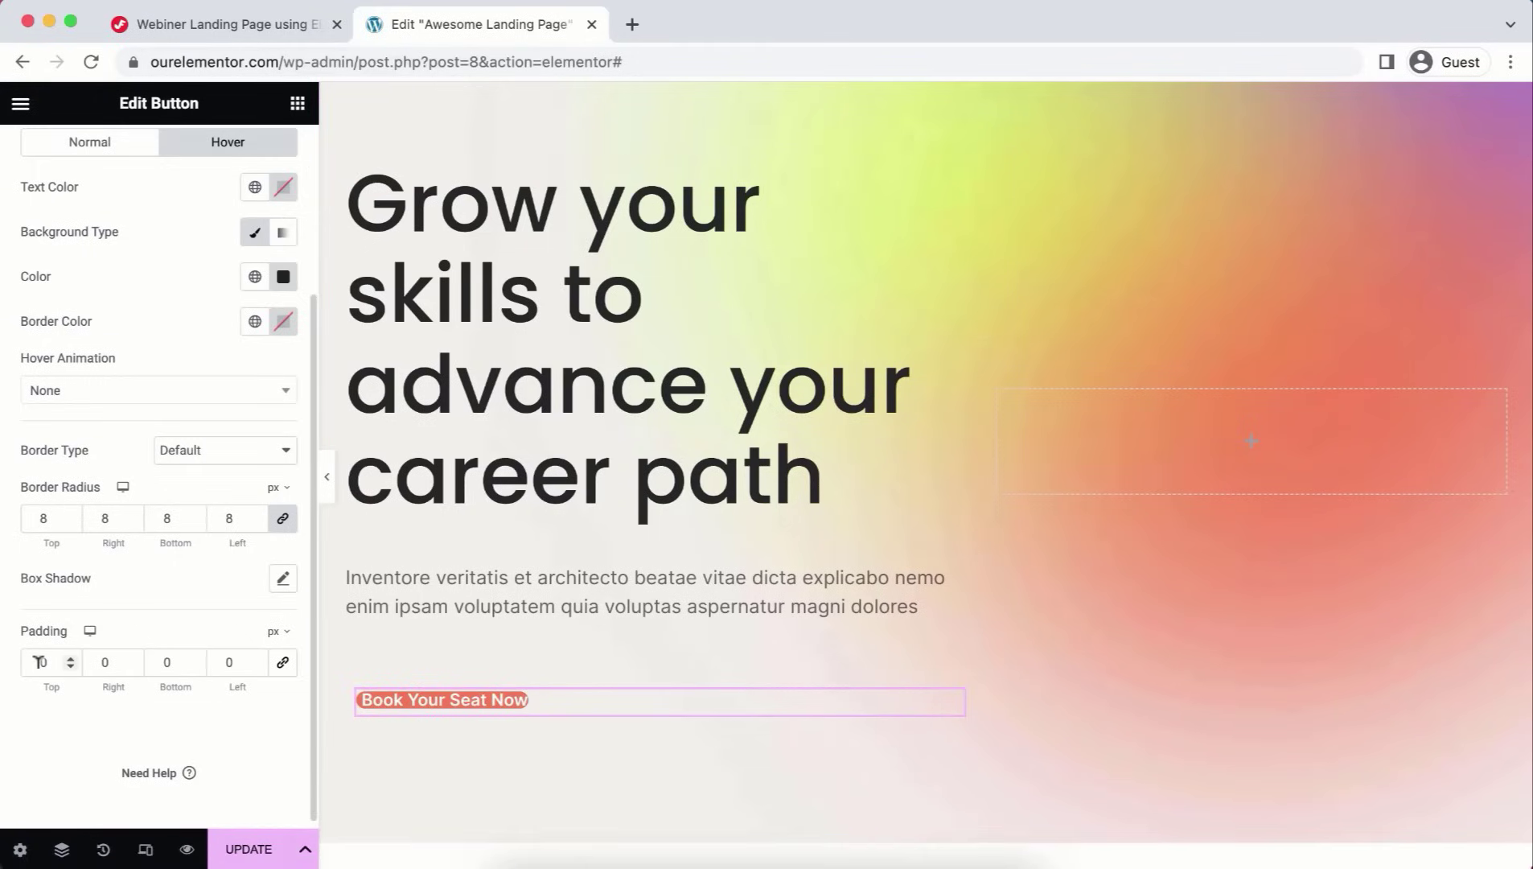
type("16")
double_click(166, 661)
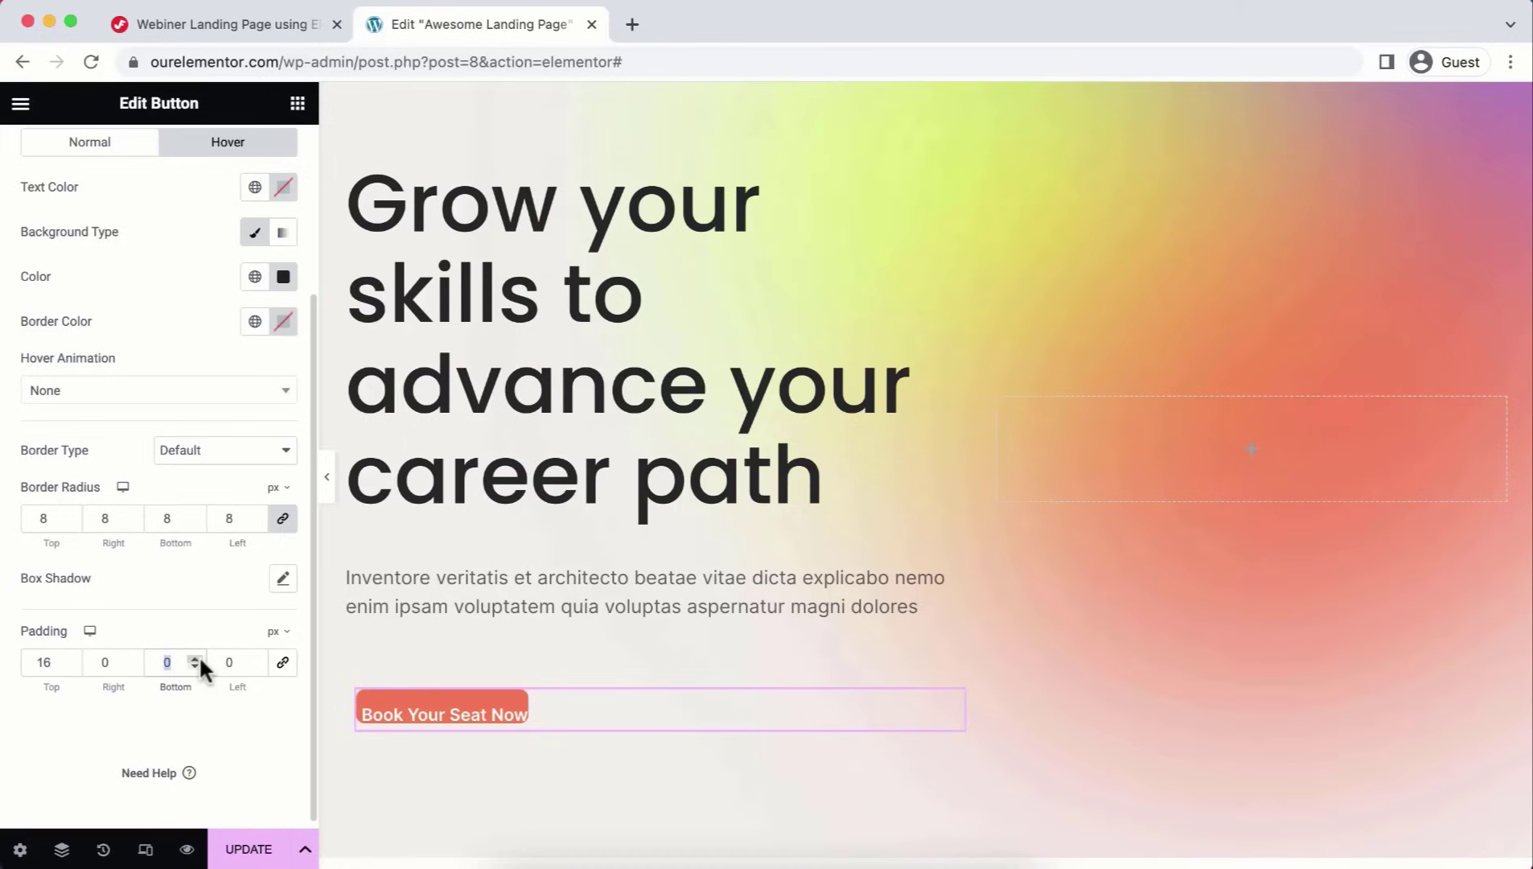
type("16")
double_click(103, 662)
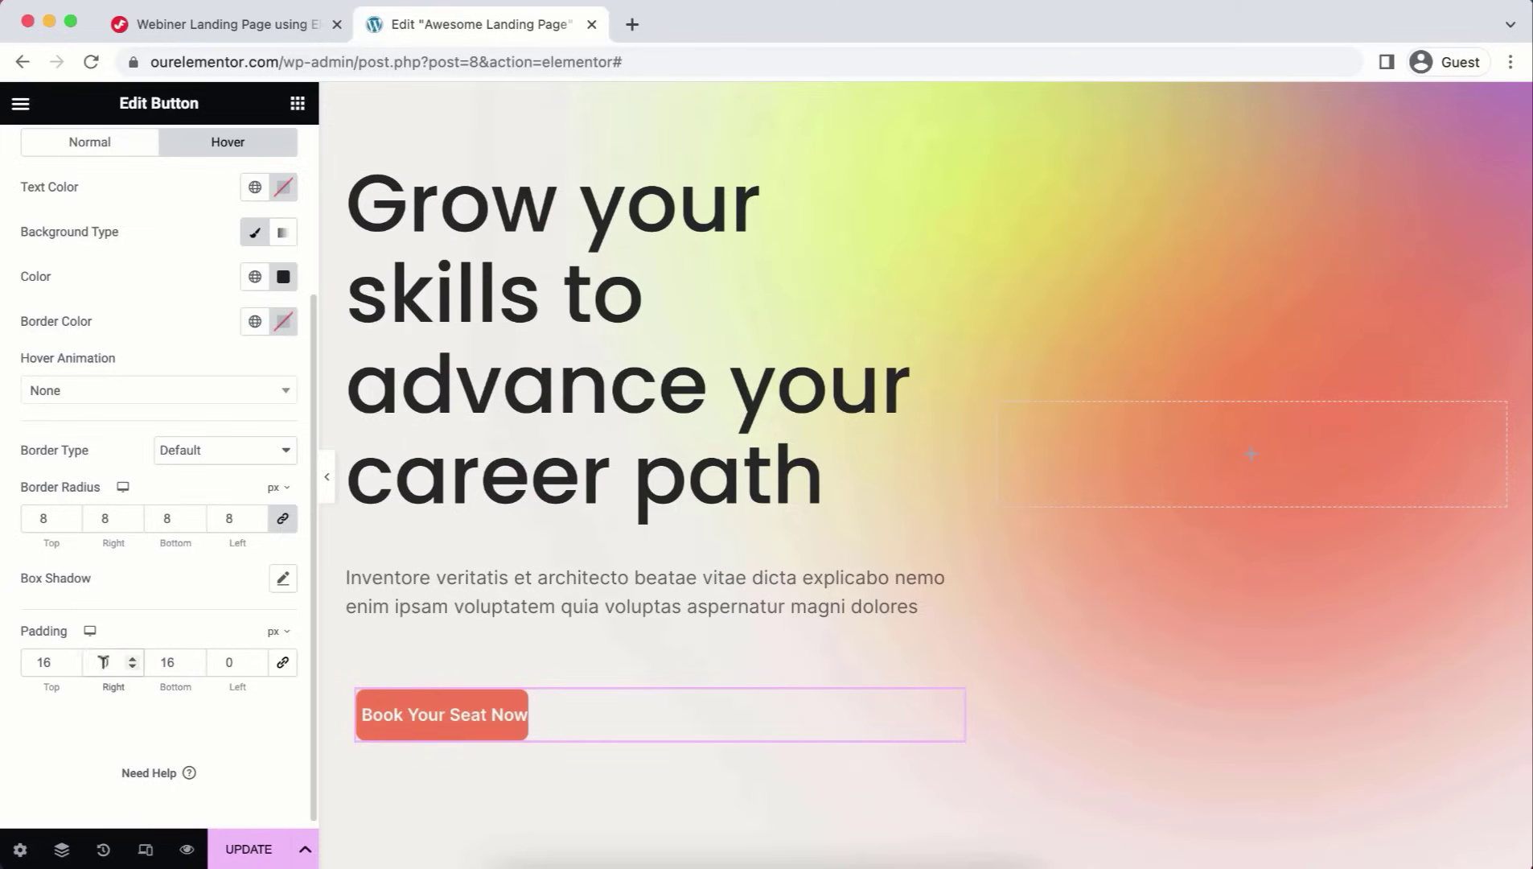
type("24")
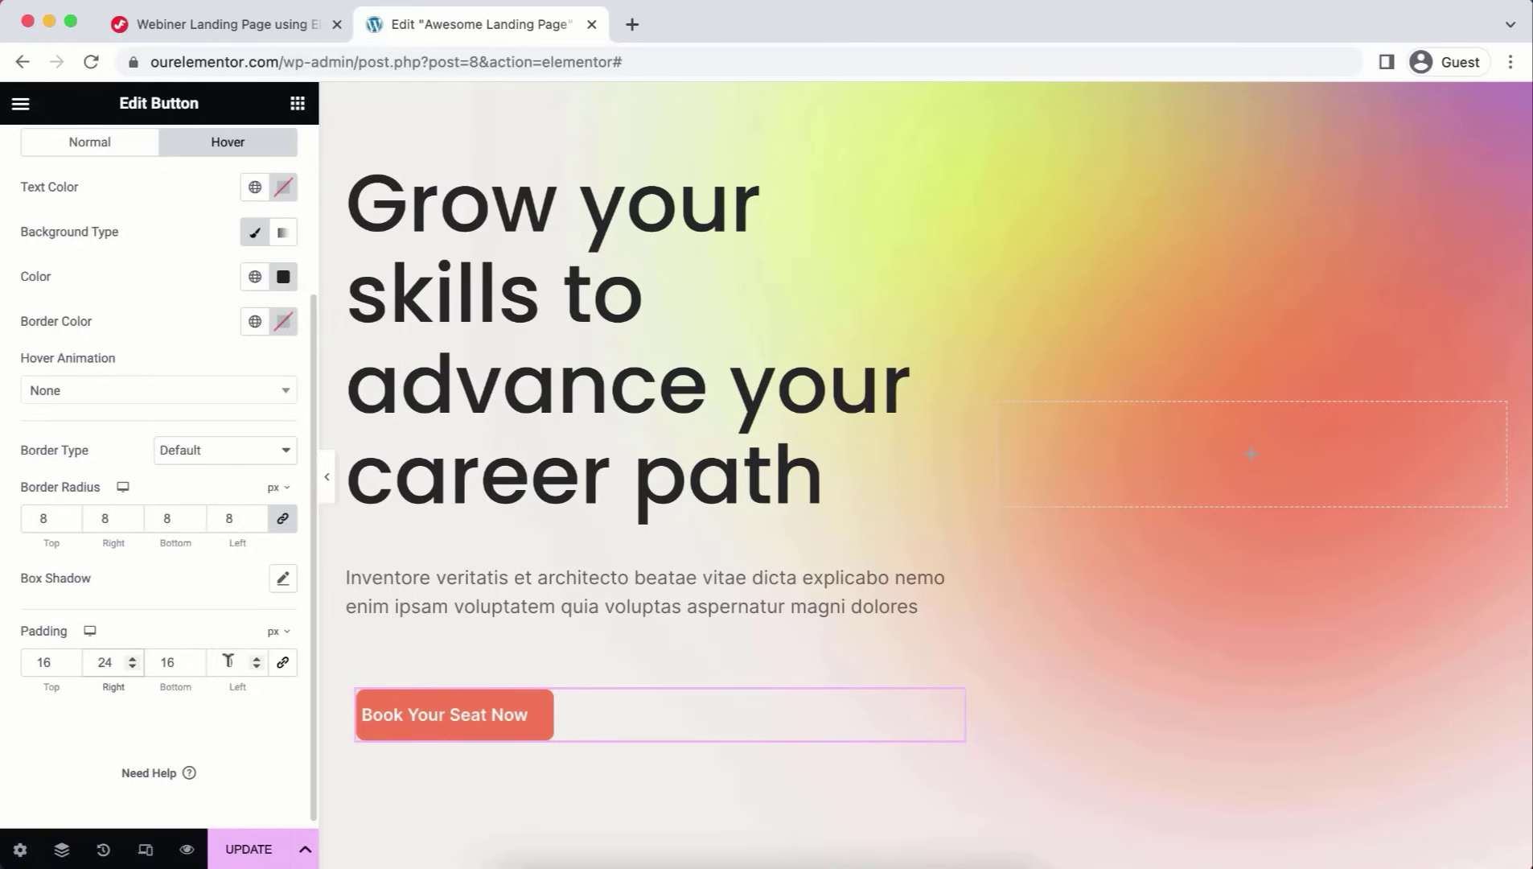
double_click(229, 662)
type("24")
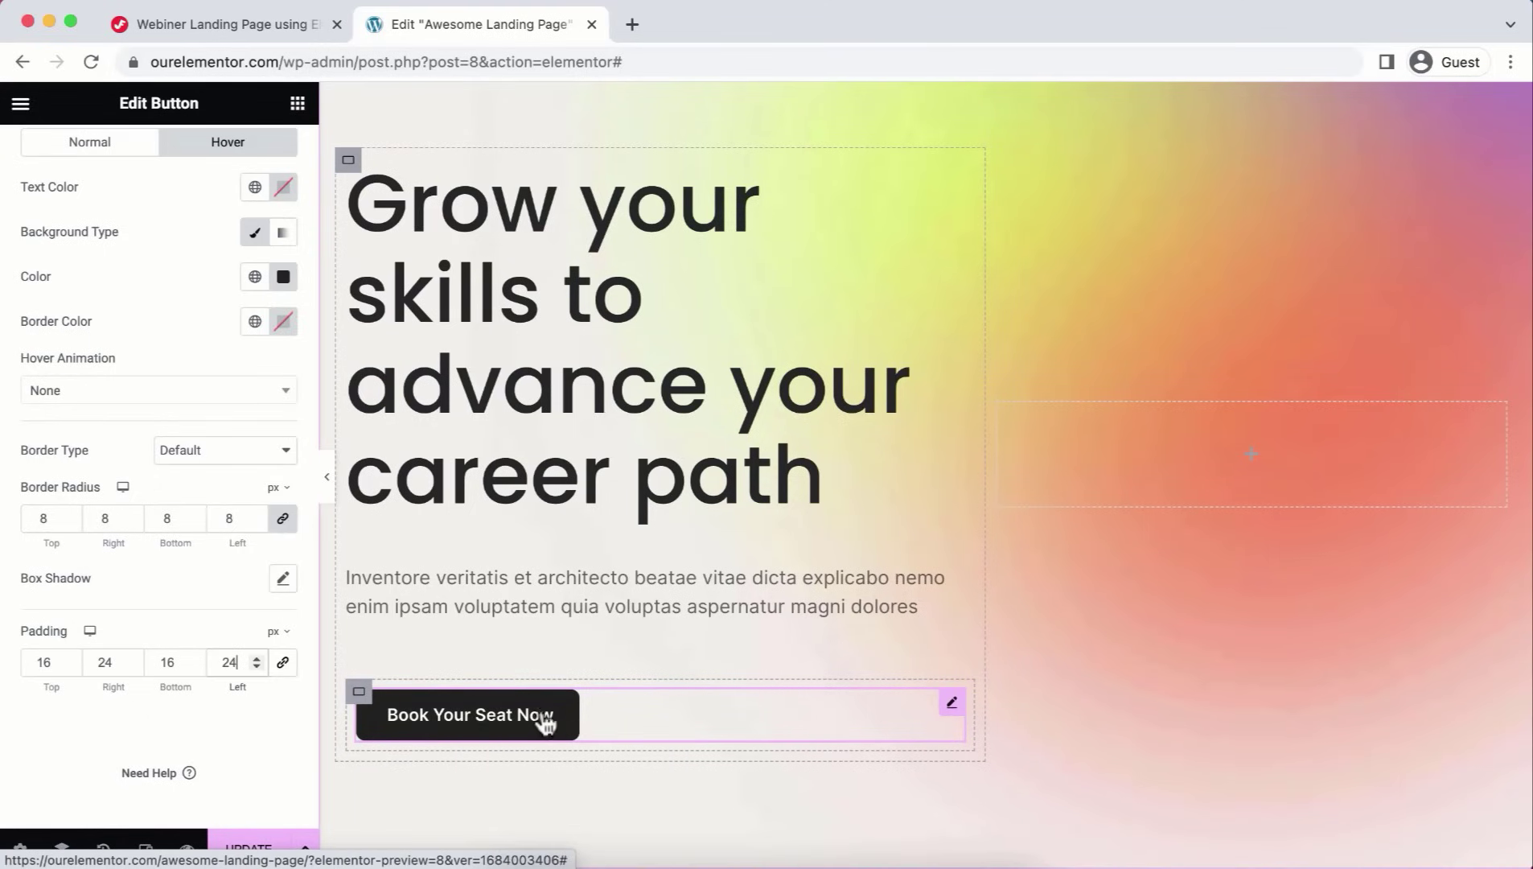
scroll(189, 285, "up", 3)
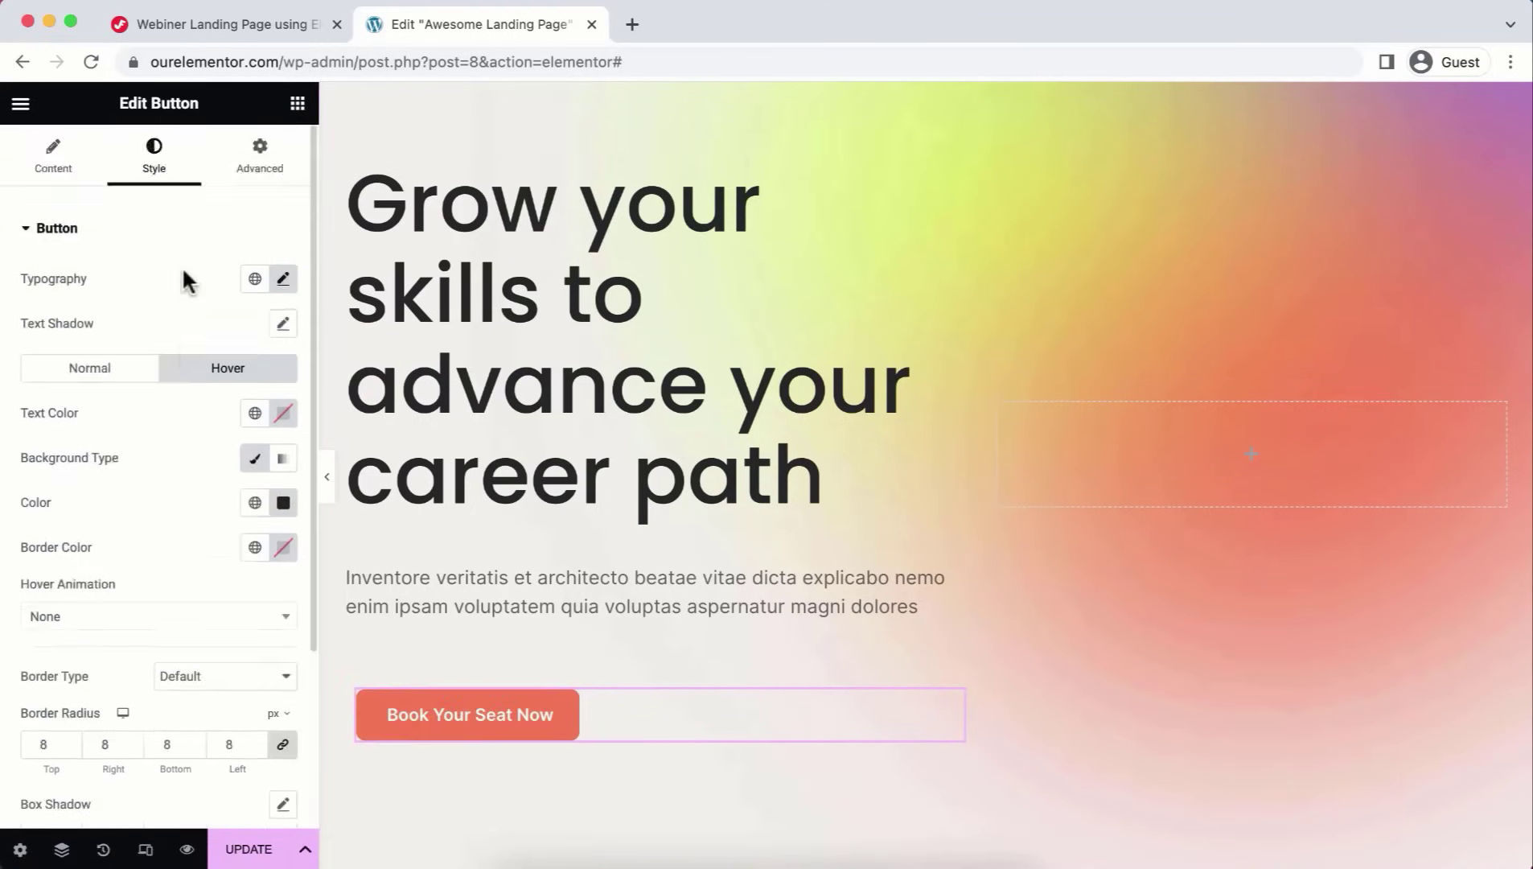
- Add an Icon List below the button and delete its second and third items
left_click(298, 103)
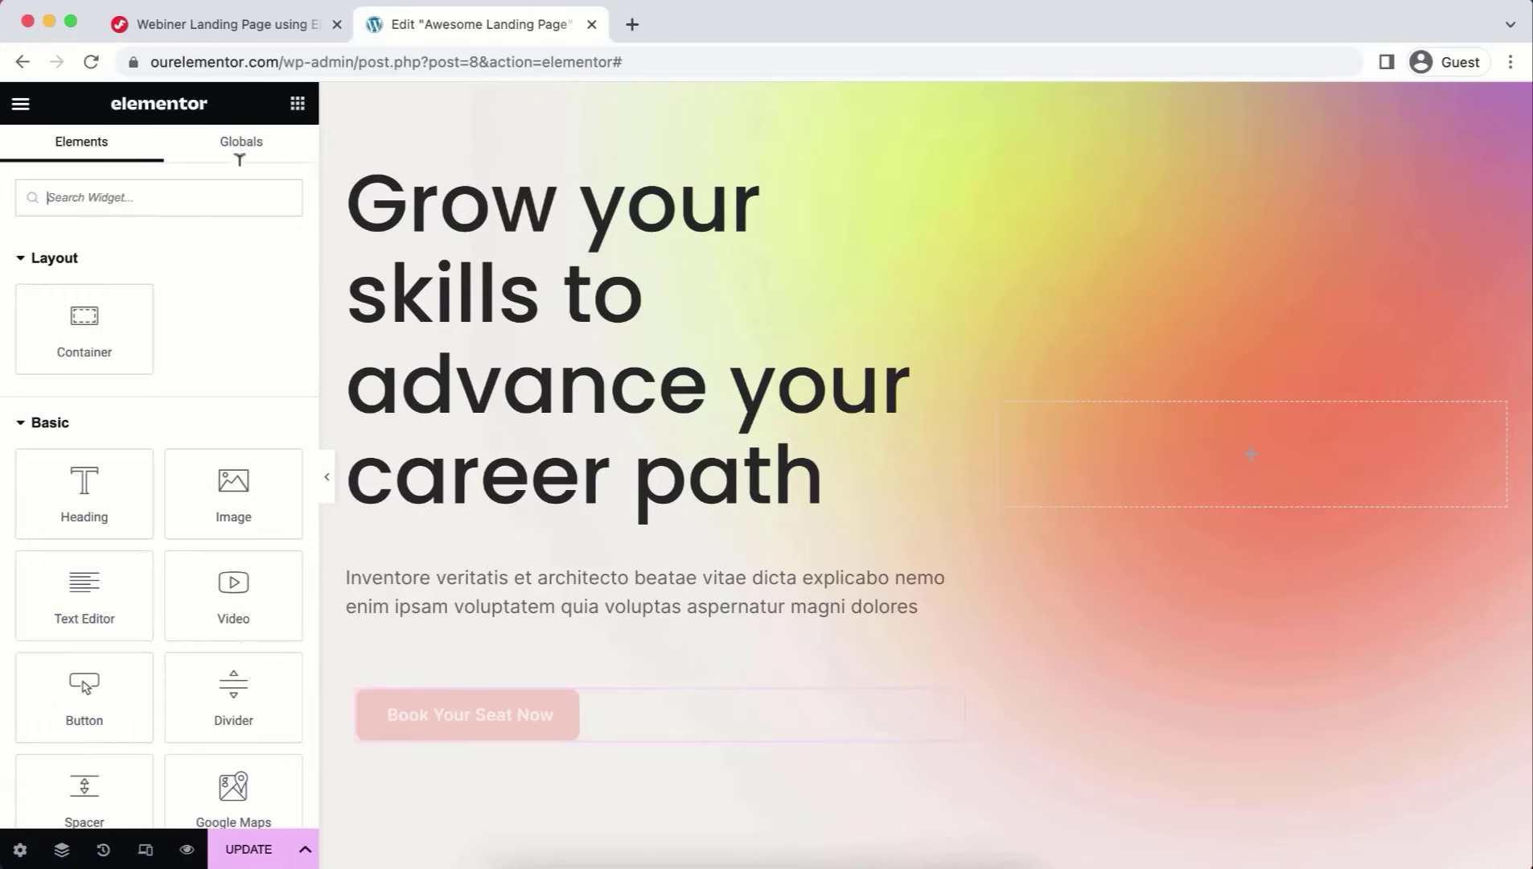
left_click(161, 200)
type("icon li")
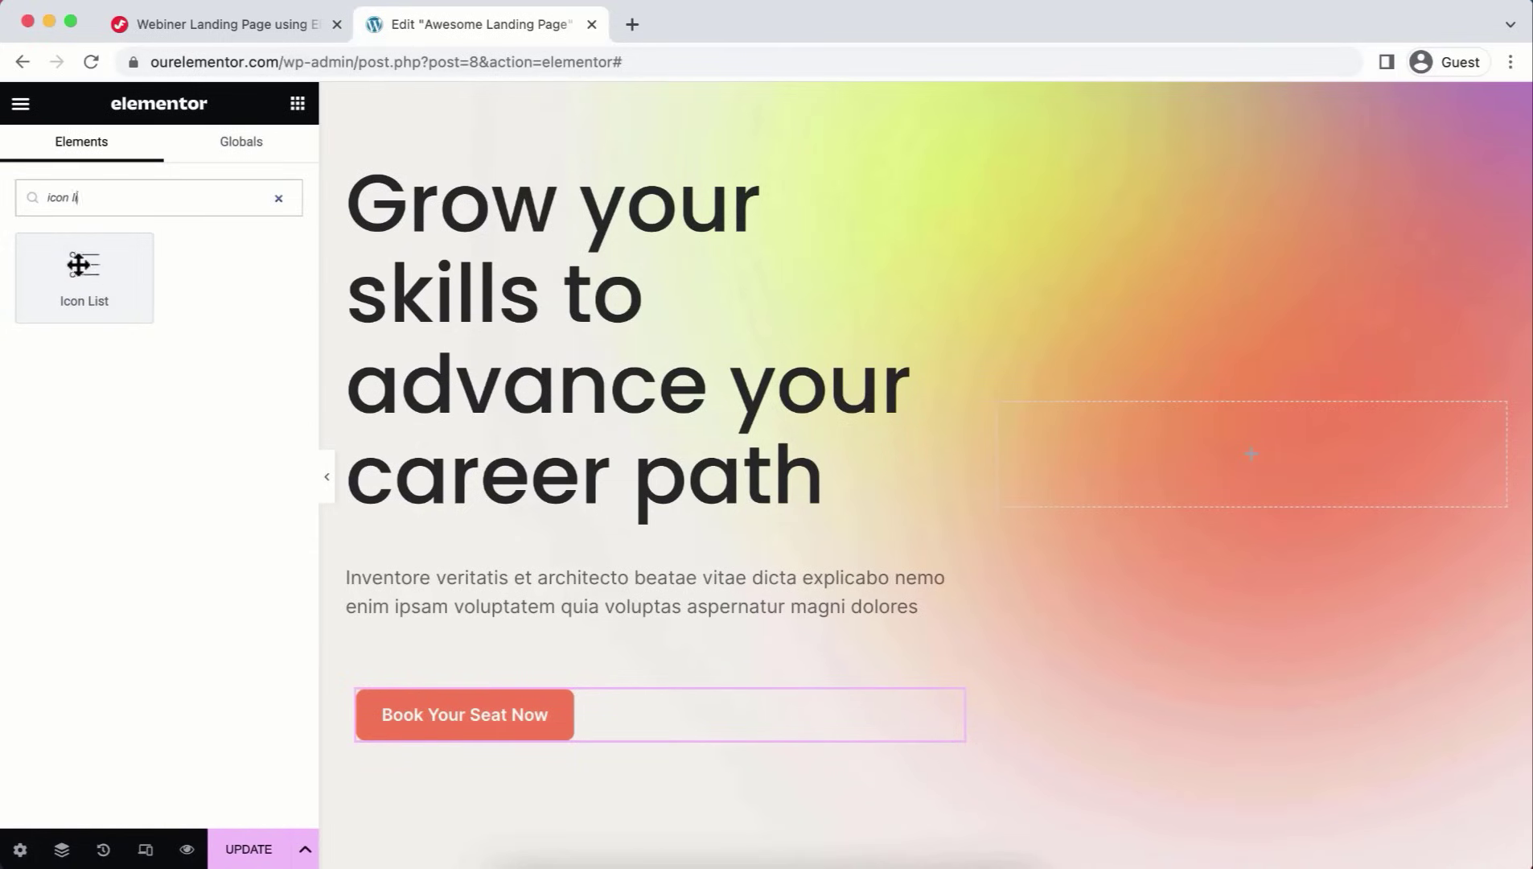
left_click_drag(83, 276, 502, 711)
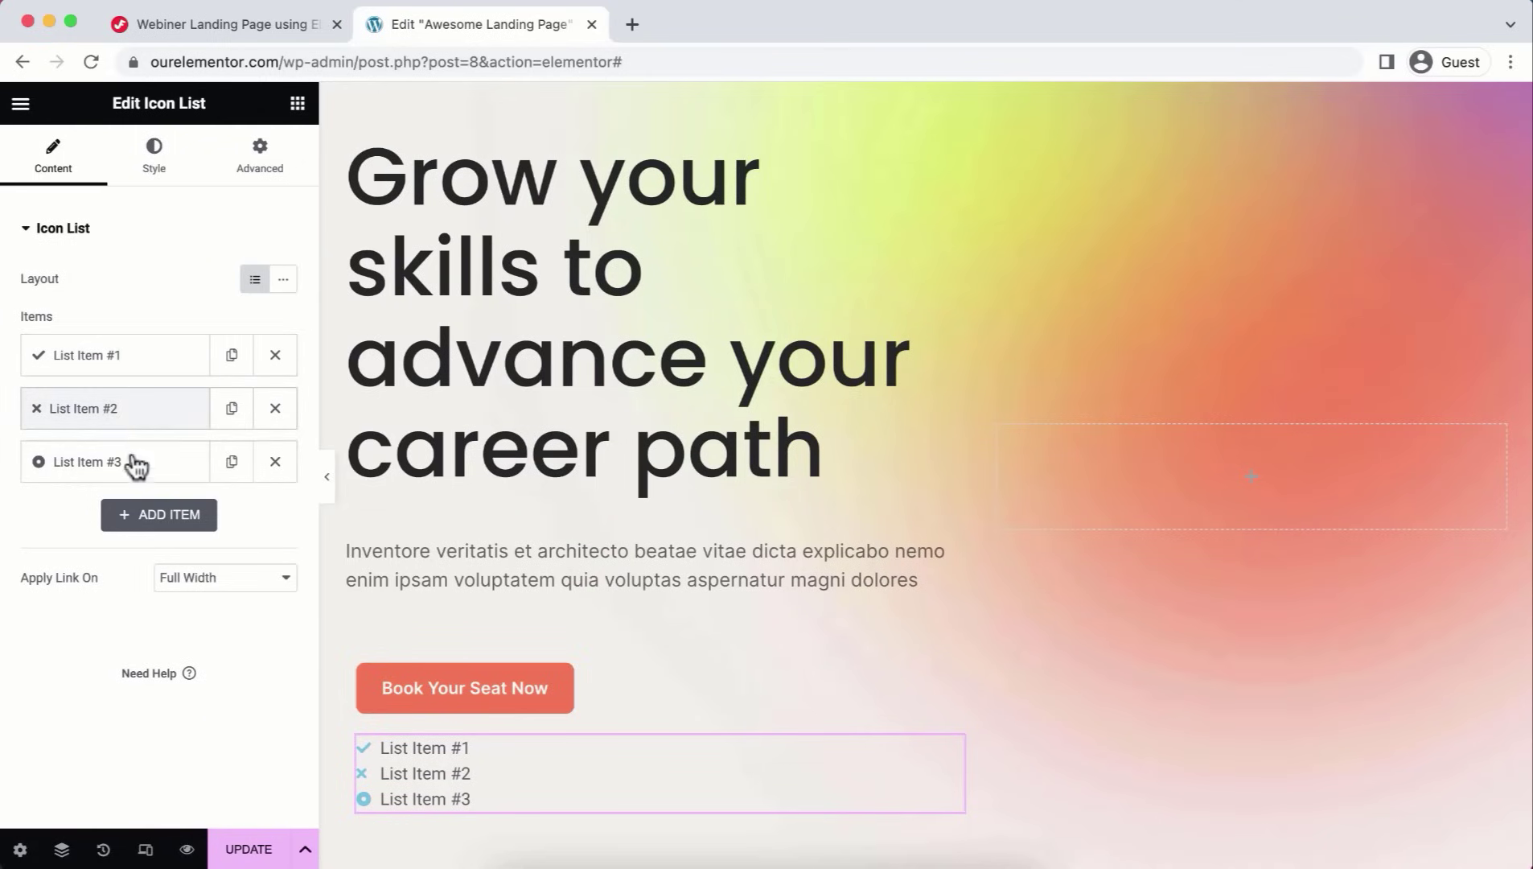
left_click(275, 411)
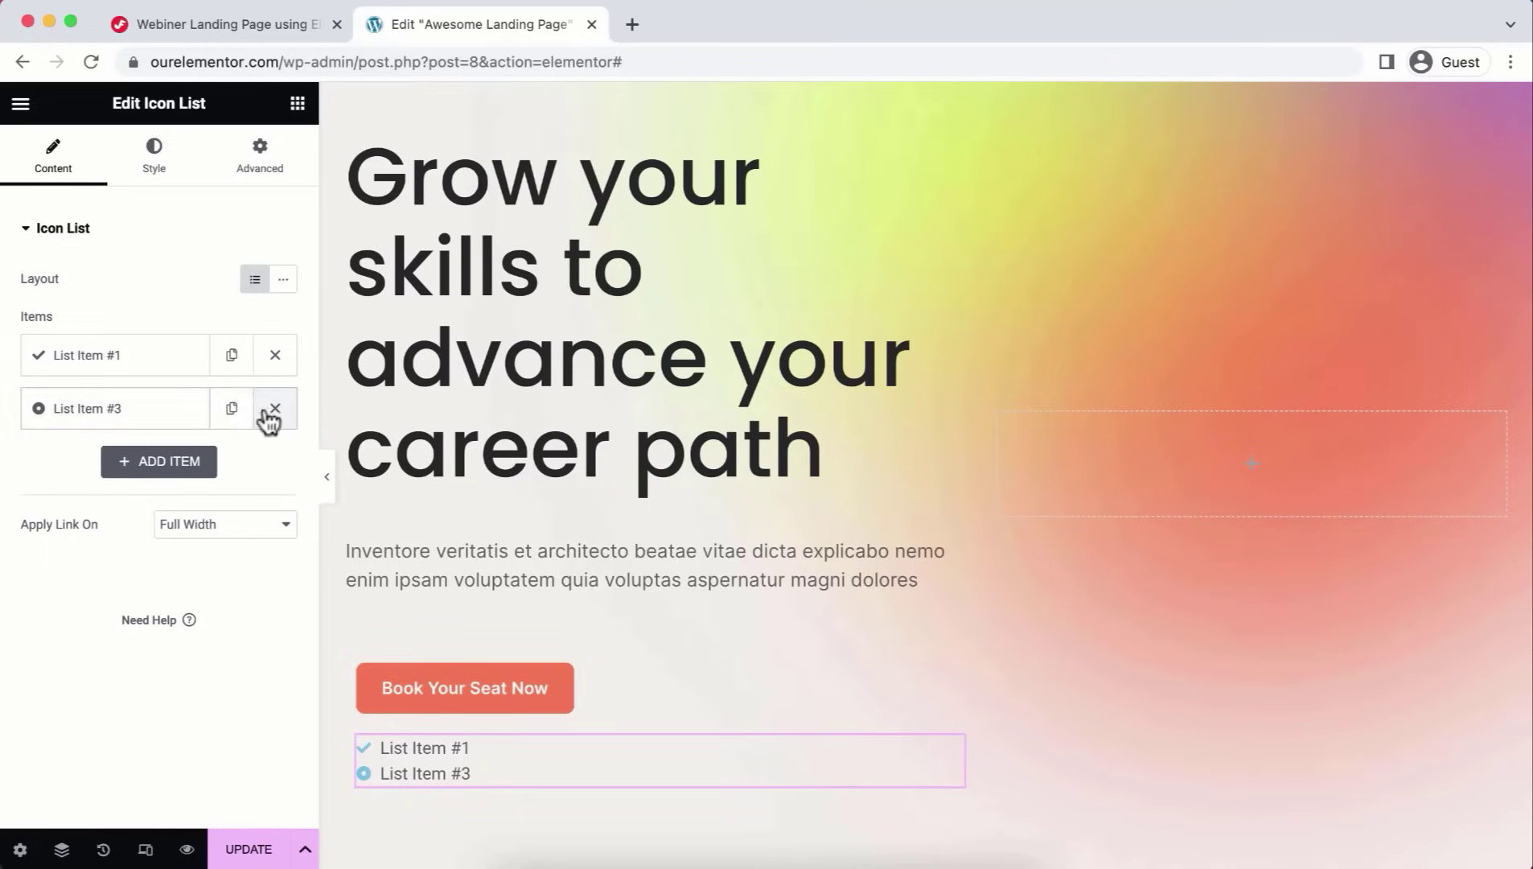
left_click(275, 410)
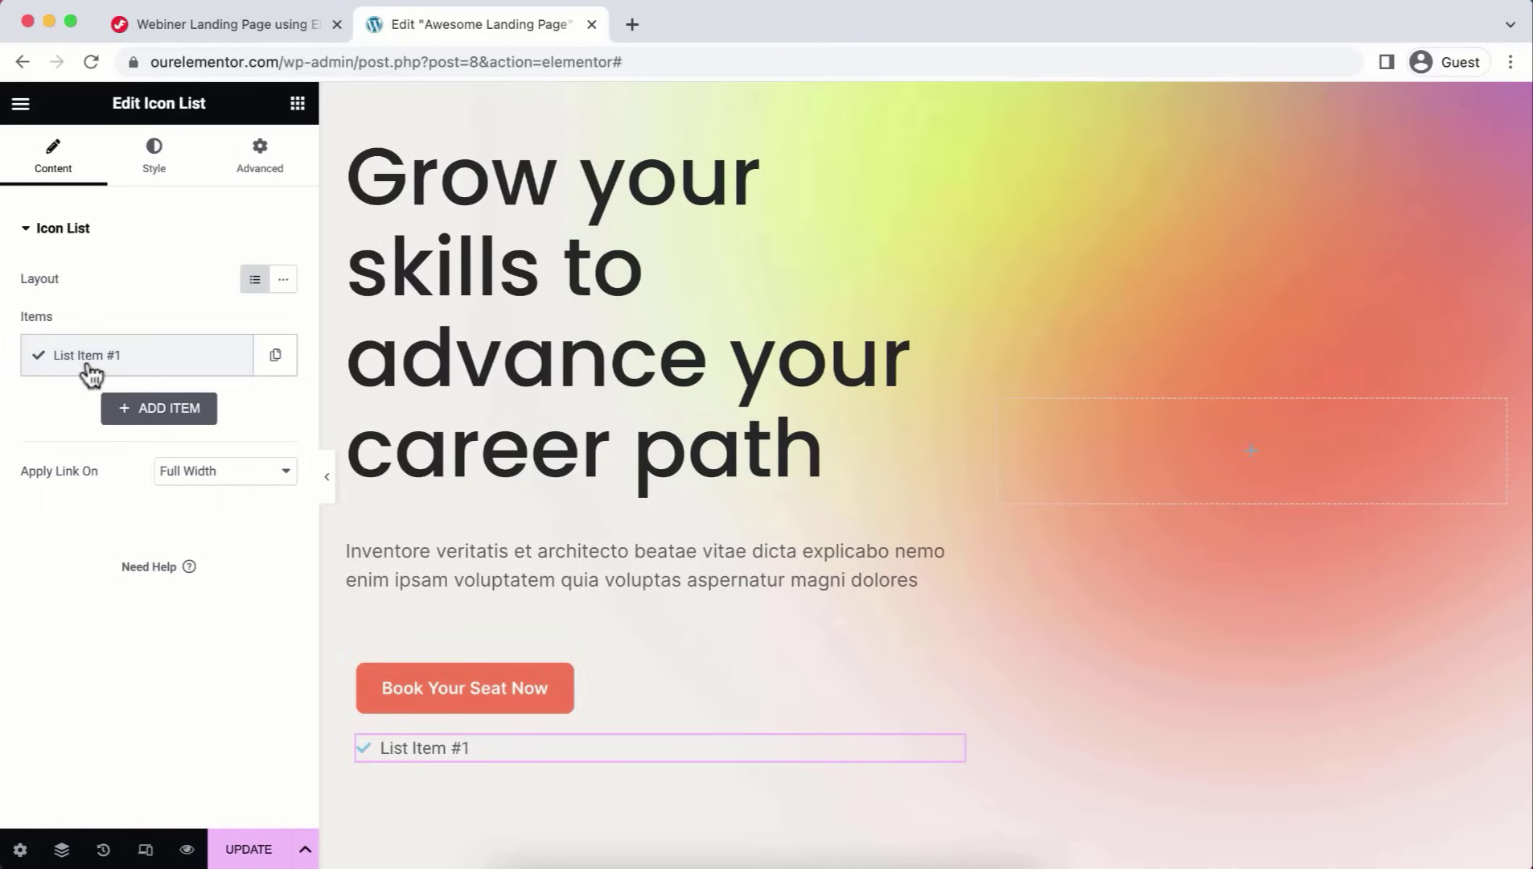
- Give the remaining item a check-circle icon and the text '7 October 2023'
left_click(143, 364)
mouse_move(123, 515)
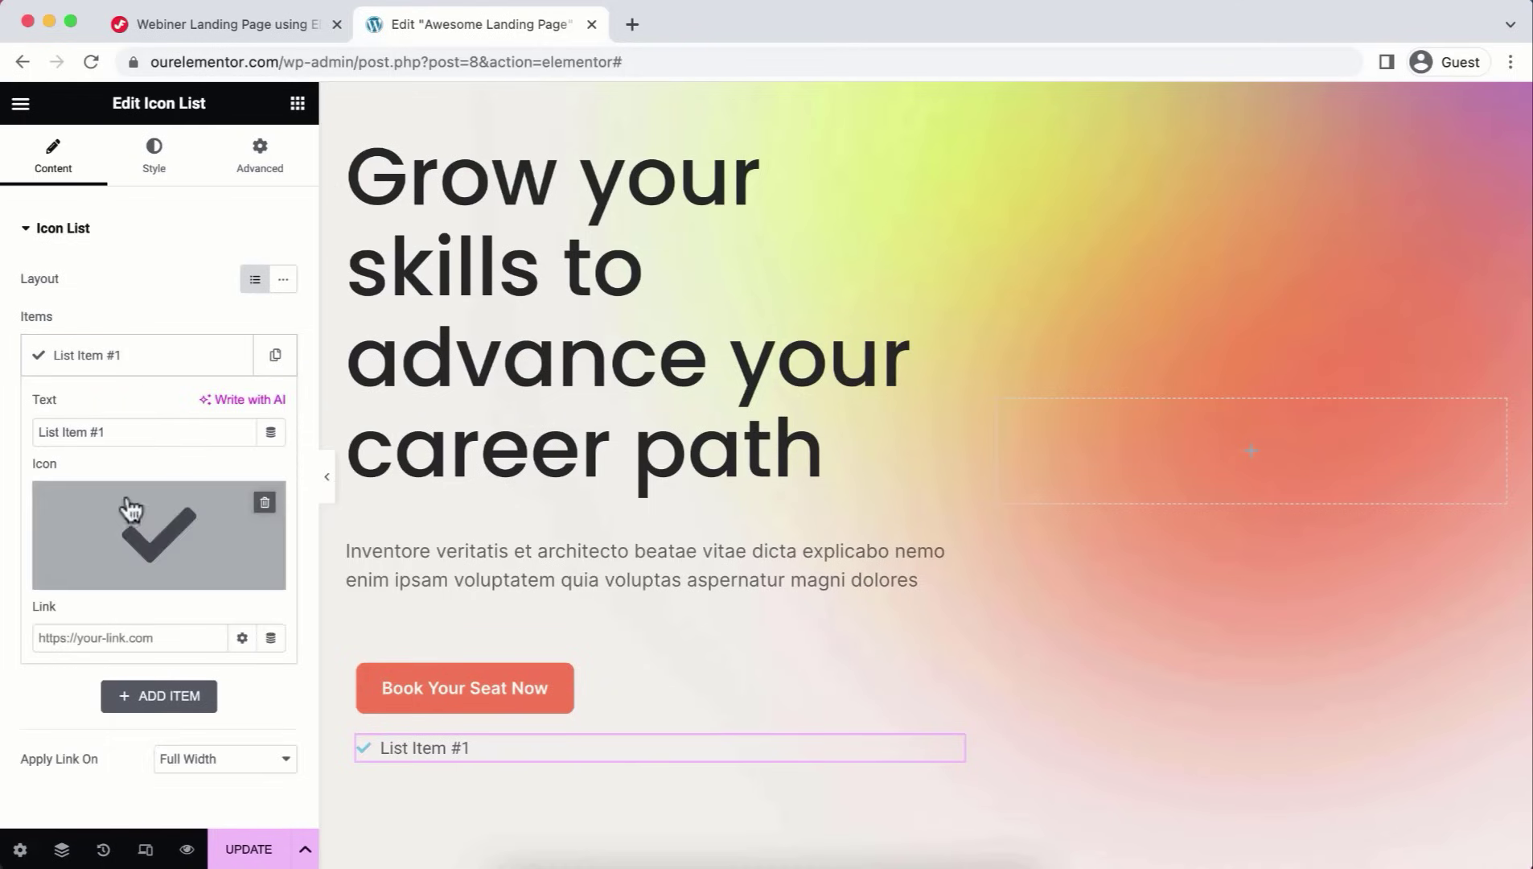
left_click(178, 533)
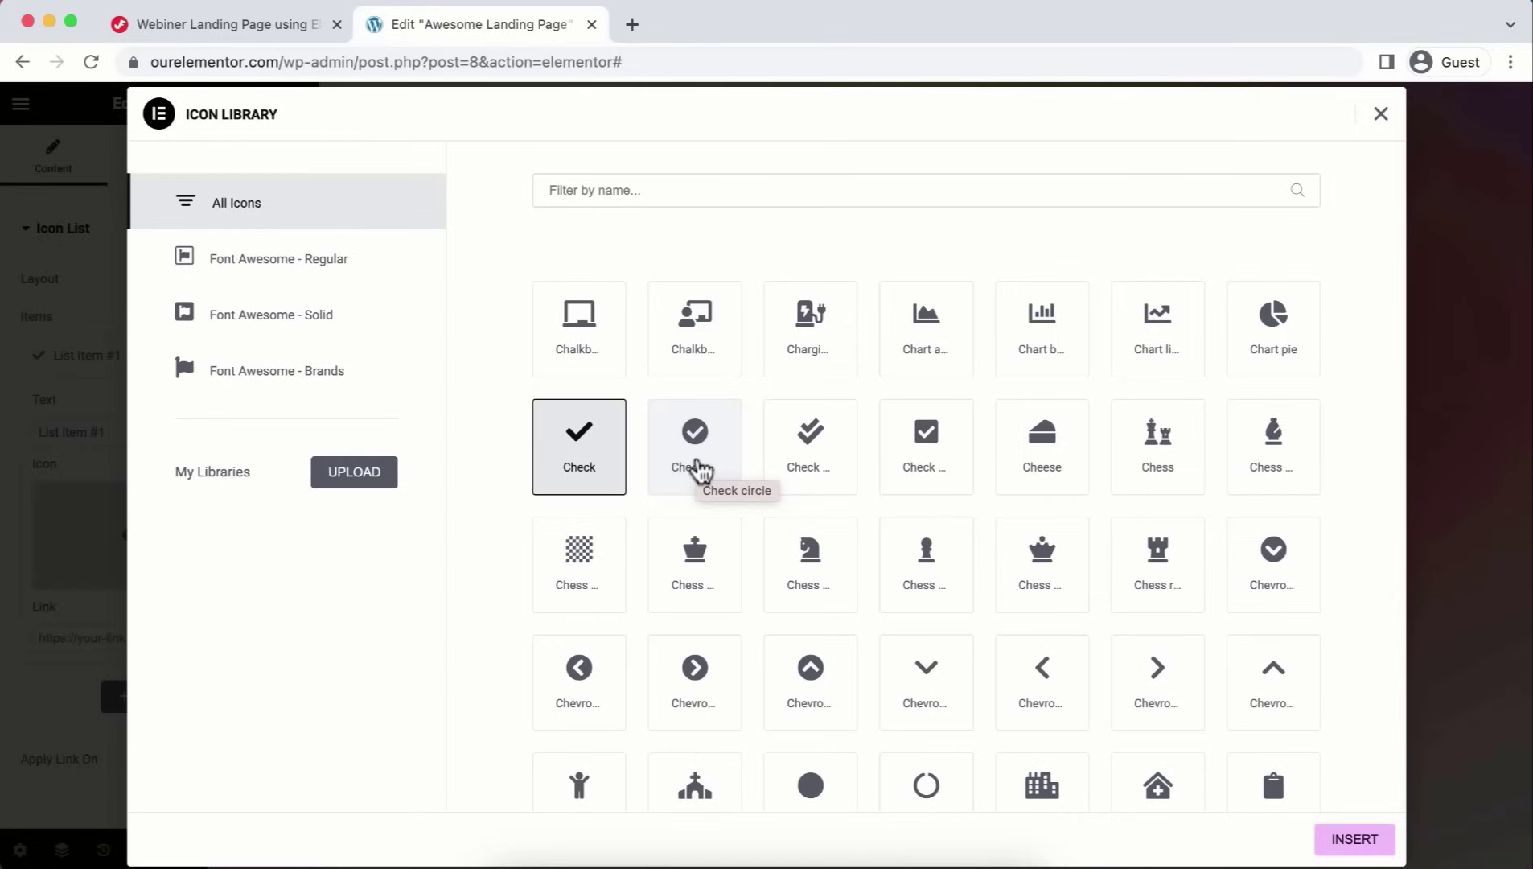
left_click(705, 464)
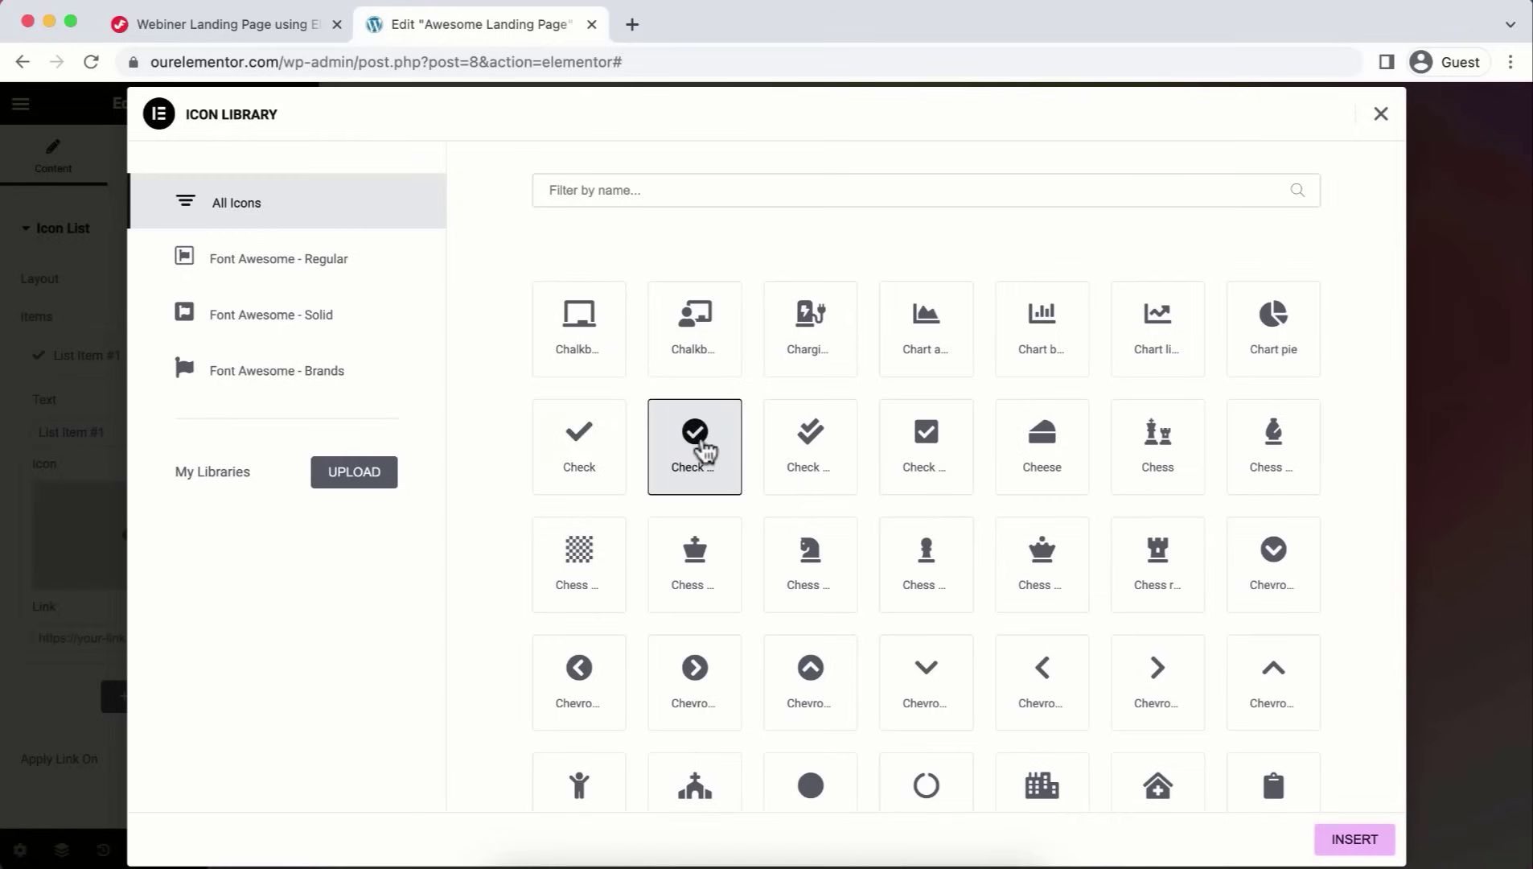
left_click(1353, 839)
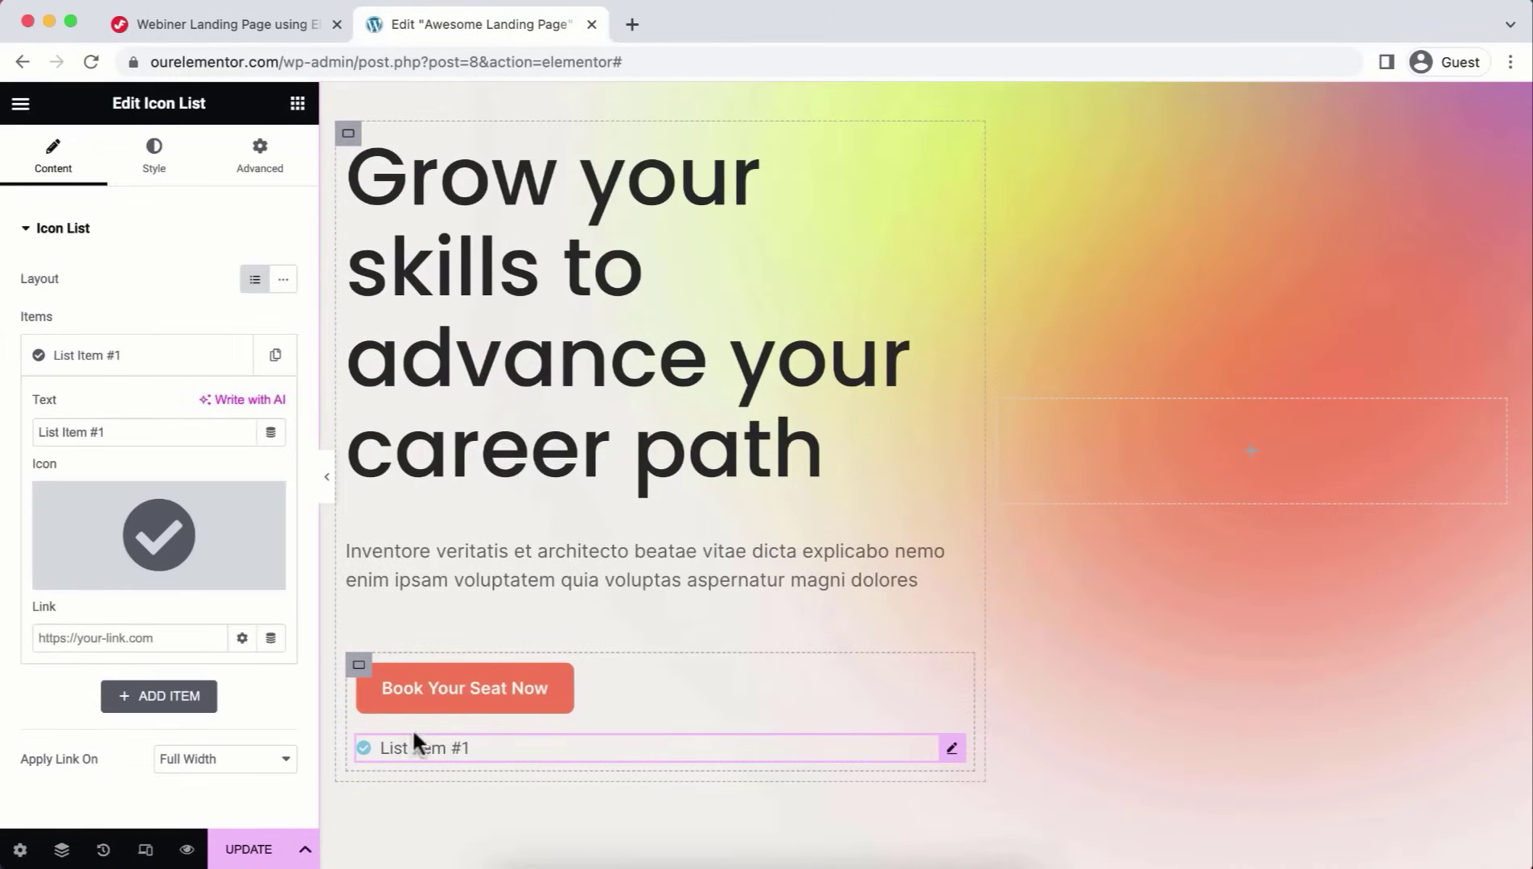
left_click_drag(120, 427, 3, 441)
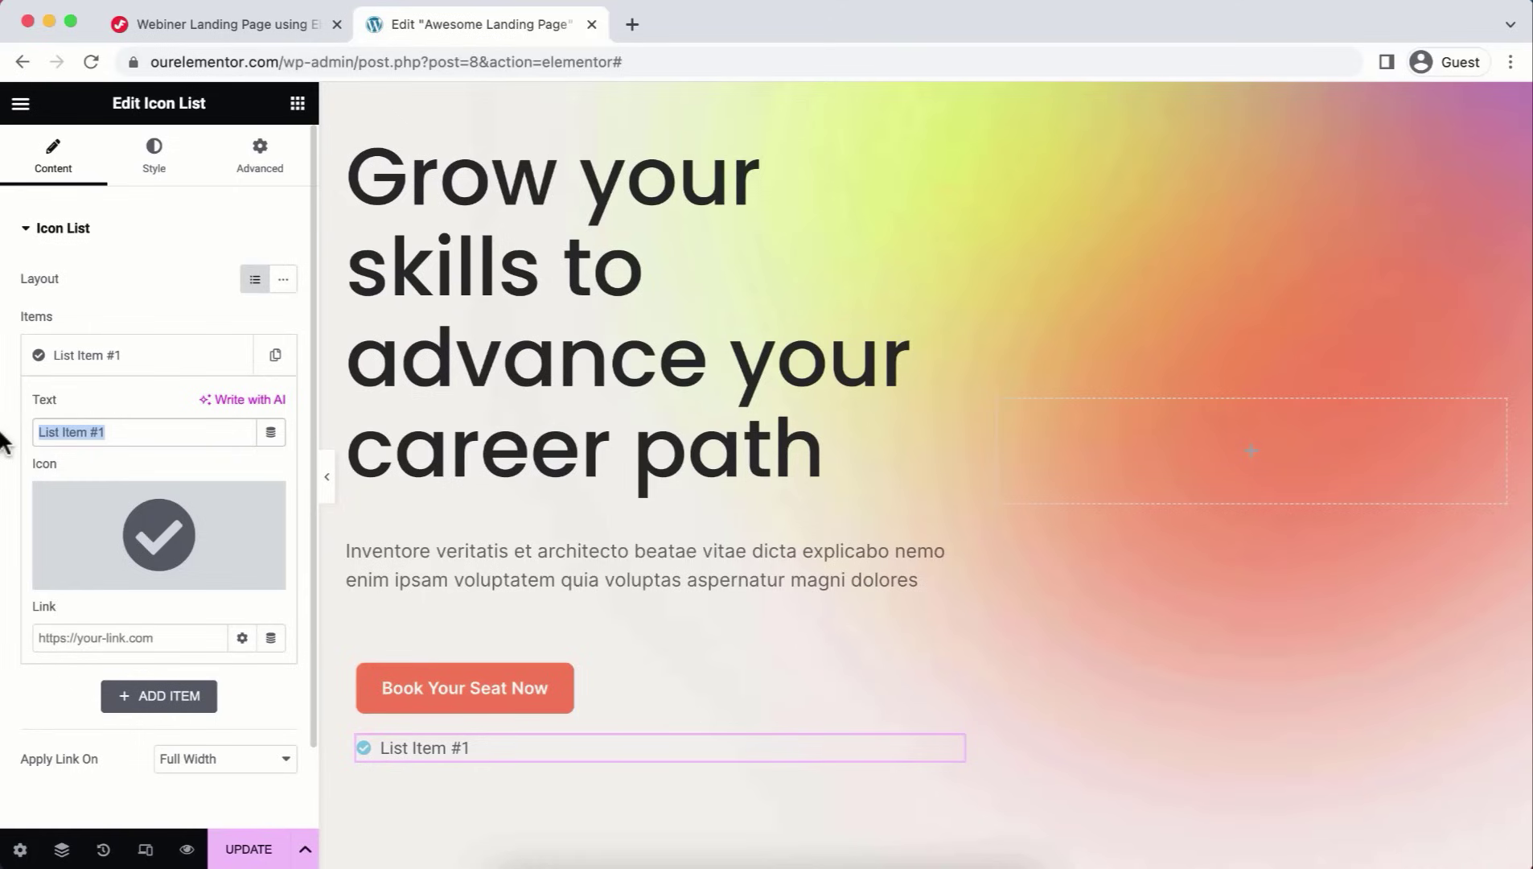
type("7 Oc")
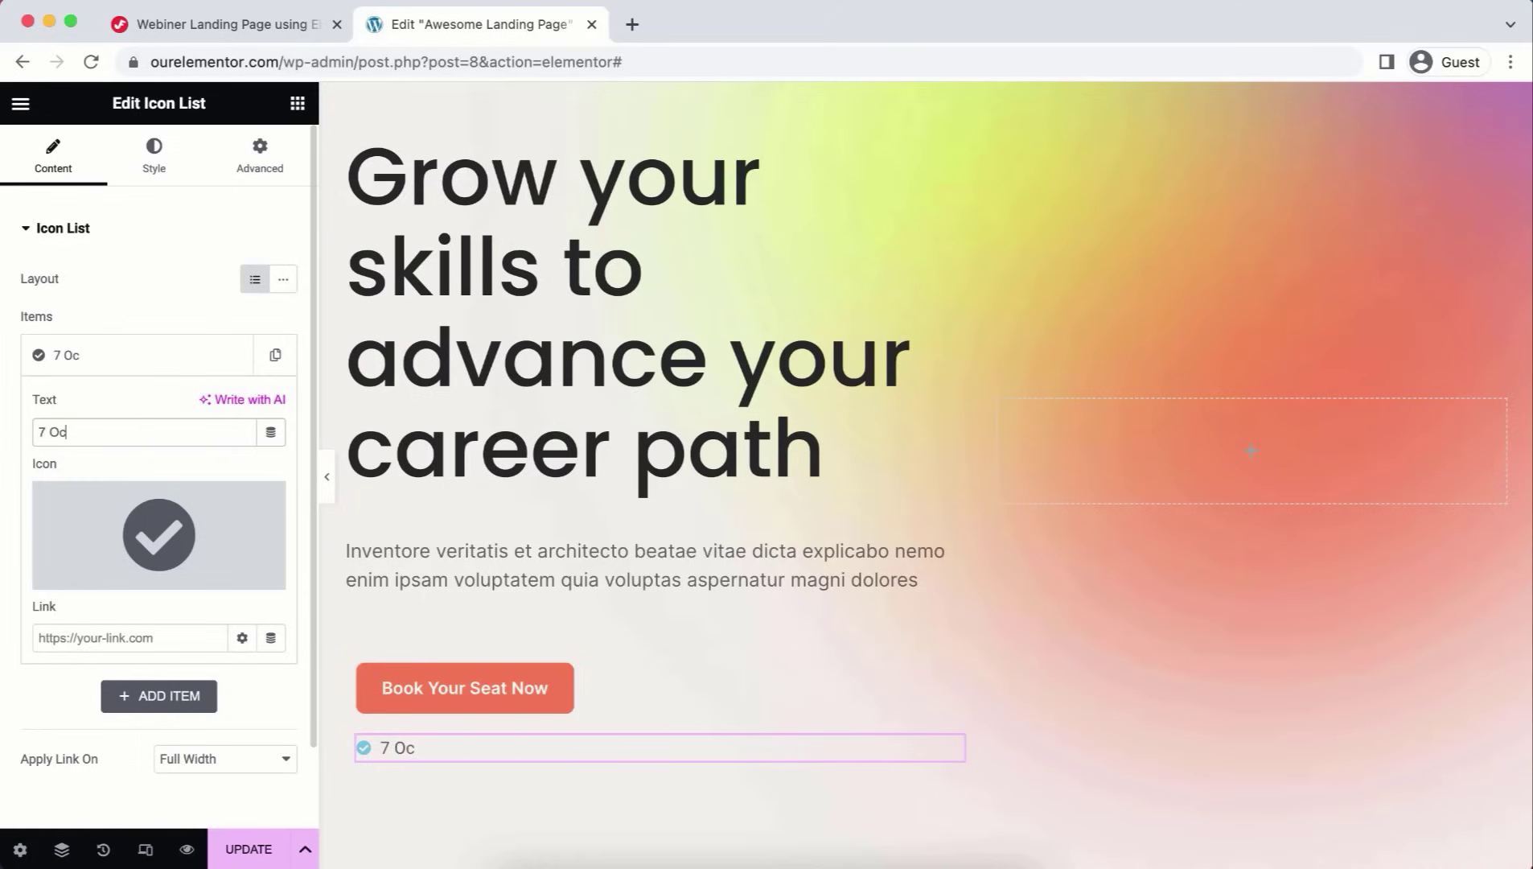
type("tober 2023")
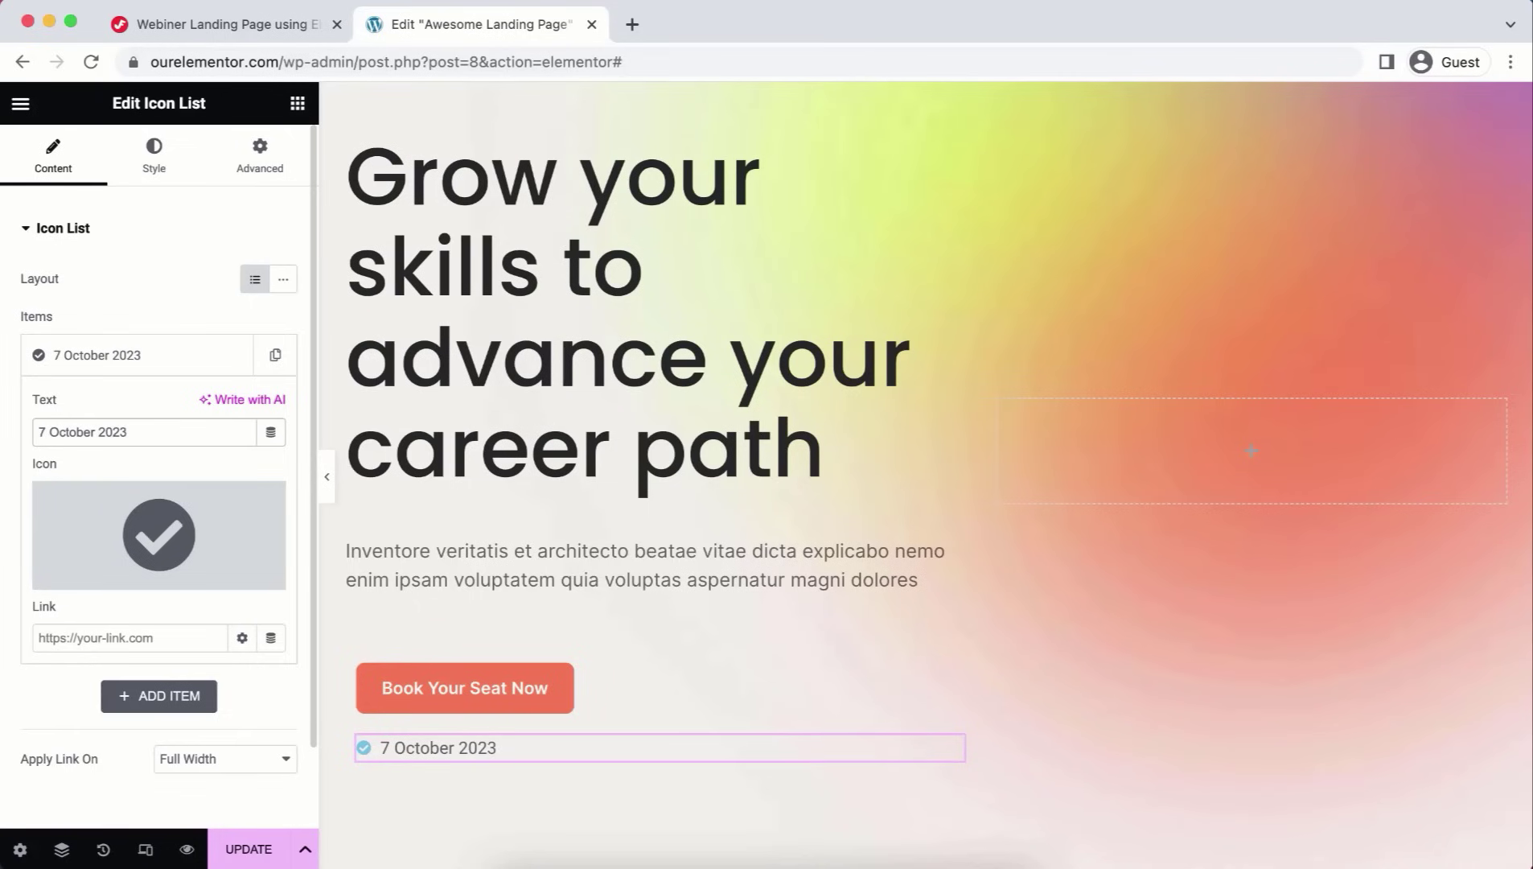
scroll(489, 582, "down", 1)
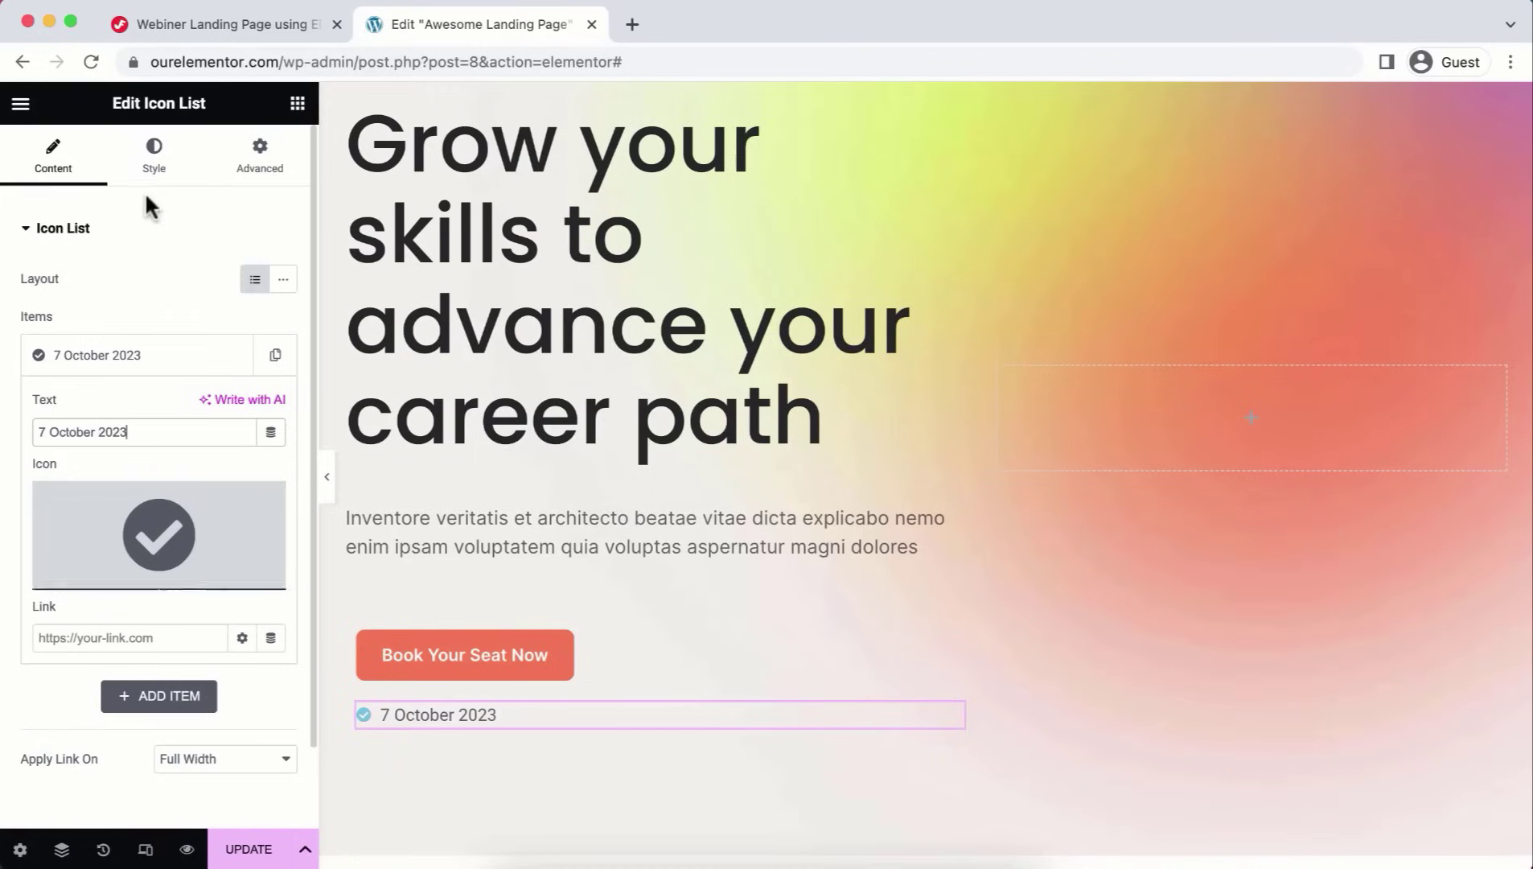
- Colour the icon list's icon dark grey #242527
left_click(157, 165)
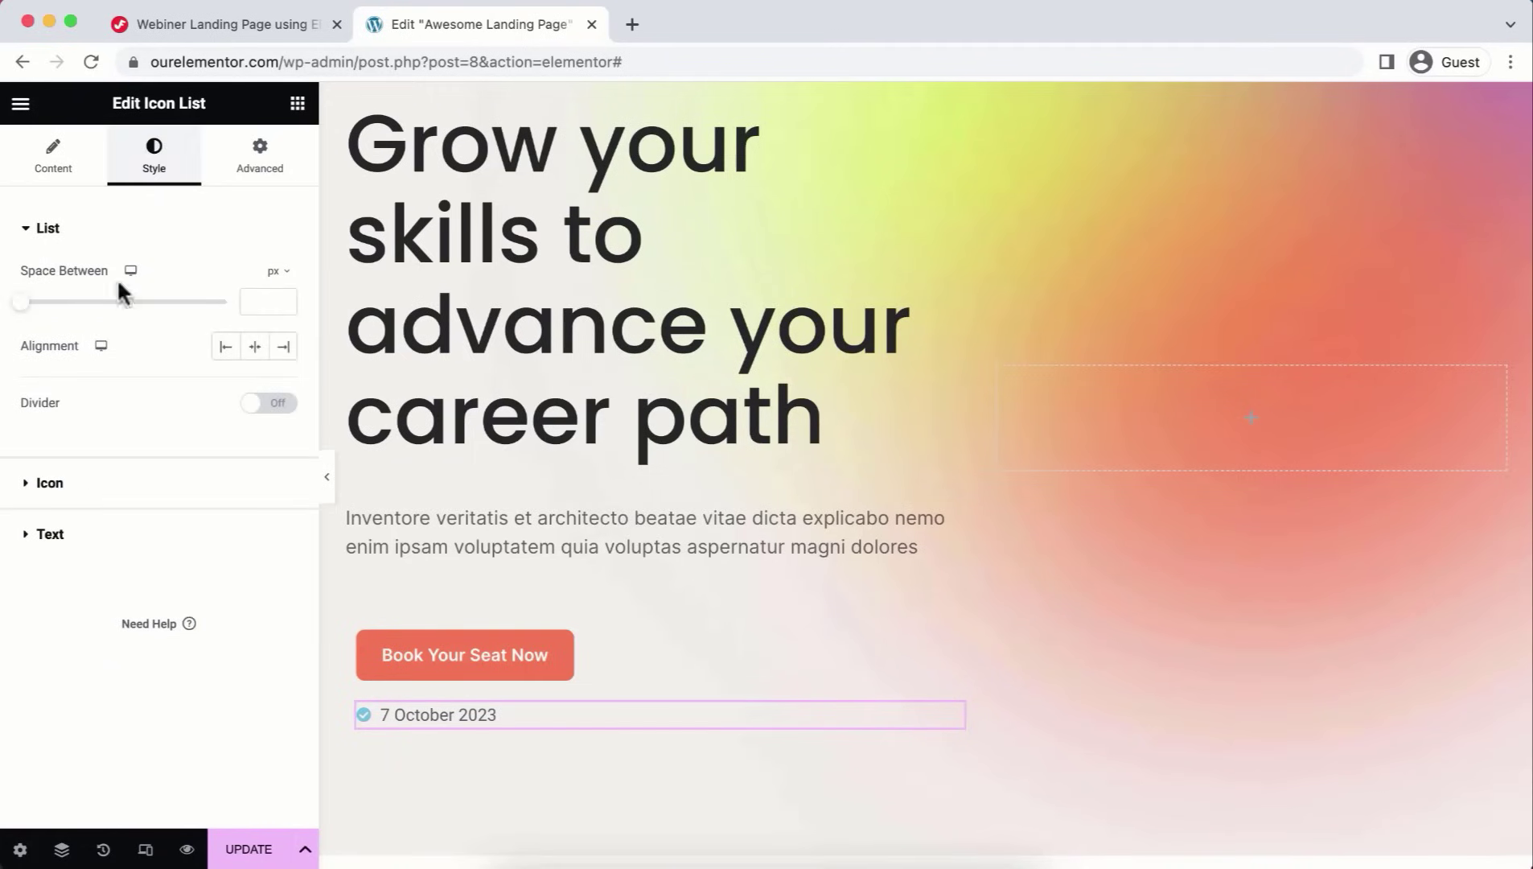
left_click(48, 484)
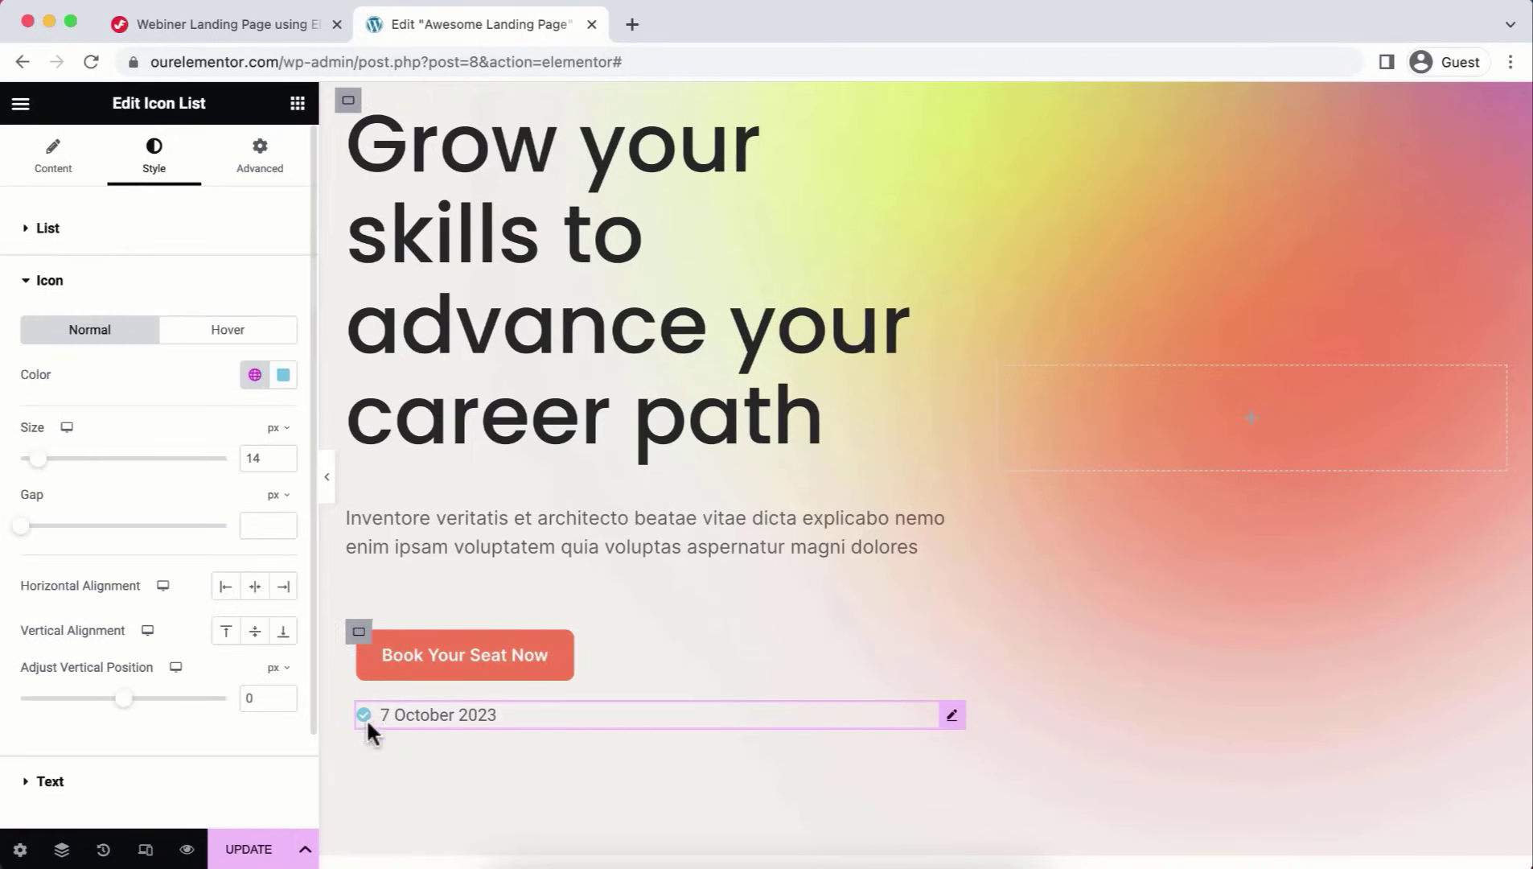
left_click(284, 376)
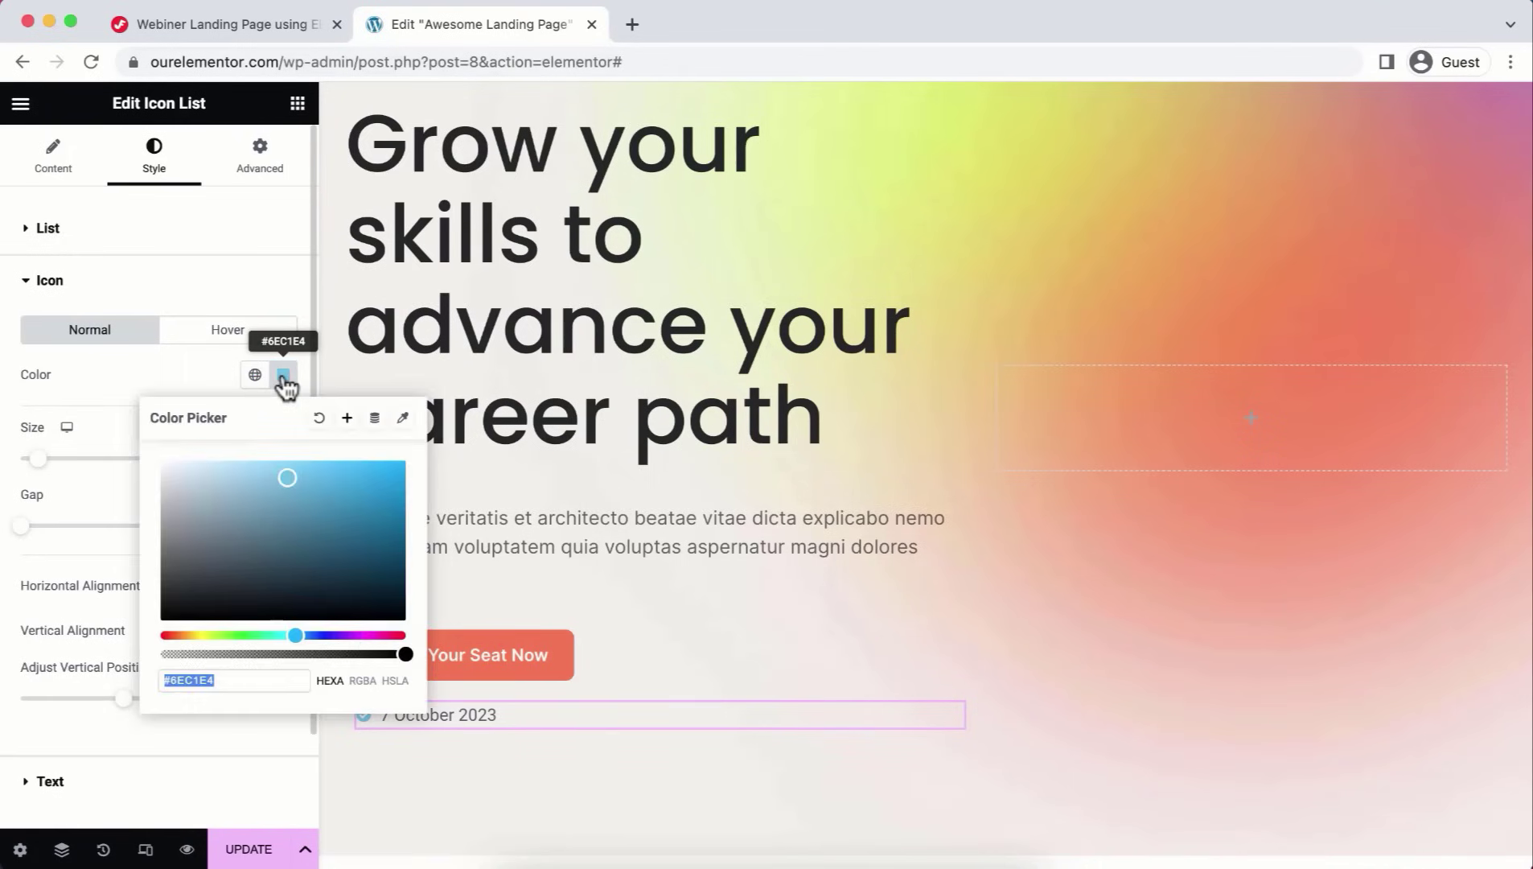
type("#242527")
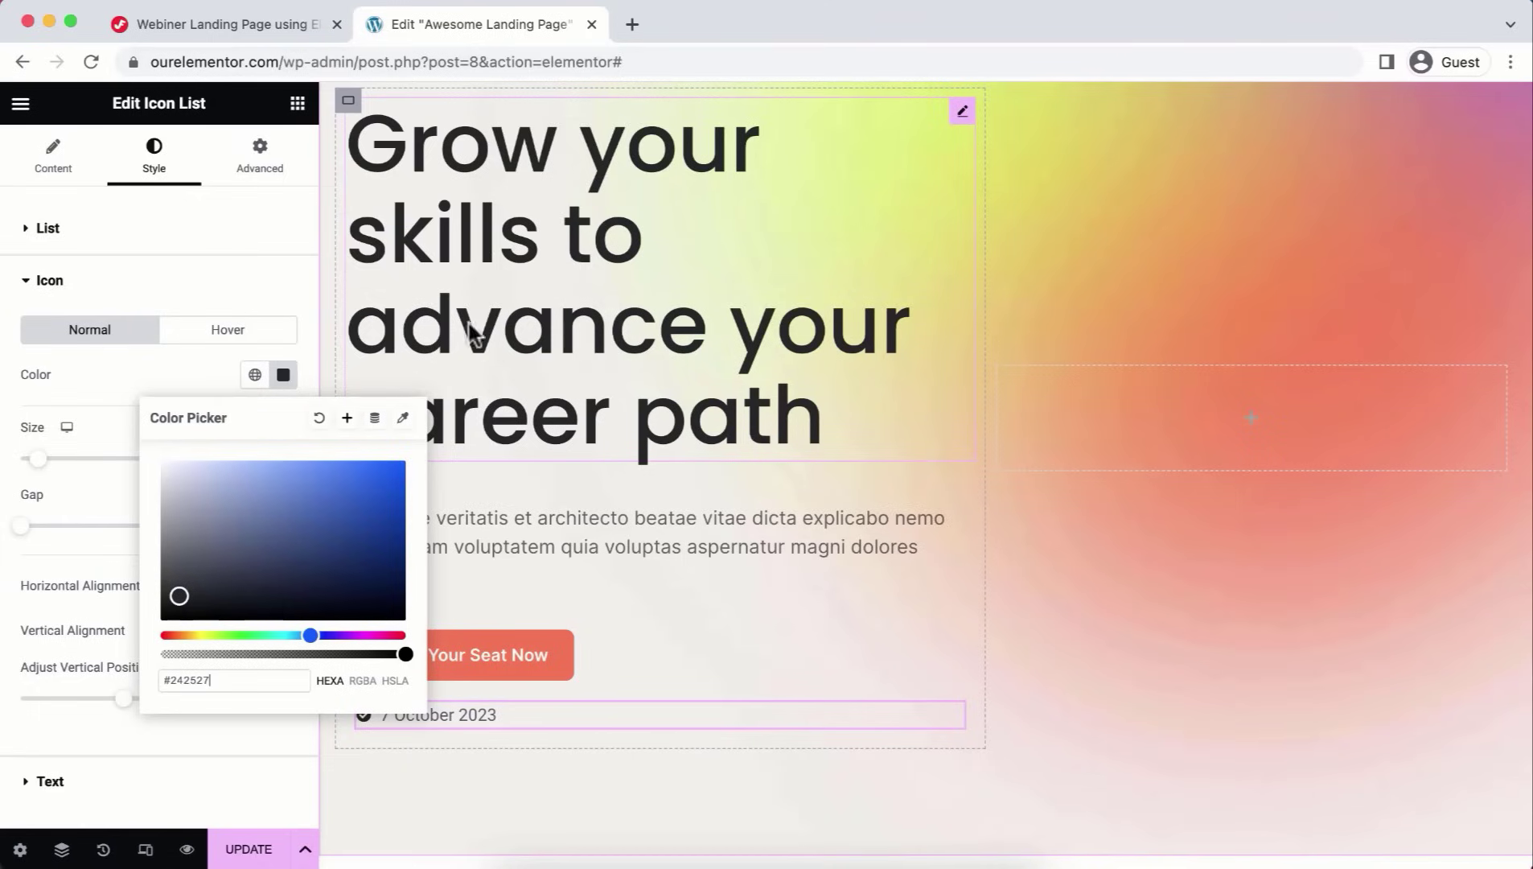
left_click(183, 379)
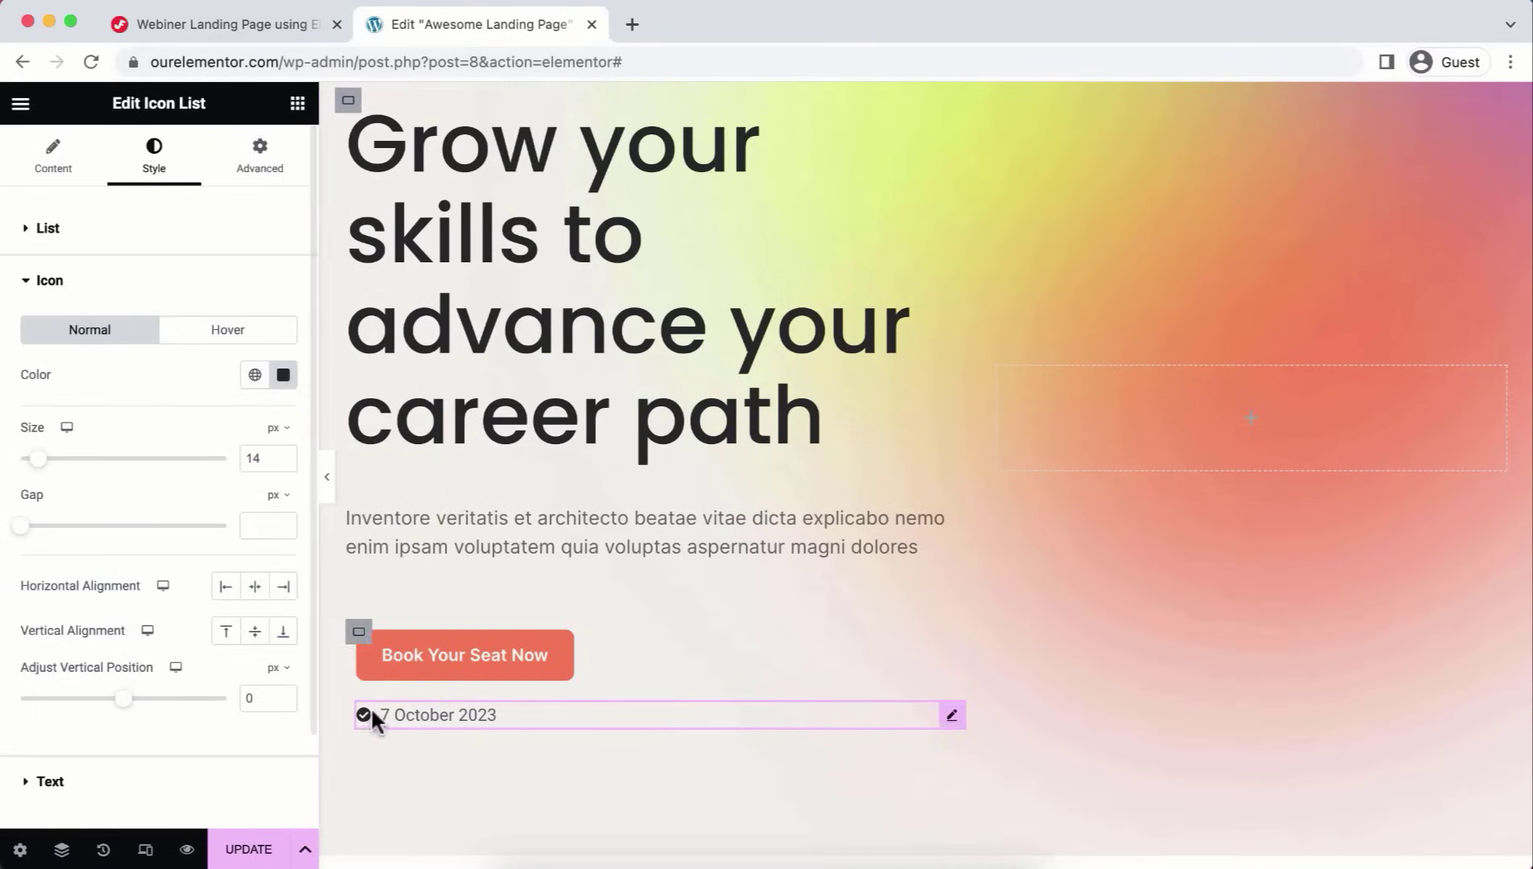
- Colour the icon list's text dark grey #242527 as well
scroll(165, 557, "down", 3)
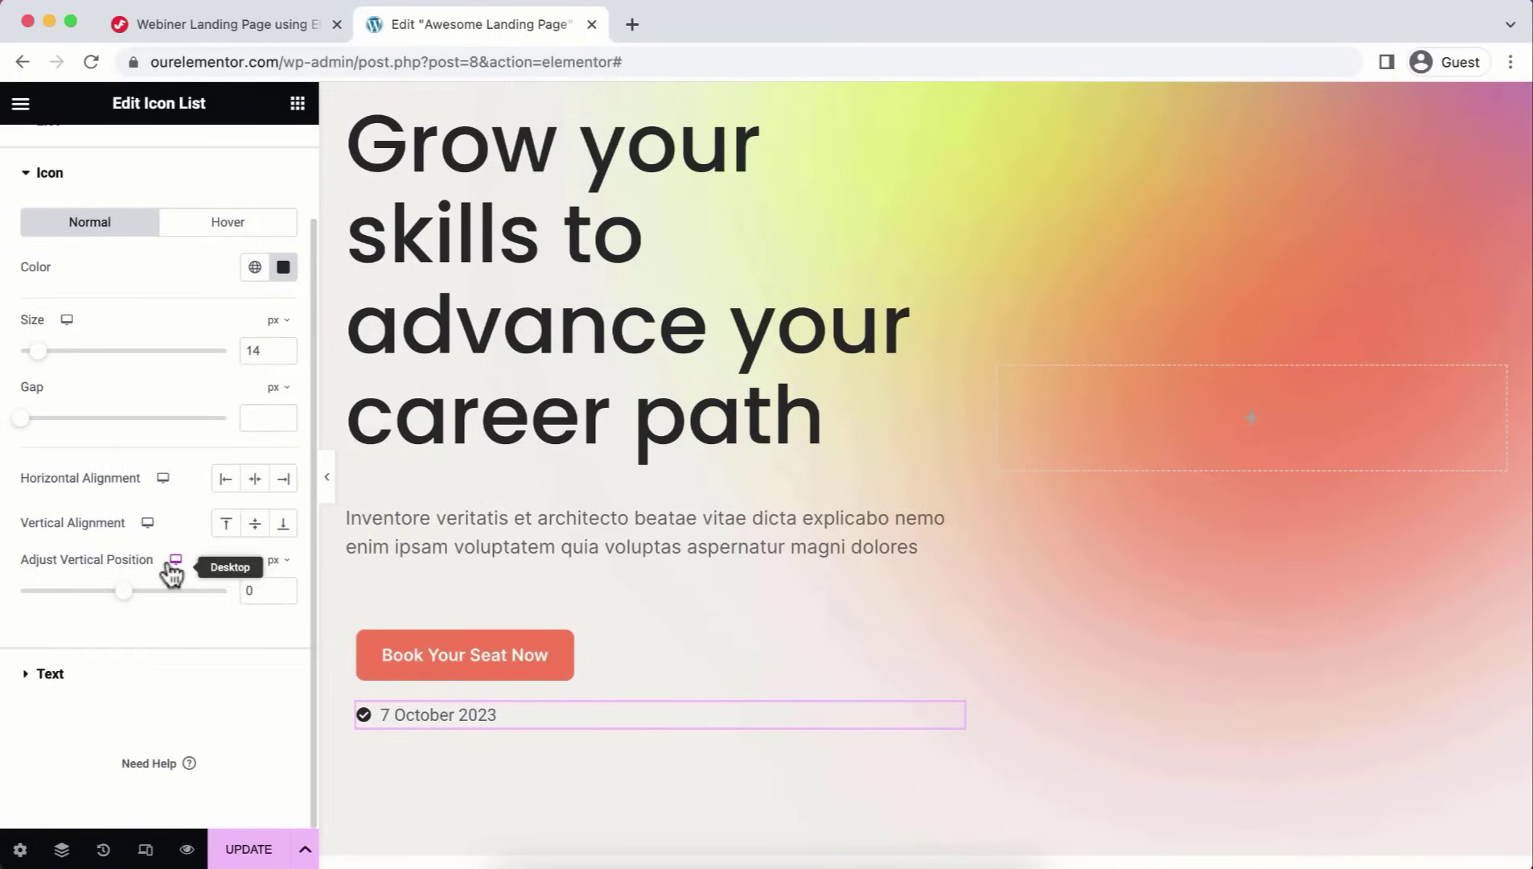
left_click(90, 680)
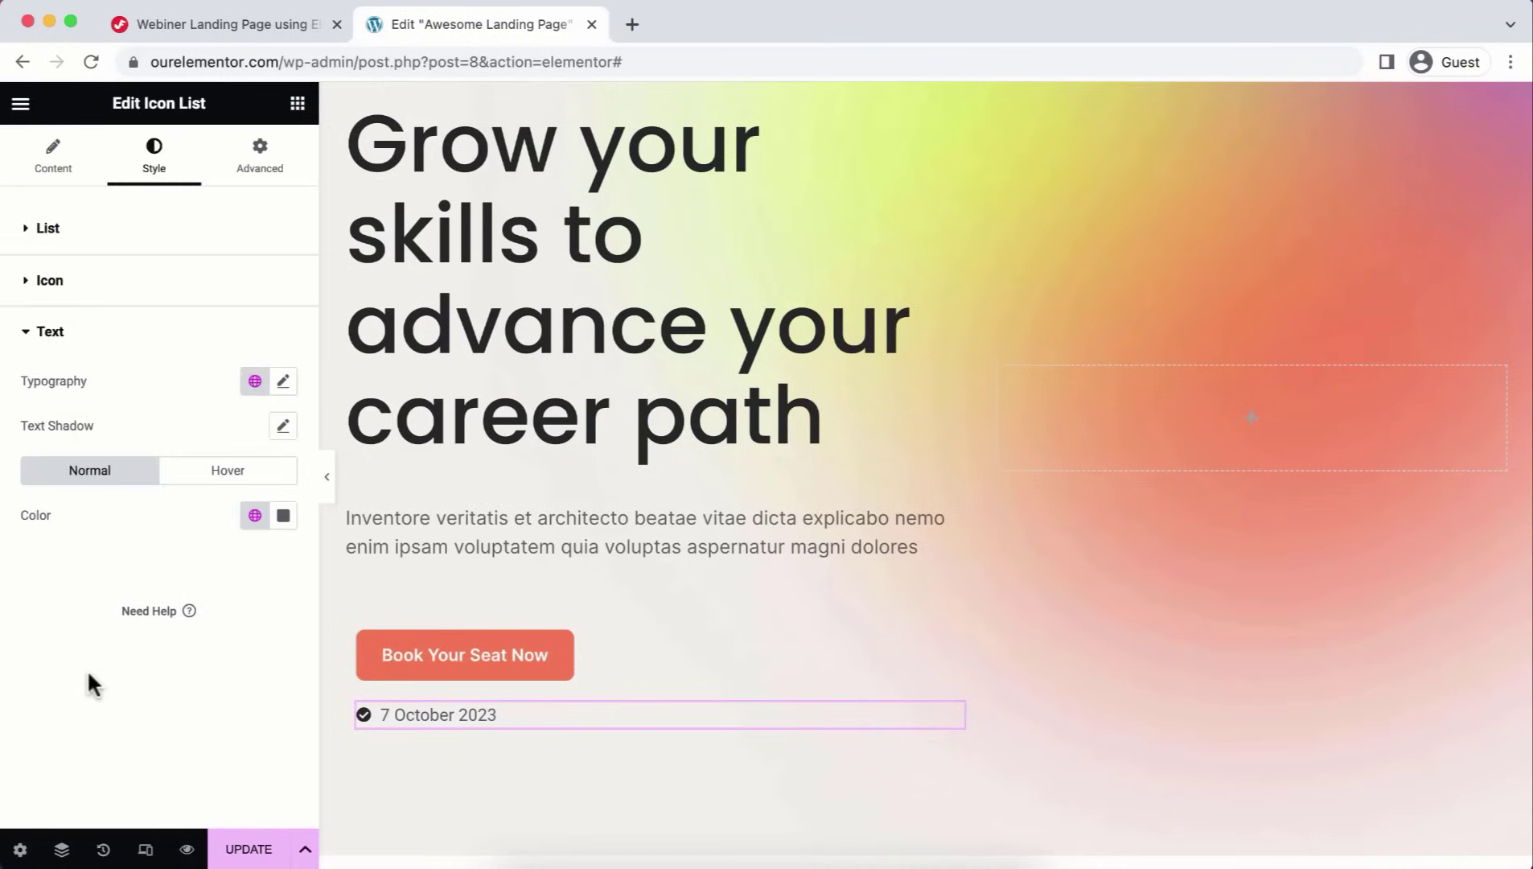
left_click(285, 521)
type("#24")
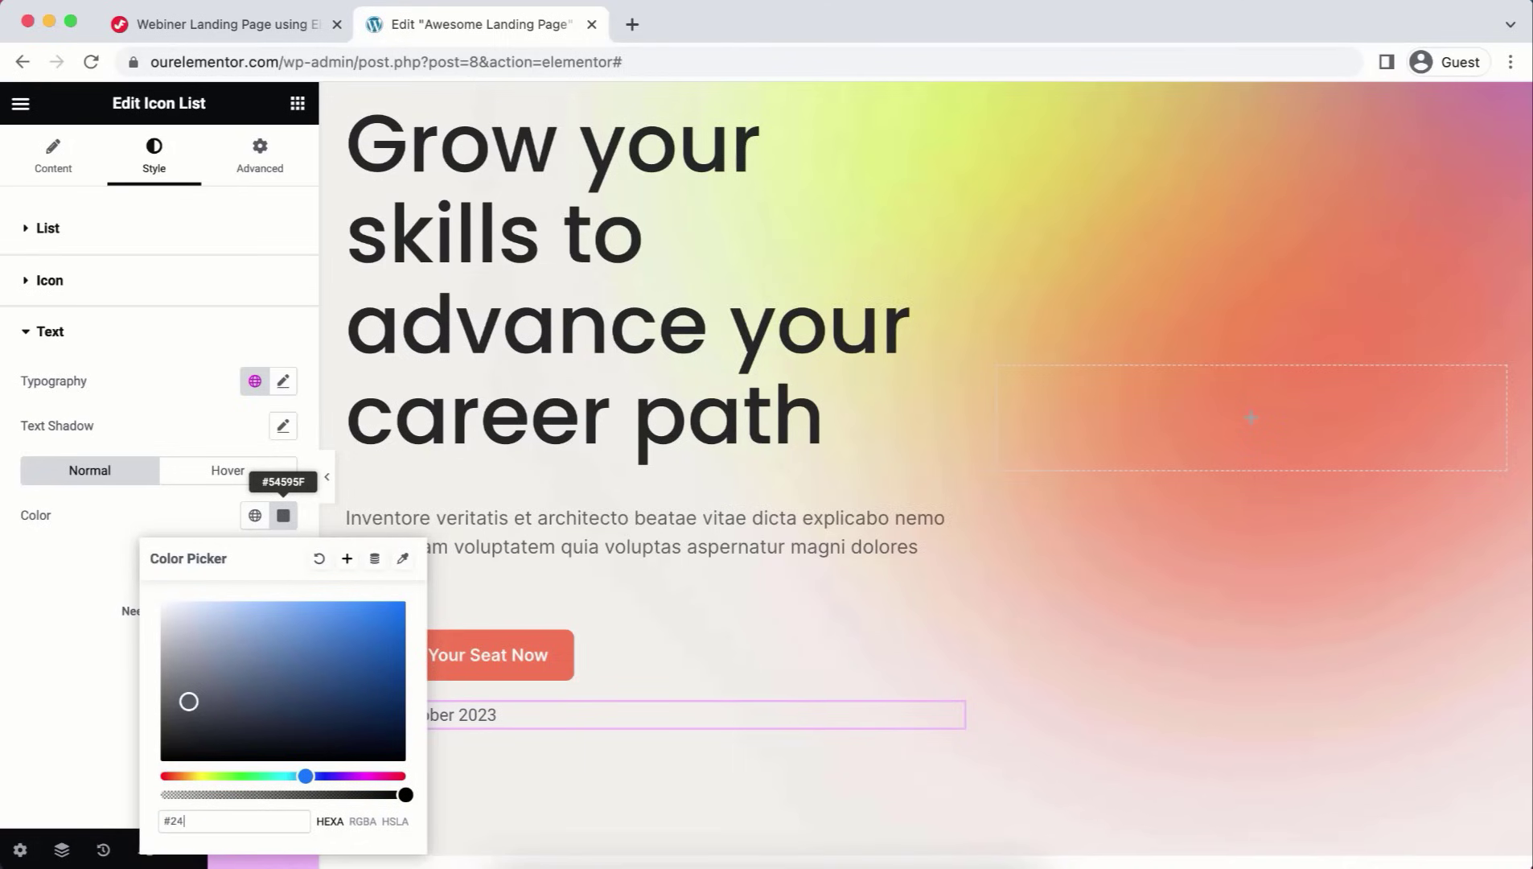
type("2527")
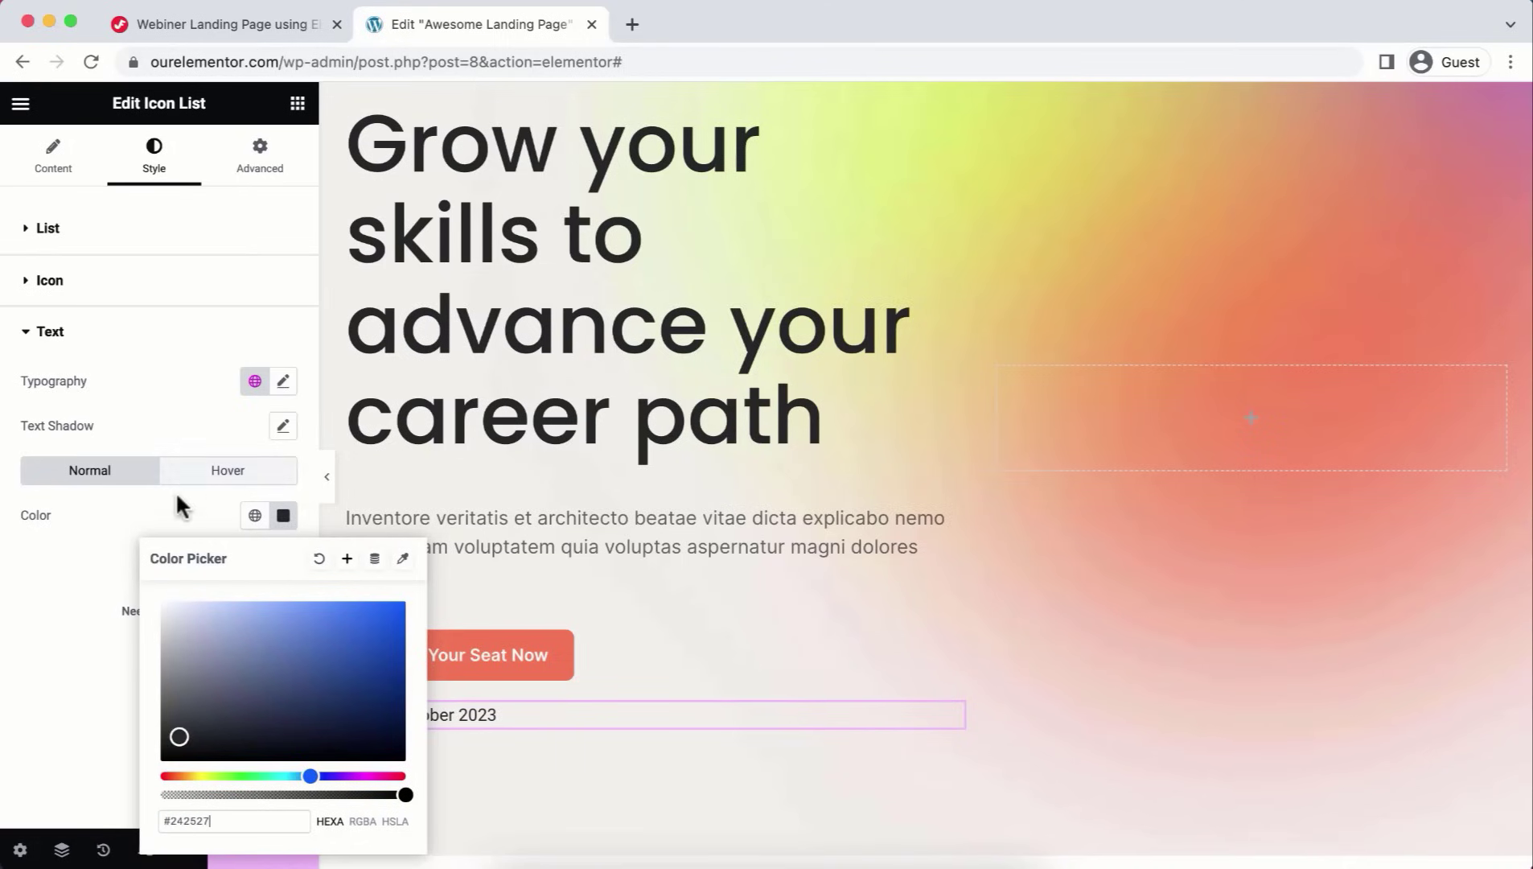
left_click(165, 503)
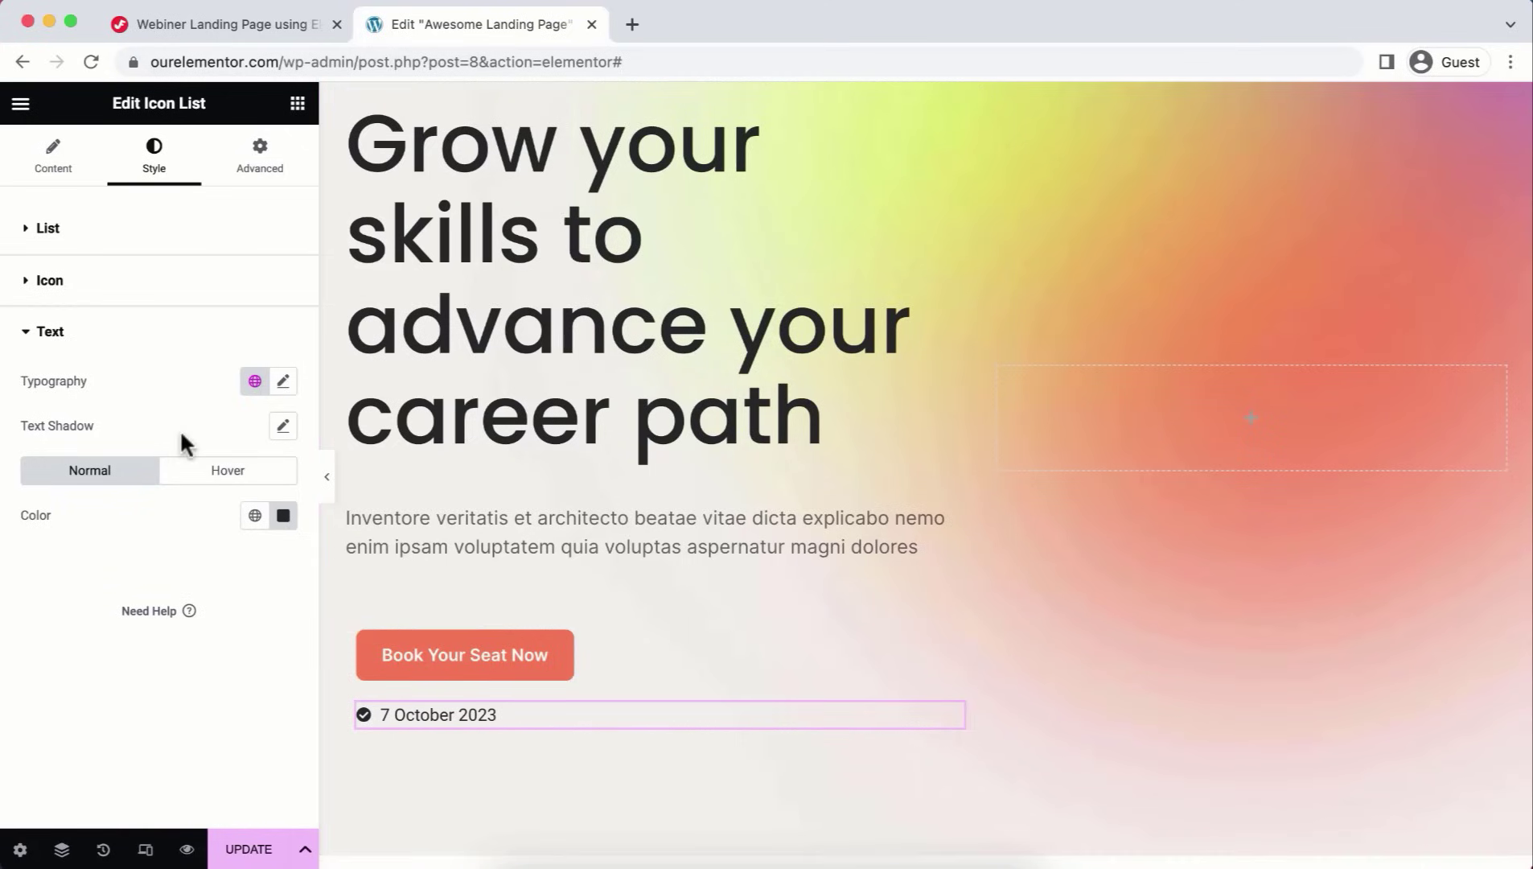
- Set the '7 October 2023' text typography to family Inter, weight 600 Semi Bold
left_click(284, 384)
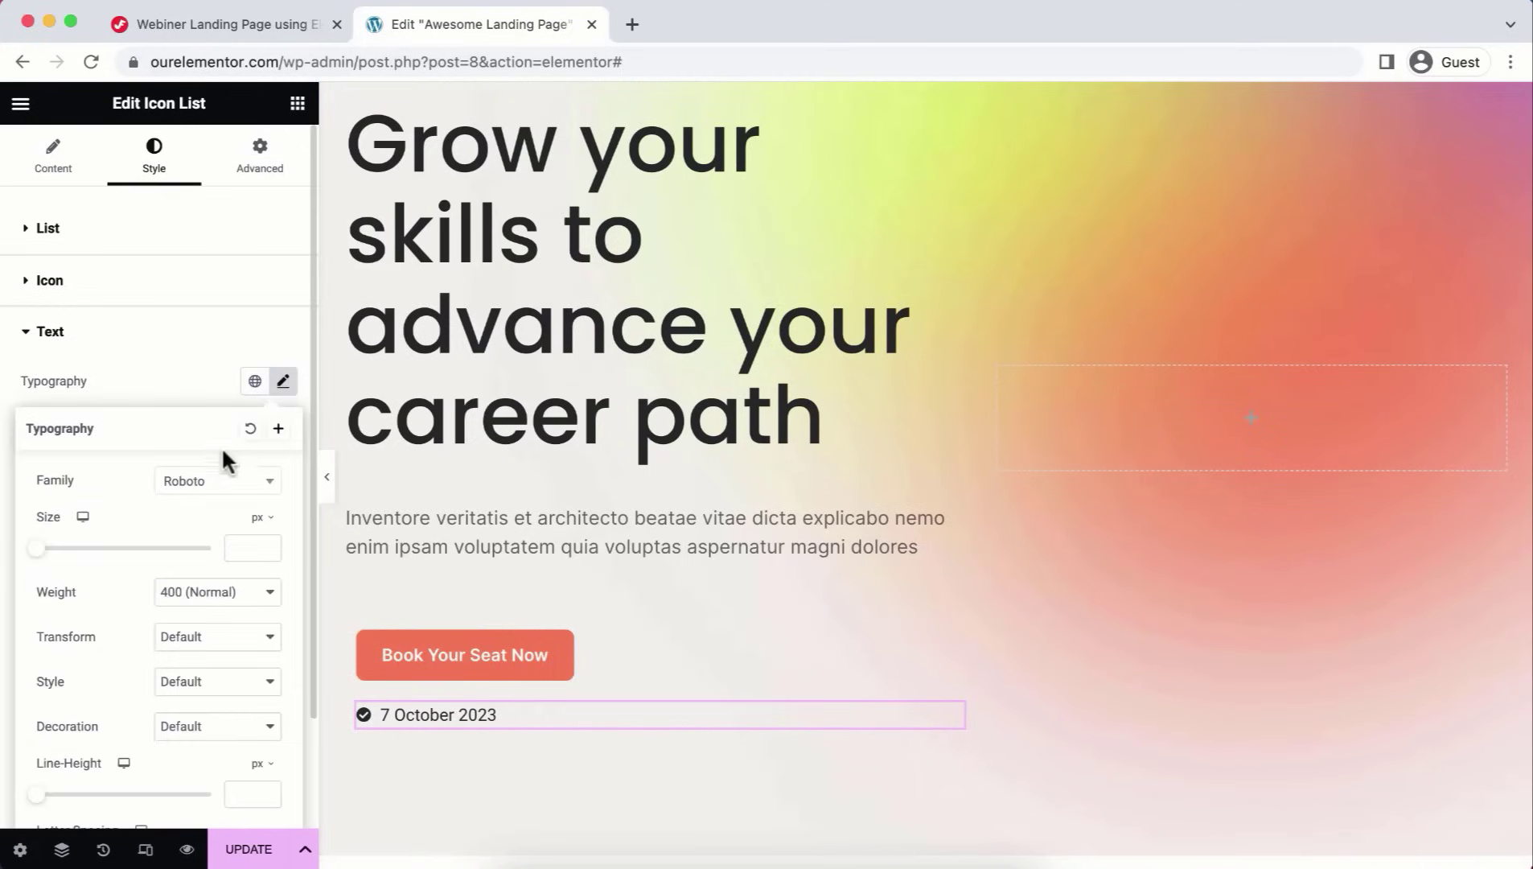
left_click(205, 485)
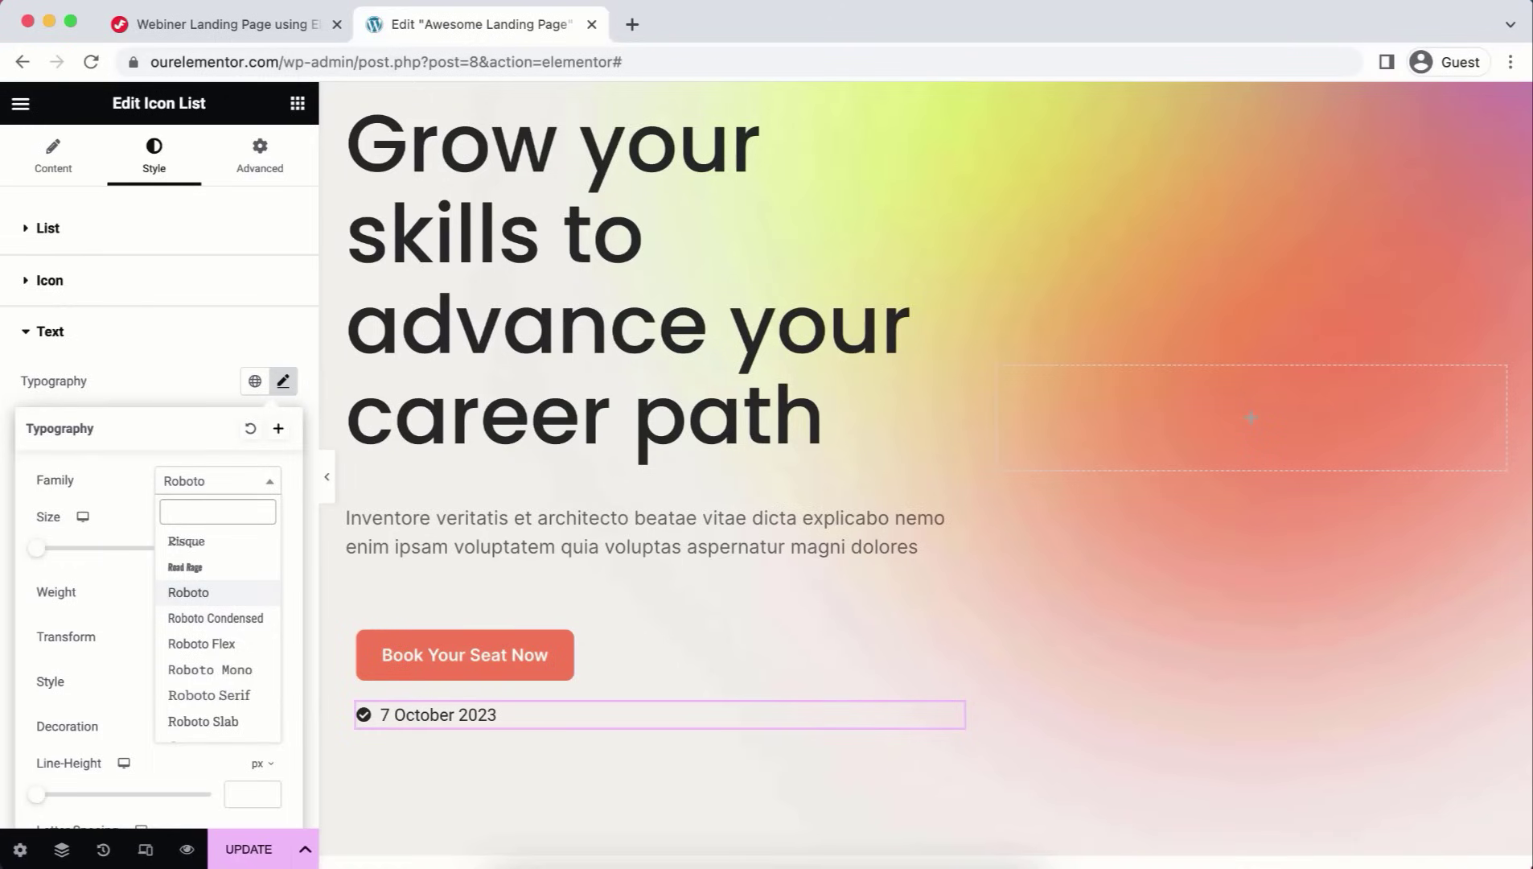
type("Inter")
left_click(210, 566)
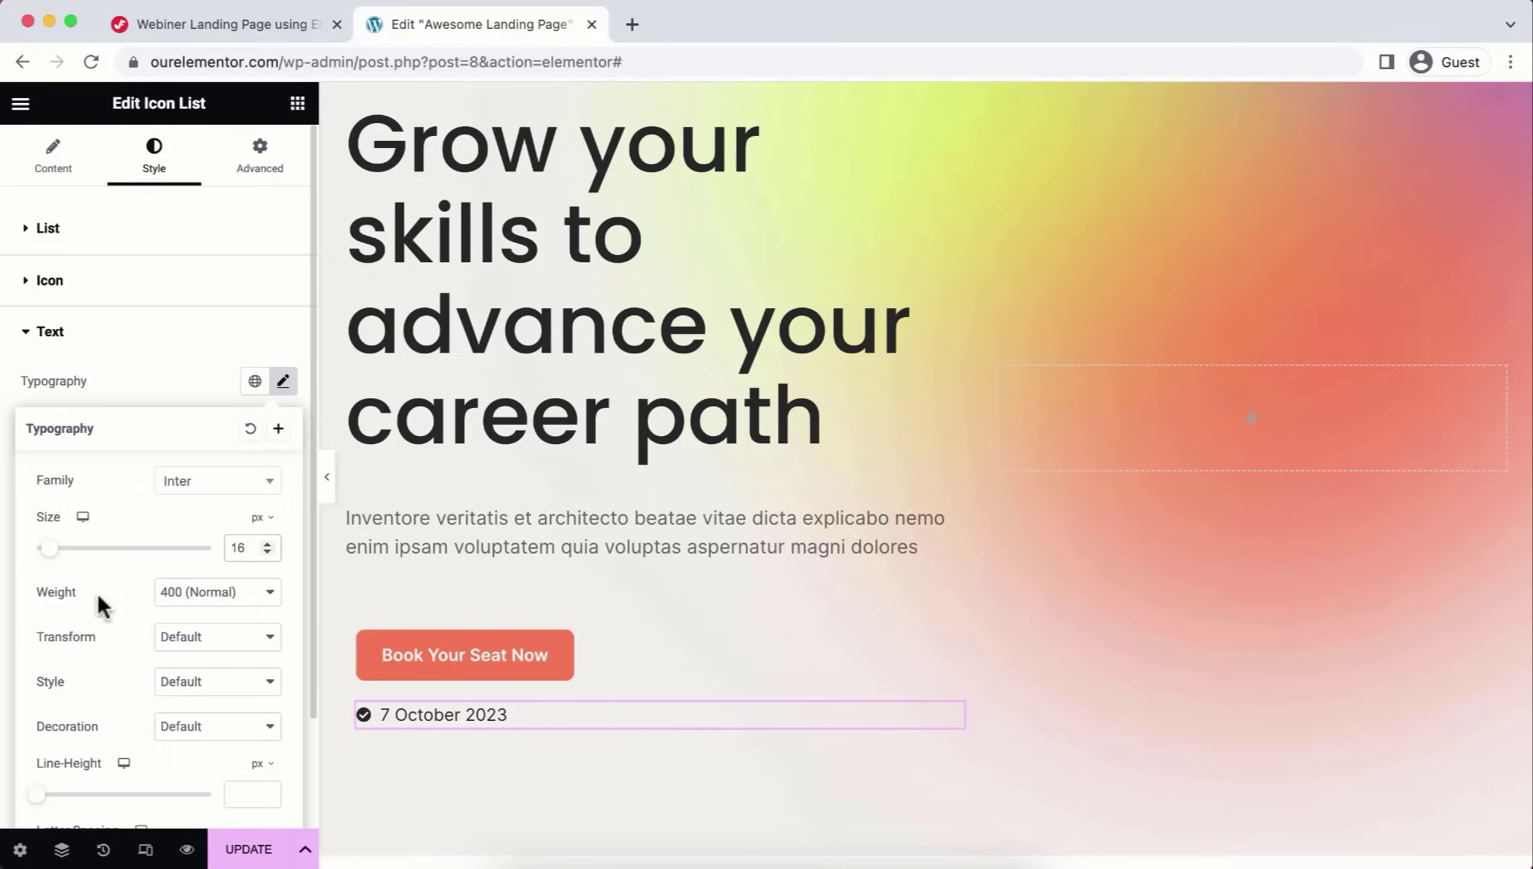
left_click(191, 593)
left_click(193, 639)
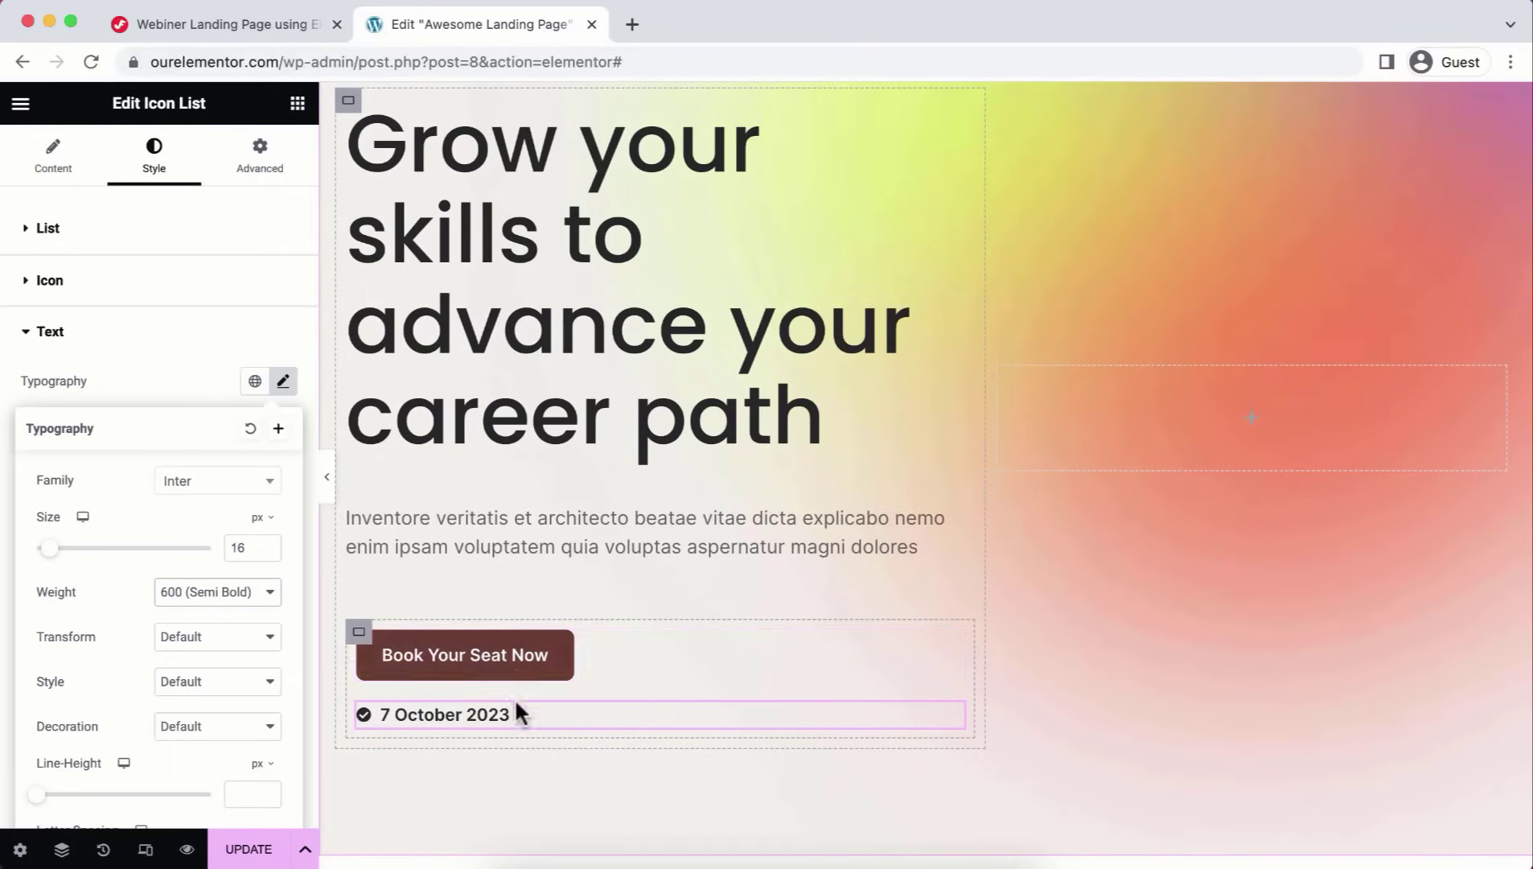
left_click(359, 634)
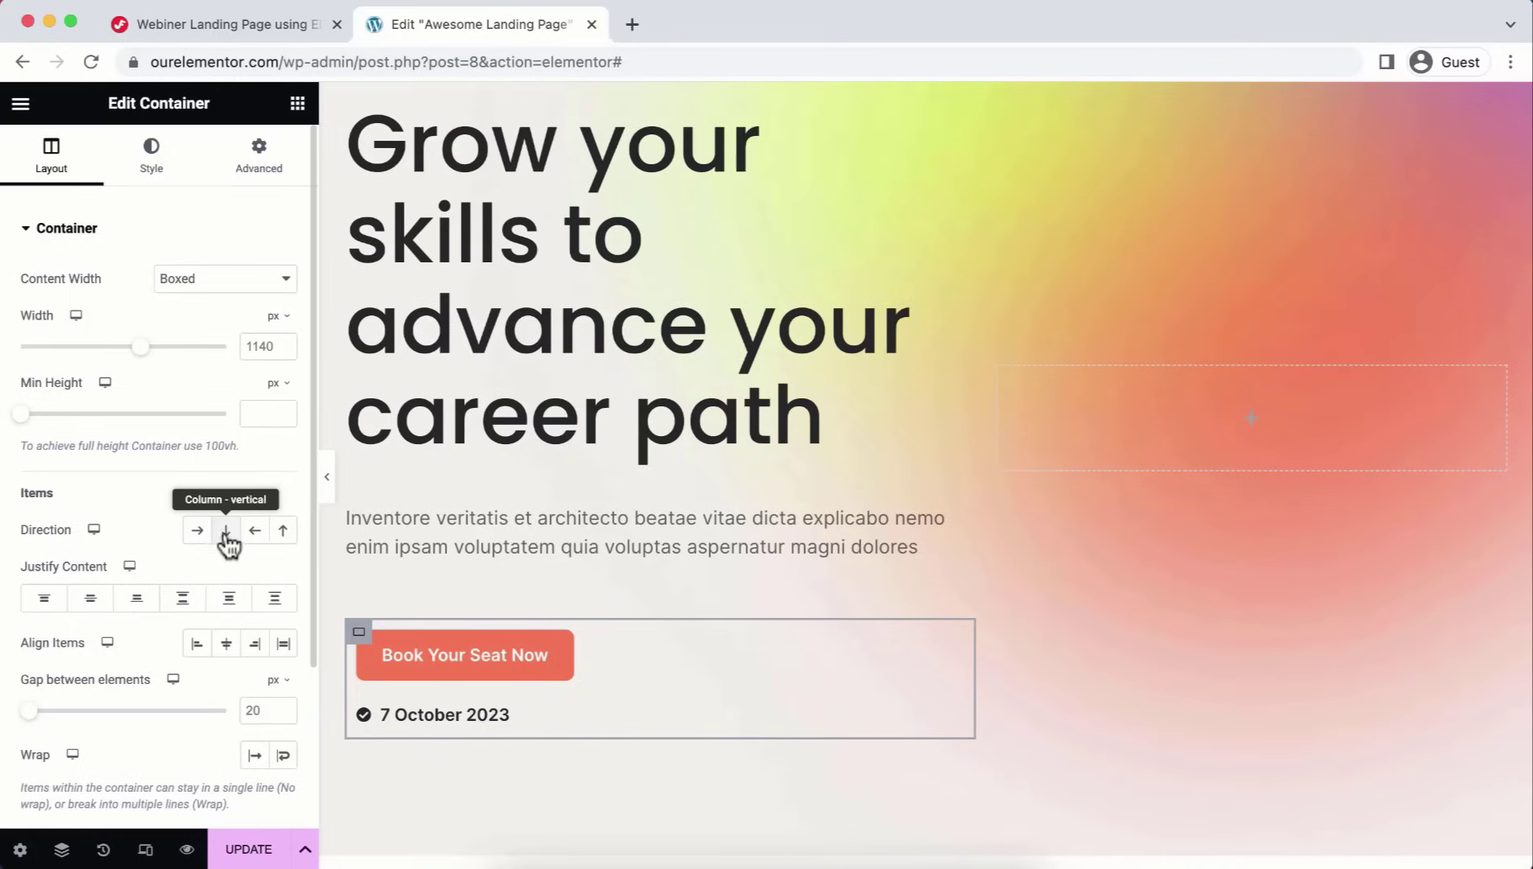
- Lay the button container out as a row, items centred, with a 30 px gap
left_click(227, 544)
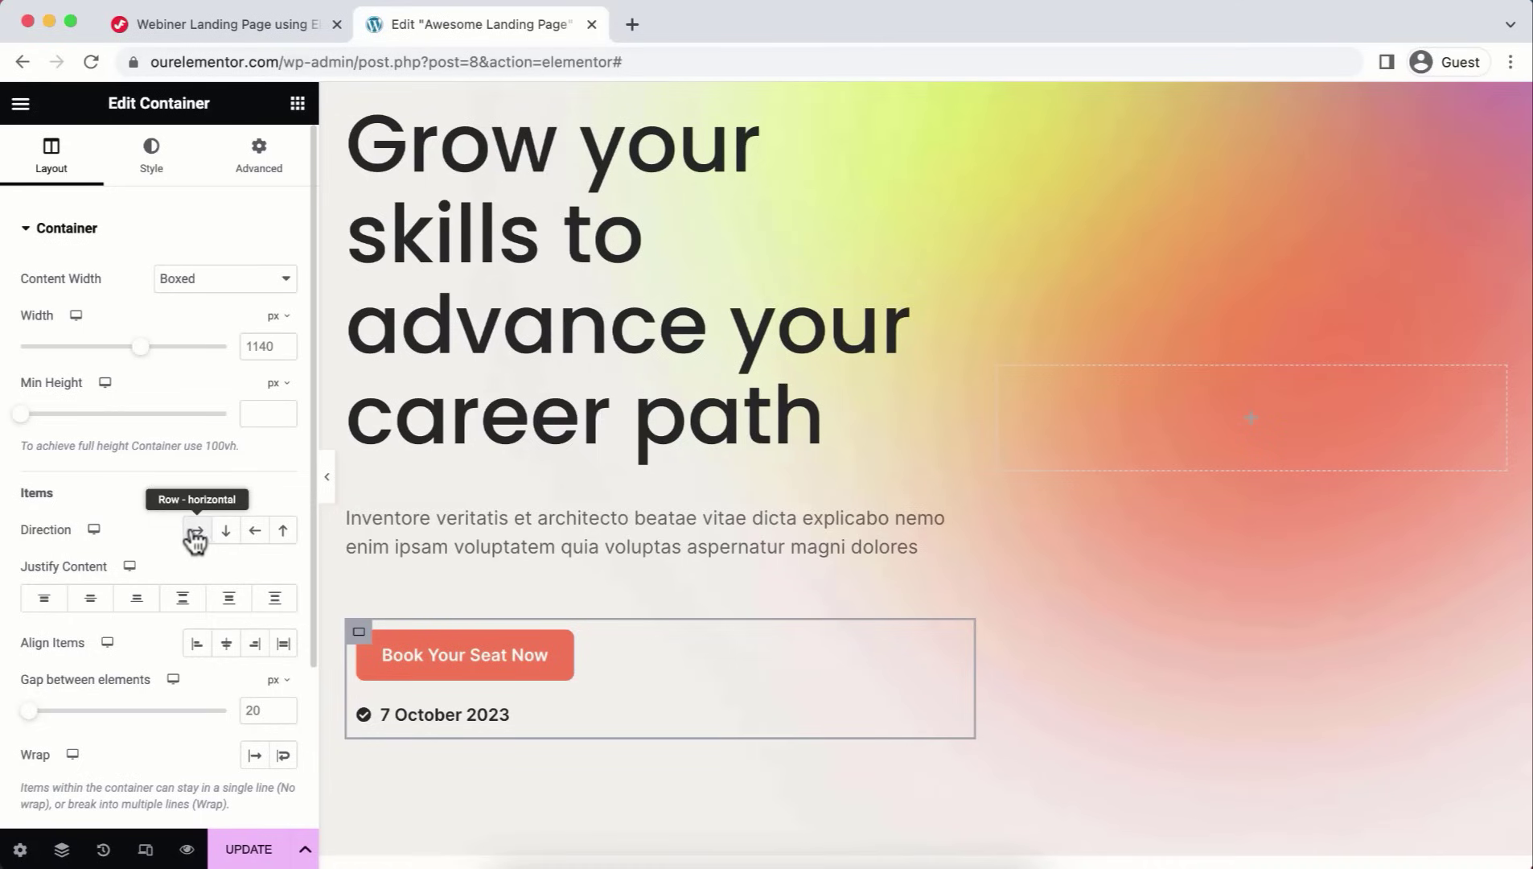
left_click(195, 533)
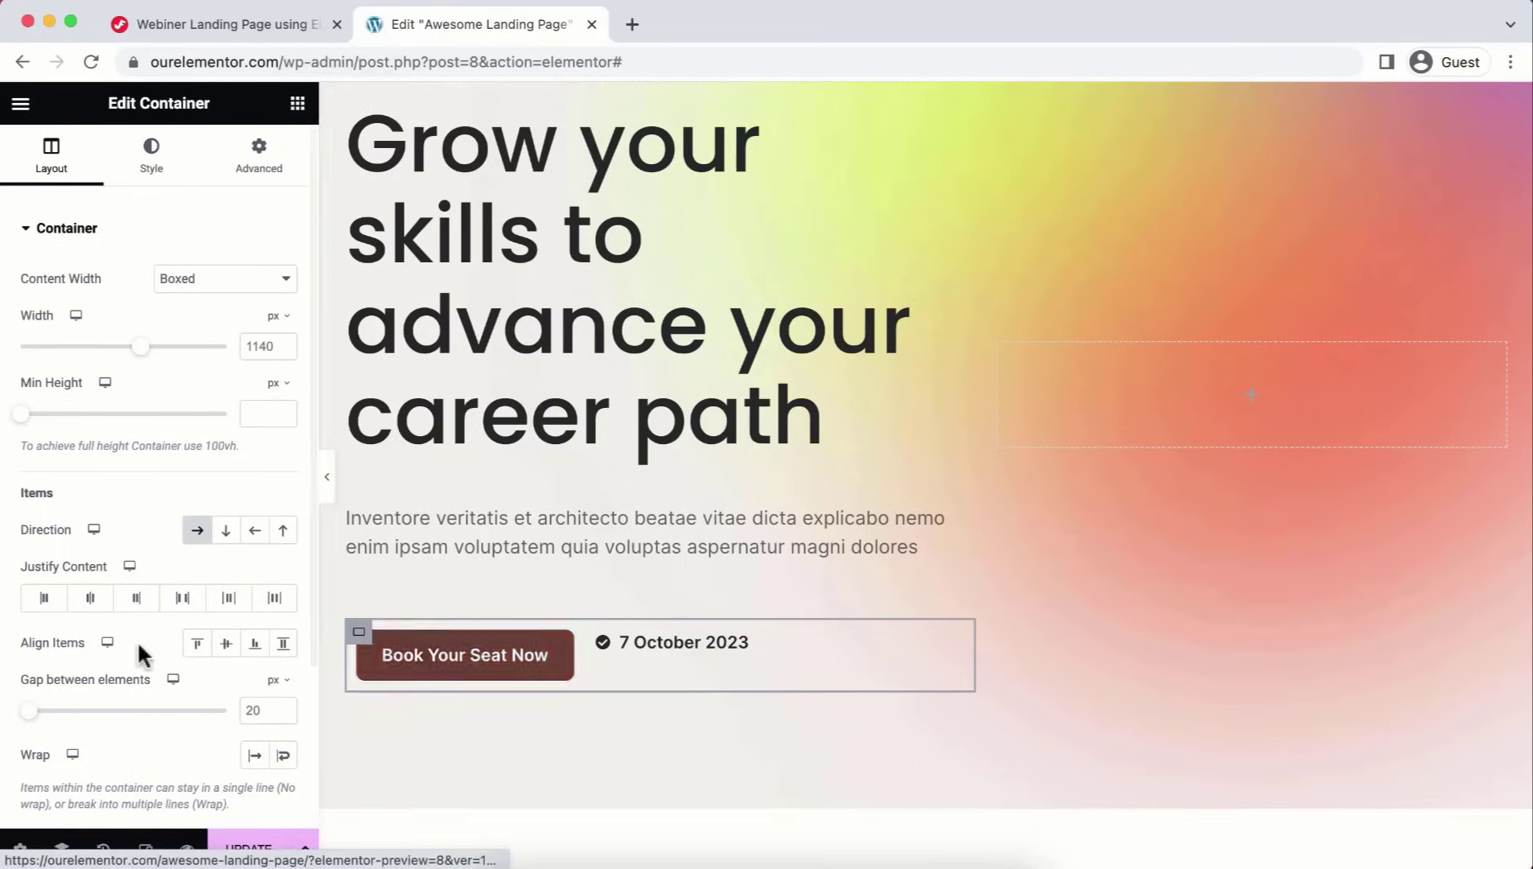
left_click(226, 643)
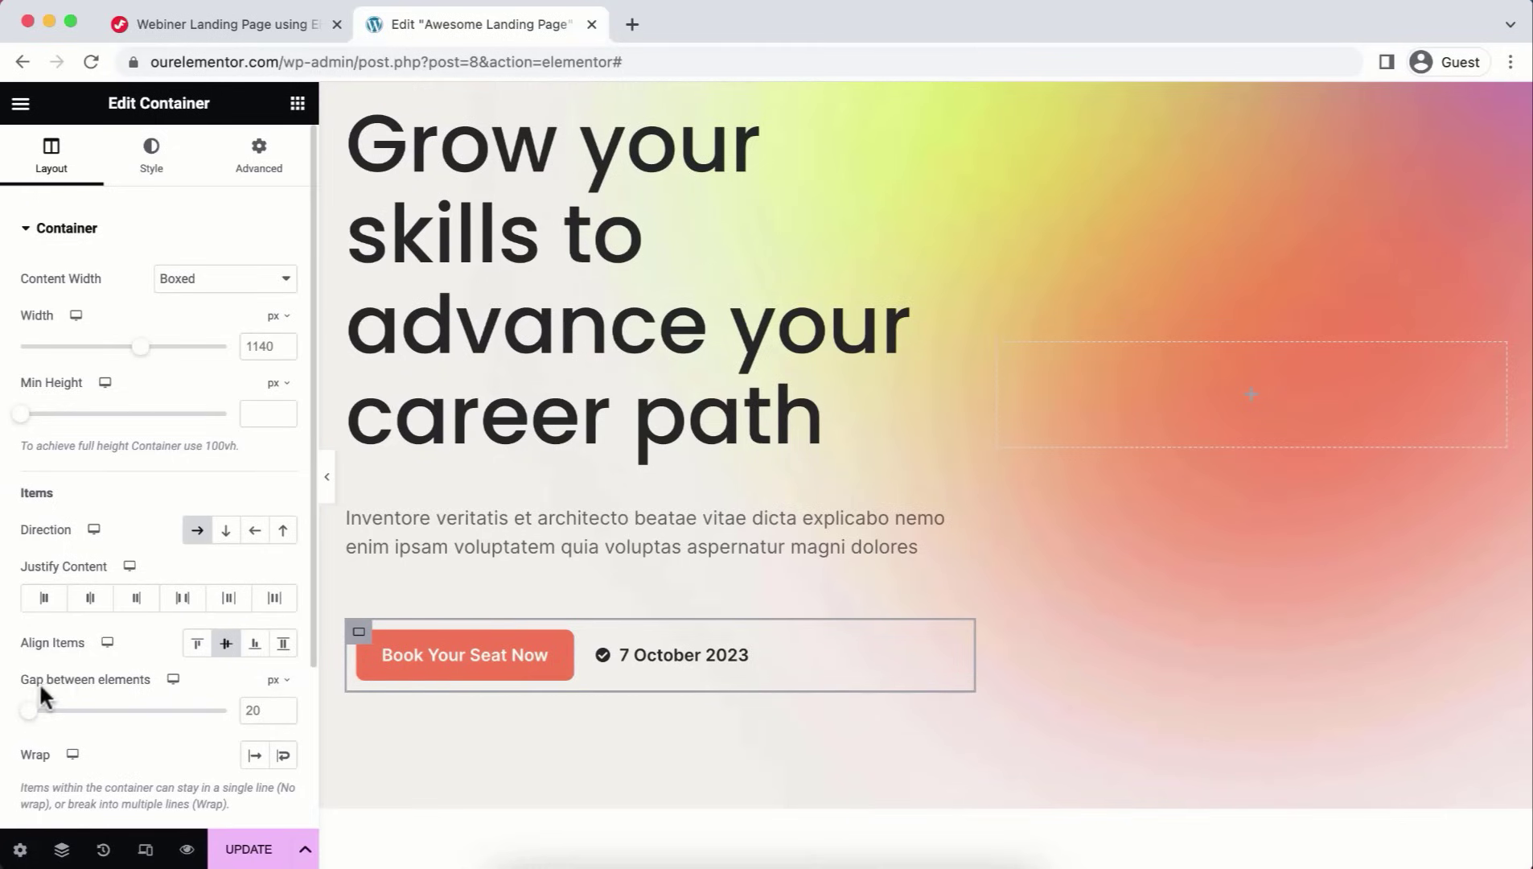
double_click(254, 708)
type("30")
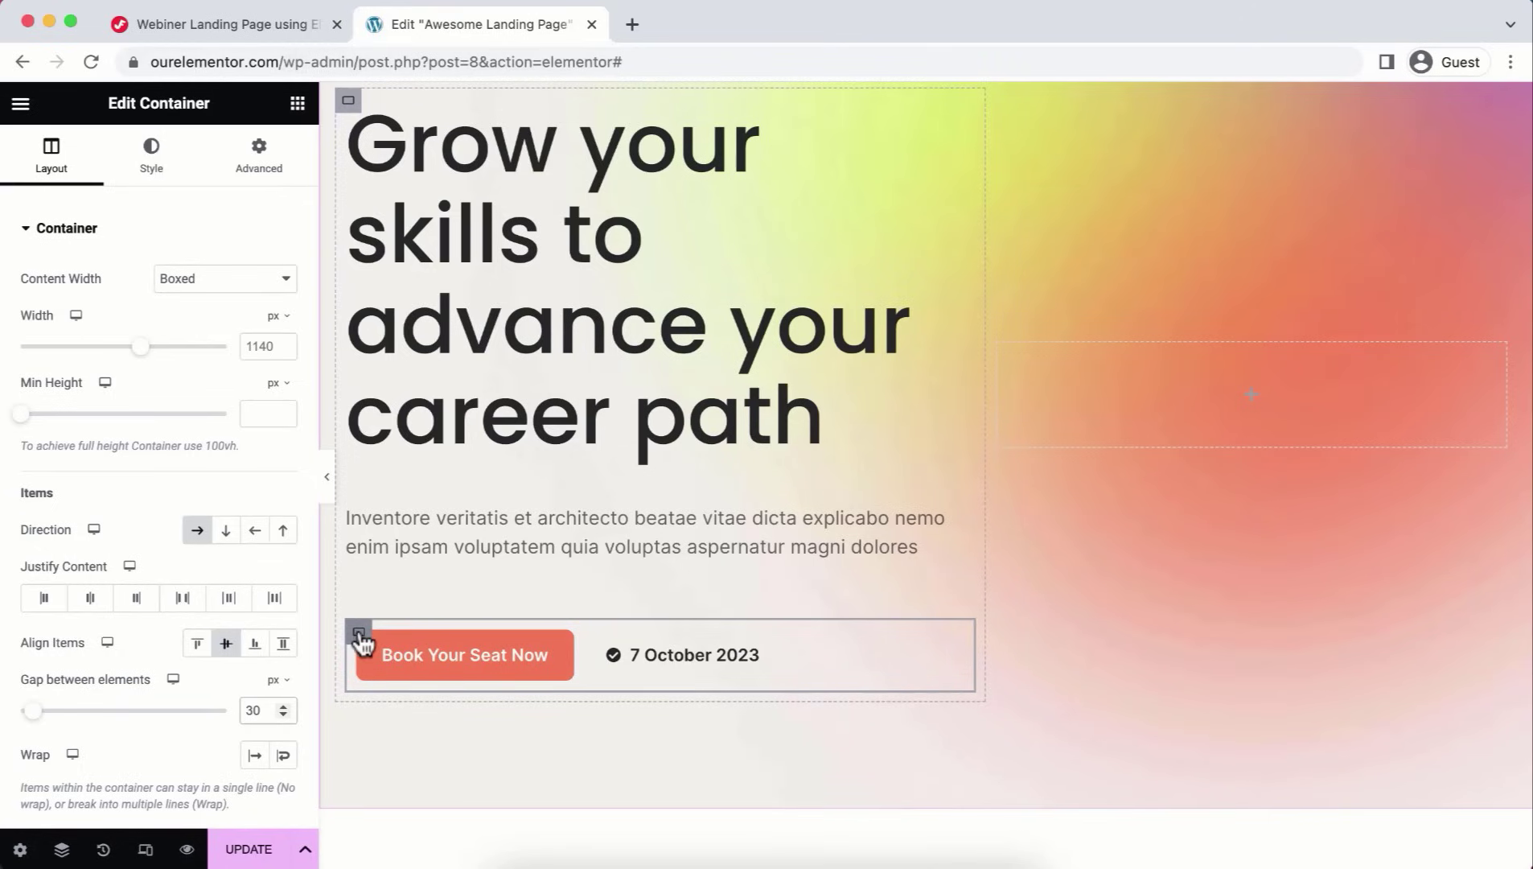
- Add a new Container below the button row with Row direction and centred items
left_click(298, 105)
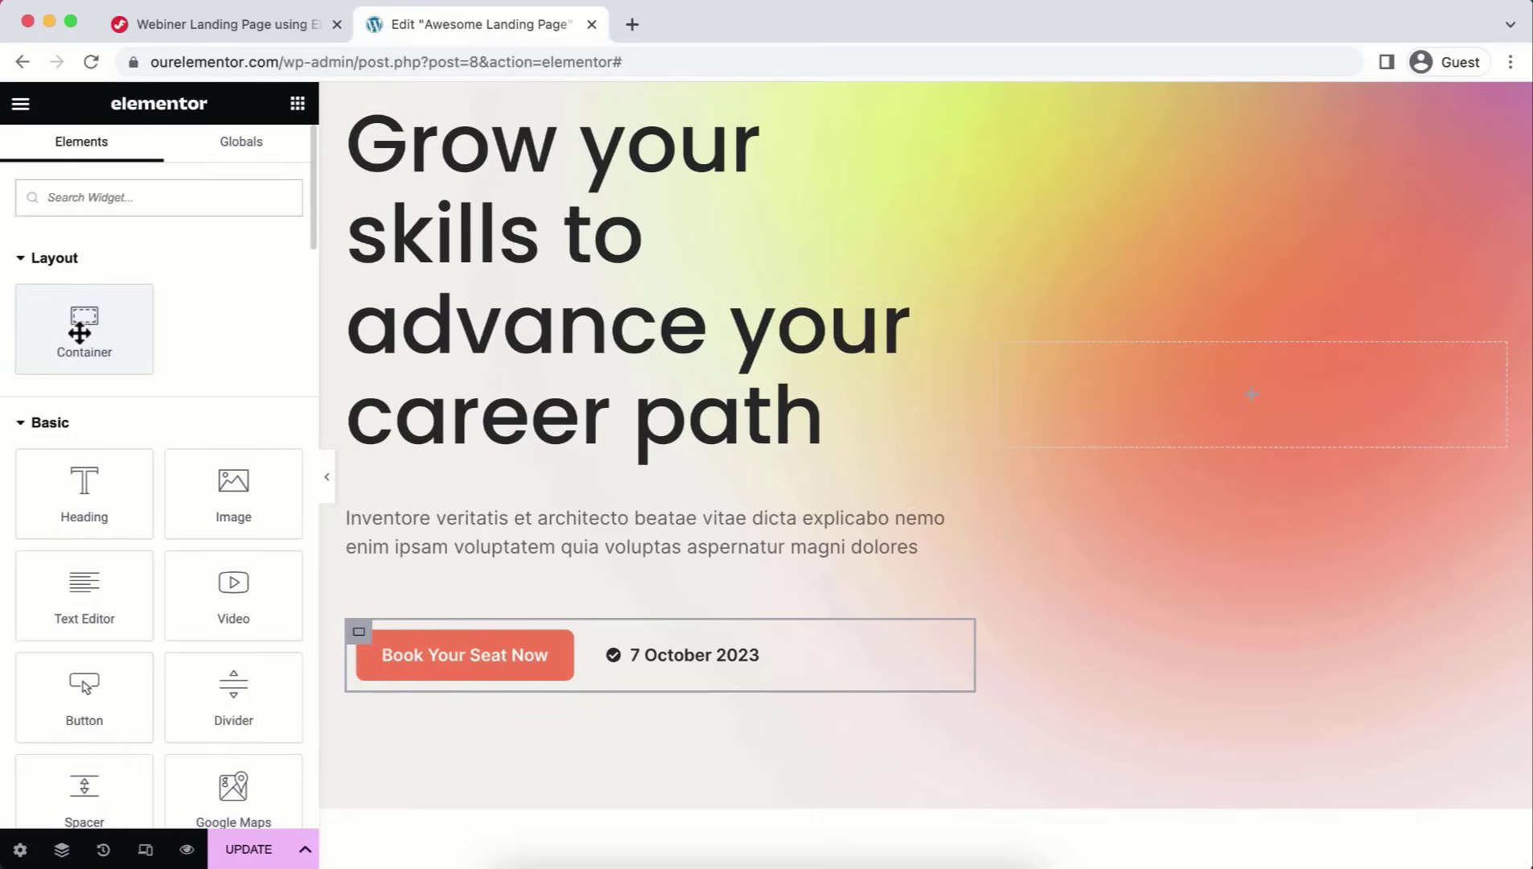
left_click_drag(76, 317, 388, 683)
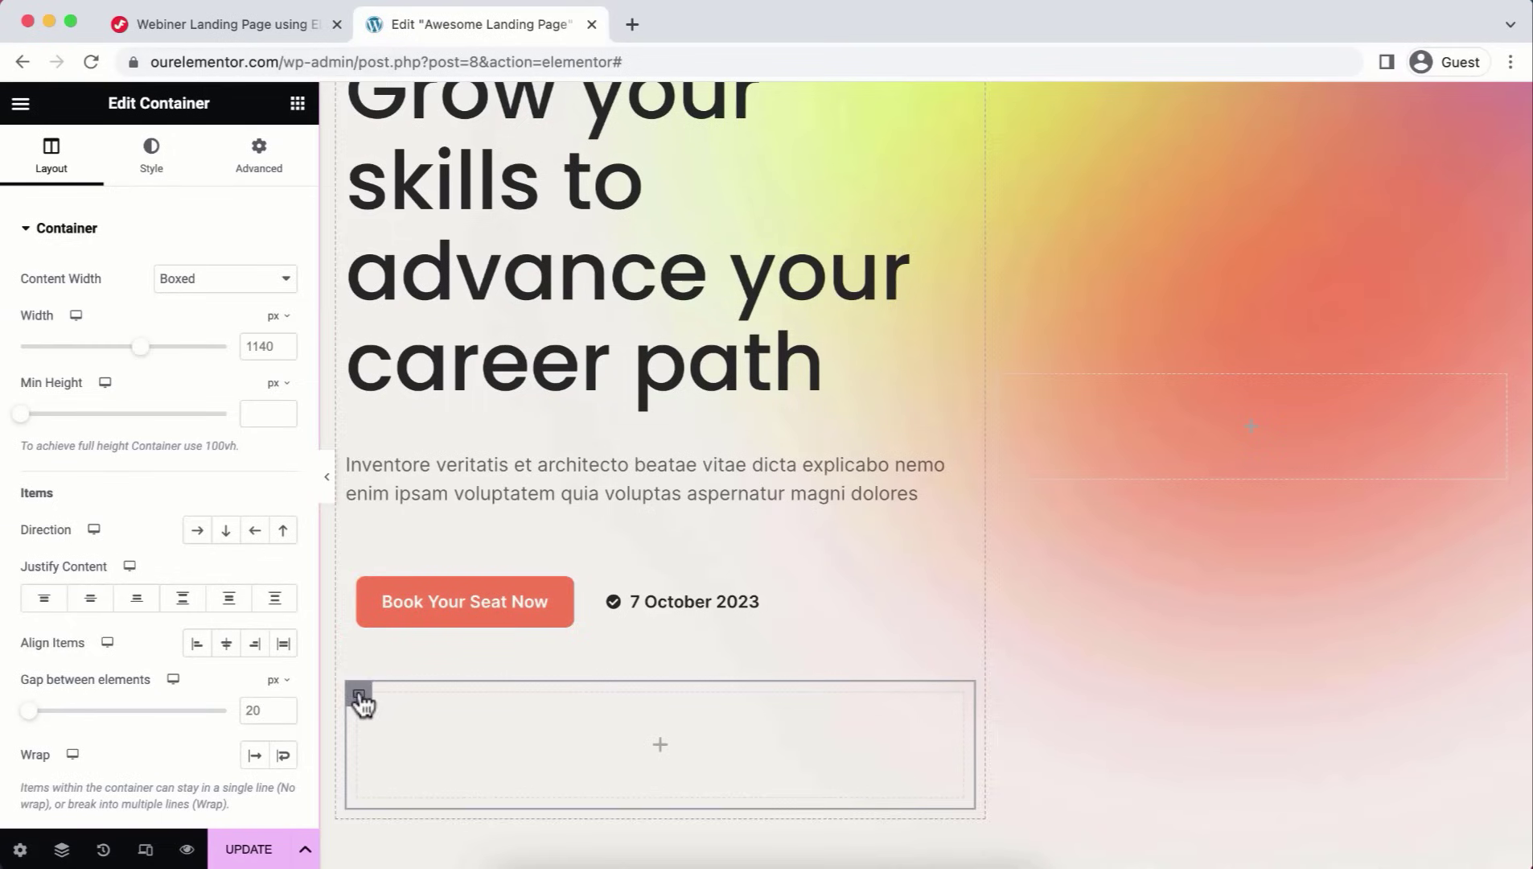
left_click(197, 533)
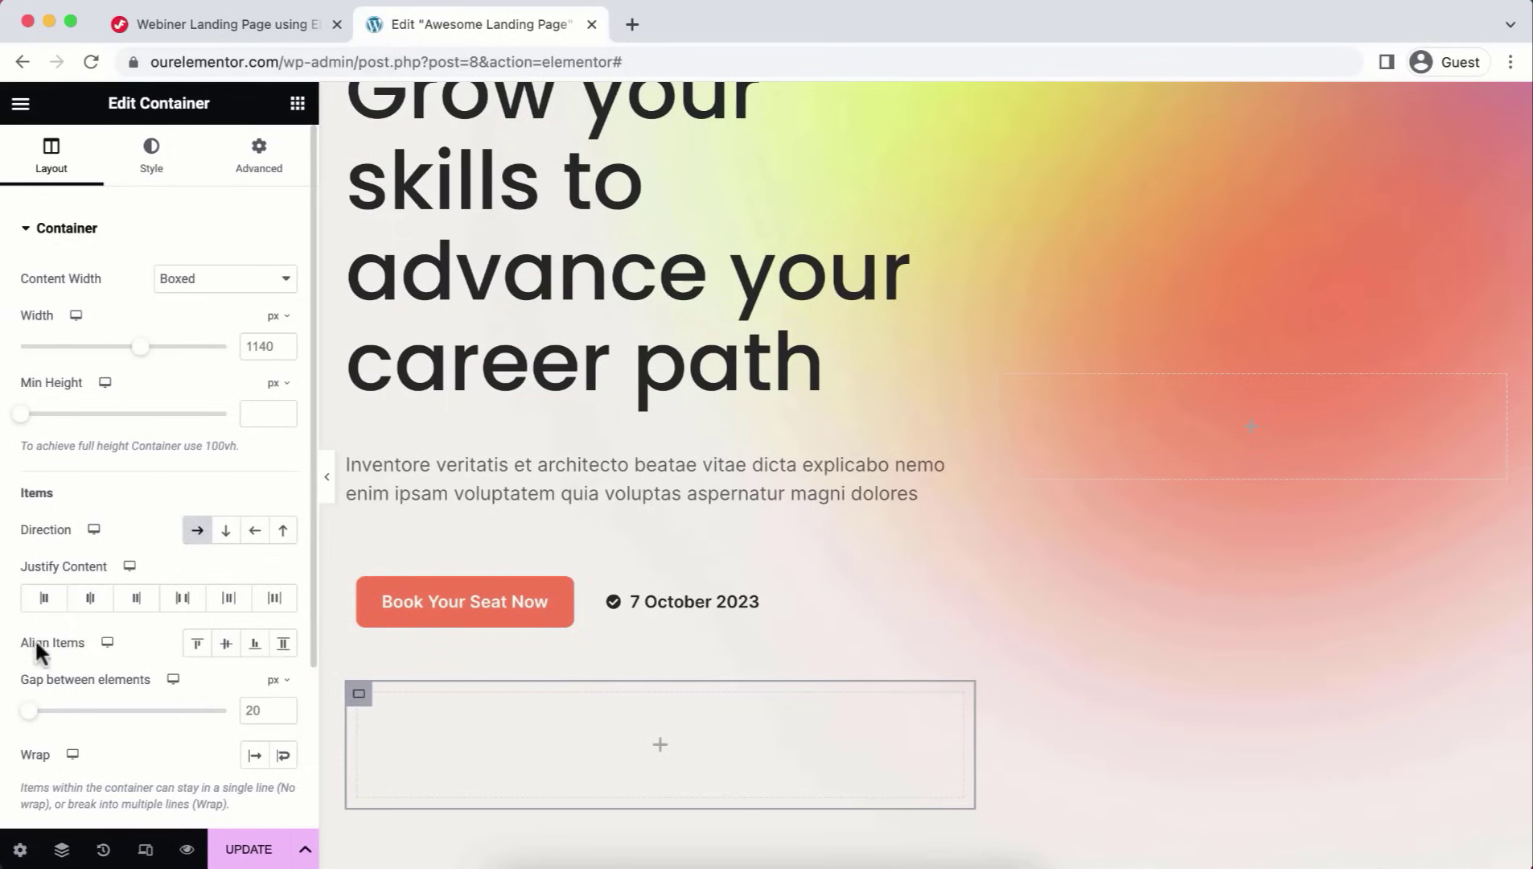
left_click(226, 644)
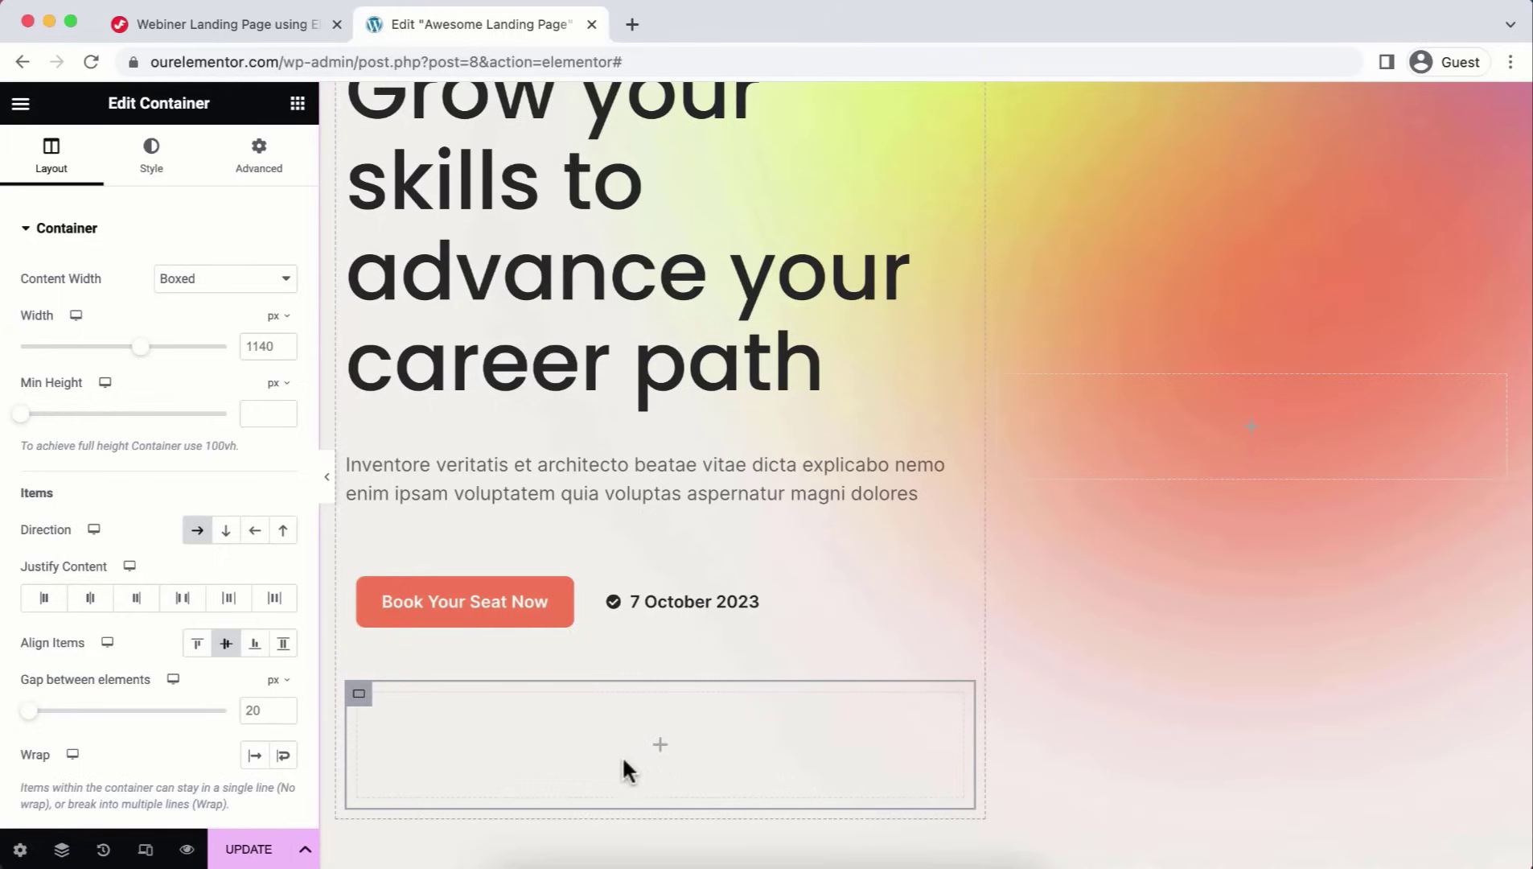
- Drop an Image widget with a placeholder picture into the new container
left_click(660, 748)
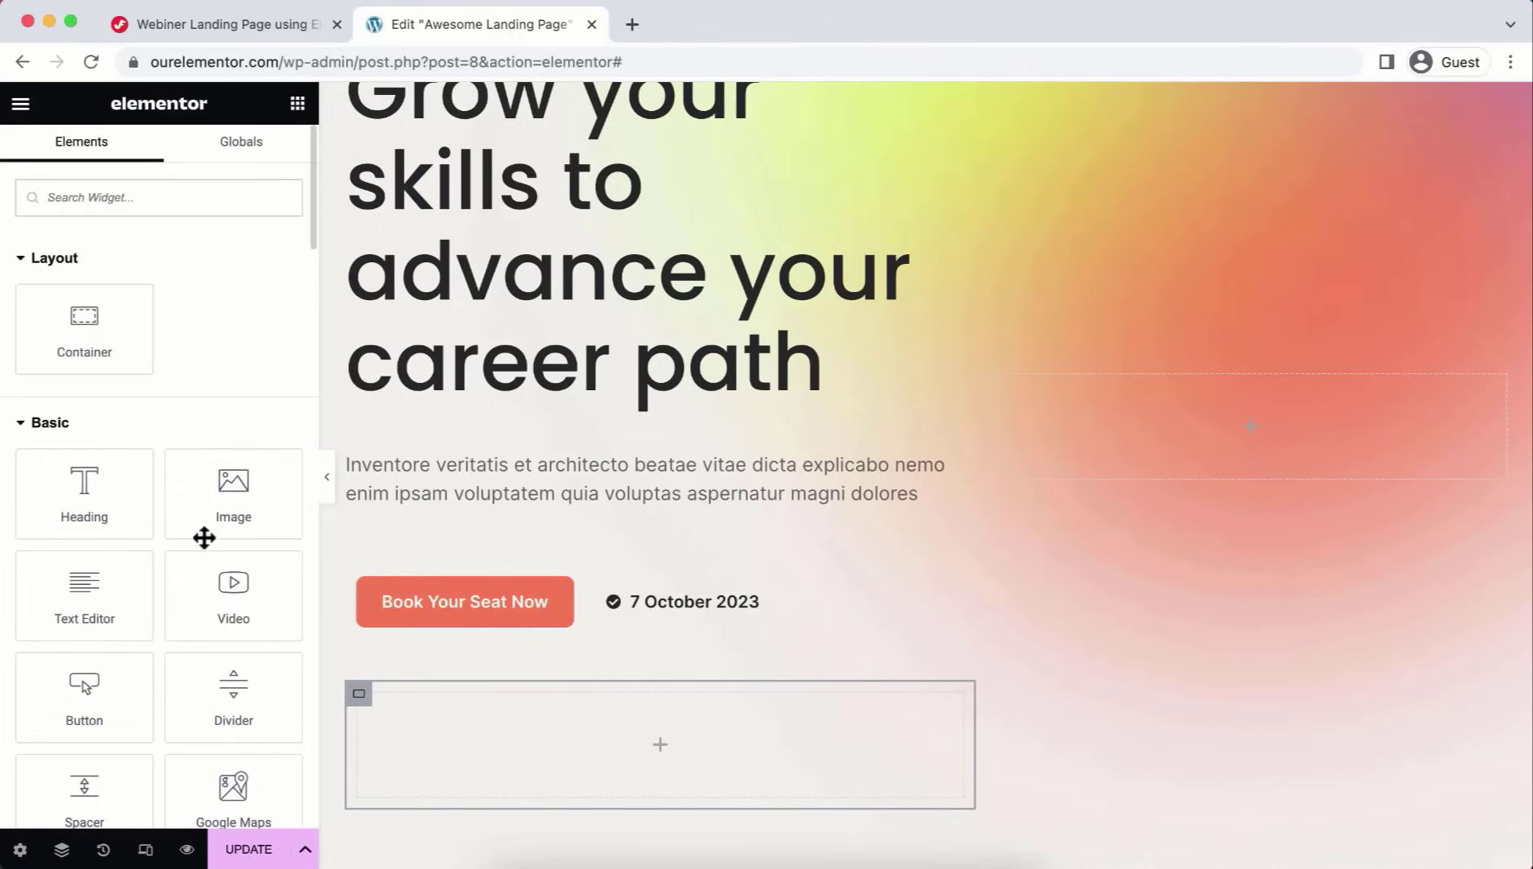
left_click_drag(219, 496, 597, 718)
mouse_move(126, 352)
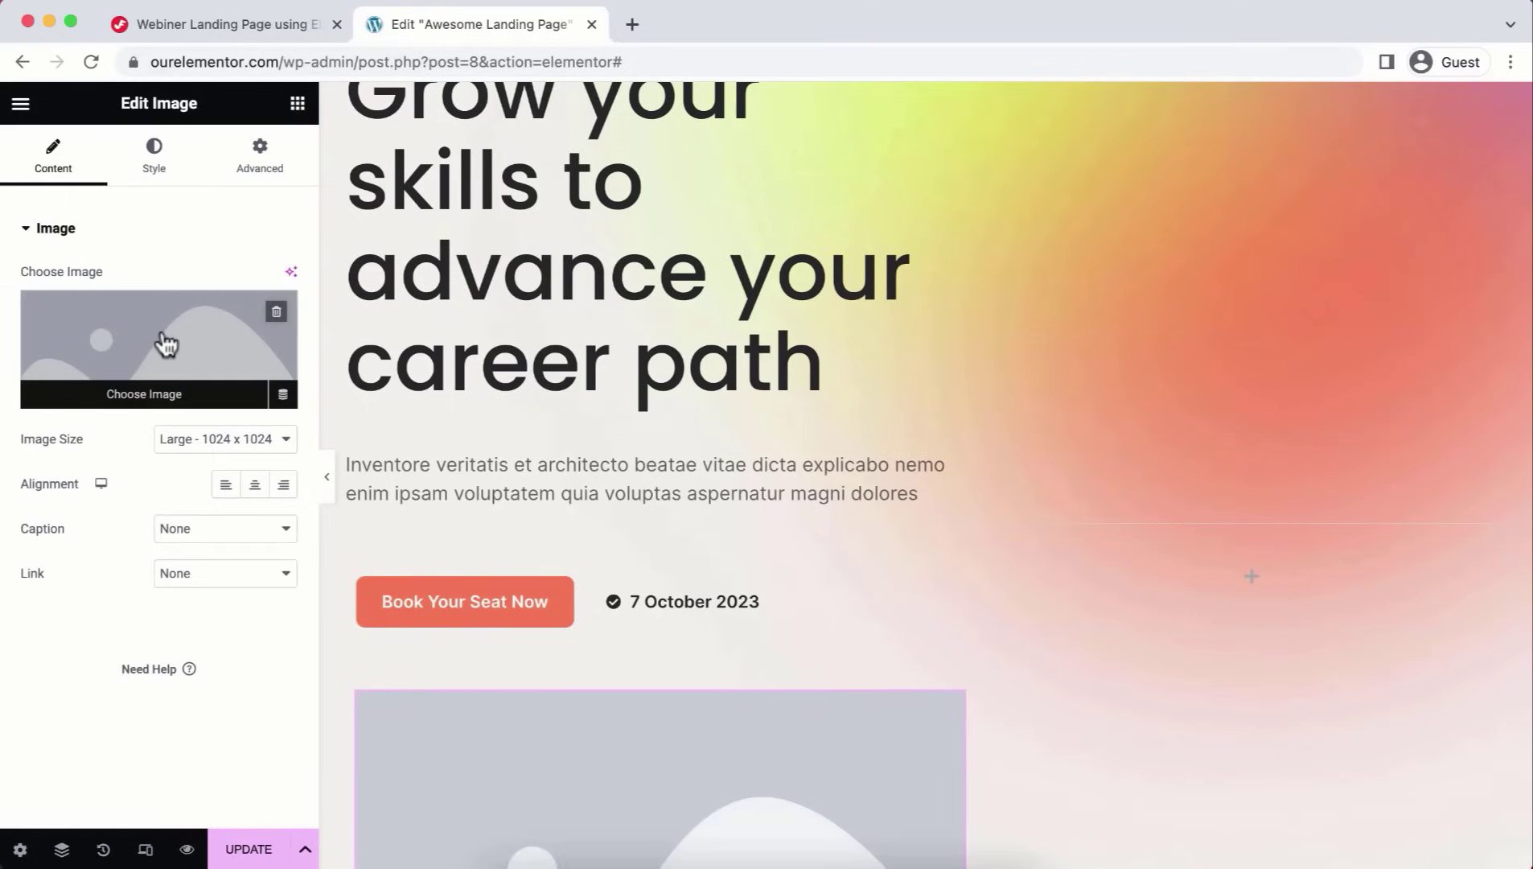
- Upload the People-in-Banner PNG of three overlapping faces into the Image widget below the buttons
left_click(167, 344)
left_click(300, 191)
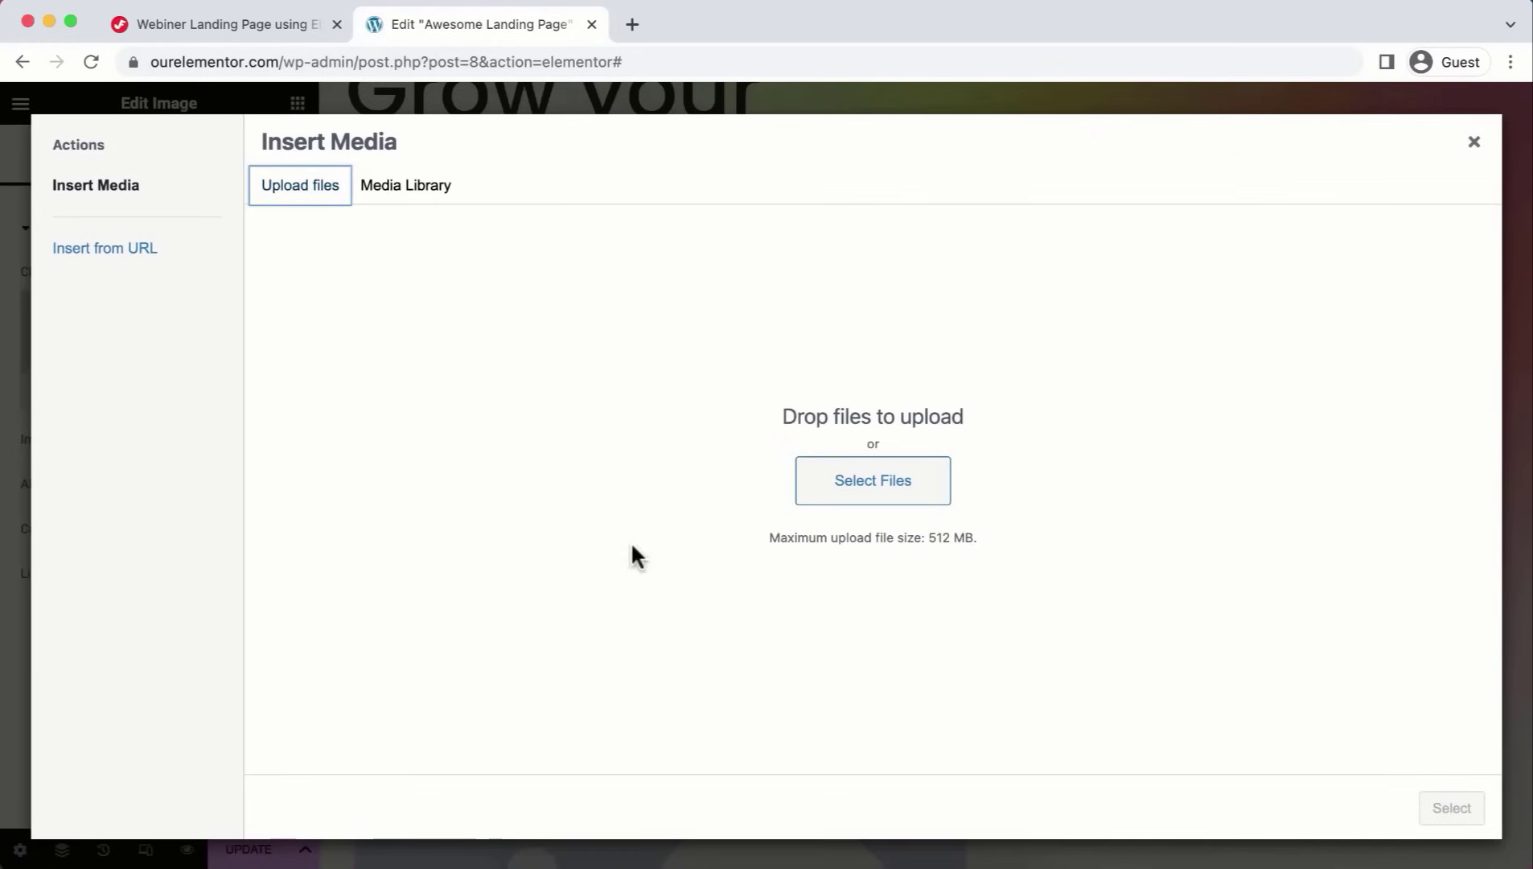
left_click(857, 484)
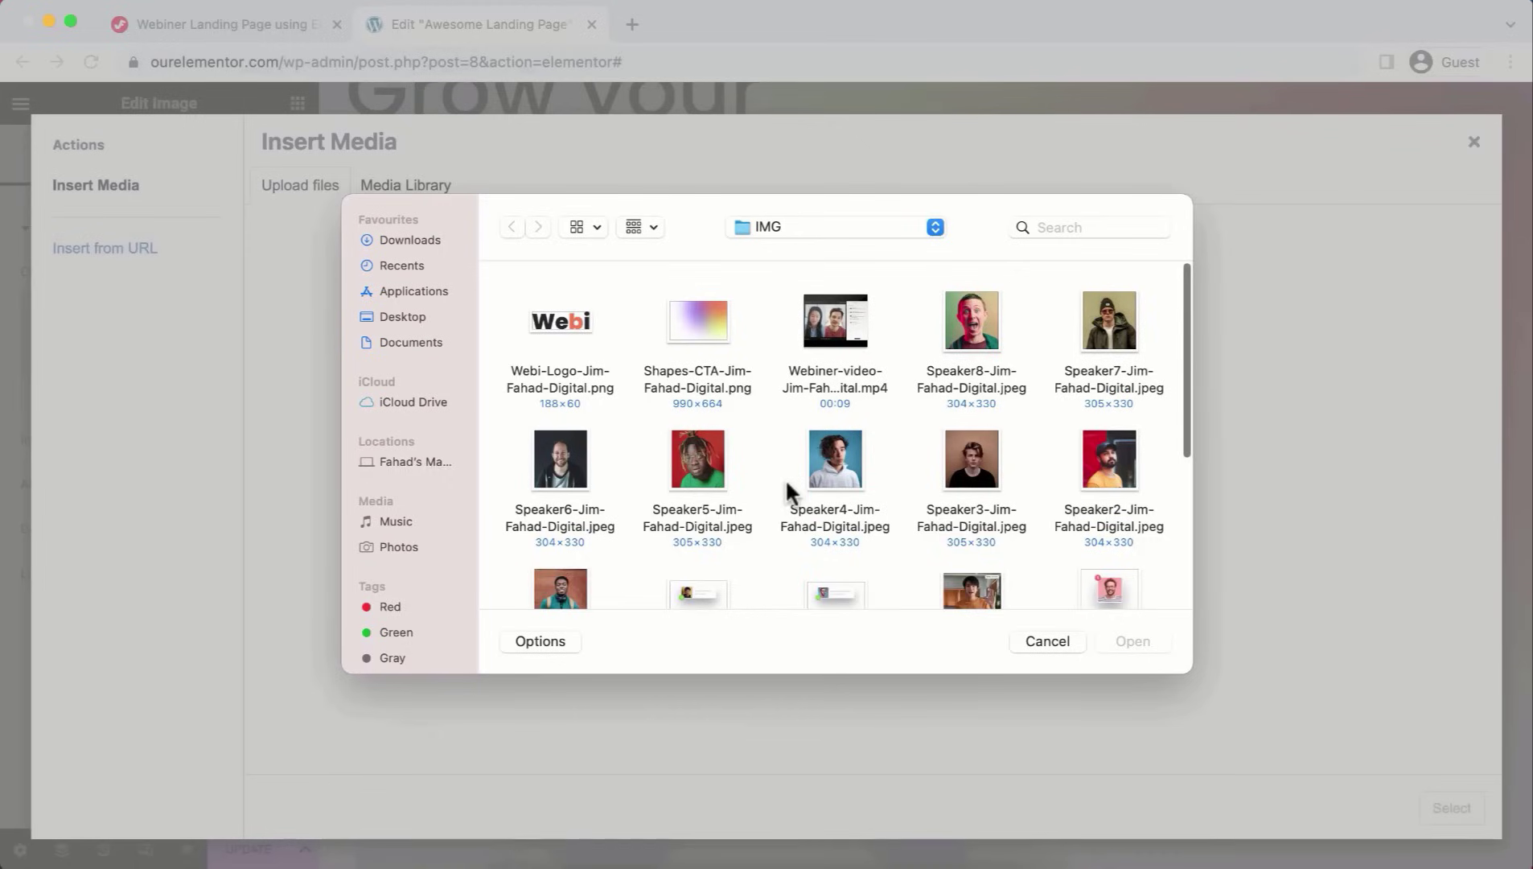
scroll(787, 484, "down", 10)
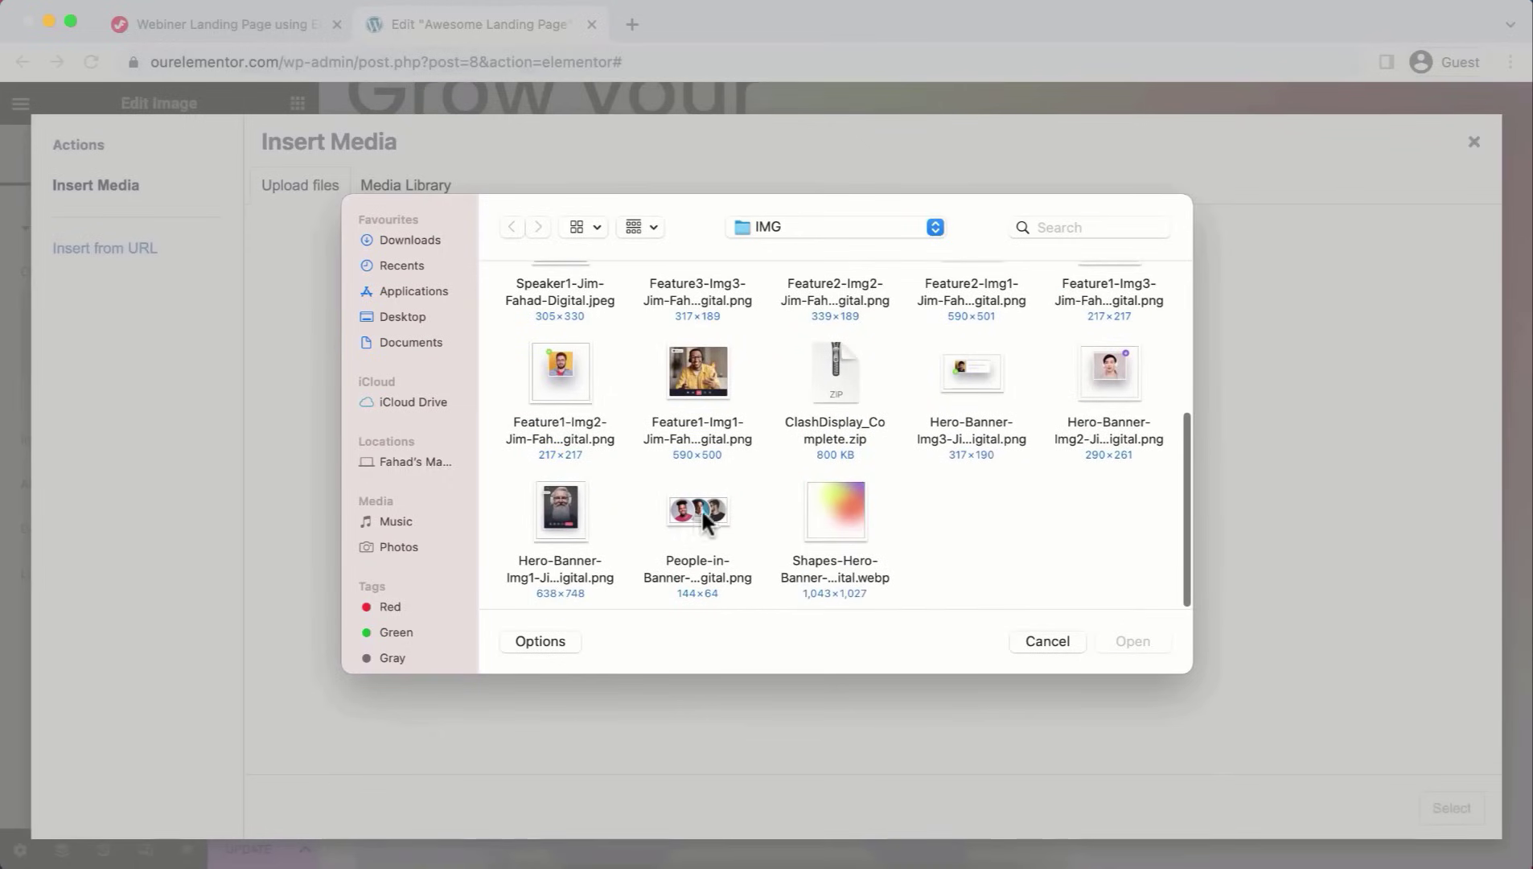
left_click(696, 507)
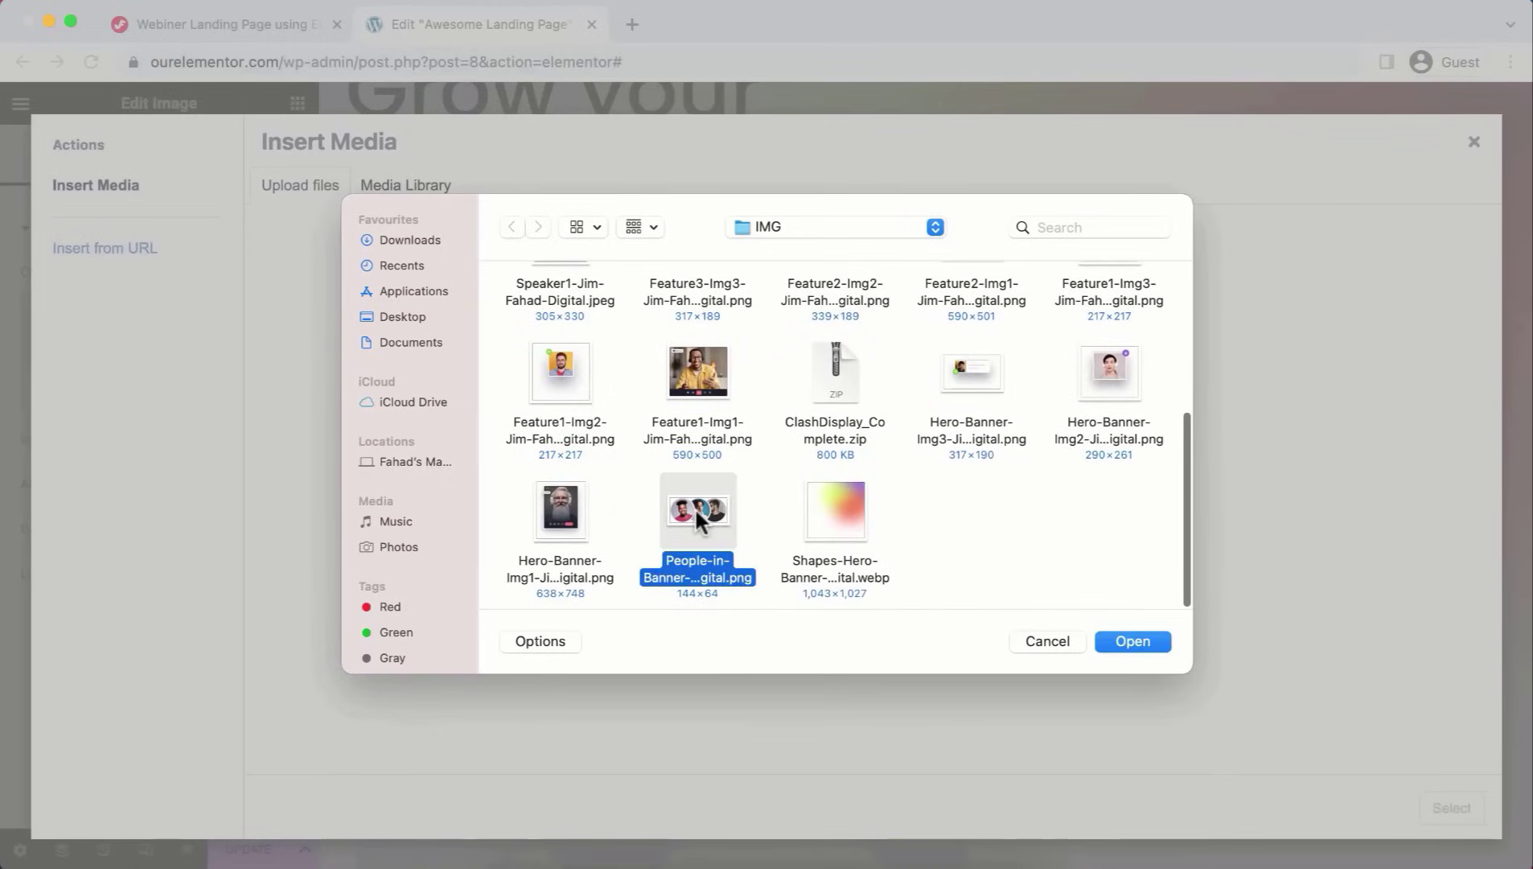
left_click(1153, 642)
left_click(1451, 807)
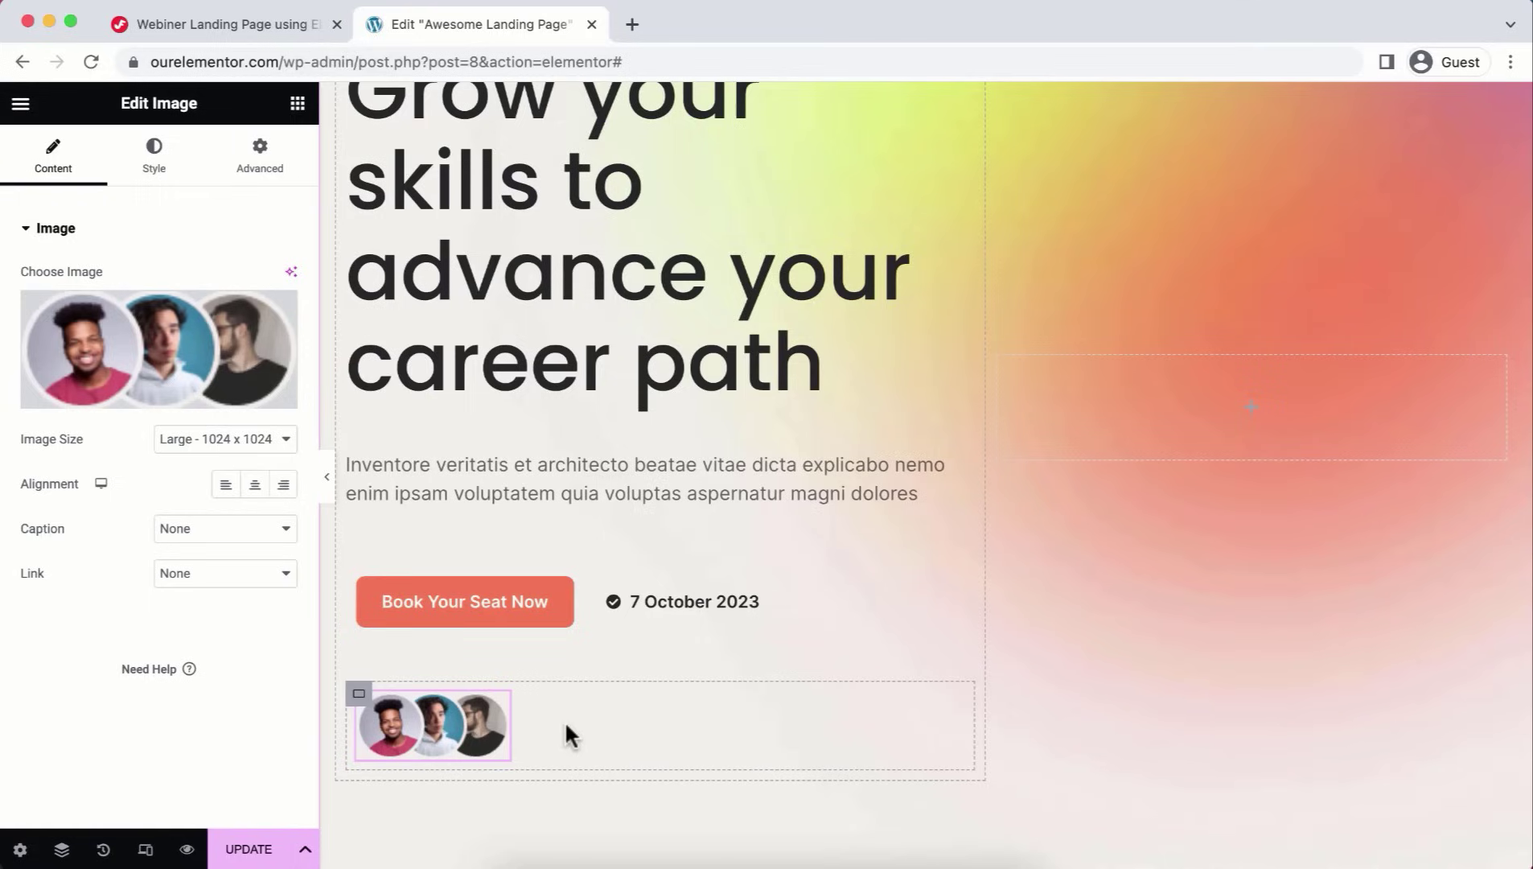
left_click(299, 104)
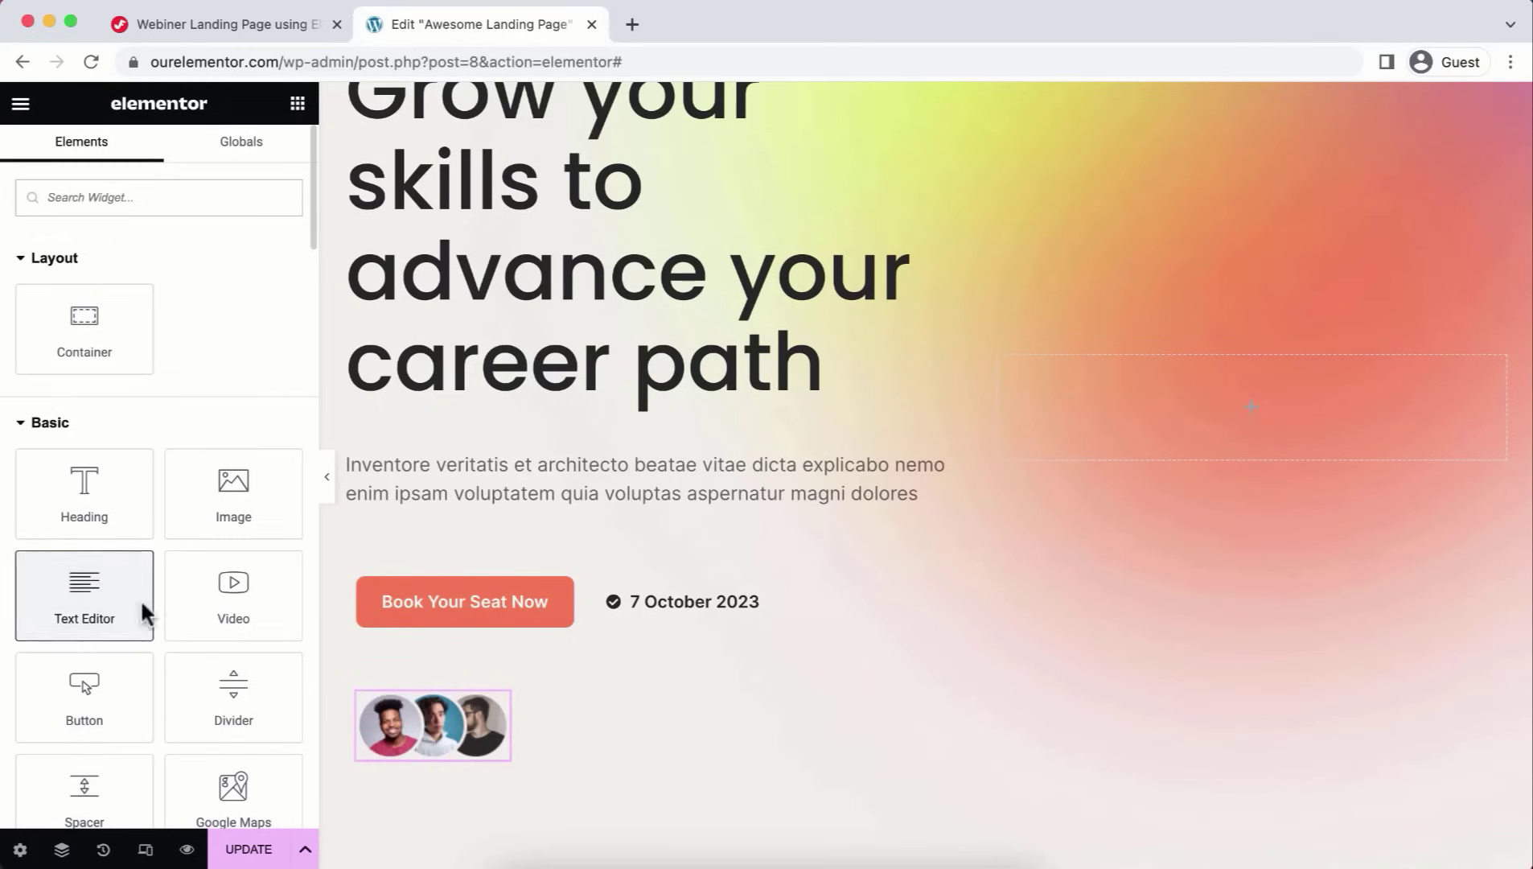
- Add a Text Editor beside the avatars reading '240 people already registered', with '240 people' bolded
left_click_drag(147, 608, 506, 720)
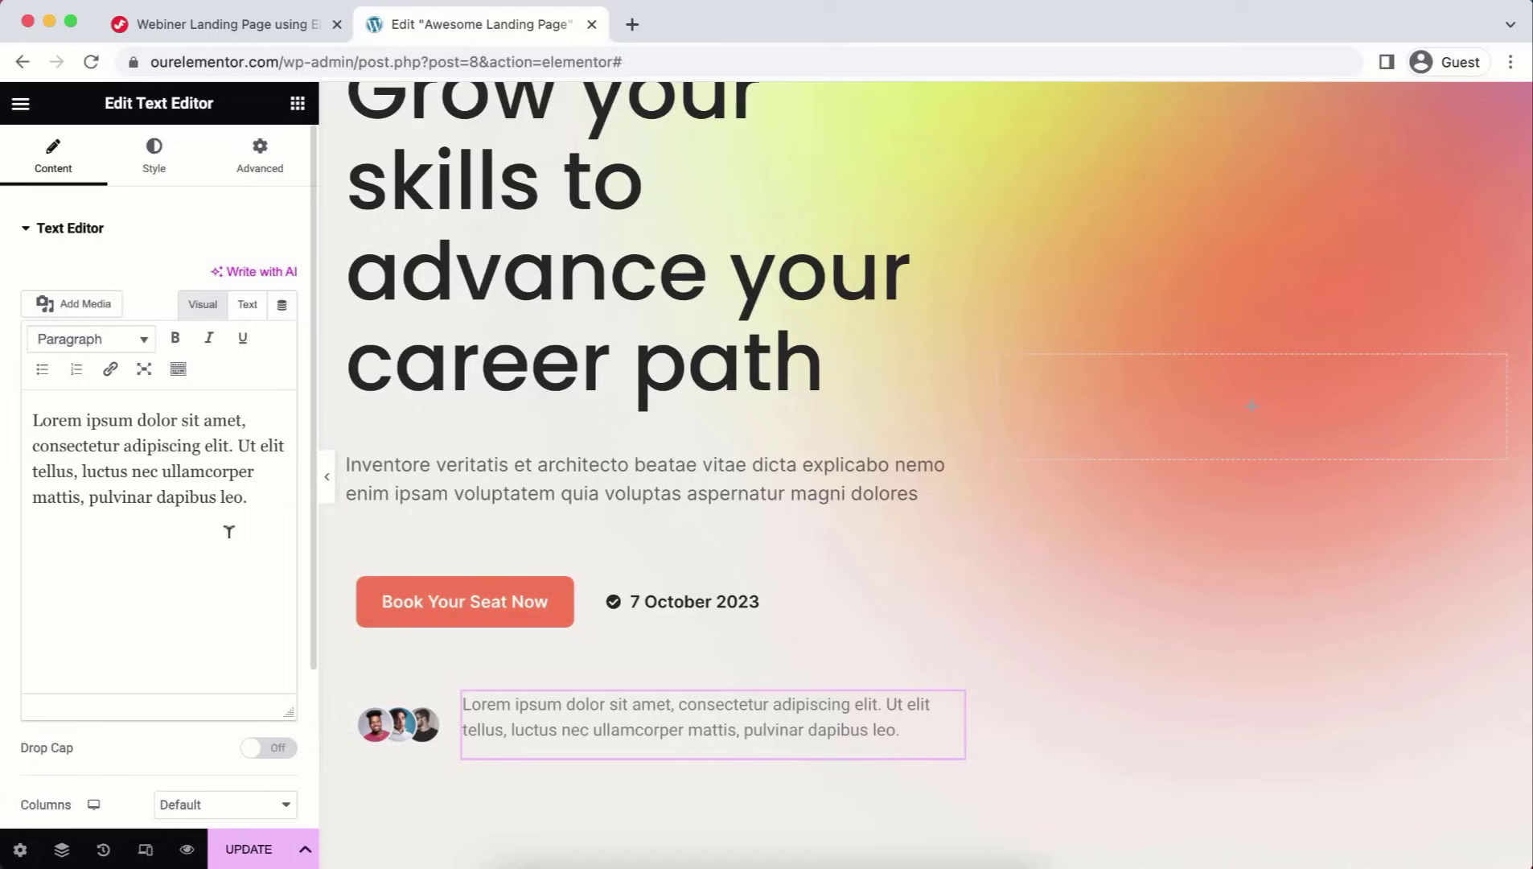
left_click_drag(251, 487, 11, 391)
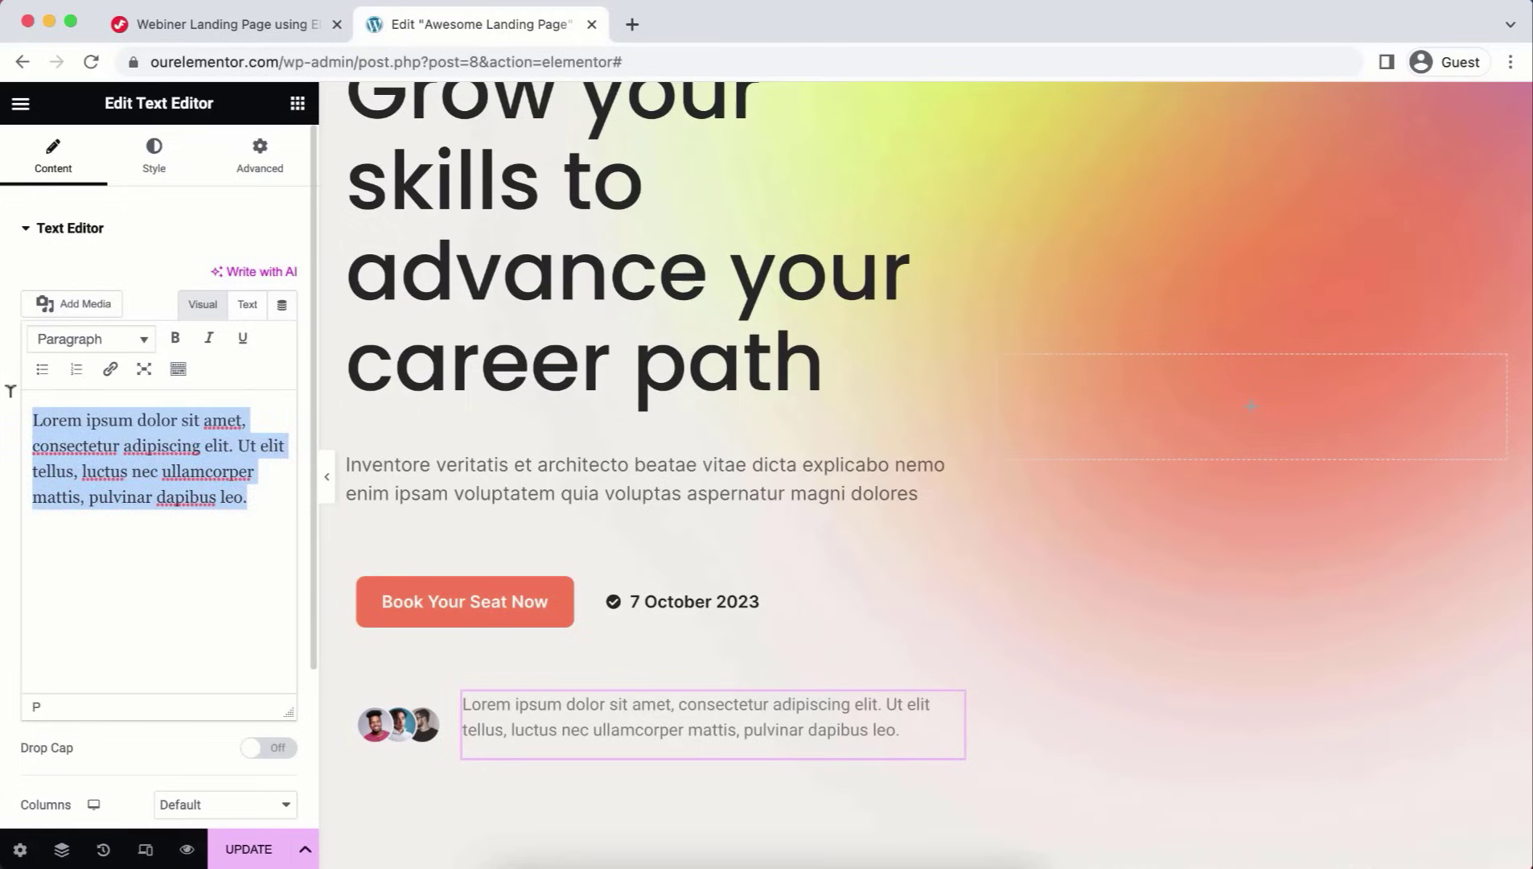
type("240")
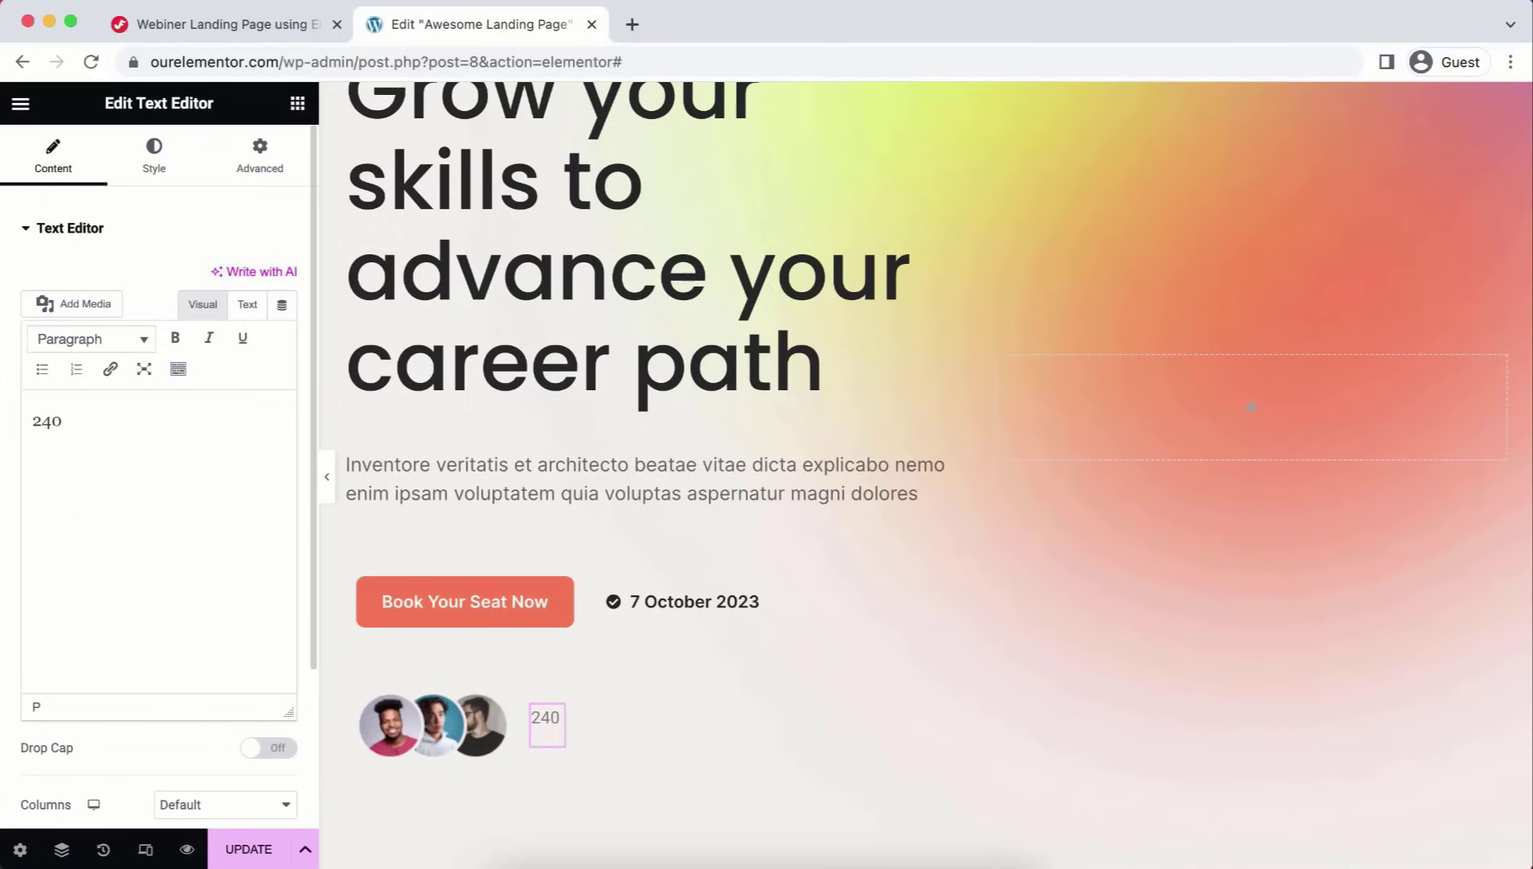
type(" people")
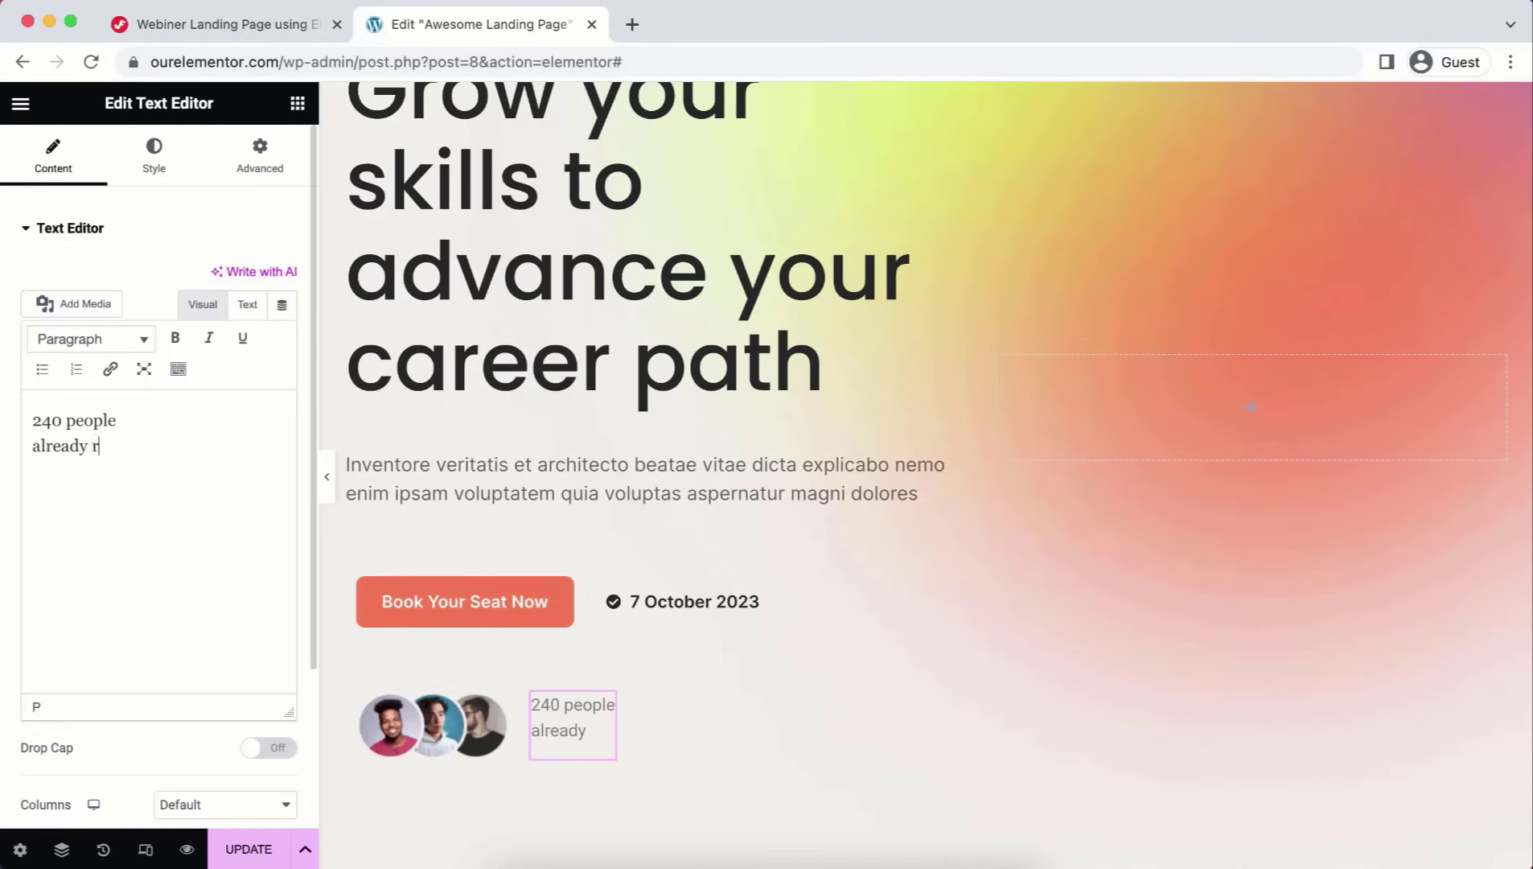
type("istered")
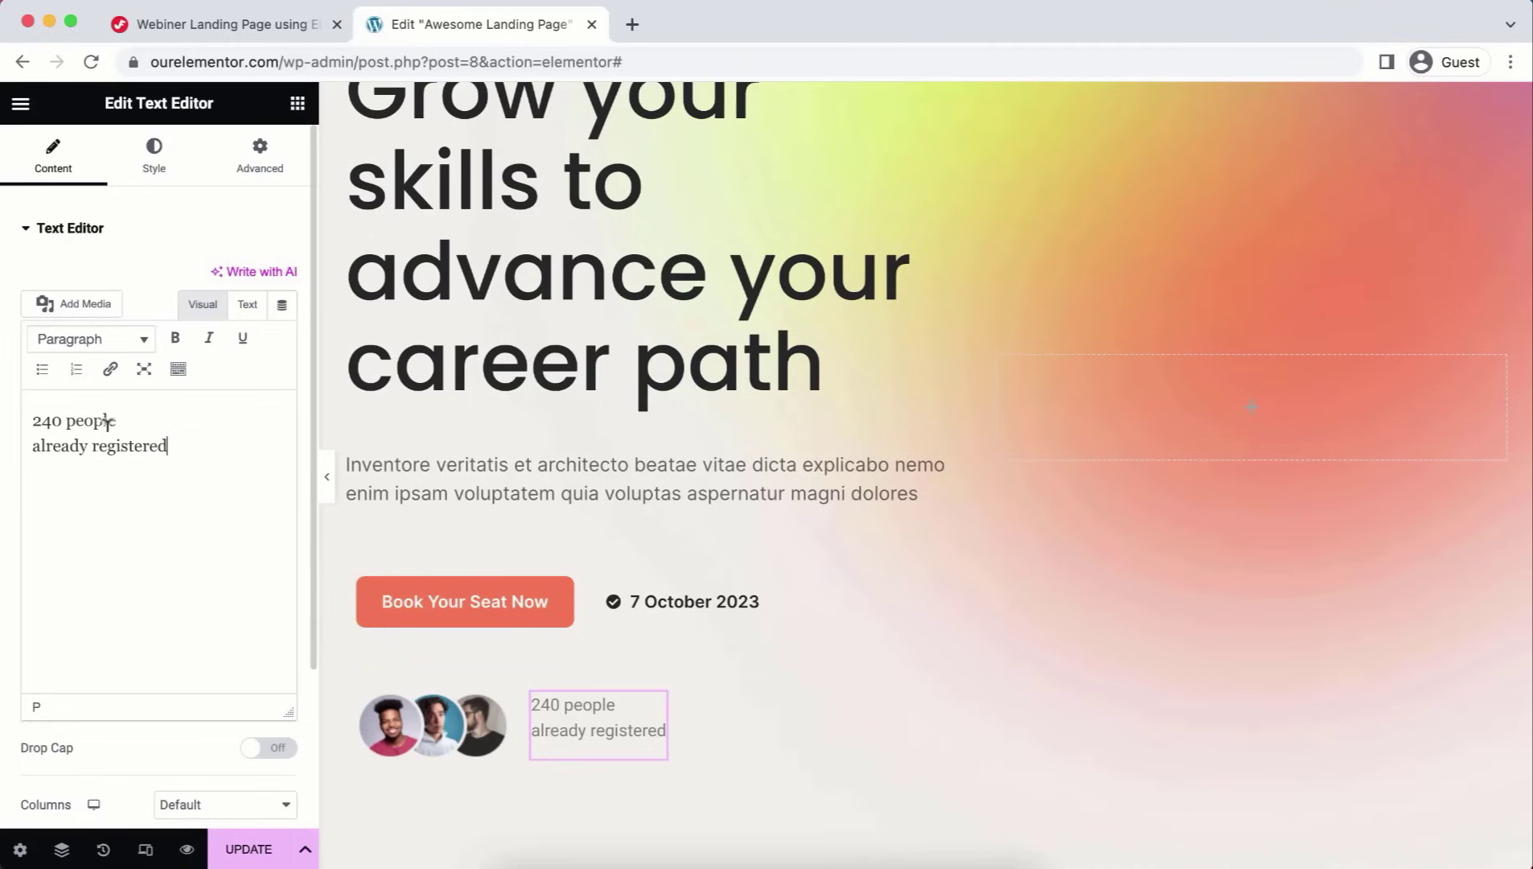
left_click_drag(117, 417, 34, 417)
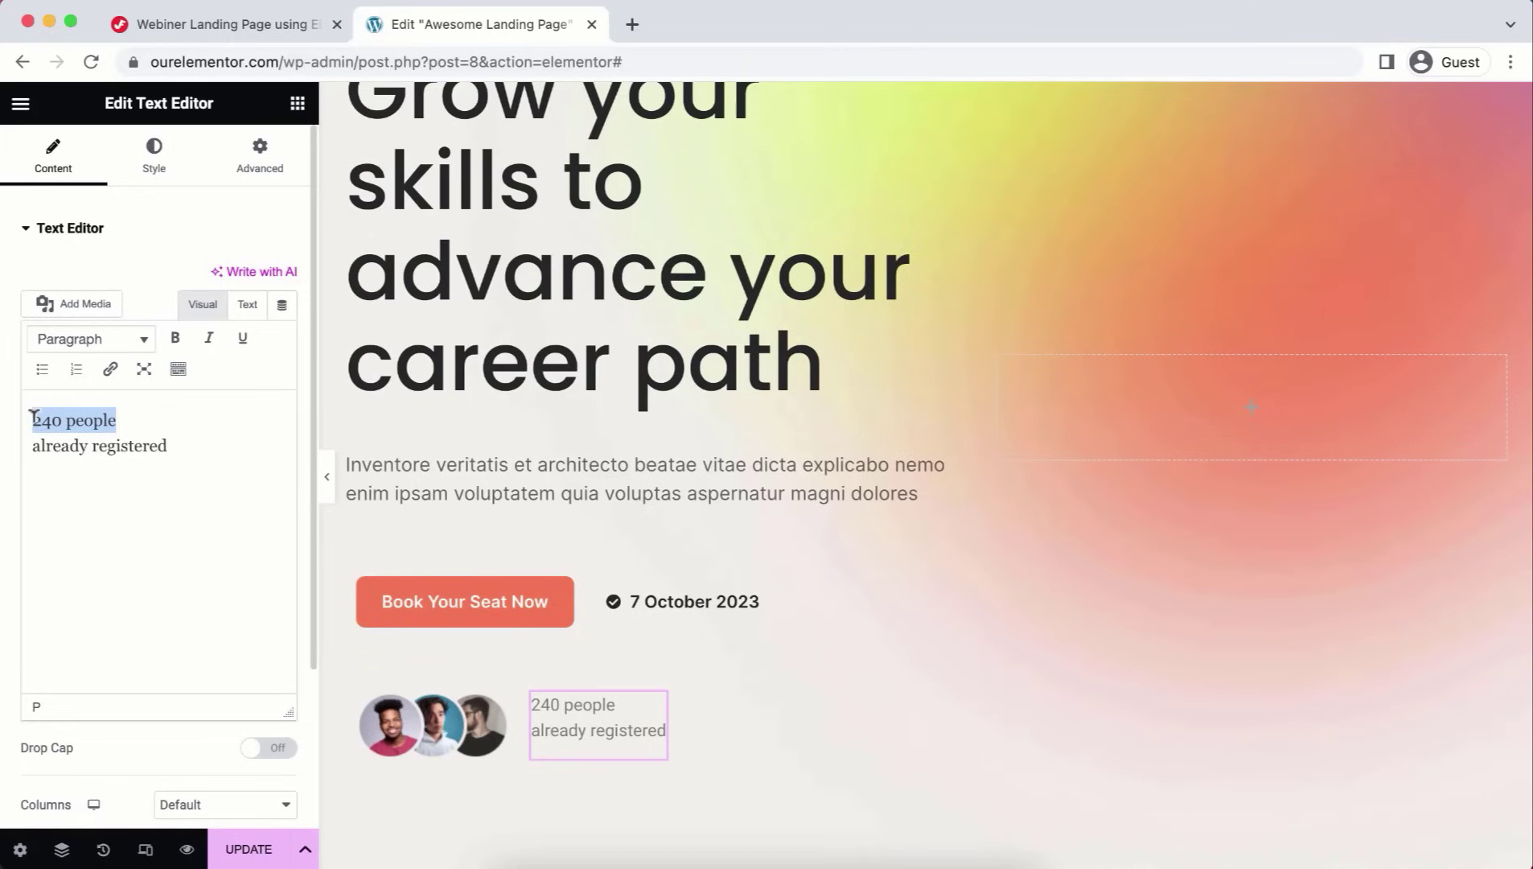
left_click(176, 339)
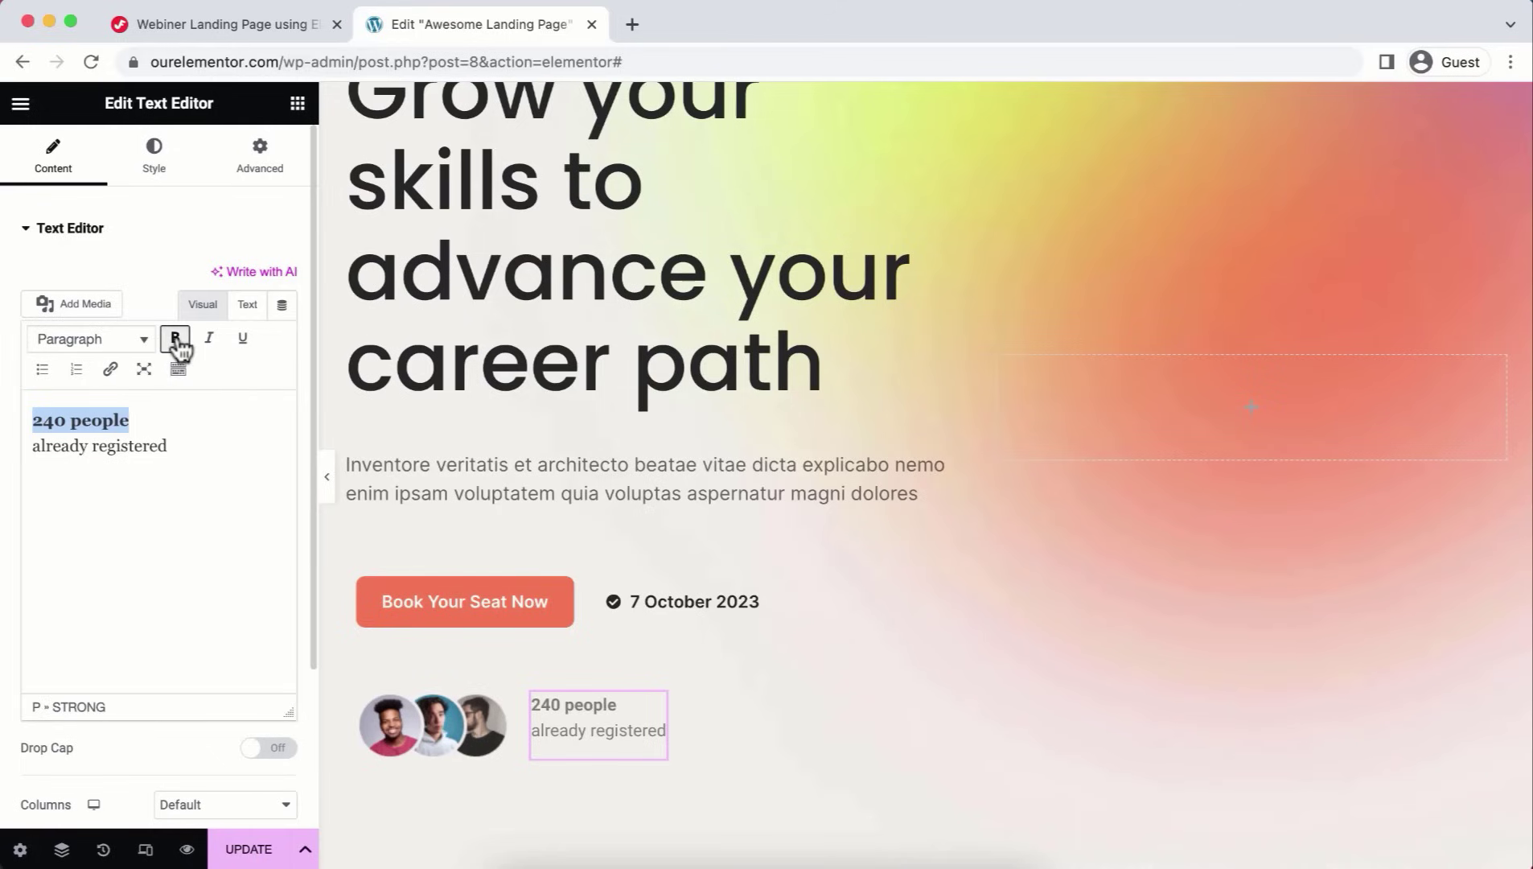
left_click(162, 444)
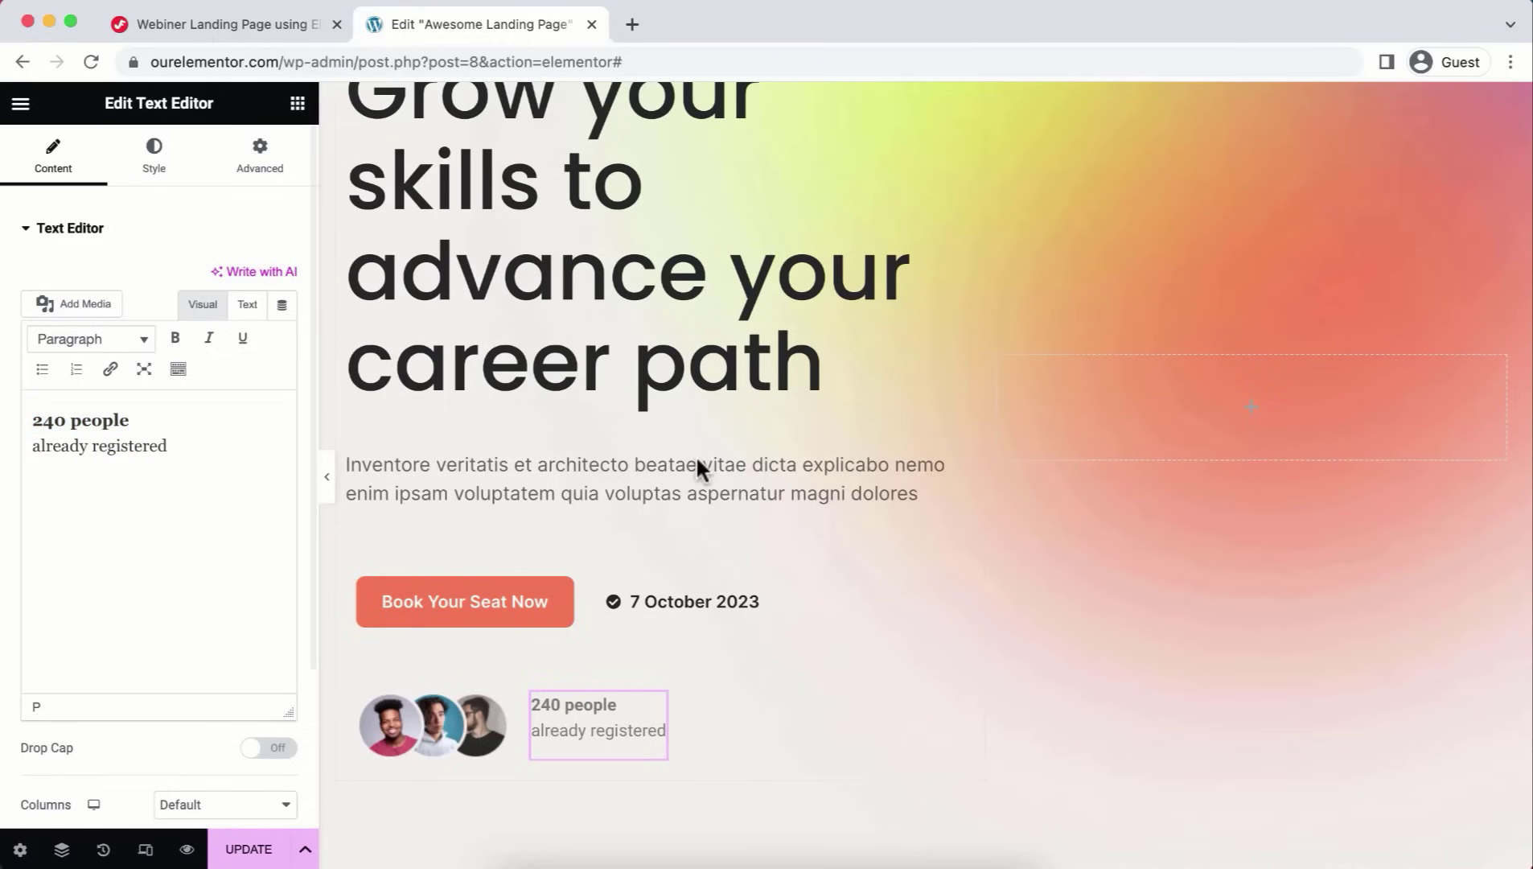
scroll(636, 493, "up", 3)
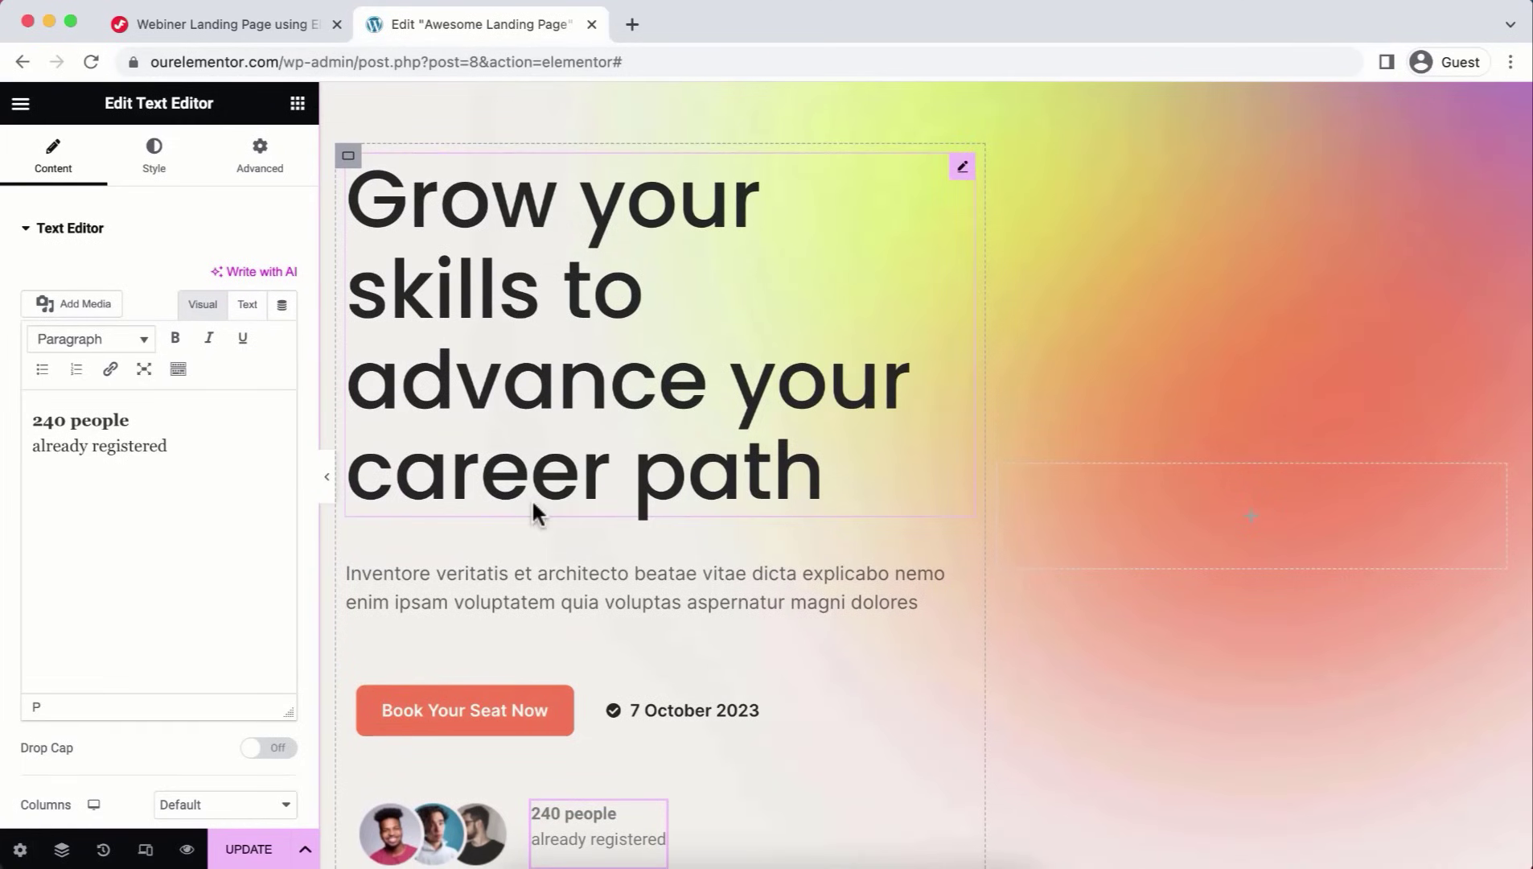
scroll(535, 511, "up", 2)
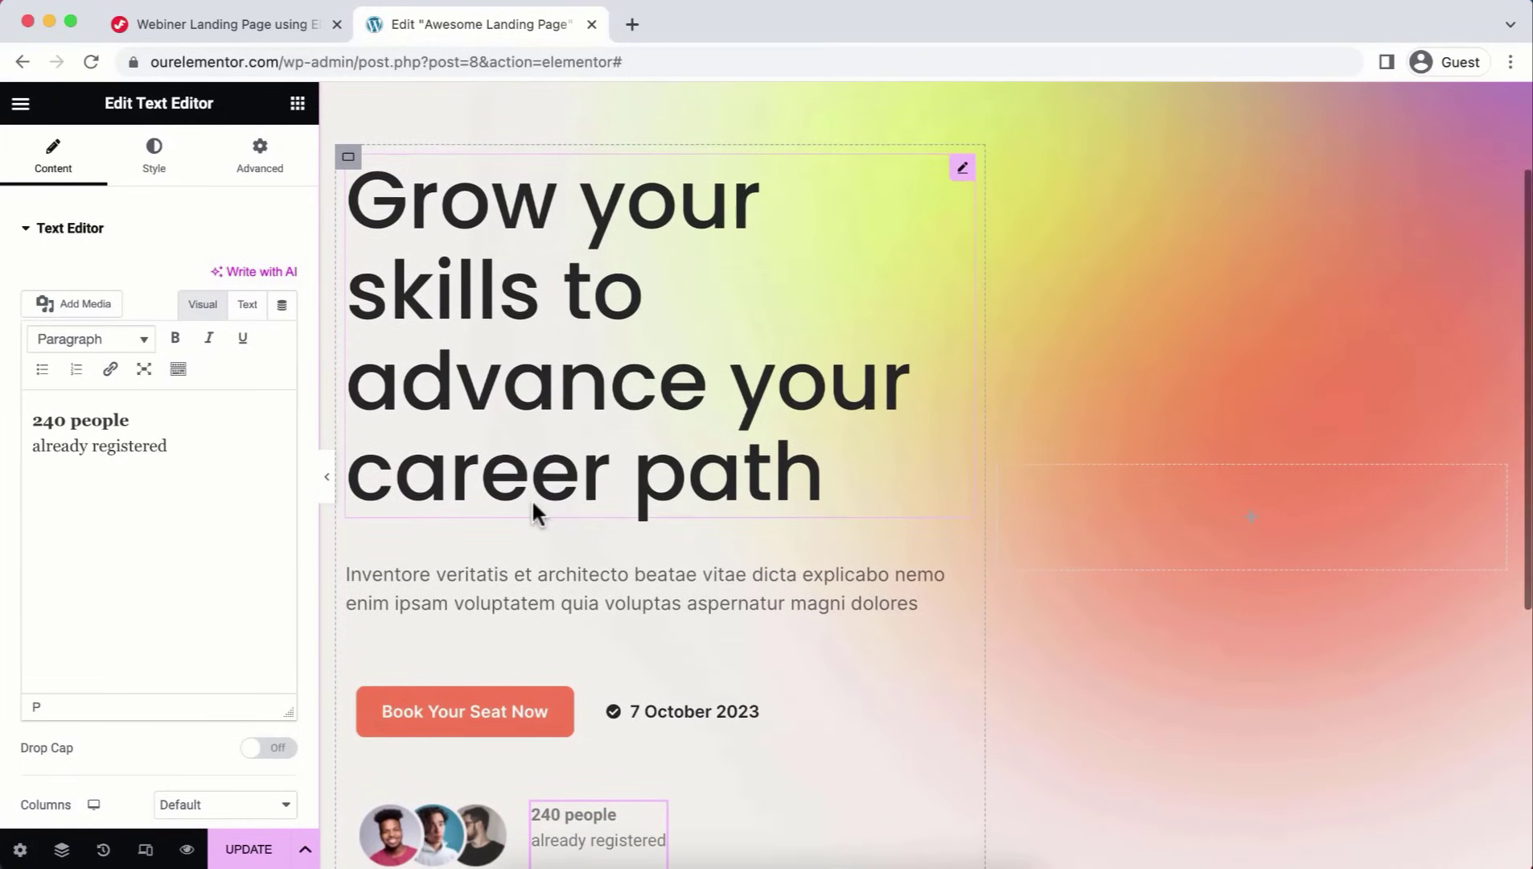
scroll(533, 512, "down", 1)
scroll(534, 512, "up", 3)
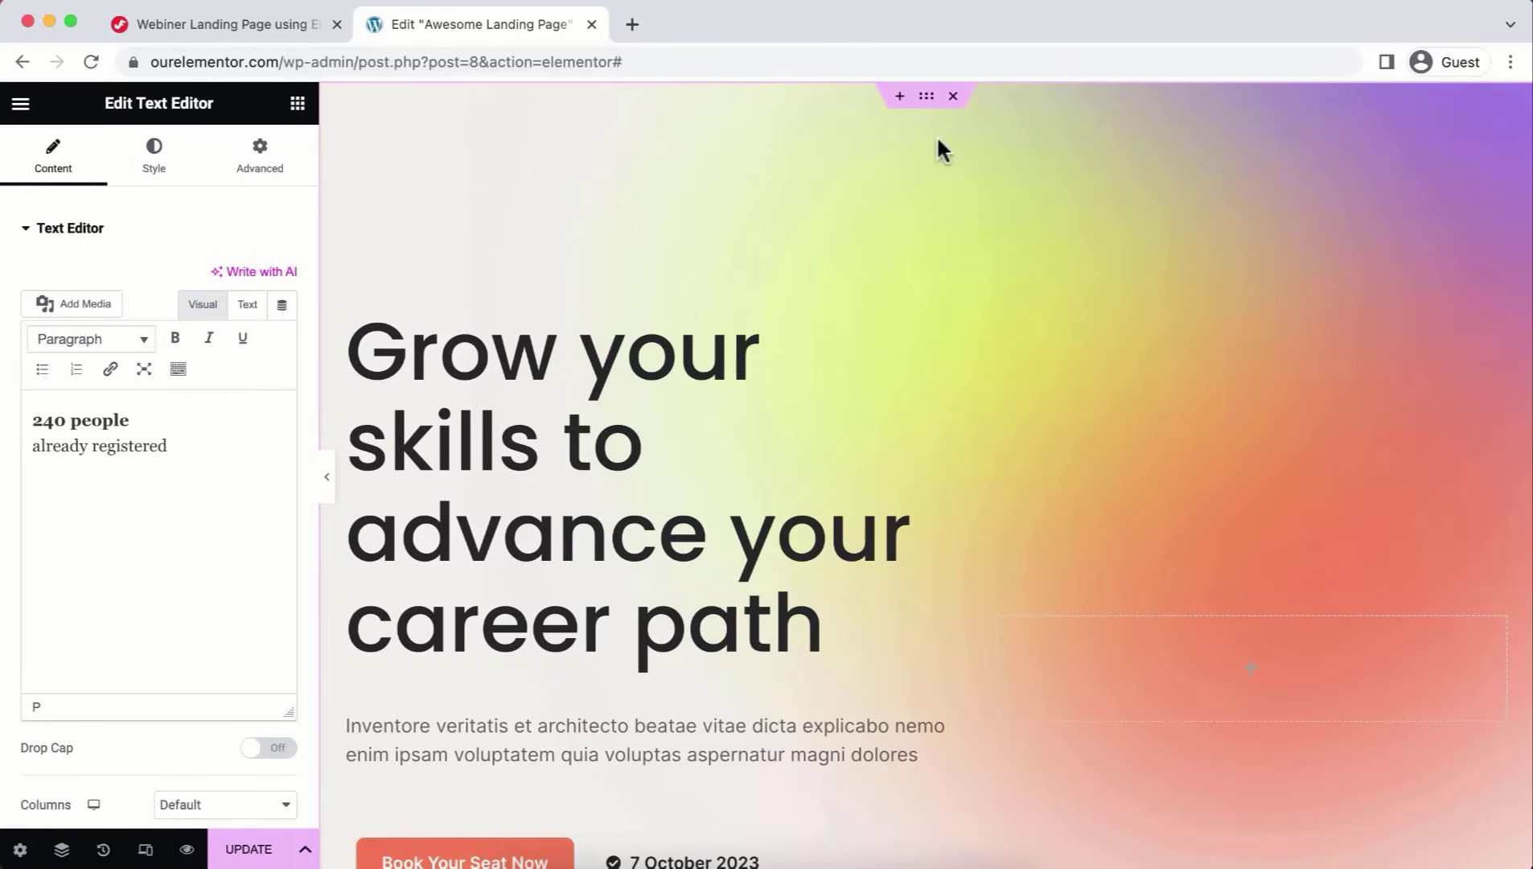
left_click(926, 97)
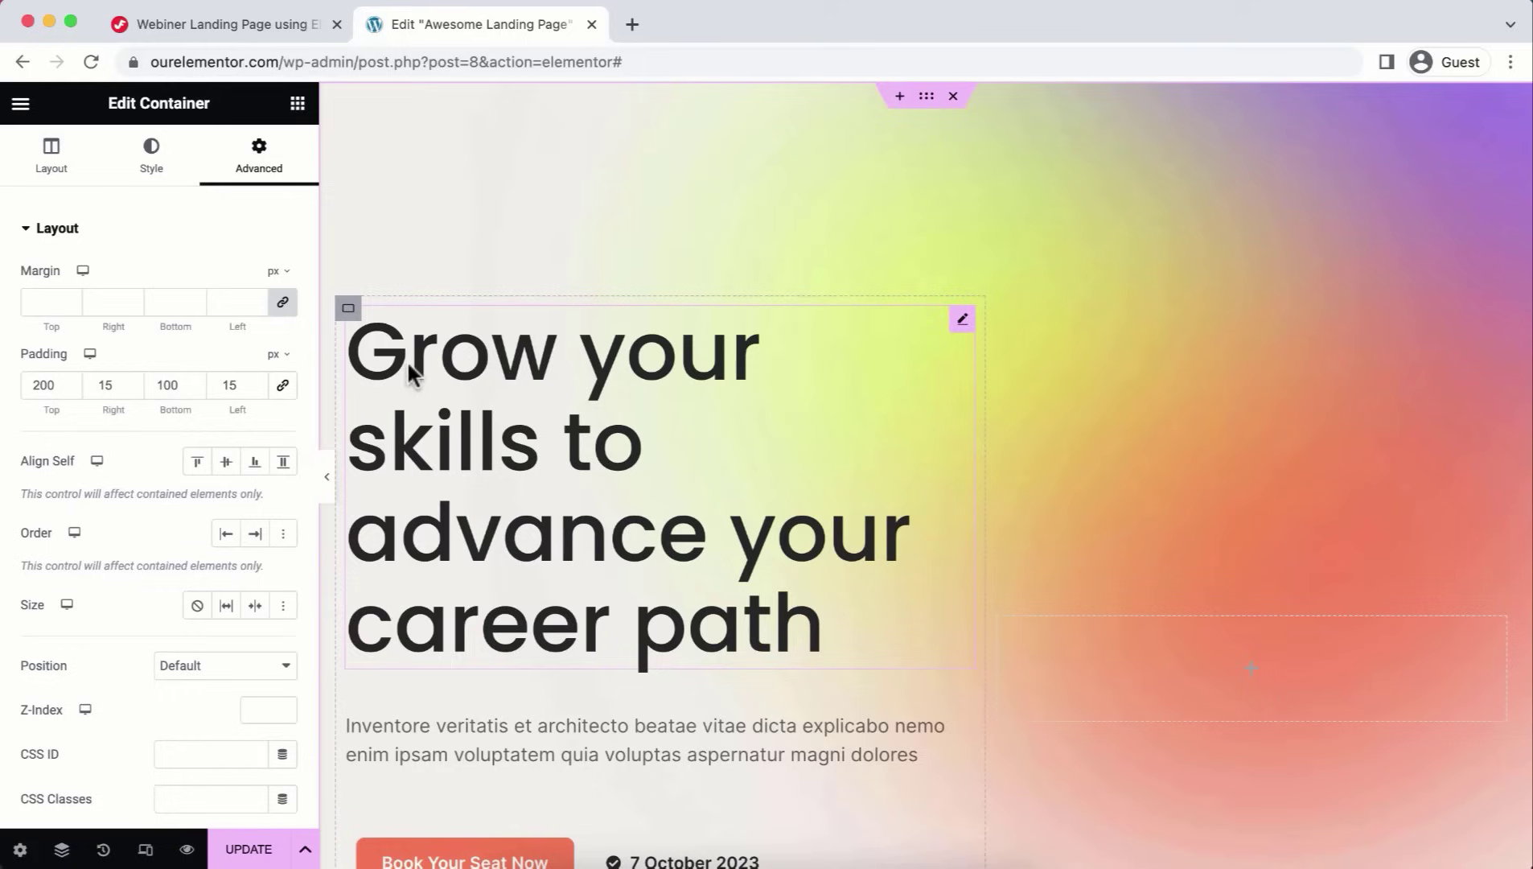
left_click(349, 309)
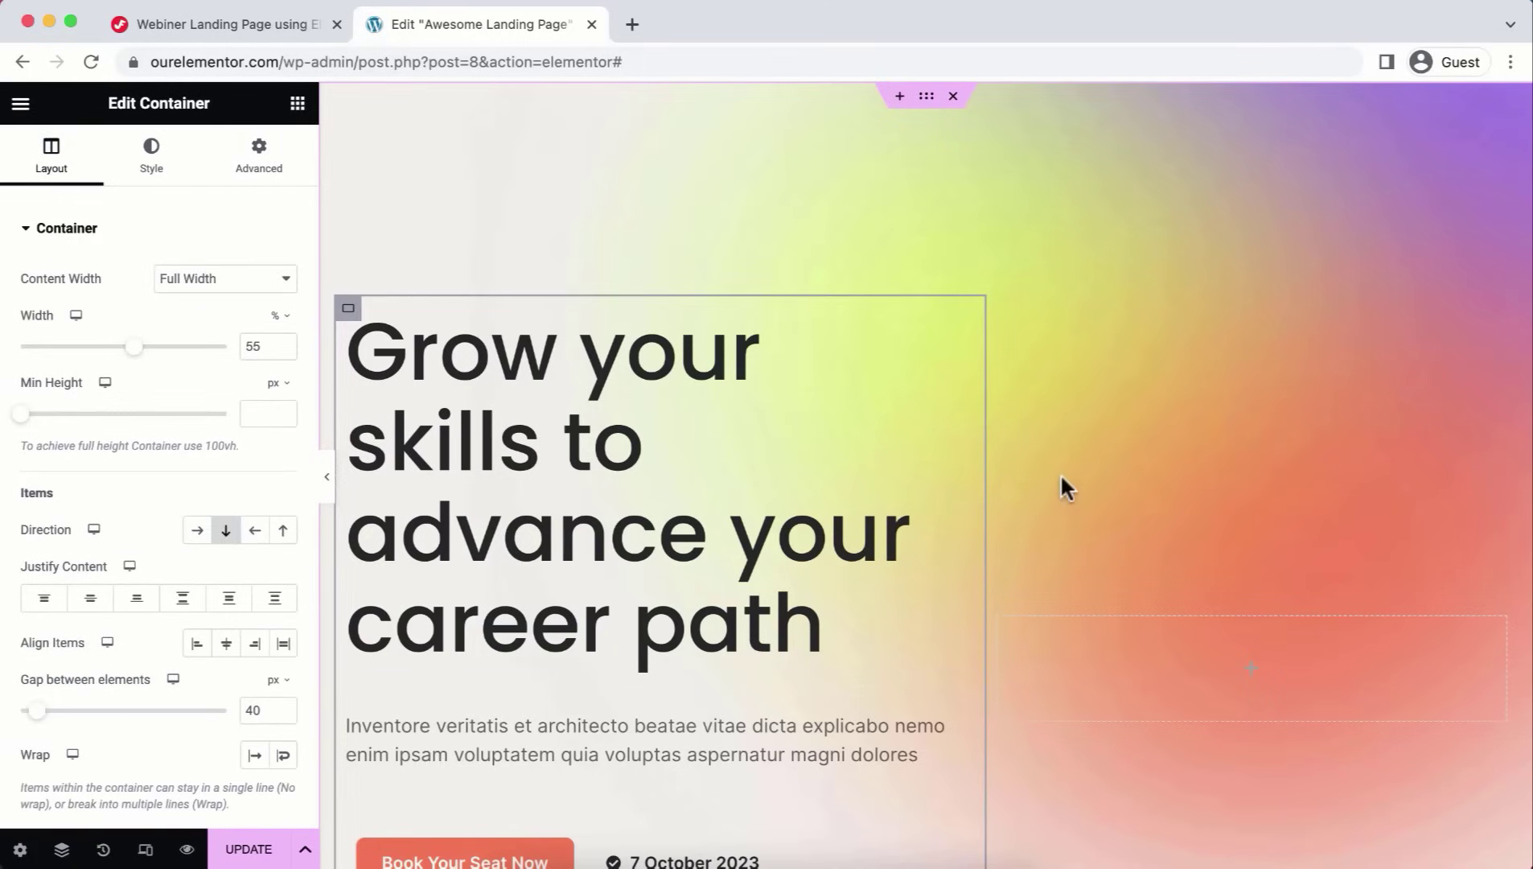
left_click(999, 619)
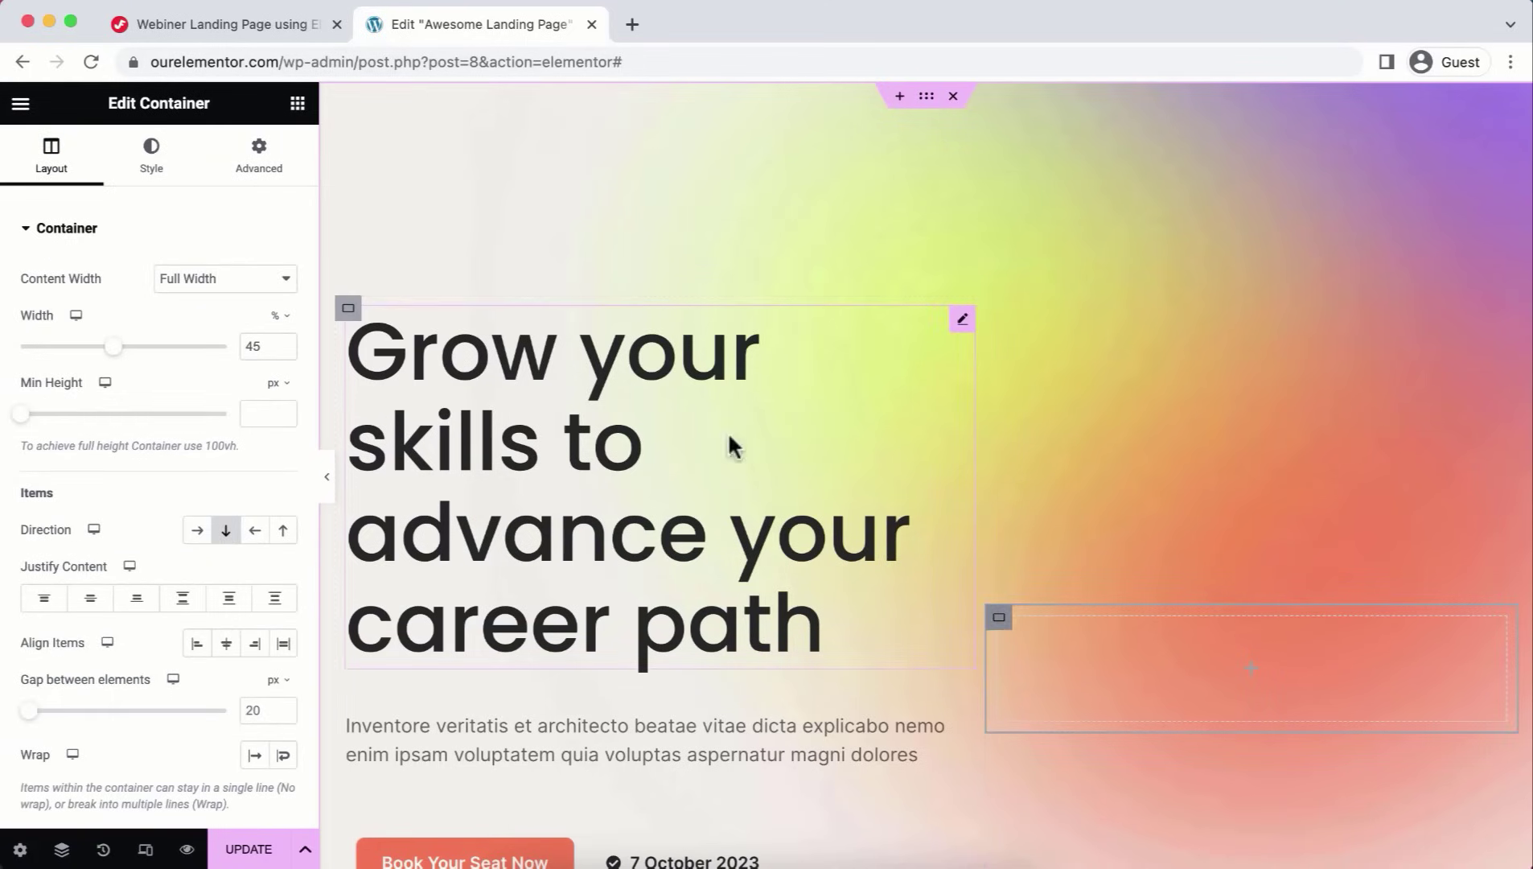
left_click(349, 308)
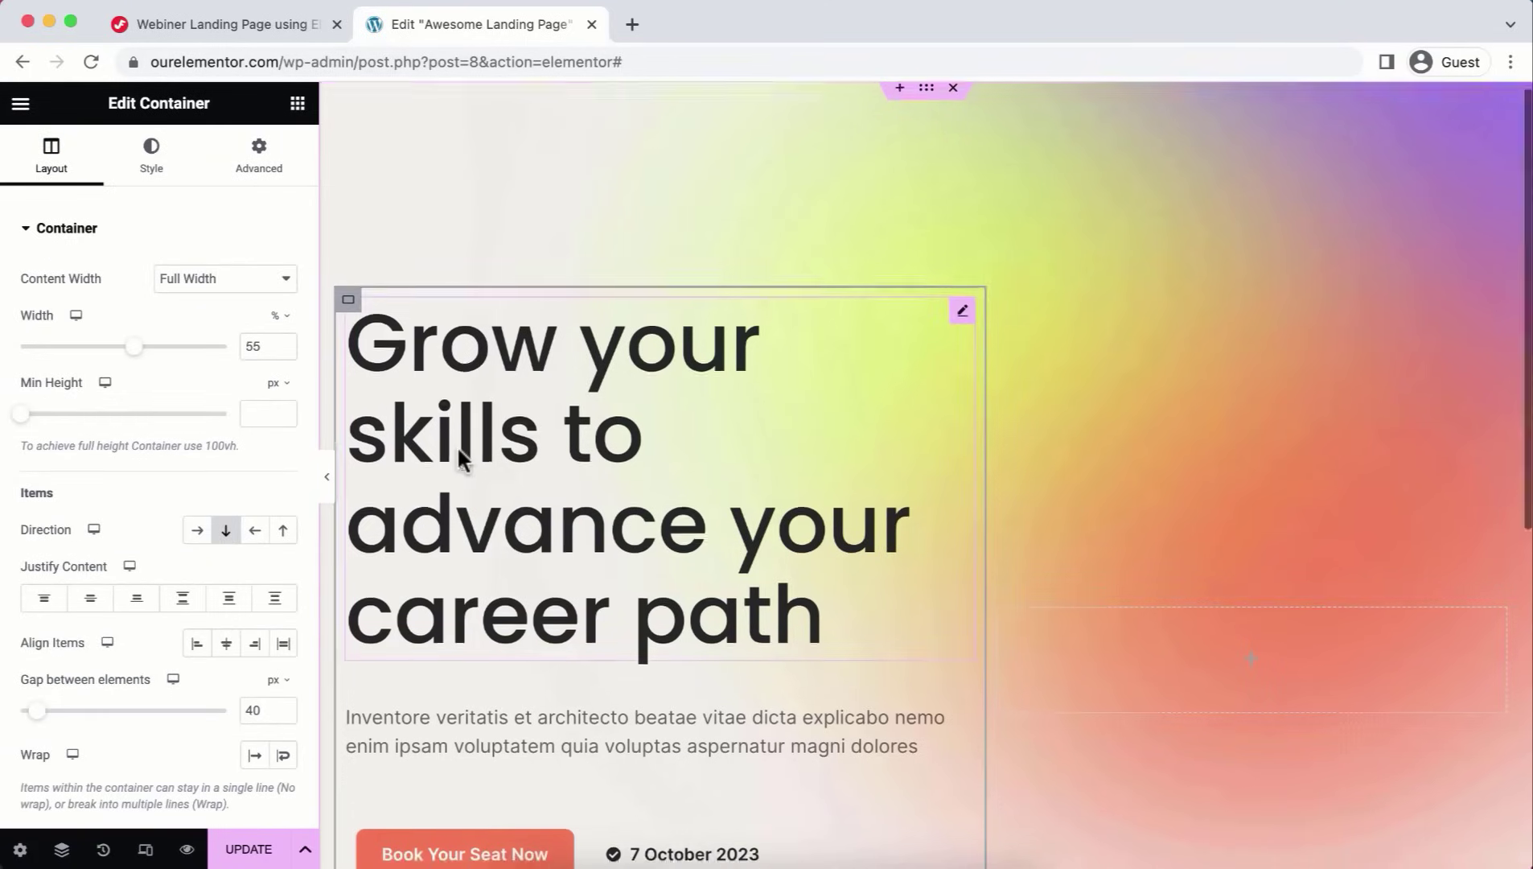
scroll(460, 434, "down", 2)
scroll(506, 383, "down", 1)
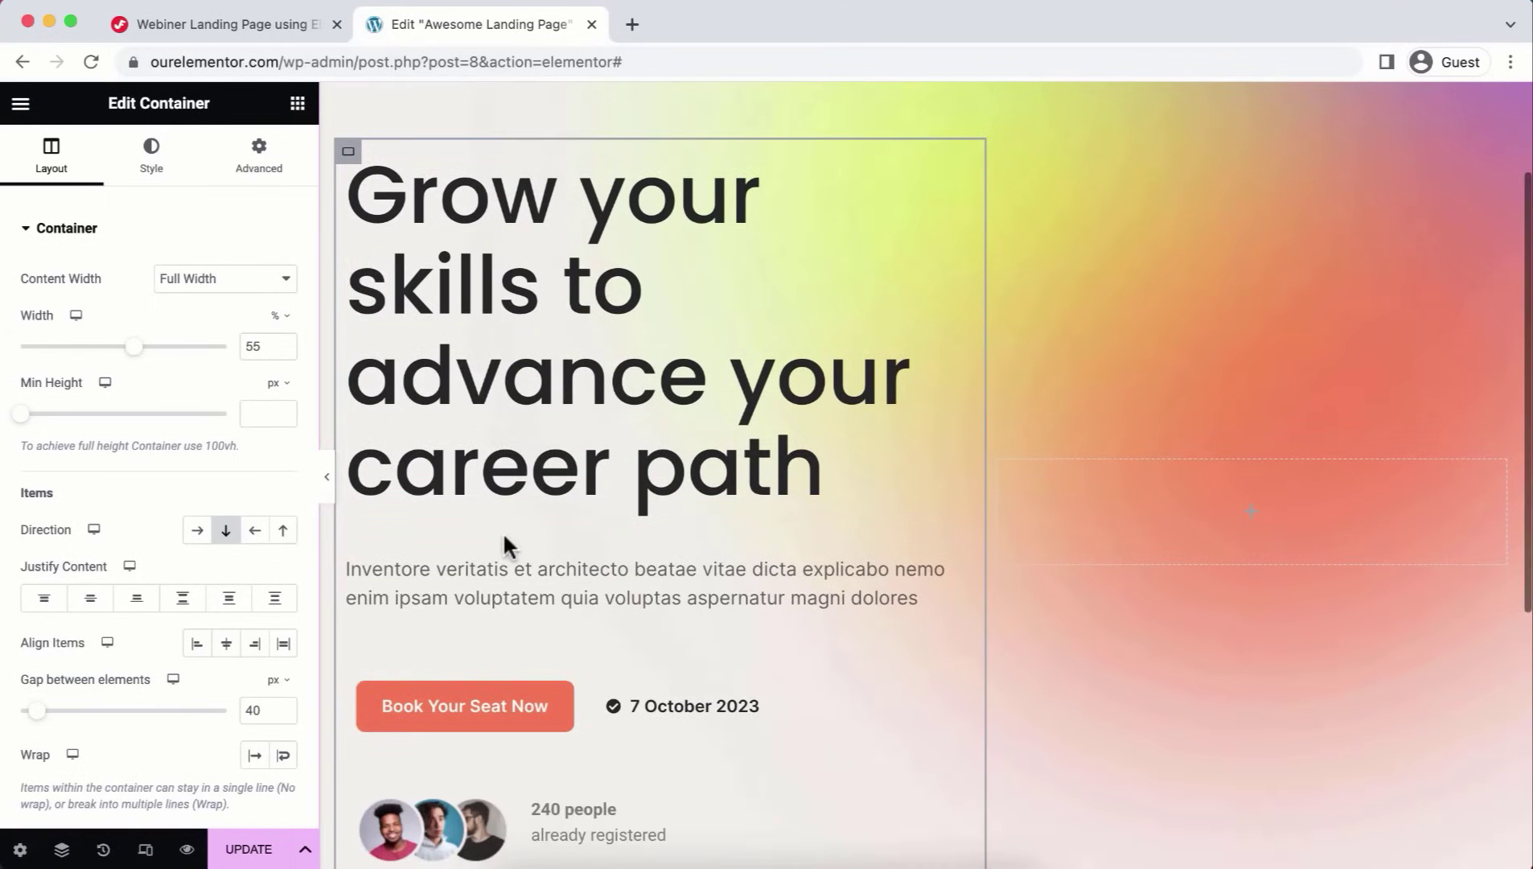
scroll(495, 582, "down", 1)
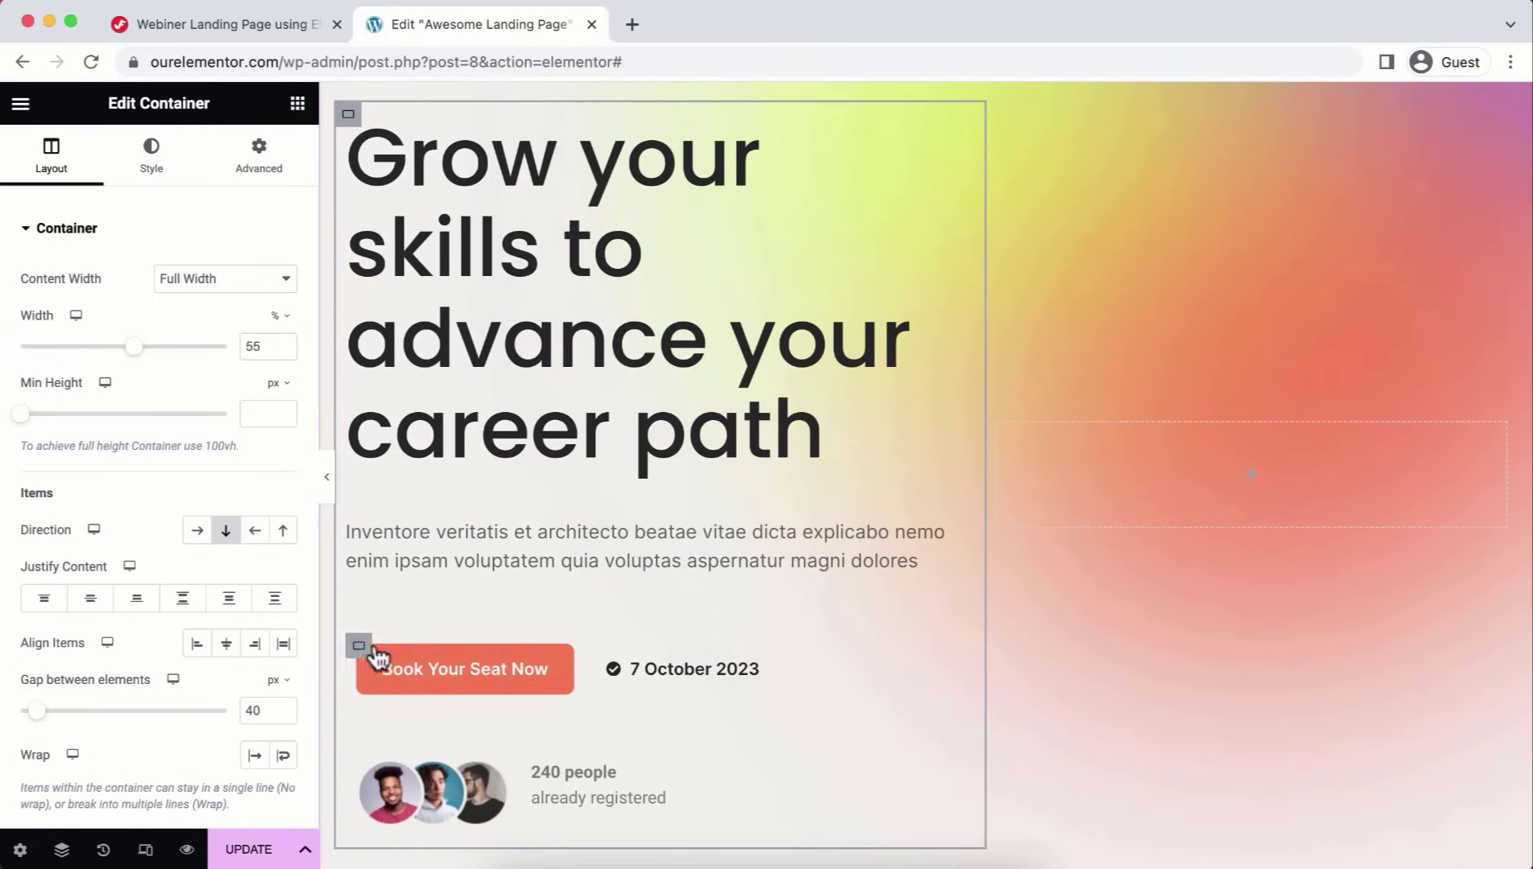
left_click(358, 646)
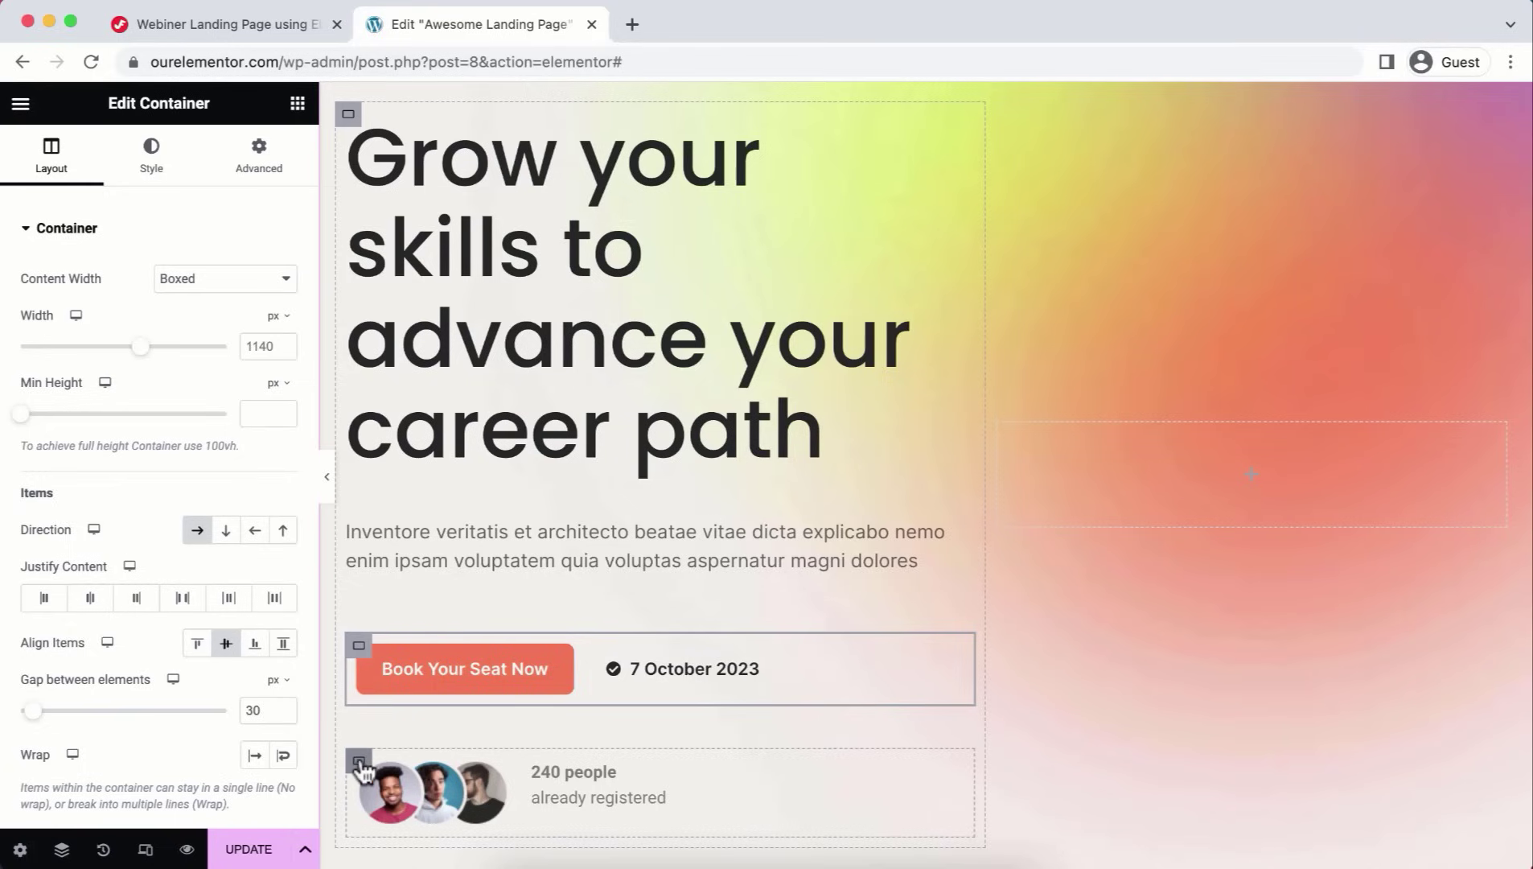
left_click(359, 764)
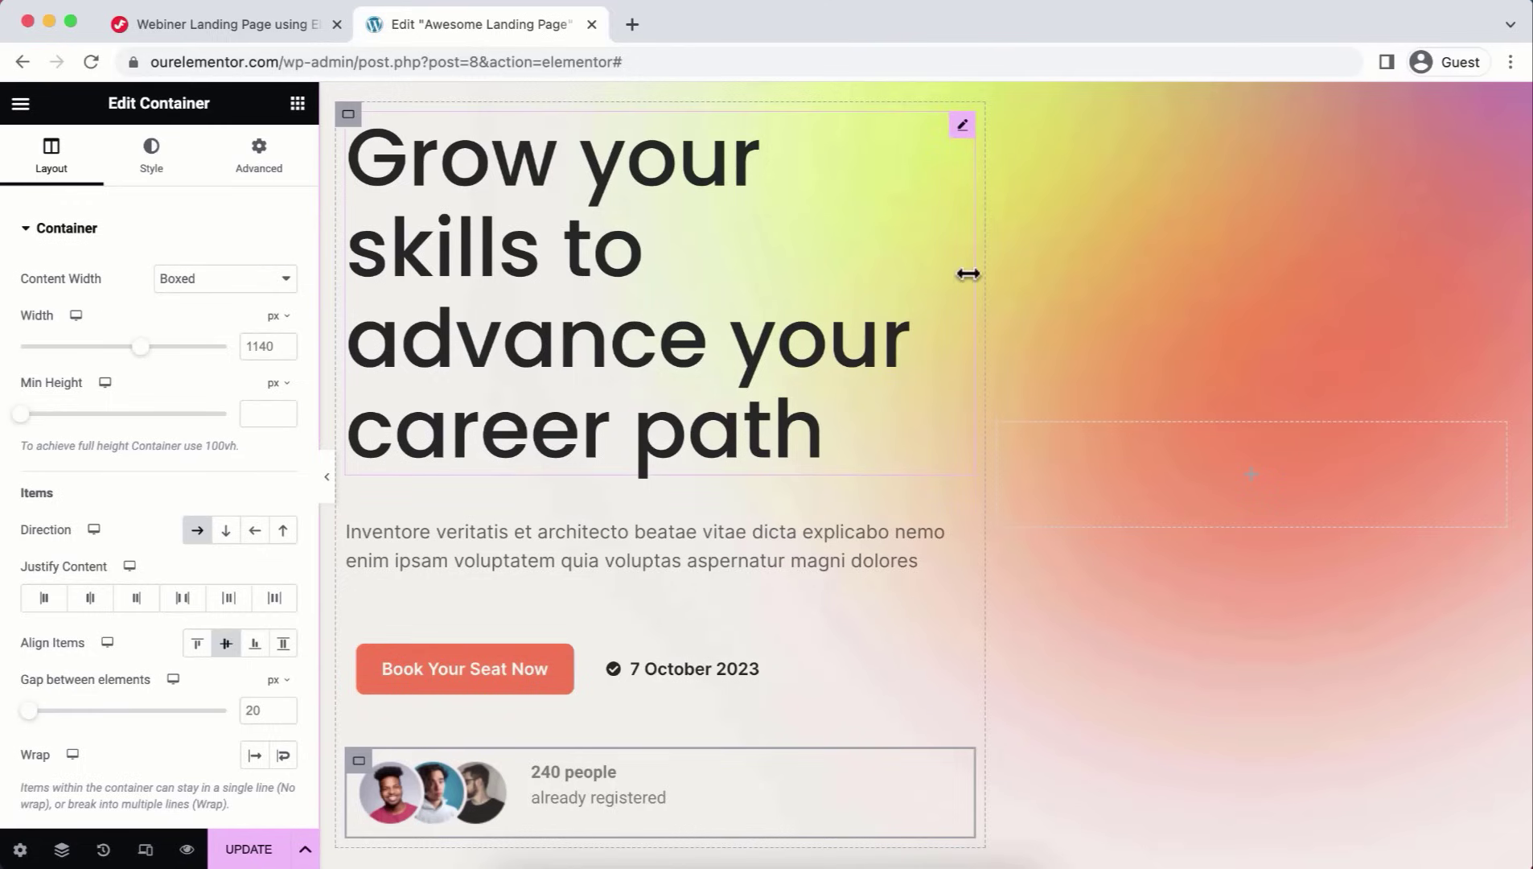
scroll(968, 274, "up", 3)
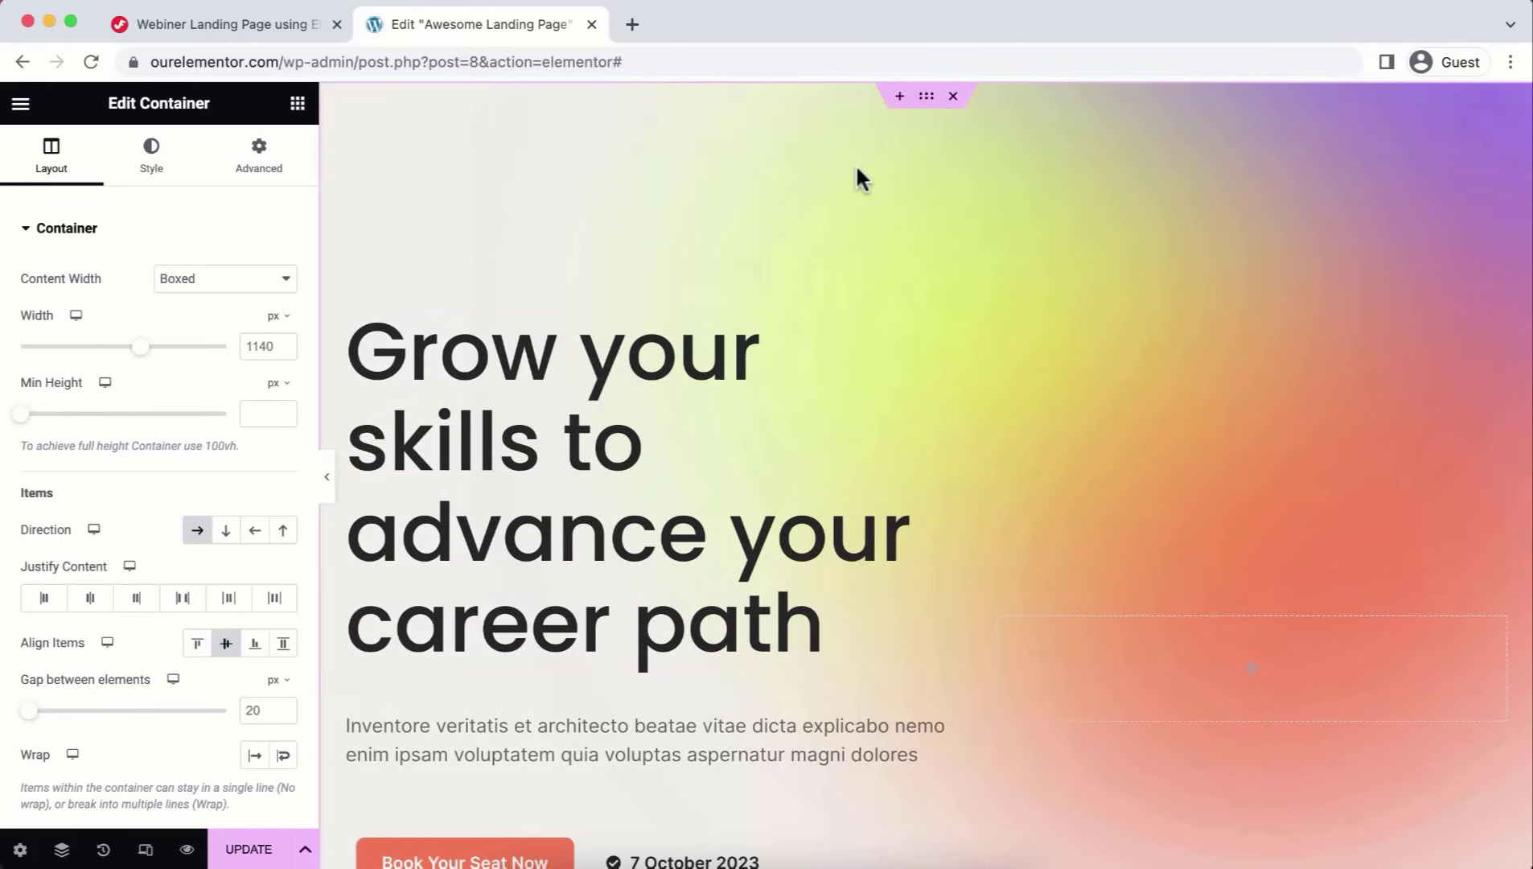
- Open the Navigator, dock it at the middle right, and collapse it to the top Container
right_click(893, 169)
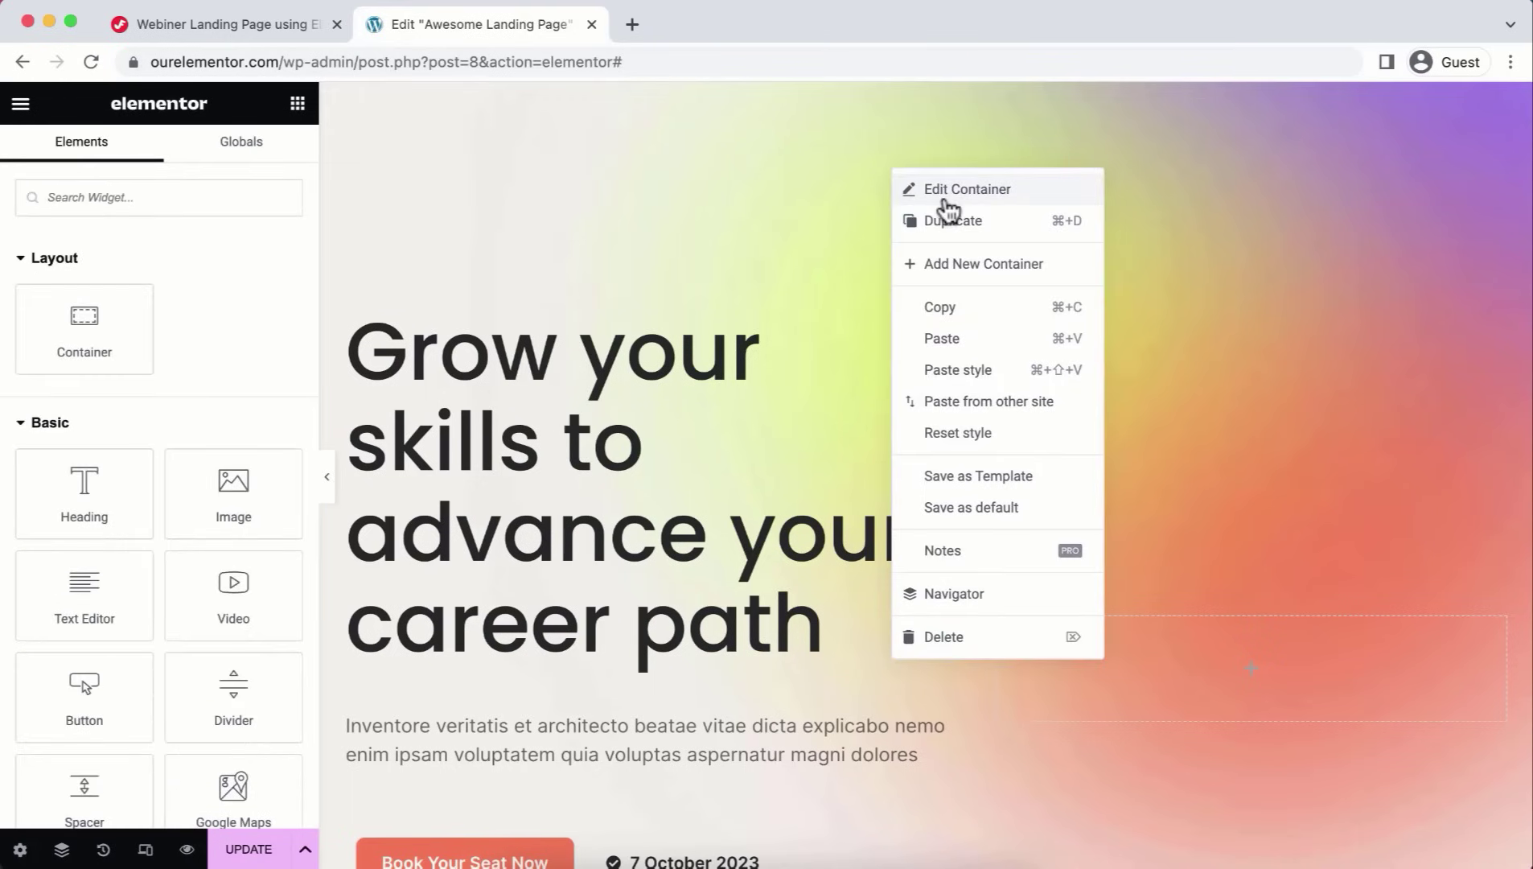
left_click(959, 595)
scroll(1032, 572, "down", 3)
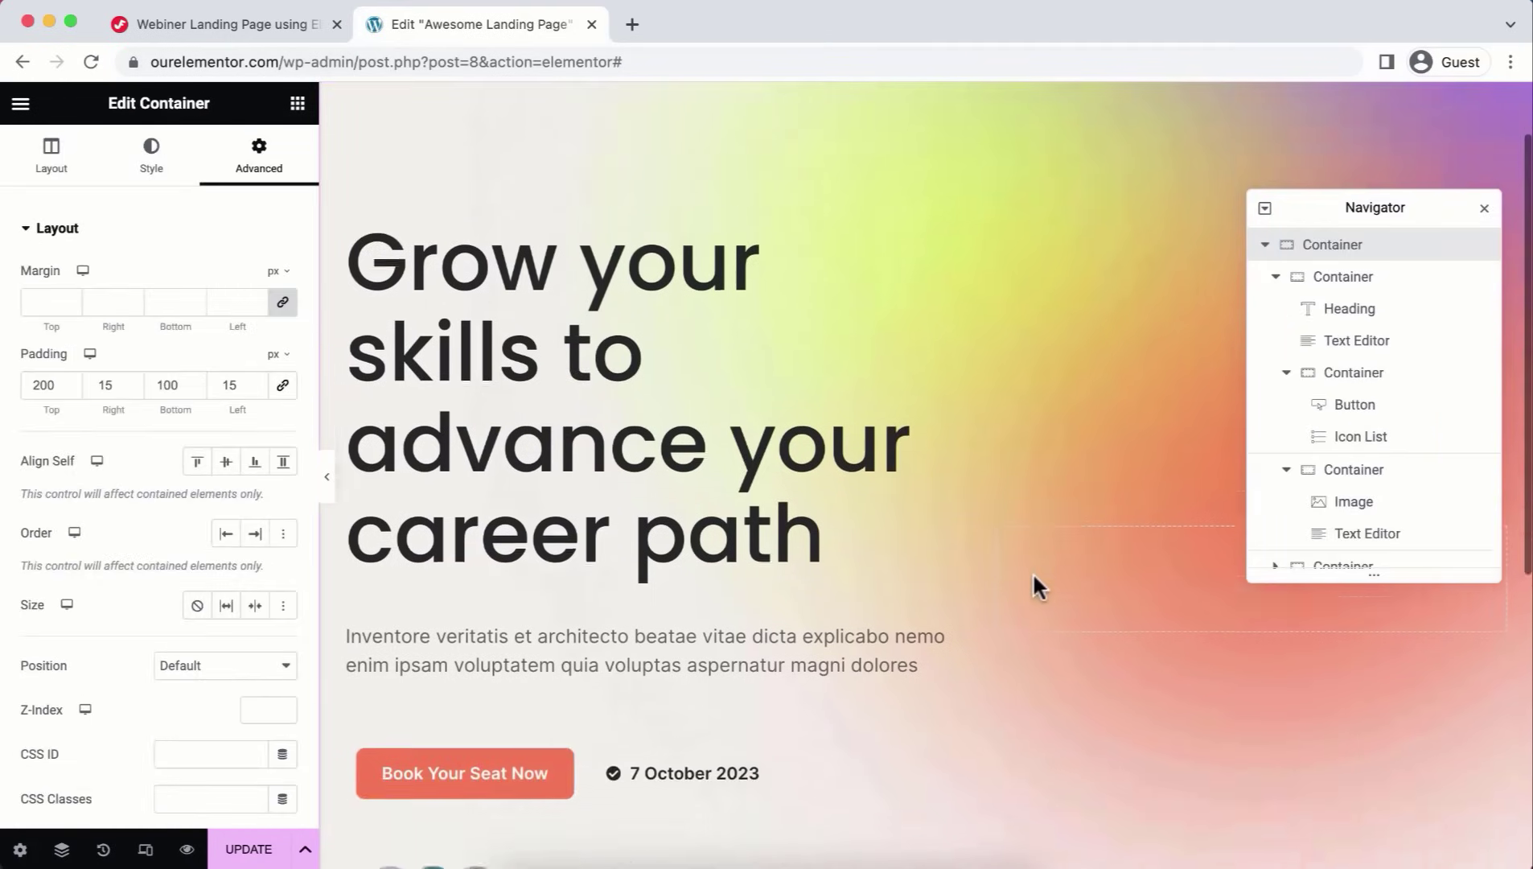
left_click_drag(1409, 206, 1167, 304)
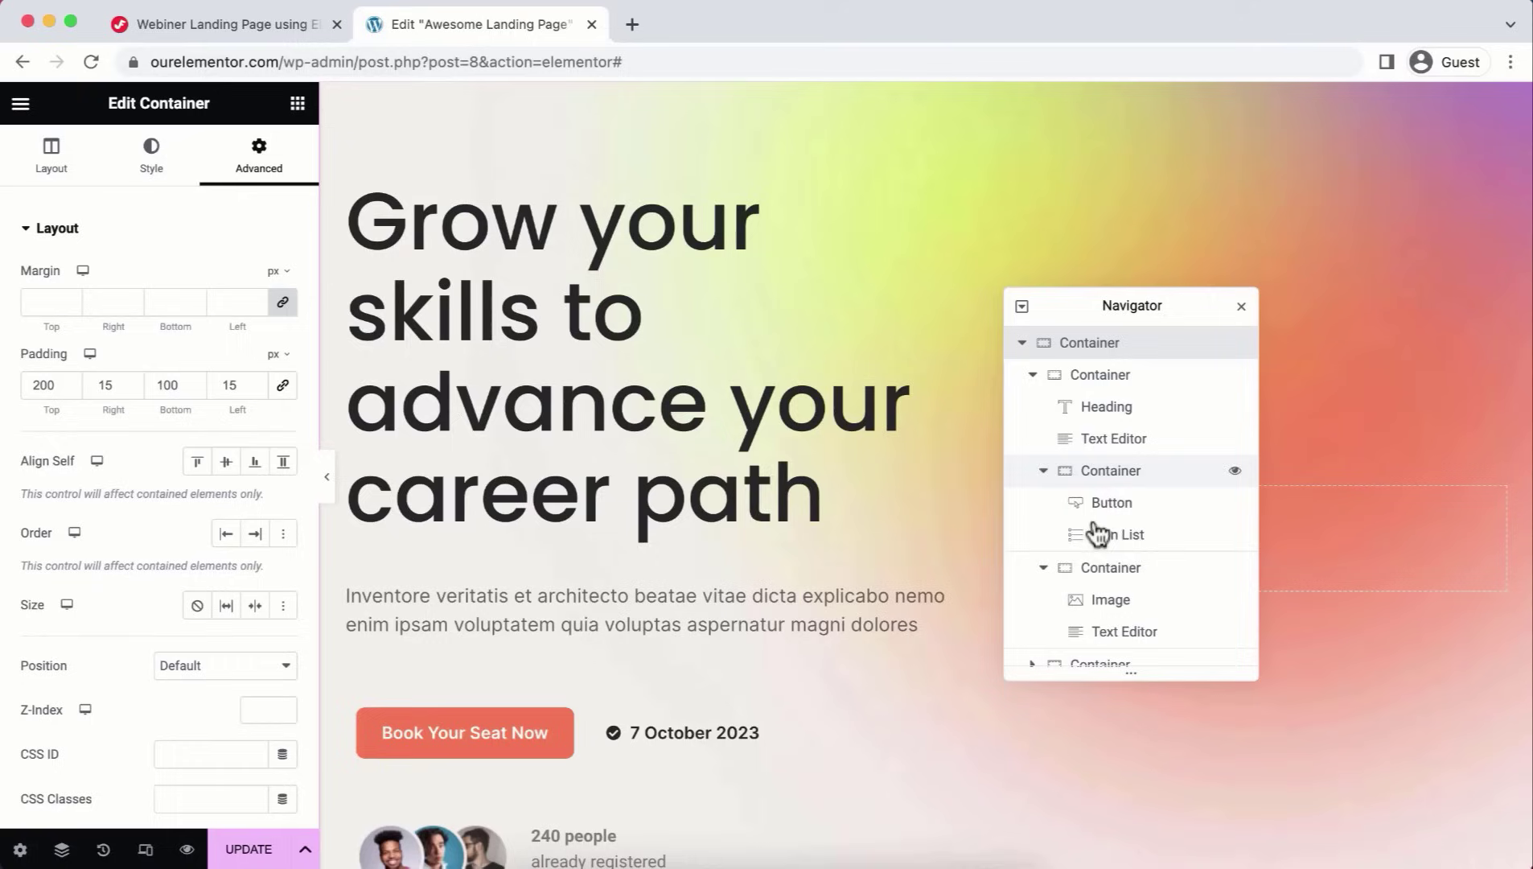
left_click(1022, 306)
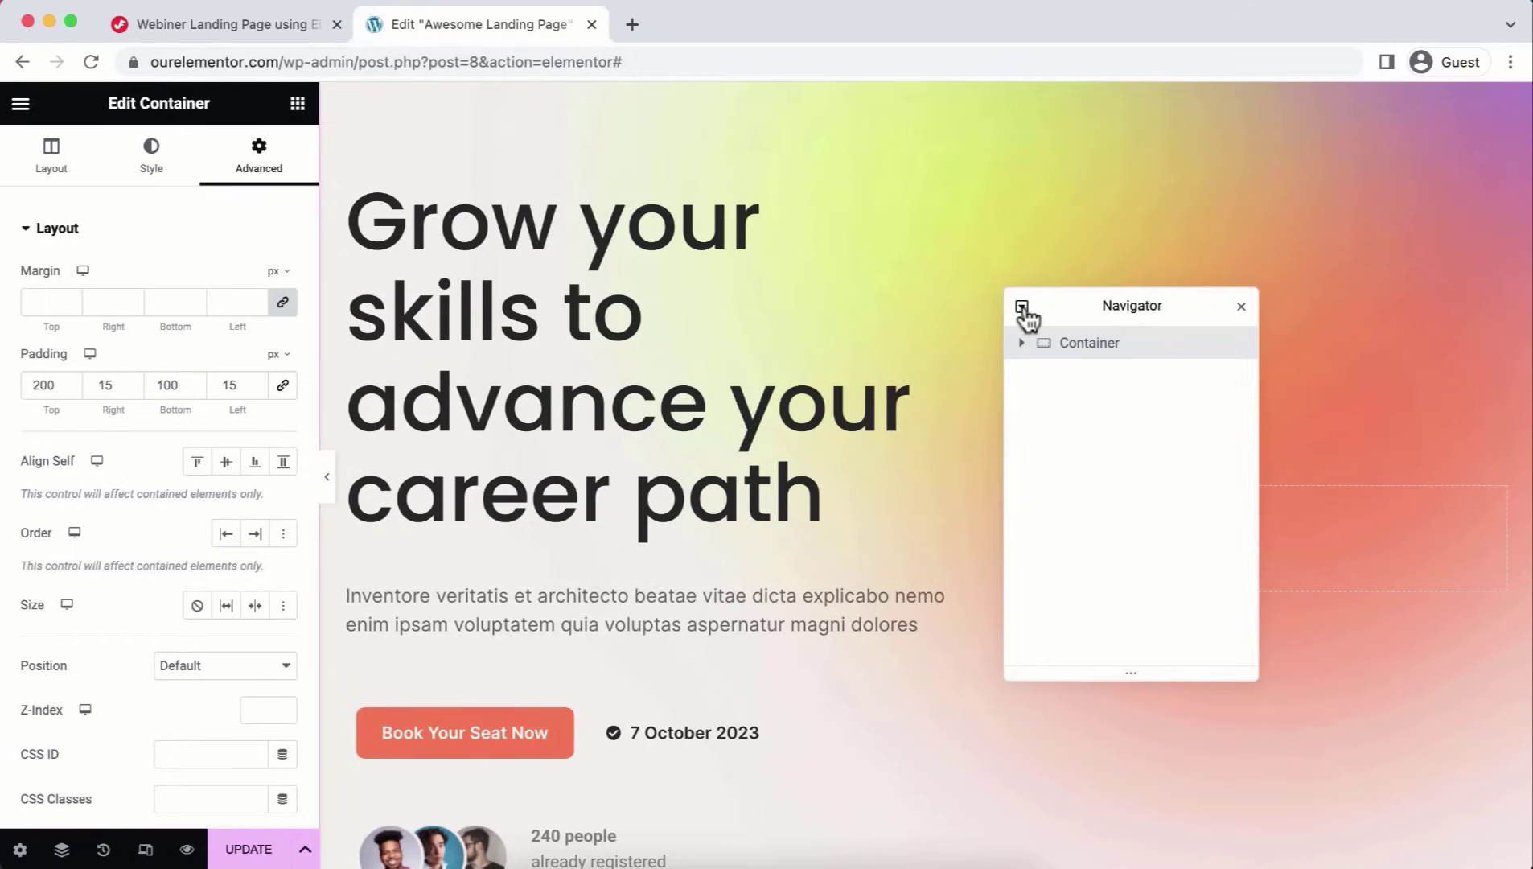
left_click(1082, 348)
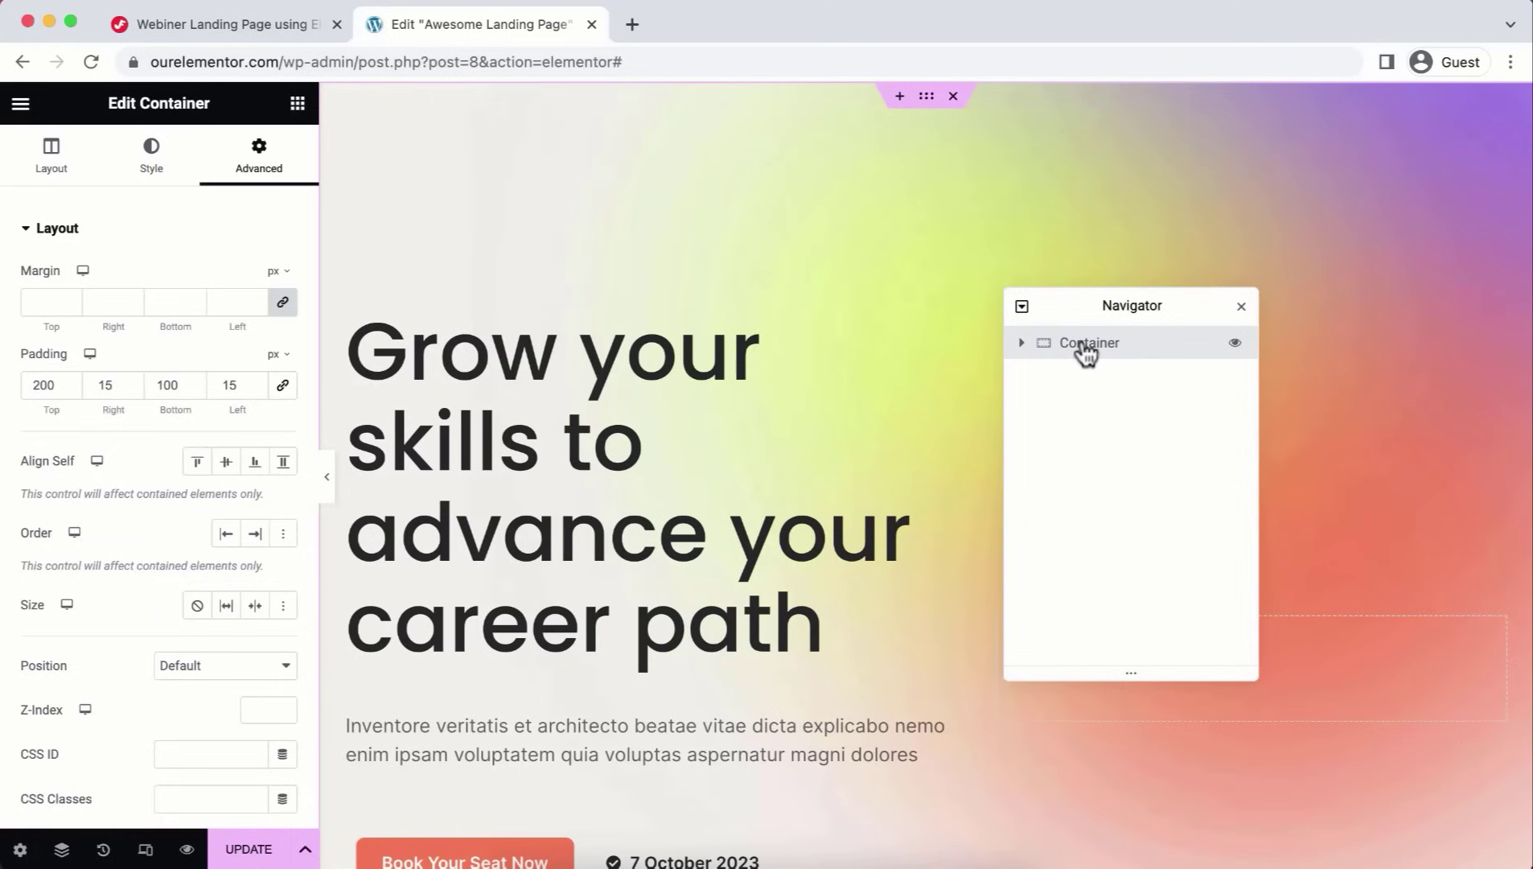
- Rename the outer section to Hero Banner and its columns to Left Container and Right Container
double_click(1084, 348)
type("Hero Ba")
left_click(1023, 344)
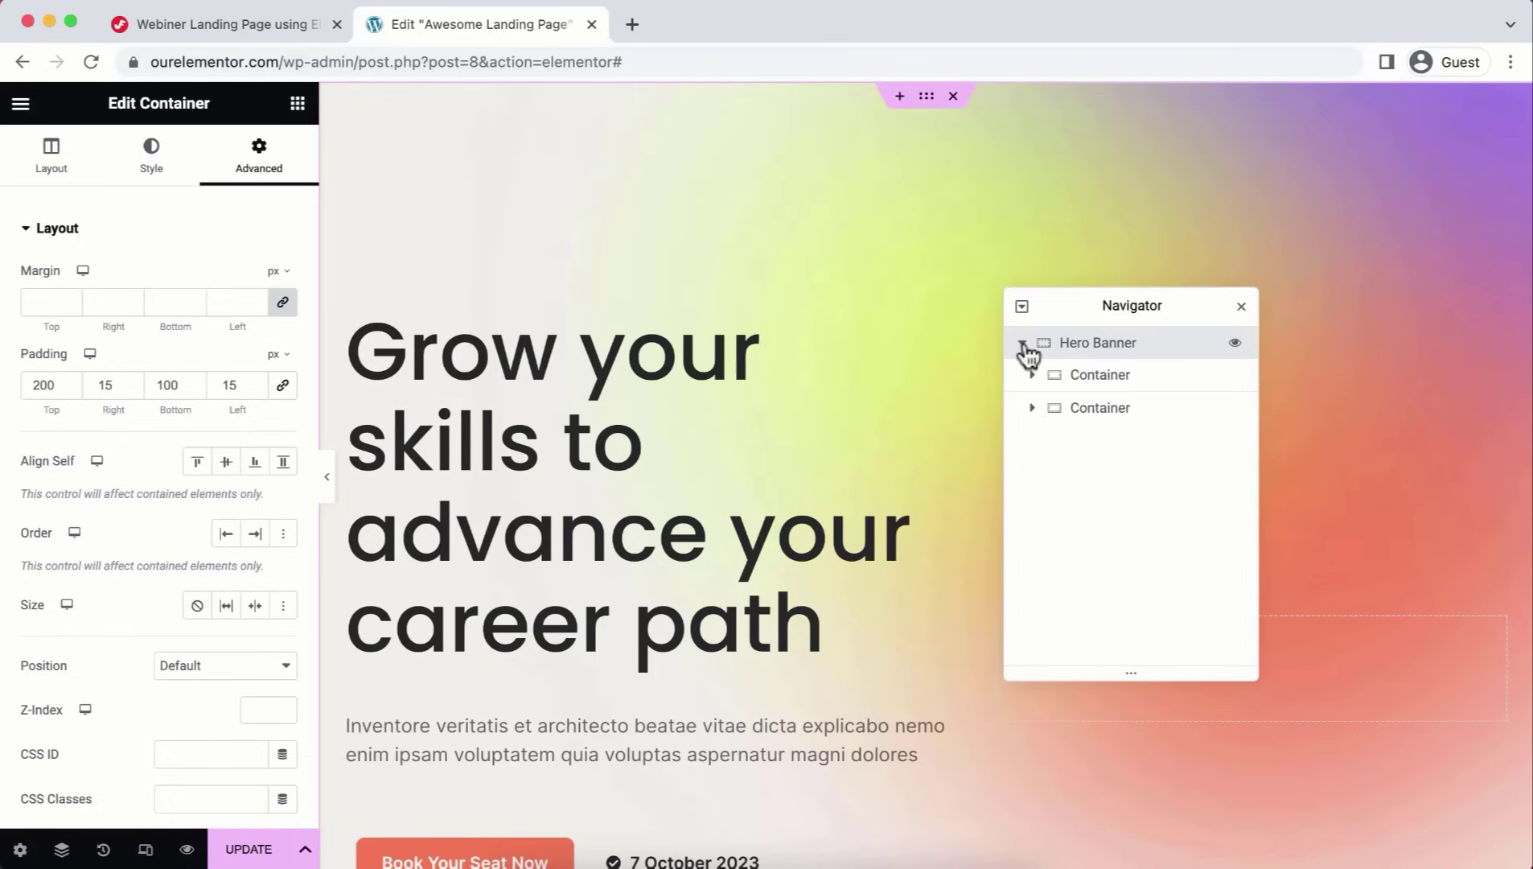
left_click(1096, 390)
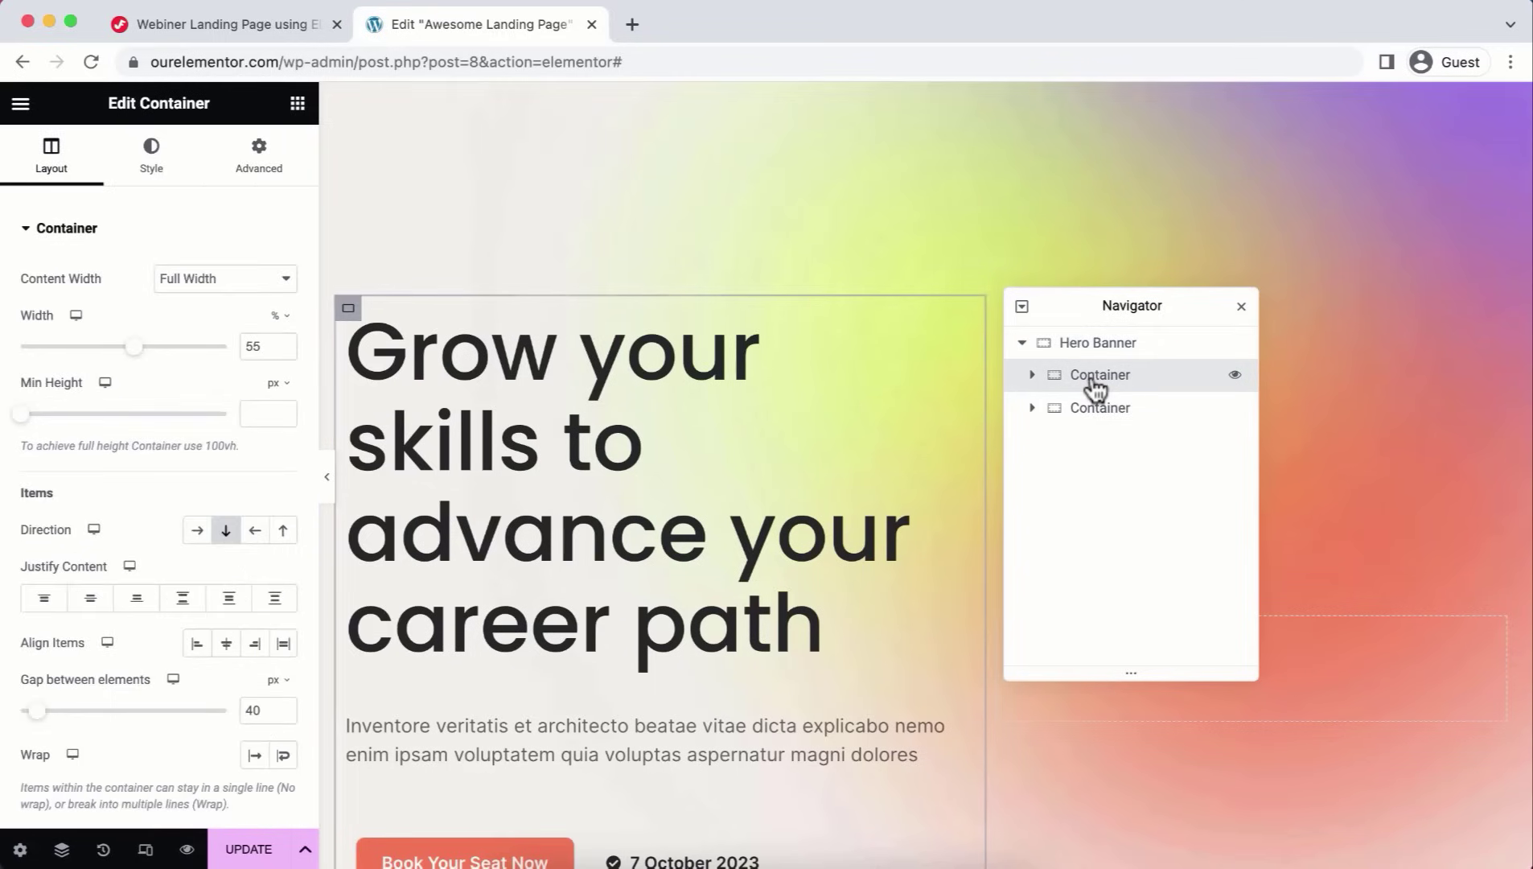
left_click_drag(1071, 315, 1196, 384)
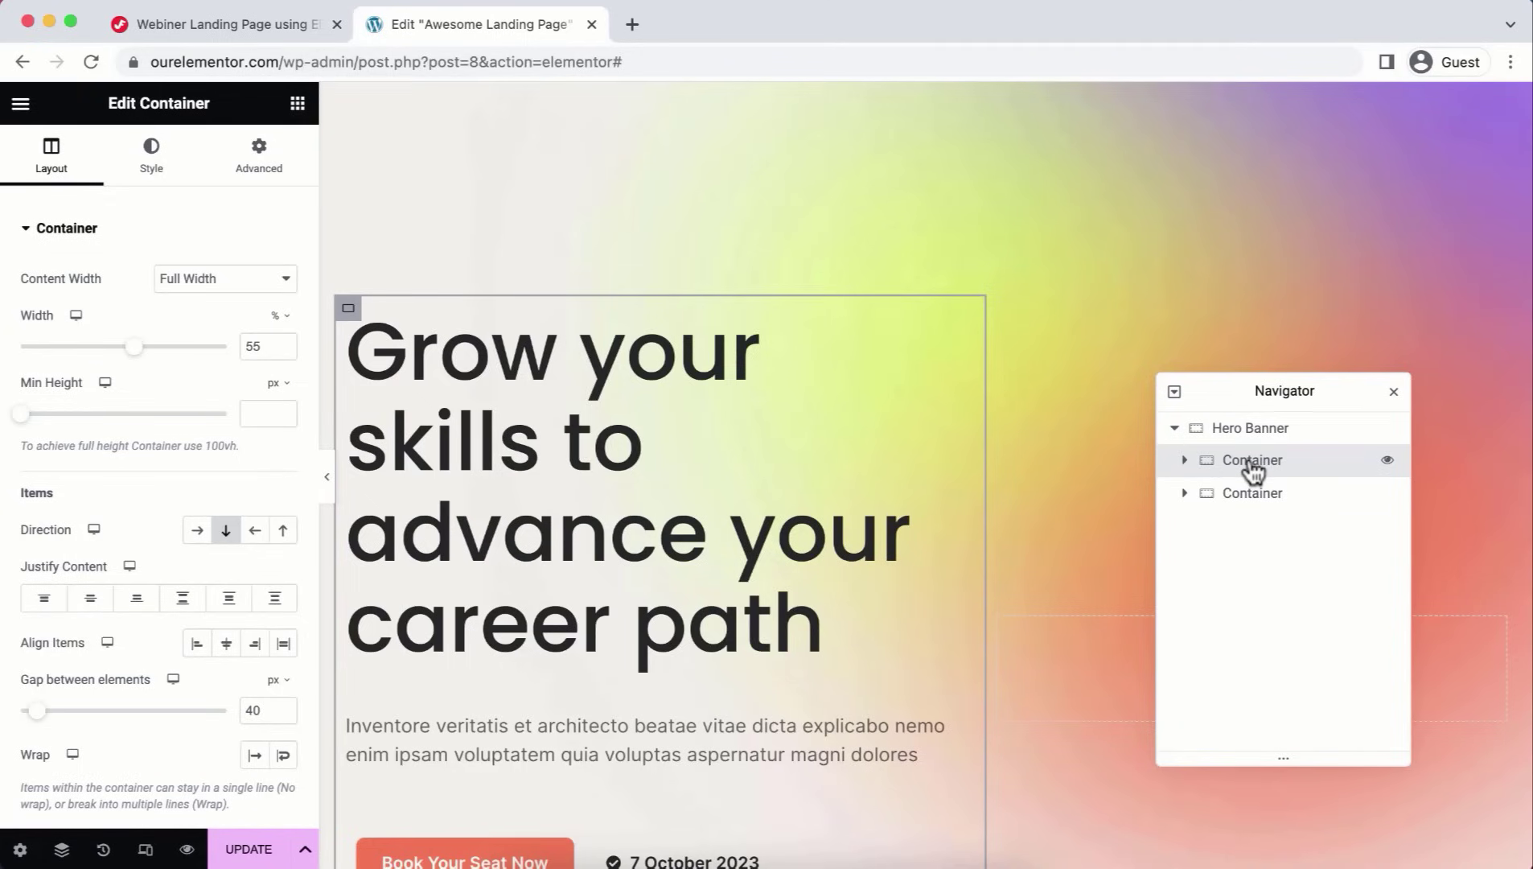
key("Left")
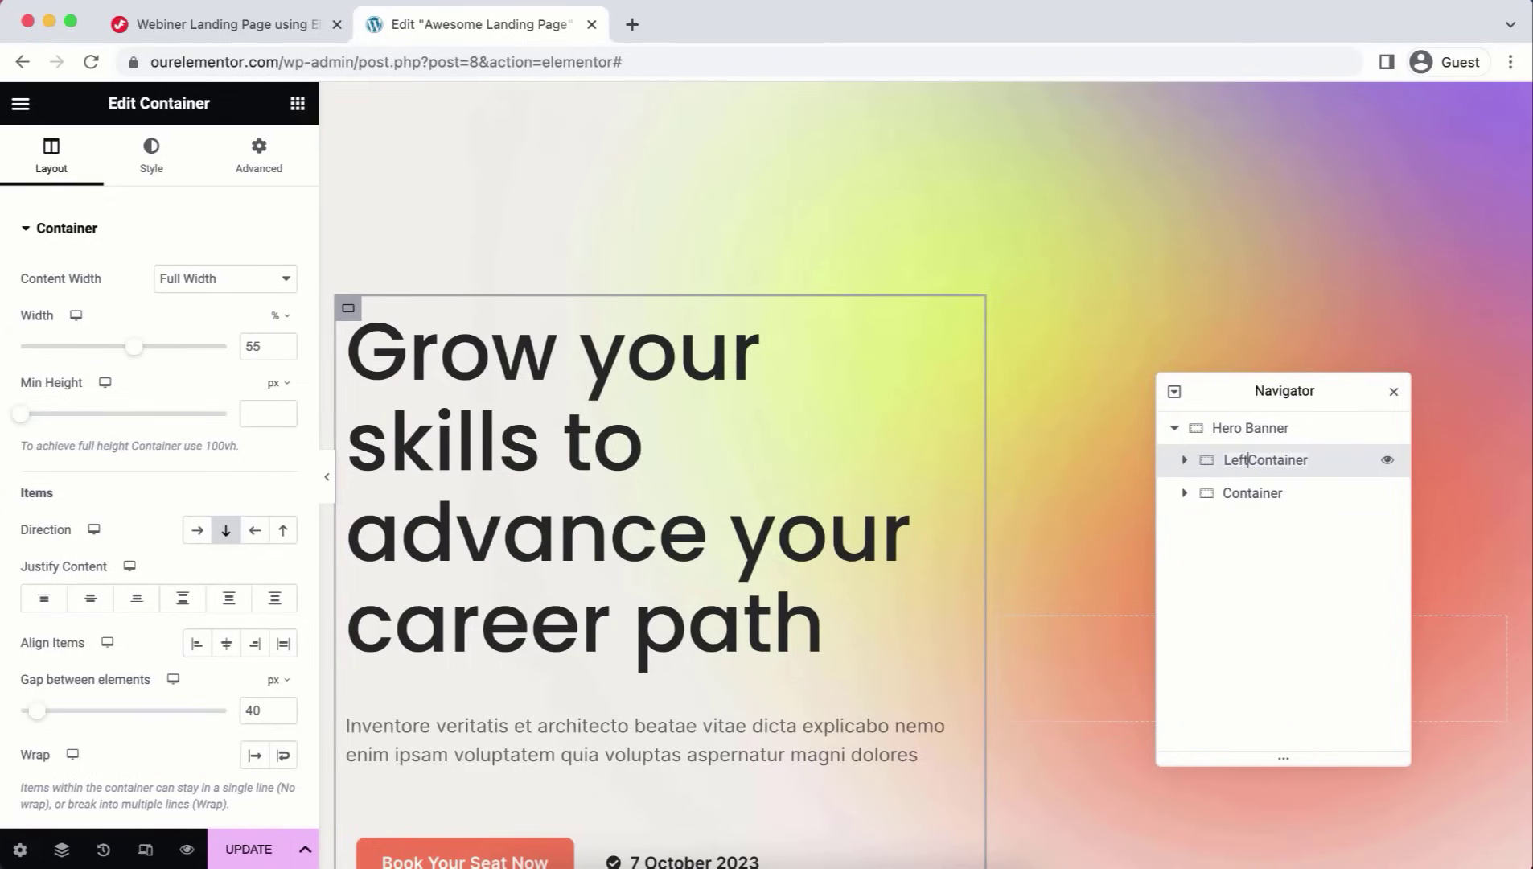
type("Left")
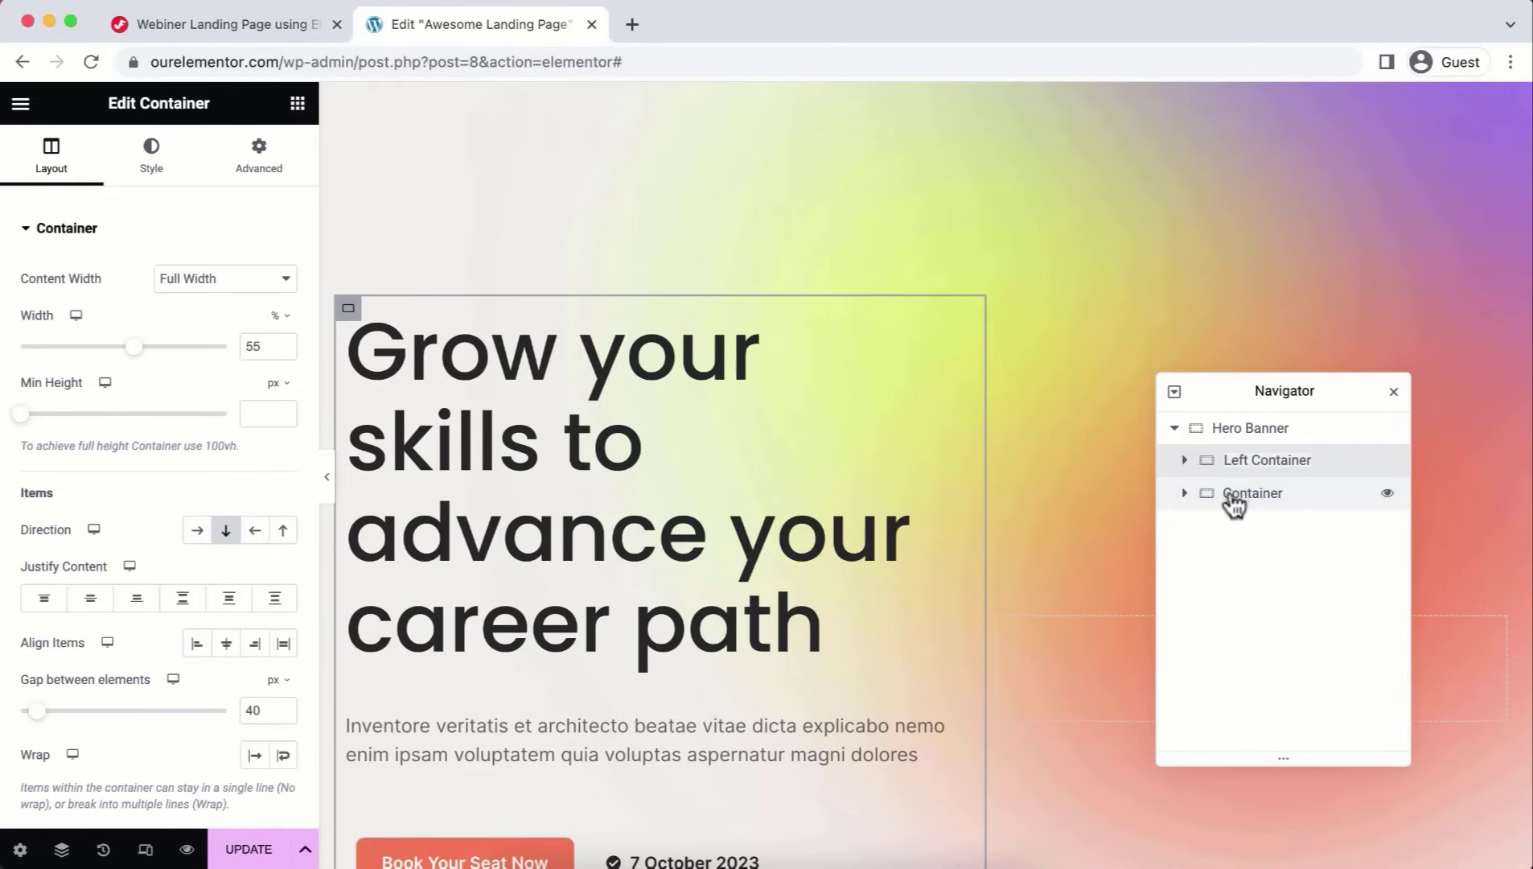
left_click(1251, 502)
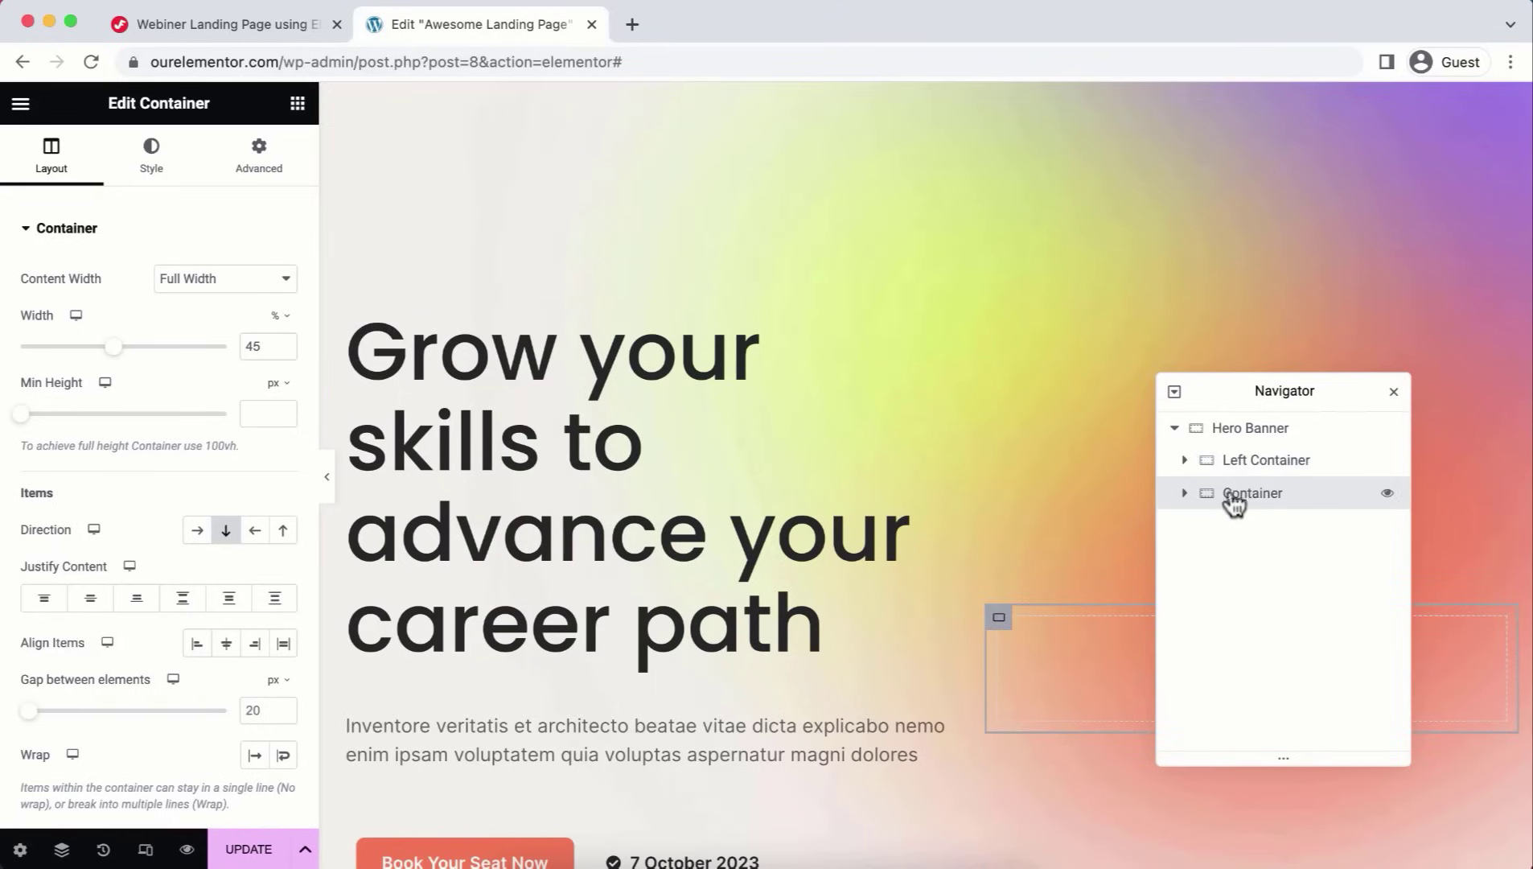
double_click(1239, 502)
left_click(1224, 493)
left_click(1239, 465)
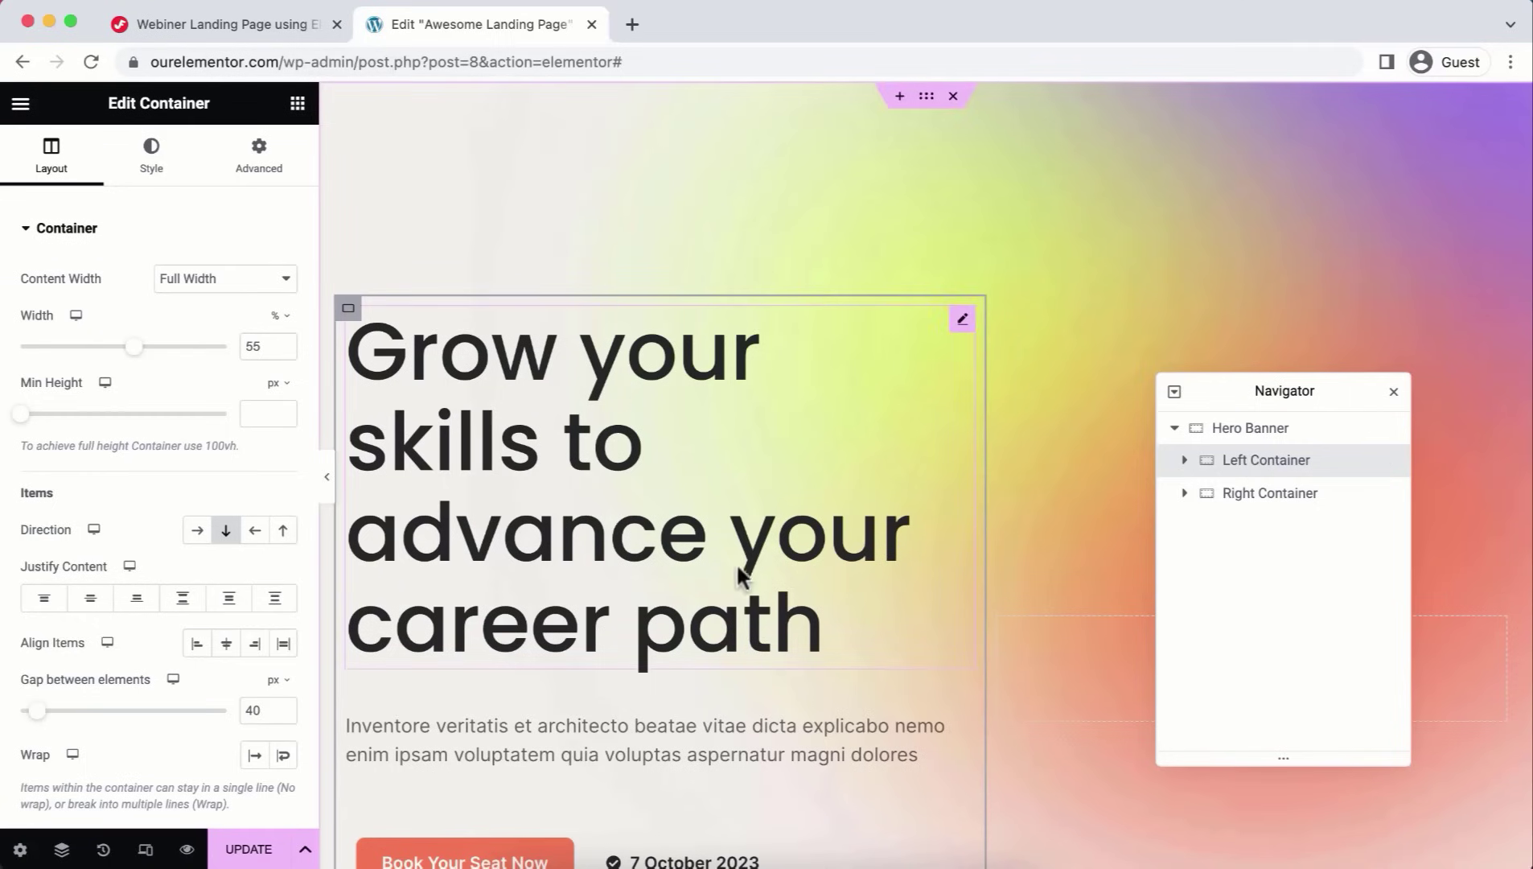
- Expand Left Container and rename its button row and registered-people row to Inner Container
scroll(753, 499, "down", 2)
left_click(1184, 461)
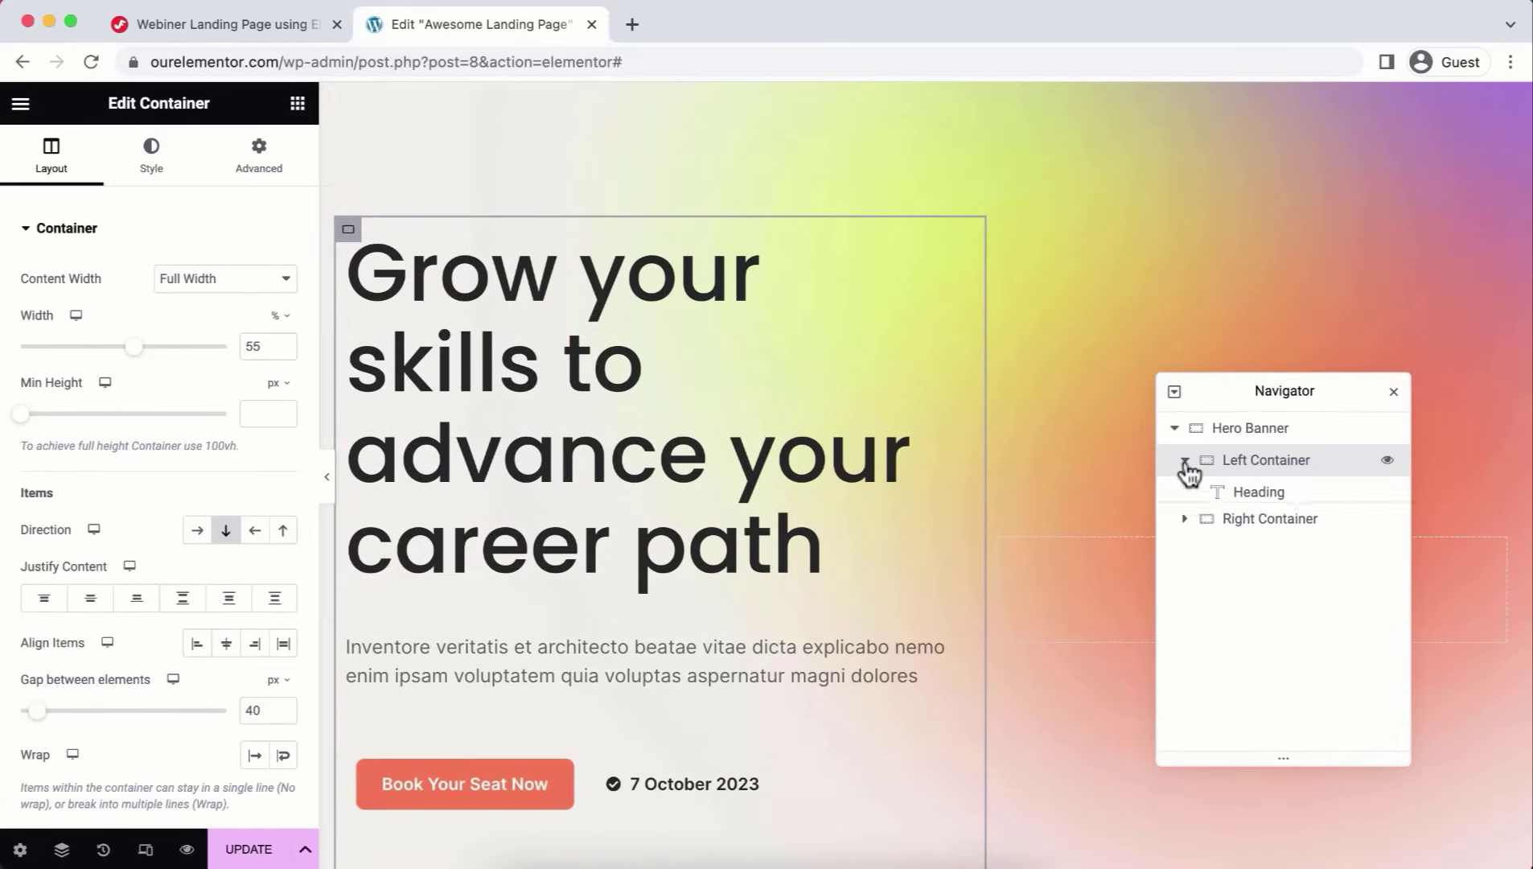
left_click_drag(1231, 397, 1163, 296)
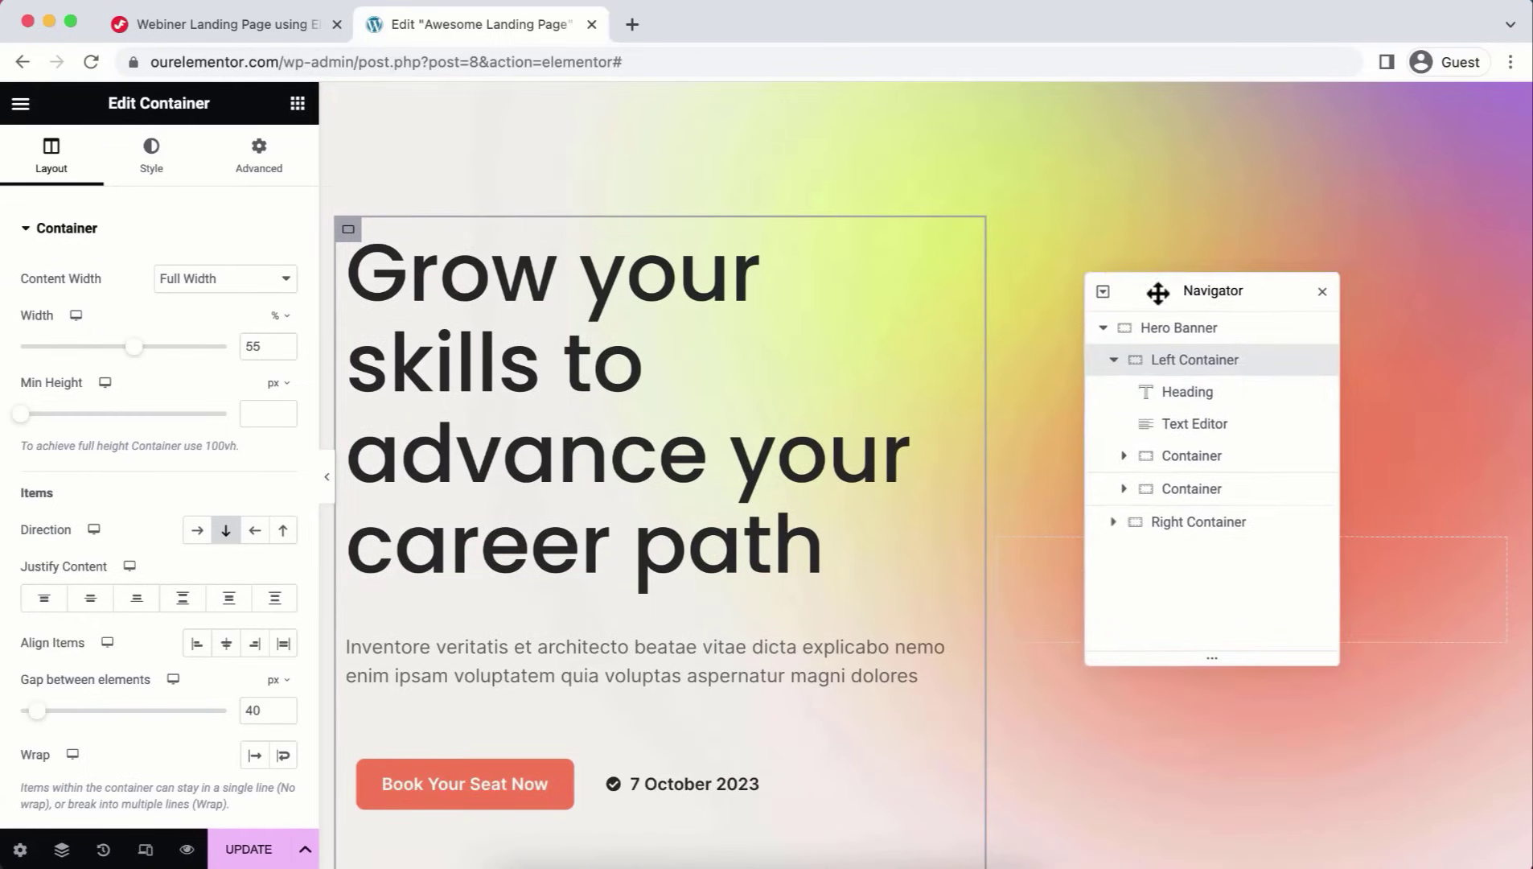
left_click(1180, 402)
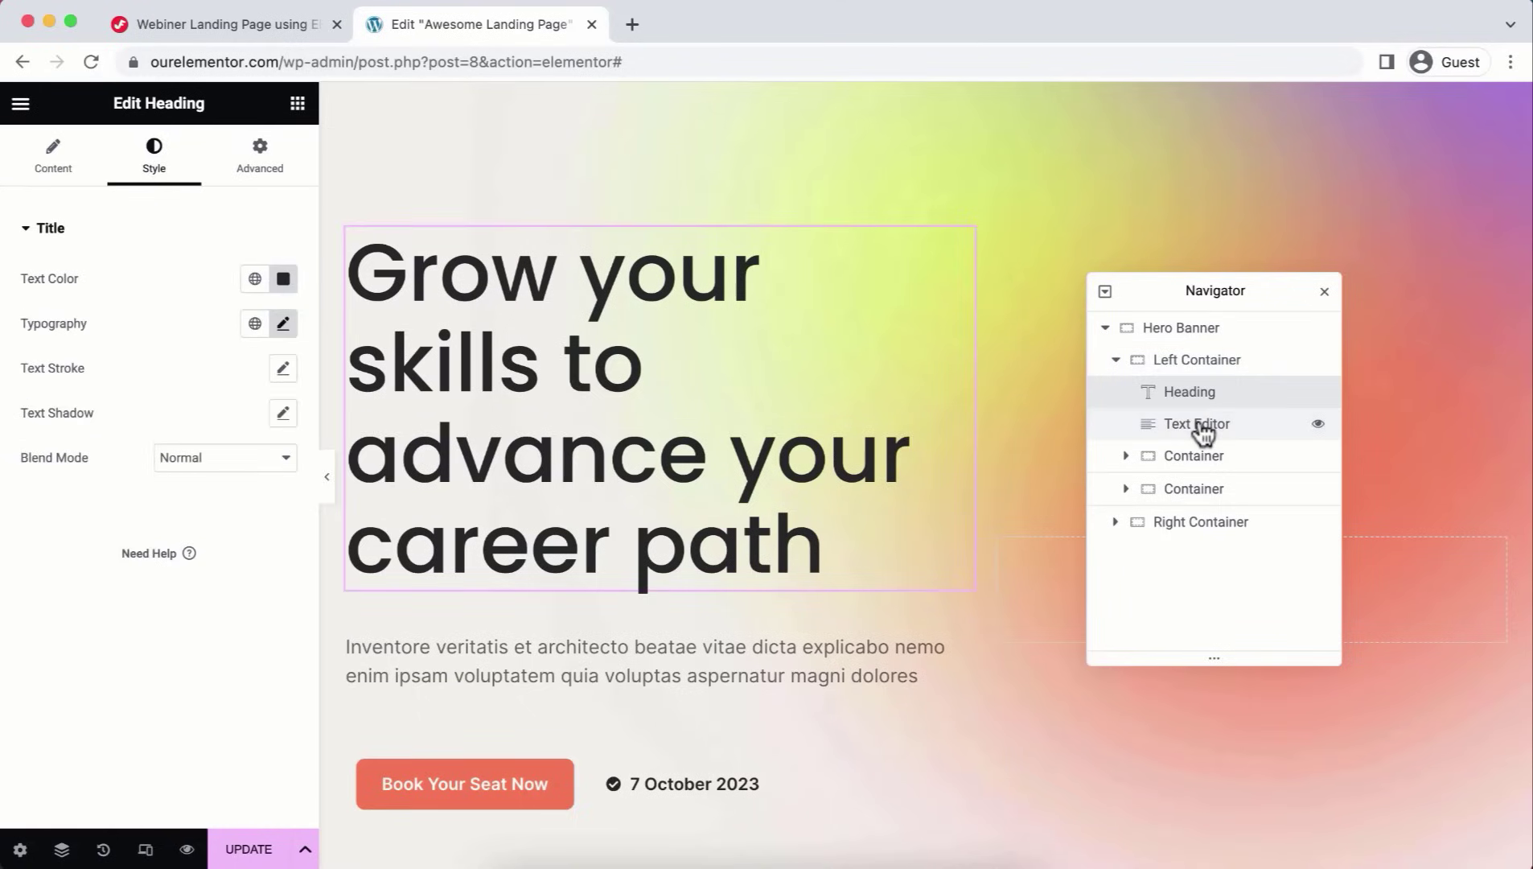
left_click(1204, 432)
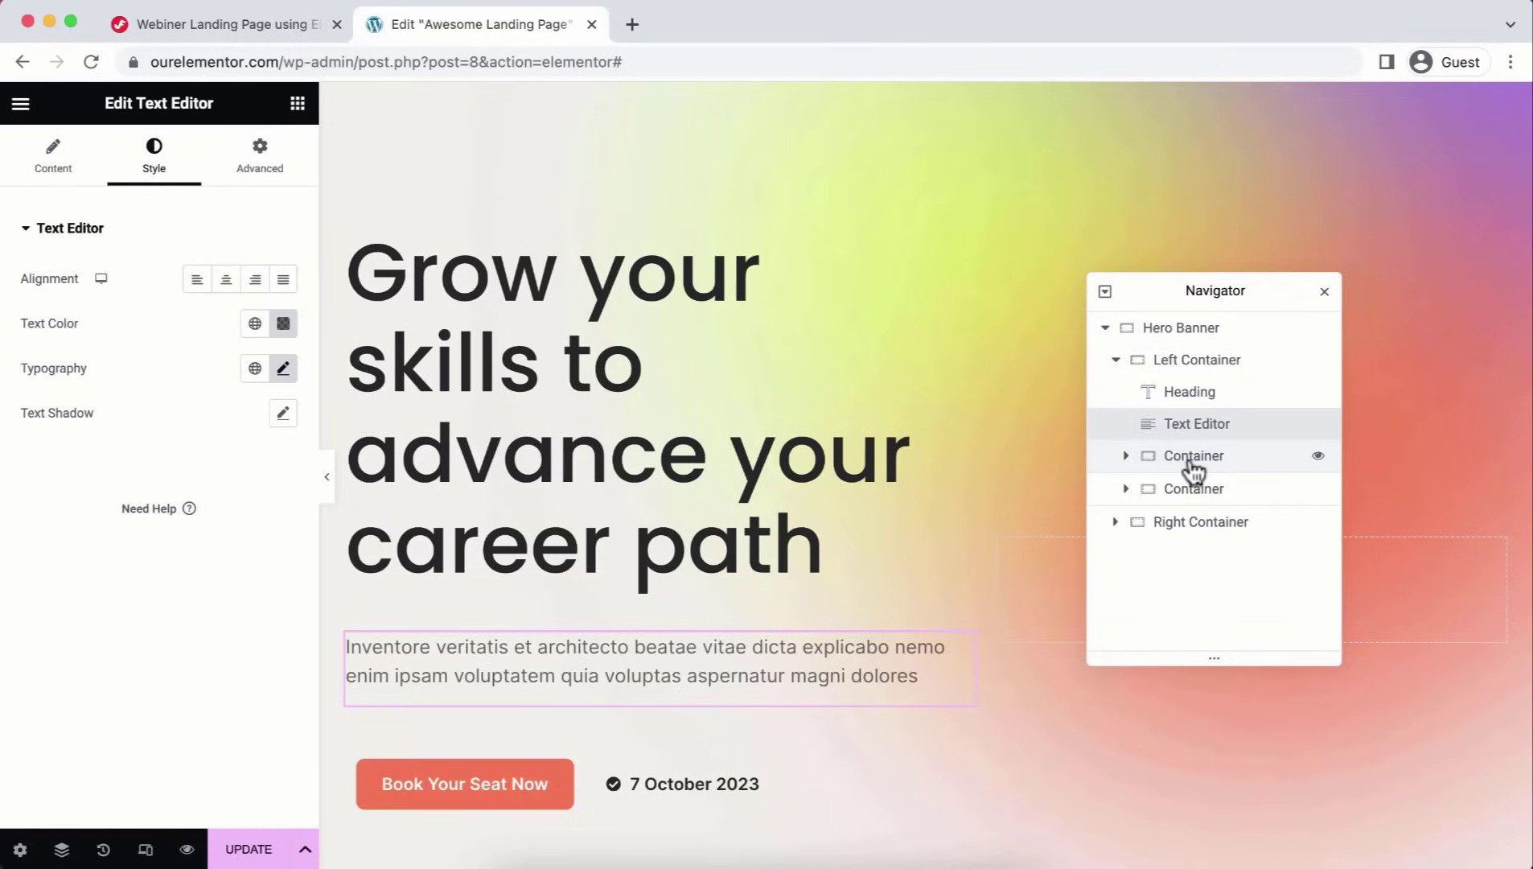
left_click(1192, 465)
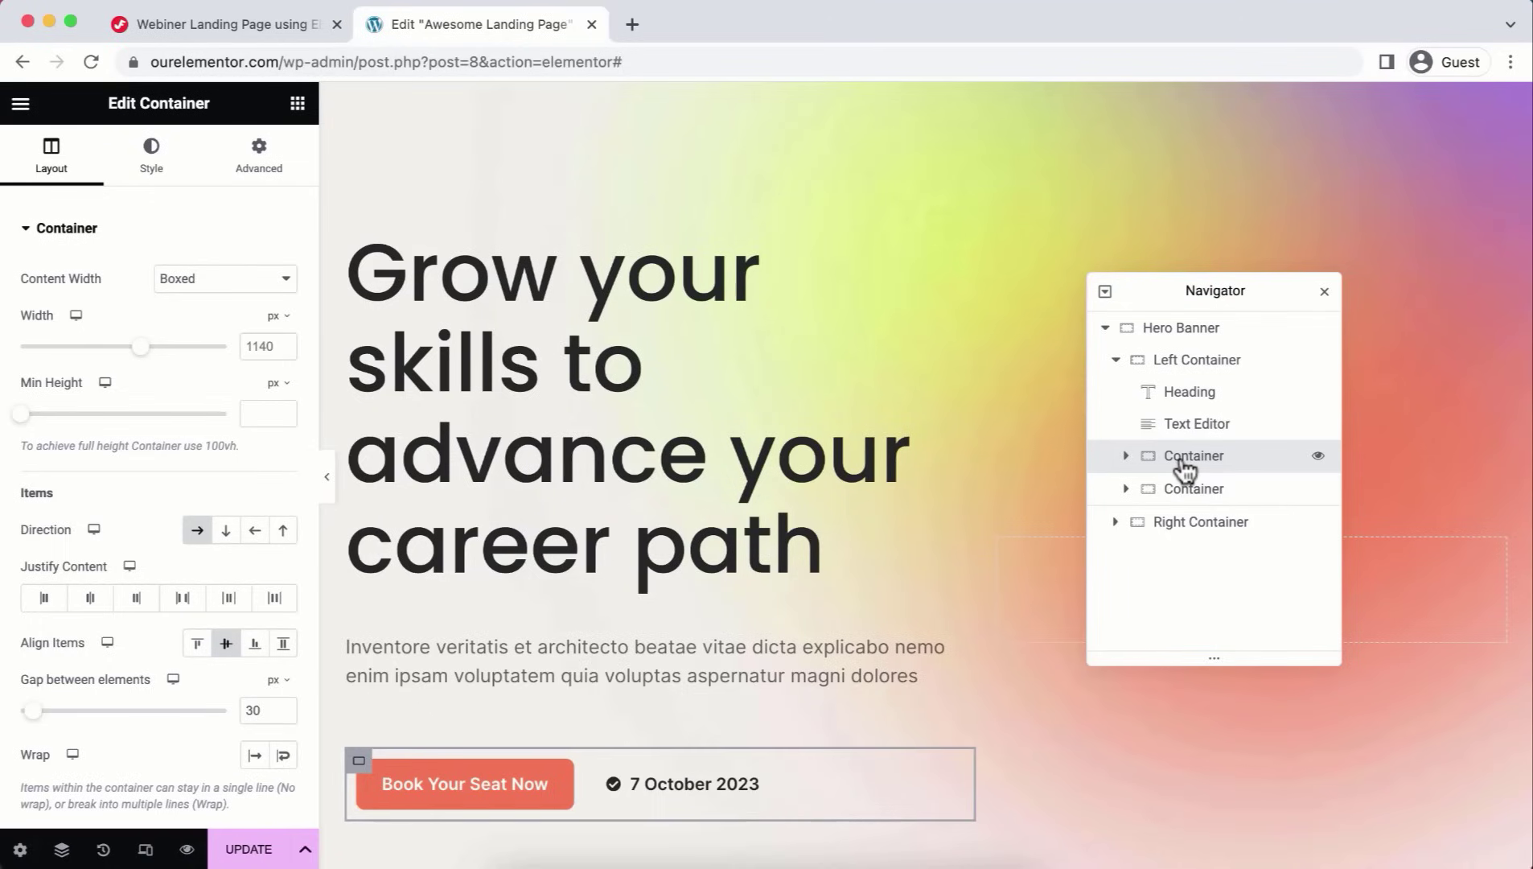
double_click(1184, 465)
key("Left")
left_click(1202, 495)
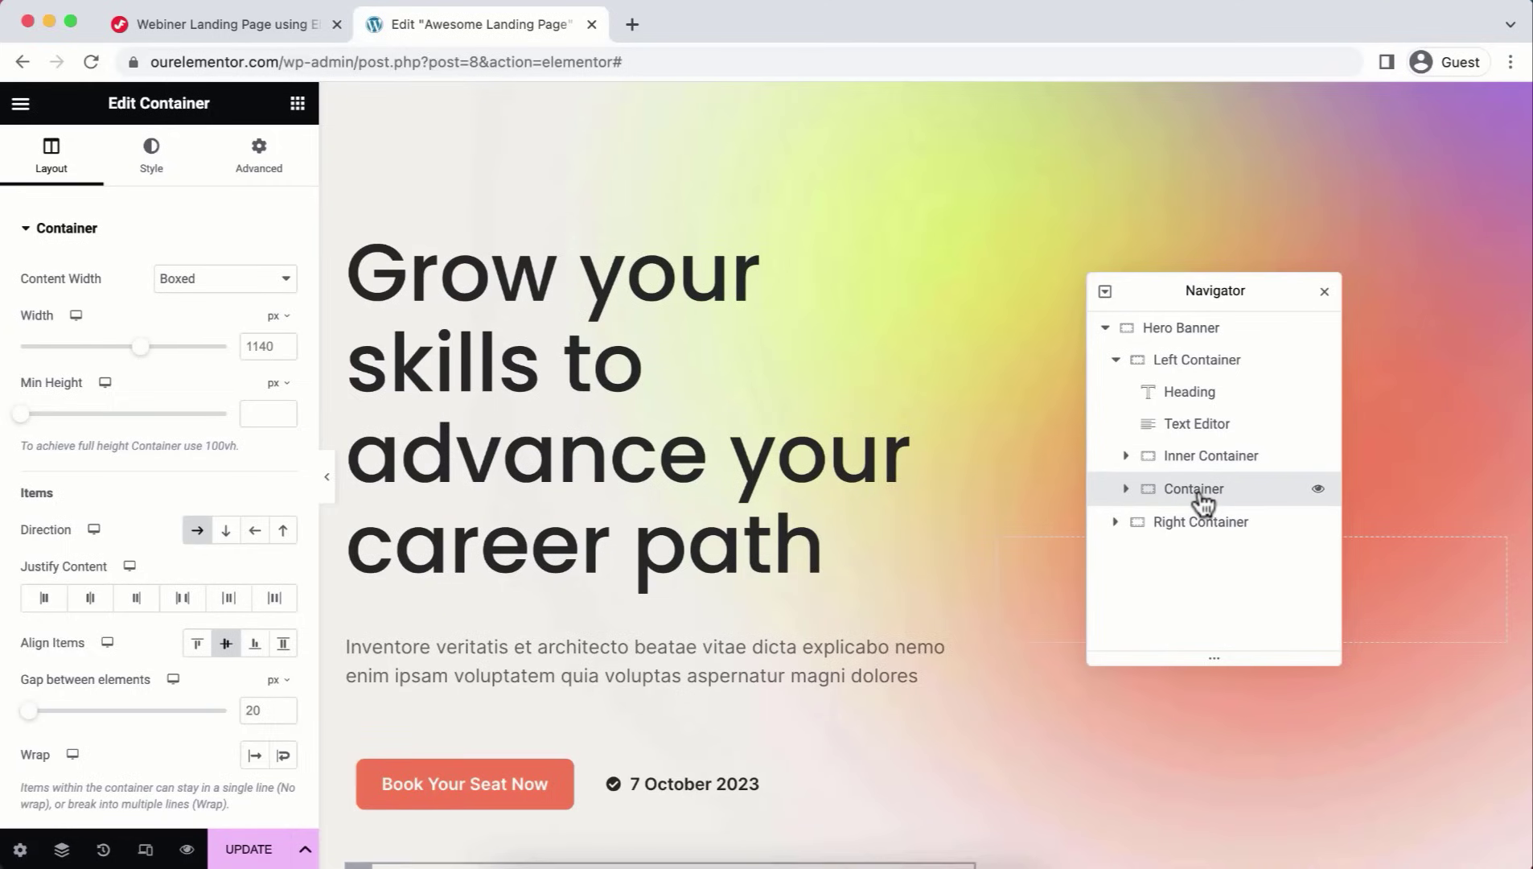
double_click(1202, 494)
key("Left")
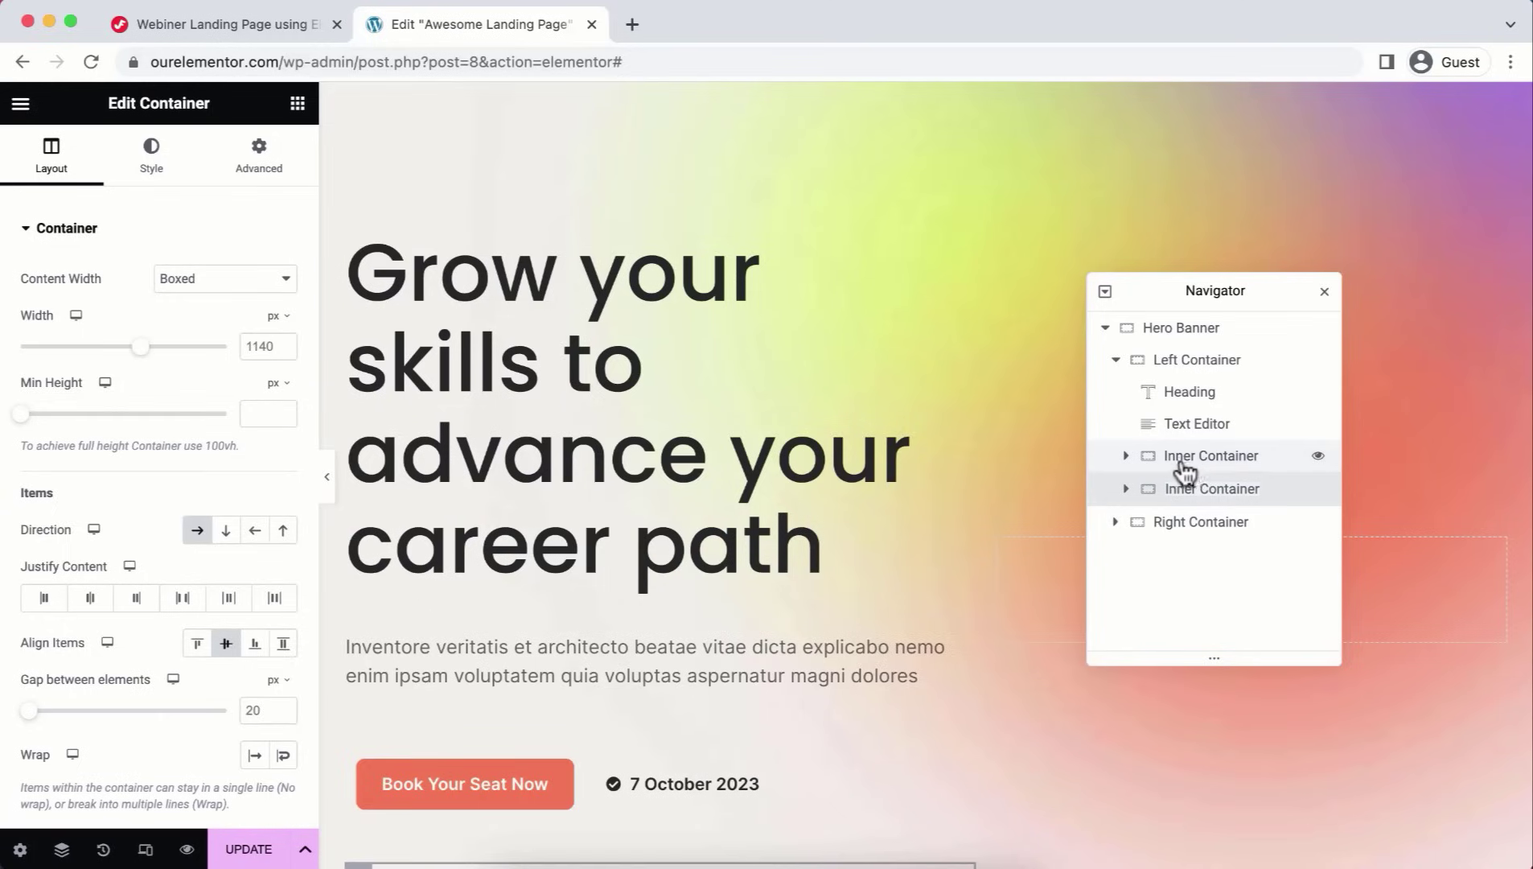
left_click(1187, 463)
left_click(1127, 456)
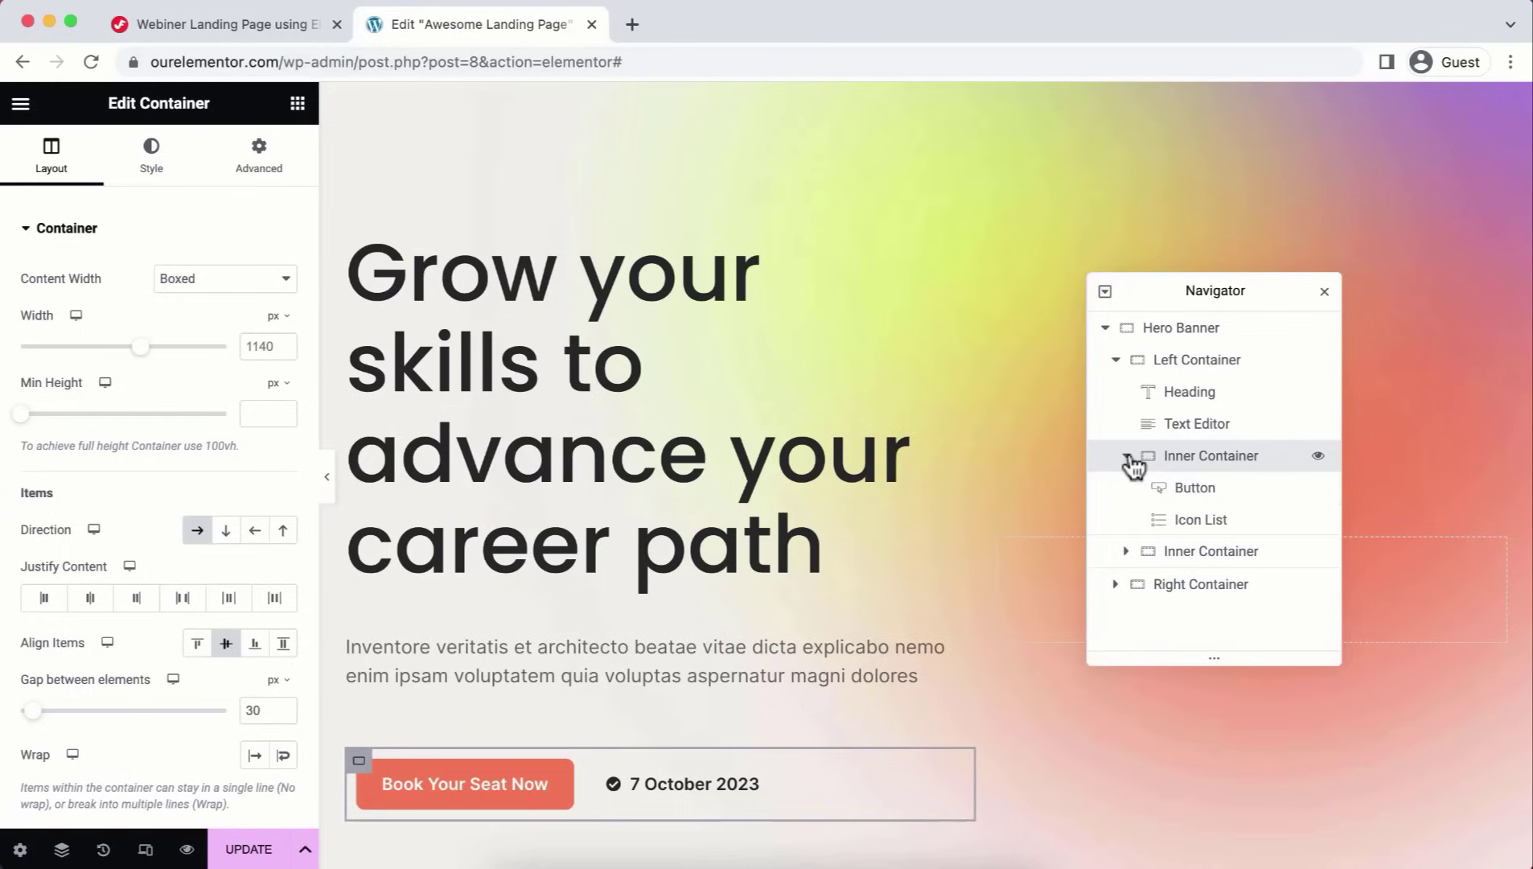
- Check the Book Your Seat Now button, date line, avatars image and registered-people text in the Navigator
left_click(1187, 488)
scroll(651, 676, "down", 2)
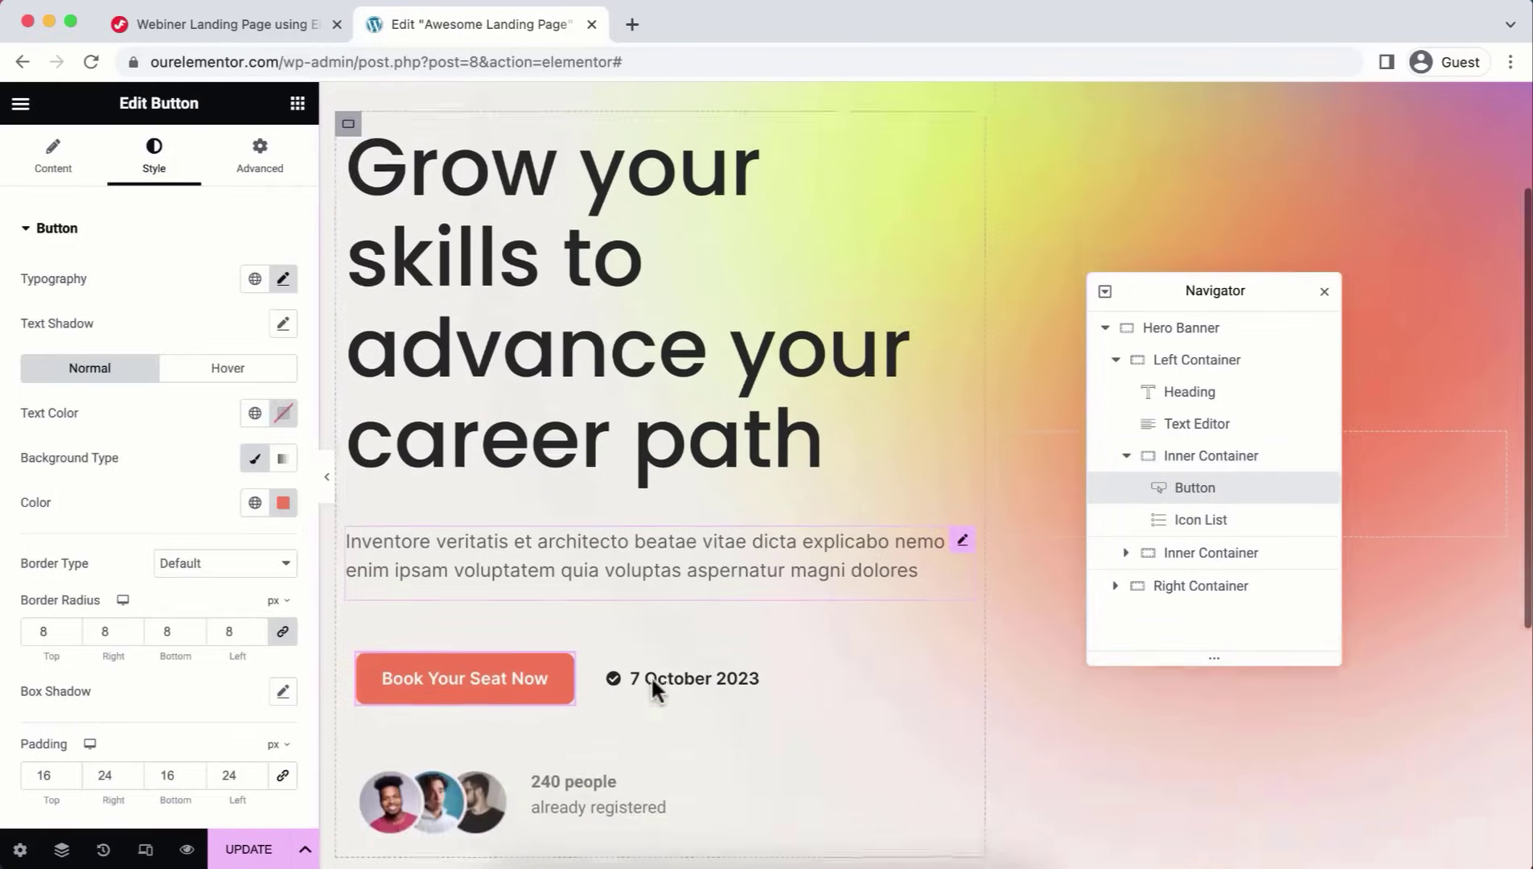
left_click(1192, 523)
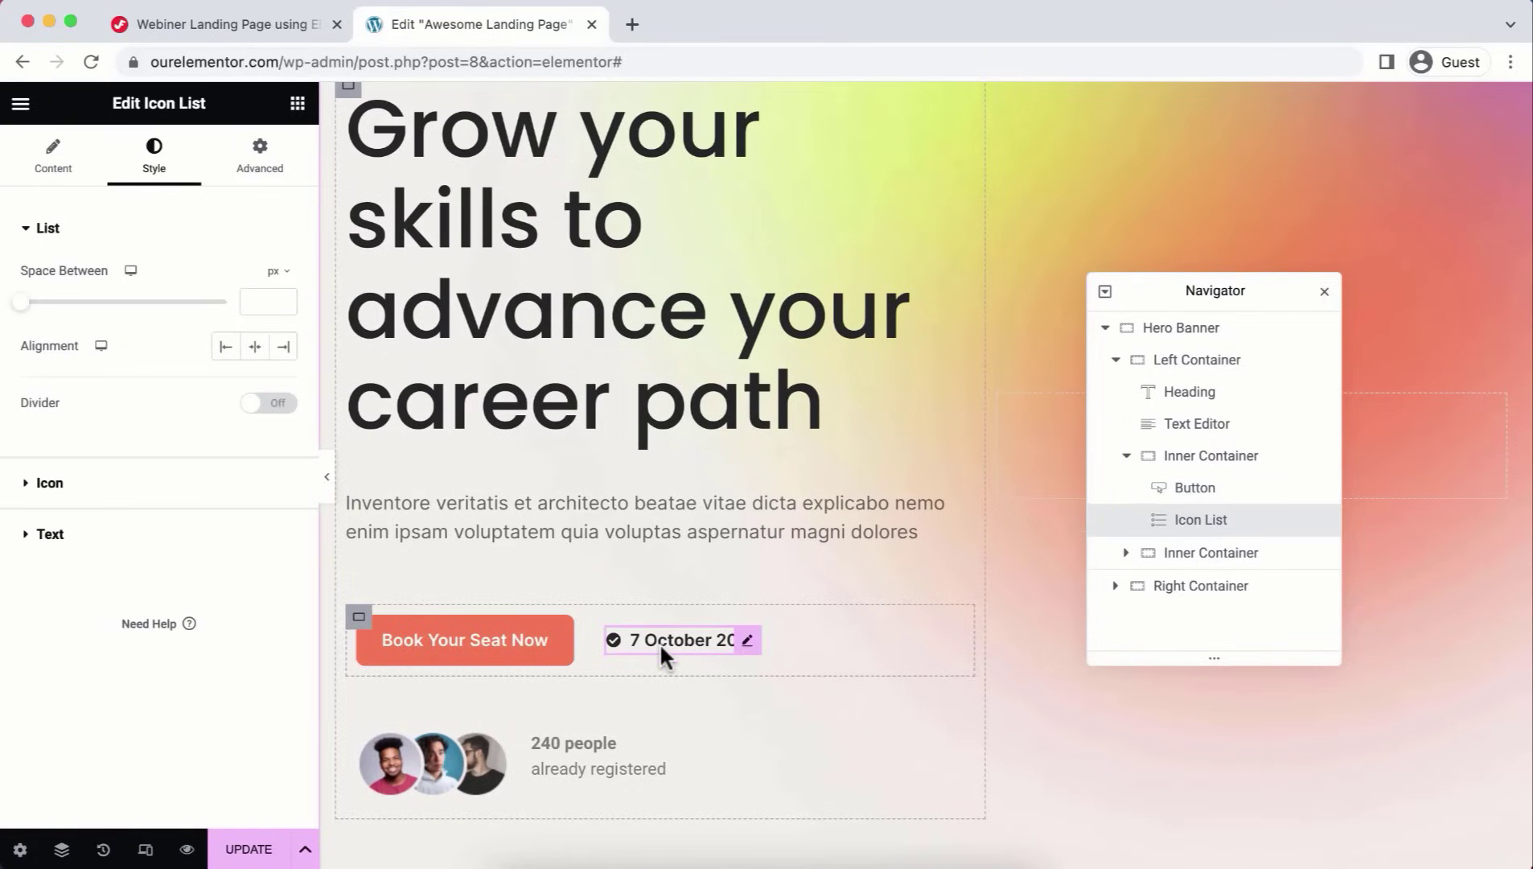
left_click(1126, 554)
scroll(968, 606, "down", 2)
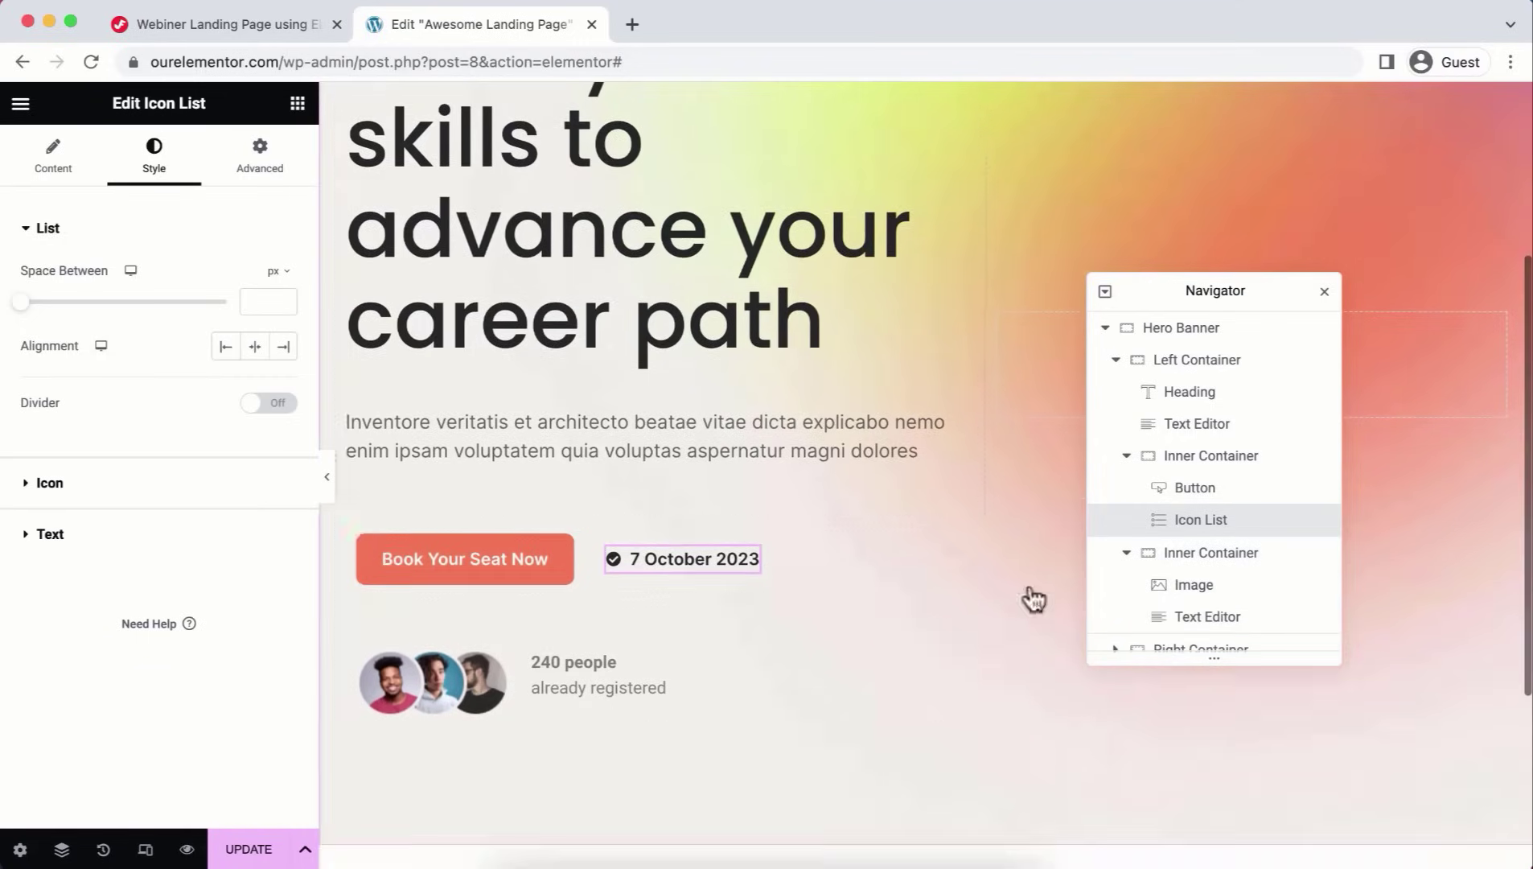
left_click(1233, 586)
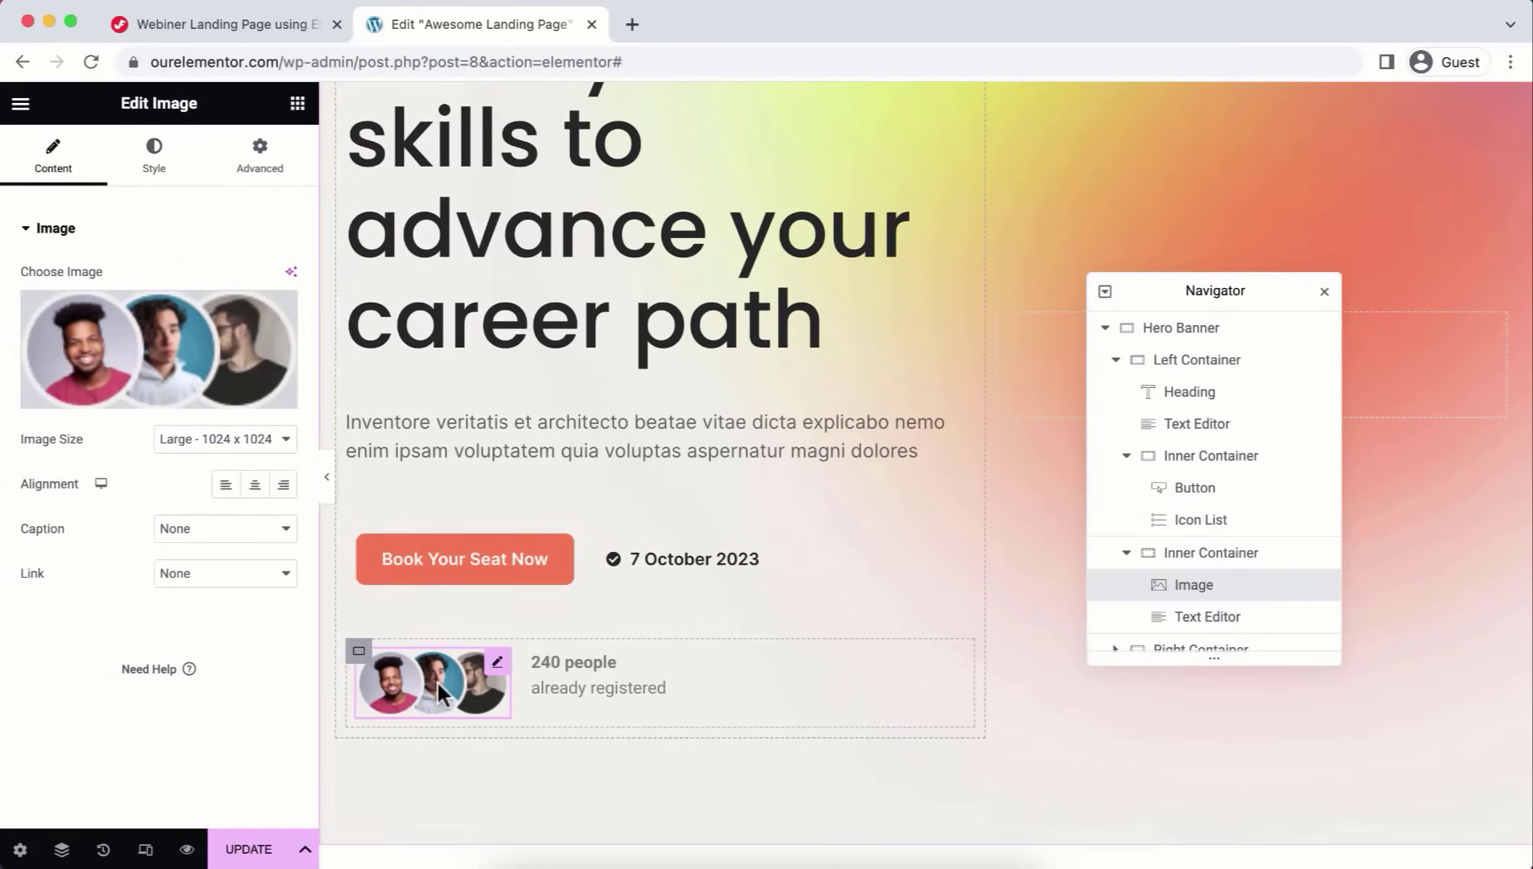
scroll(1207, 563, "down", 1)
left_click(1216, 616)
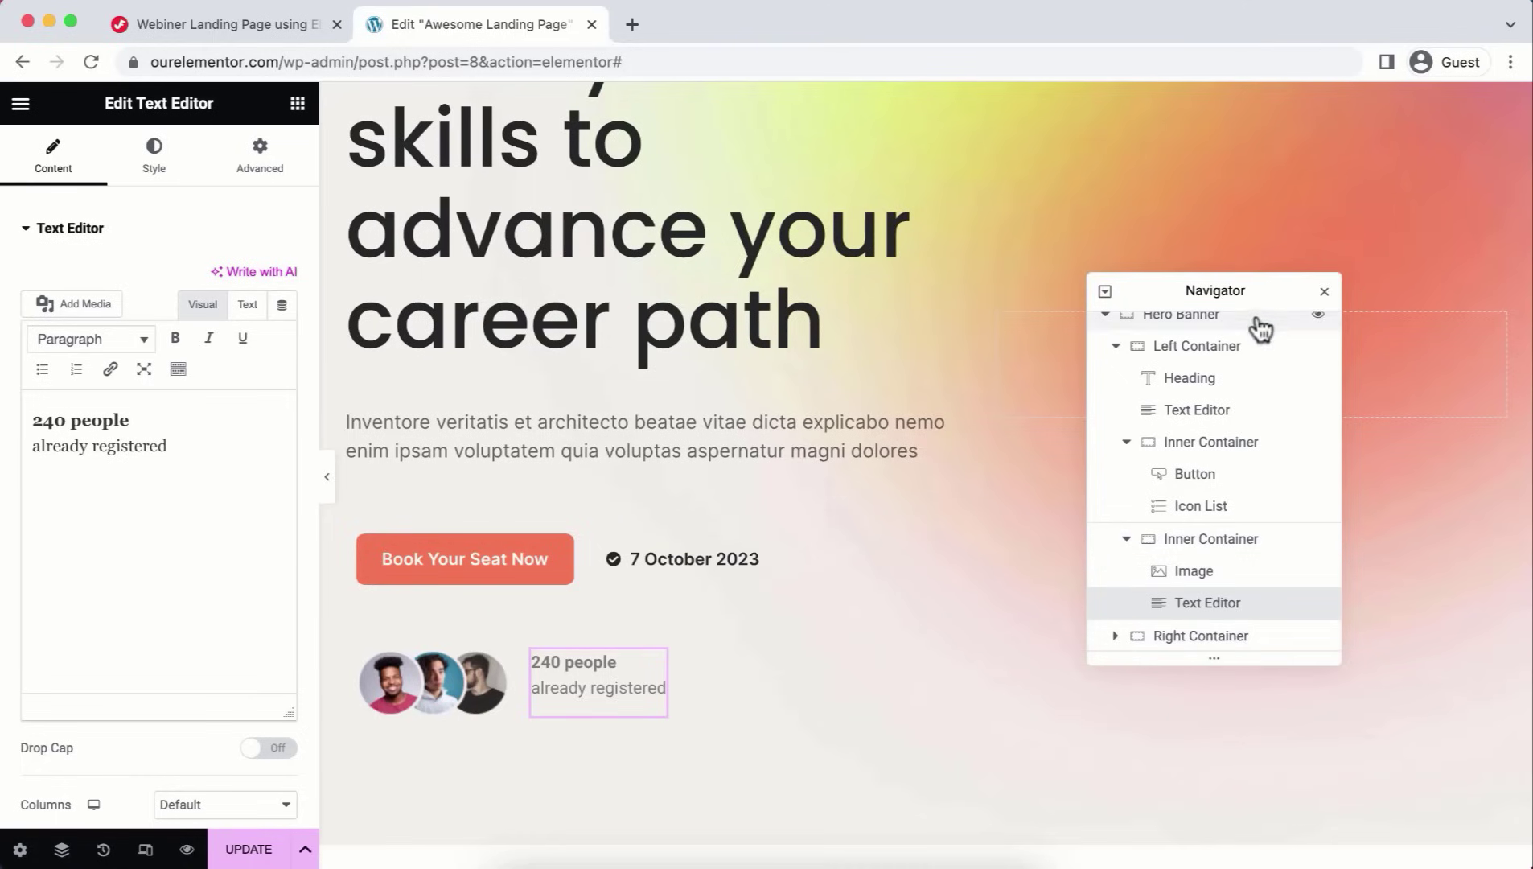
- Select the empty Right Container and close the Navigator
left_click_drag(1260, 299, 852, 279)
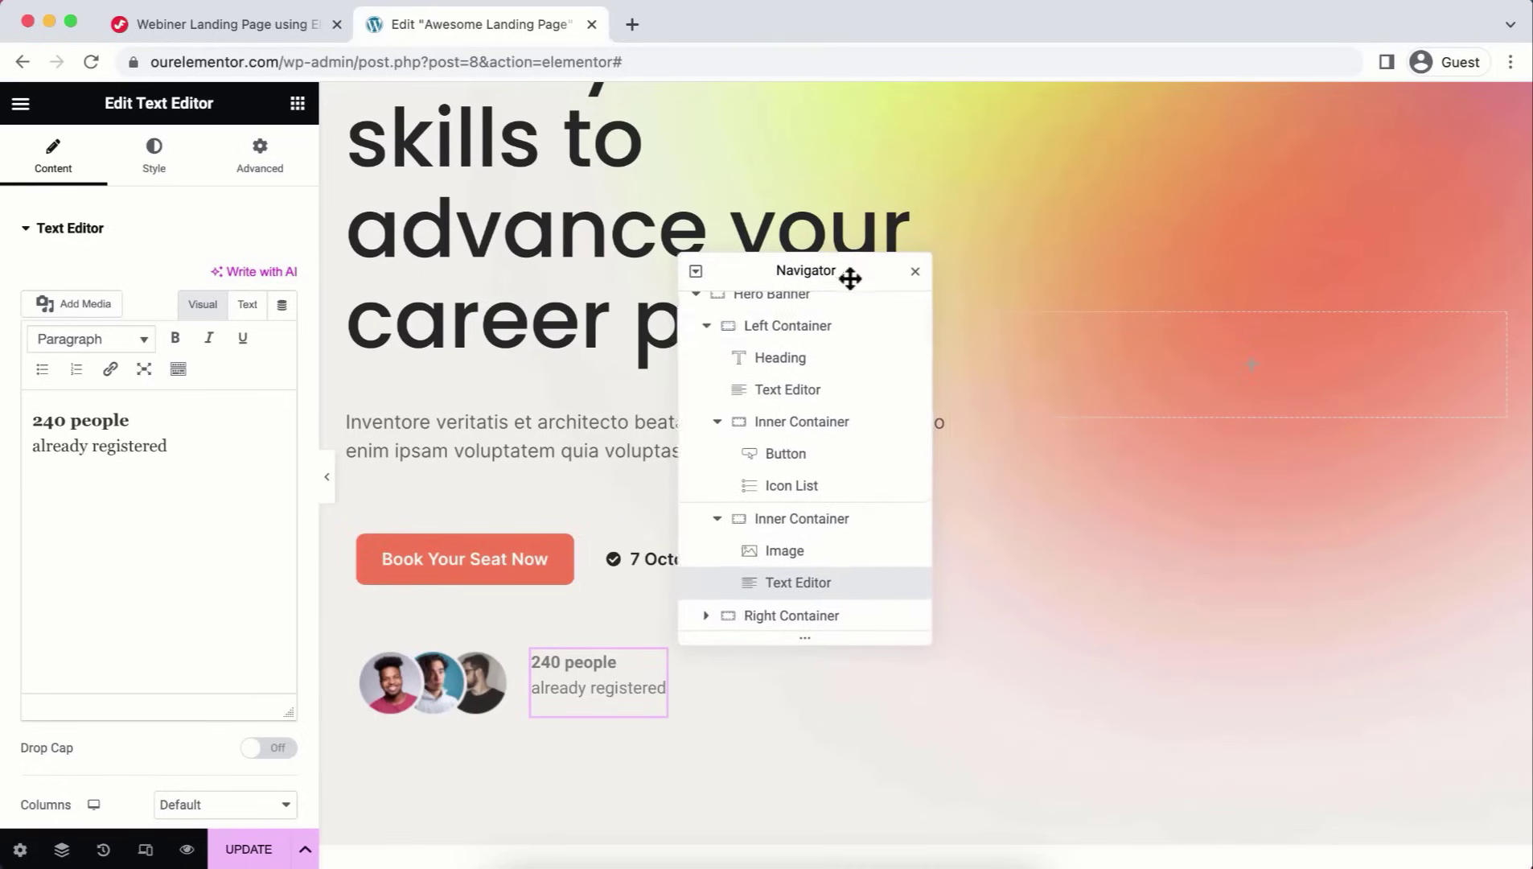
left_click(814, 619)
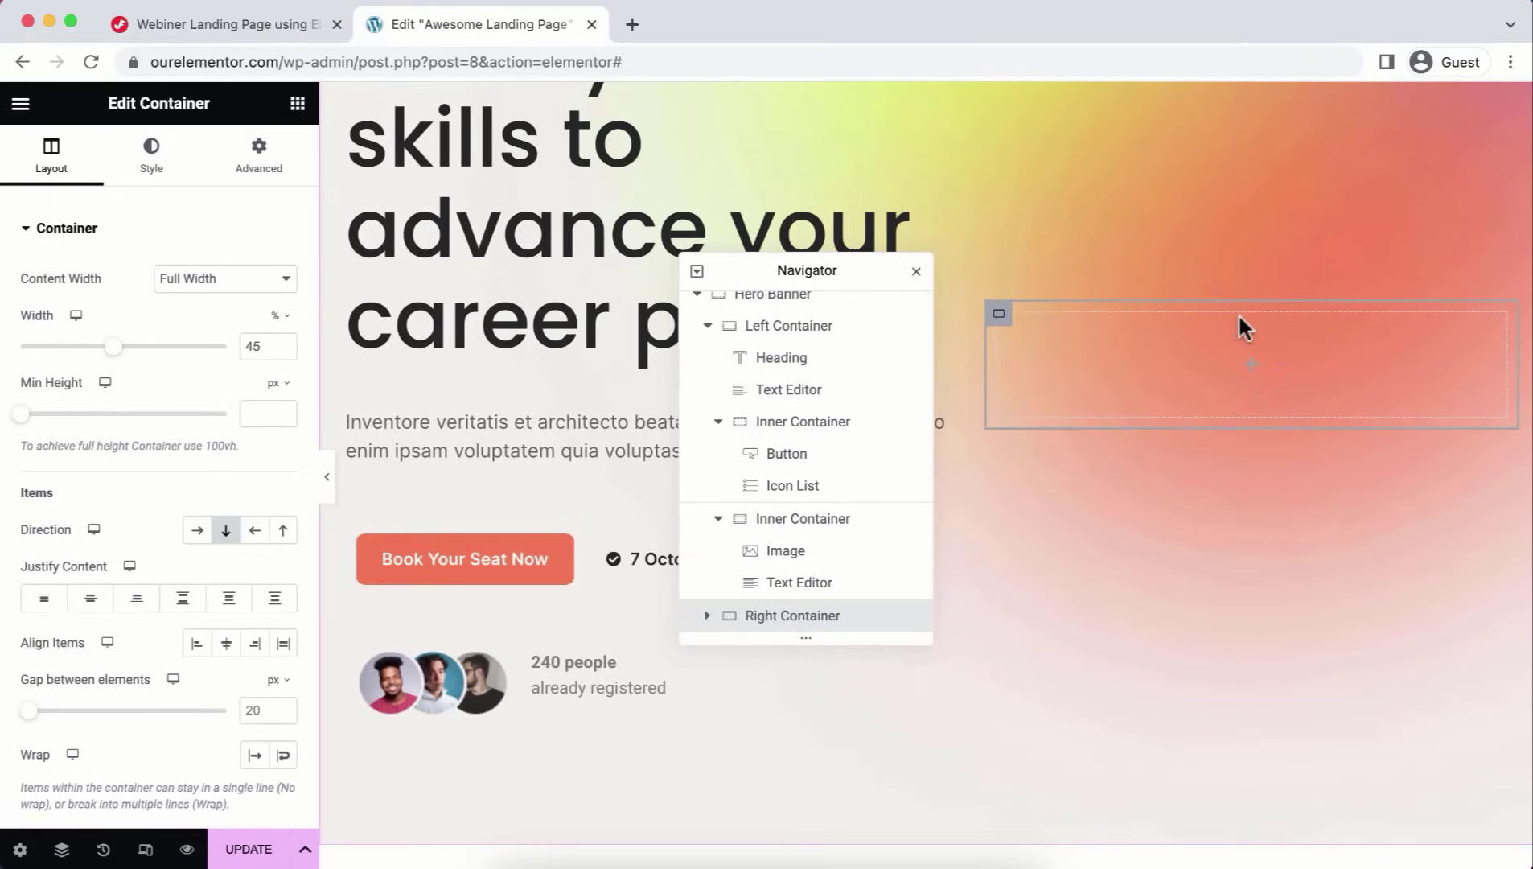
scroll(804, 378, "up", 1)
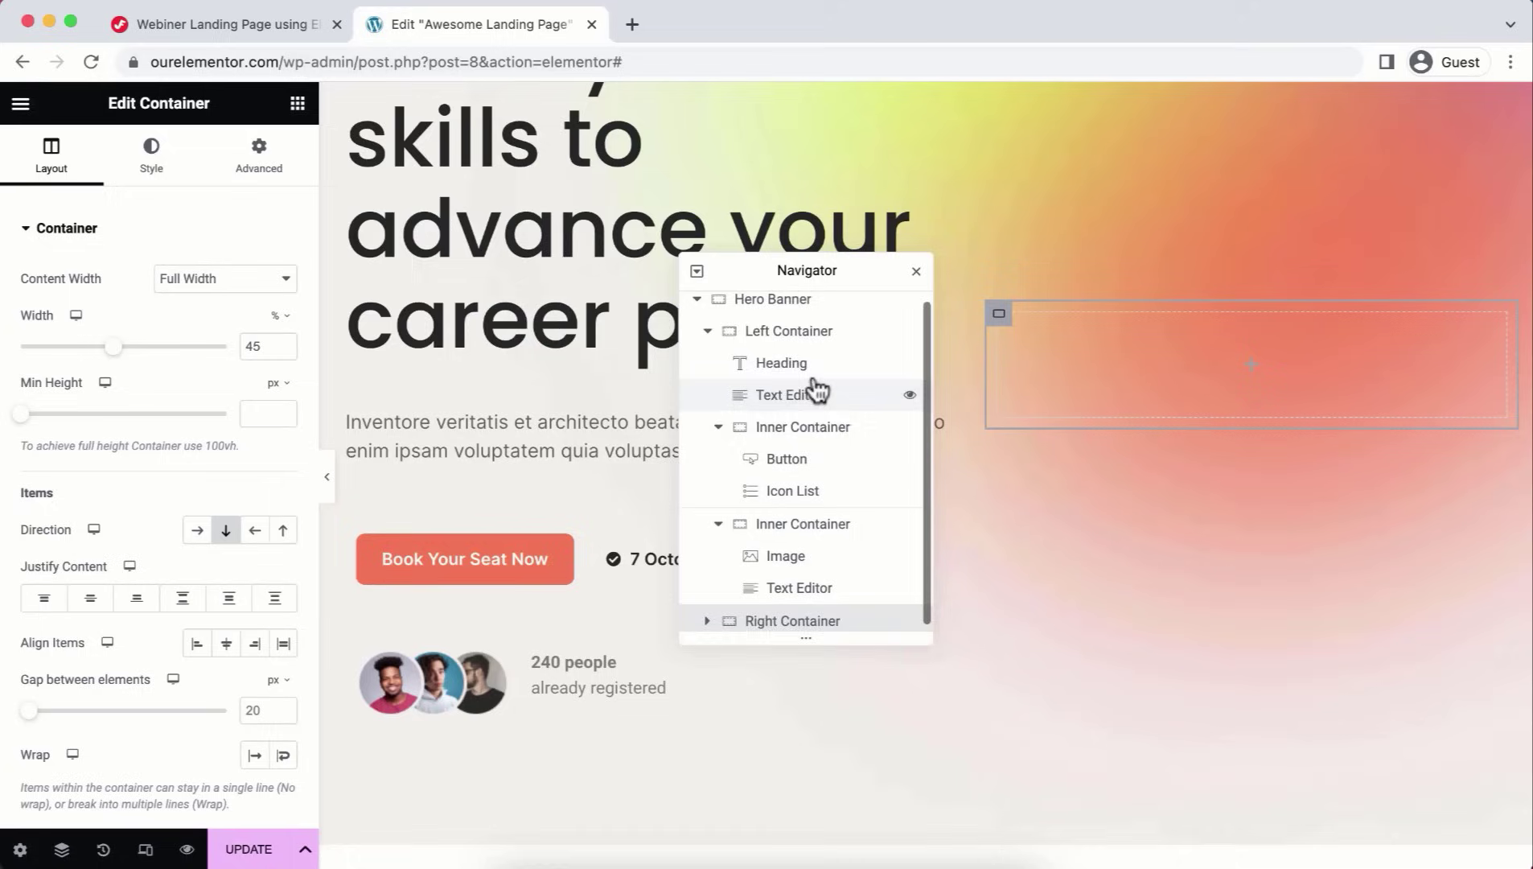
scroll(828, 372, "up", 1)
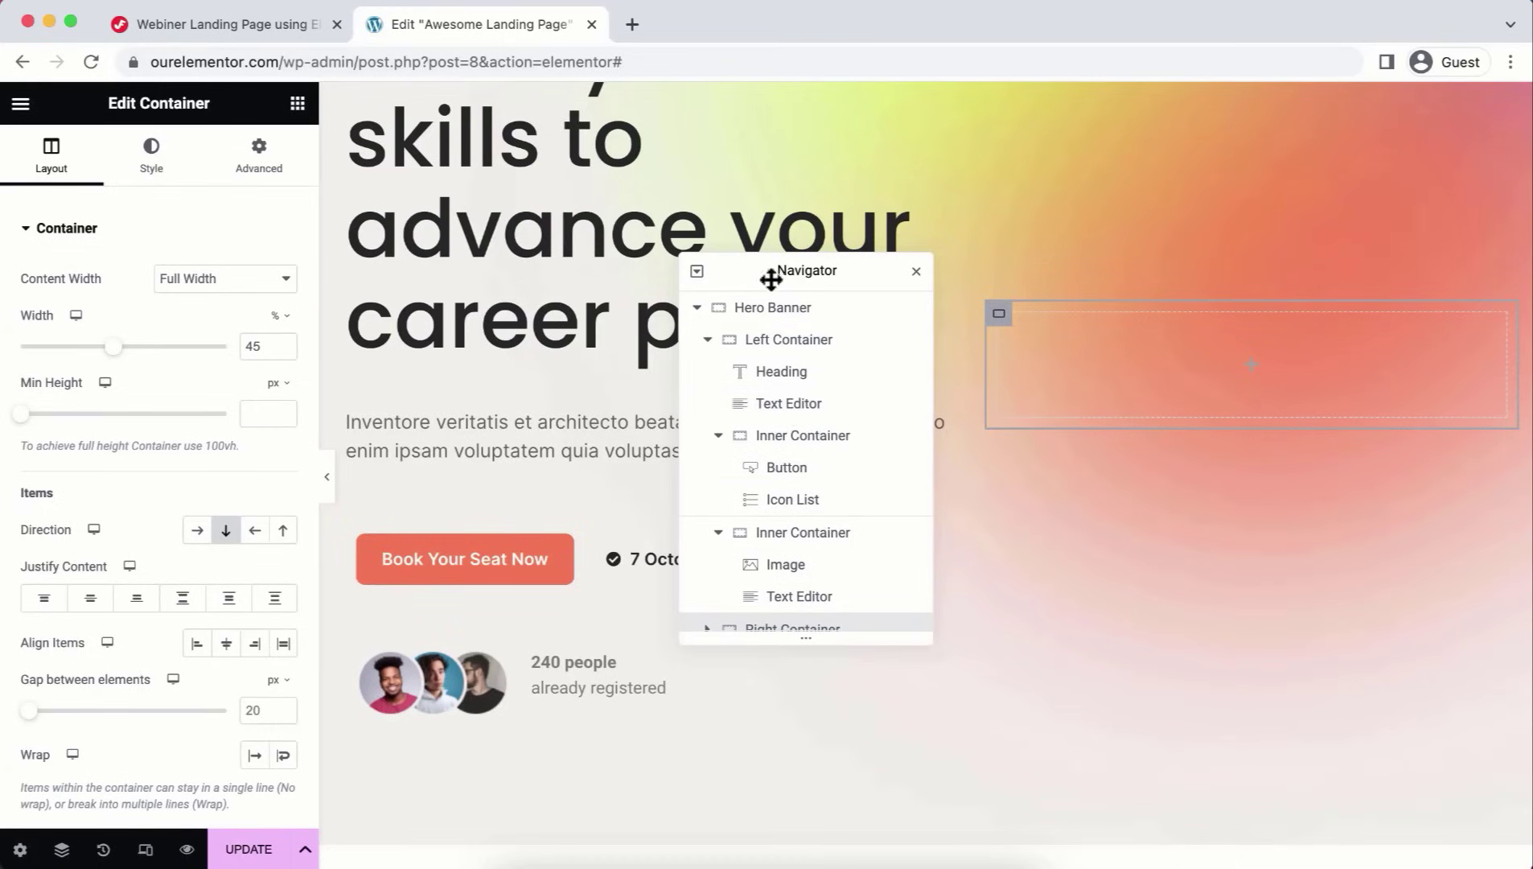
left_click_drag(781, 279, 1050, 372)
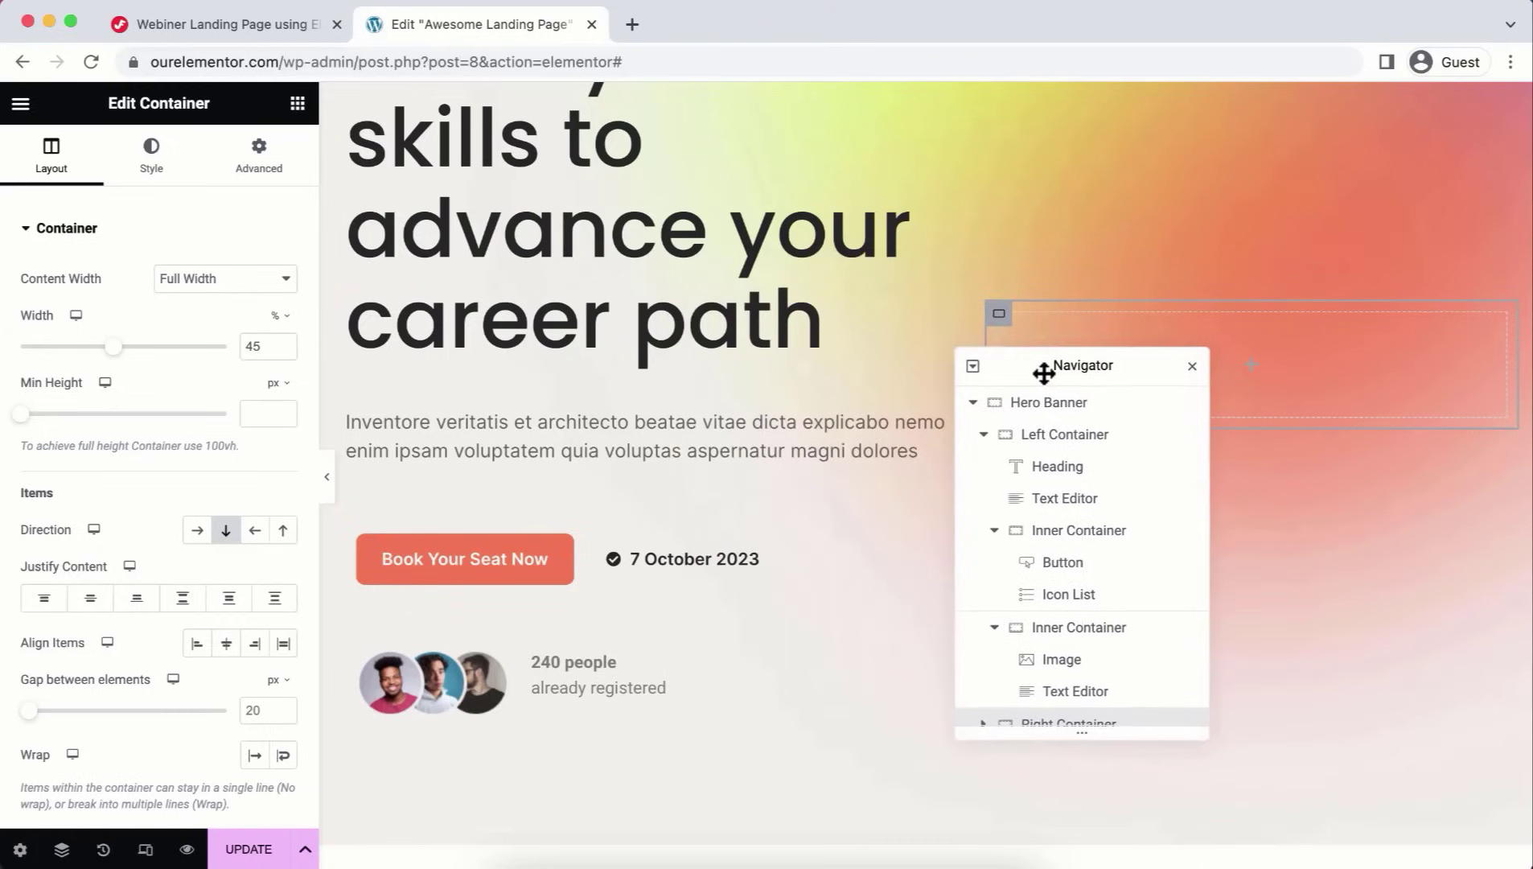
left_click(1191, 368)
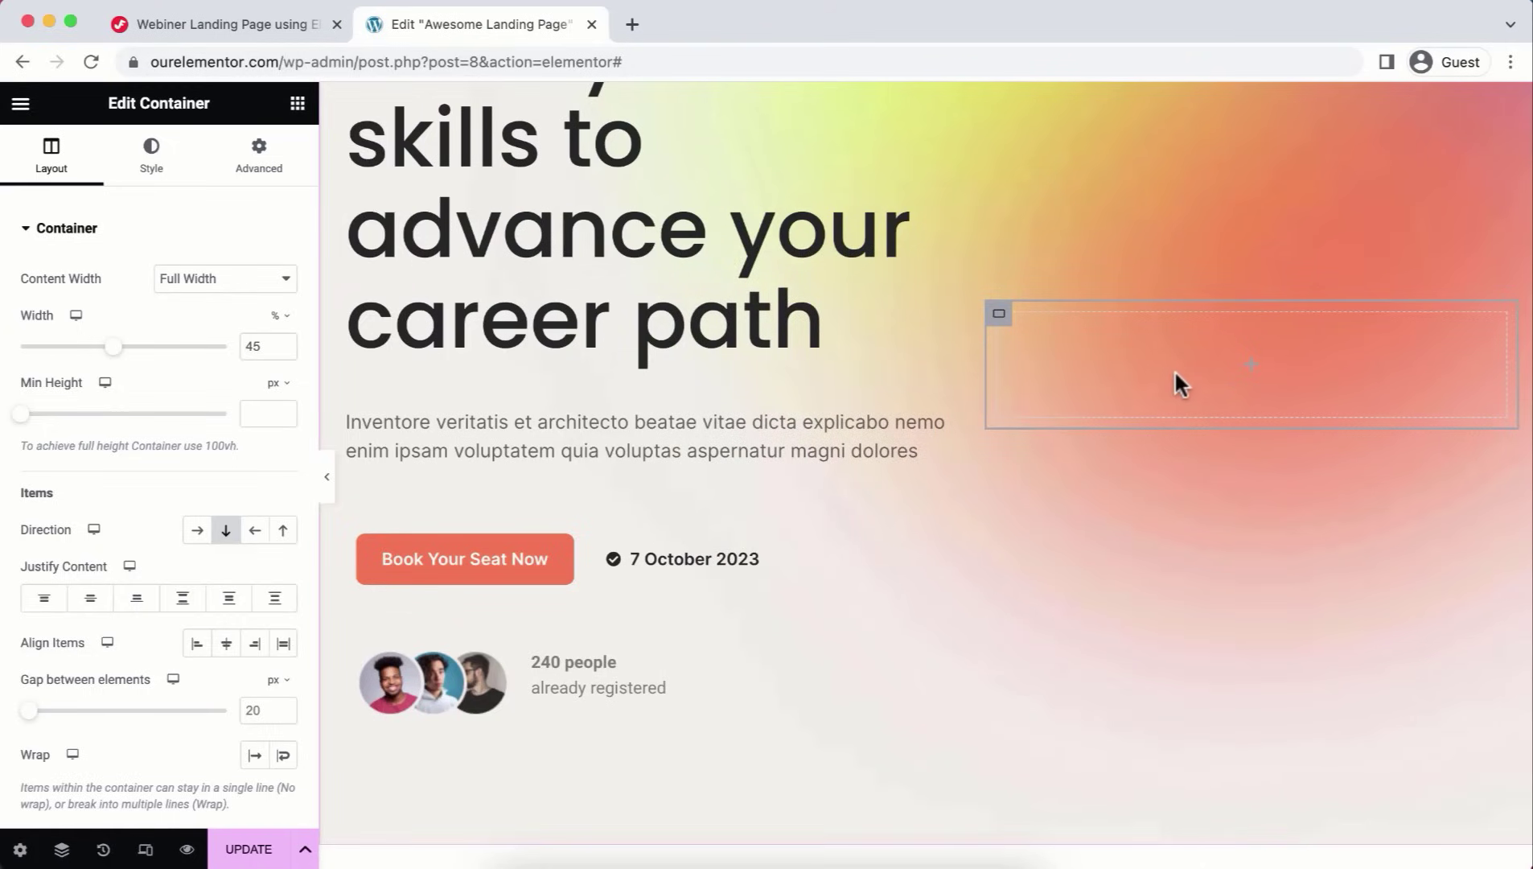
- Drag an Image widget into the empty Right Container and place another one below it
left_click(1253, 374)
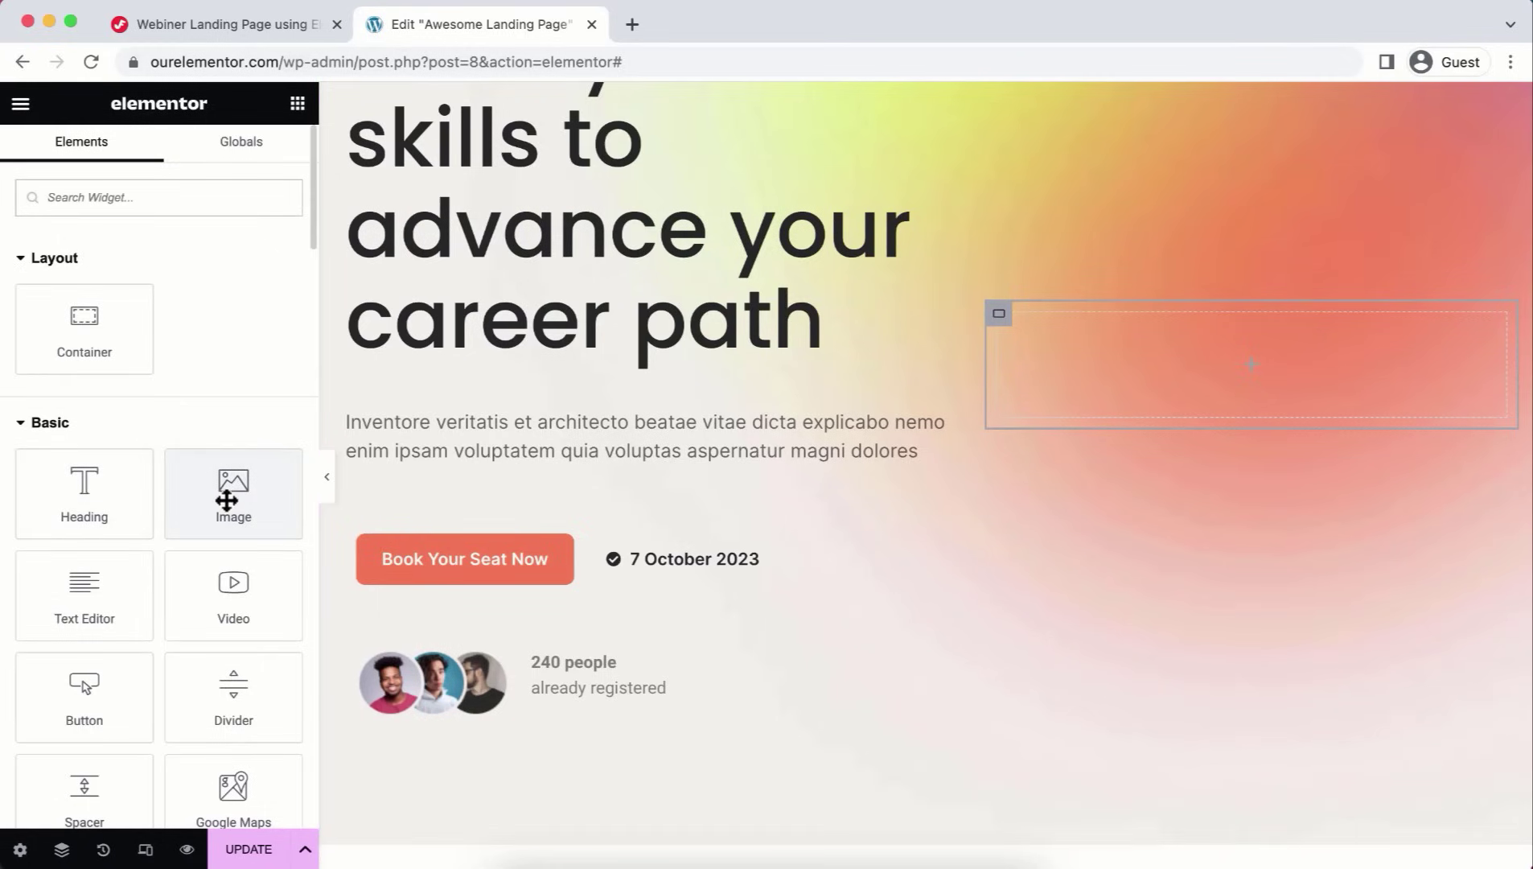
left_click_drag(226, 500, 1158, 374)
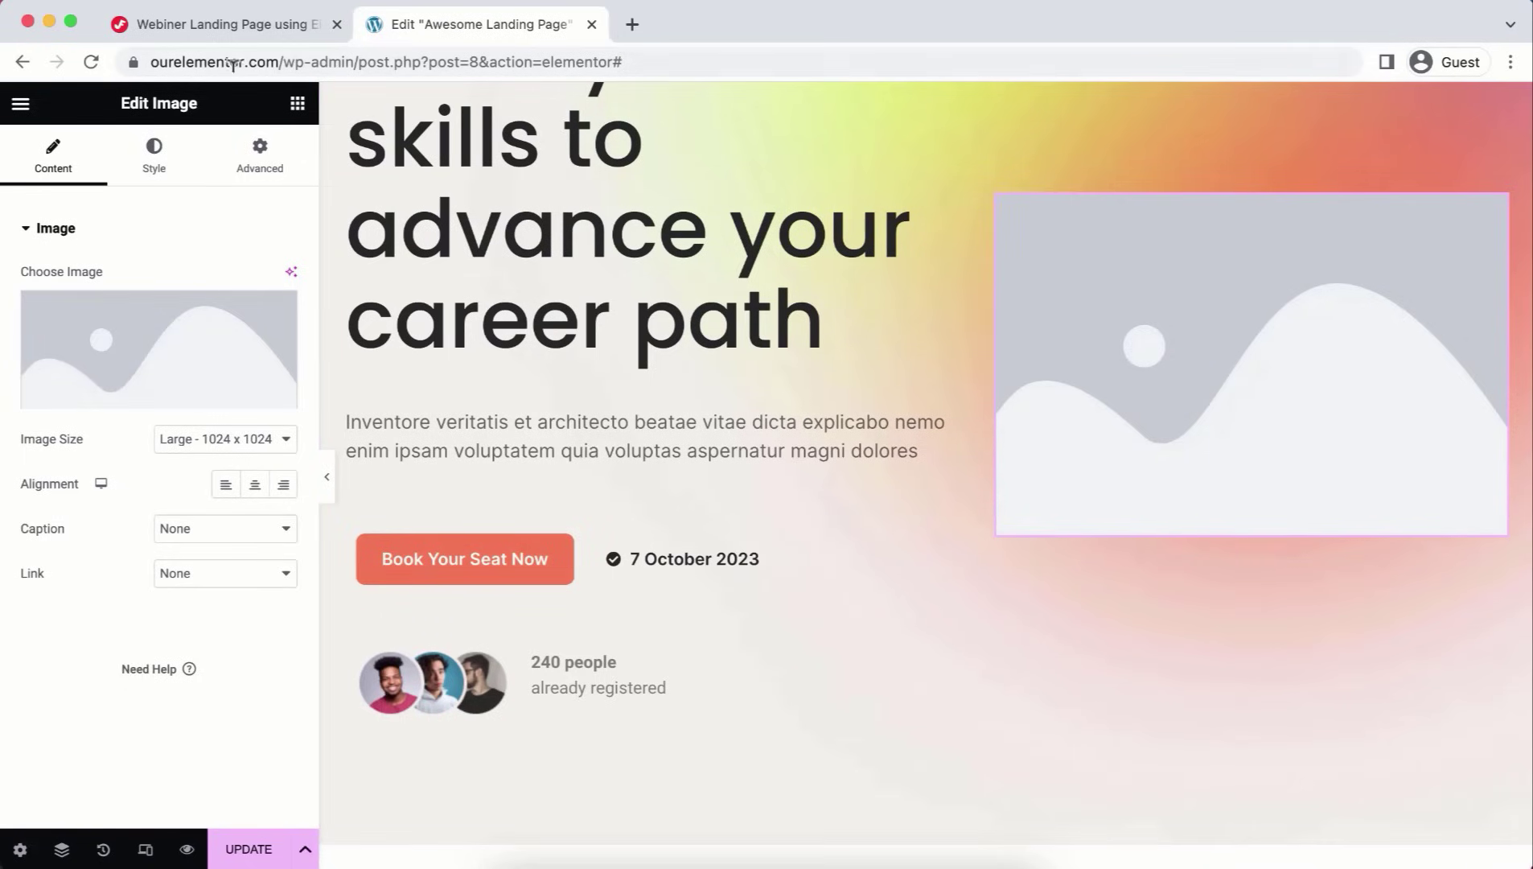
left_click(298, 104)
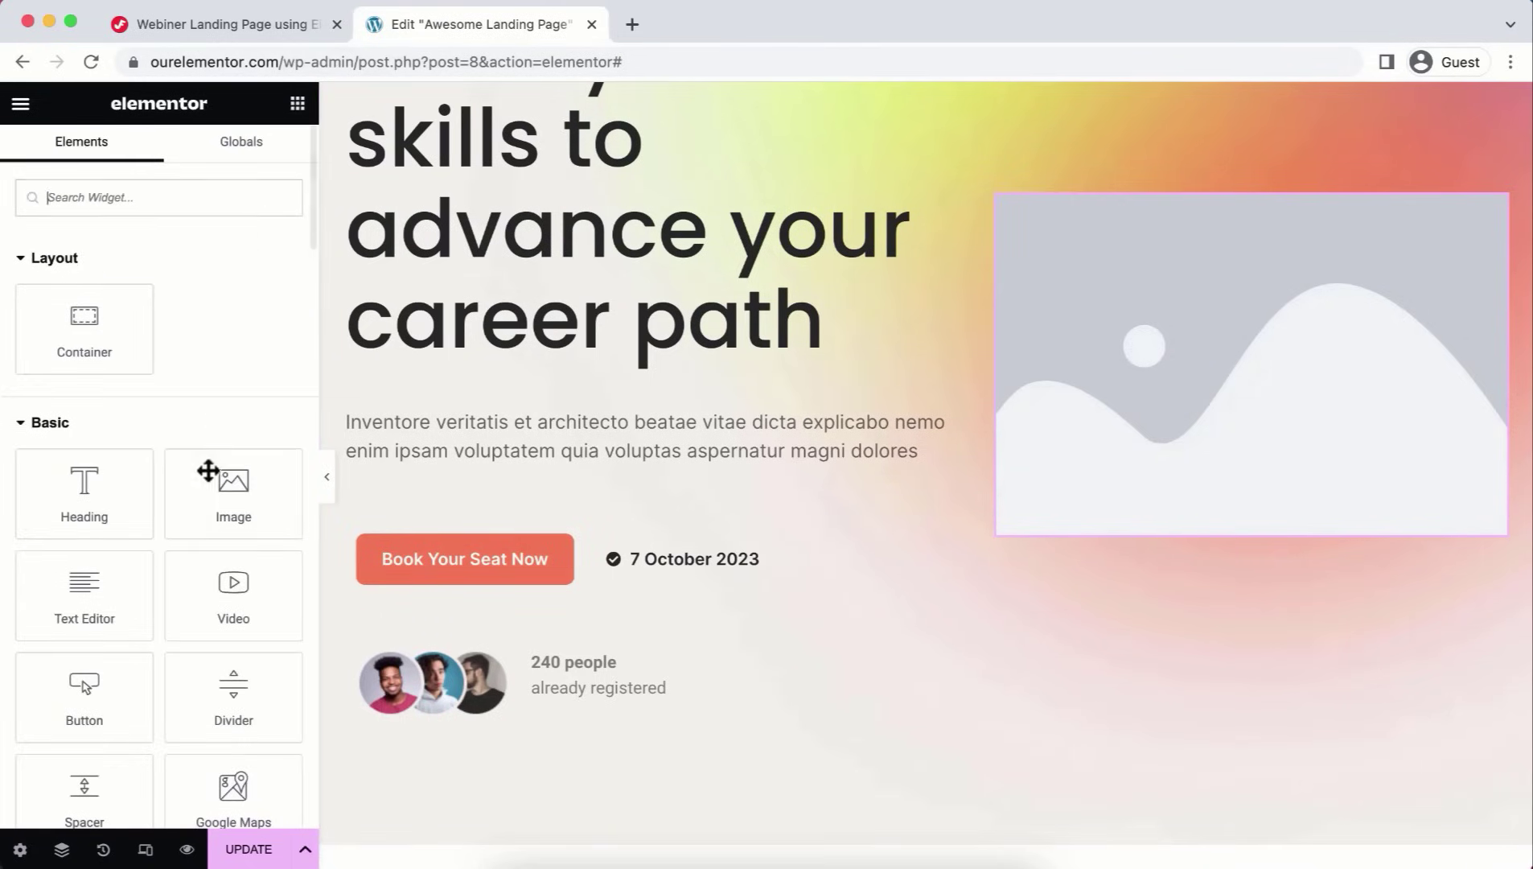
left_click_drag(223, 496, 1273, 517)
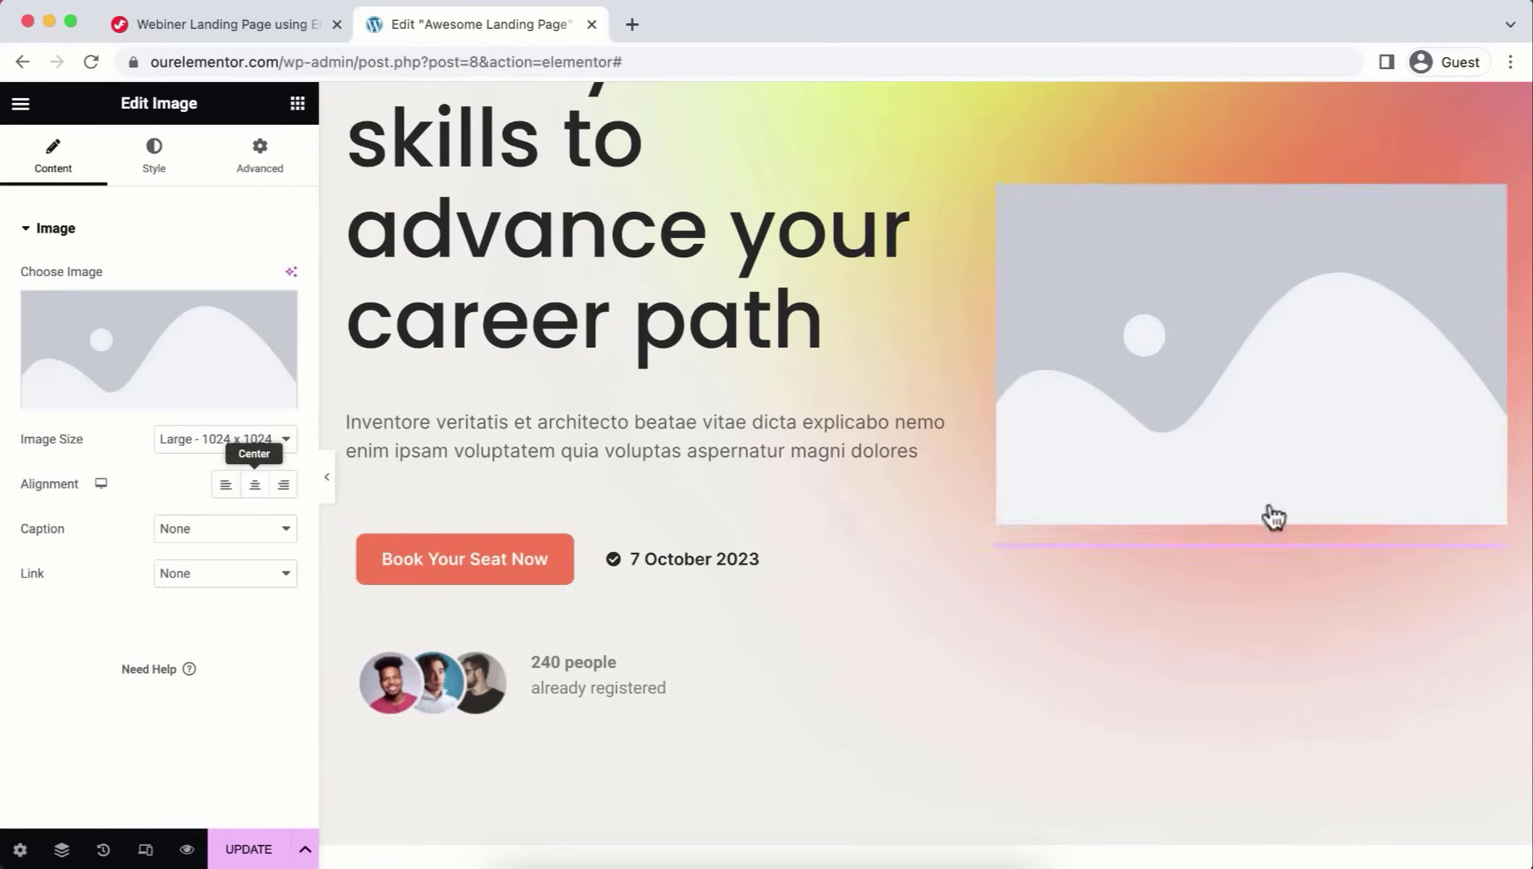
- Add one more Image widget at the bottom of the Right Container, giving three stacked placeholders
left_click(298, 105)
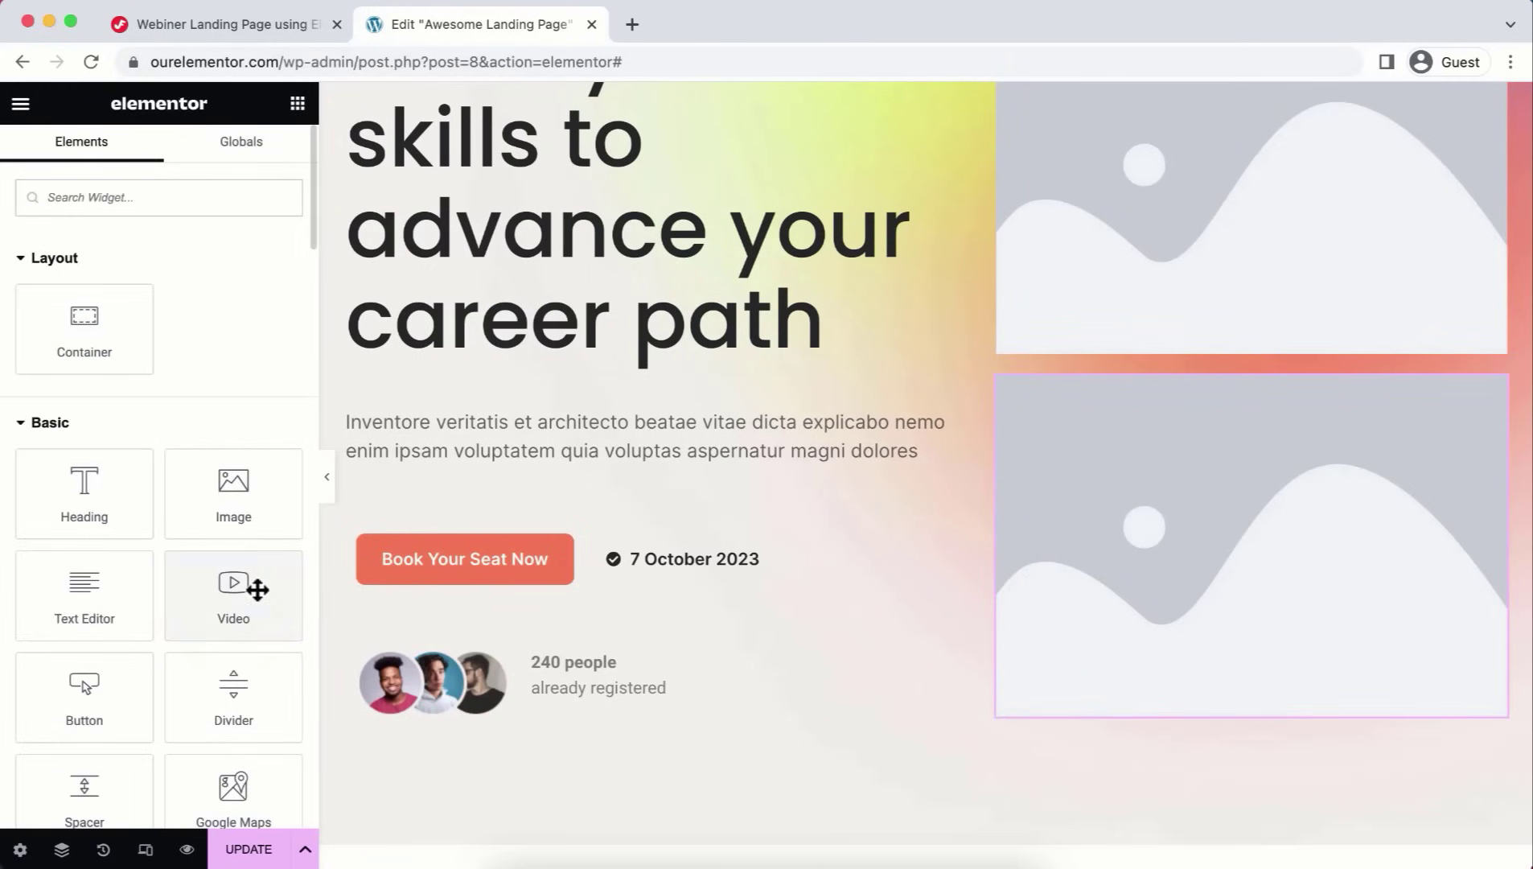
left_click_drag(226, 510, 1276, 707)
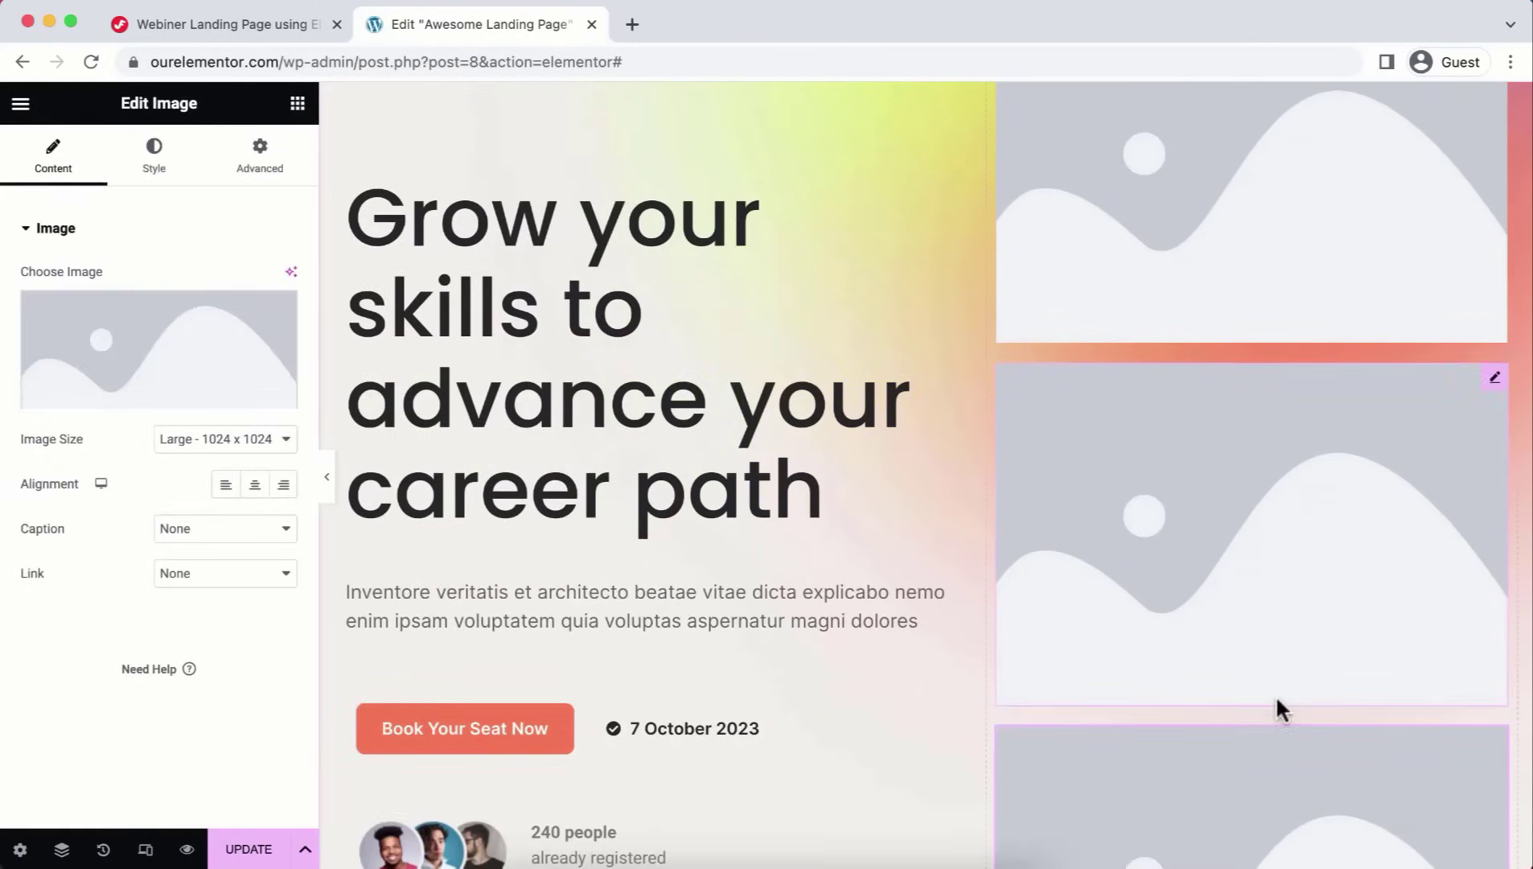
scroll(1281, 734, "down", 5)
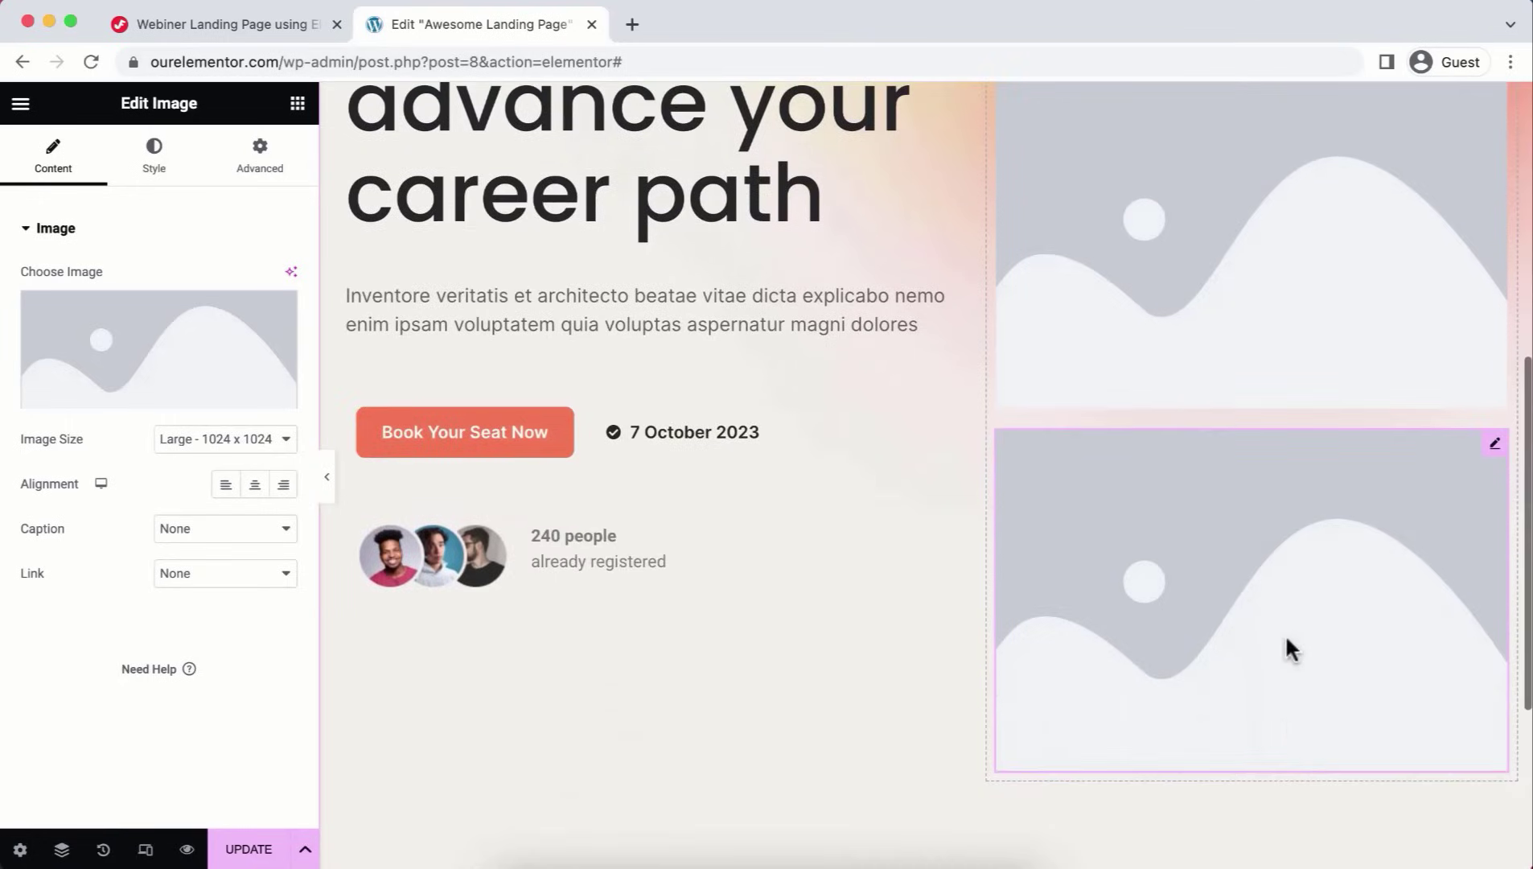
scroll(1285, 633, "up", 4)
scroll(1284, 440, "up", 4)
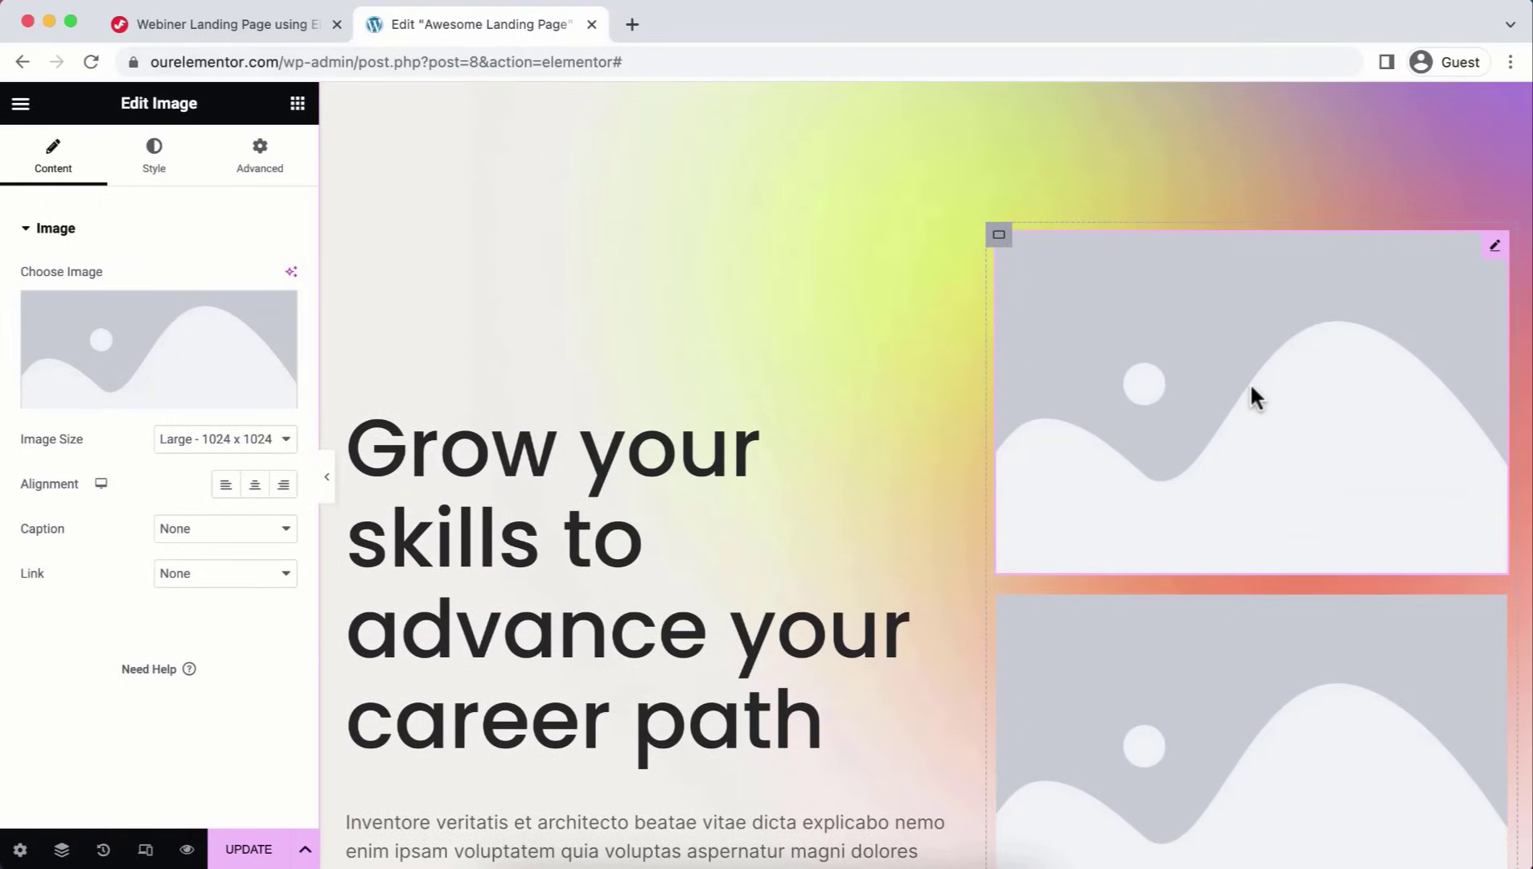
- Upload Hero-Banner-Img1, the bearded man video-call picture, into the top Right Container image
mouse_move(120, 346)
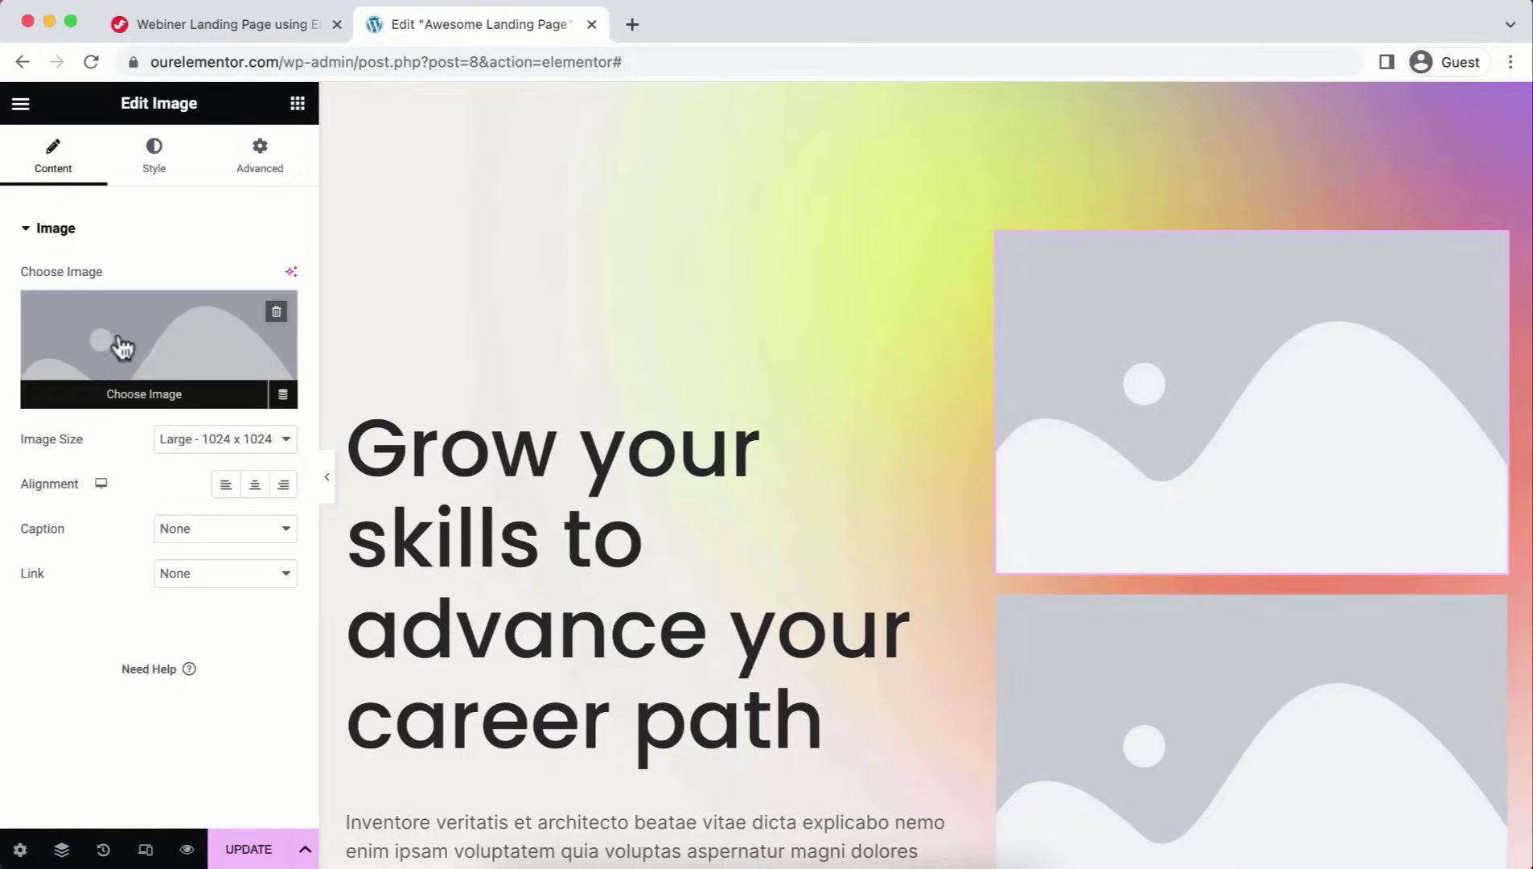
left_click(161, 333)
left_click(278, 194)
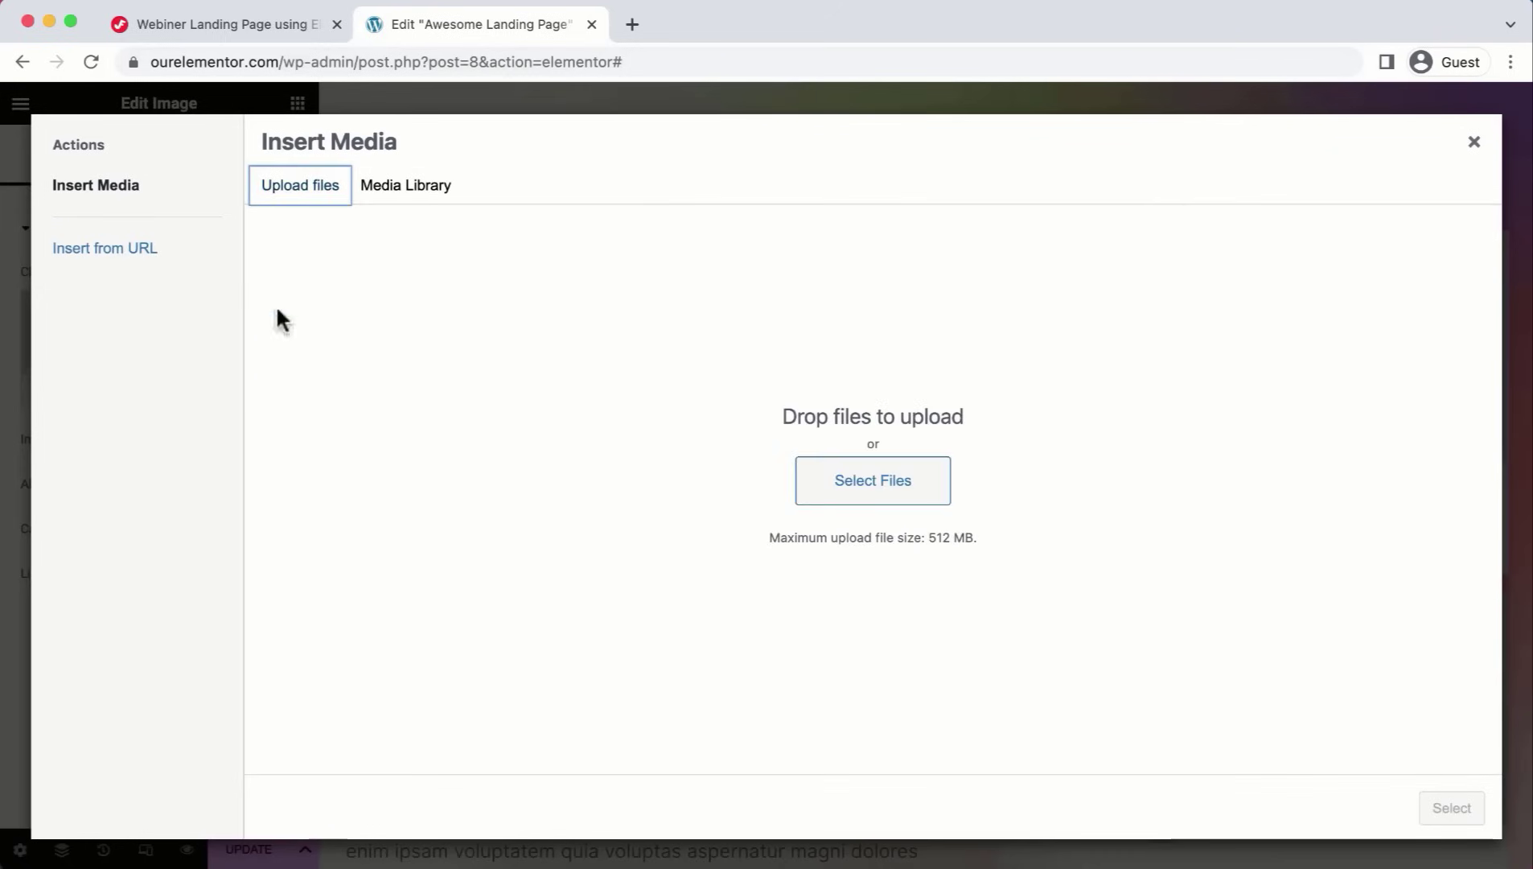
left_click(901, 487)
scroll(808, 508, "down", 5)
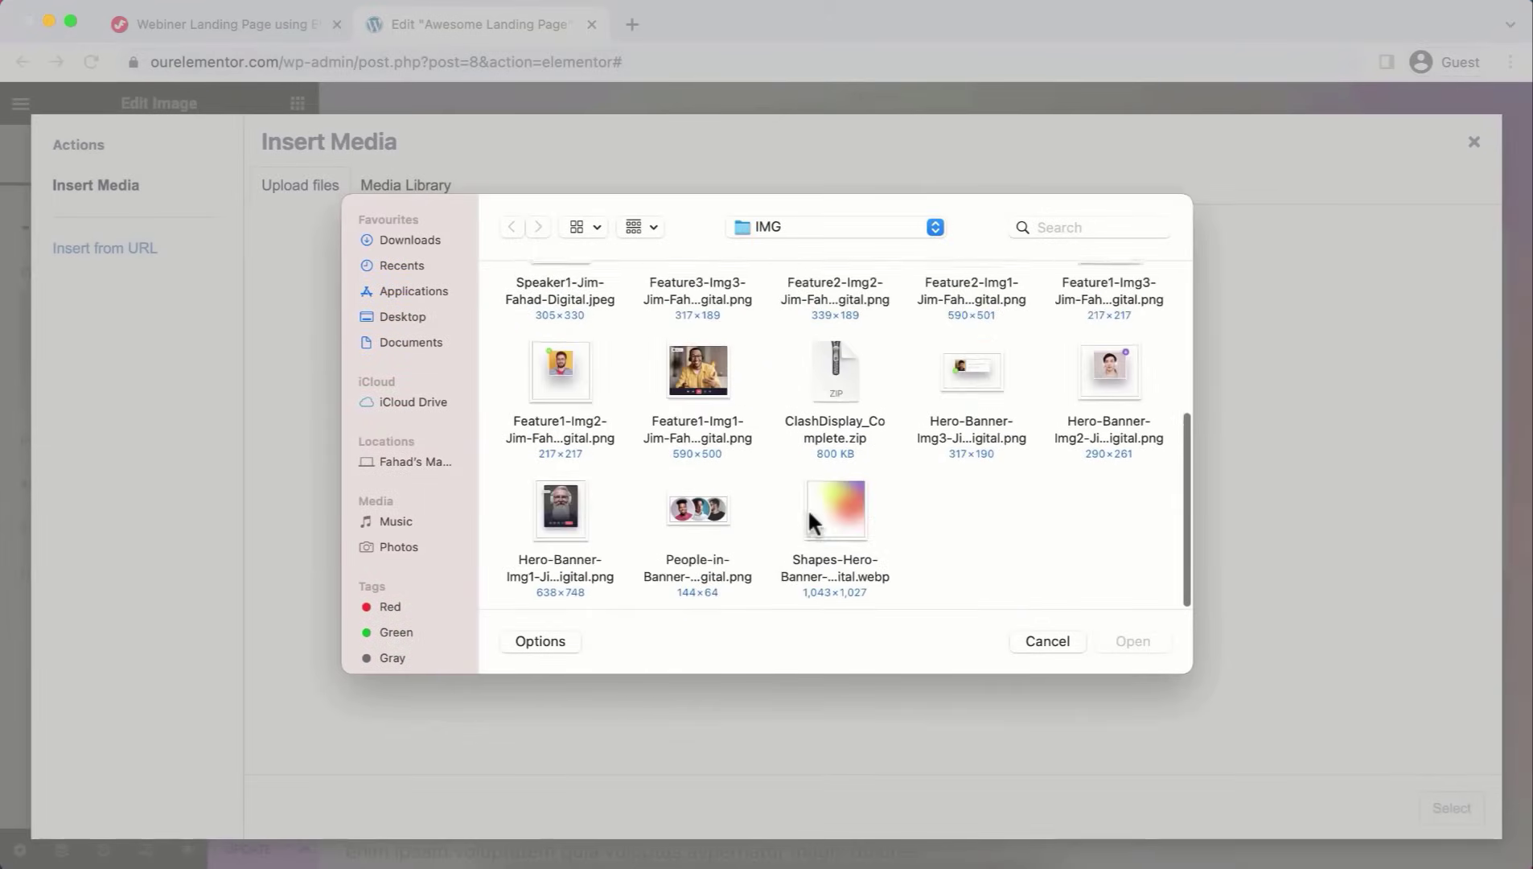
left_click(564, 507)
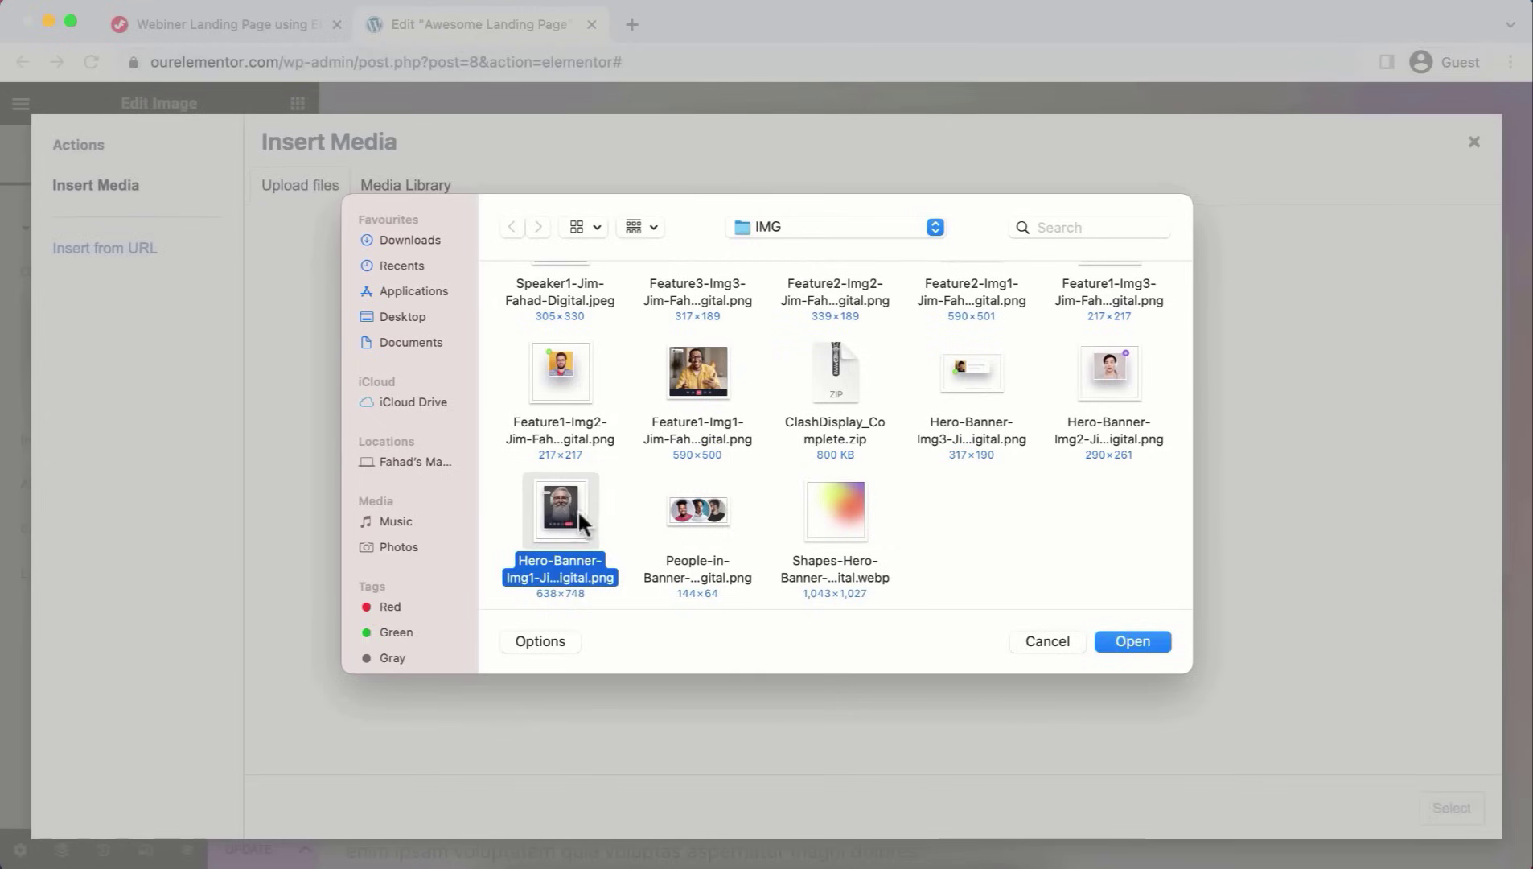
left_click(1132, 641)
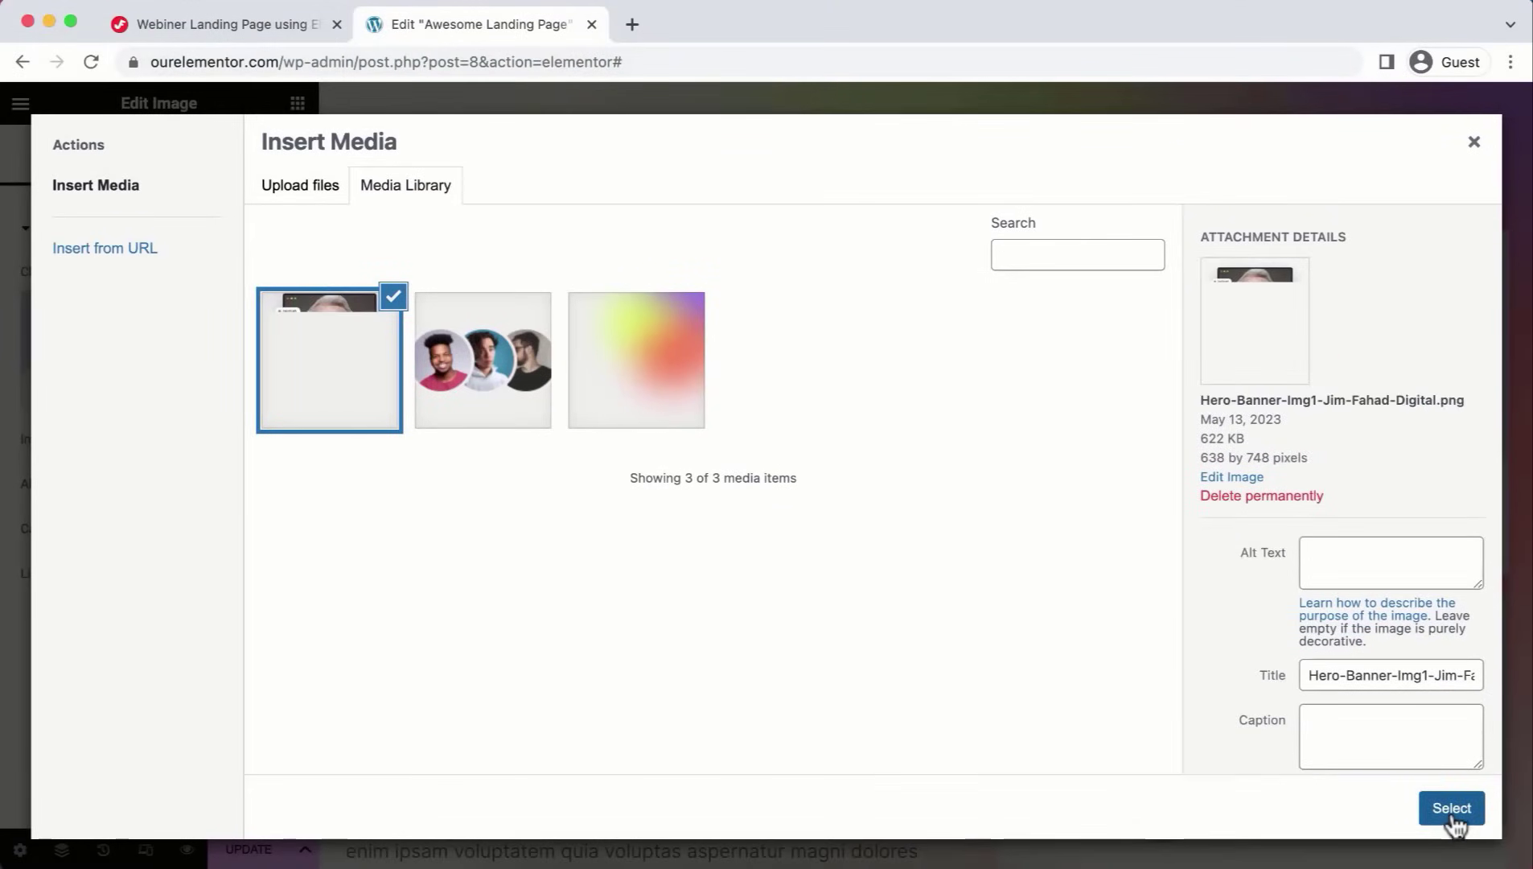
left_click(1452, 811)
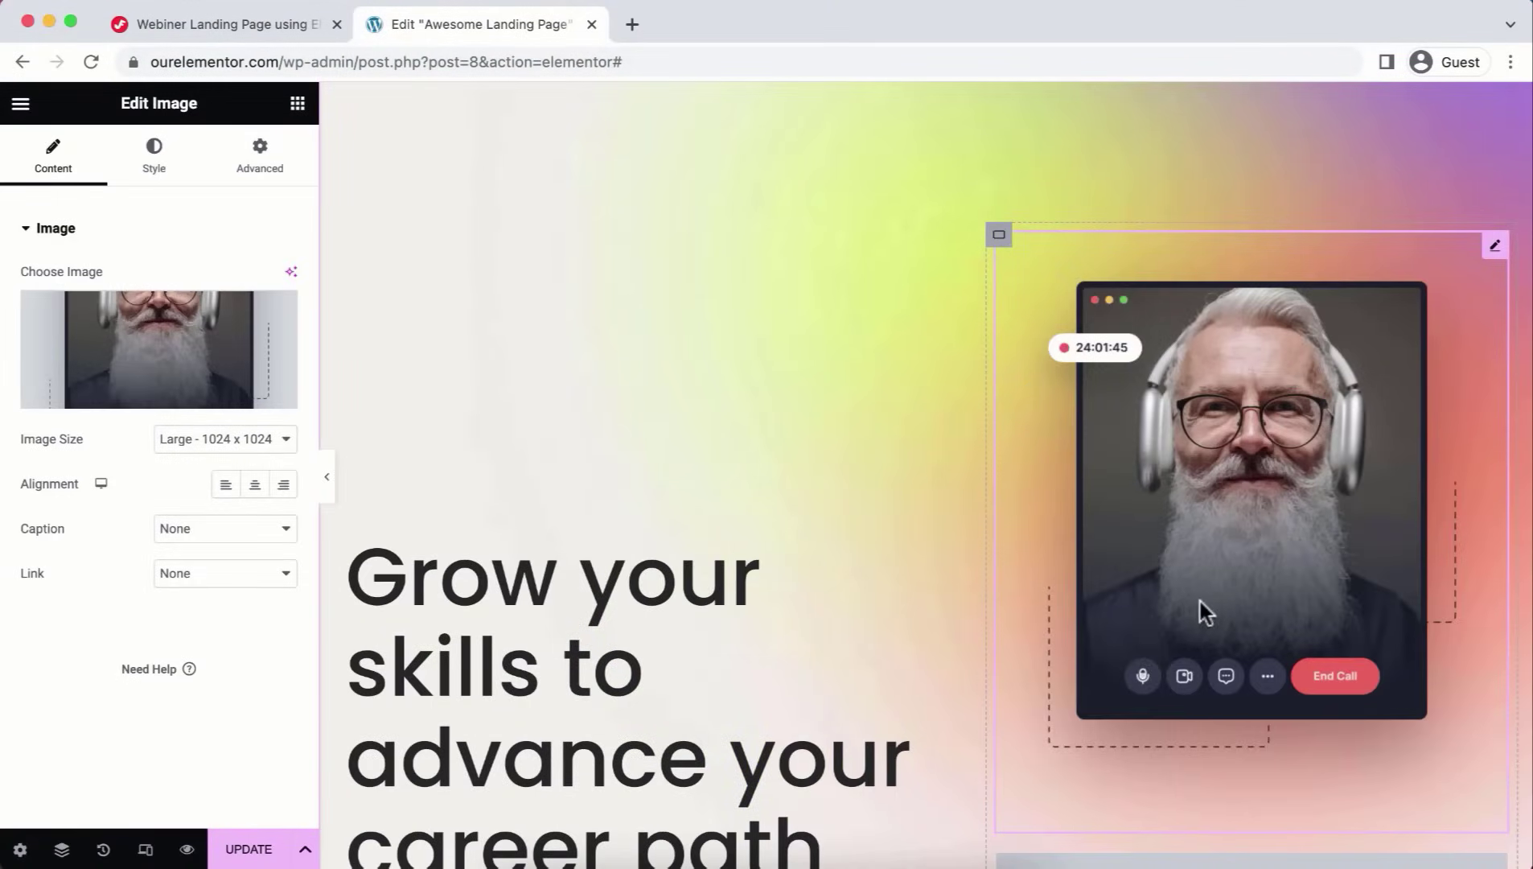
scroll(1198, 603, "down", 5)
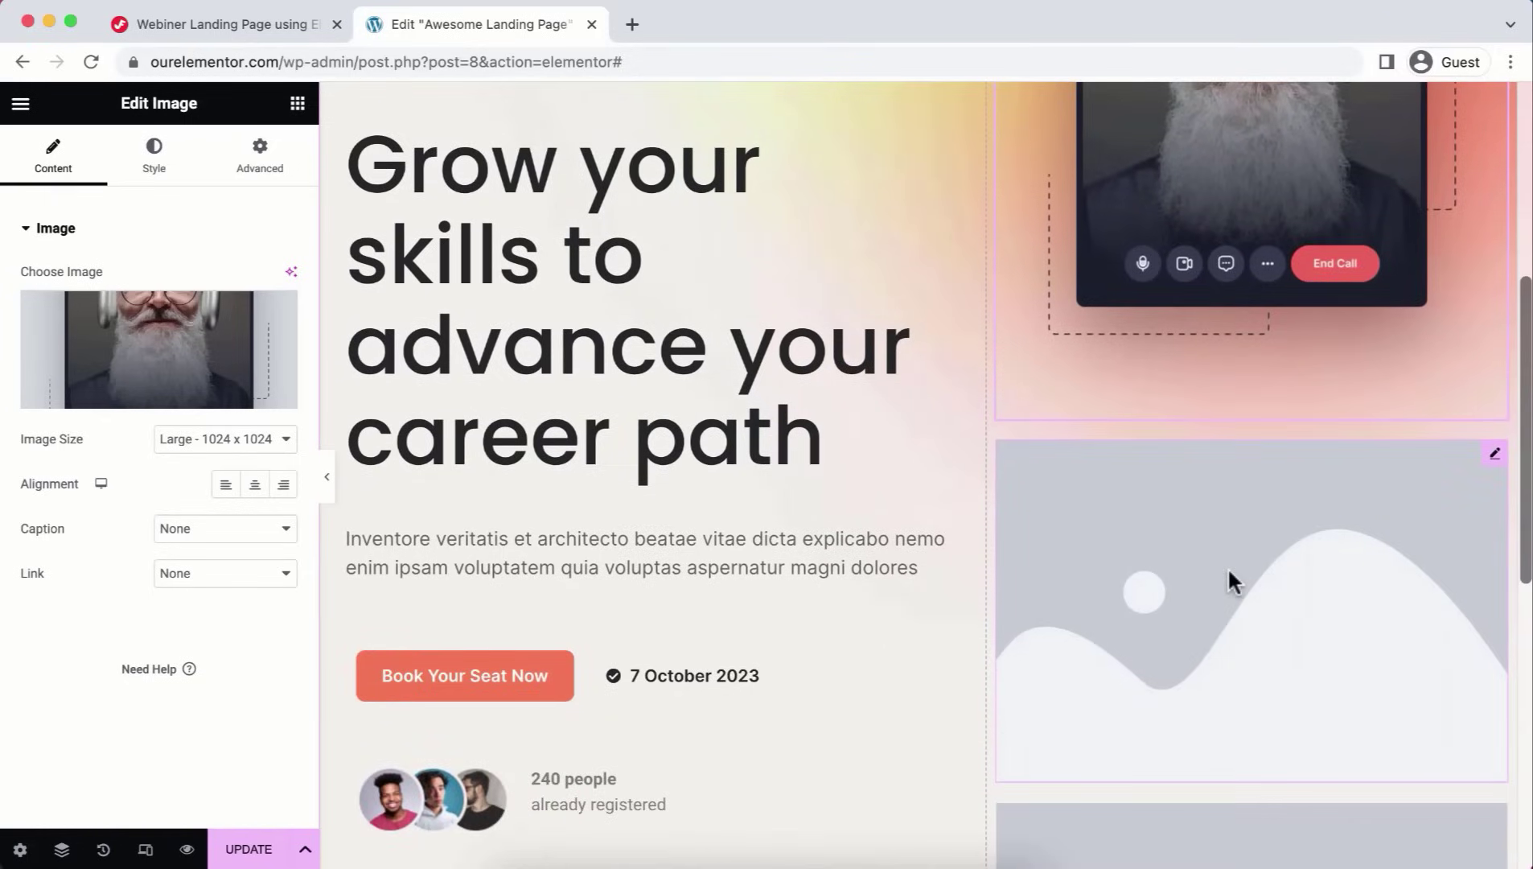
- Upload Hero-Banner-Img2, the headphone-wearing young man card, into the second Right Container image
left_click(1227, 566)
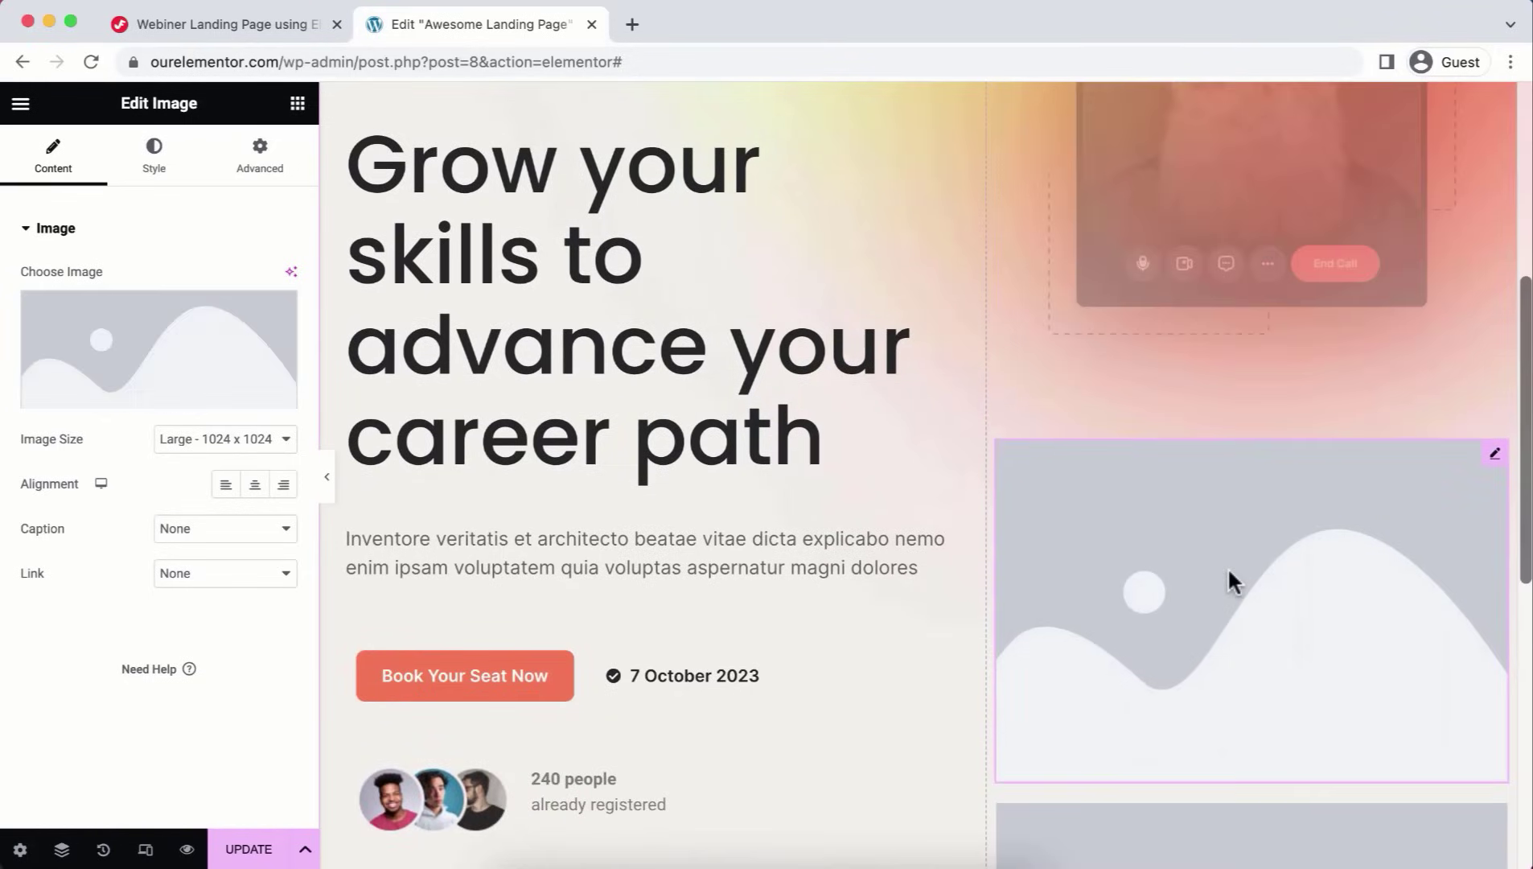
left_click(149, 354)
left_click(304, 196)
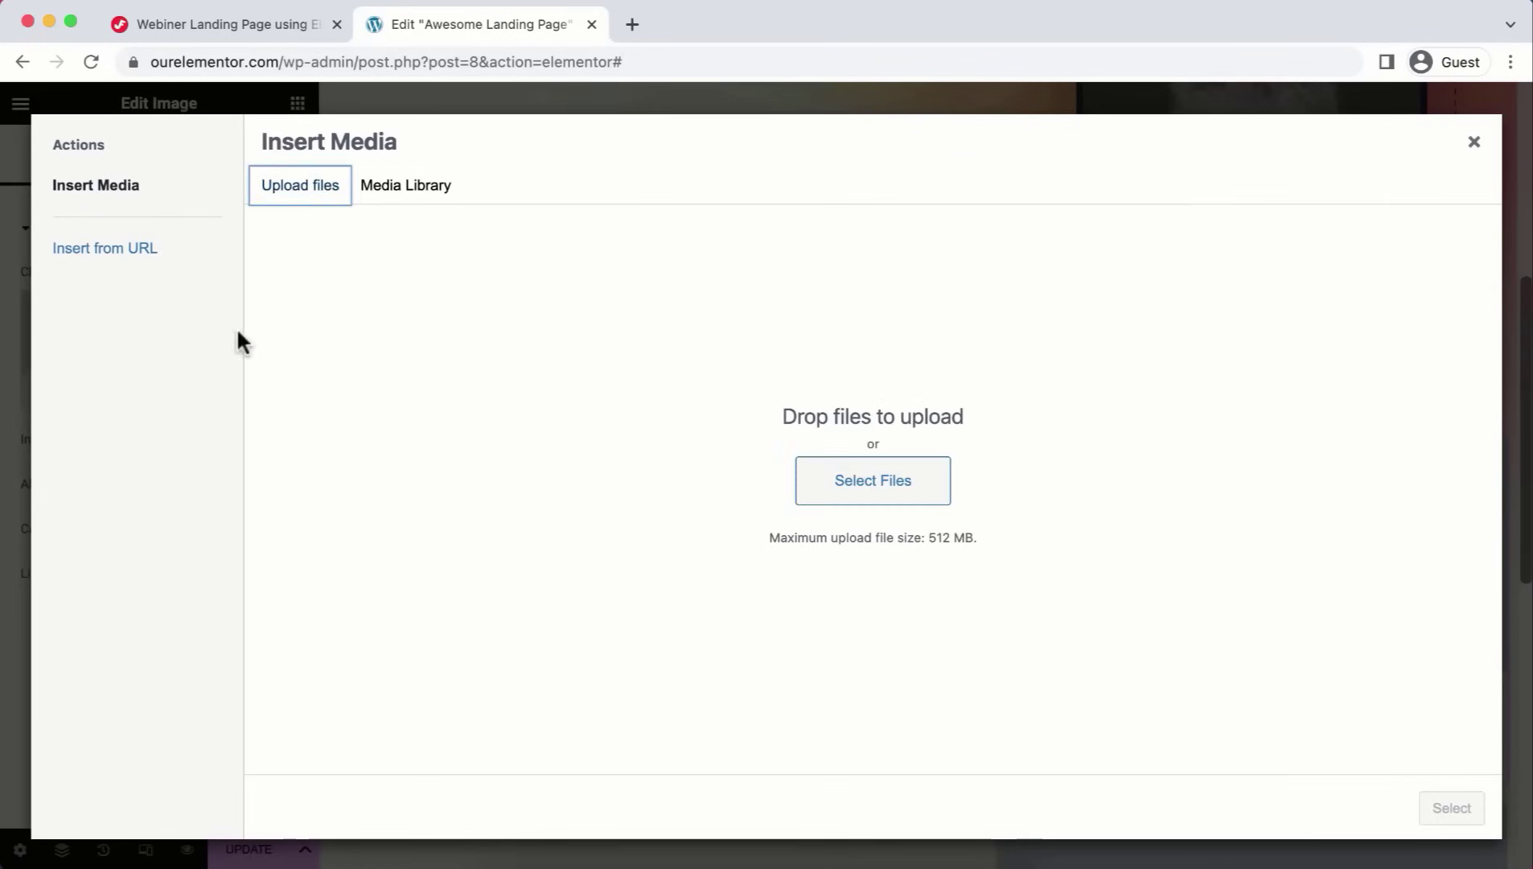
left_click(873, 487)
scroll(829, 517, "down", 10)
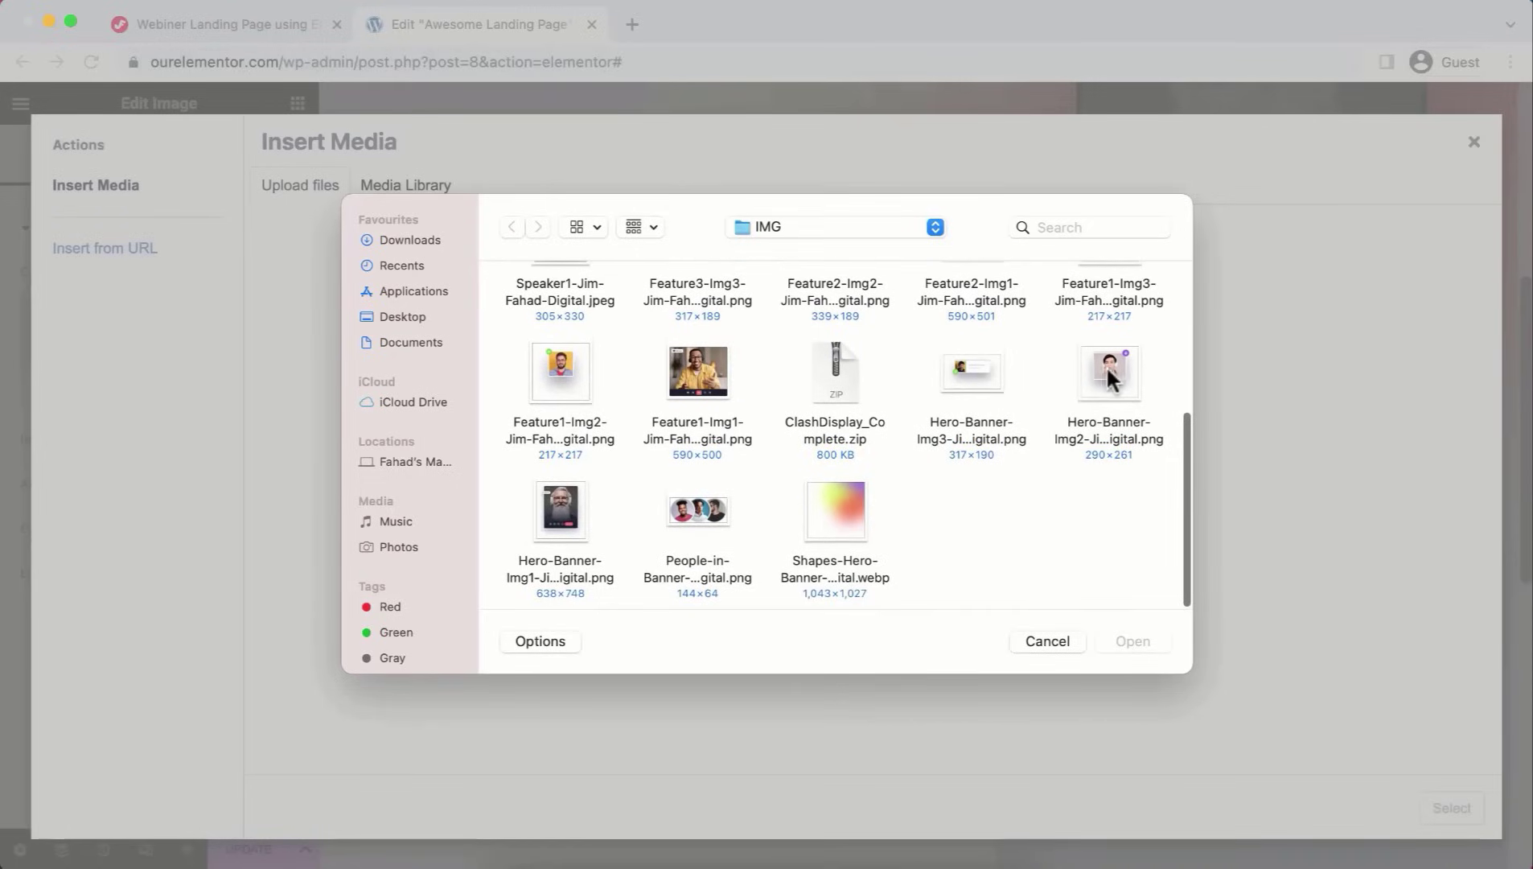
left_click(1106, 366)
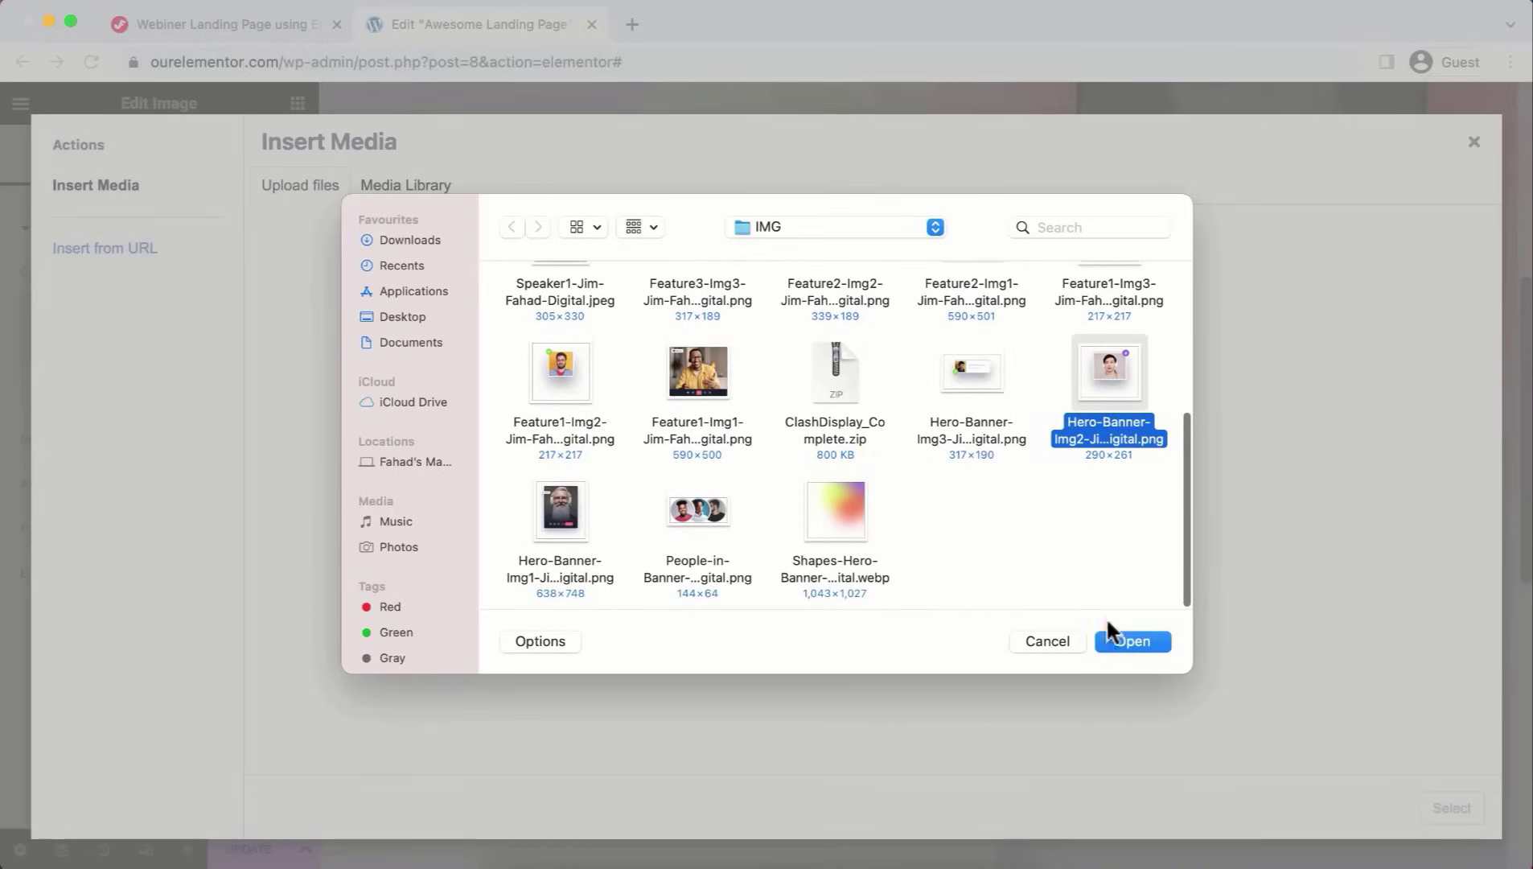
left_click(1120, 641)
left_click(1451, 809)
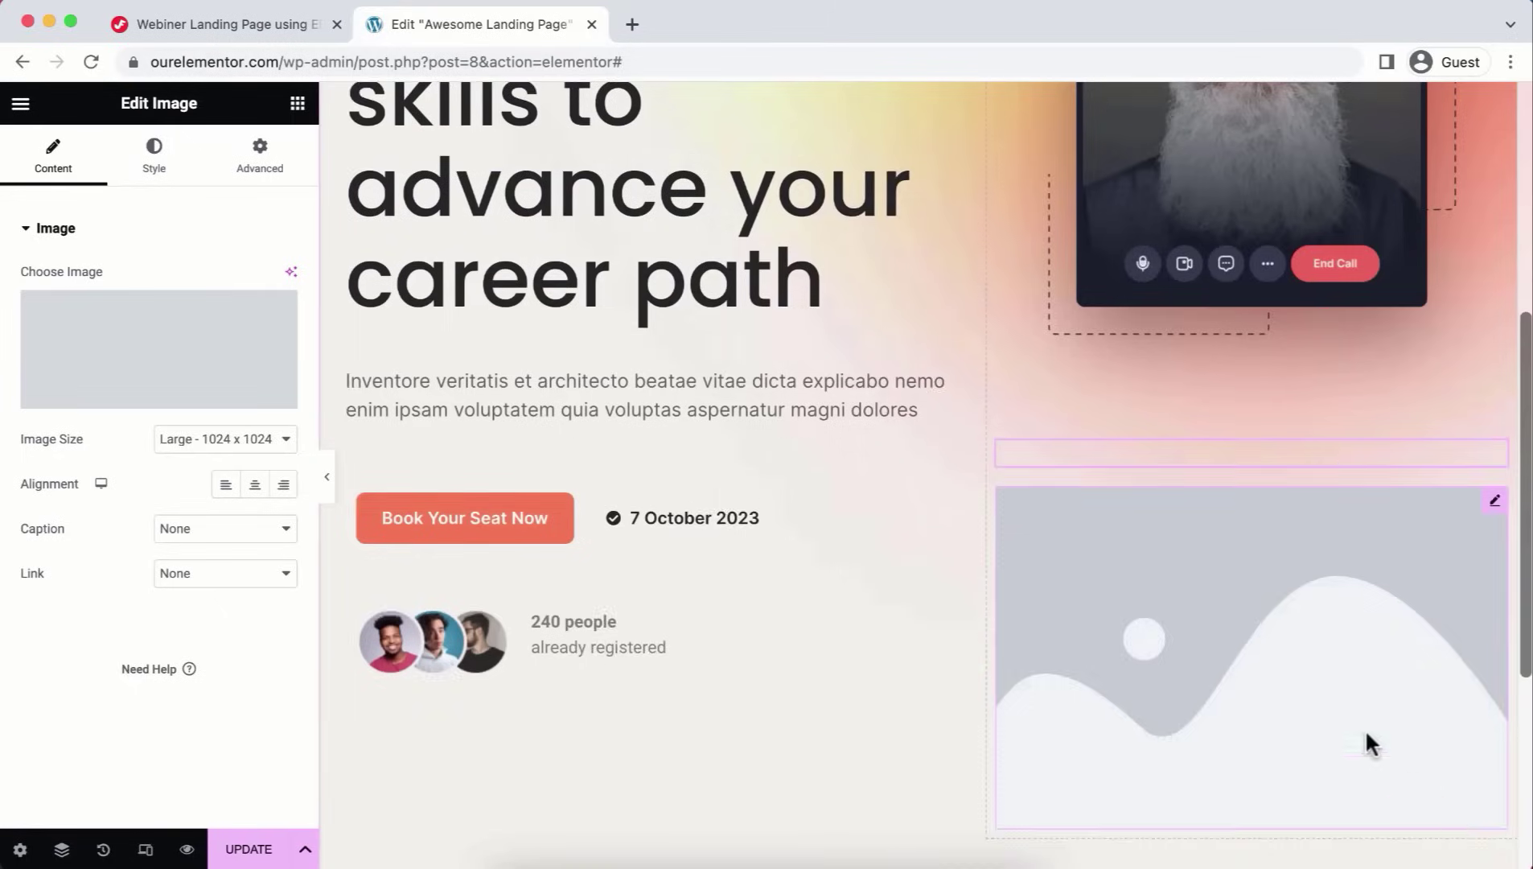
scroll(1154, 647, "up", 2)
scroll(1158, 668, "down", 3)
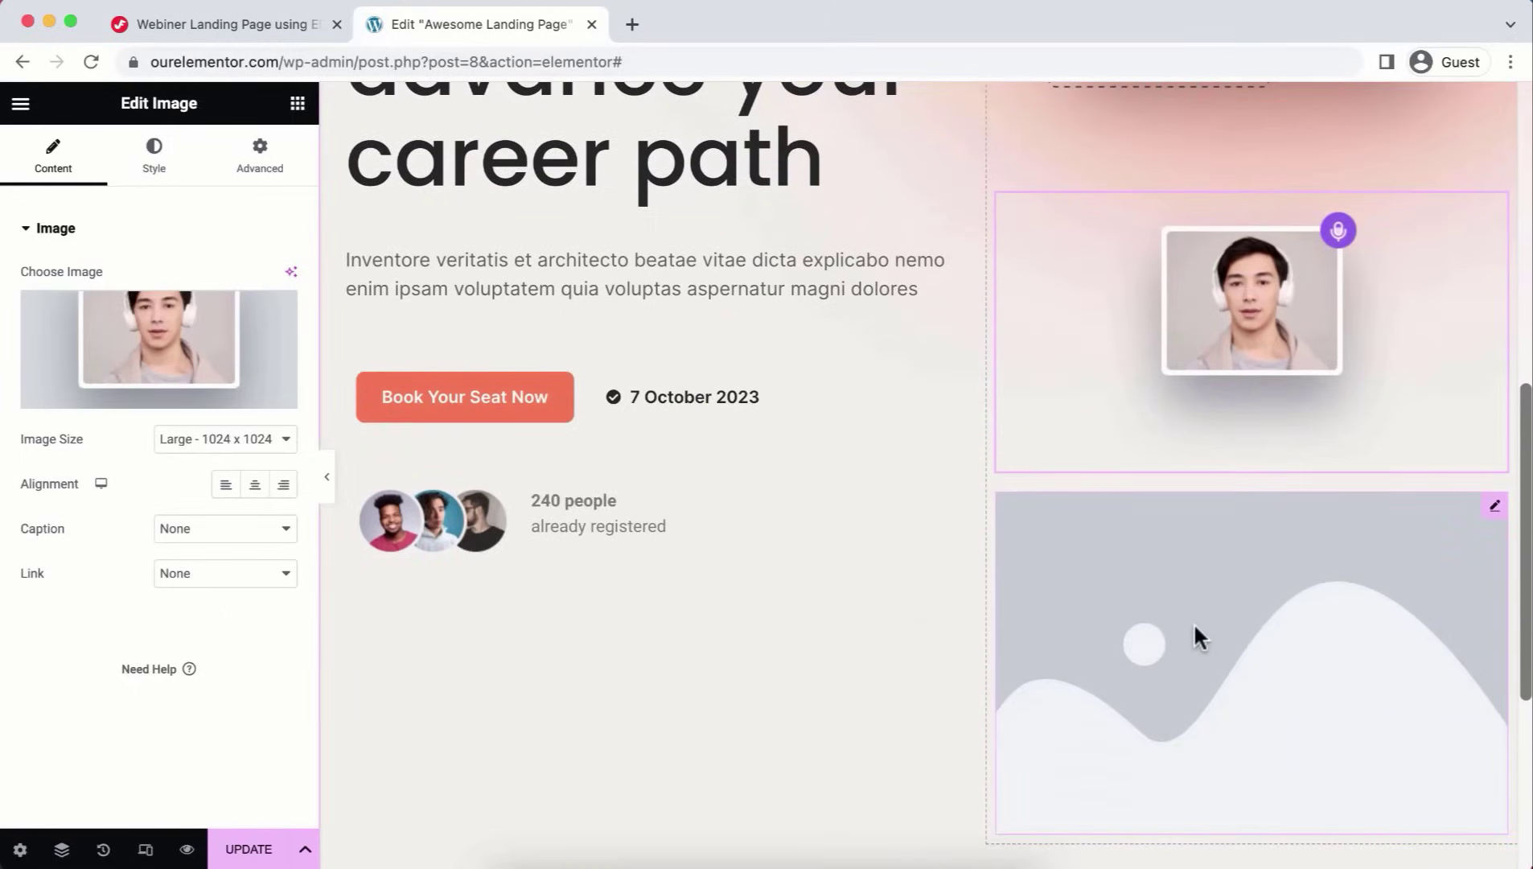
left_click(1194, 627)
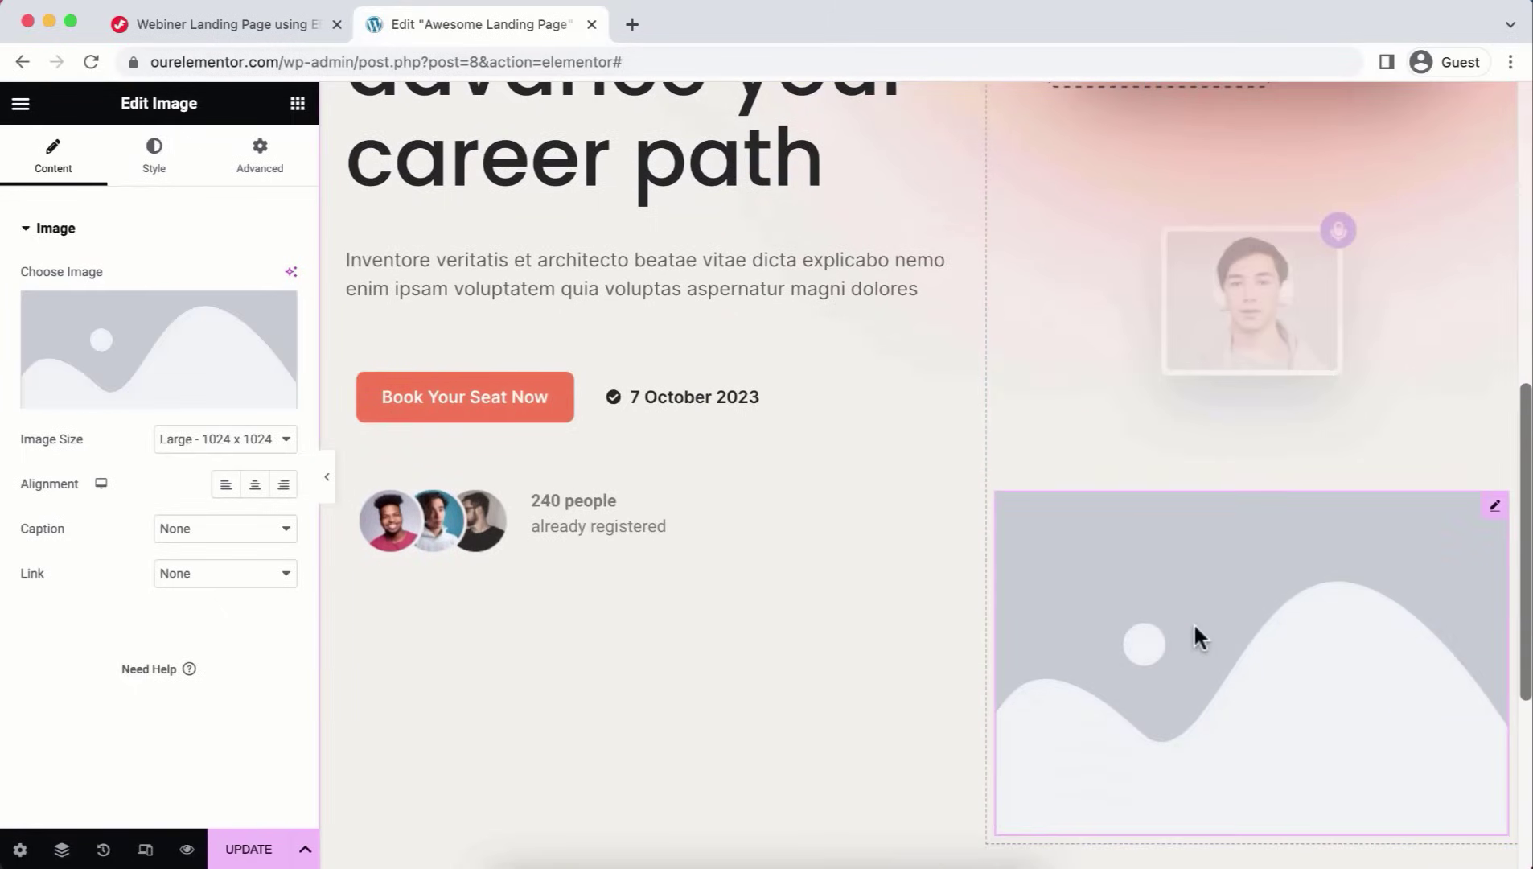
- Upload Hero-Banner-Img3, the chat card picture, into the third Right Container image
left_click(147, 341)
left_click(313, 199)
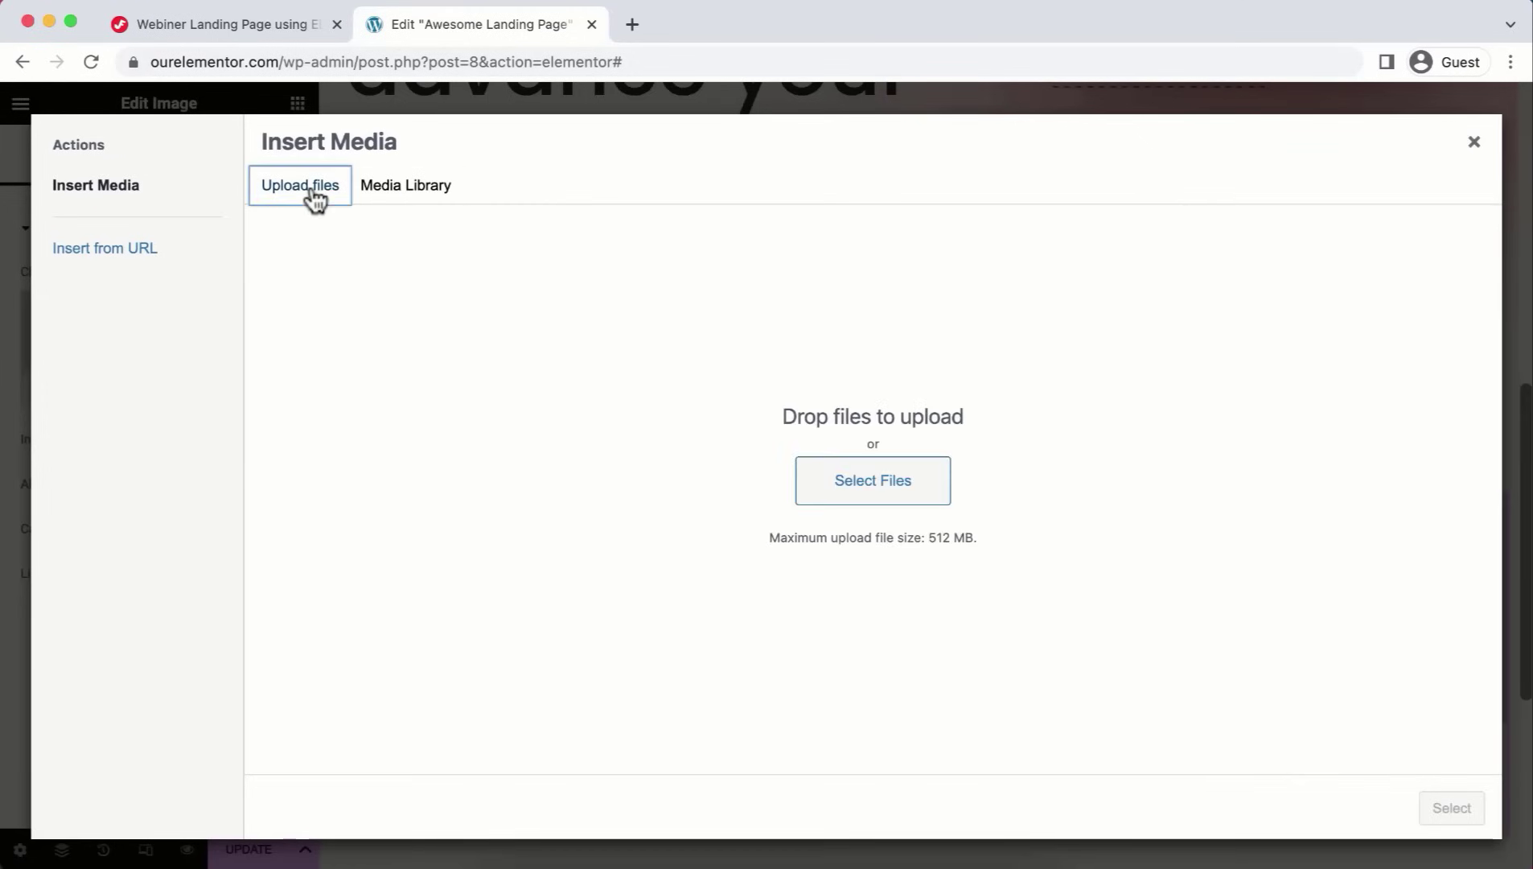
left_click(889, 489)
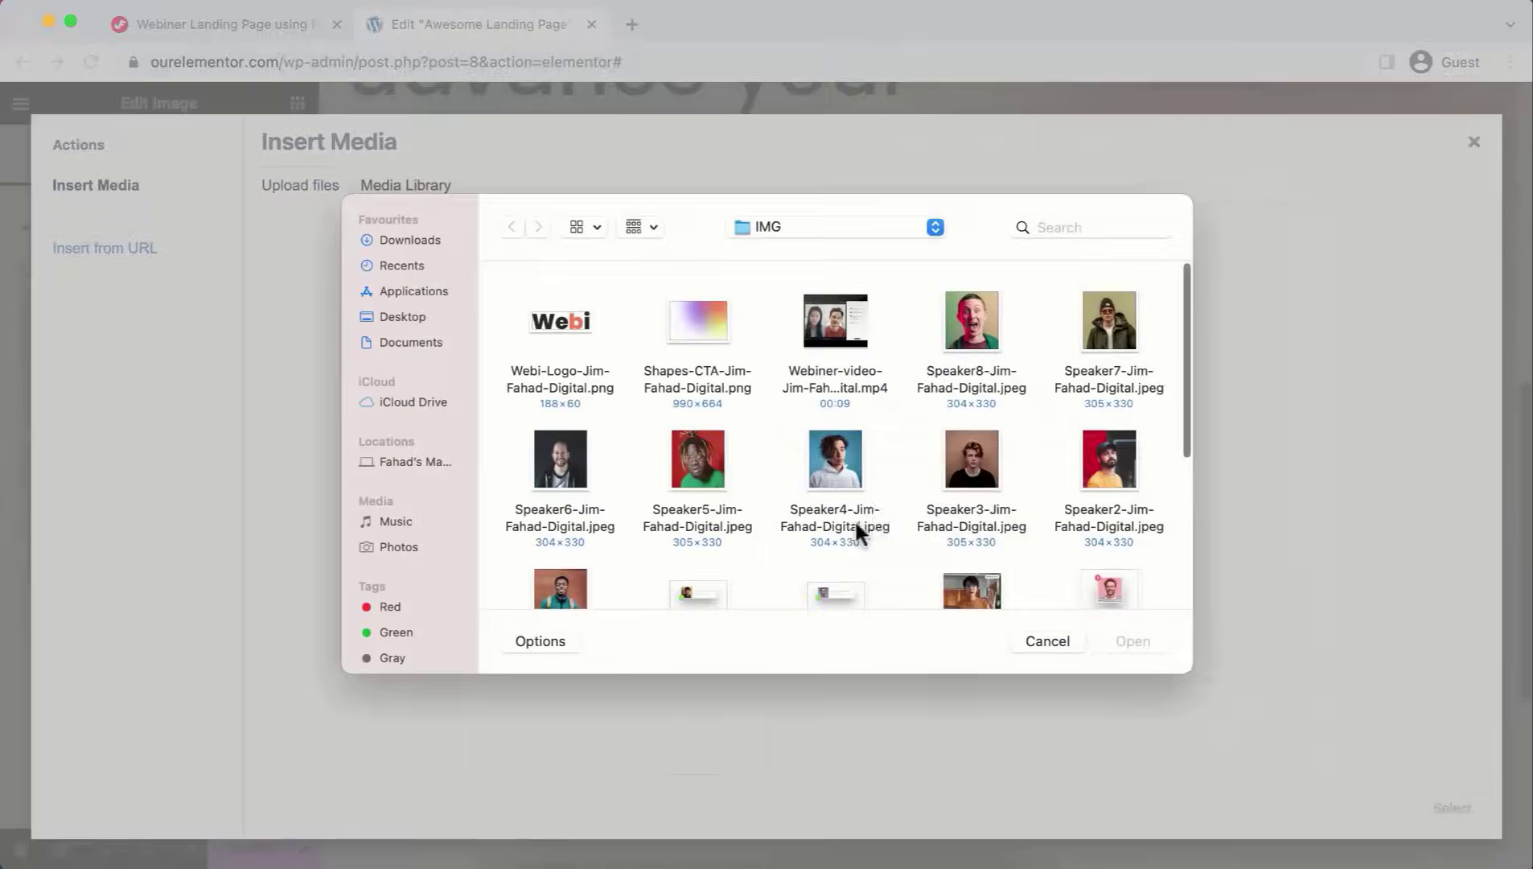
scroll(855, 519, "down", 5)
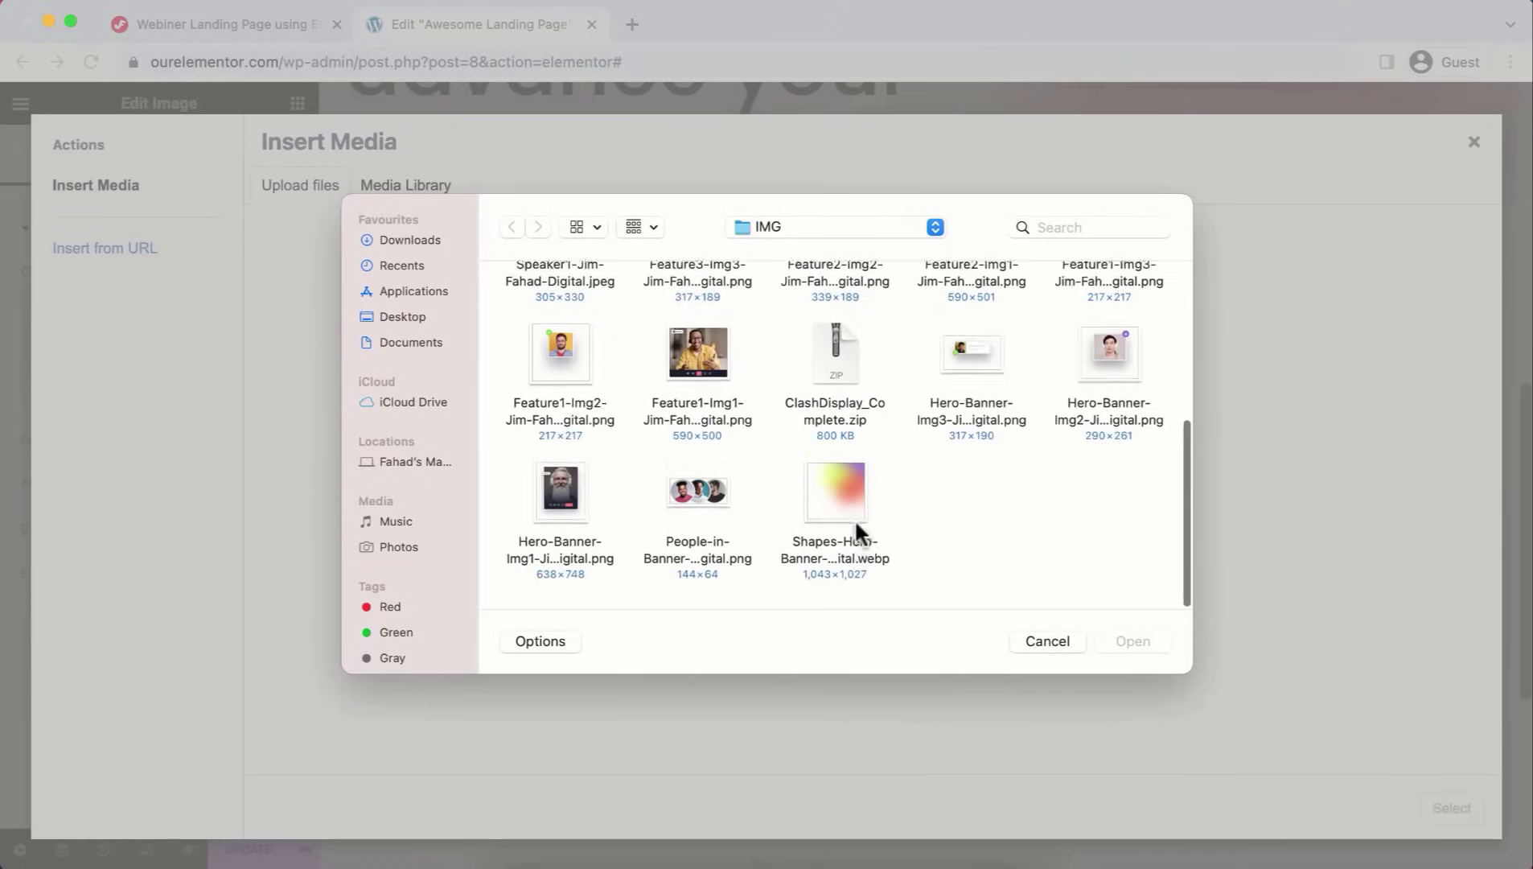
left_click(972, 373)
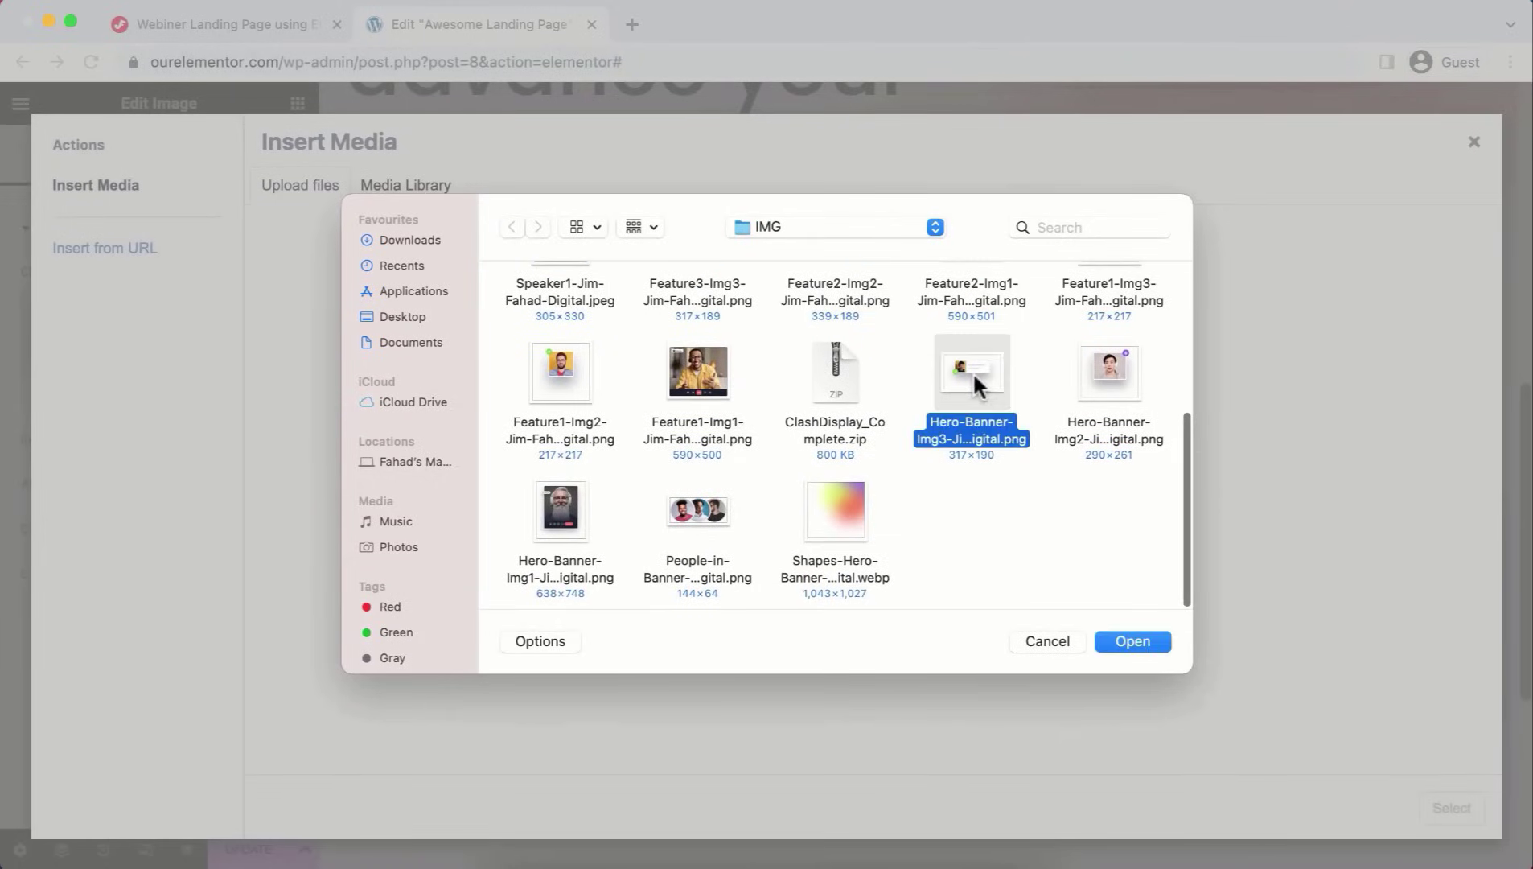
left_click(1133, 641)
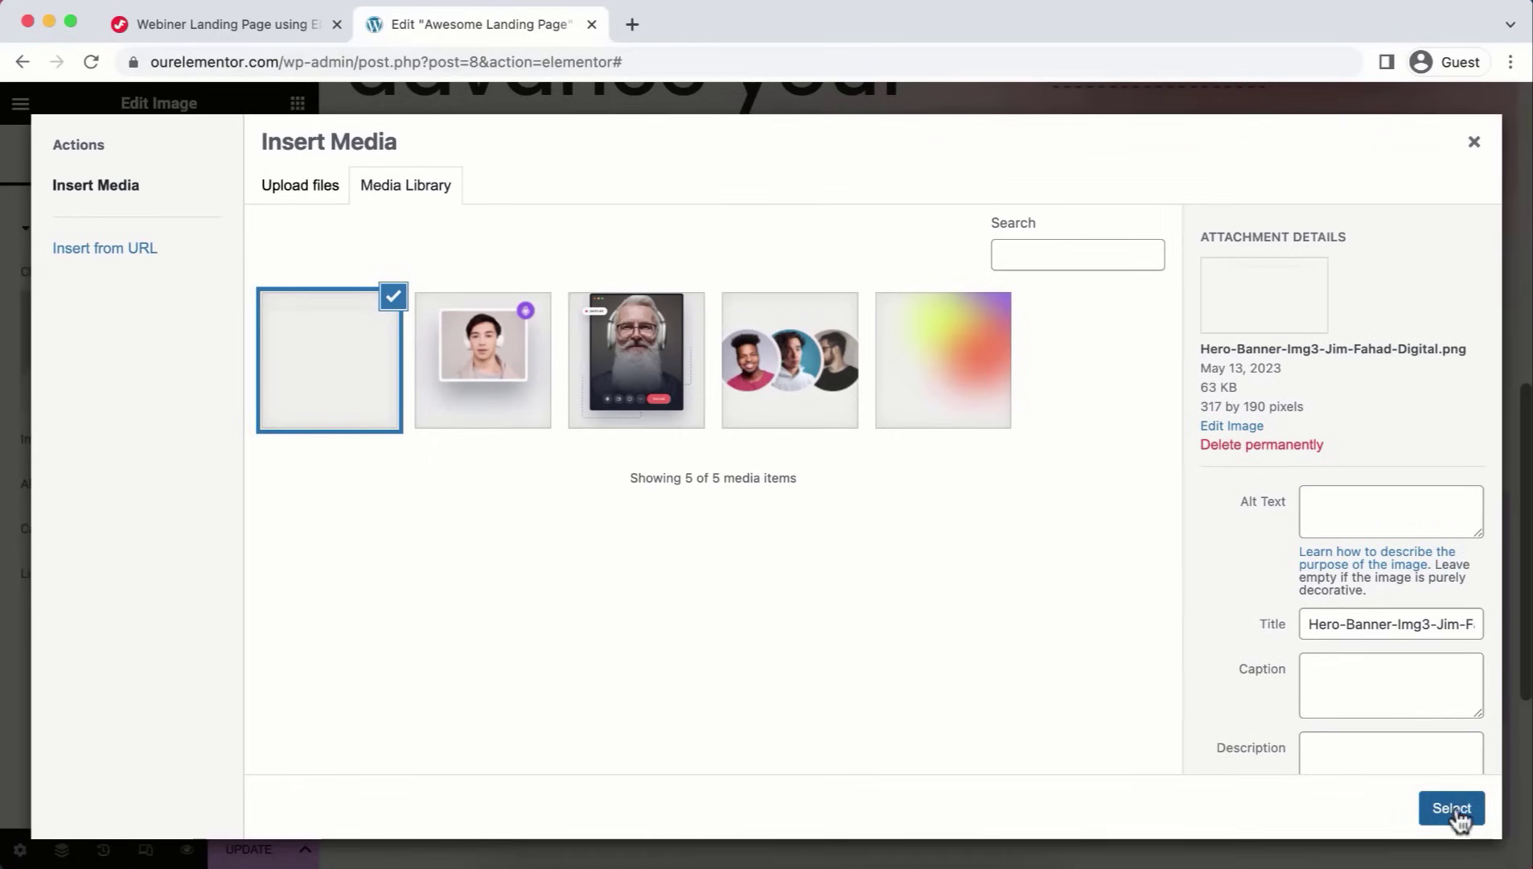
left_click(1456, 810)
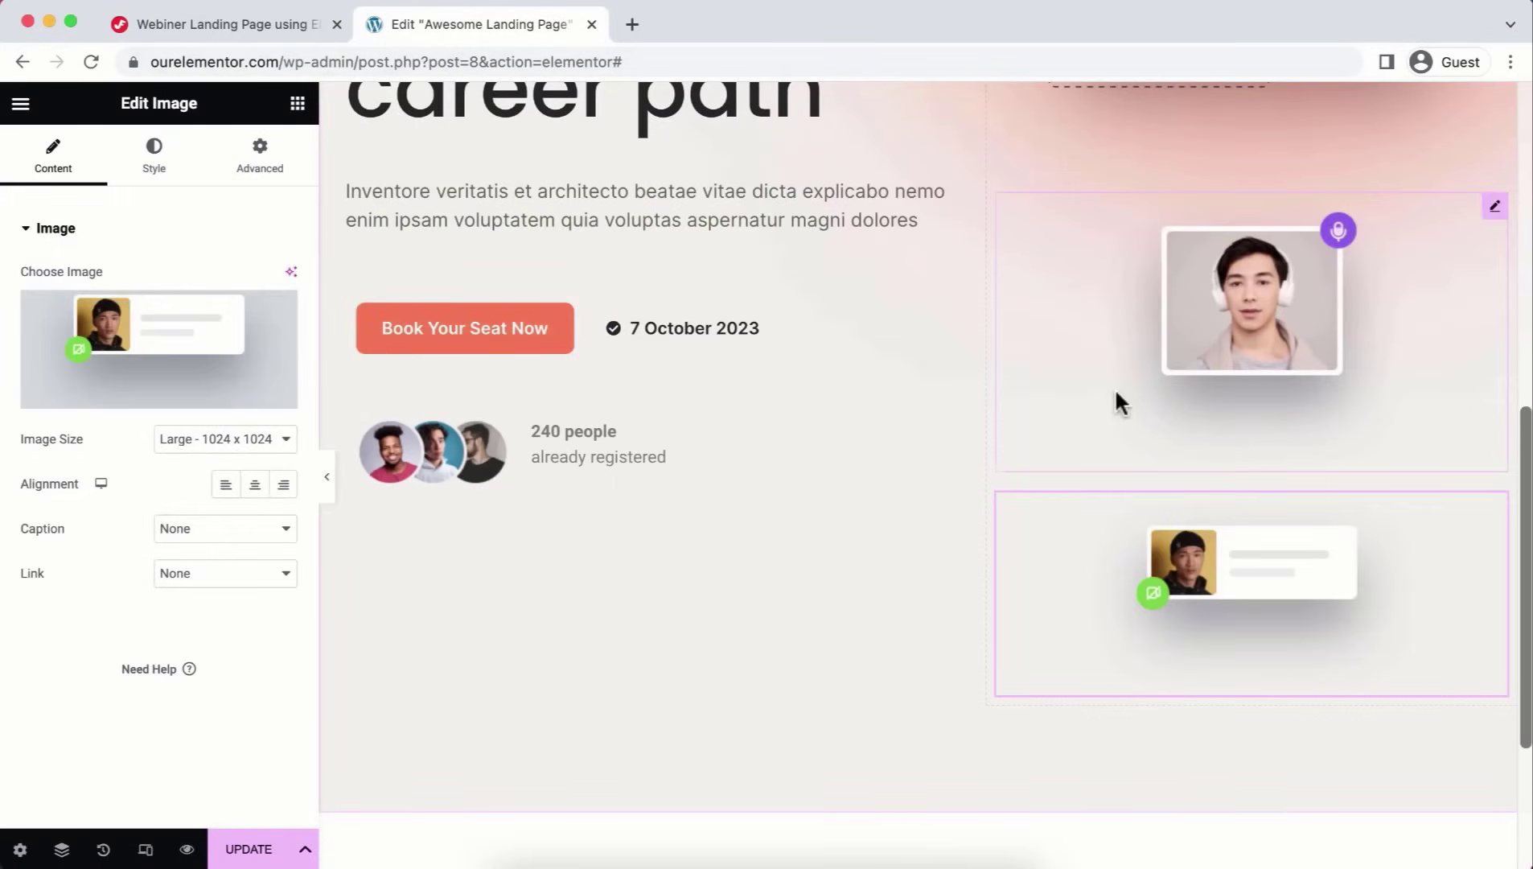
- Review the hero section, then select the floating young man card image and show its style options
scroll(1115, 388, "up", 5)
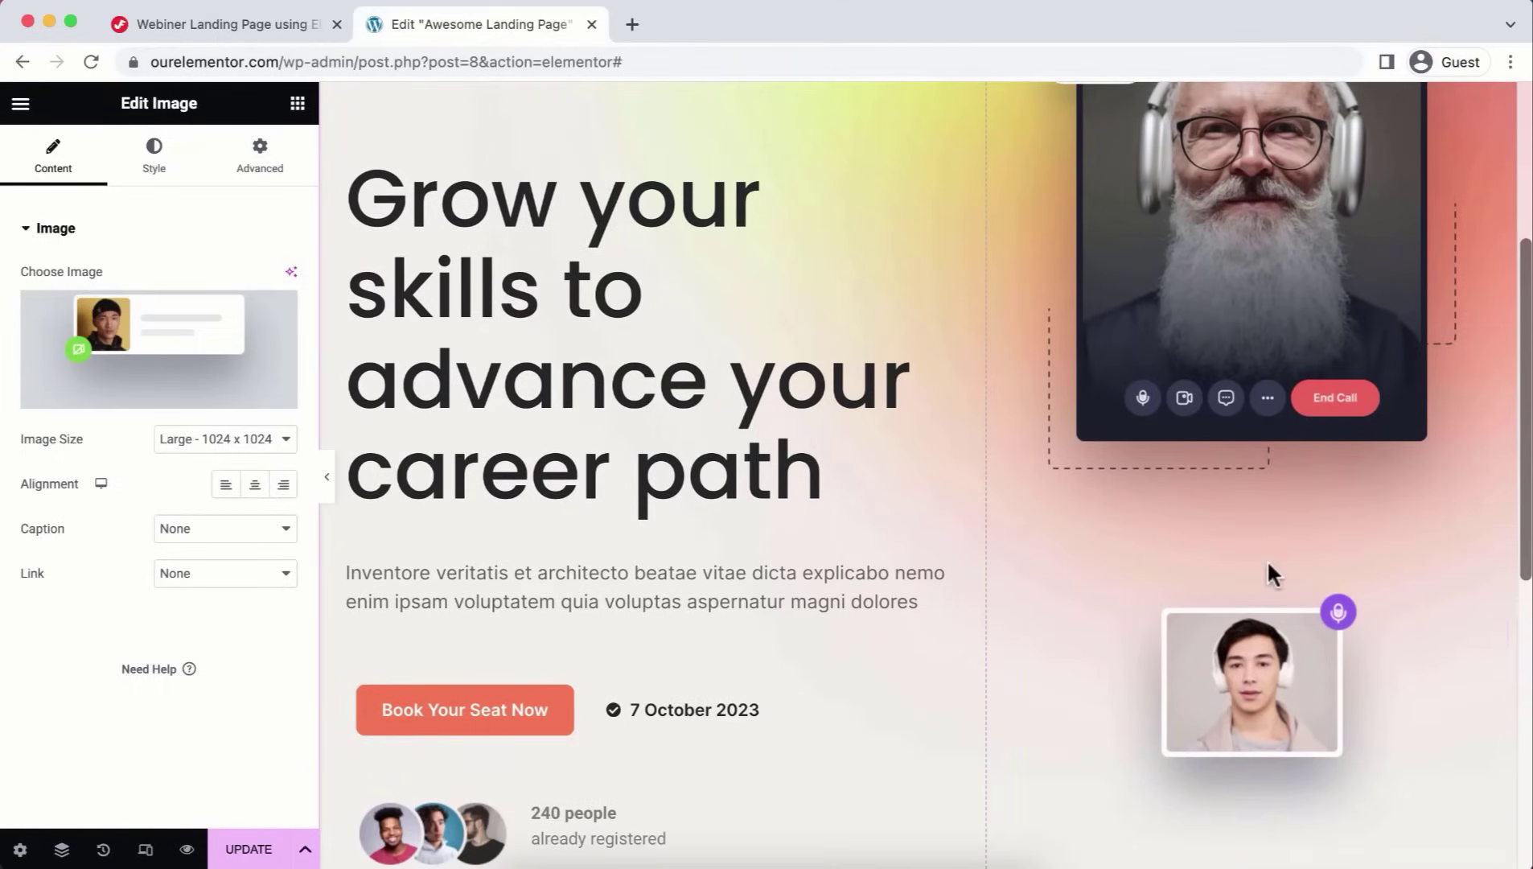
scroll(1266, 559, "up", 2)
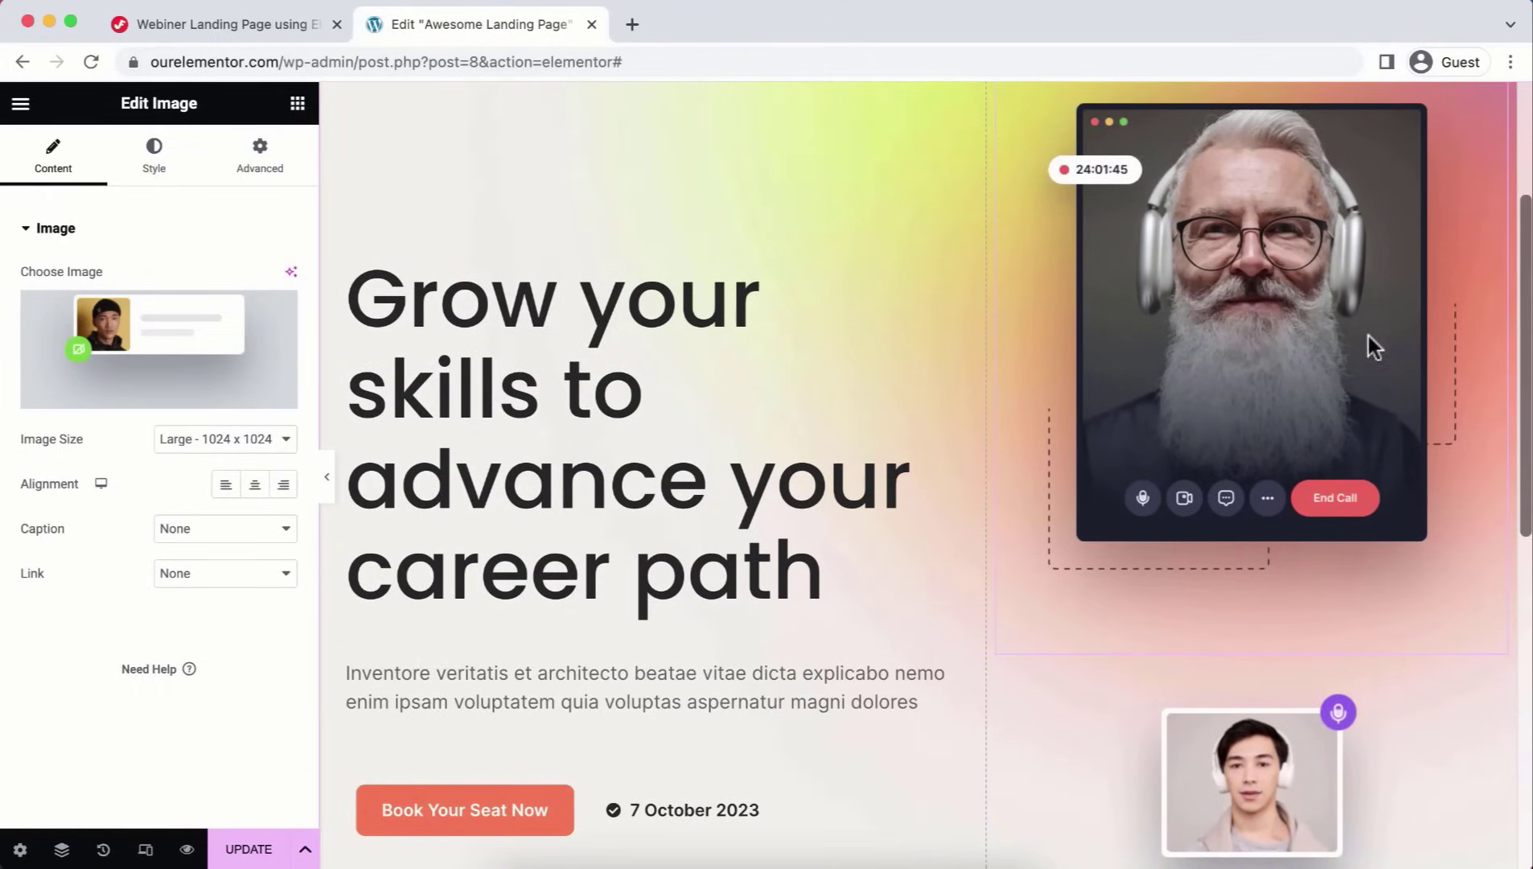
scroll(1305, 431, "down", 5)
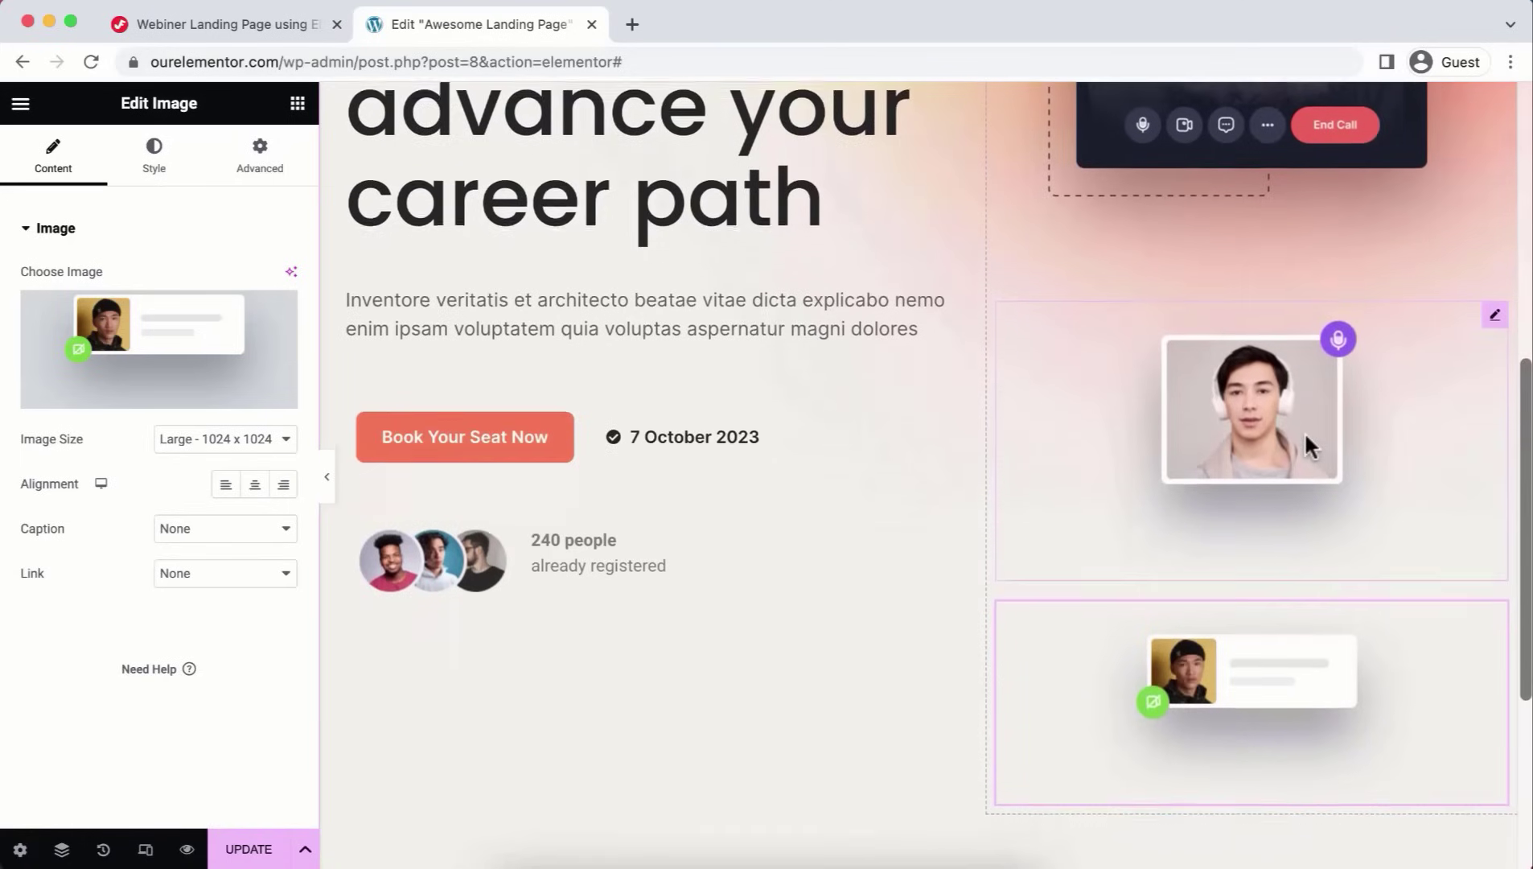
scroll(1236, 647, "up", 5)
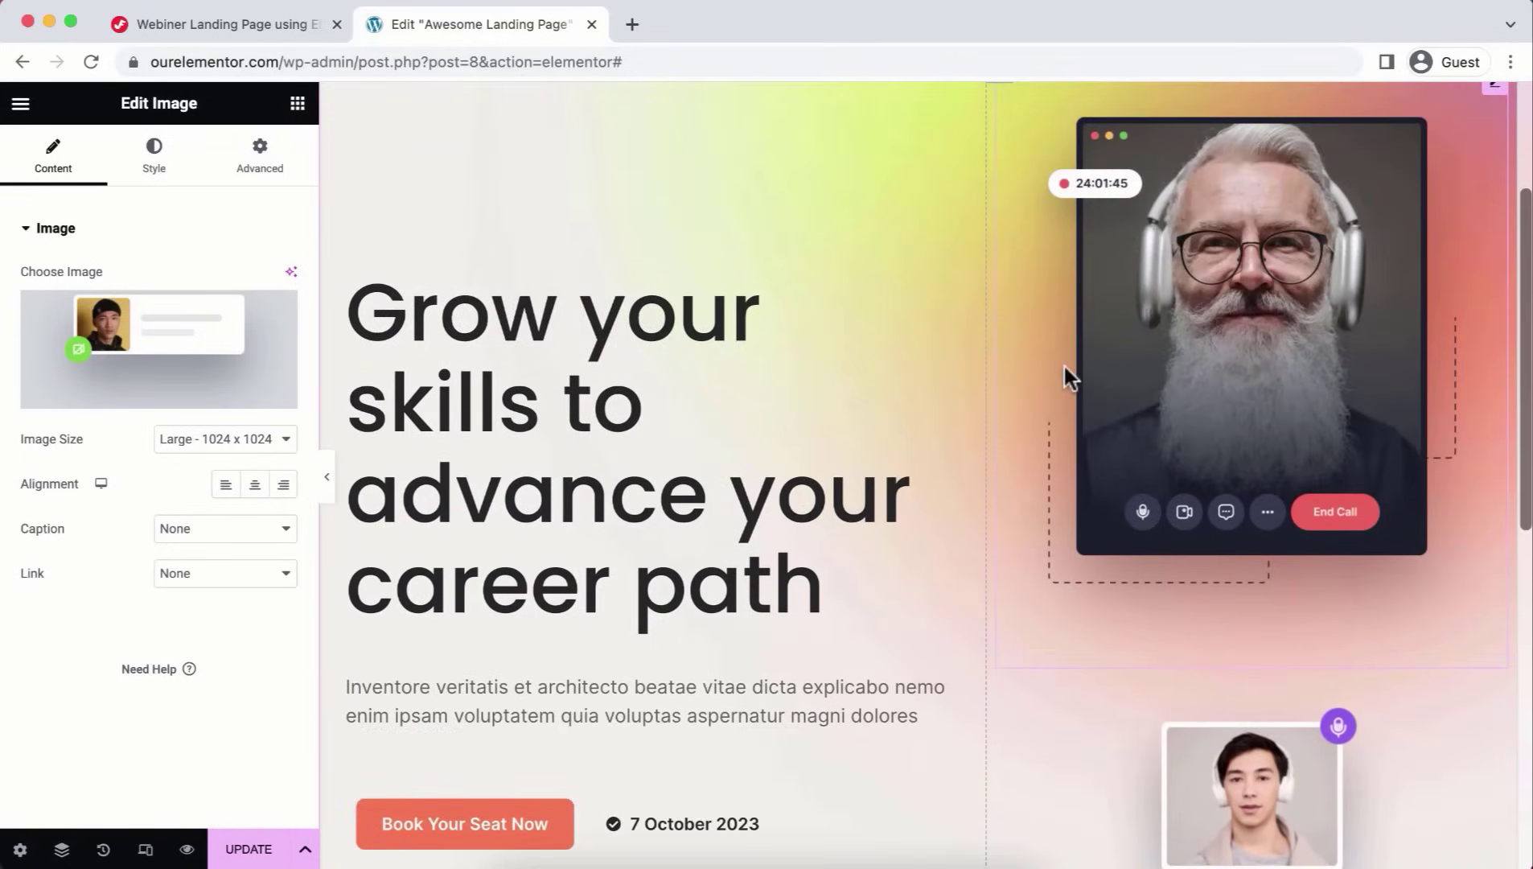
scroll(1129, 438, "down", 2)
scroll(1129, 436, "up", 3)
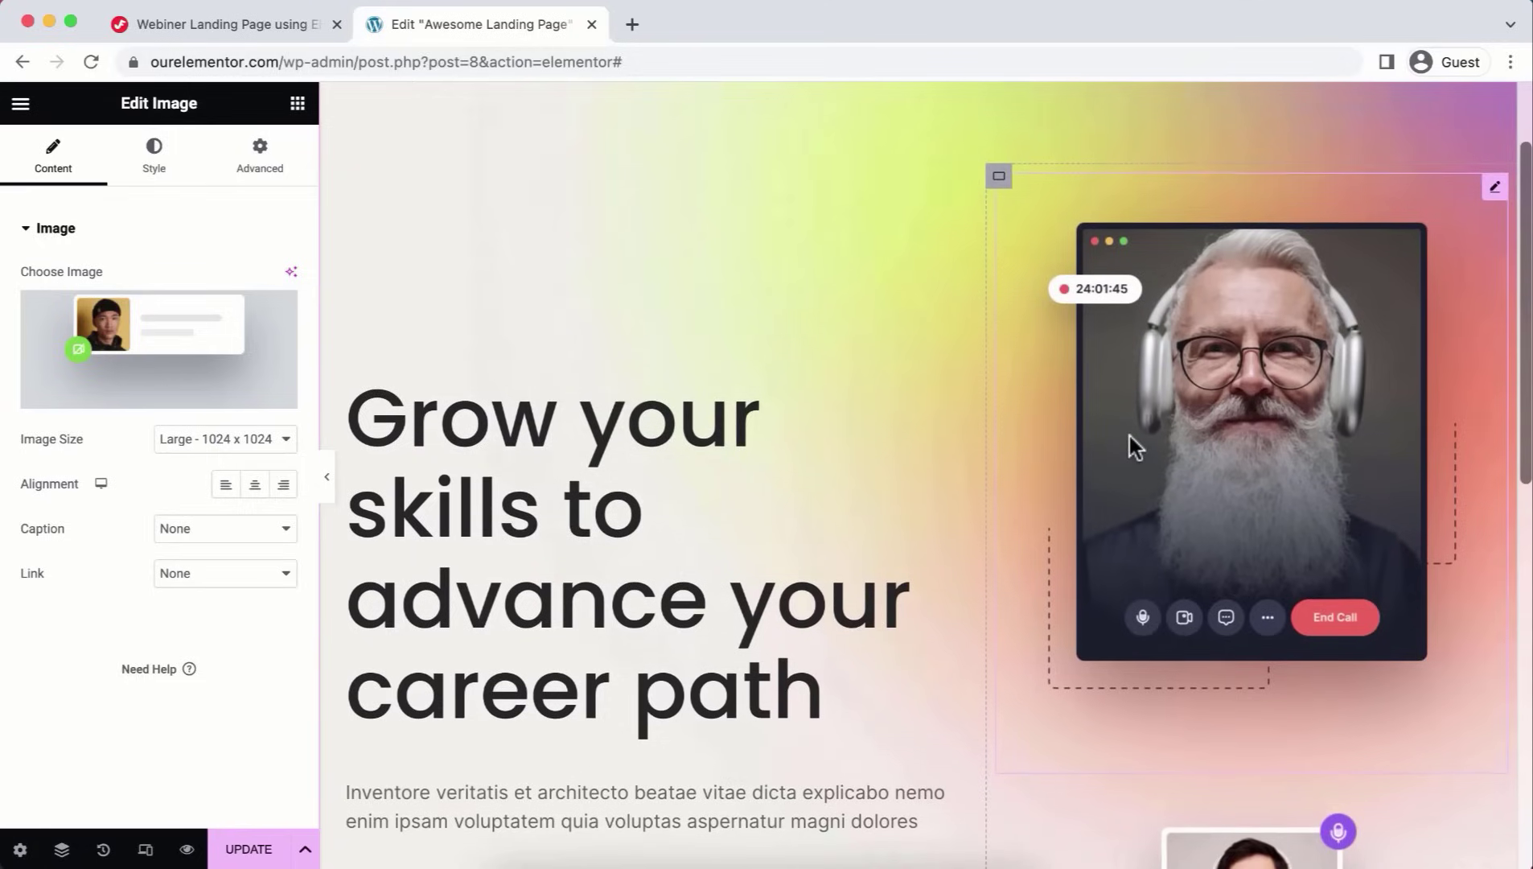
scroll(1129, 436, "down", 5)
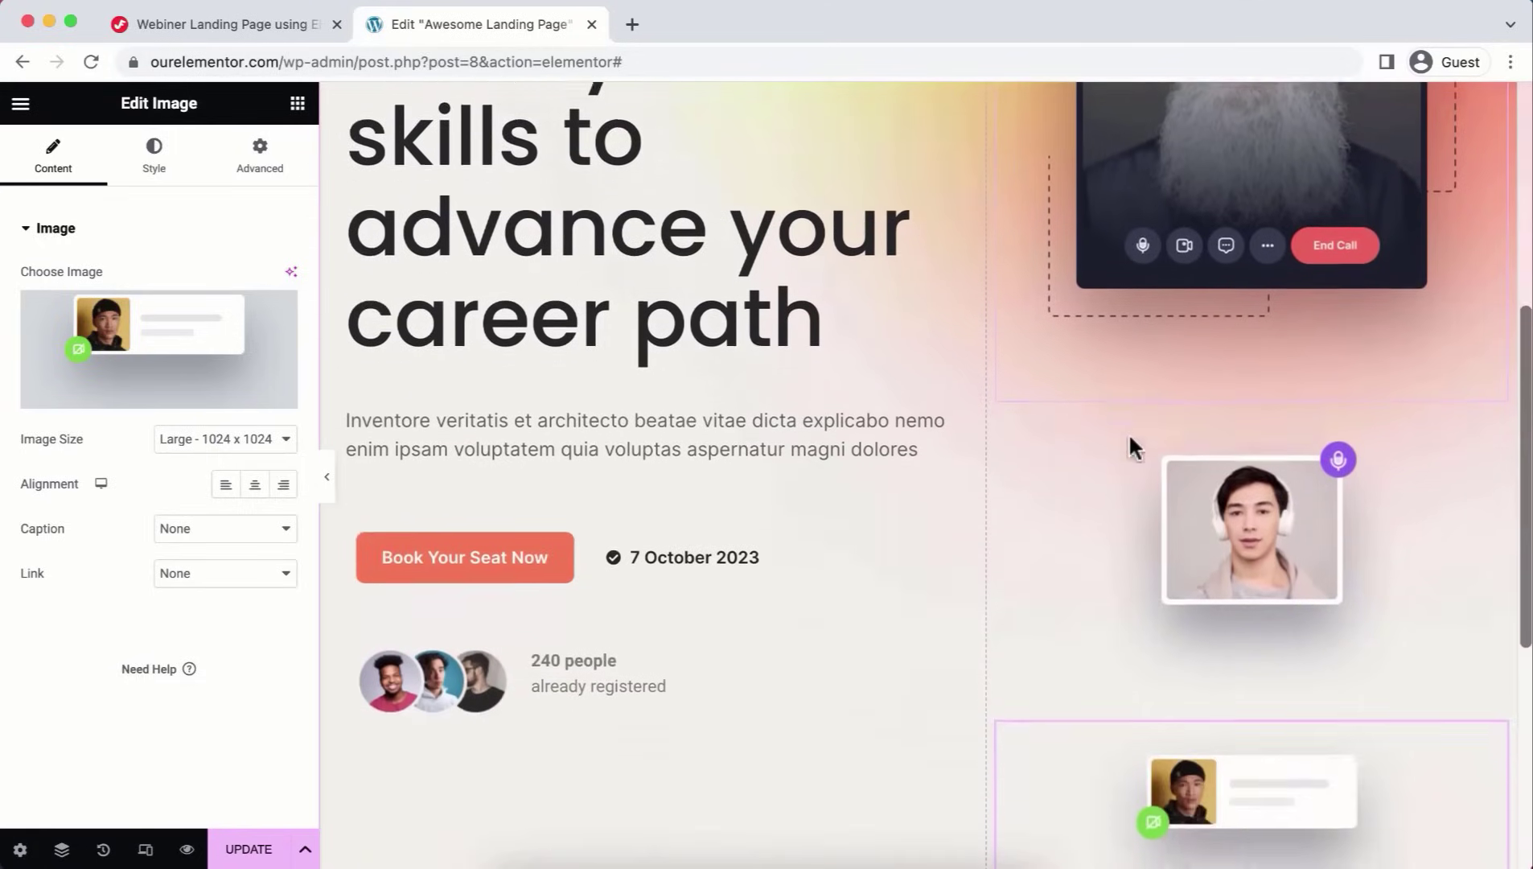
scroll(1129, 433, "down", 1)
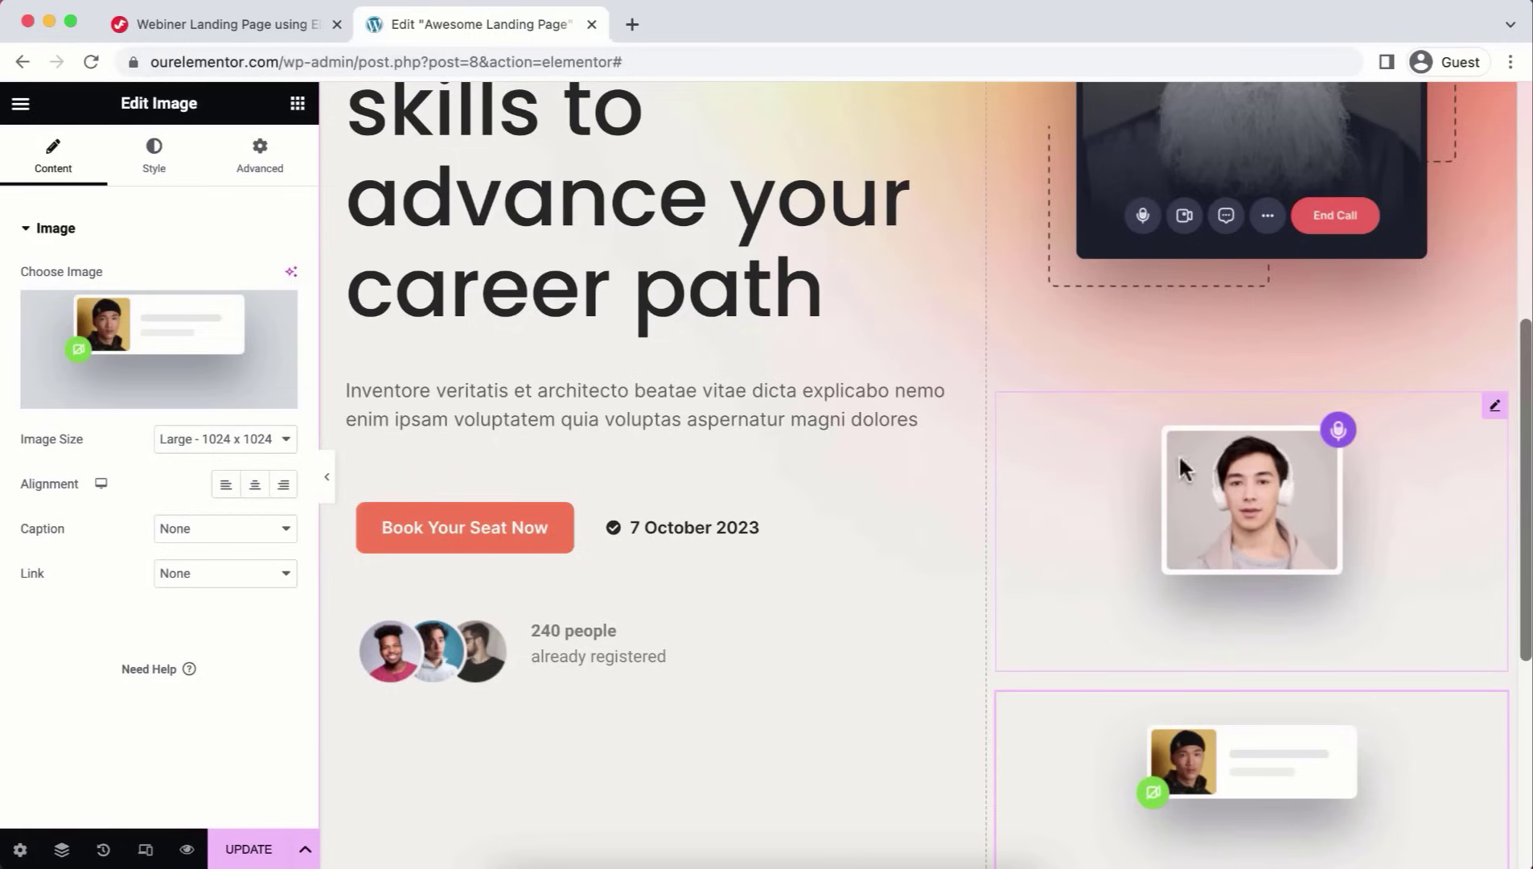
scroll(1162, 435, "up", 2)
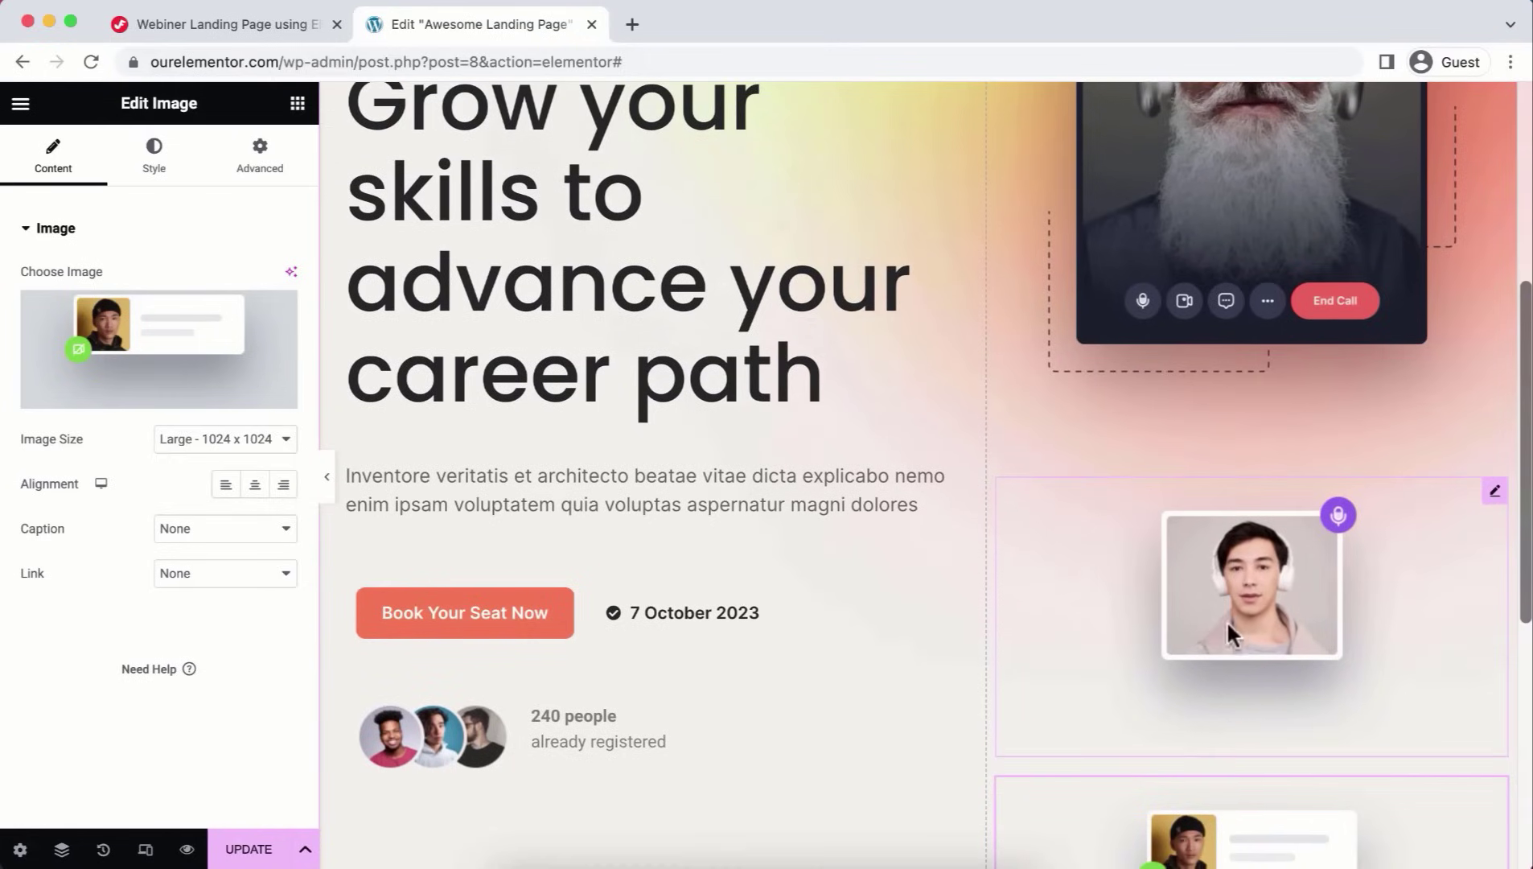
left_click(1229, 587)
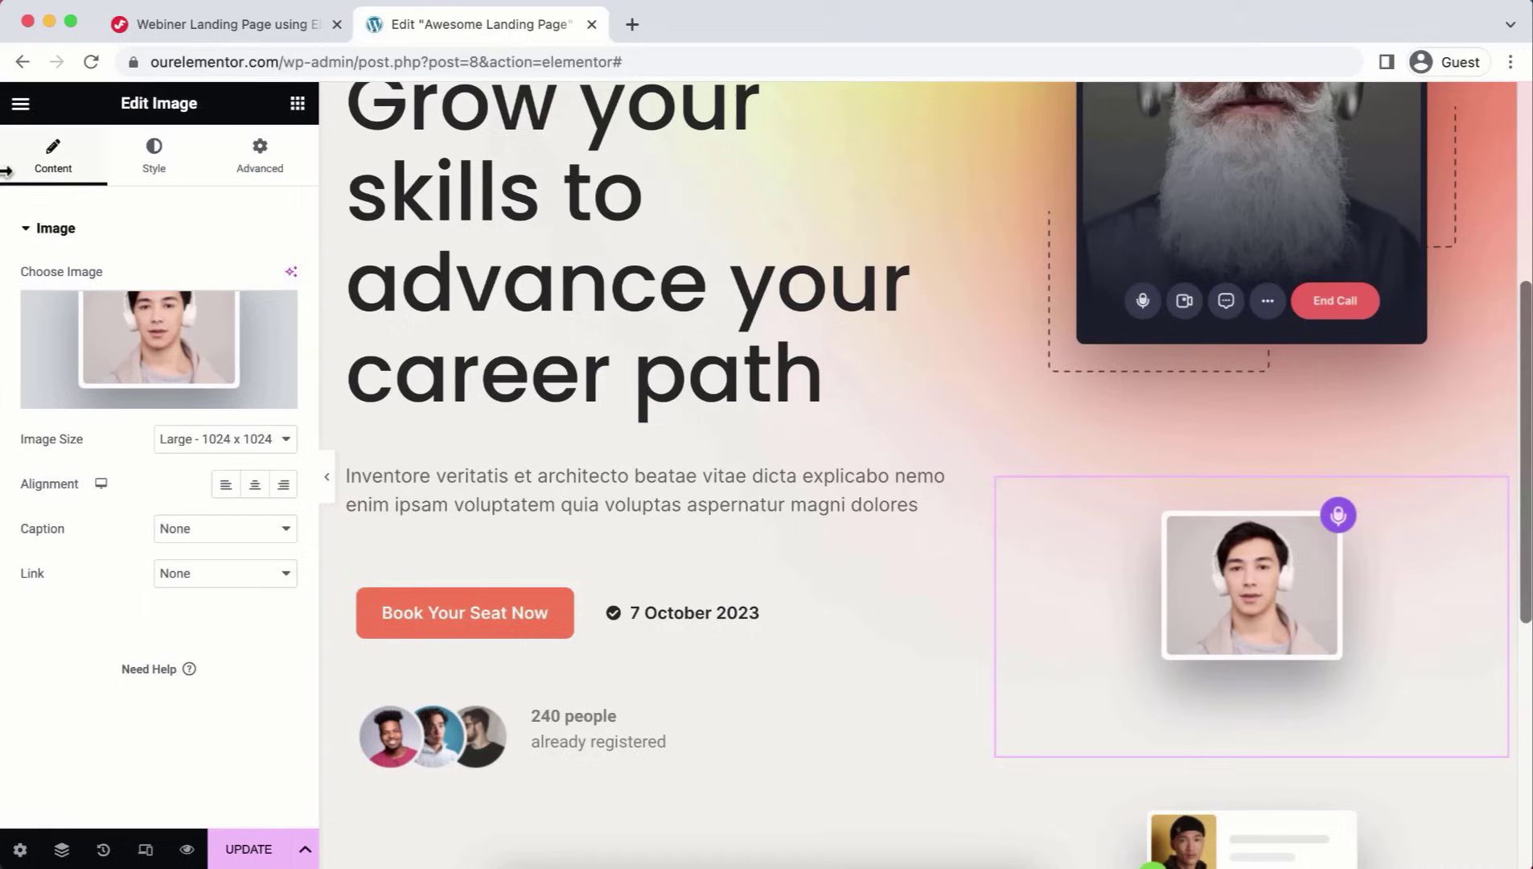
left_click(151, 168)
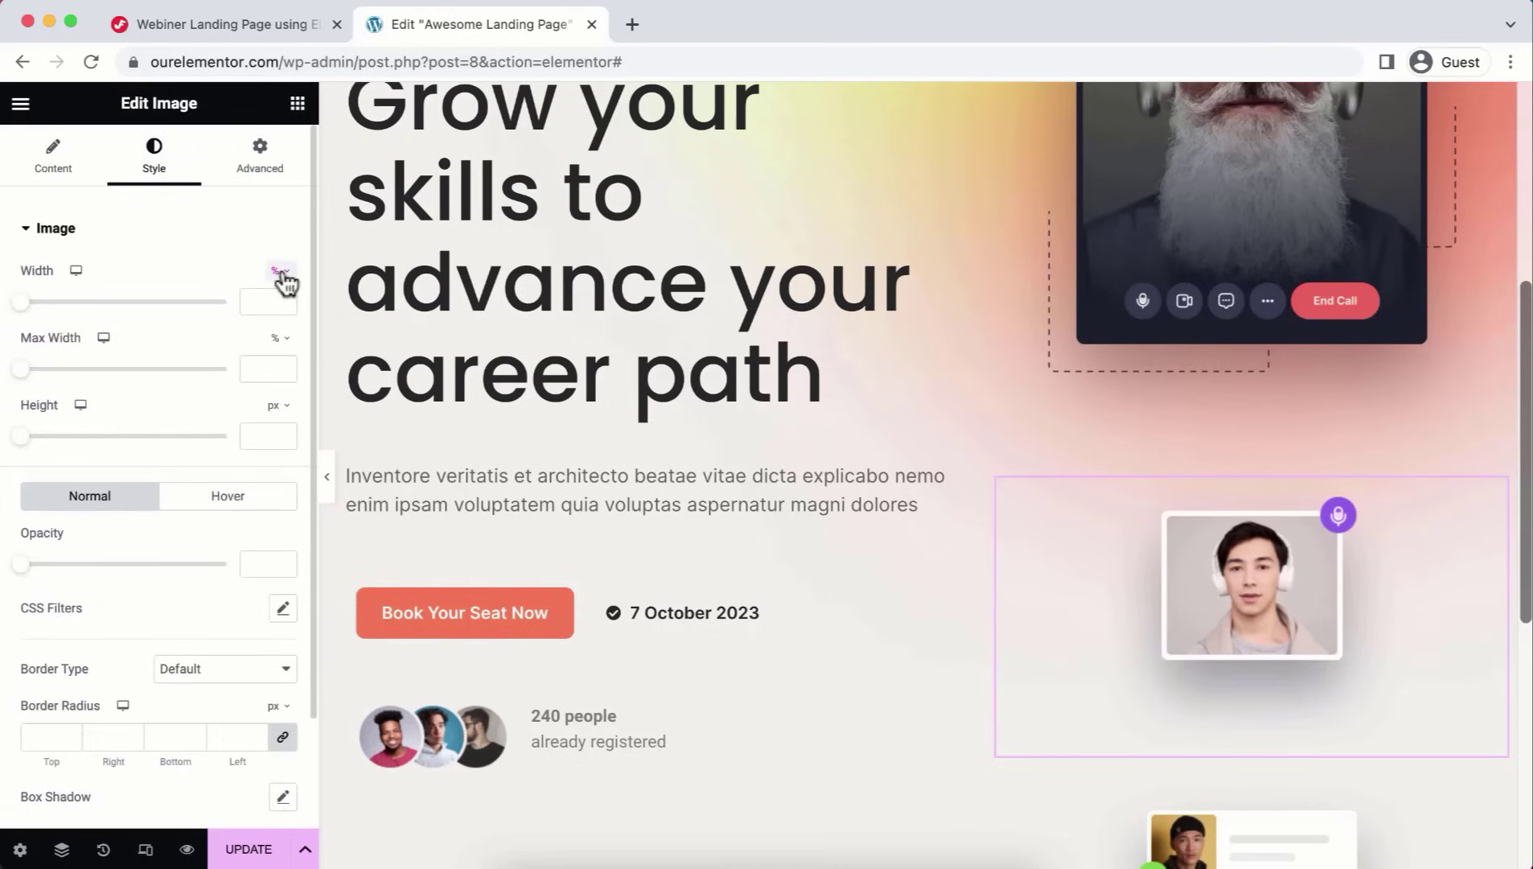
- Resize the young man card image to a width of 265 px
left_click(287, 282)
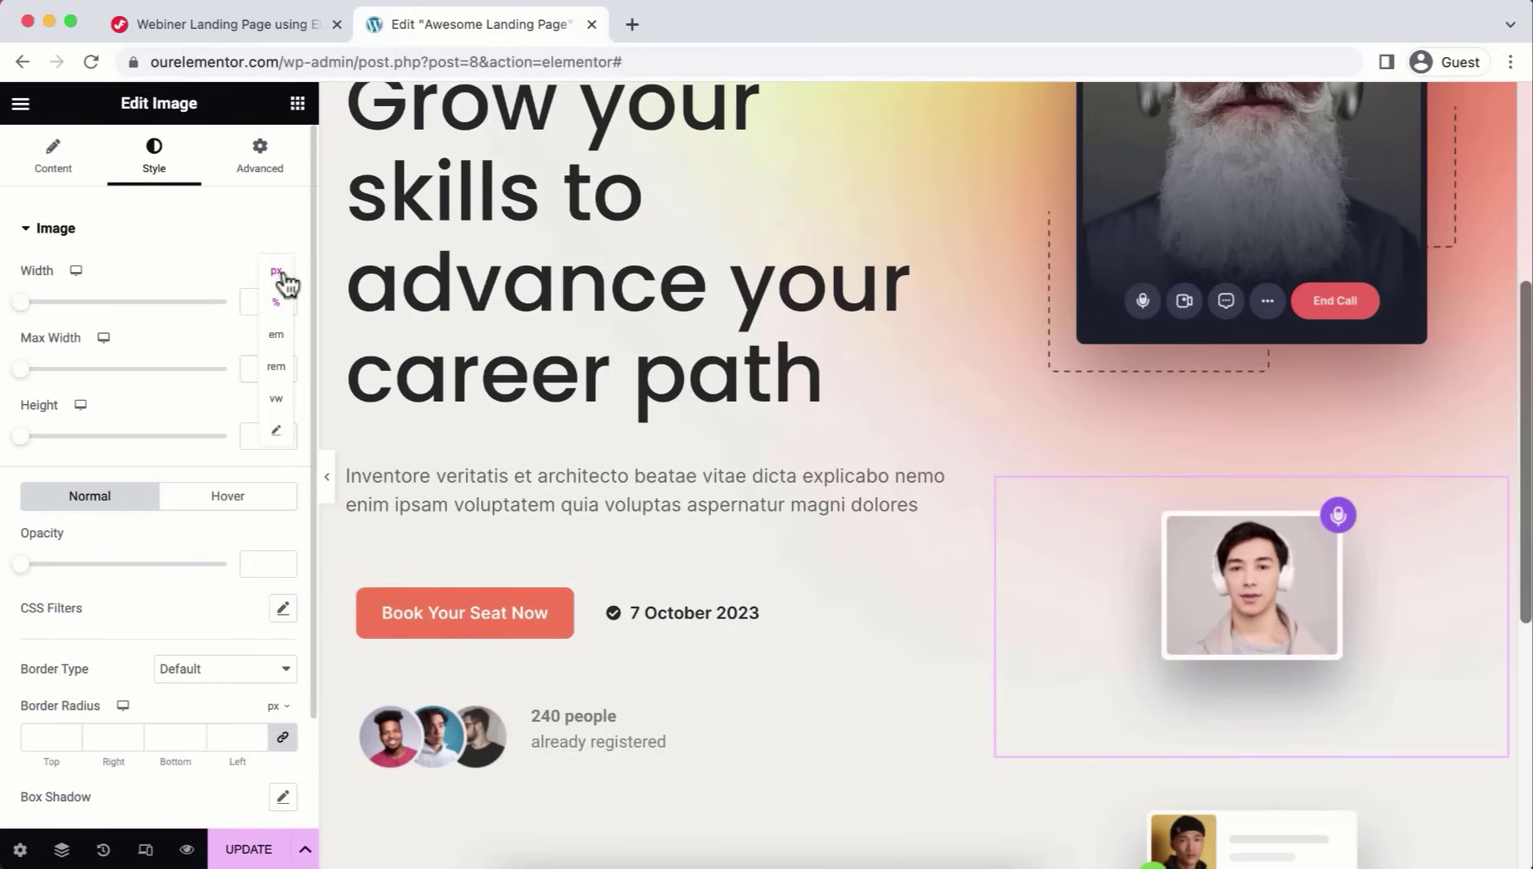
left_click(280, 275)
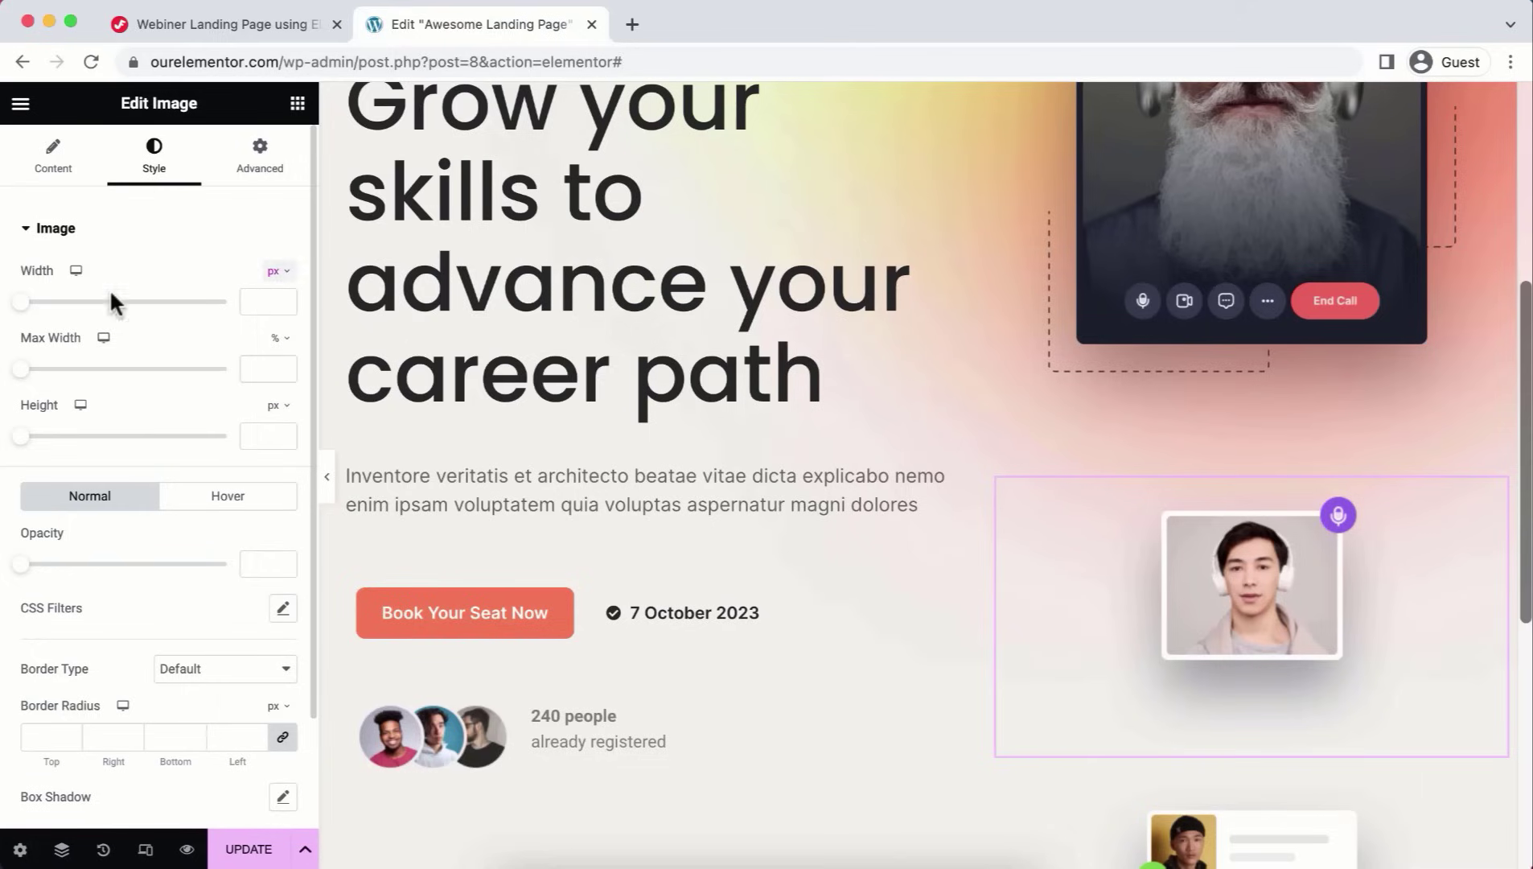
left_click_drag(27, 308, 67, 319)
double_click(253, 299)
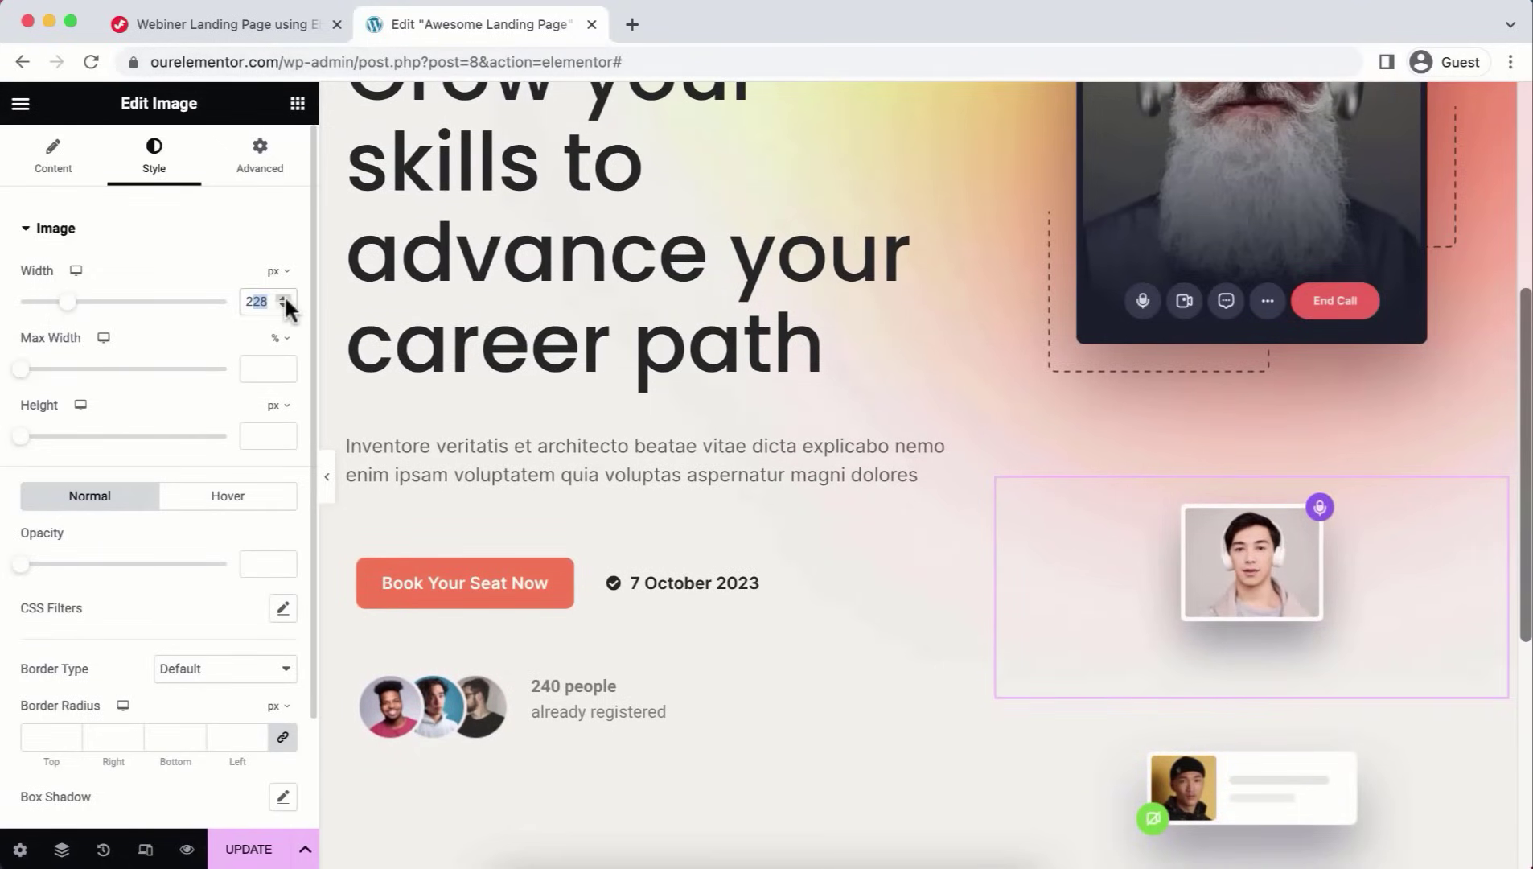
type("265")
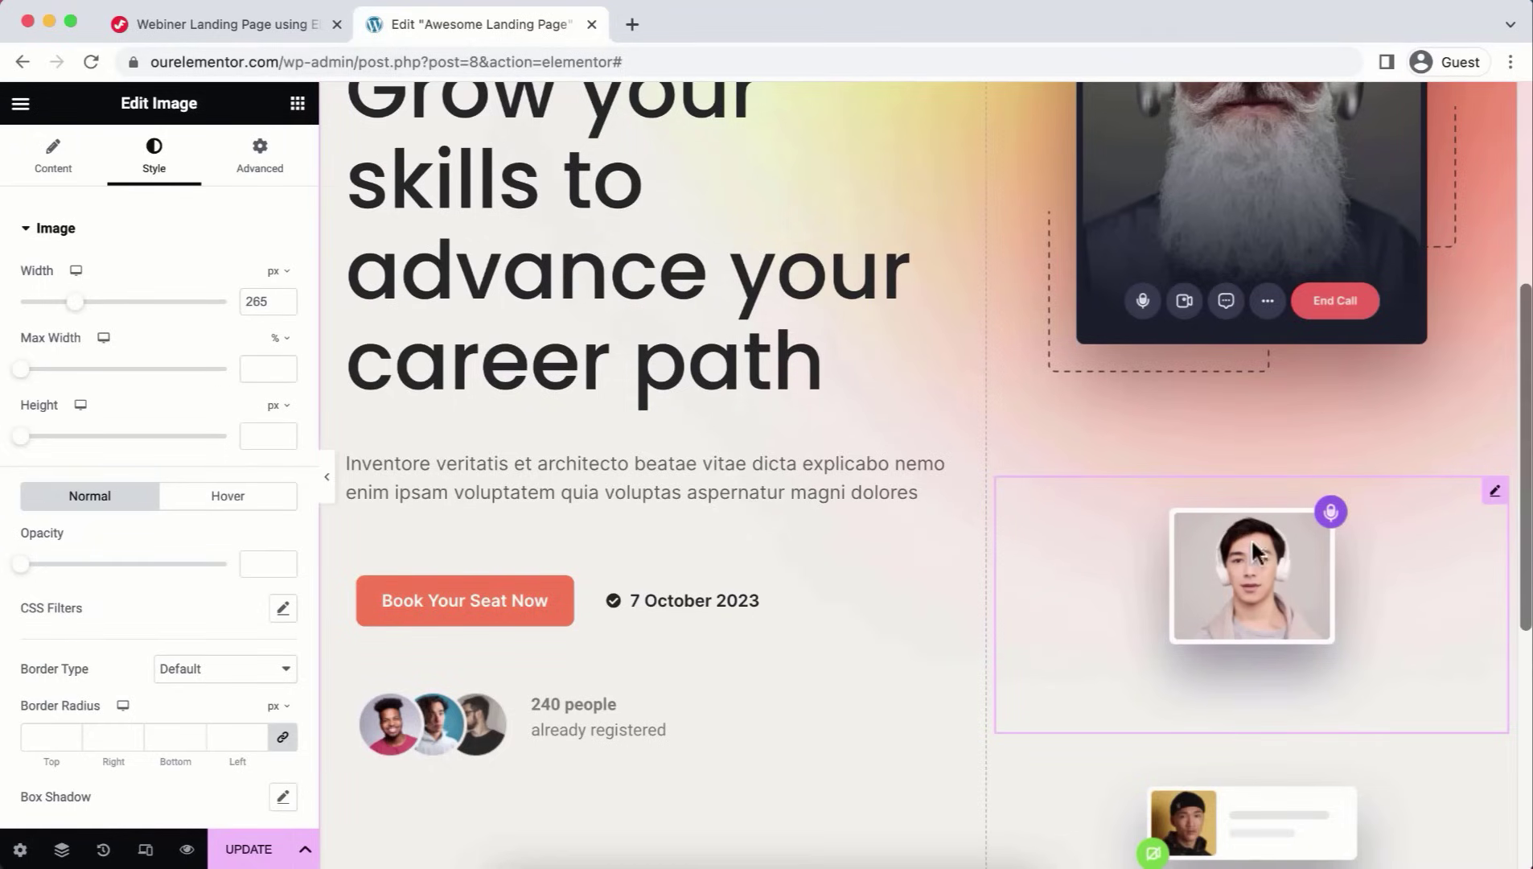
scroll(1250, 538, "up", 3)
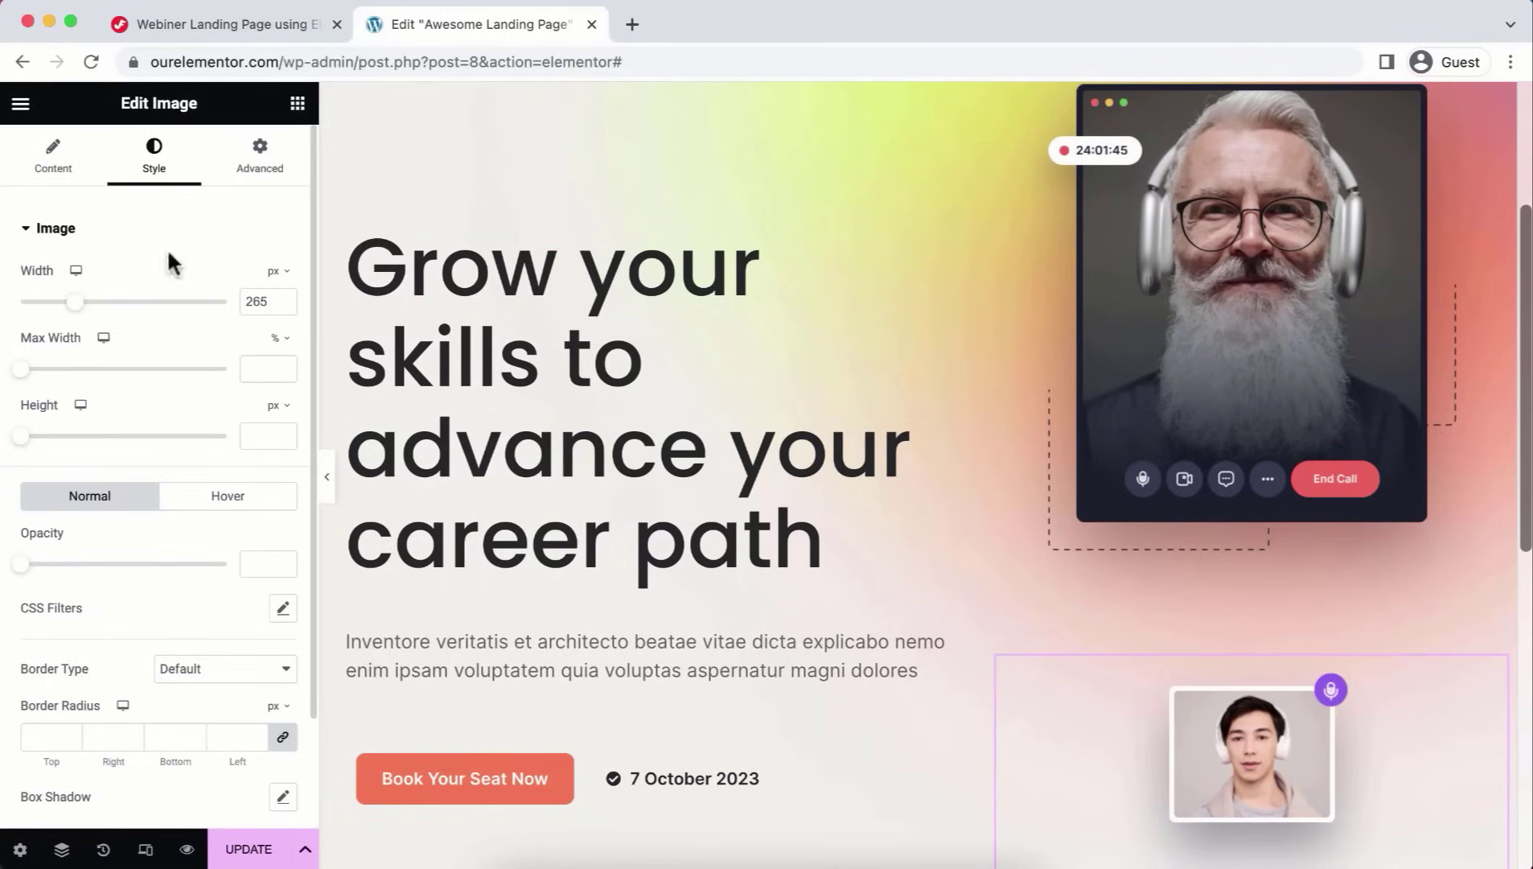
scroll(1004, 657, "down", 1)
scroll(1005, 657, "down", 2)
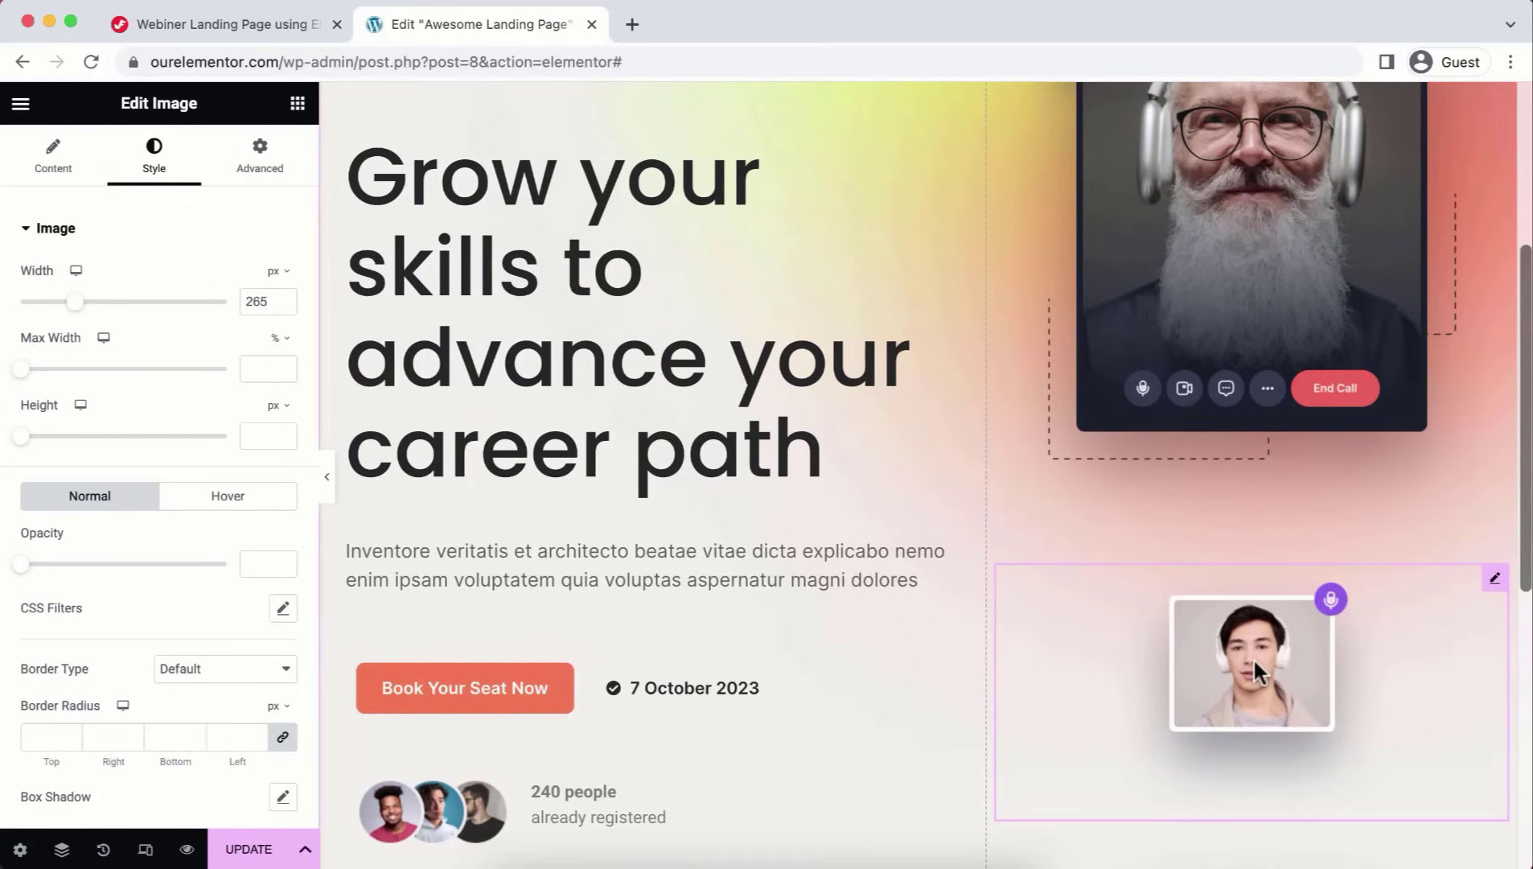
left_click(259, 159)
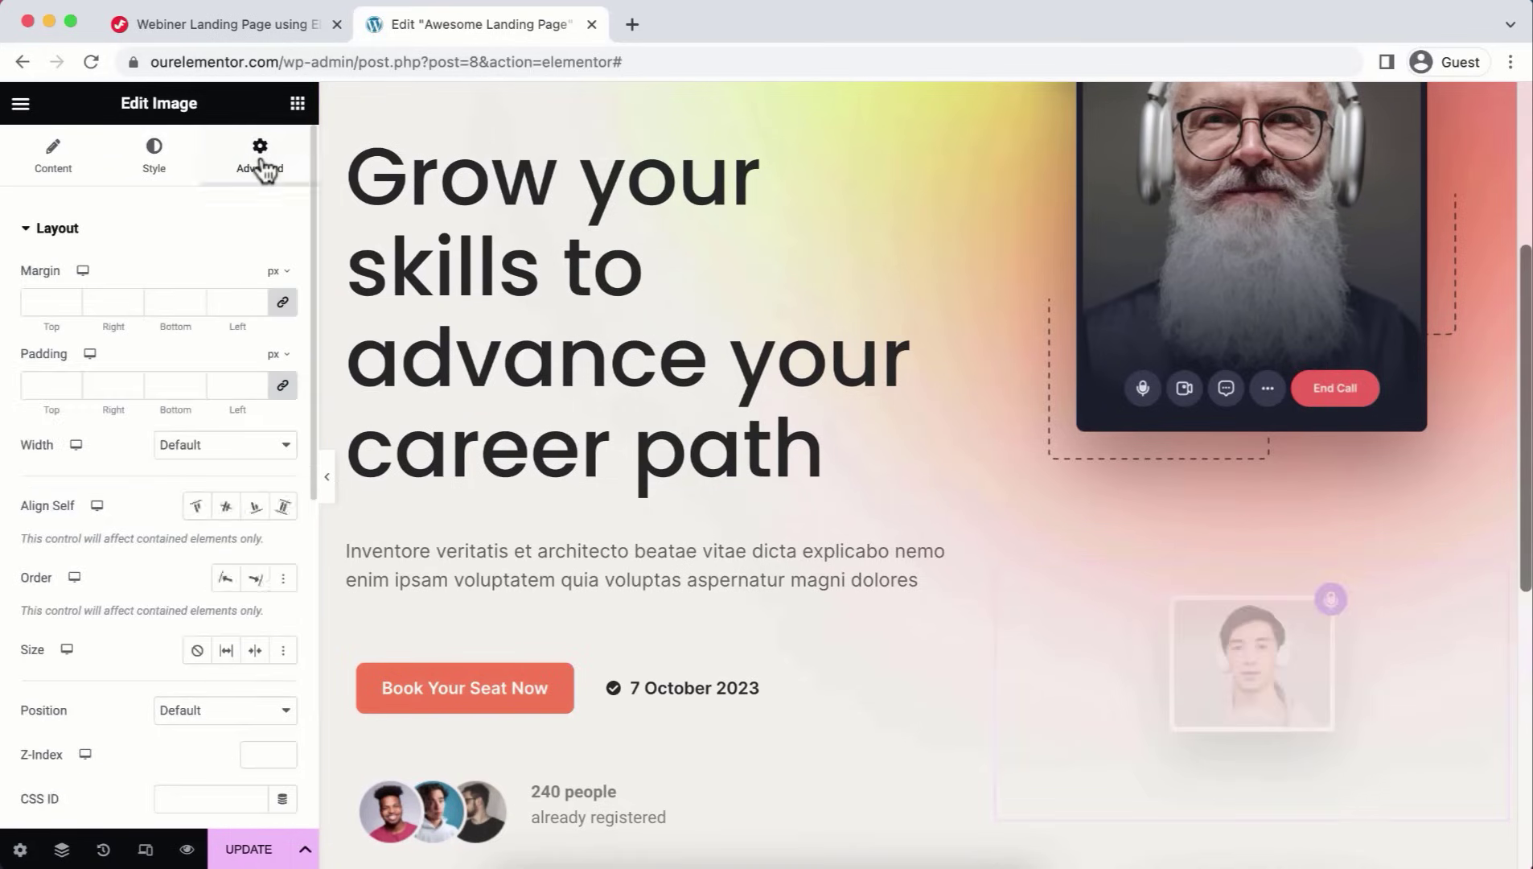
- Set the young man card's Position to Absolute so it floats over the video-call image's top-left corner
scroll(123, 592, "down", 5)
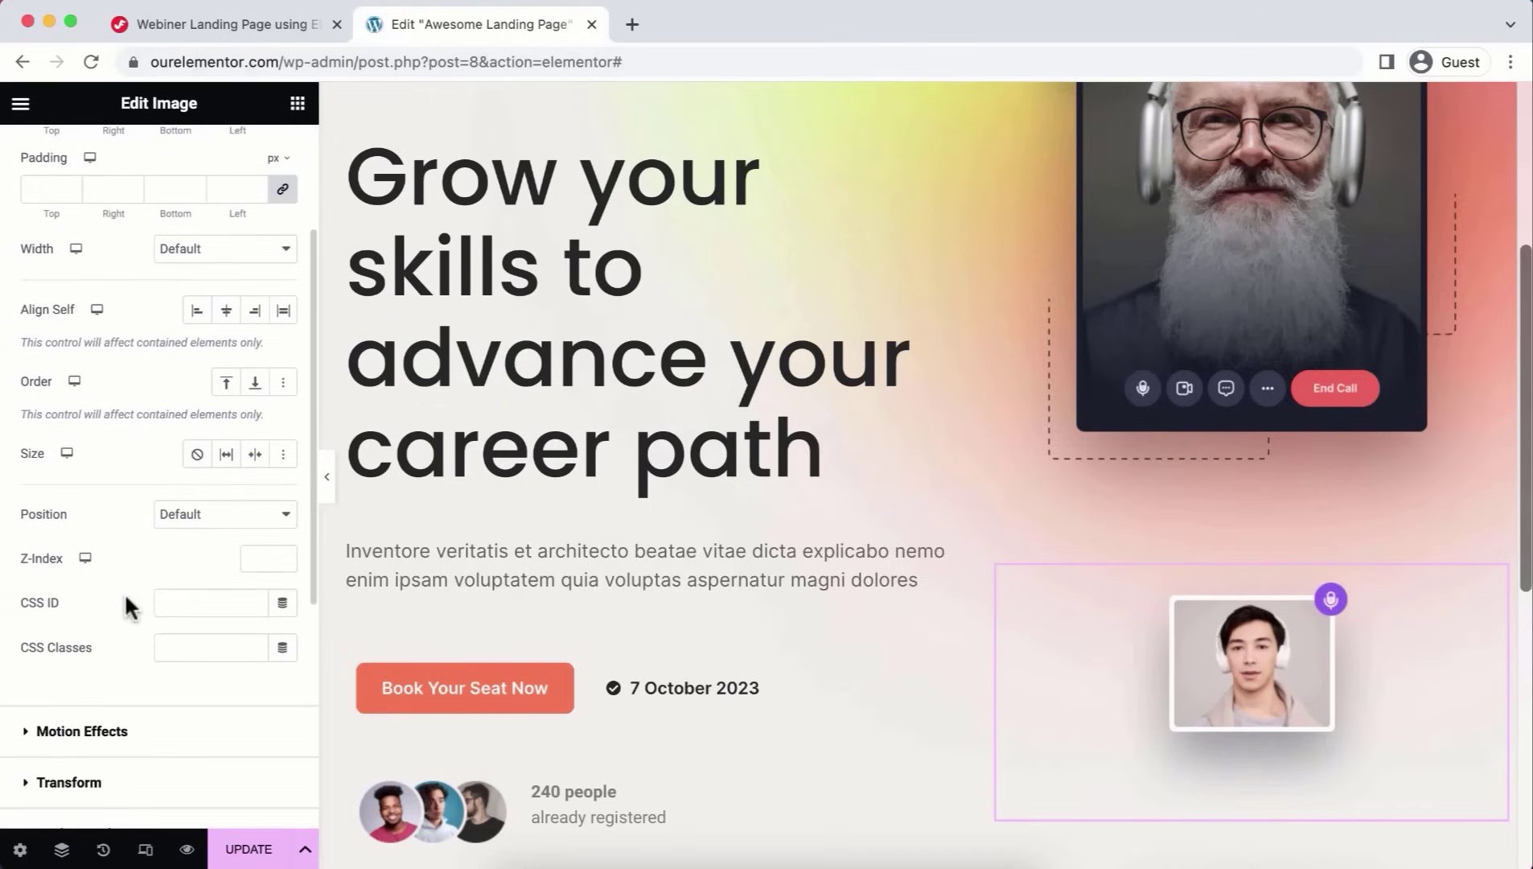
left_click(229, 523)
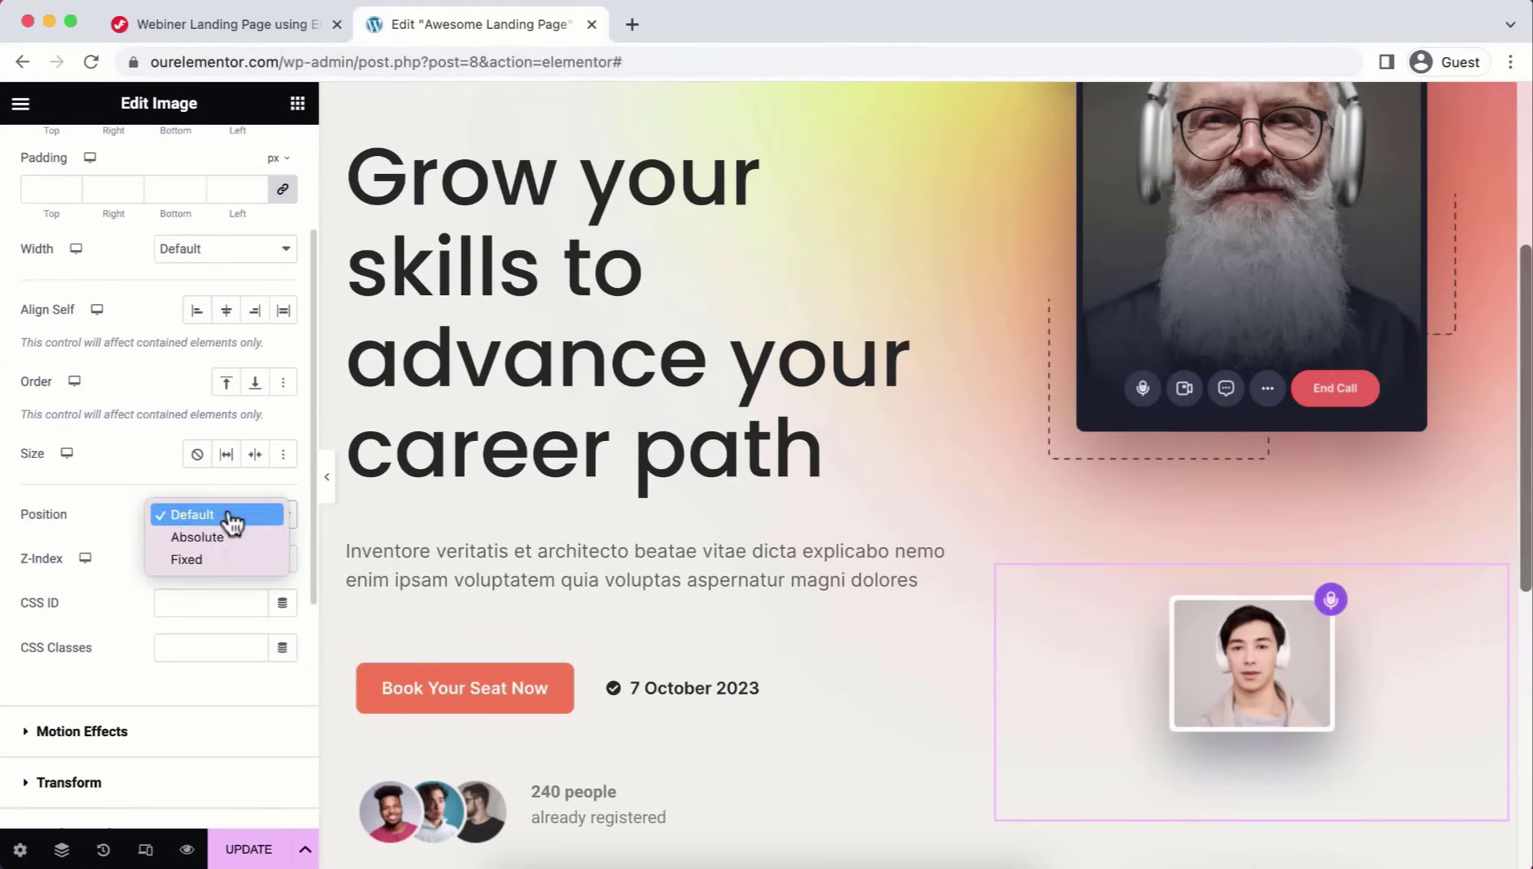
left_click(230, 540)
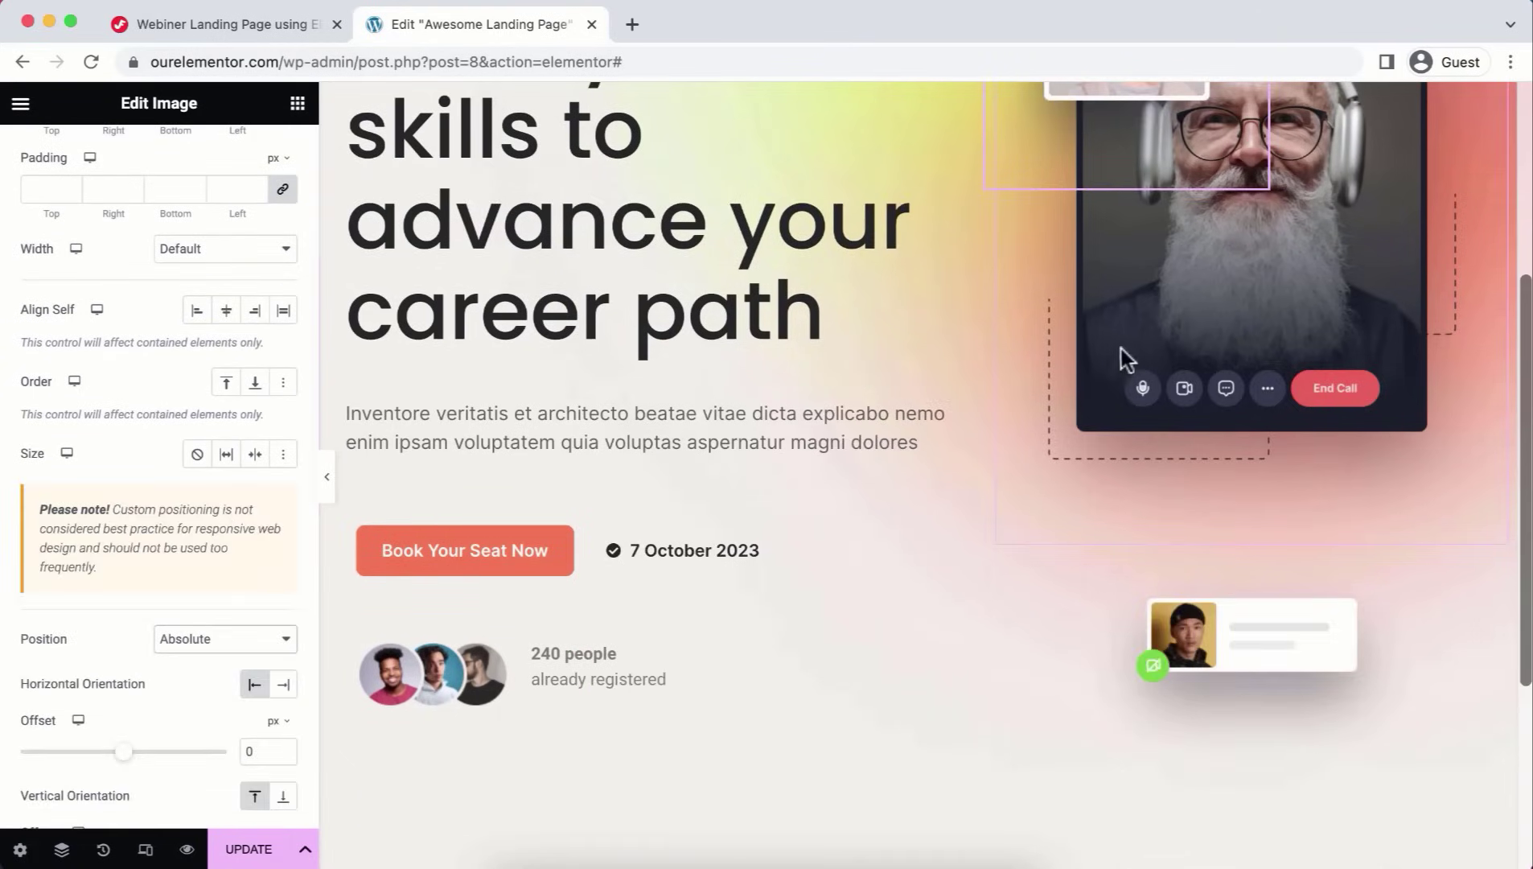
scroll(1141, 351, "up", 1)
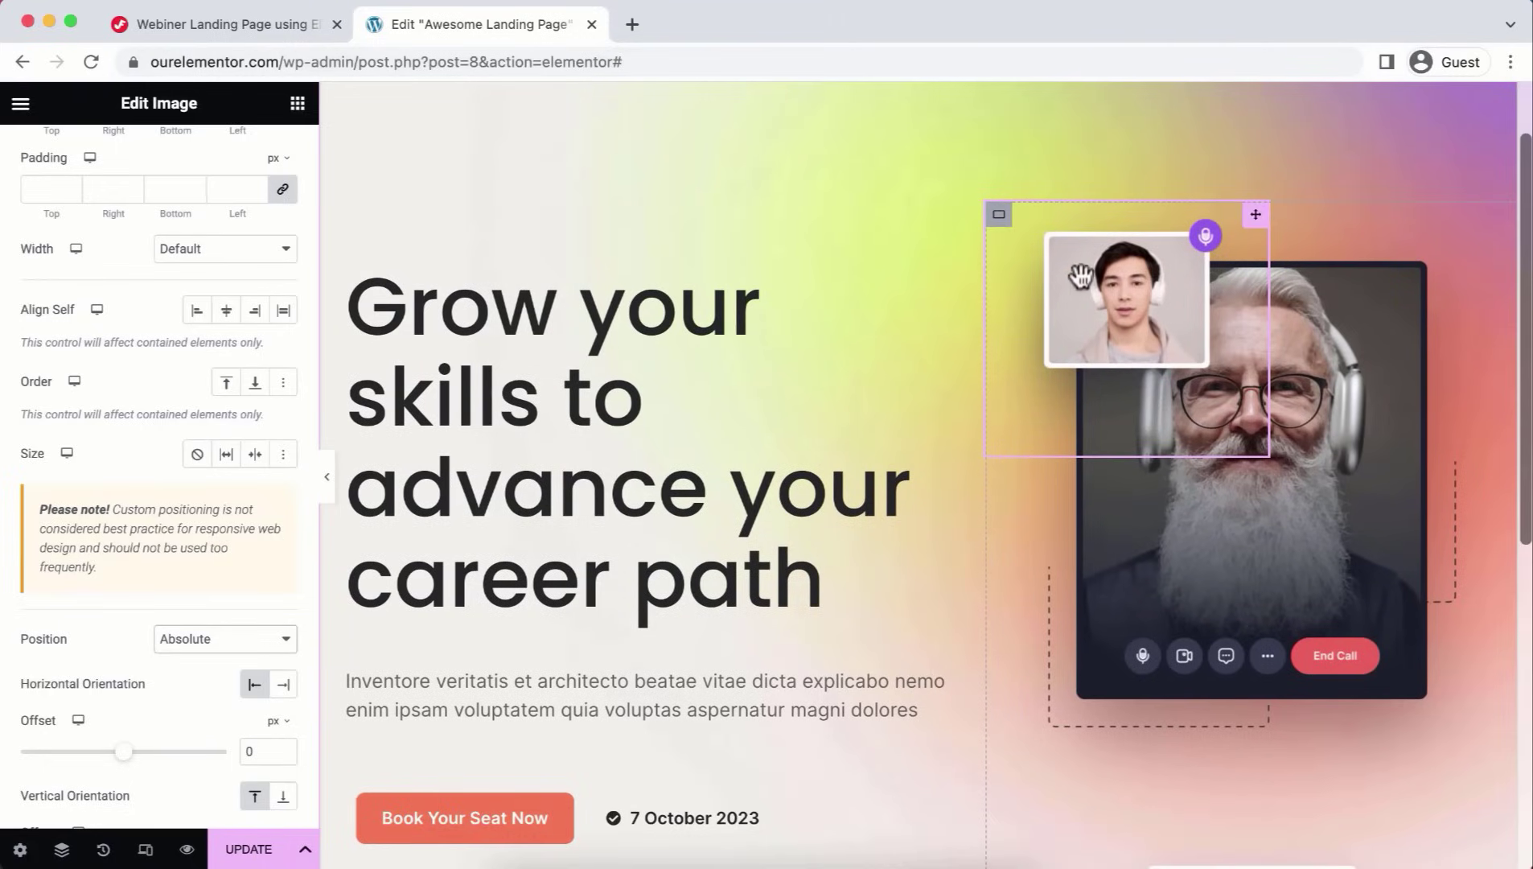
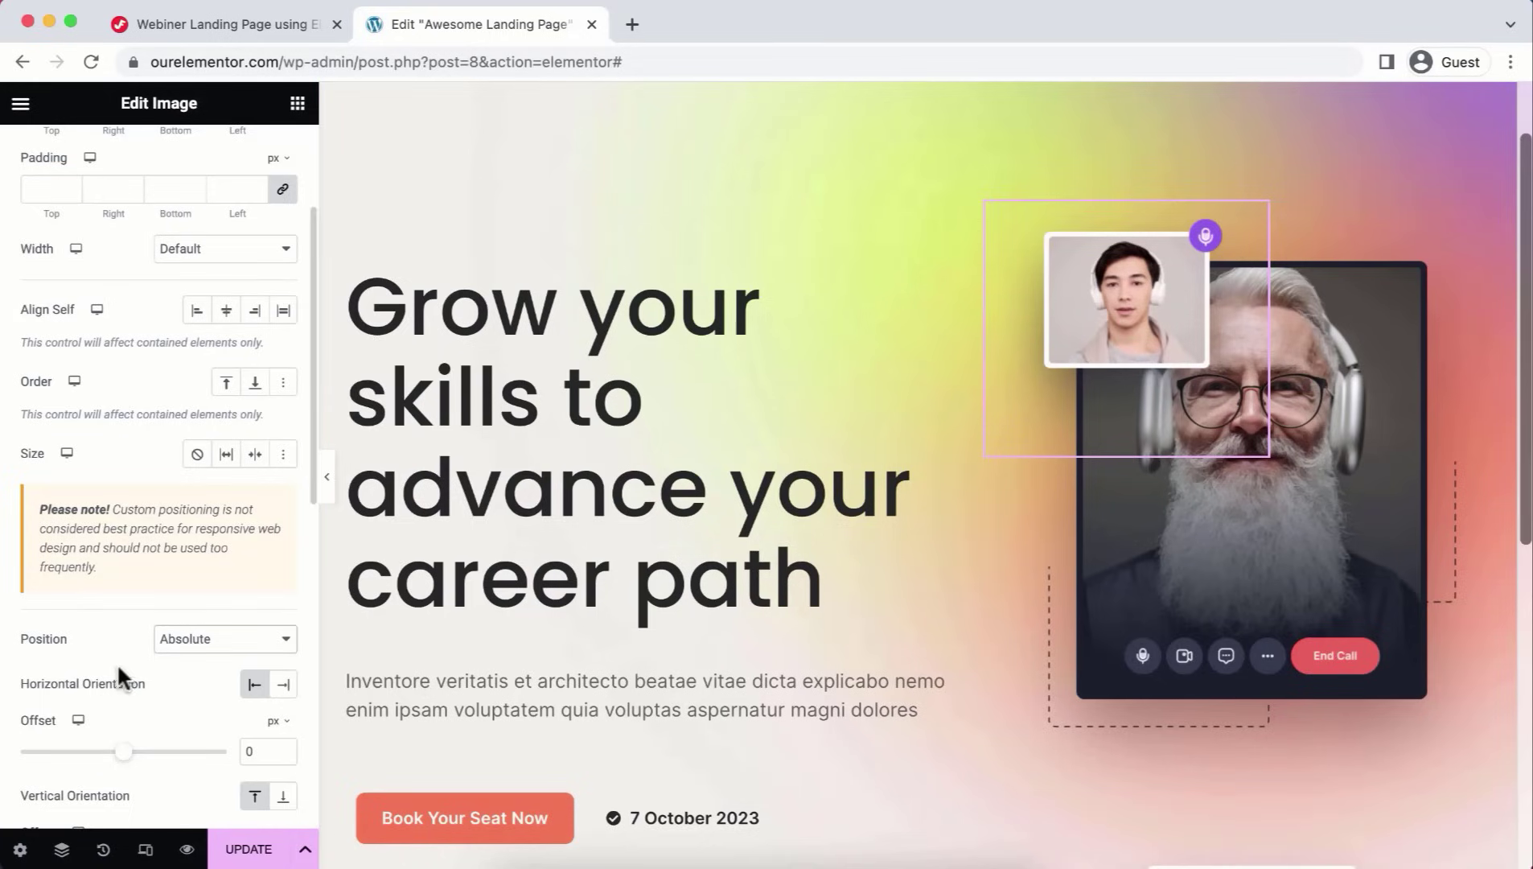
- Anchor the call thumbnail to the right with horizontal offset -62 px and vertical offset 85 px
scroll(119, 674, "down", 5)
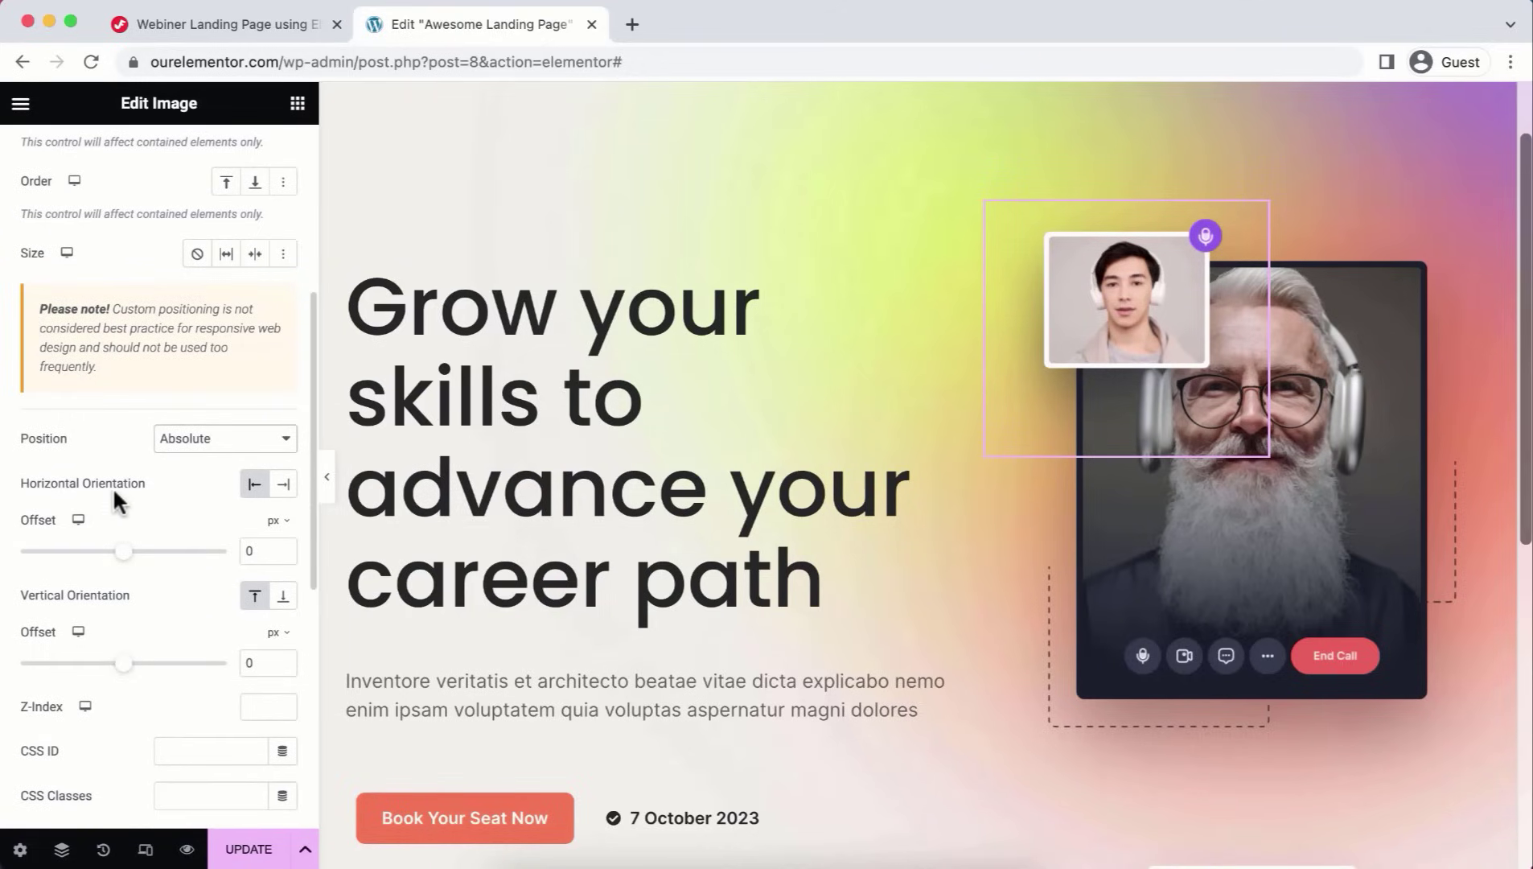
left_click(284, 486)
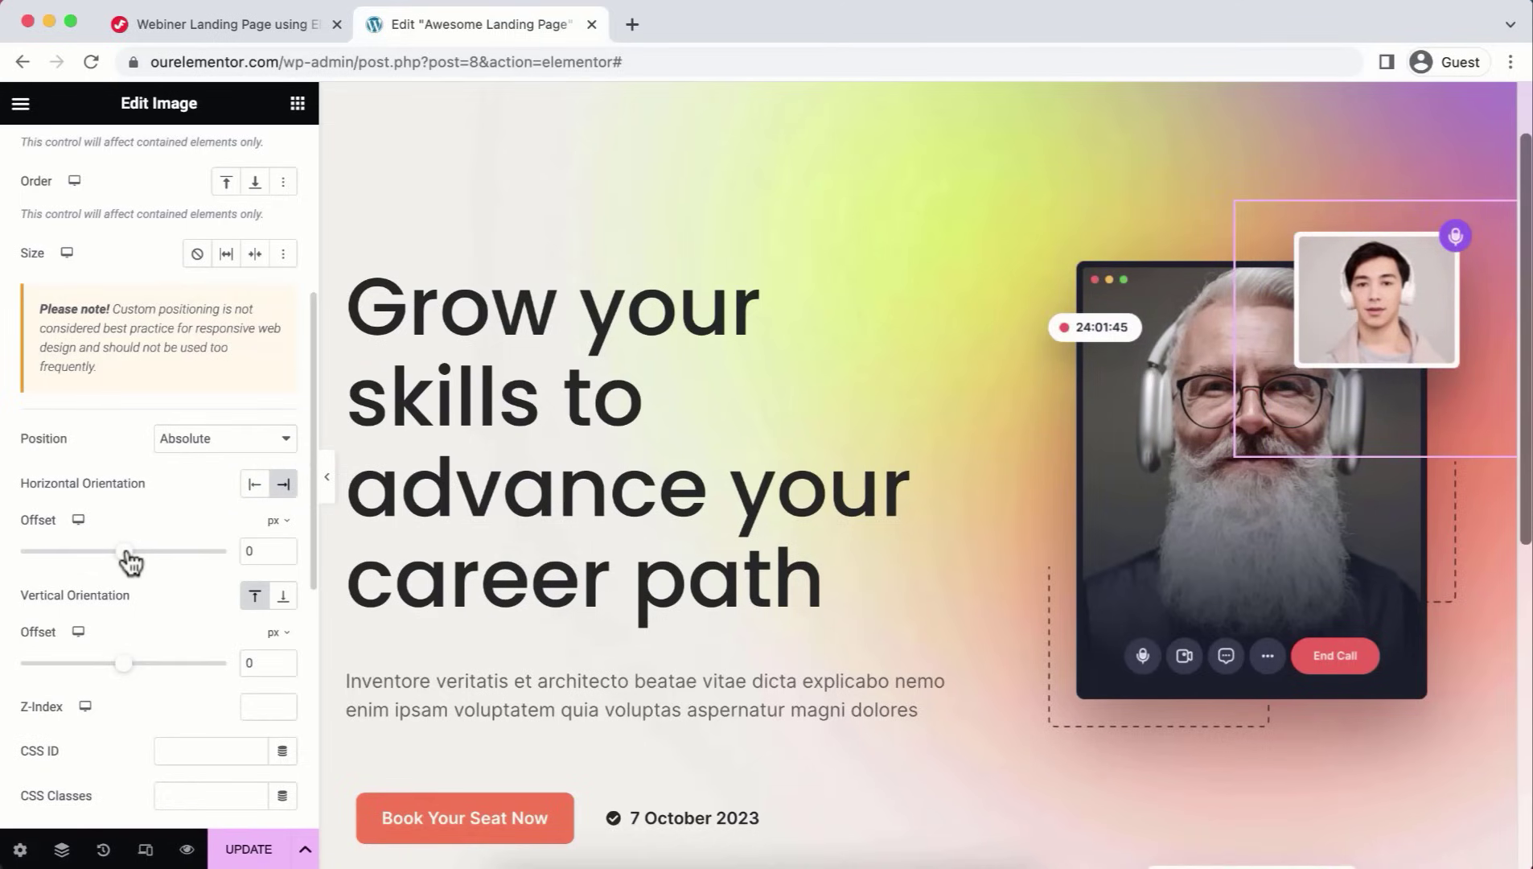
mouse_move(127, 553)
left_mouse_down()
mouse_move(156, 563)
mouse_move(123, 562)
left_mouse_up()
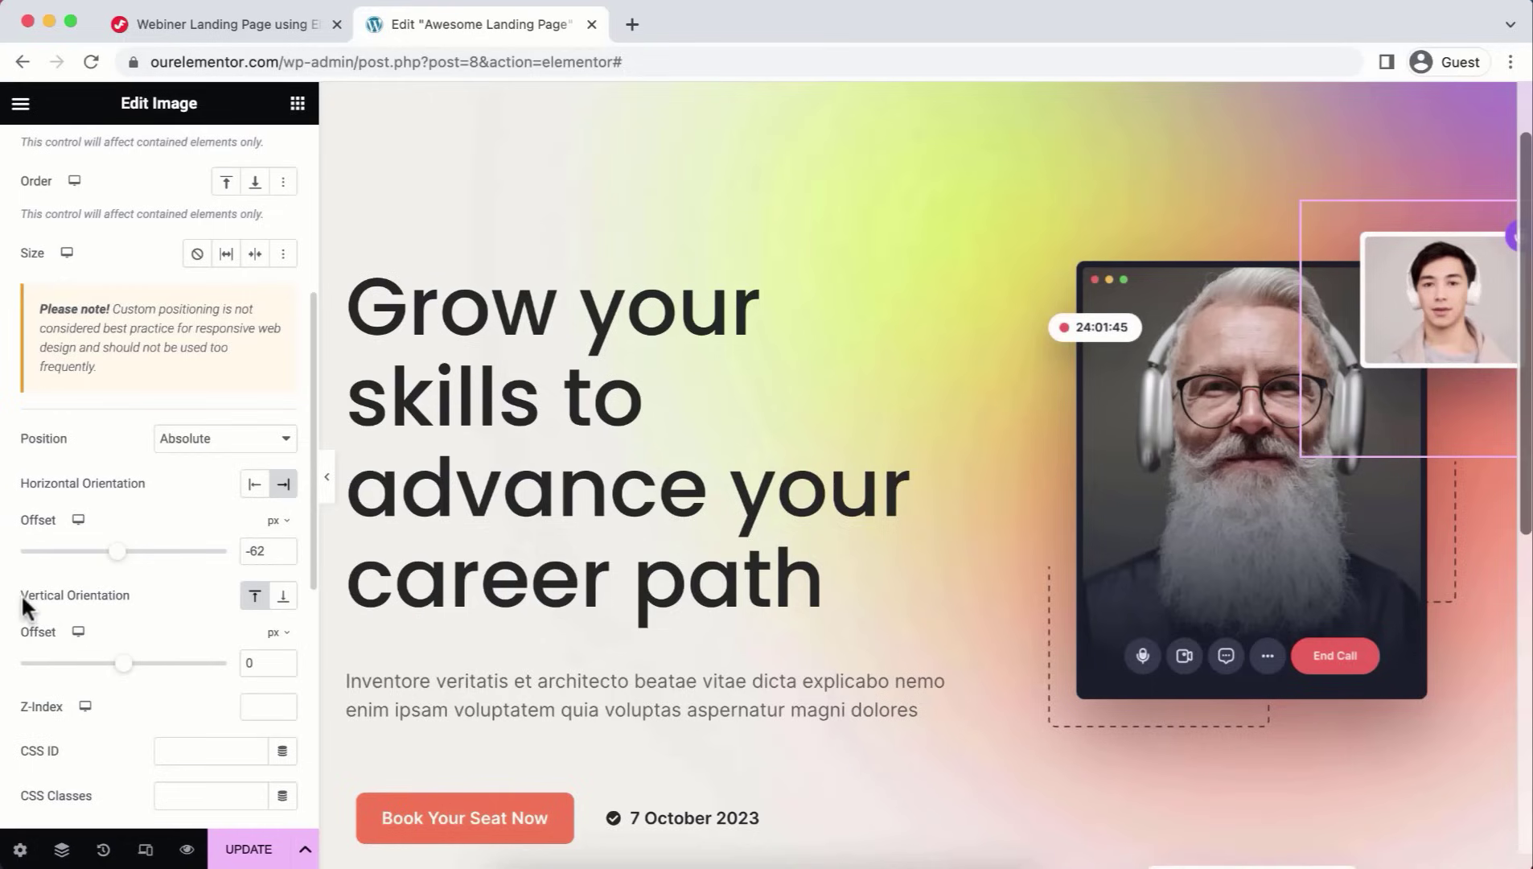
mouse_move(126, 675)
left_mouse_down()
mouse_move(112, 674)
mouse_move(147, 674)
mouse_move(120, 664)
mouse_move(147, 663)
mouse_move(120, 666)
mouse_move(135, 666)
left_mouse_up()
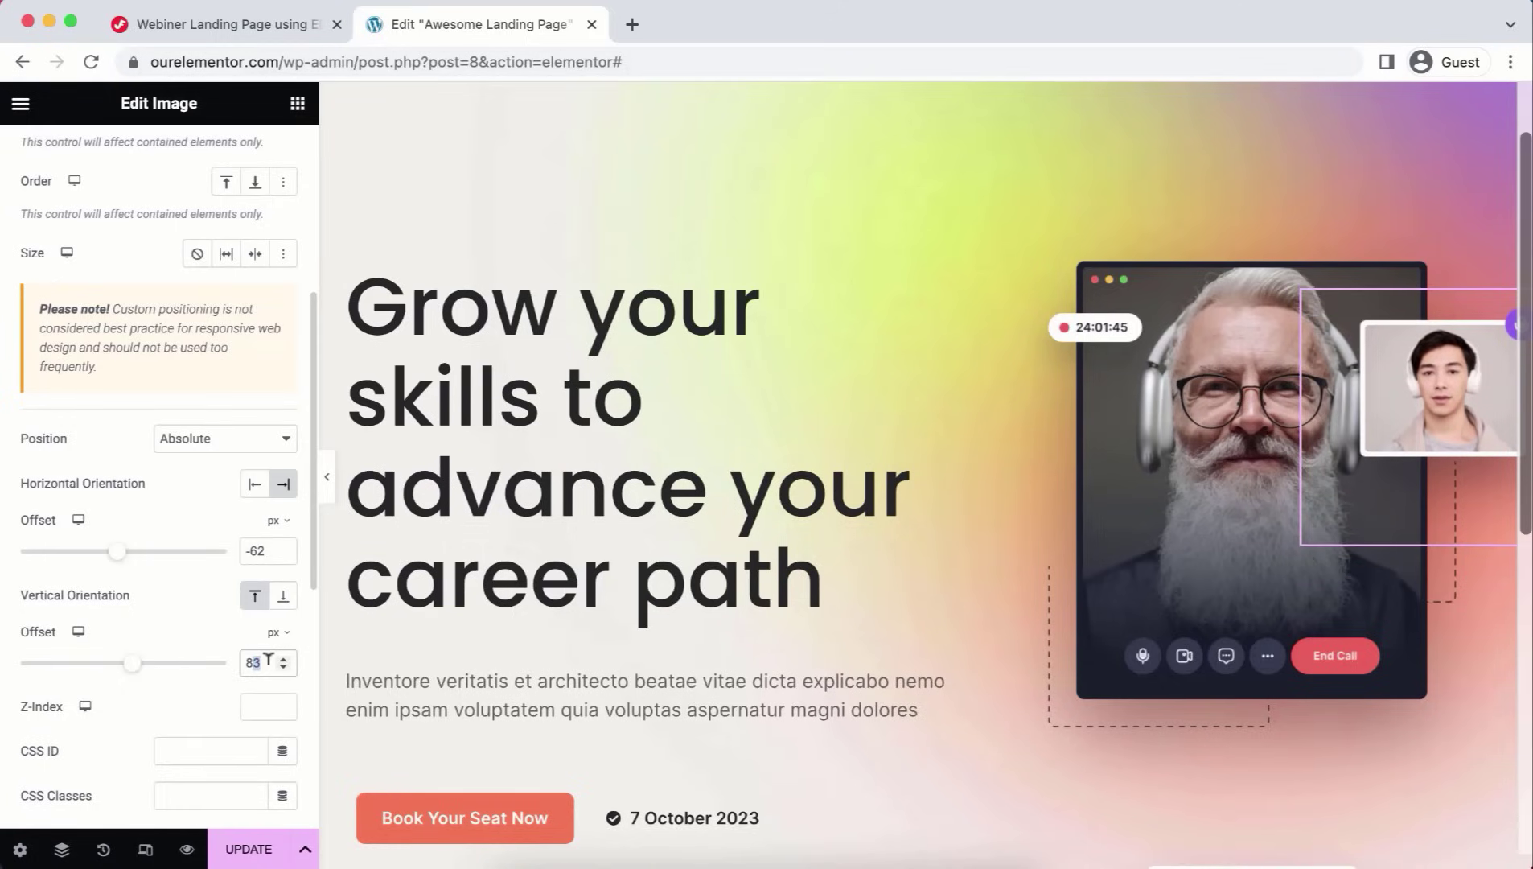
type("5")
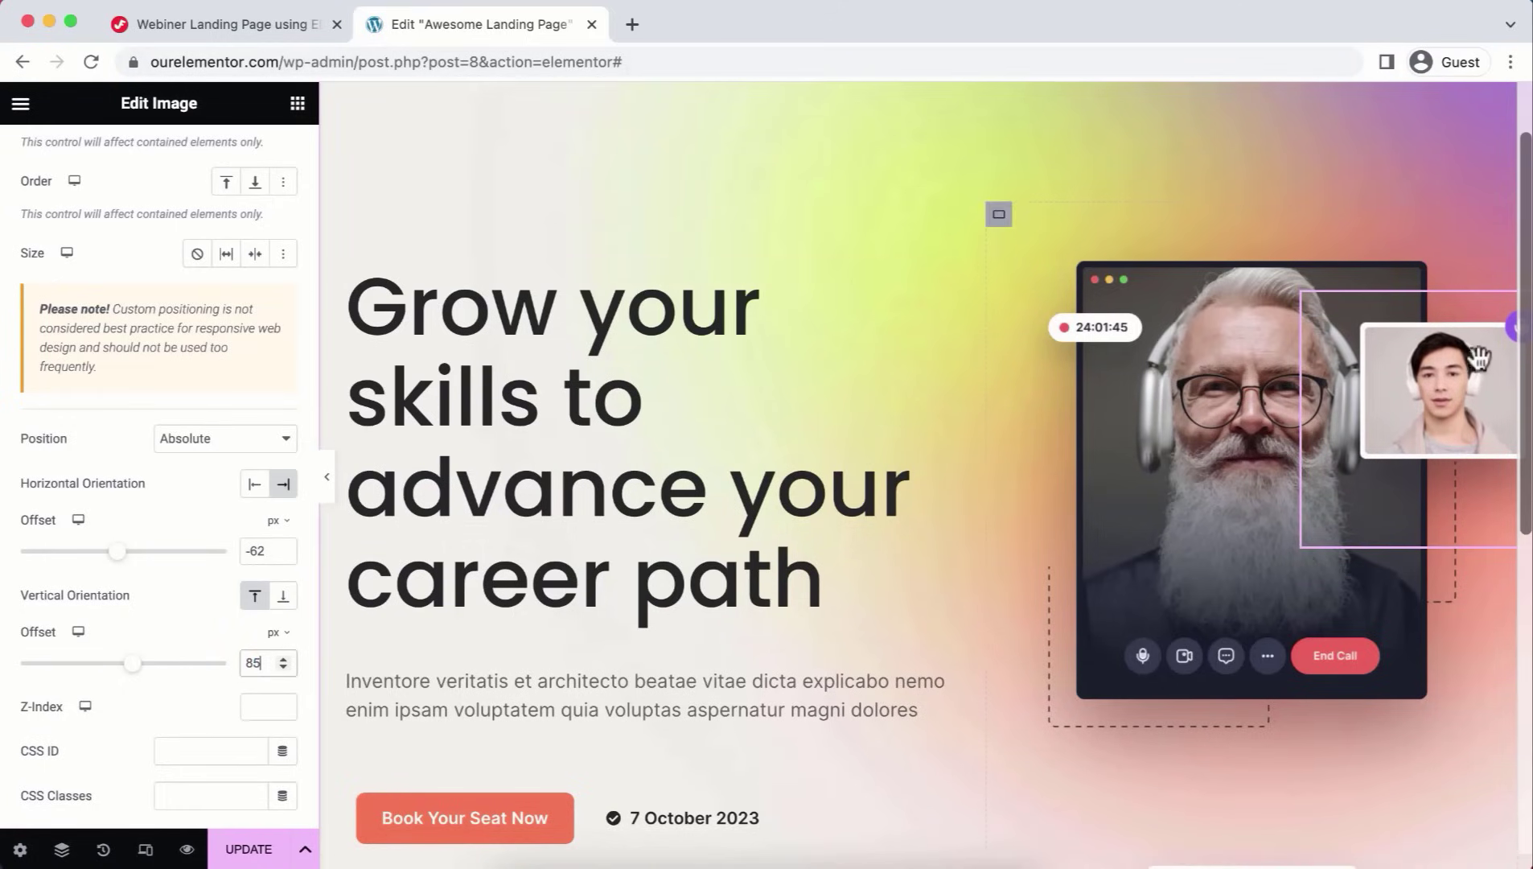
scroll(1200, 703, "down", 1)
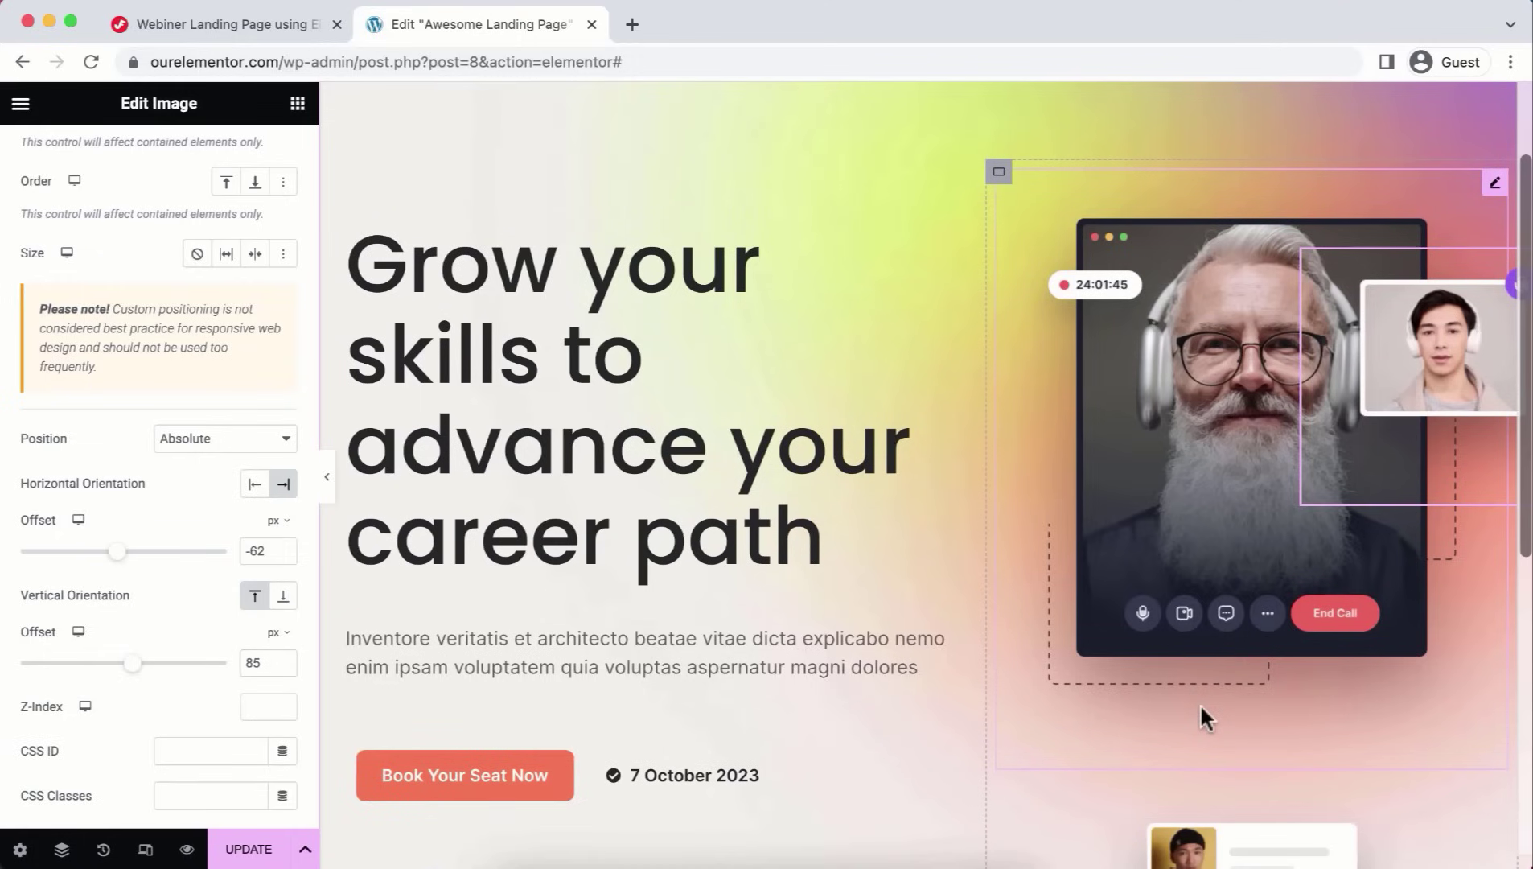
scroll(1199, 703, "down", 2)
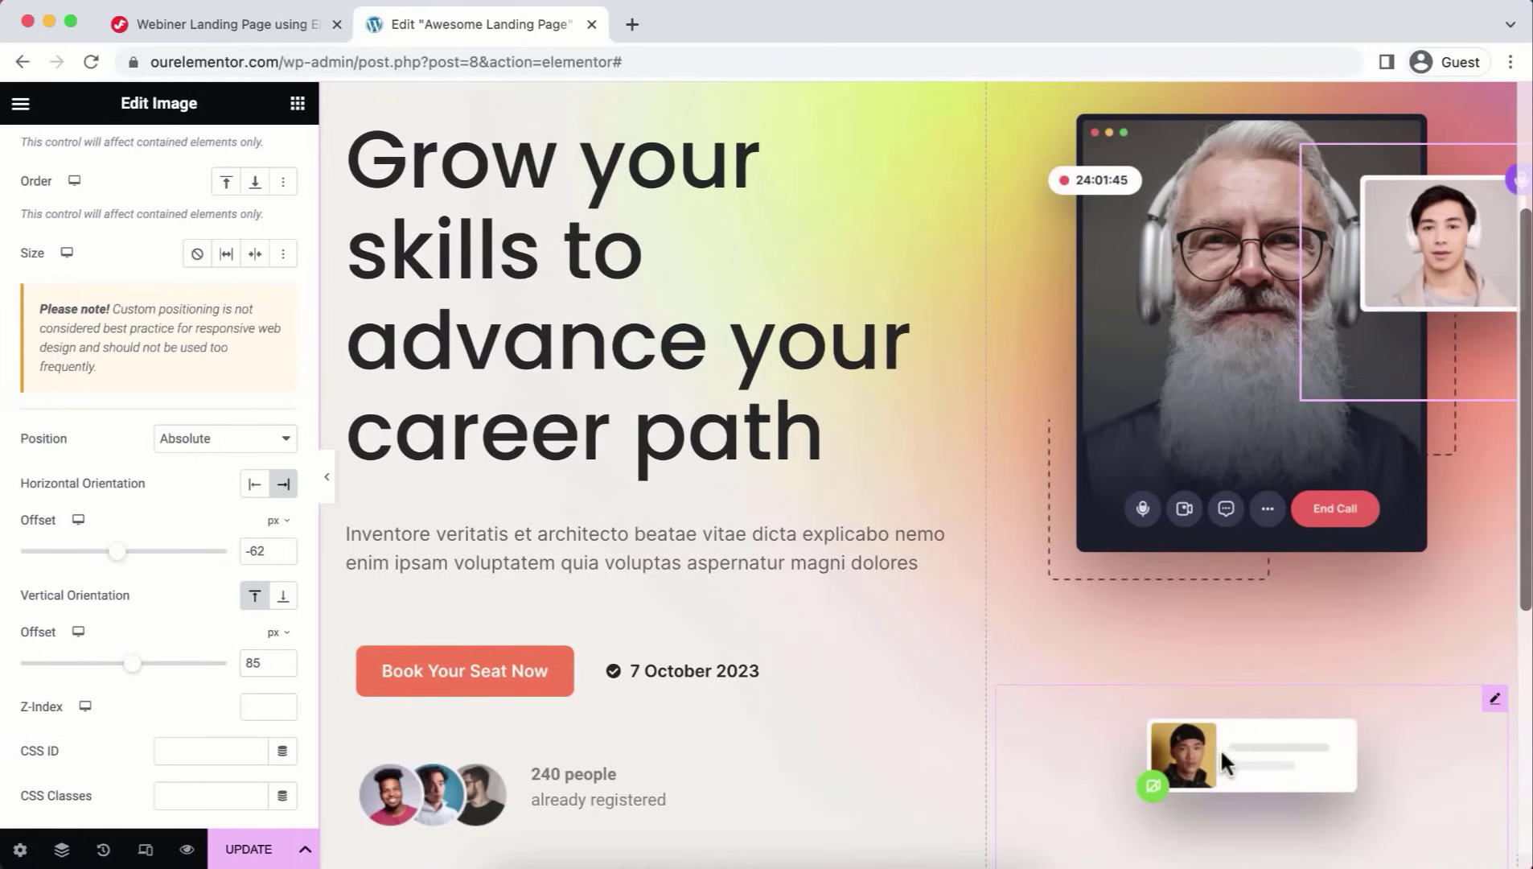
scroll(1234, 748, "down", 1)
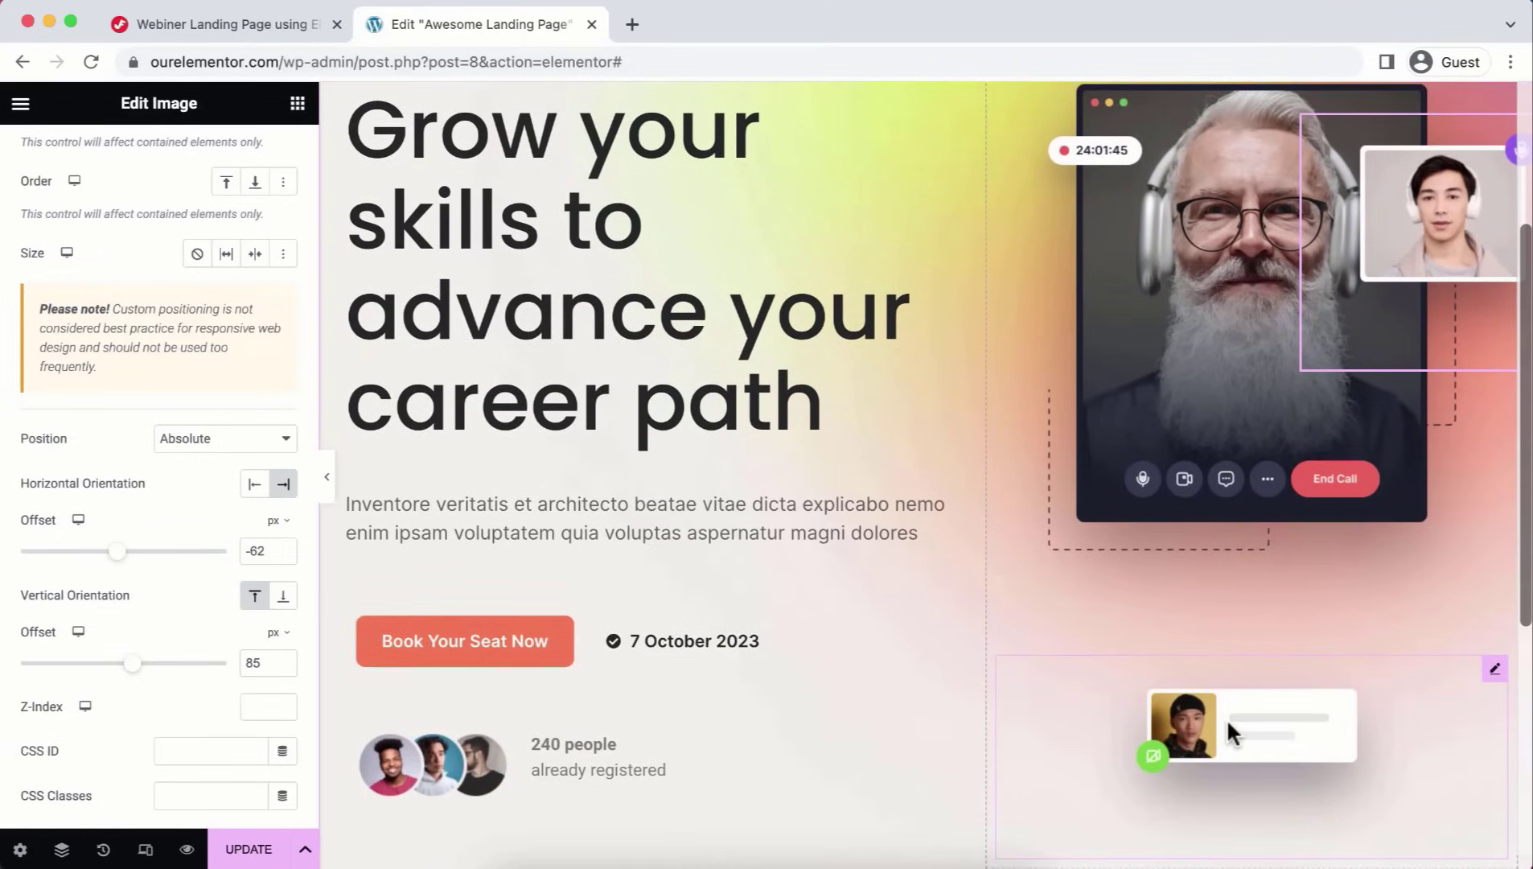
- Select the notification card image and set its width to 265 px
left_click(1228, 732)
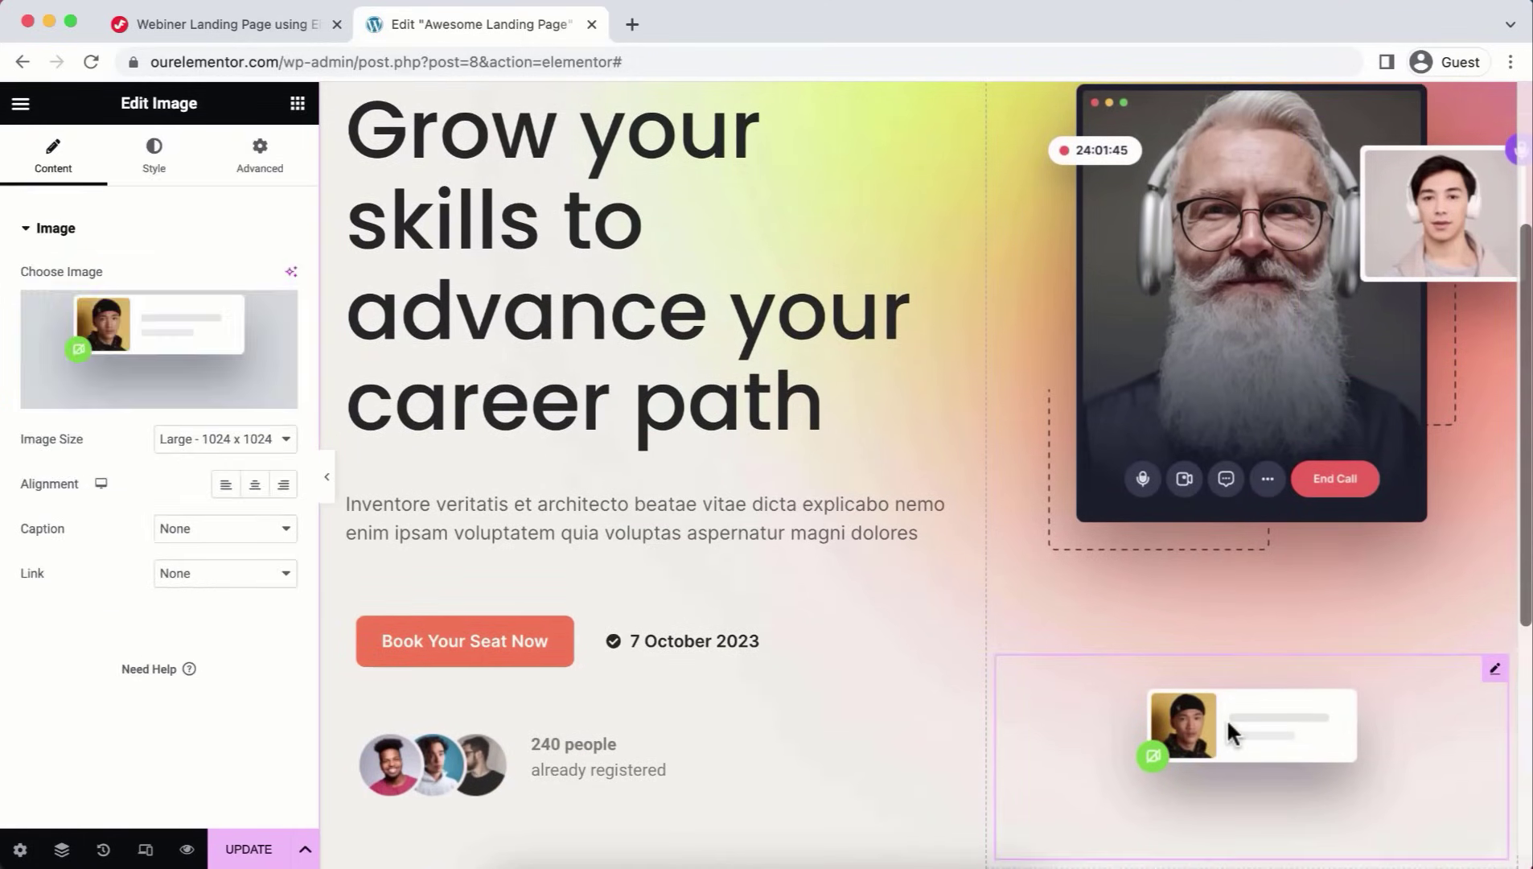
left_click(164, 171)
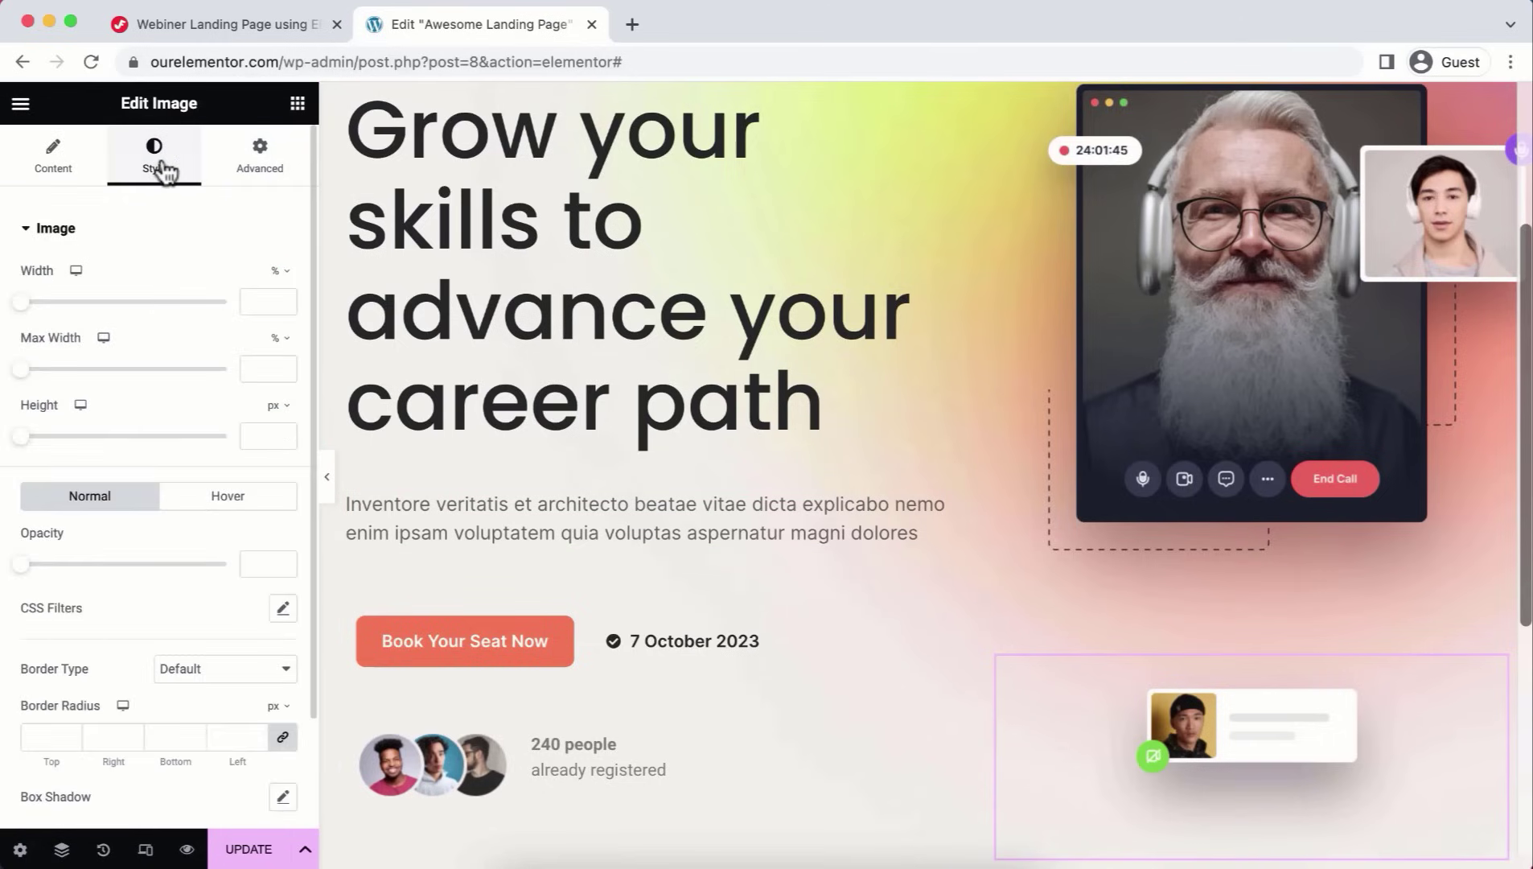
left_click(282, 281)
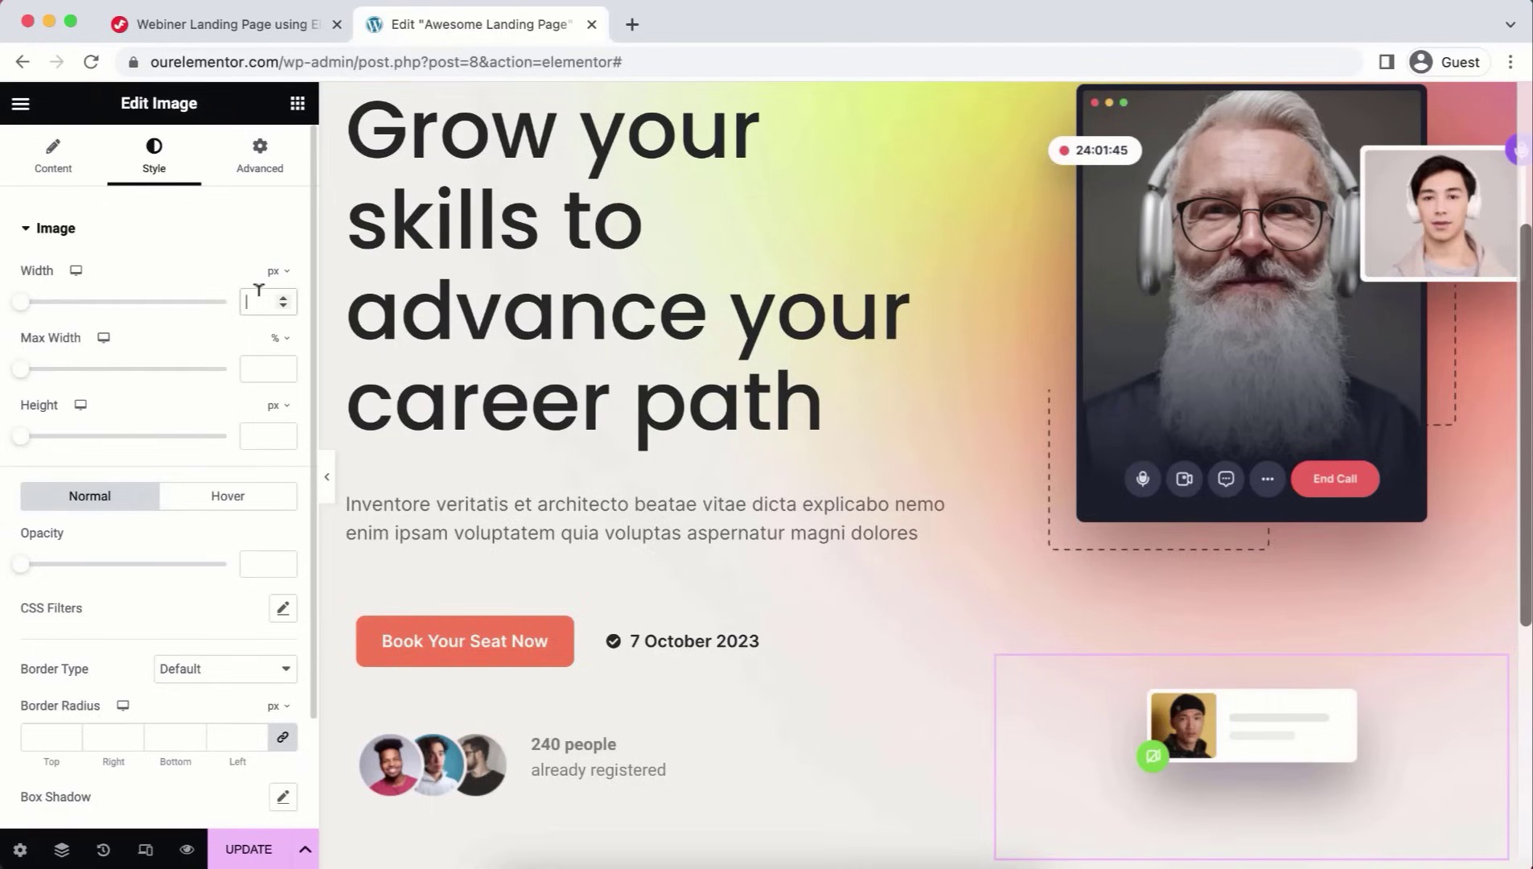
left_click(259, 291)
type("265")
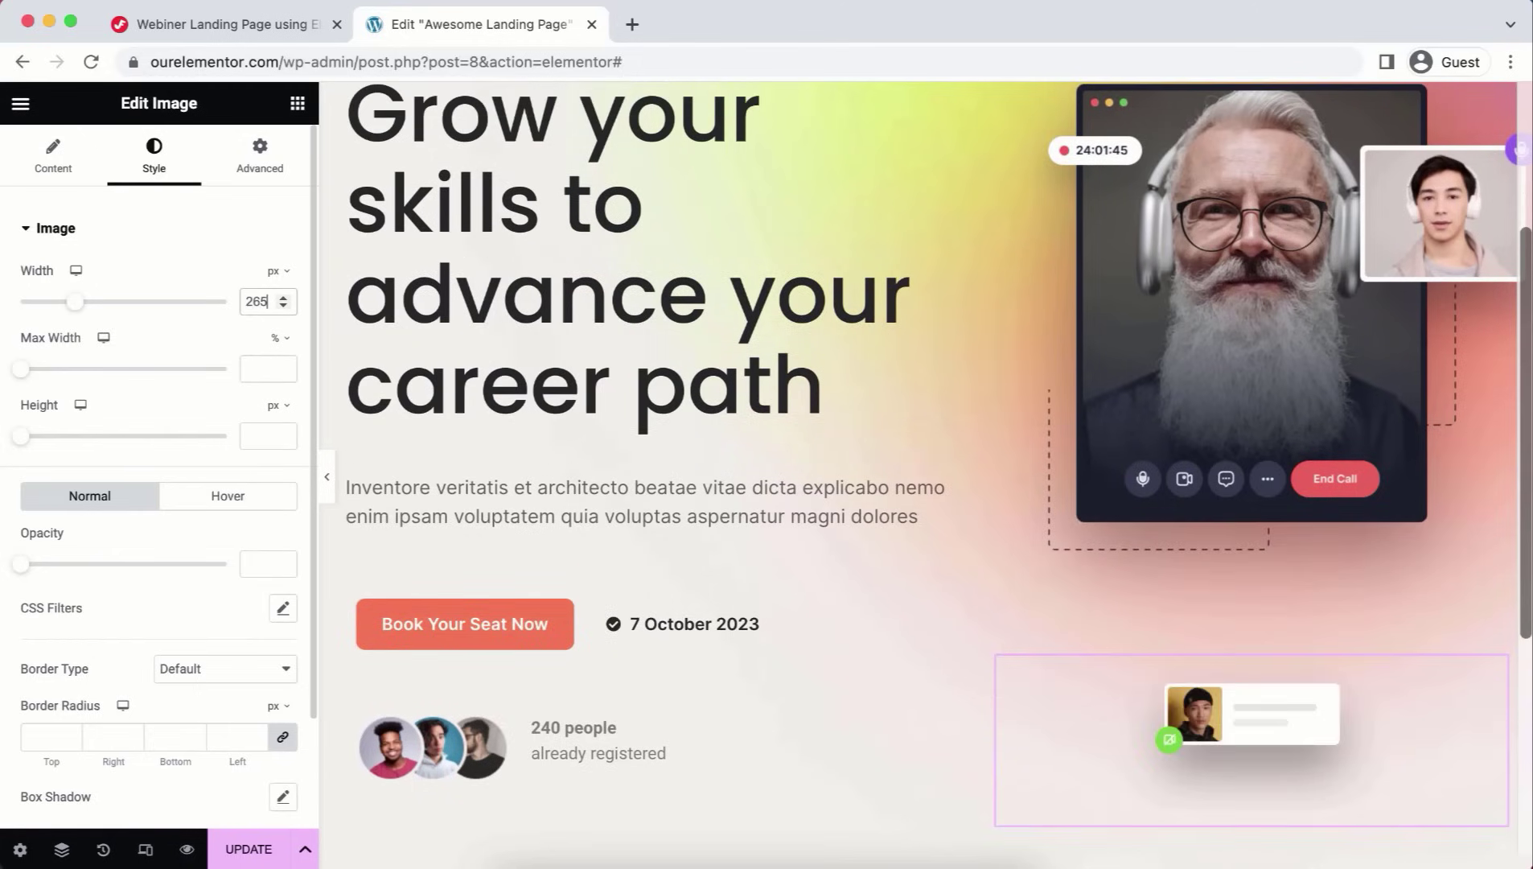
- Position the card absolutely at horizontal offset -40 px and top offset 260 px
left_click(260, 158)
scroll(145, 483, "down", 4)
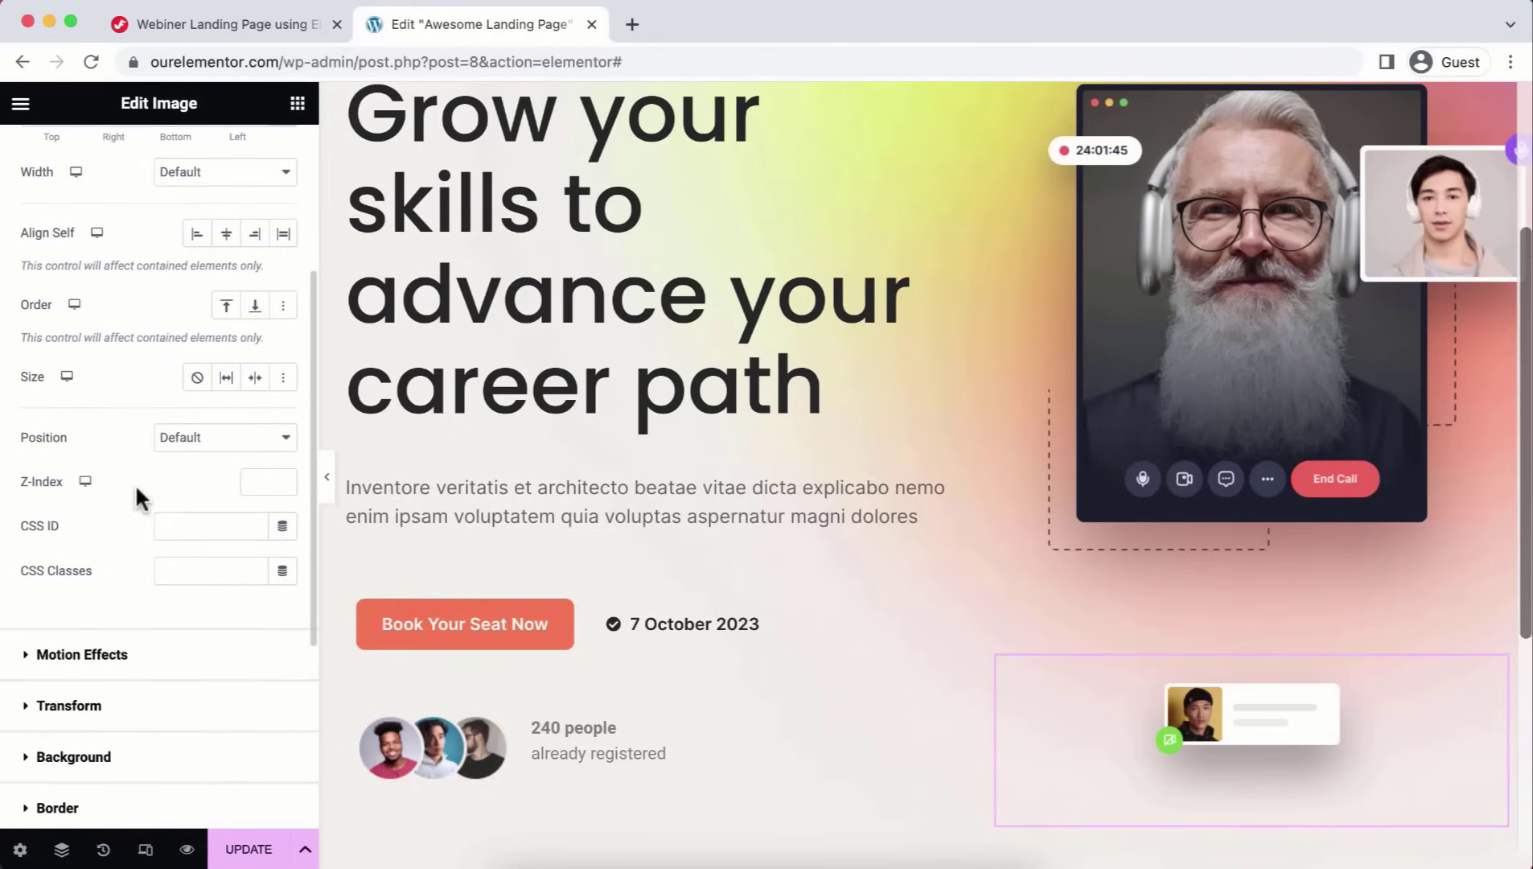
left_click(193, 437)
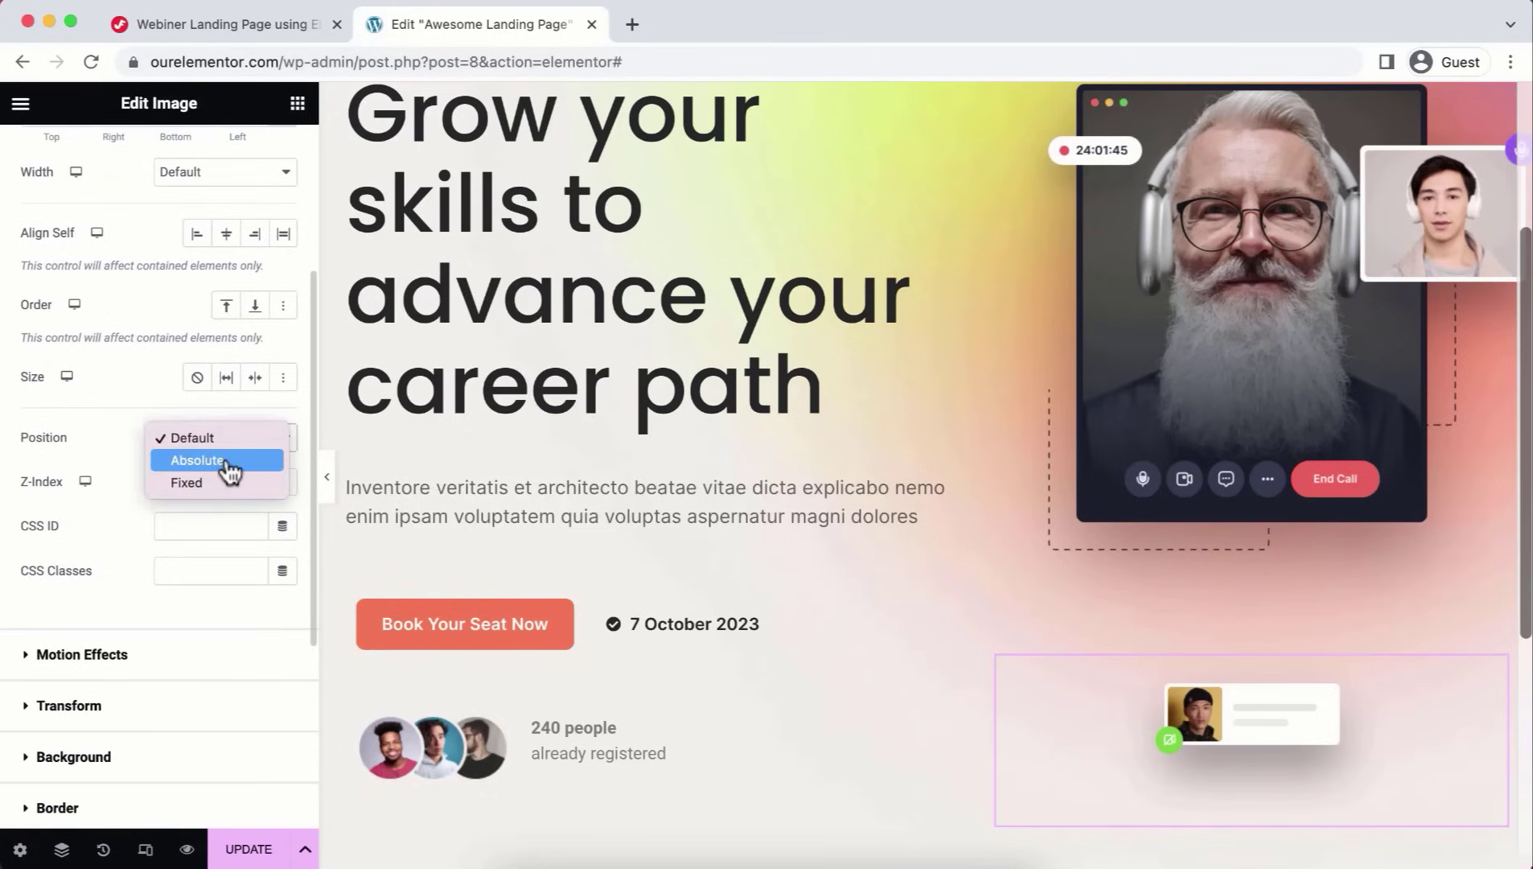
left_click(225, 460)
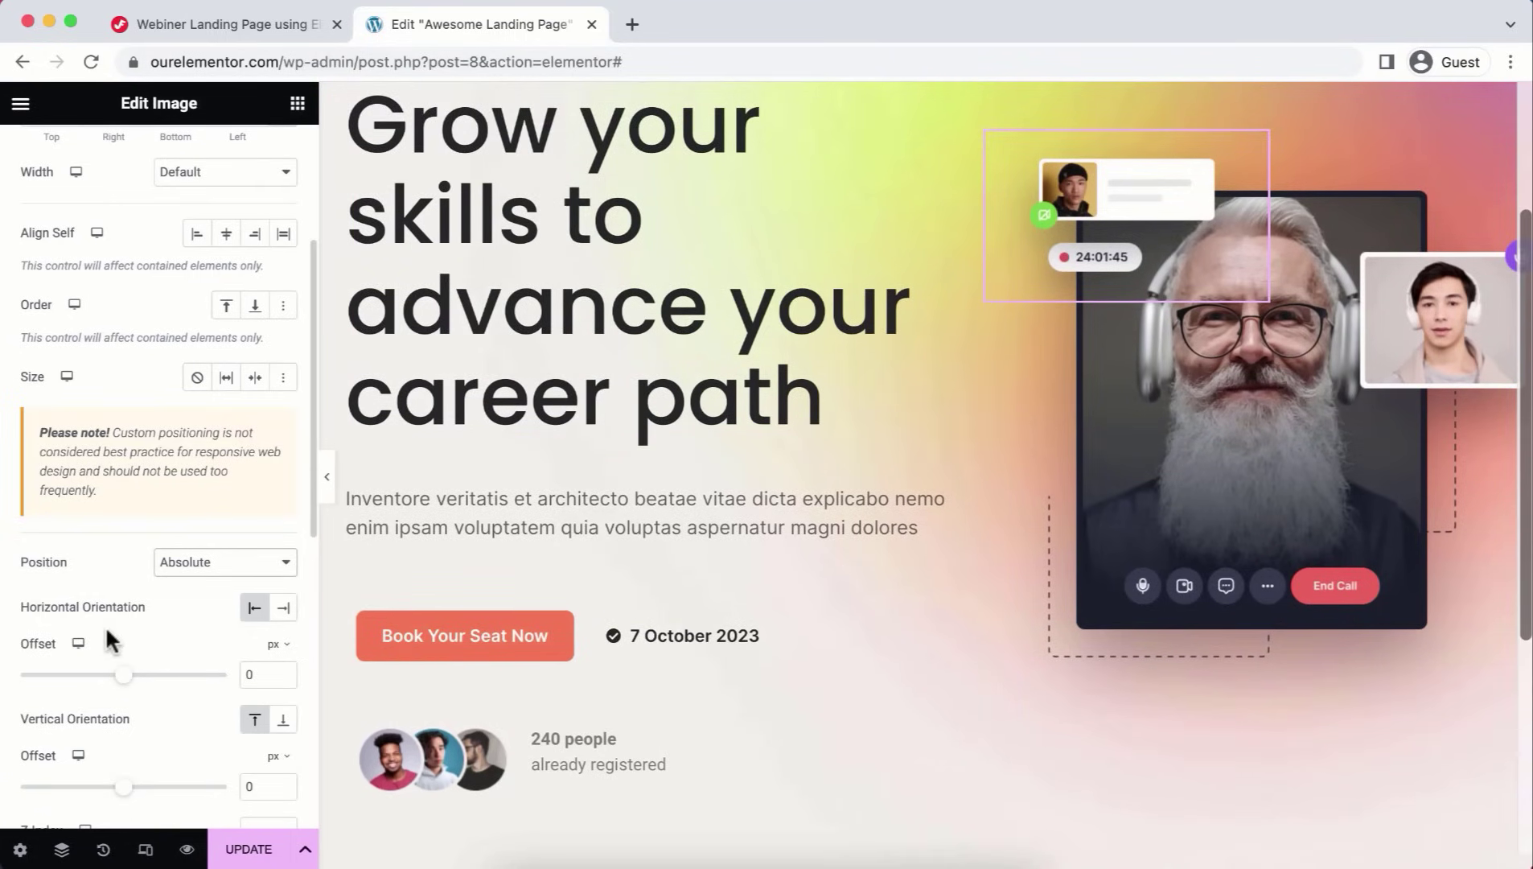
scroll(105, 625, "down", 2)
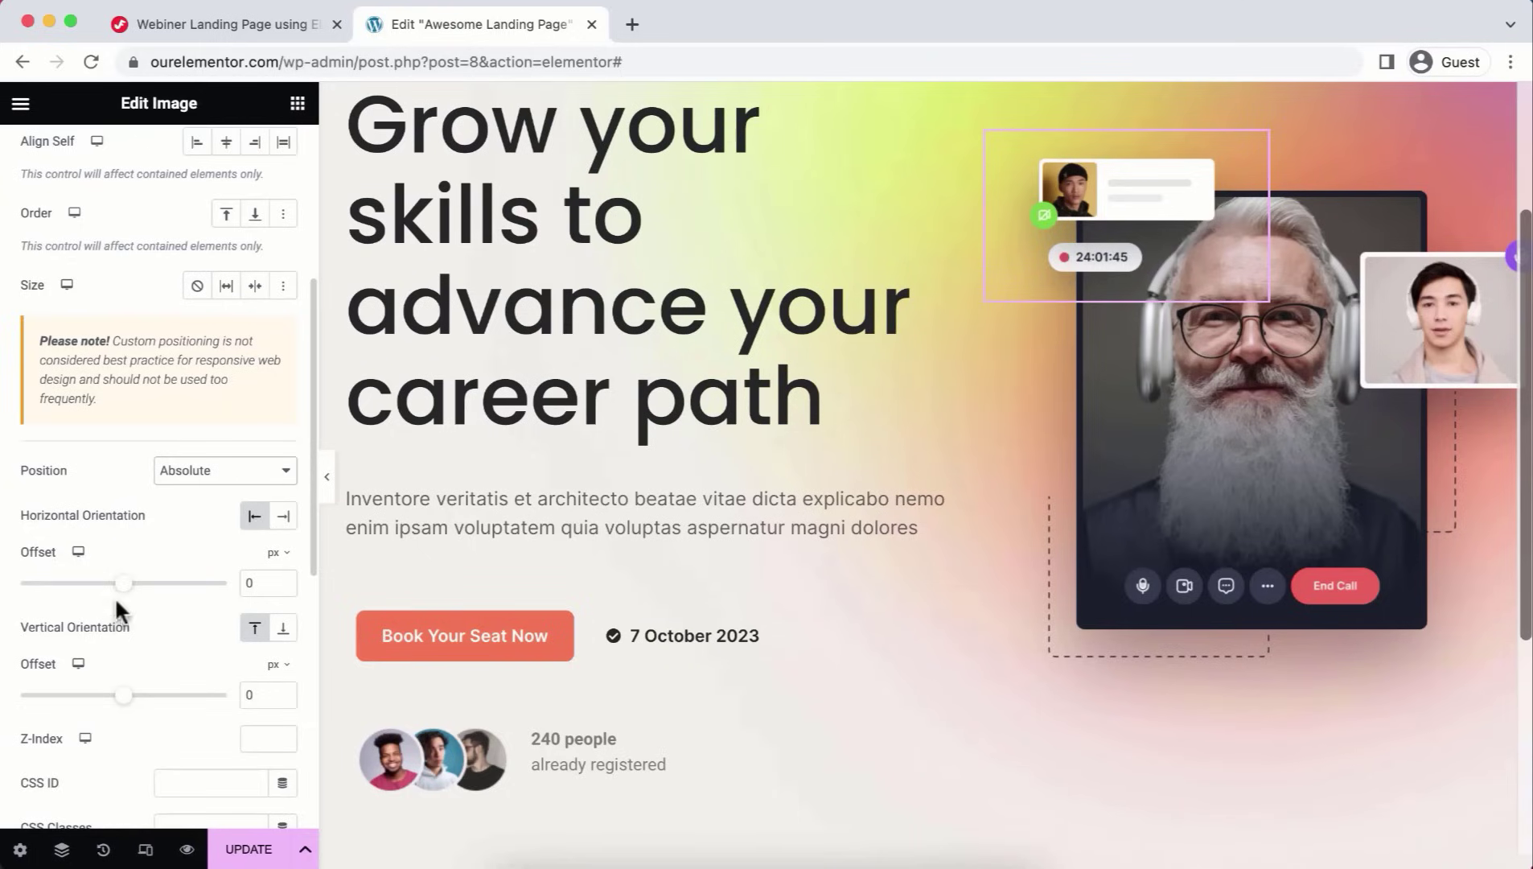
left_click_drag(127, 594, 123, 592)
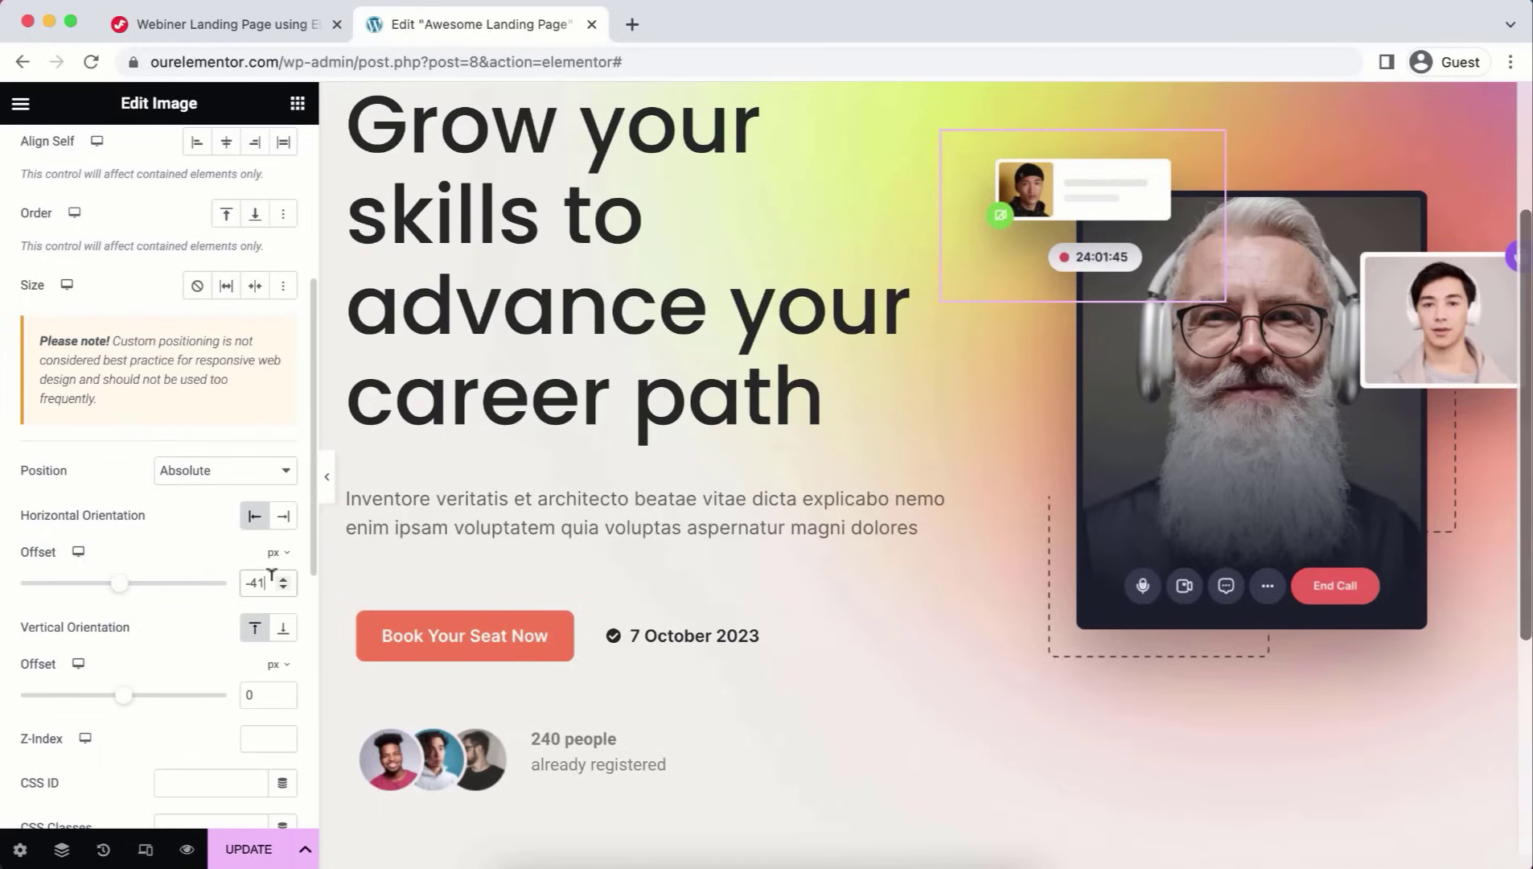
key("Up")
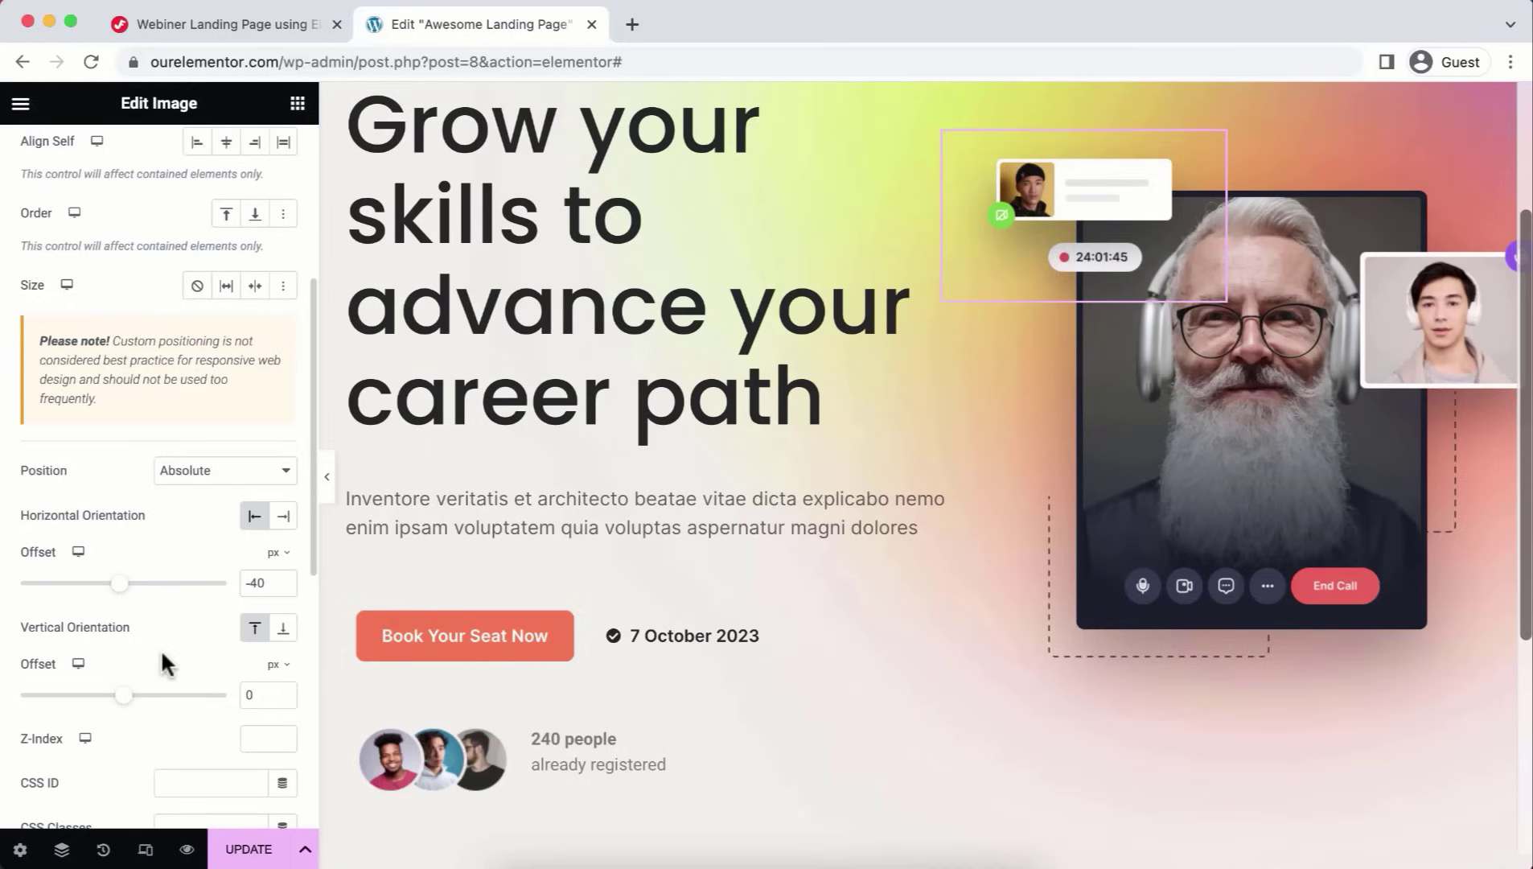
left_click(285, 635)
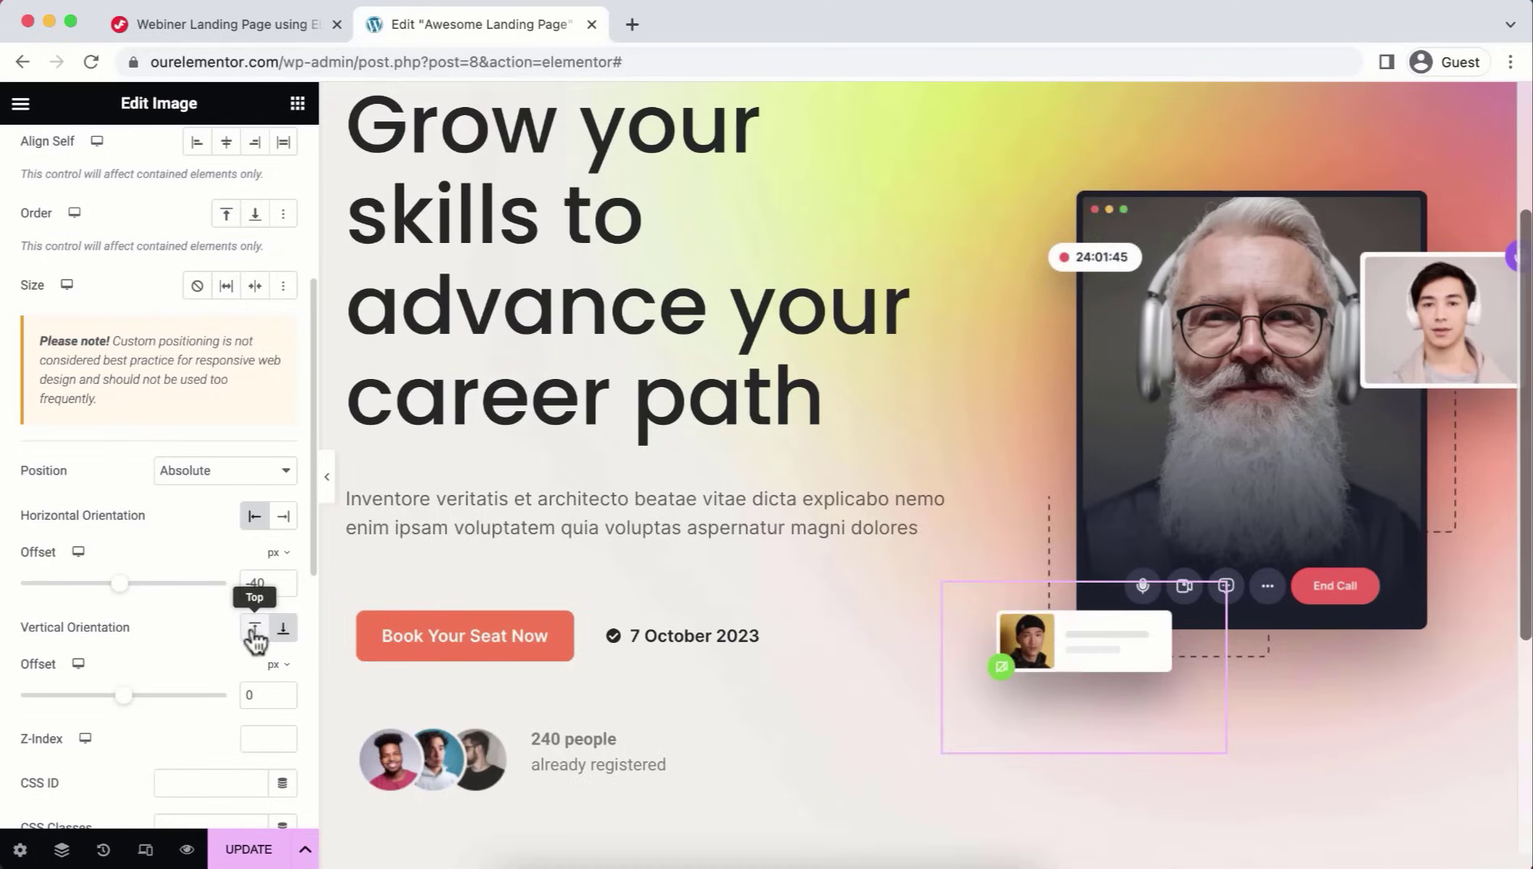
left_click(256, 634)
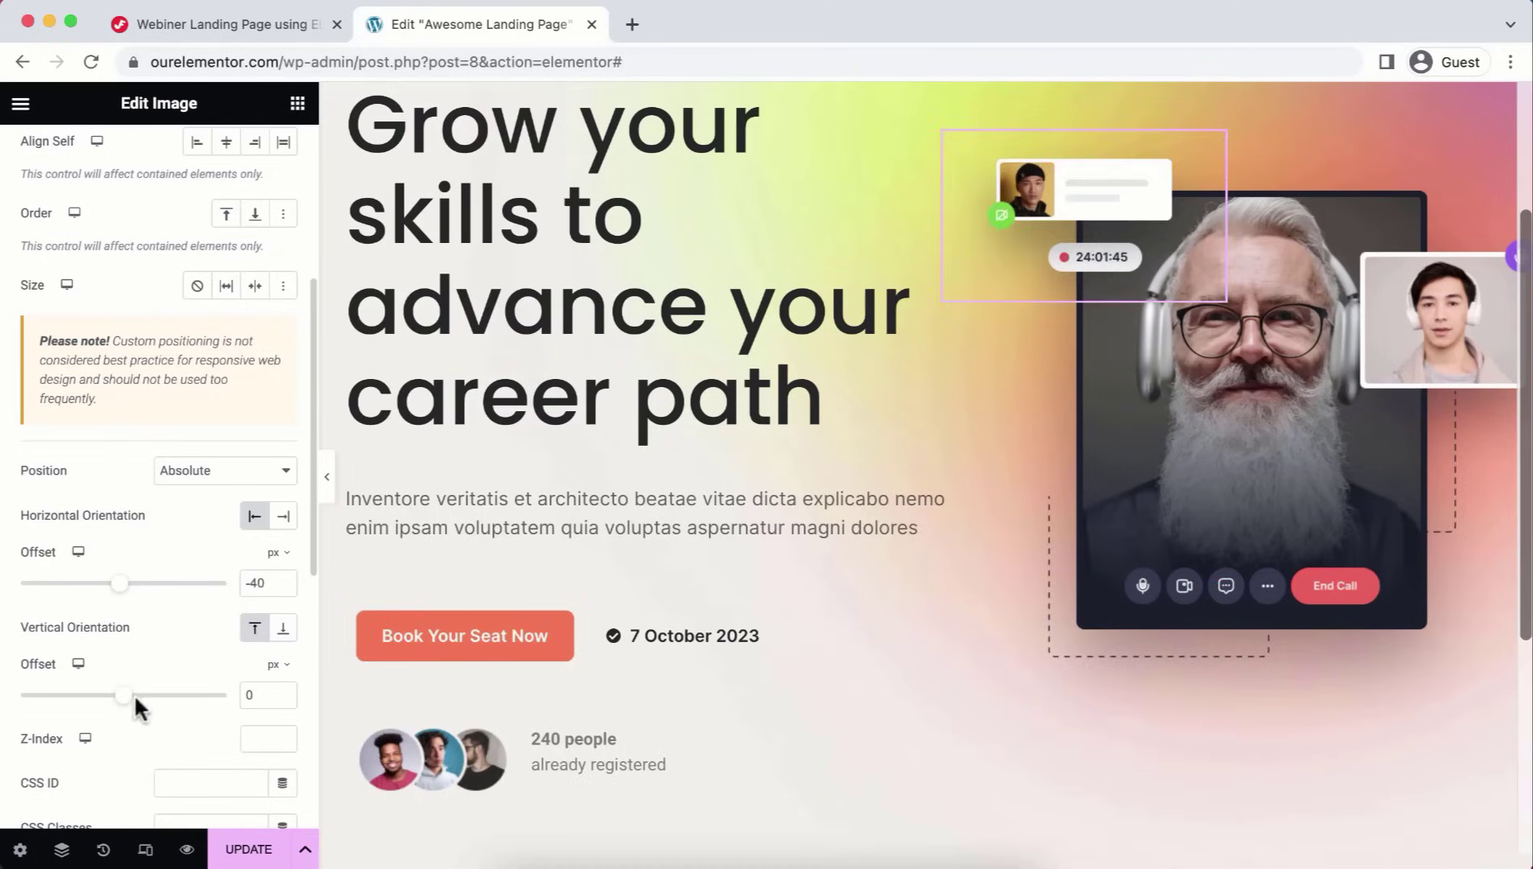
left_click_drag(122, 697, 152, 708)
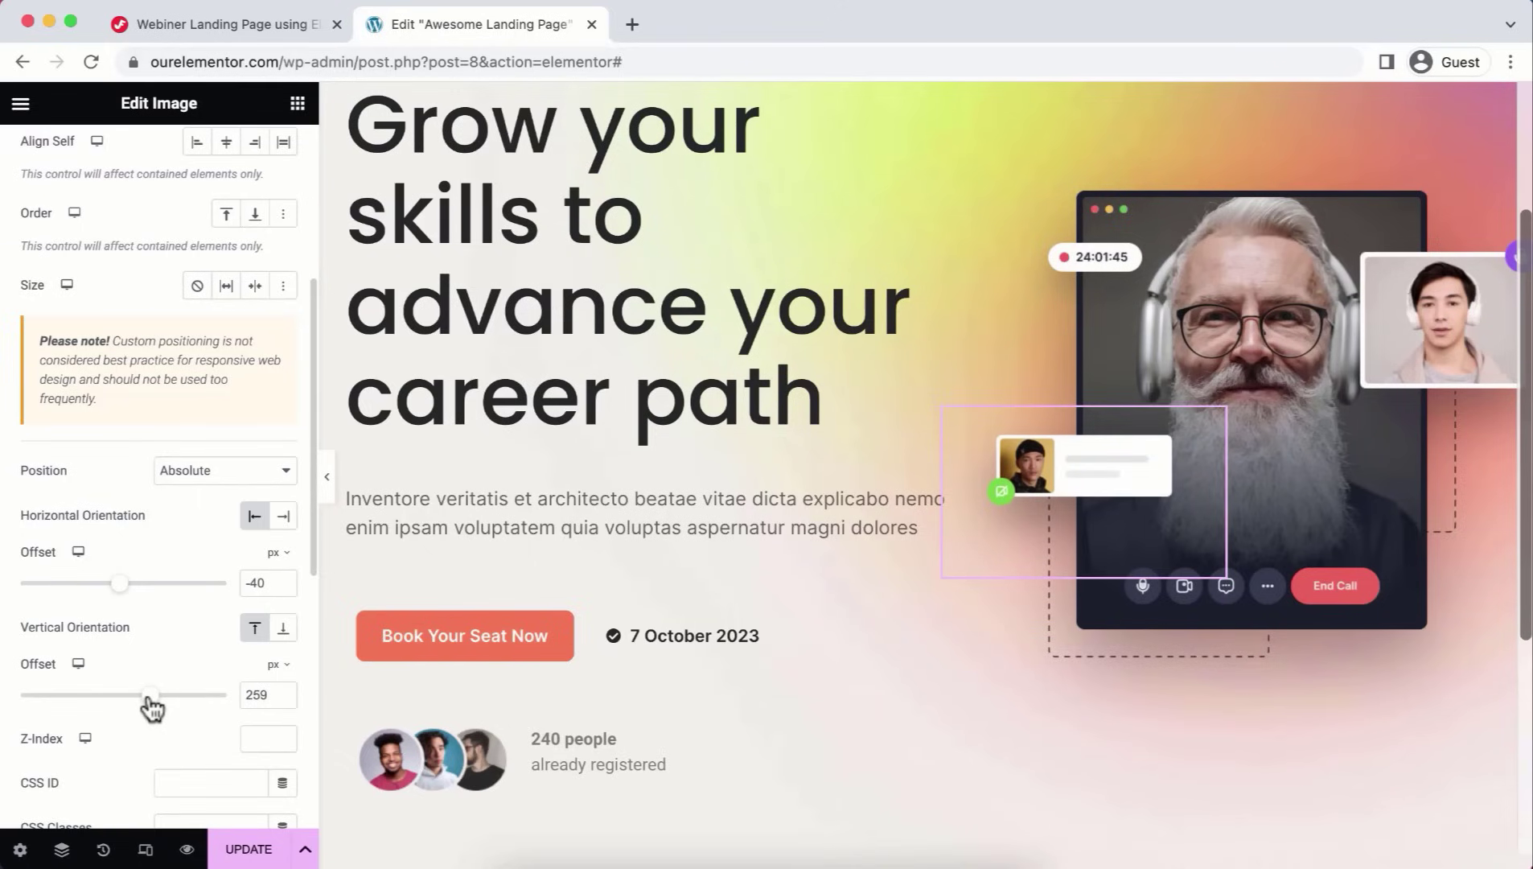
key("Up")
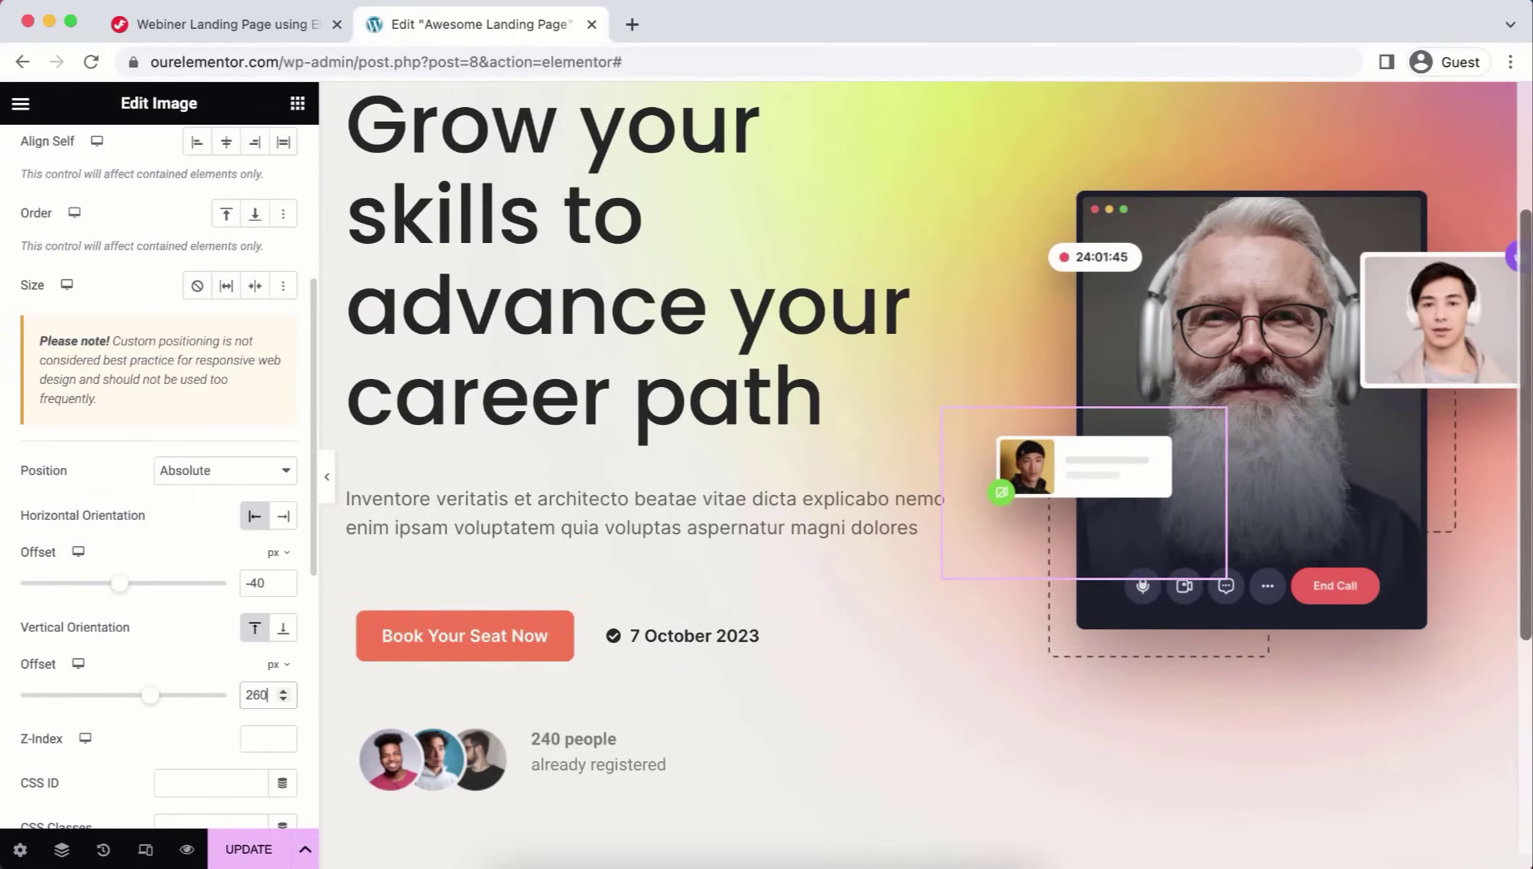
scroll(916, 593, "up", 3)
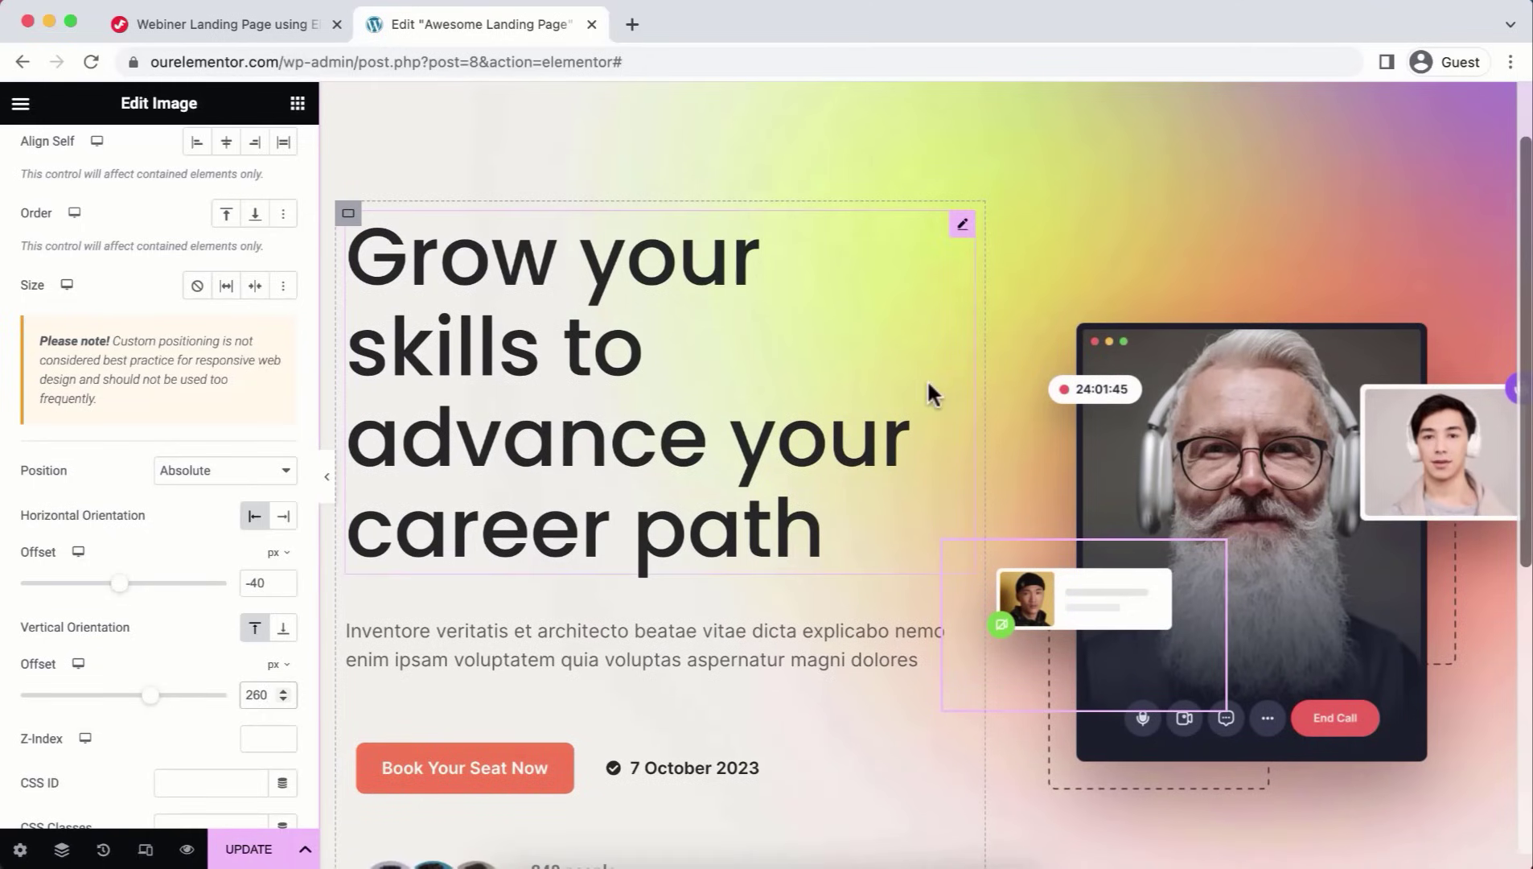
- Deselect the card image and save the landing page with Update
left_click(302, 114)
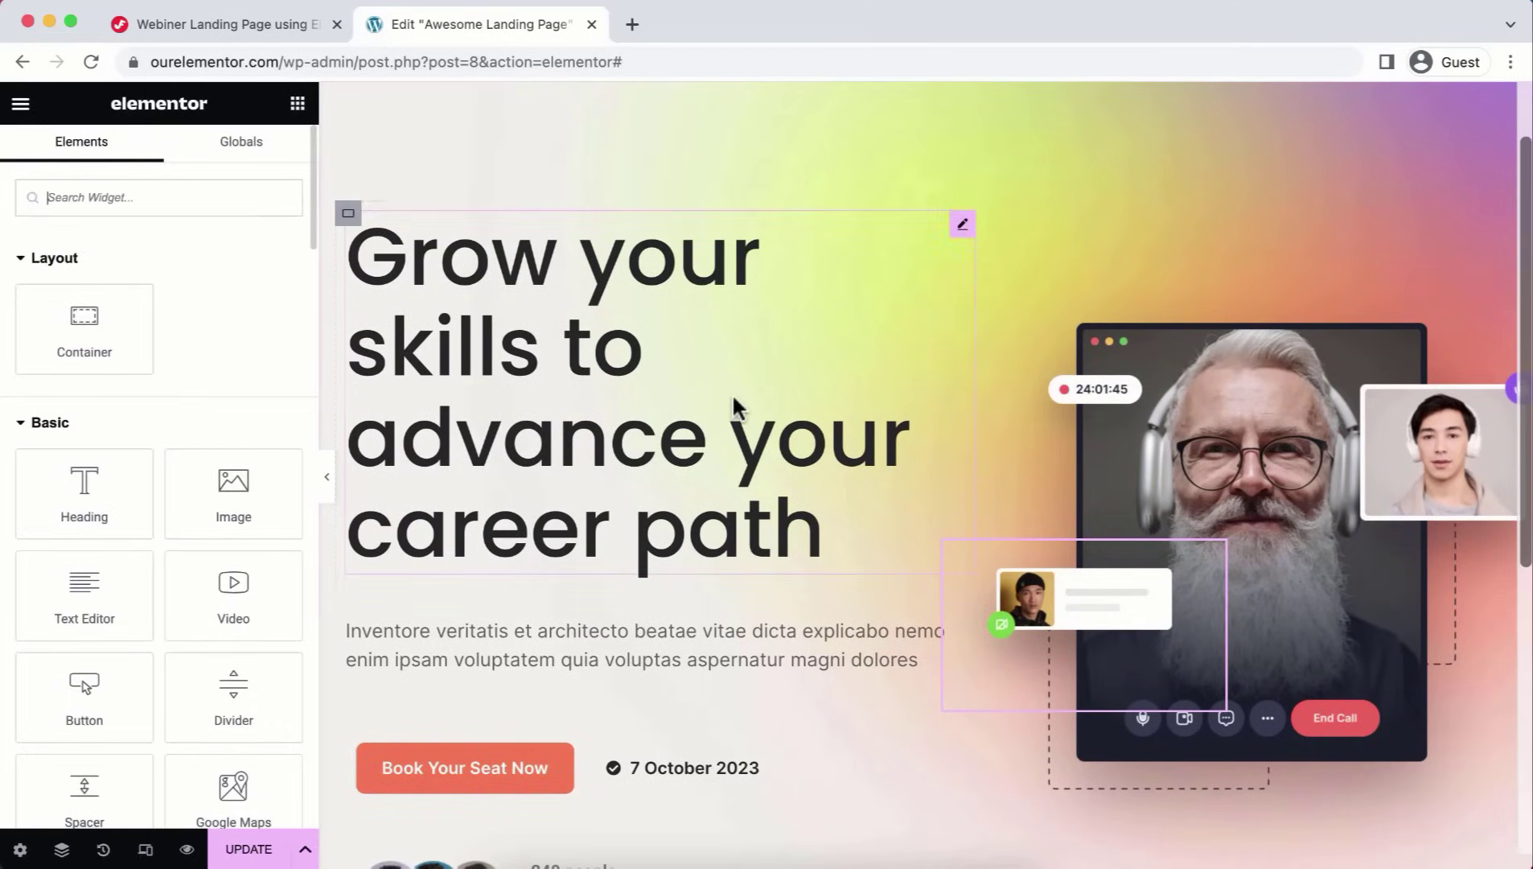
scroll(731, 393, "up", 2)
scroll(732, 392, "down", 3)
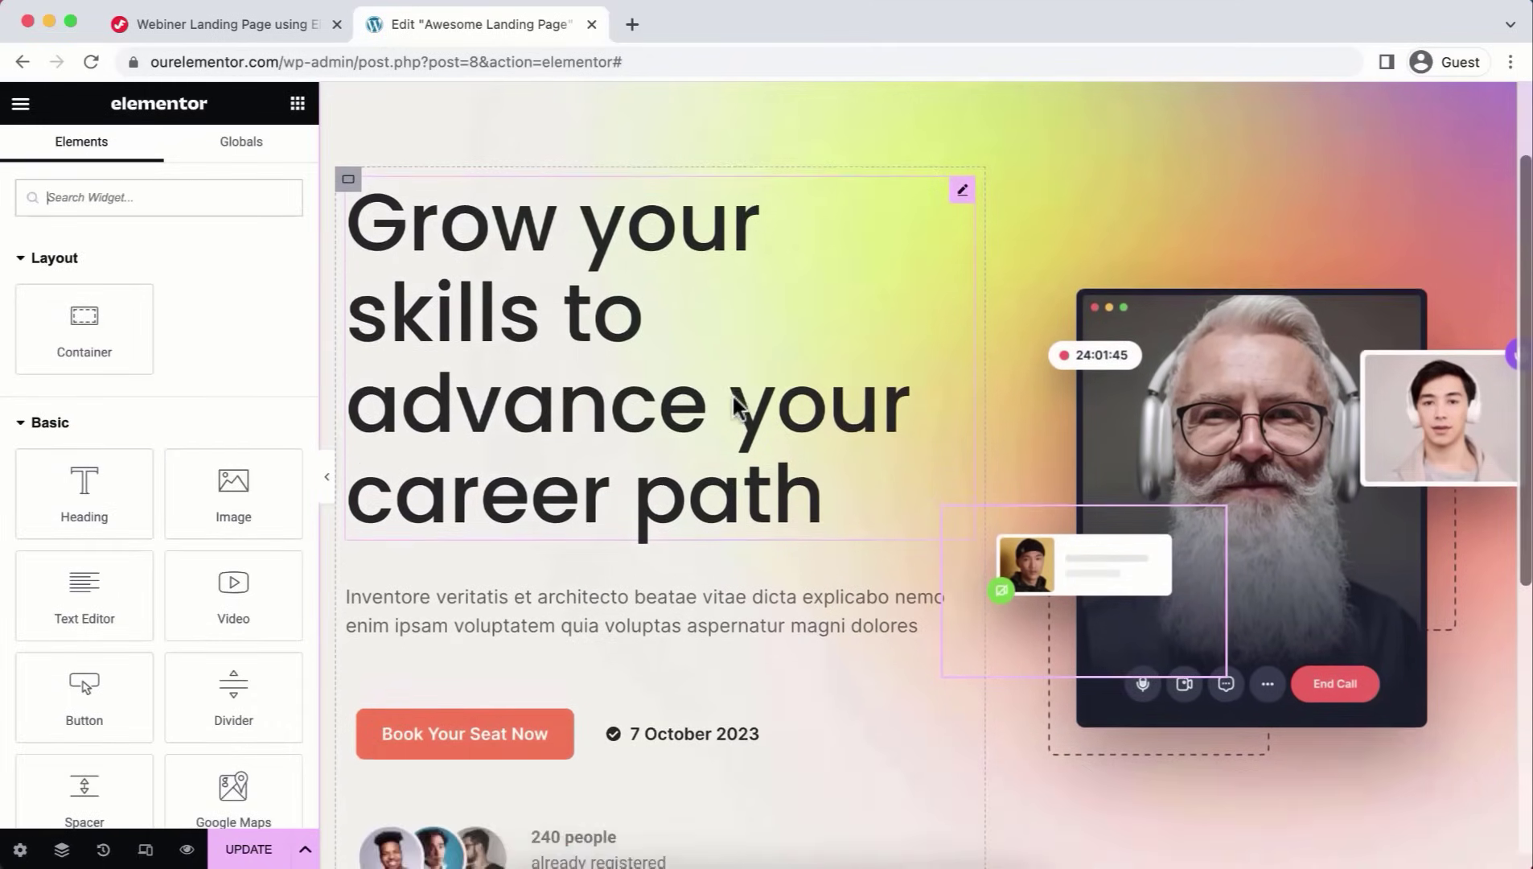
left_click(255, 853)
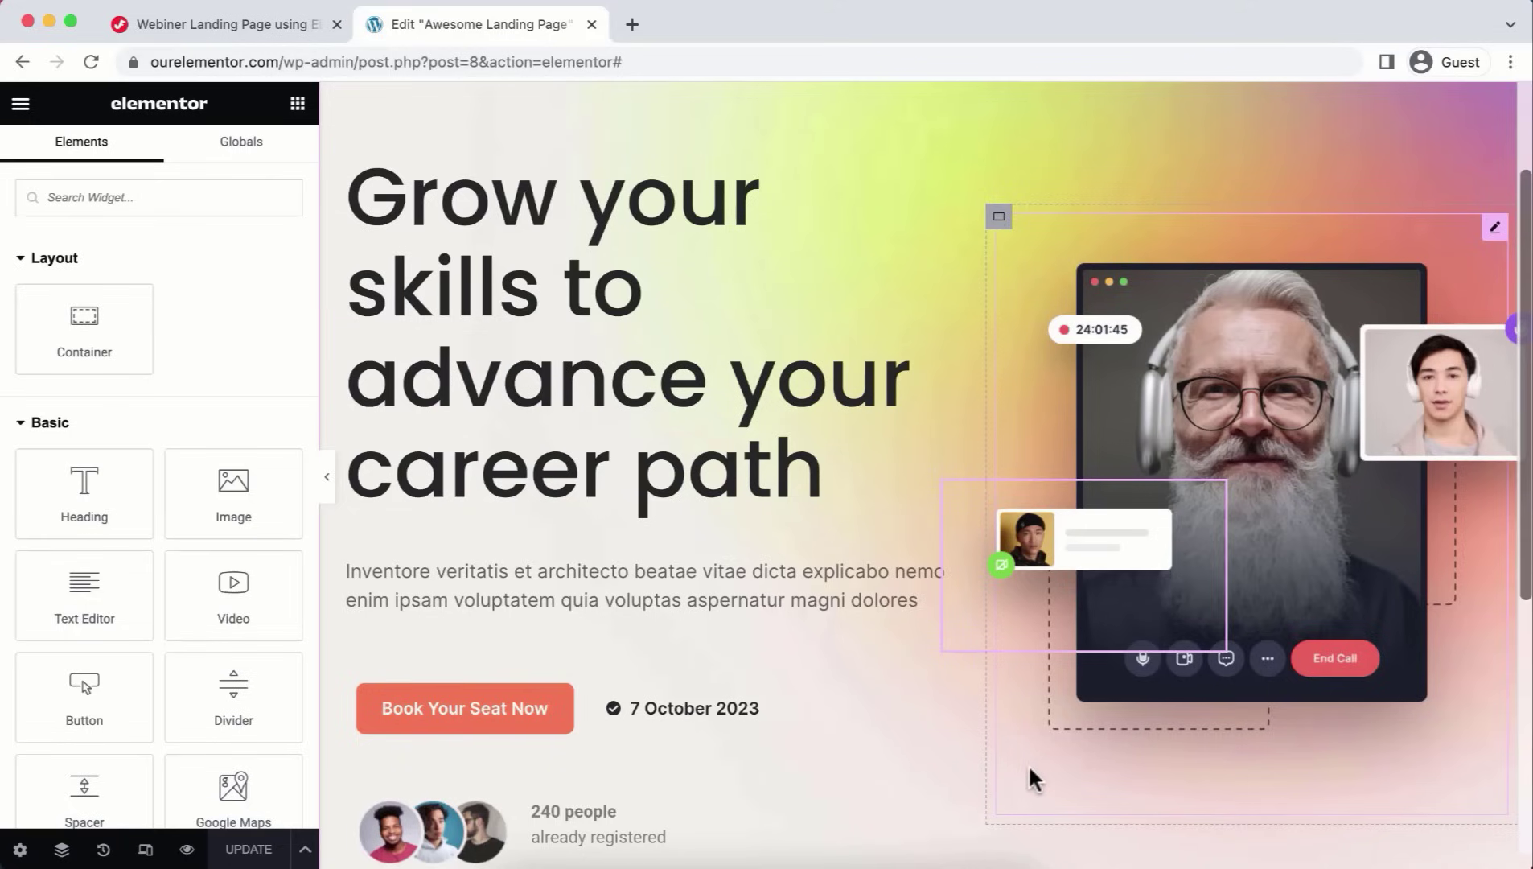
scroll(1039, 766, "right", 2)
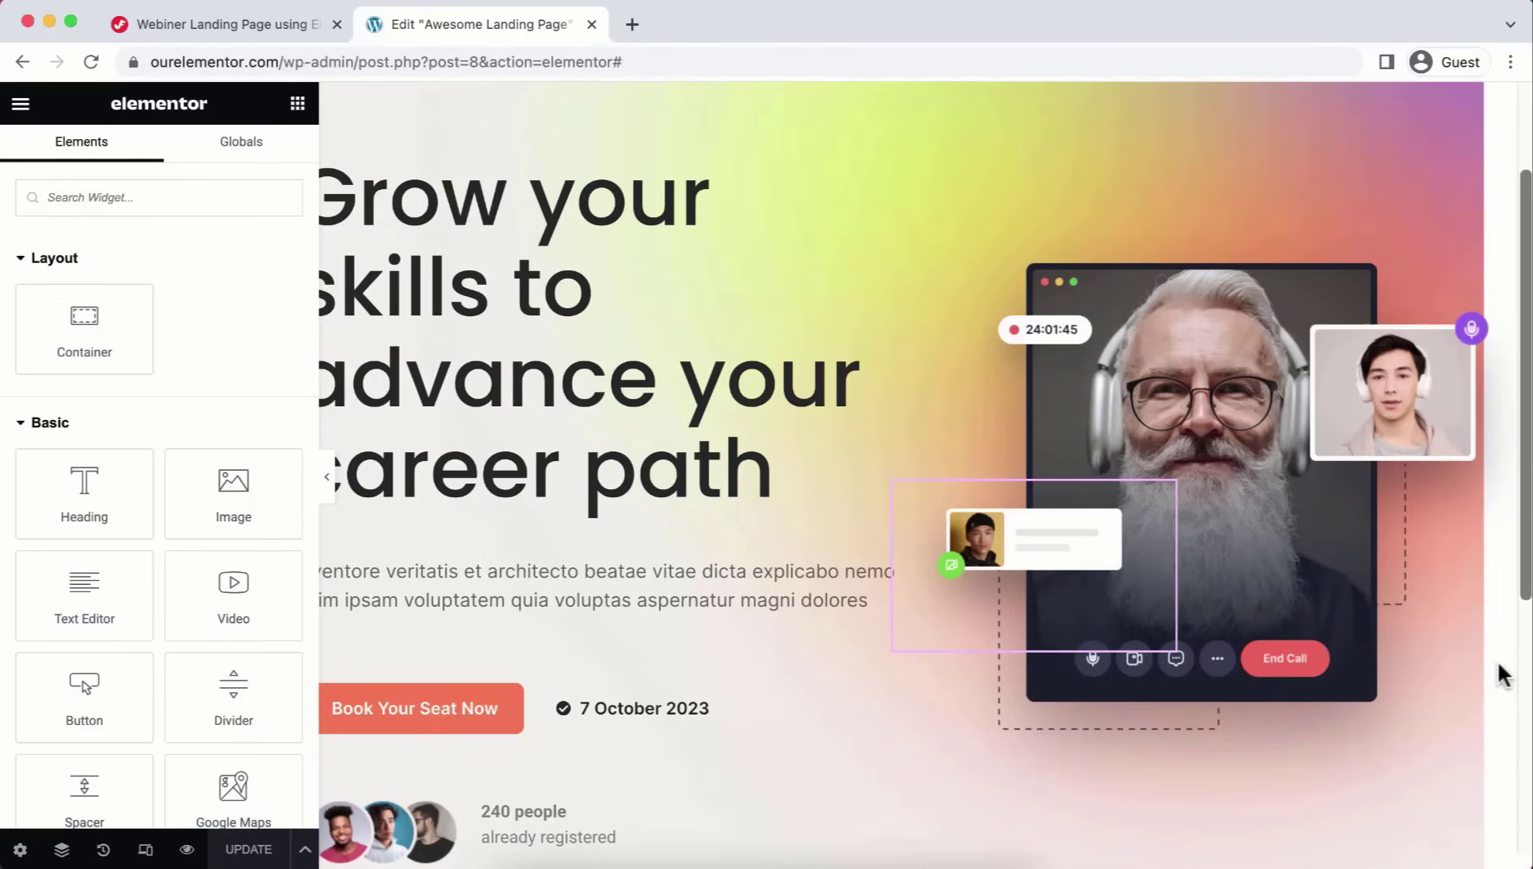
scroll(895, 266, "up", 3)
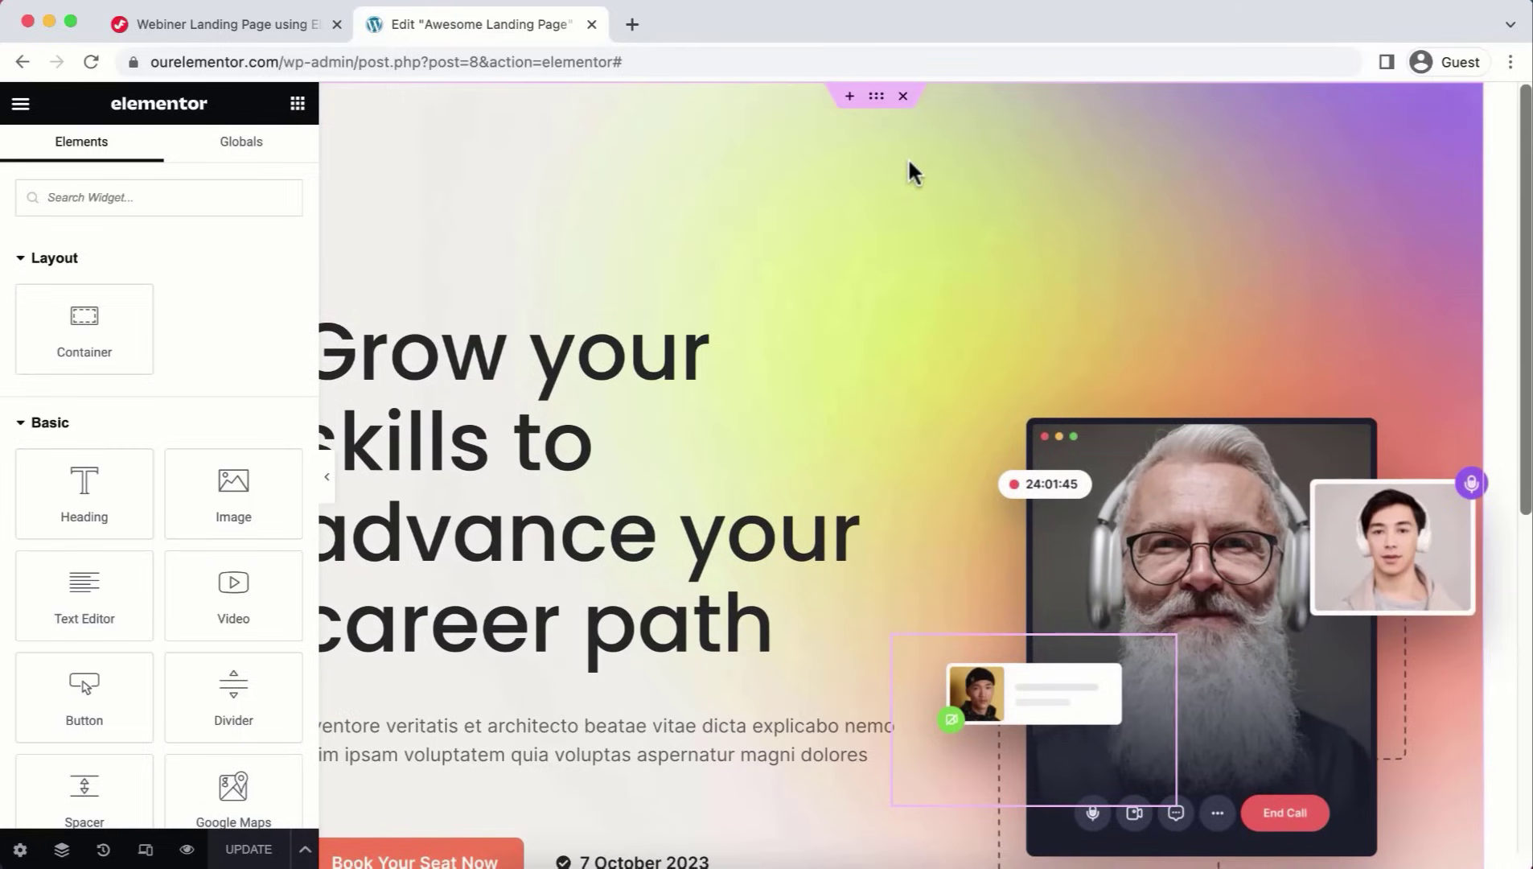
- Set the hero container's Overflow to Hidden under Additional Options
left_click(877, 97)
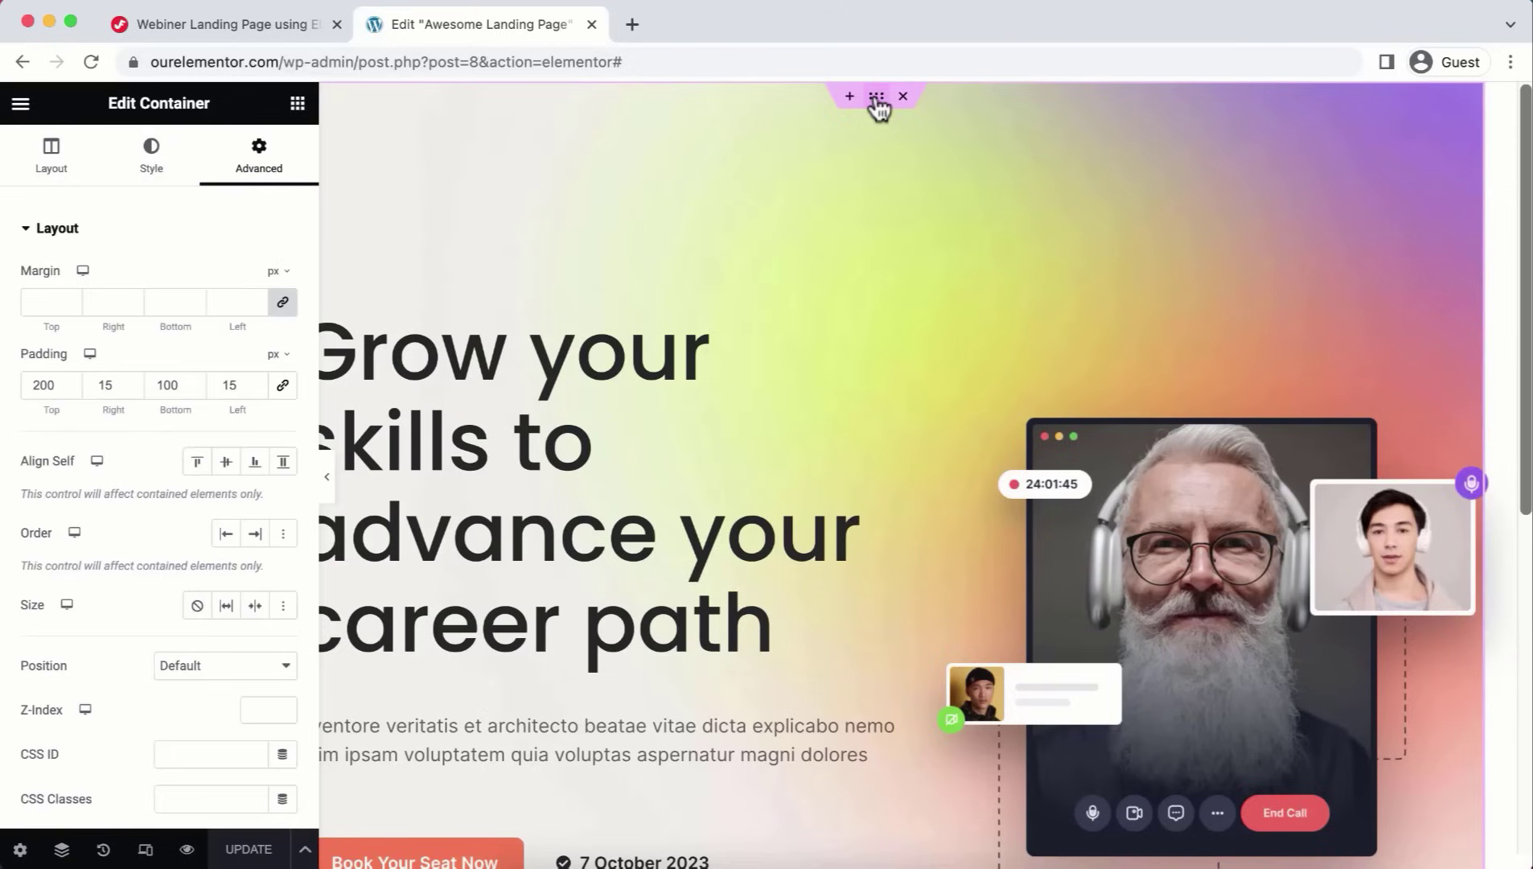
left_click(51, 161)
scroll(103, 542, "down", 3)
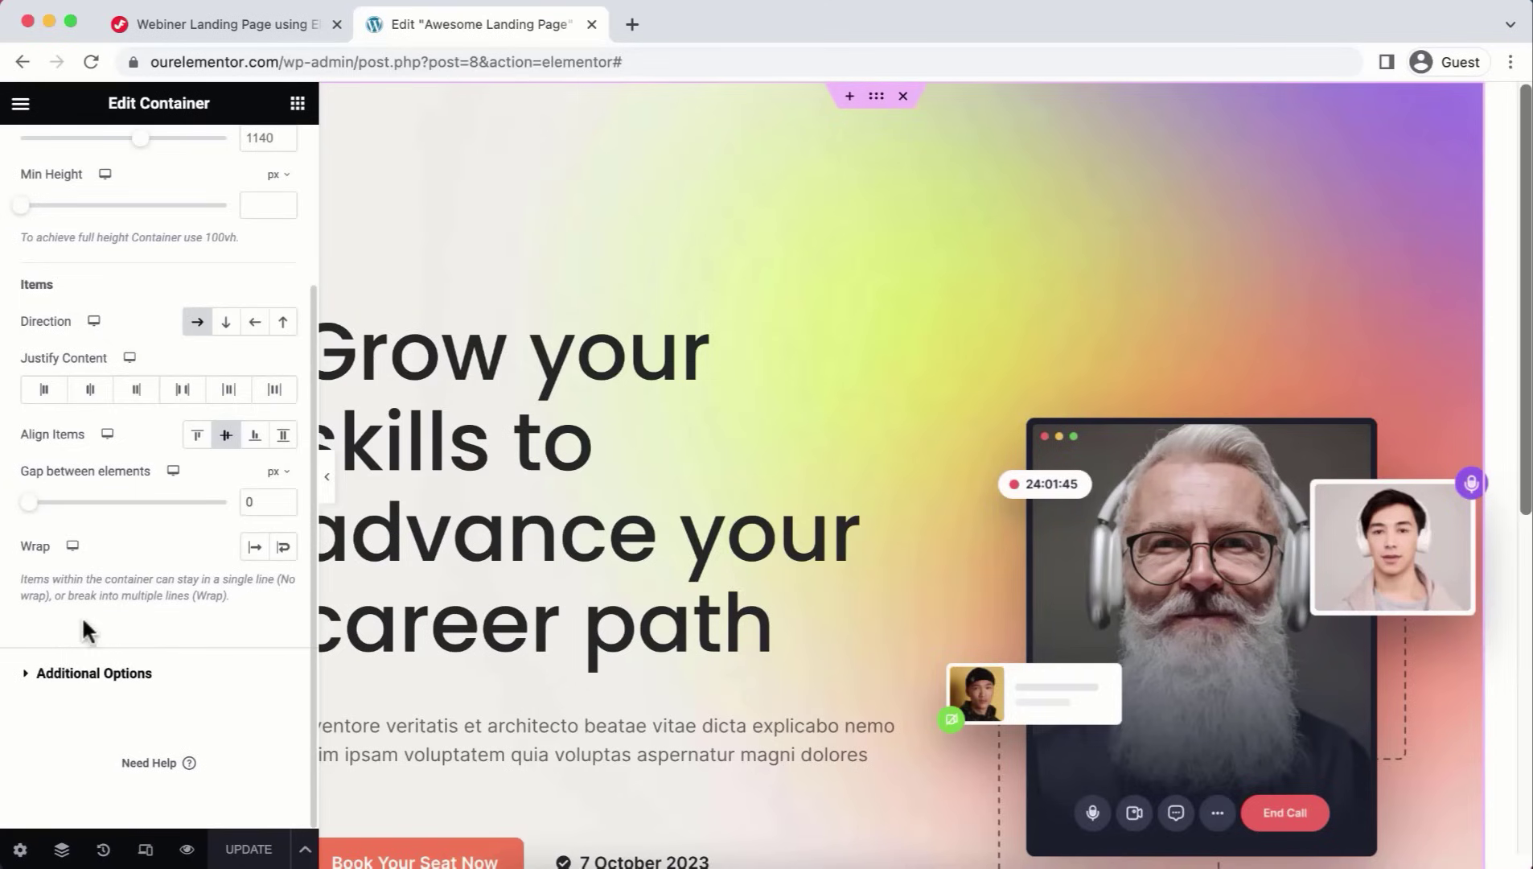
left_click(90, 674)
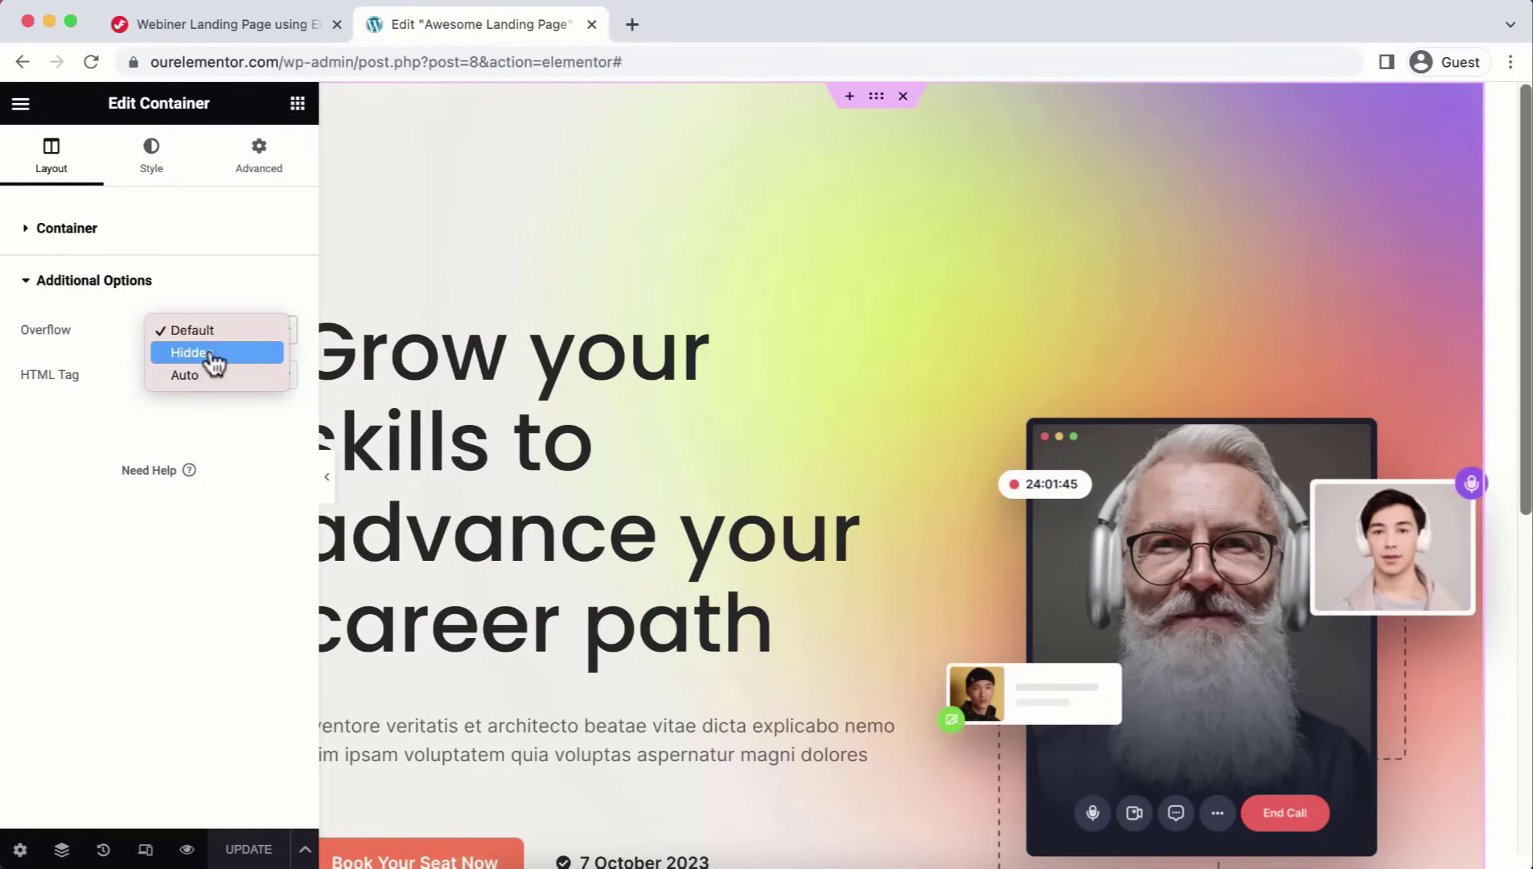
left_click(205, 354)
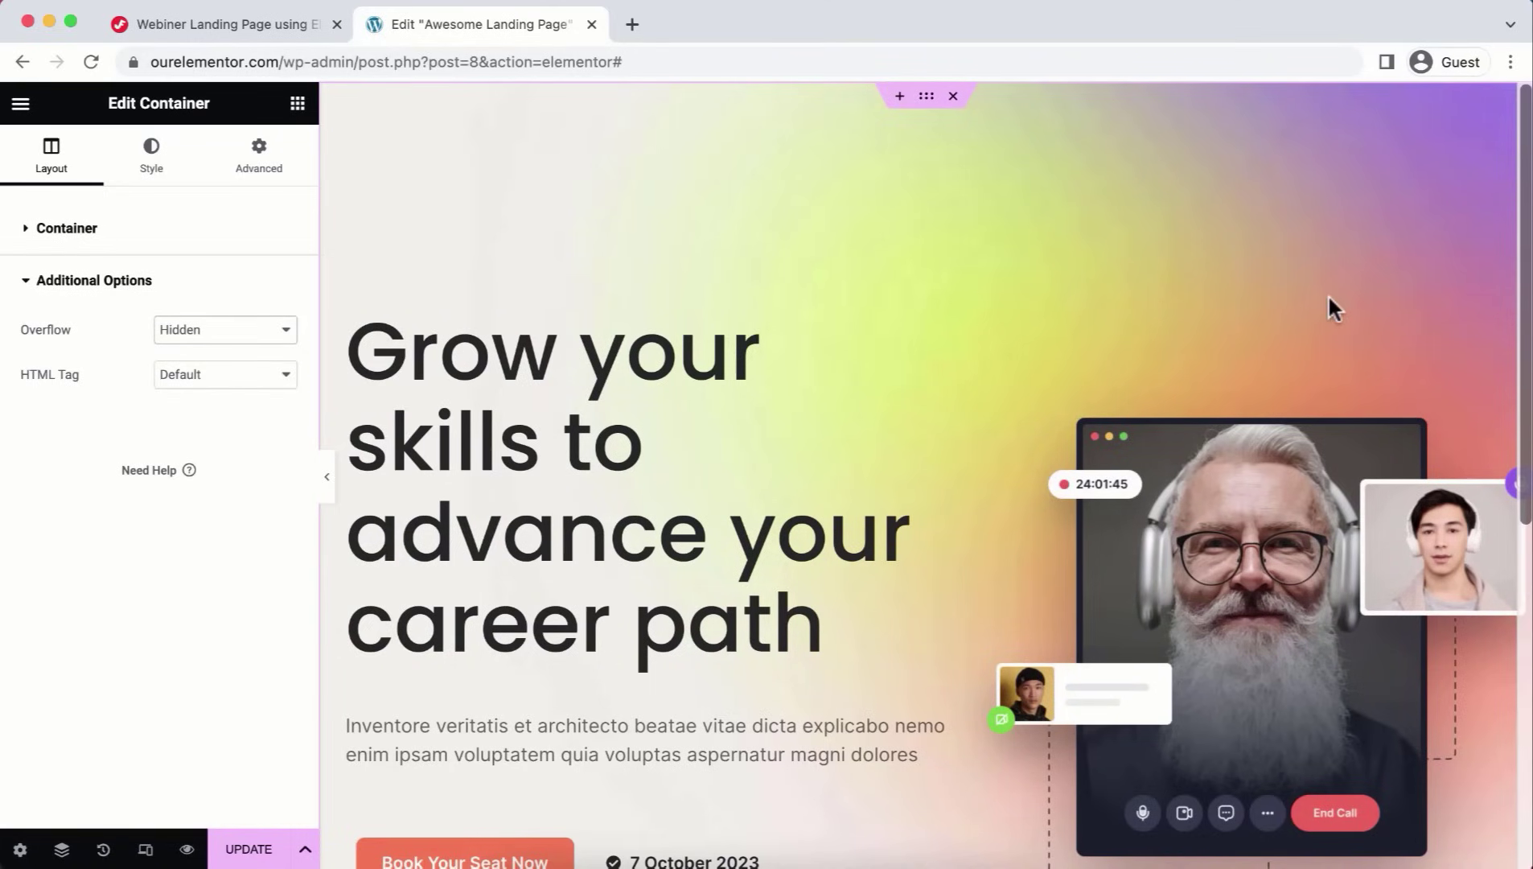
scroll(1328, 298, "down", 5)
scroll(1312, 352, "up", 2)
scroll(1314, 353, "down", 1)
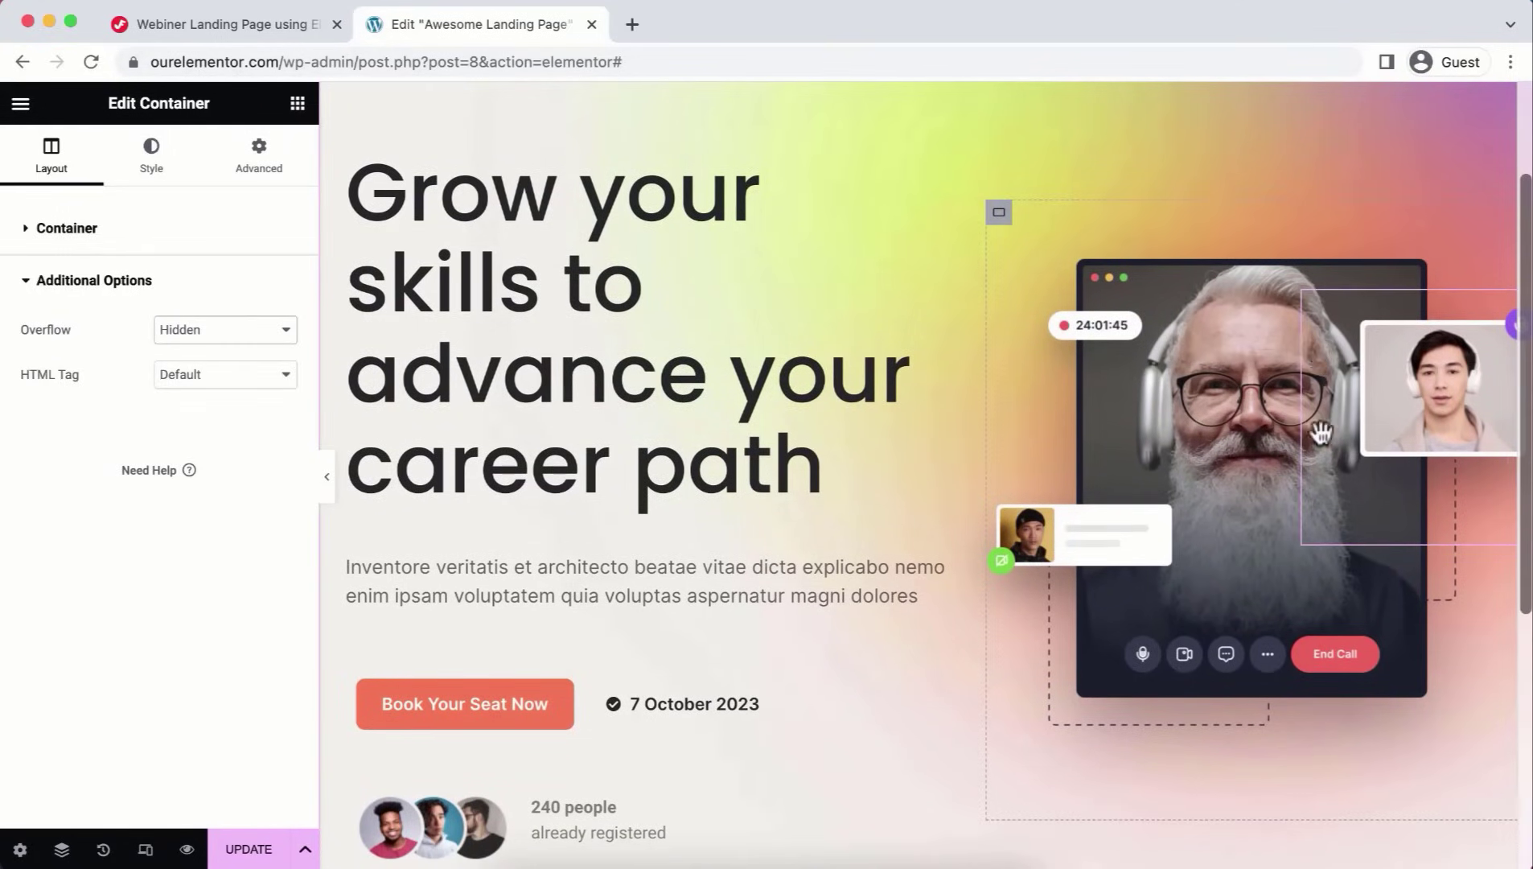
scroll(917, 418, "up", 1)
scroll(910, 408, "down", 1)
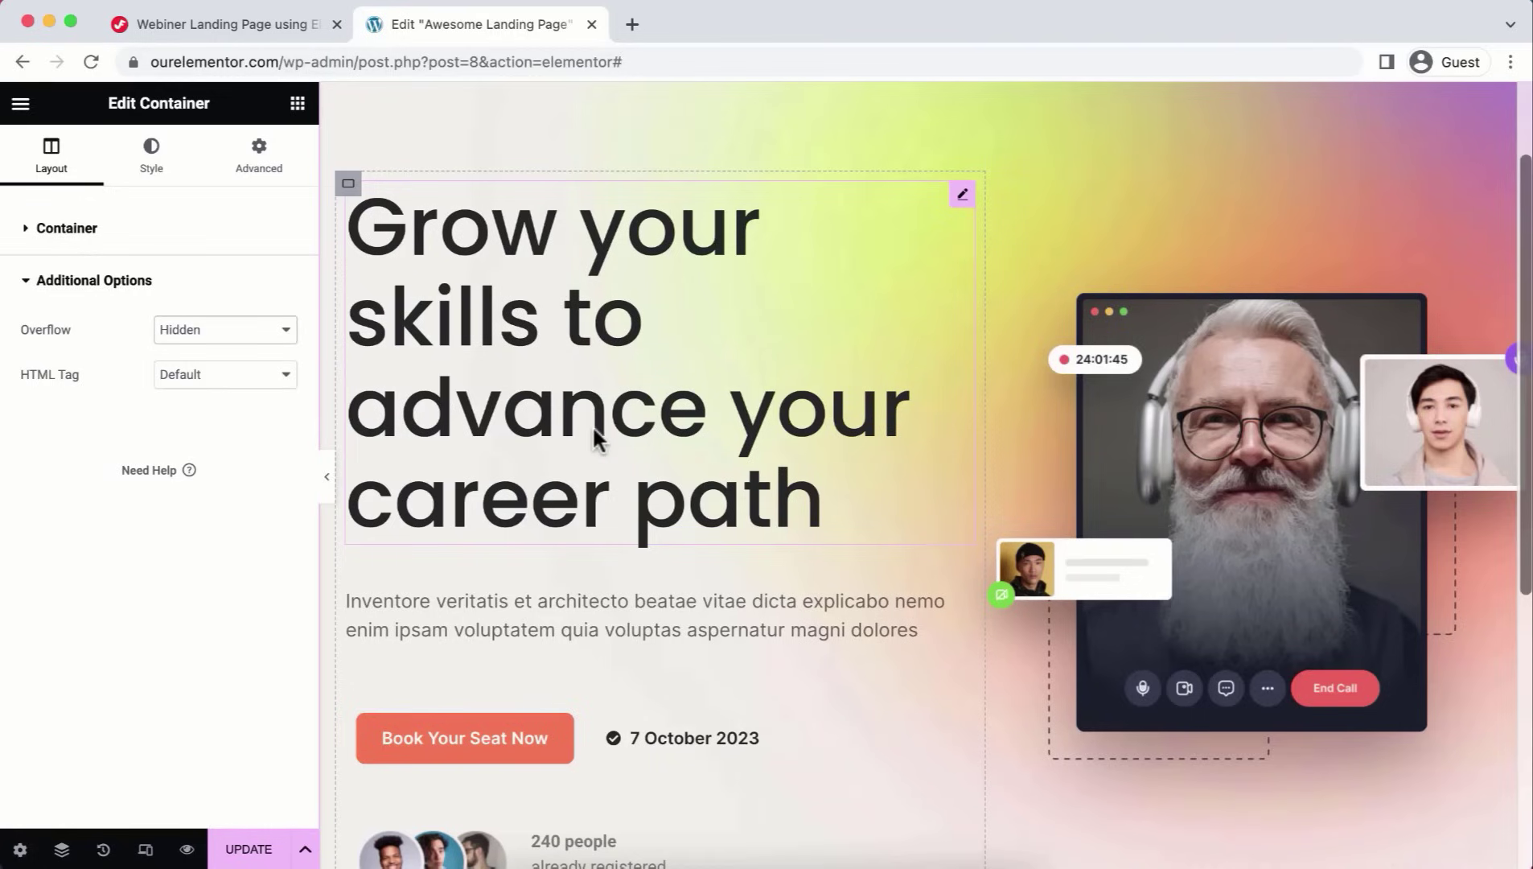
- Change the hero heading's font family to Quantico
left_click(547, 409)
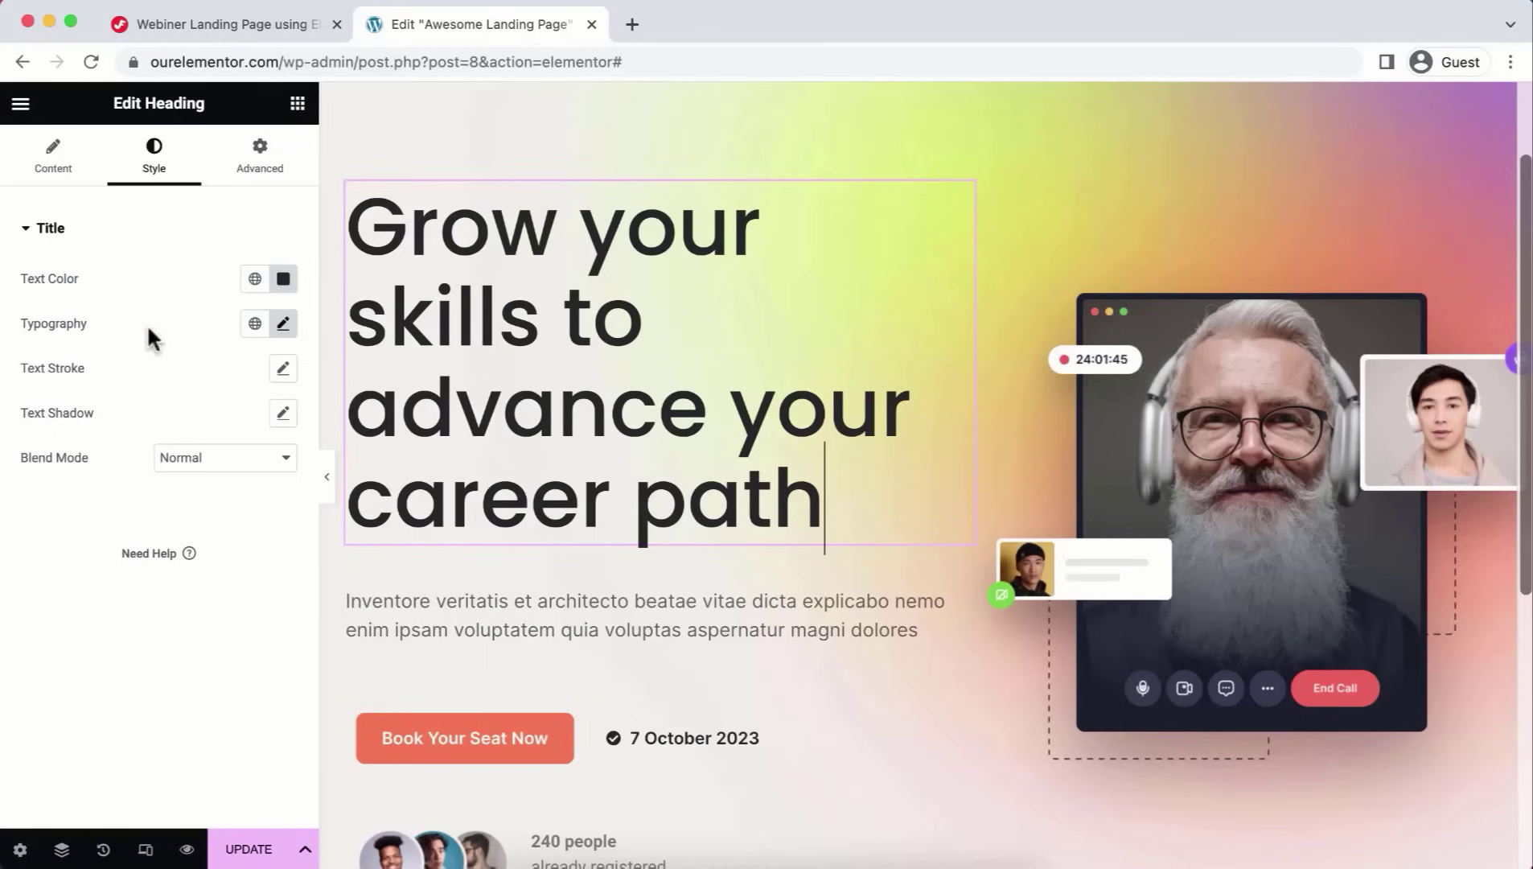
left_click(283, 324)
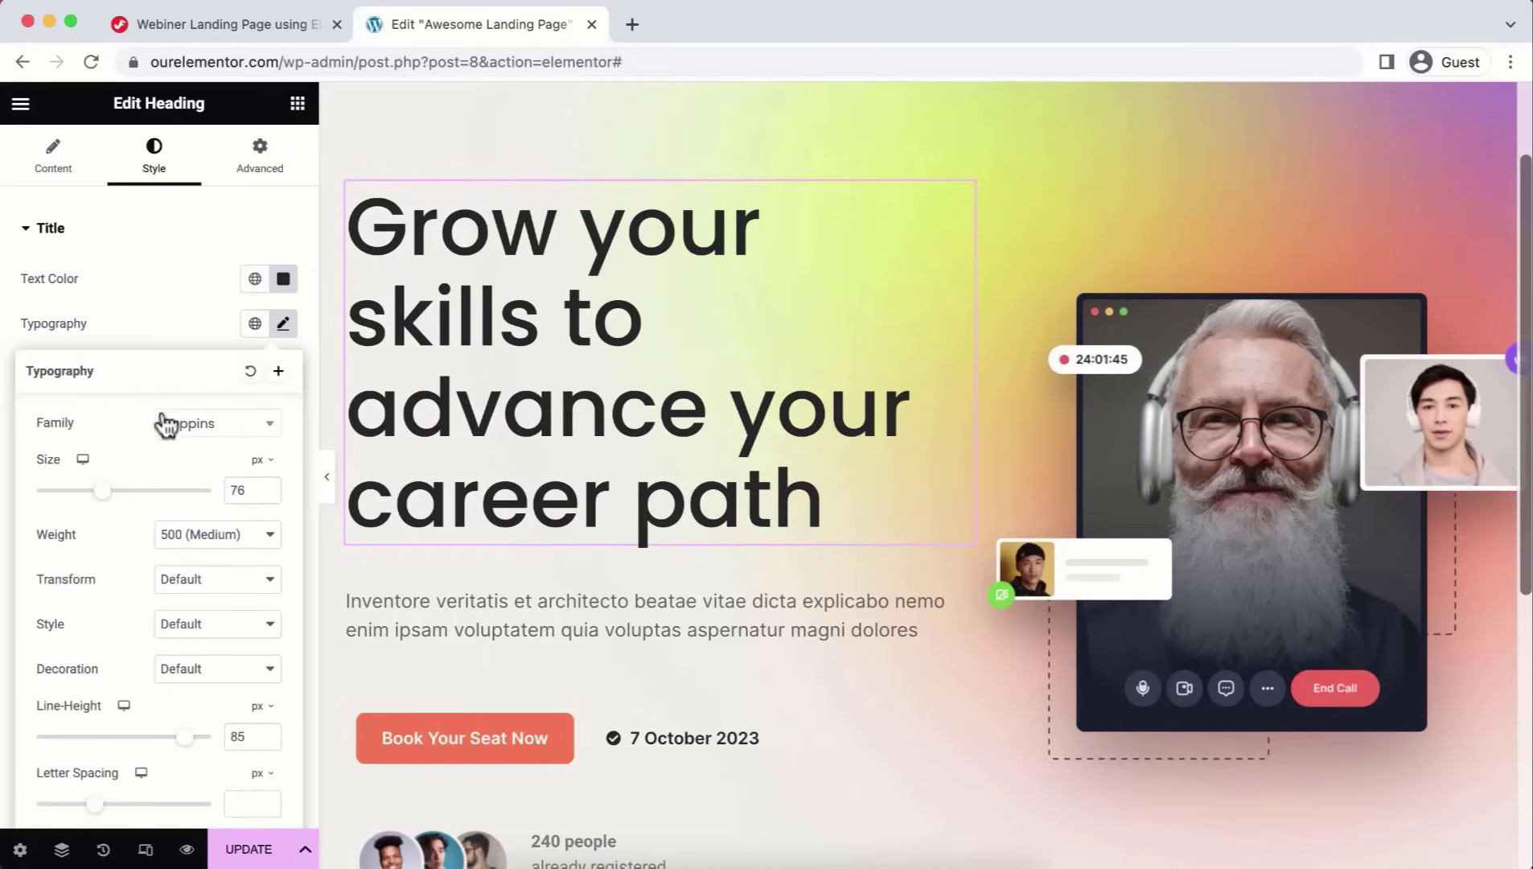
left_click(213, 428)
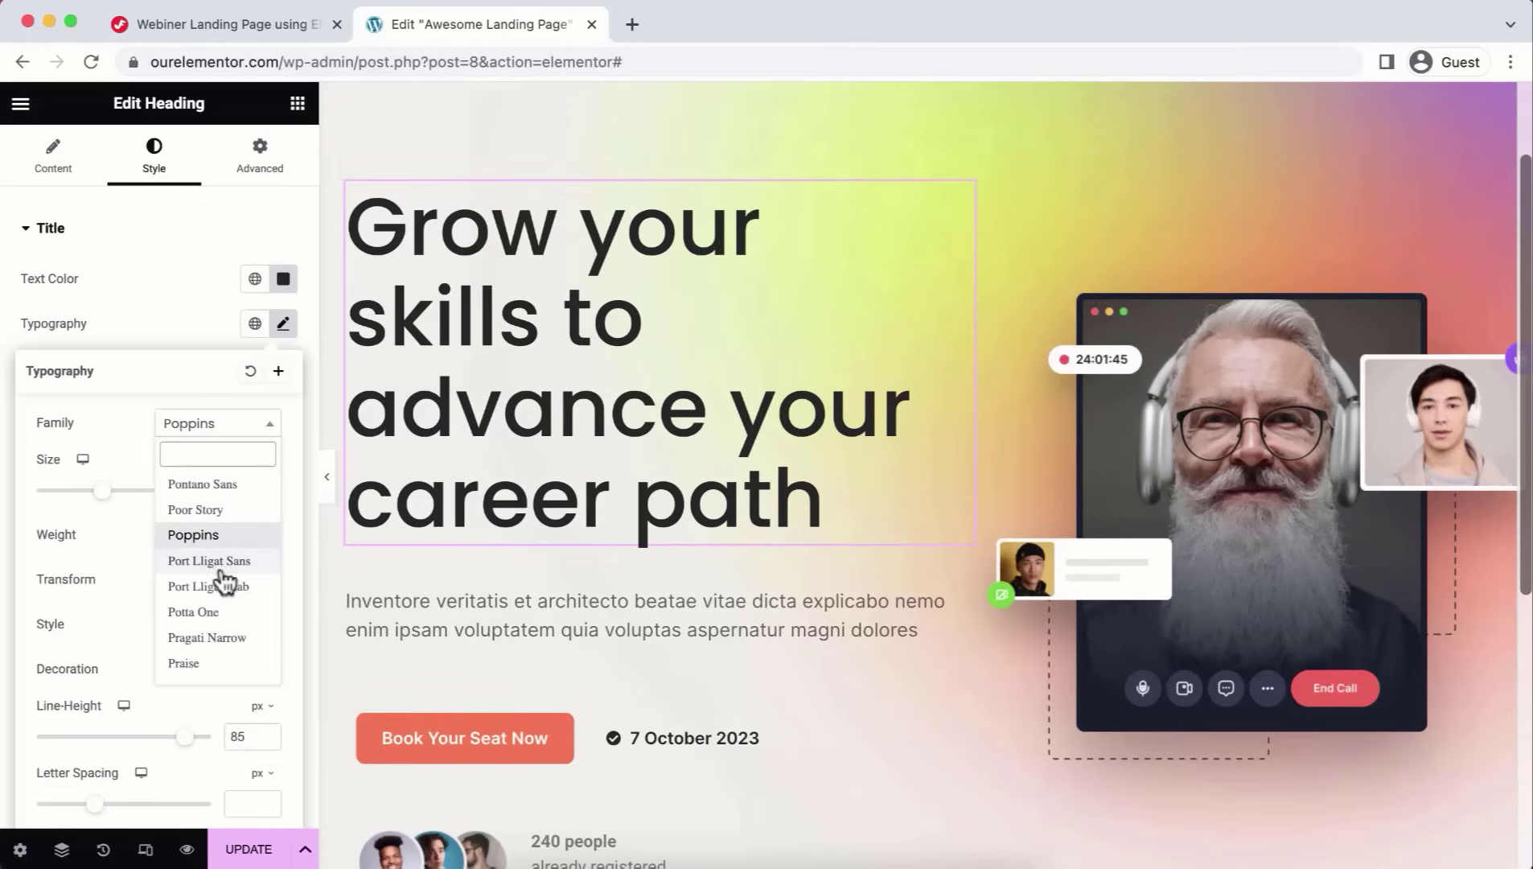
scroll(221, 599, "down", 3)
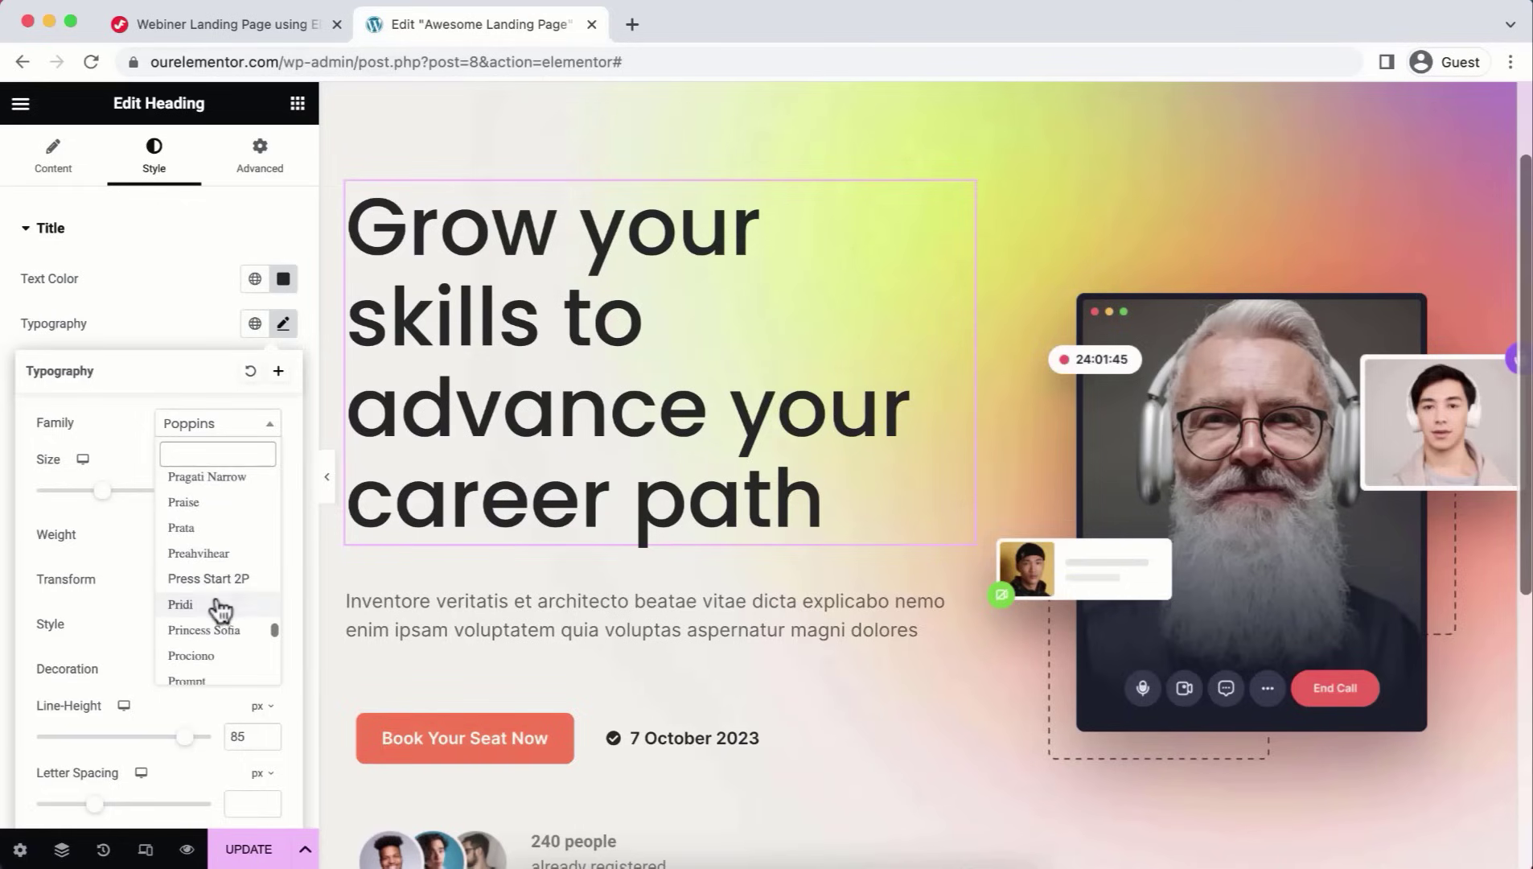
scroll(221, 609, "down", 5)
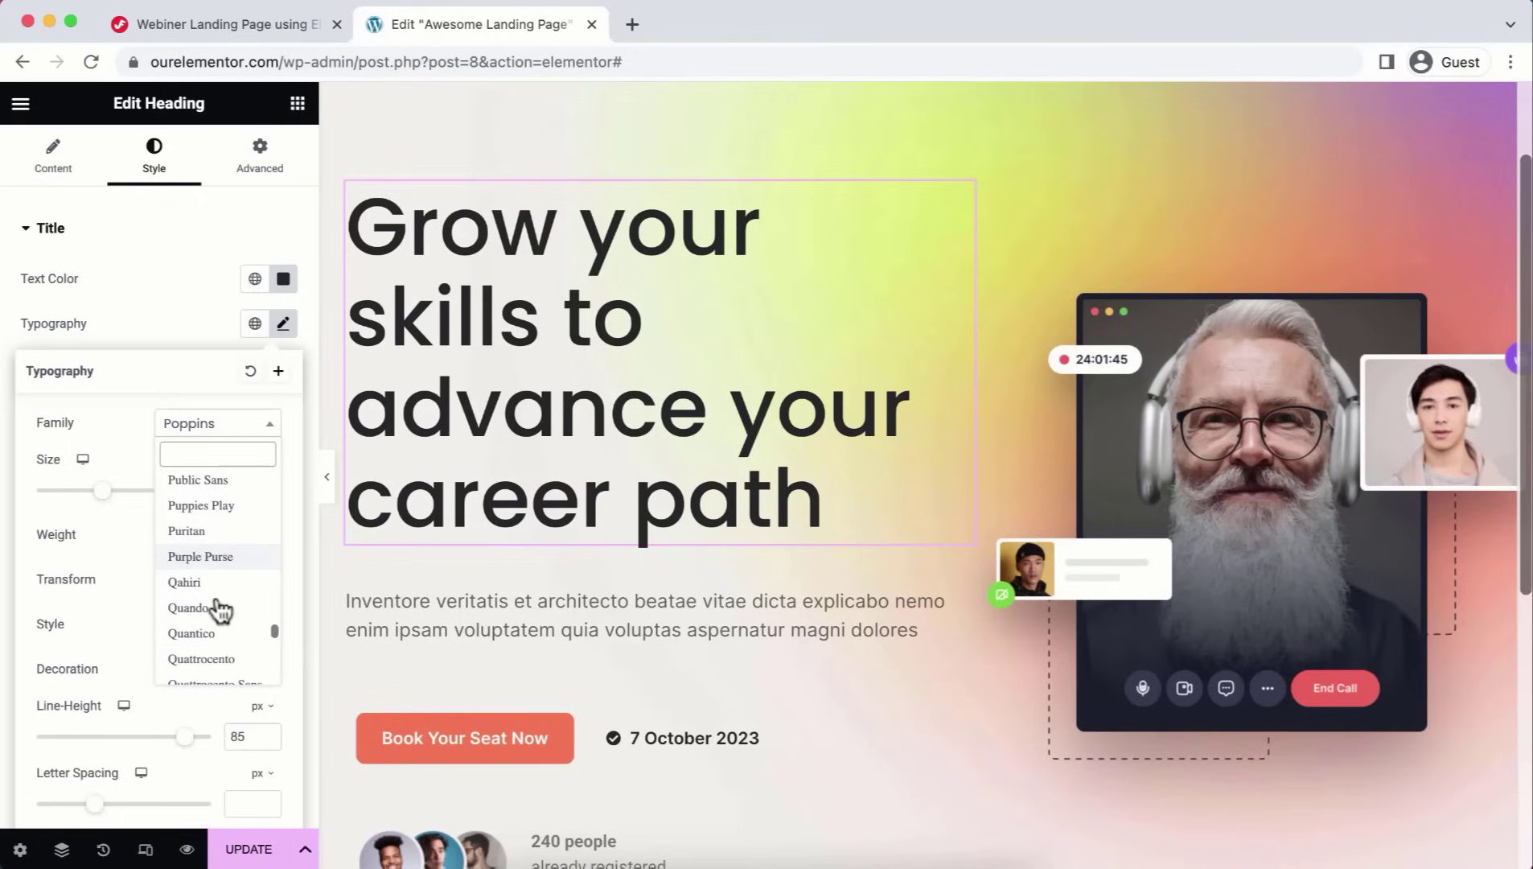
scroll(217, 611, "down", 1)
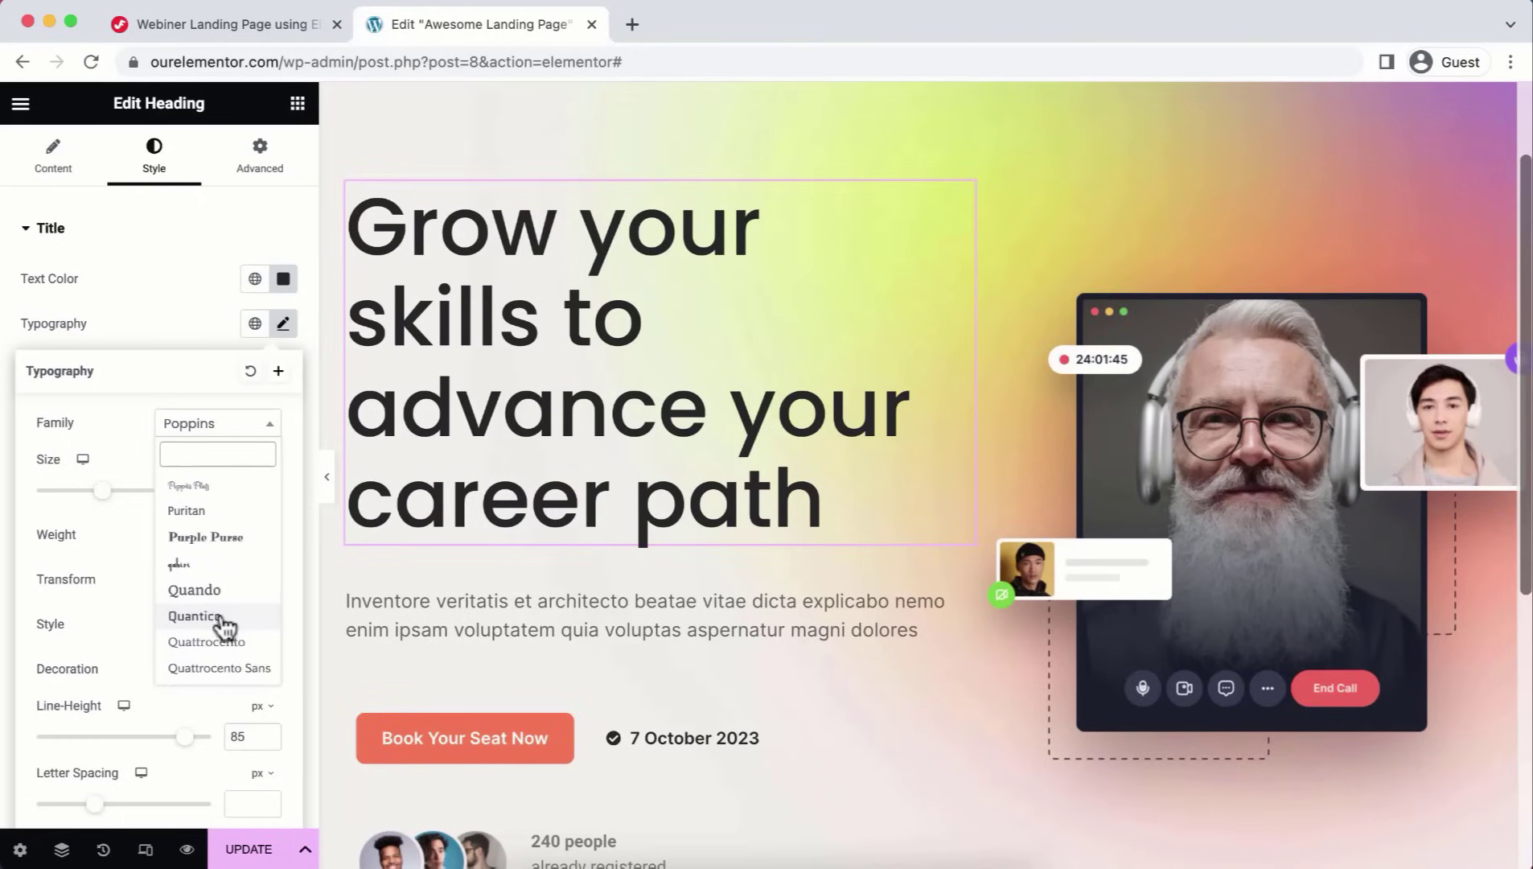
left_click(223, 619)
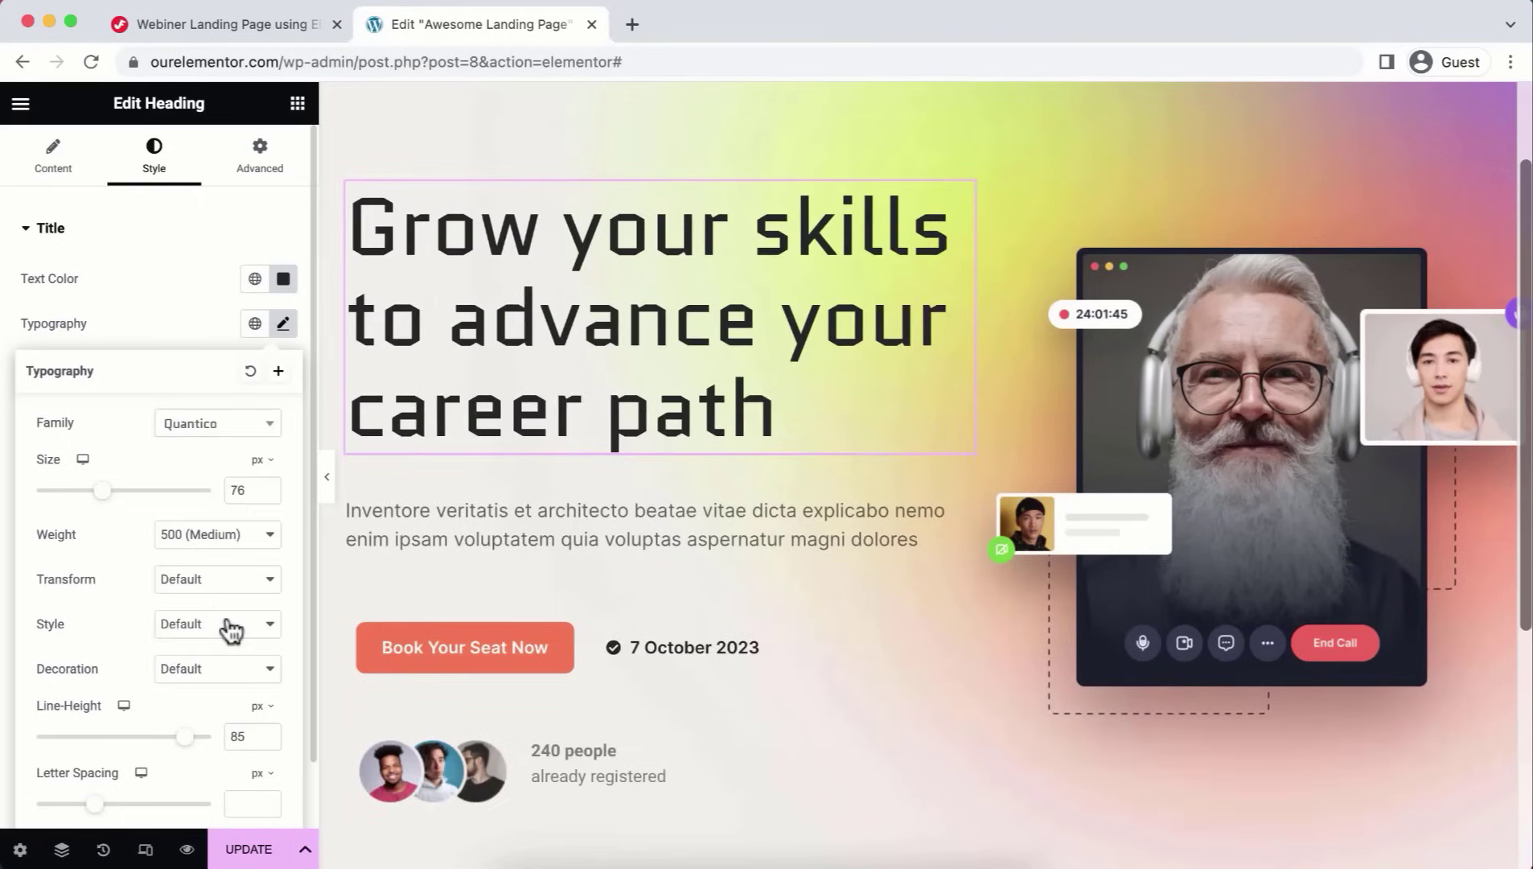
- Switch the heading's font family to Radley instead
left_click(217, 438)
scroll(210, 605, "down", 1)
scroll(207, 602, "down", 3)
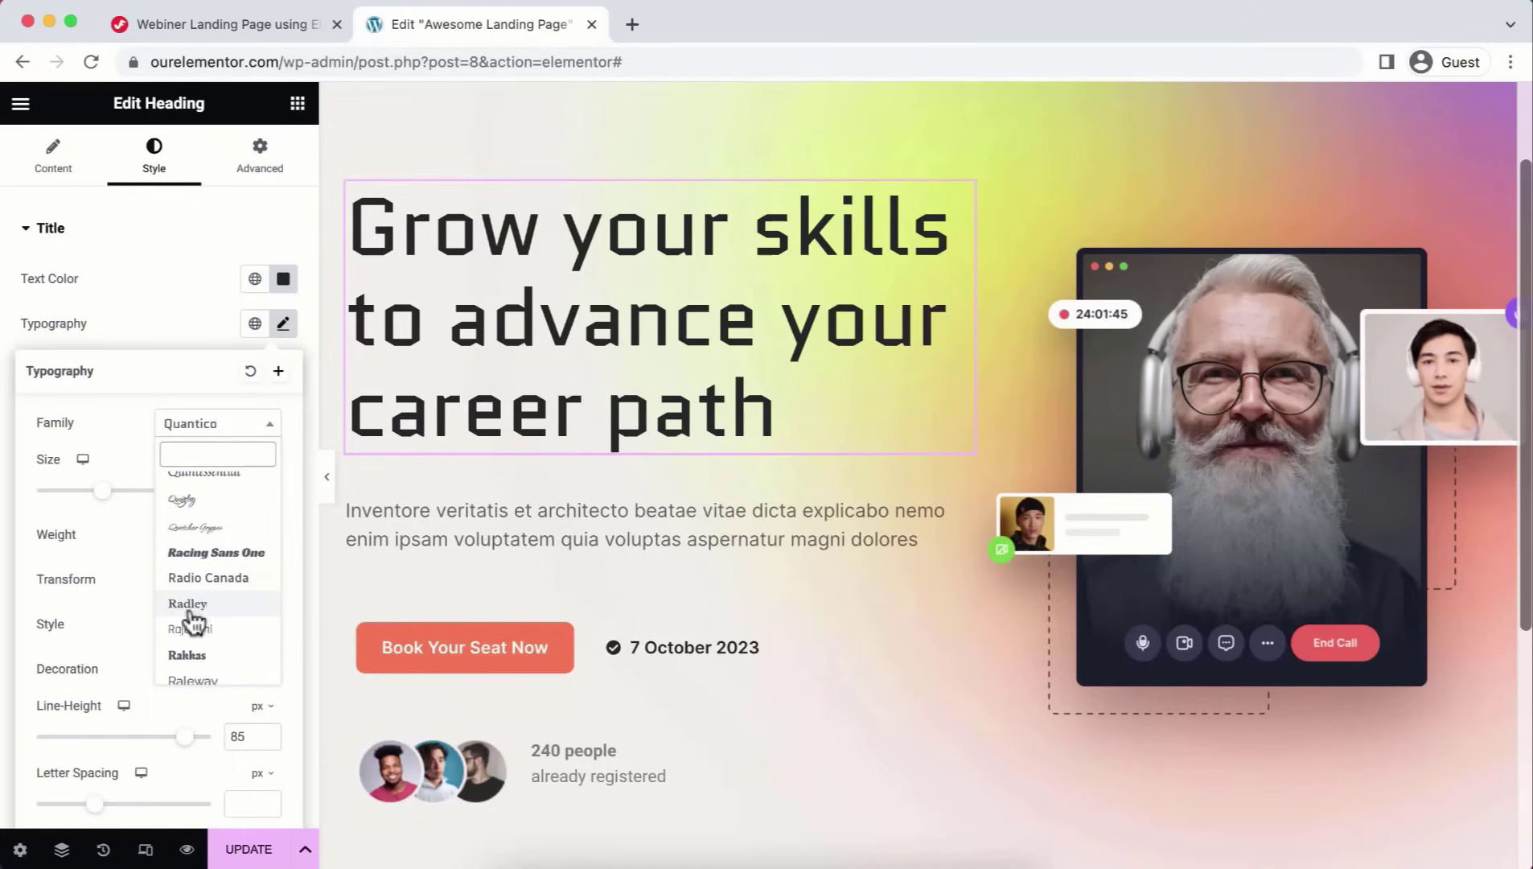
left_click(206, 608)
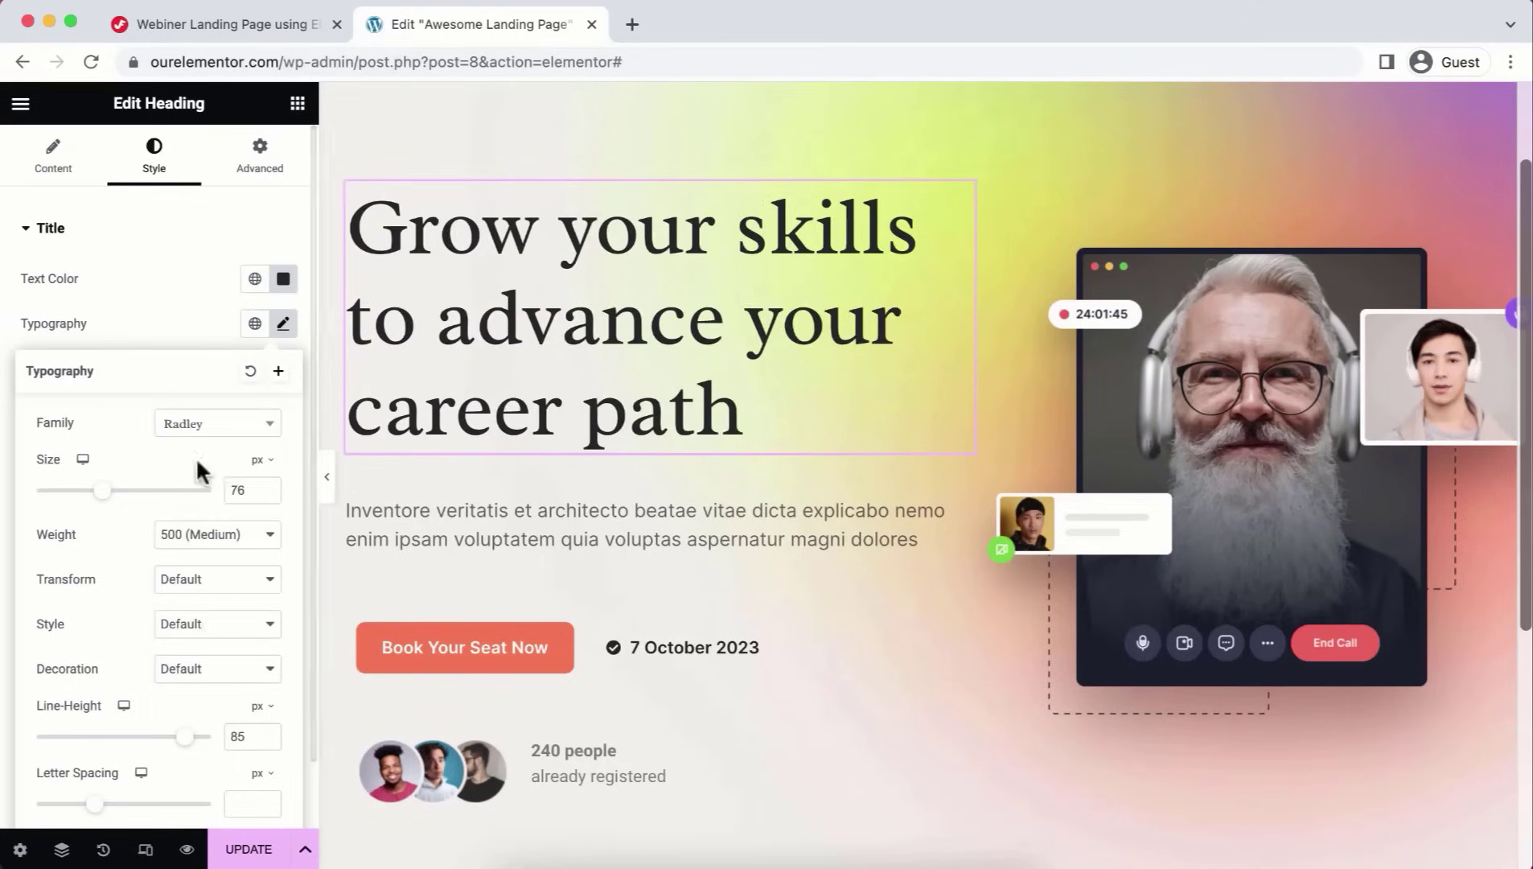
left_click(209, 426)
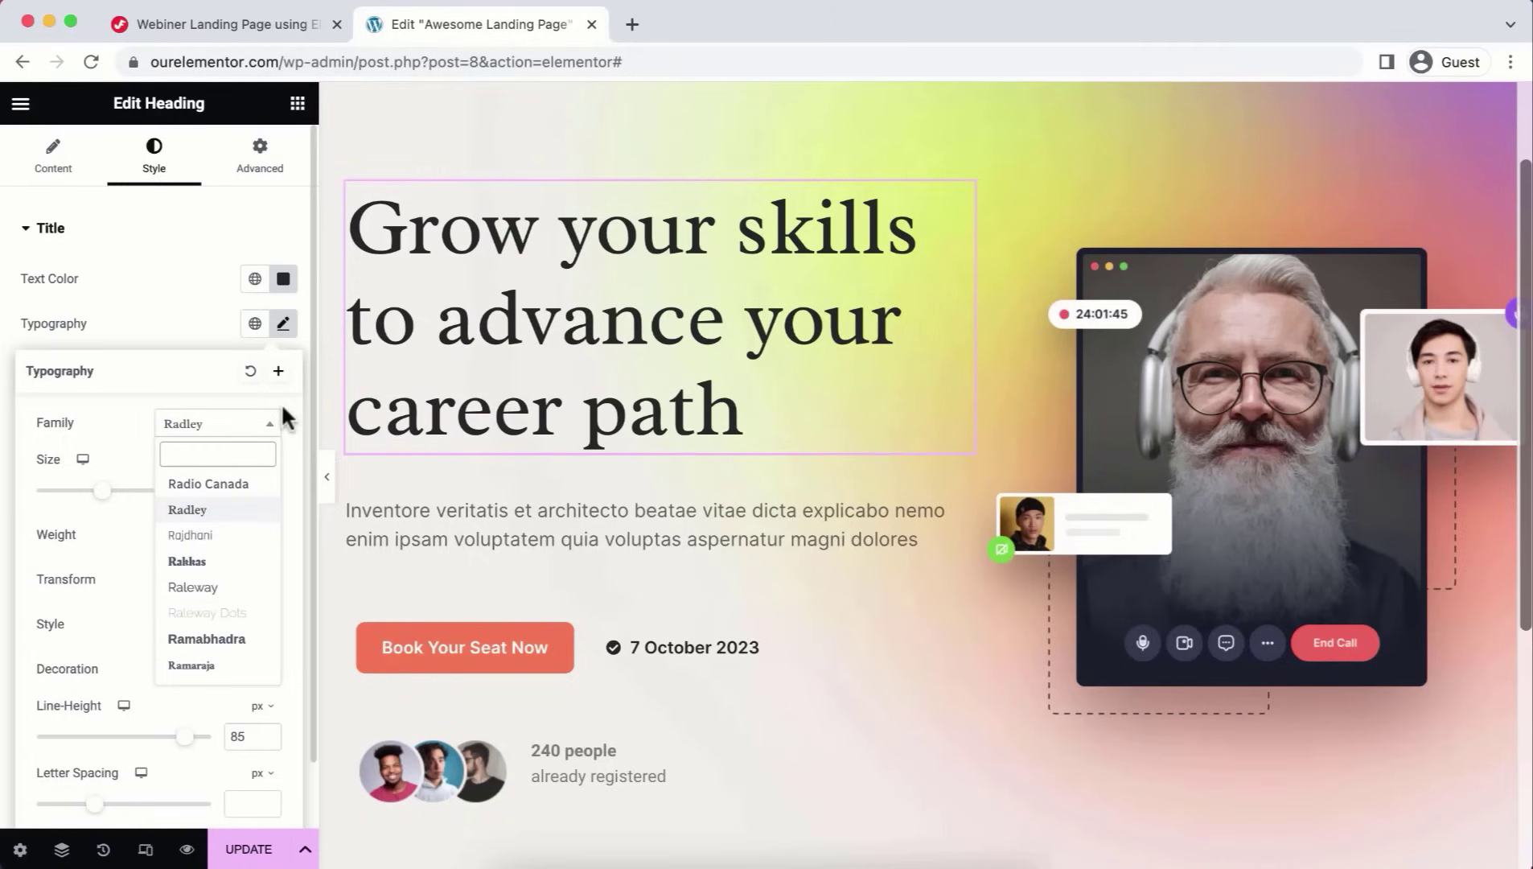
left_click(127, 450)
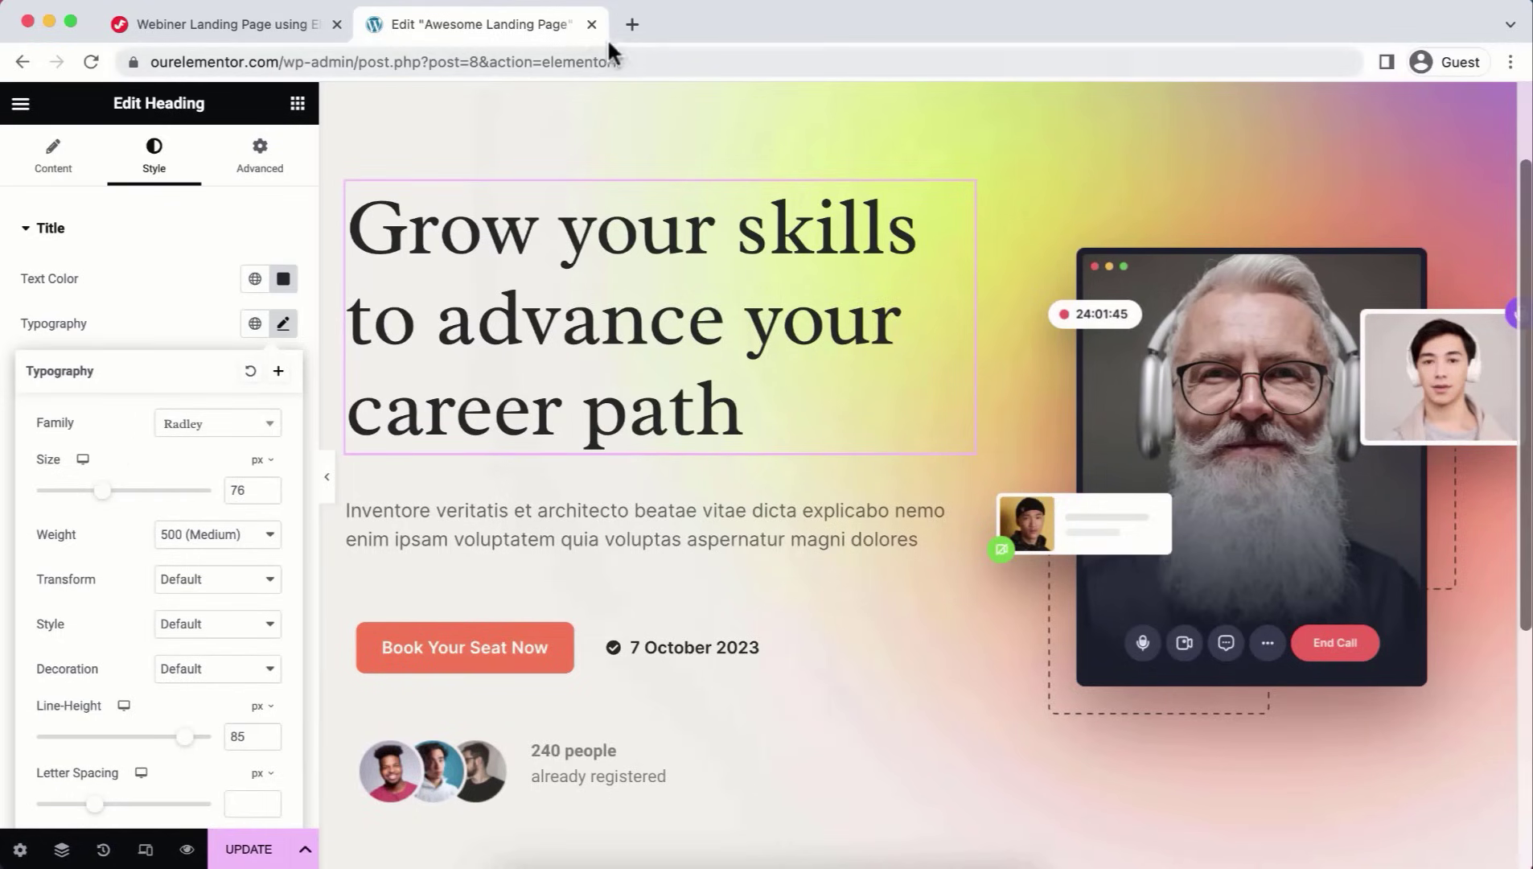
left_click(632, 26)
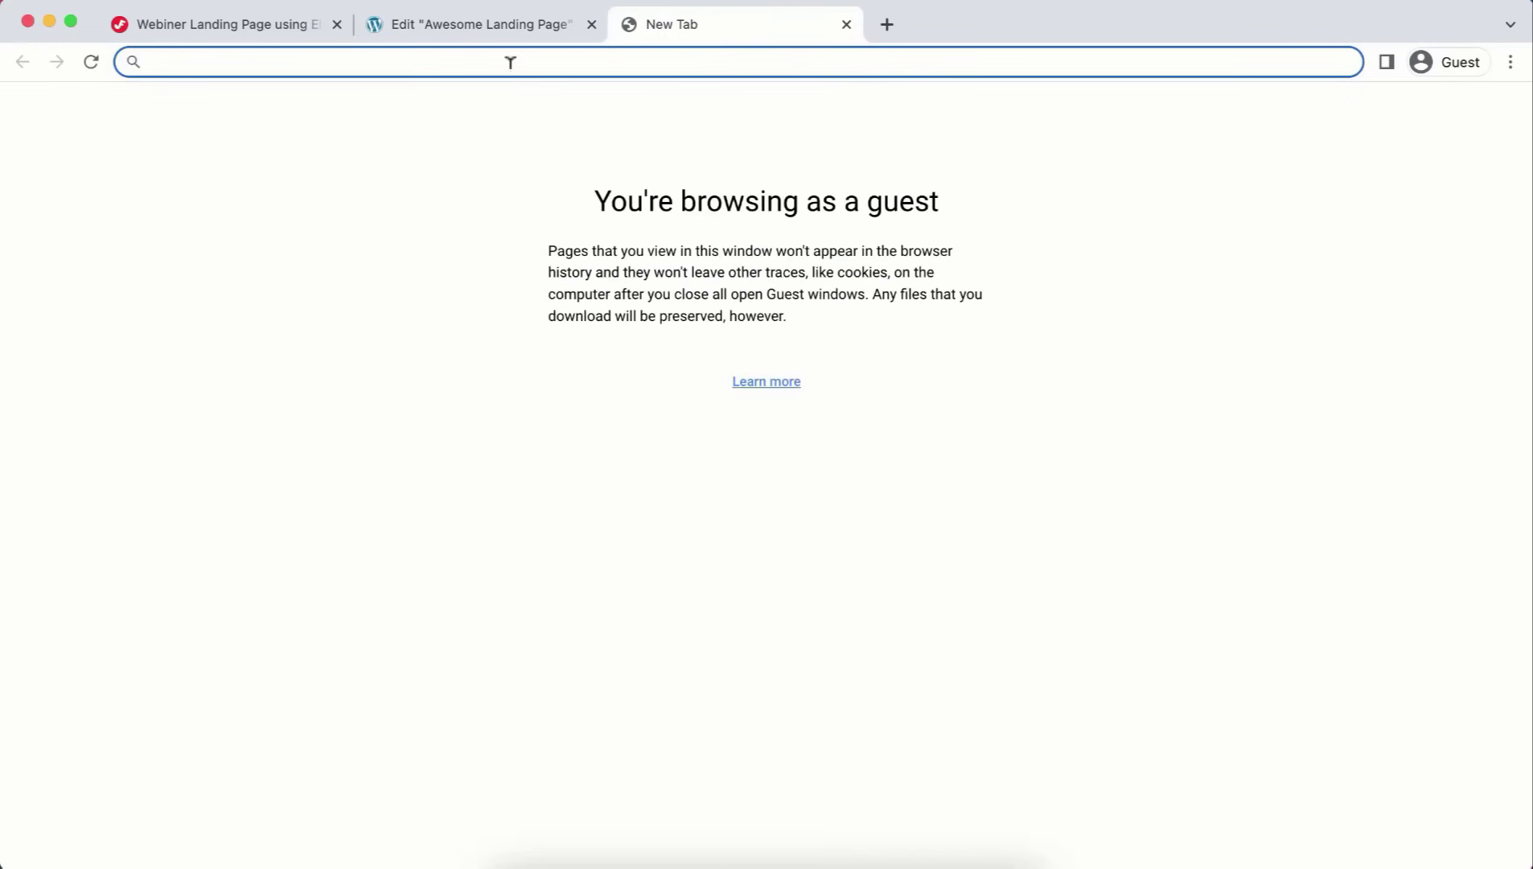
- Search Google for 'clash display font'
type("clash d")
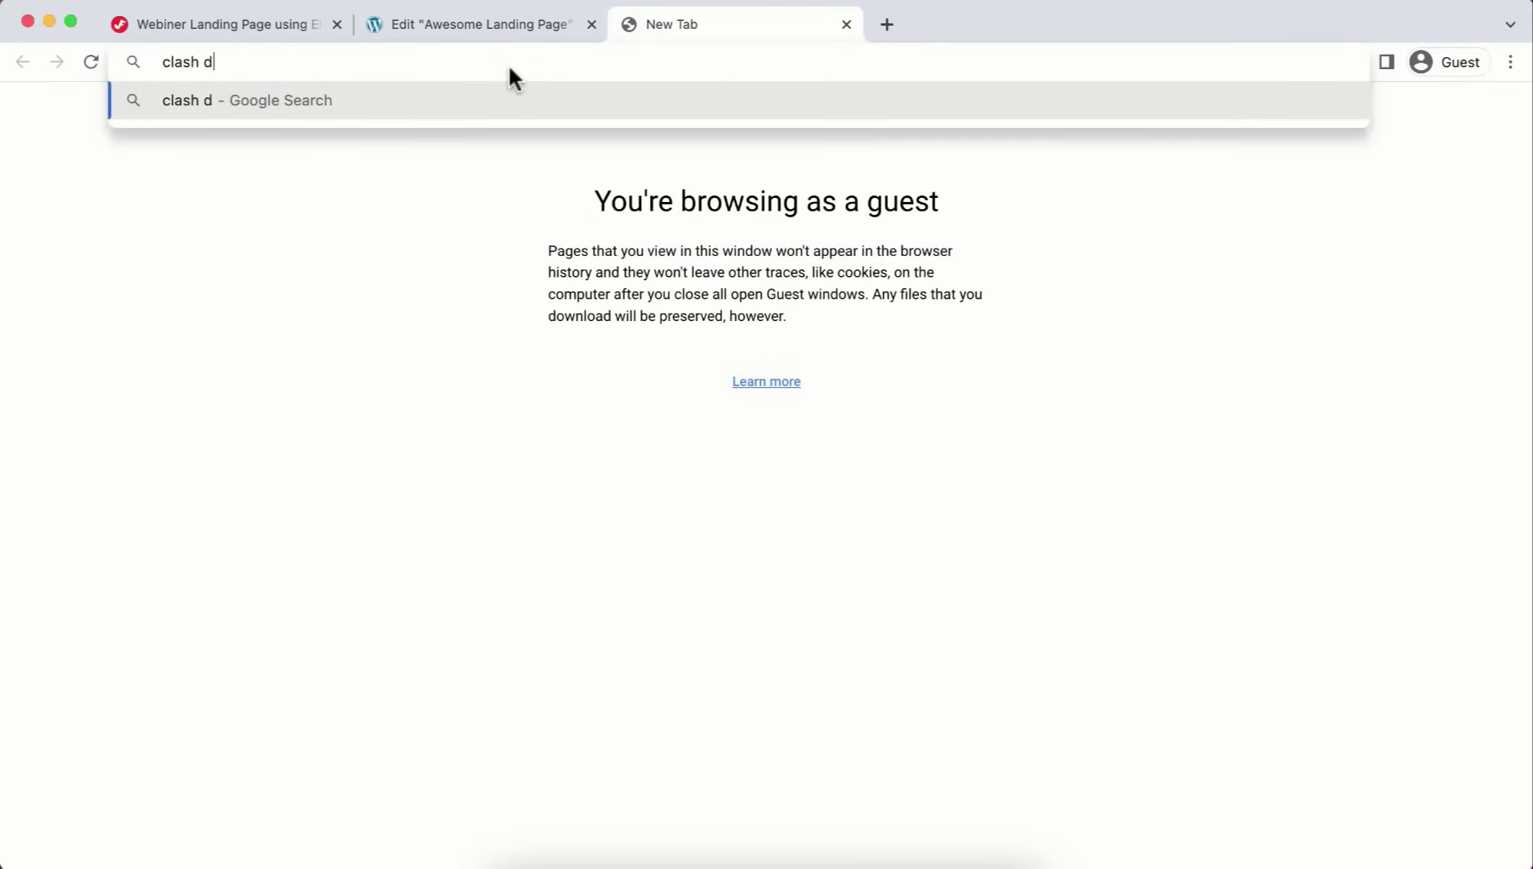
type("isplay font")
key("Return")
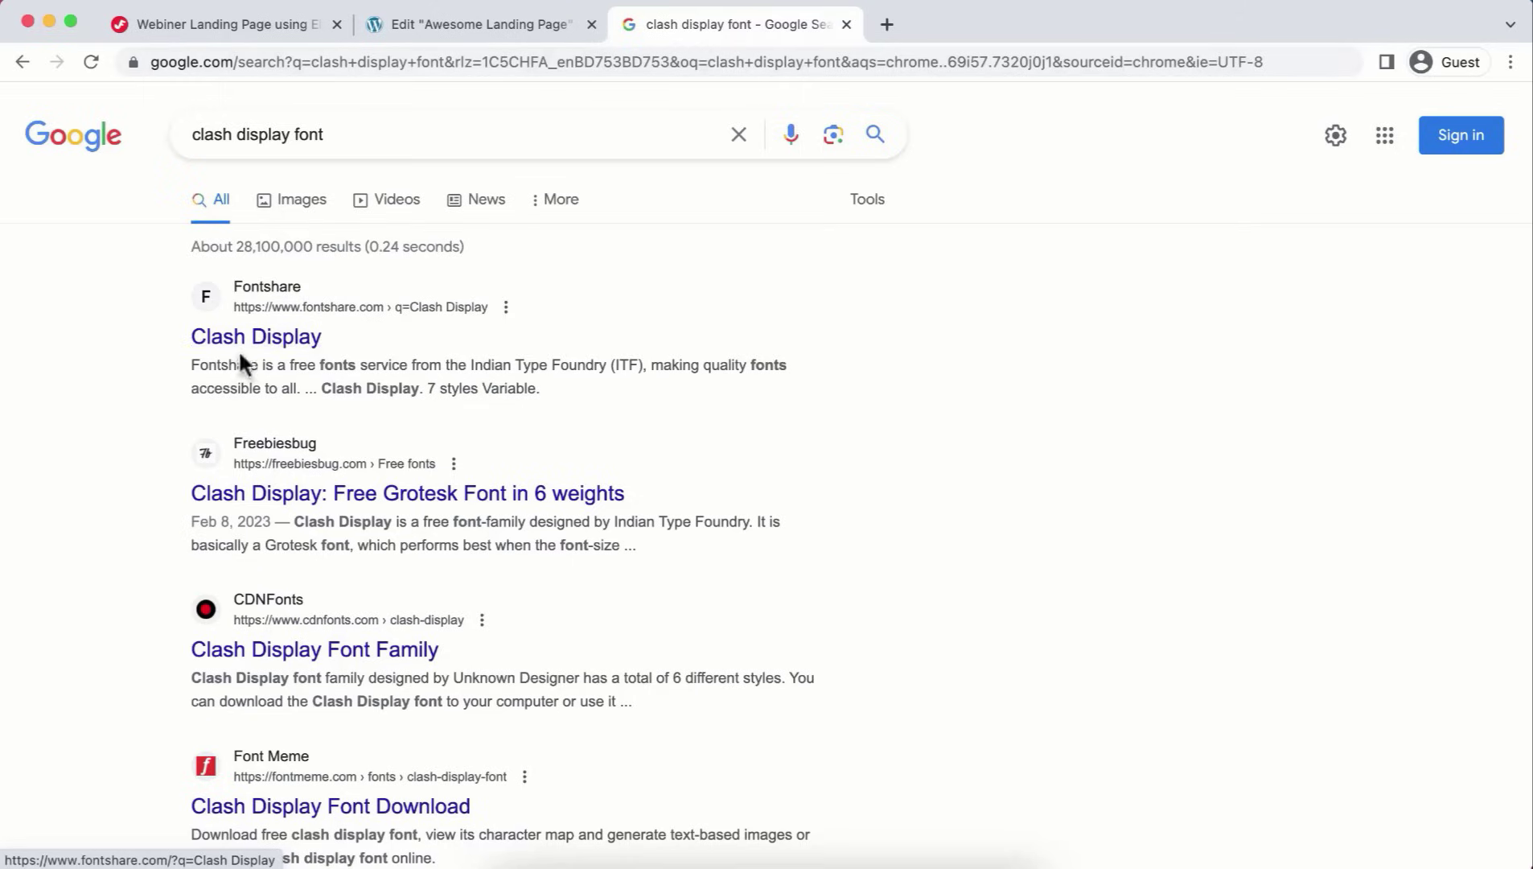
- Open Fontshare's full Clash Display family page from the search results
left_click(283, 340)
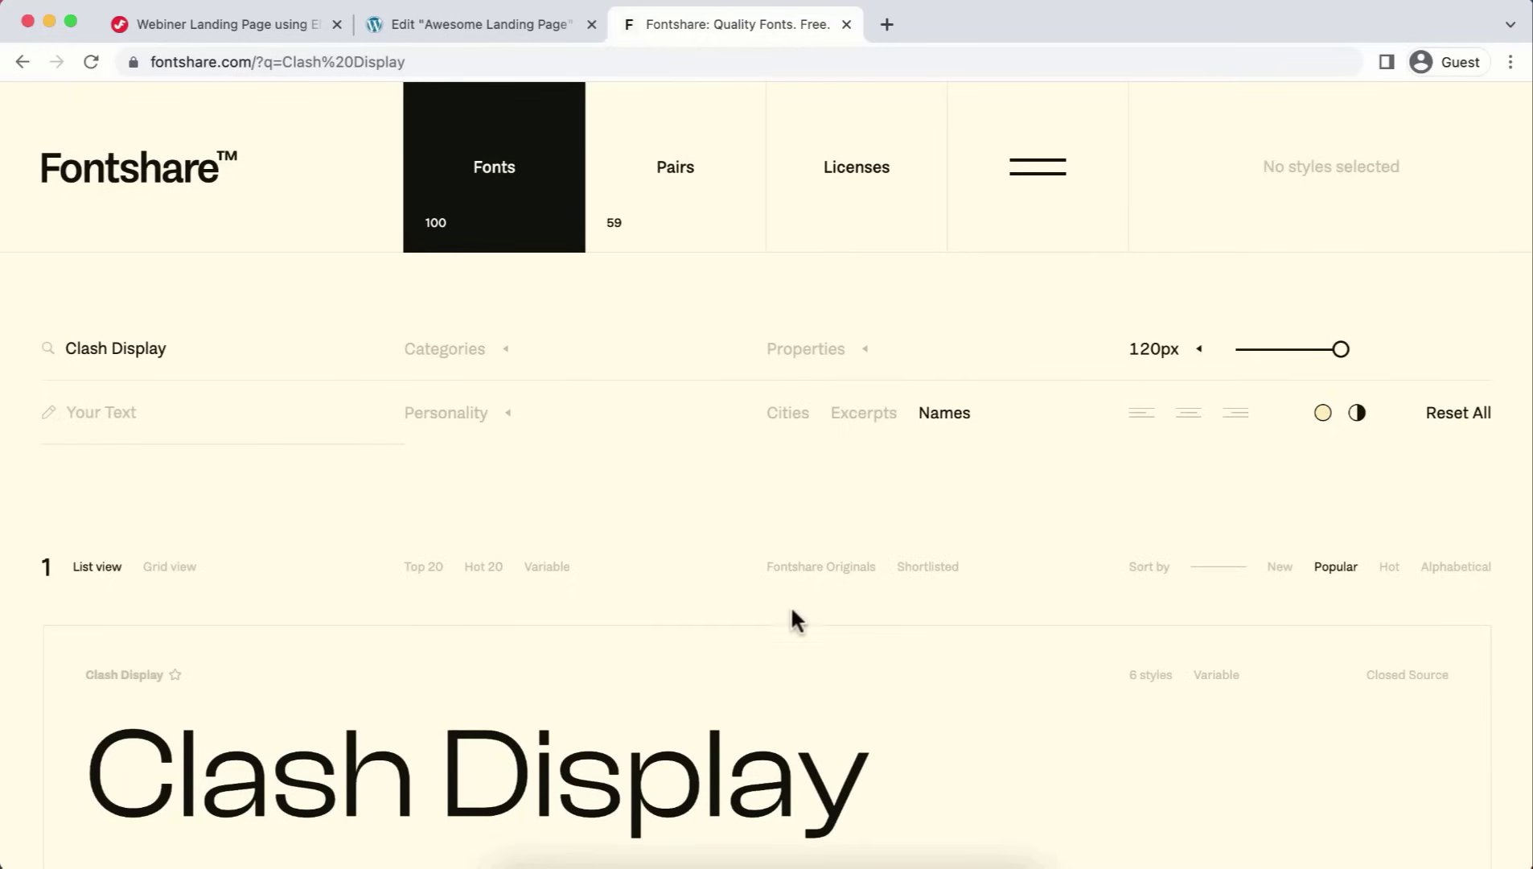
scroll(975, 650, "down", 5)
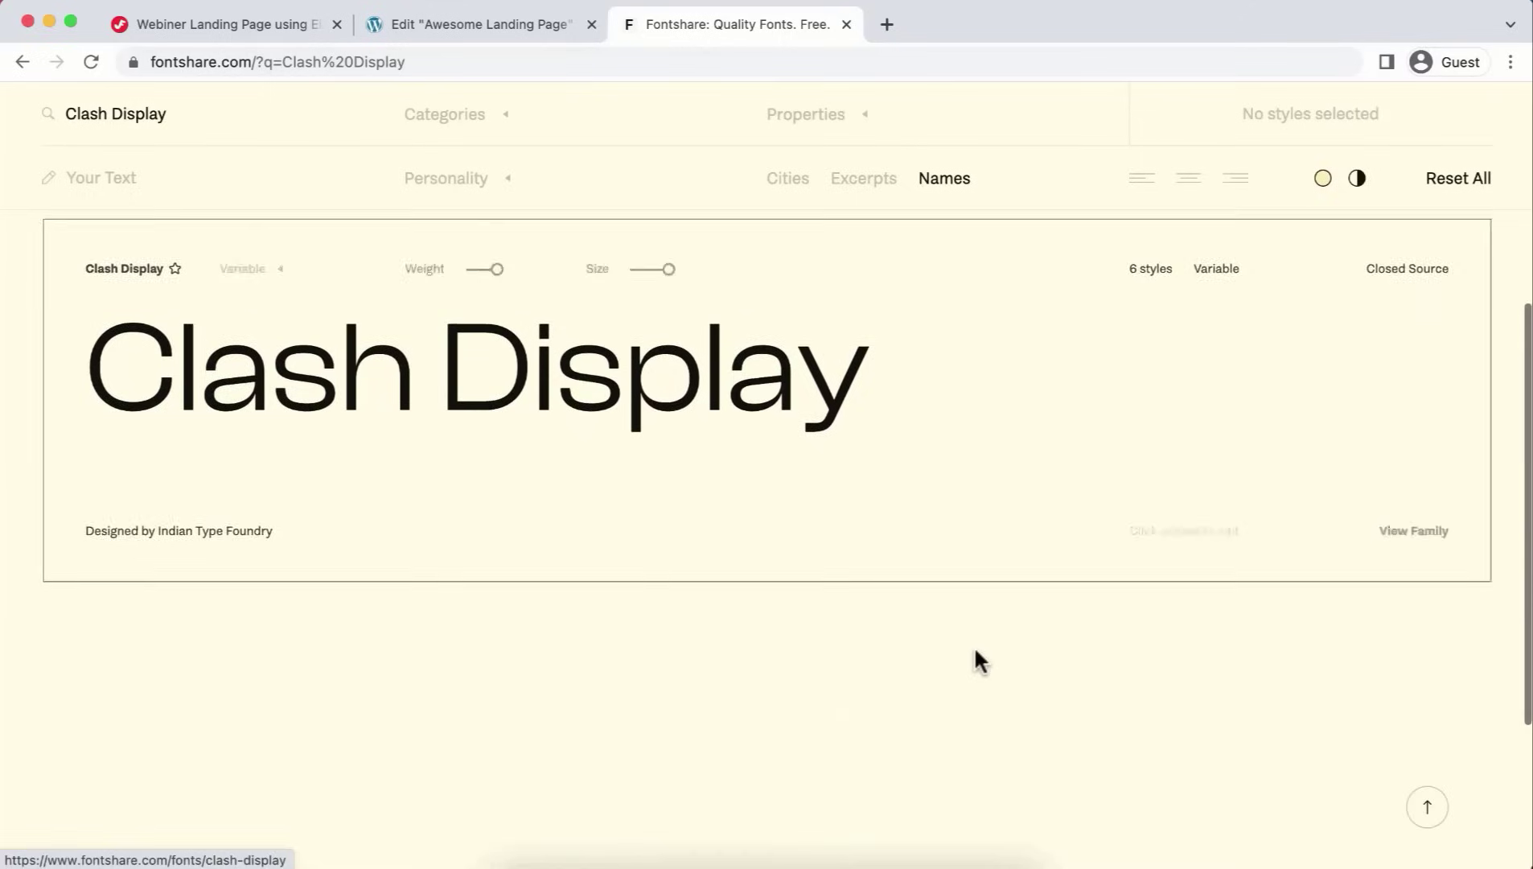
scroll(974, 660, "up", 1)
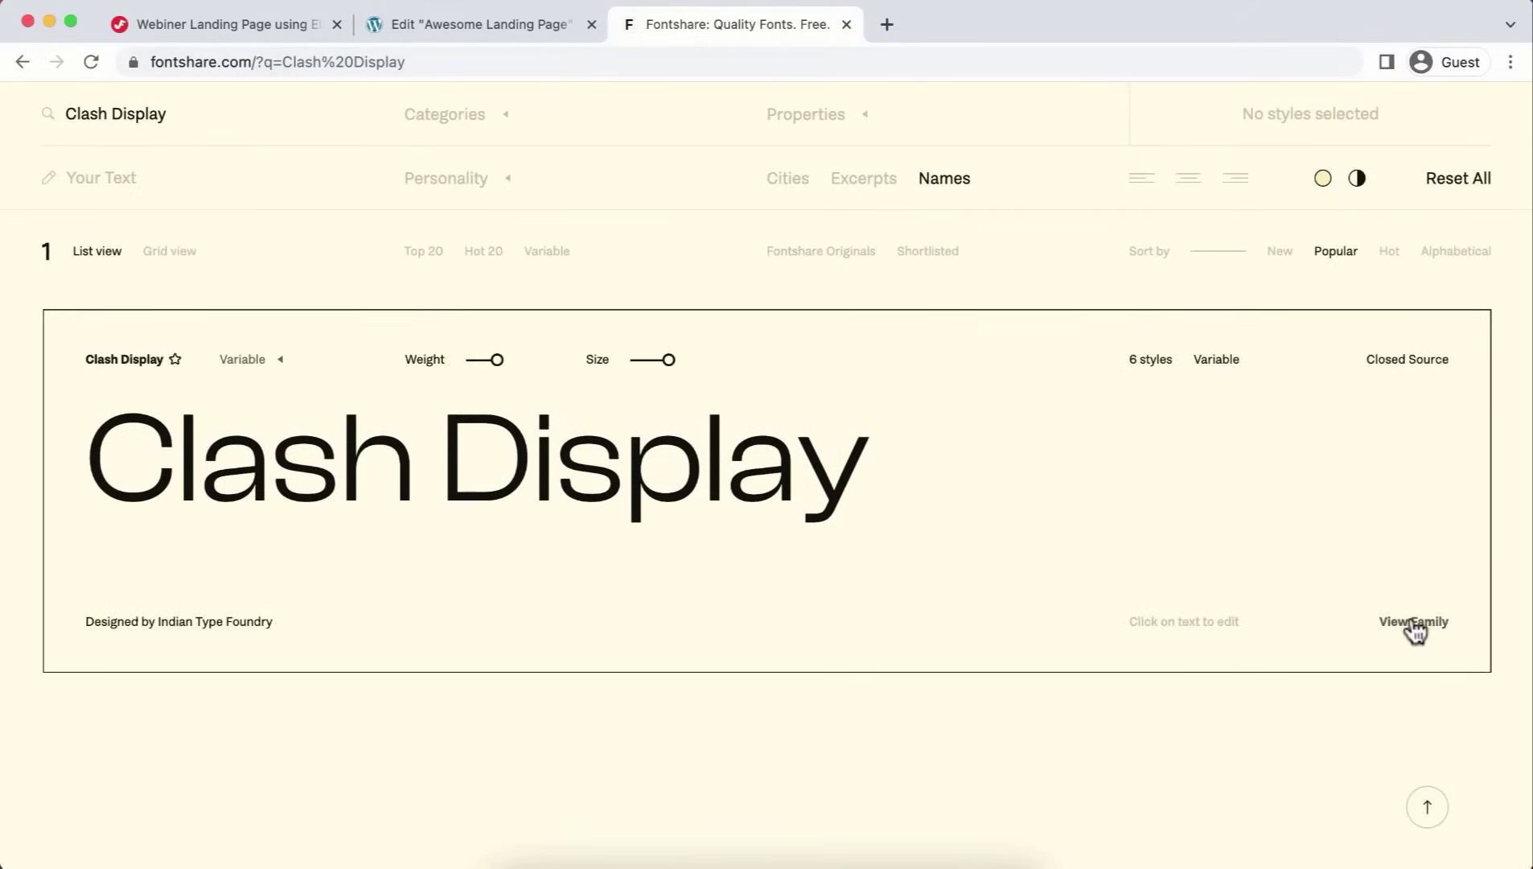
left_click(1412, 624)
scroll(832, 632, "down", 2)
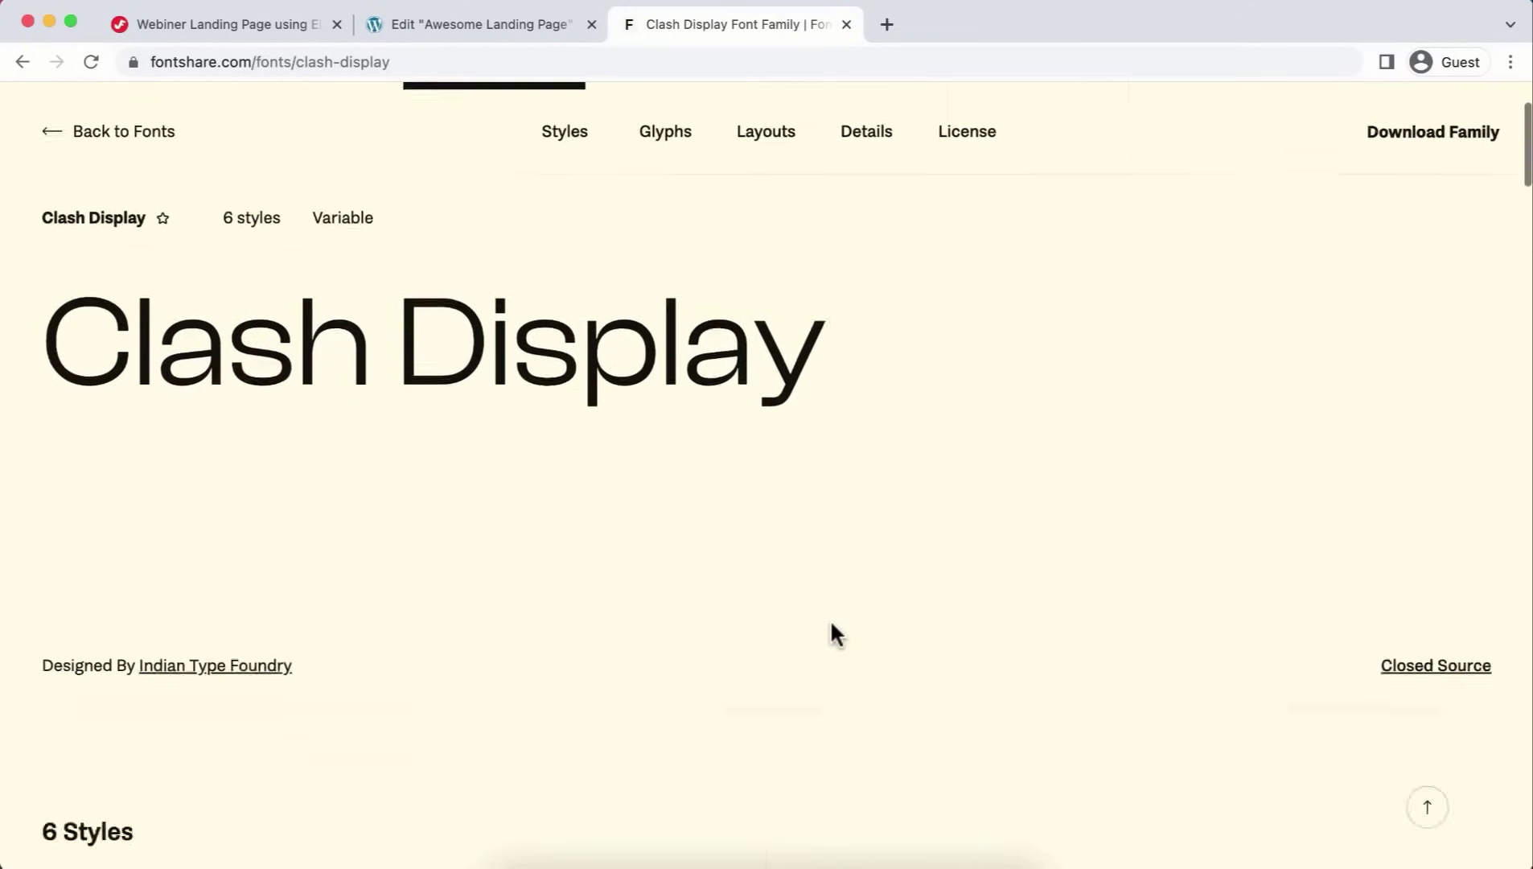
scroll(832, 625, "down", 9)
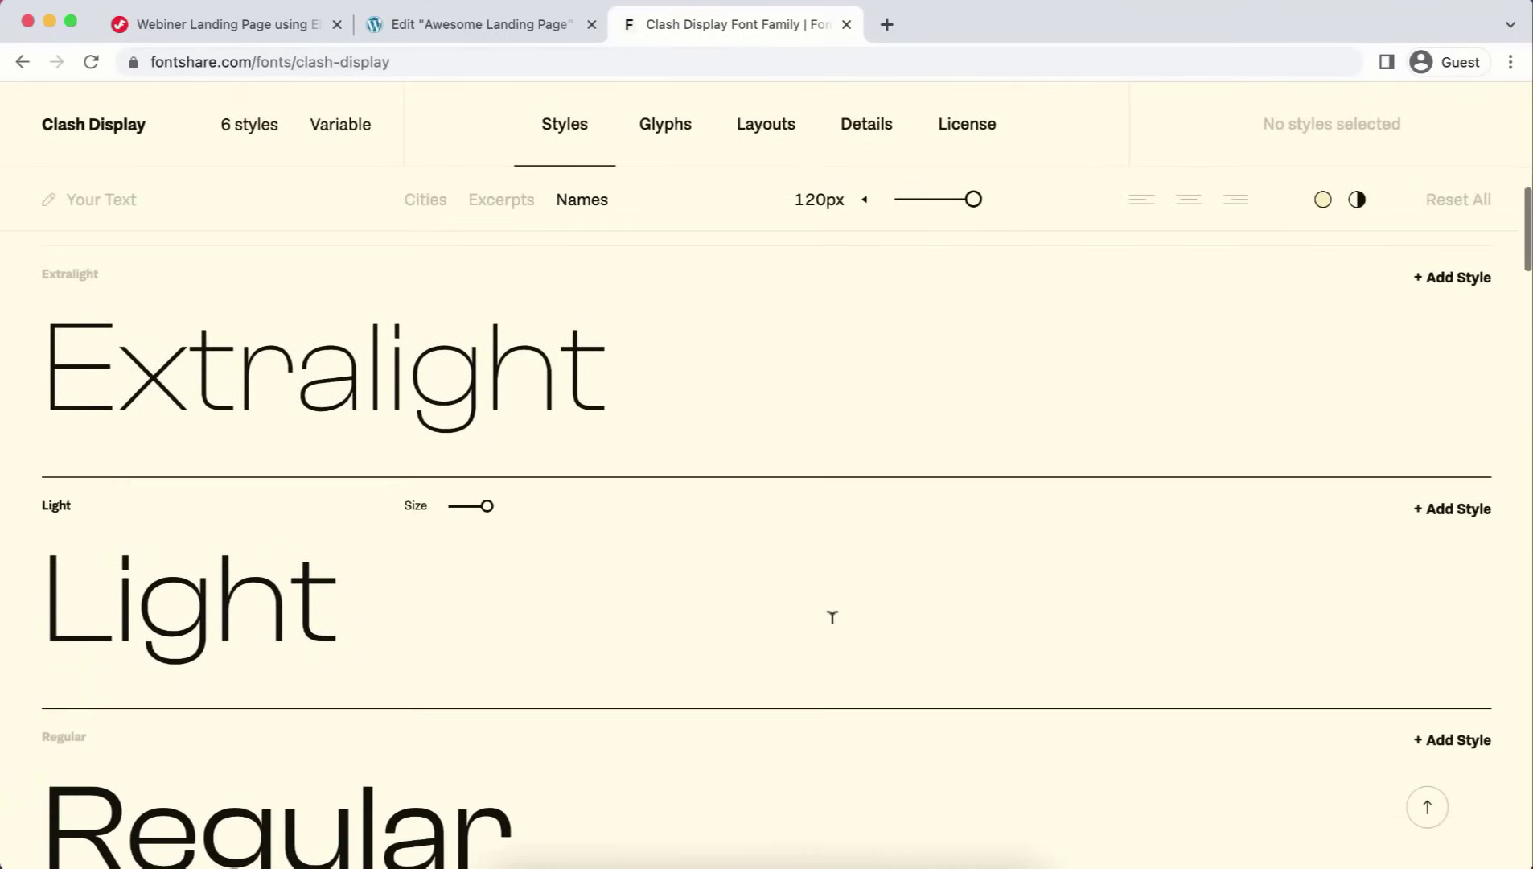
scroll(674, 563, "down", 5)
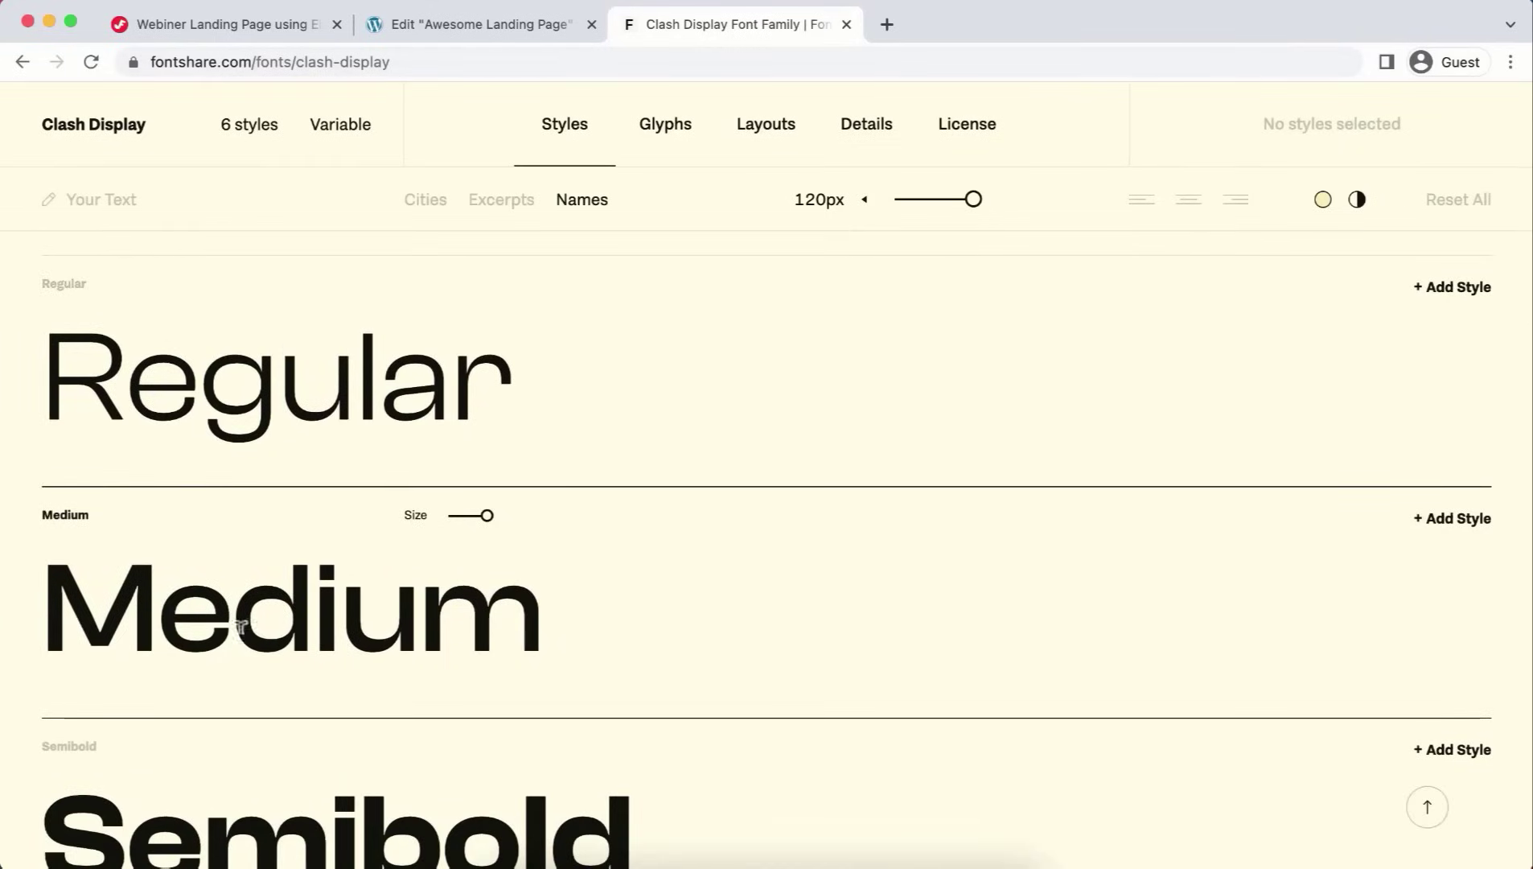
scroll(1178, 324, "up", 2)
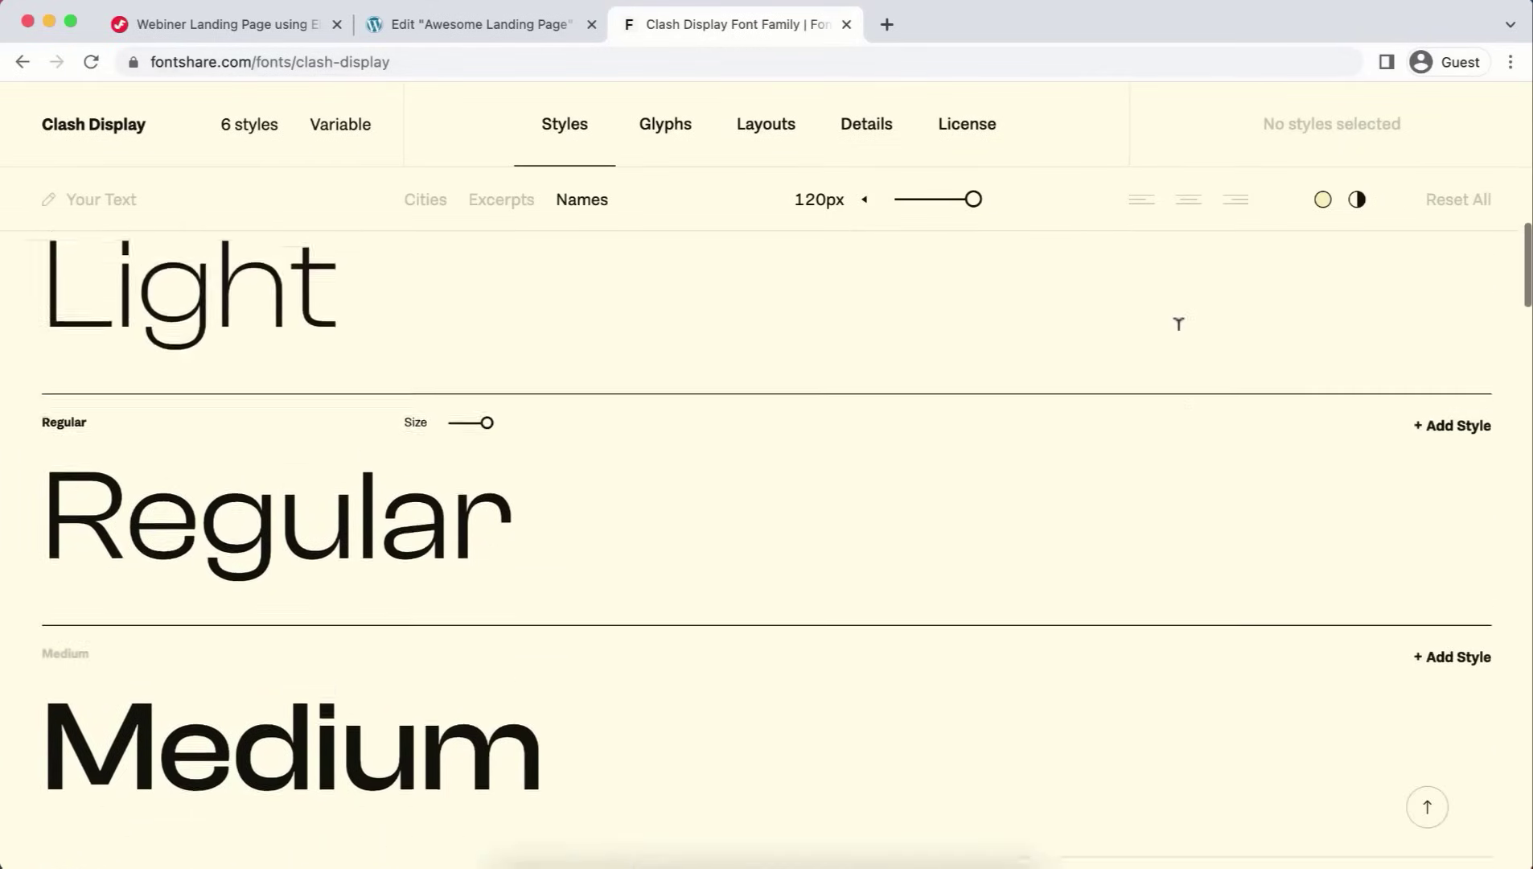
scroll(1178, 324, "up", 10)
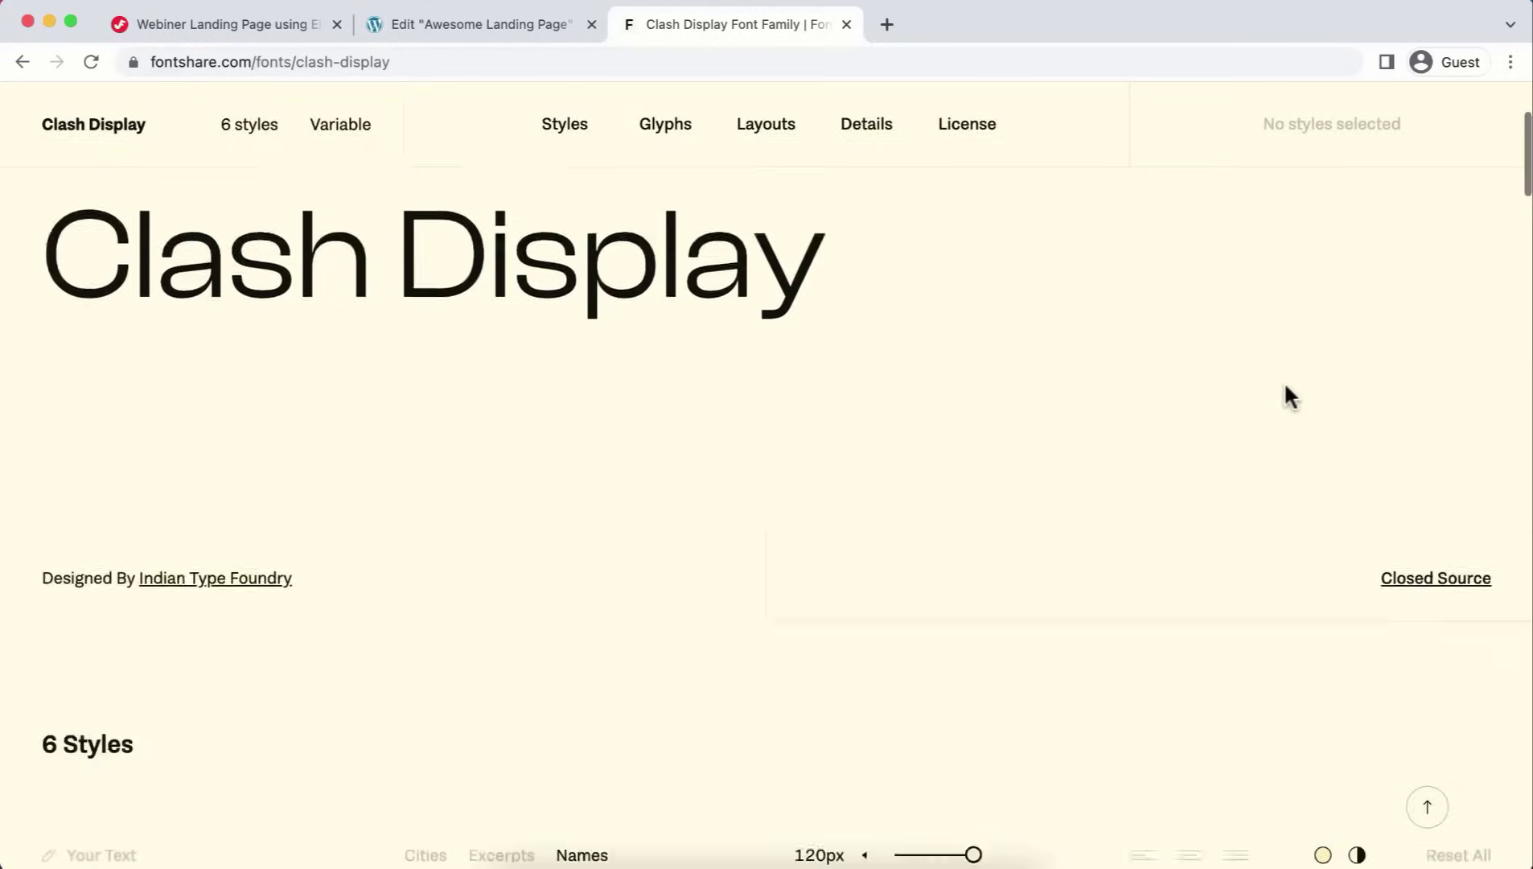
scroll(1285, 387, "up", 3)
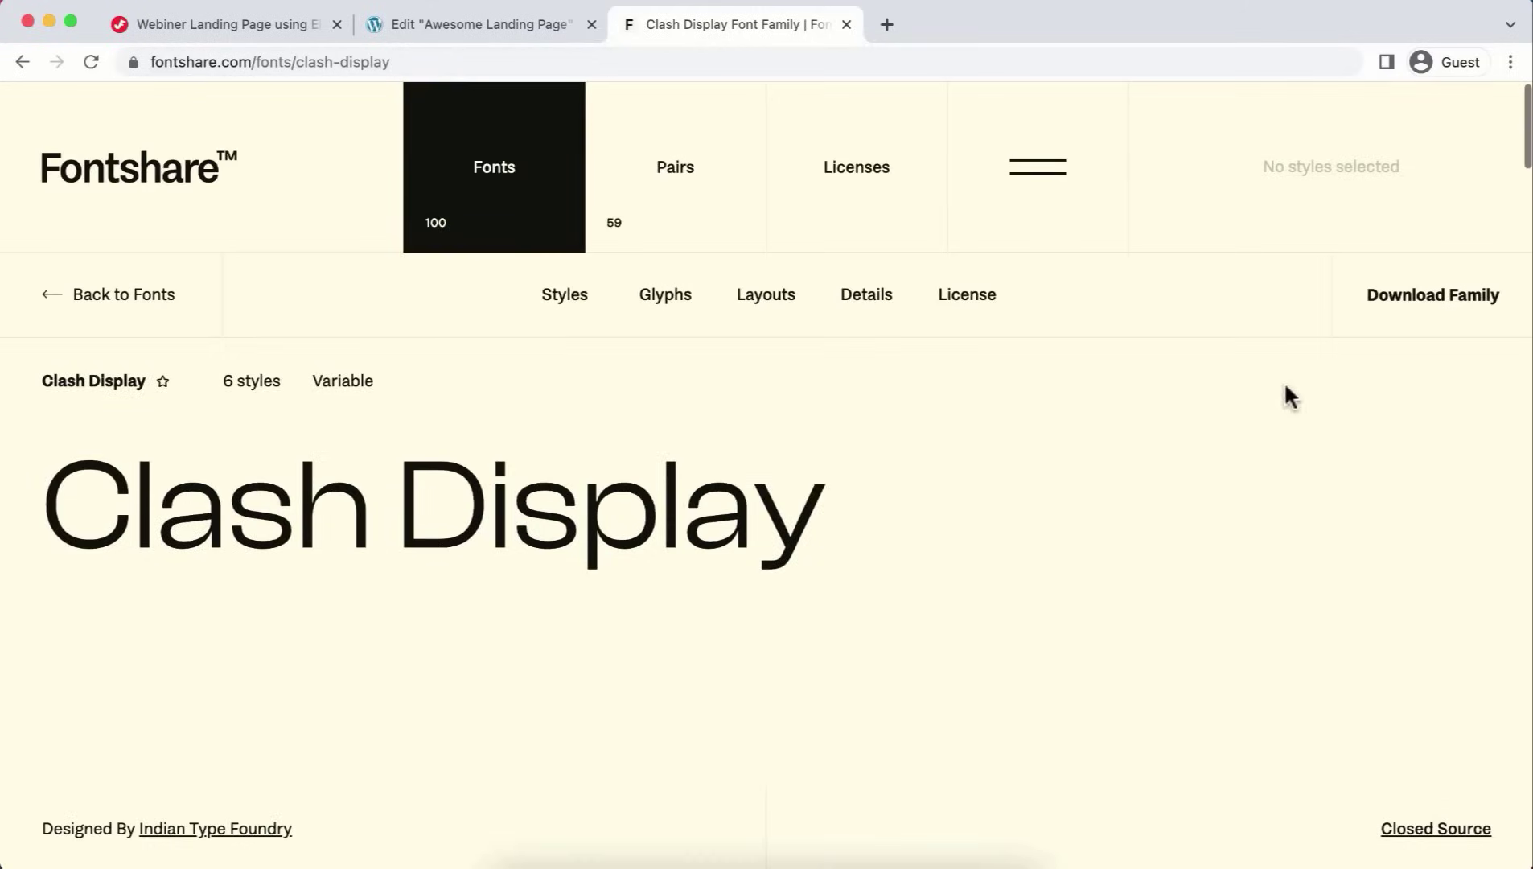
- Download the Clash Display family zip, accepting the licence, and dismiss the download notice
left_click(1457, 301)
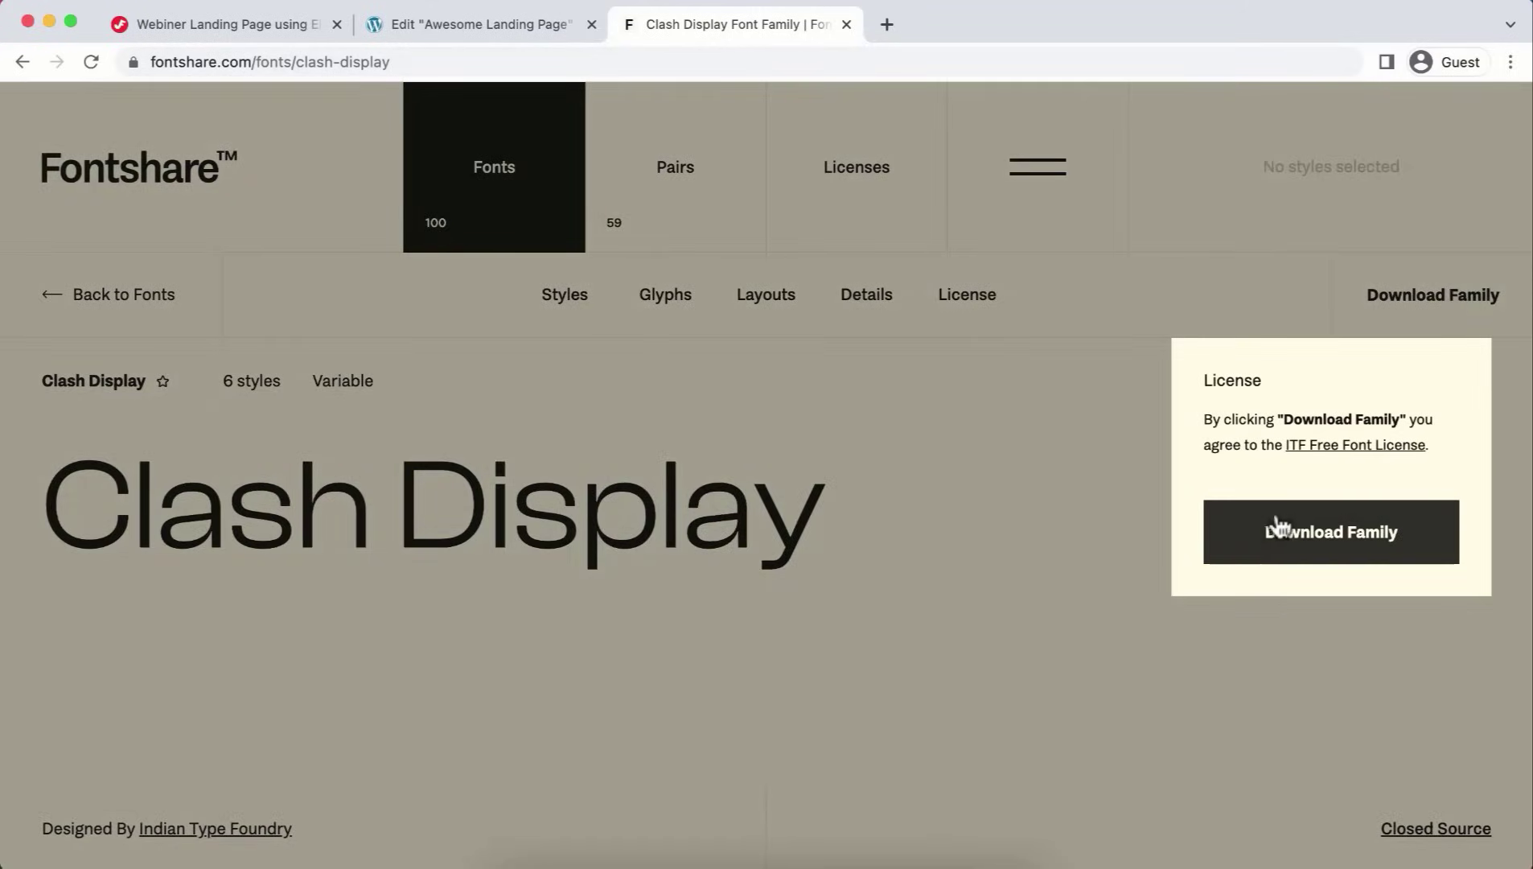
left_click(1340, 534)
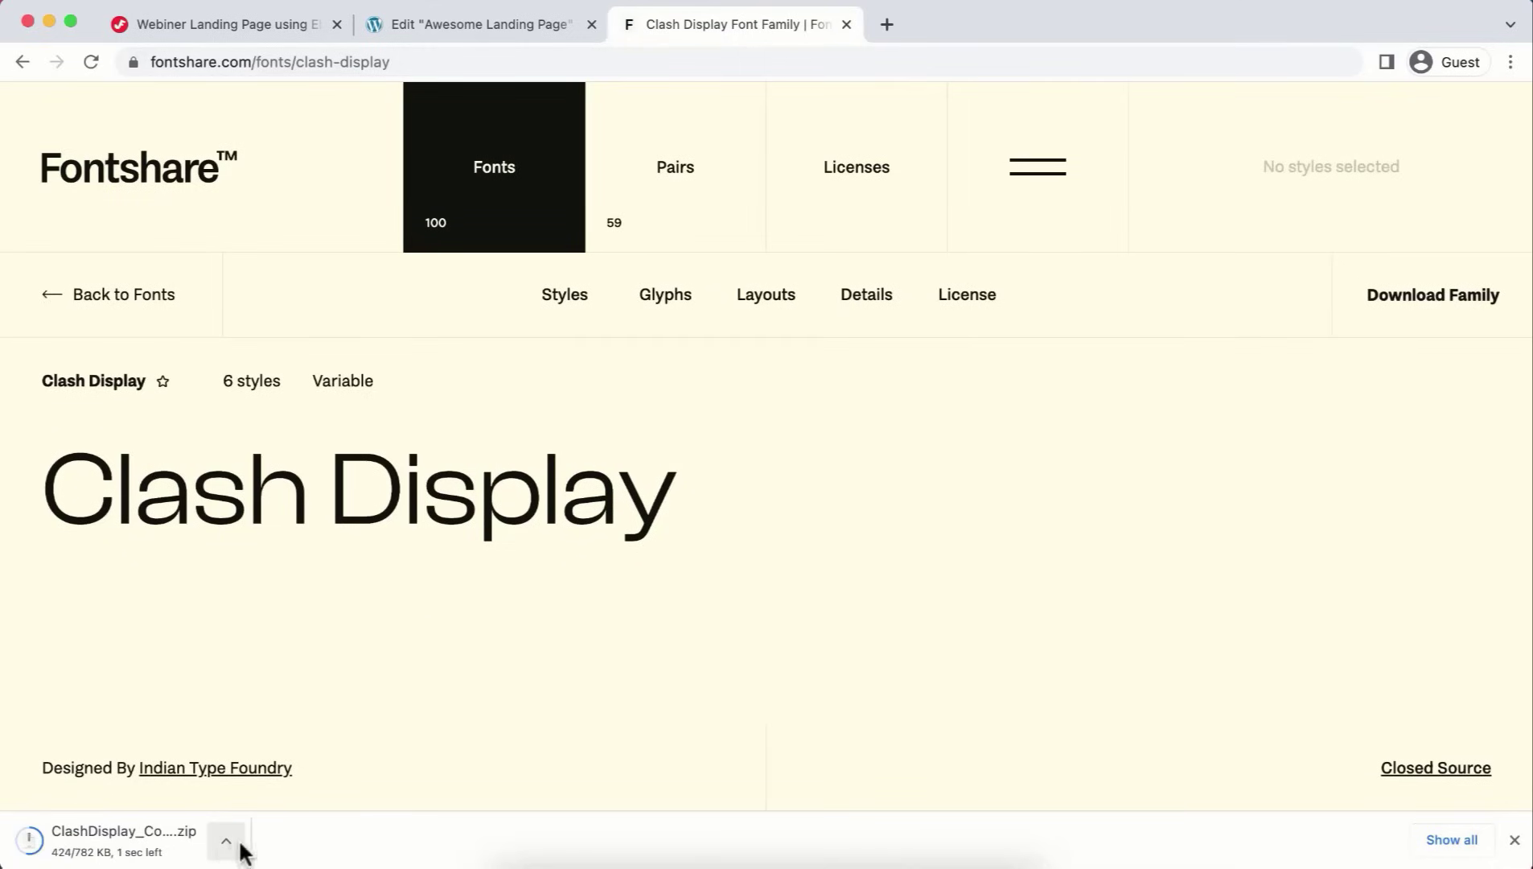
left_click(1514, 839)
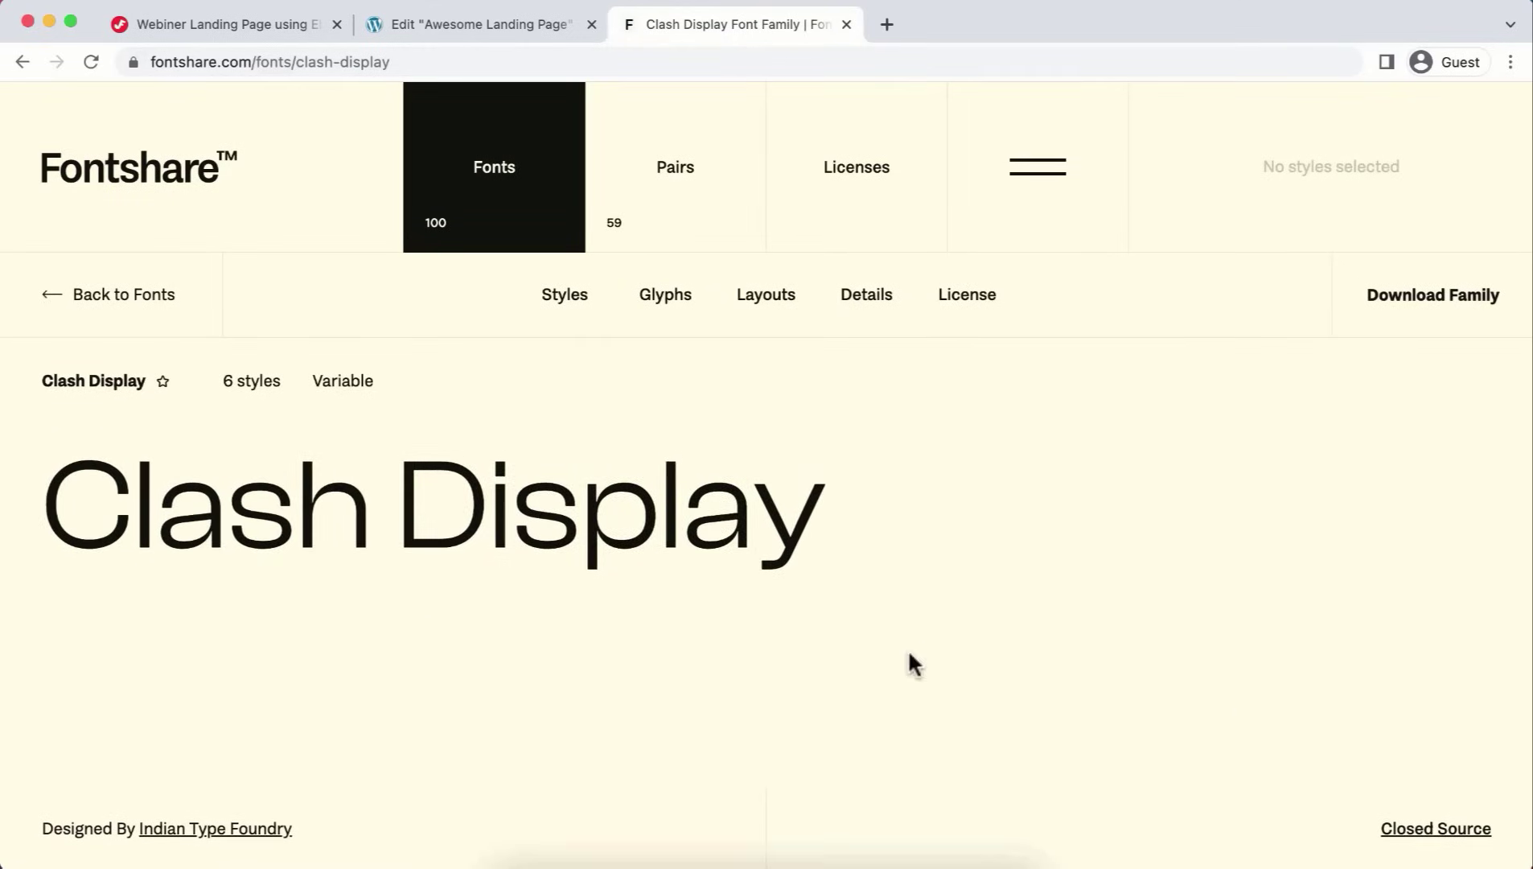
- Extract ClashDisplay_Complete.zip from the IMG folder in Finder
left_click(513, 864)
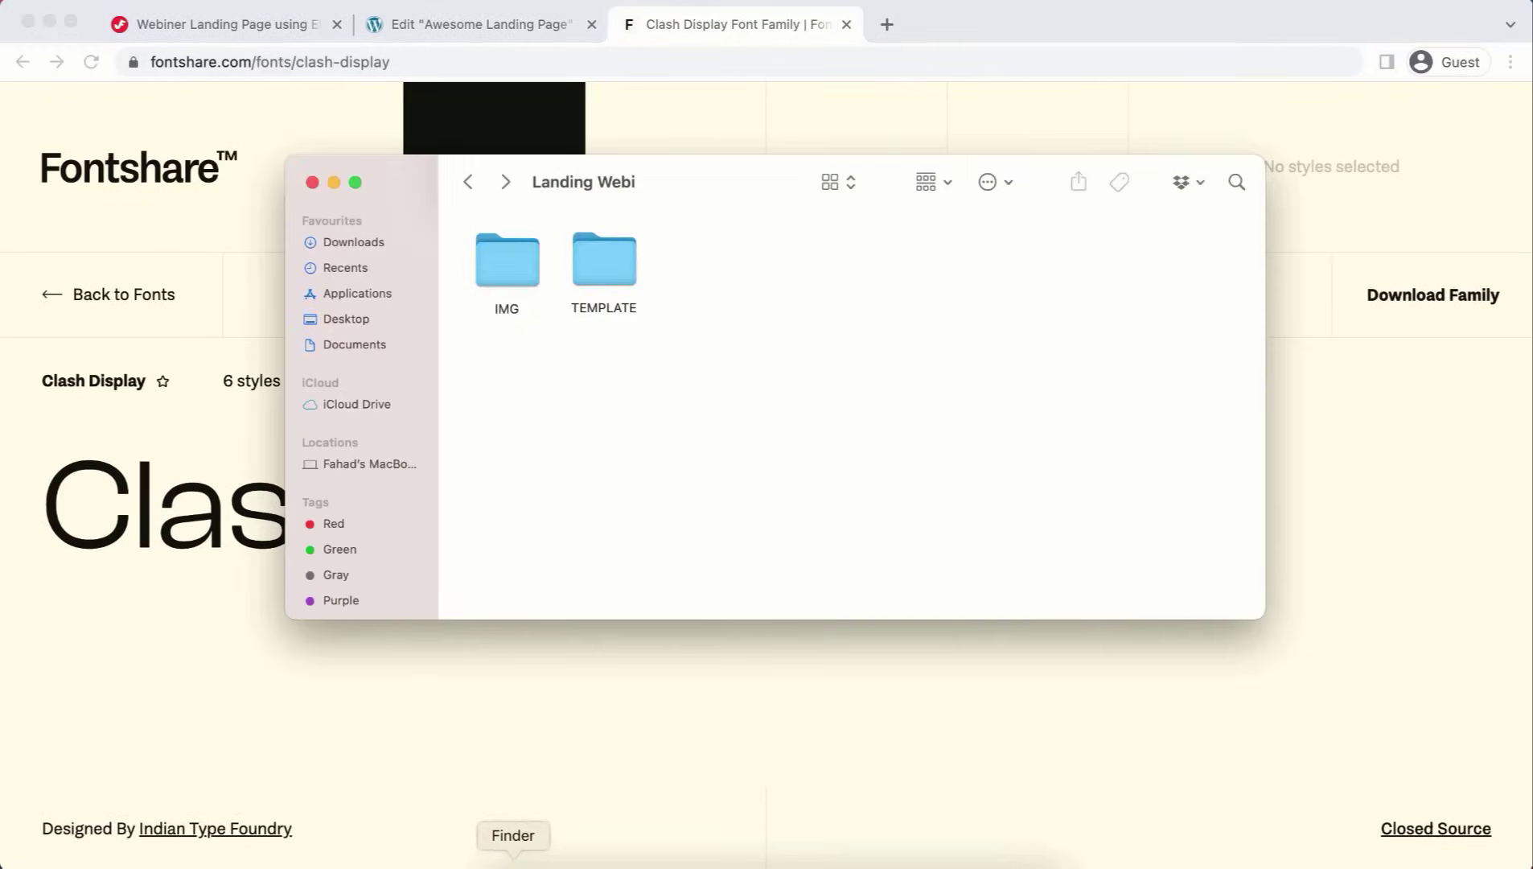
double_click(507, 257)
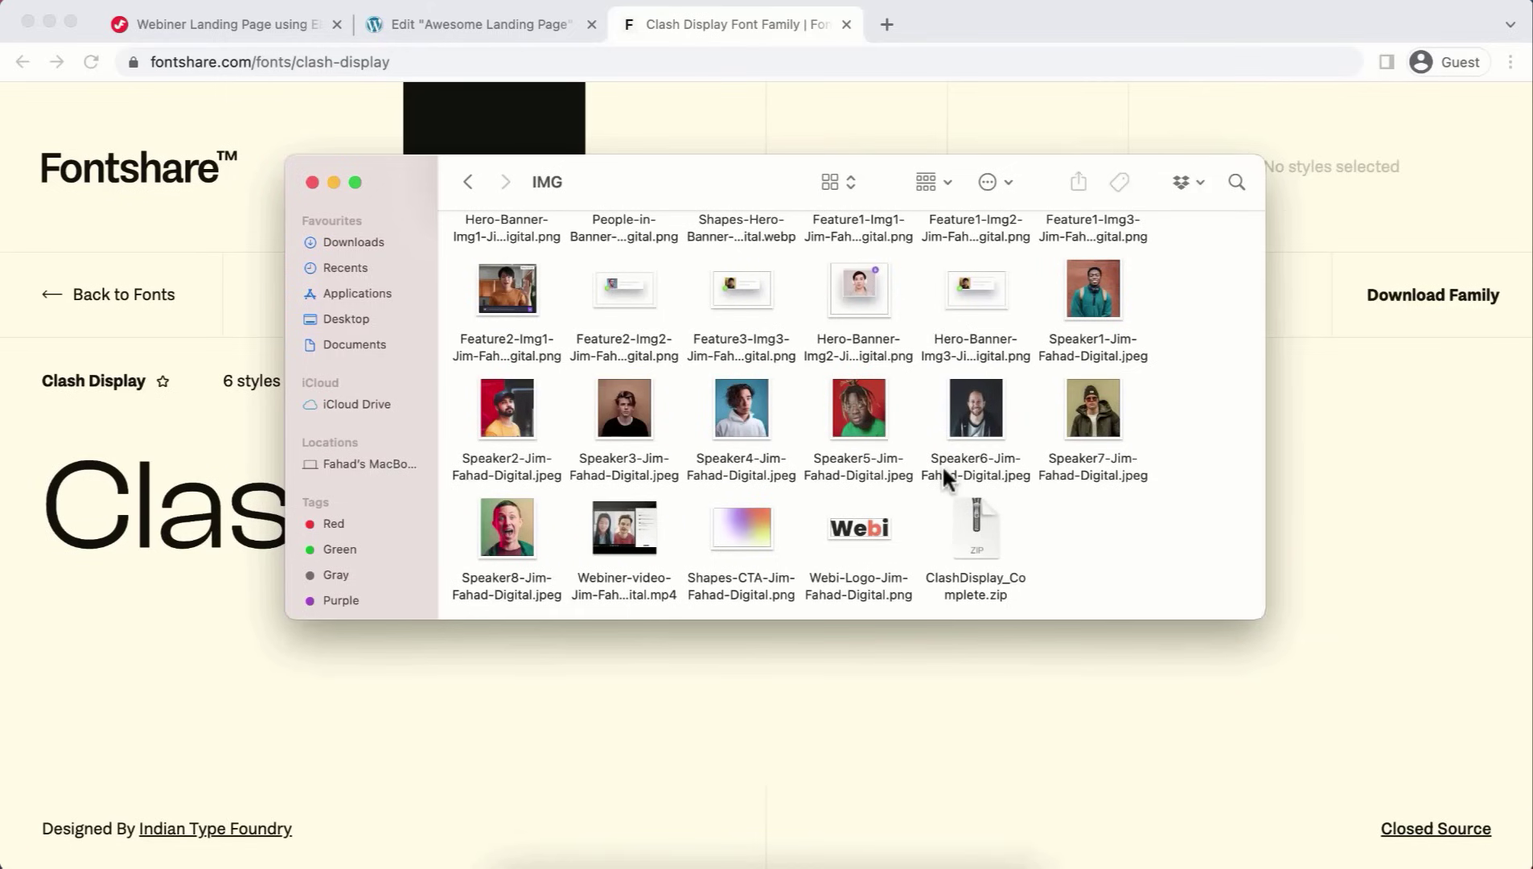
left_click(977, 524)
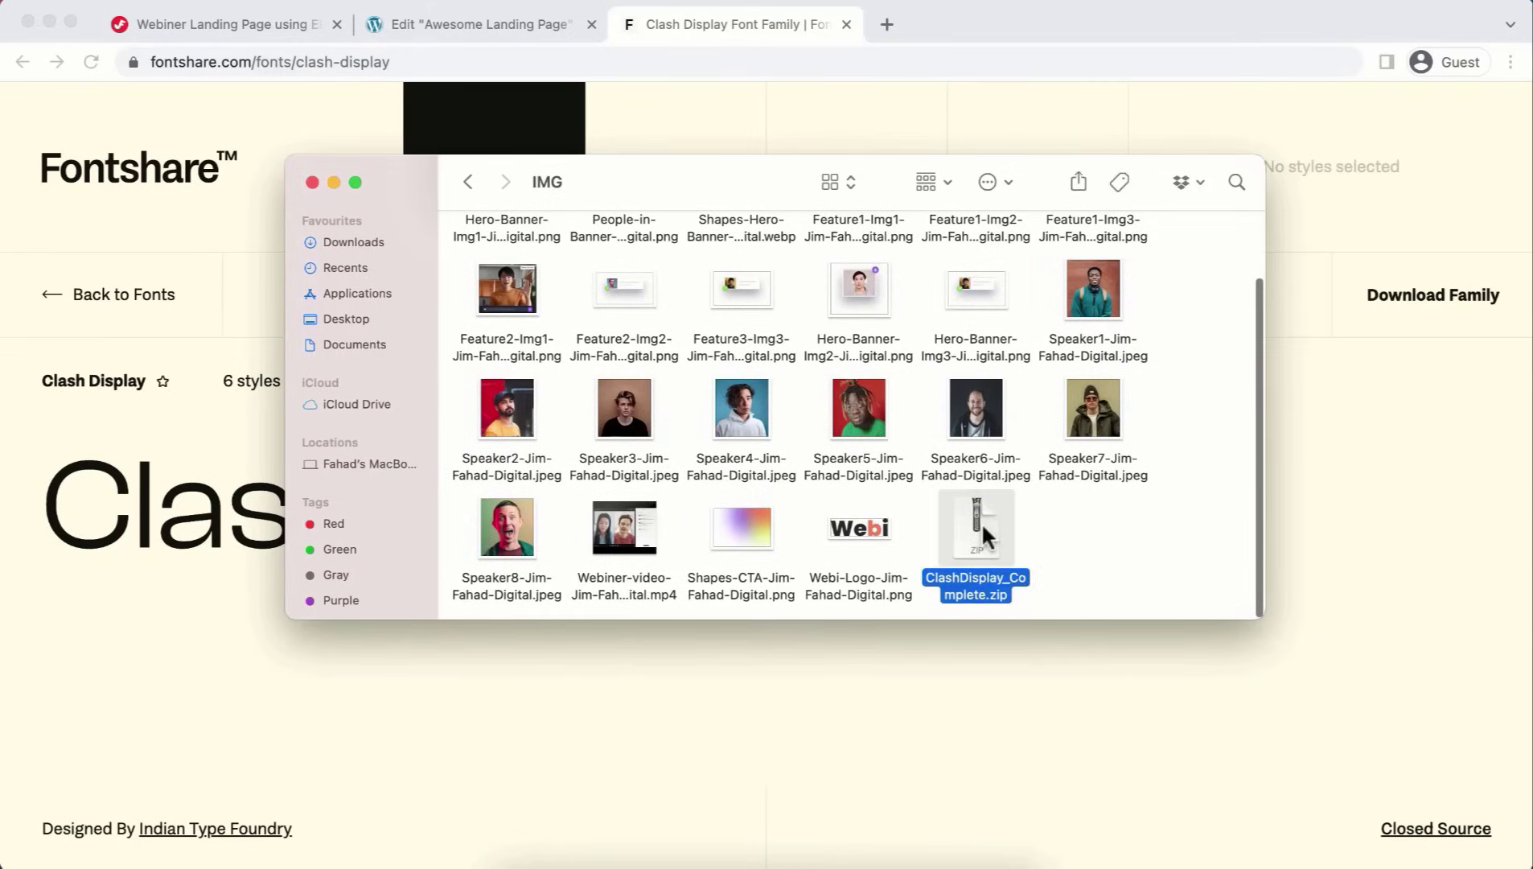
double_click(981, 522)
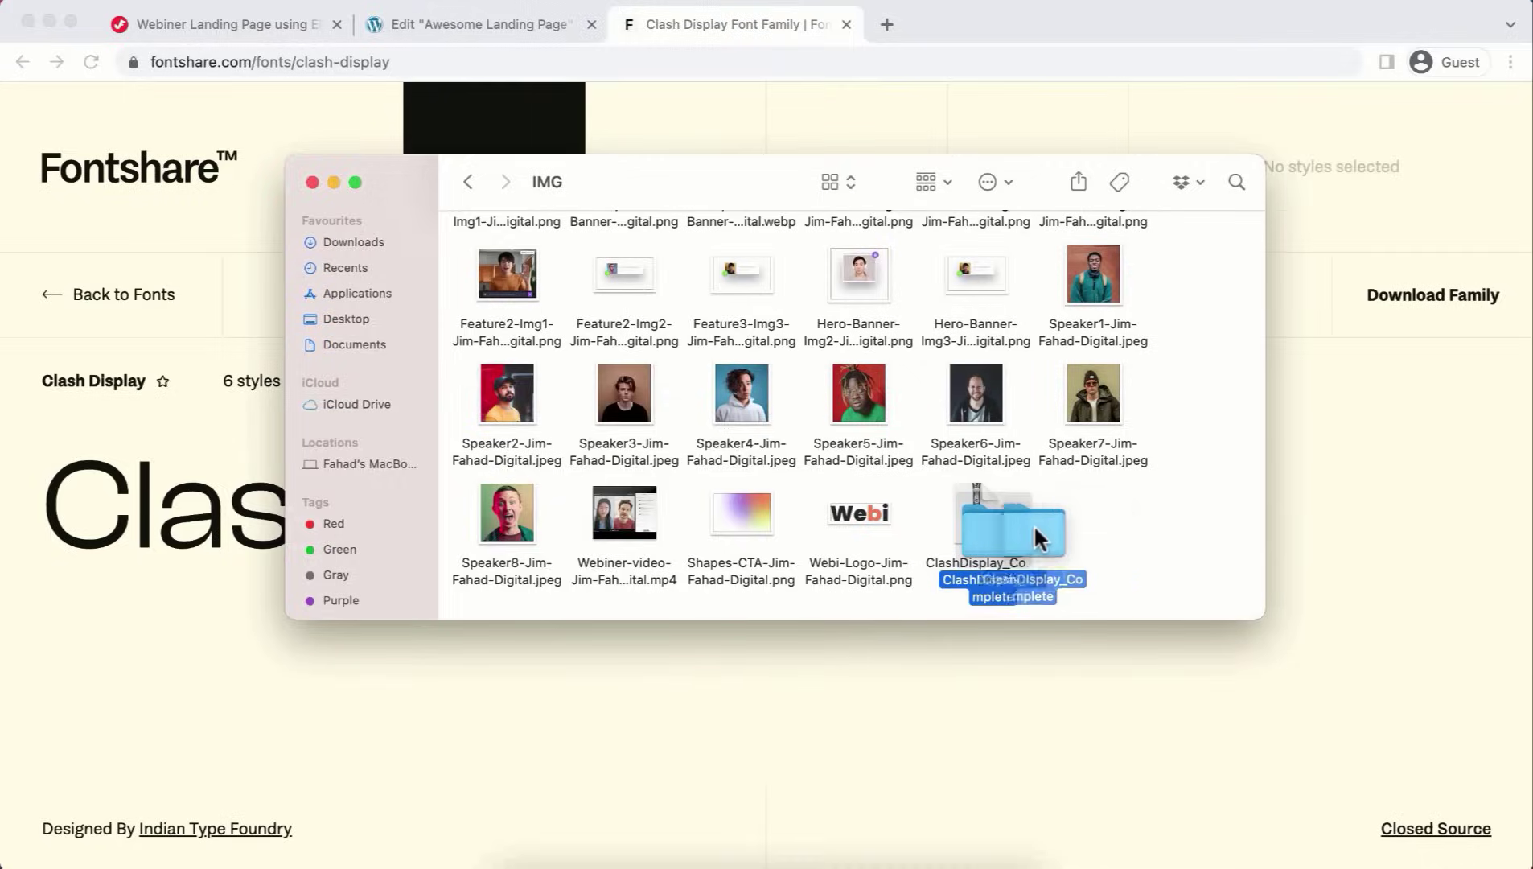
- Browse into ClashDisplay_Complete > Fonts > WEB > fonts to view the font files
double_click(1088, 524)
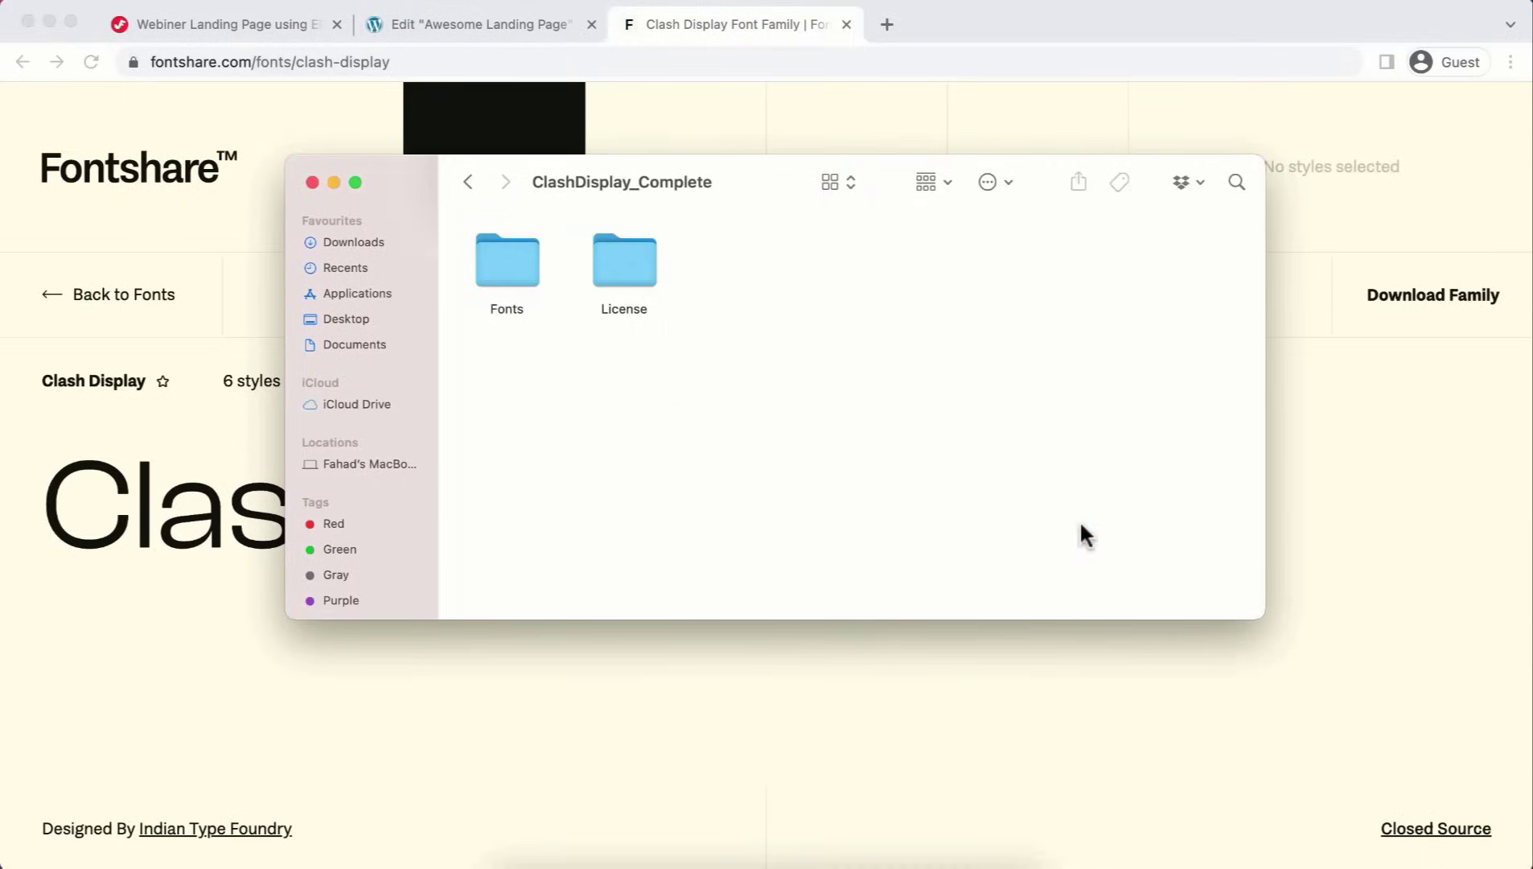
double_click(505, 265)
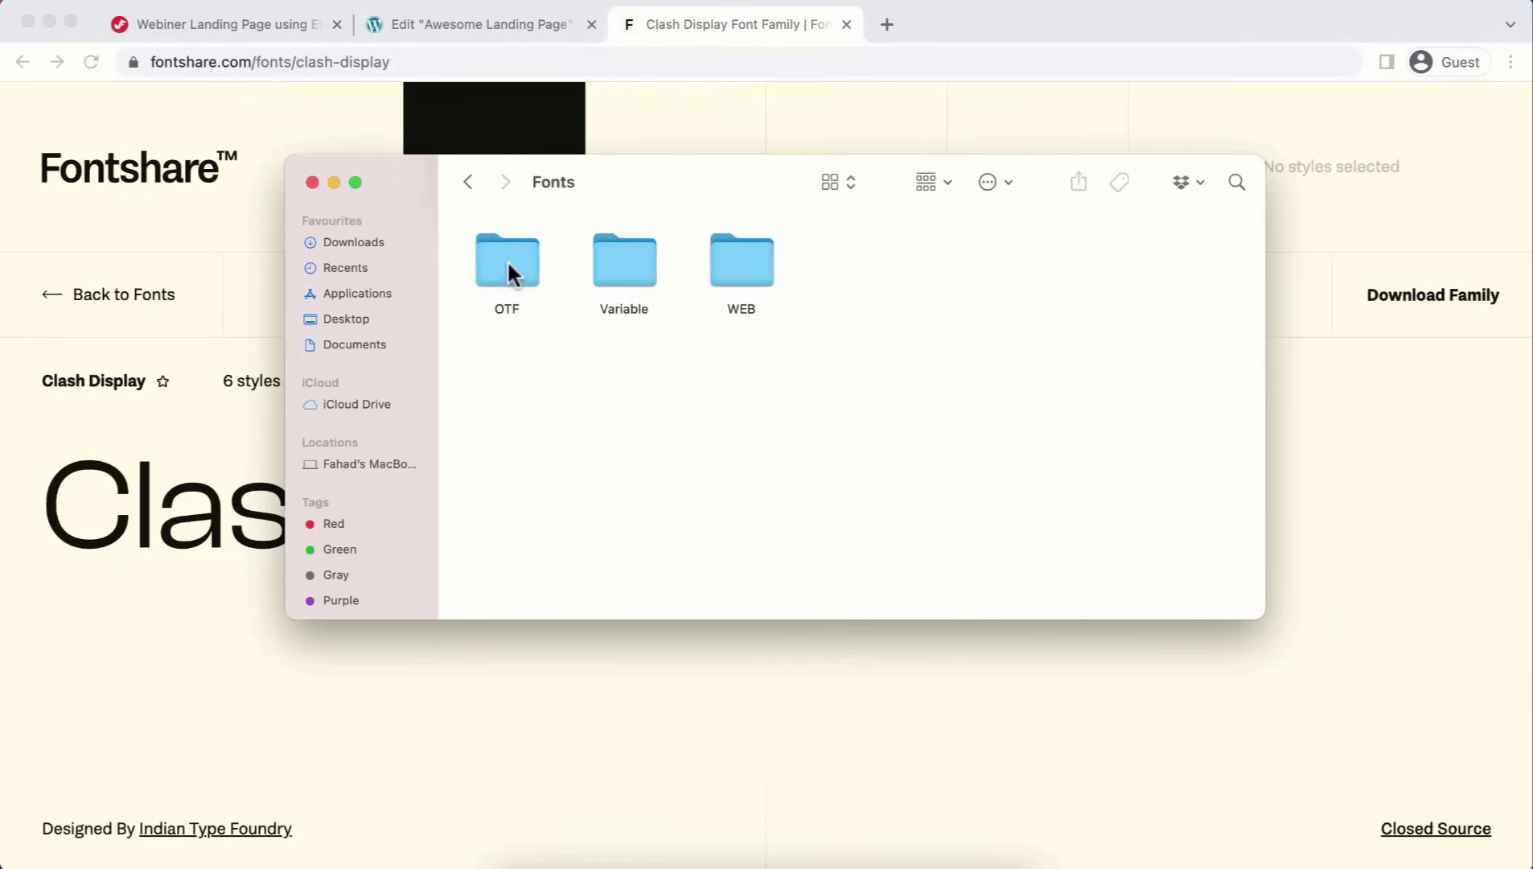
double_click(737, 259)
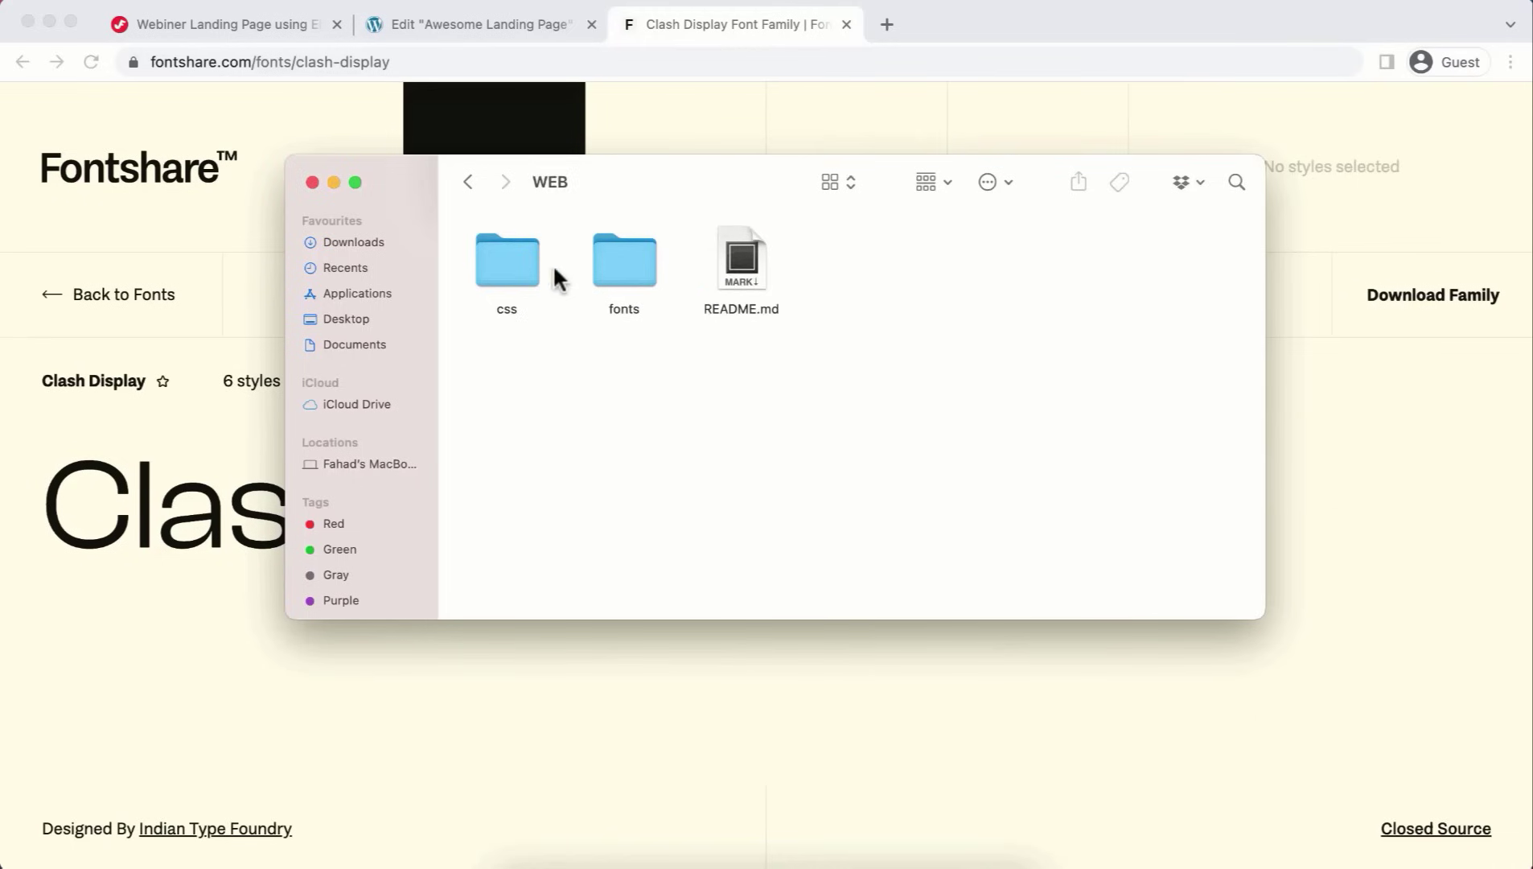
double_click(617, 264)
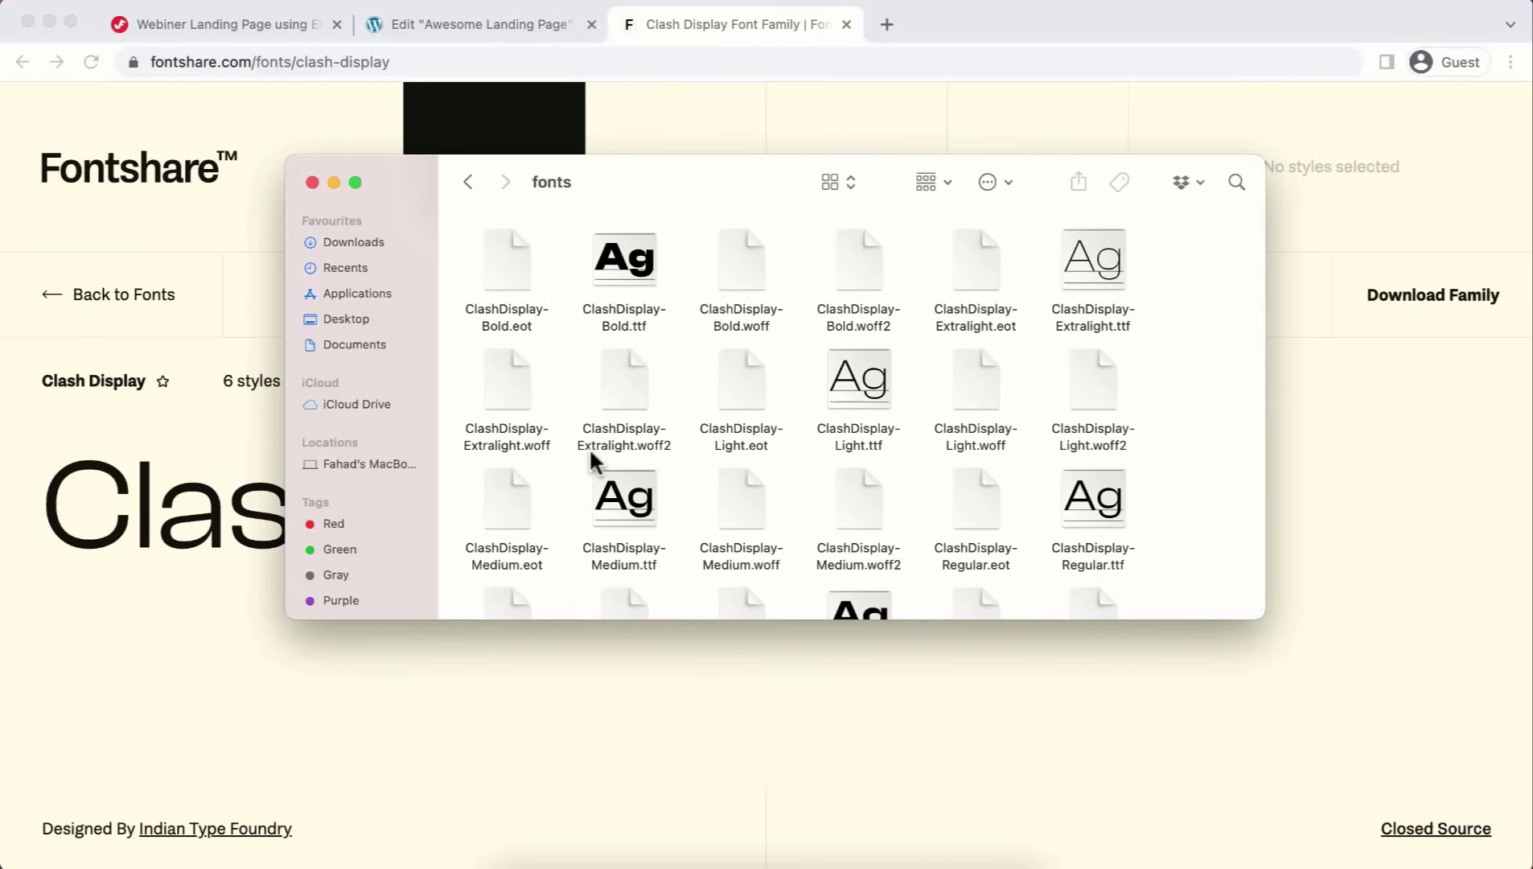
scroll(742, 435, "down", 3)
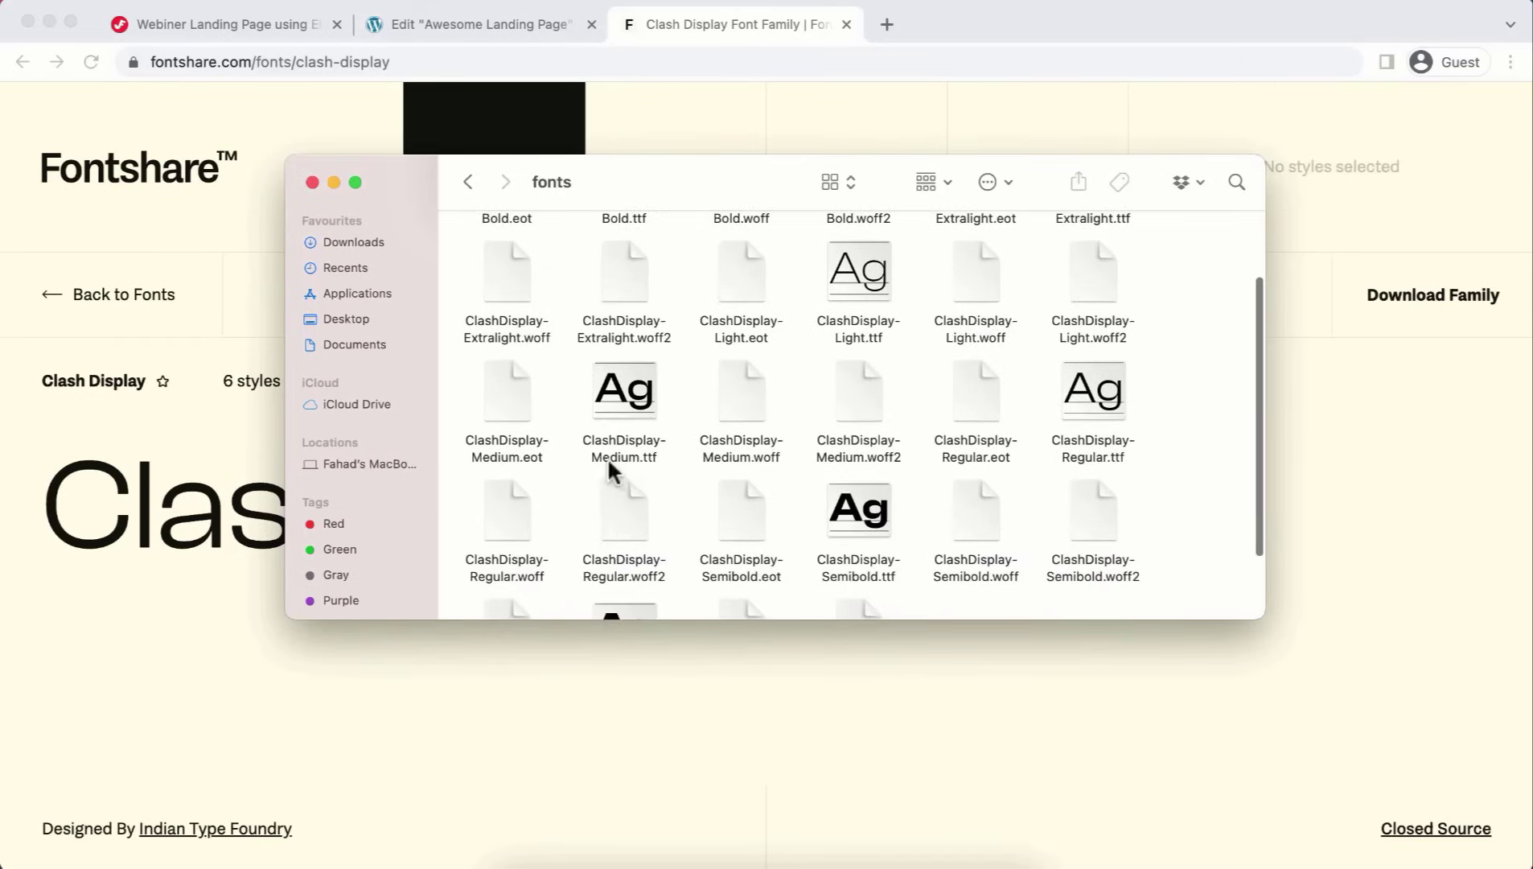
scroll(772, 447, "down", 3)
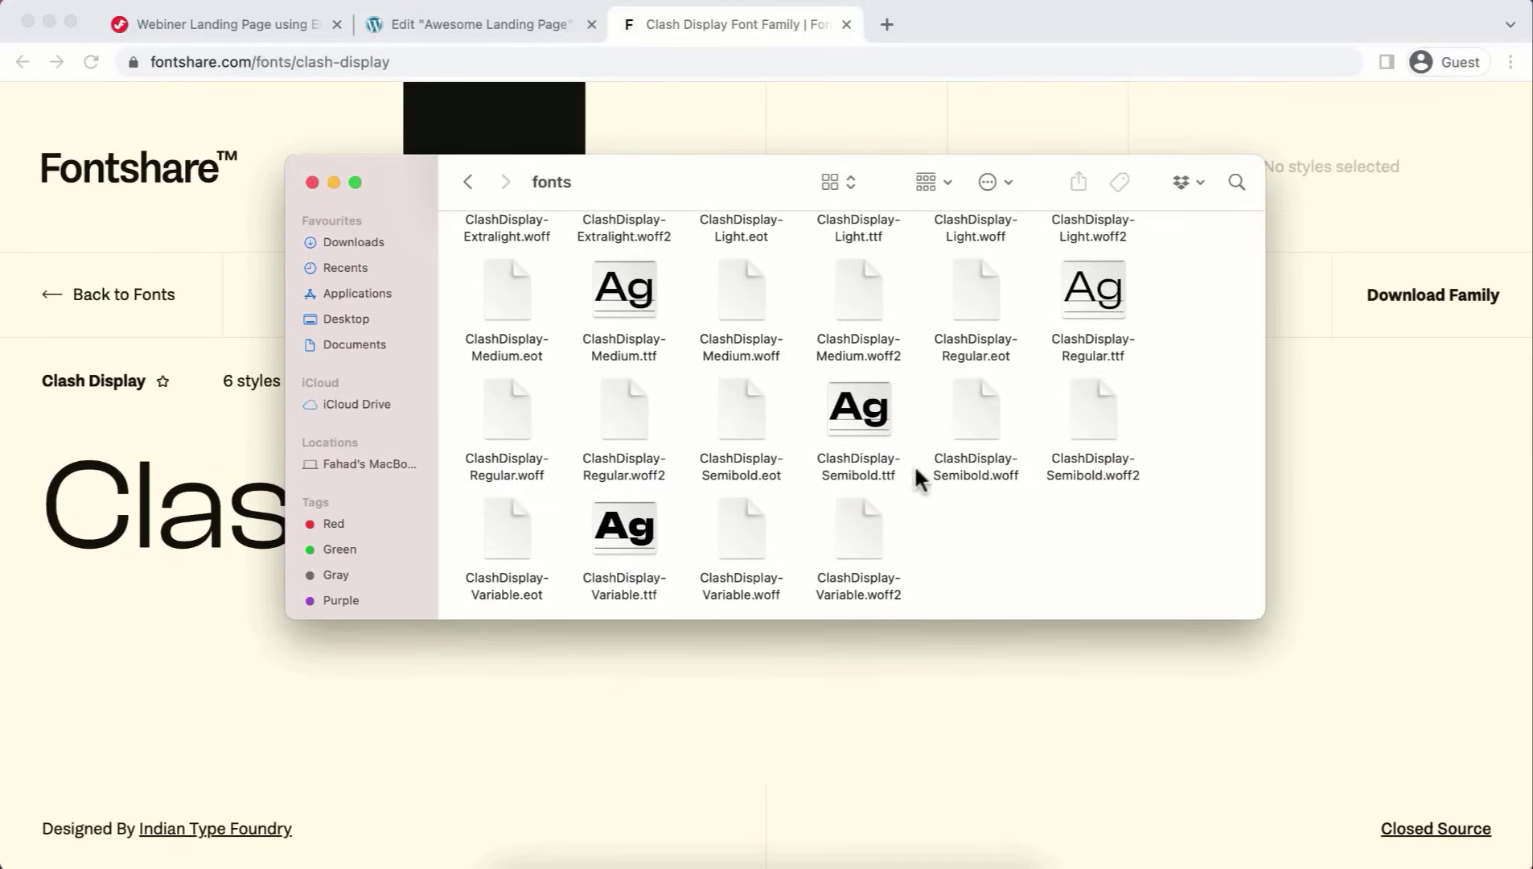
scroll(856, 467, "up", 5)
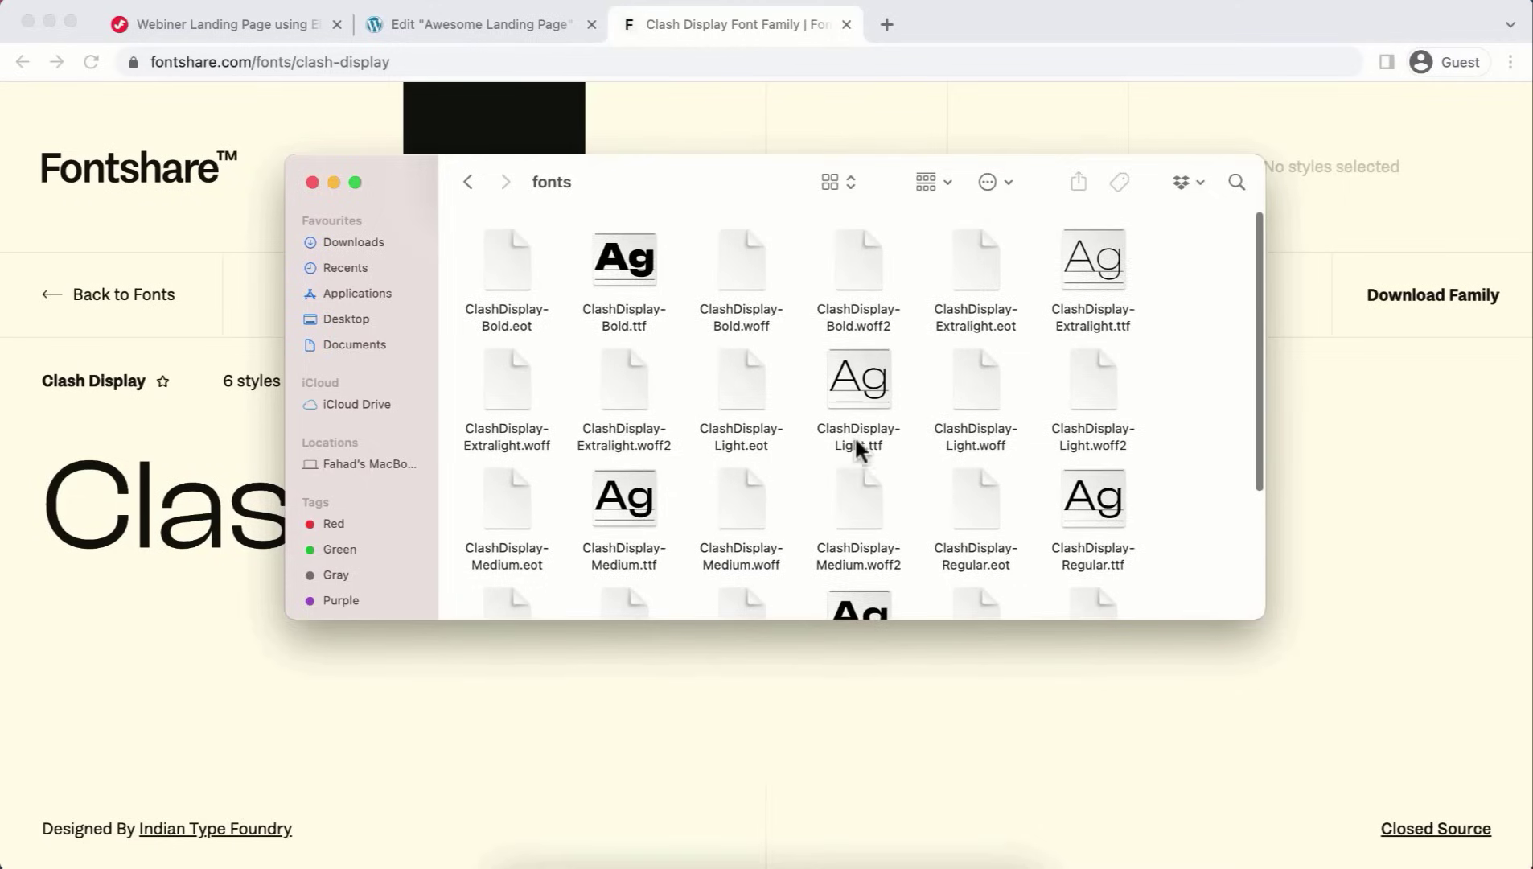
scroll(856, 464, "down", 5)
scroll(824, 438, "up", 2)
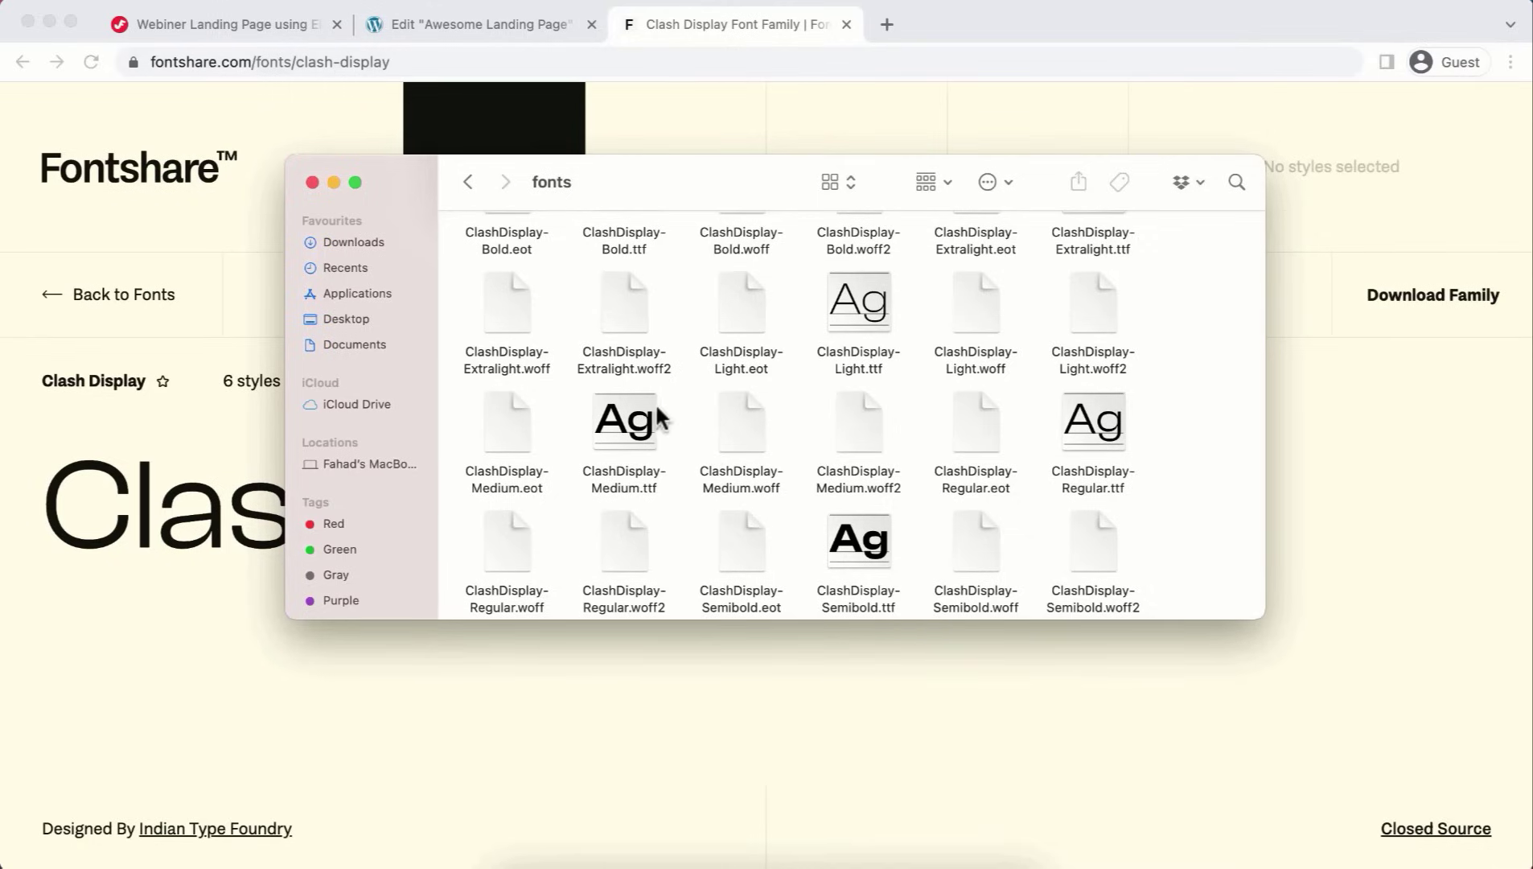
left_click(510, 20)
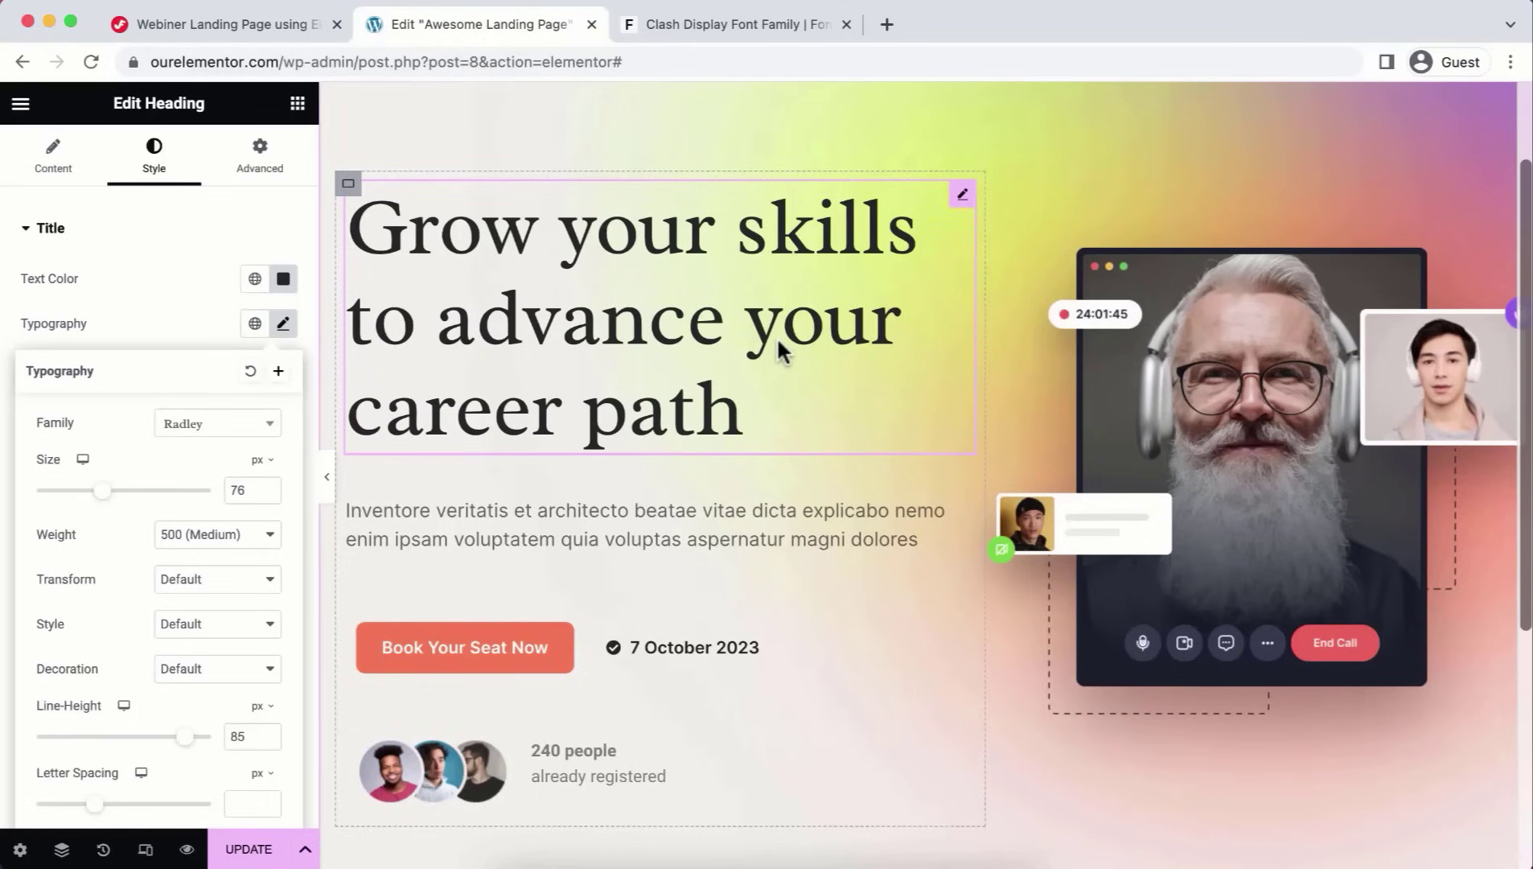
- Save the page with Update and exit Elementor to the WordPress page editor
left_click(148, 296)
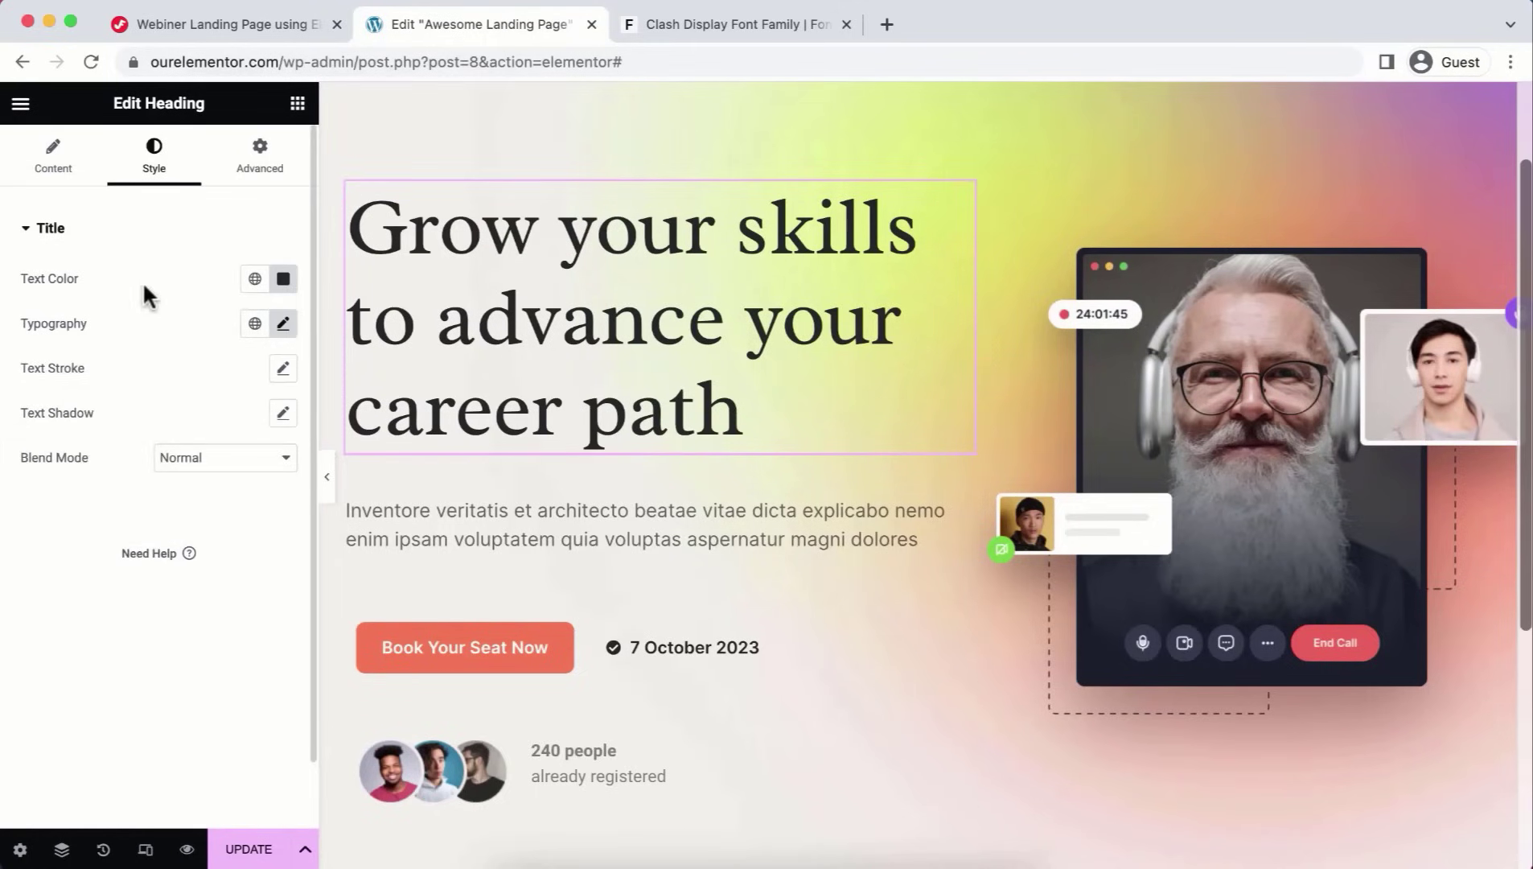
left_click(251, 849)
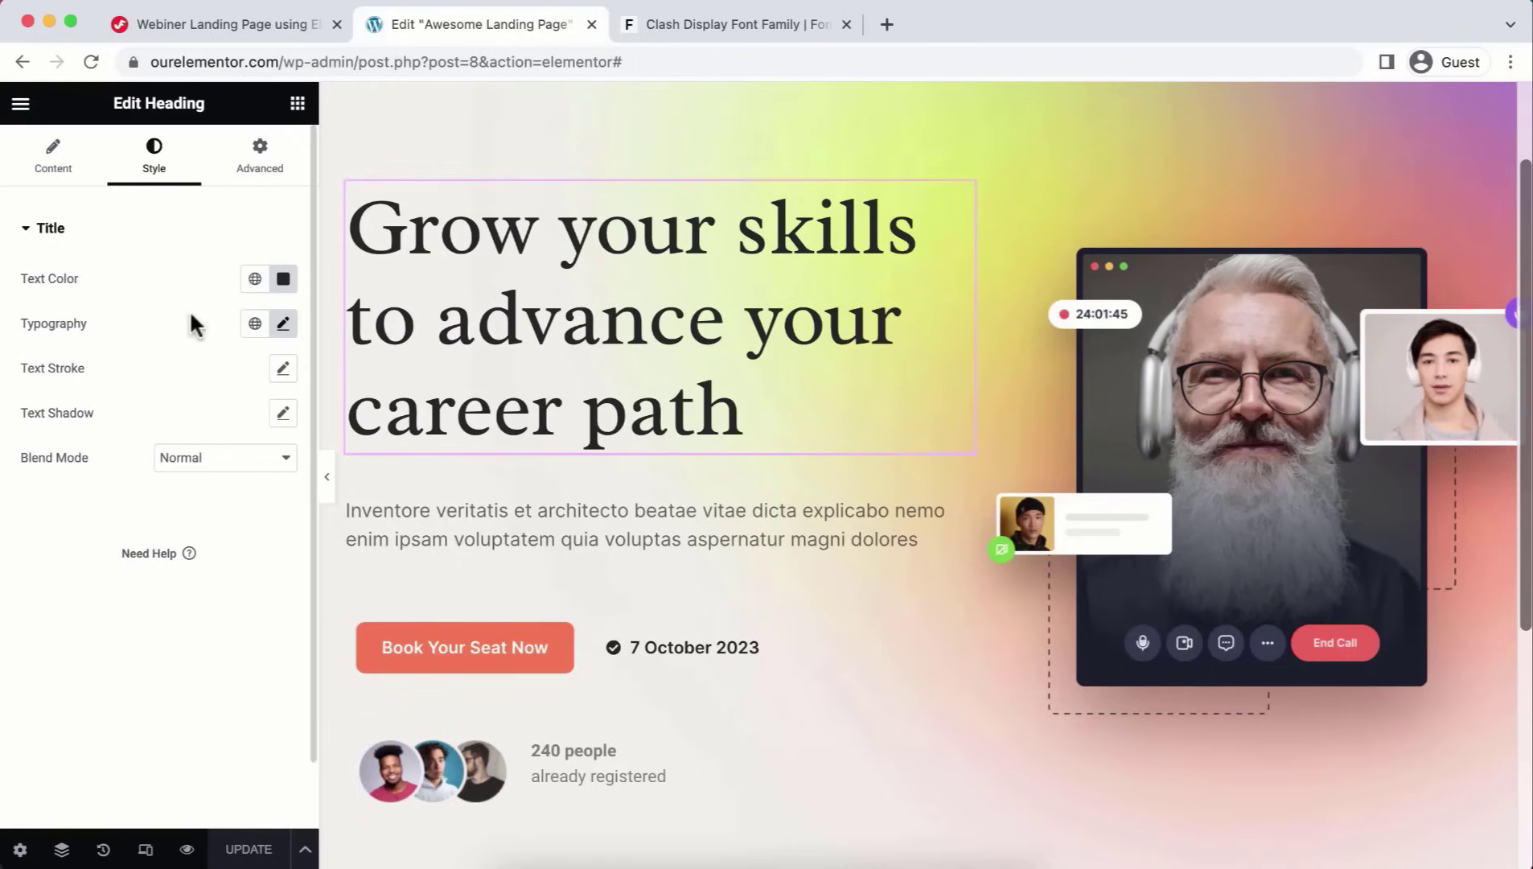
left_click(21, 105)
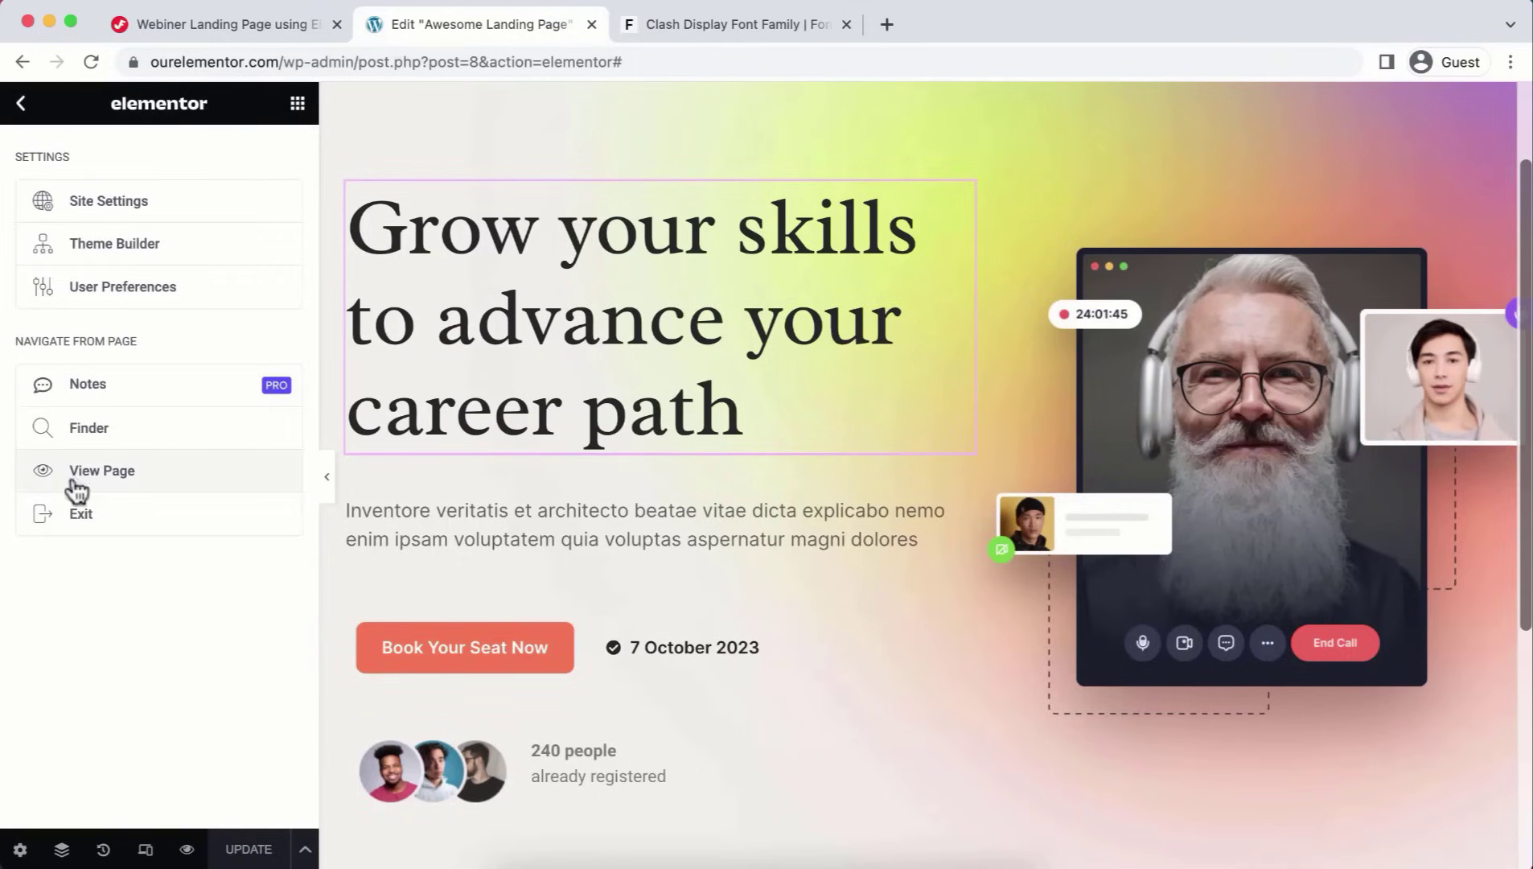
left_click(76, 517)
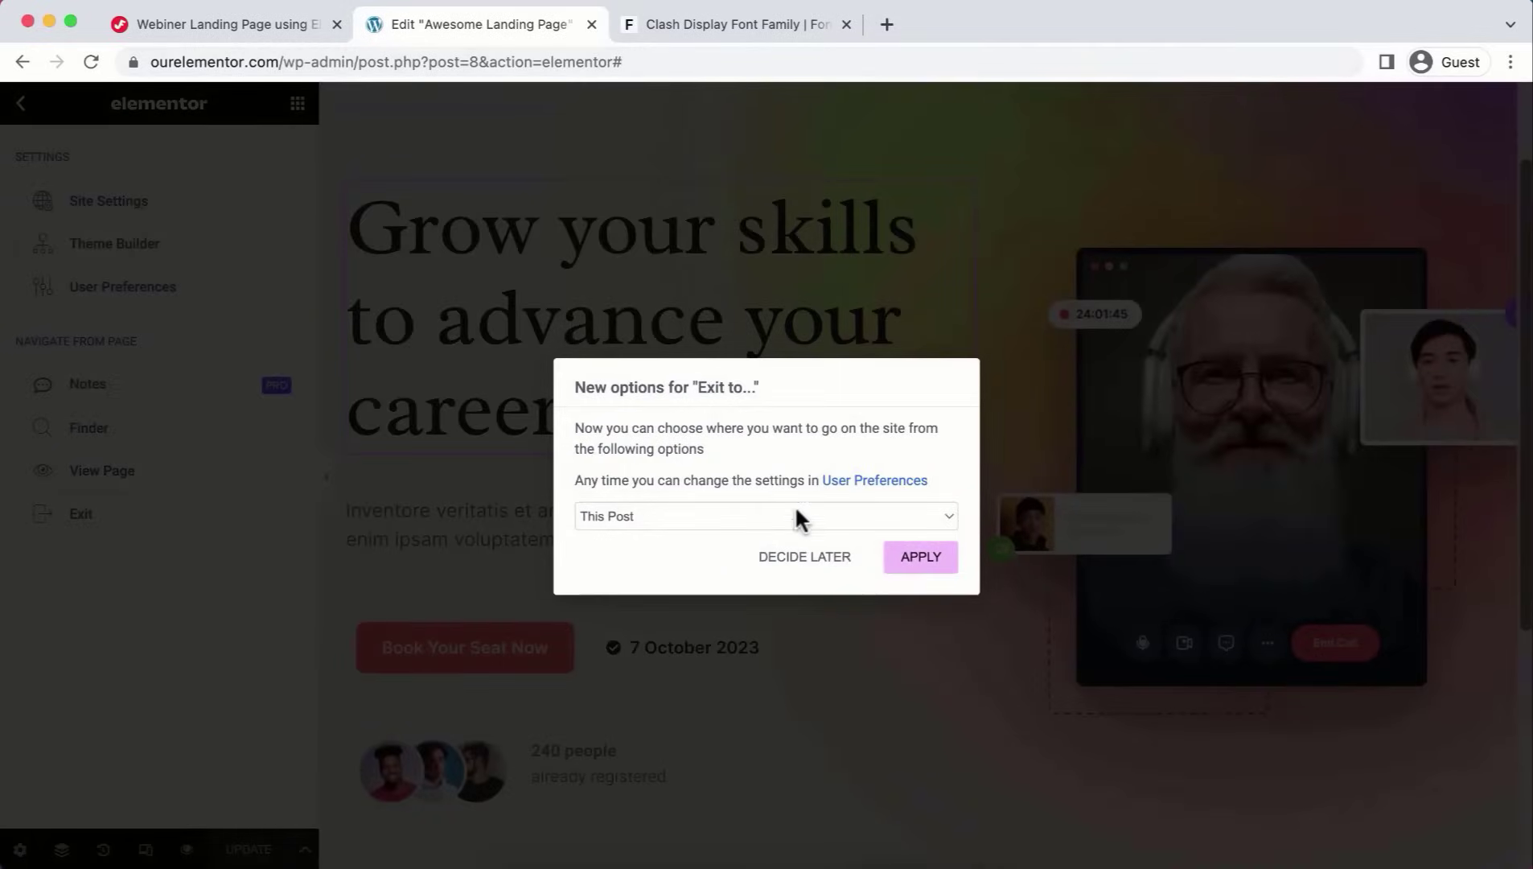
left_click(928, 555)
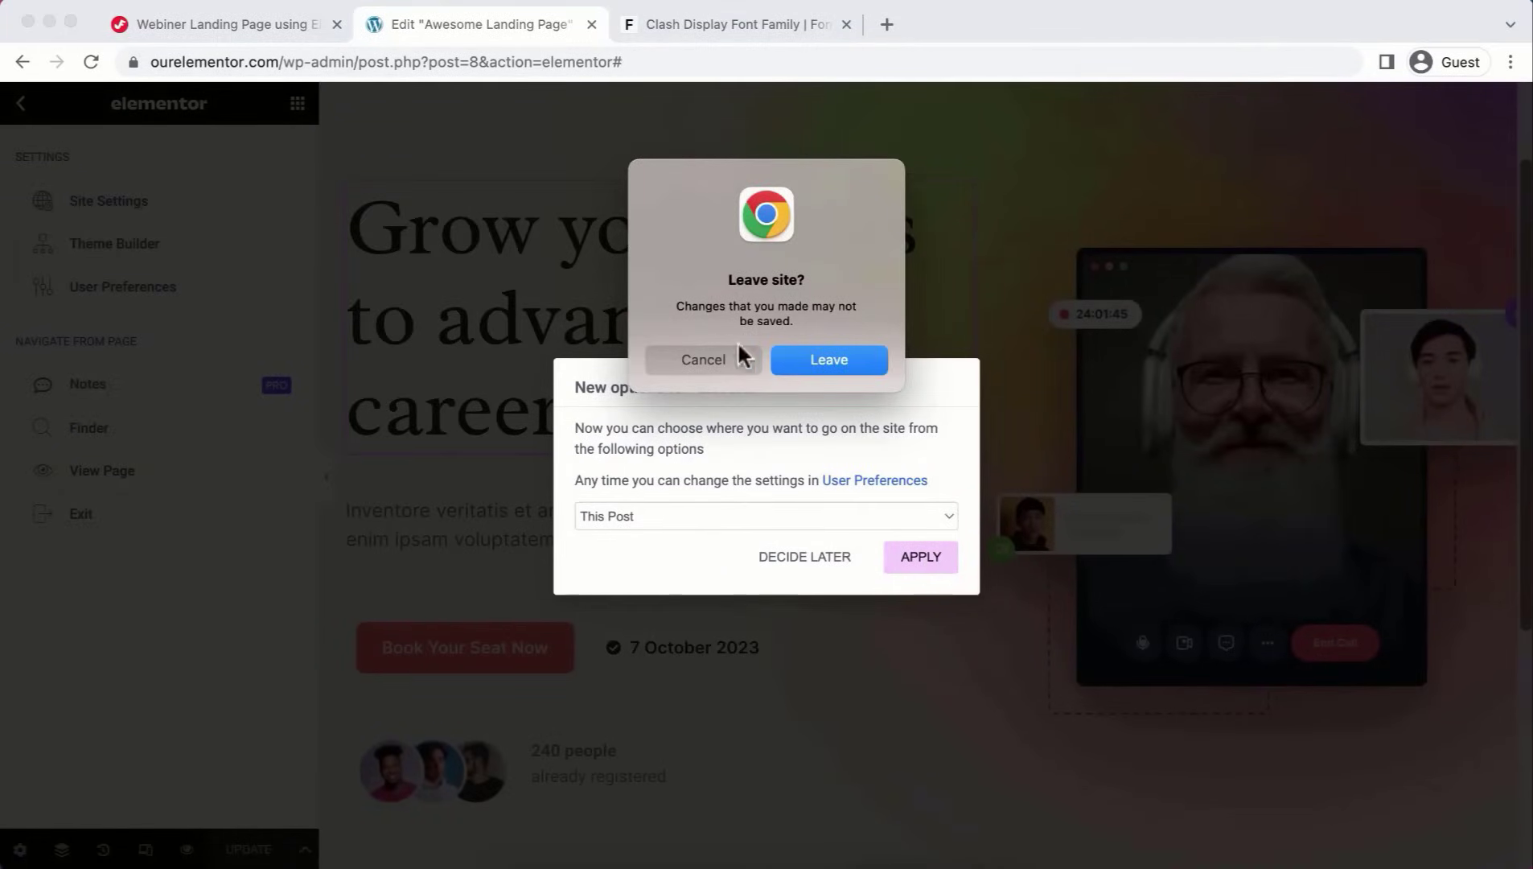
left_click(837, 358)
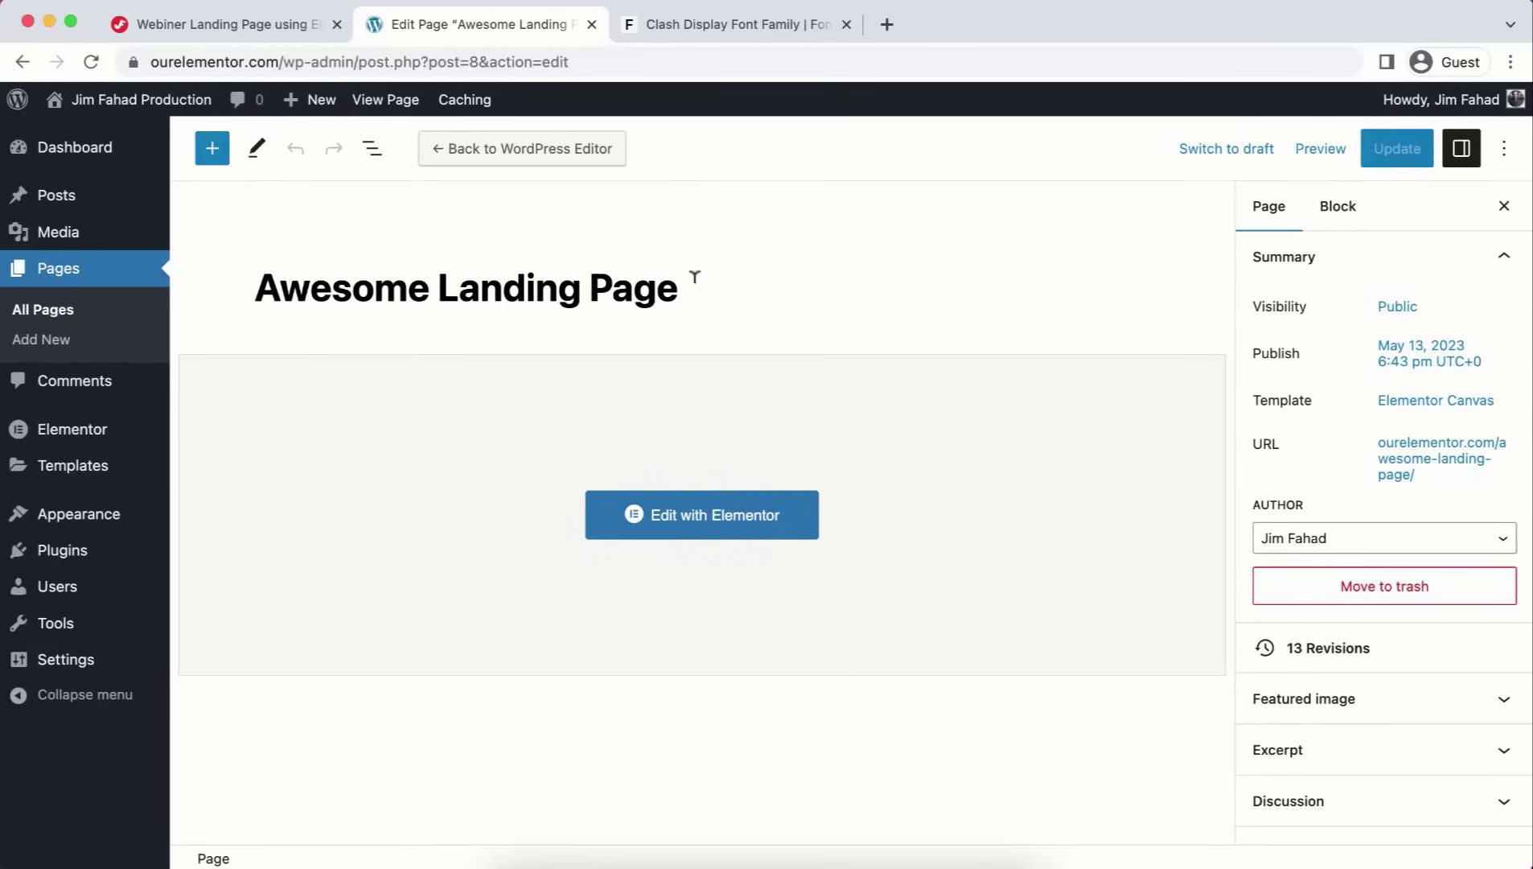
- Search the plugin directory for 'custom fon' and install the Custom Fonts plugin
mouse_move(52, 565)
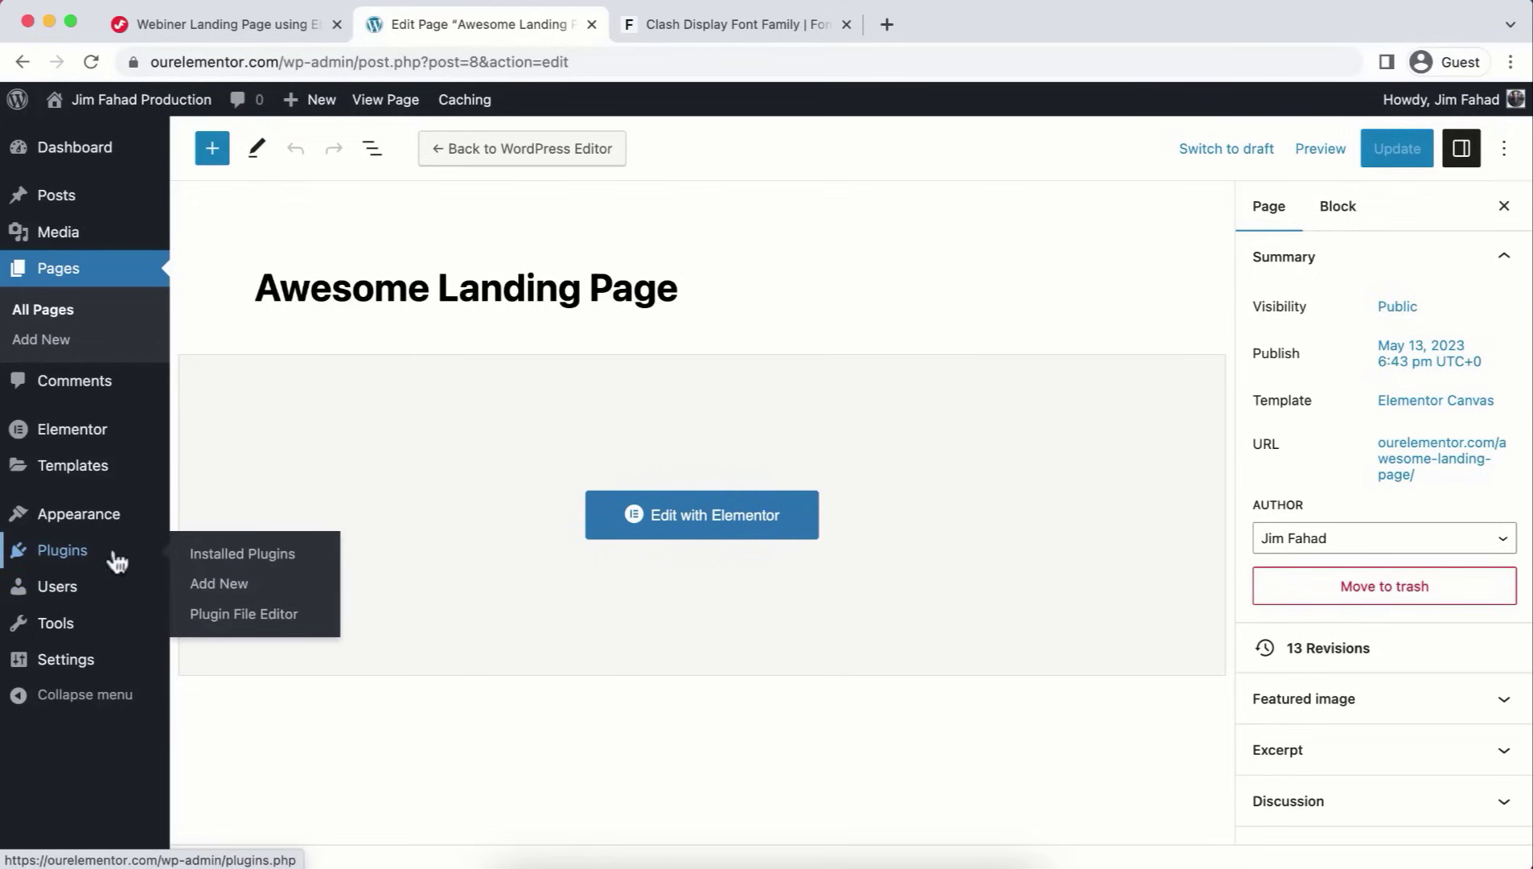
left_click(235, 593)
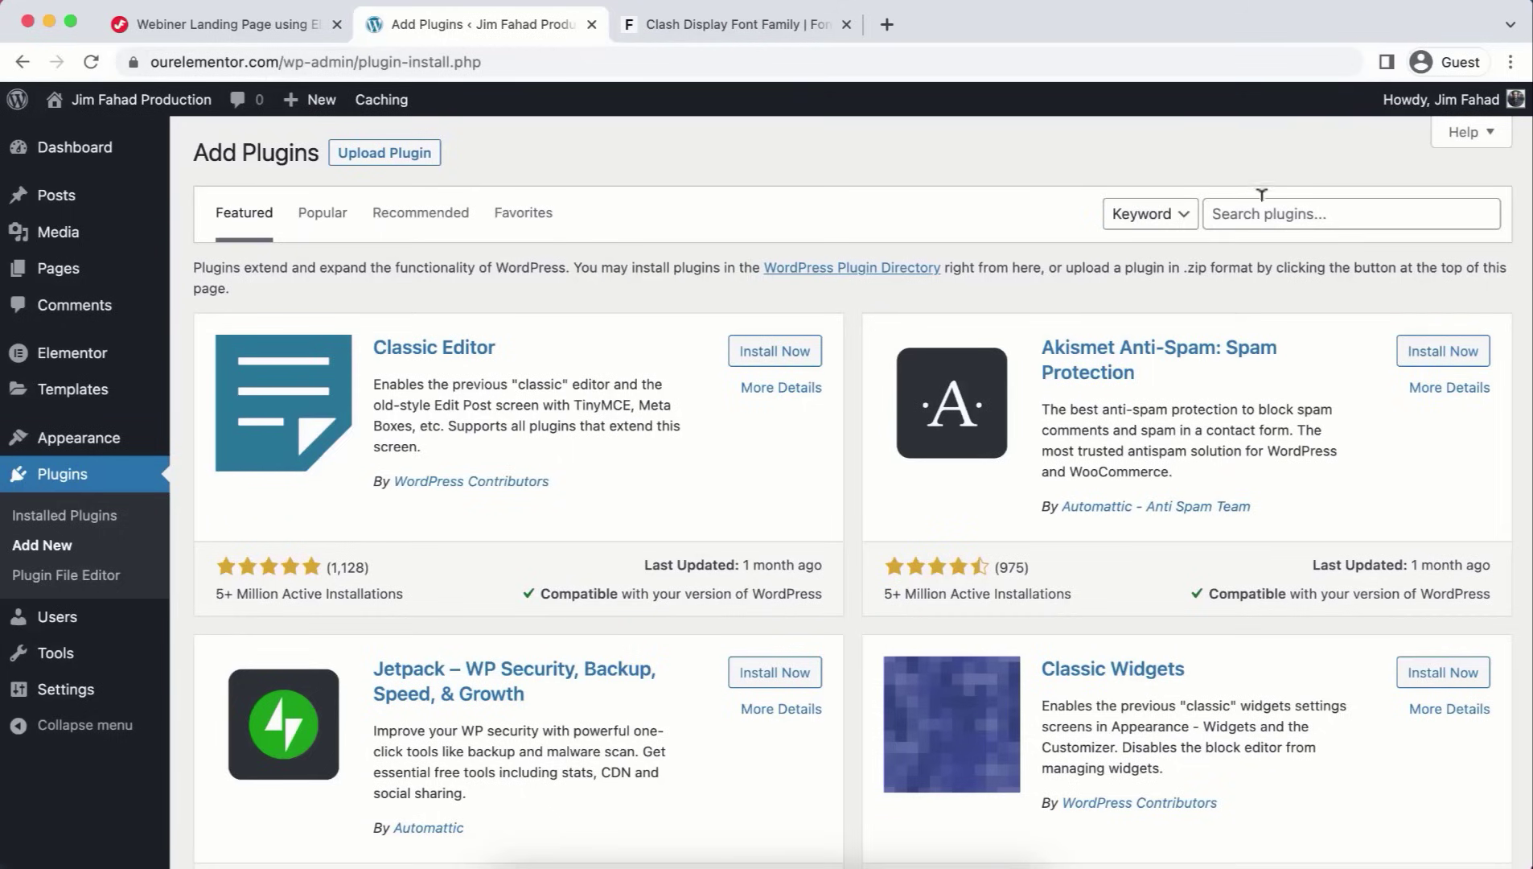
left_click(1260, 197)
type("custom")
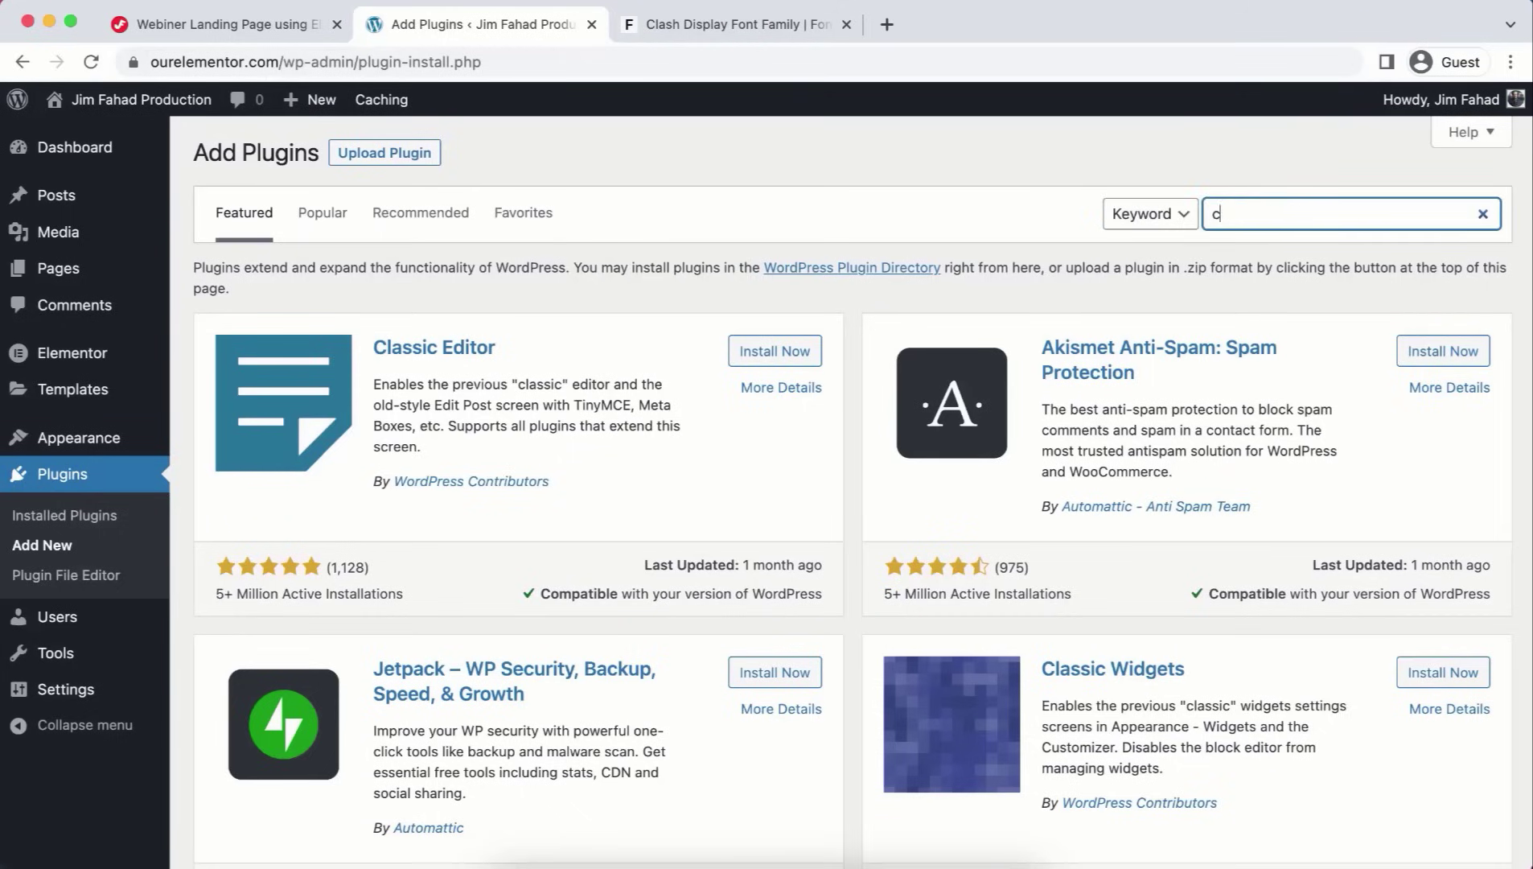
type(" font")
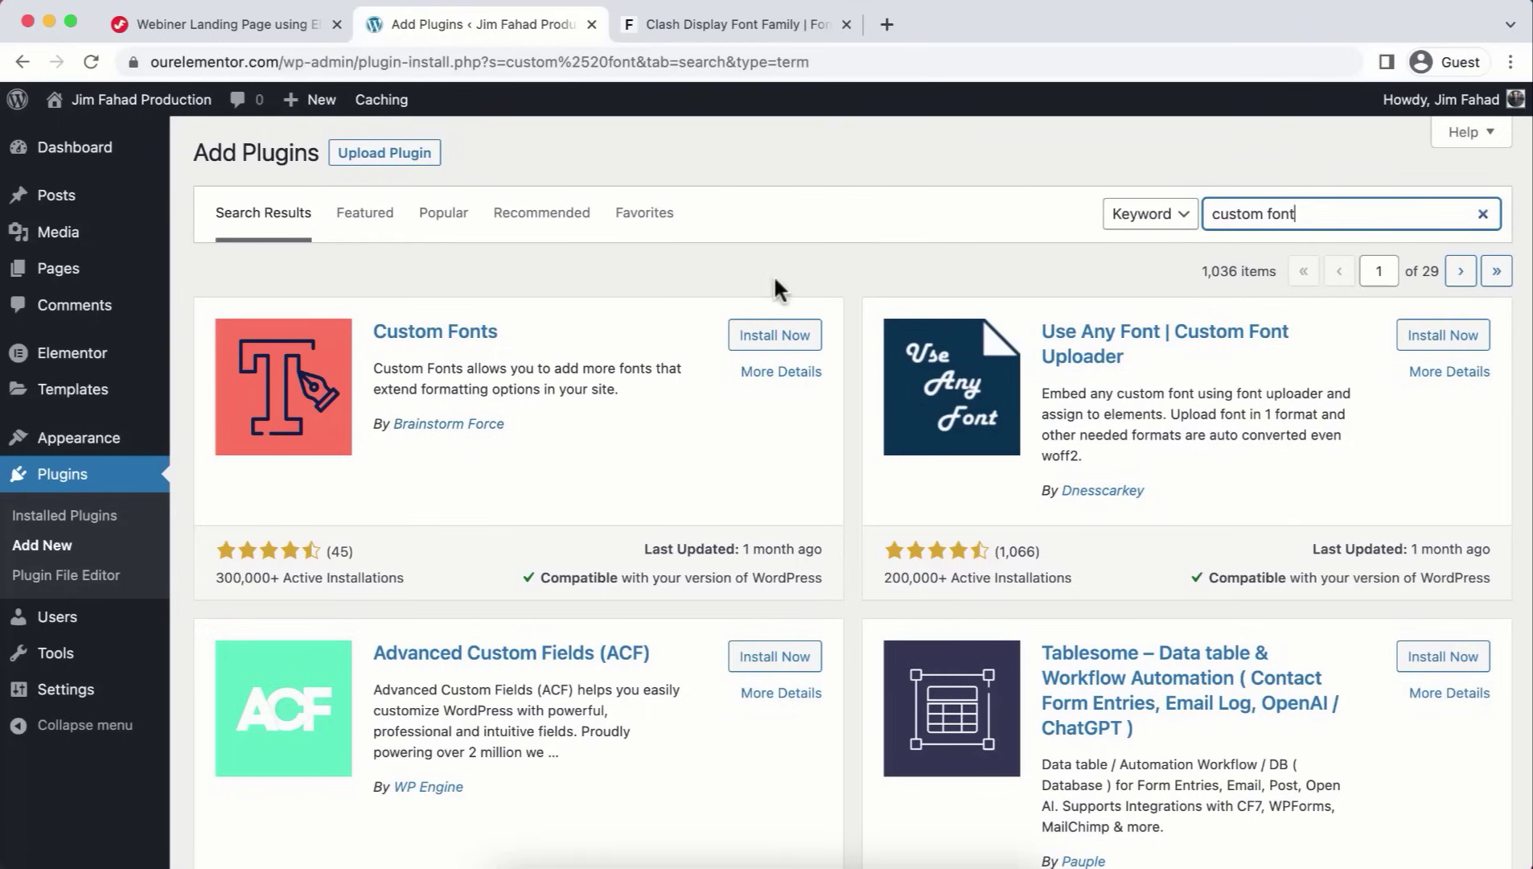
left_click(756, 344)
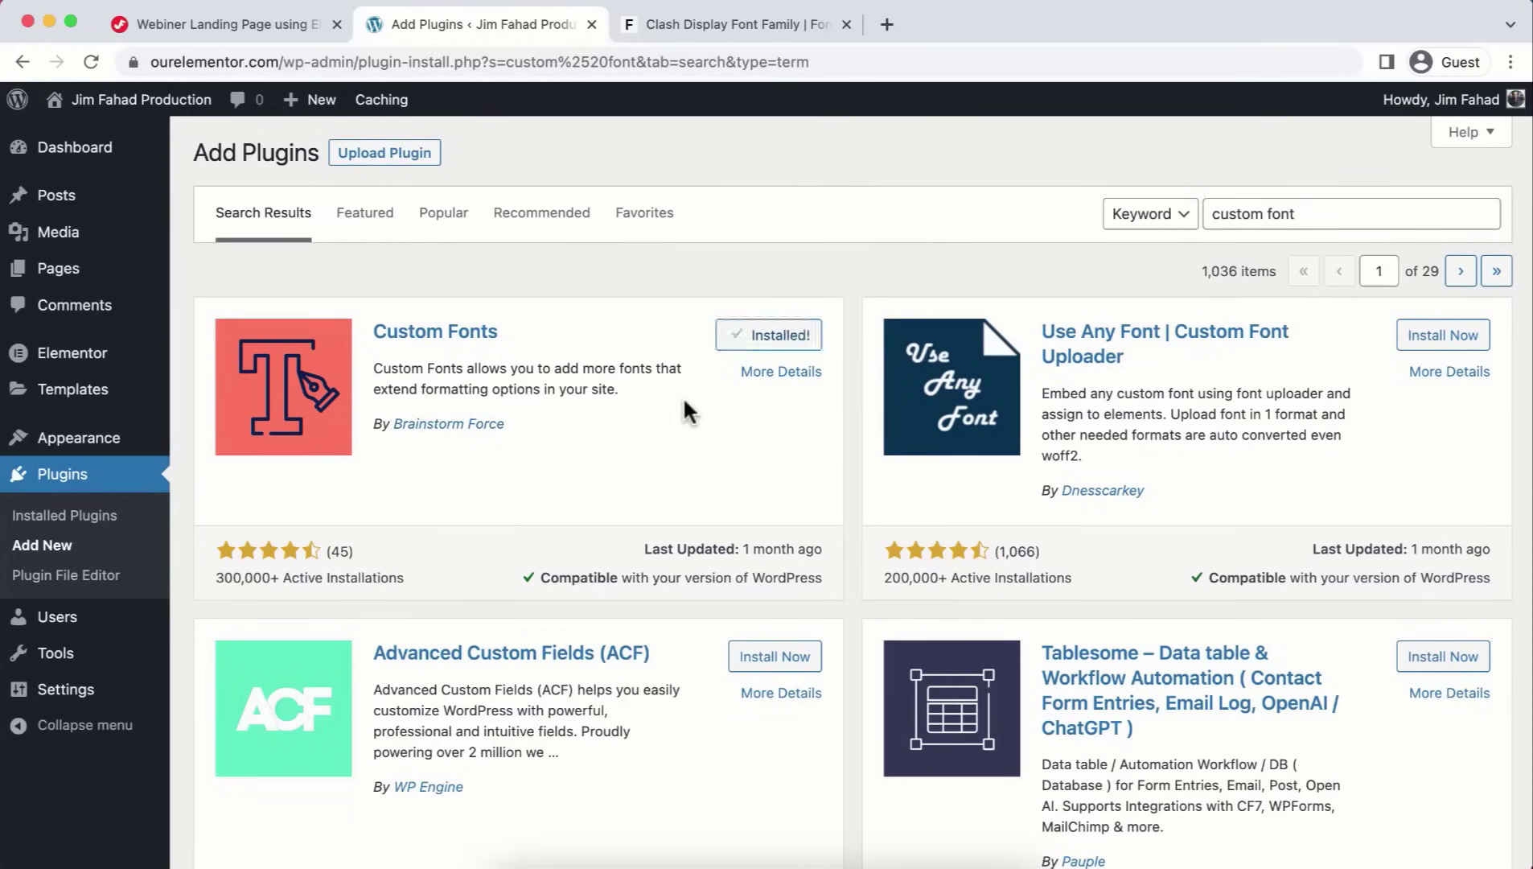
- Activate the Custom Fonts plugin and add a new font named 'ClashDisplay', fixing the typo
left_click(790, 343)
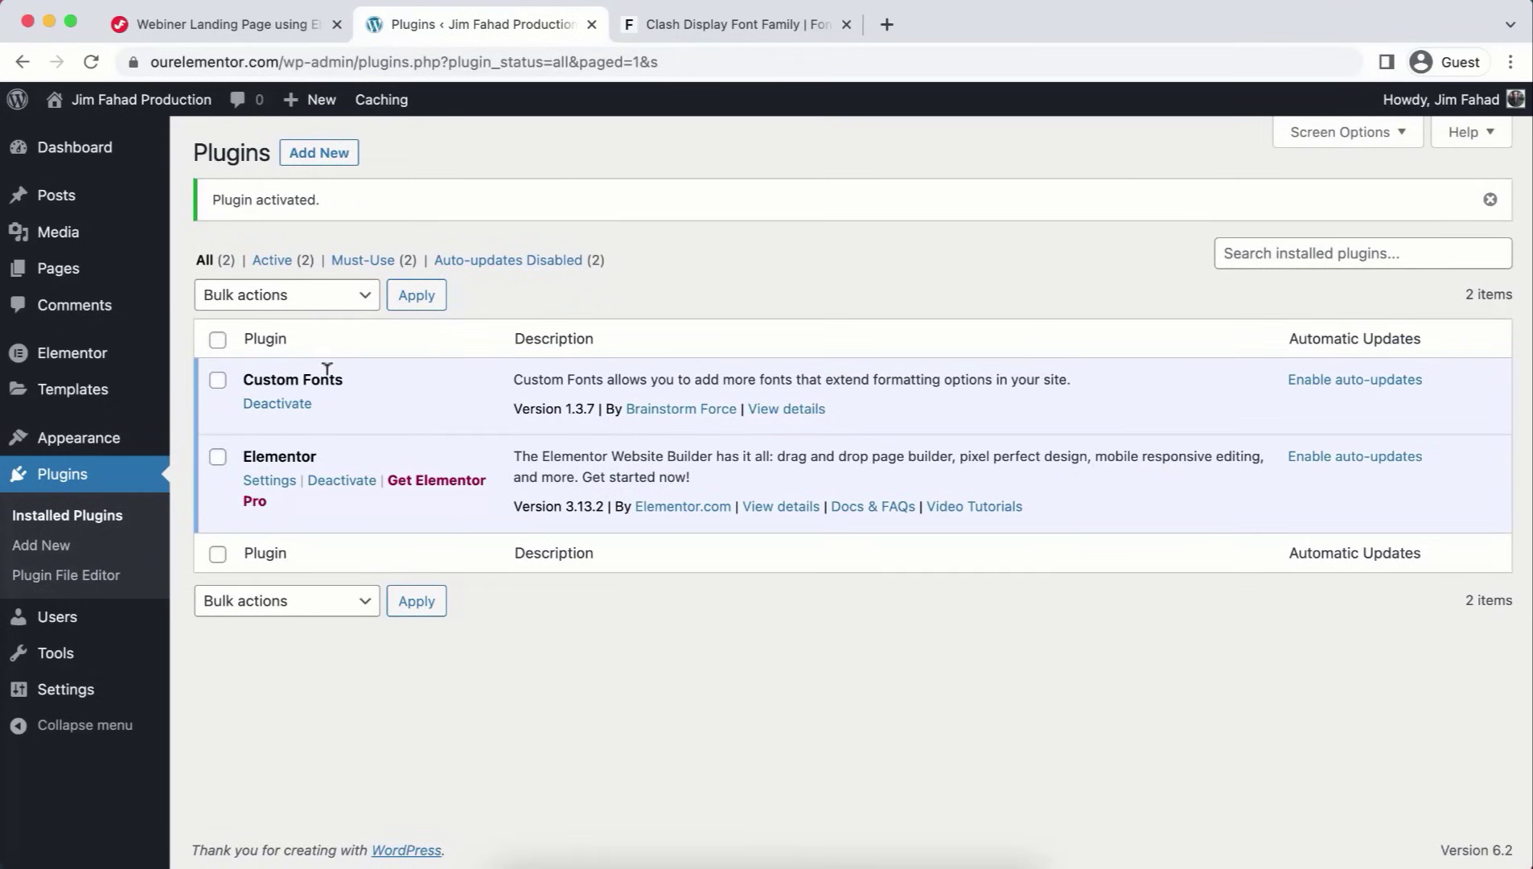
mouse_move(88, 443)
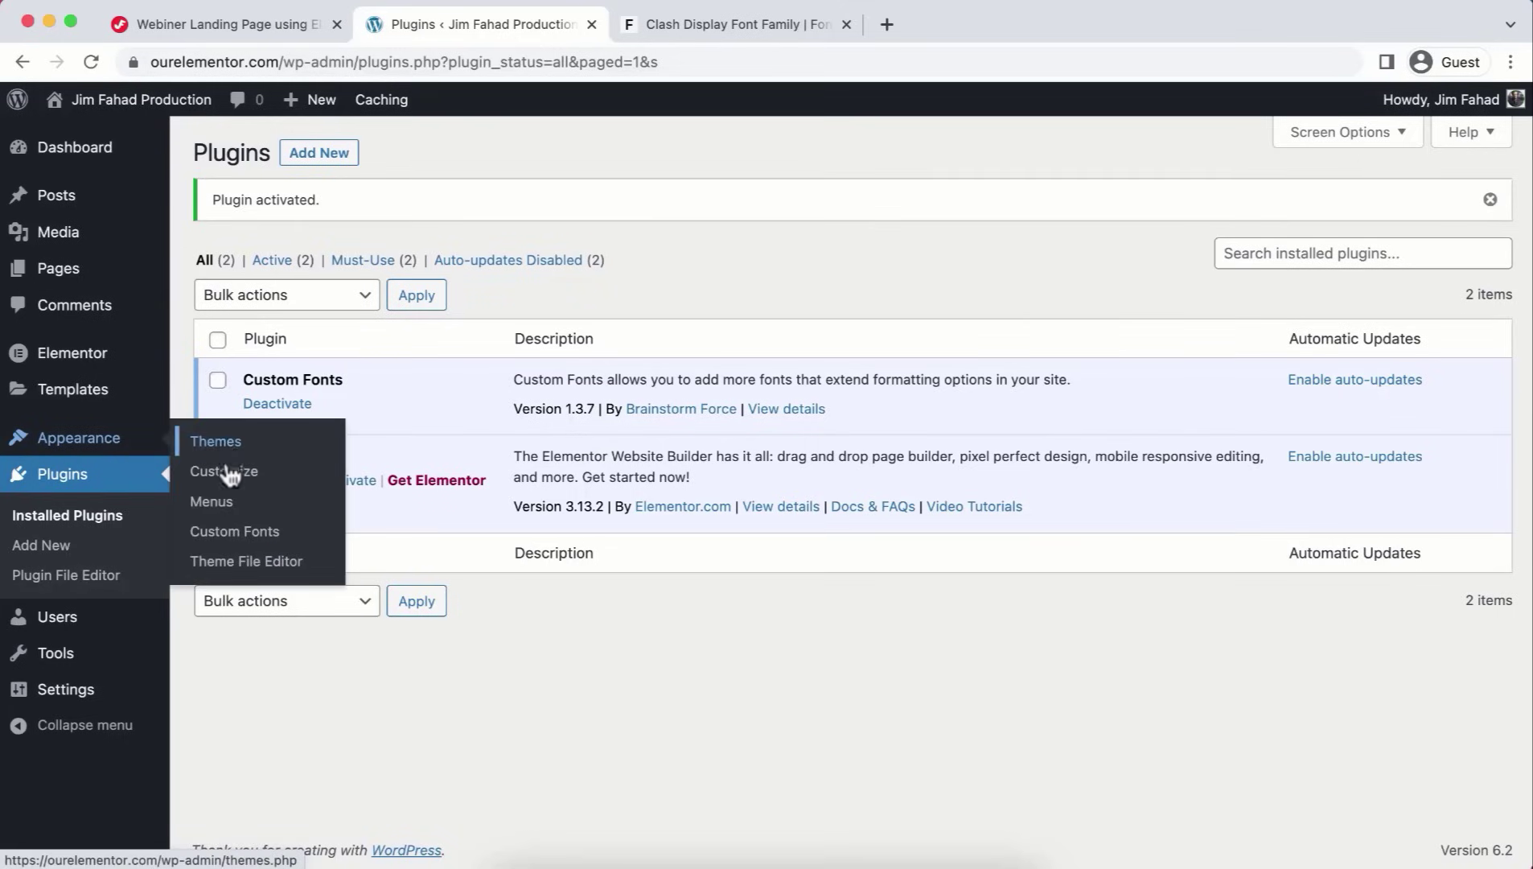
left_click(249, 543)
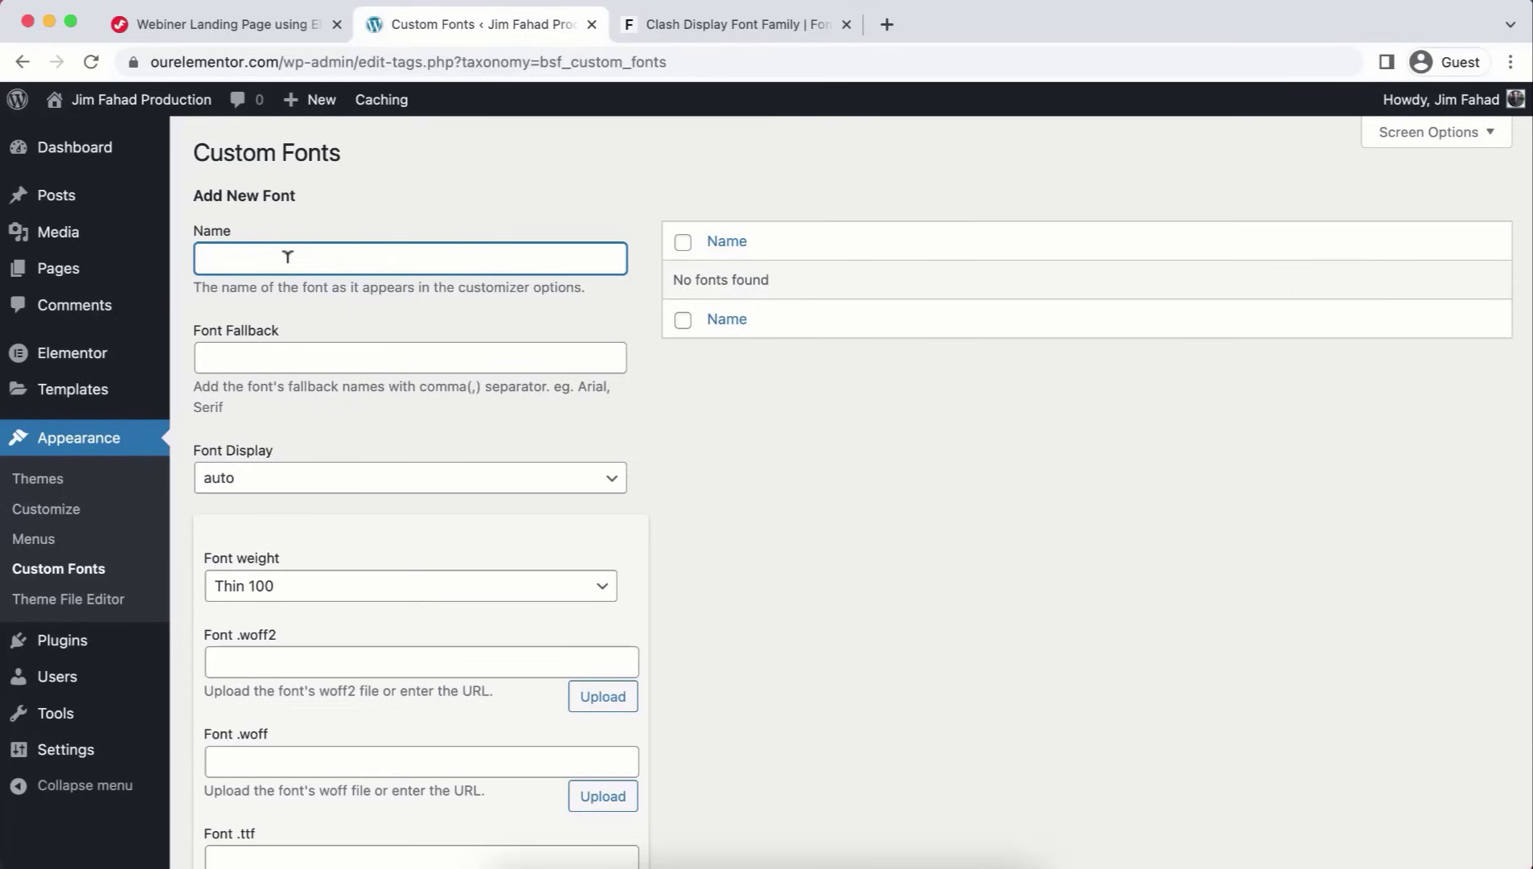
type("ClasgDisplay")
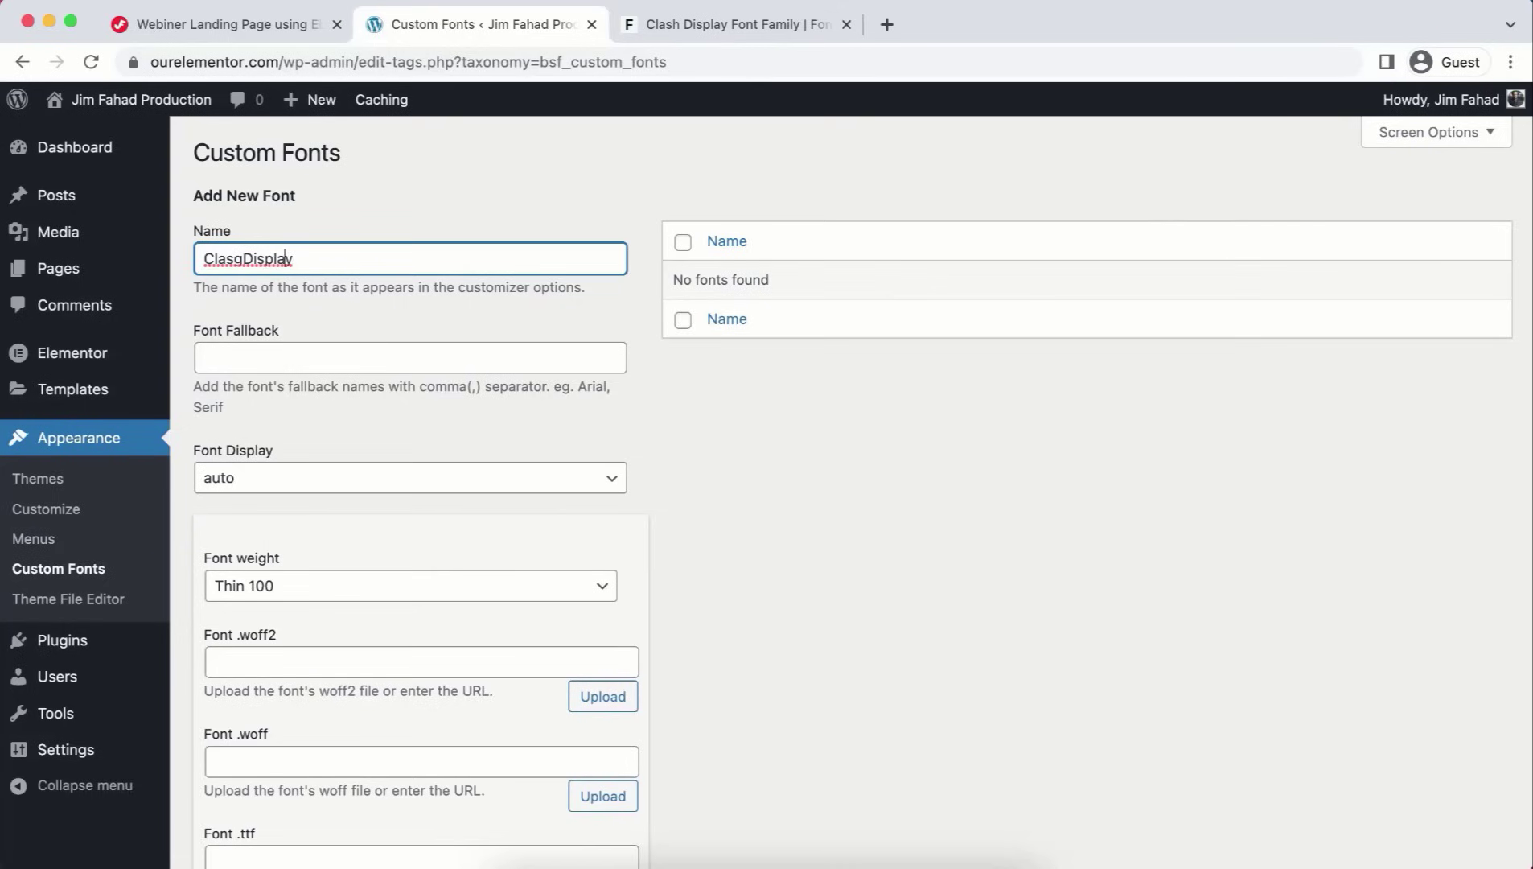
key("BackSpace")
type("h")
key("super+a")
key("Return")
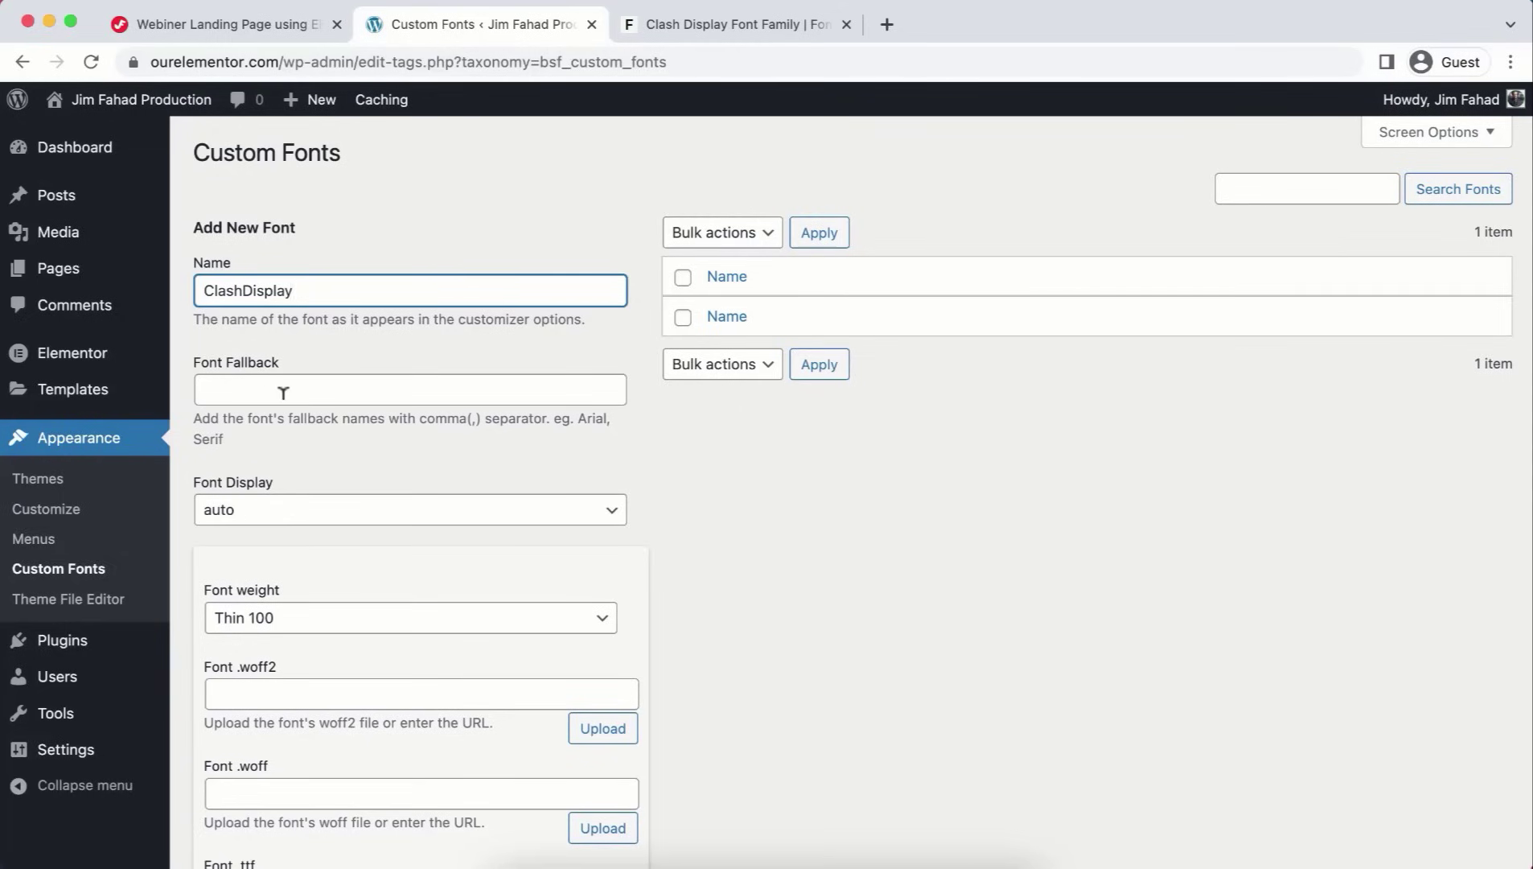
- Give the font Arial as its fallback and set its weight to Medium 500
left_click(260, 383)
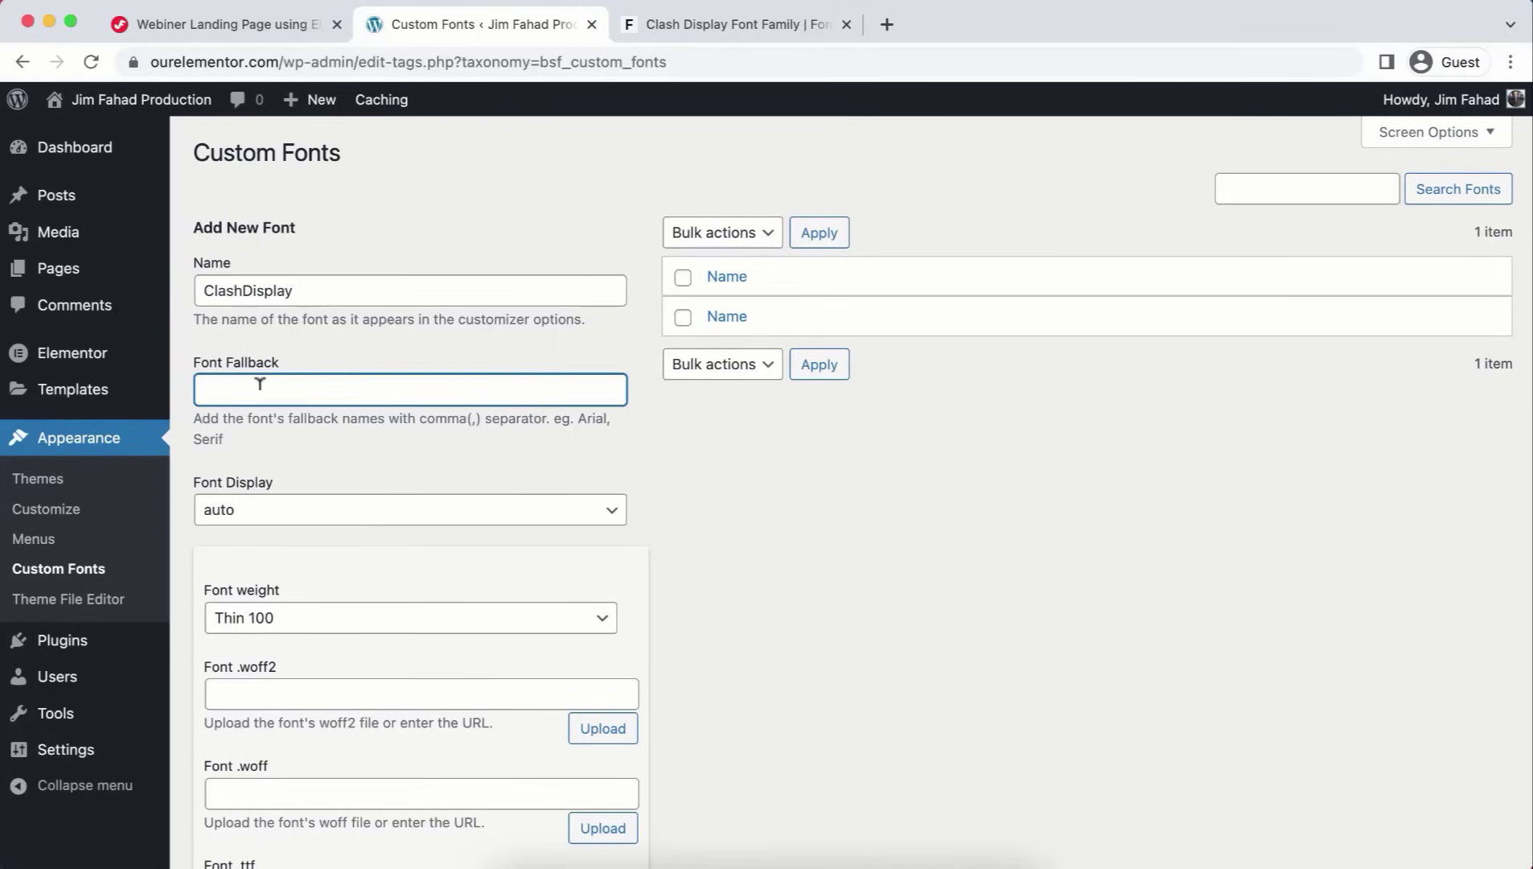
type("Arial")
scroll(342, 591, "down", 5)
scroll(341, 591, "down", 1)
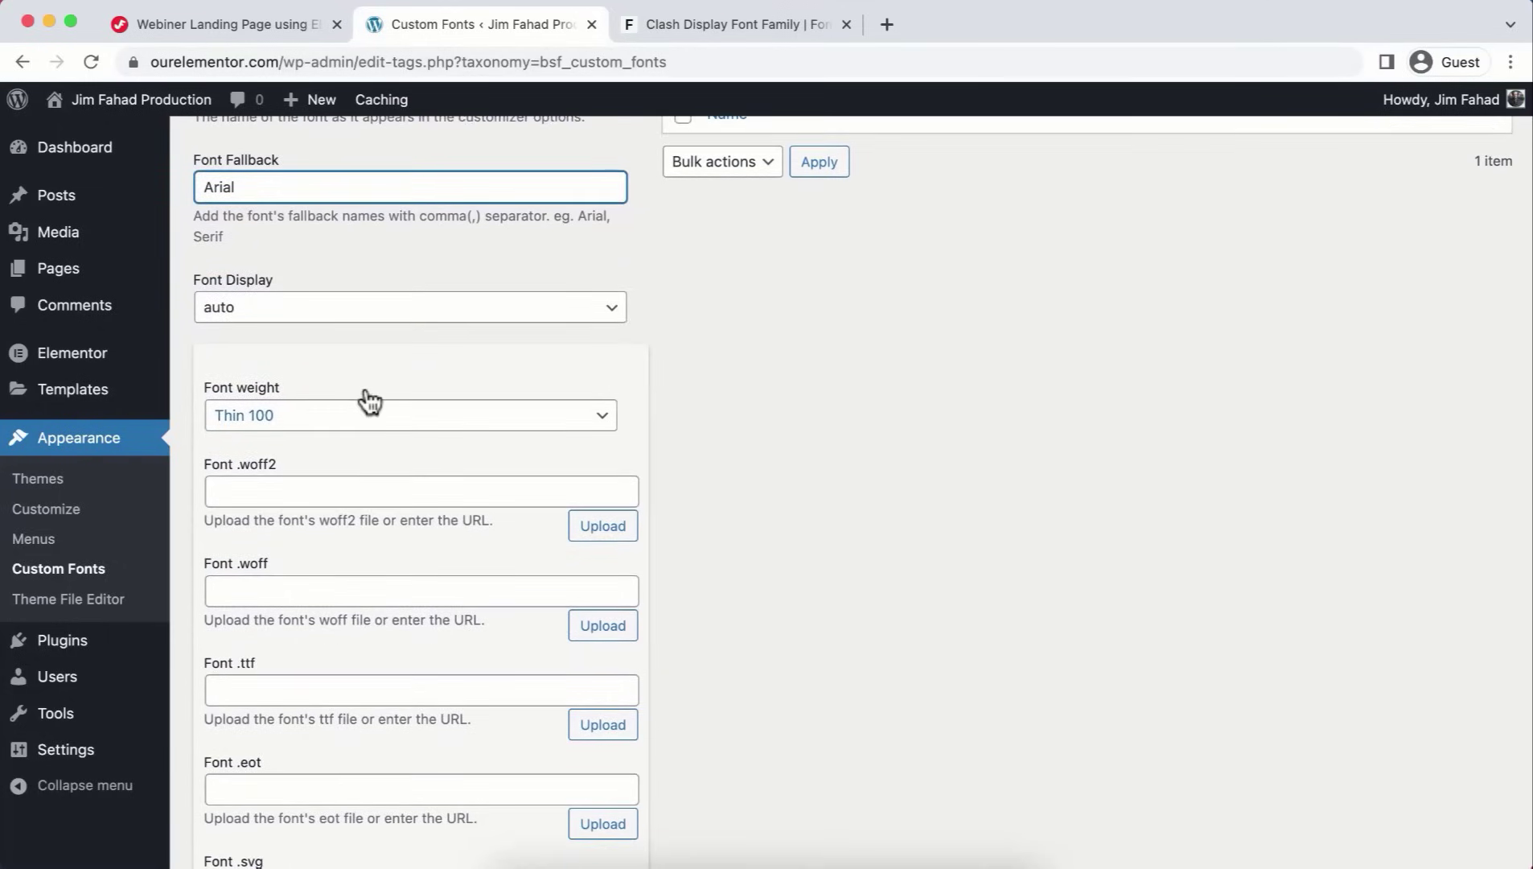
scroll(370, 400, "down", 1)
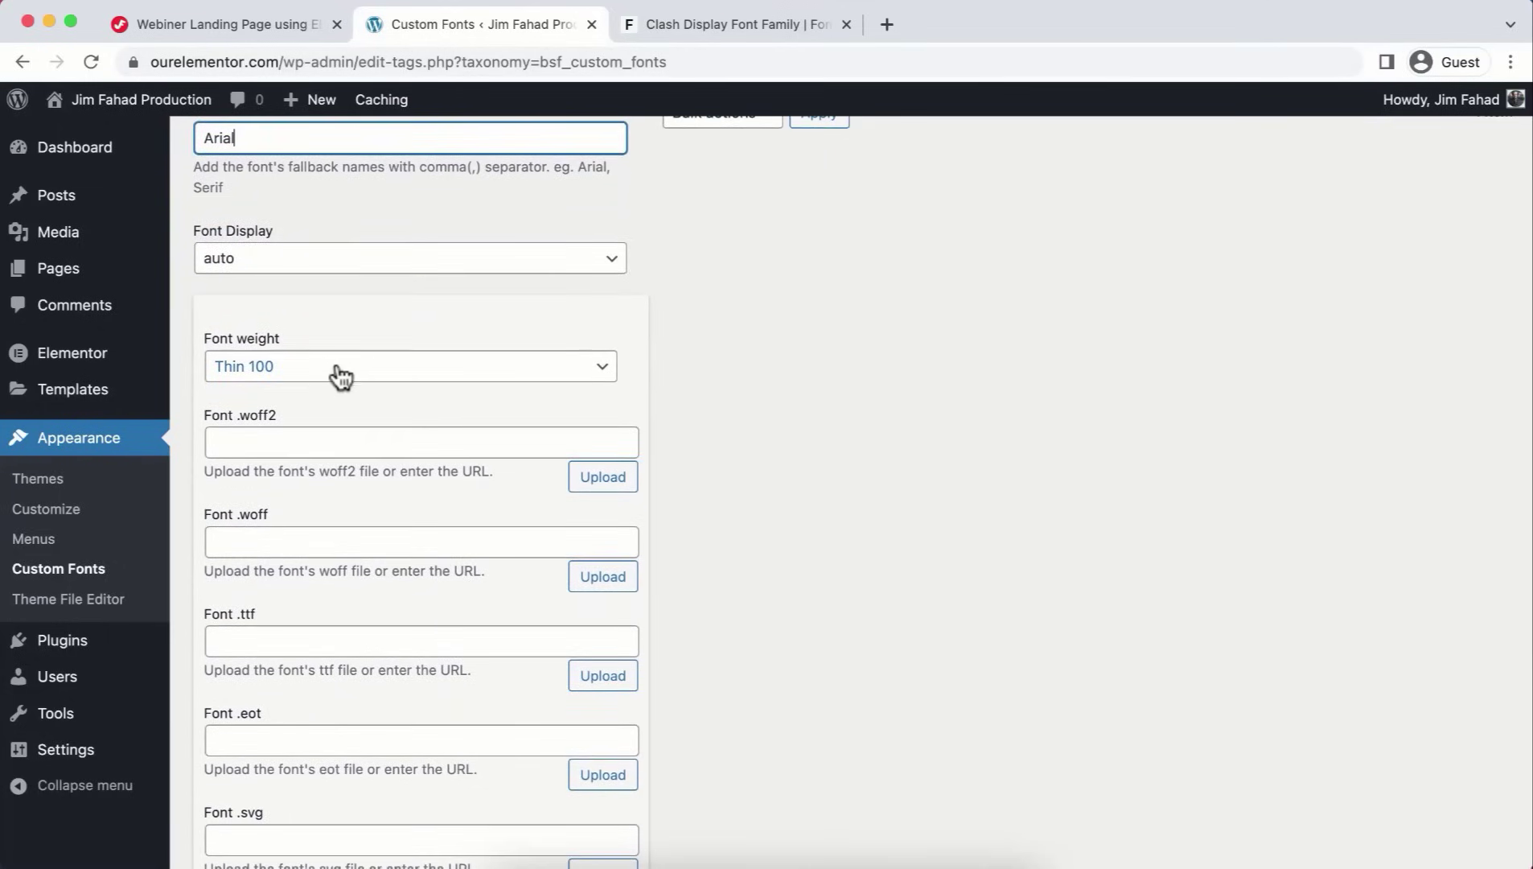
left_click(354, 377)
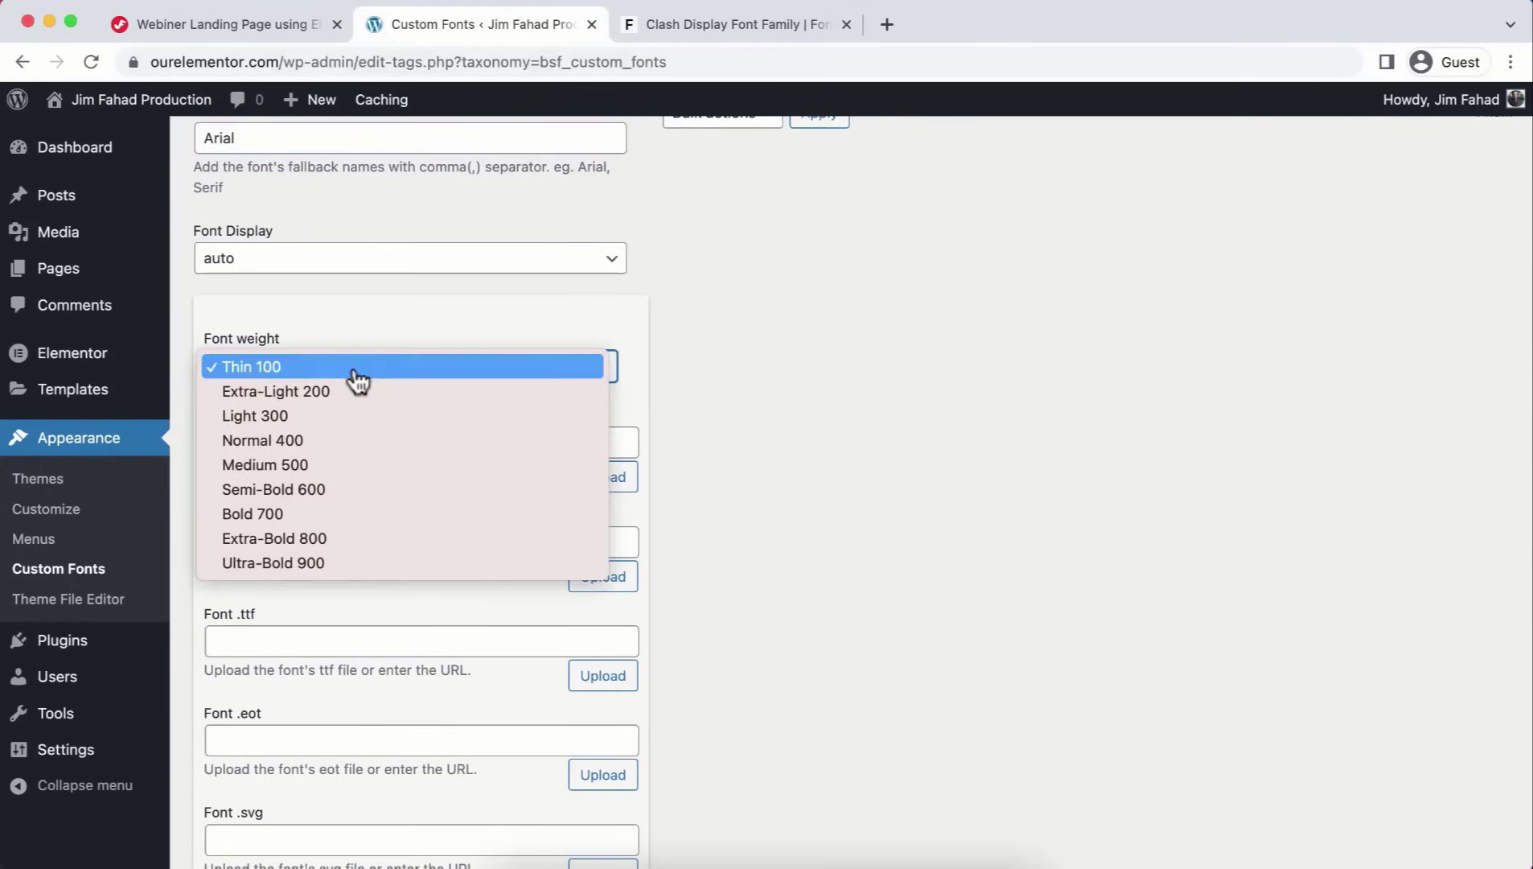
left_click(292, 471)
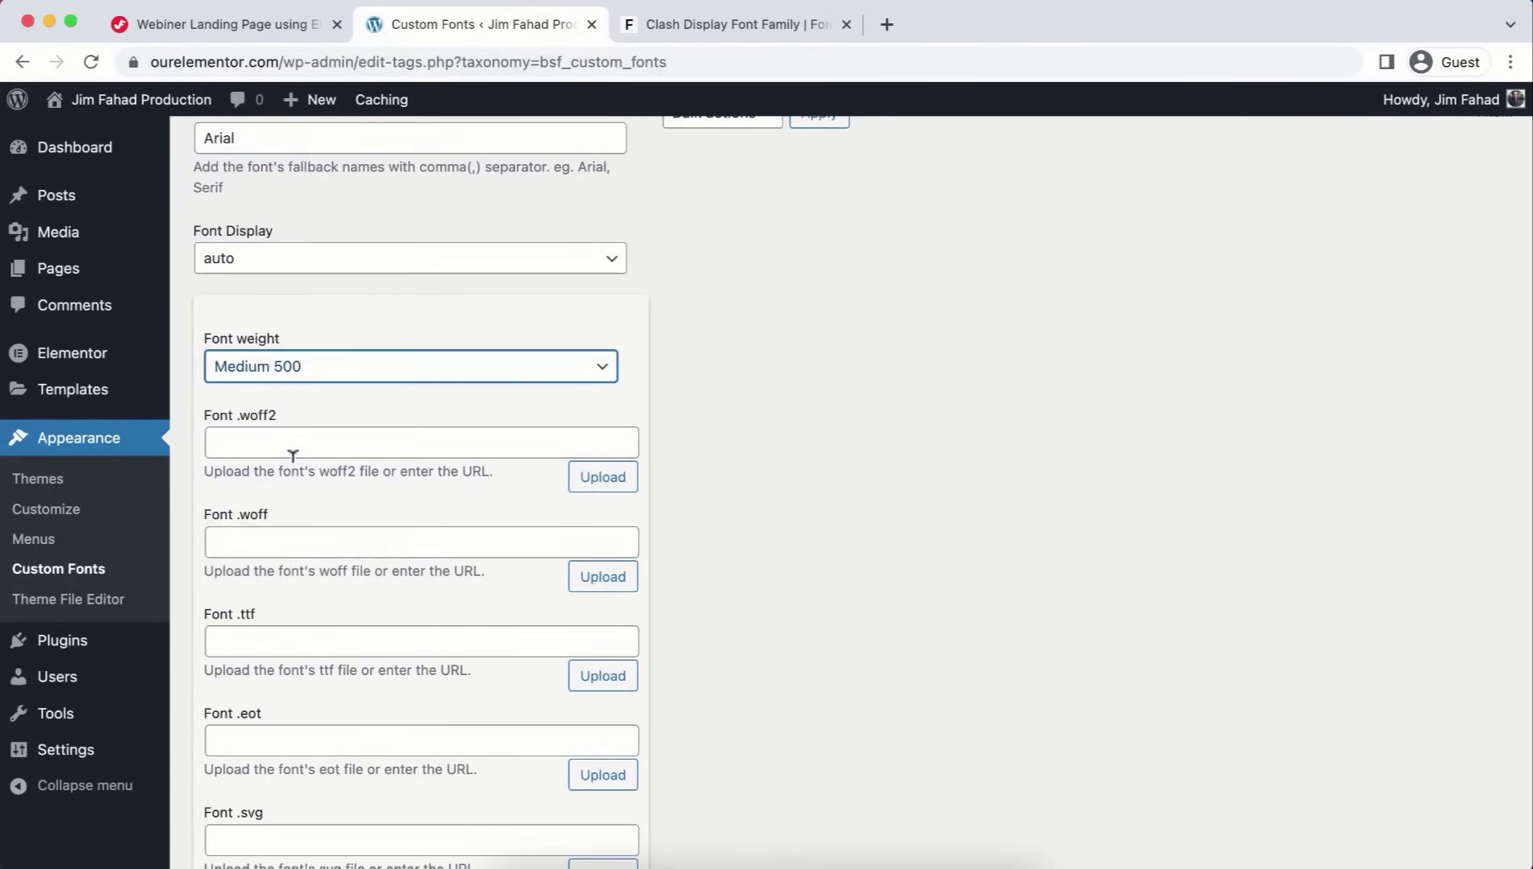
- Open the media picker for the font's .ttf file
scroll(395, 433, "down", 1)
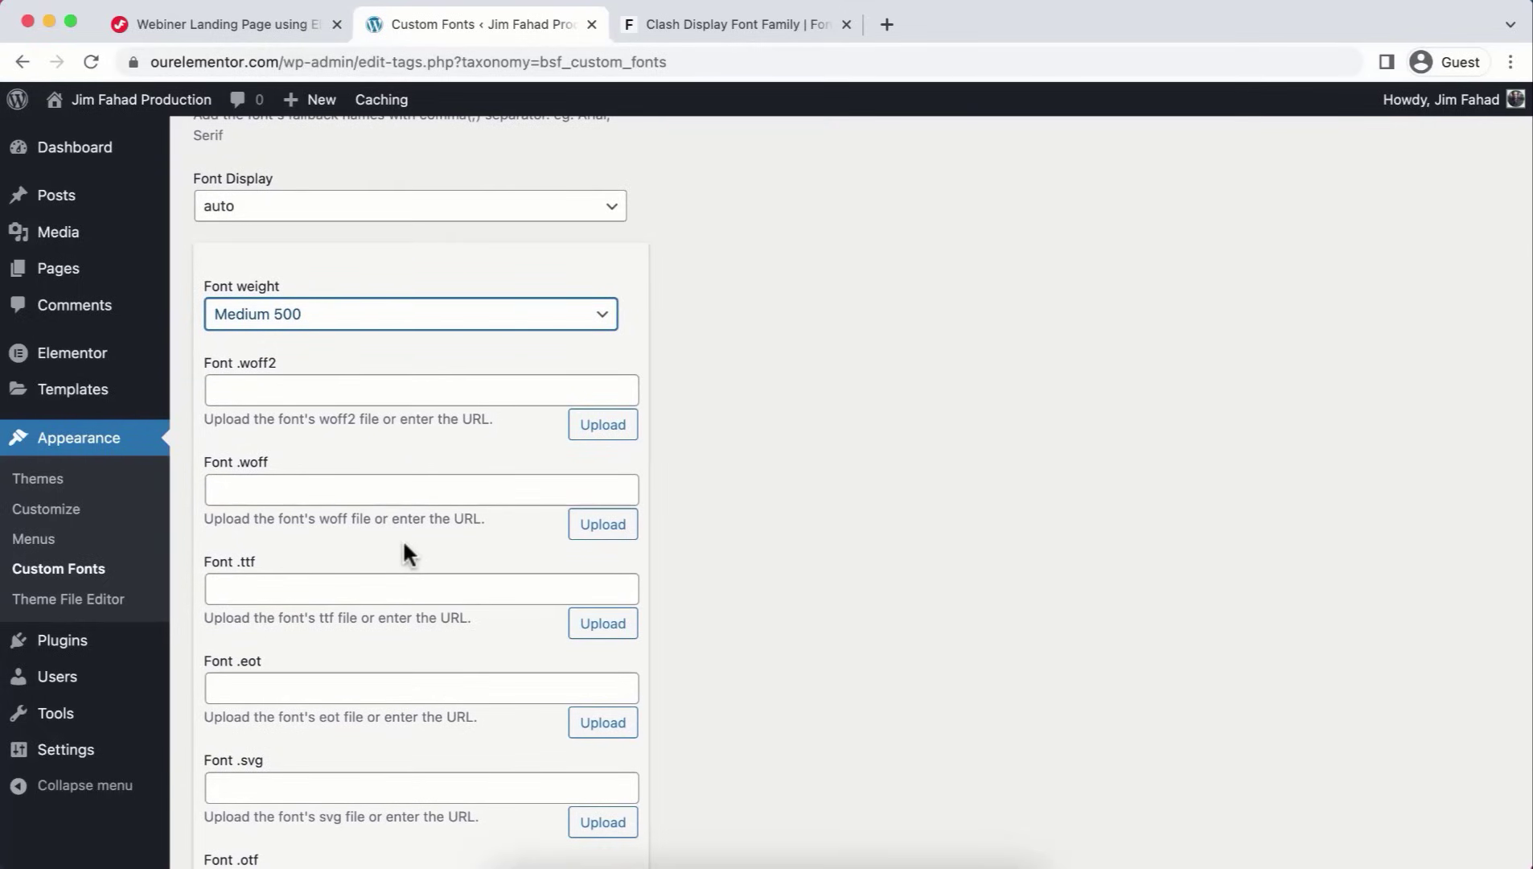
scroll(405, 547, "down", 1)
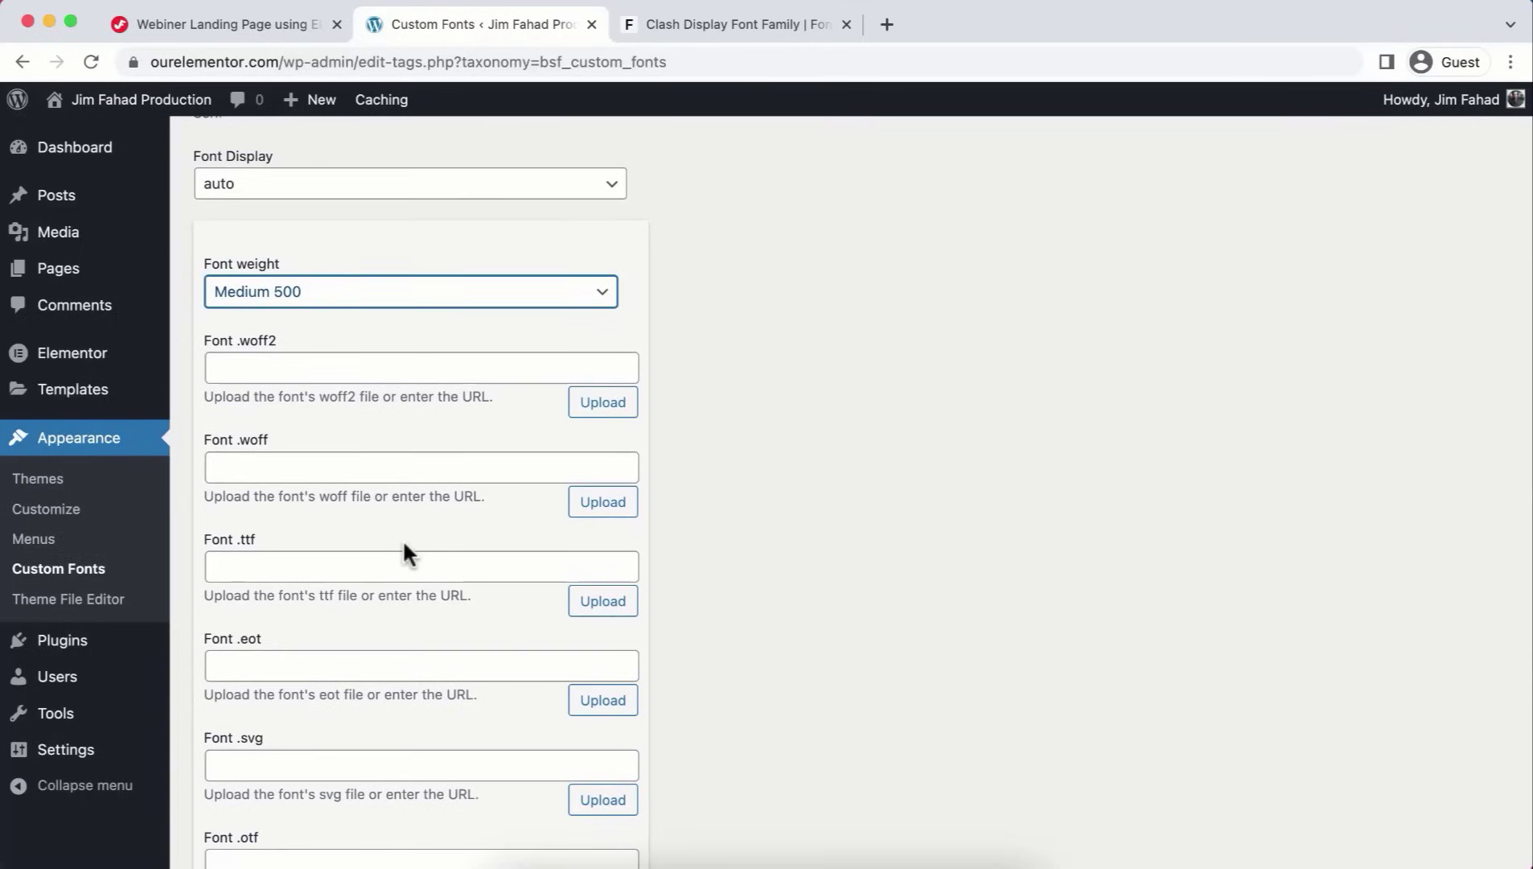
scroll(404, 543, "up", 1)
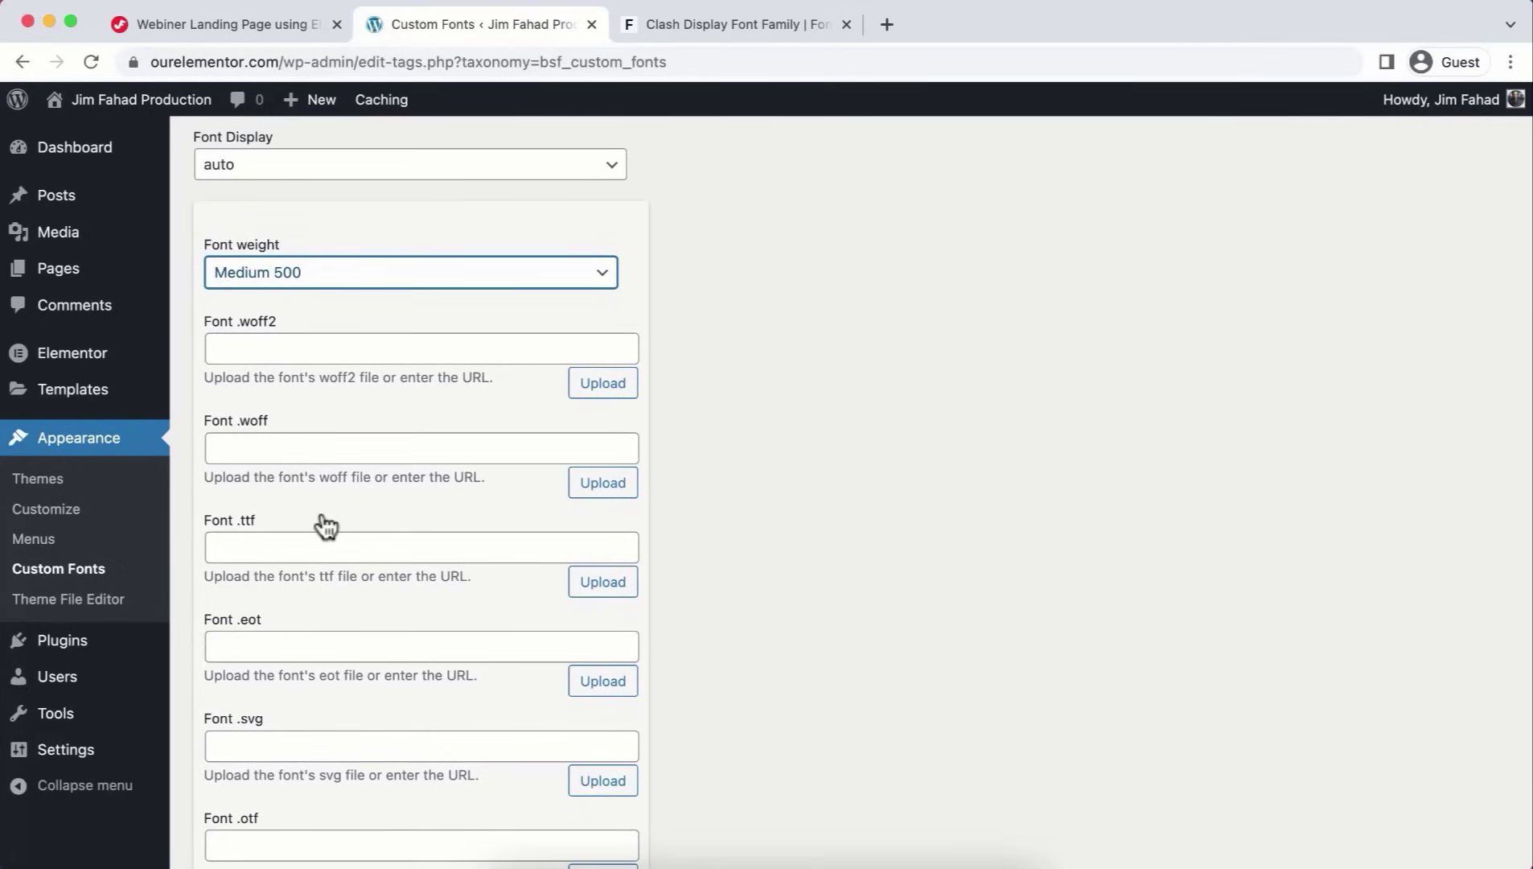
scroll(326, 527, "down", 1)
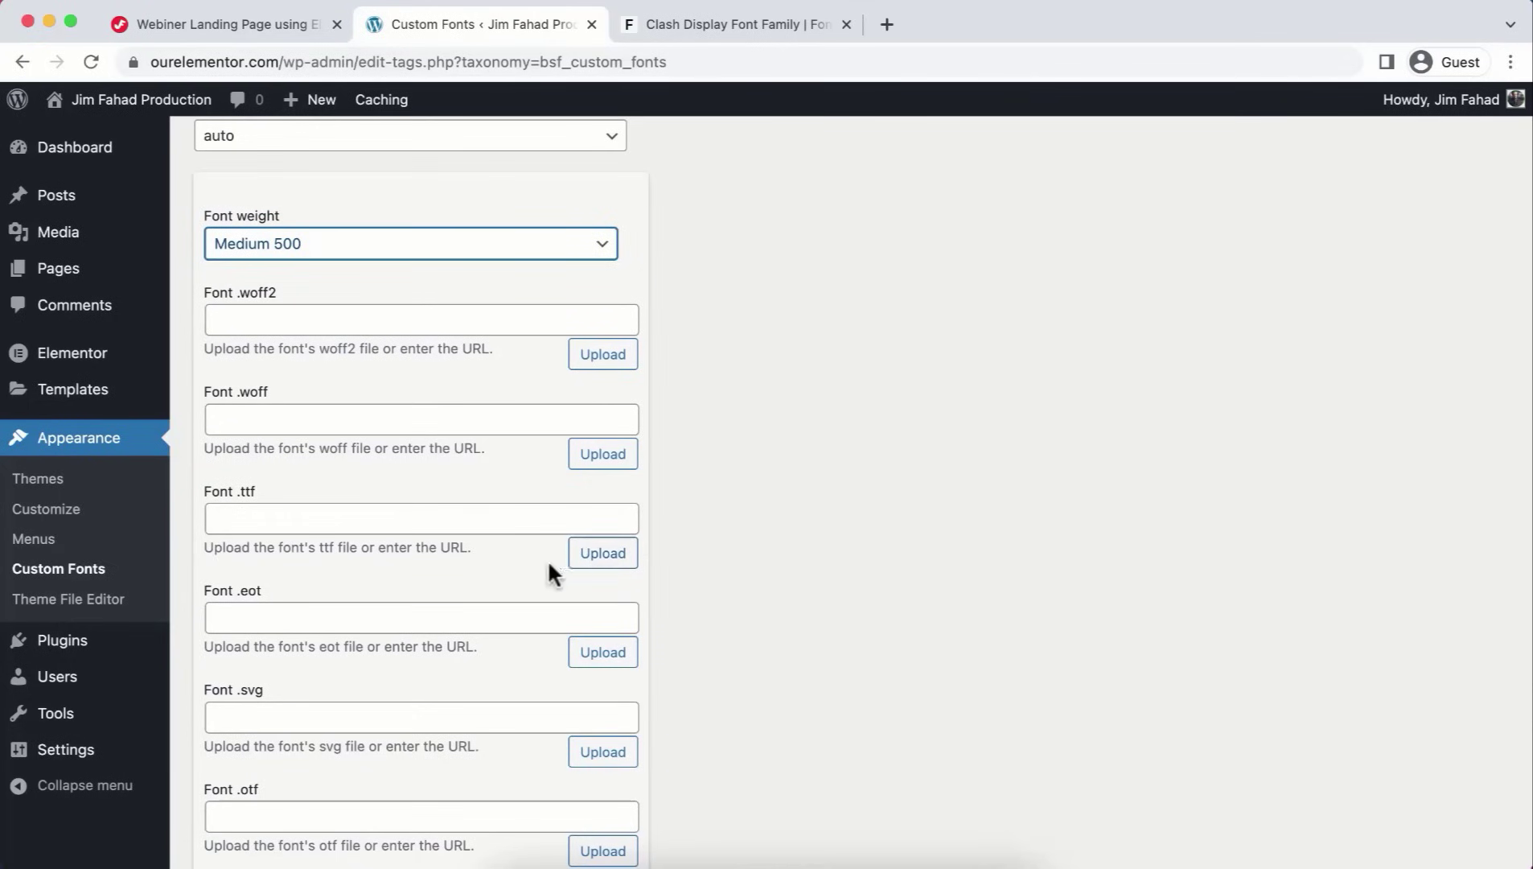
left_click(604, 555)
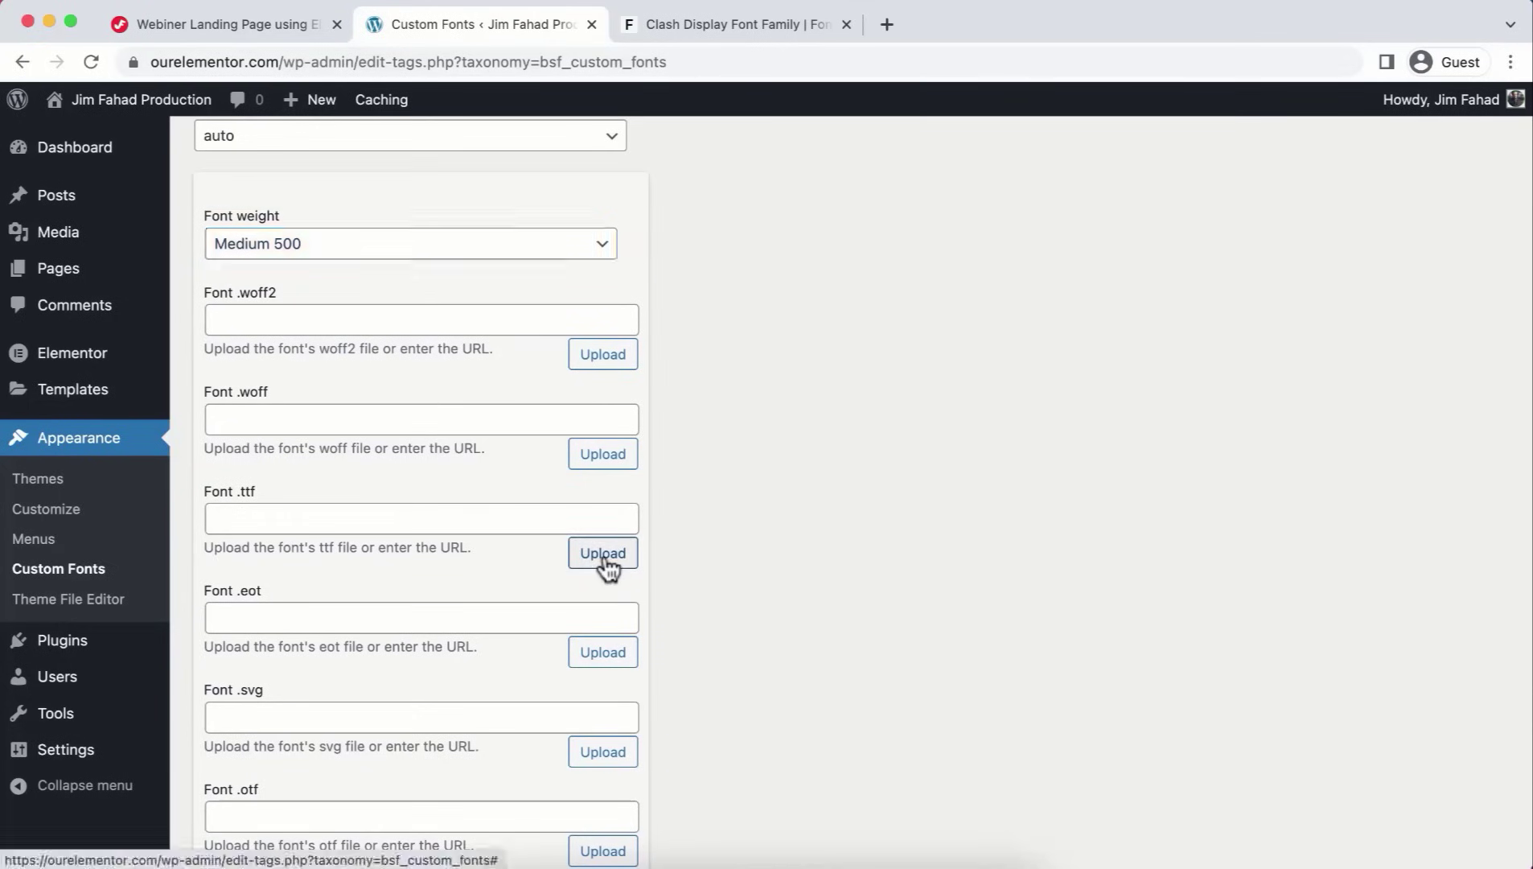
- Browse the computer to the ClashDisplay_Complete/Fonts/WEB/fonts folder for upload
left_click(109, 191)
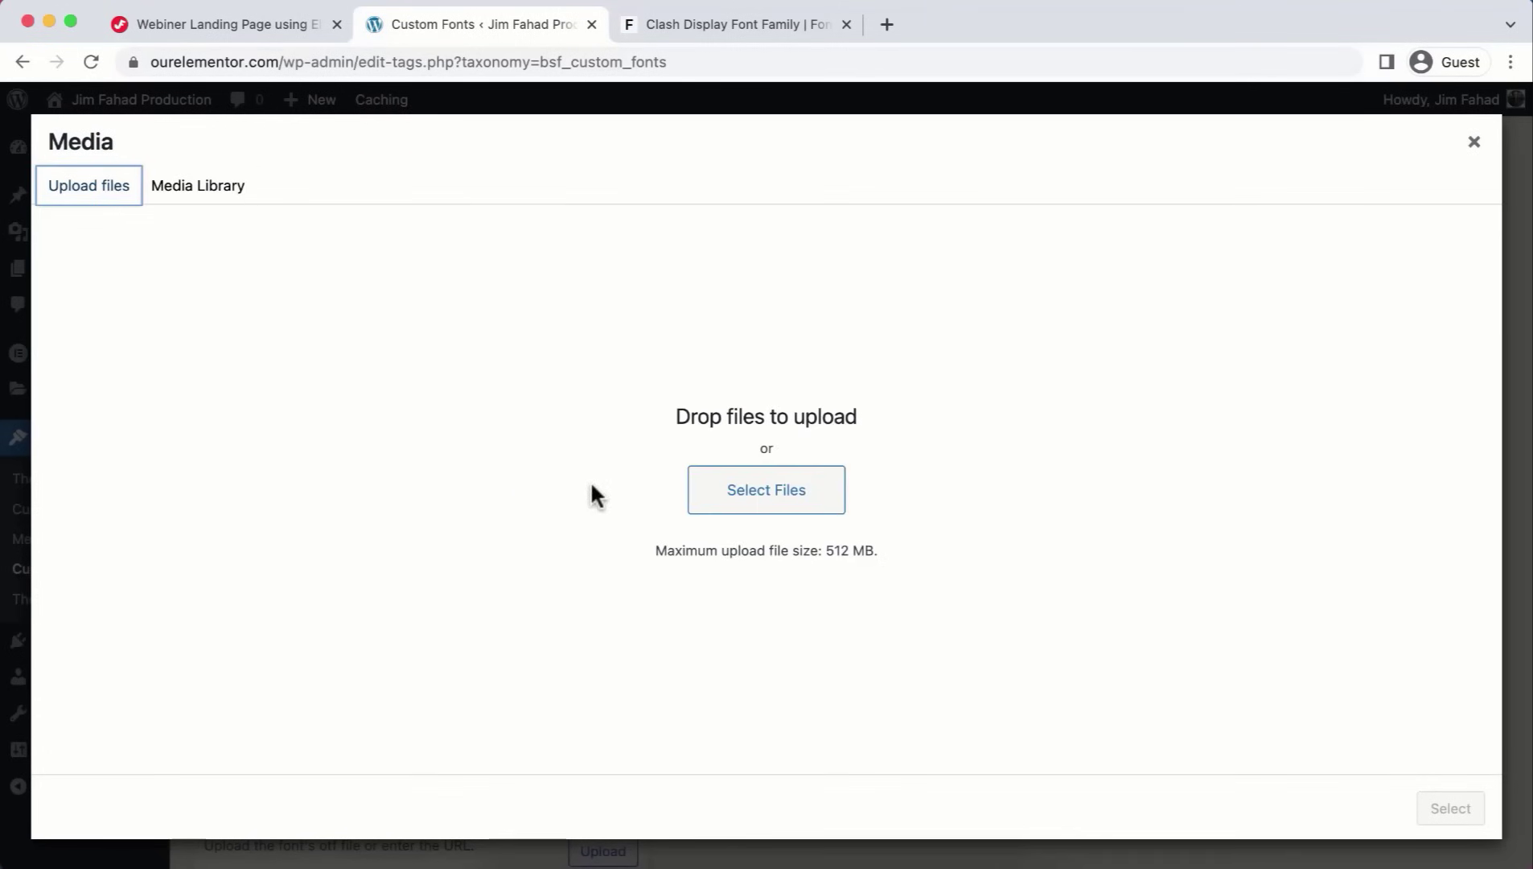
left_click(824, 497)
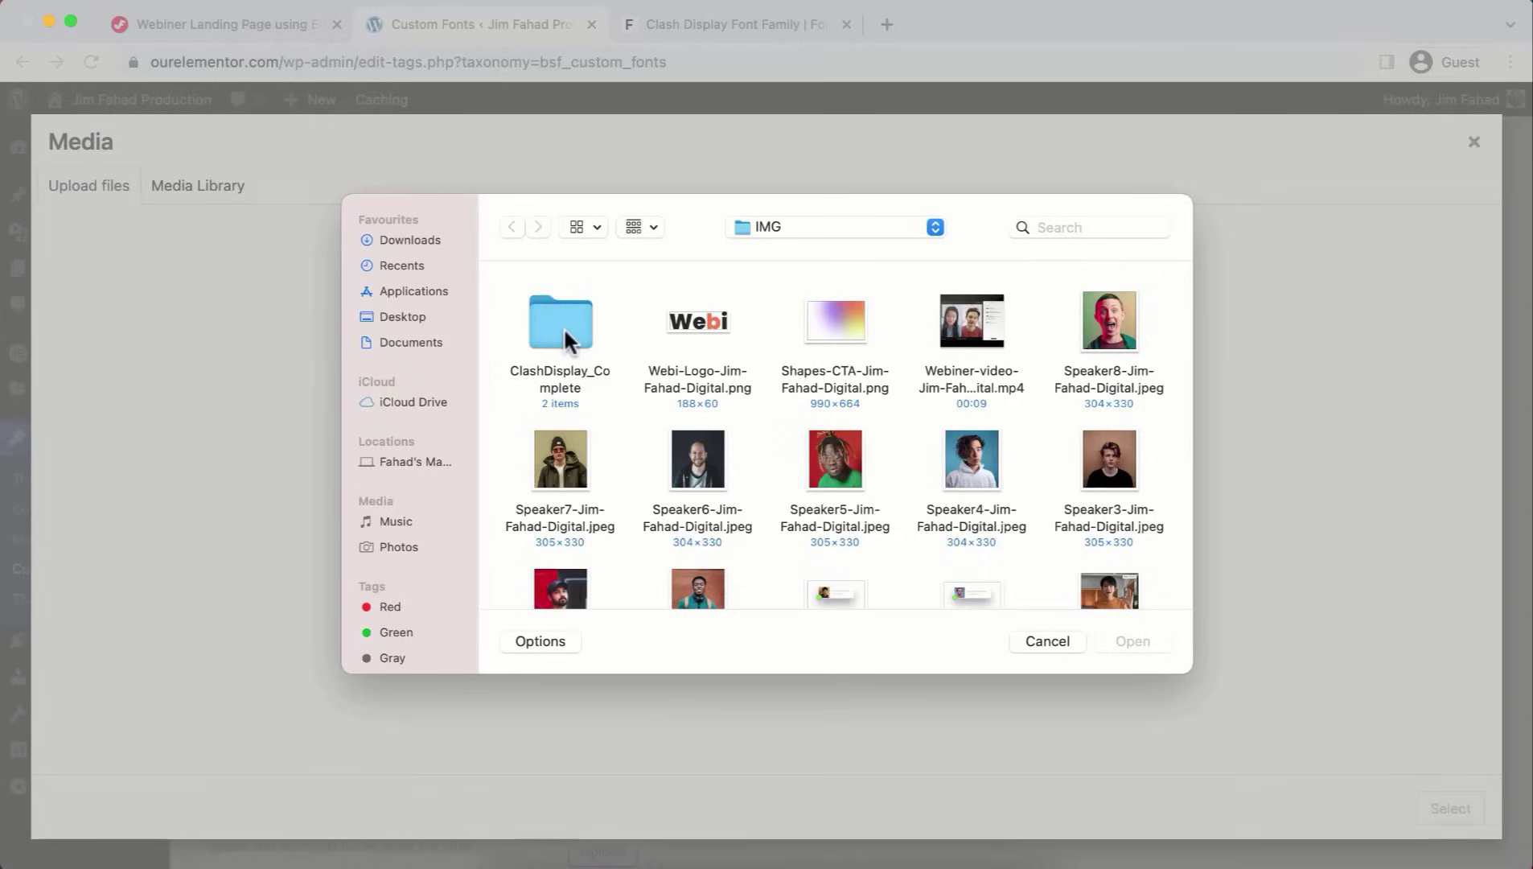
double_click(563, 324)
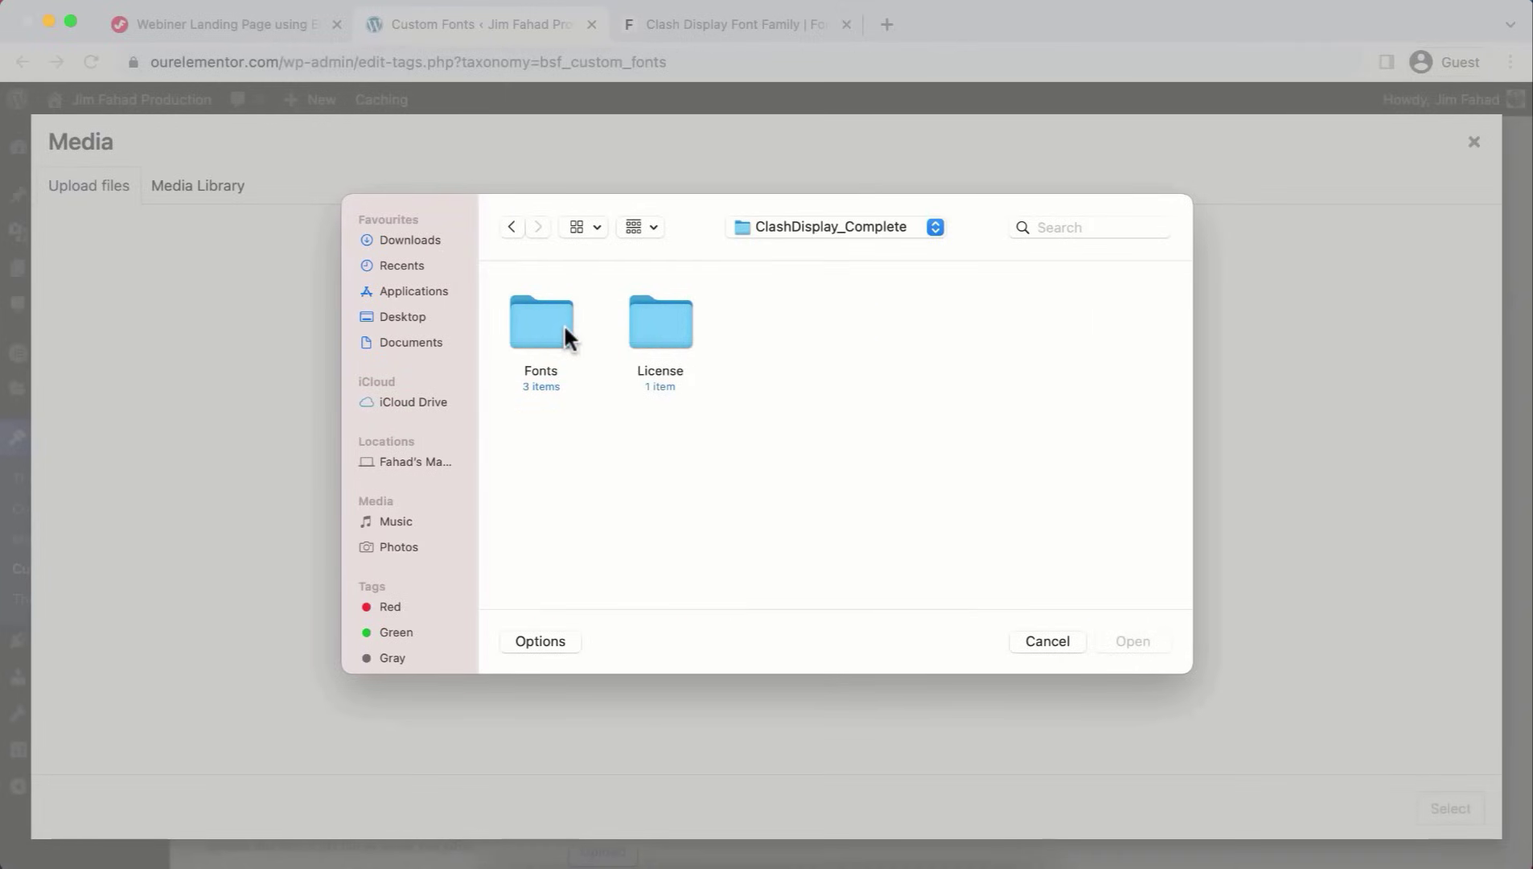
double_click(550, 325)
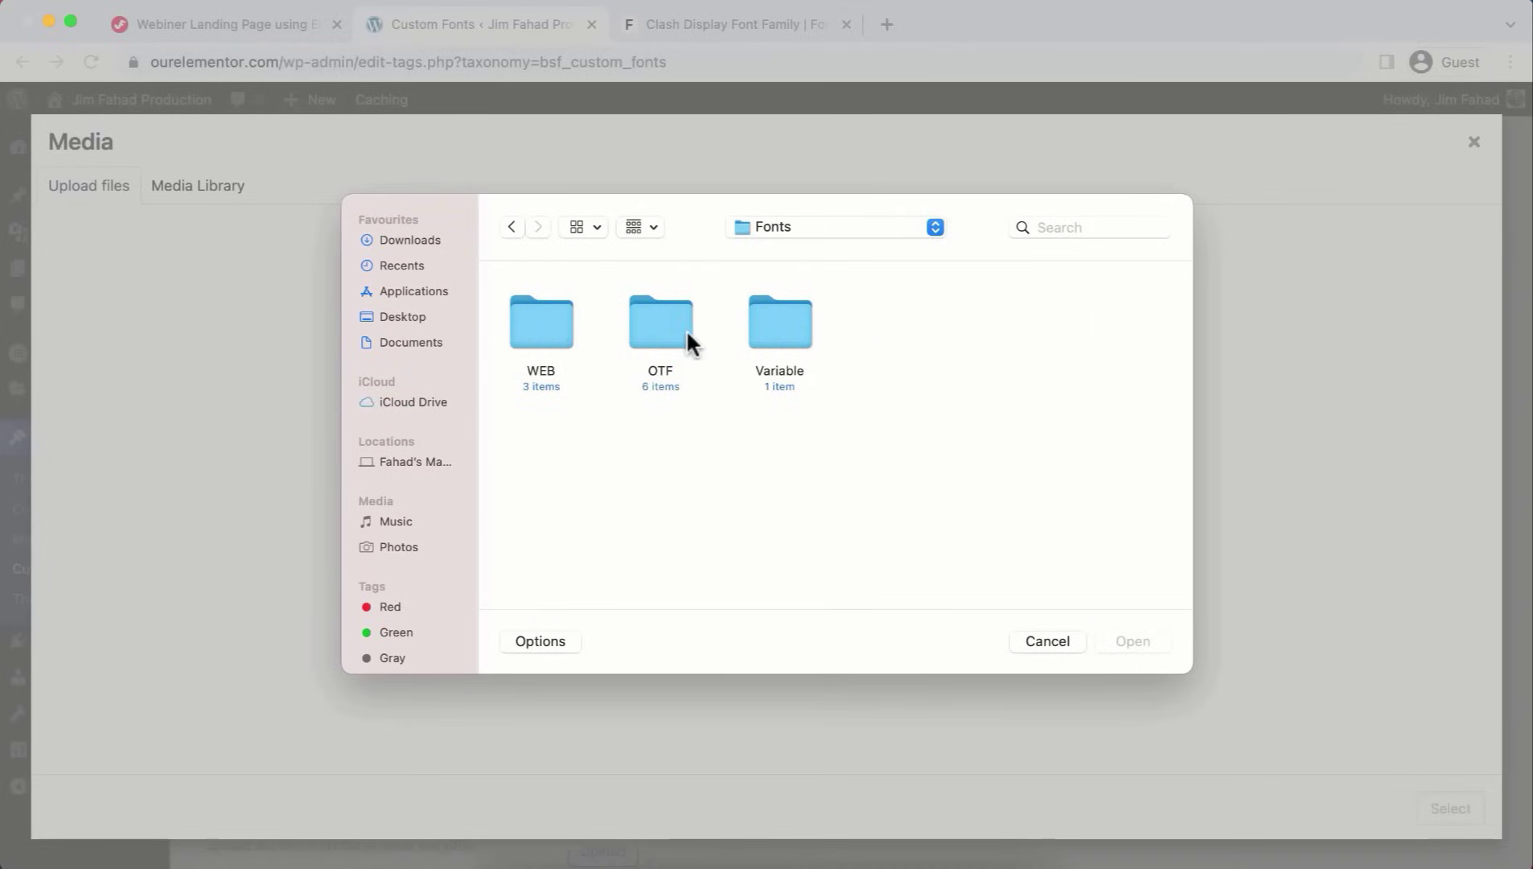
double_click(528, 323)
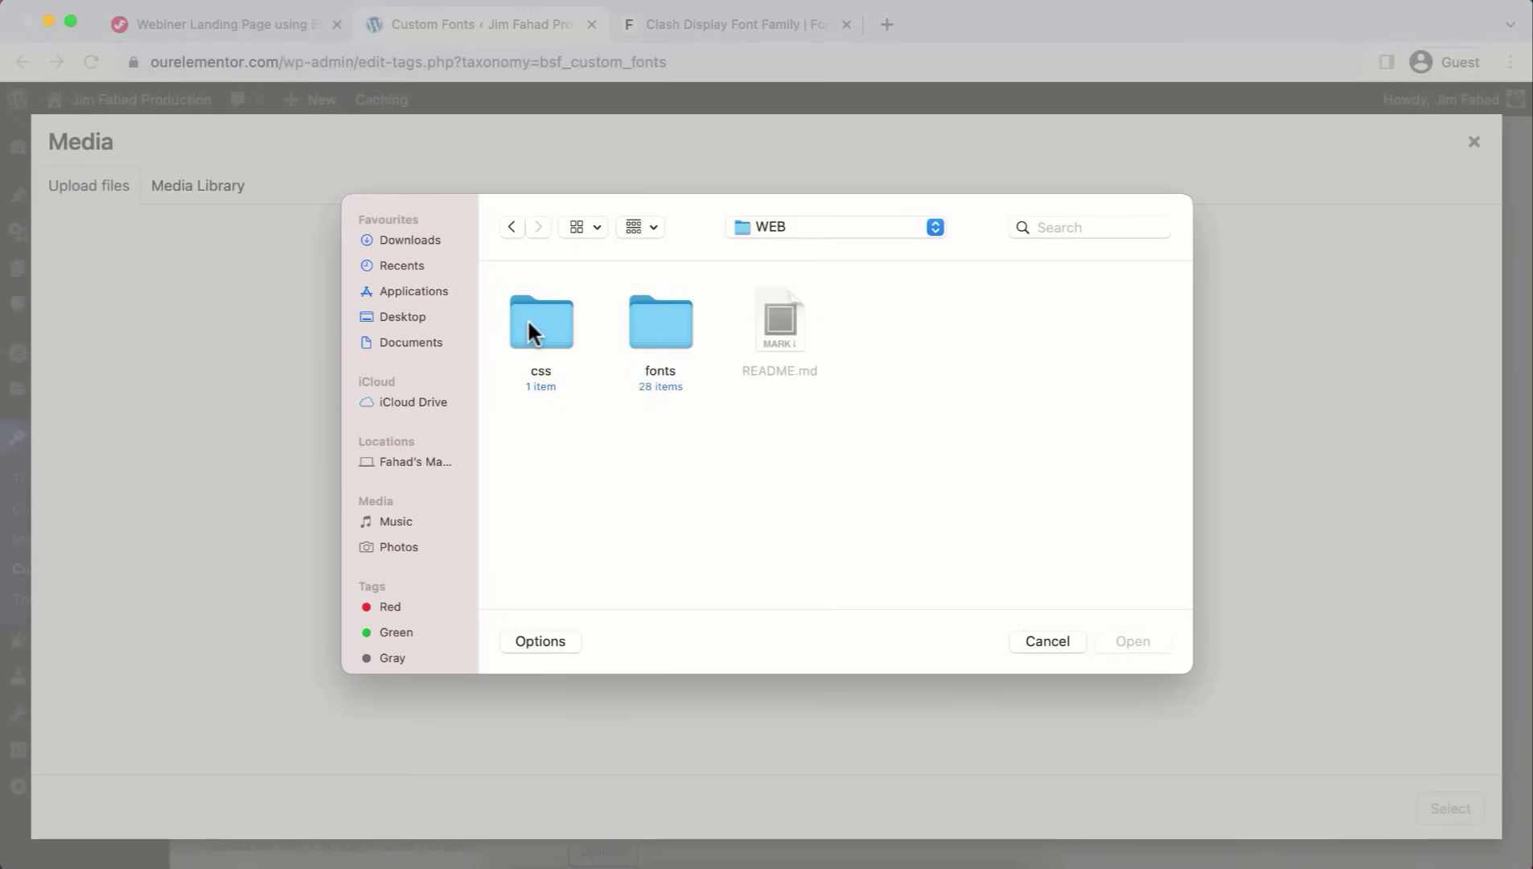
double_click(649, 327)
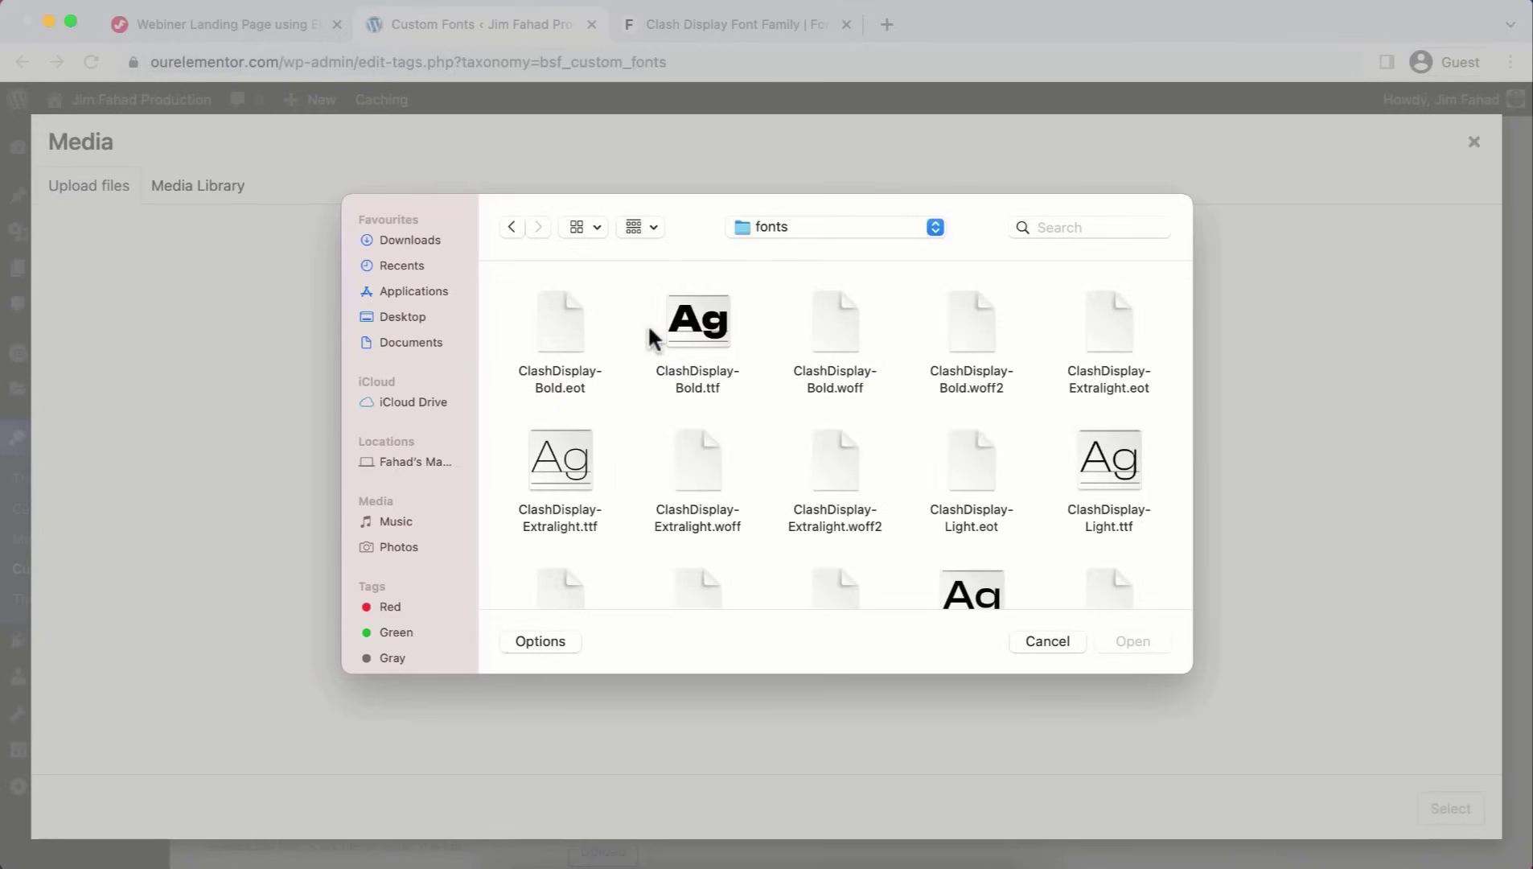
scroll(720, 450, "down", 3)
scroll(720, 450, "up", 2)
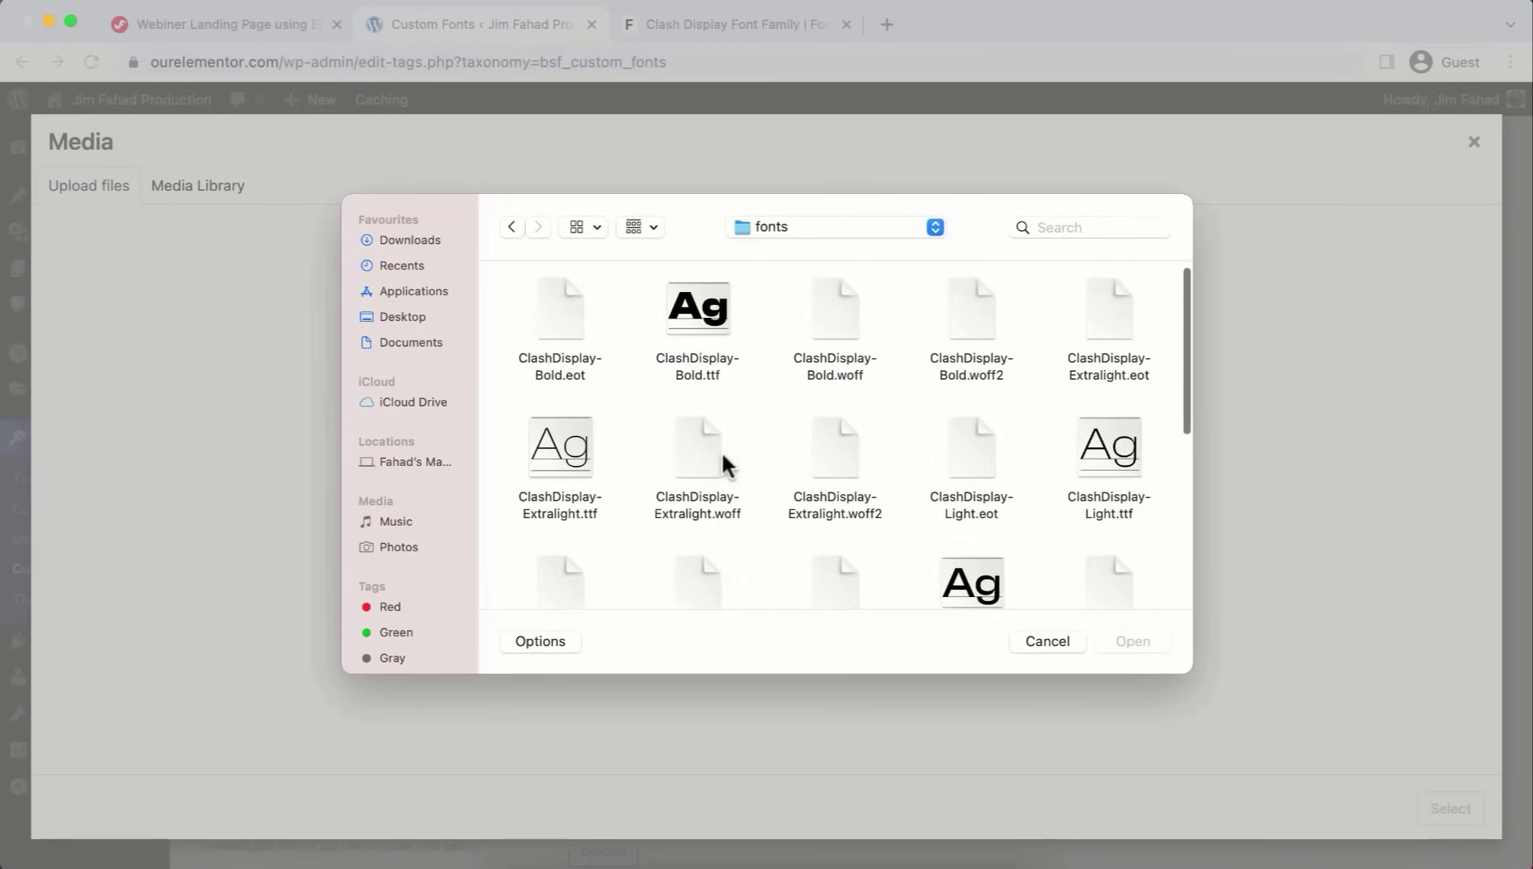
scroll(731, 475, "down", 5)
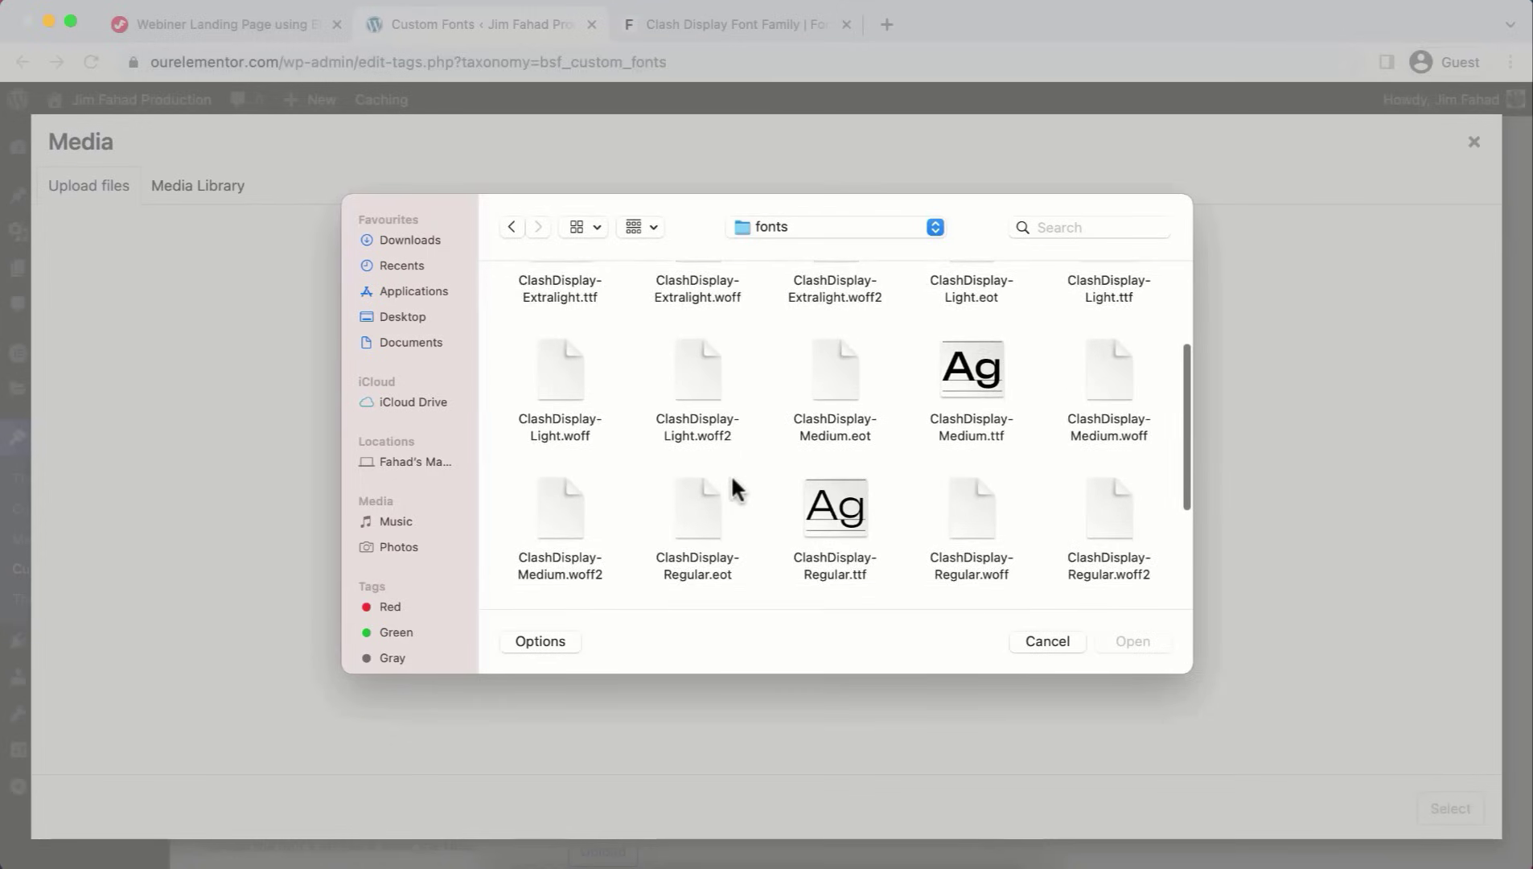
scroll(731, 474, "down", 2)
scroll(730, 474, "up", 2)
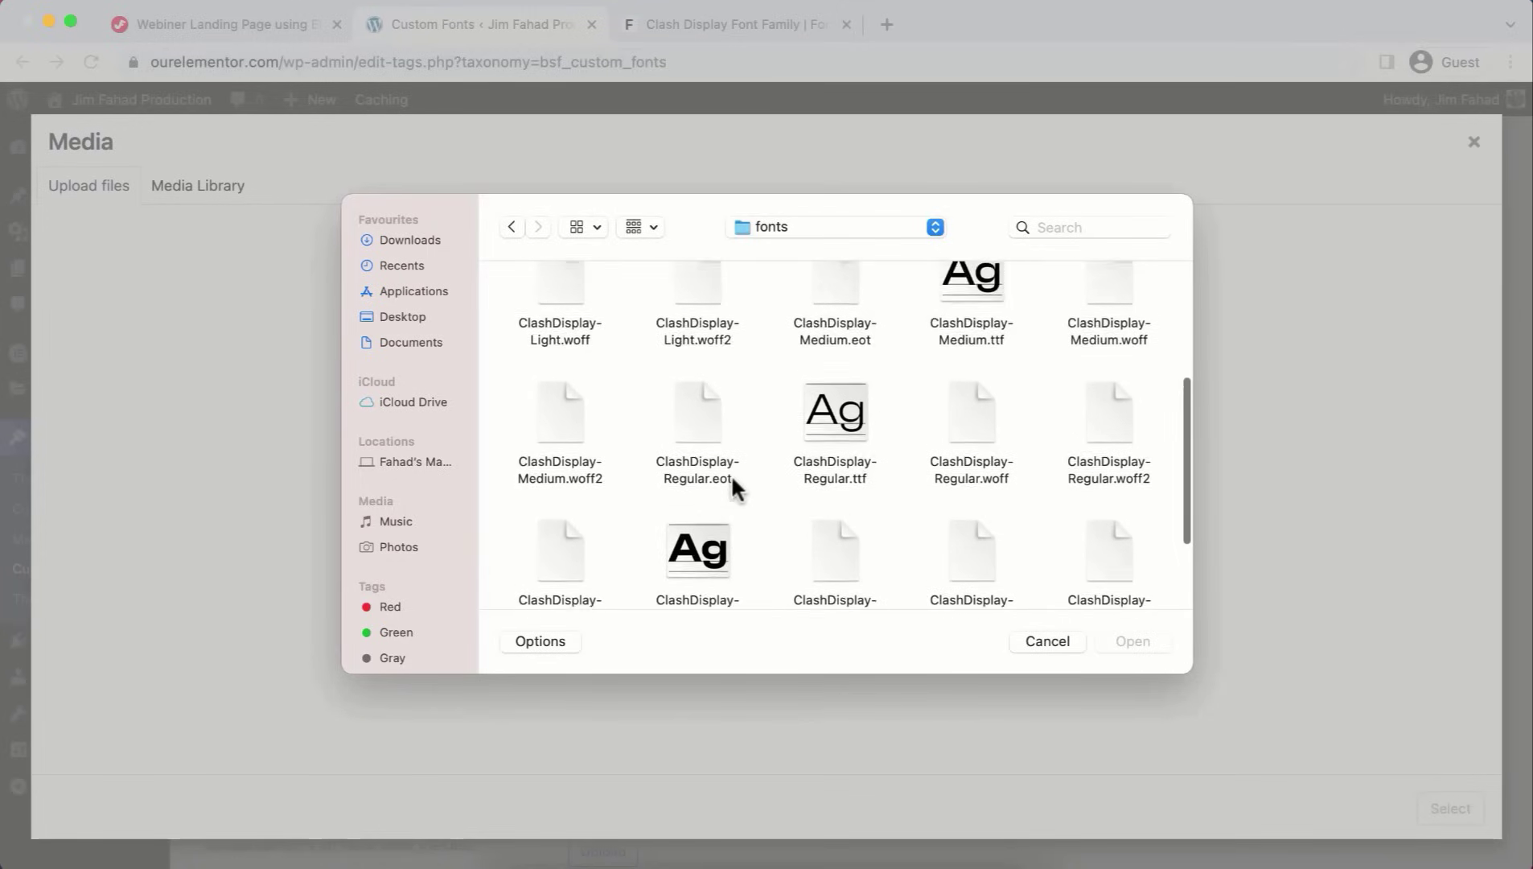
scroll(730, 475, "up", 1)
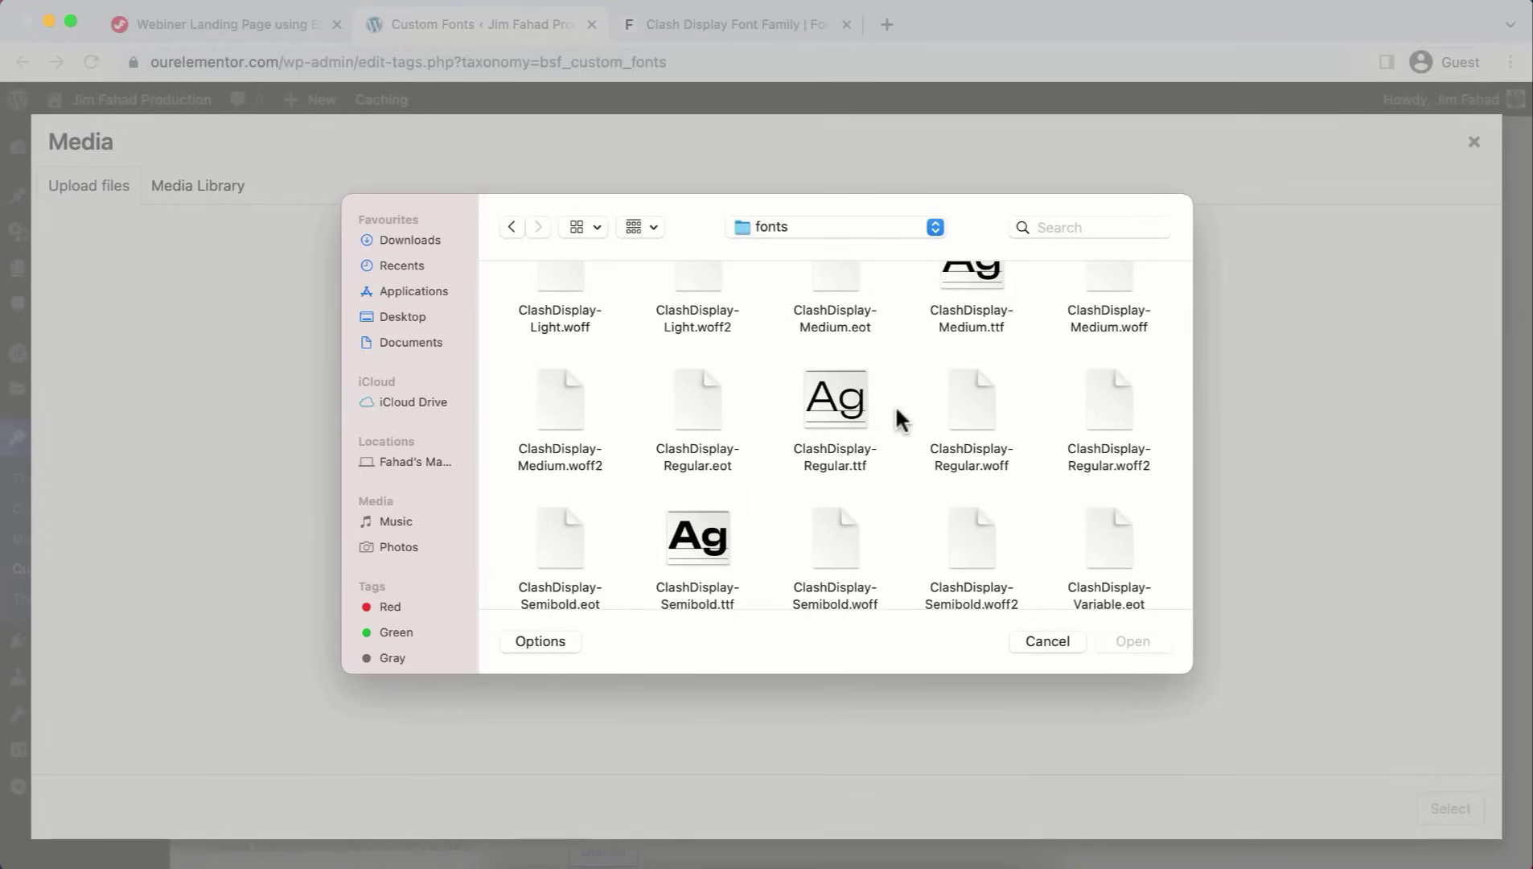
scroll(912, 407, "down", 1)
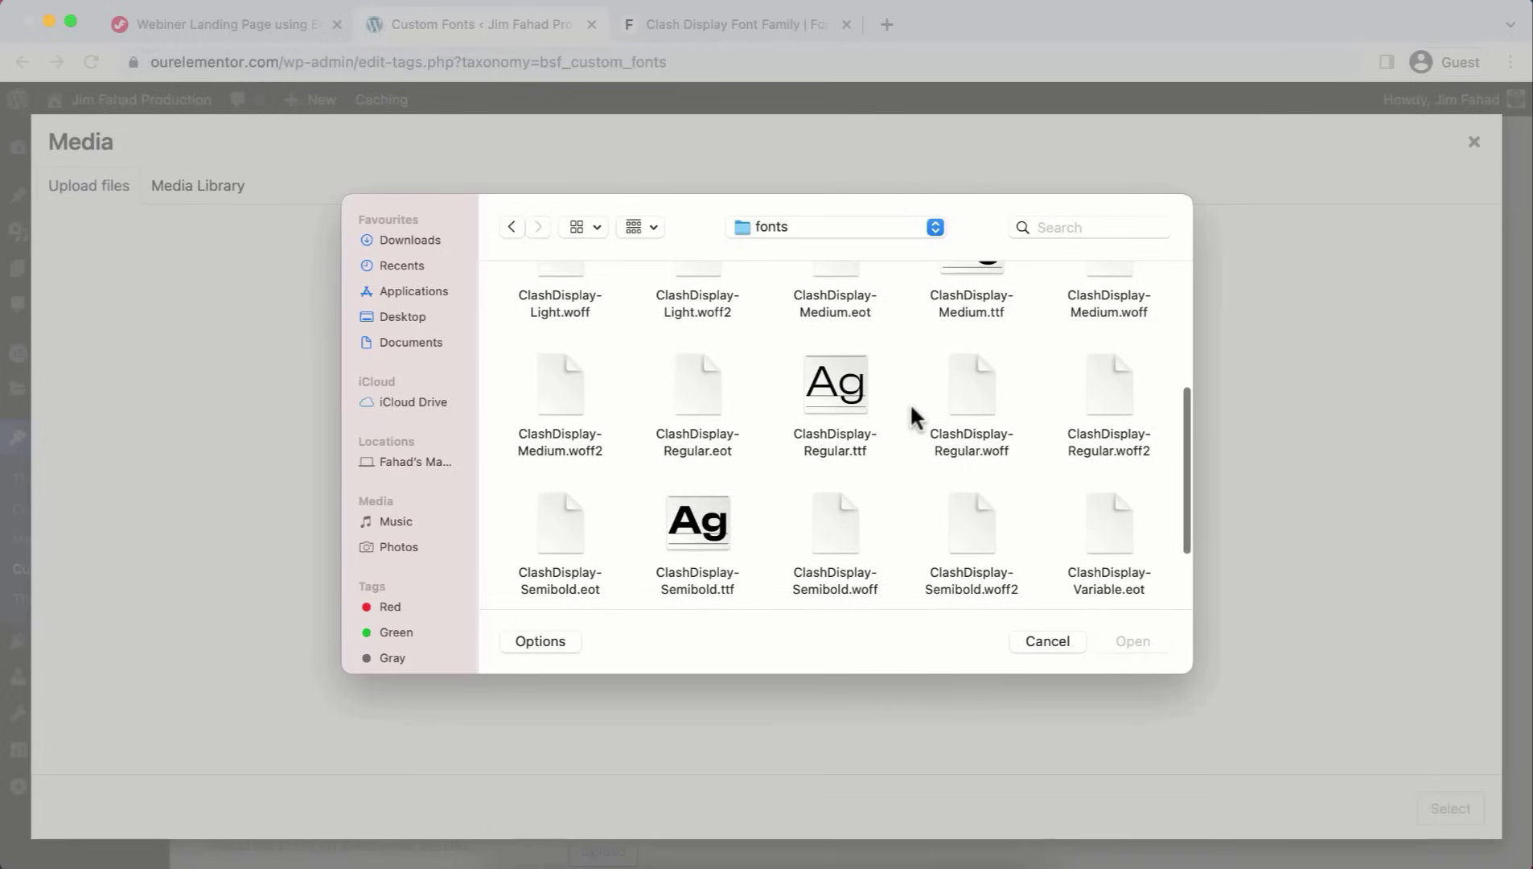
scroll(911, 402, "down", 1)
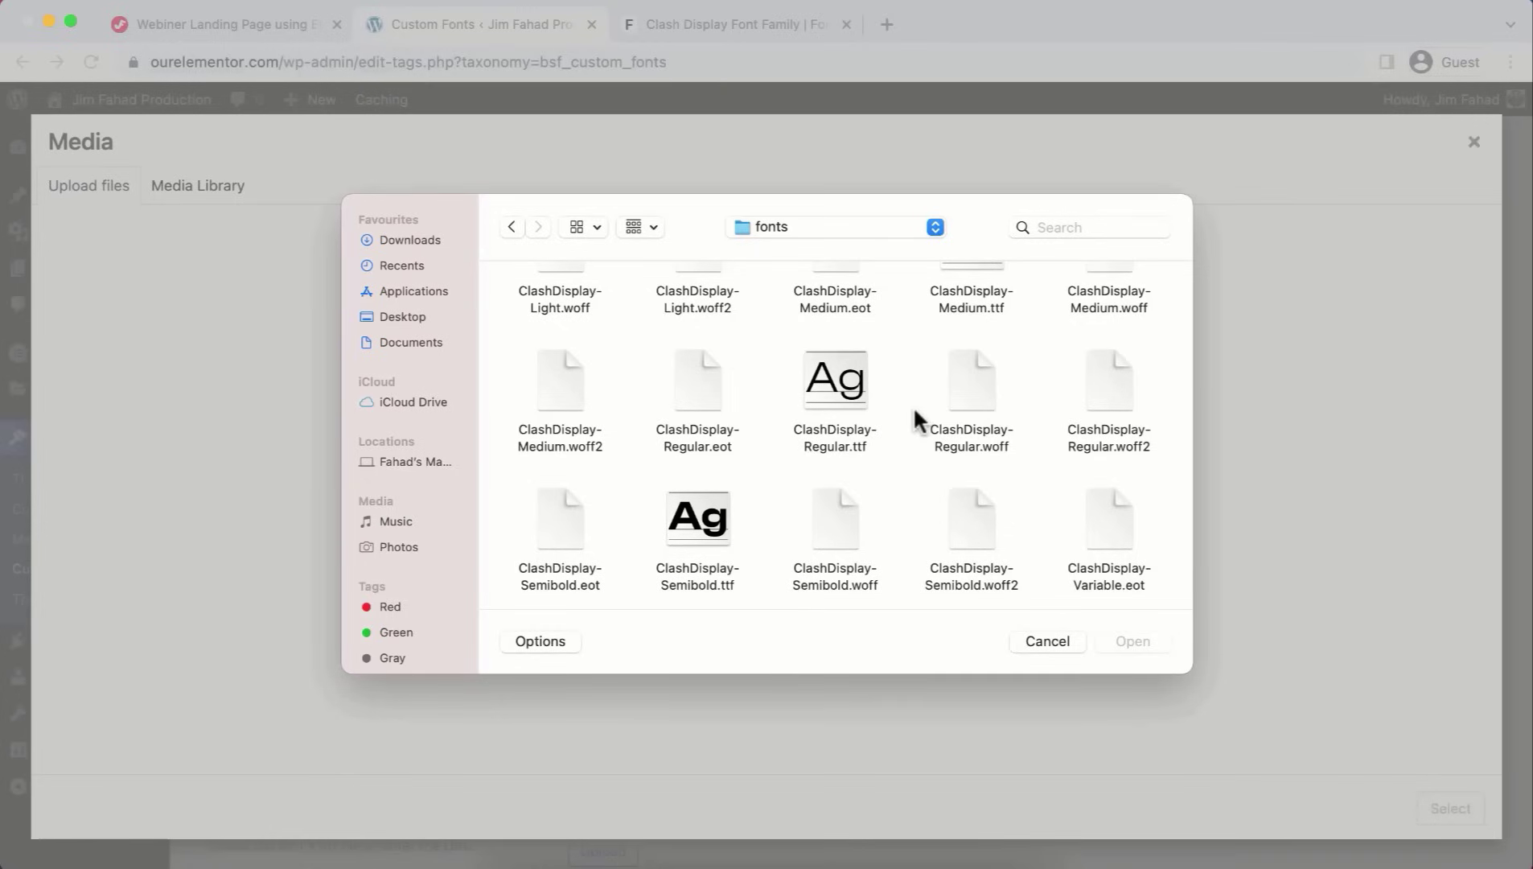
scroll(912, 404, "up", 2)
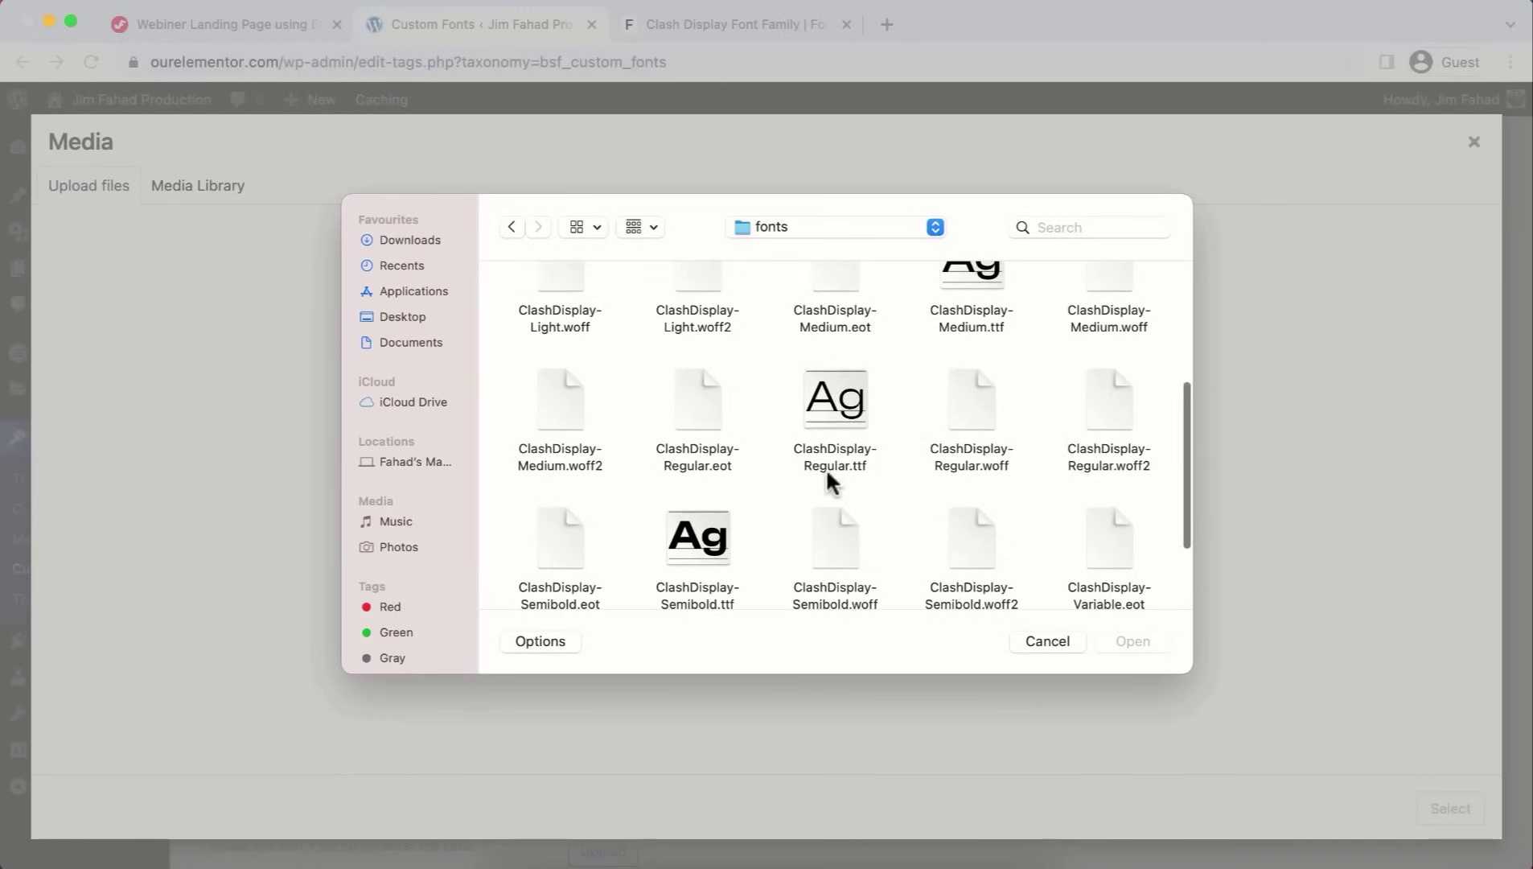
scroll(843, 439, "up", 5)
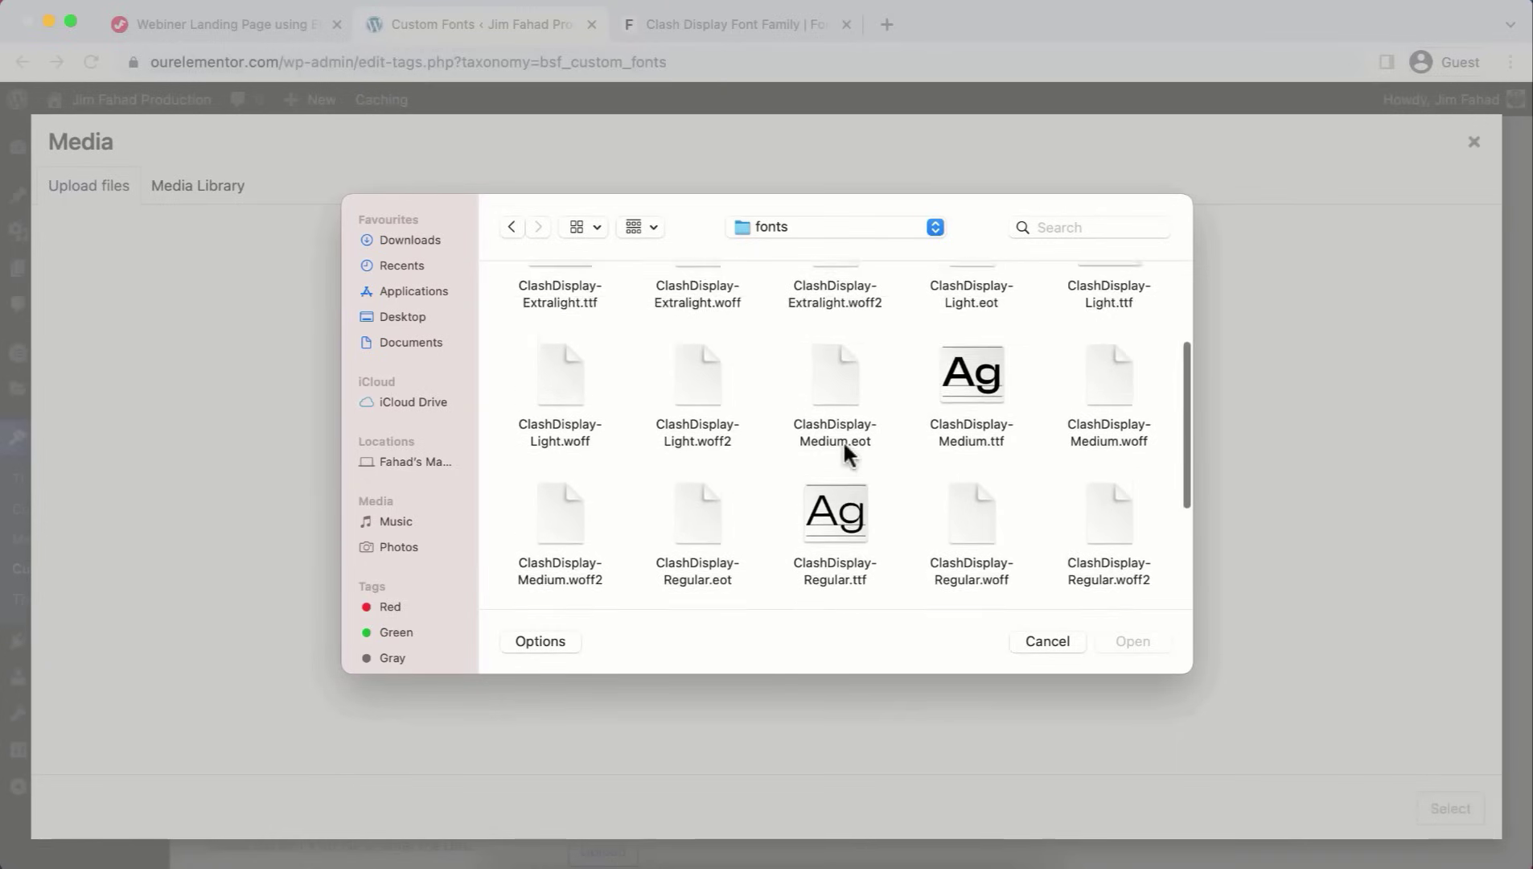
scroll(876, 416, "down", 1)
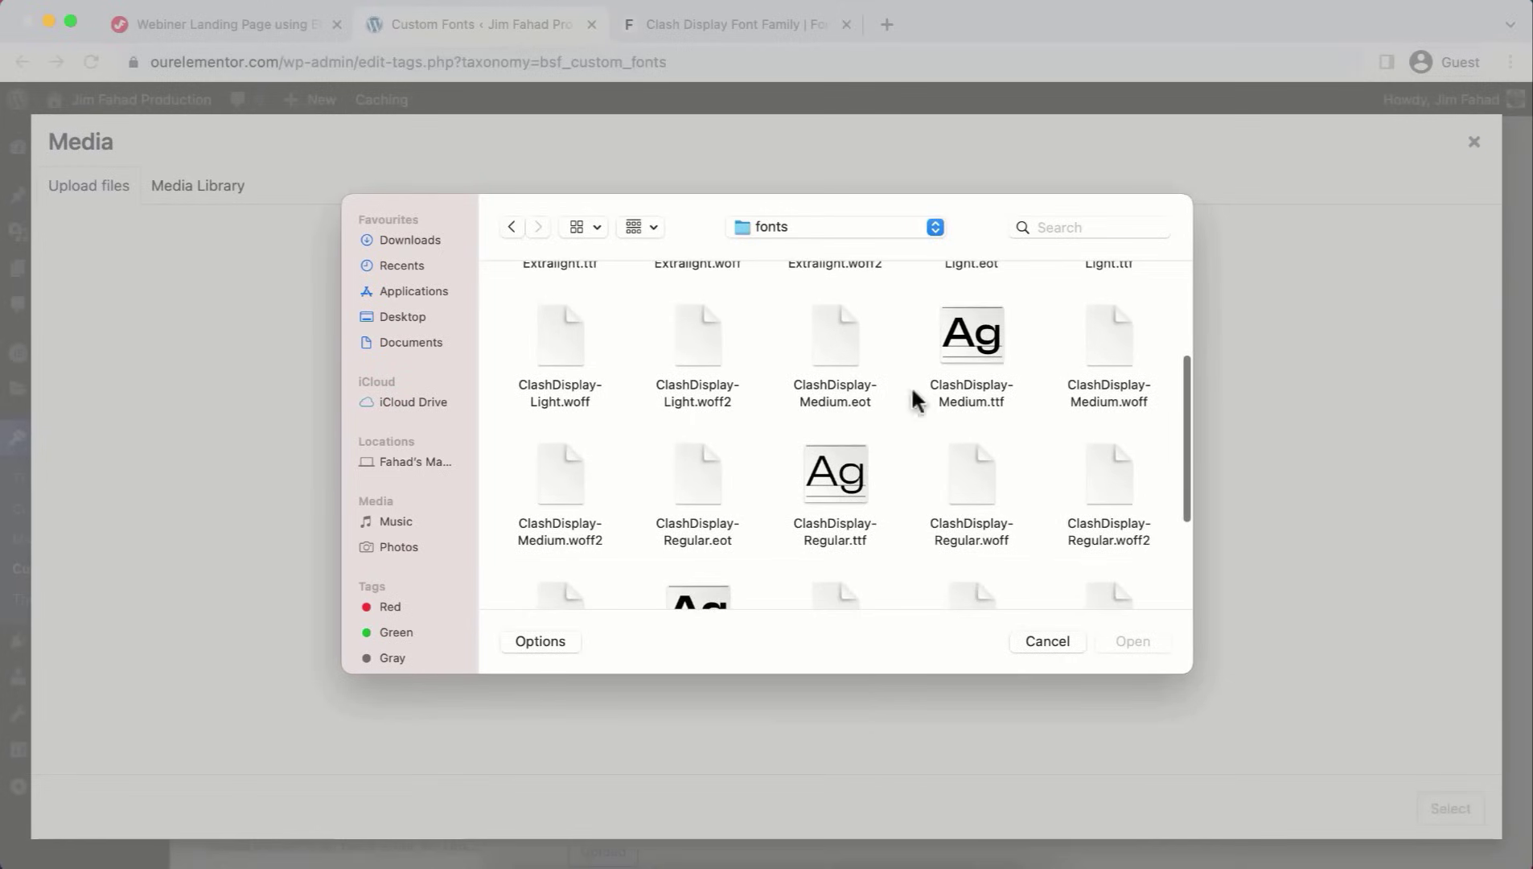
- Upload the four ClashDisplay-Medium files (.ttf, .eot, .woff, .woff2) together
left_click(972, 387)
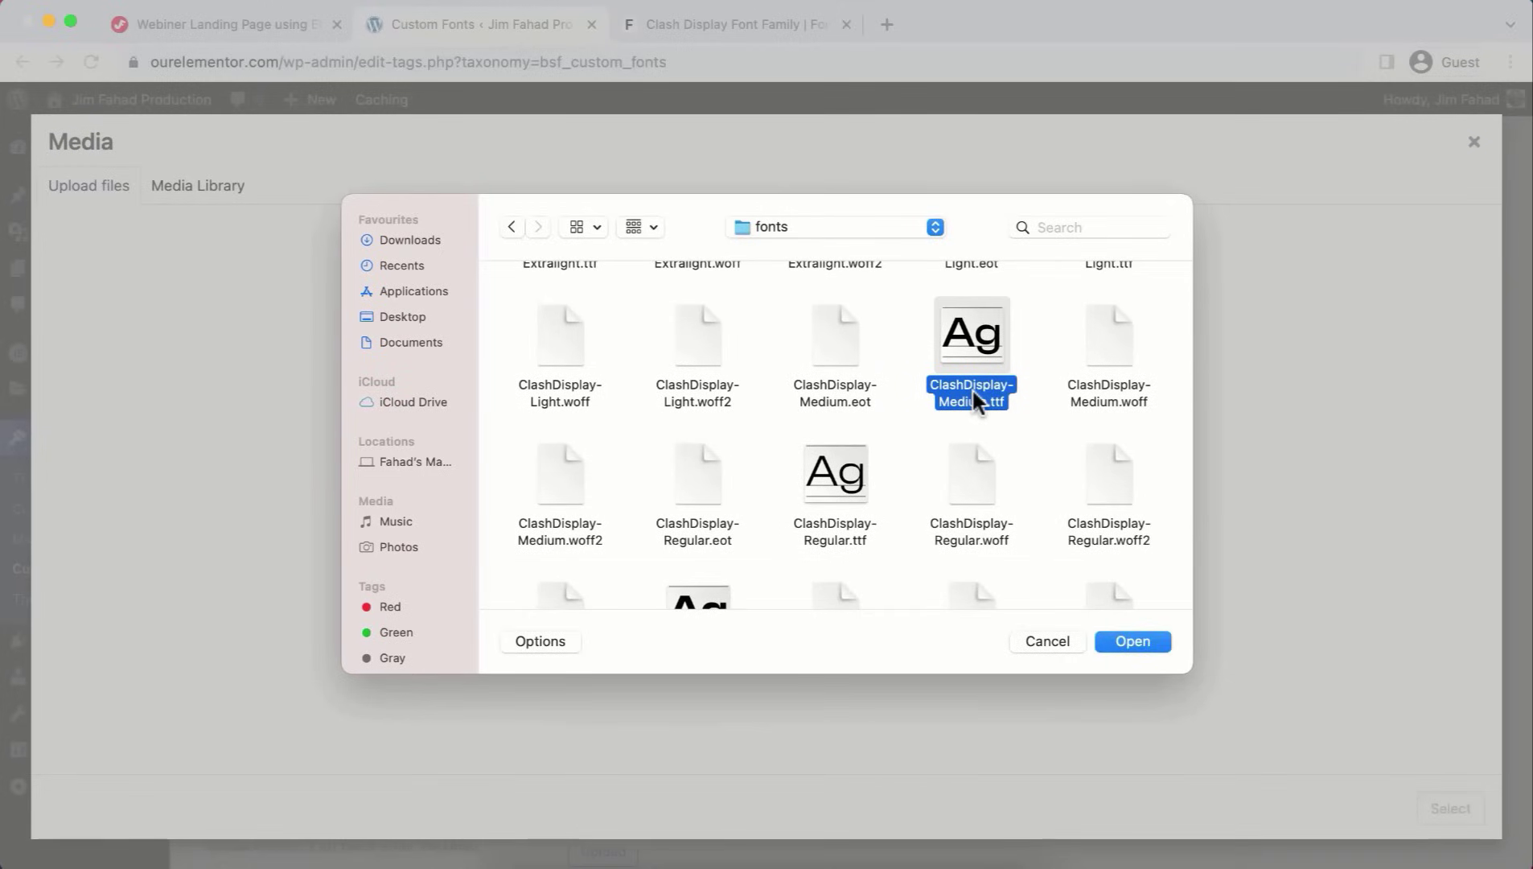
left_click(838, 387, "super")
left_click(1110, 394, "super")
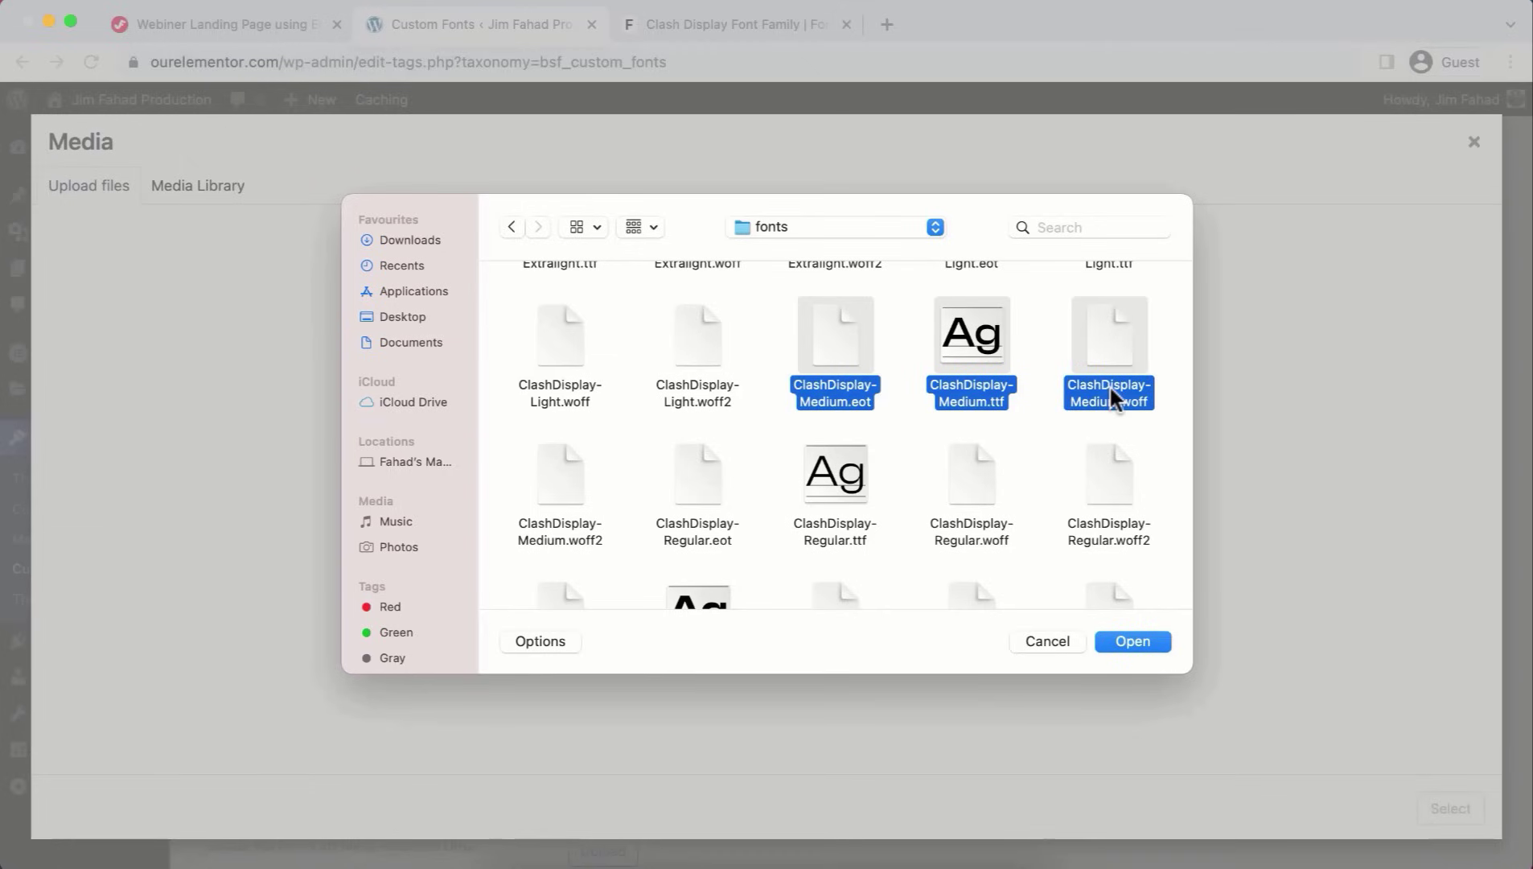
left_click(568, 534, "super")
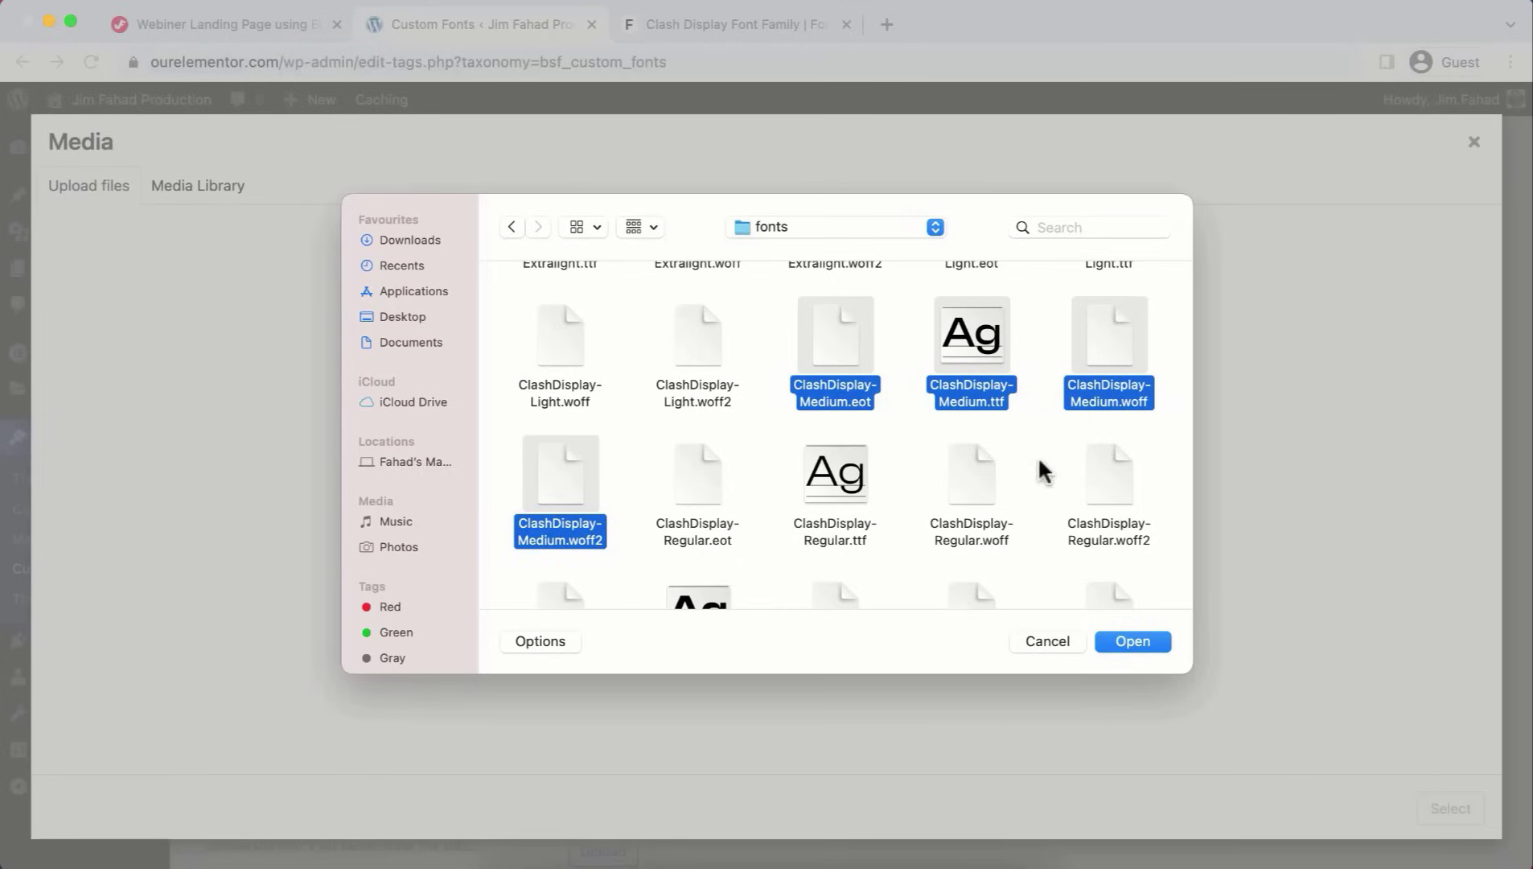
left_click(1133, 641)
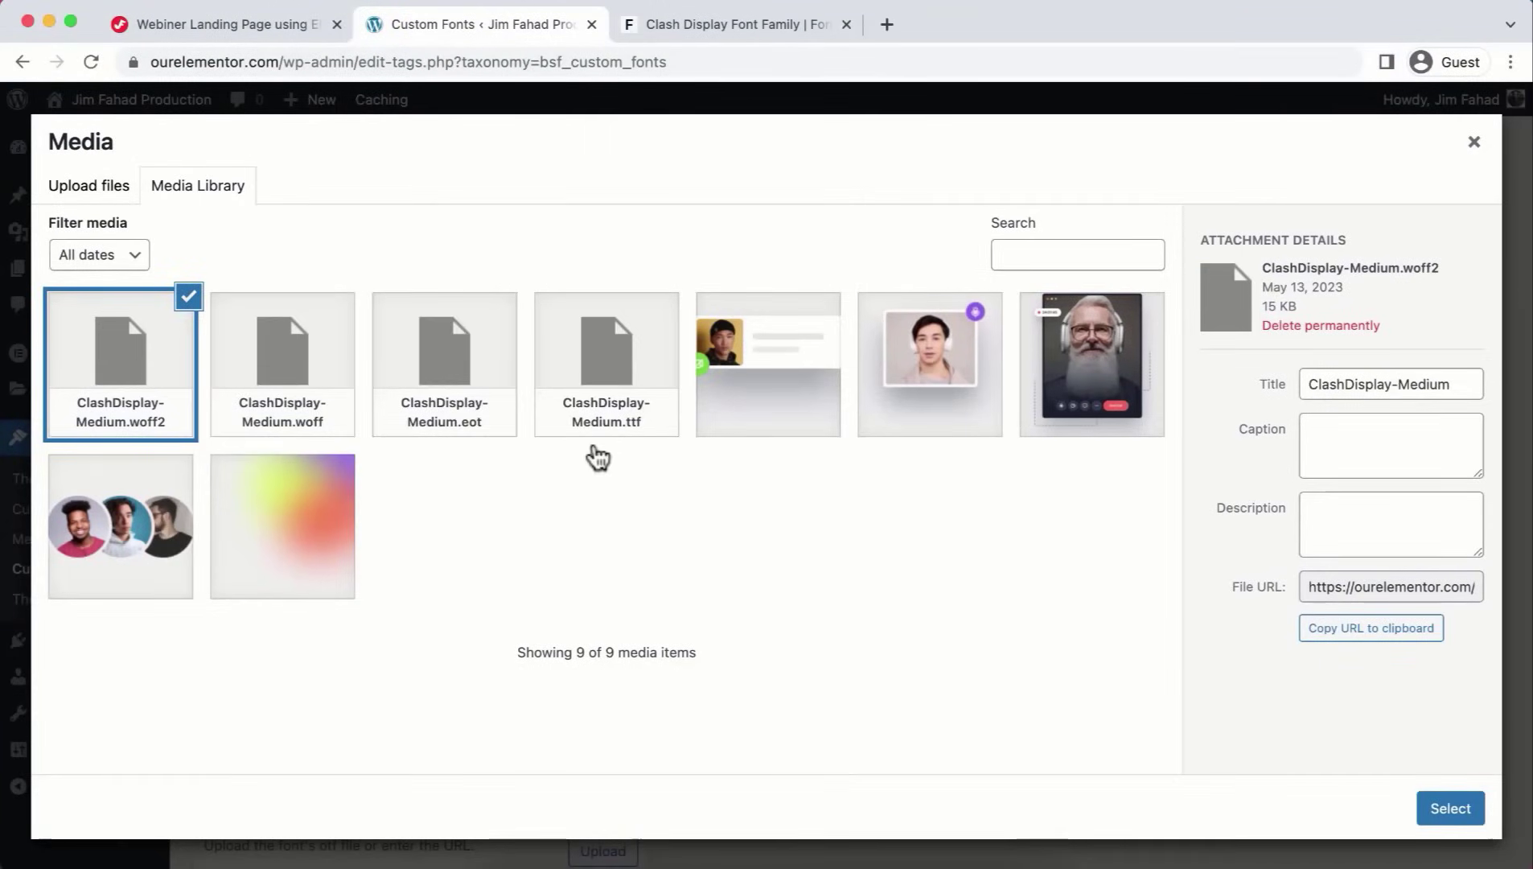
- Fill the .ttf, .woff and .woff2 fields with the uploaded ClashDisplay-Medium files
left_click(617, 376)
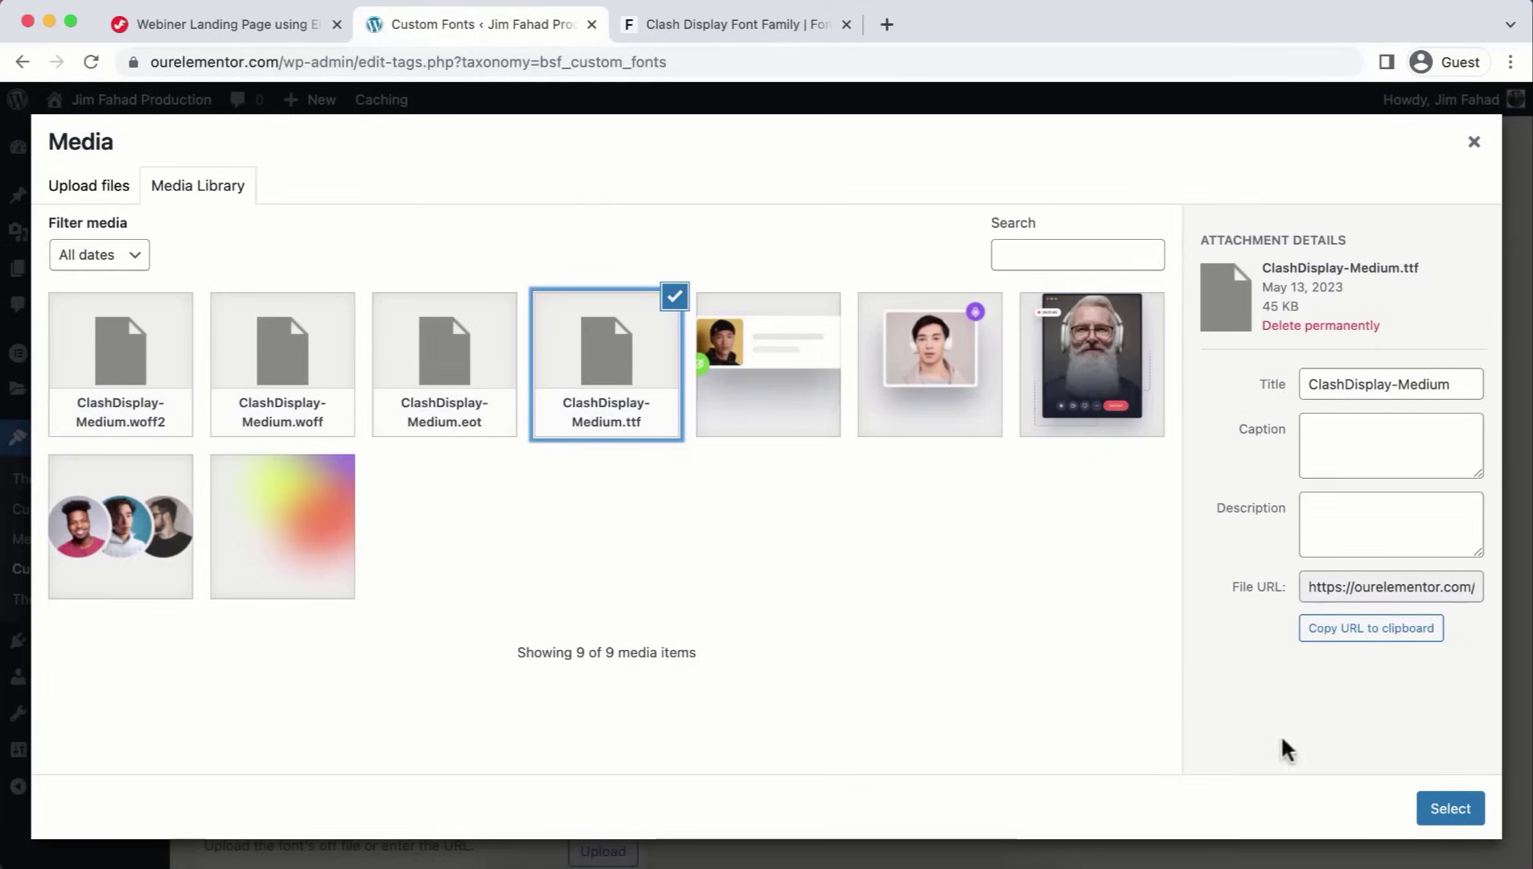
left_click(1450, 808)
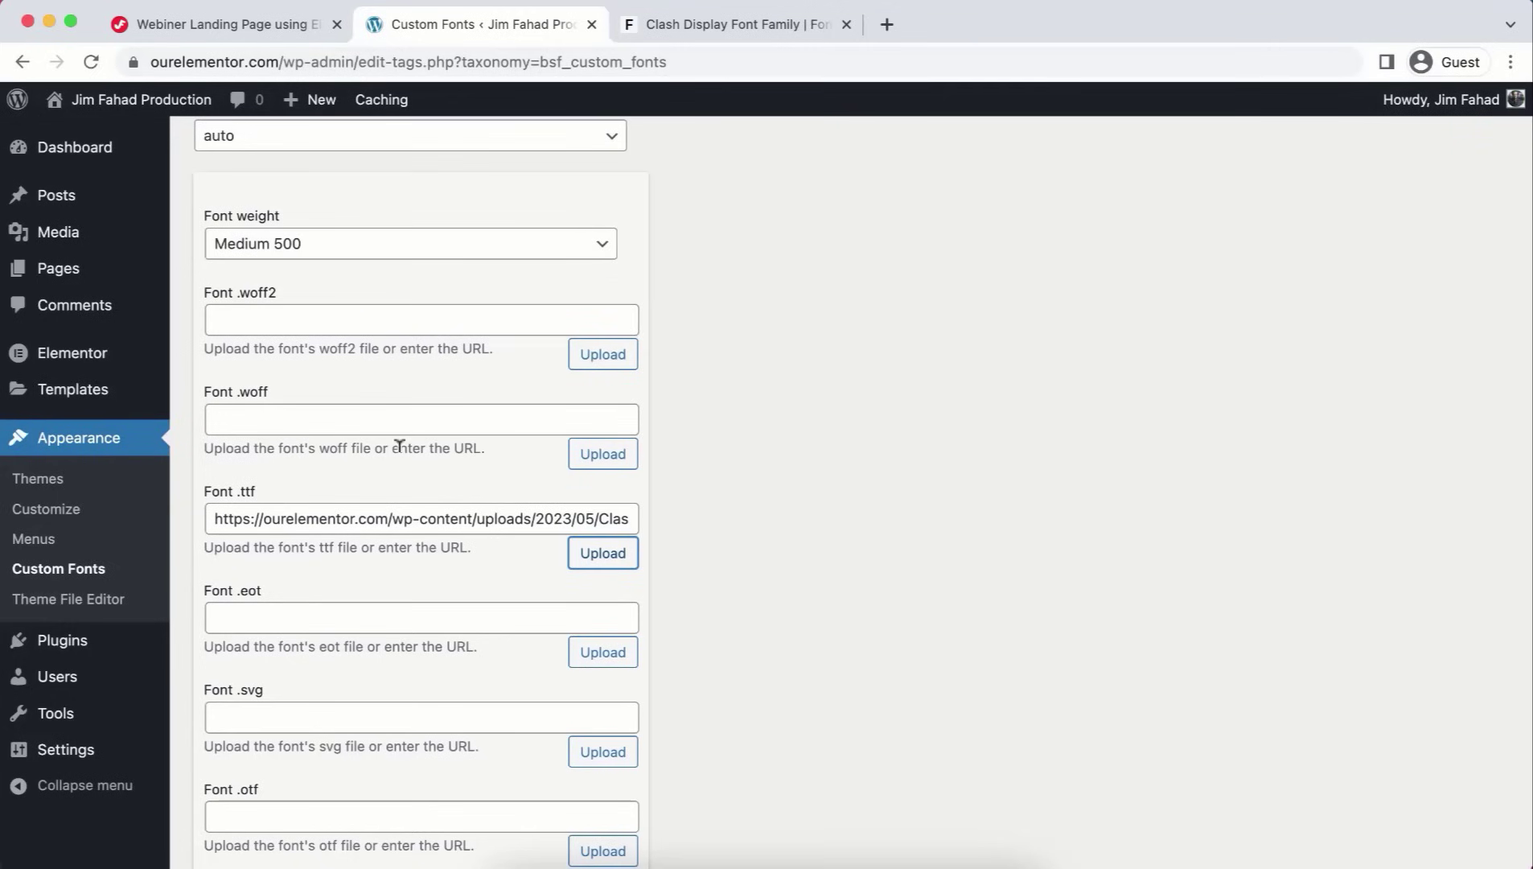
left_click(603, 453)
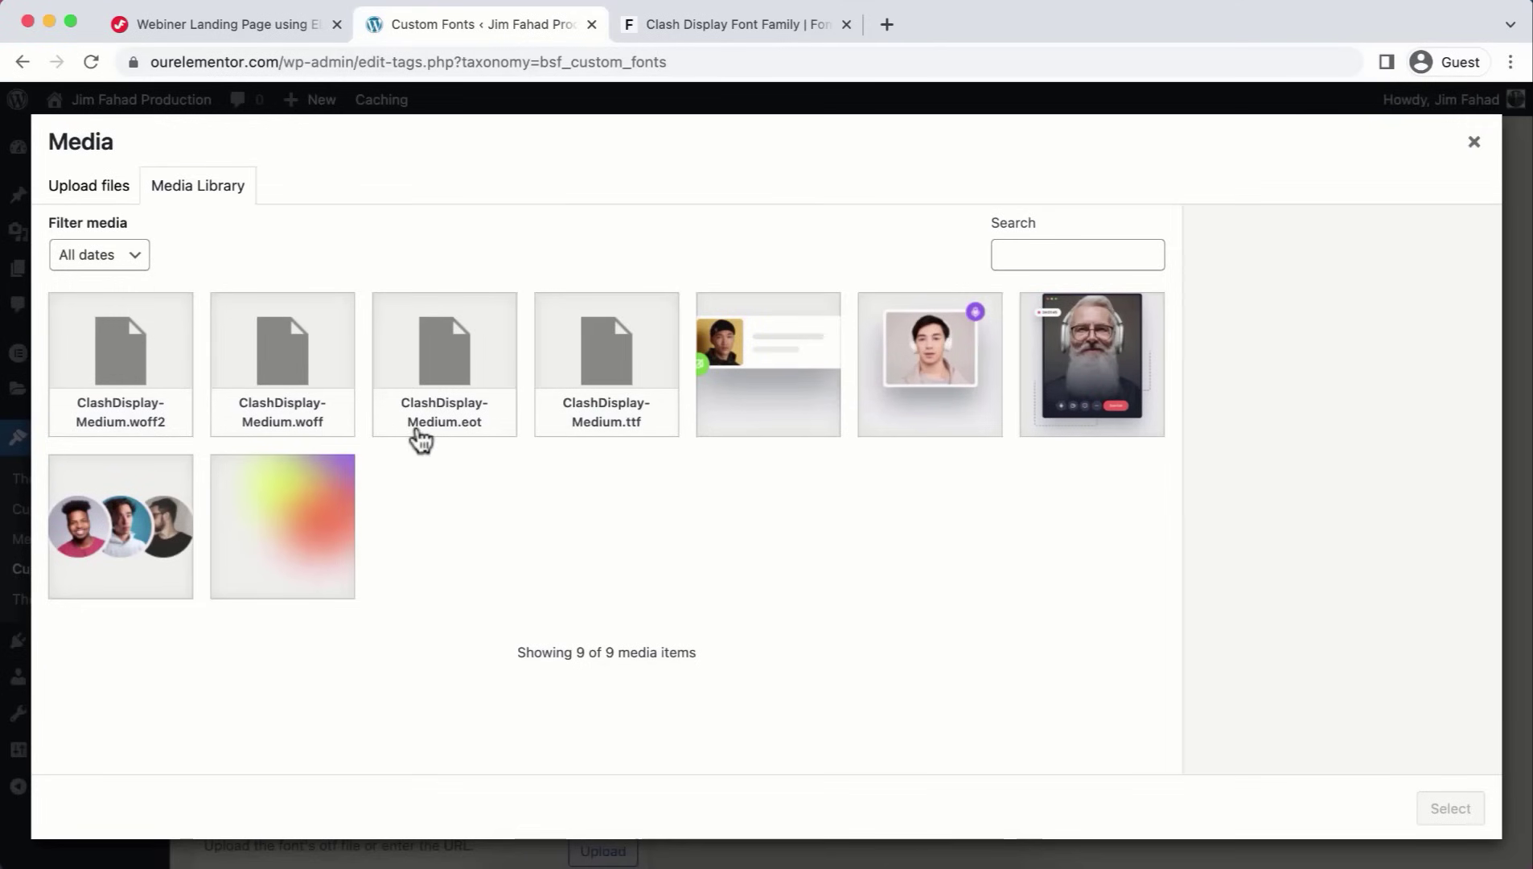
left_click(291, 417)
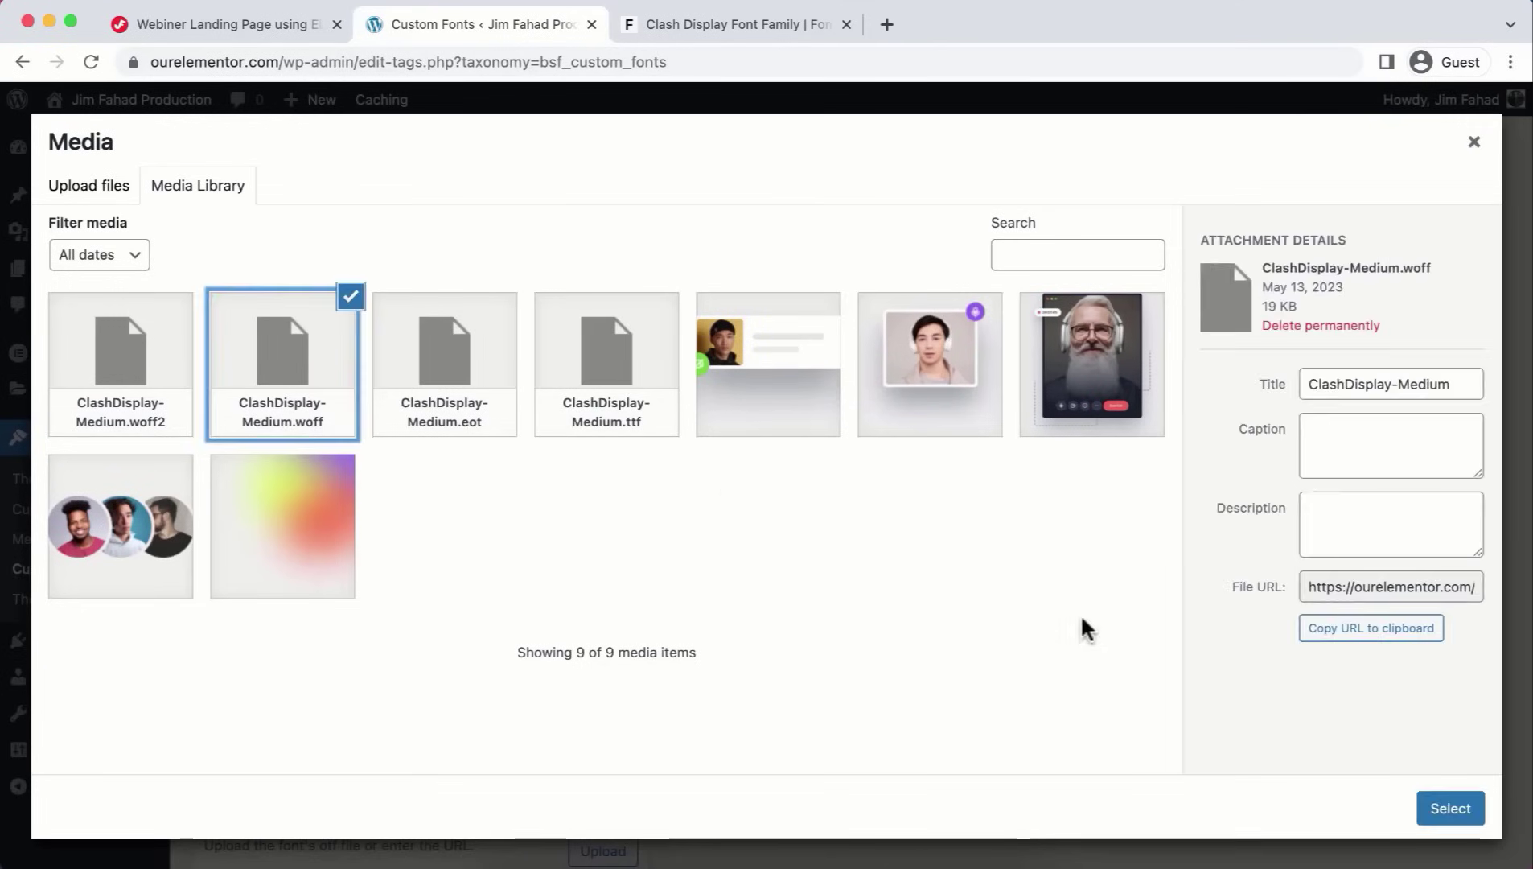
left_click(1446, 808)
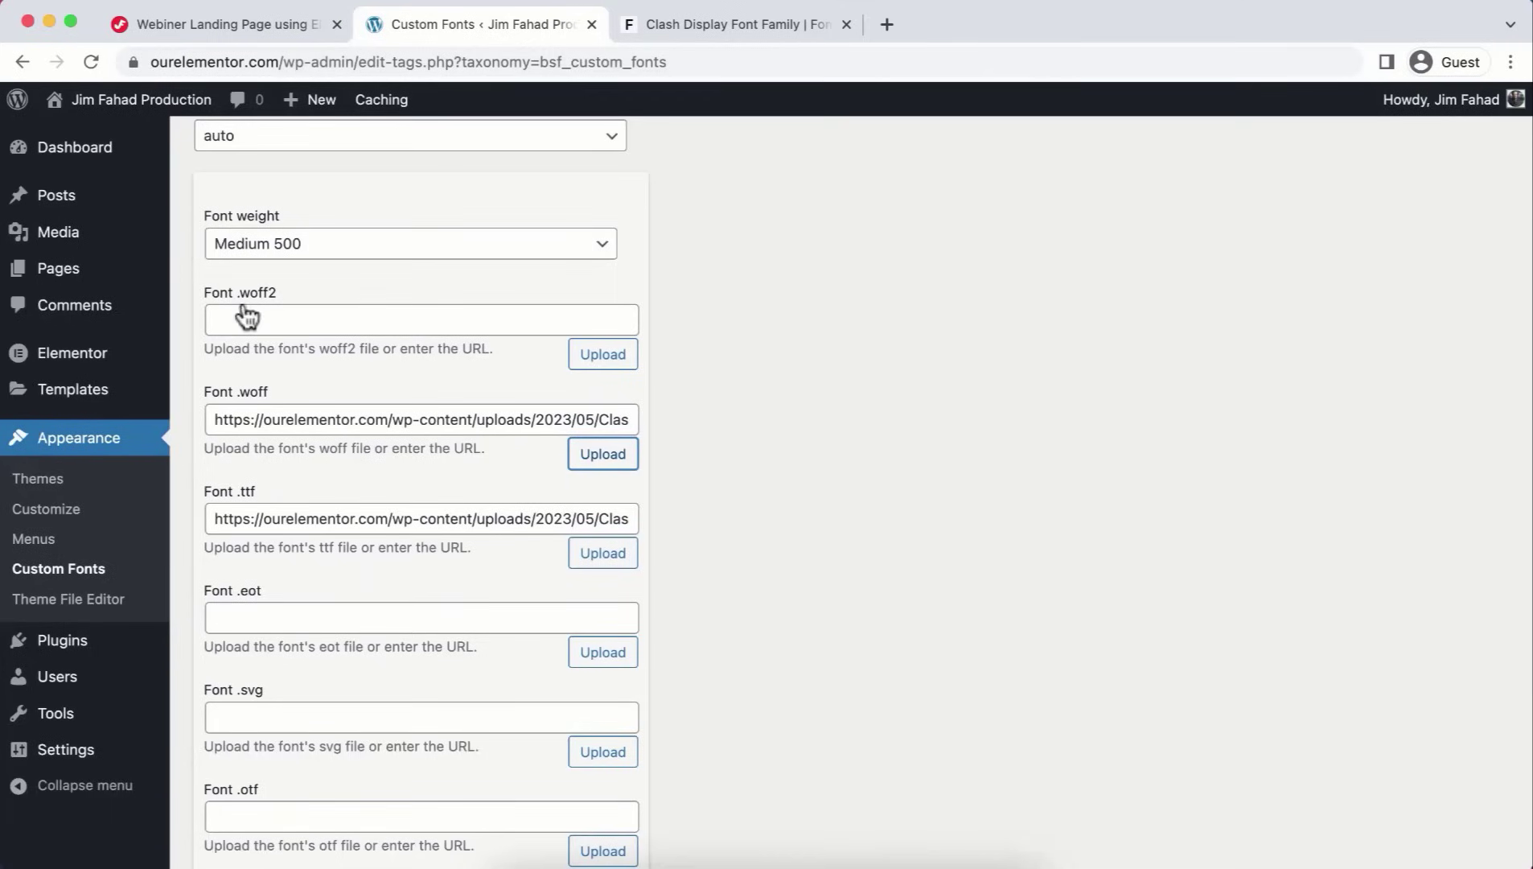
left_click(607, 361)
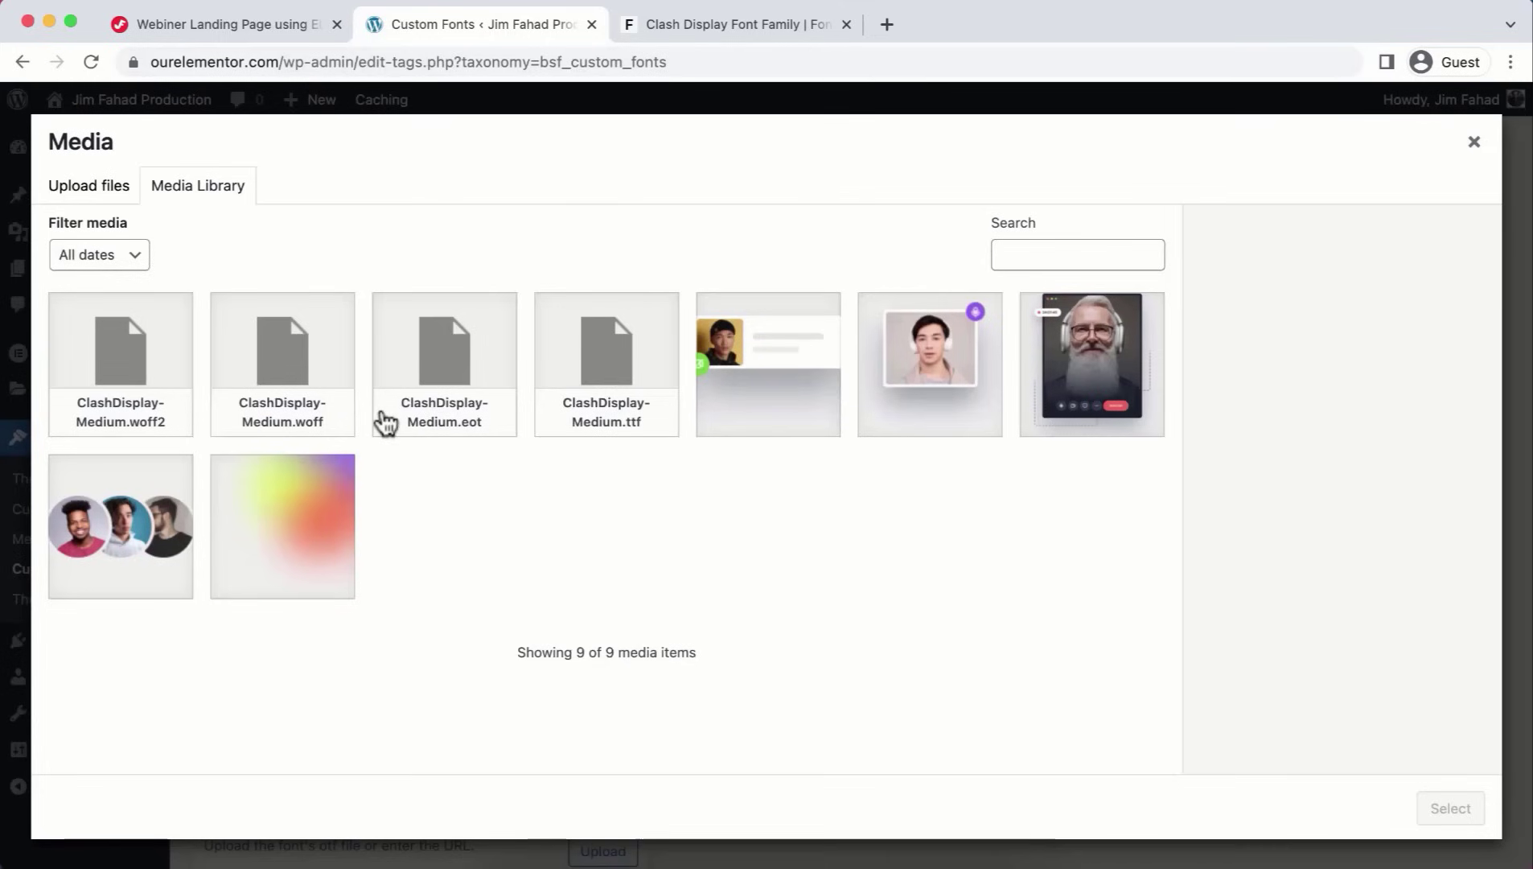
left_click(135, 420)
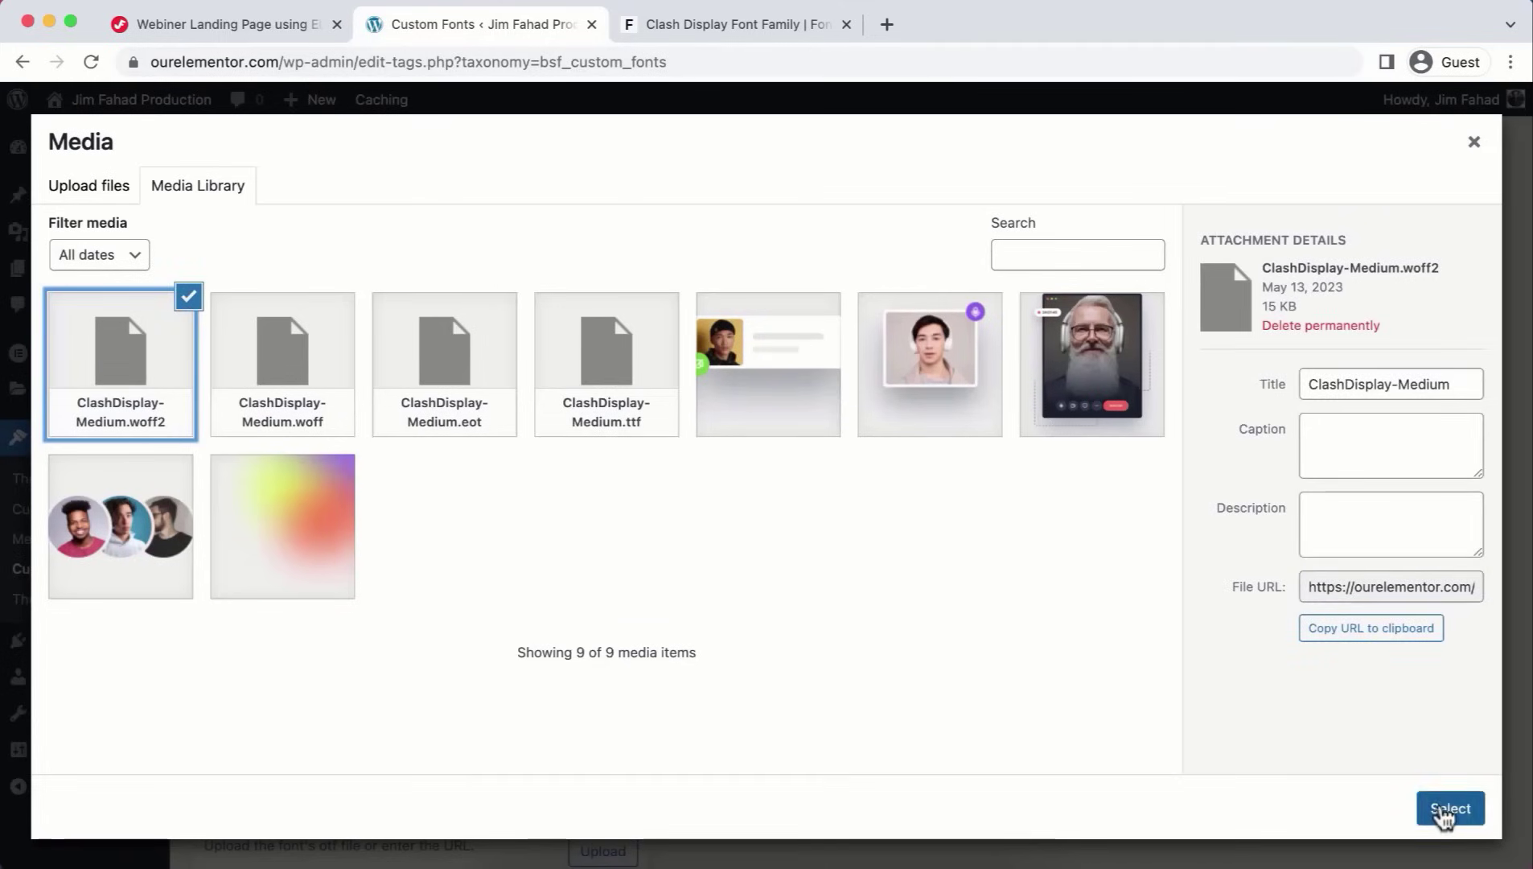
left_click(1446, 809)
- Upload ClashDisplay-Medium.otf from Fonts/OTF and use it for the .otf field
scroll(765, 652, "down", 2)
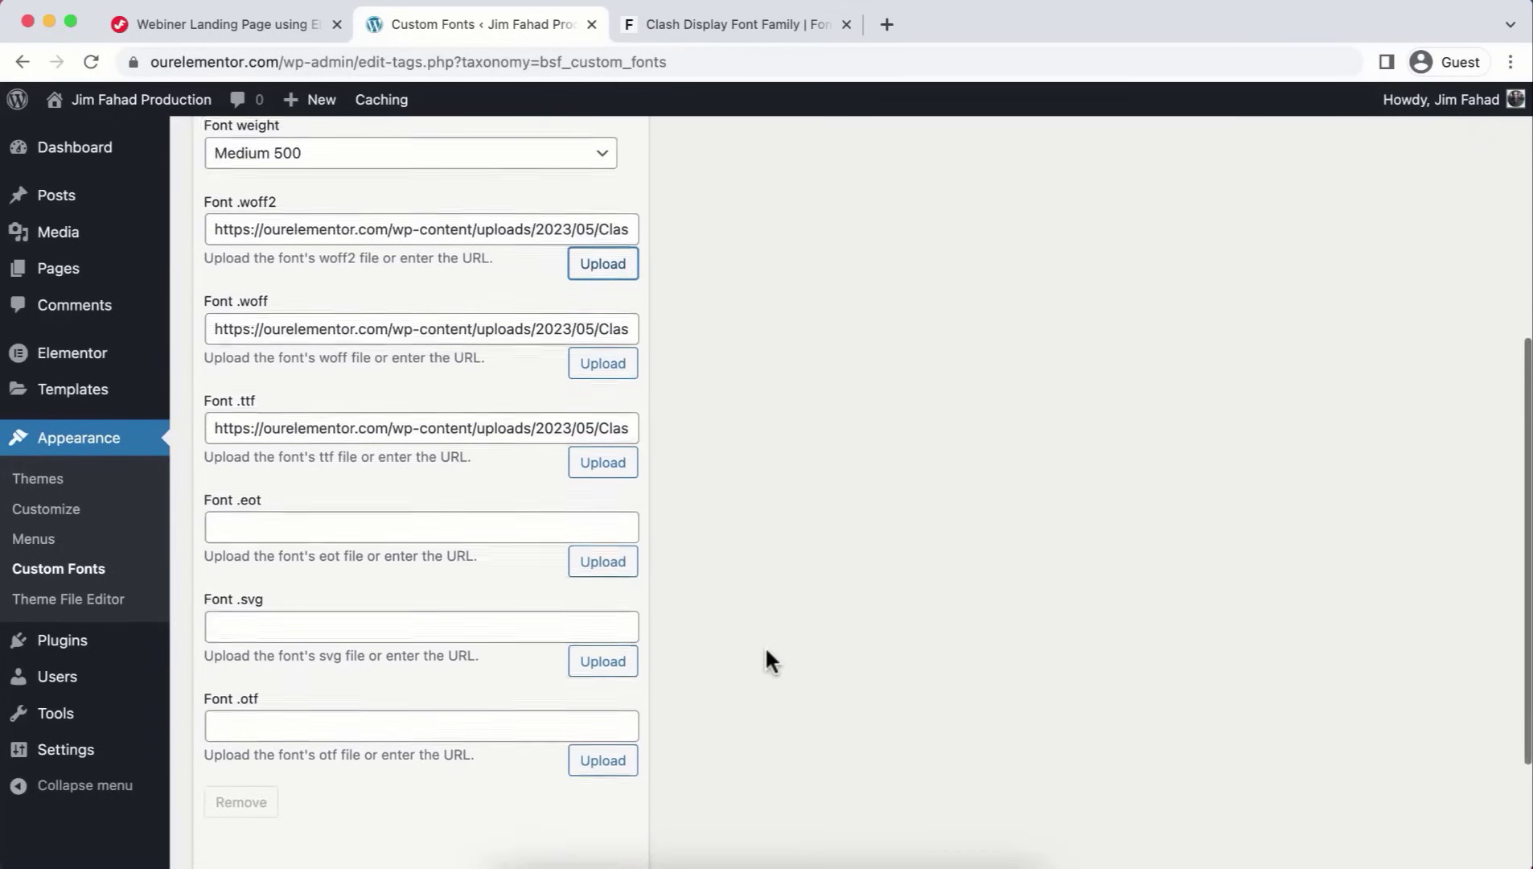
scroll(764, 651, "down", 1)
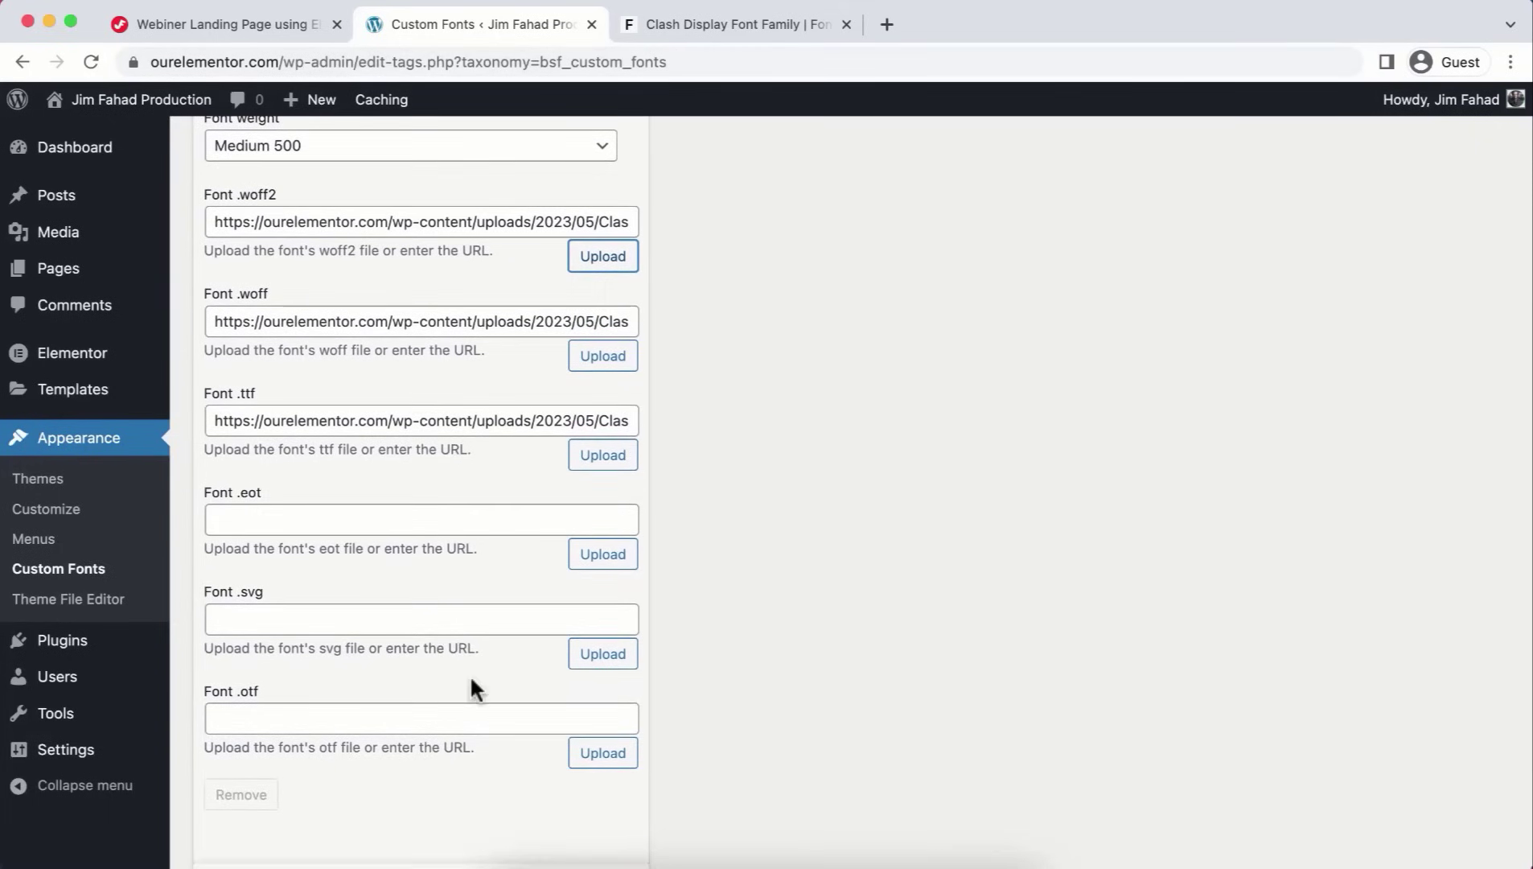
left_click(611, 752)
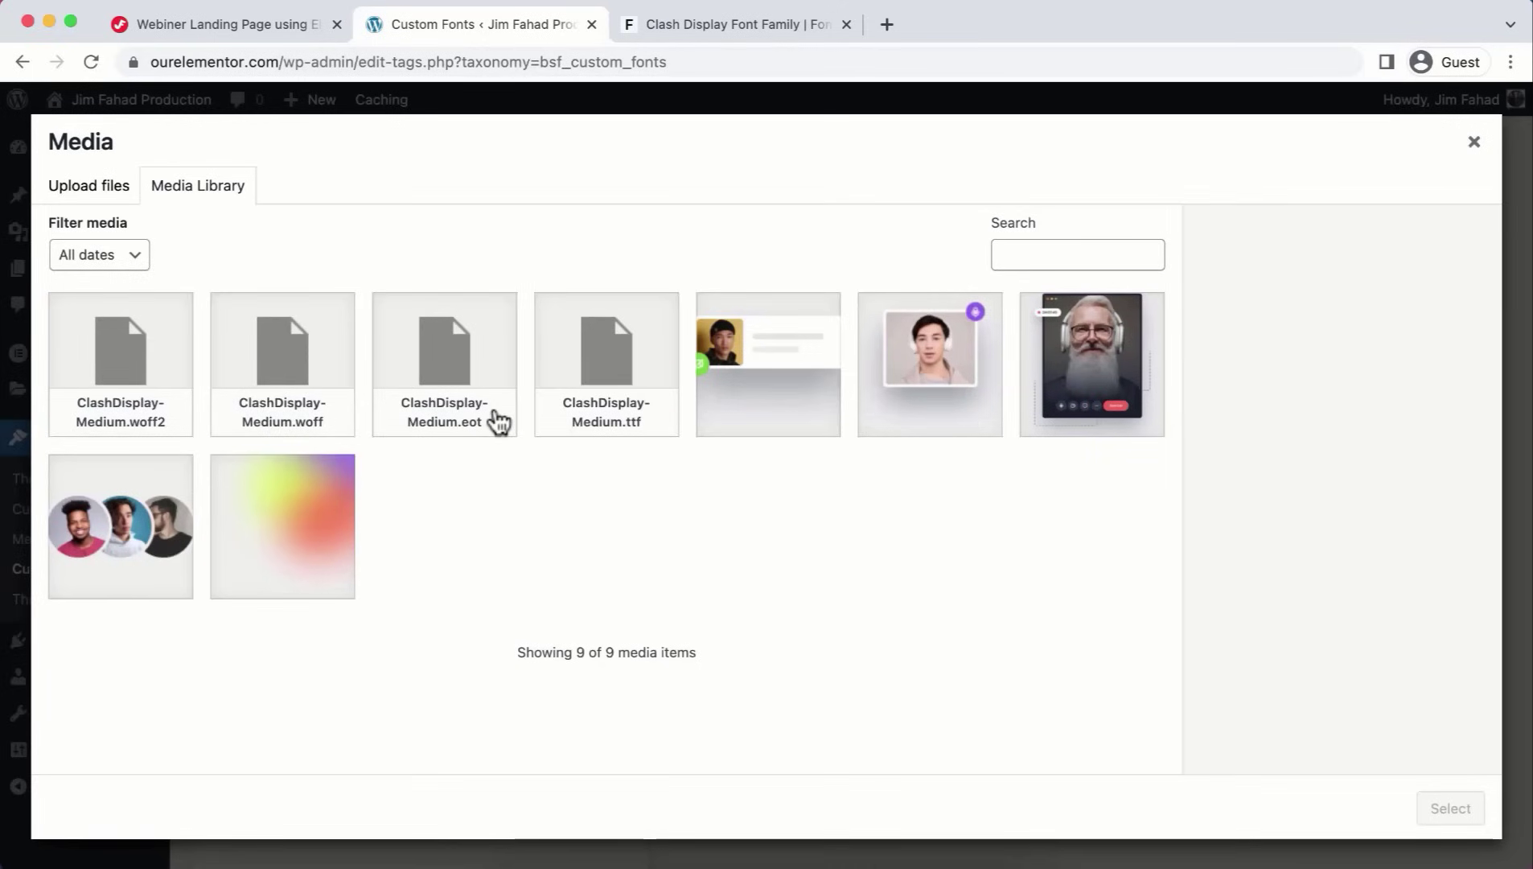
left_click(96, 187)
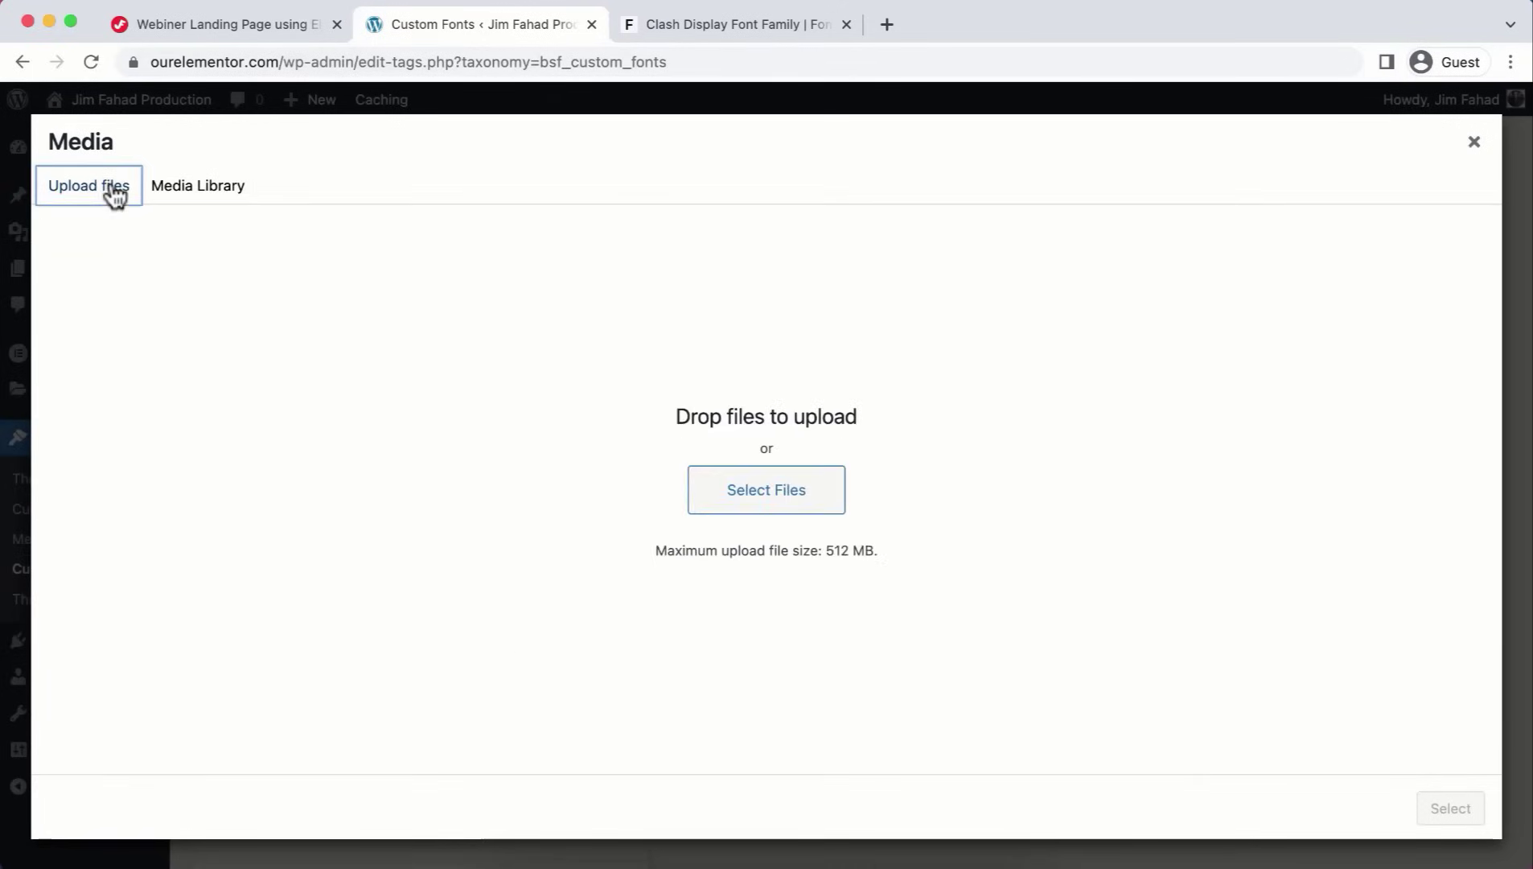
left_click(756, 502)
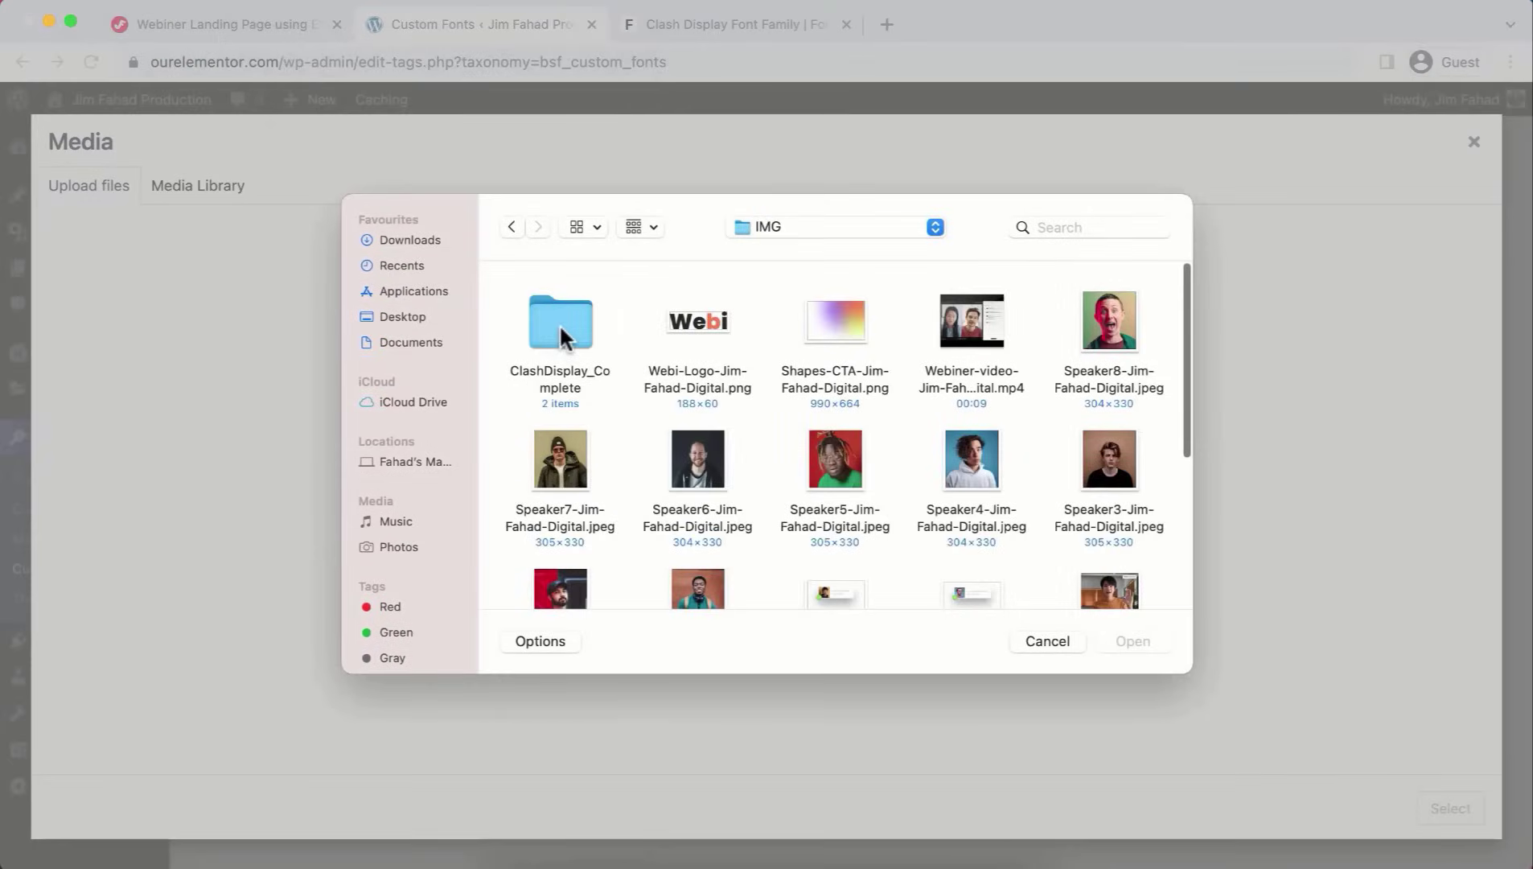
double_click(559, 322)
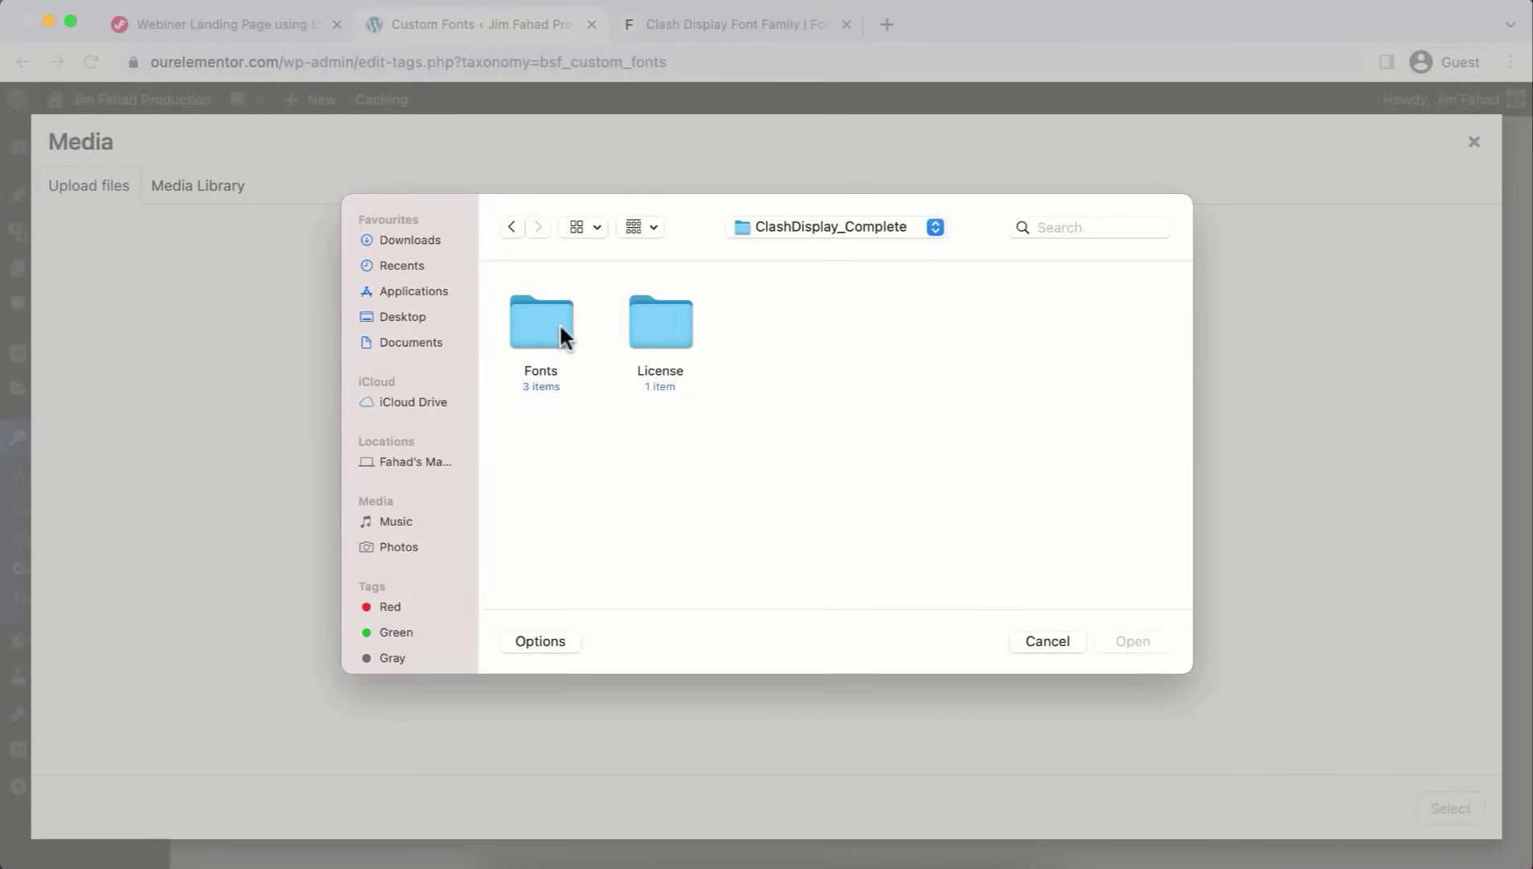
double_click(539, 319)
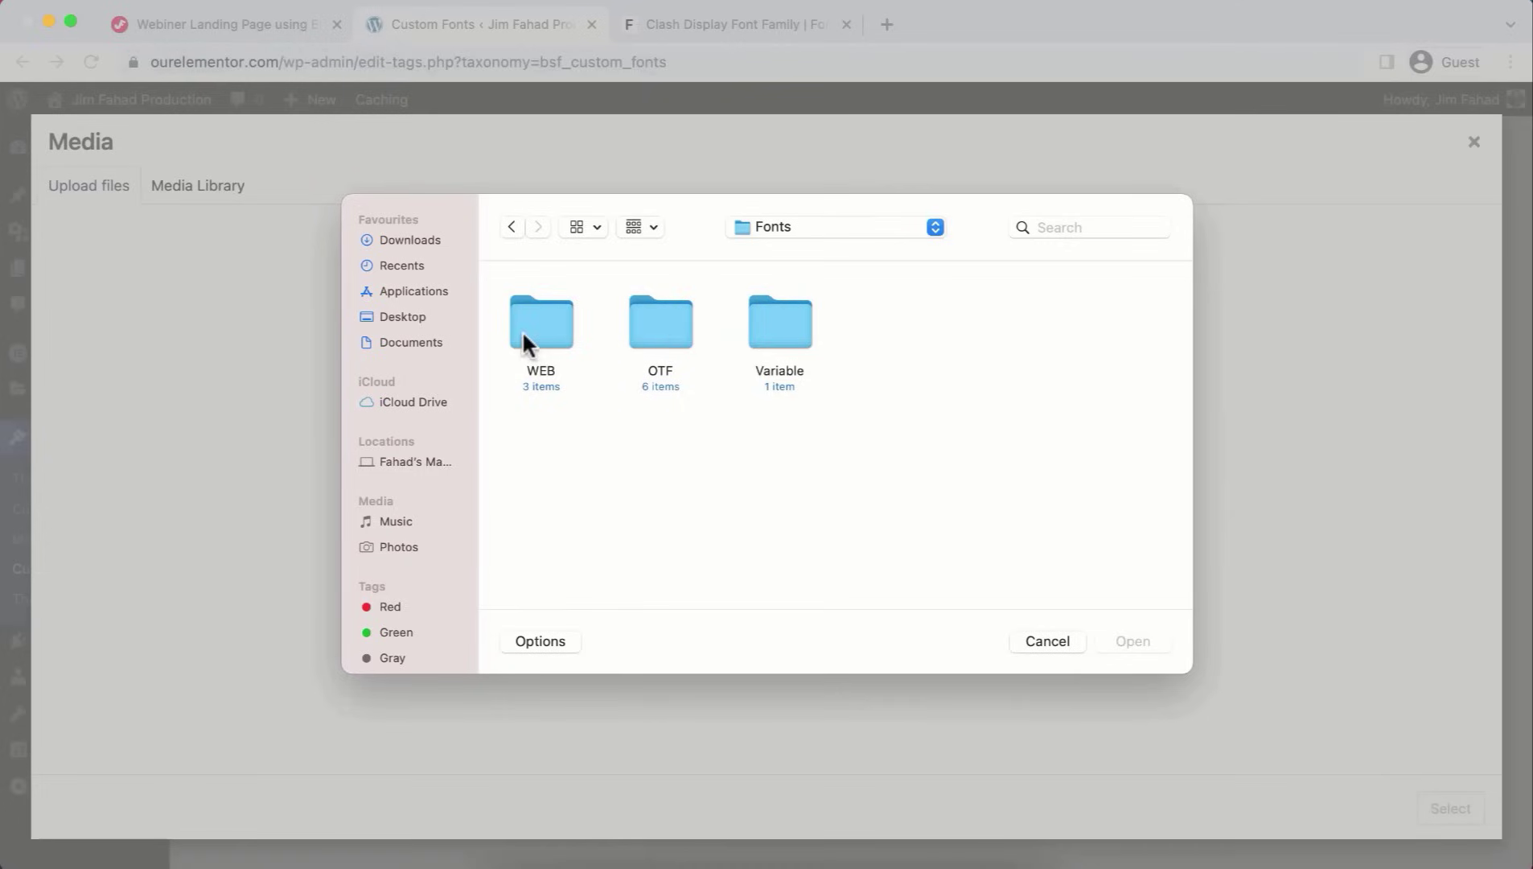
double_click(657, 318)
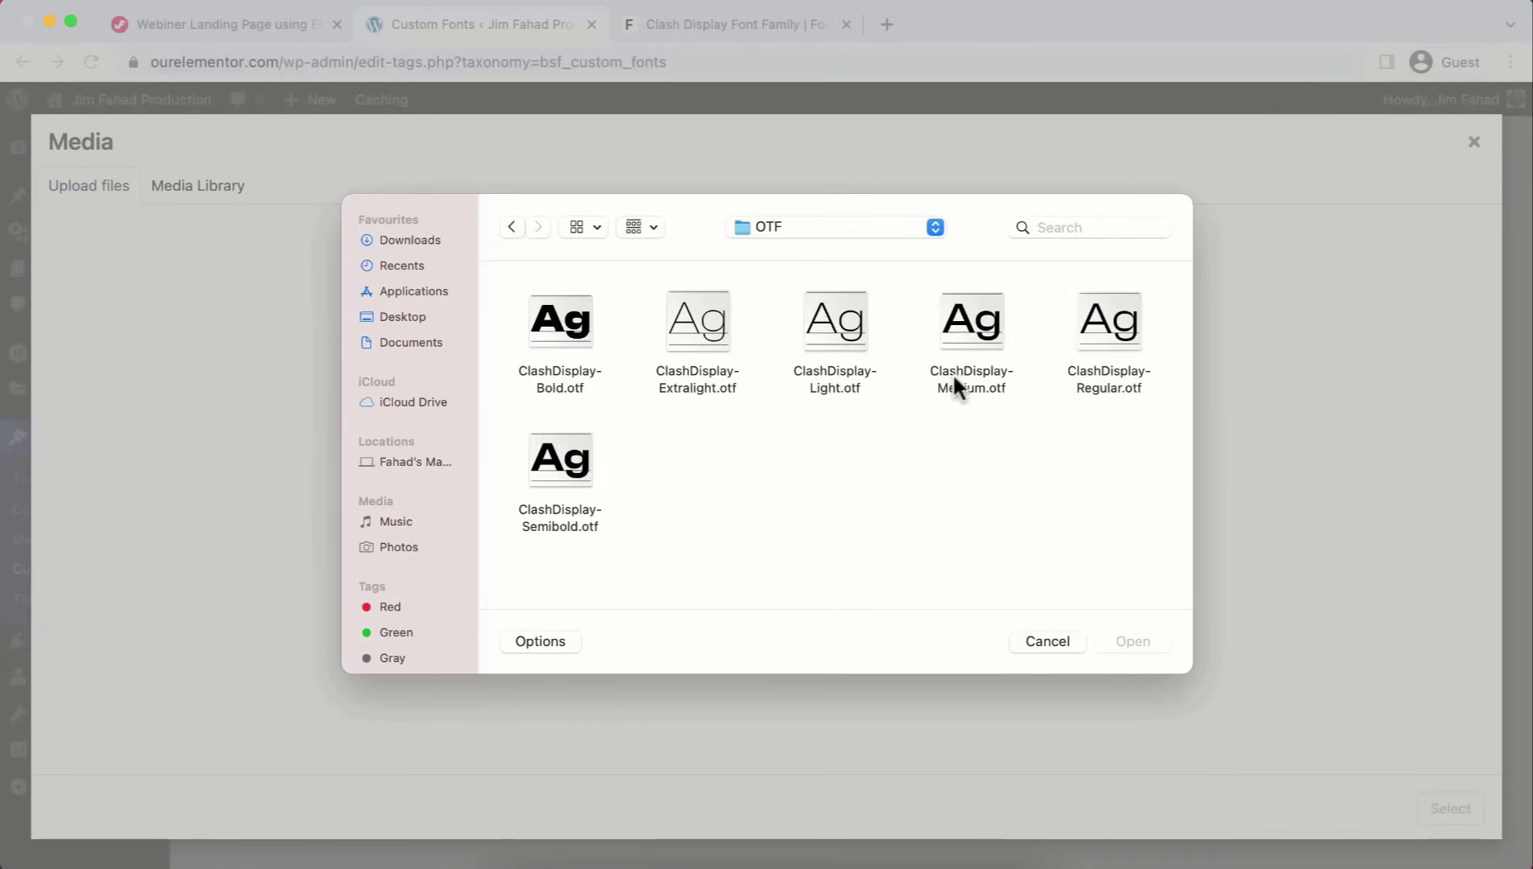
left_click(976, 331)
left_click(1132, 641)
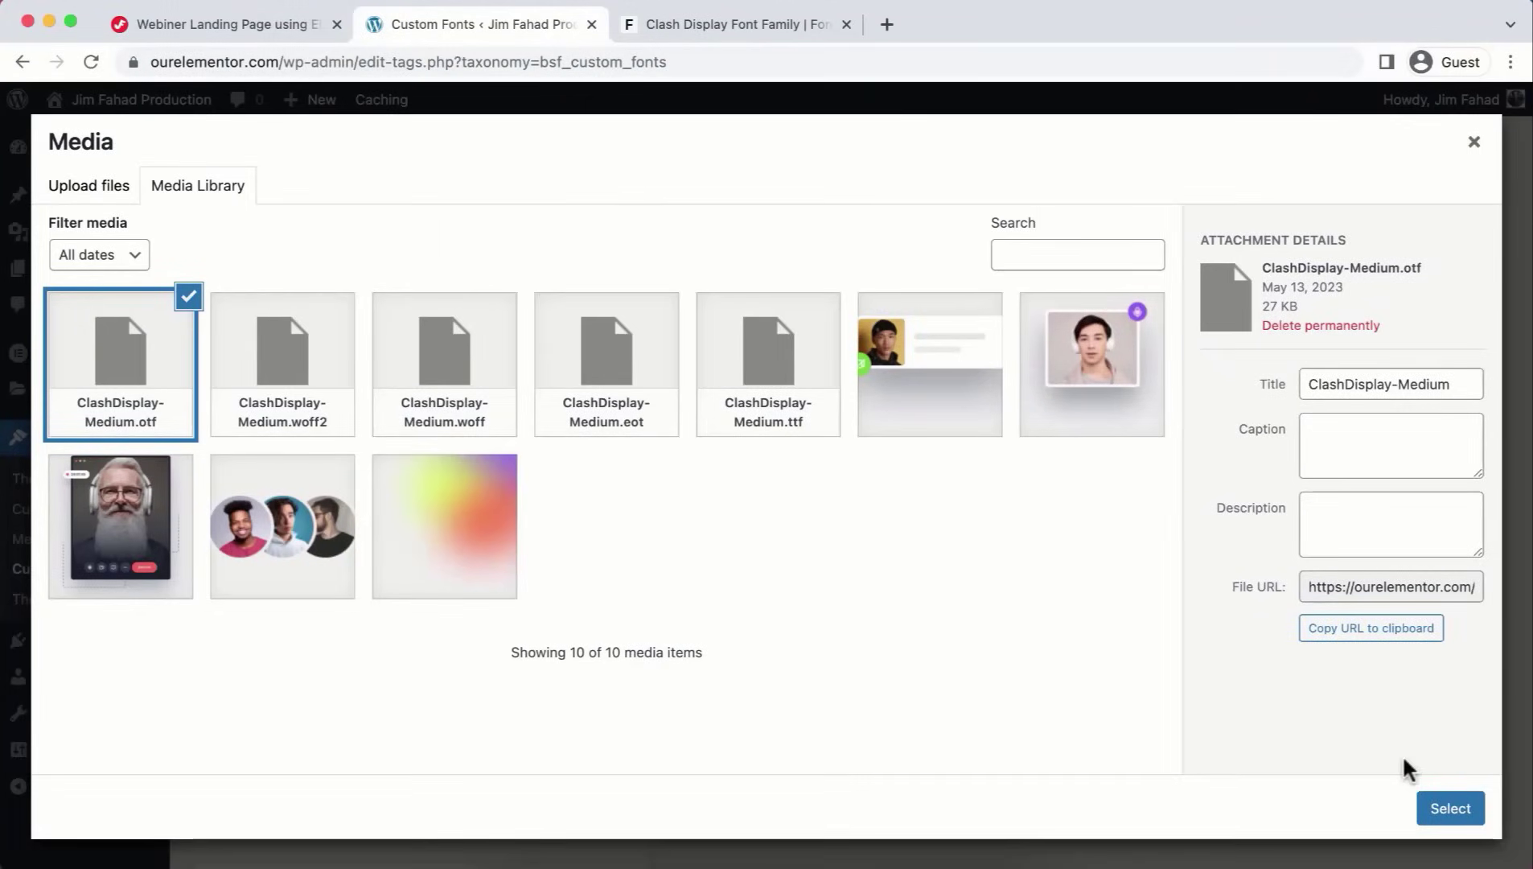
left_click(1445, 811)
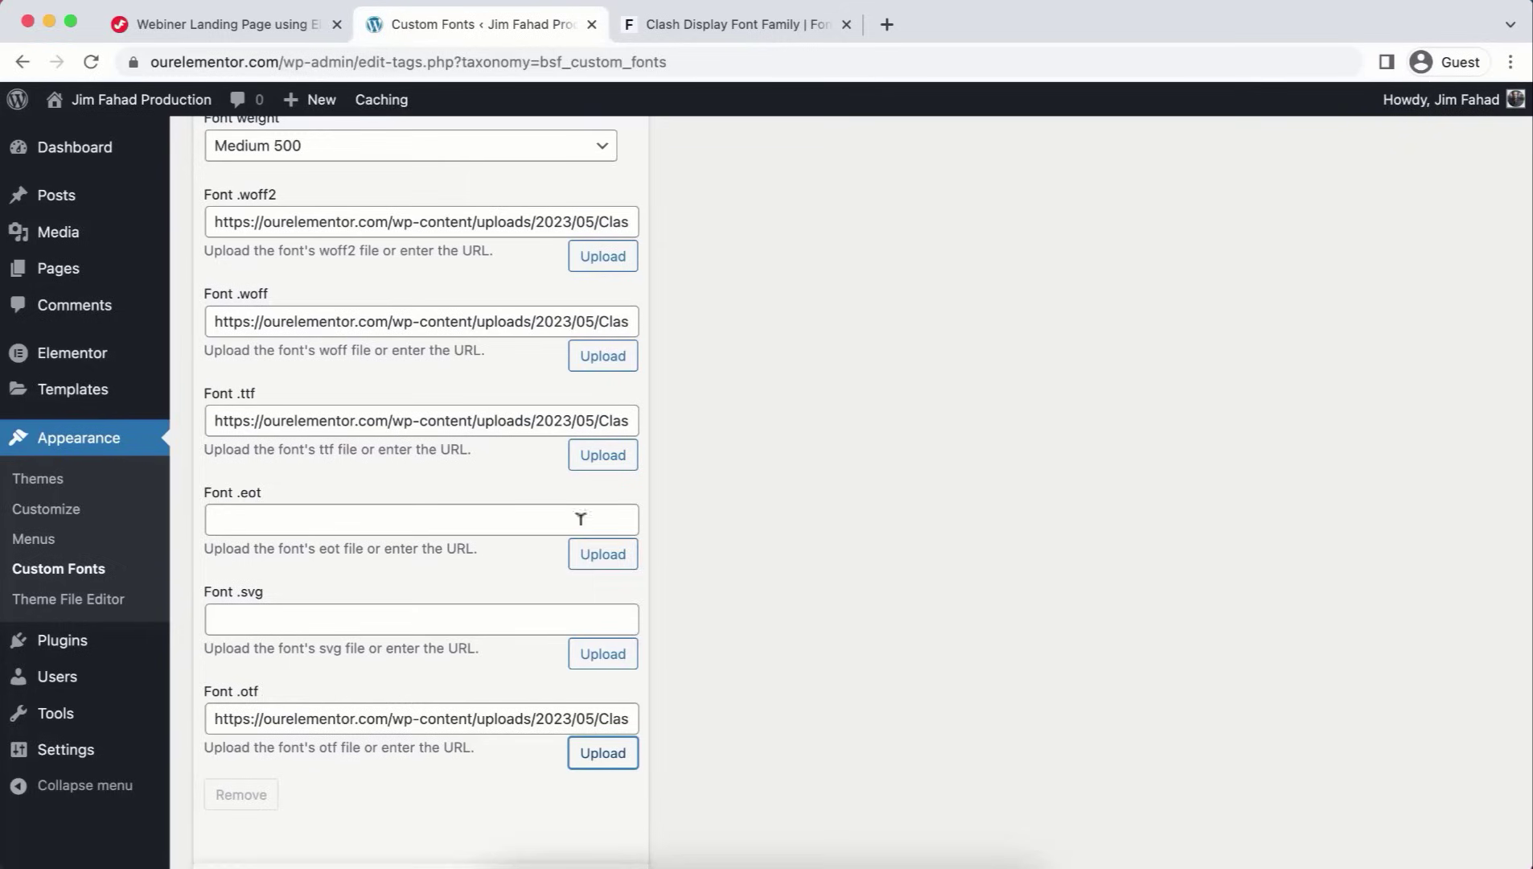
- Fill the .eot field with the ClashDisplay-Medium.eot file
left_click(602, 557)
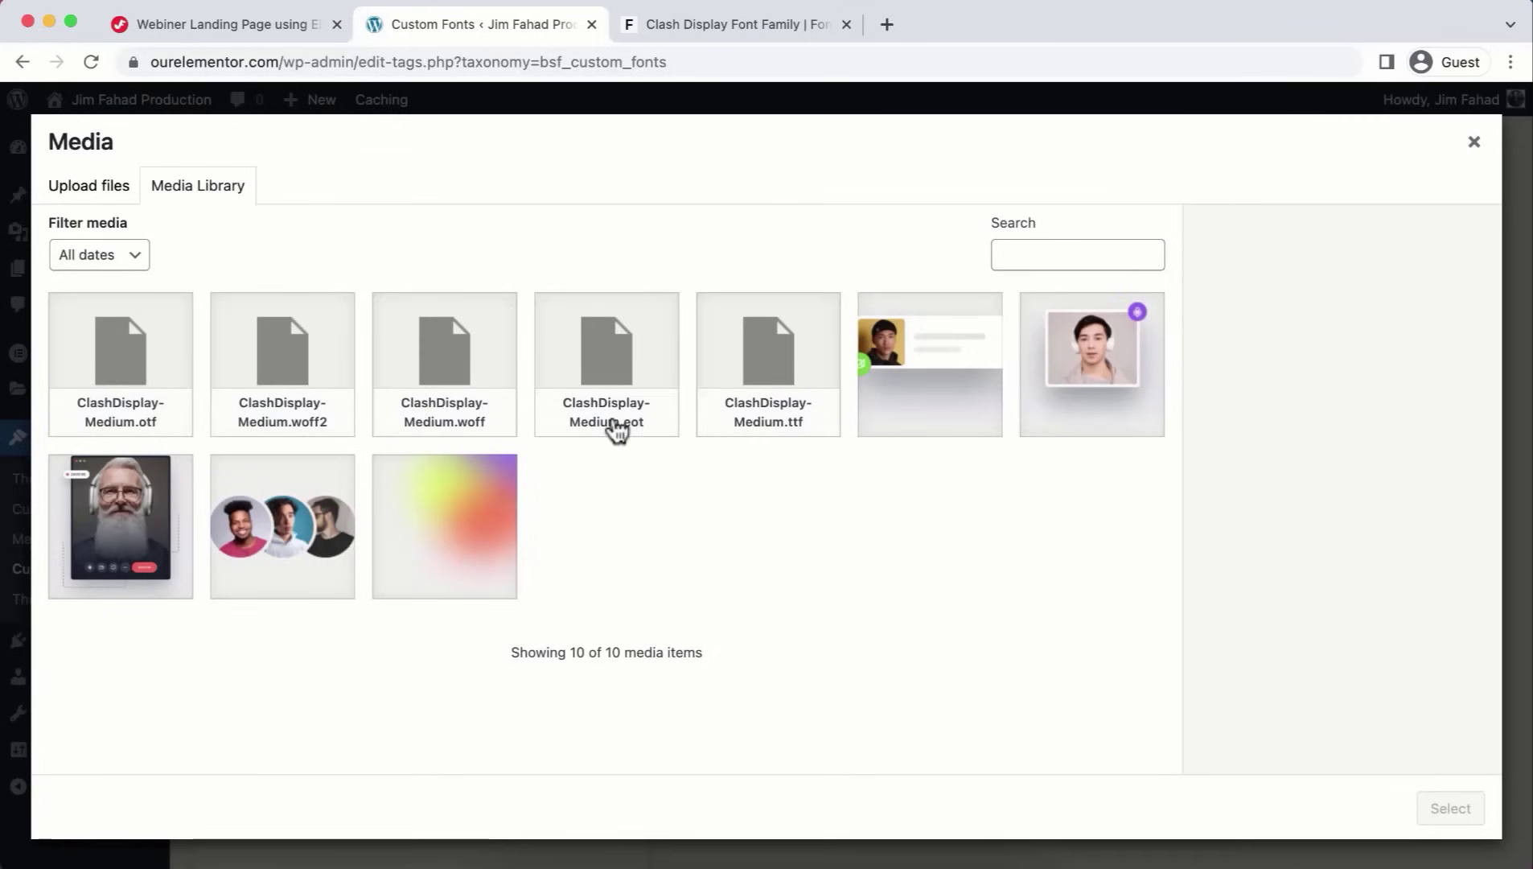
left_click(613, 384)
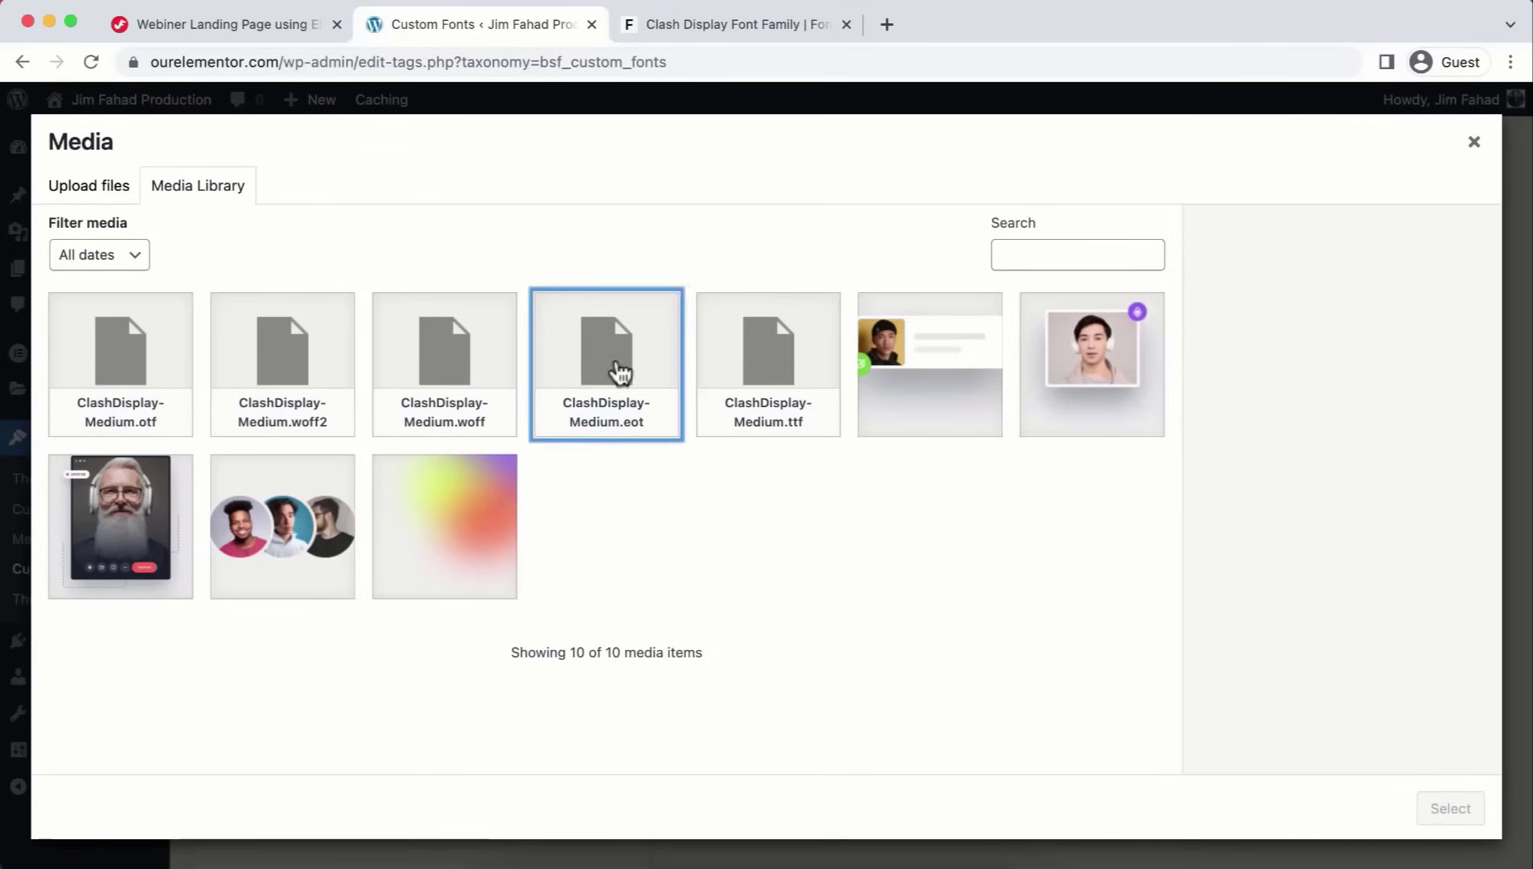
left_click(1457, 813)
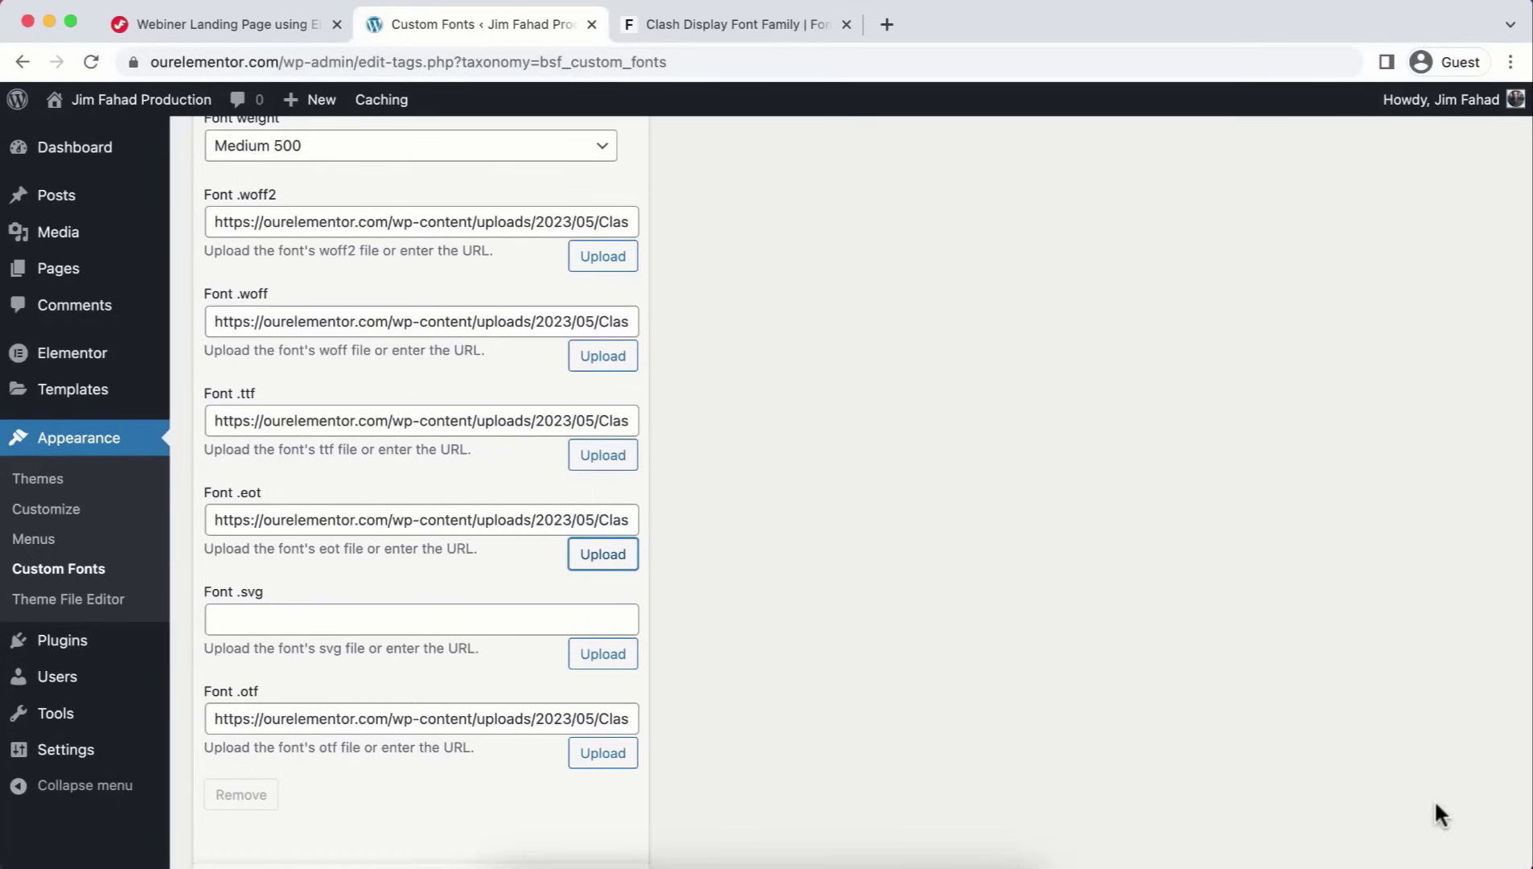
- Check the filled ClashDisplay file fields, with only .svg empty, and click Add New Font
scroll(678, 608, "down", 2)
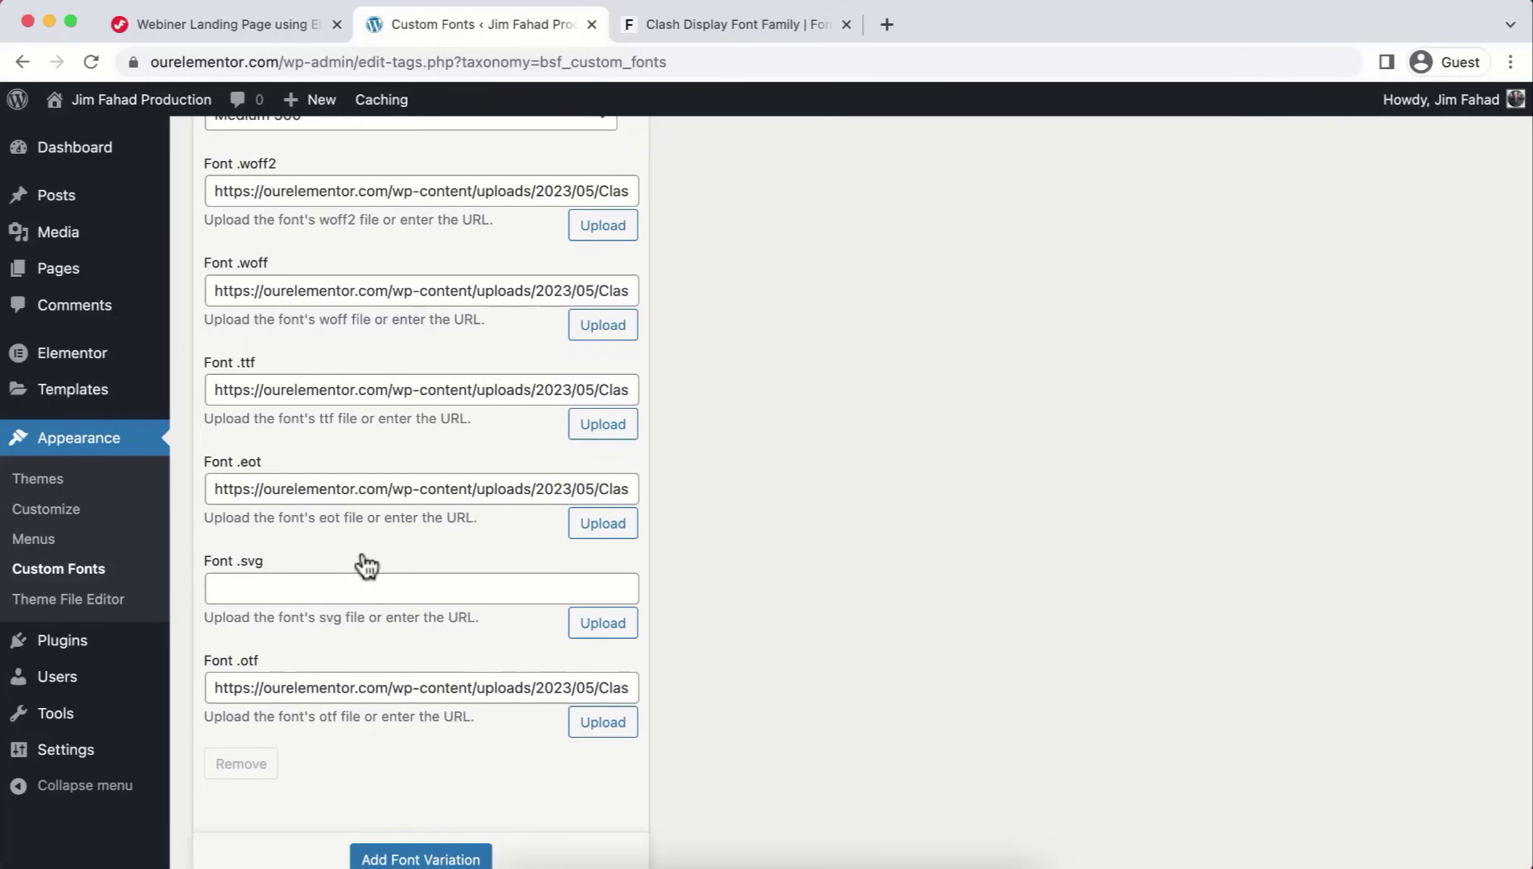
scroll(366, 567, "up", 3)
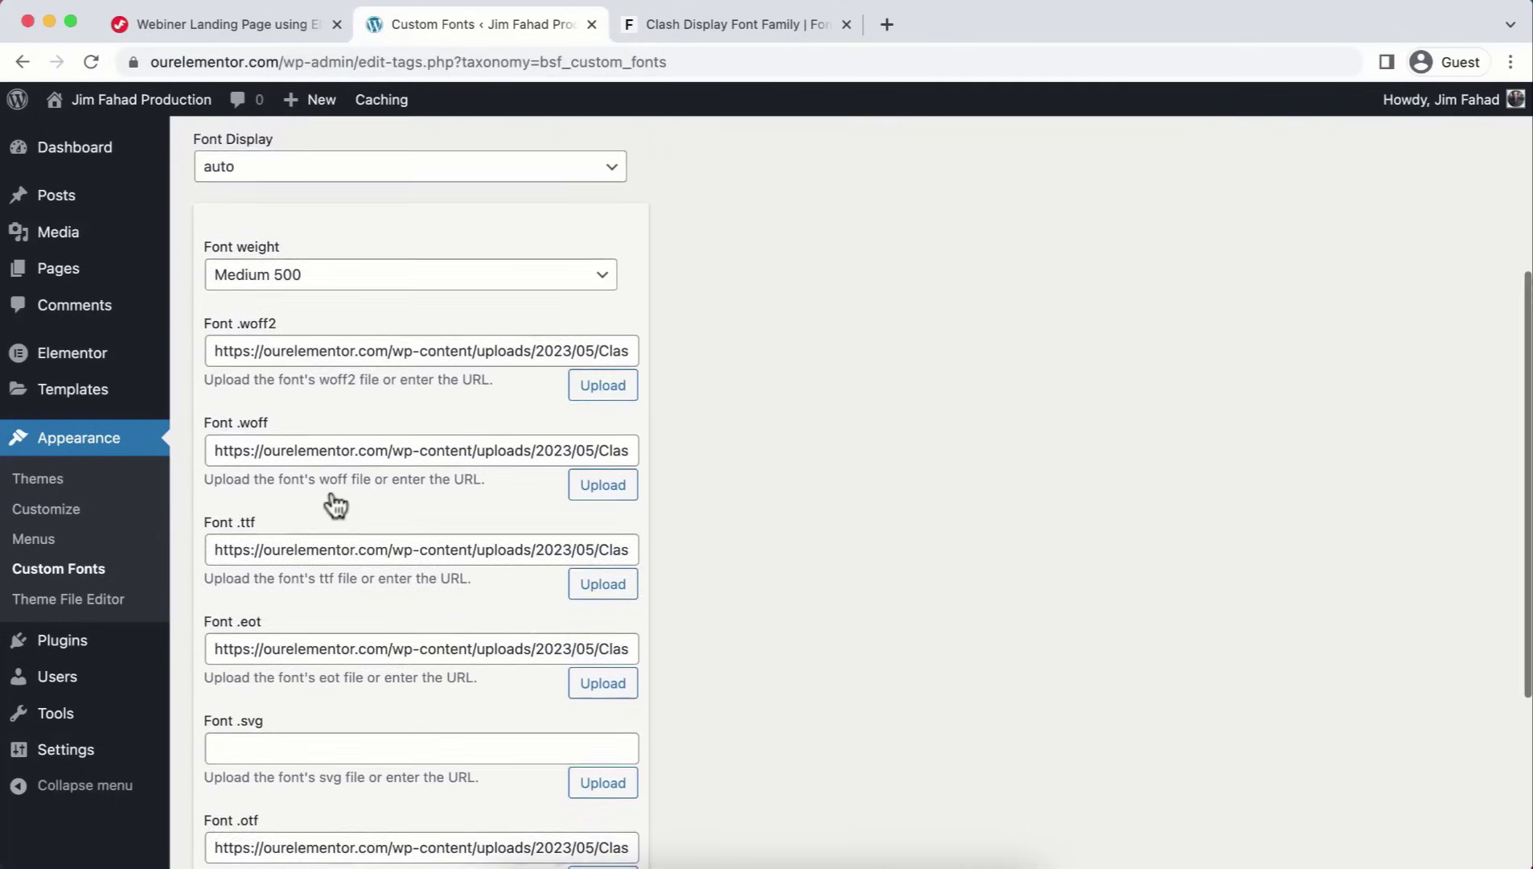
scroll(332, 505, "down", 1)
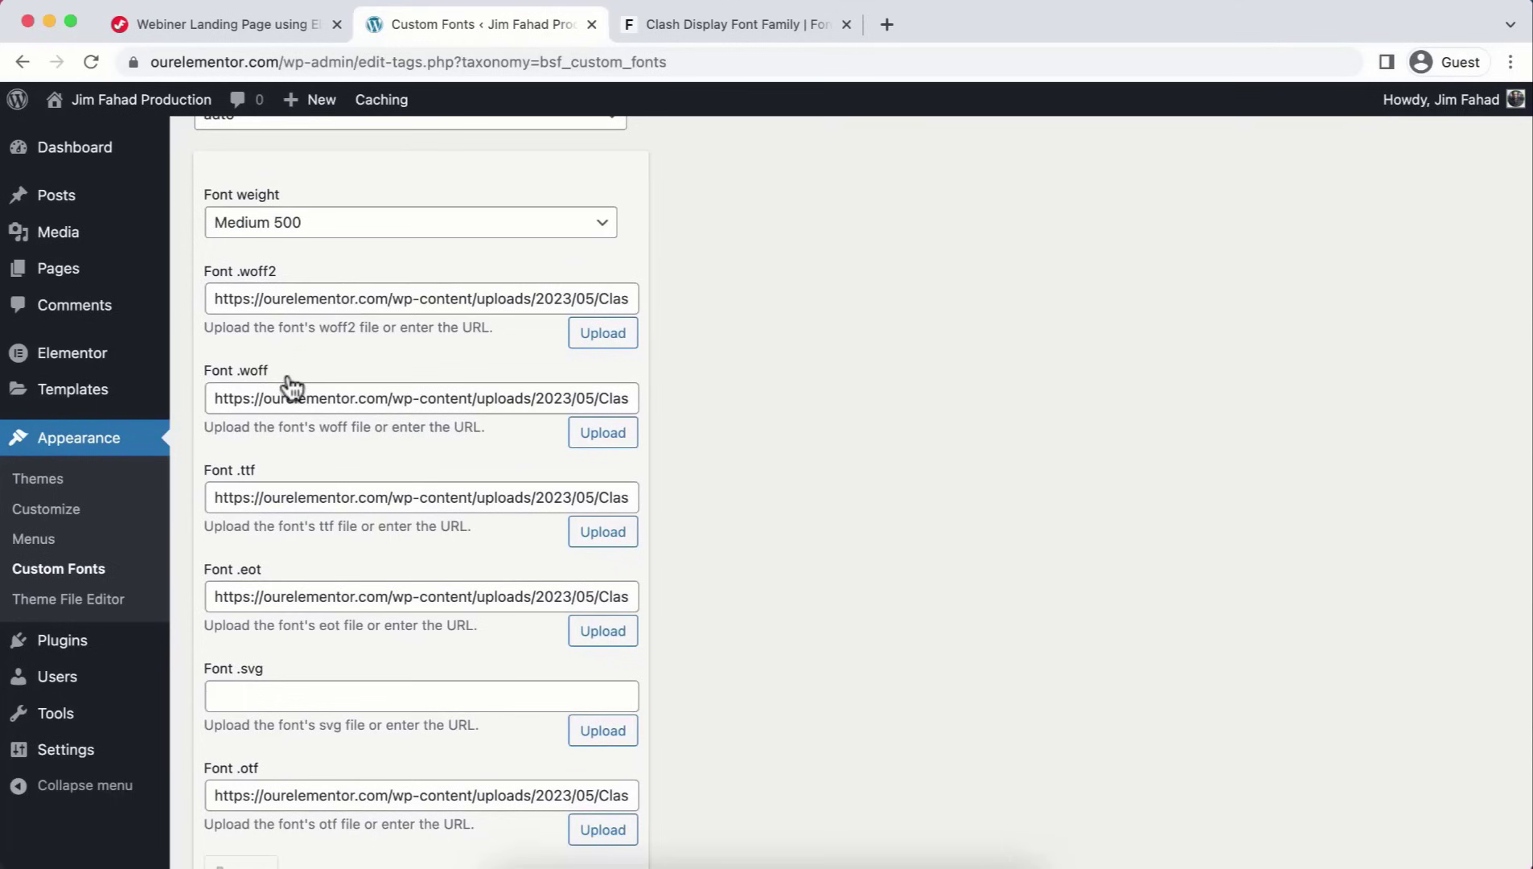
scroll(321, 450, "down", 3)
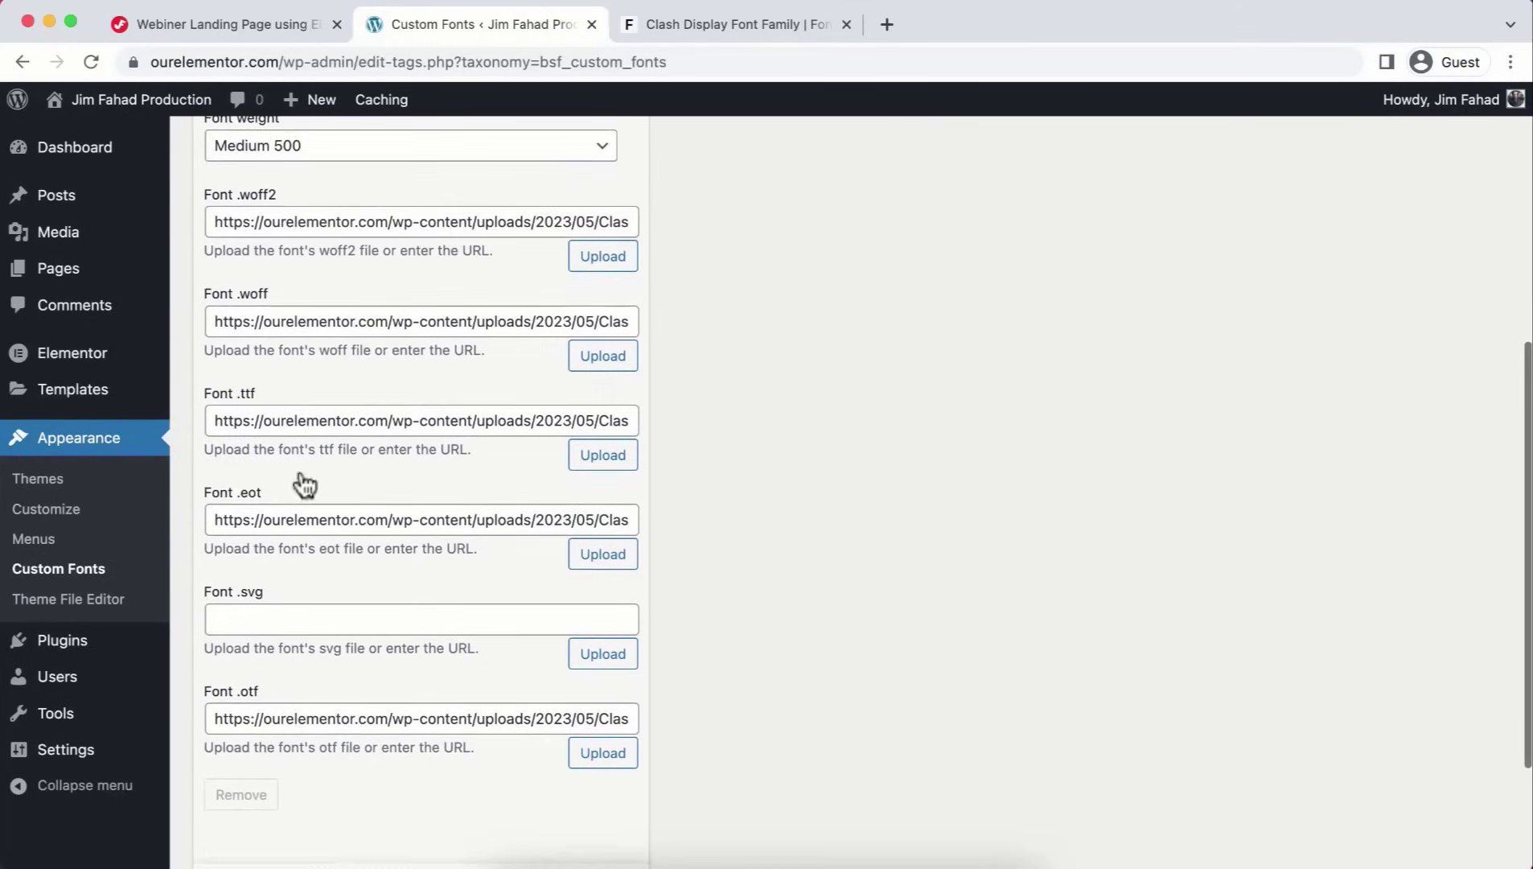
scroll(304, 499, "down", 2)
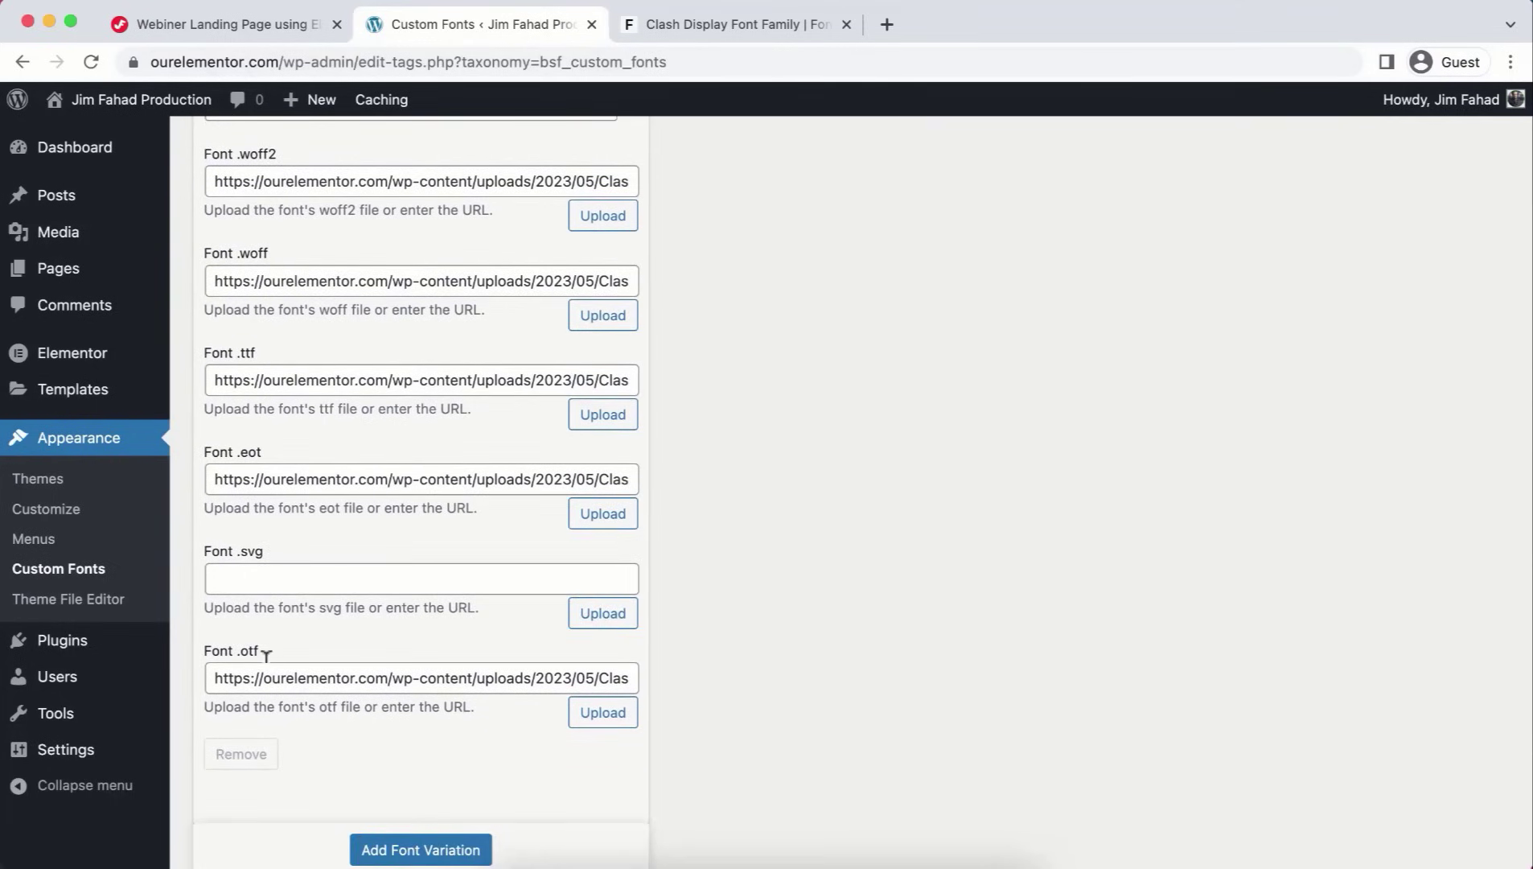
scroll(395, 372, "up", 3)
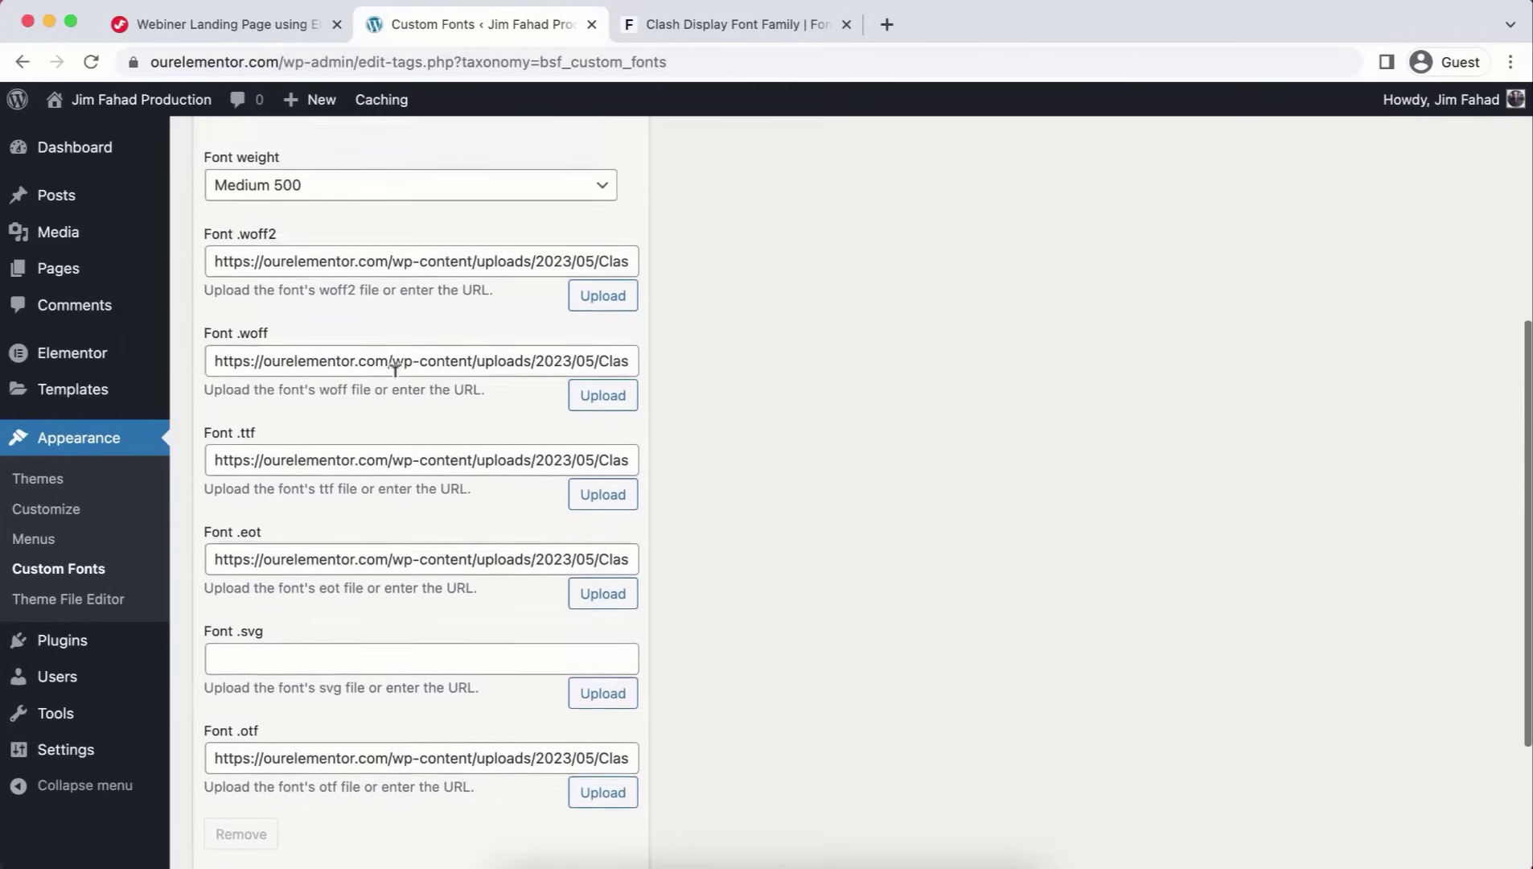
scroll(395, 370, "up", 1)
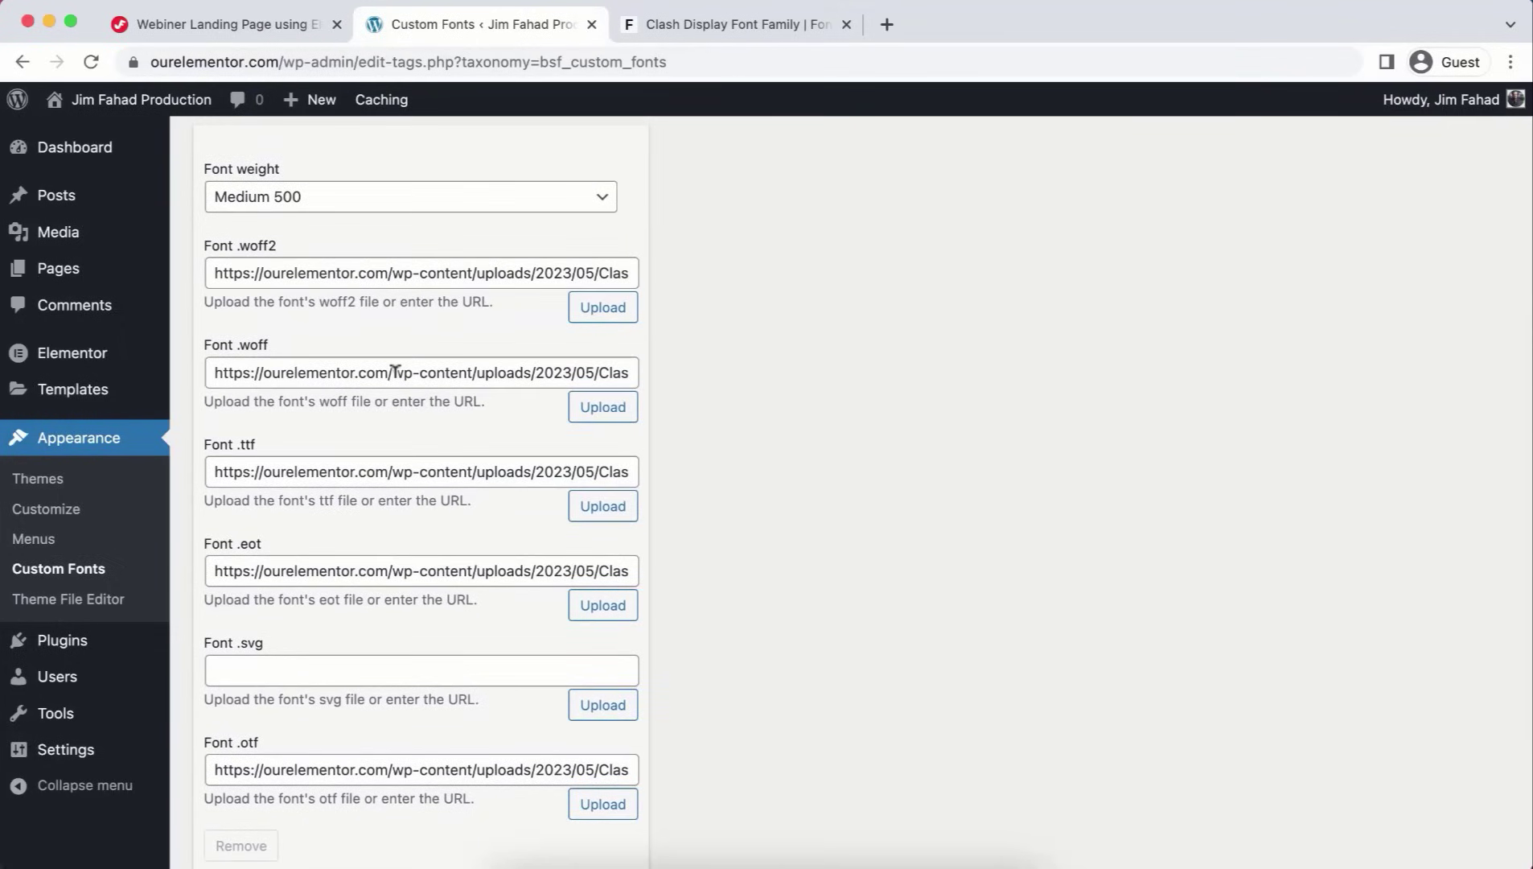
scroll(395, 370, "up", 3)
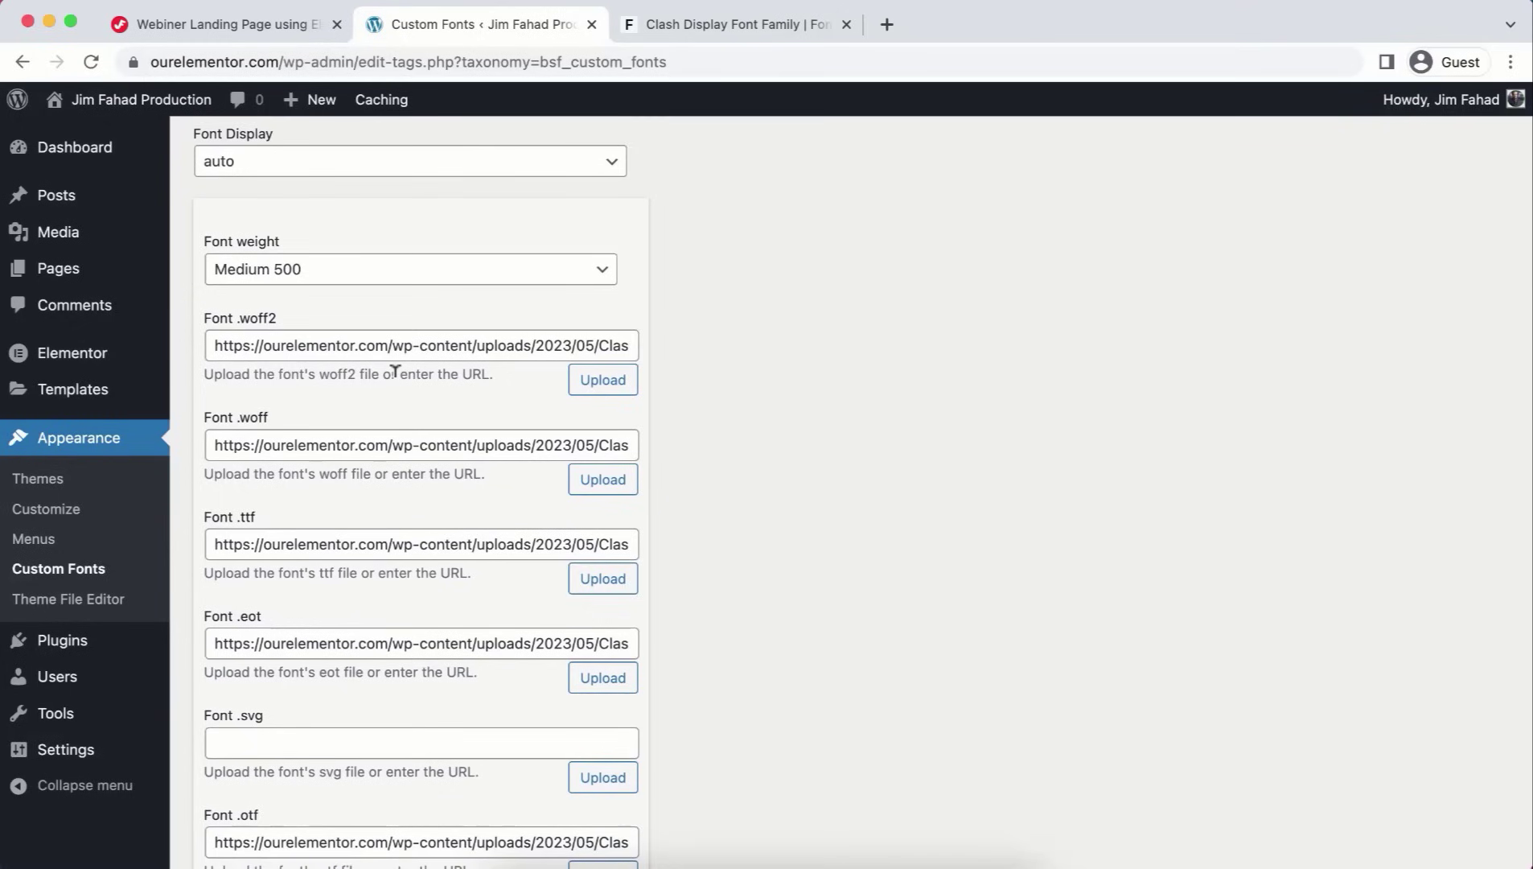
scroll(395, 371, "down", 5)
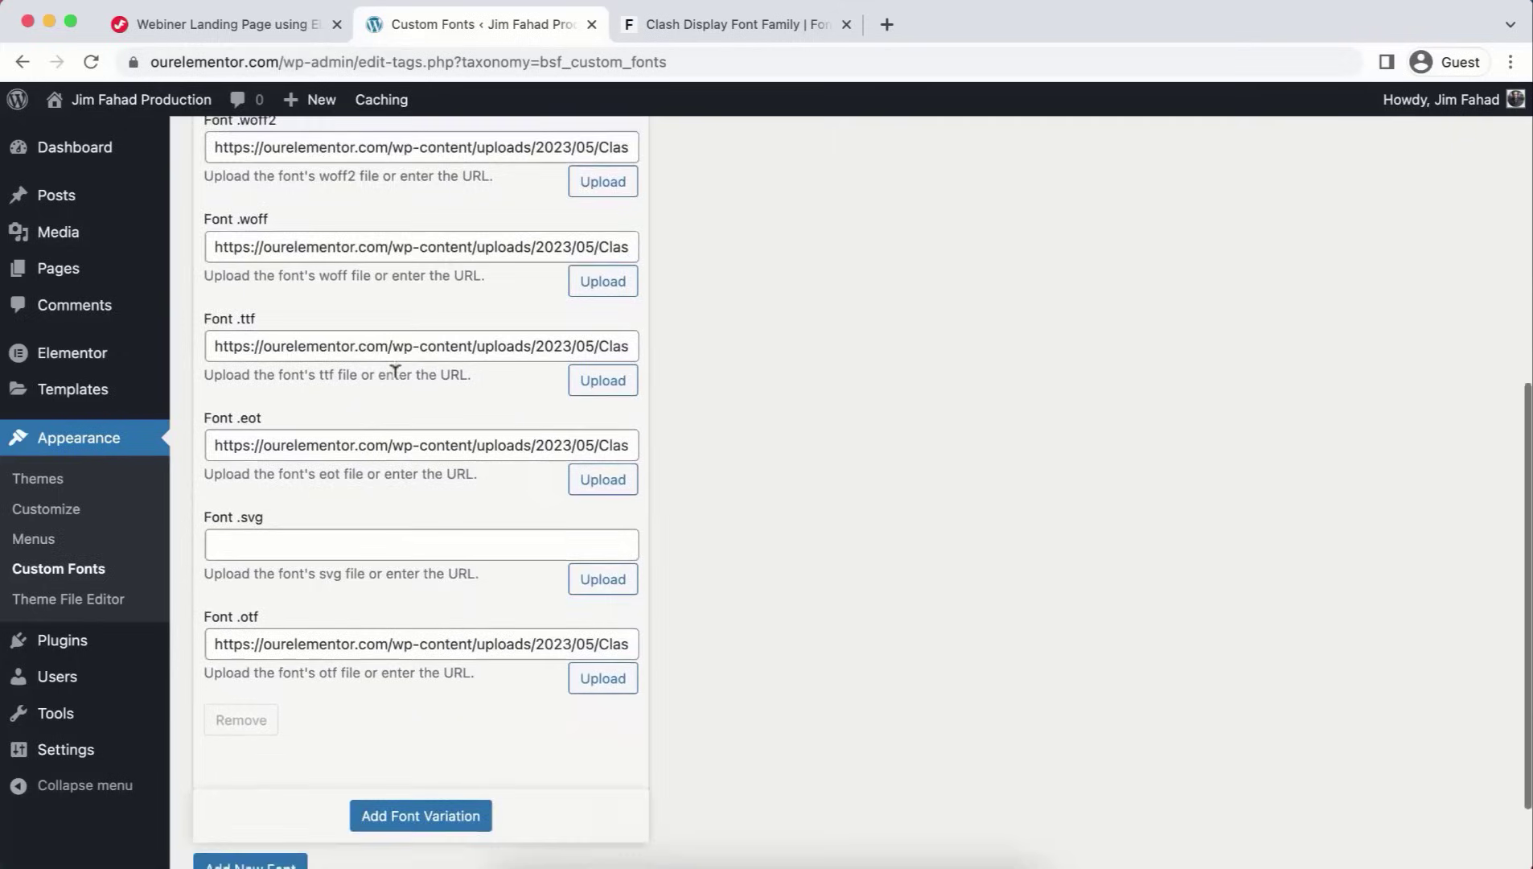
scroll(394, 370, "up", 10)
scroll(398, 389, "down", 3)
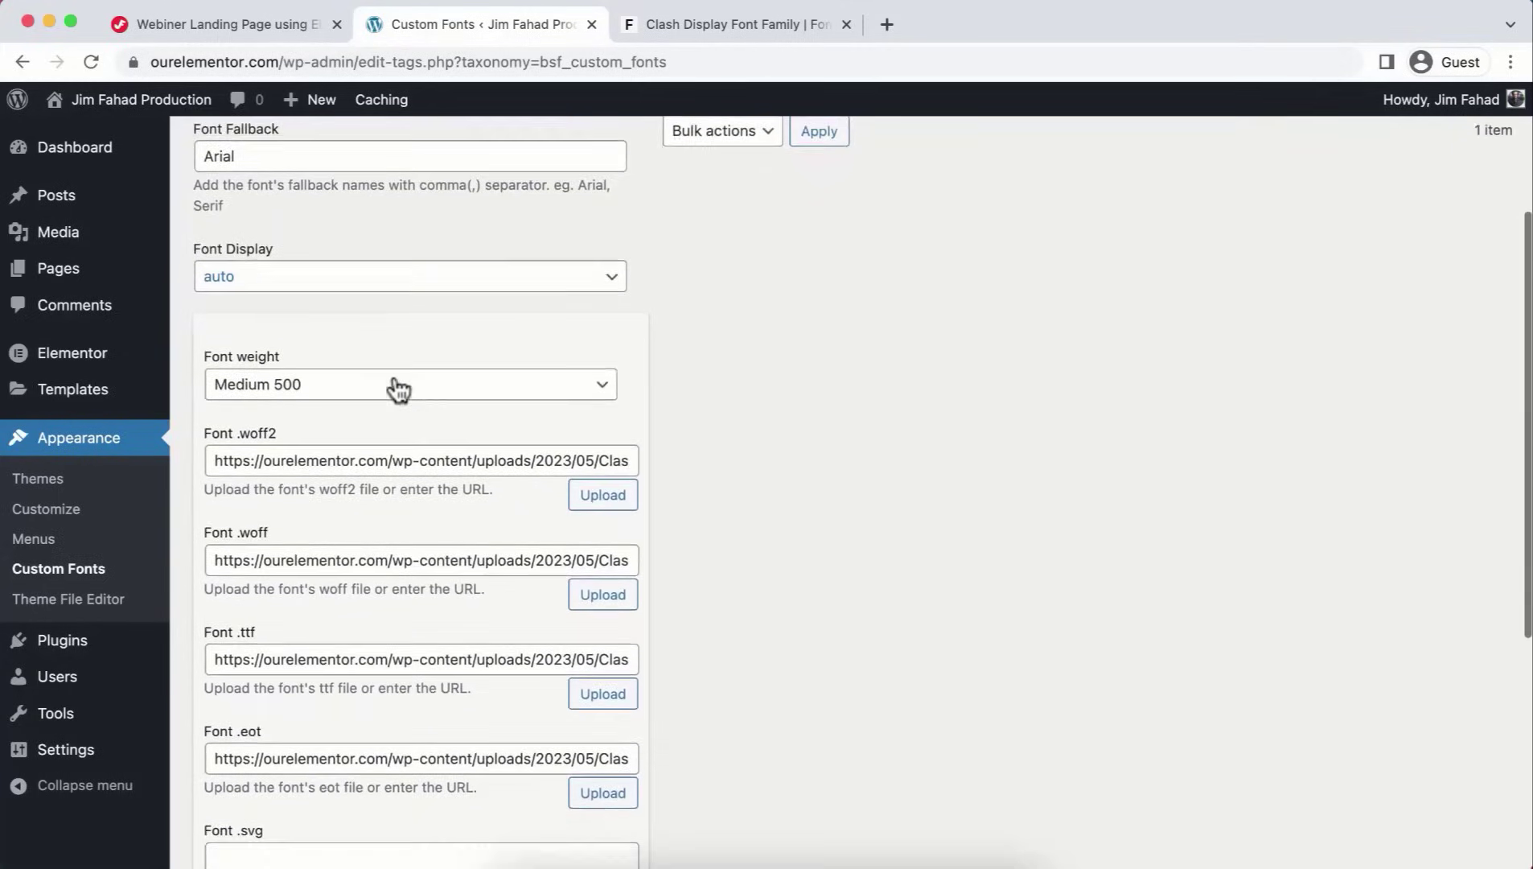
scroll(397, 390, "up", 5)
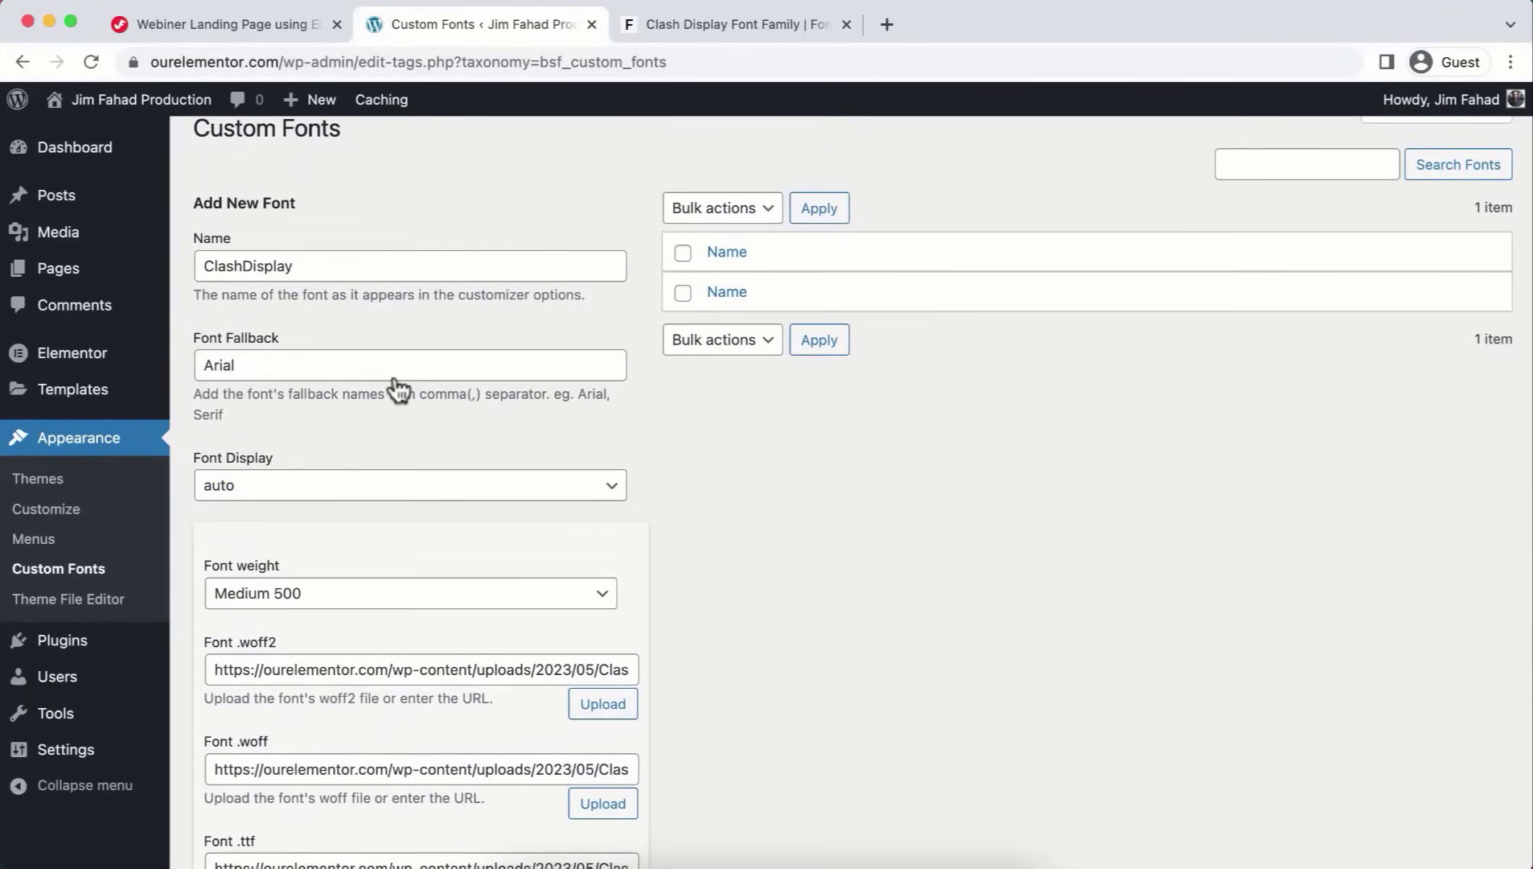
scroll(397, 389, "down", 15)
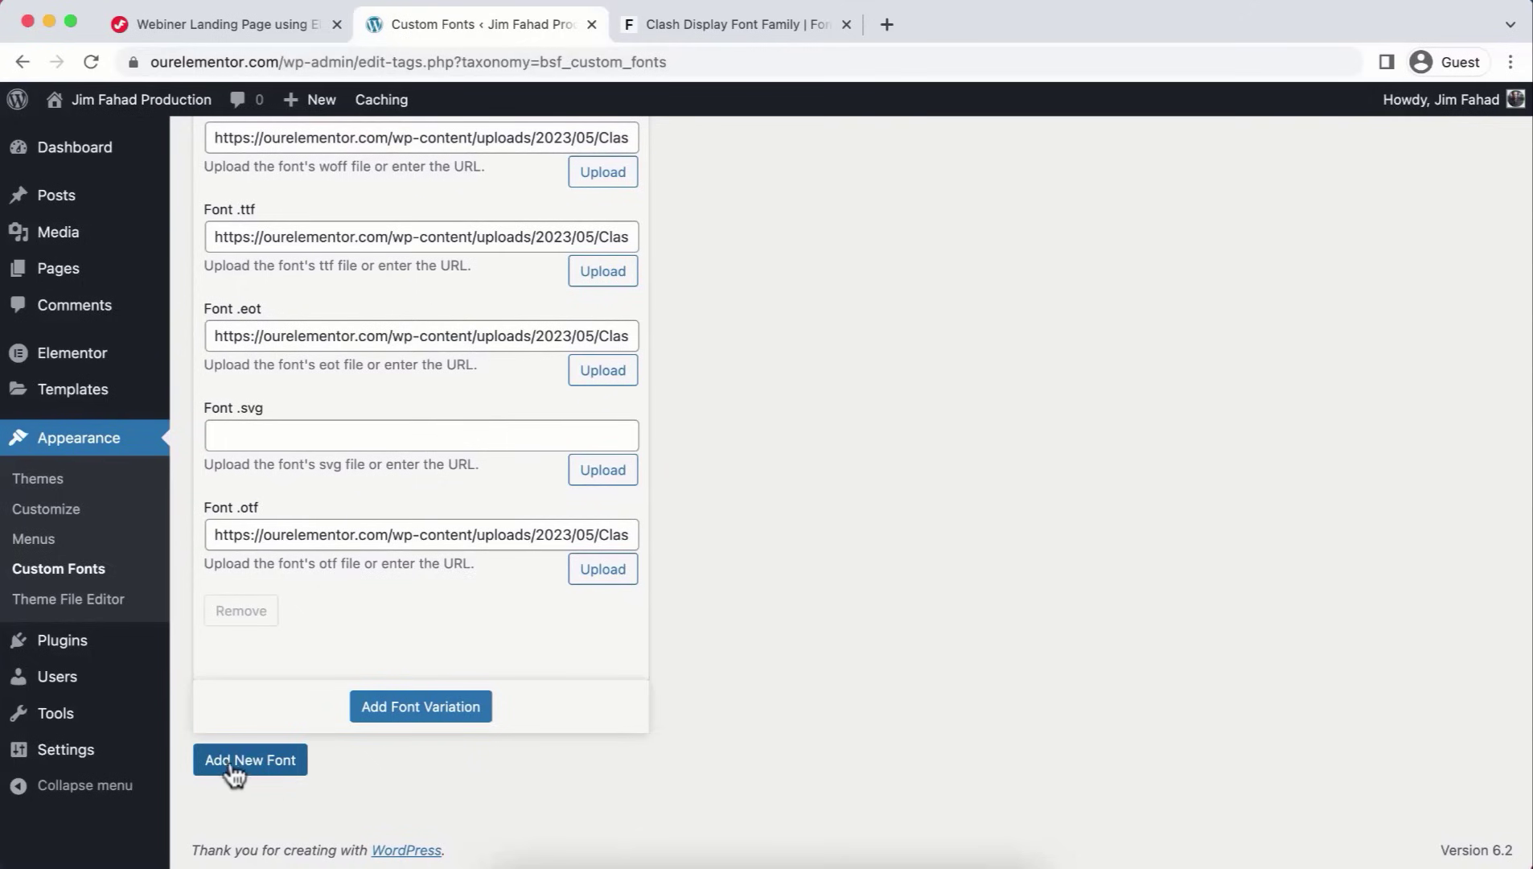
left_click(281, 763)
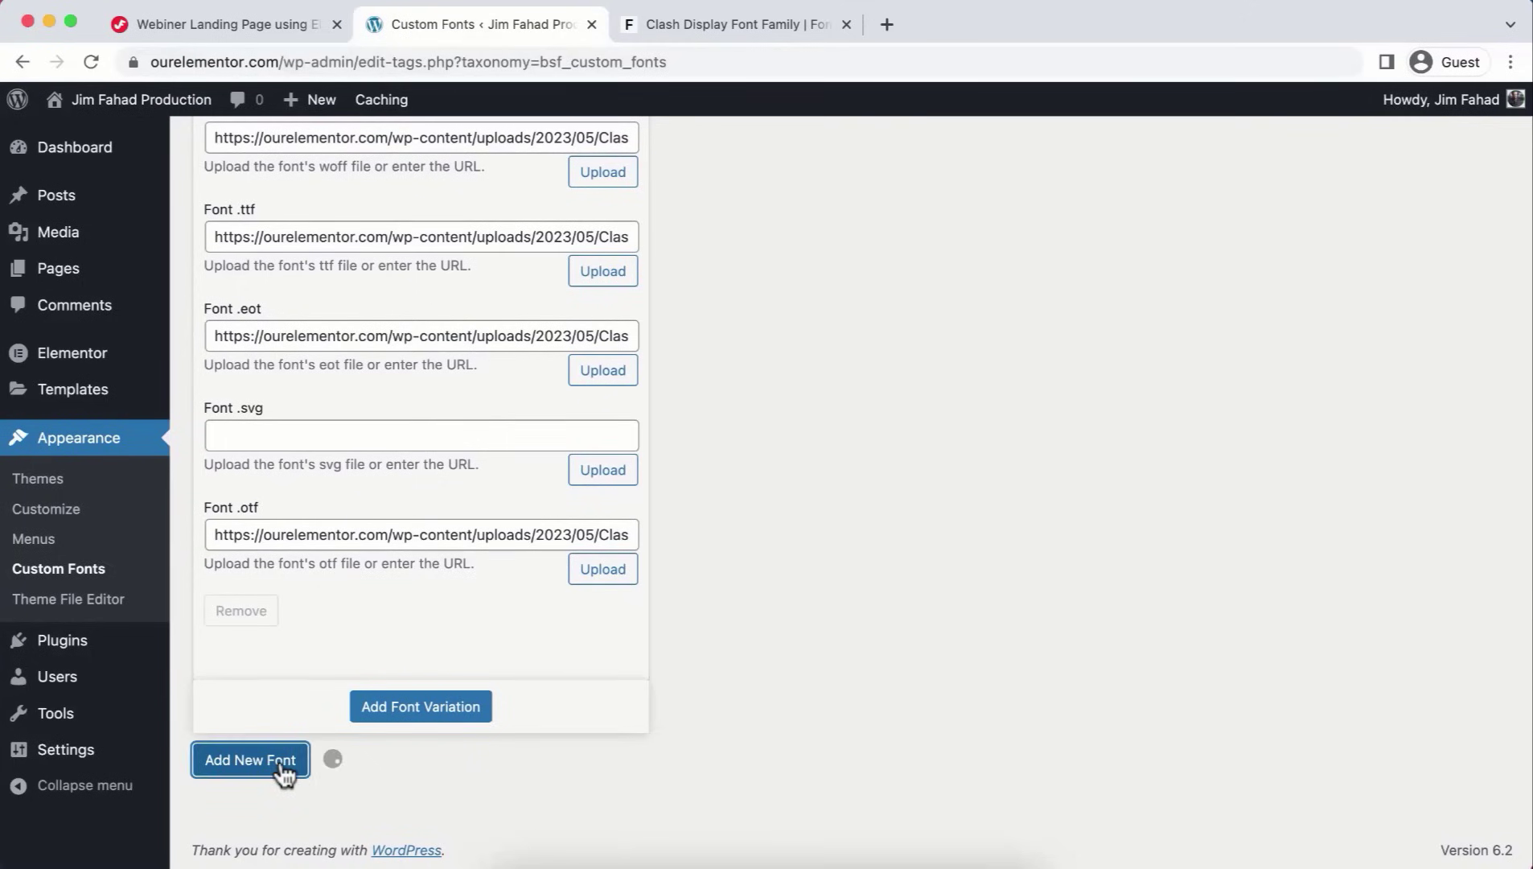
- From All Pages, edit Awesome Landing Page with Elementor and switch to that editor tab
mouse_move(88, 282)
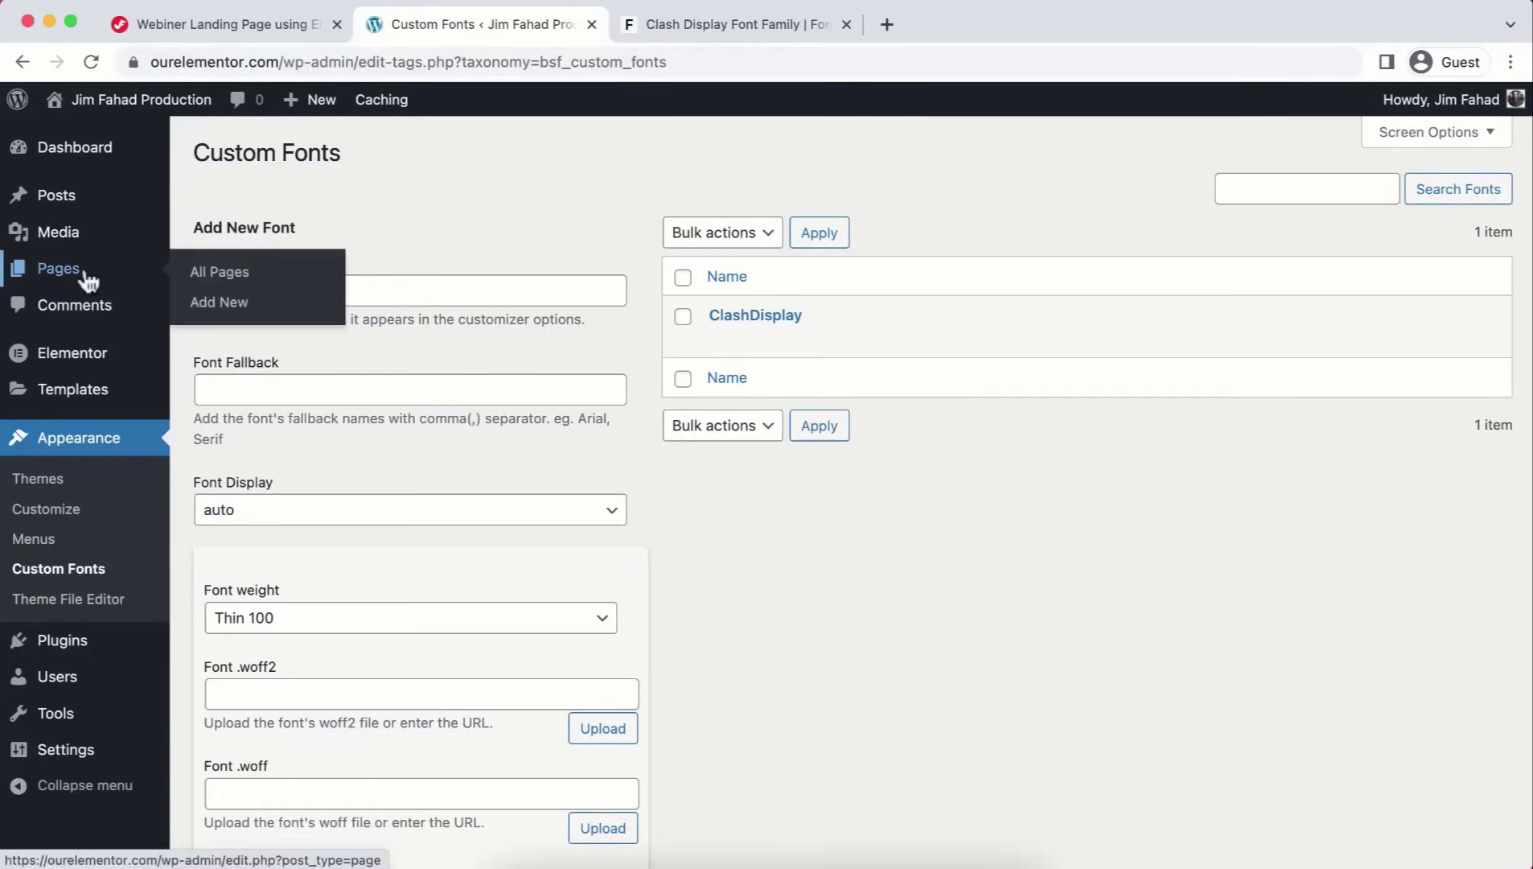
left_click(226, 277)
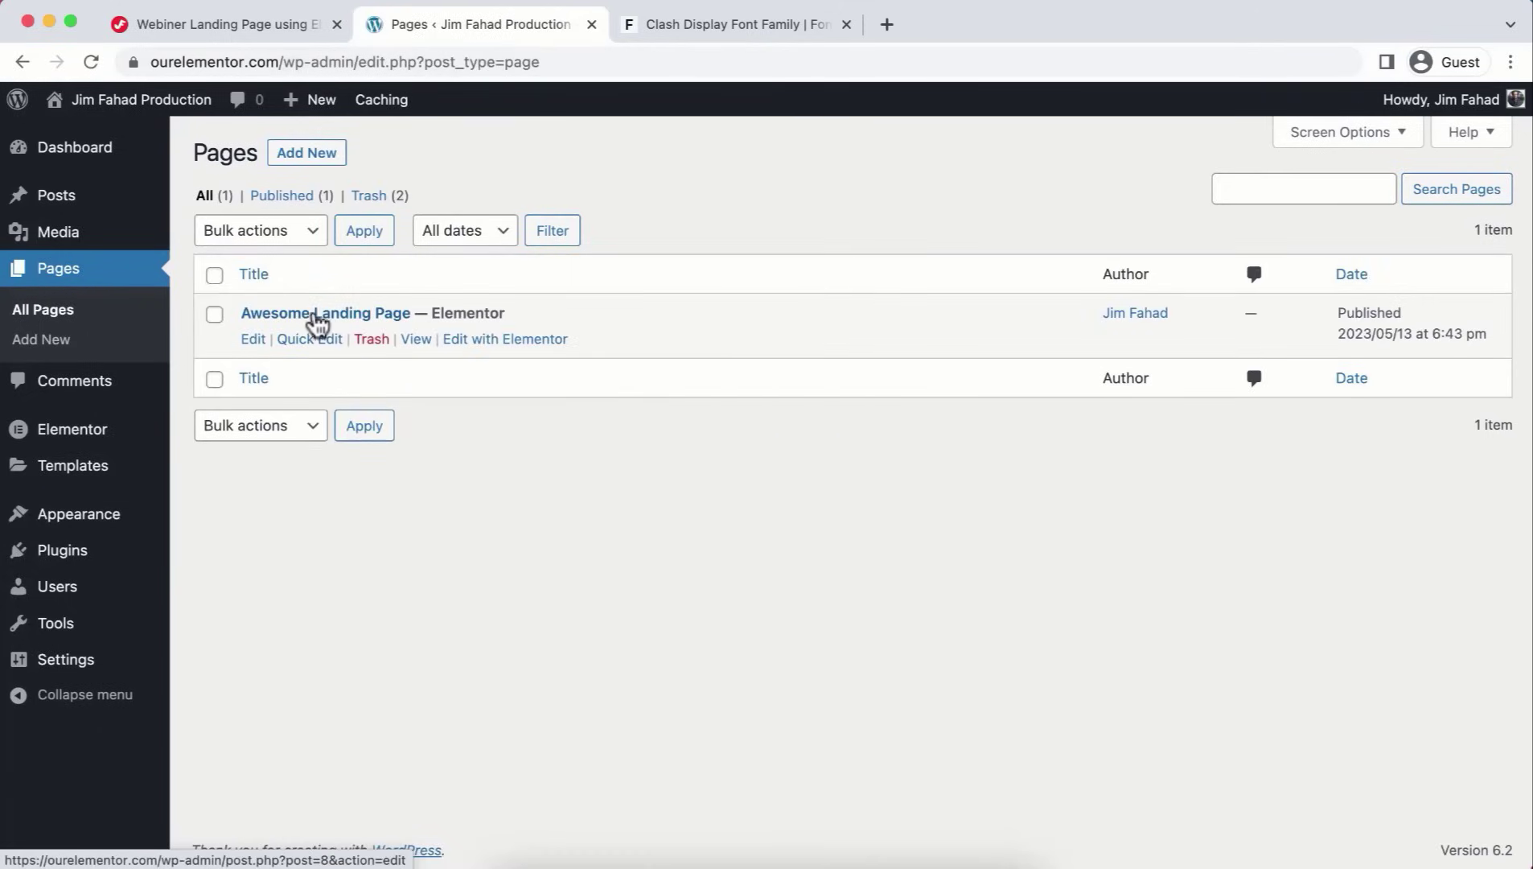
left_click(489, 339)
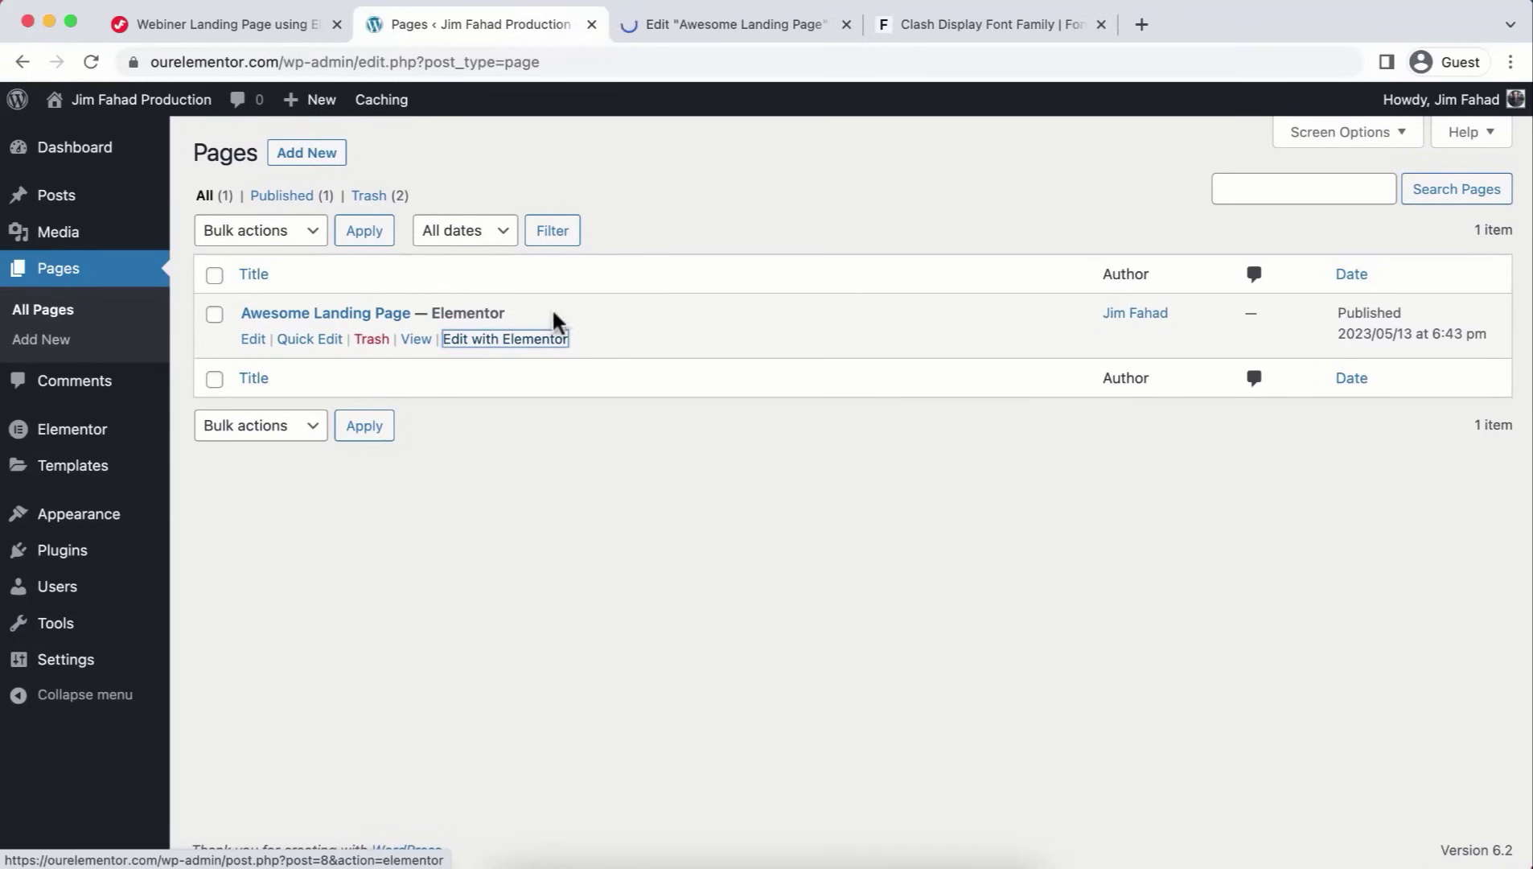
left_click(721, 26)
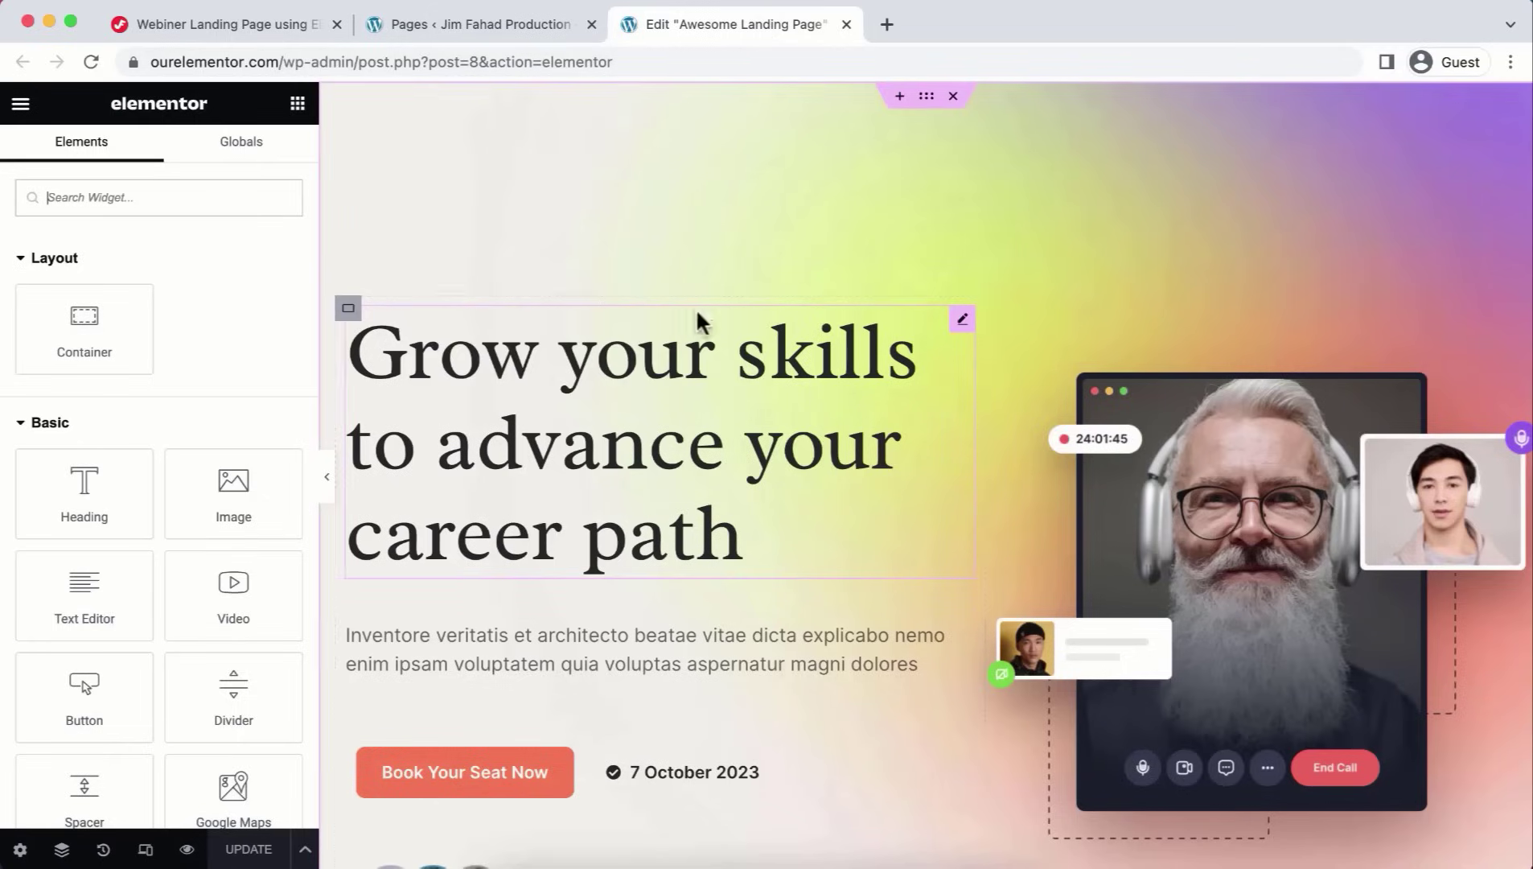
- Change the hero heading's typography family from Radley to ClashDisplay and update the page
left_click(595, 360)
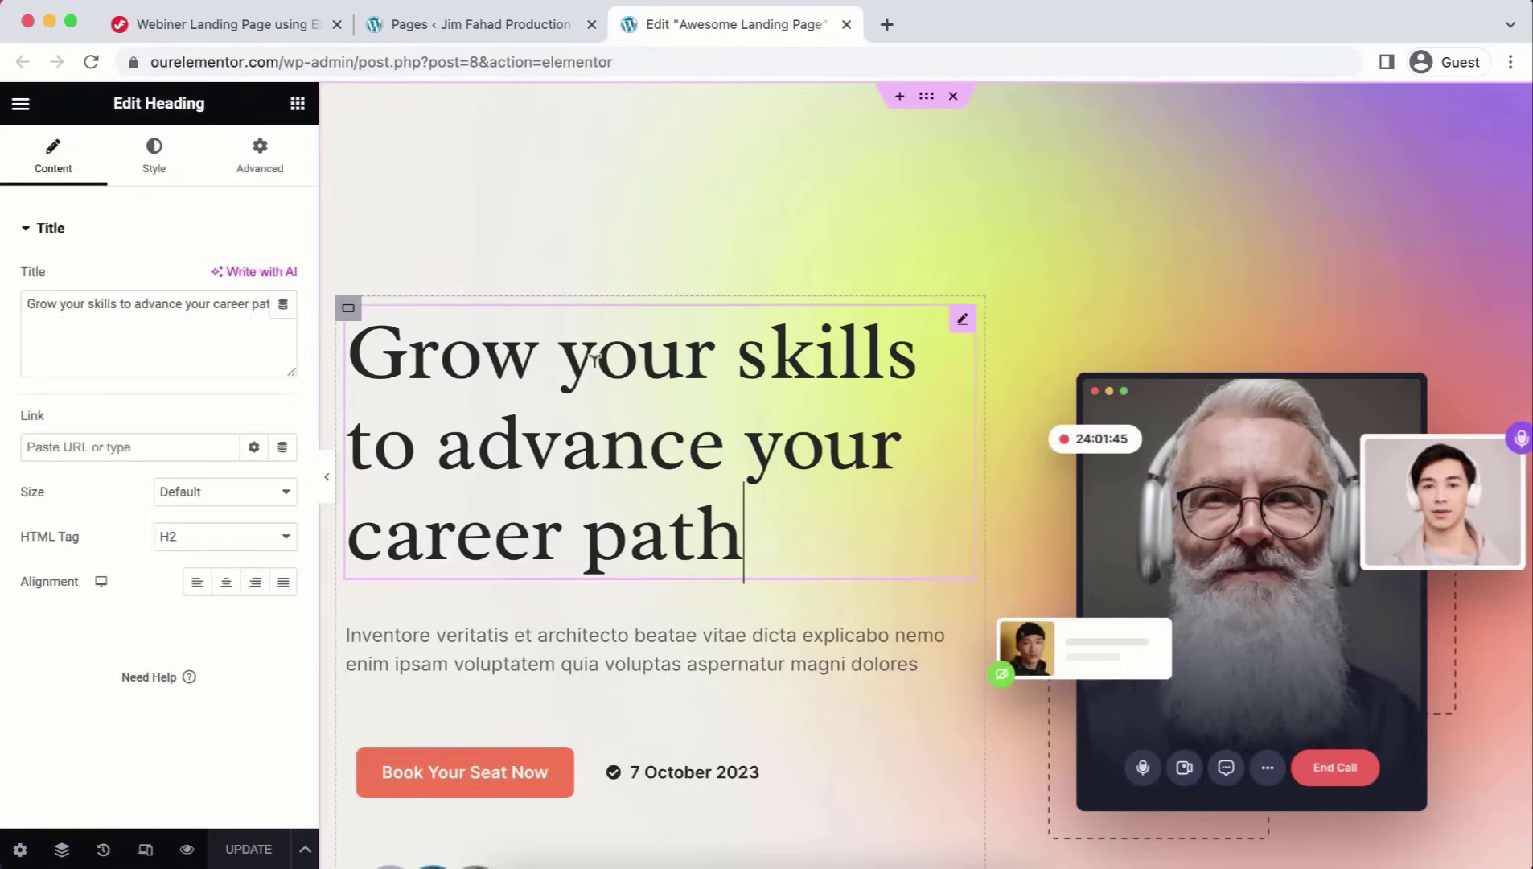
left_click(154, 152)
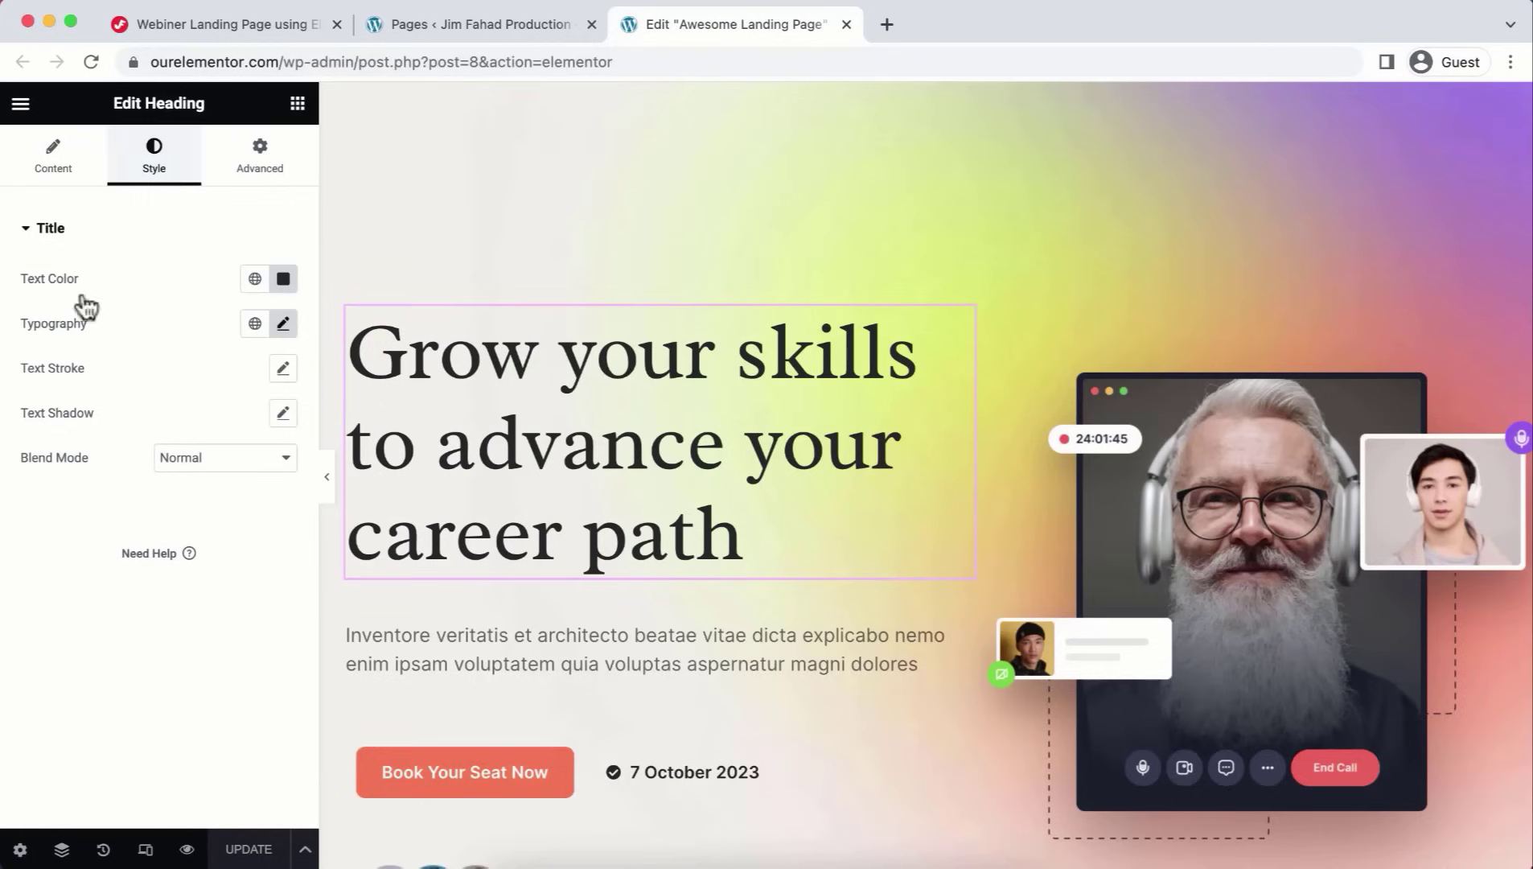
left_click(286, 325)
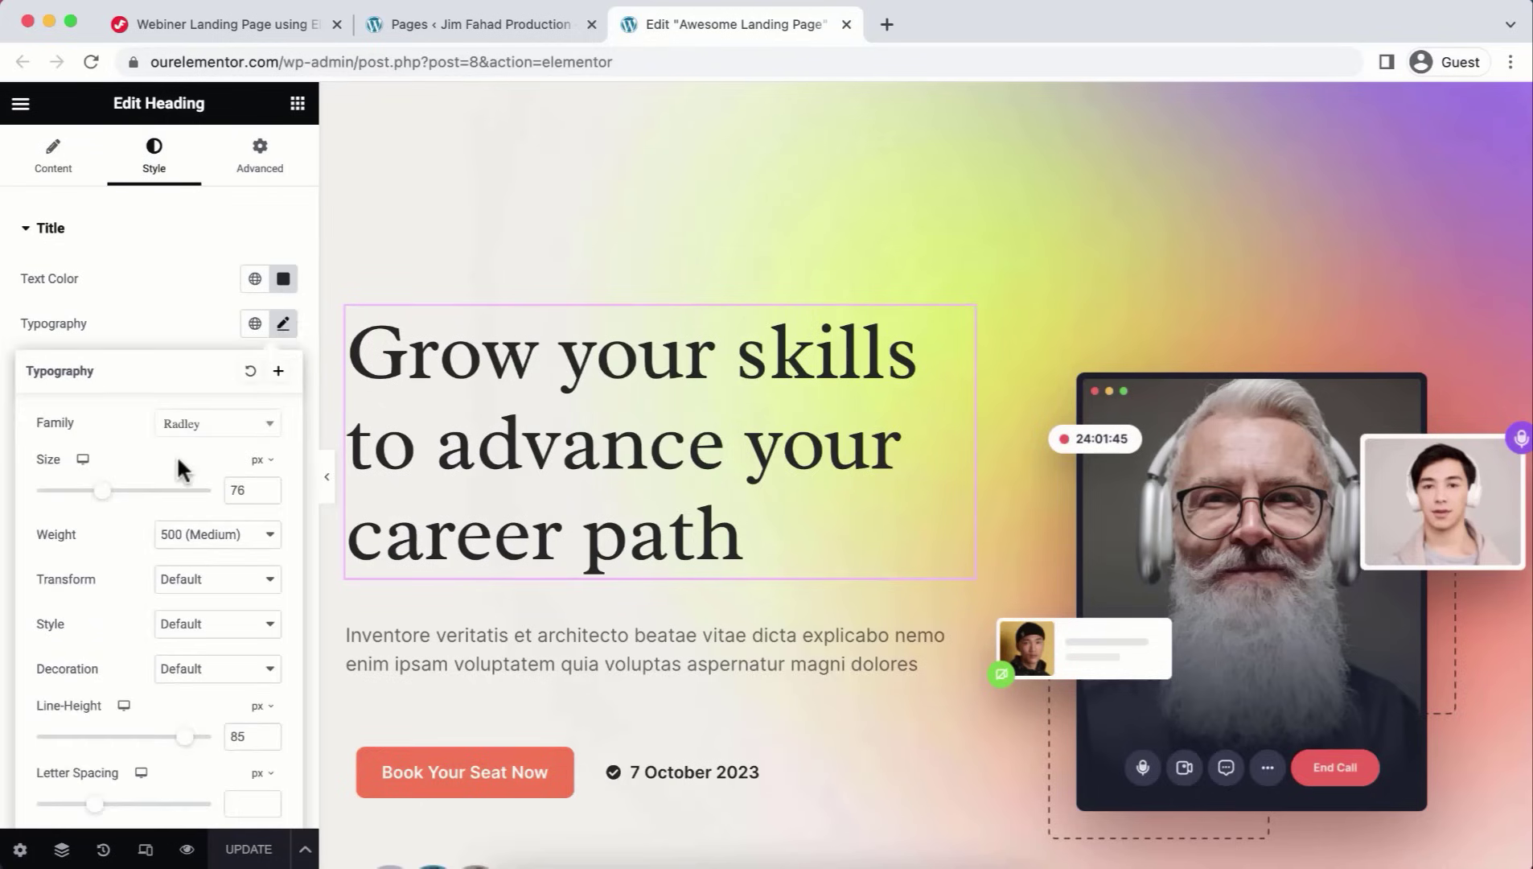
left_click(216, 430)
scroll(219, 520, "down", 15)
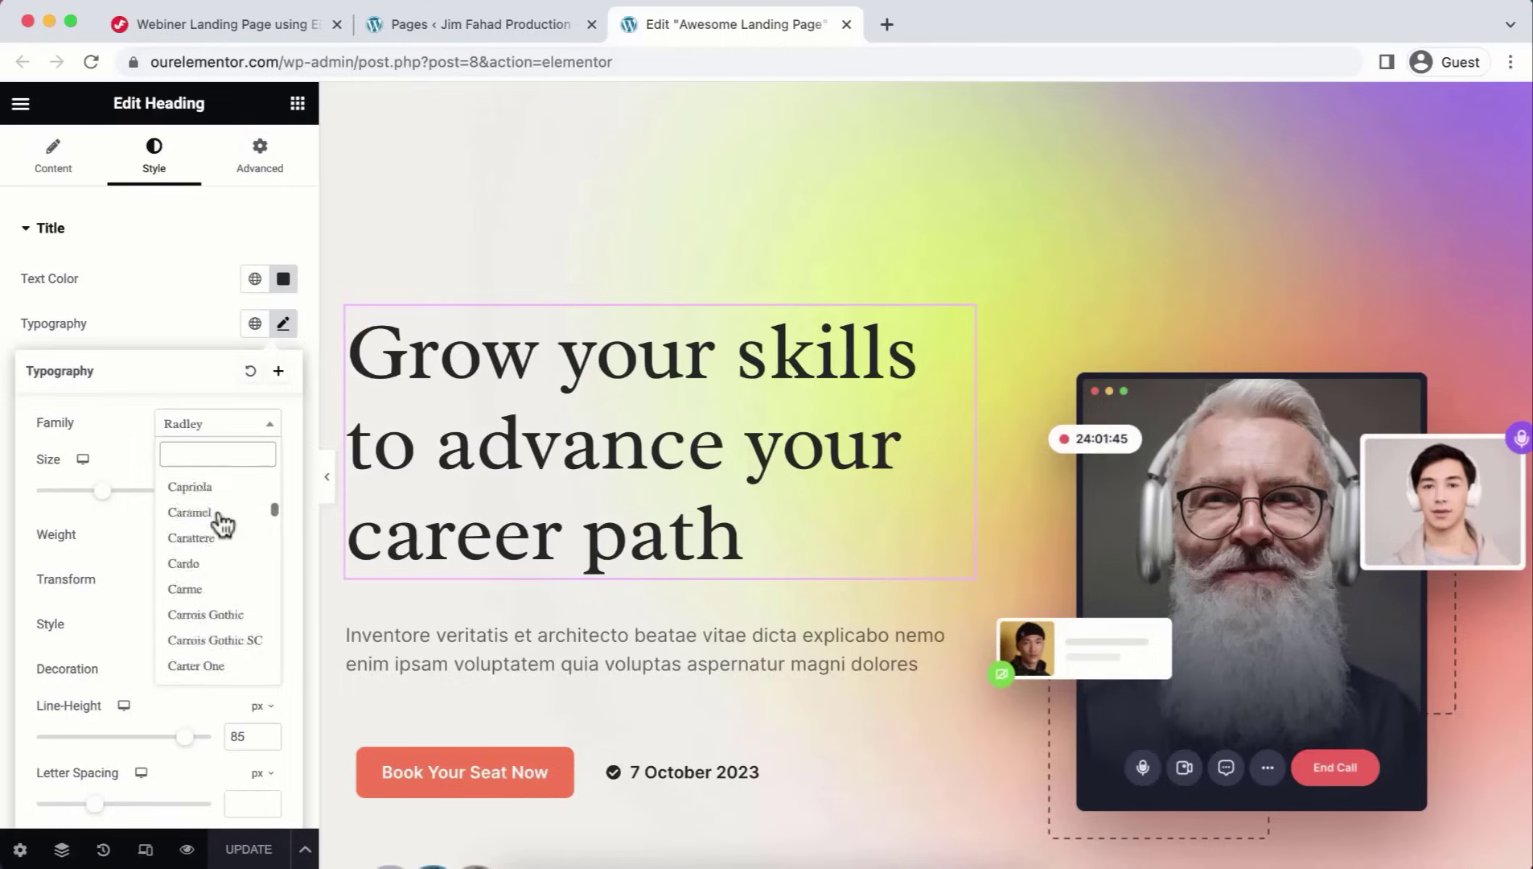
scroll(219, 514, "up", 15)
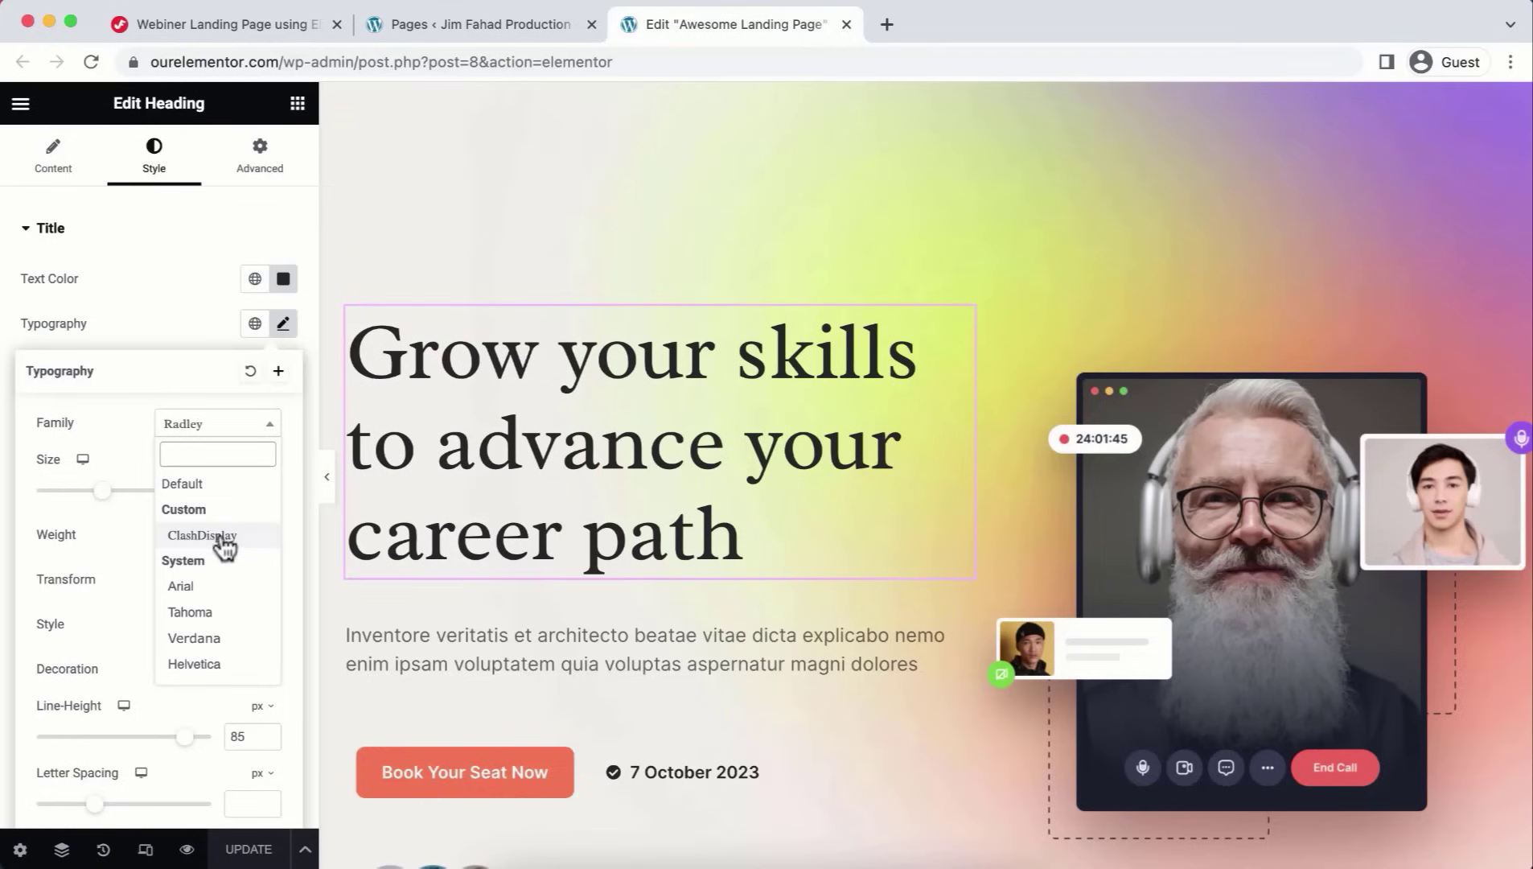
left_click(214, 536)
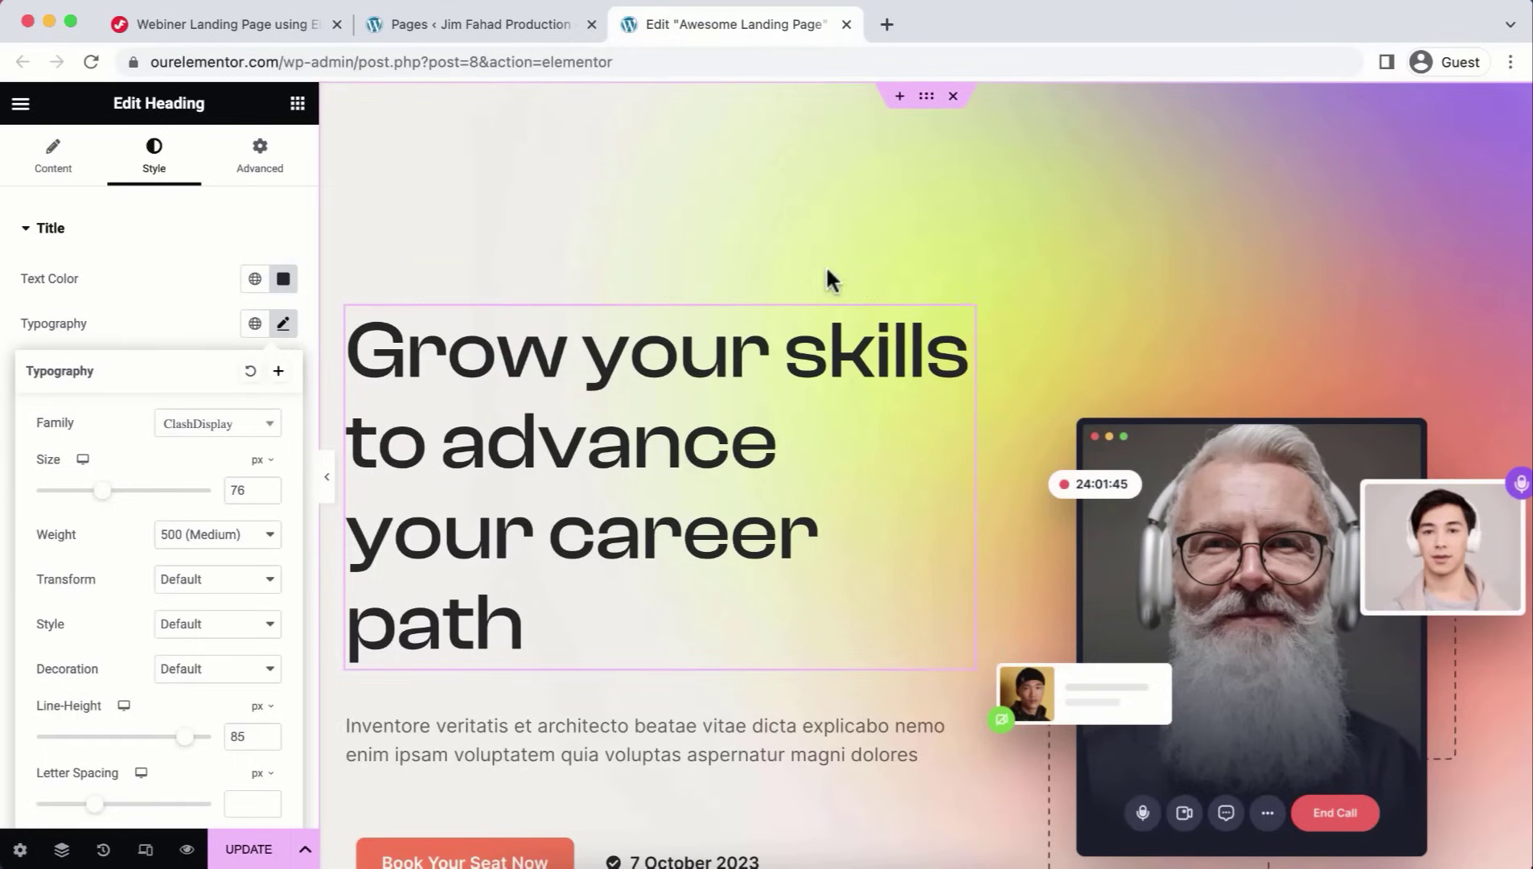
left_click(222, 331)
left_click(246, 849)
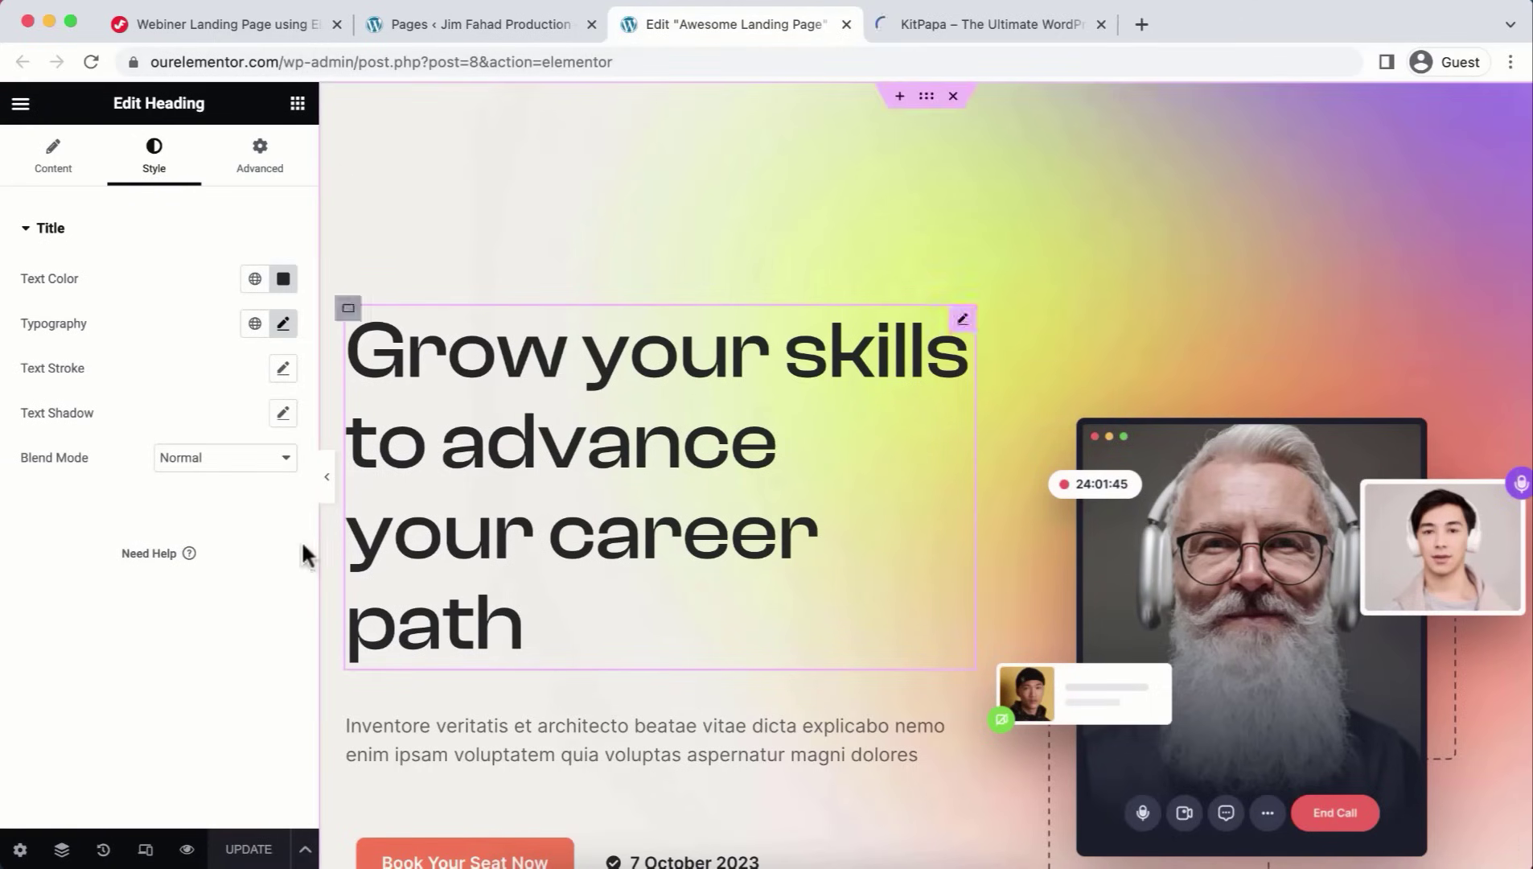
- Bring back the Elements widget panel and scroll through the landing page, briefly checking the KitPapa tab
left_click(298, 104)
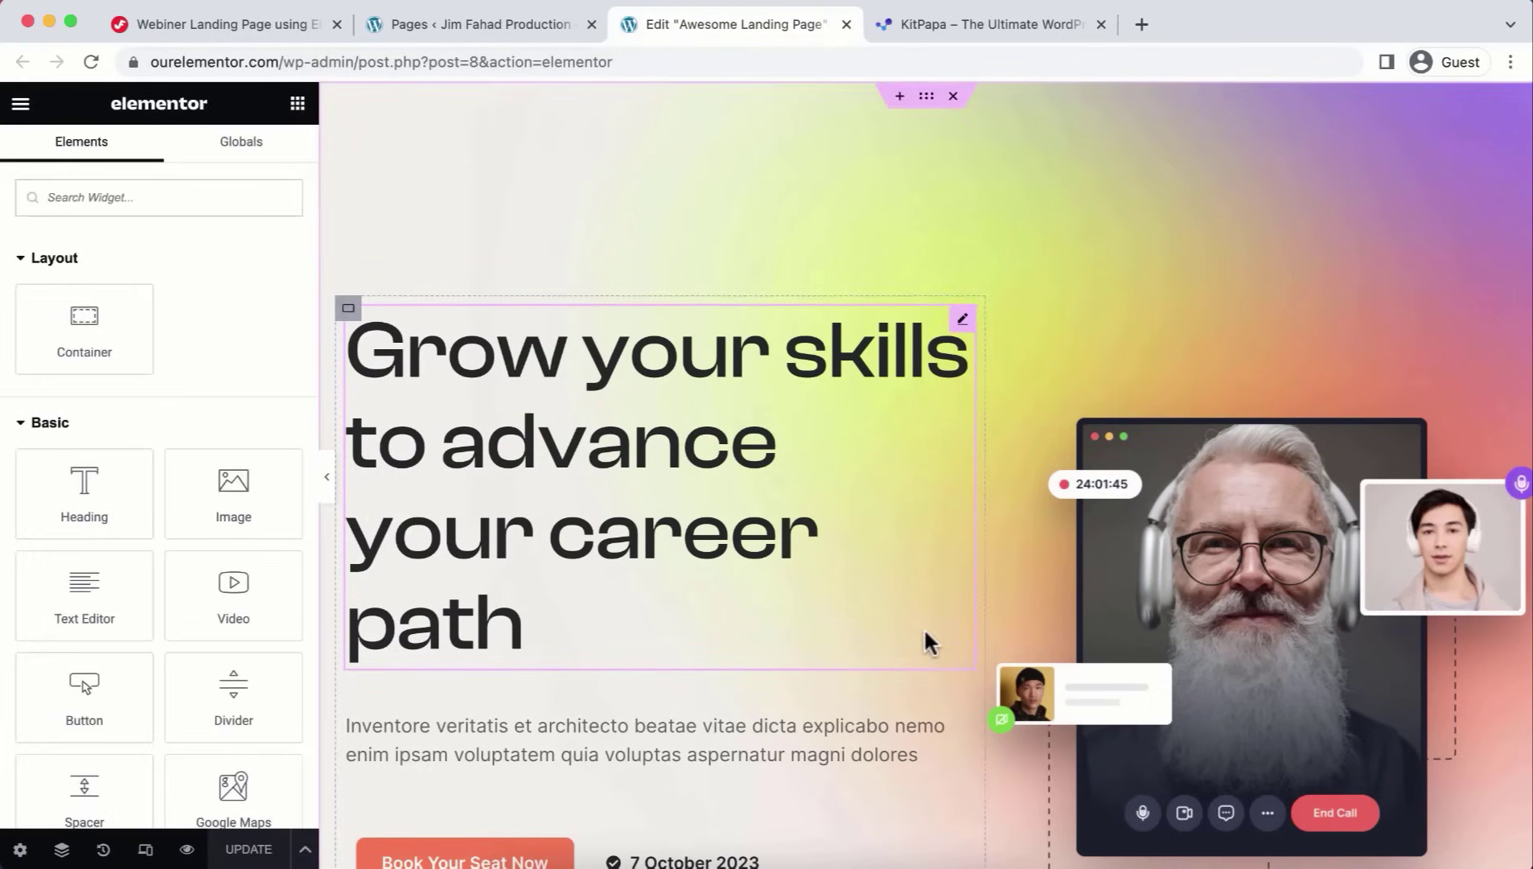
scroll(923, 632, "down", 3)
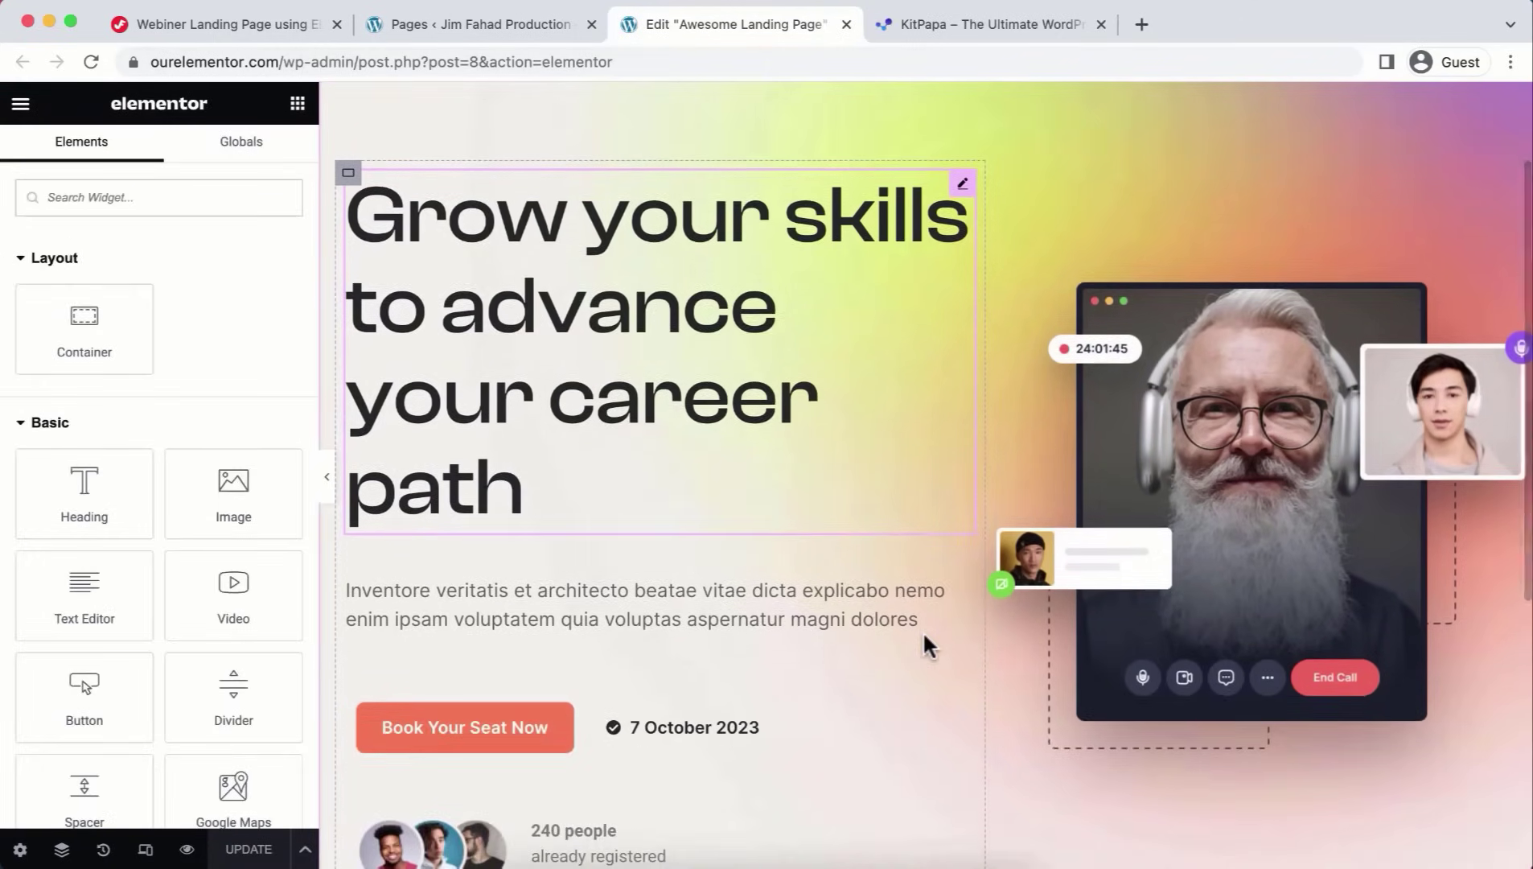
scroll(922, 631, "down", 1)
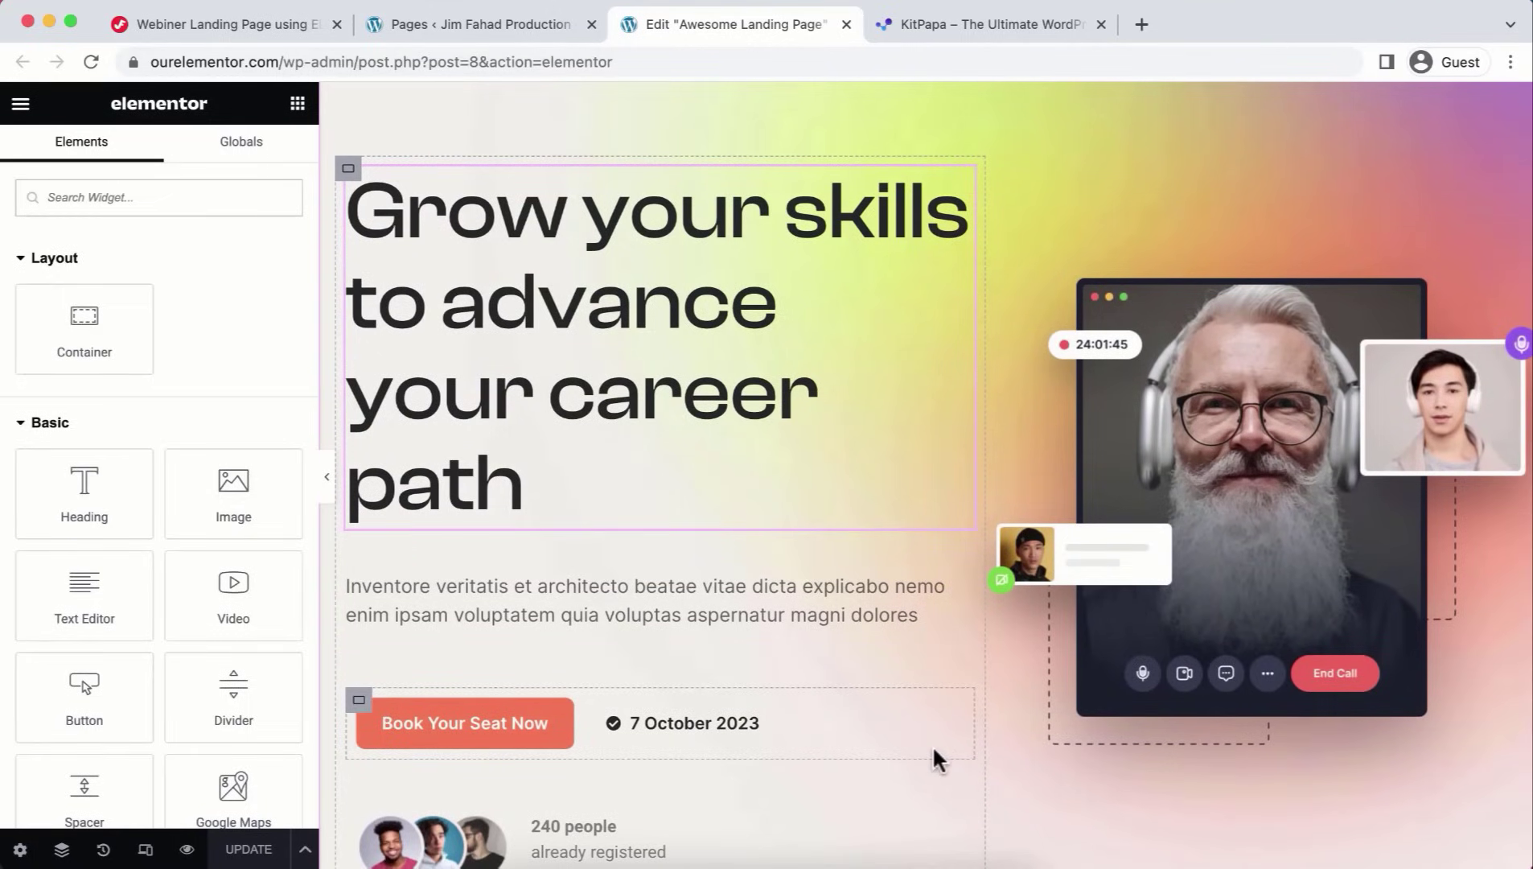
scroll(933, 748, "down", 5)
scroll(933, 756, "up", 1)
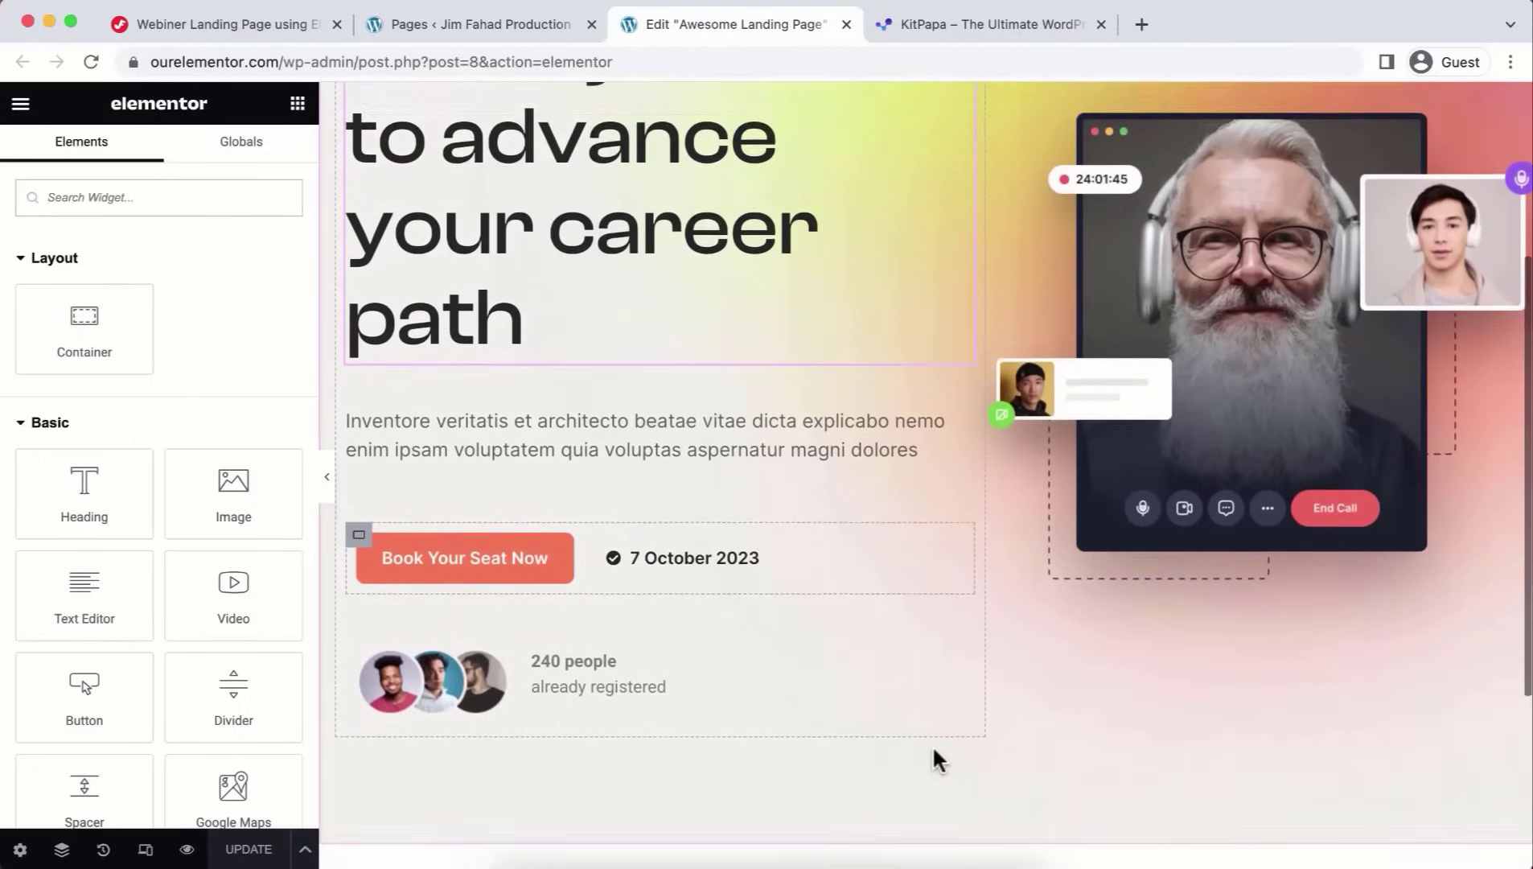
scroll(933, 756, "down", 3)
scroll(933, 748, "down", 4)
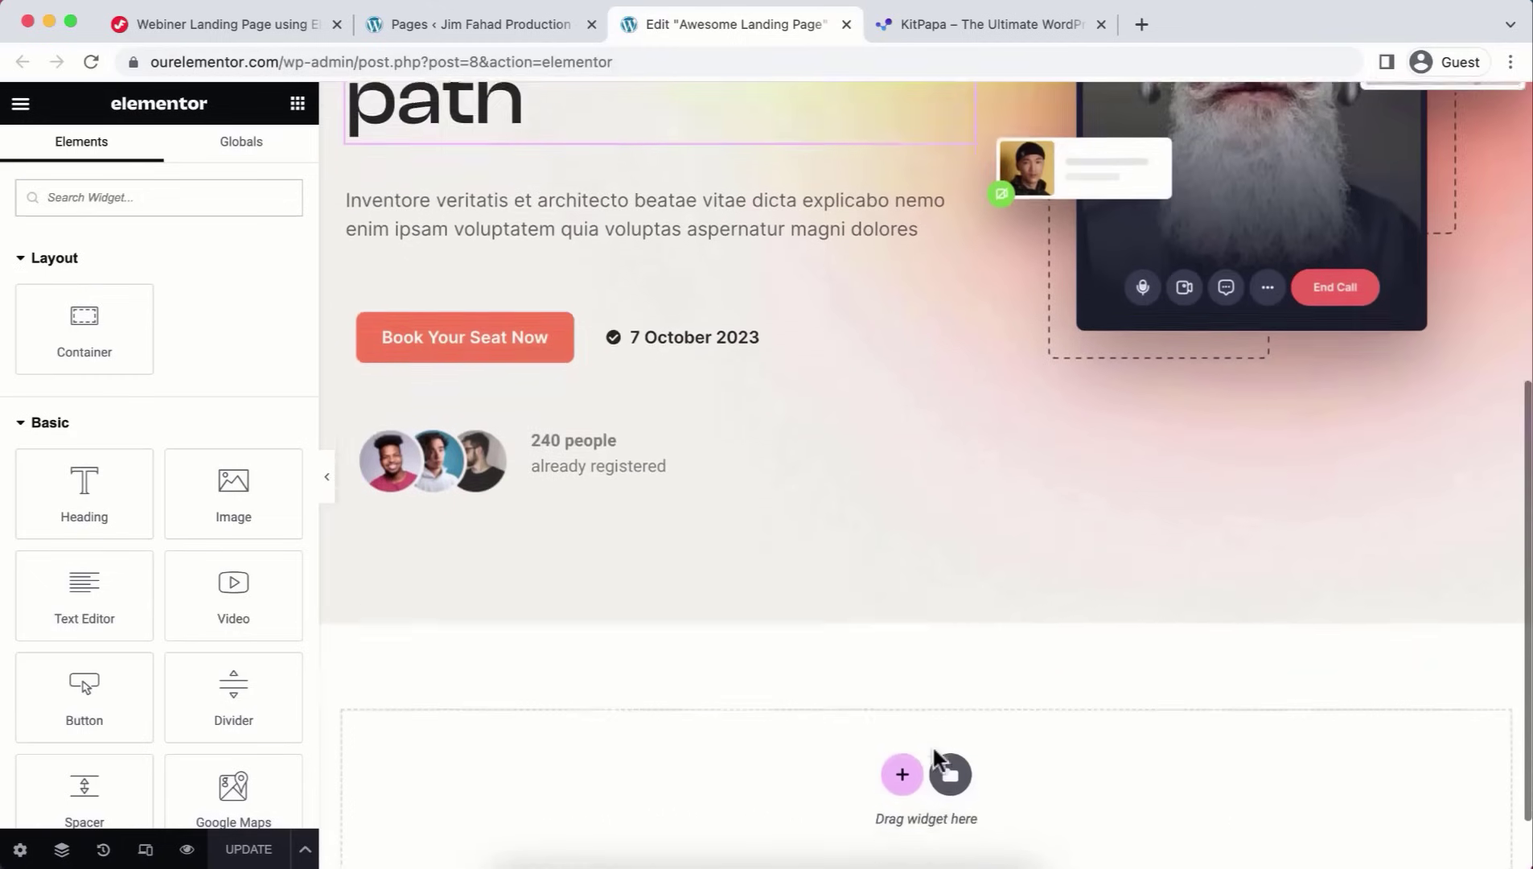
scroll(933, 749, "up", 10)
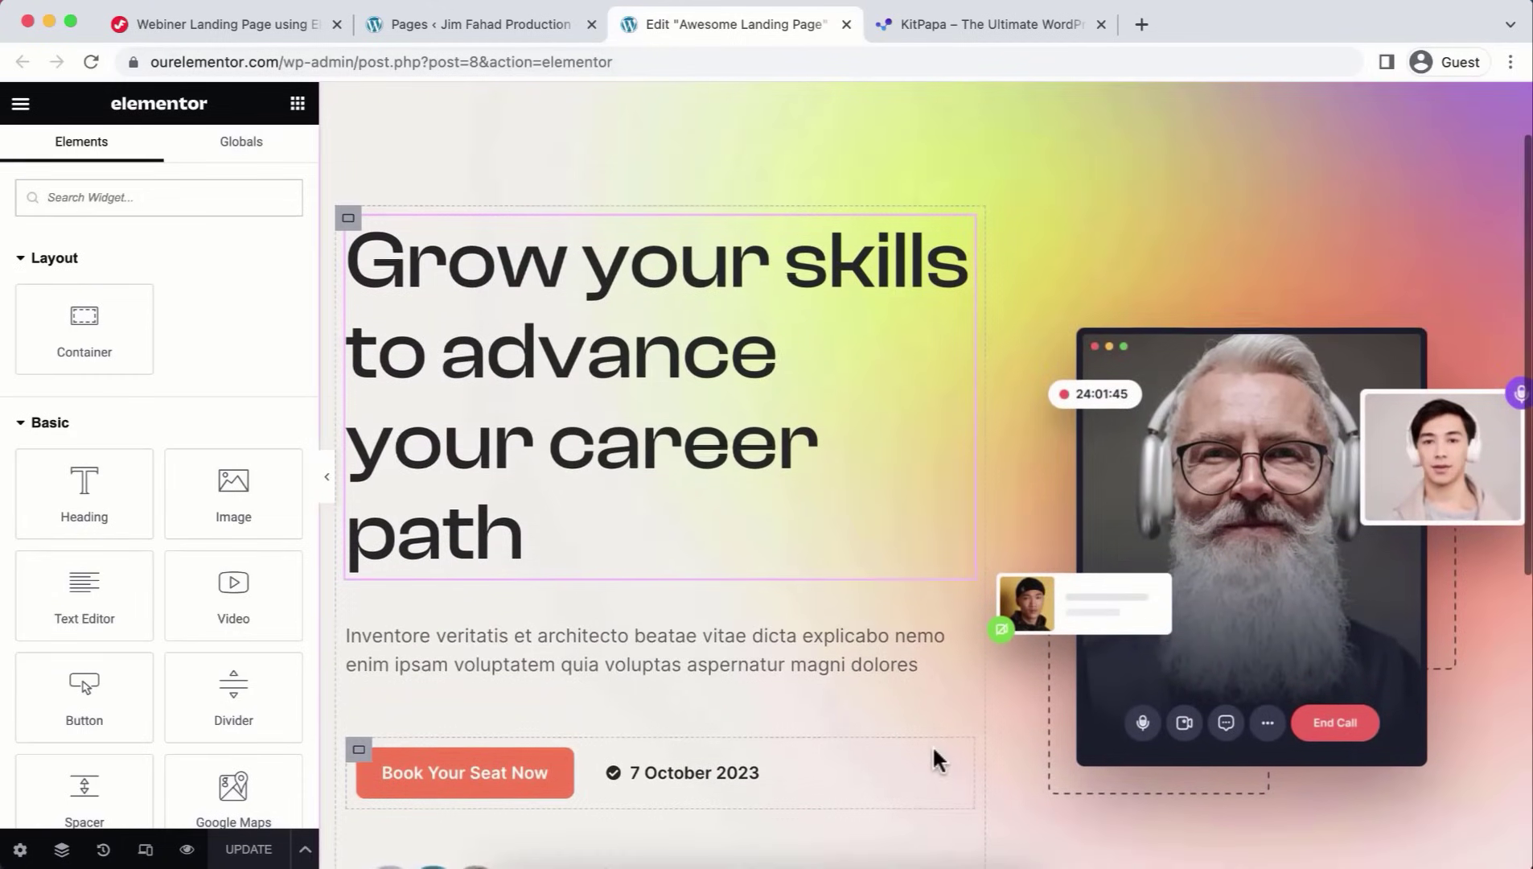
left_click(986, 22)
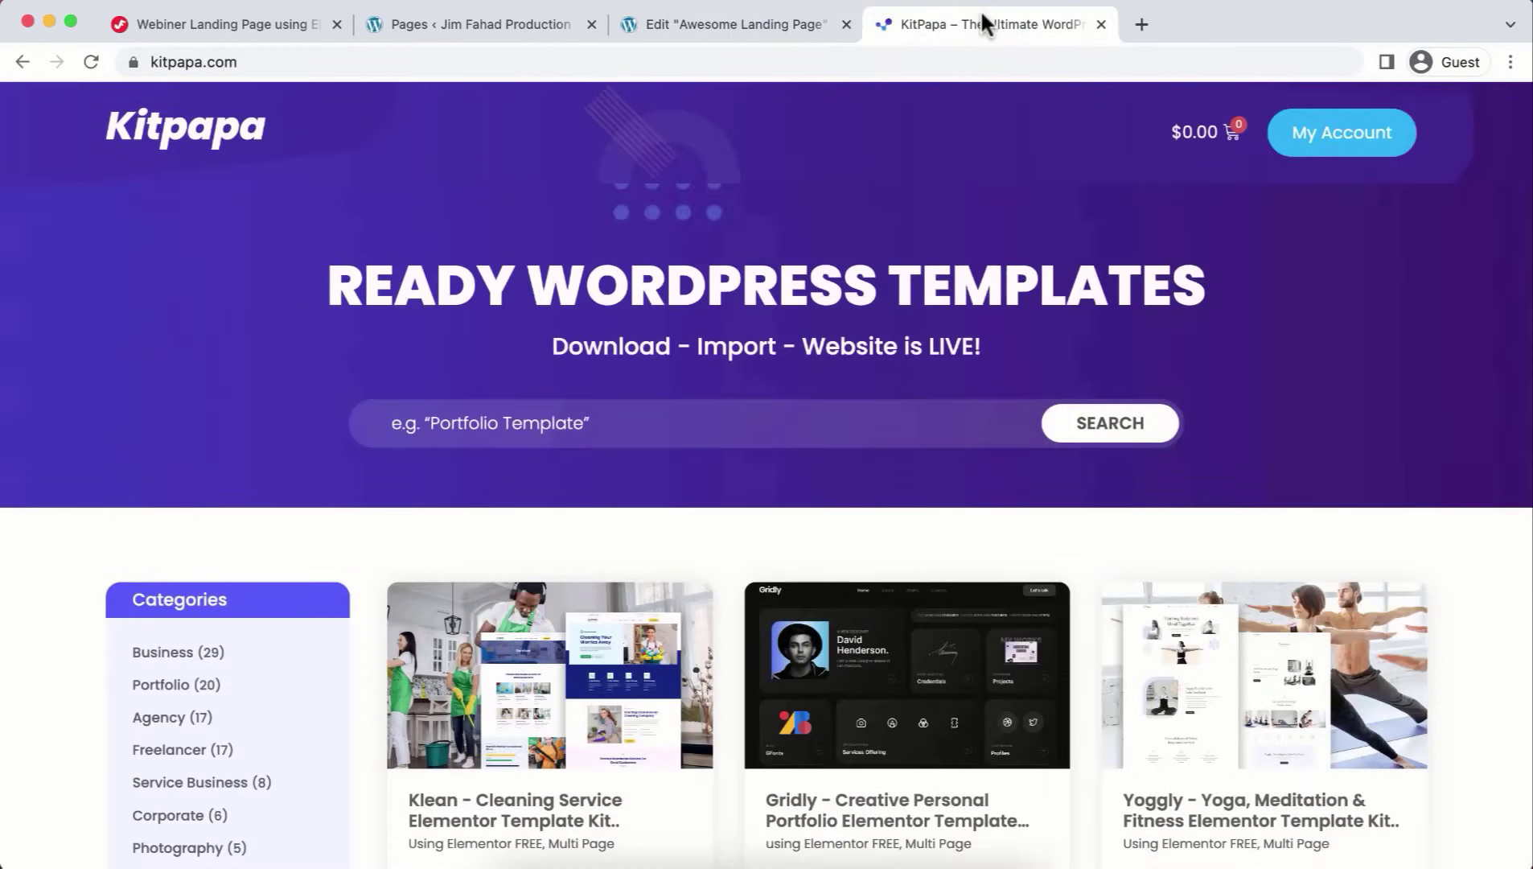
left_click(766, 28)
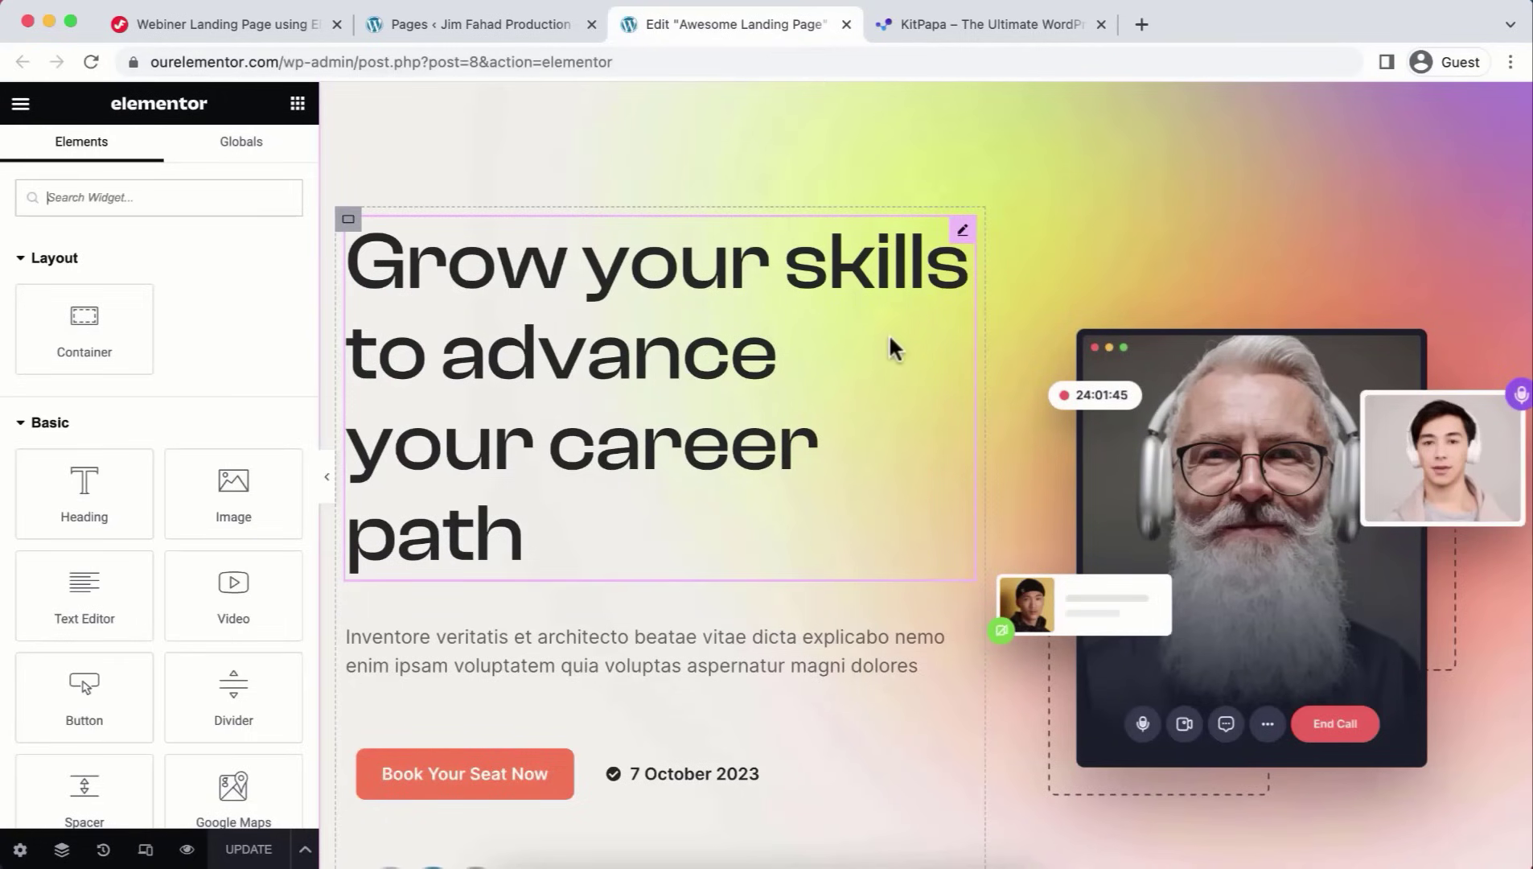
scroll(913, 438, "up", 2)
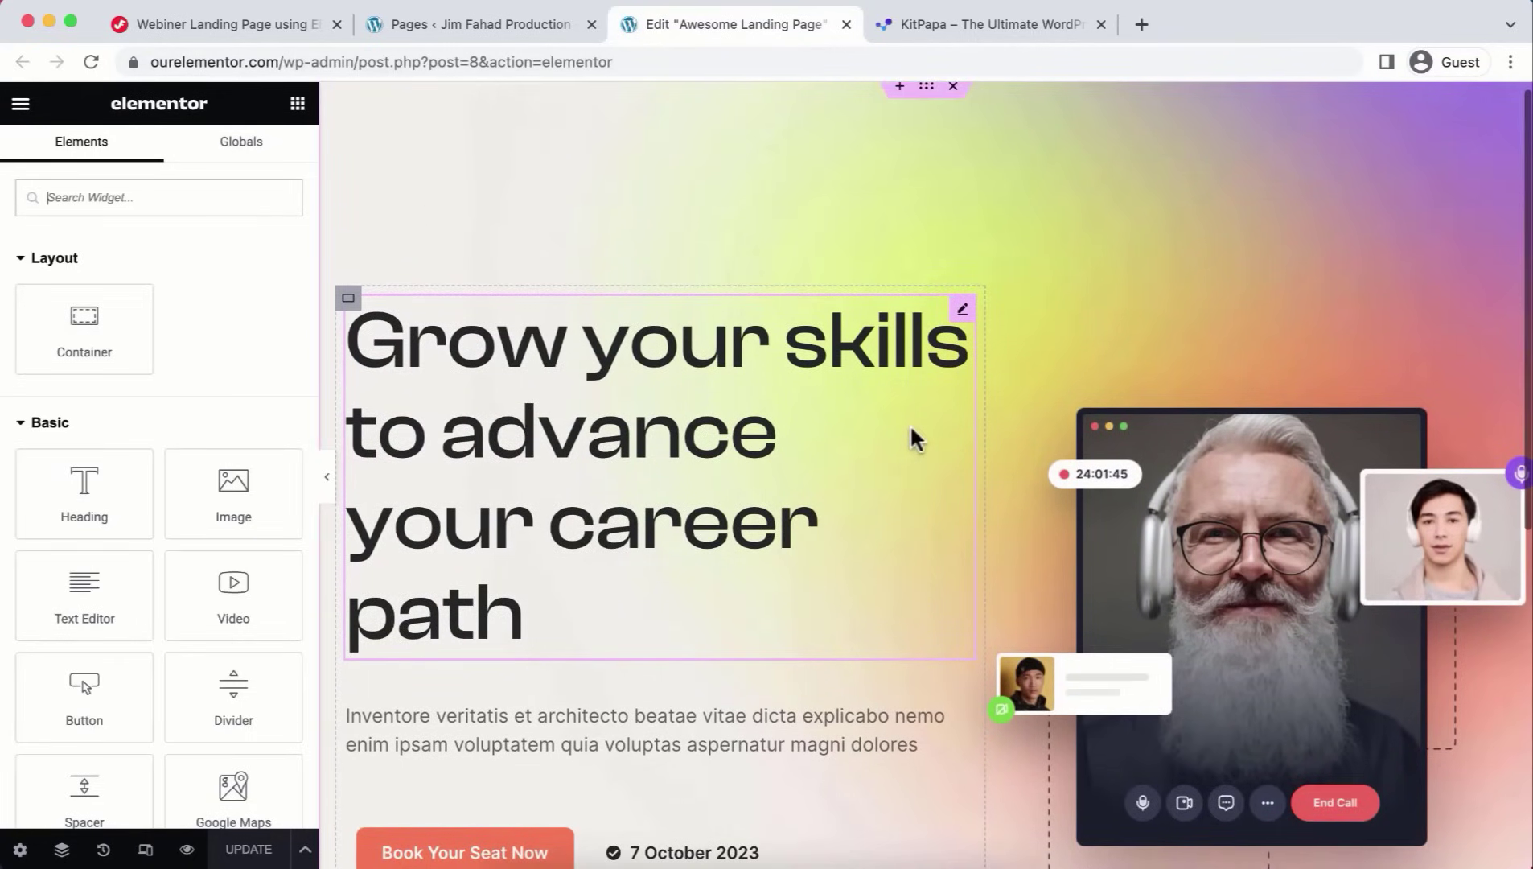
scroll(911, 428, "down", 3)
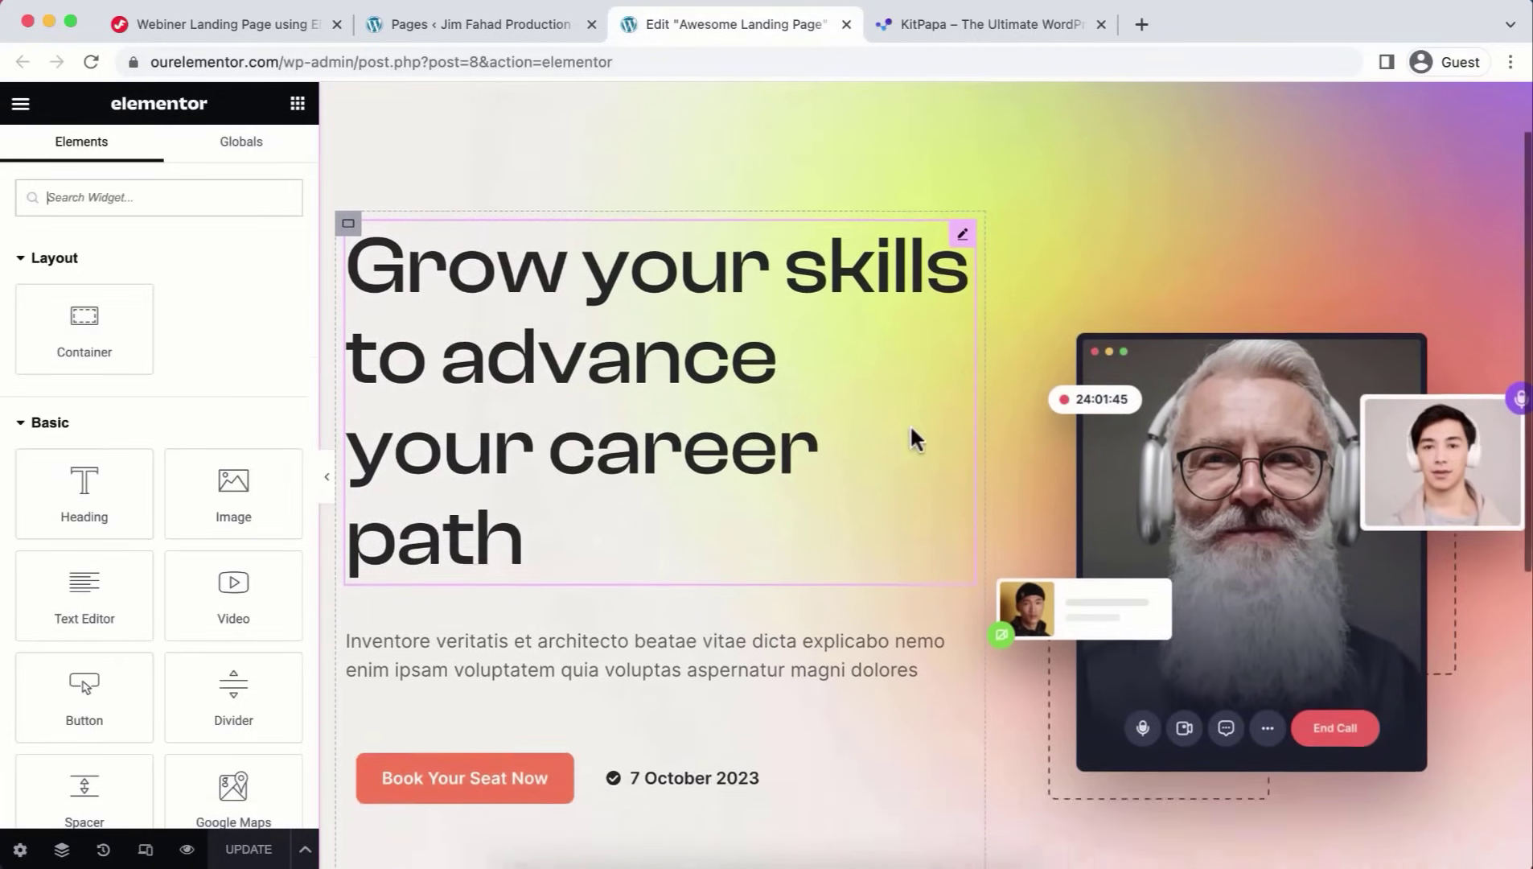
scroll(910, 440, "down", 1)
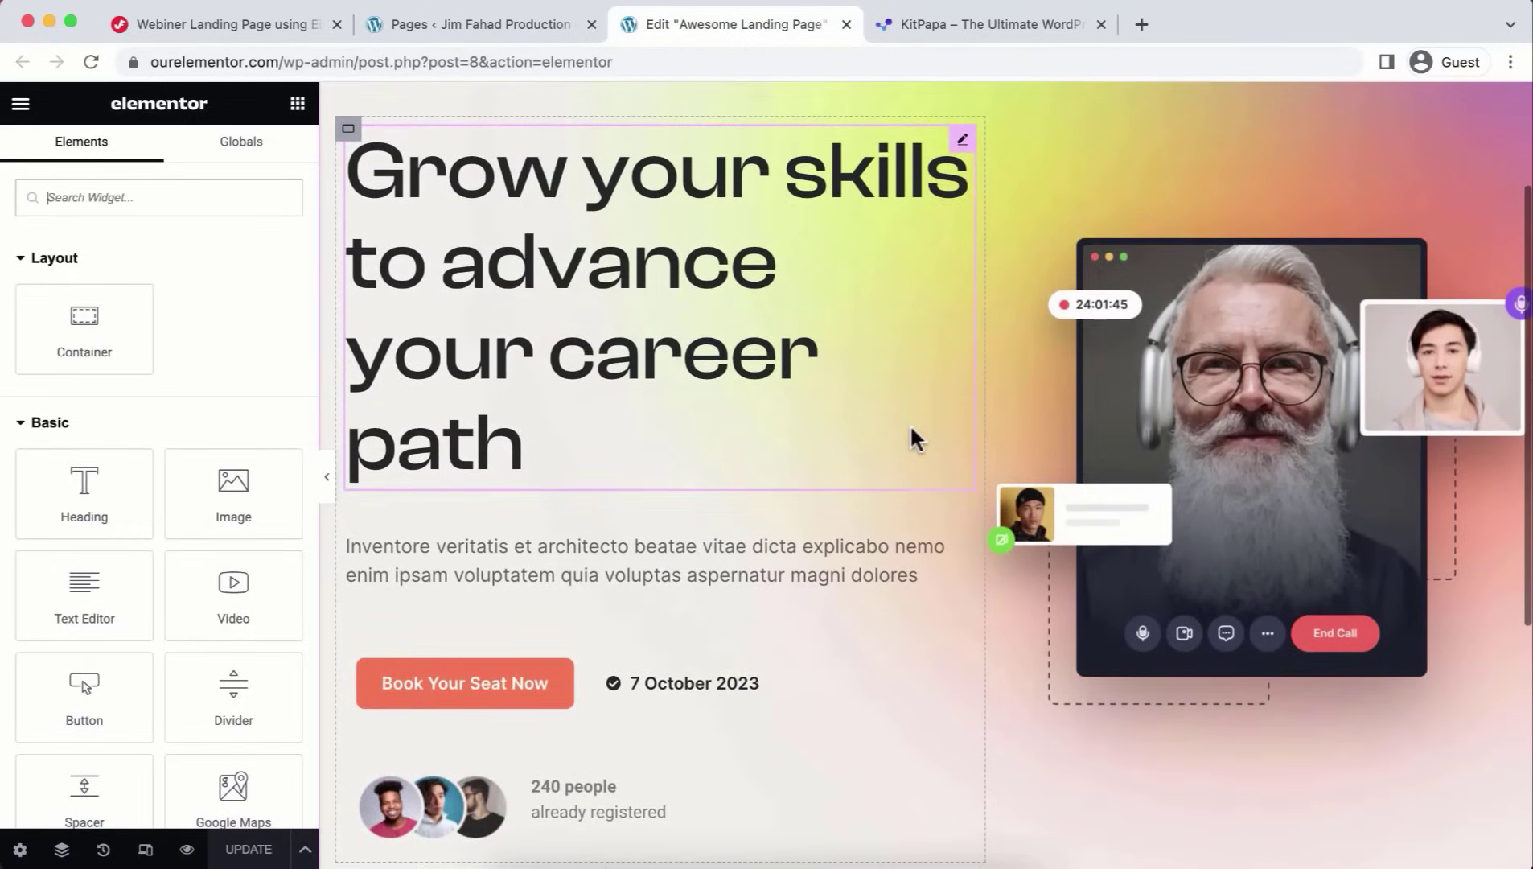
scroll(911, 424, "up", 3)
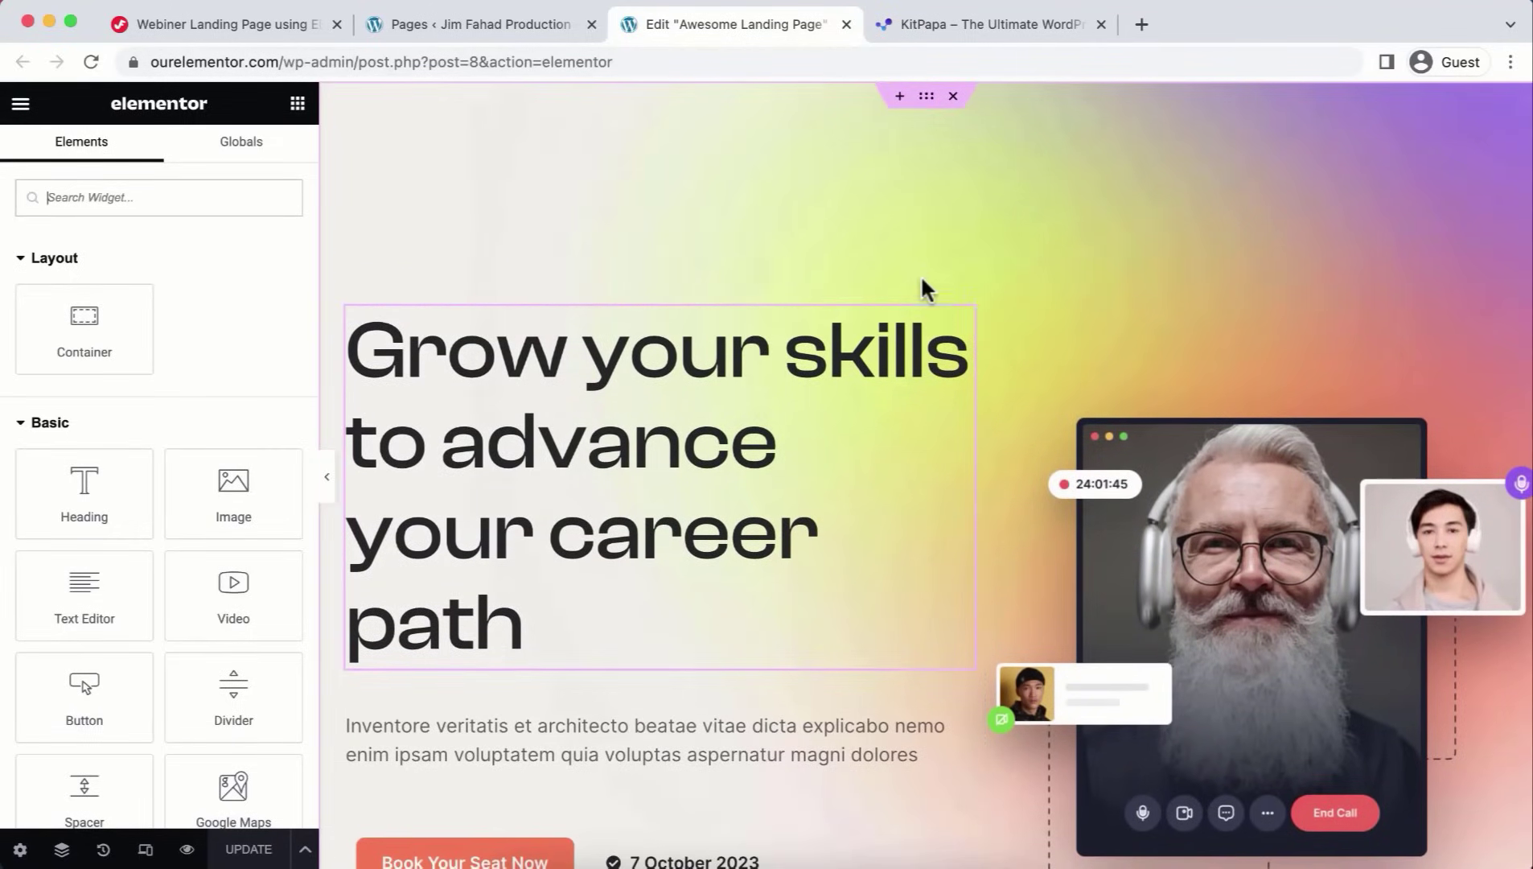
- On kitpapa.com, scroll to the Categories sidebar and open Food And Restaurant
left_click(969, 27)
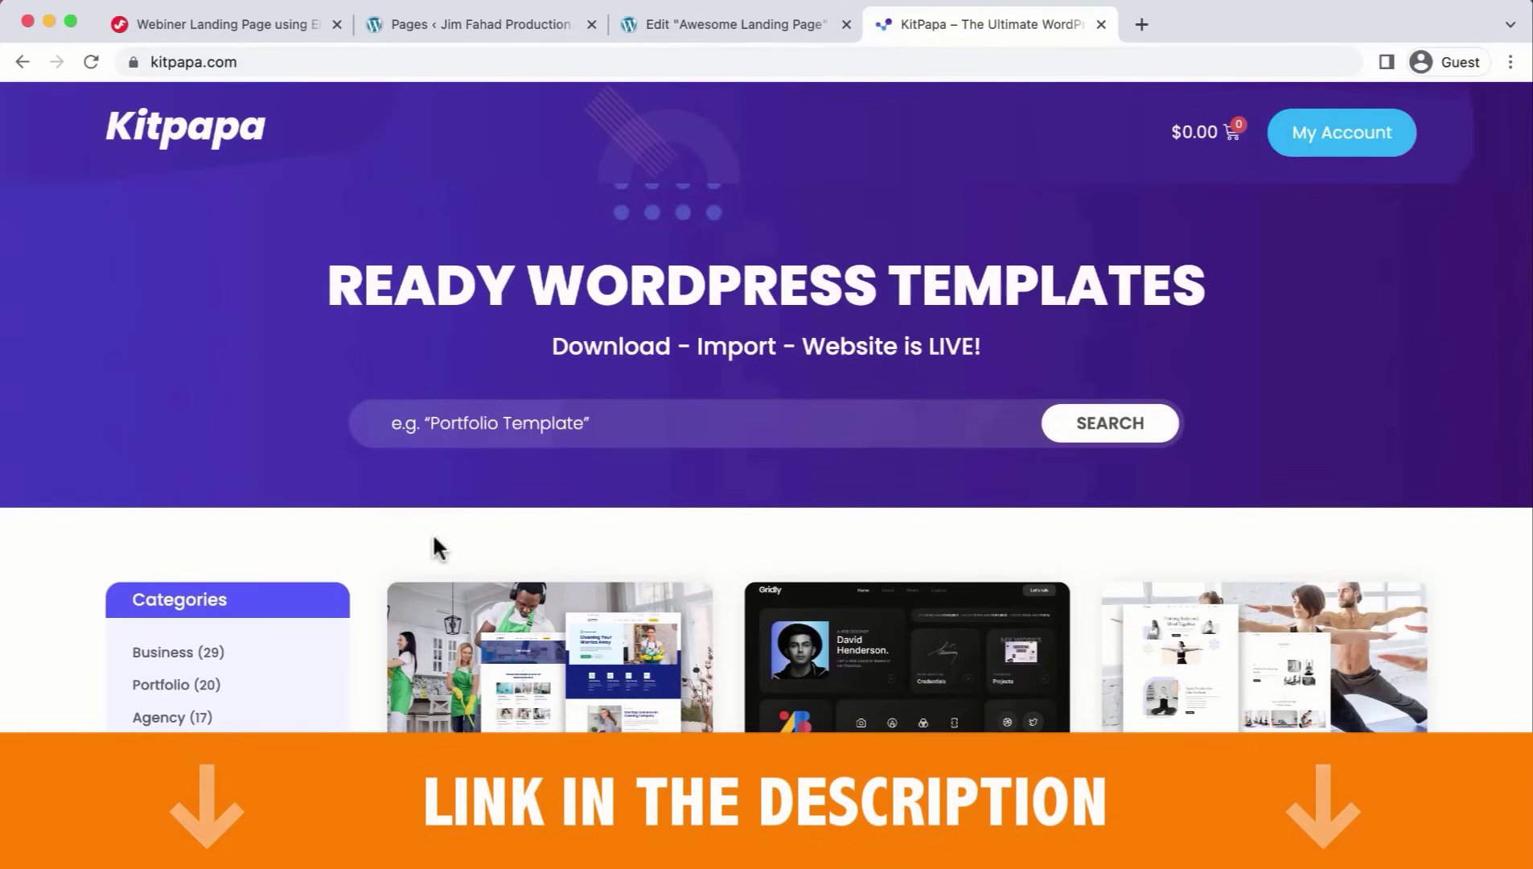
scroll(412, 546, "down", 3)
scroll(411, 536, "down", 2)
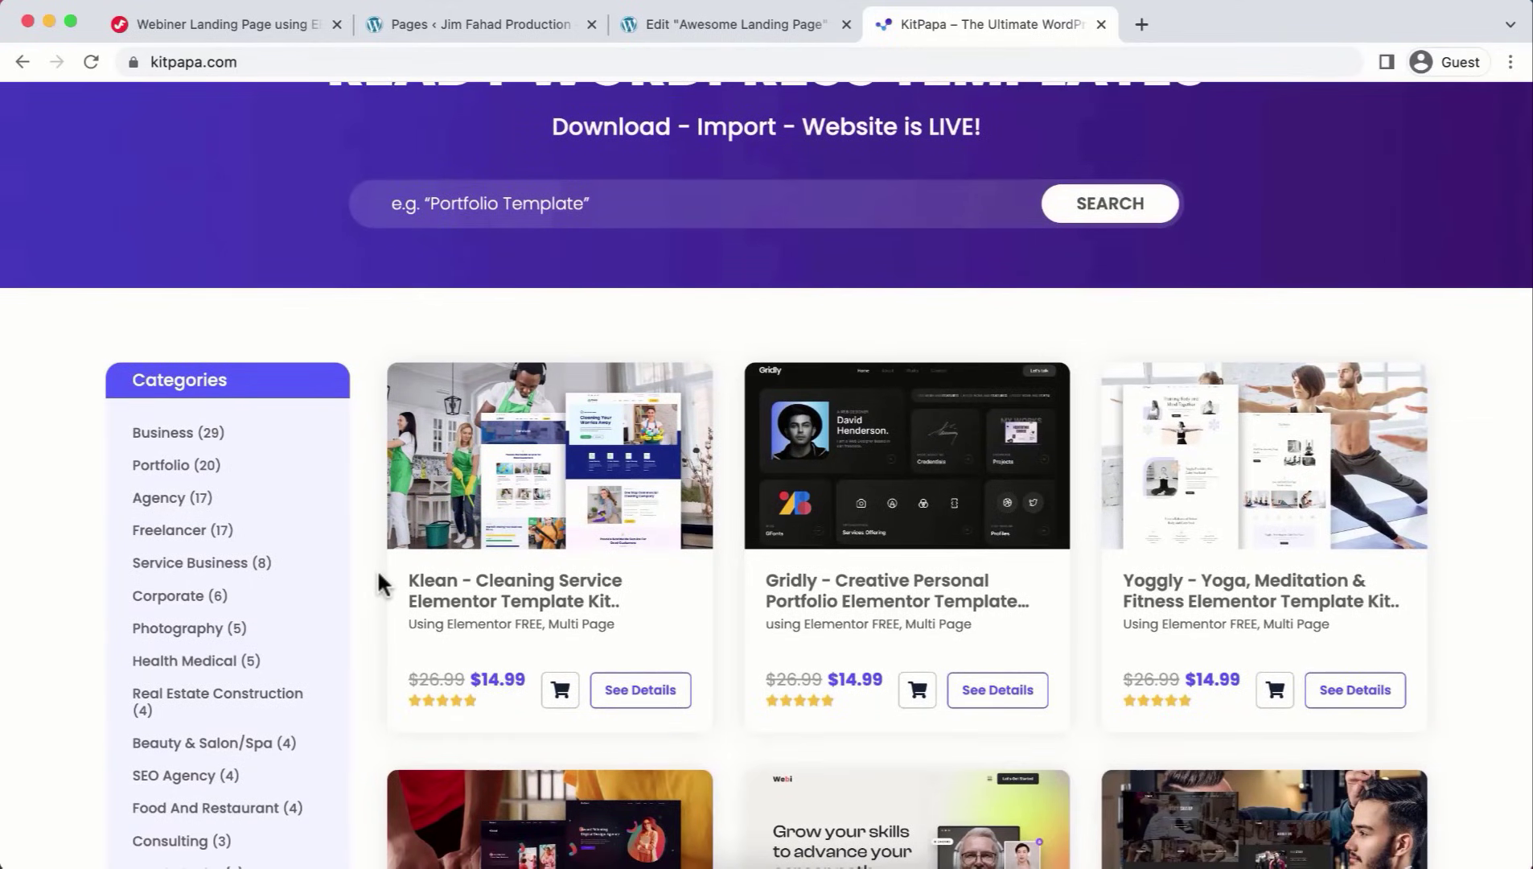
scroll(378, 574, "down", 1)
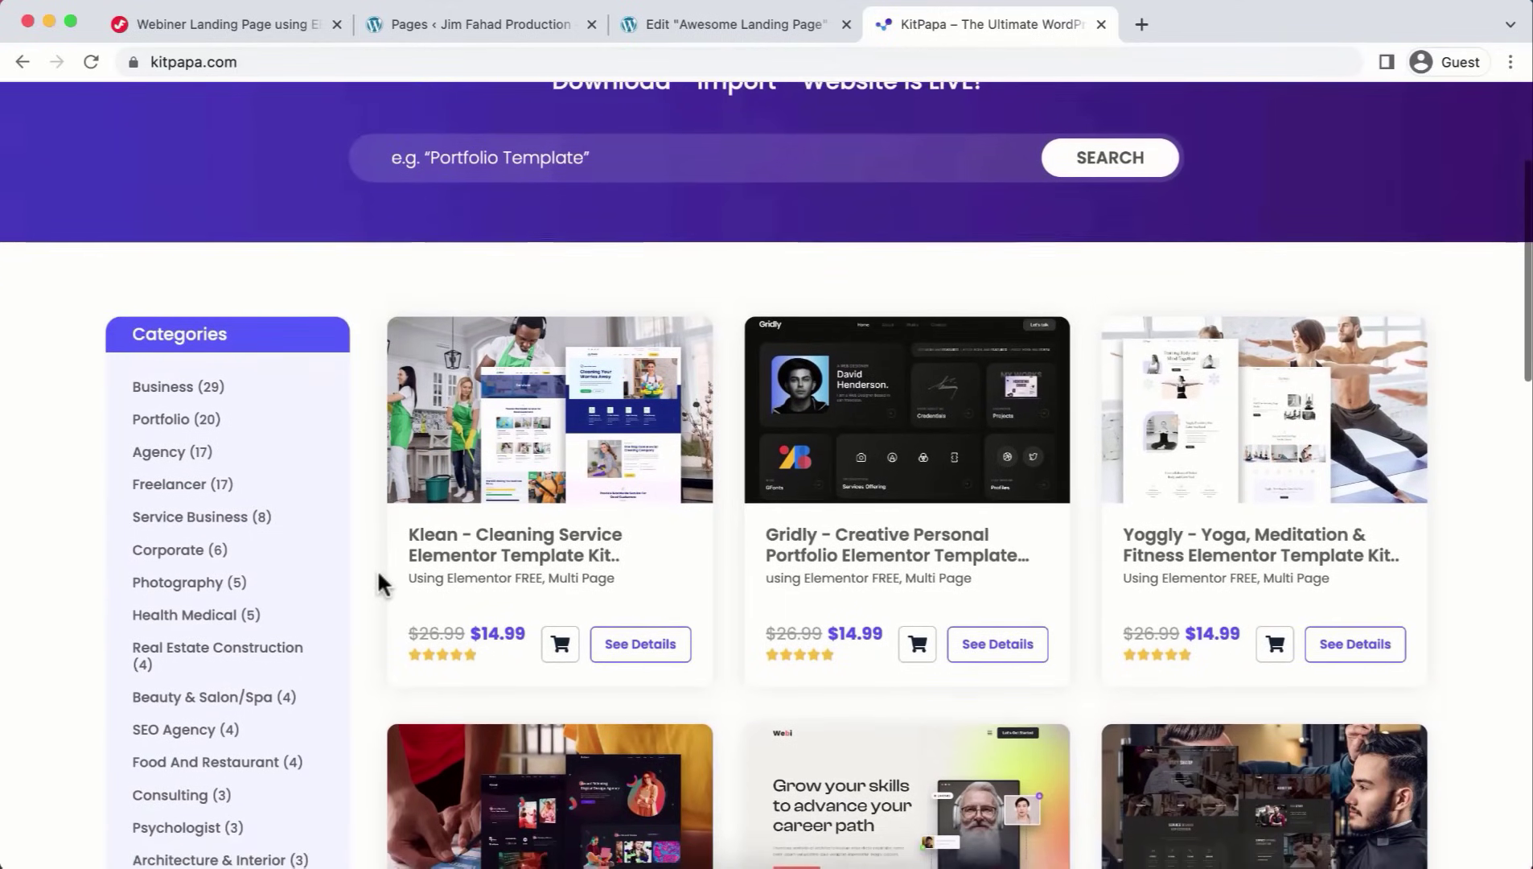
scroll(379, 574, "down", 1)
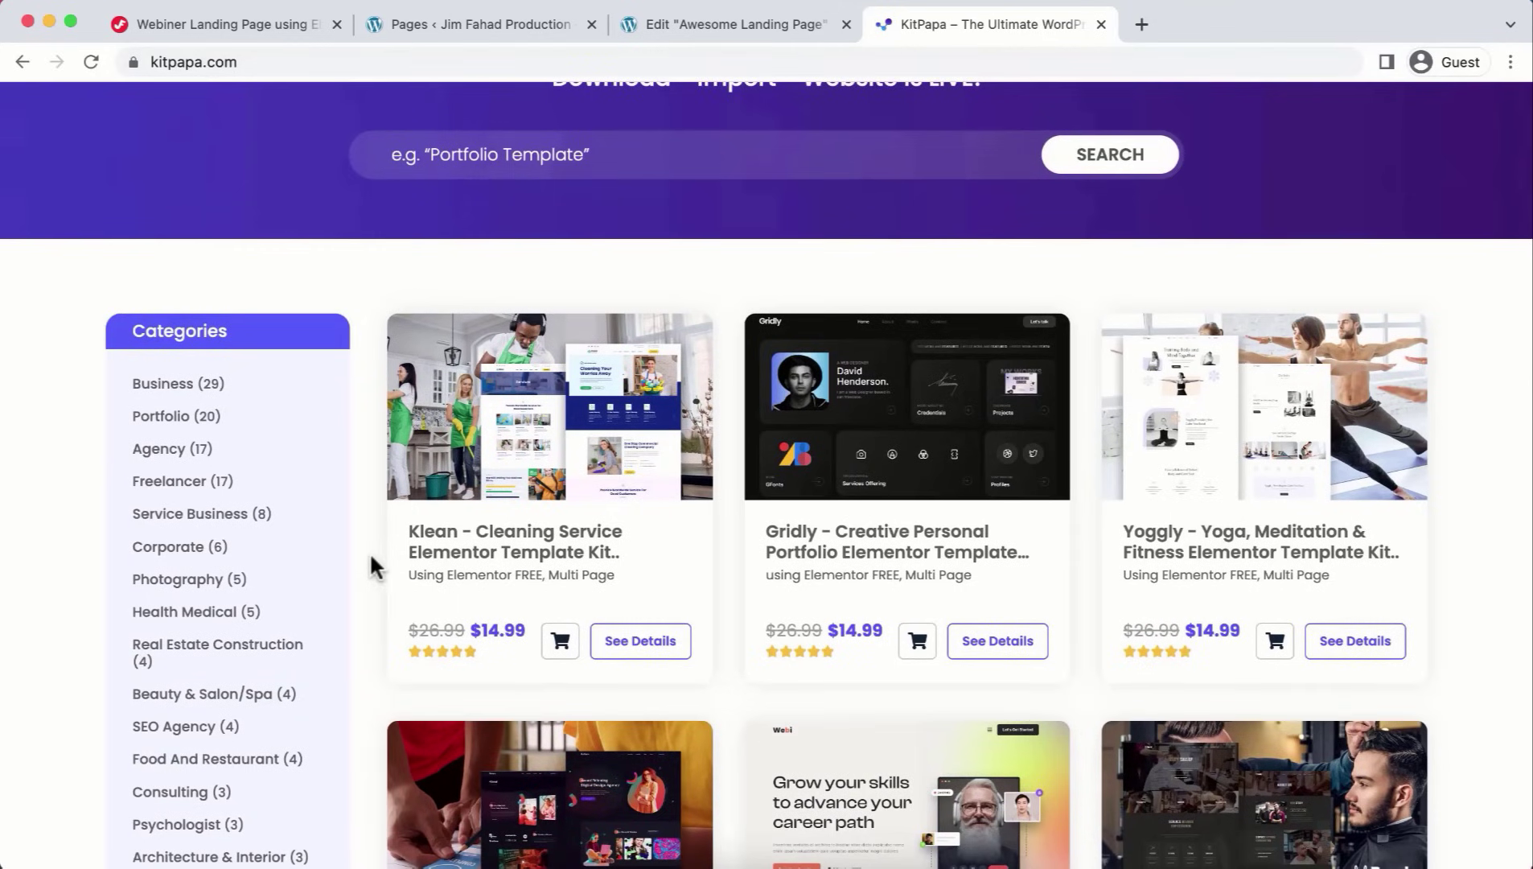
scroll(371, 556, "down", 2)
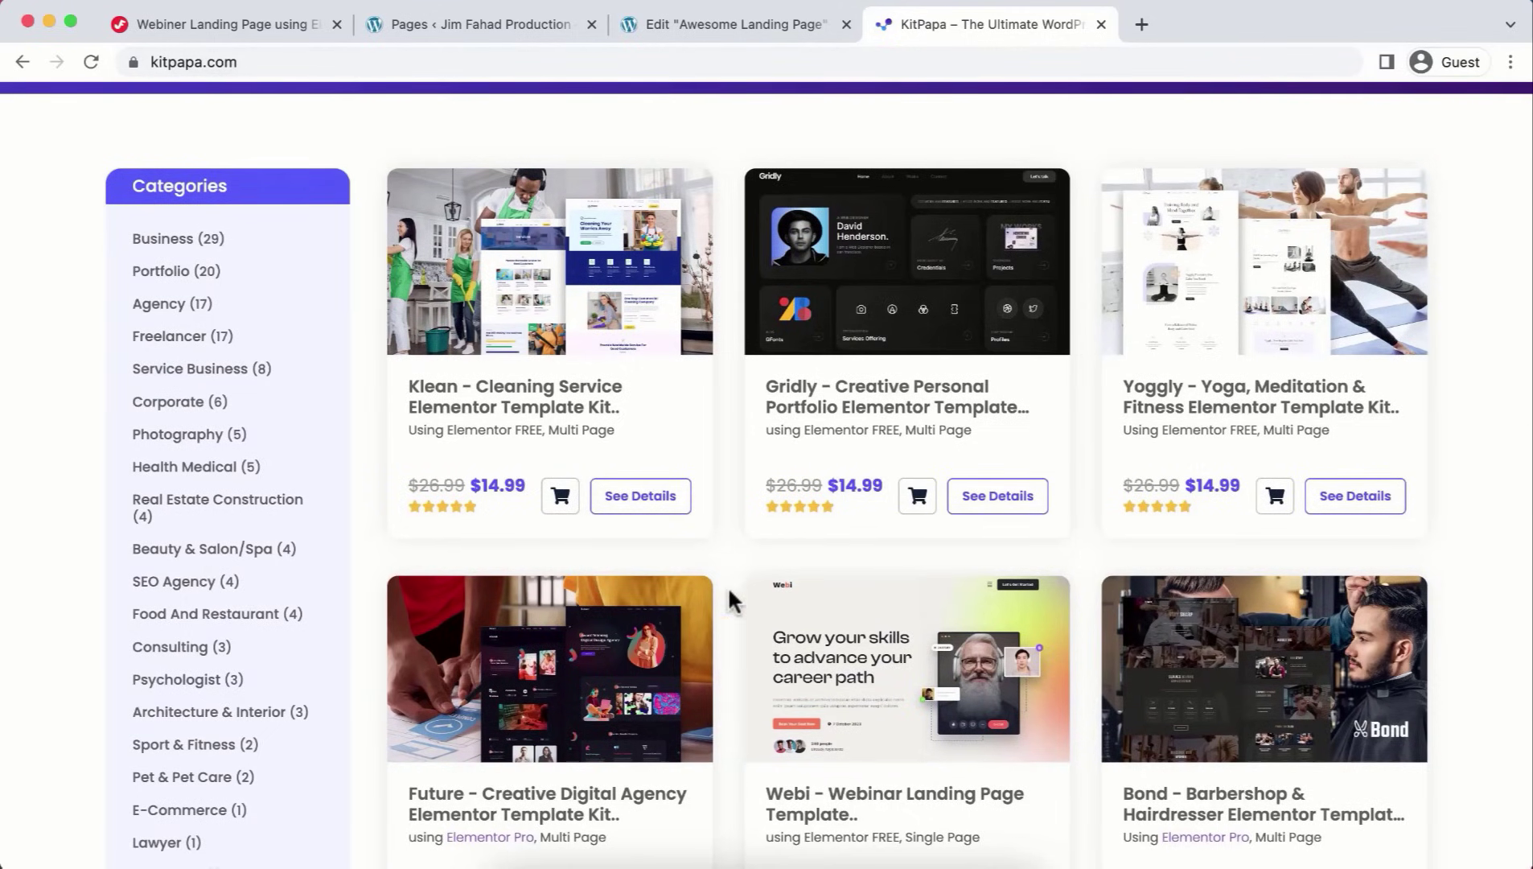
scroll(729, 590, "down", 2)
scroll(728, 590, "up", 7)
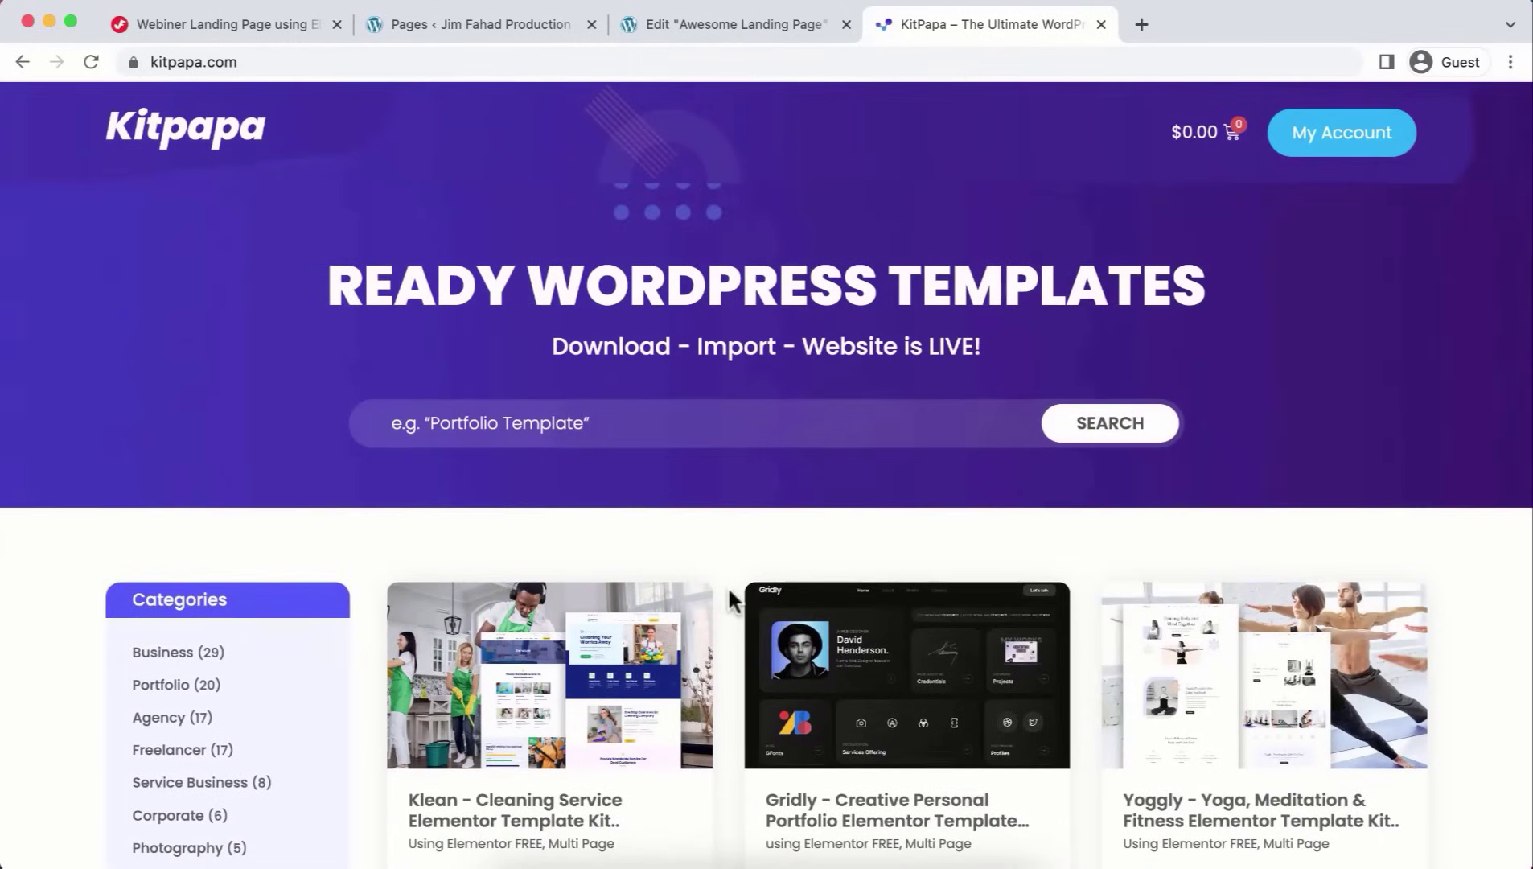
scroll(727, 585, "down", 5)
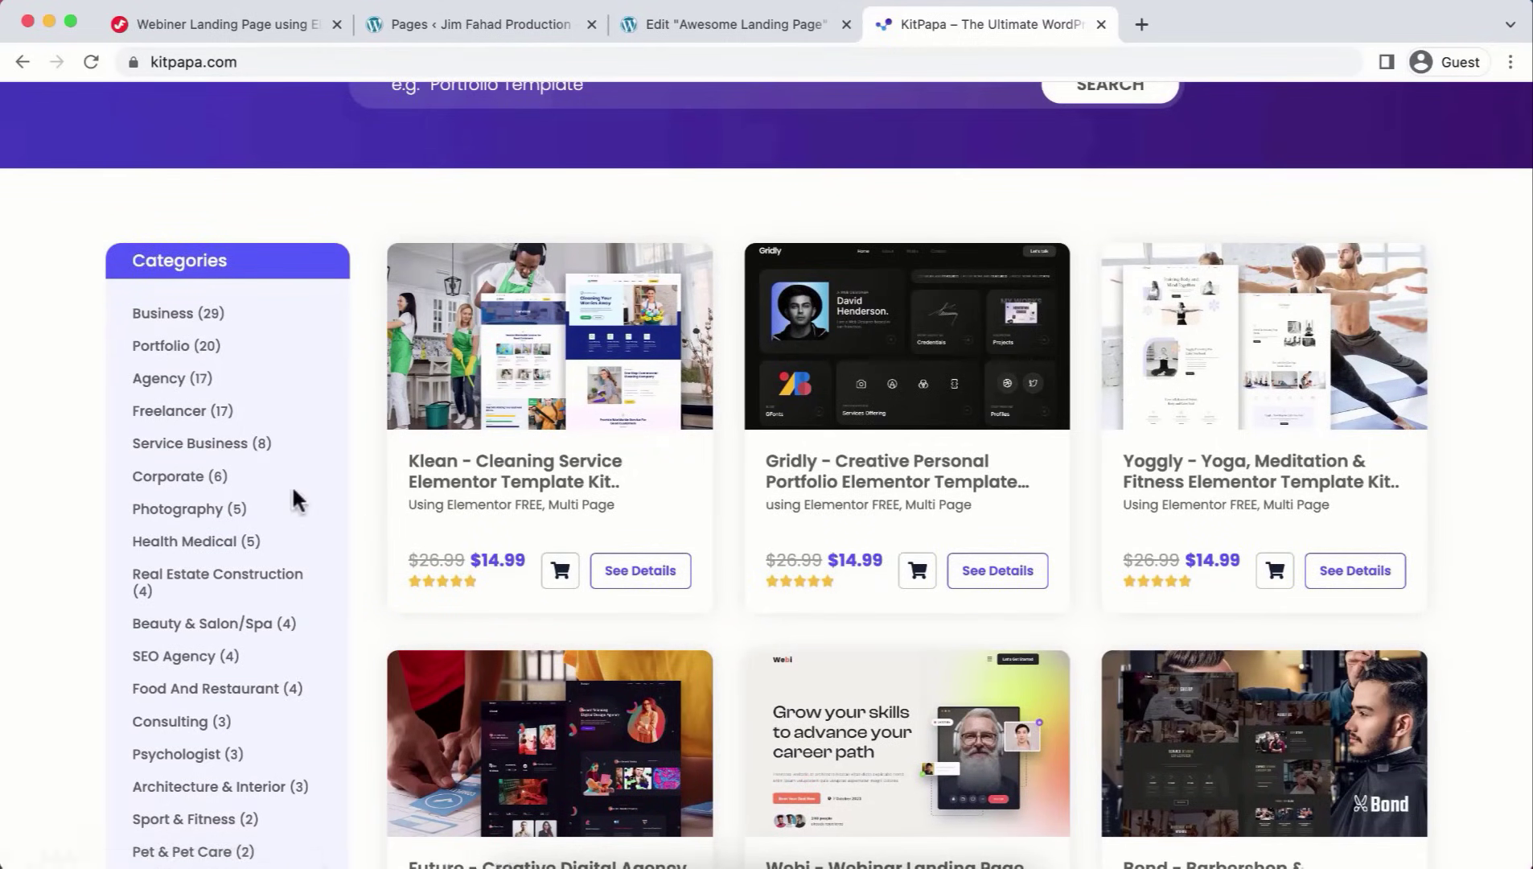
scroll(200, 593, "down", 2)
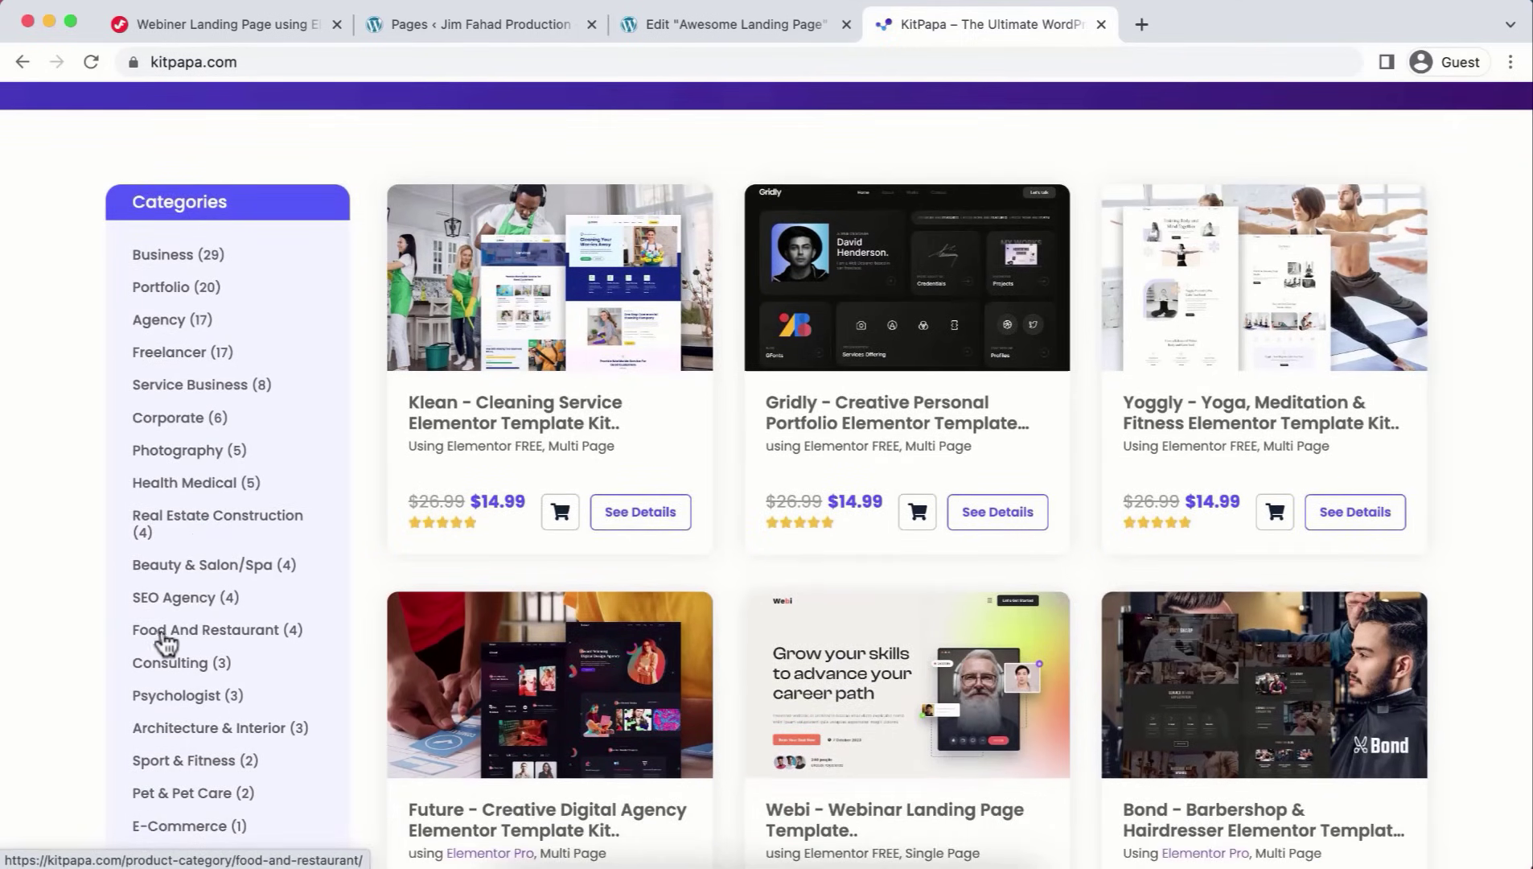
left_click(211, 631)
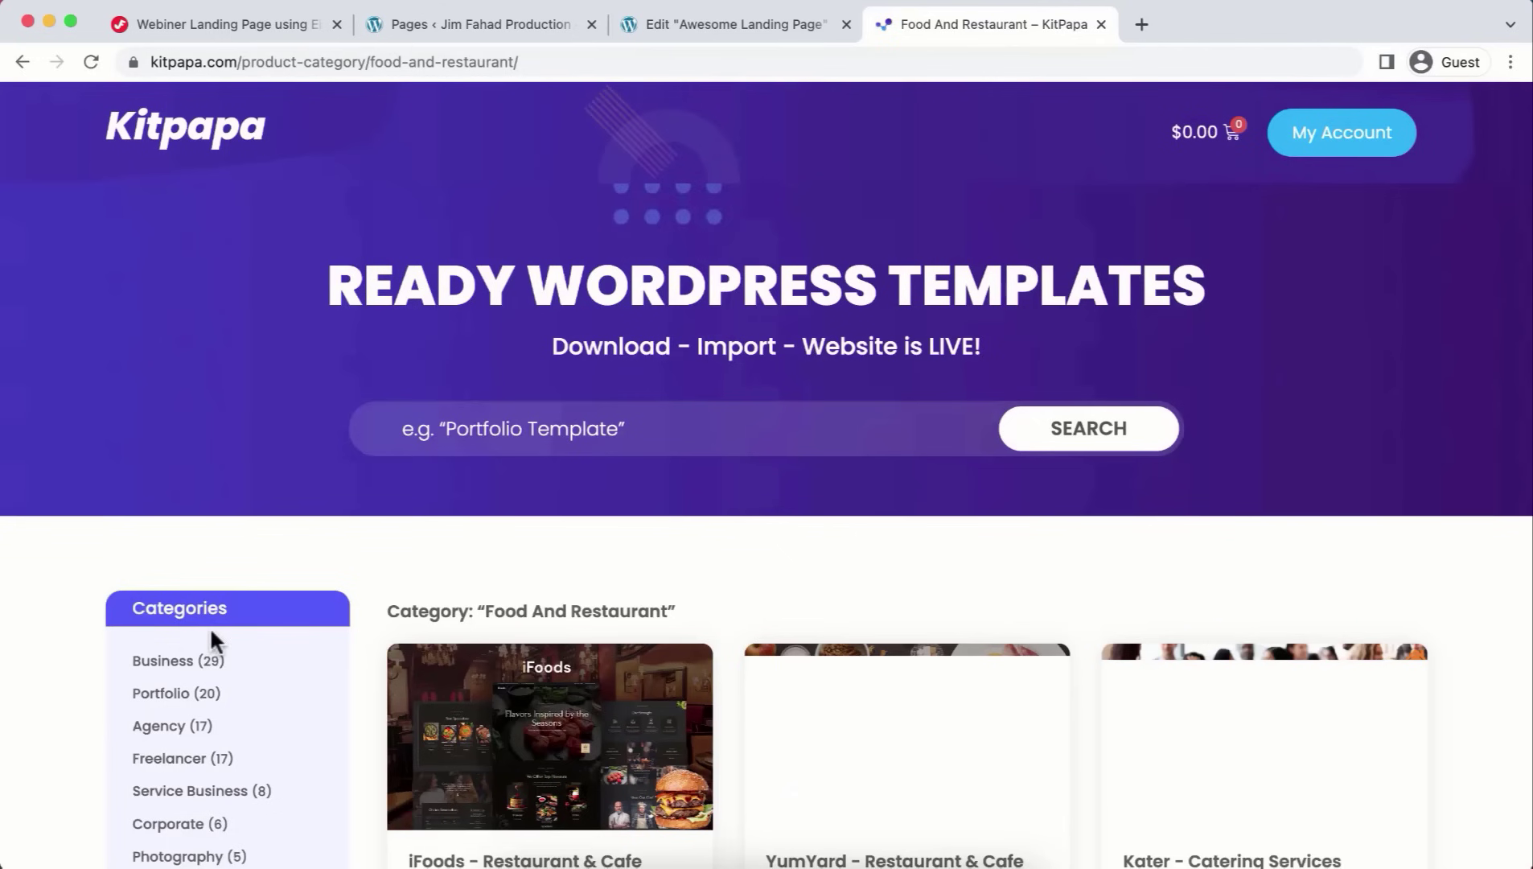
- Open the iFoods Restaurant & Cafe template kit page ($14.99) and scroll through its features
scroll(564, 625, "down", 3)
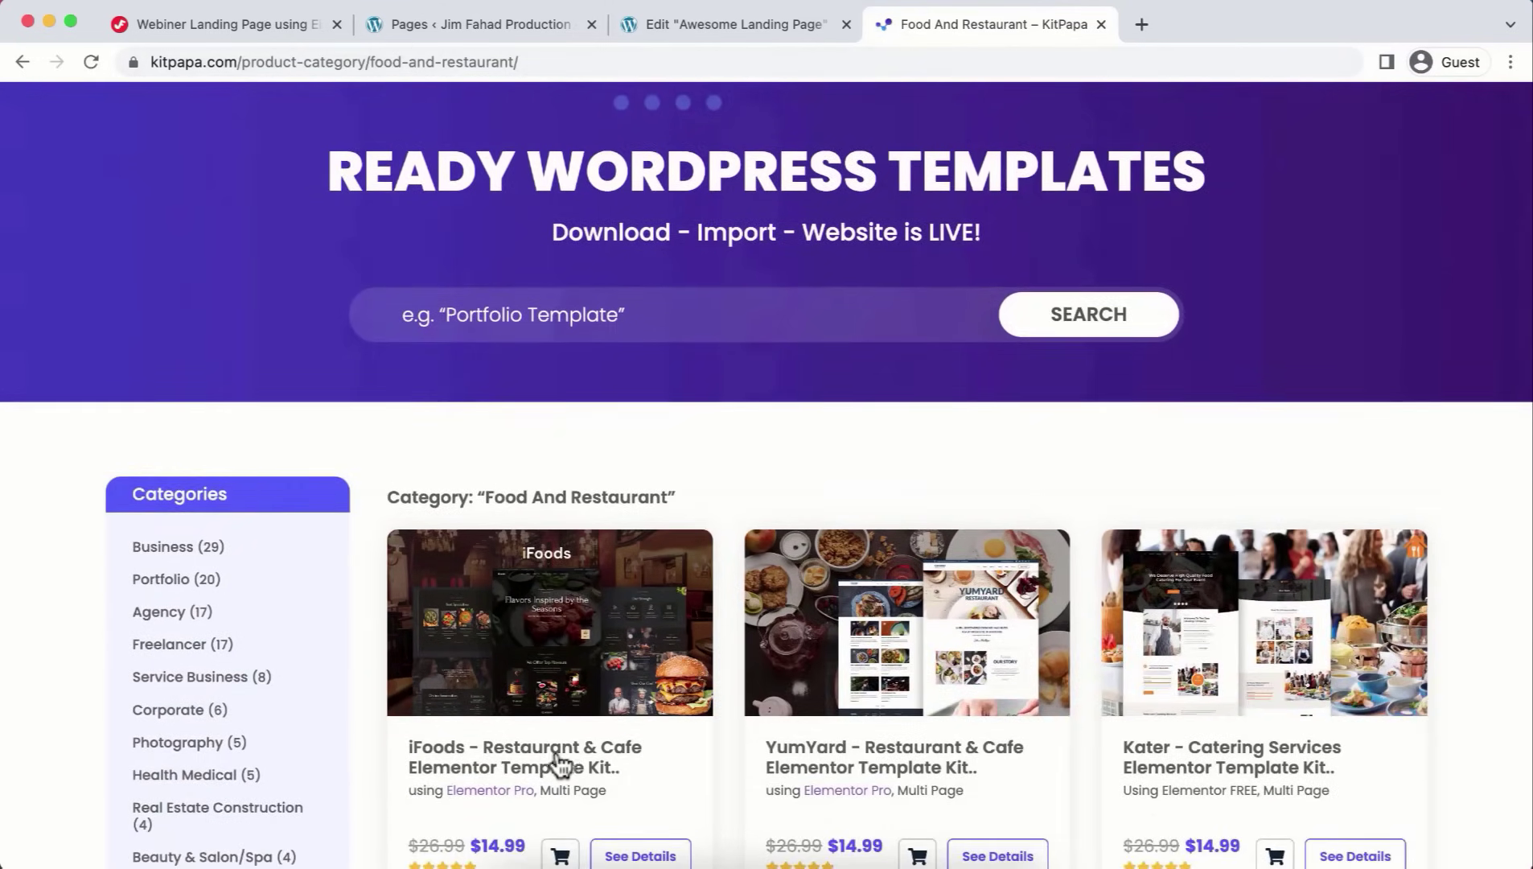
left_click(561, 764)
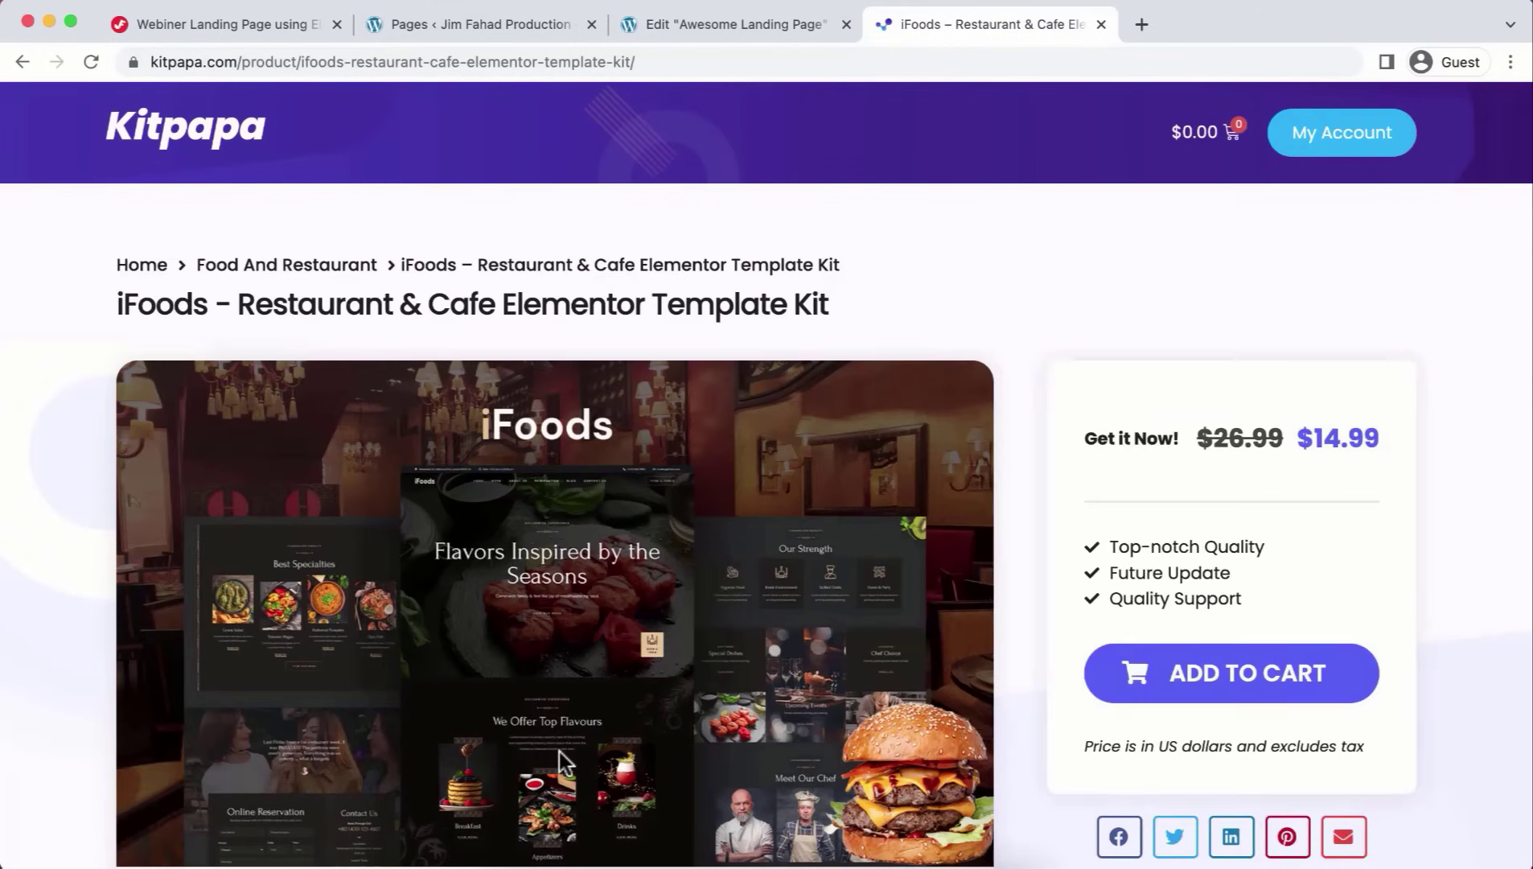
scroll(561, 762, "down", 2)
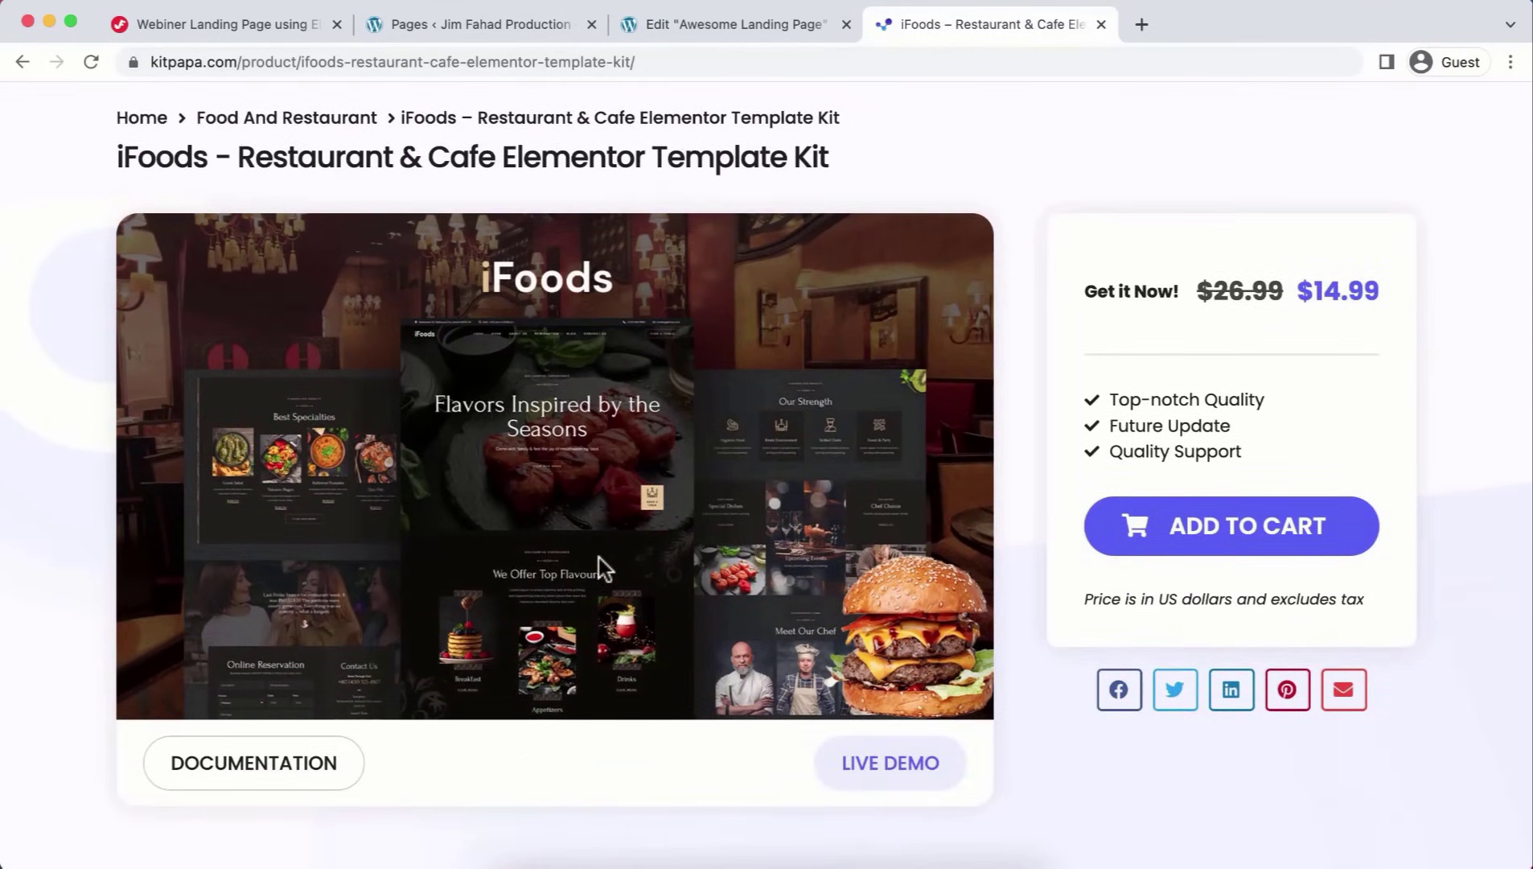
scroll(599, 557, "down", 8)
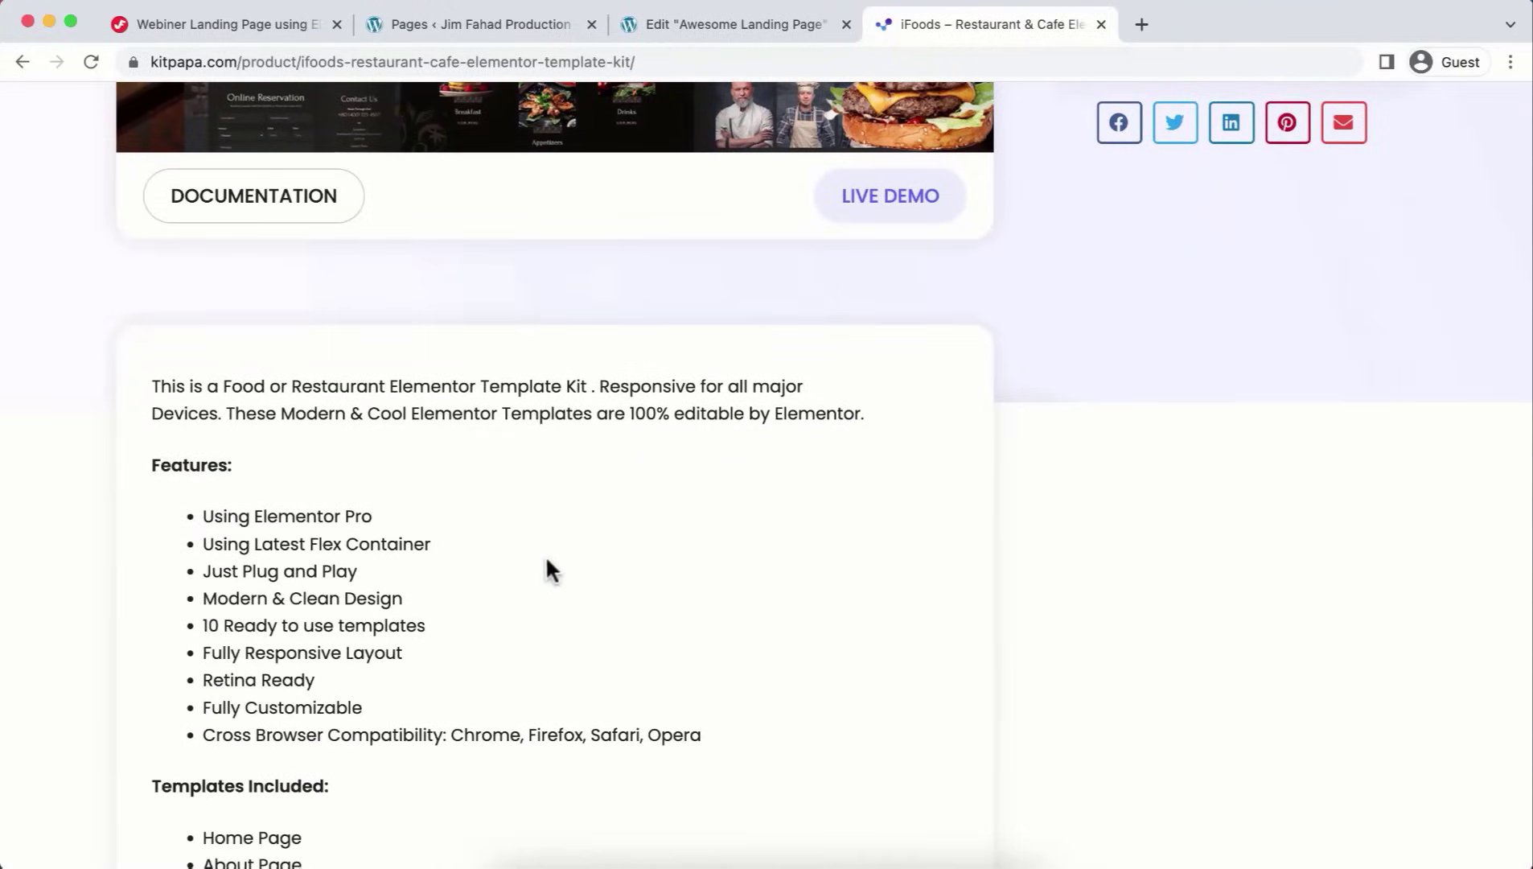
scroll(553, 569, "down", 5)
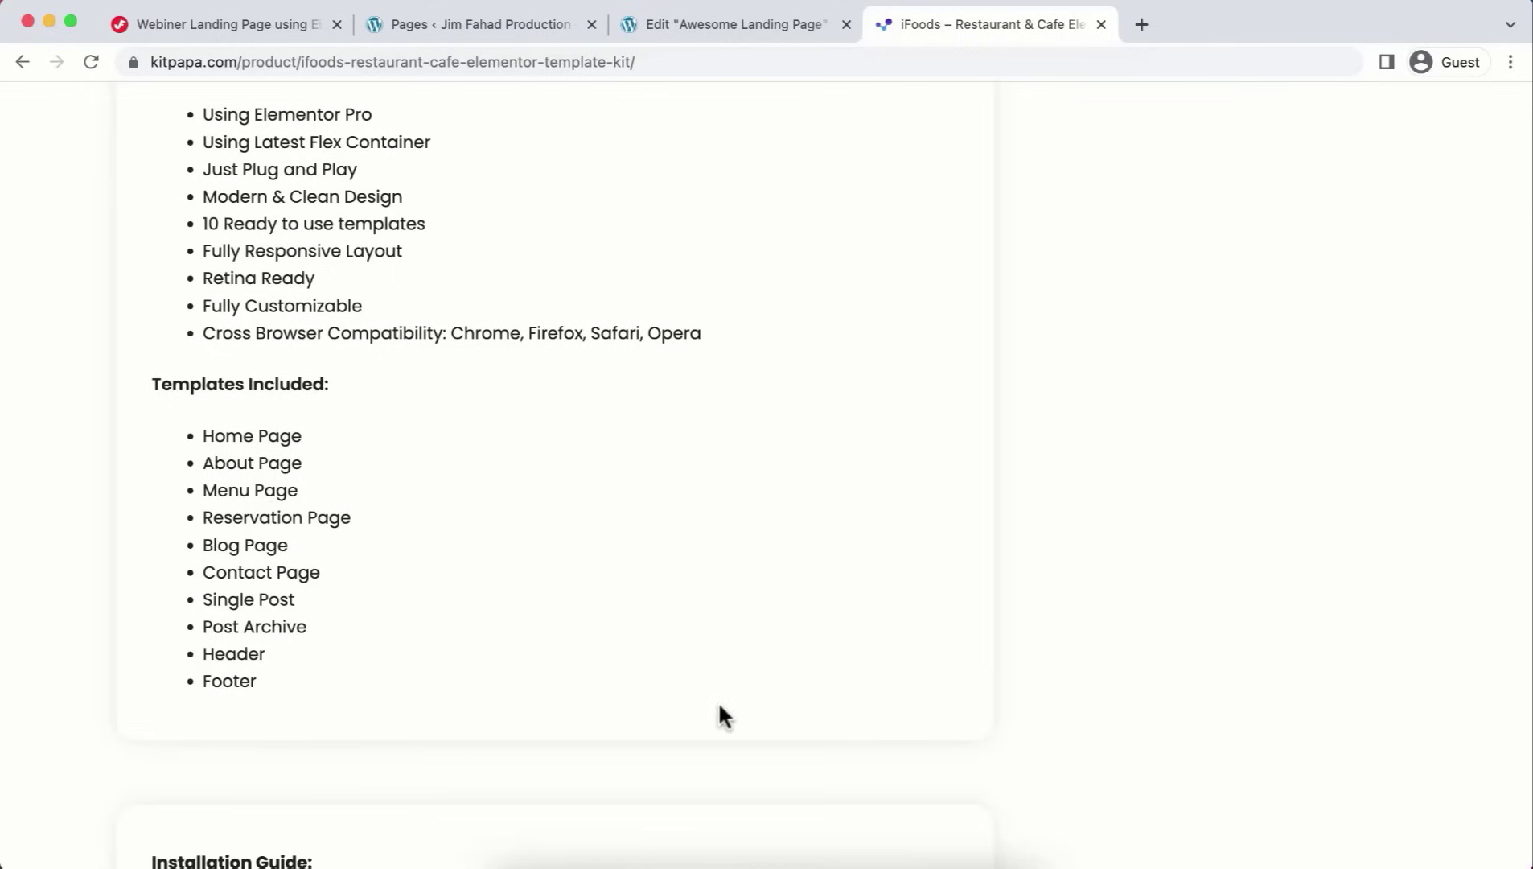
scroll(720, 708, "down", 7)
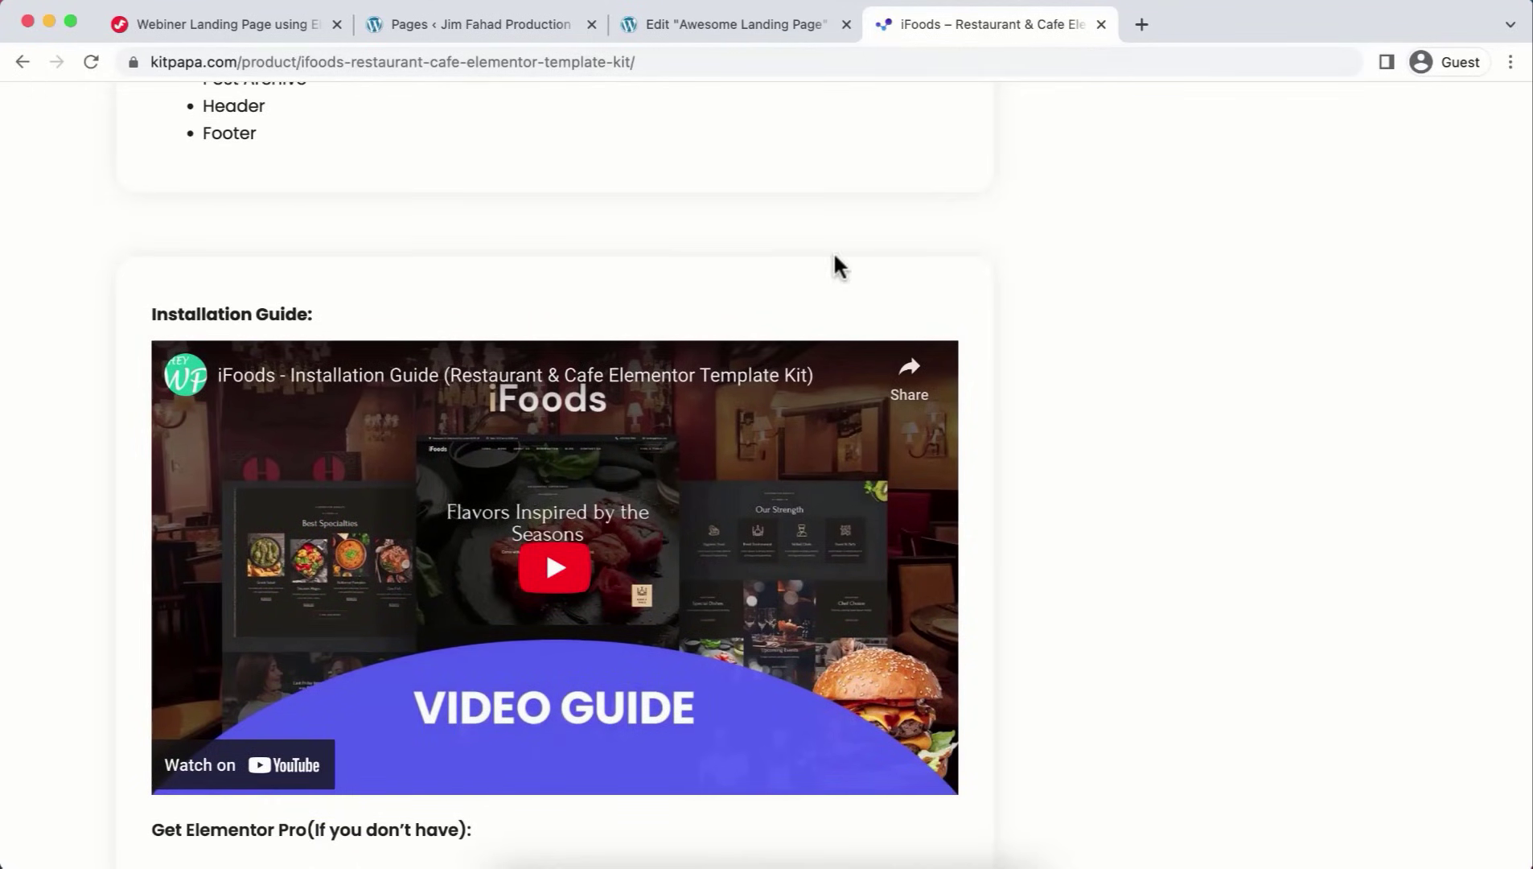
scroll(833, 252, "up", 20)
scroll(833, 252, "down", 8)
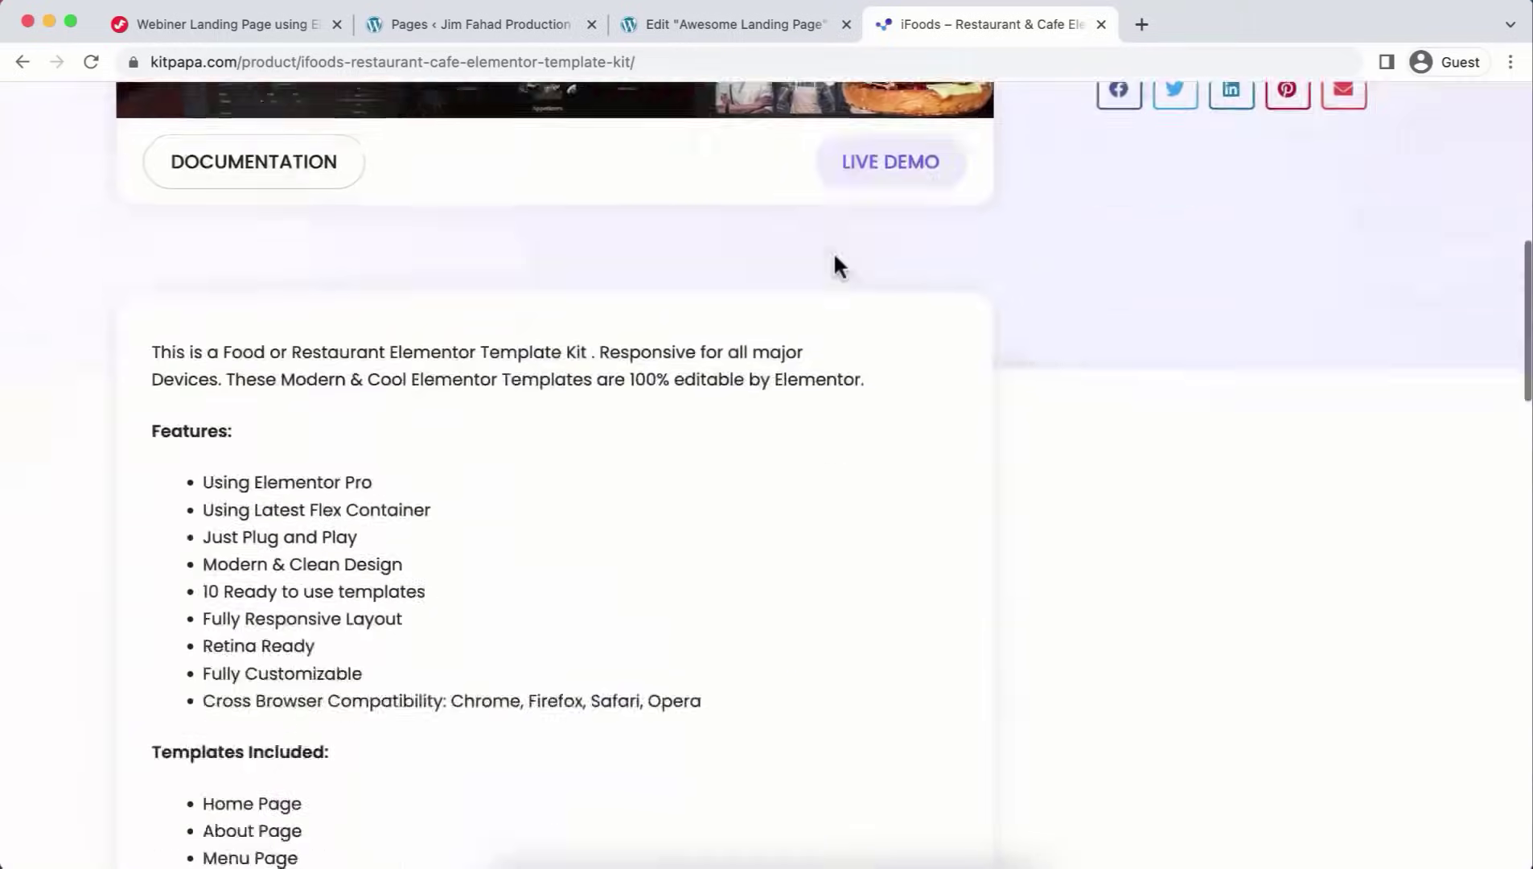
scroll(833, 252, "down", 11)
scroll(820, 185, "up", 9)
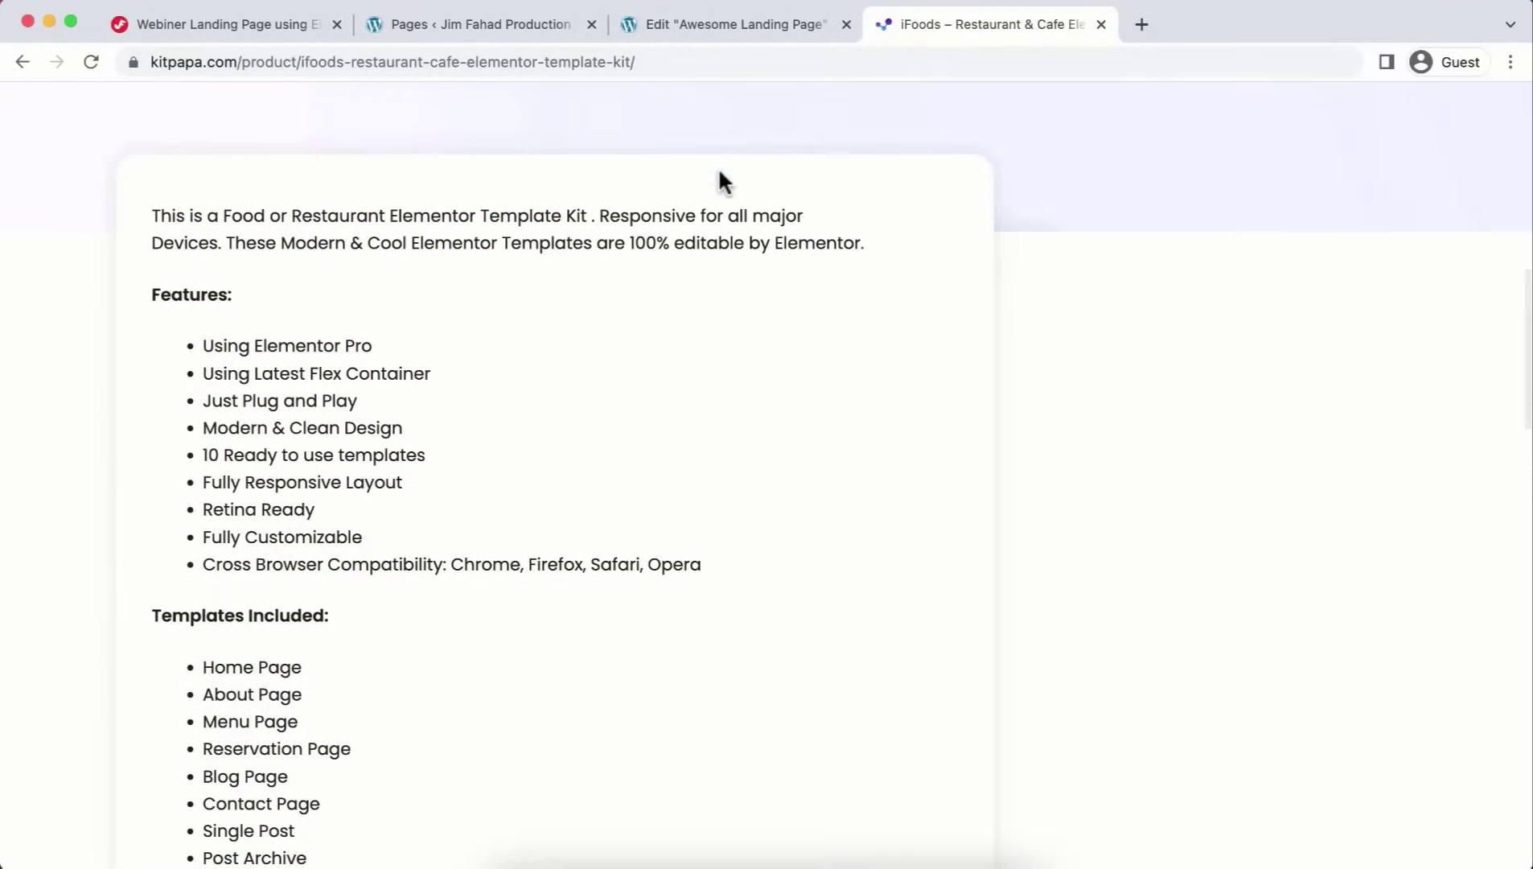
- Play and pause the iFoods Installation Guide video, then scroll back toward the top
left_click(744, 21)
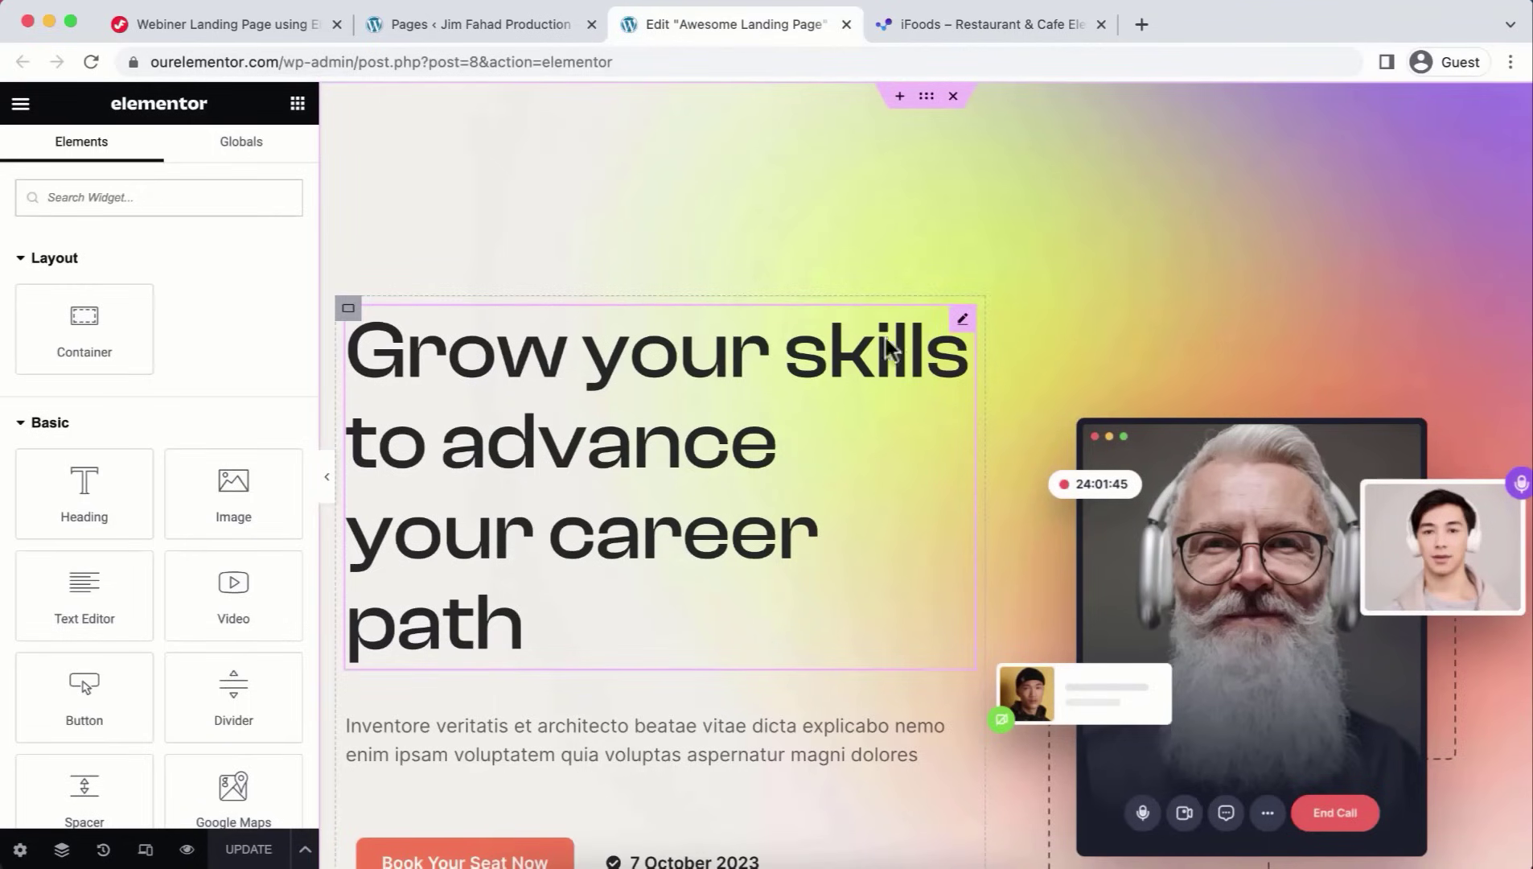
left_click(987, 21)
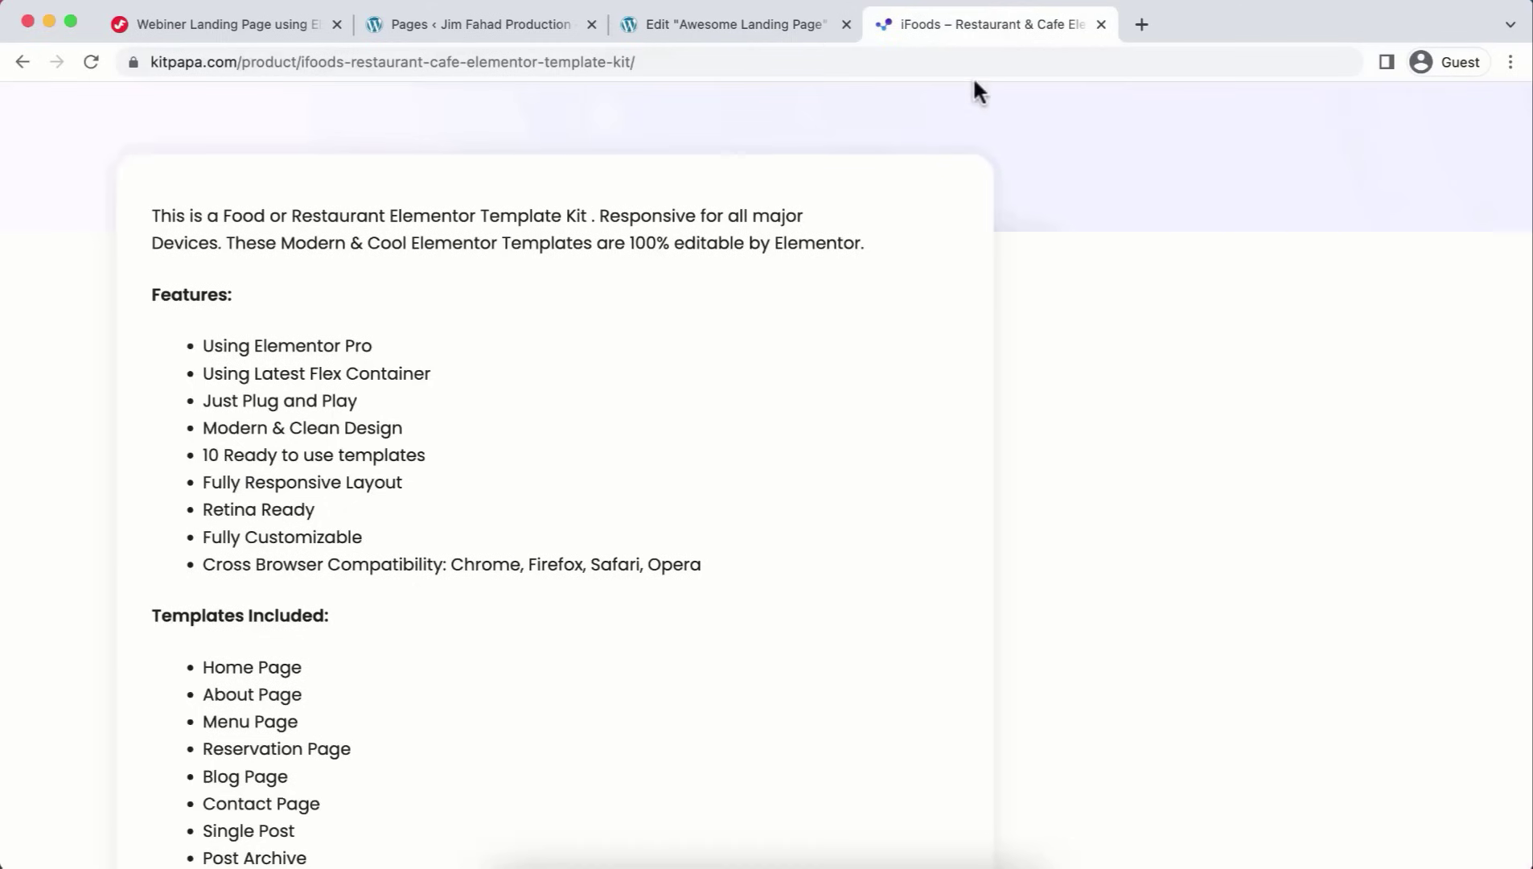
scroll(646, 404, "up", 9)
scroll(646, 403, "down", 14)
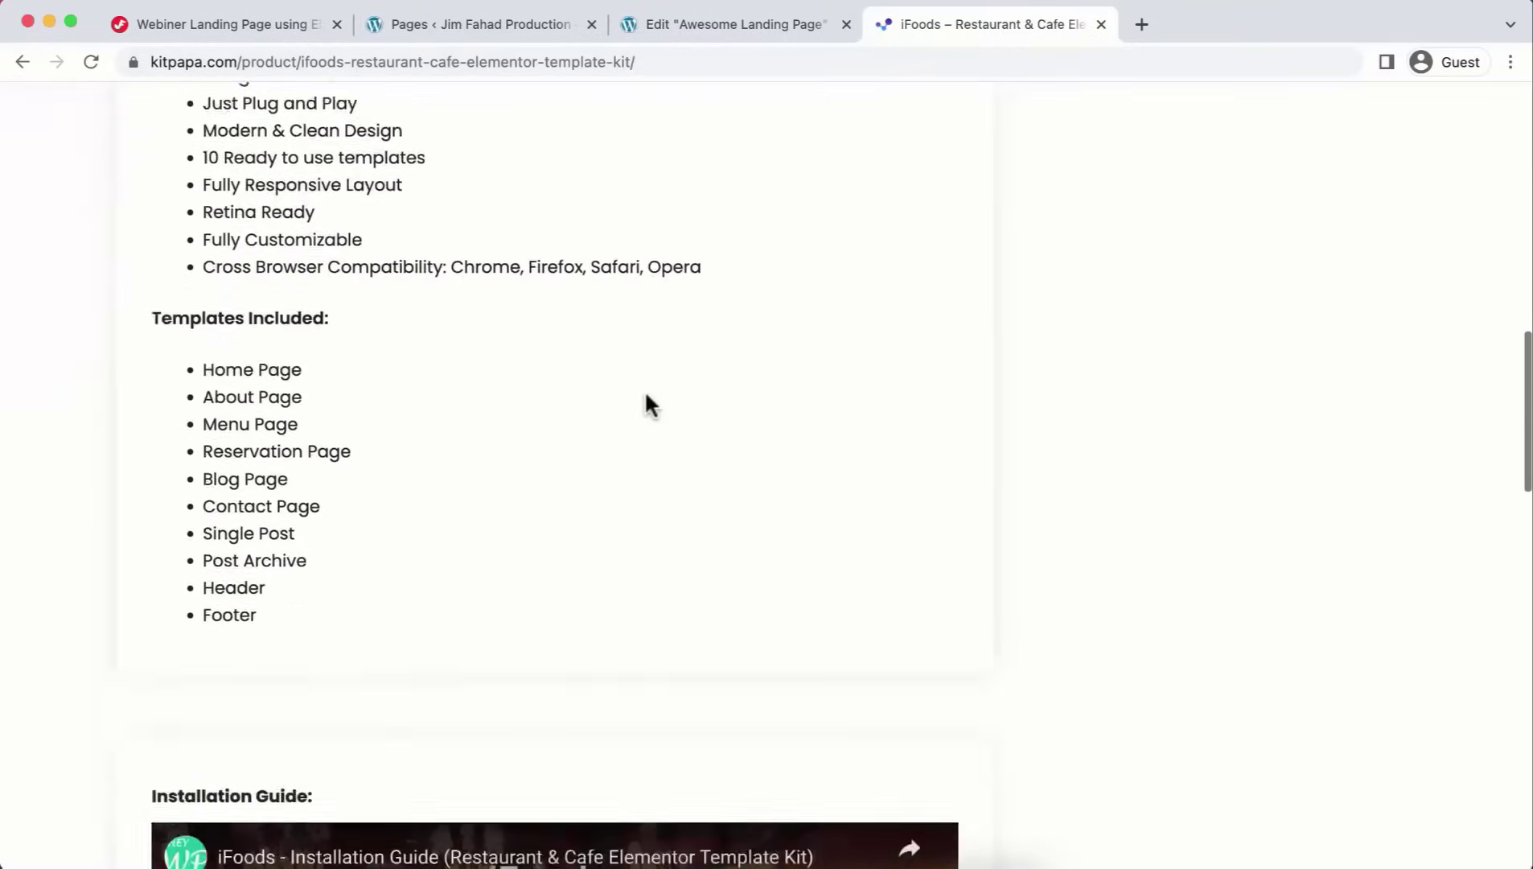
scroll(648, 402, "down", 7)
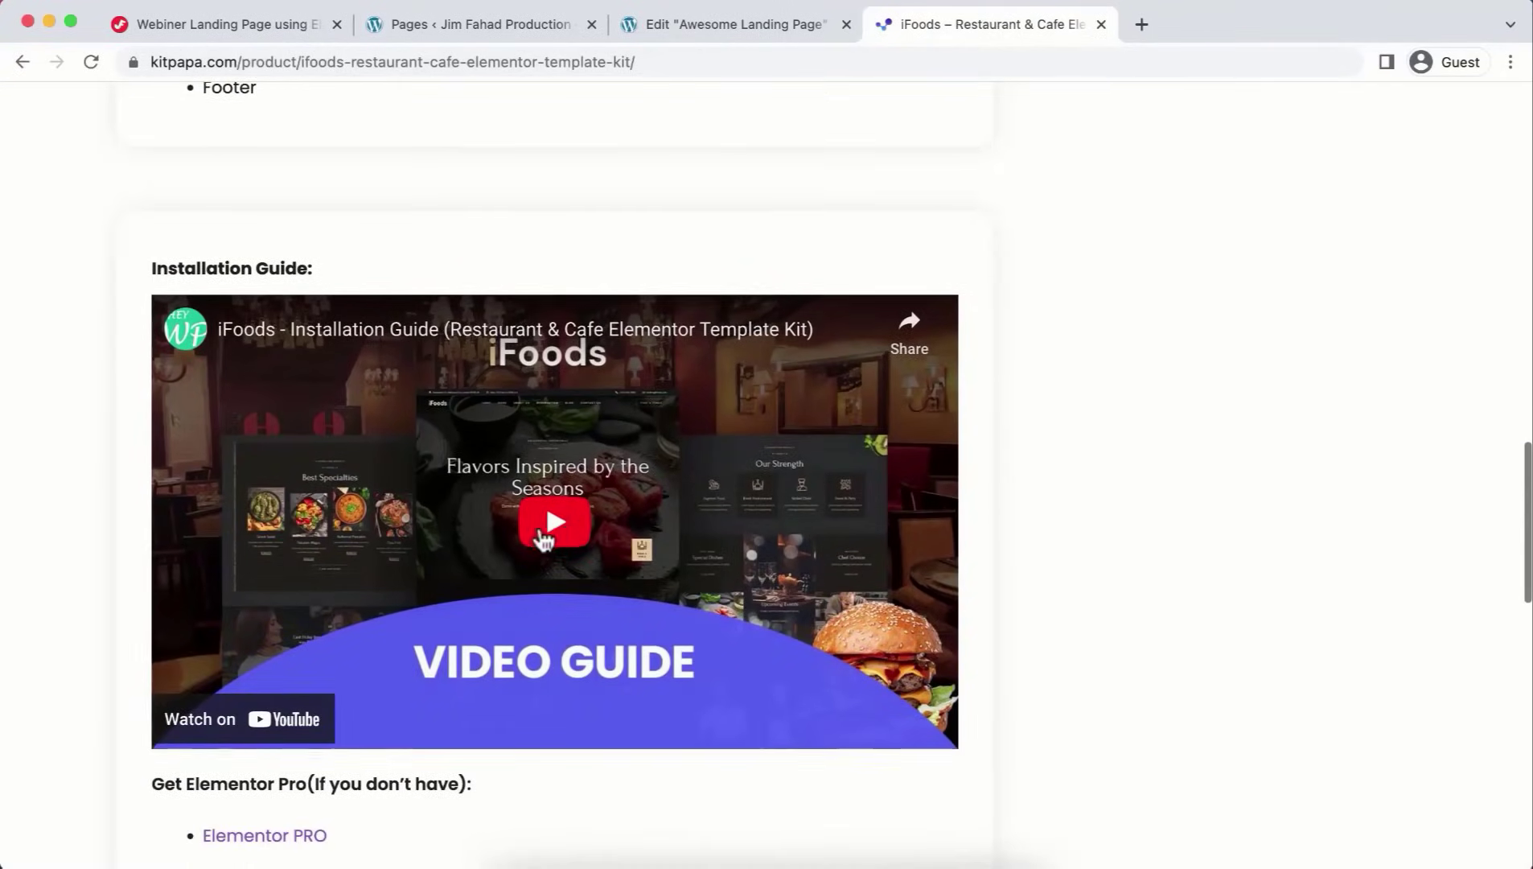
left_click(557, 526)
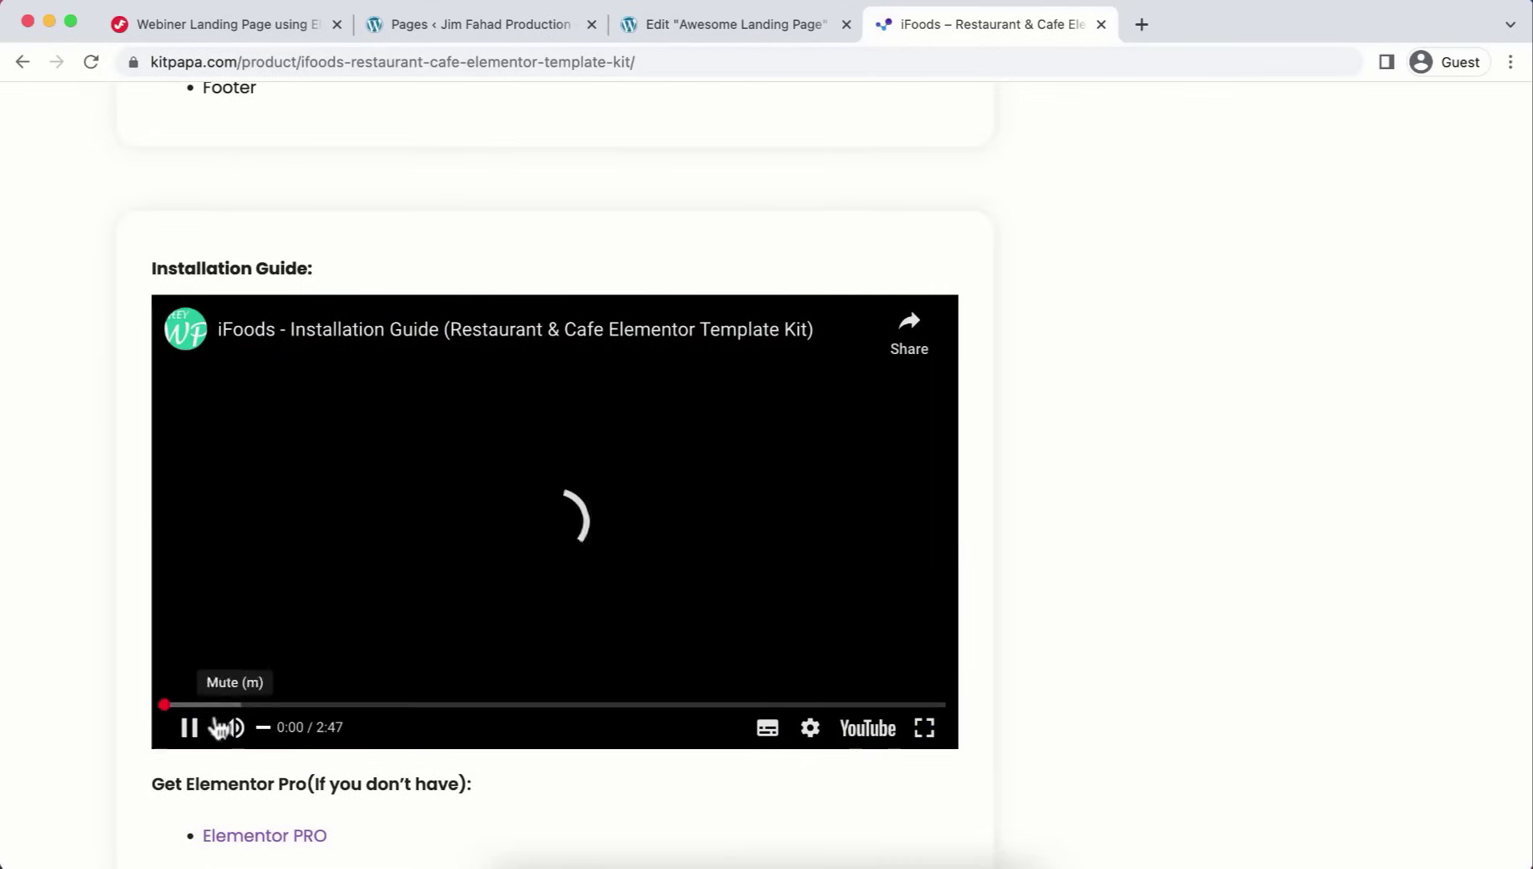
left_click(190, 728)
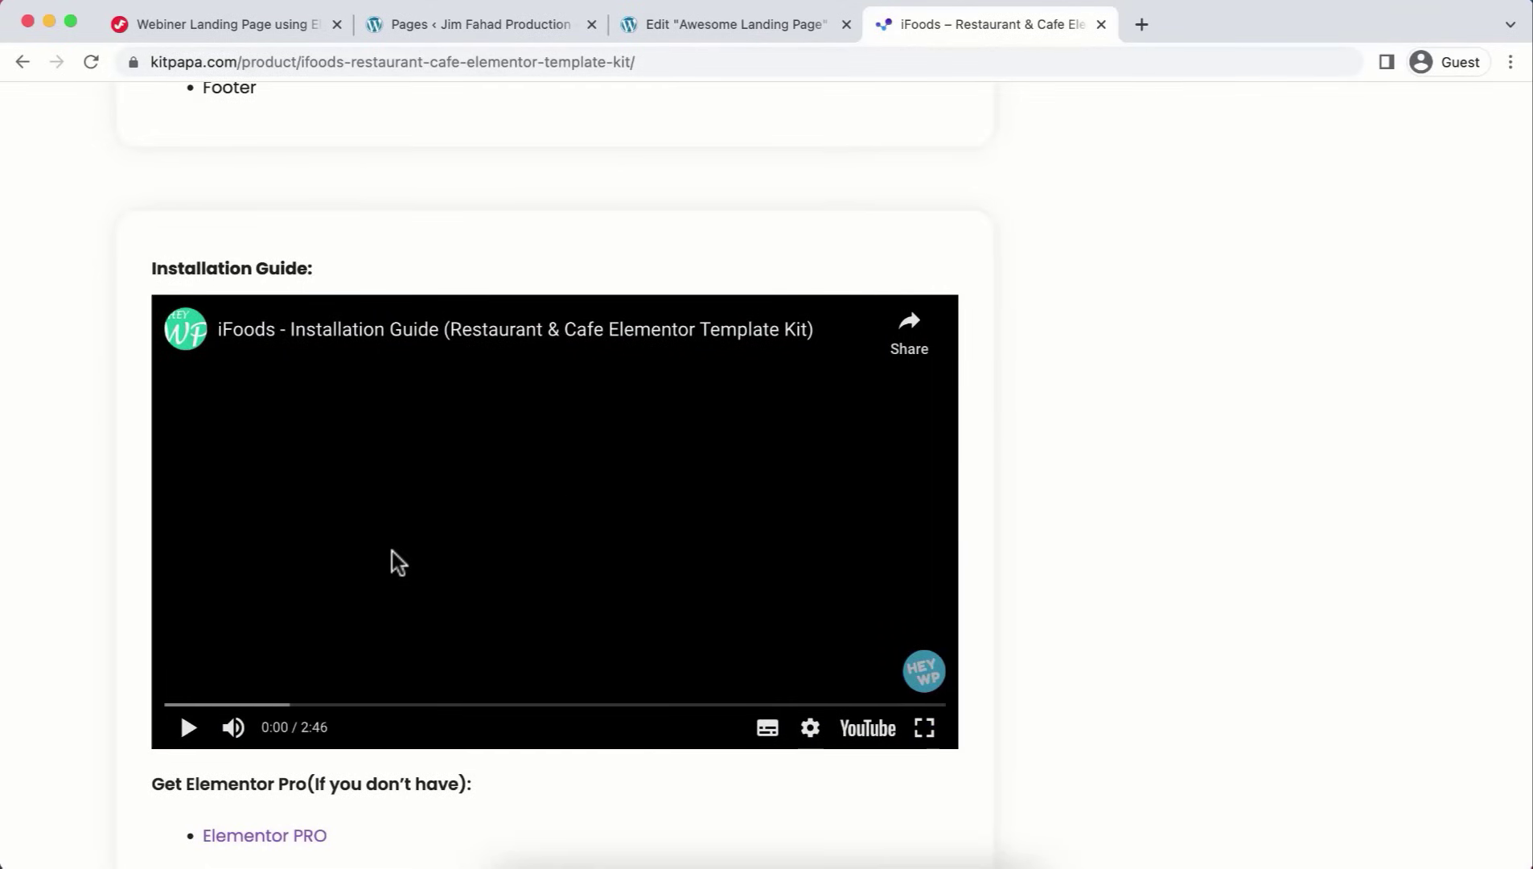
scroll(787, 229, "up", 15)
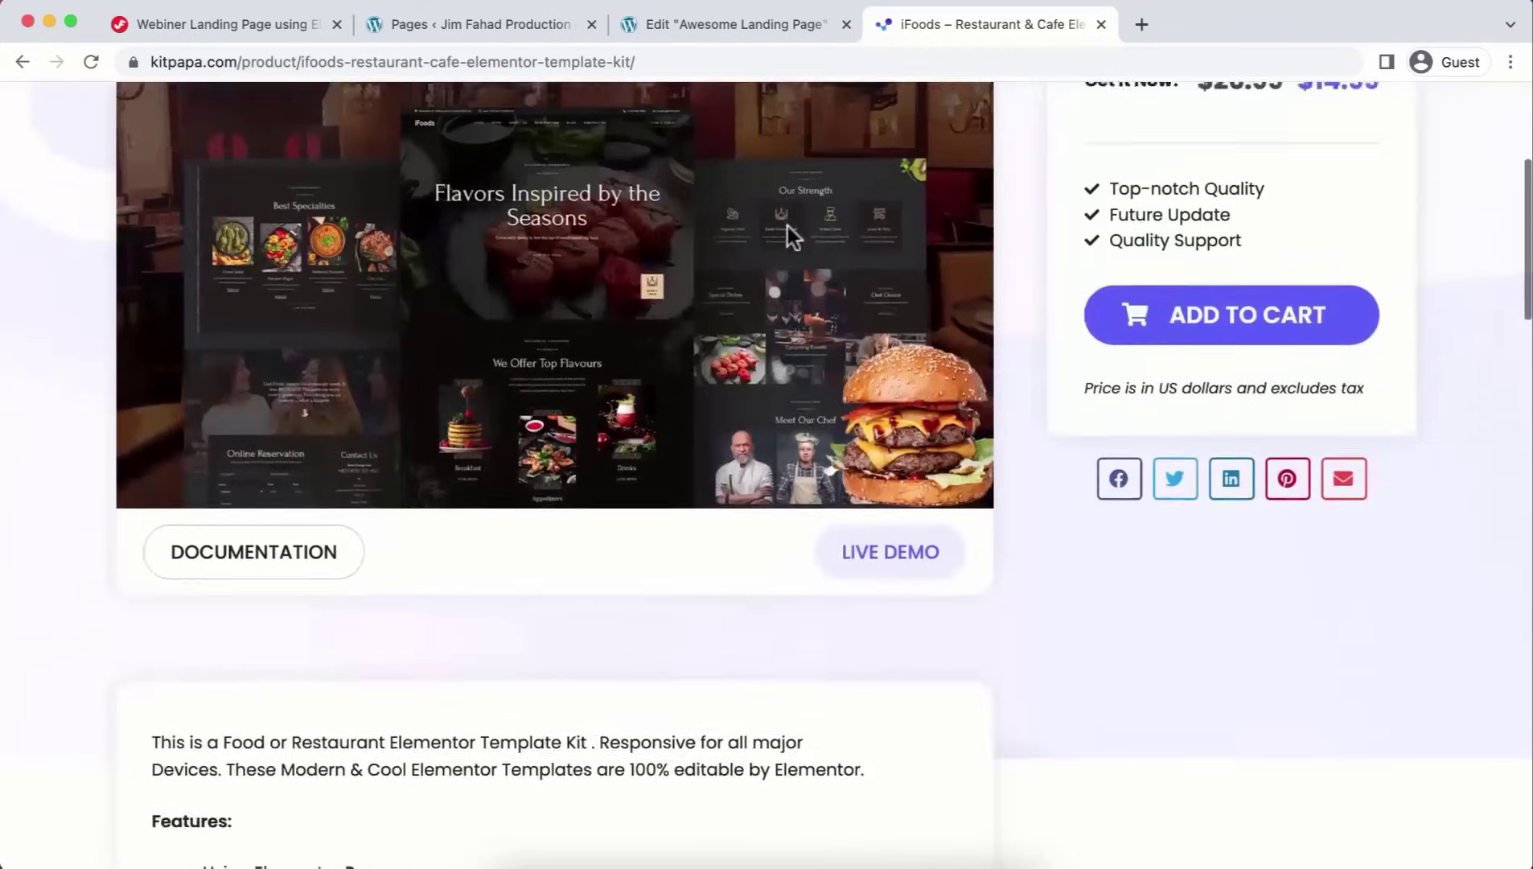
scroll(787, 226, "up", 3)
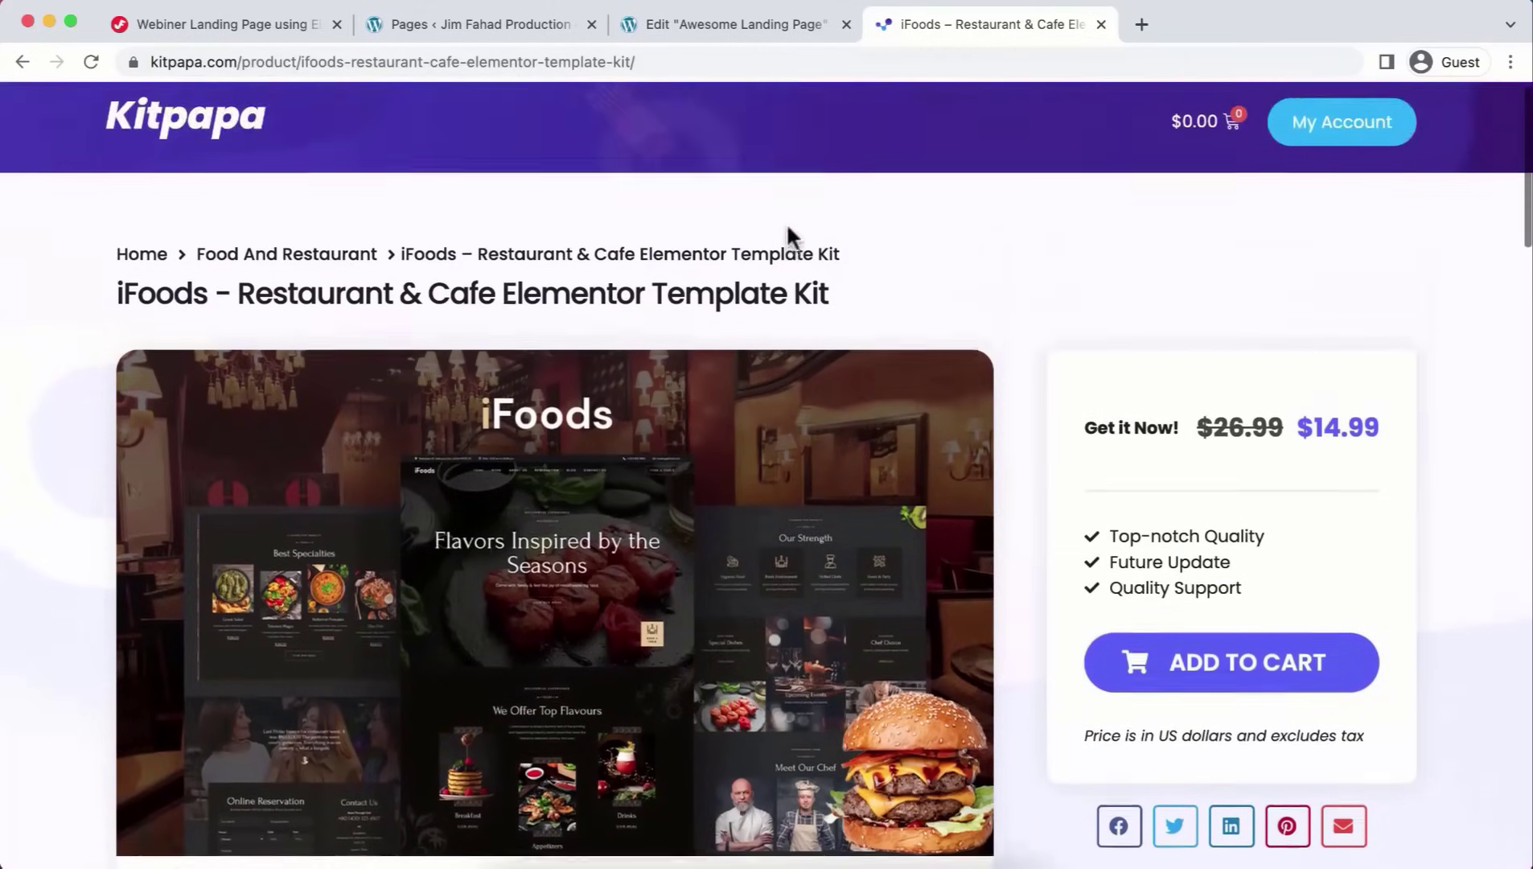
scroll(786, 226, "down", 3)
scroll(786, 226, "up", 3)
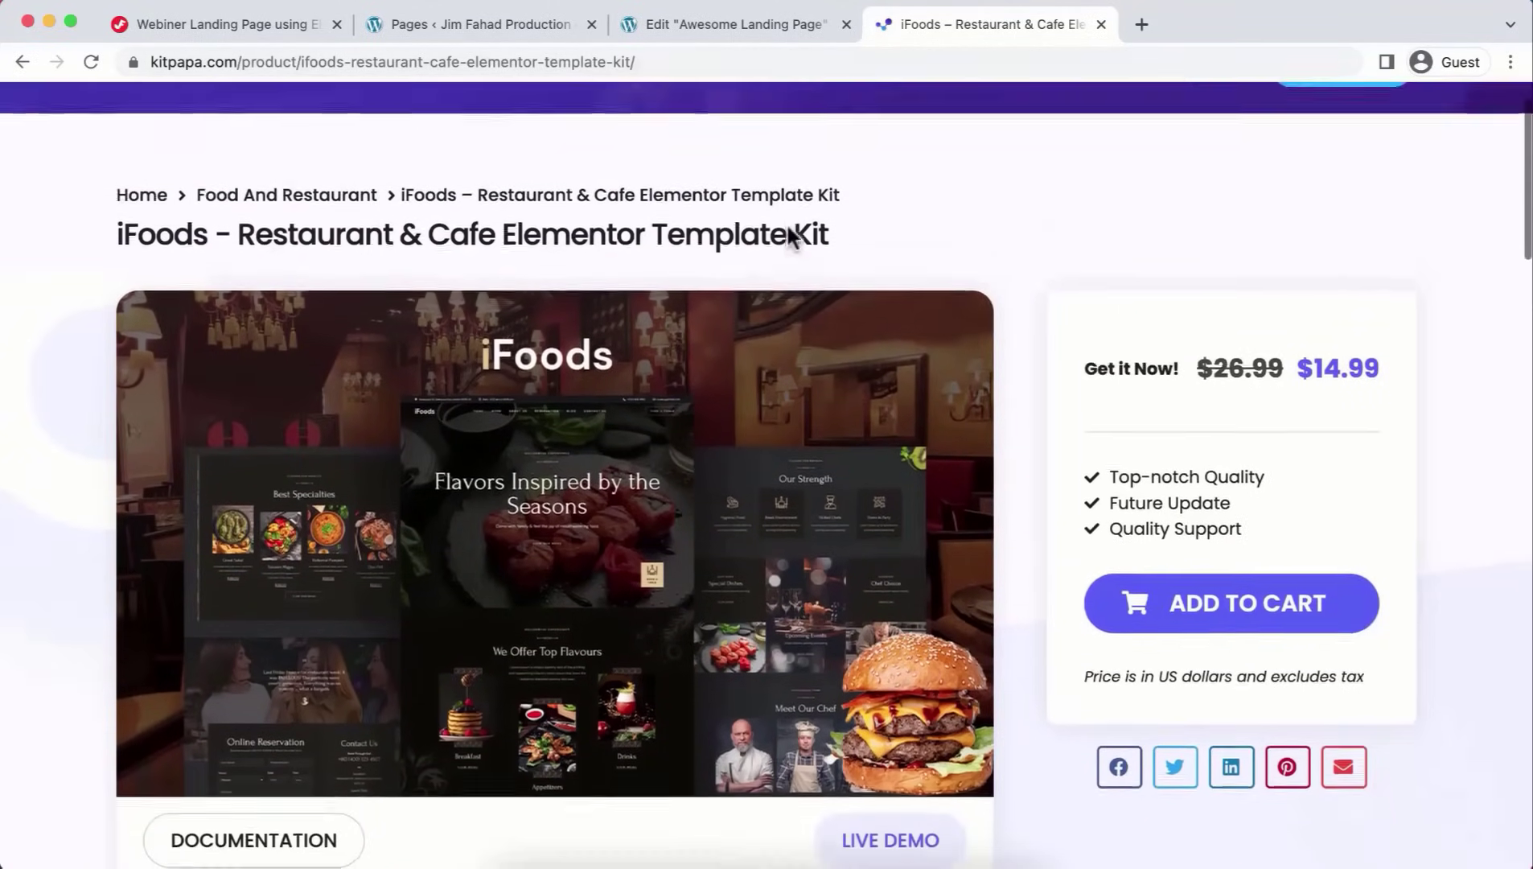
scroll(648, 505, "down", 3)
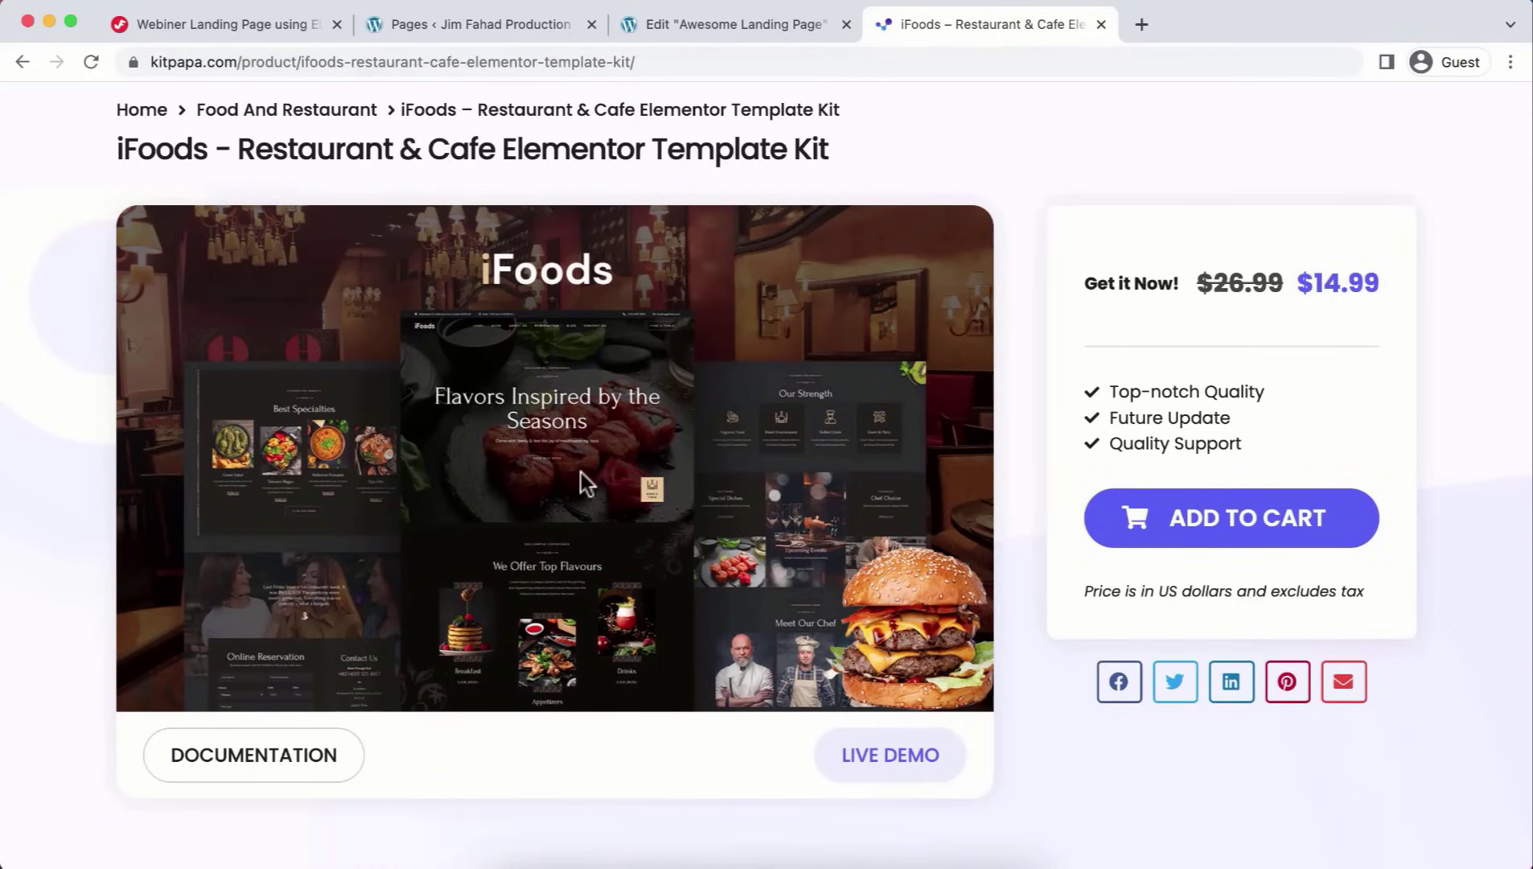
- Open the iFoods template's live demo and scroll through its desktop layout
left_click(893, 771)
scroll(838, 659, "down", 10)
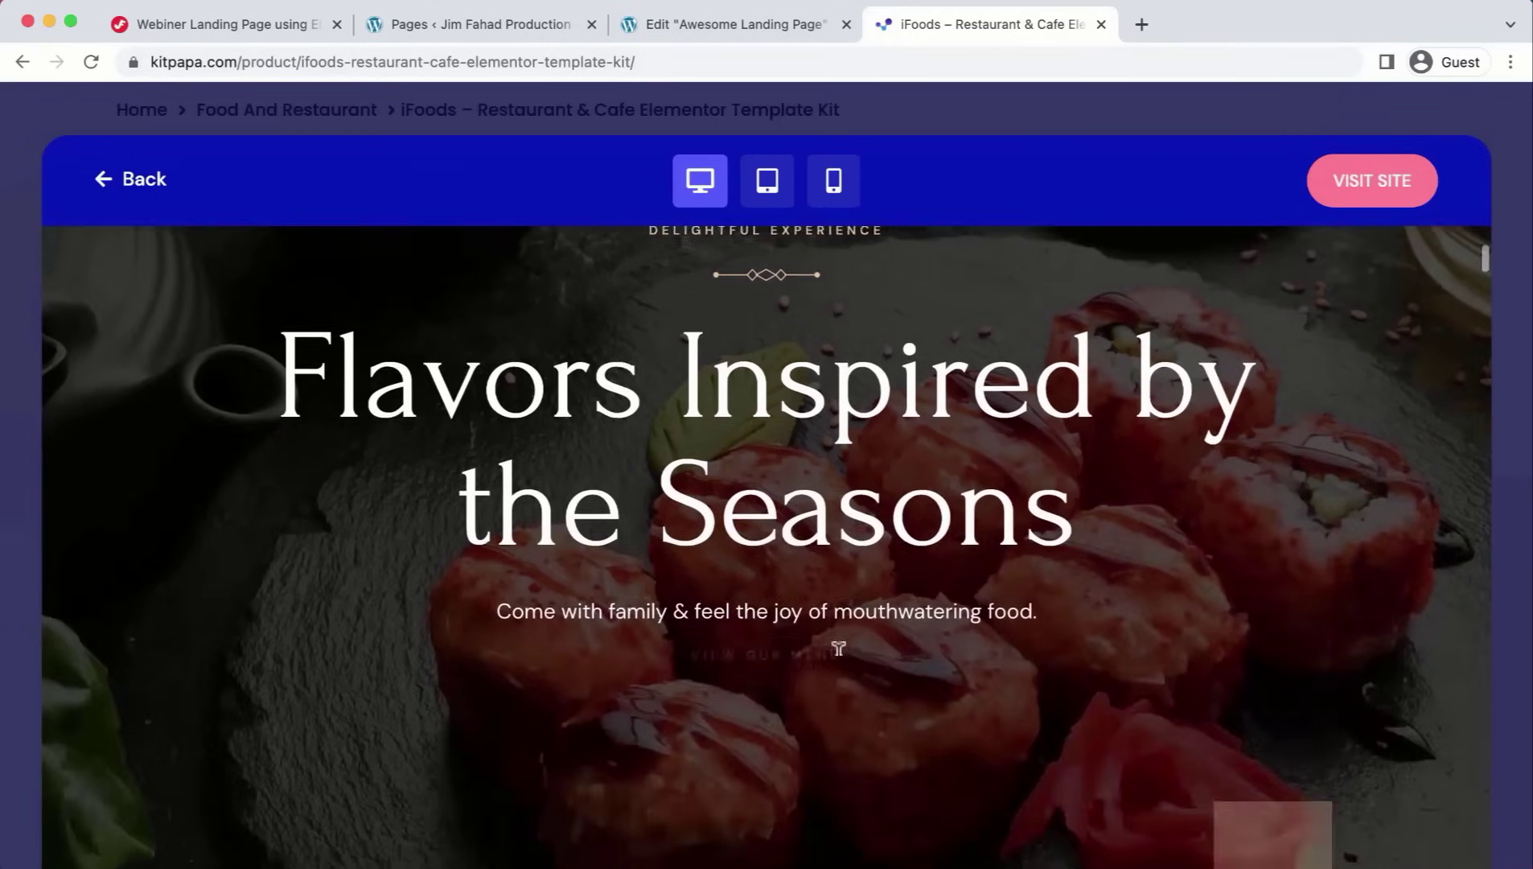
scroll(839, 664, "down", 8)
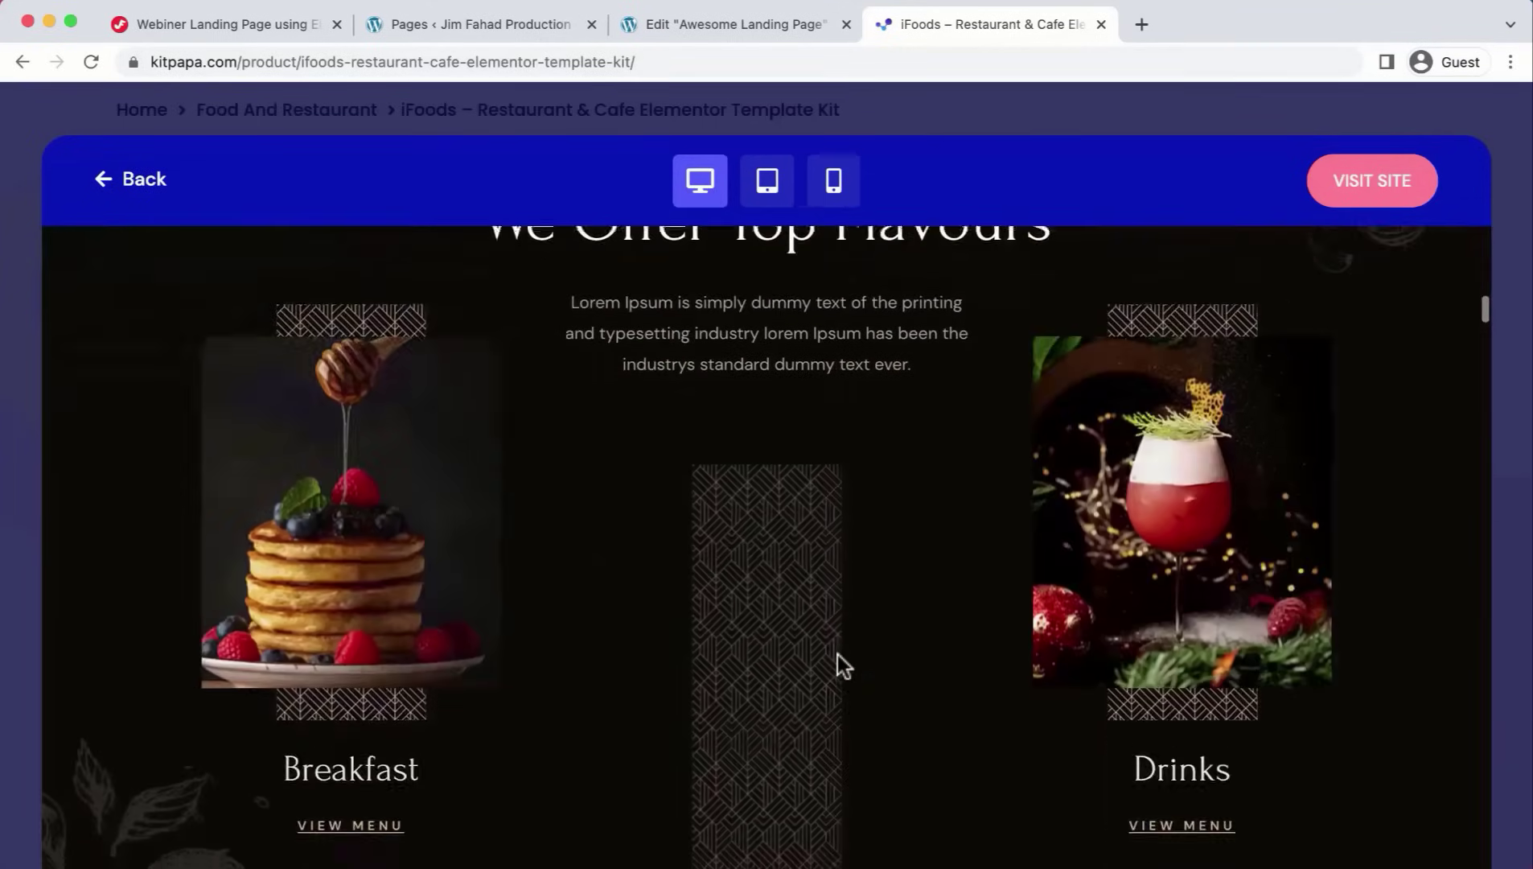
scroll(837, 656, "down", 10)
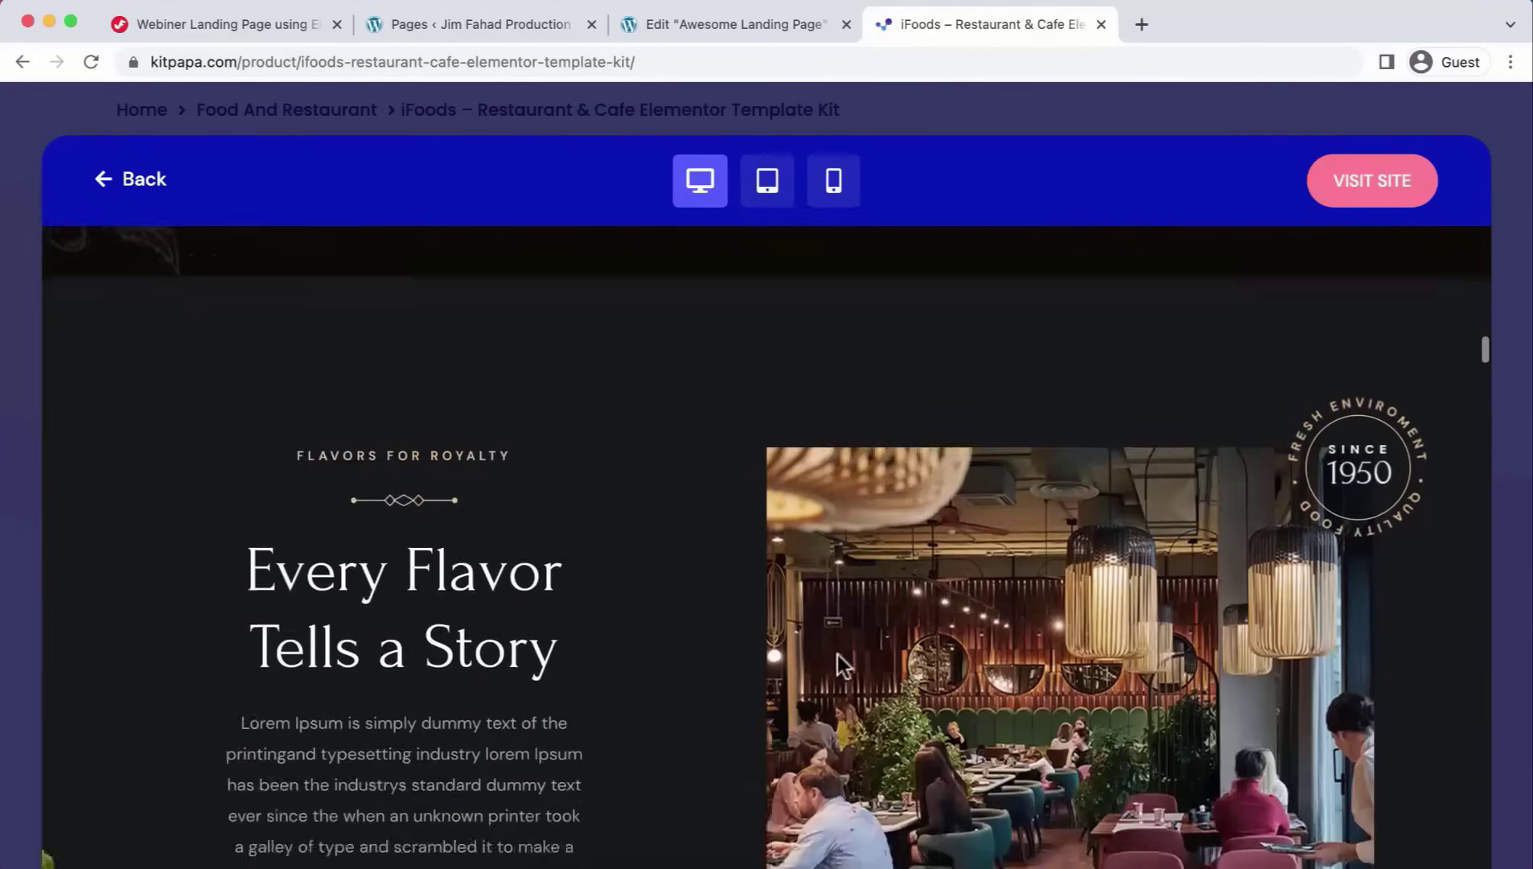
scroll(837, 656, "down", 10)
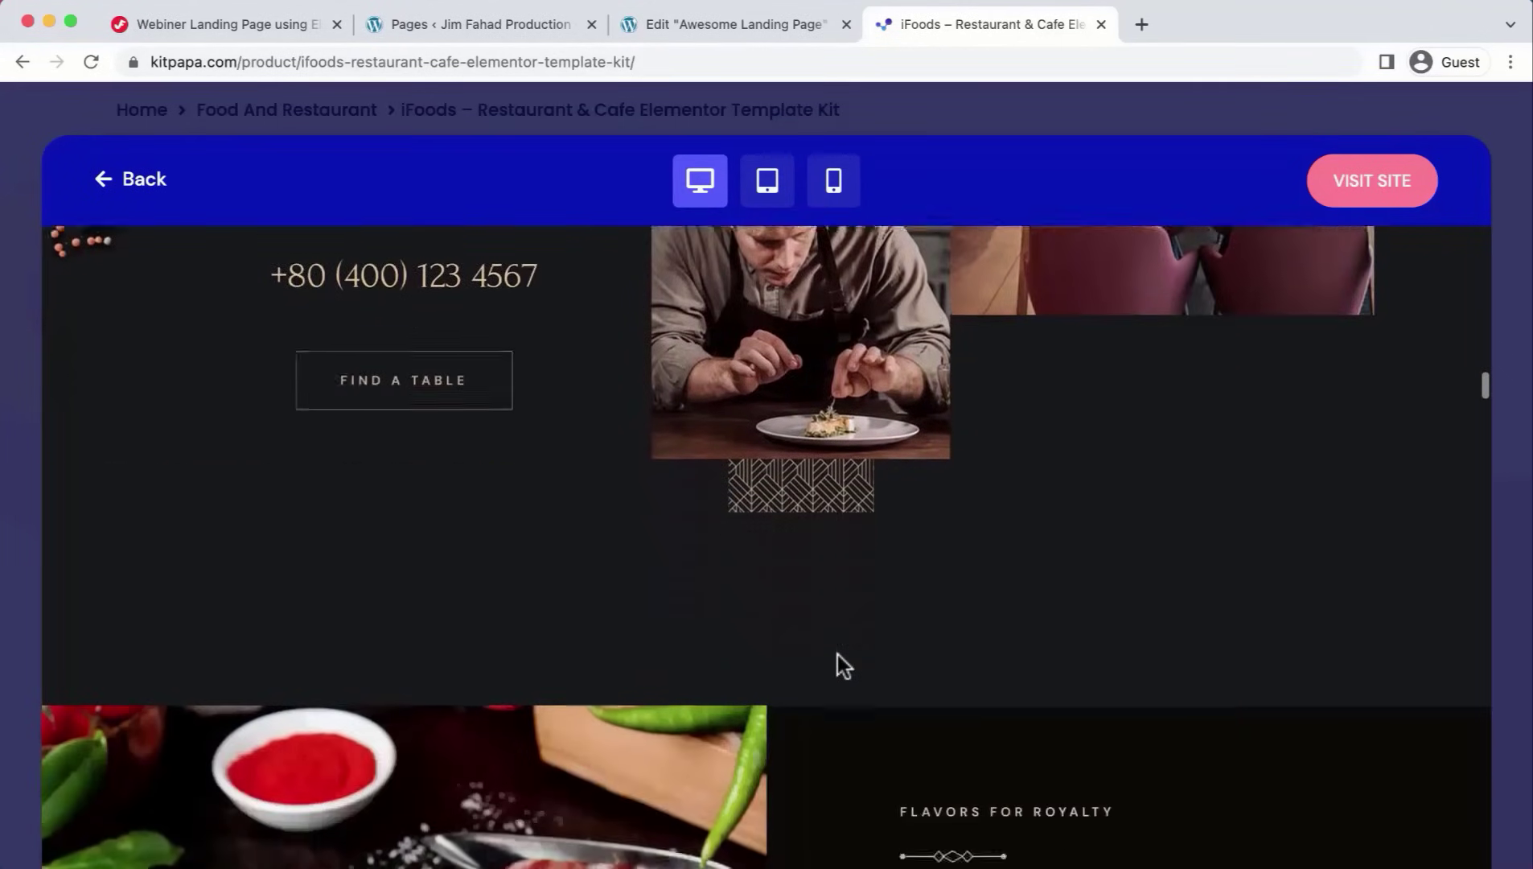
scroll(837, 655, "down", 10)
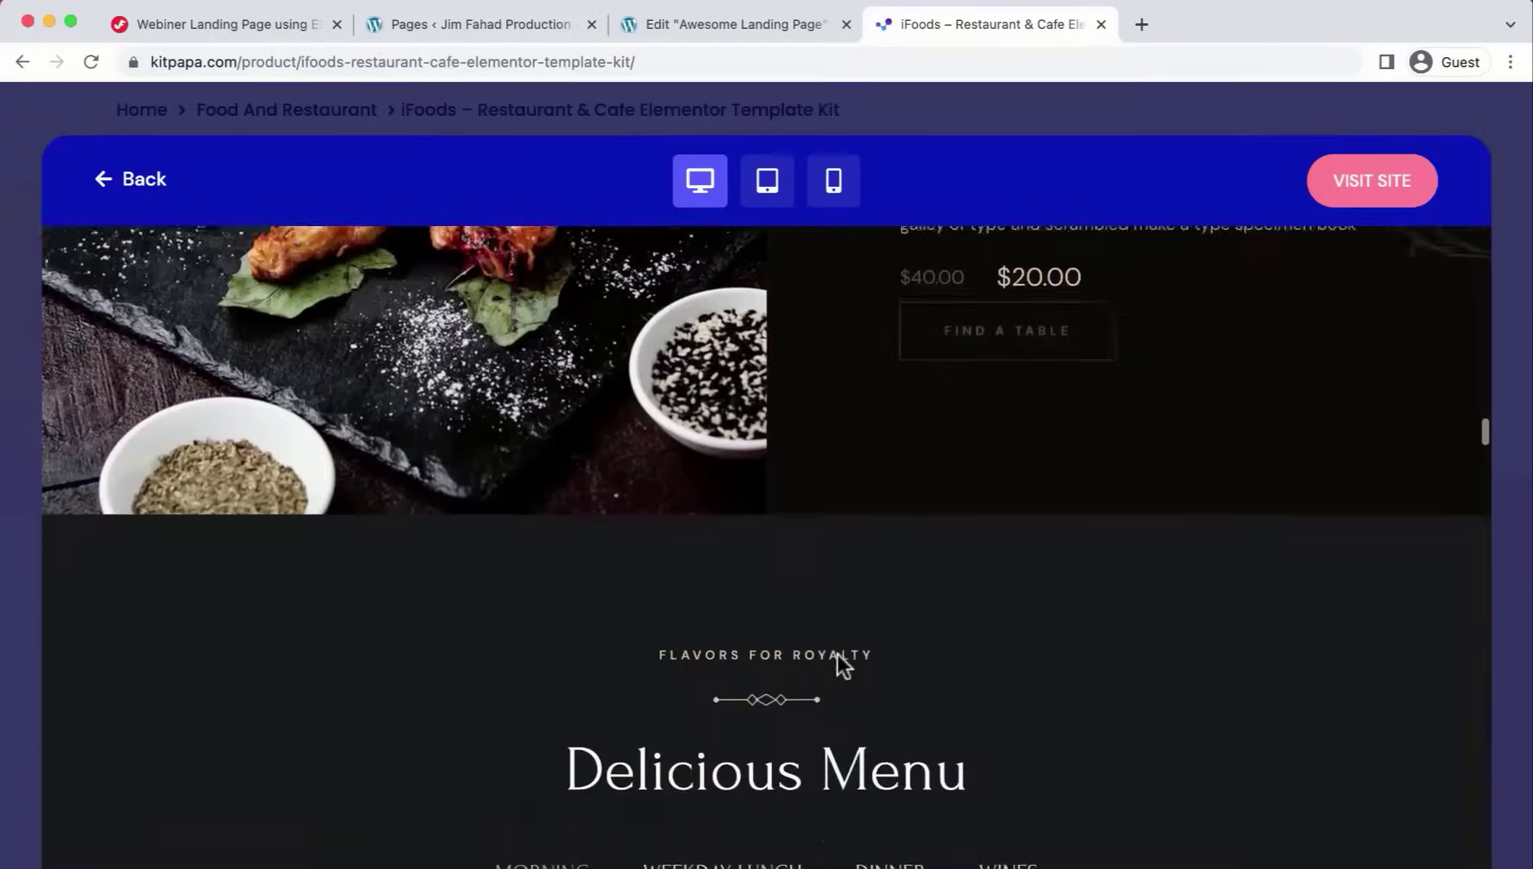
scroll(838, 656, "down", 10)
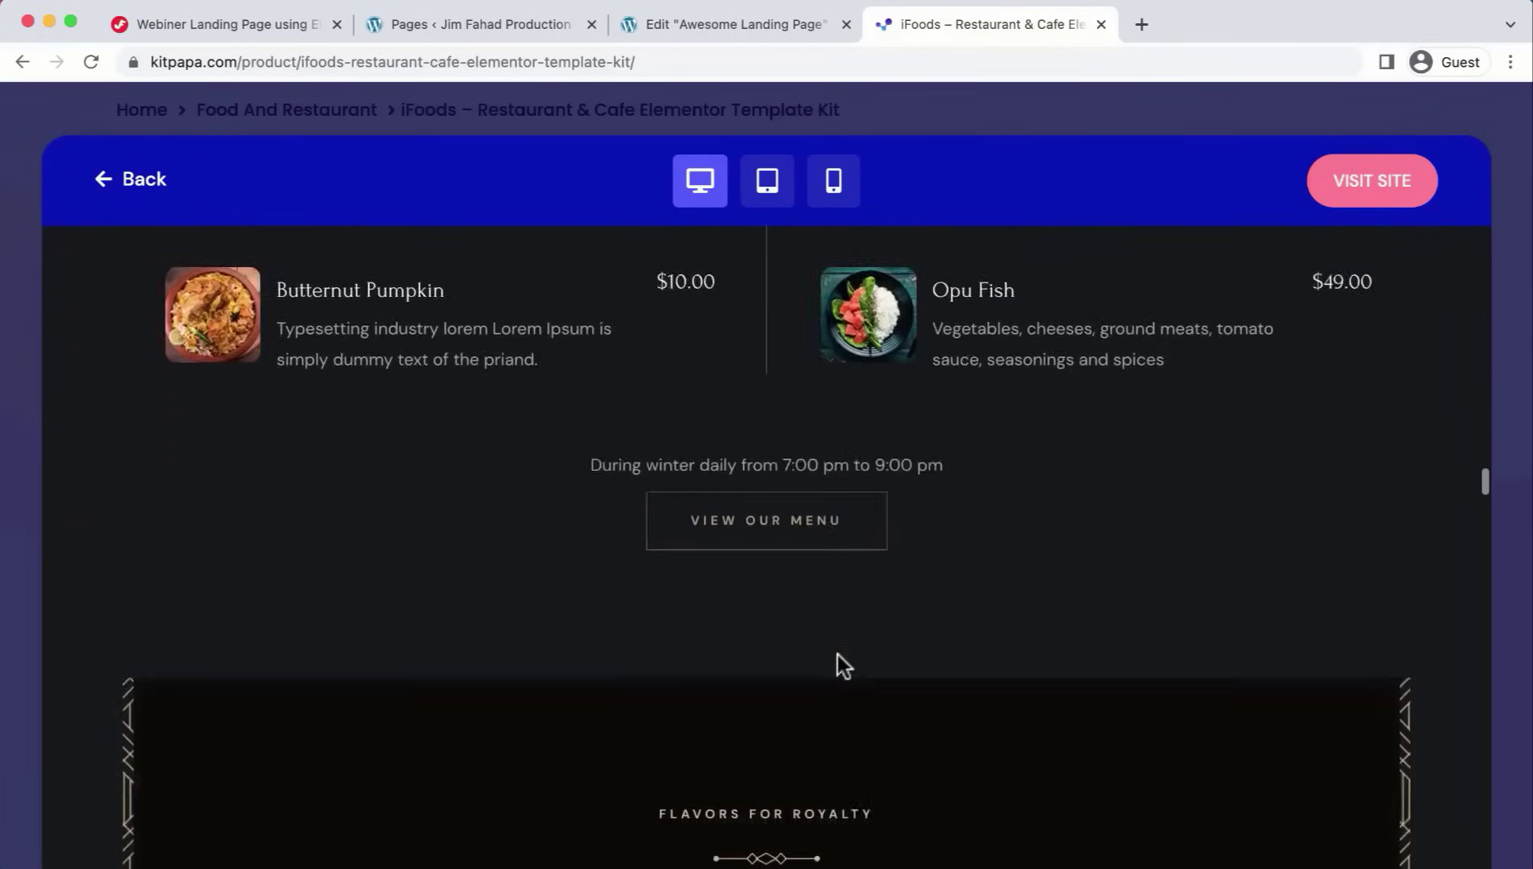
scroll(838, 656, "up", 15)
scroll(873, 343, "up", 15)
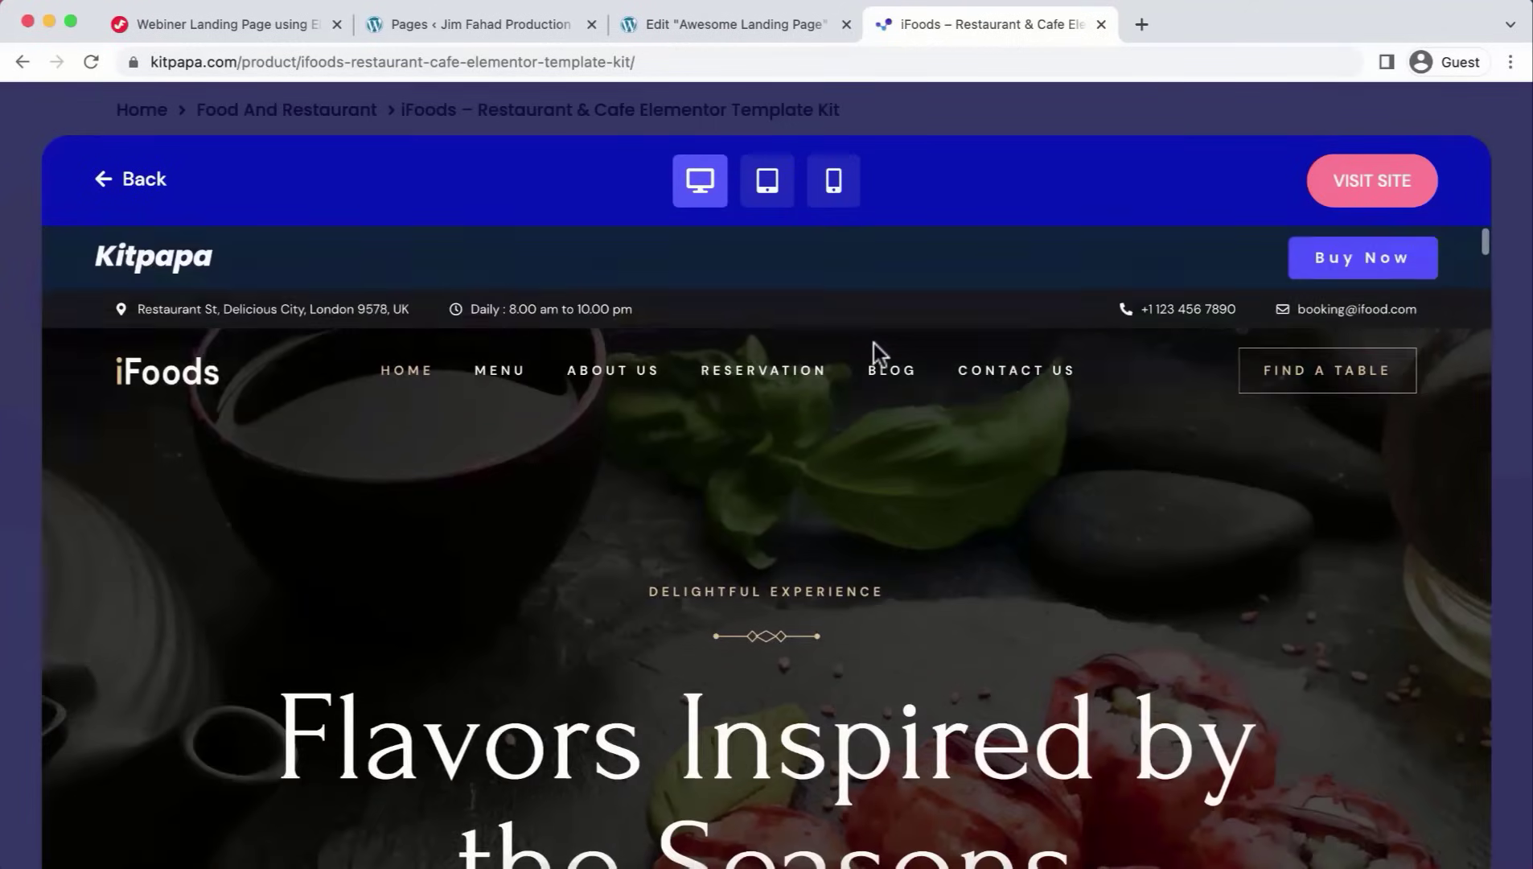
scroll(752, 507, "down", 3)
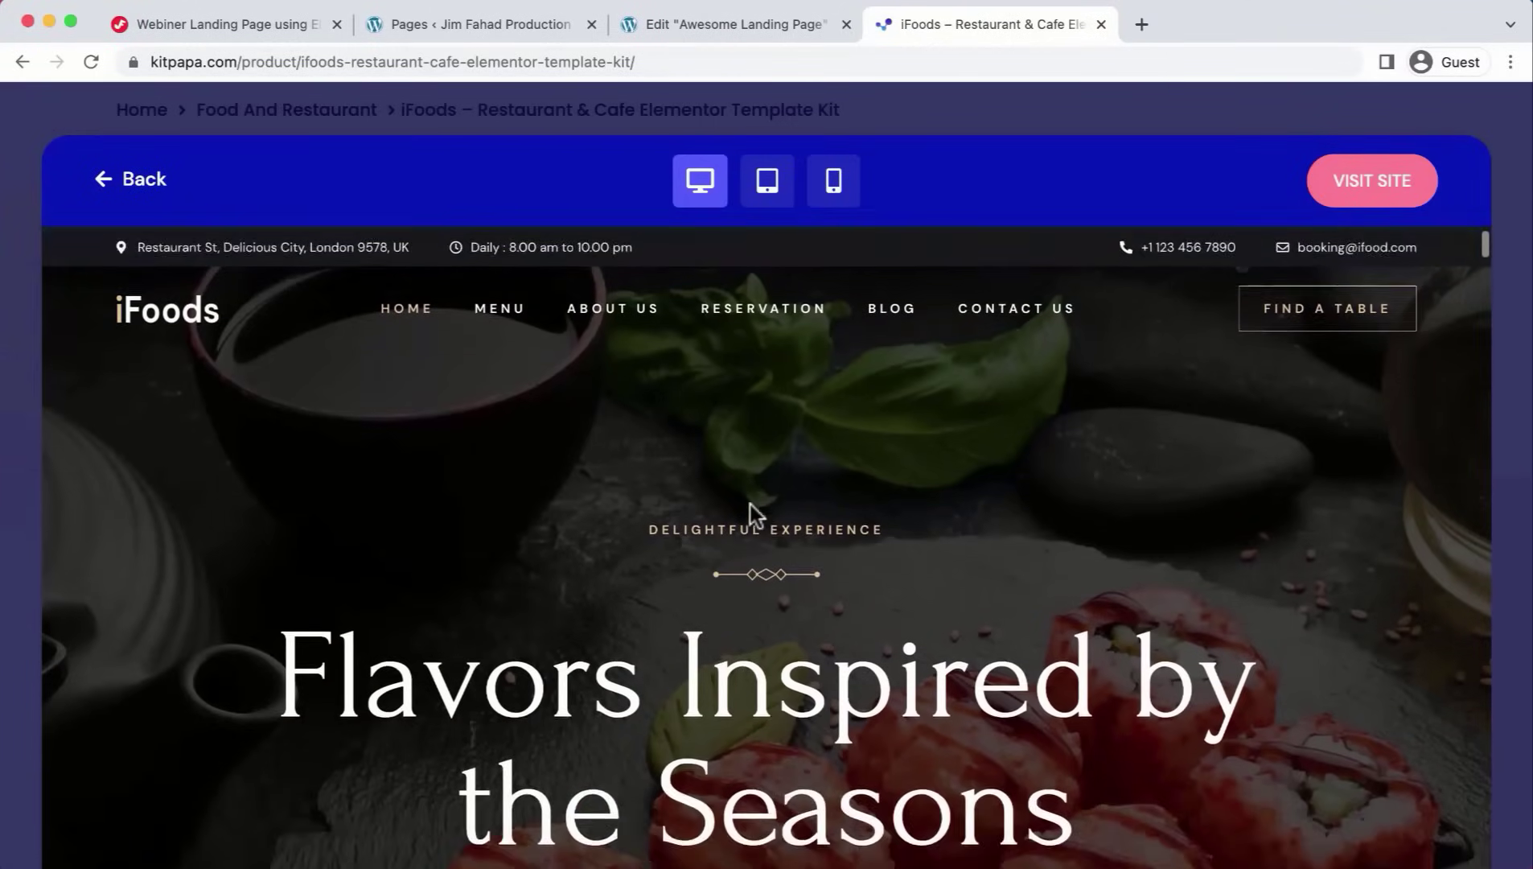
scroll(751, 507, "down", 3)
scroll(768, 259, "up", 5)
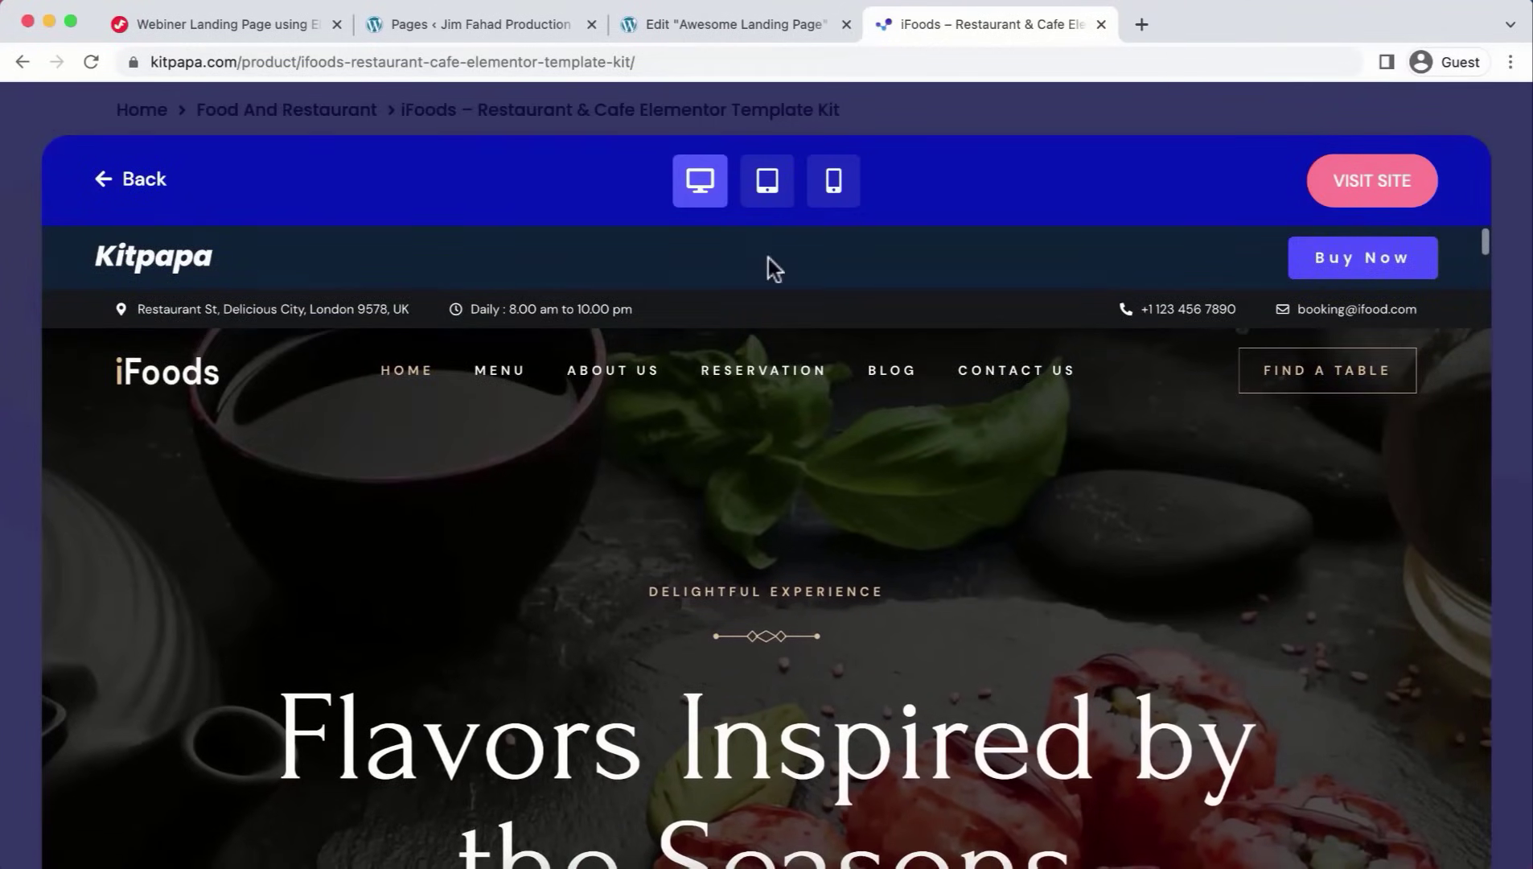
- Preview the iFoods demo at tablet width, then at phone width
left_click(768, 182)
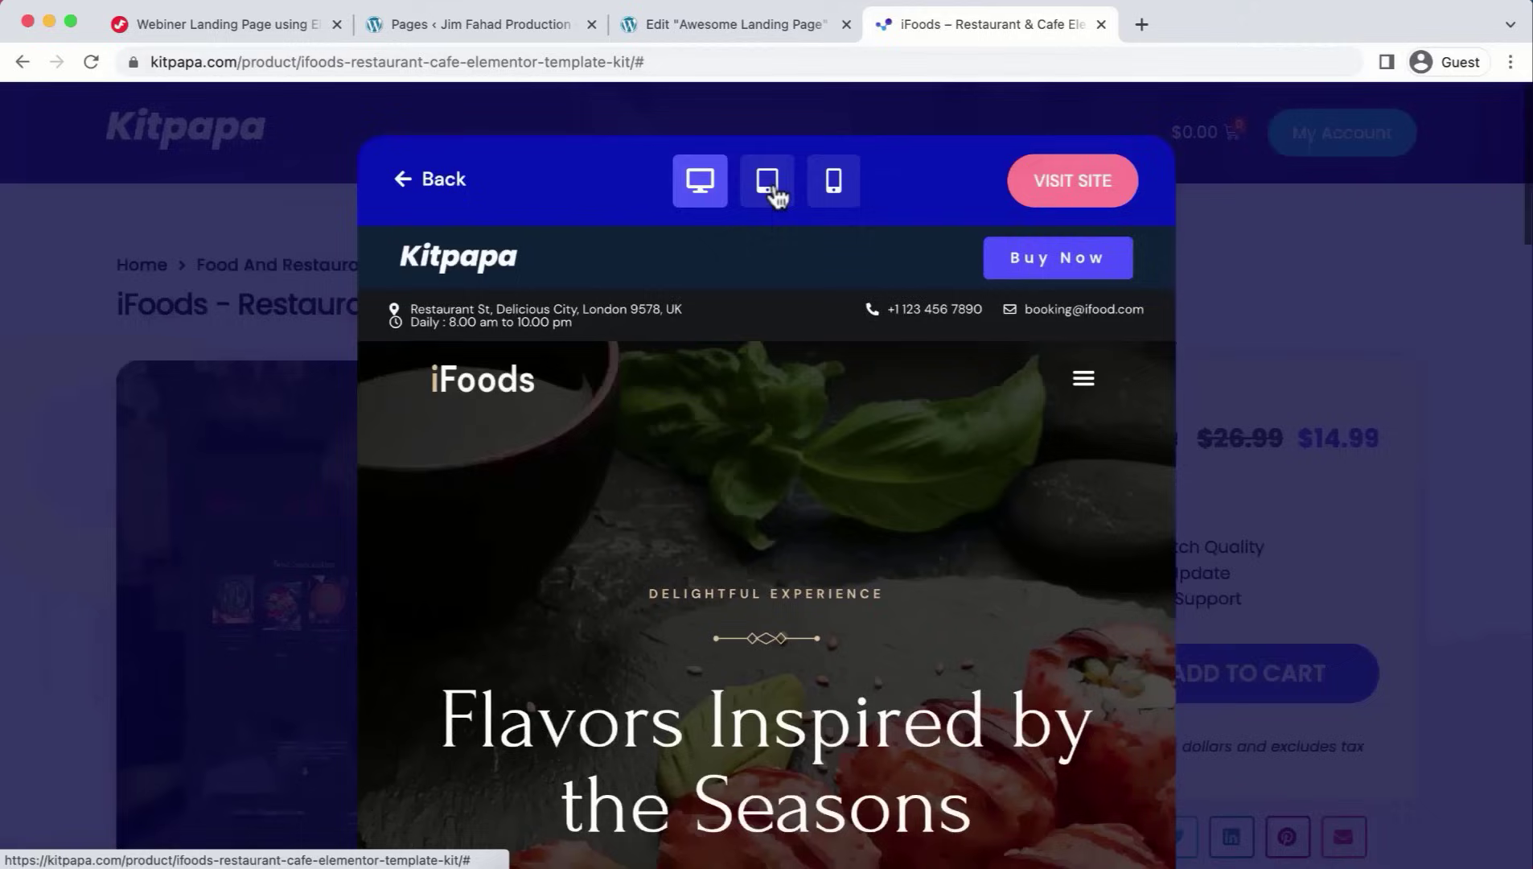
scroll(738, 529, "down", 5)
scroll(730, 553, "down", 8)
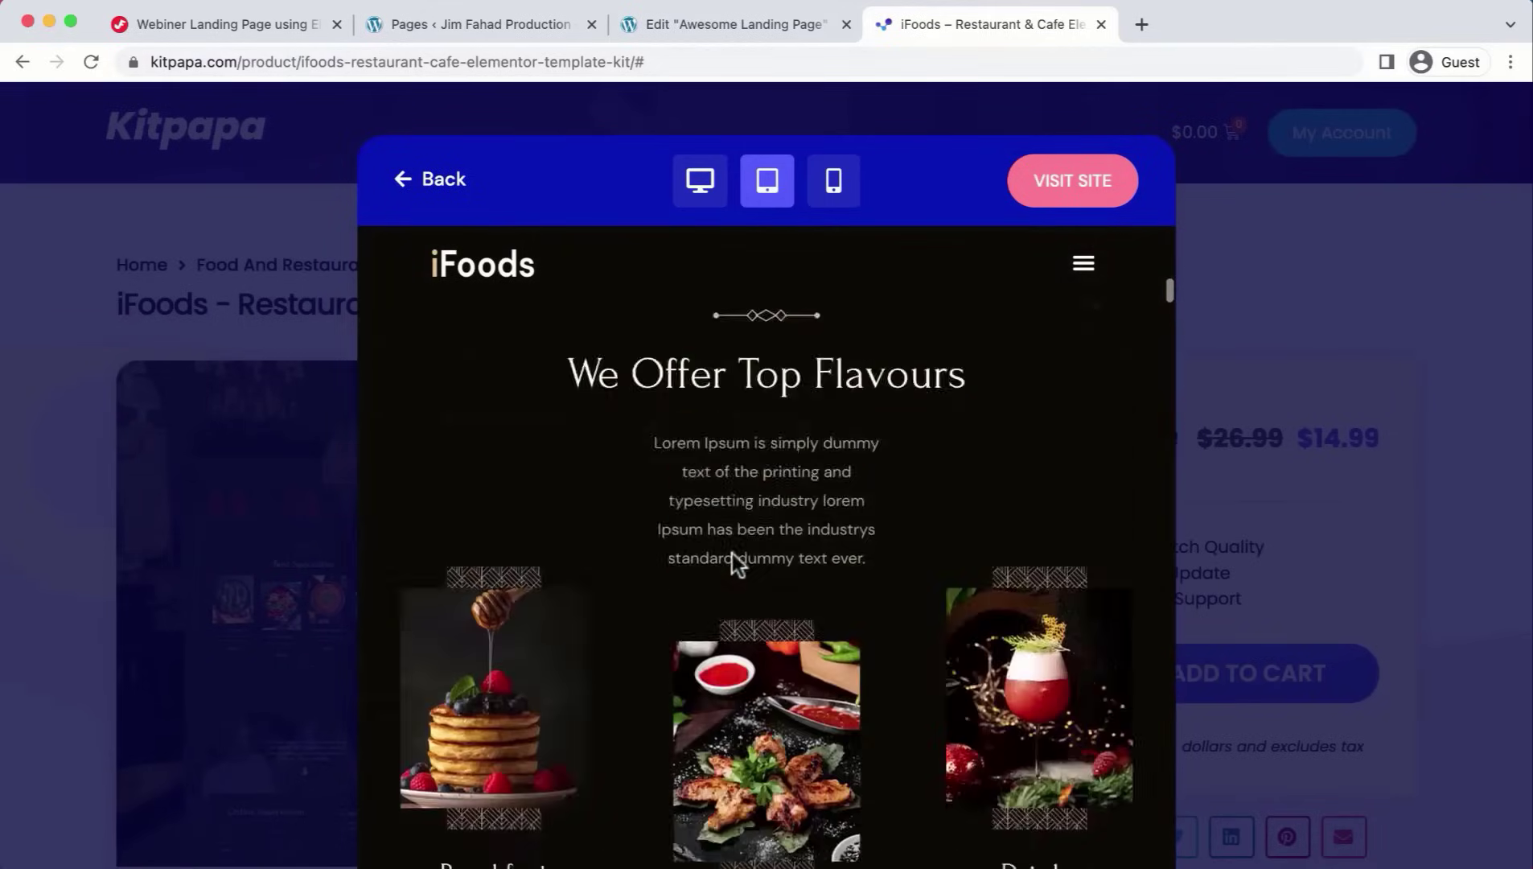
scroll(730, 553, "up", 4)
left_click(837, 180)
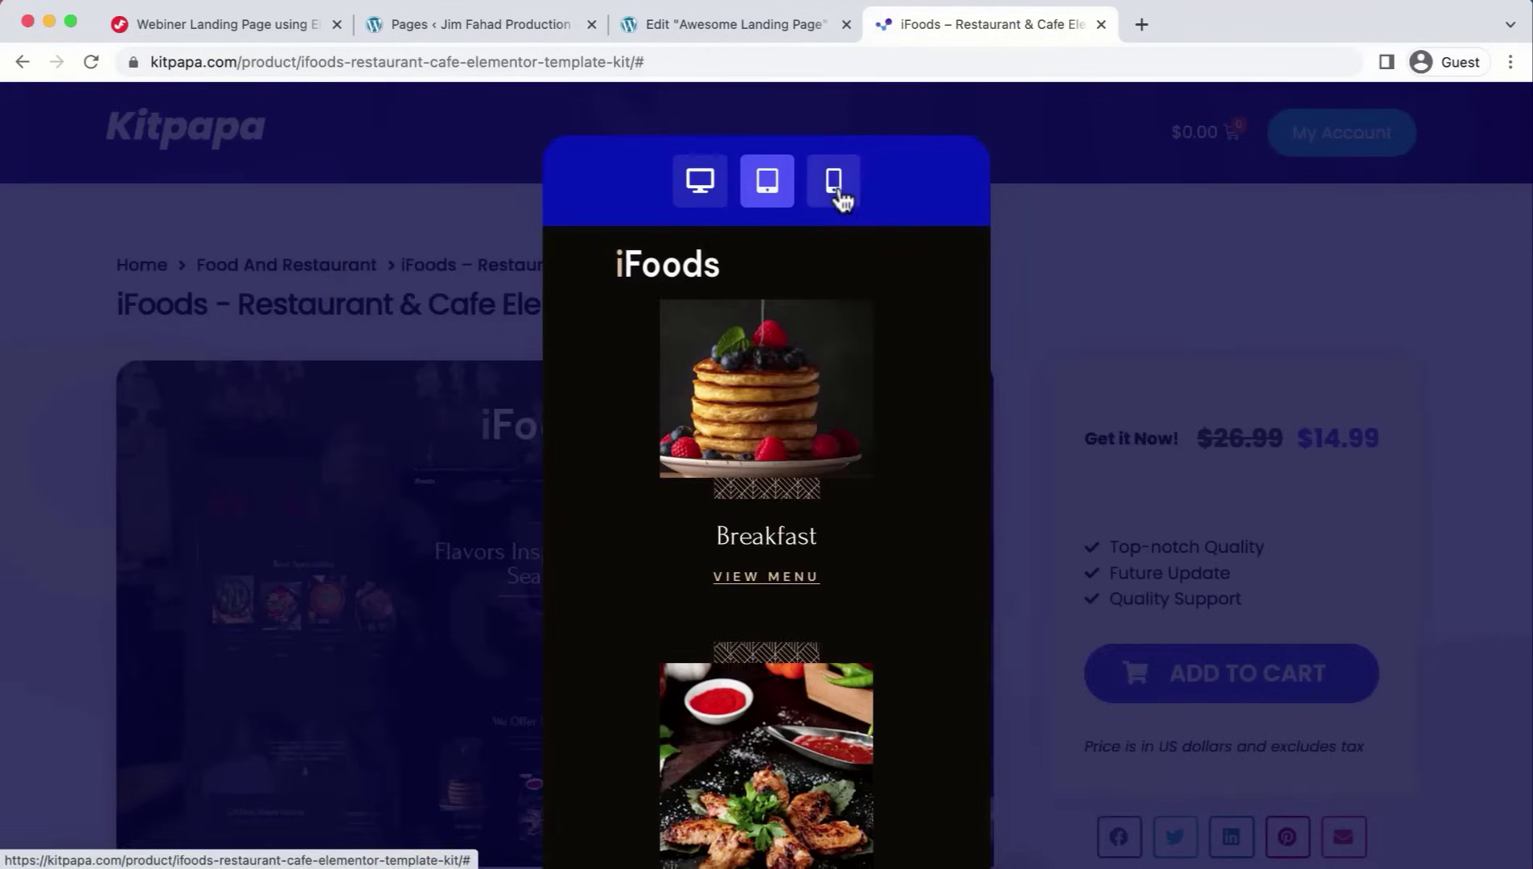
scroll(792, 514, "down", 5)
scroll(782, 530, "down", 10)
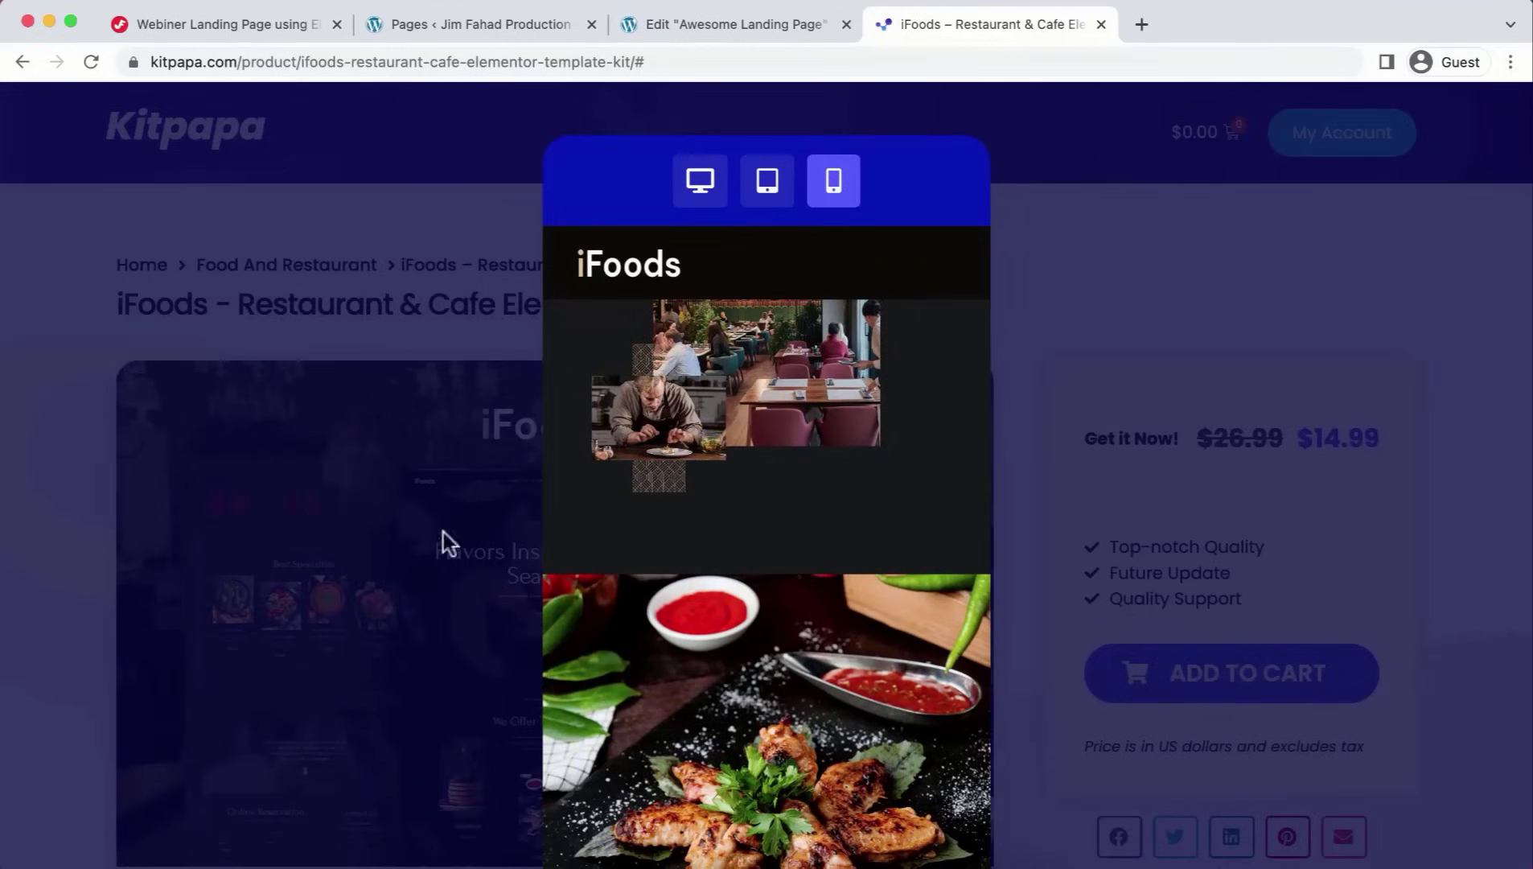
- Close the iFoods demo preview and go back to the KitPapa home page
left_click(77, 444)
left_click(188, 148)
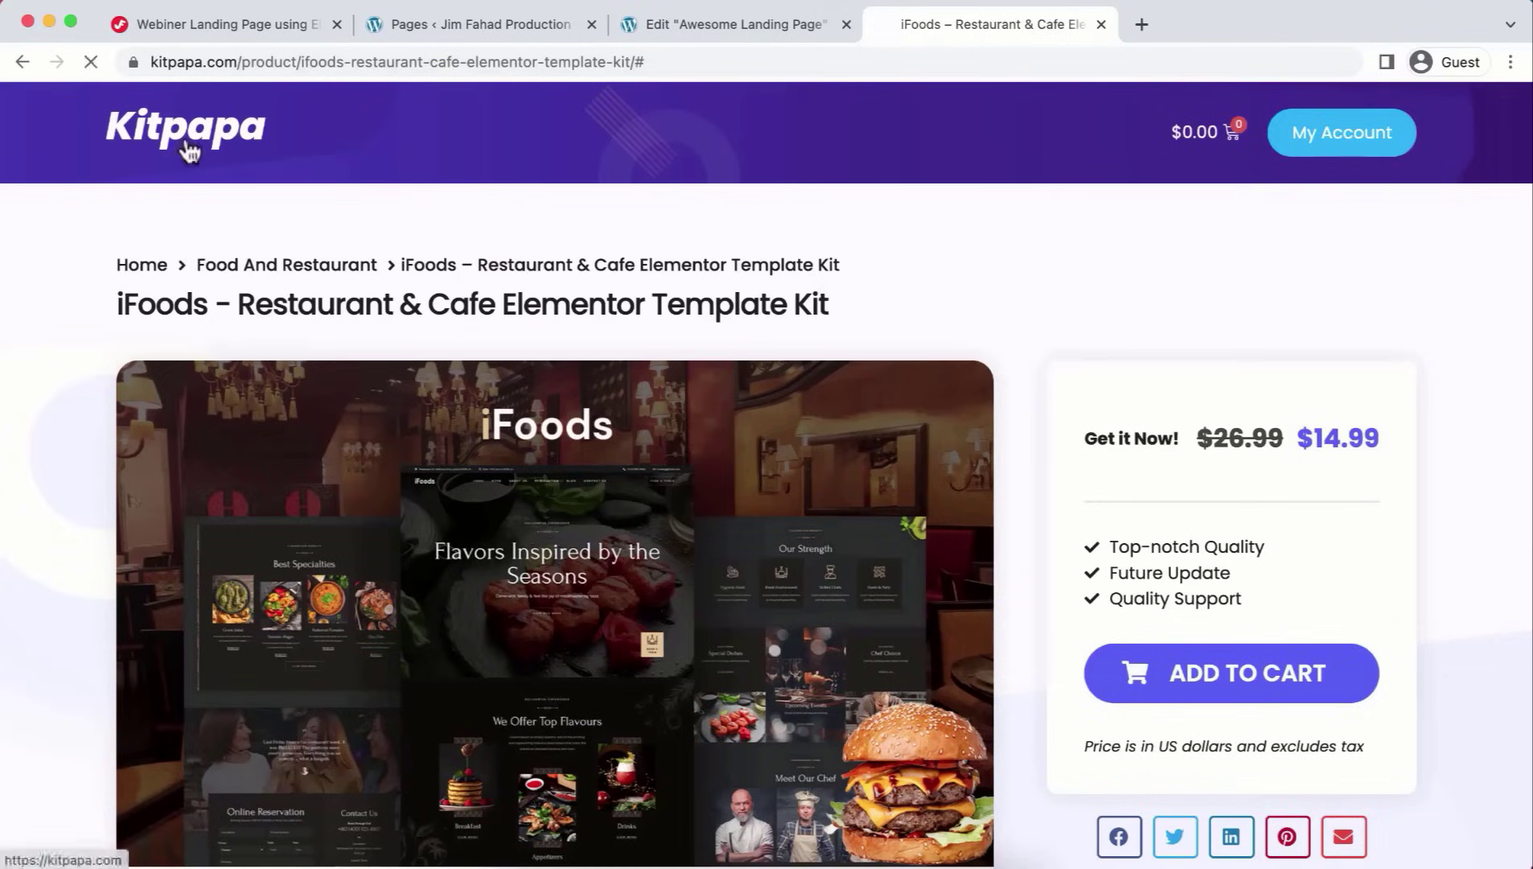
scroll(333, 635, "down", 5)
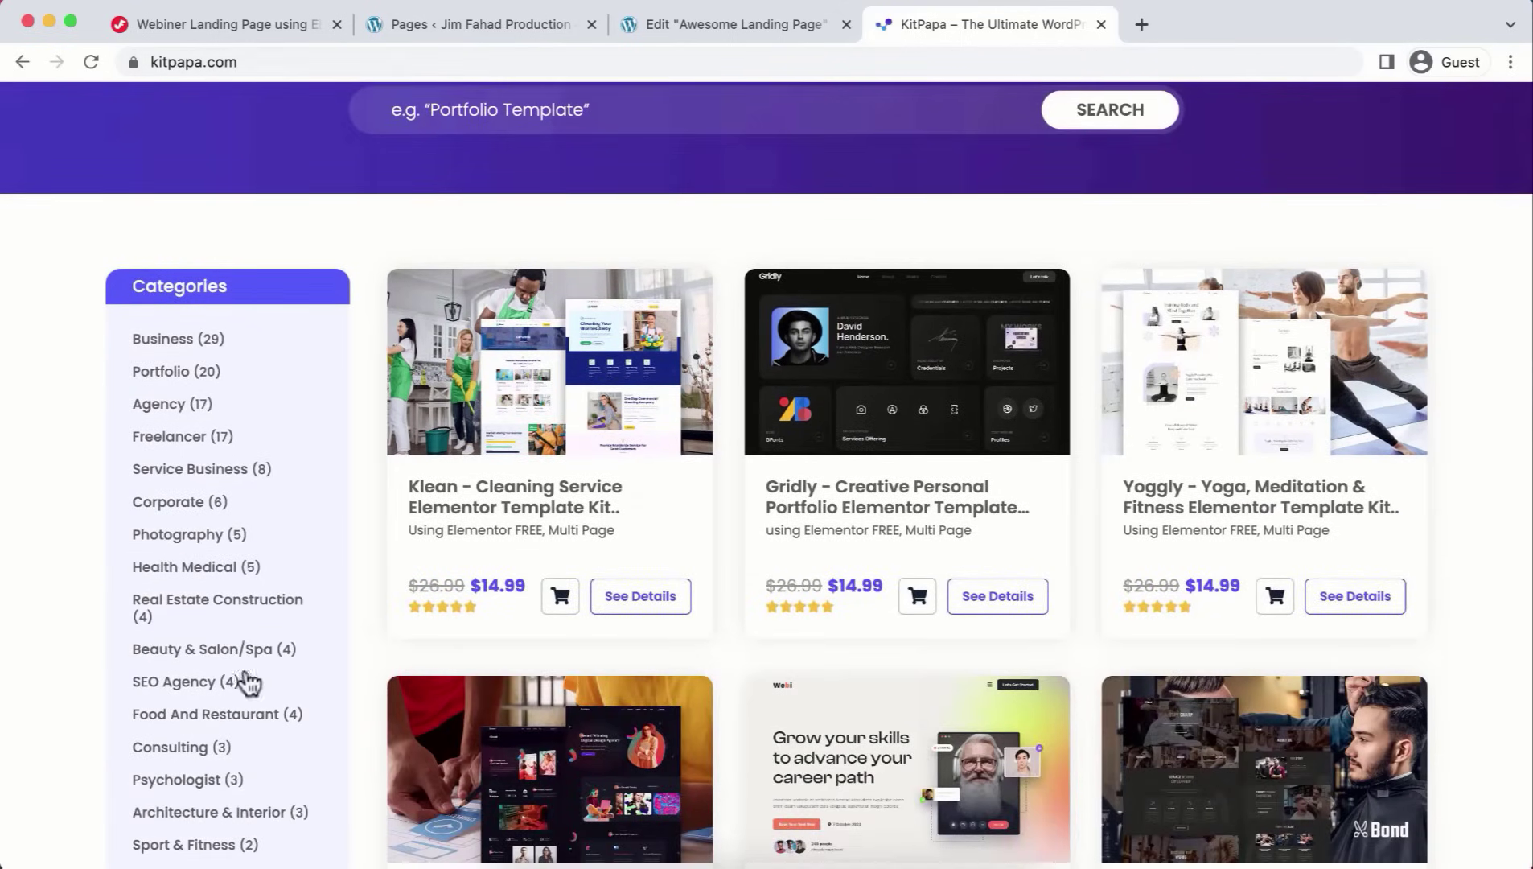
scroll(394, 314, "up", 5)
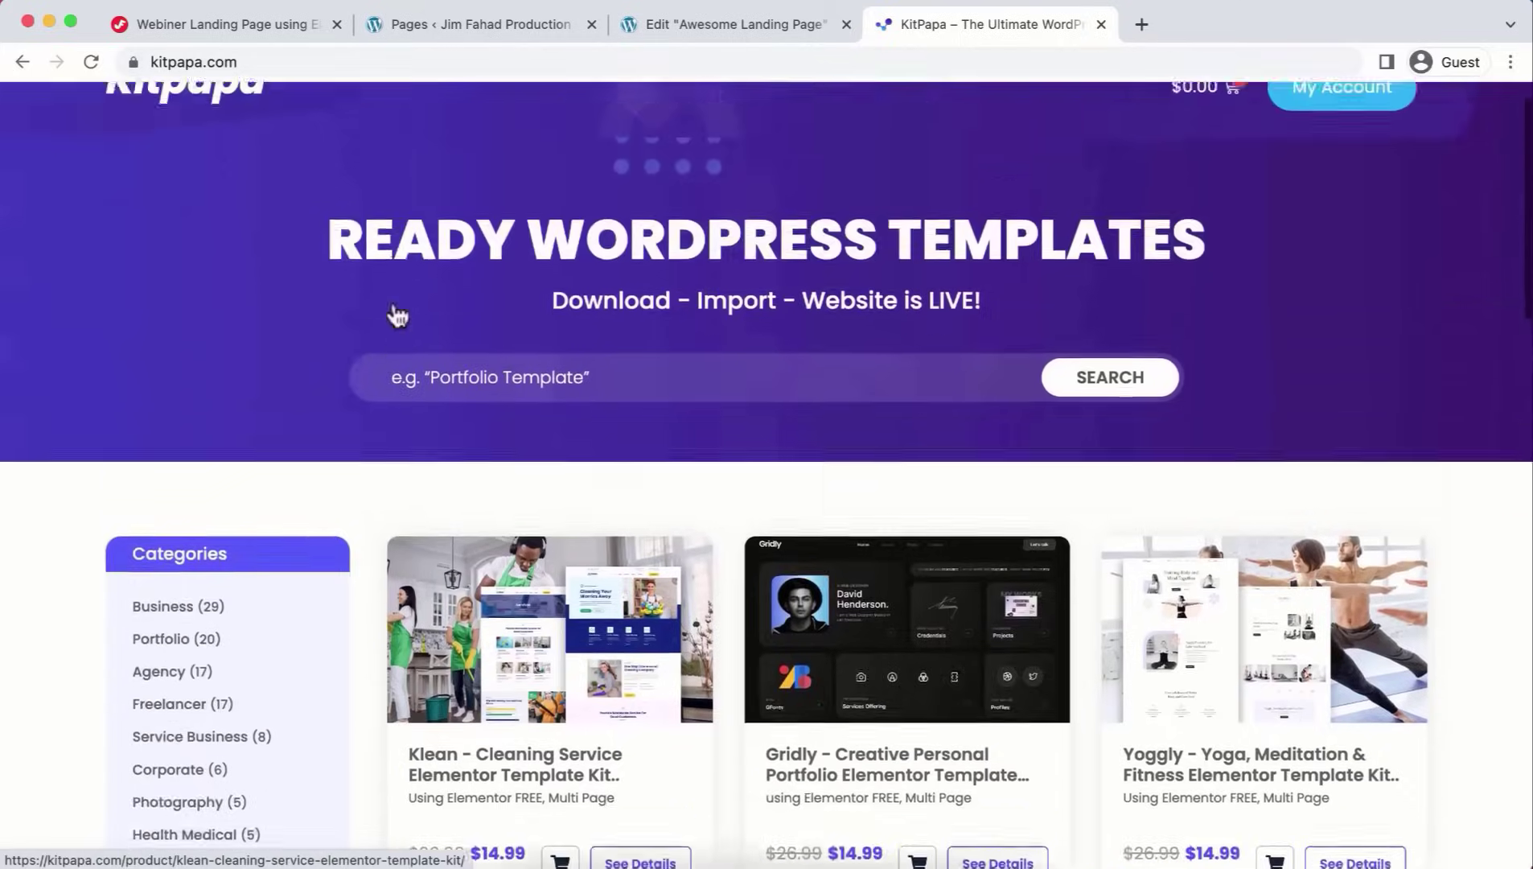
left_click(709, 24)
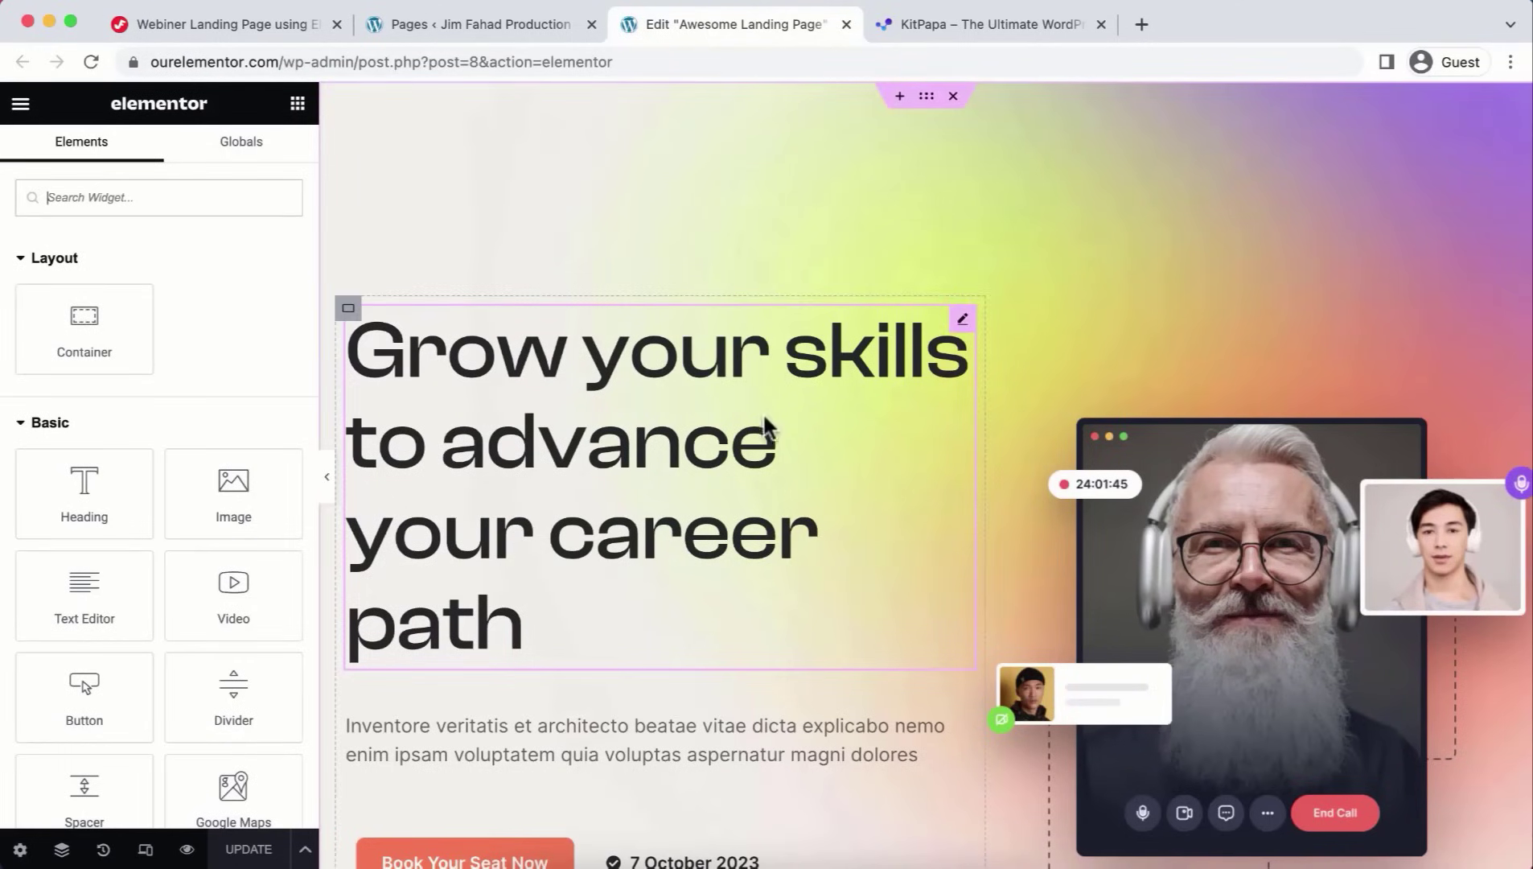
left_click(959, 29)
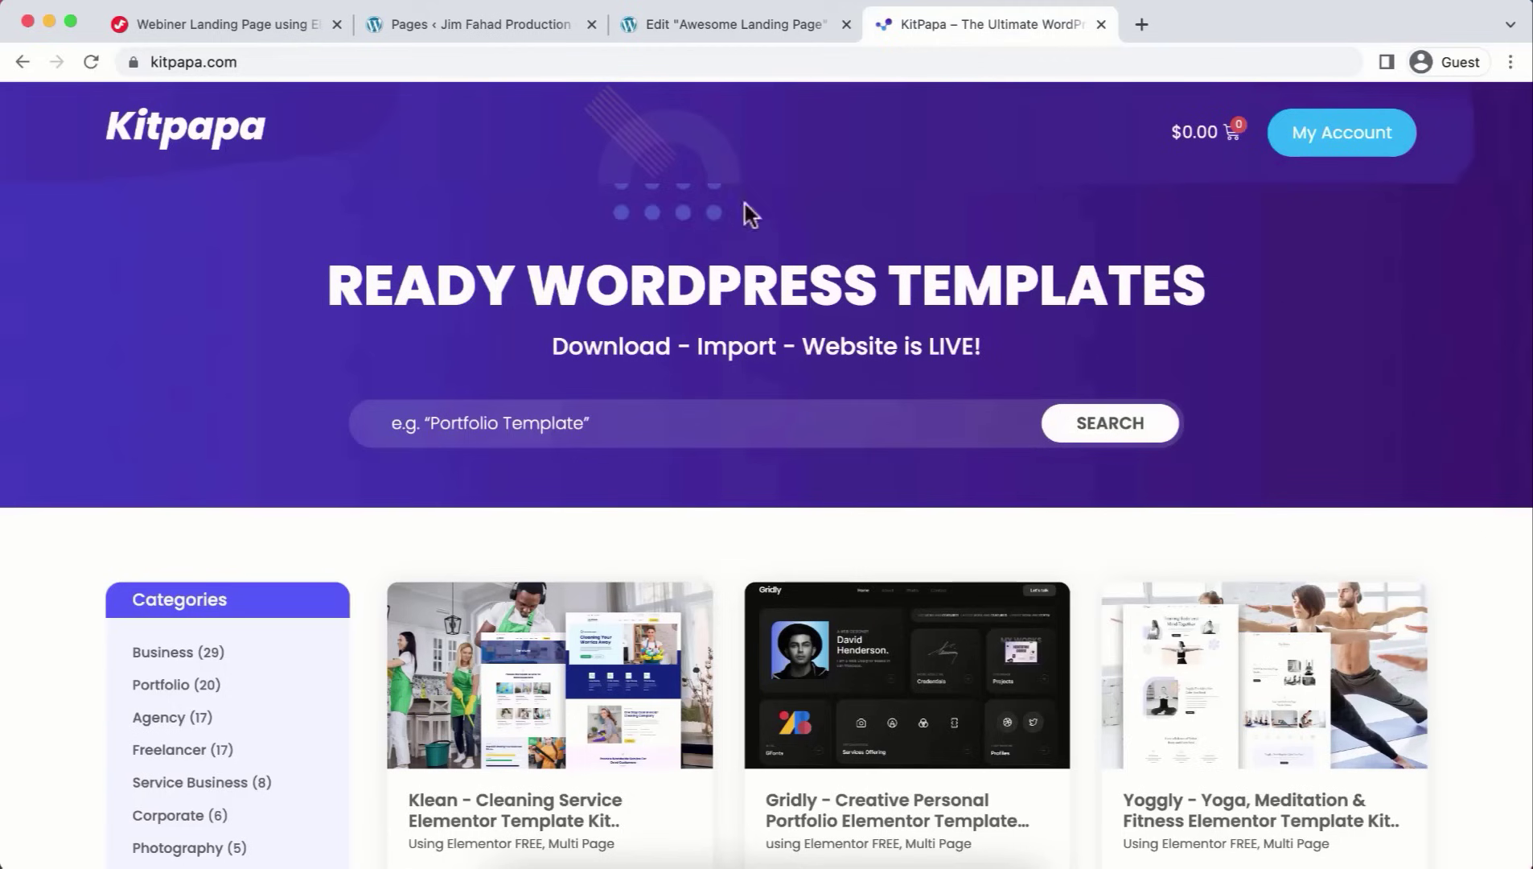
- Search KitPapa for 'webi' and open the Webi – Webinar Landing Page Template product page
left_click(545, 415)
type("webi")
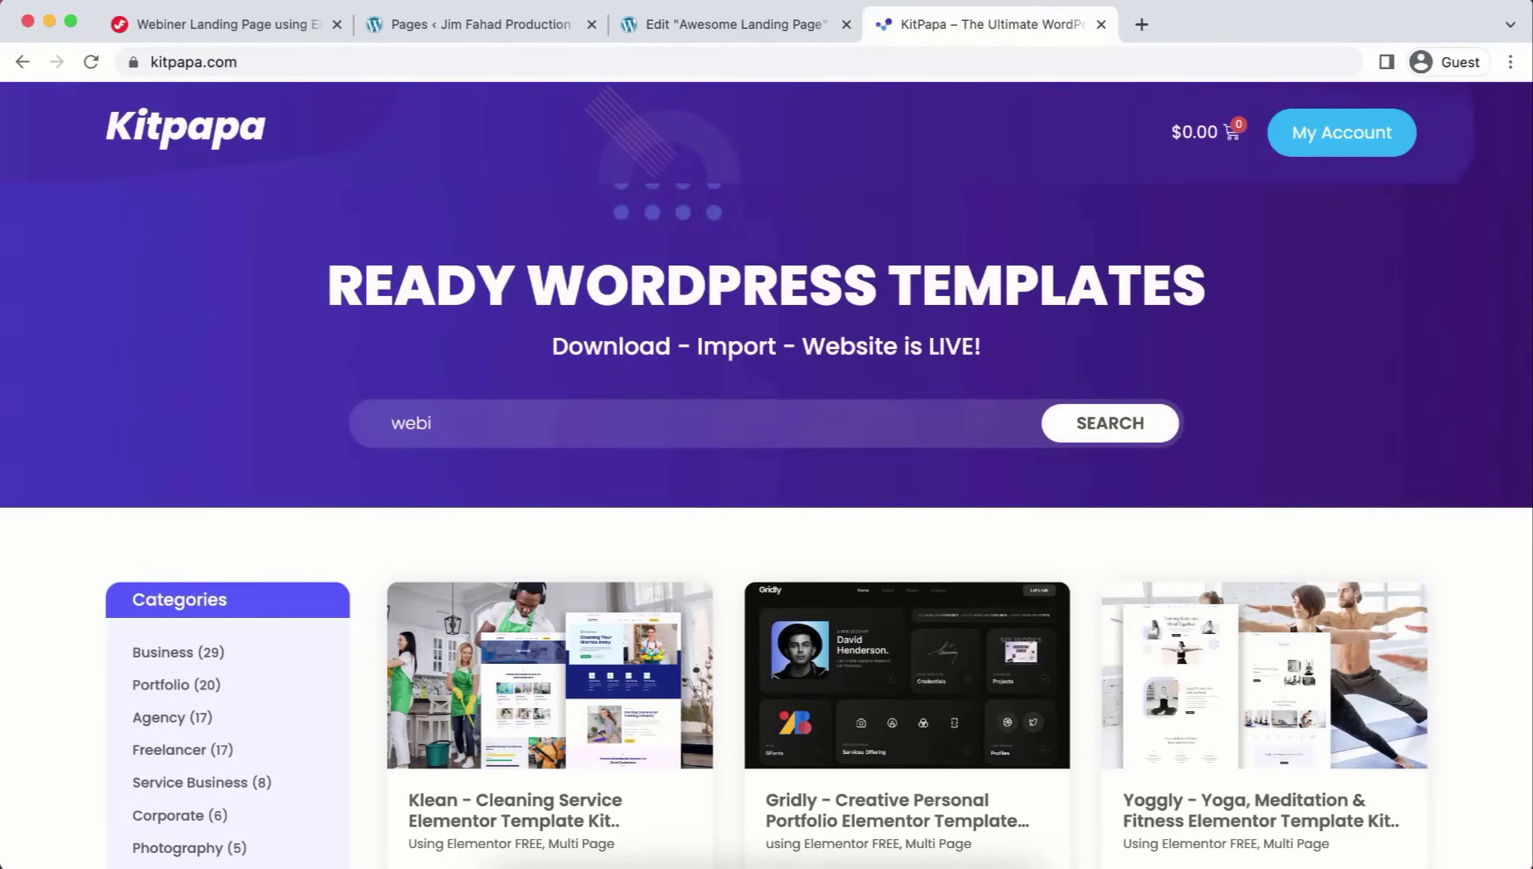
key("Return")
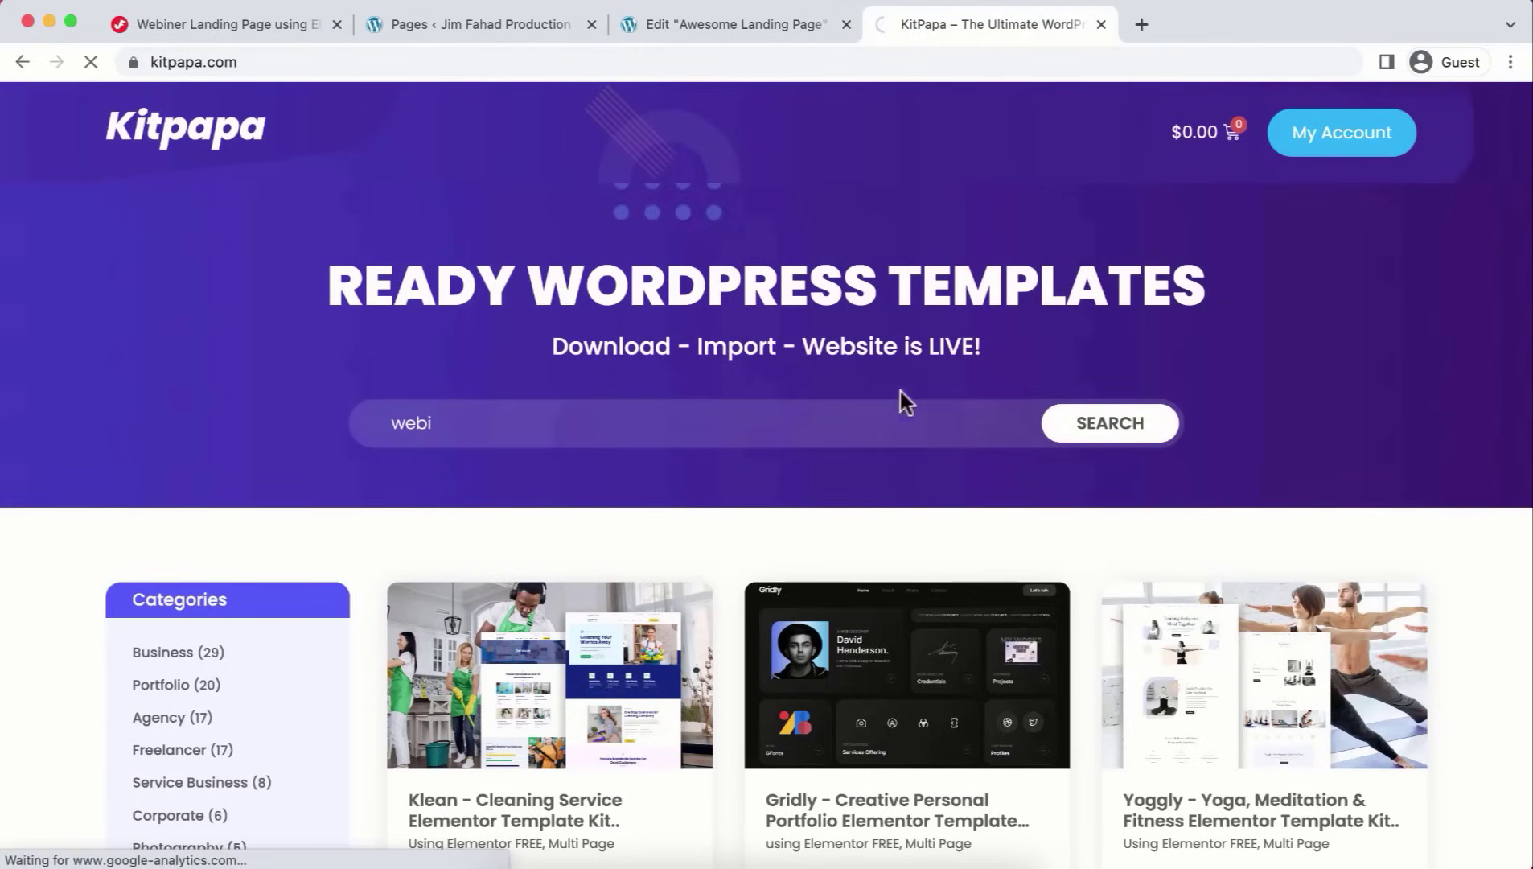
scroll(778, 668, "down", 5)
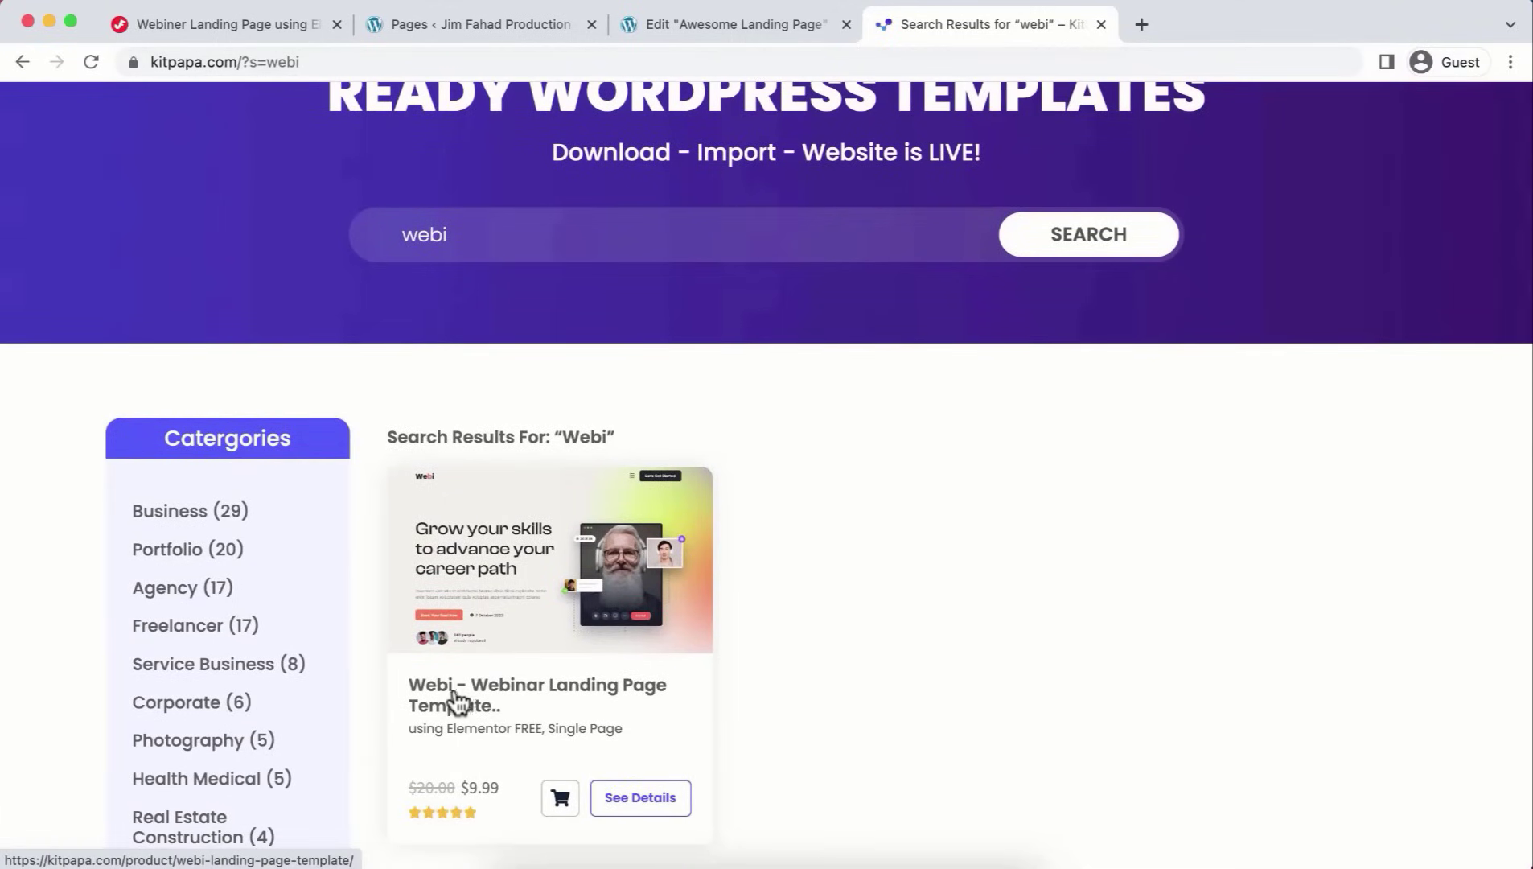
left_click(547, 653)
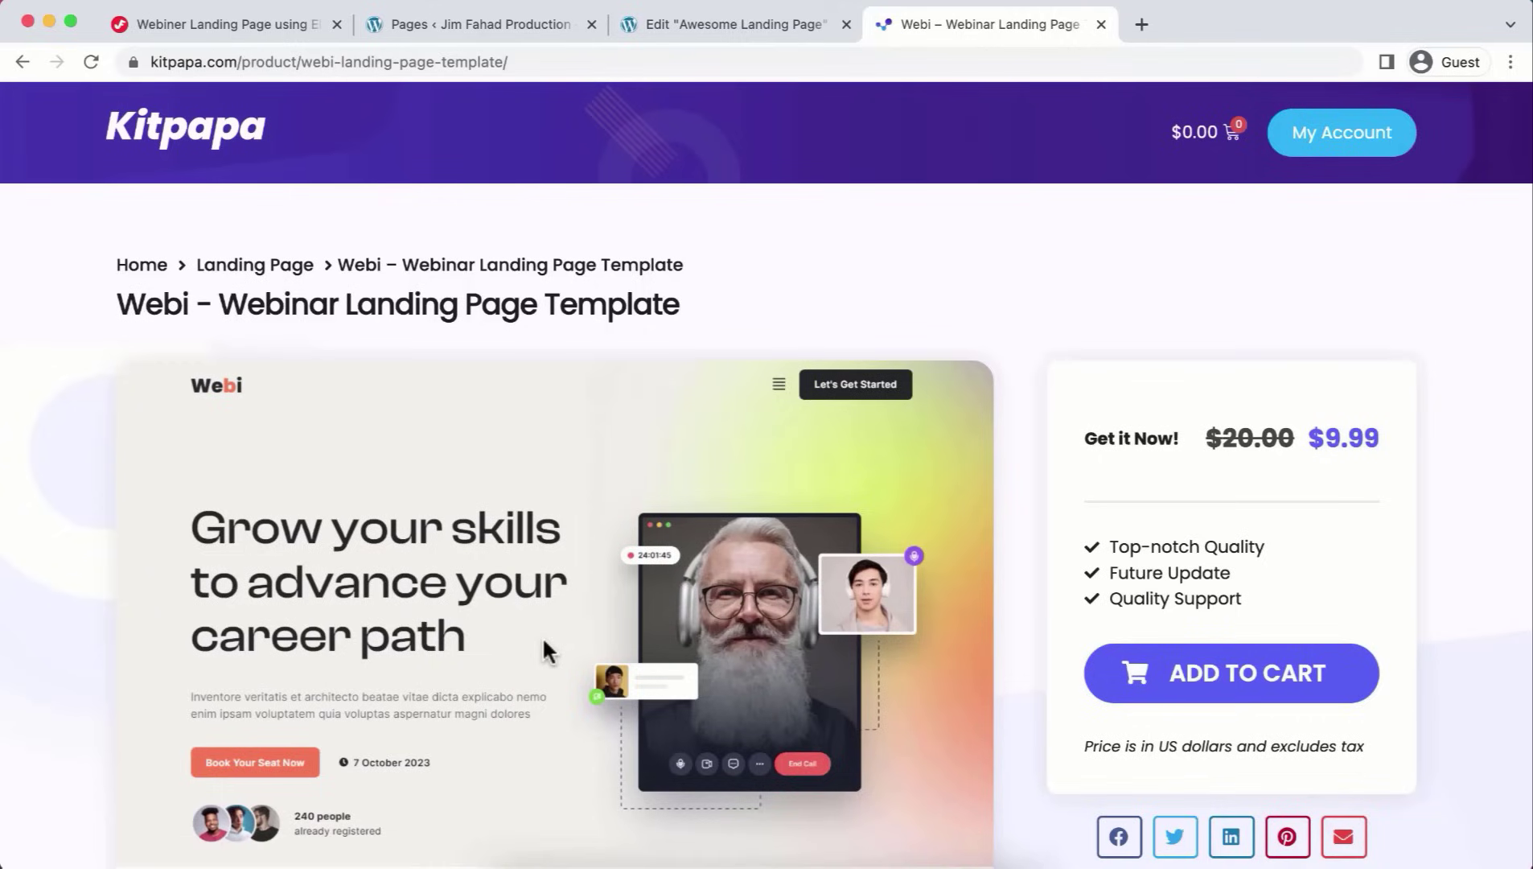
scroll(547, 650, "down", 3)
scroll(563, 563, "up", 3)
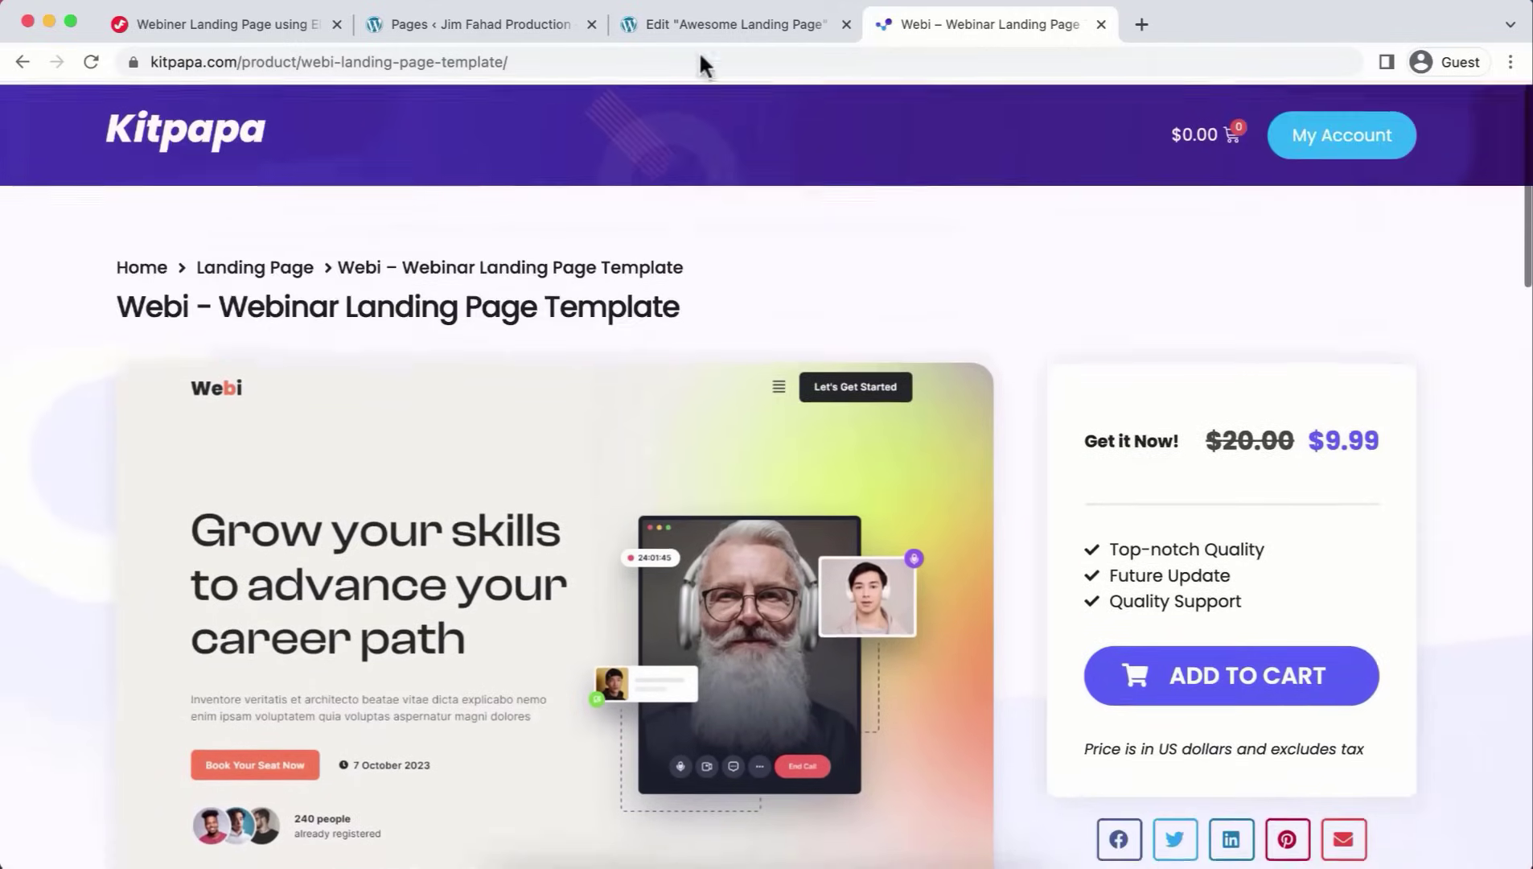
left_click(707, 25)
scroll(770, 538, "down", 5)
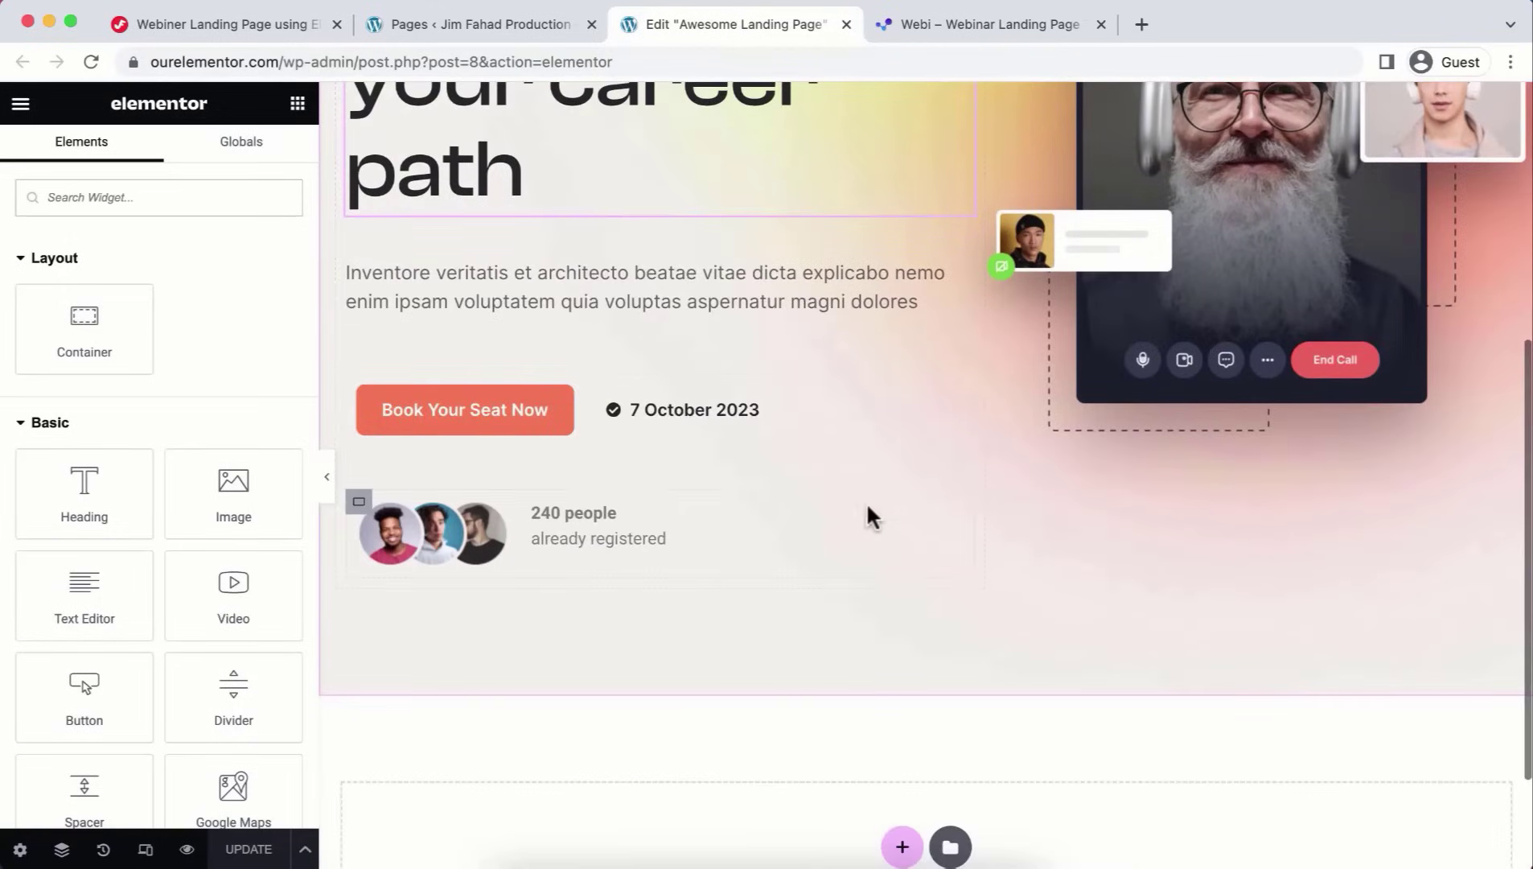
scroll(866, 483, "up", 5)
scroll(878, 342, "down", 2)
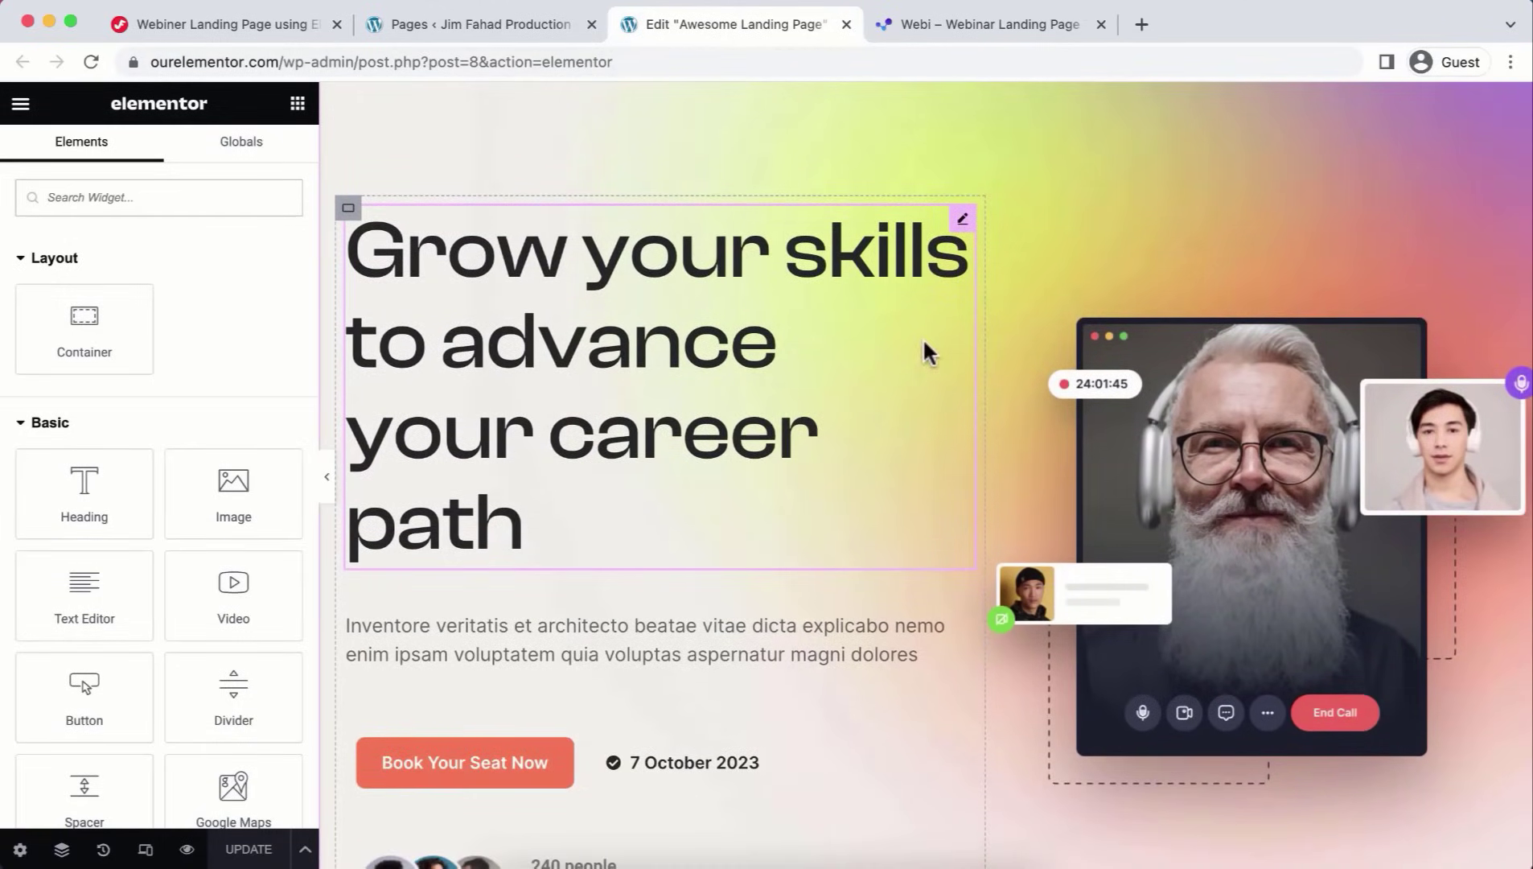
left_click(972, 19)
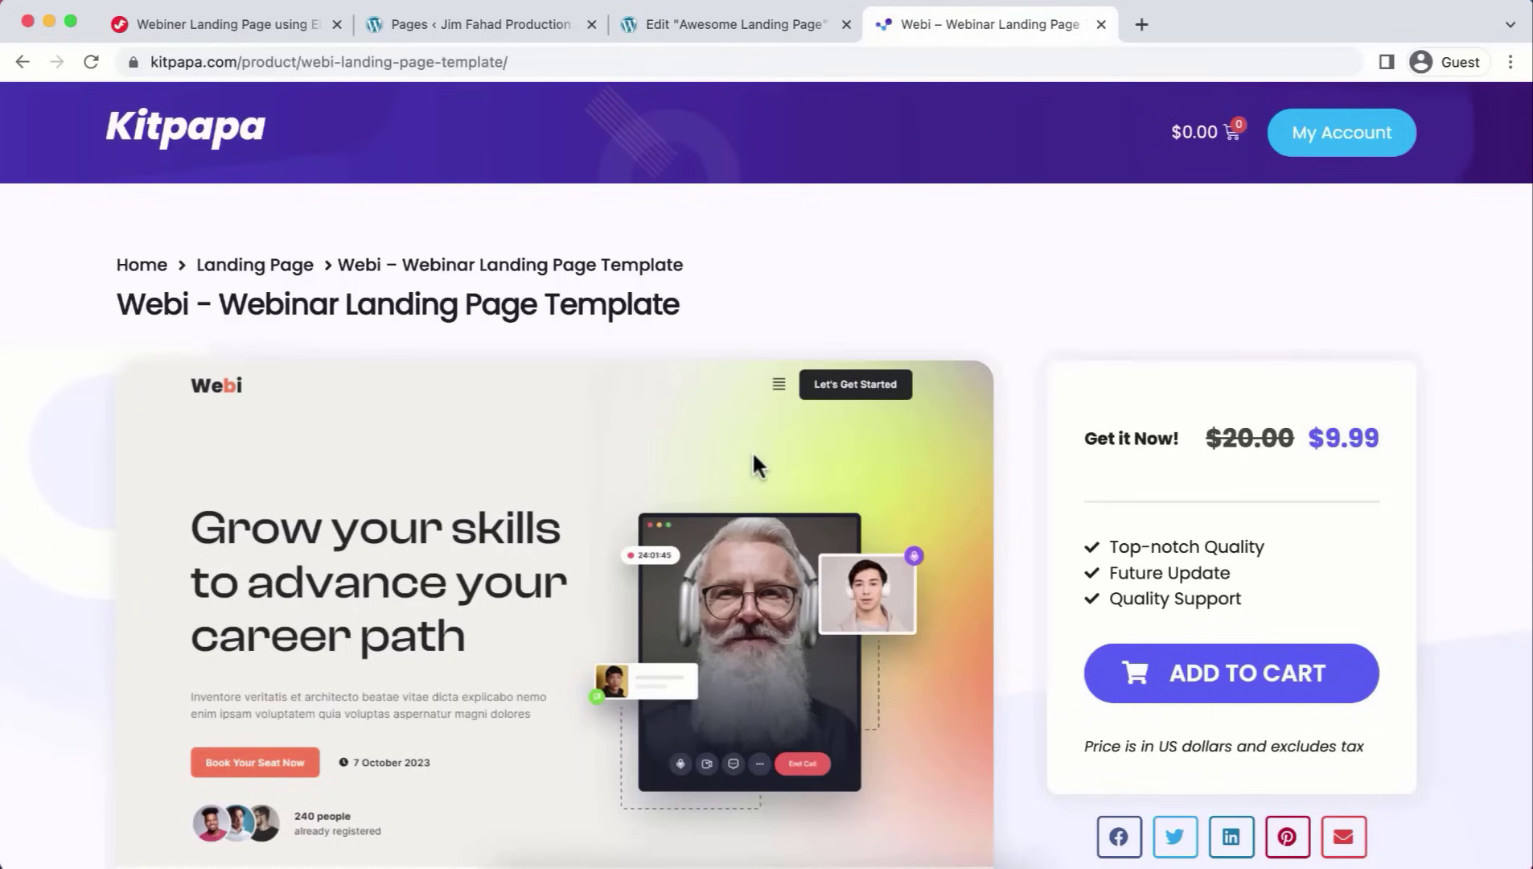
scroll(728, 491, "down", 5)
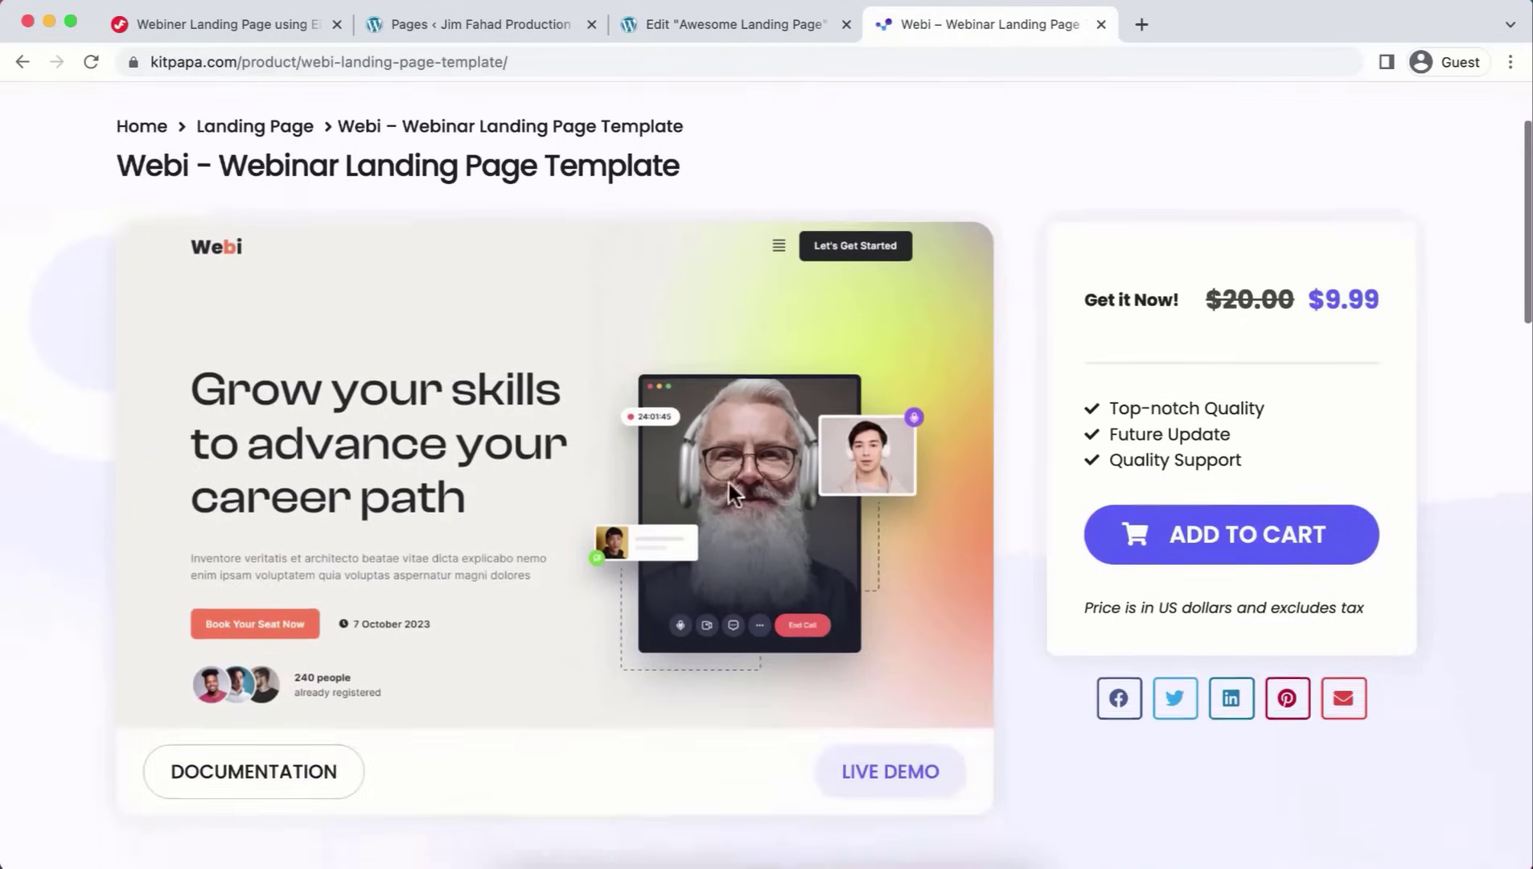
scroll(728, 481, "down", 1)
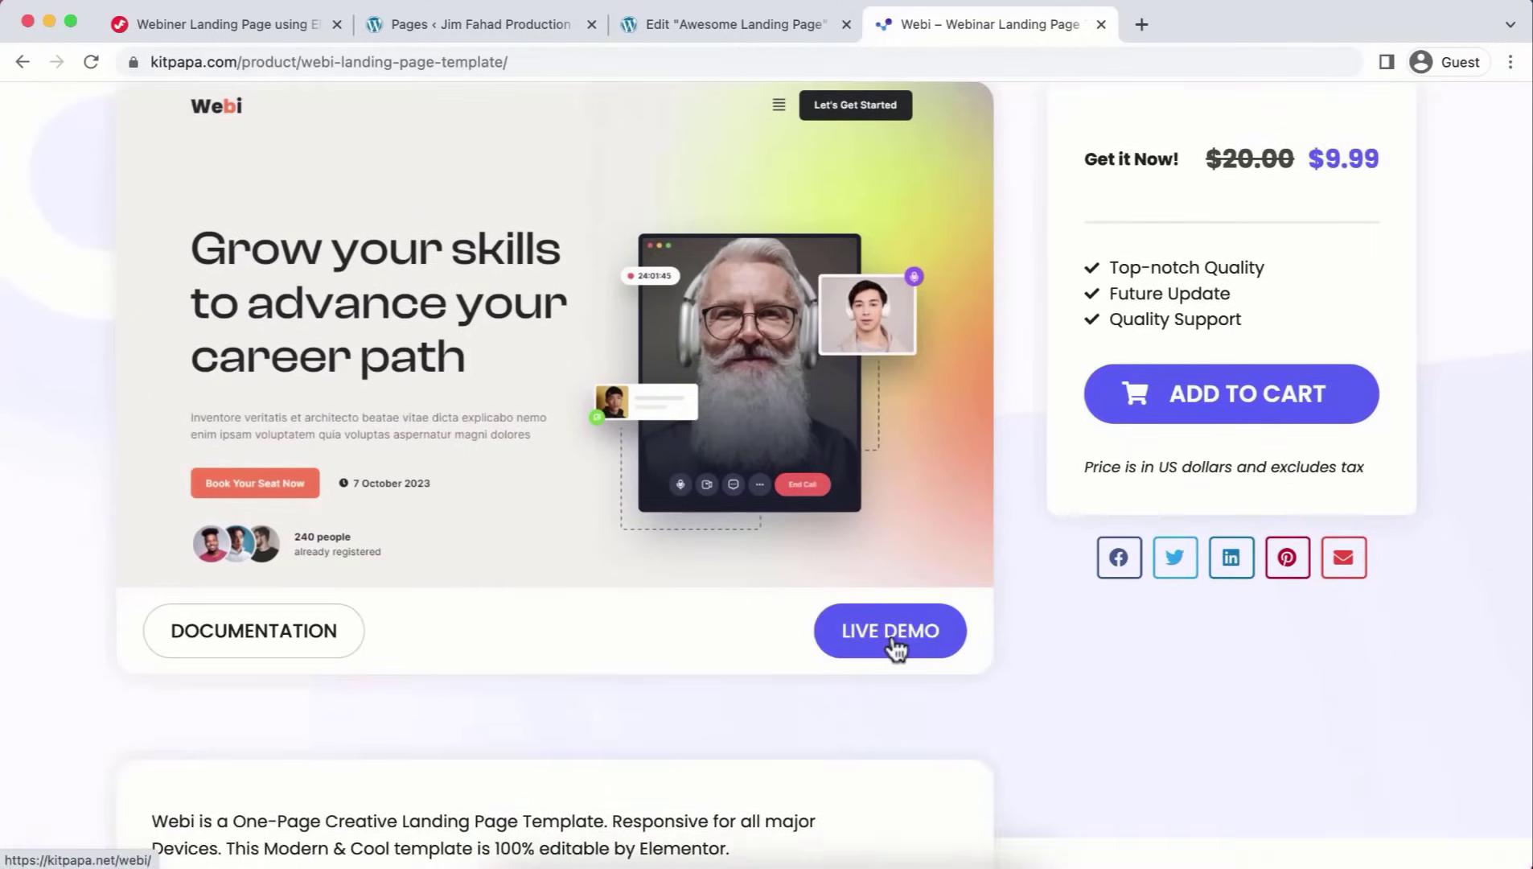
left_click(889, 643)
scroll(801, 637, "down", 10)
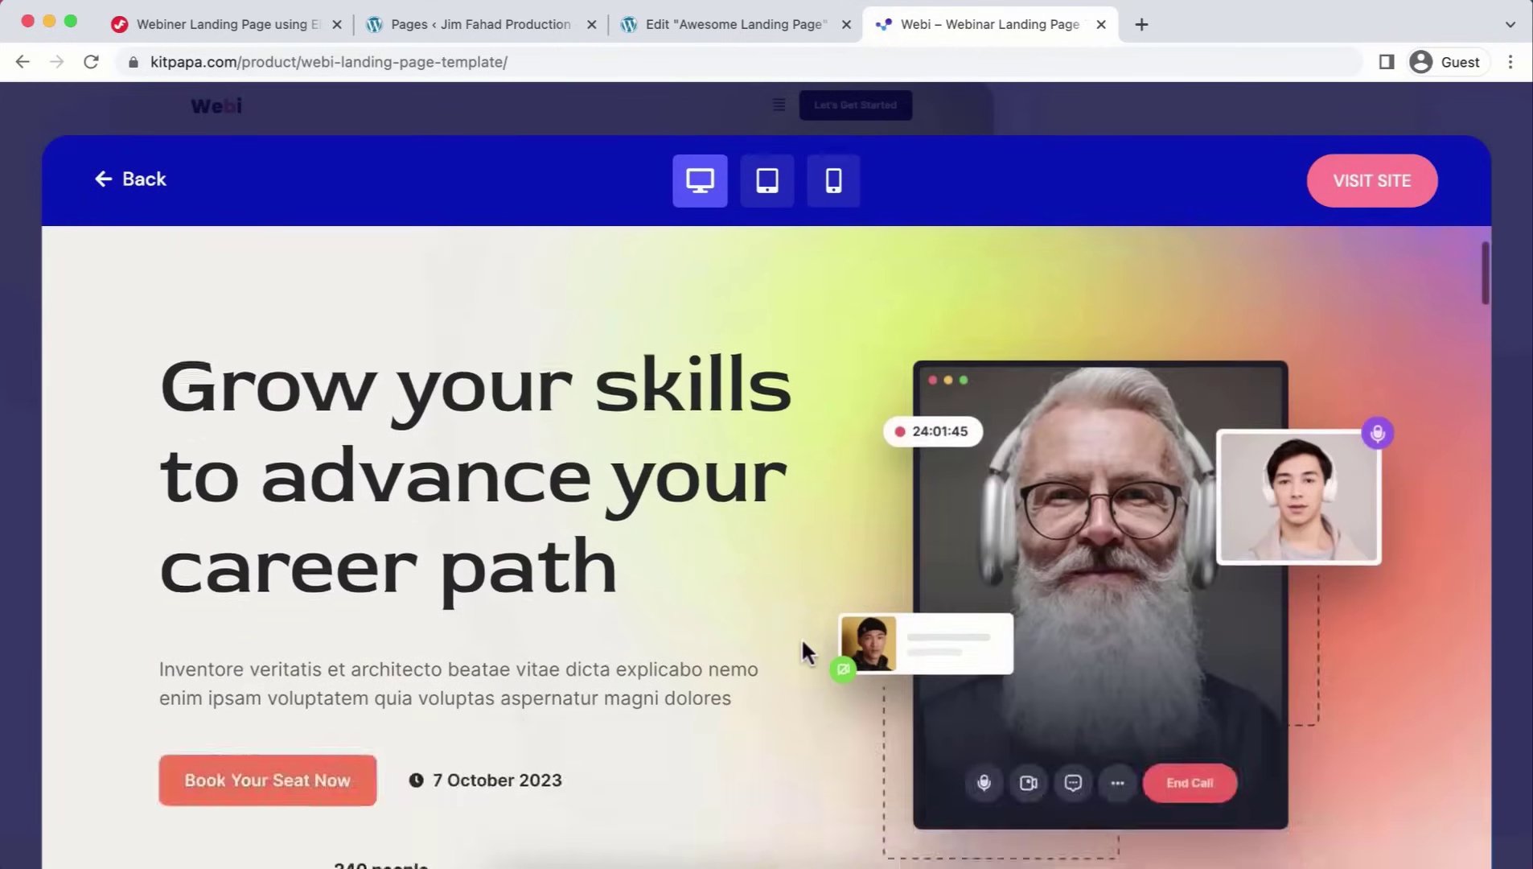
scroll(801, 637, "down", 10)
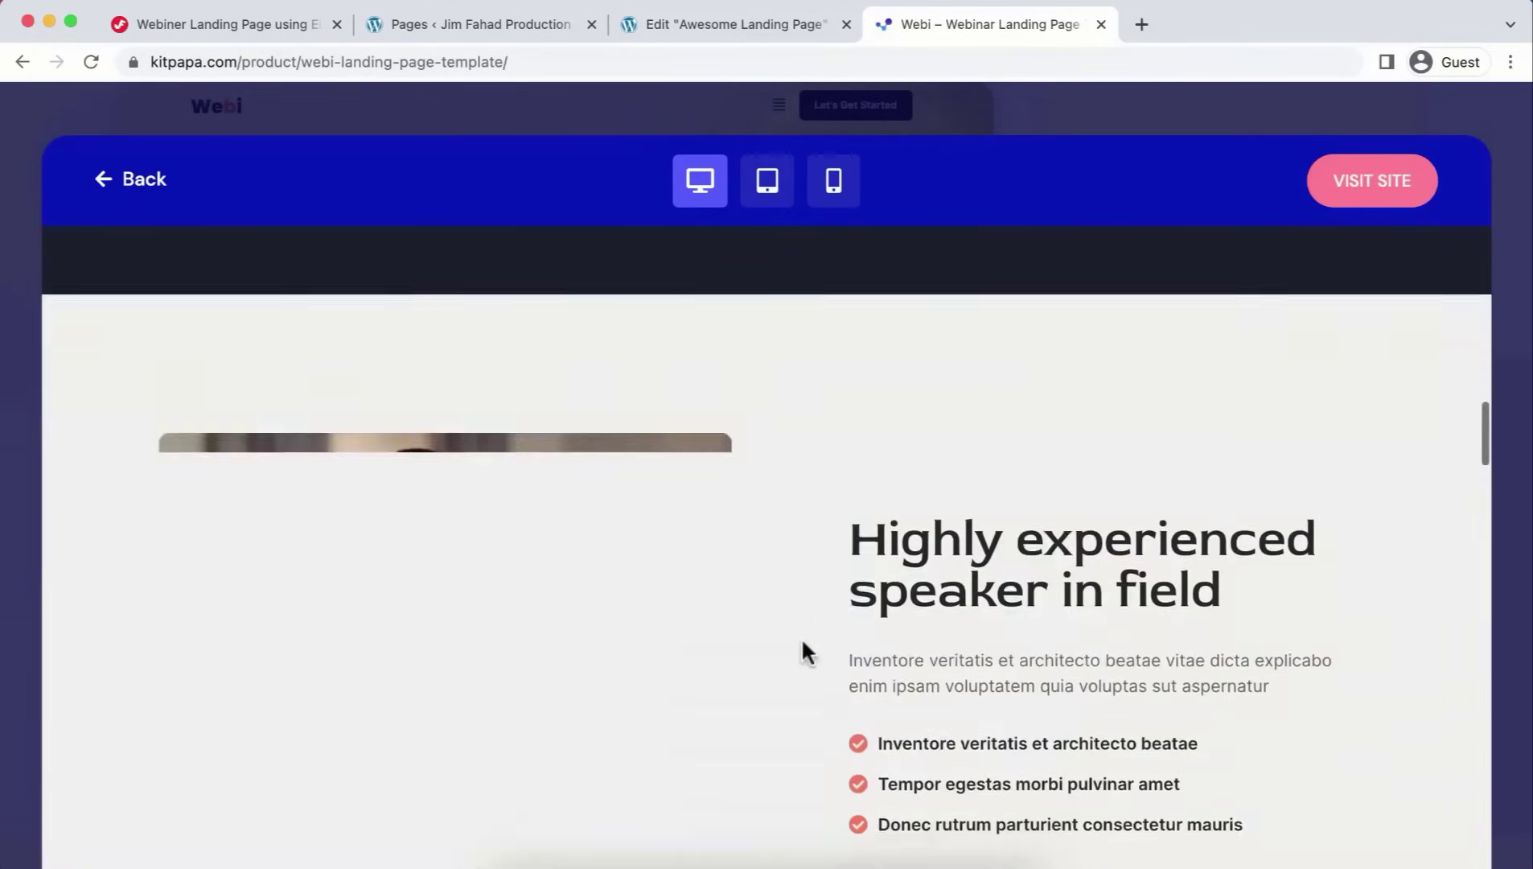
scroll(803, 642, "up", 15)
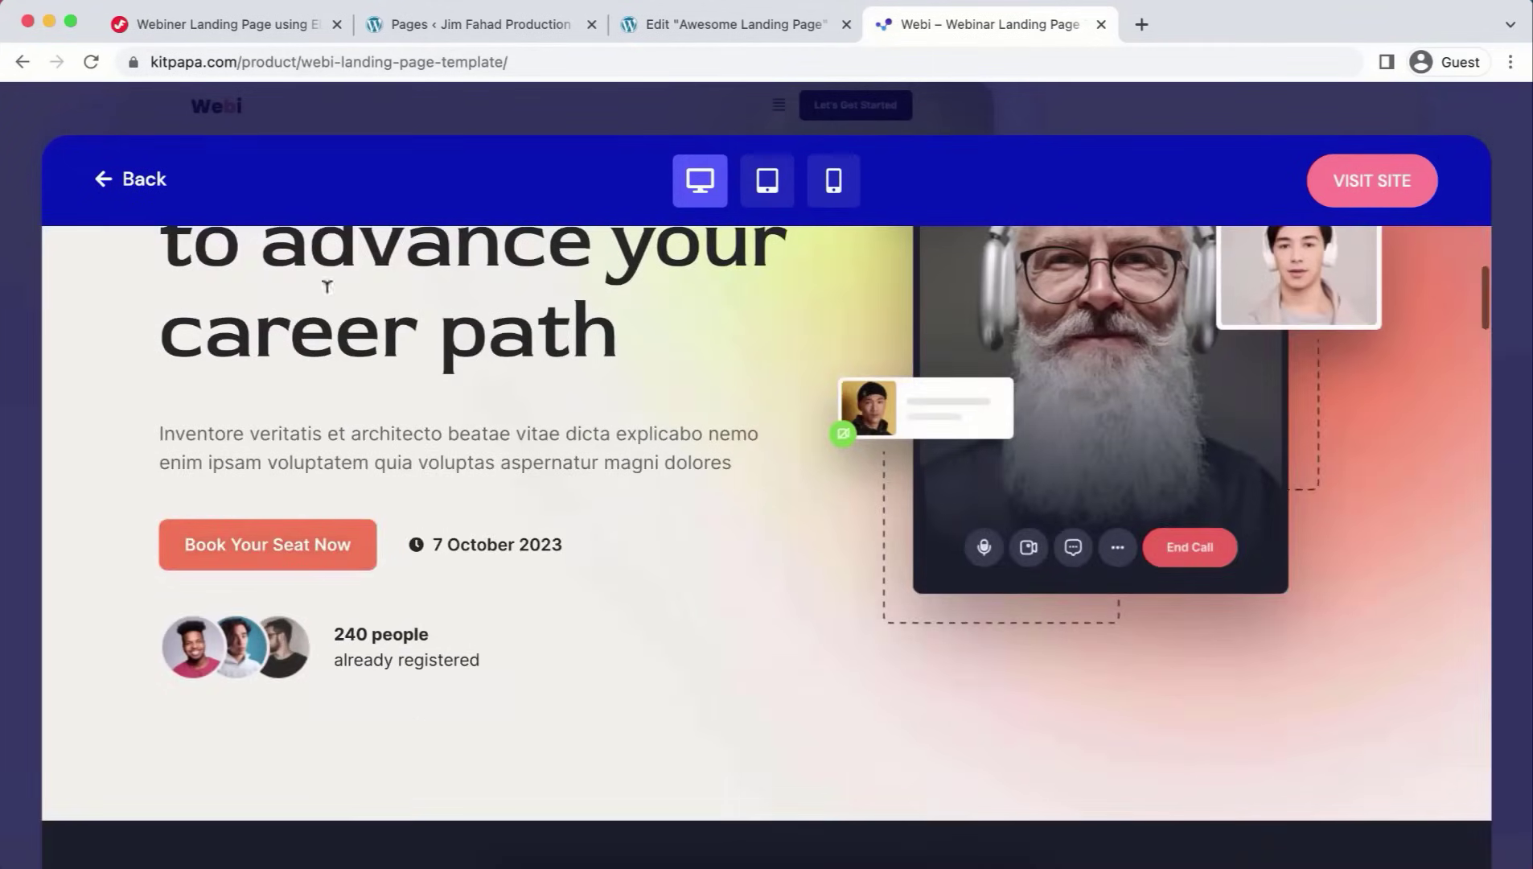
left_click(30, 304)
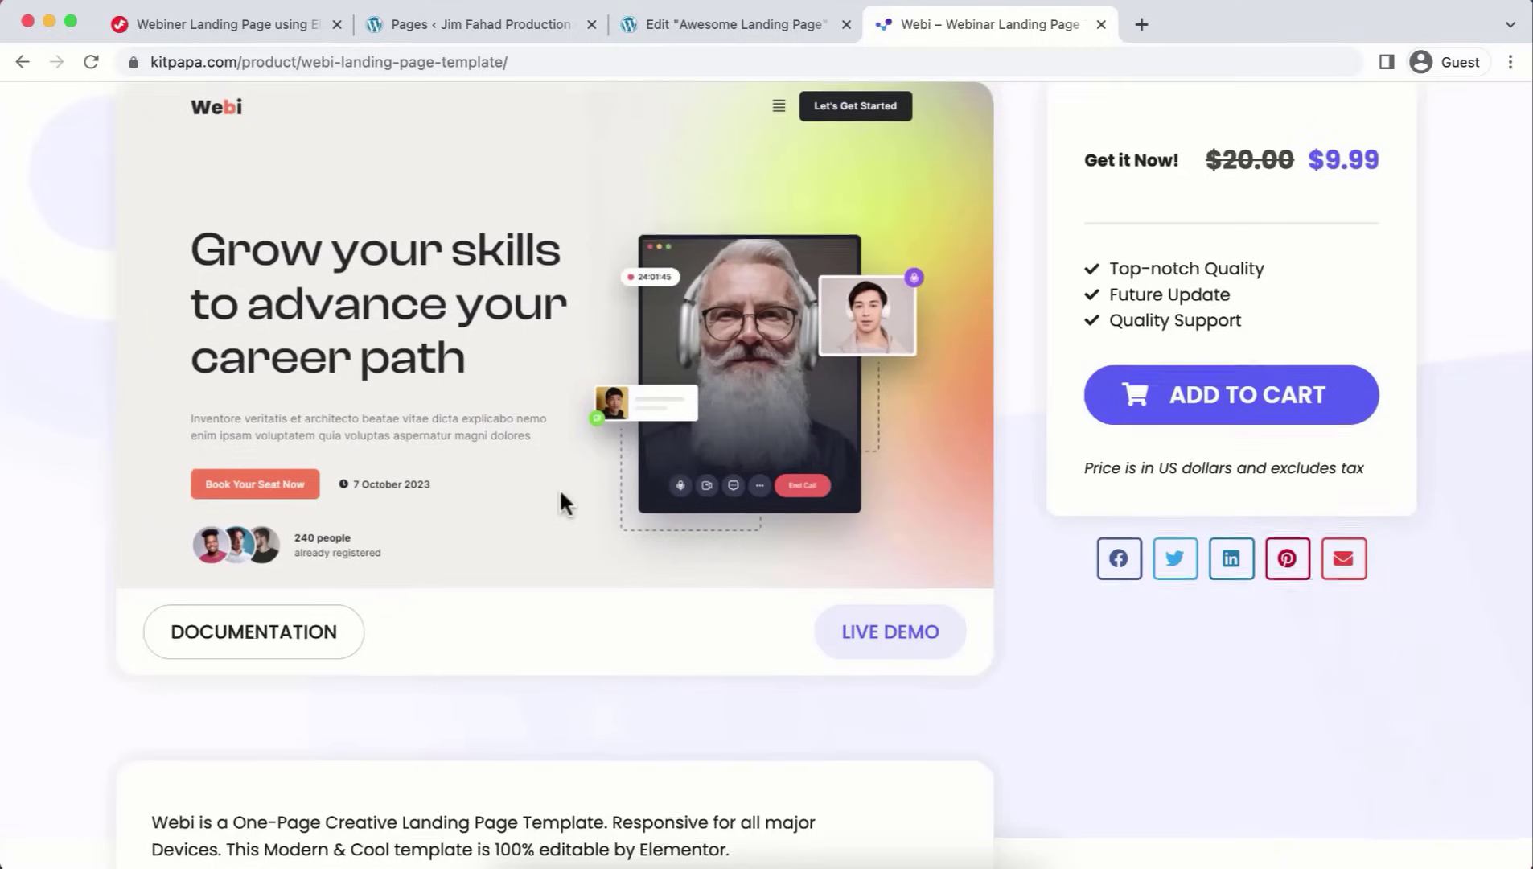
scroll(562, 501, "up", 4)
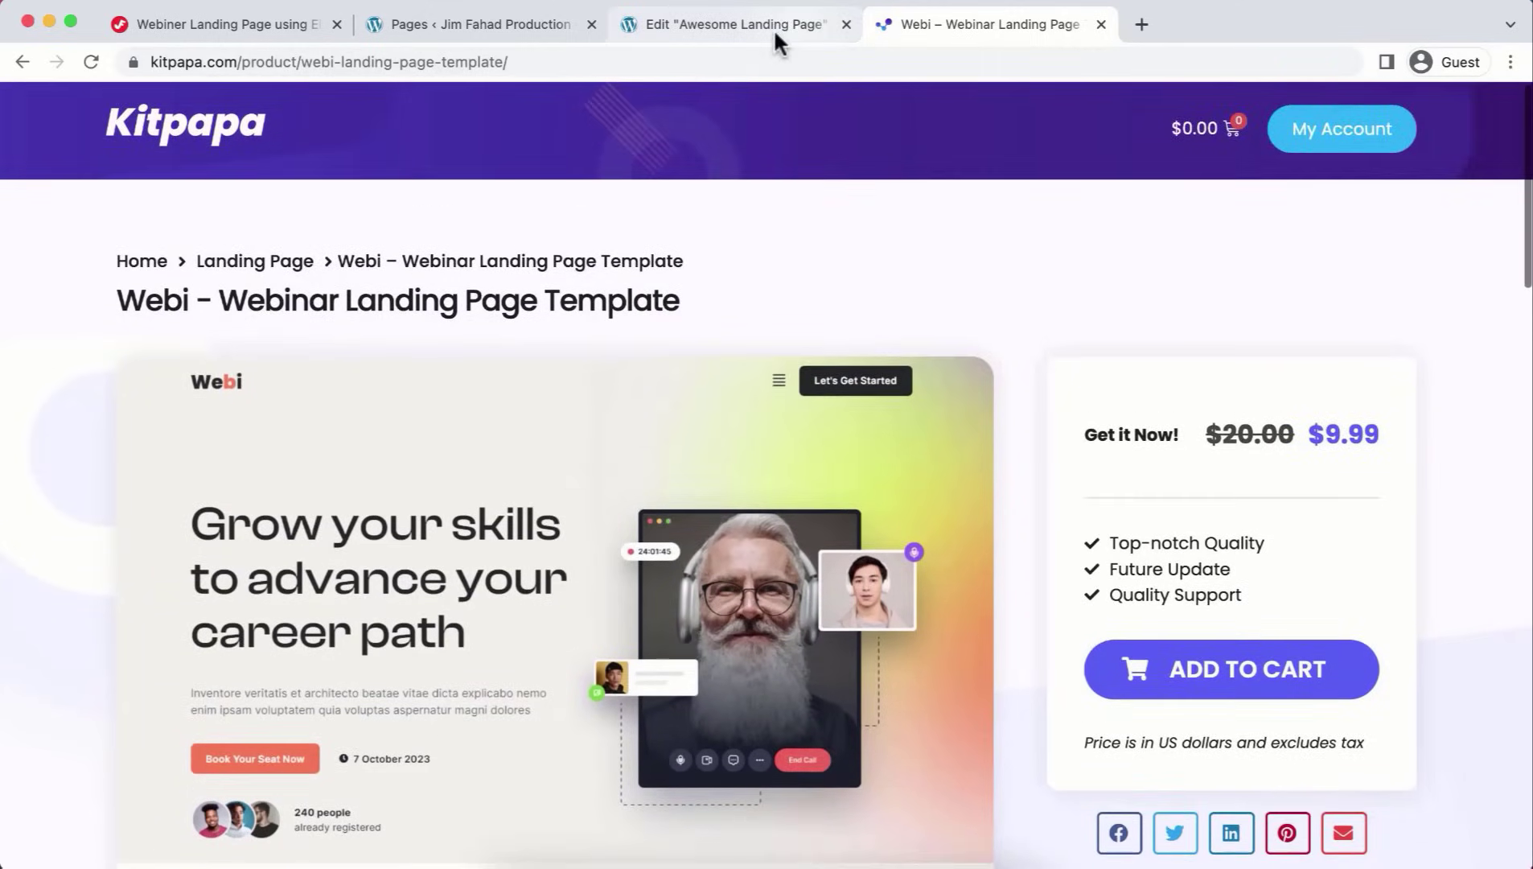
- On the Webi product page, briefly play and pause the installation guide video
left_click(776, 27)
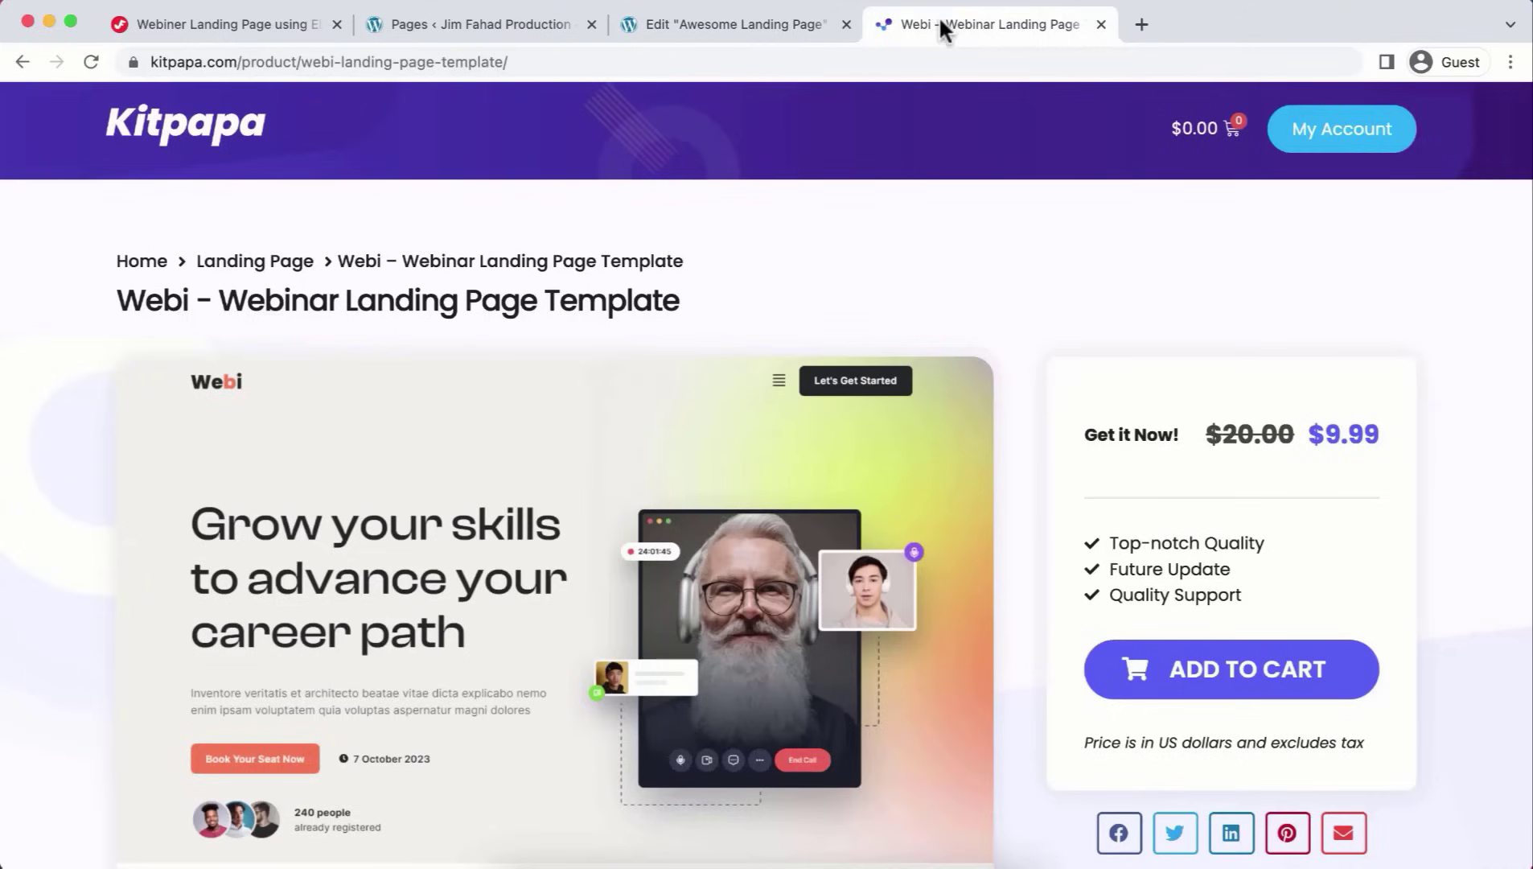
left_click(938, 16)
scroll(707, 482, "down", 15)
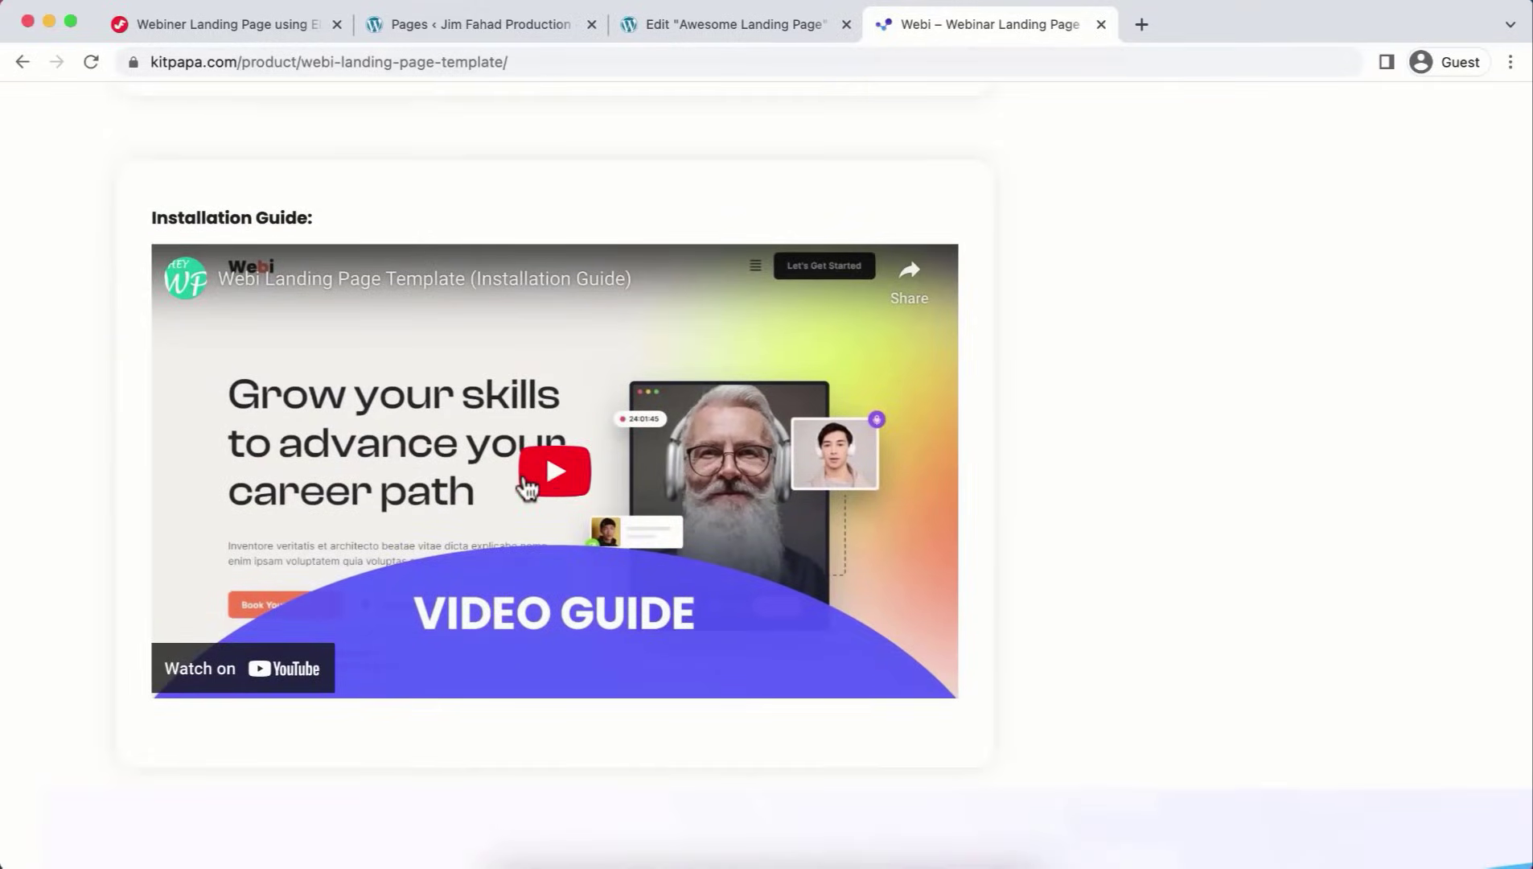
left_click(554, 475)
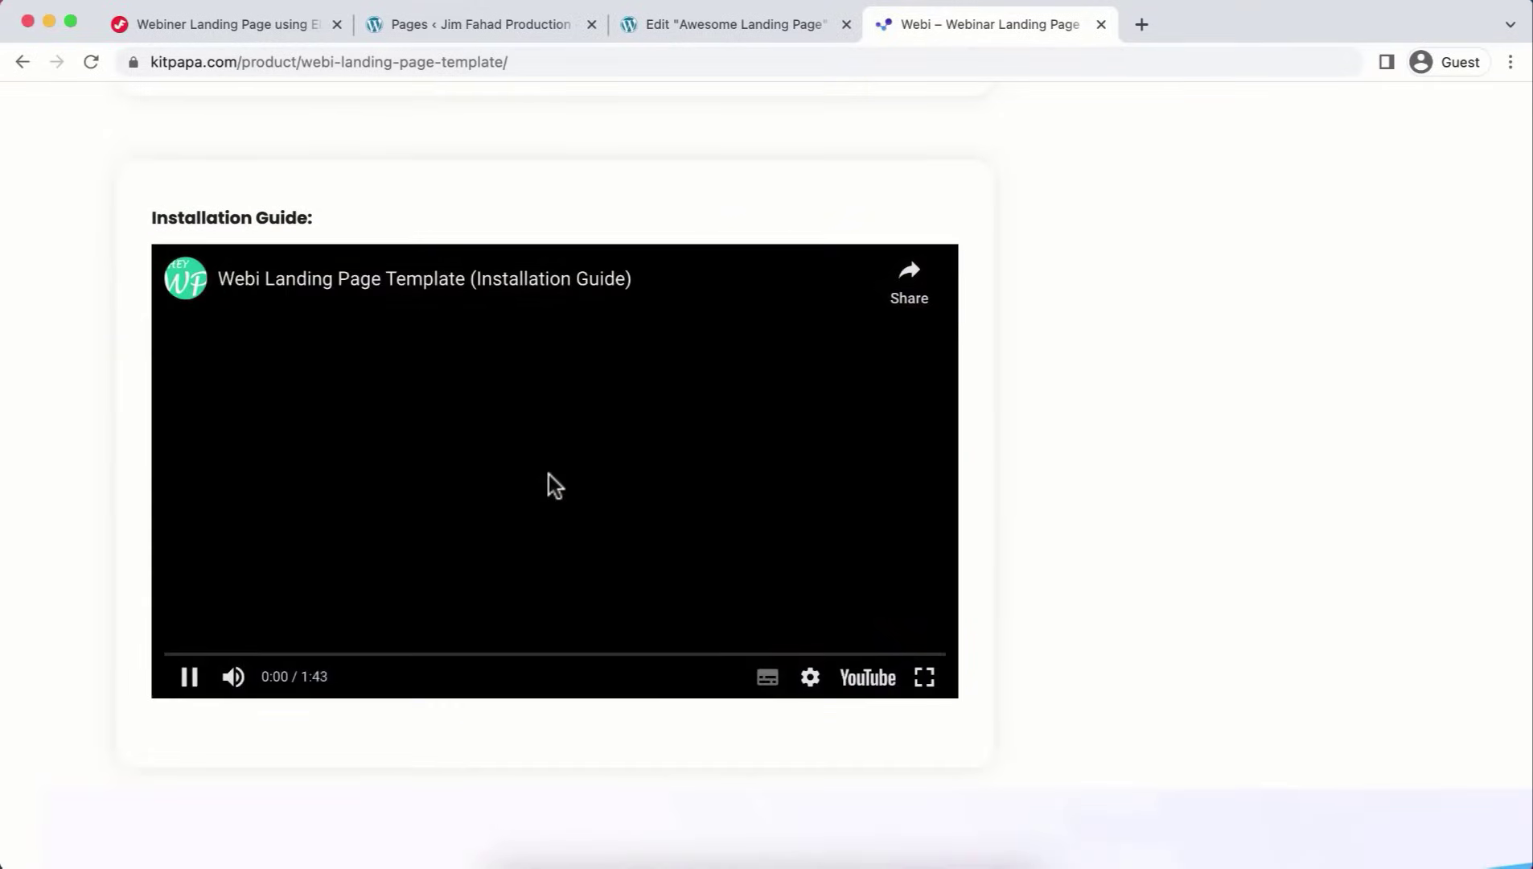
left_click(190, 678)
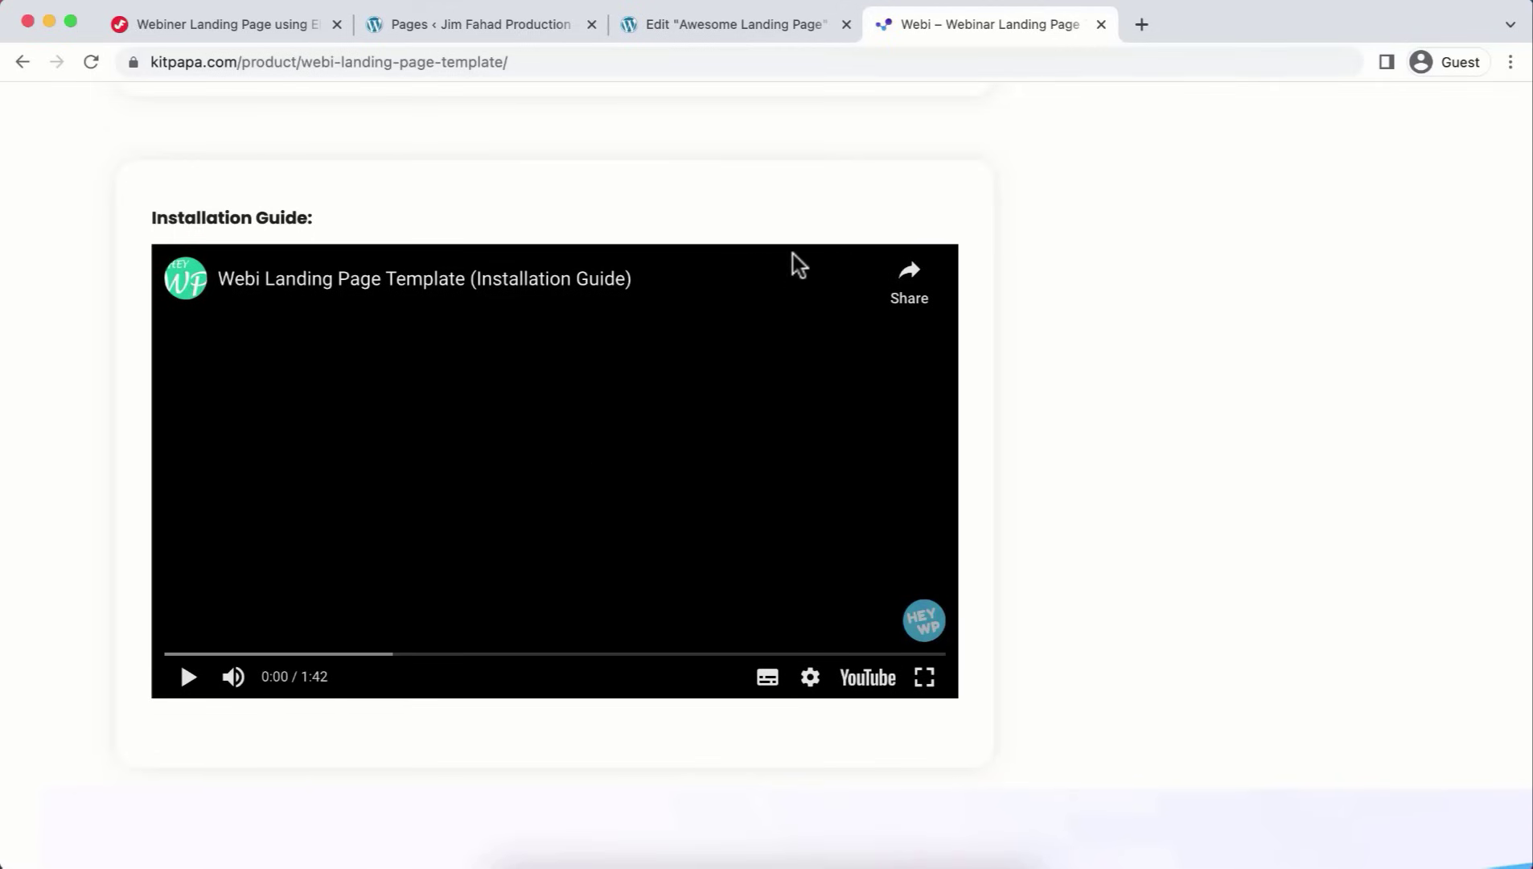
scroll(780, 245, "up", 20)
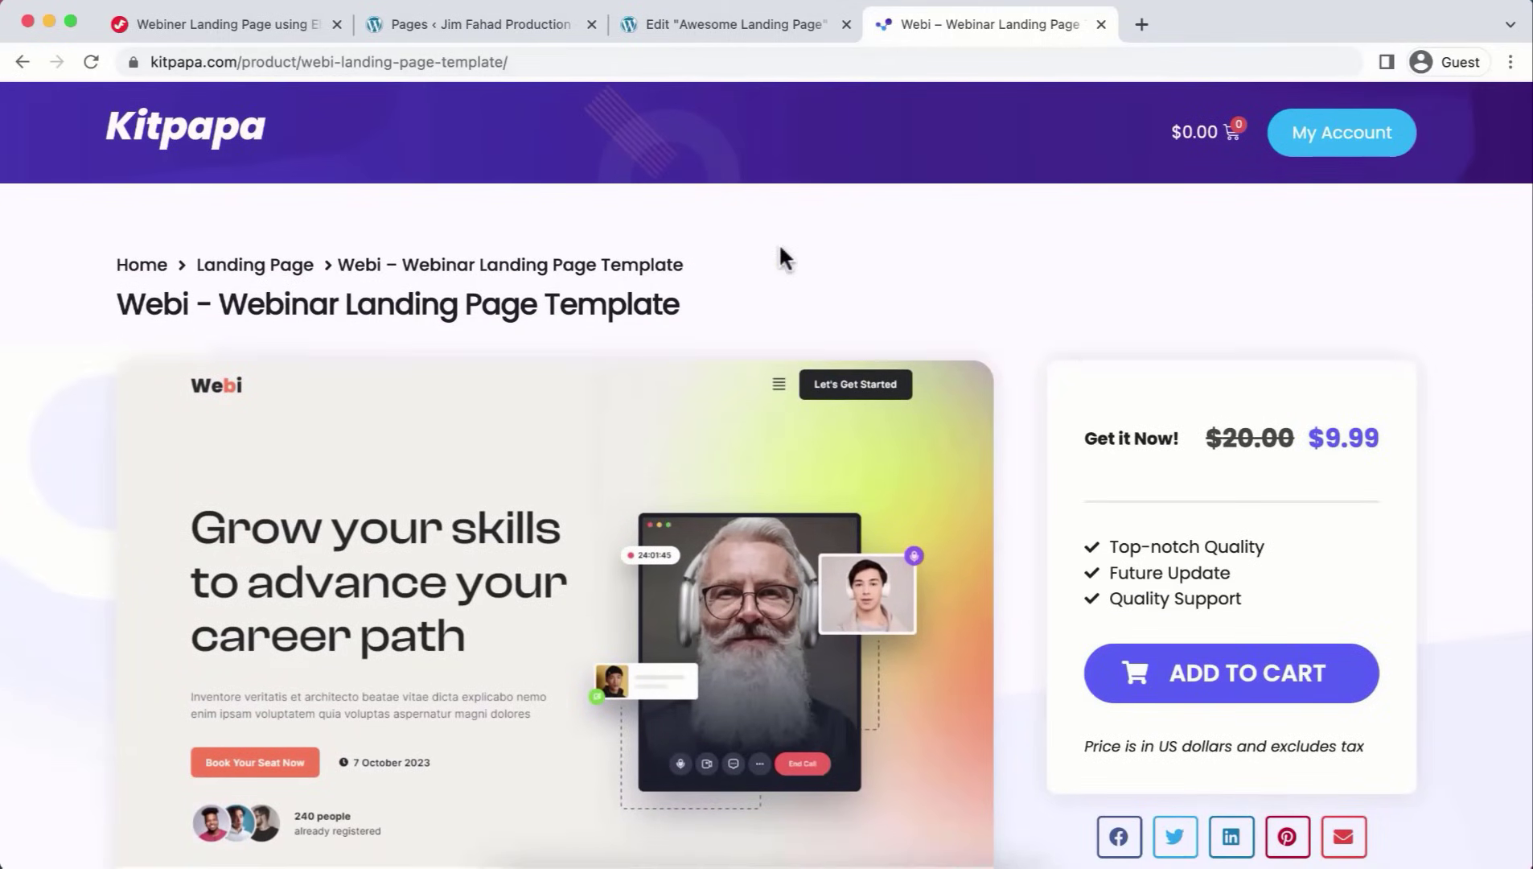
- Visit the KitPapa home page, then close the KitPapa tab to return to Elementor
left_click(233, 133)
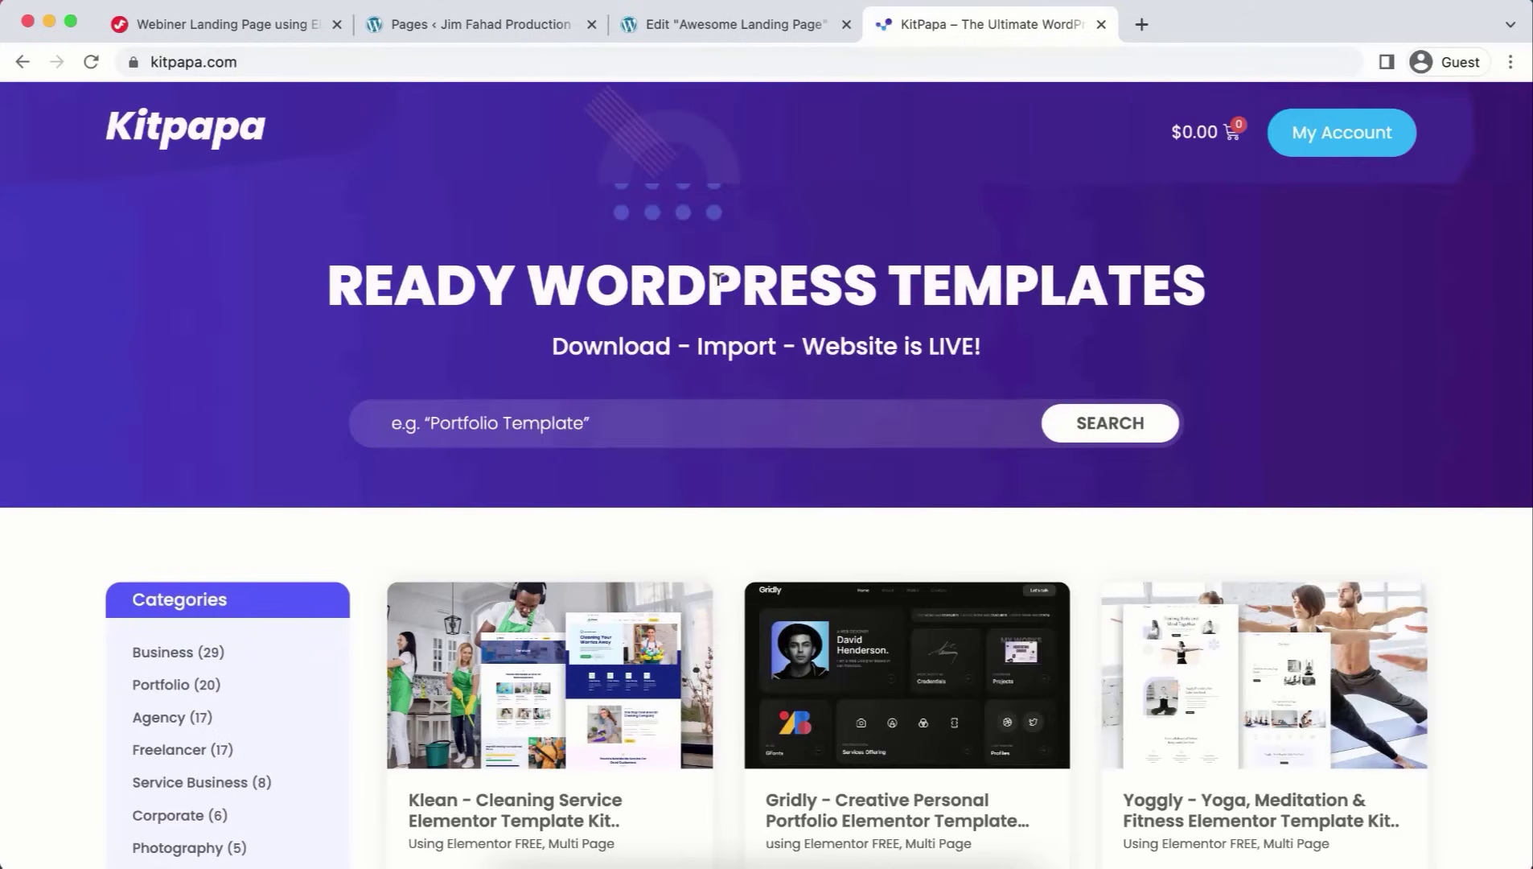
scroll(787, 201, "down", 5)
scroll(780, 257, "up", 5)
left_click(1101, 25)
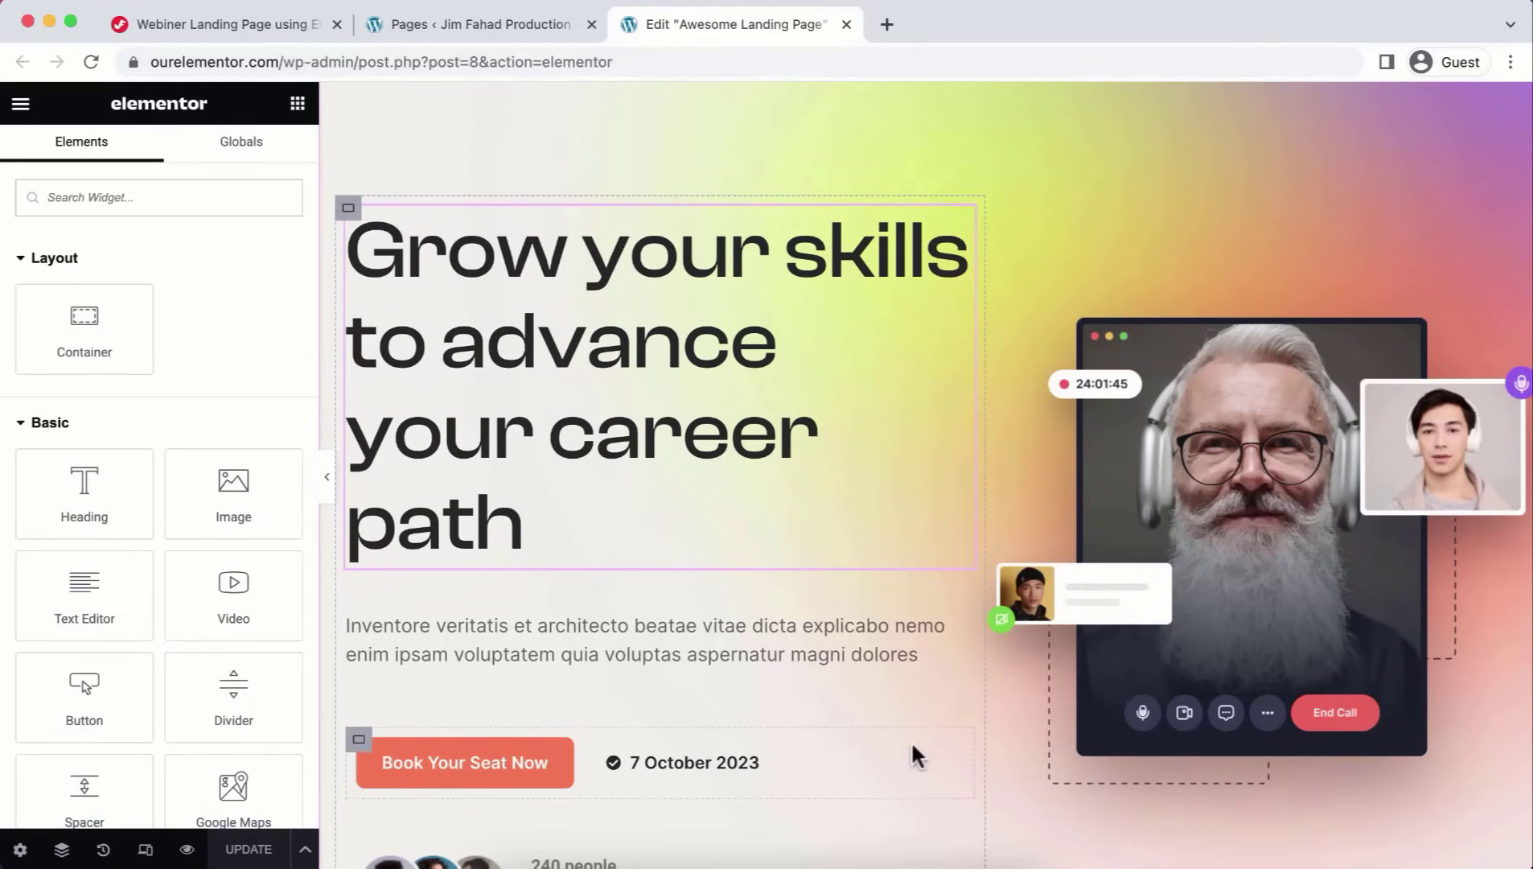
- Add a Heading widget to the empty section and start titling it 'This is our amazing heading'
scroll(913, 750, "down", 5)
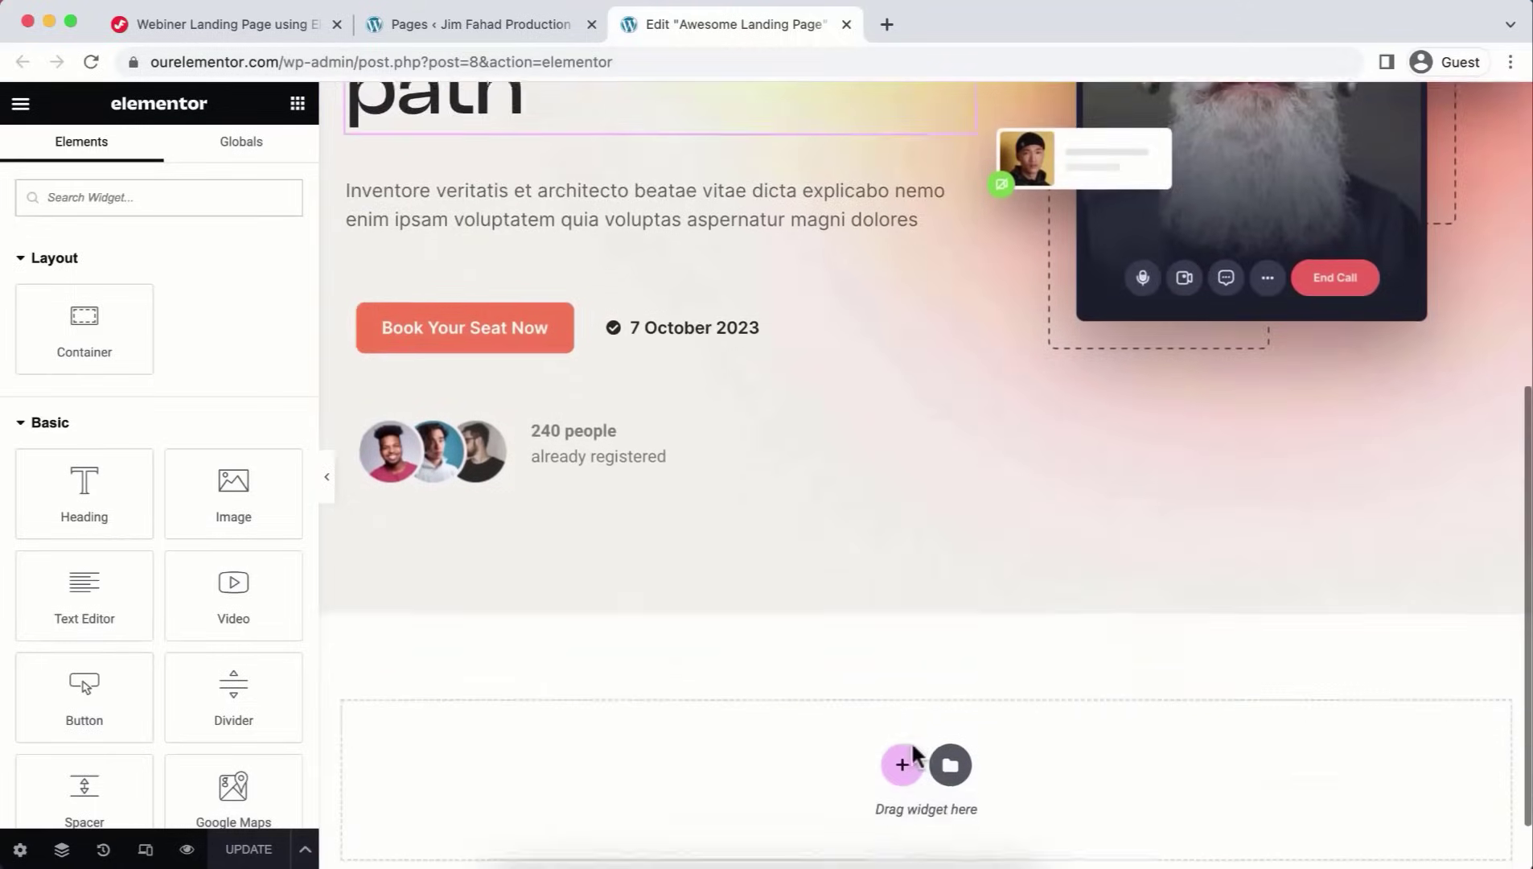
scroll(913, 749, "down", 1)
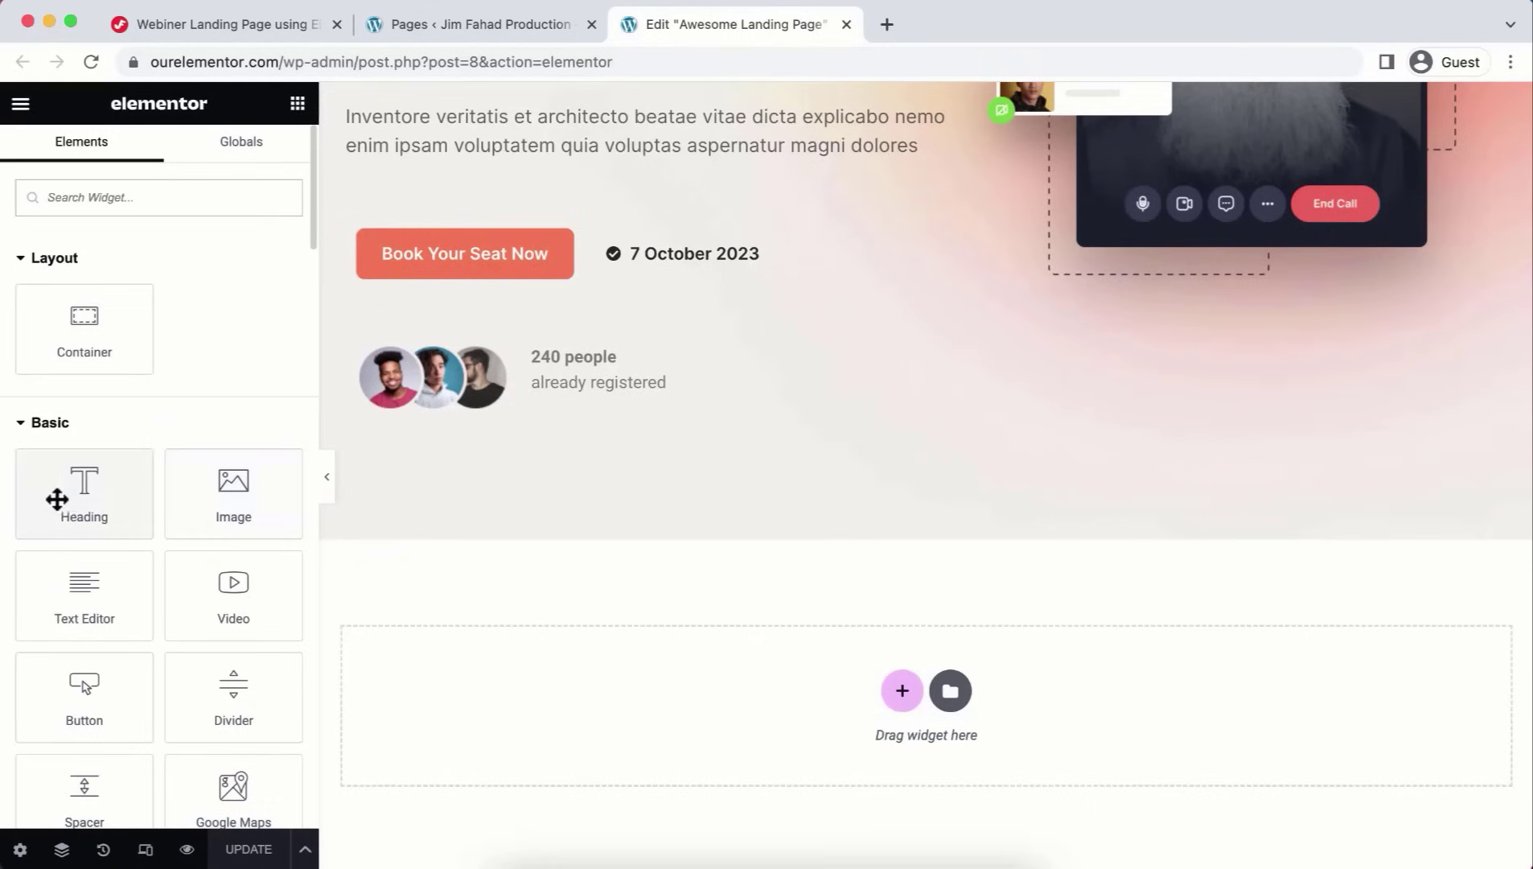
left_click_drag(81, 490, 756, 695)
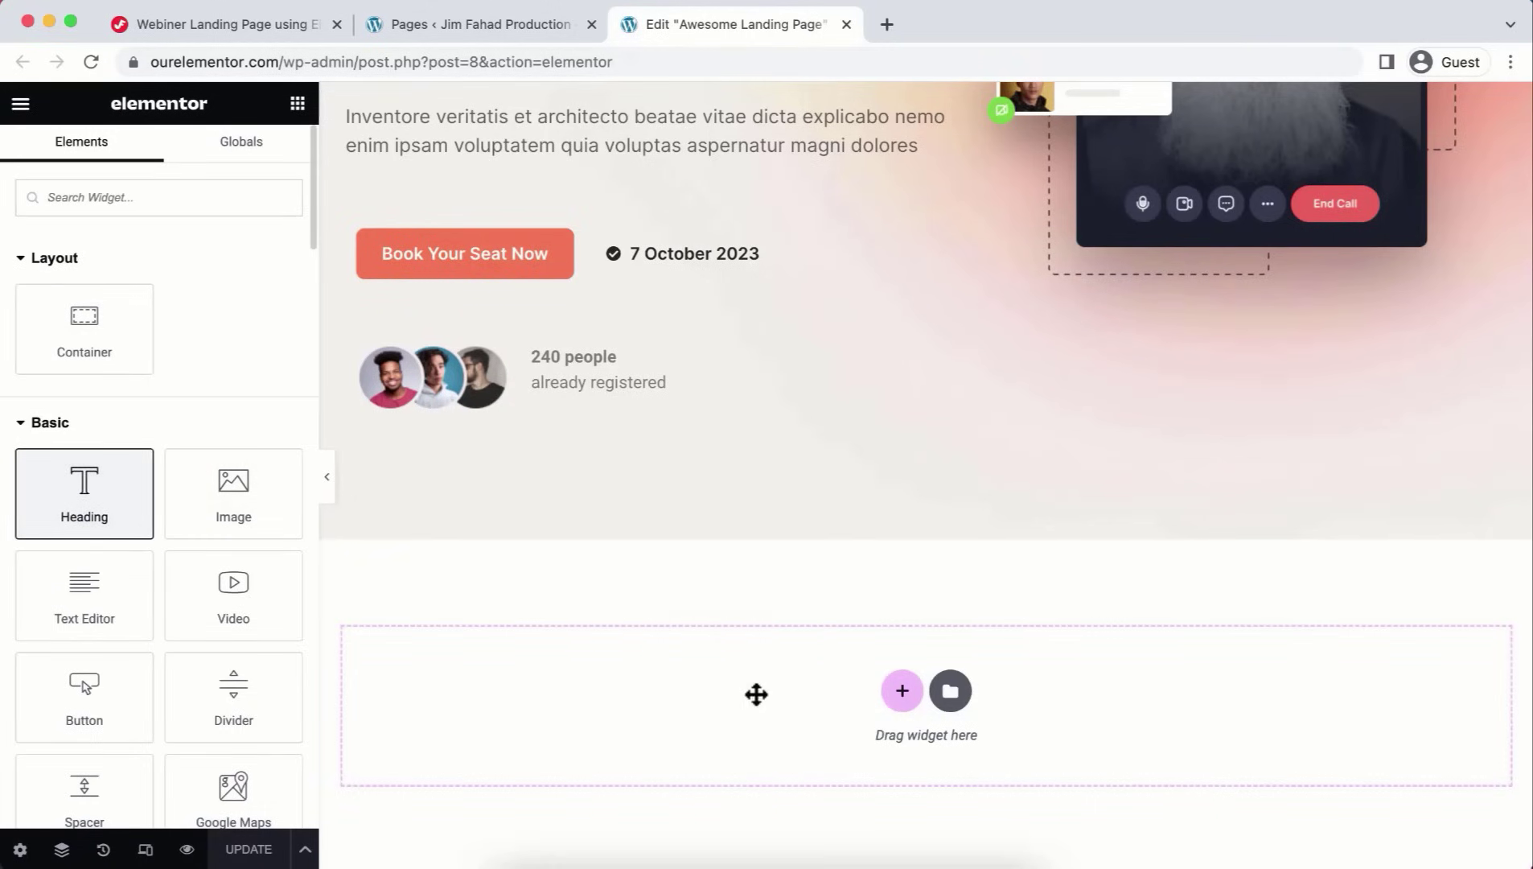
triple_click(185, 300)
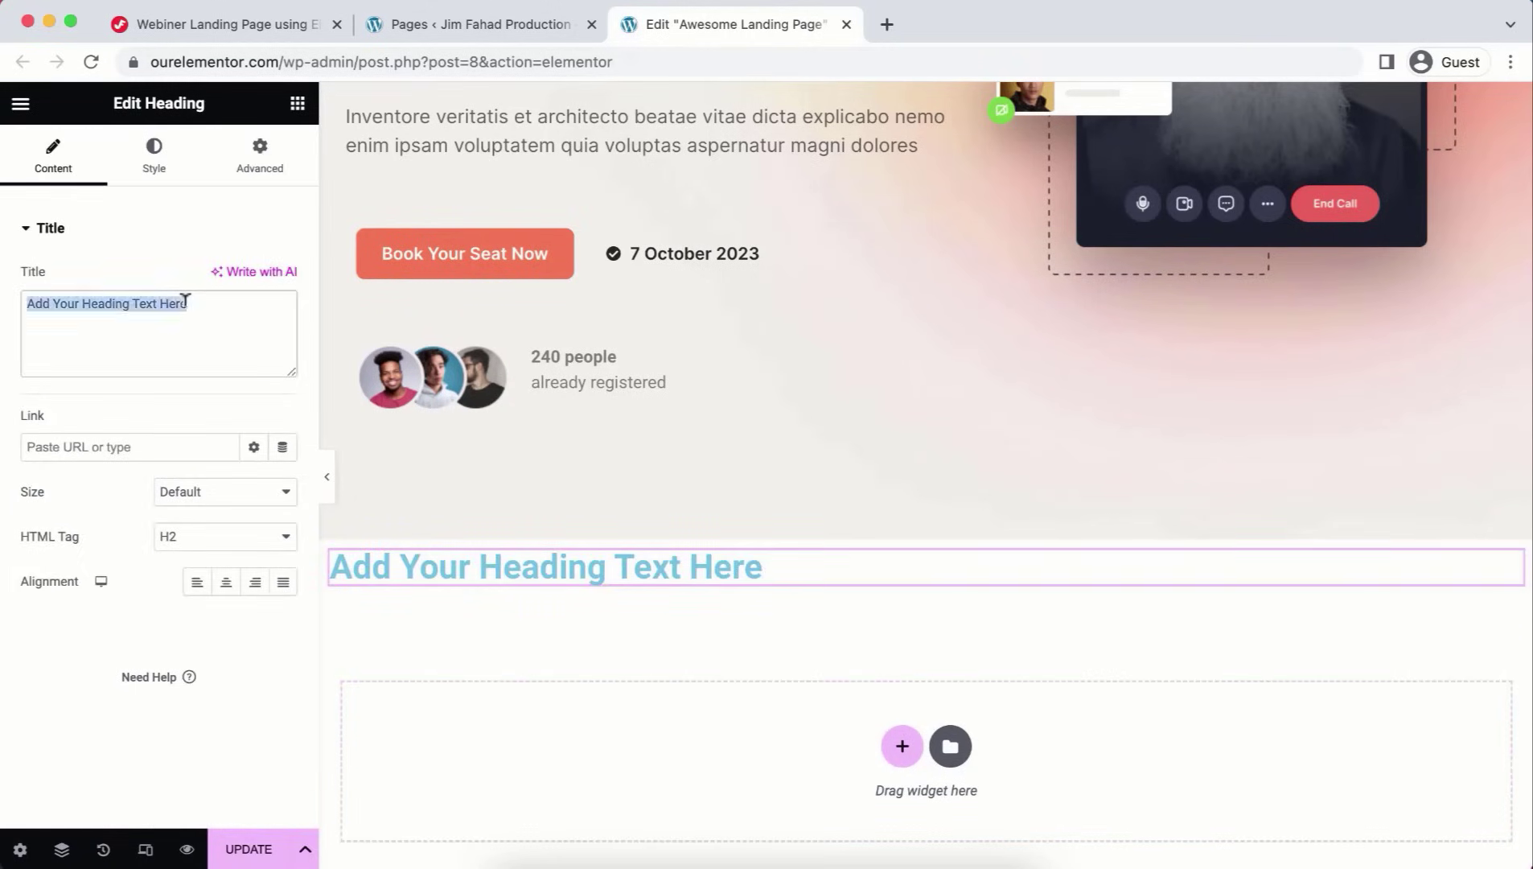
type("This ")
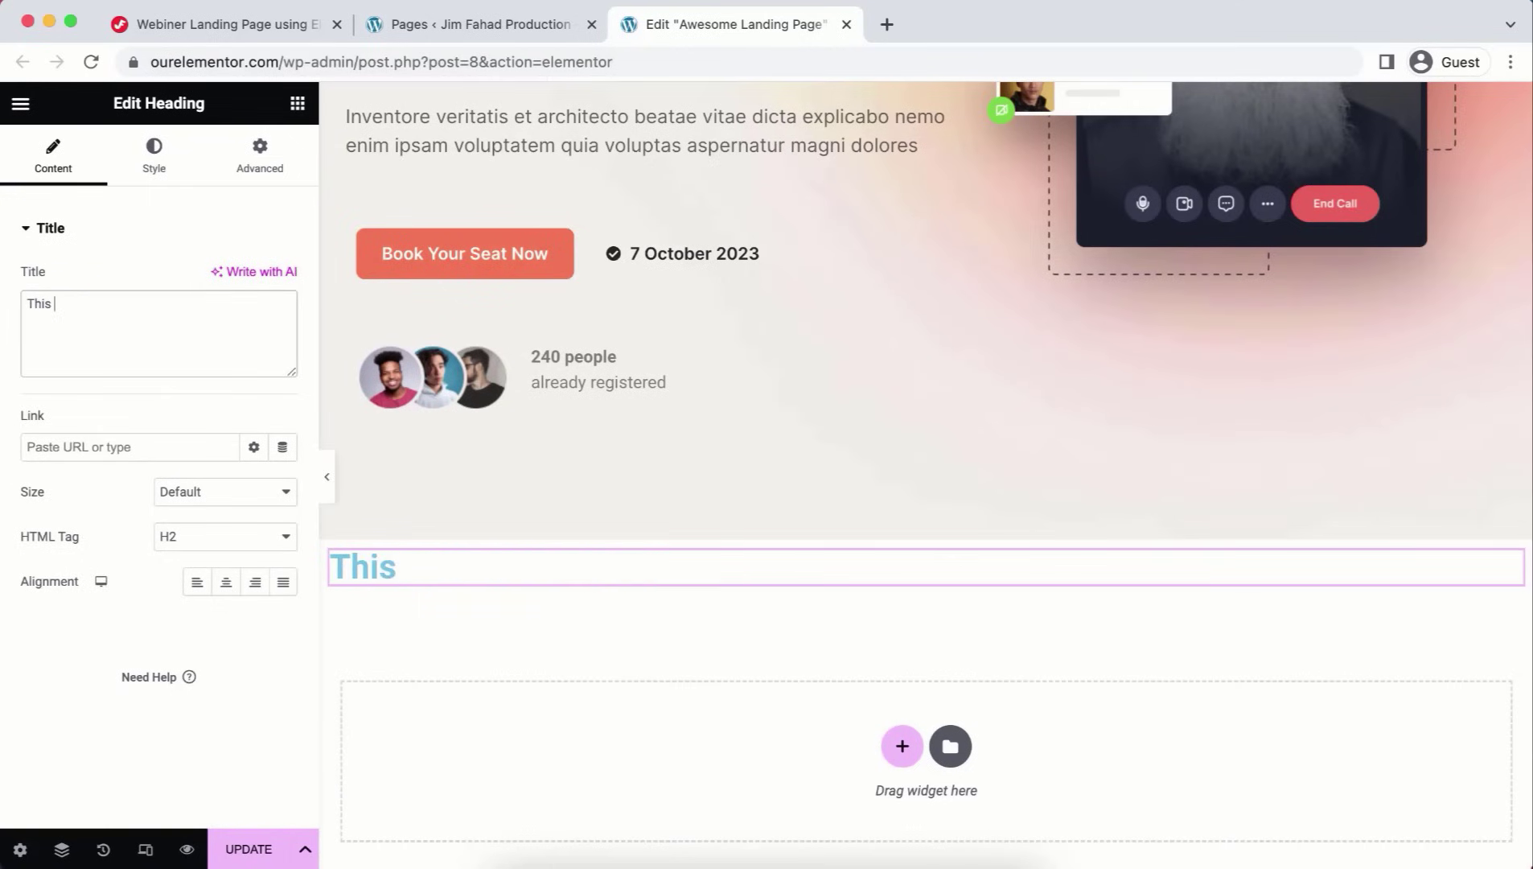
type("is our amazing eh")
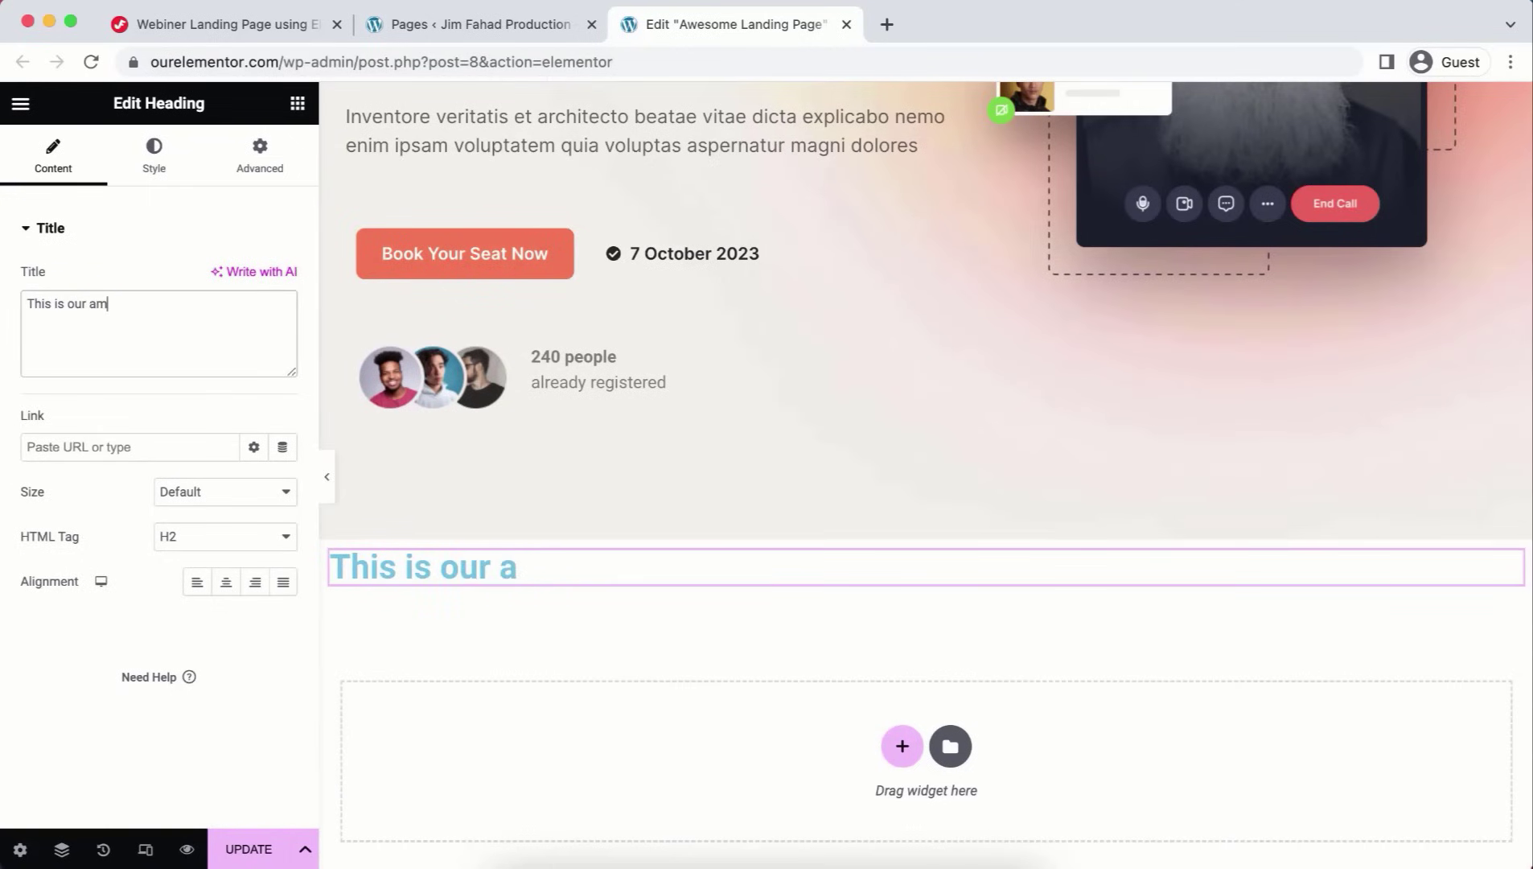
key("BackSpace")
key("BackSpace")
- Finish the heading title, then add a Text Editor, a Button and two Heading widgets below it
type("heading")
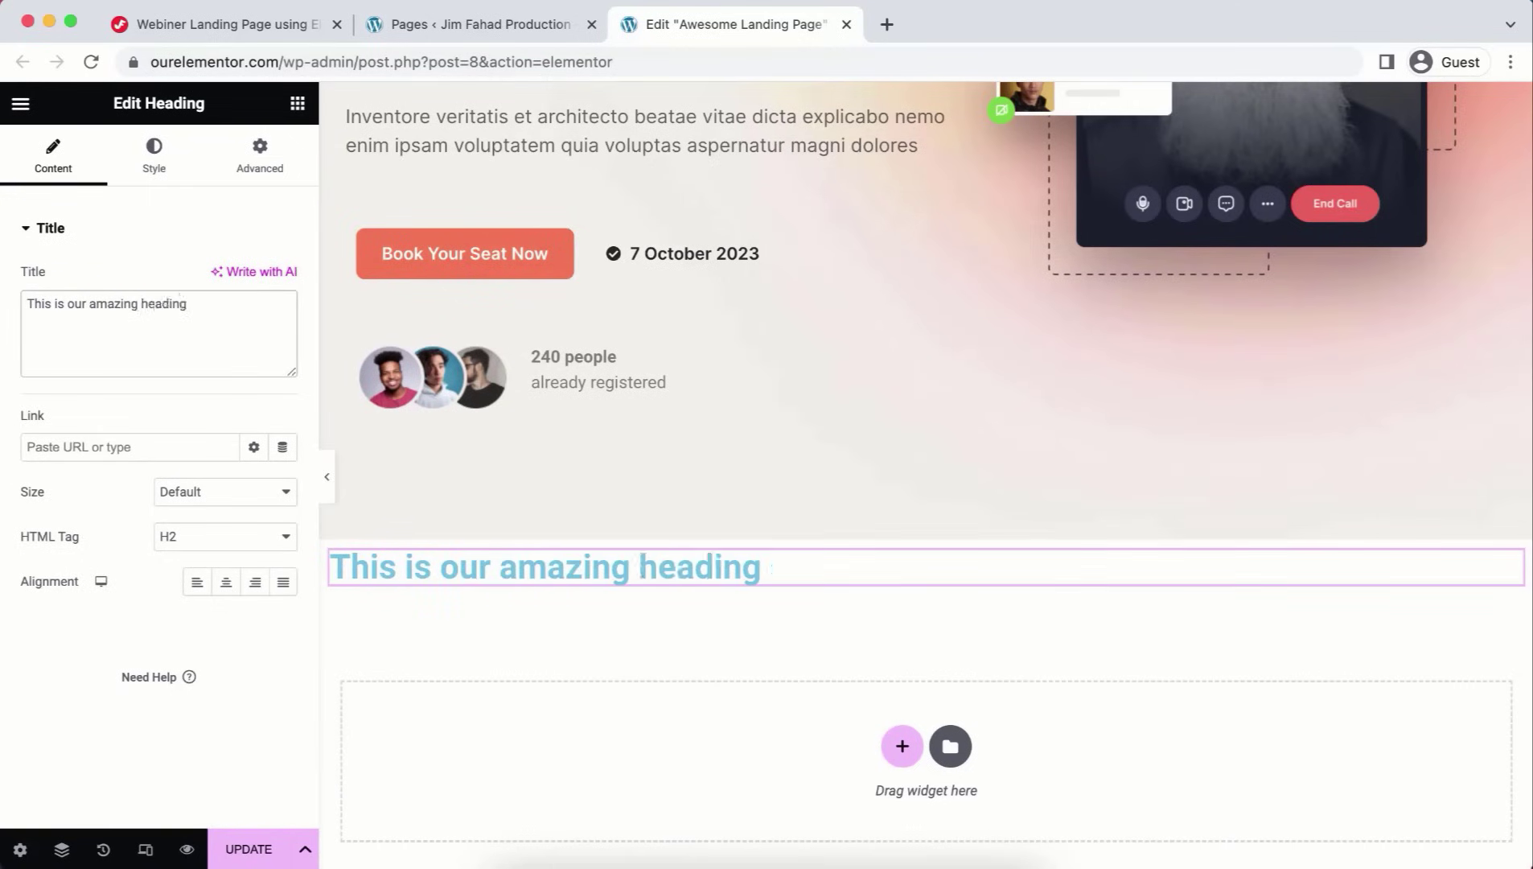
left_click(297, 103)
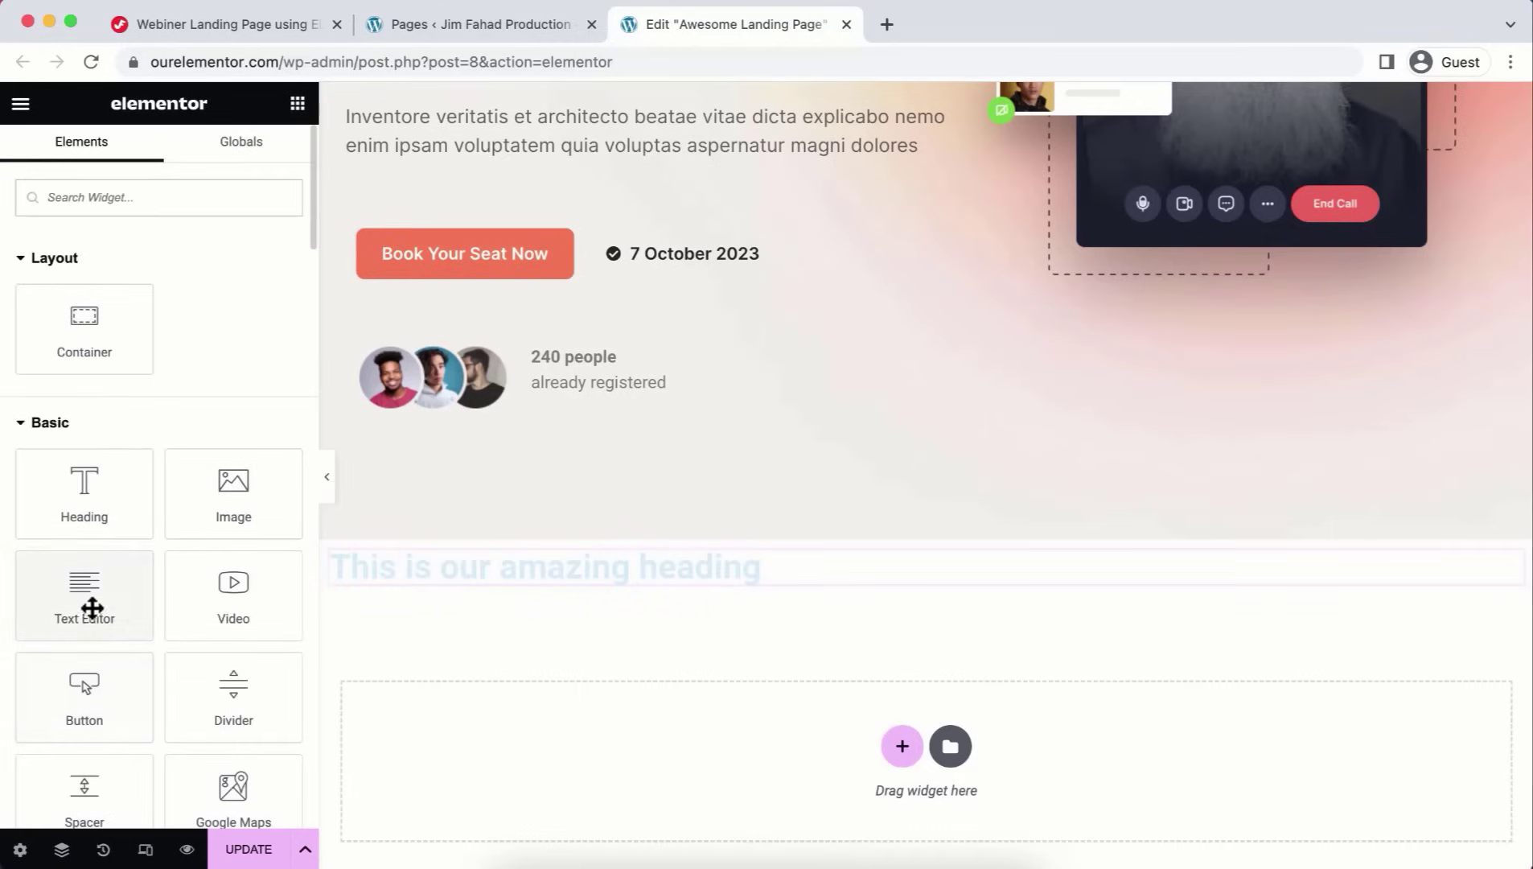
left_click_drag(79, 605, 496, 569)
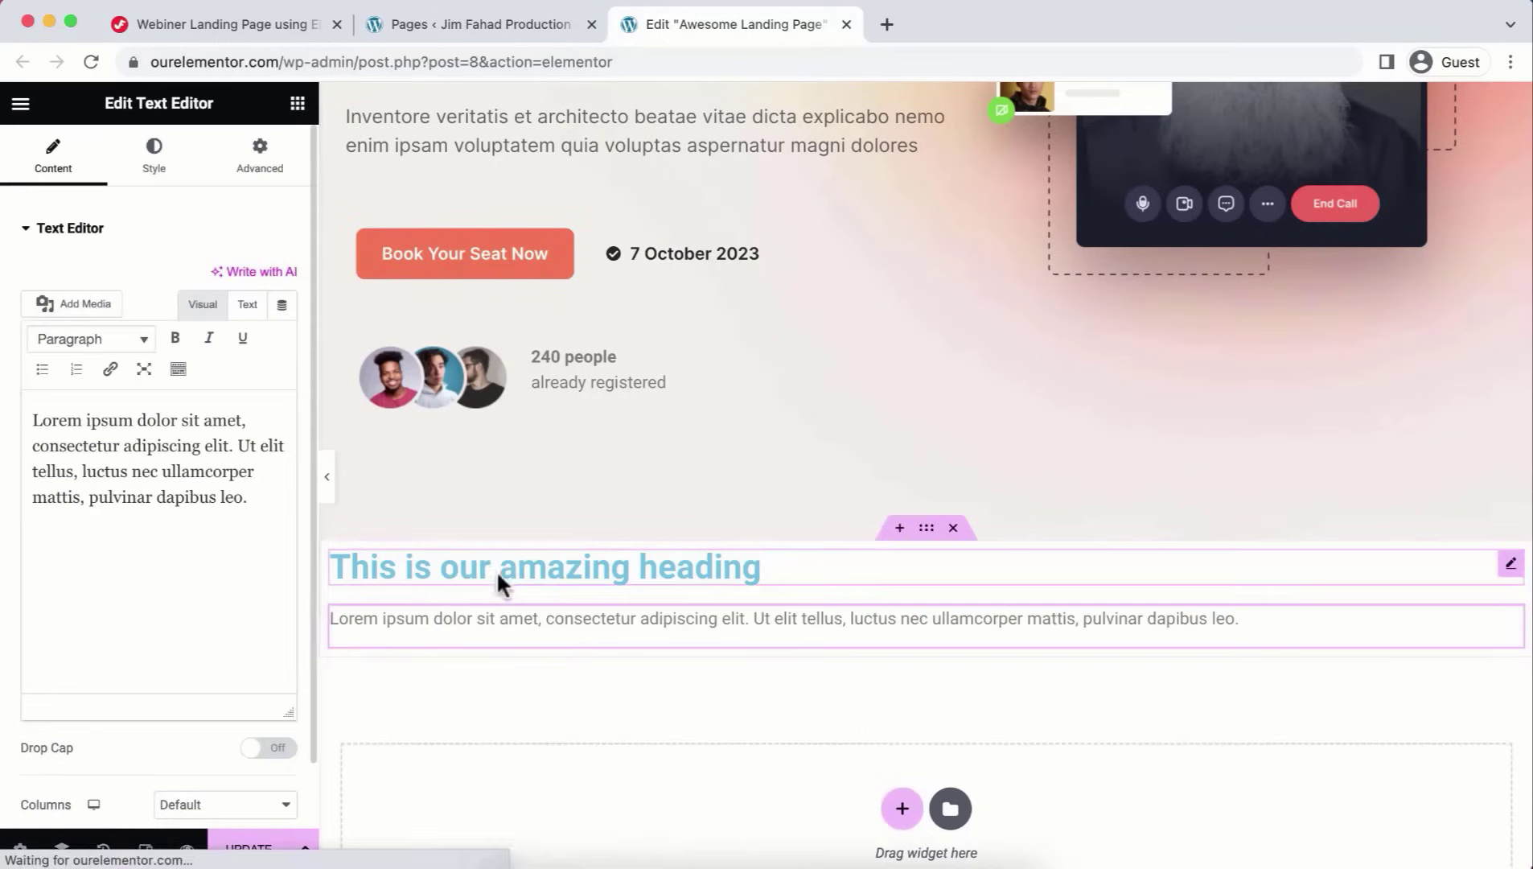
left_click(299, 106)
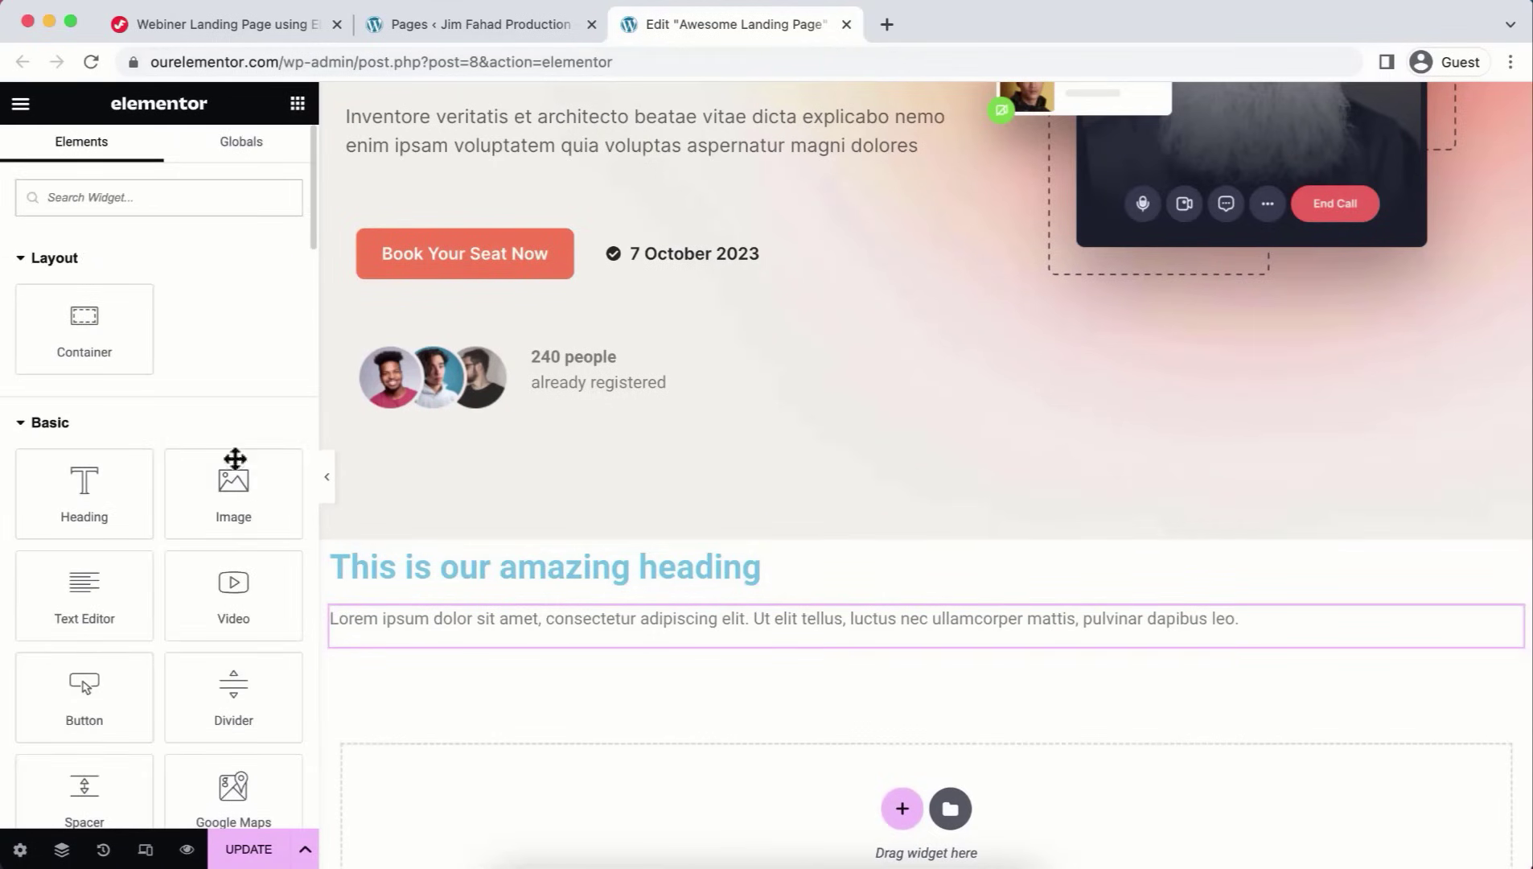
left_click_drag(80, 690, 557, 644)
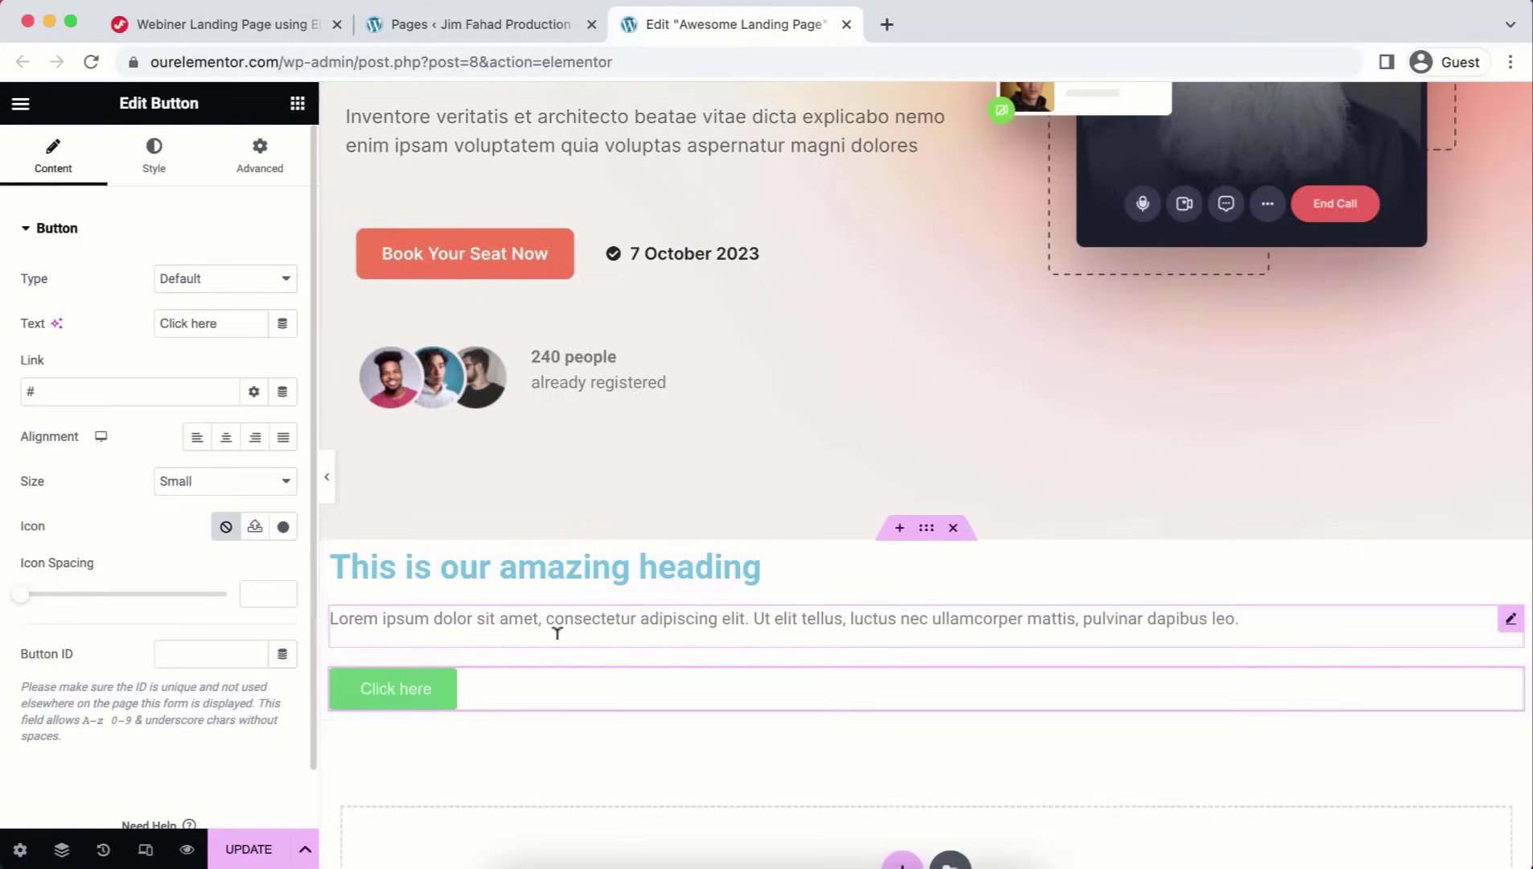
left_click(296, 107)
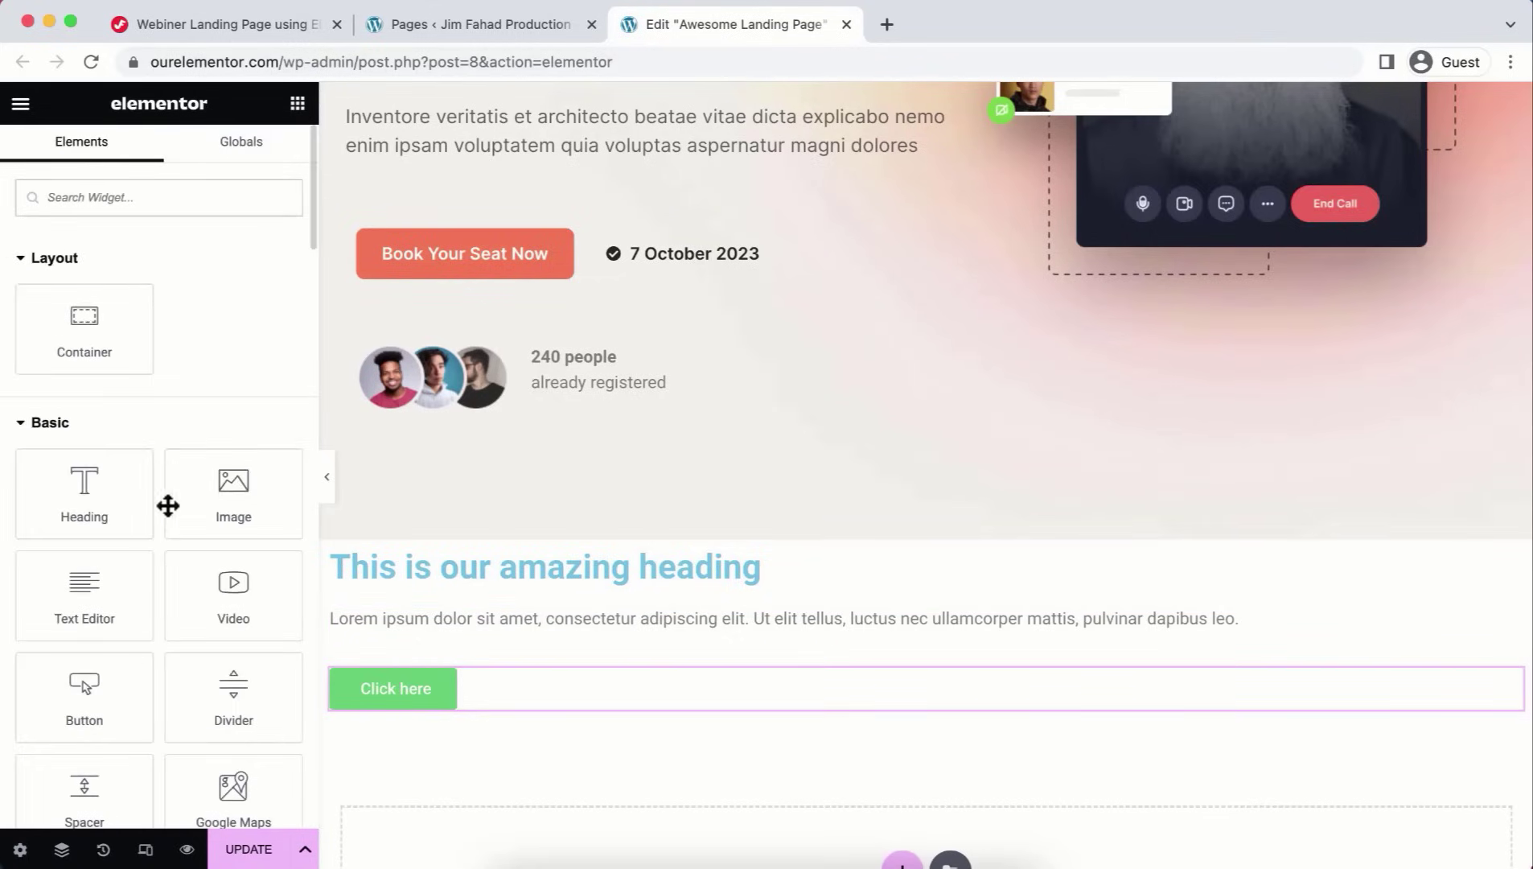
left_click_drag(85, 499, 485, 708)
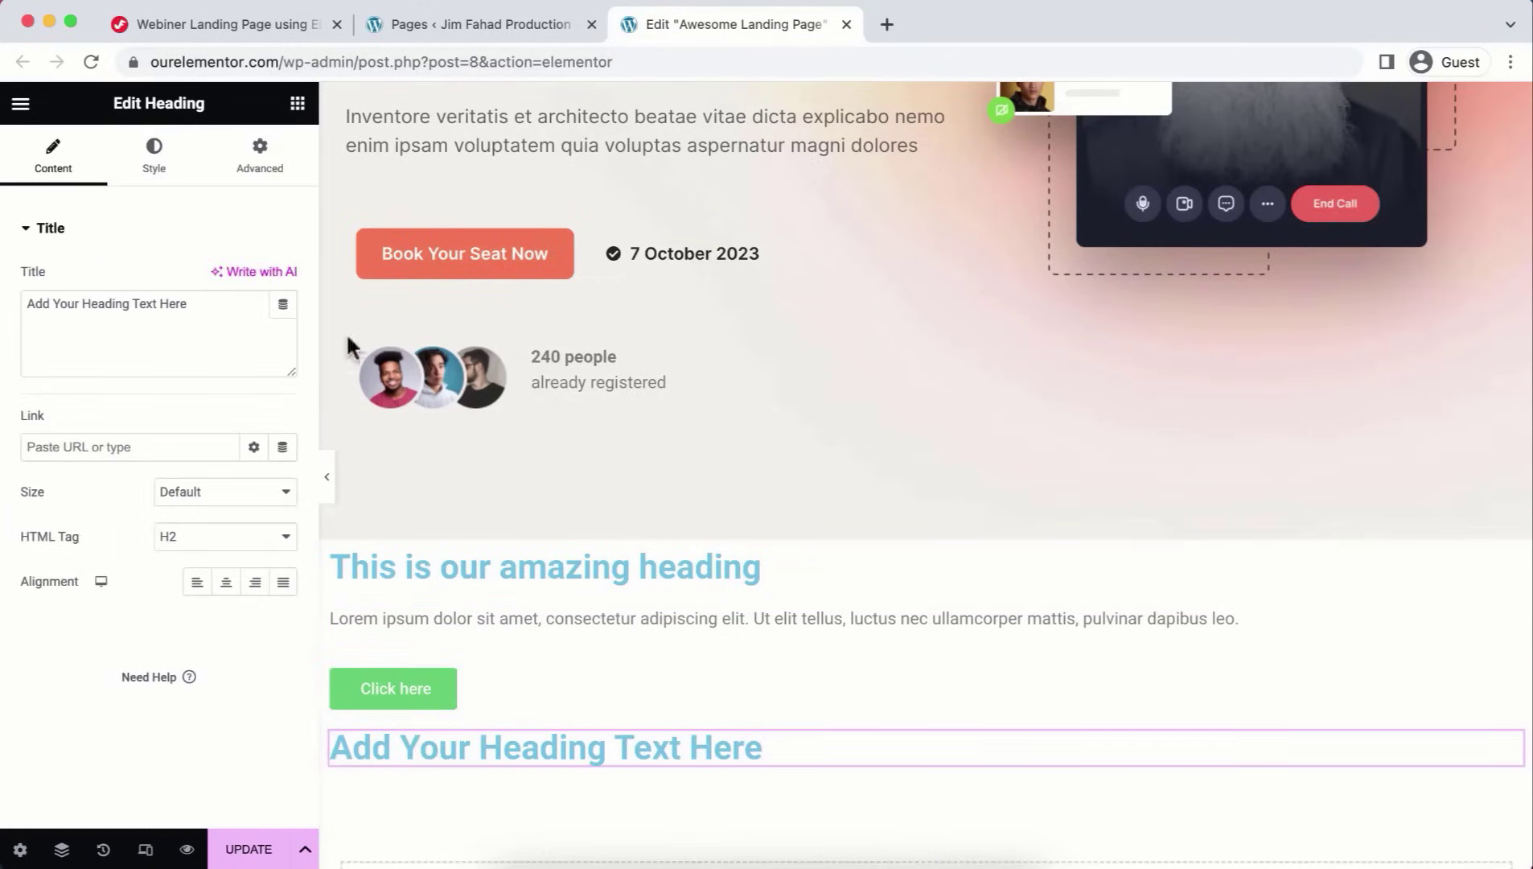
left_click(298, 107)
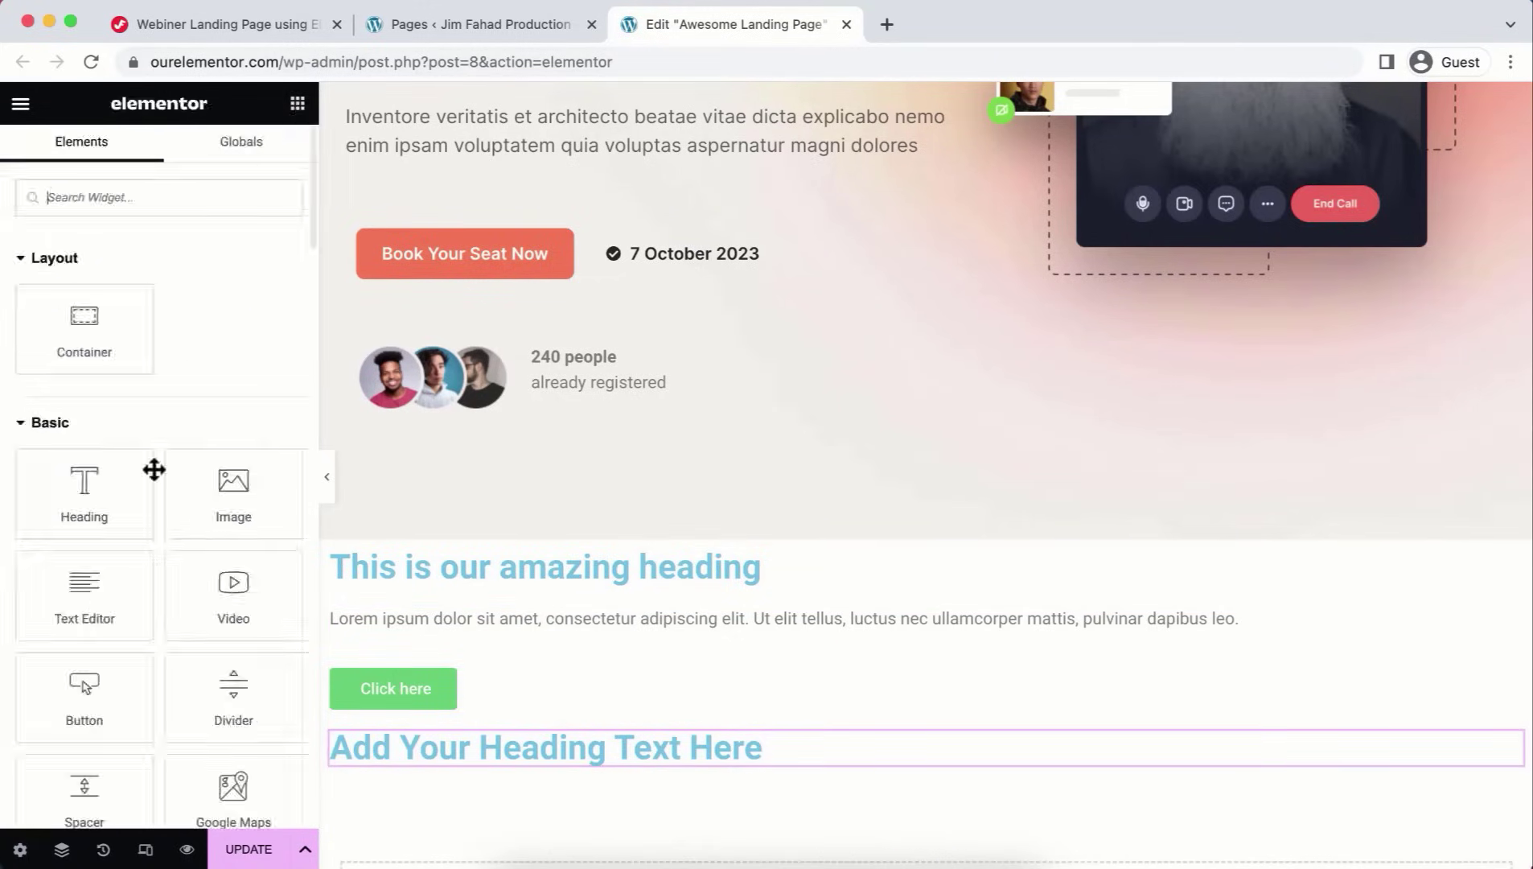
left_click_drag(83, 500, 546, 756)
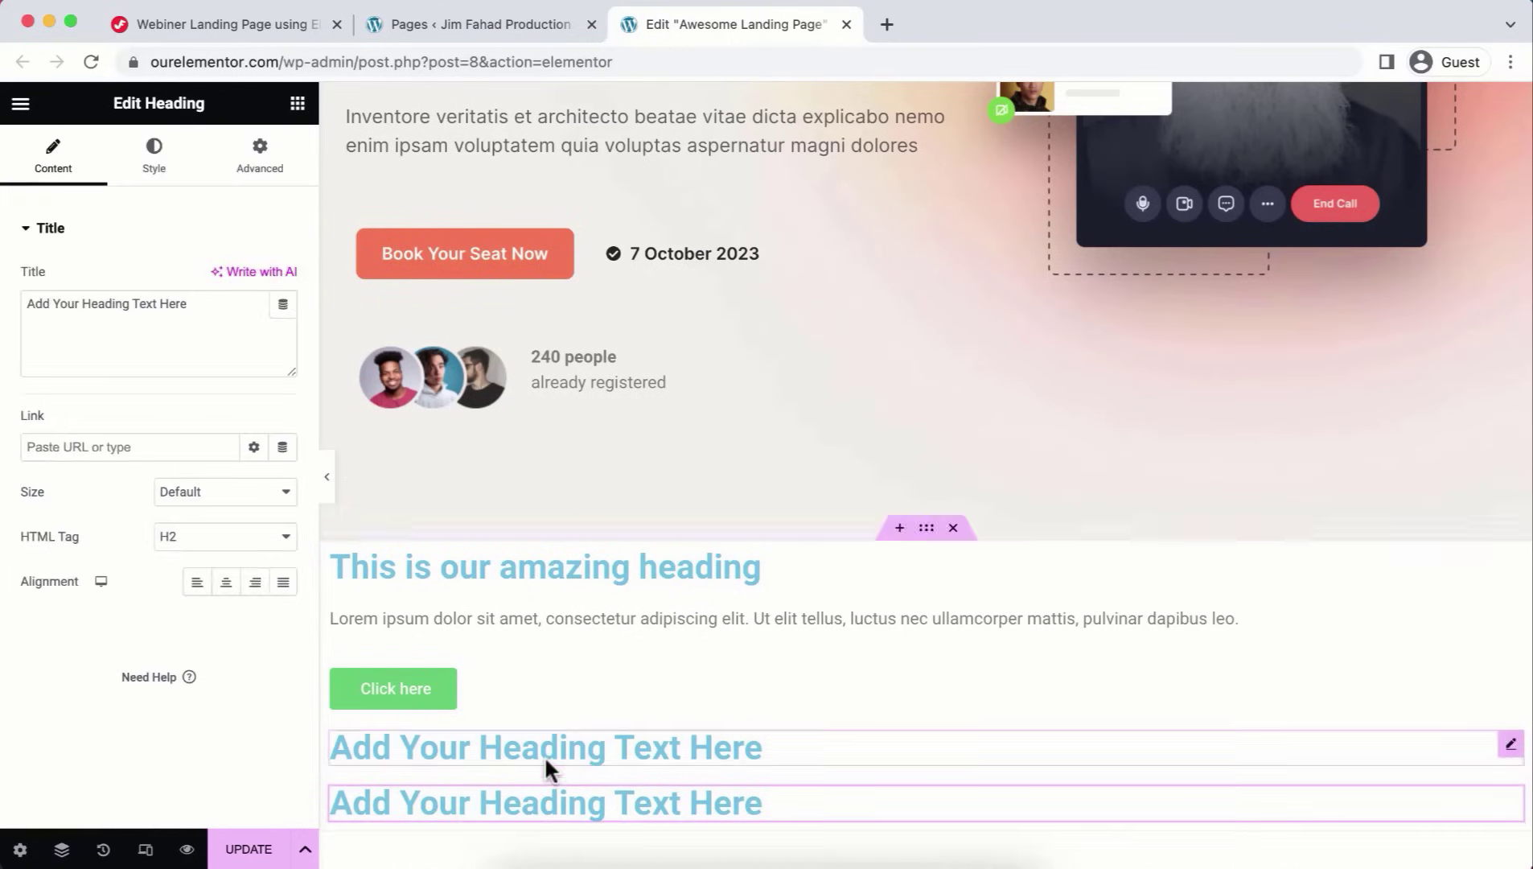
scroll(504, 734, "down", 2)
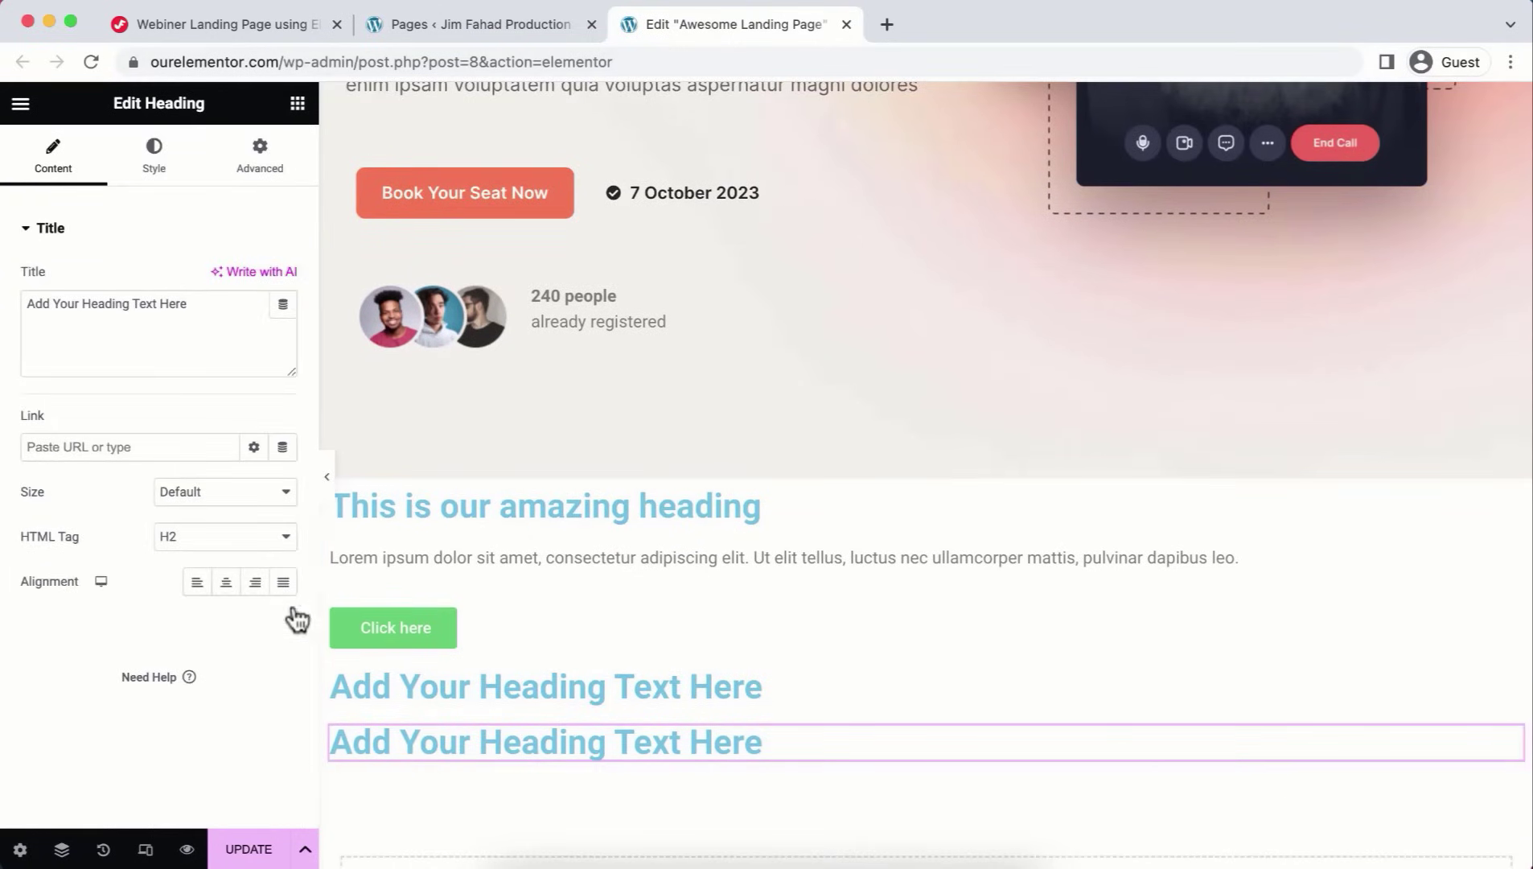
- Set the bottom placeholder heading's HTML tag to H5
left_click(246, 538)
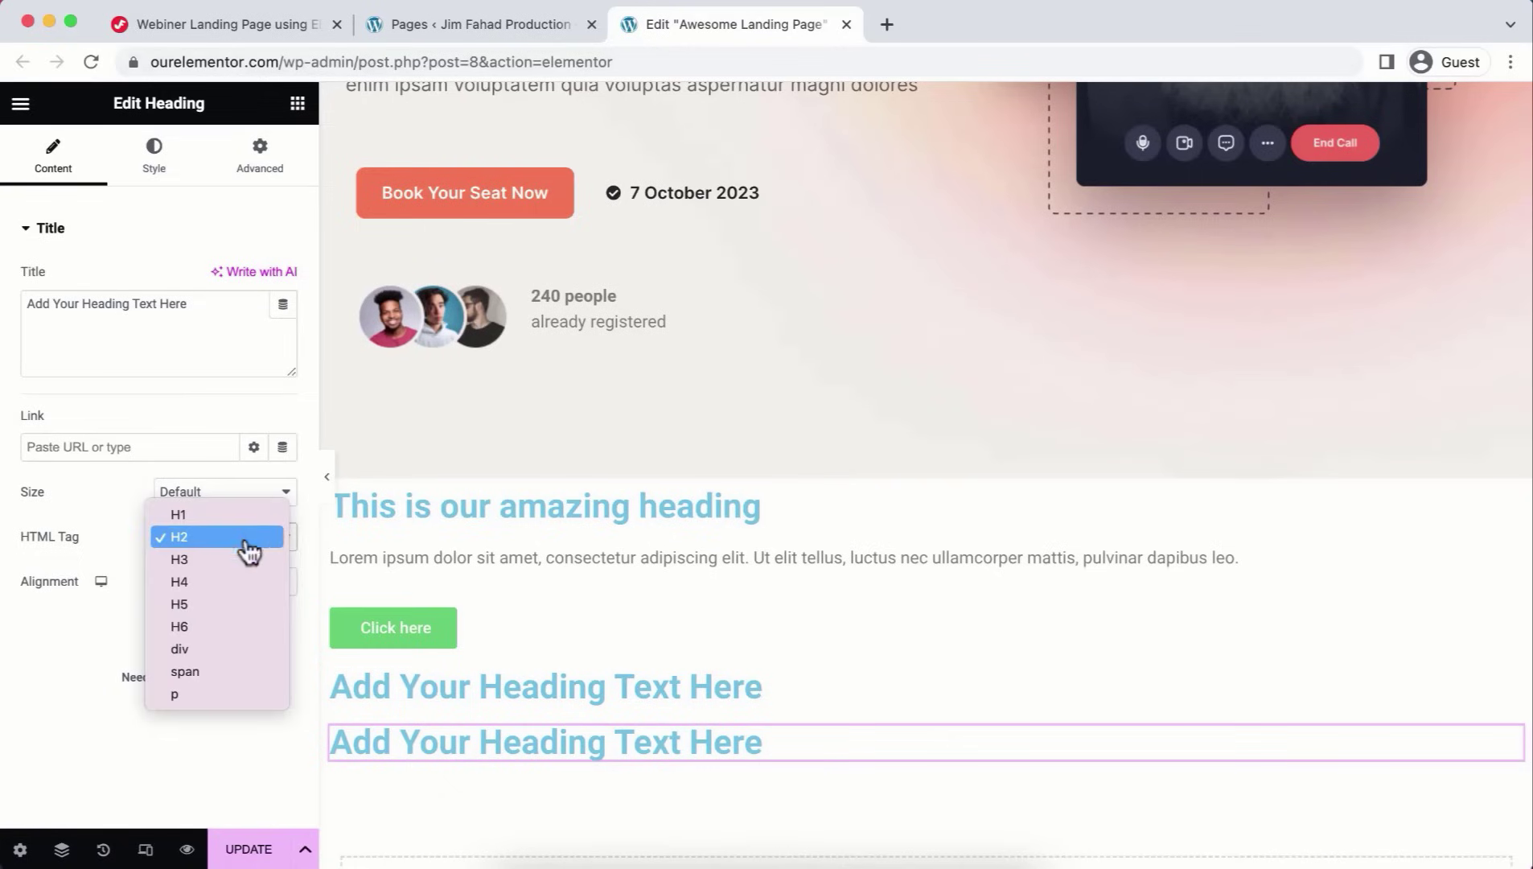
left_click(215, 607)
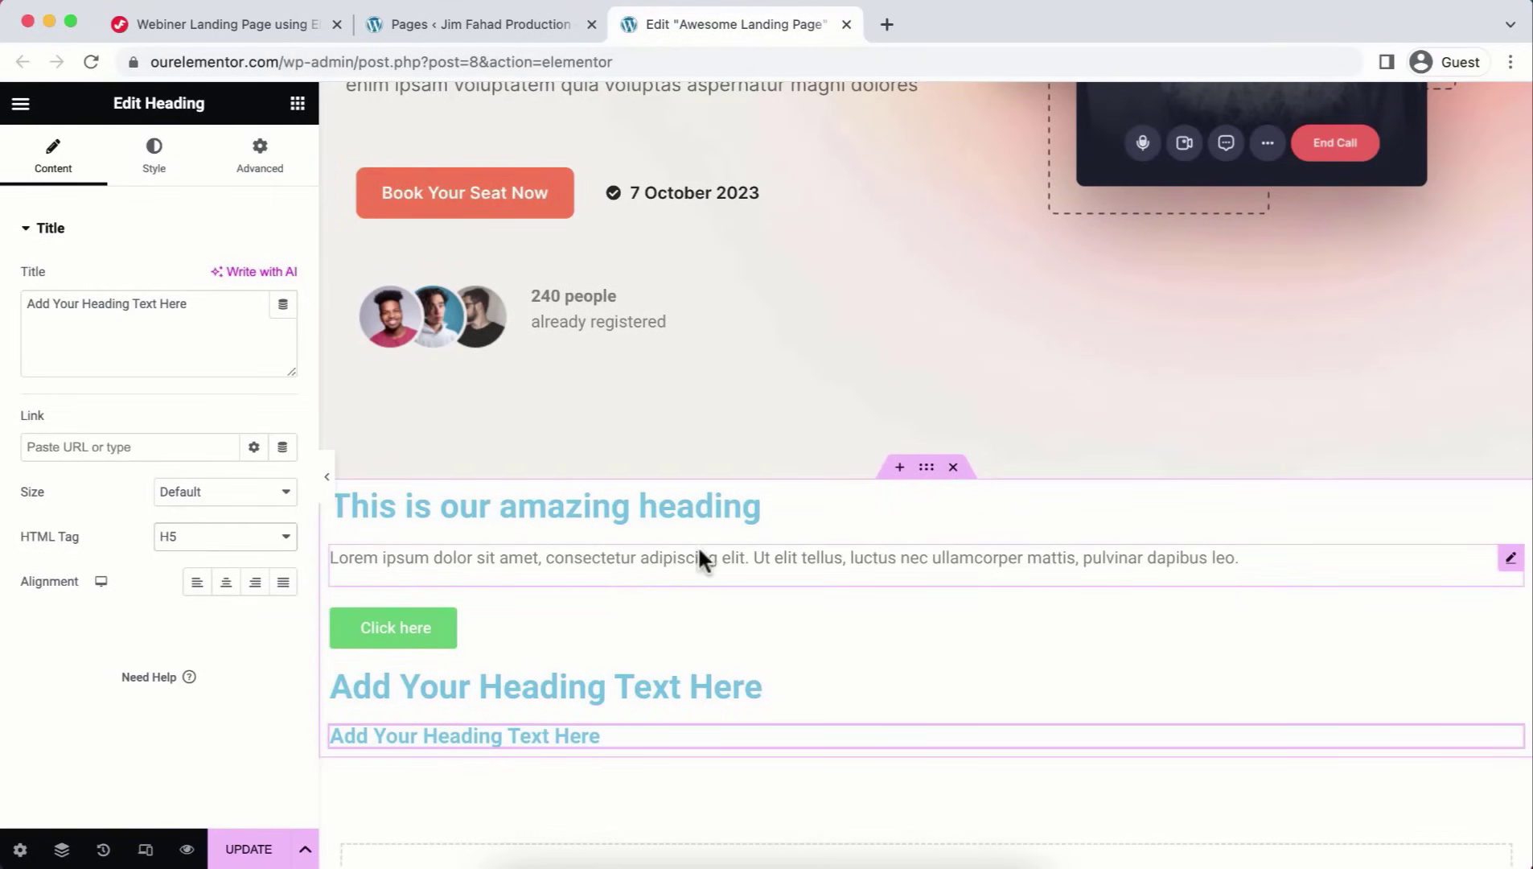
scroll(759, 345, "up", 3)
scroll(759, 345, "up", 2)
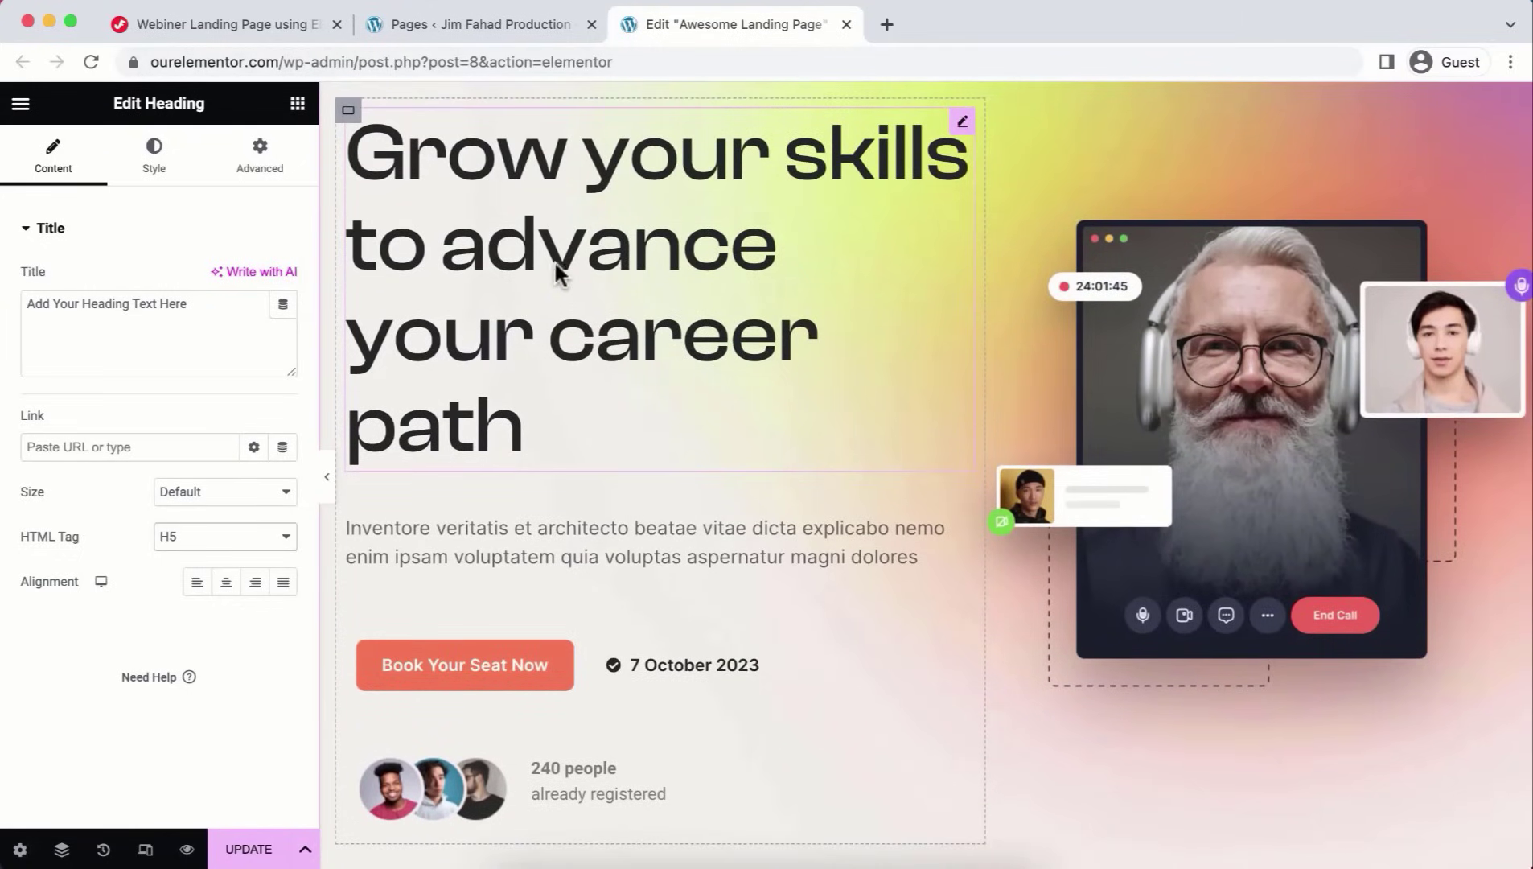
scroll(686, 550, "down", 5)
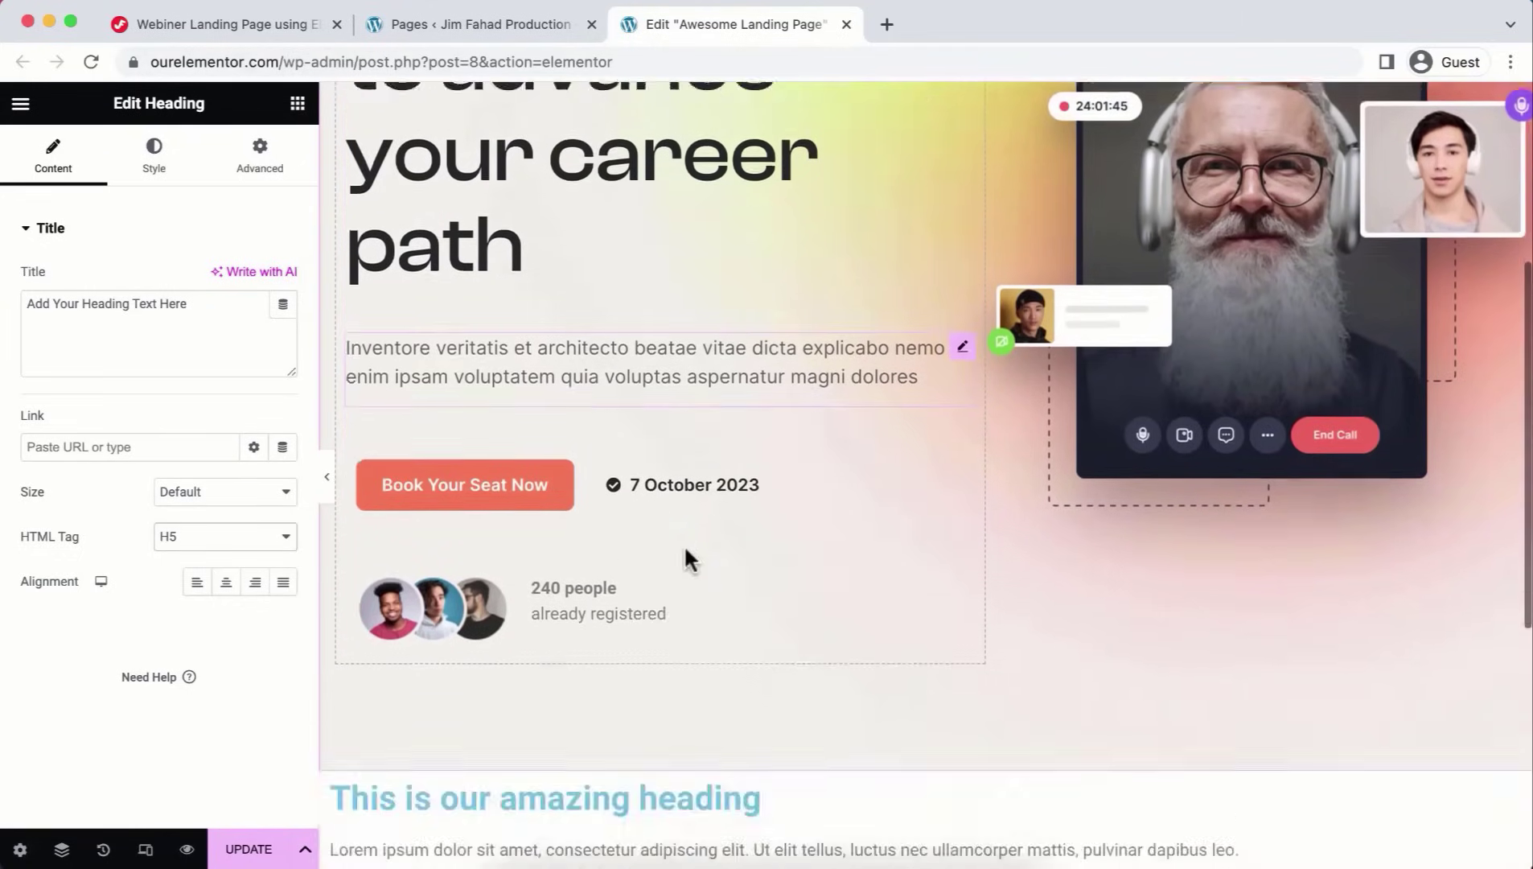
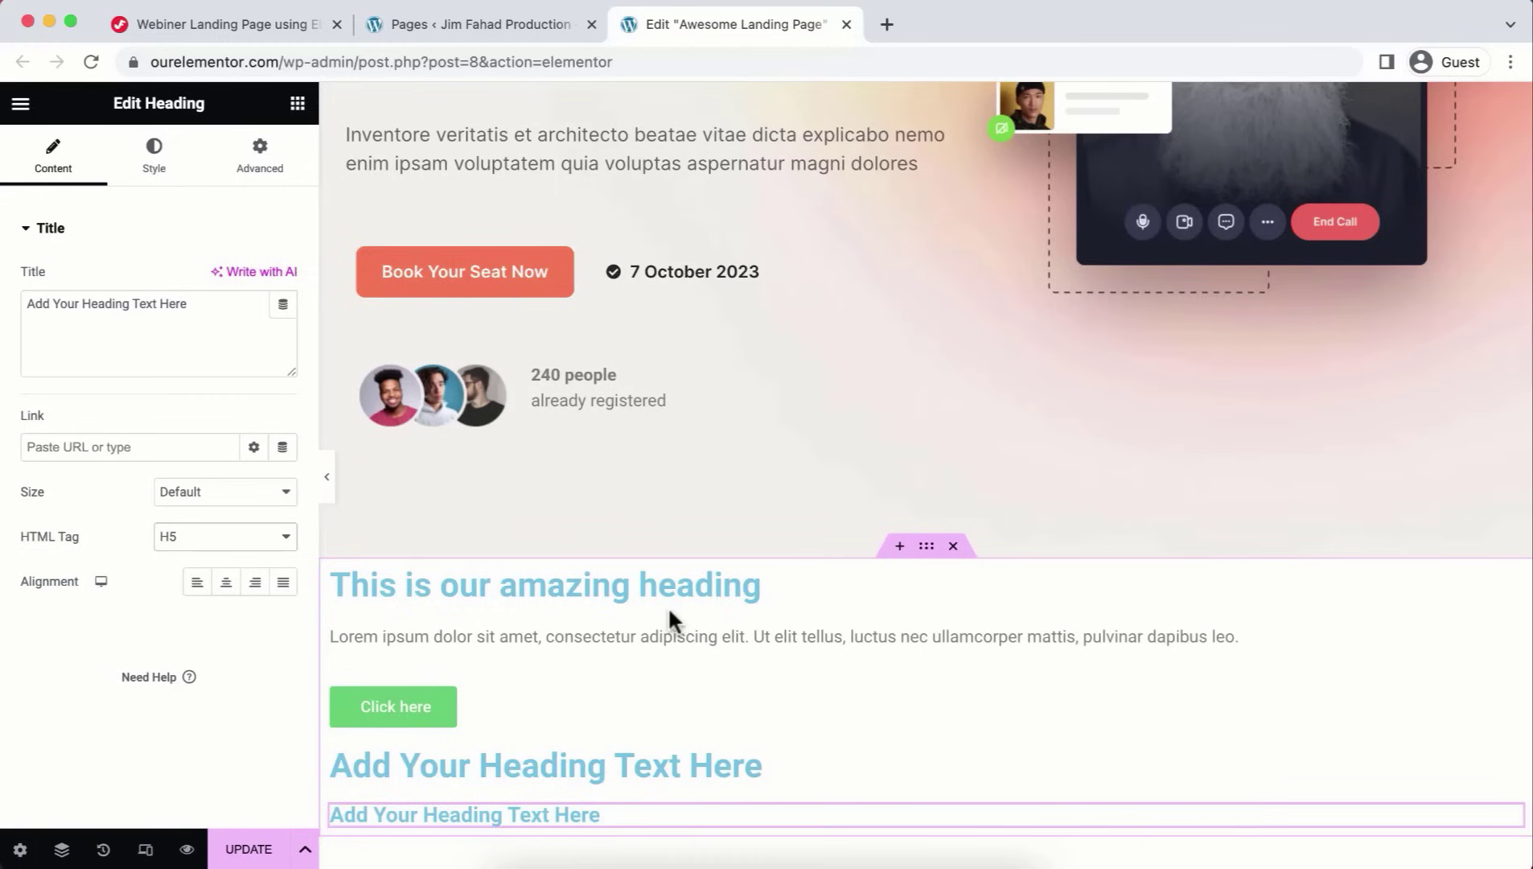
- Save the page edits with UPDATE, then go to Site Settings from the editor menu
scroll(667, 605, "down", 1)
left_click(250, 849)
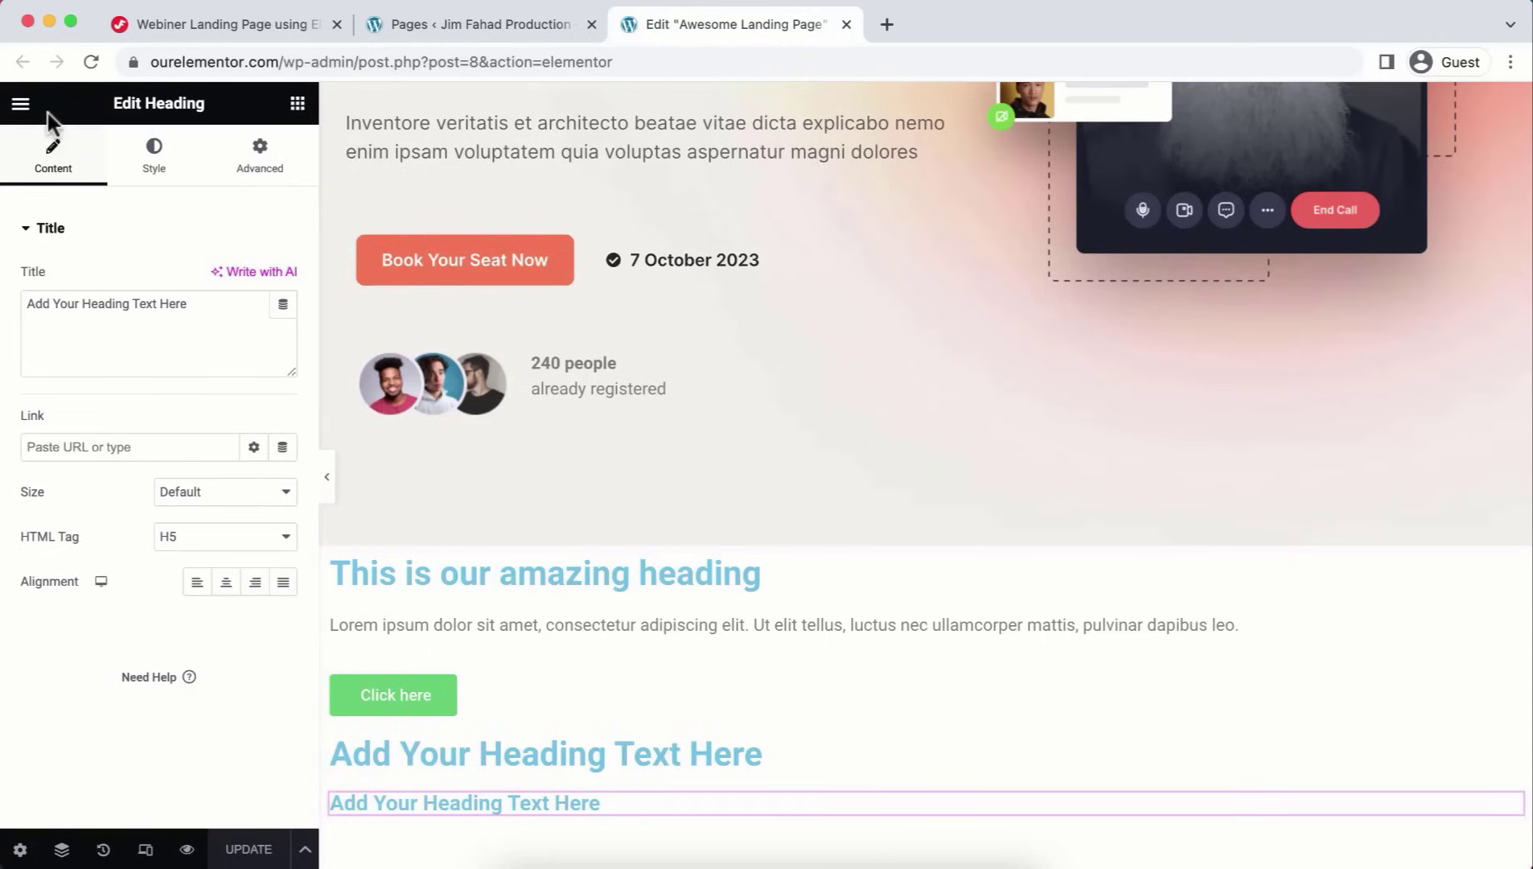
left_click(21, 105)
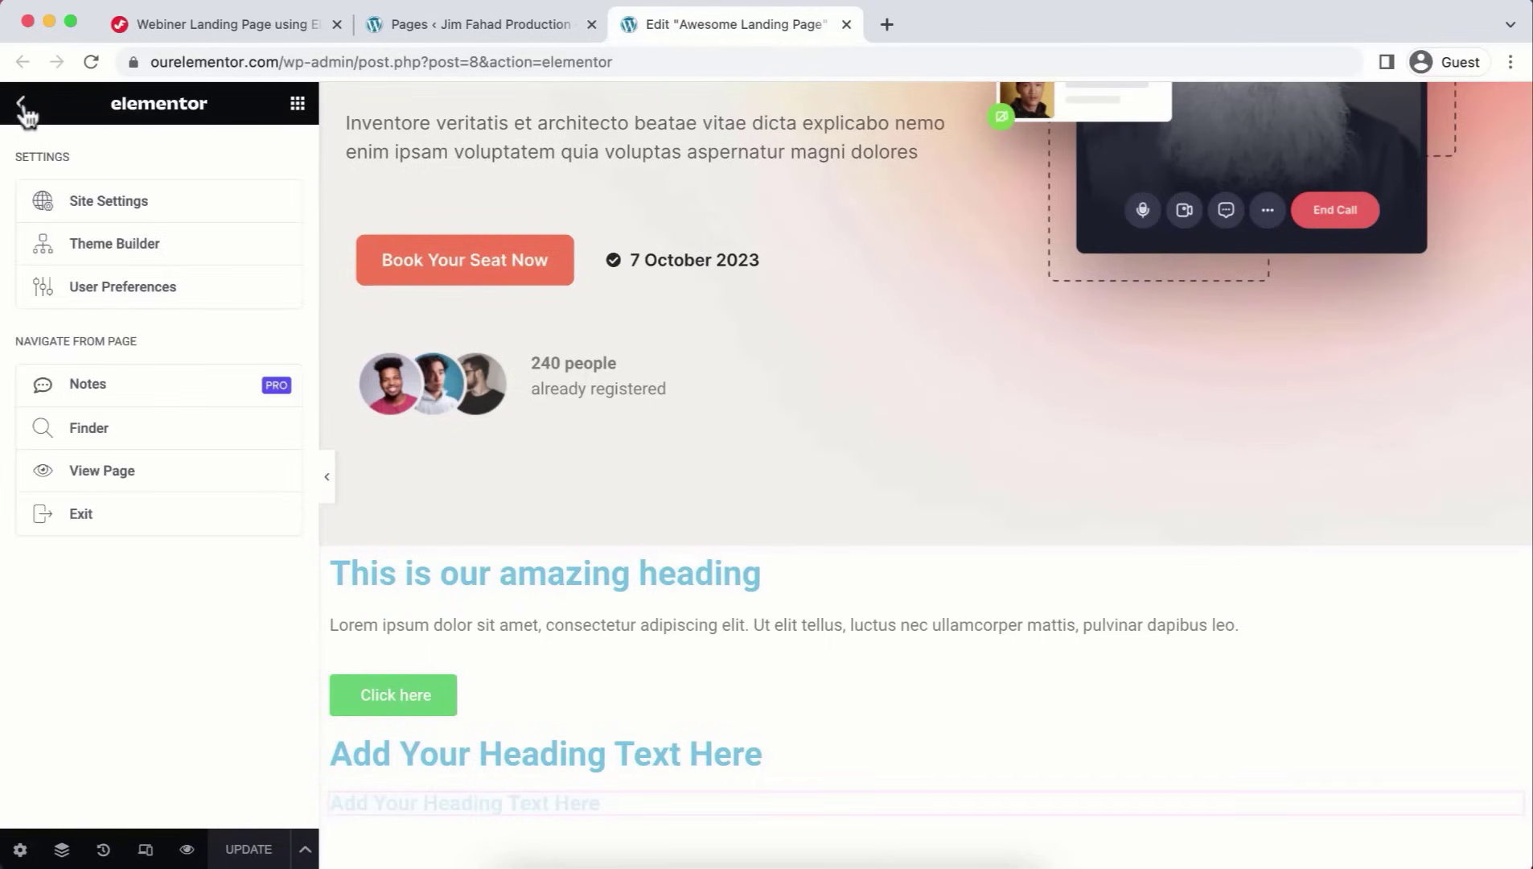
left_click(144, 205)
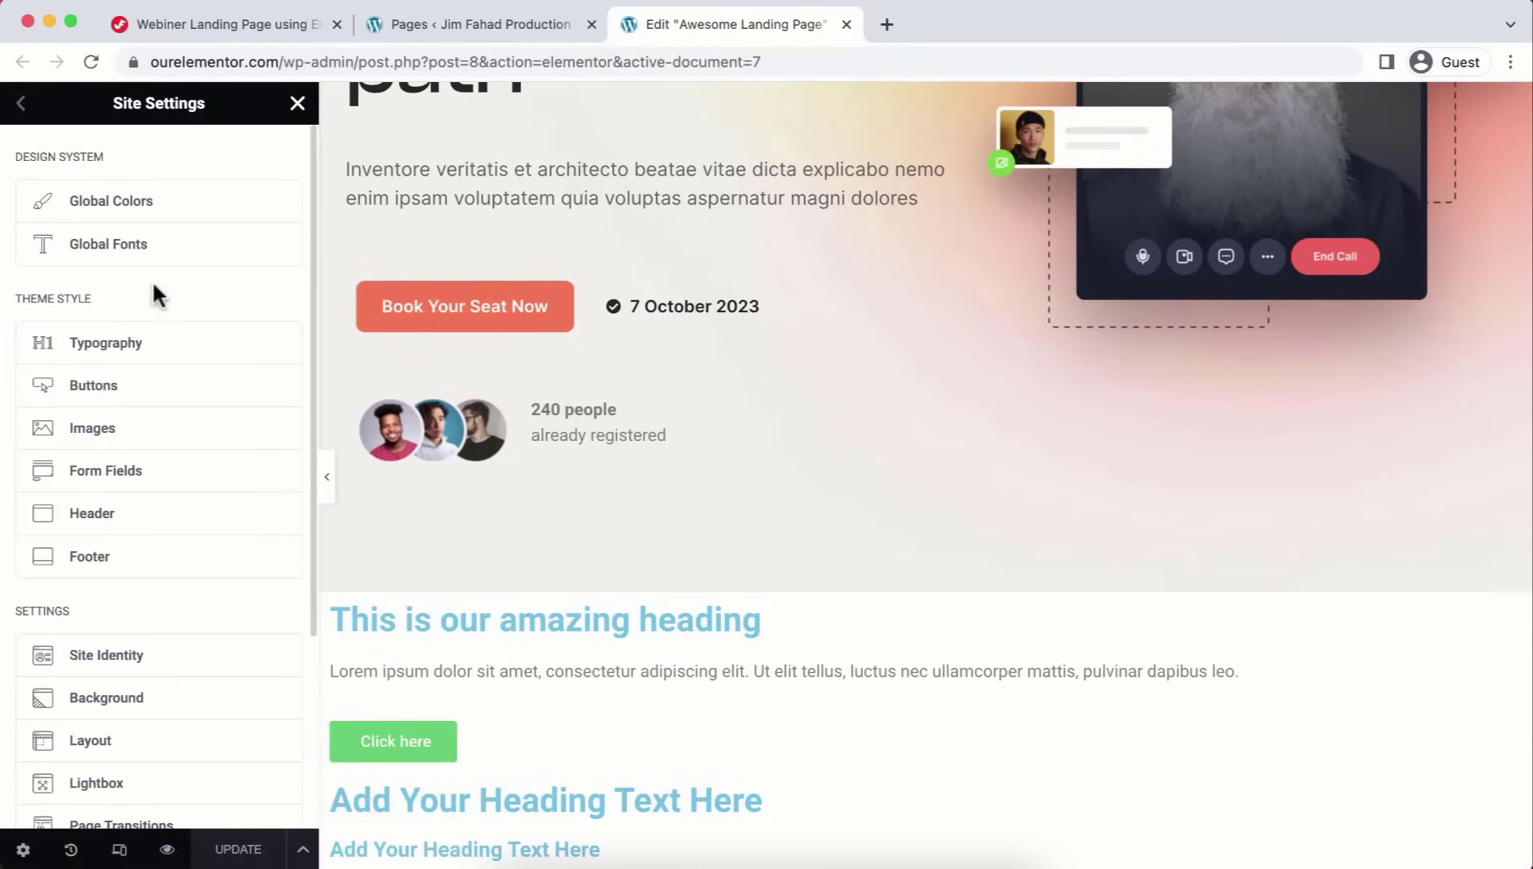
- In Global Colors, change the Primary colour to #242527
left_click(125, 205)
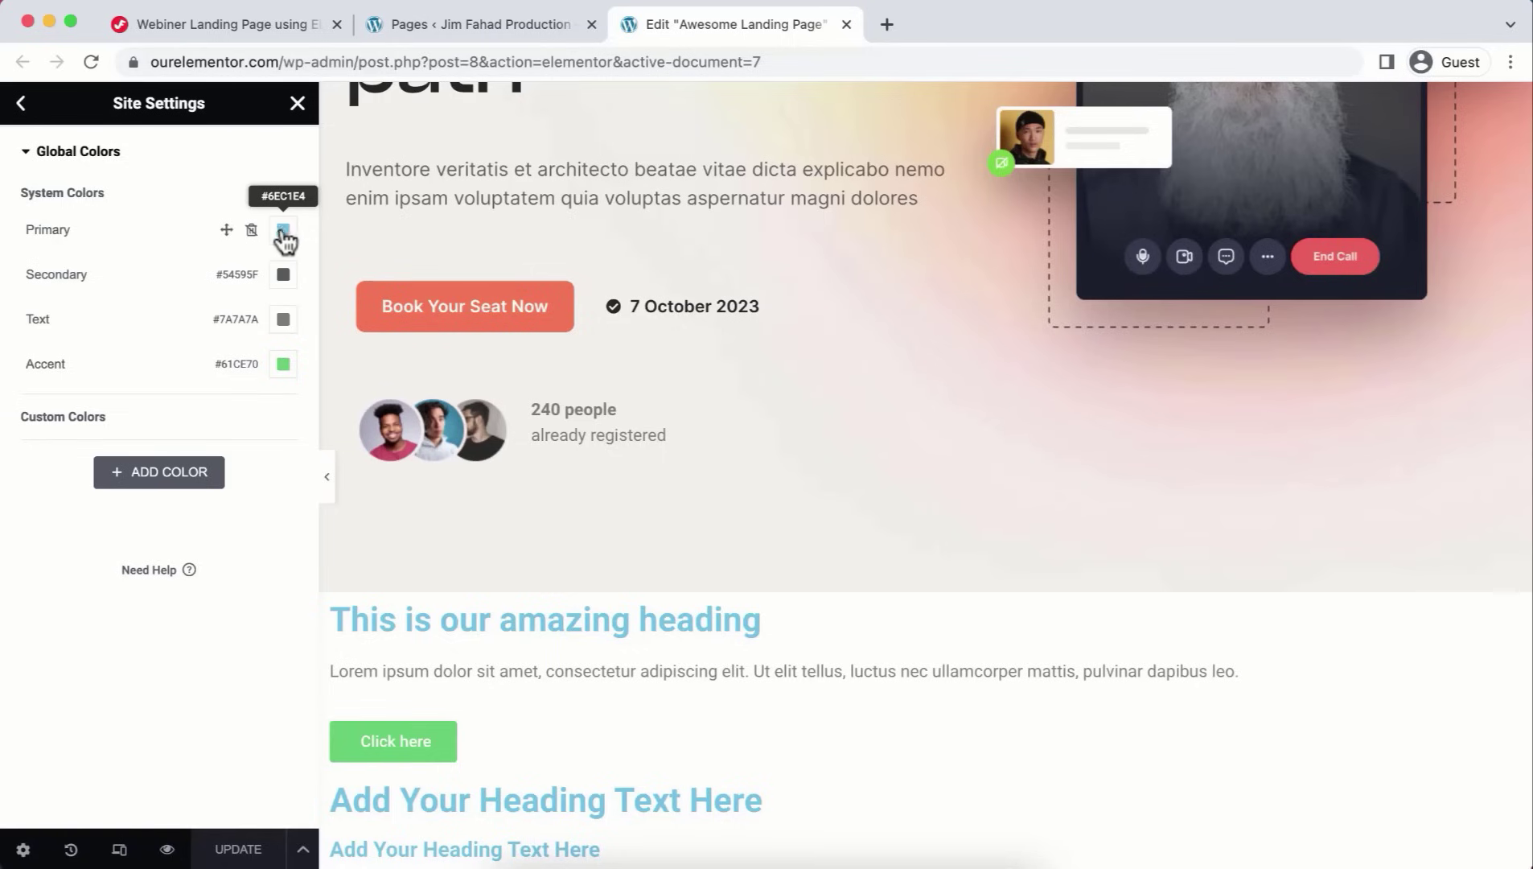
left_click(284, 235)
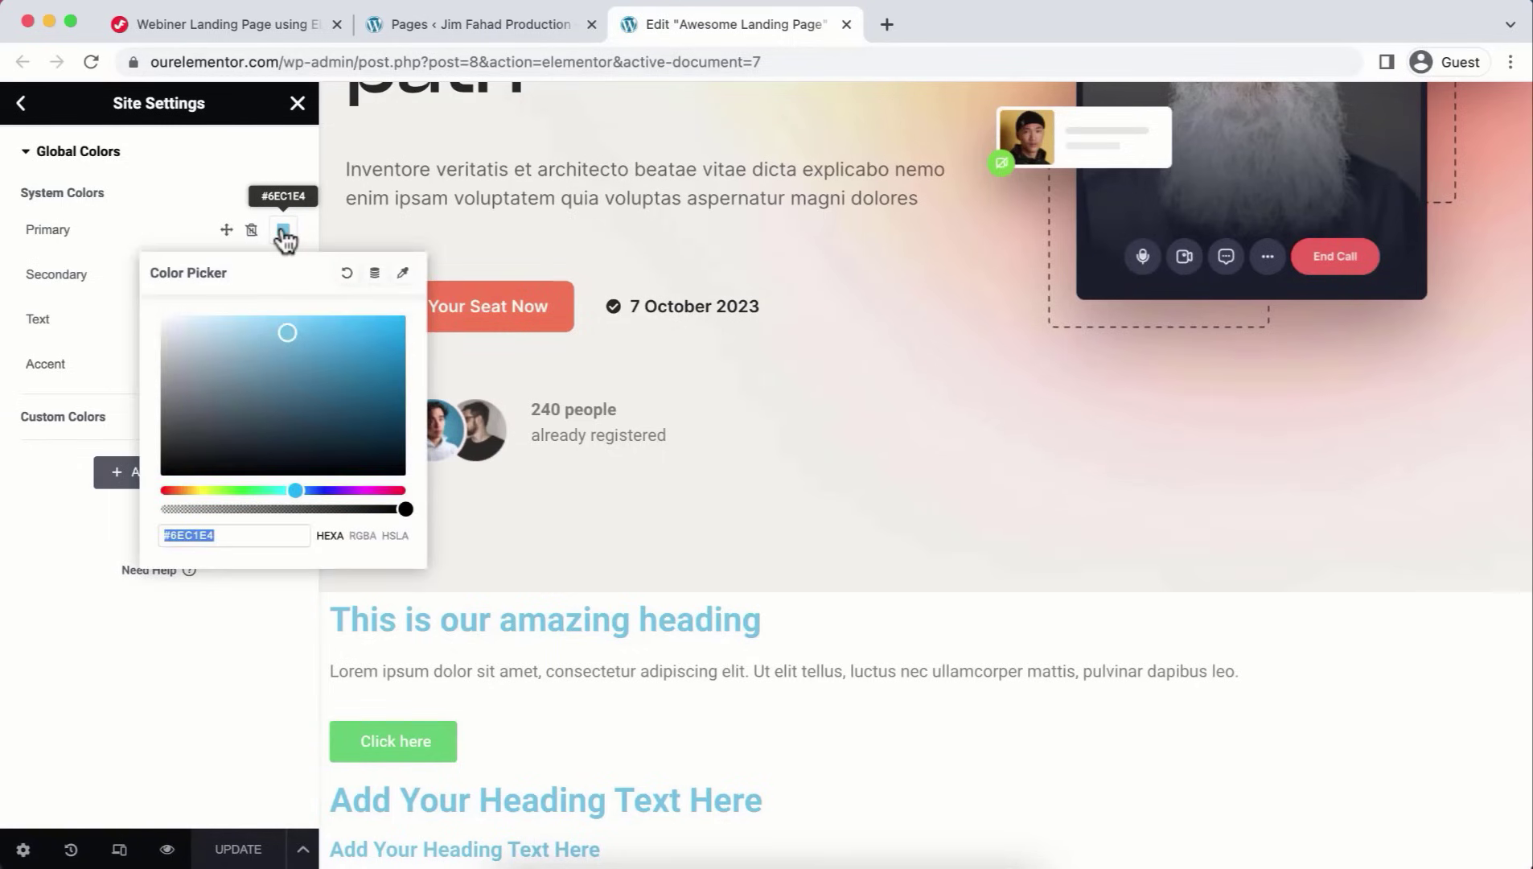
type("#242")
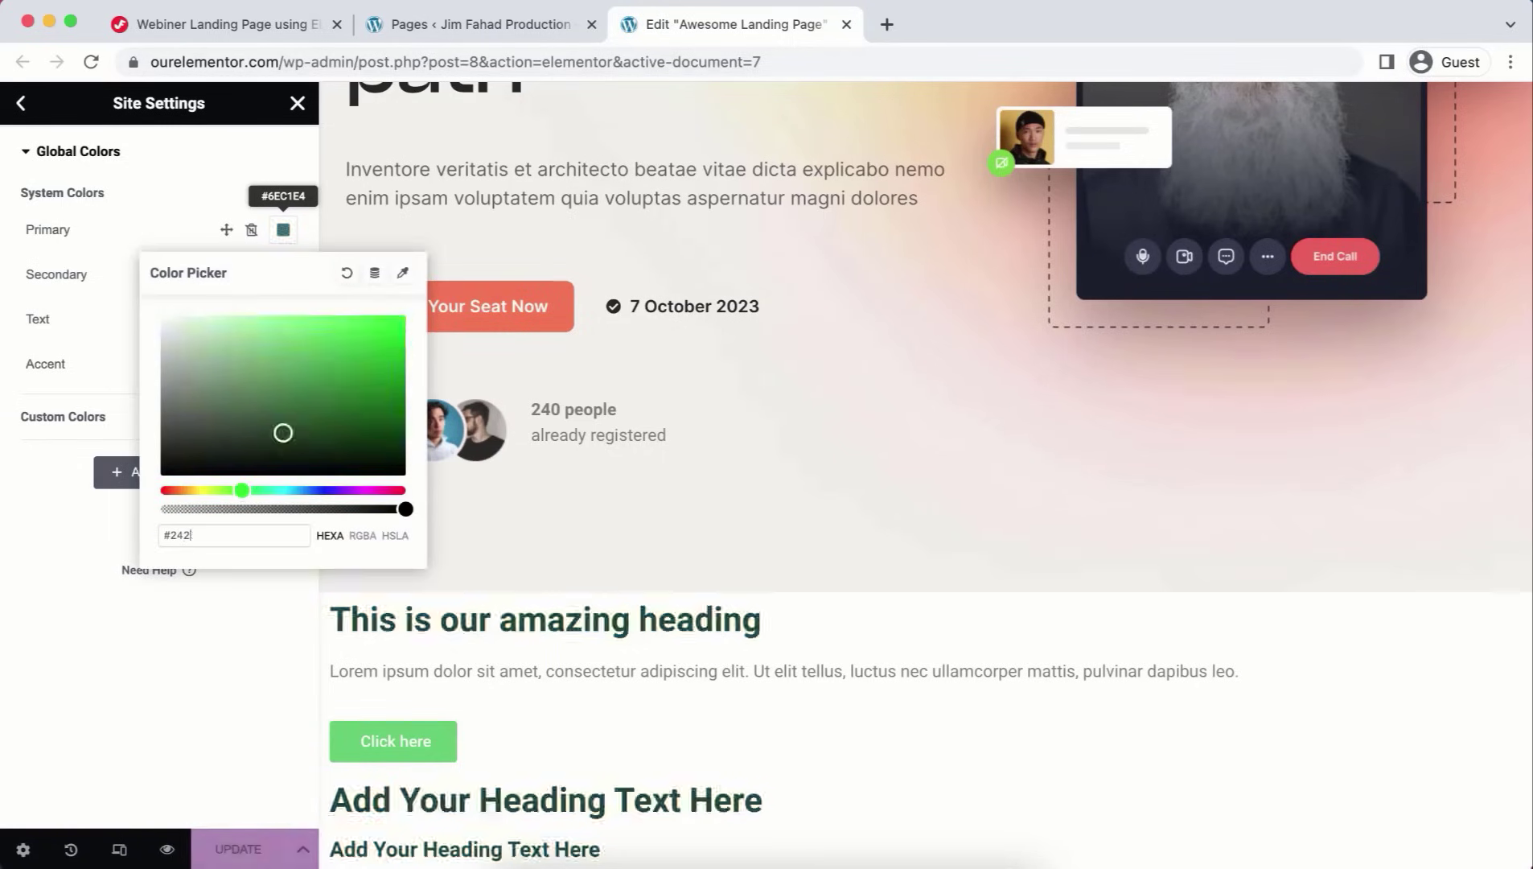
type("527")
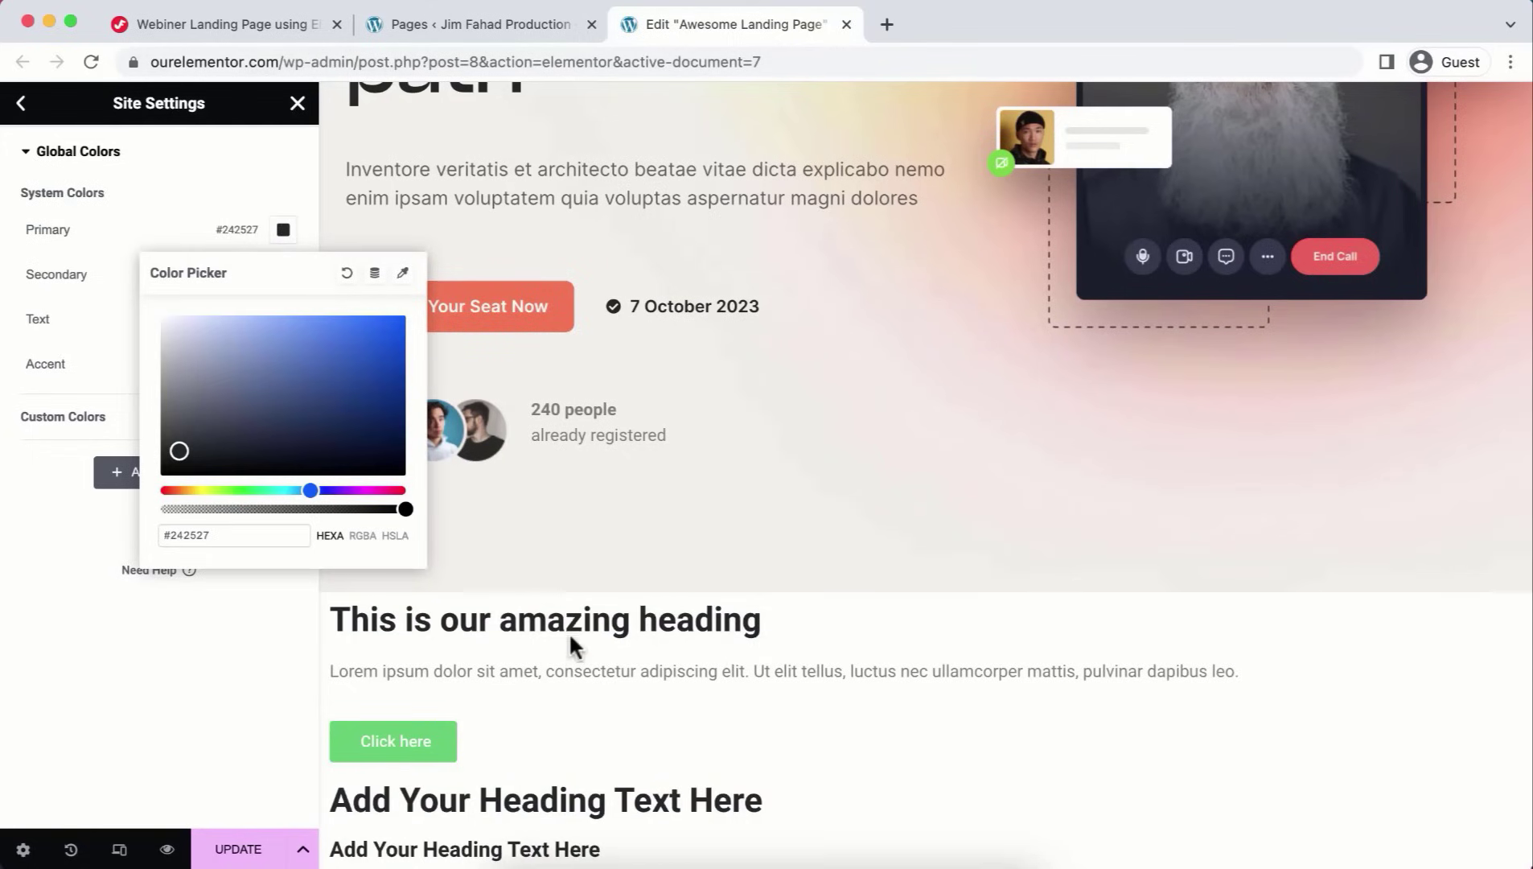
left_click(193, 632)
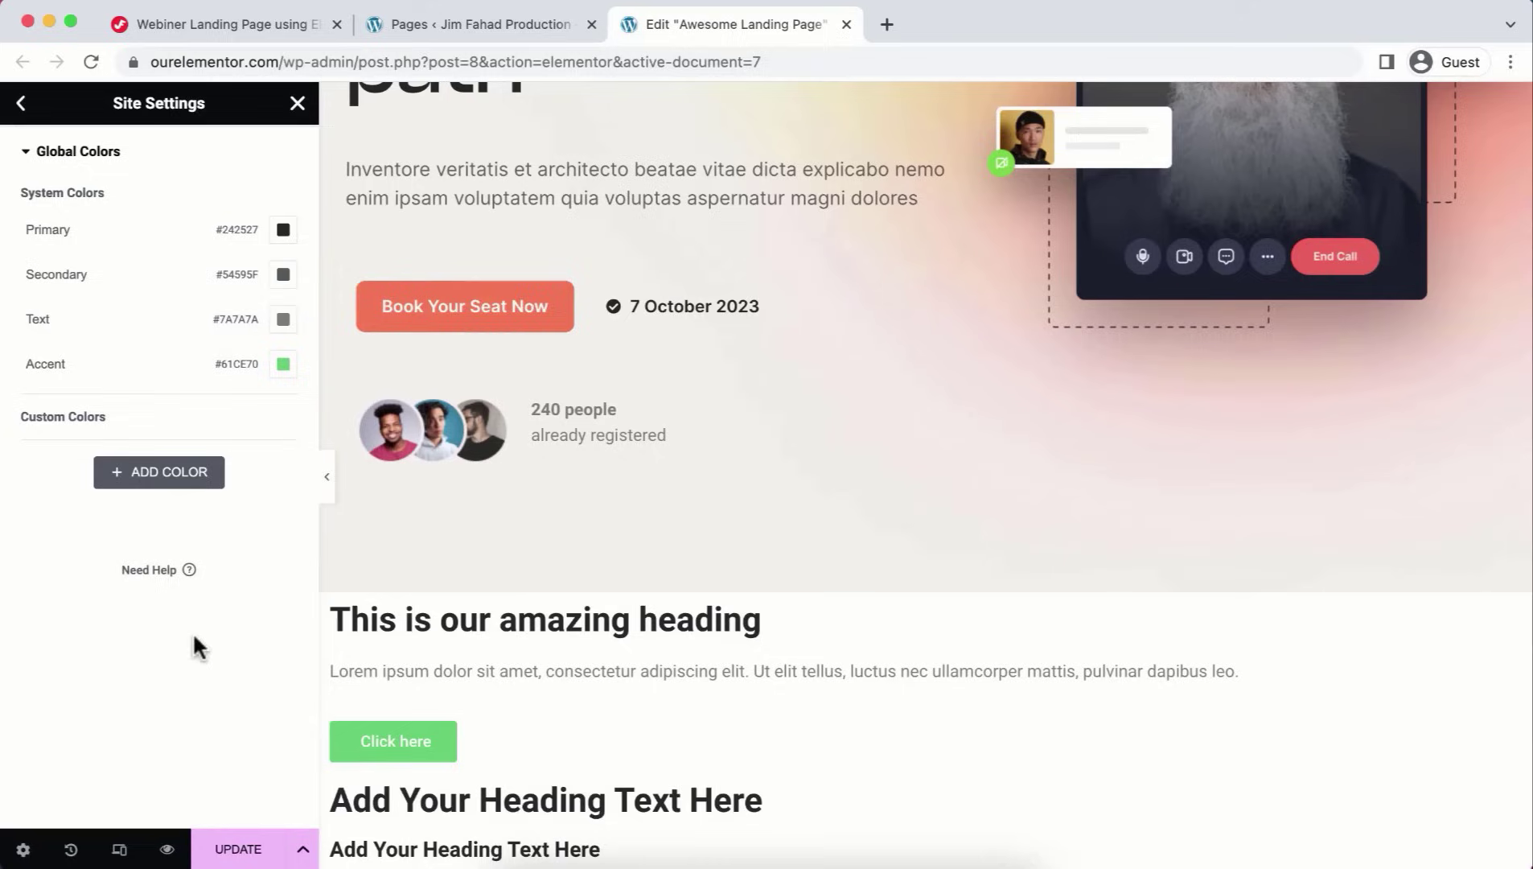
- Set the Text global colour to #242527 with partial transparency
left_click(283, 320)
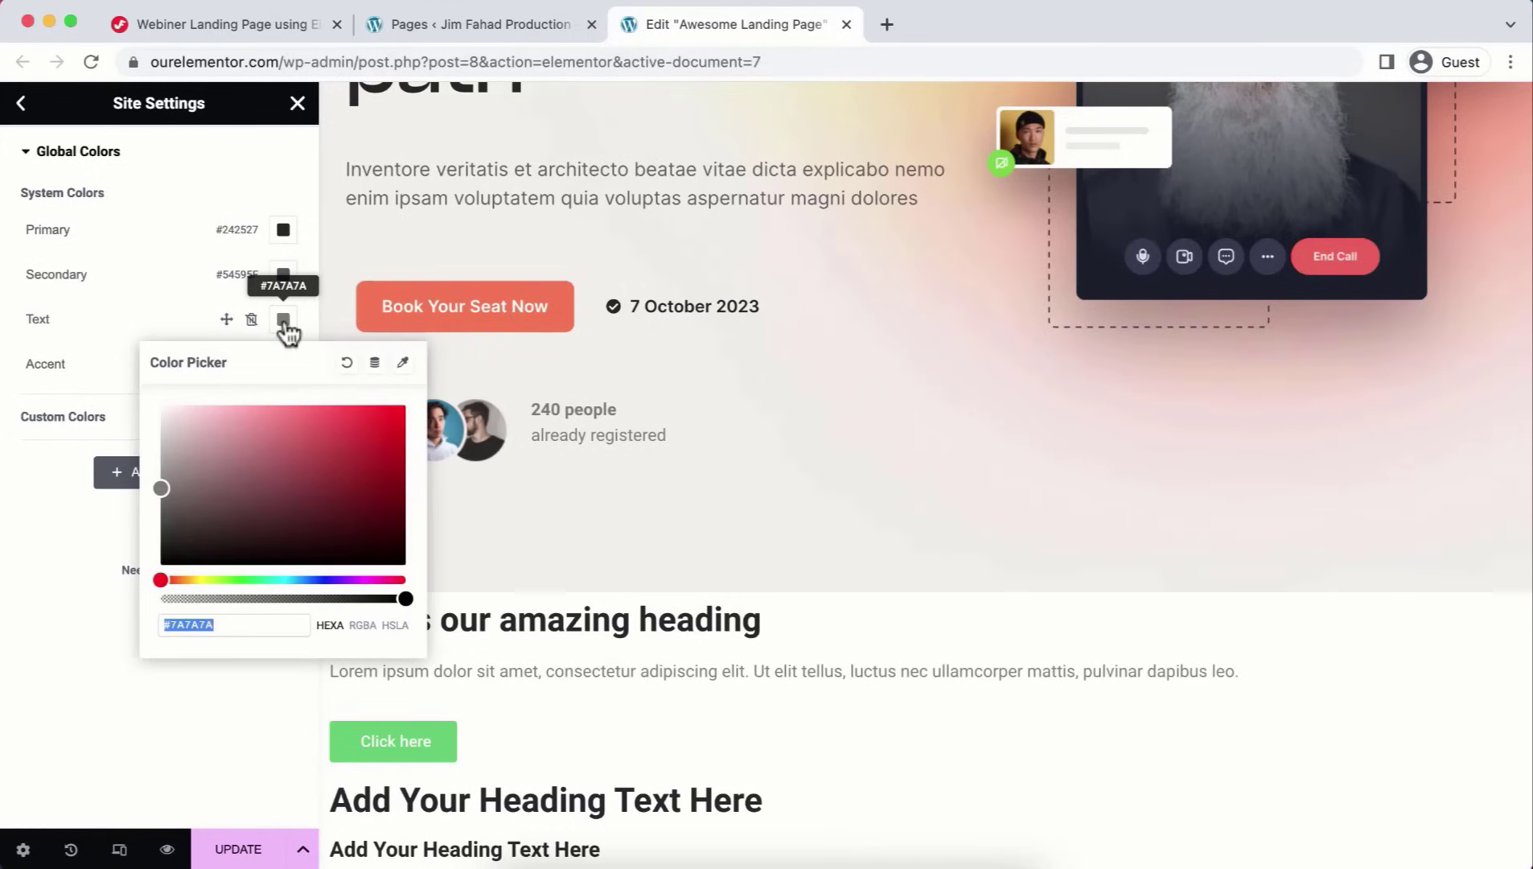
type("#242527")
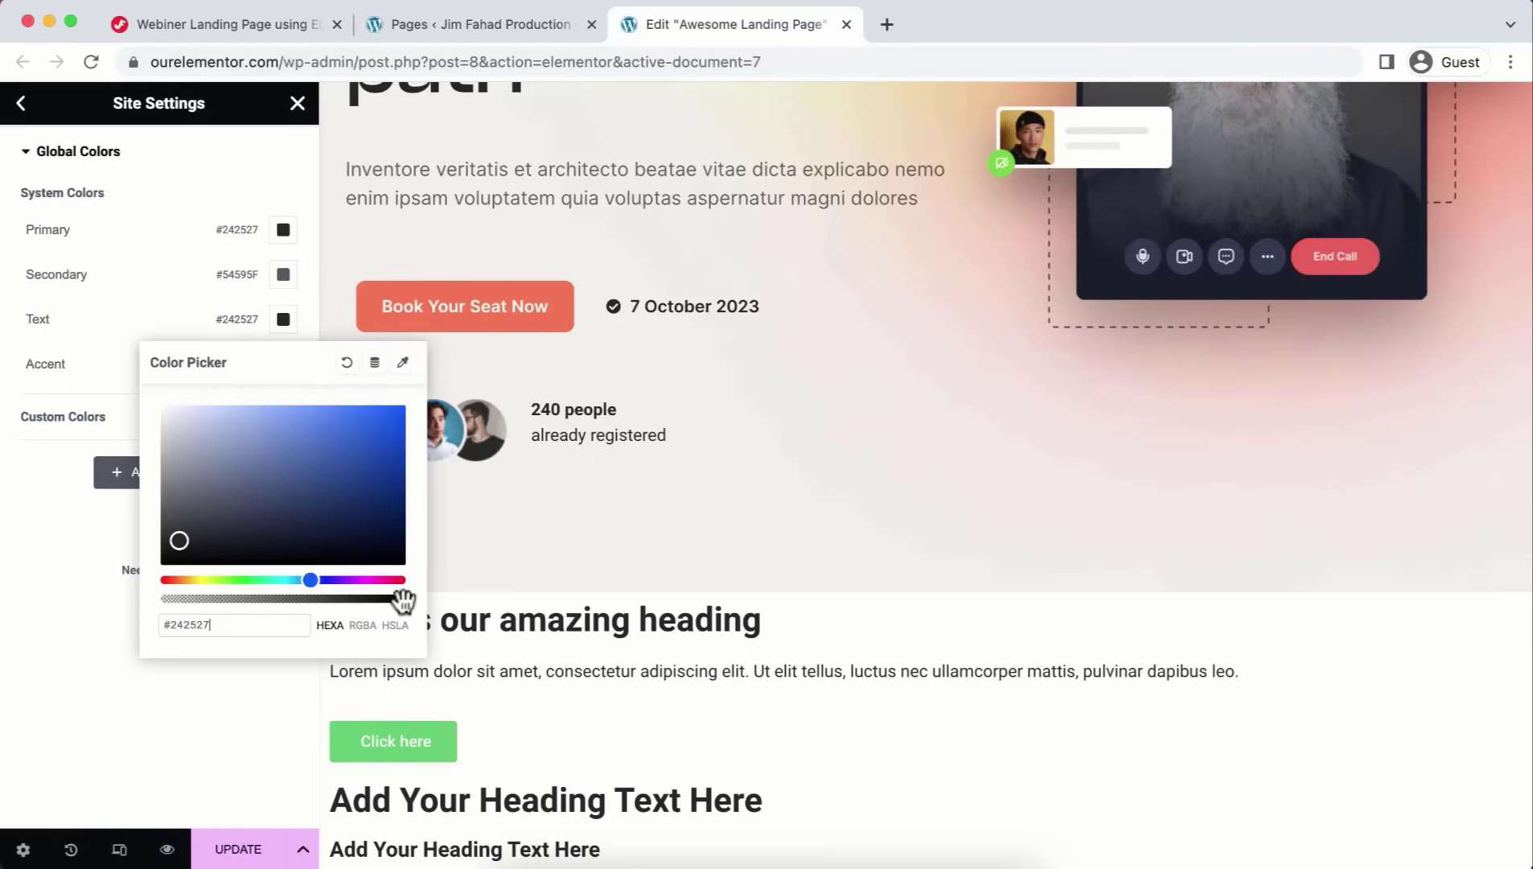
left_click_drag(400, 600, 243, 600)
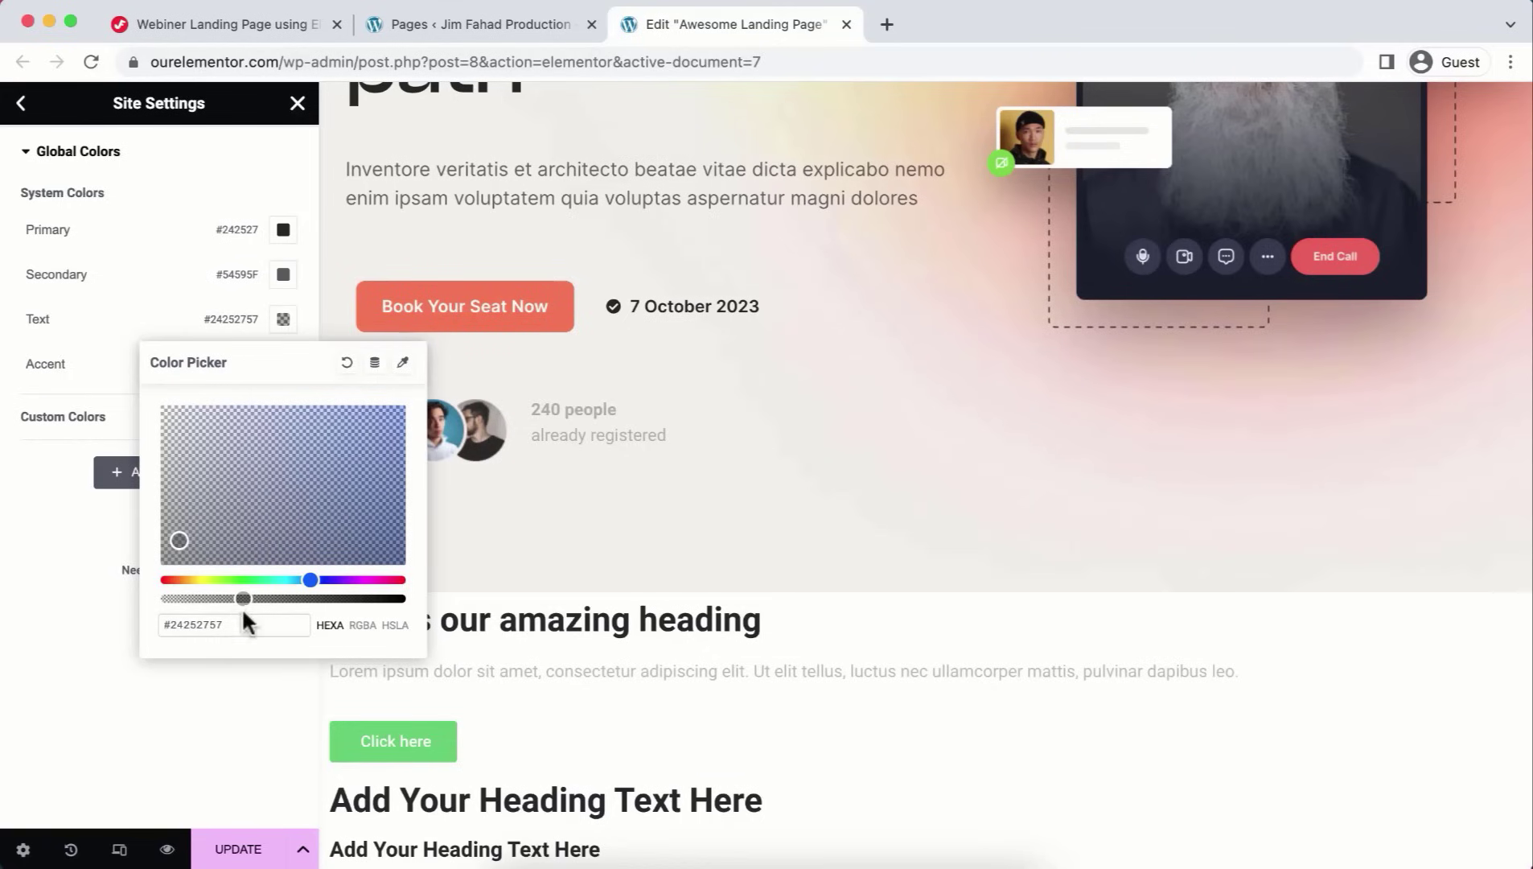
left_click_drag(243, 599, 331, 600)
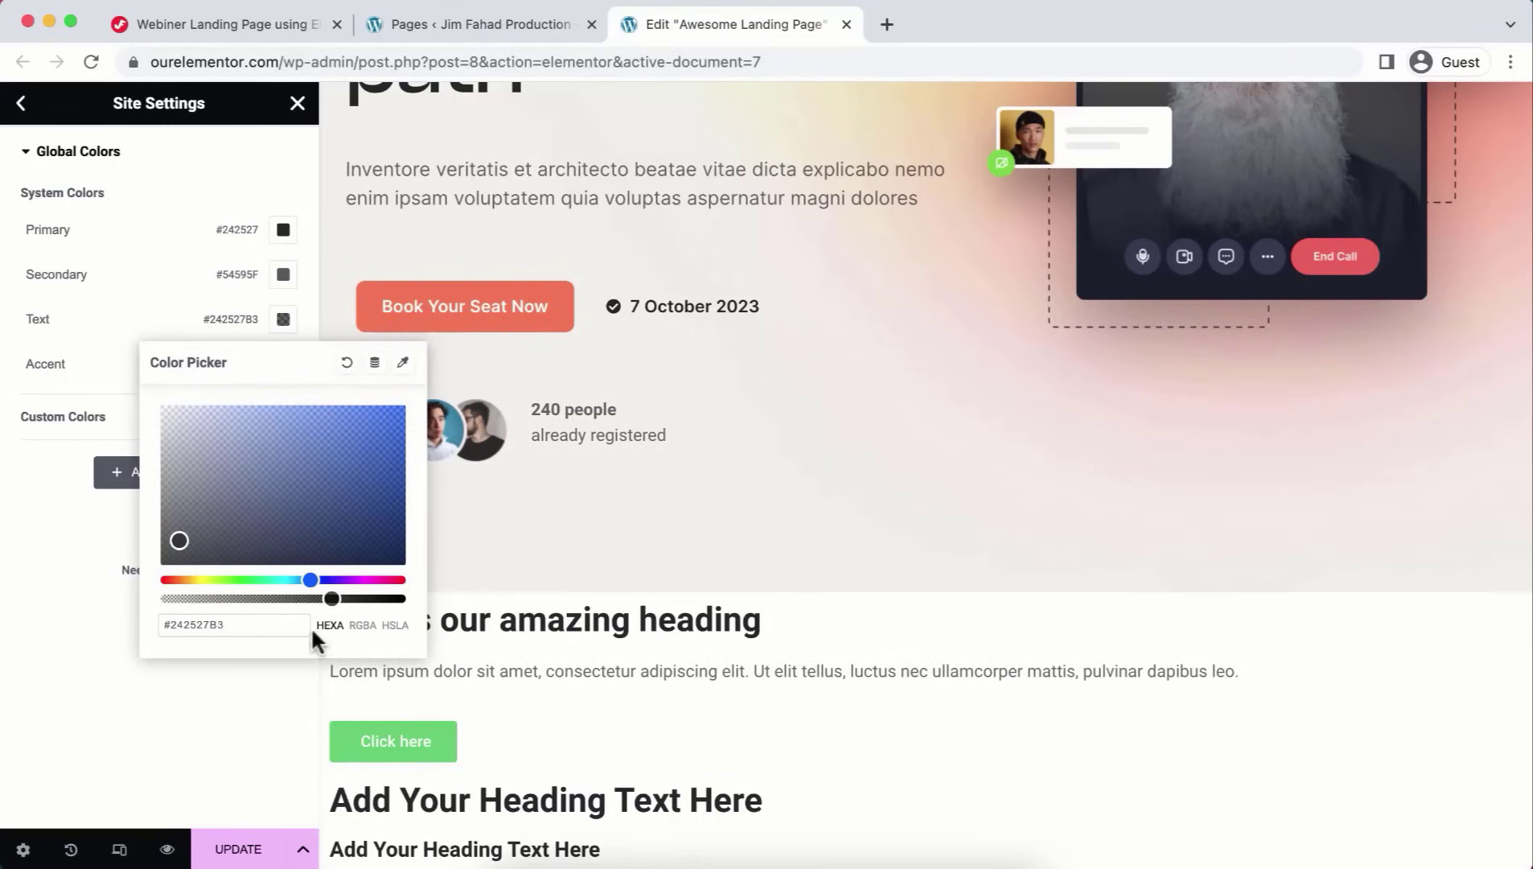
left_click(264, 679)
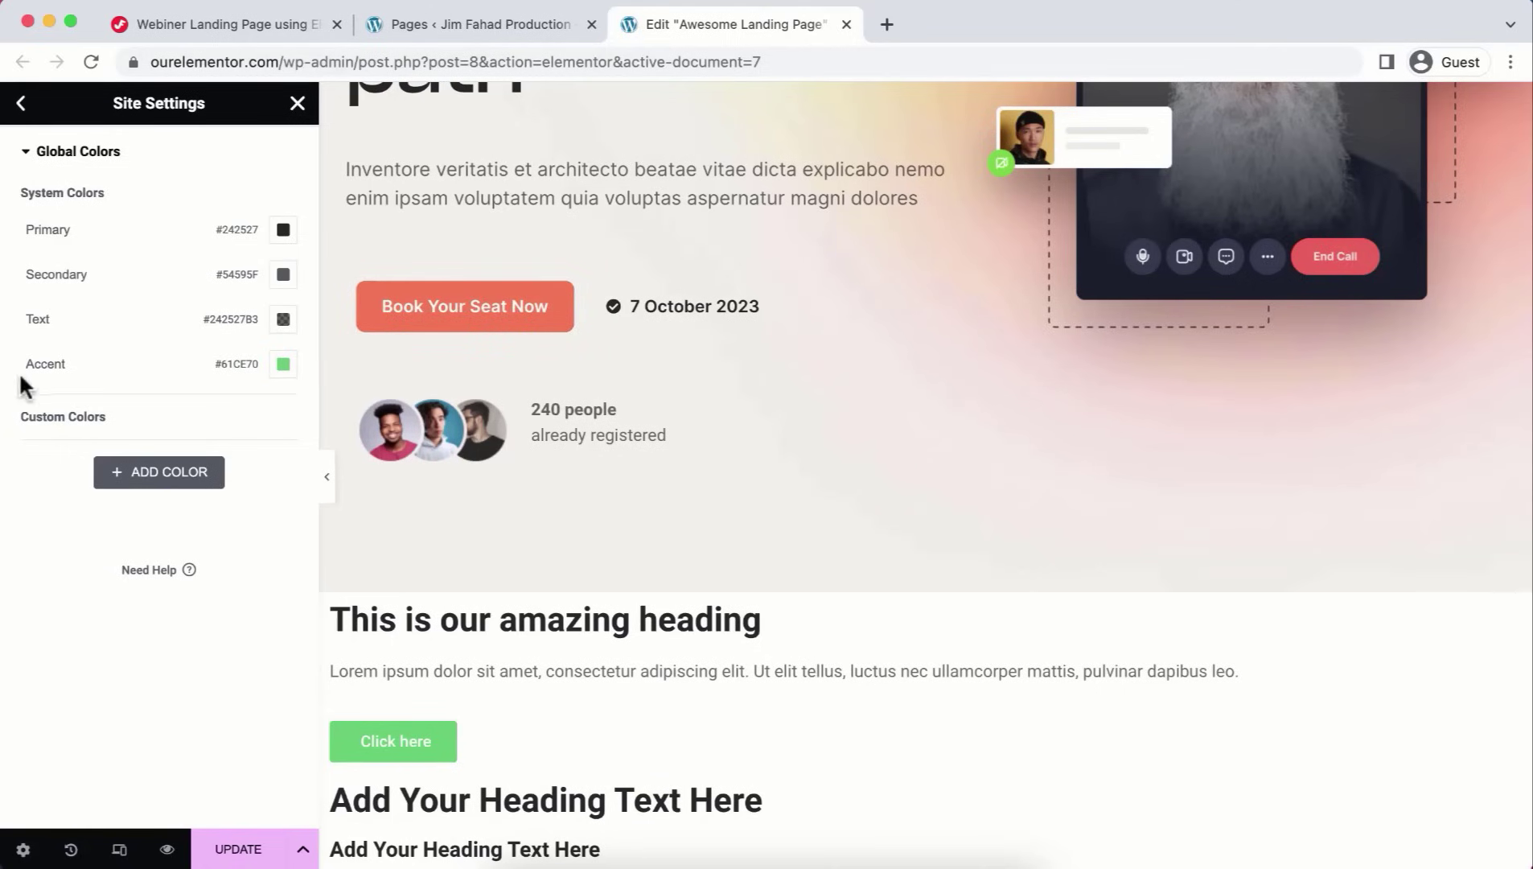
- Set the Accent global colour to #F57950
left_click(284, 364)
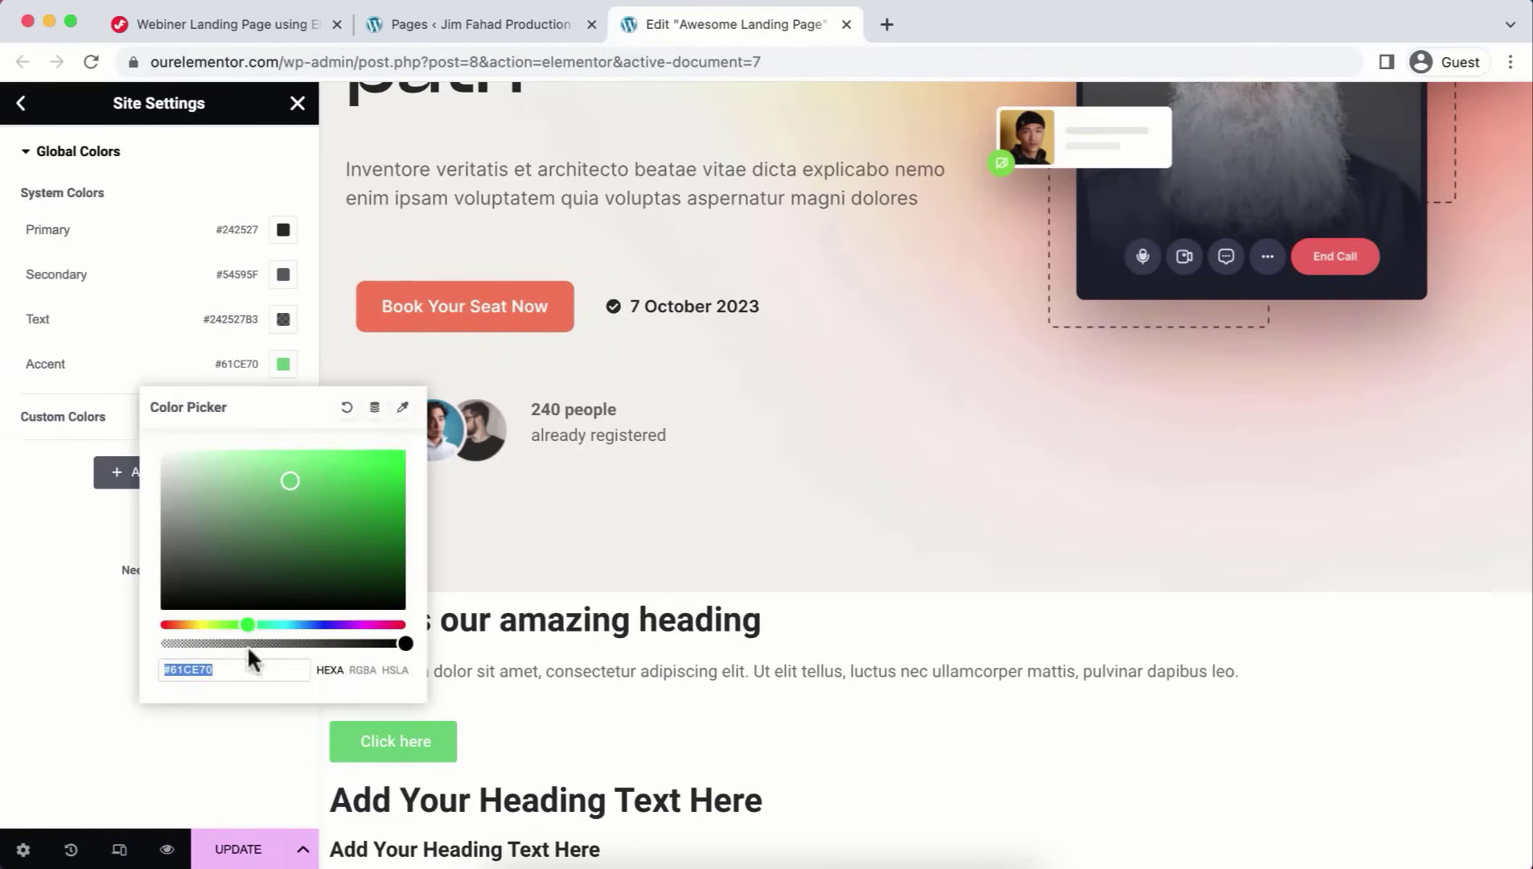
type("#f579")
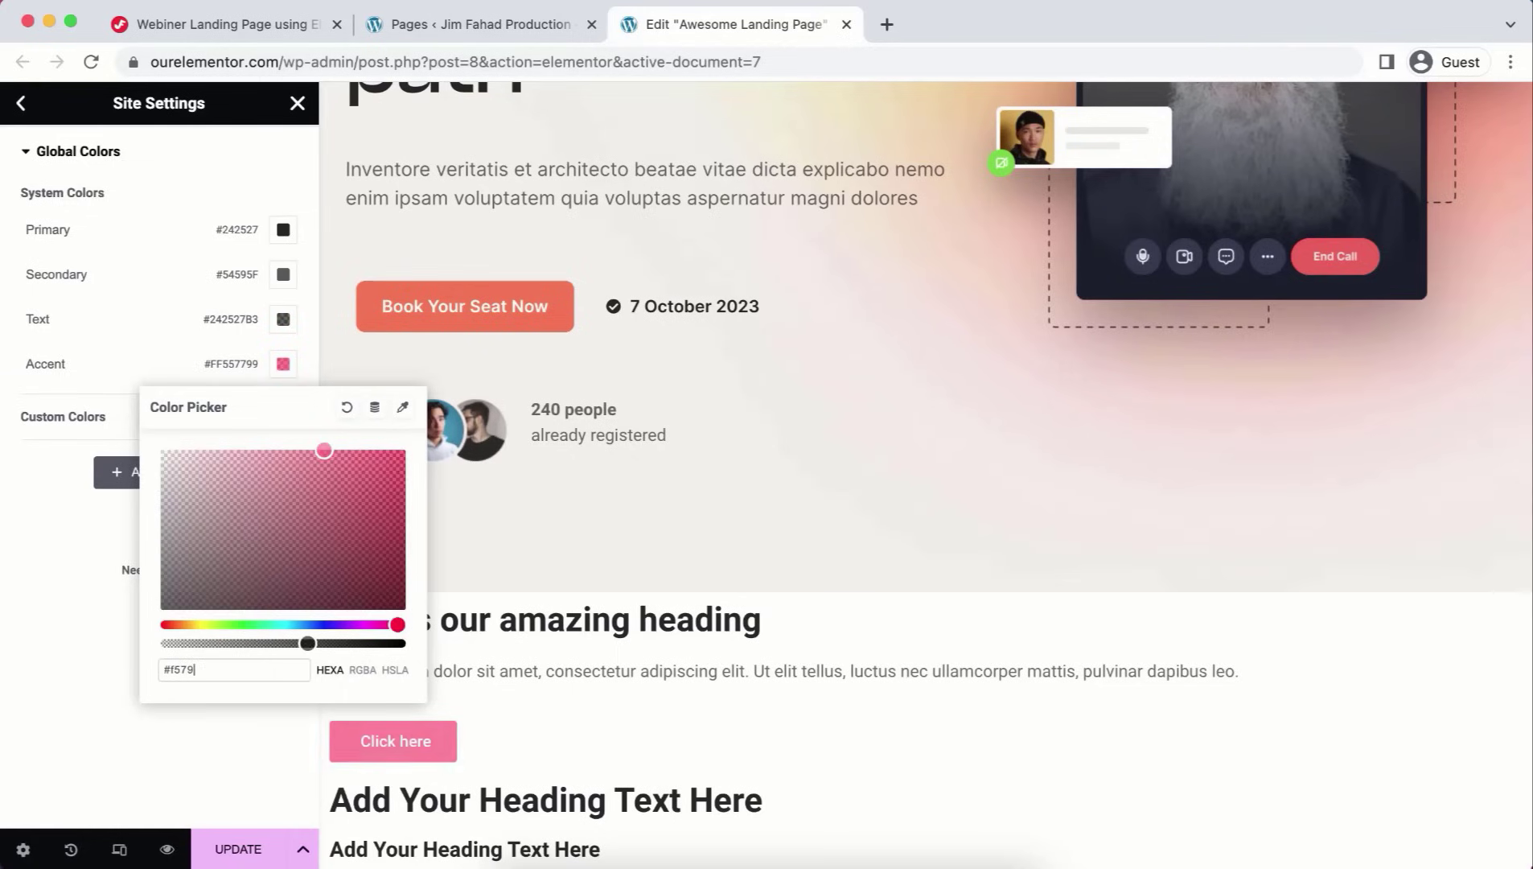
type("50")
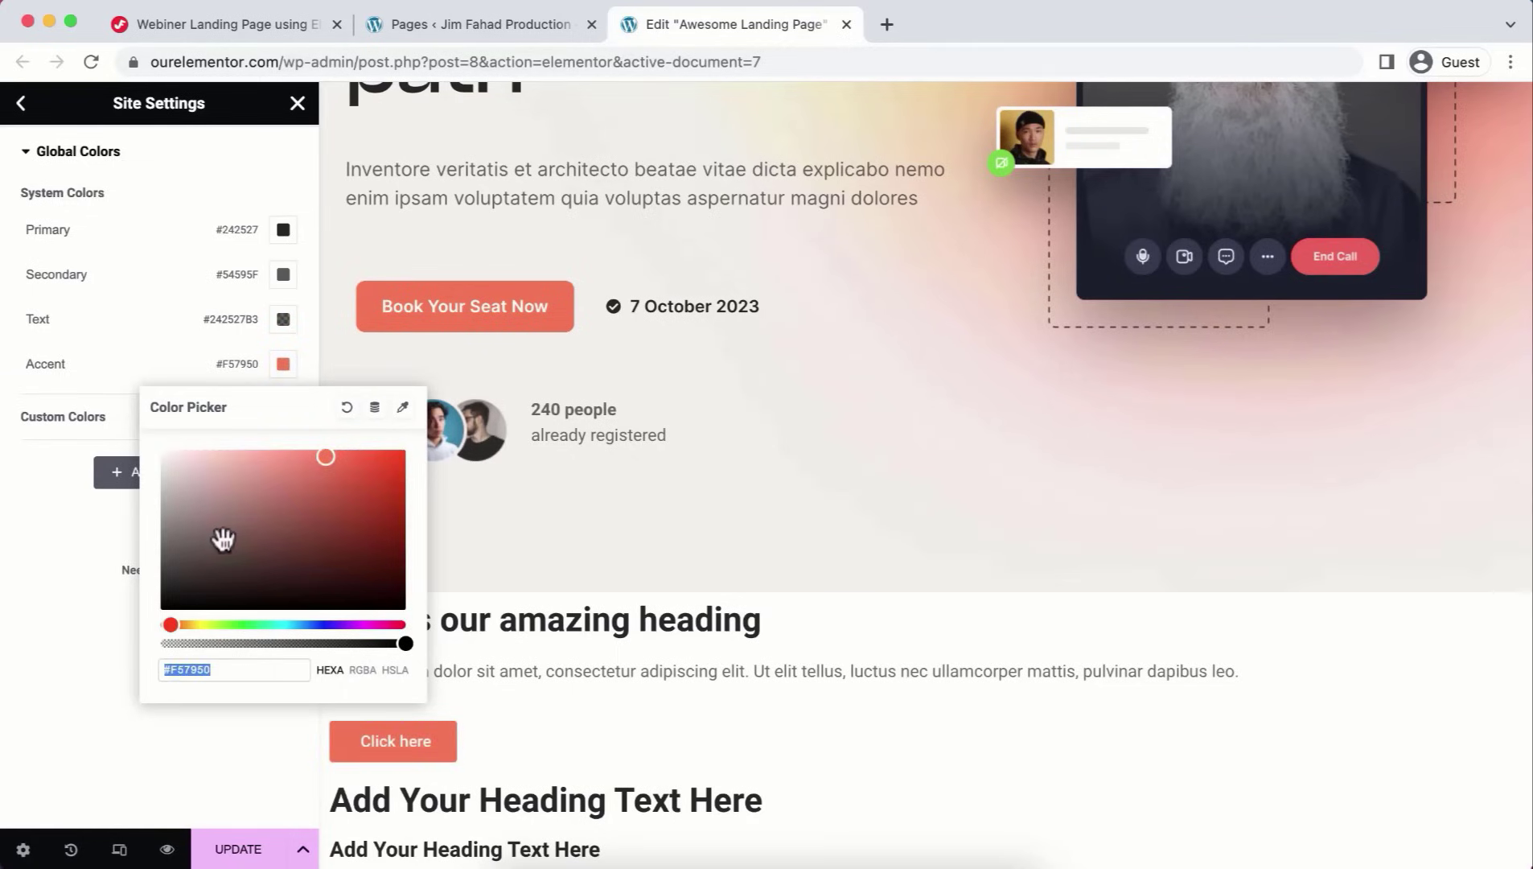
left_click(100, 536)
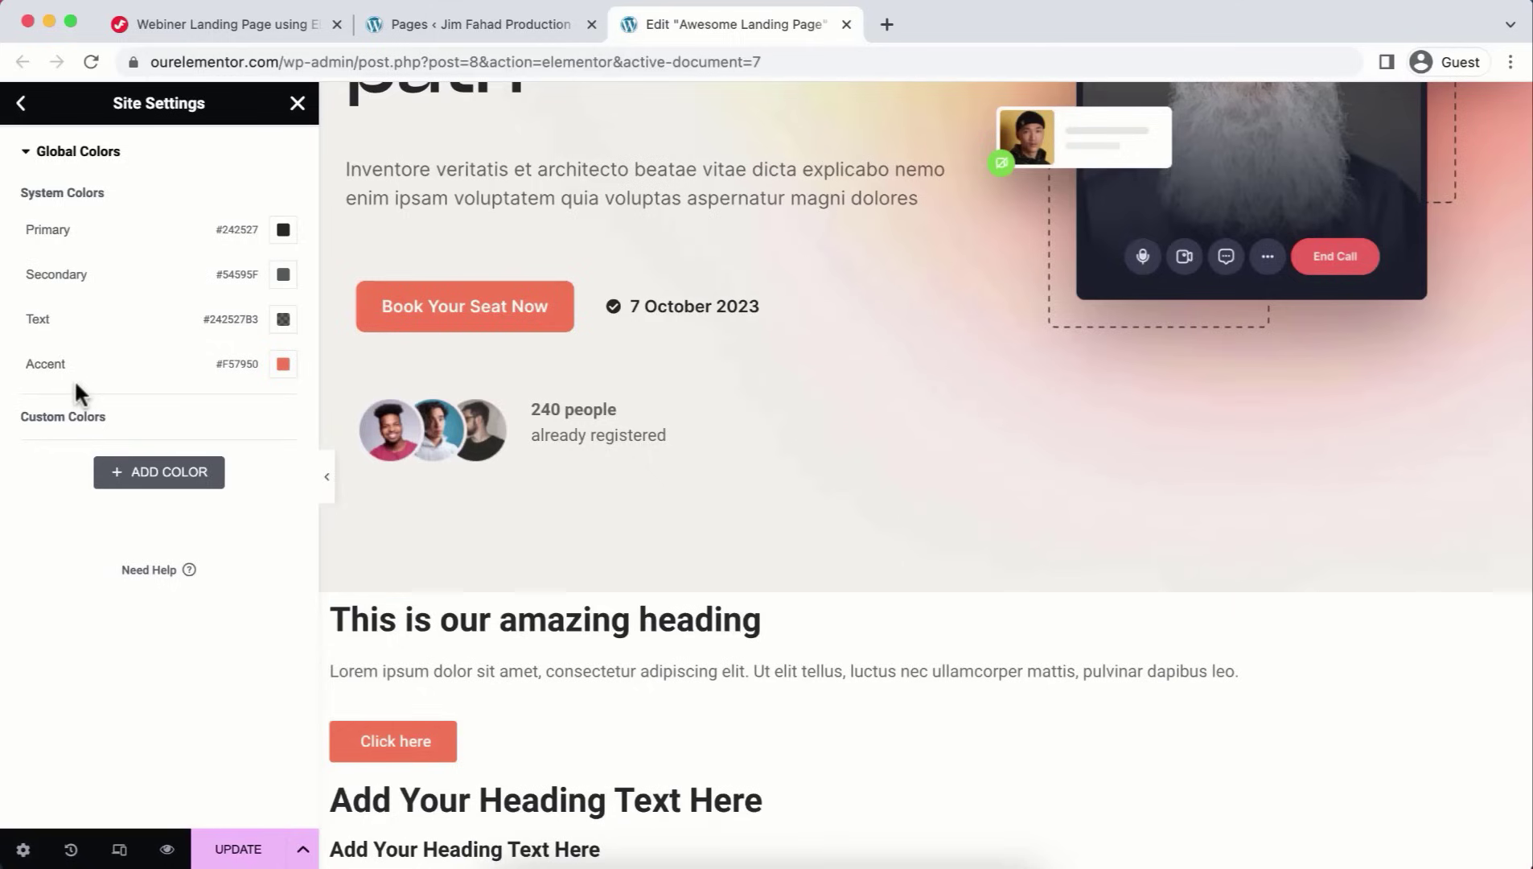
- Add a custom global colour, rename it 'Off White' and give it the value #F2F0EF
left_click(133, 480)
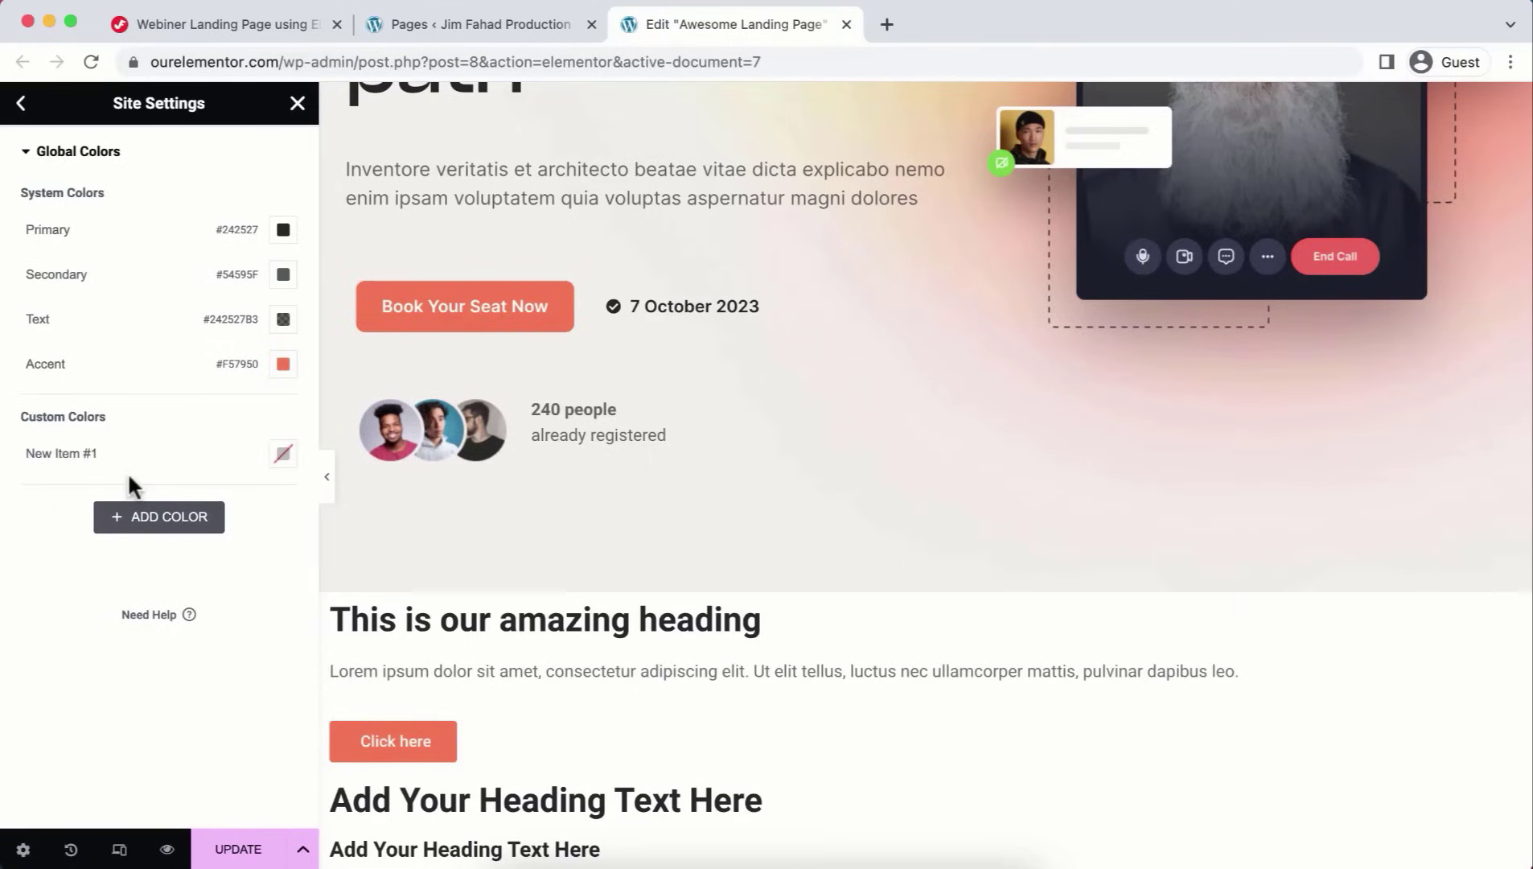
left_click(70, 452)
triple_click(77, 447)
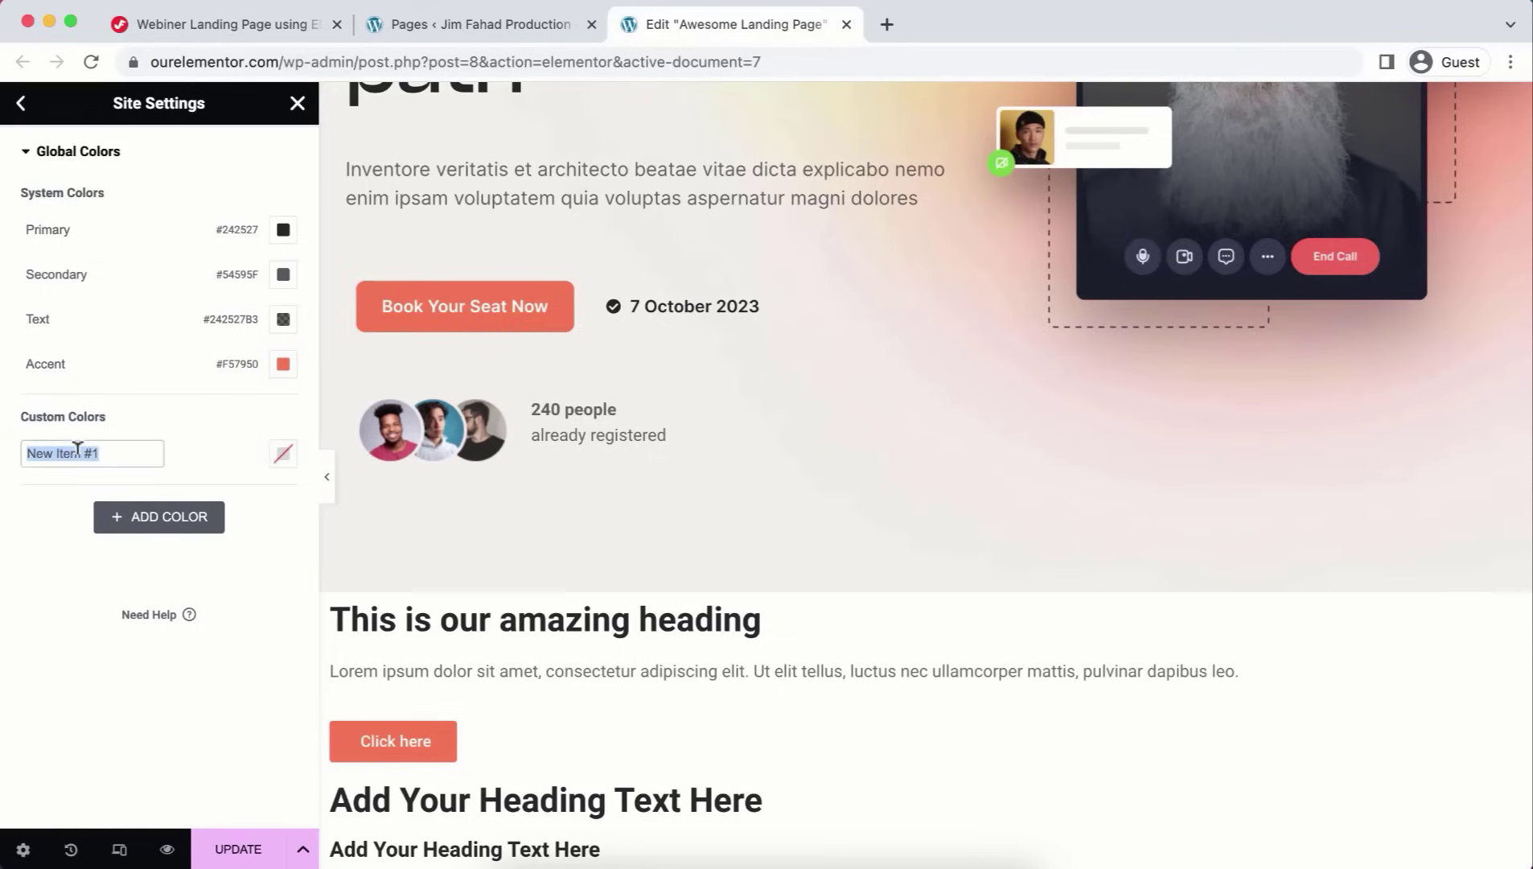
type("Off White")
left_click(284, 453)
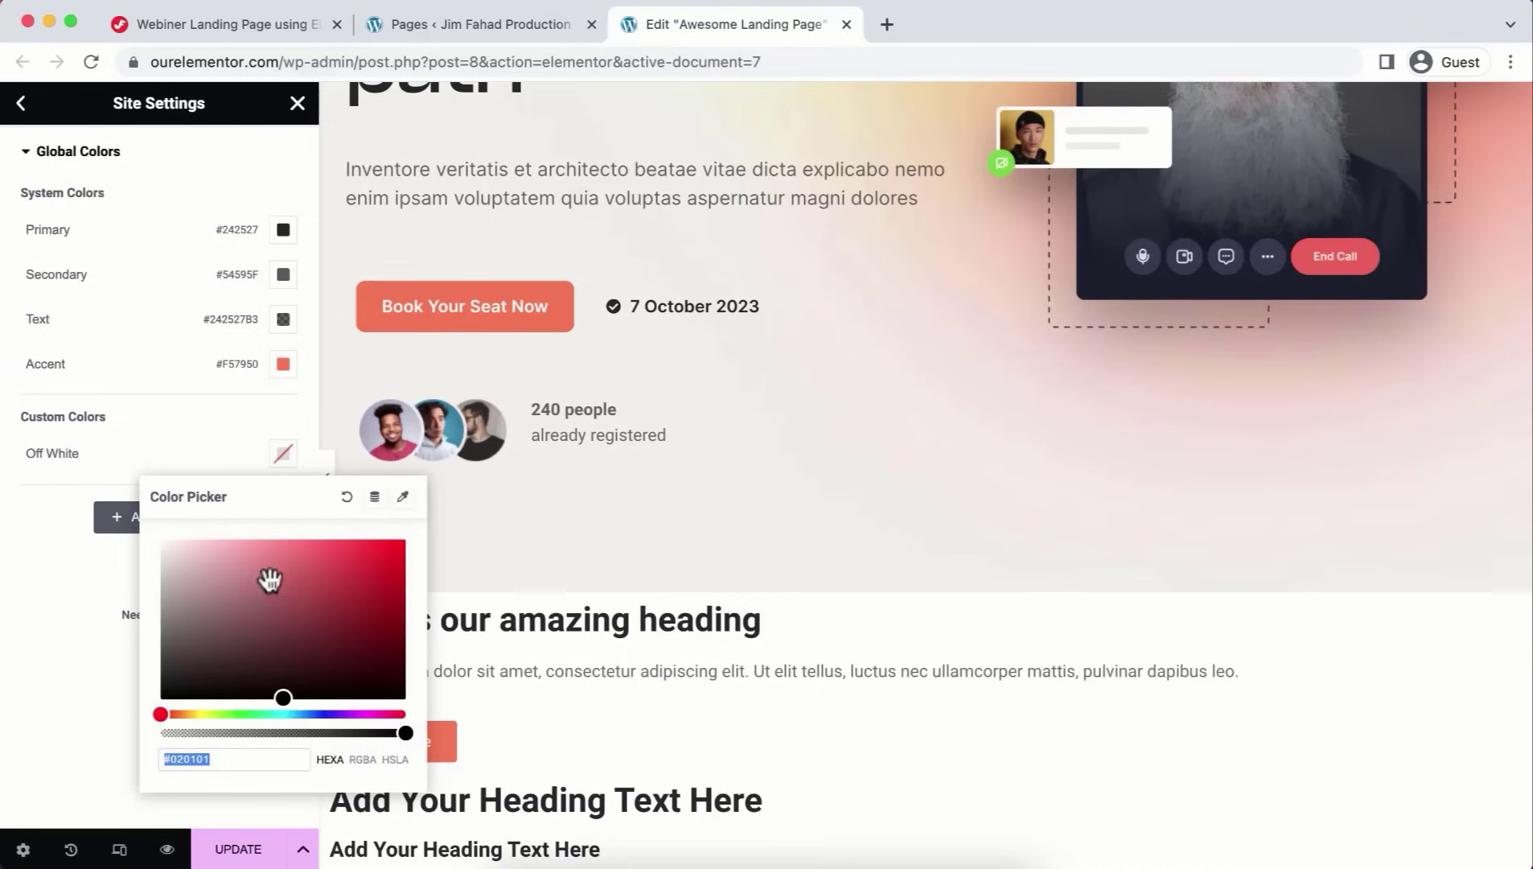
type("#f2f")
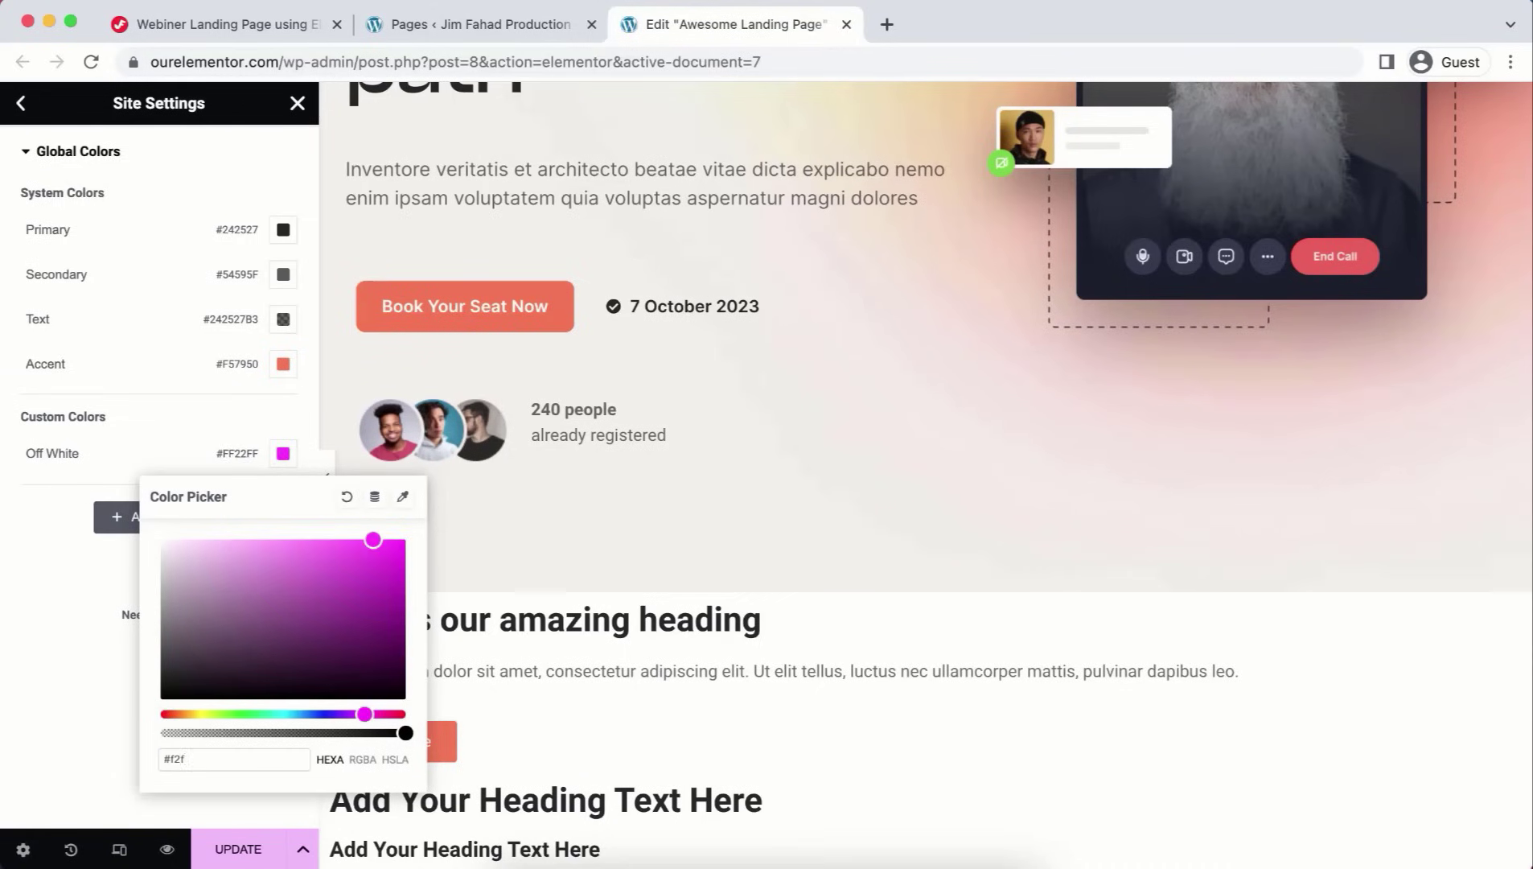
type("0ef")
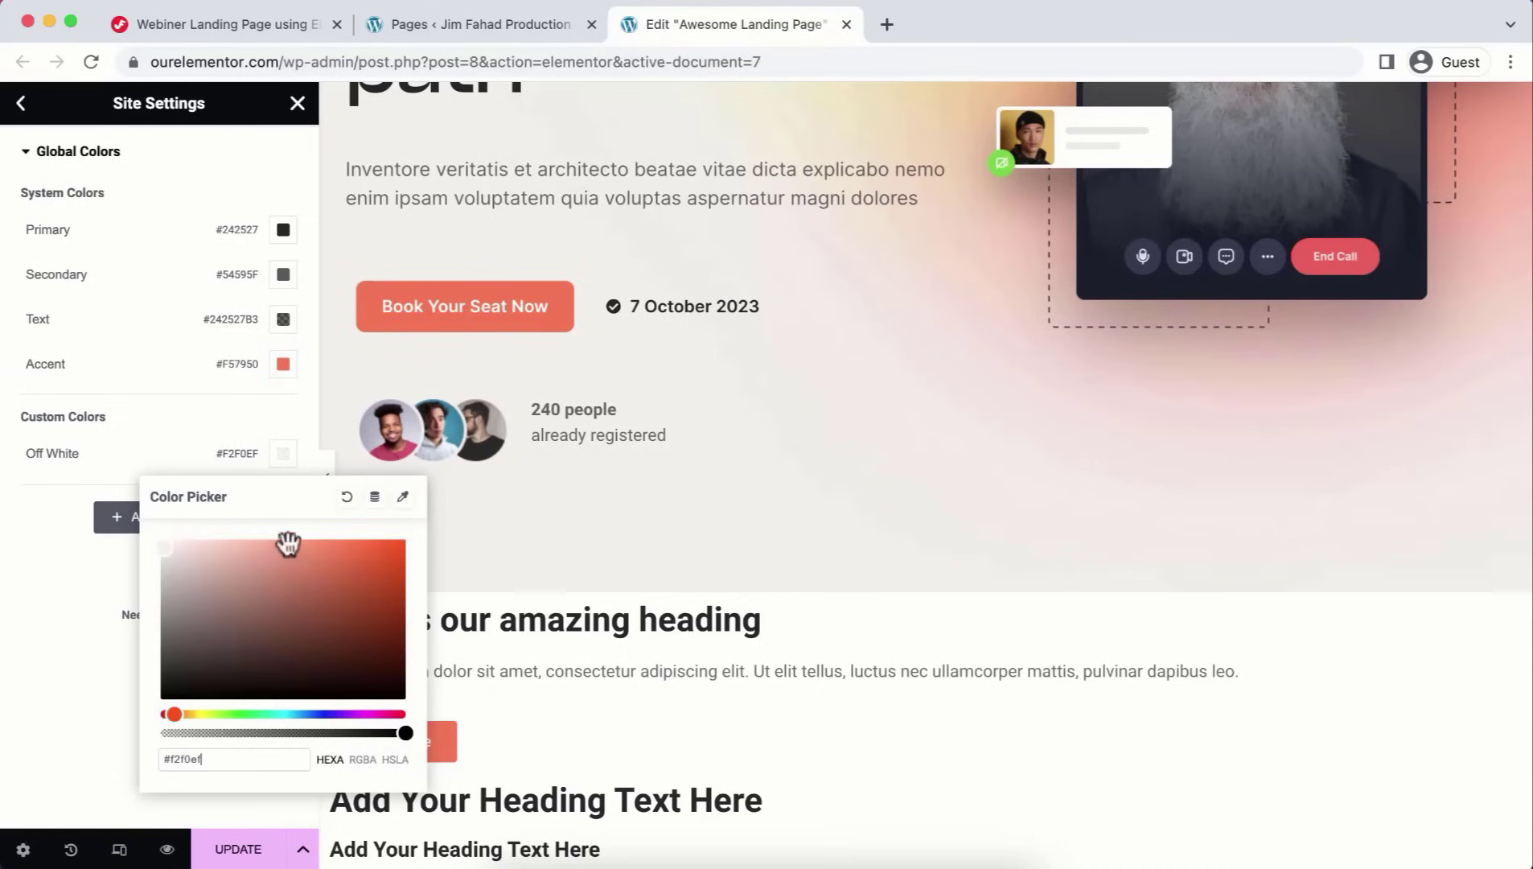
left_click(95, 575)
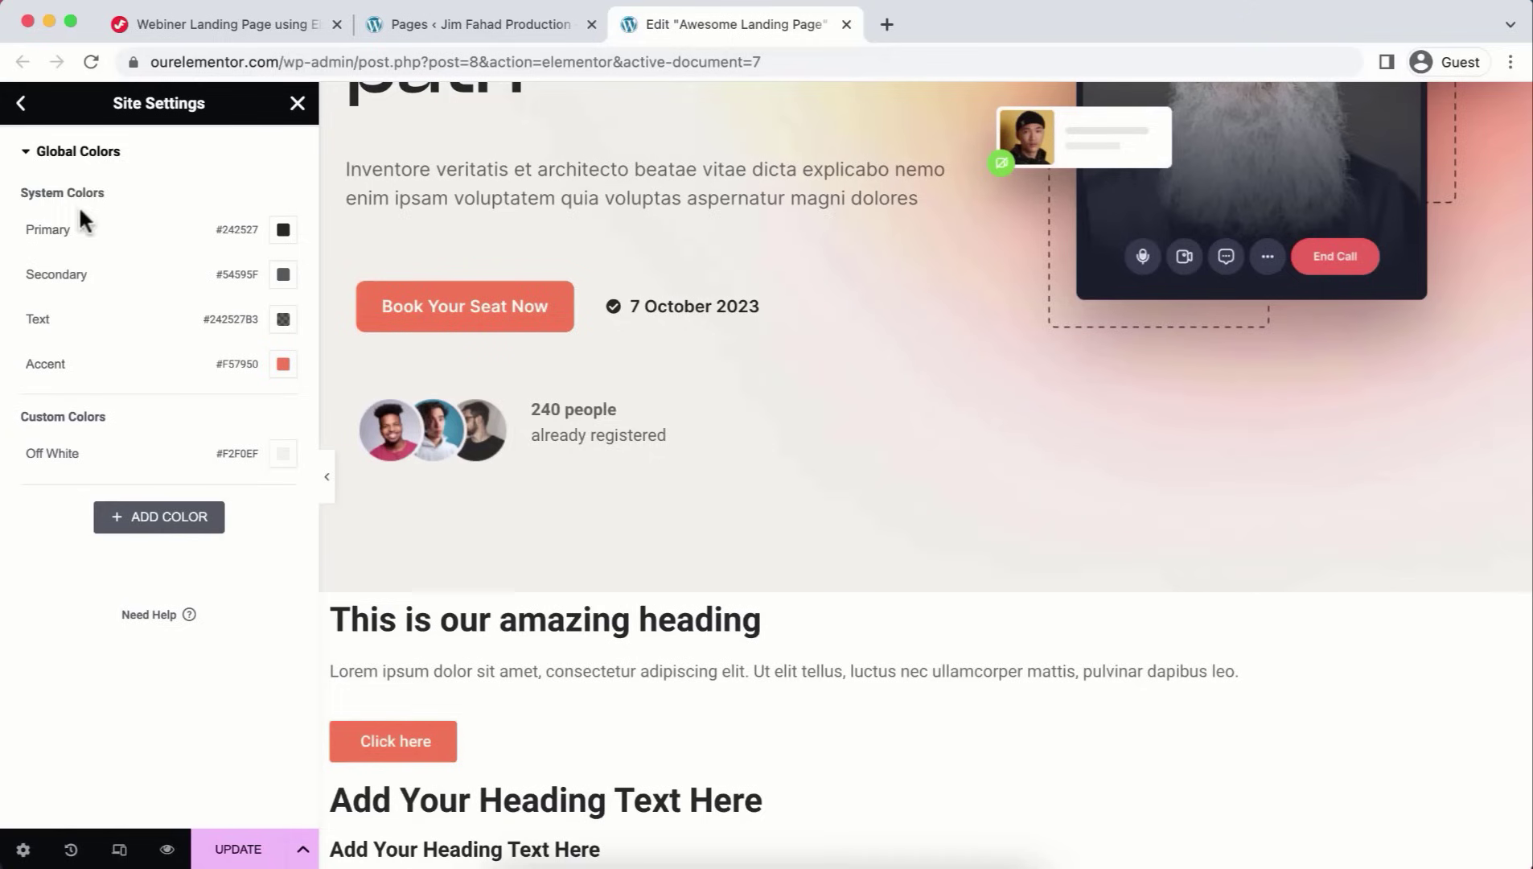
- In Global Fonts, set the Primary font family to ClashDisplay
left_click(23, 108)
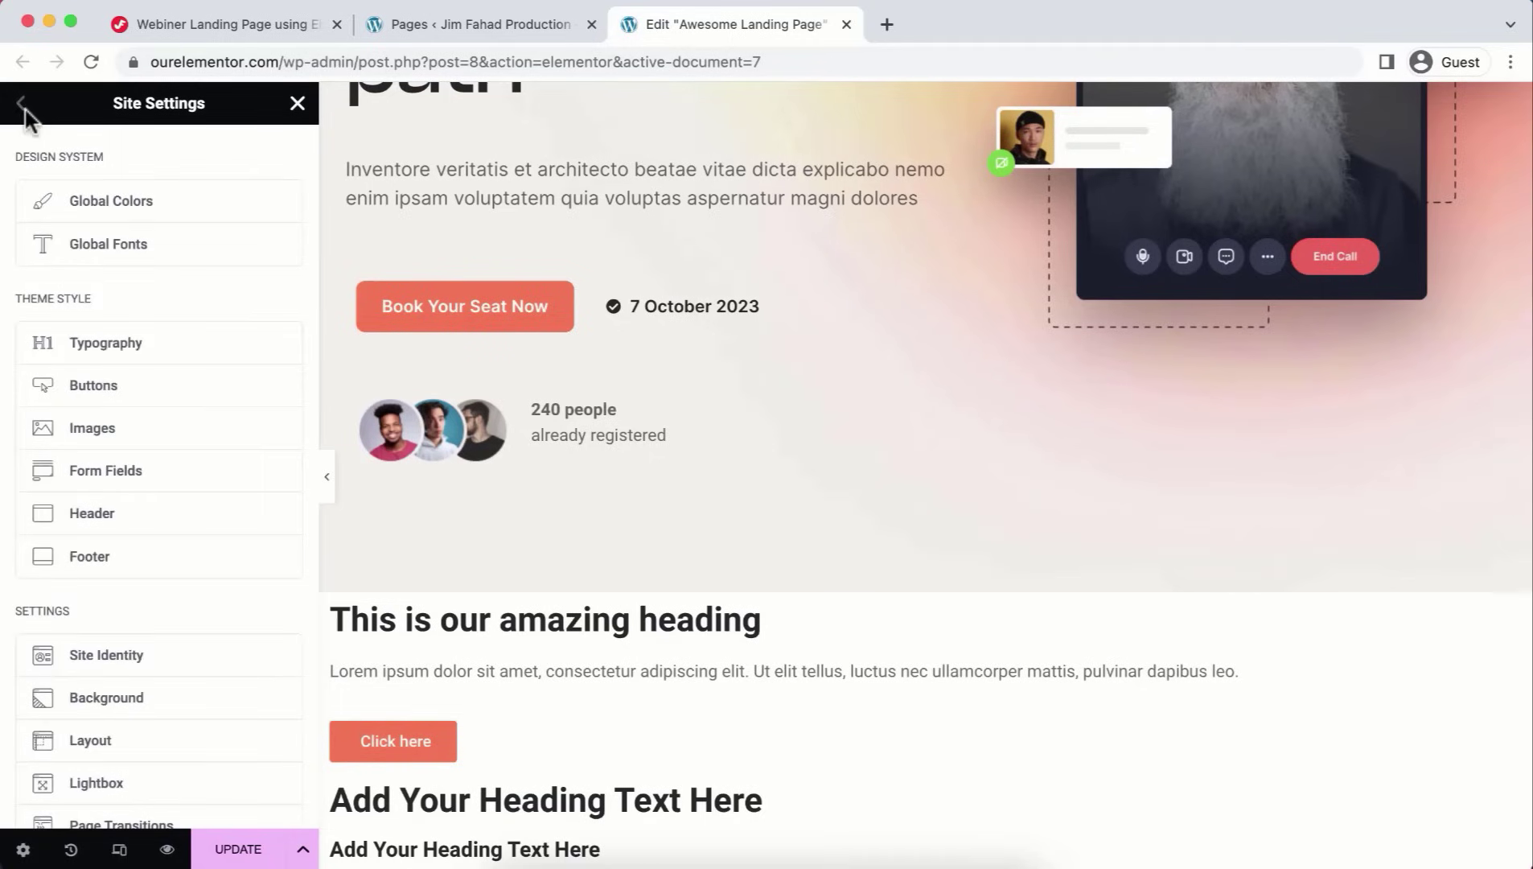
left_click(111, 243)
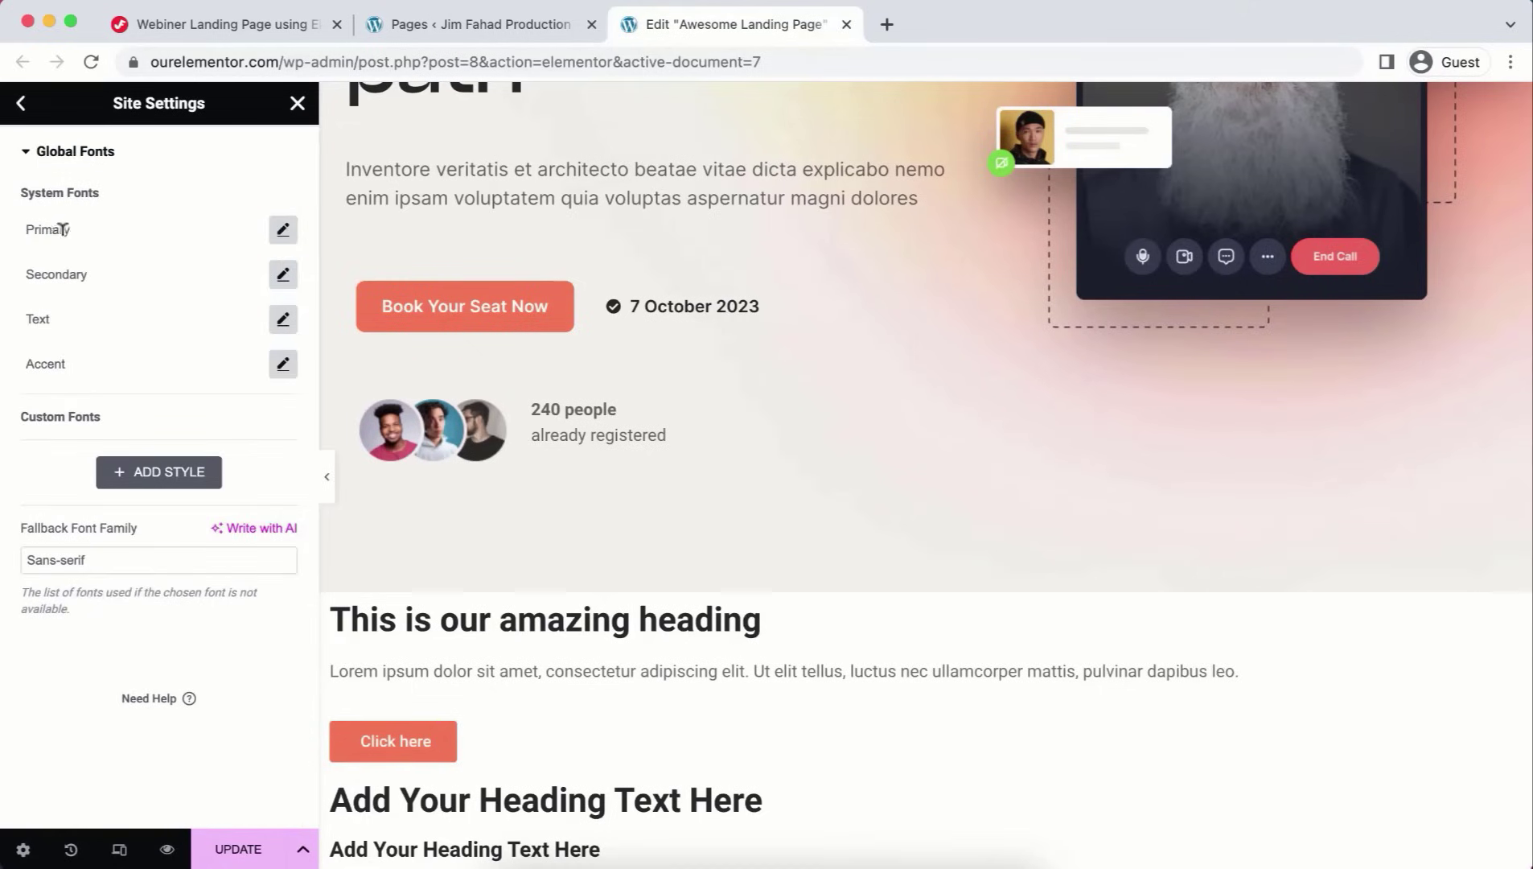
left_click(283, 233)
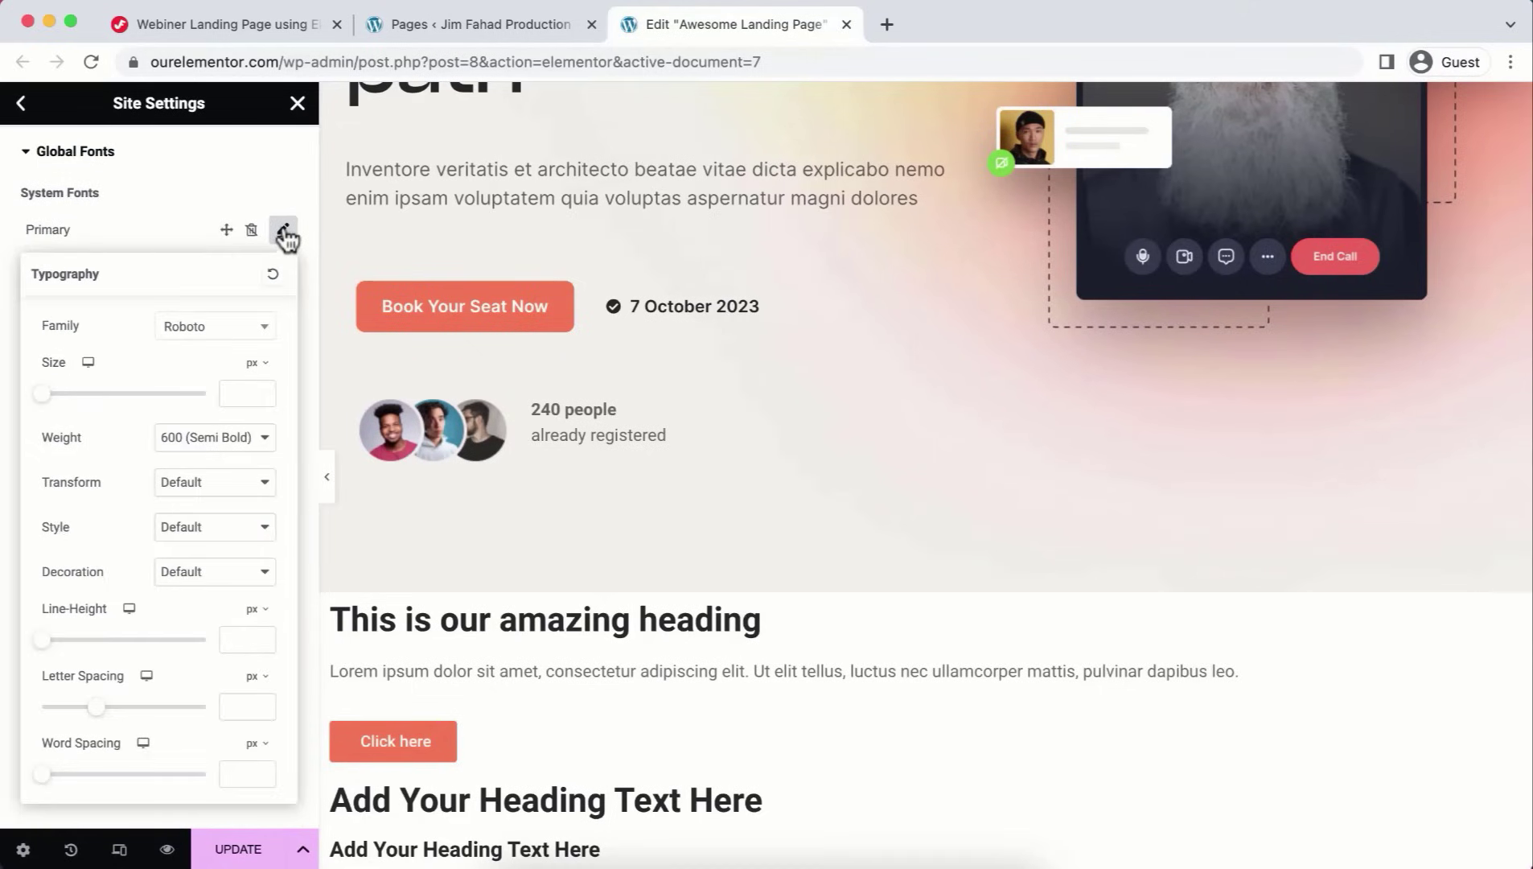
left_click(198, 328)
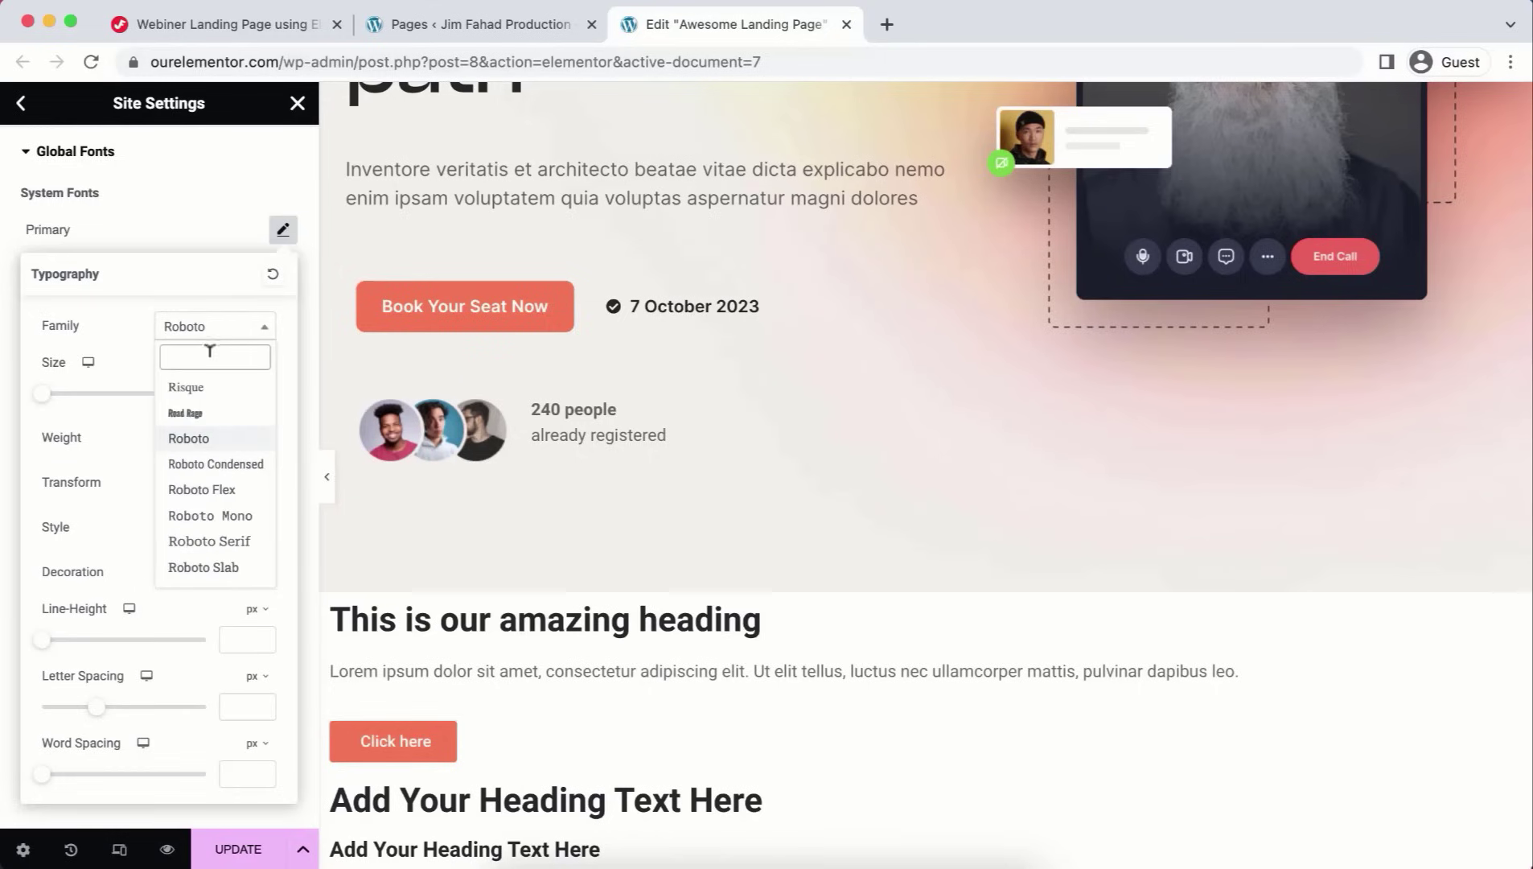
scroll(217, 406, "up", 10)
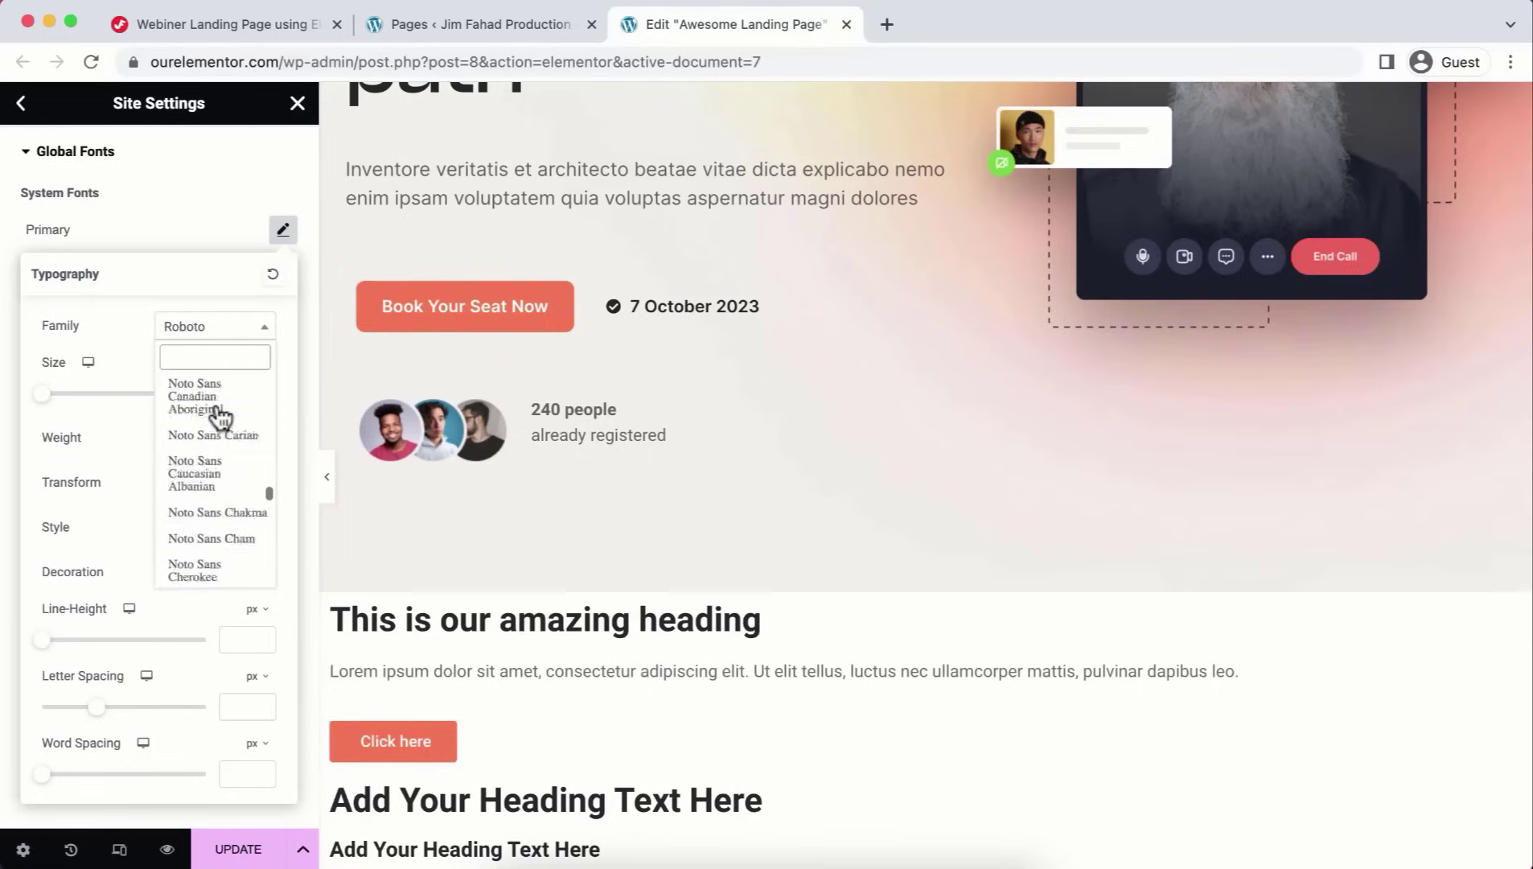
scroll(215, 412, "up", 15)
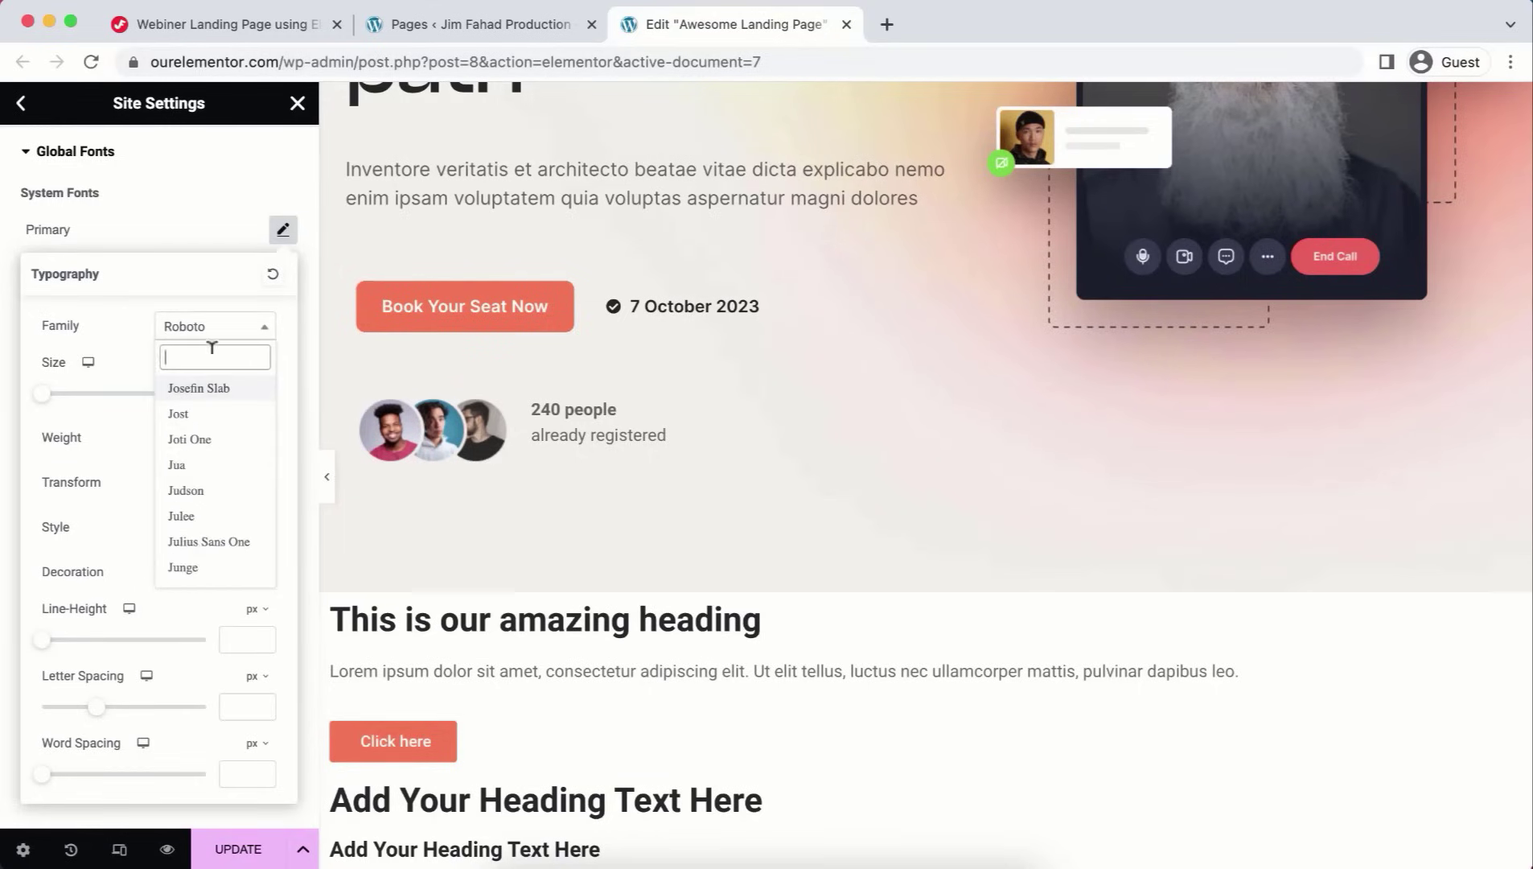
type("clash")
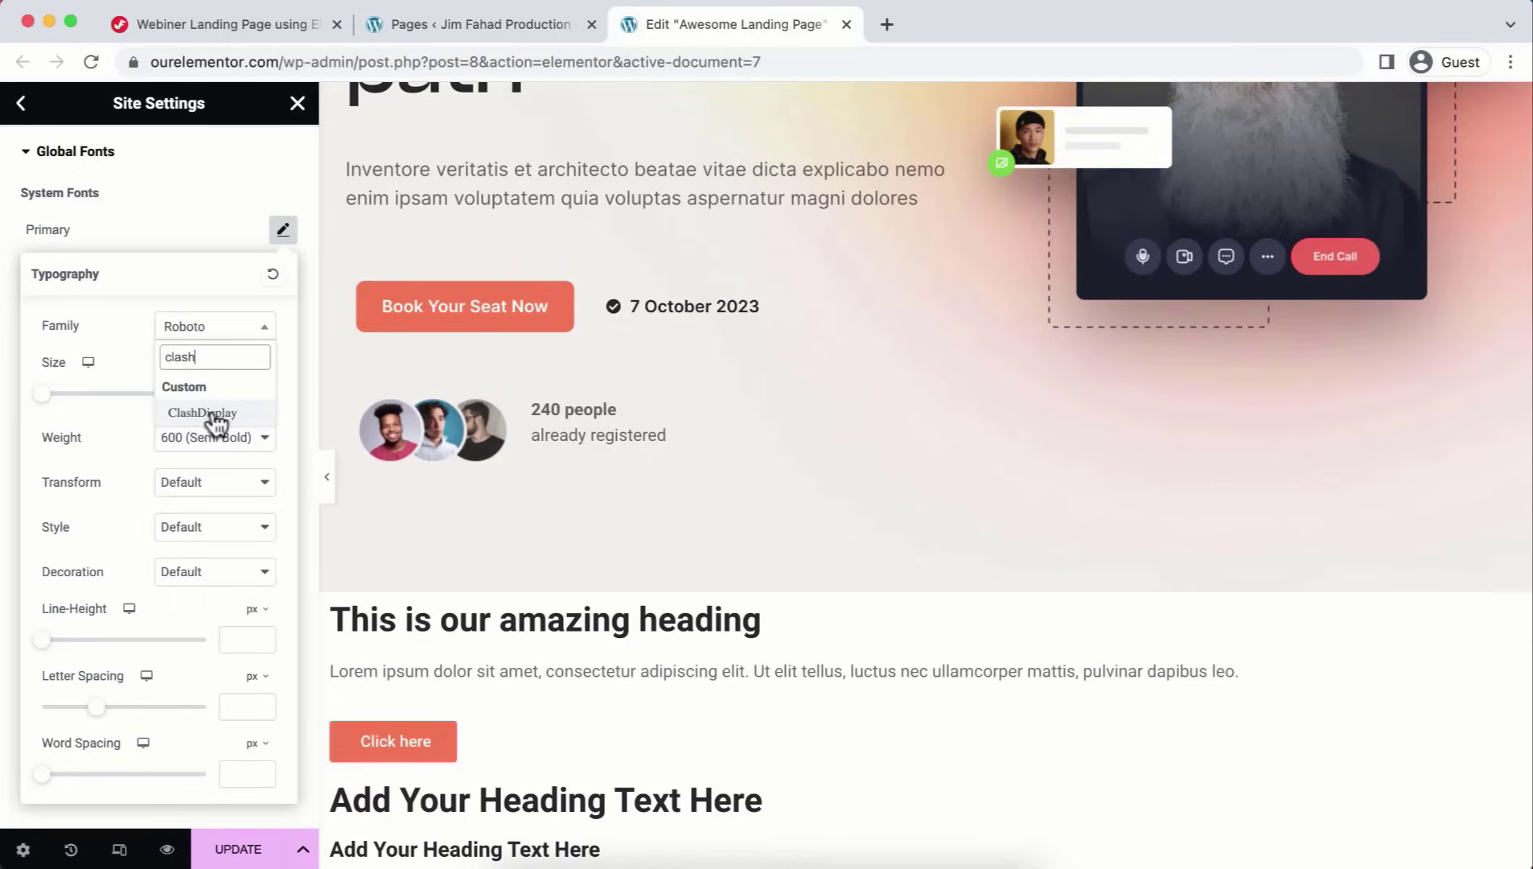
left_click(211, 411)
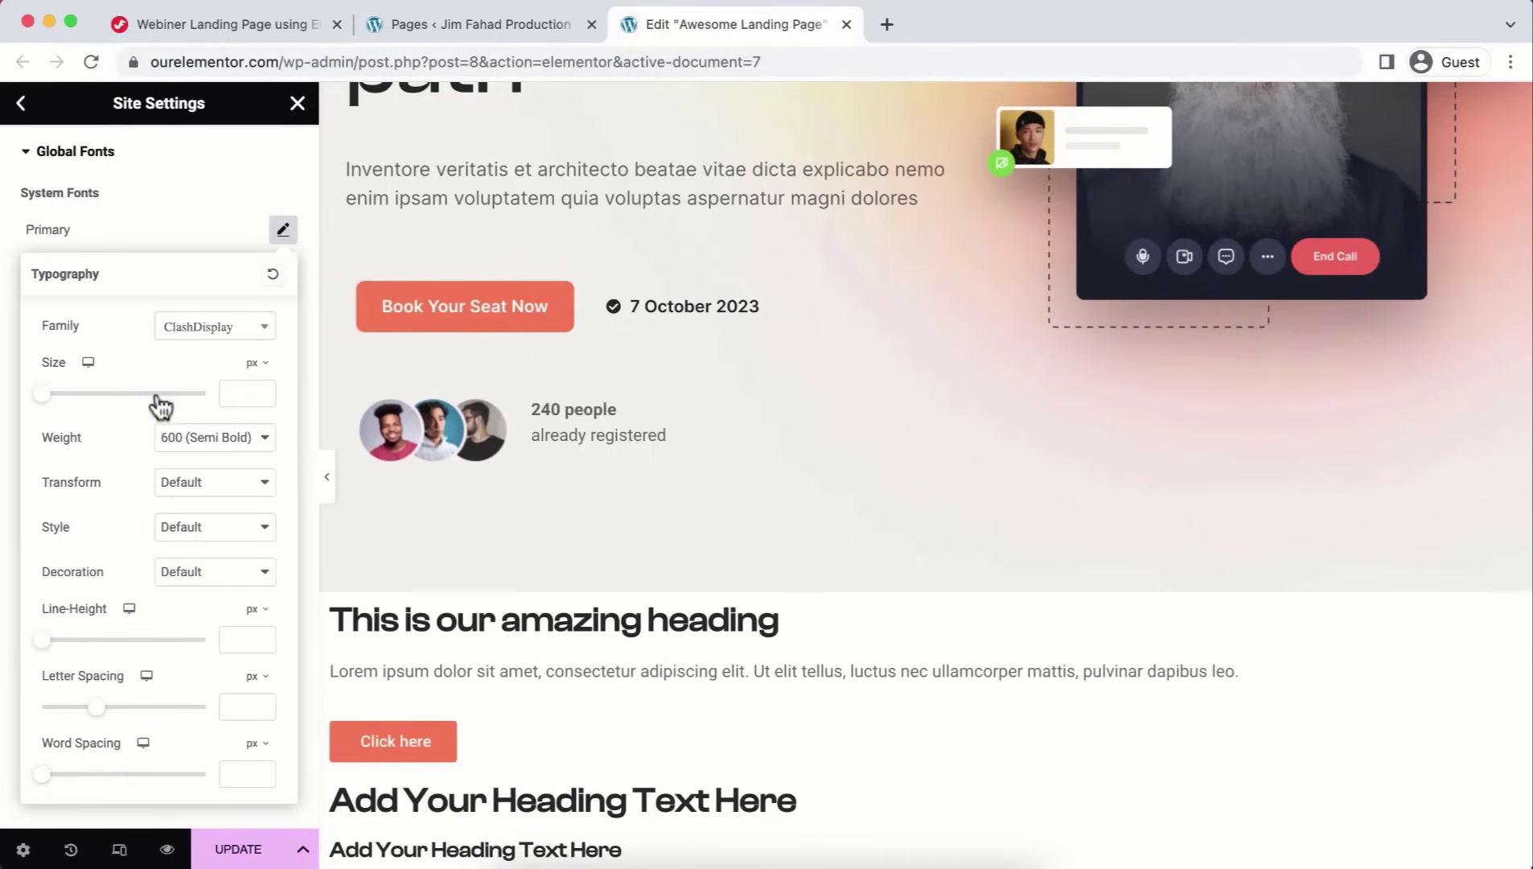
- Give the Primary font a size of 48 px and weight 500 (Medium)
left_click(233, 393)
type("48")
left_click(173, 443)
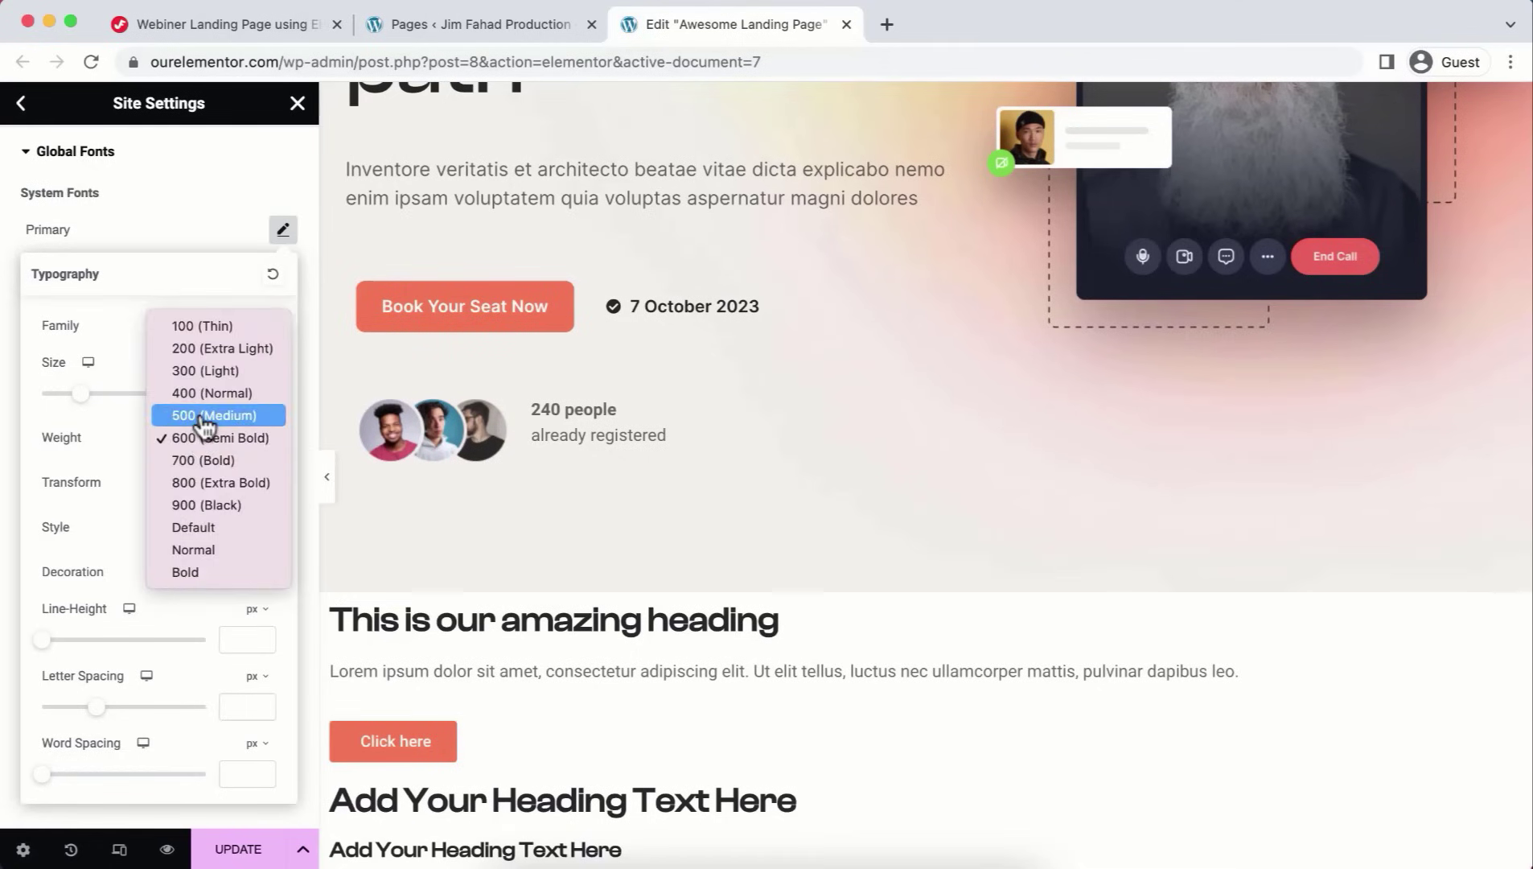
left_click(205, 421)
left_click(211, 225)
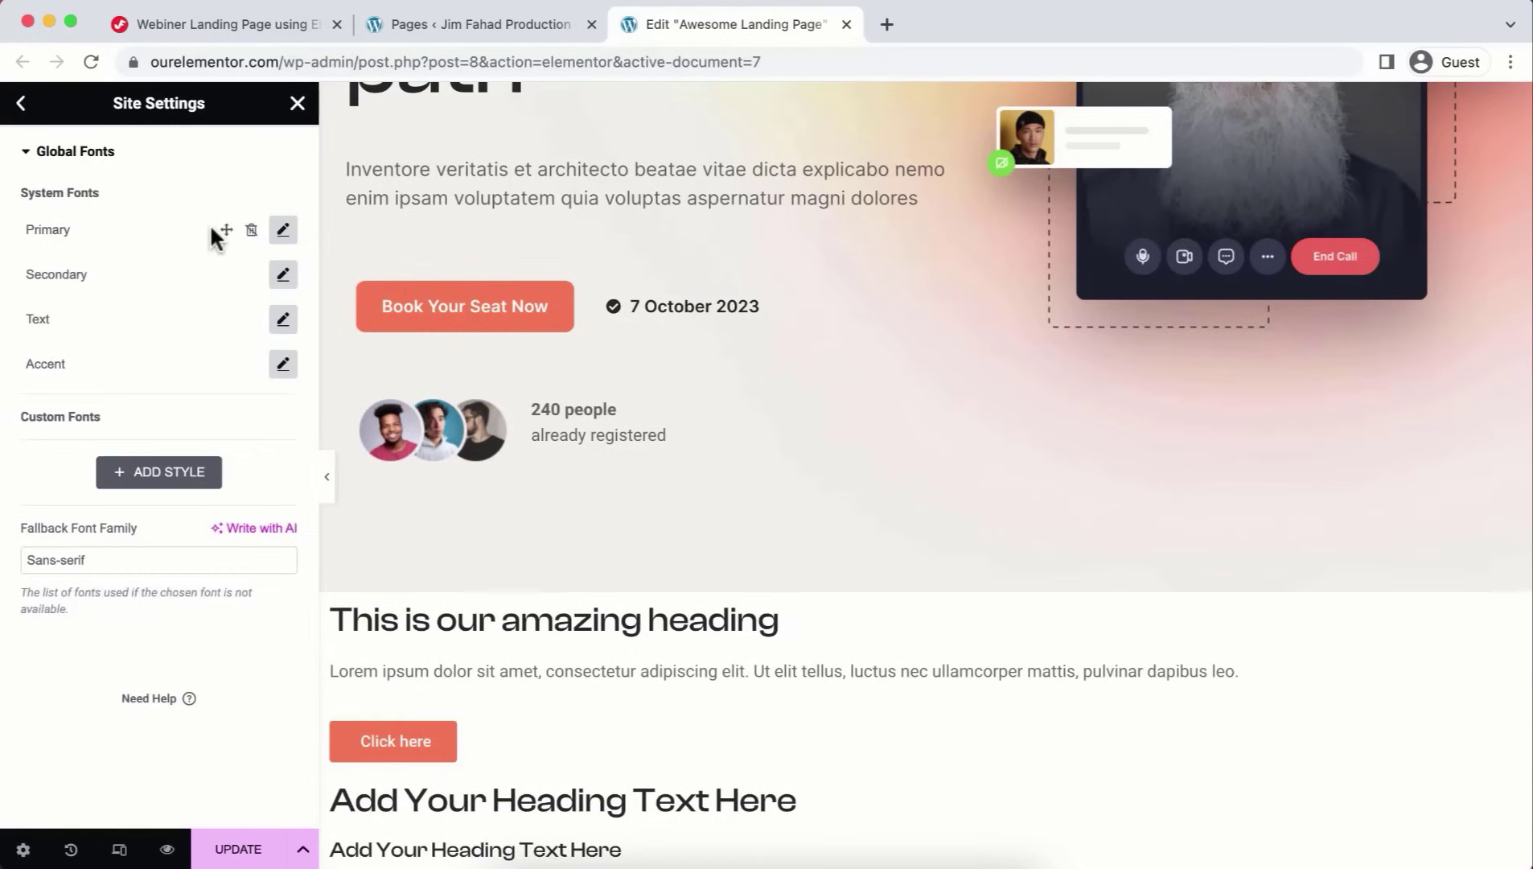
- Set the Secondary global font to Inter at size 18
left_click(283, 279)
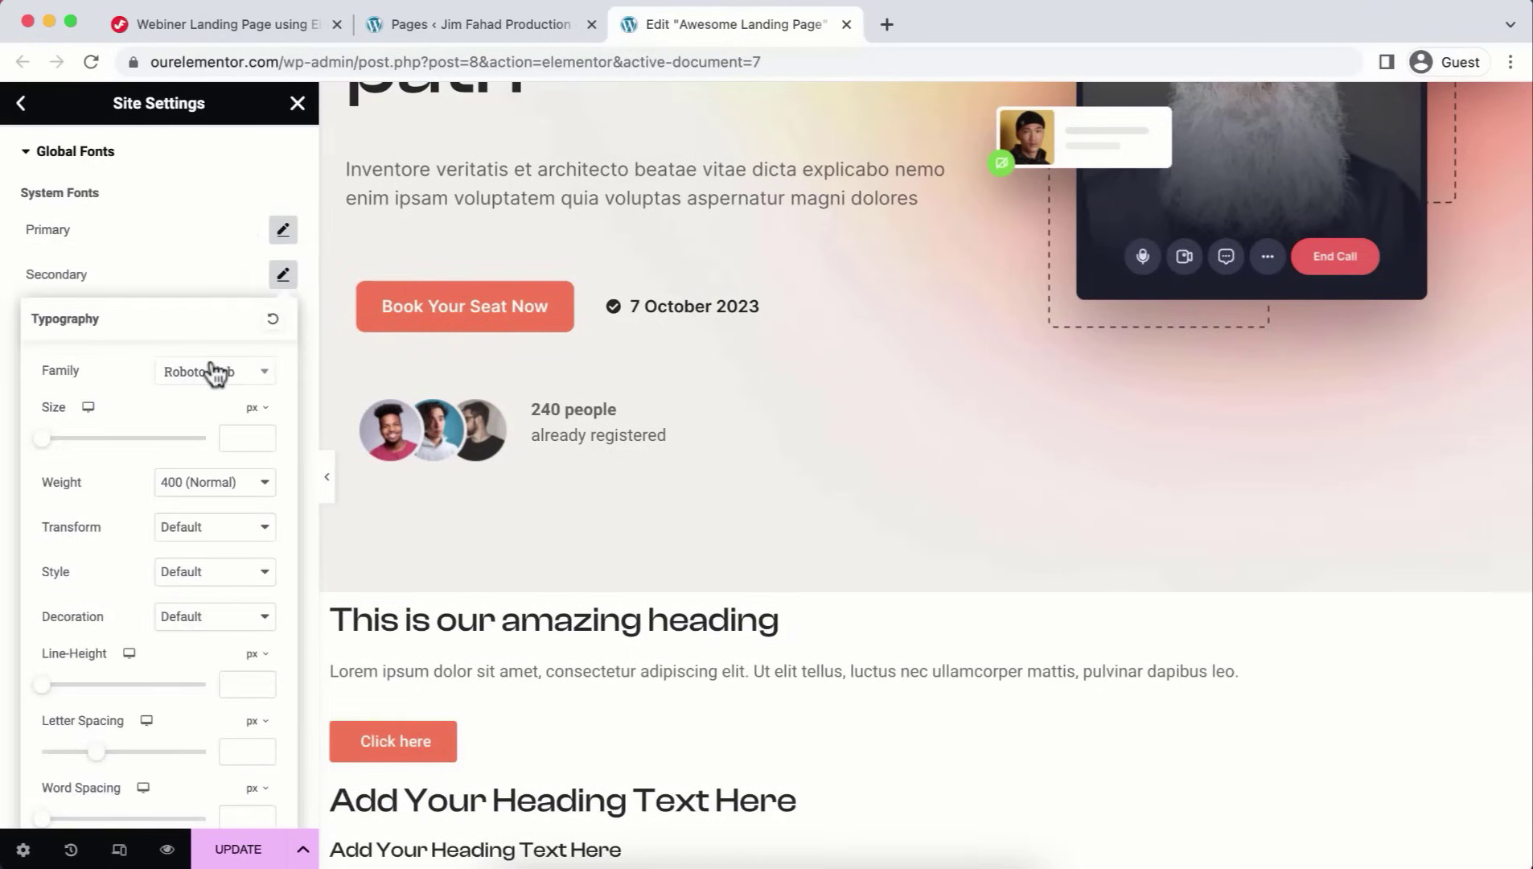
left_click(213, 370)
type("Inter")
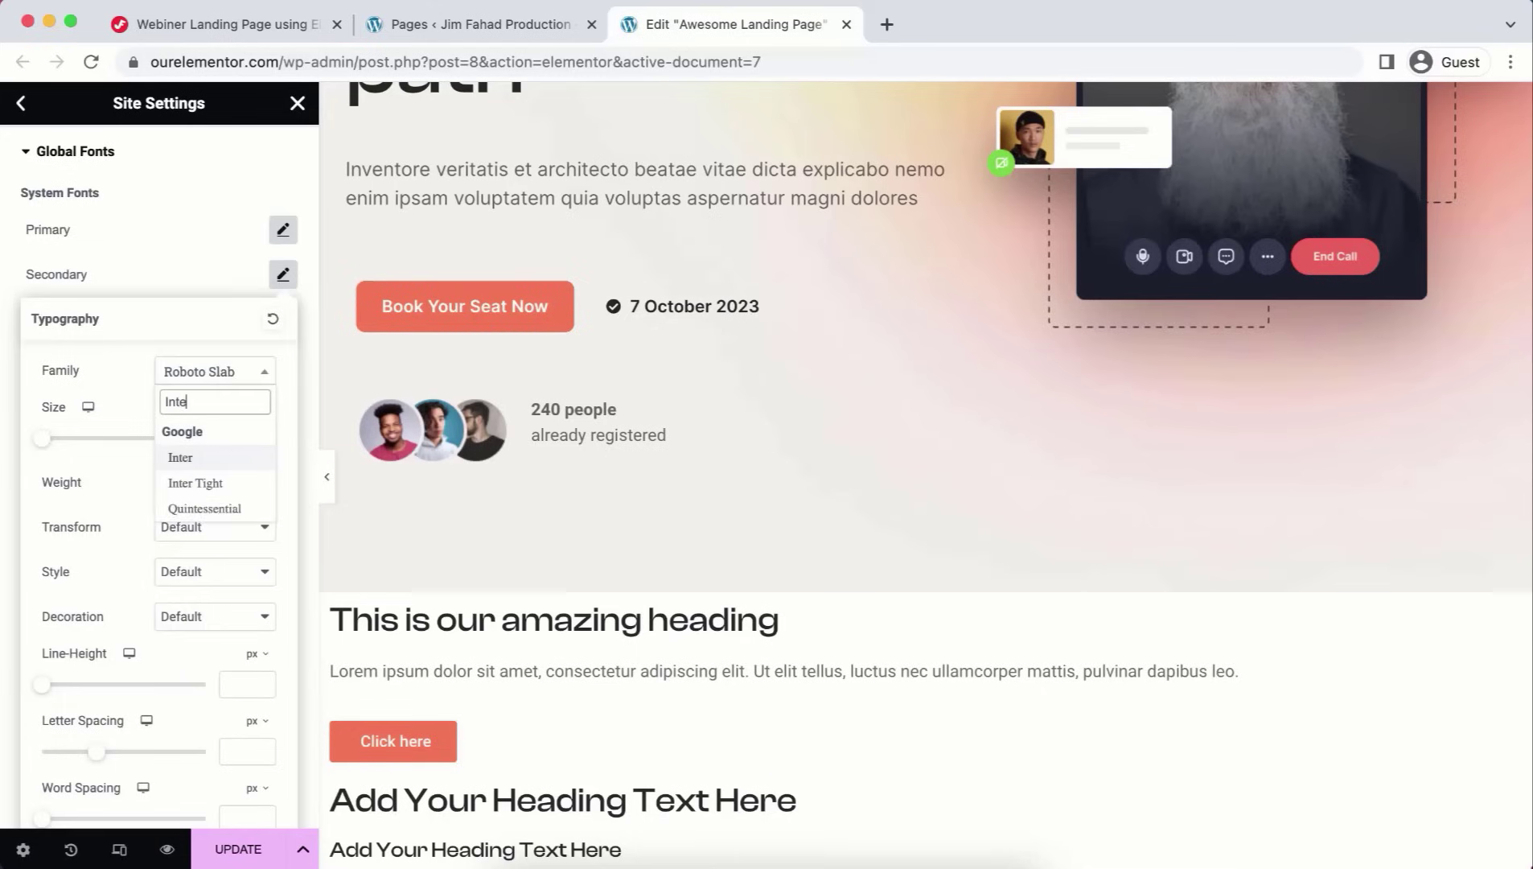
left_click(195, 462)
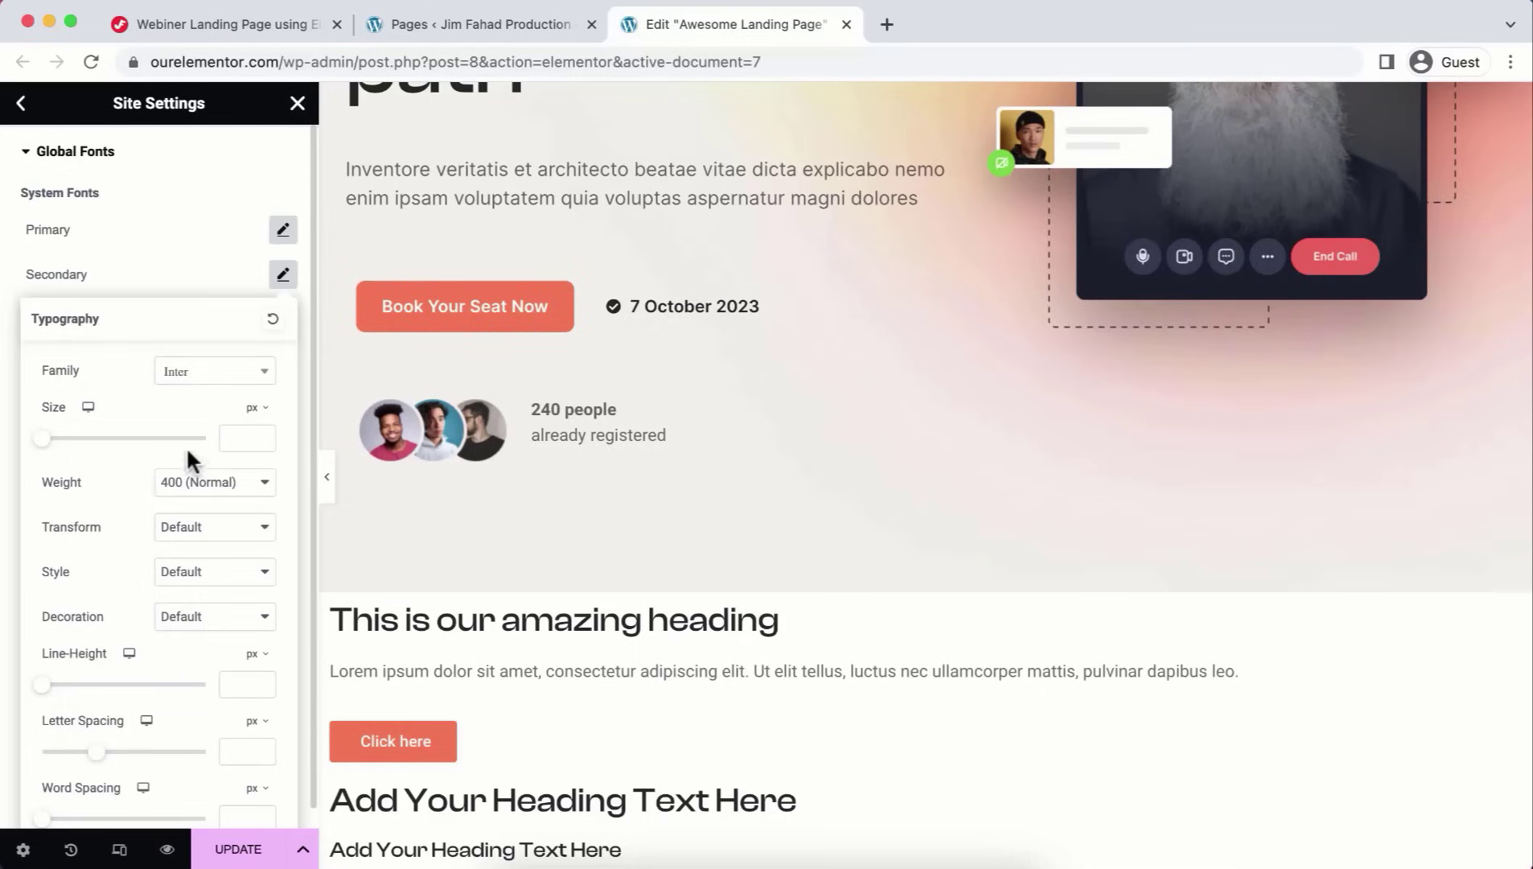
left_click(256, 435)
type("18")
left_click(203, 272)
- Set the Text global font to Inter at 16 px
left_click(284, 320)
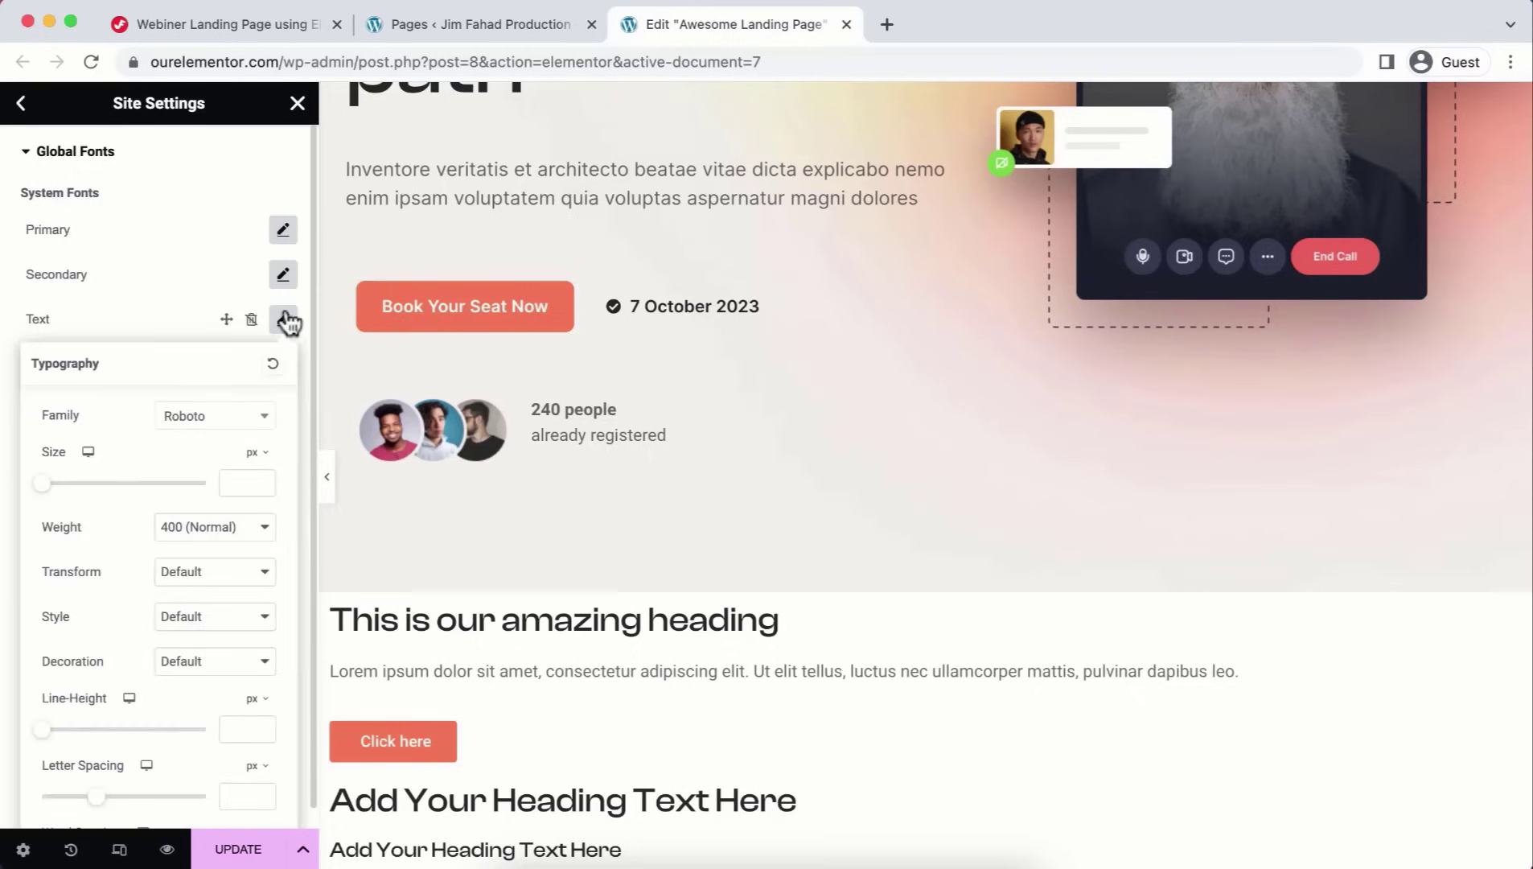
left_click(203, 419)
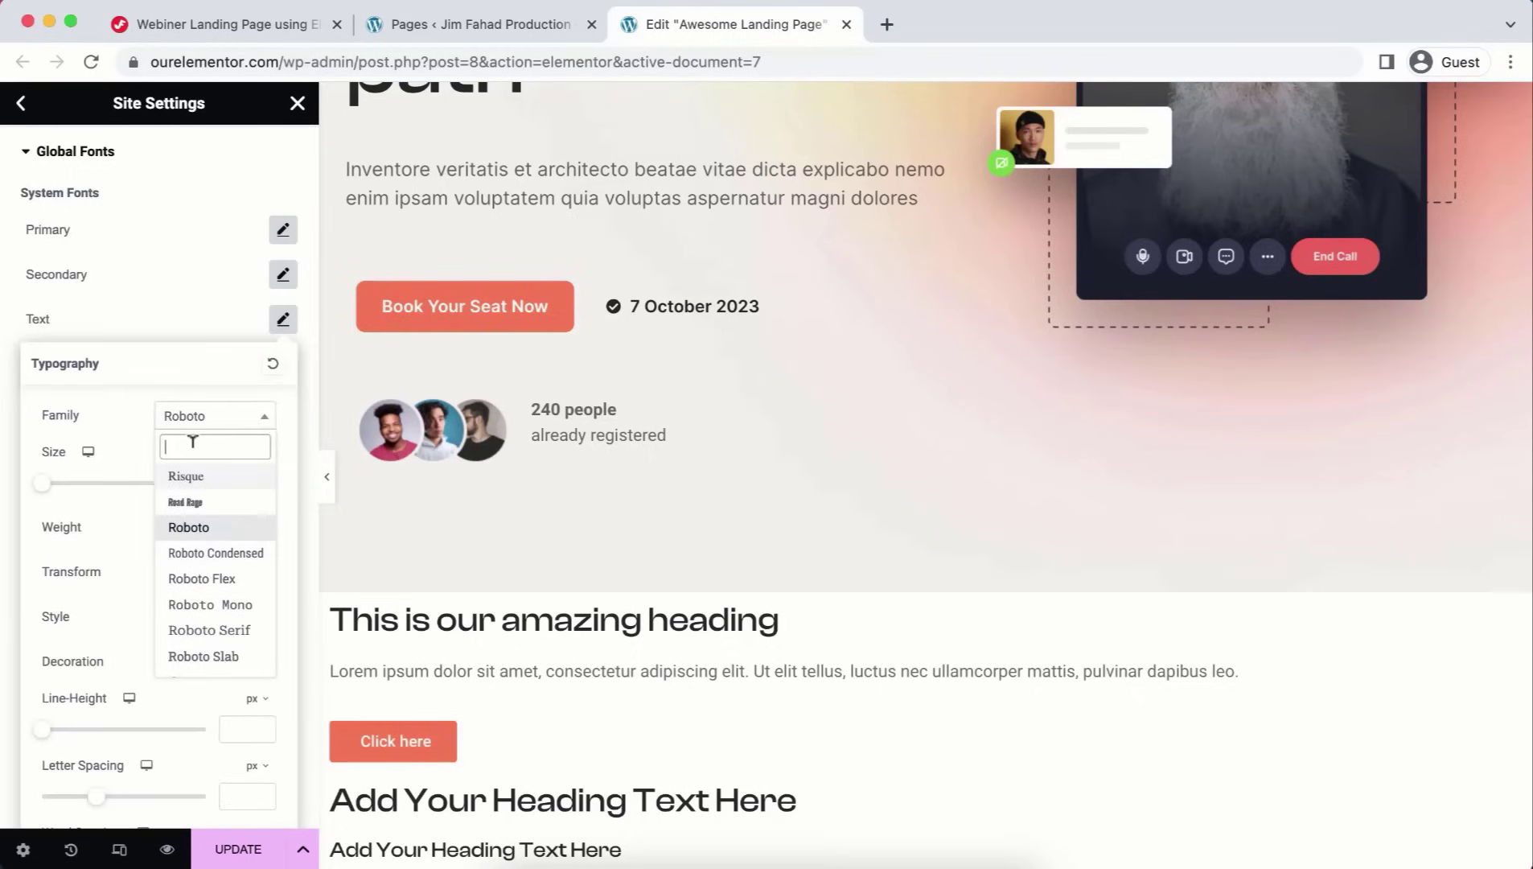
type("inter")
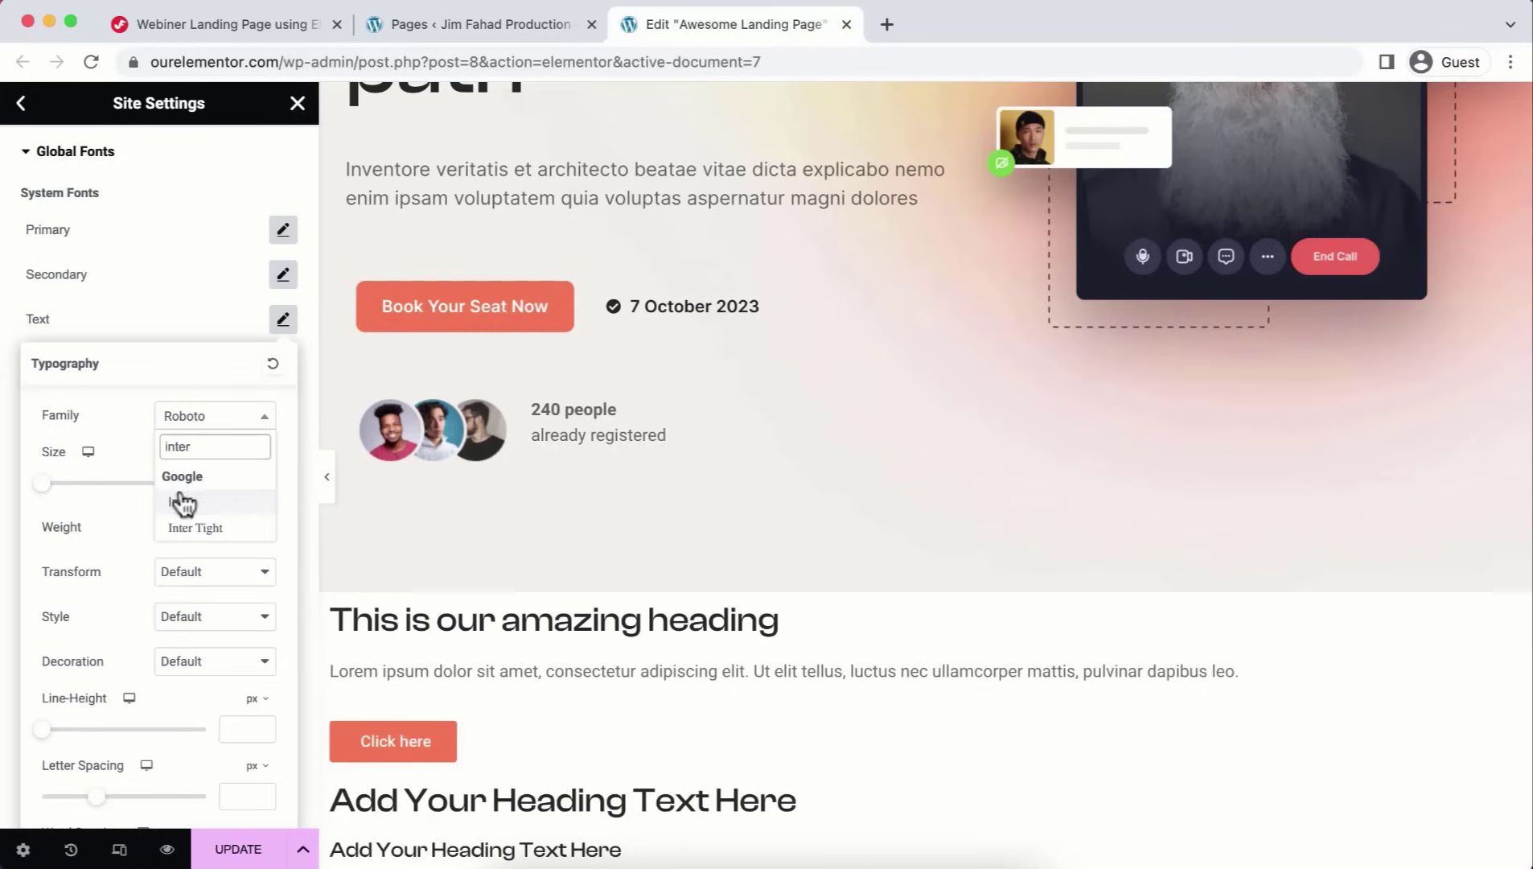
left_click(182, 500)
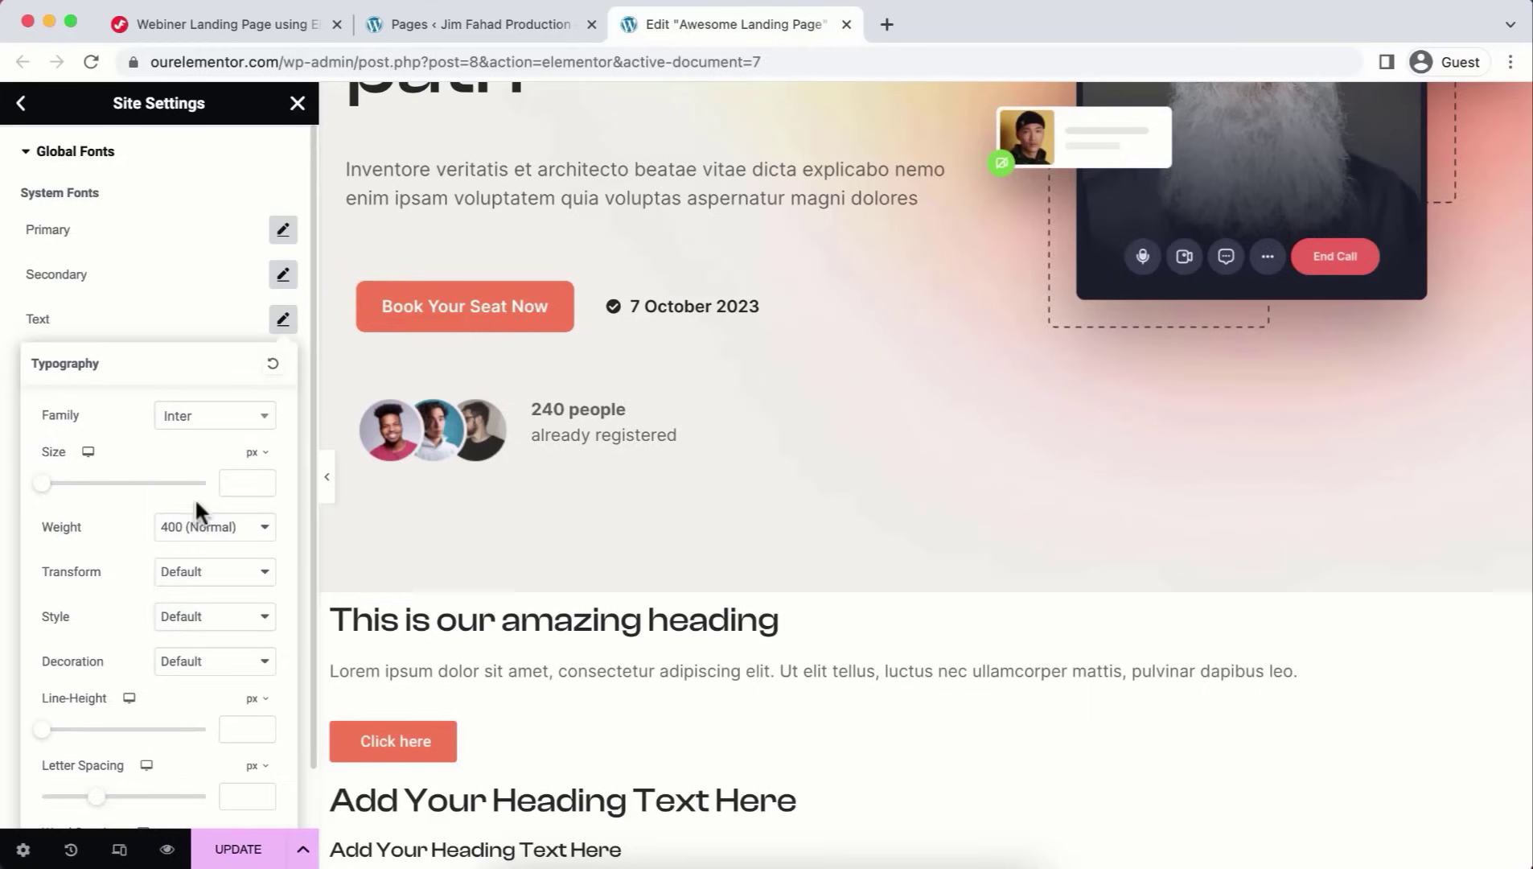
left_click(244, 481)
type("16")
left_click(212, 318)
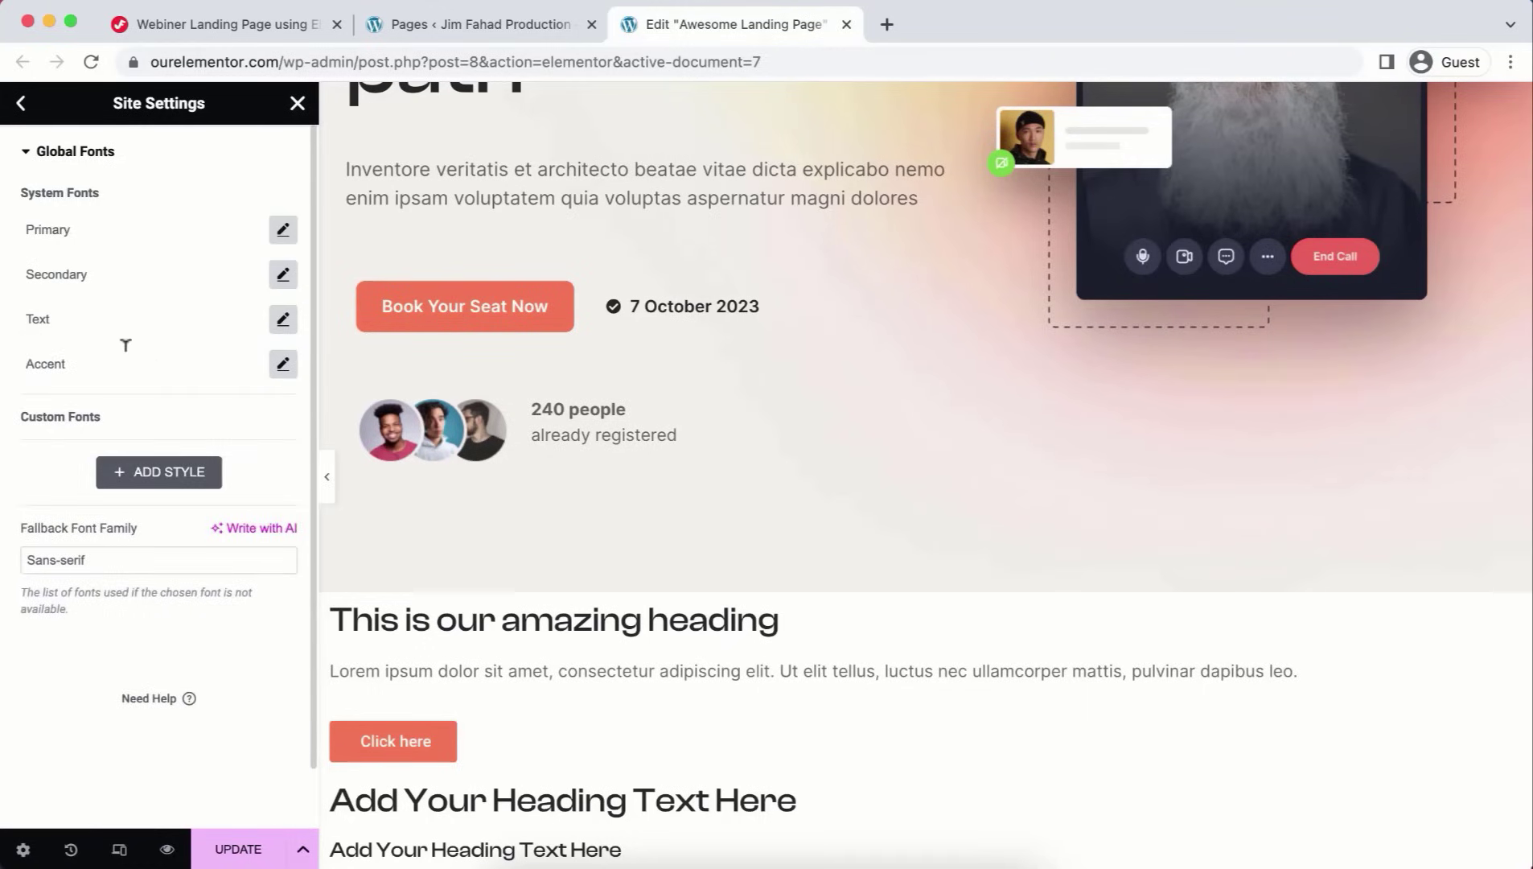
- Set the Accent global font to Inter, 16 px, weight 600 (Semi Bold)
left_click(283, 366)
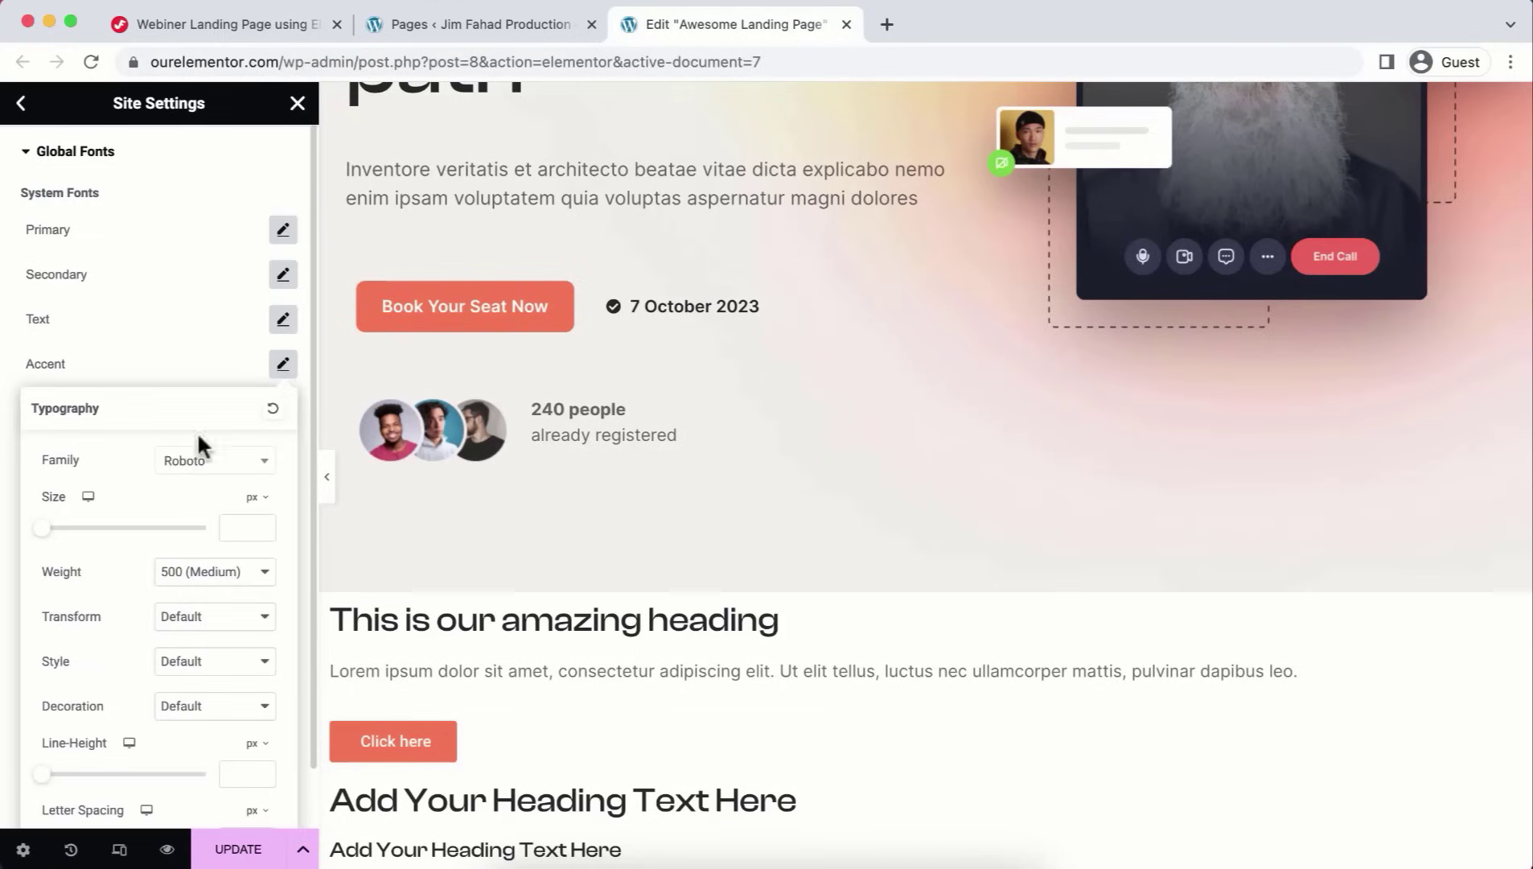
left_click(193, 464)
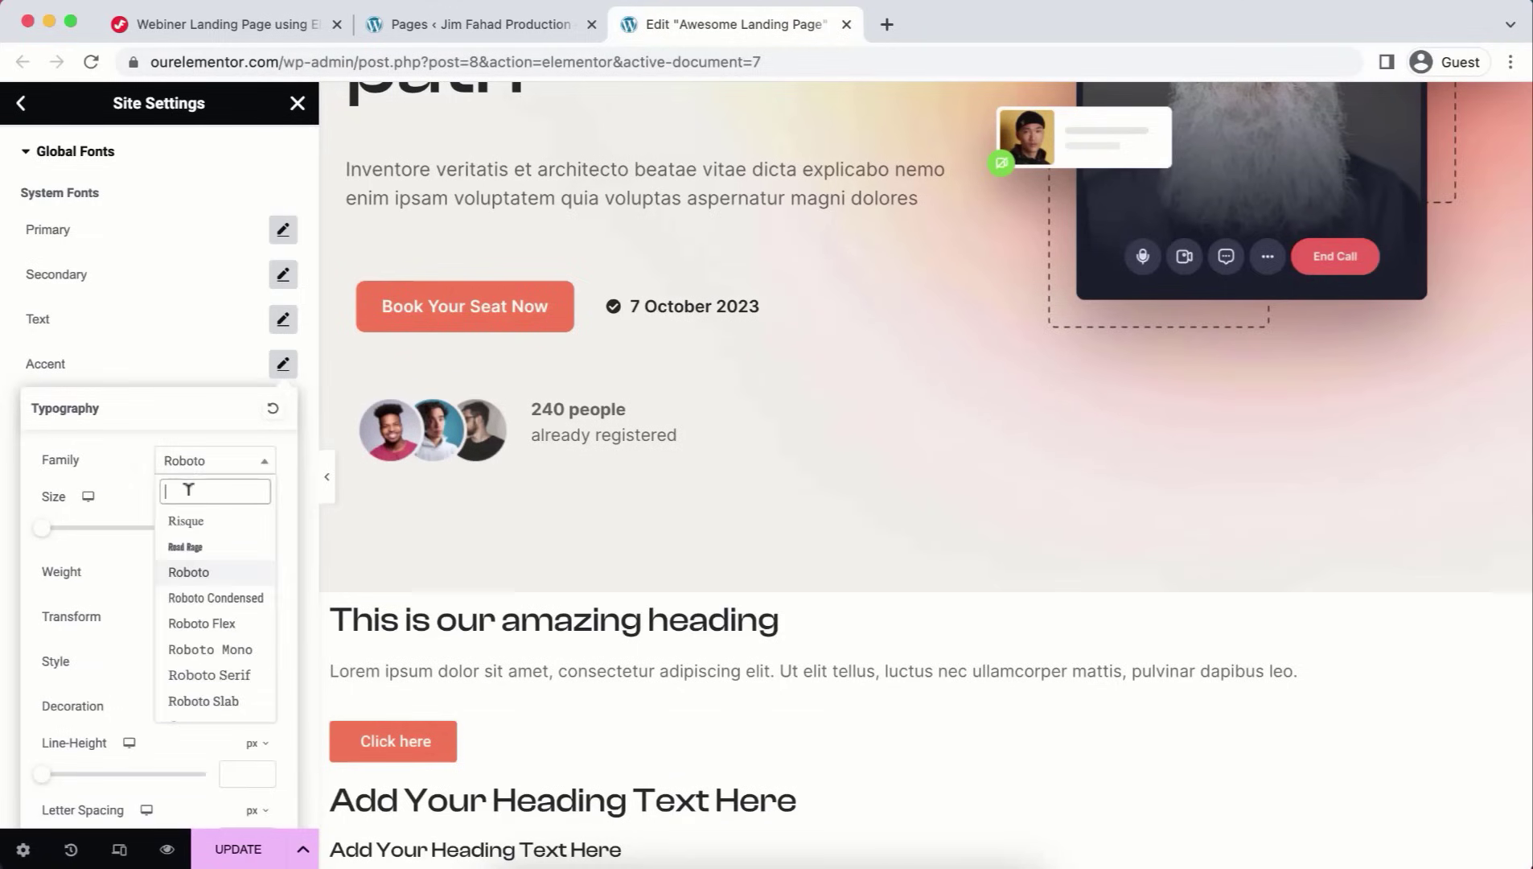
type("Inter")
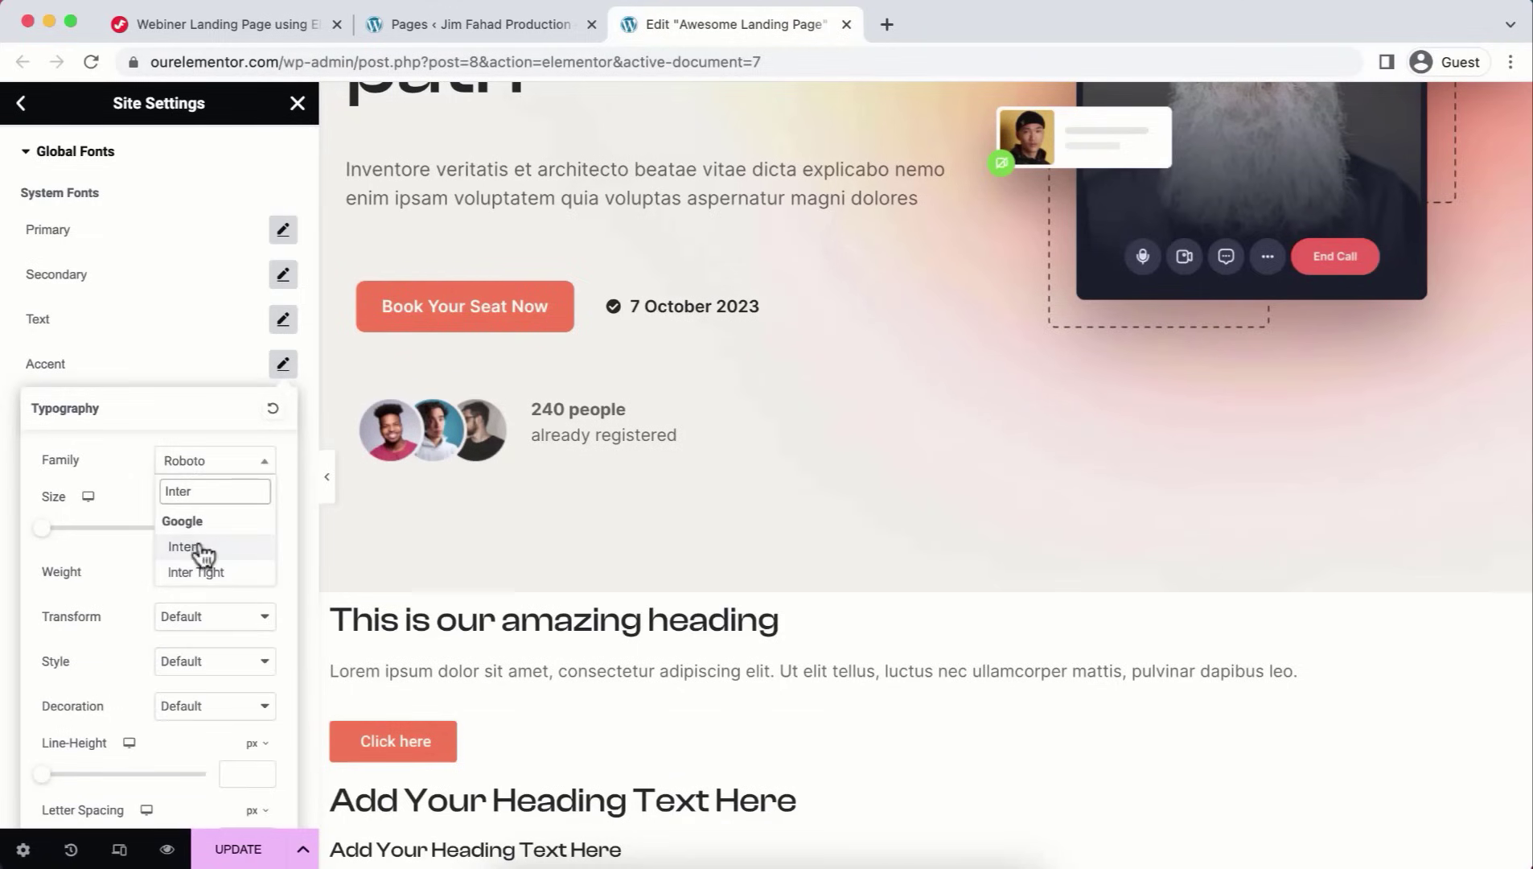
left_click(198, 548)
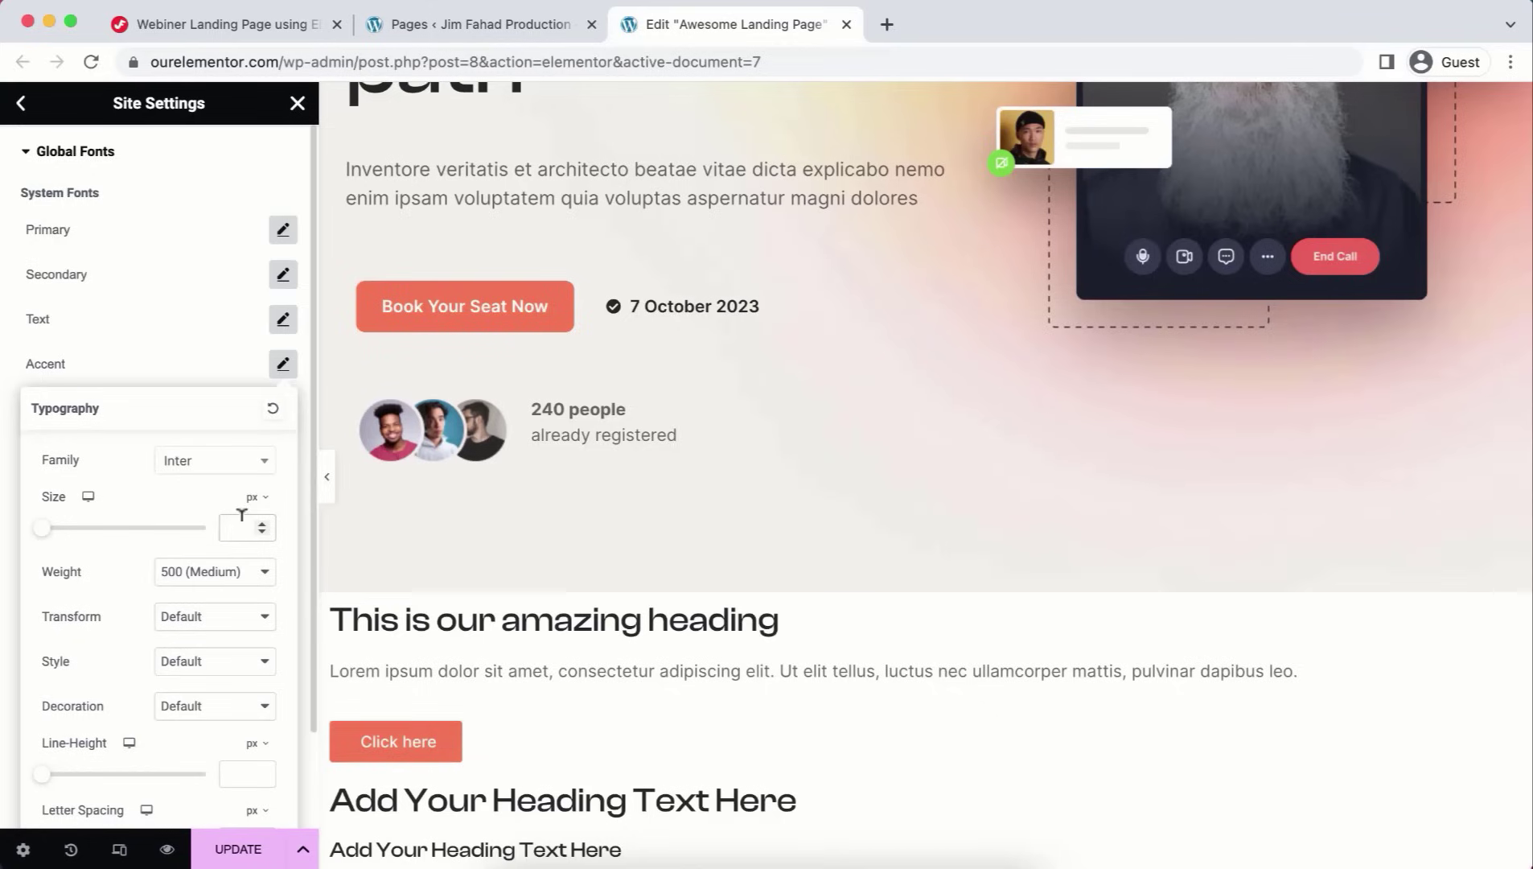
left_click(241, 519)
type("16")
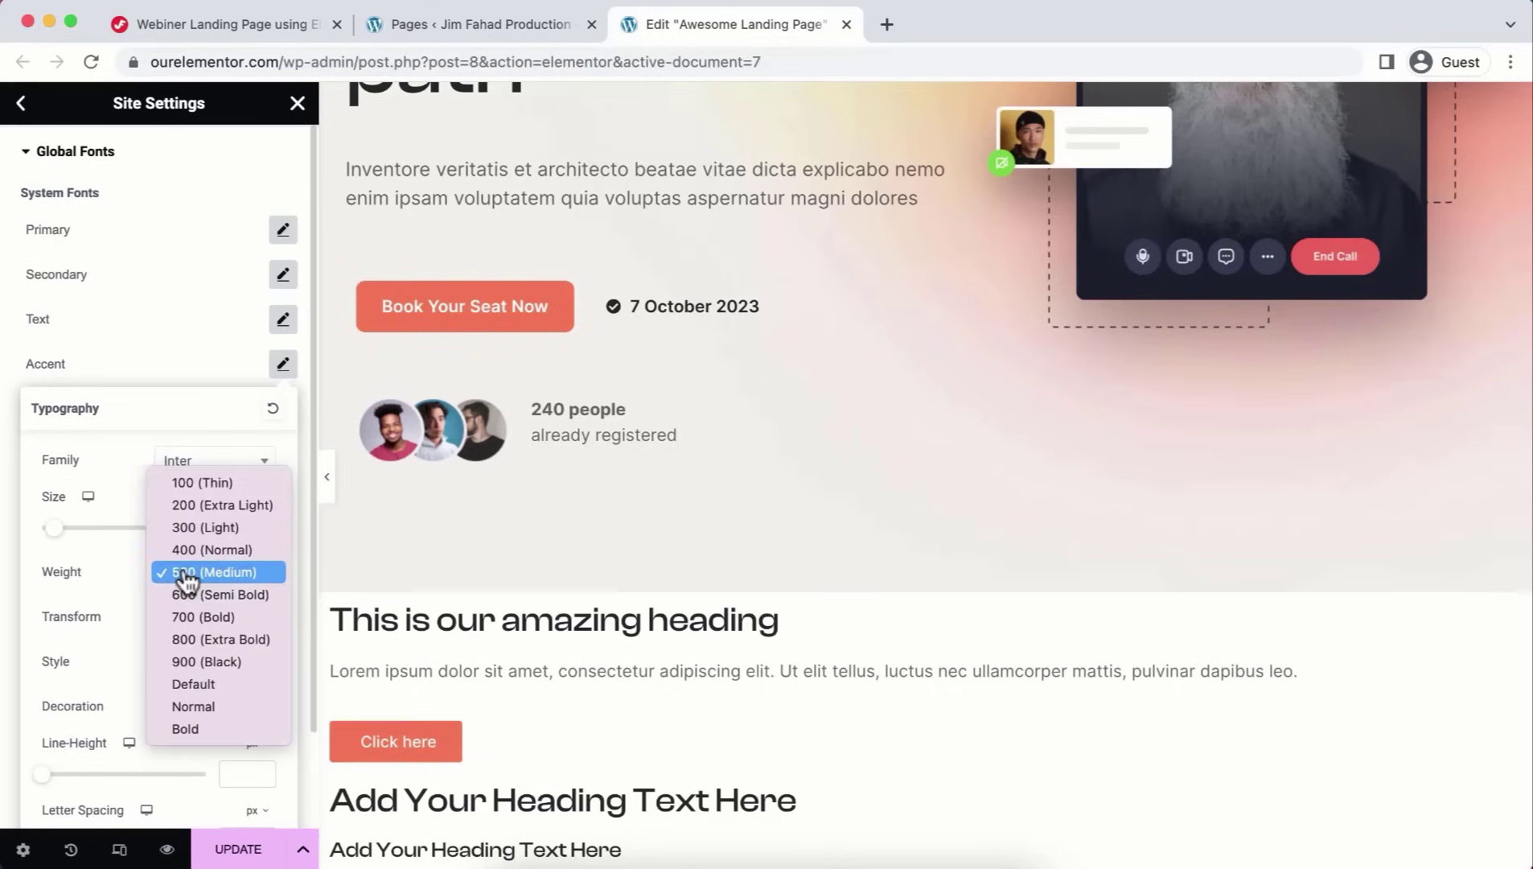
left_click(181, 573)
left_click(201, 594)
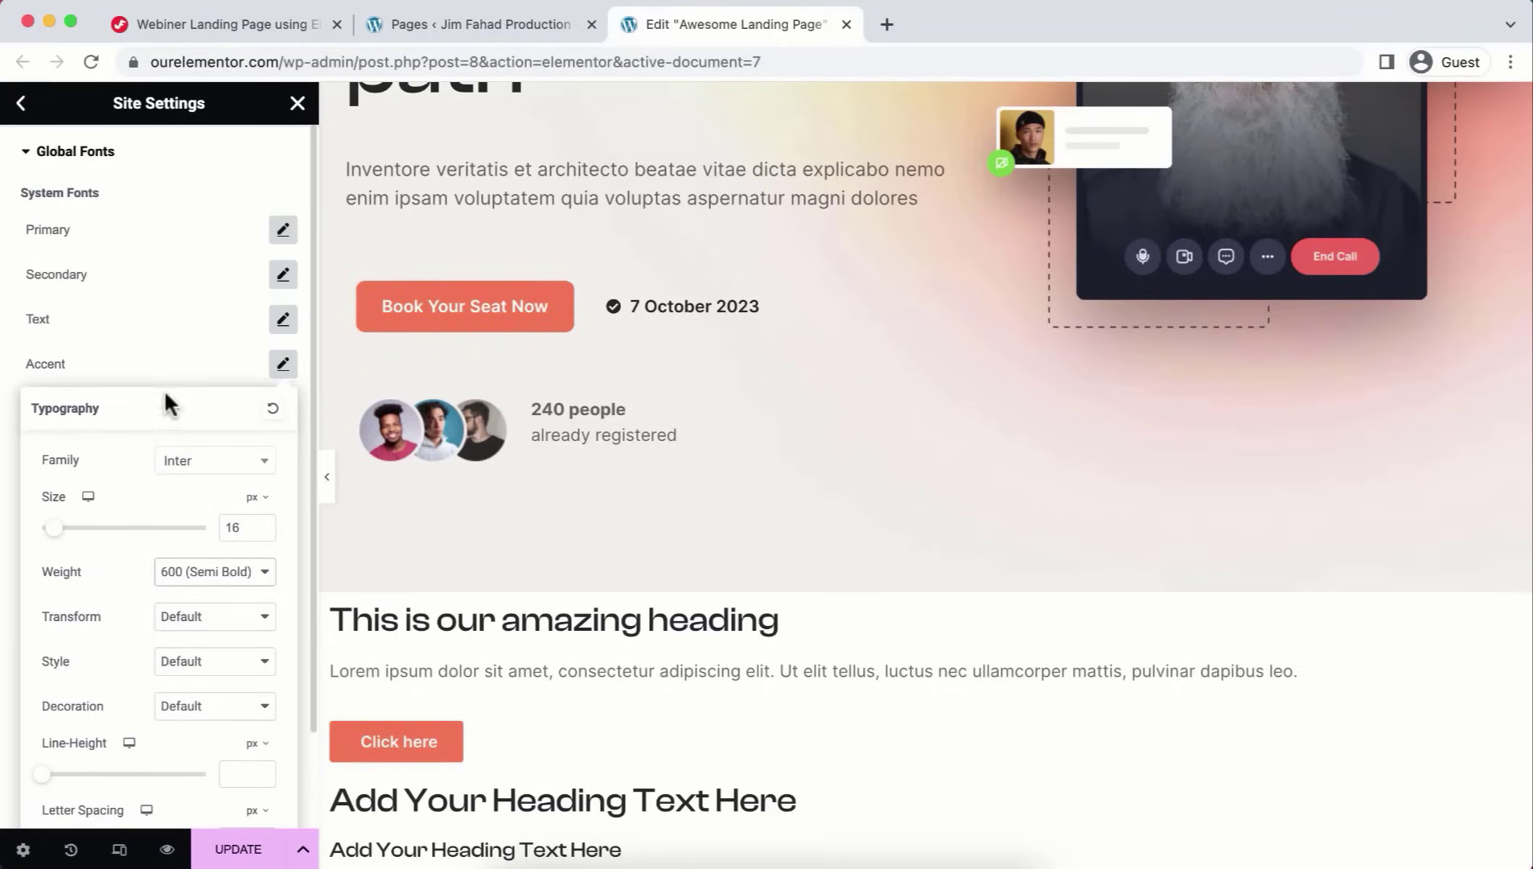
left_click(175, 348)
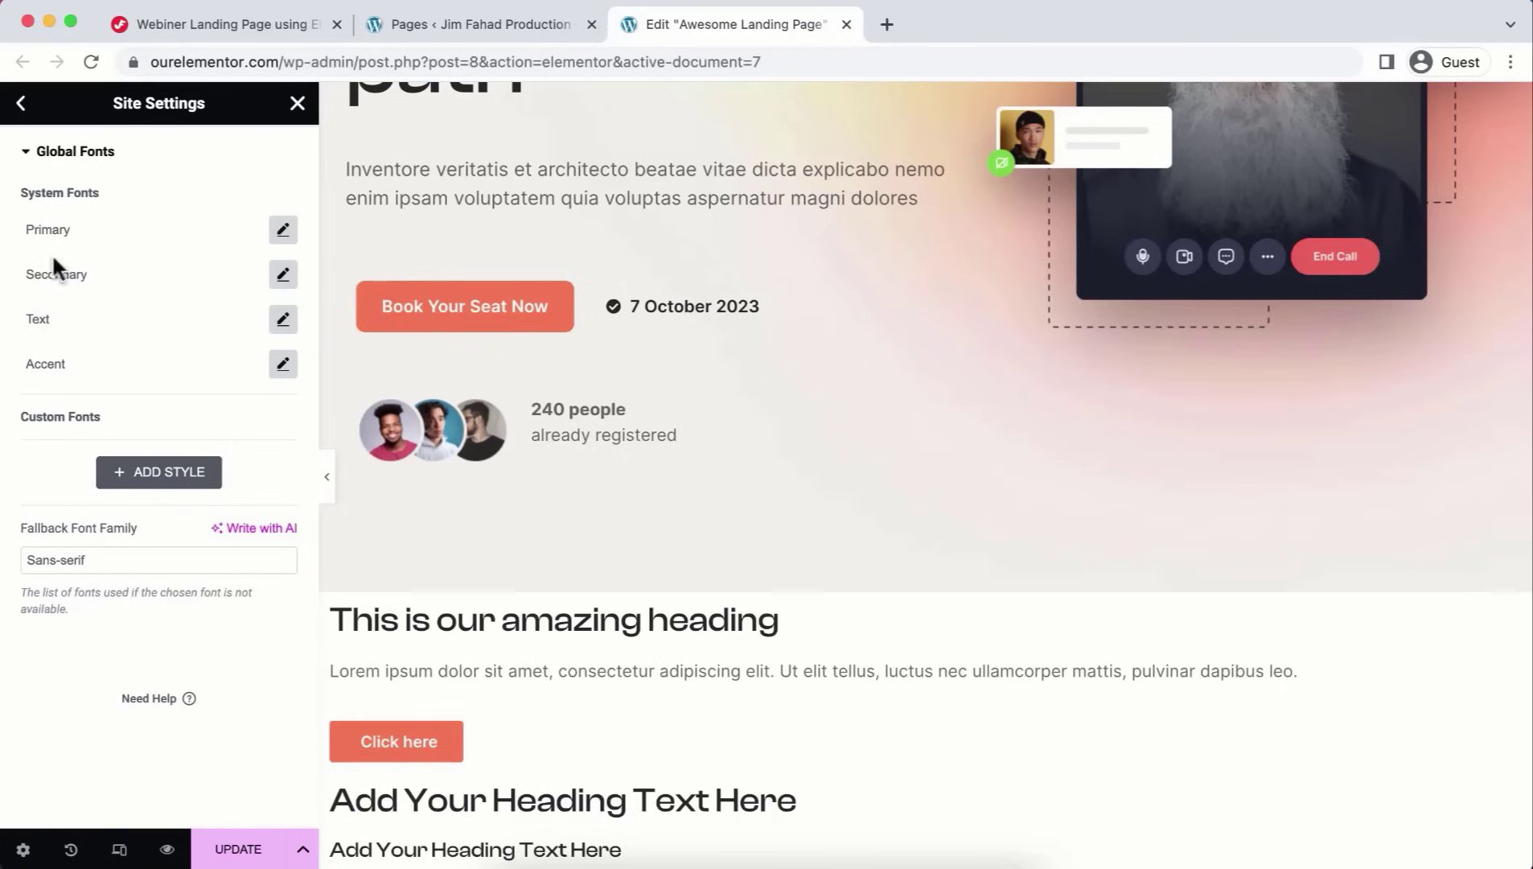
- In Theme Style Typography, pick a custom blue body text colour and review the global colour list
left_click(20, 104)
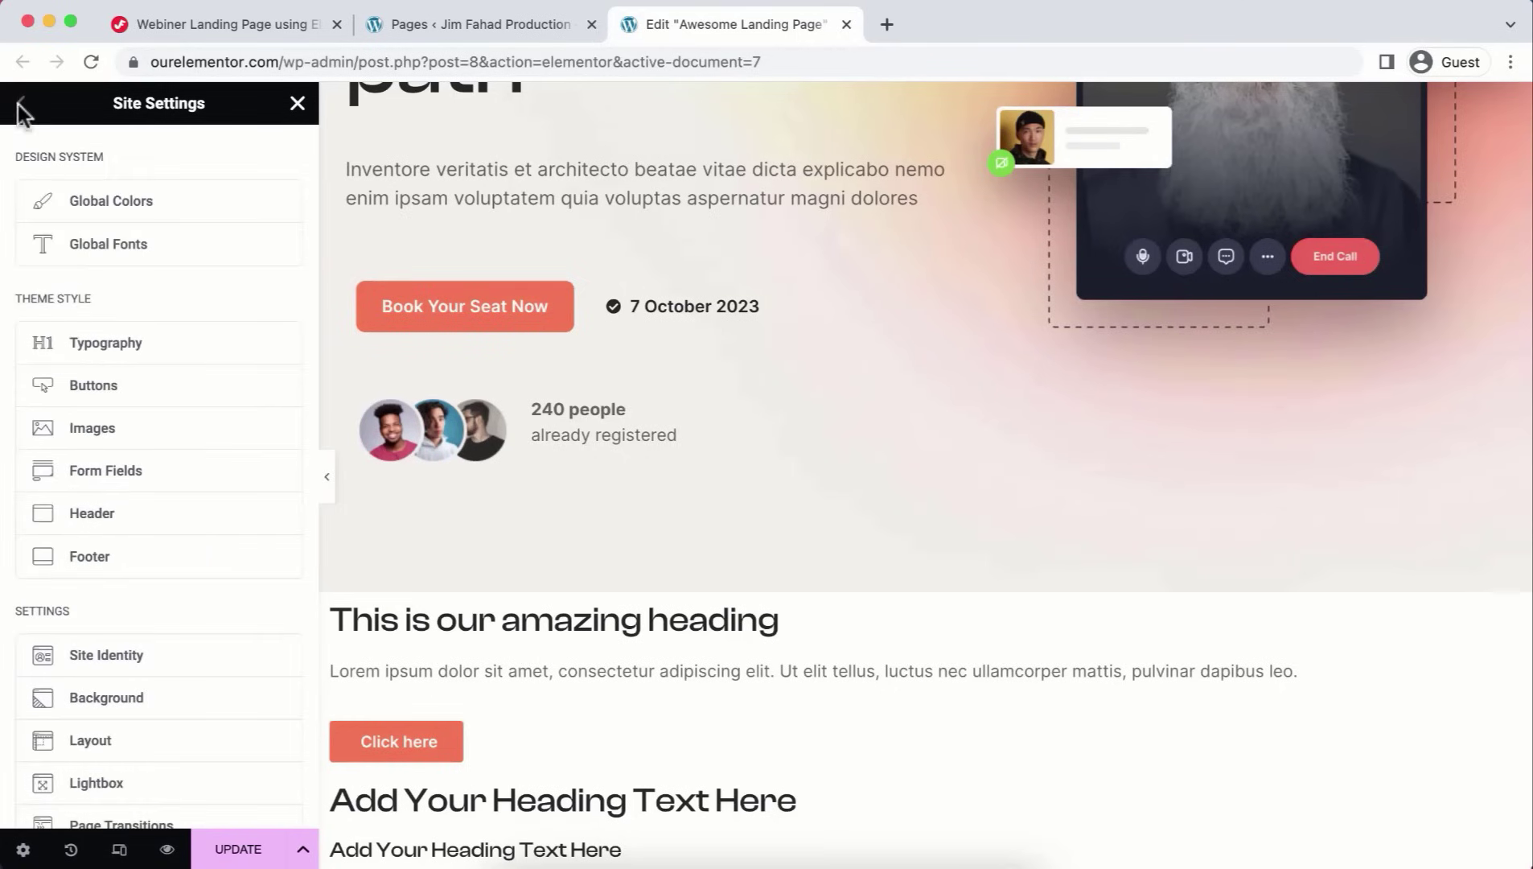
left_click(131, 346)
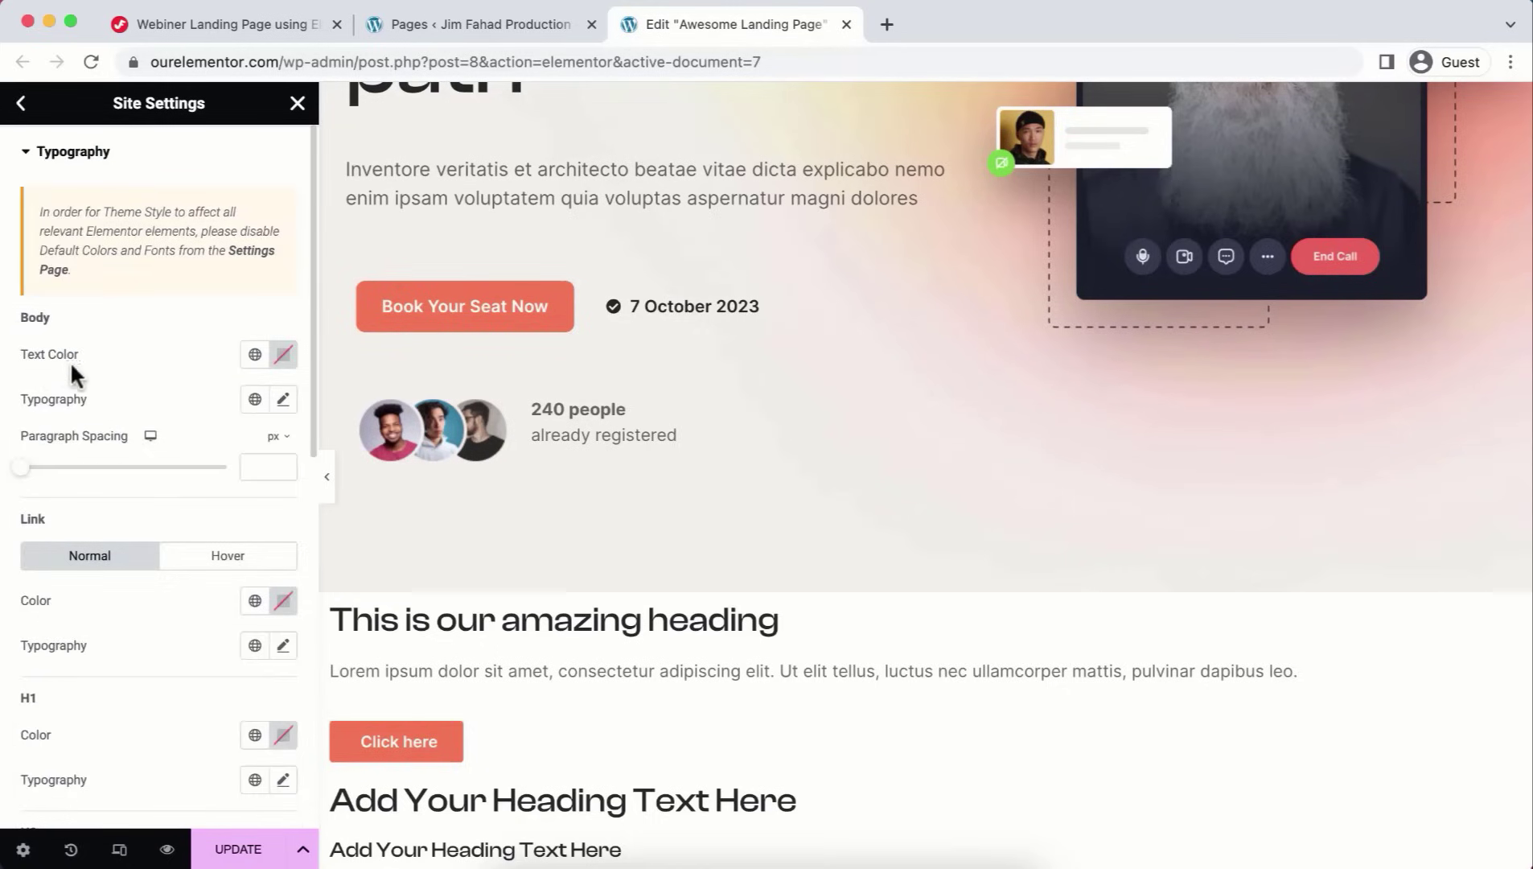
left_click(285, 357)
mouse_move(317, 492)
left_mouse_down()
mouse_move(355, 448)
mouse_move(369, 472)
mouse_move(332, 427)
mouse_move(341, 490)
mouse_move(389, 470)
mouse_move(333, 436)
left_mouse_up()
left_click(309, 614)
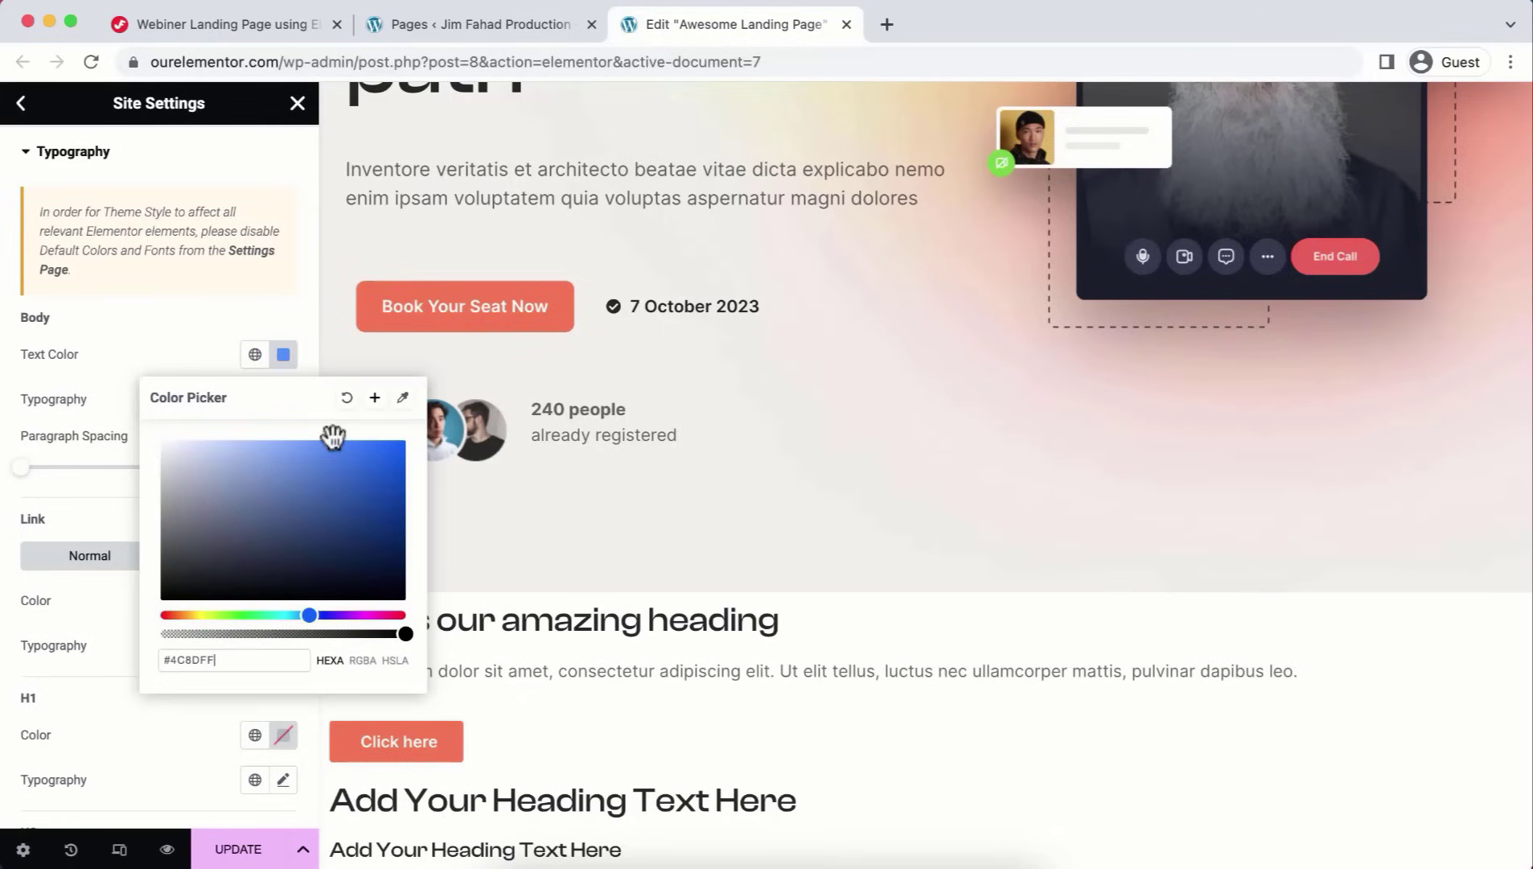
left_click(182, 349)
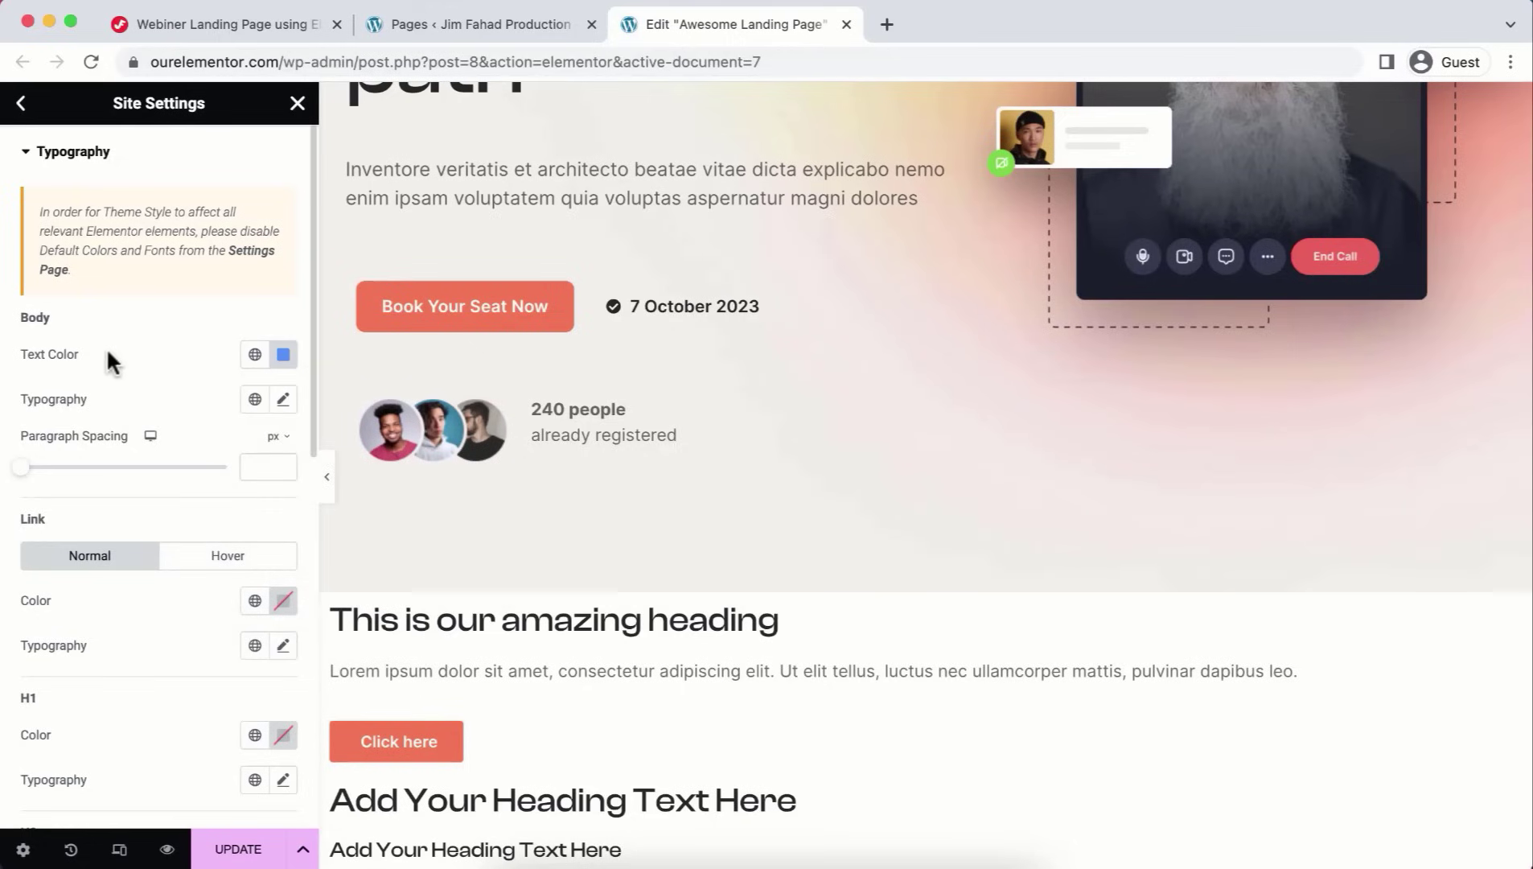
left_click(255, 356)
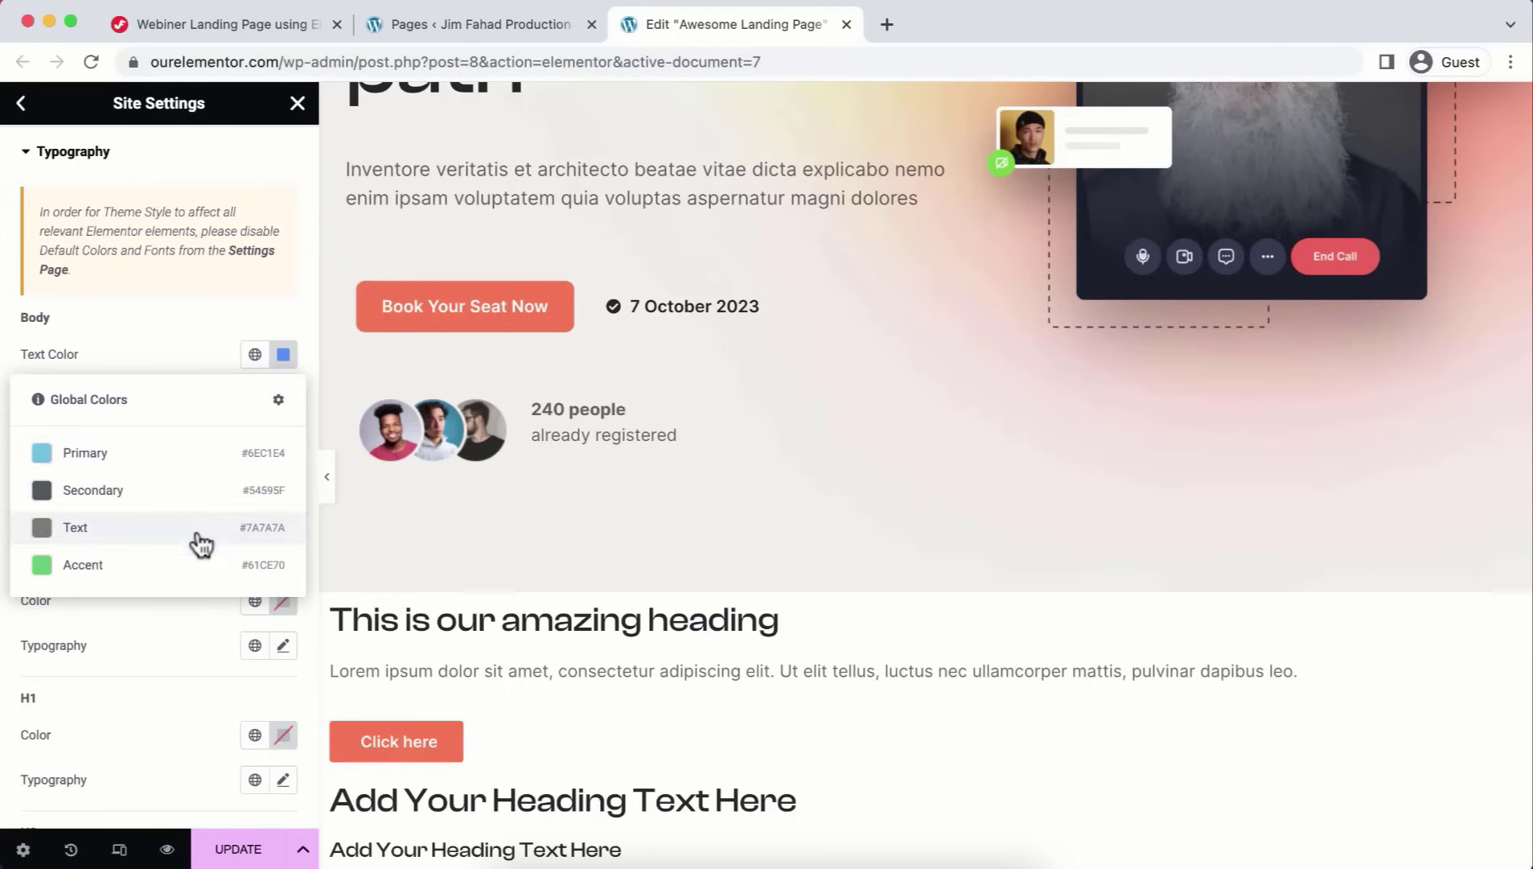
left_click(188, 347)
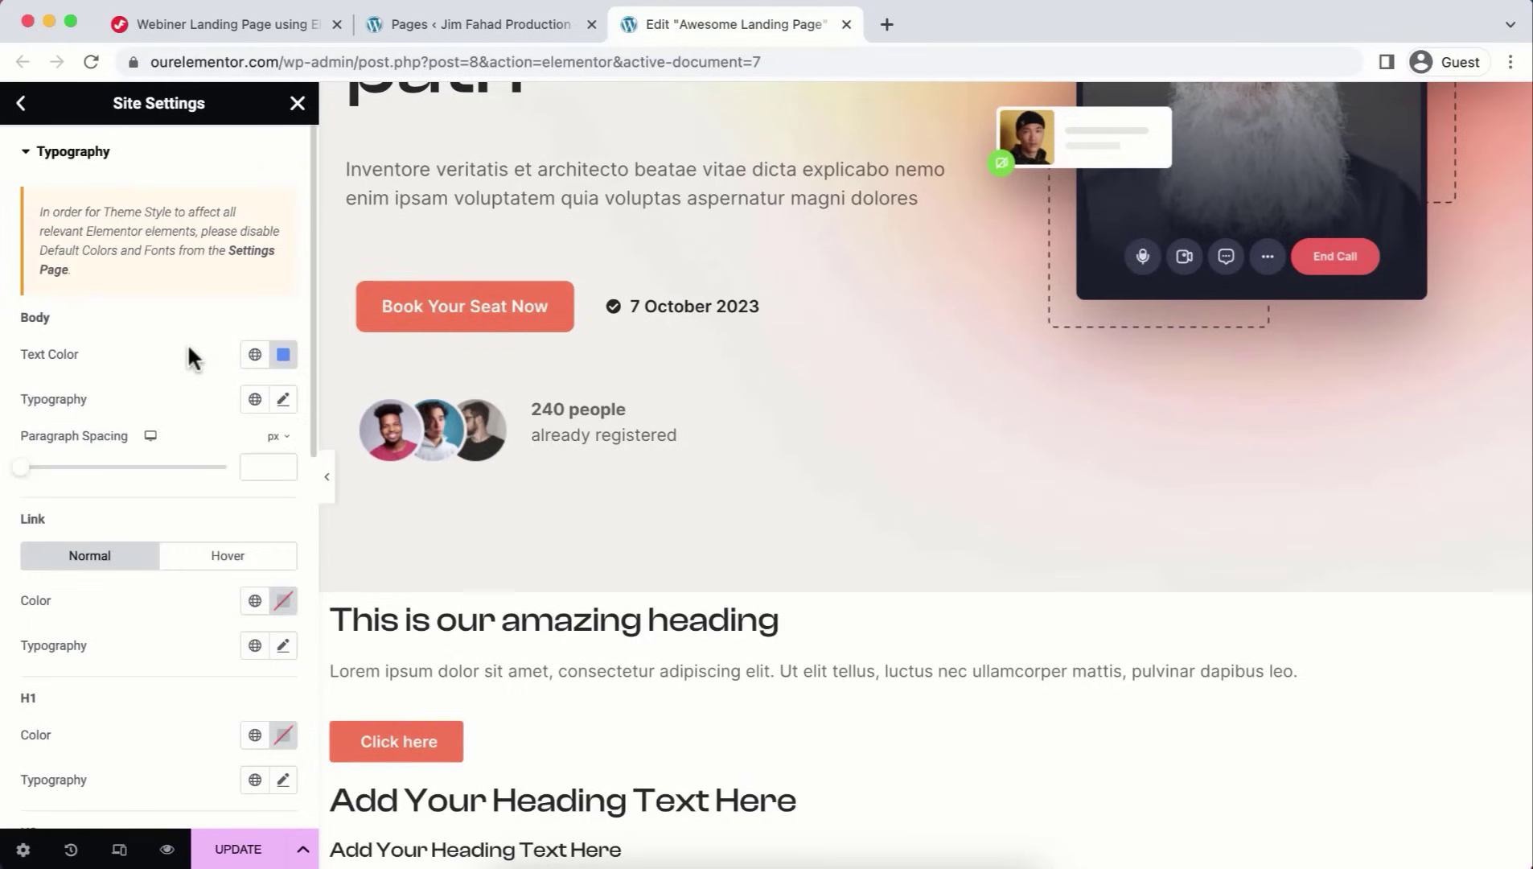
left_click(22, 103)
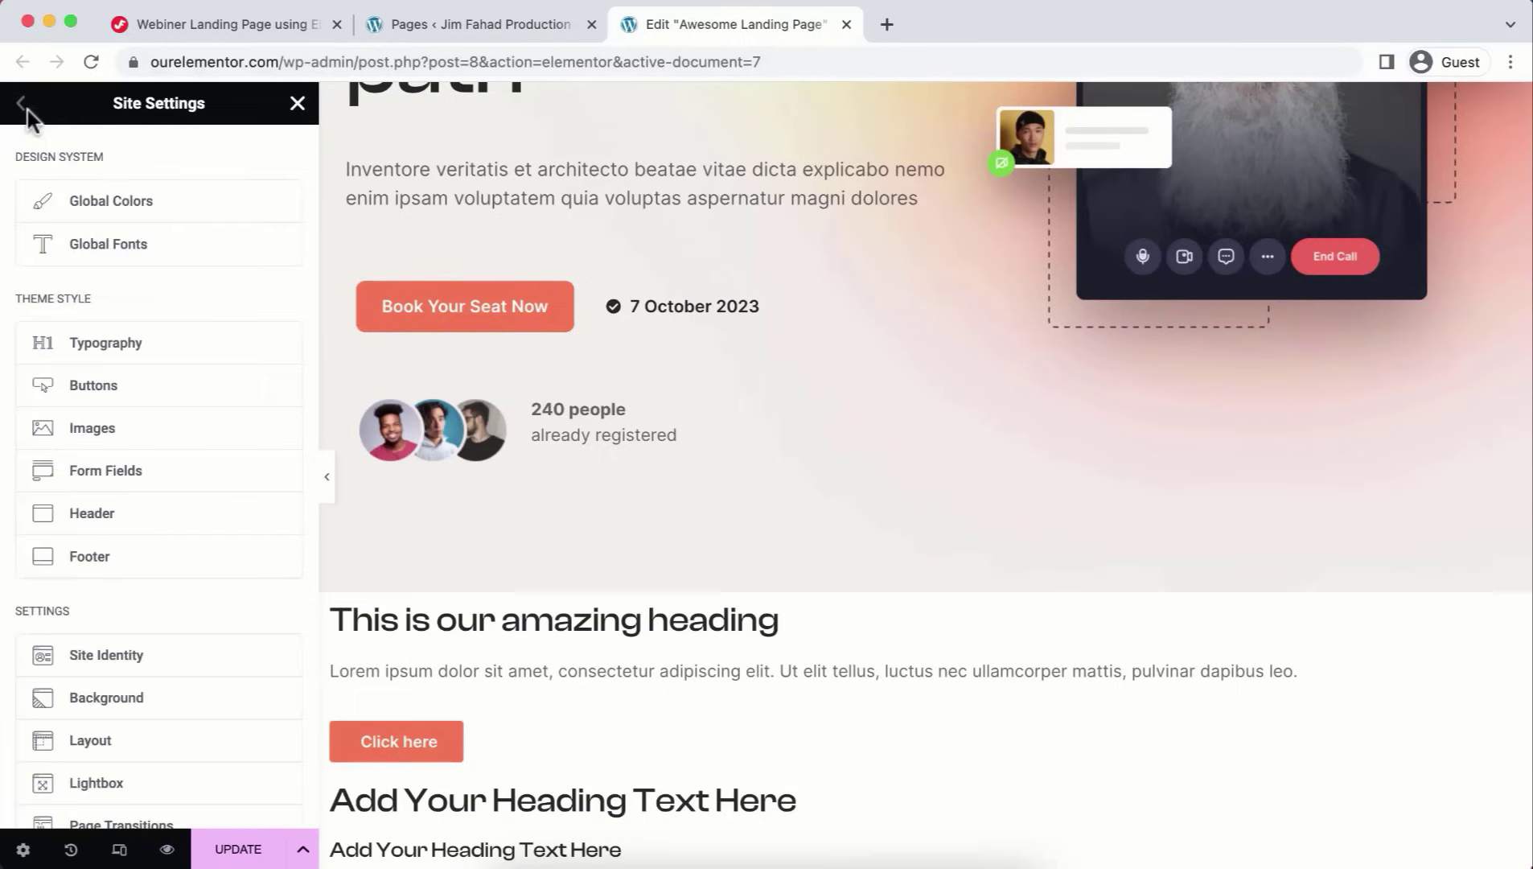
- Save the site settings changes and reload the editor page
left_click(119, 210)
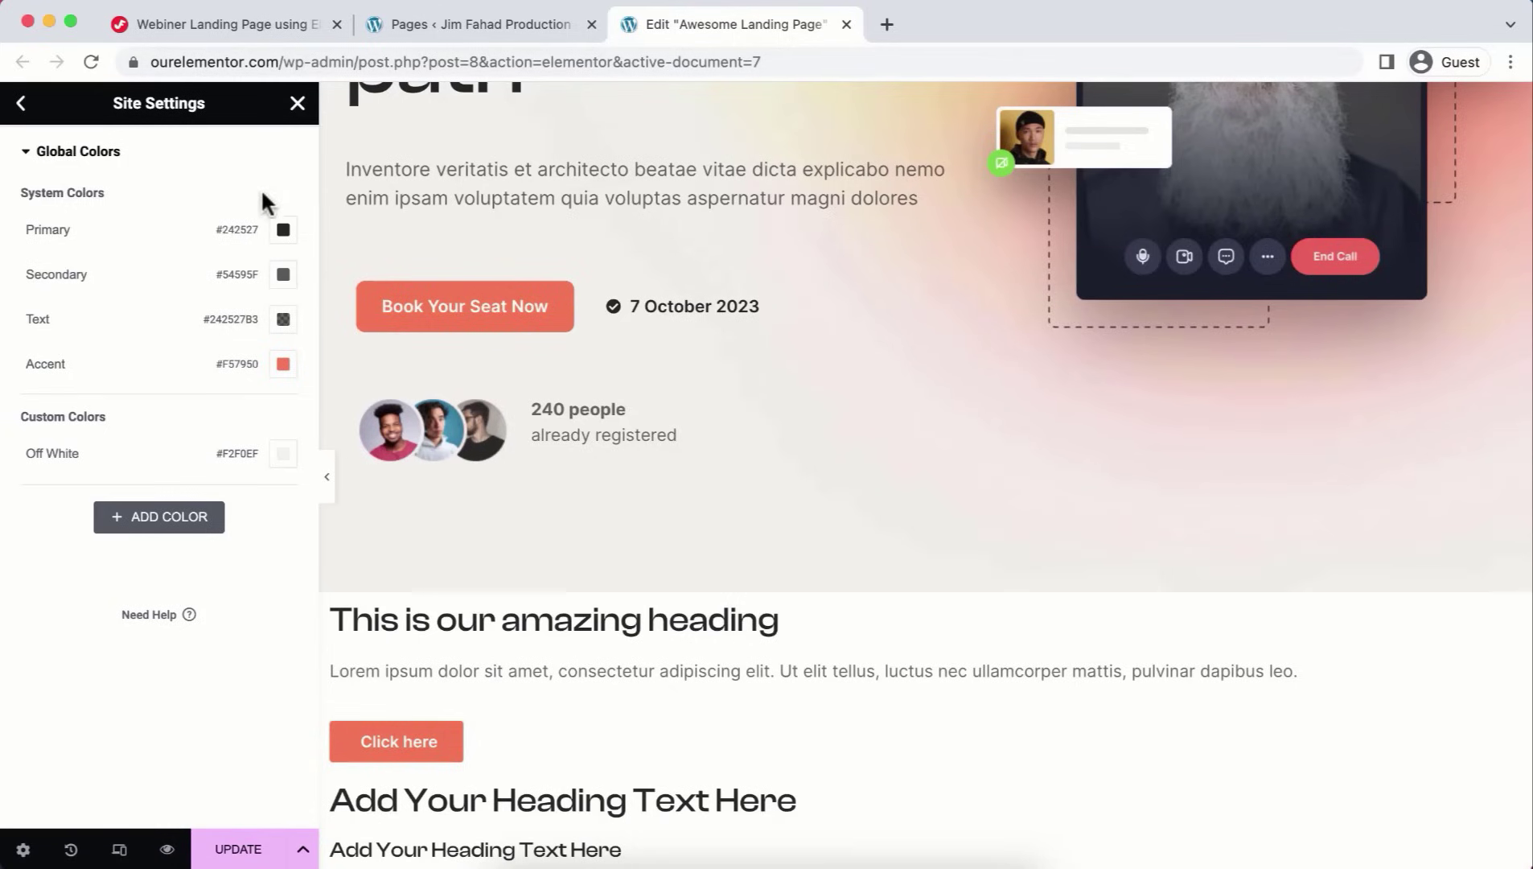
left_click(245, 851)
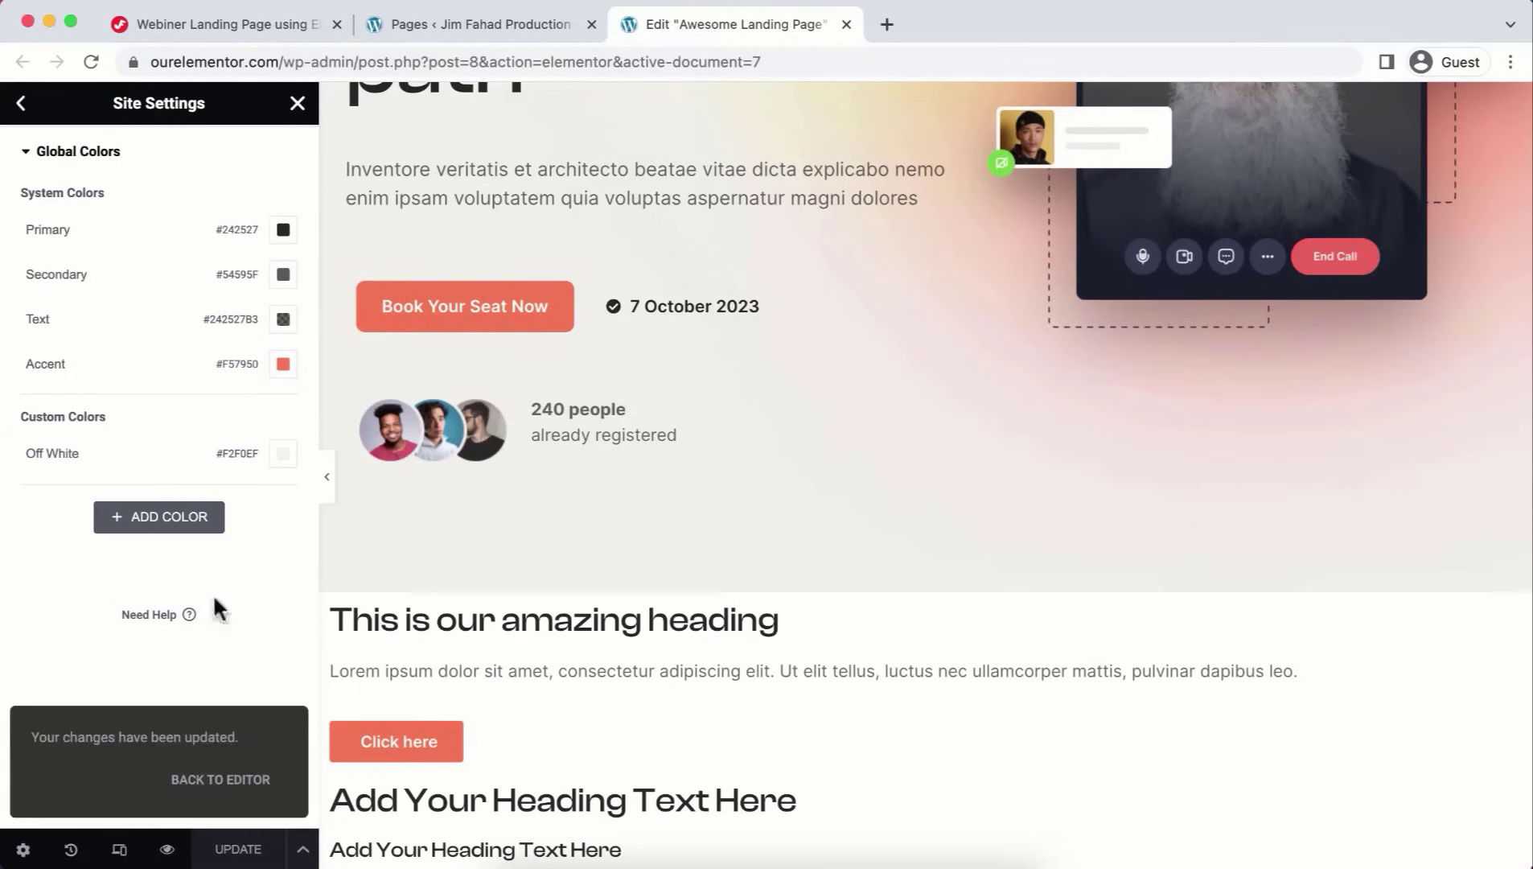
left_click(92, 63)
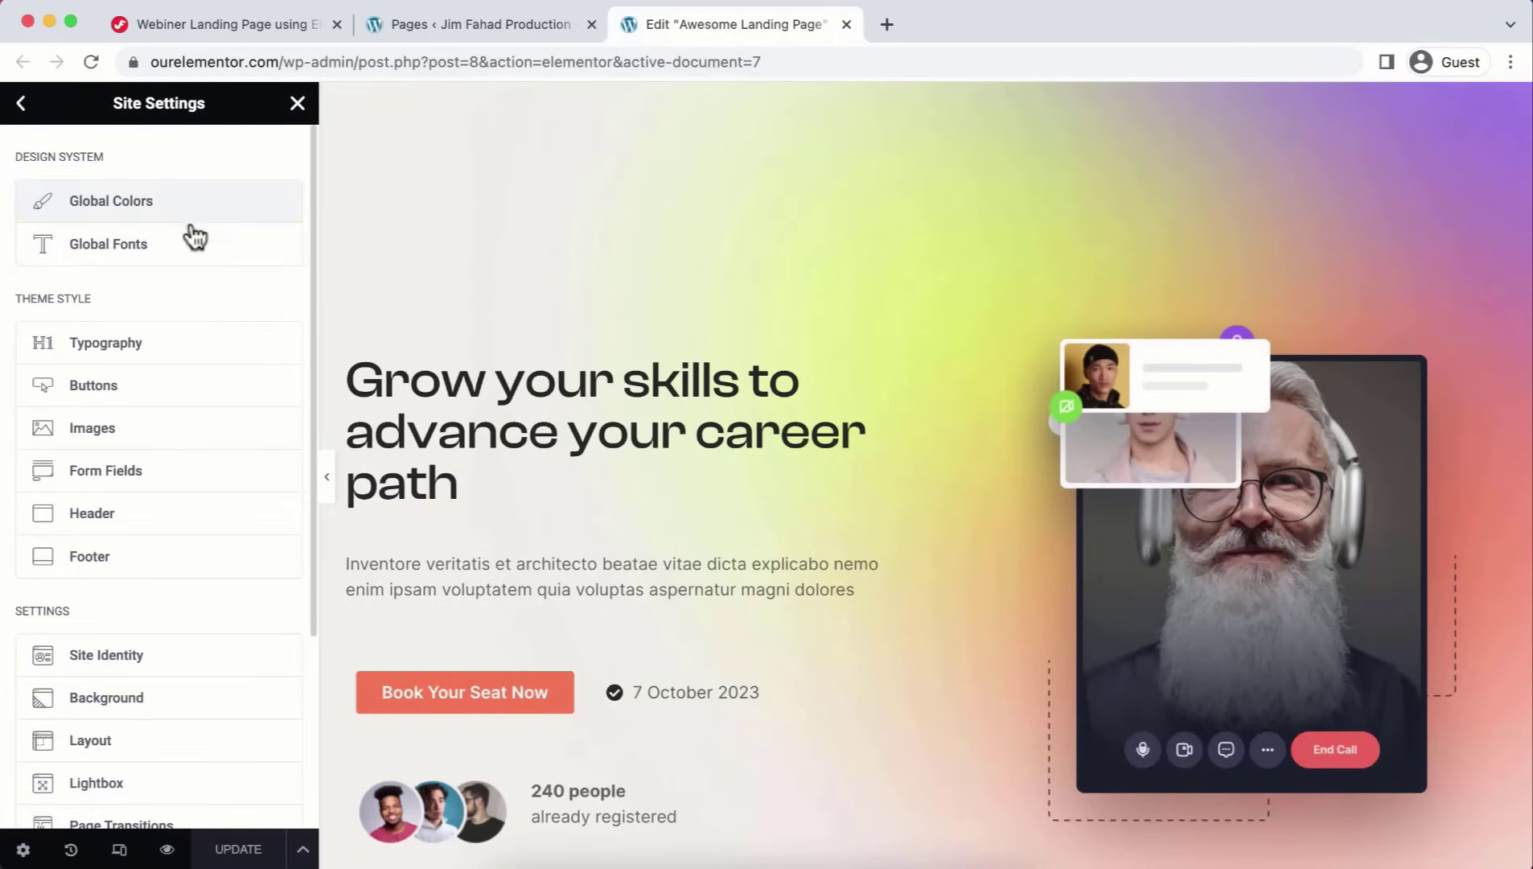
- Link the body text colour to the global Text colour and body typography to the global Text font
left_click(139, 344)
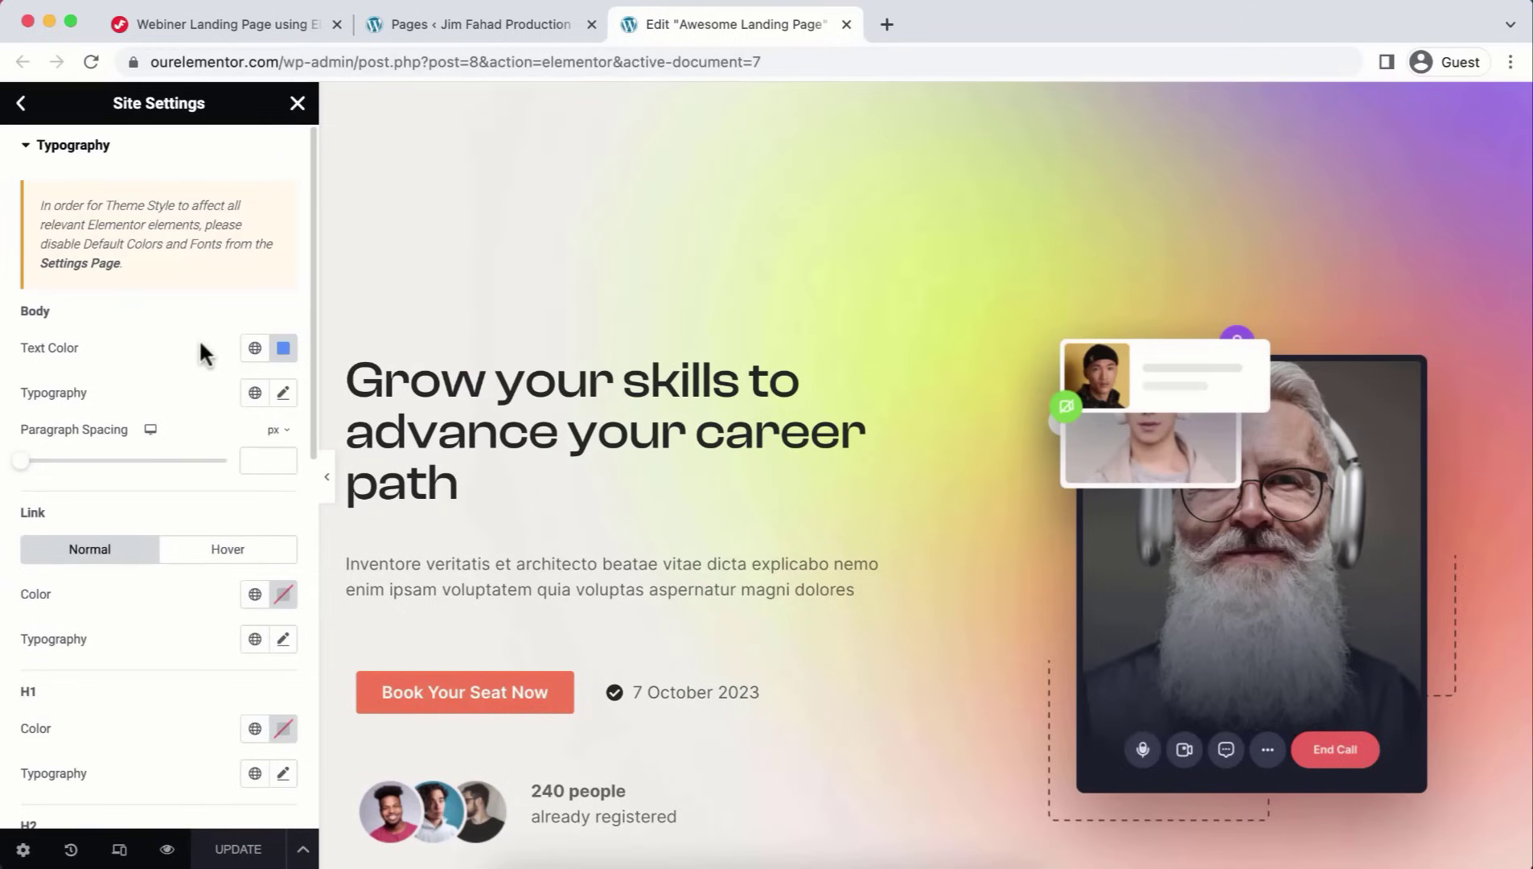
left_click(253, 349)
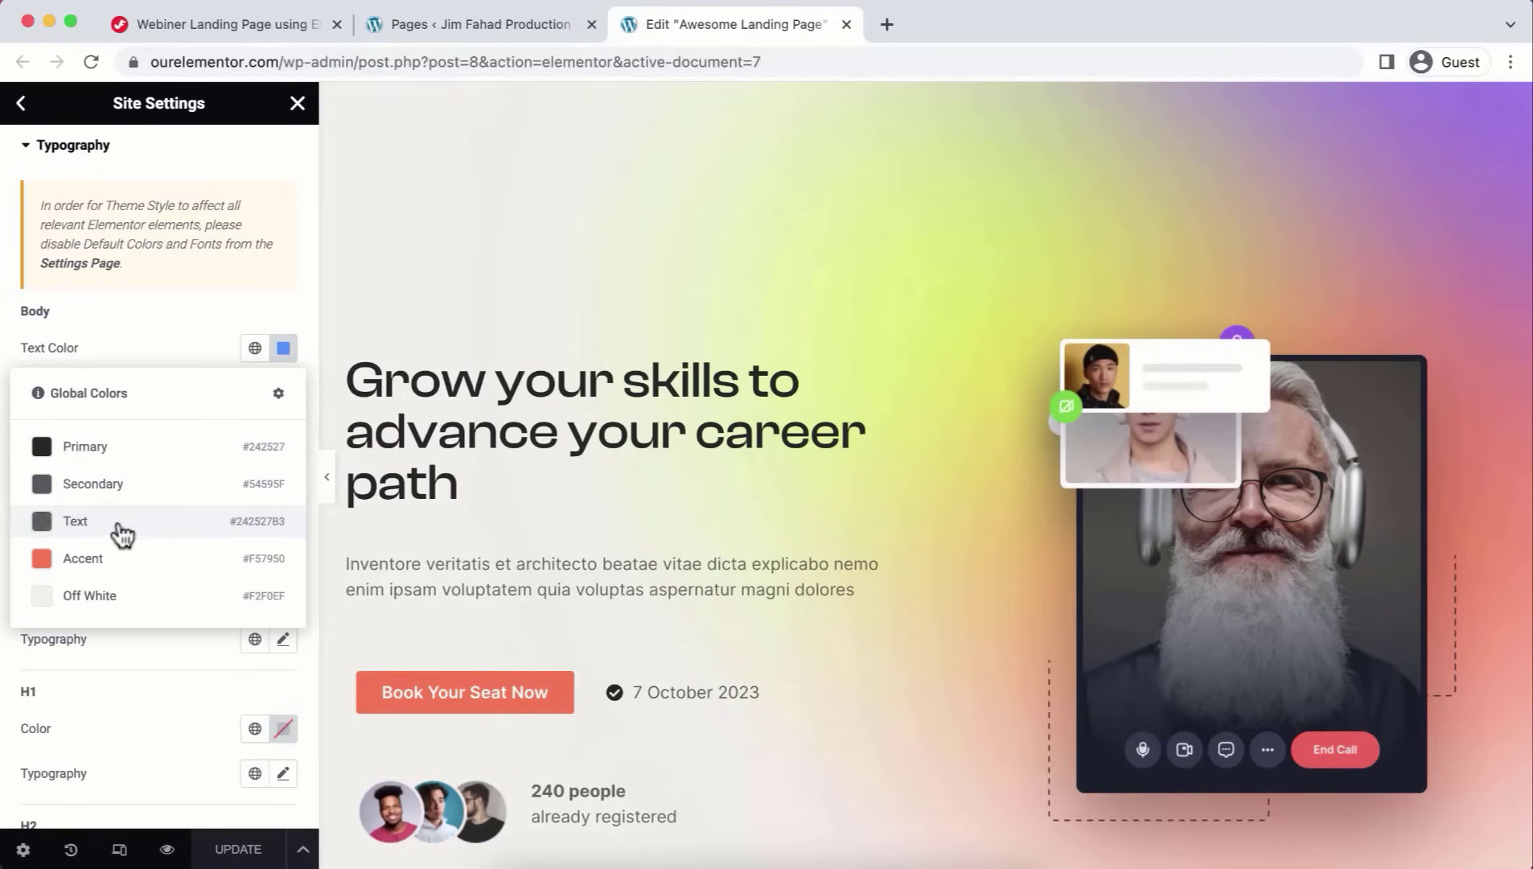
left_click(153, 523)
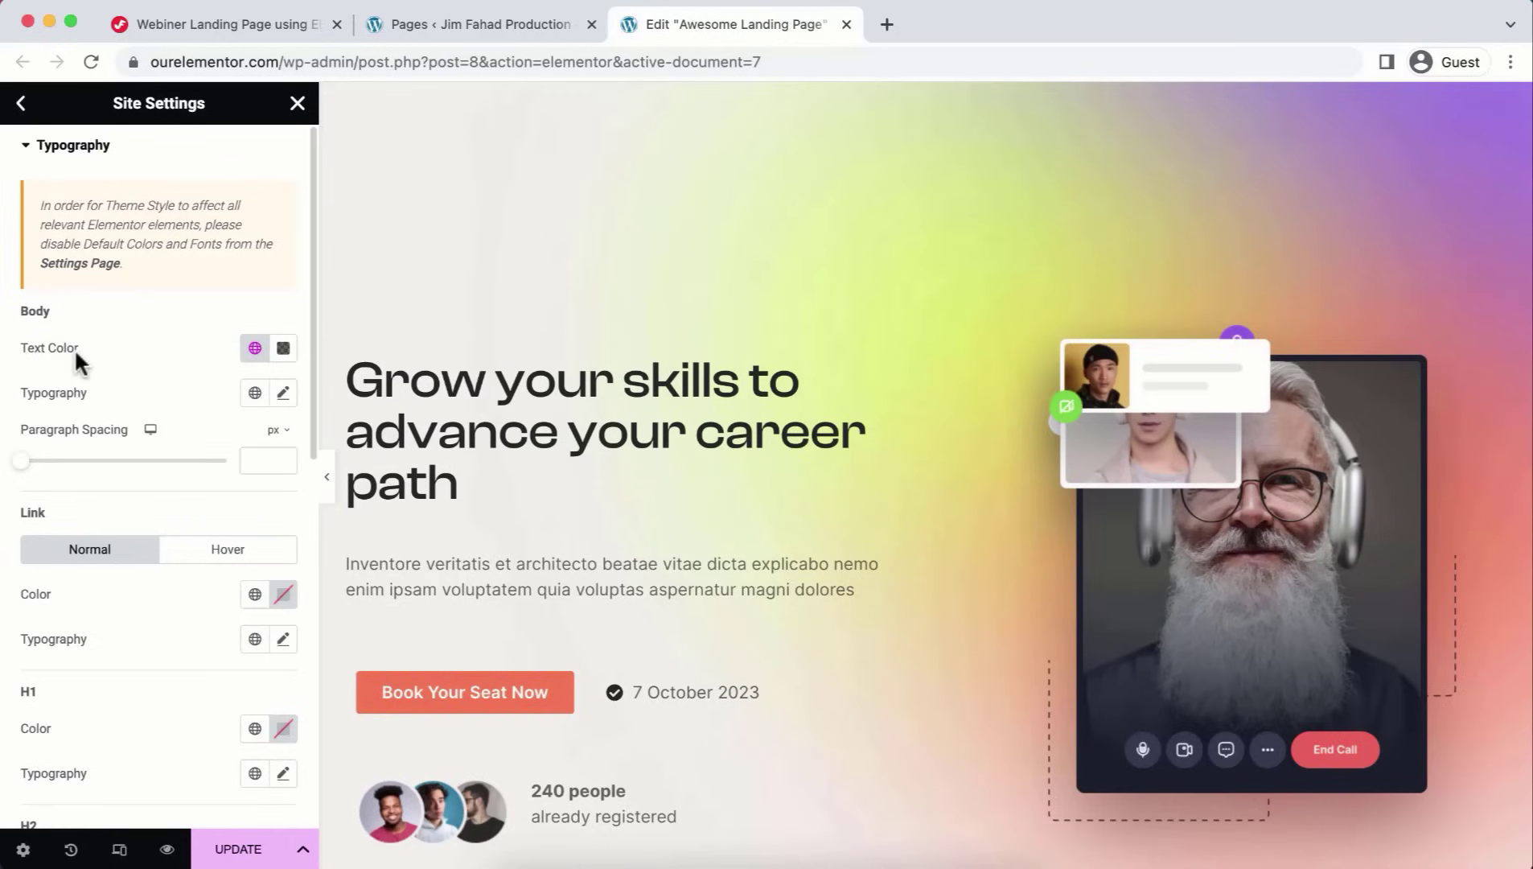
left_click(254, 393)
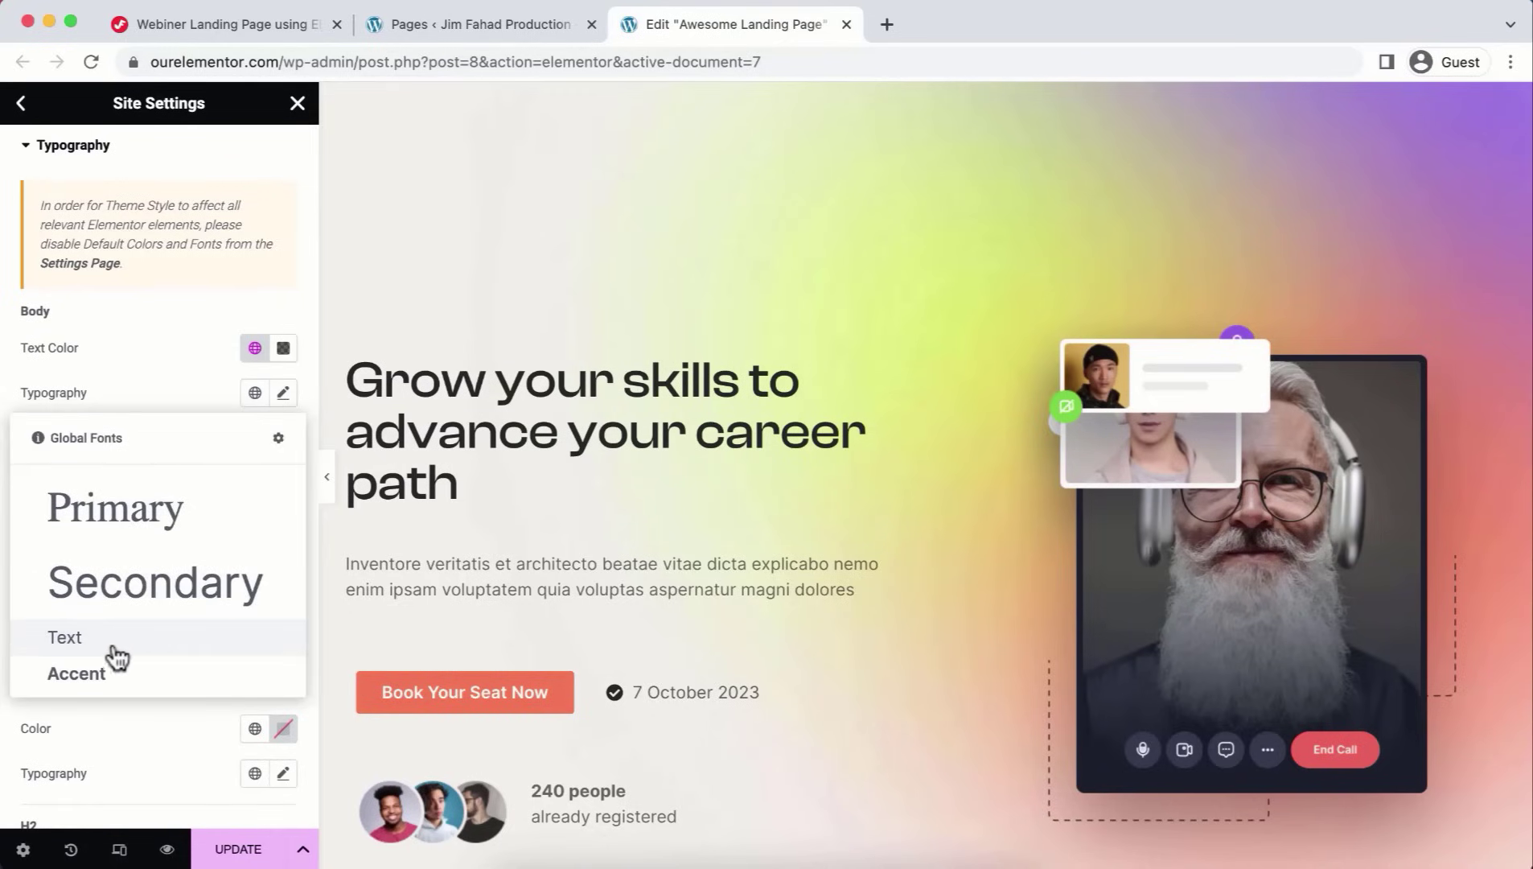
left_click(137, 653)
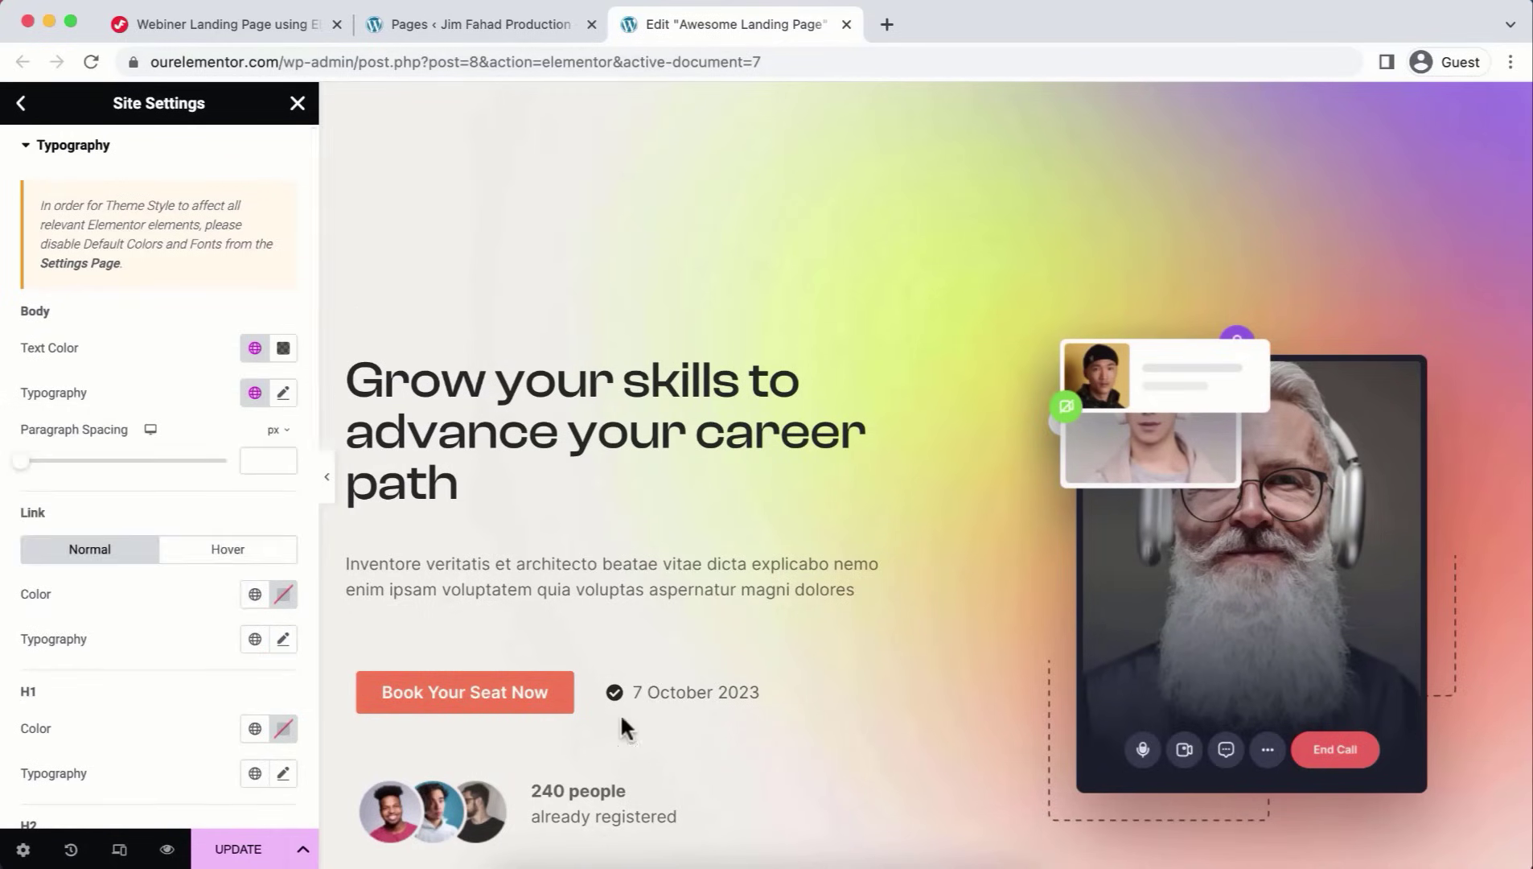
scroll(620, 716, "down", 5)
scroll(621, 720, "down", 2)
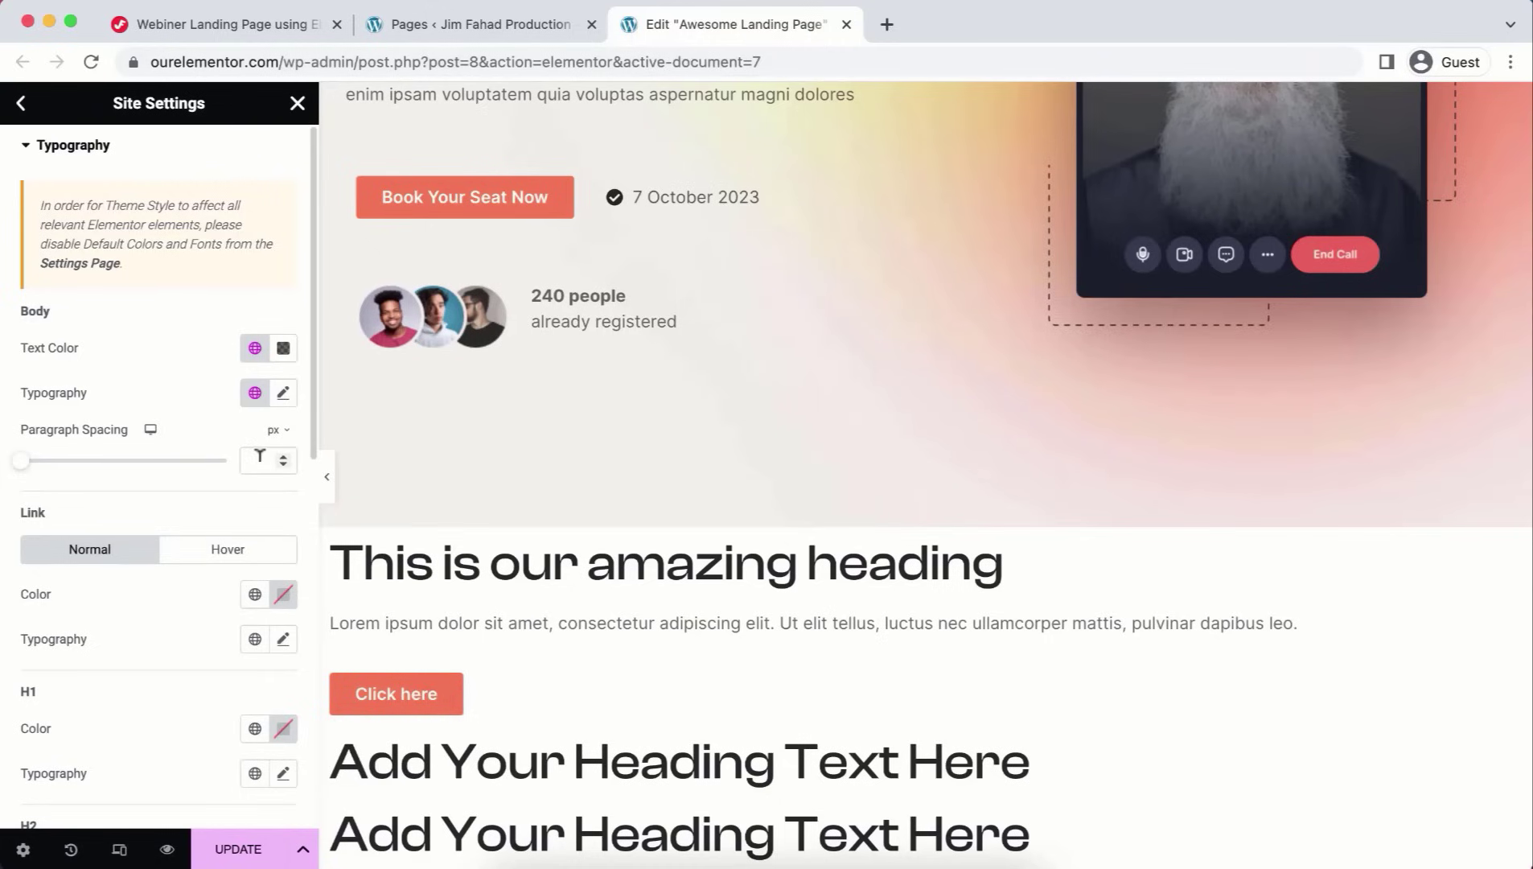
- Set the body paragraph spacing to 0
left_click(259, 457)
type("0")
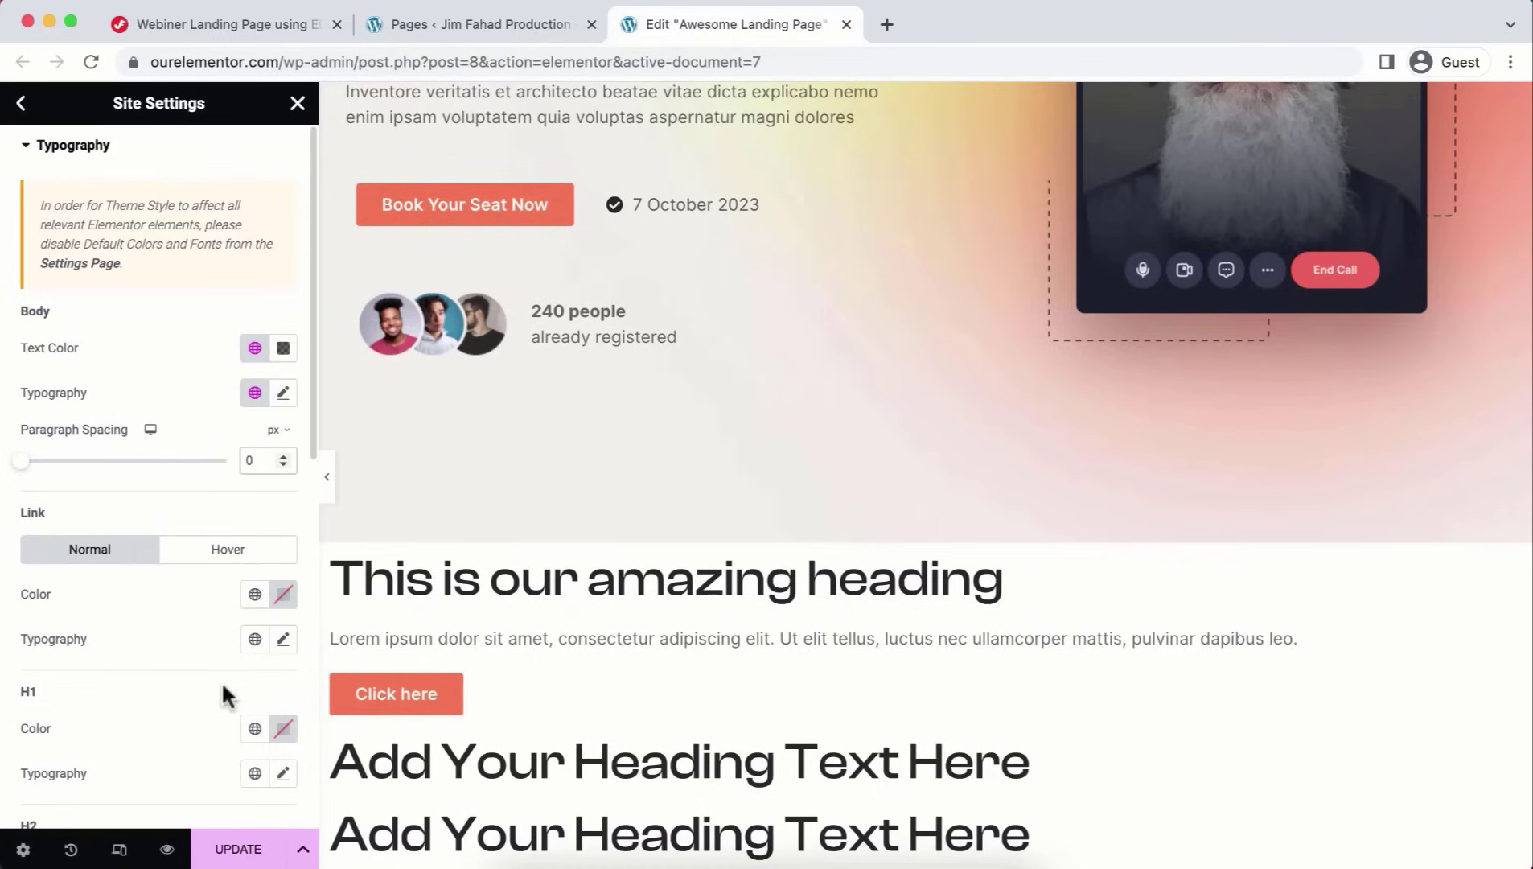
scroll(224, 685, "down", 5)
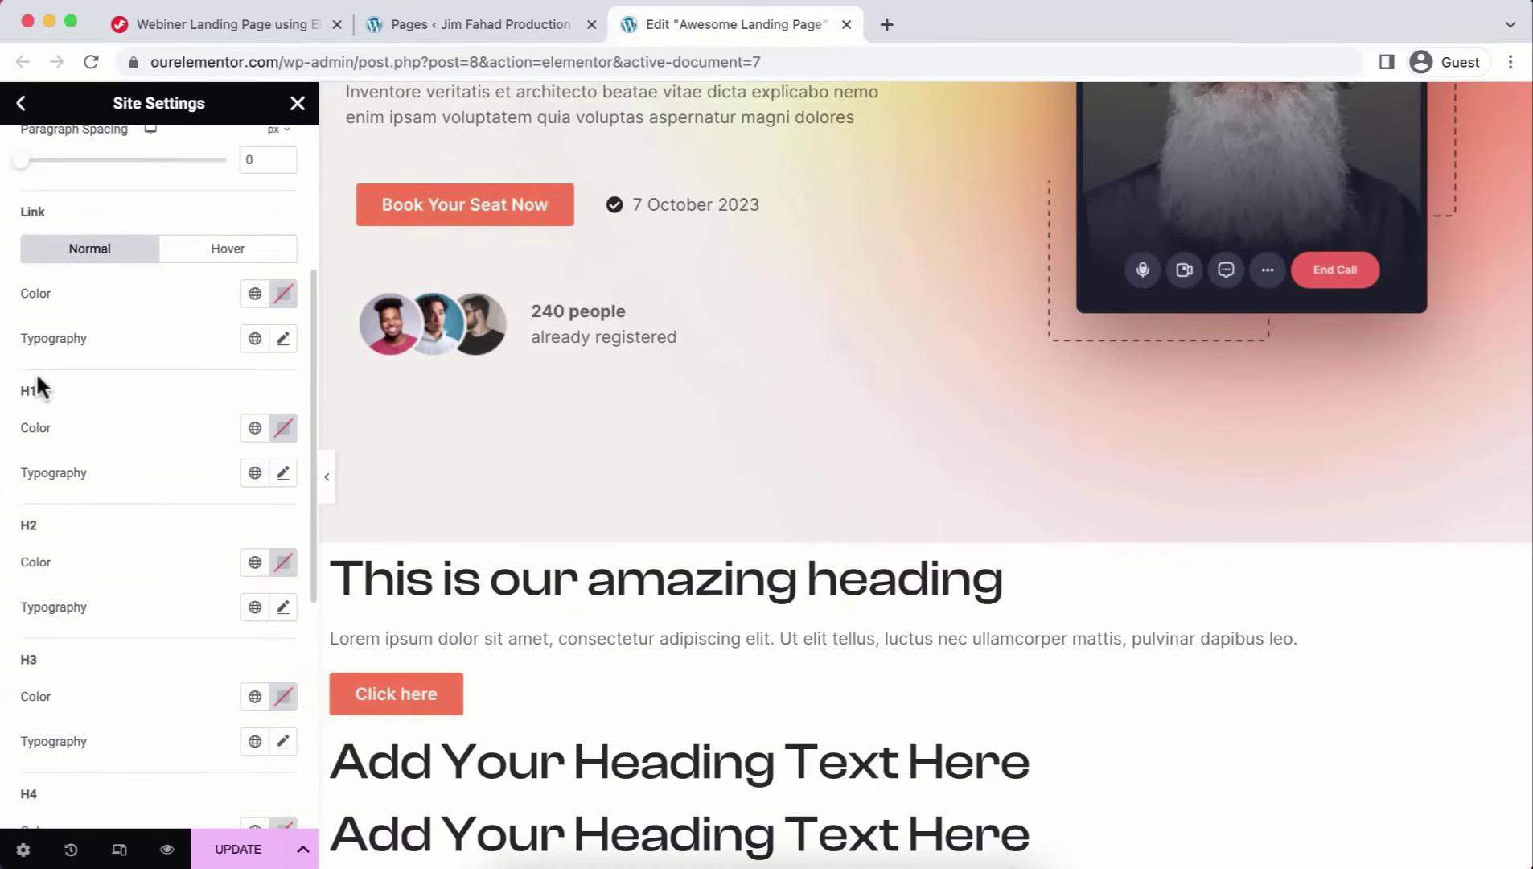
scroll(67, 388, "down", 2)
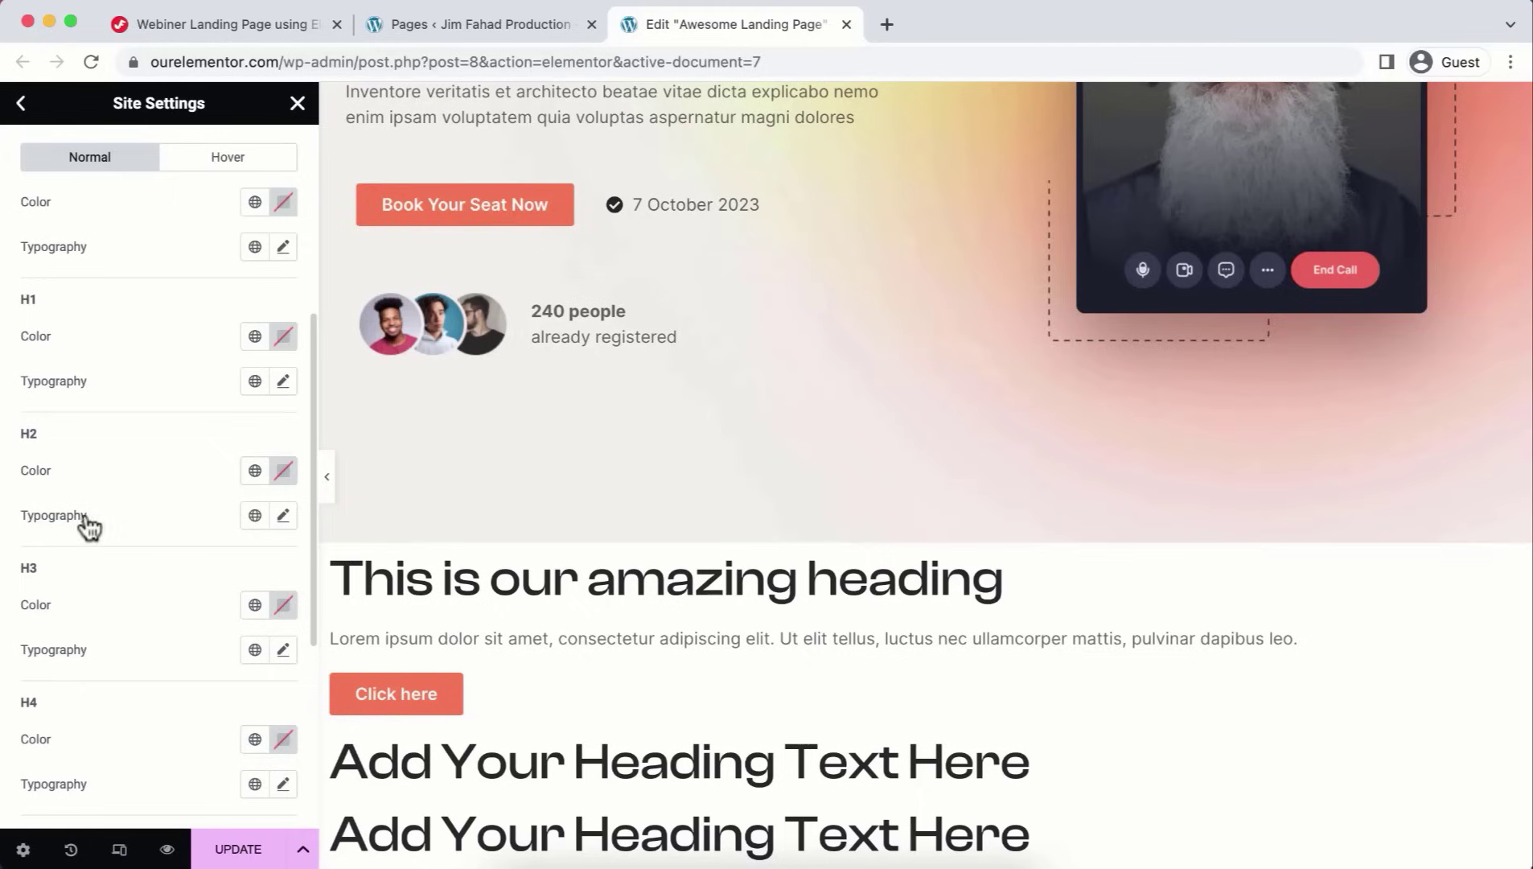
- Link H2 typography to the Primary global font and return to the Site Settings list
left_click(255, 517)
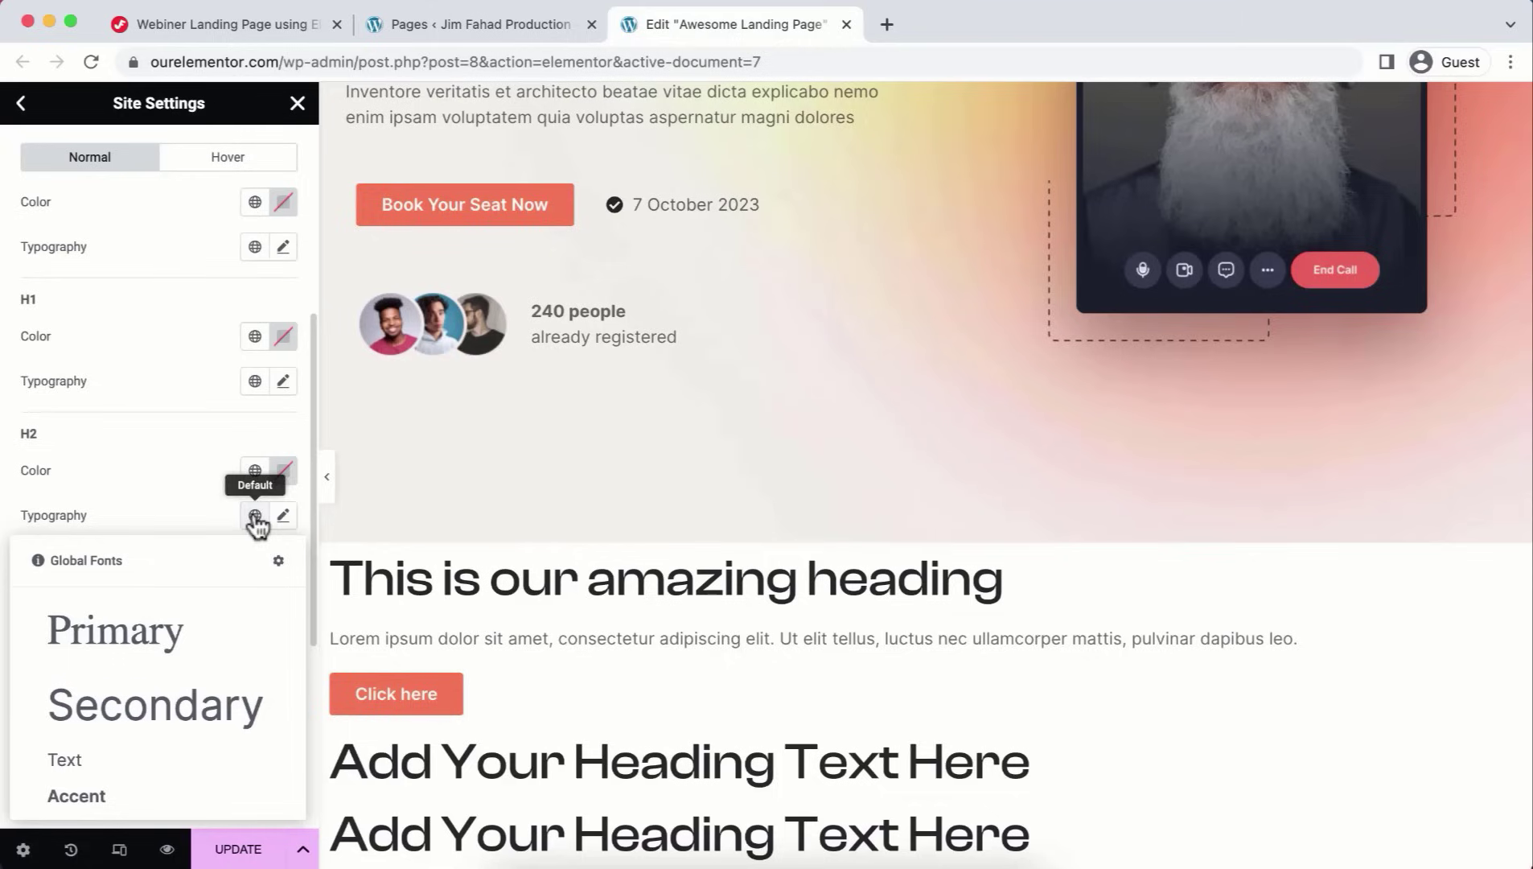
left_click(133, 636)
scroll(160, 635, "down", 3)
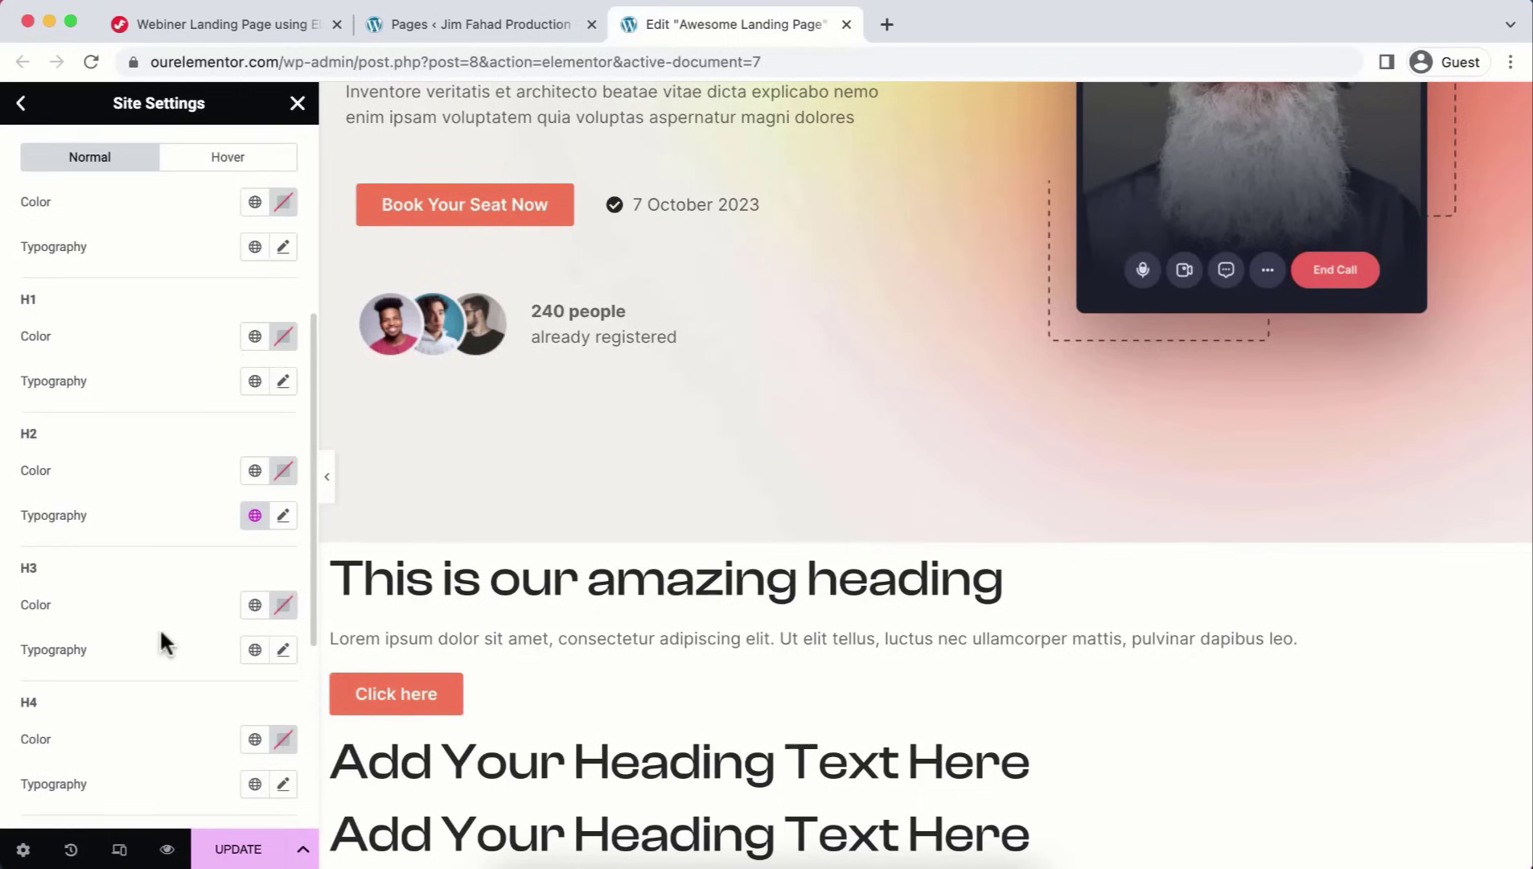
scroll(159, 636, "up", 8)
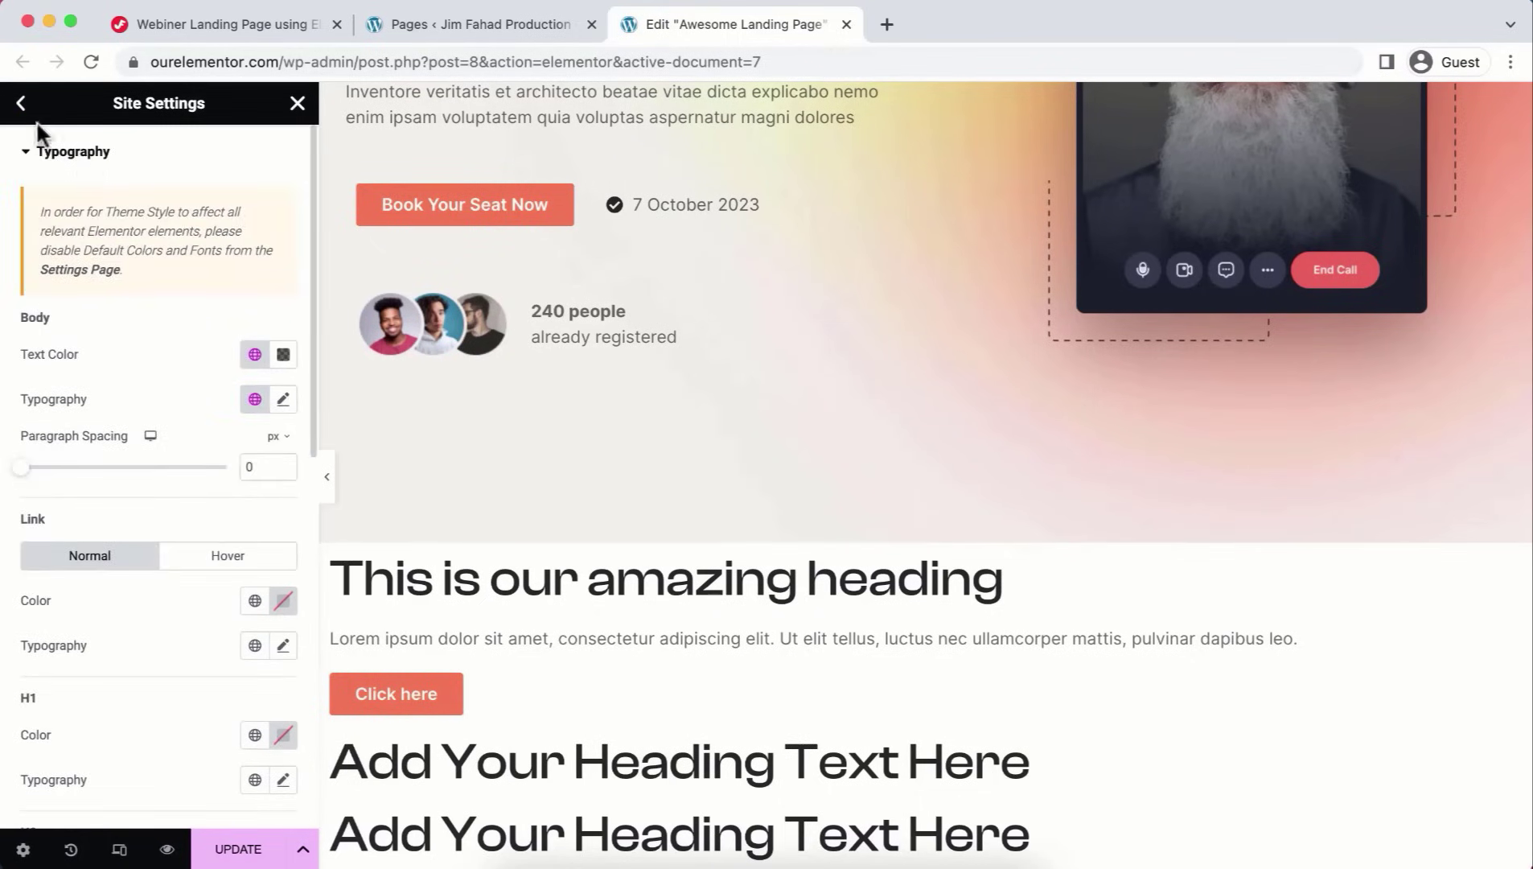
left_click(21, 103)
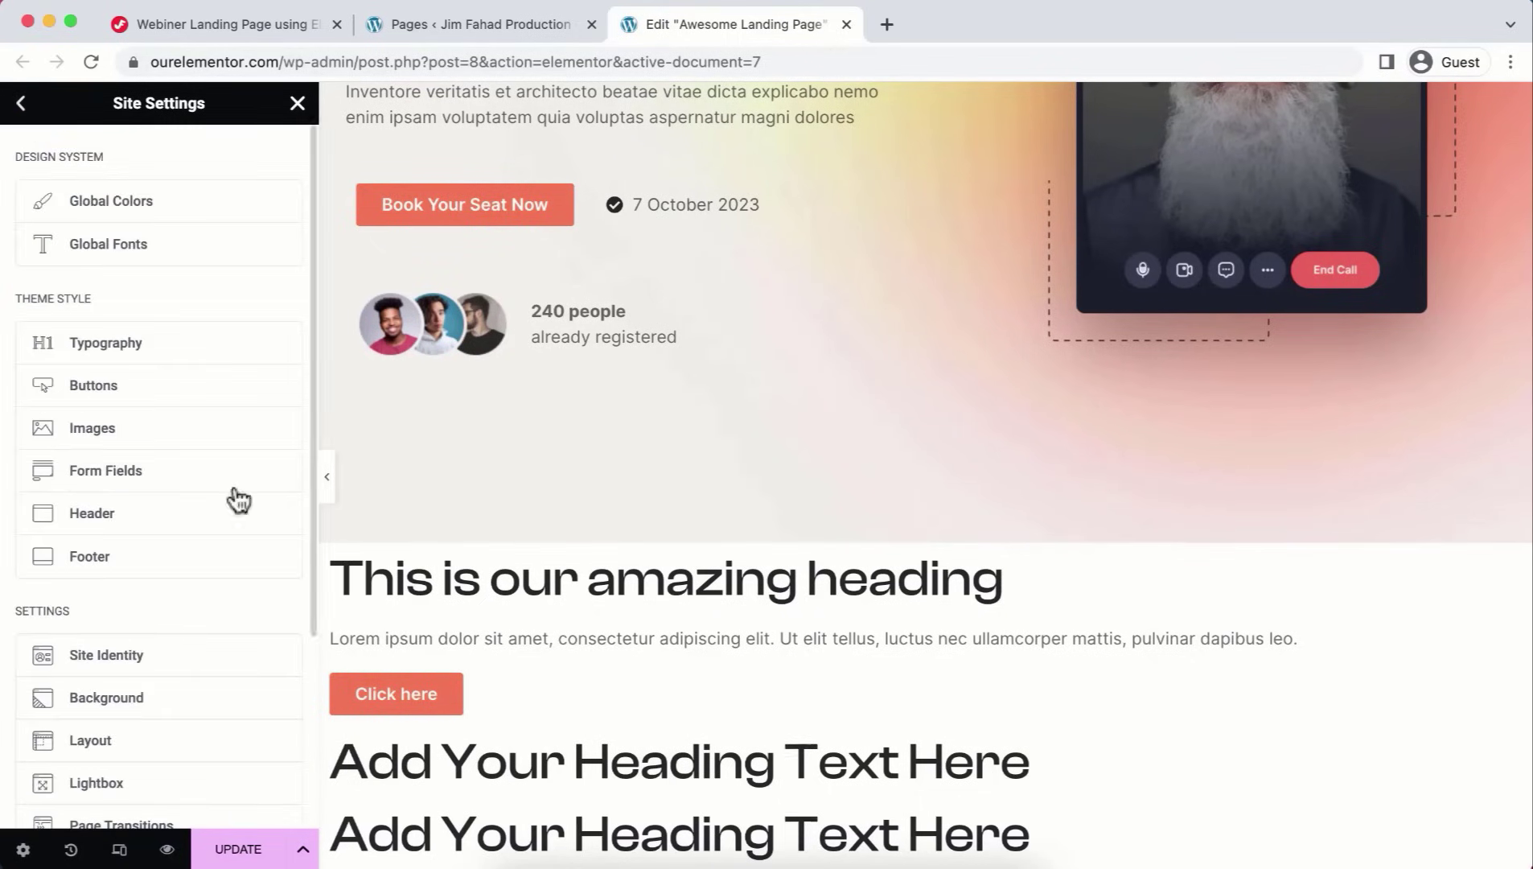
- In Site Settings Layout, keep content width at 1140, set container padding to 0, and save
scroll(225, 527, "down", 3)
scroll(225, 530, "up", 1)
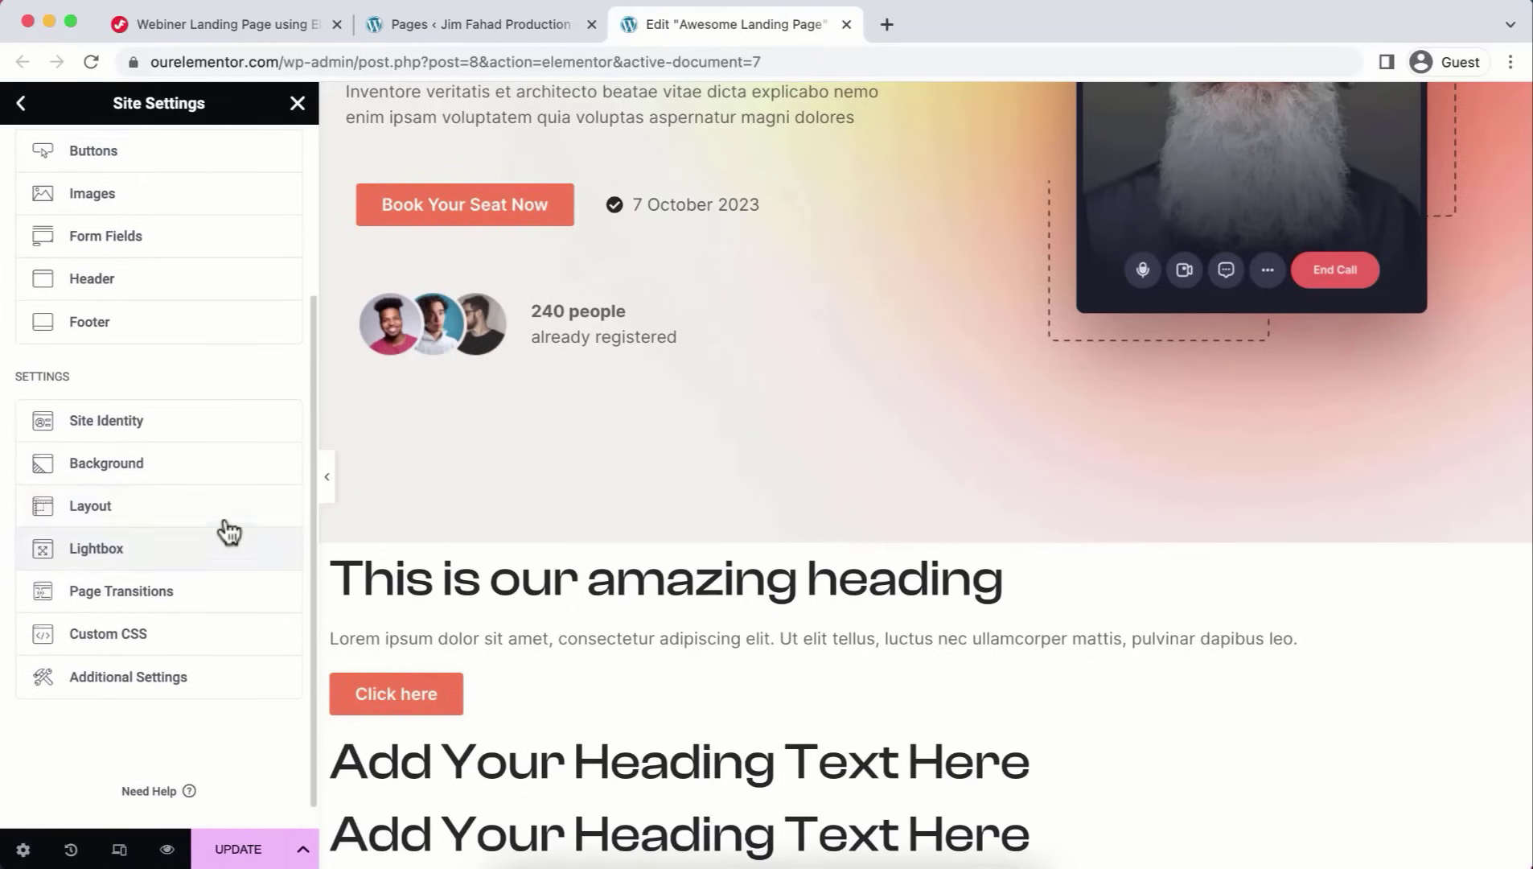
left_click(135, 523)
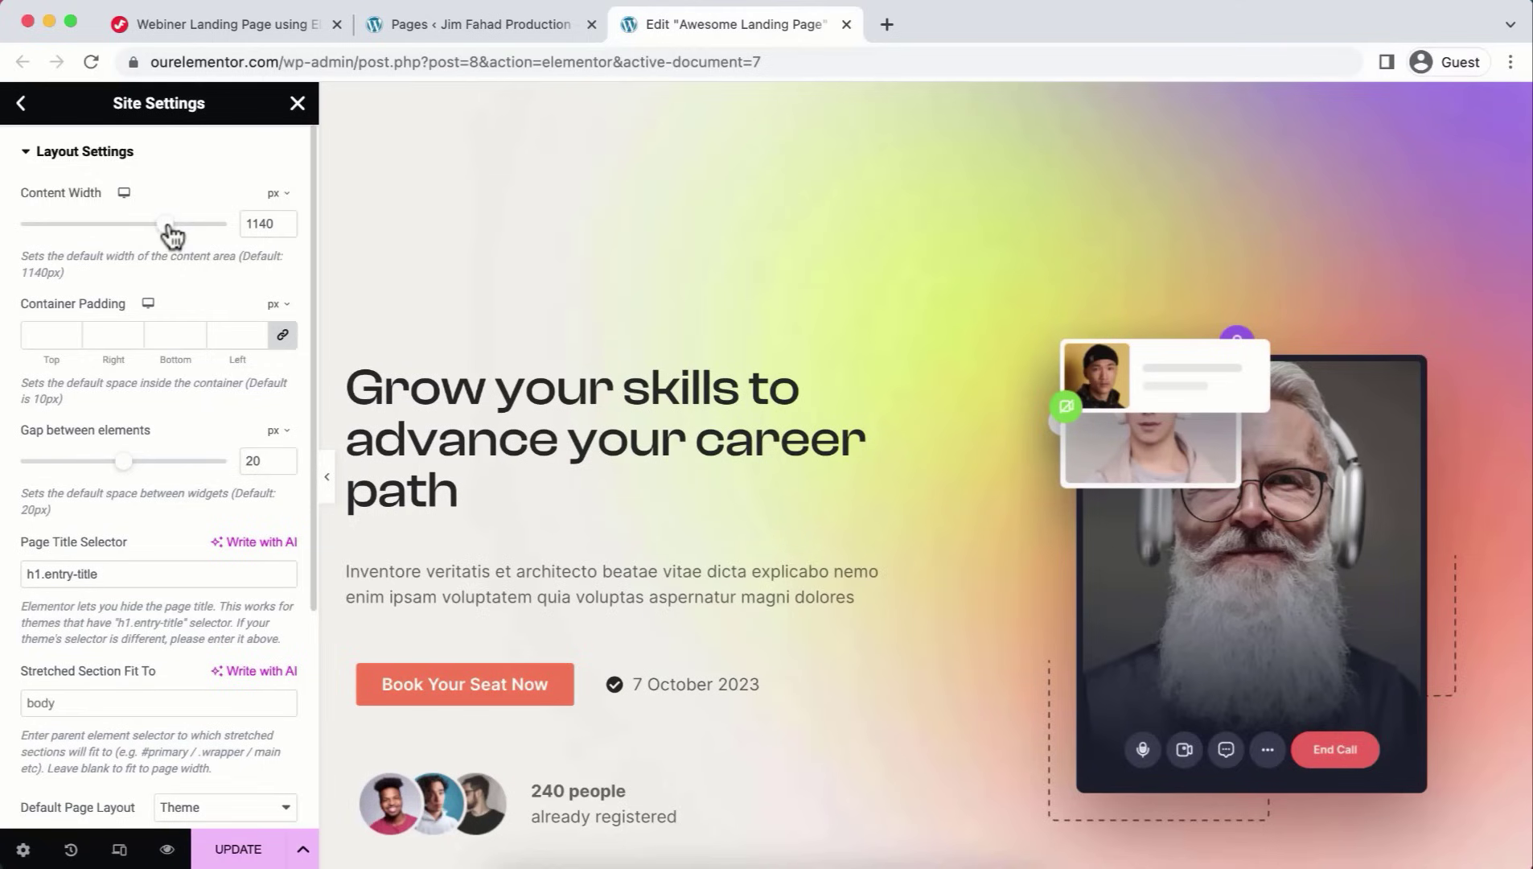
left_click_drag(171, 233, 139, 233)
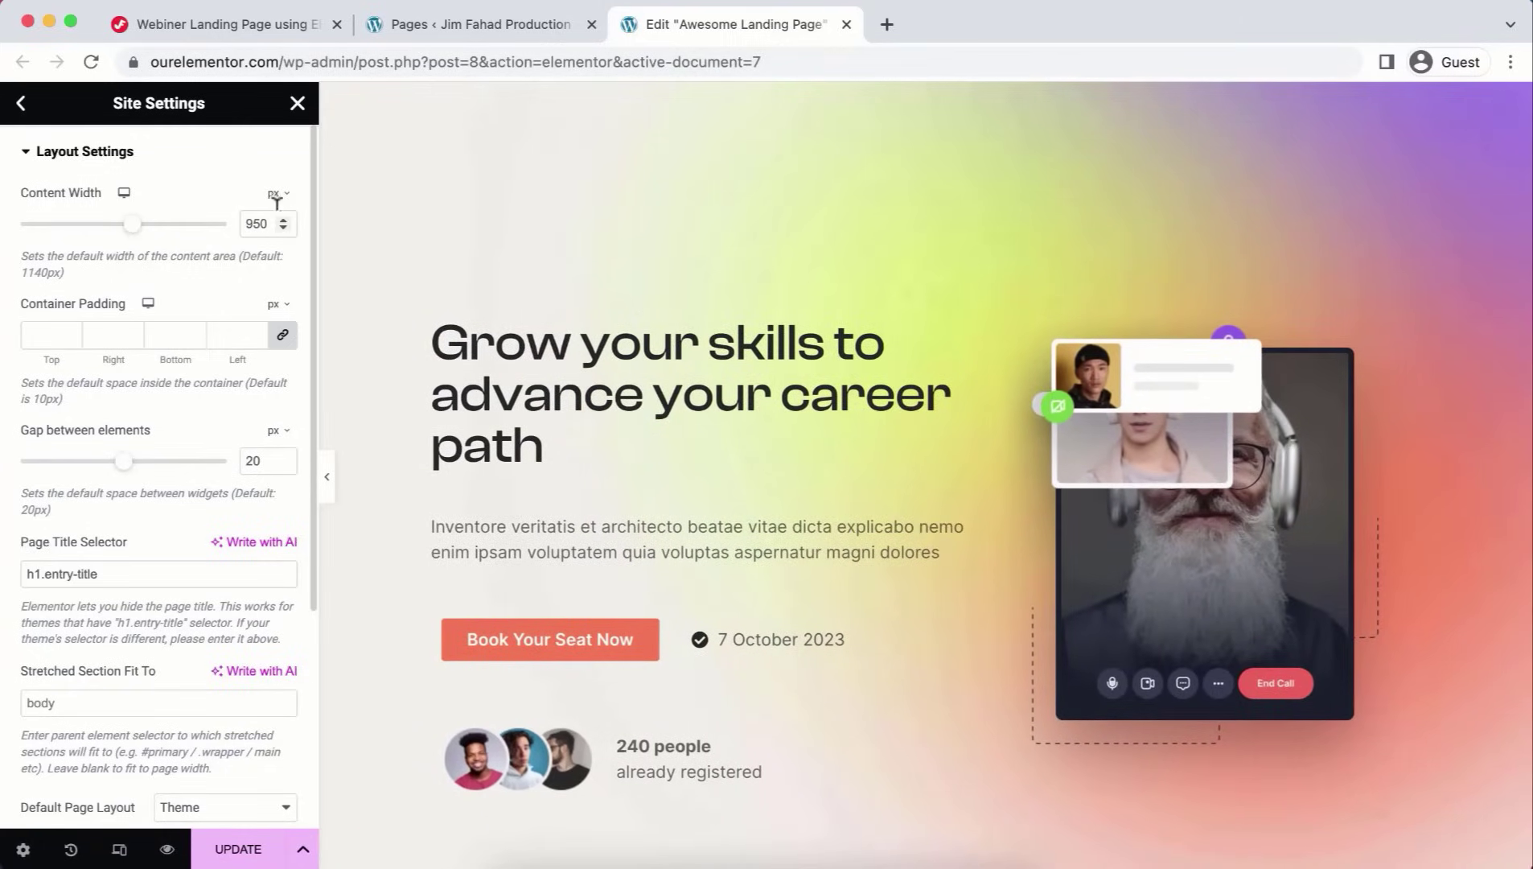
type("1140")
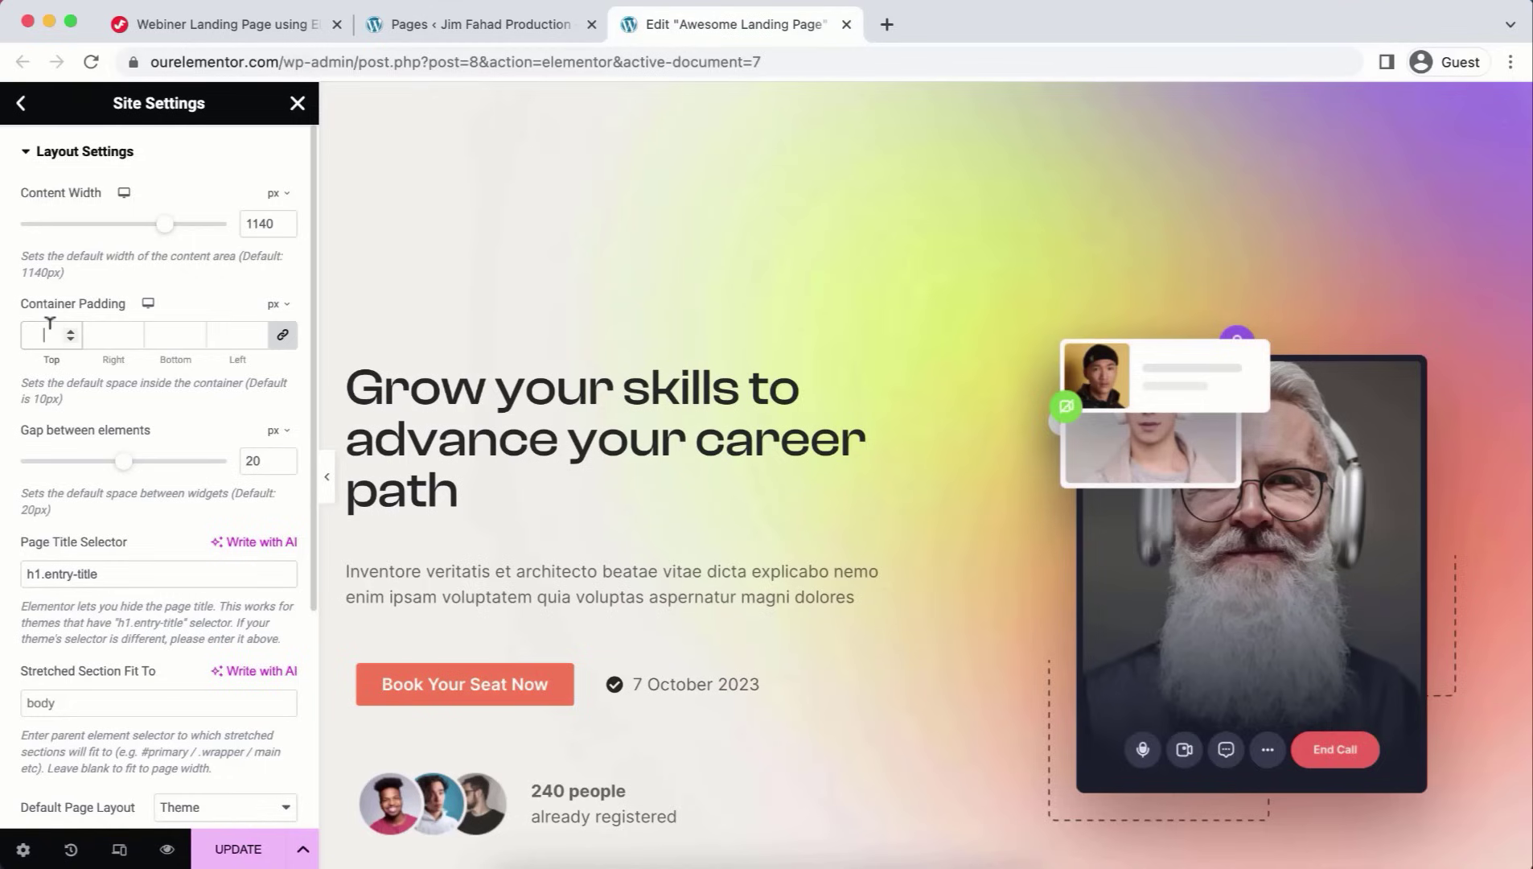
type("0")
left_click(182, 402)
scroll(164, 510, "down", 4)
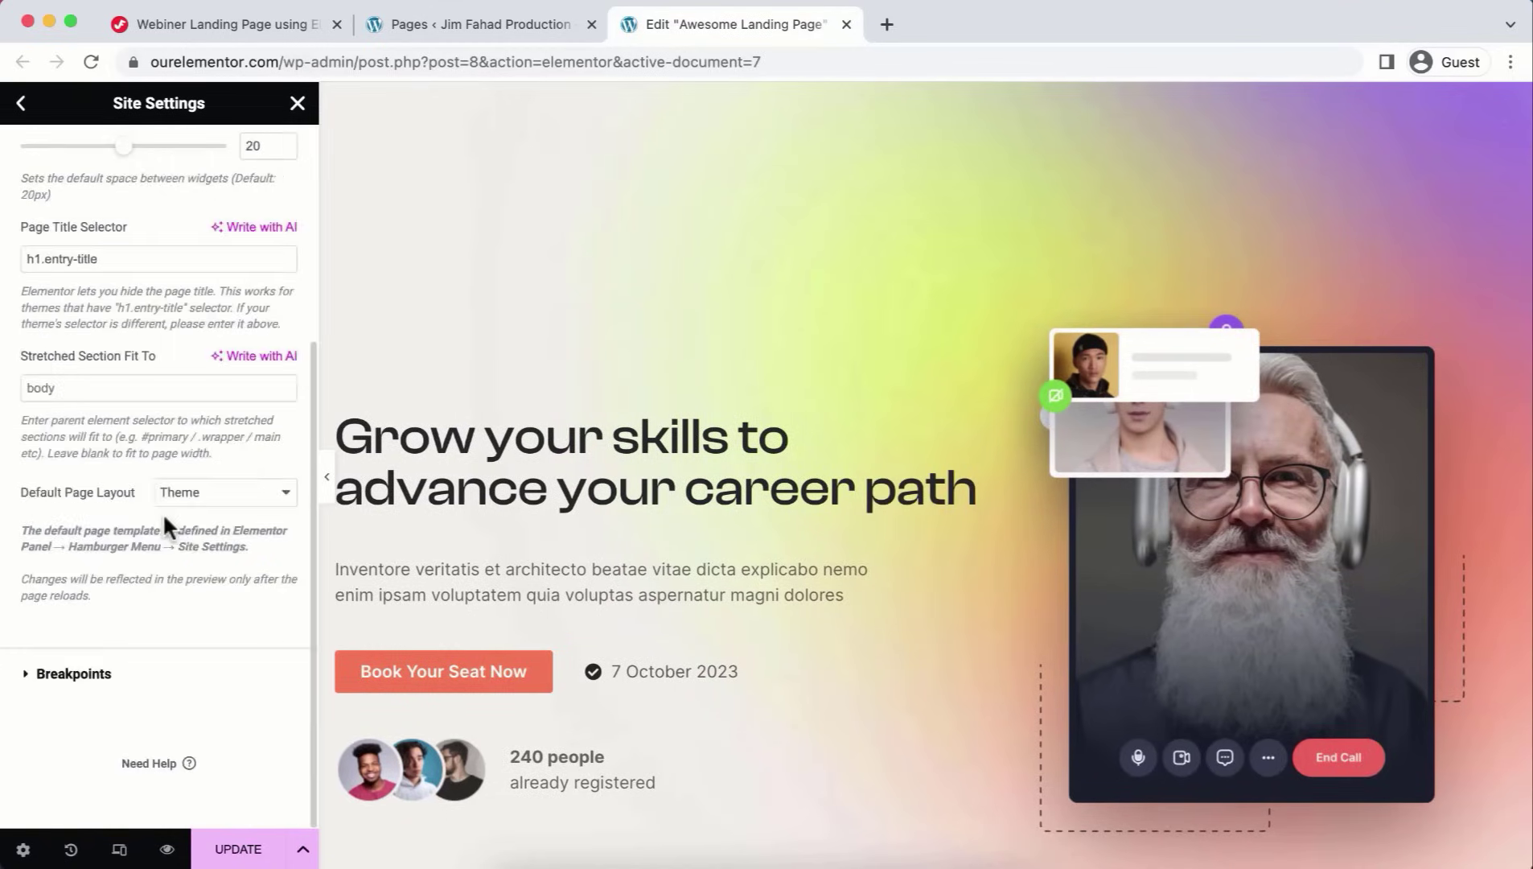
scroll(163, 513, "up", 4)
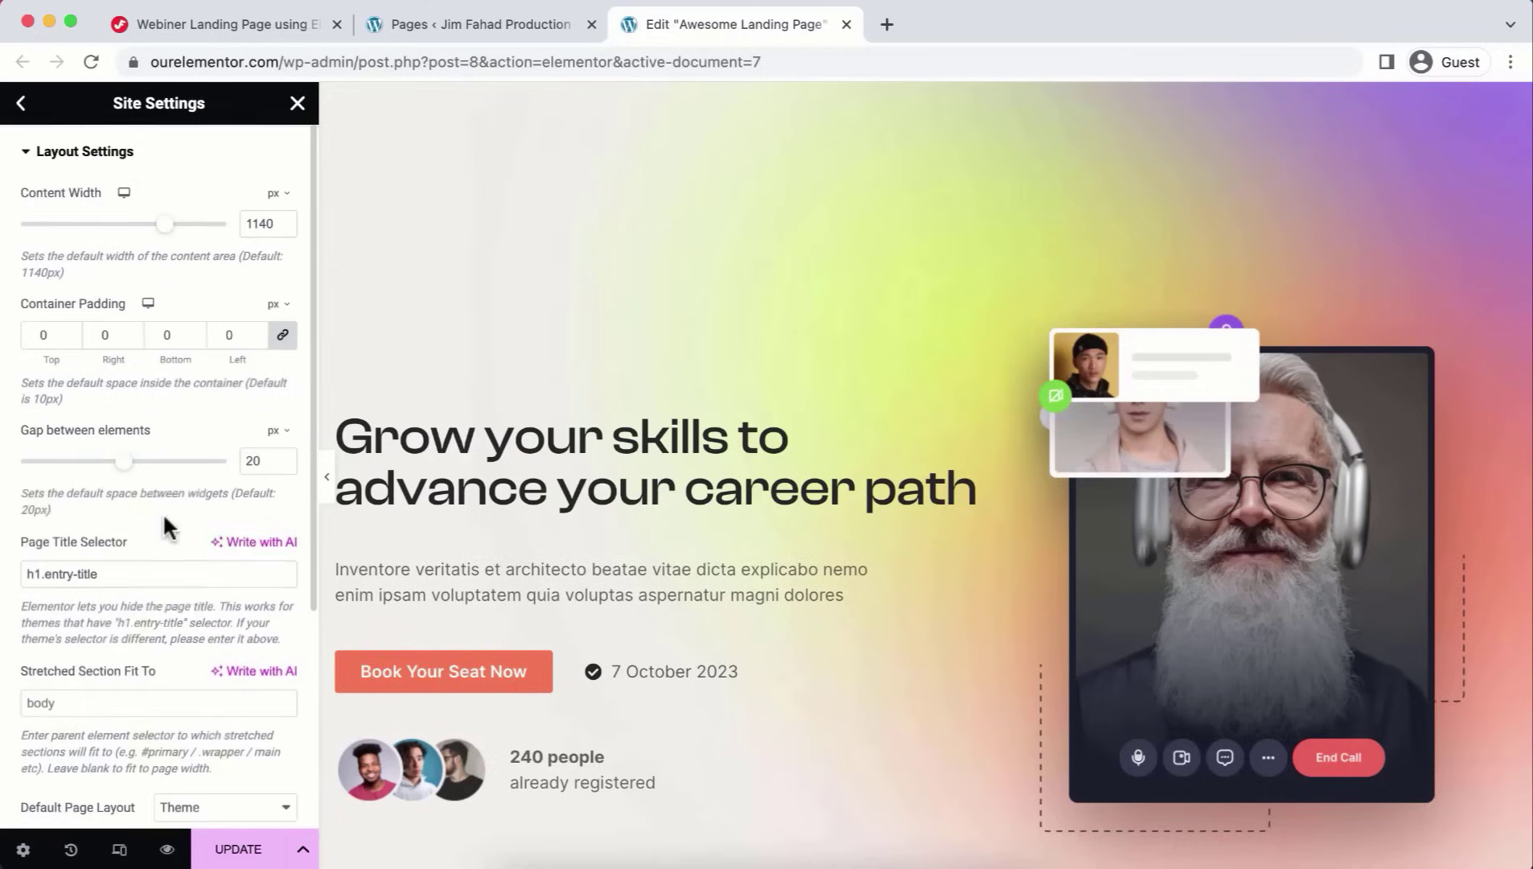
left_click(239, 853)
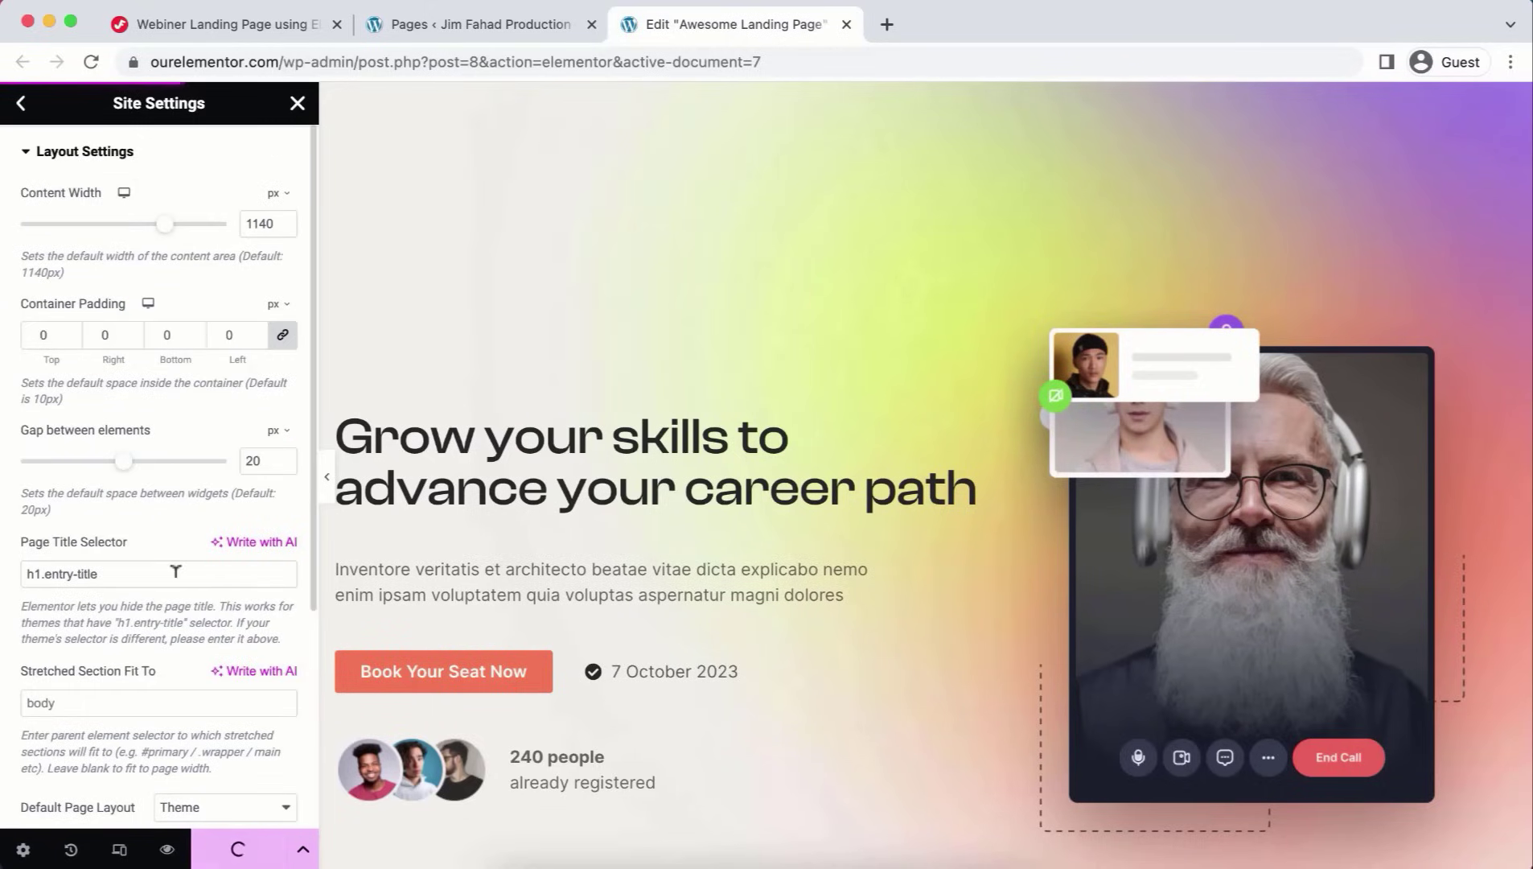
- Leave Site Settings and return to the widget list
left_click(22, 105)
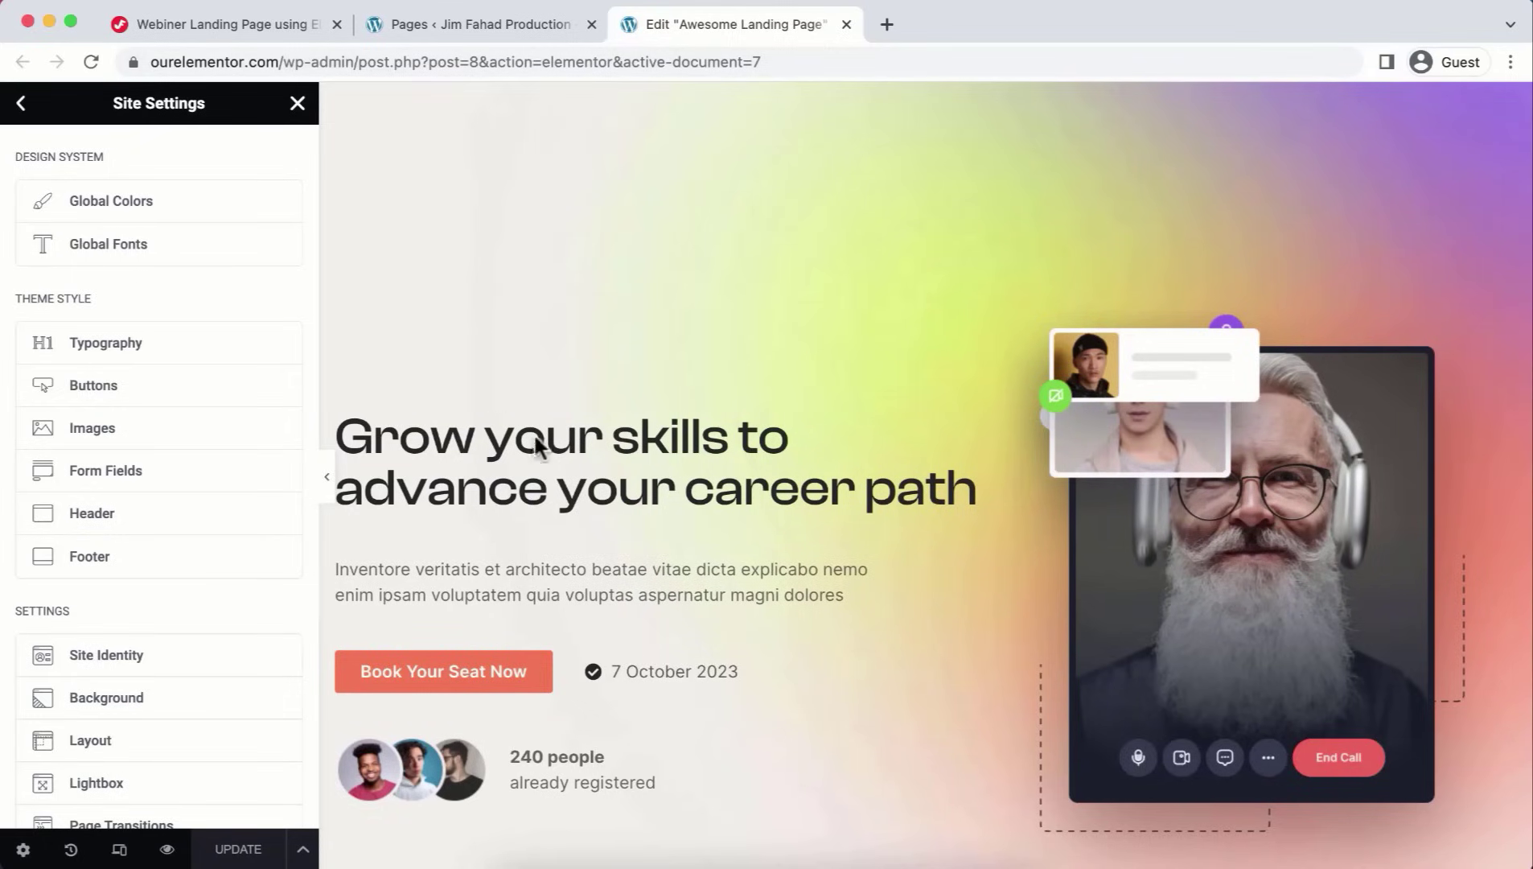
scroll(546, 541, "down", 5)
scroll(545, 543, "up", 5)
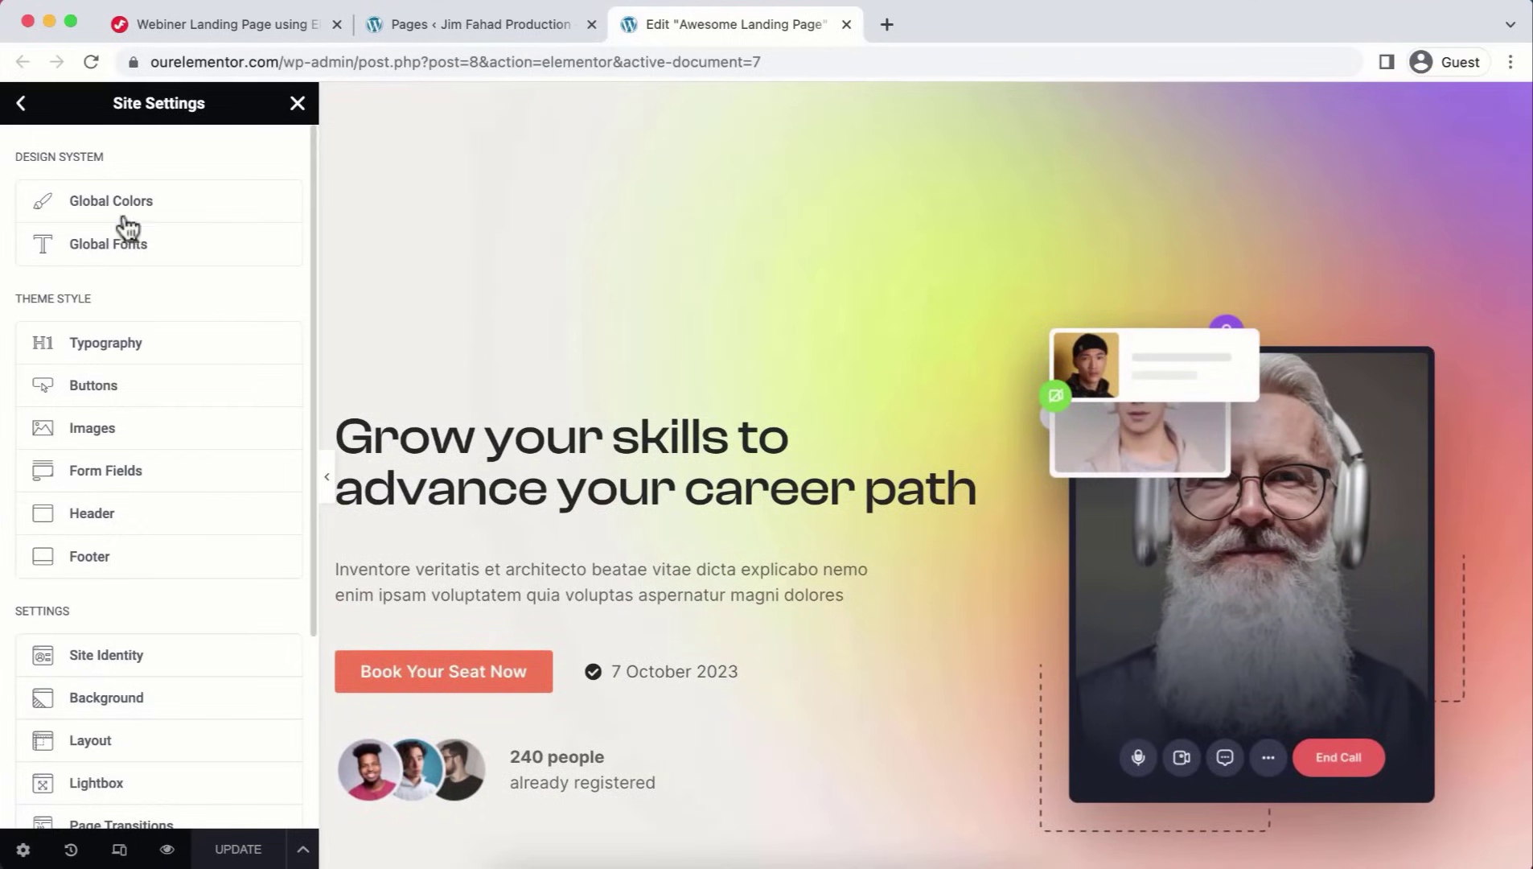
left_click(22, 104)
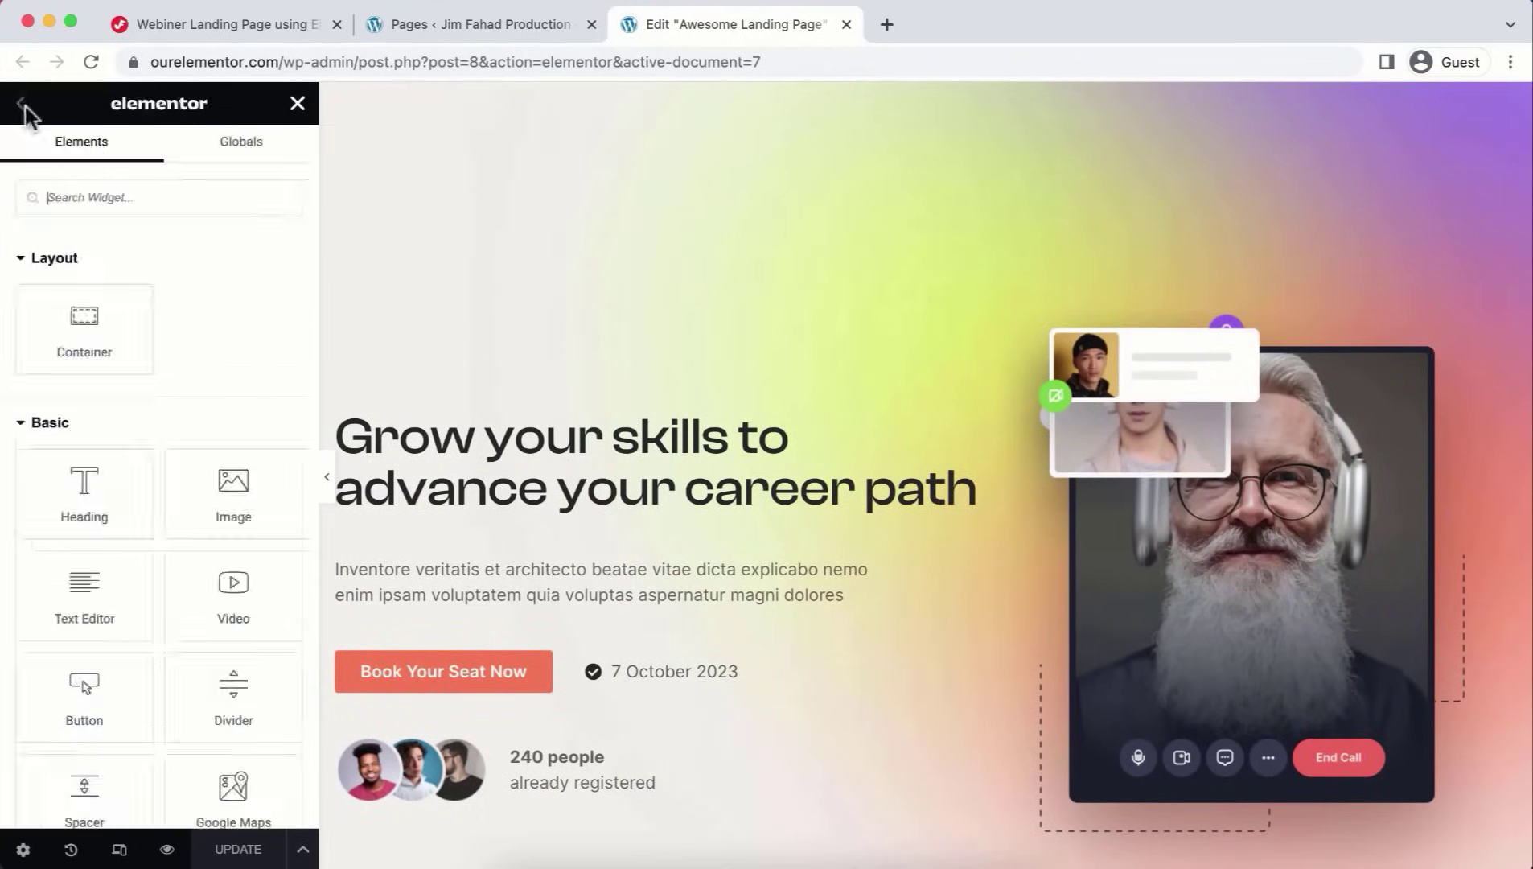
scroll(145, 248, "down", 4)
scroll(145, 250, "up", 5)
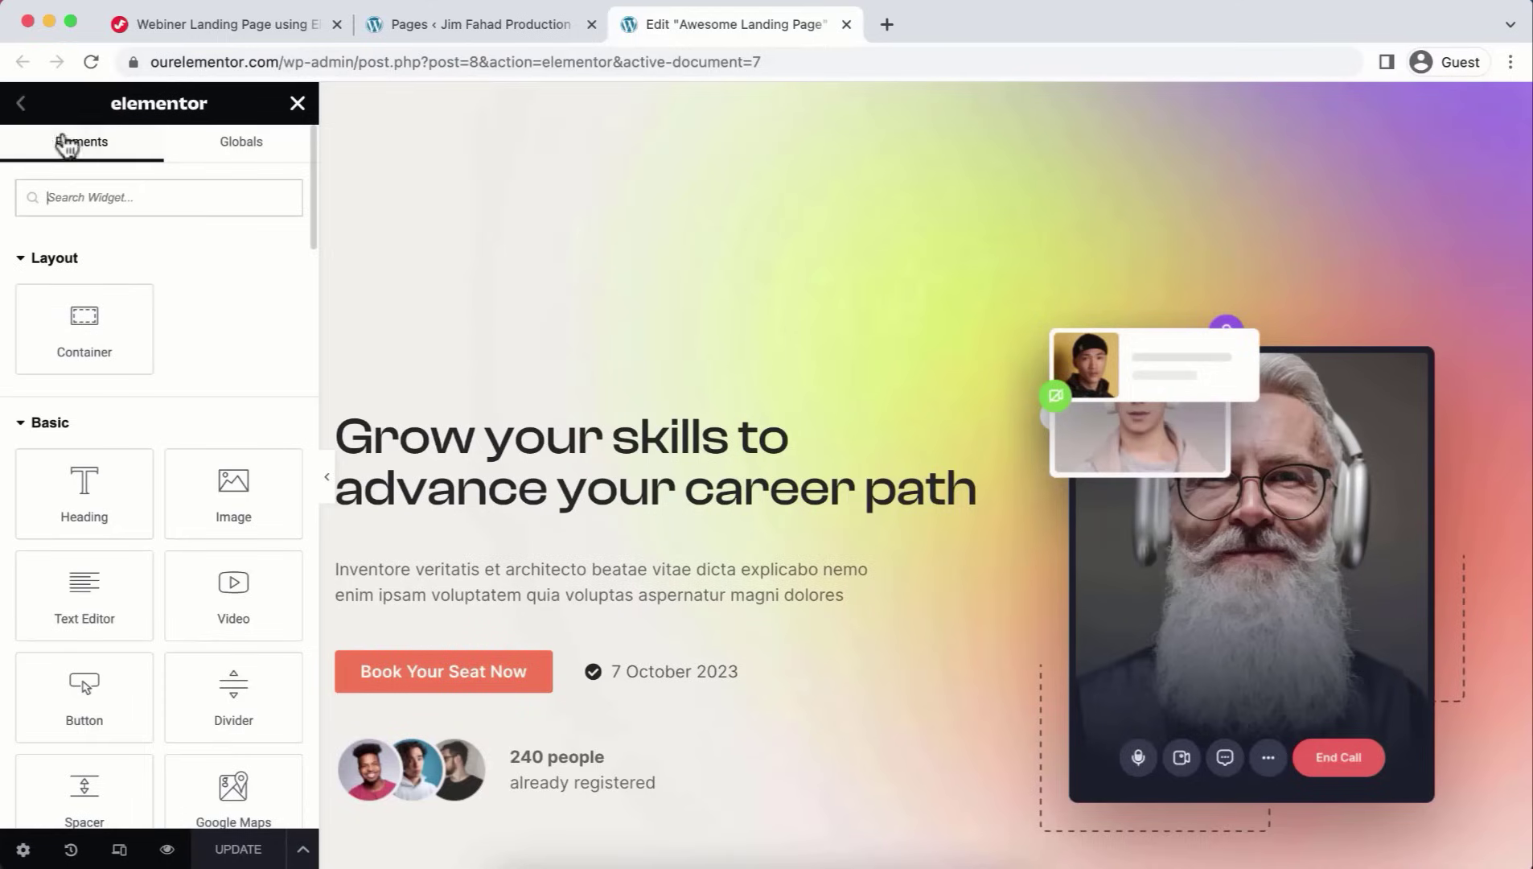
- Reload the editor, check the larger three-line hero heading, and bring up the main editor menu
left_click(90, 64)
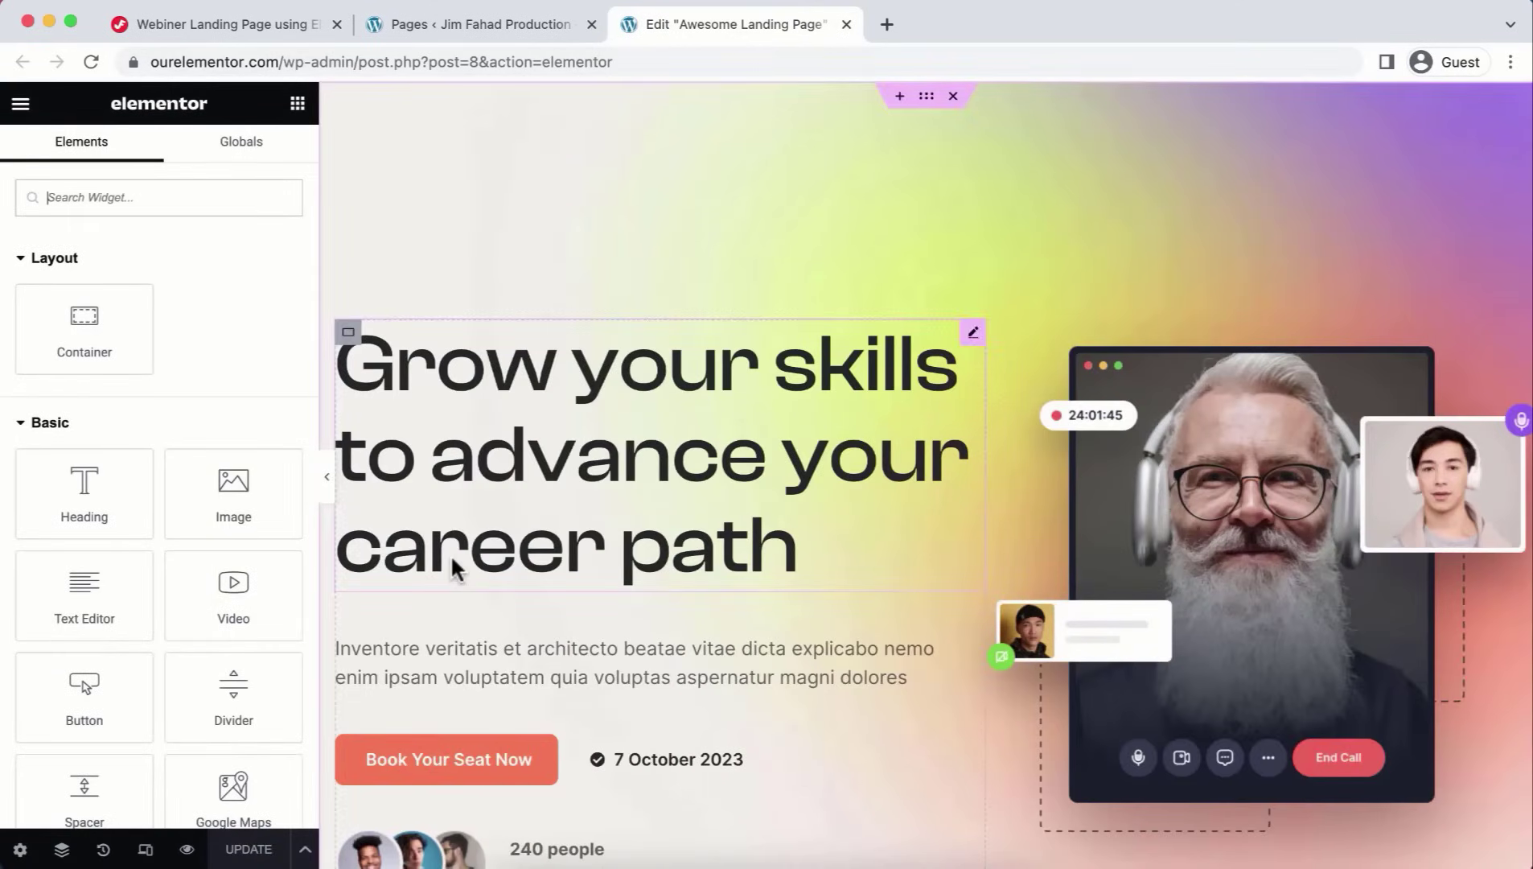
scroll(450, 561, "down", 7)
scroll(450, 554, "up", 7)
scroll(599, 450, "down", 3)
scroll(599, 450, "up", 3)
scroll(599, 449, "down", 5)
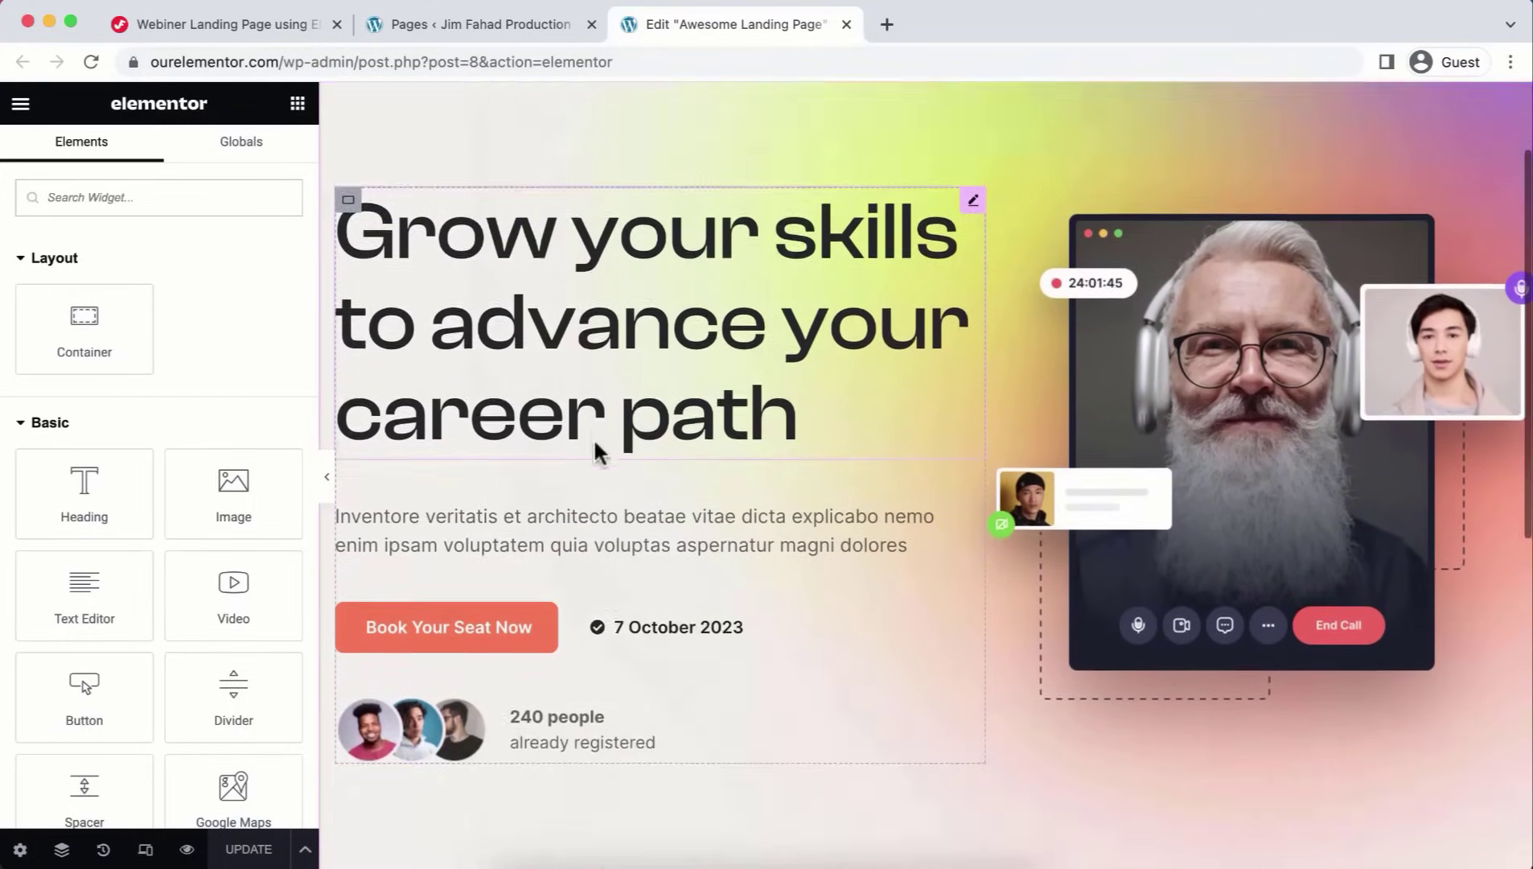
scroll(635, 519, "up", 4)
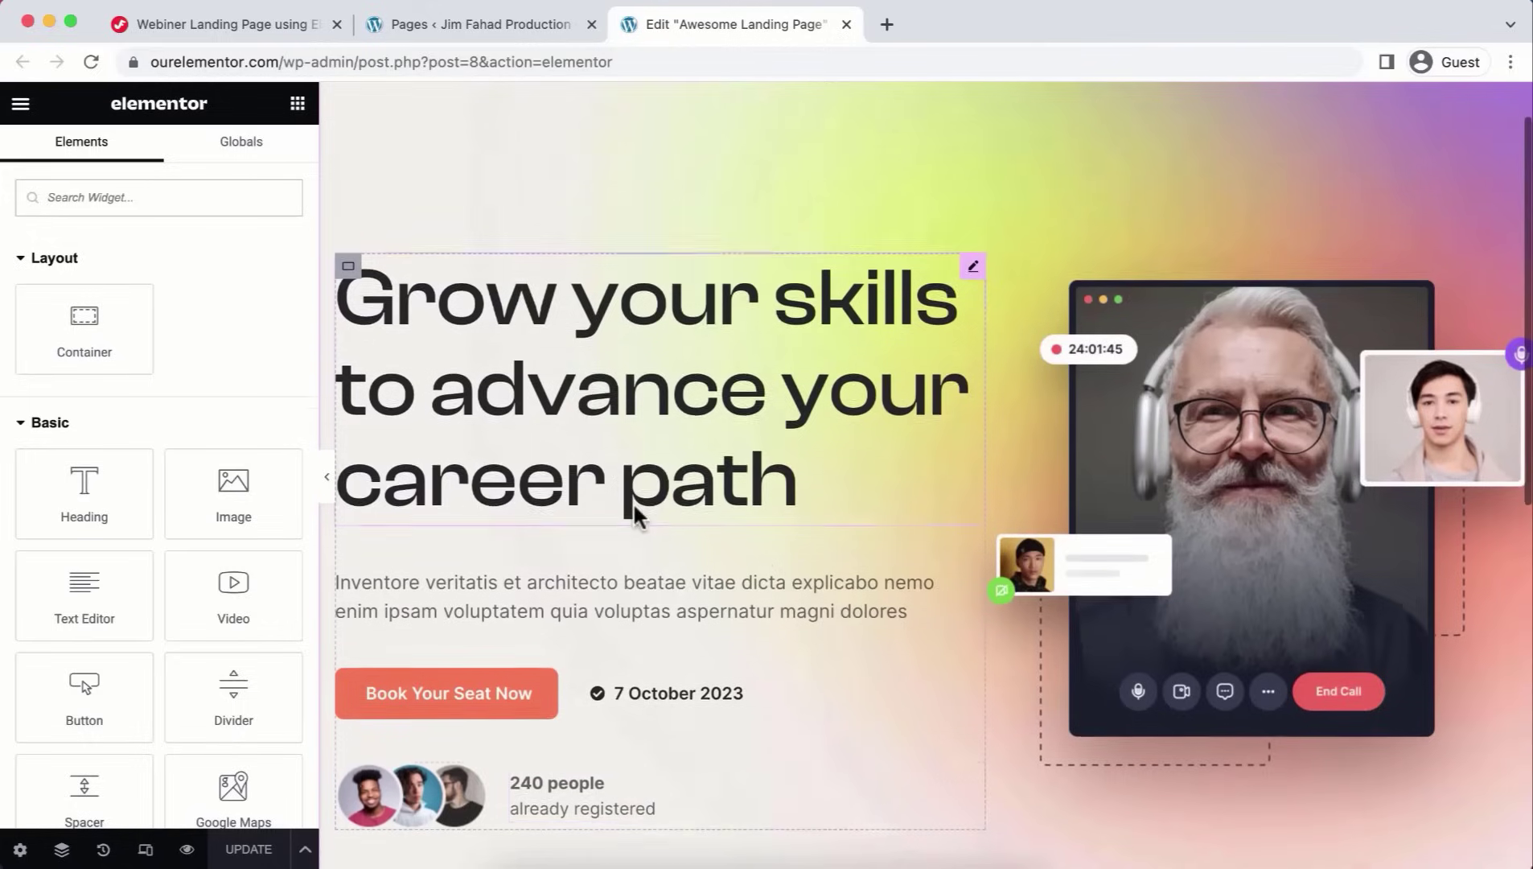
left_click(20, 106)
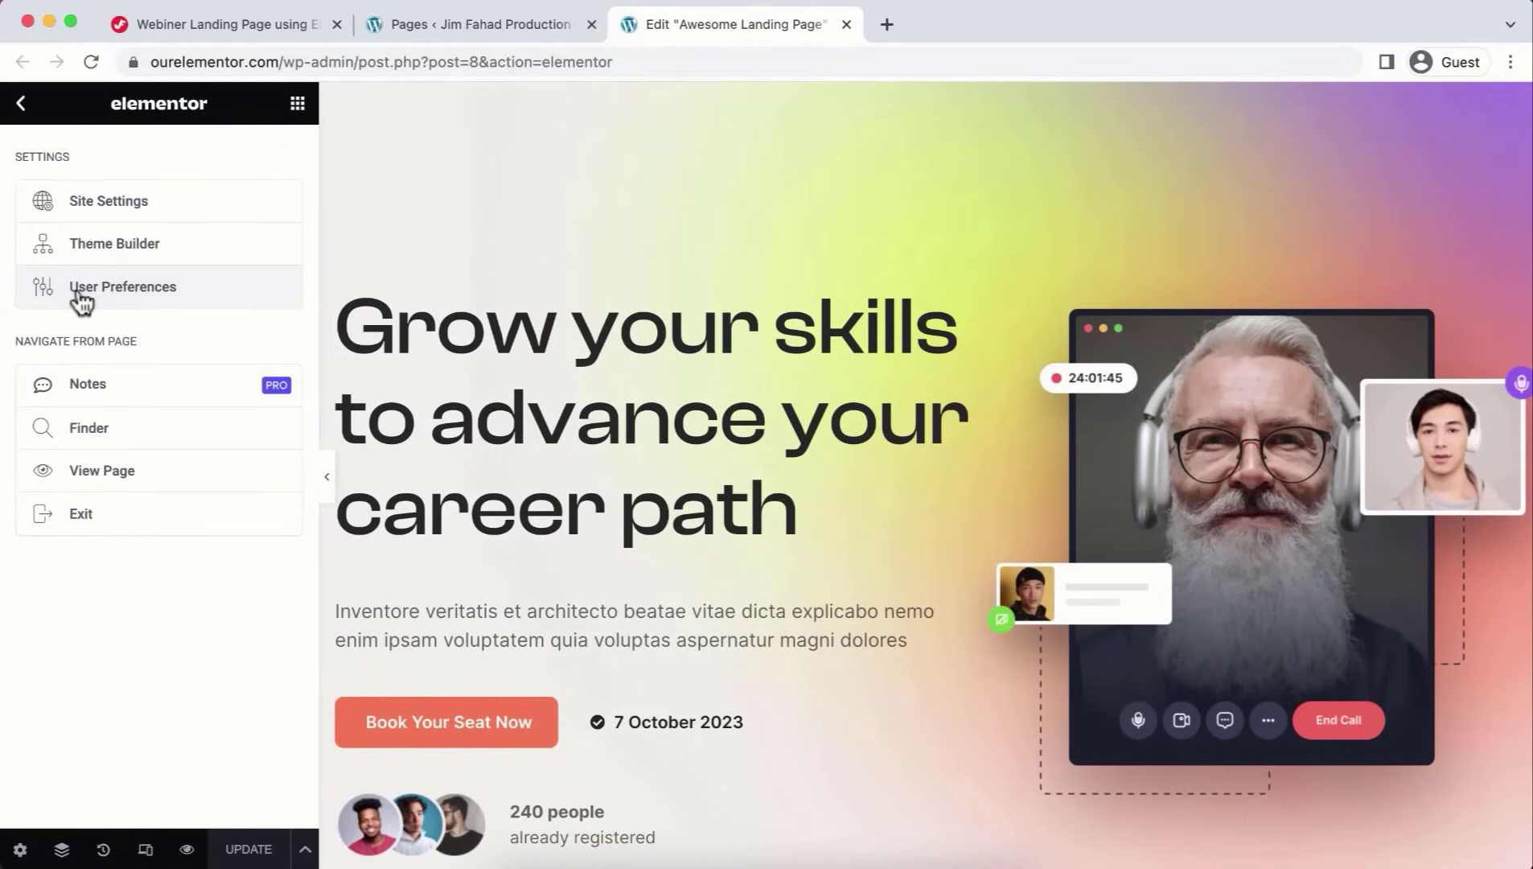
- In User Preferences, switch the UI theme to Dark, then back to Light
left_click(105, 291)
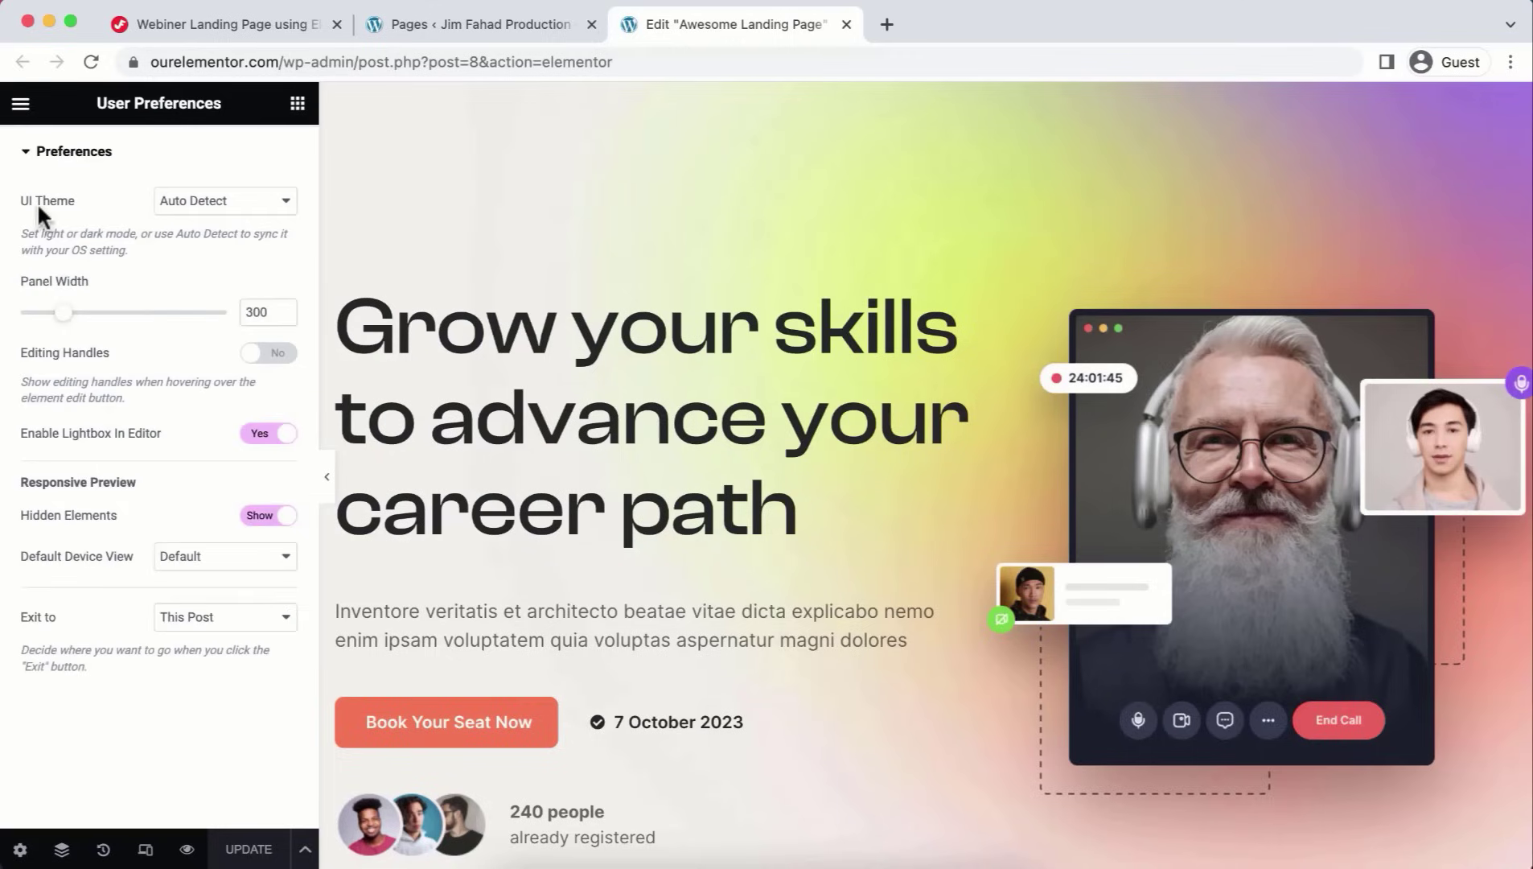
left_click(206, 210)
left_click(211, 252)
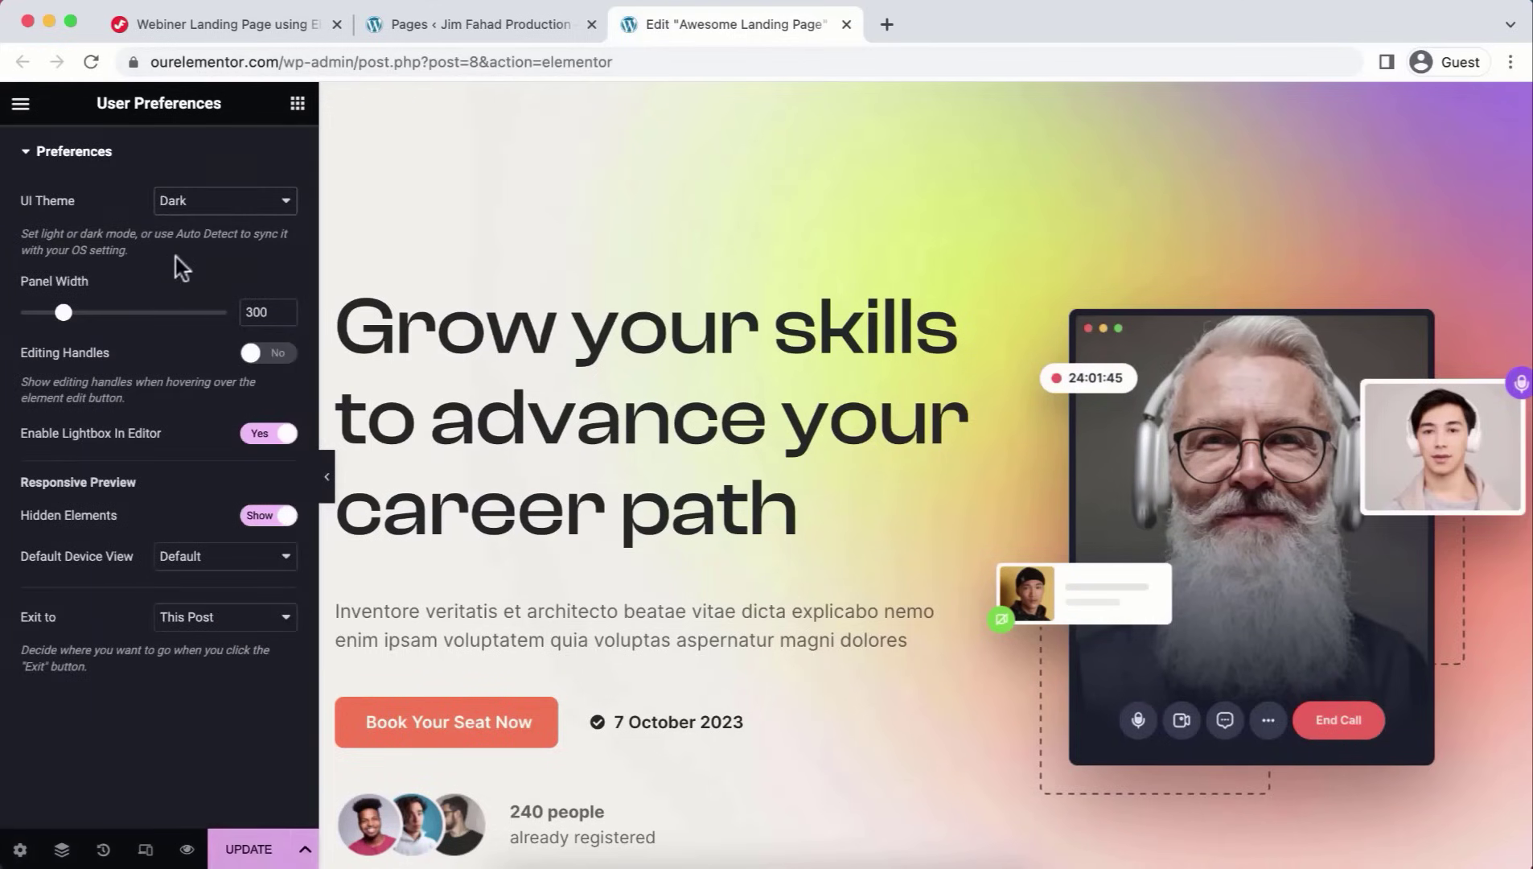
left_click(207, 211)
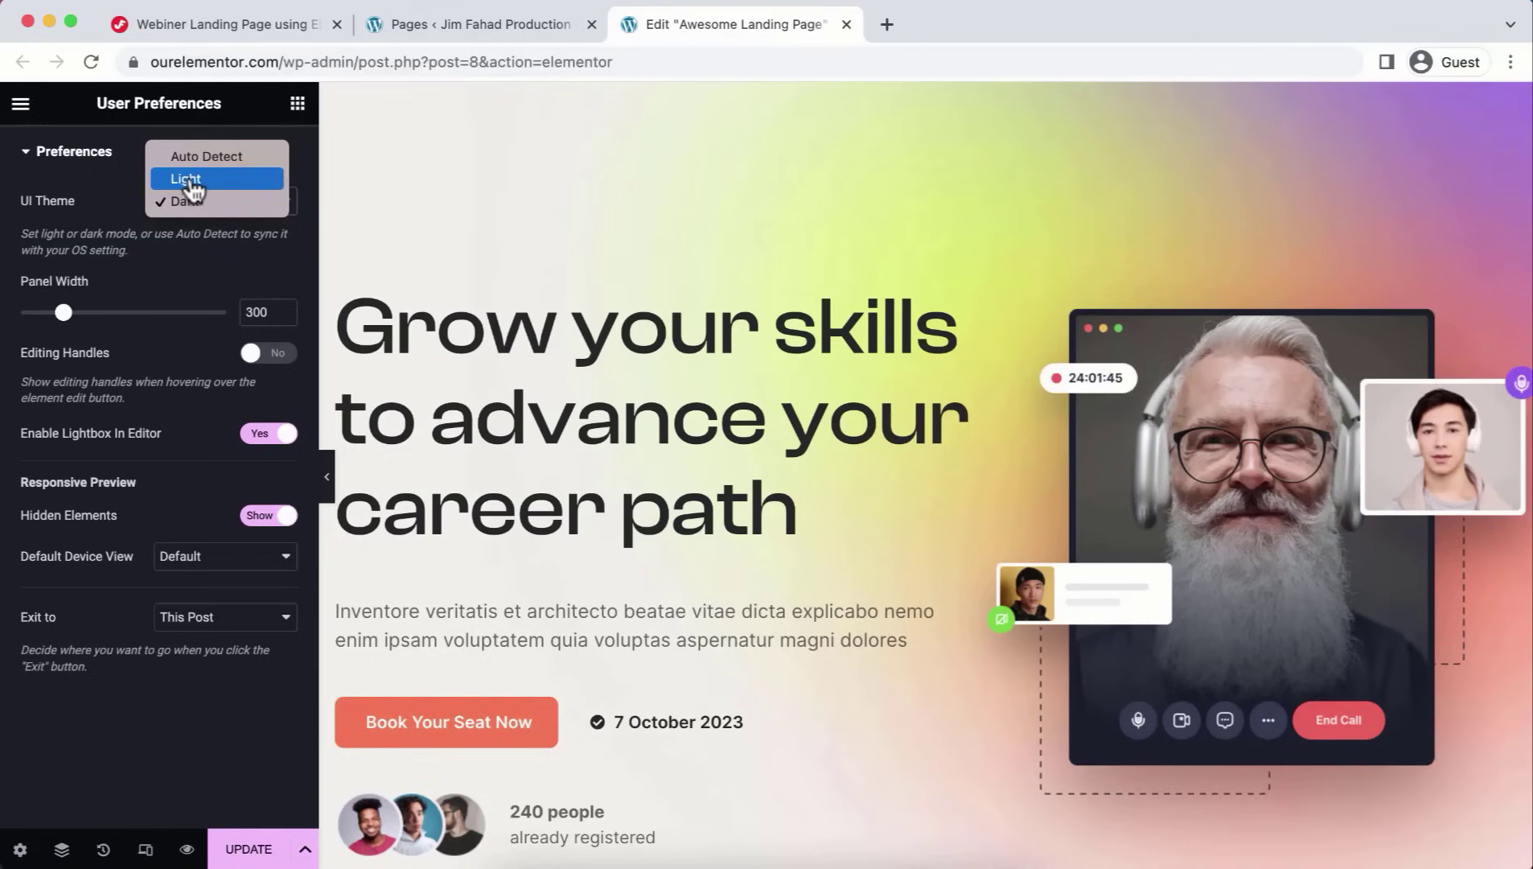
left_click(204, 179)
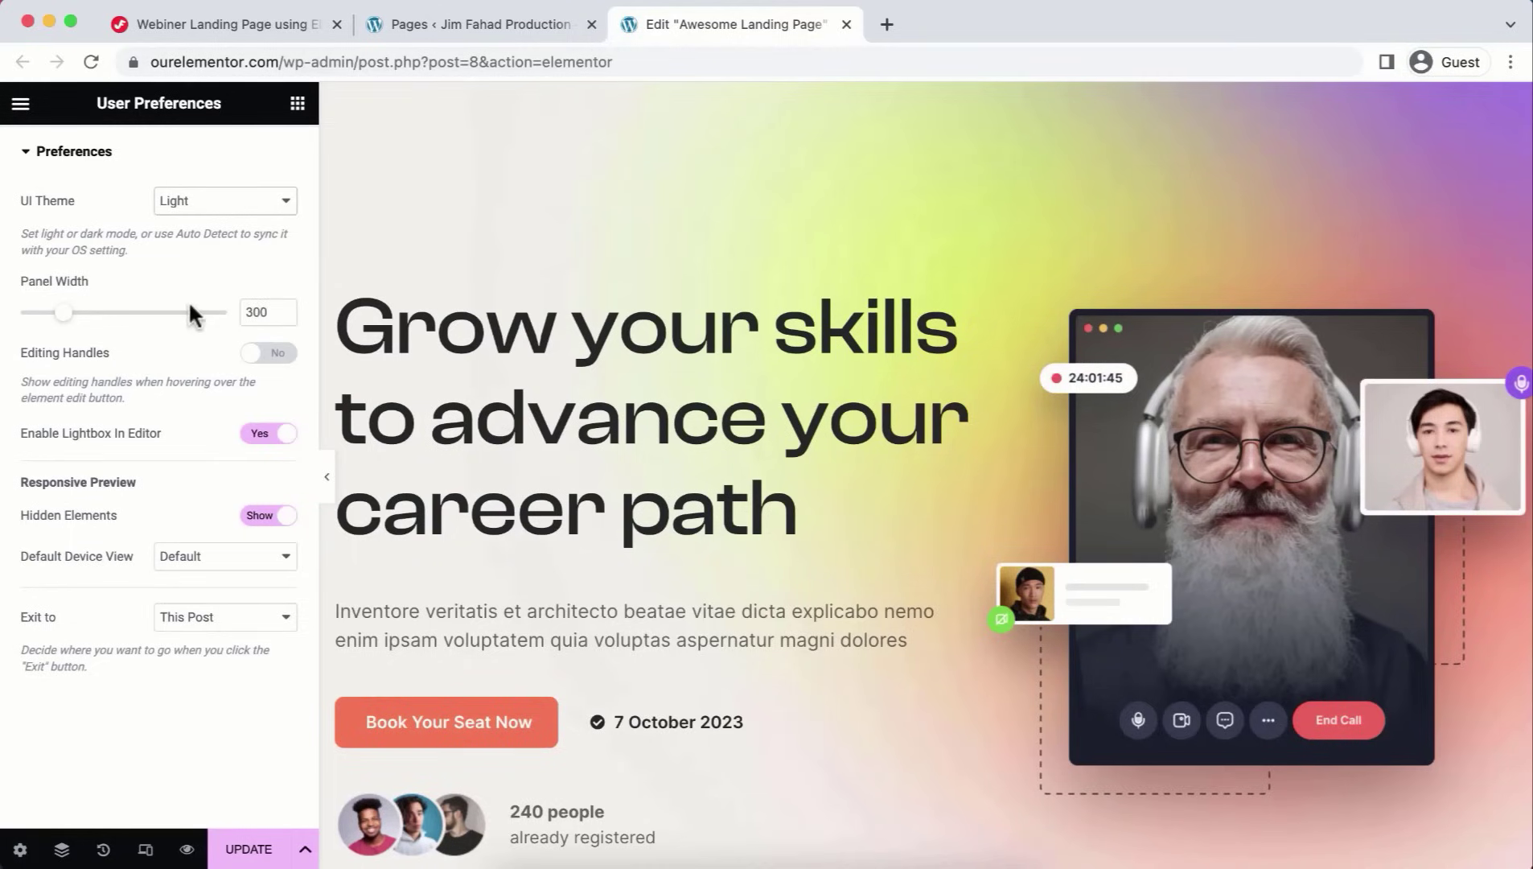
- Widen the panel to 404, then set Panel Width back to 300
left_click_drag(68, 313, 115, 322)
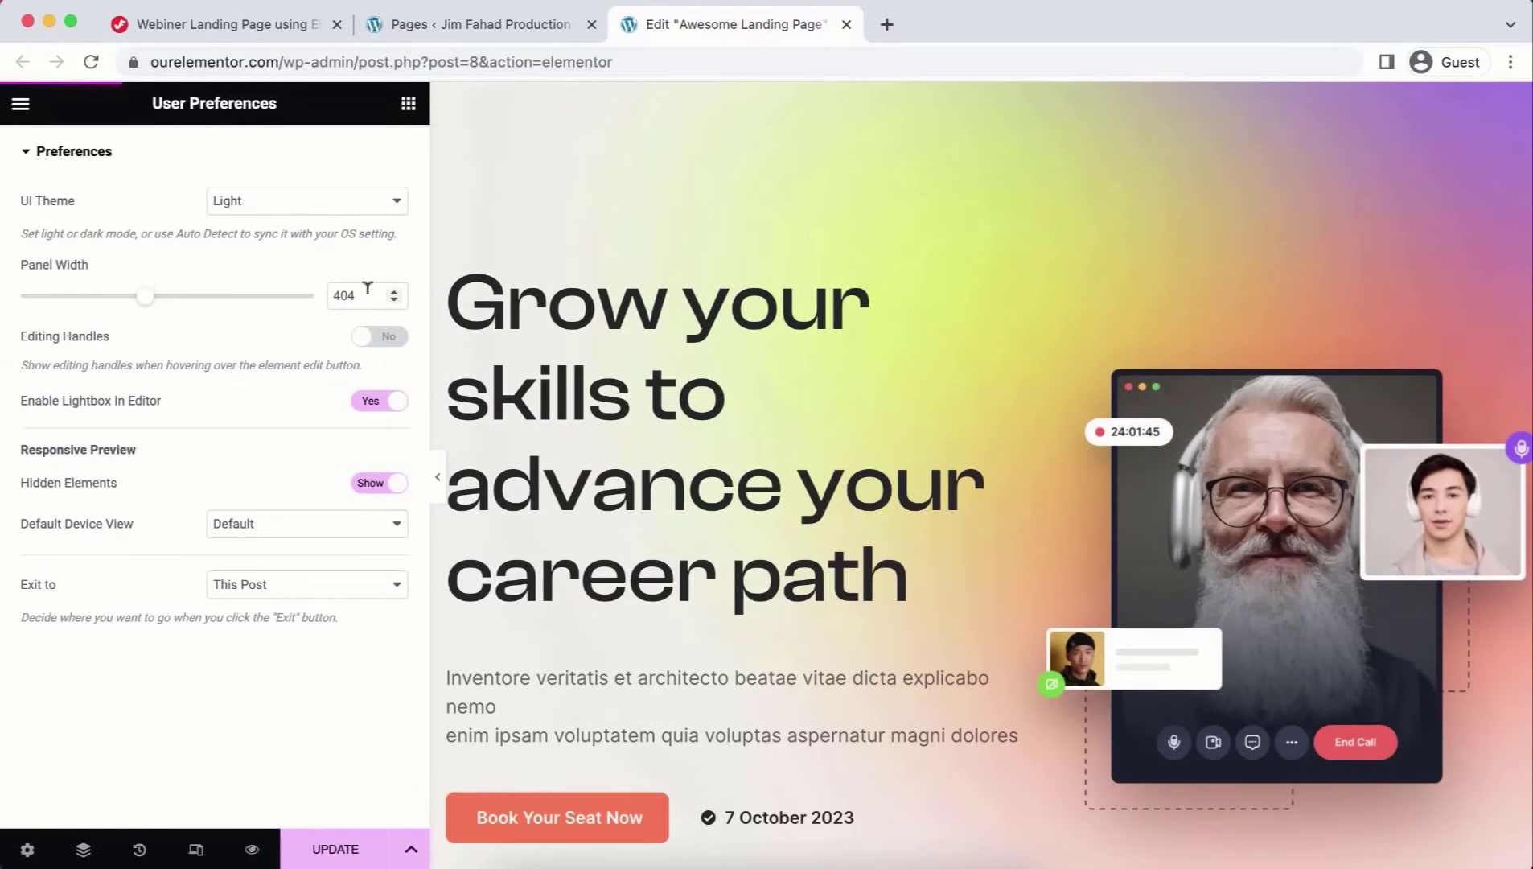
left_click_drag(383, 290, 278, 306)
type("300")
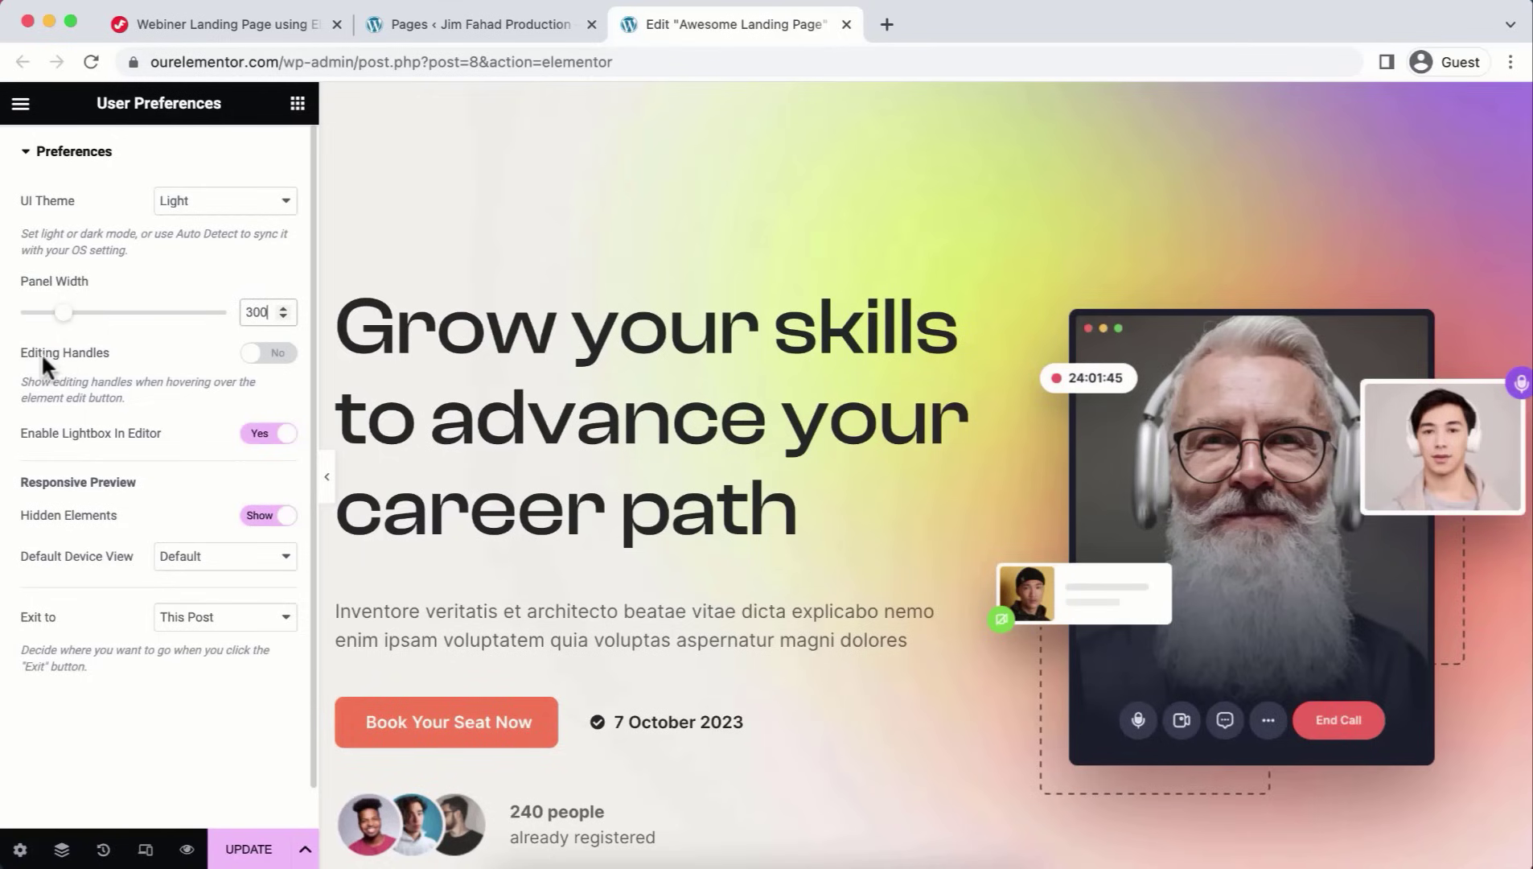
scroll(623, 511, "down", 2)
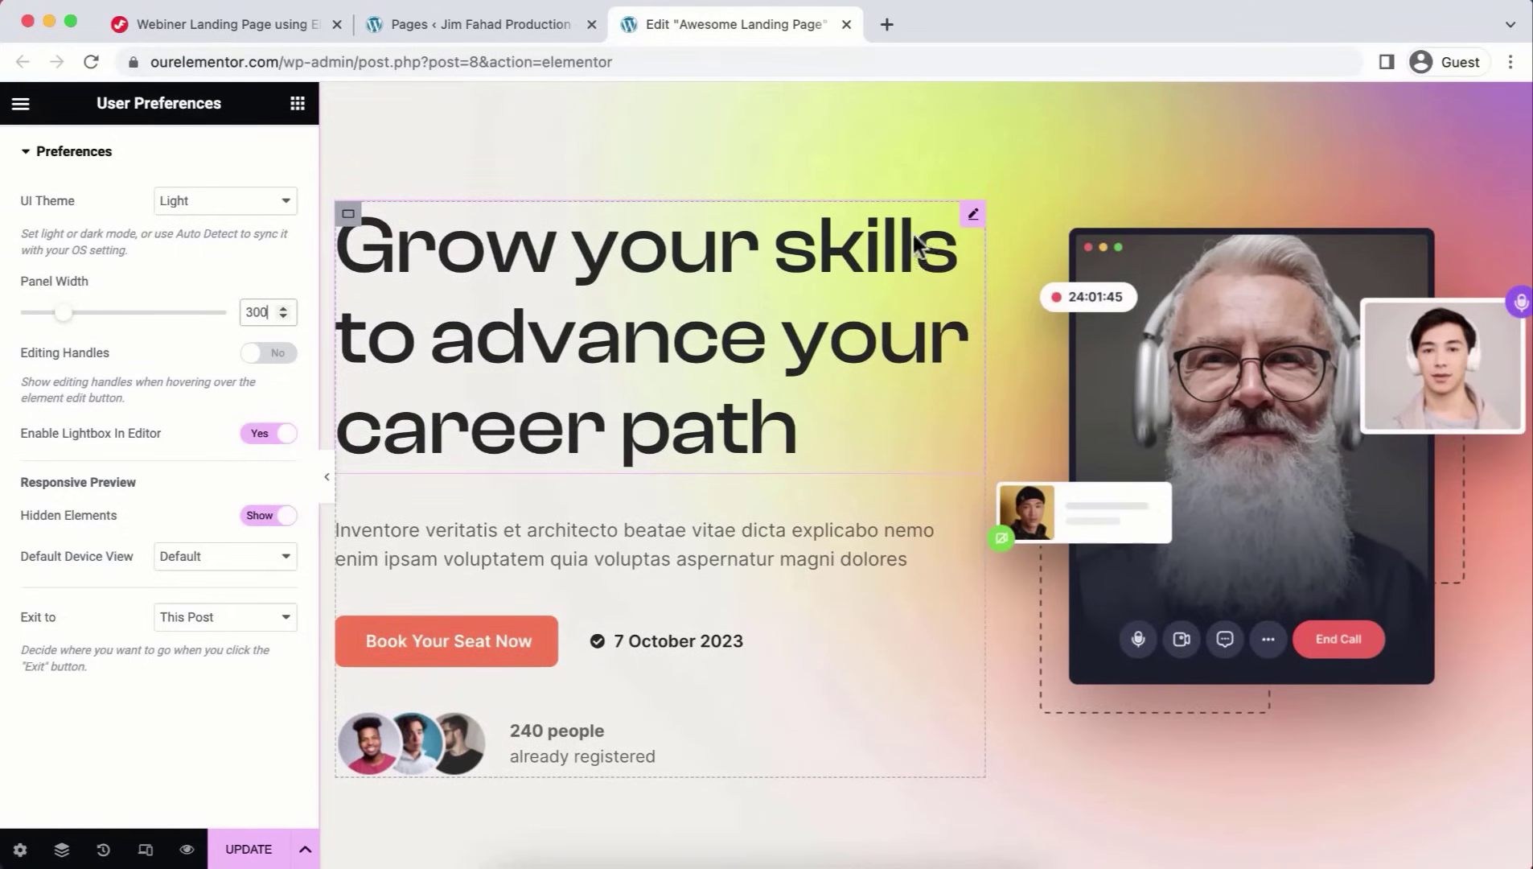
- Select the hero heading, turn Editing Handles on in User Preferences, and save the page
right_click(976, 220)
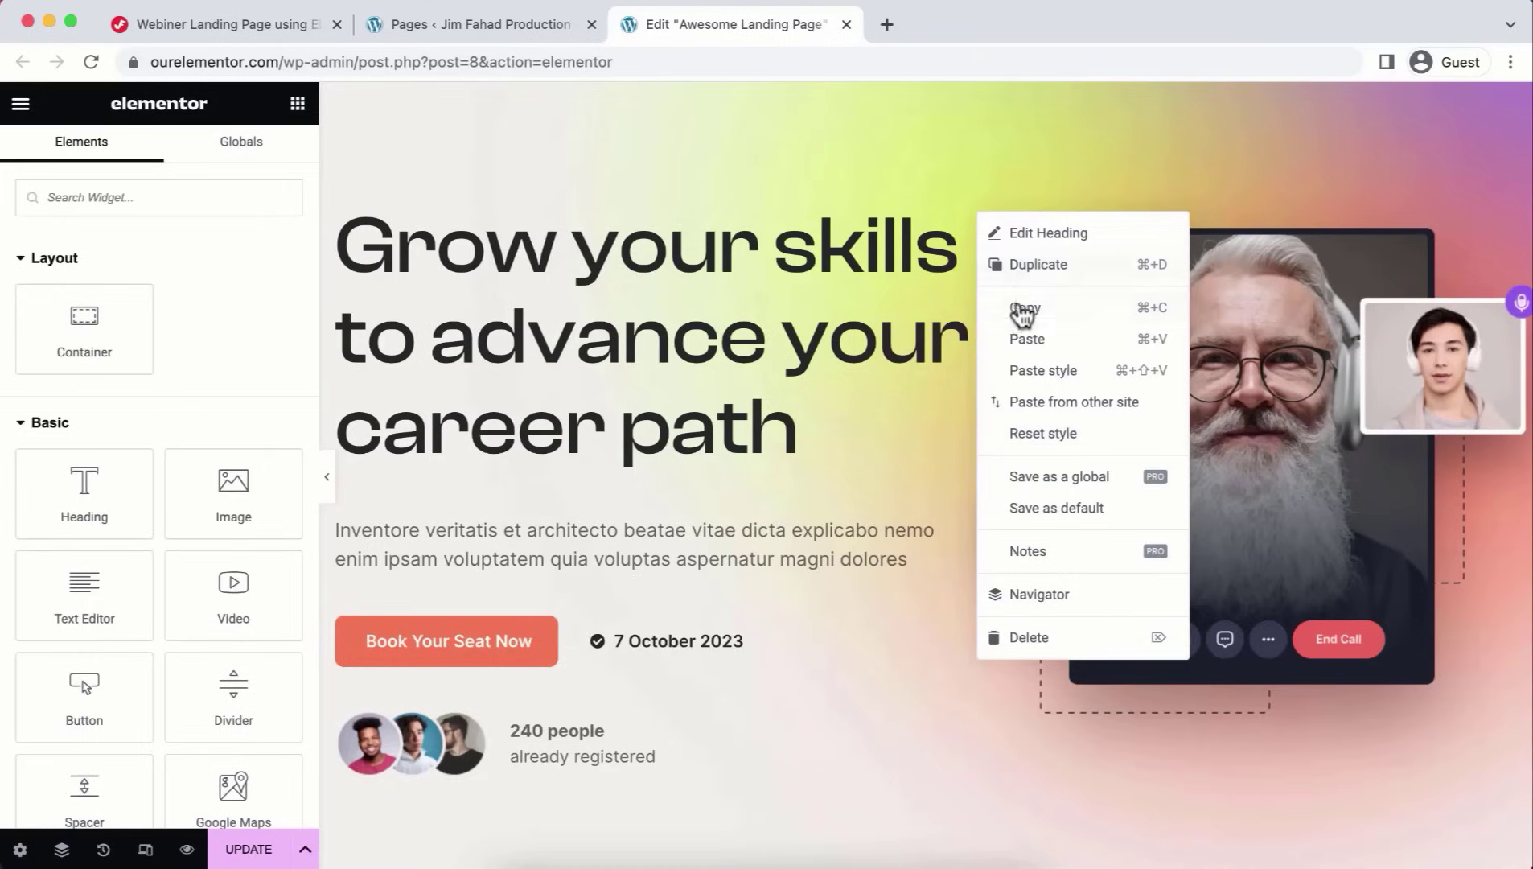
left_click(942, 288)
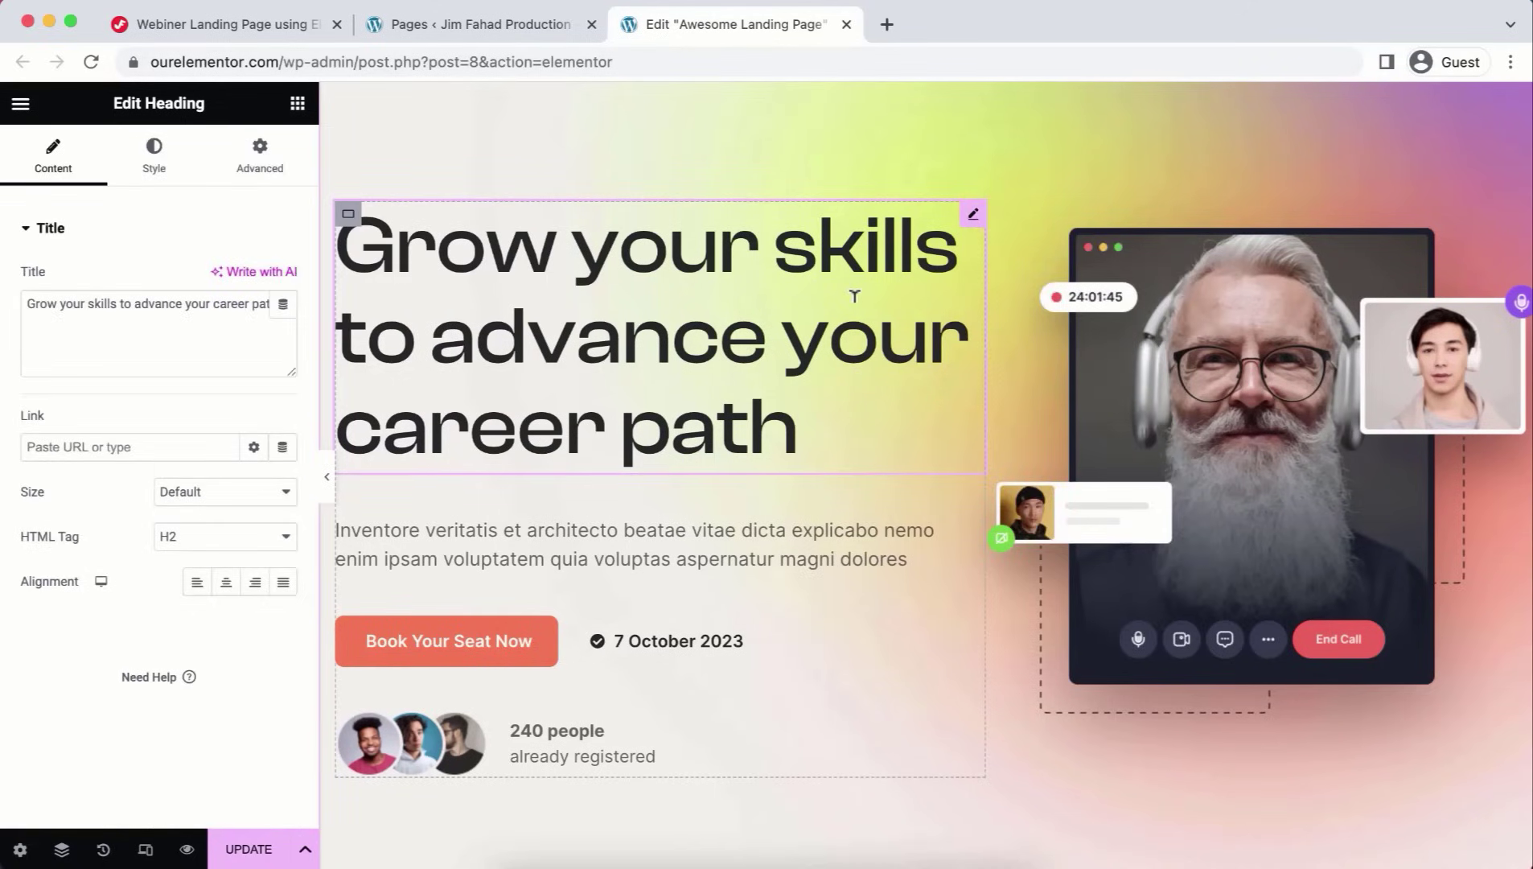
left_click(21, 104)
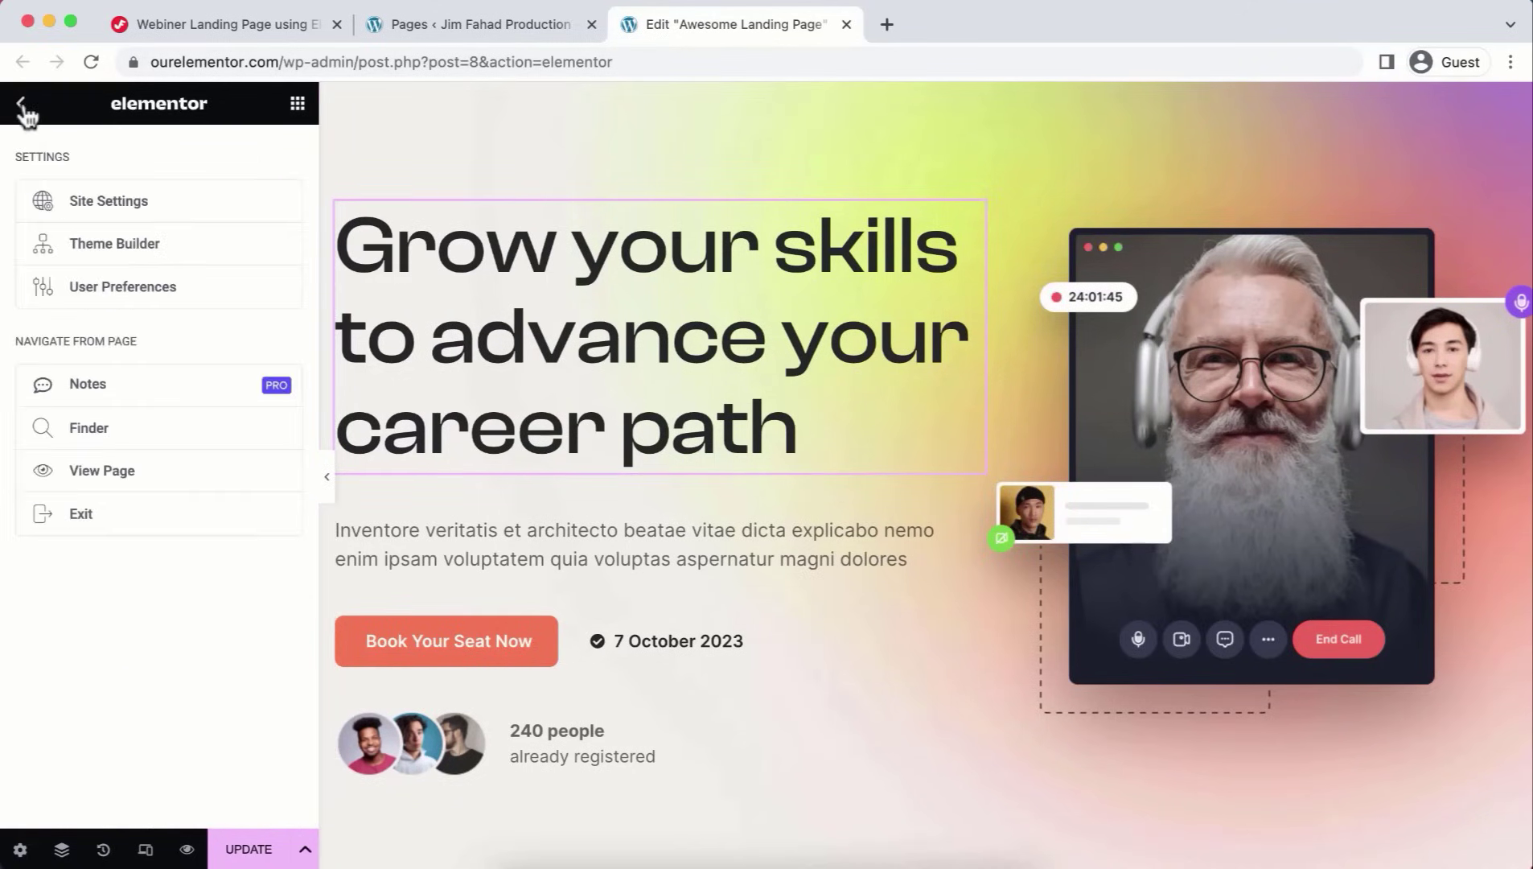
left_click(122, 294)
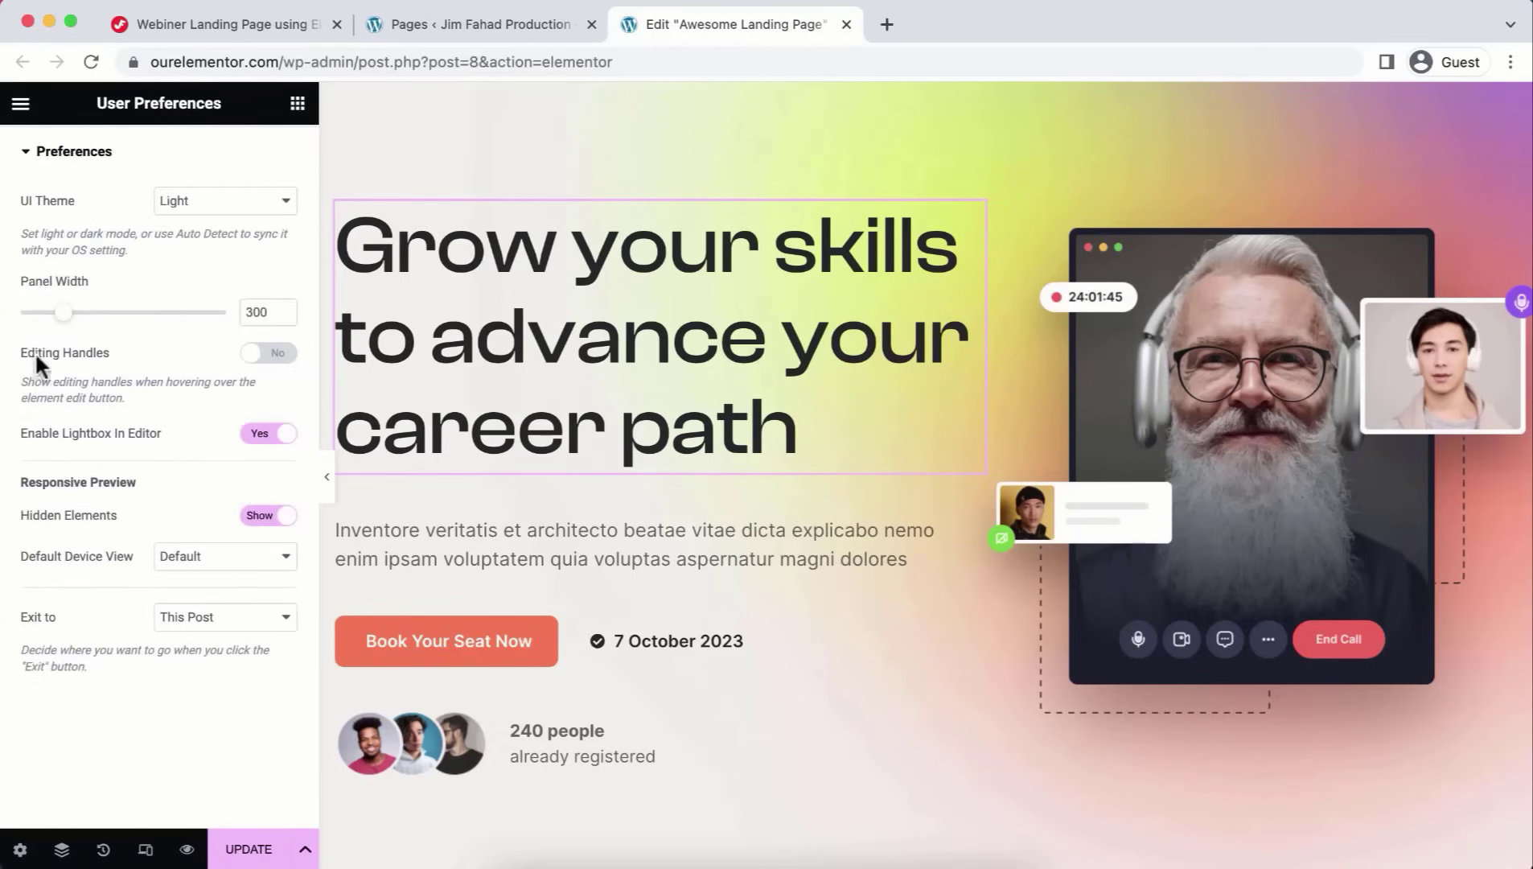
left_click(278, 361)
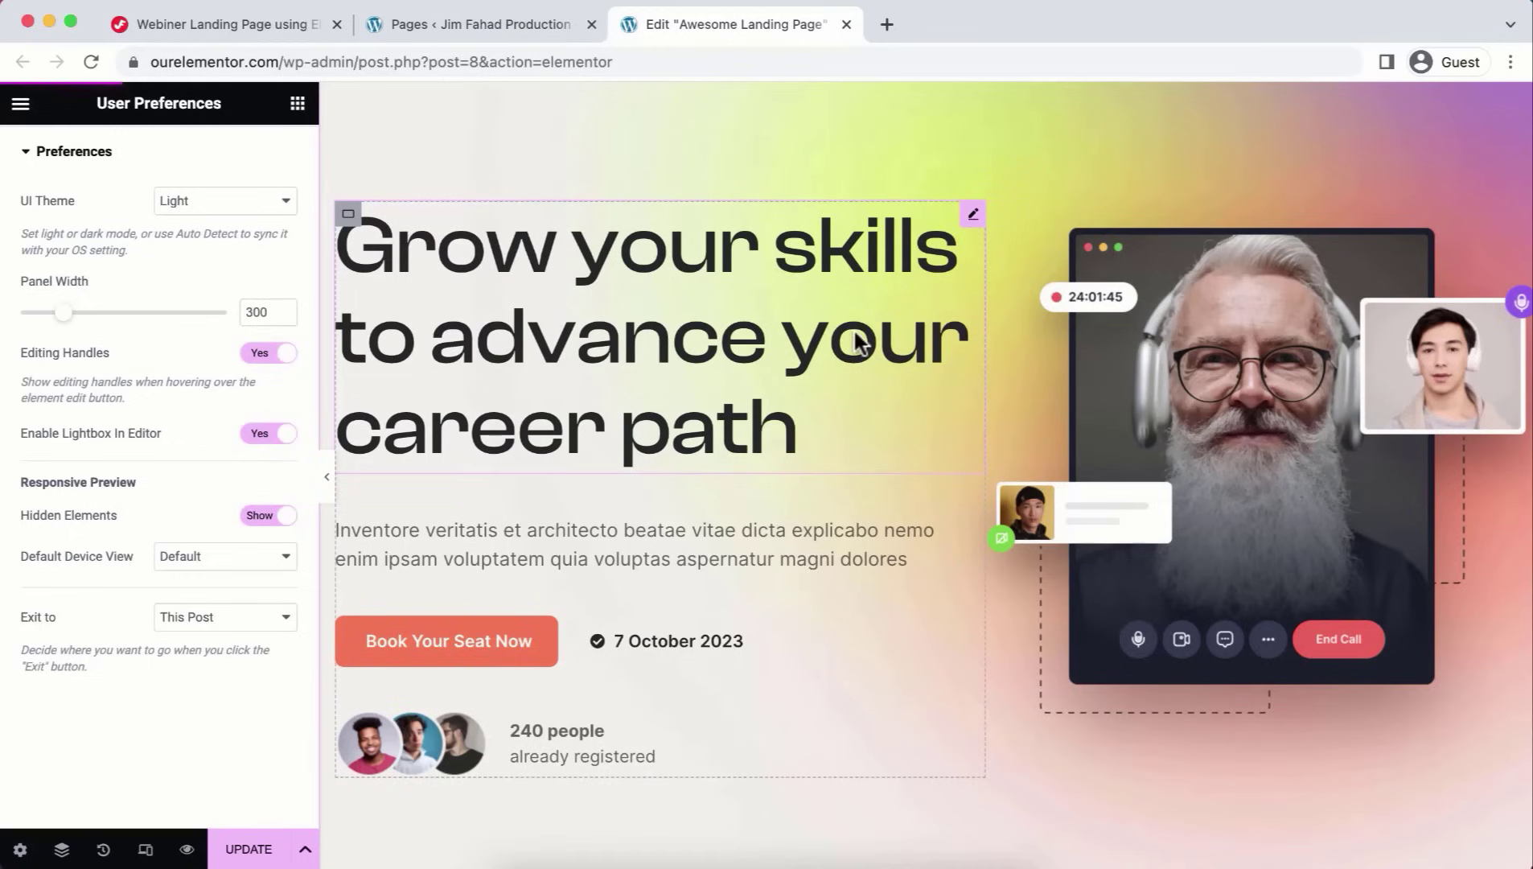
mouse_move(972, 217)
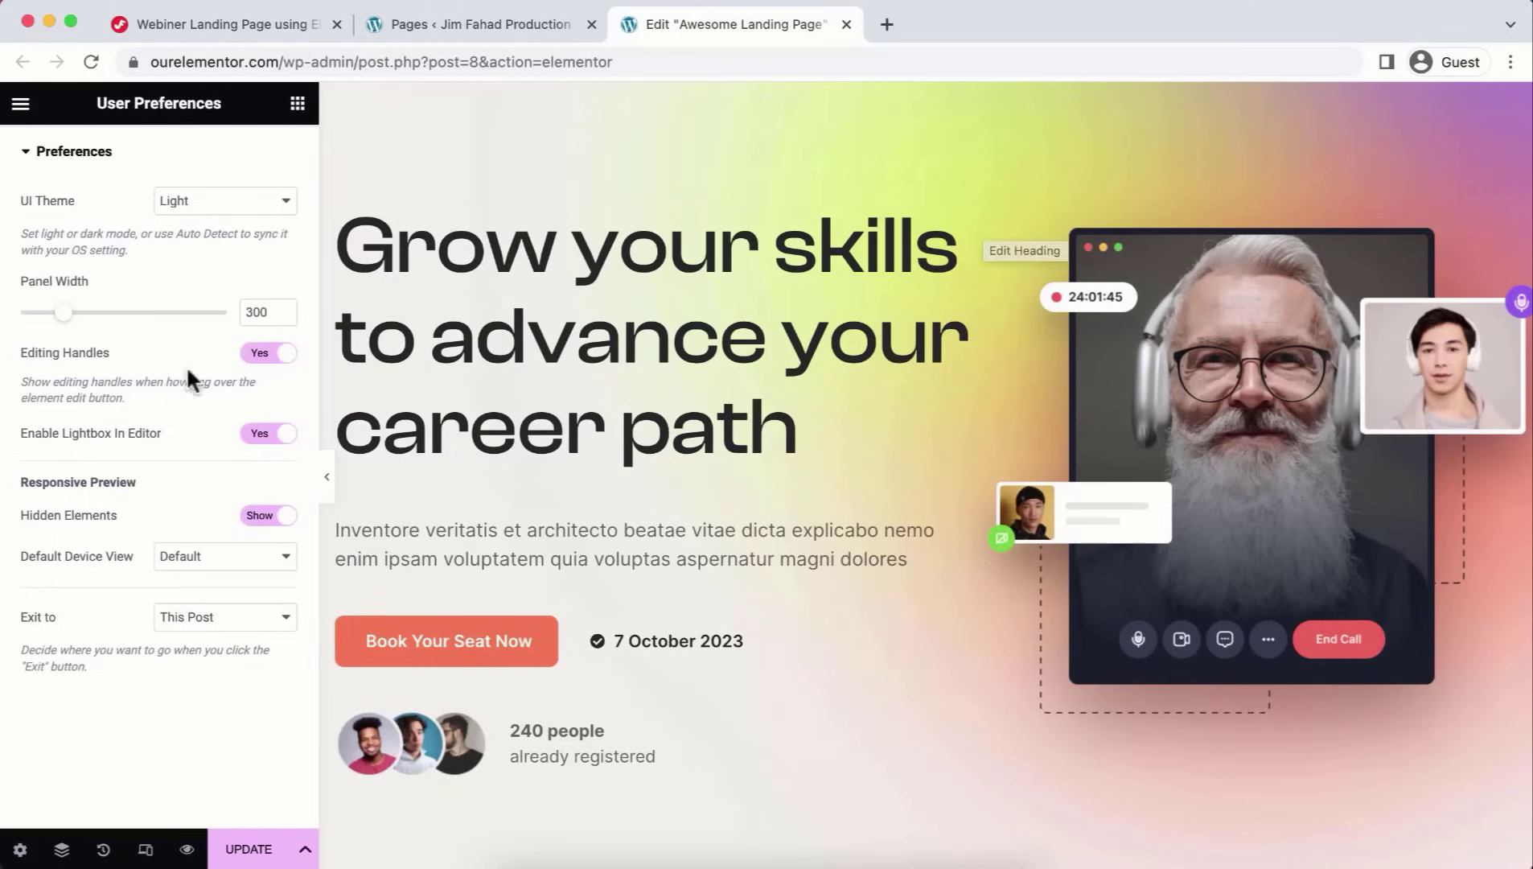
left_click(253, 846)
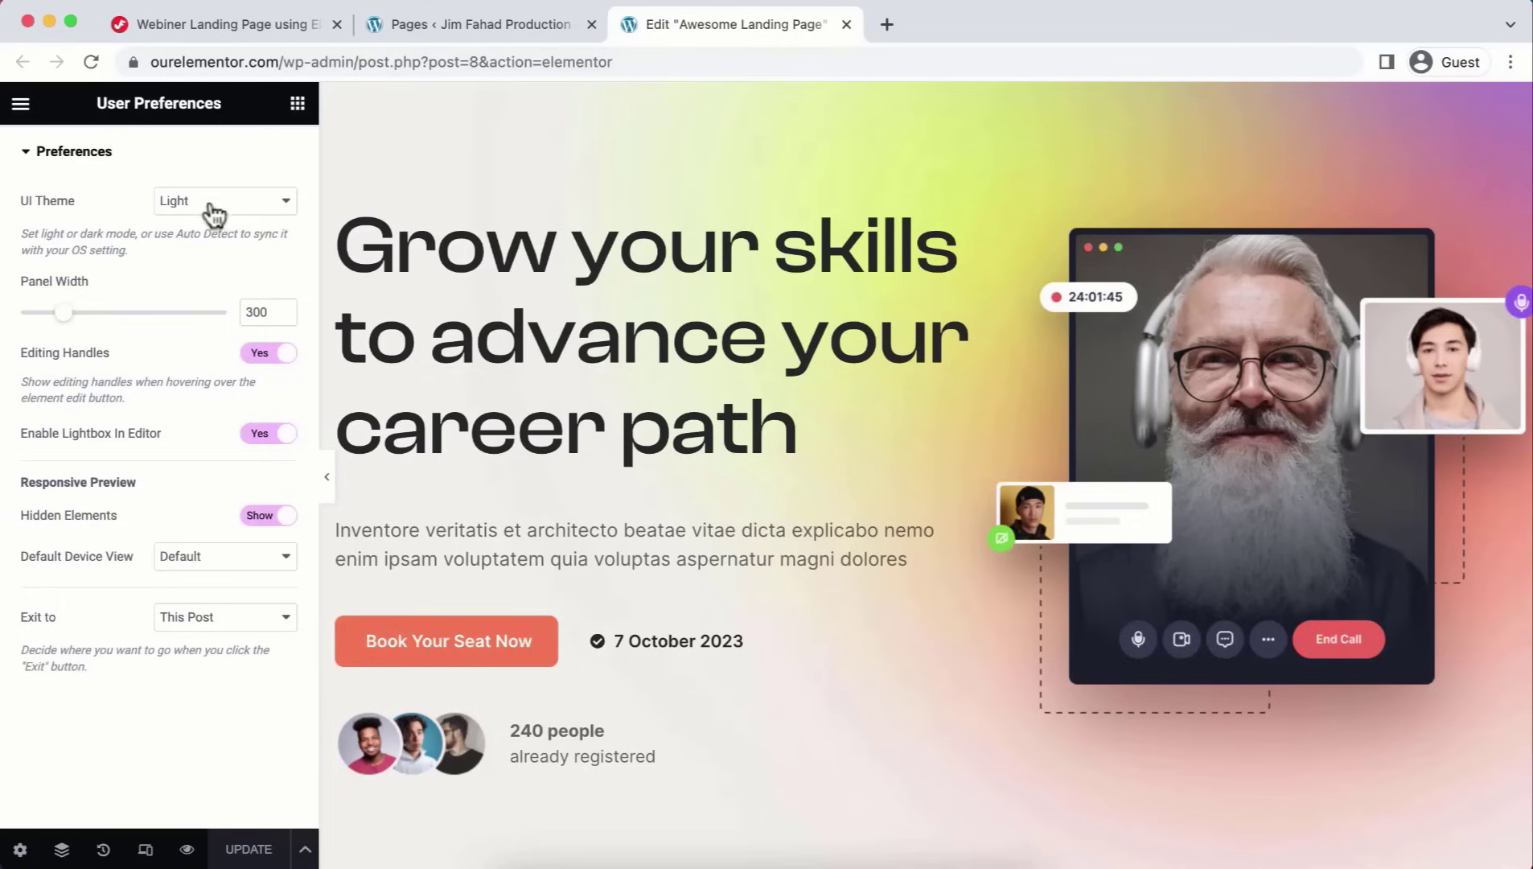
left_click(297, 103)
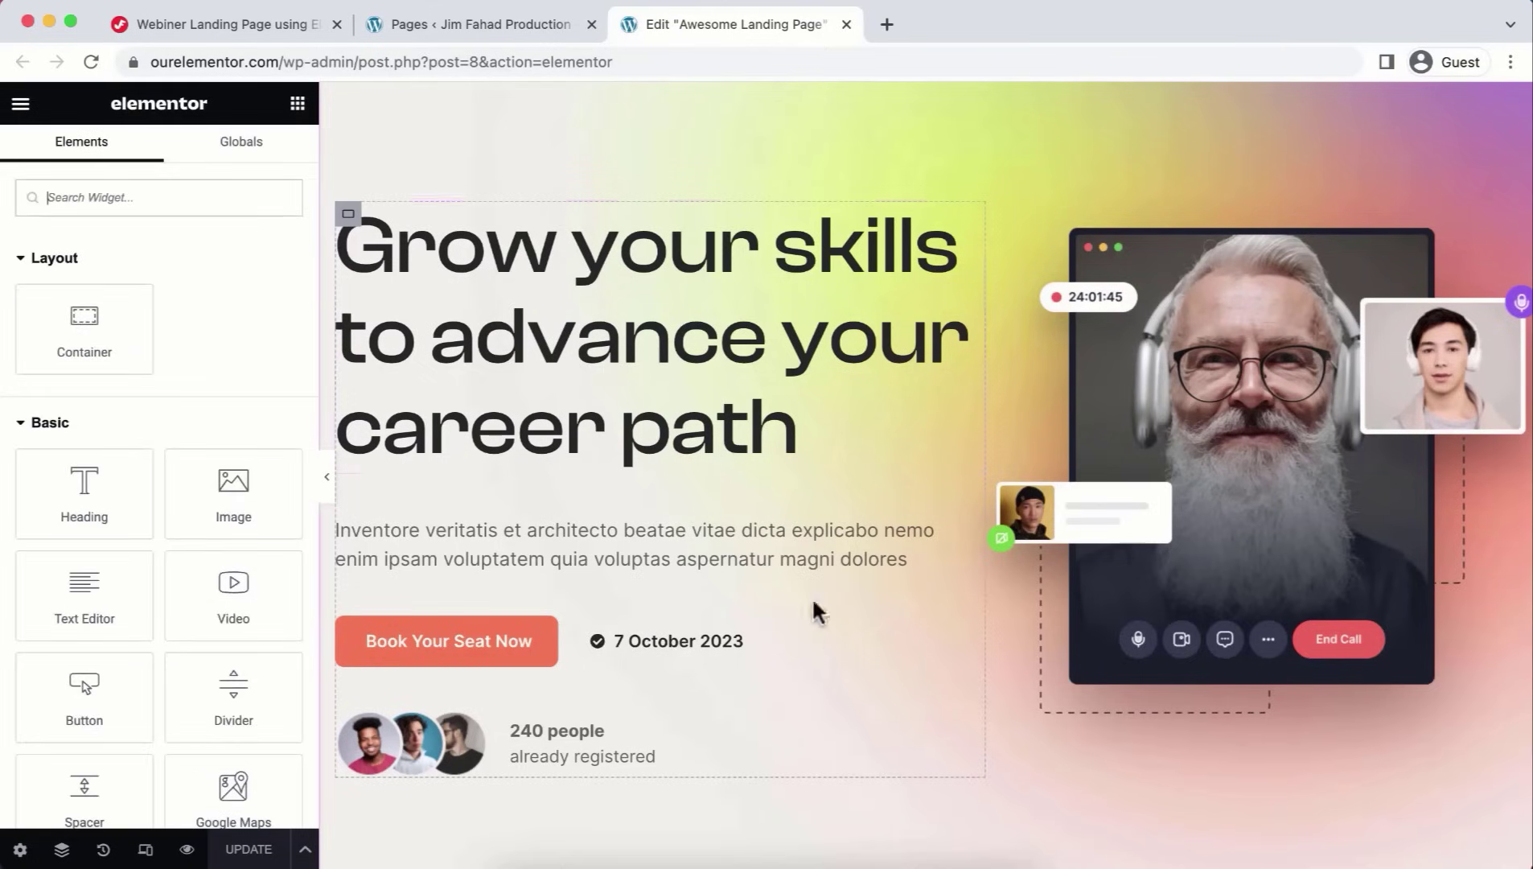
- Delete the sample headings-and-button container and add an empty single-column container below the hero
scroll(941, 756, "down", 6)
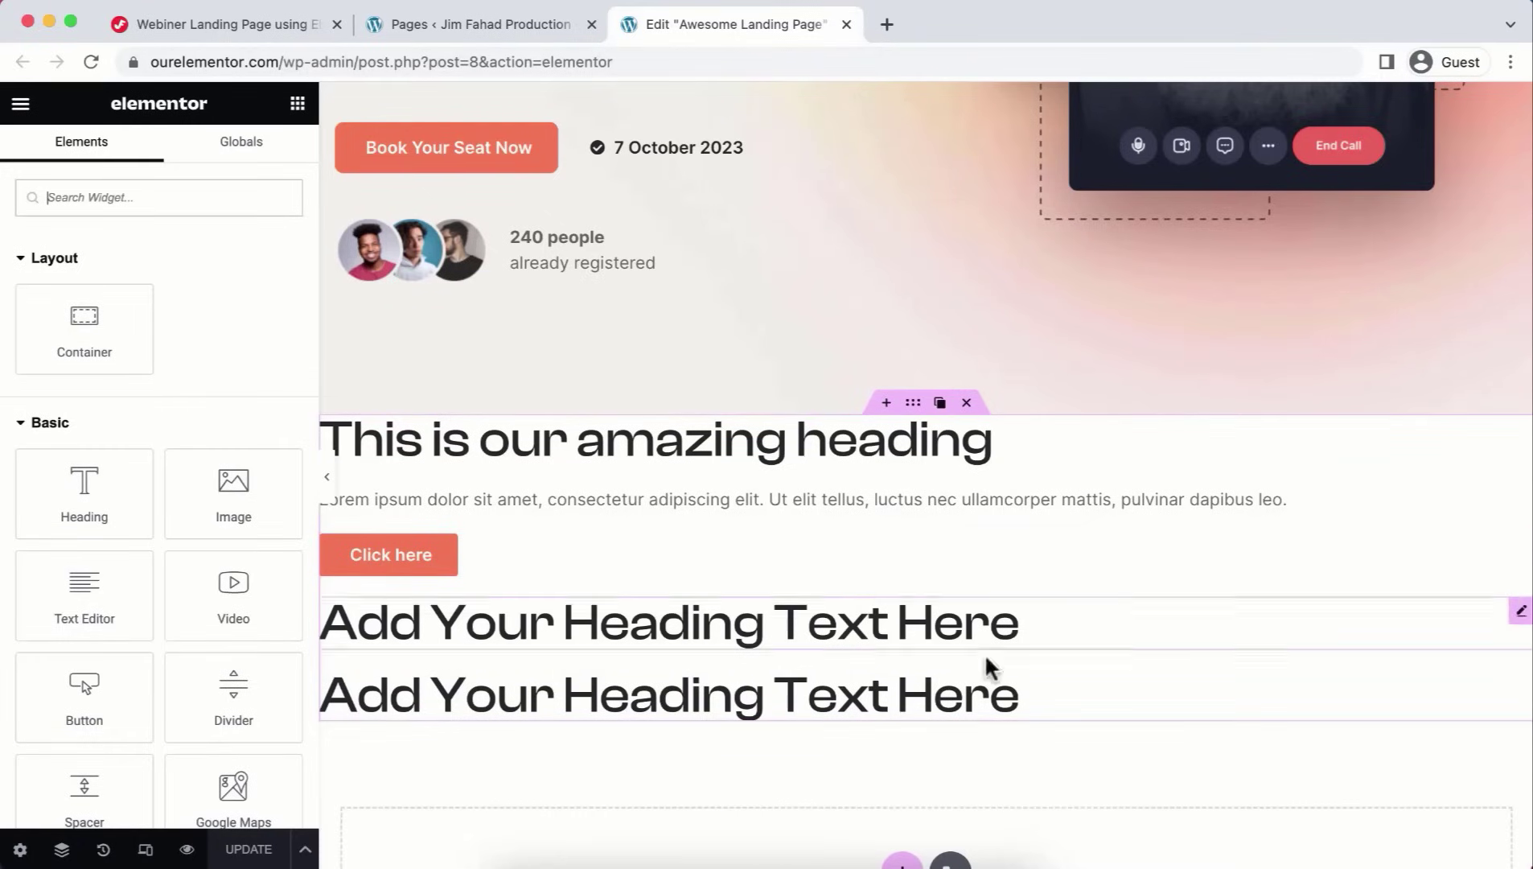
left_click(968, 403)
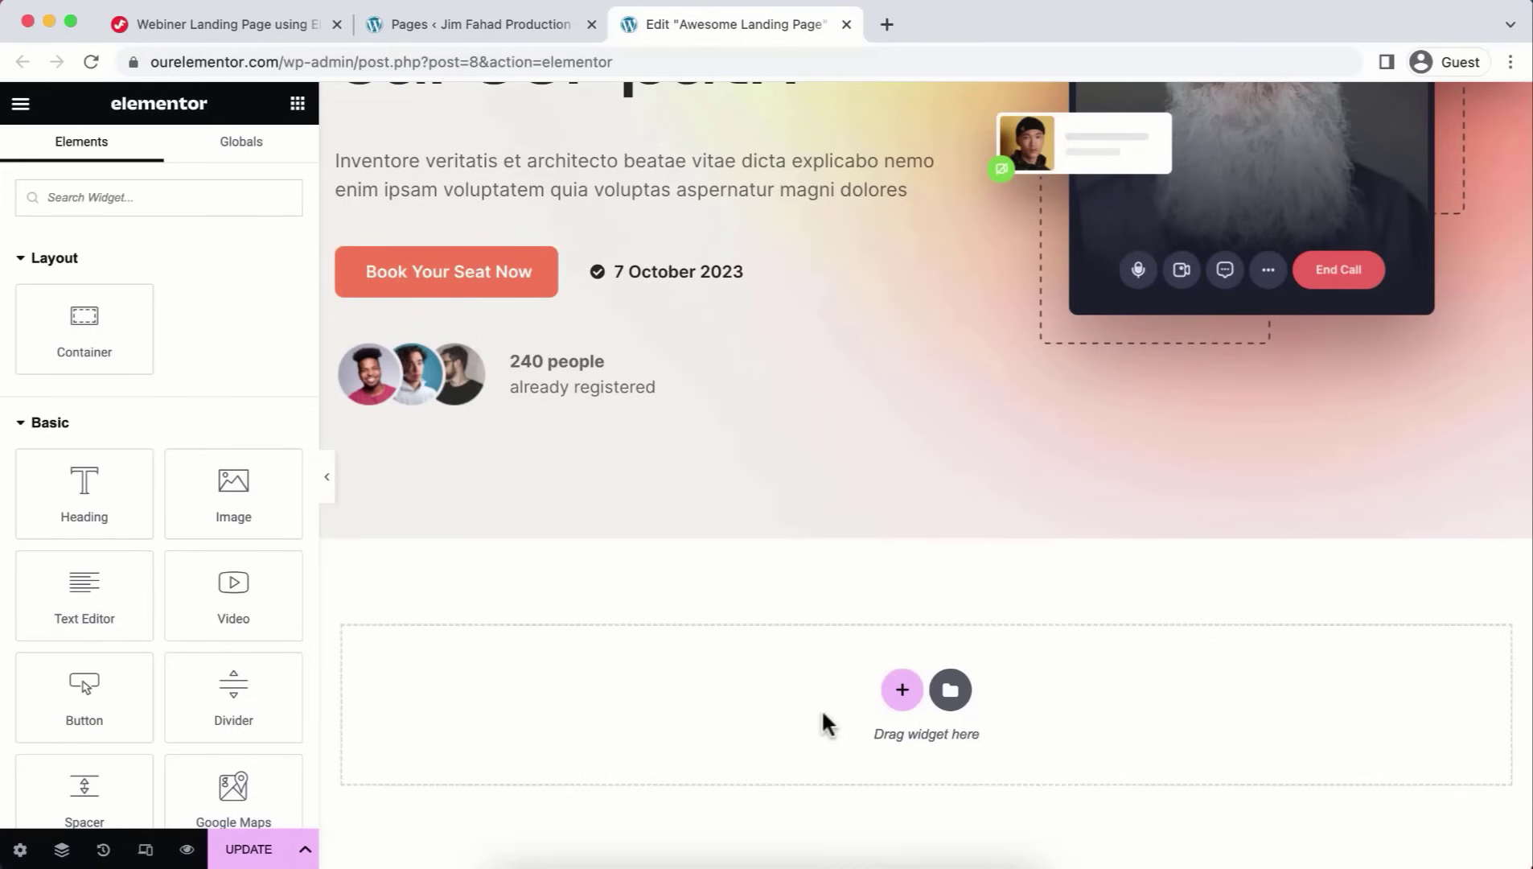
left_click(903, 693)
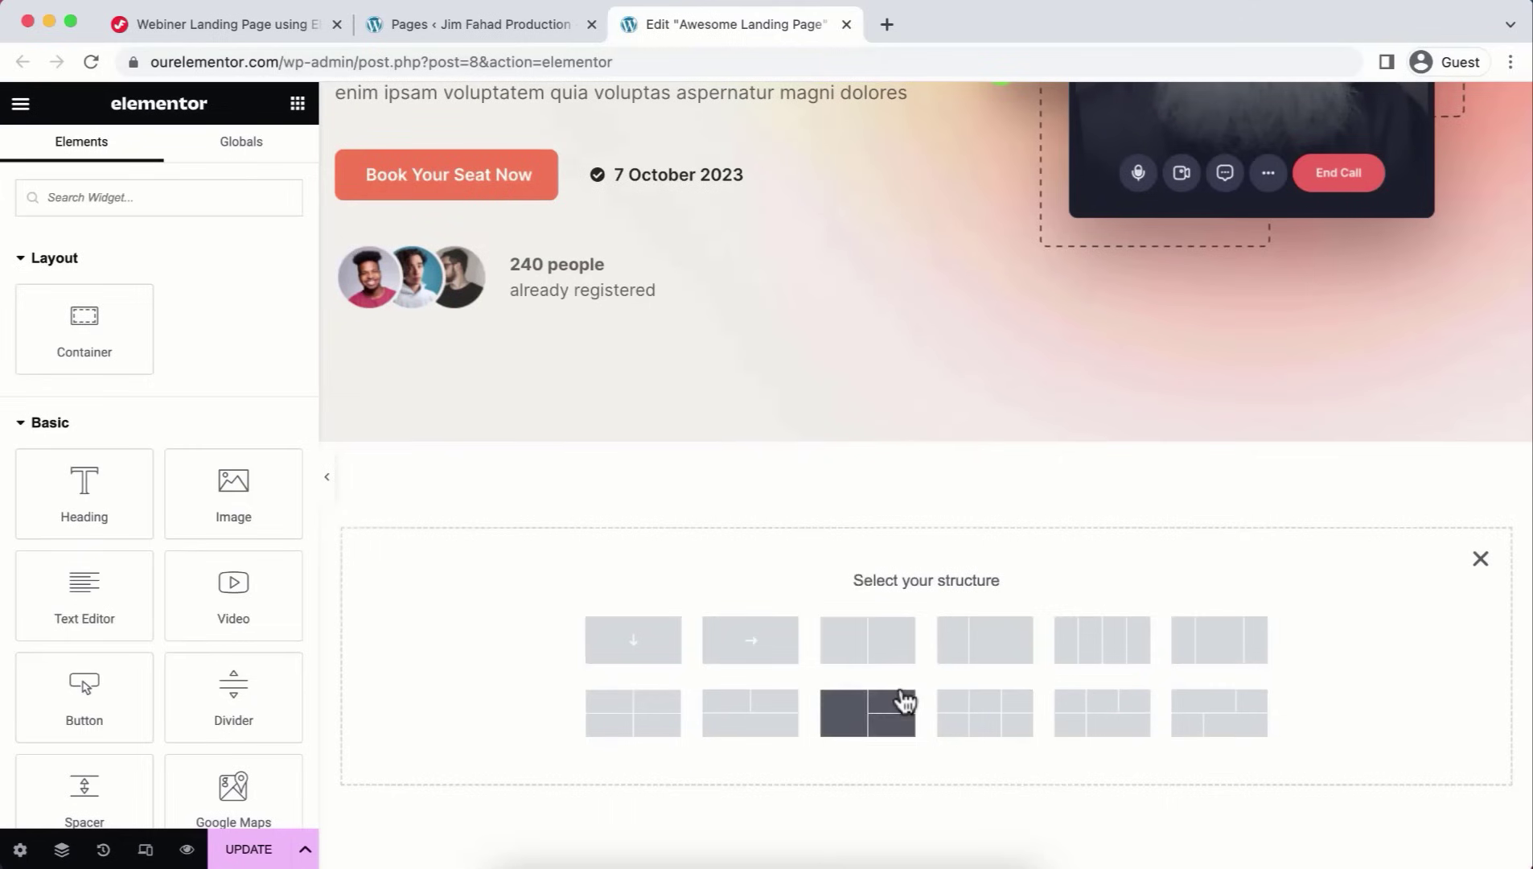
left_click(634, 645)
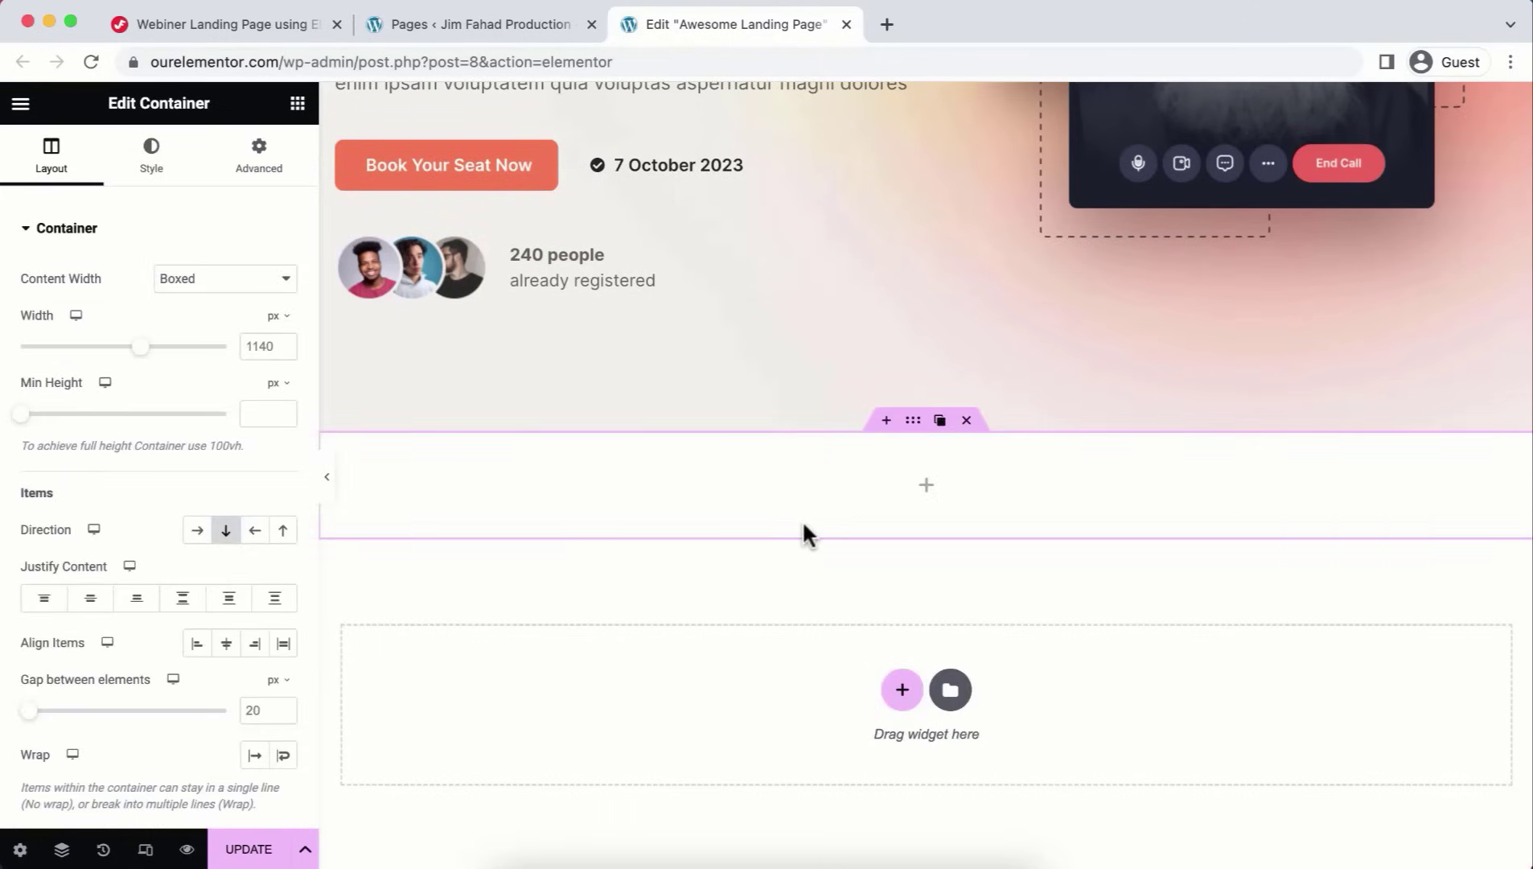
- Give the new container a classic #1a1f2b background color
left_click(160, 157)
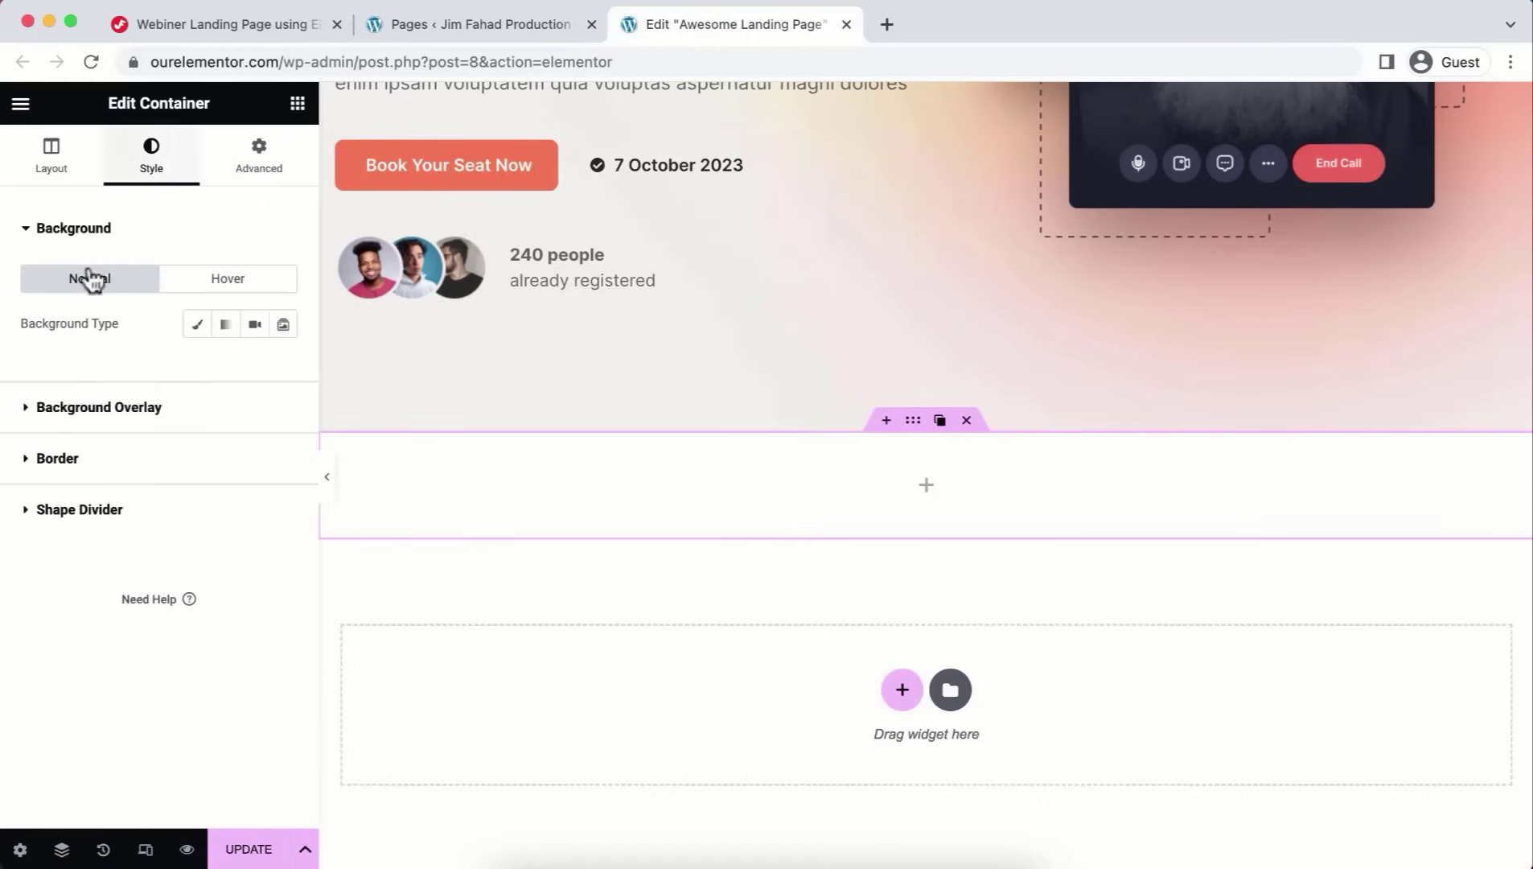
left_click(197, 324)
left_click(284, 370)
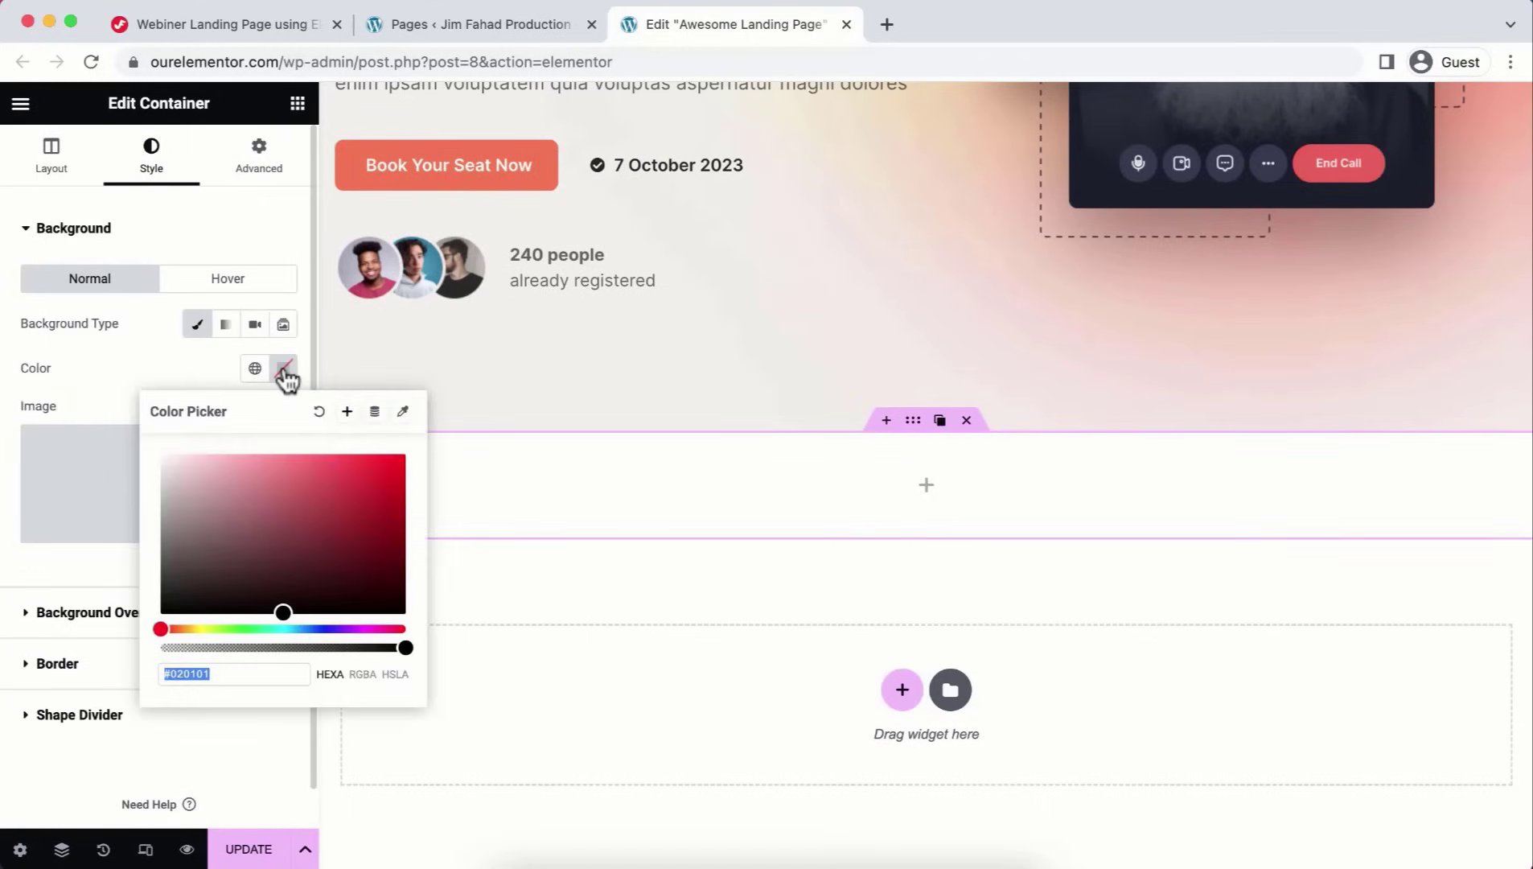
type("#")
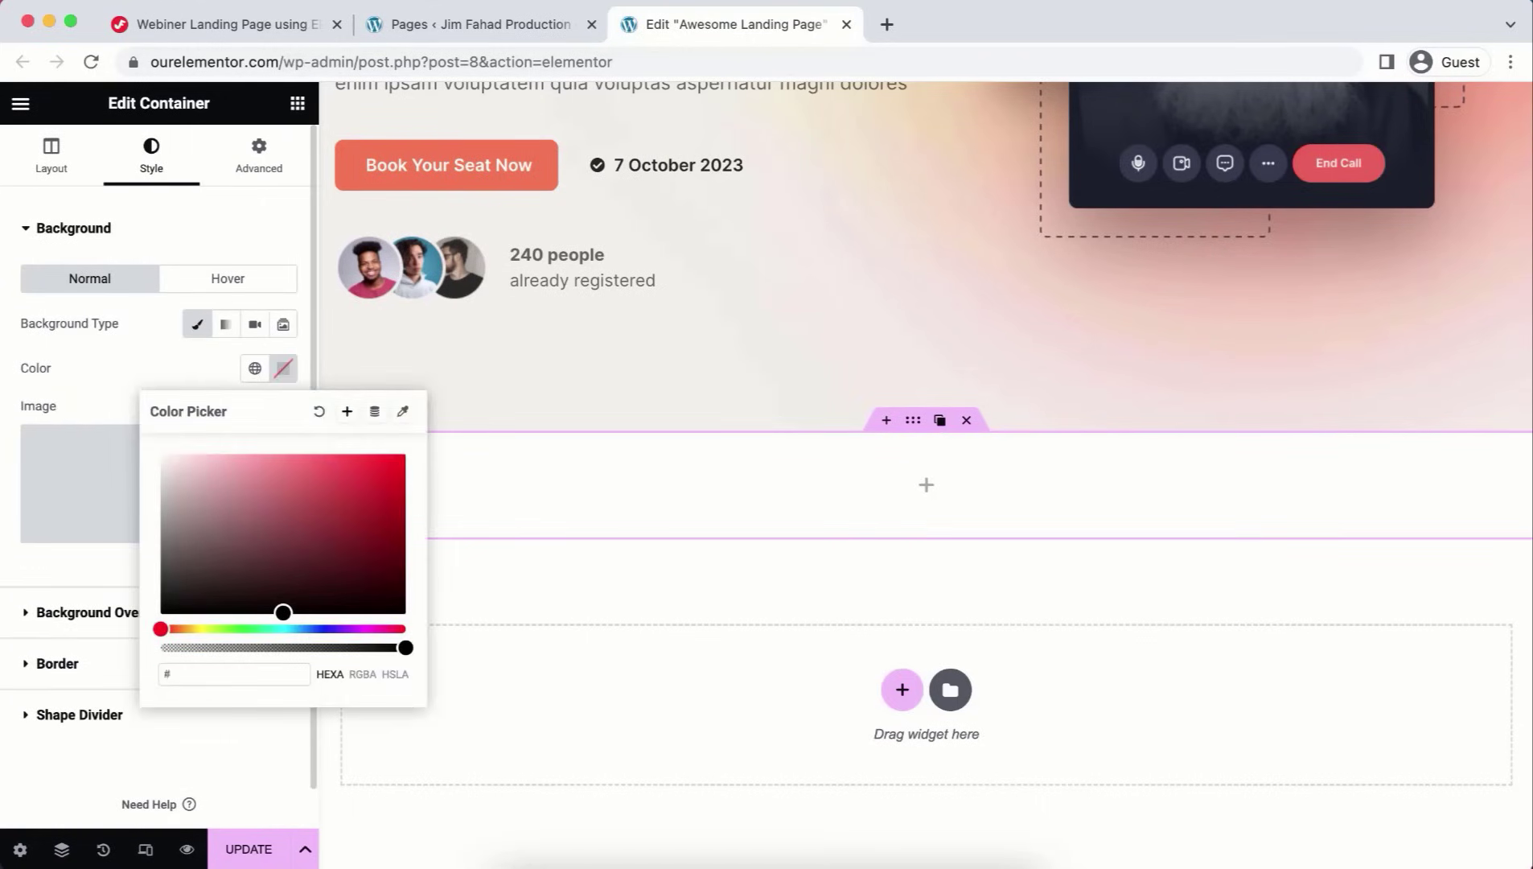
type("1a1f")
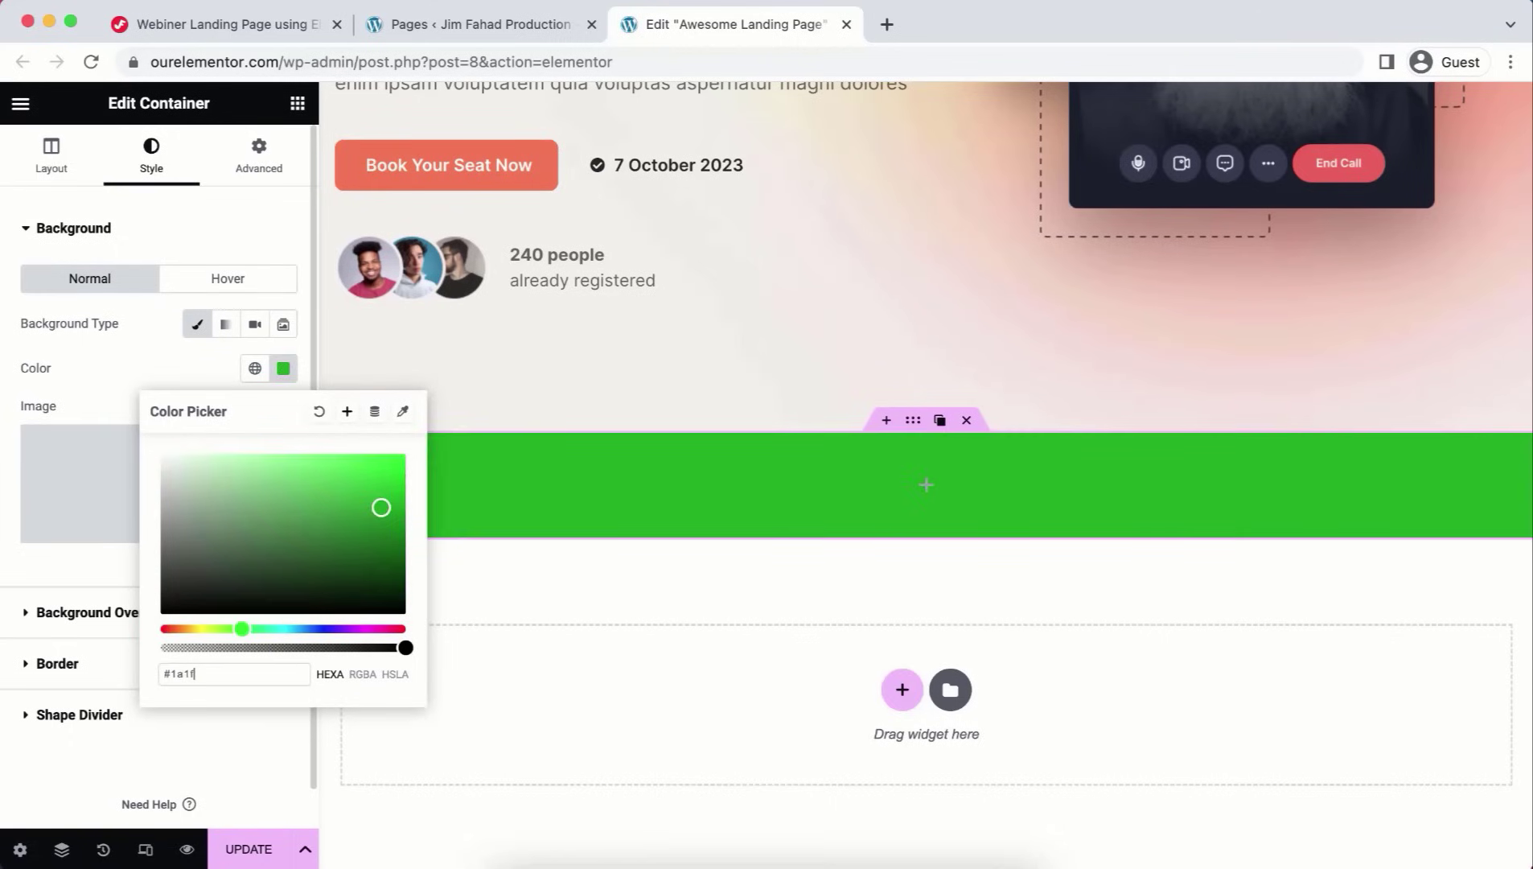
type("2b")
left_click(120, 387)
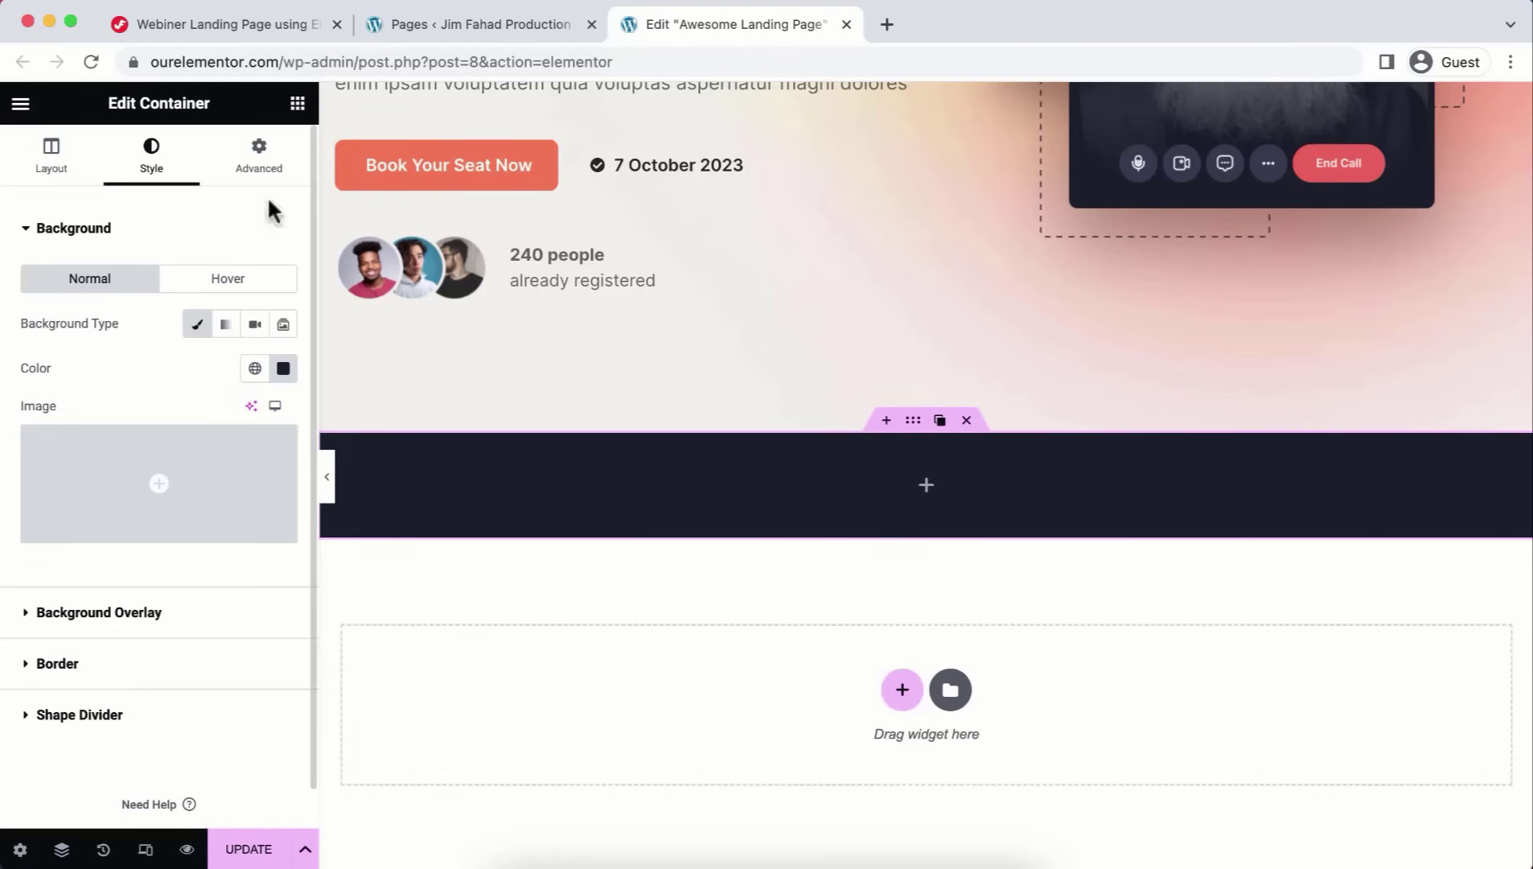
- Set the container padding to 130 top, 120 bottom and 15 on each side
left_click(258, 167)
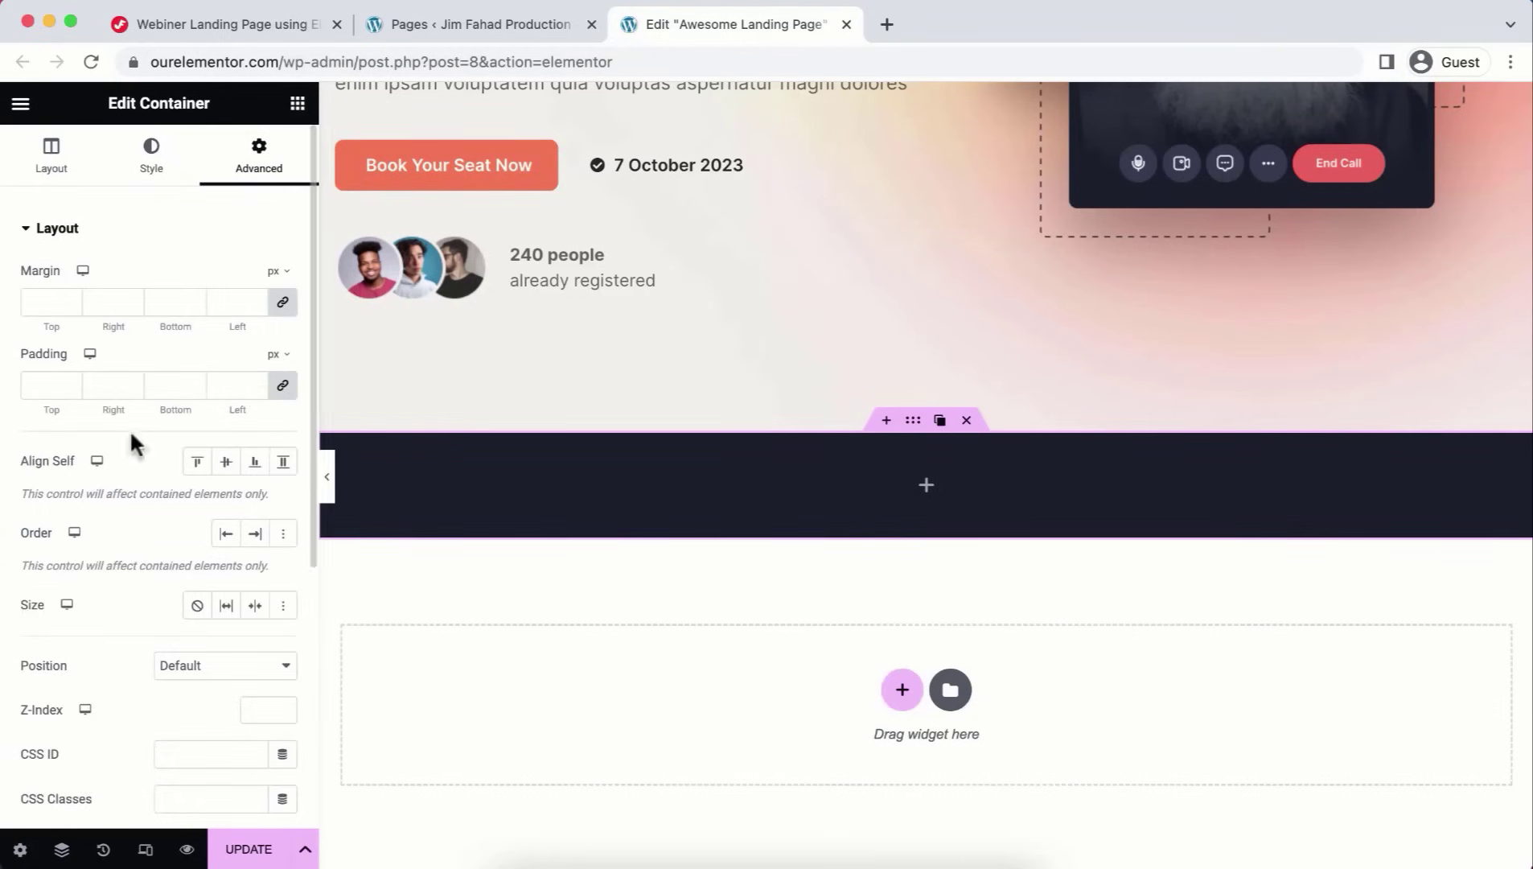
left_click(37, 384)
type("15")
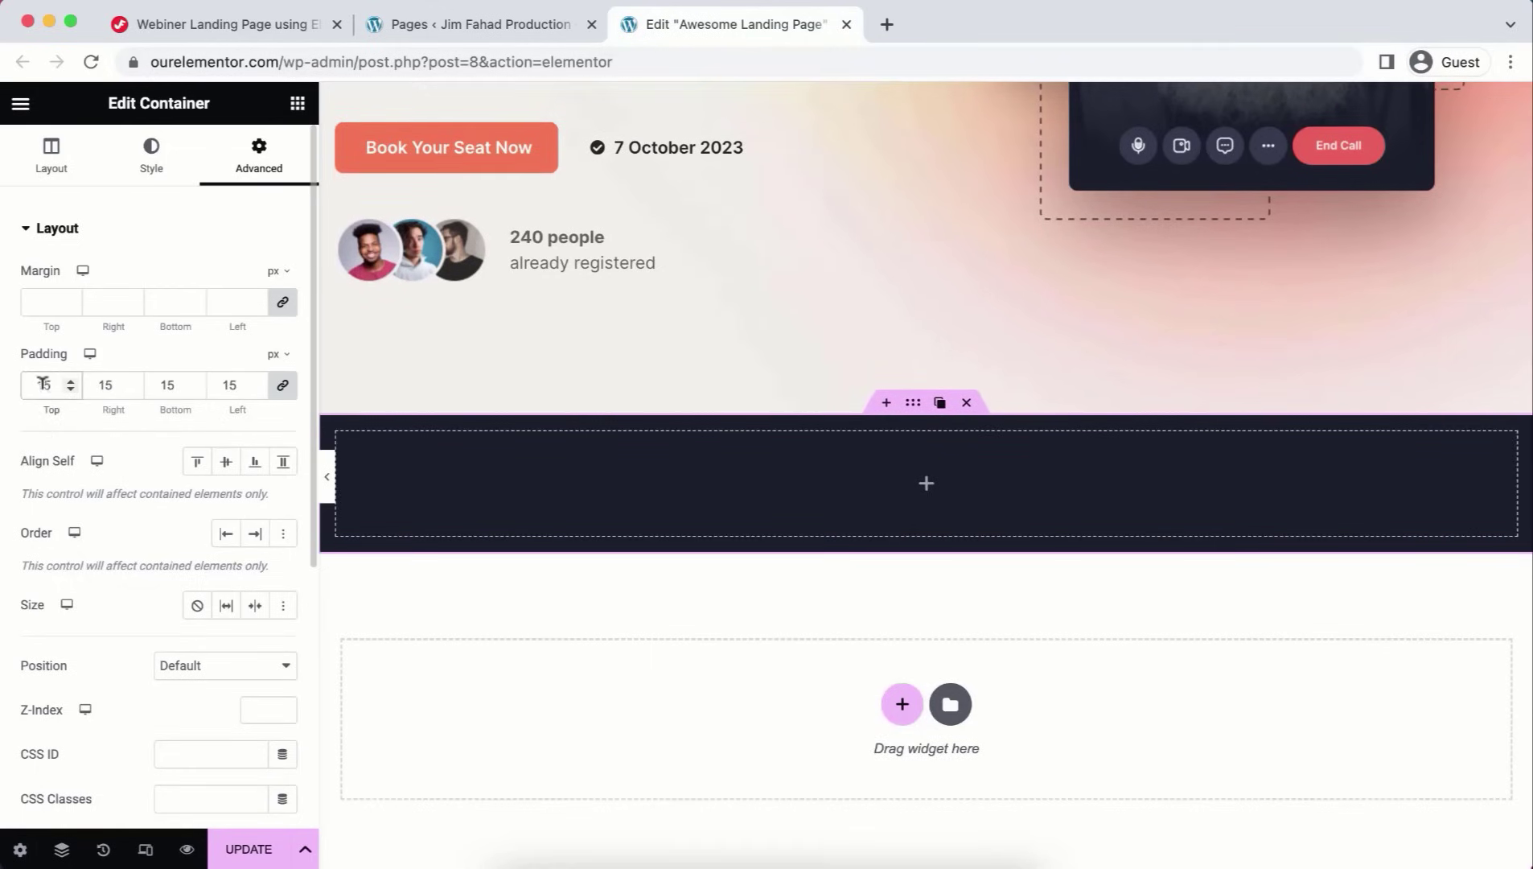
left_click(283, 388)
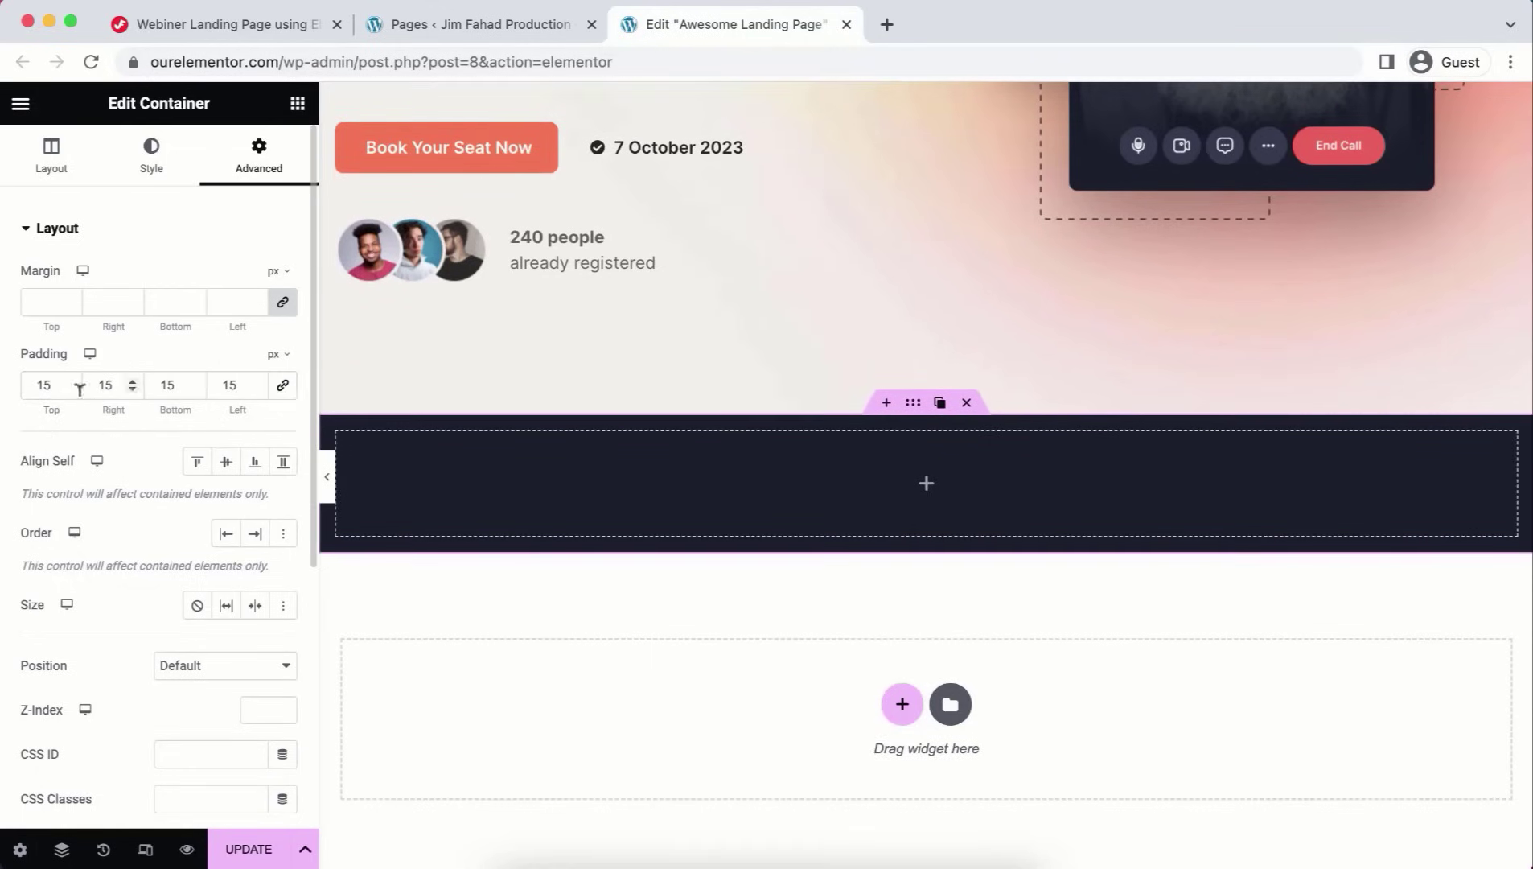
double_click(44, 383)
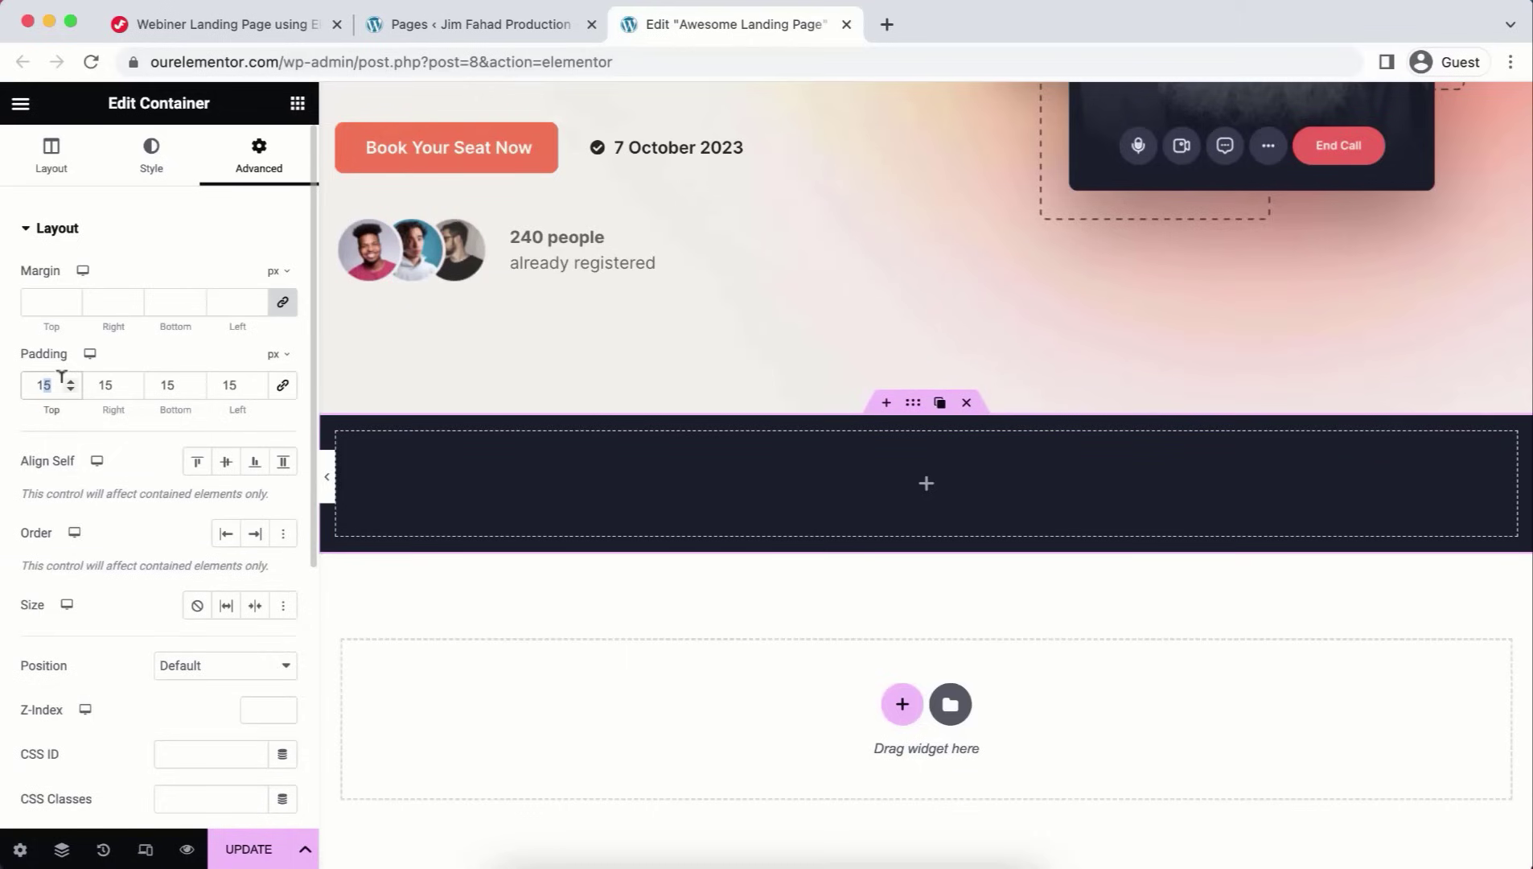
type("130")
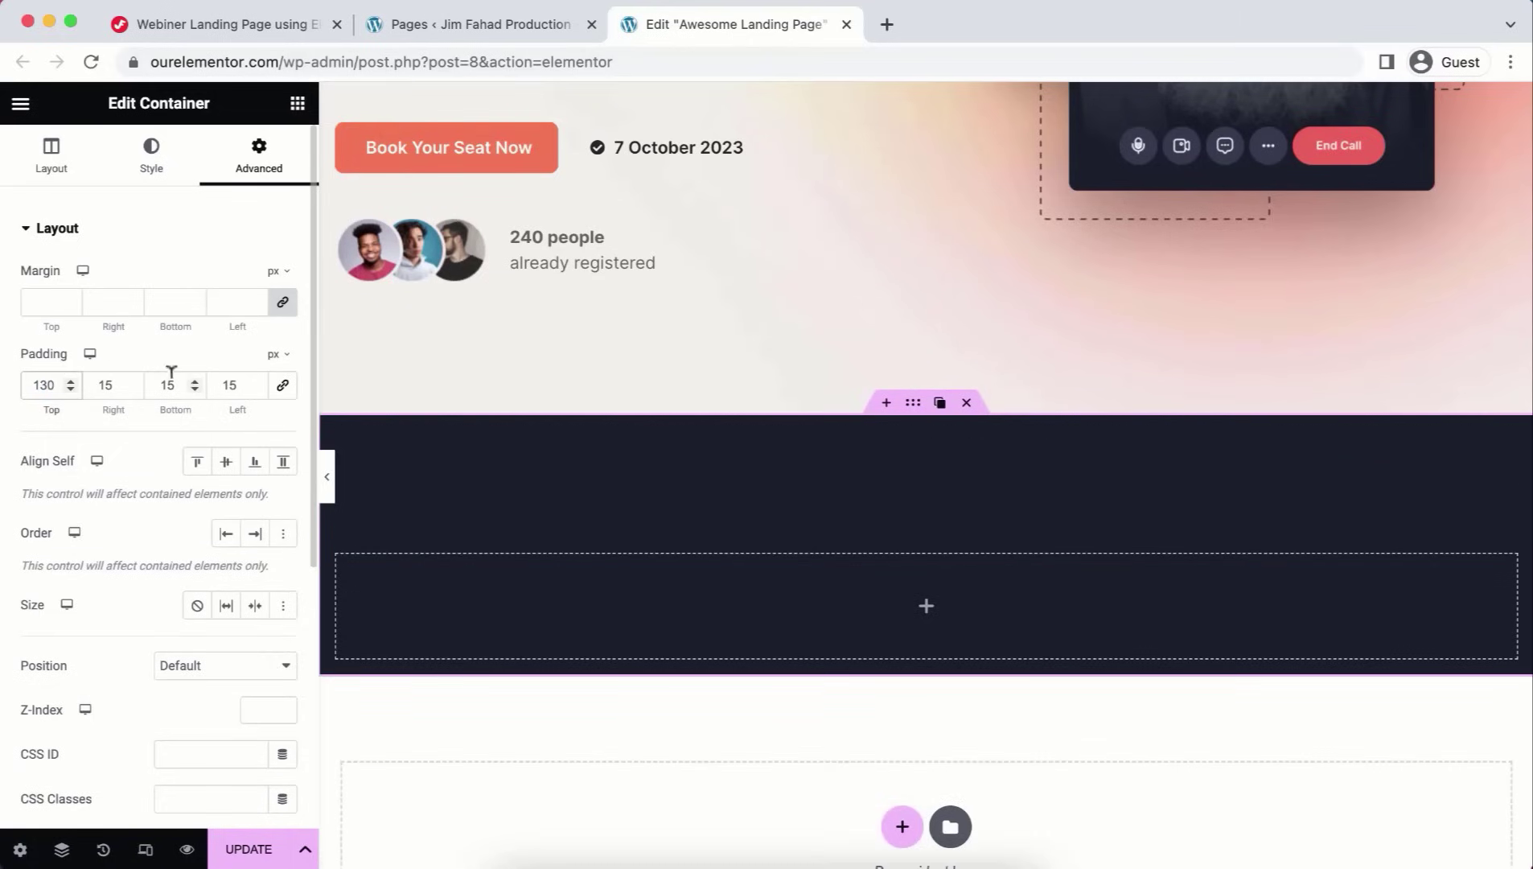
left_click(169, 381)
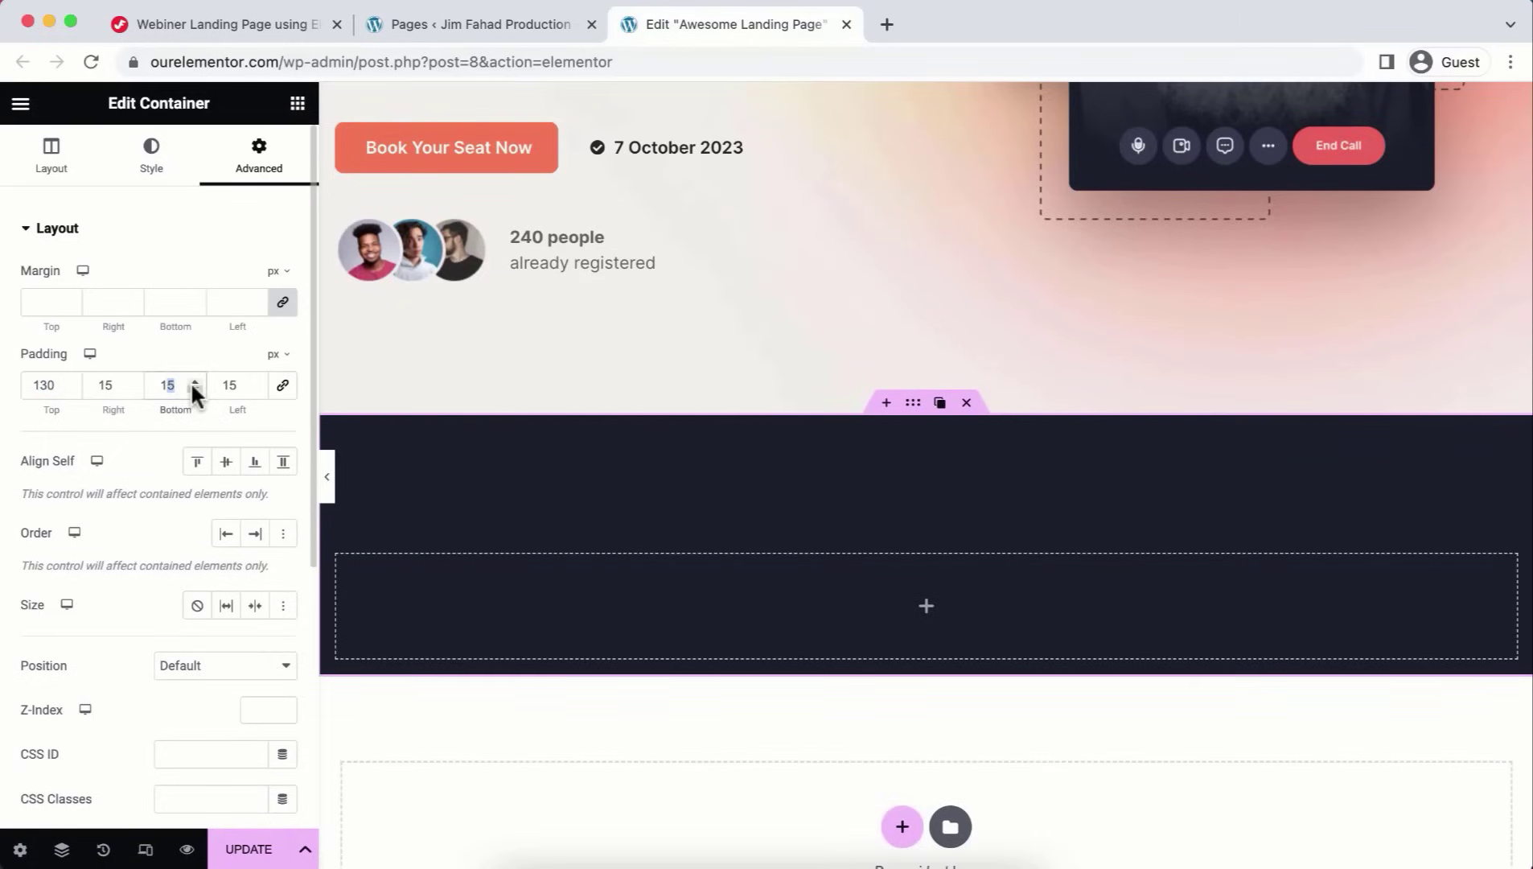
type("120")
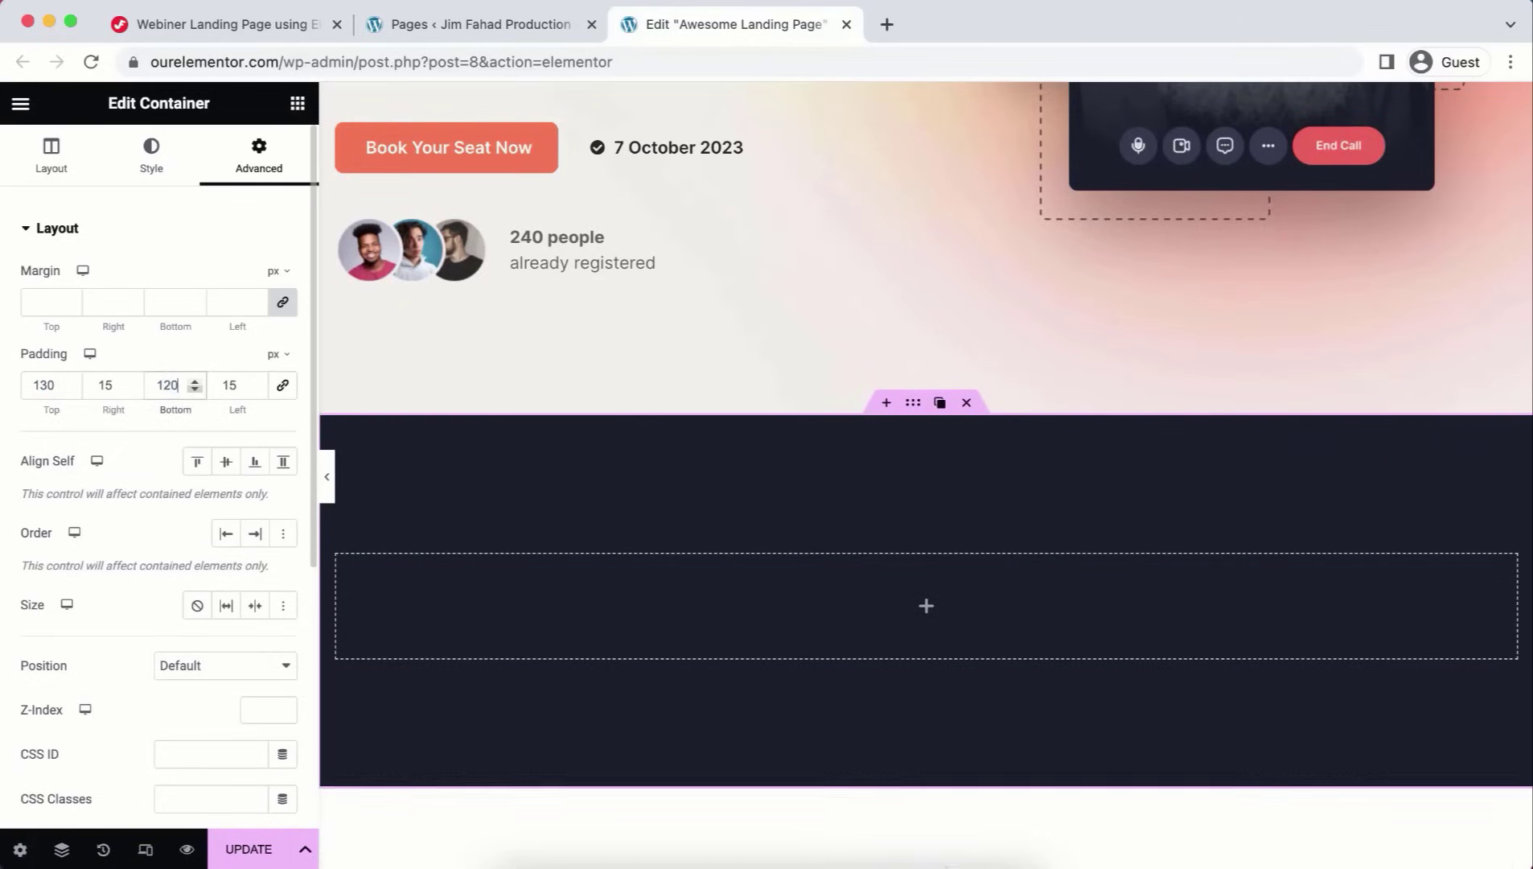
scroll(926, 631, "down", 1)
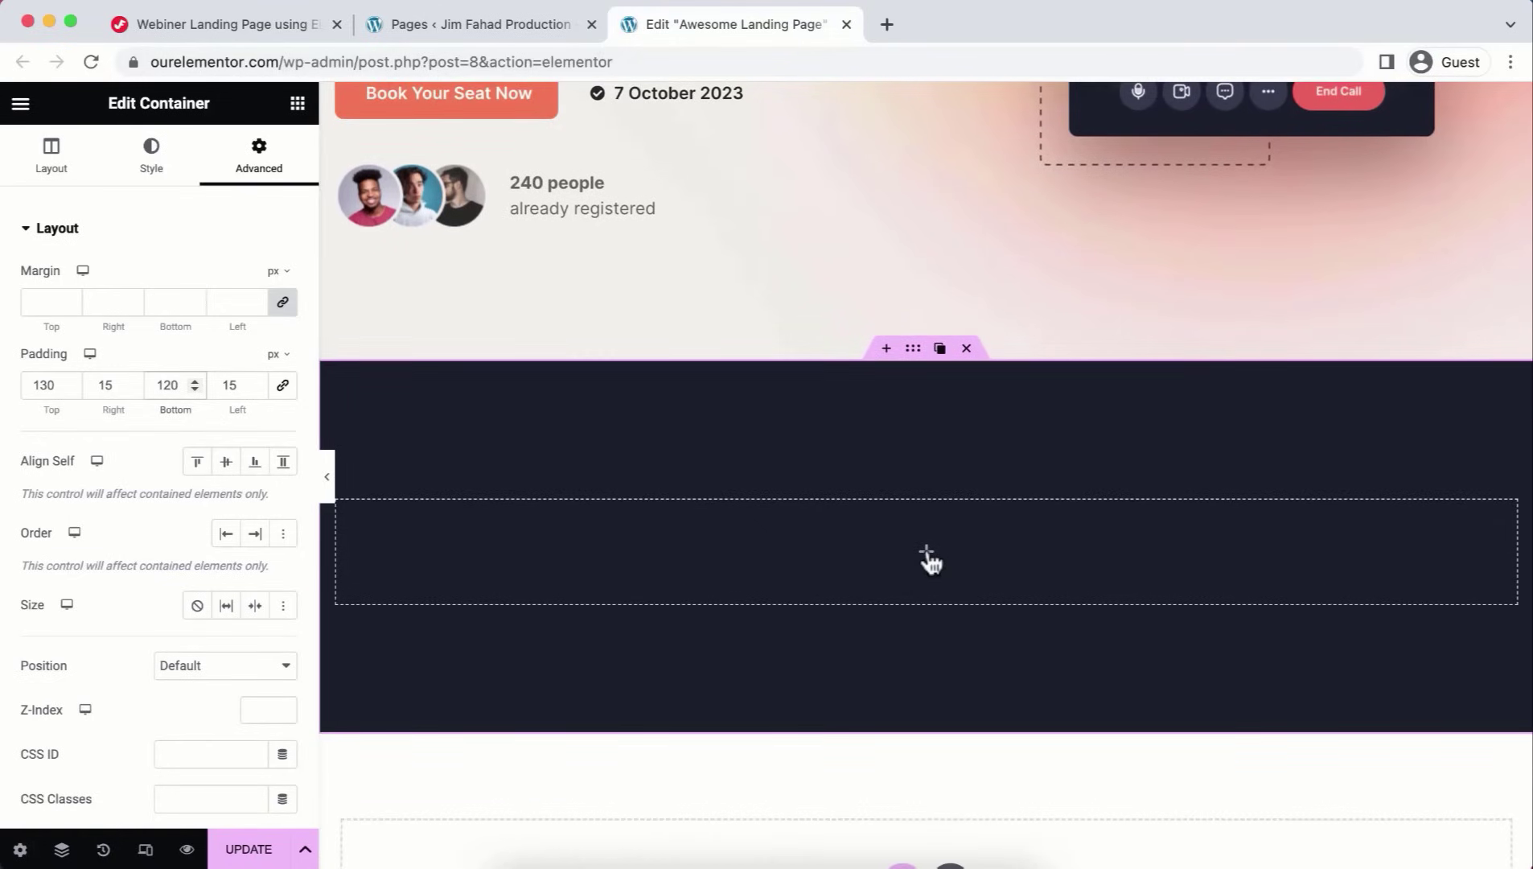
- Add a centred white heading reading 'Benefits of attending this' to the dark container
left_click(925, 553)
left_click_drag(84, 491, 933, 538)
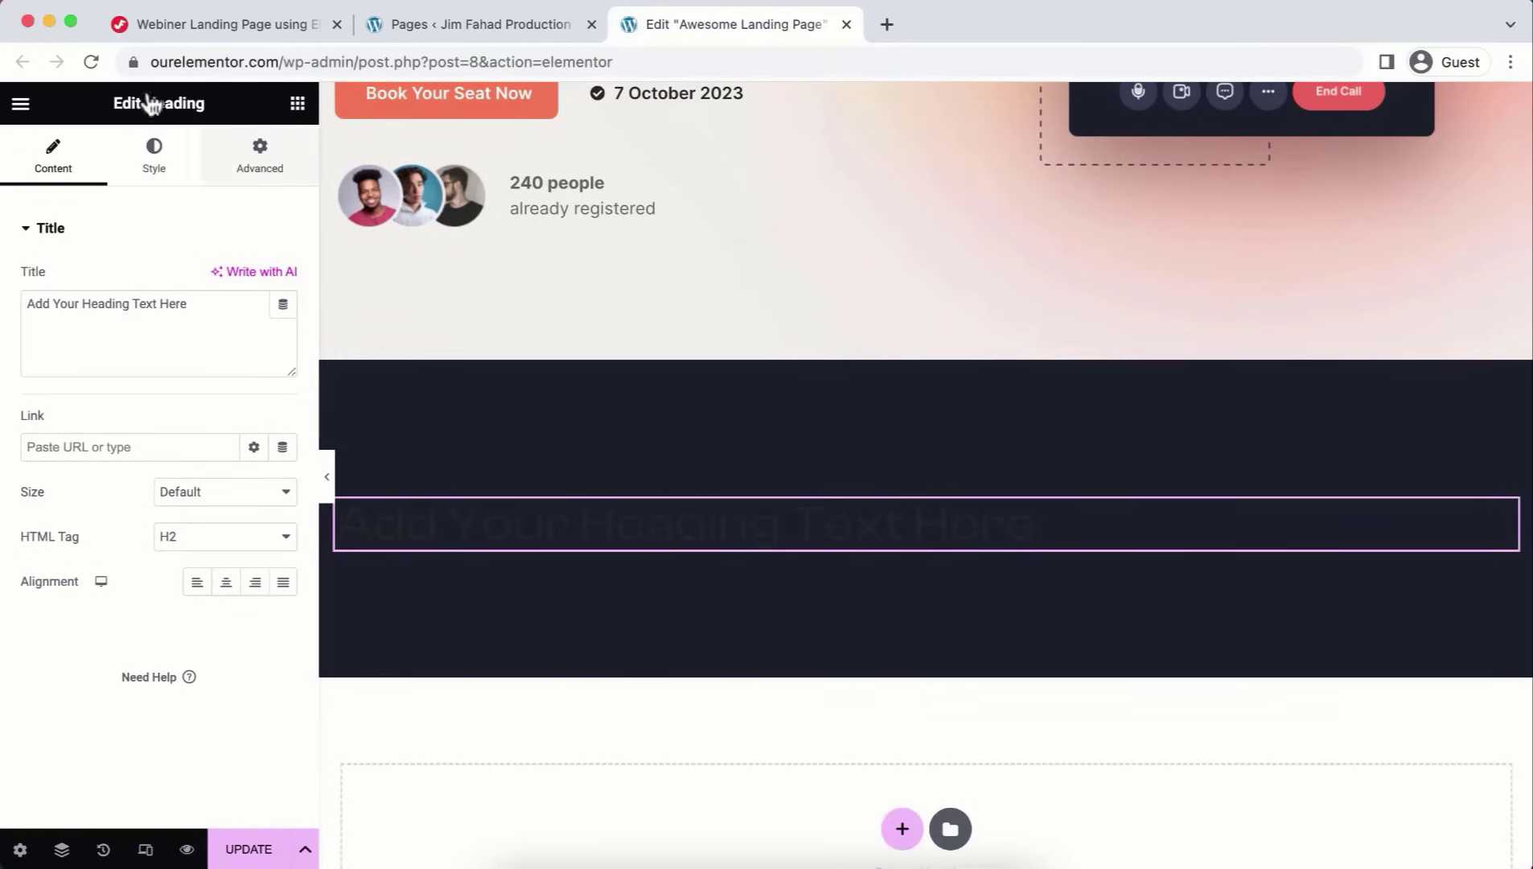
left_click(164, 165)
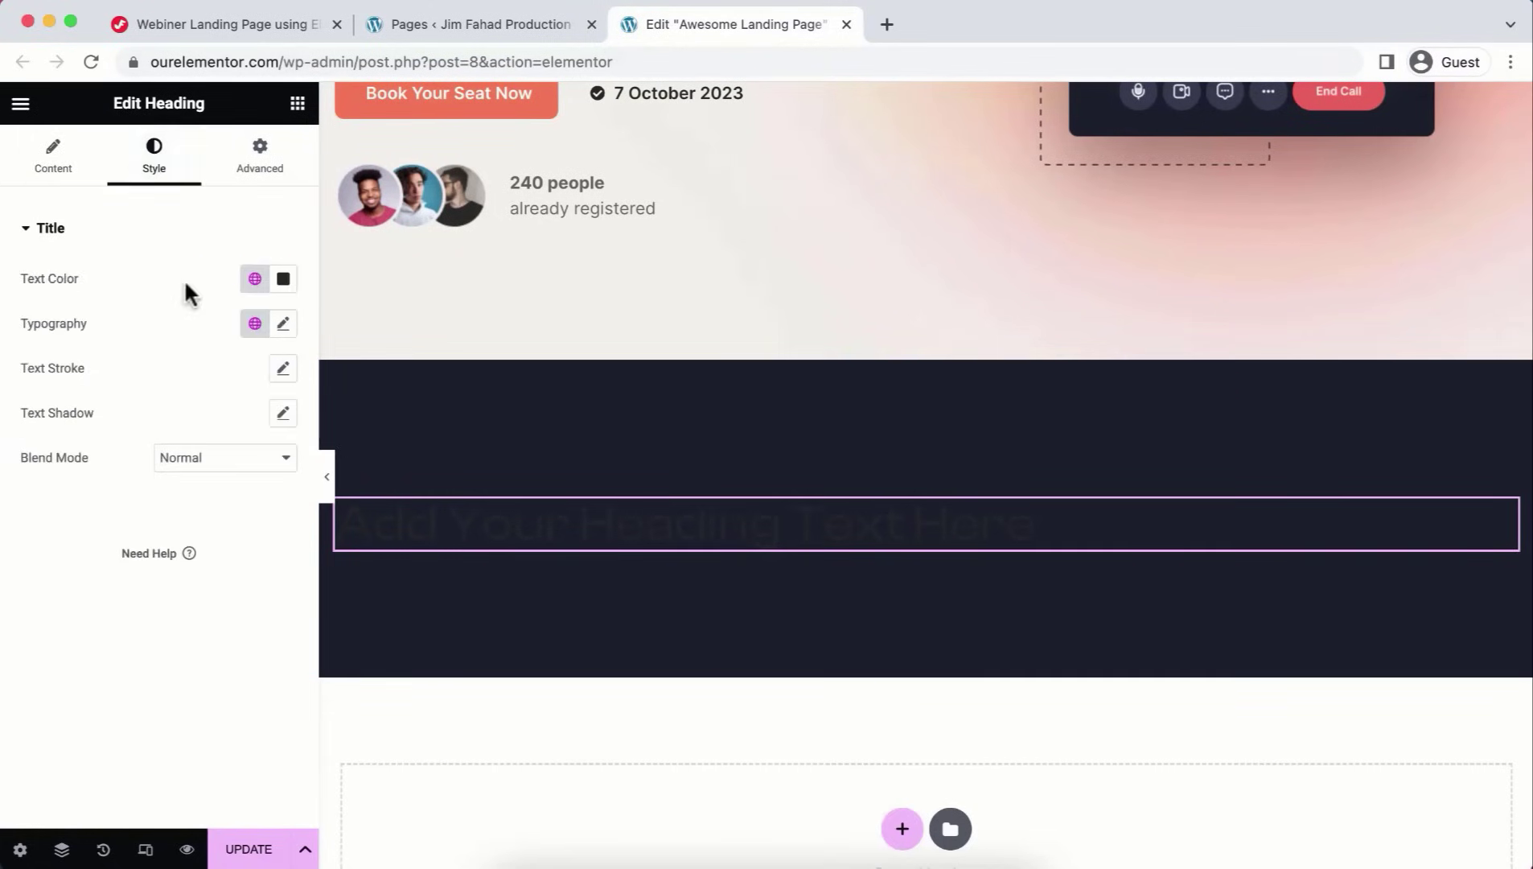
left_click(284, 281)
left_click_drag(185, 404, 137, 346)
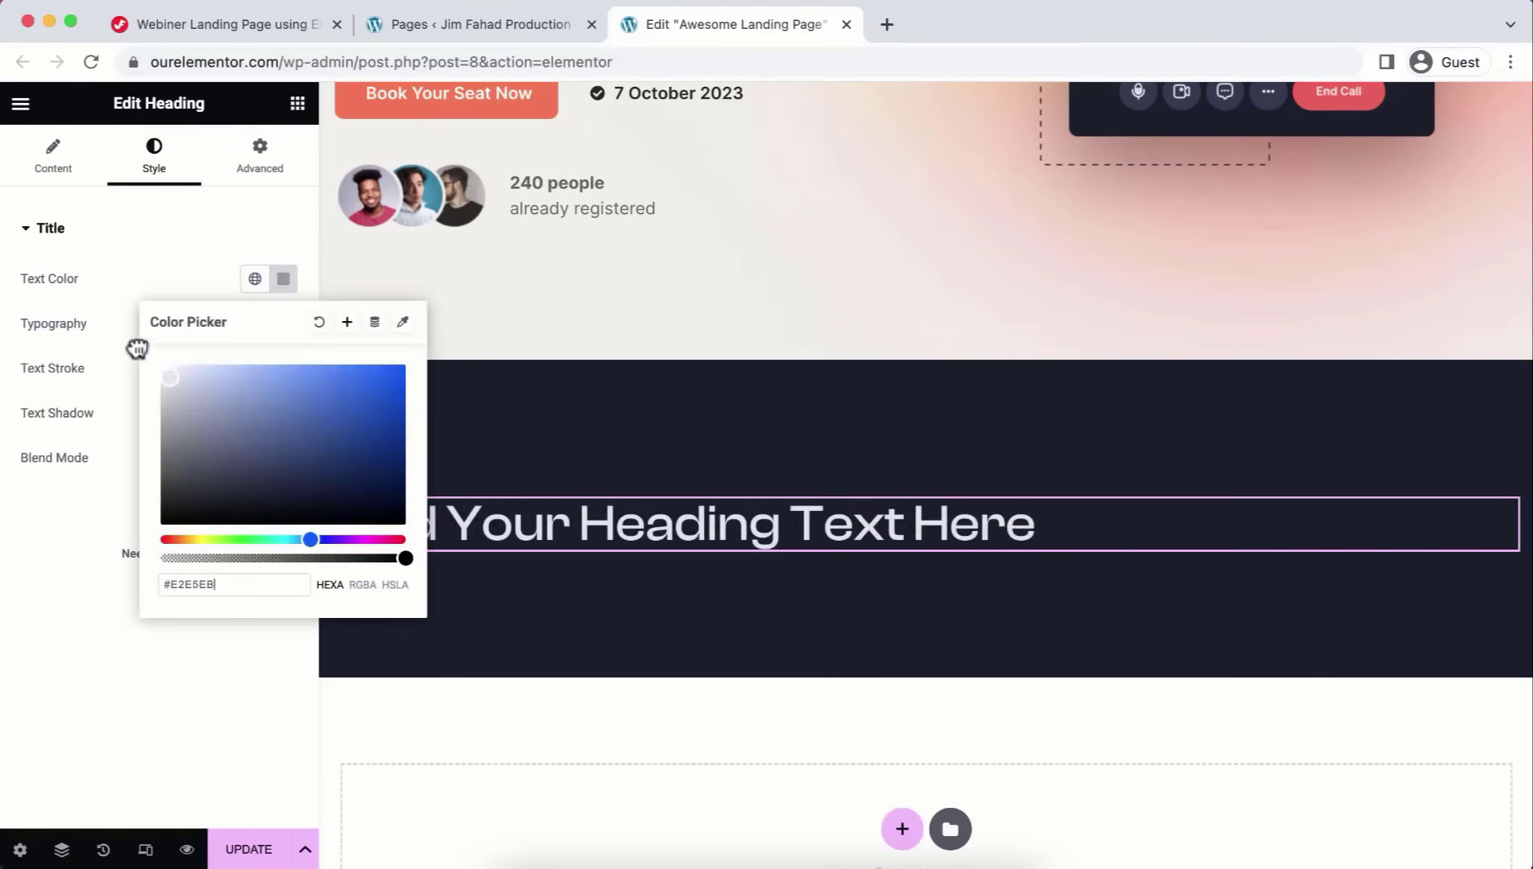
left_click(121, 309)
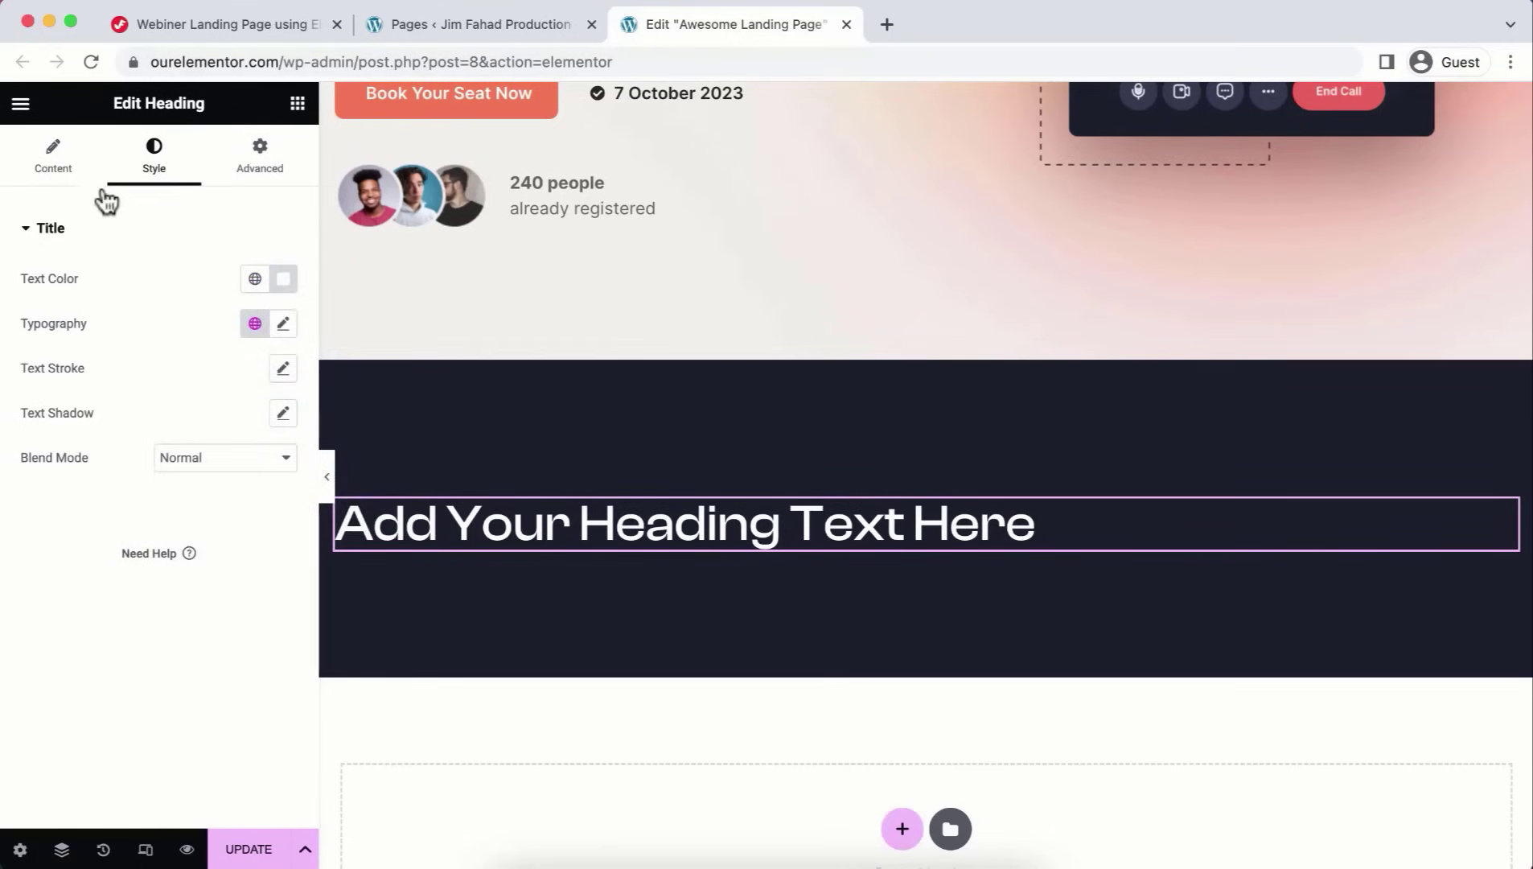
left_click(52, 165)
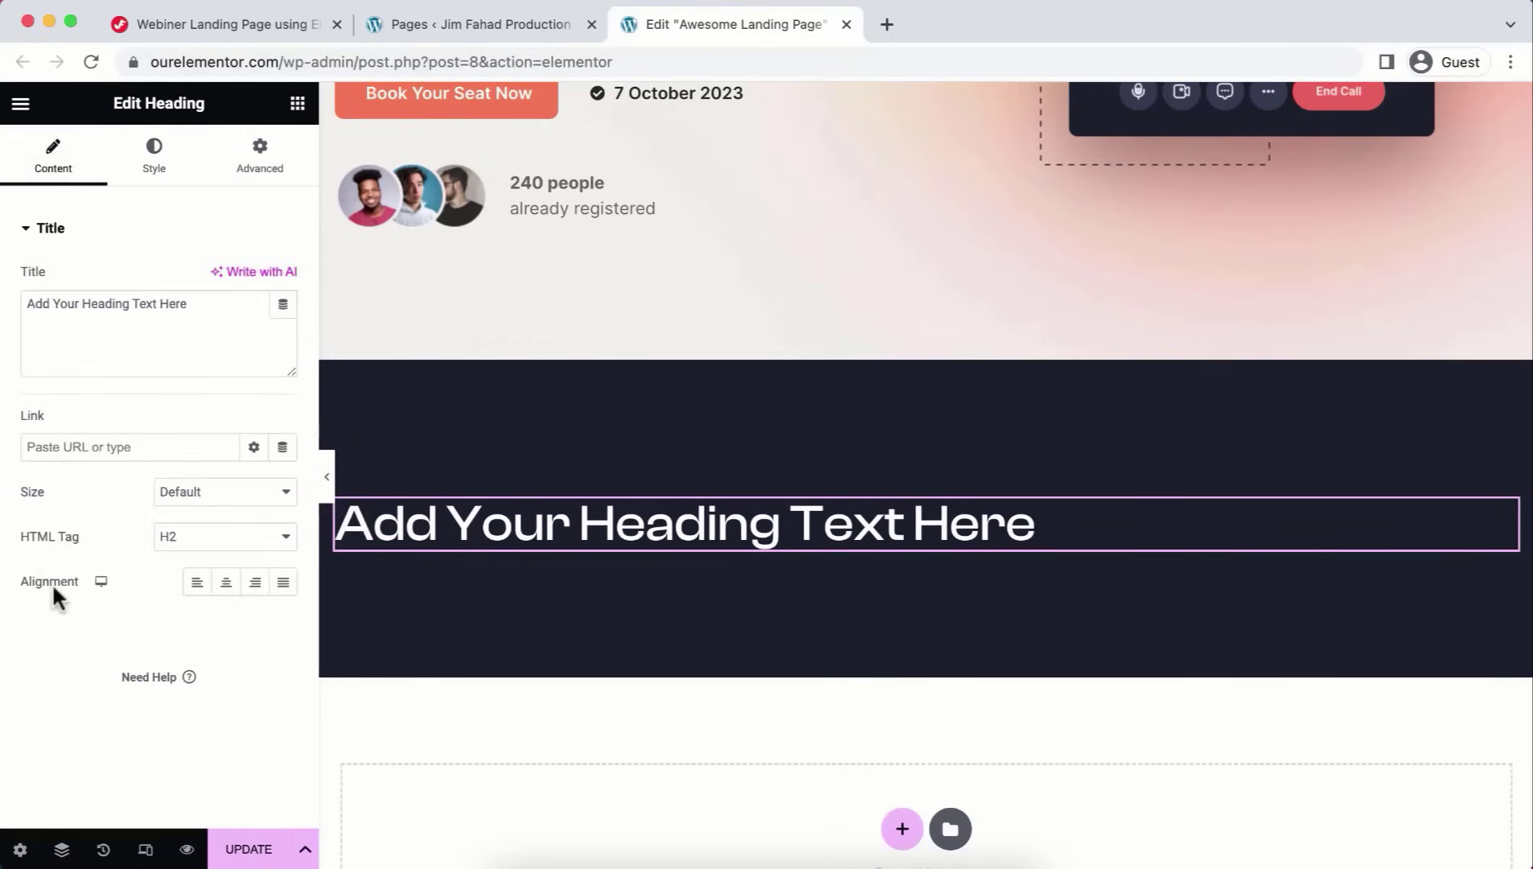
left_click(224, 587)
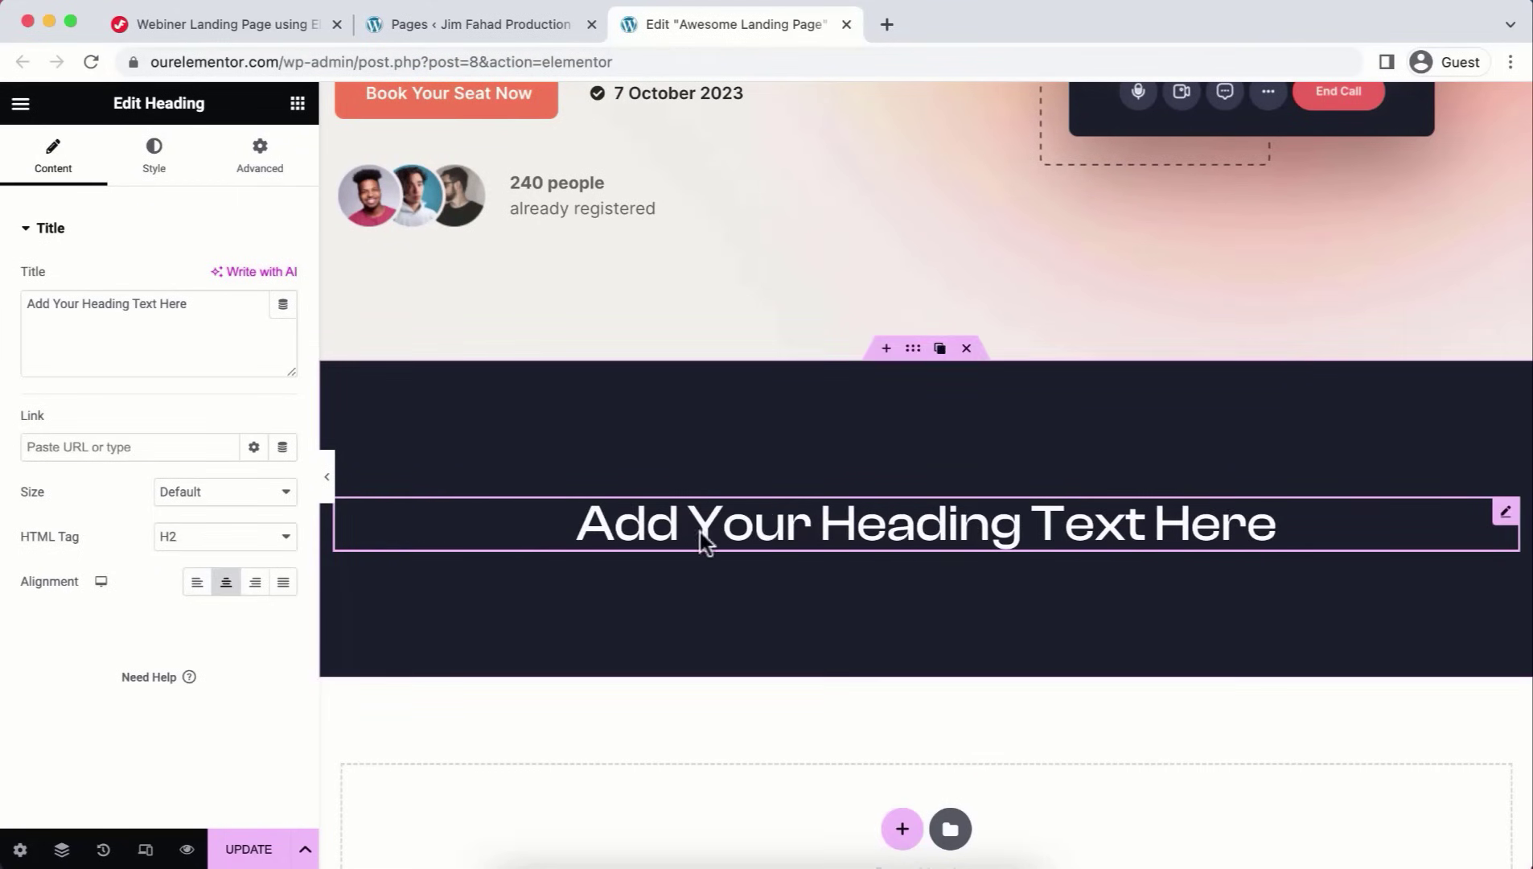
triple_click(201, 299)
type("Benefits of attending this")
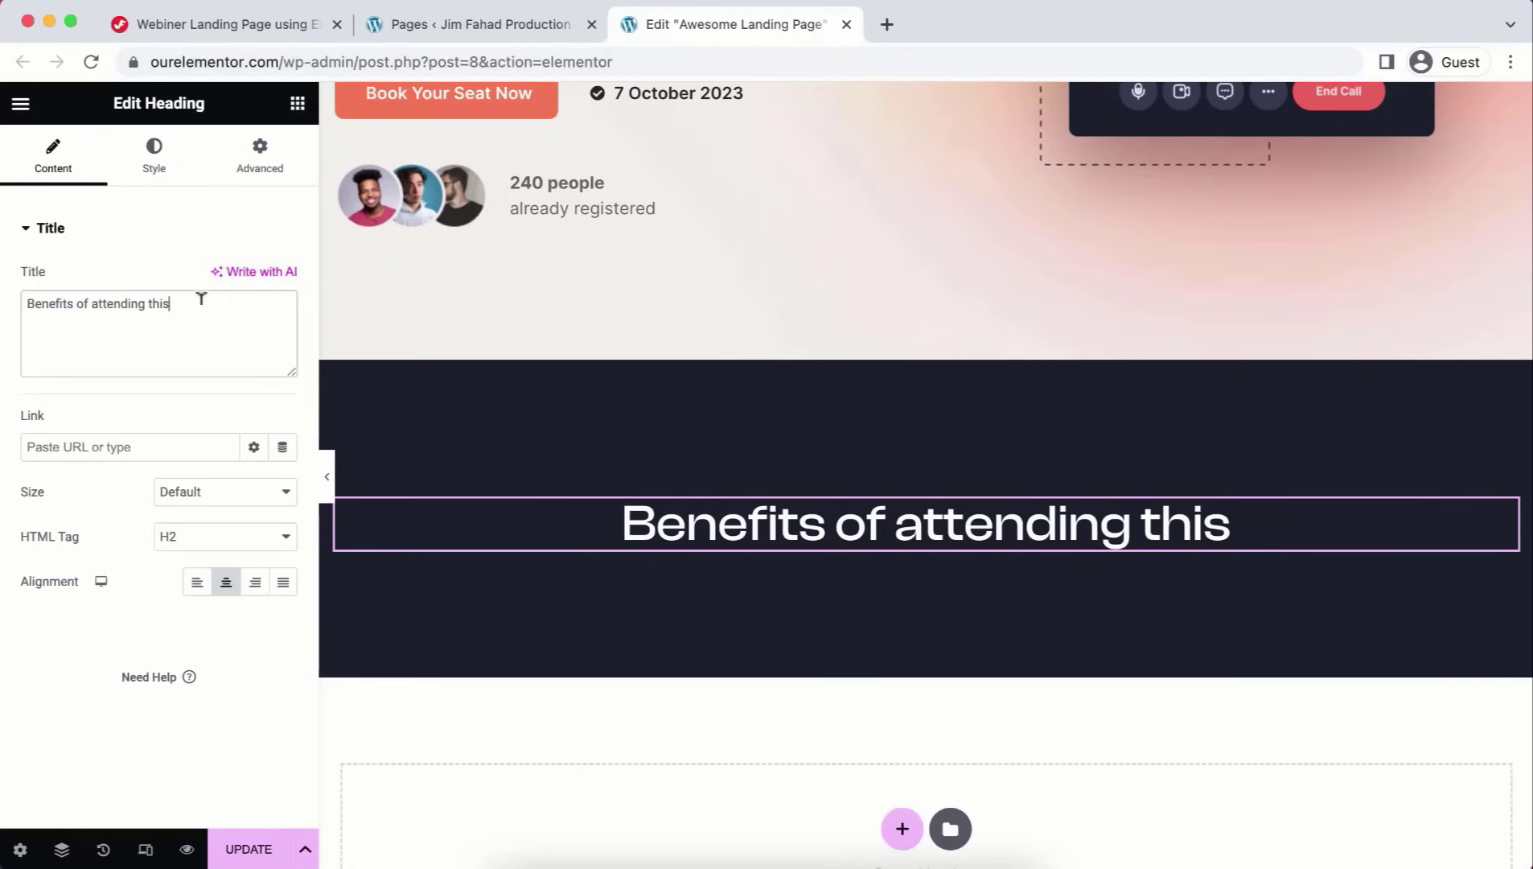
scroll(807, 541, "down", 1)
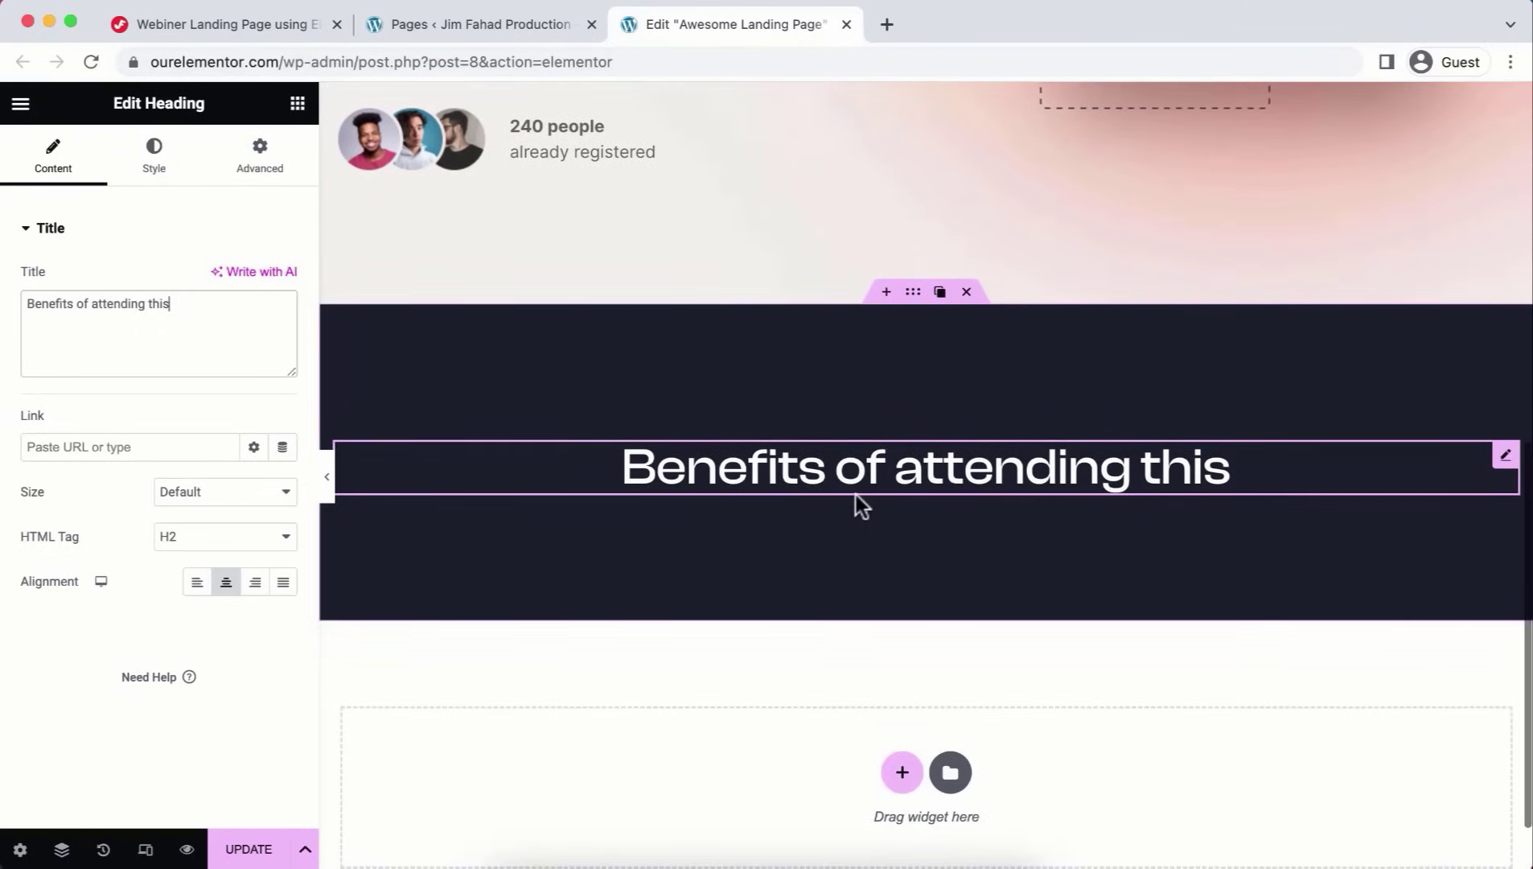
- Unlink the heading's padding and set its bottom padding to 40 px
left_click(263, 164)
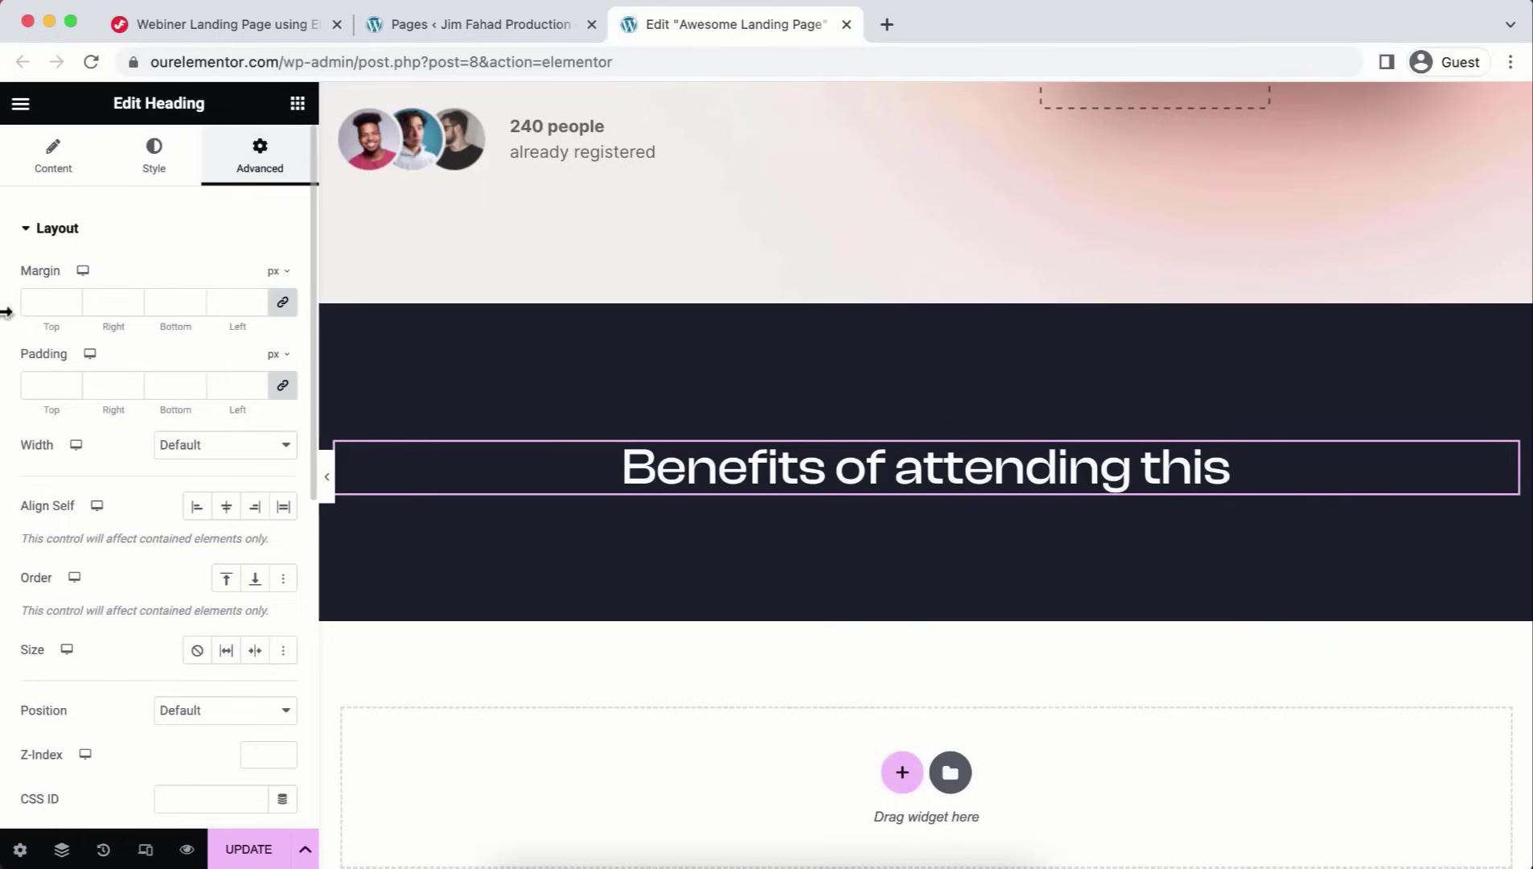
left_click(283, 384)
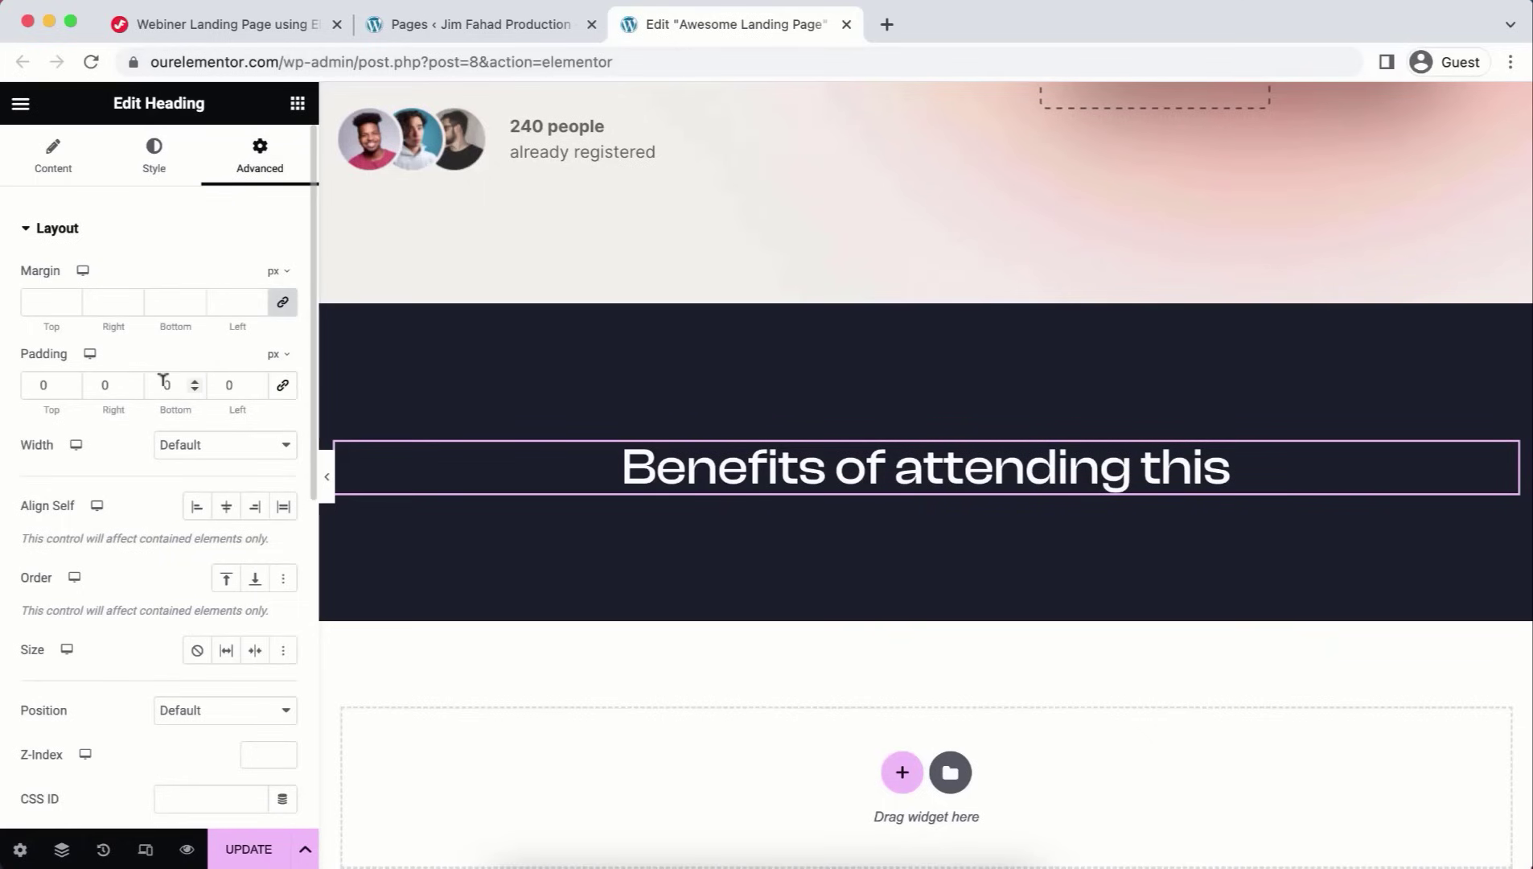
left_click(164, 381)
type("4")
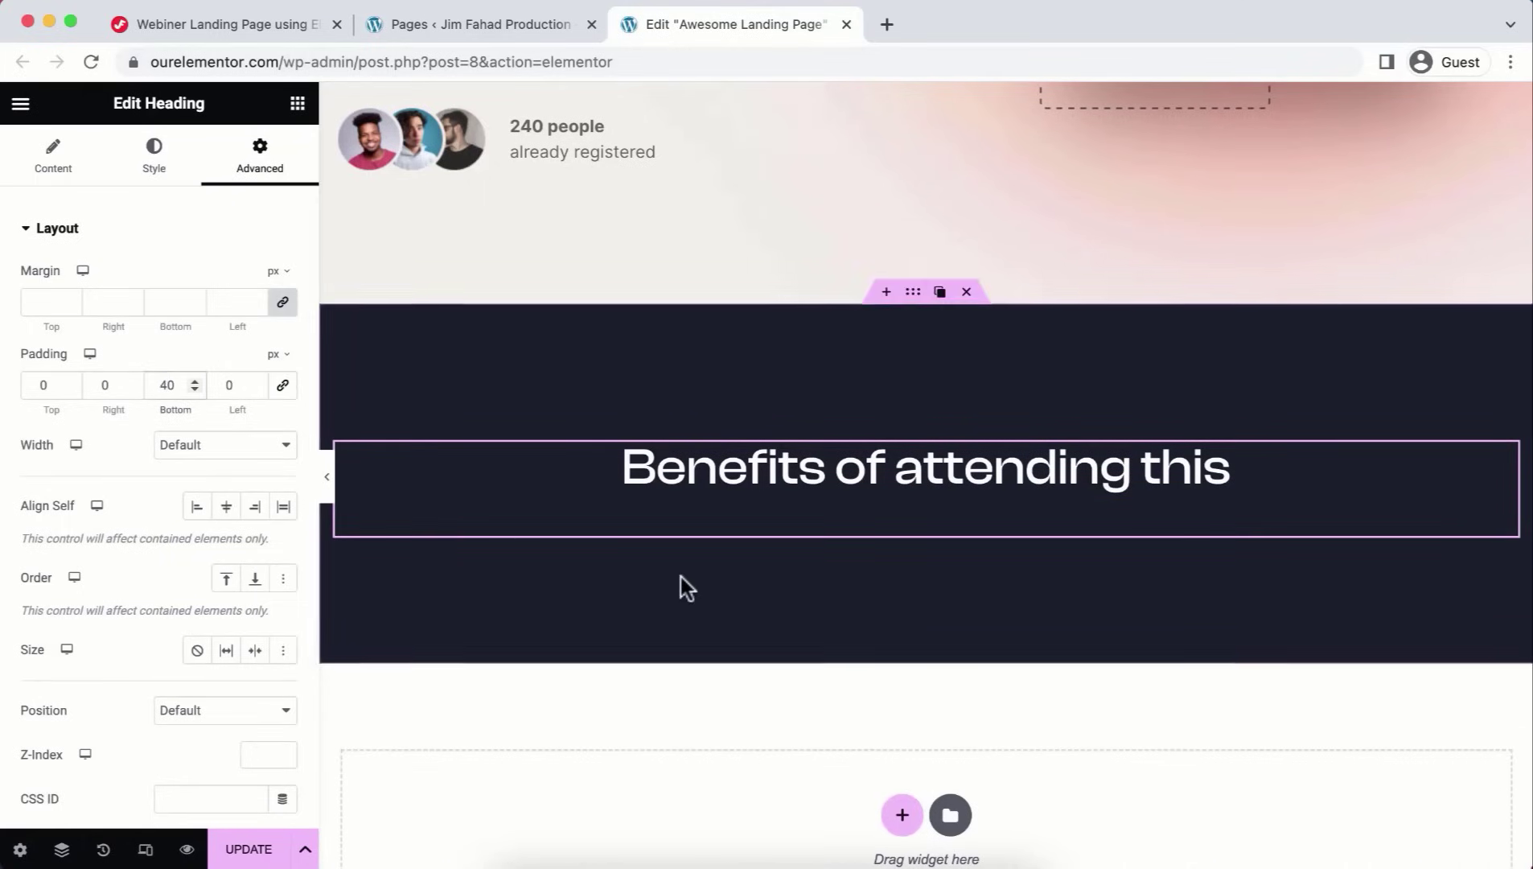
scroll(681, 578, "down", 1)
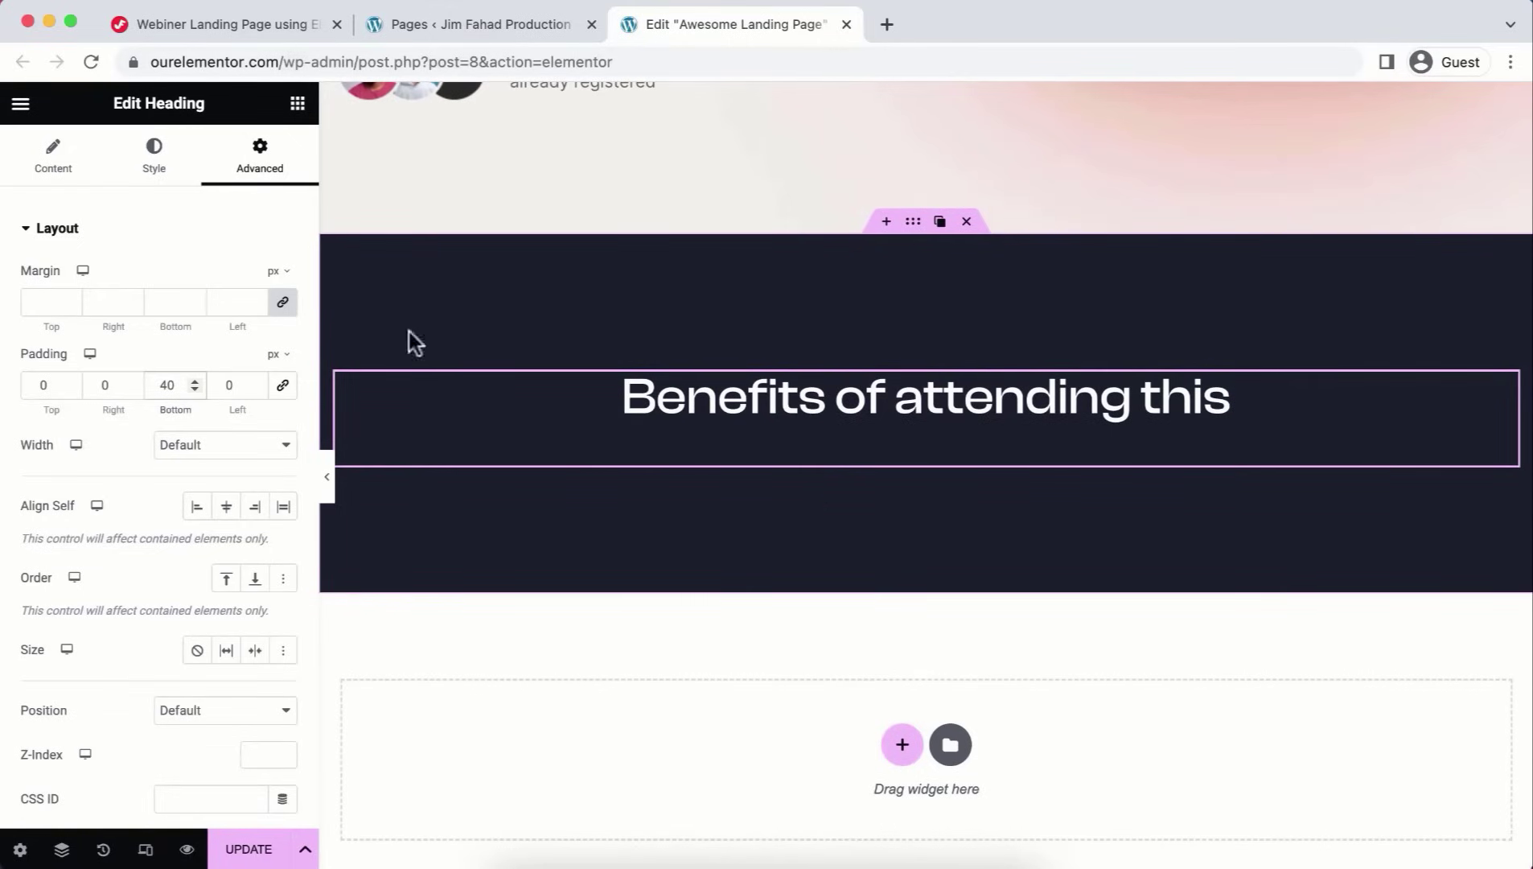
- Add a row-direction container with 0 gap below the heading, and nest another container inside it
left_click(298, 103)
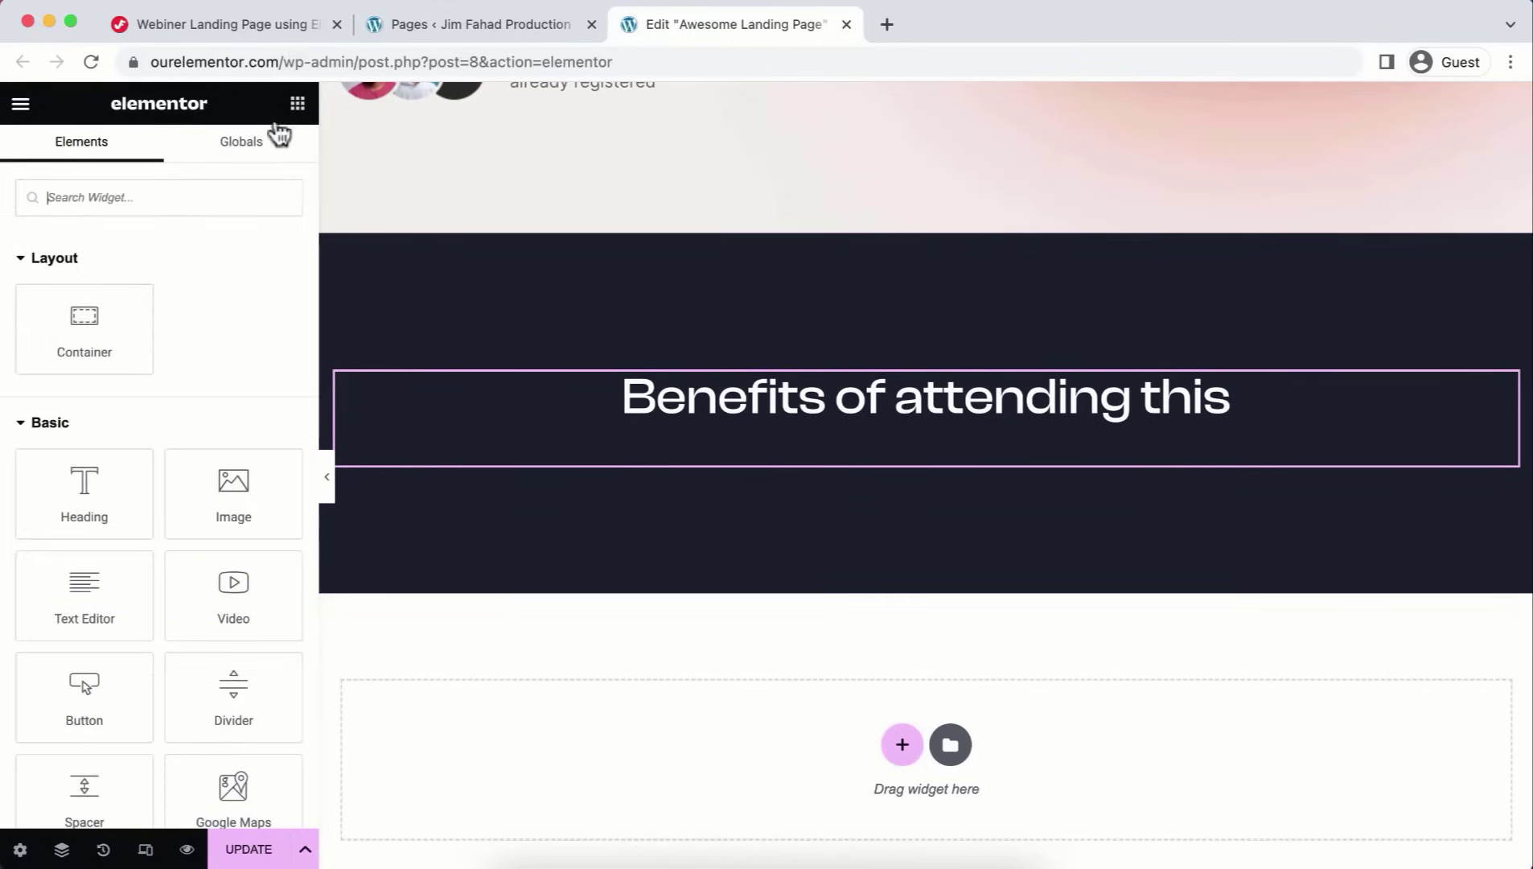
left_click_drag(75, 315, 859, 461)
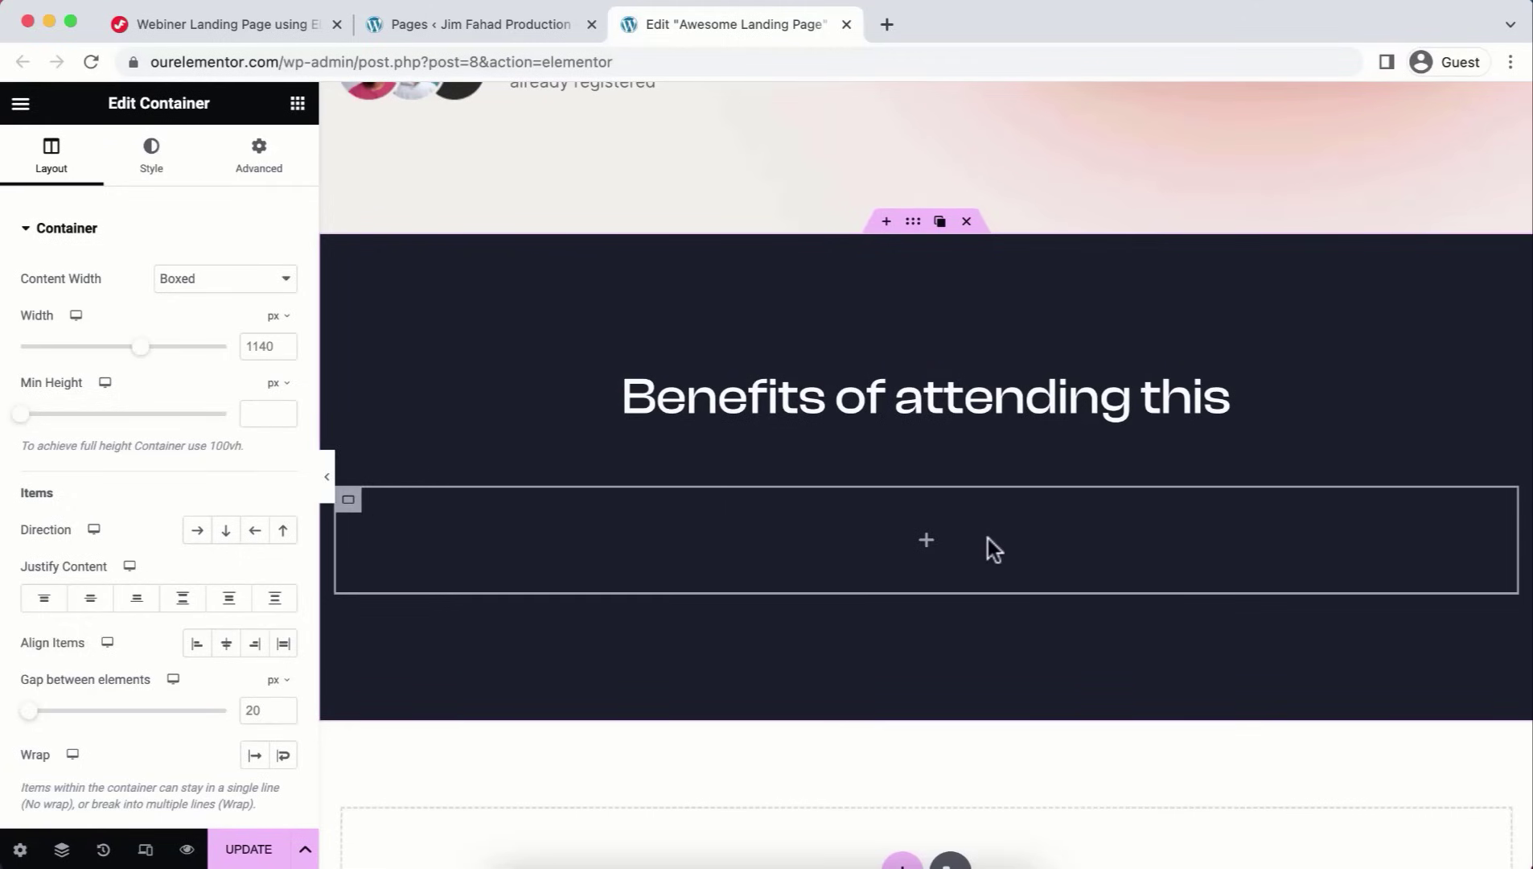
mouse_move(349, 512)
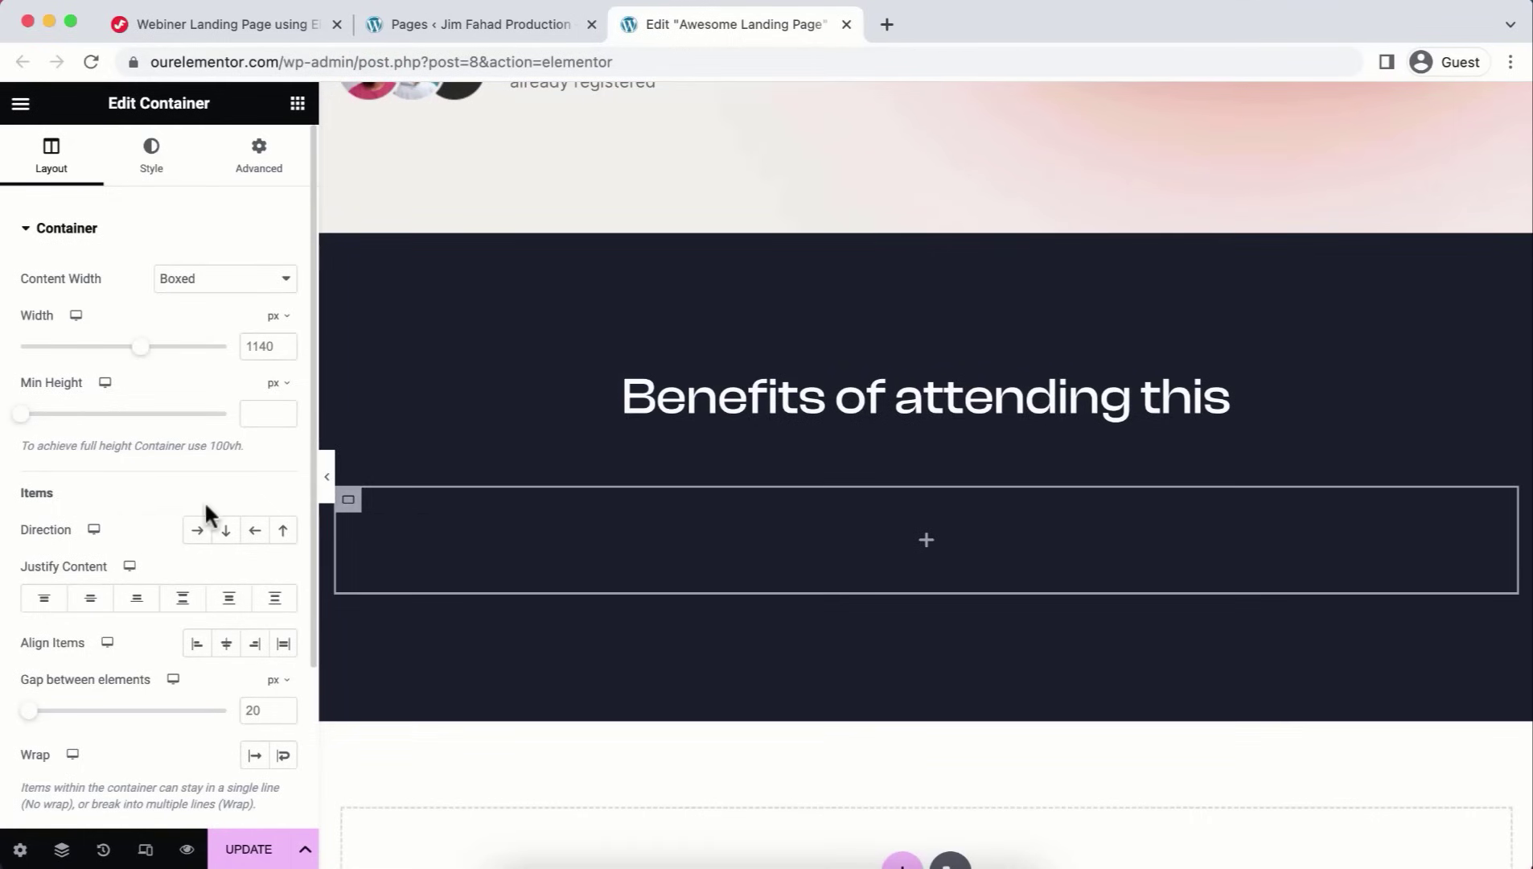
left_click(197, 533)
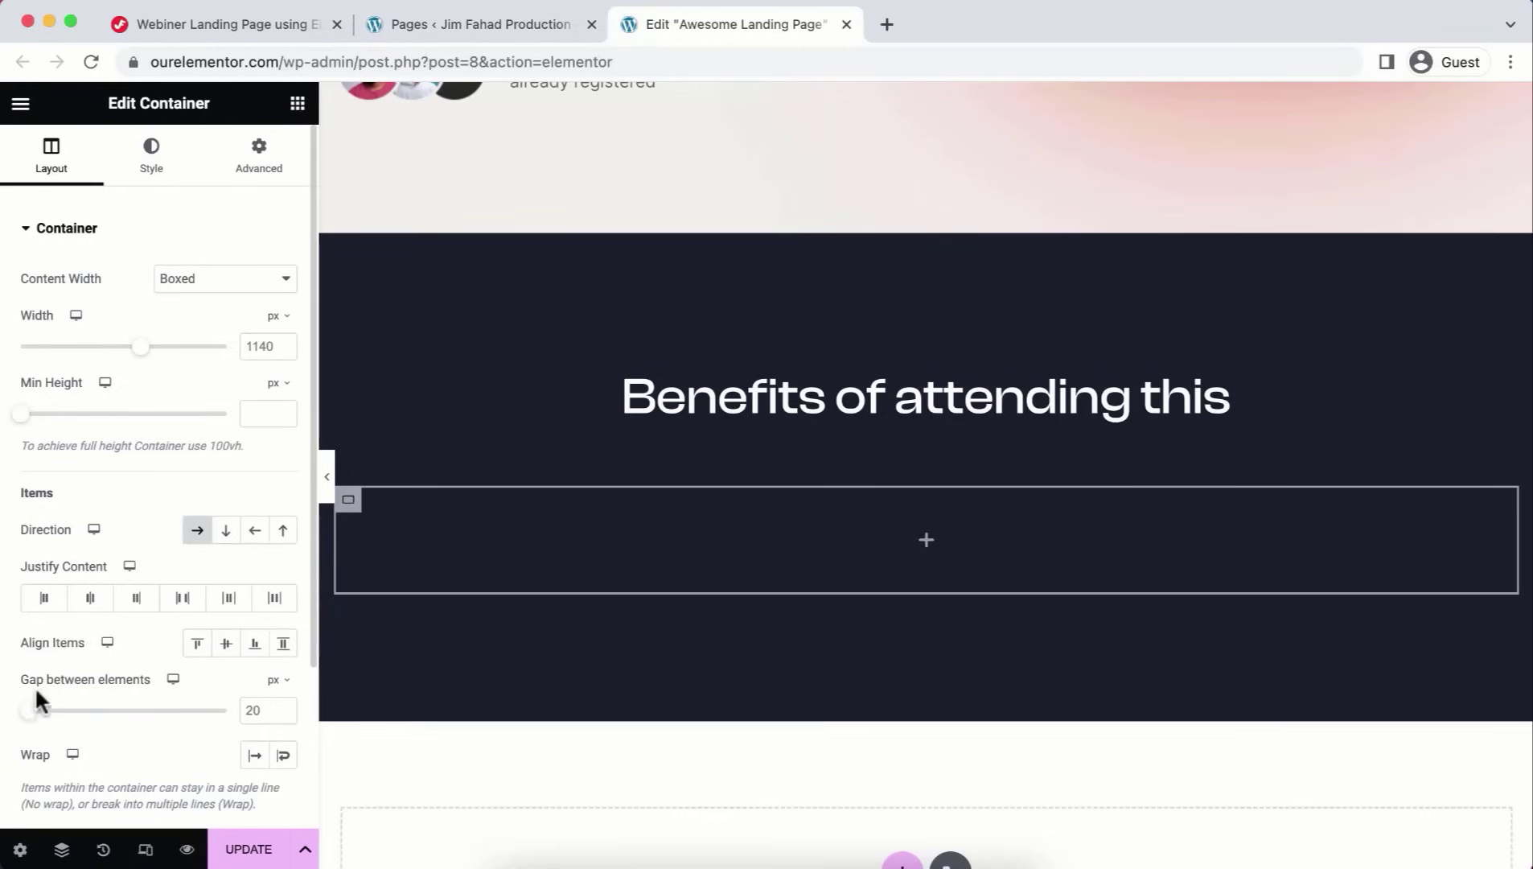
double_click(251, 710)
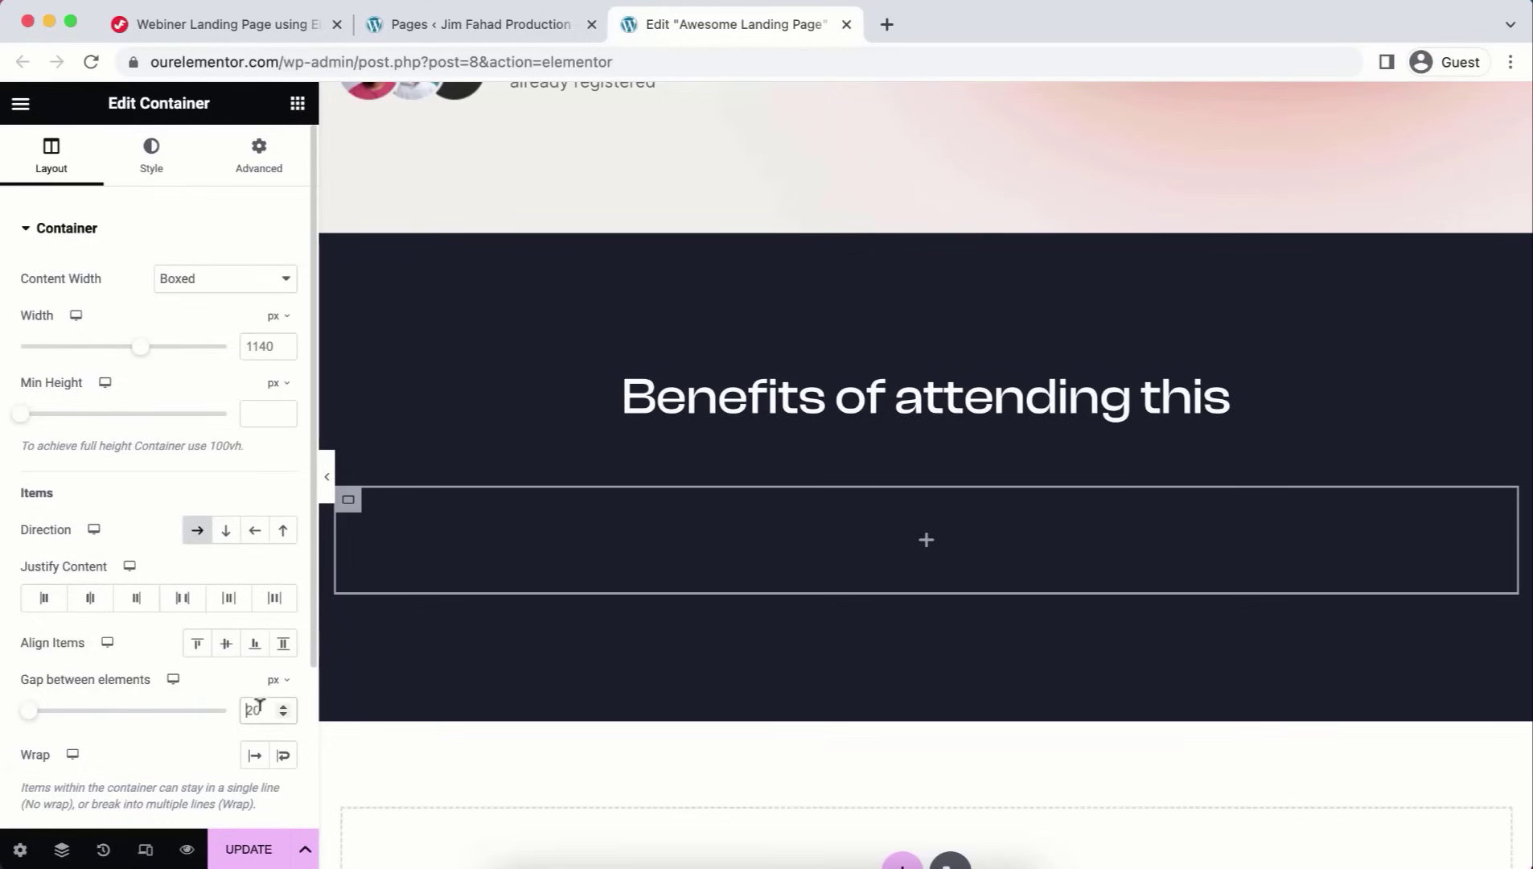
type("0")
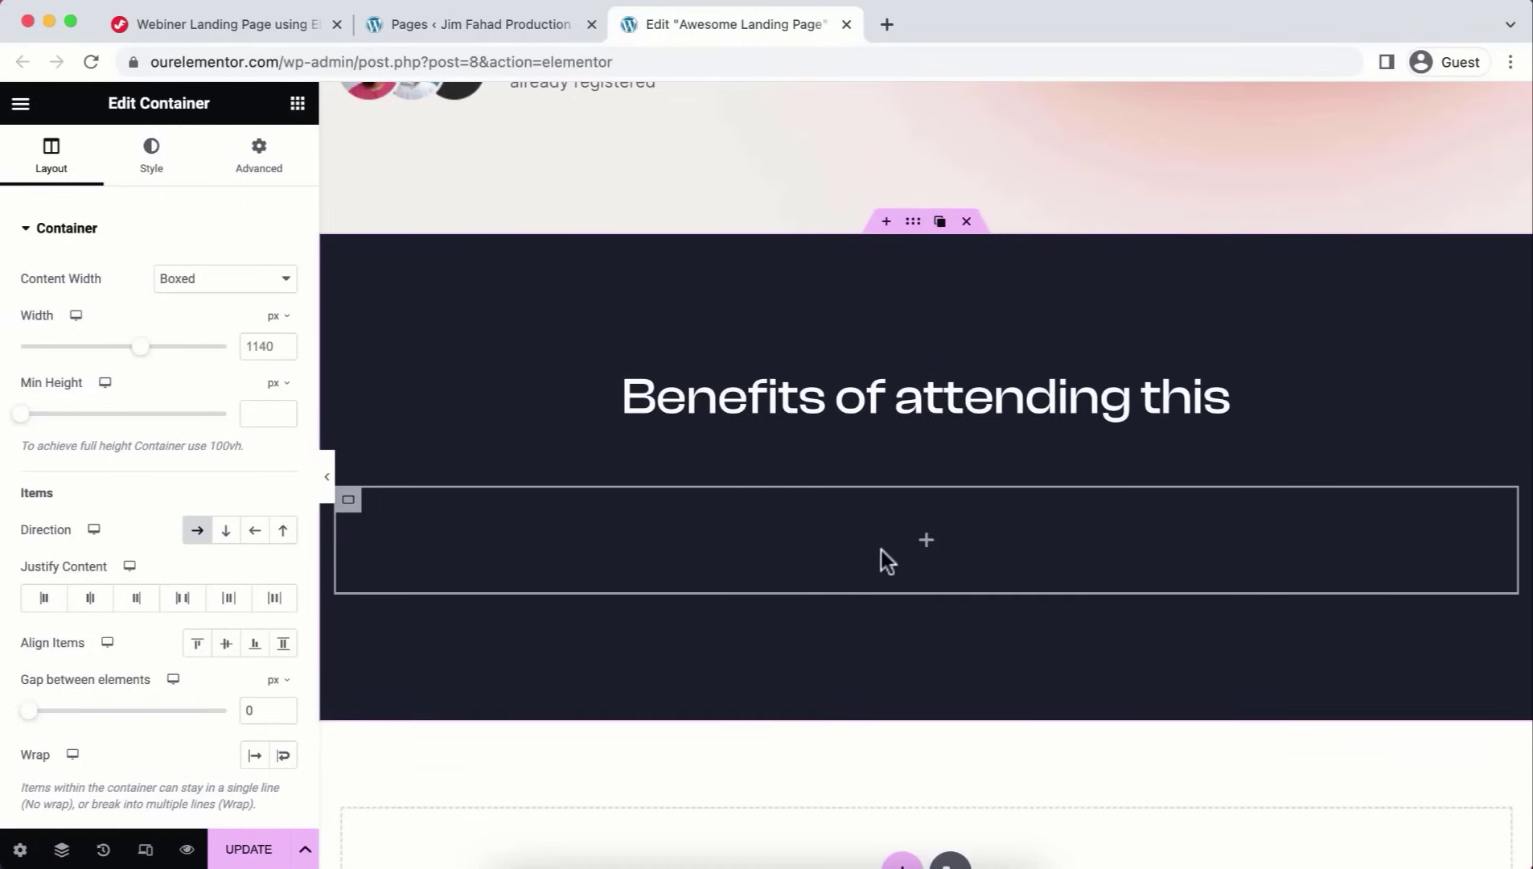
left_click(934, 542)
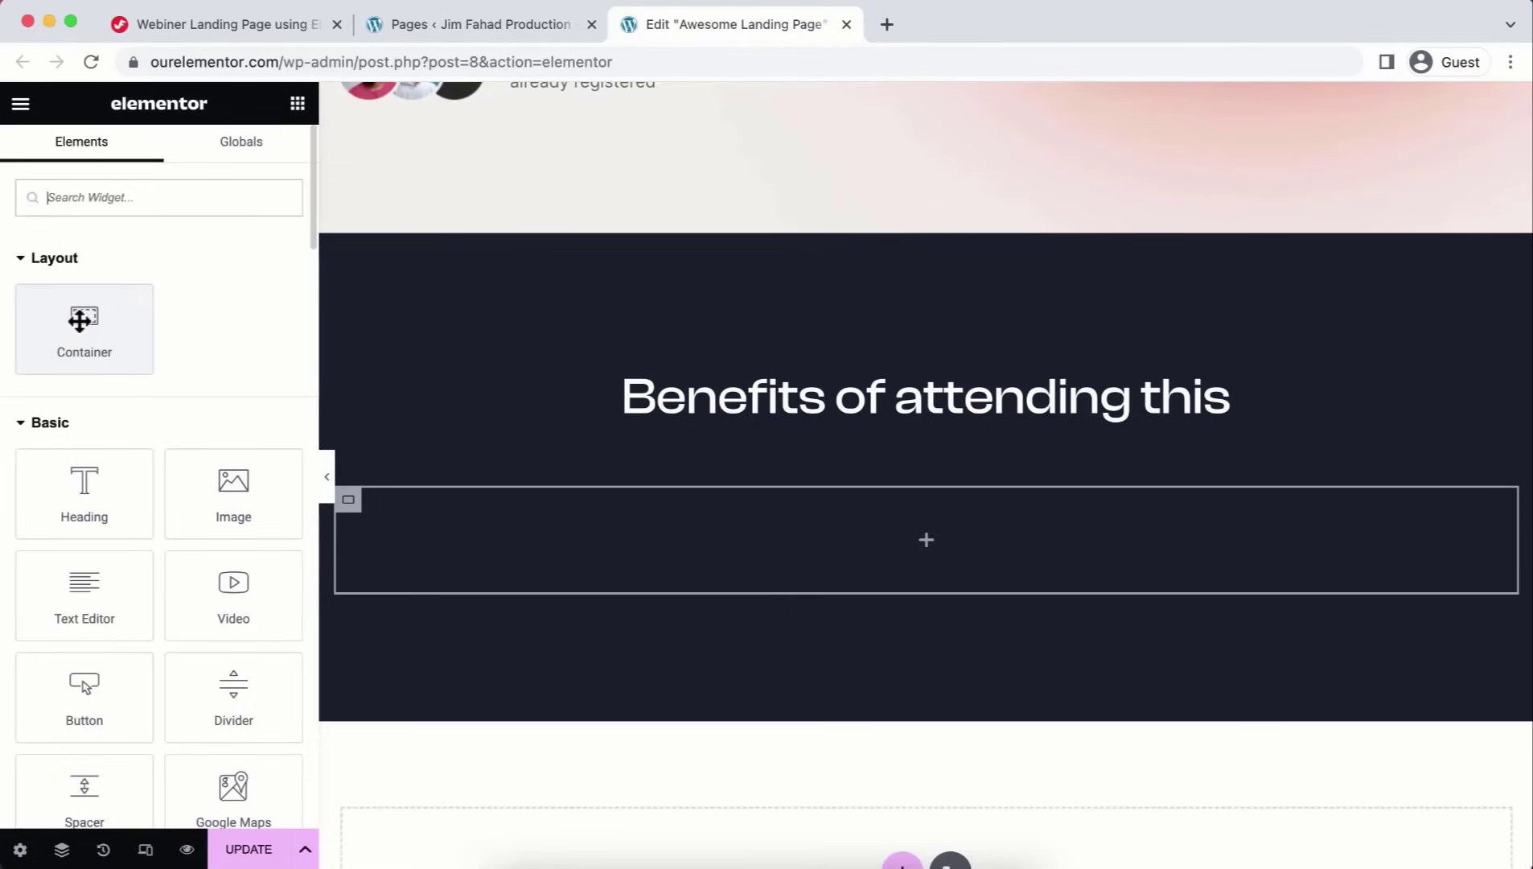
left_click_drag(87, 326, 826, 533)
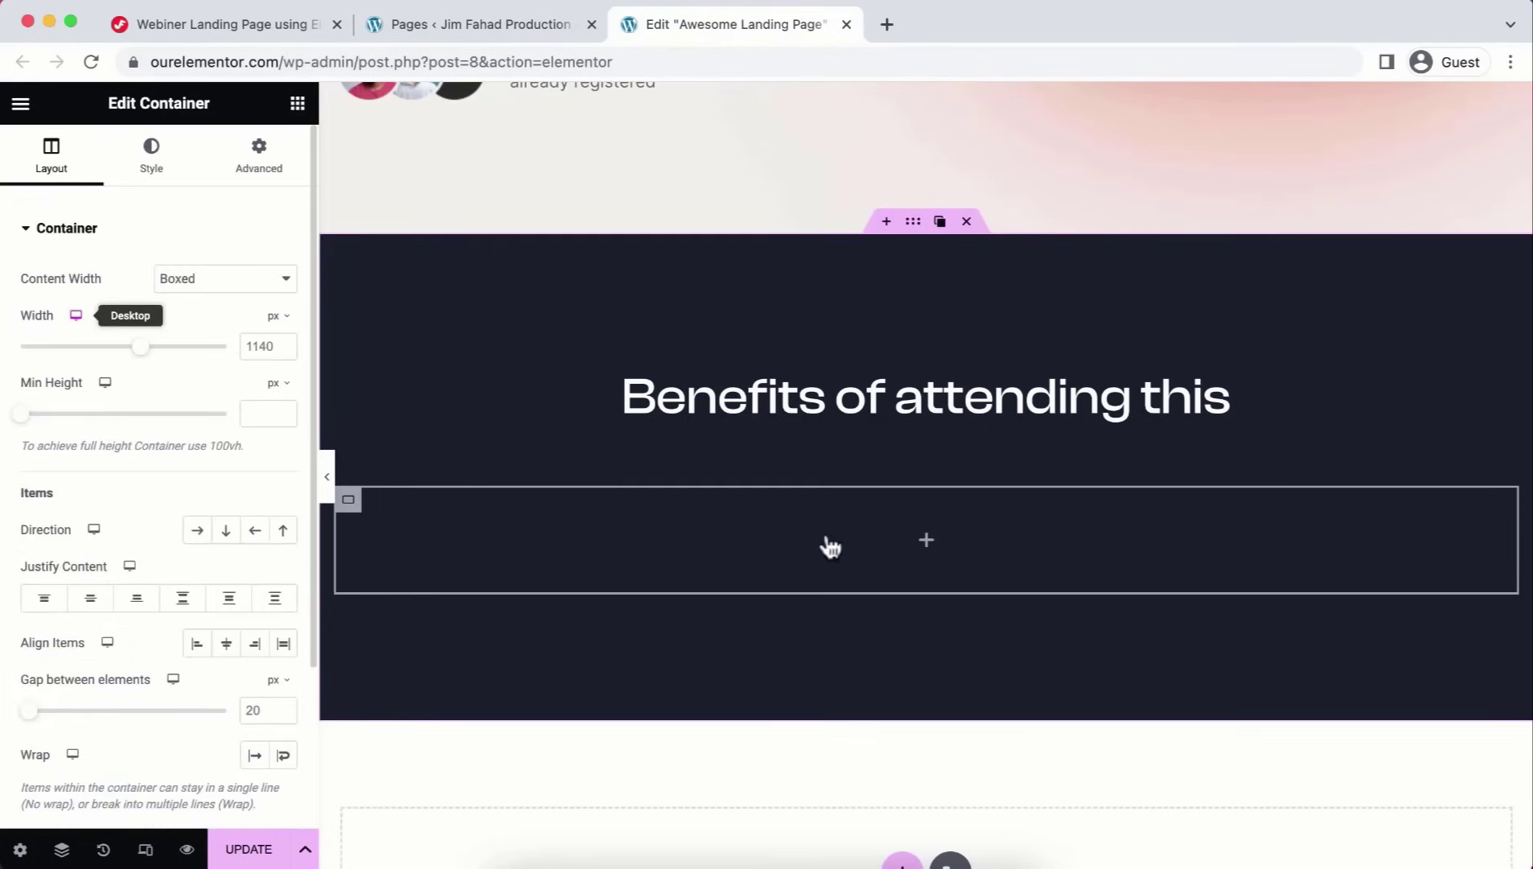
- In the Navigator, rename the outer section container to Benefits
right_click(592, 523)
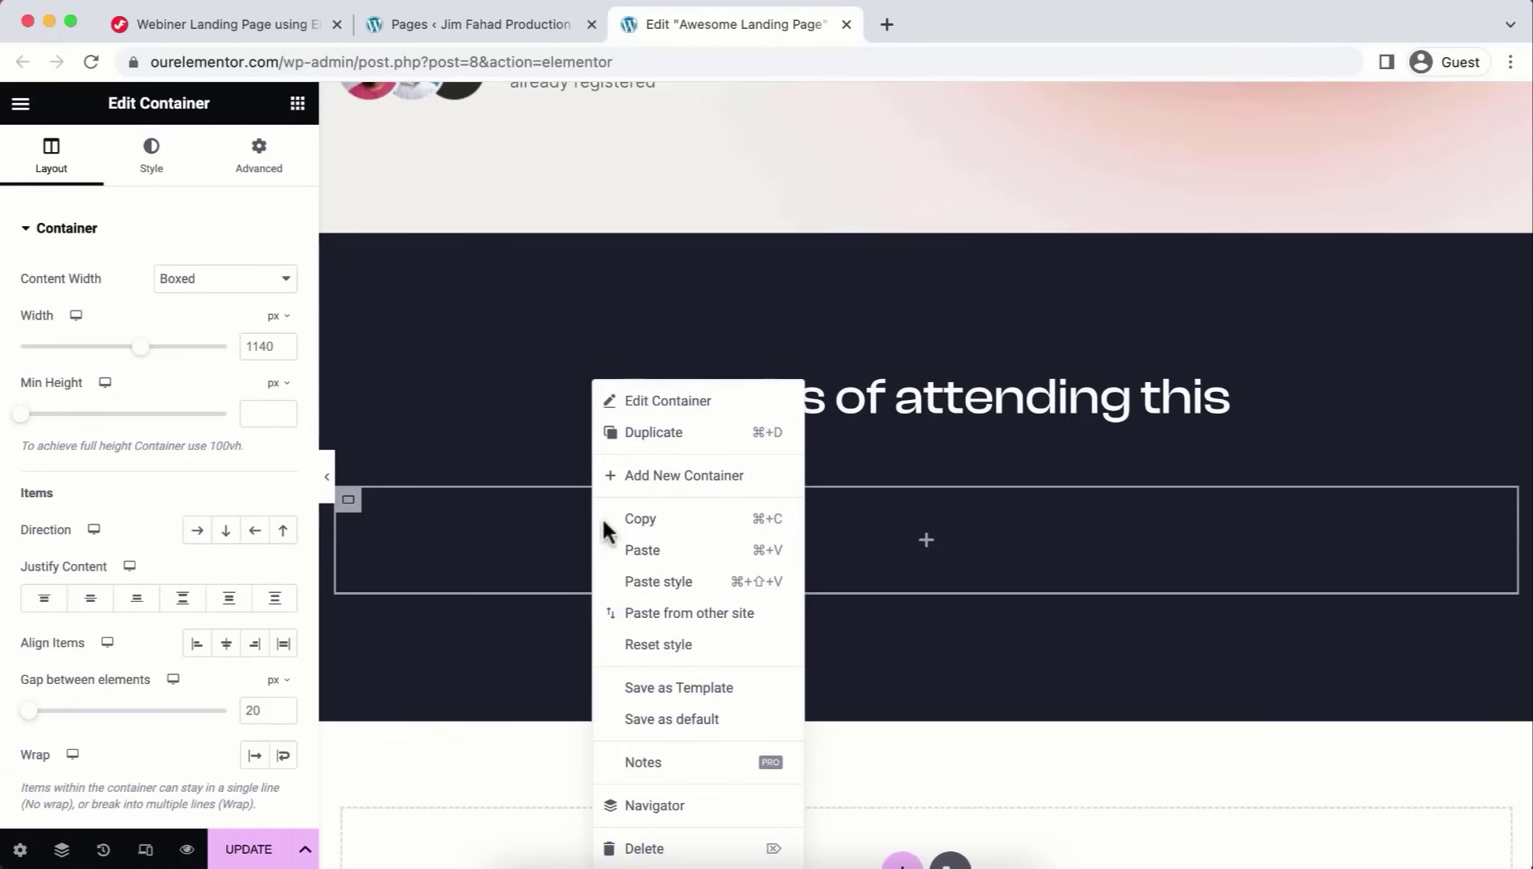
left_click(658, 807)
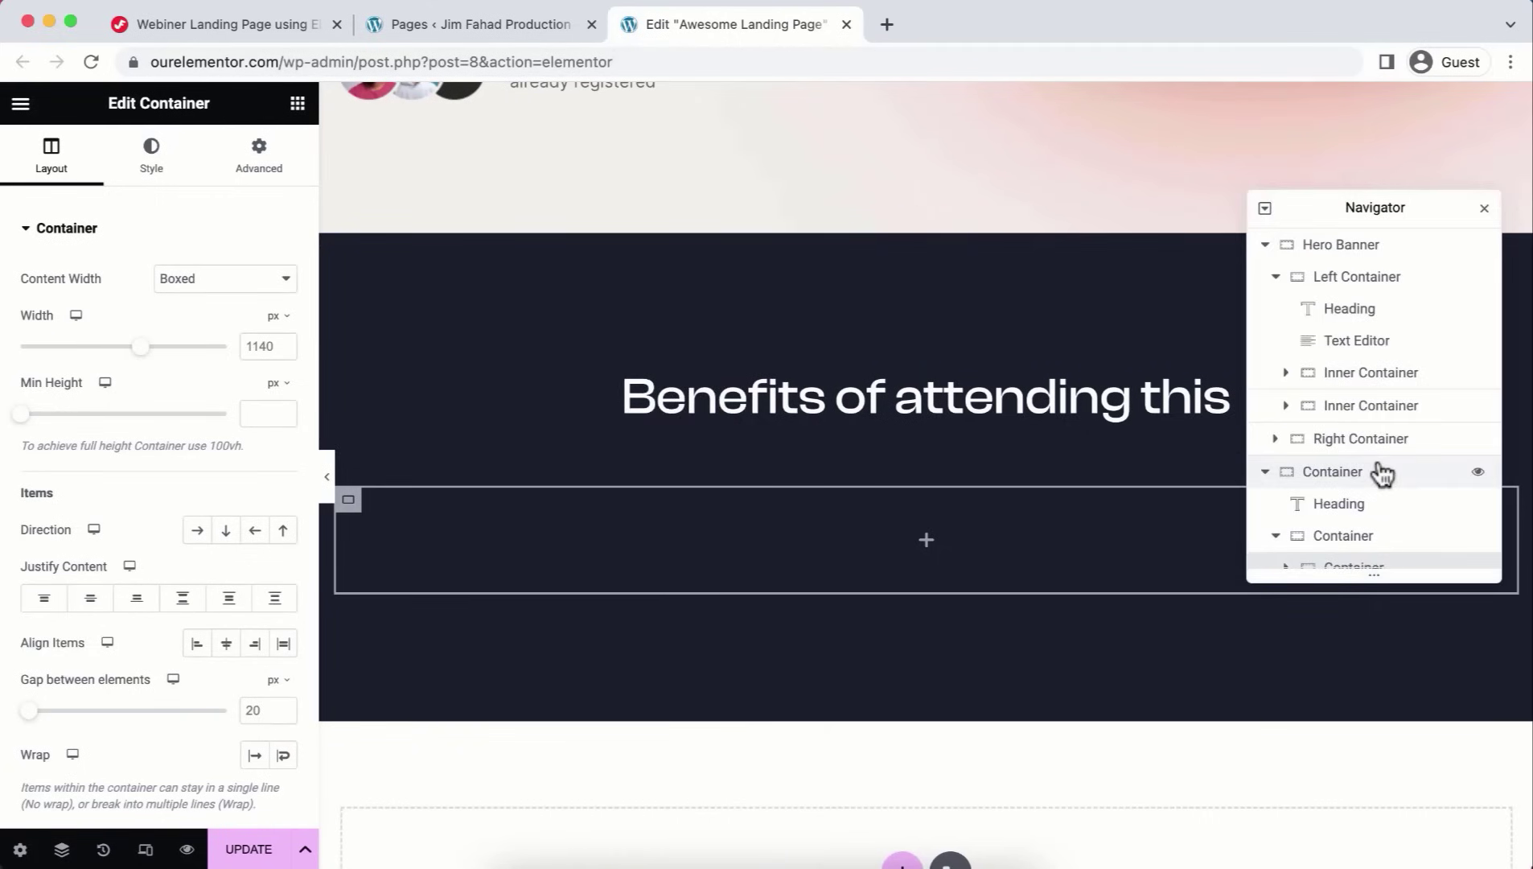
scroll(1381, 475, "down", 1)
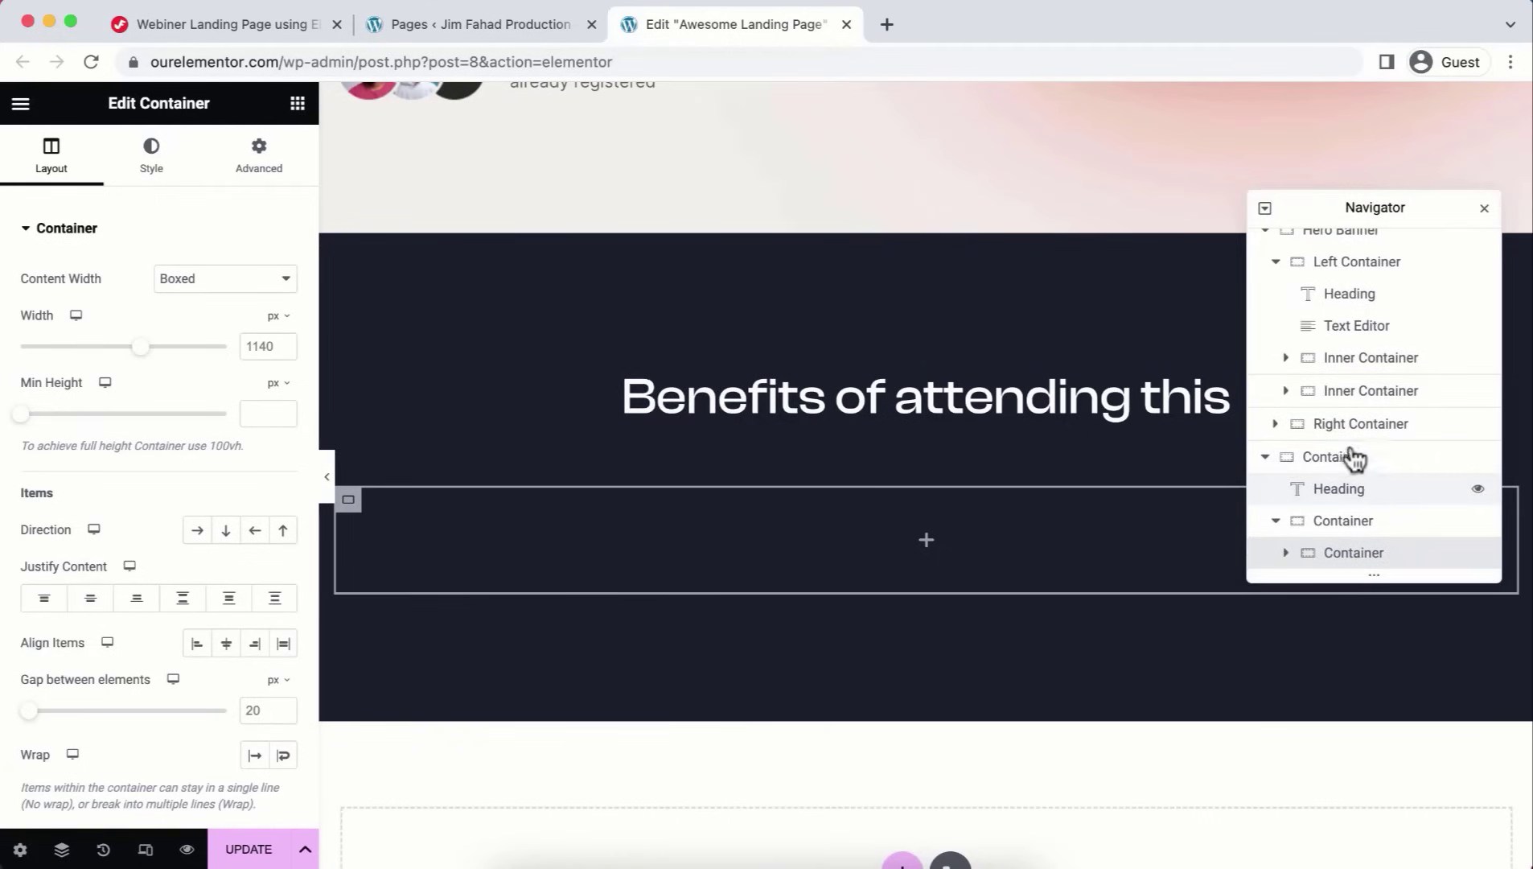
left_click(1355, 459)
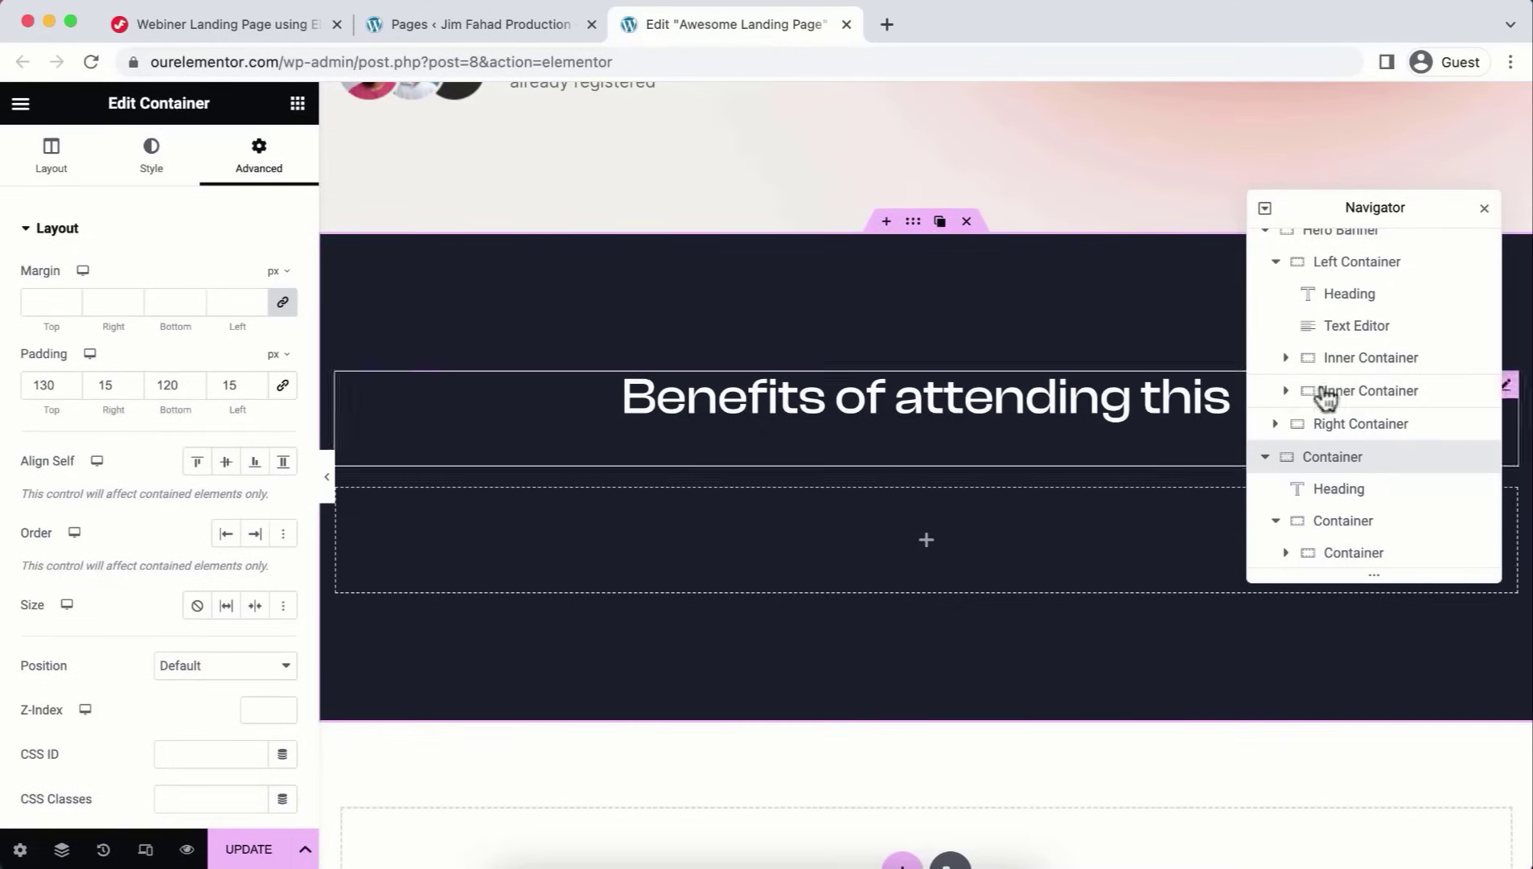
double_click(1323, 467)
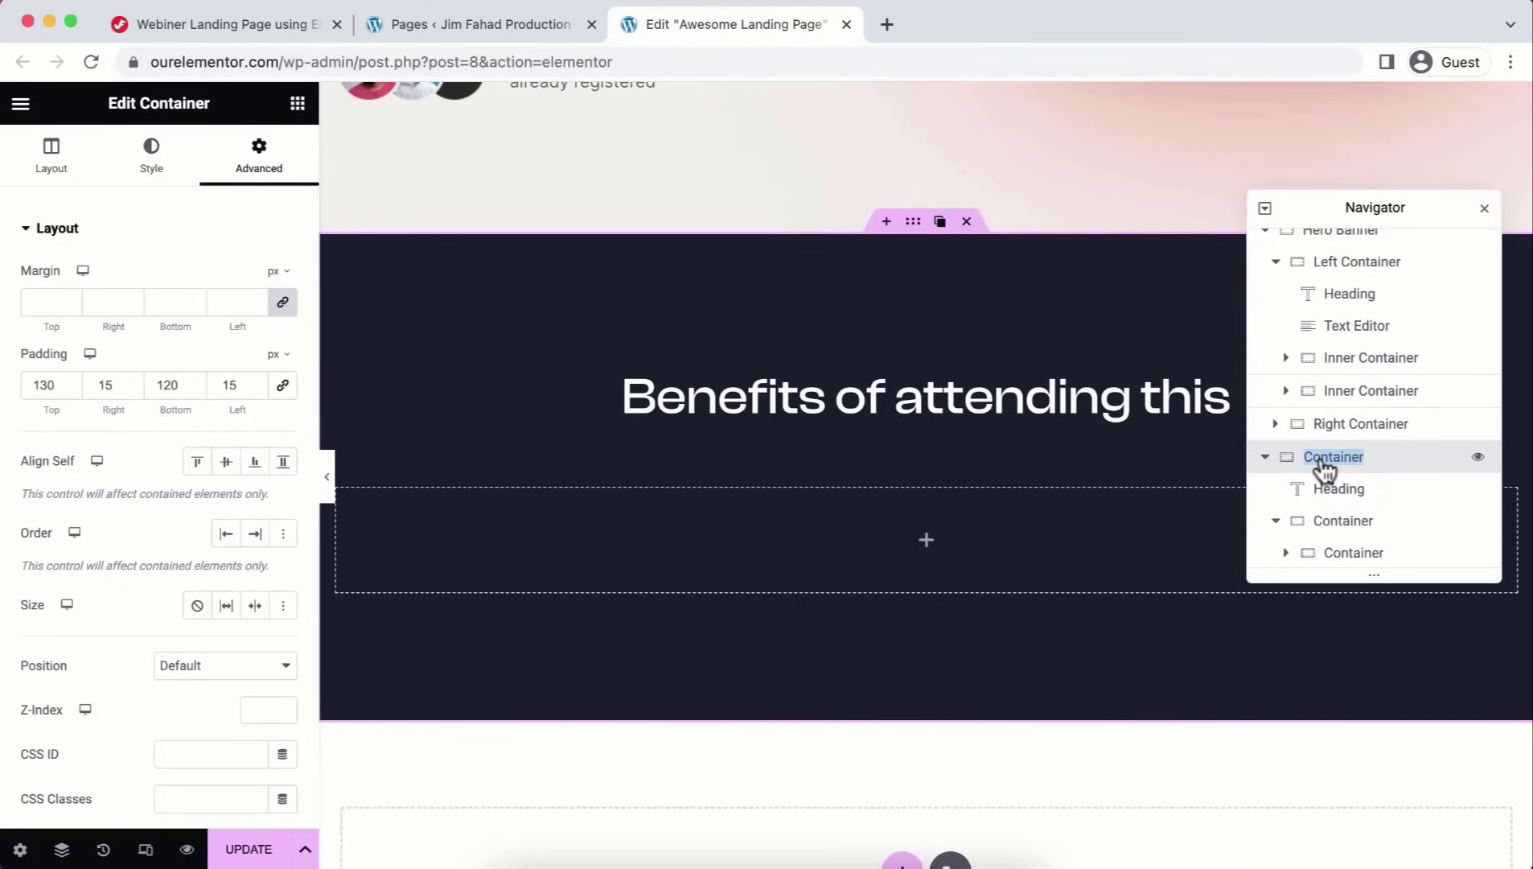
type("B")
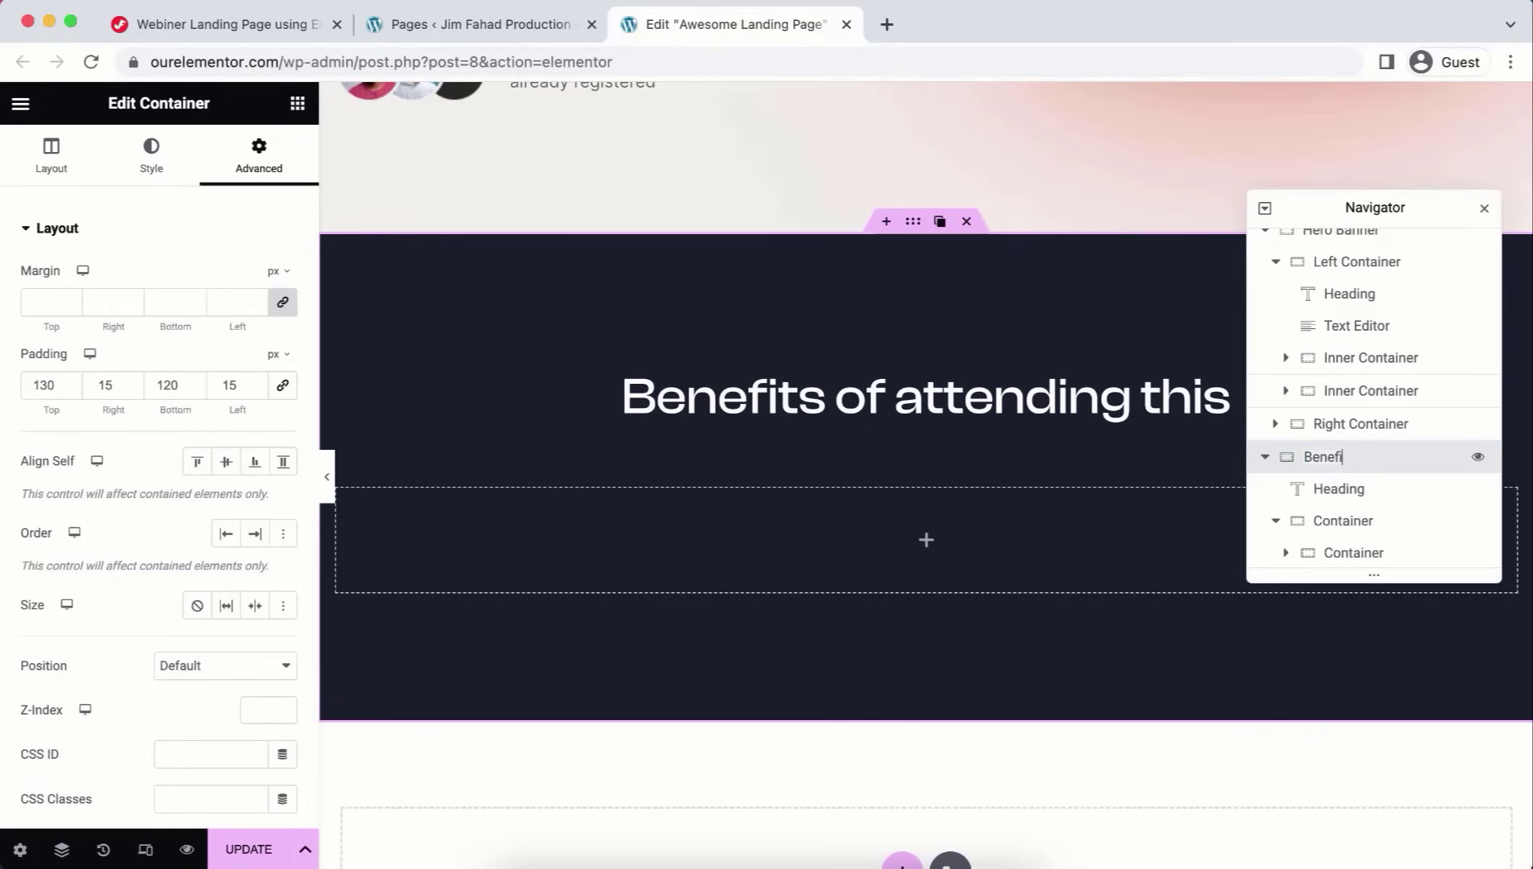
type("enefits Ar")
- Rename the row to Inner Container and the nested box to Card Container
left_click(1339, 494)
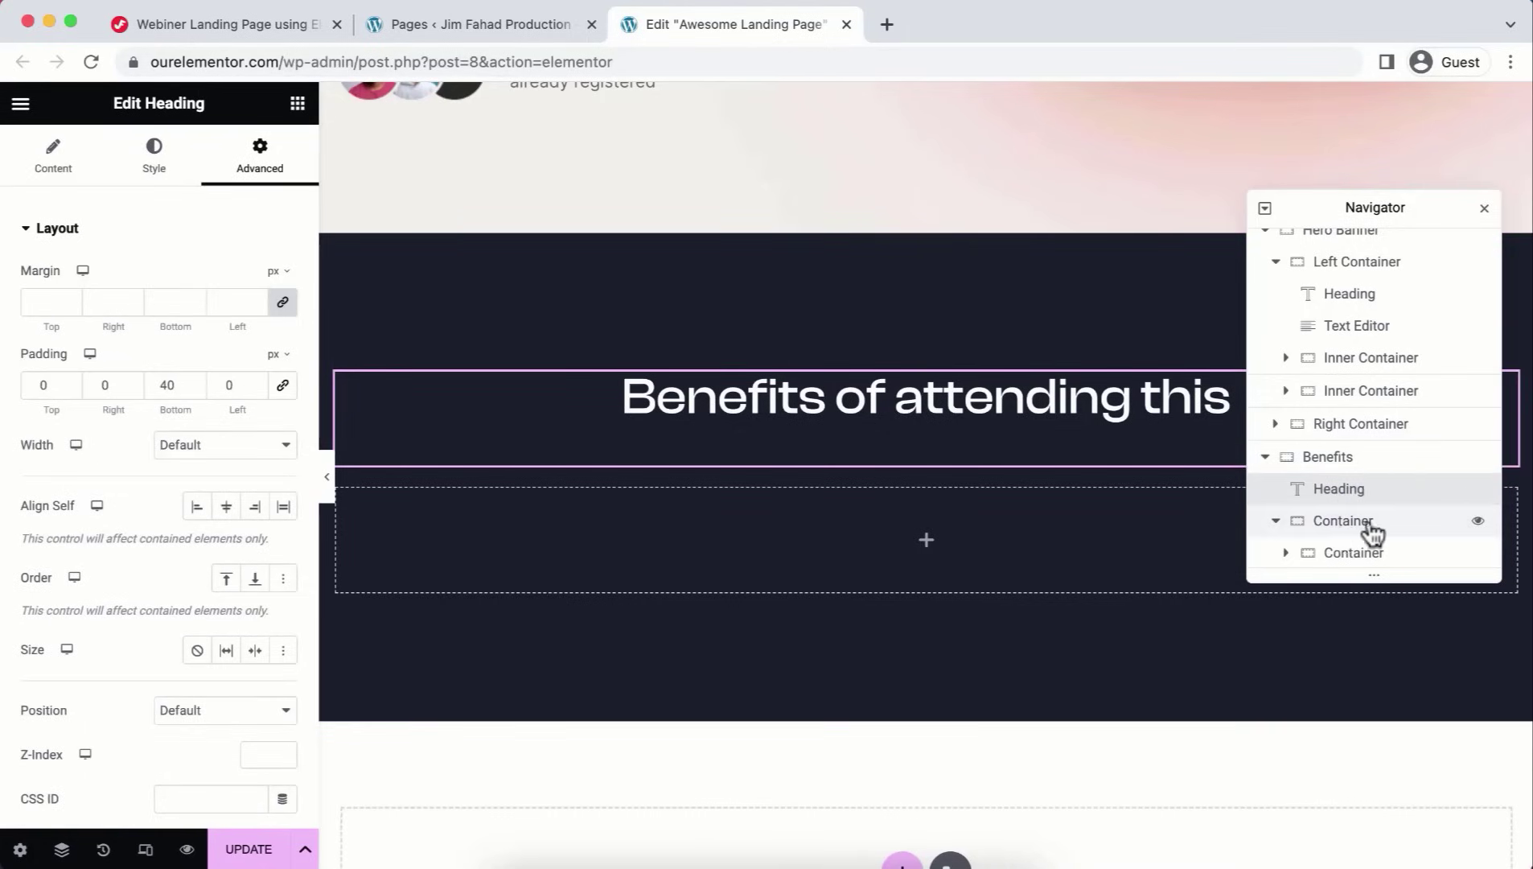
left_click(1335, 533)
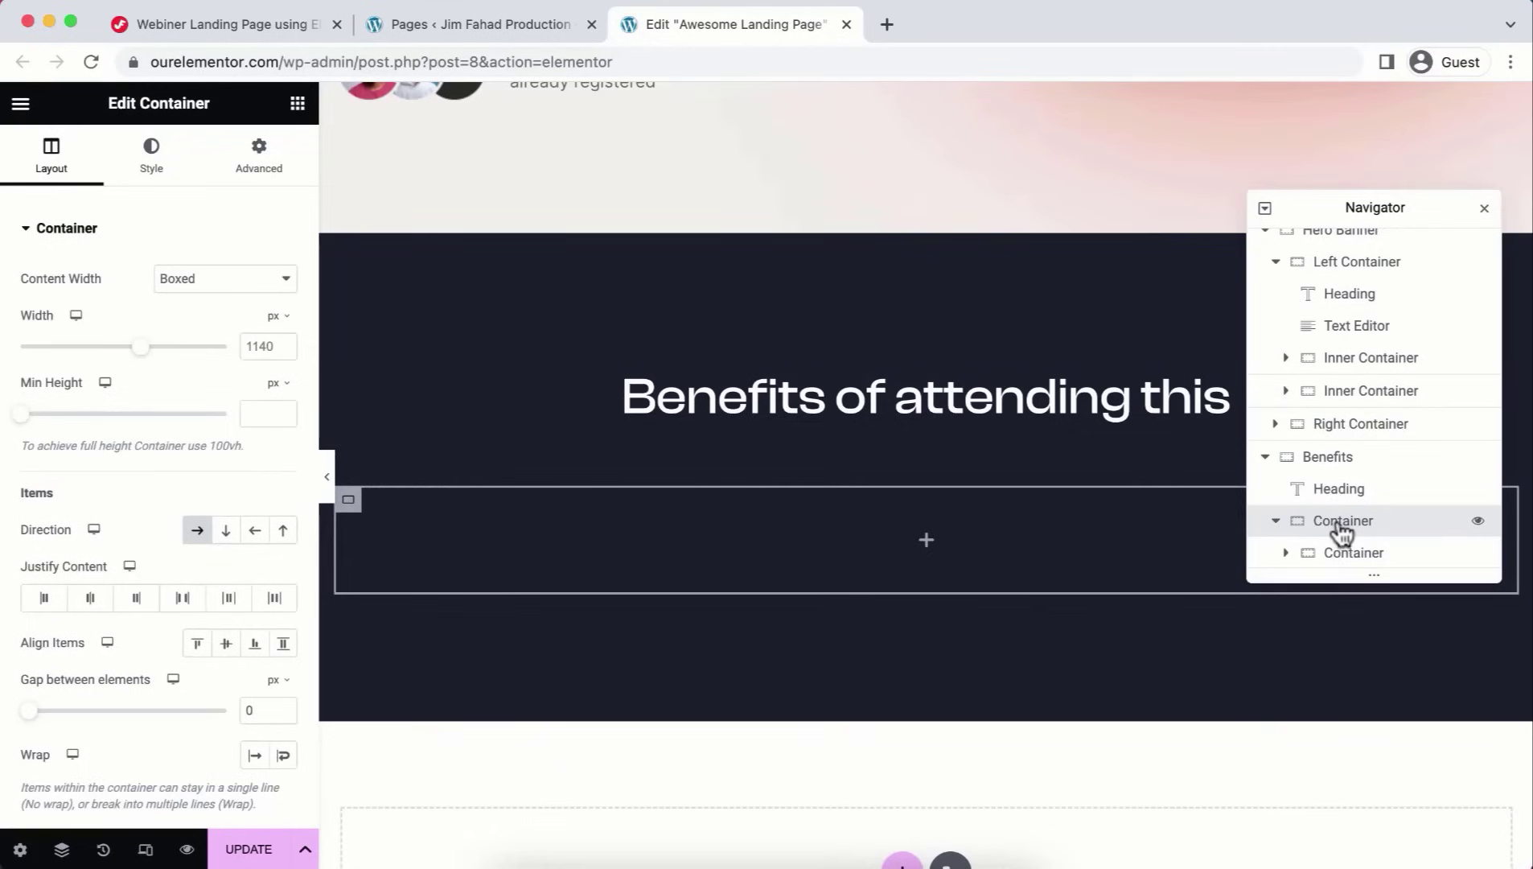
double_click(1332, 531)
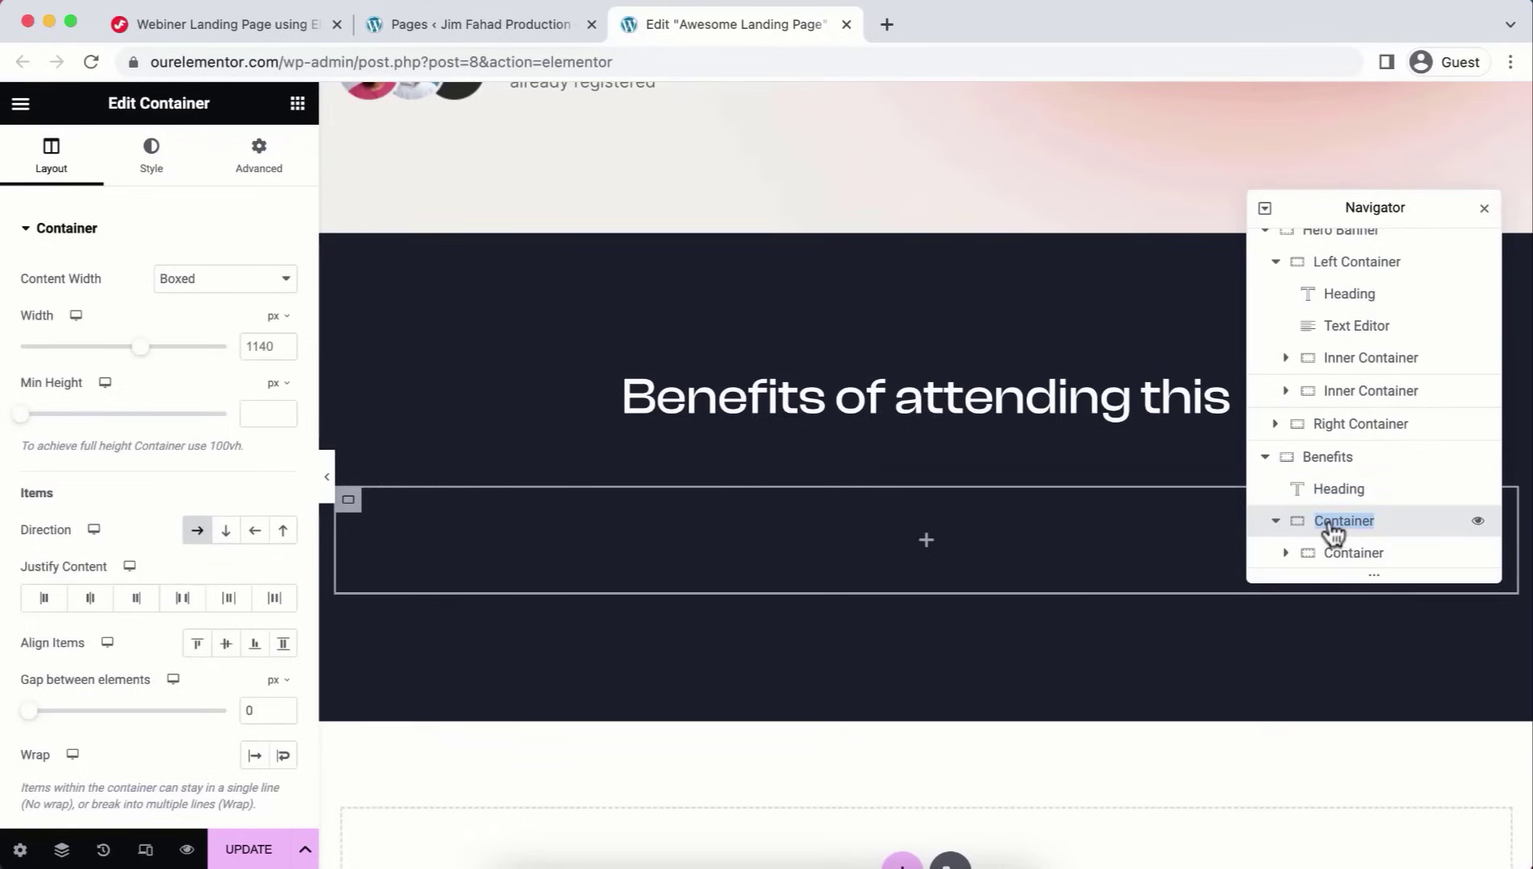
type("Inner")
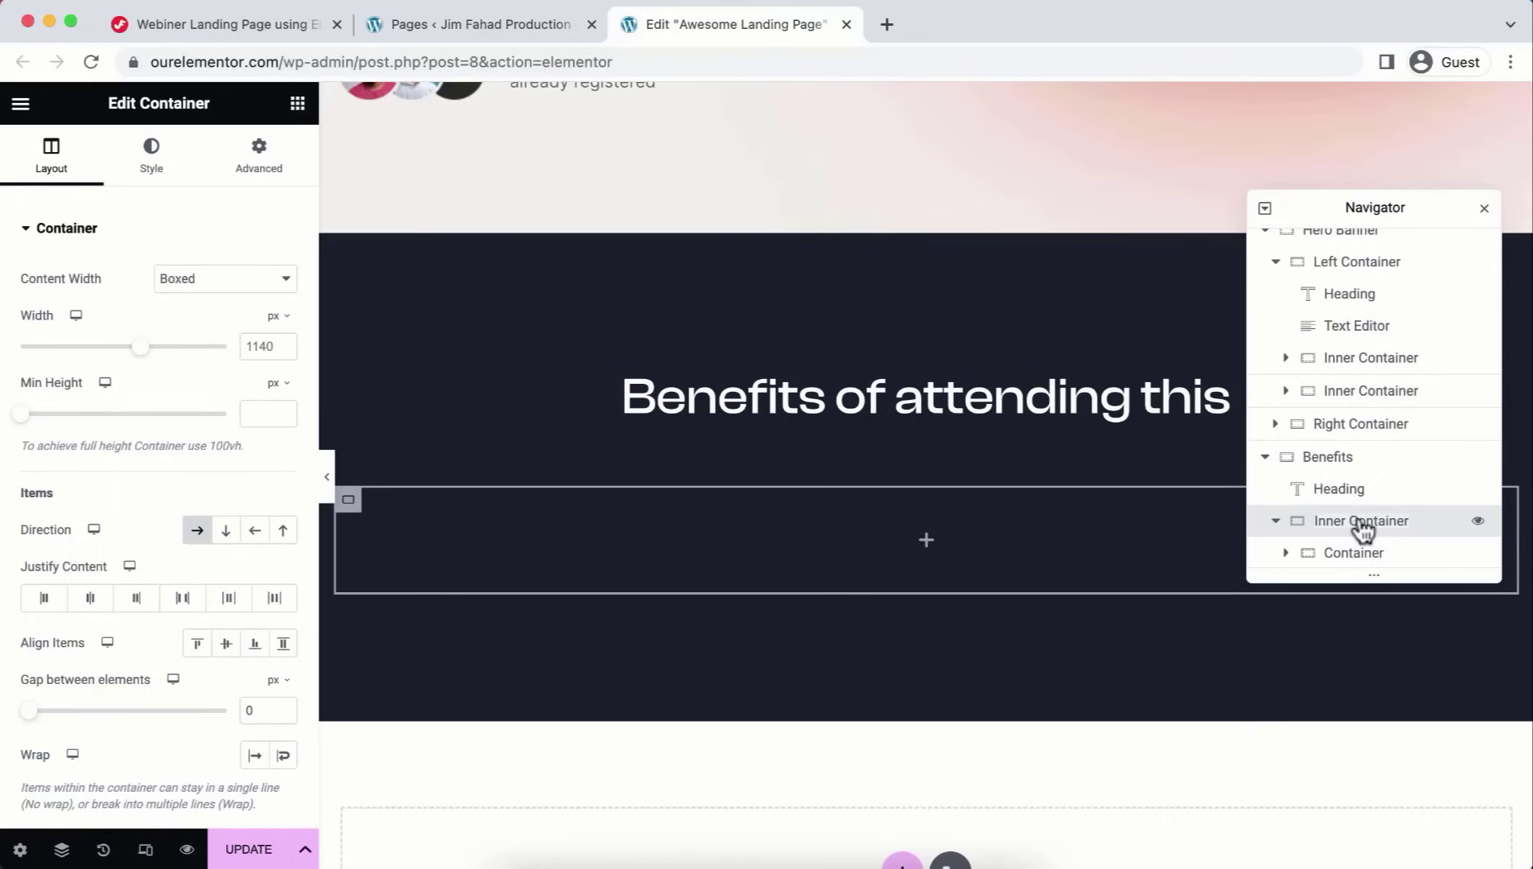
left_click(1358, 561)
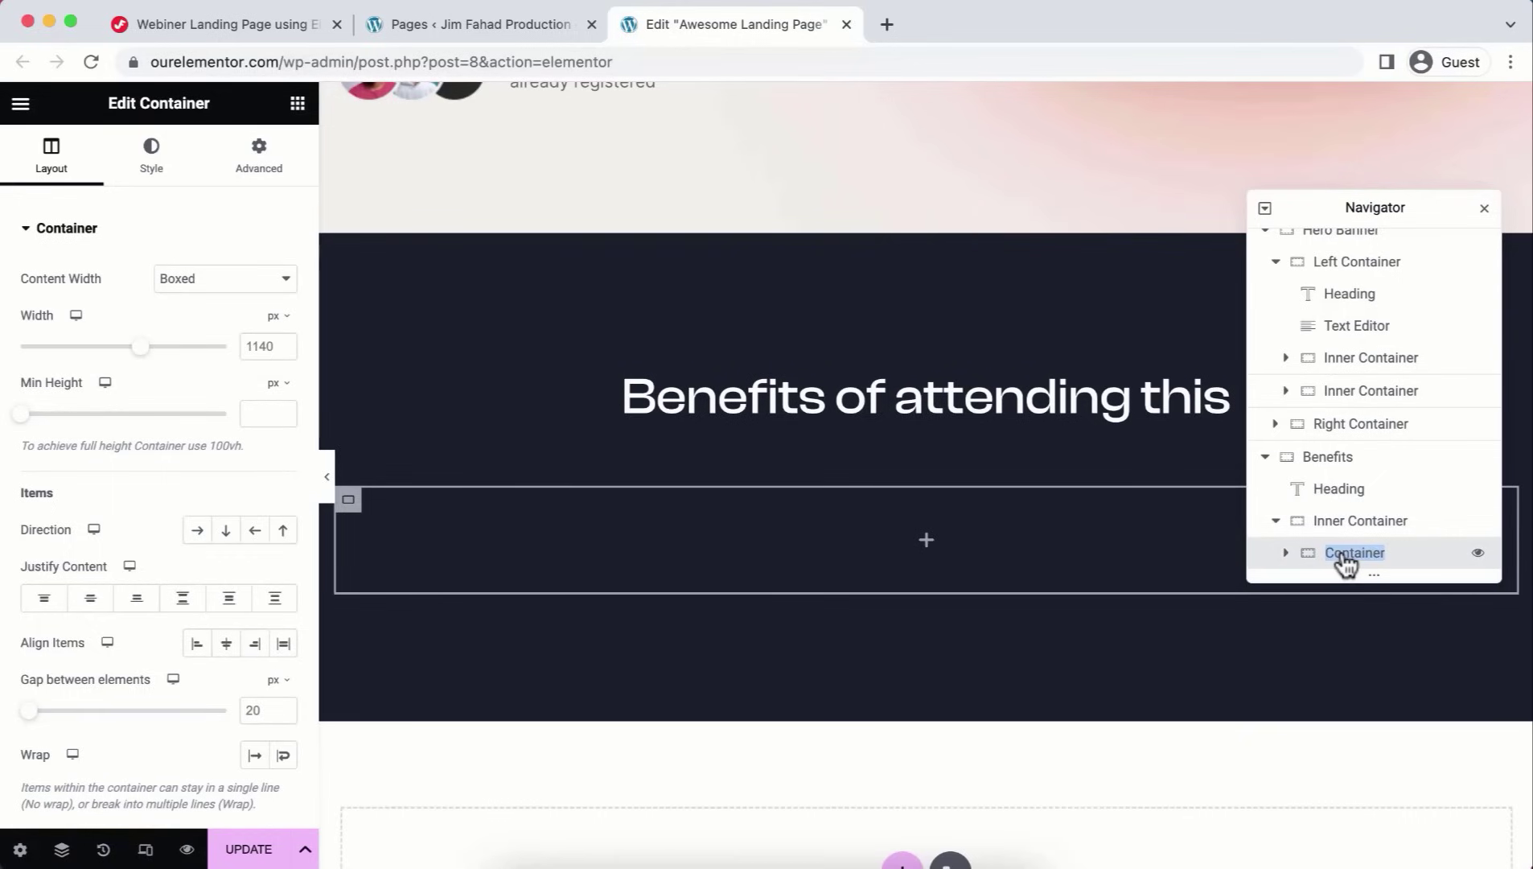
key("Left")
- Duplicate the Card Container twice to make three side-by-side cards, then close the Navigator
right_click(1414, 562)
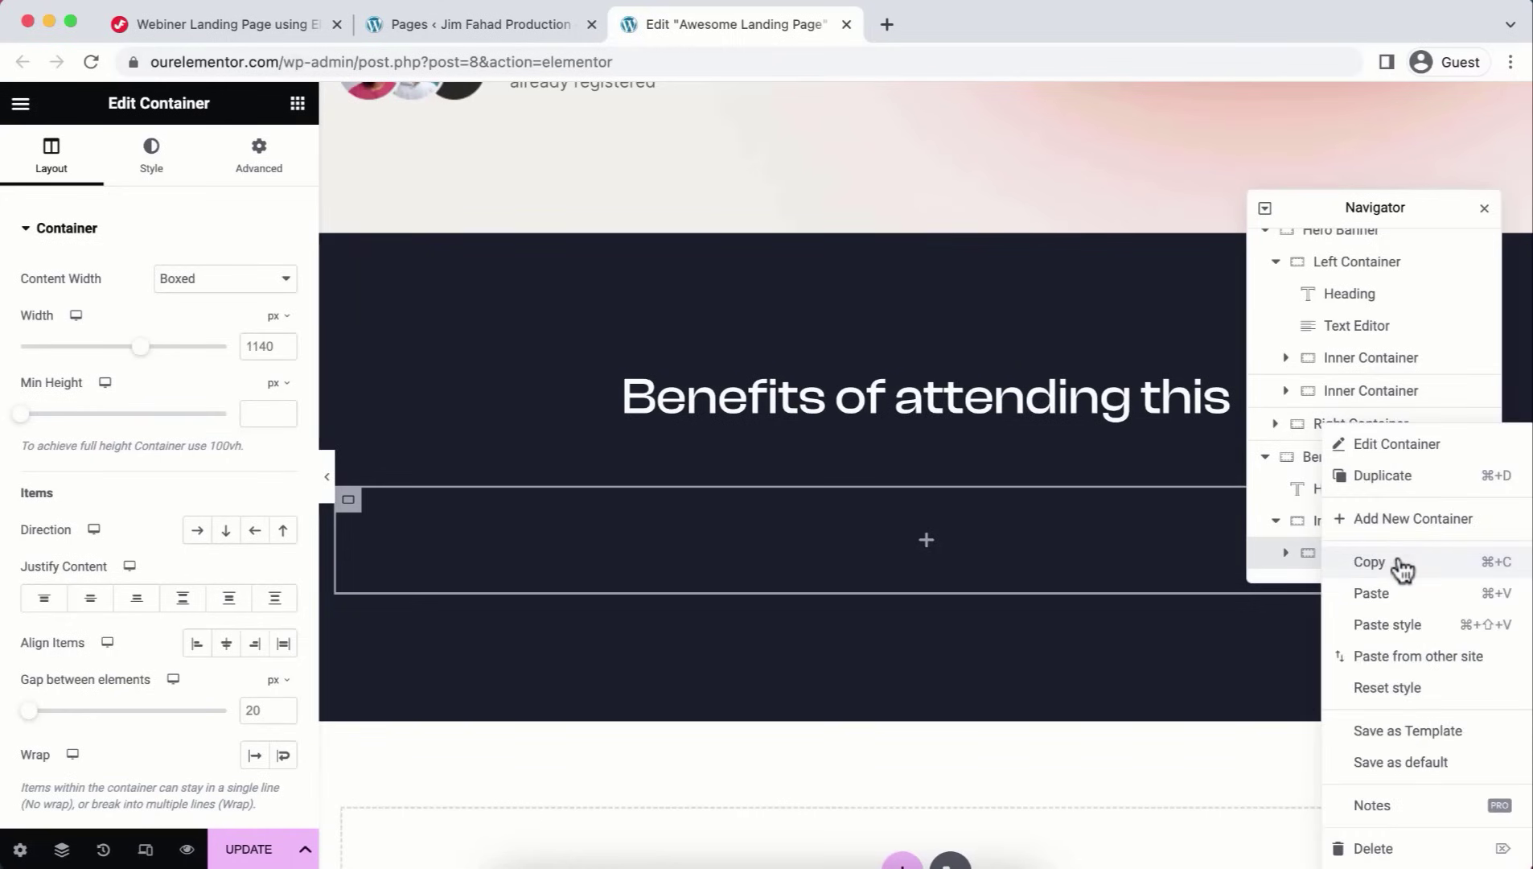
left_click(1383, 477)
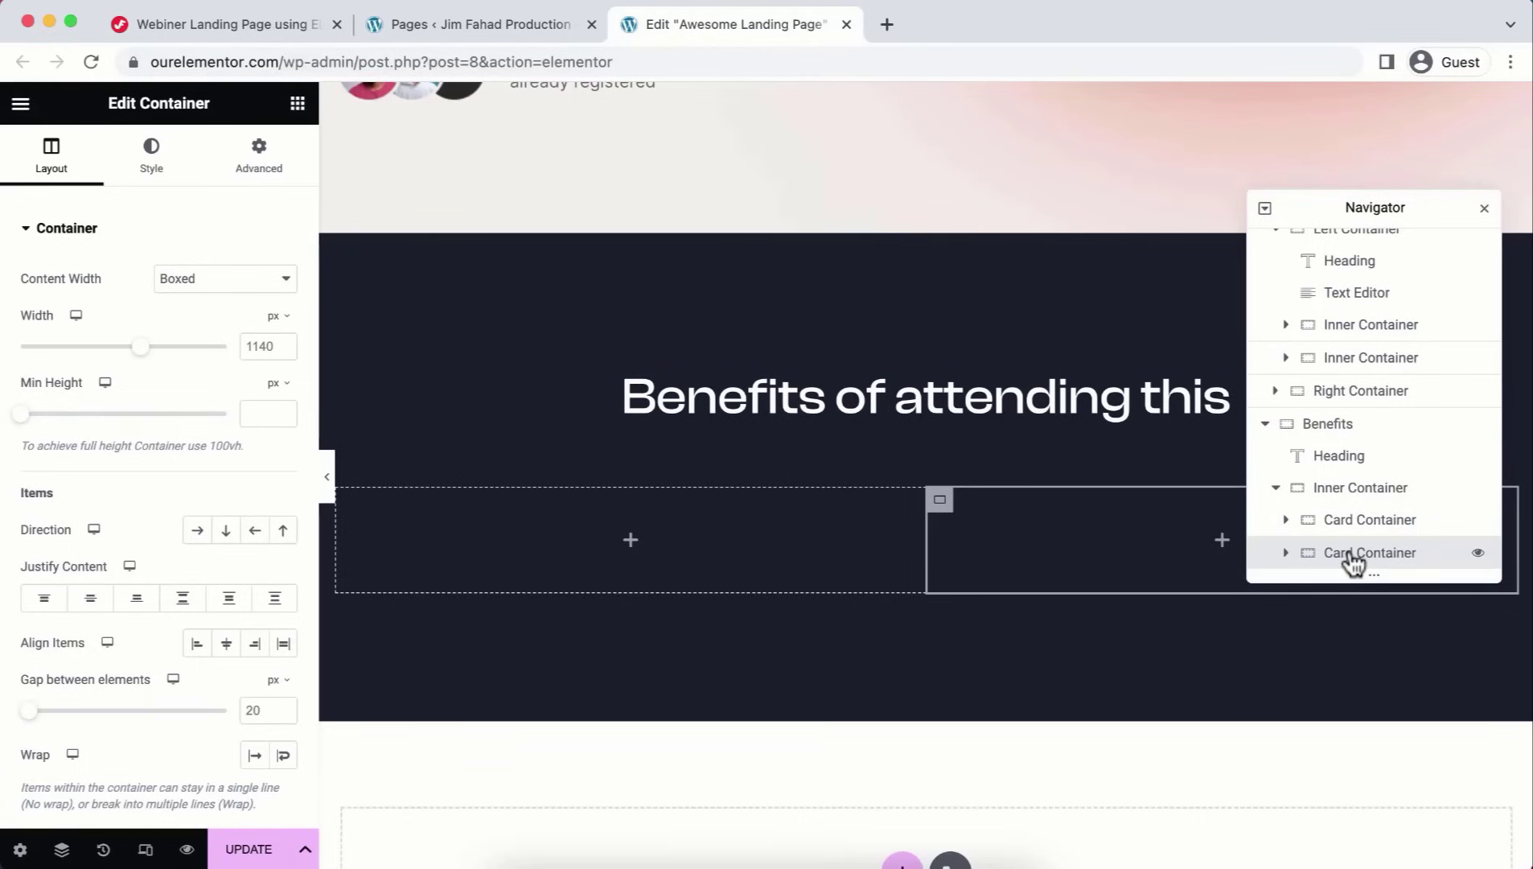
right_click(1354, 563)
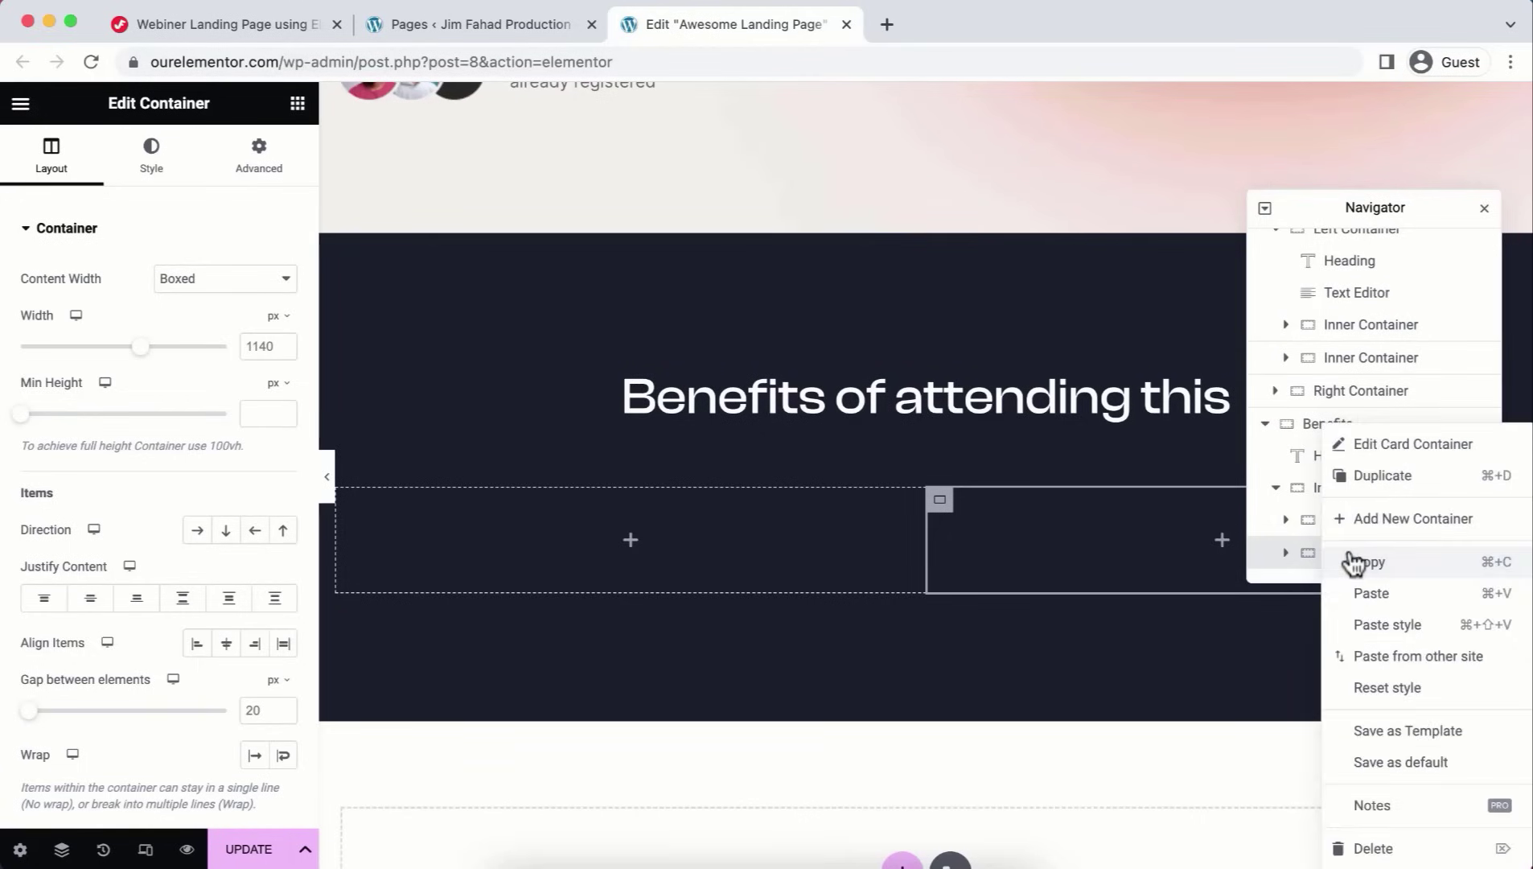
left_click(1367, 485)
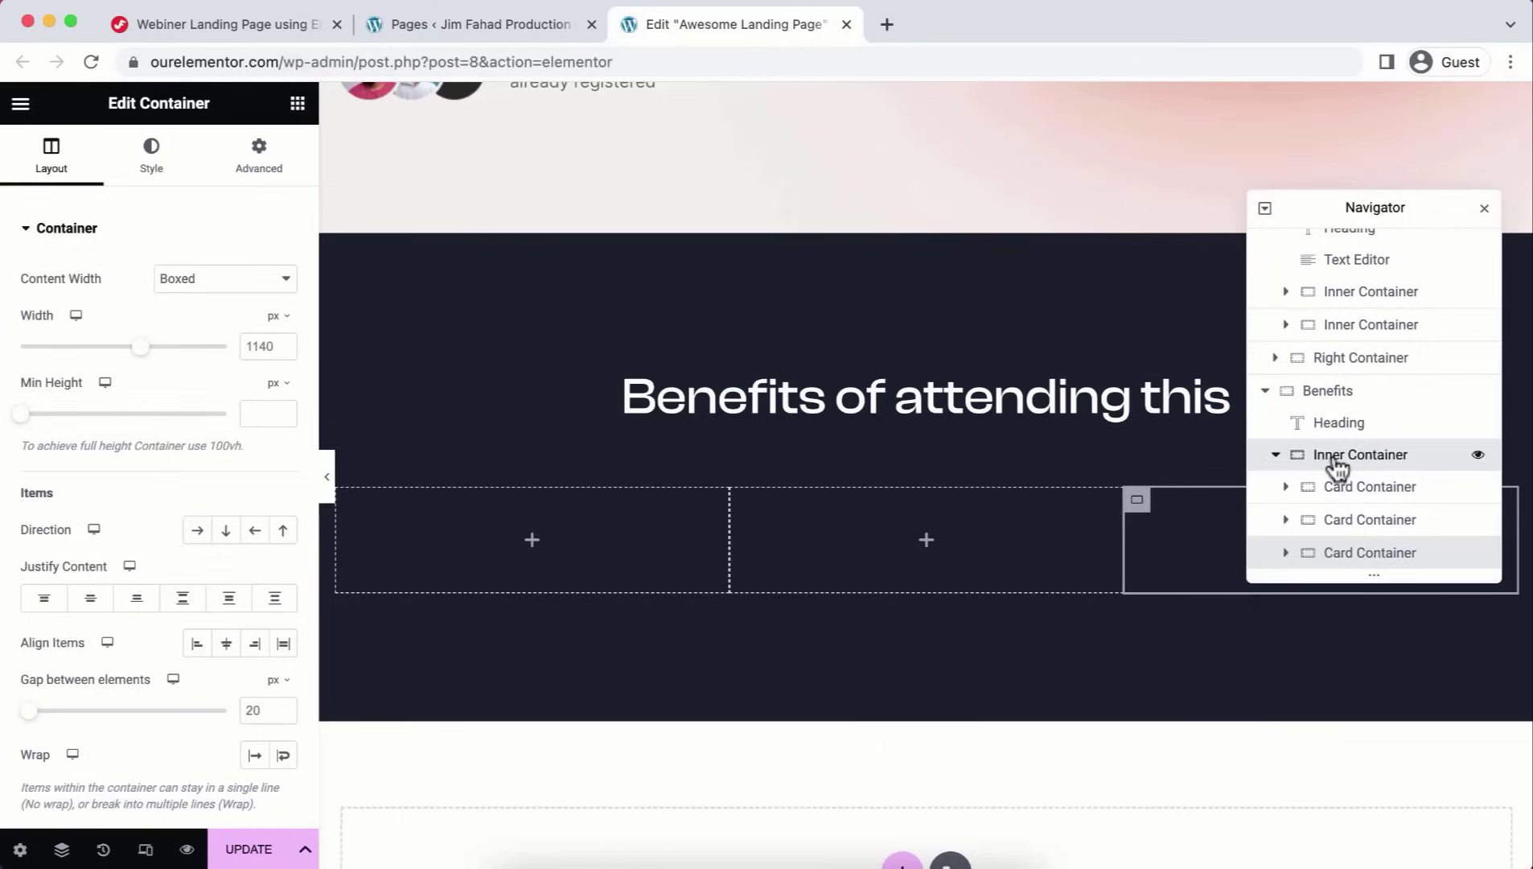
left_click(1335, 466)
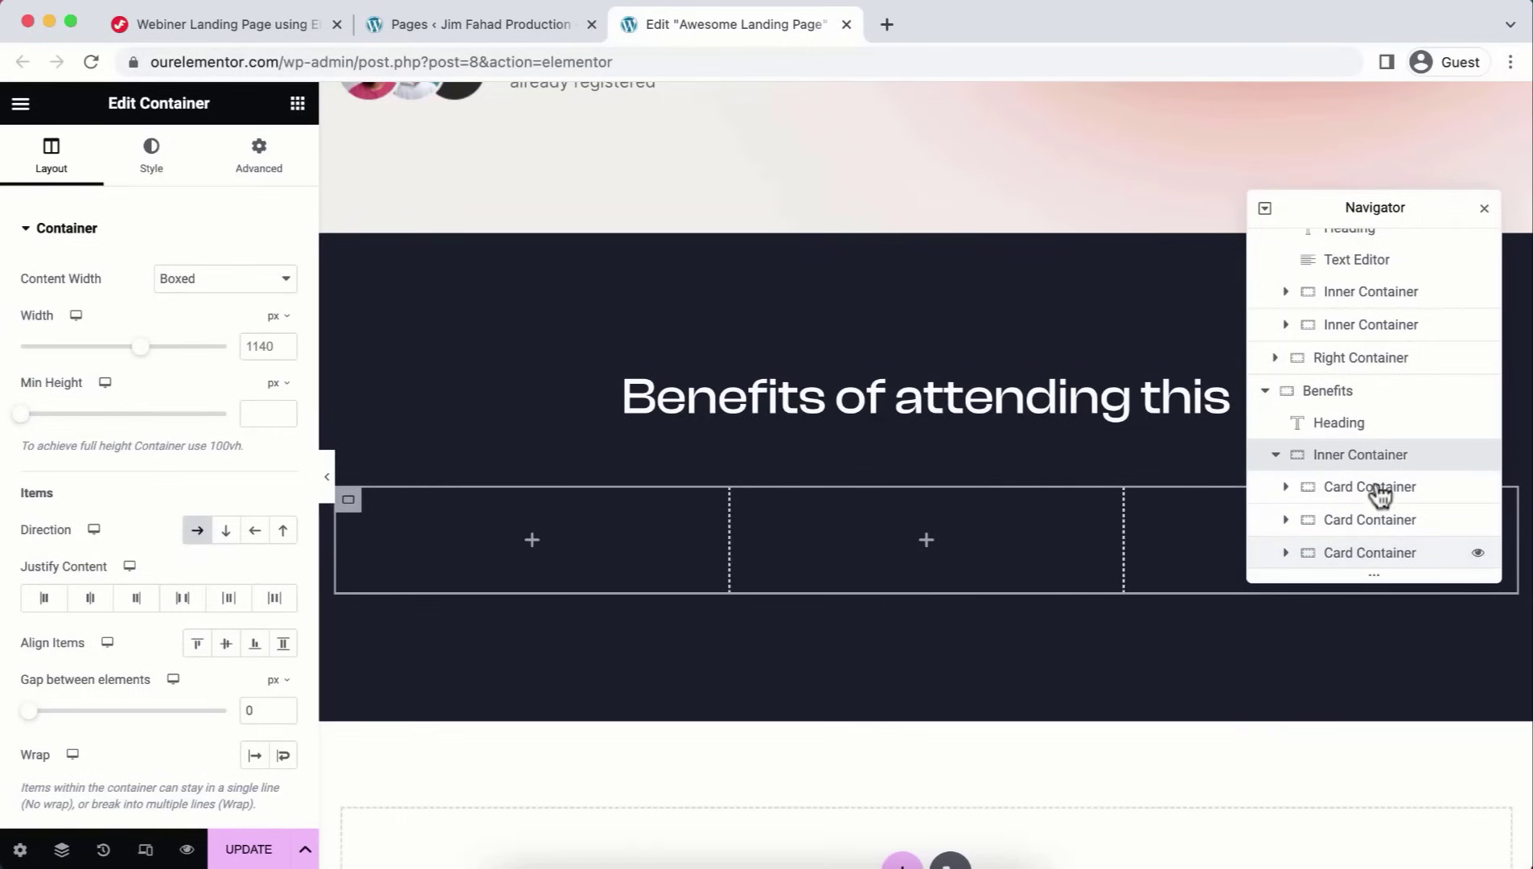
left_click(1484, 209)
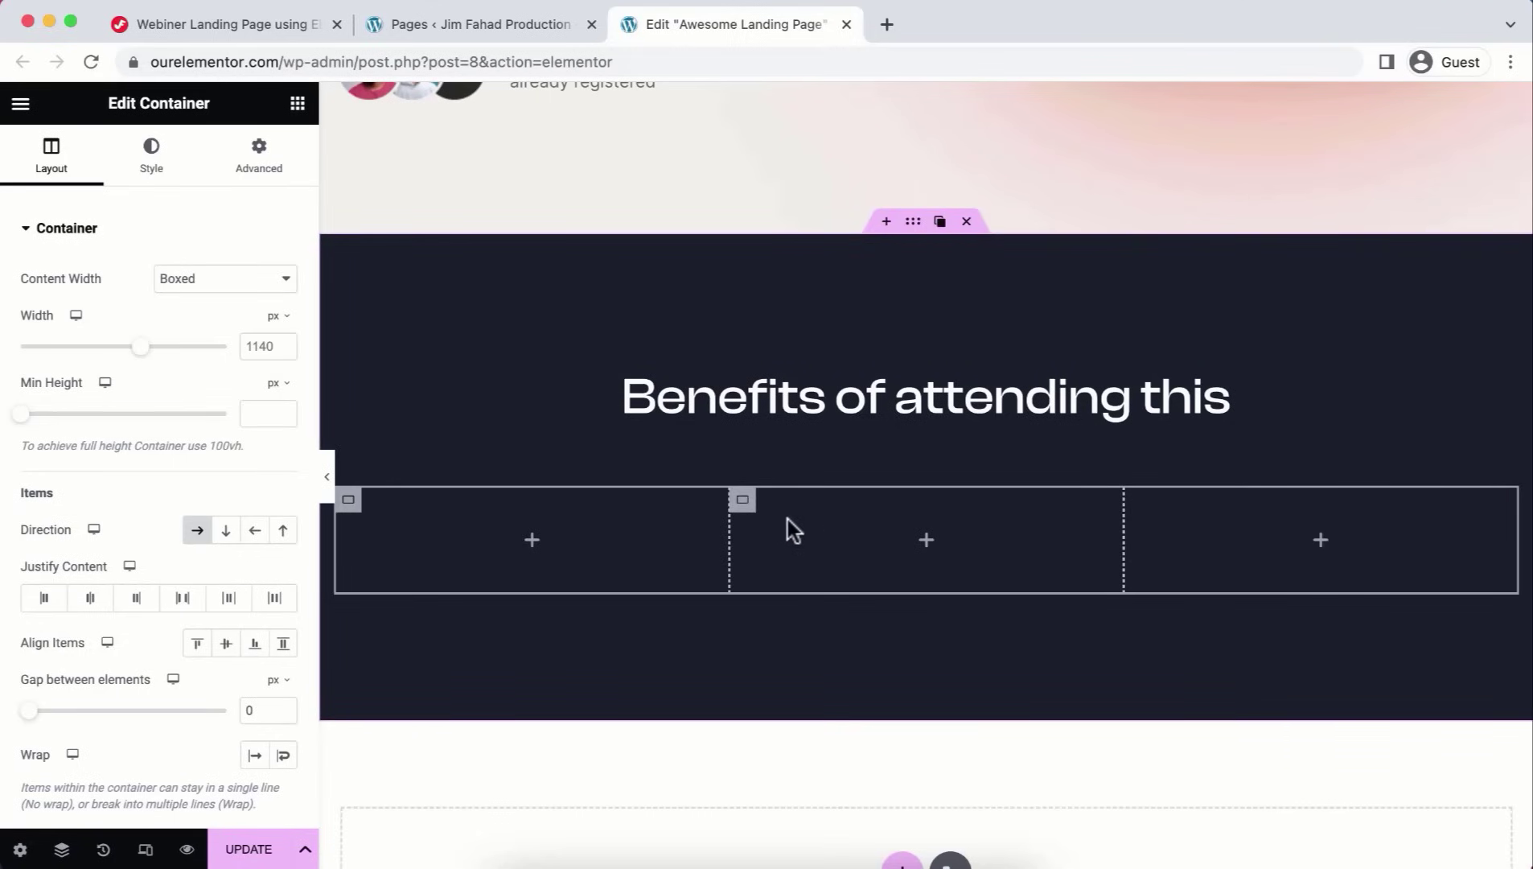
left_click(744, 505)
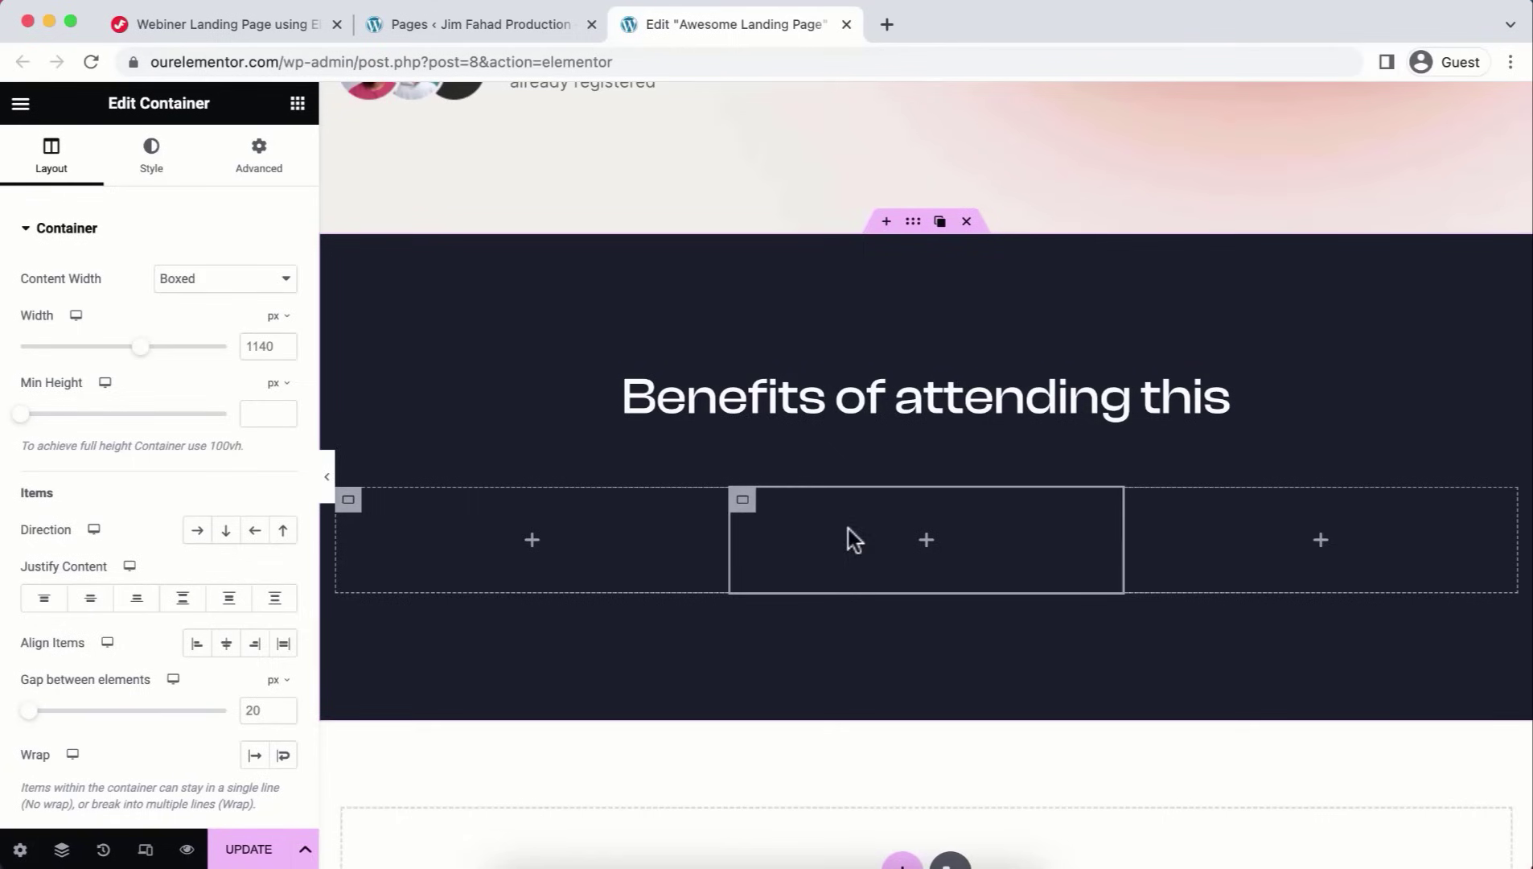
- Give the middle card a solid white #FFFFFF background
left_click(163, 157)
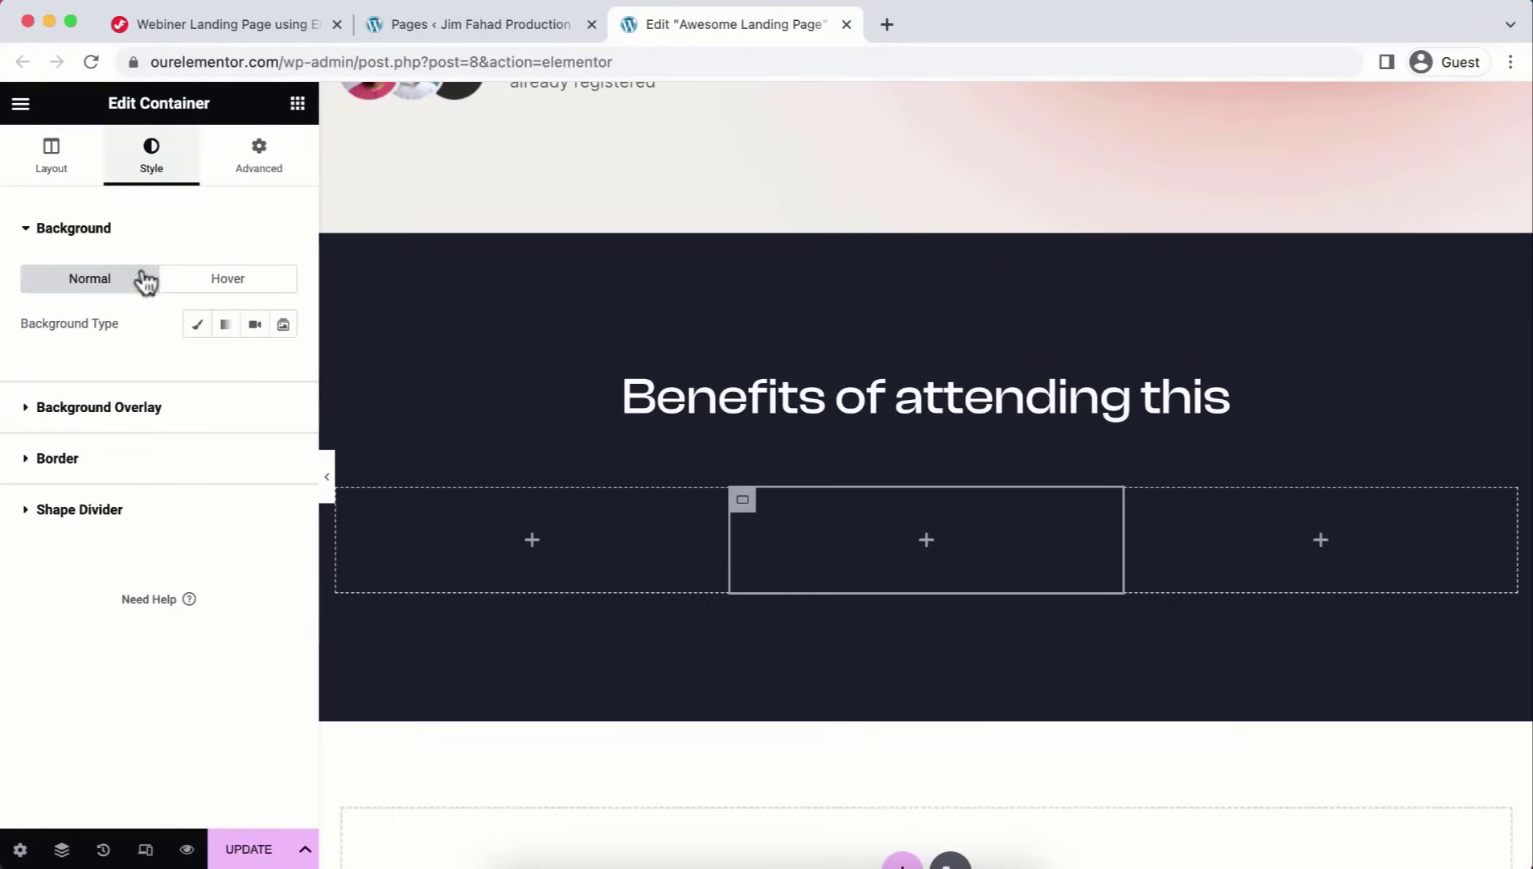
left_click(197, 325)
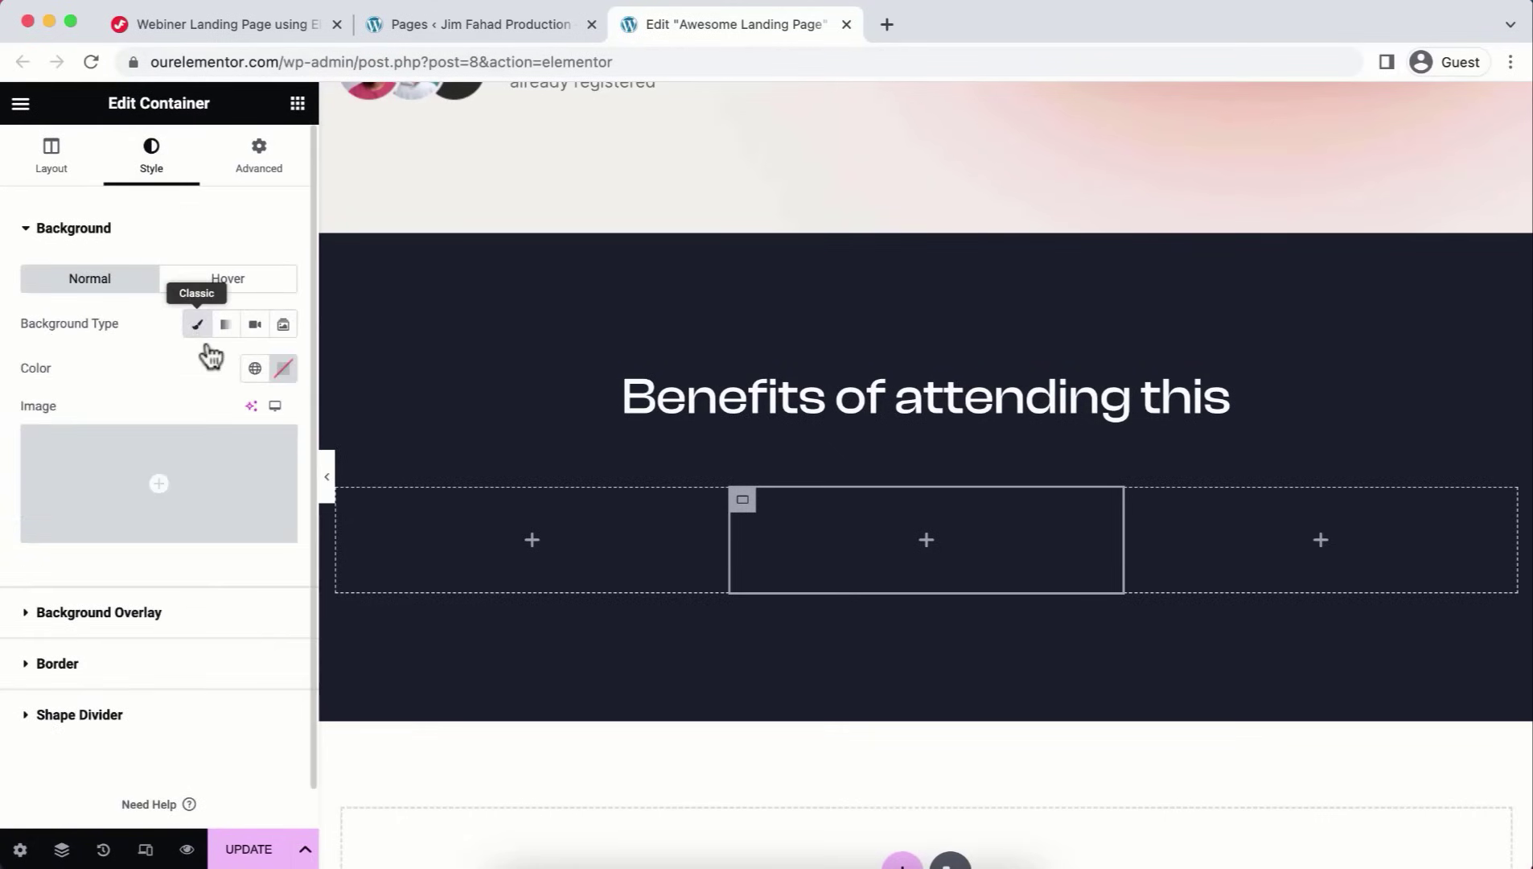
left_click(283, 369)
left_click_drag(185, 489, 137, 439)
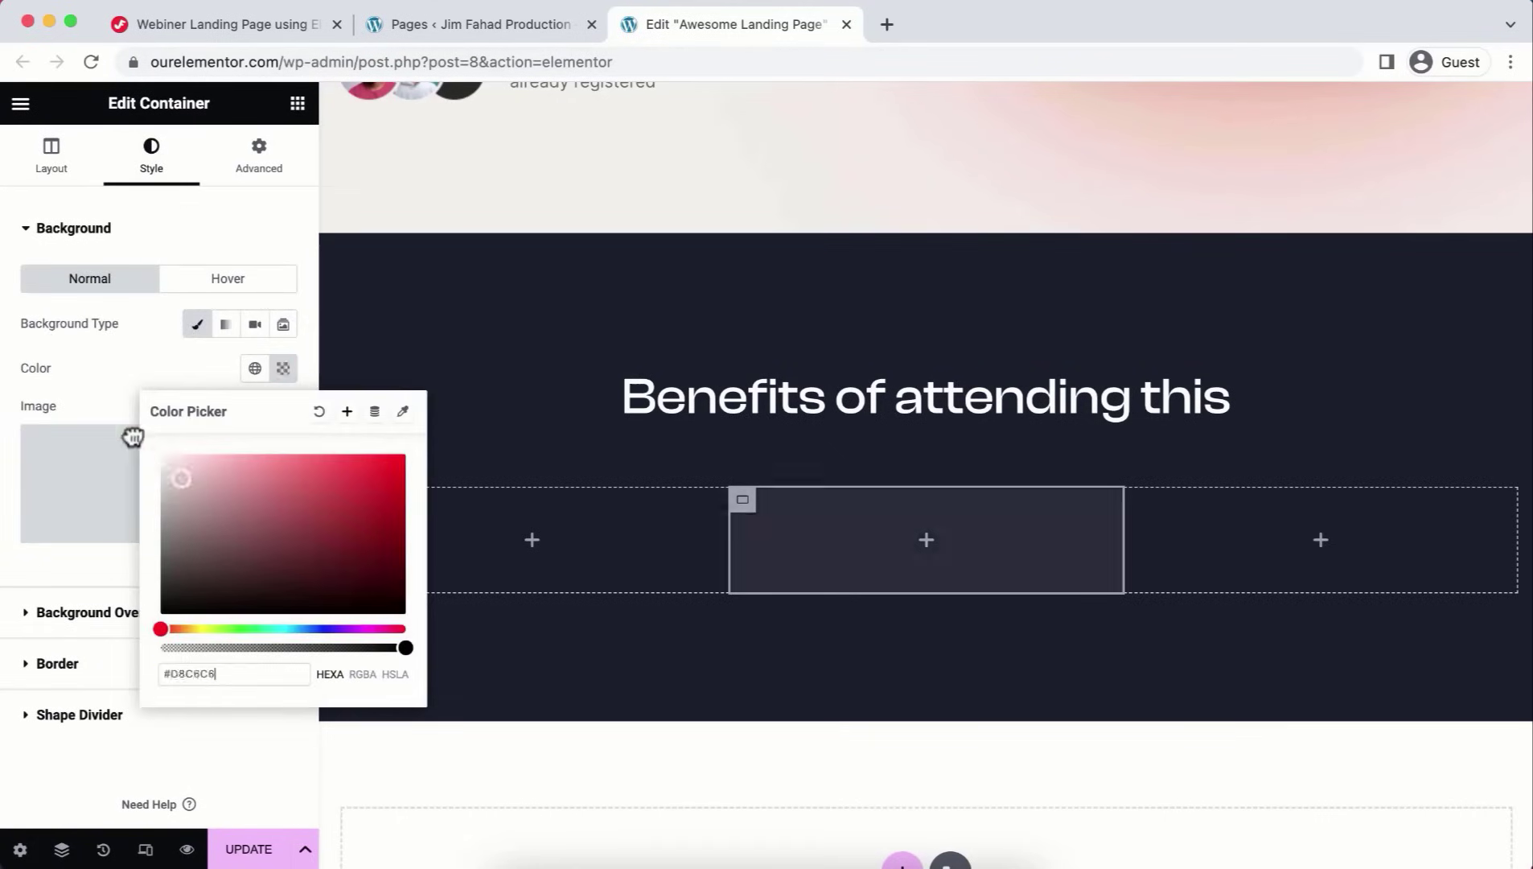
left_click(100, 362)
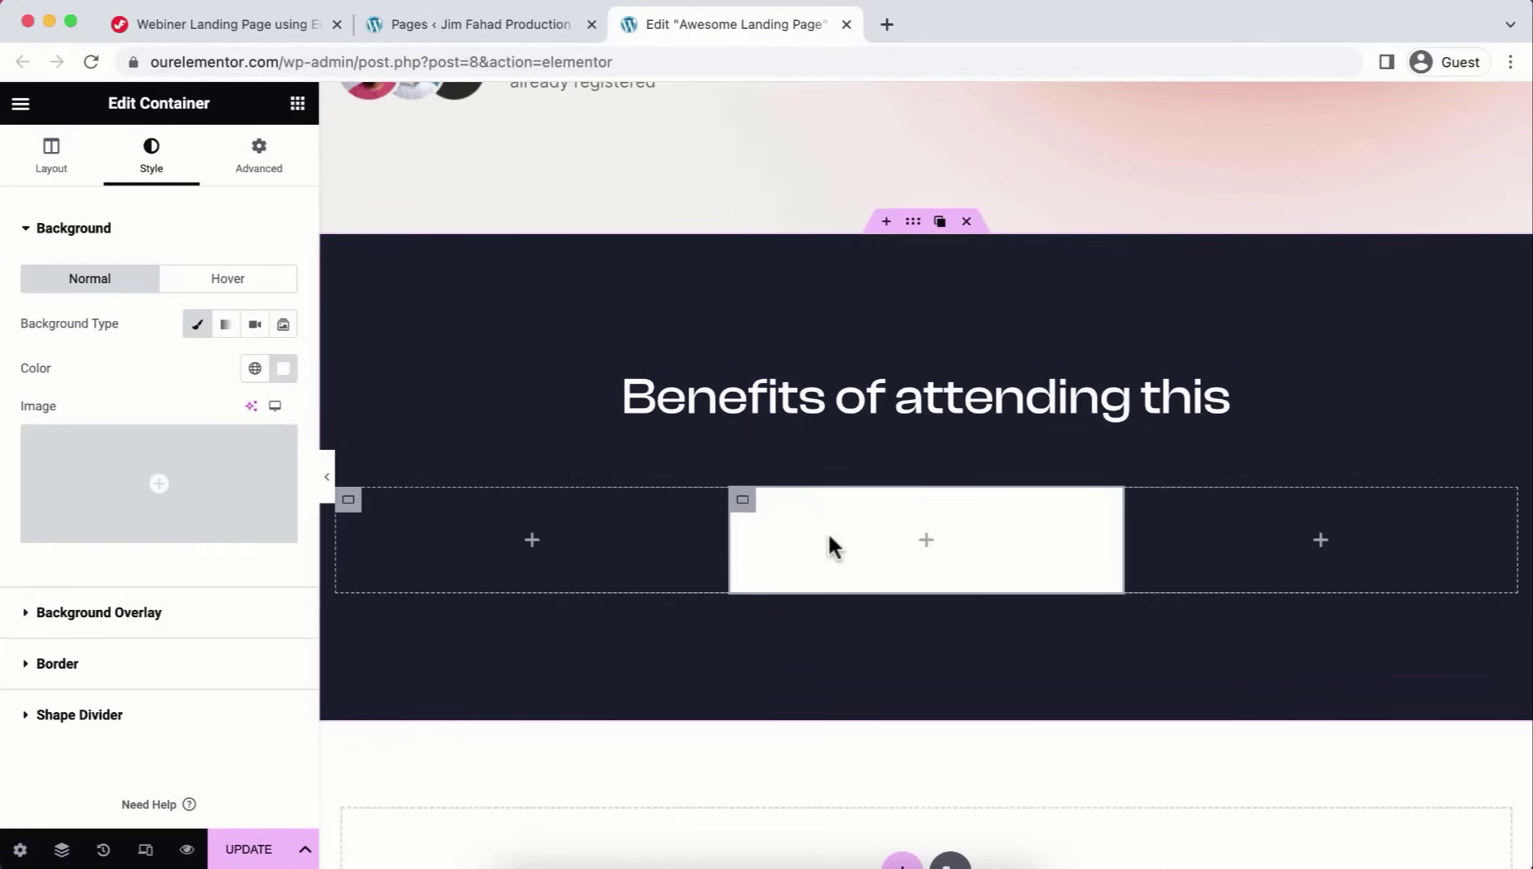
- Set the card's padding to 50 px on all sides and bring up the widget list
left_click(261, 161)
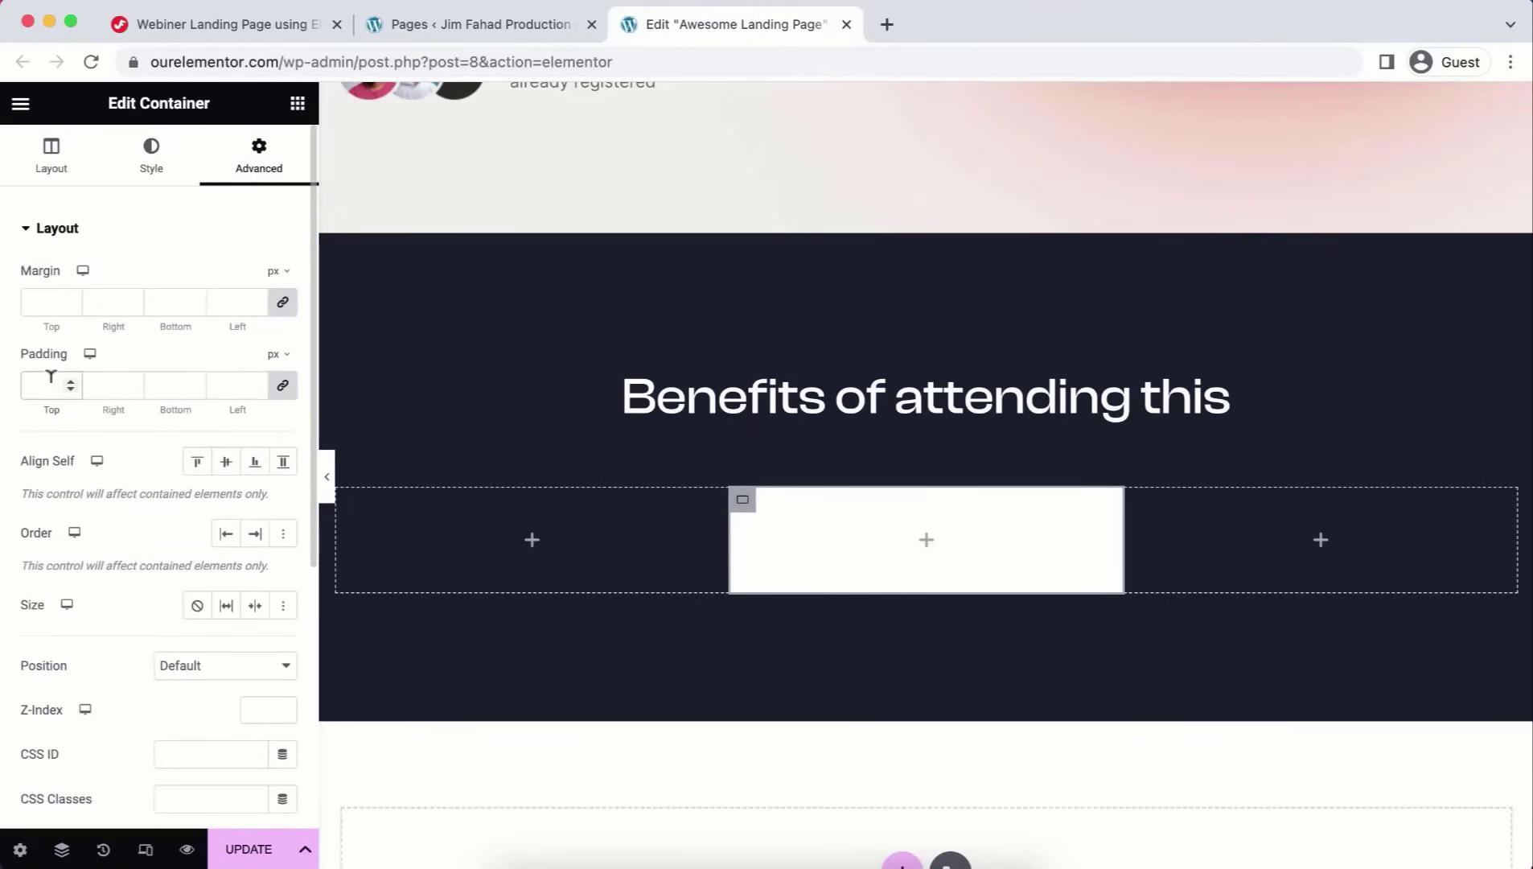
type("50")
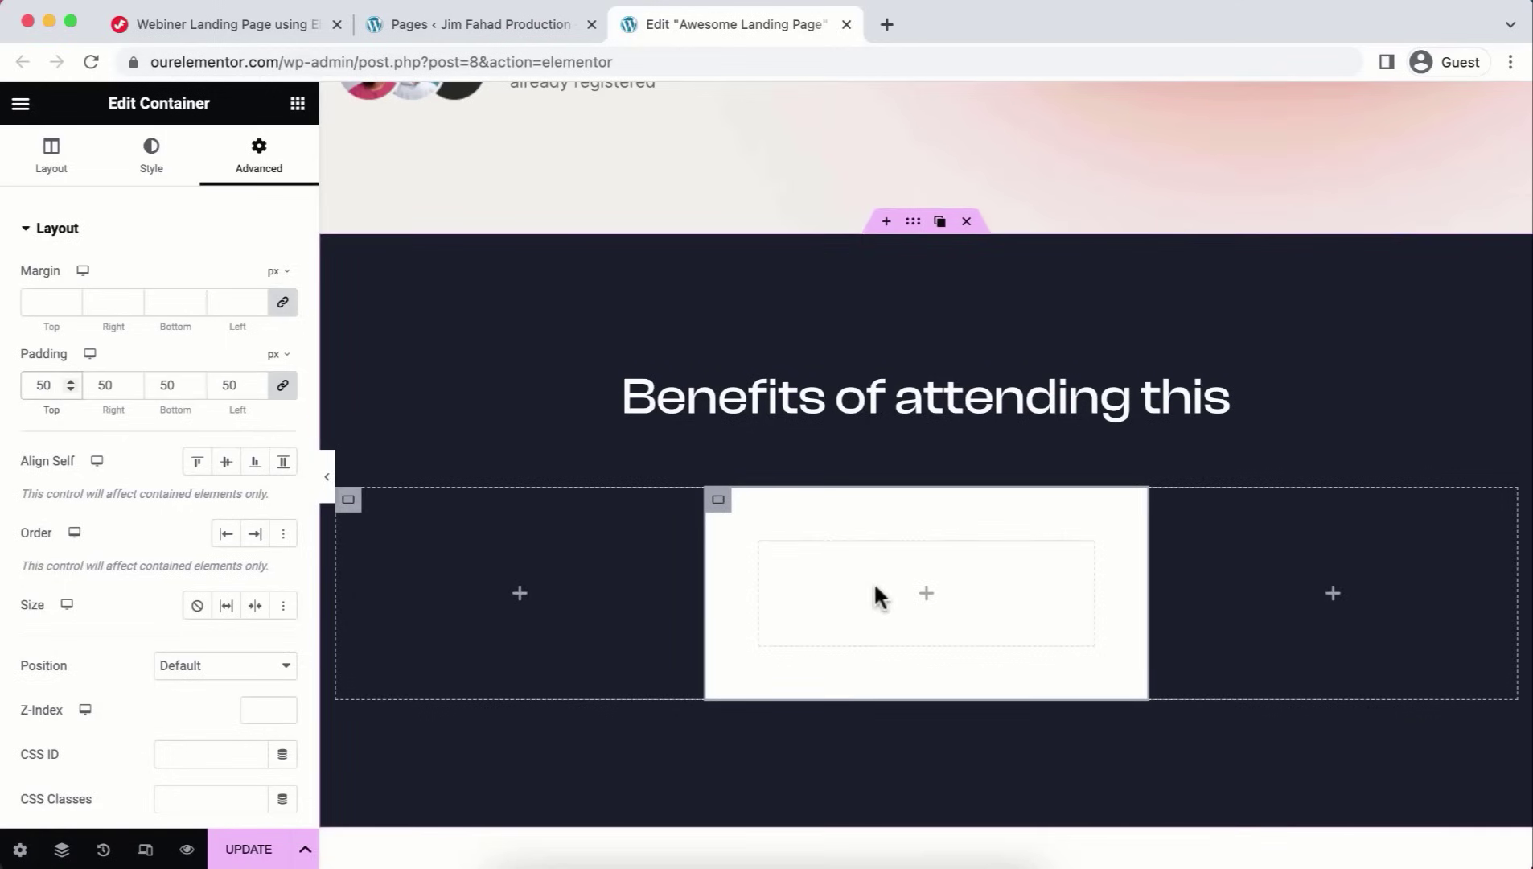
scroll(927, 623, "down", 1)
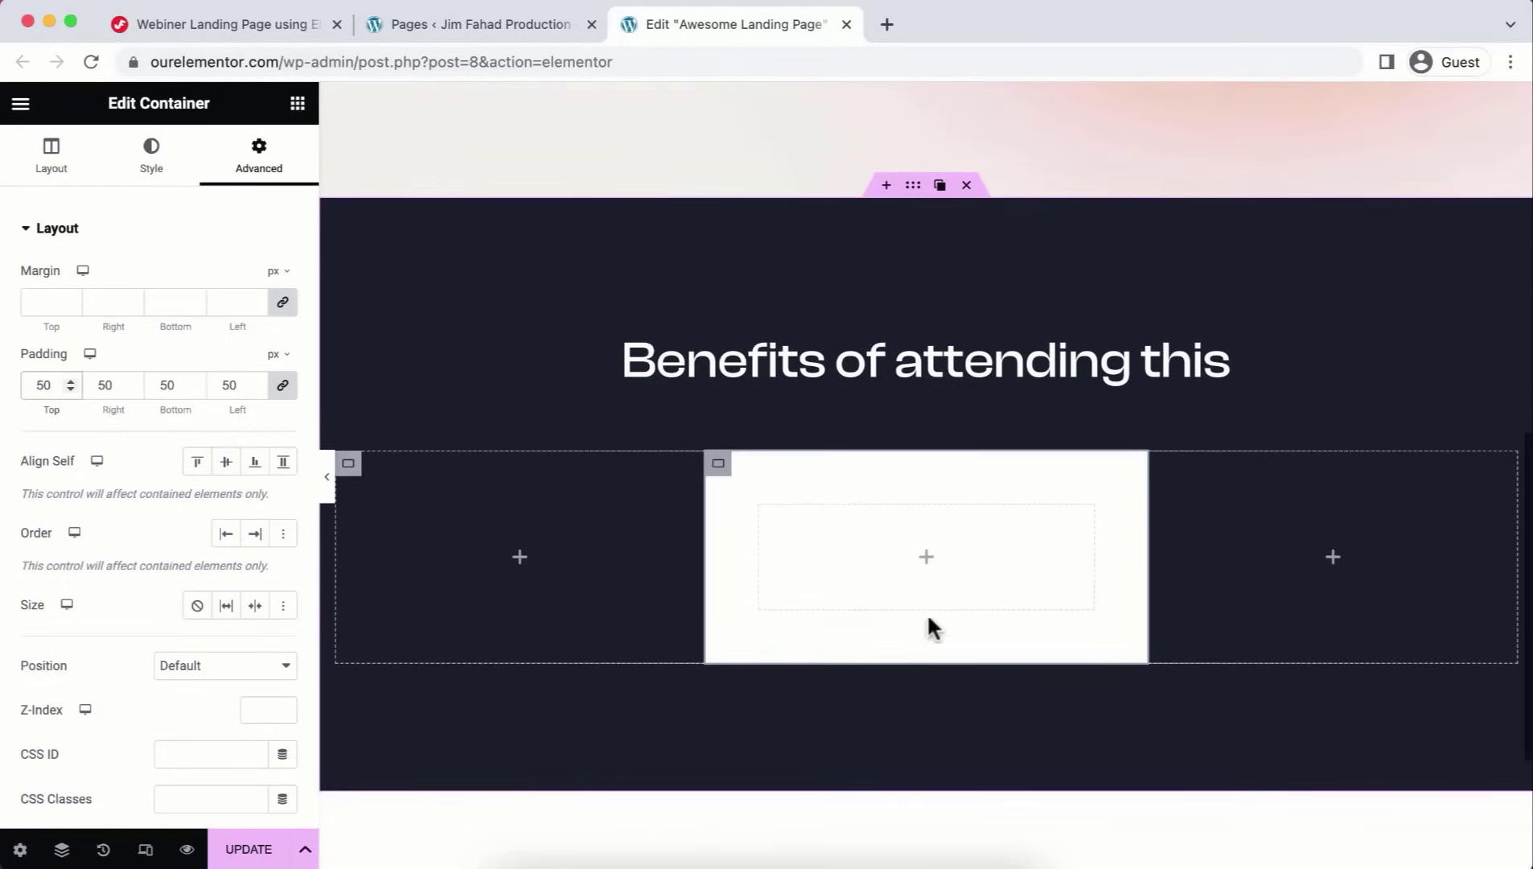
left_click(929, 563)
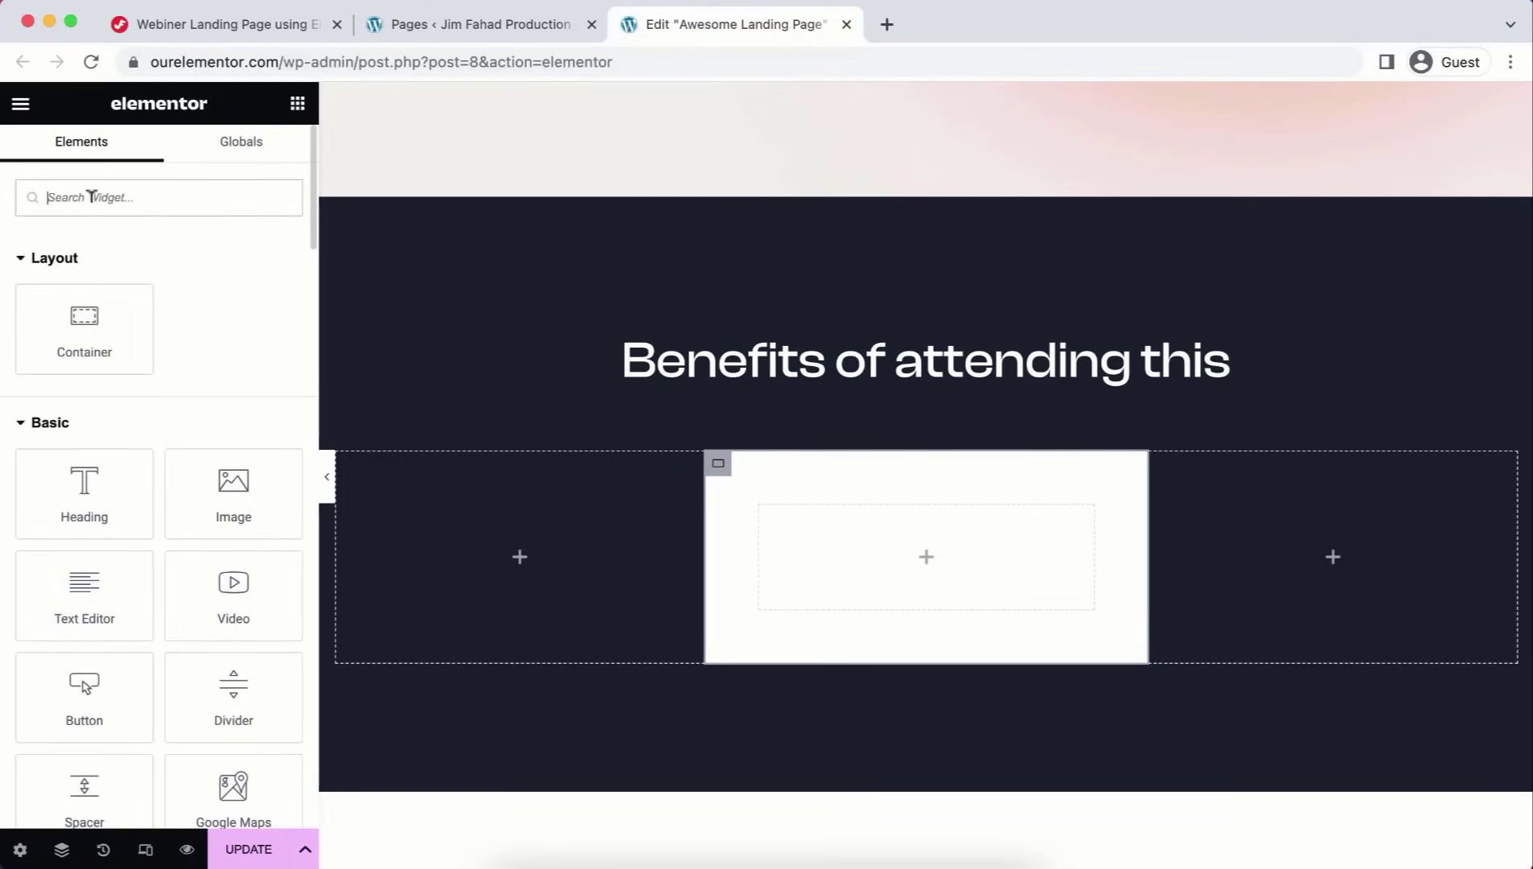
- Add an Icon widget to the inner container showing the people-carrying-a-box icon
type("icon")
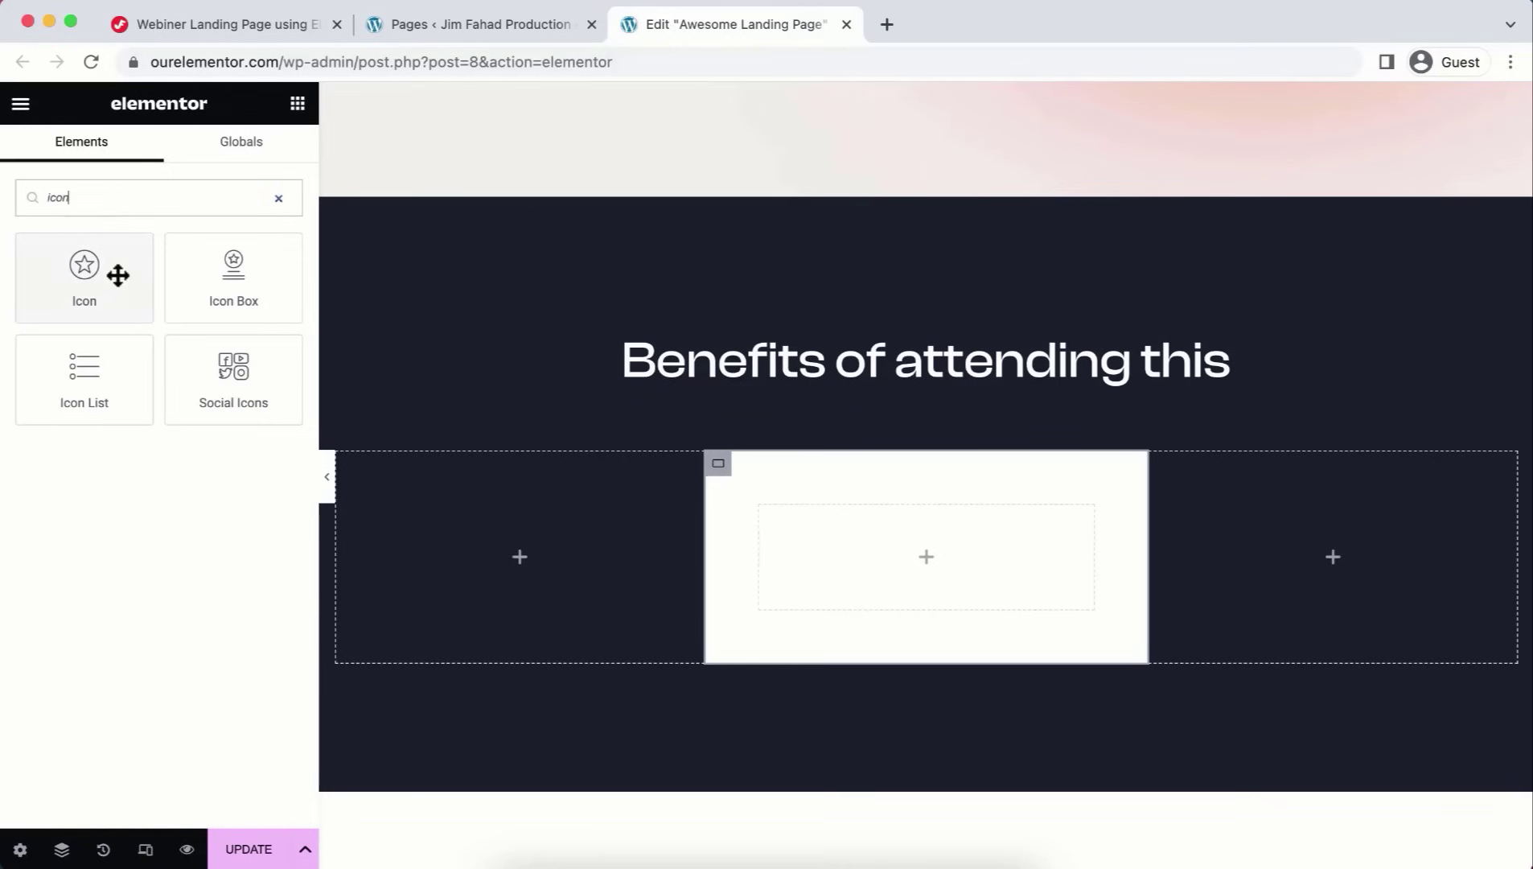
left_click_drag(76, 287, 967, 568)
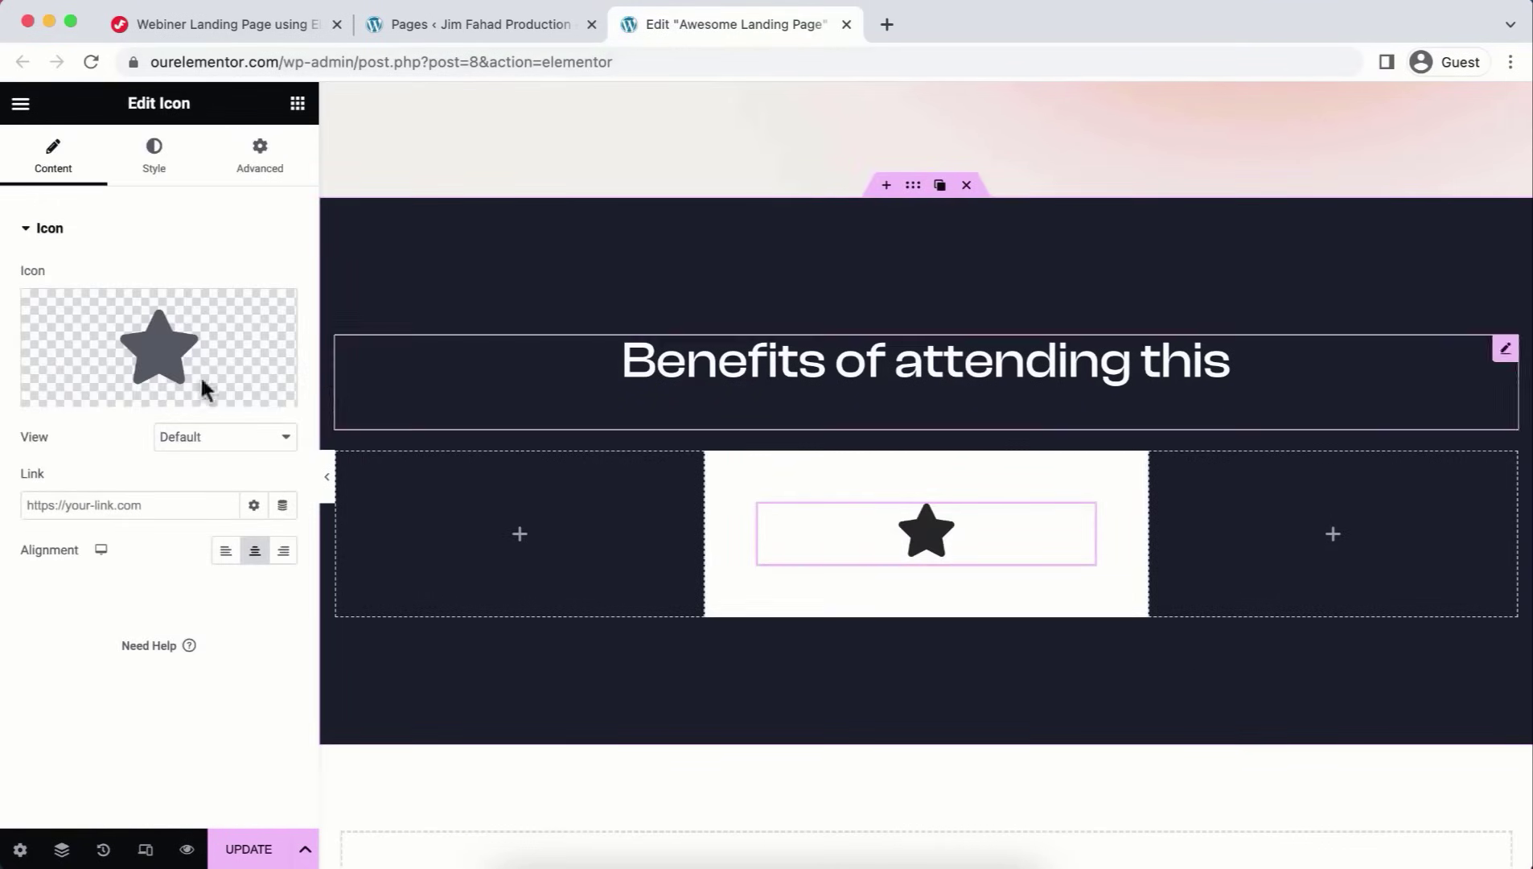
left_click(161, 344)
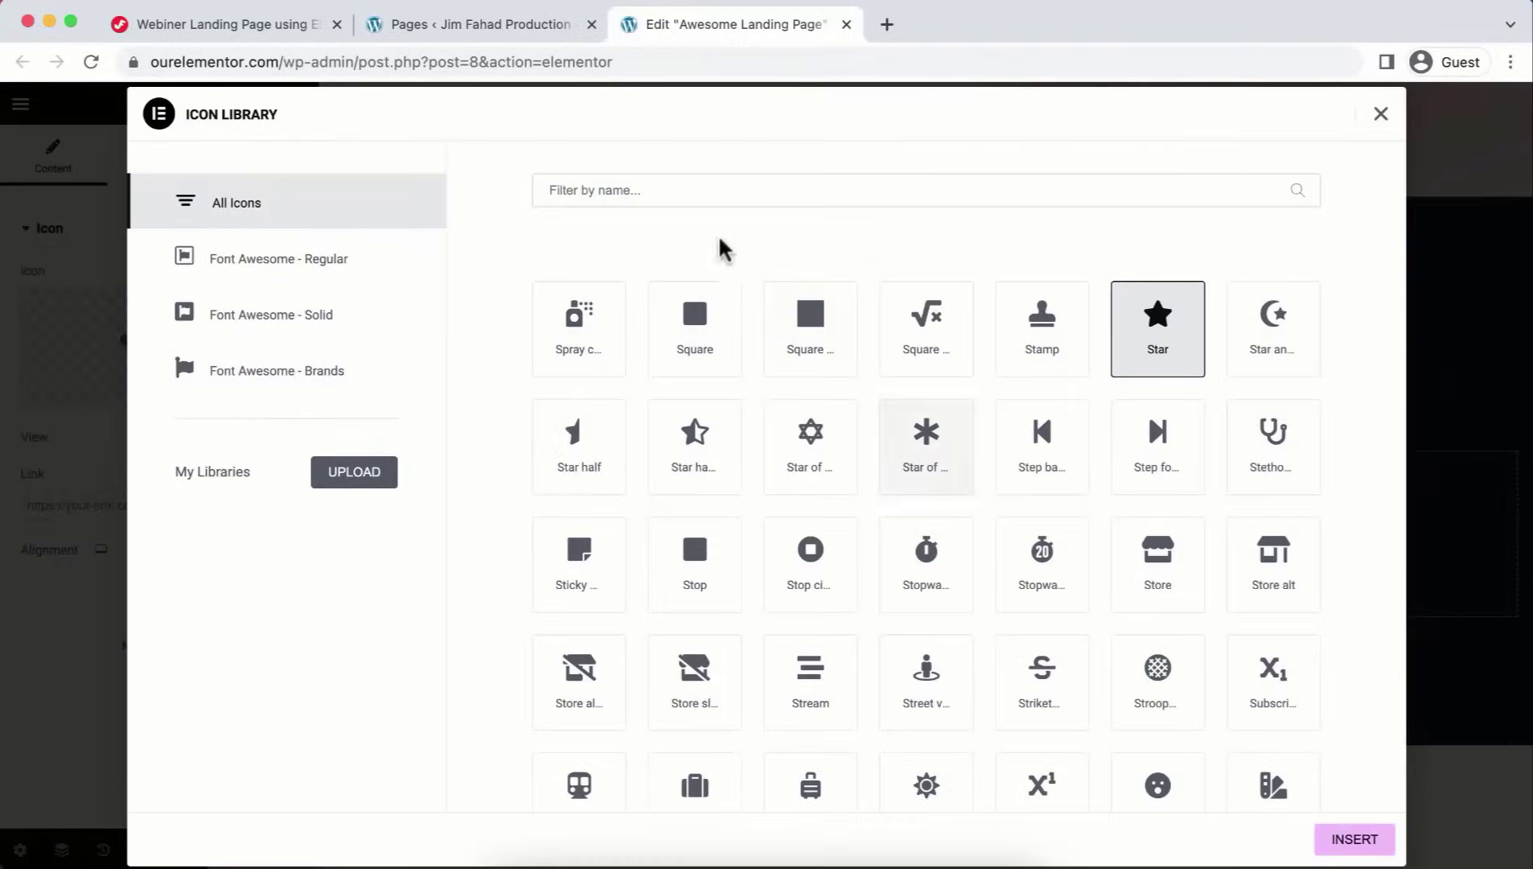
left_click(688, 185)
type("peopl")
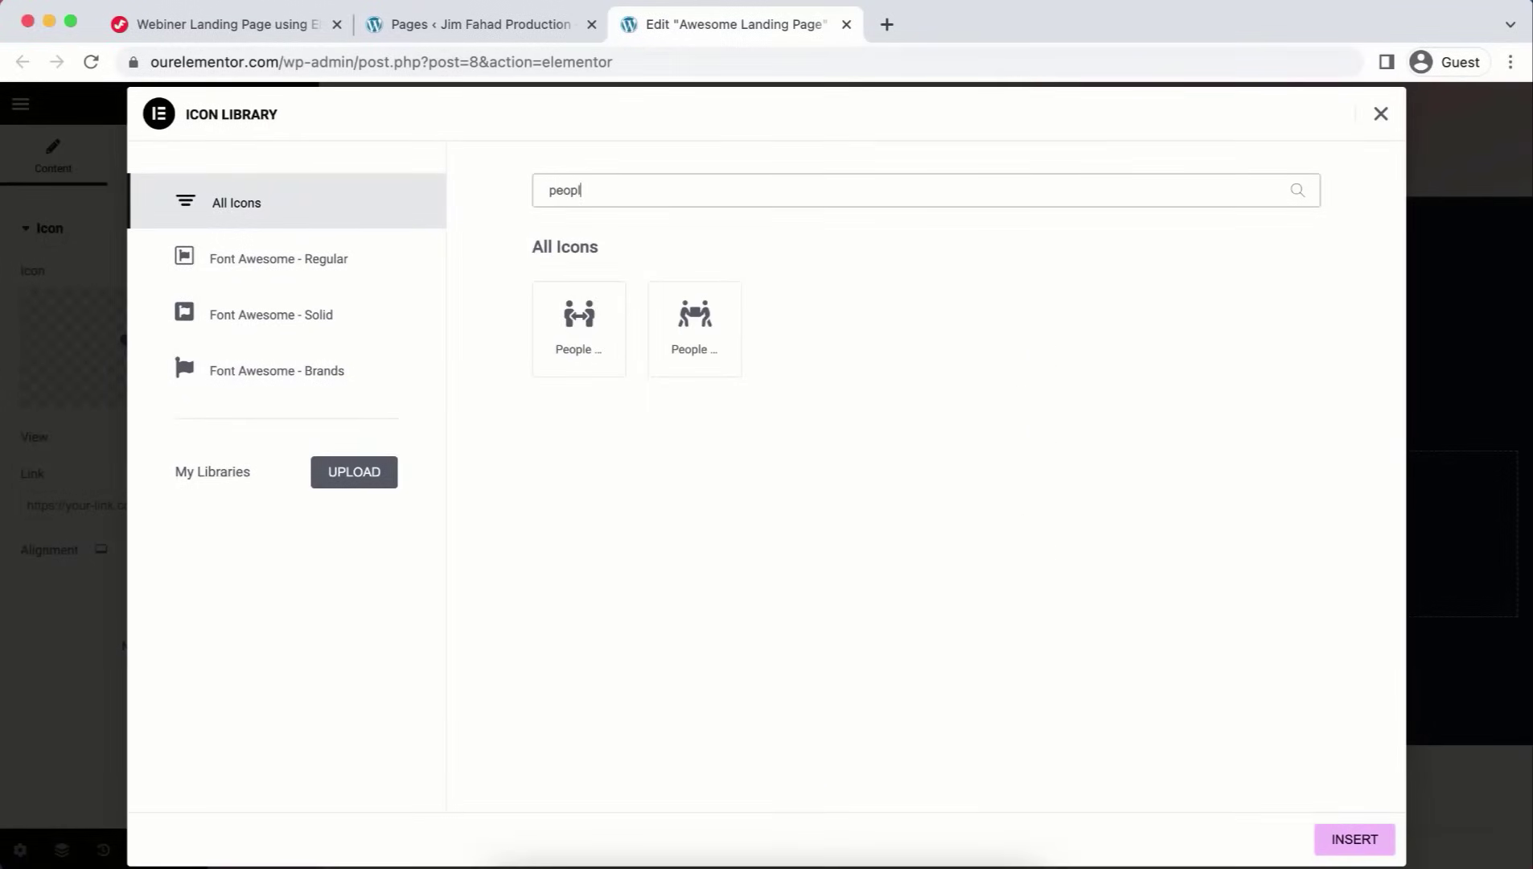
left_click(696, 337)
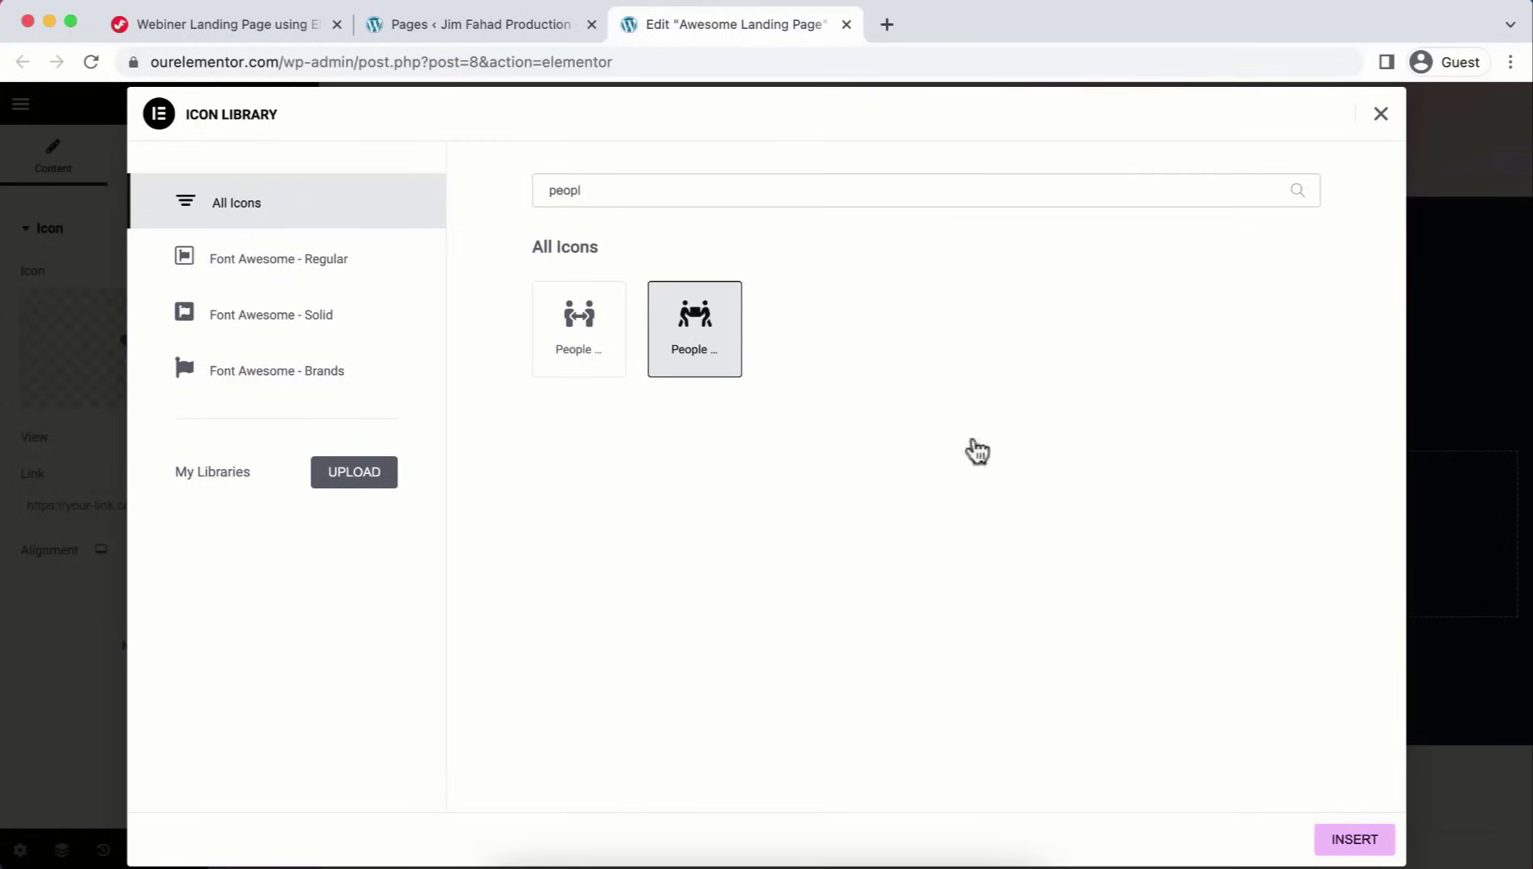
left_click(1353, 851)
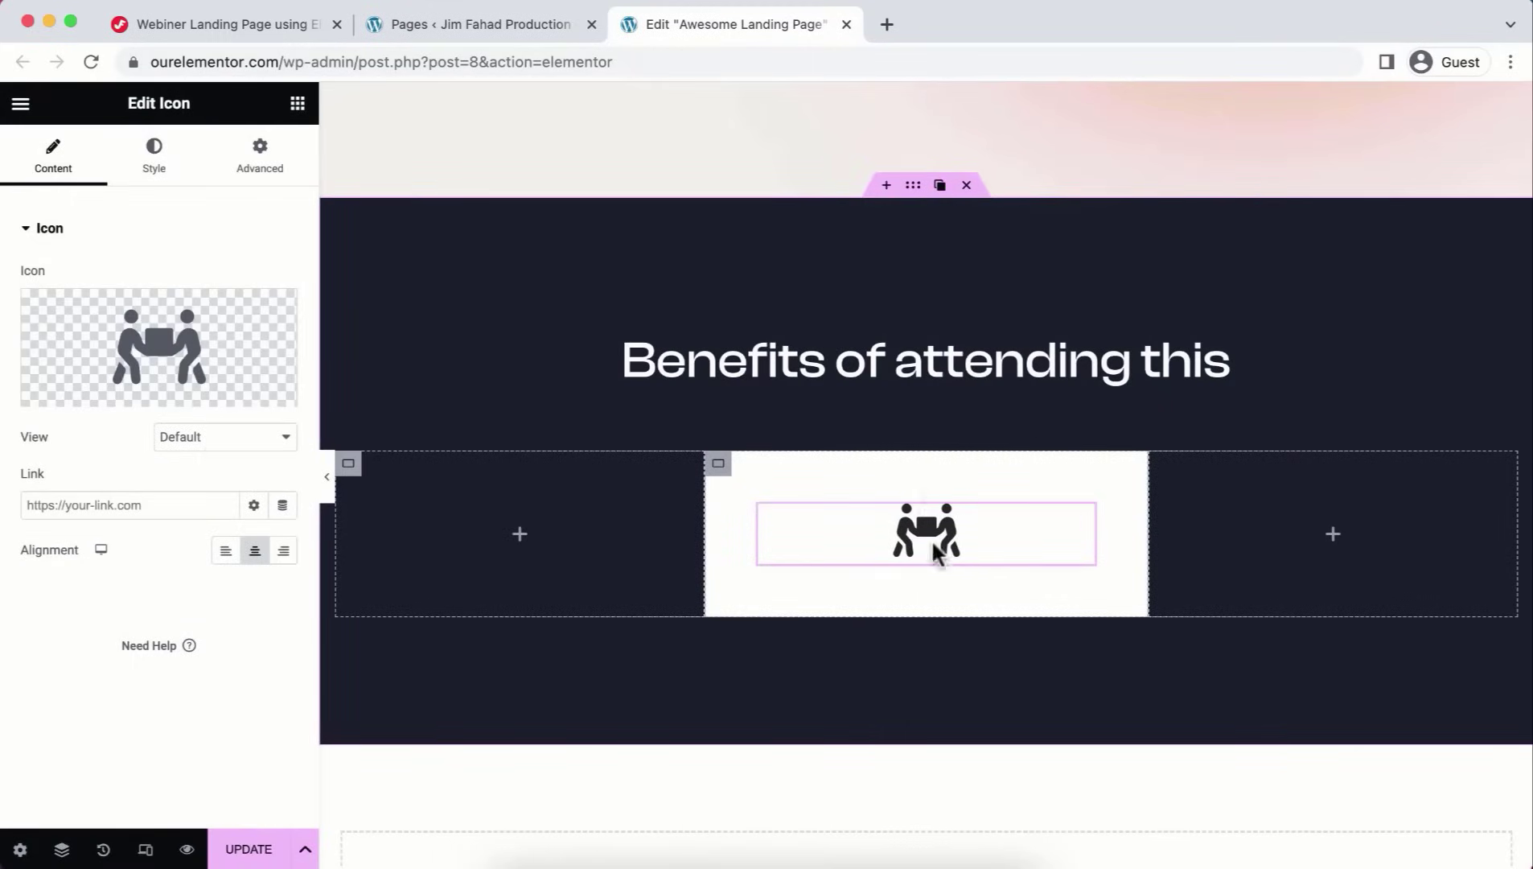
- Set the icon's view to Stacked so it sits inside a circle
left_click(208, 437)
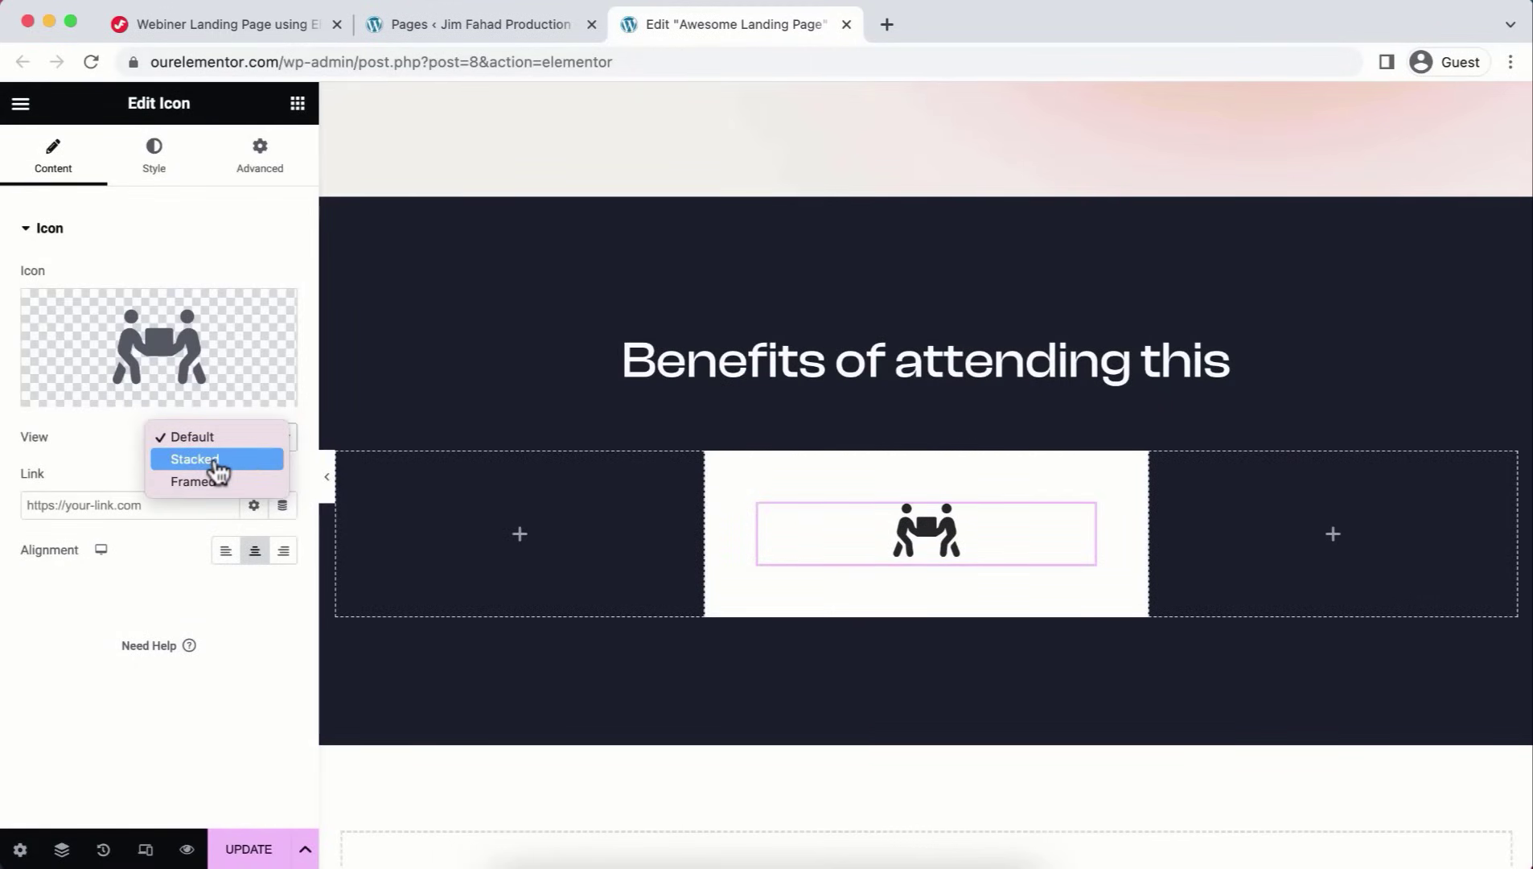
left_click(218, 467)
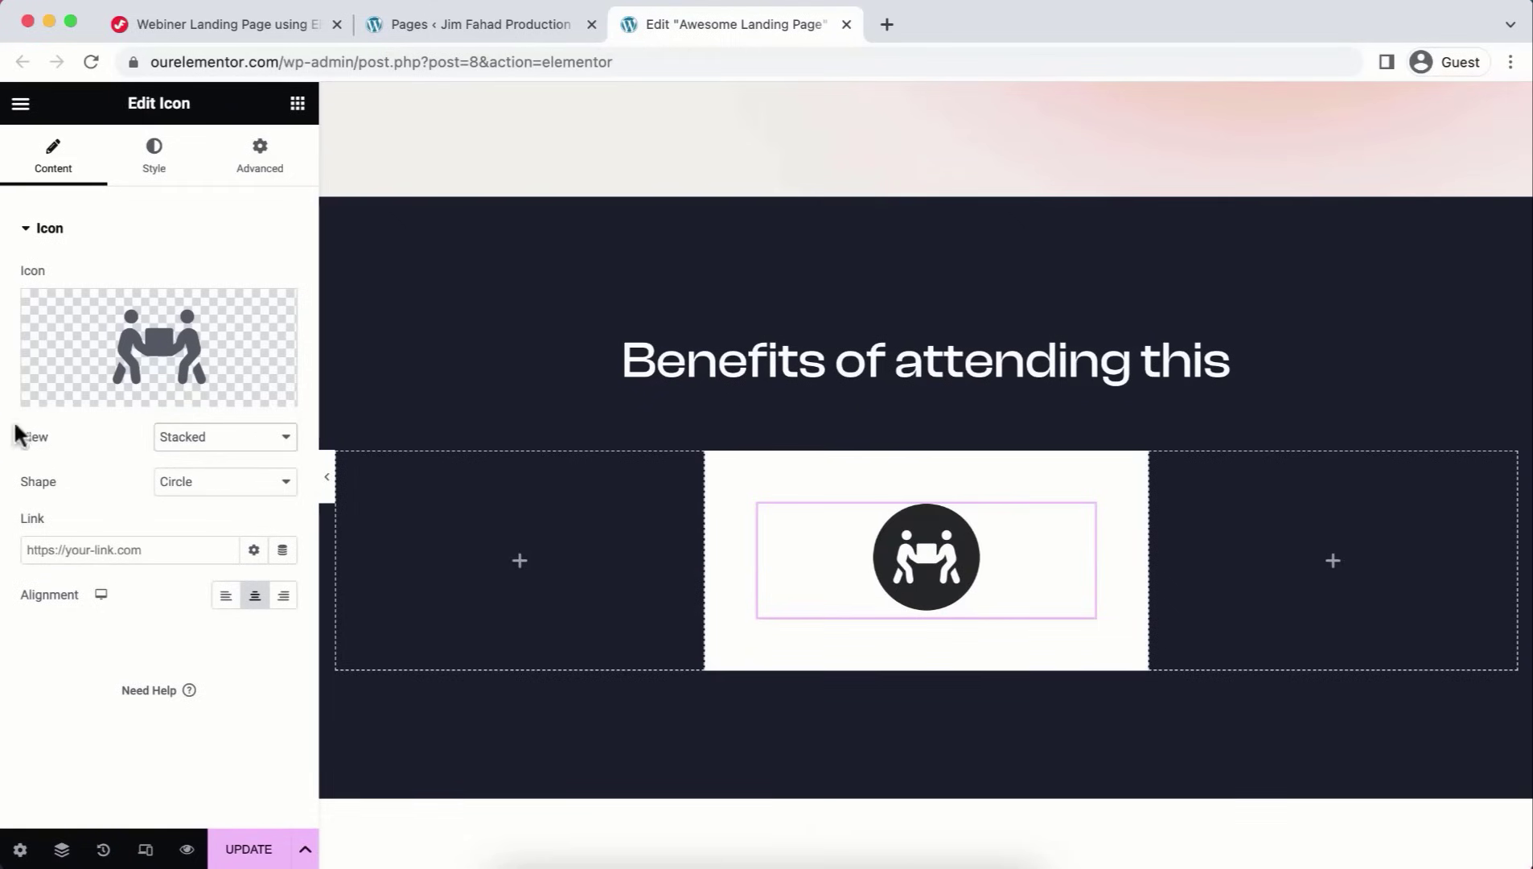
left_click(164, 161)
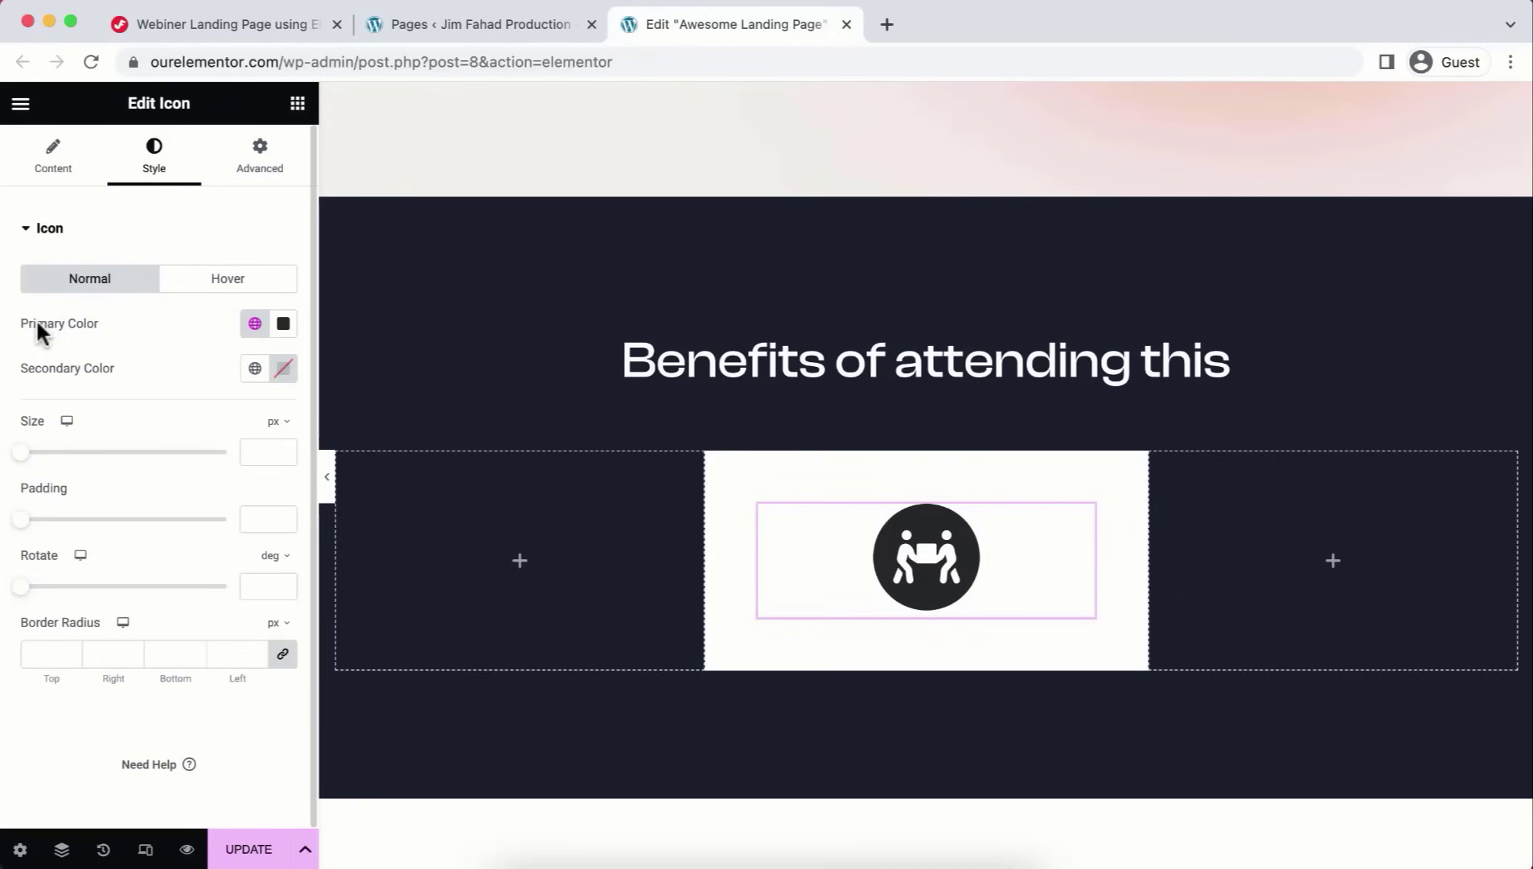
- Colour the icon with the Accent global and give it a white #FFFFFF hover secondary colour
left_click(254, 325)
left_click(113, 533)
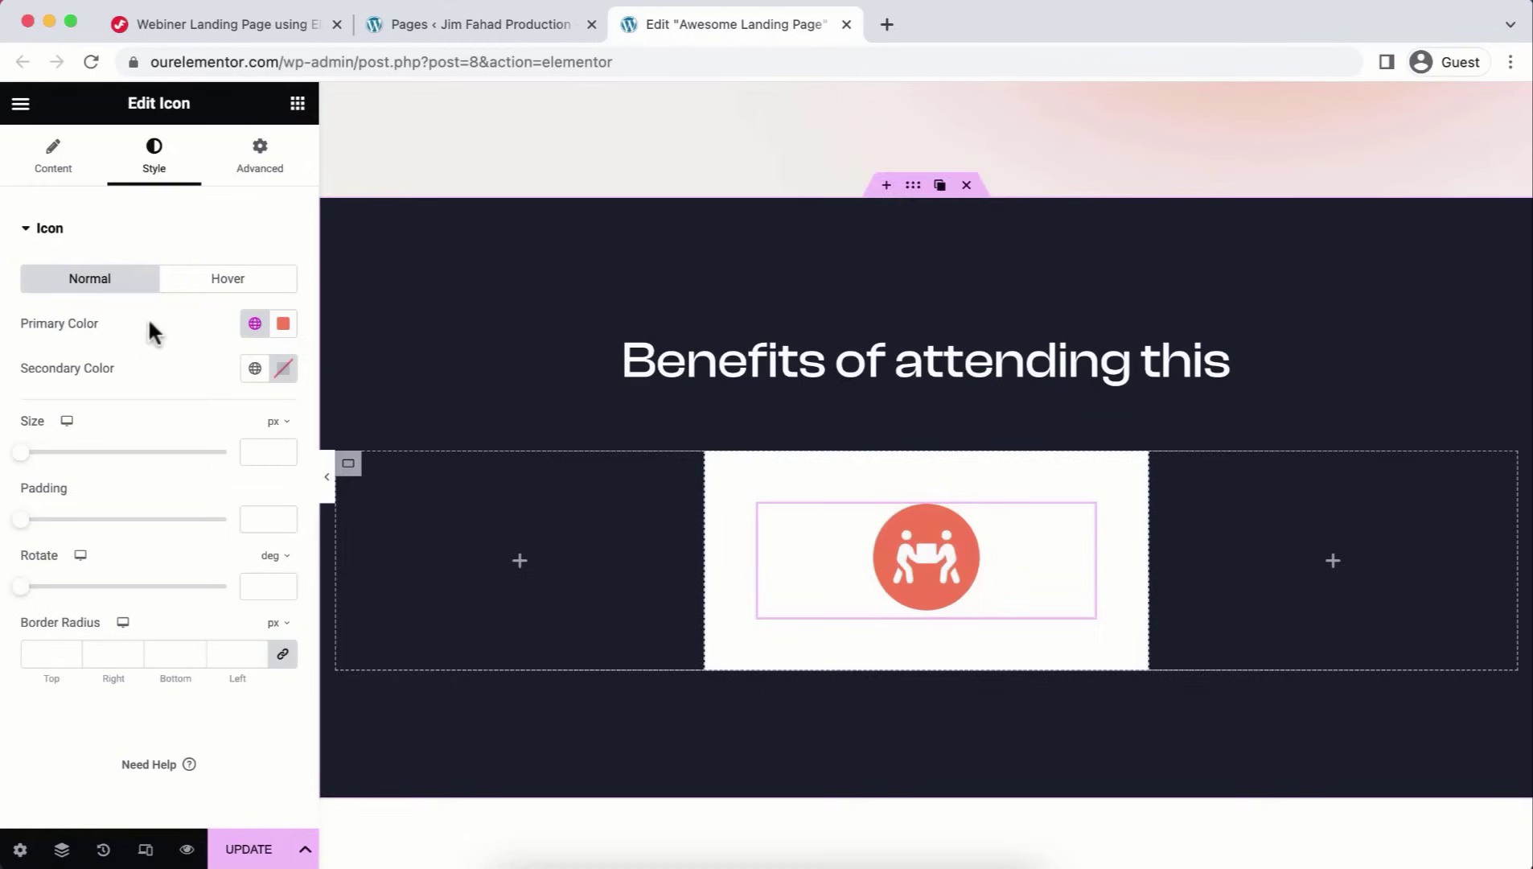
left_click(234, 283)
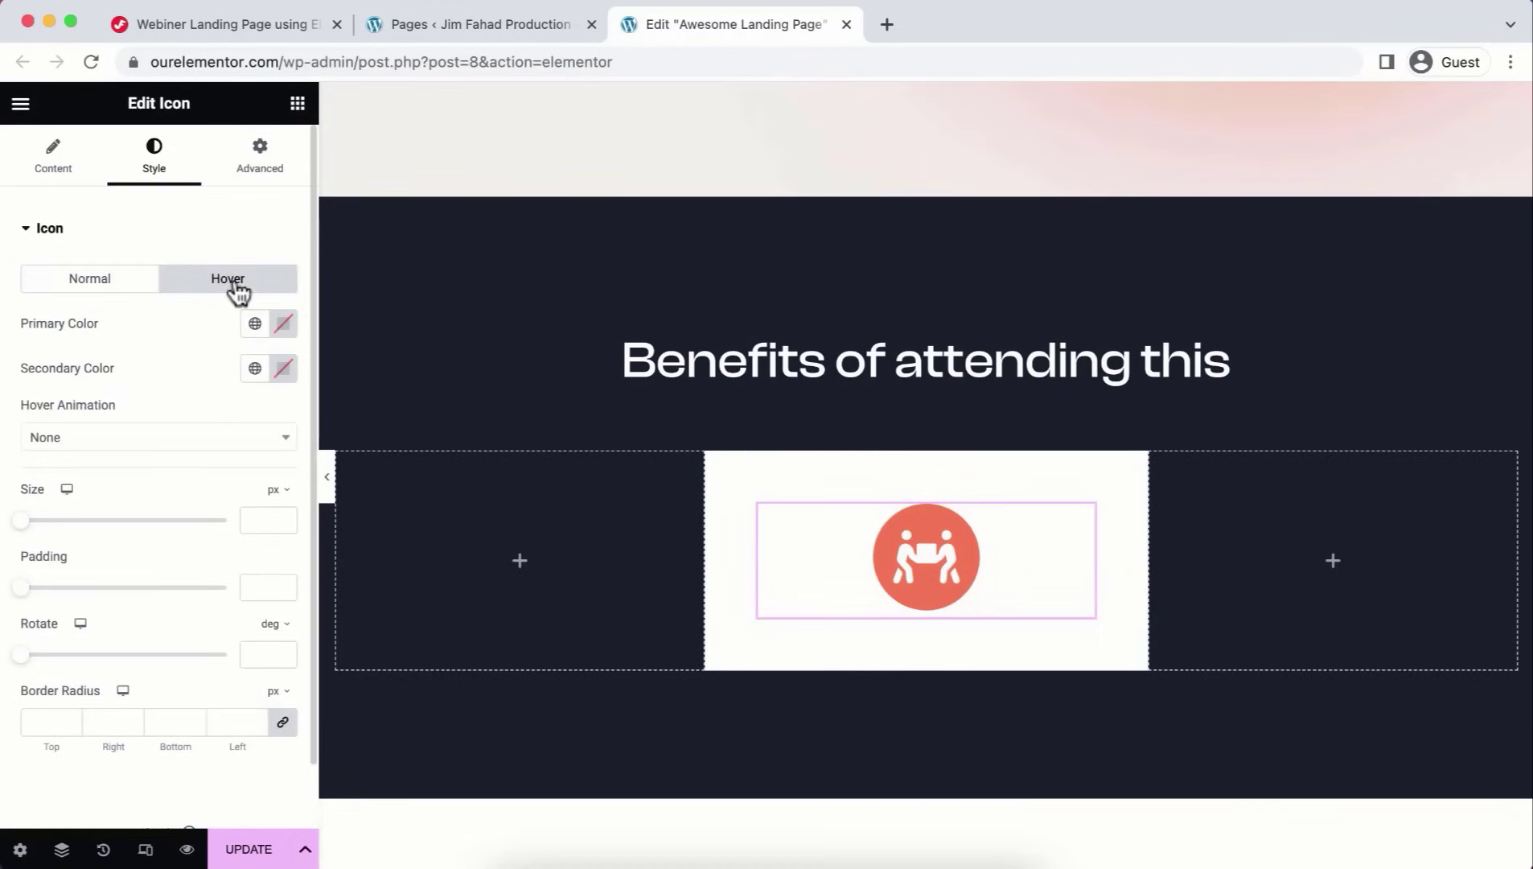
left_click(254, 369)
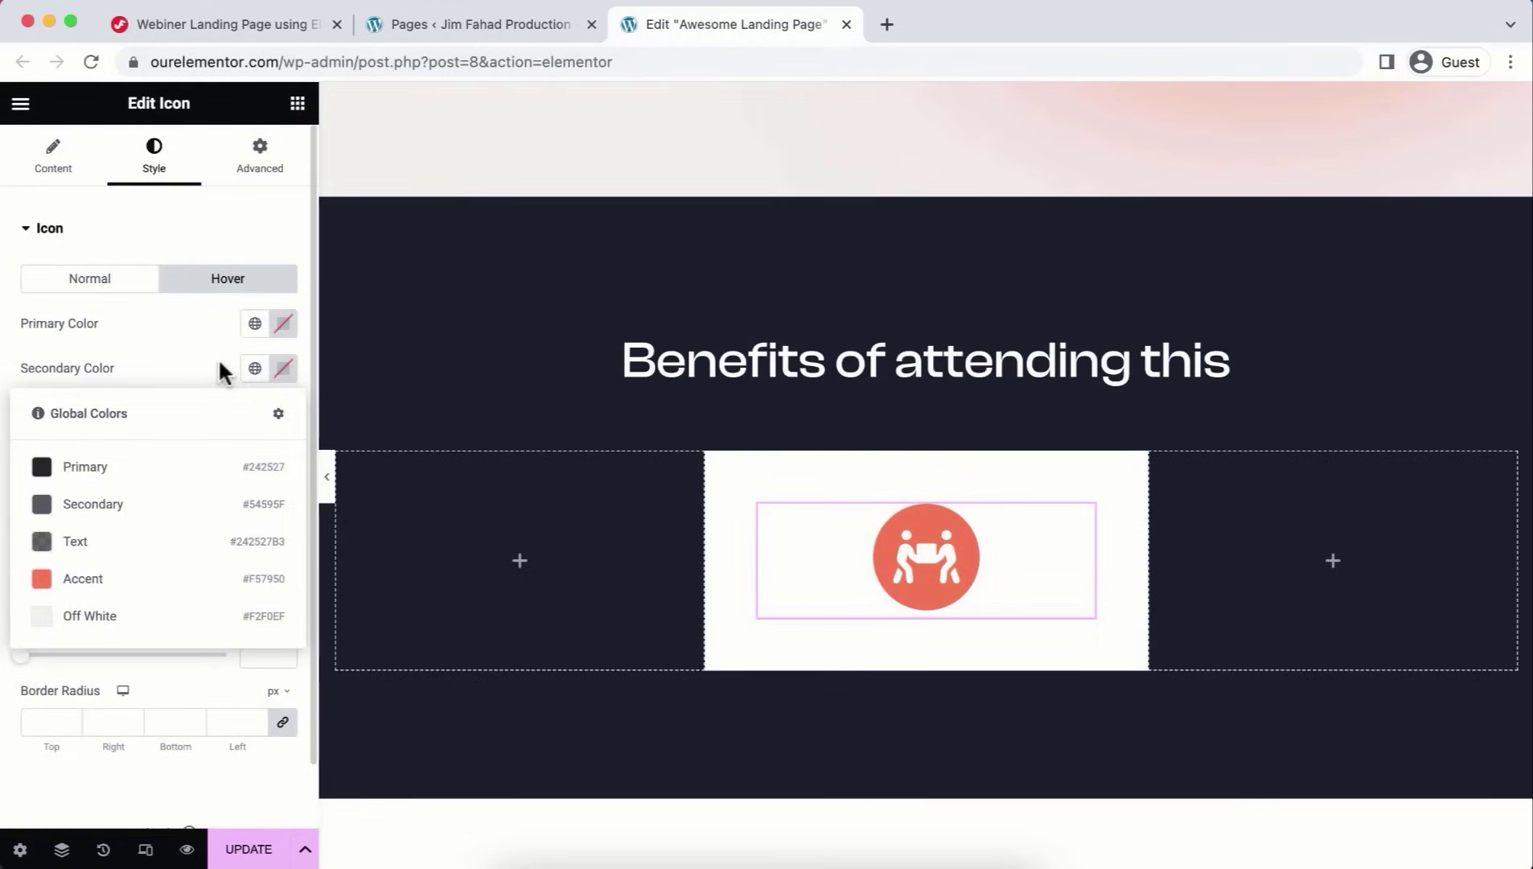
left_click(255, 368)
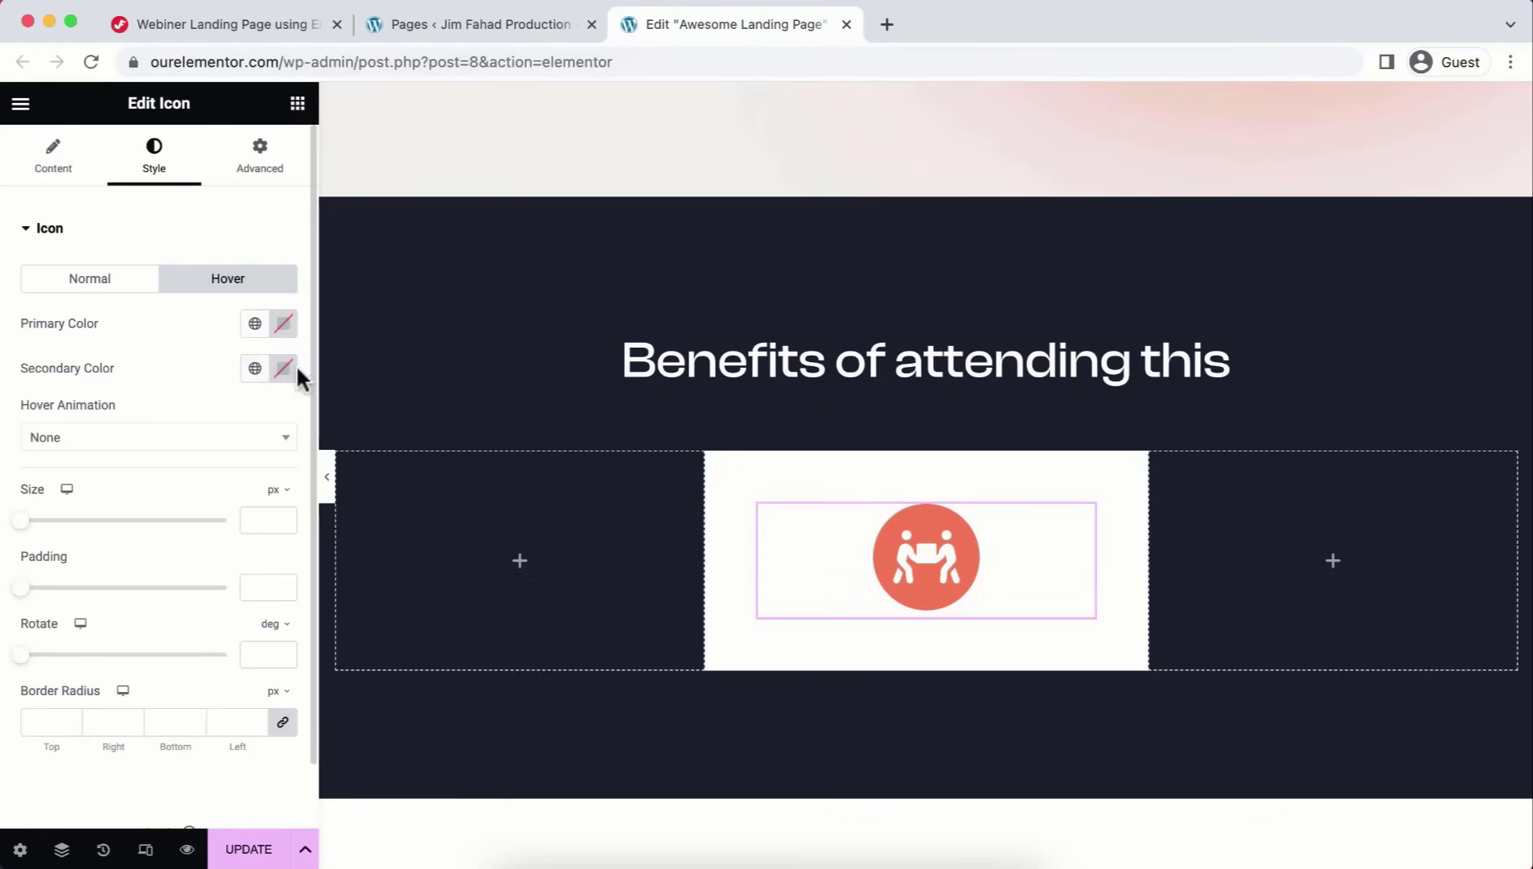
left_click(281, 369)
mouse_move(219, 461)
left_mouse_down()
mouse_move(167, 456)
mouse_move(153, 432)
left_mouse_up()
left_click(175, 367)
- Set the icon size to 40 px and its bottom margin to 10 px
mouse_move(28, 528)
left_mouse_down()
mouse_move(62, 527)
mouse_move(46, 521)
left_mouse_up()
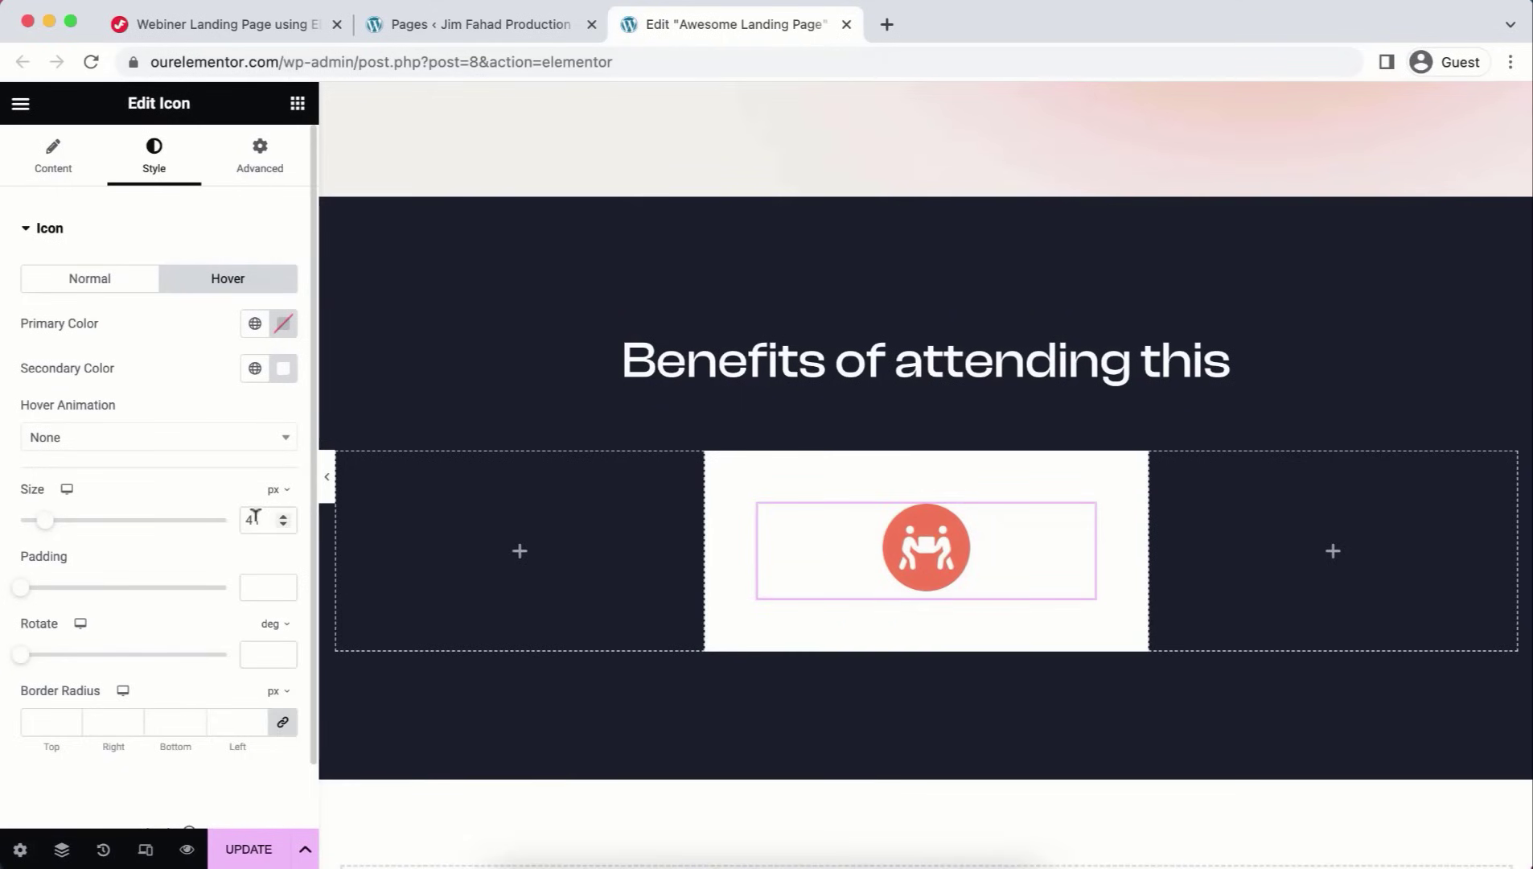
double_click(254, 519)
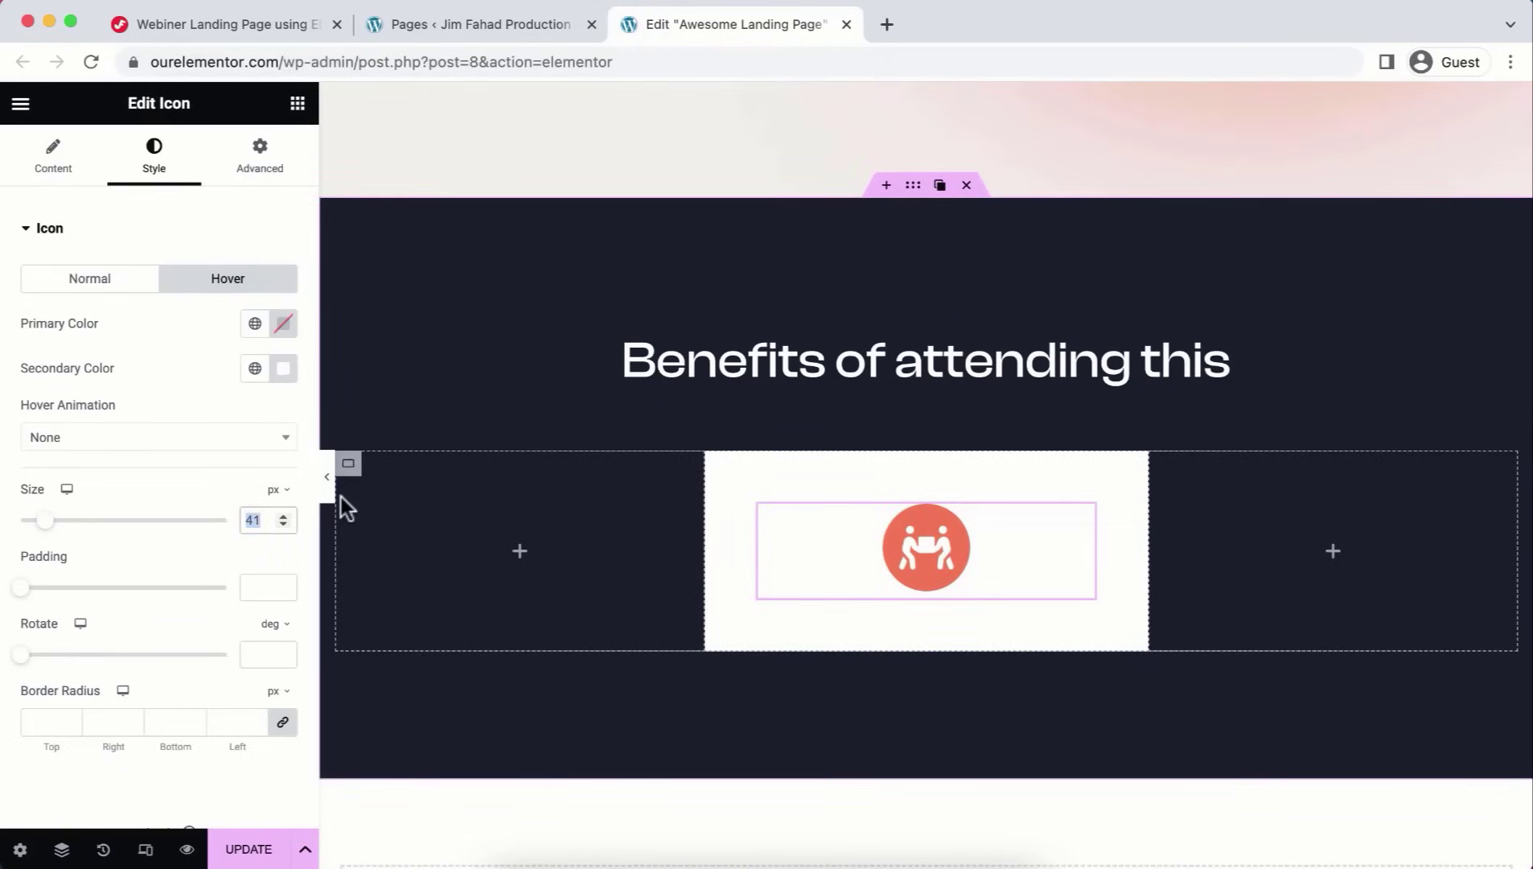
type("40")
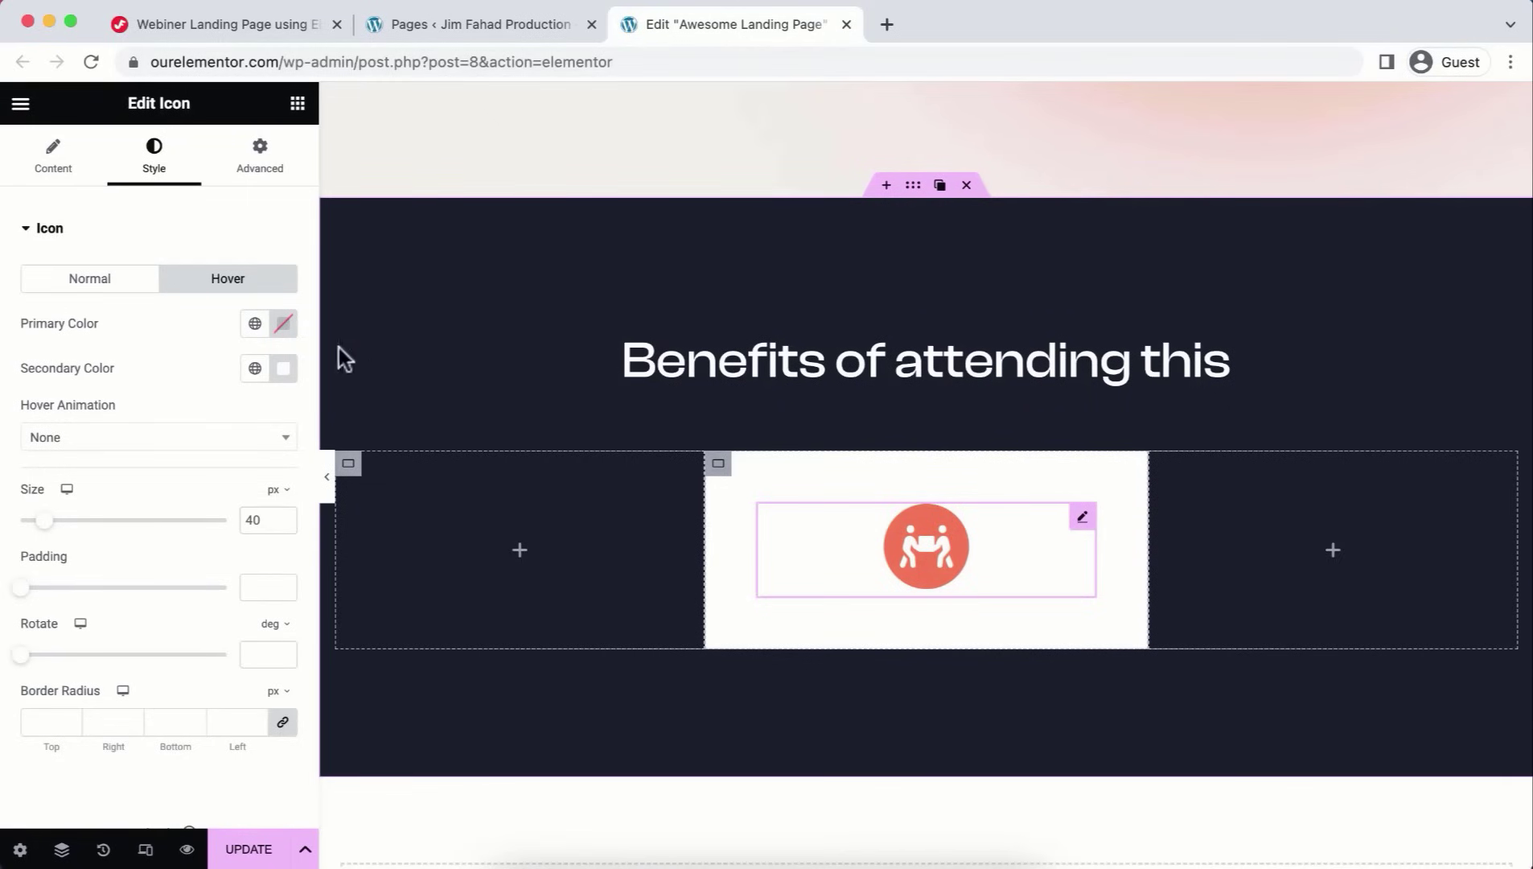
left_click(262, 165)
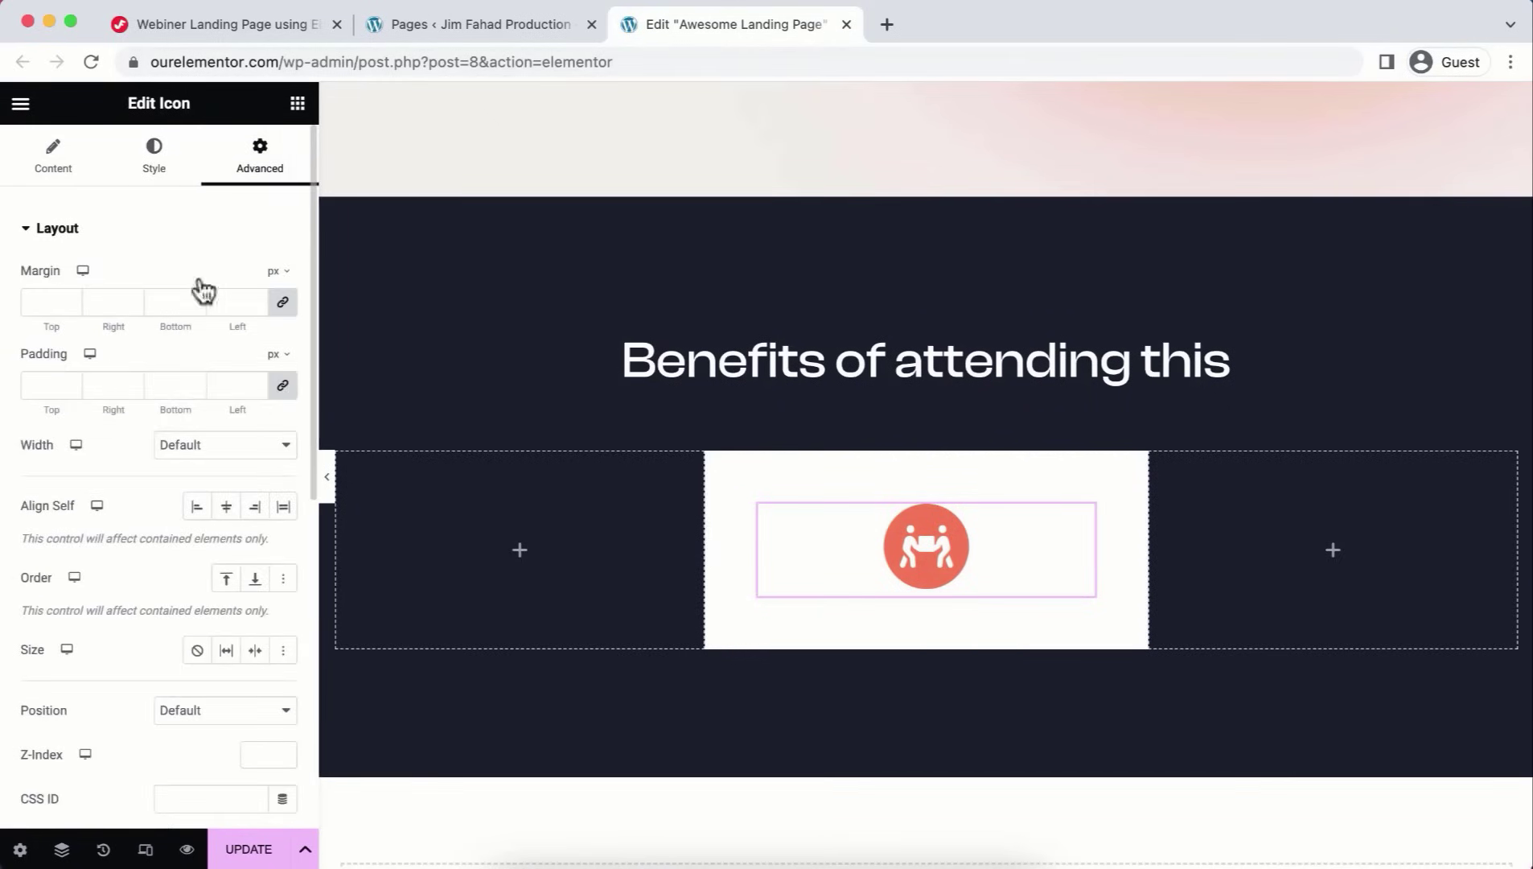
left_click(284, 306)
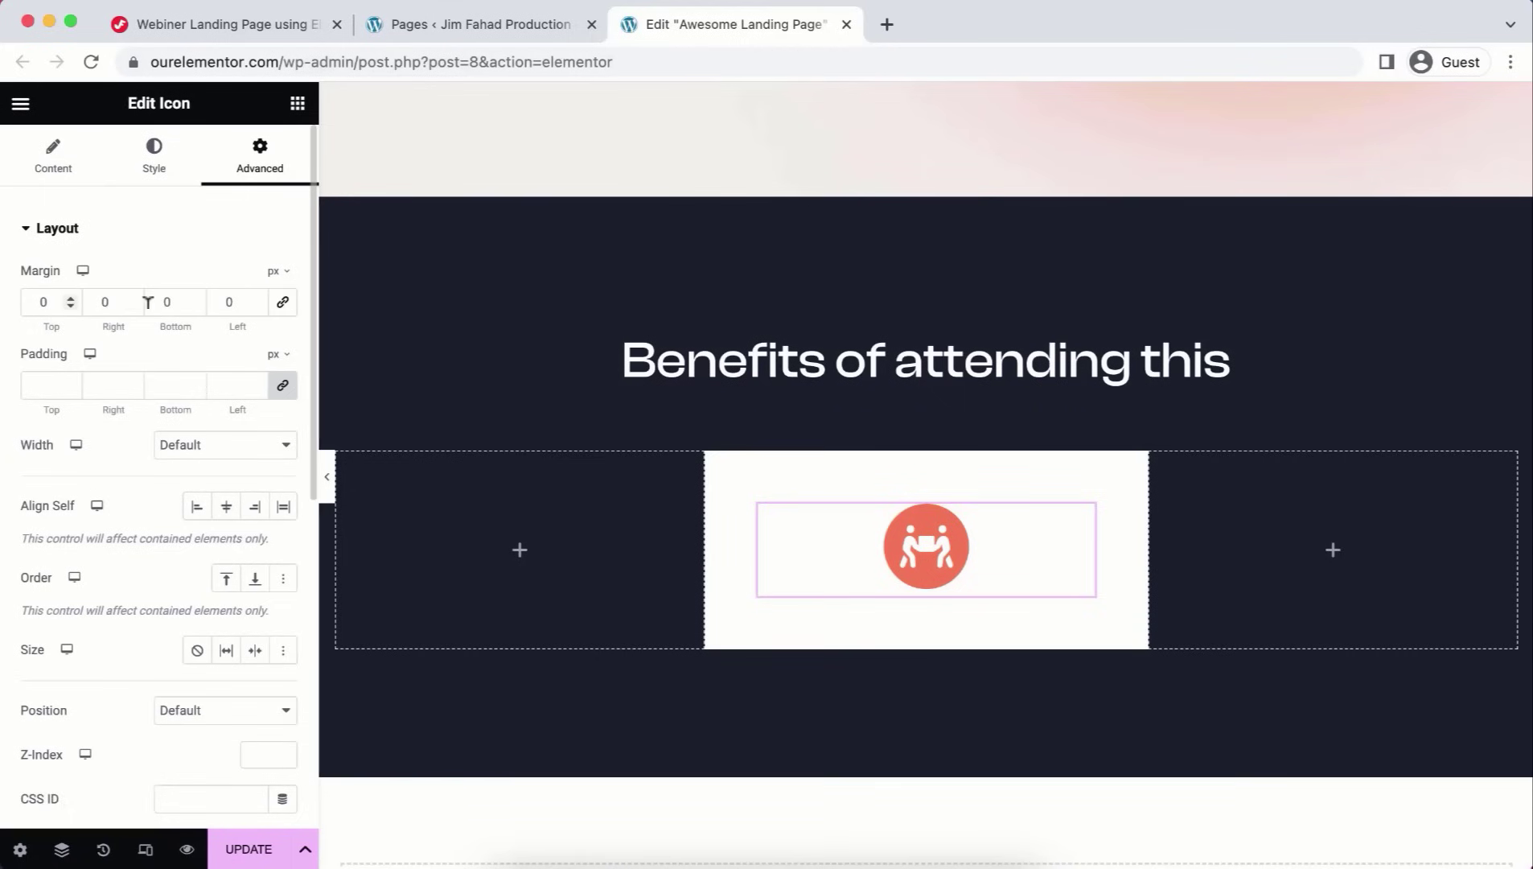
left_click(155, 301)
type("1")
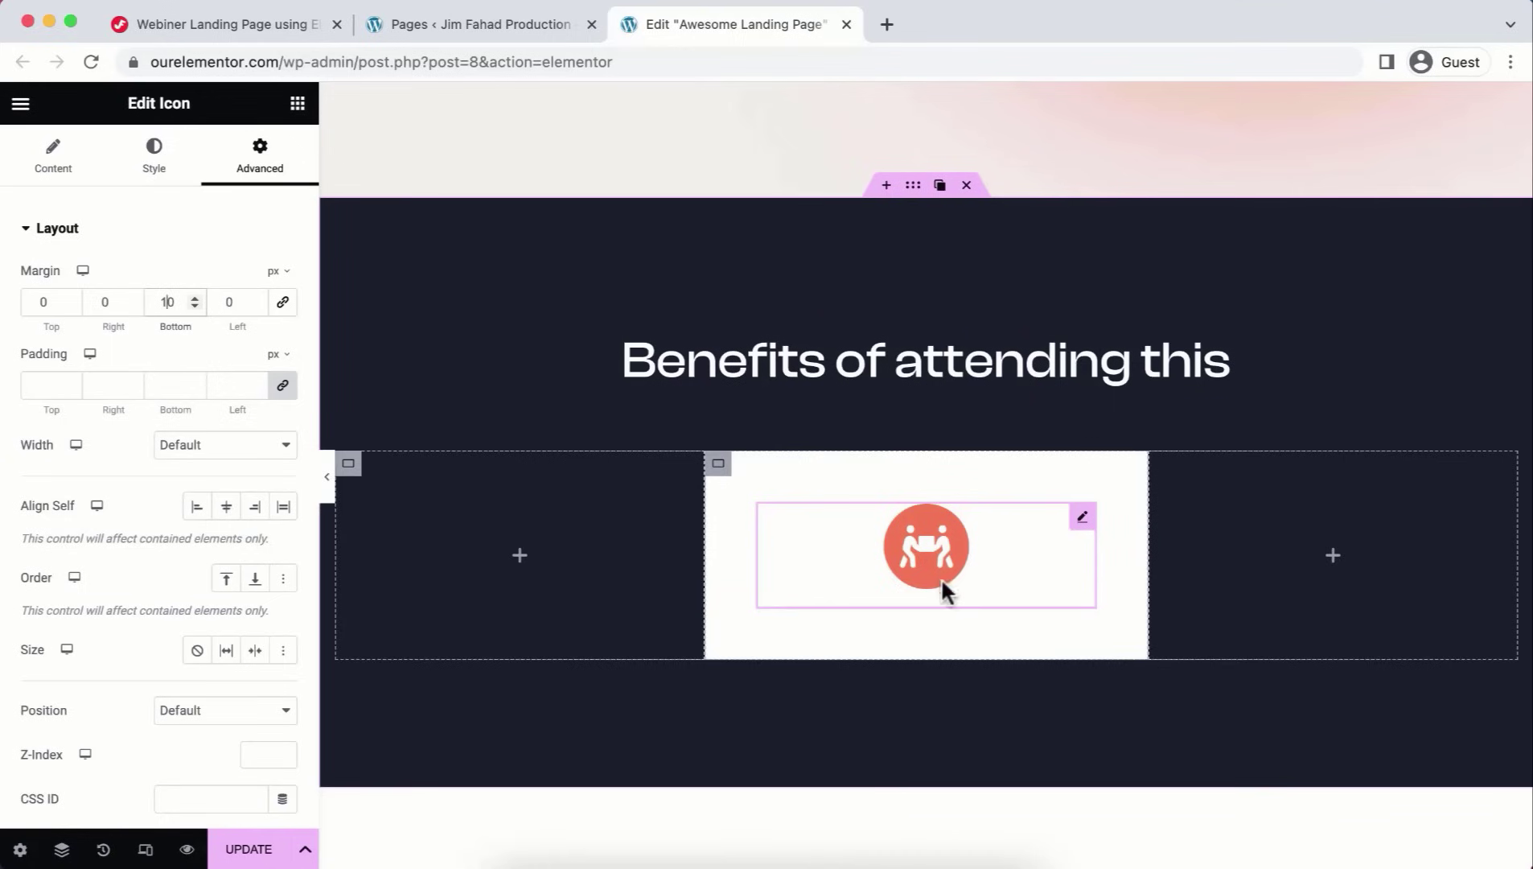
- Add a Heading widget under the icon reading 'Build relationships'
left_click(296, 103)
scroll(201, 483, "down", 2)
left_click_drag(82, 407, 924, 591)
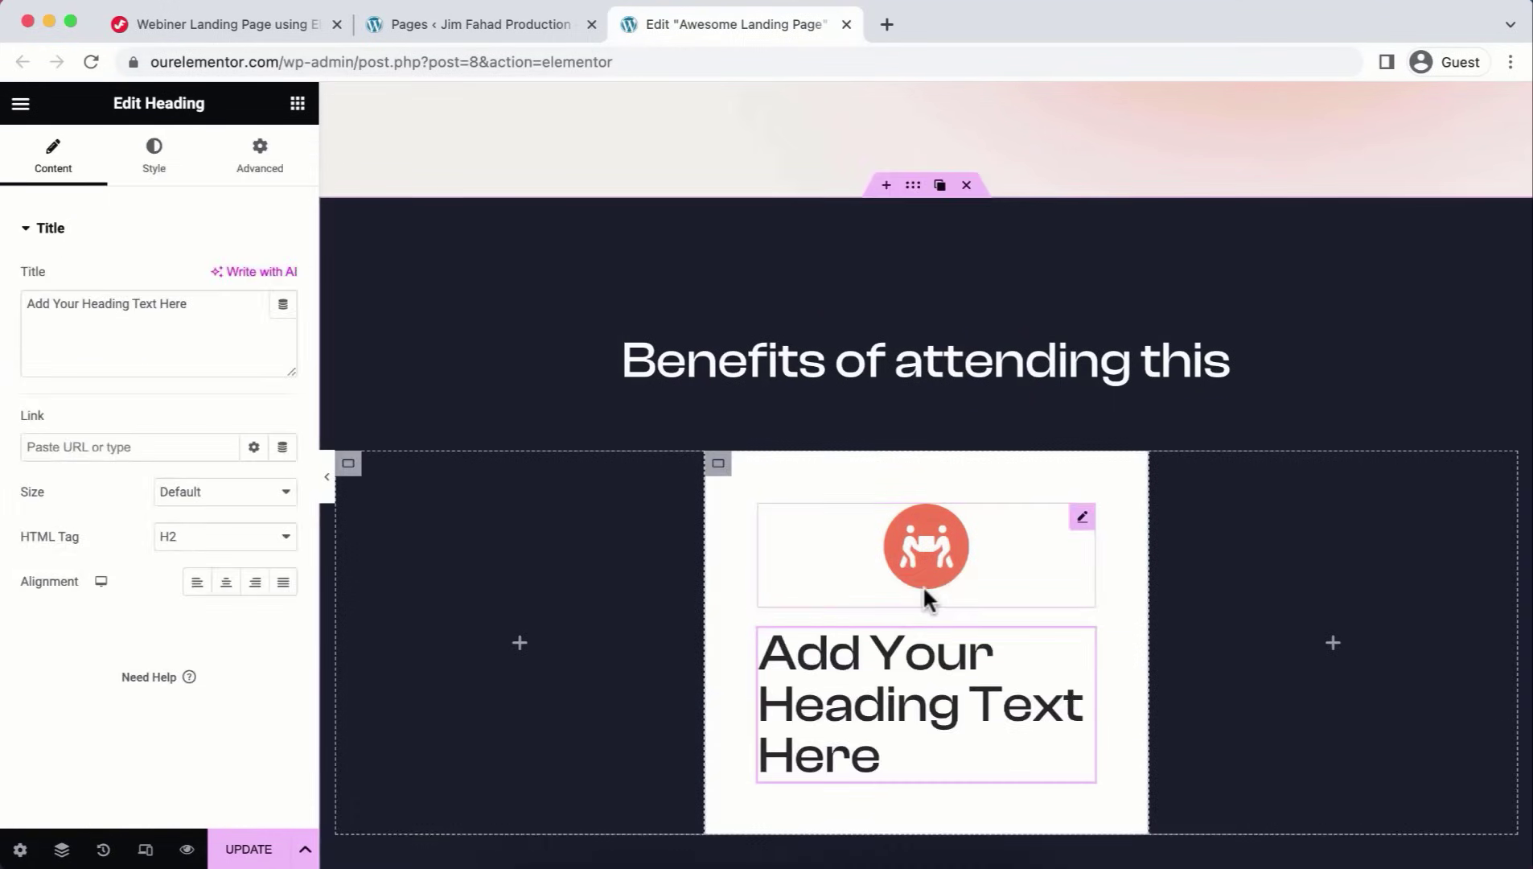
left_click_drag(189, 303, 4, 312)
type("Build relationships")
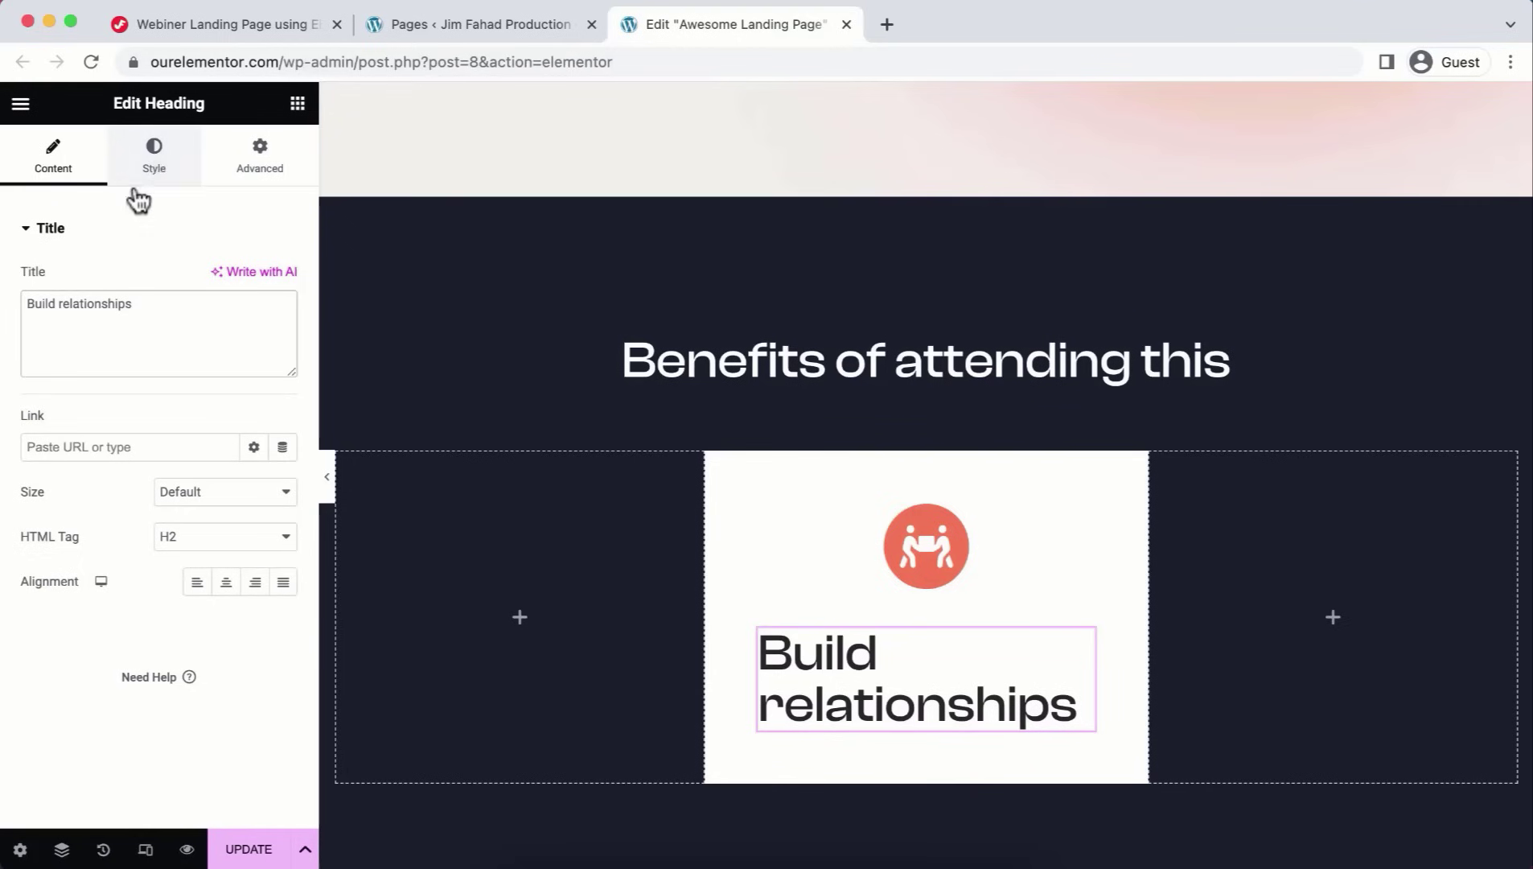
- Set the heading's font size to 24 px
left_click(154, 161)
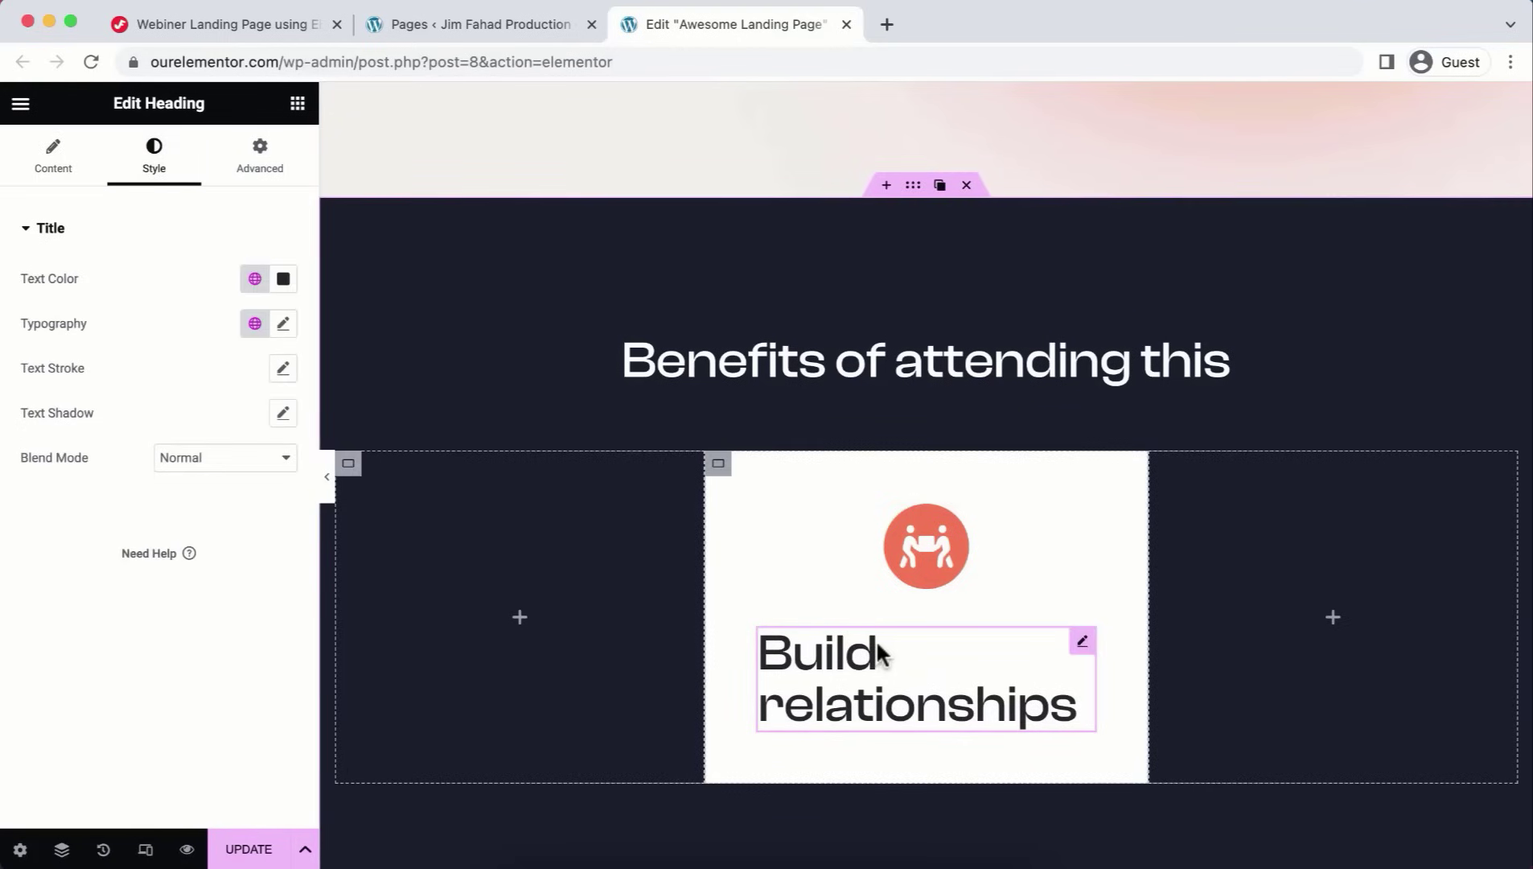
scroll(877, 643, "down", 1)
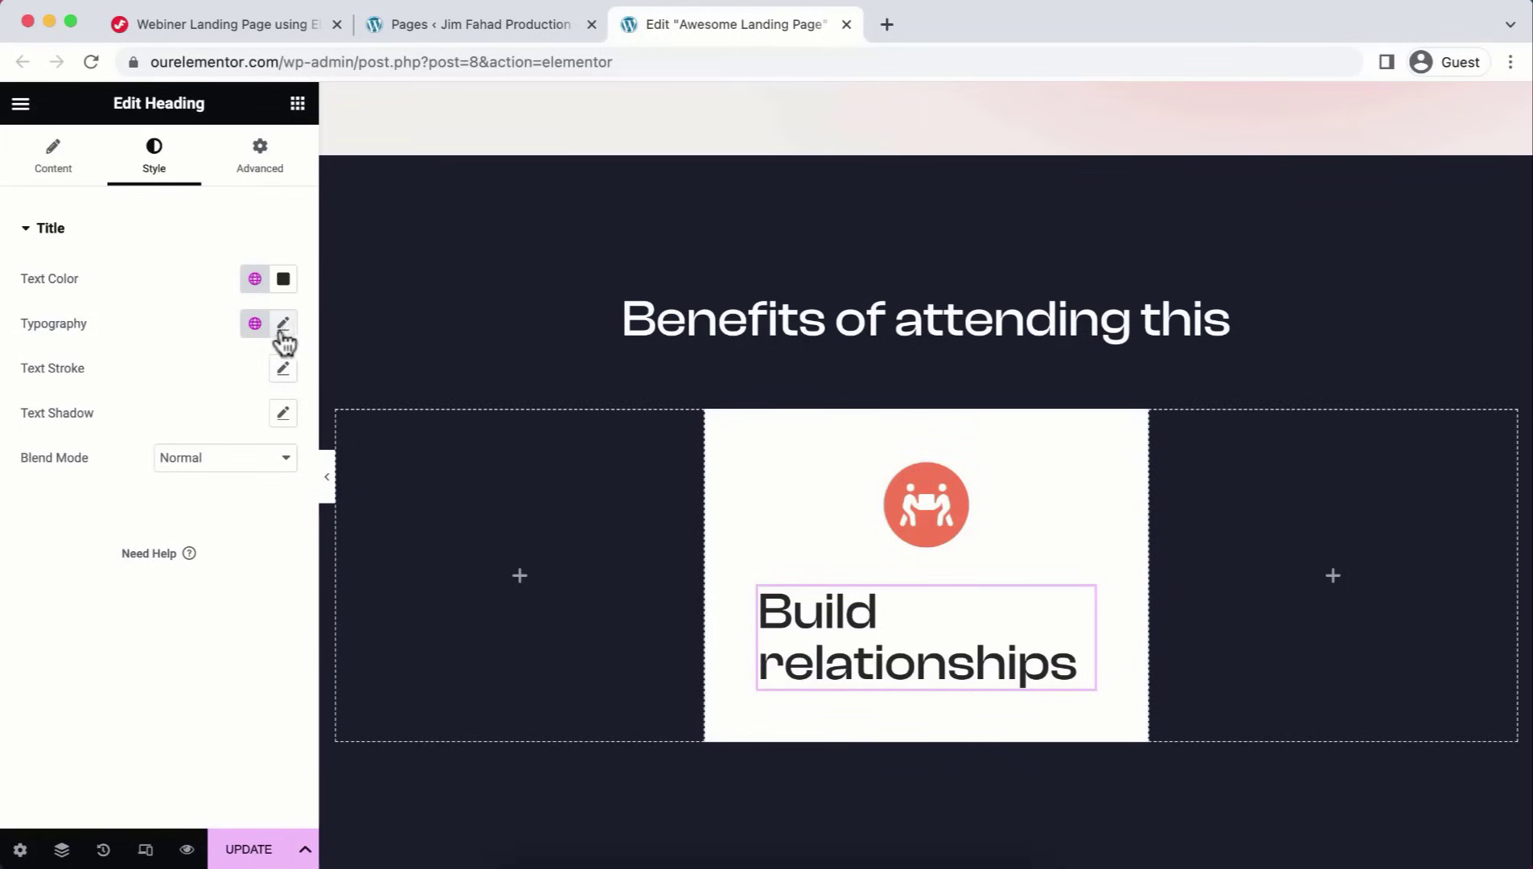
left_click(284, 326)
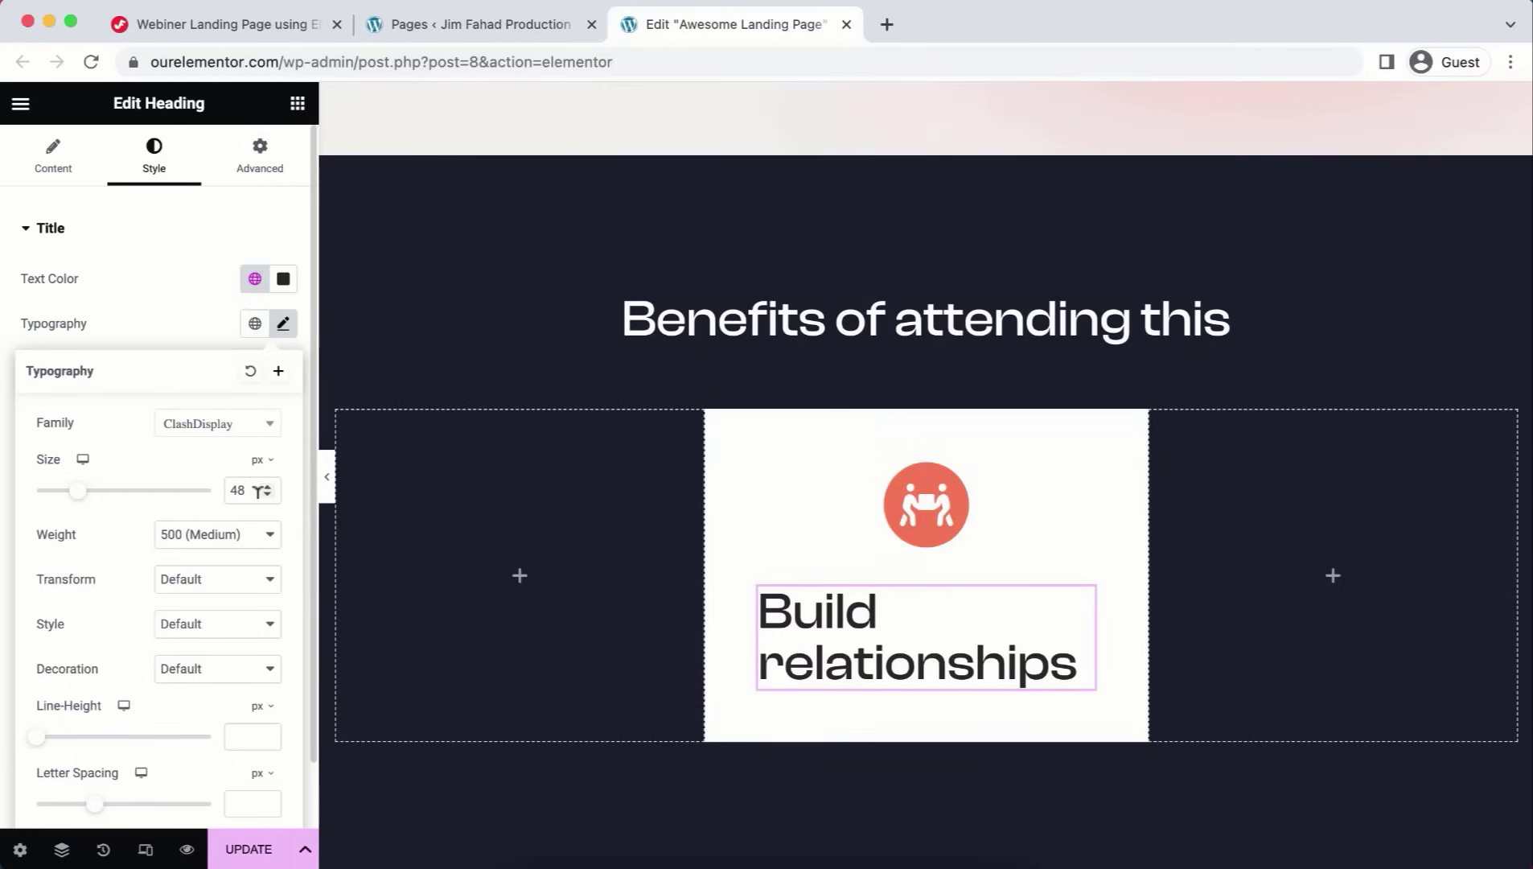
double_click(241, 489)
type("24")
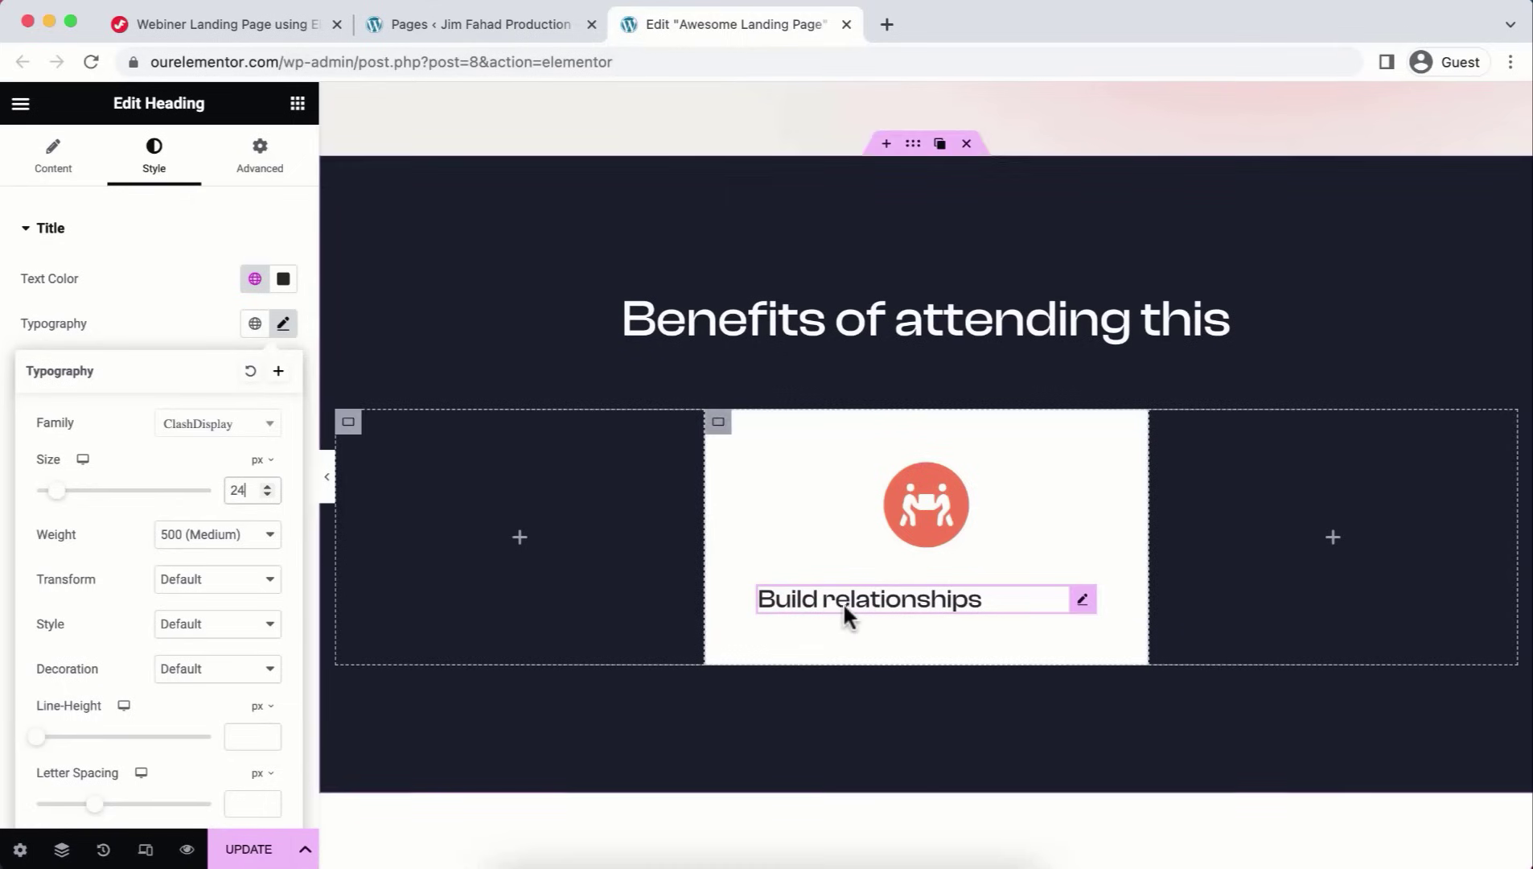
left_click(146, 313)
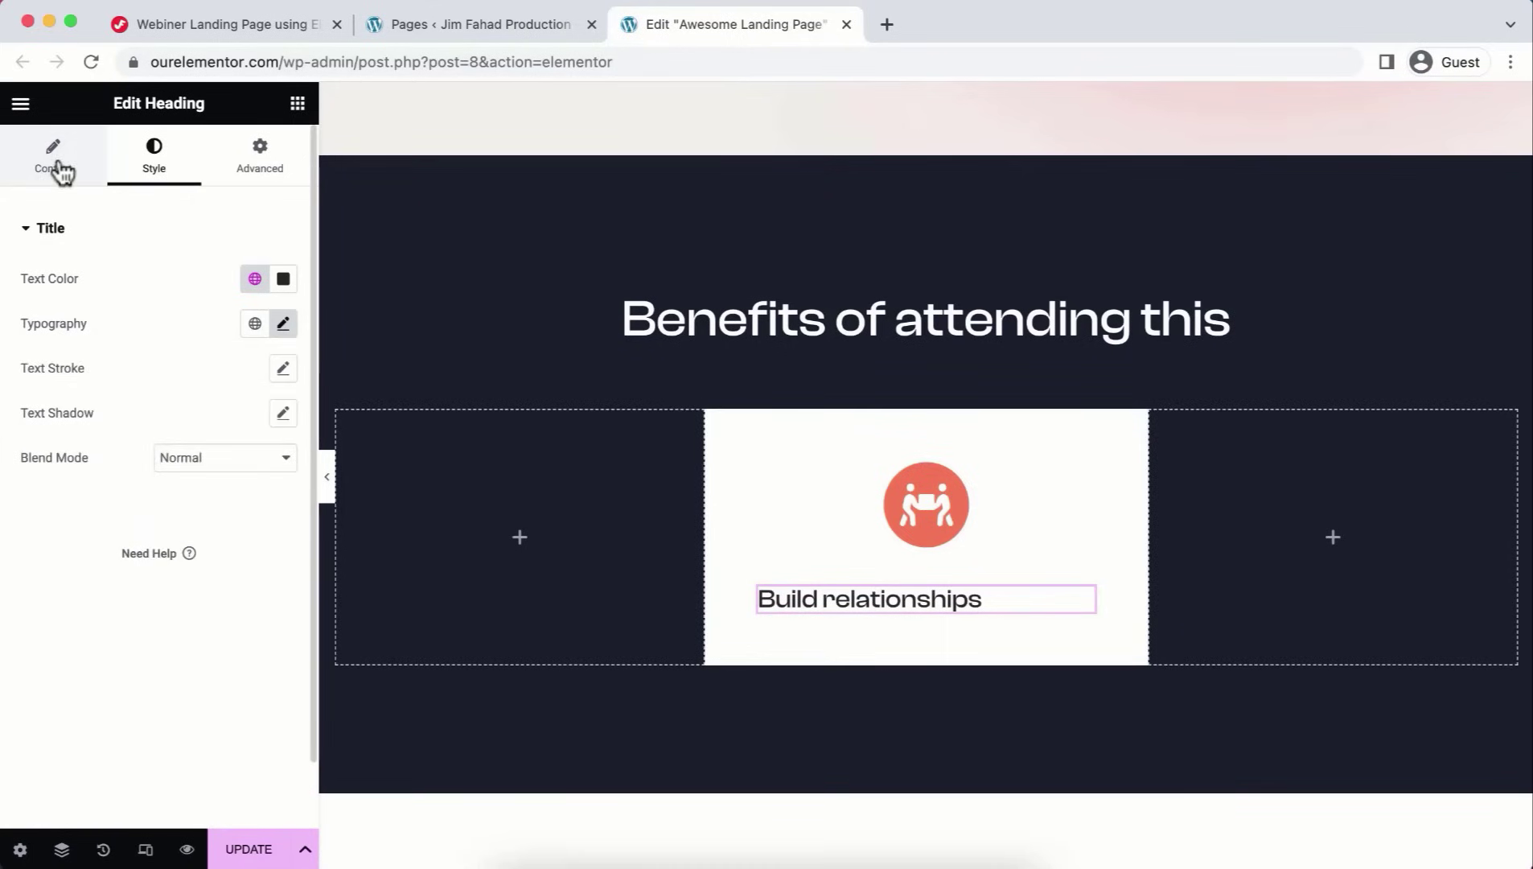
- Centre-align the Build relationships heading
left_click(56, 163)
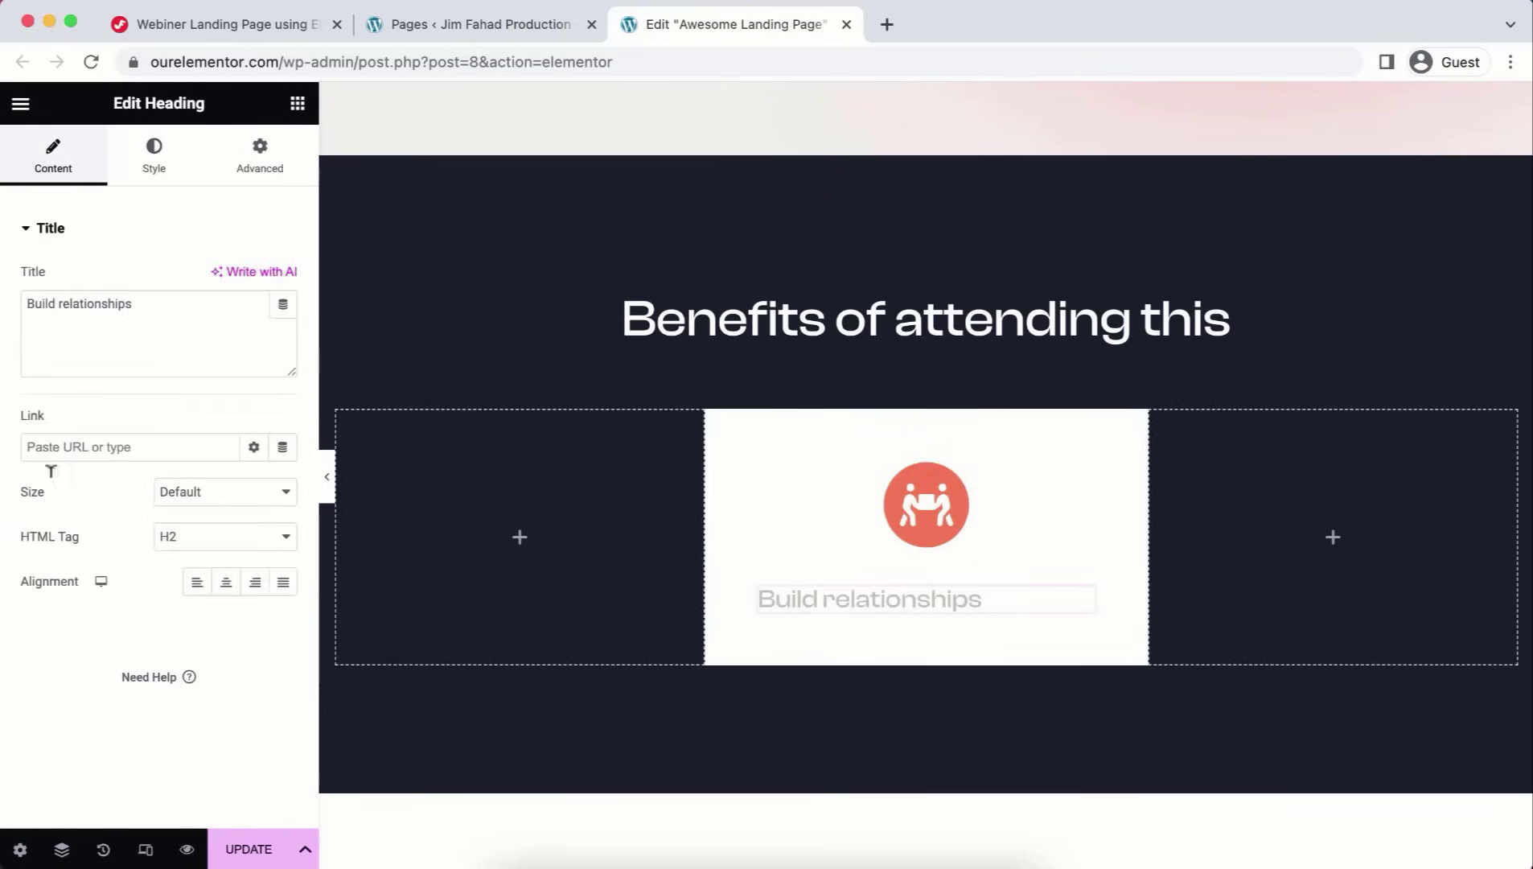
left_click(226, 583)
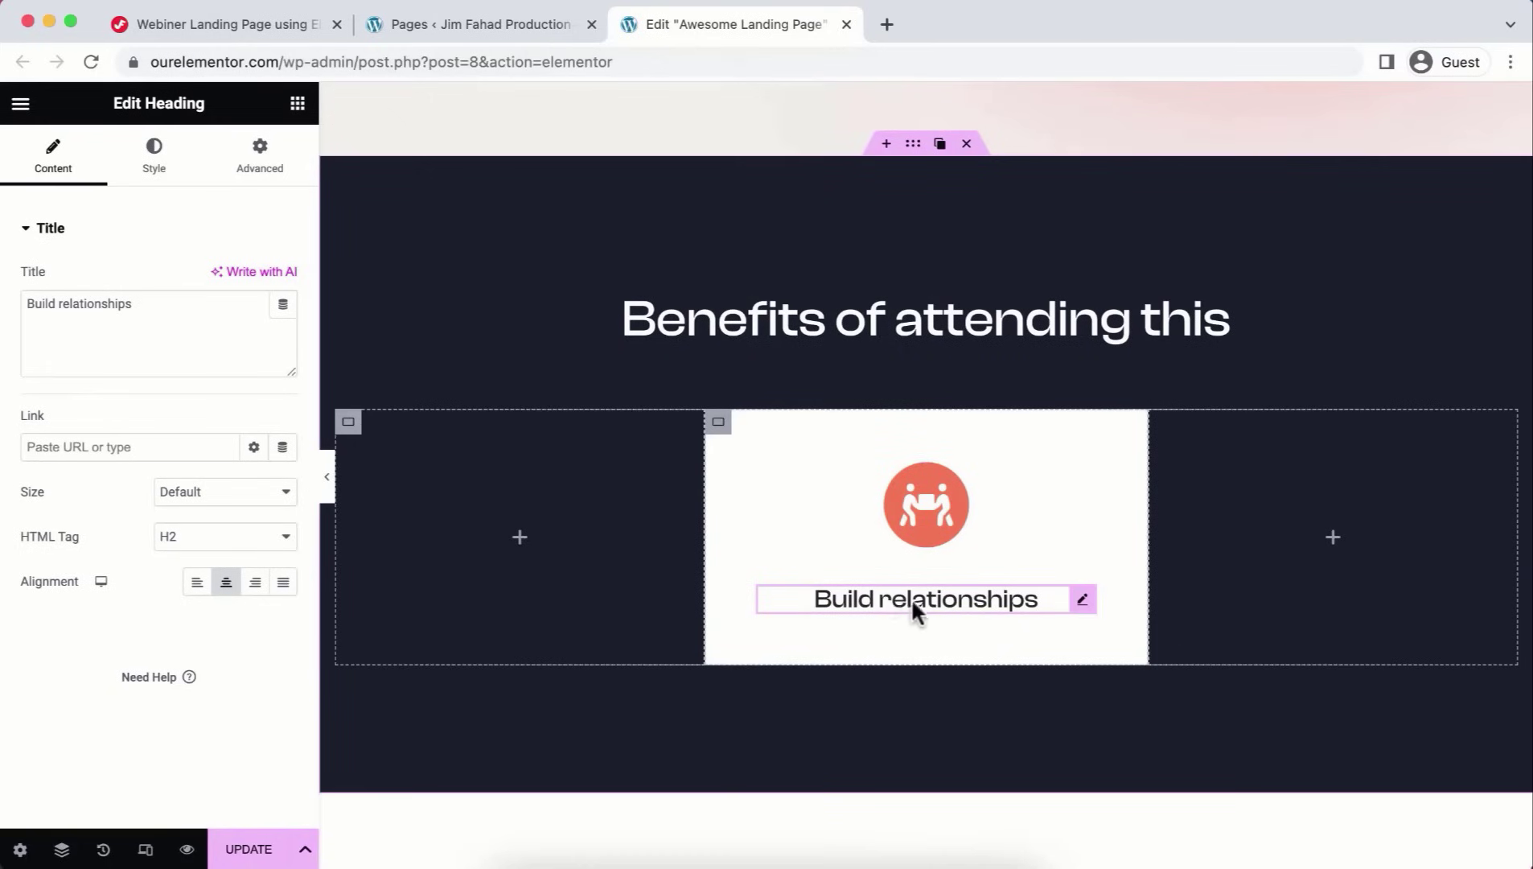
left_click(298, 102)
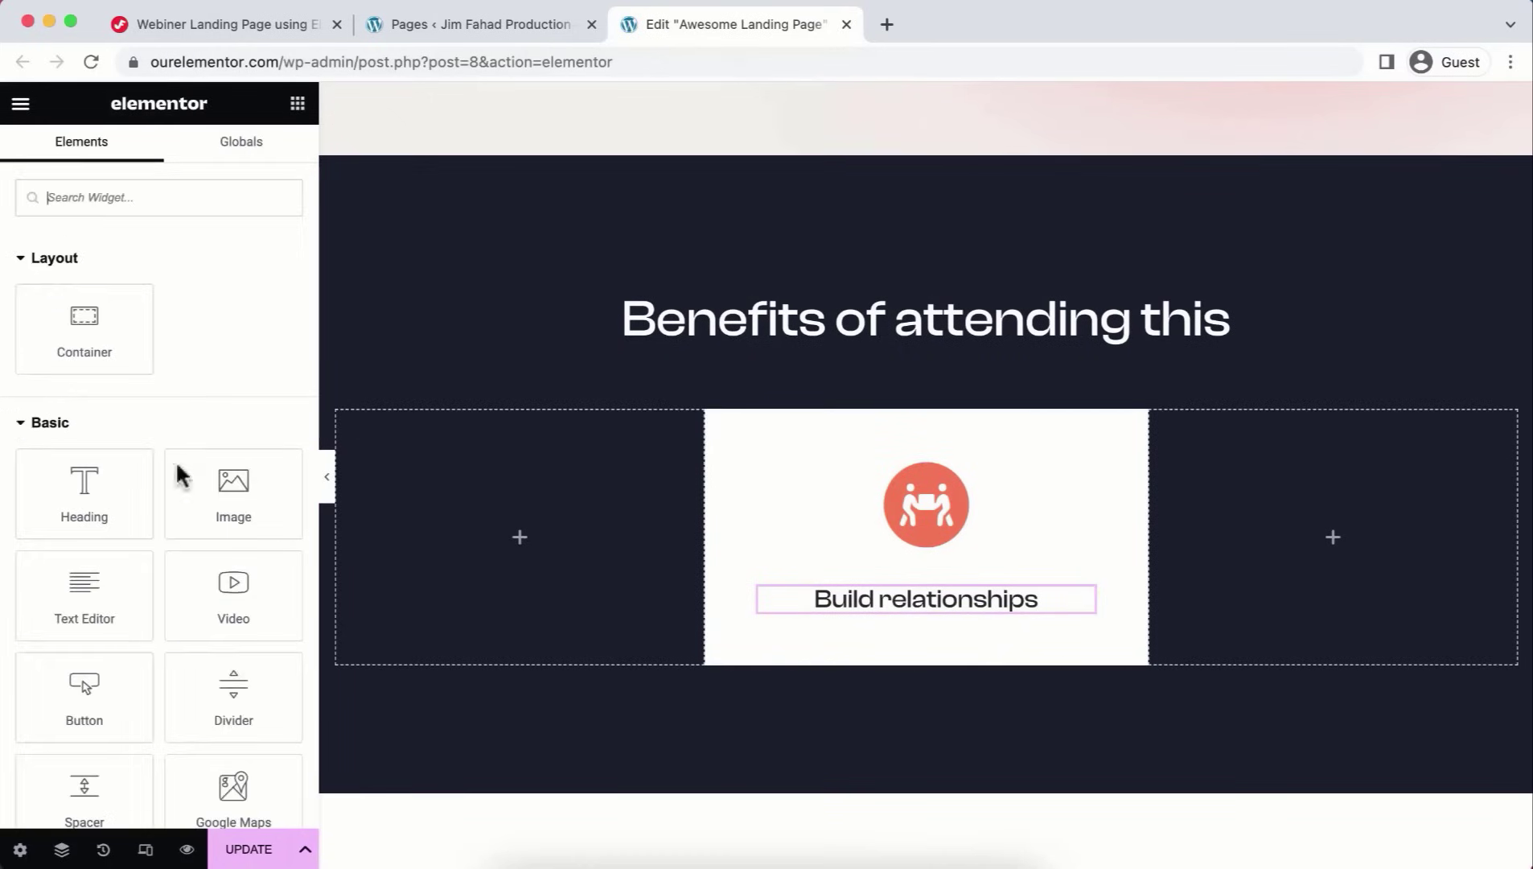
- Add a Text Editor widget under the heading with the Veritatis architecto paragraph
scroll(178, 471, "down", 1)
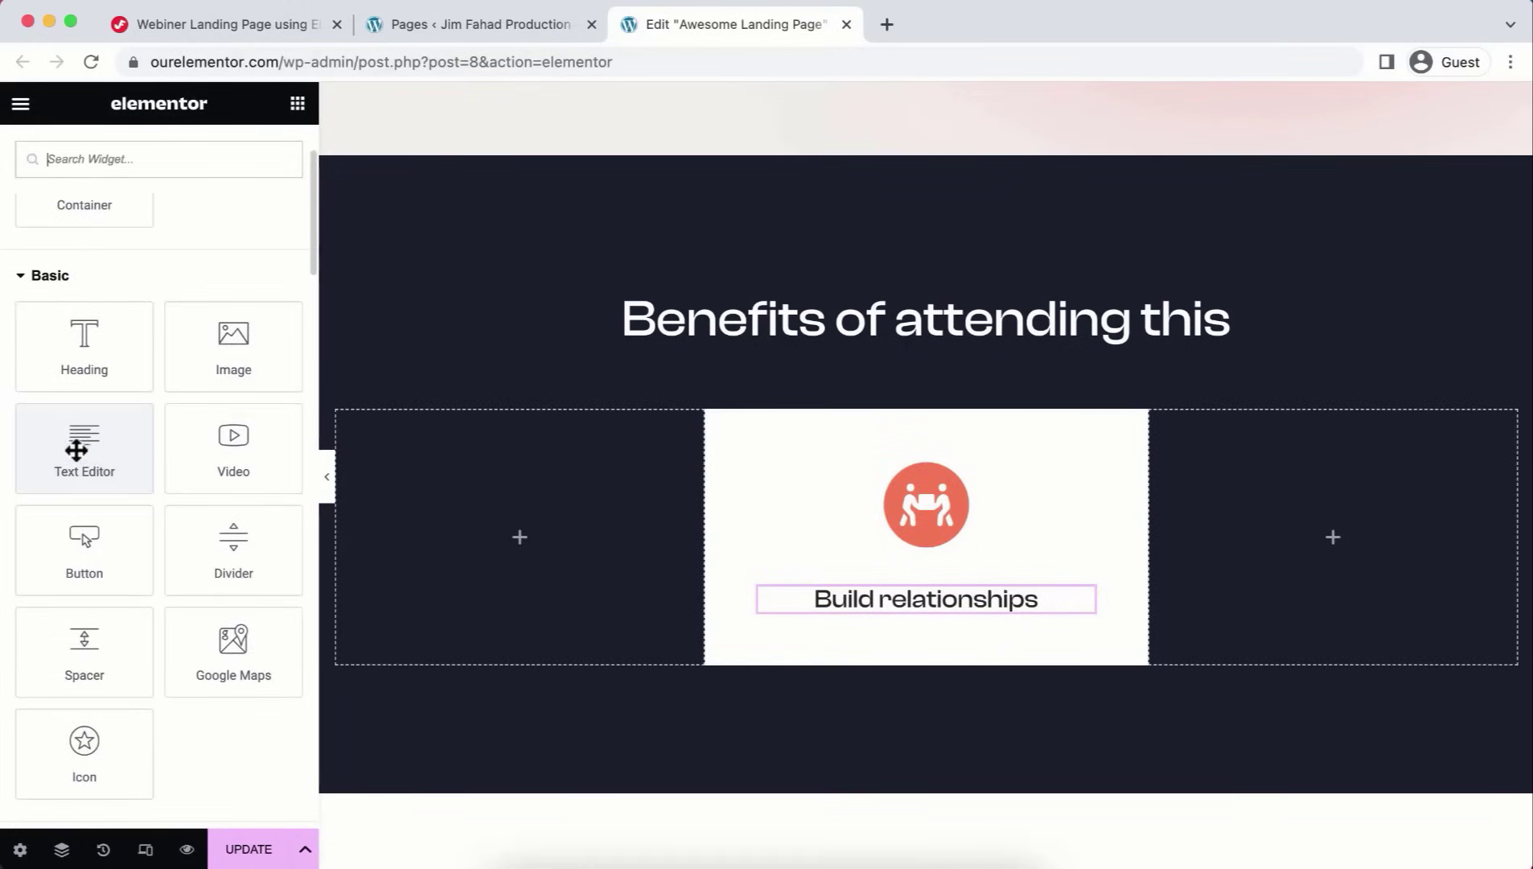
left_click_drag(76, 450, 883, 611)
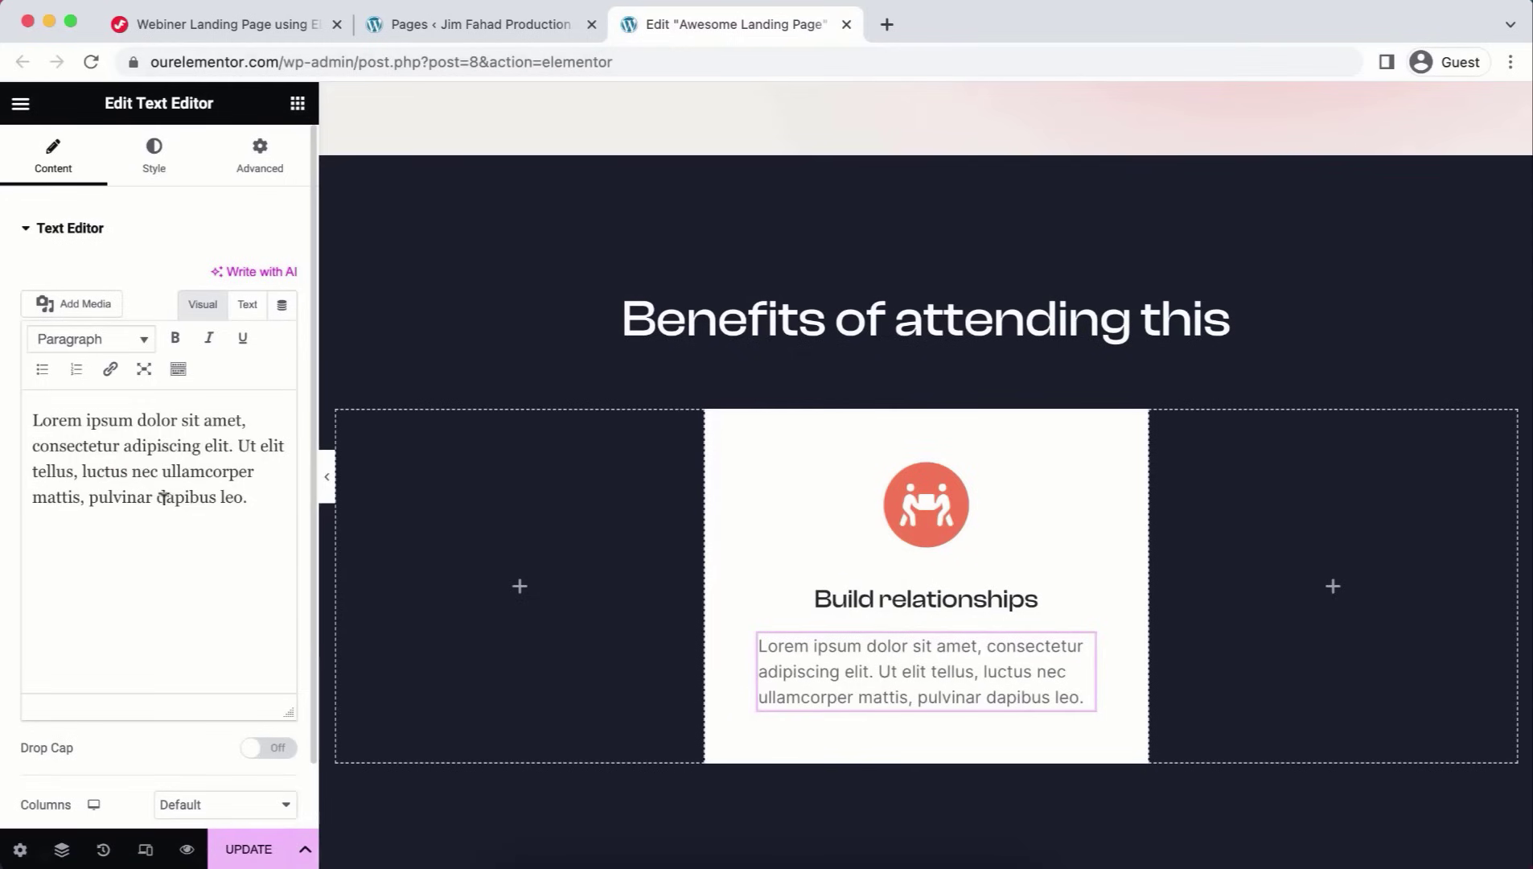
left_click(164, 496)
key("super+a")
type("Veritatis architecto beatae dicta nemo enim ipsam voluptatem consequuntur magni dolores eos voluptatem matis")
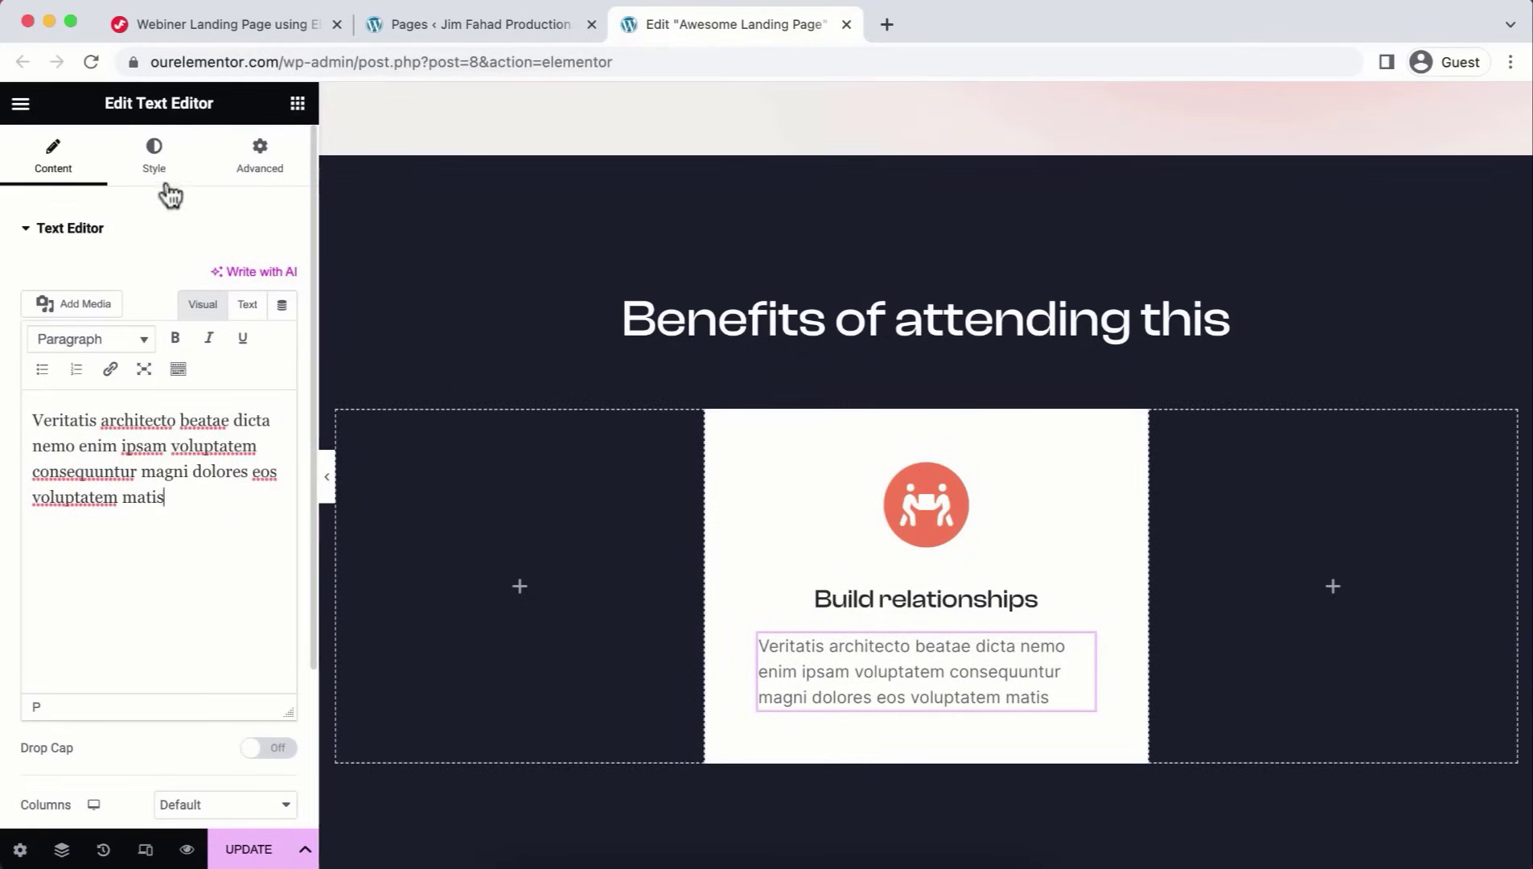
- Centre-align the paragraph text and duplicate the card
left_click(154, 151)
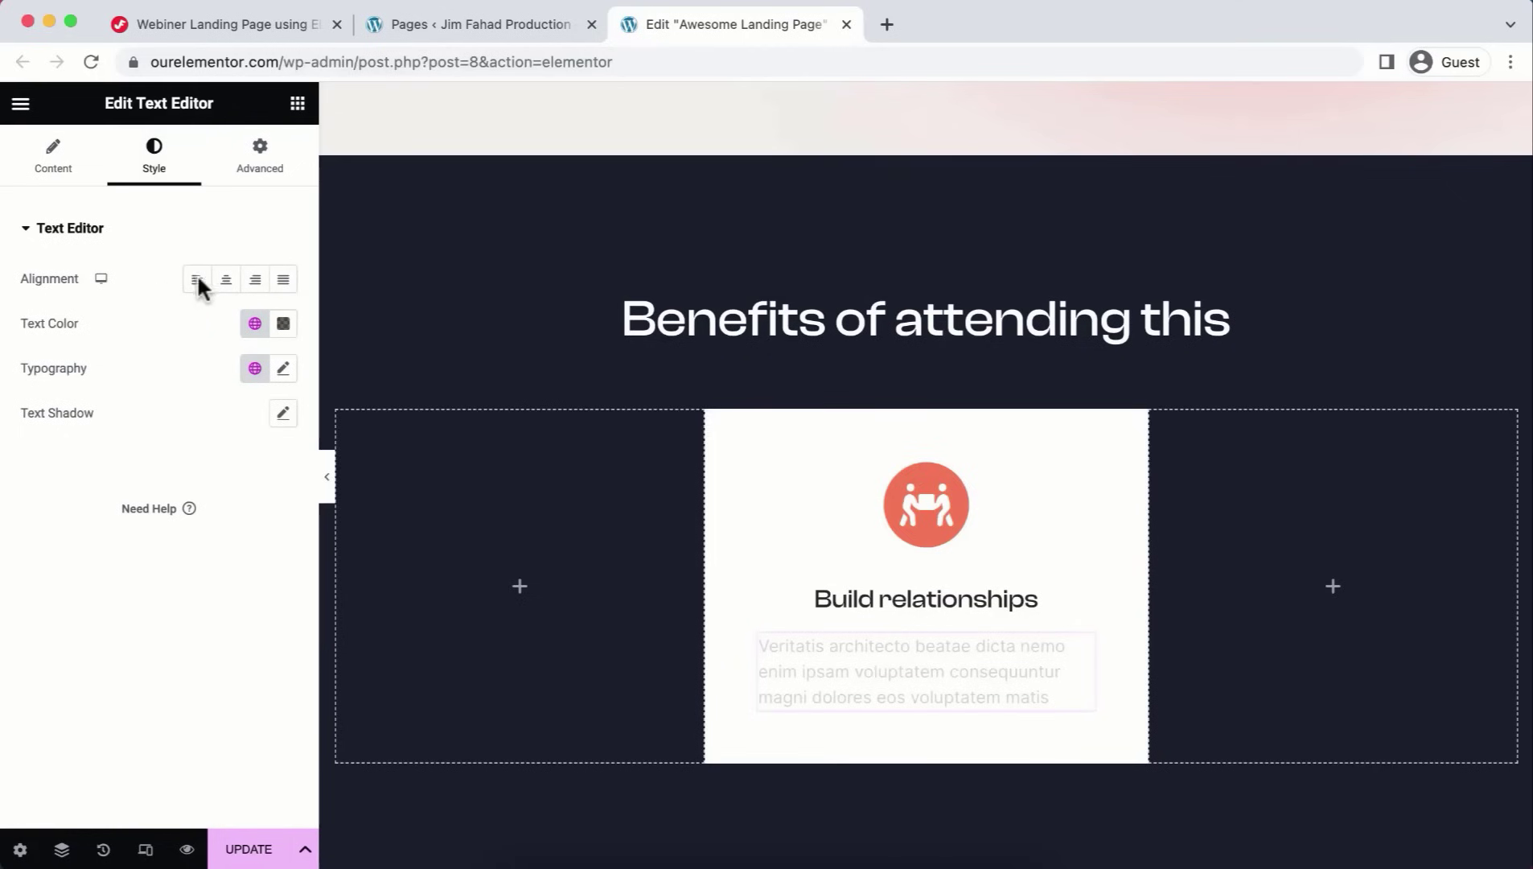
left_click(226, 280)
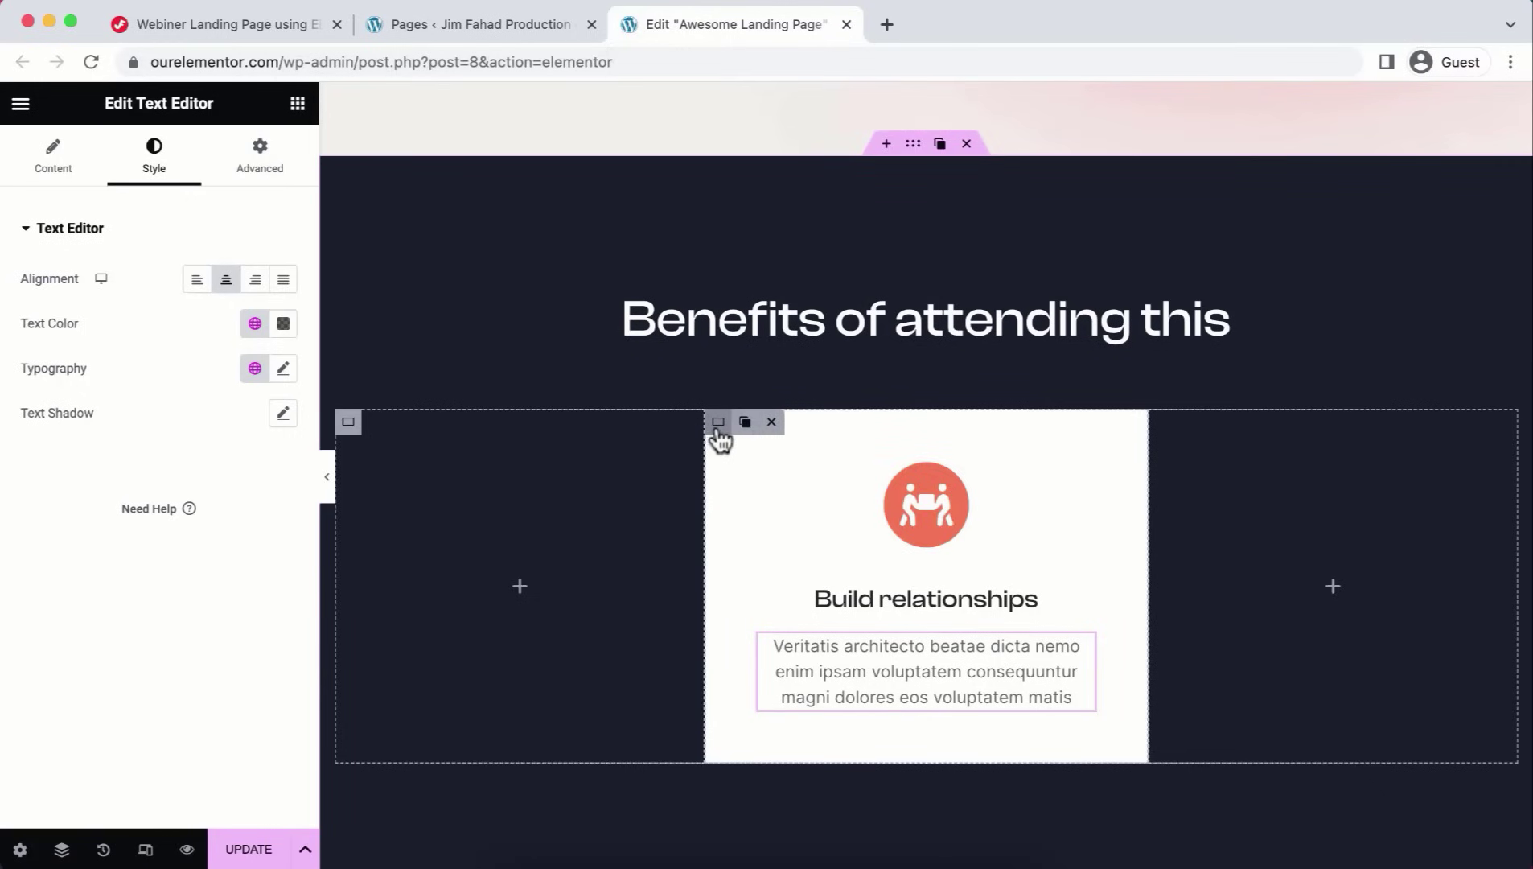
left_click(745, 425)
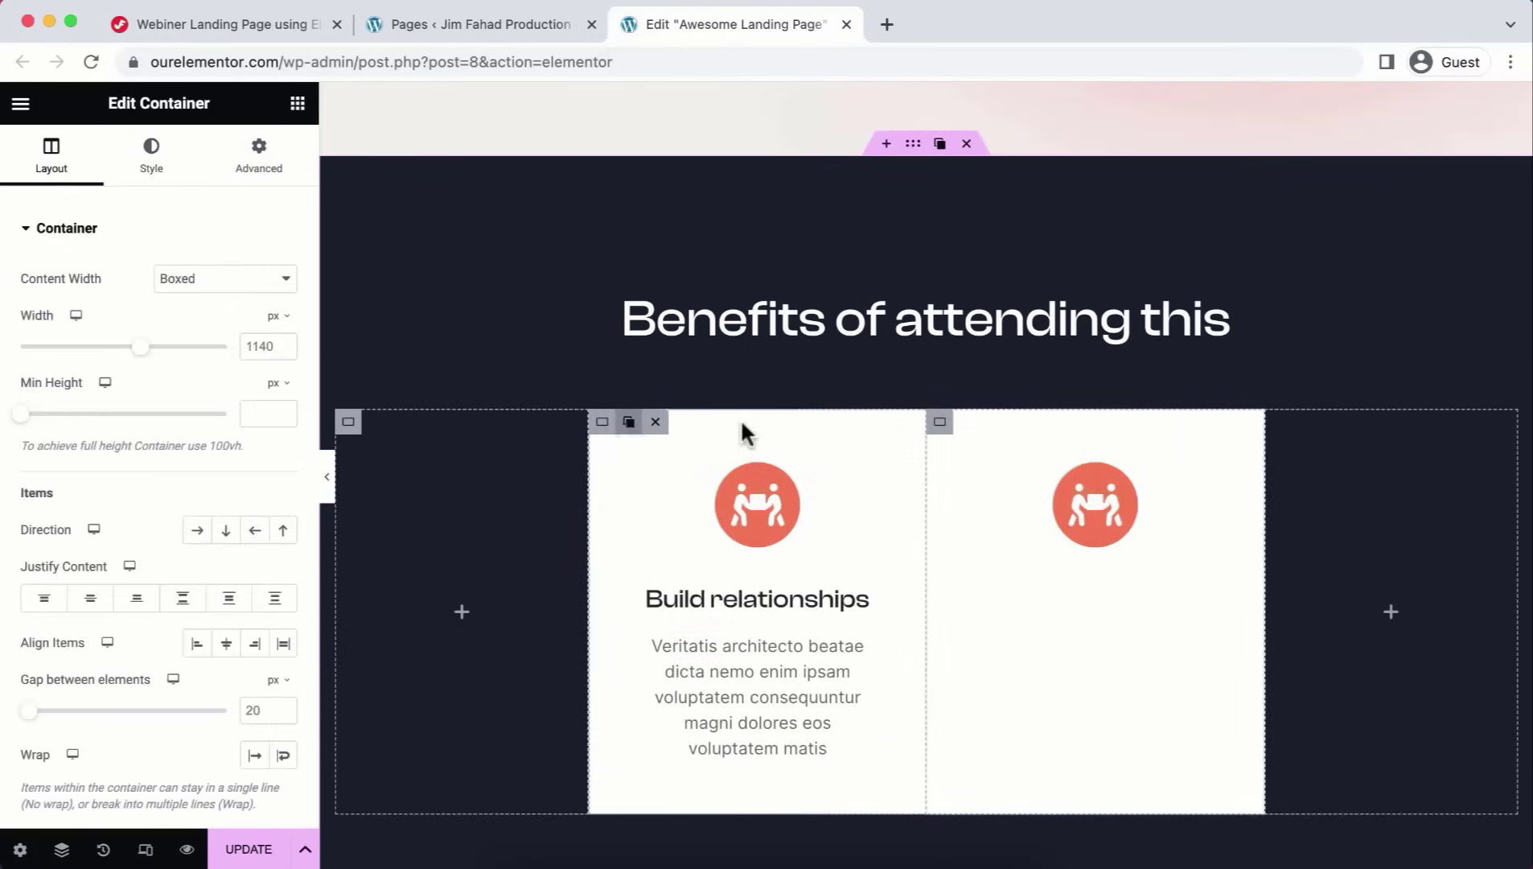
- Duplicate the card once more so three identical cards sit side by side
left_click(629, 422)
scroll(756, 611, "down", 2)
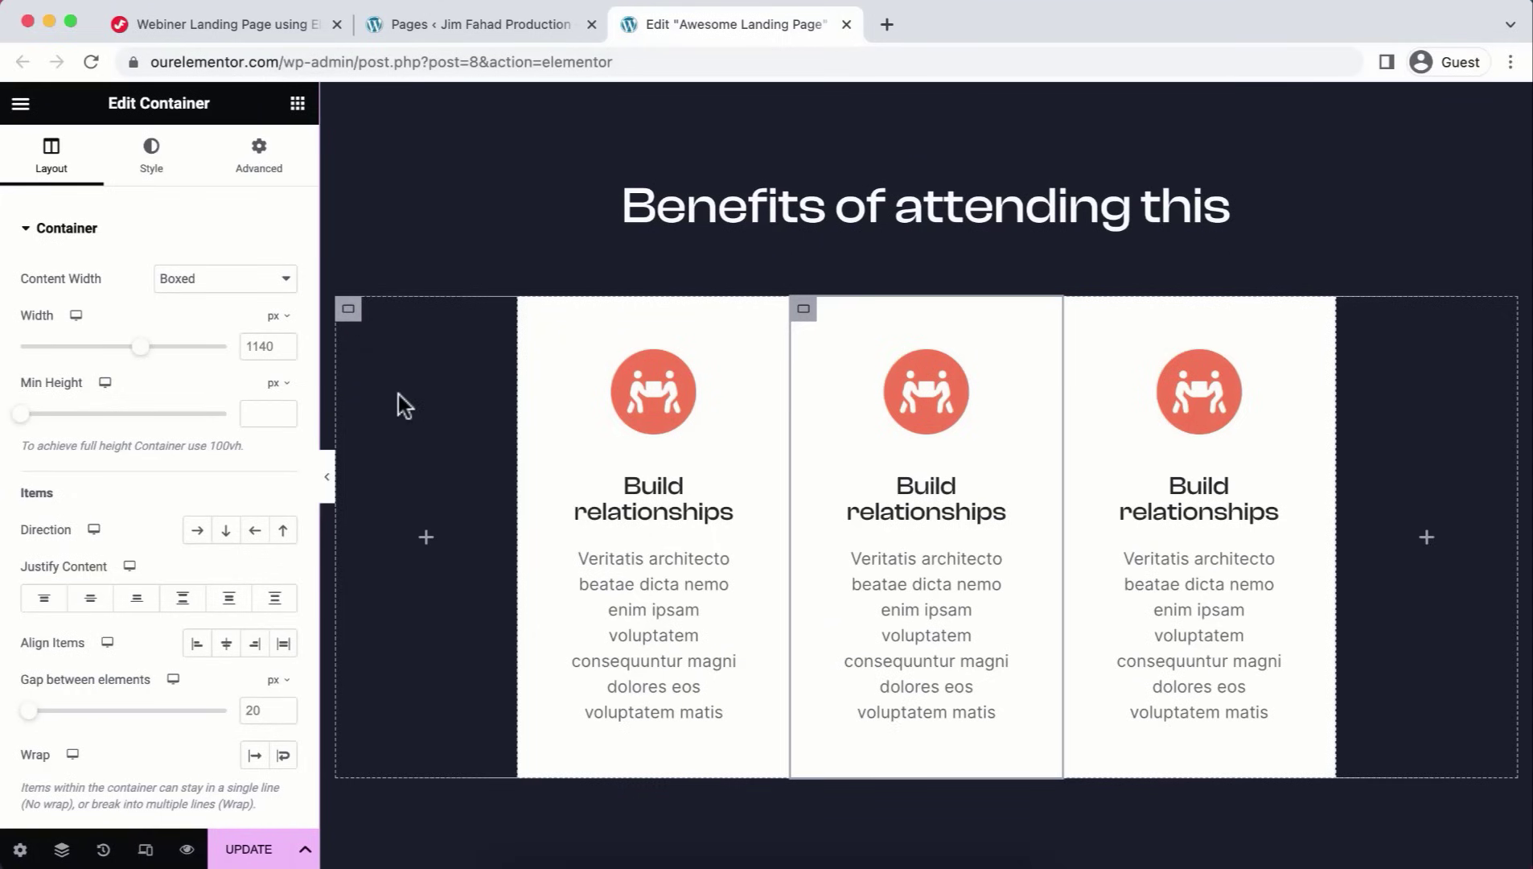
- Open the Navigator and delete the empty container at the left end of the row
right_click(444, 353)
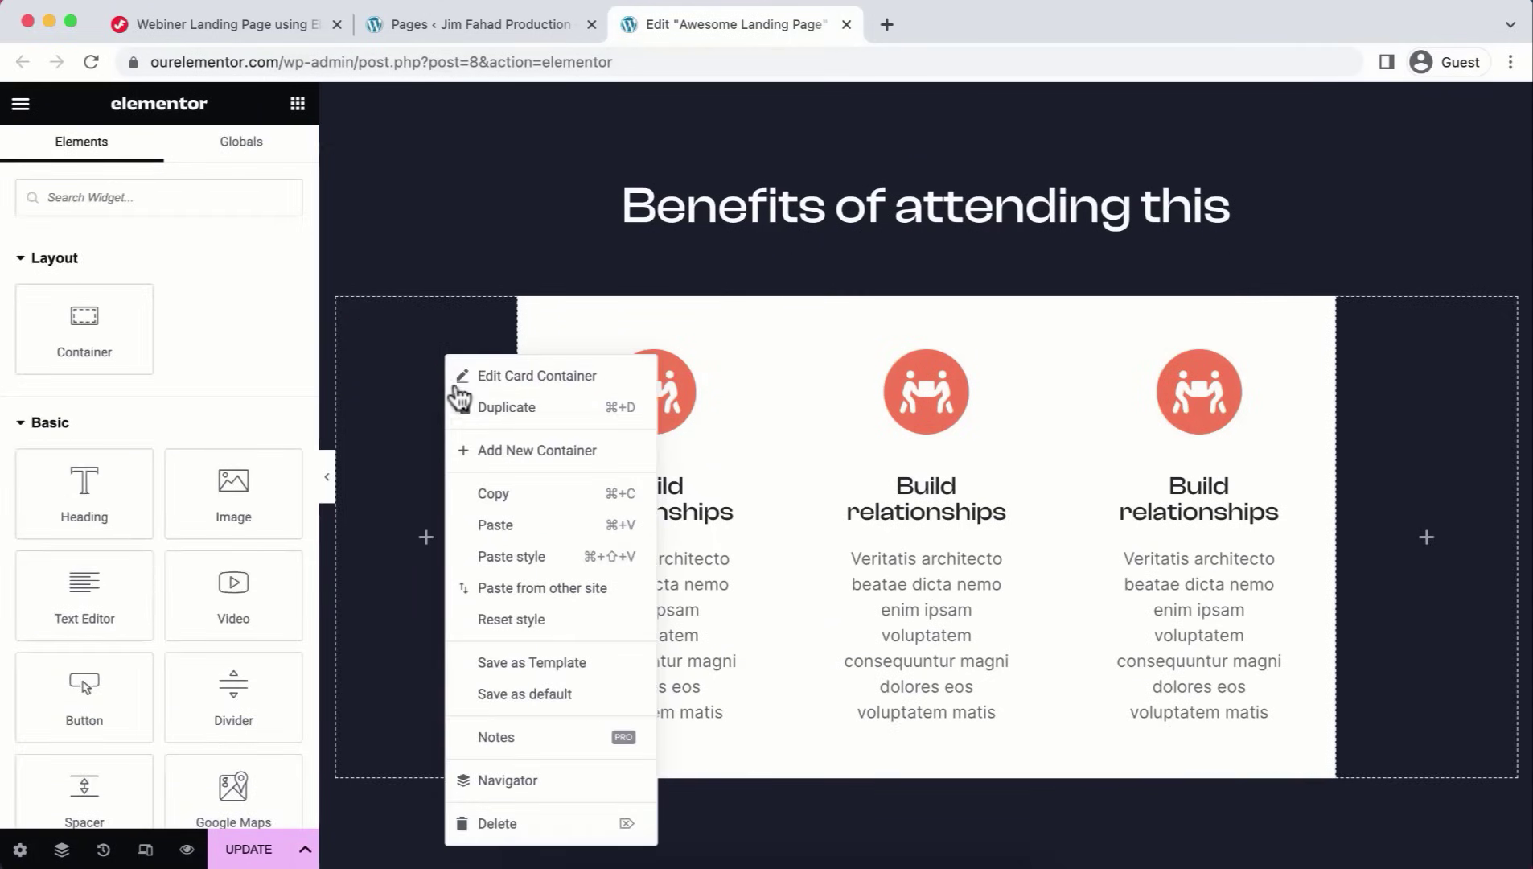
left_click(501, 779)
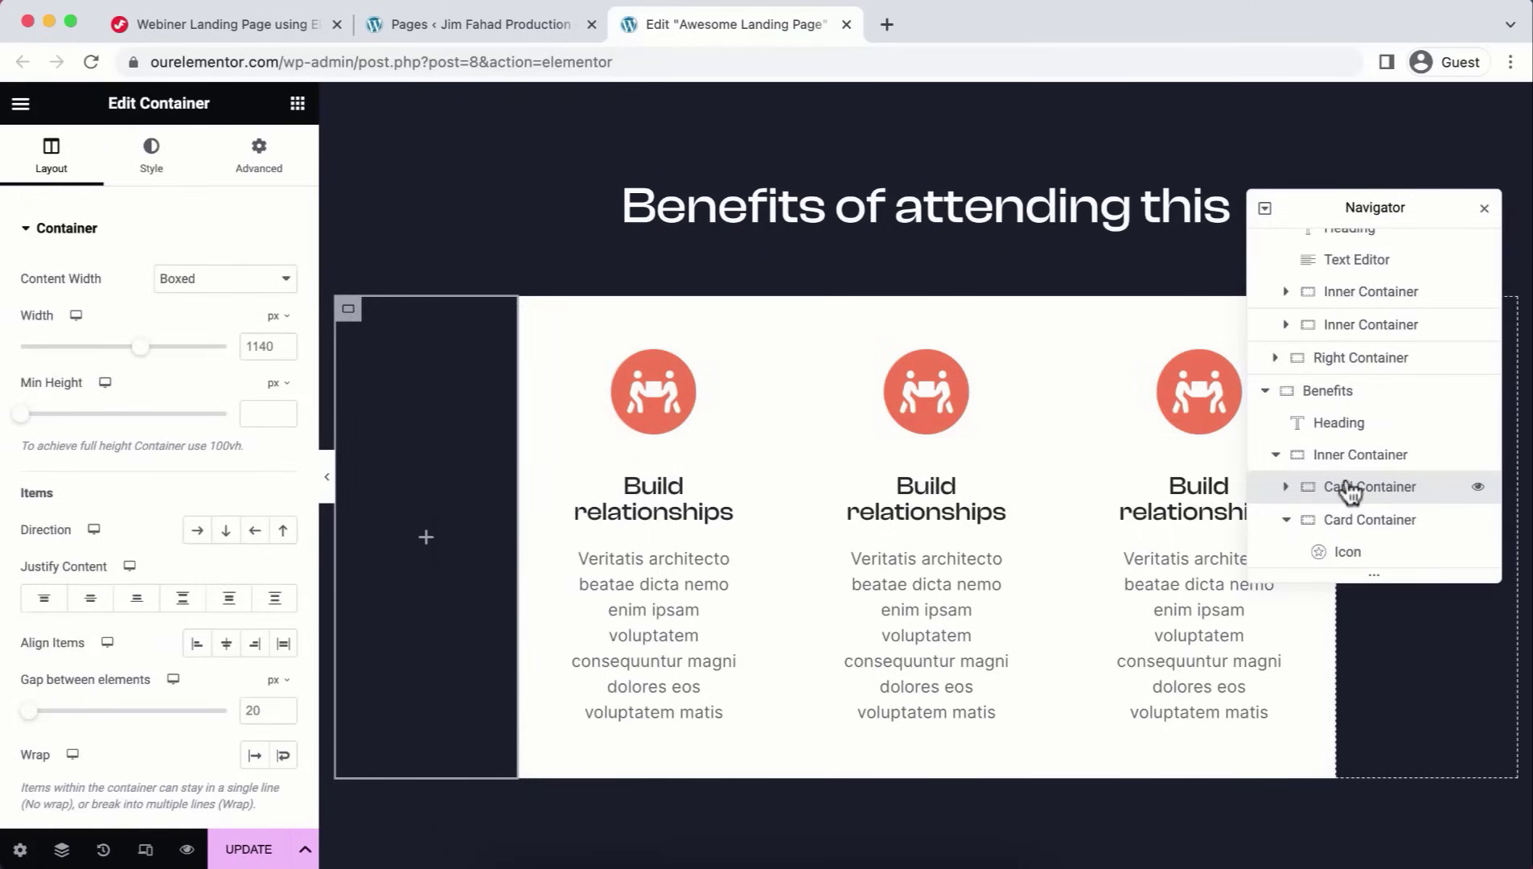
scroll(1349, 491, "down", 2)
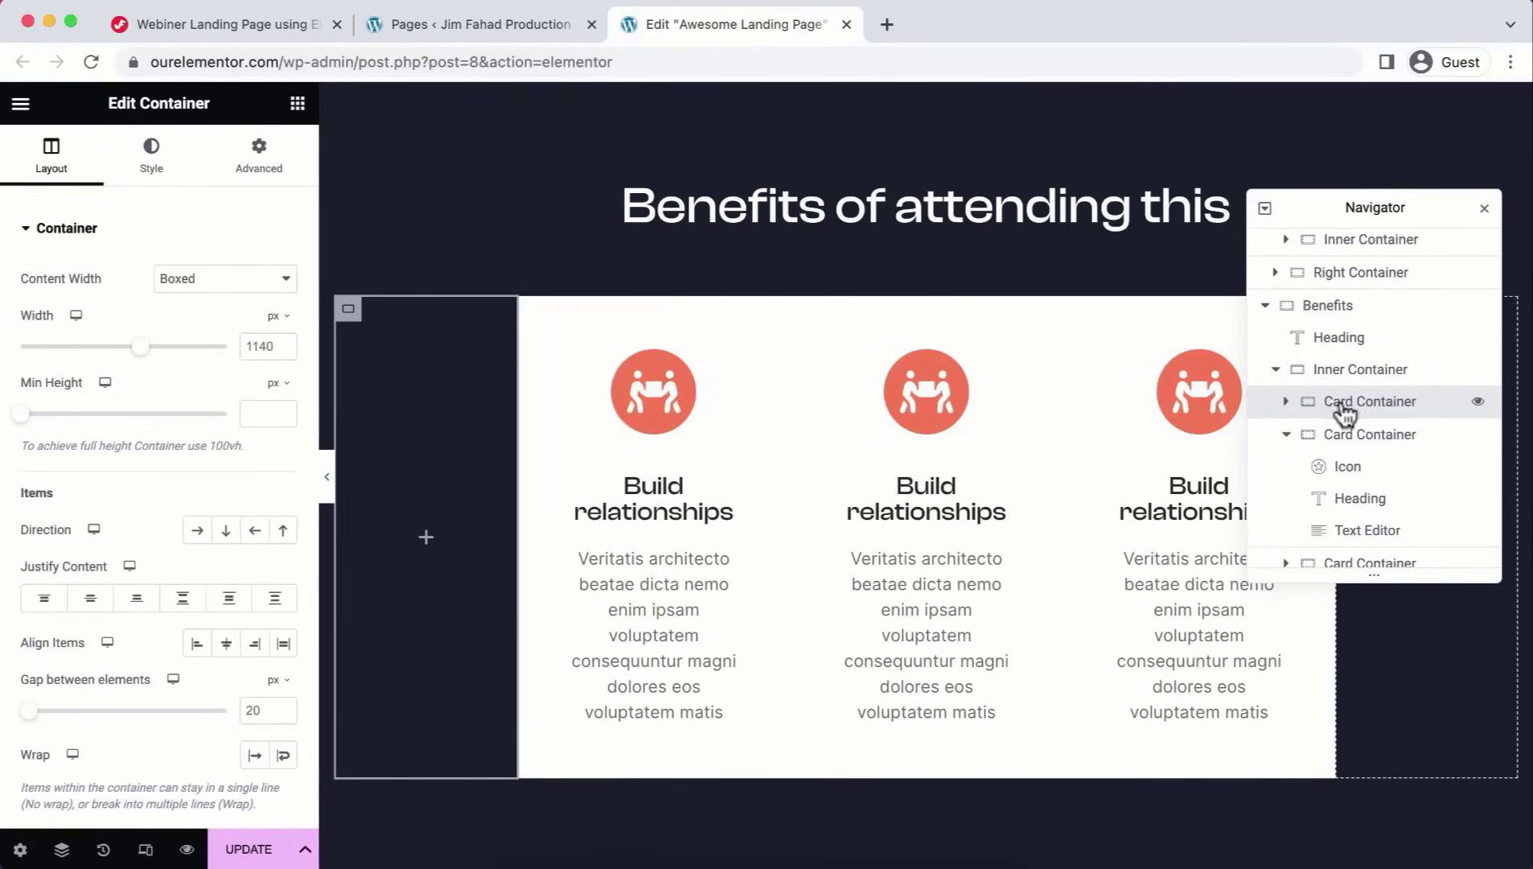
left_click(1287, 434)
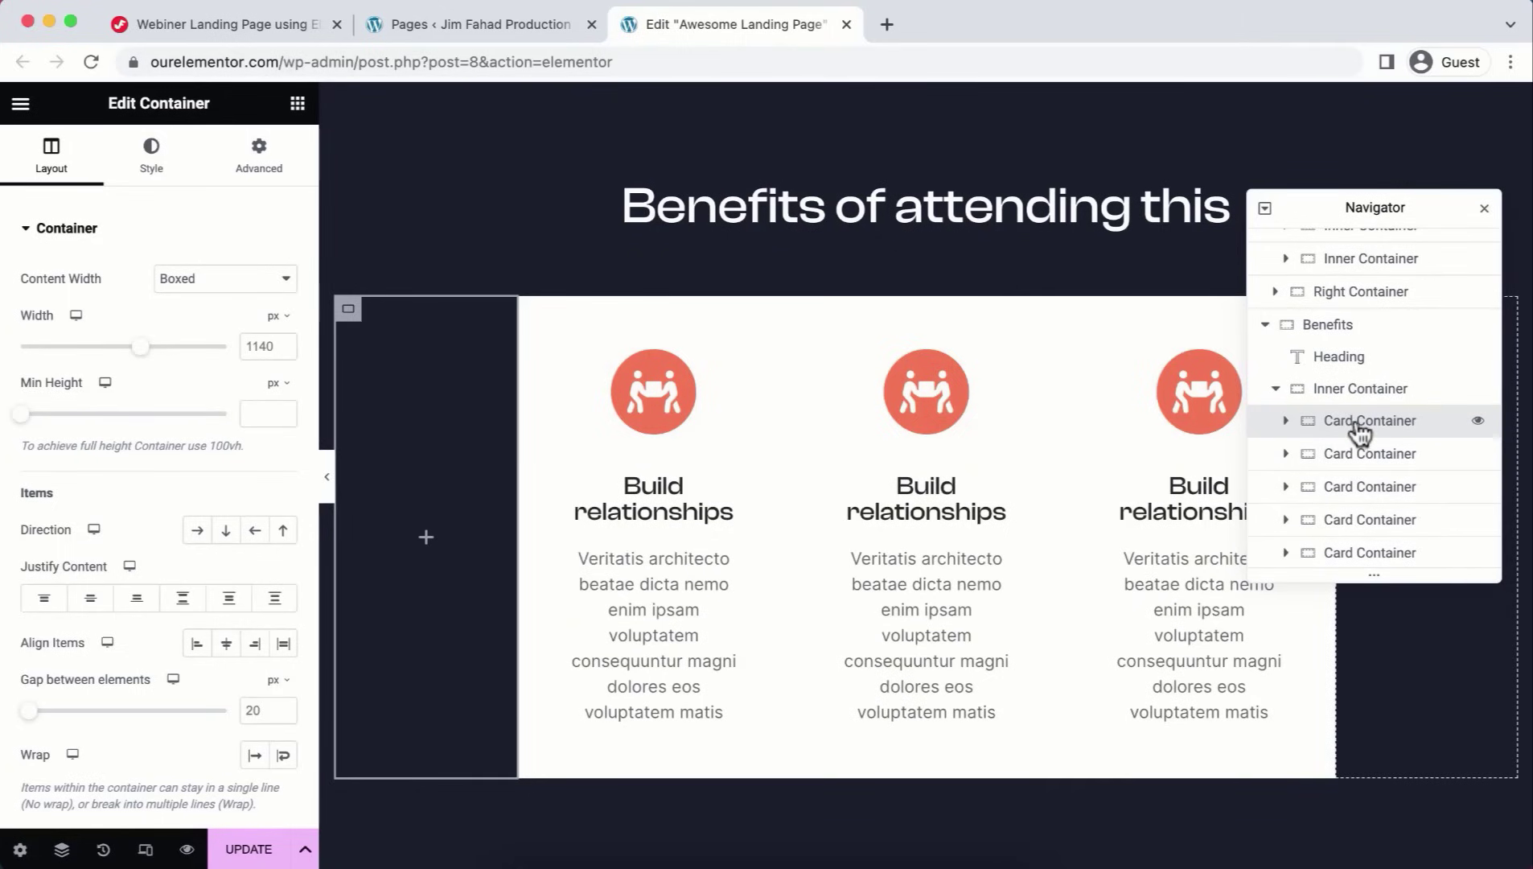
left_click(1285, 421)
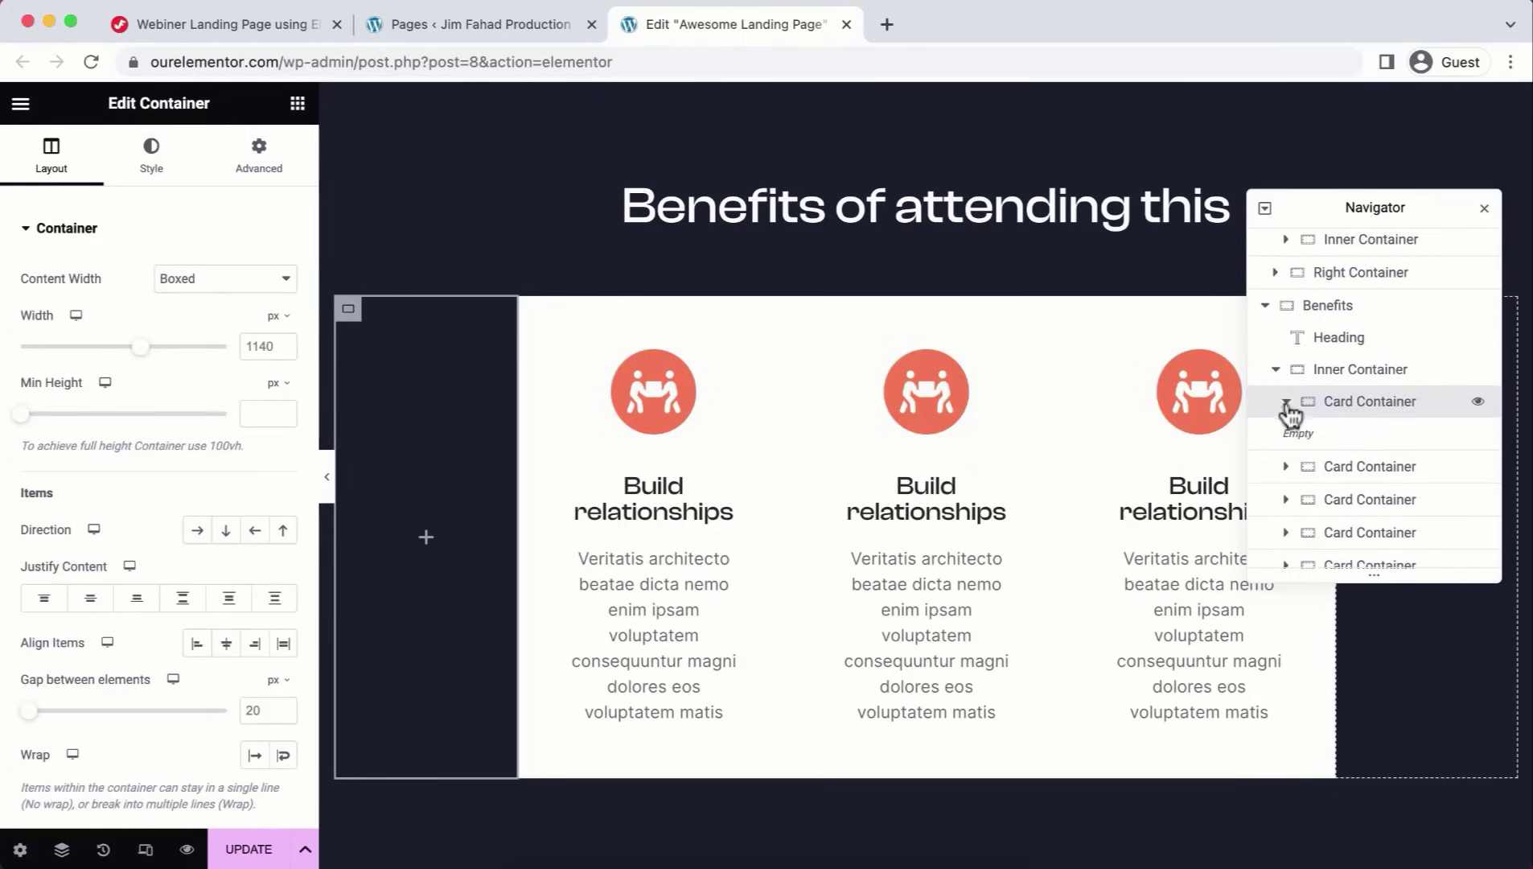
left_click(1287, 405)
right_click(1337, 431)
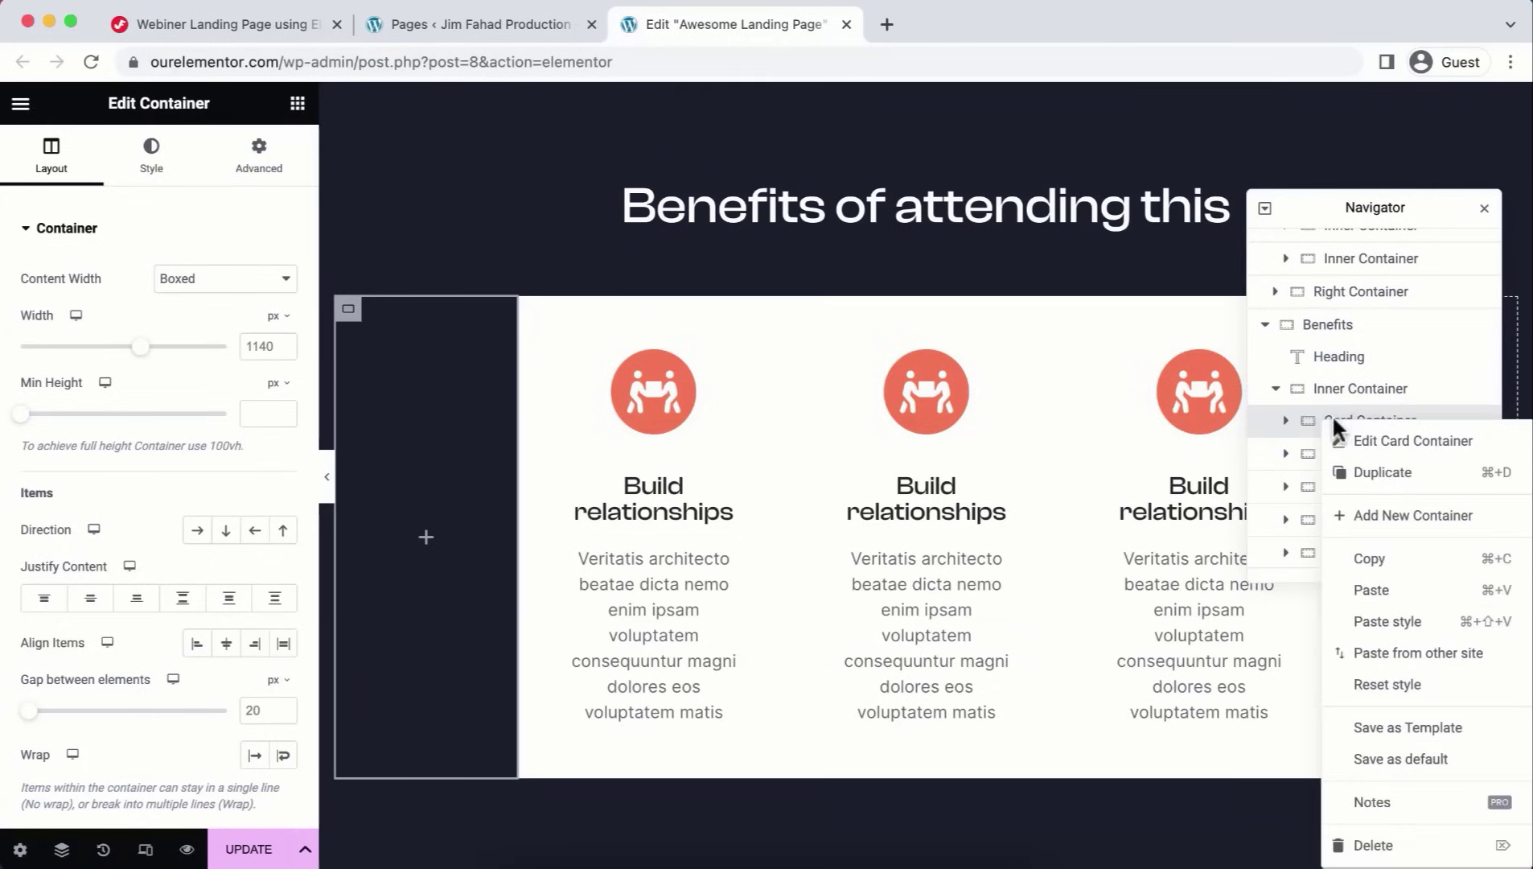
left_click(1377, 843)
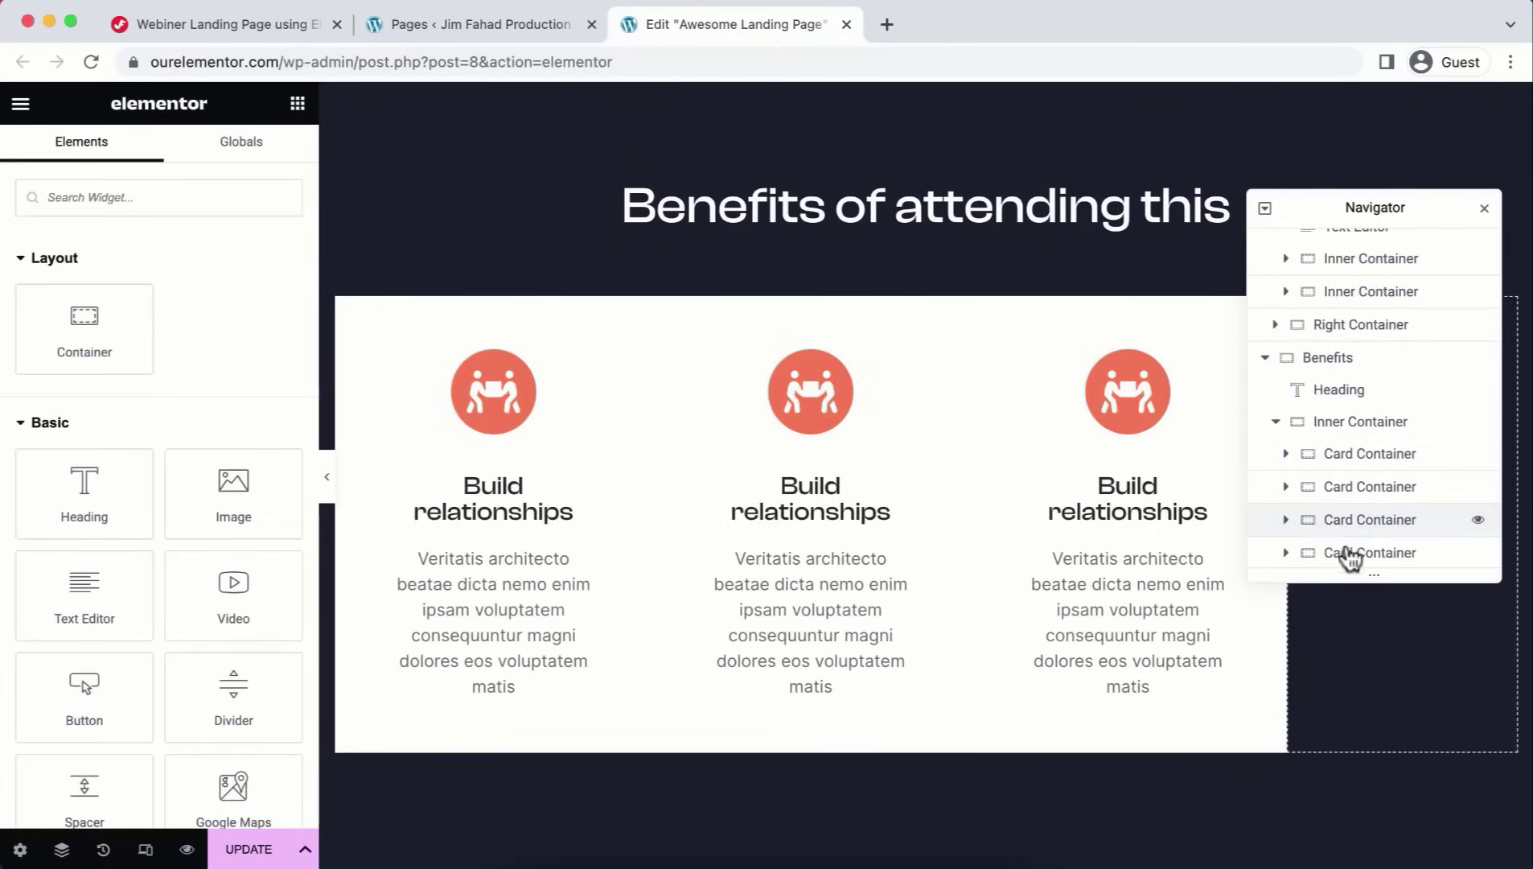
- Delete the empty container at the right end and move the Navigator aside
left_click(1323, 553)
left_click(1286, 554)
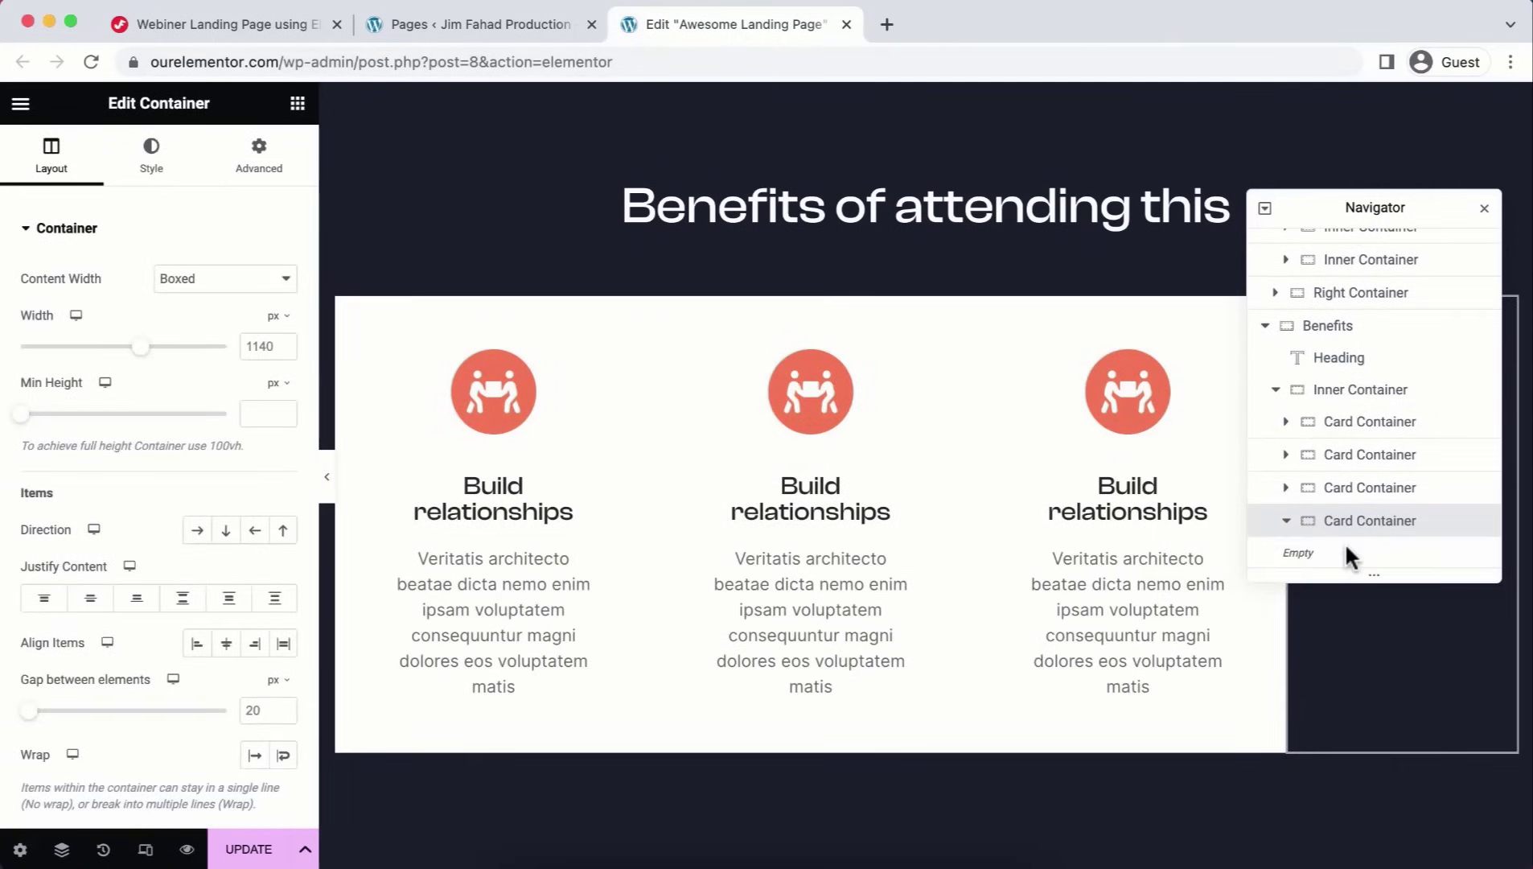
right_click(1346, 531)
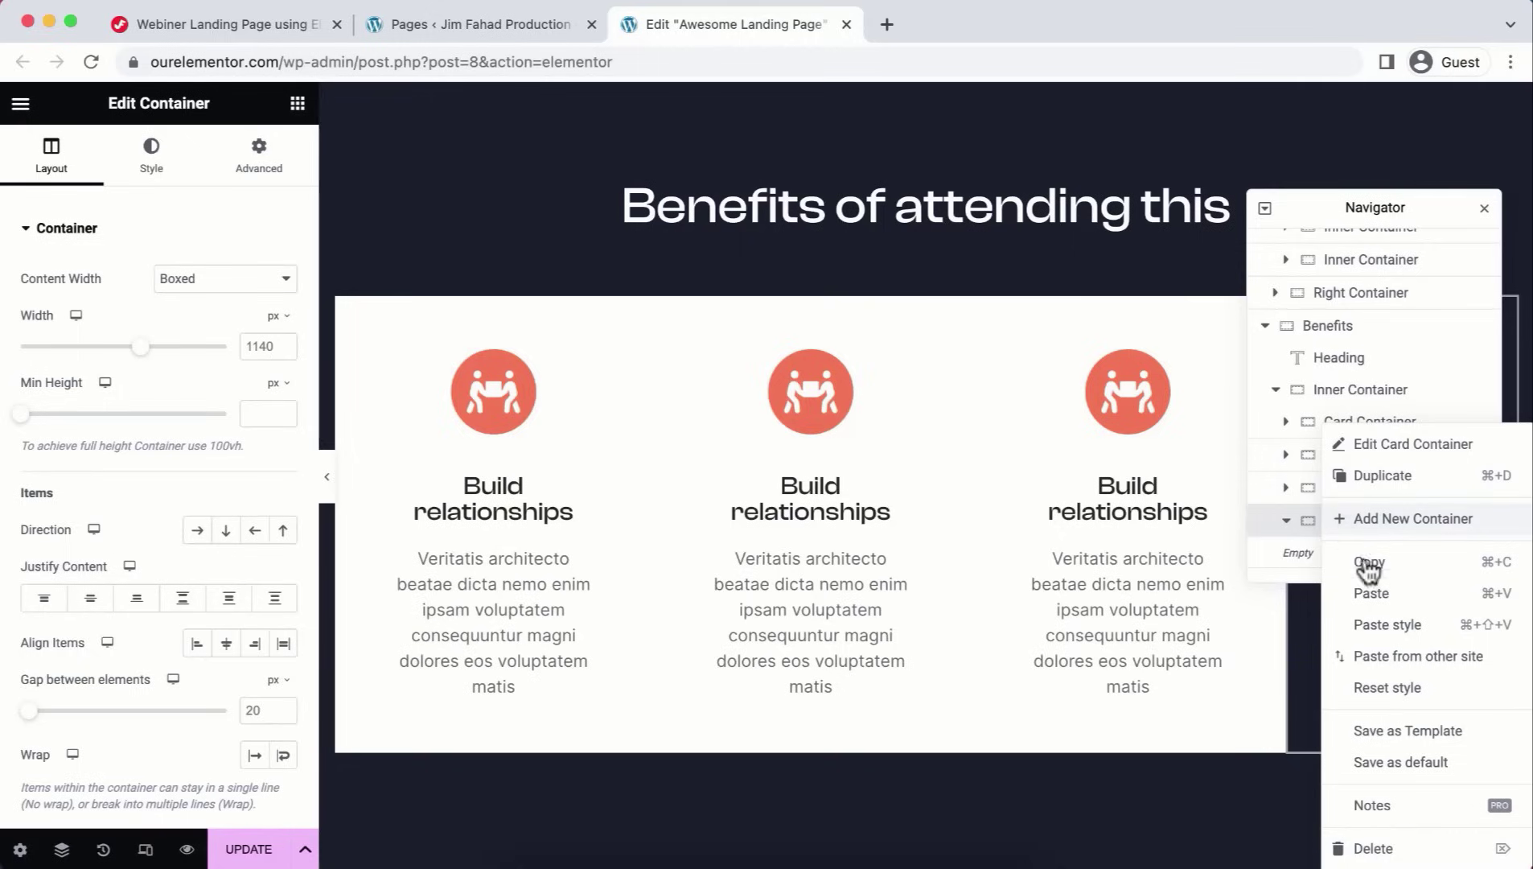
left_click(1396, 846)
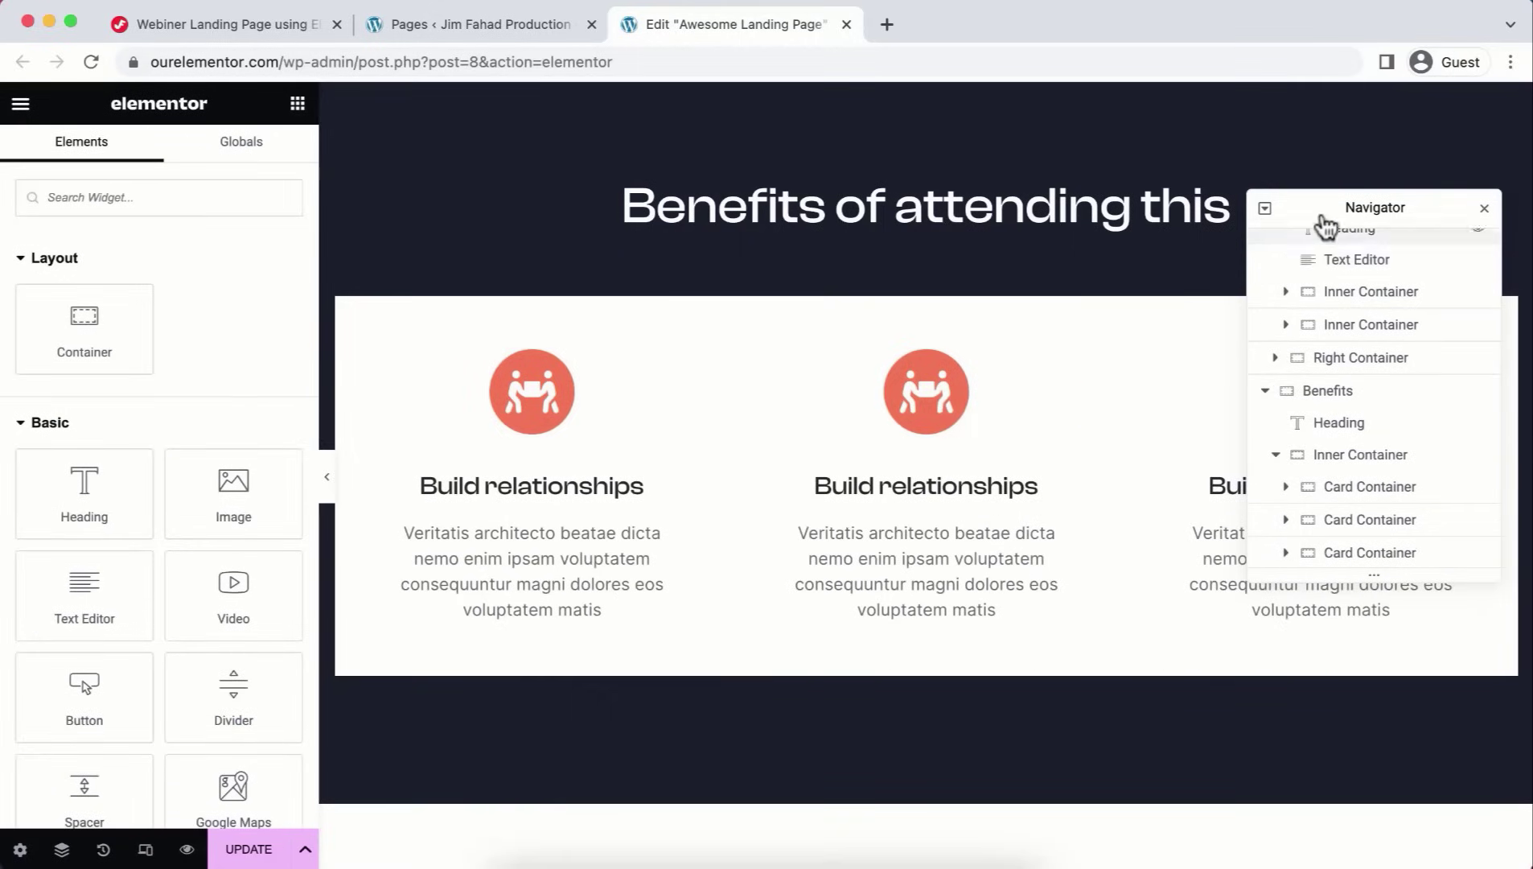
left_click_drag(1323, 209, 1270, 615)
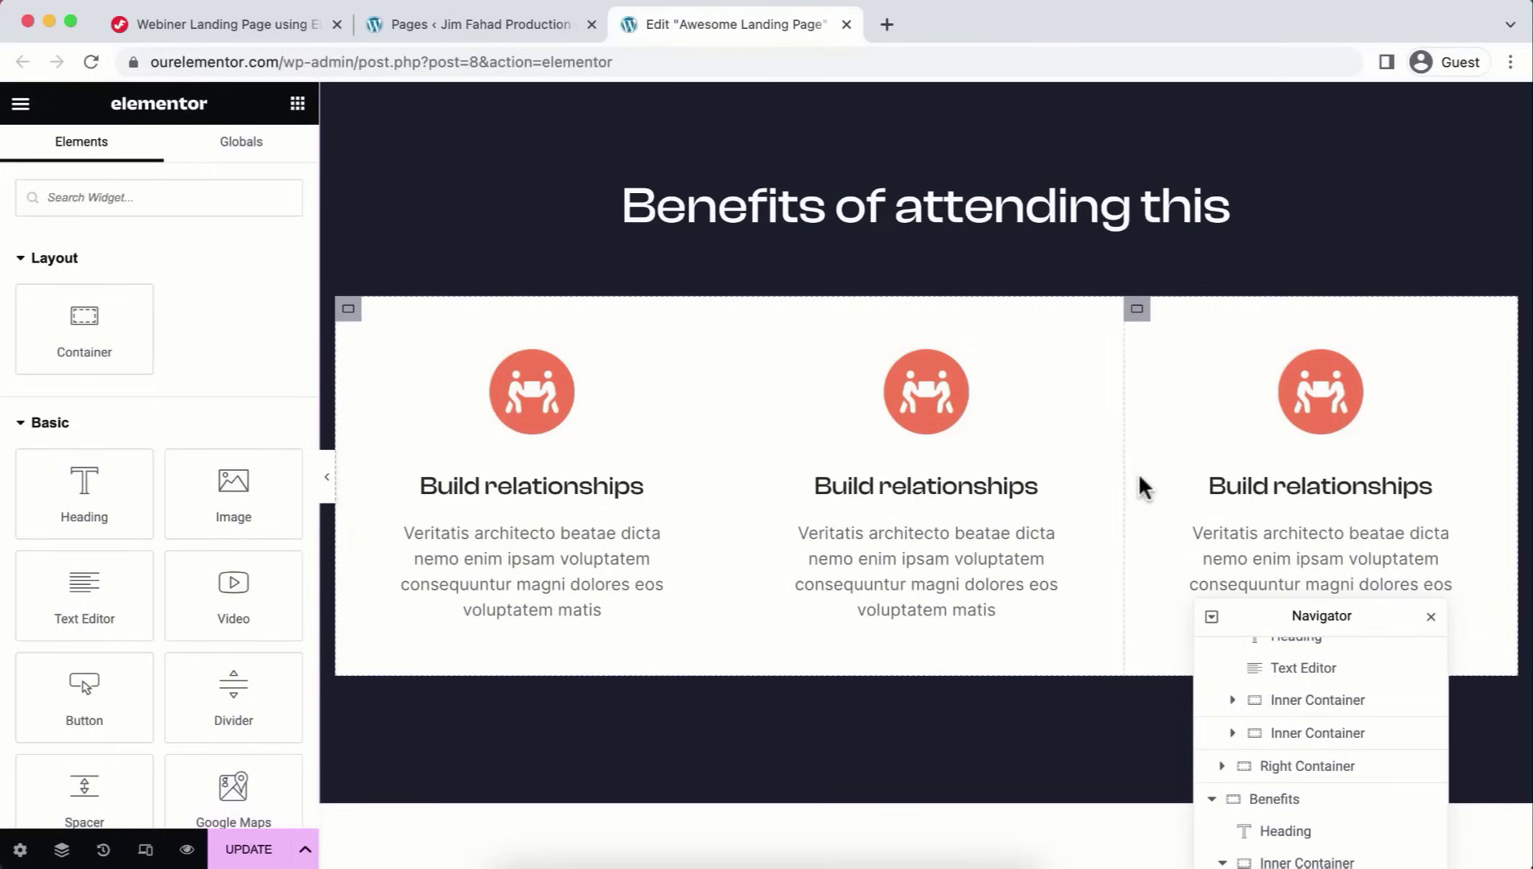
- Give the third card a dark navy #1a1f2c background colour
scroll(1138, 472, "down", 2)
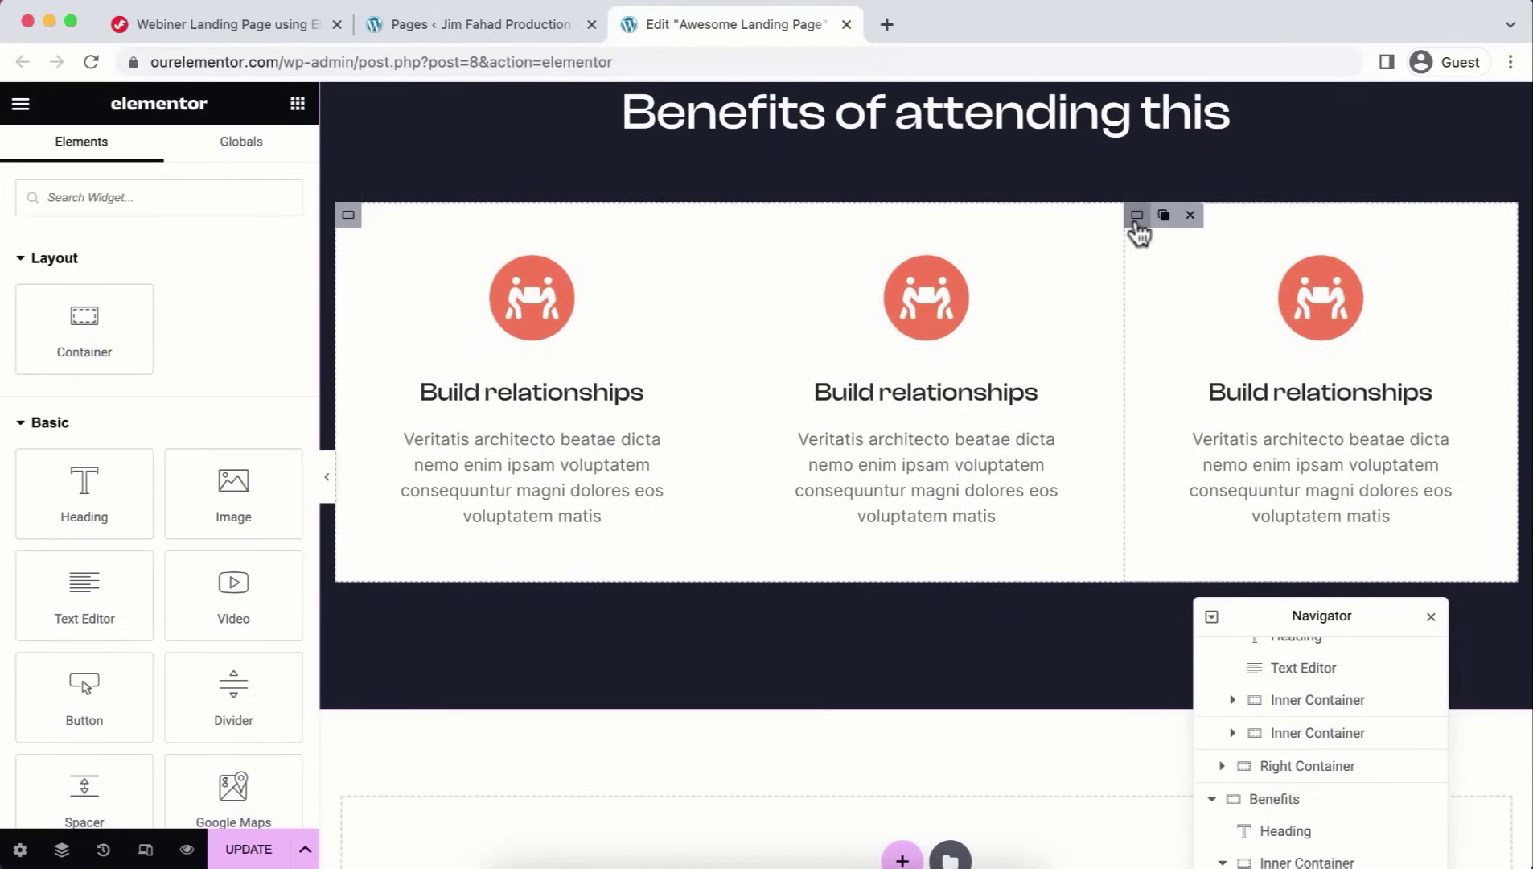
left_click(1136, 217)
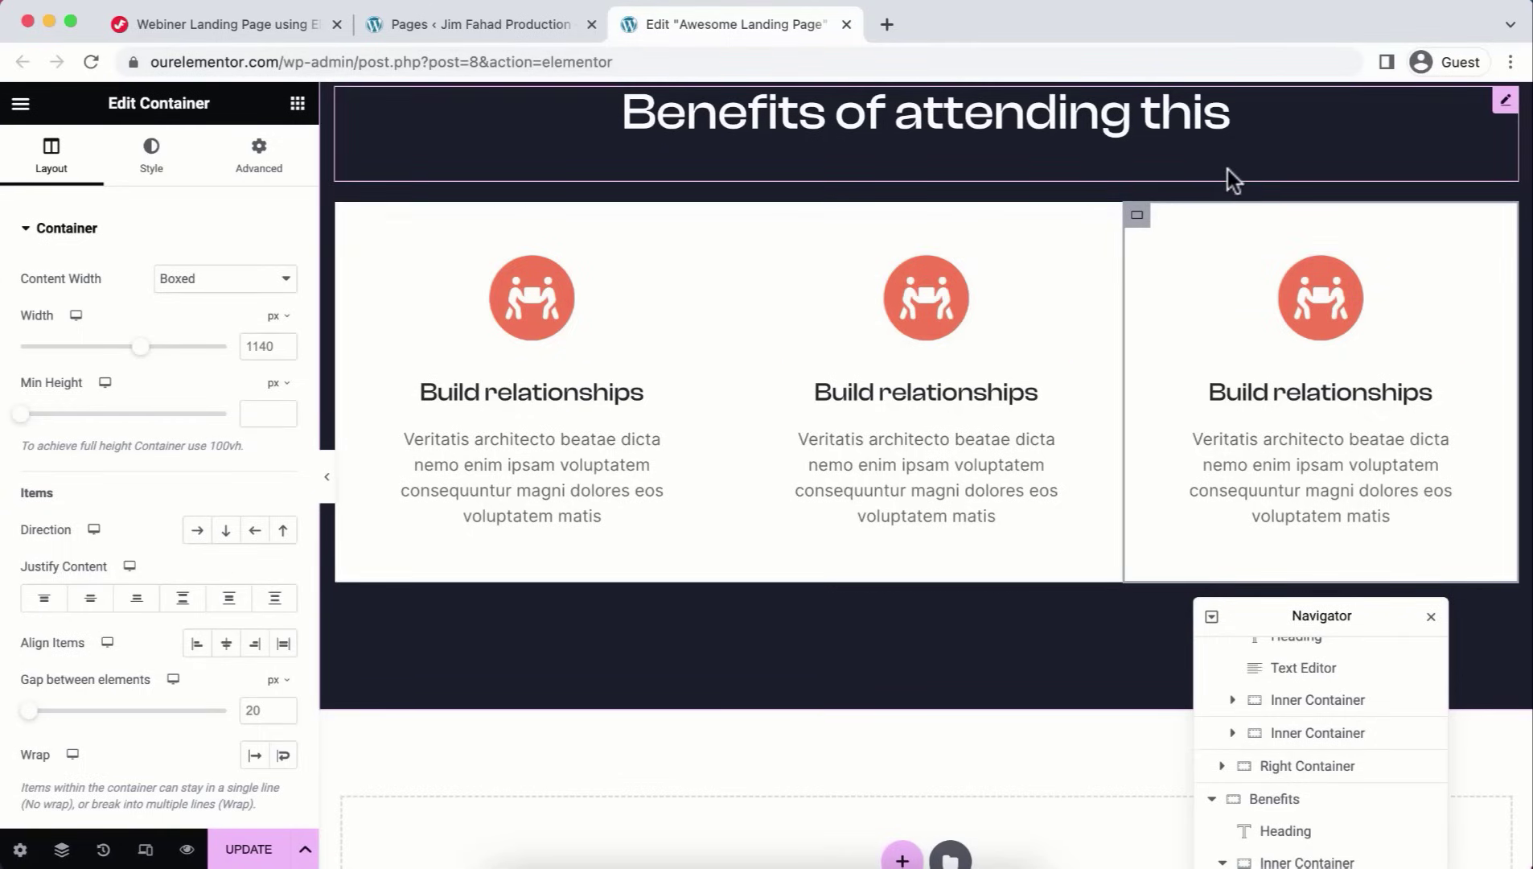
scroll(1228, 170, "up", 1)
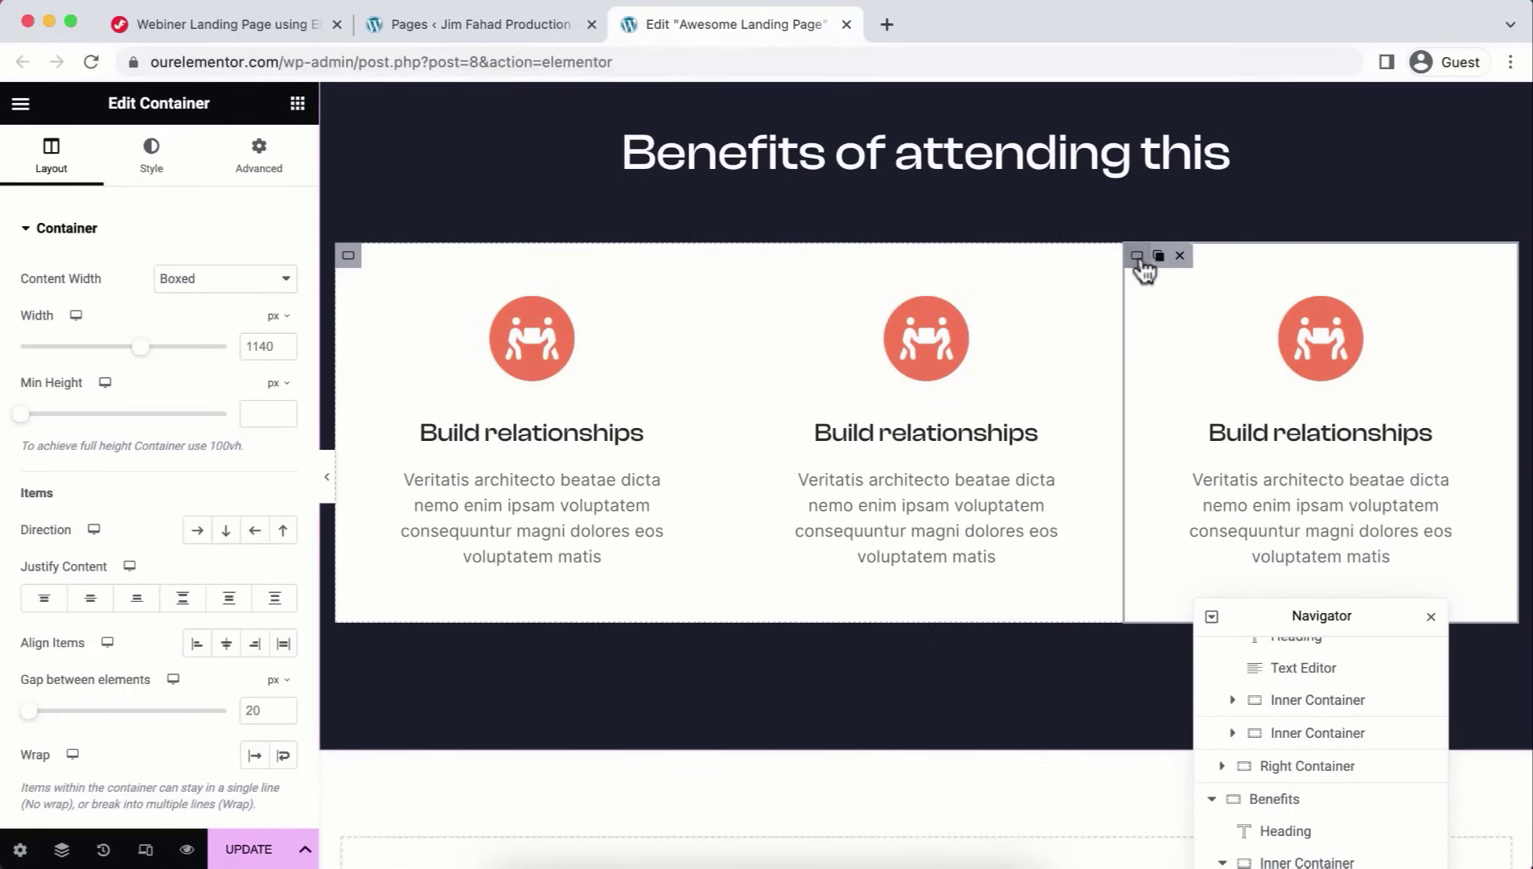
left_click(1138, 258)
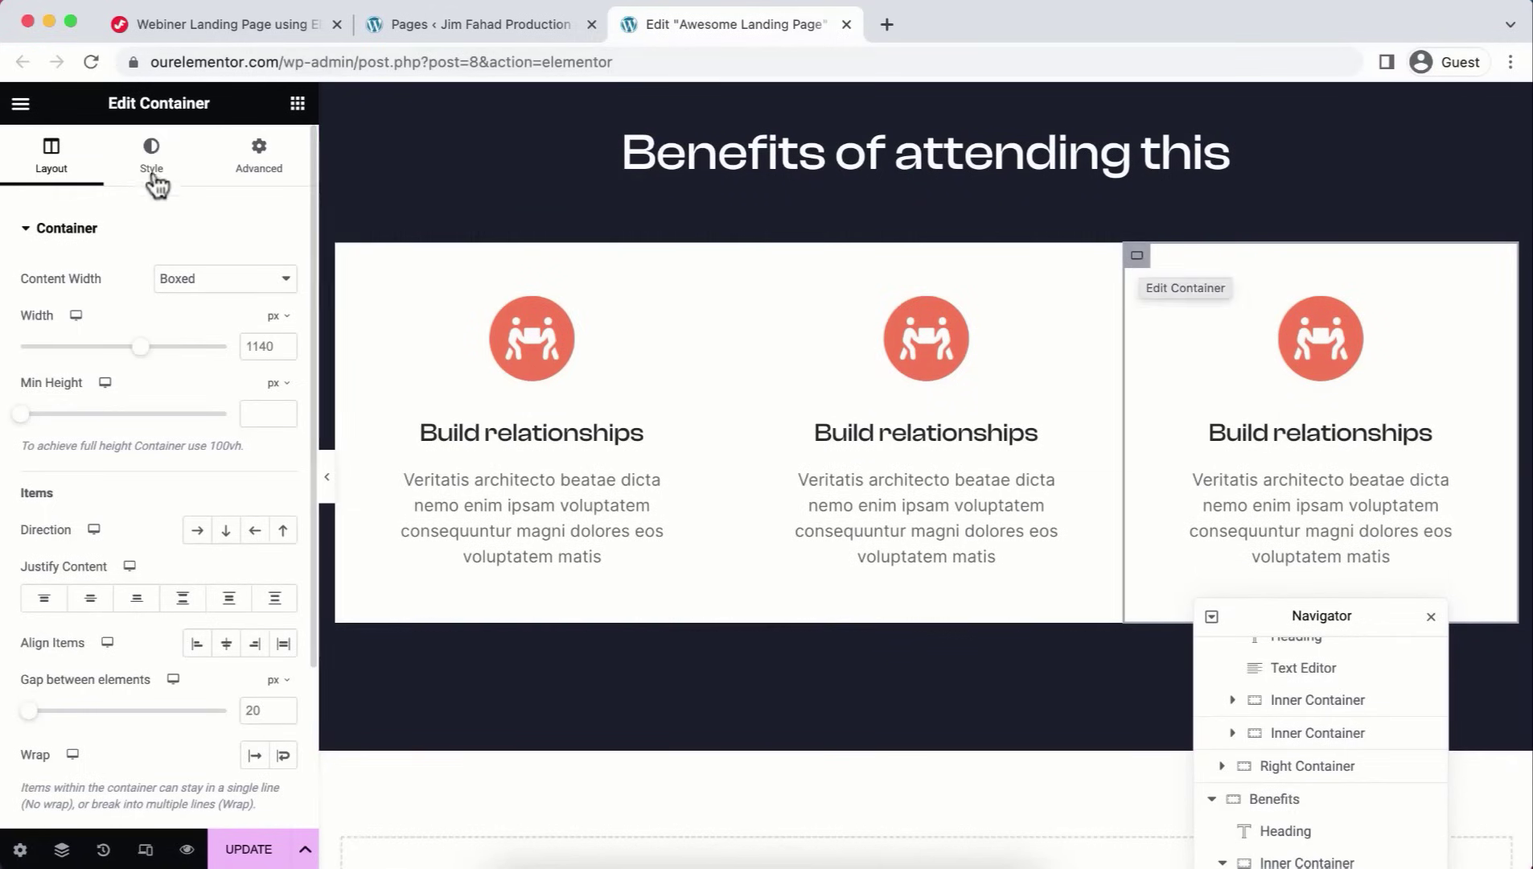
left_click(152, 165)
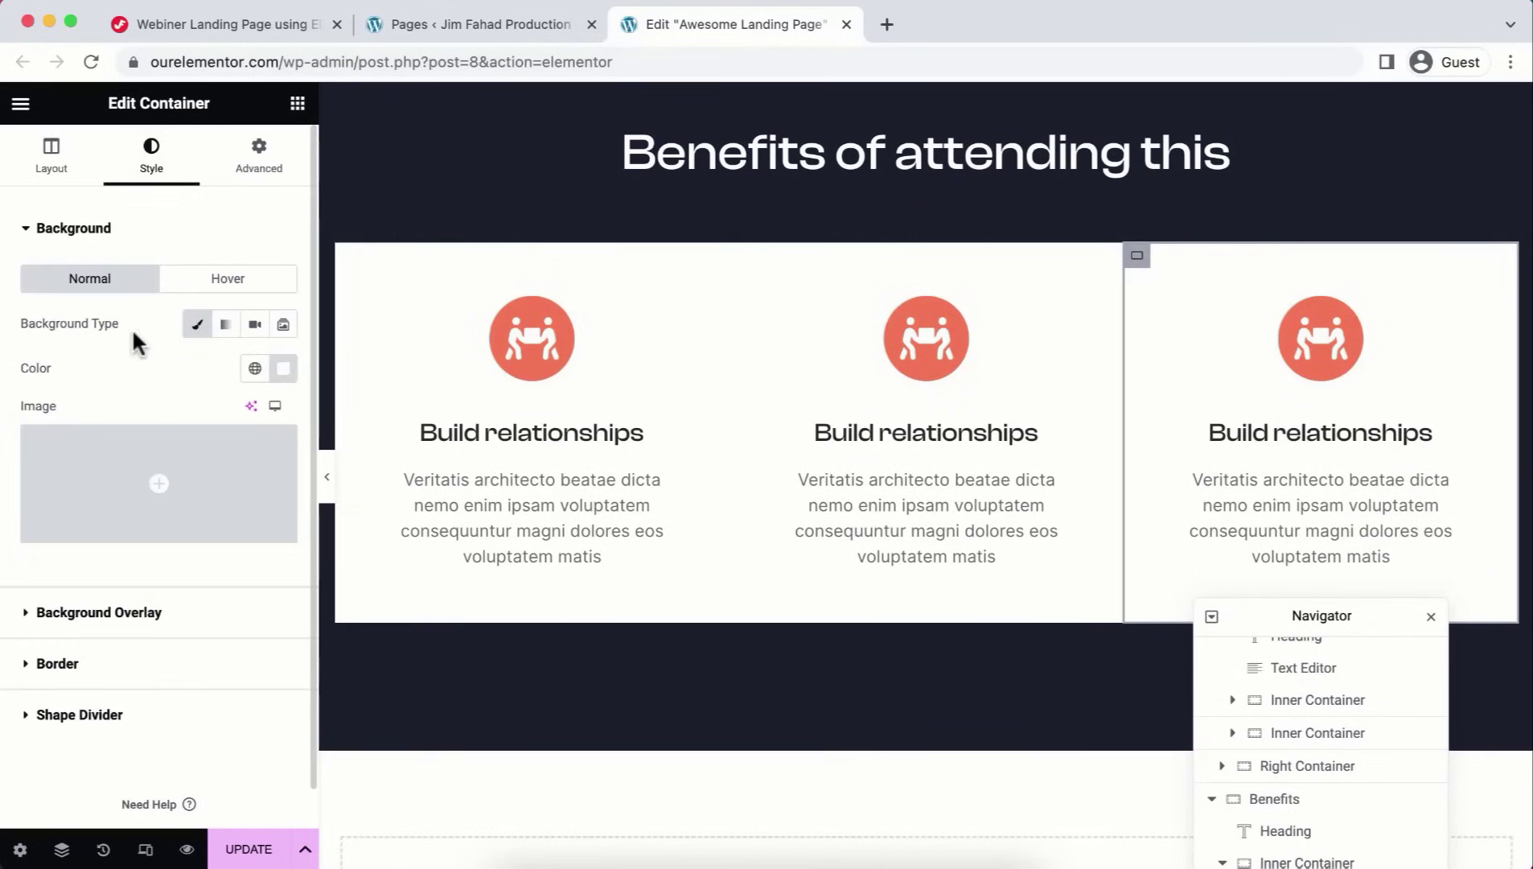
left_click(284, 372)
key("super+c")
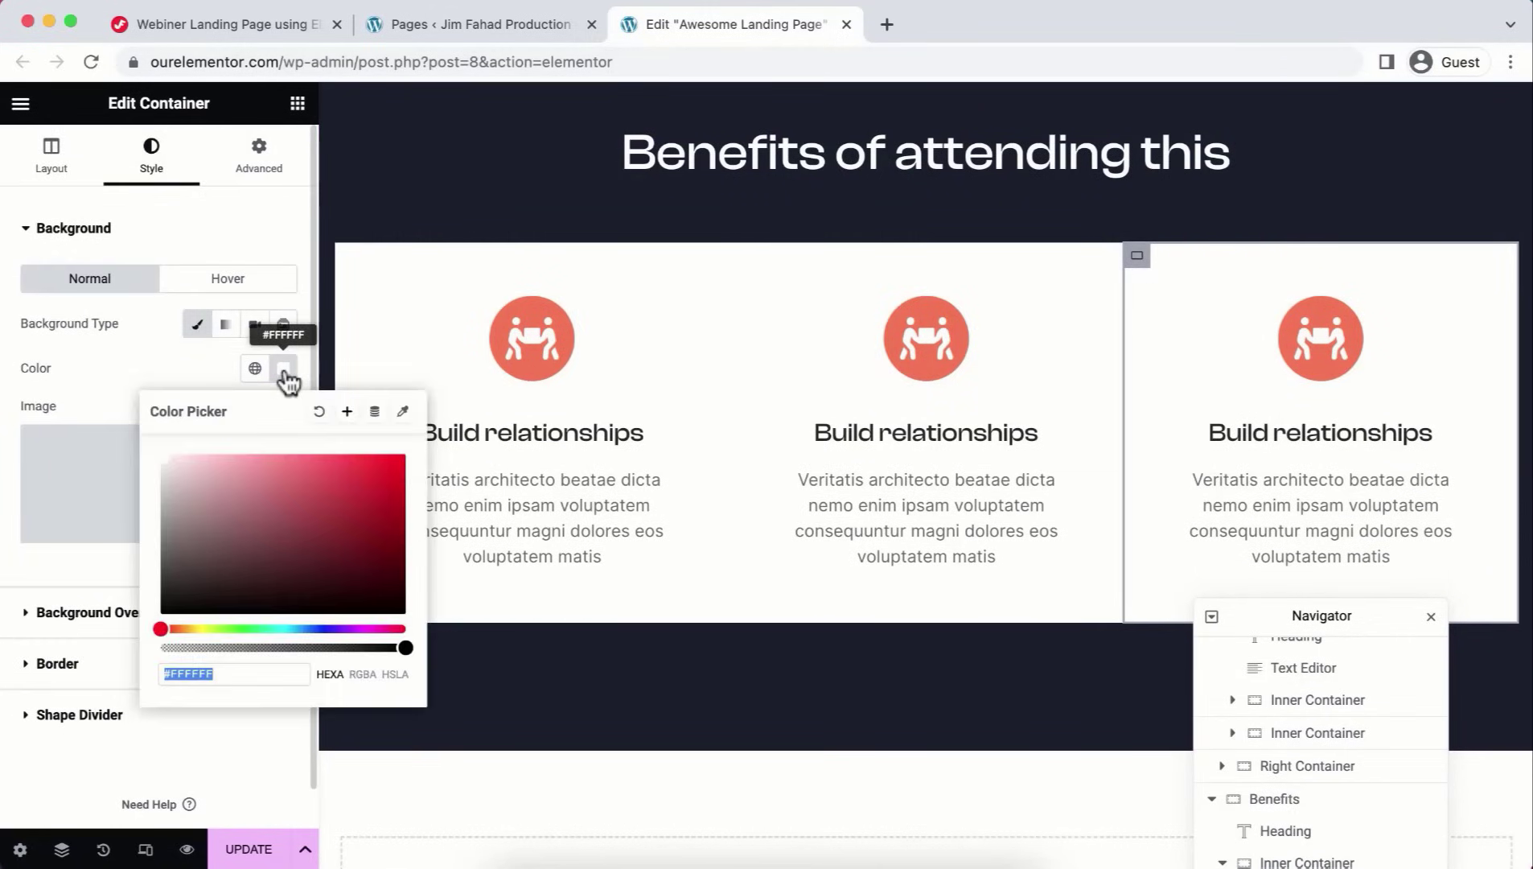
type("#1a1")
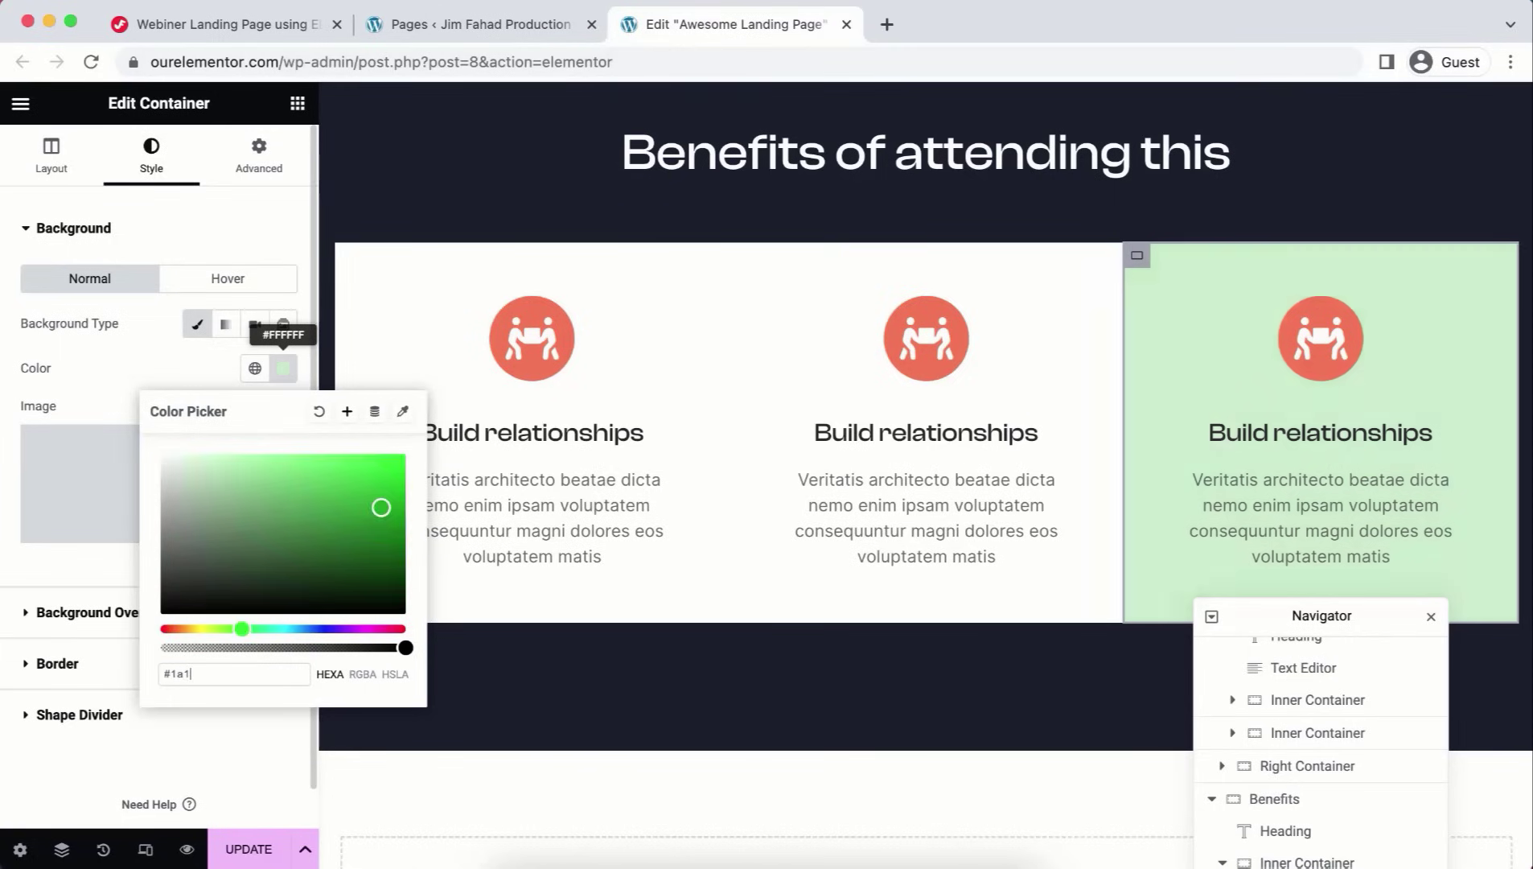
type("f2c")
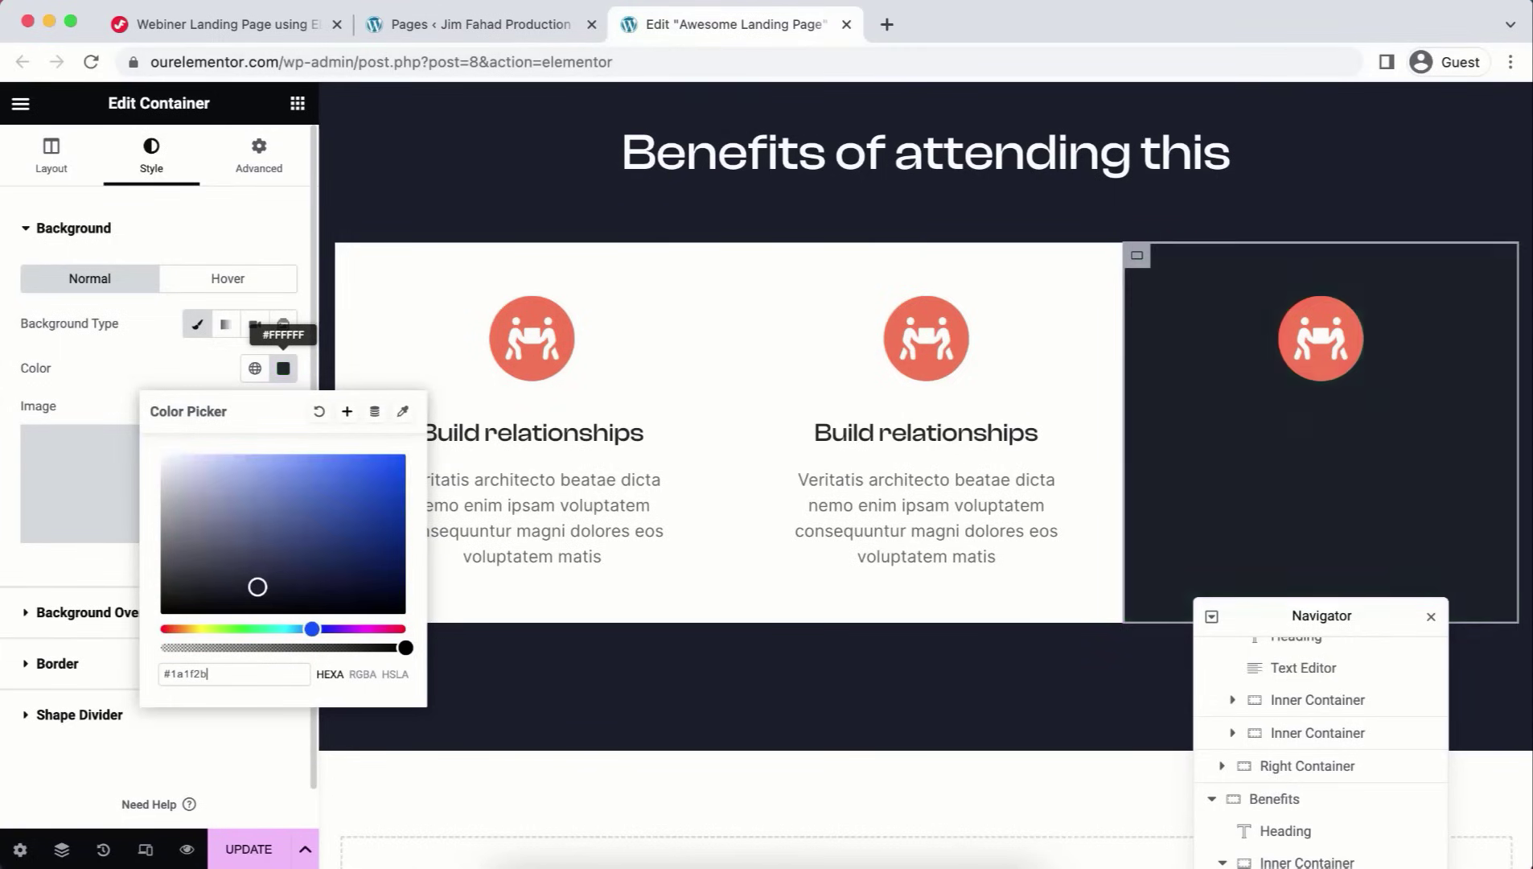
left_click(126, 397)
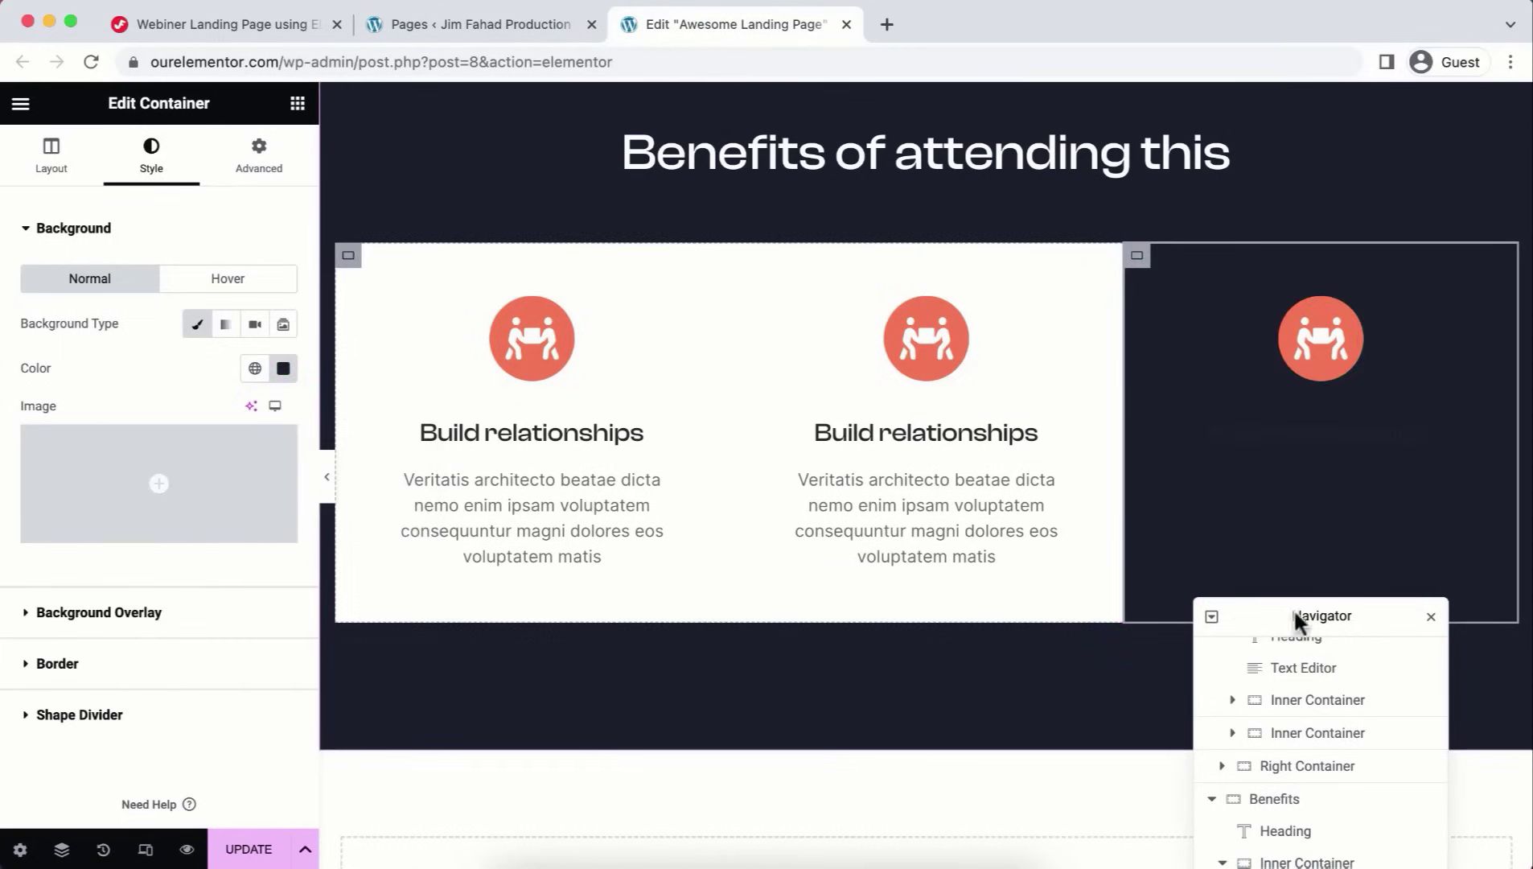
left_click_drag(1266, 626, 637, 435)
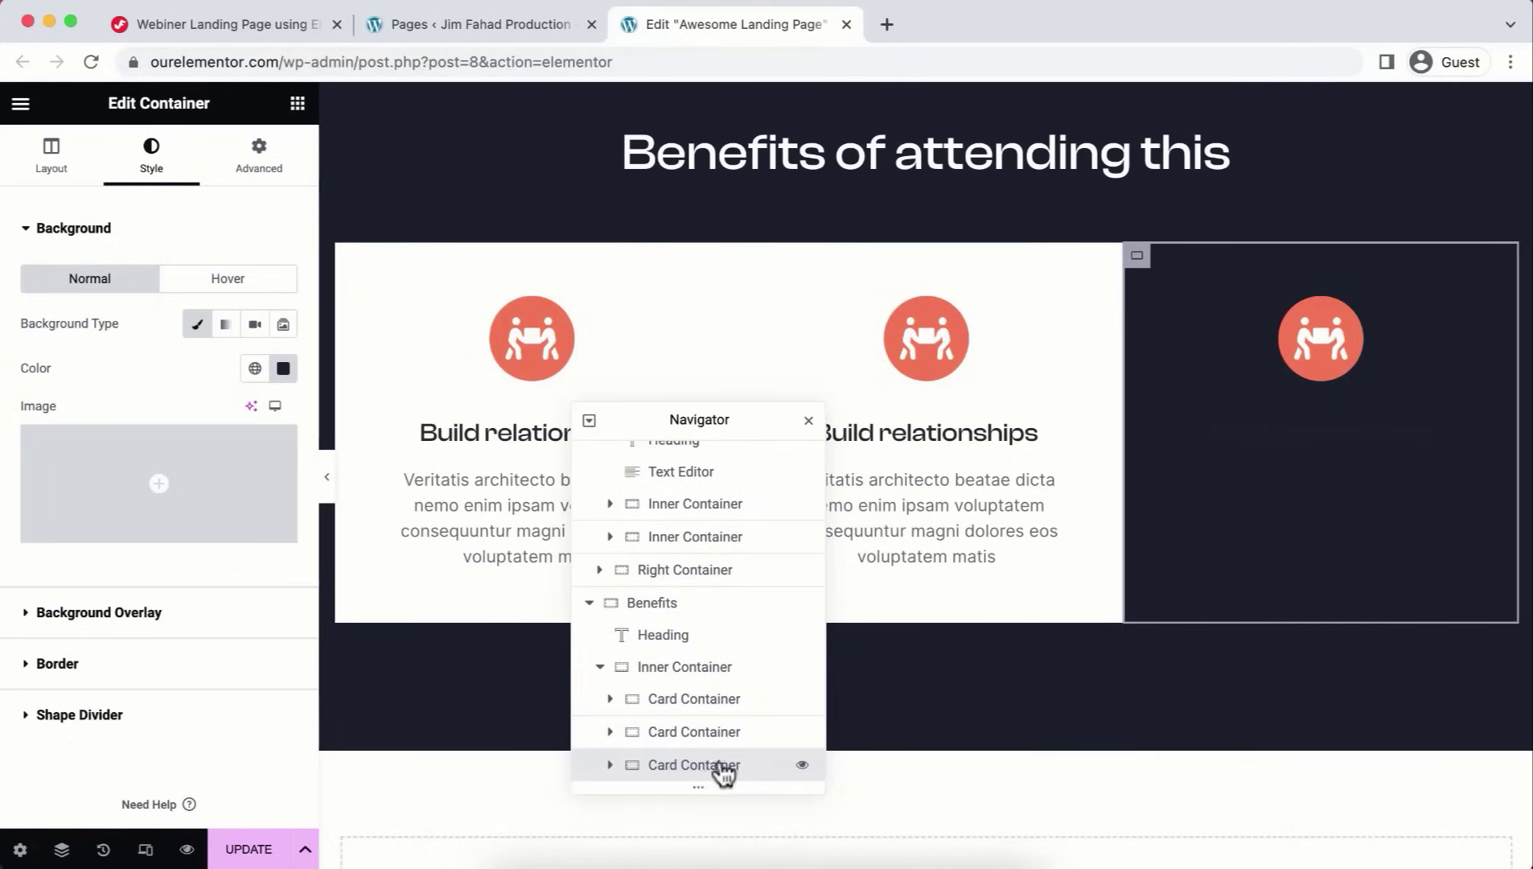
- Make the third card's heading text colour white #FFFFFF
left_click(613, 766)
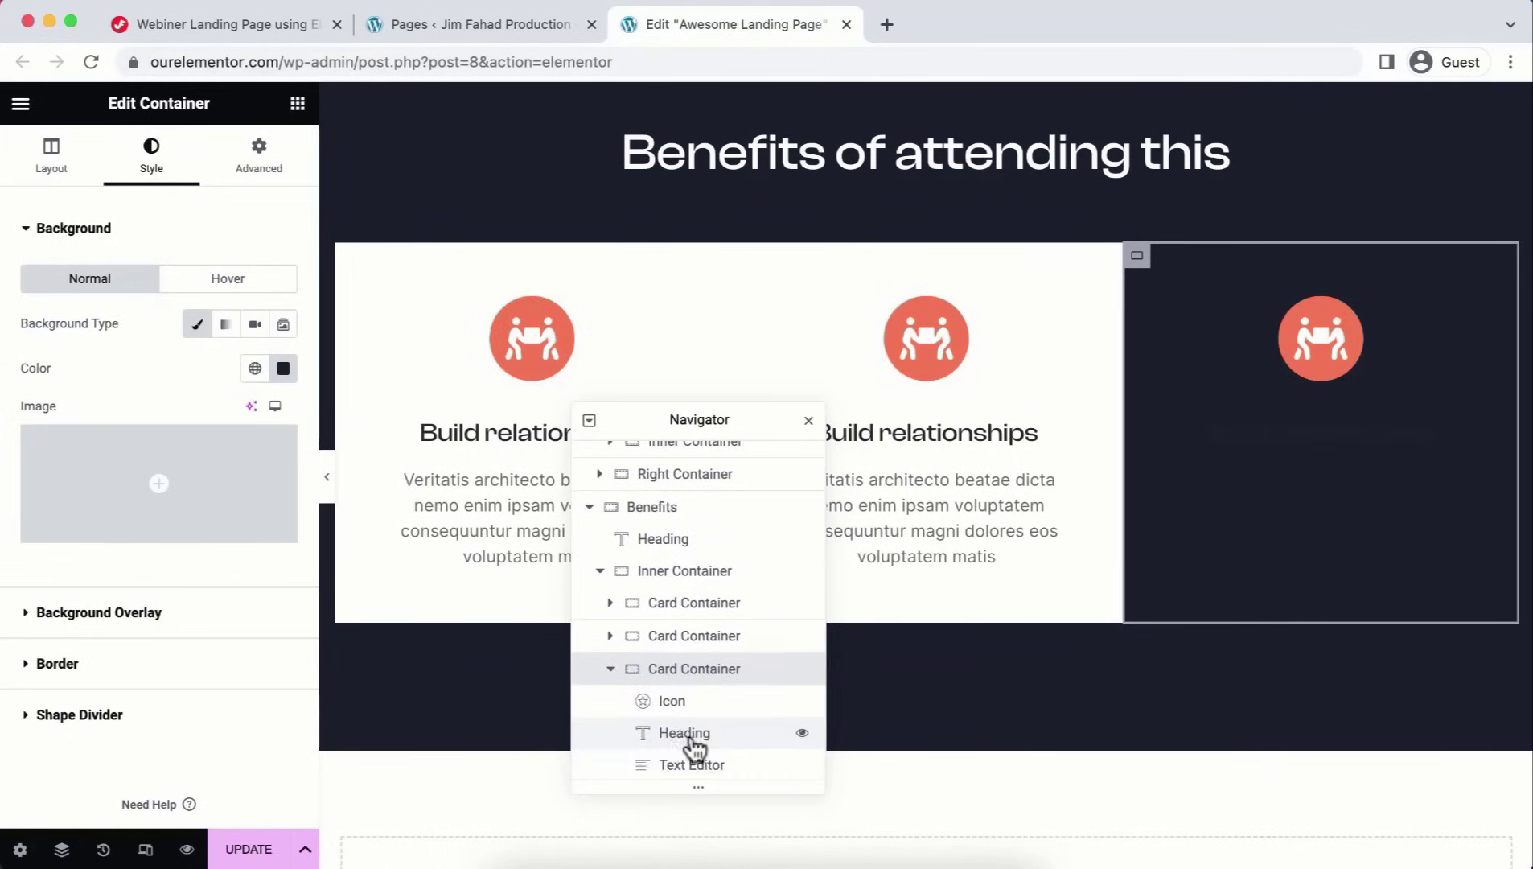
left_click(682, 734)
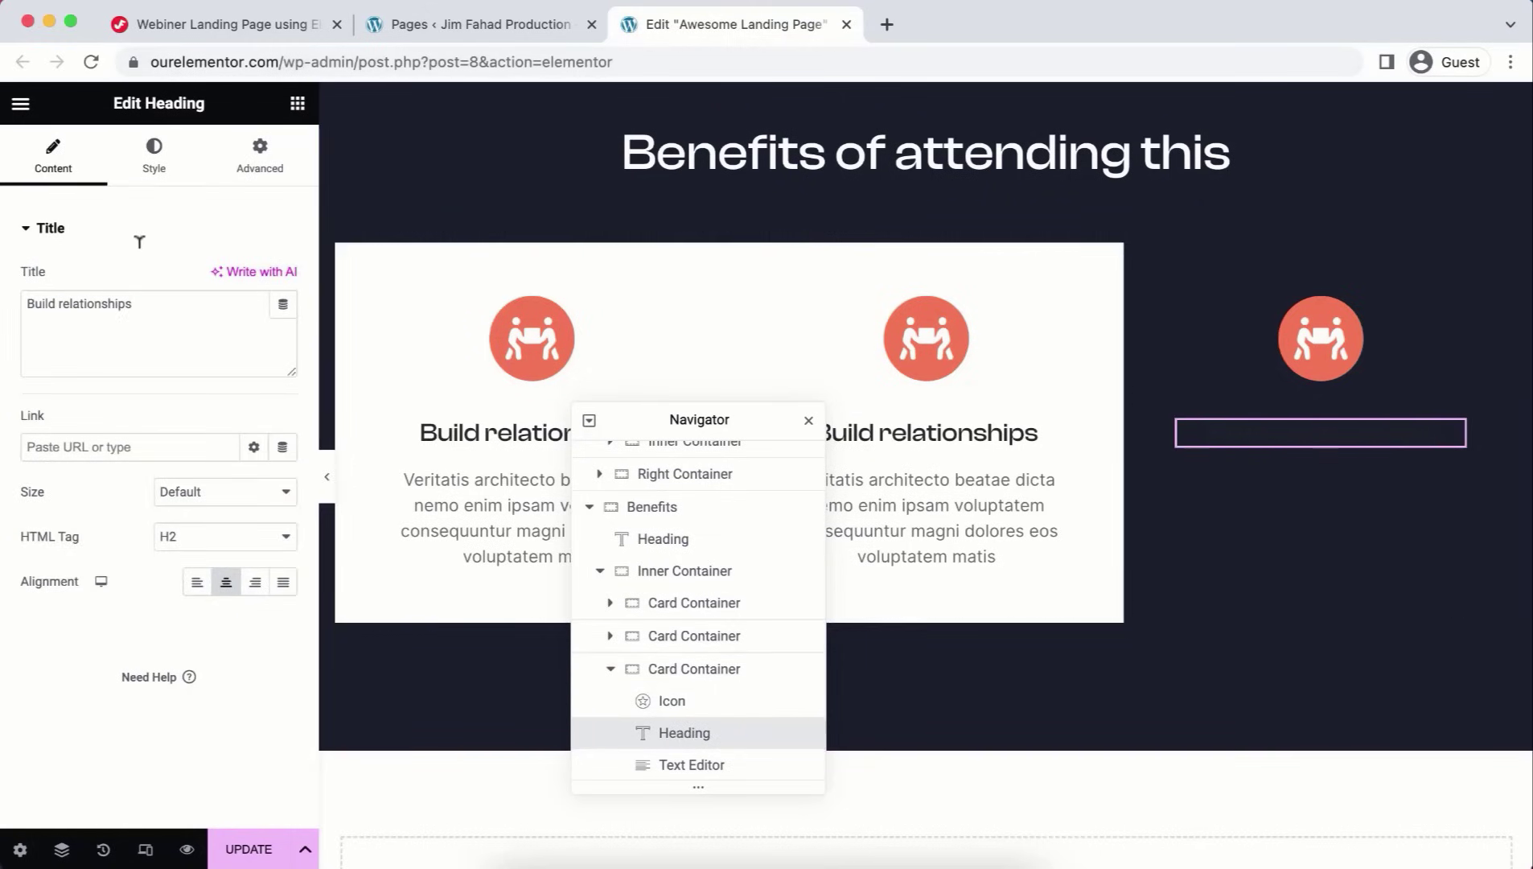
left_click(157, 168)
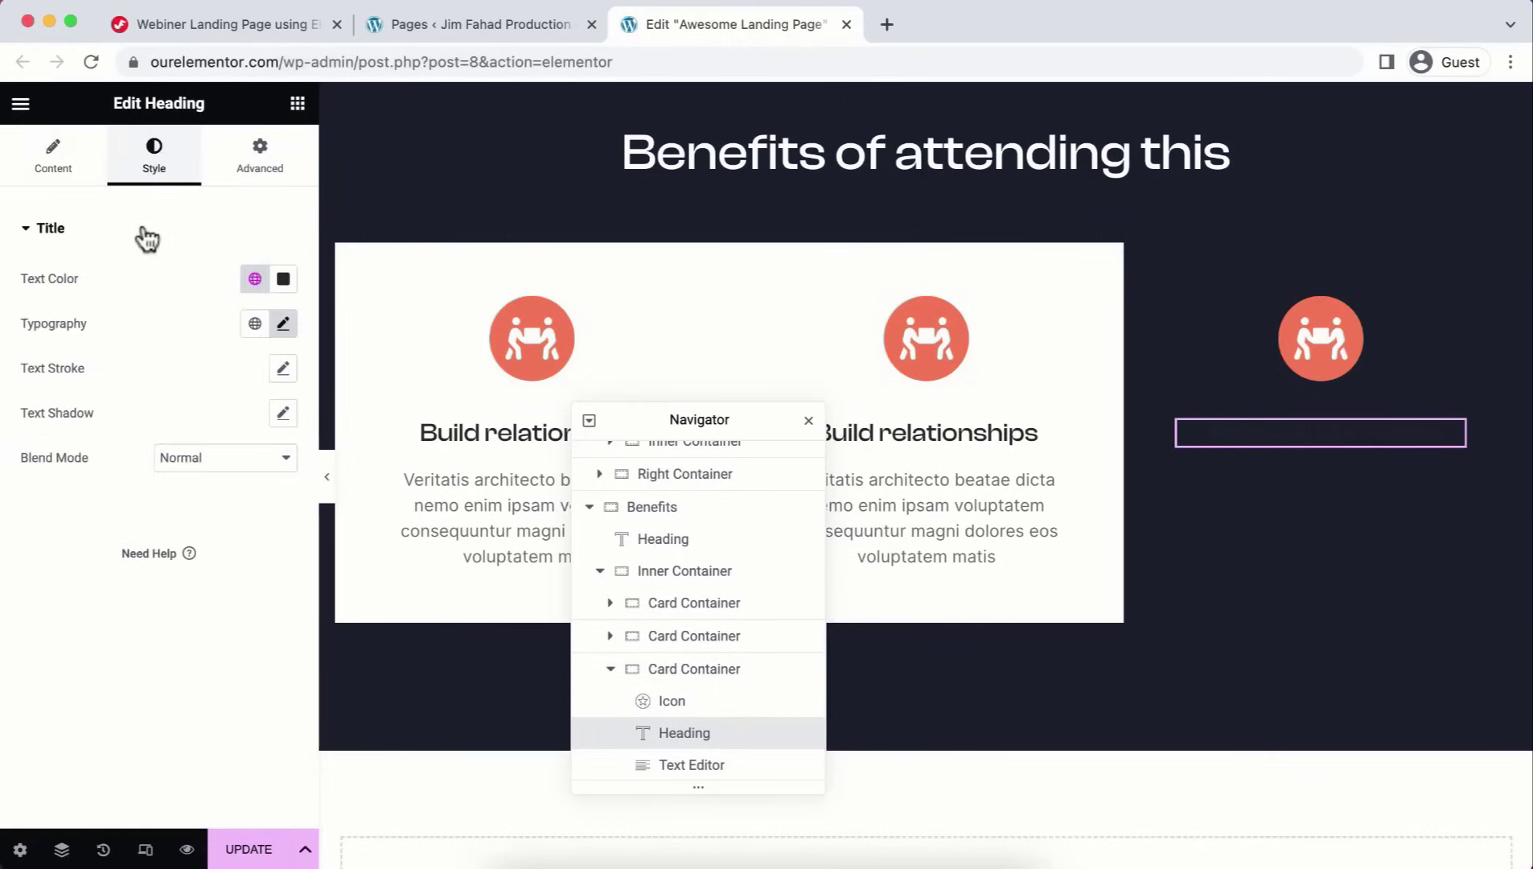
left_click(286, 279)
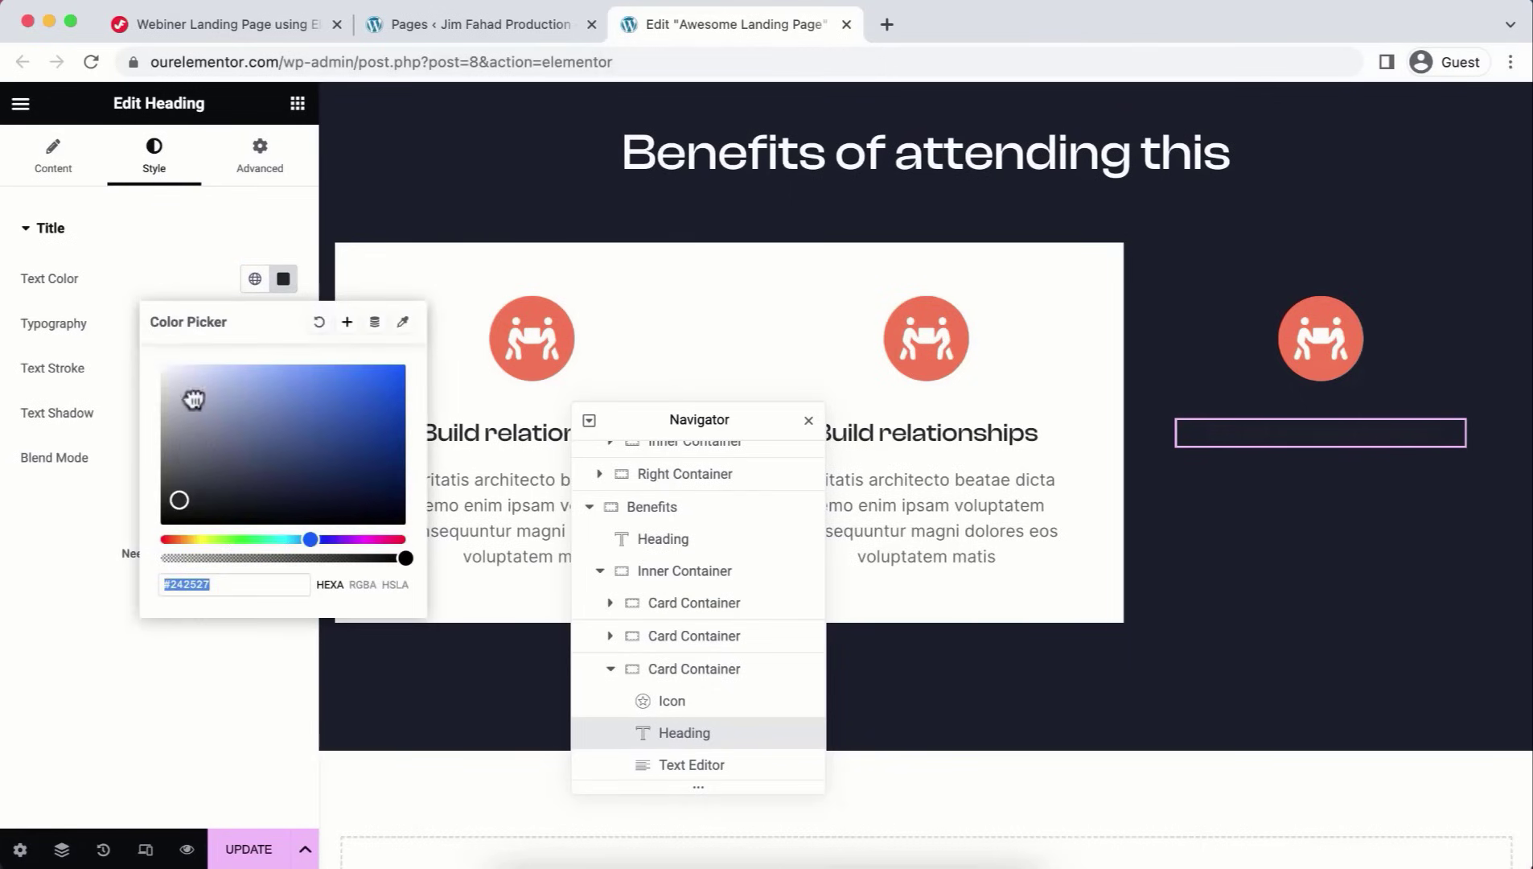
key("super+v")
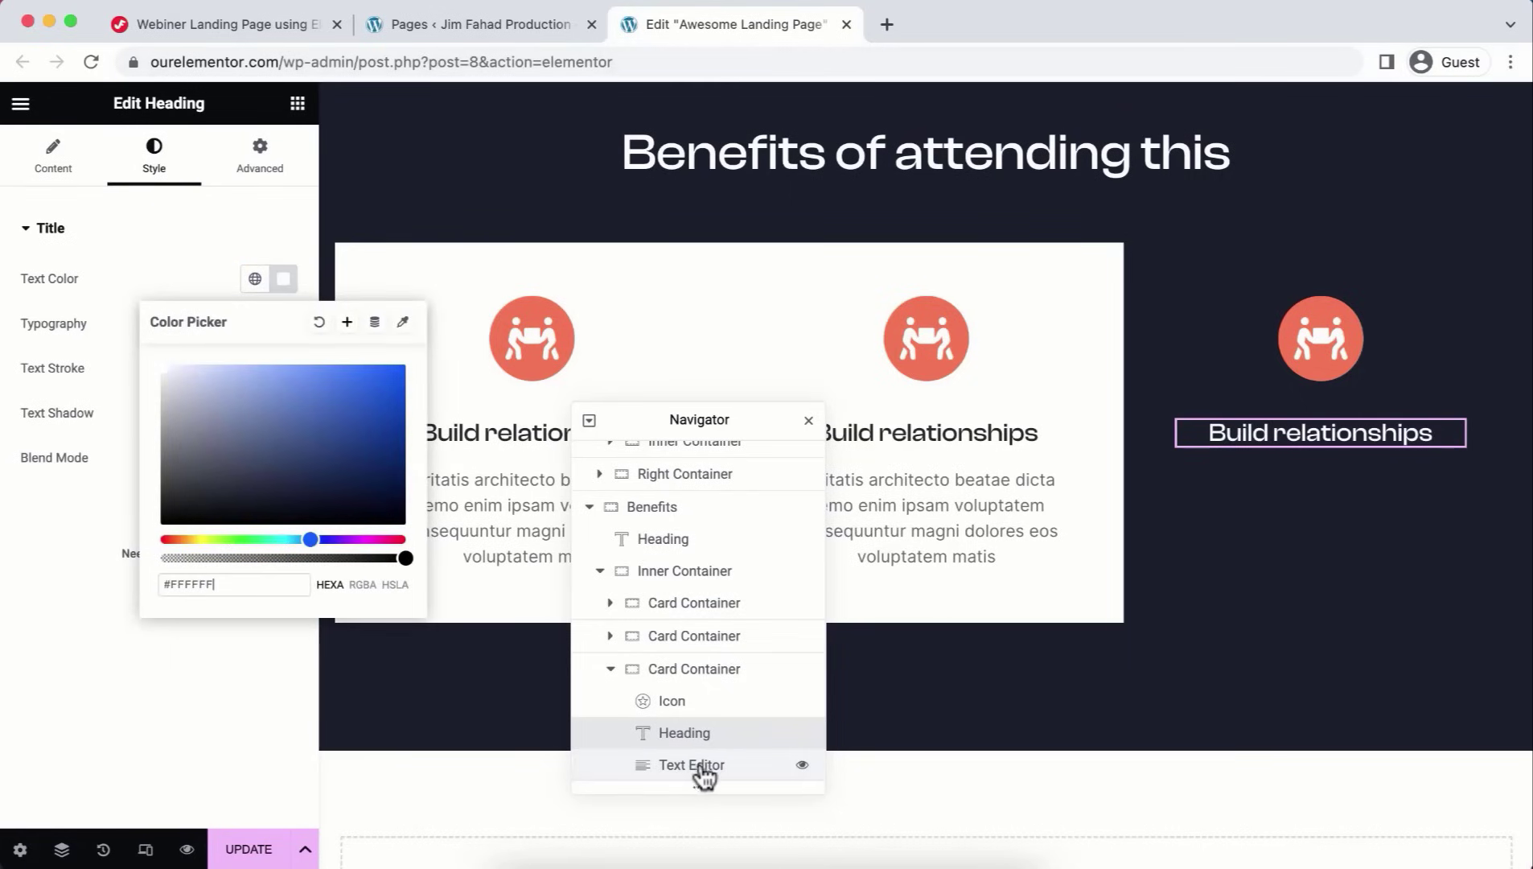
- Set the third card's description text colour to translucent white #FFFFFFB3
left_click(722, 769)
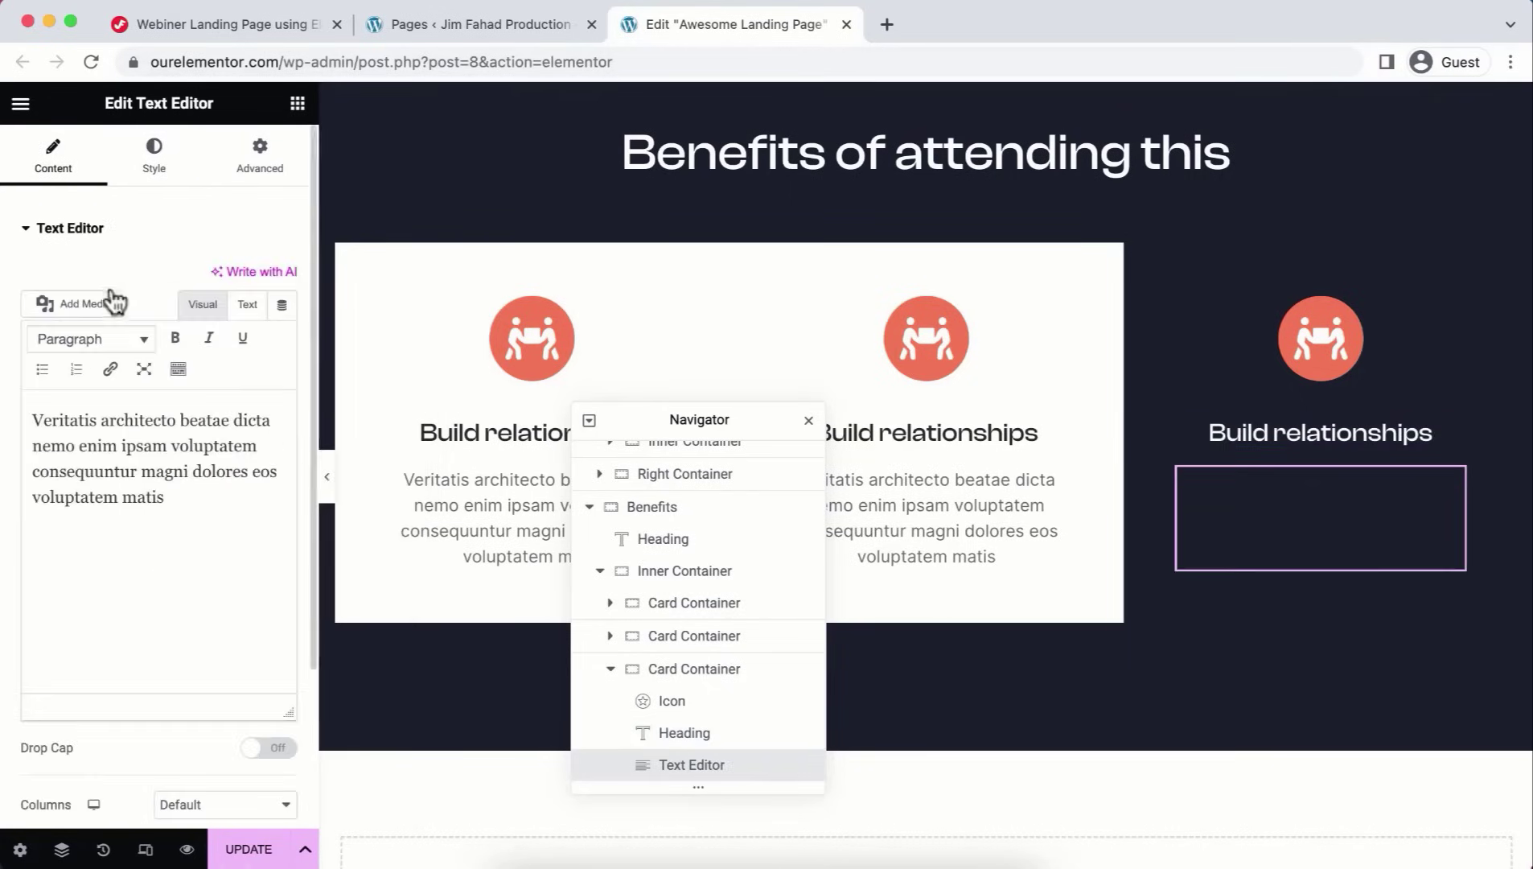
left_click(163, 169)
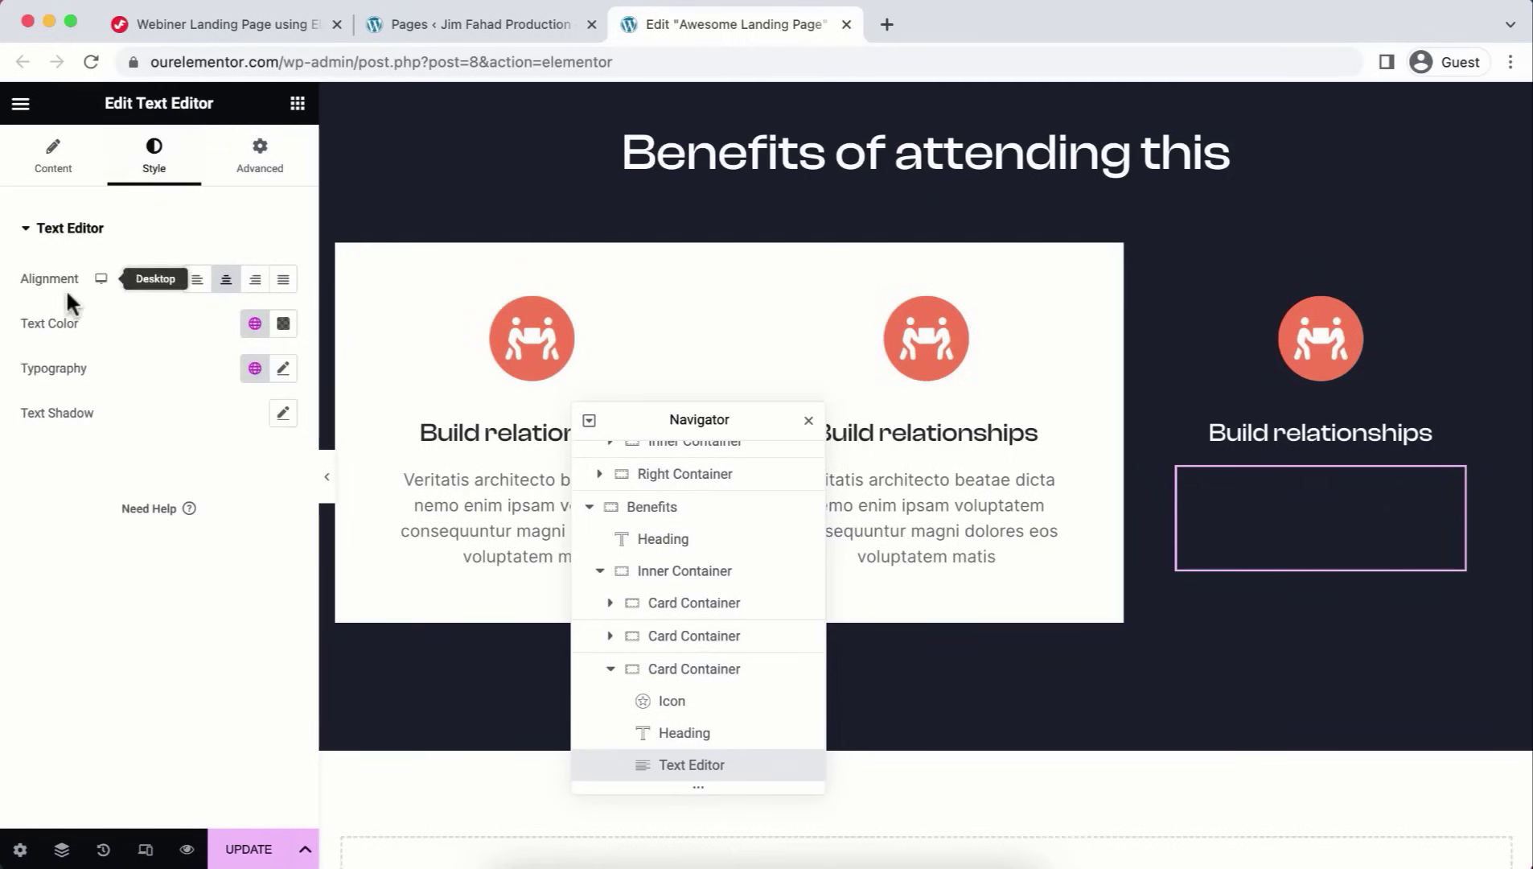
left_click(283, 324)
left_click_drag(219, 435, 164, 401)
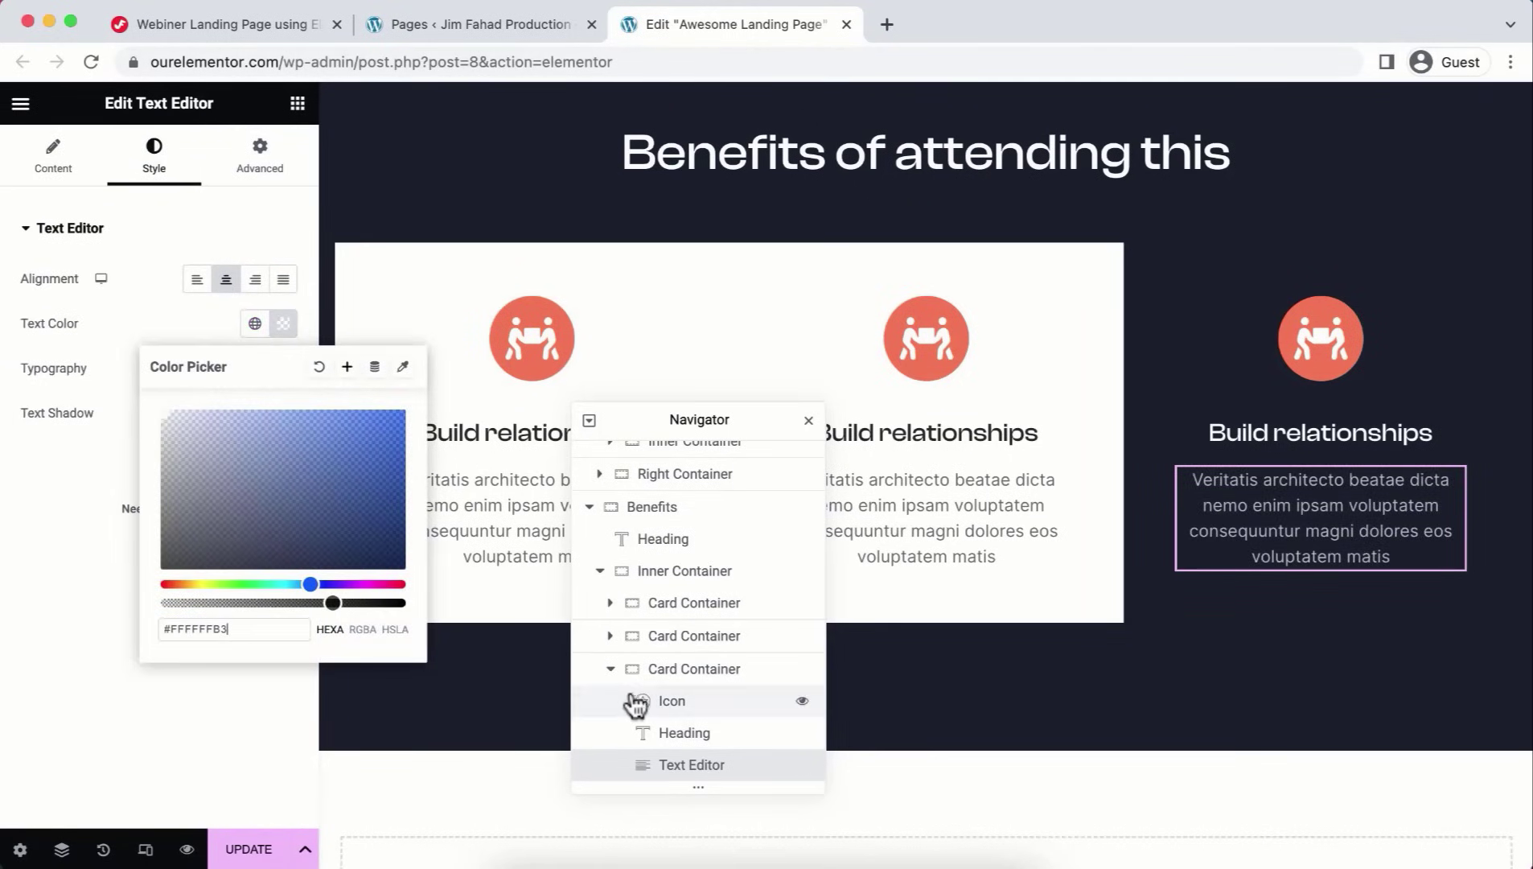
left_click(671, 678)
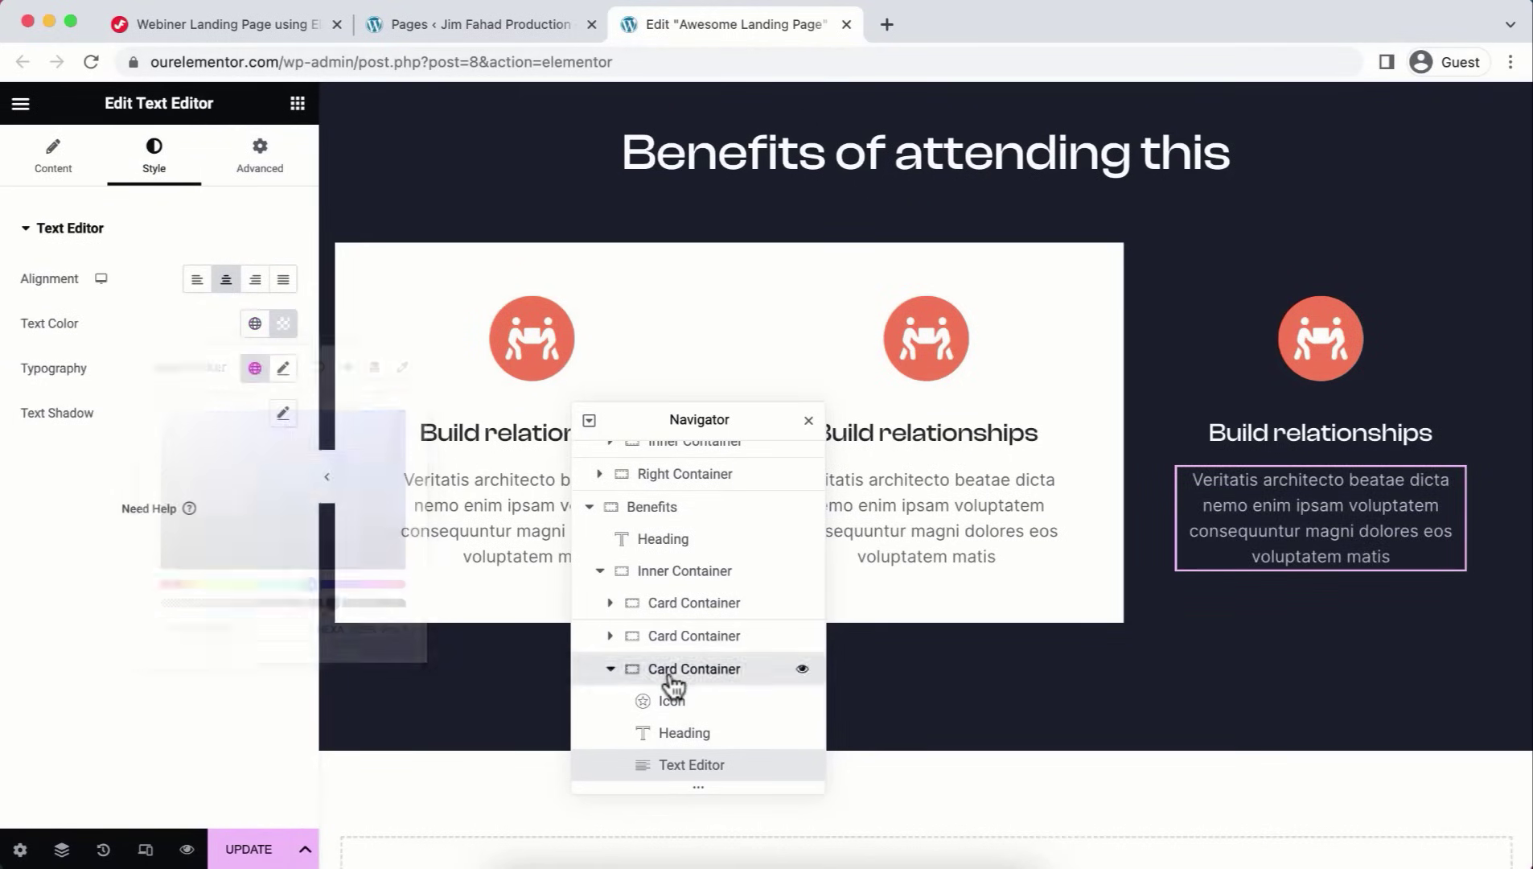
- Give the first card a dark navy #1a1f2b background colour
left_click(687, 616)
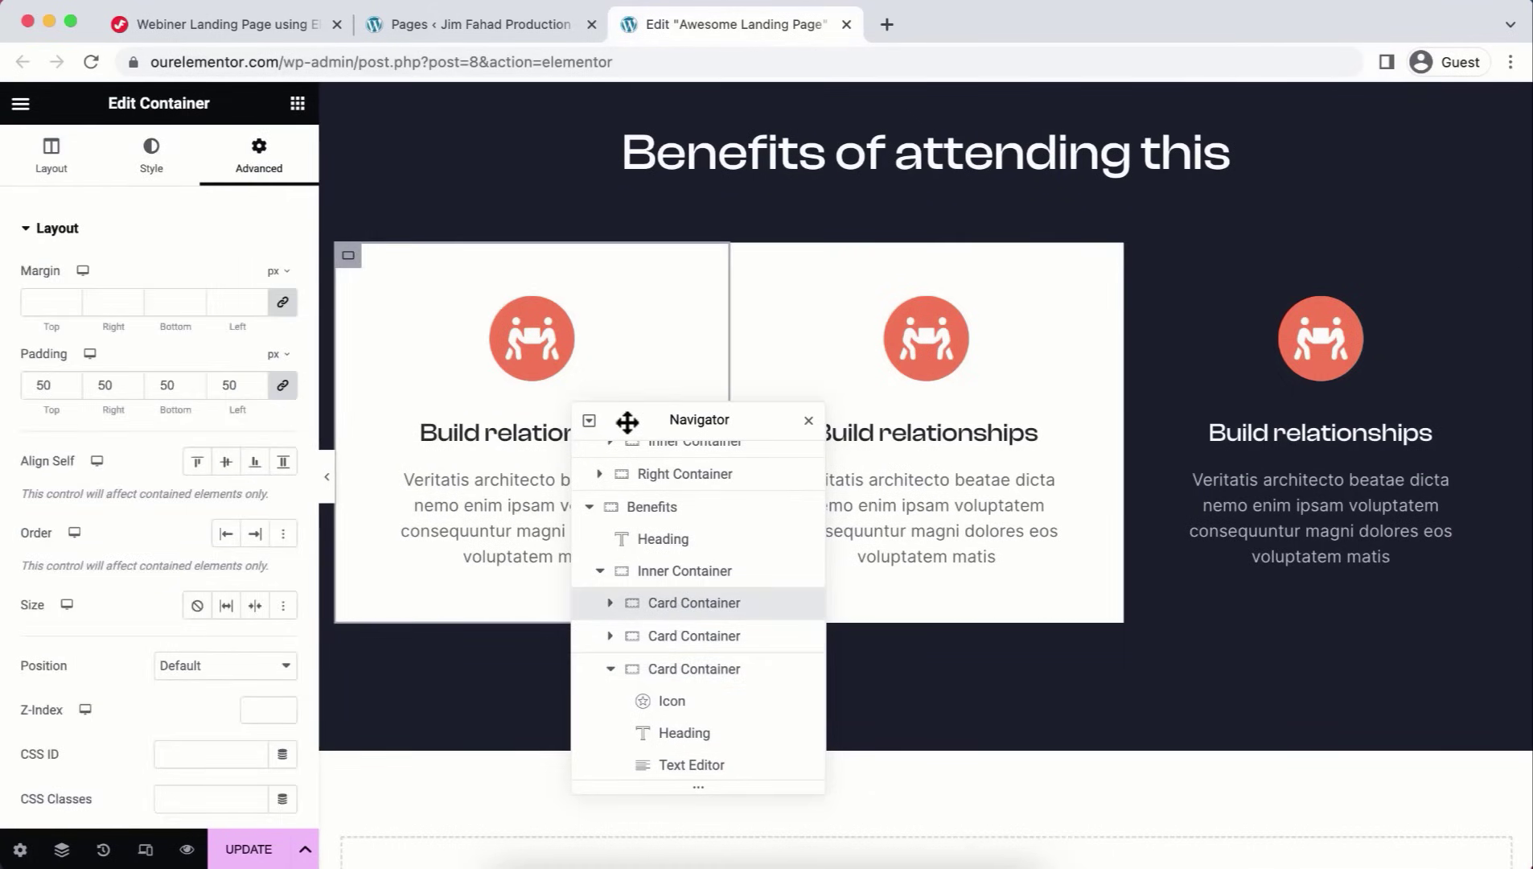
left_click_drag(626, 421, 935, 429)
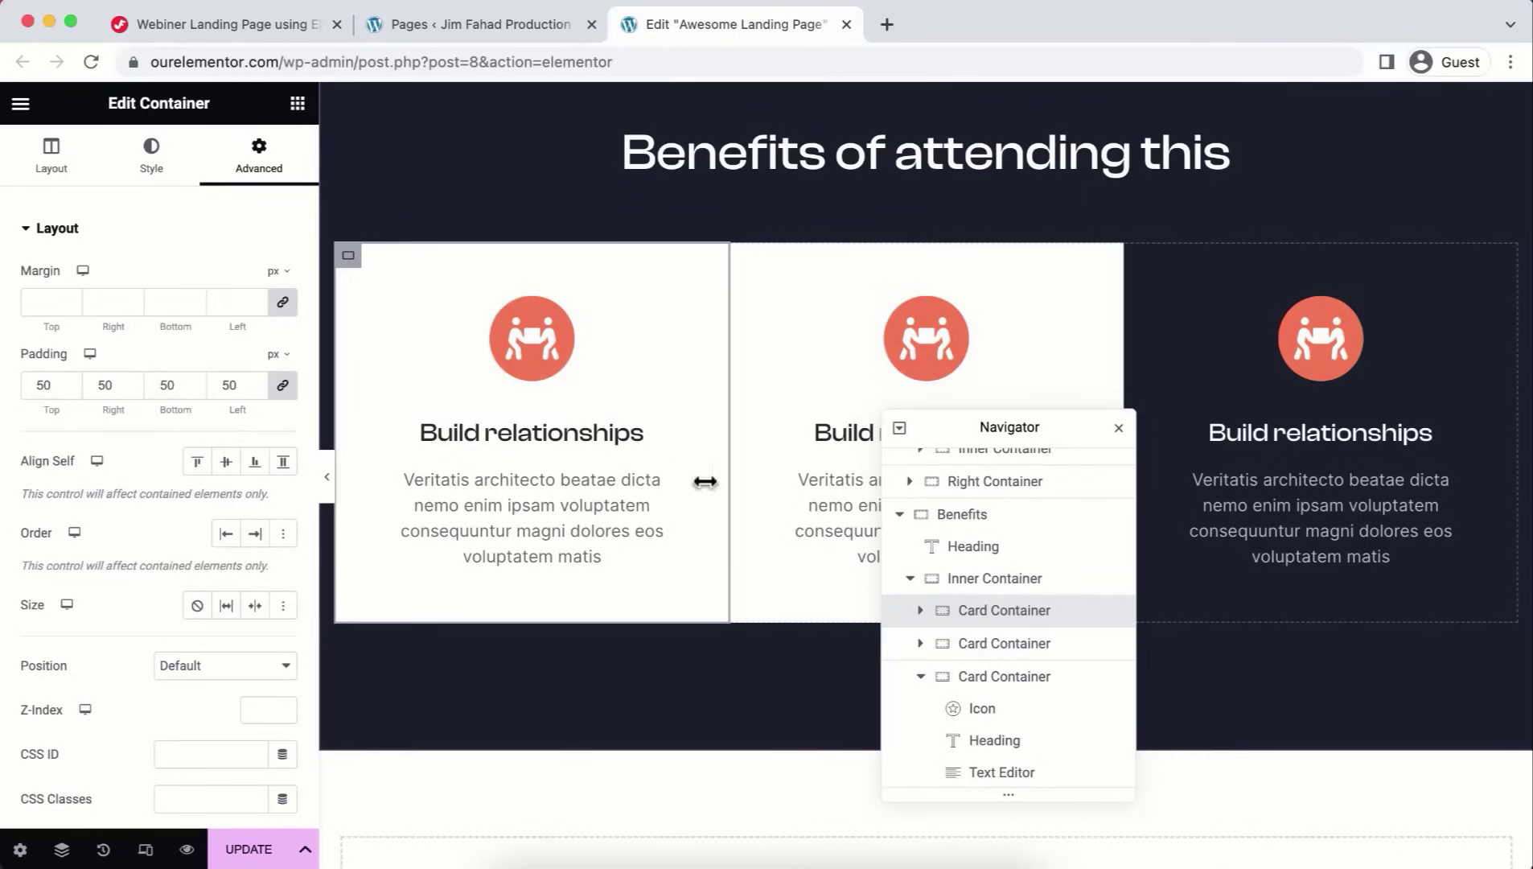
left_click(153, 157)
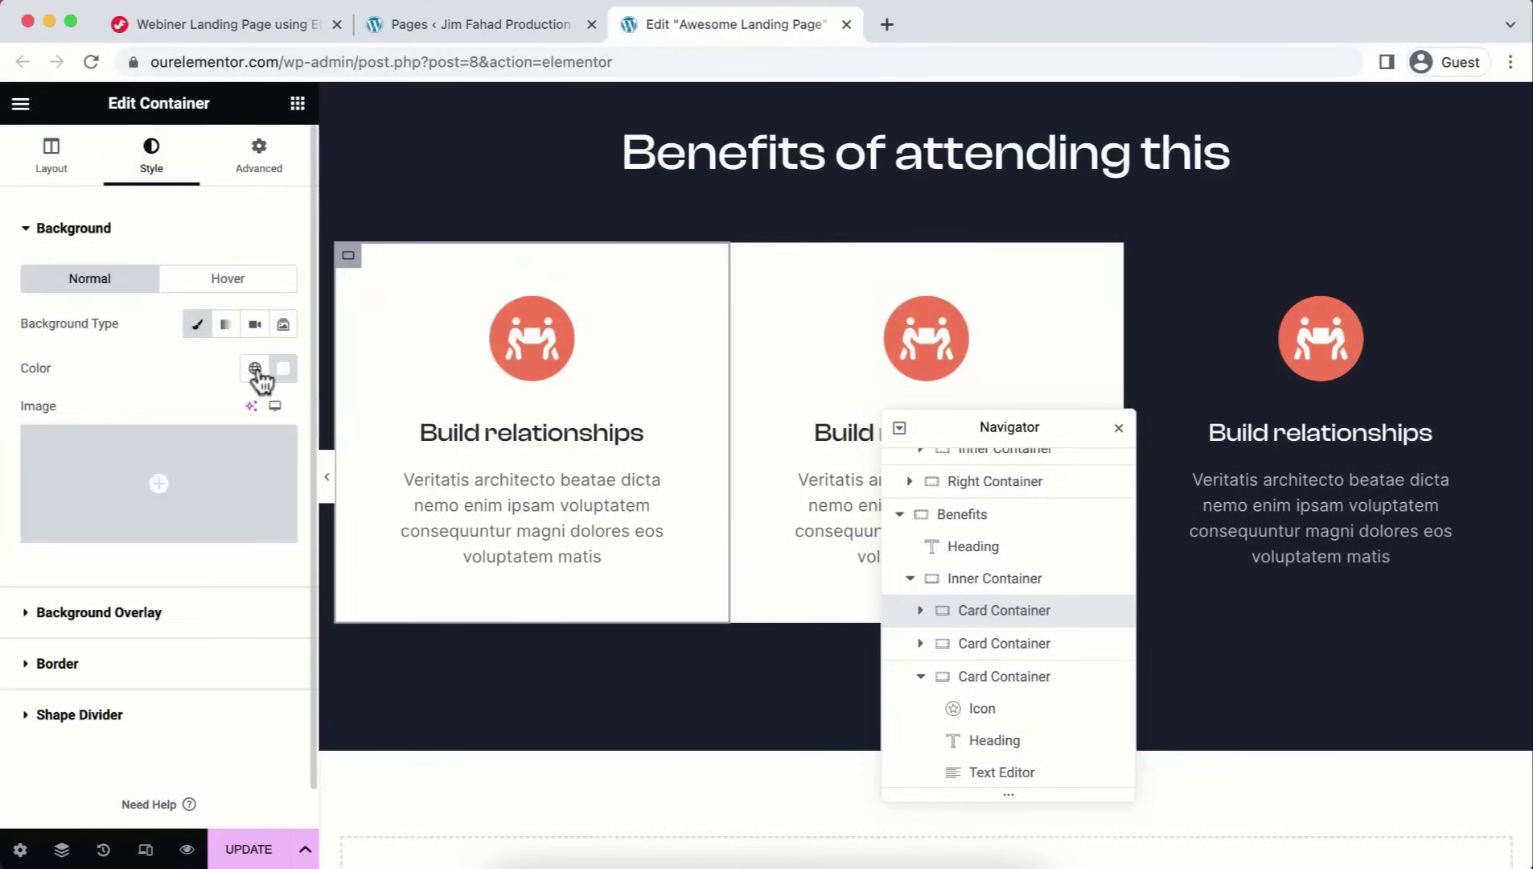
left_click(284, 372)
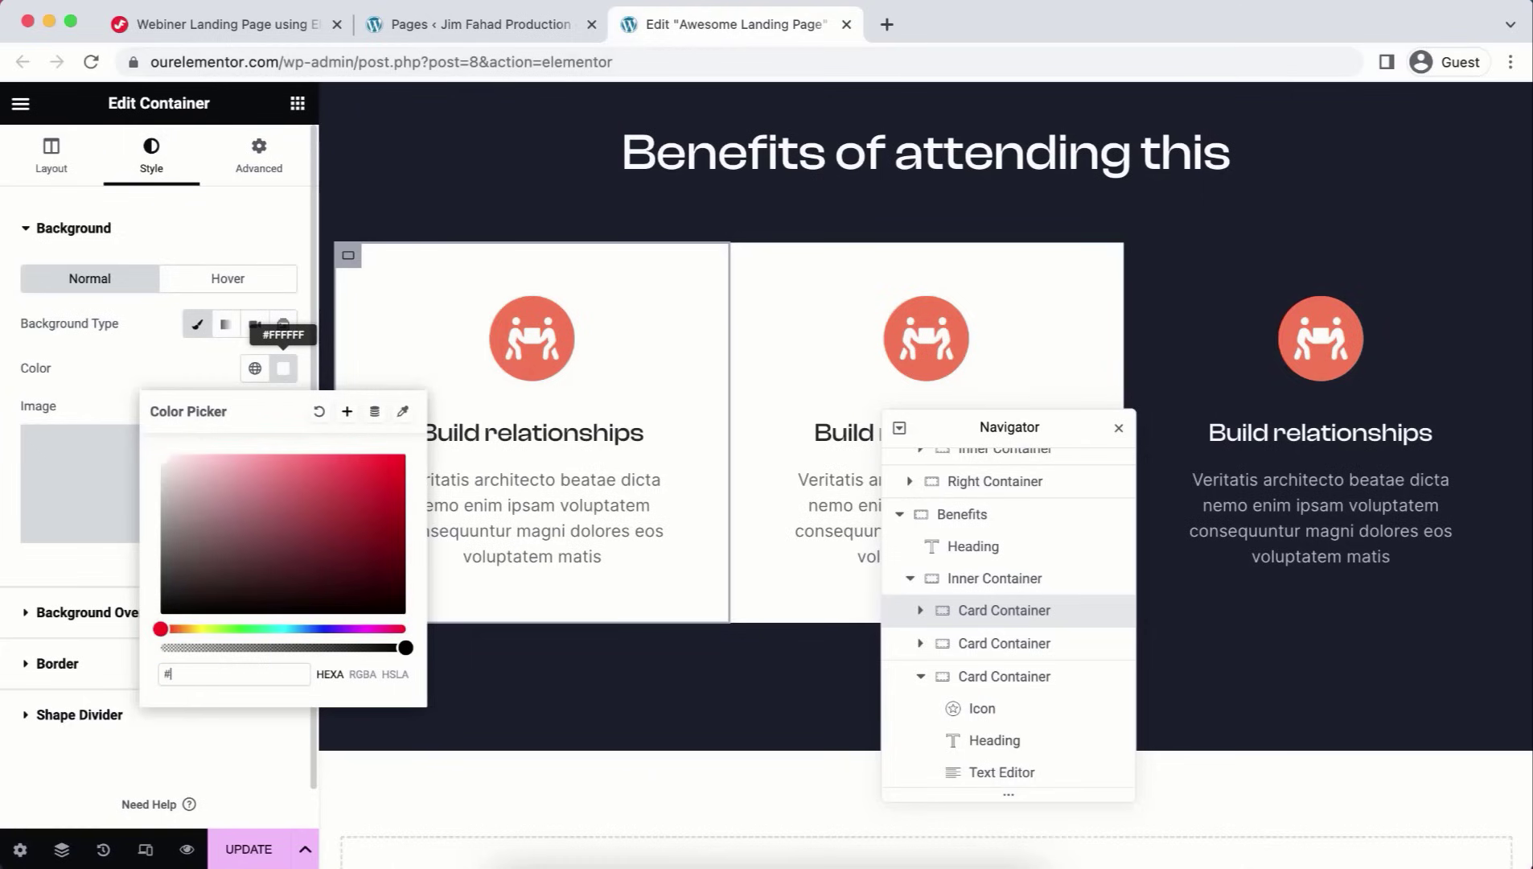
type("#1a1f")
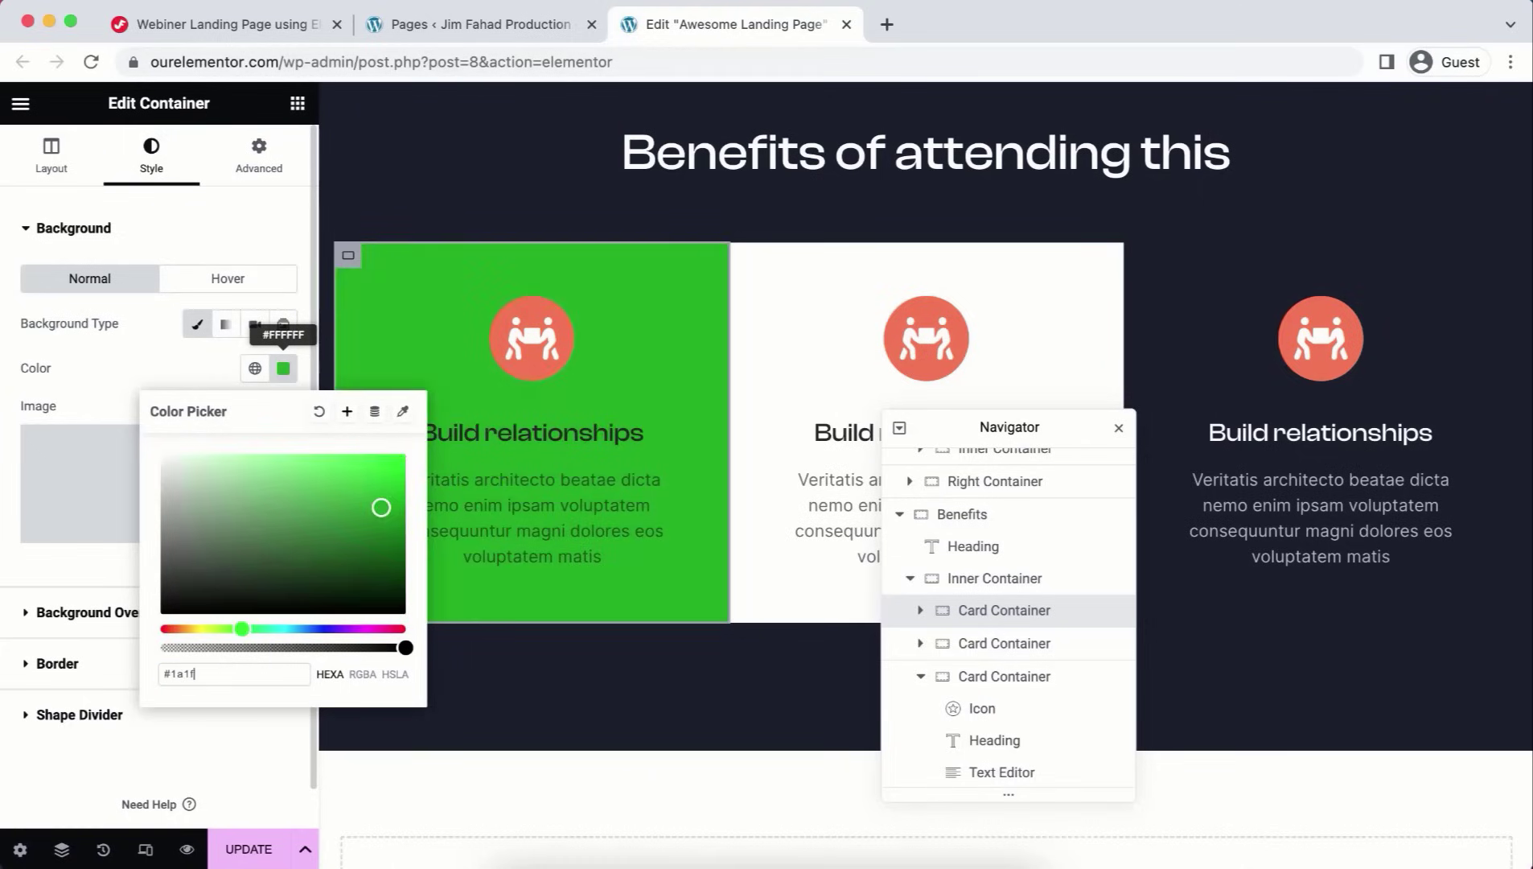
type("2b")
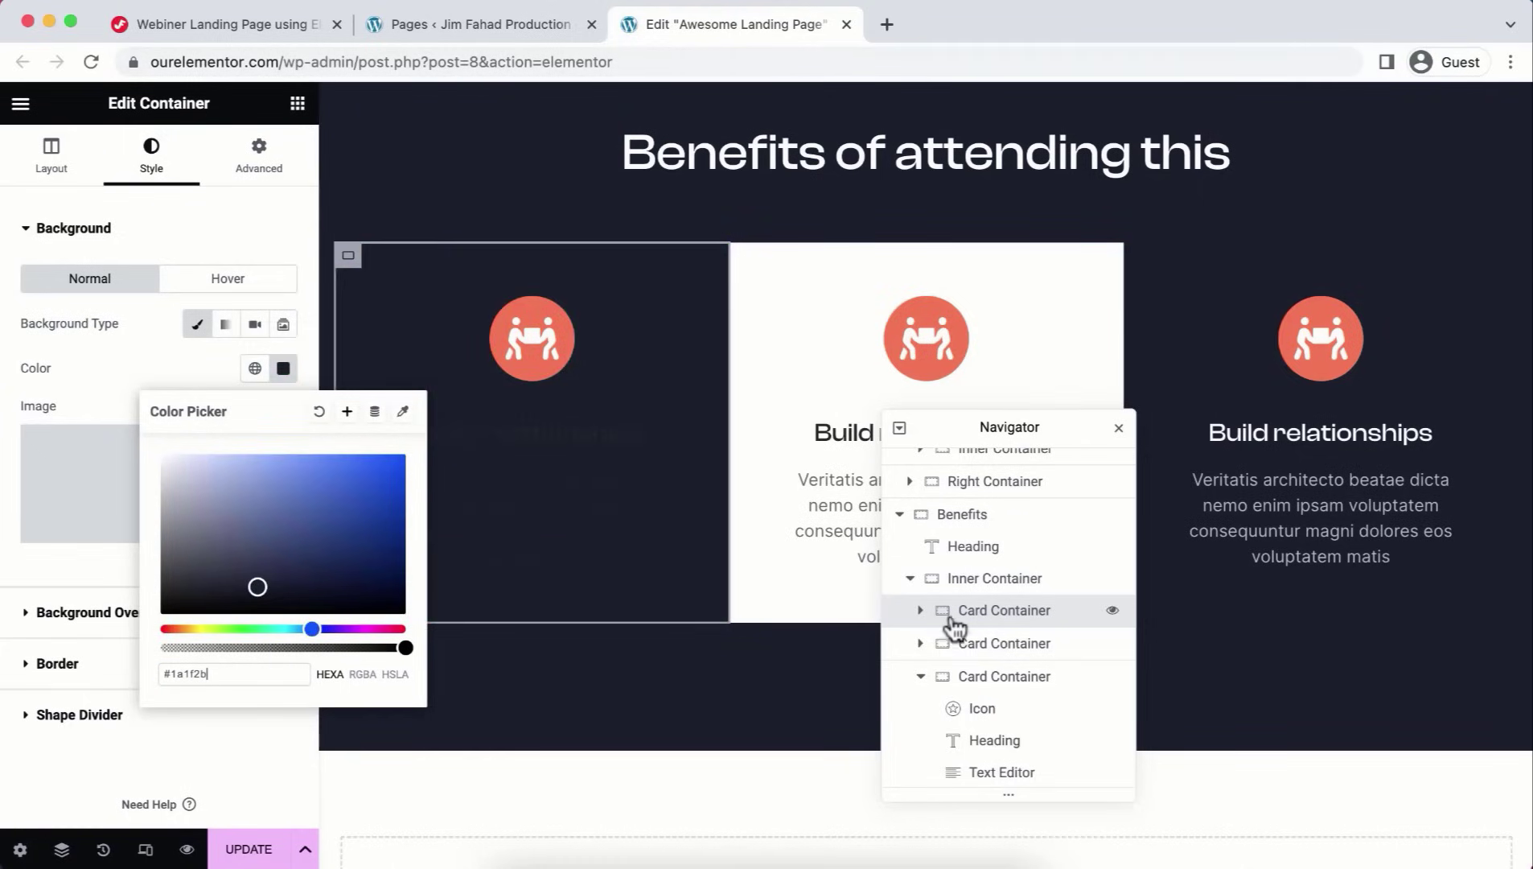
- Make the first card's heading white #FFFFFF and its description translucent white #FFFFFFB3
left_click(918, 619)
scroll(992, 640, "down", 2)
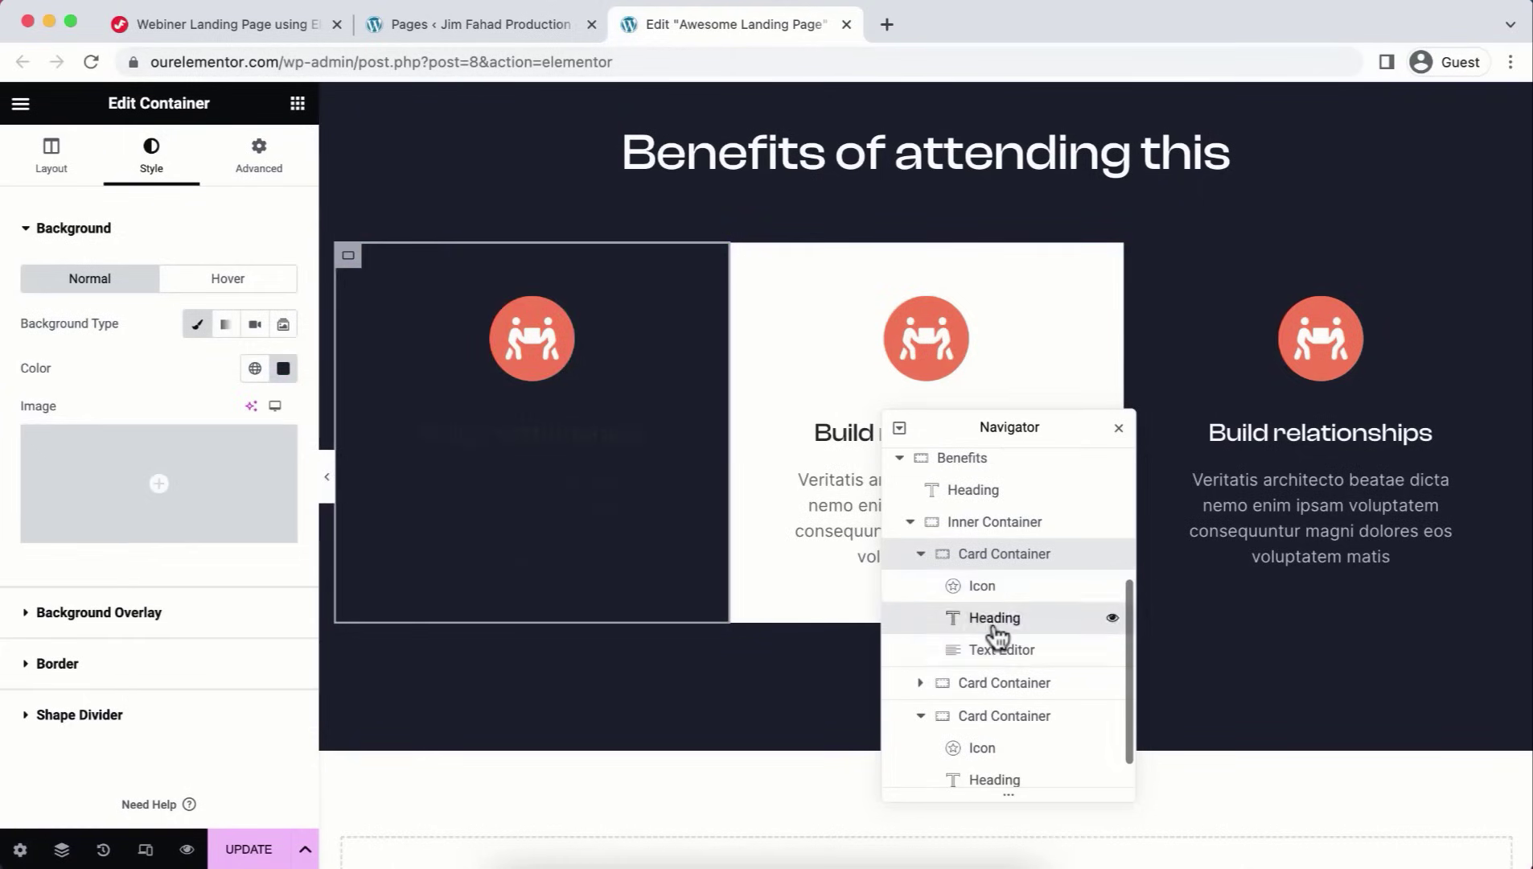
left_click(994, 618)
left_click(153, 153)
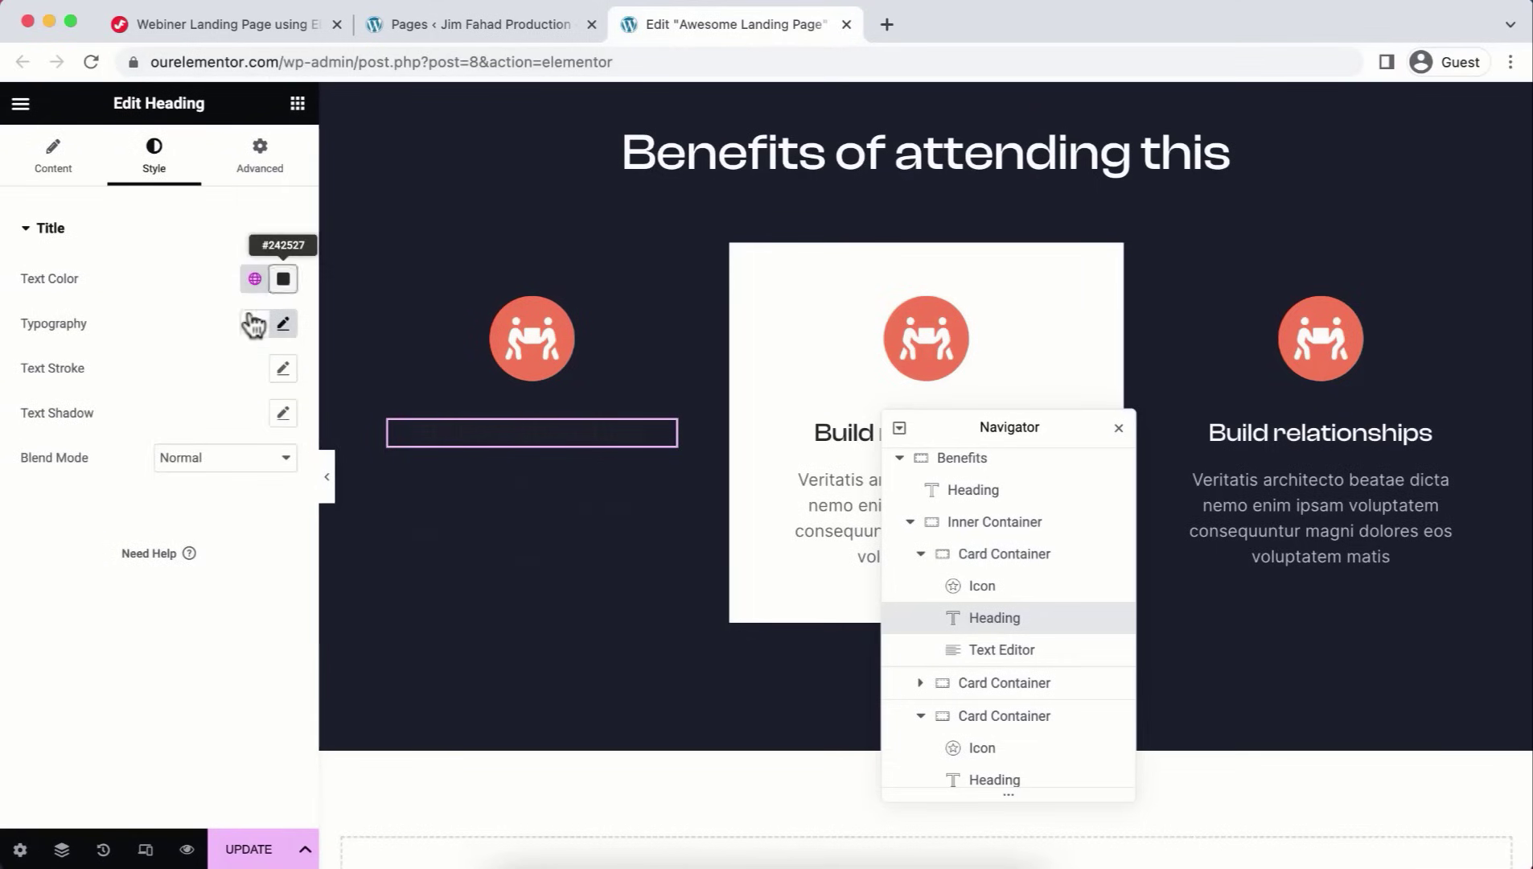
left_click(283, 279)
left_click_drag(191, 377, 161, 365)
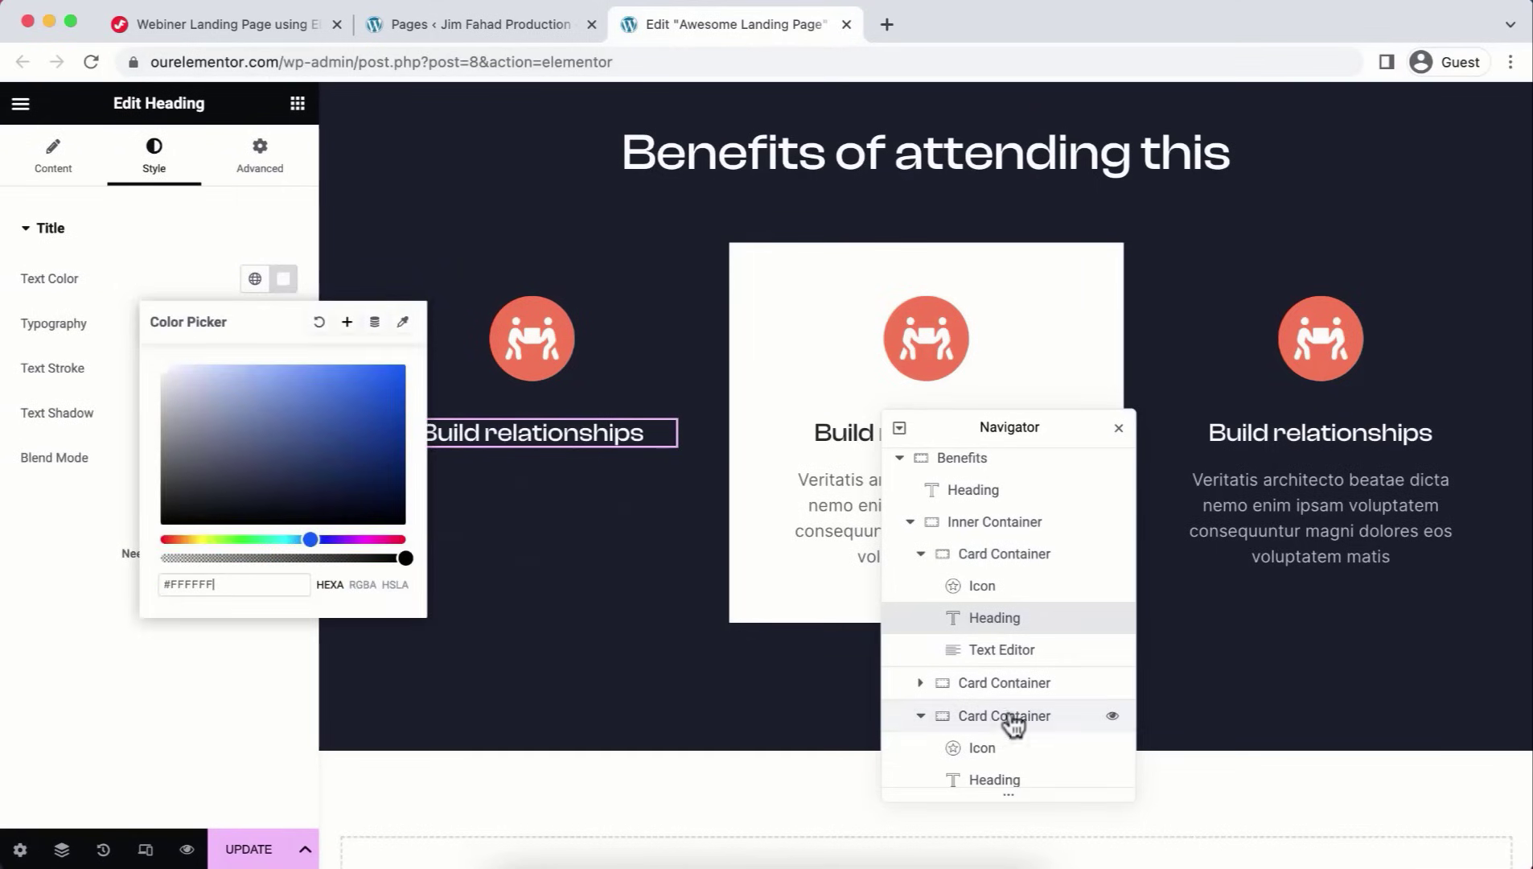
left_click(1006, 651)
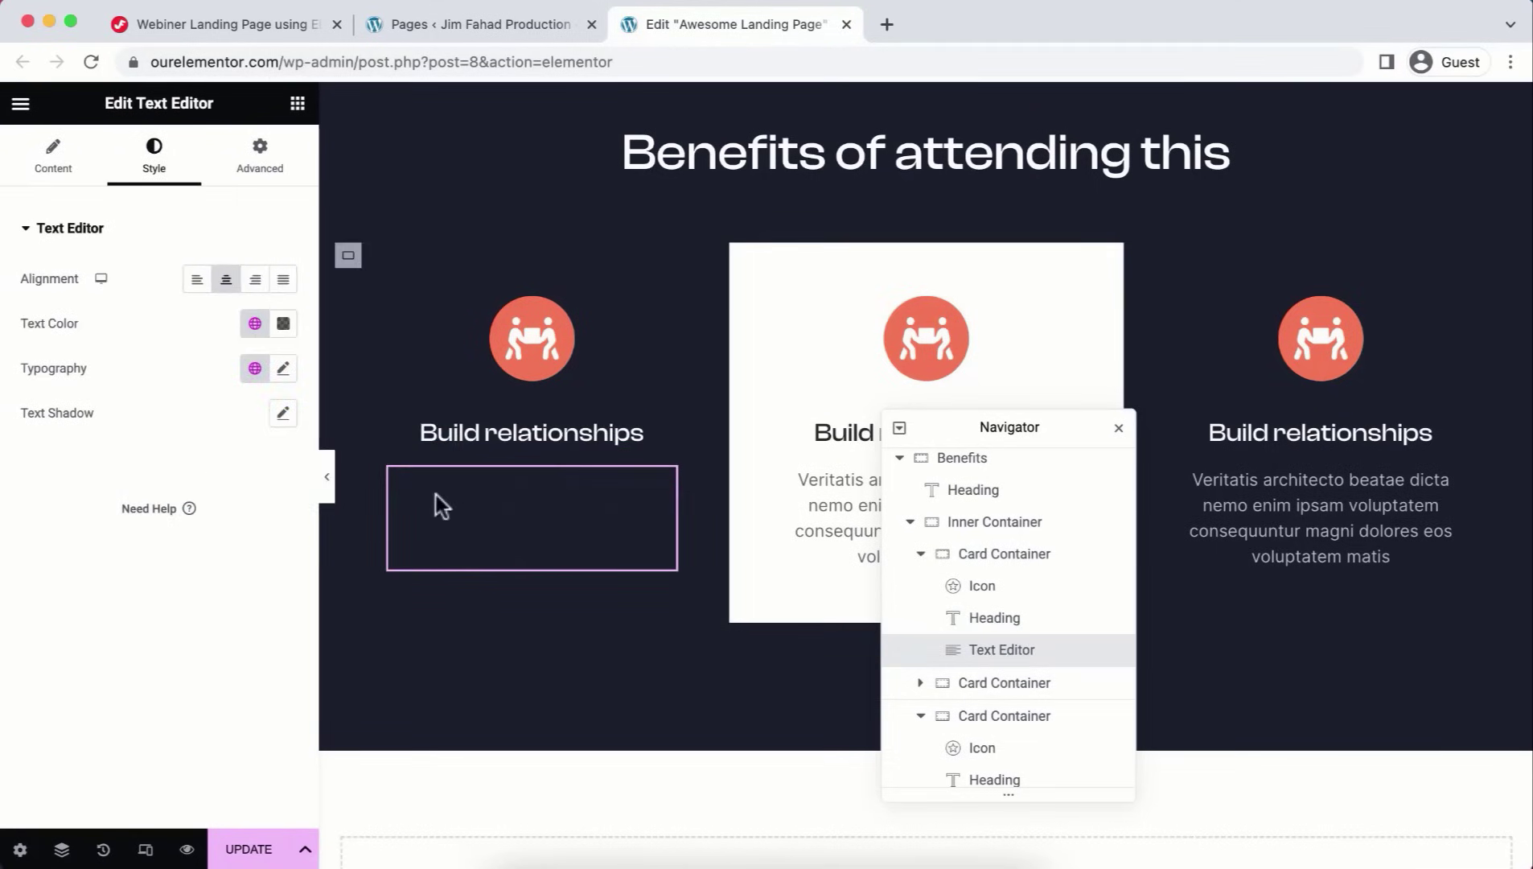
left_click(286, 328)
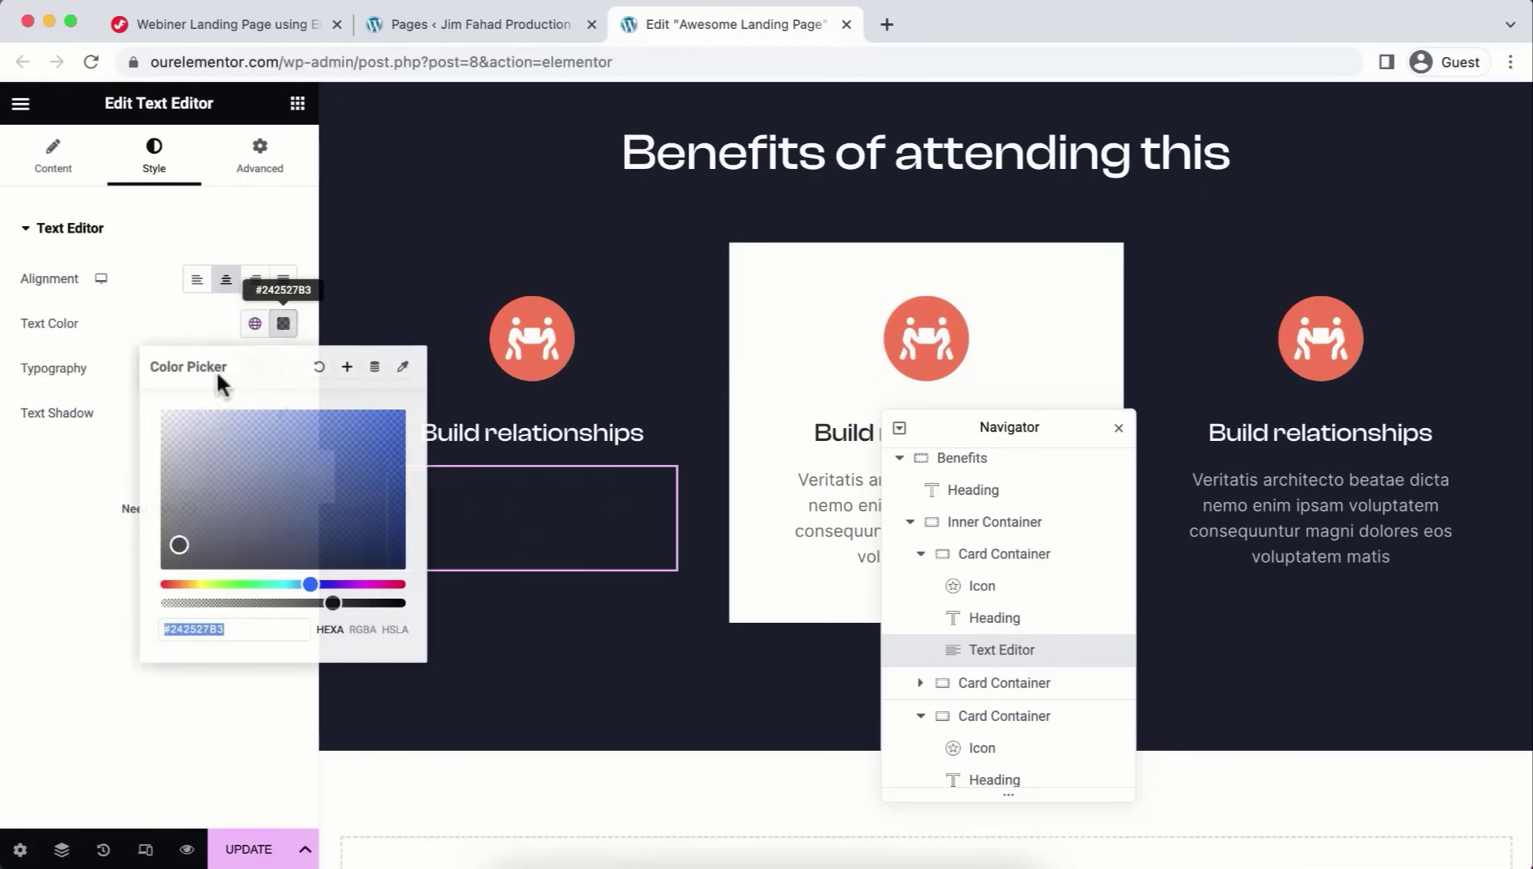
left_click_drag(208, 419, 130, 383)
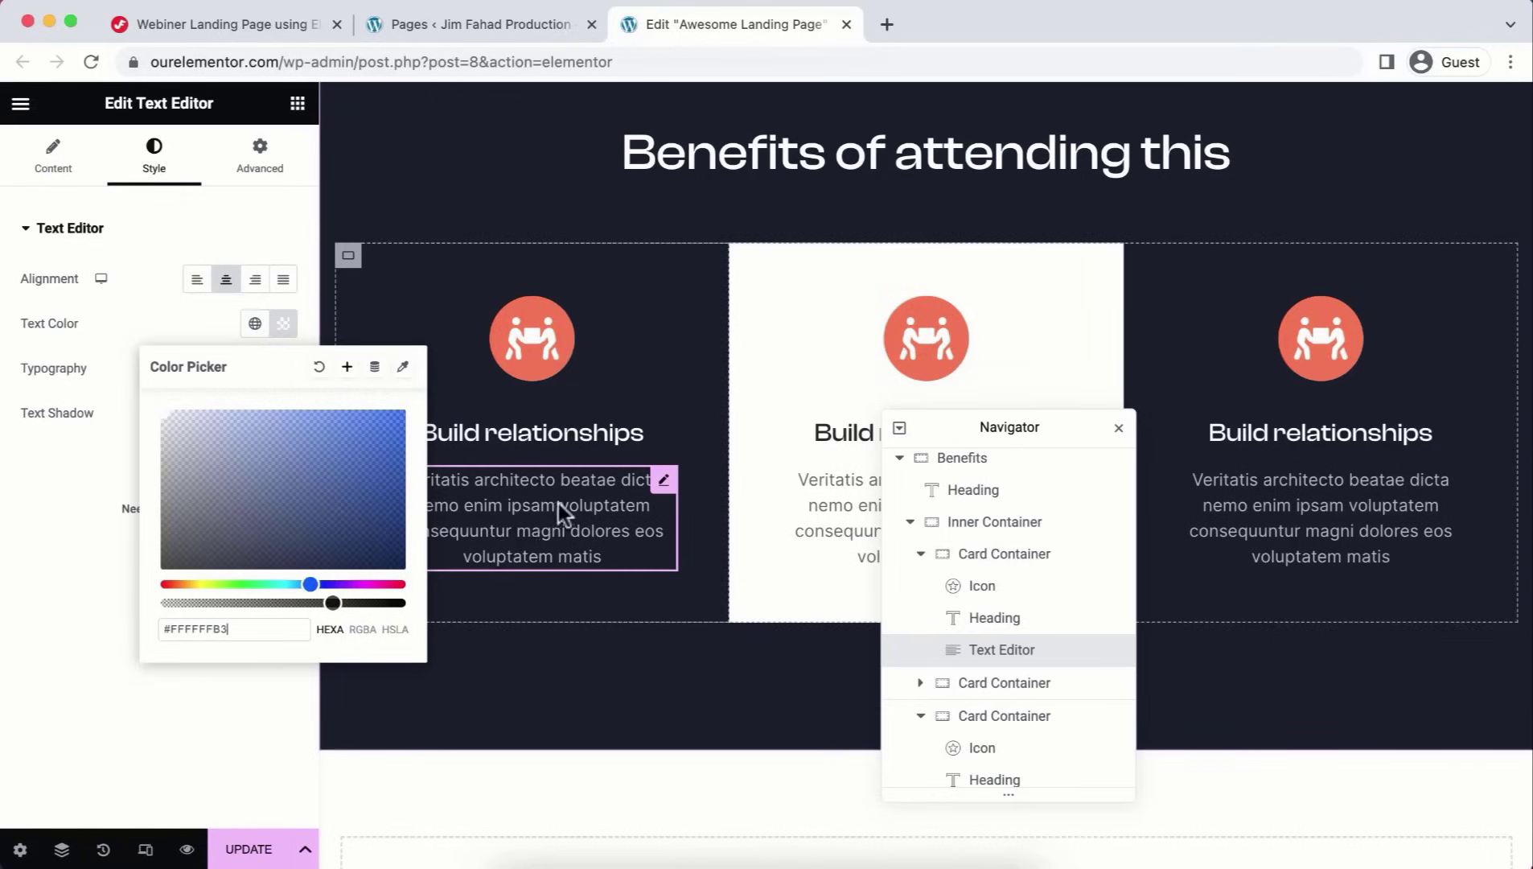
left_click(125, 362)
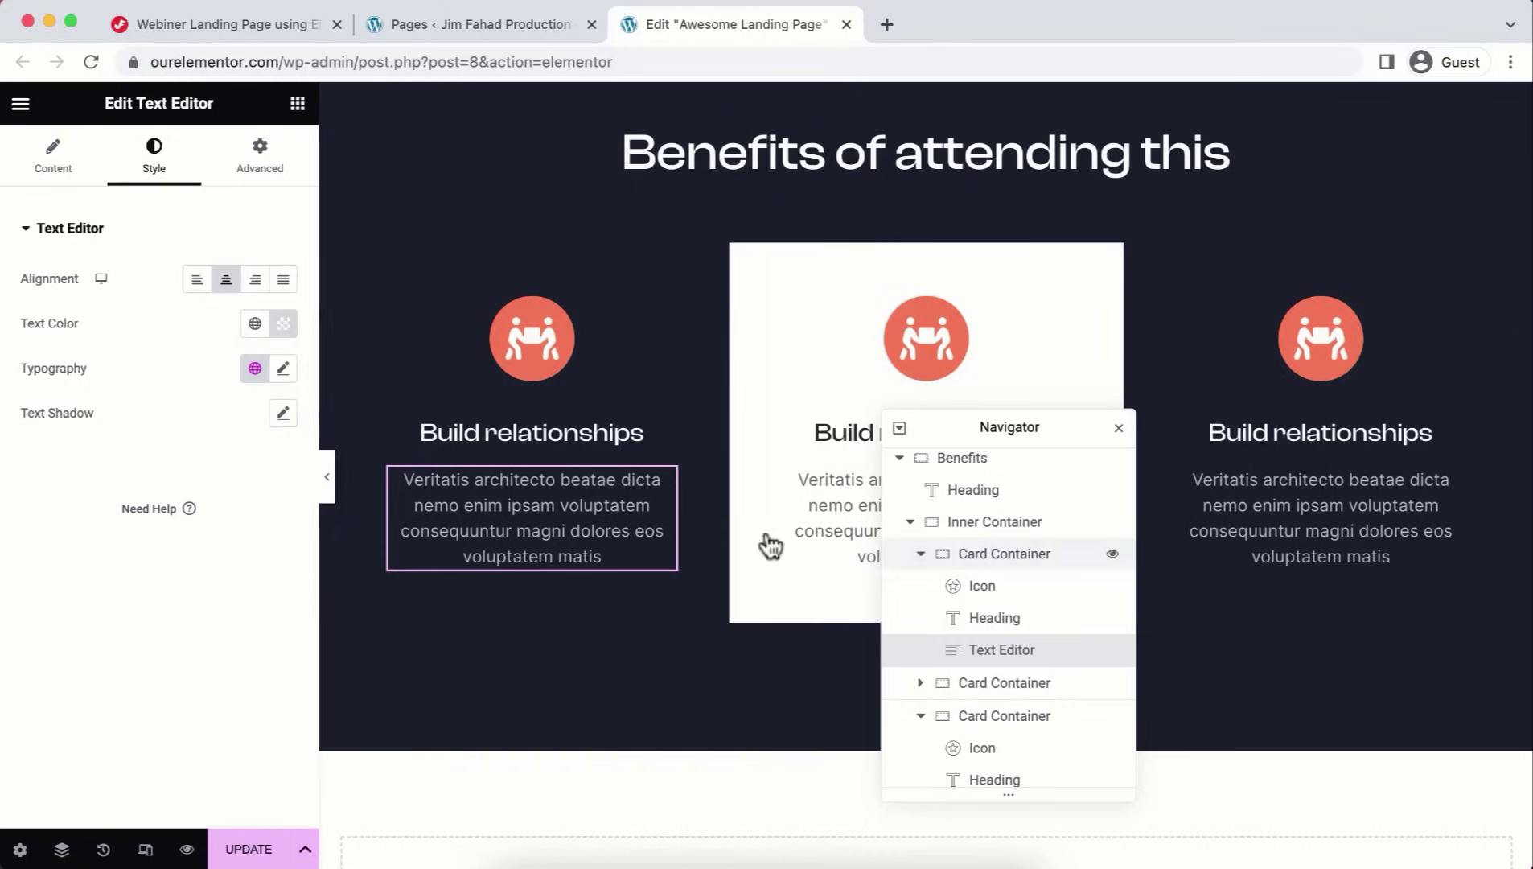
left_click(992, 563)
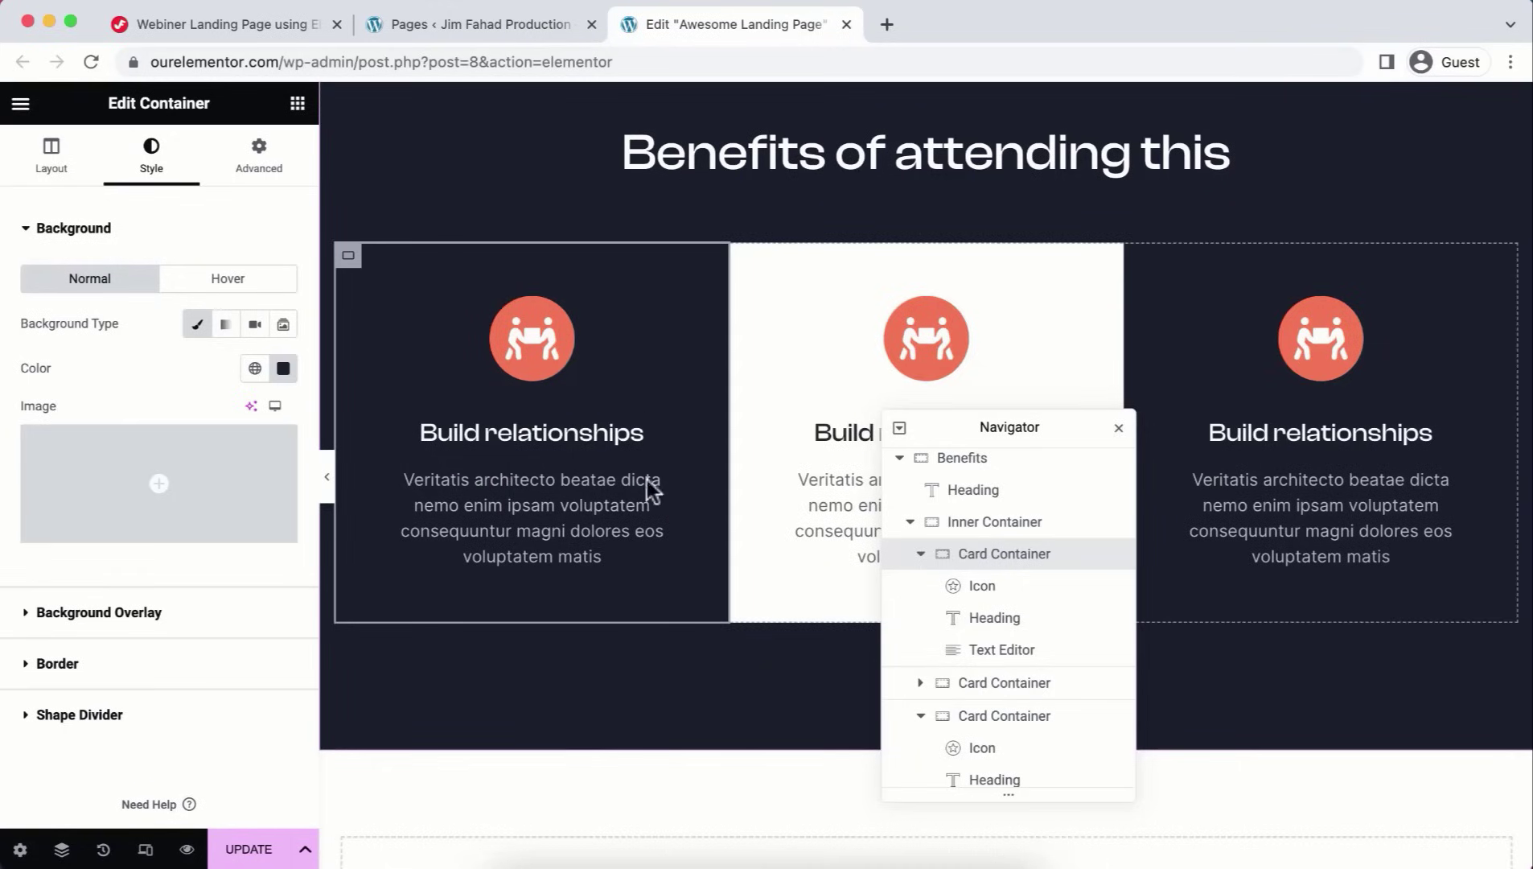
- Give the first card a classic white hover background and adjust its transition duration
left_click(228, 280)
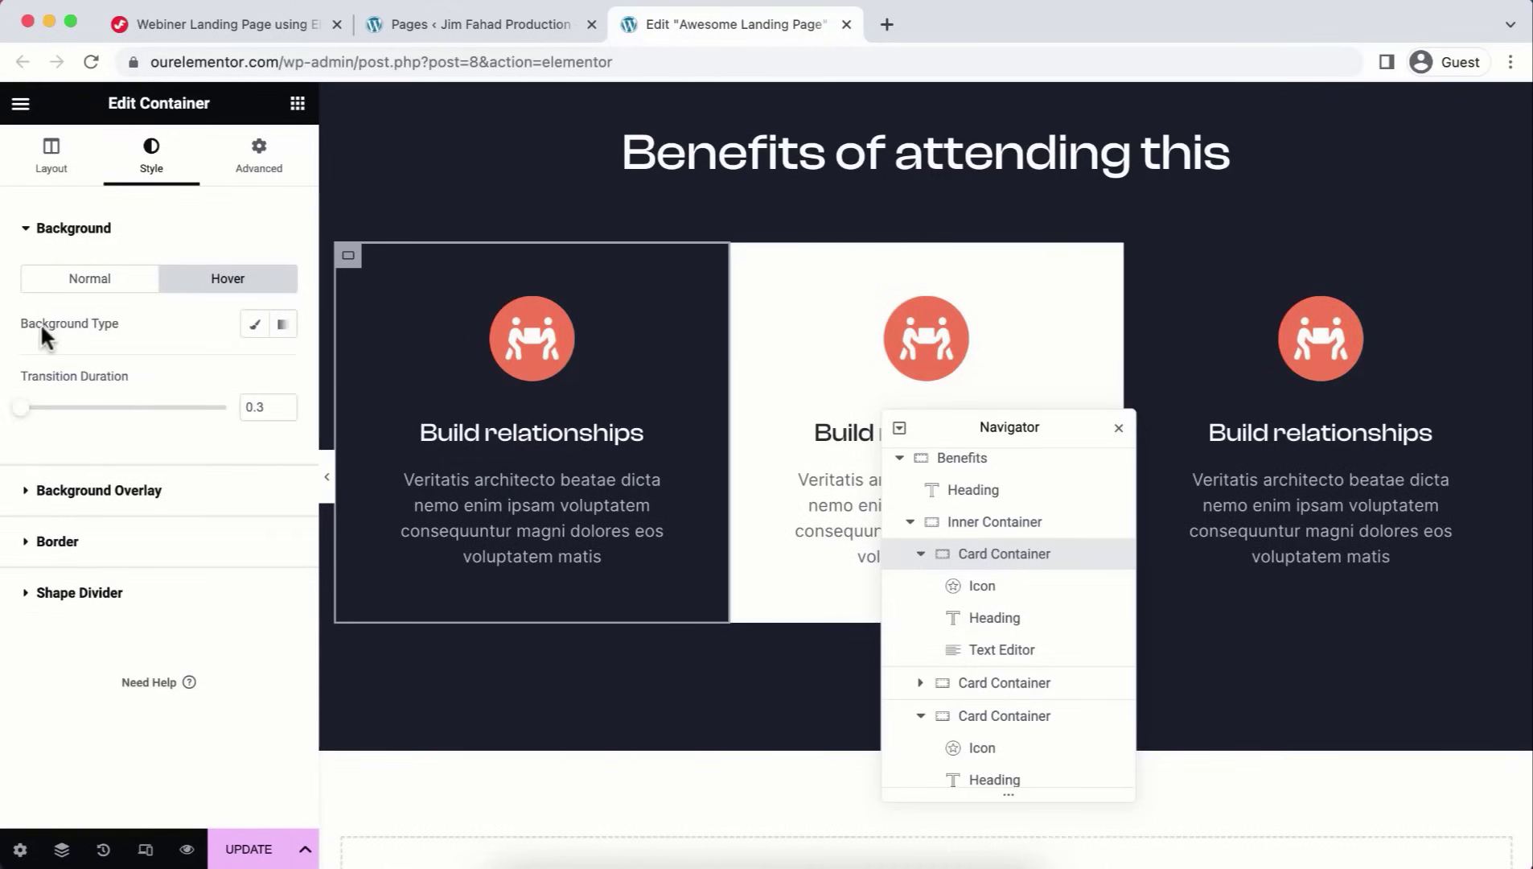
left_click(254, 323)
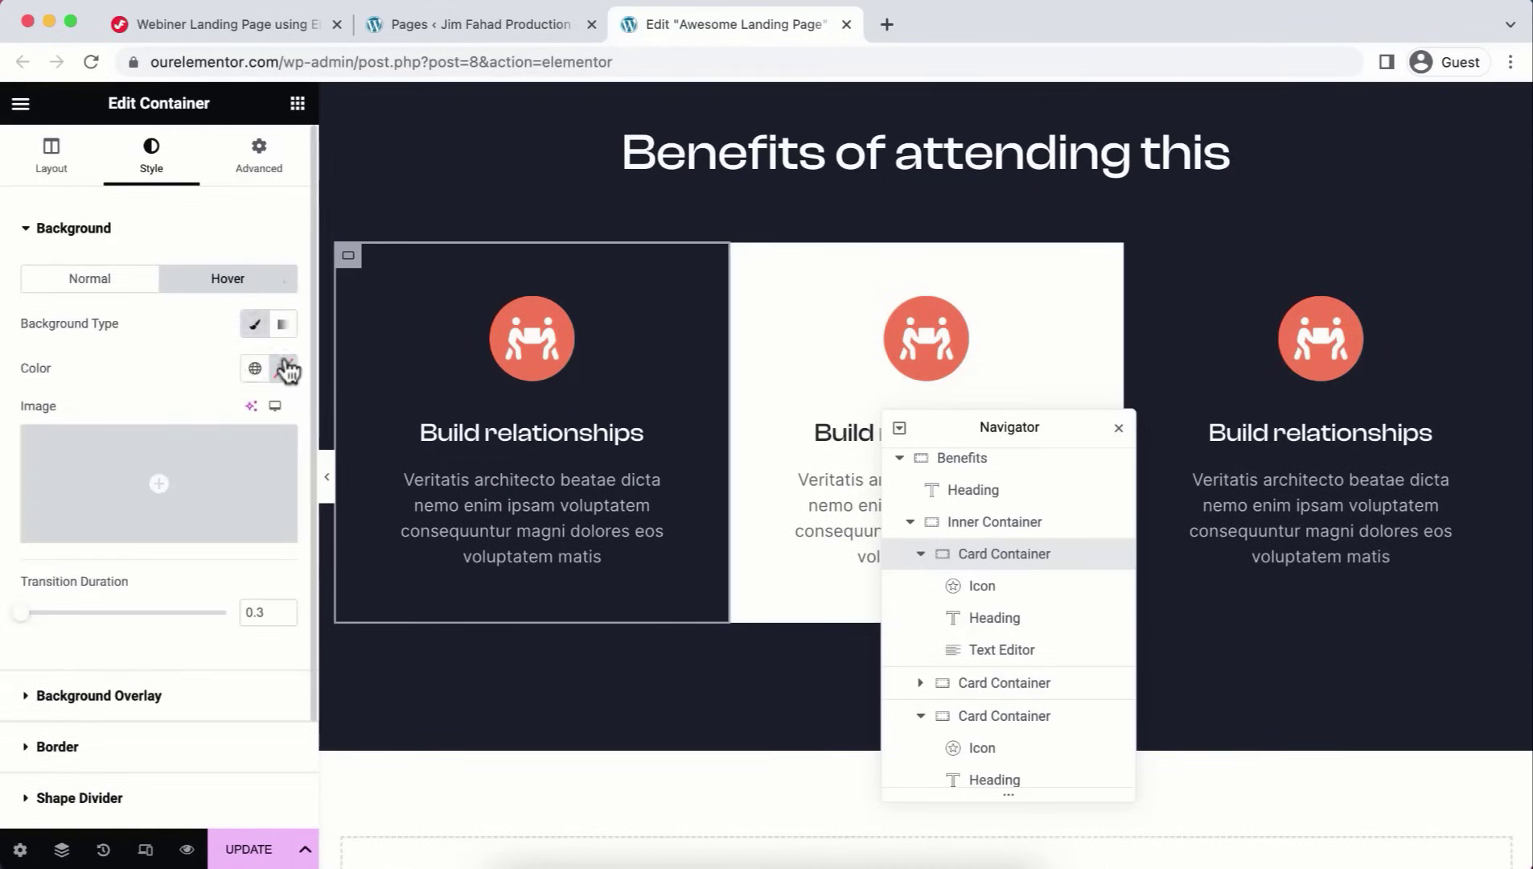
left_click(282, 368)
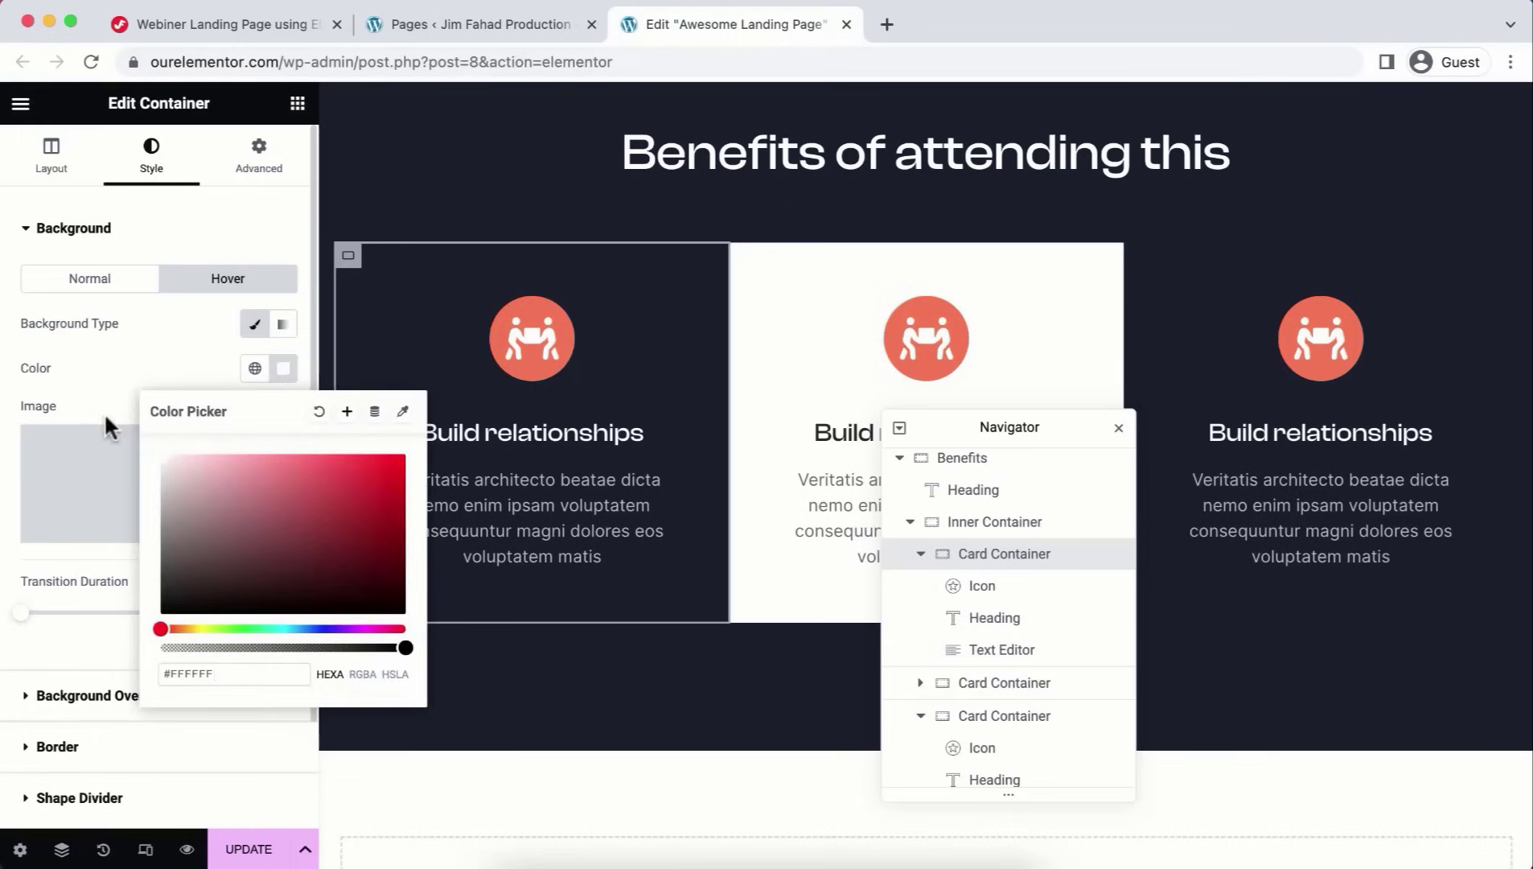
left_click(436, 665)
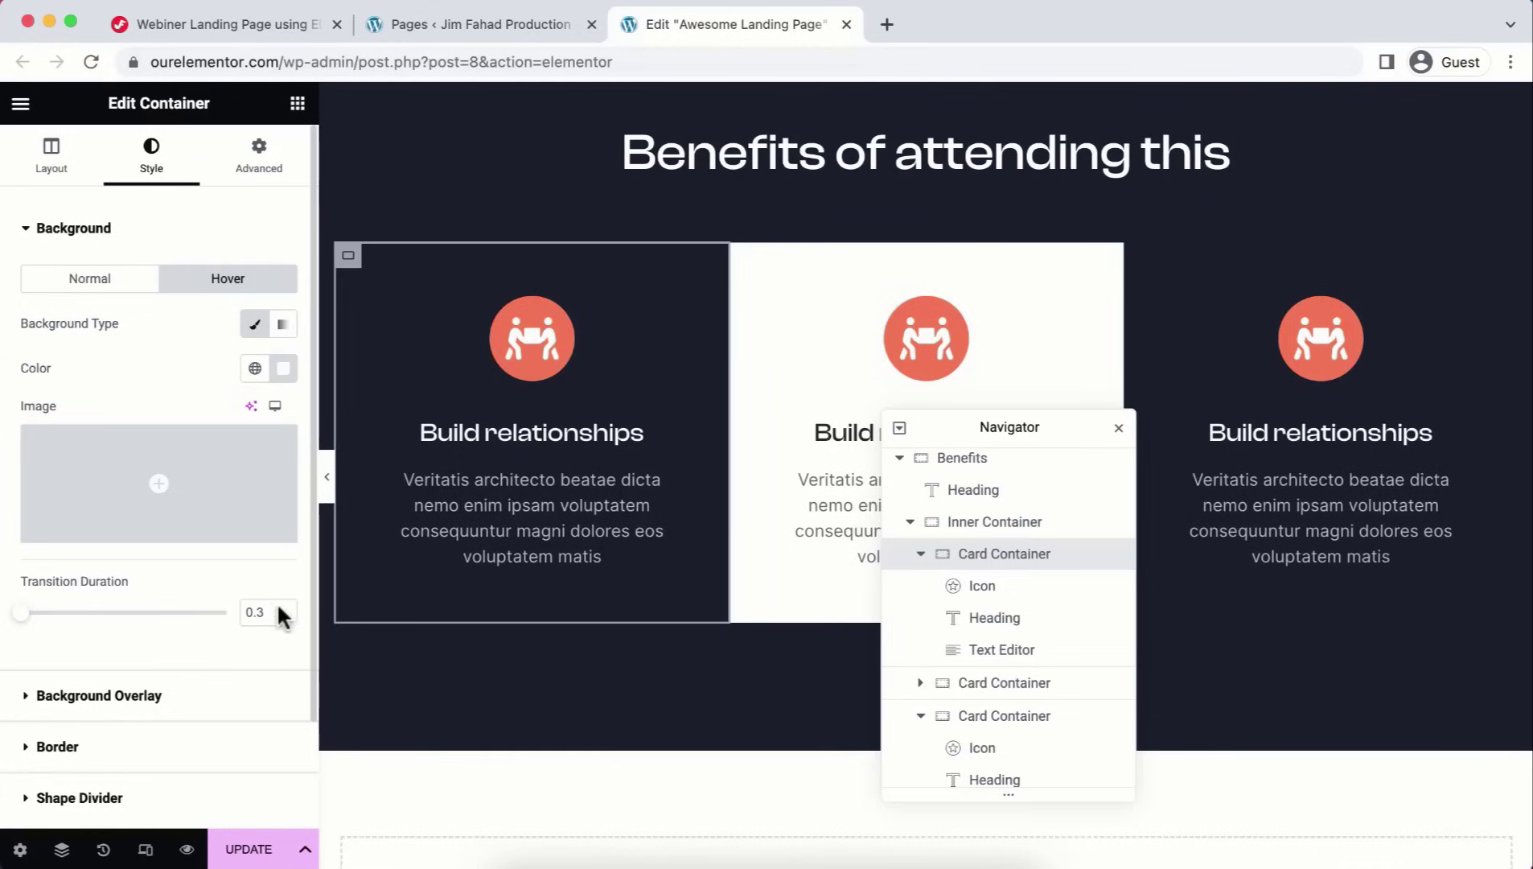
left_click_drag(260, 607, 274, 605)
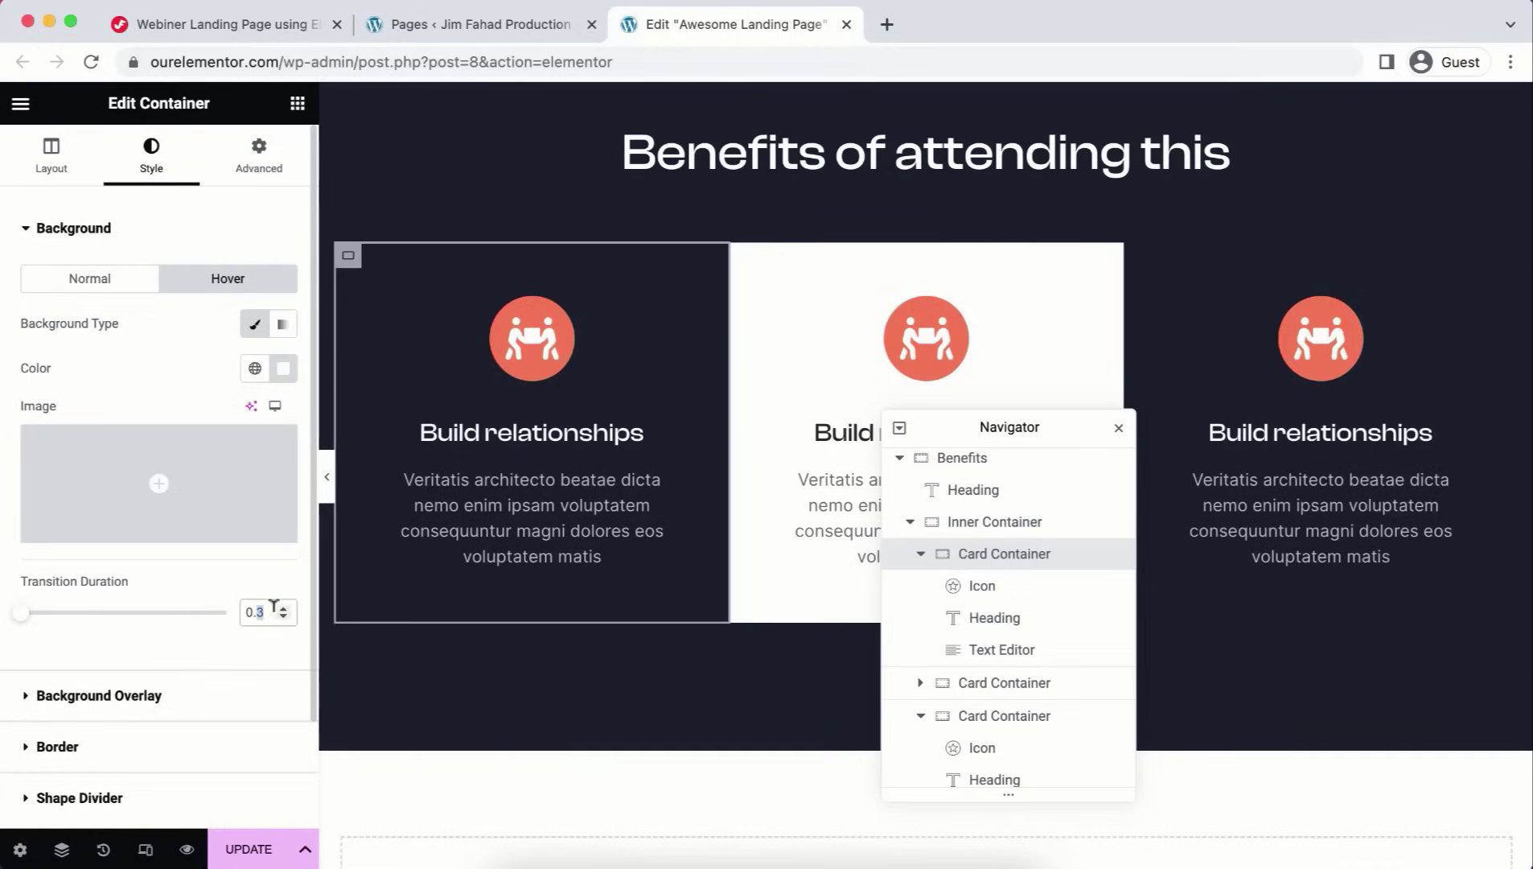
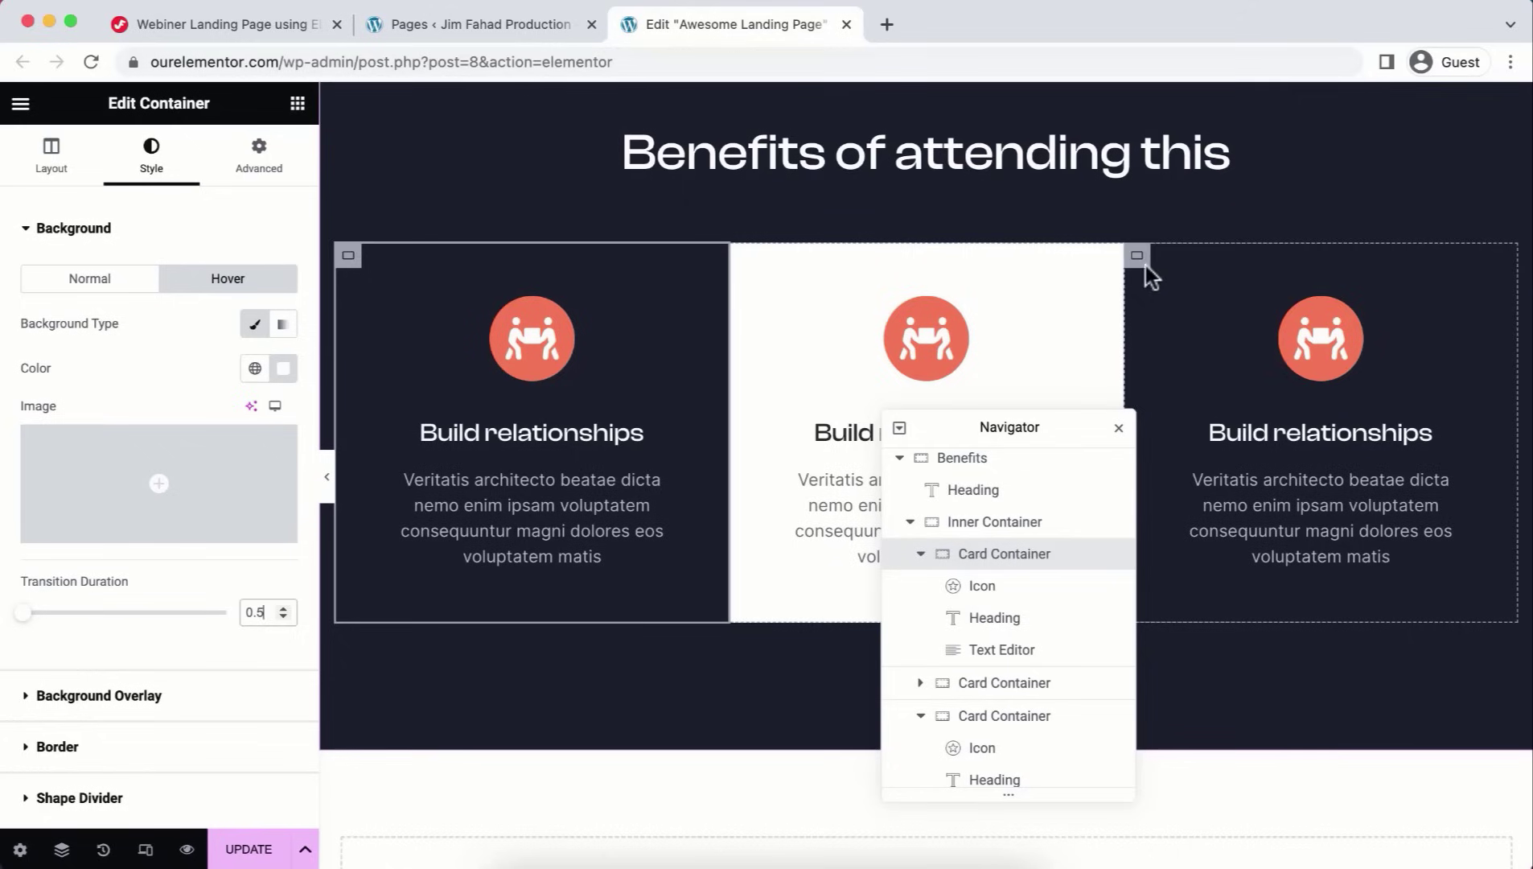
- Give the third benefit card a Classic #FDF9F9 hover background with a 0.5 s transition
mouse_move(1139, 259)
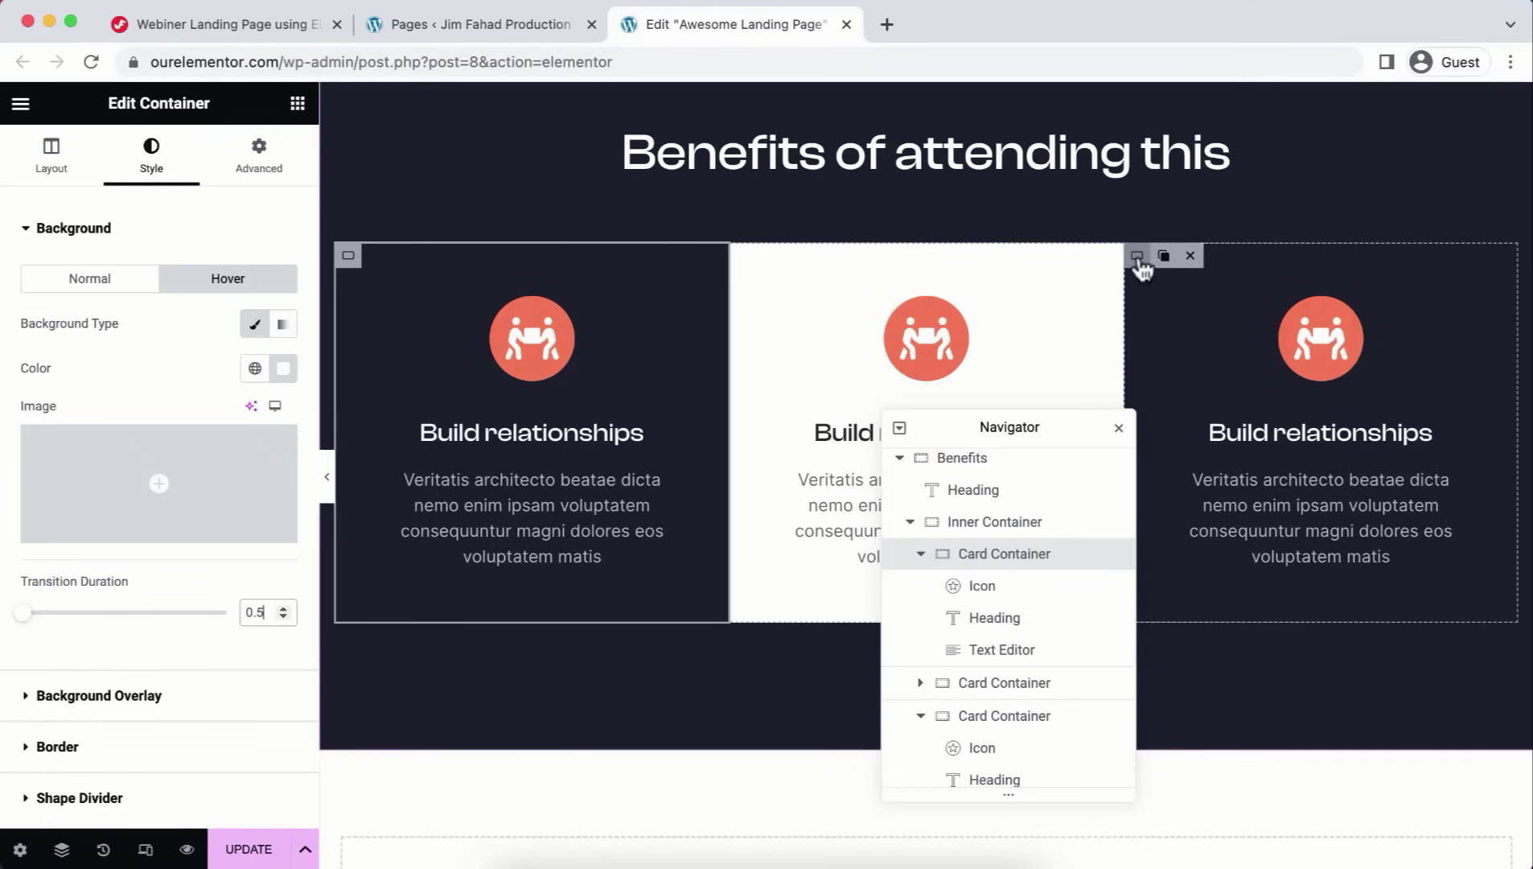
left_click(1137, 256)
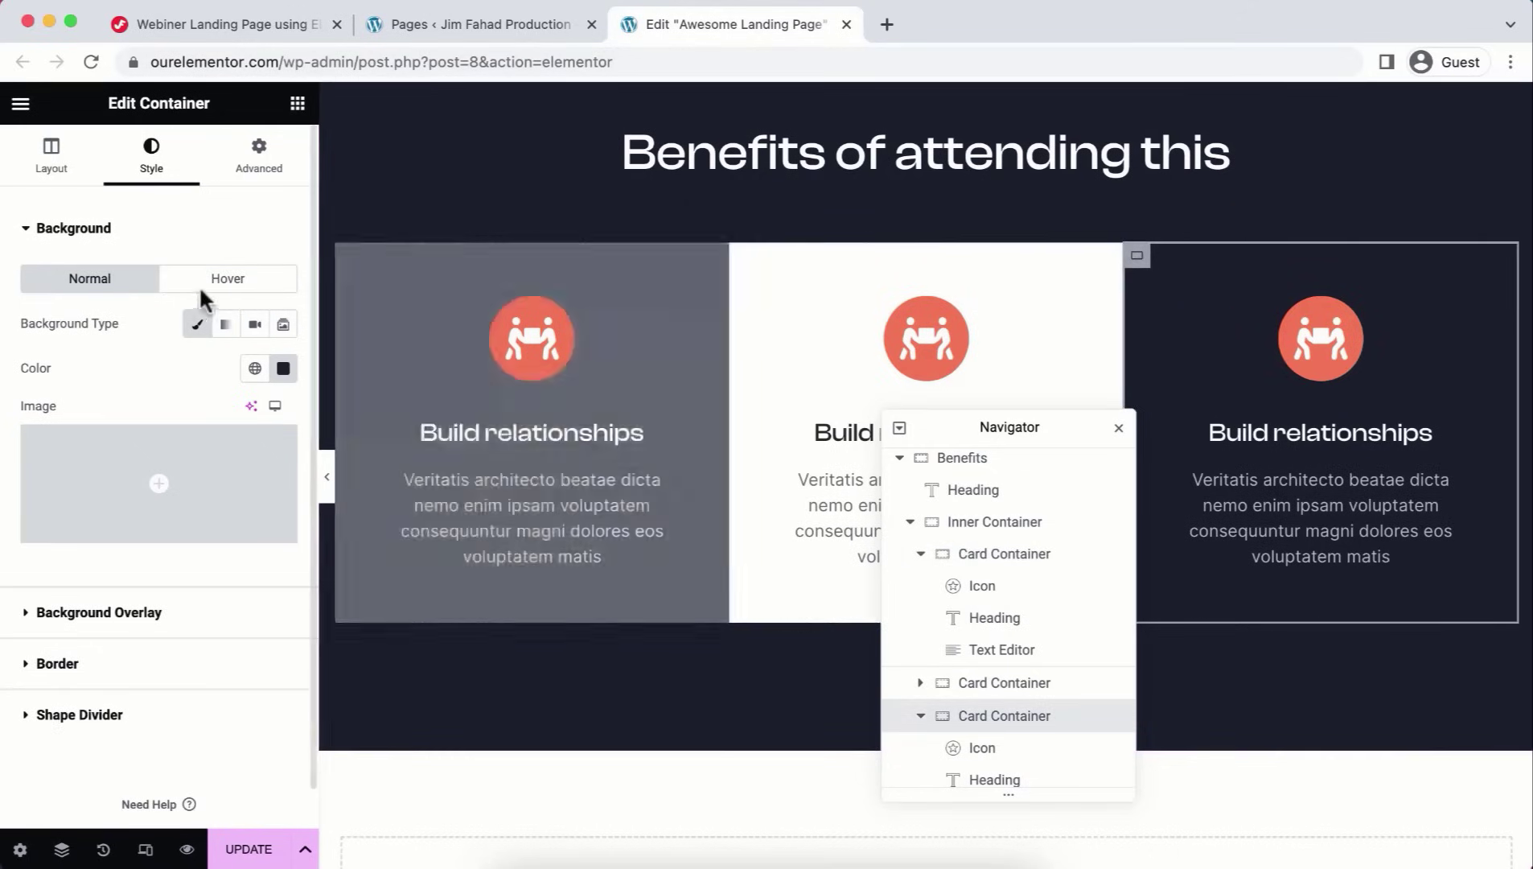
left_click(223, 283)
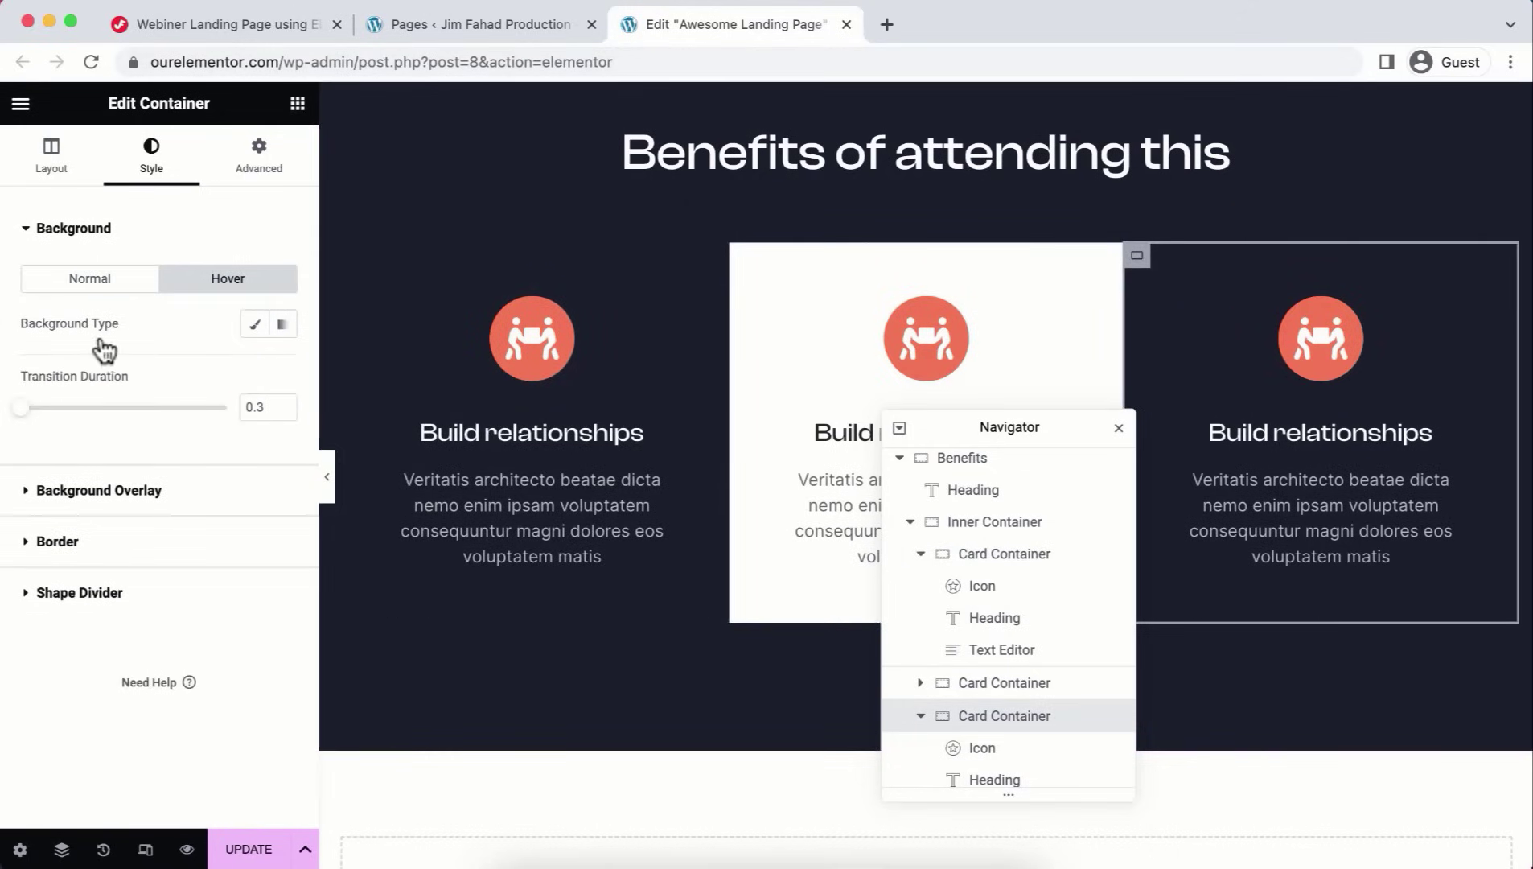
left_click(255, 325)
left_click(282, 369)
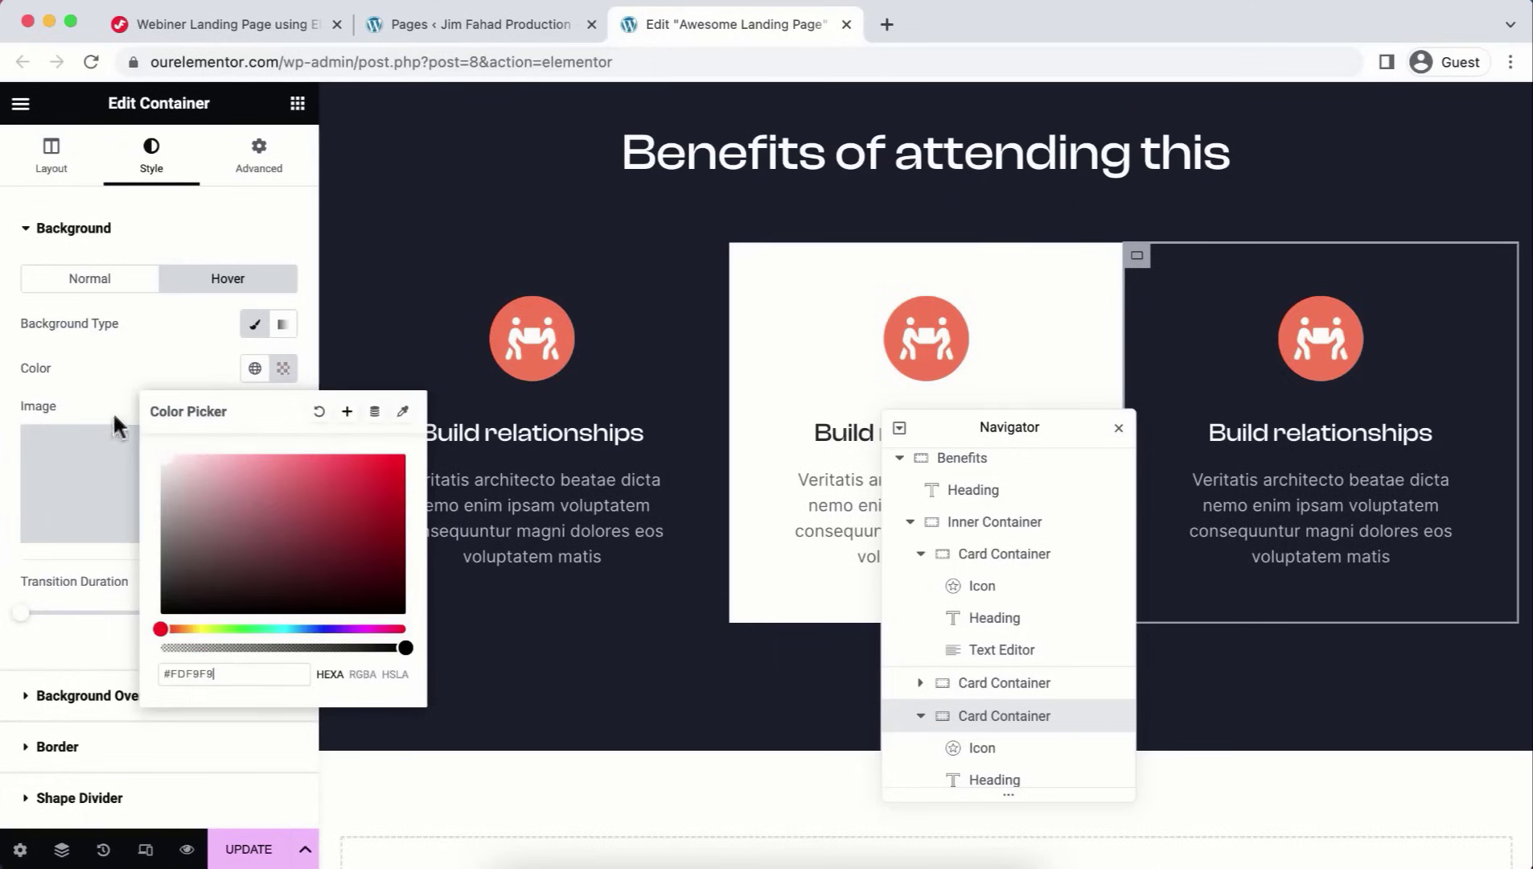
left_click(98, 625)
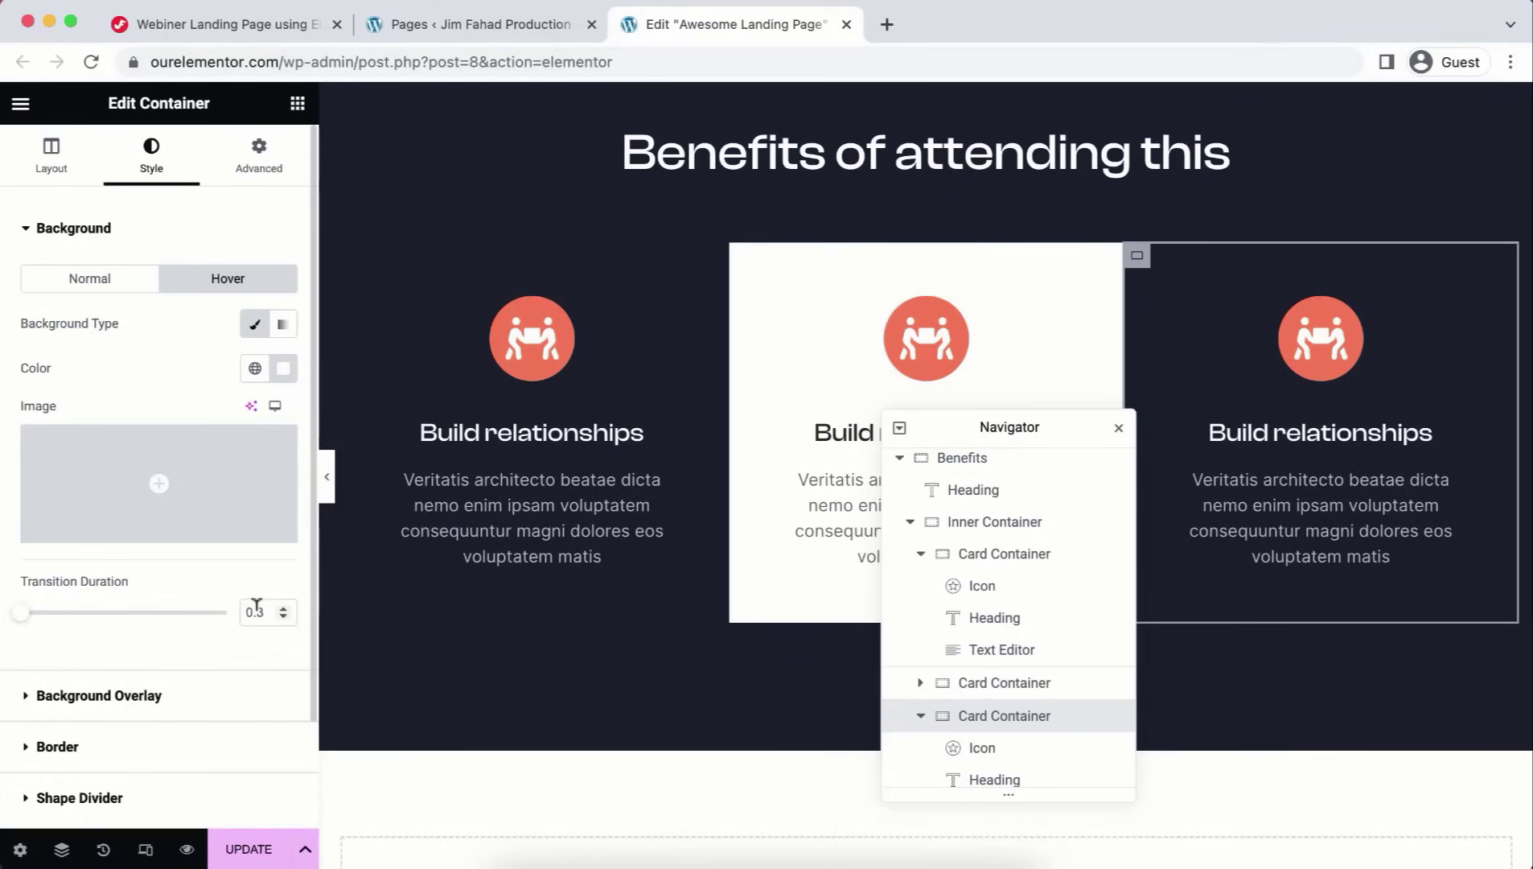
double_click(256, 605)
type("0.5")
left_click_drag(958, 427, 968, 701)
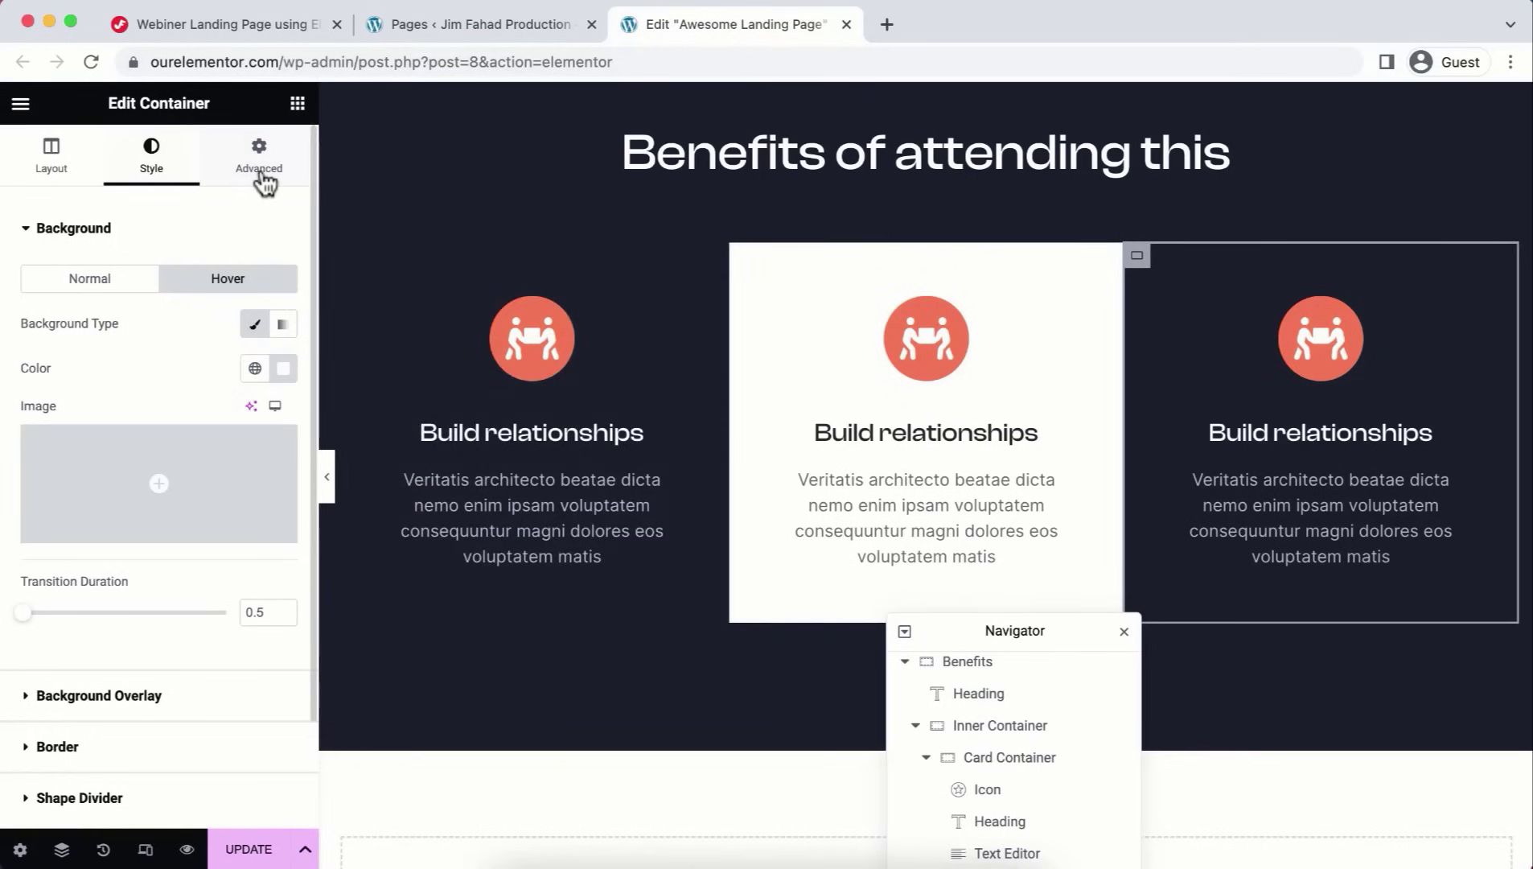
- Expand the card's Custom CSS section in the Advanced settings to check its availability
left_click(262, 177)
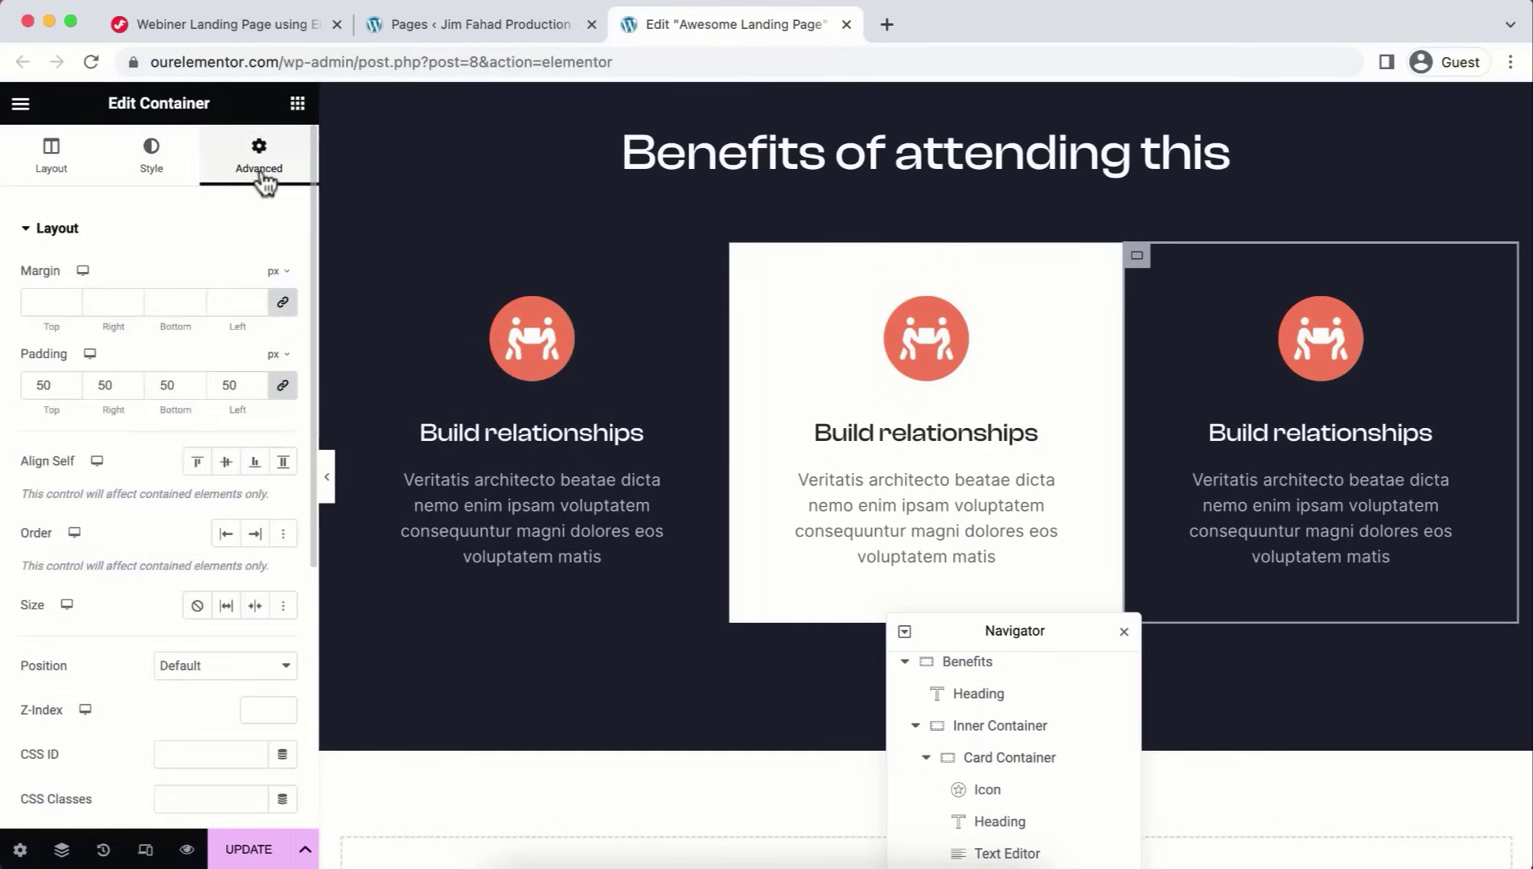
left_click(177, 164)
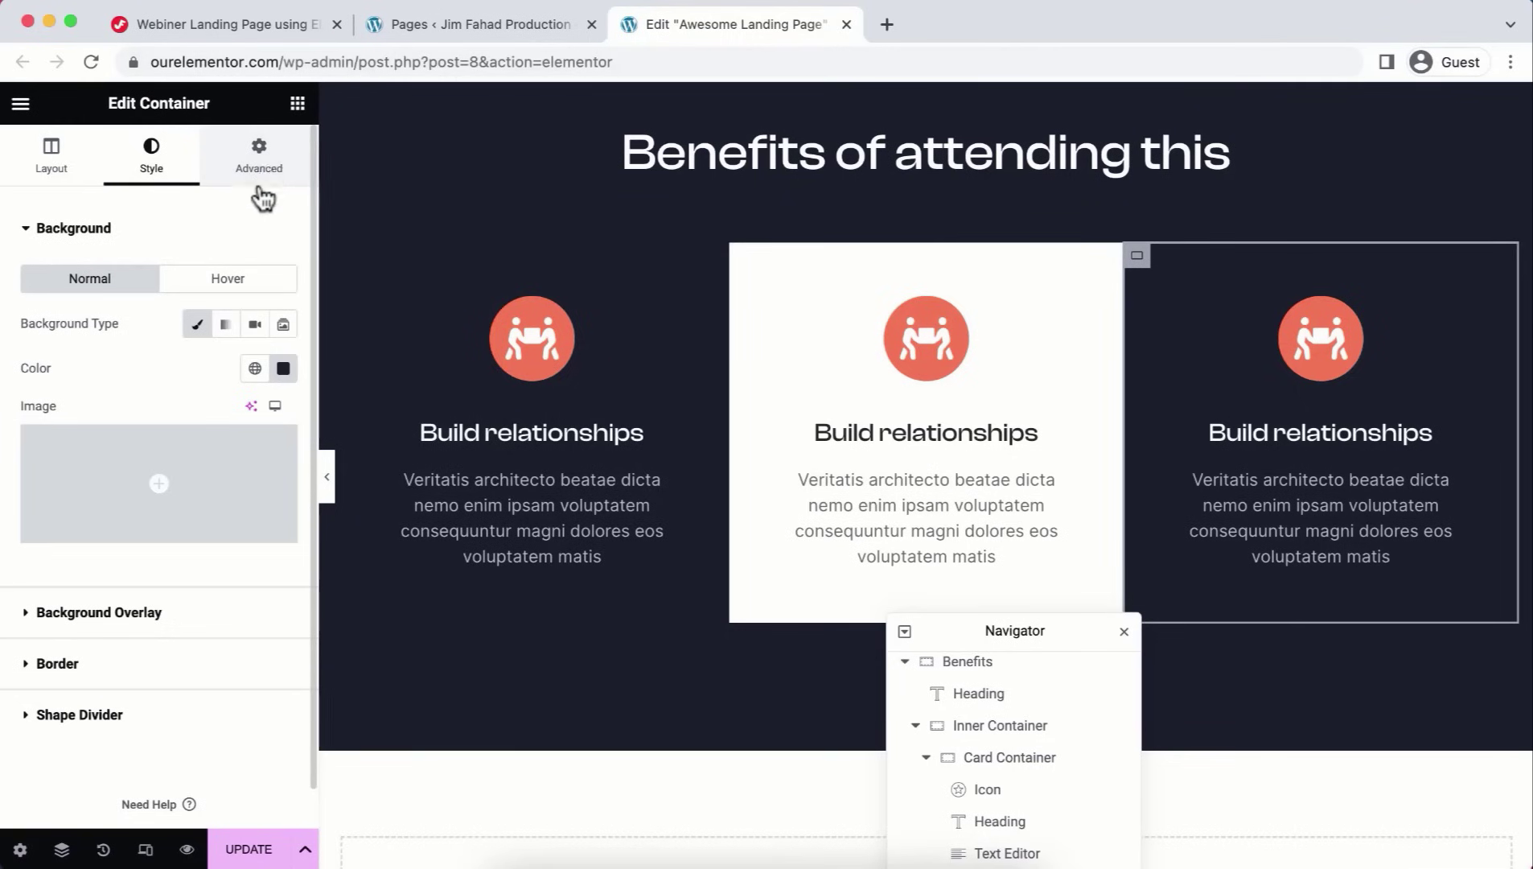
left_click(264, 177)
scroll(155, 650, "down", 5)
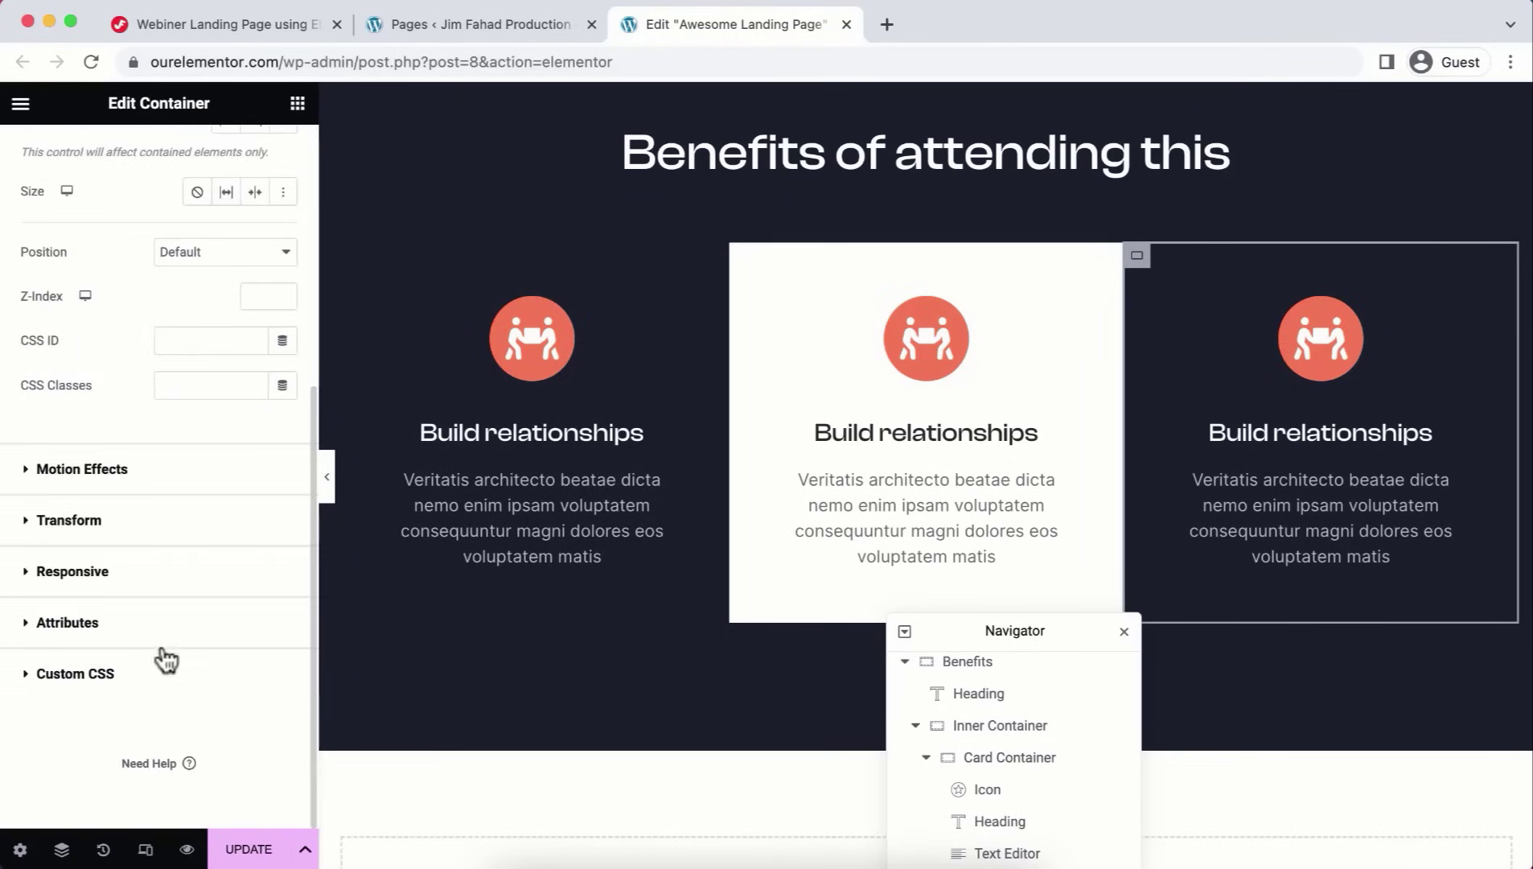
left_click(74, 676)
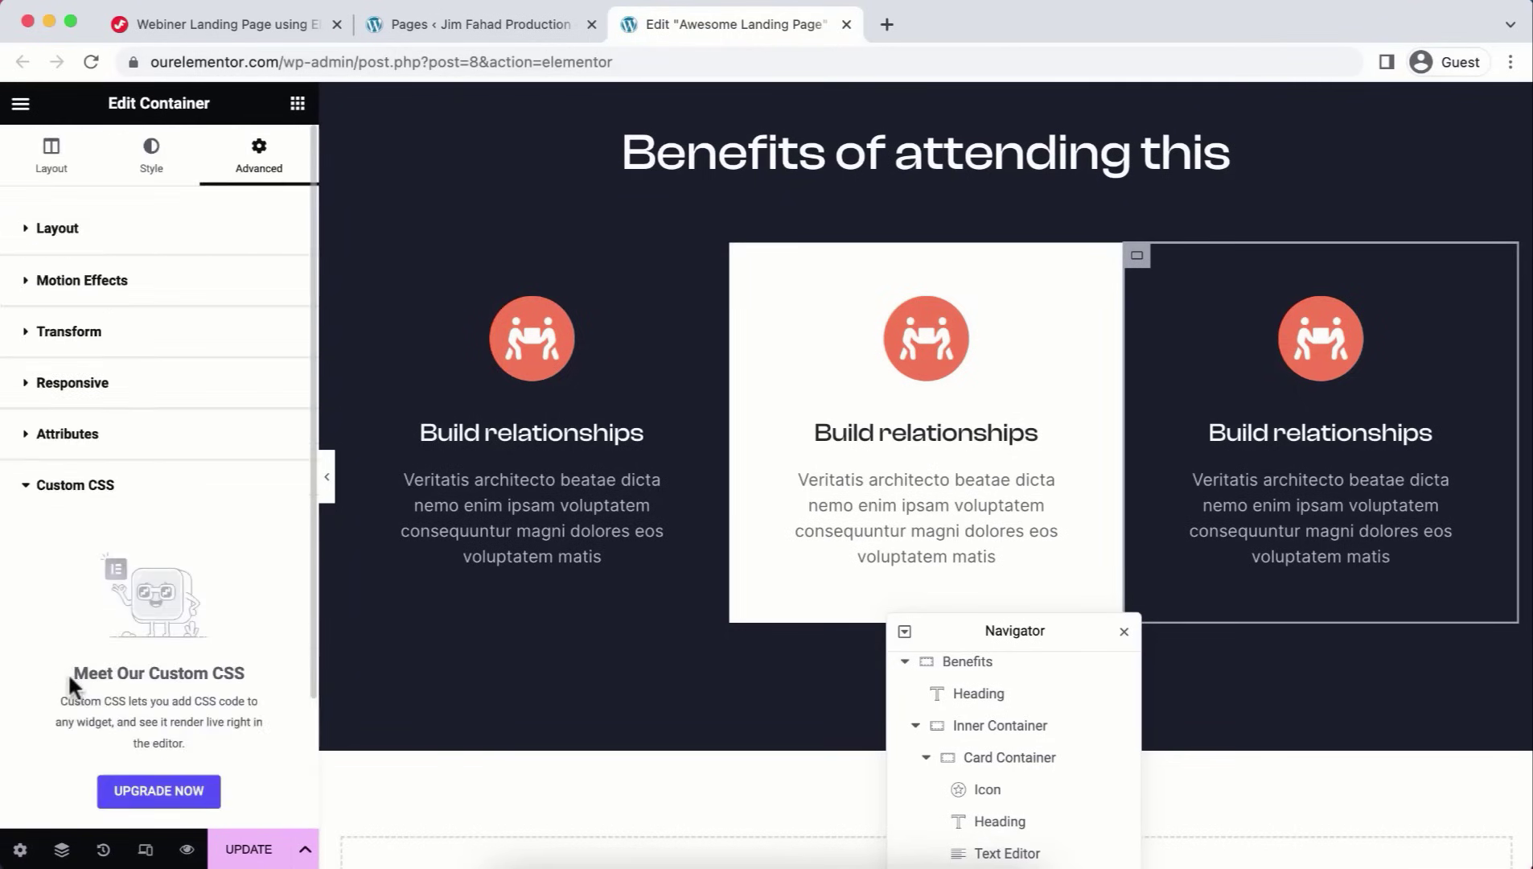
scroll(154, 622, "down", 3)
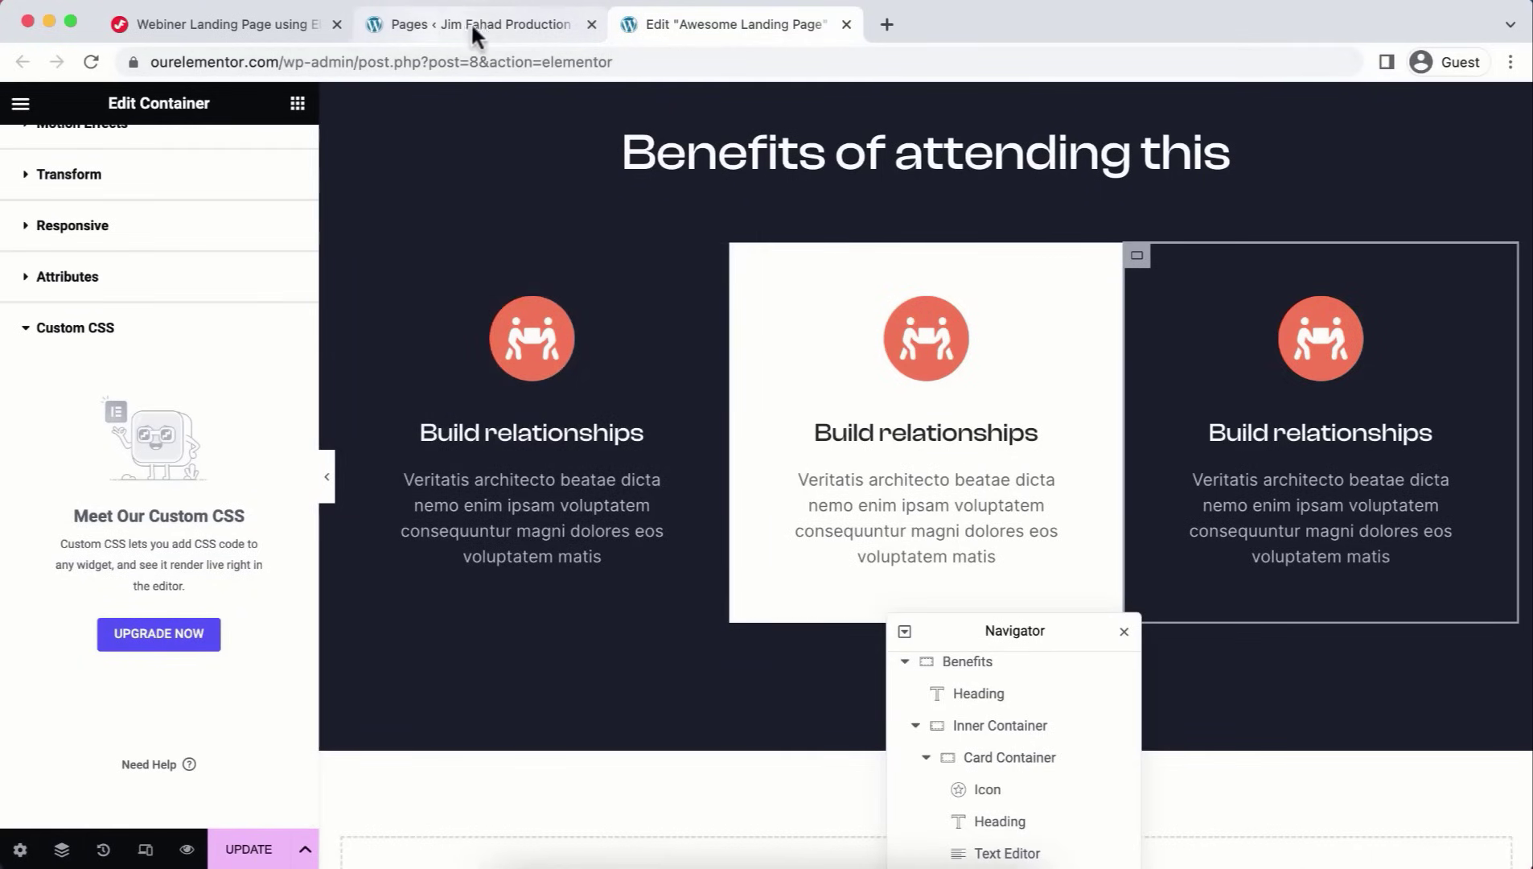
left_click(487, 22)
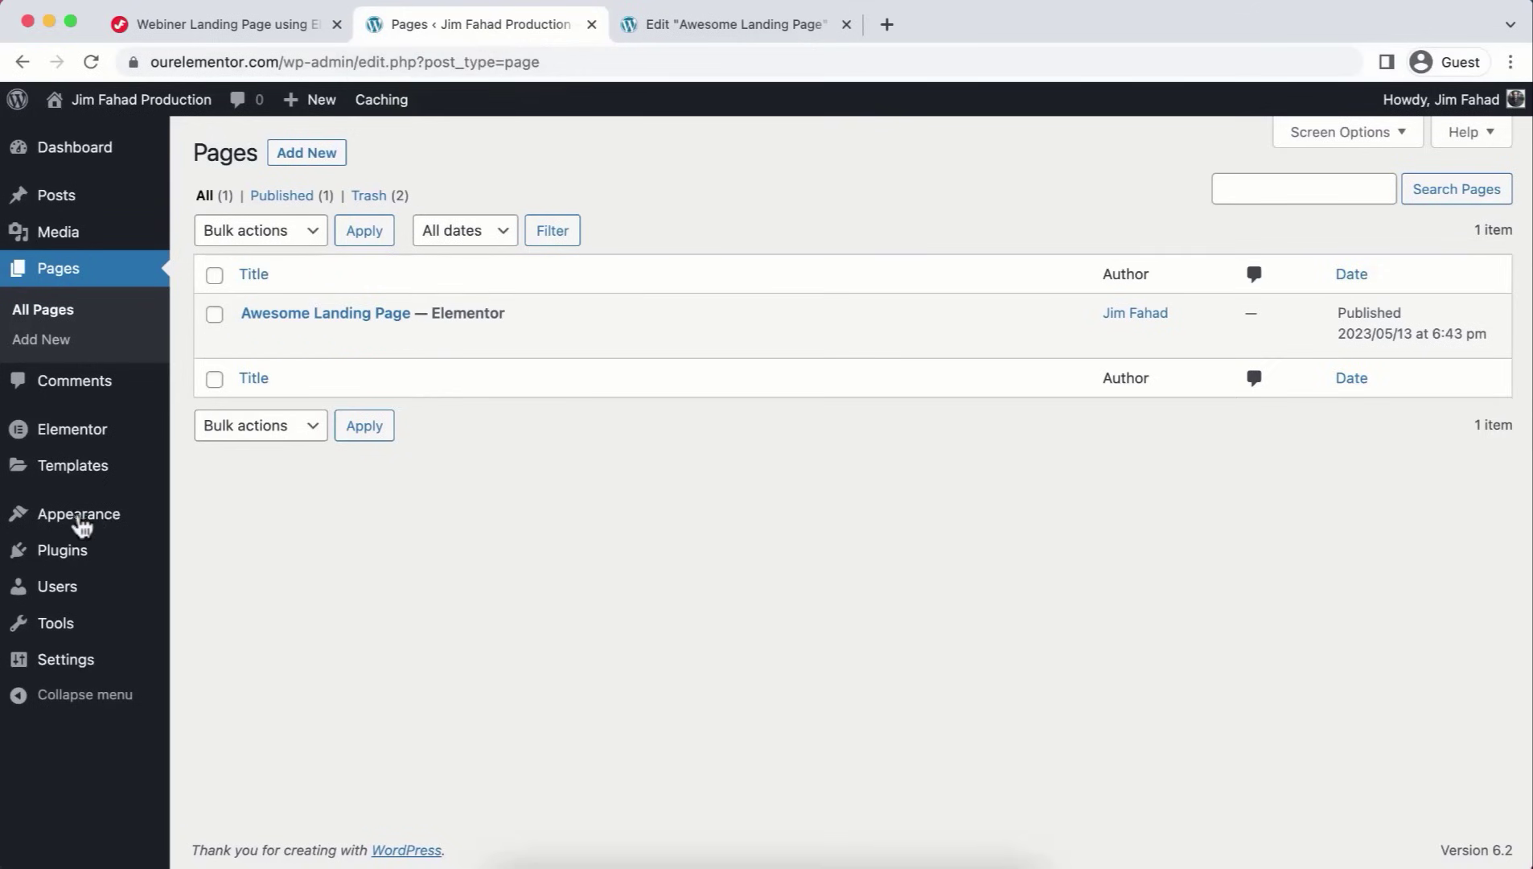
- Open the WordPress Customizer from Appearance and go to its Additional CSS panel
mouse_move(78, 523)
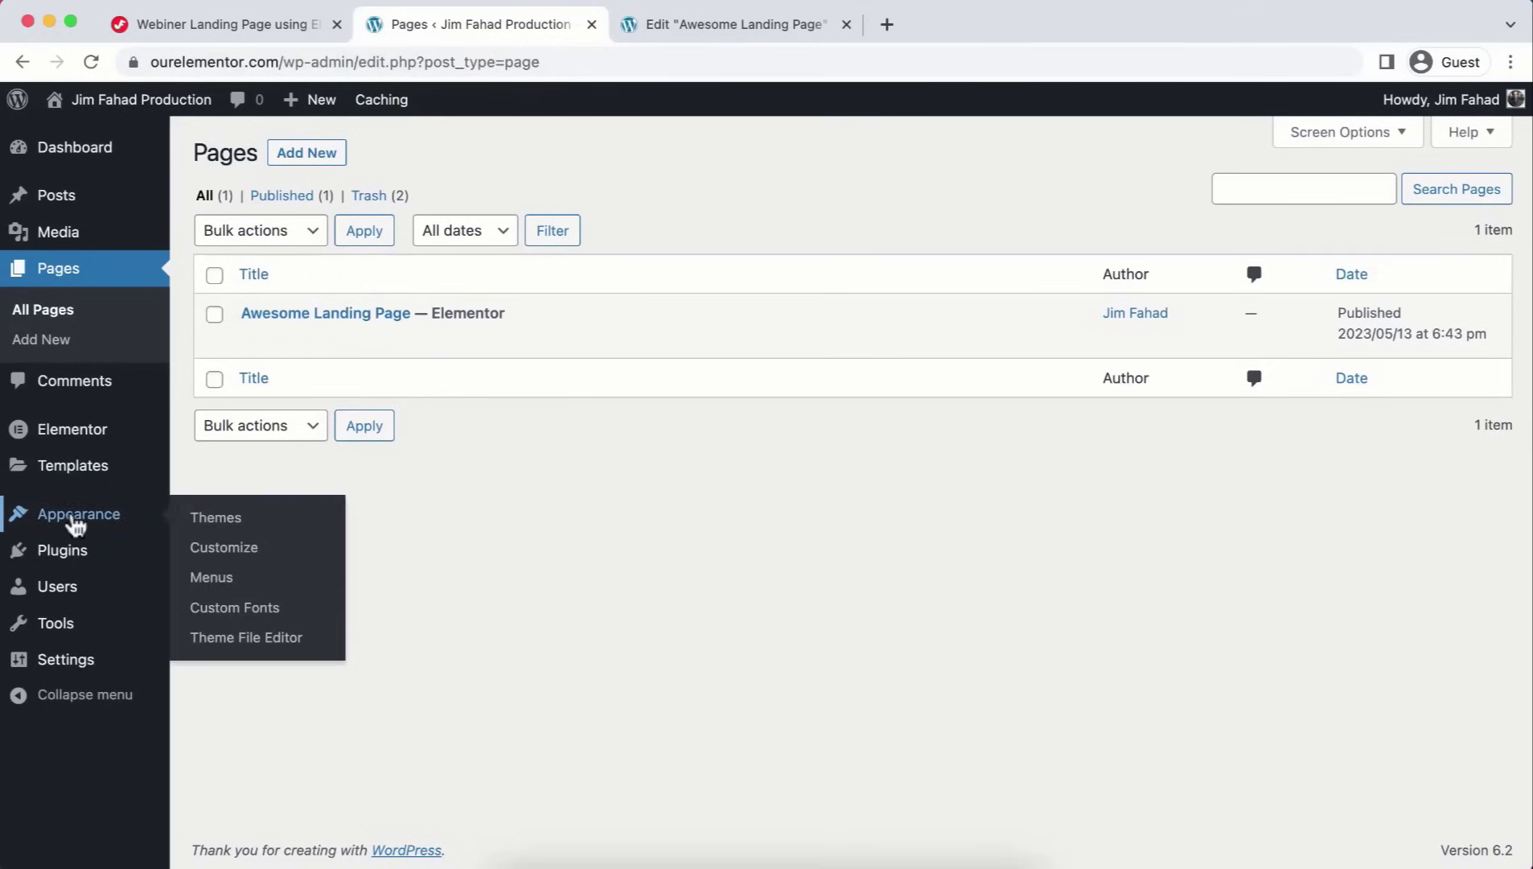
left_click(239, 555)
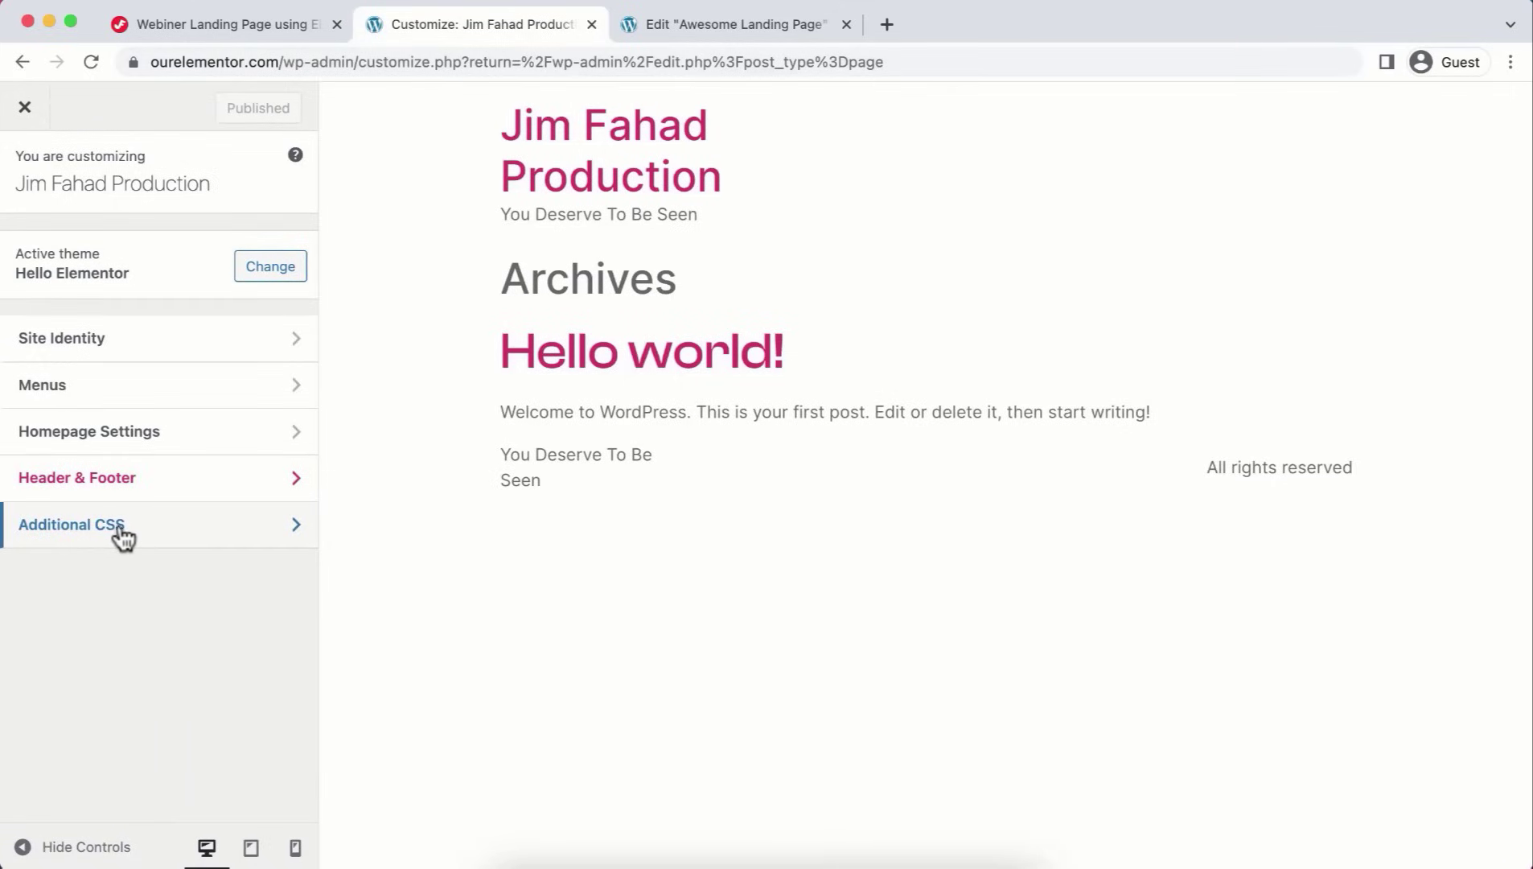
left_click(174, 531)
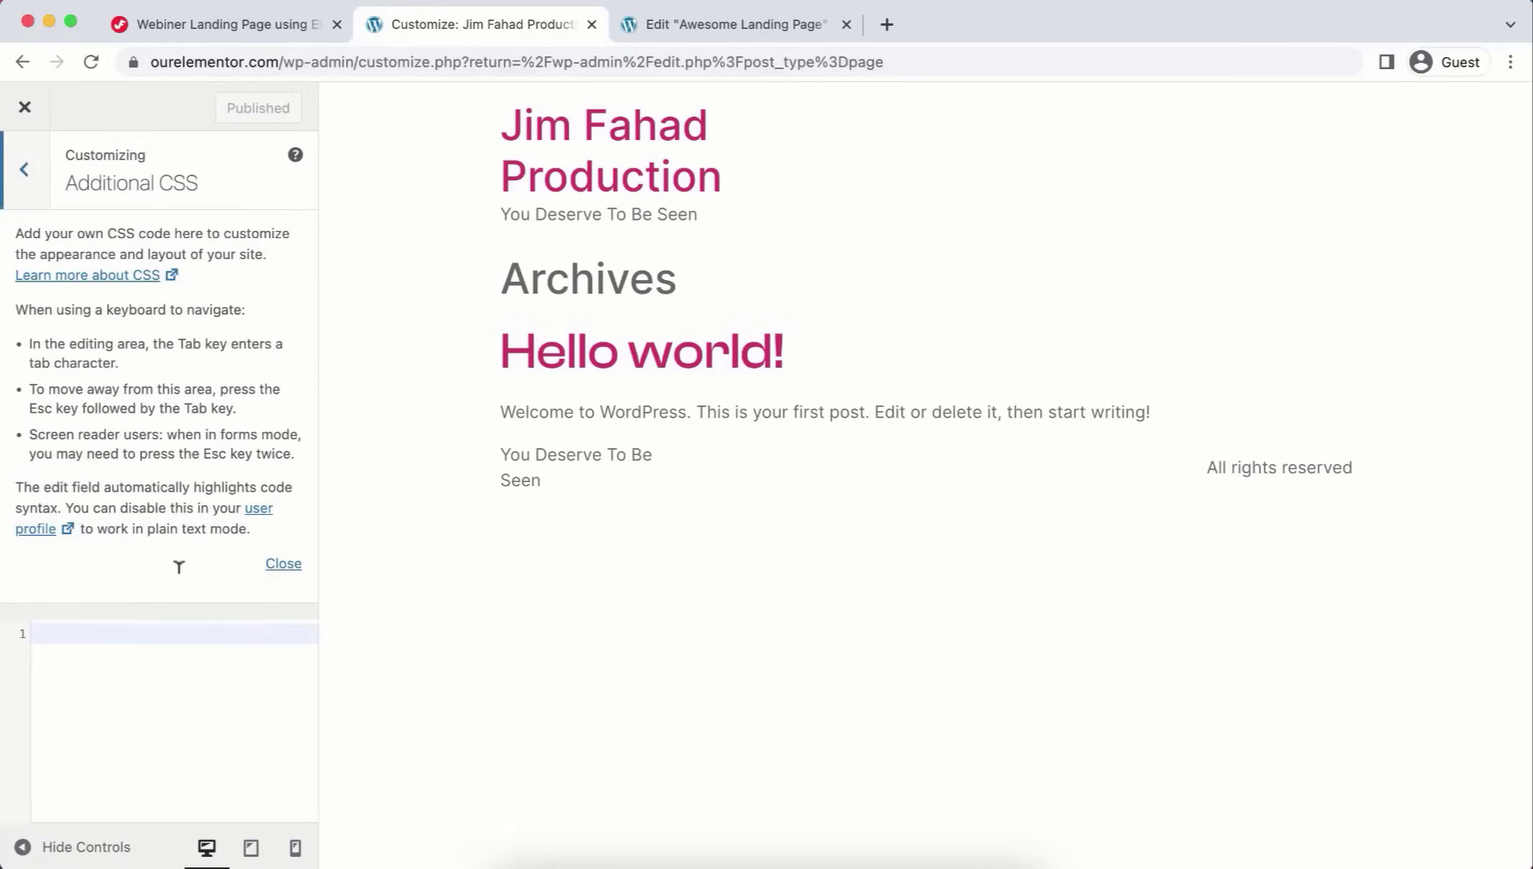
scroll(176, 569, "down", 3)
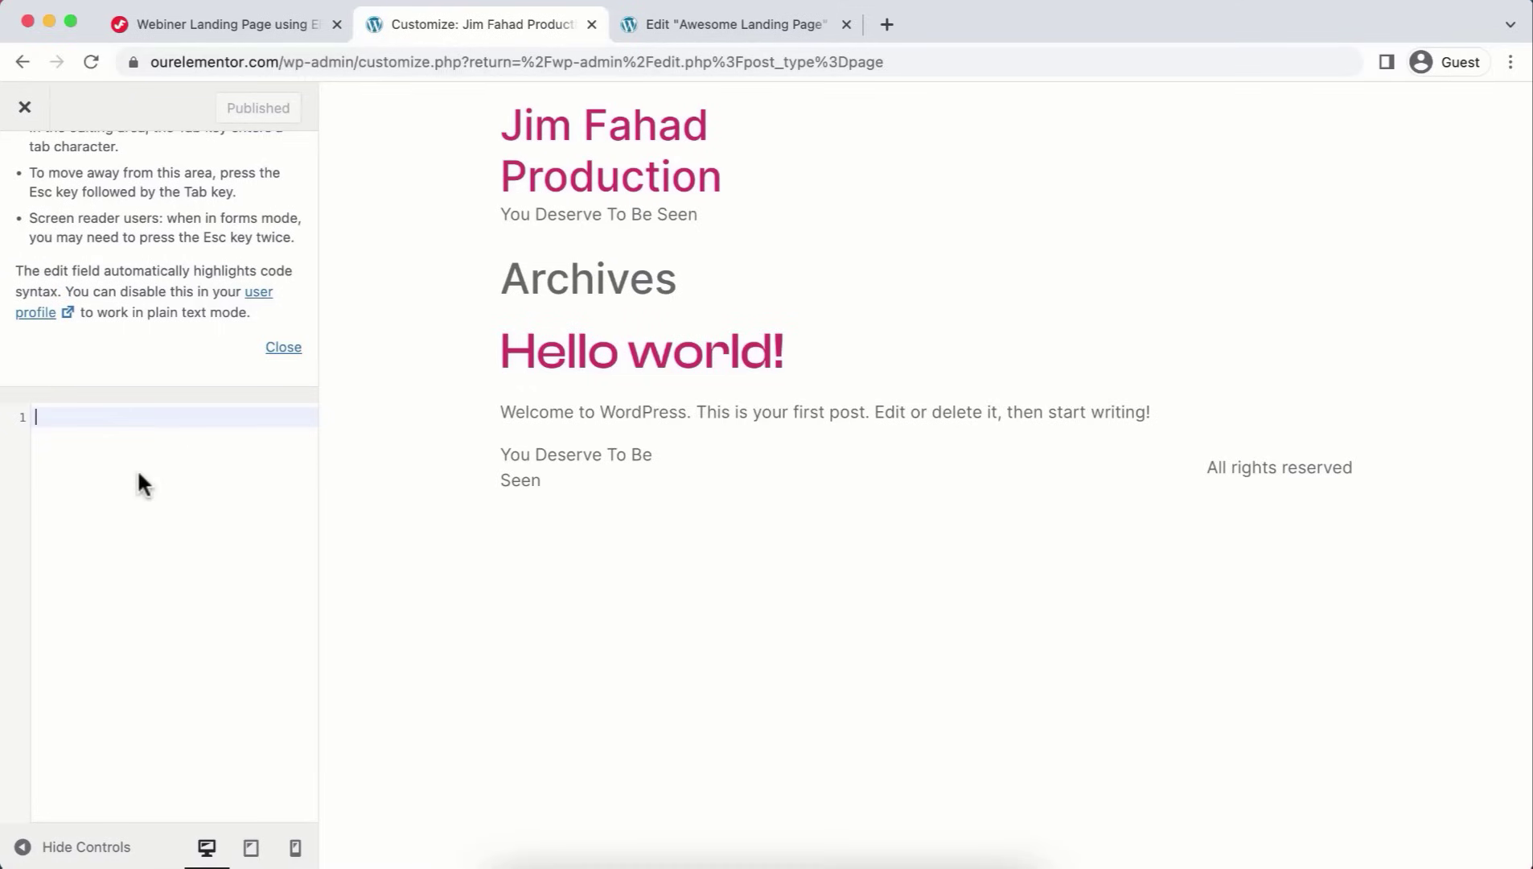
left_click(200, 22)
- Locate the tutorial's Card Hover Effect CSS sample and inspect its style tags and rules
scroll(145, 564, "down", 3)
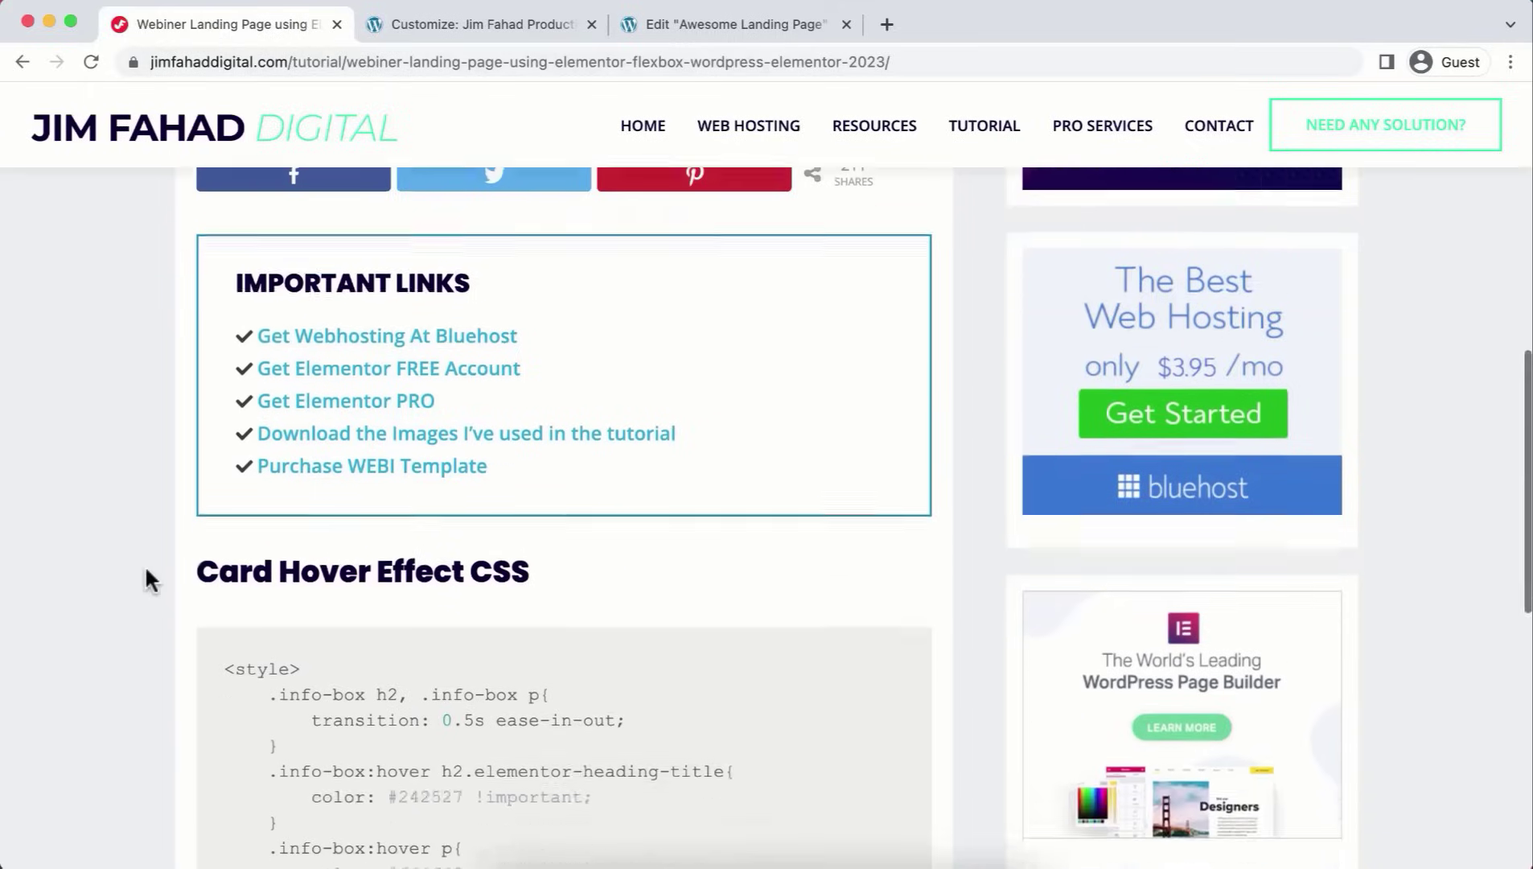
scroll(145, 564, "down", 2)
scroll(263, 325, "up", 1)
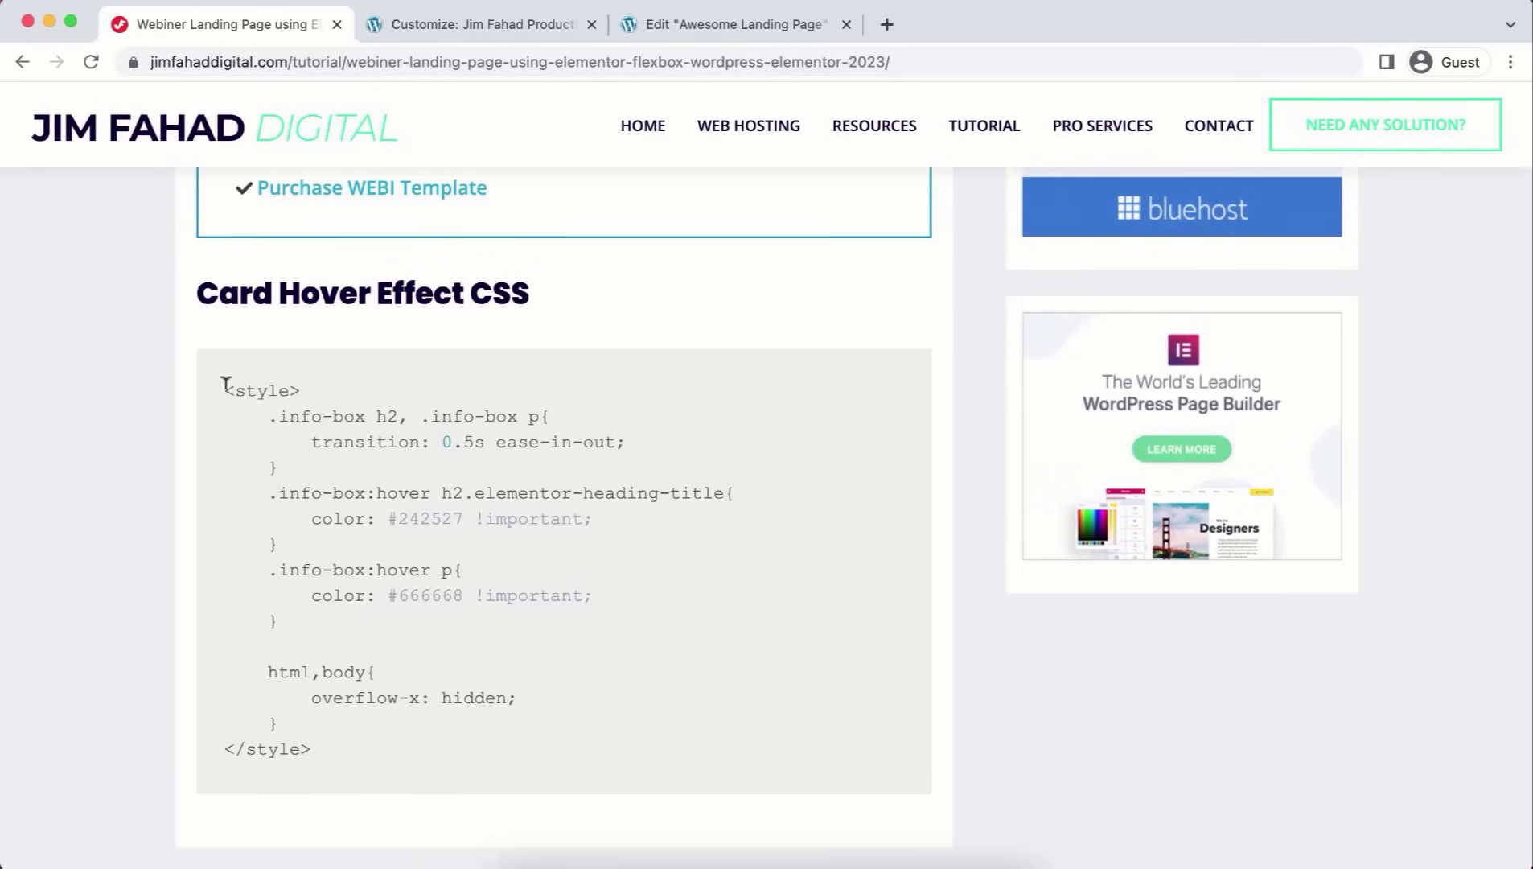
left_click_drag(226, 386, 298, 387)
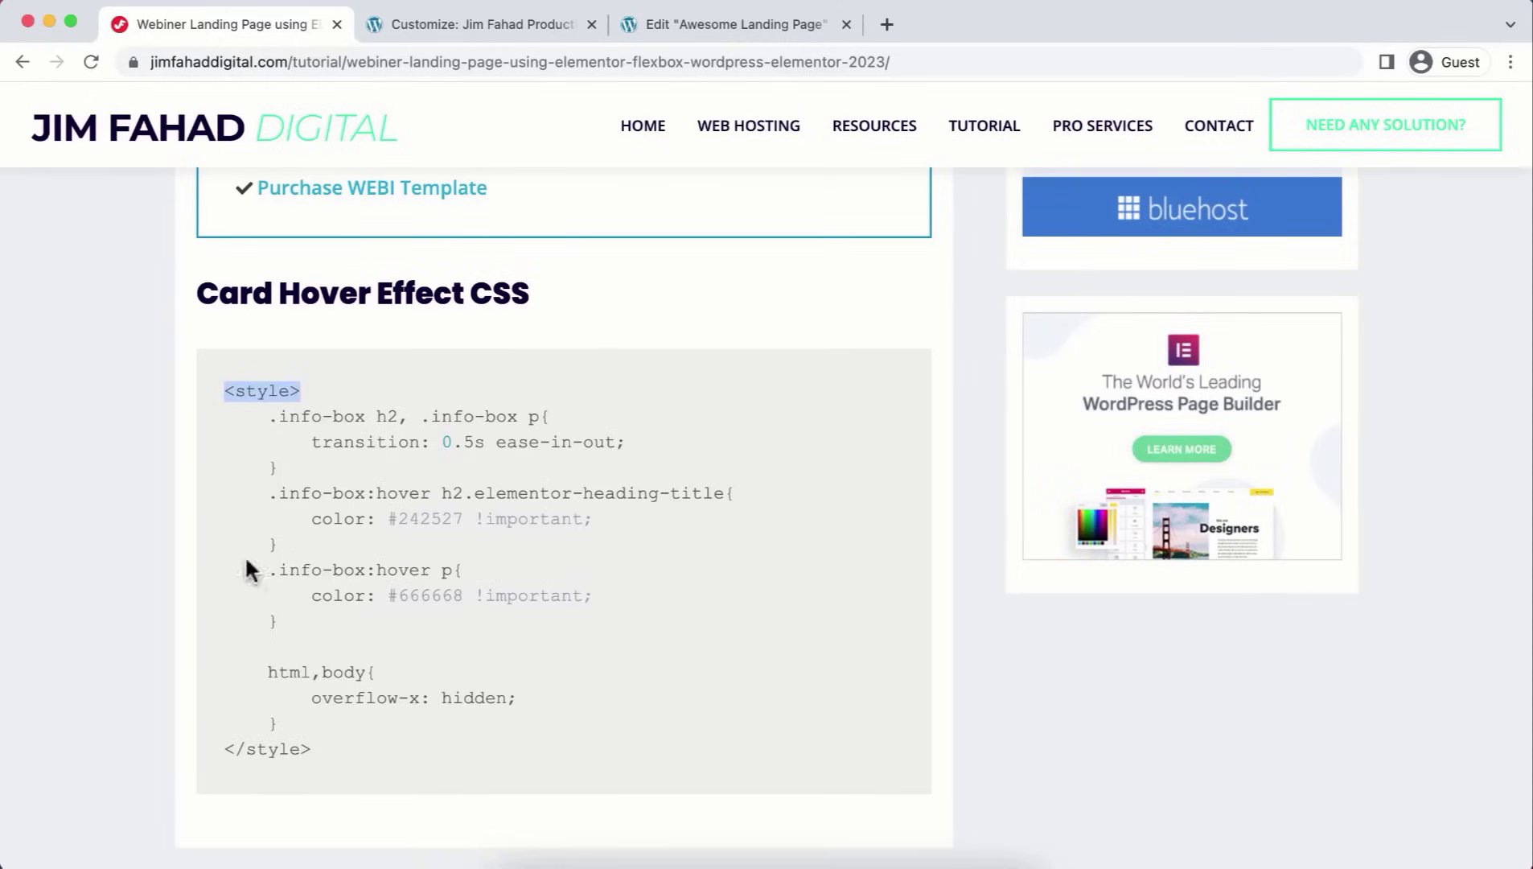
left_click(223, 720)
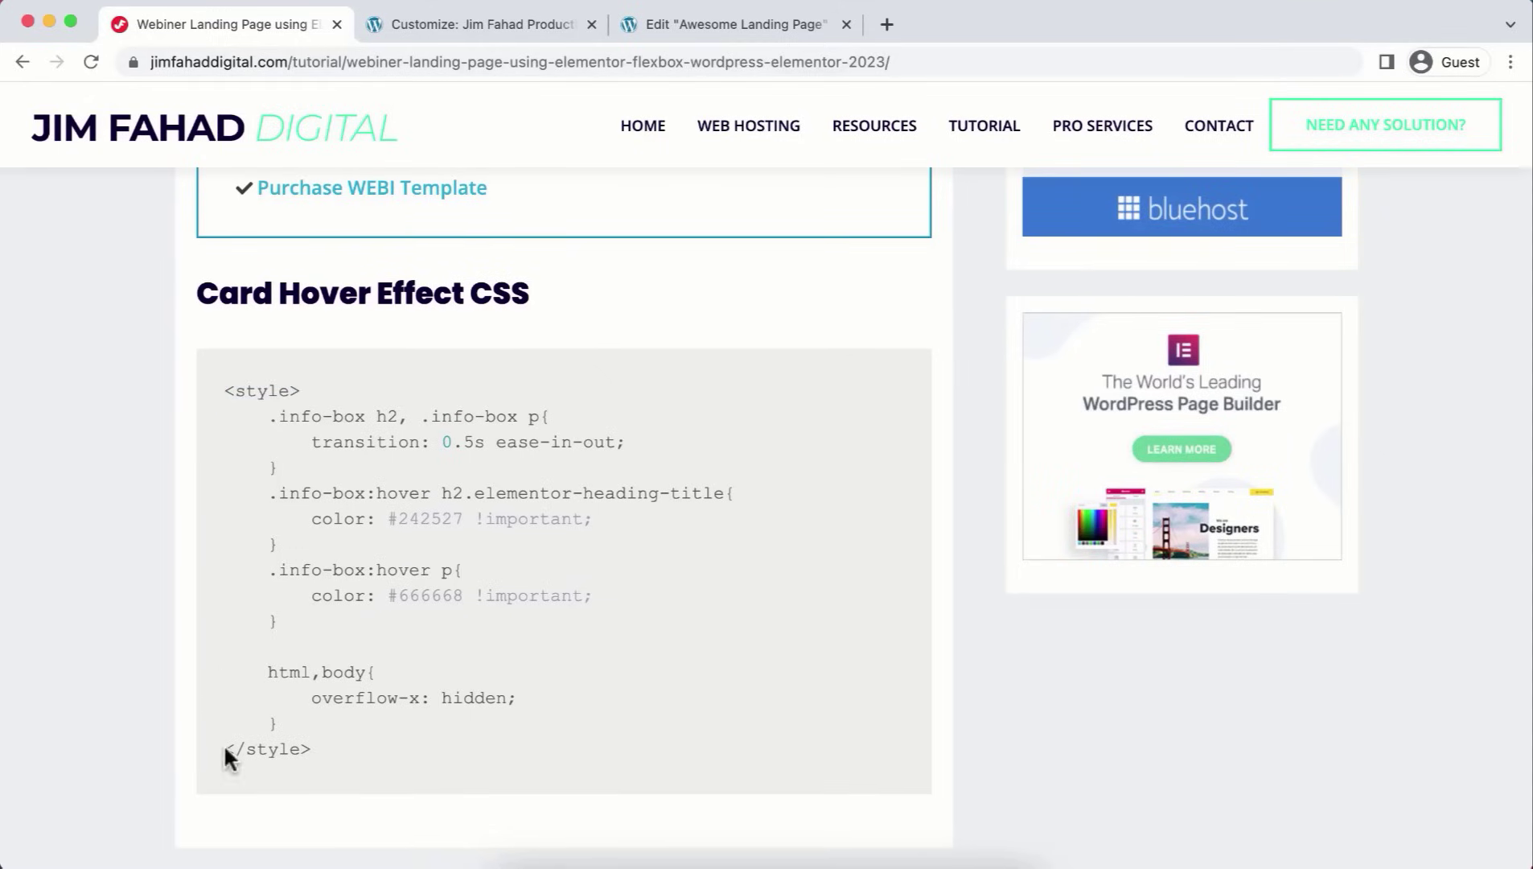
left_click_drag(256, 741, 311, 736)
left_click(308, 724)
left_click_drag(276, 414, 275, 715)
left_click(296, 418)
- Copy the entire Card Hover Effect CSS block
left_click_drag(226, 388, 328, 753)
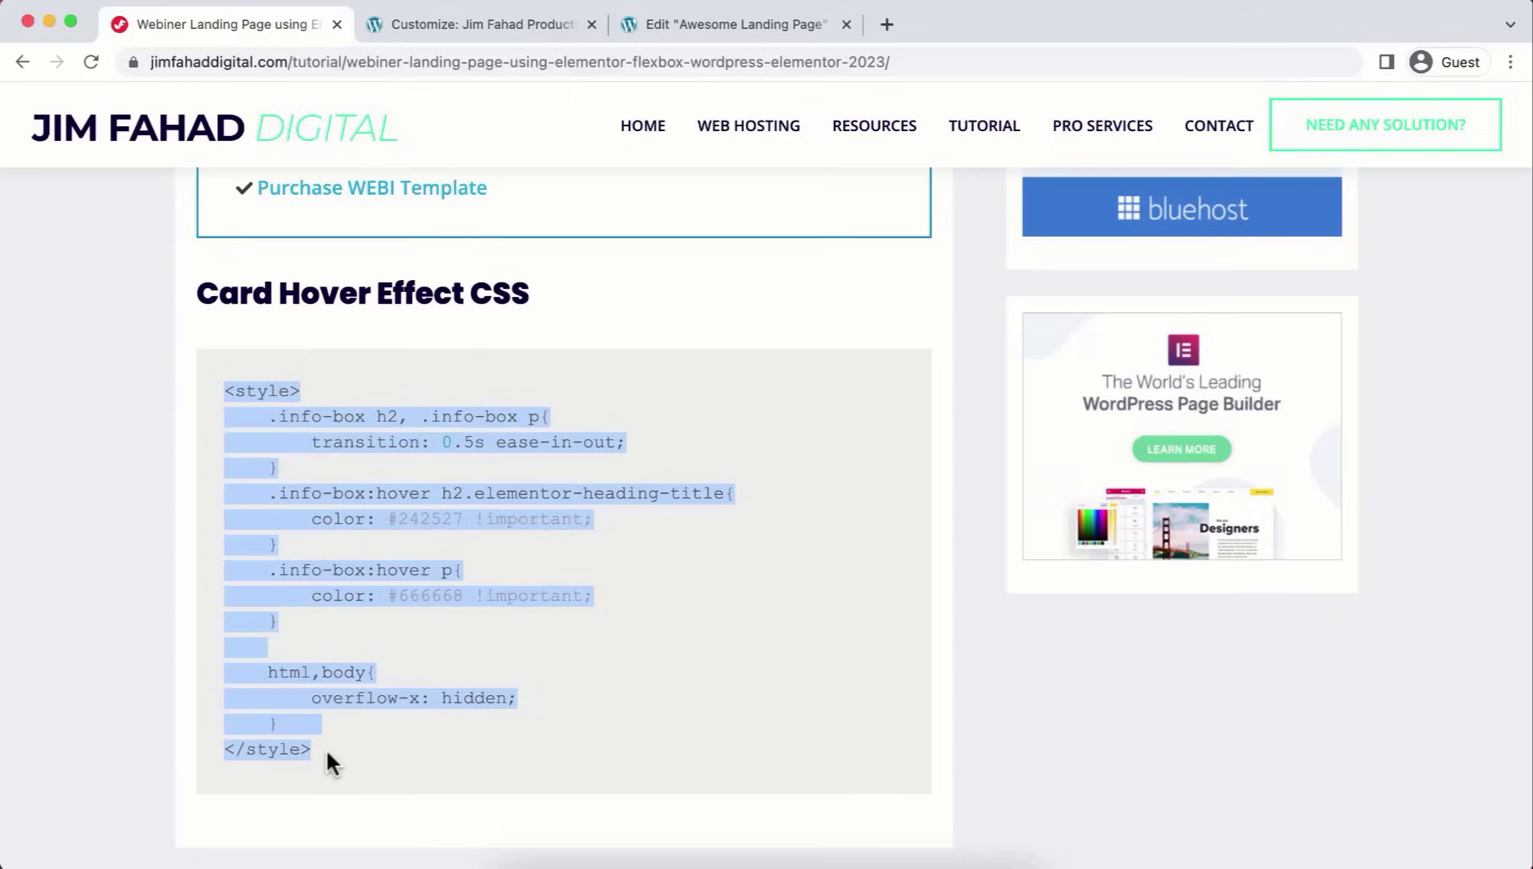
right_click(319, 663)
left_click(348, 661)
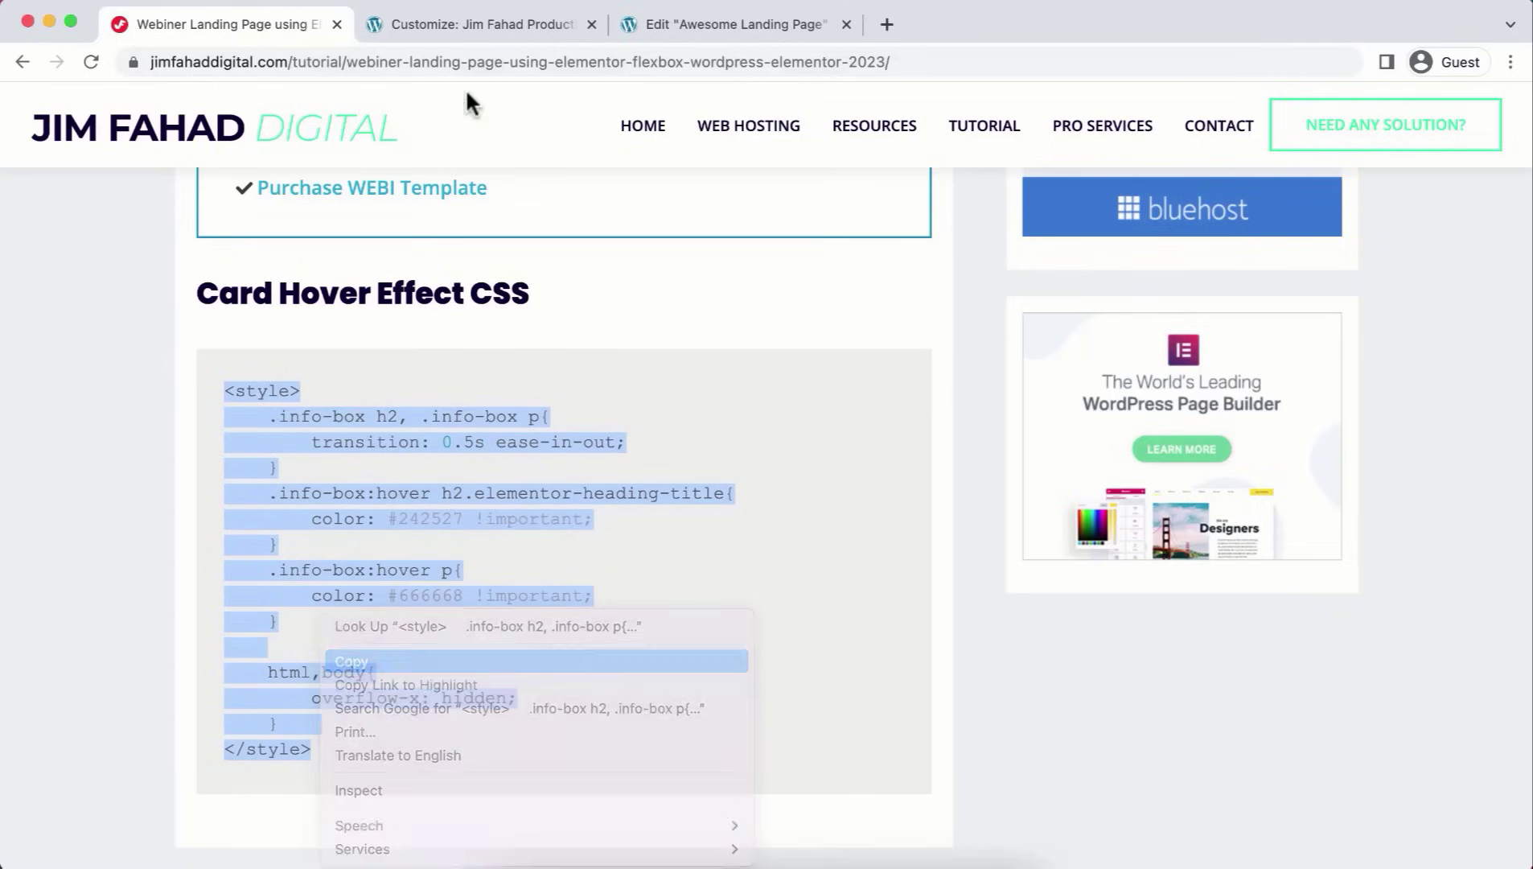
left_click(479, 18)
- Paste the card hover CSS into Additional CSS and delete its <style> and </style> lines
right_click(130, 419)
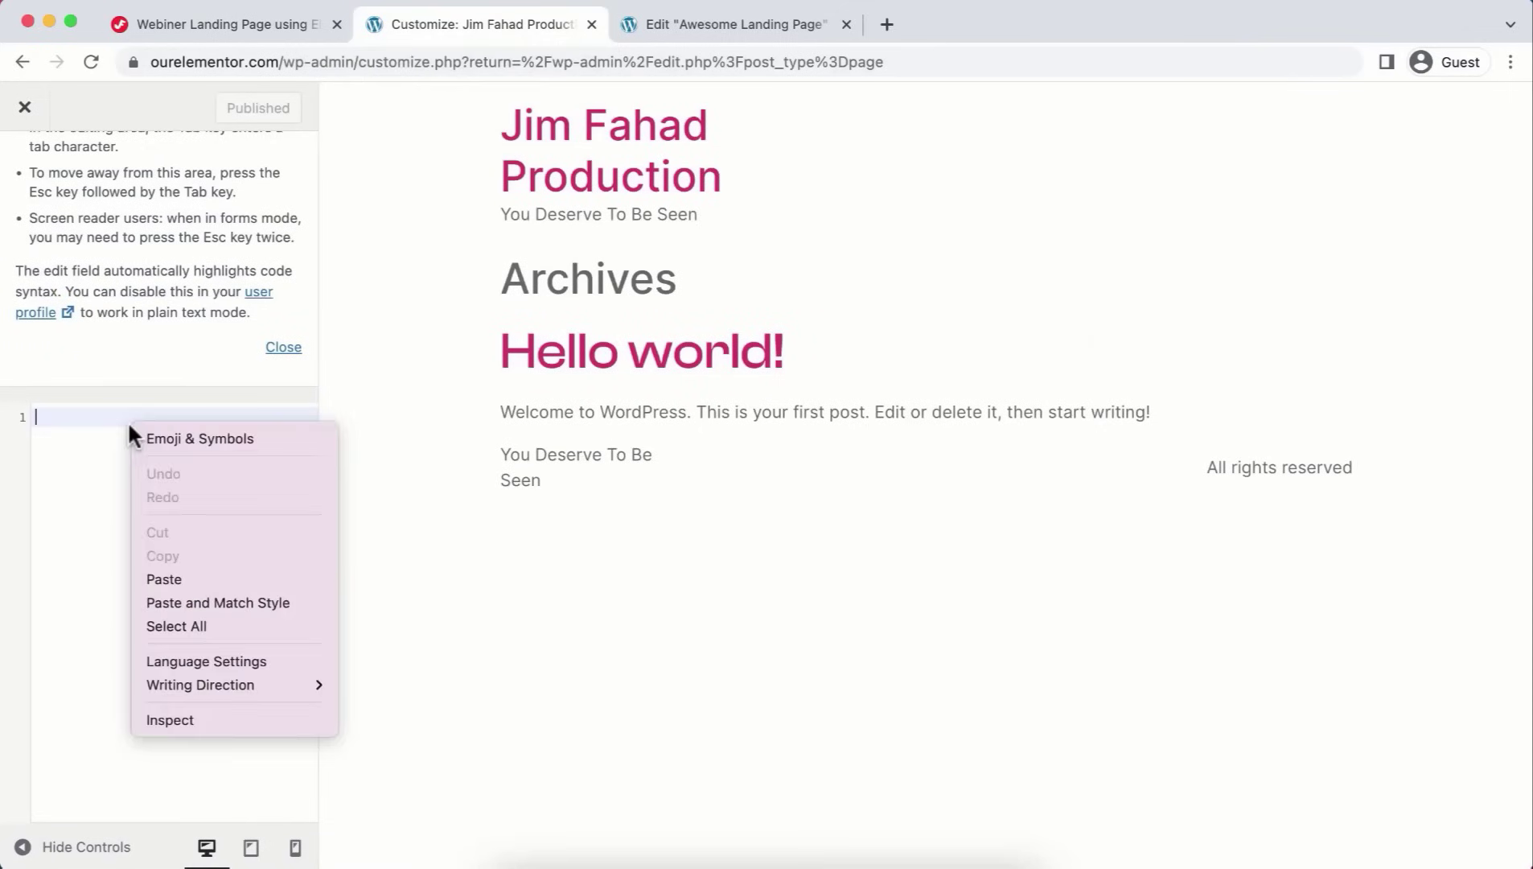
left_click(167, 578)
scroll(148, 675, "down", 1)
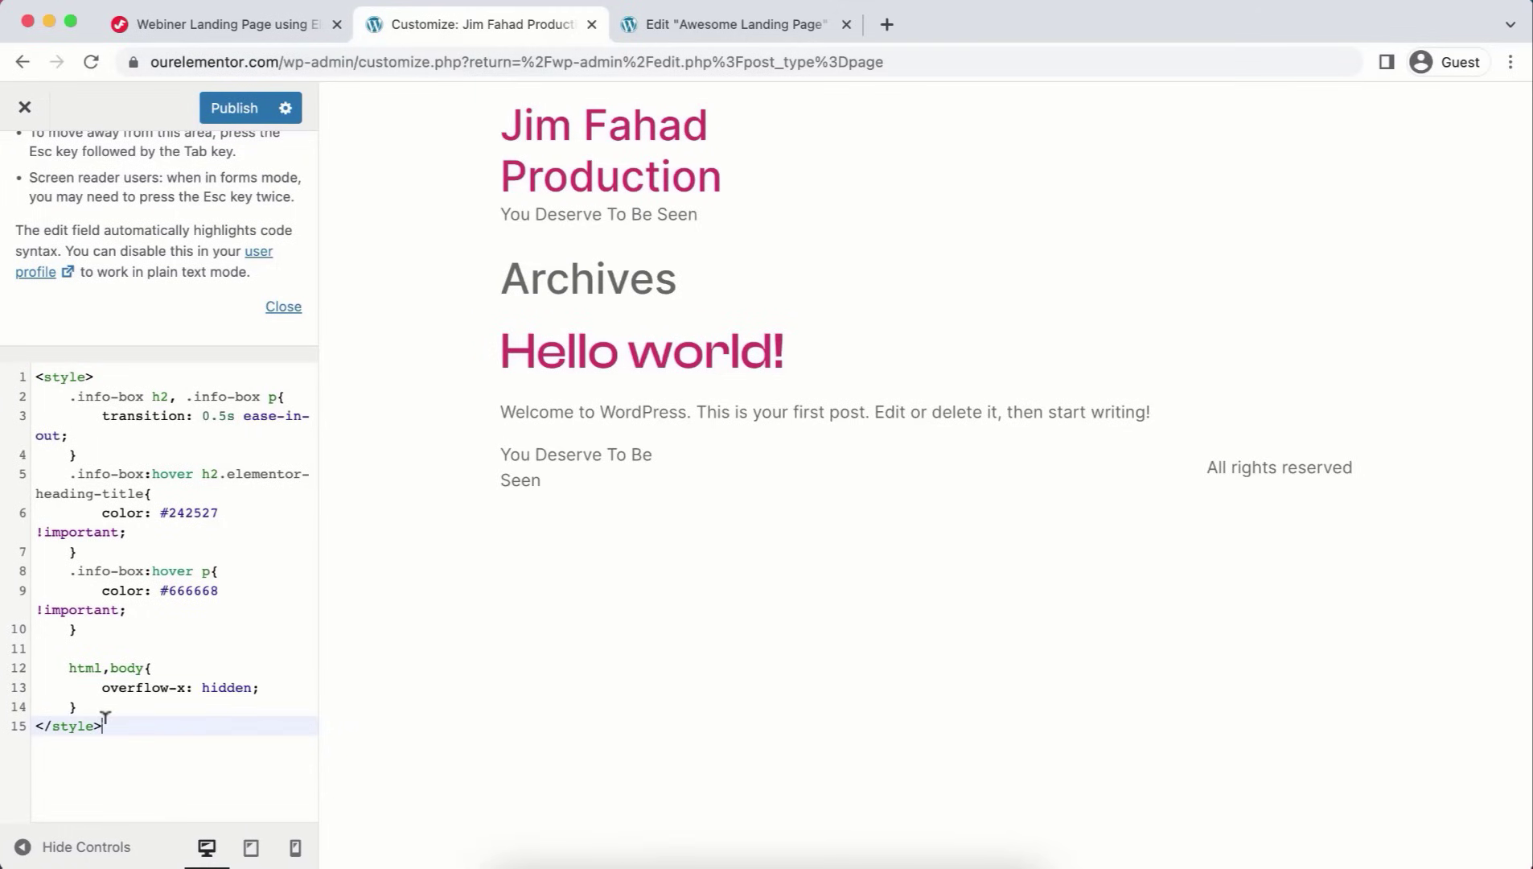
left_click(25, 724)
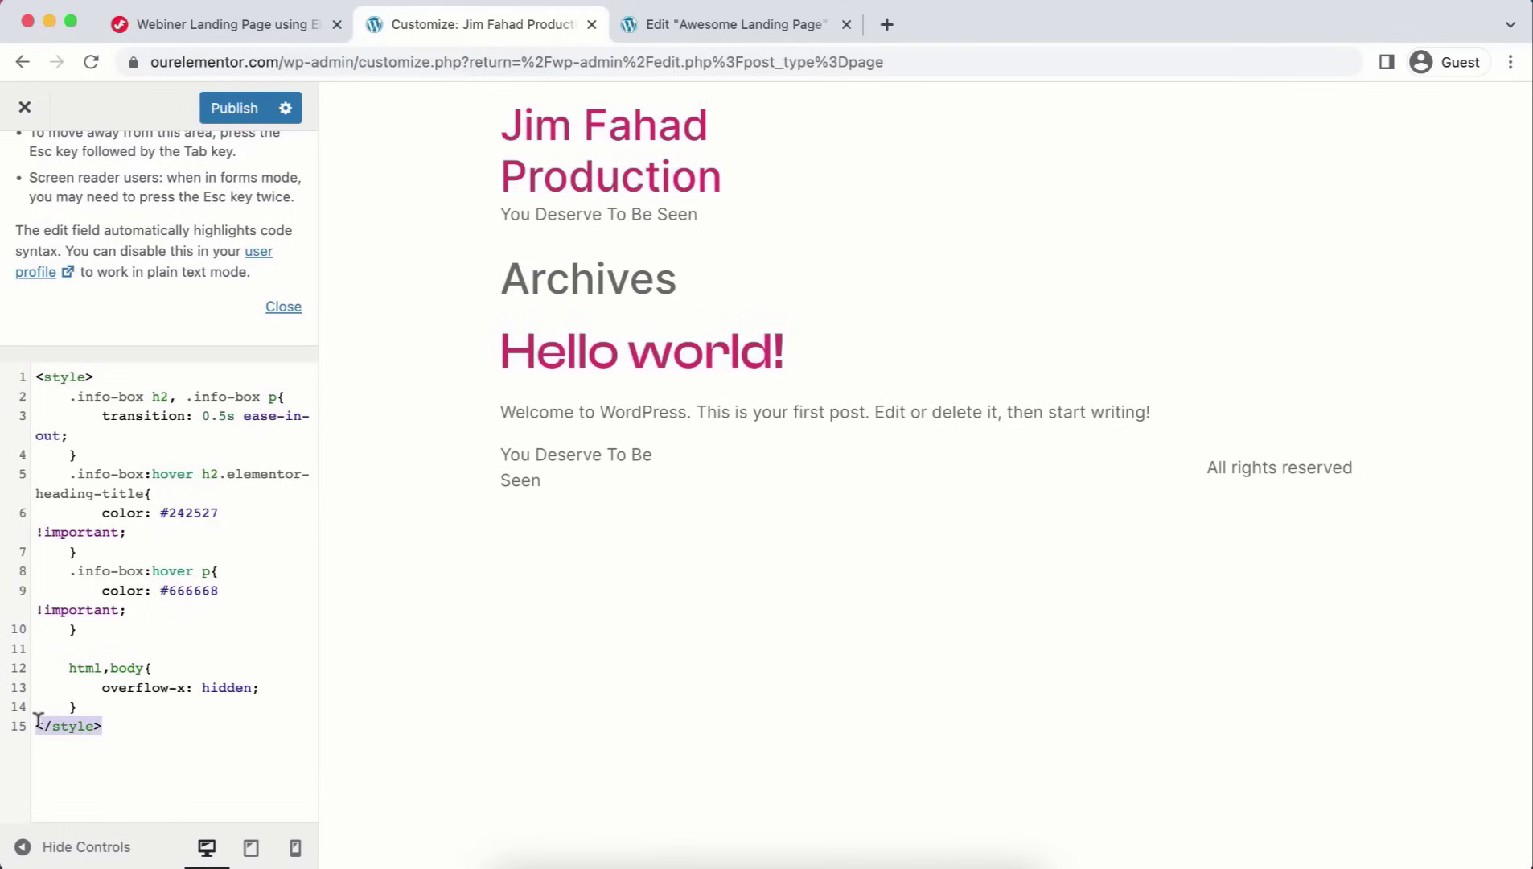
key("BackSpace")
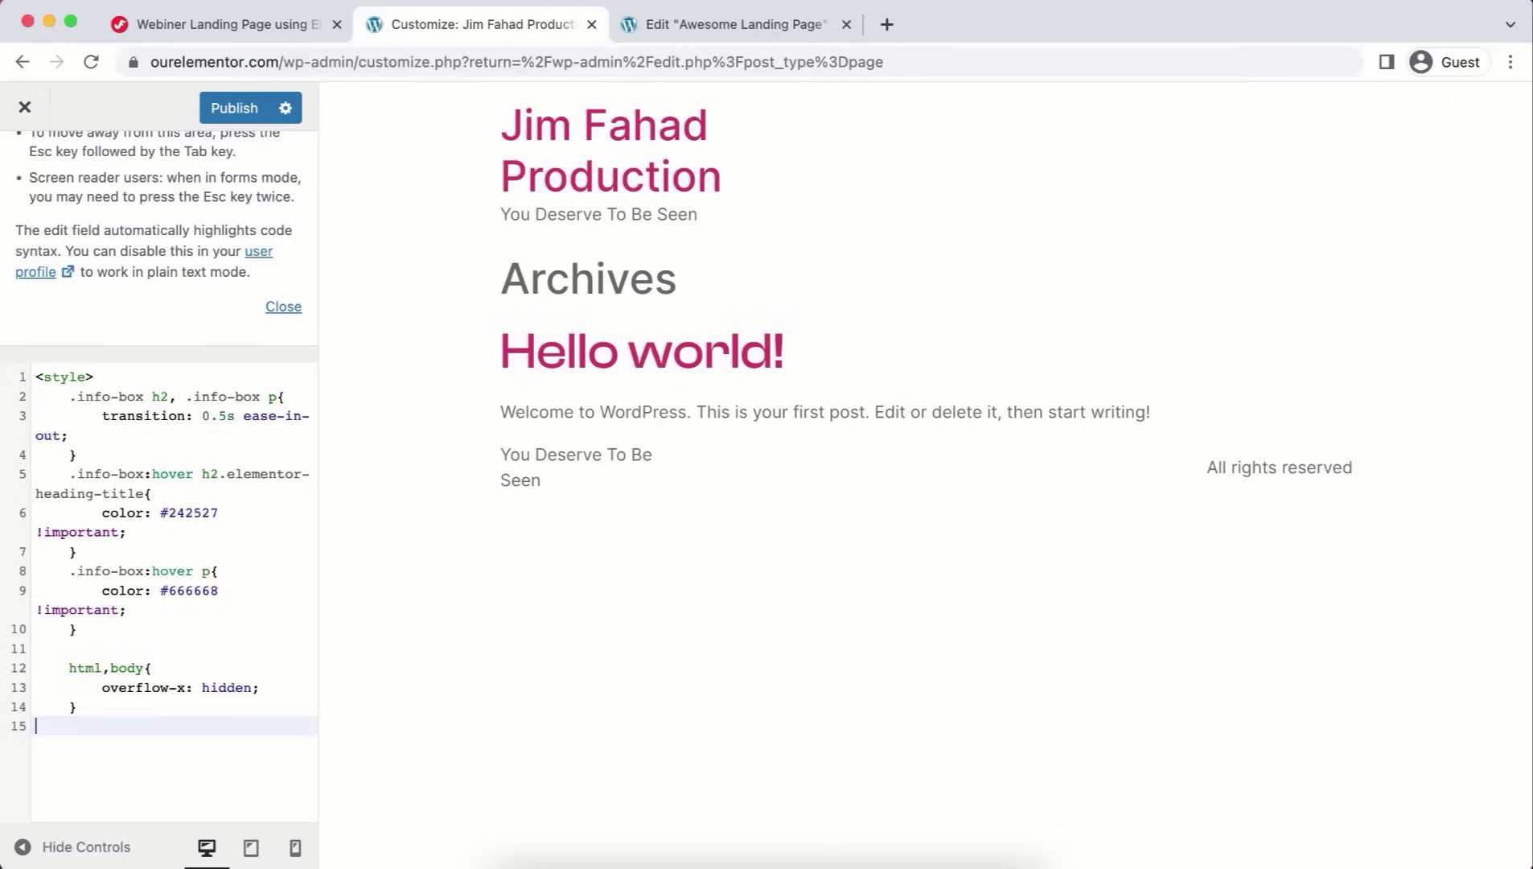
key("BackSpace")
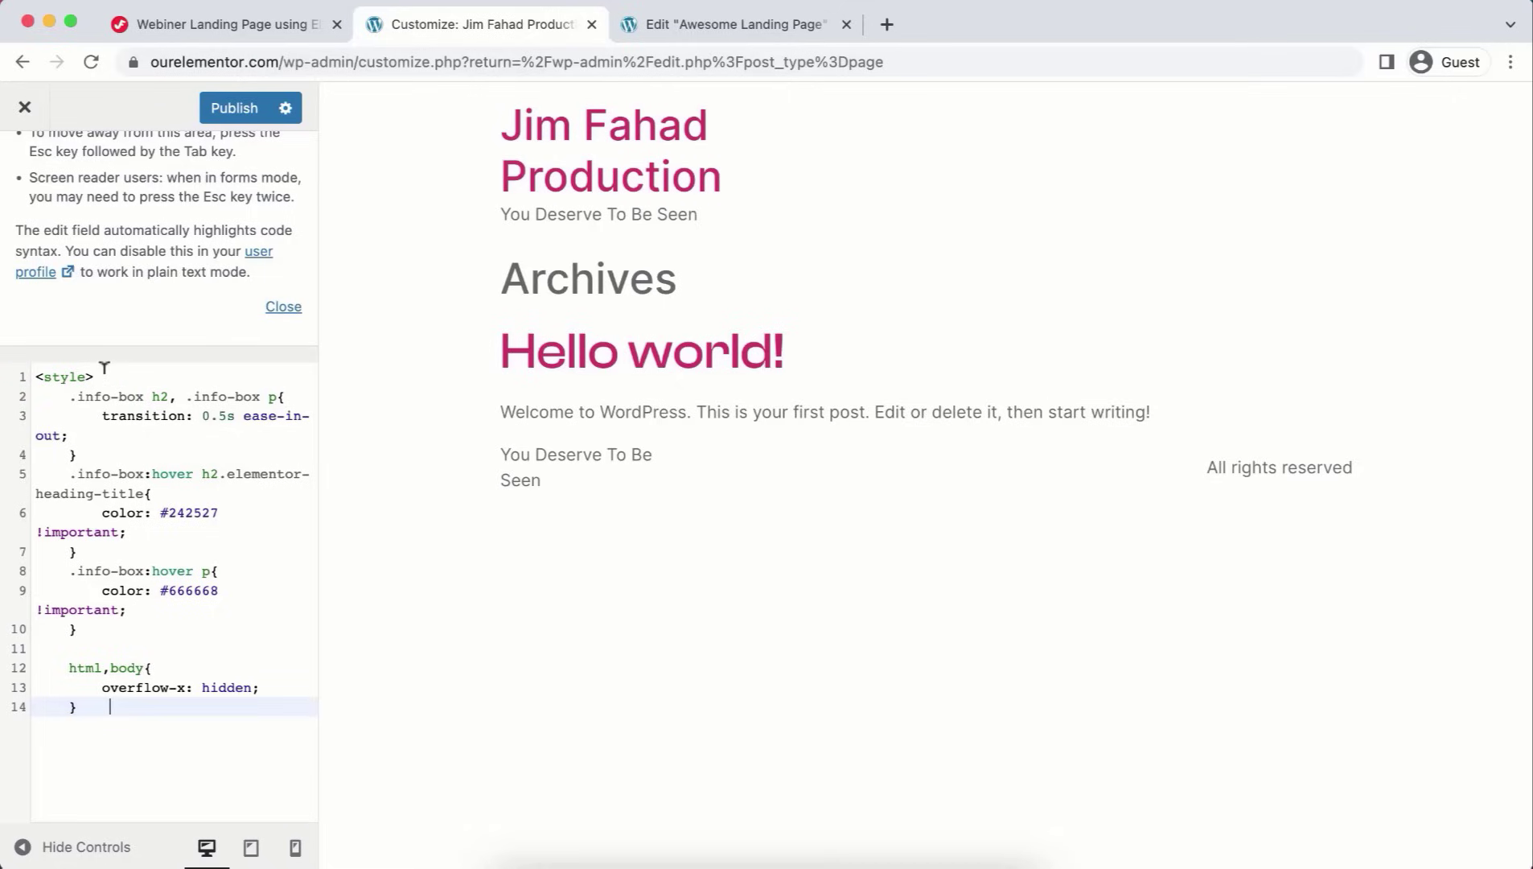
left_click(90, 375)
left_click_drag(92, 375, 36, 376)
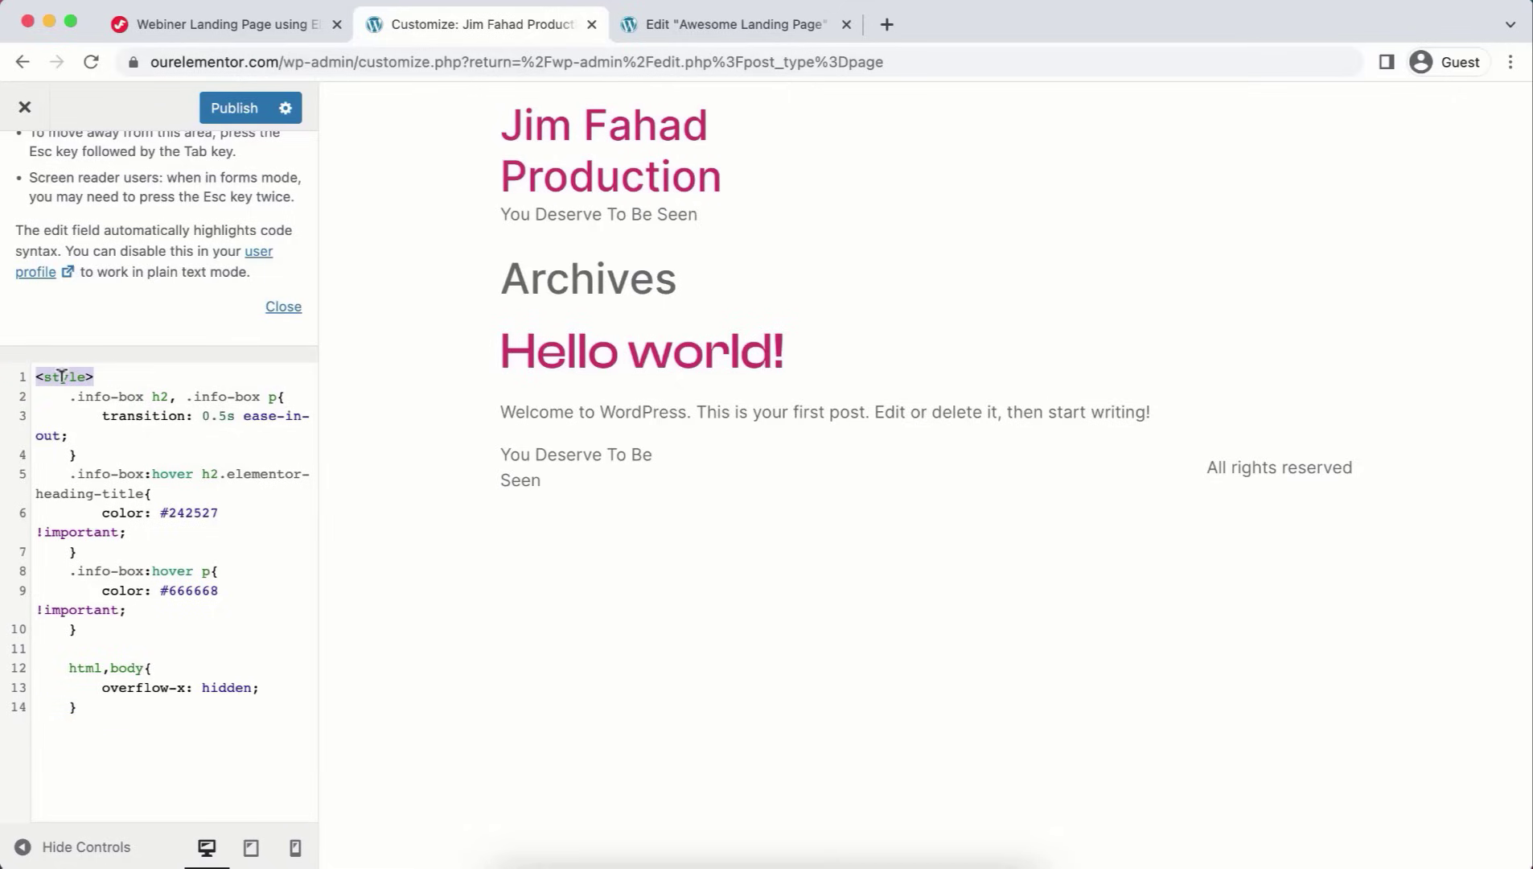
key("BackSpace")
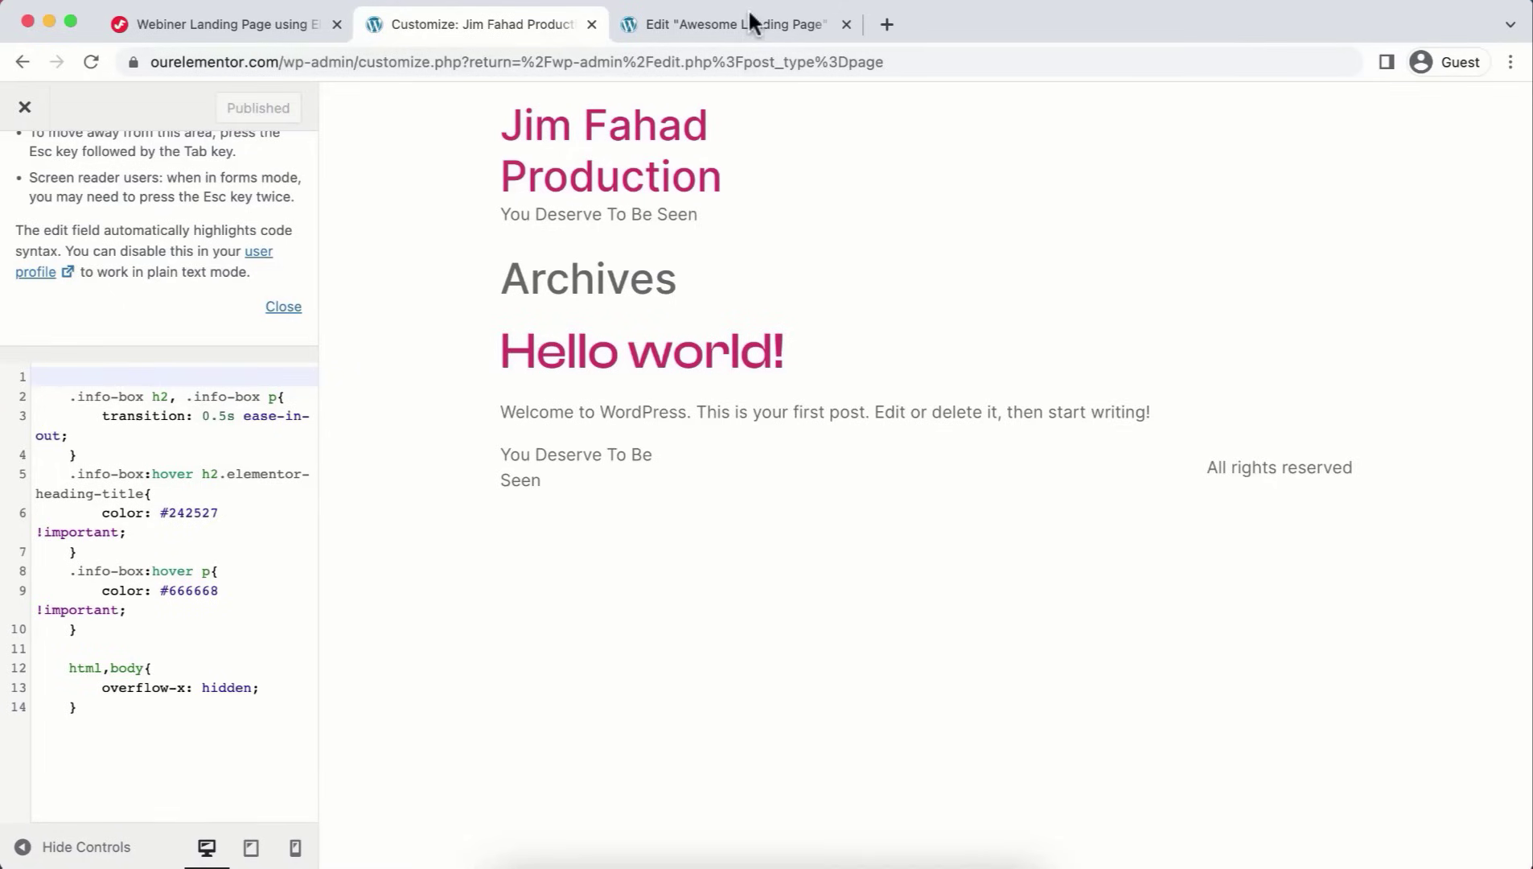
left_click(725, 22)
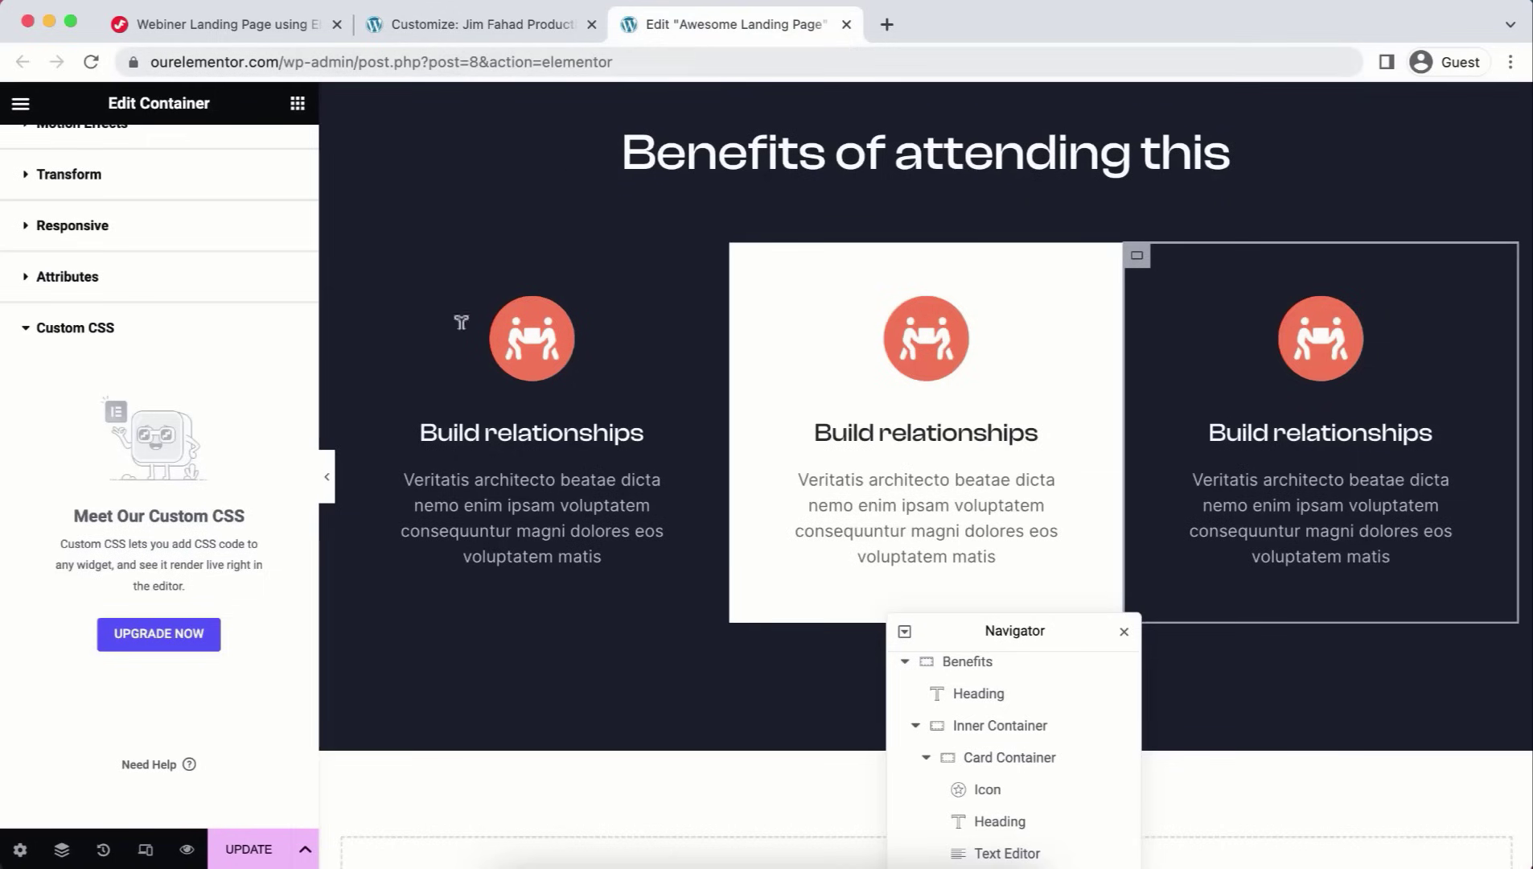
- Save the landing page, reload the editor and scroll to the Benefits cards
left_click(251, 853)
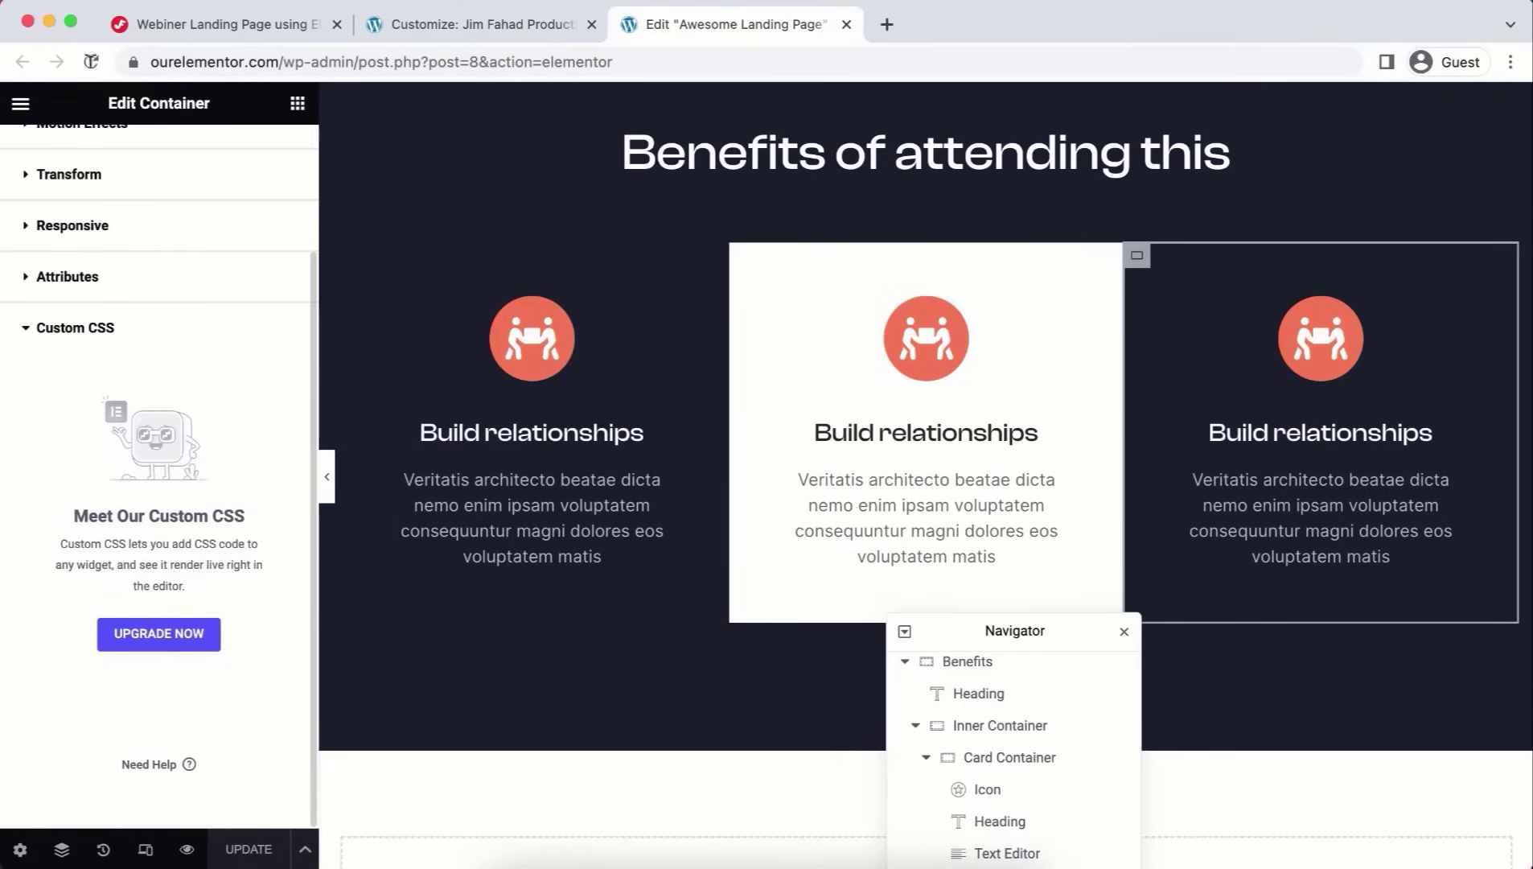
left_click(90, 62)
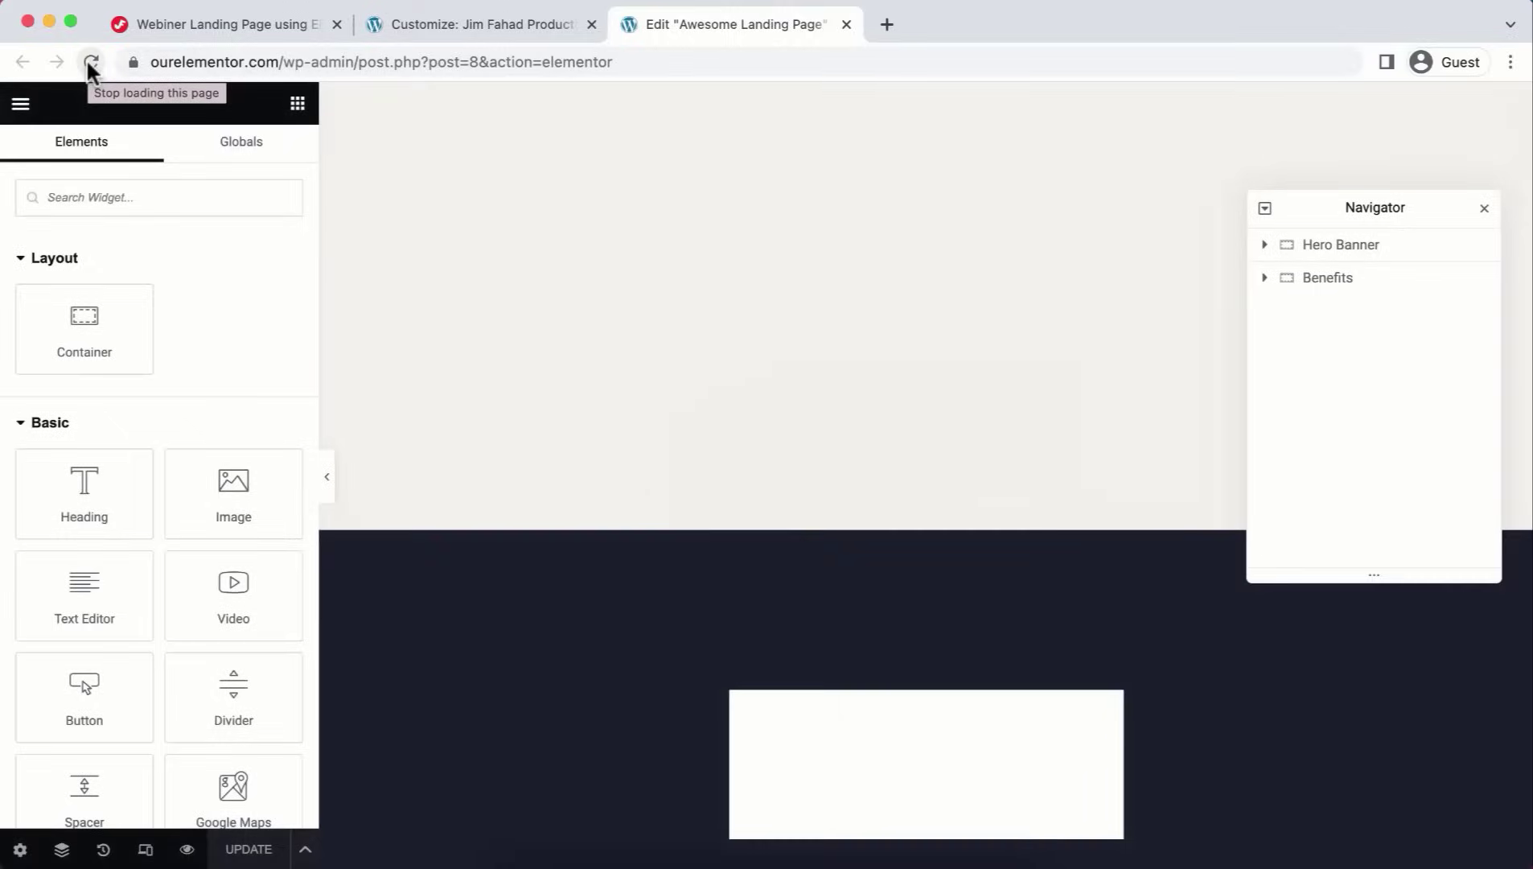
scroll(957, 576, "down", 10)
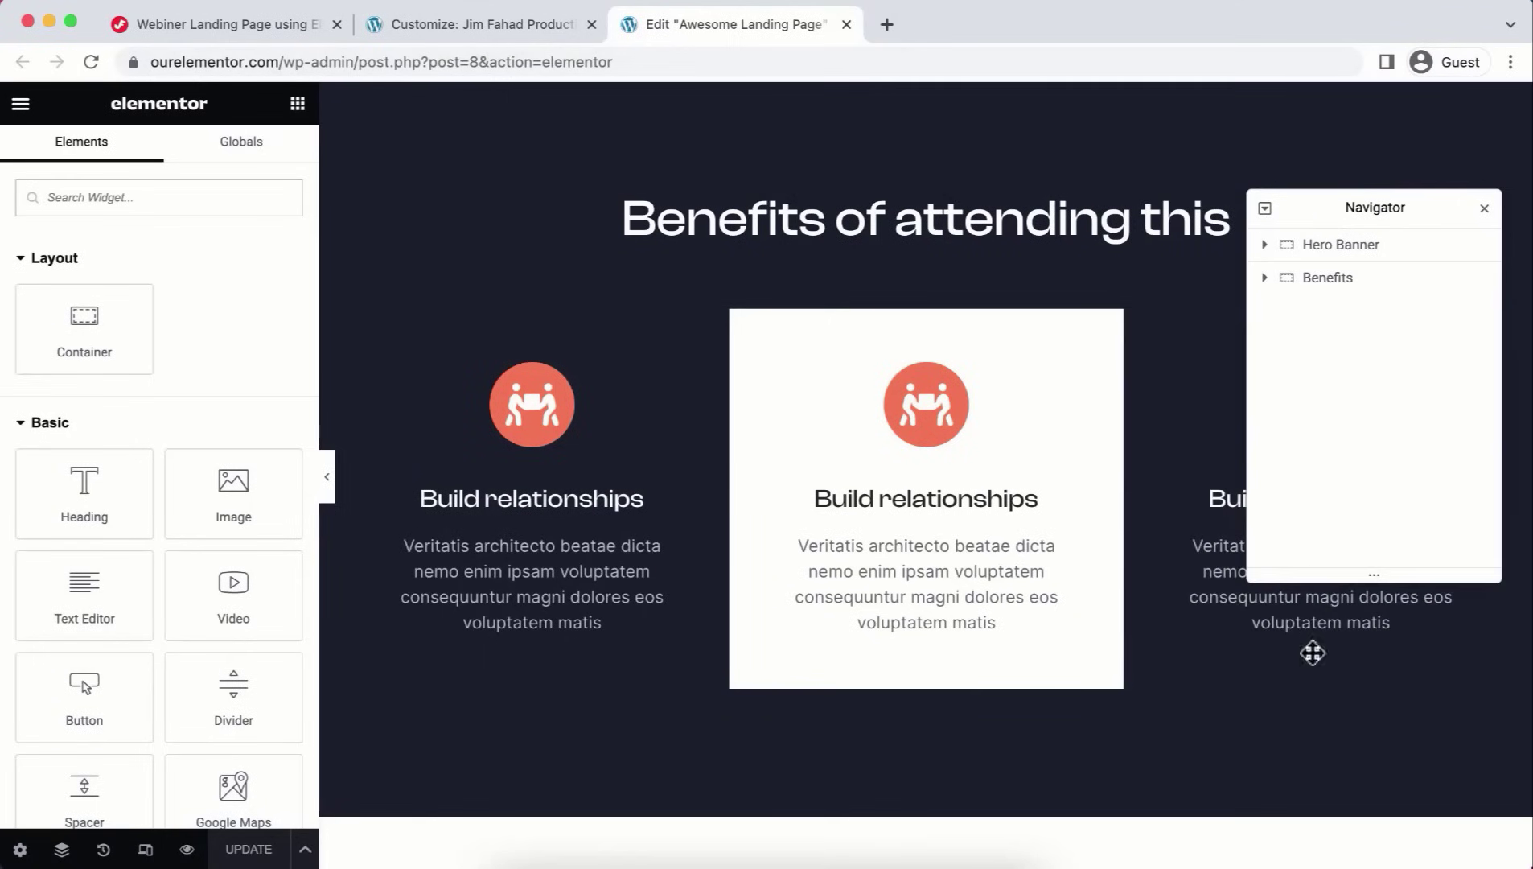
left_click_drag(1312, 653, 1307, 740)
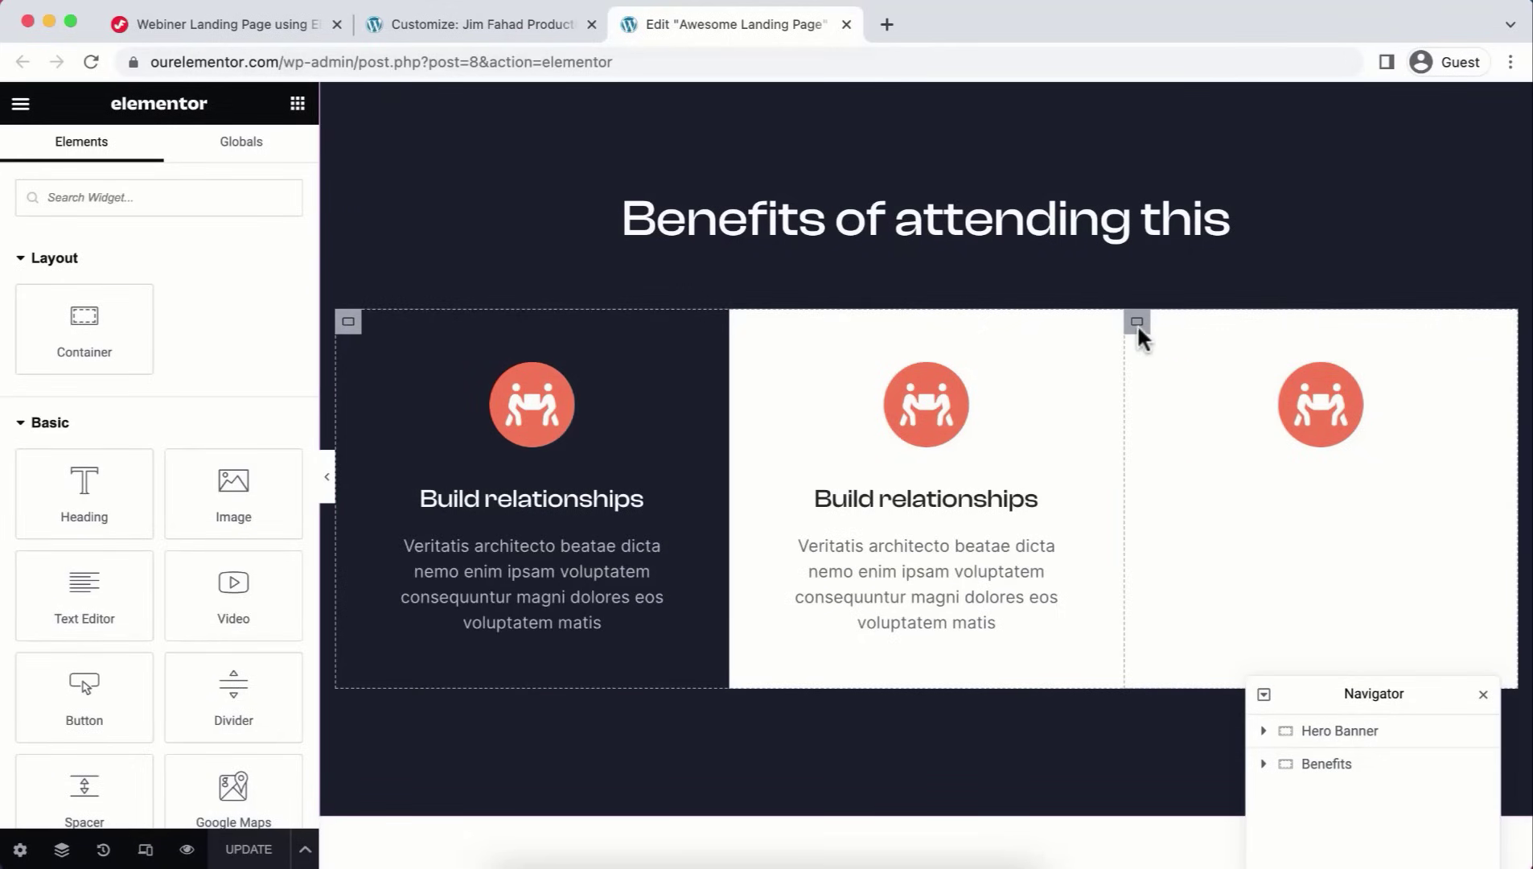
- Give the third card container the CSS class info-box
mouse_move(1138, 332)
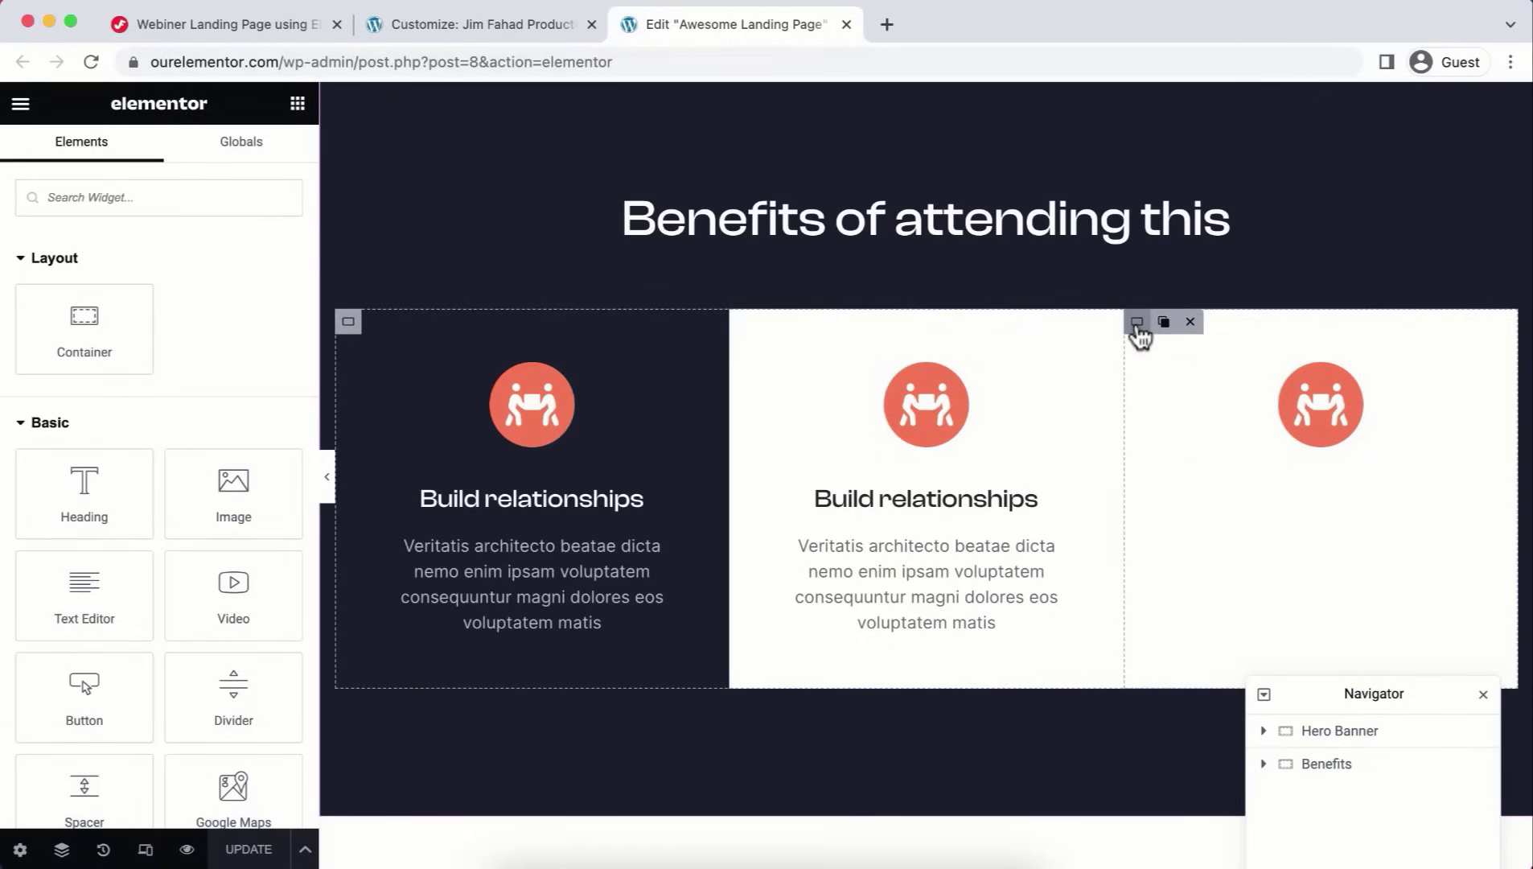
left_click(1137, 323)
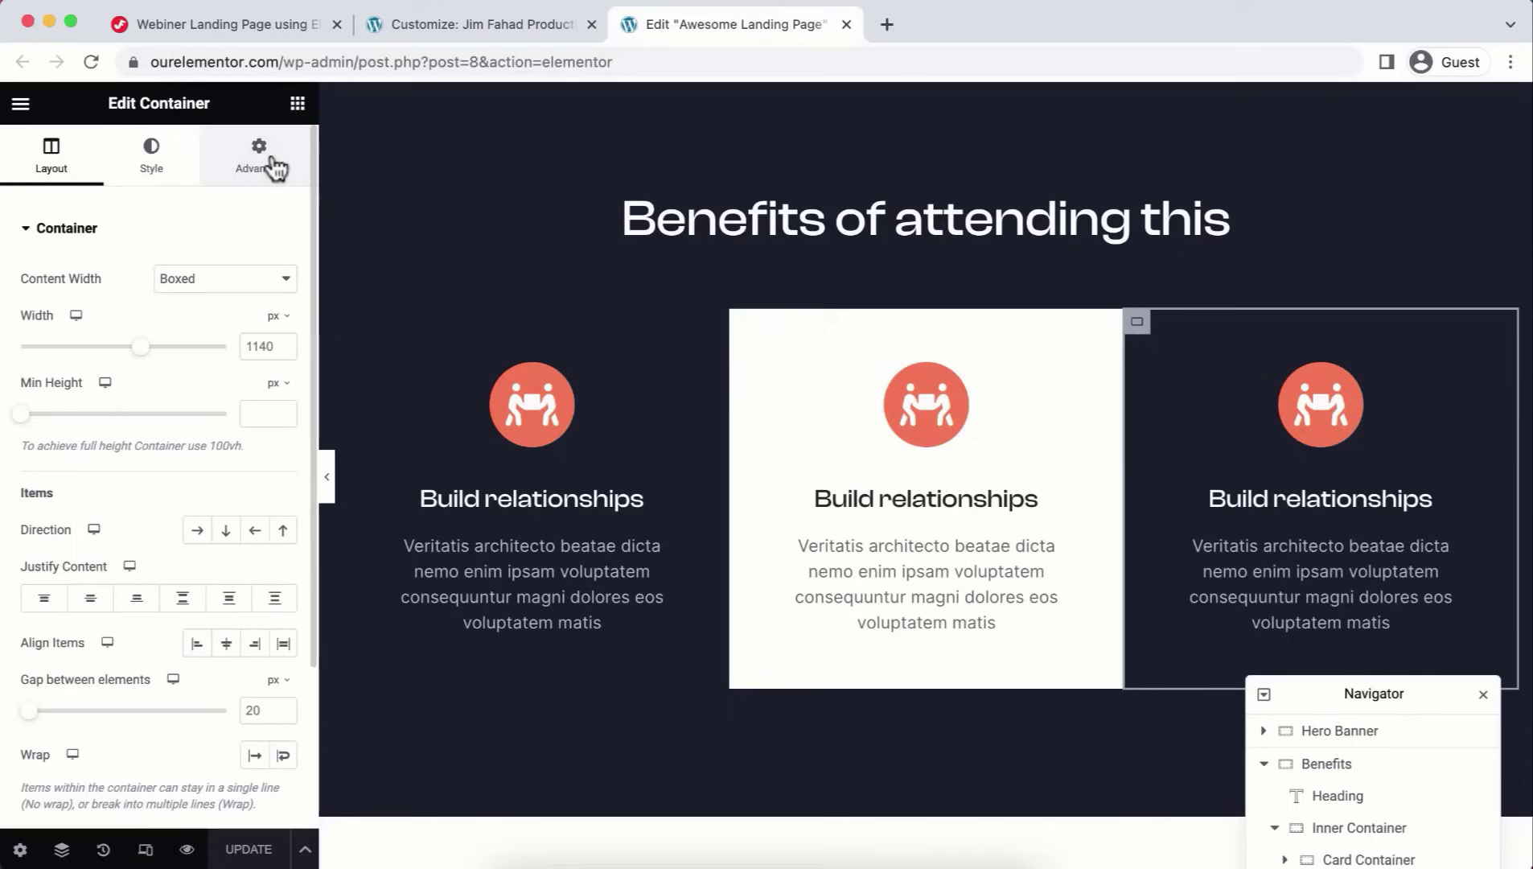
left_click(270, 163)
scroll(97, 621, "down", 5)
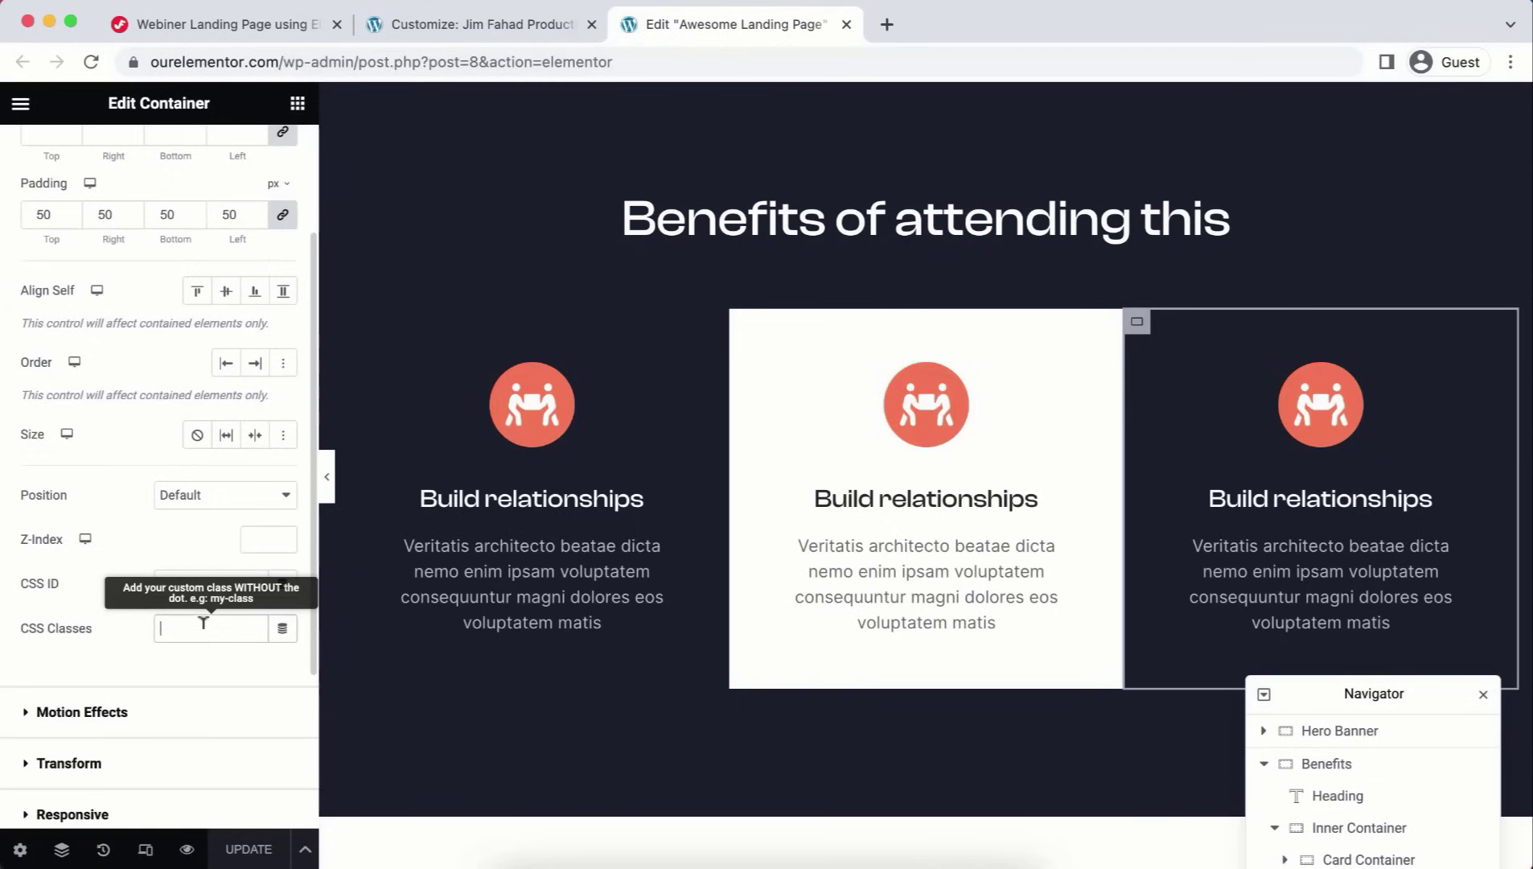
type("info-")
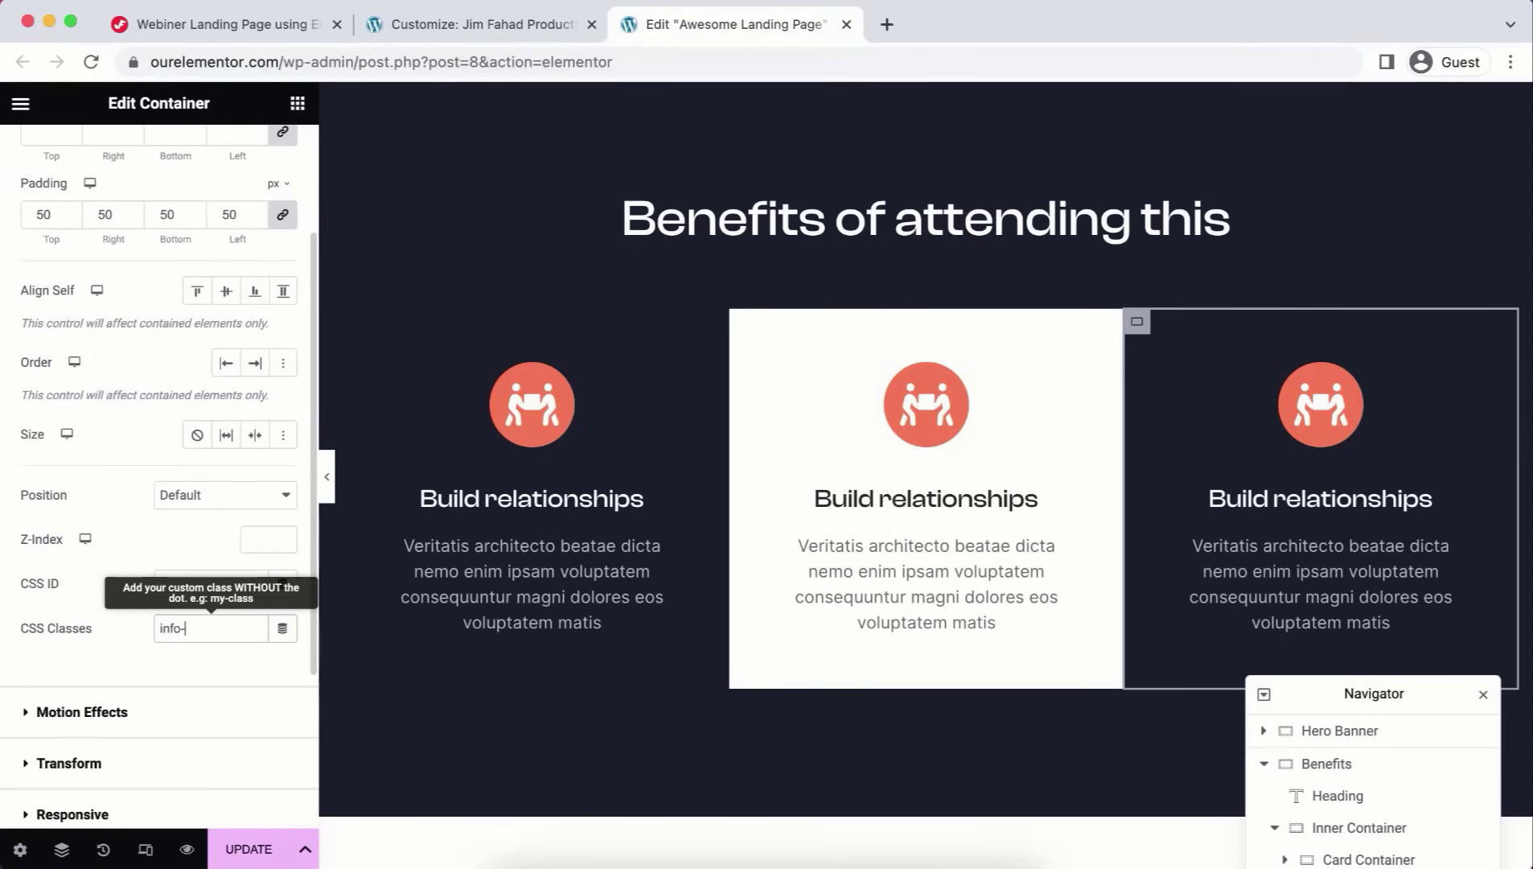
type("box")
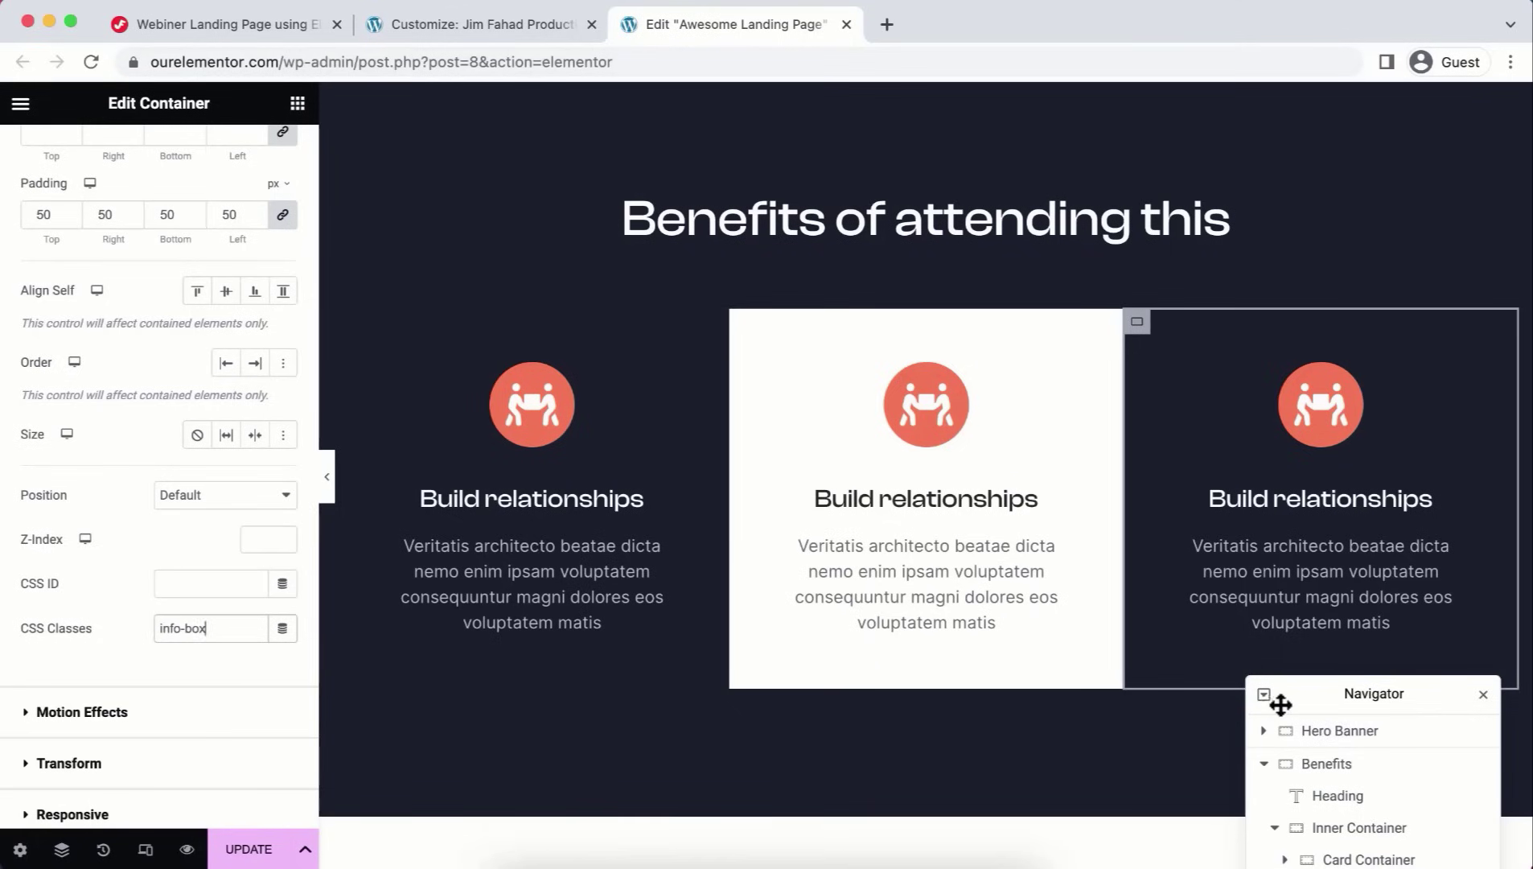
- Add the info-box CSS class to the first card container as well
left_click_drag(1280, 704, 751, 761)
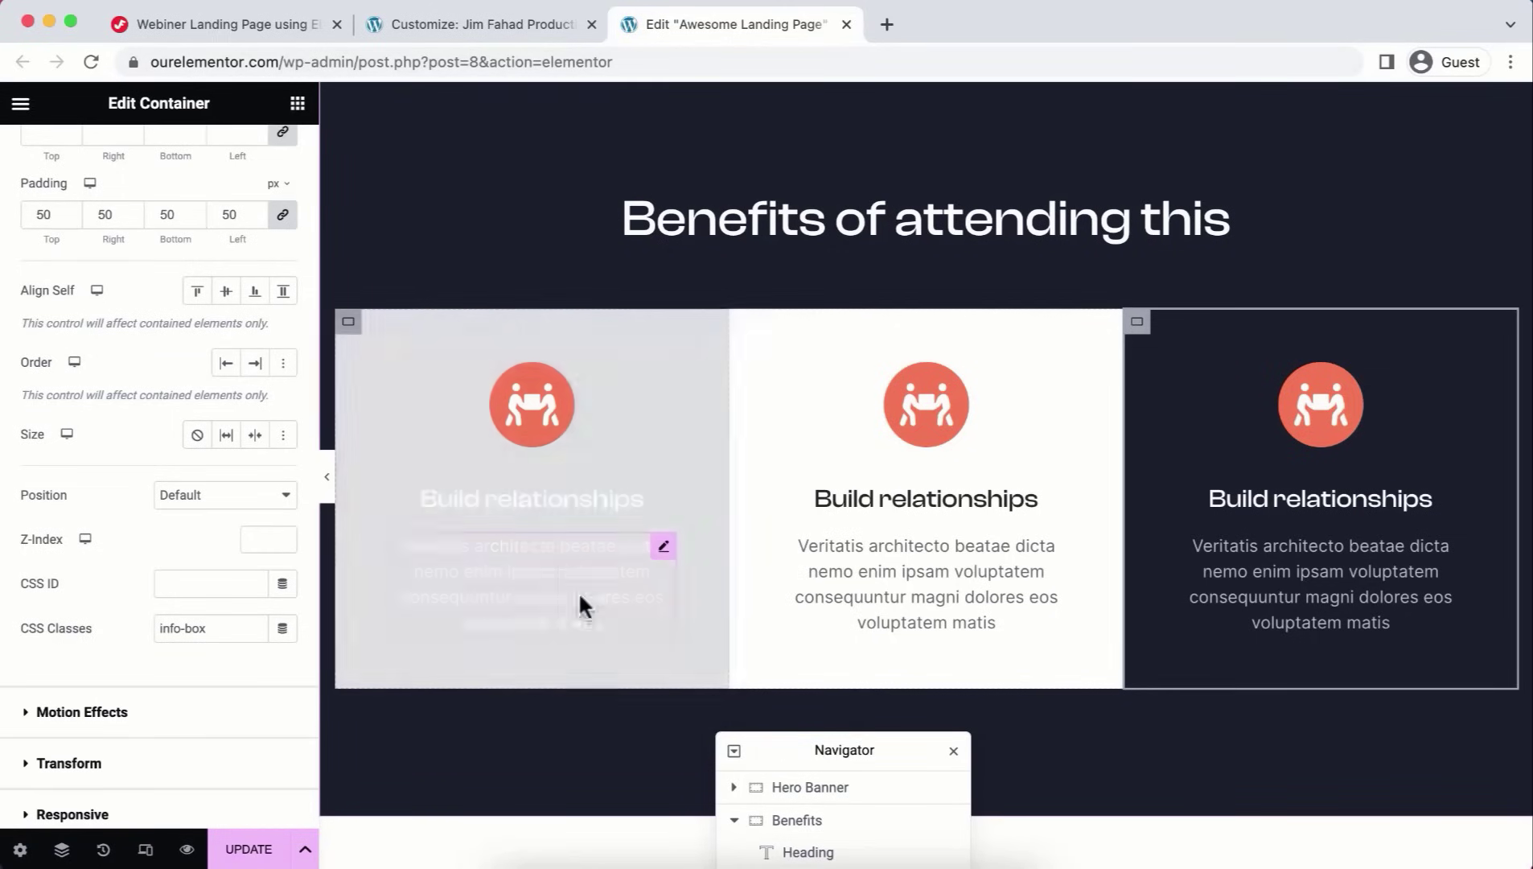
left_click_drag(784, 760, 884, 467)
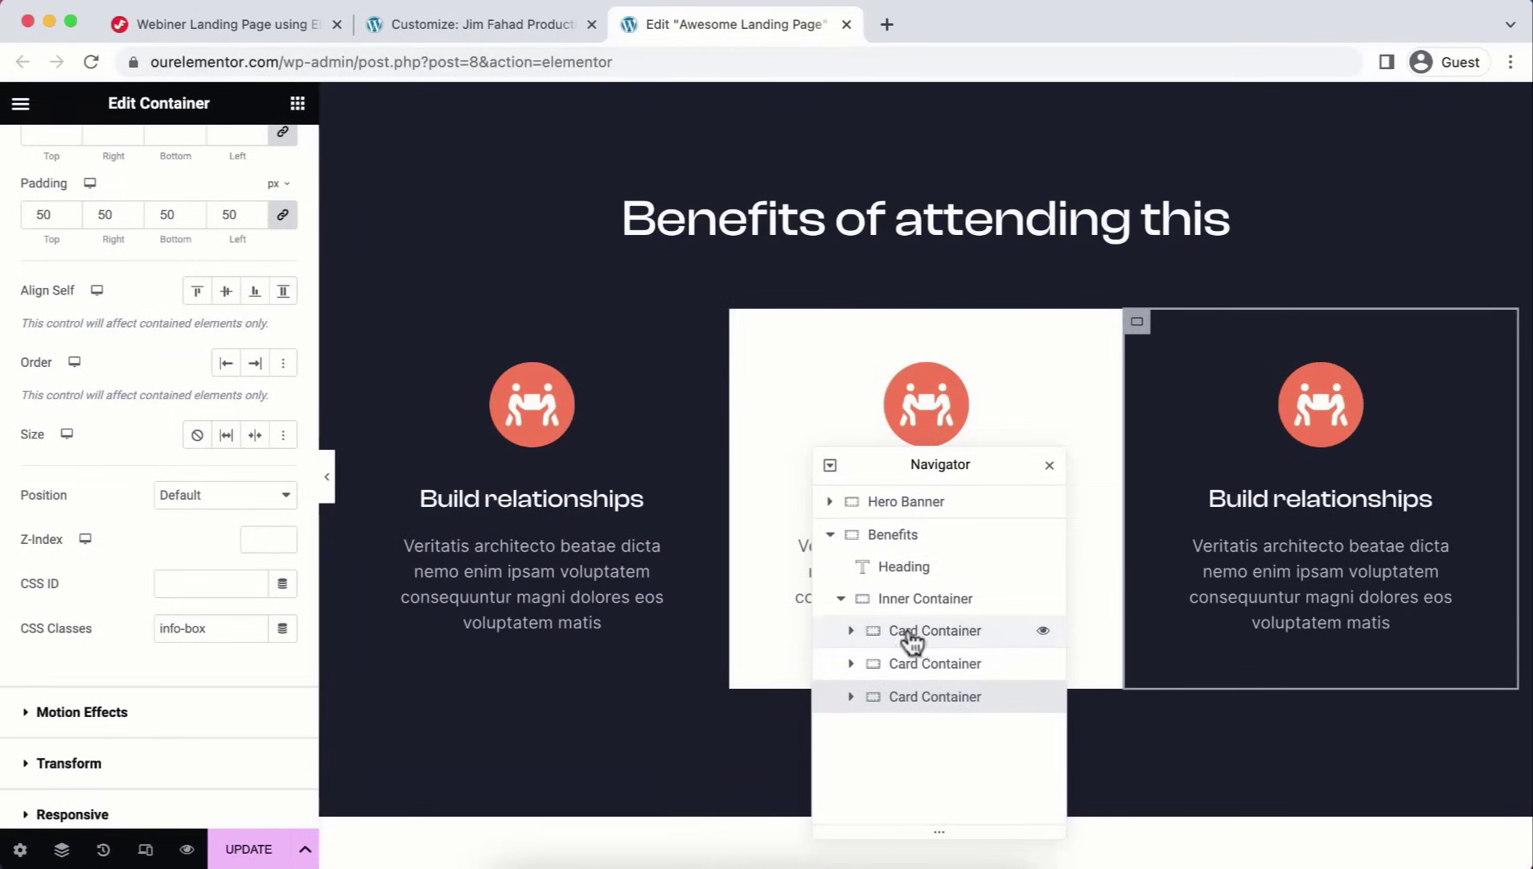
left_click(937, 640)
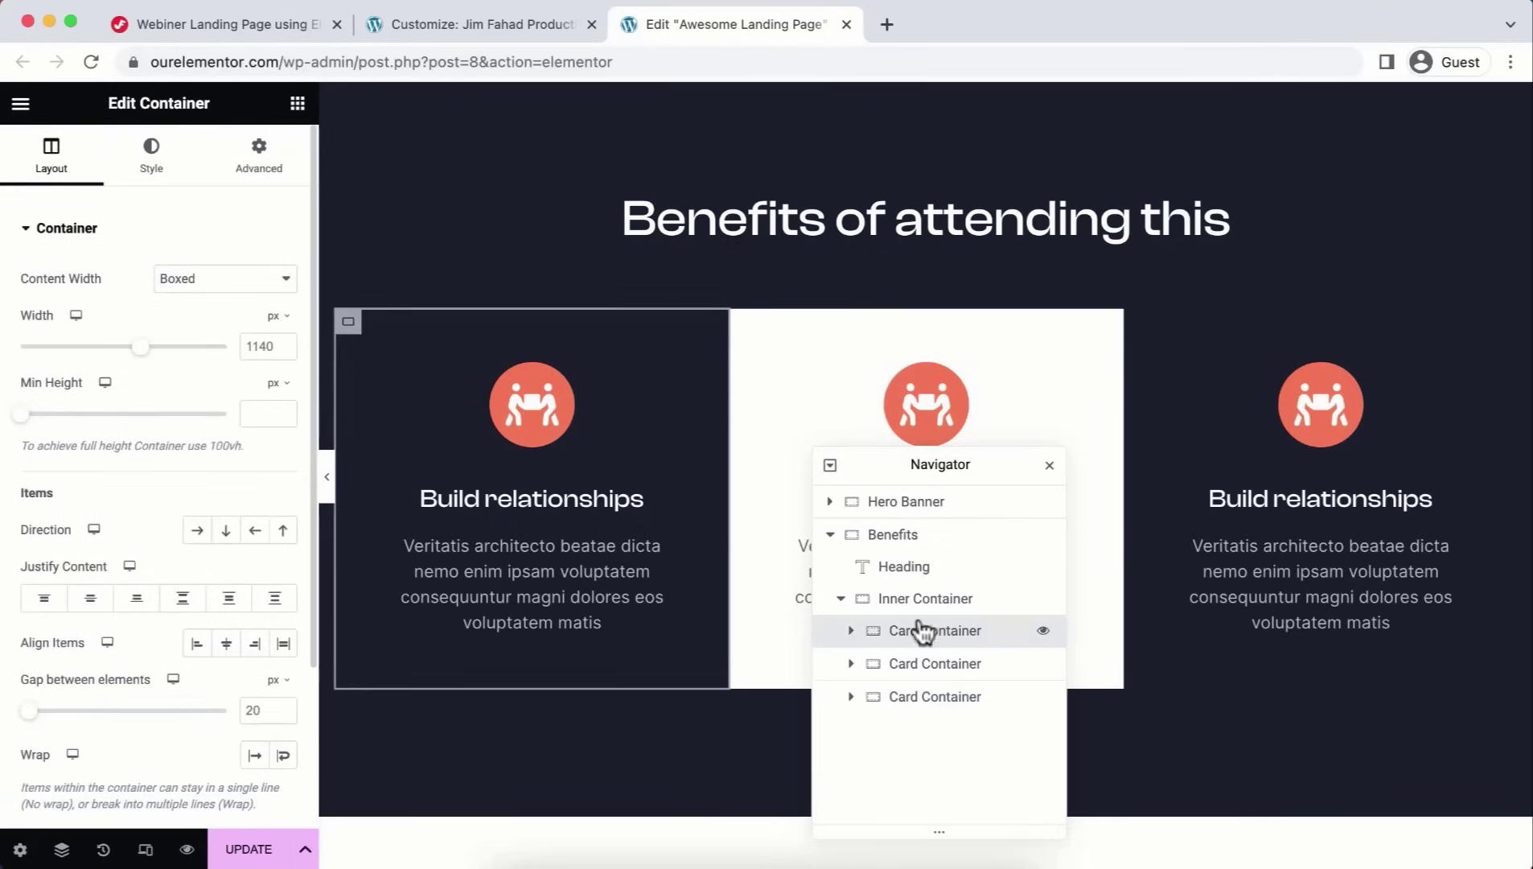
left_click(263, 165)
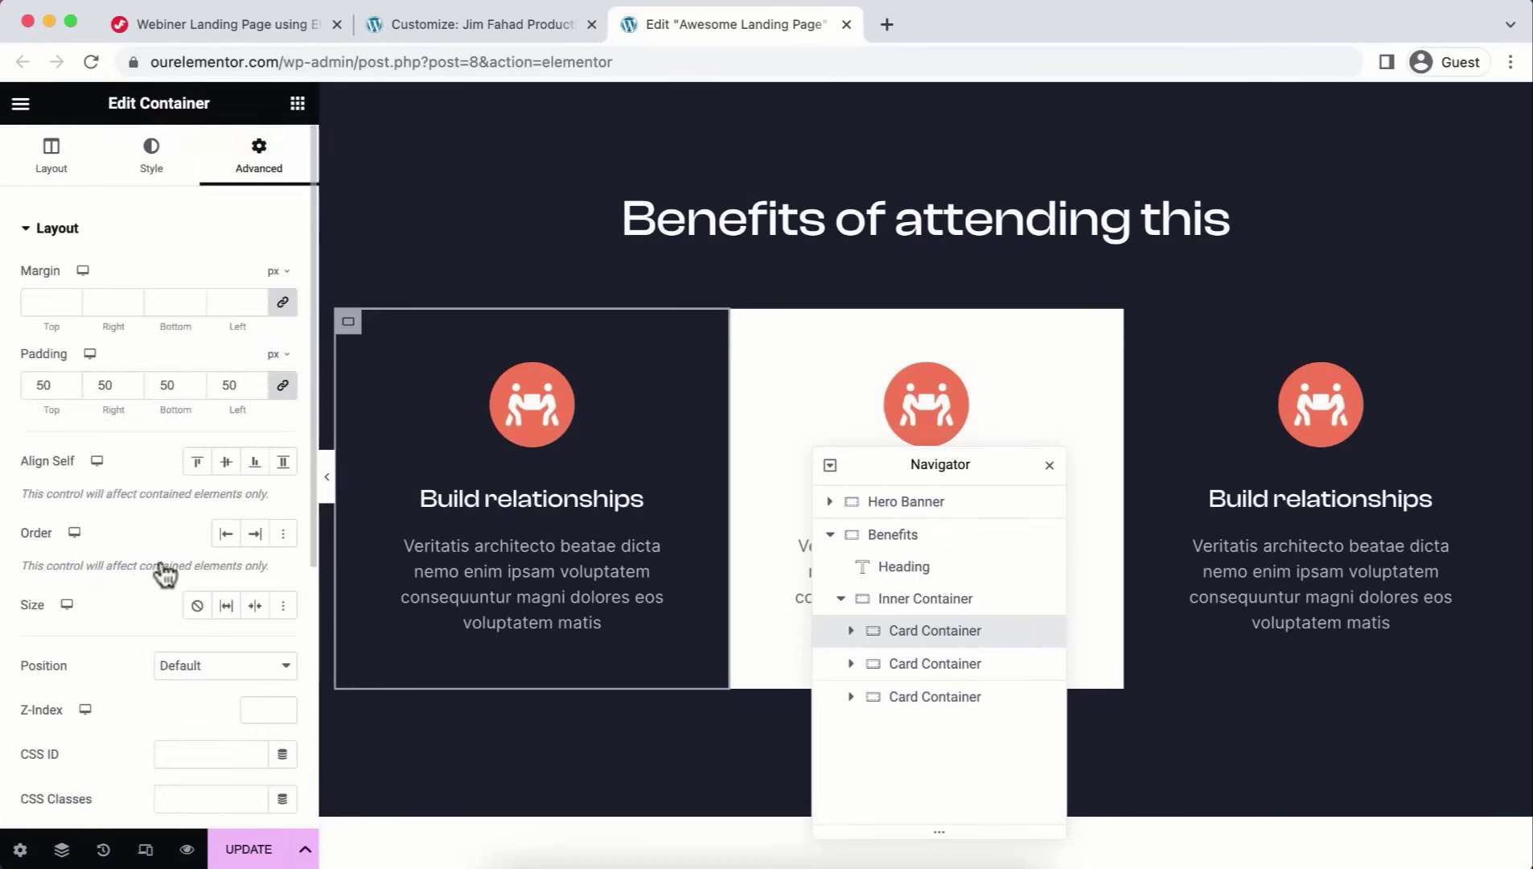
scroll(91, 575, "down", 3)
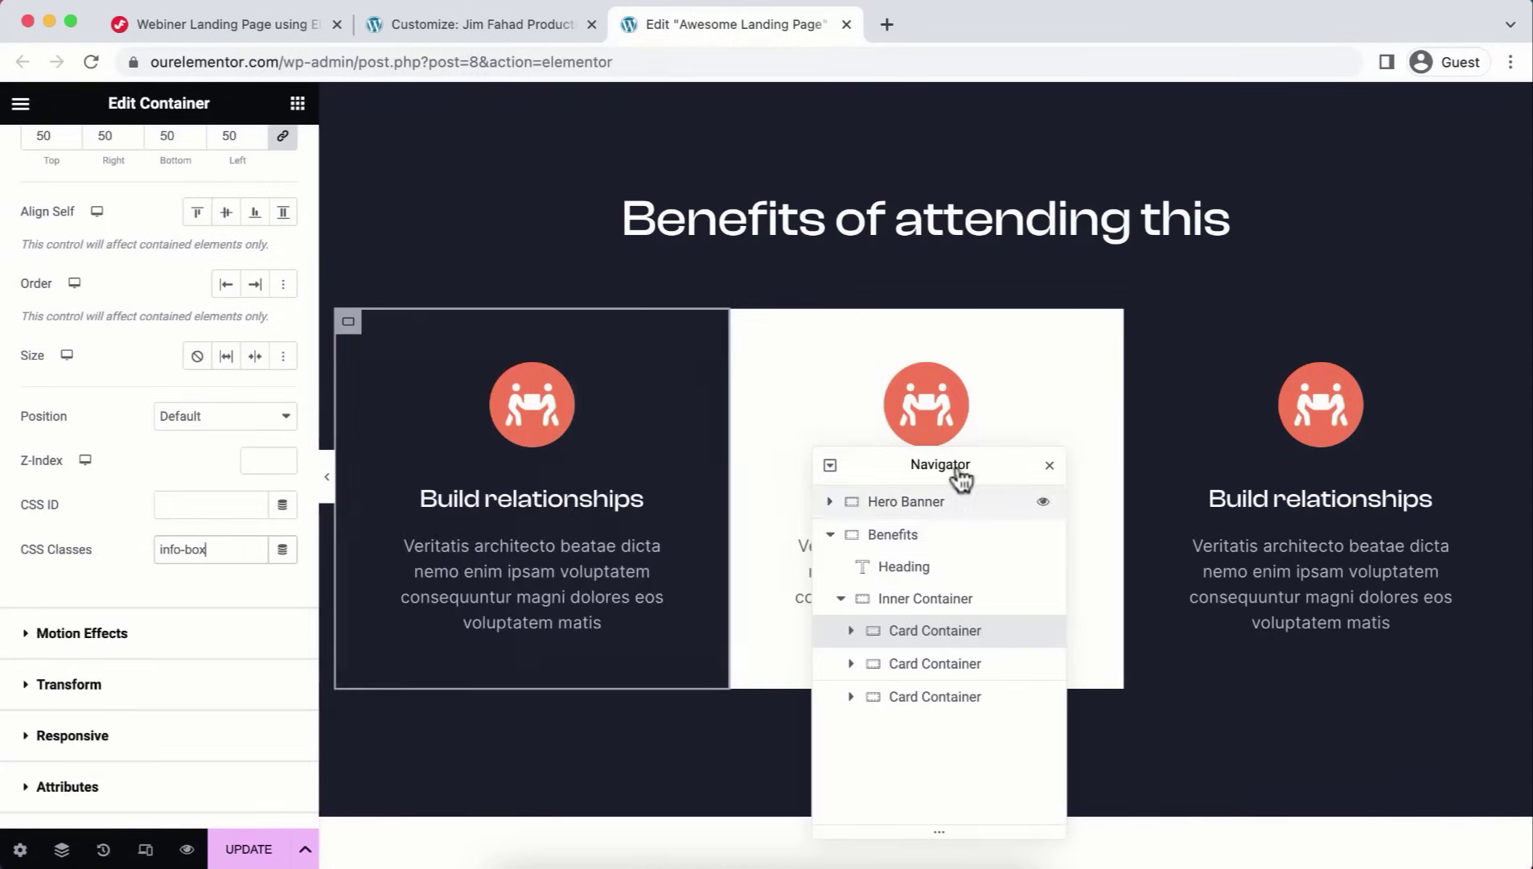
left_click(1049, 467)
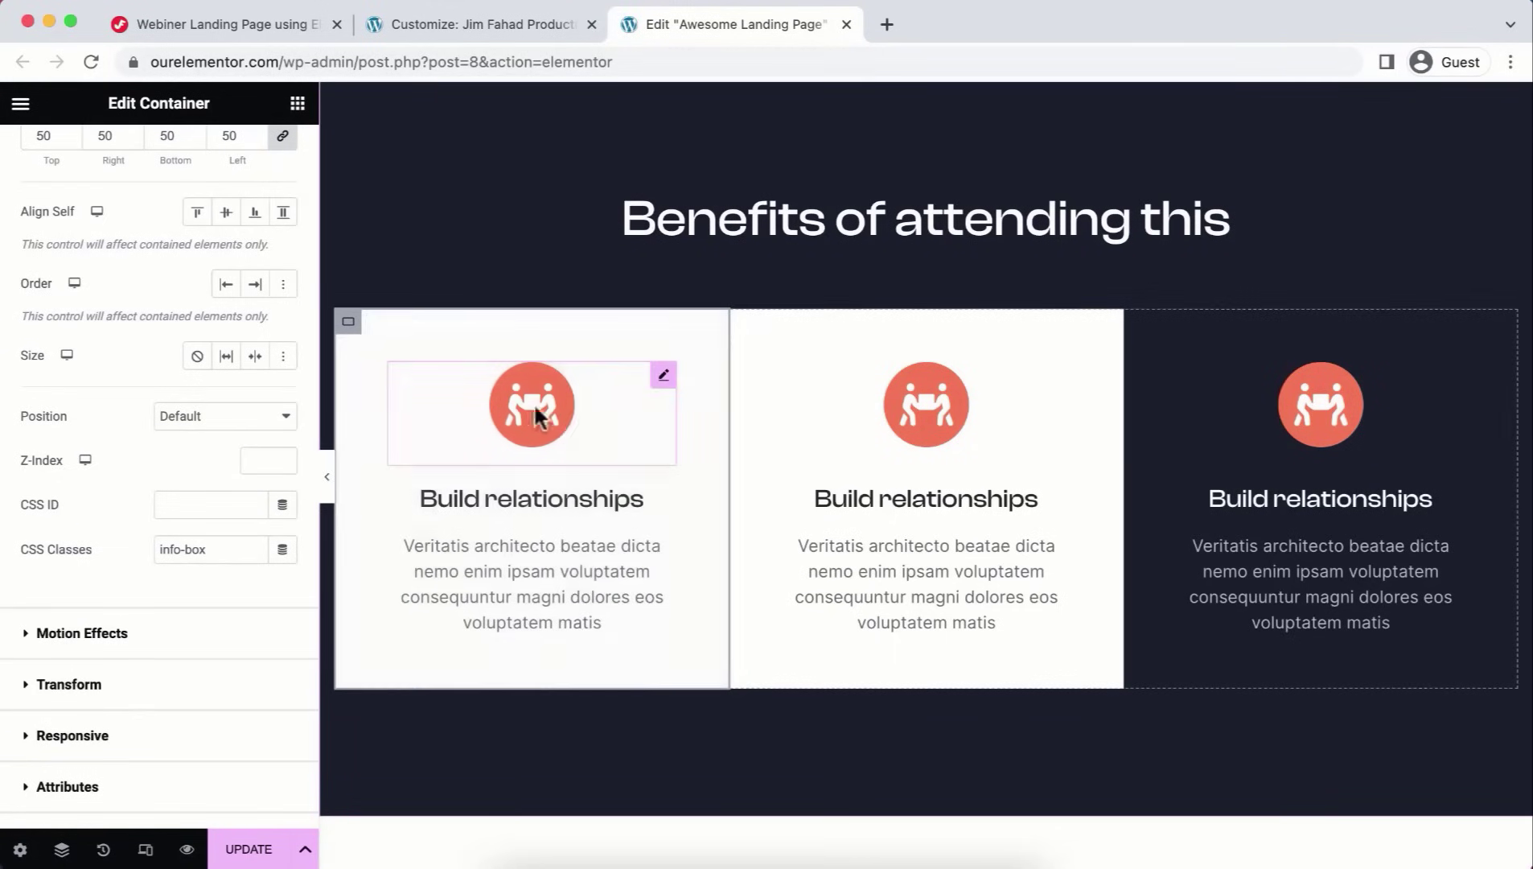
- Retitle the first benefit card 'Learn form experts'
left_click(524, 500)
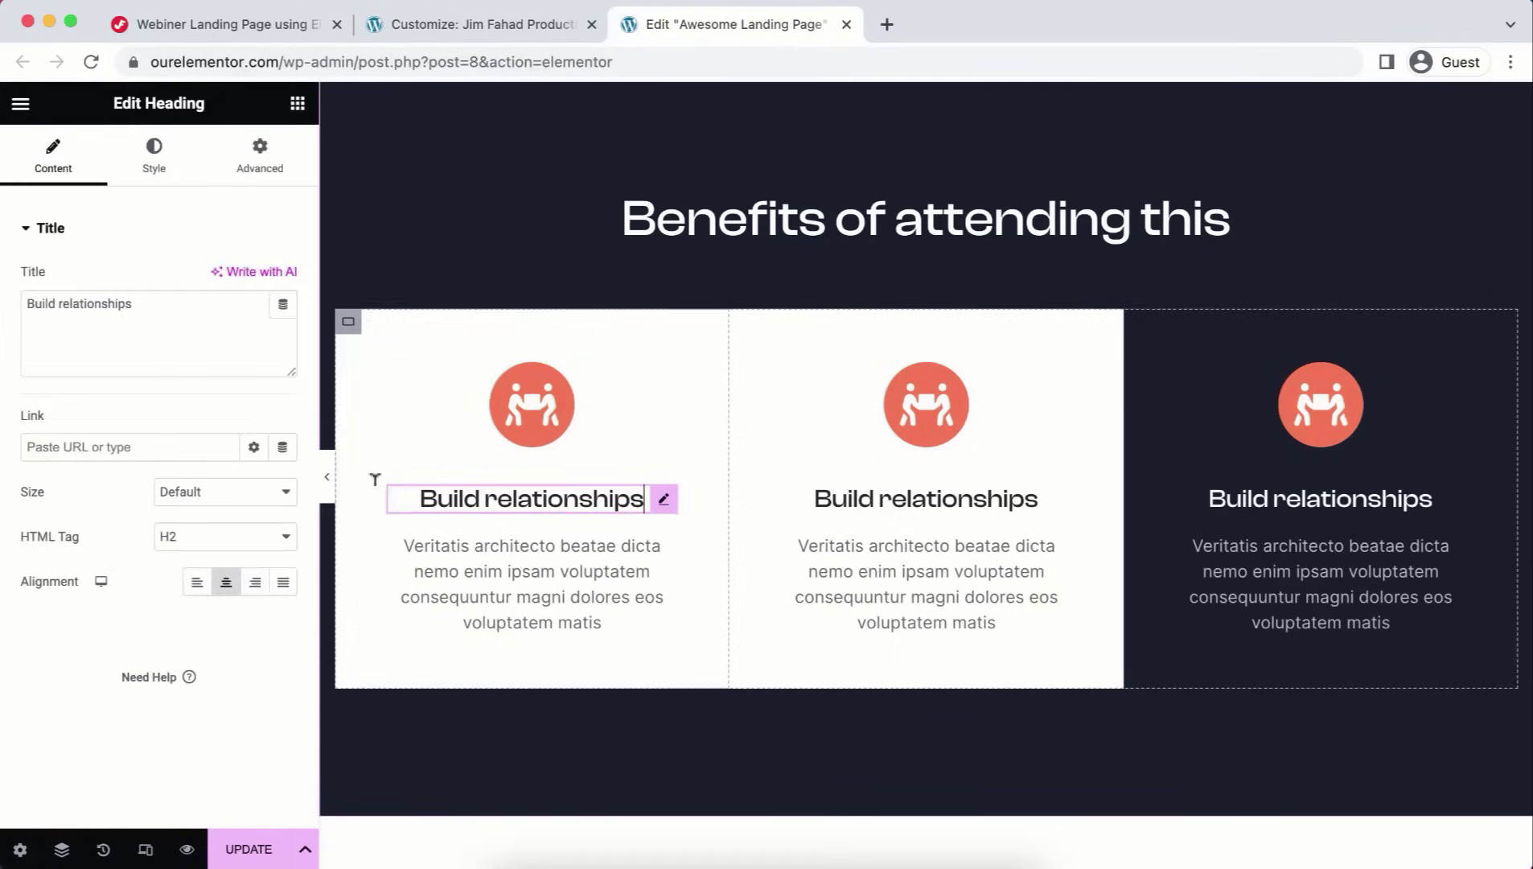
left_click(146, 300)
key("super+a")
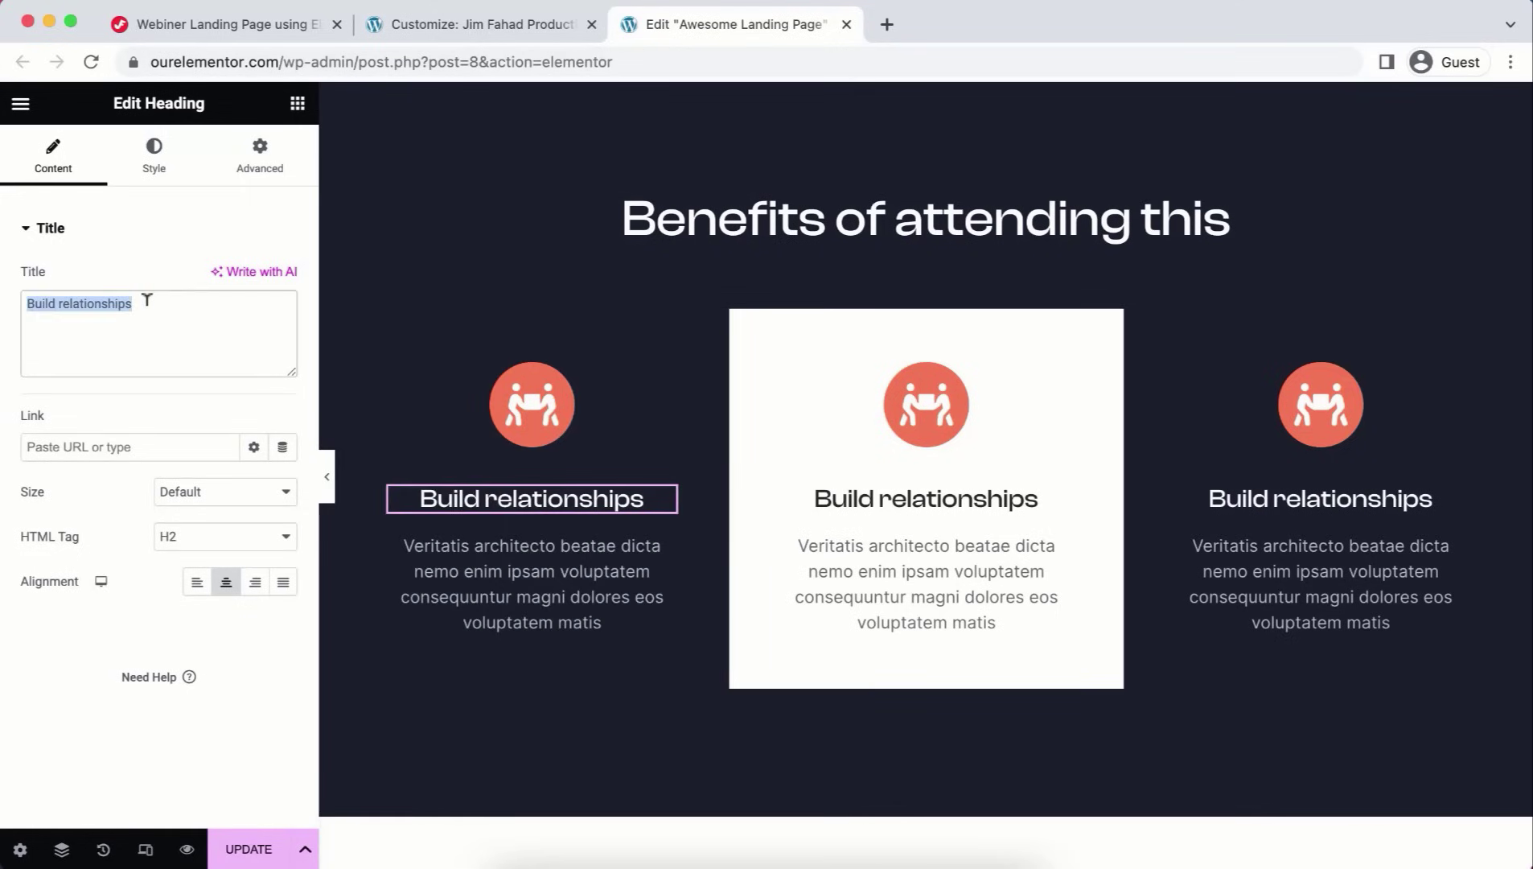
type("Learn form experts")
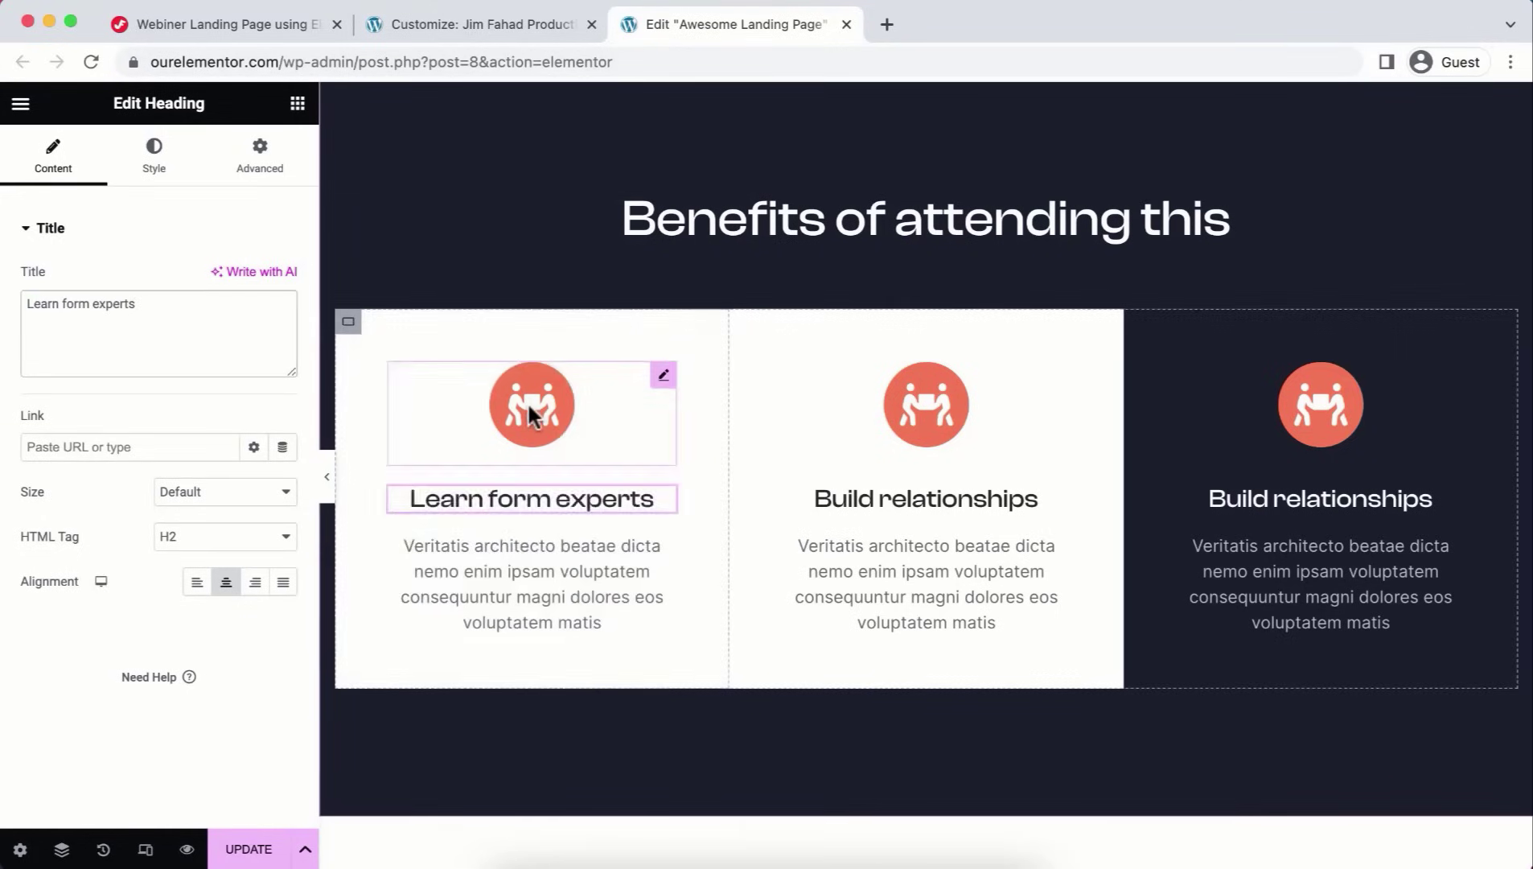
- Replace the first card's icon with a person icon from the Icon Library
left_click(526, 401)
left_click(147, 347)
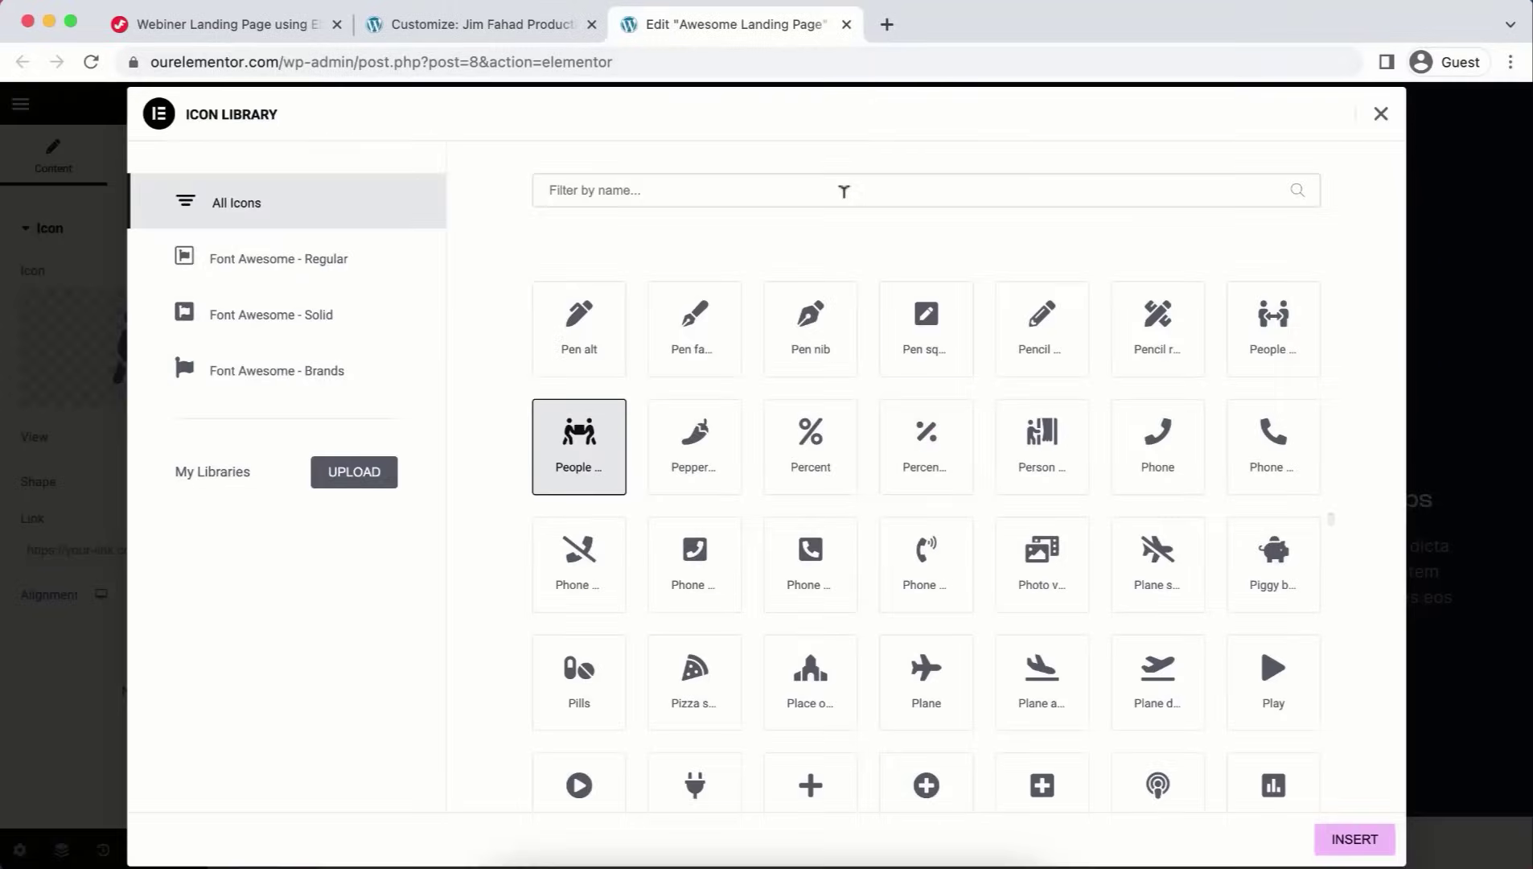
left_click(845, 191)
type("peo")
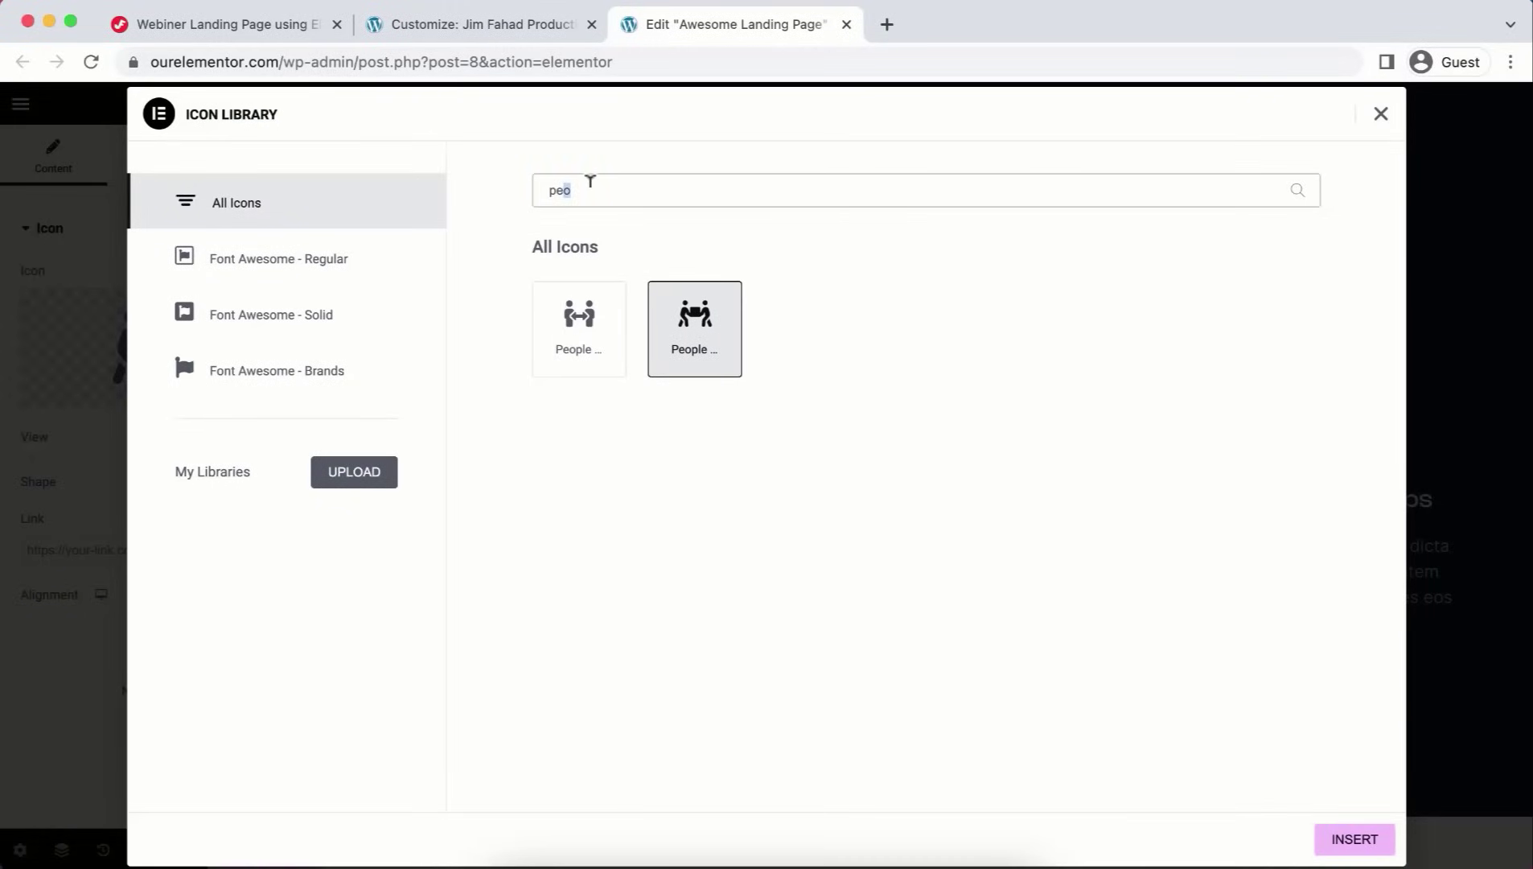
type("prso")
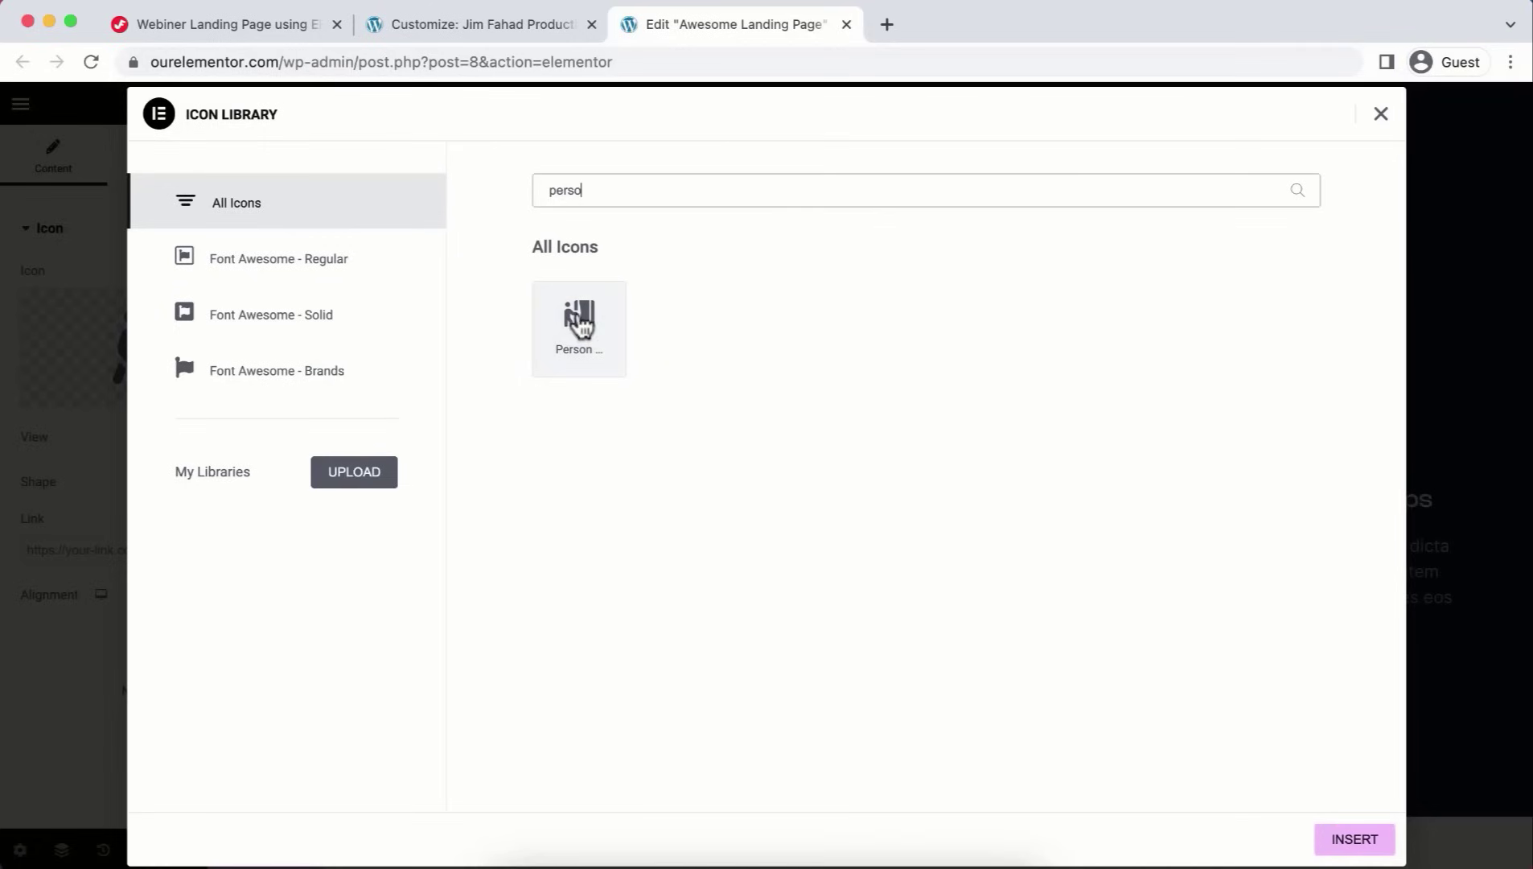
left_click(596, 319)
left_click(1359, 838)
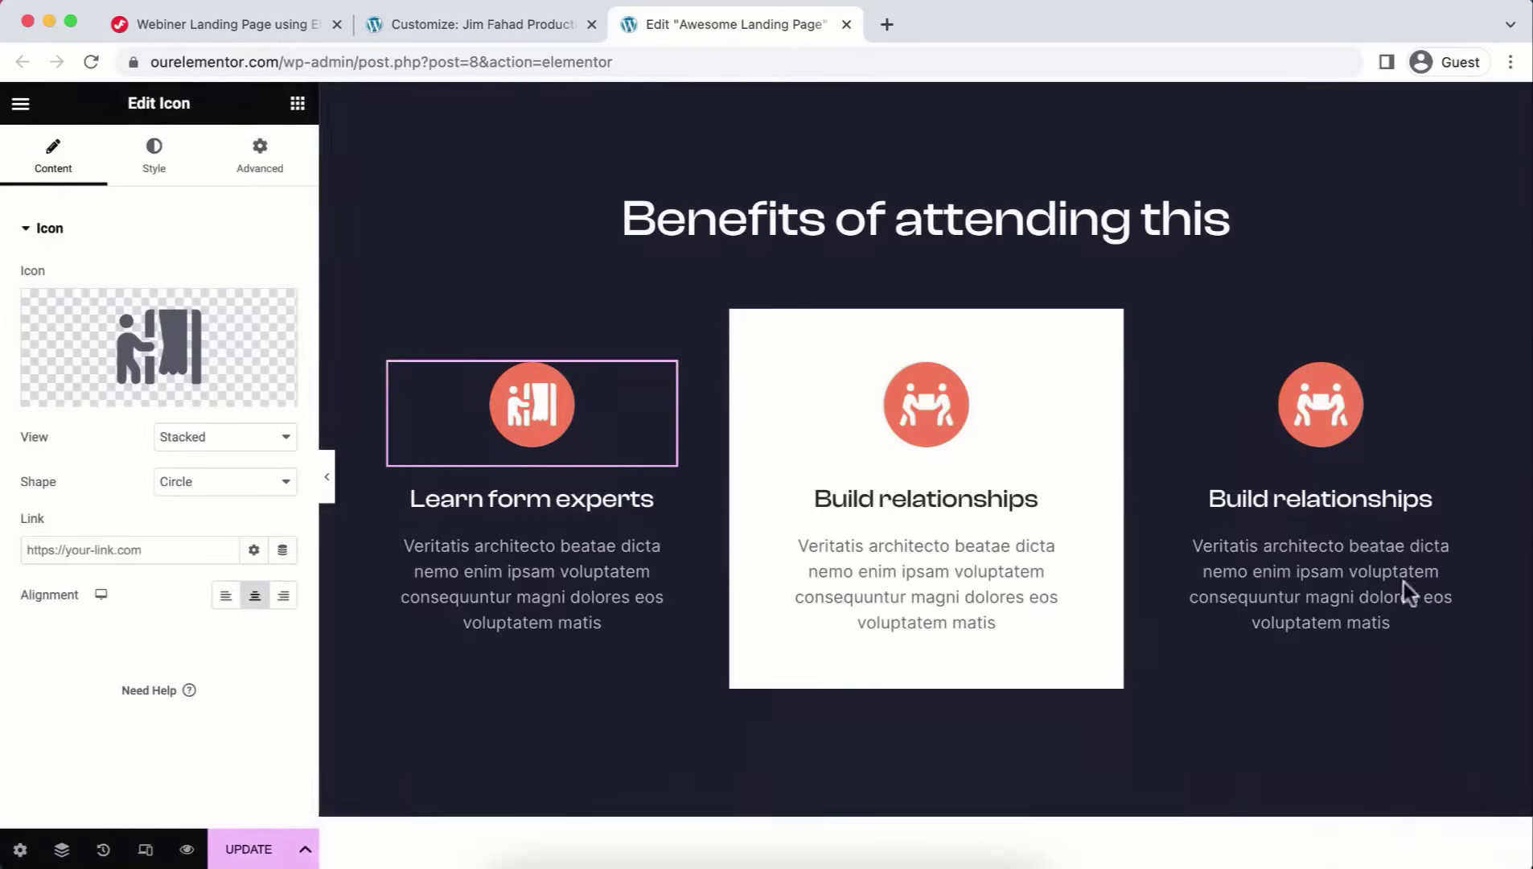
left_click(1301, 497)
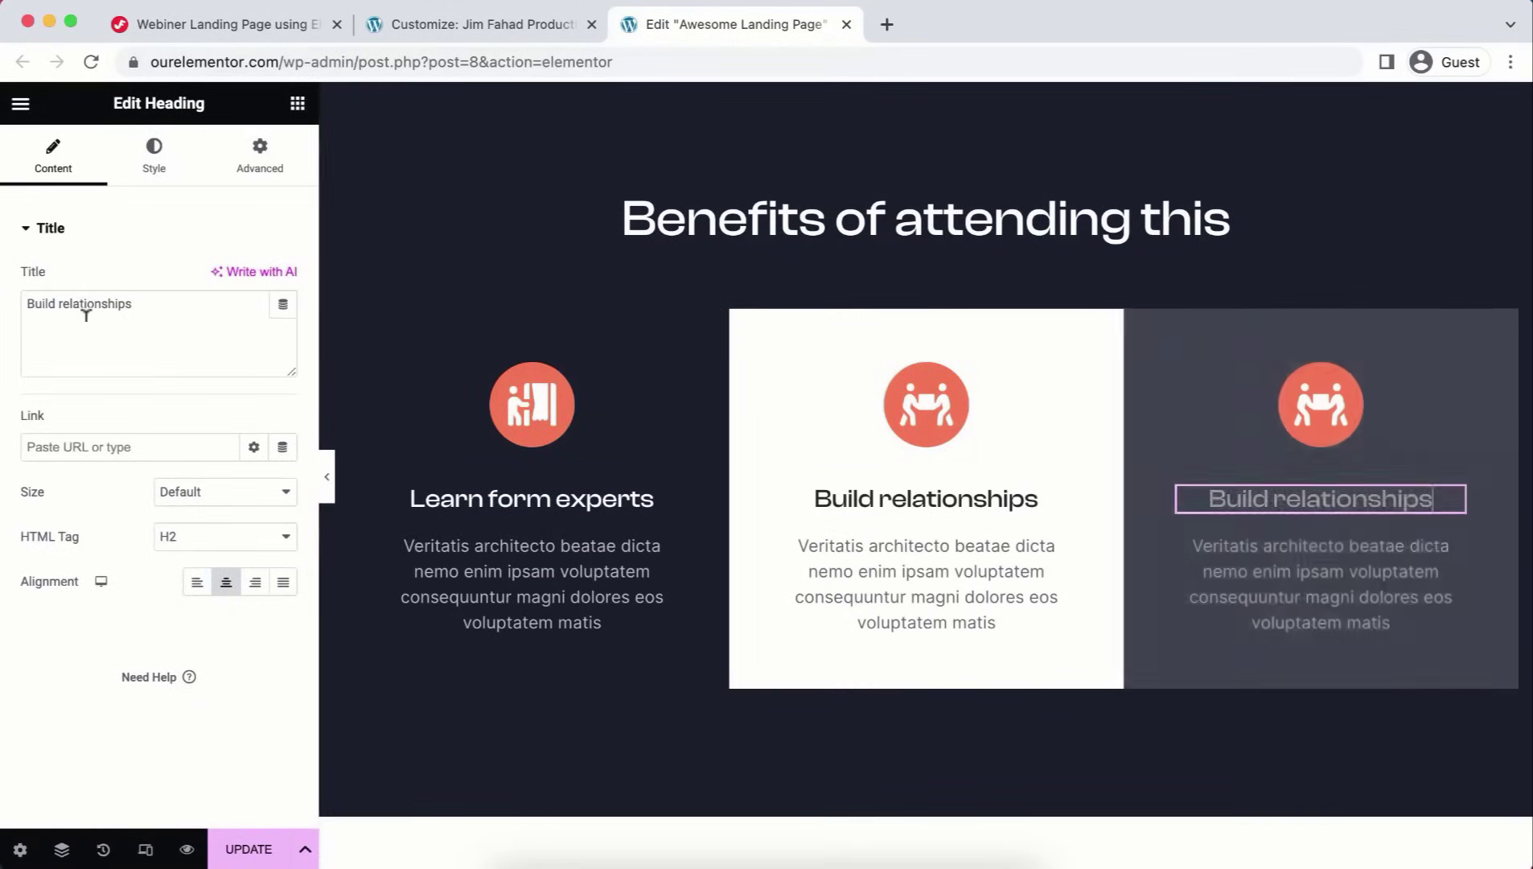
- Retitle the third card 'Workplace policies' and give it the User clock icon
triple_click(86, 315)
type("Workplace policies")
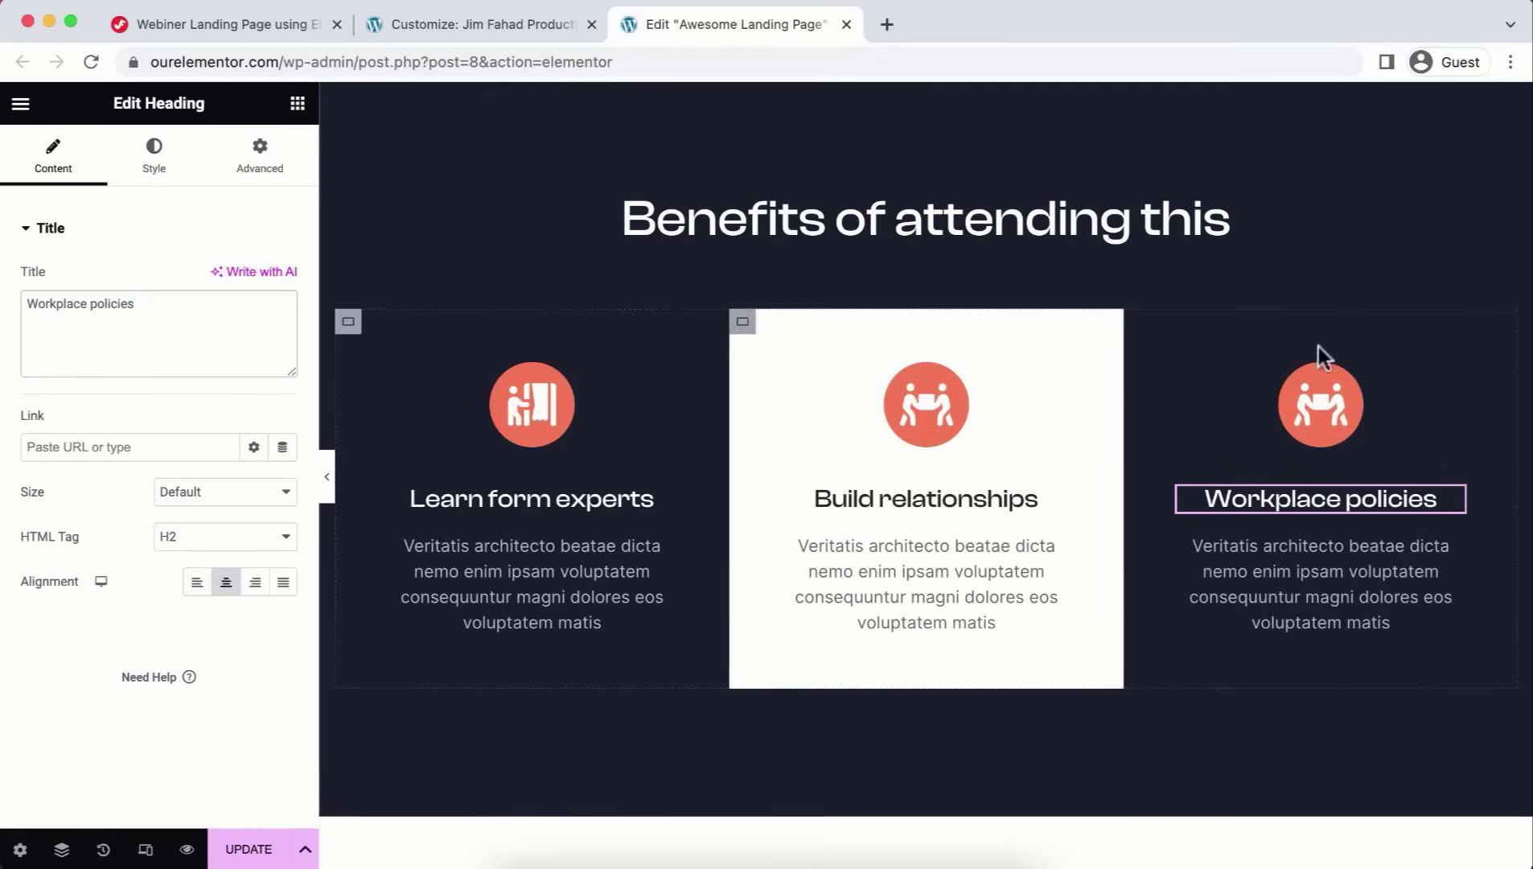
left_click(1320, 402)
left_click(228, 372)
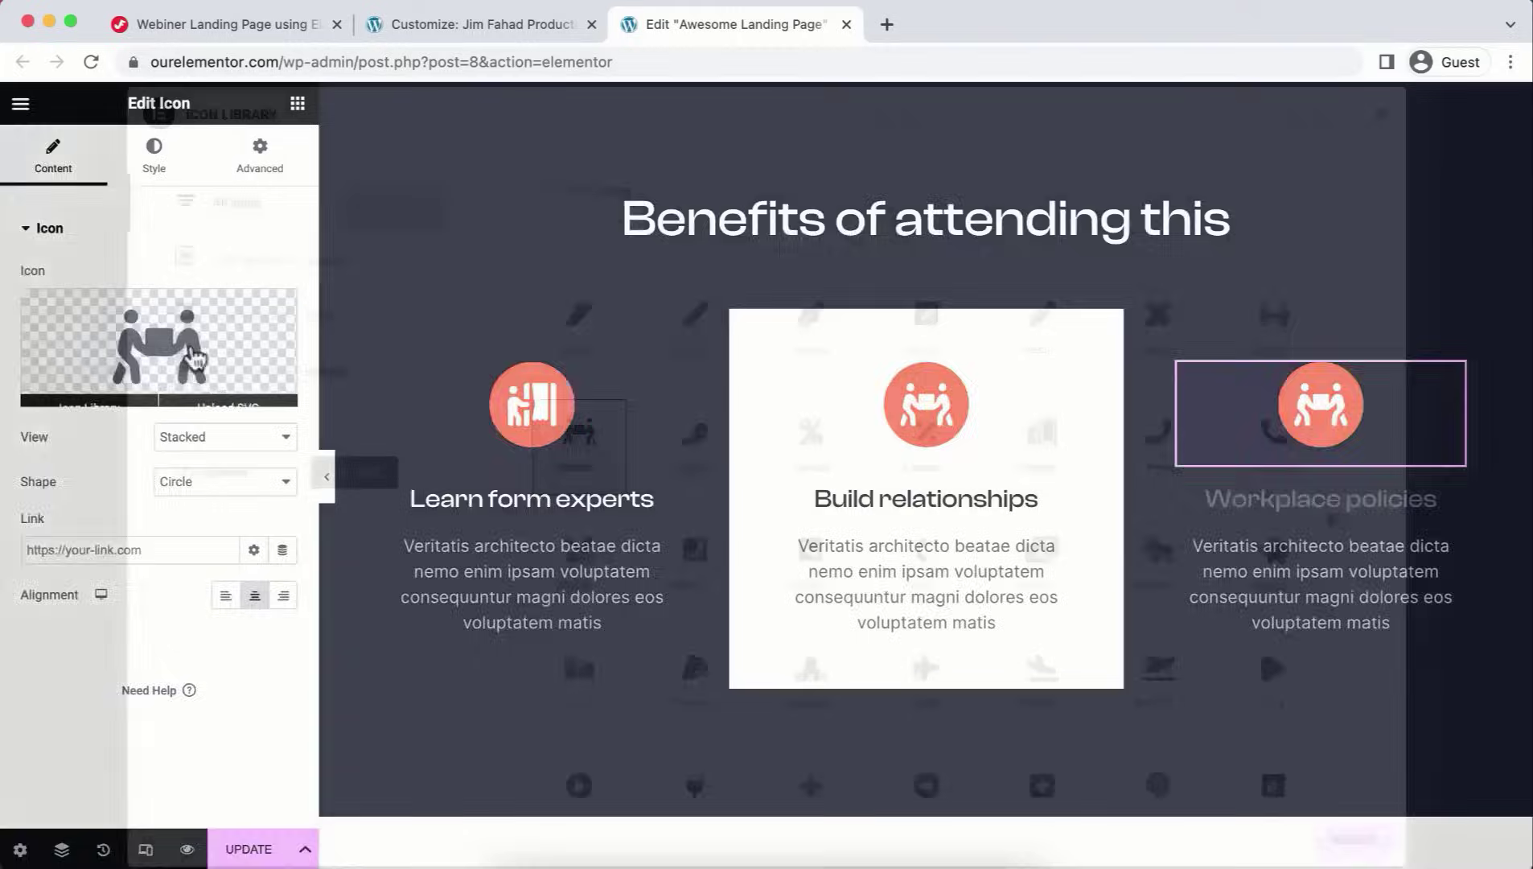
left_click(647, 188)
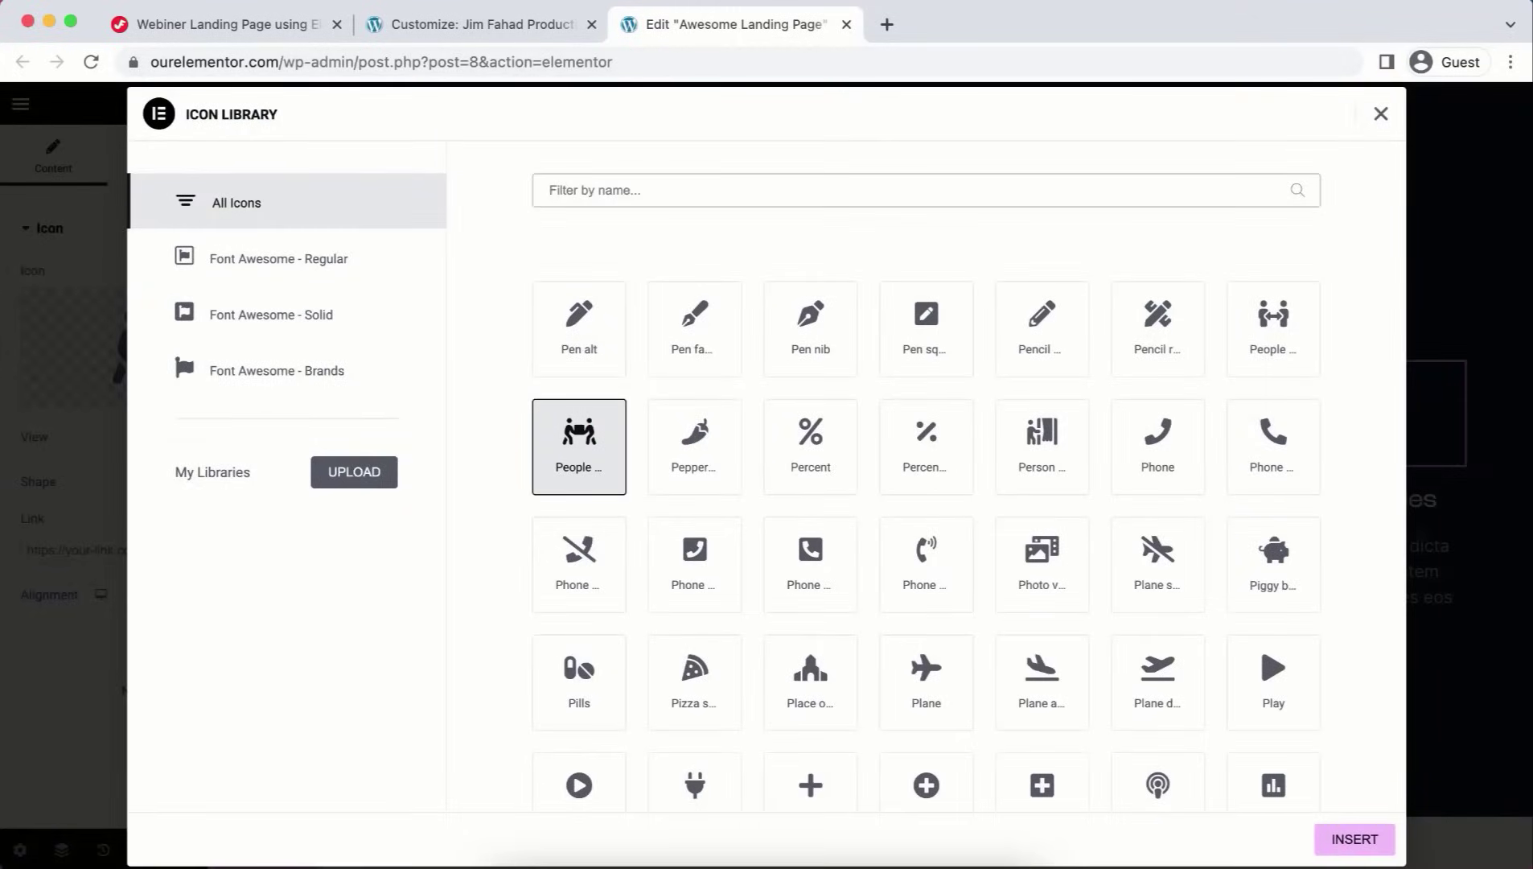
type("user")
scroll(818, 350, "up", 2)
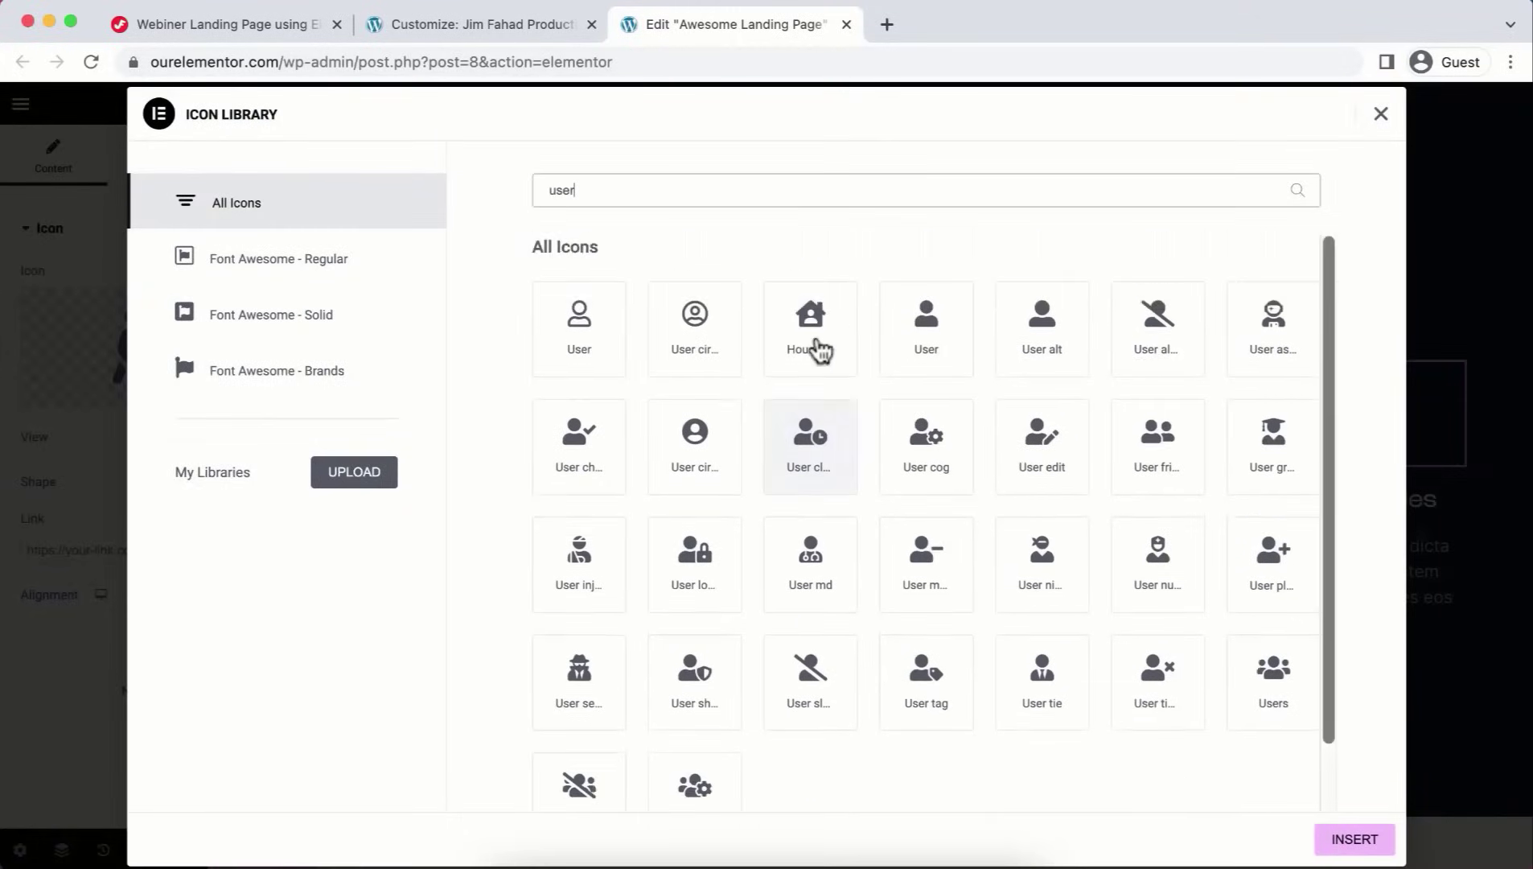
left_click(931, 331)
left_click(807, 465)
left_click(1363, 840)
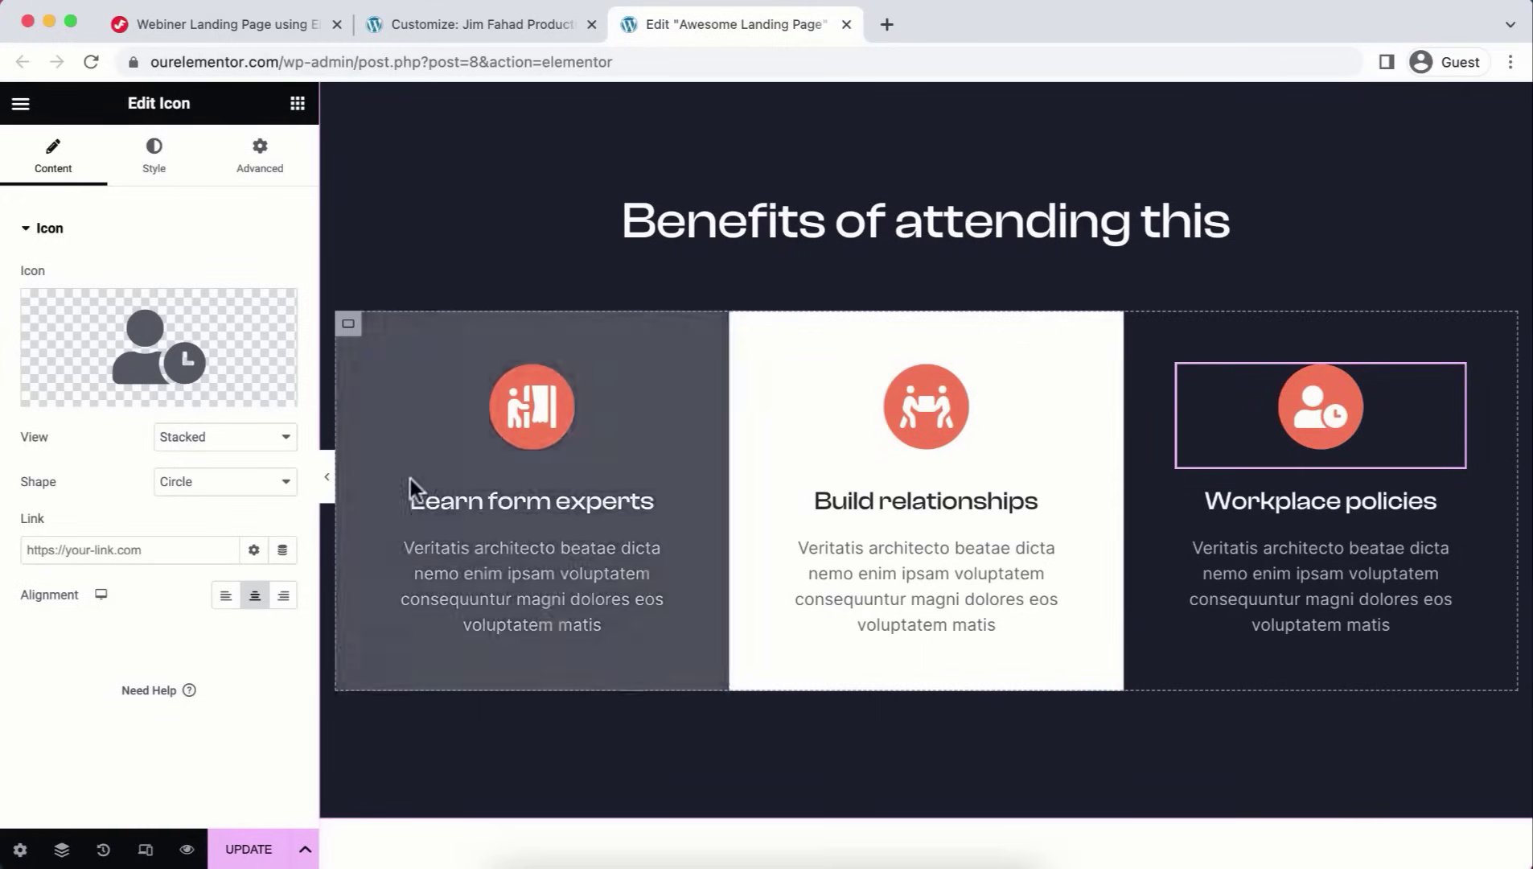
left_click(326, 480)
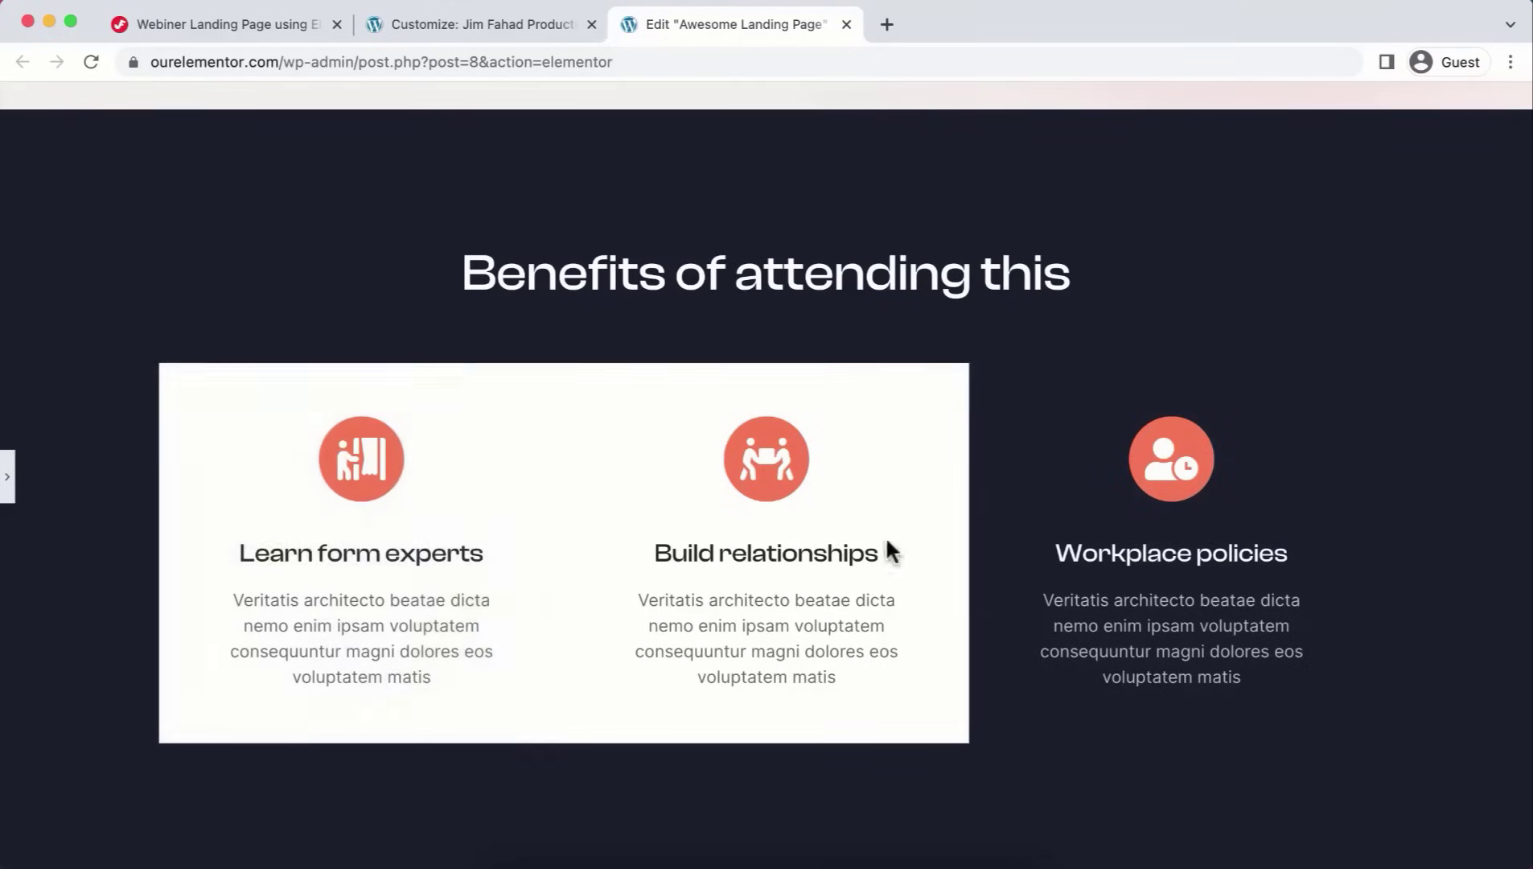
scroll(1253, 275, "up", 10)
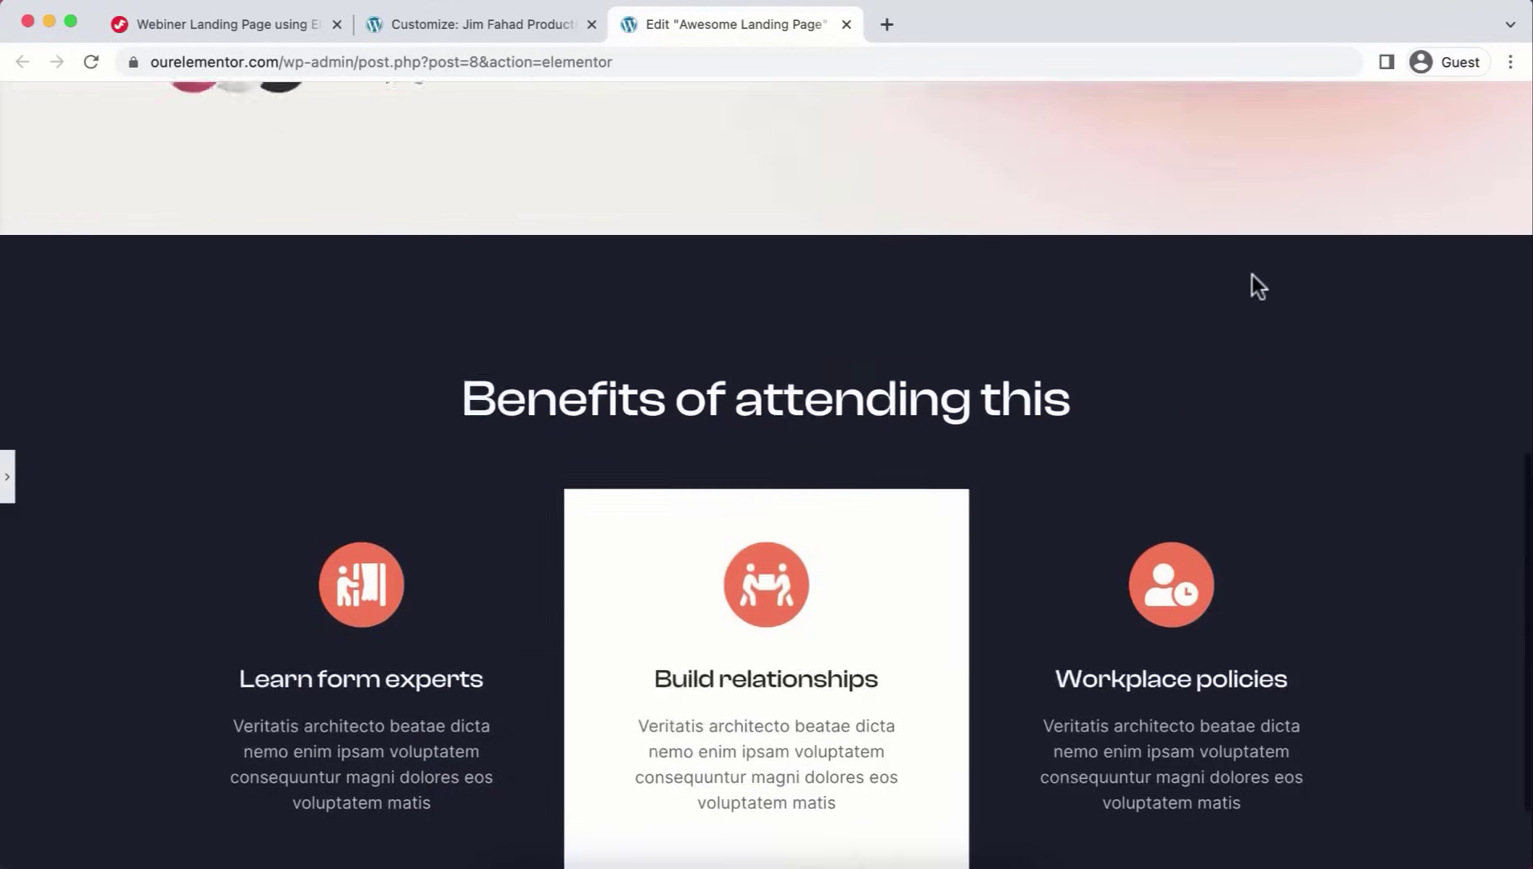
scroll(1033, 468, "down", 2)
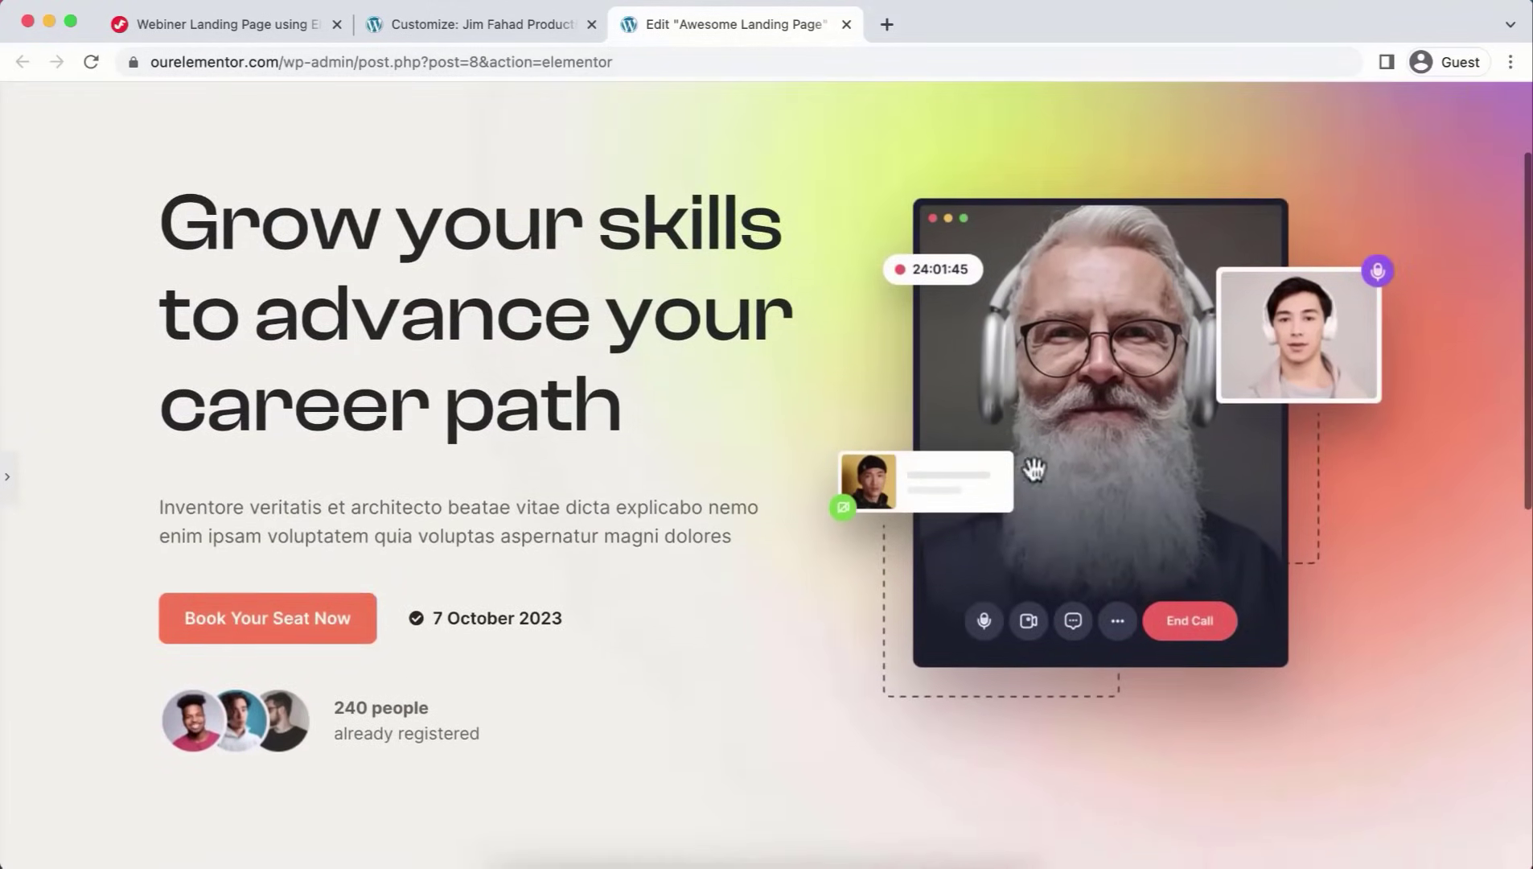
scroll(1061, 519, "down", 10)
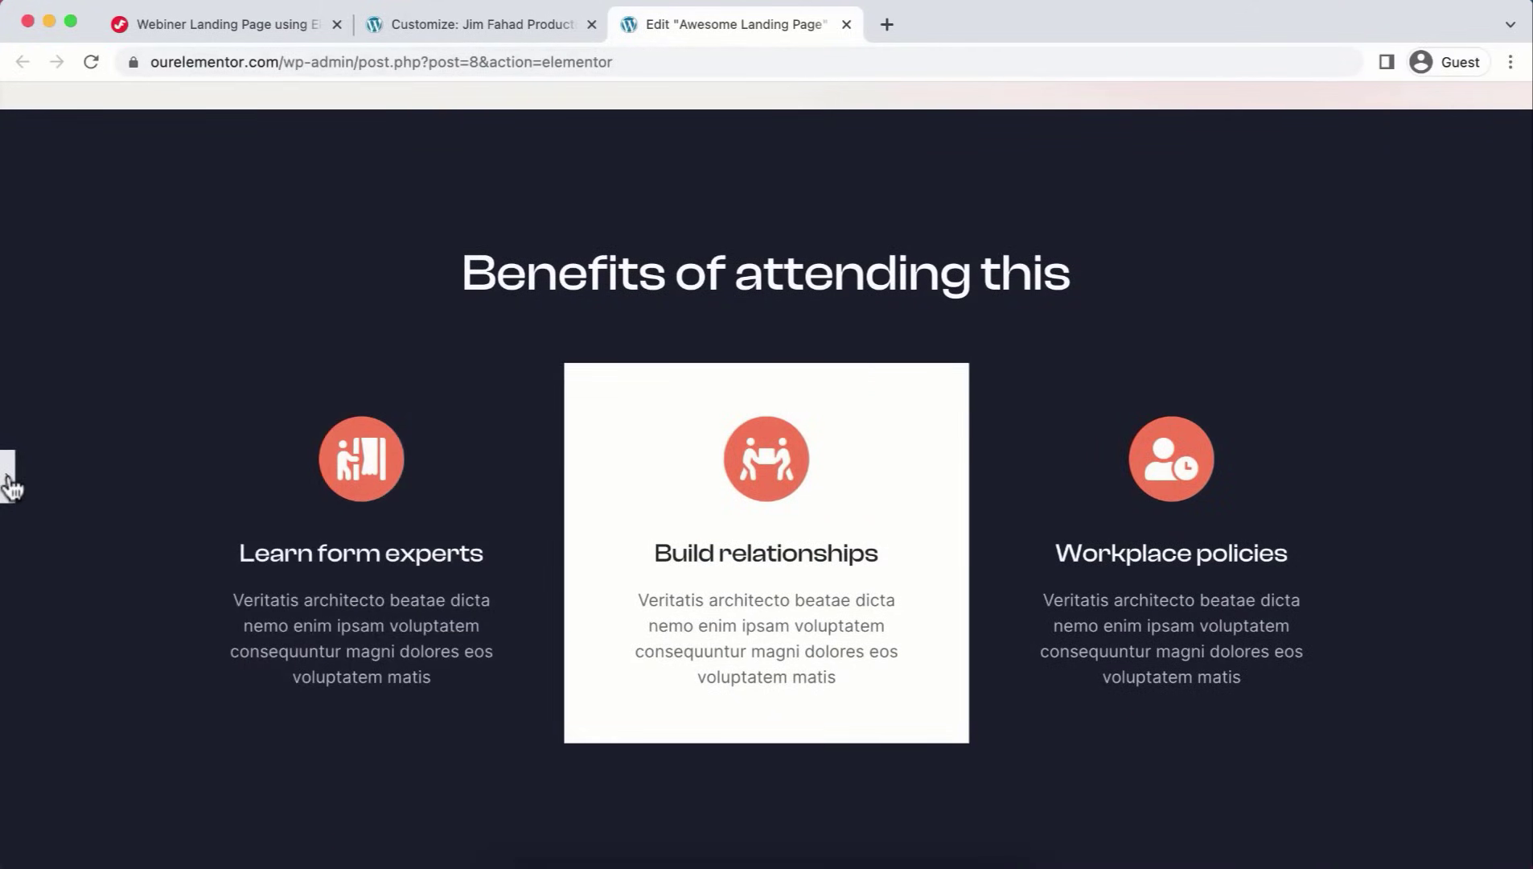
left_click(11, 485)
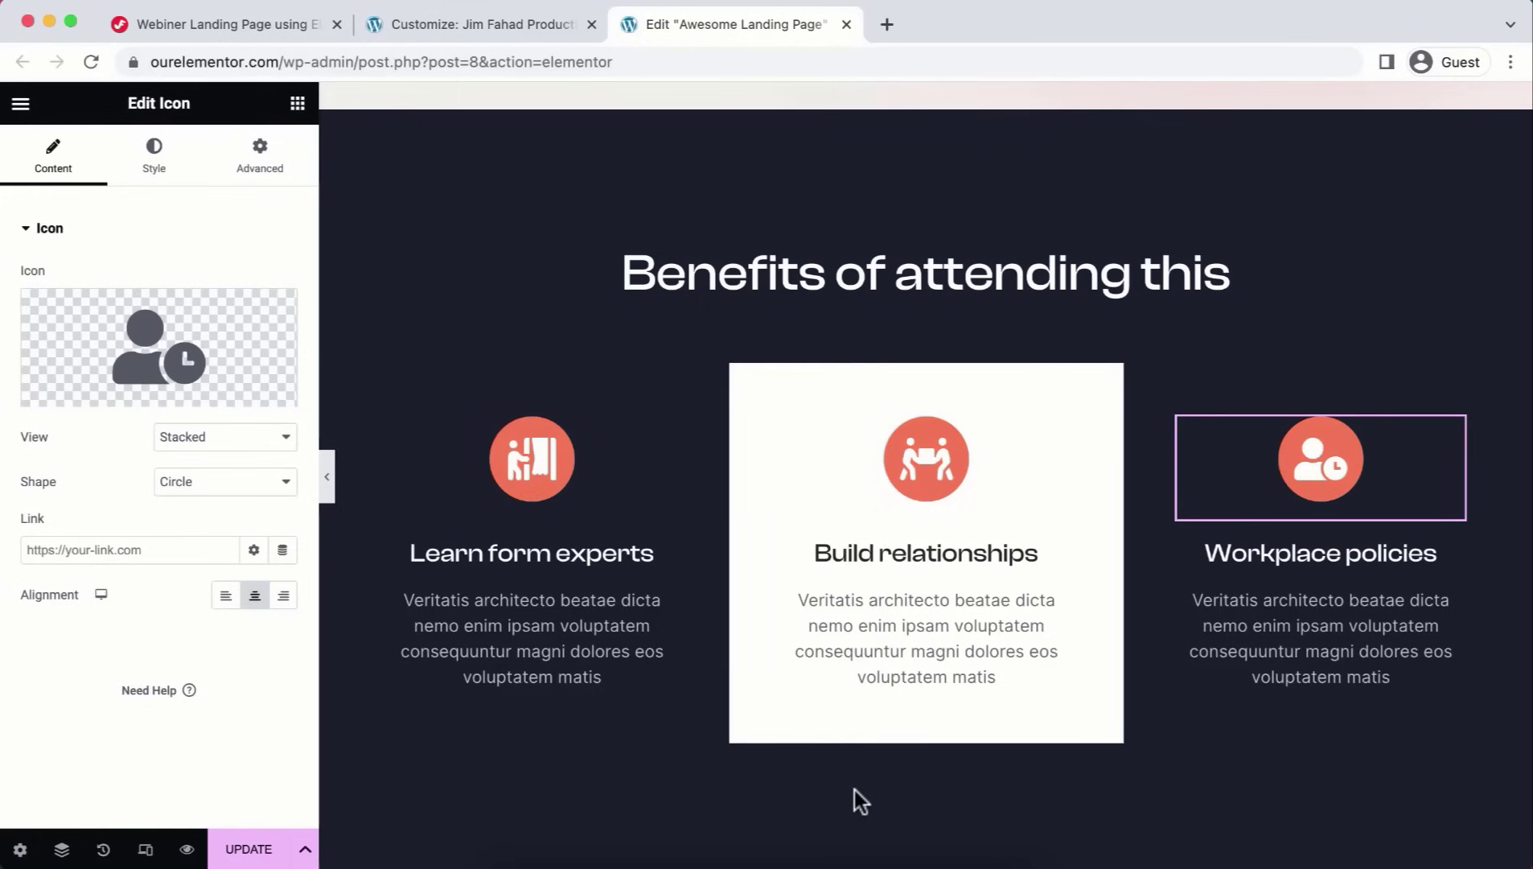
- Add a single-column section below the cards with a global Off White background
scroll(854, 789, "down", 4)
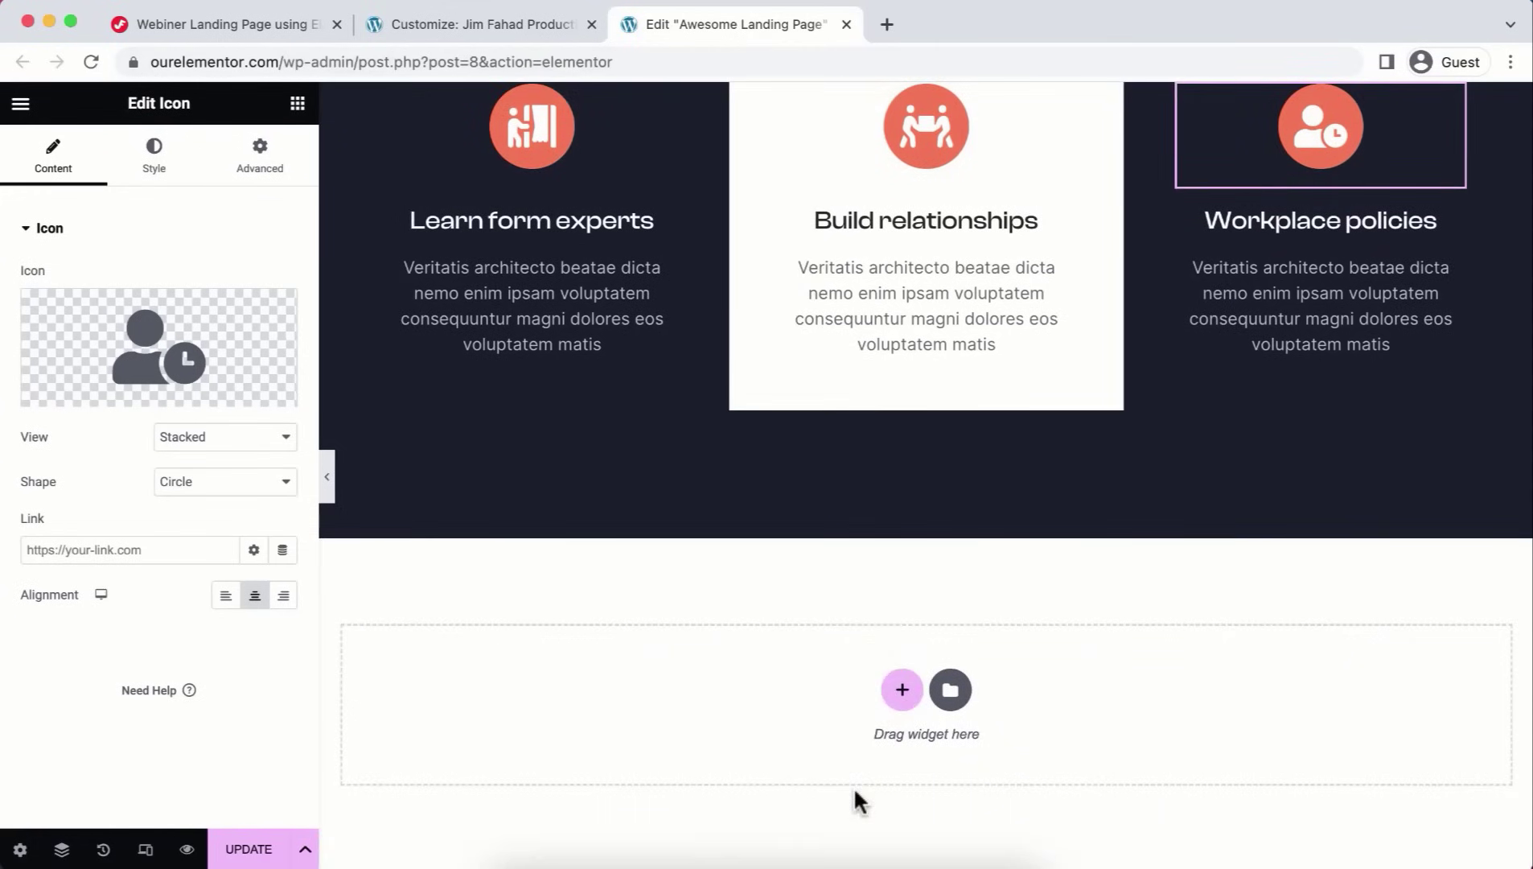
left_click(902, 690)
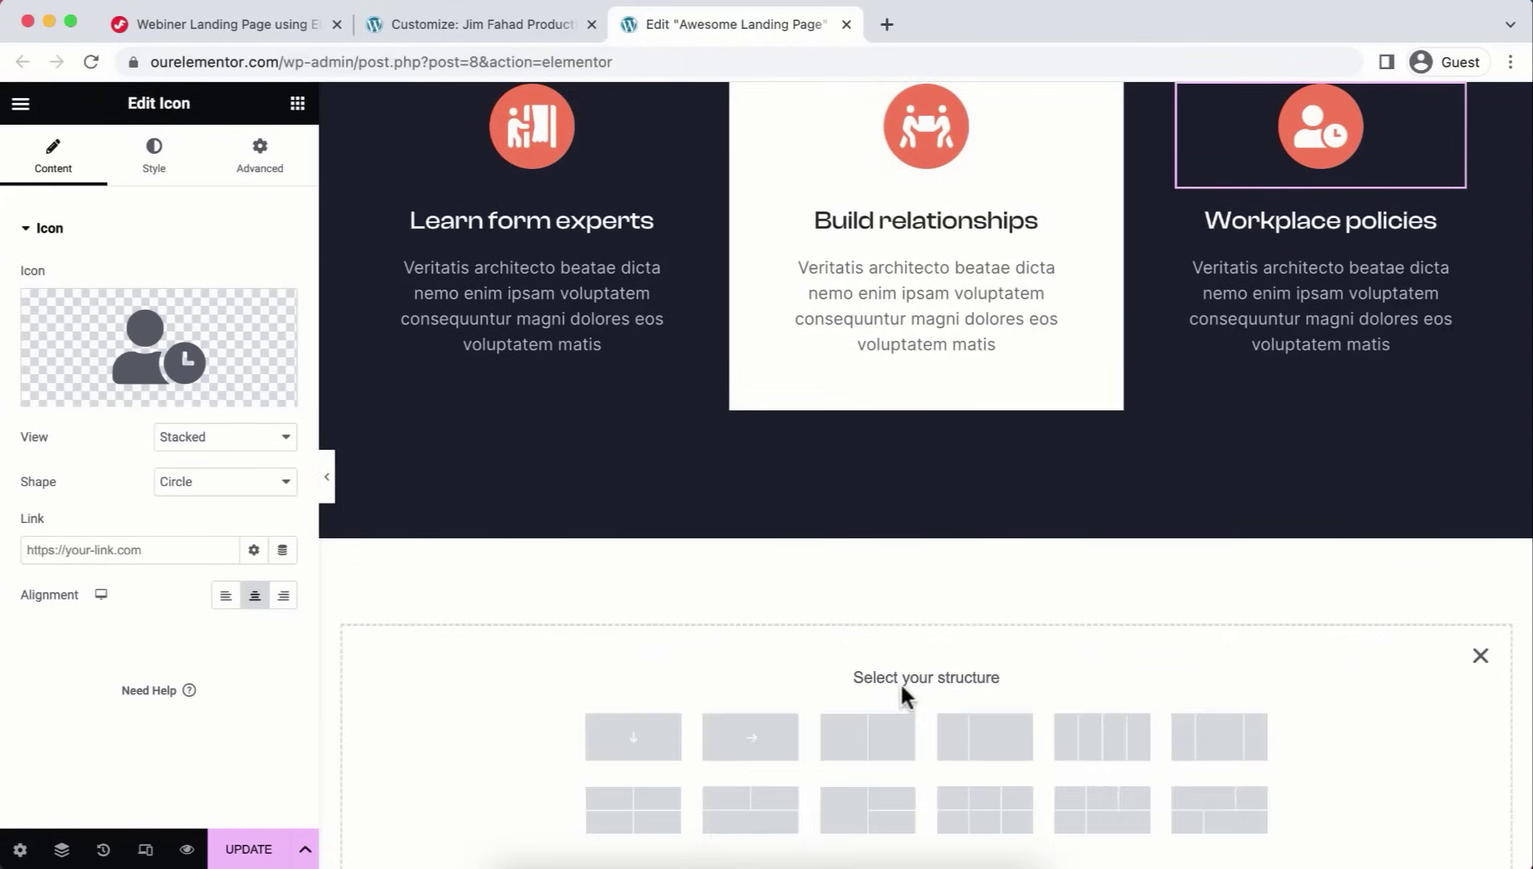
scroll(780, 661, "down", 1)
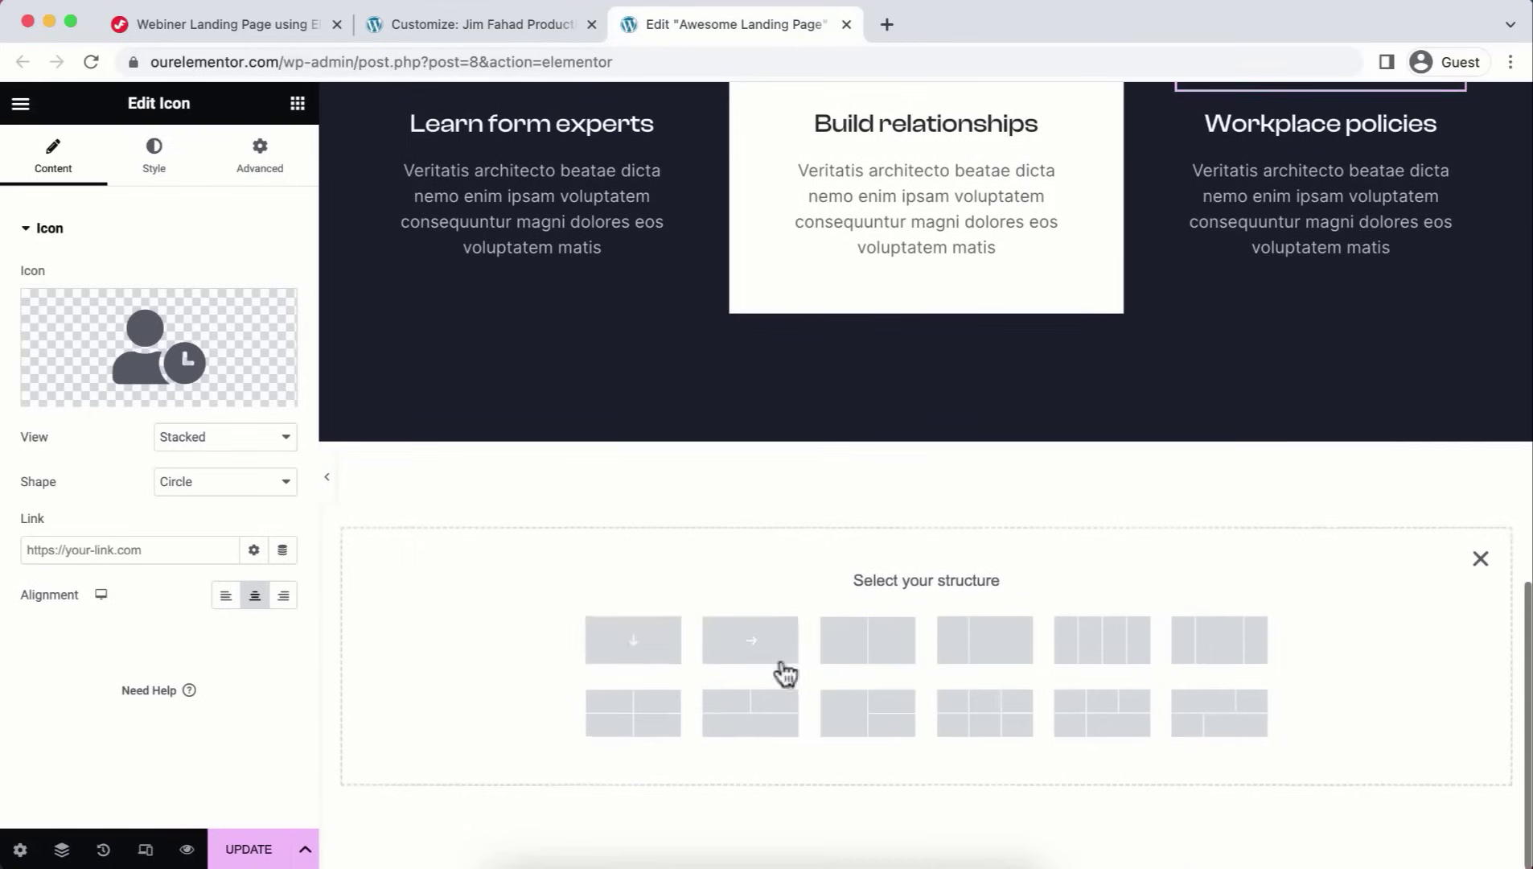
left_click(641, 644)
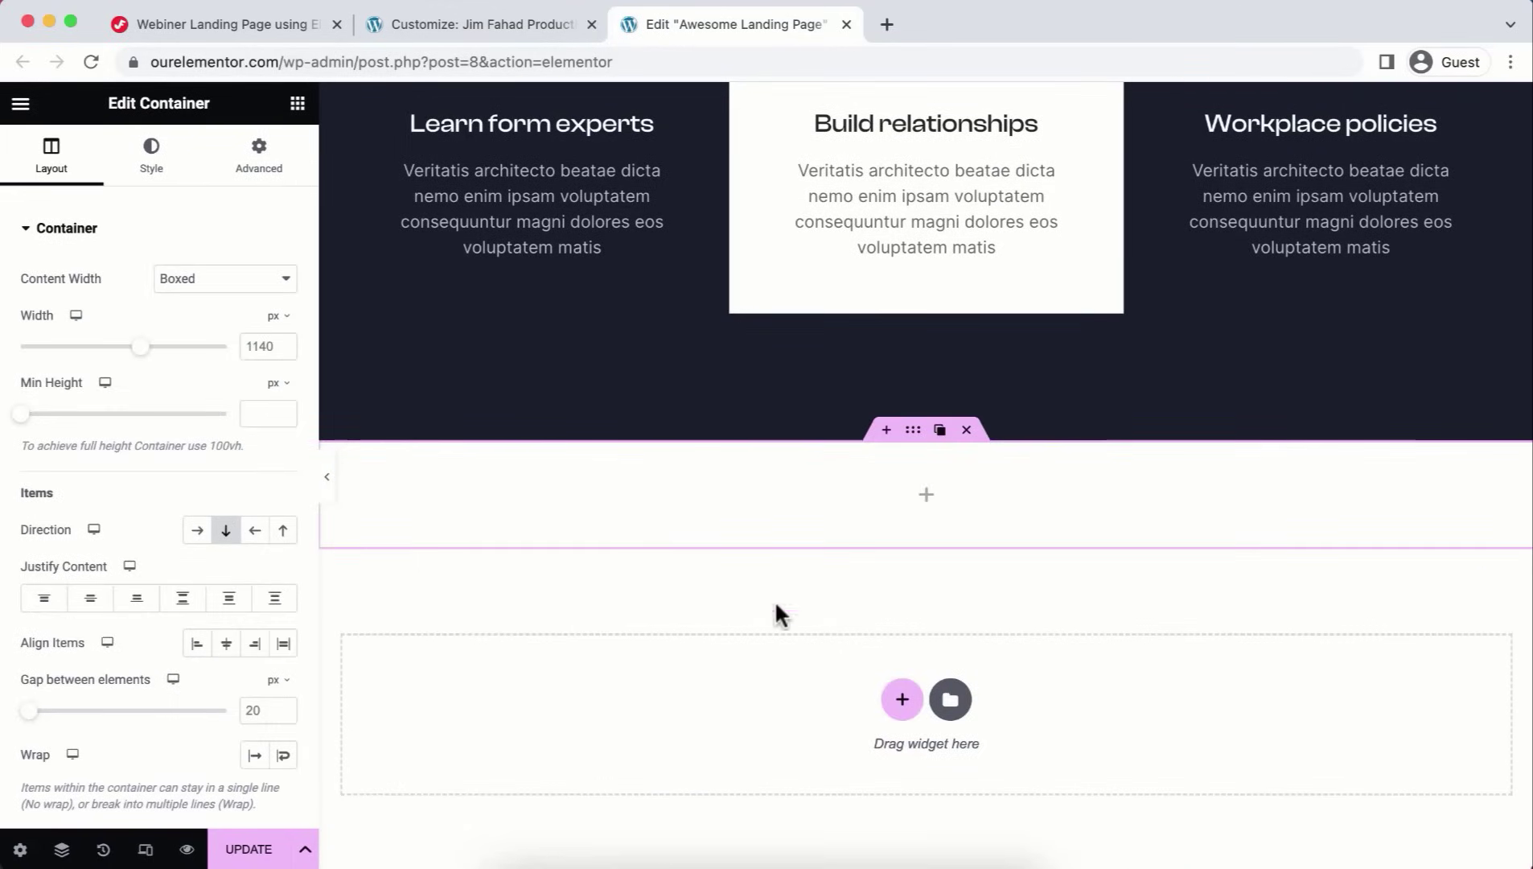
left_click(151, 152)
left_click(194, 326)
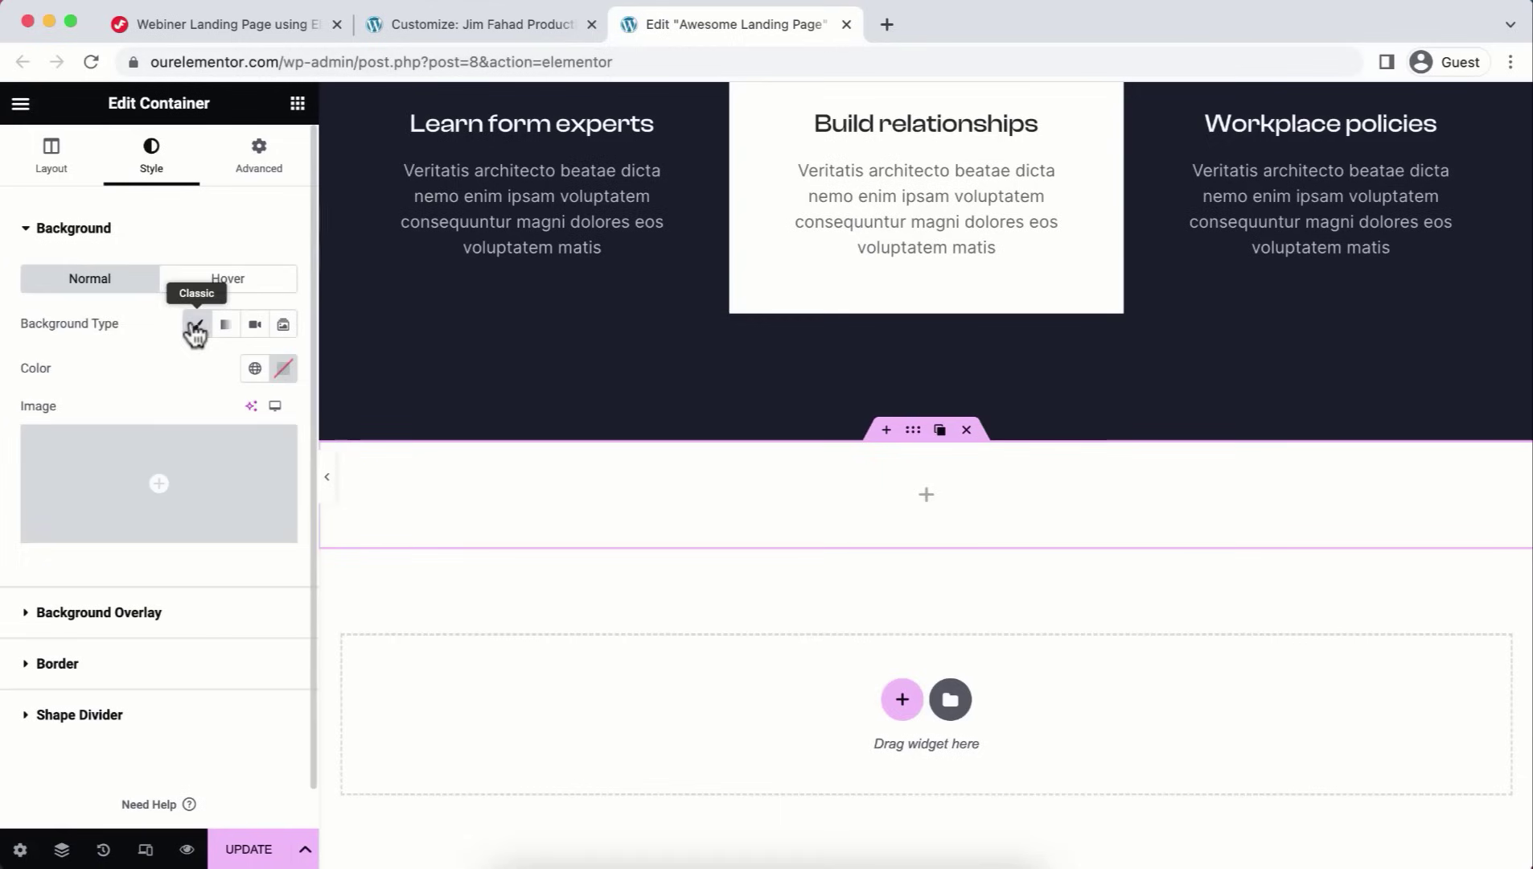
left_click(255, 367)
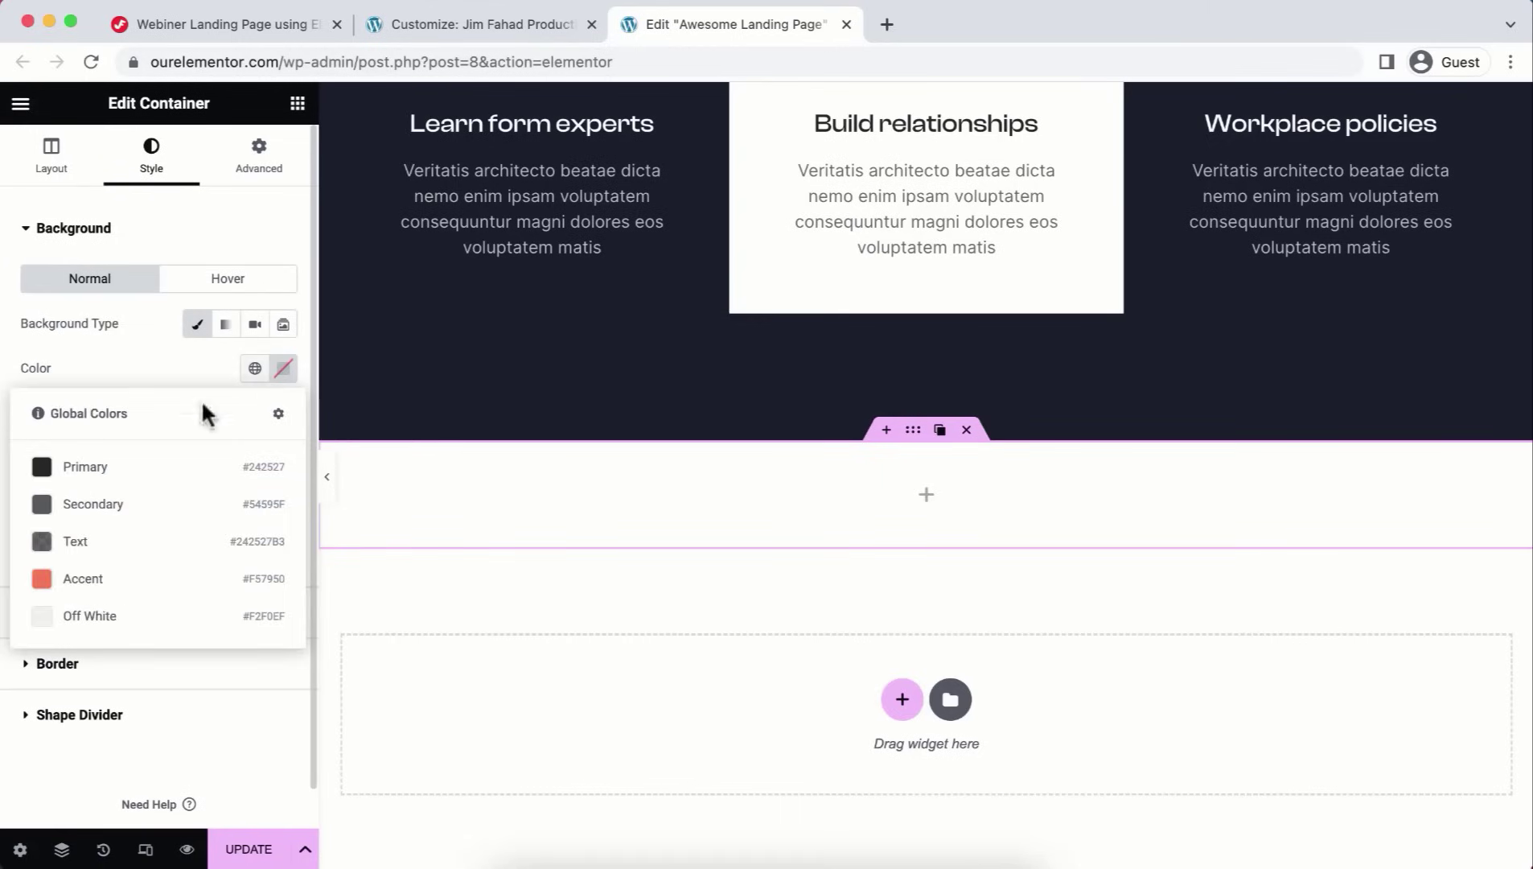
left_click(121, 626)
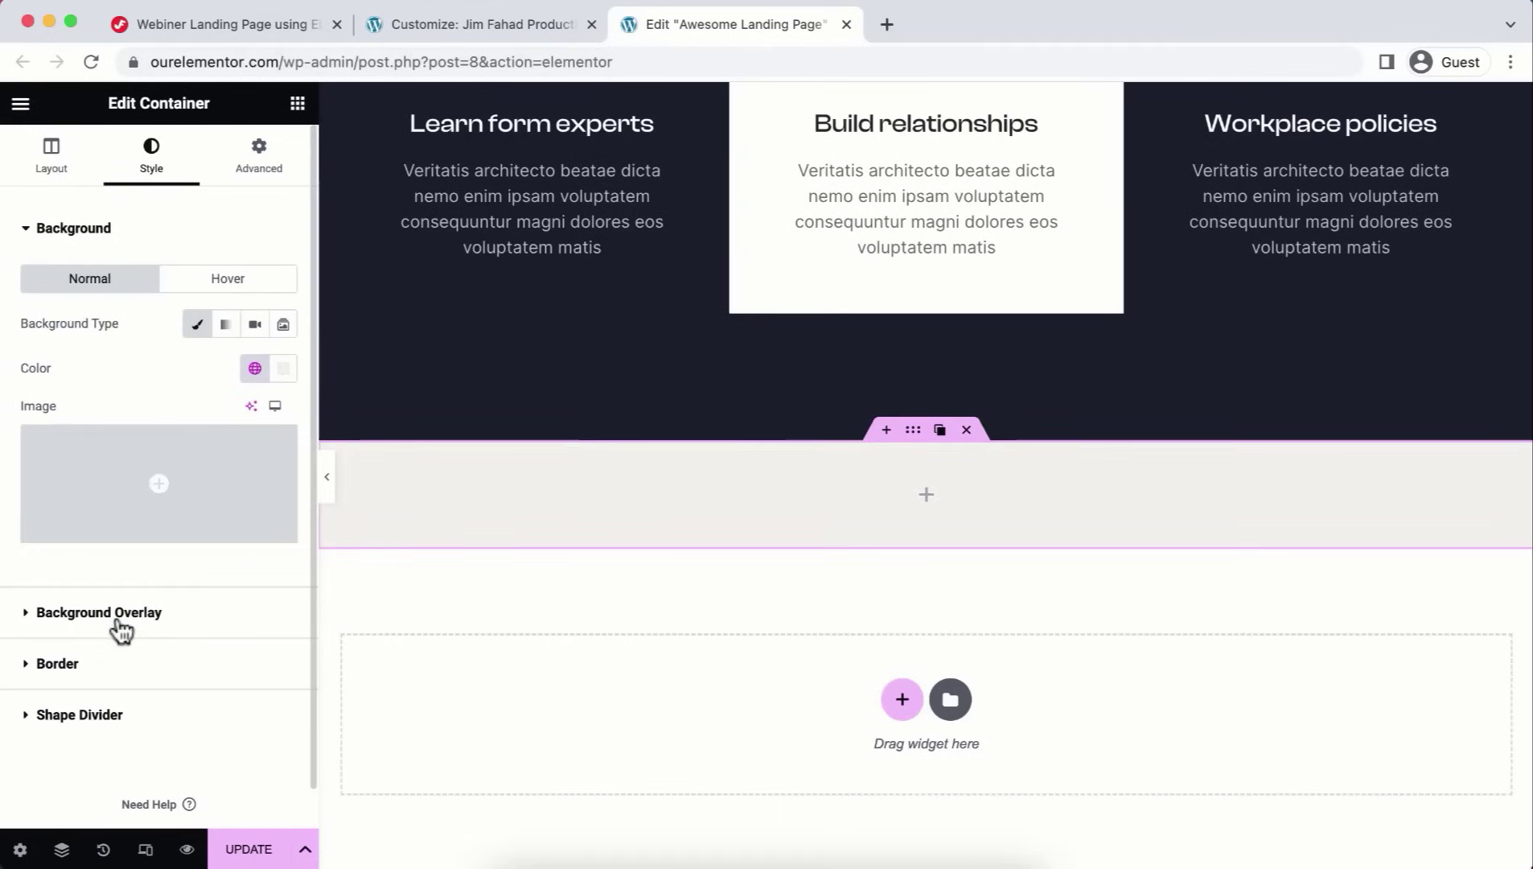
- Set the section padding to 130 px top, 160 px bottom and 15 px sides
left_click(264, 163)
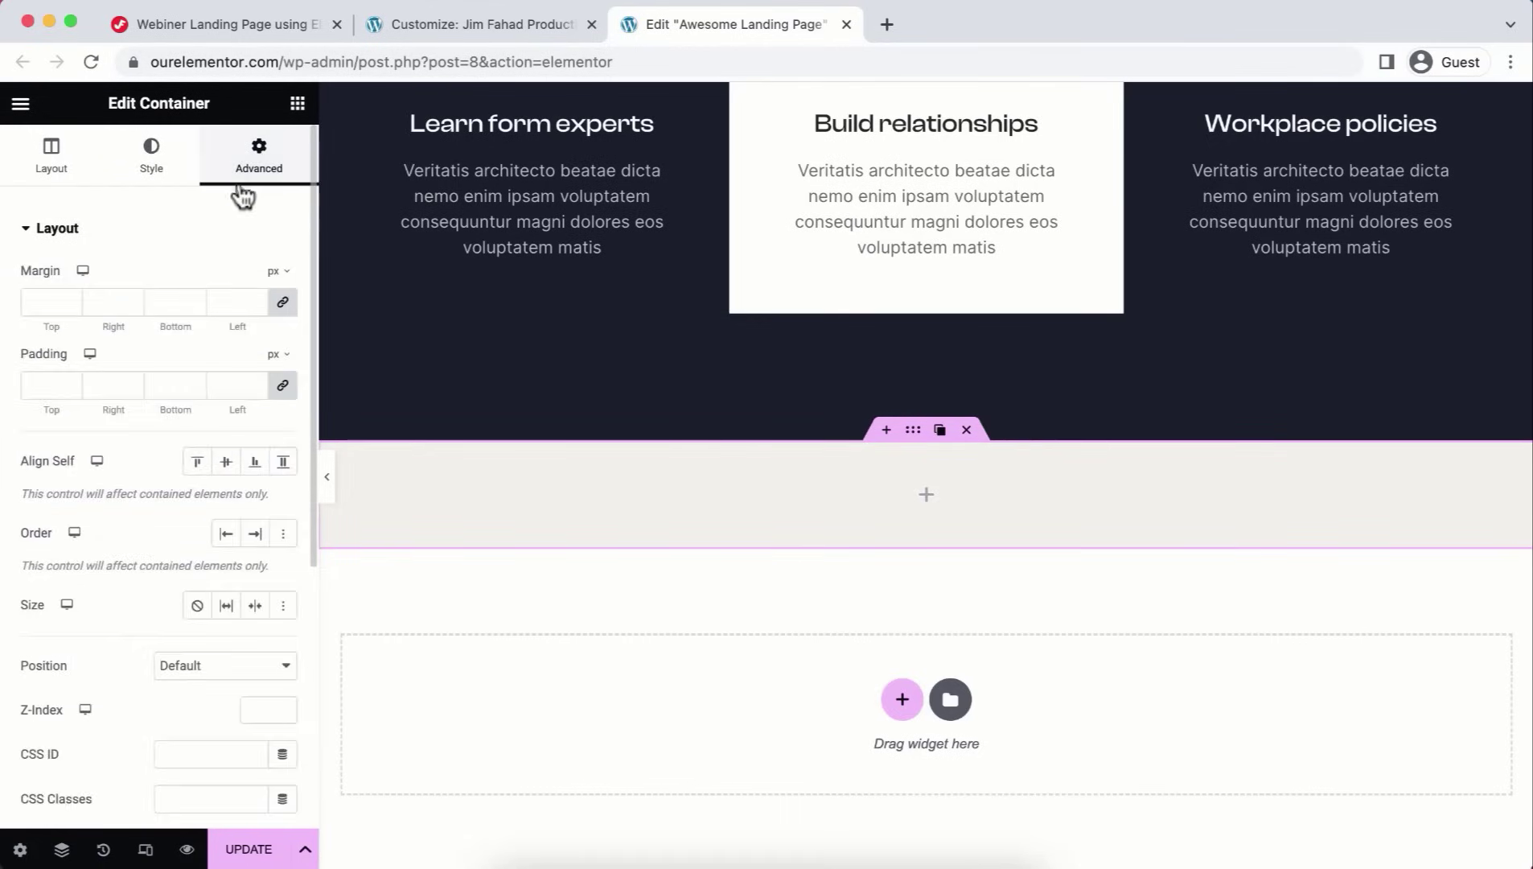
left_click(46, 384)
type("15")
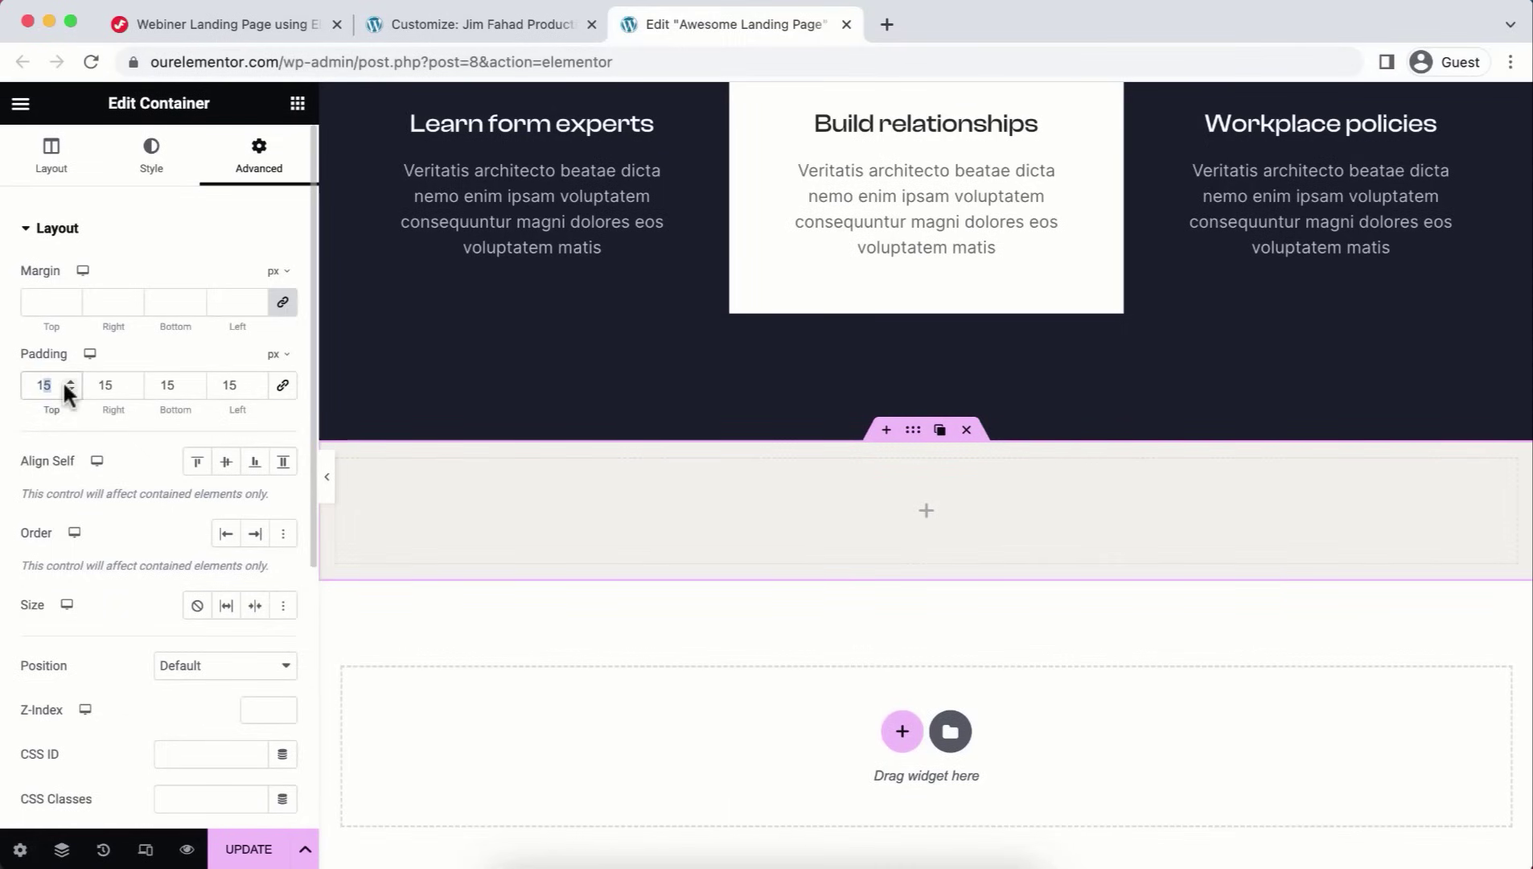
type("130")
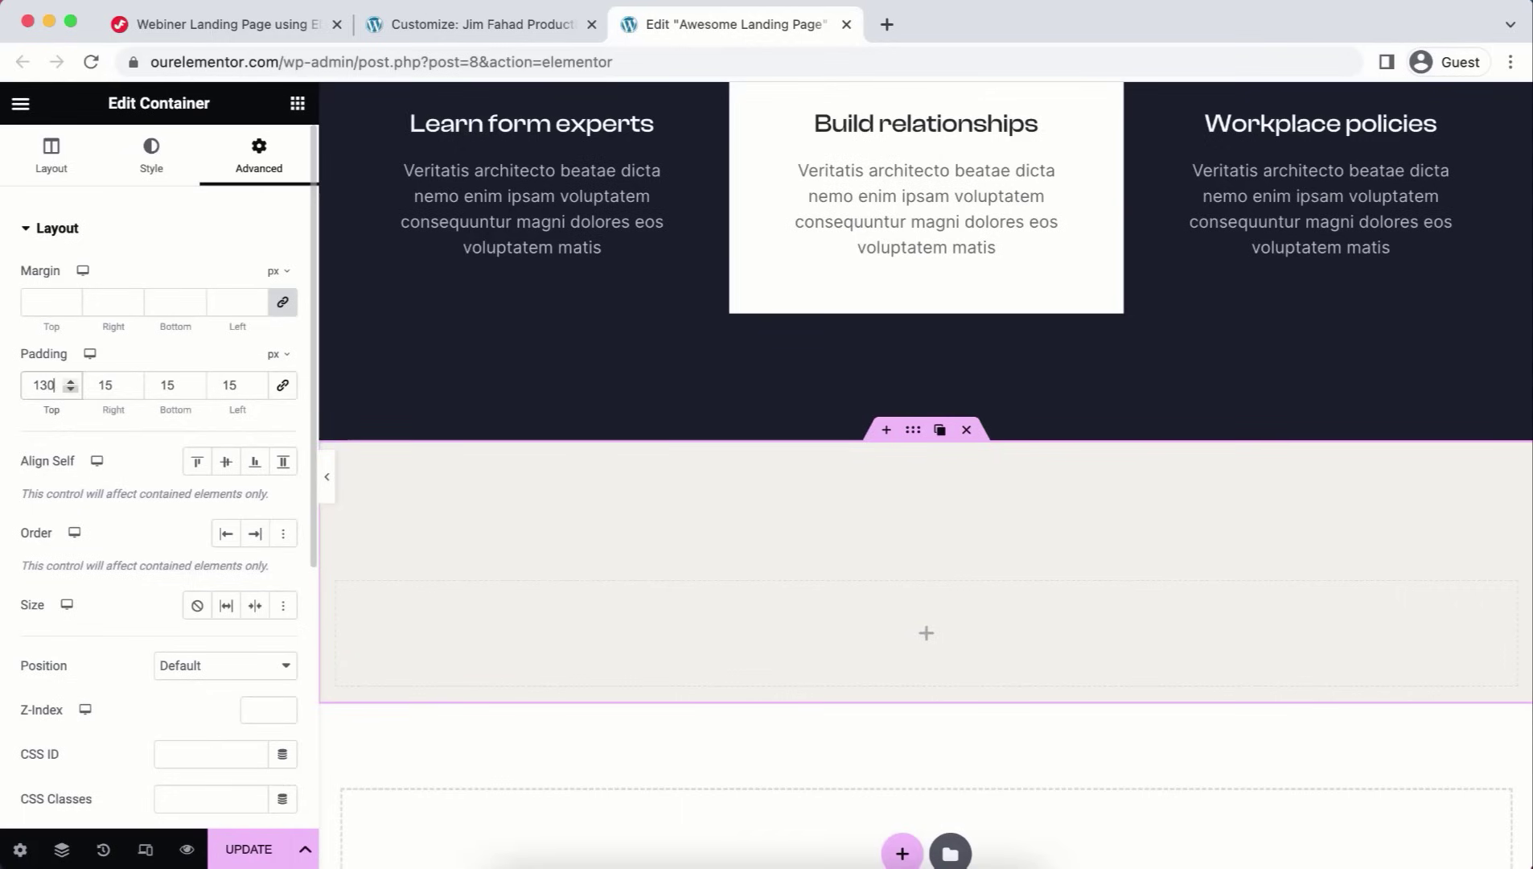
left_click(172, 382)
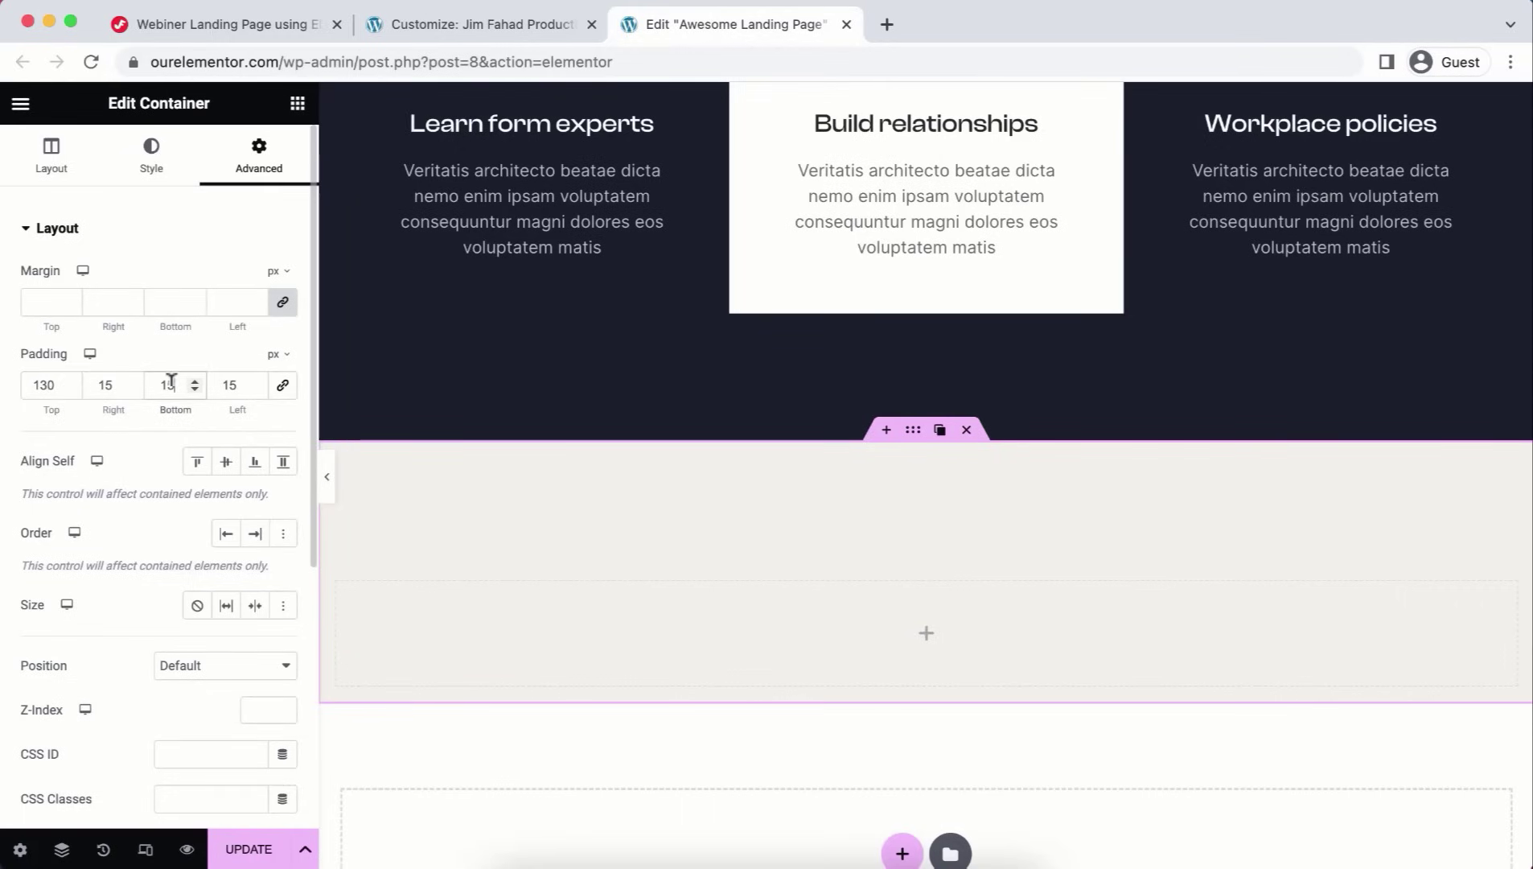
key("Up")
type("0")
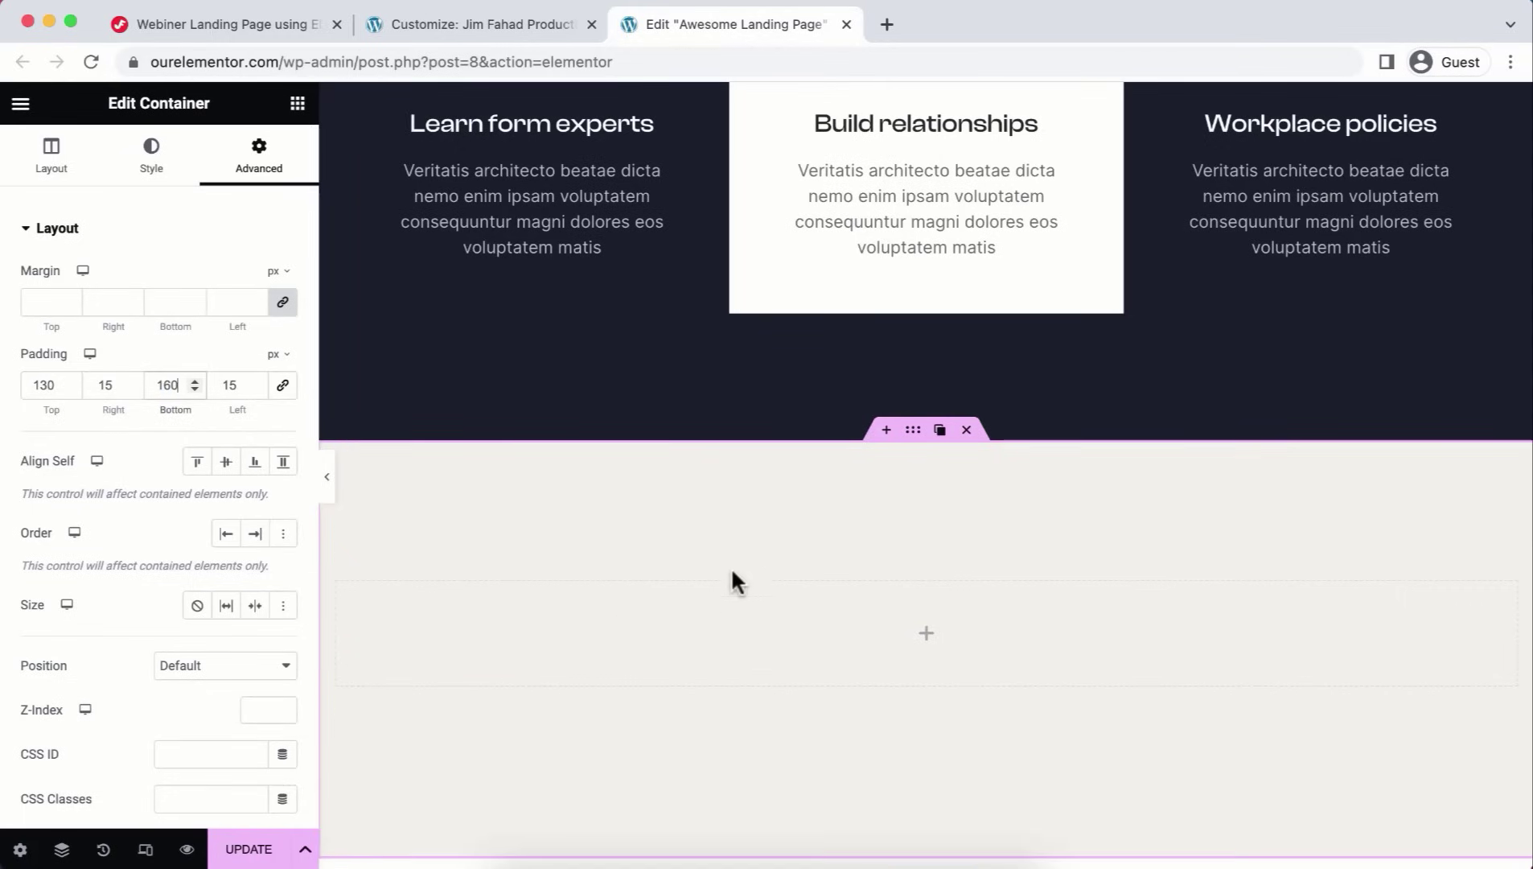
scroll(739, 563, "down", 2)
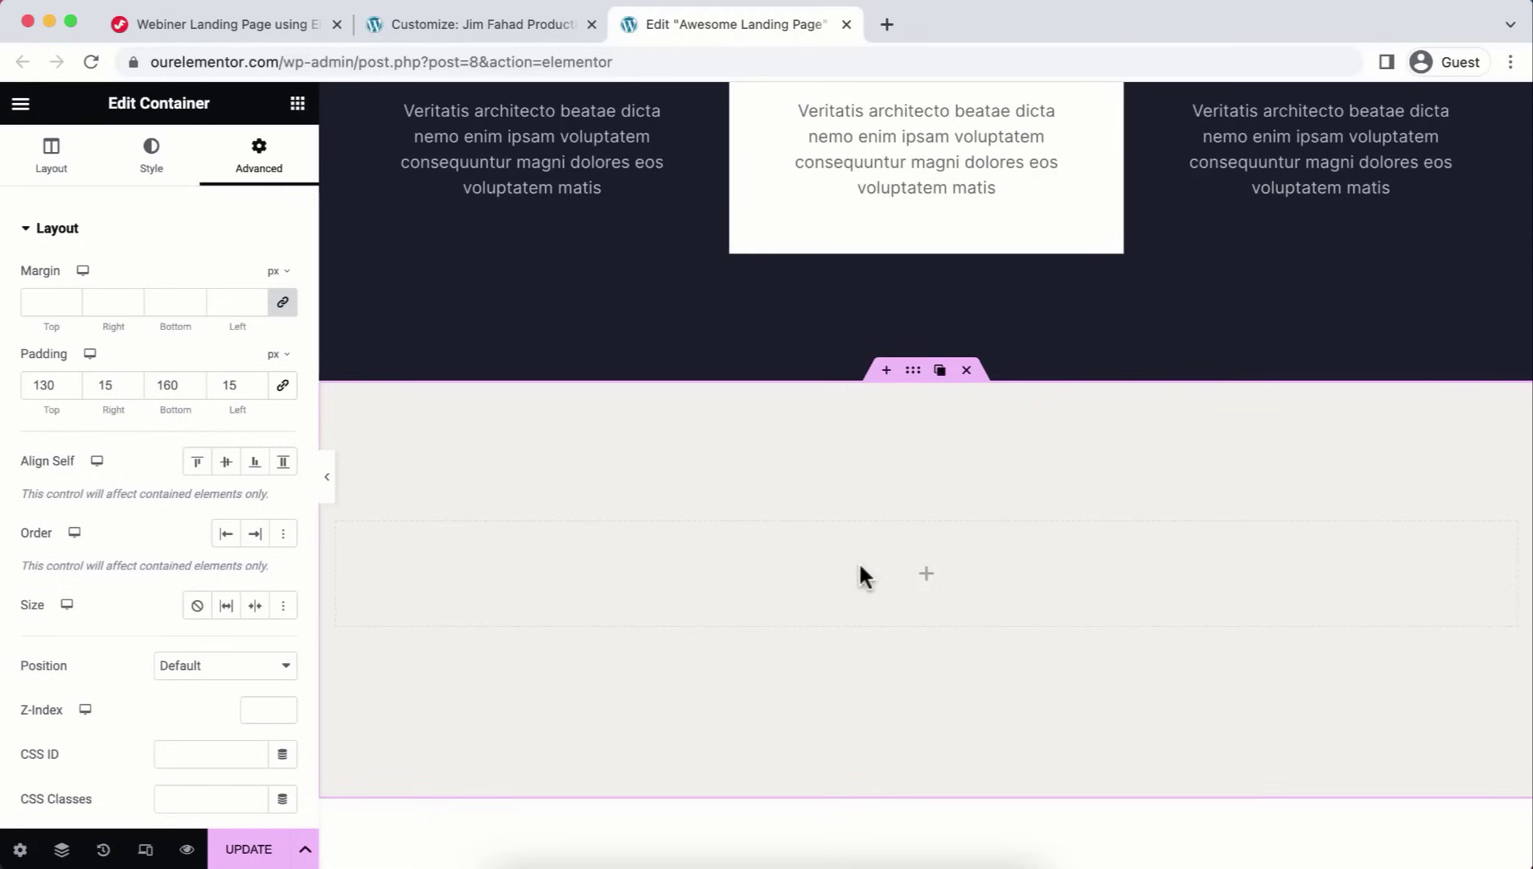
- Add an inner container to the off-white section with Row direction and items centred vertically
left_click(297, 105)
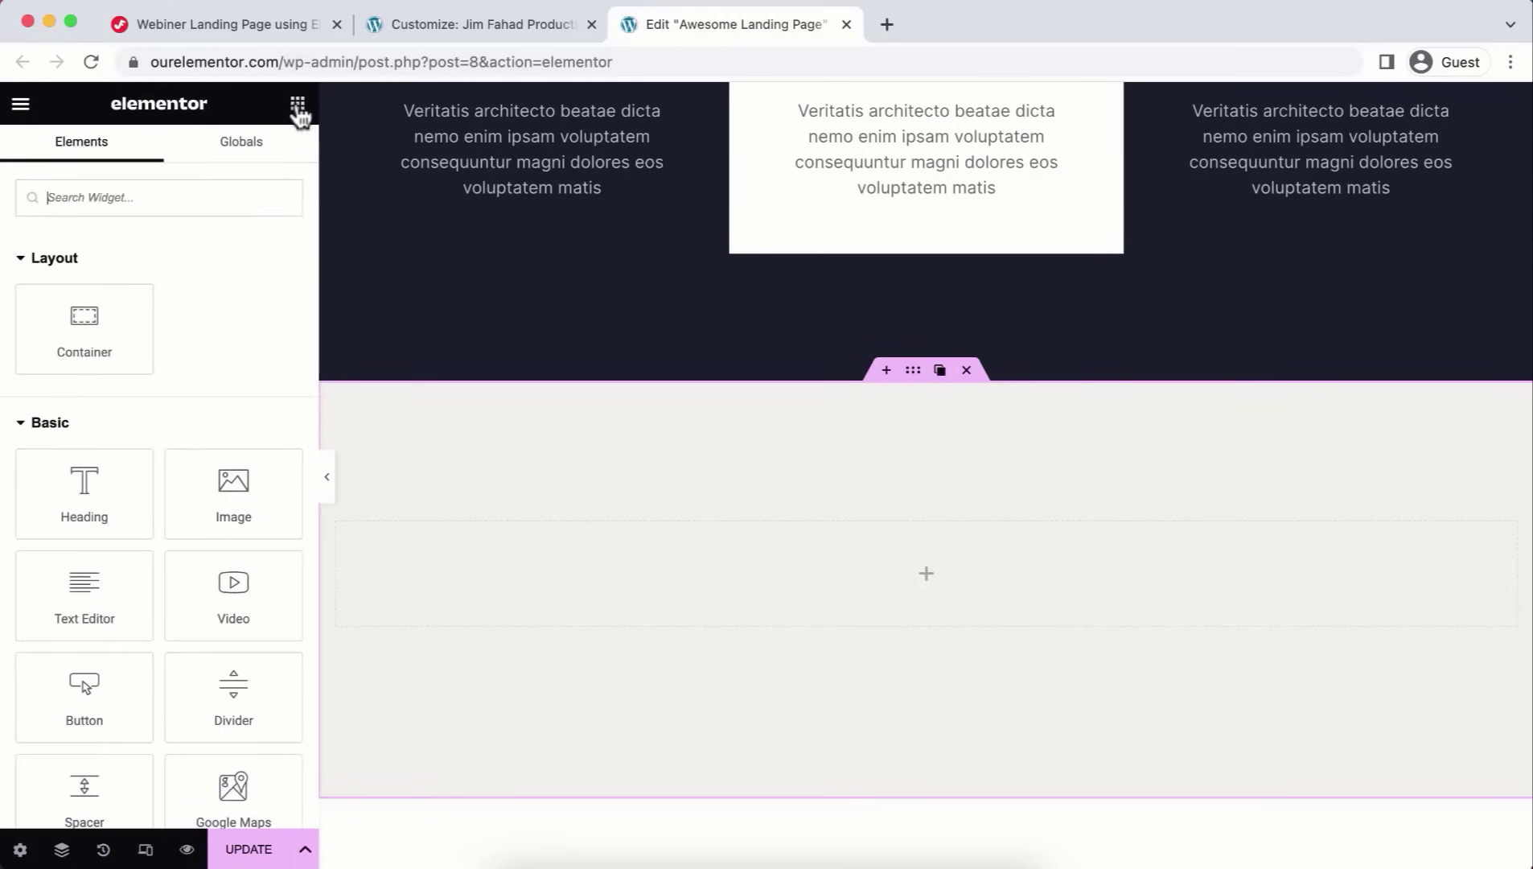
left_click_drag(80, 322, 678, 567)
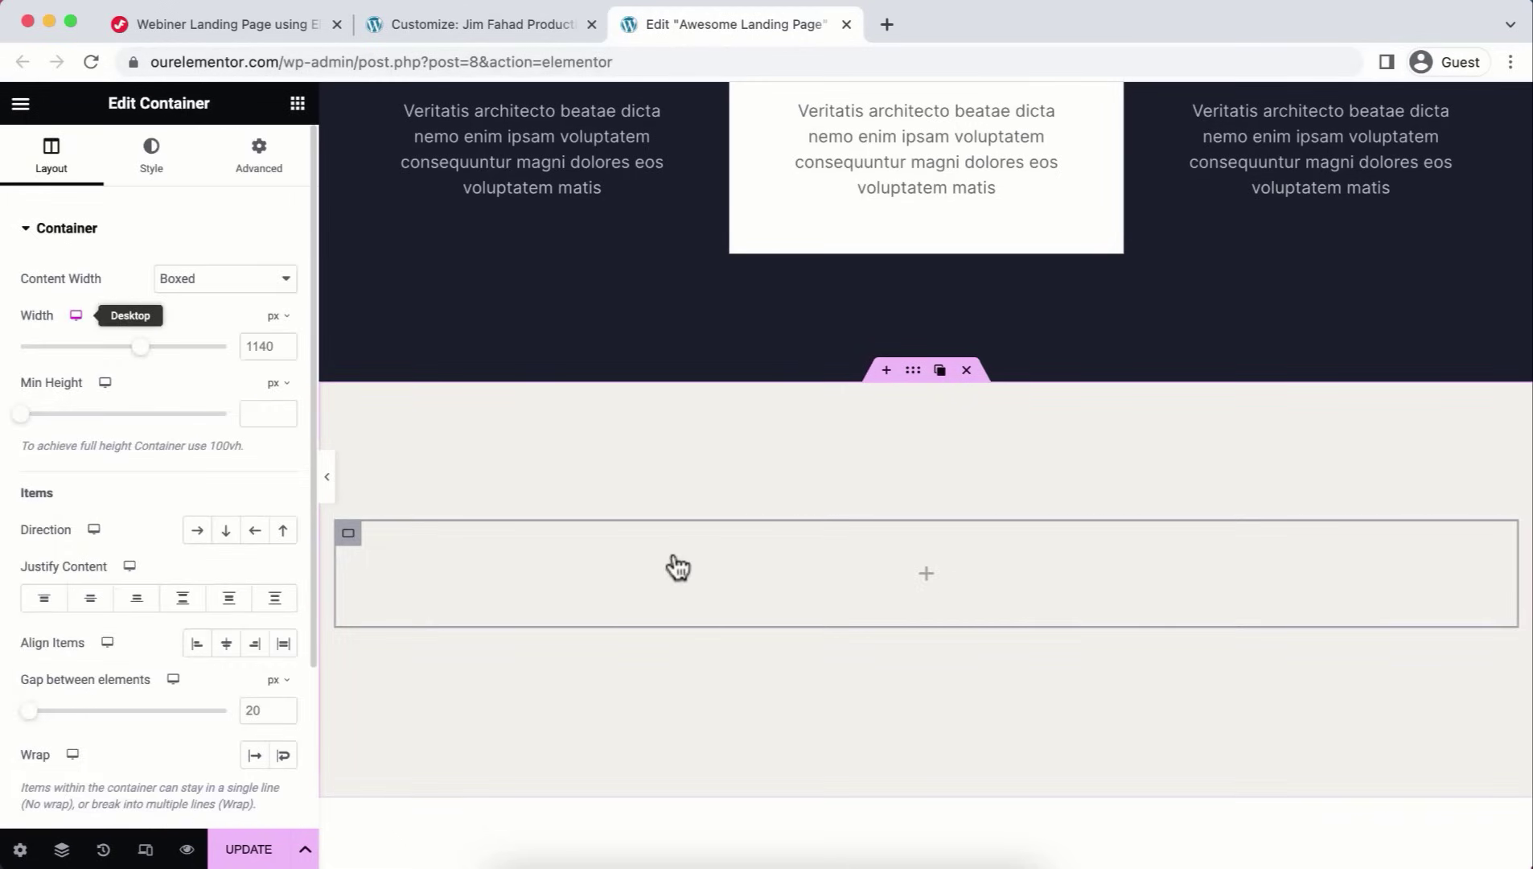
left_click(201, 534)
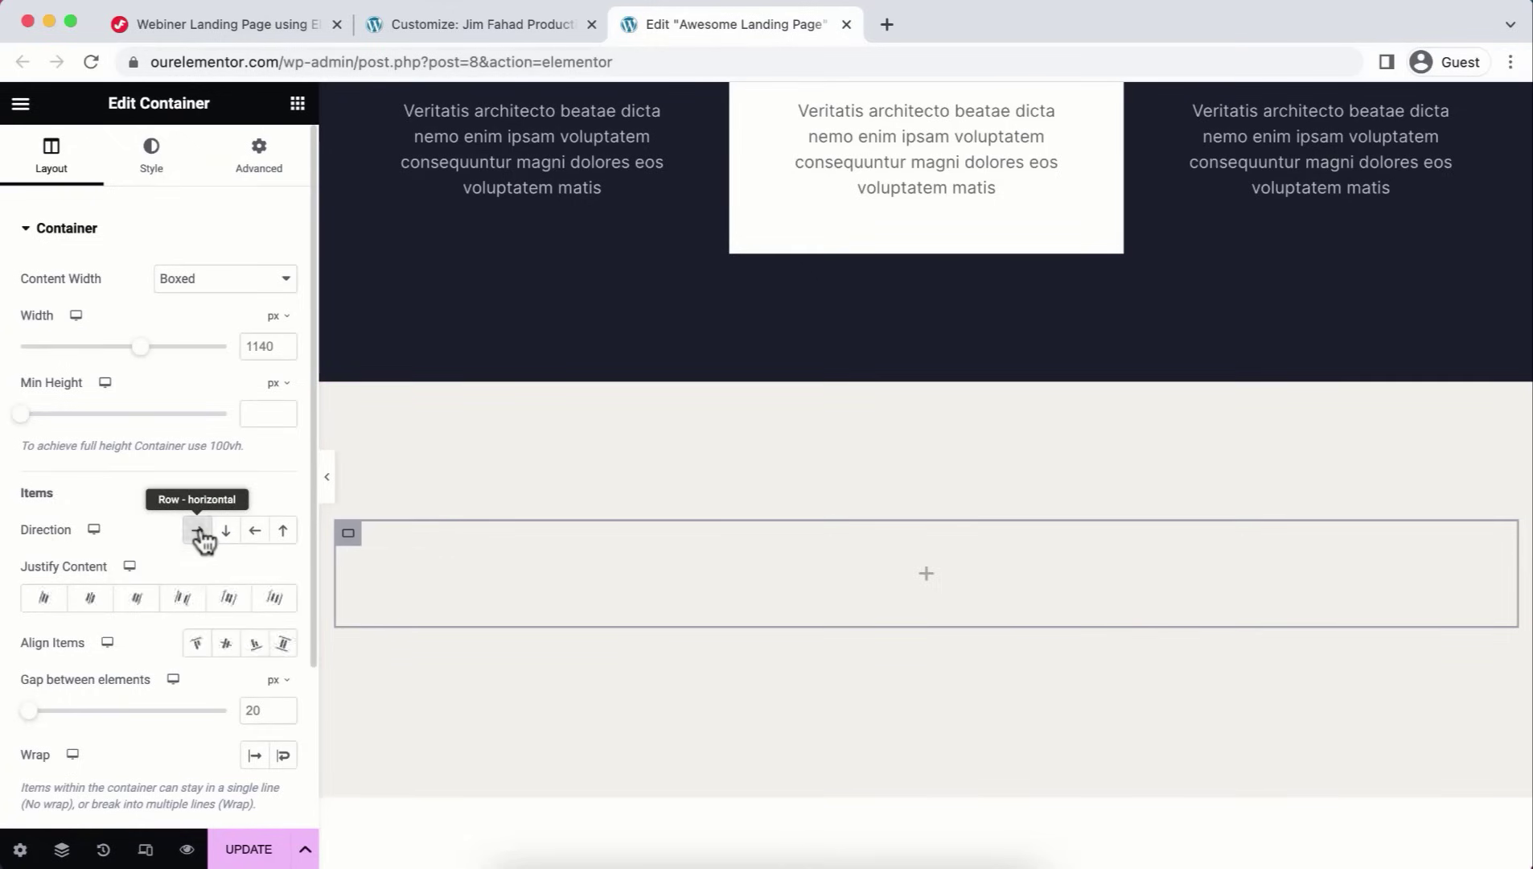
left_click(226, 647)
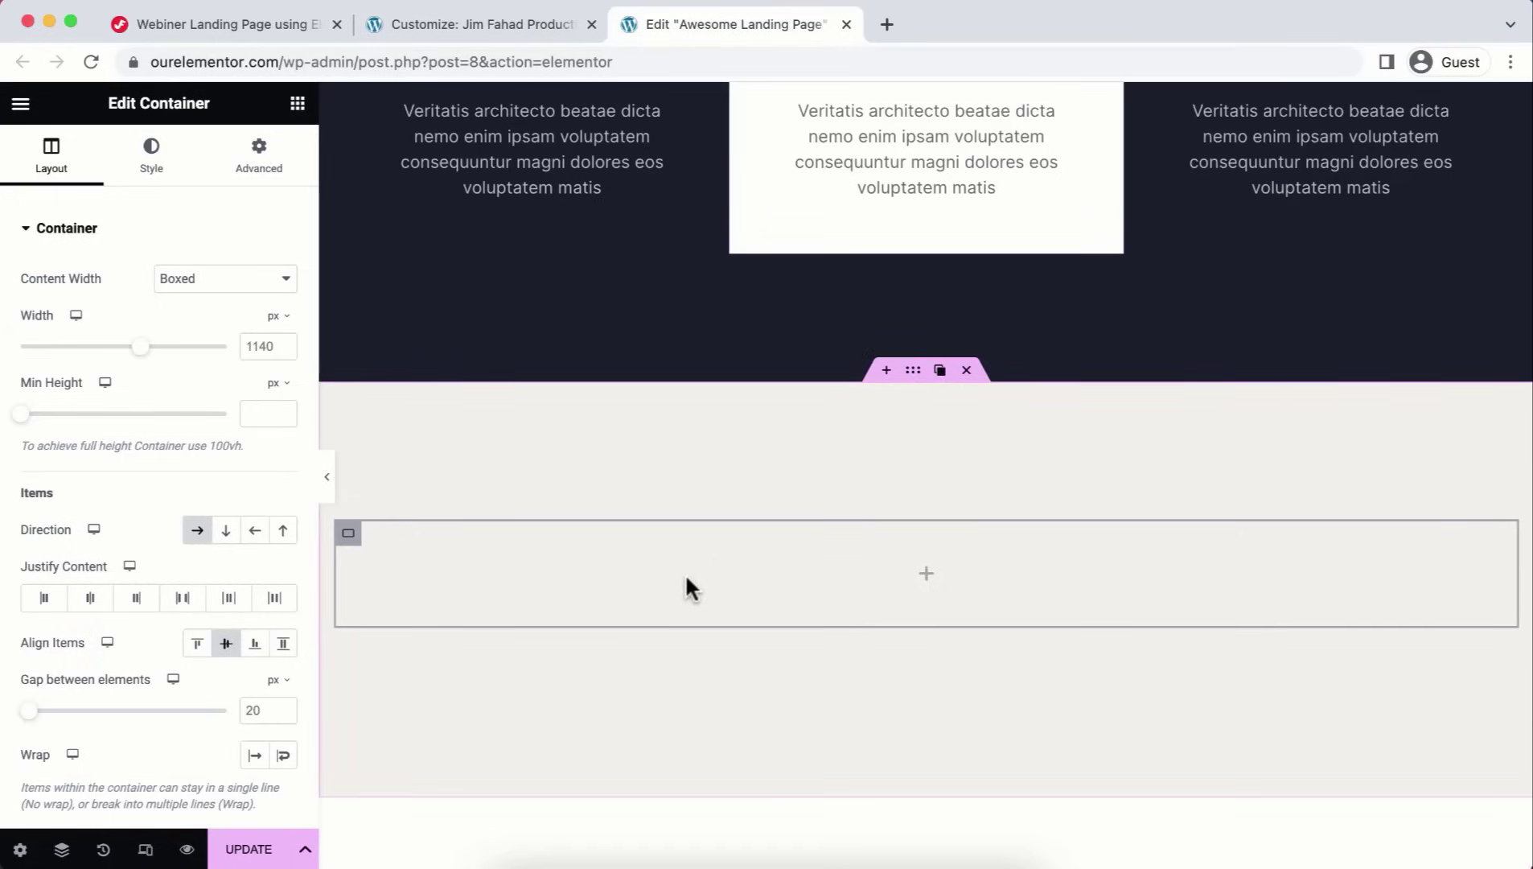
- Add a container inside the row and duplicate it to form two side-by-side columns
left_click(926, 573)
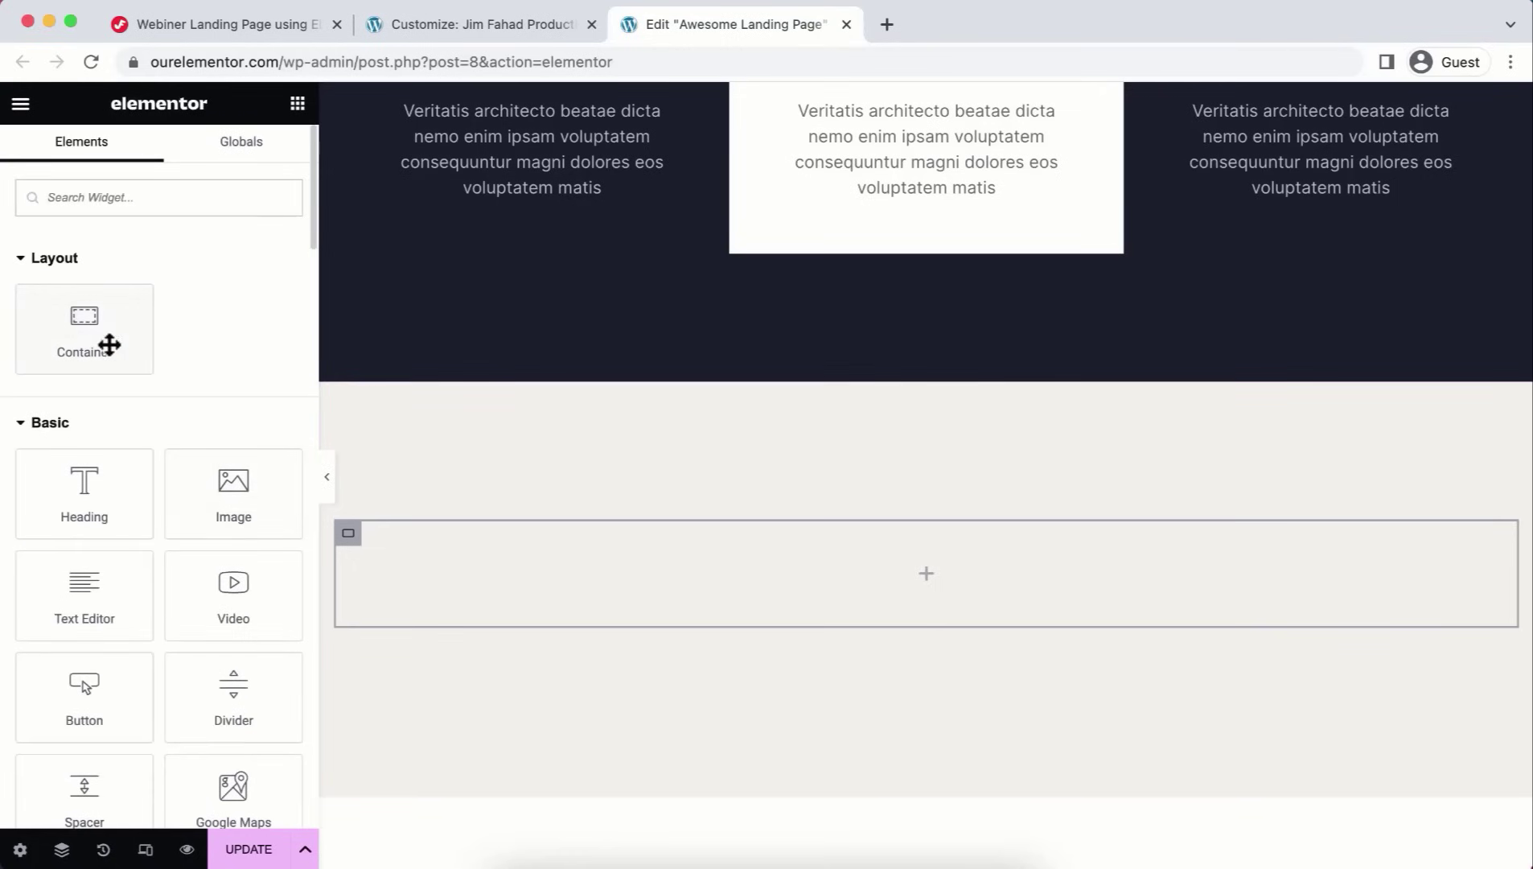
left_click_drag(109, 344, 722, 571)
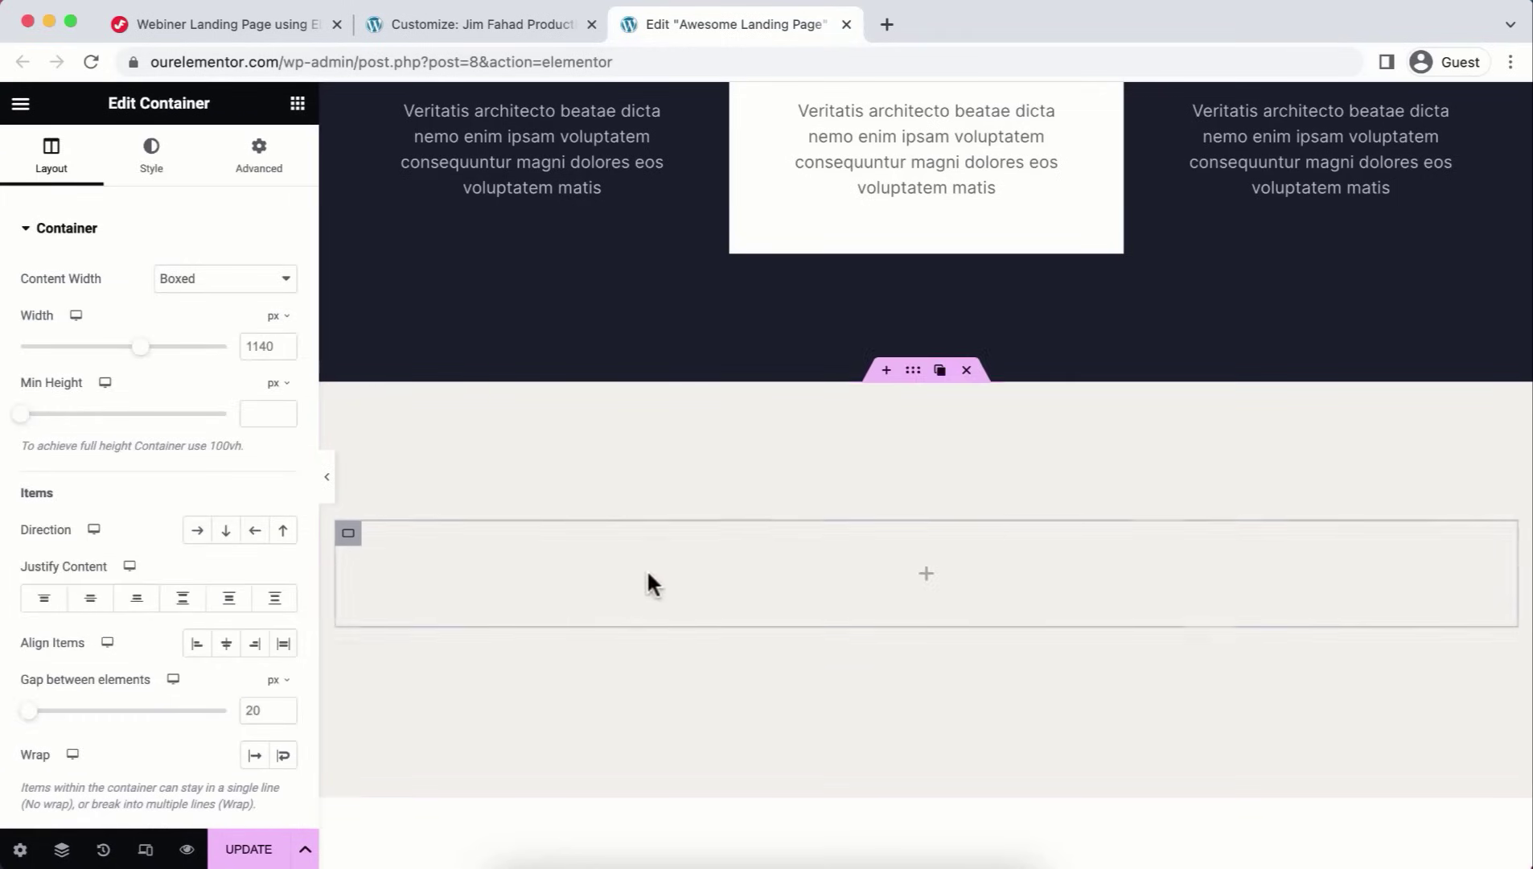
left_click(375, 533)
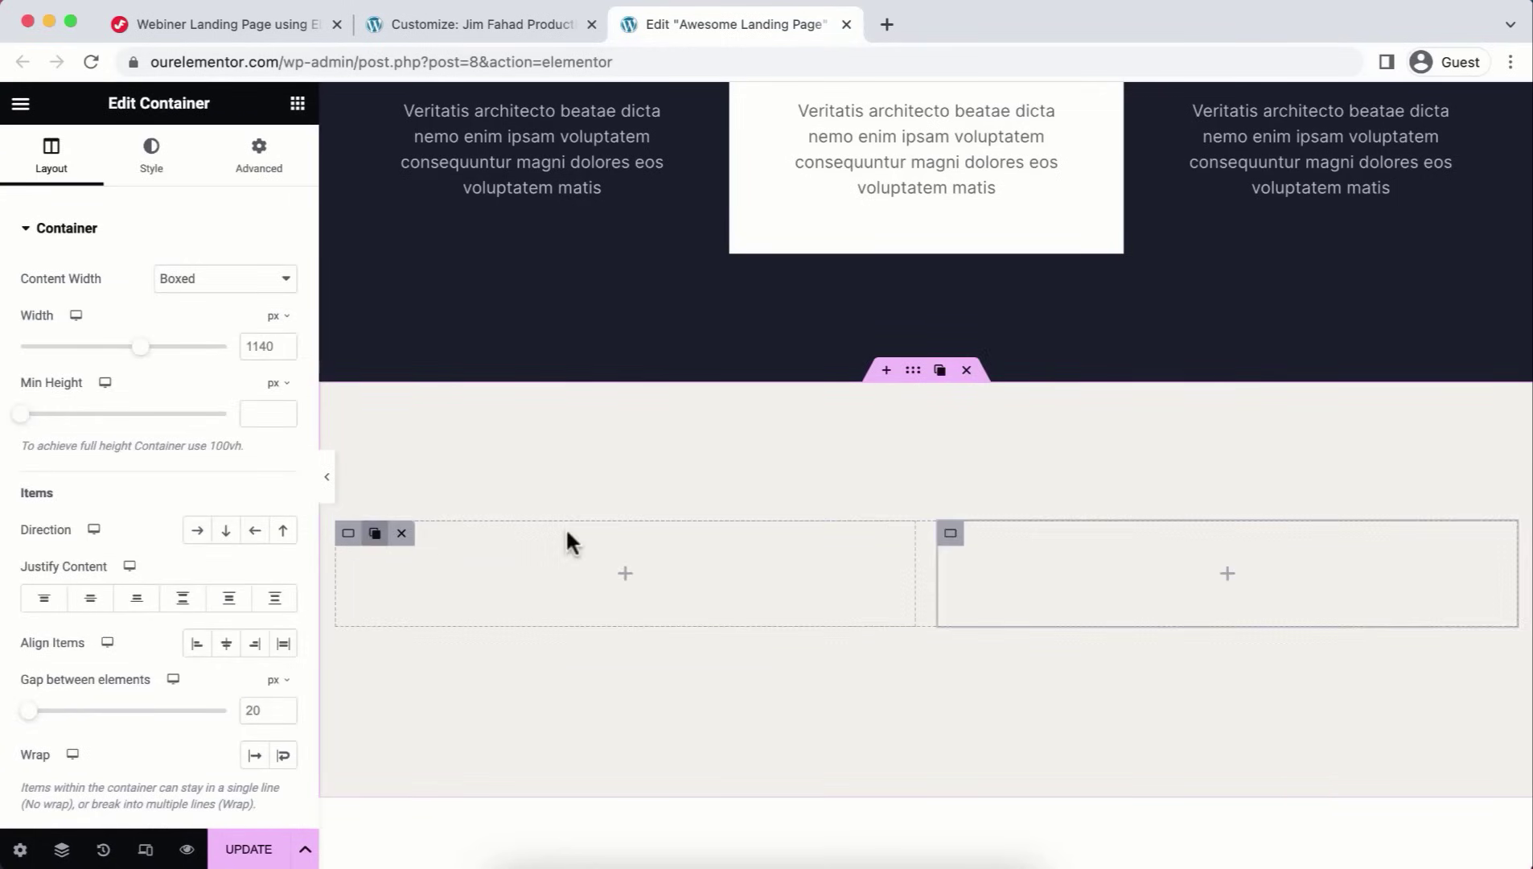
scroll(806, 567, "down", 1)
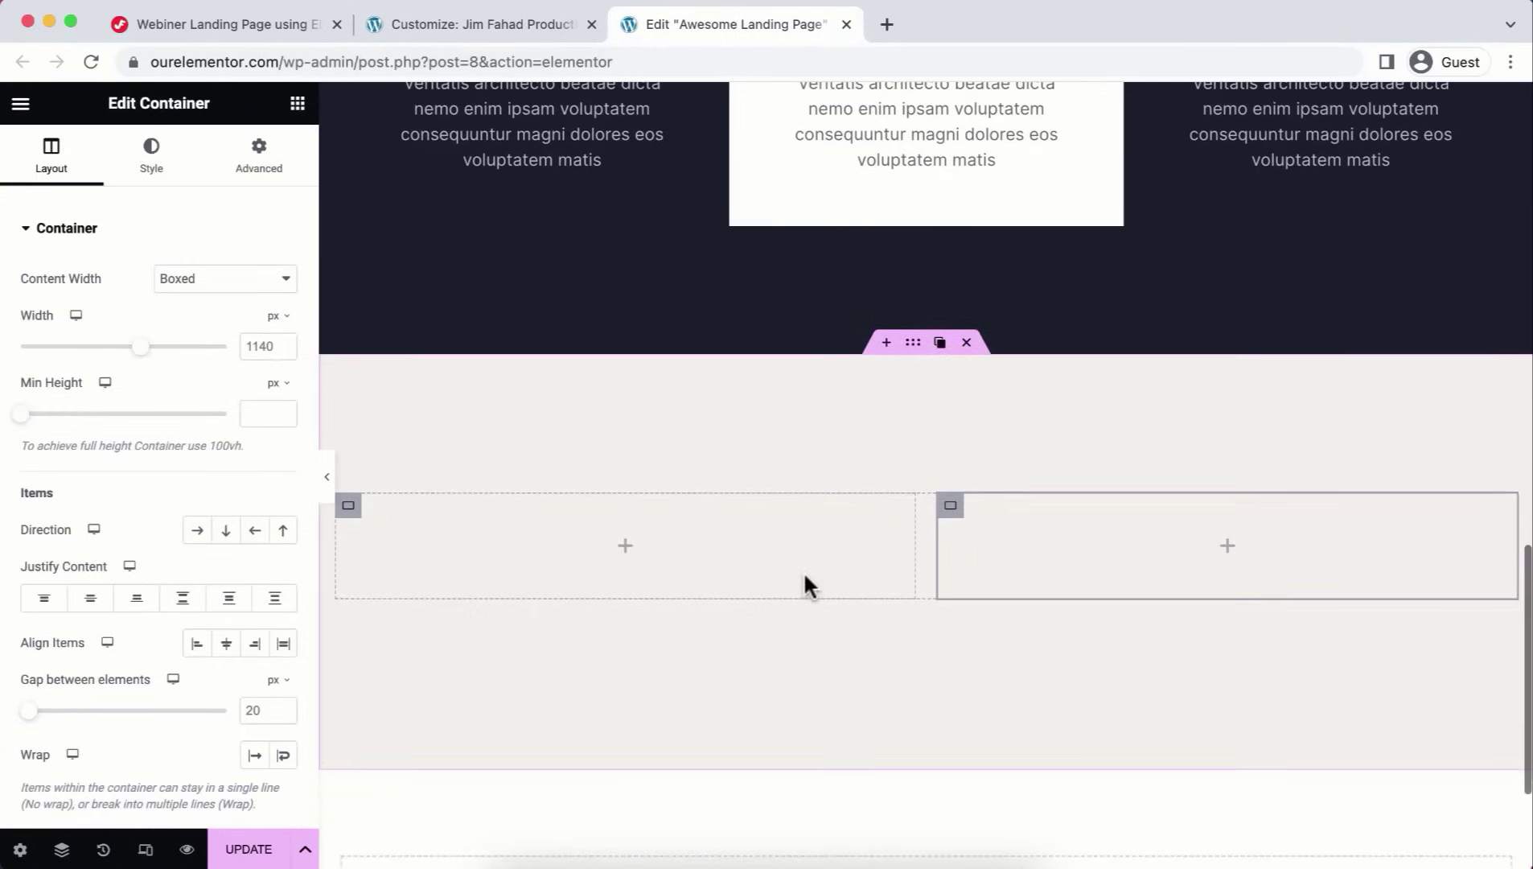
- In the Navigator, rename the section 'Features' and its inner row 'Feature 1'
right_click(826, 515)
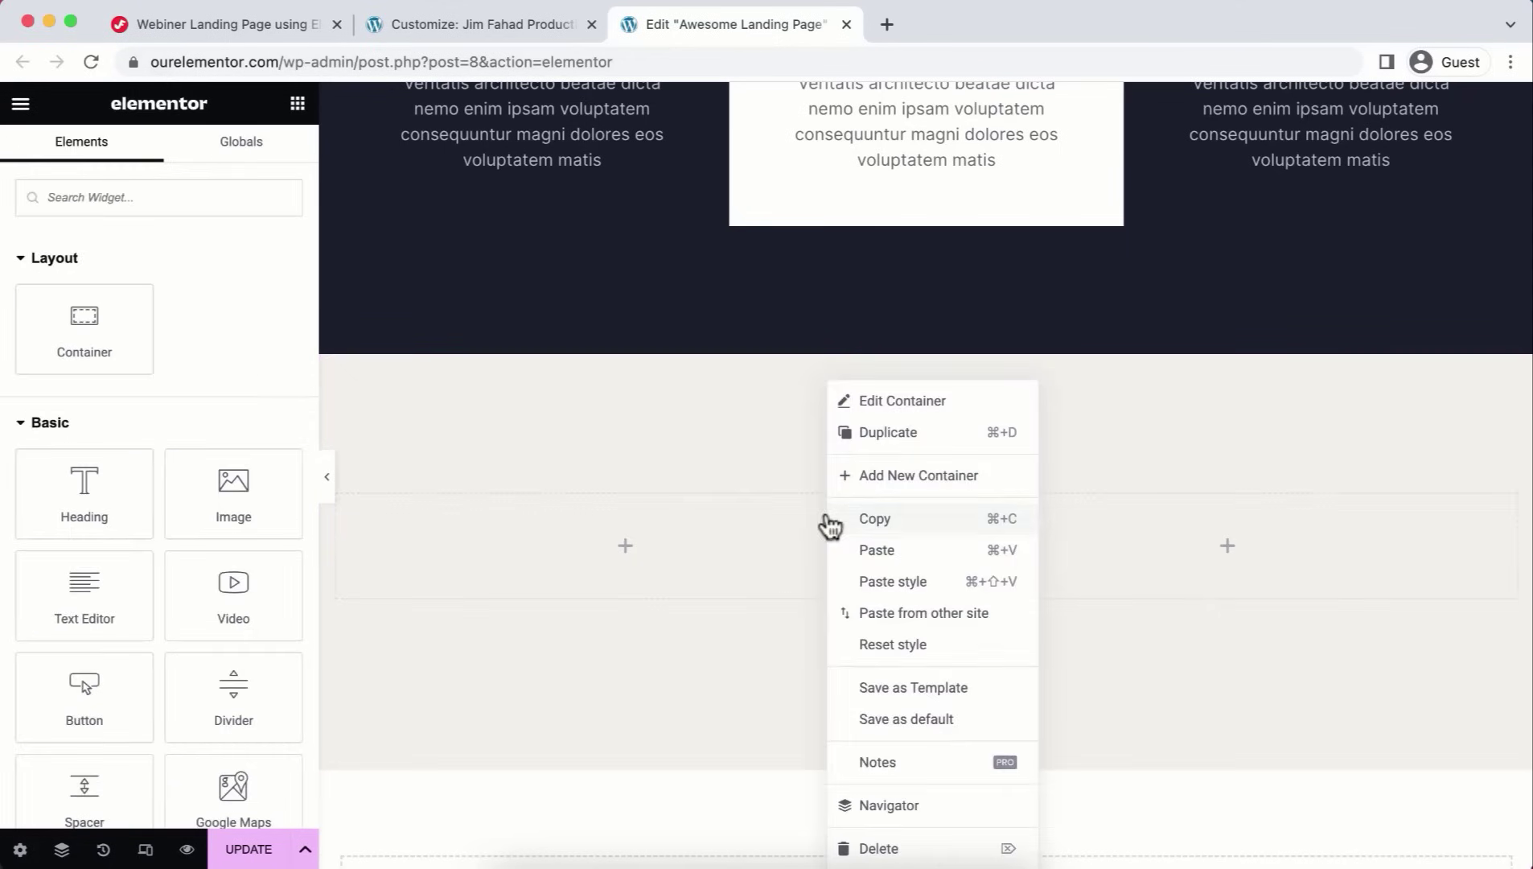
left_click(880, 808)
scroll(885, 808, "down", 5)
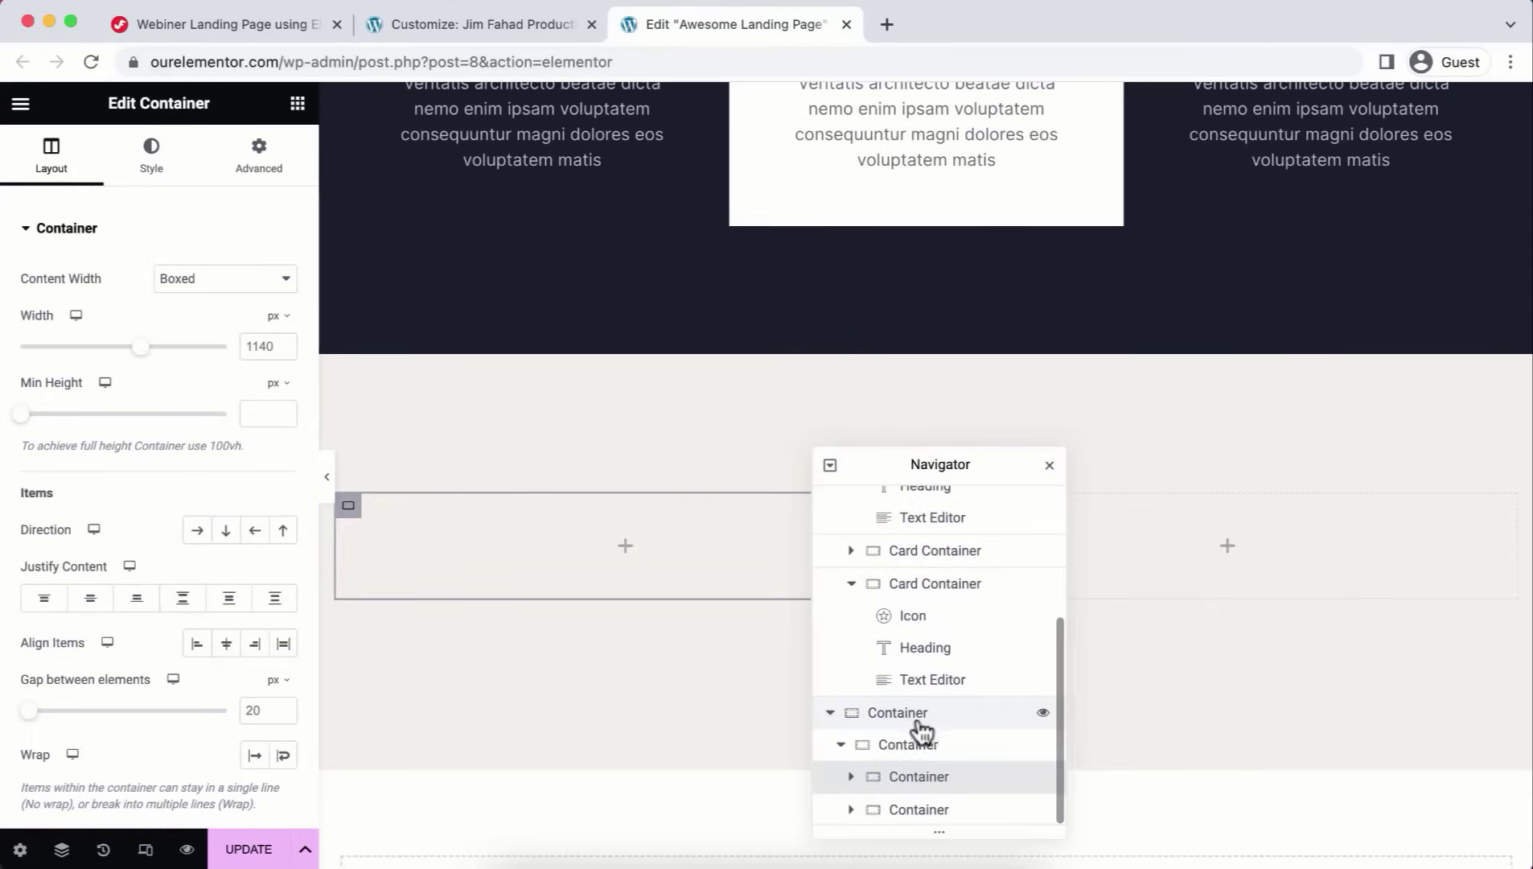
left_click(893, 726)
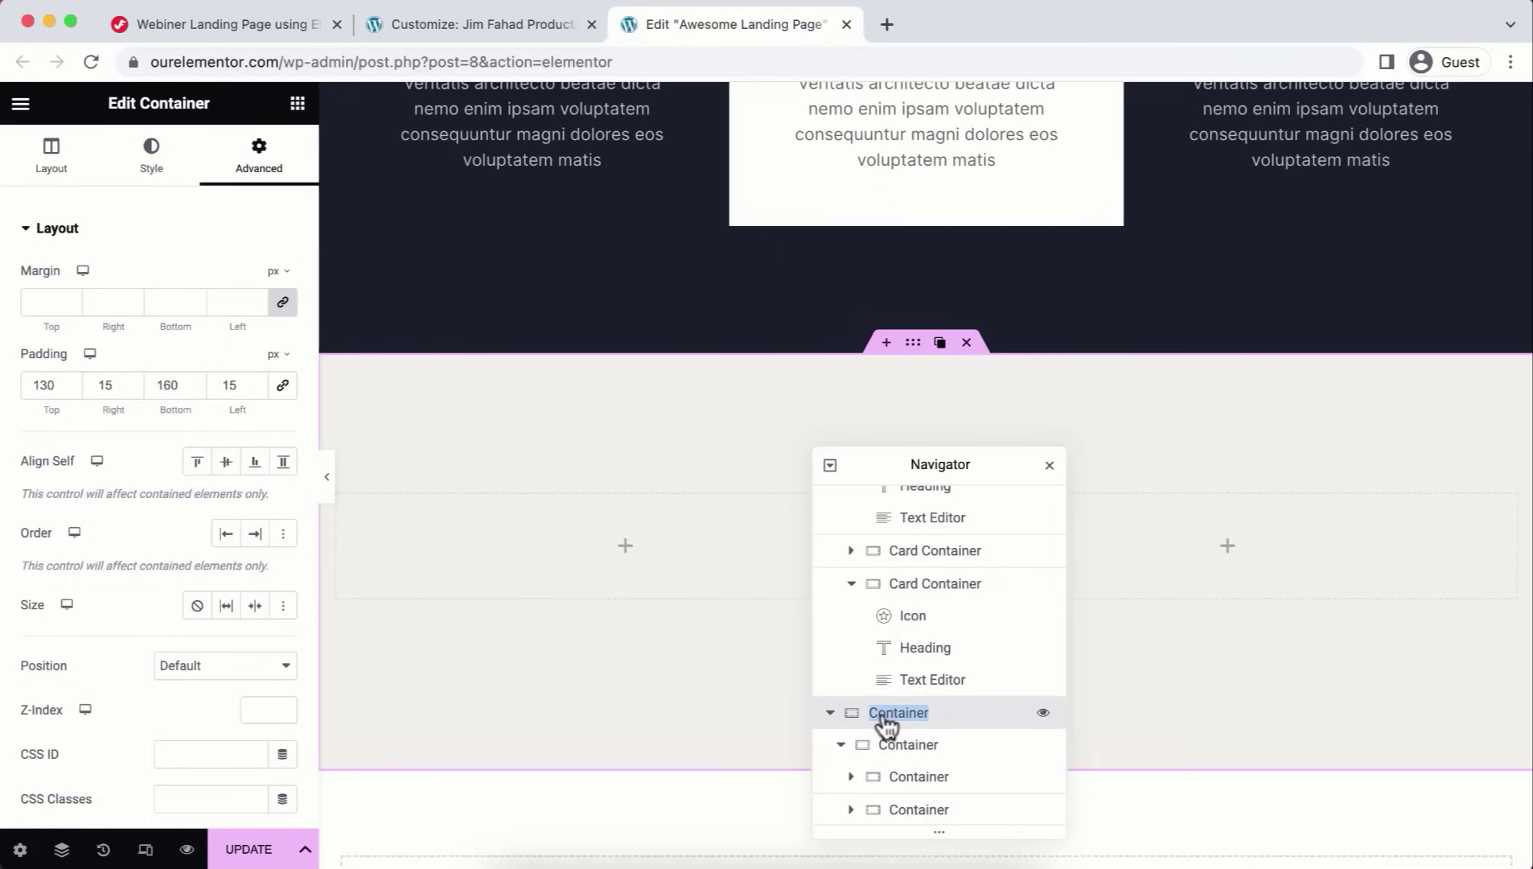
type("Features")
left_click(923, 746)
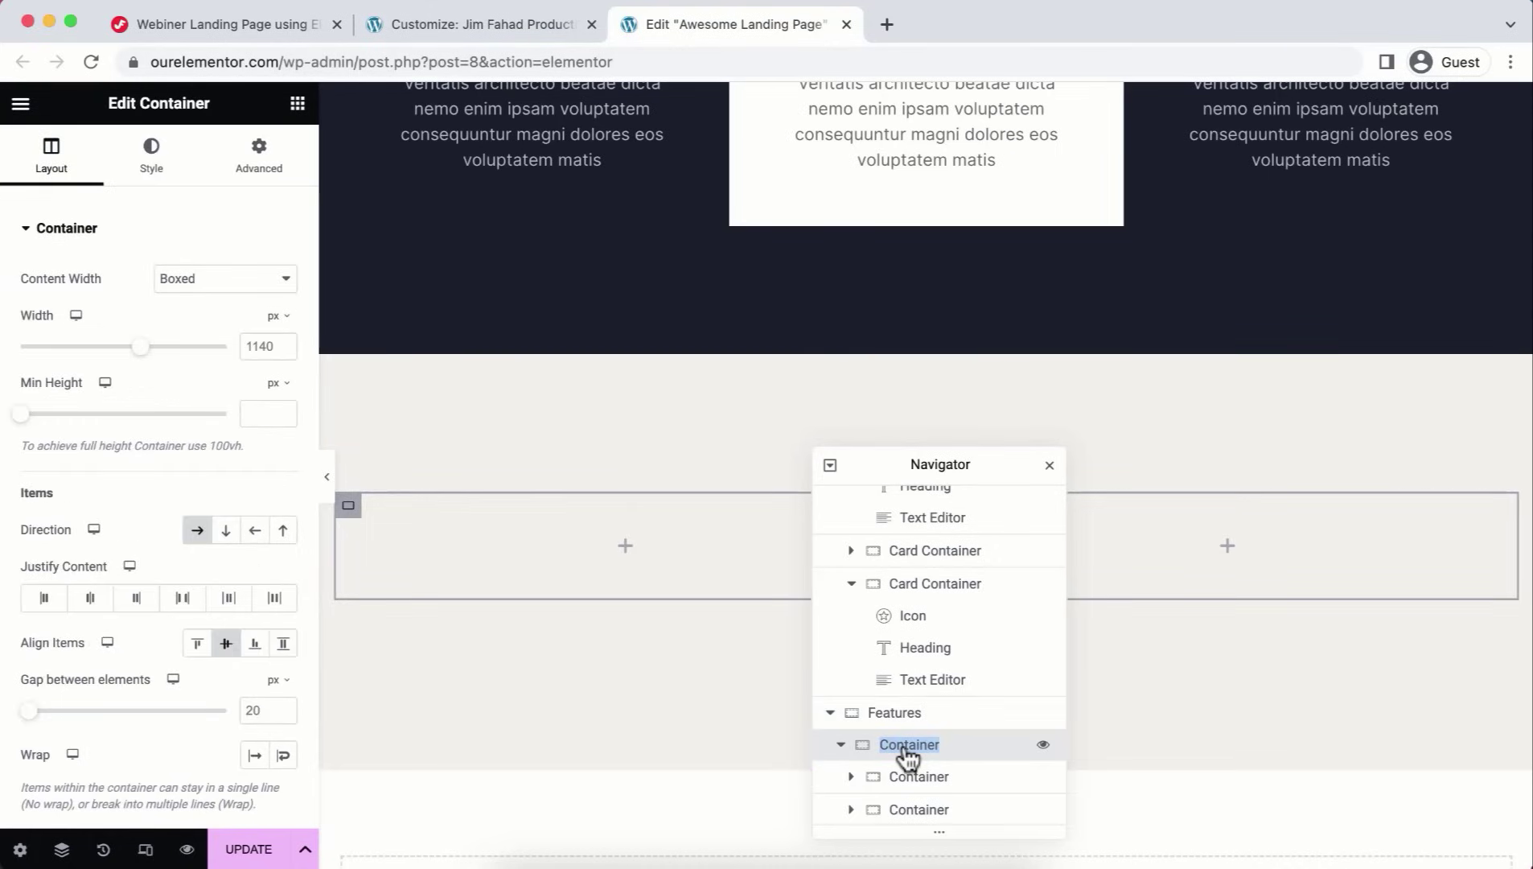
type("Feature 1")
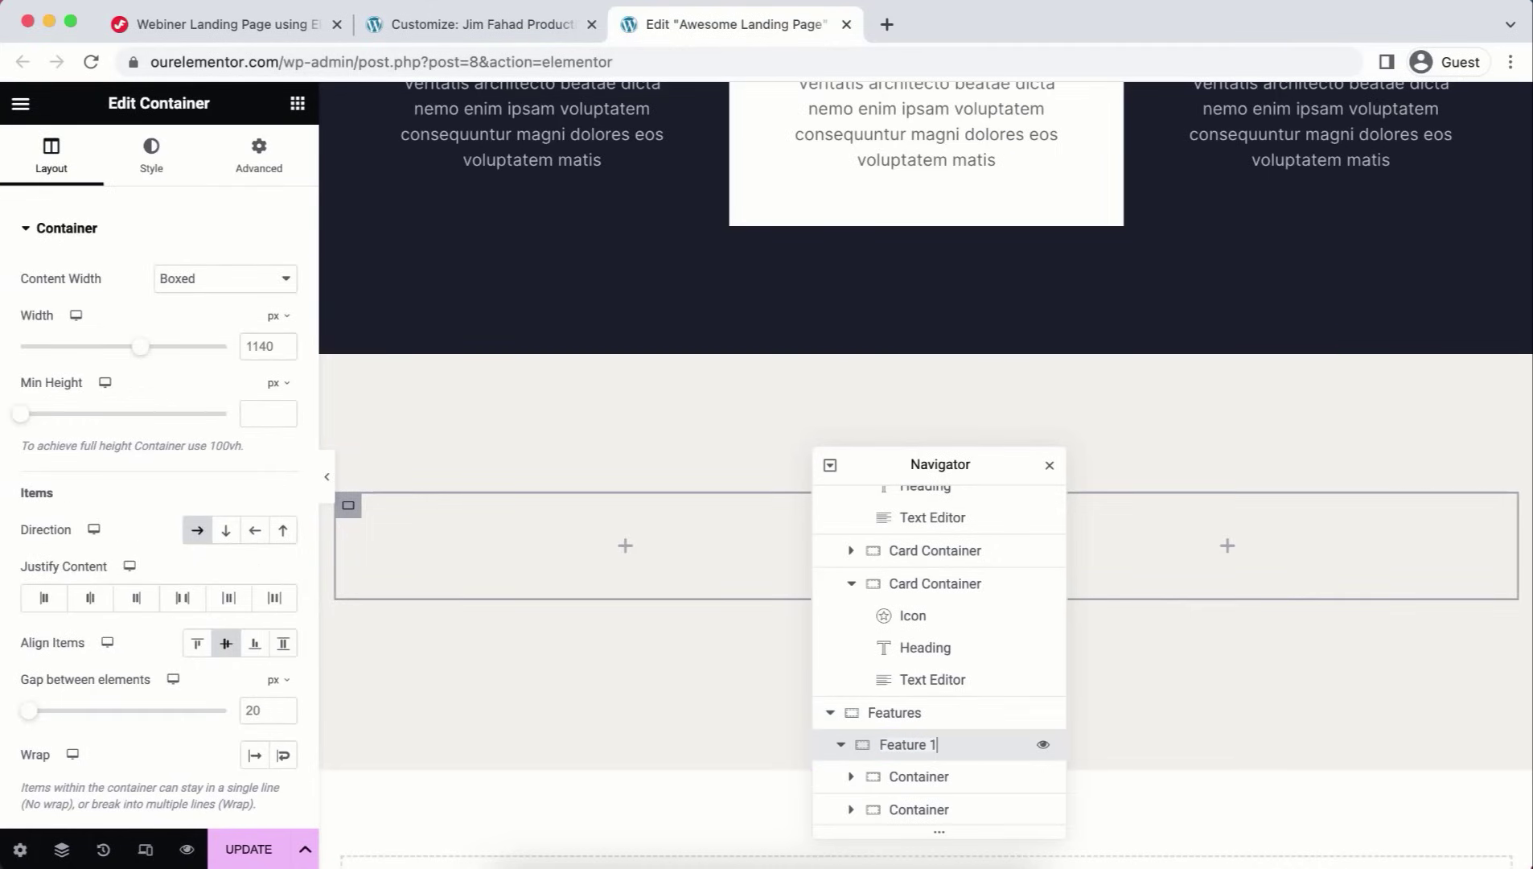
- Rename the two columns 'Left Container' and 'Right Container'
left_click(923, 788)
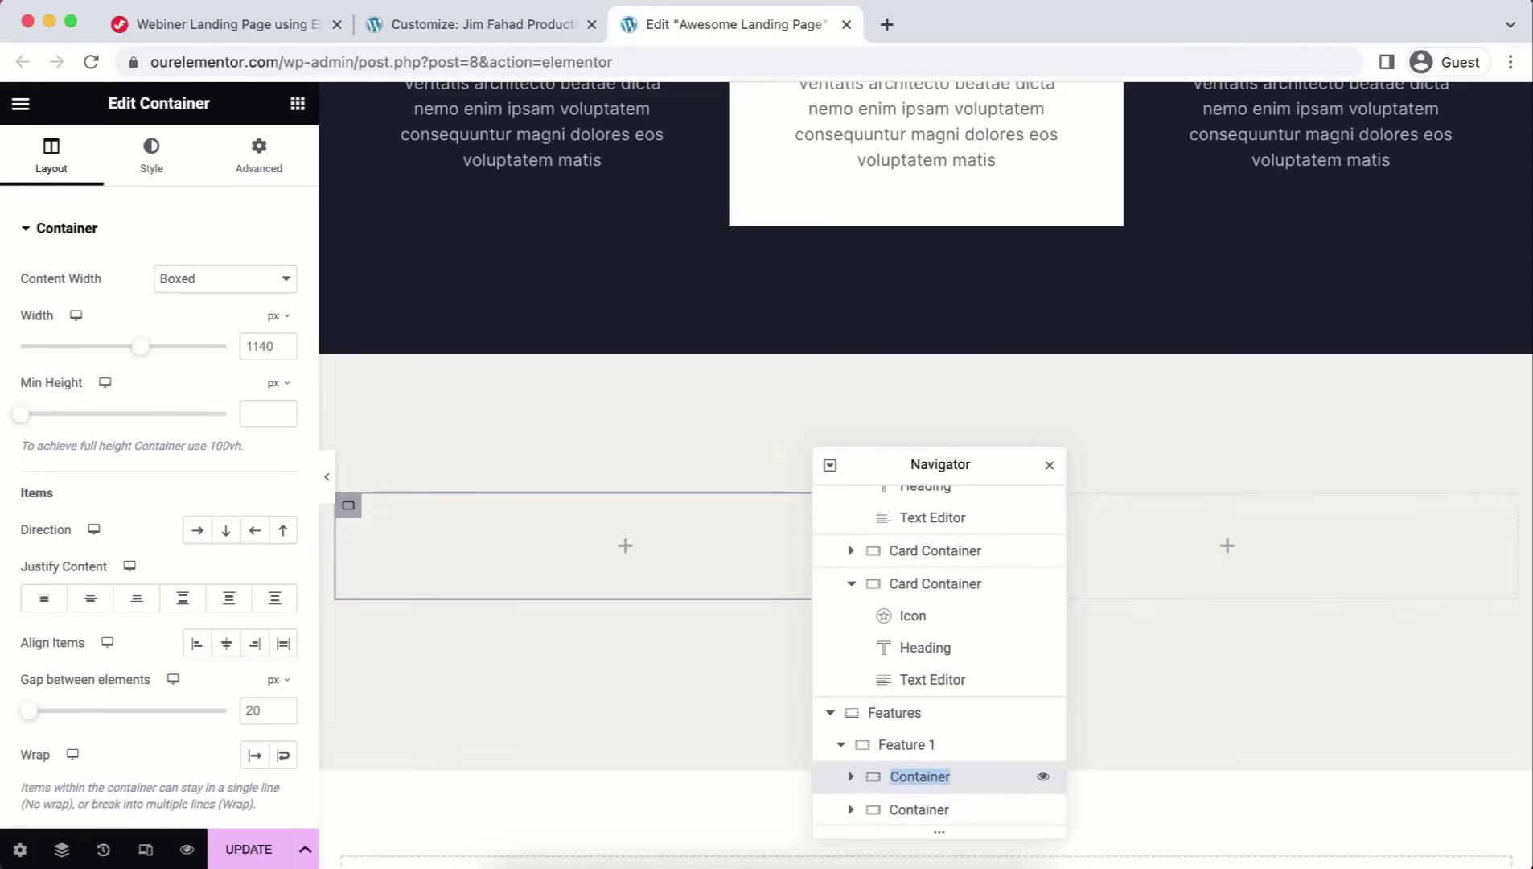
key("Left")
type("Left")
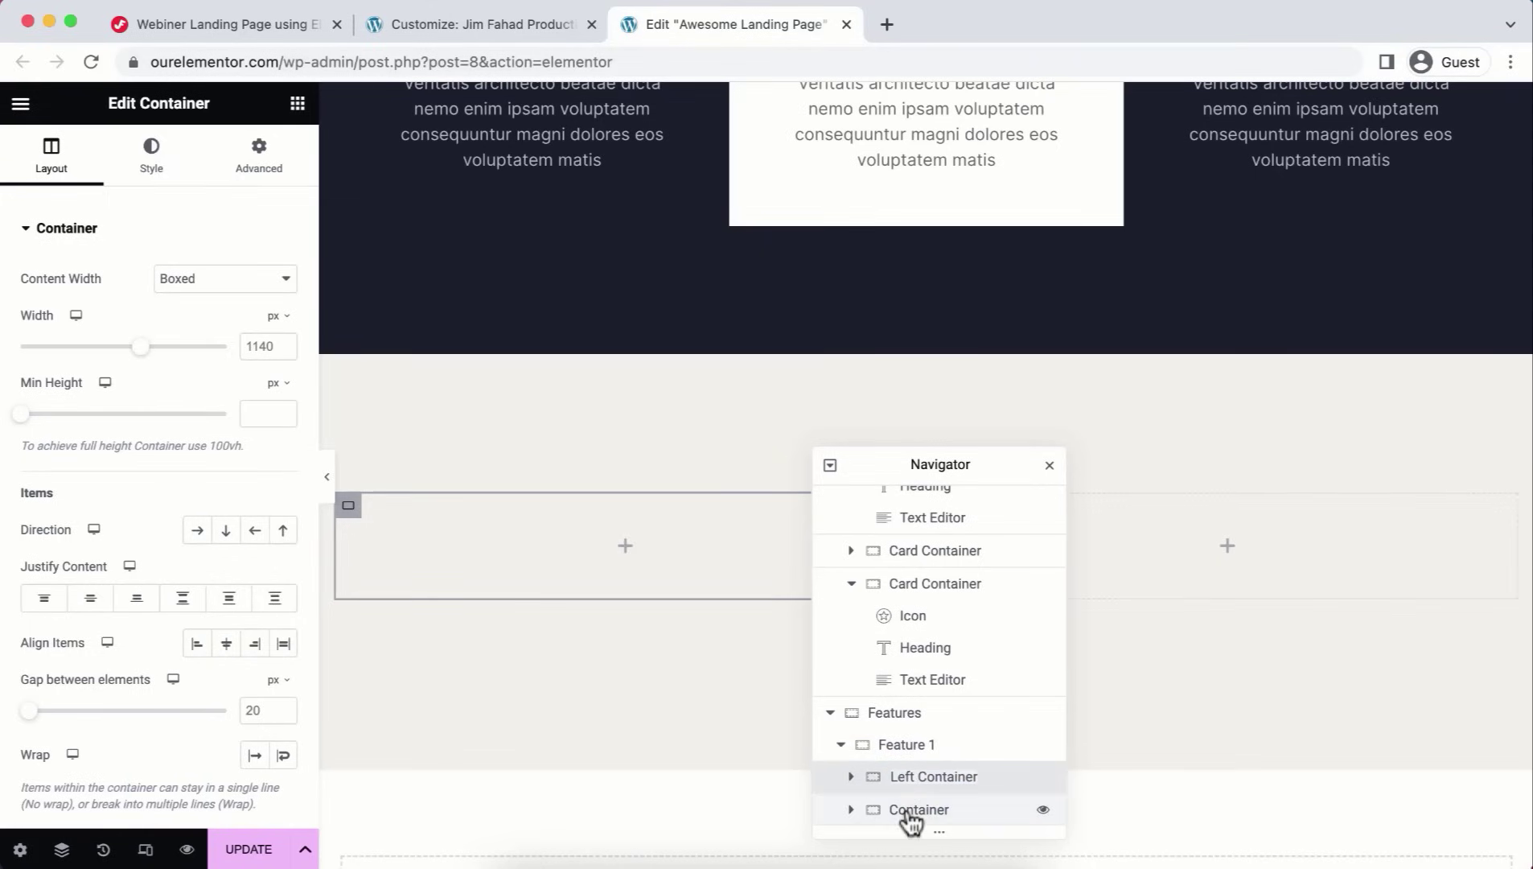
double_click(912, 810)
key("Left")
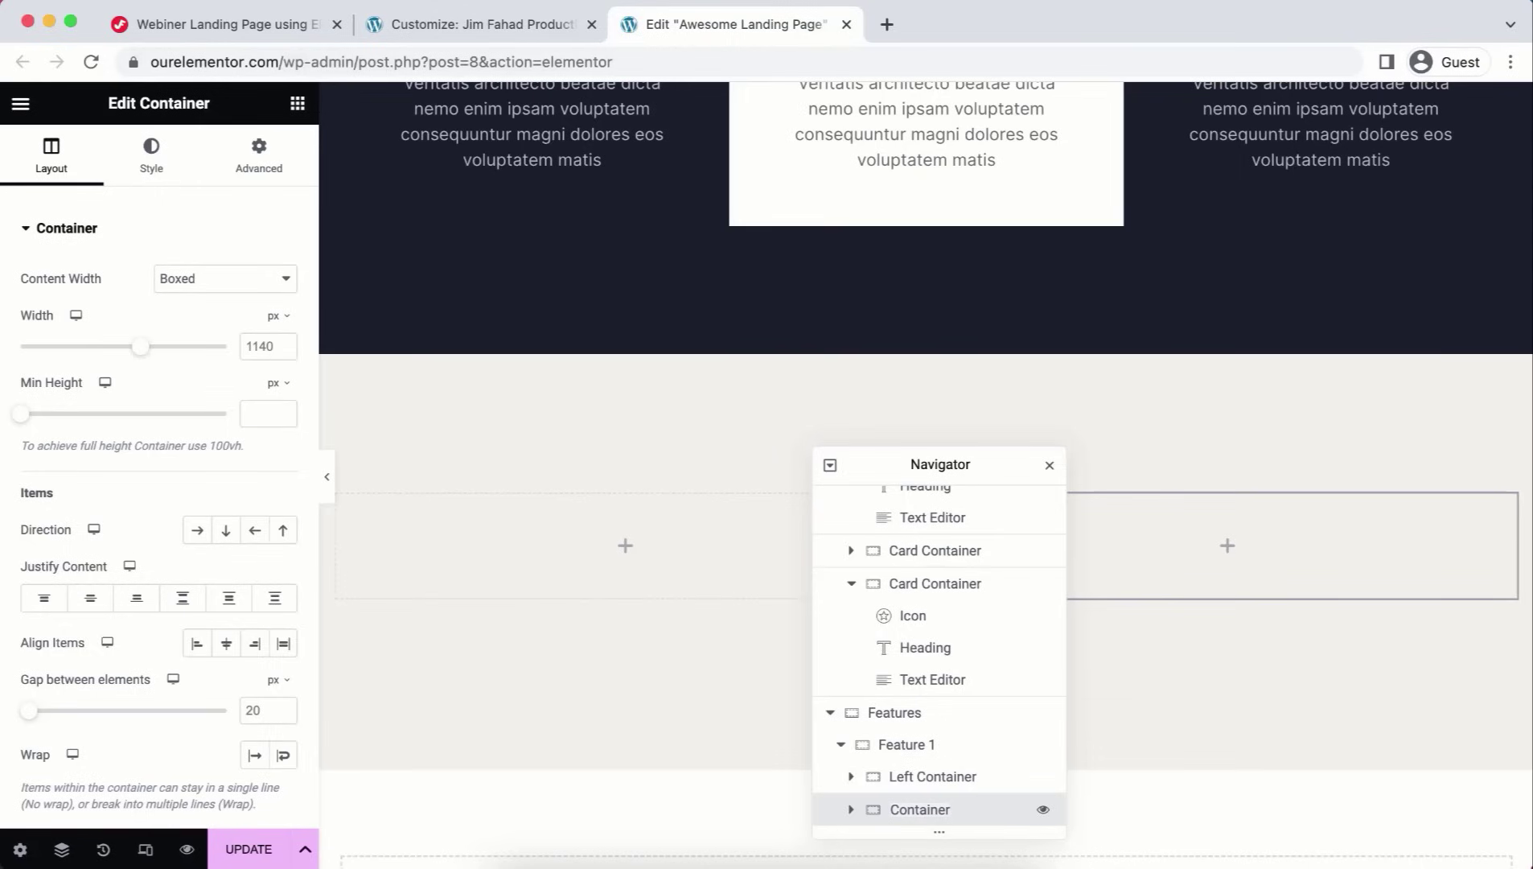
left_click(912, 777)
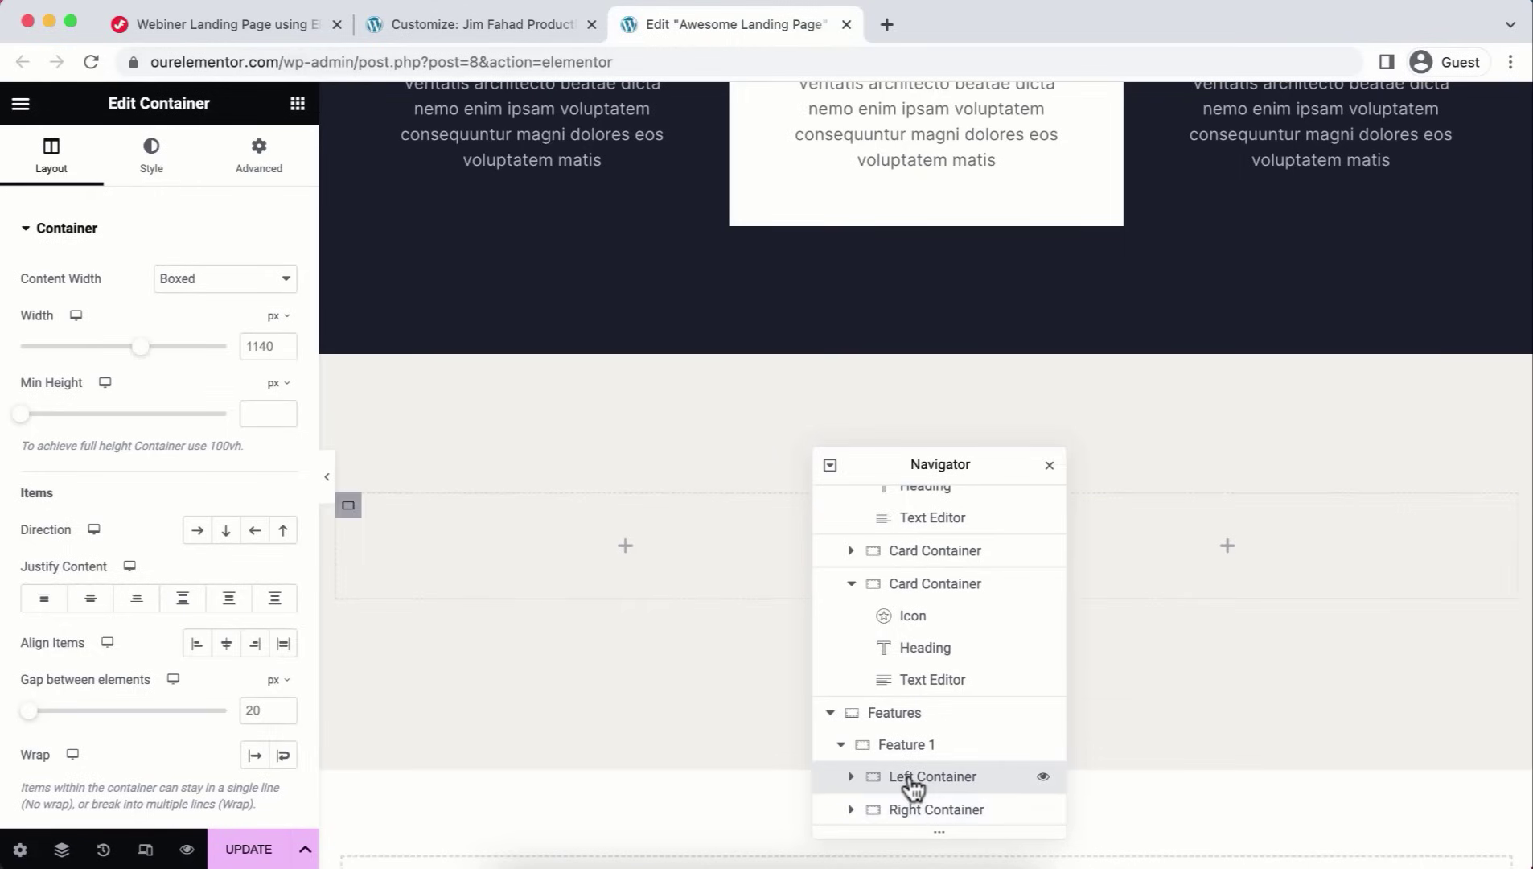
- Make the Left Container full width at 55% and the Right Container full width at 45%
left_click(196, 286)
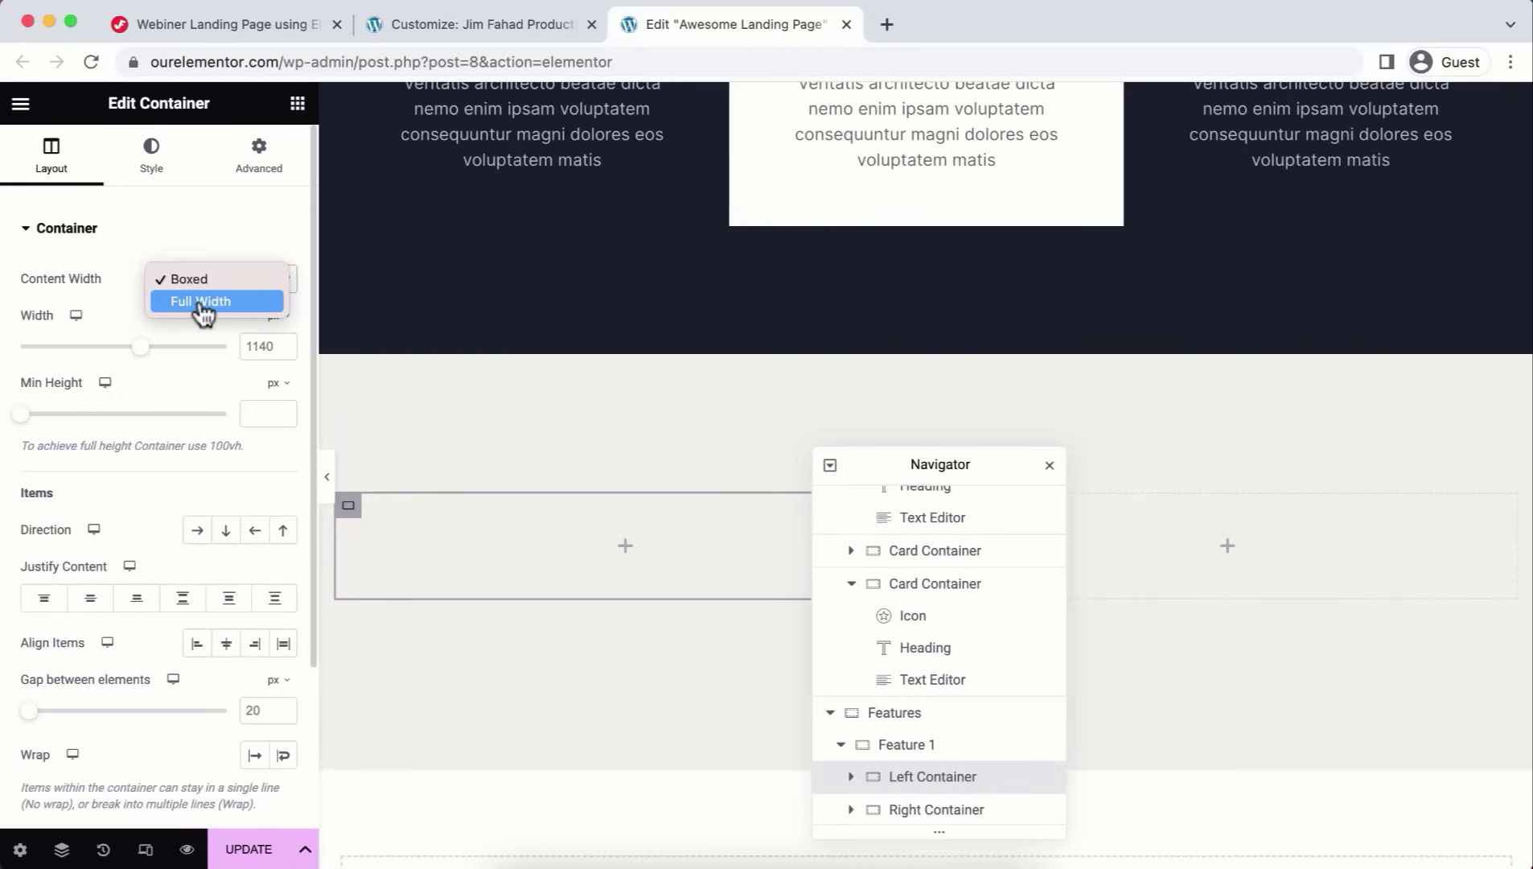
left_click(201, 303)
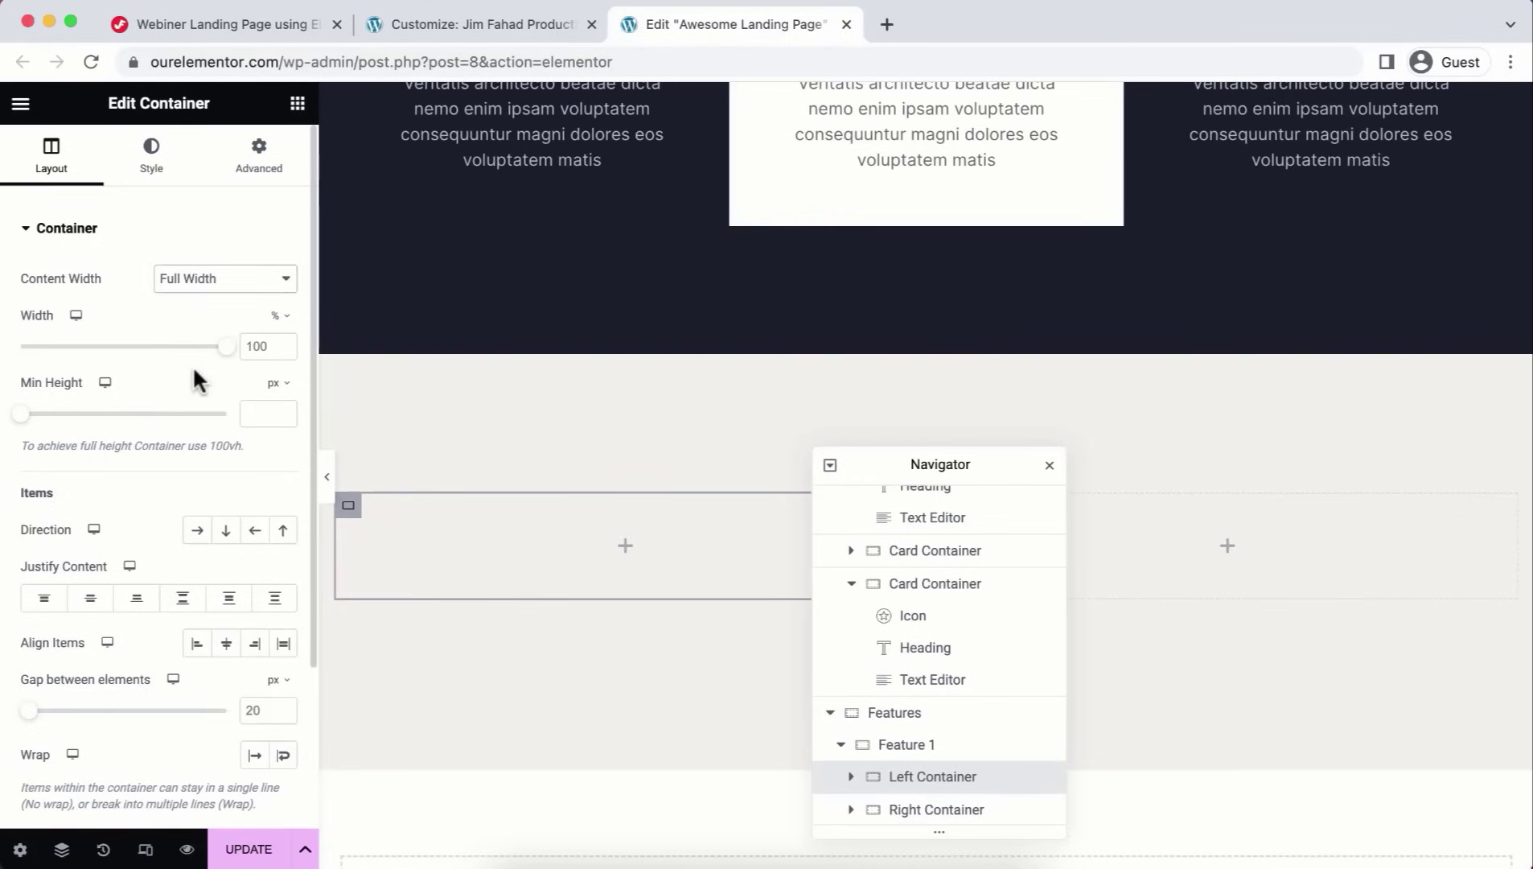
double_click(259, 346)
type("55")
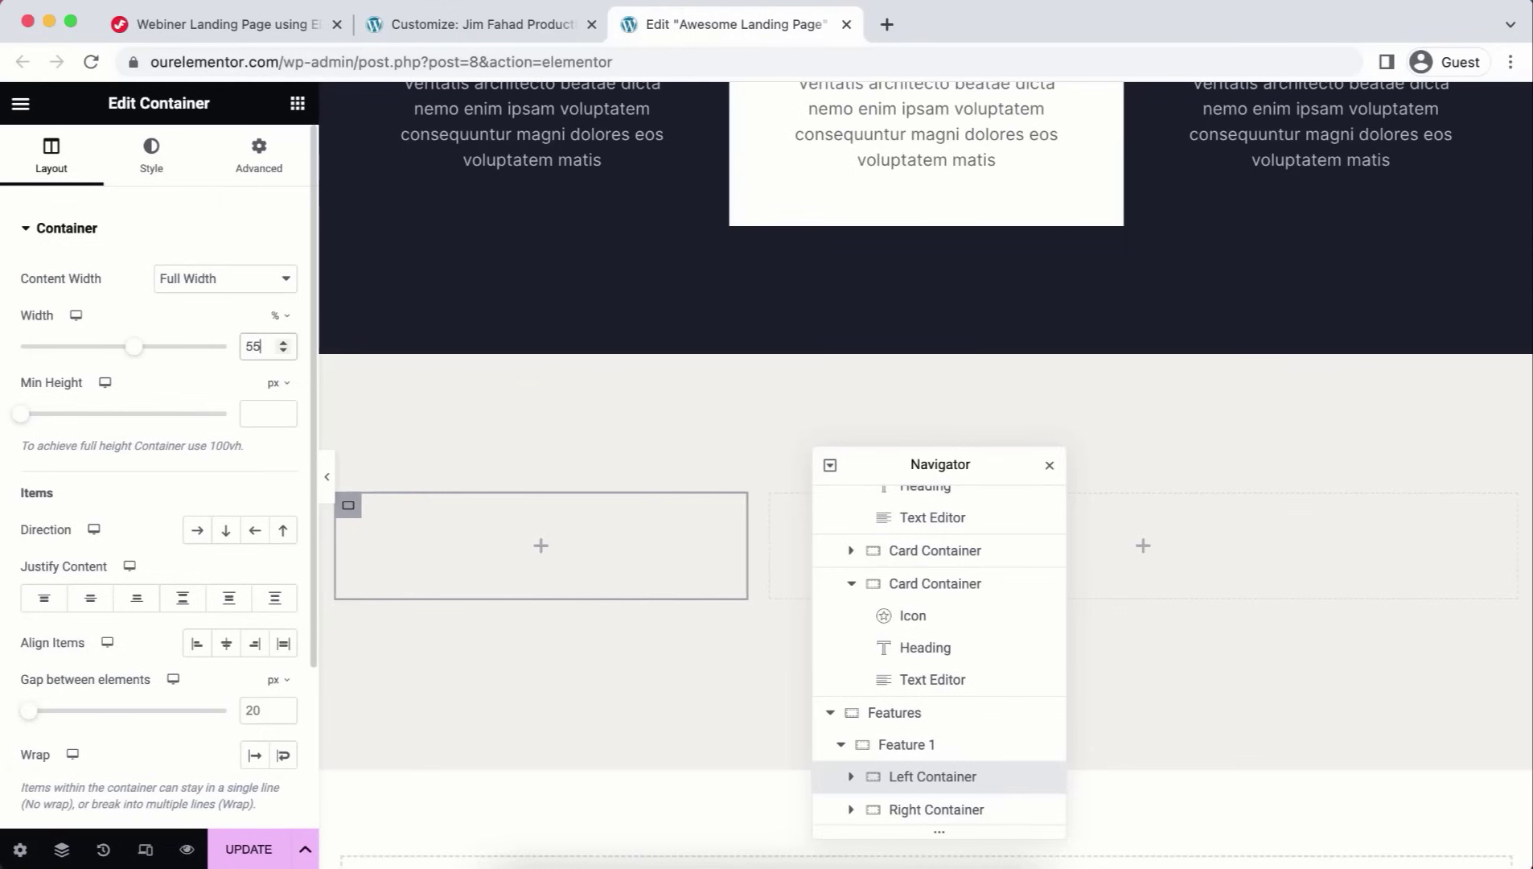
left_click(927, 814)
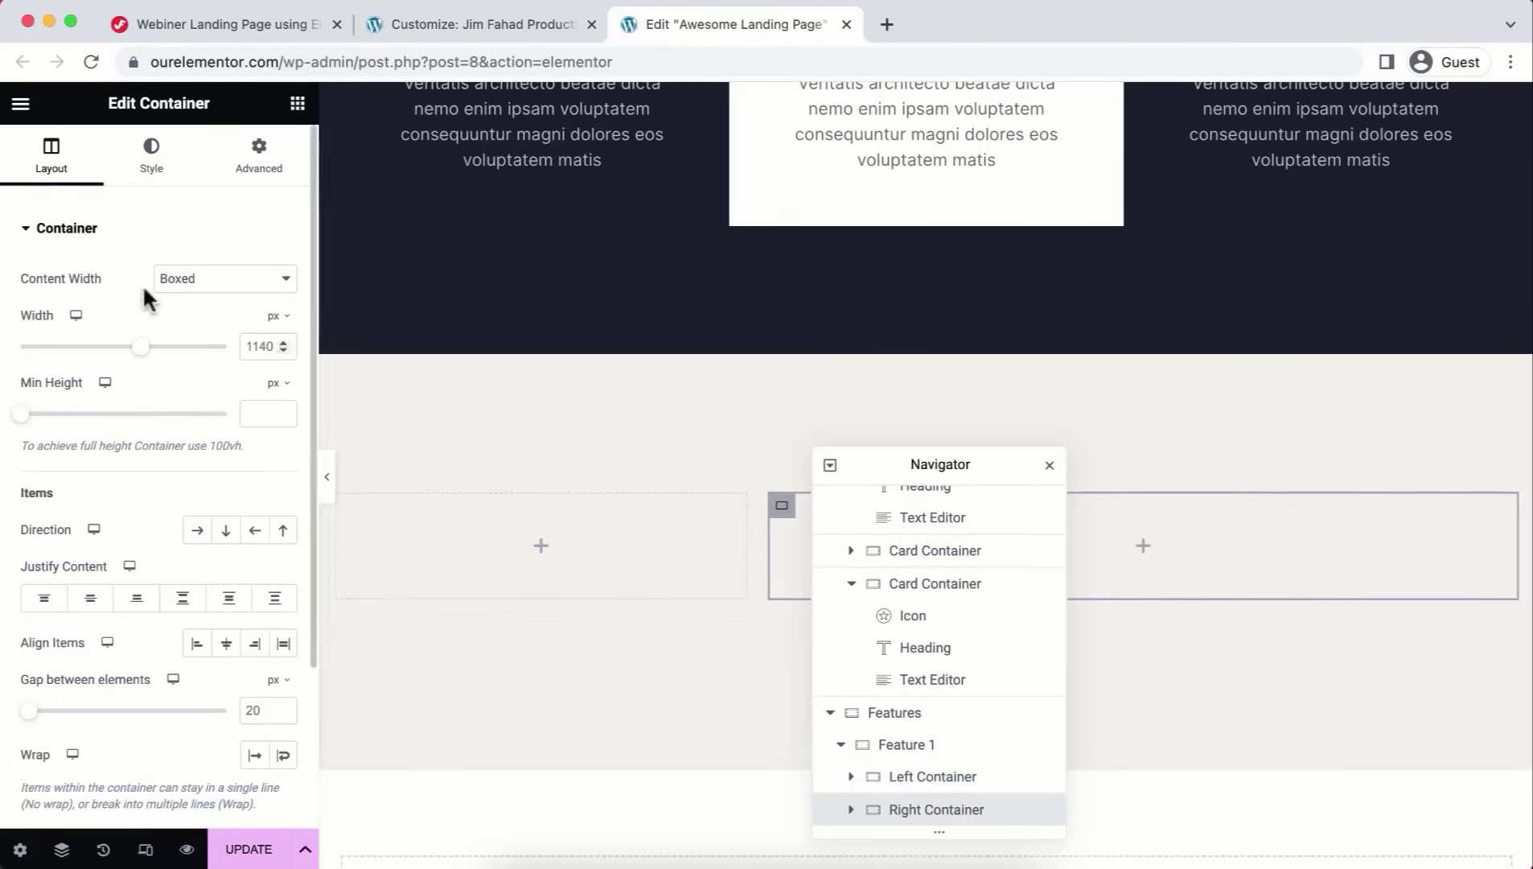
left_click(203, 280)
left_click(205, 301)
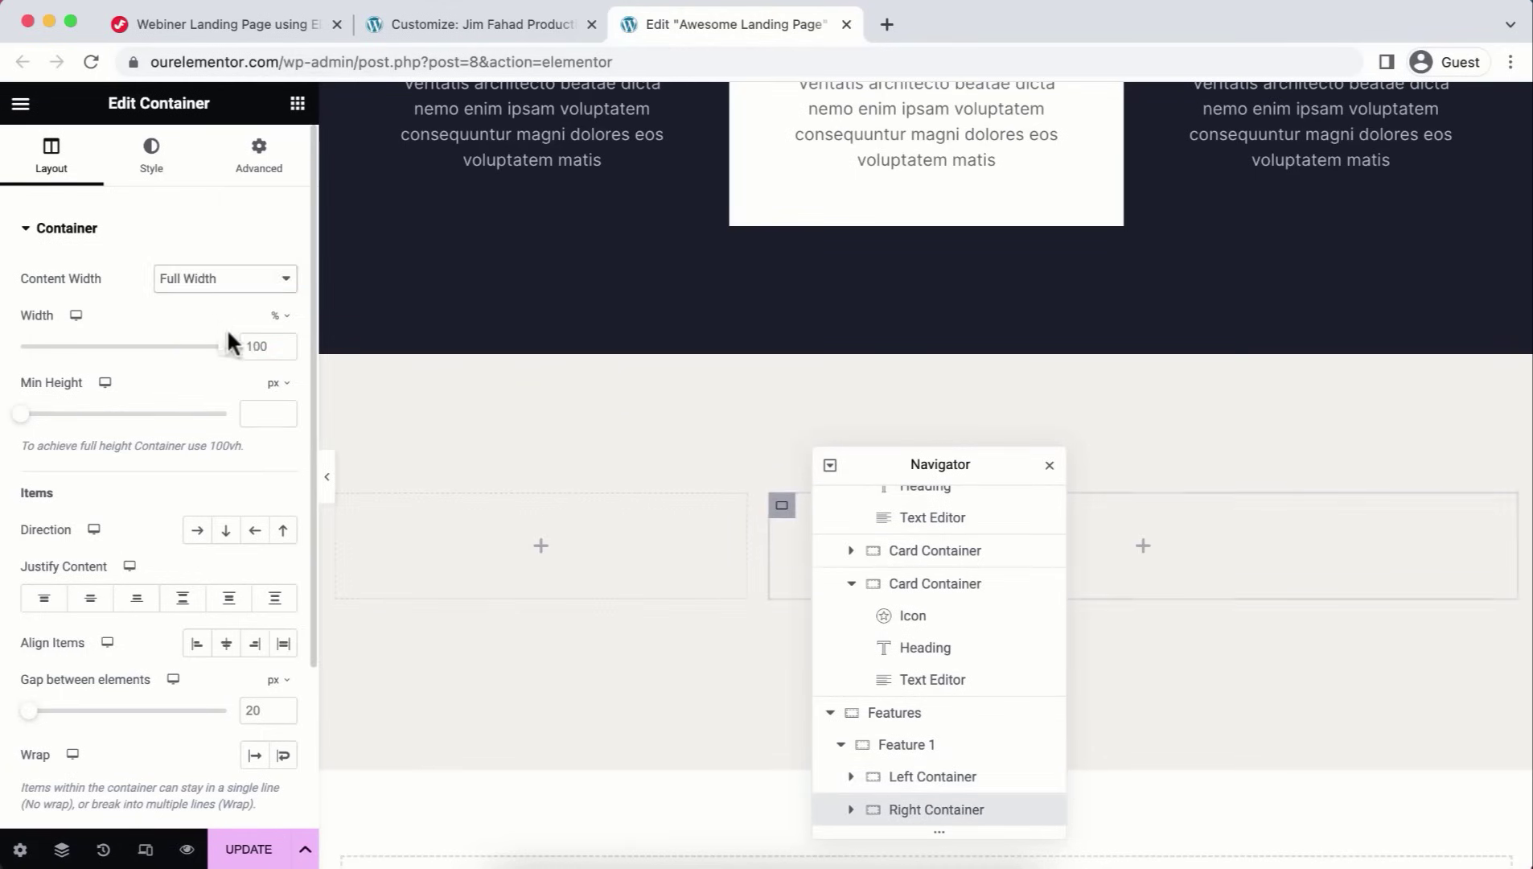
double_click(271, 346)
type("45")
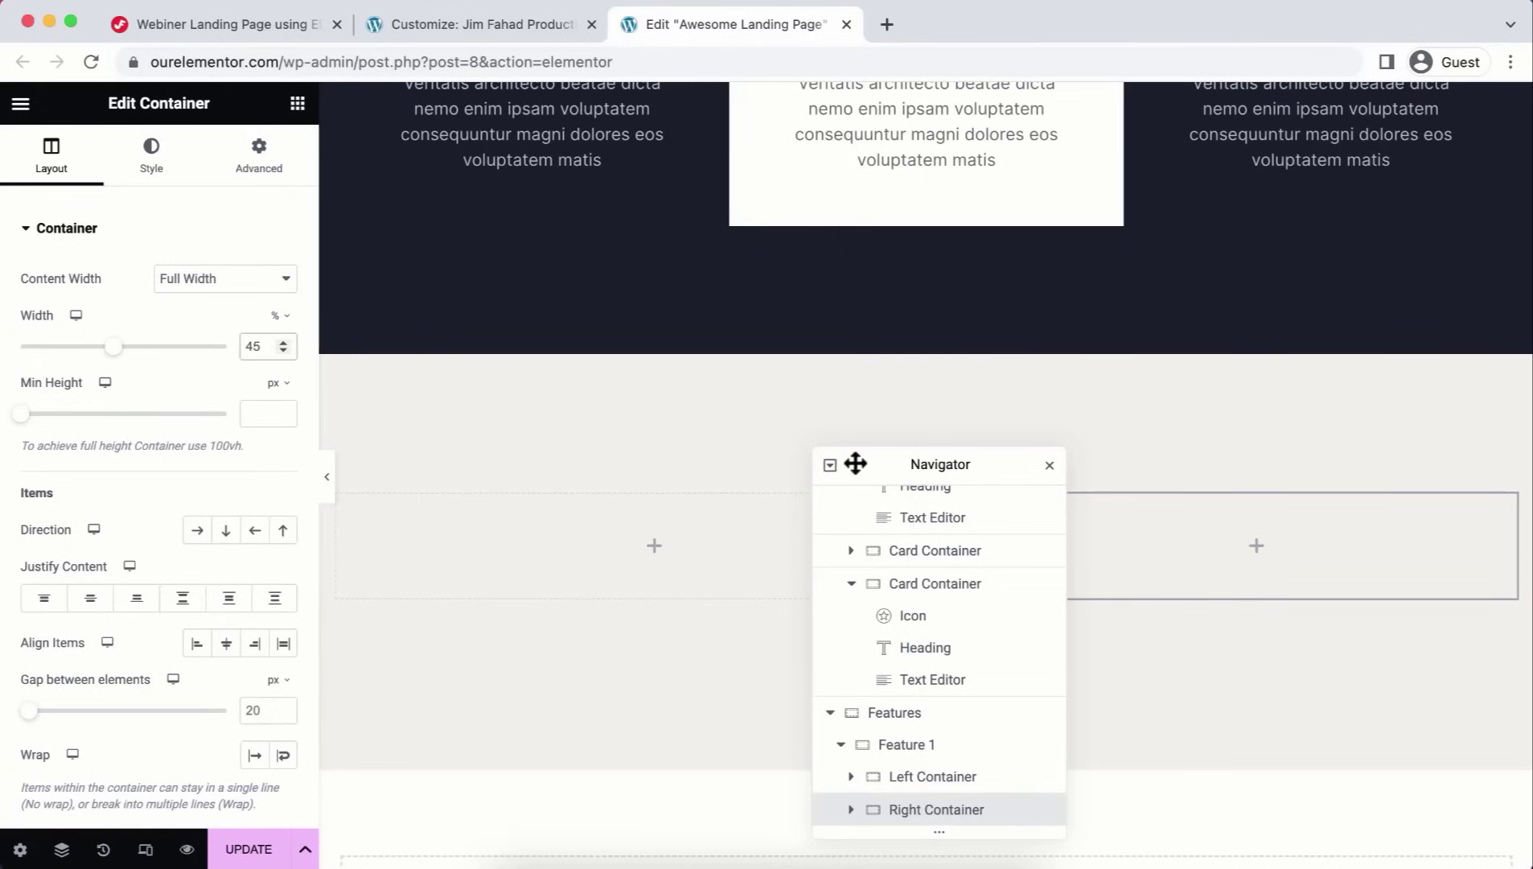
- Unlink the Left Container's padding, give it 90 px right padding, and close the Navigator
left_click_drag(852, 464, 1167, 369)
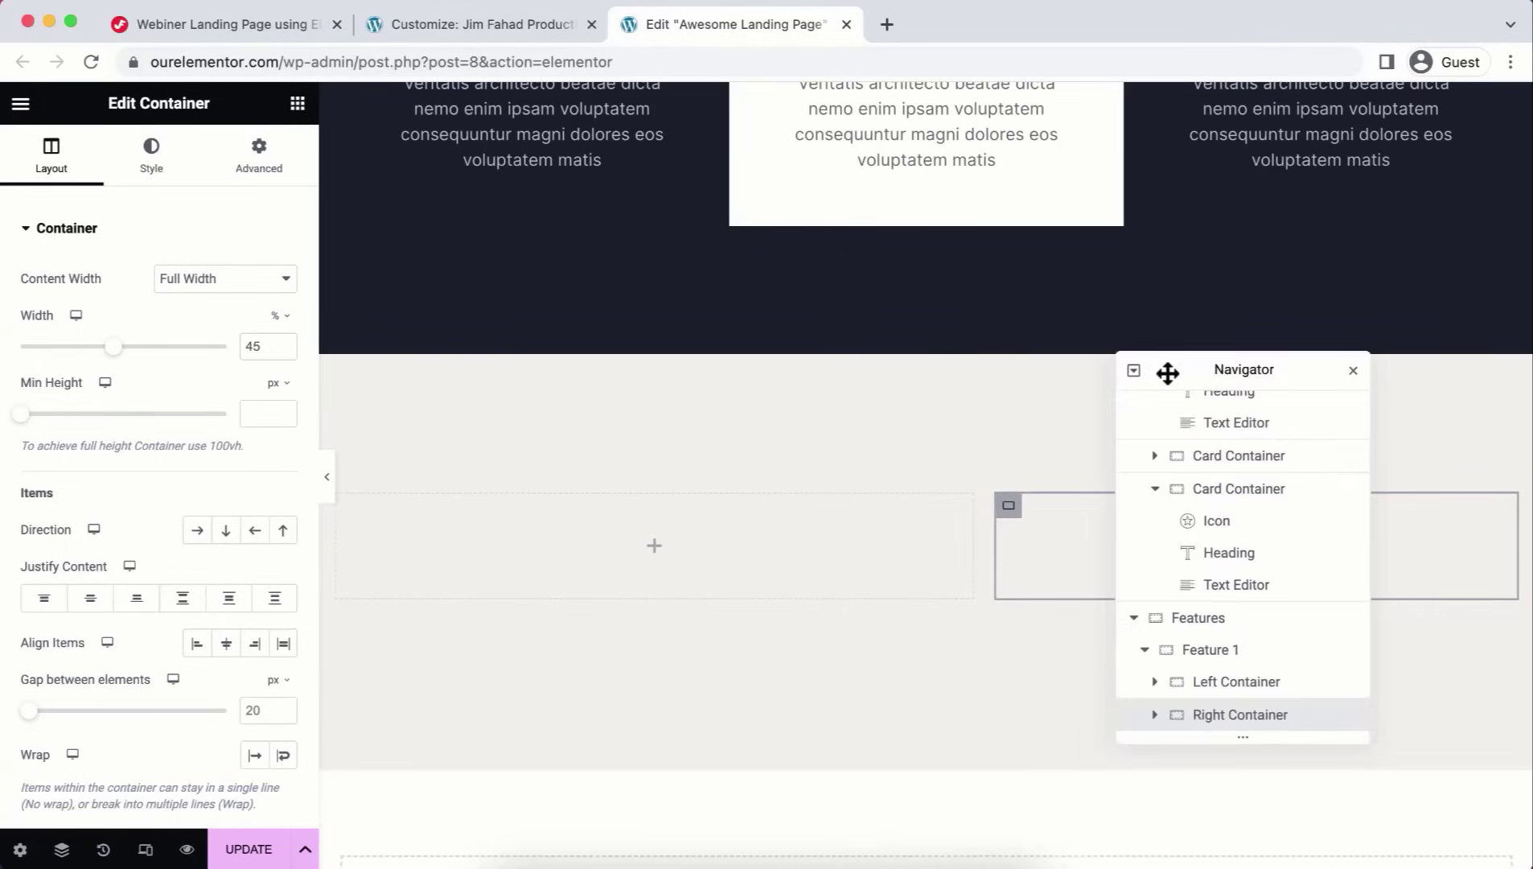
left_click(1229, 684)
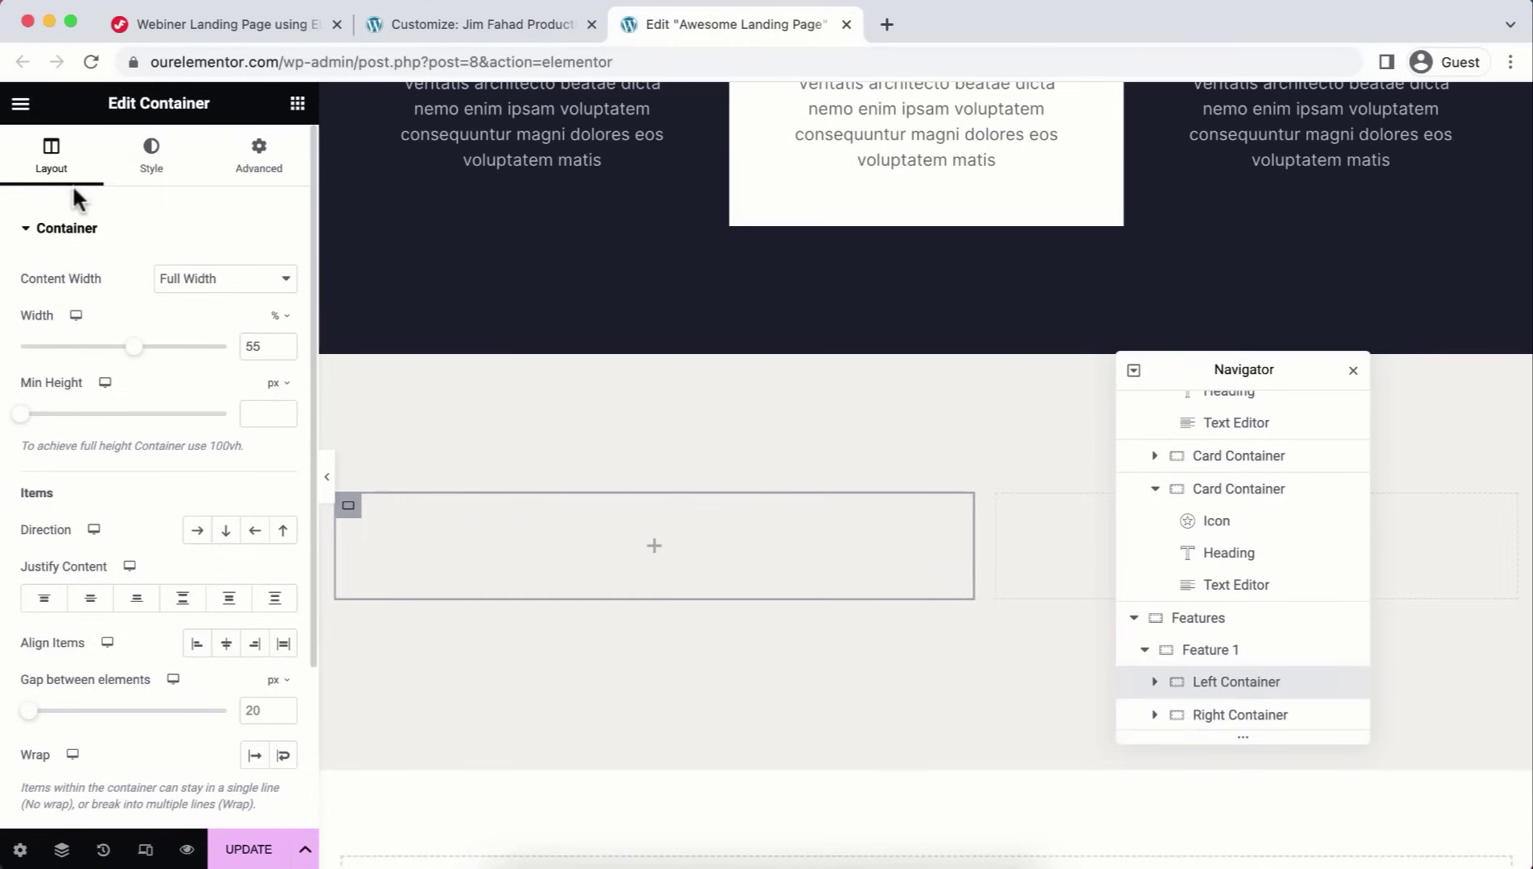
left_click(263, 161)
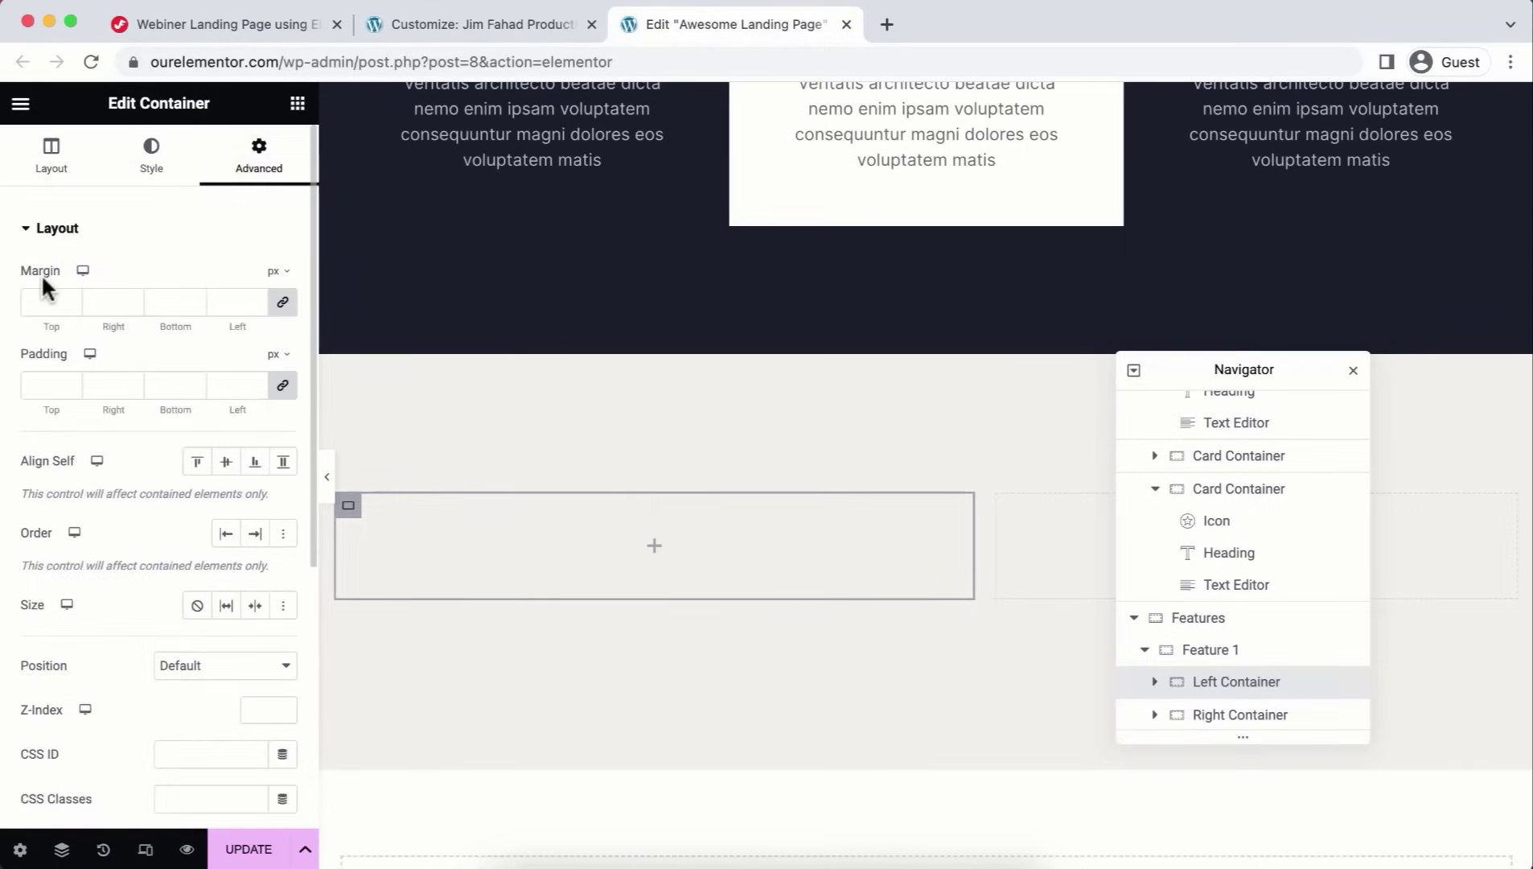
left_click(280, 384)
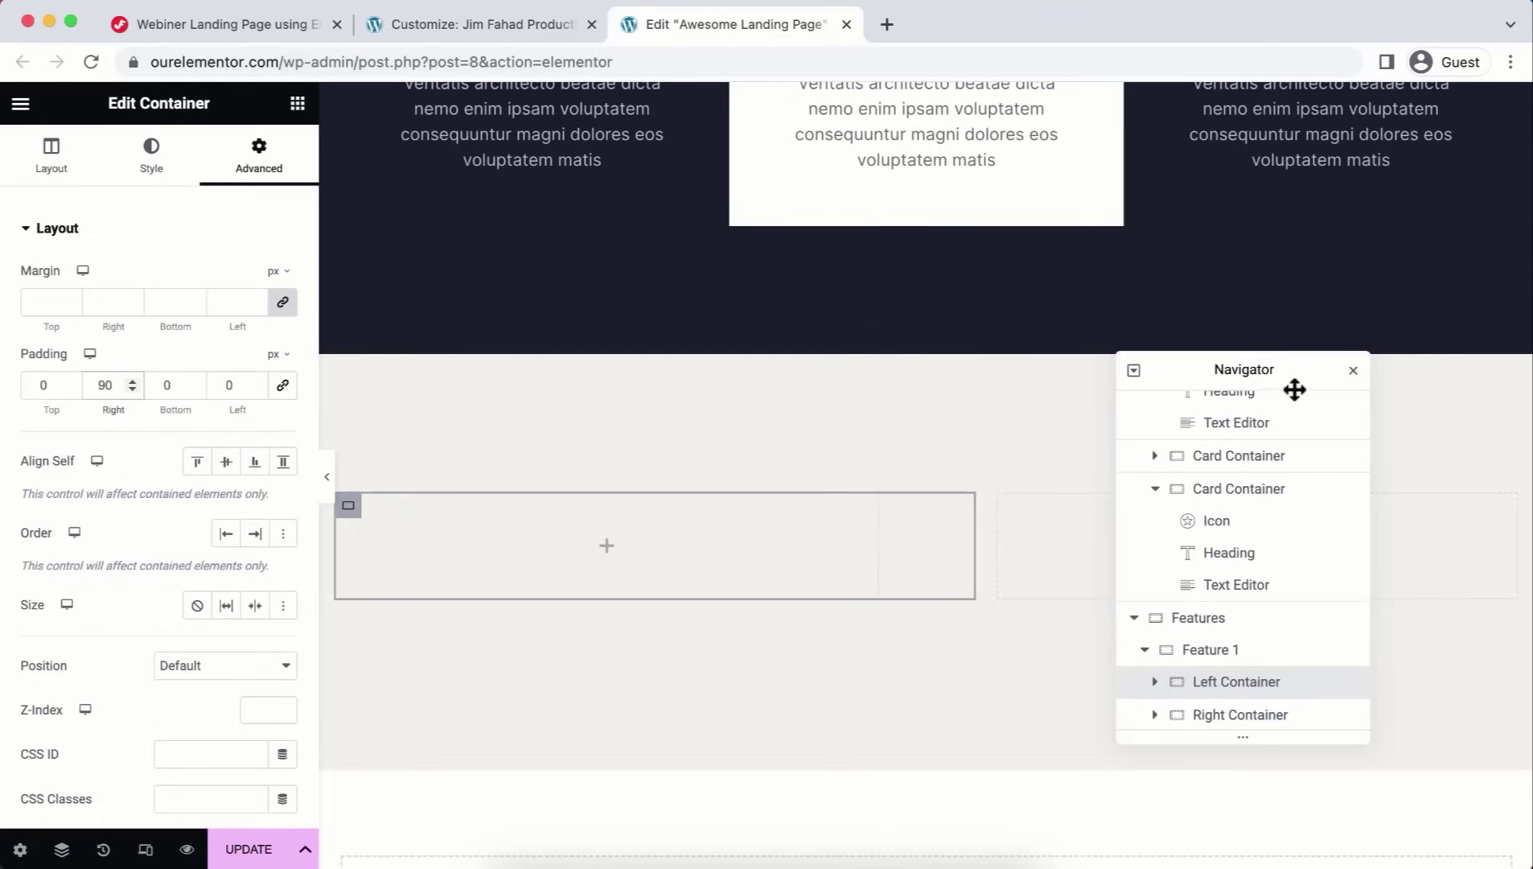
left_click(1353, 370)
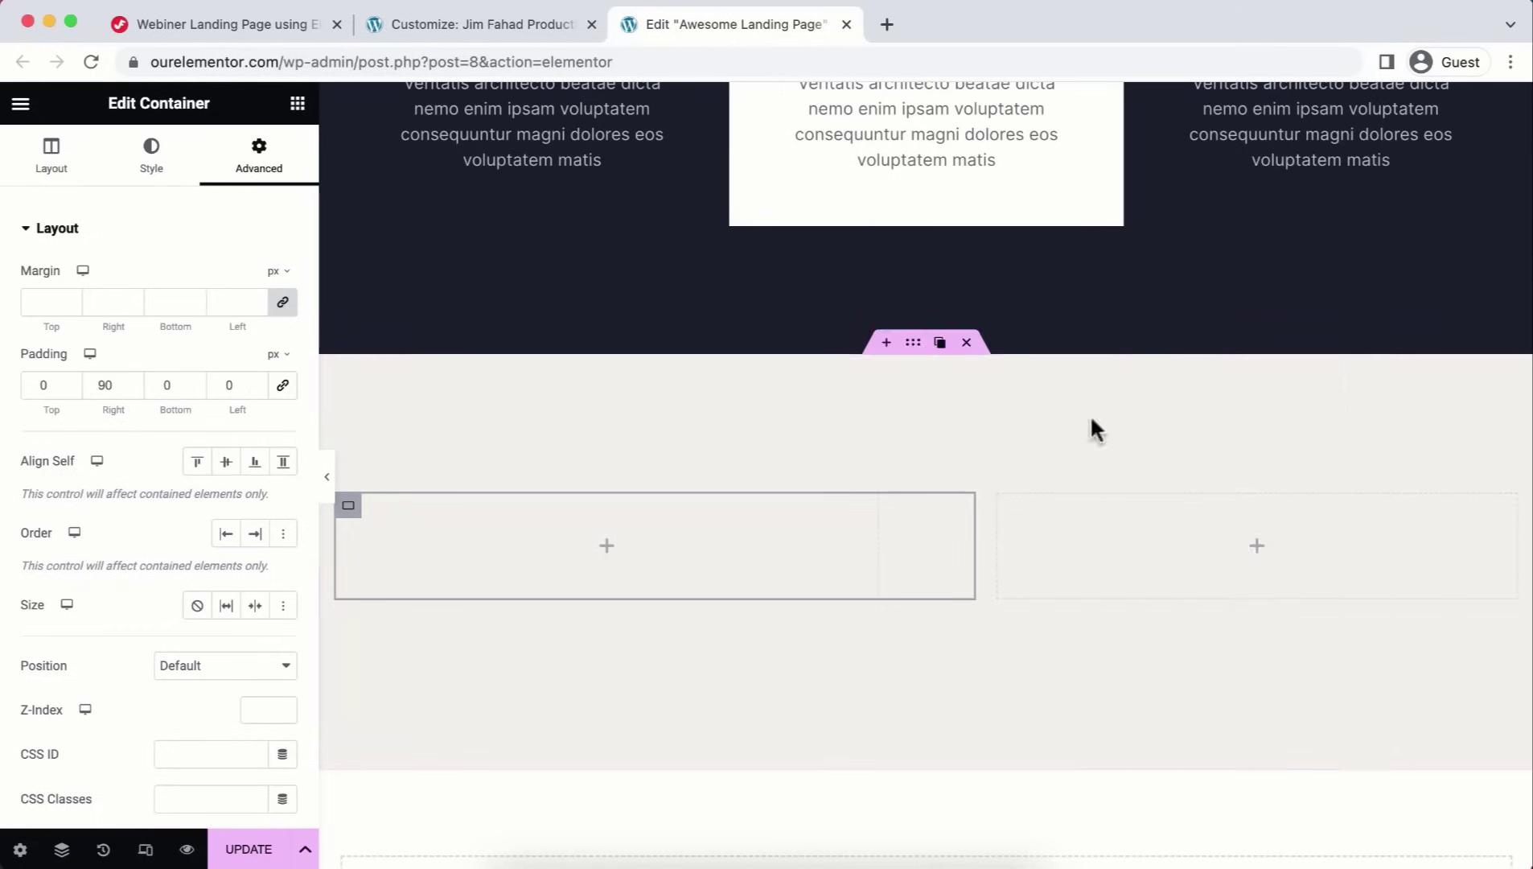
left_click(607, 546)
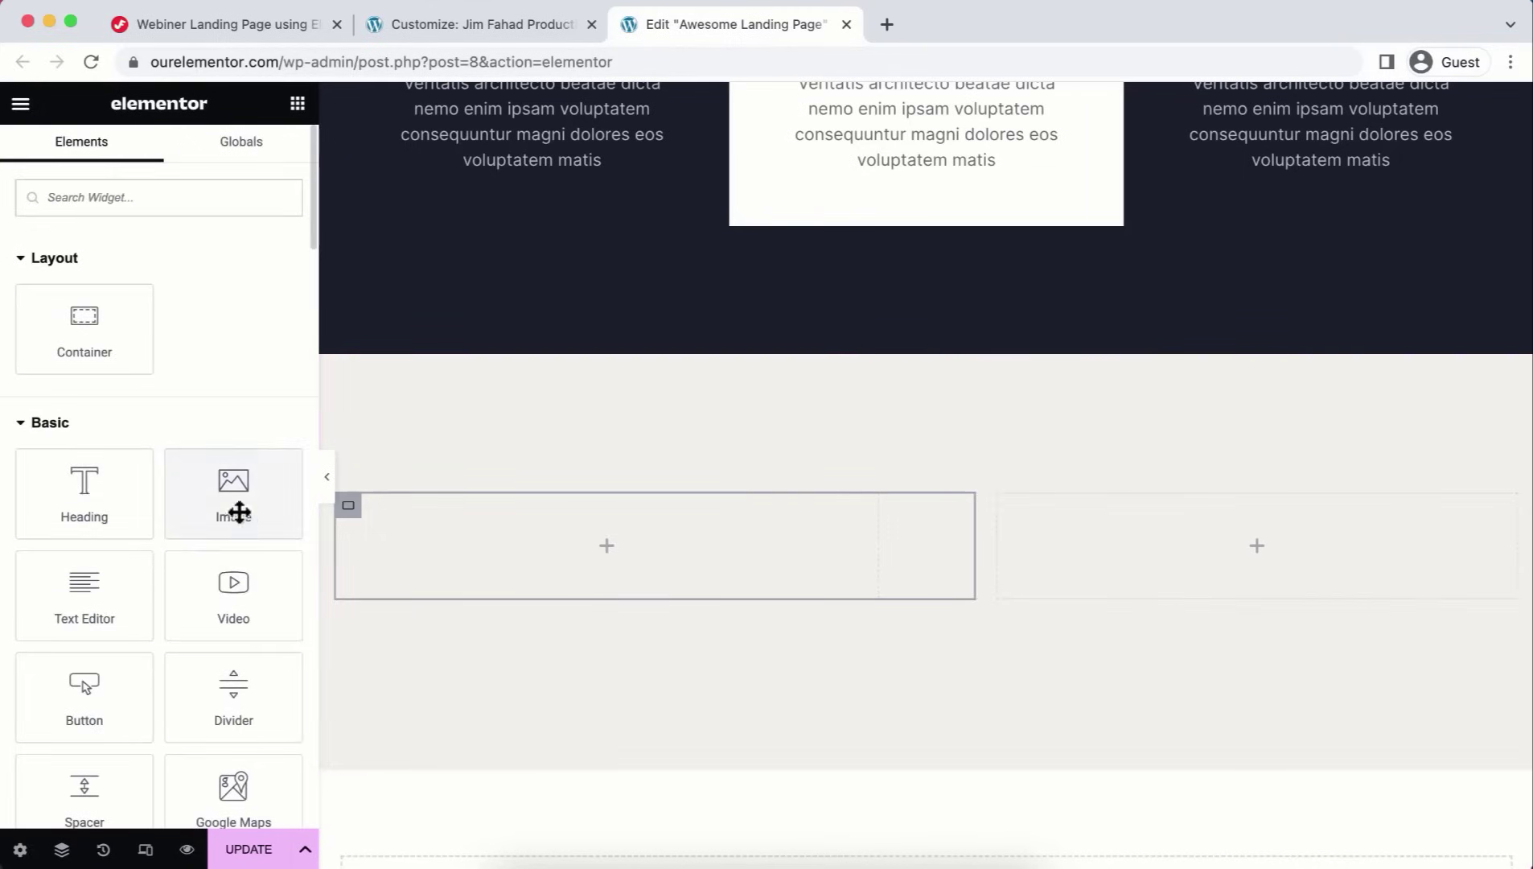
- Upload the Feature1 video-call image into an Image widget in the left container, aligned left
left_click_drag(237, 510, 611, 535)
left_click(99, 332)
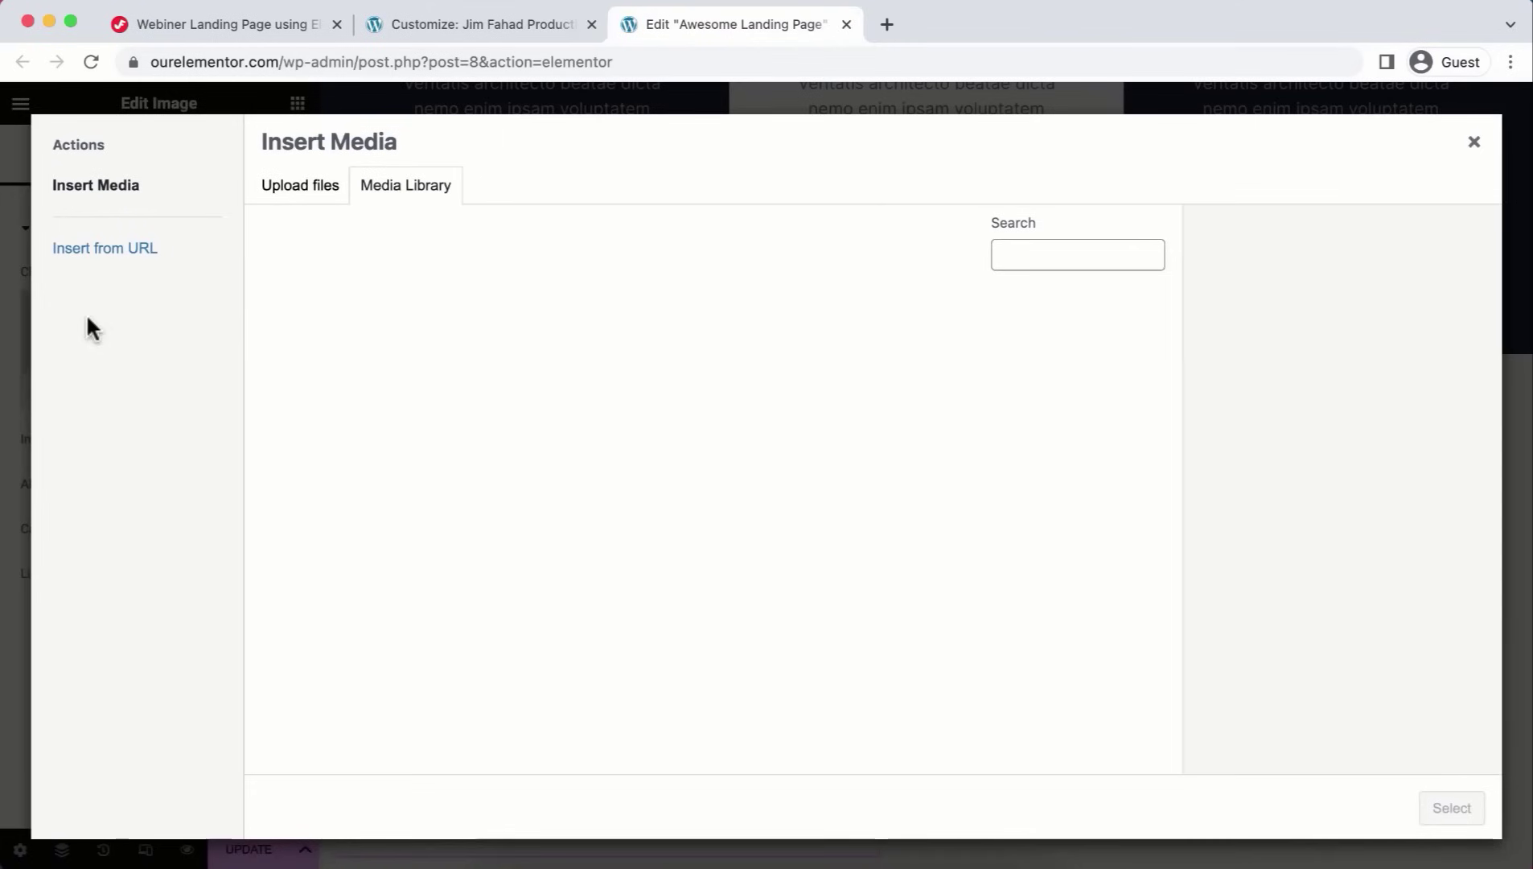
left_click(319, 201)
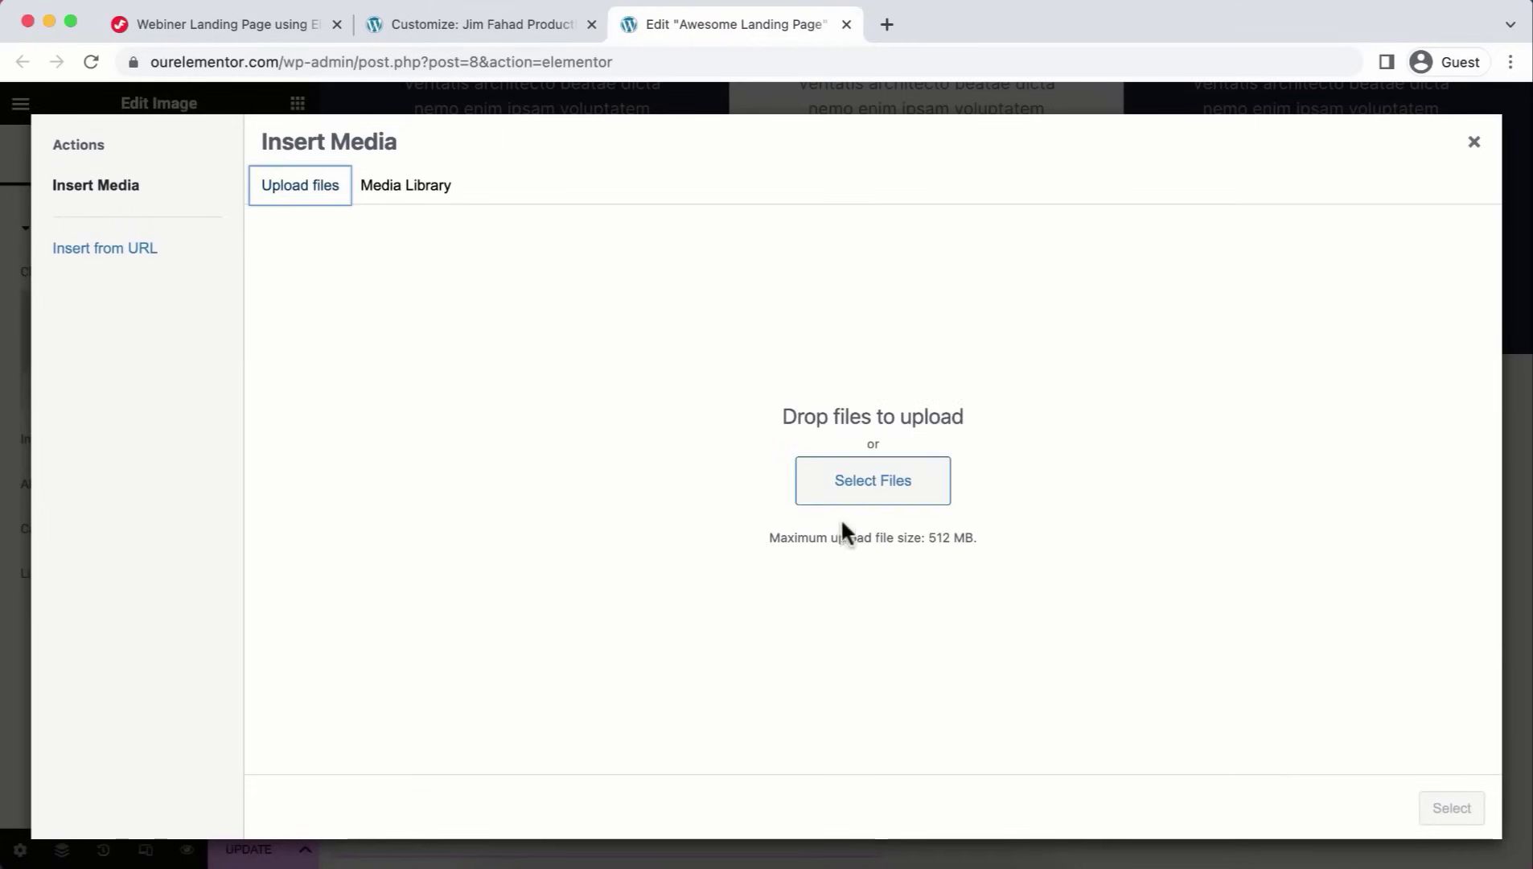
left_click(872, 486)
scroll(799, 464, "down", 2)
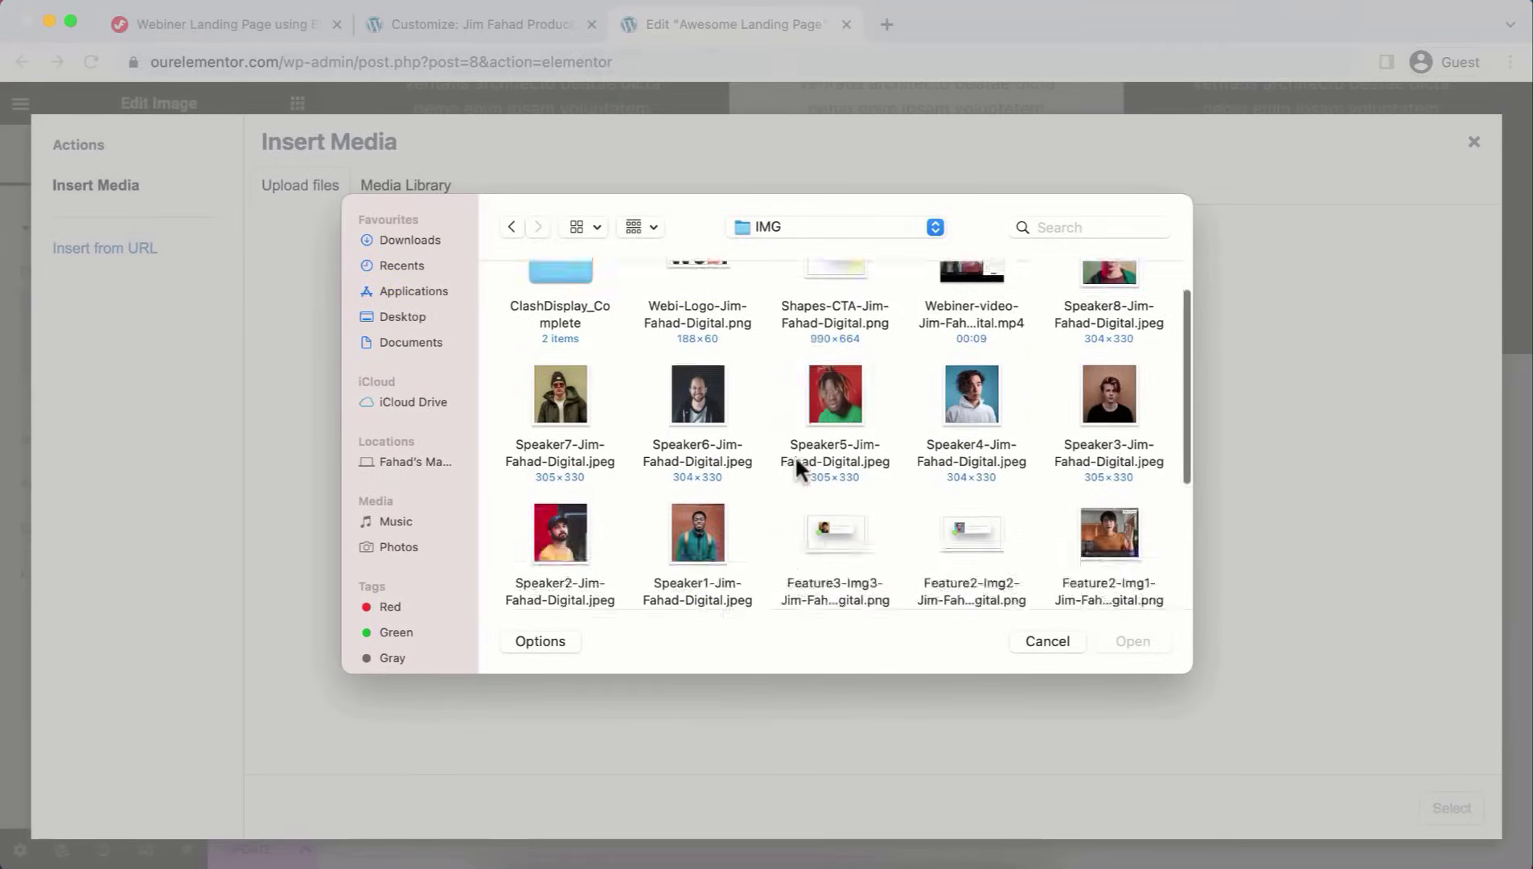
scroll(795, 454, "down", 5)
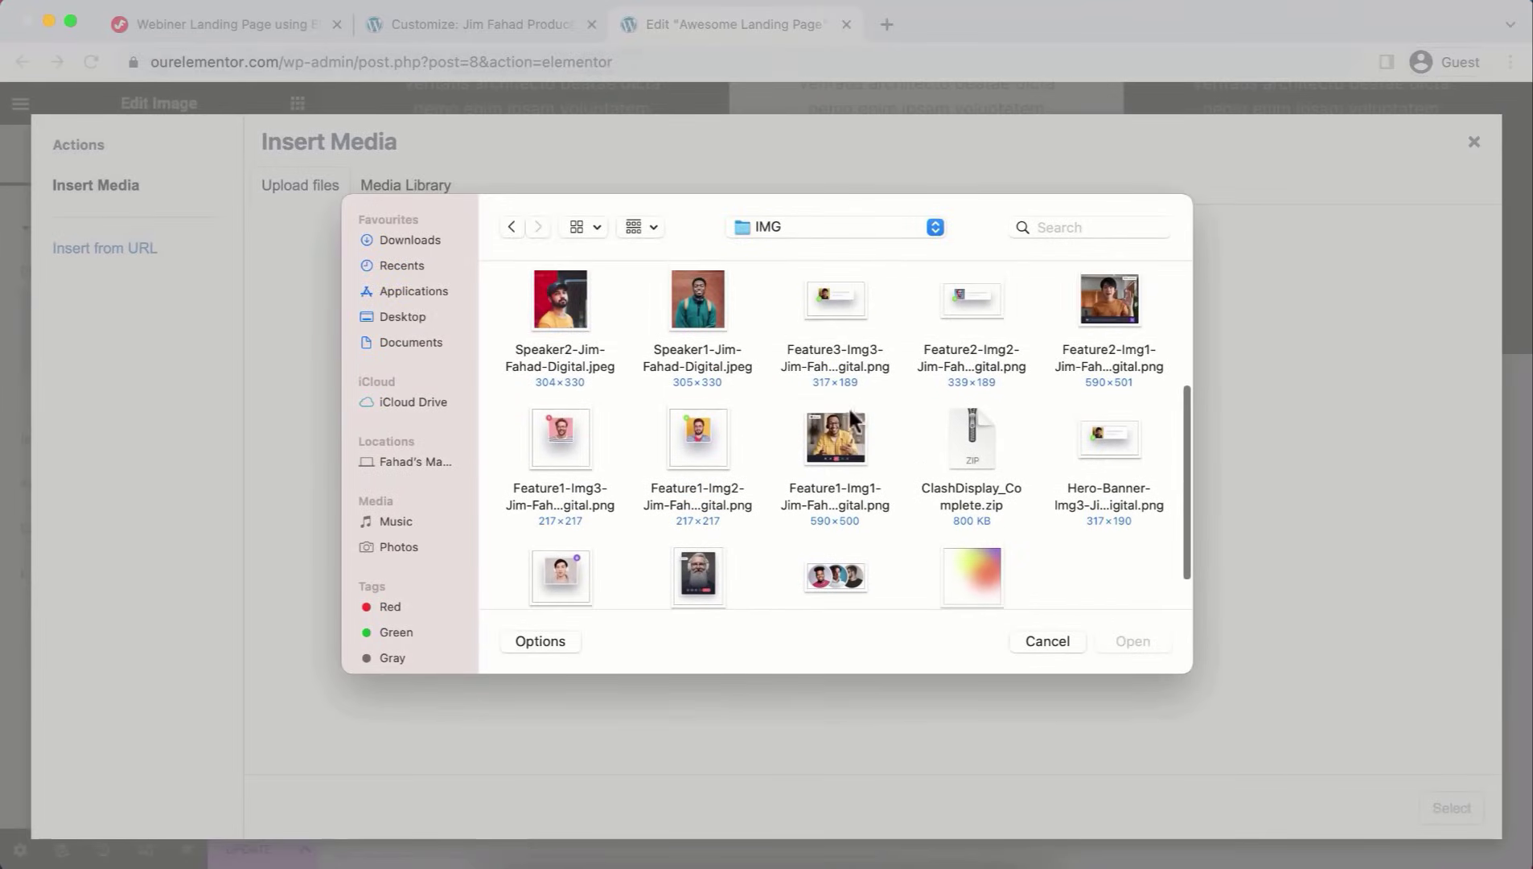
left_click(843, 453)
left_click(1155, 642)
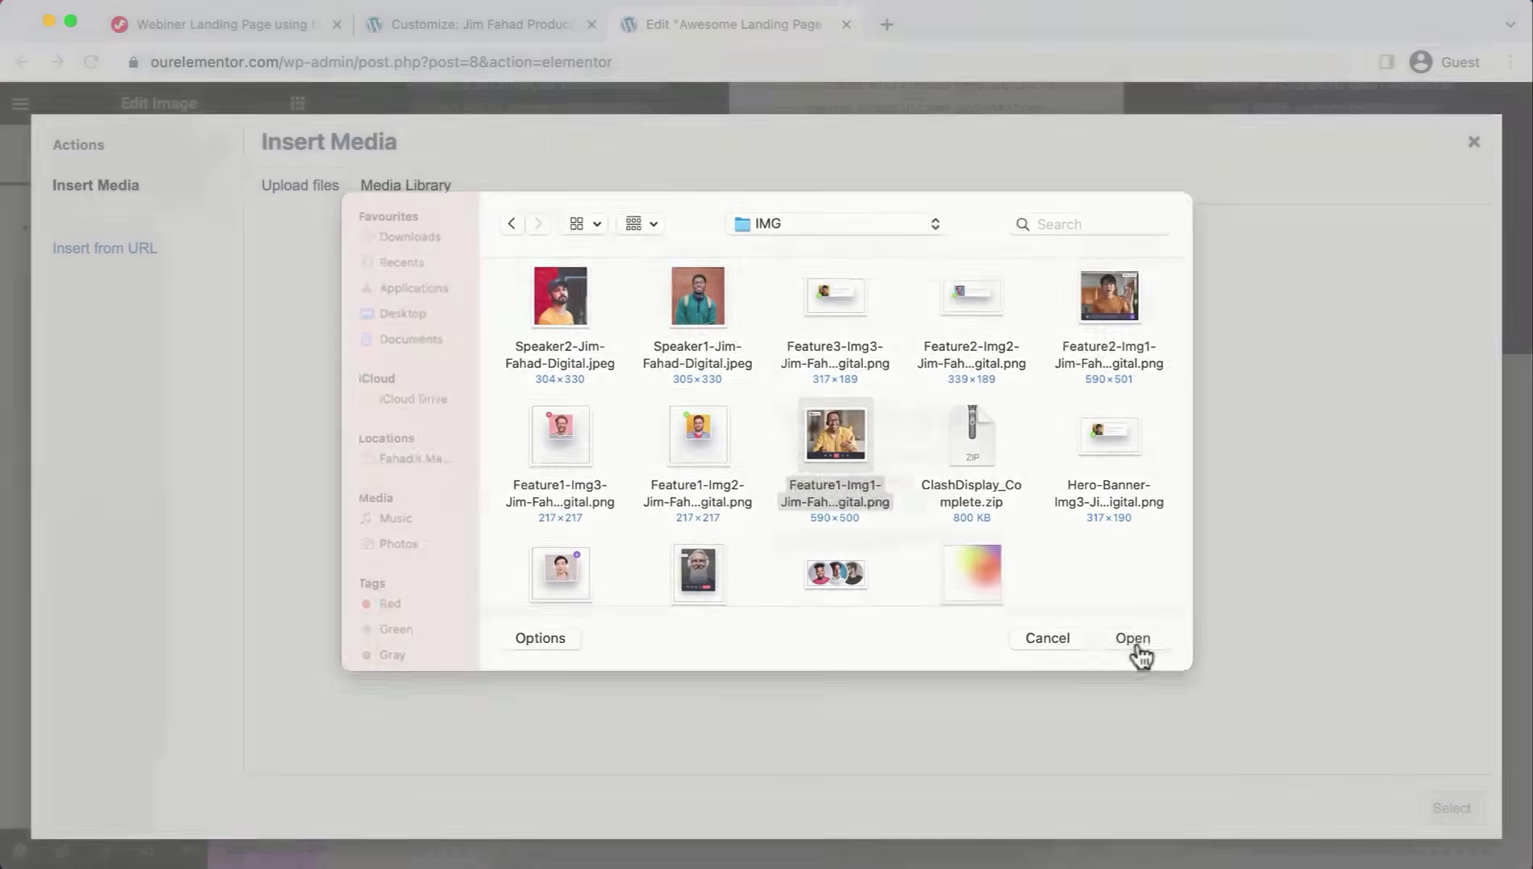
left_click(1451, 808)
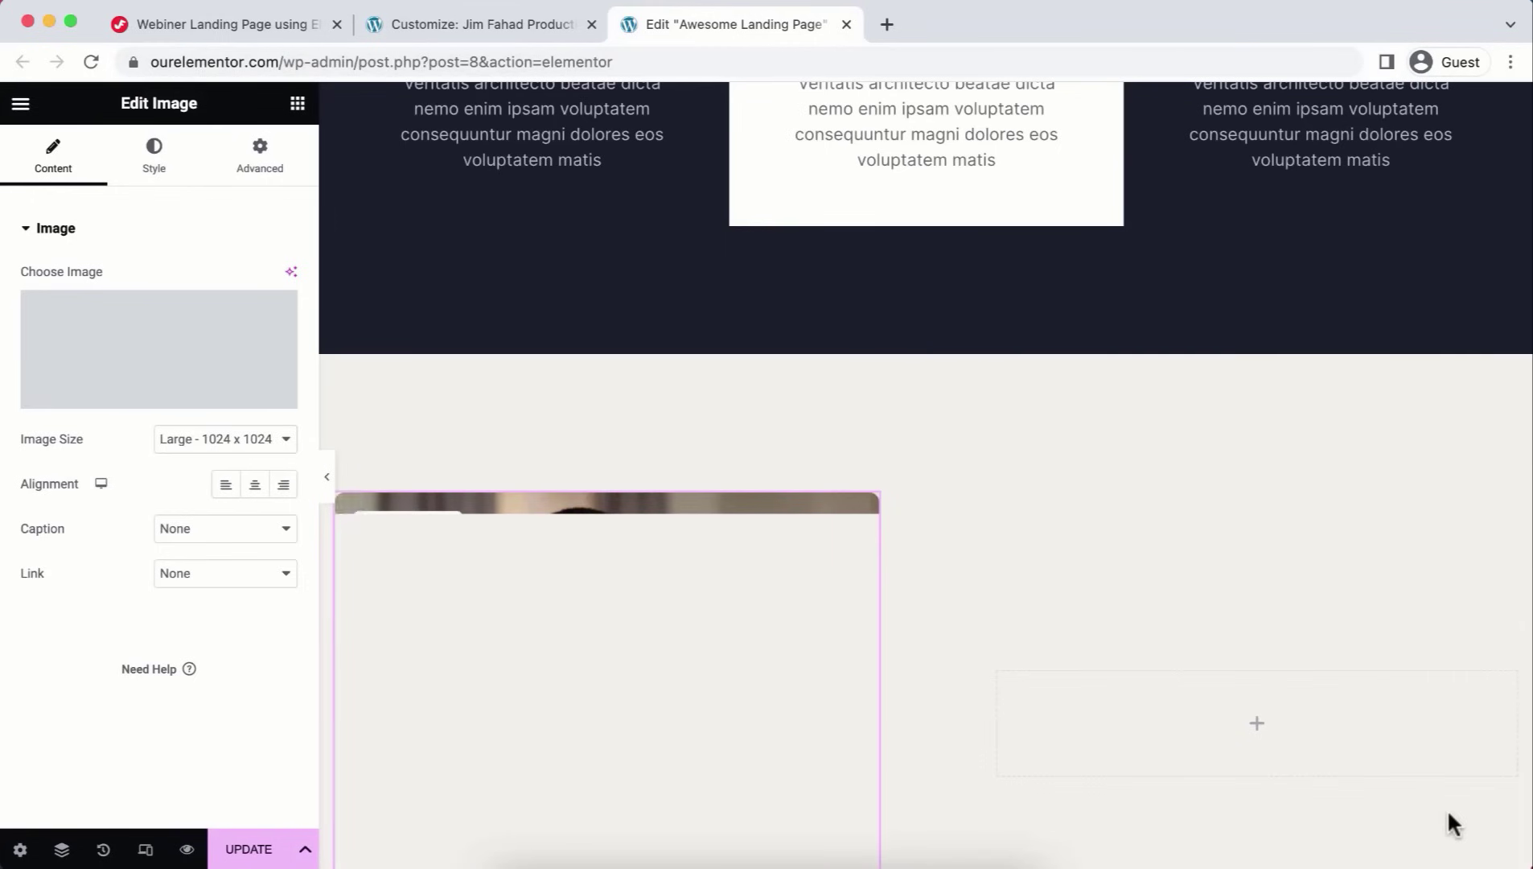
scroll(738, 700, "down", 2)
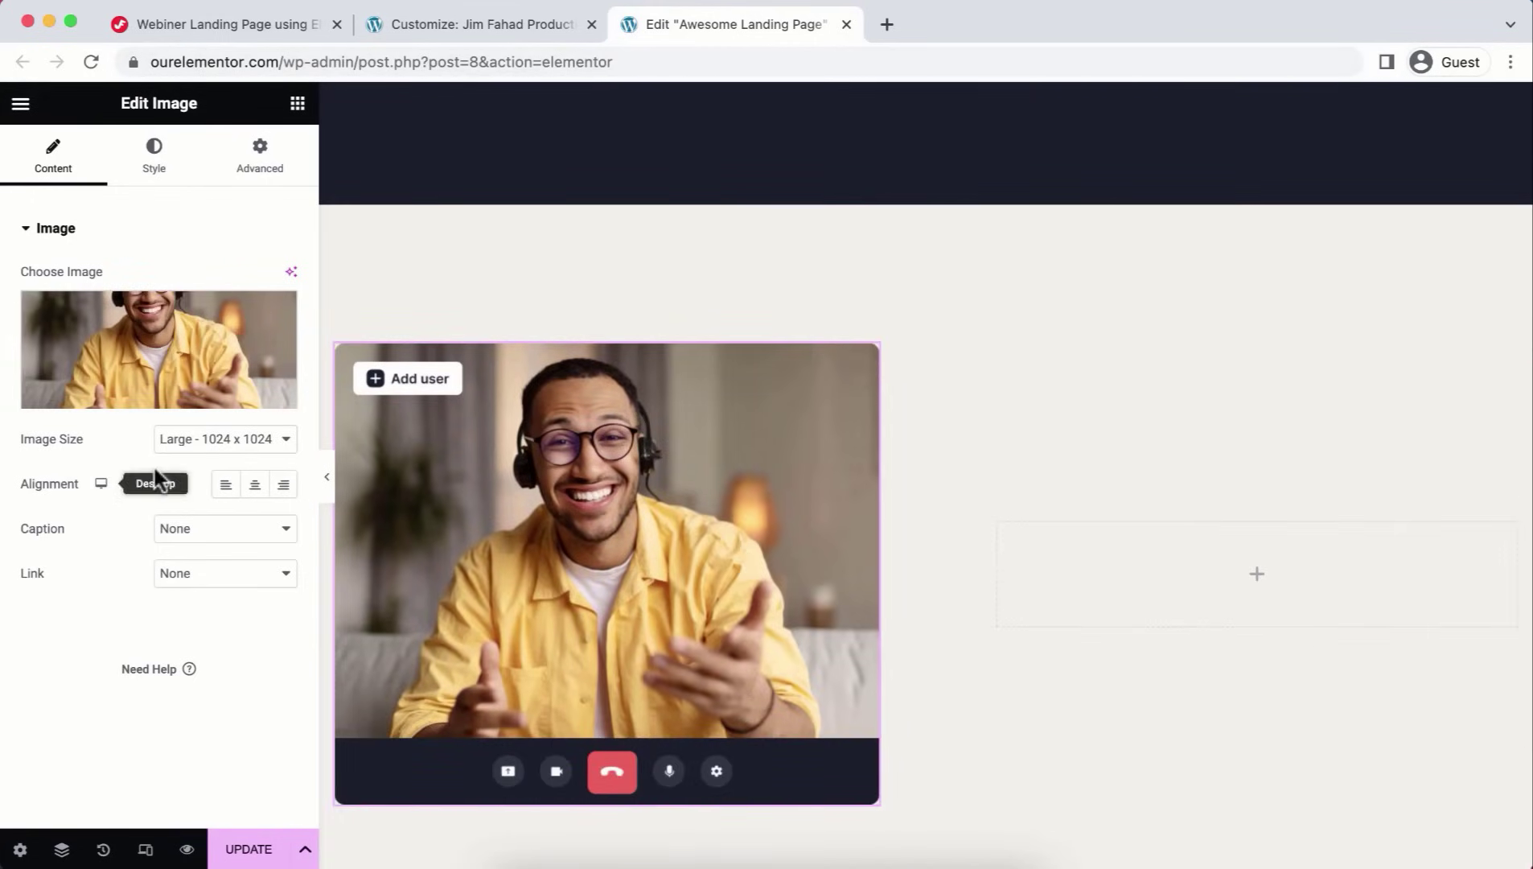
left_click(228, 485)
- Add two empty Image widgets beneath the video-call image
scroll(483, 466, "down", 1)
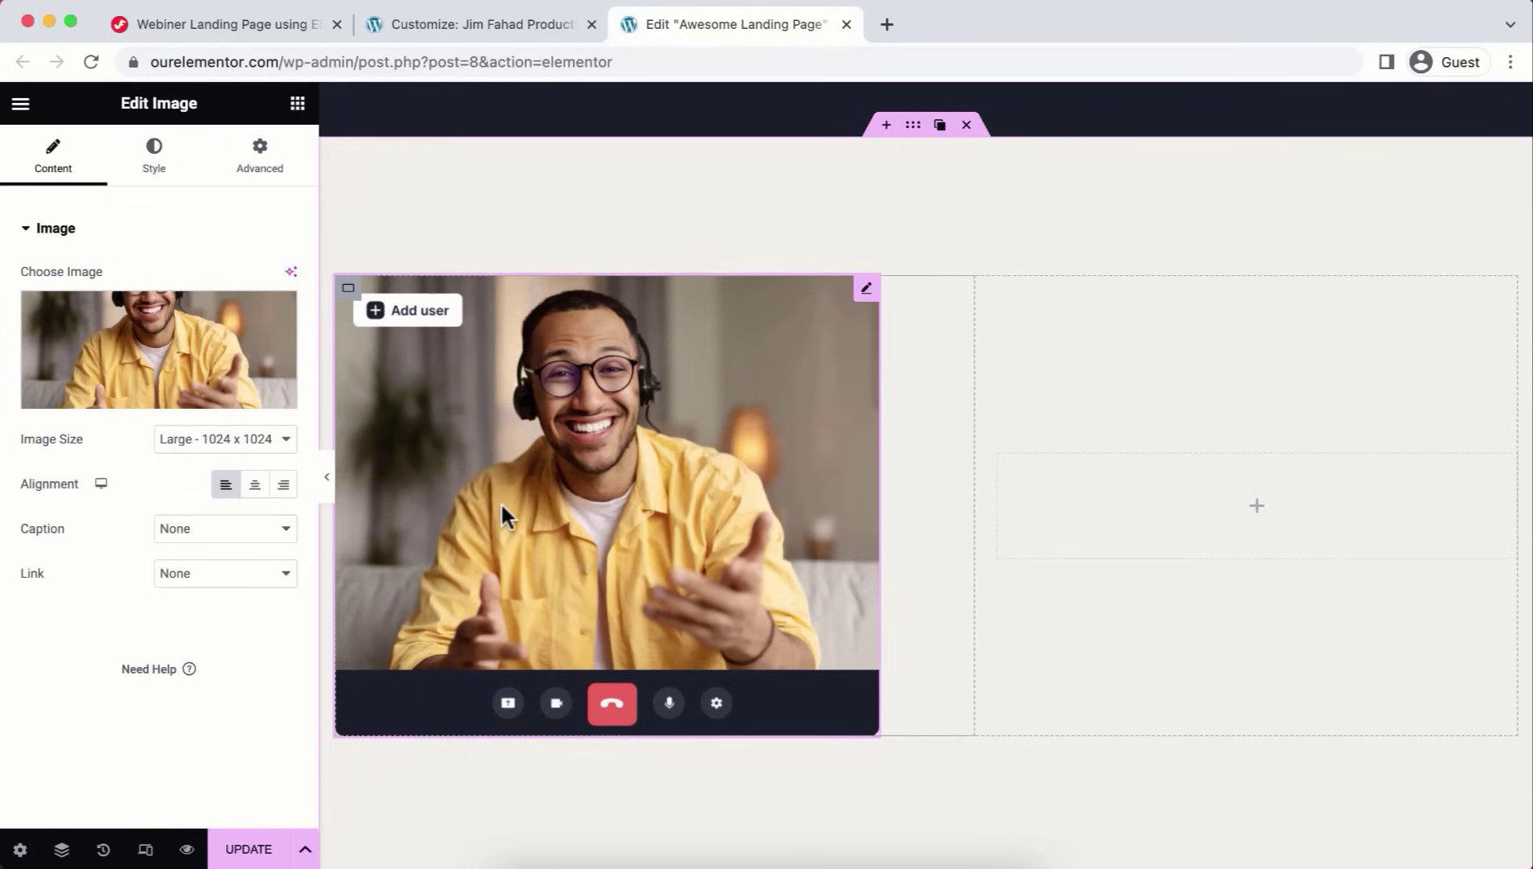
scroll(584, 489, "down", 1)
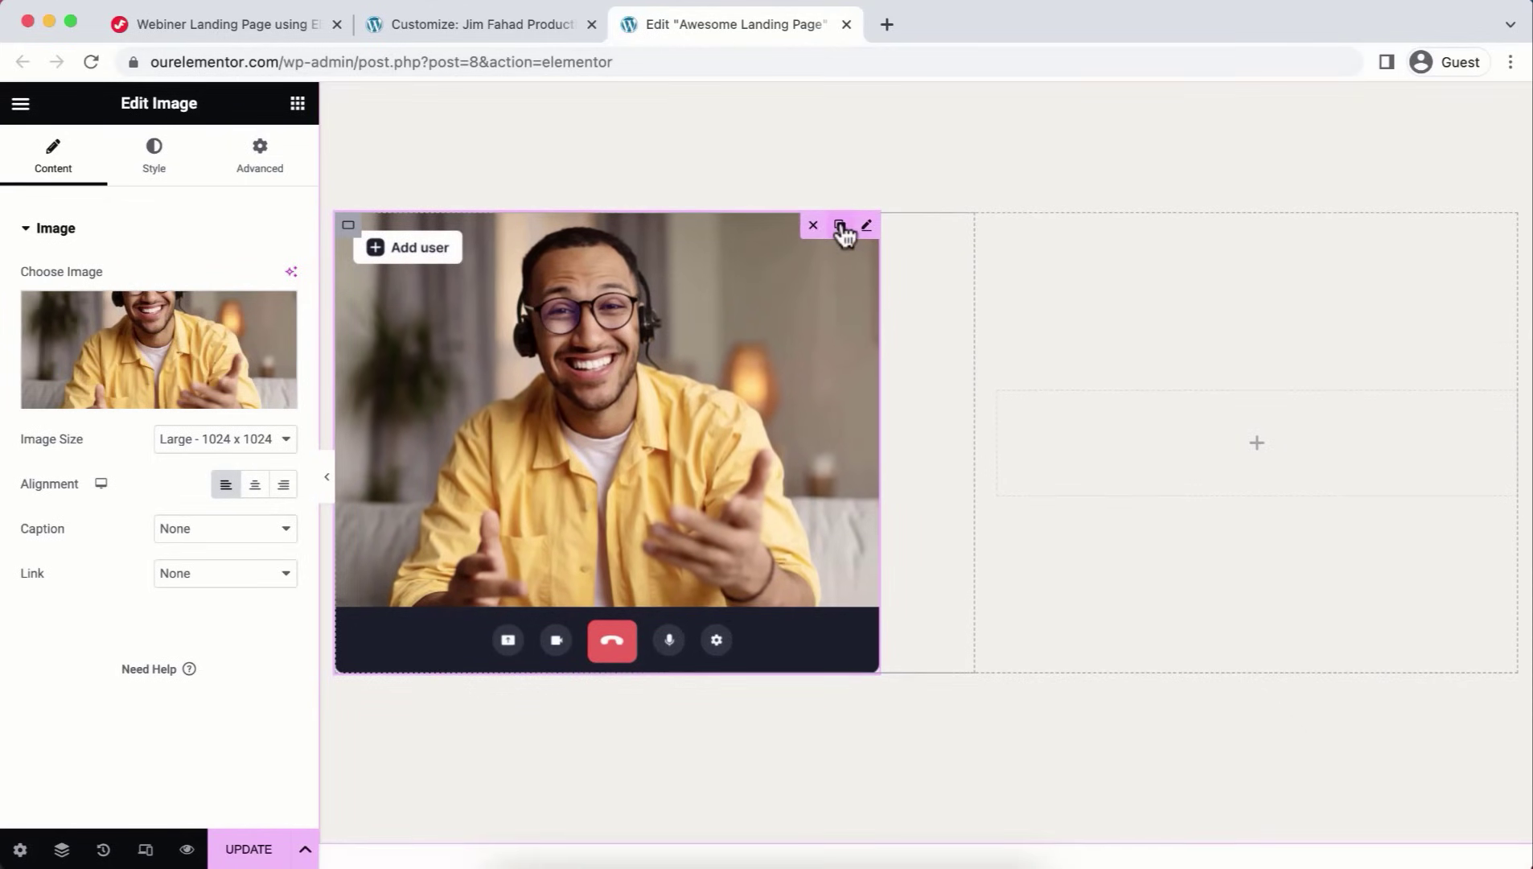
left_click(841, 227)
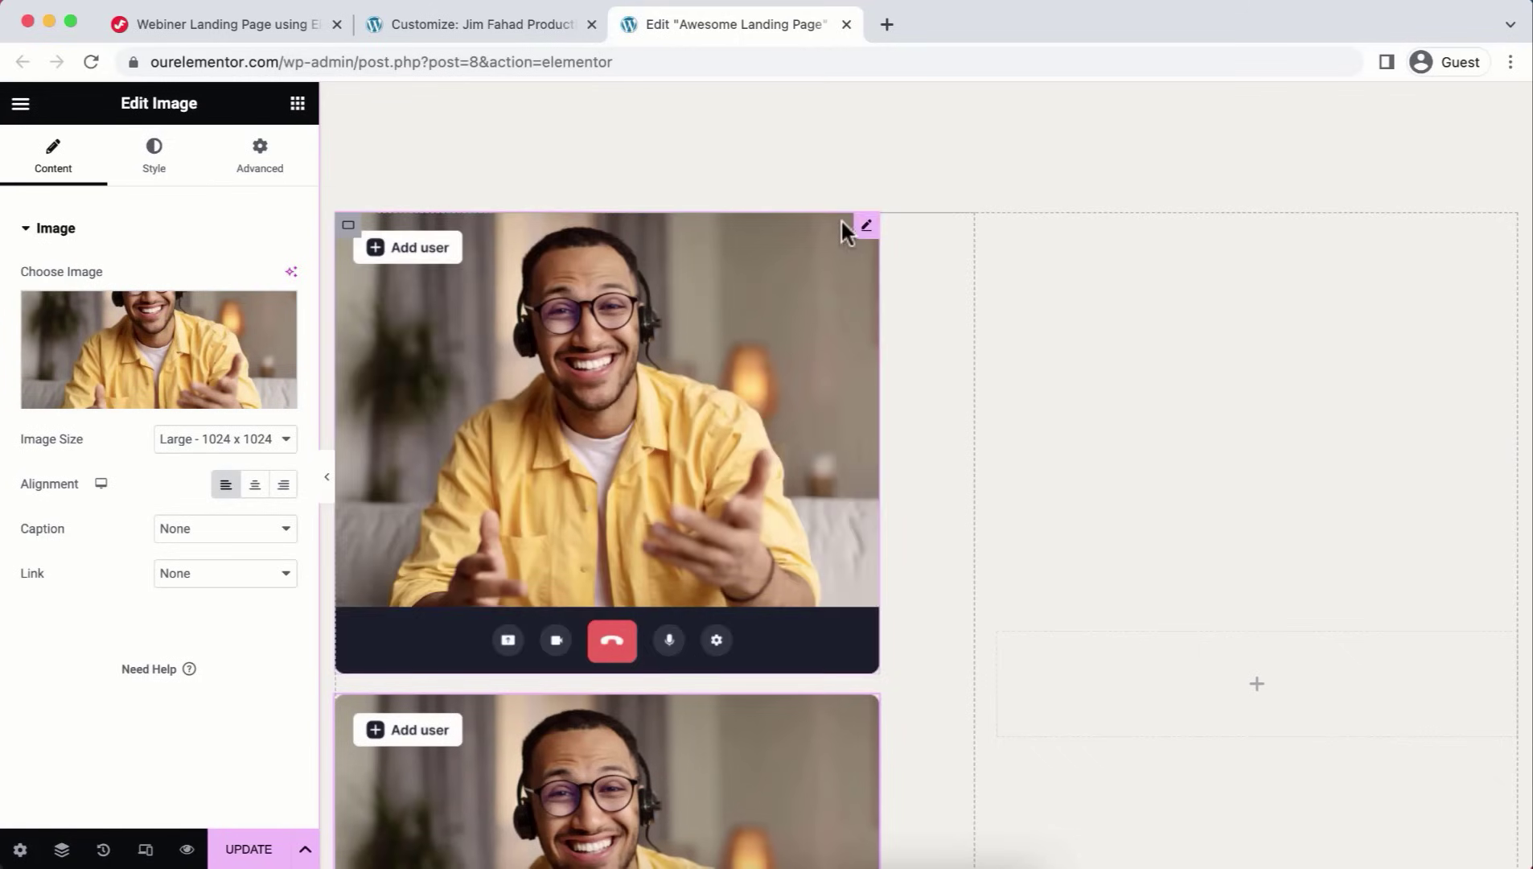
left_click(813, 226)
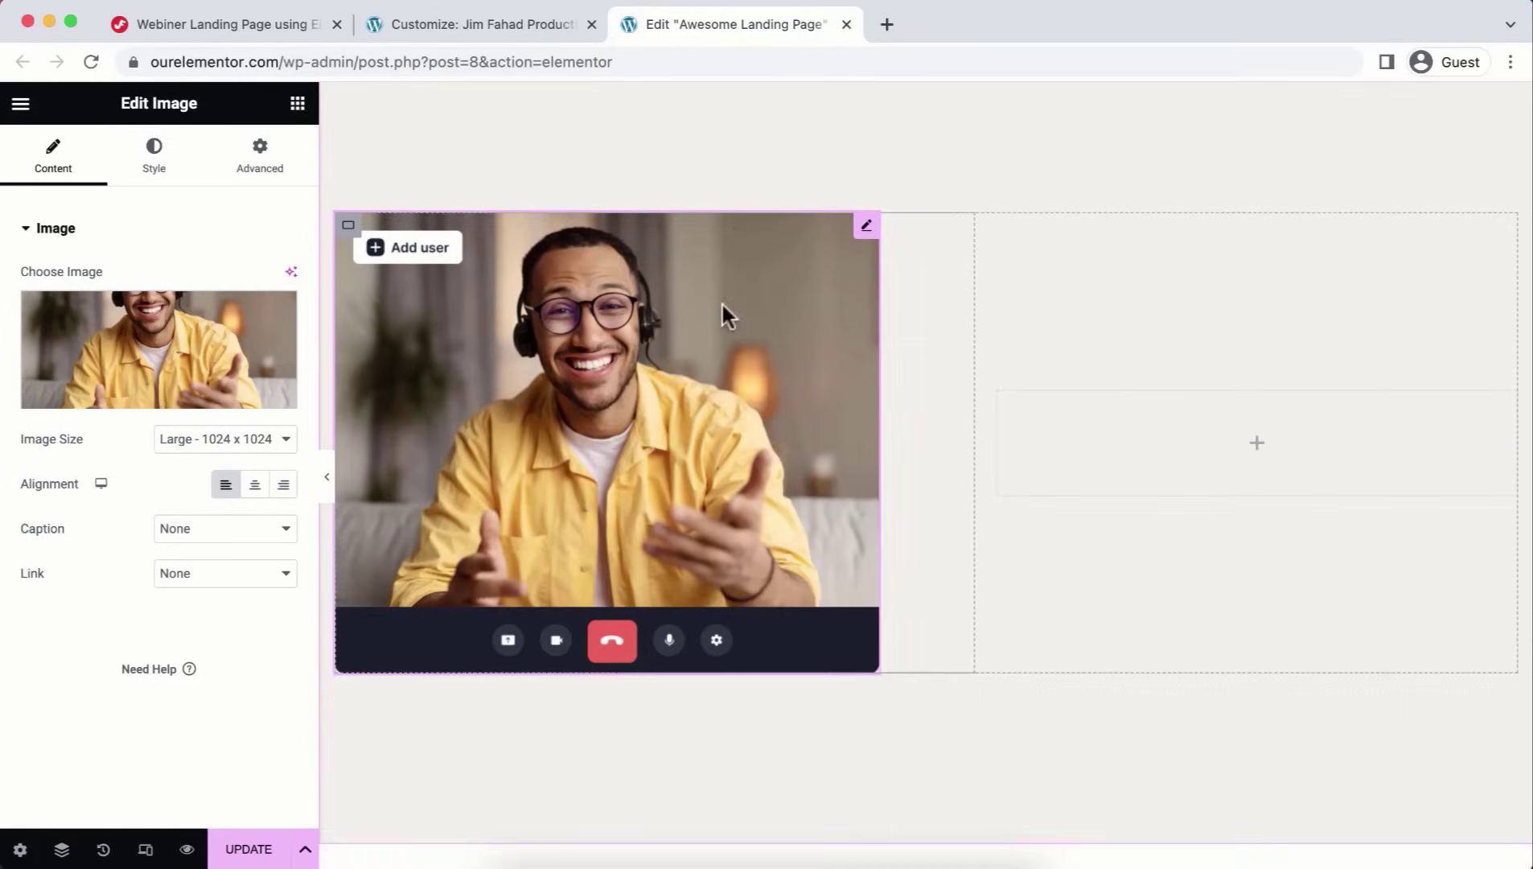
left_click(298, 104)
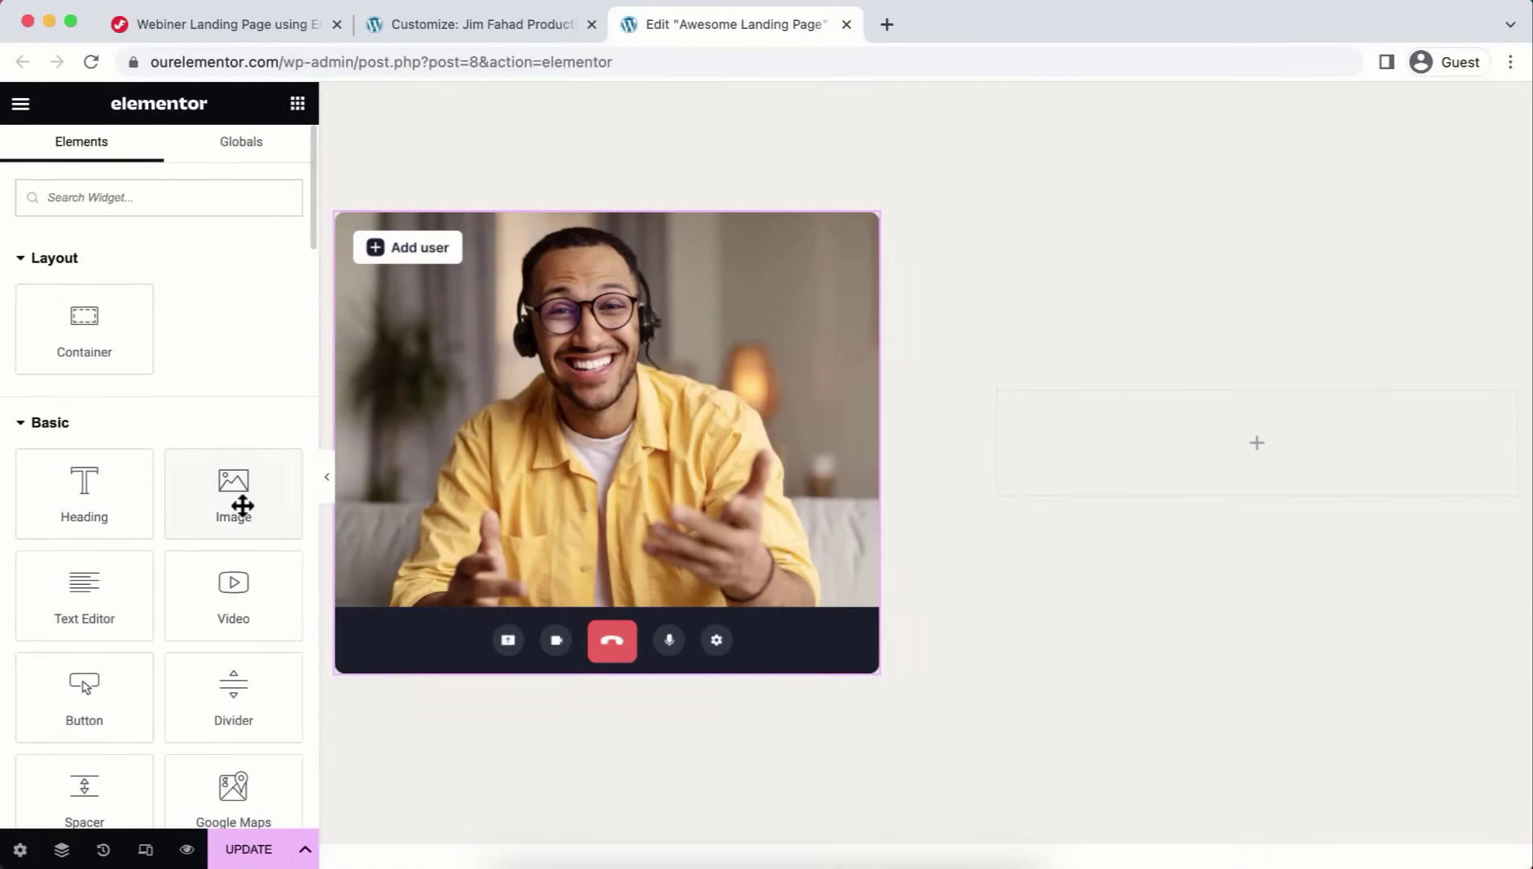
left_click_drag(238, 506, 558, 646)
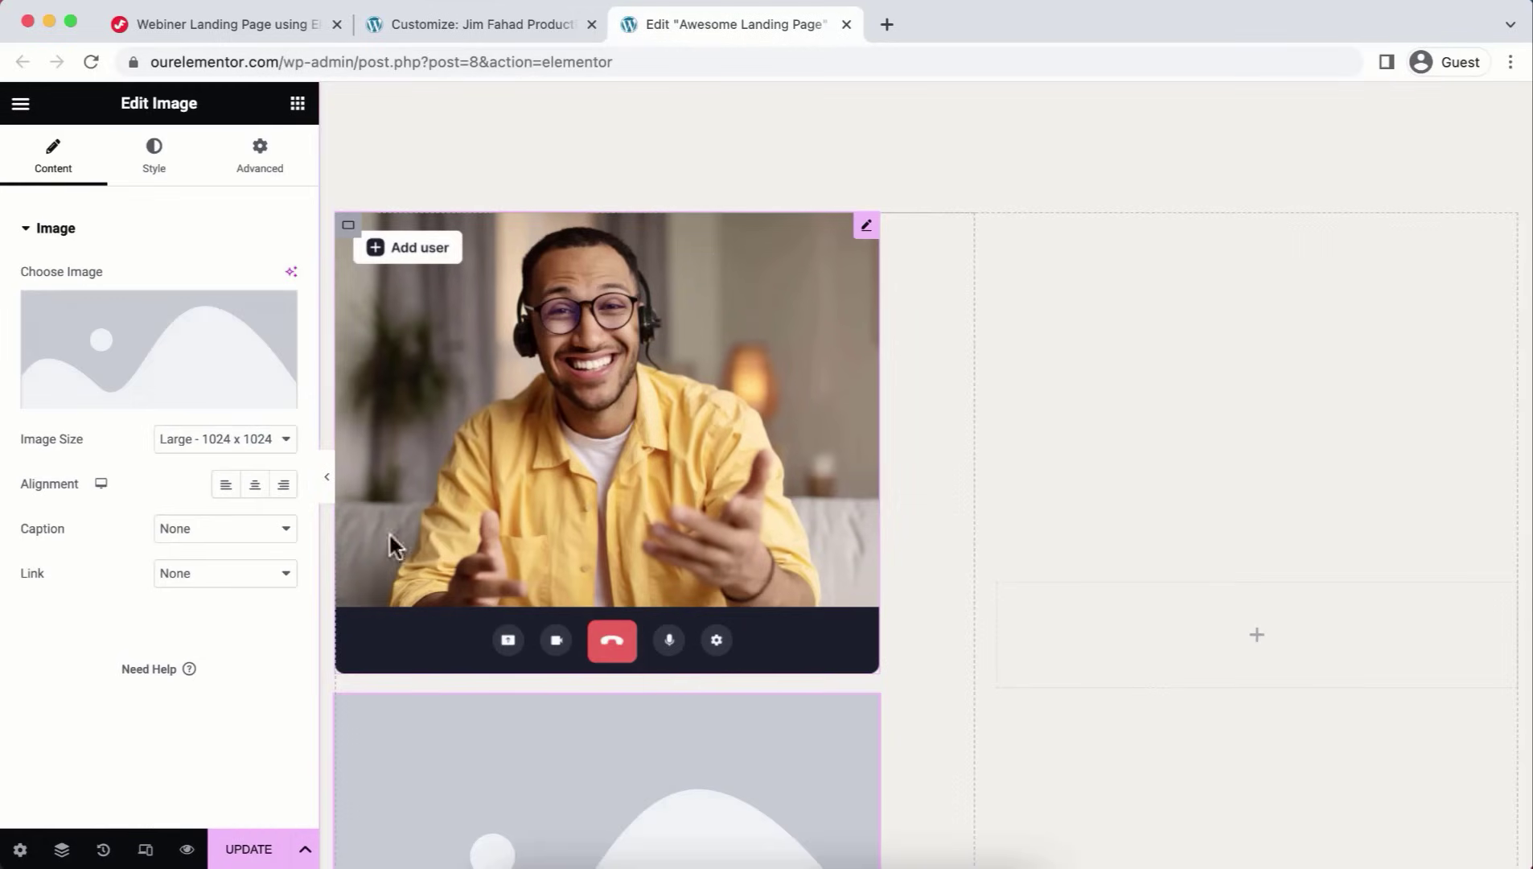
left_click(297, 105)
scroll(240, 469, "down", 4)
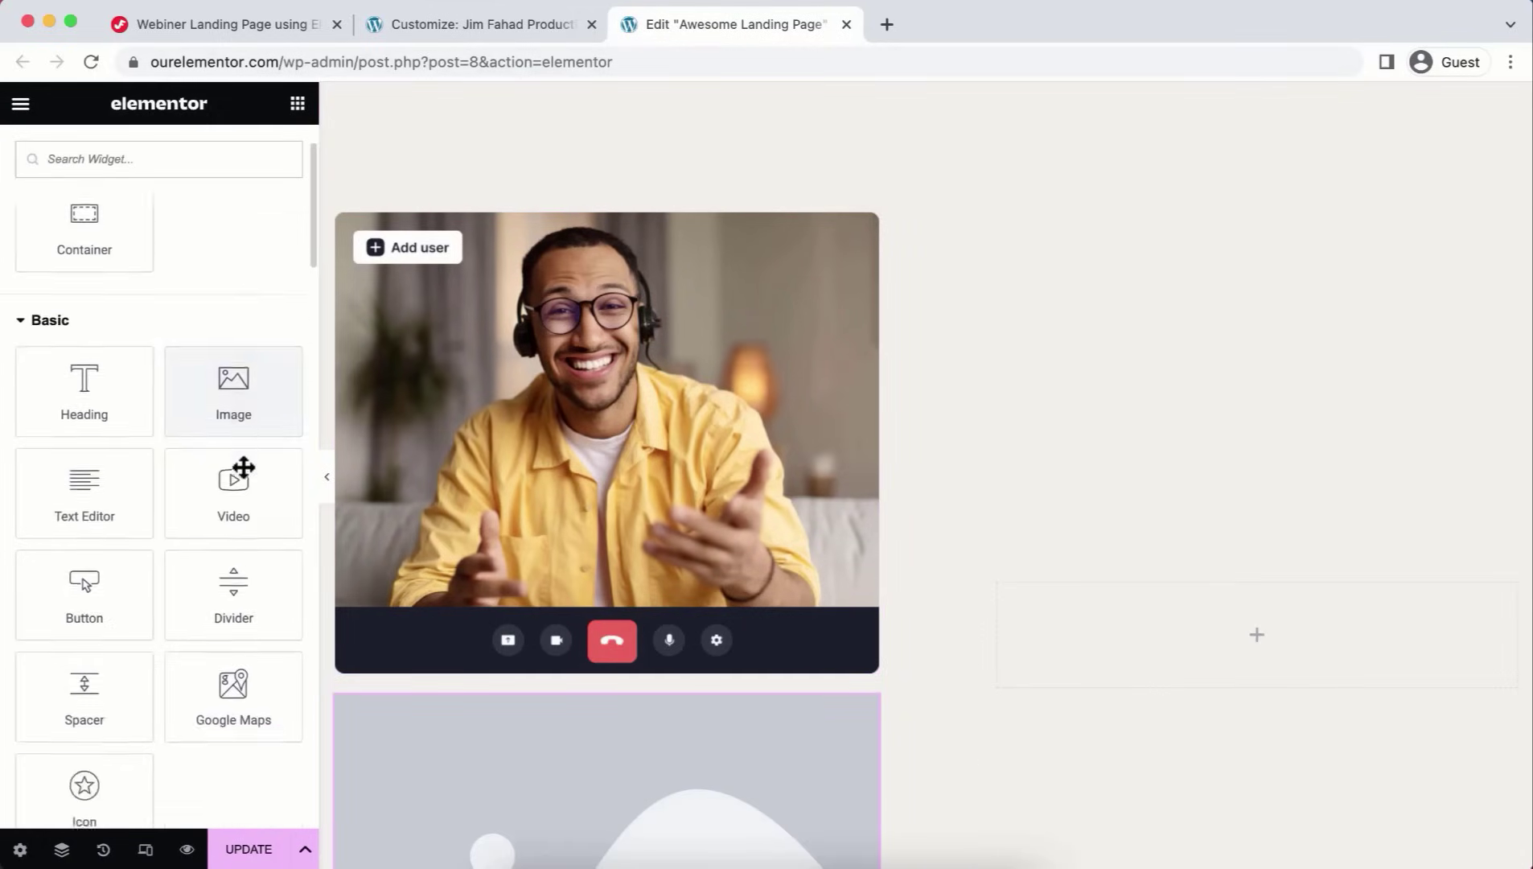
scroll(239, 466, "up", 4)
left_click_drag(257, 500, 555, 655)
scroll(633, 640, "down", 5)
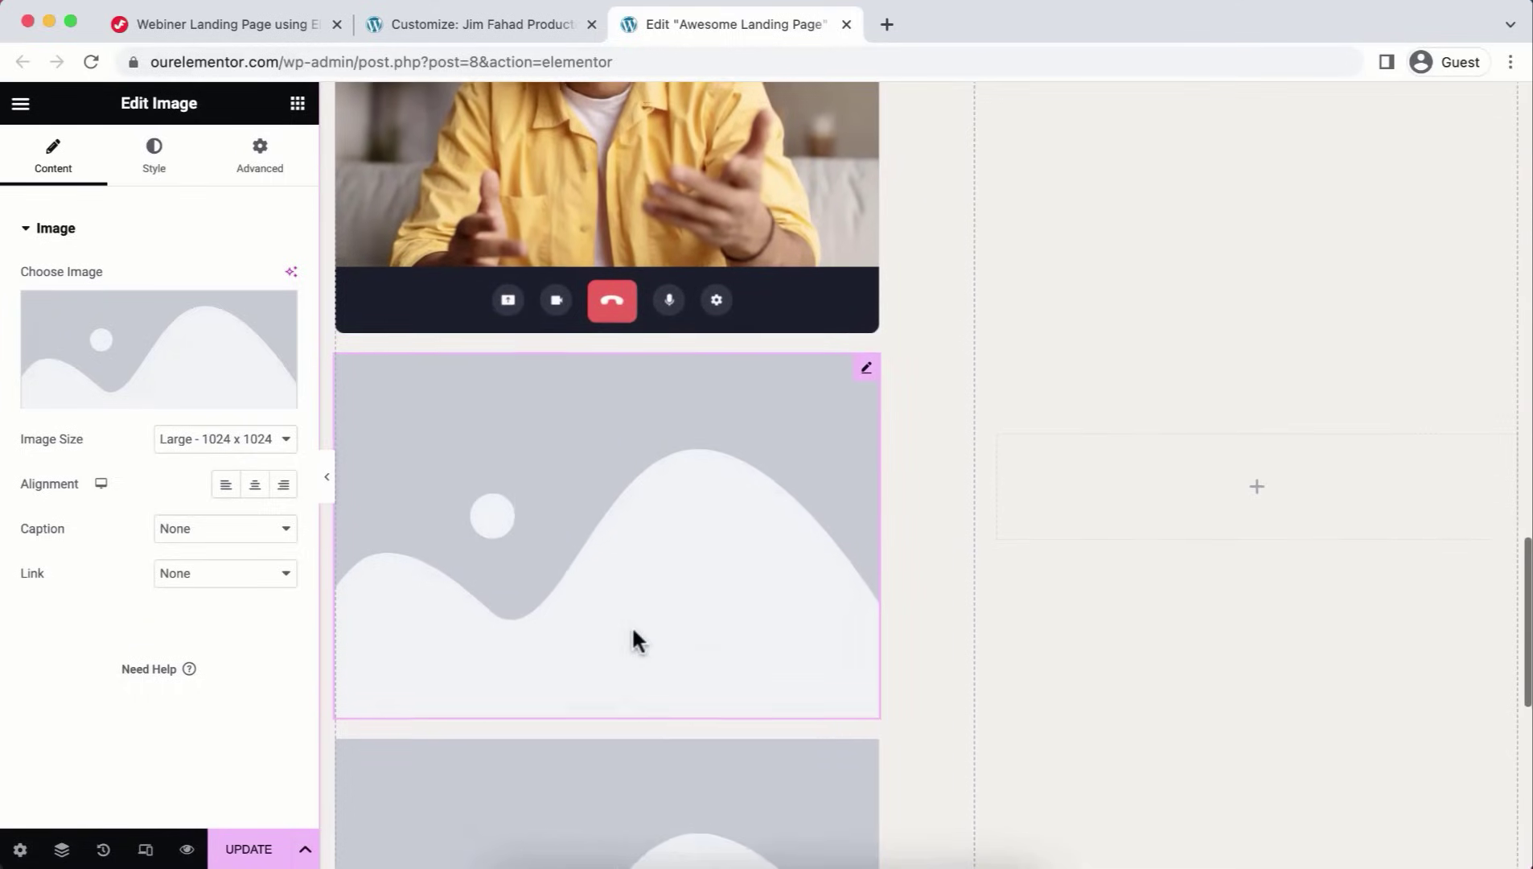
scroll(614, 563, "down", 1)
scroll(618, 692, "down", 2)
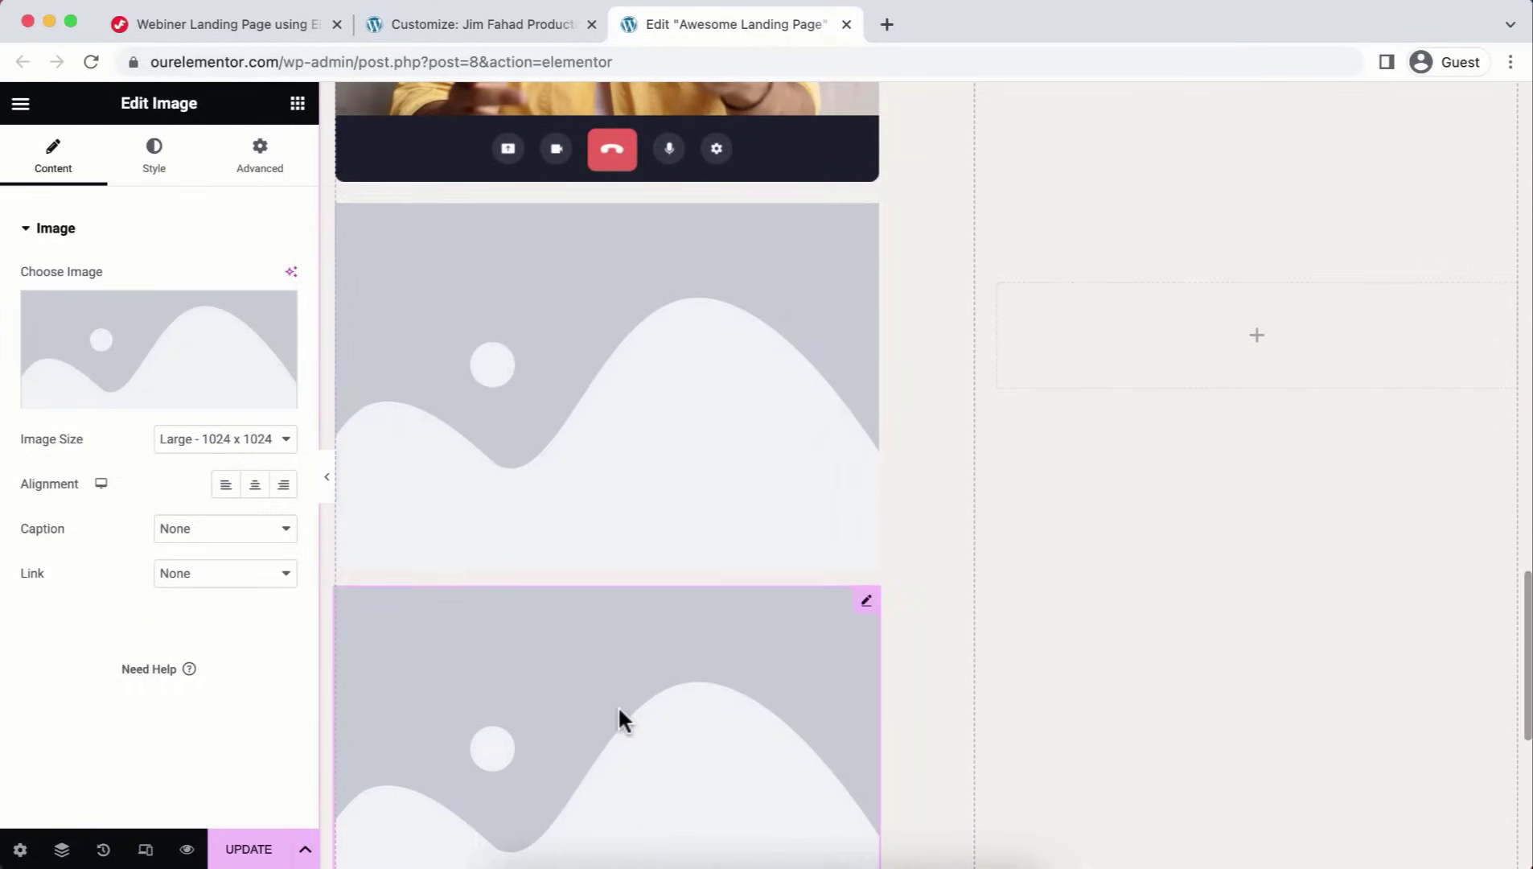
scroll(620, 718, "down", 2)
scroll(622, 704, "up", 4)
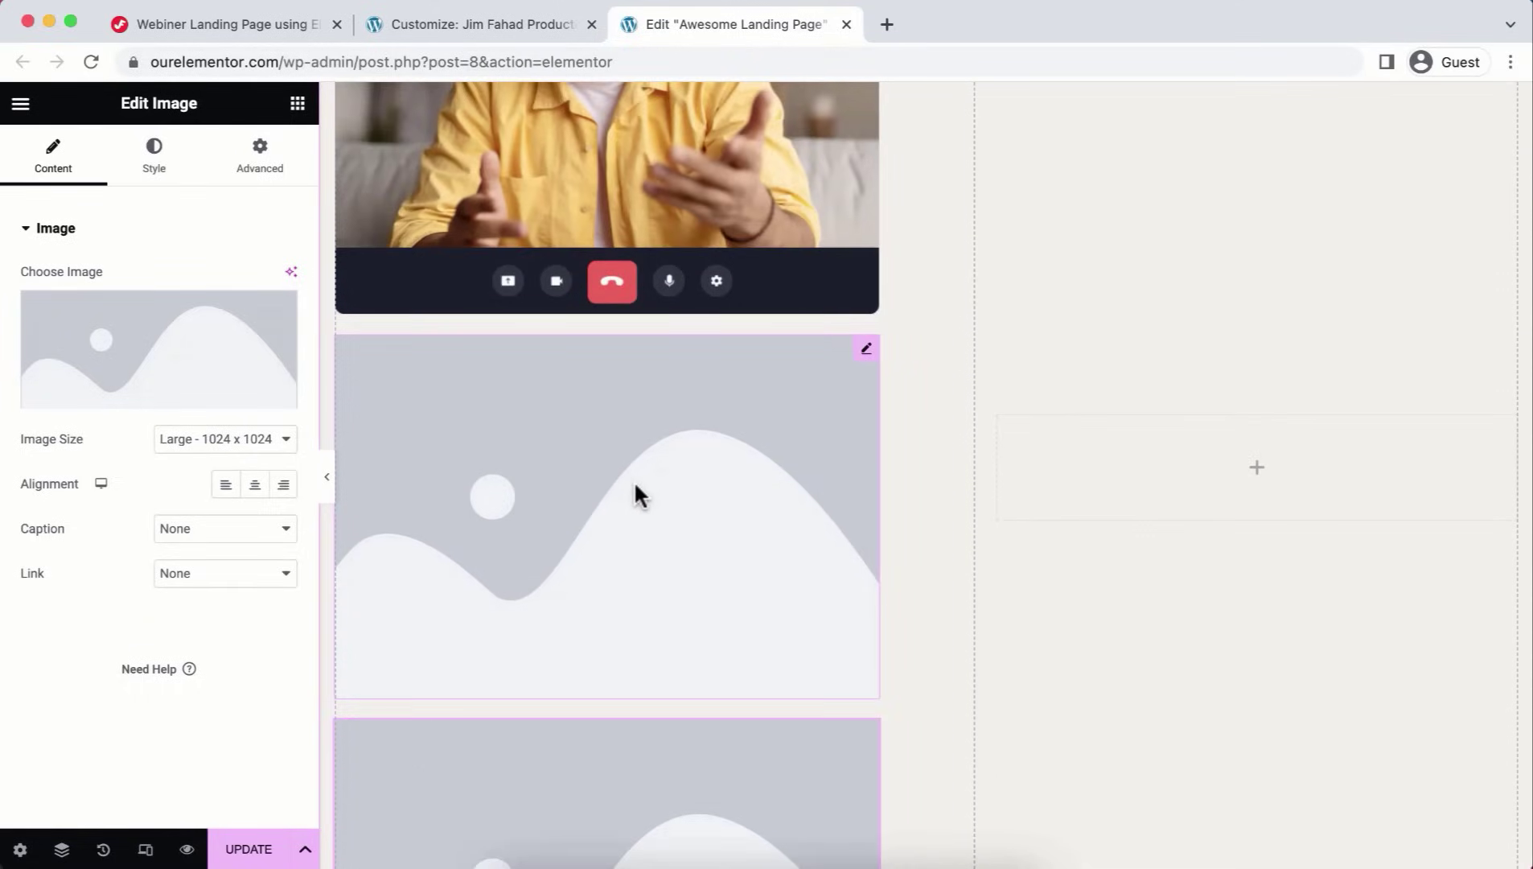
- Upload the speaker and Feature1 images, placing the yellow-shirt Feature1-Img2 avatar in the first placeholder
left_click(144, 363)
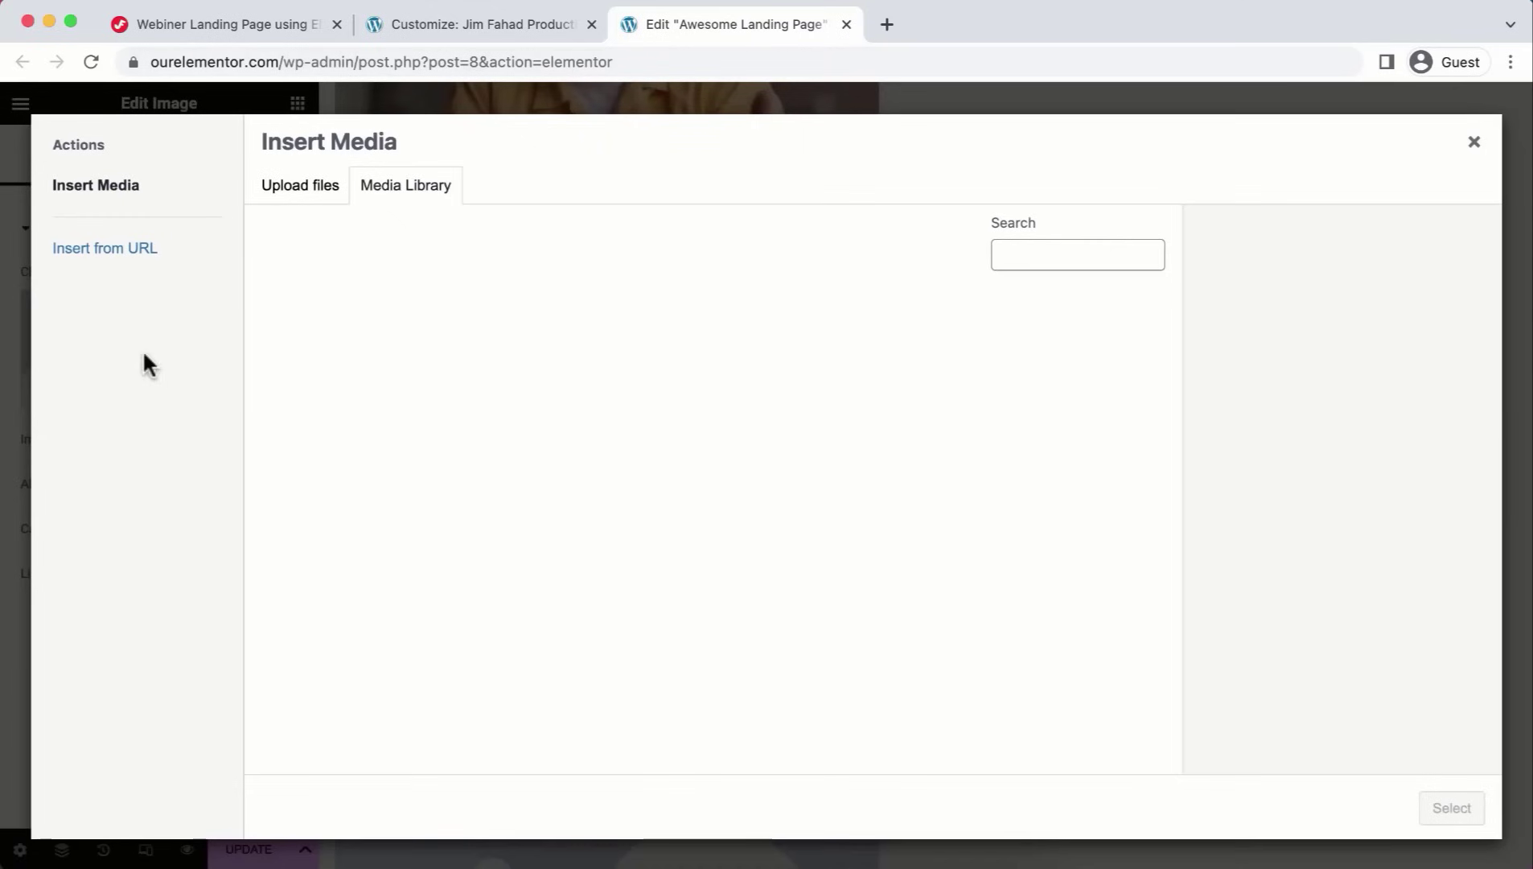
left_click(308, 201)
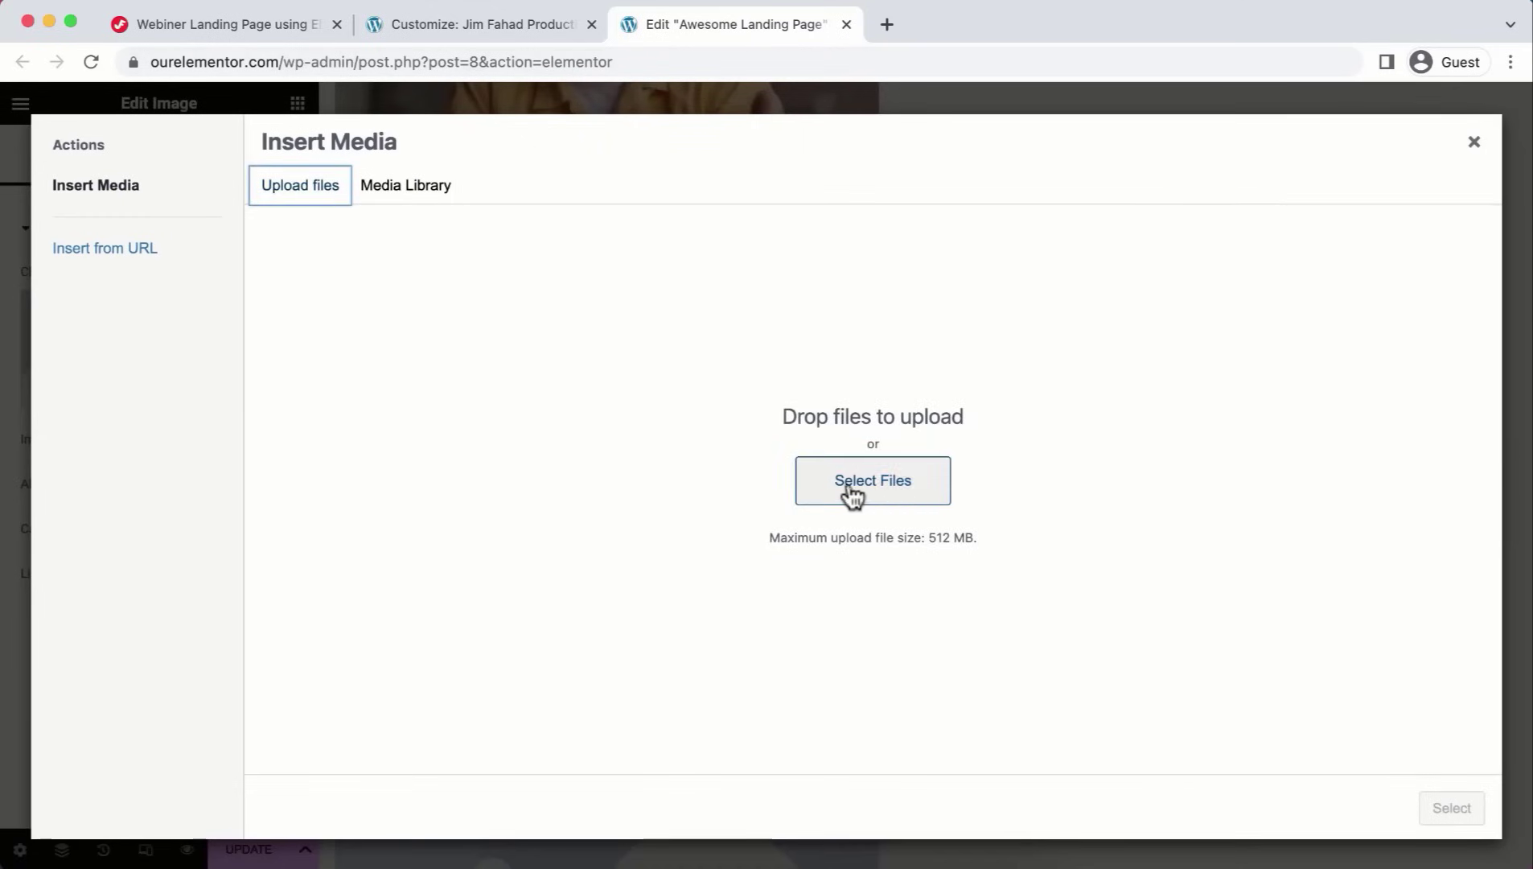
left_click(905, 486)
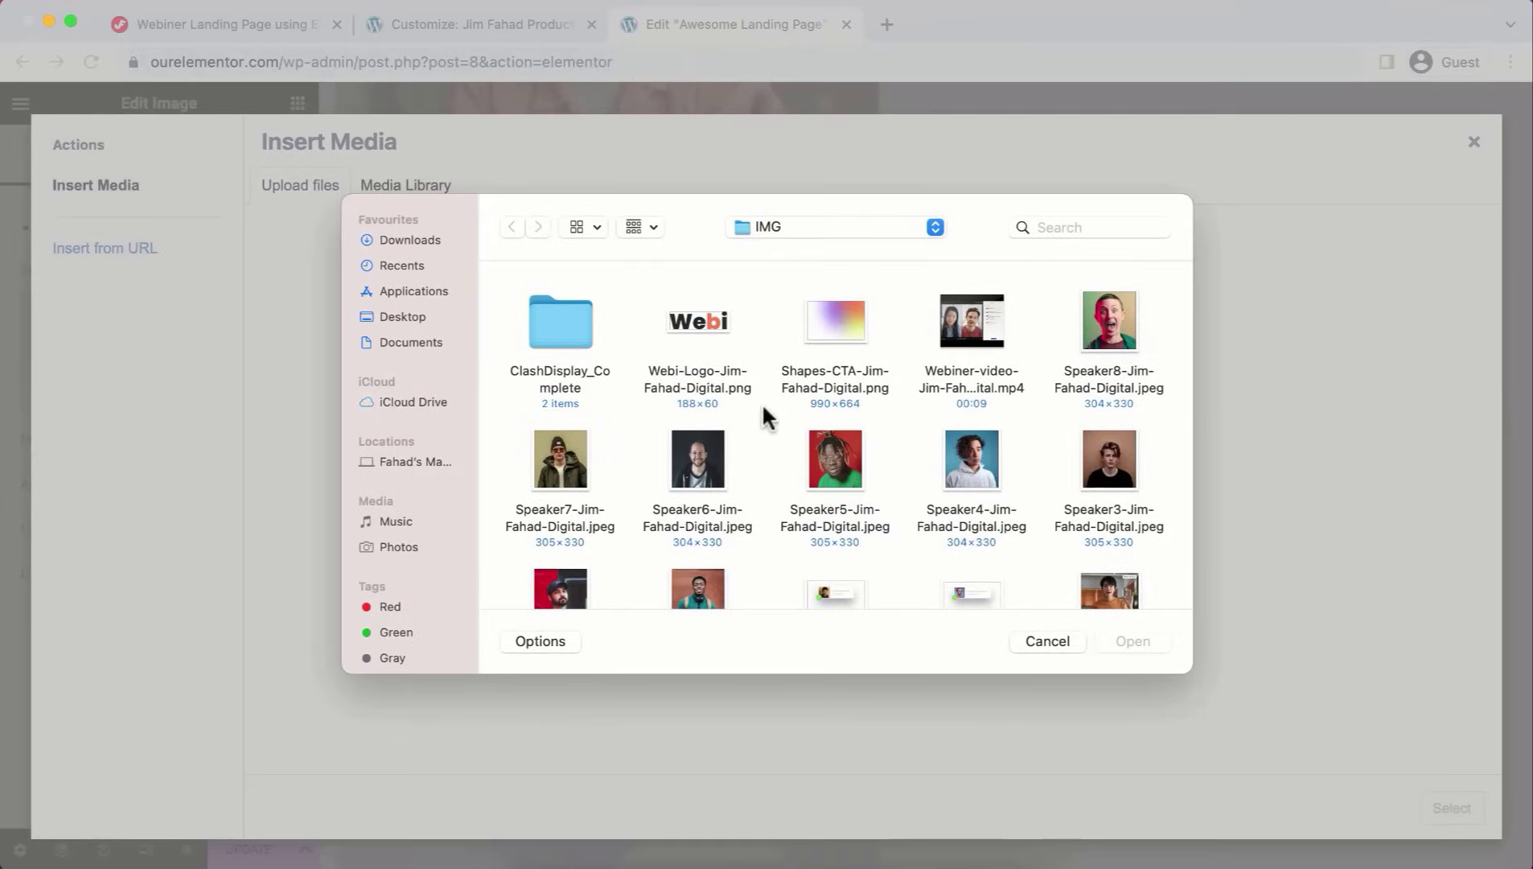
left_click_drag(662, 311, 1117, 590)
left_click(572, 492, "super")
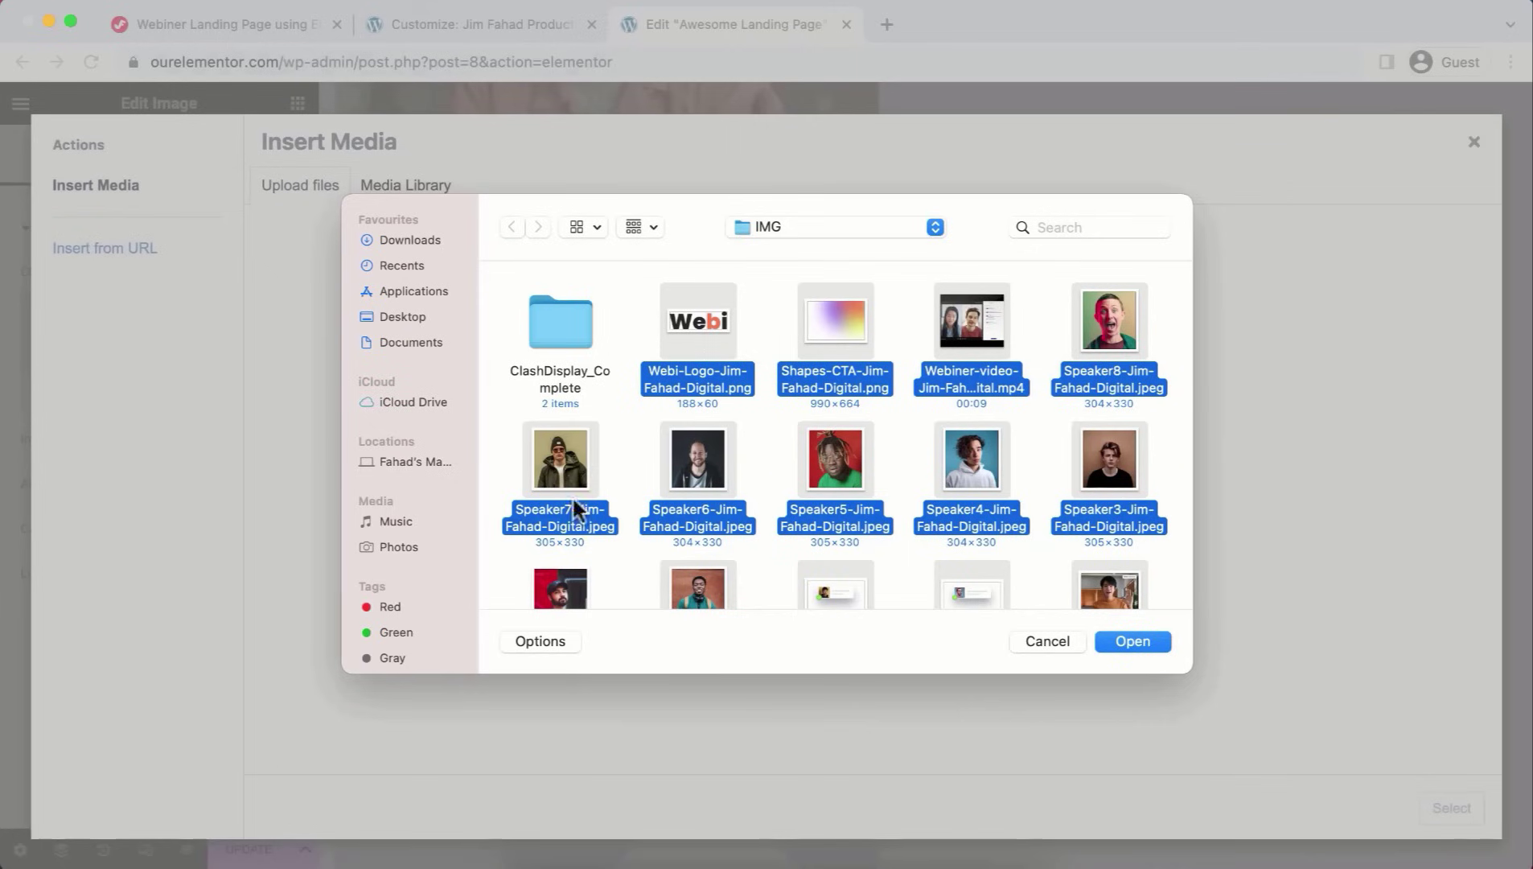
left_click(575, 566, "super")
scroll(700, 526, "down", 3)
scroll(701, 526, "down", 3)
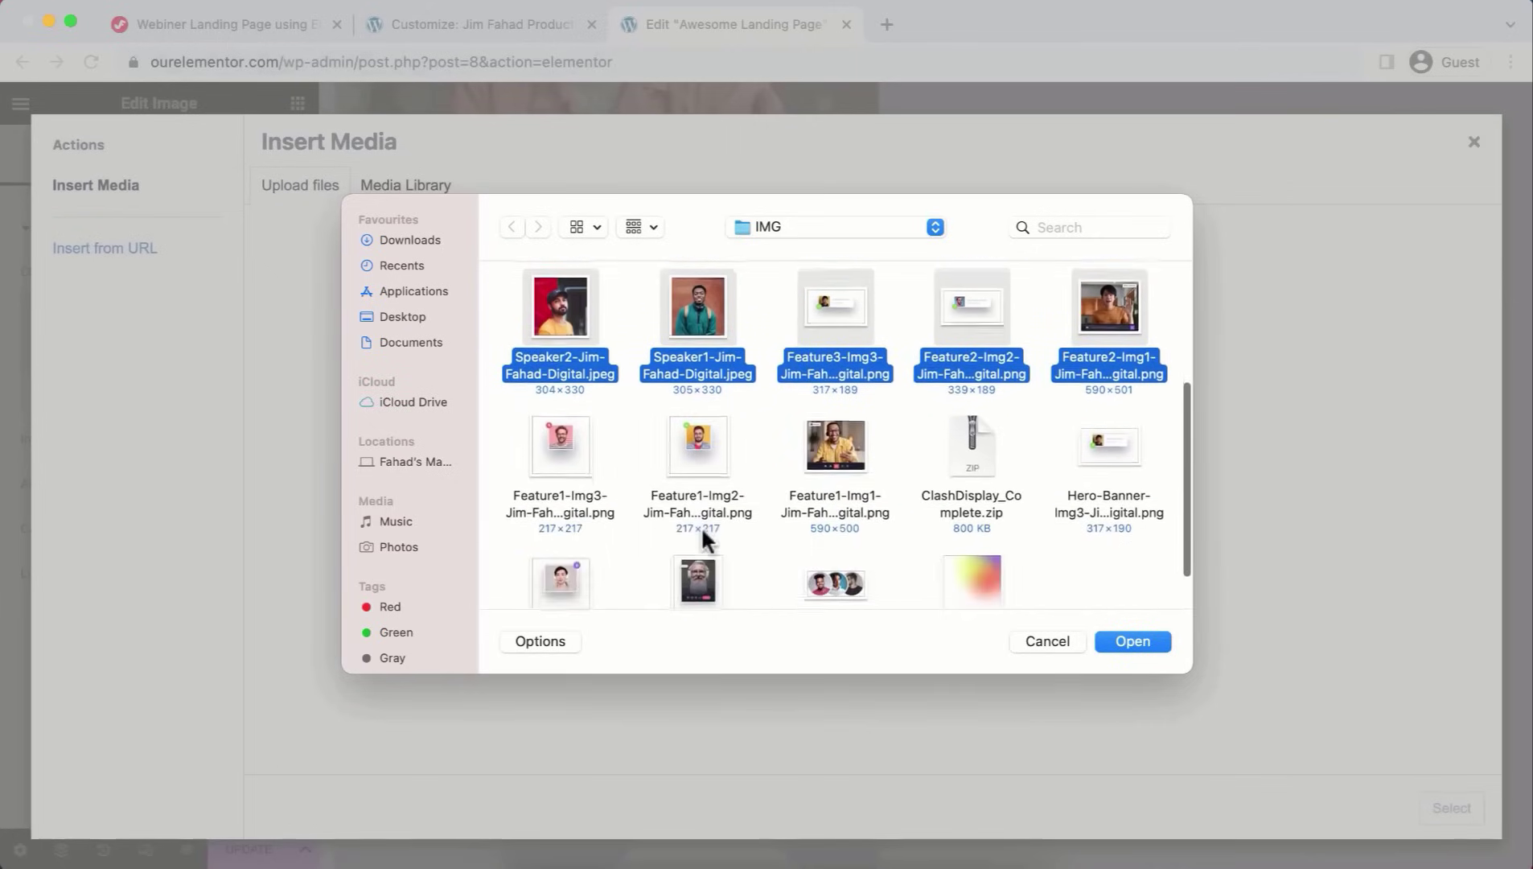
left_click(546, 451, "super")
left_click(804, 457, "super")
left_click(714, 459, "super")
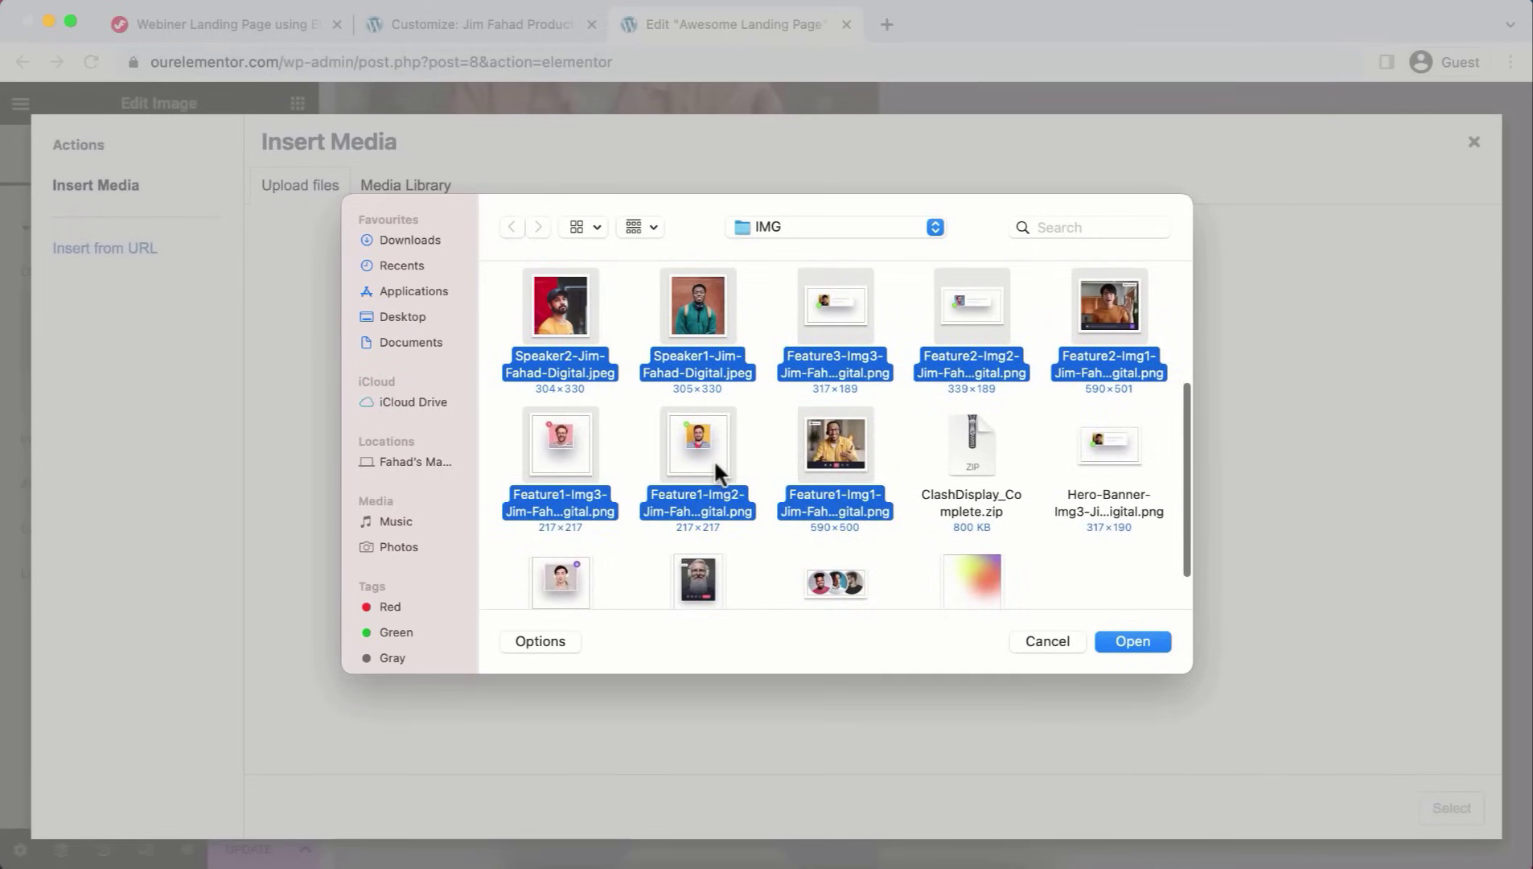
scroll(809, 451, "down", 1)
scroll(809, 451, "up", 5)
scroll(808, 451, "down", 4)
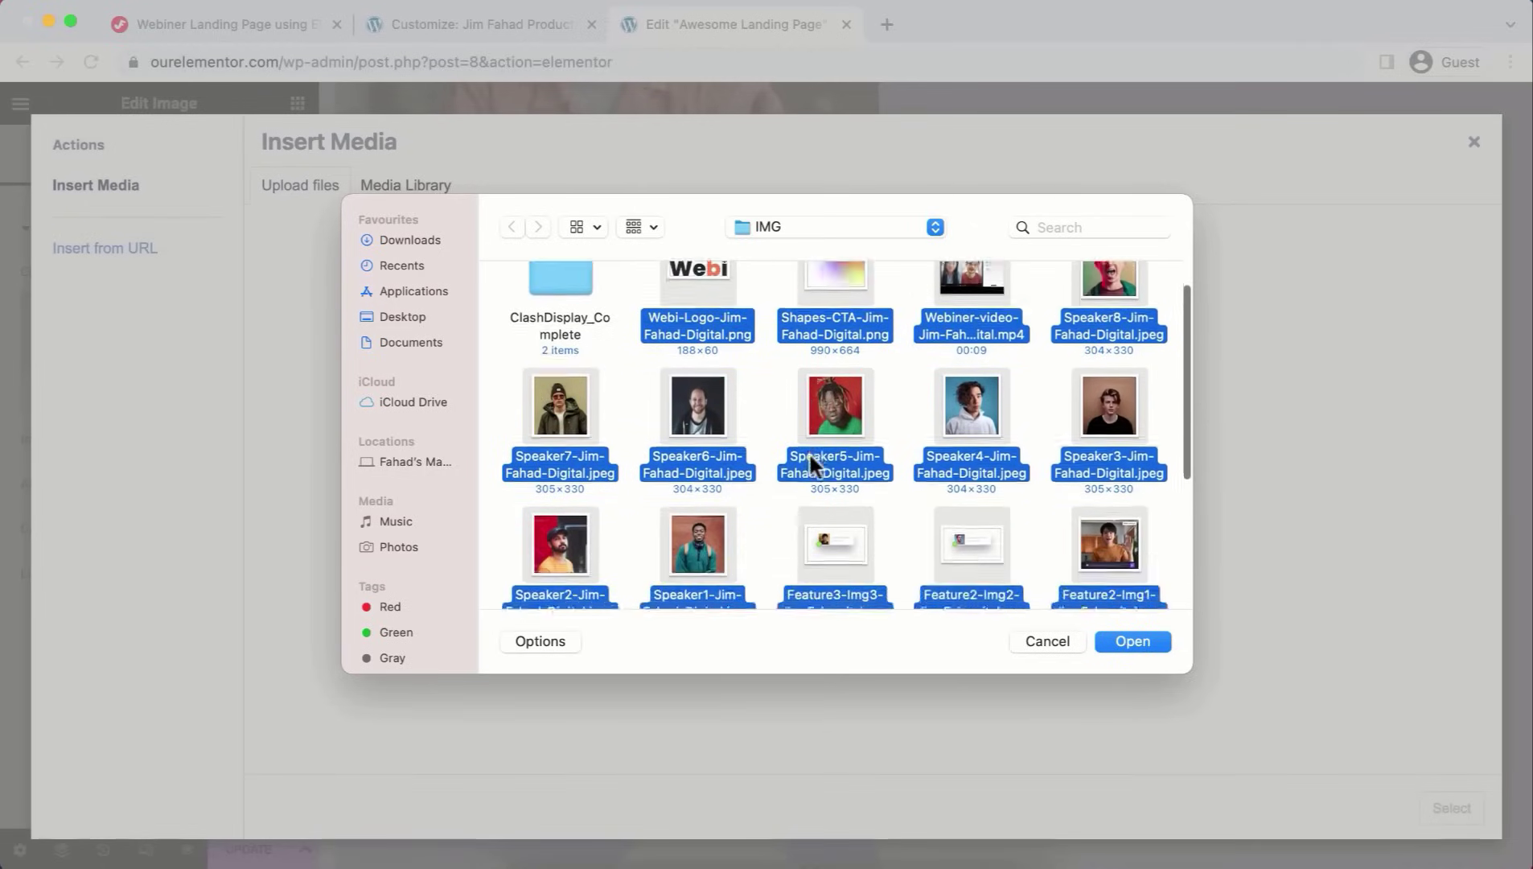
left_click(1131, 640)
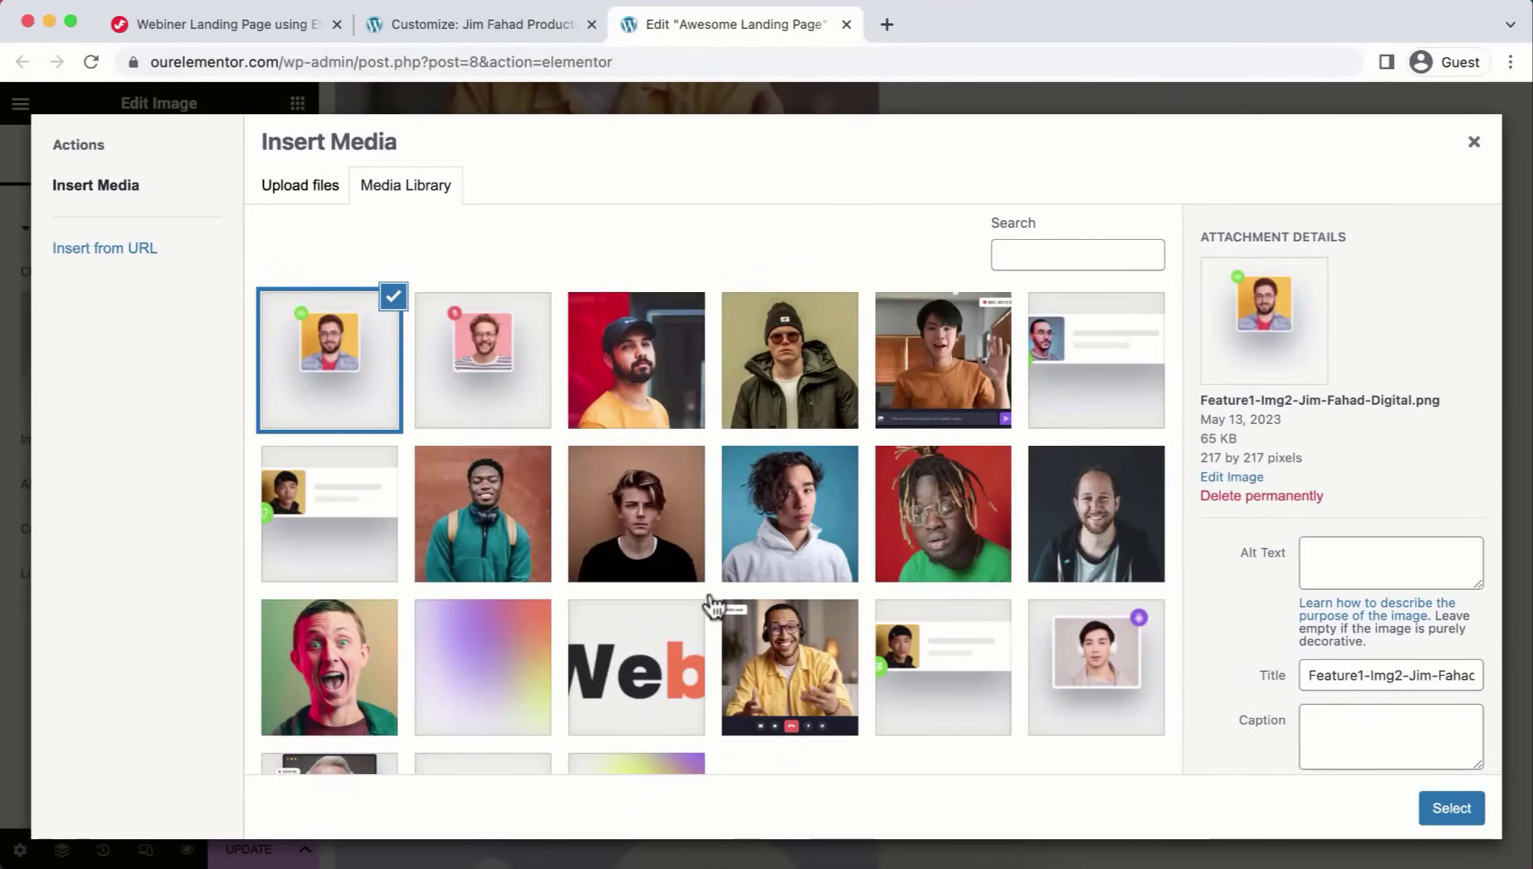
scroll(708, 603, "down", 1)
scroll(711, 605, "up", 1)
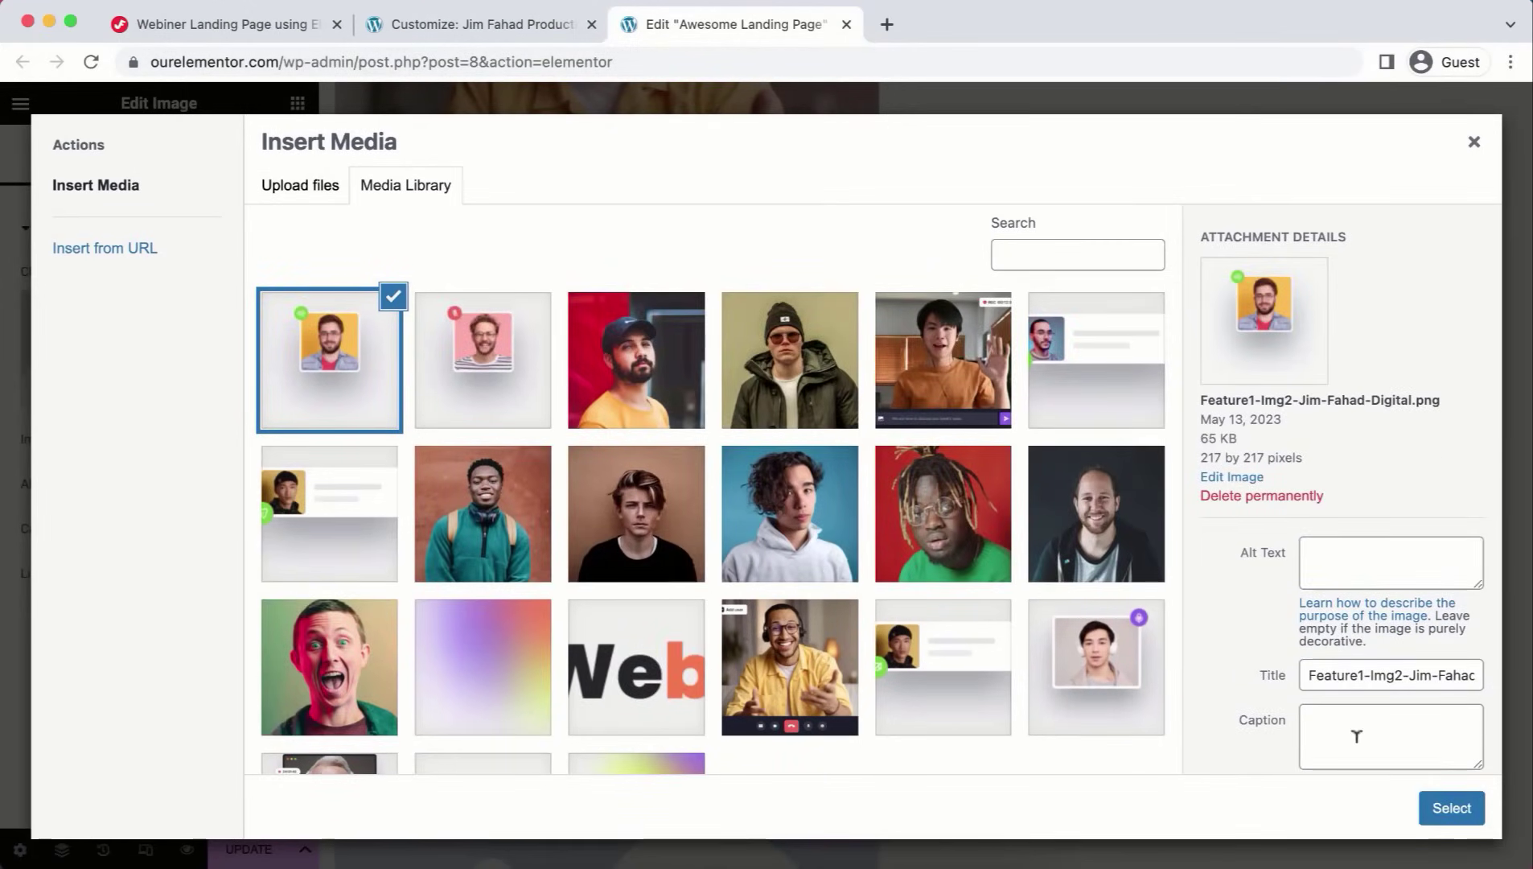
left_click(1436, 822)
- Fill the second placeholder with the pink-shirt Feature1-Img3 avatar
scroll(644, 575, "down", 1)
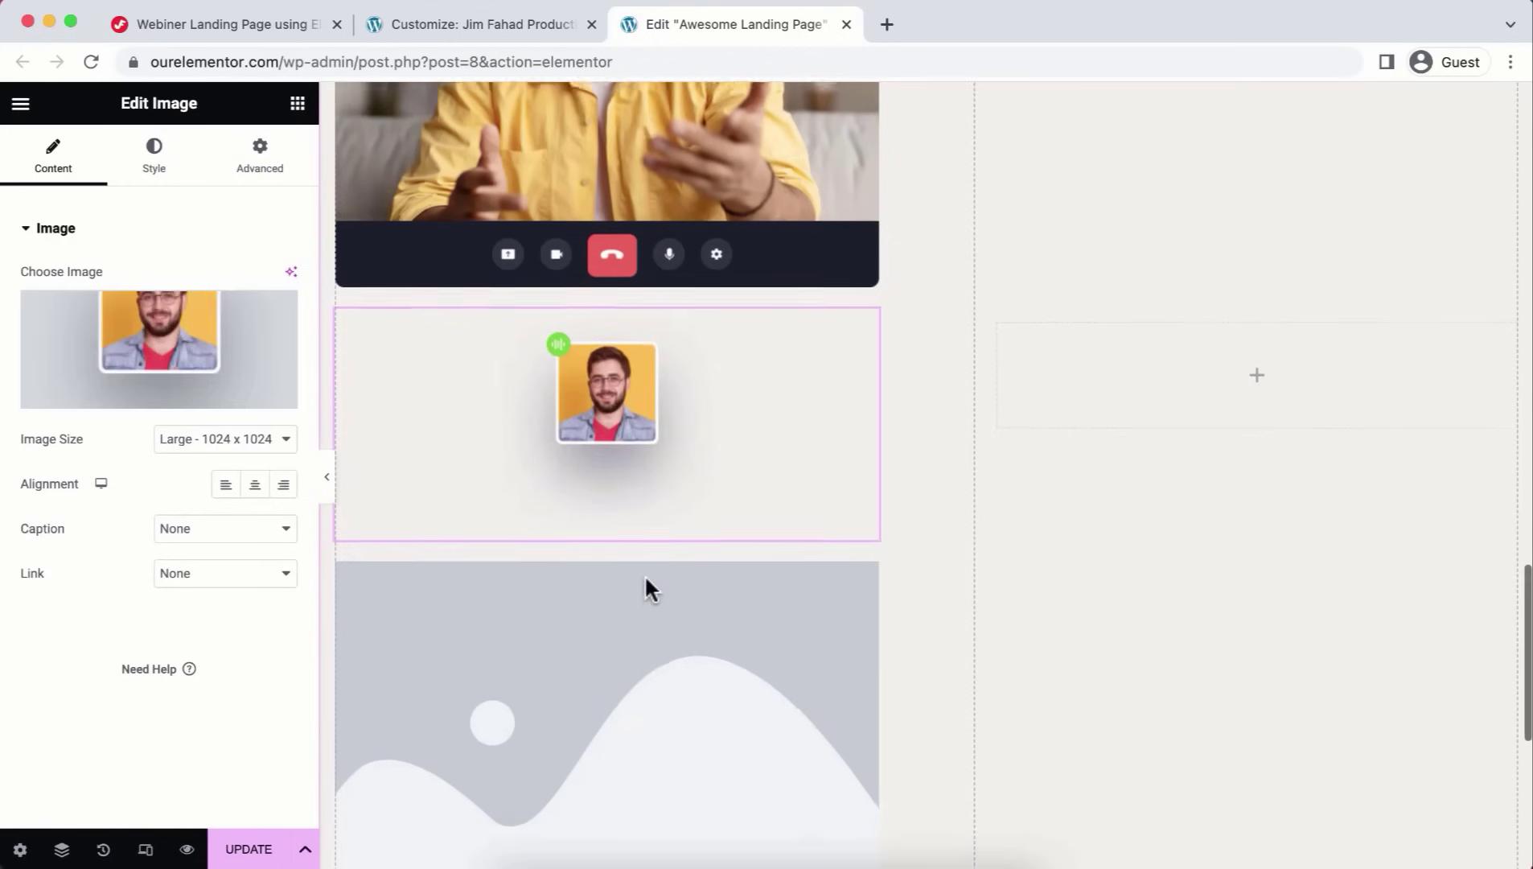
left_click(612, 619)
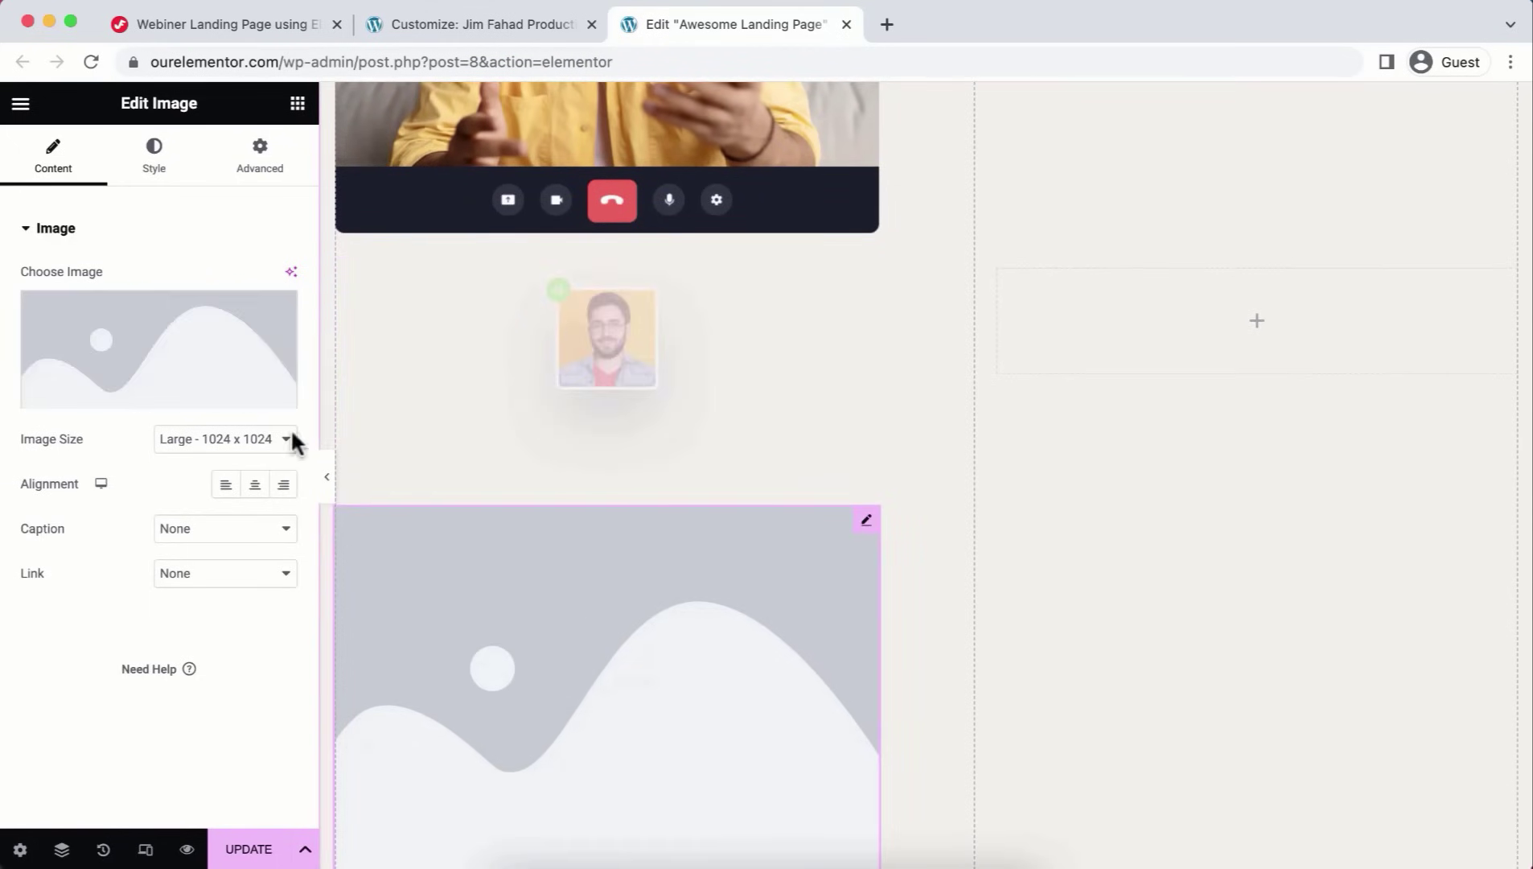
left_click(181, 370)
left_click(484, 359)
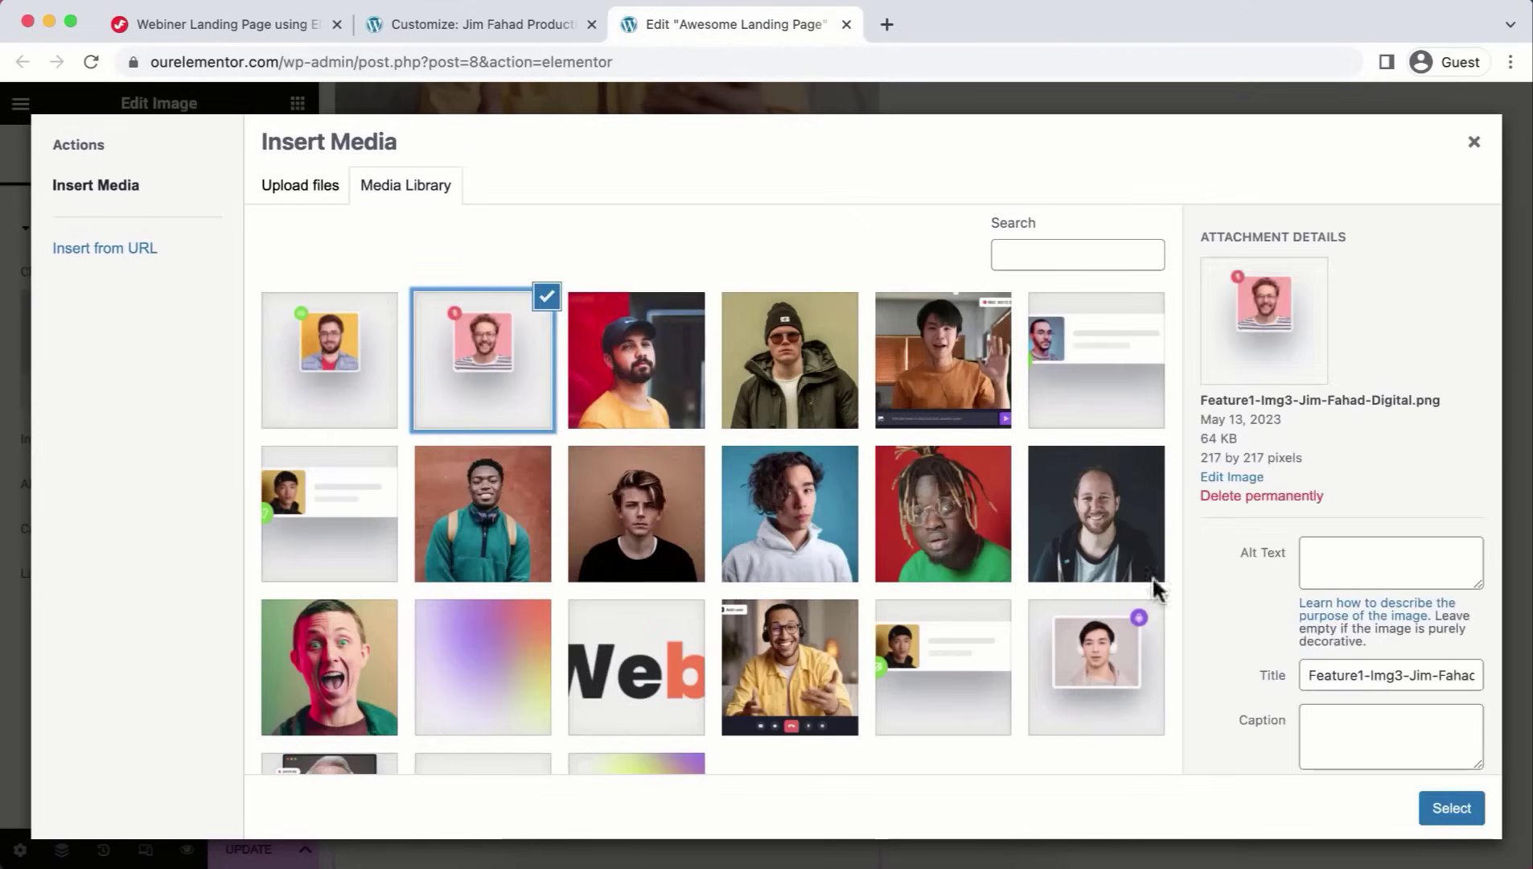
left_click(1437, 808)
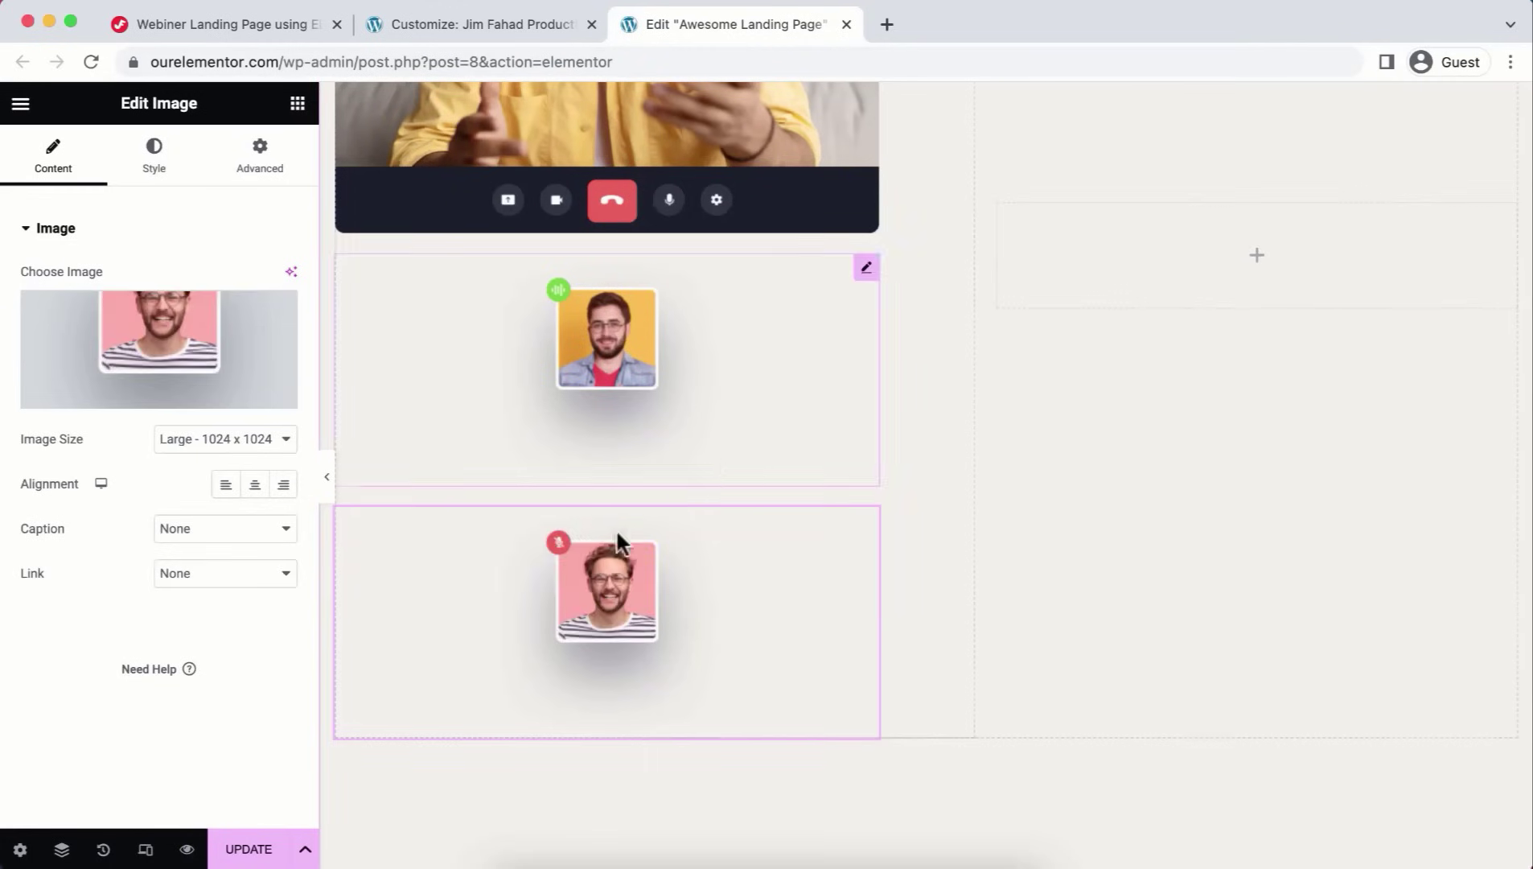
- Open the yellow-shirt avatar's Advanced layout settings
scroll(608, 496, "up", 1)
left_click(604, 397)
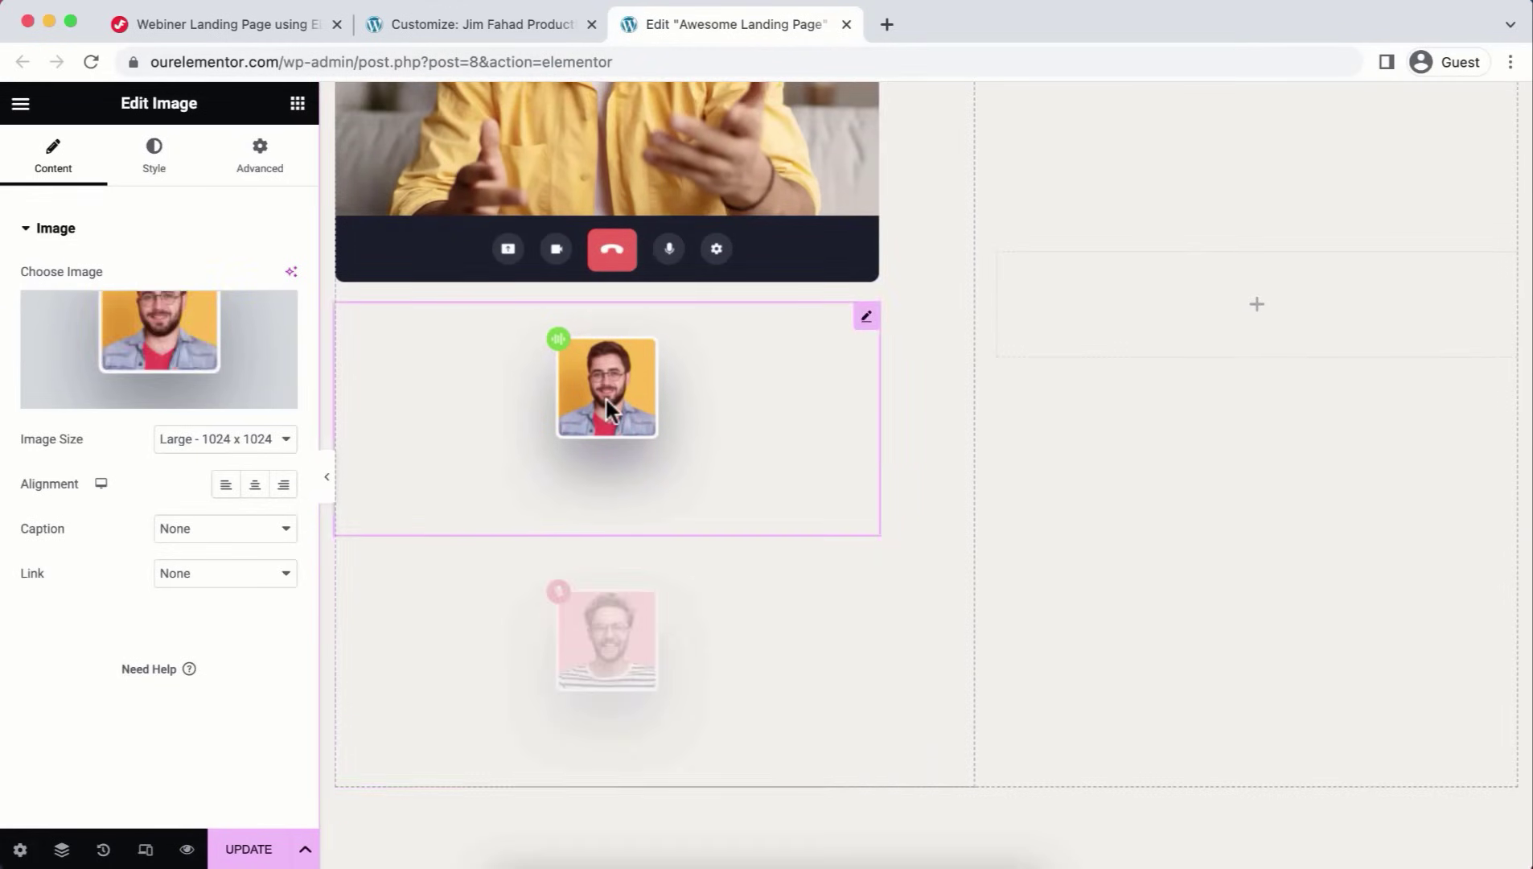
left_click(260, 167)
scroll(999, 370, "down", 10)
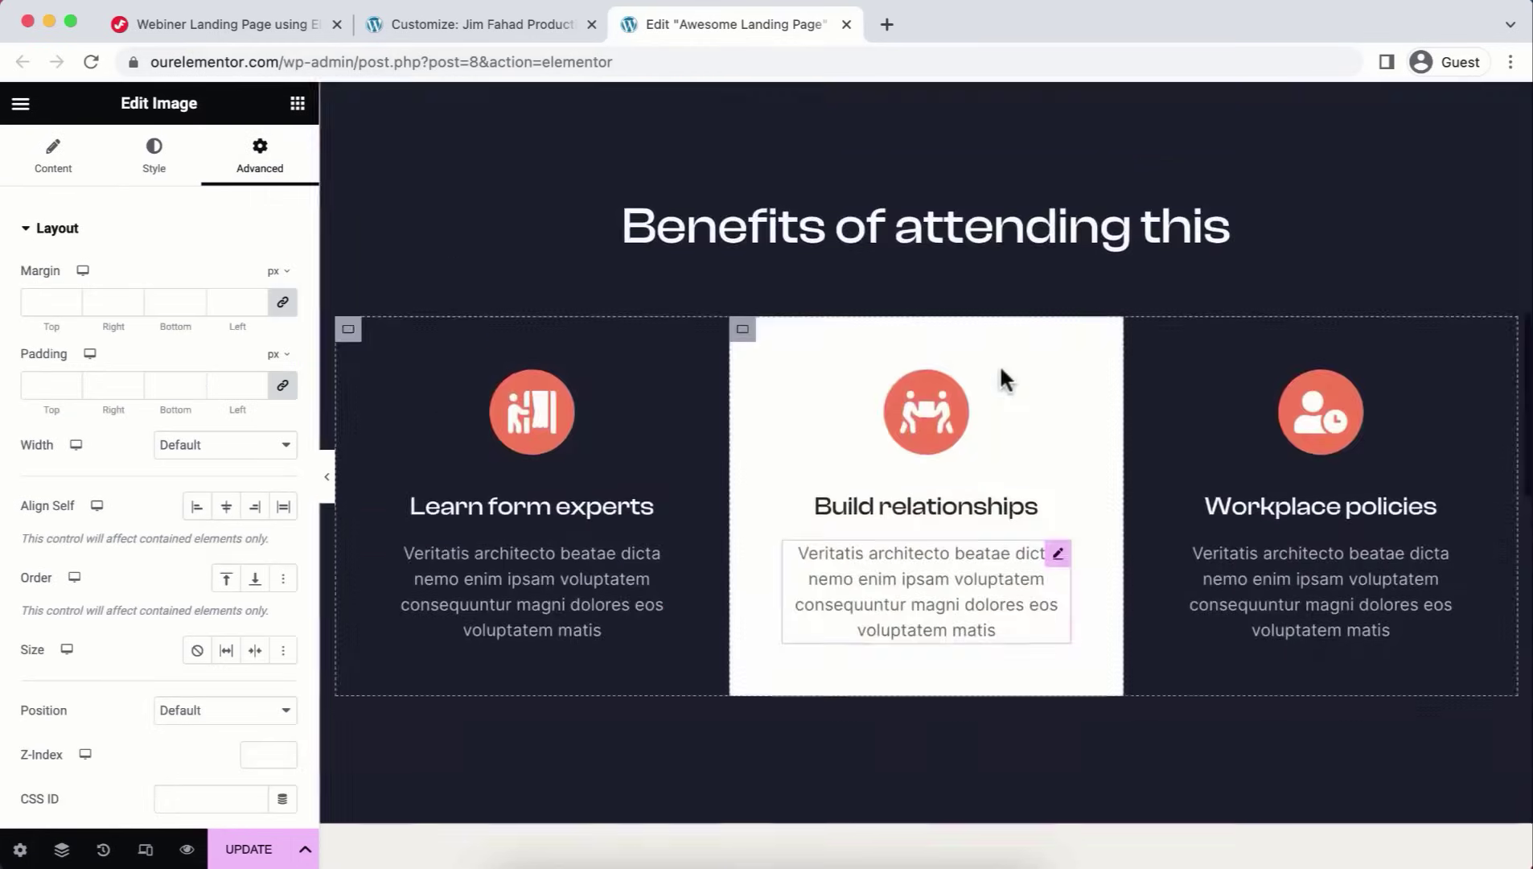
scroll(999, 369, "up", 15)
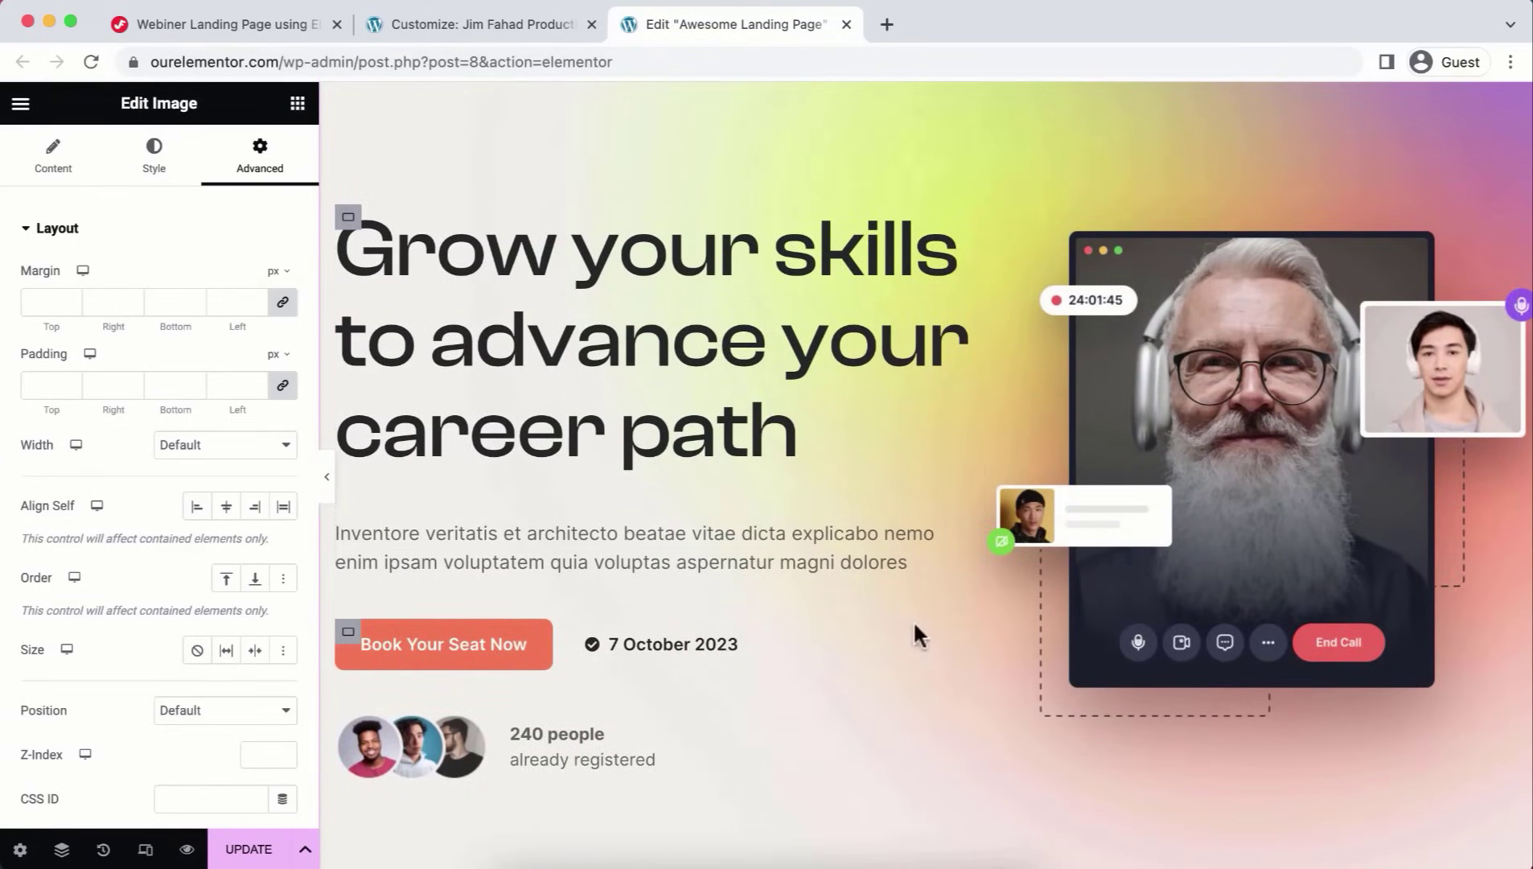
scroll(879, 674, "down", 2)
scroll(878, 674, "down", 15)
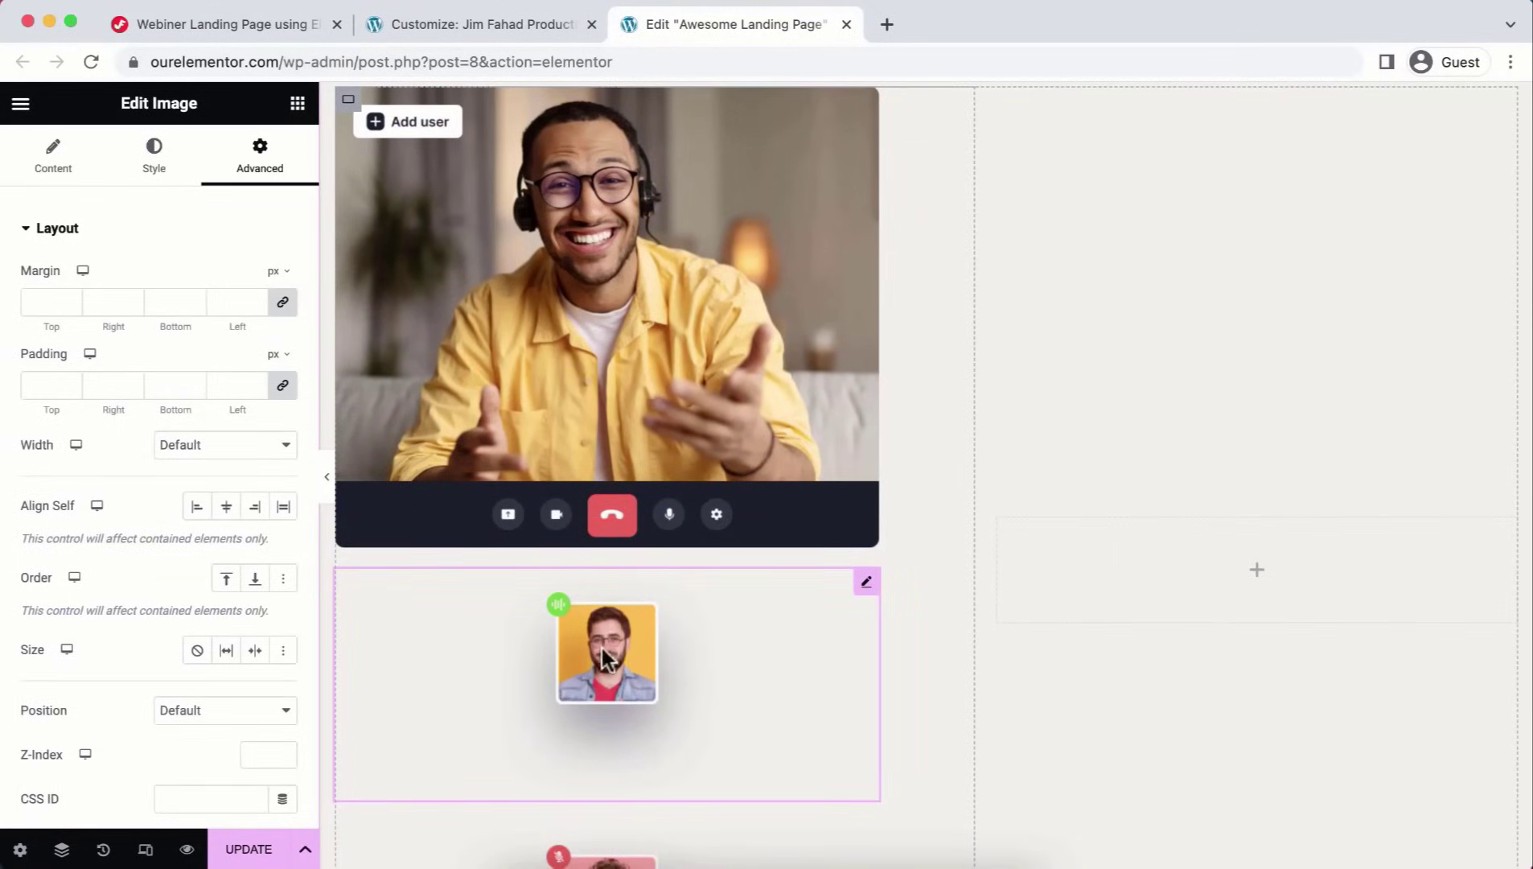
scroll(146, 625, "down", 3)
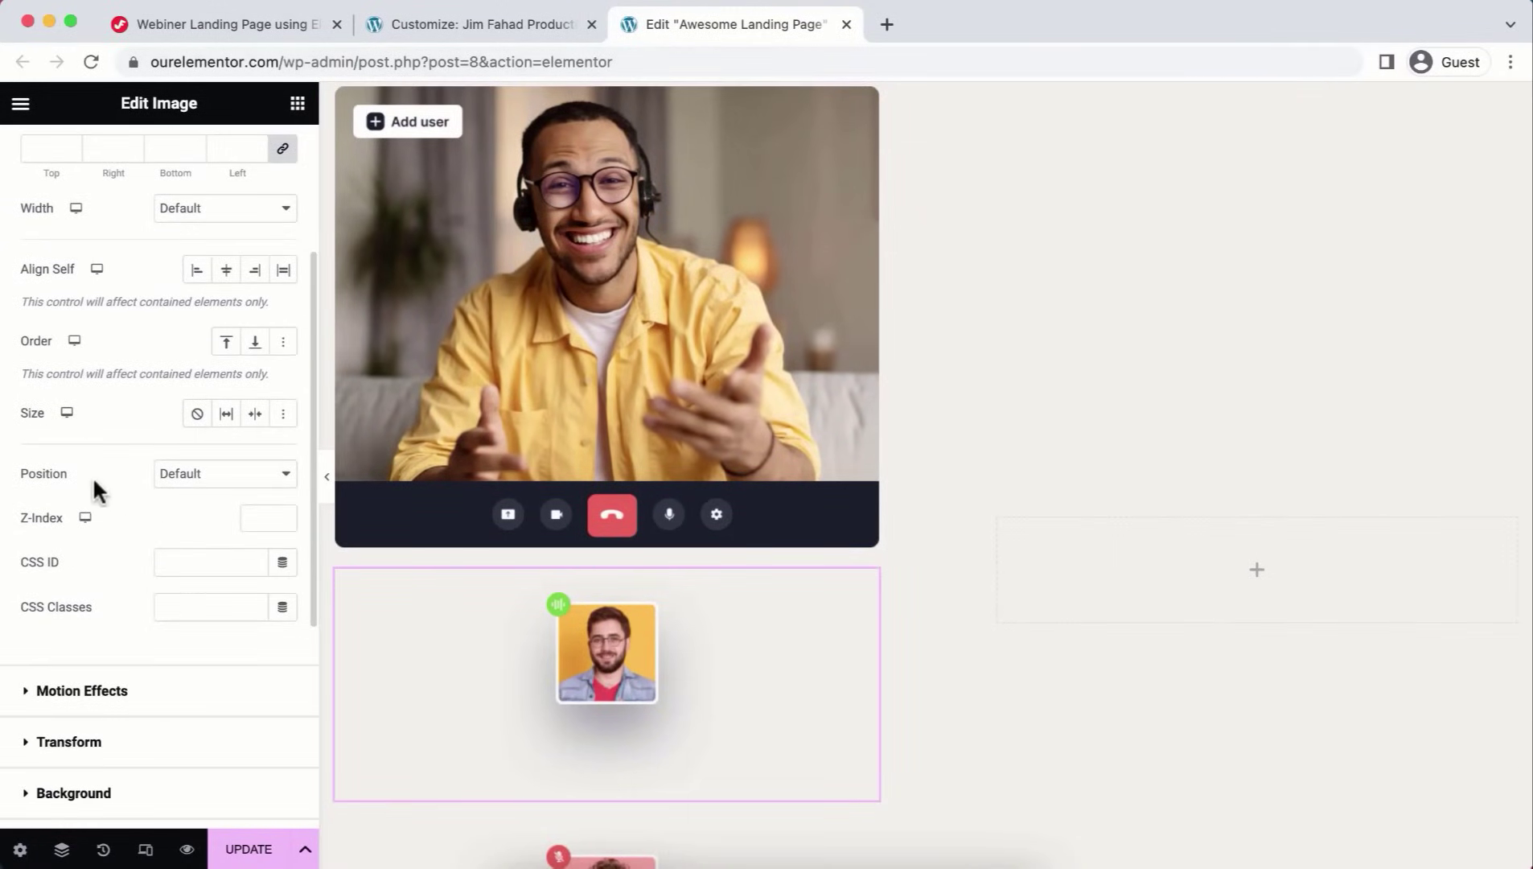
- Make the yellow-shirt avatar absolute, anchored right, with -40 px horizontal and 30 px vertical offsets
left_click(194, 478)
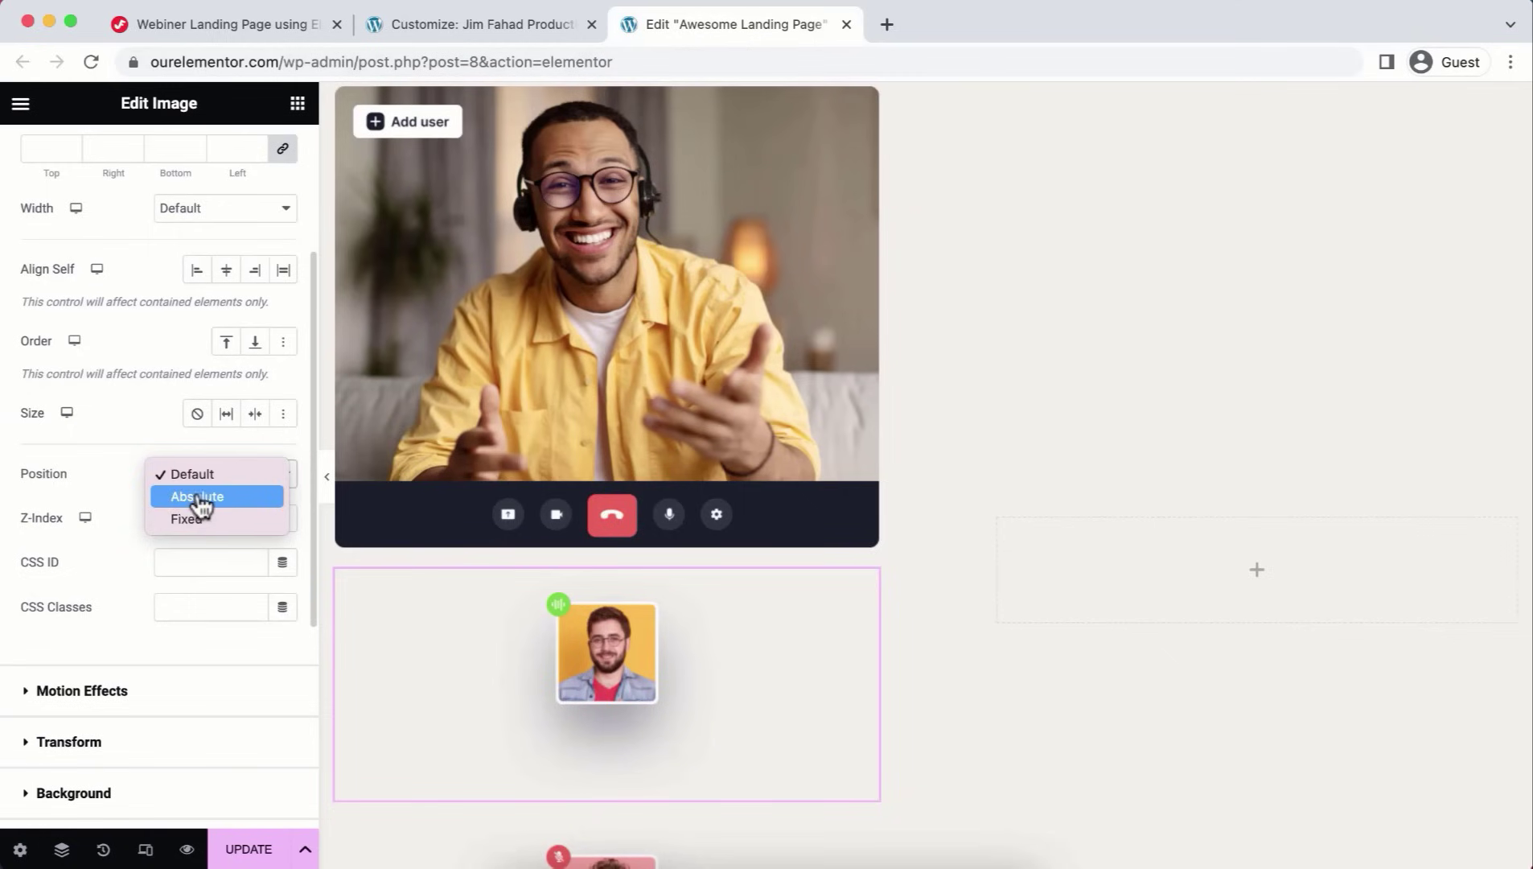
left_click(197, 499)
scroll(165, 583, "down", 2)
scroll(164, 595, "down", 1)
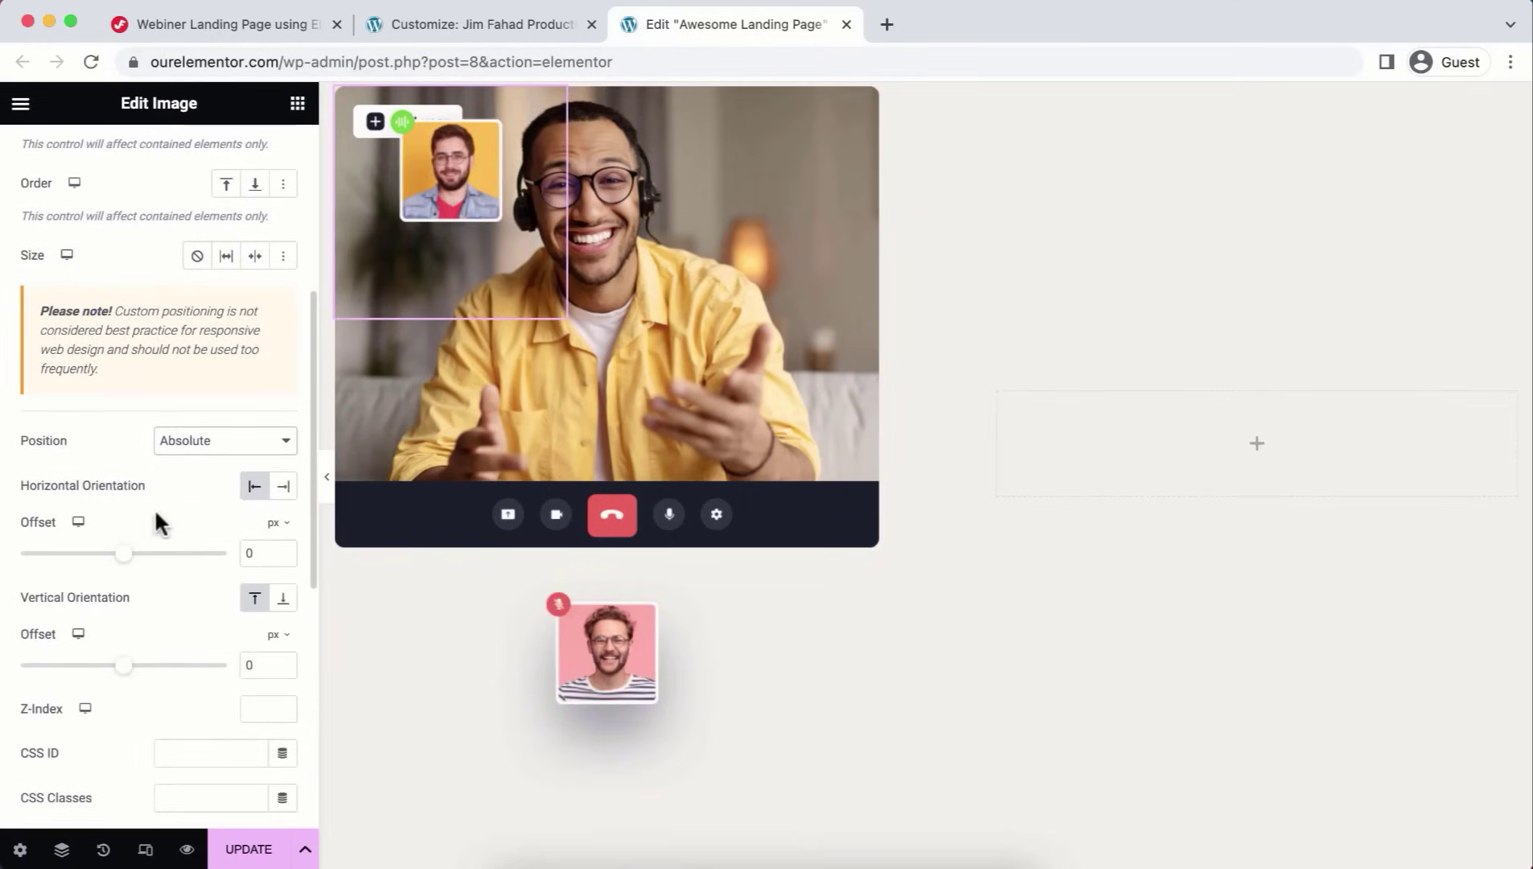
left_click(283, 486)
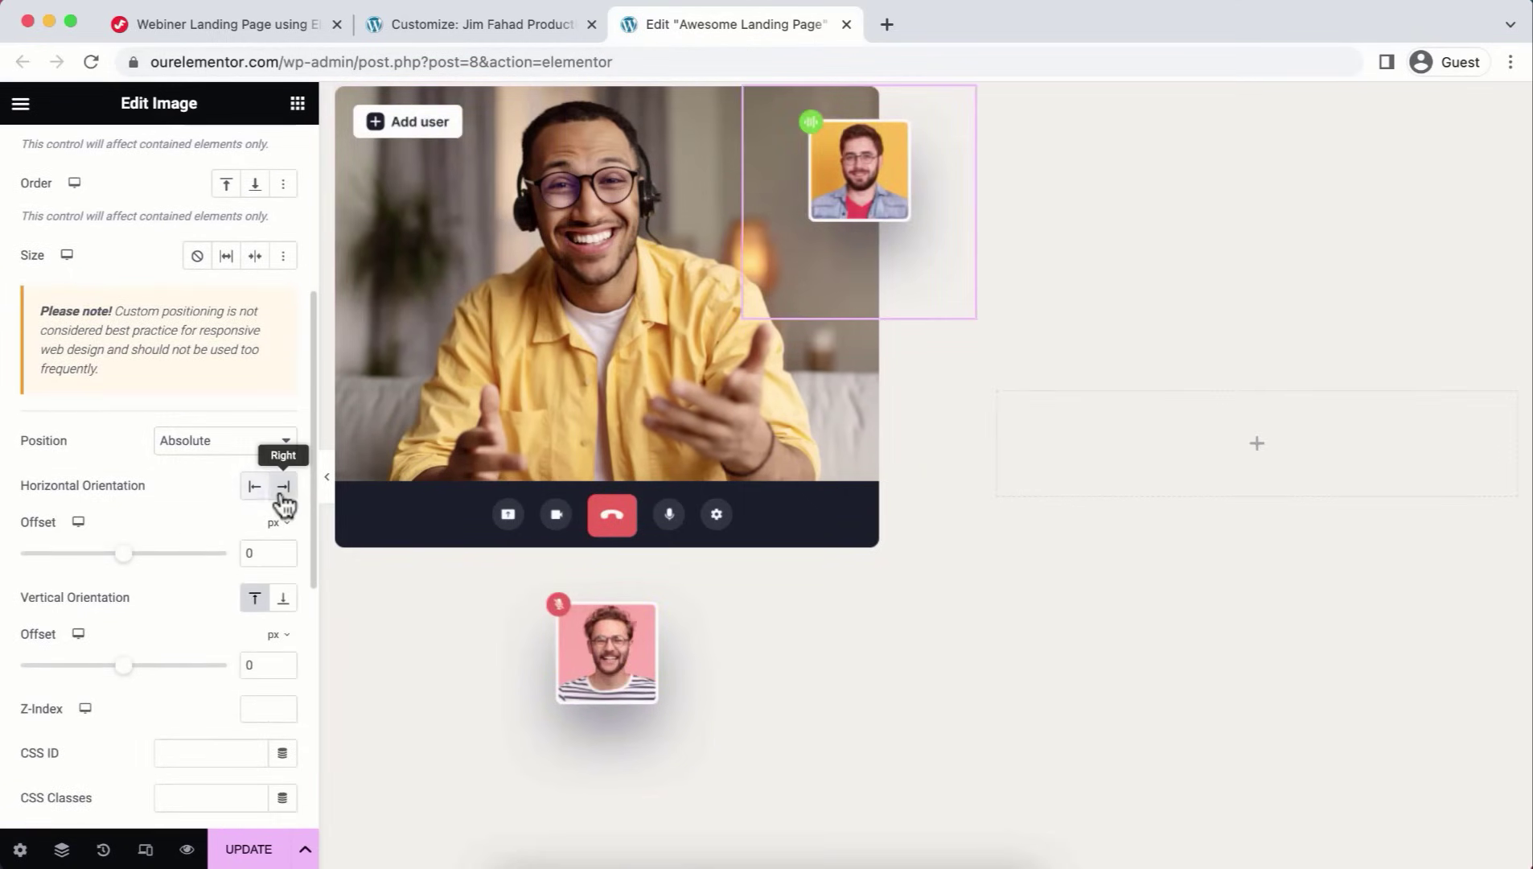
left_click_drag(124, 555, 106, 557)
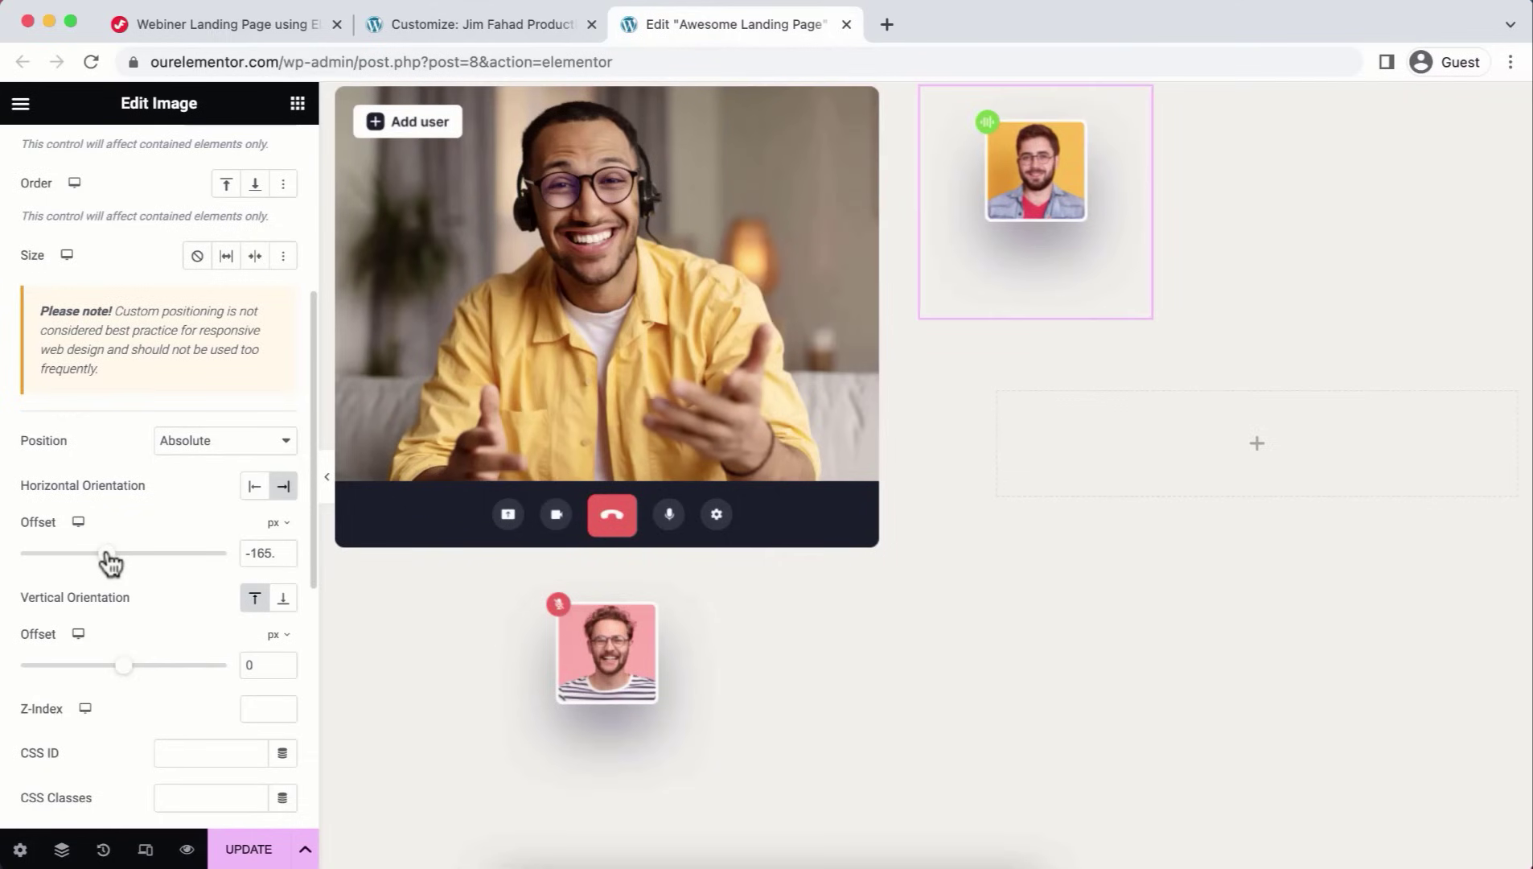
triple_click(256, 552)
type("-40")
scroll(510, 507, "up", 3)
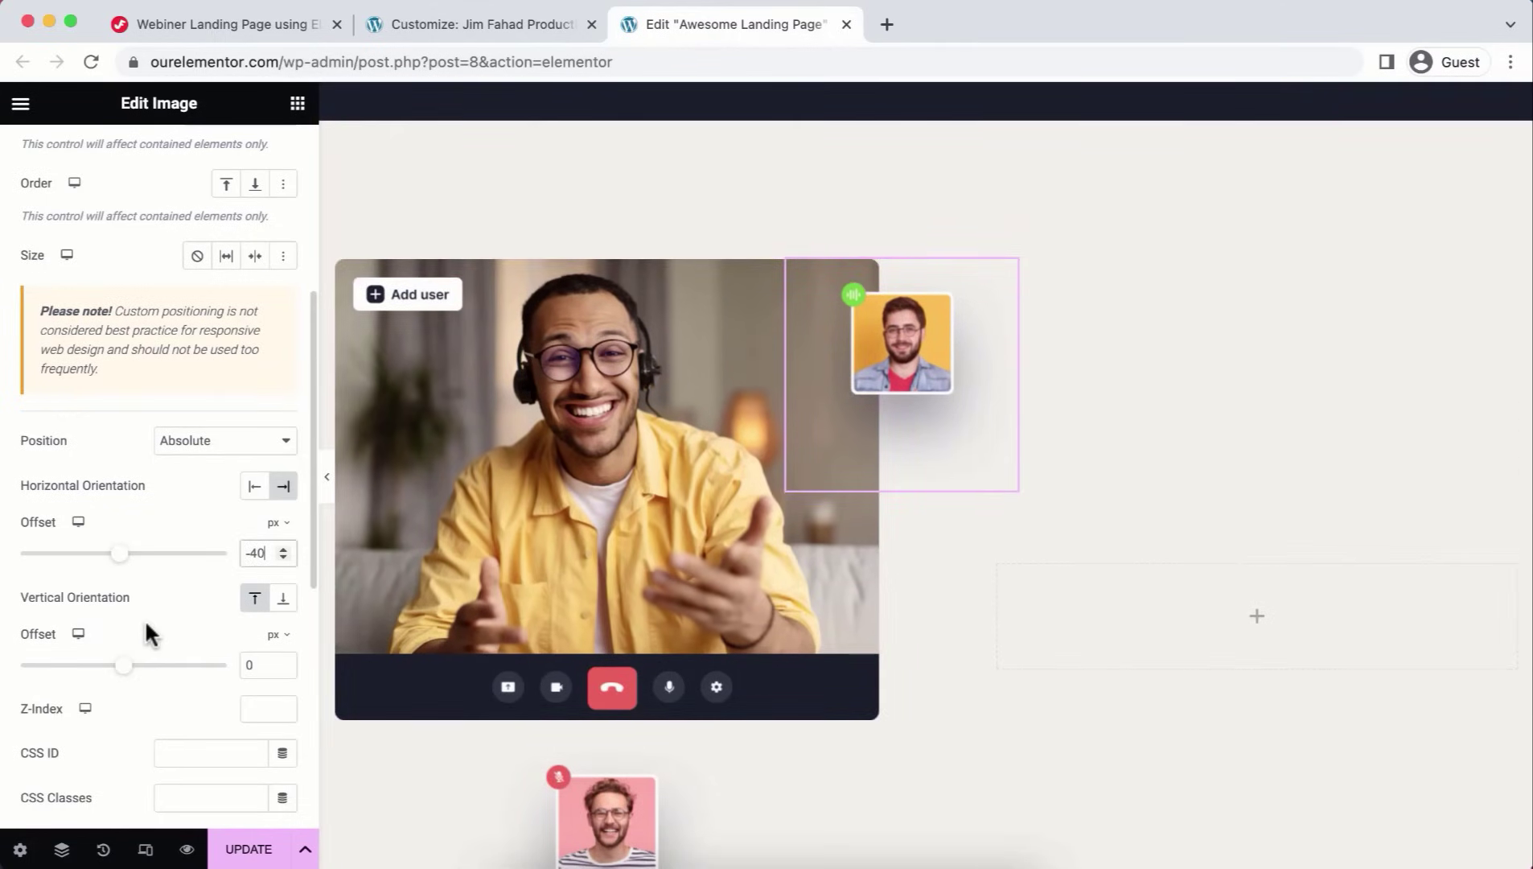
left_click(247, 664)
type("30")
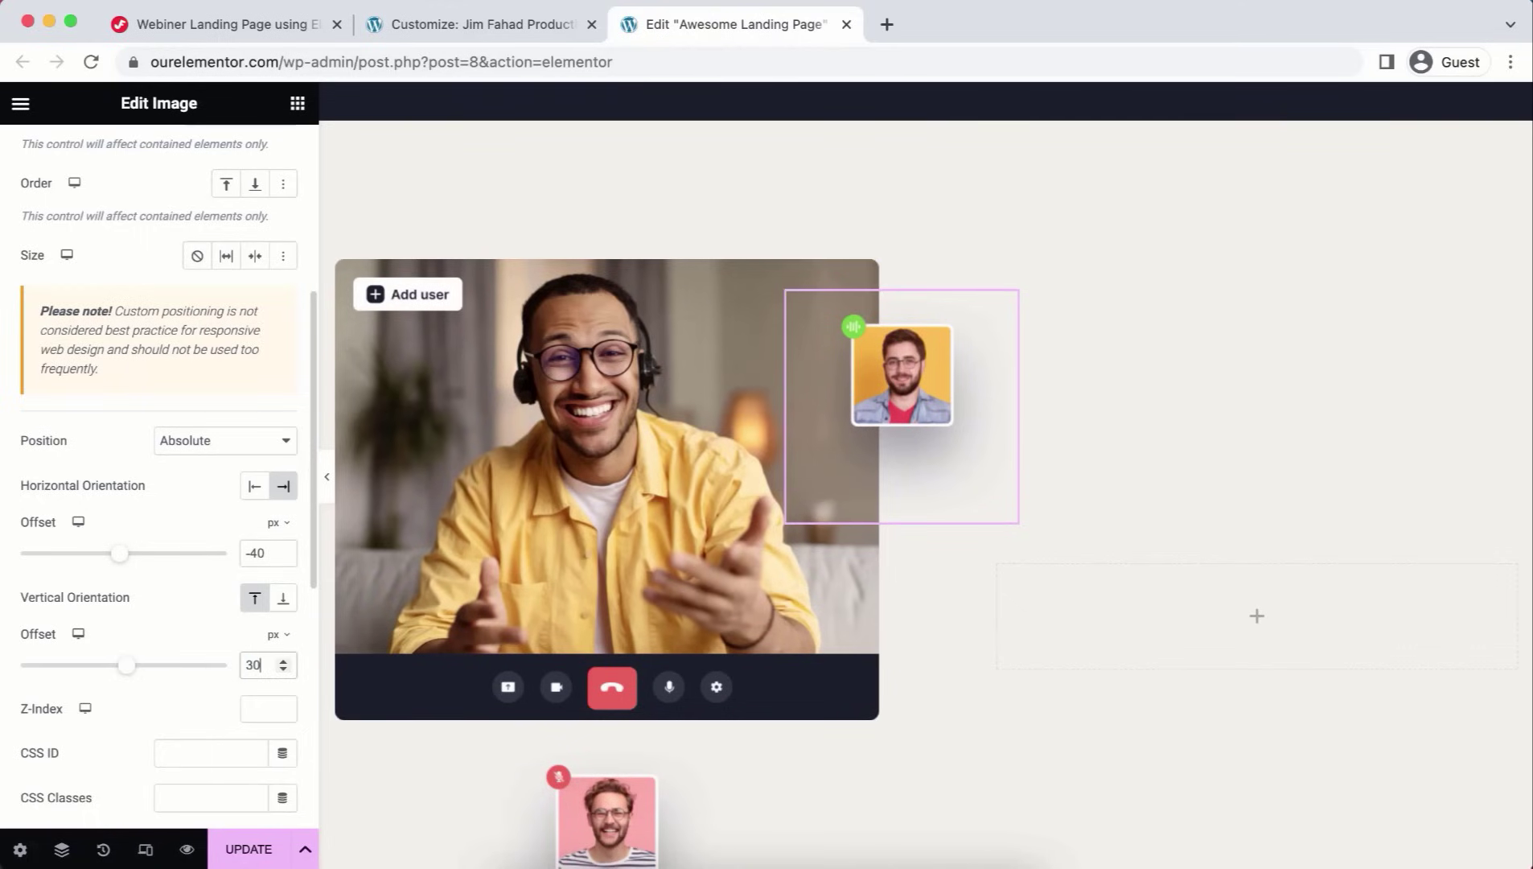
scroll(538, 720, "down", 1)
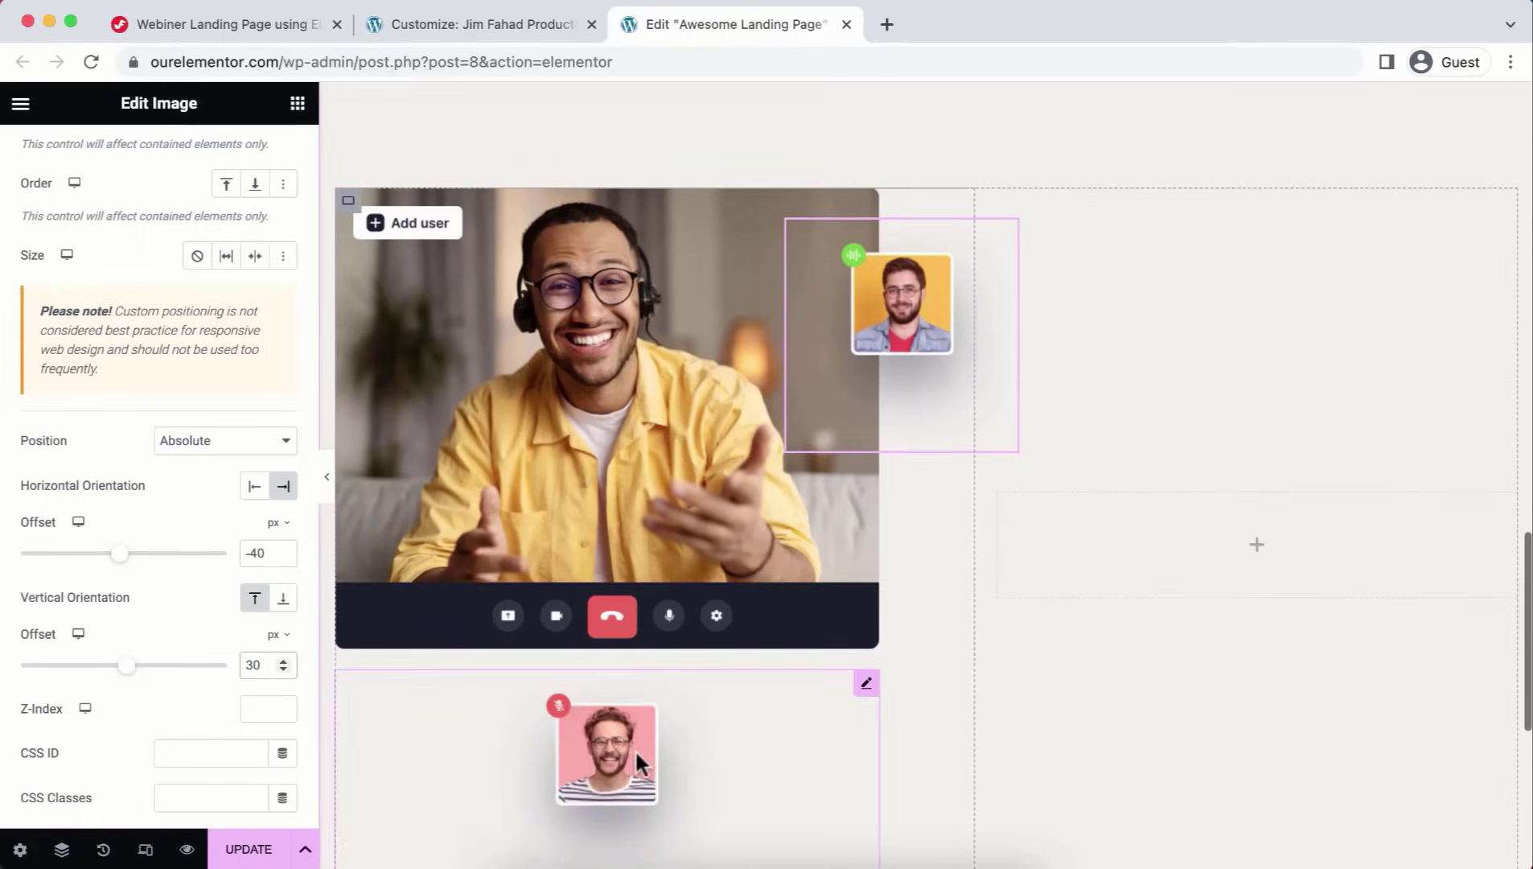
left_click(587, 733)
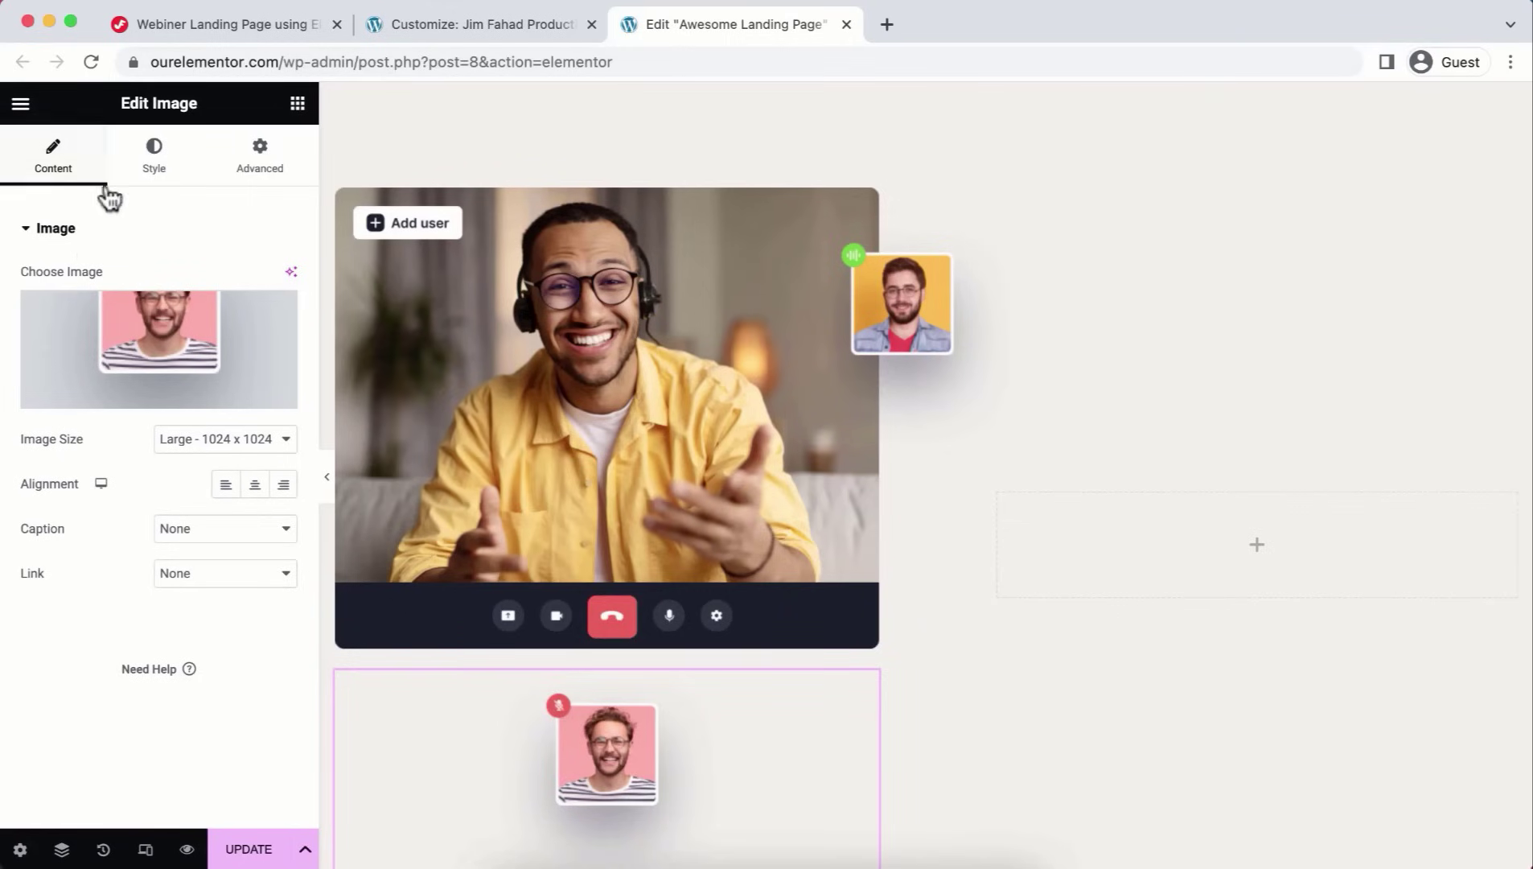
- Make the pink-shirt avatar absolute, anchored right, with -40 px horizontal and 150 px vertical offsets
left_click(259, 165)
scroll(174, 463, "down", 2)
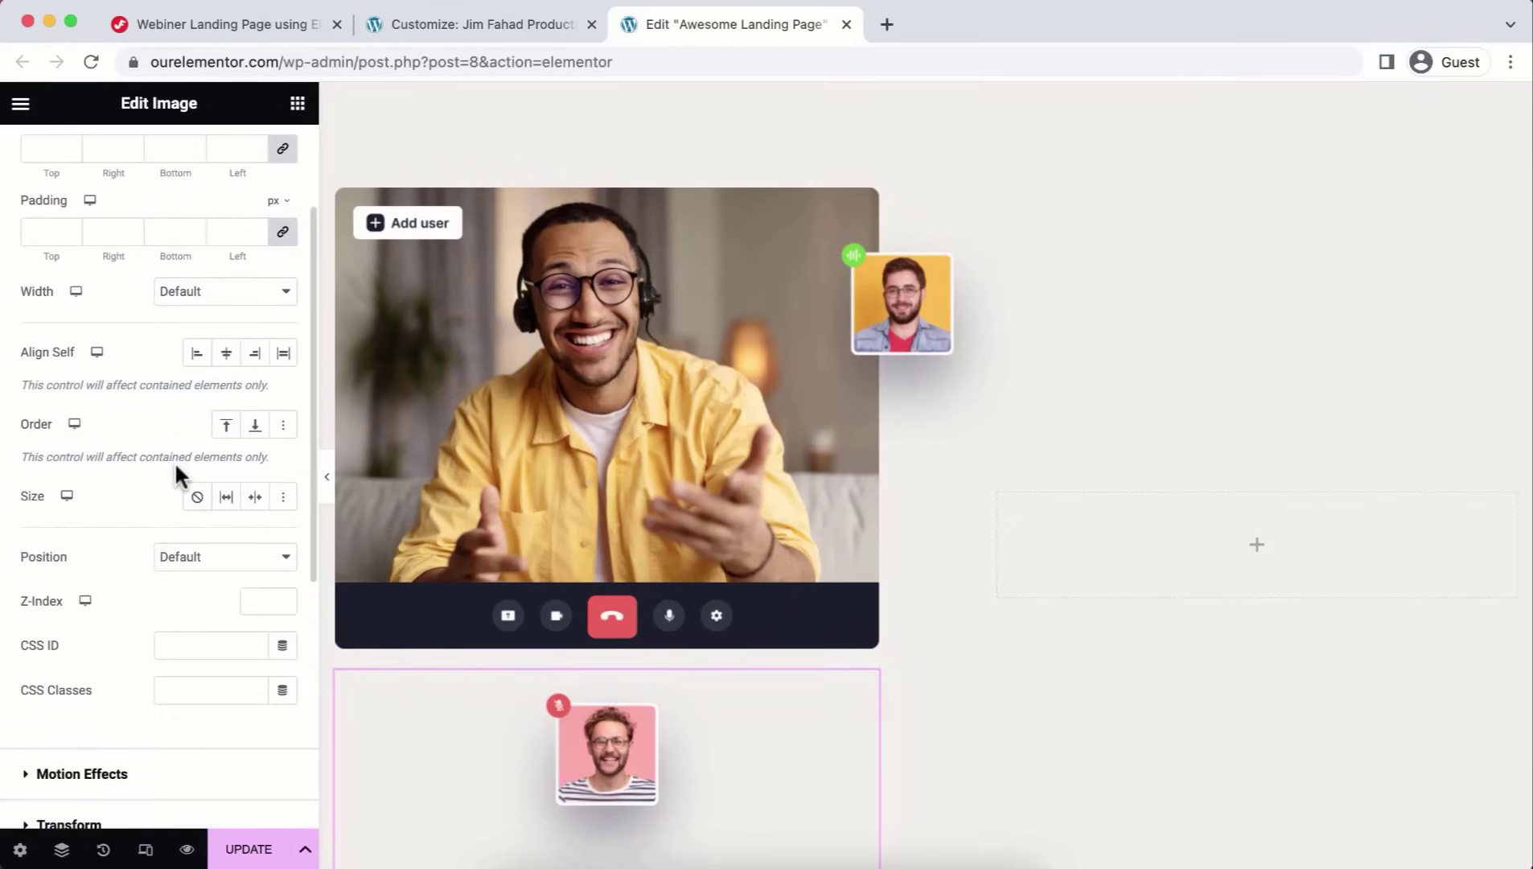
left_click(166, 559)
left_click(183, 579)
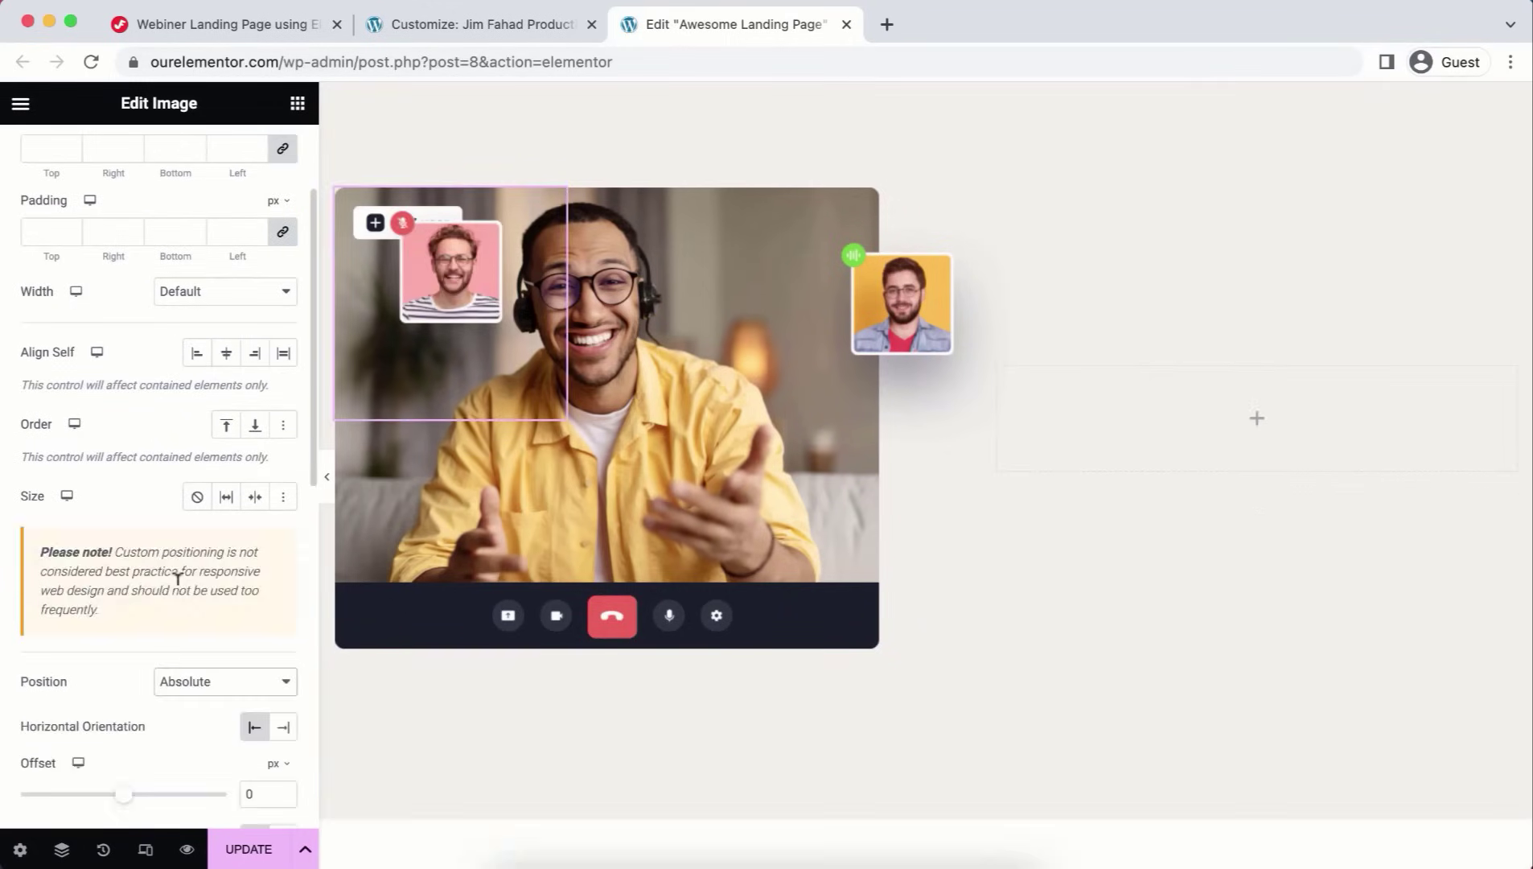
scroll(177, 585, "down", 1)
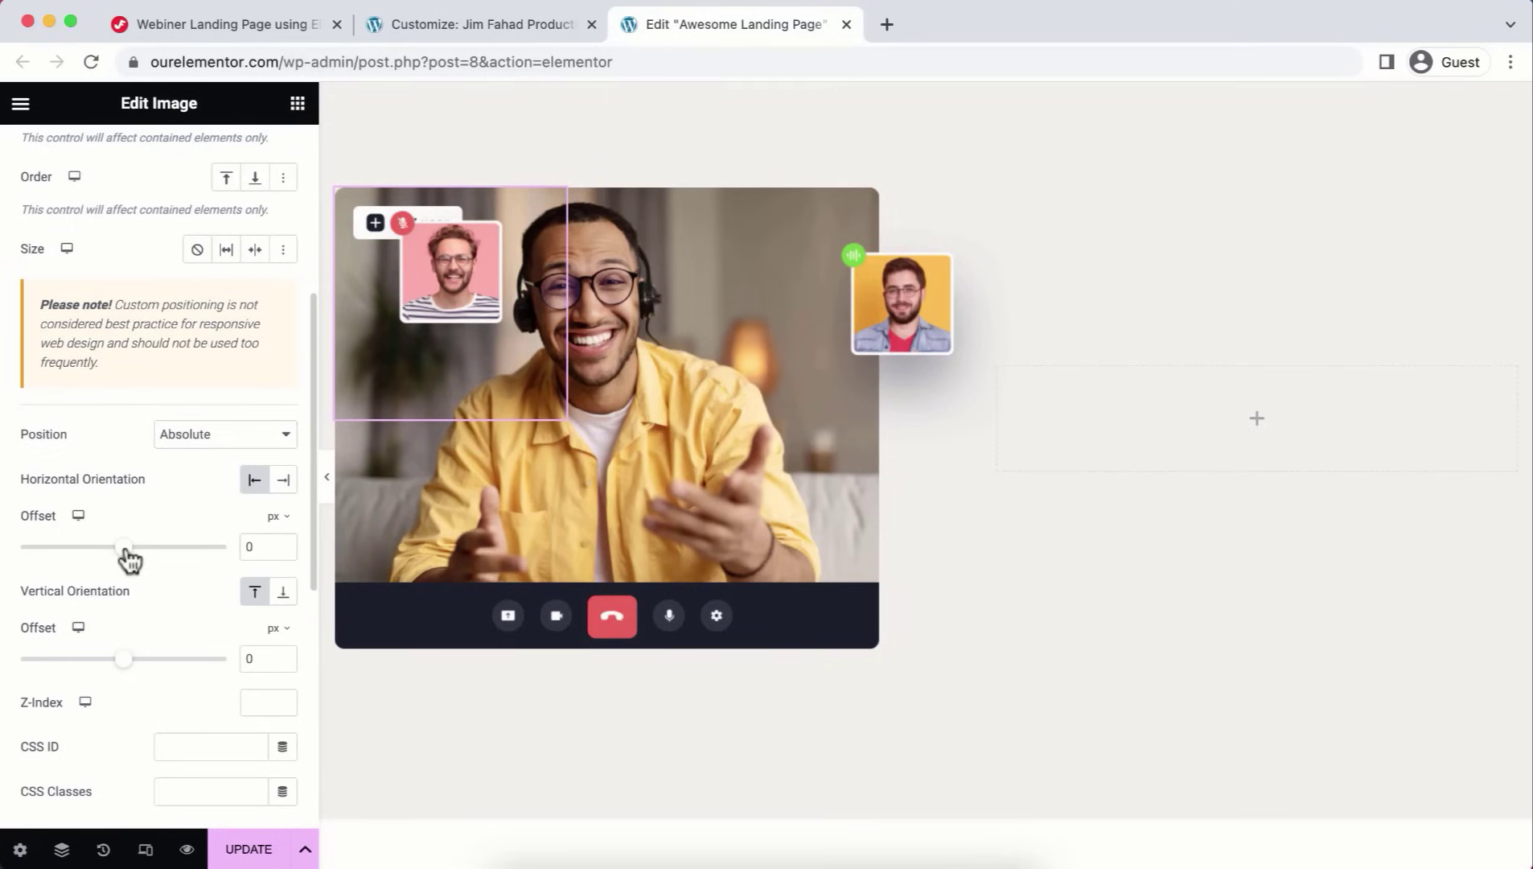
left_click_drag(129, 559, 126, 559)
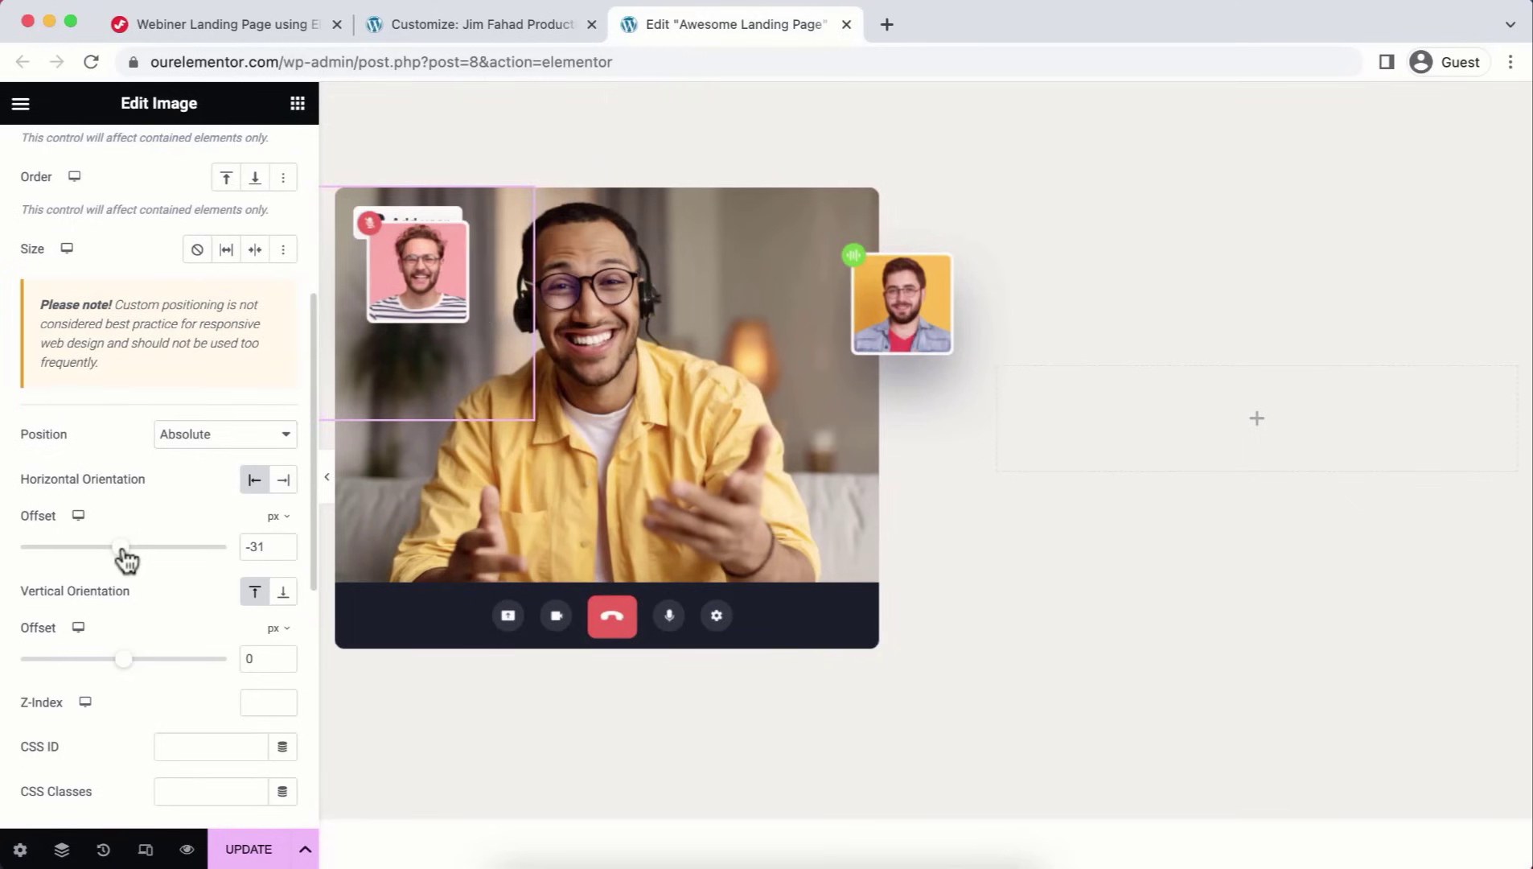
left_click(283, 480)
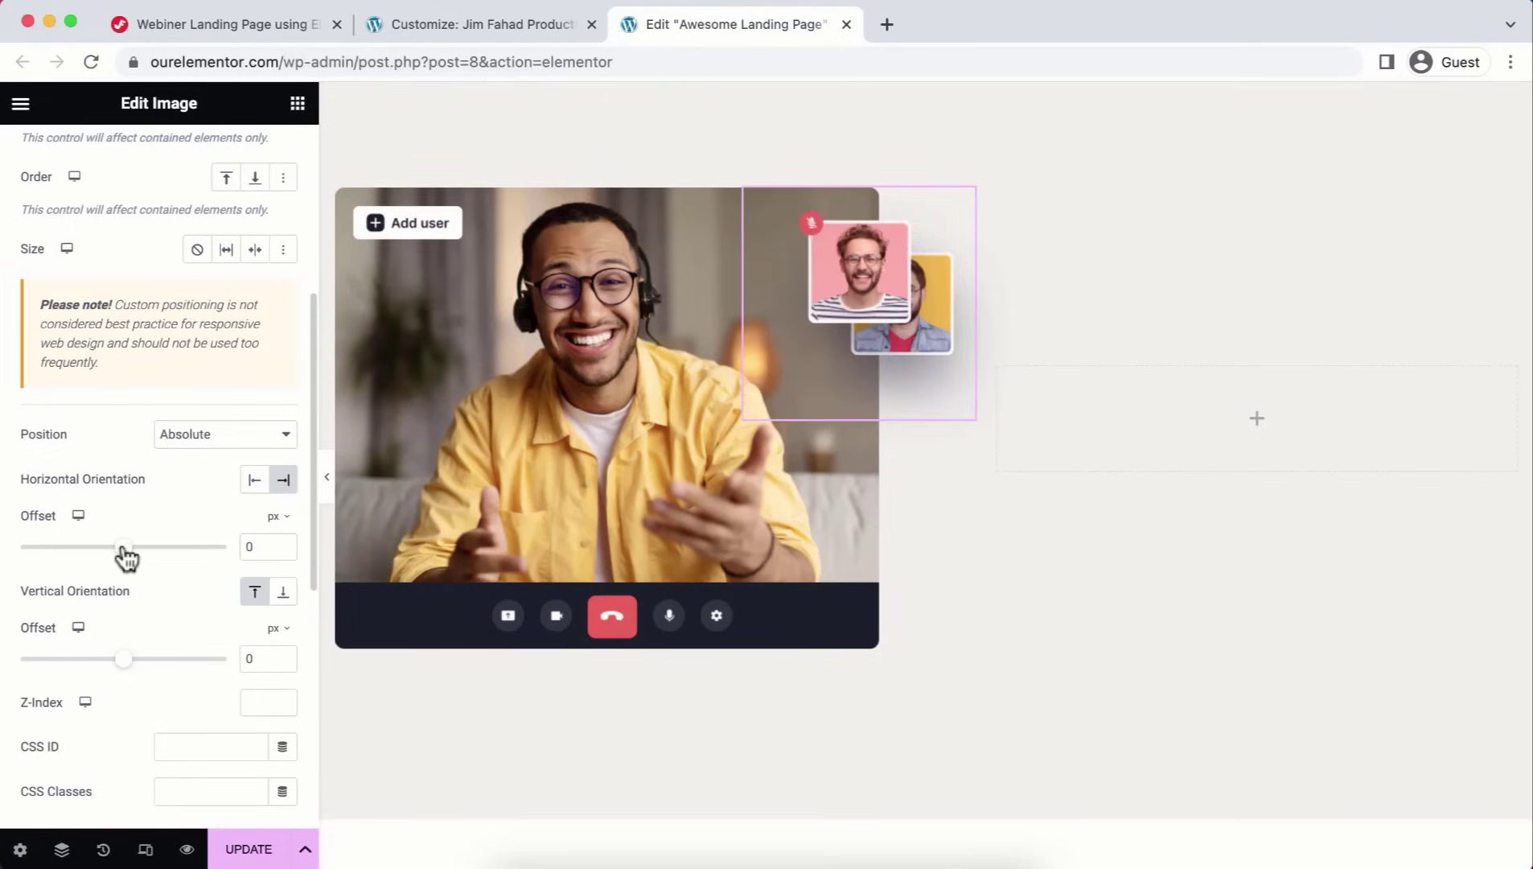
left_click_drag(123, 554, 121, 556)
double_click(266, 547)
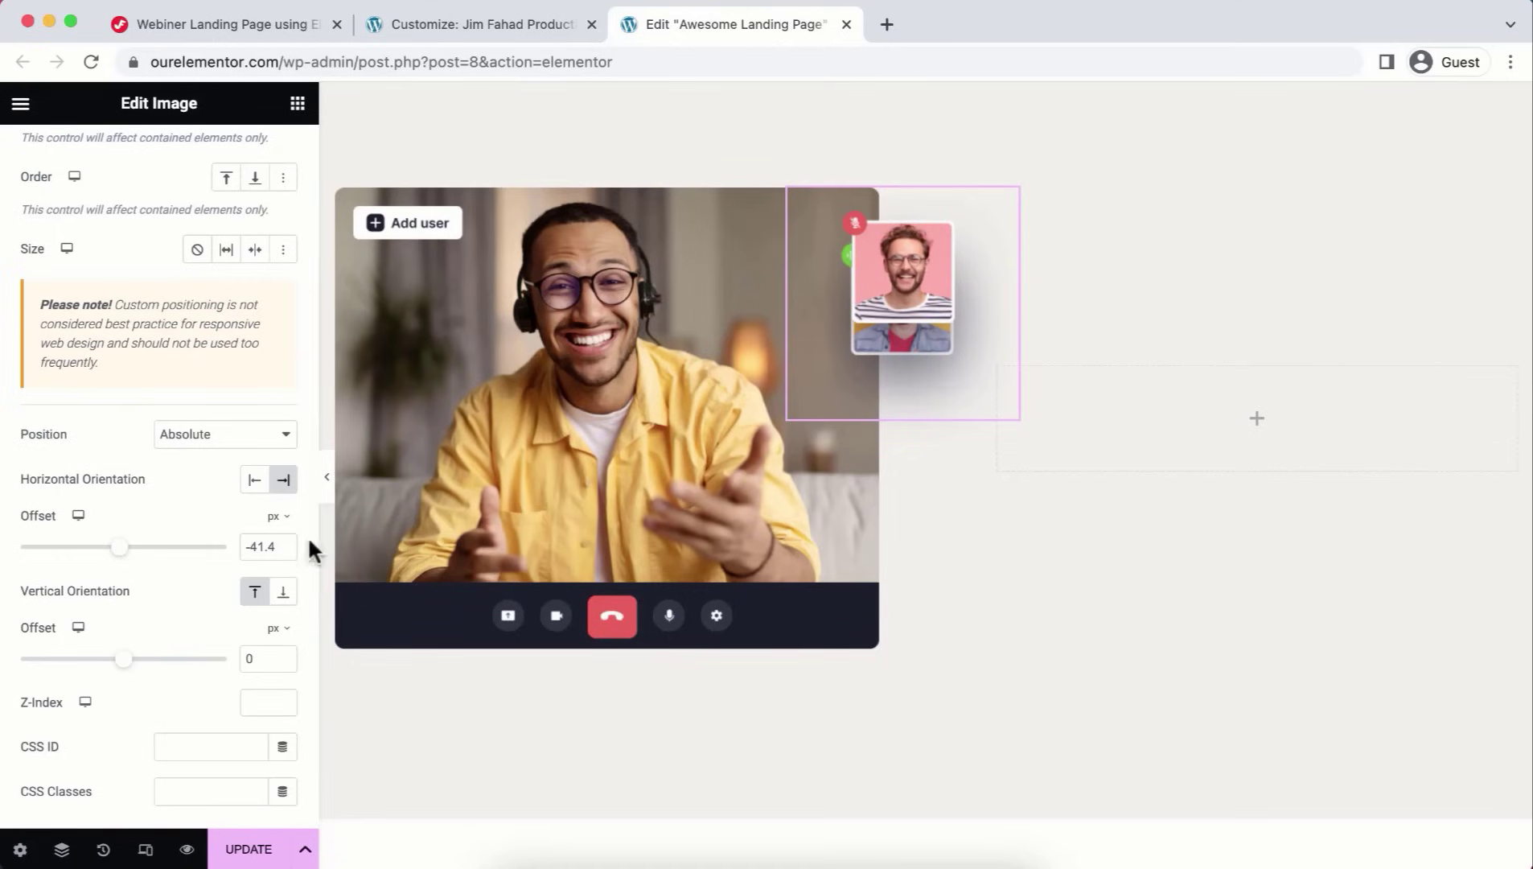
type("-40")
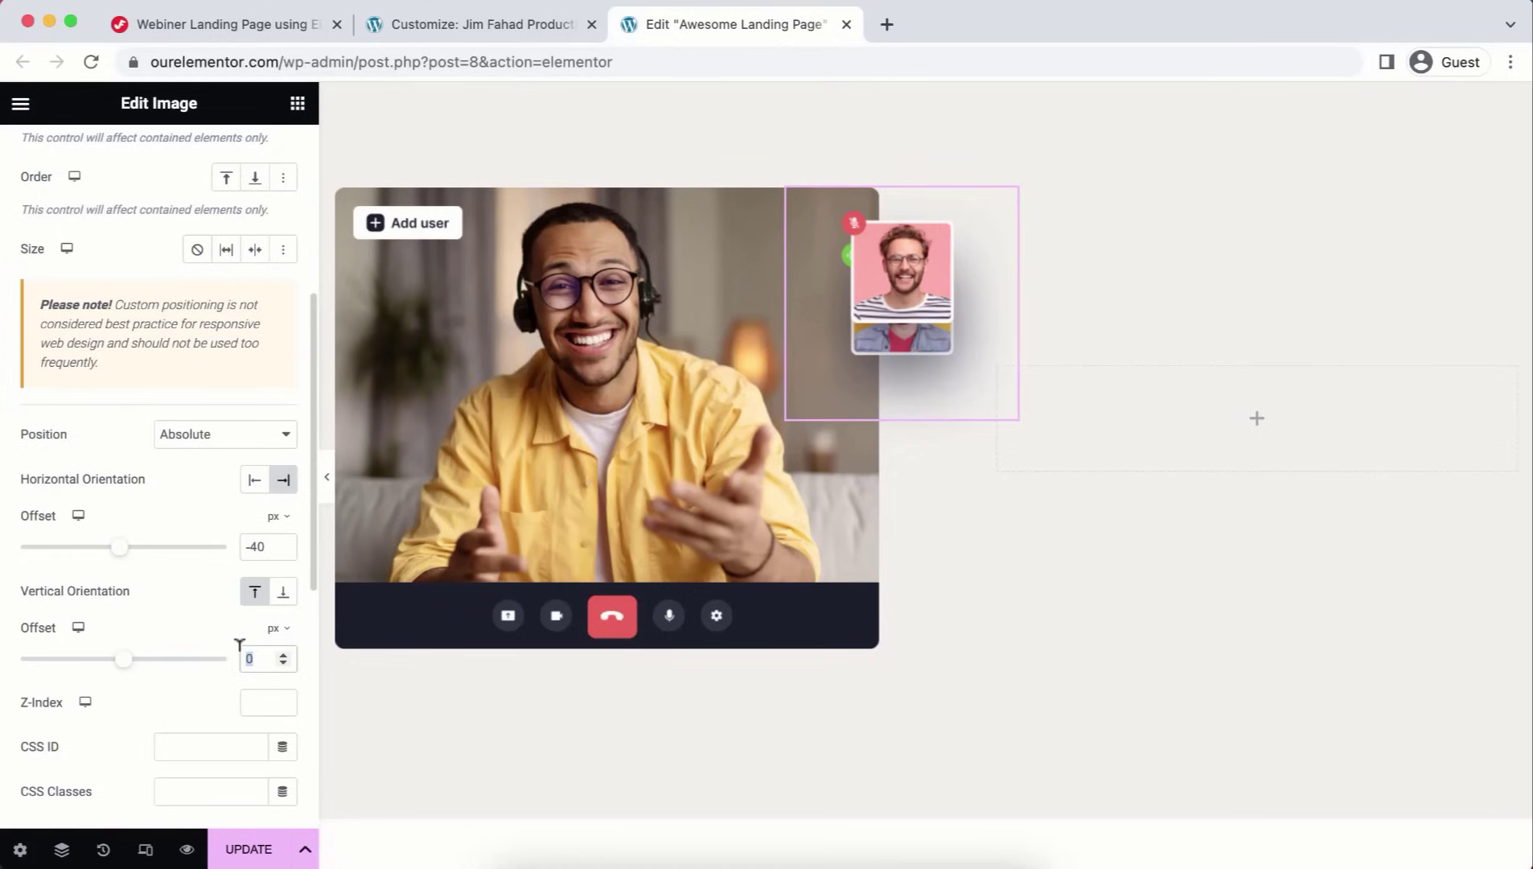
type("150")
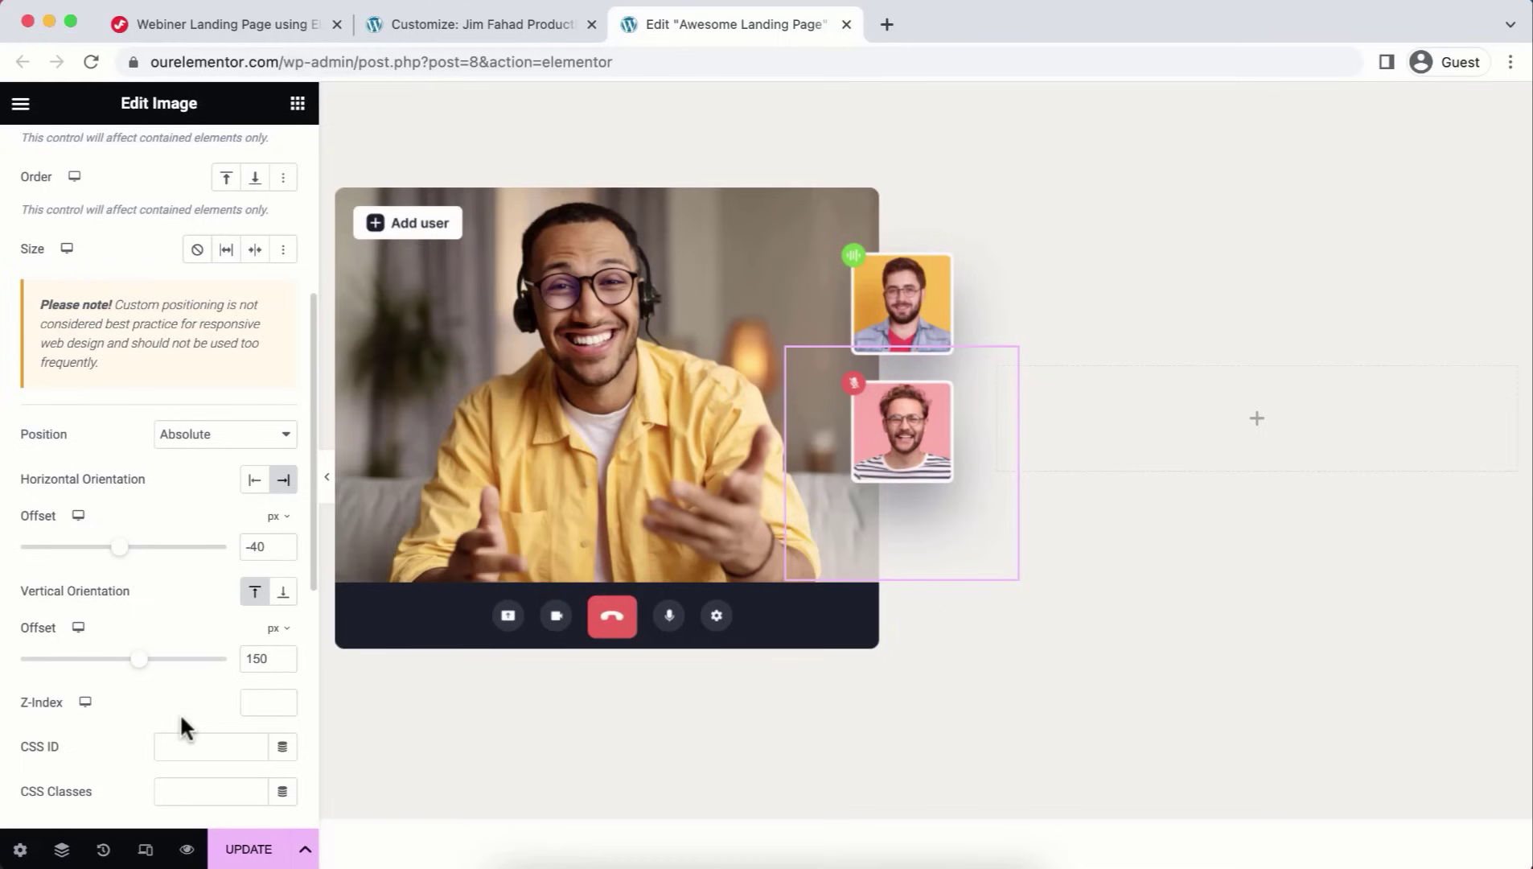
scroll(716, 554, "up", 1)
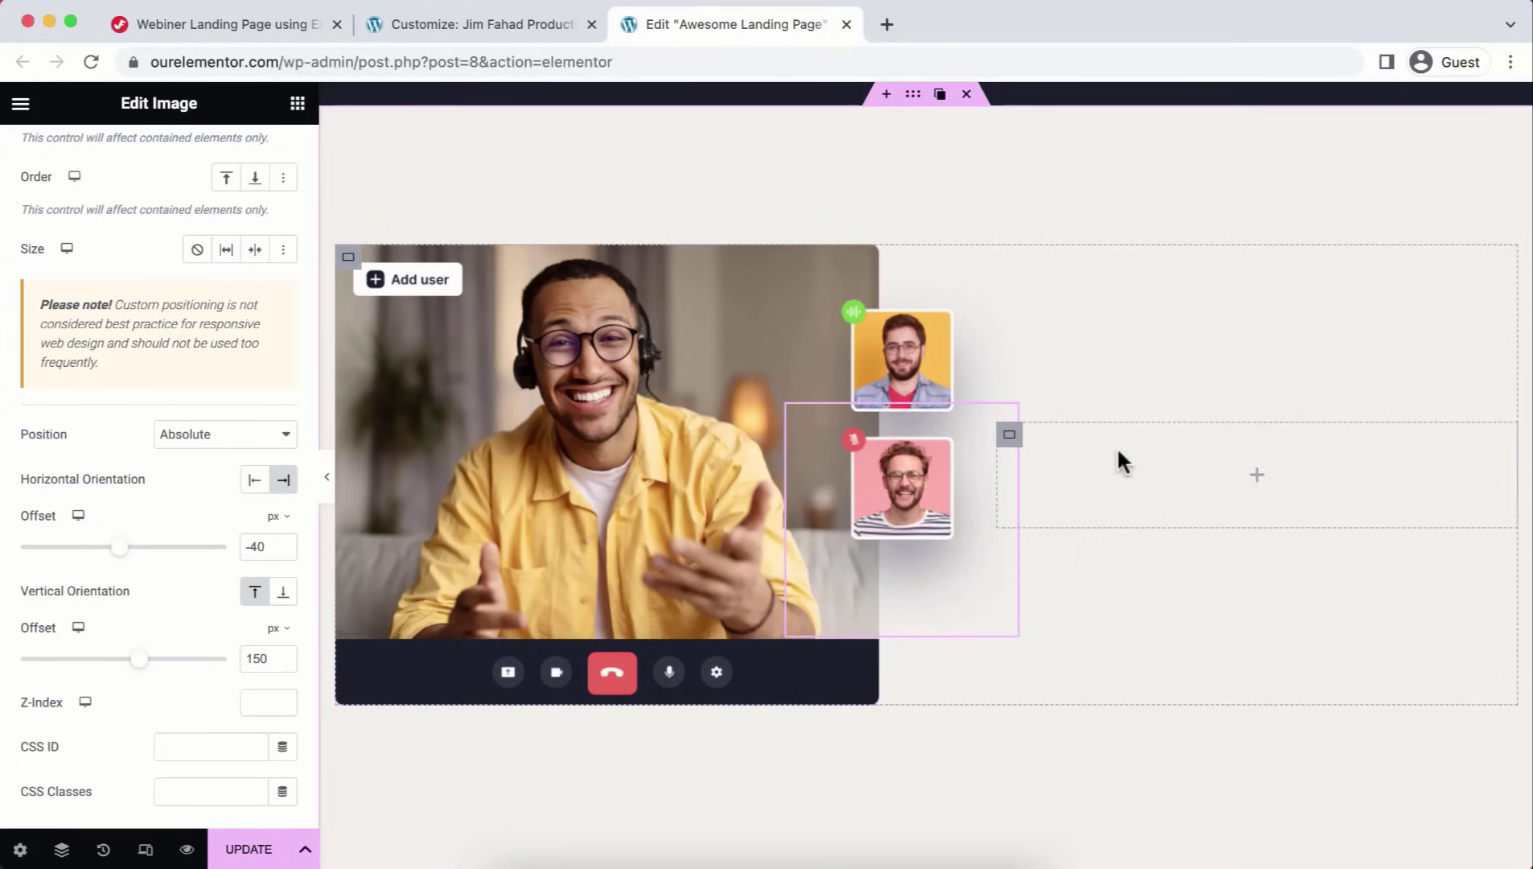
- Add the heading 'Highly experienced speaker in field' to the Right Container beside the video
left_click(1013, 444)
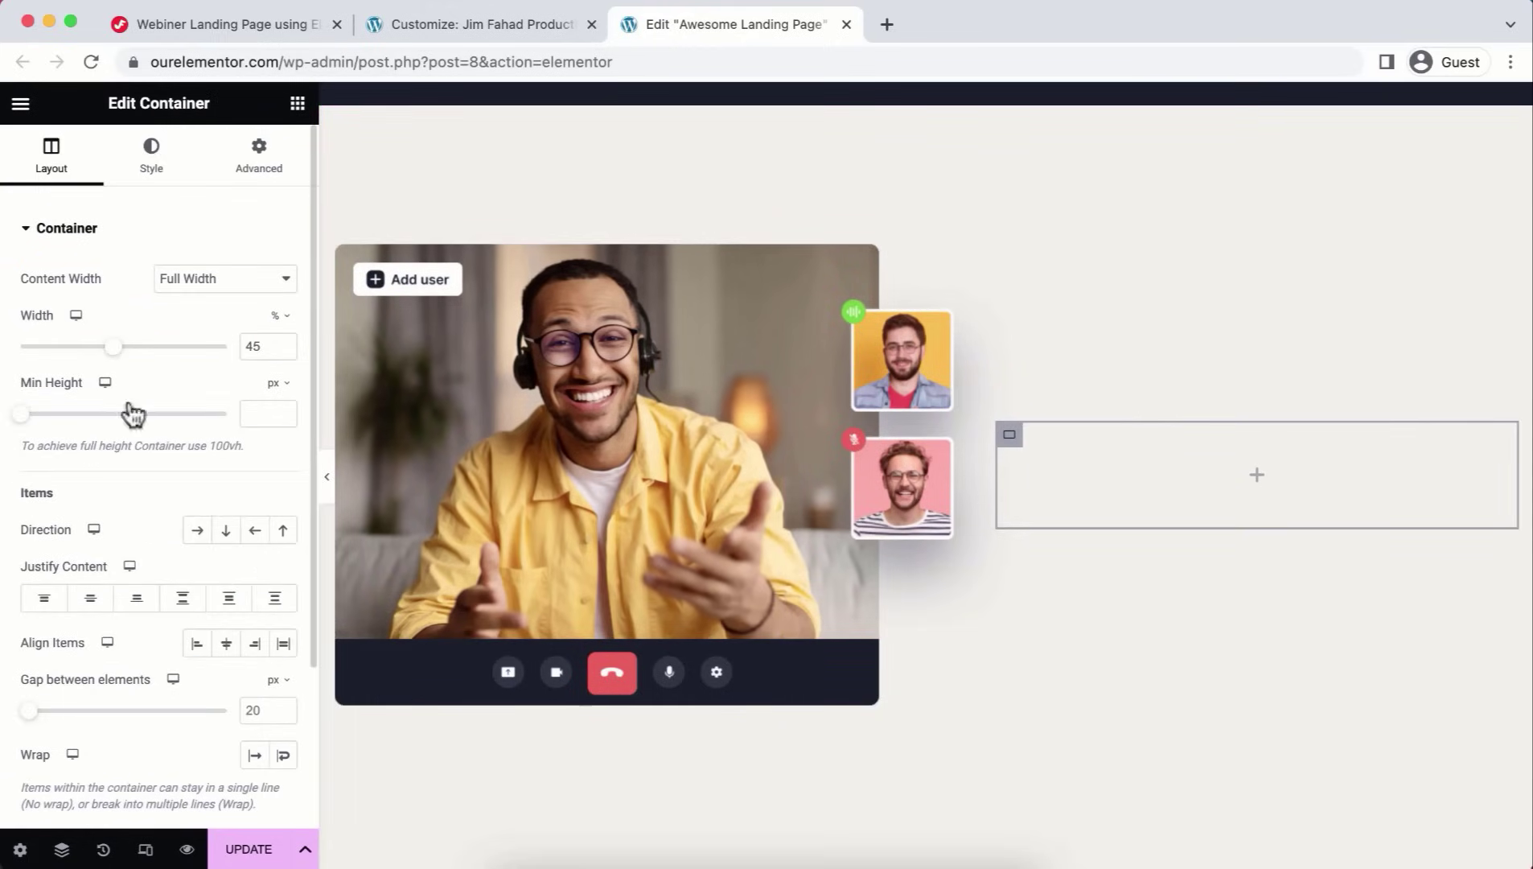
scroll(143, 497, "down", 1)
scroll(144, 451, "up", 1)
scroll(218, 563, "down", 2)
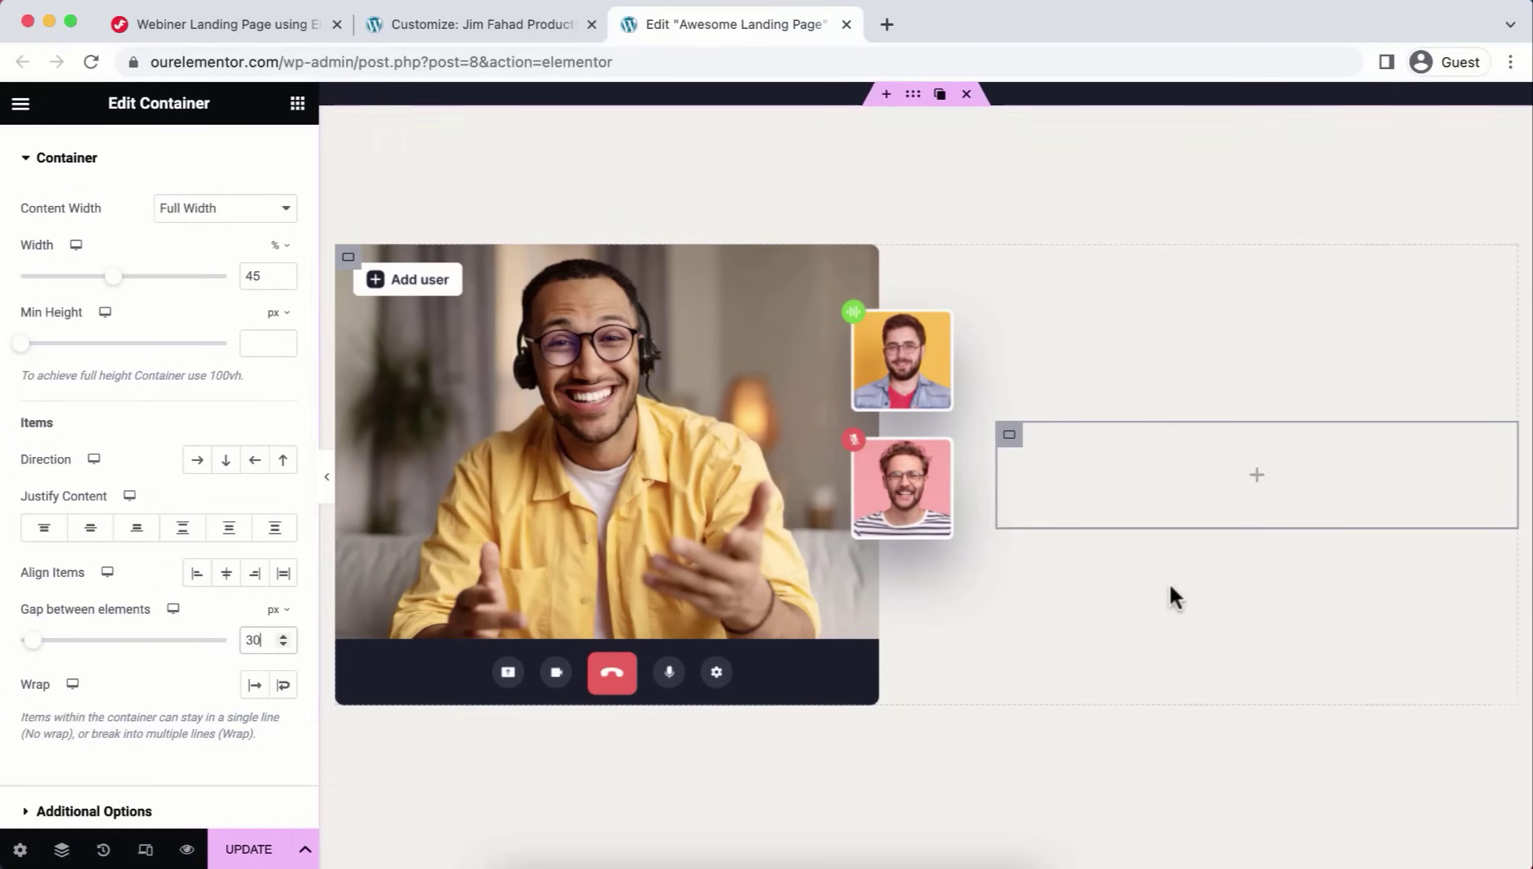
scroll(1202, 610, "up", 1)
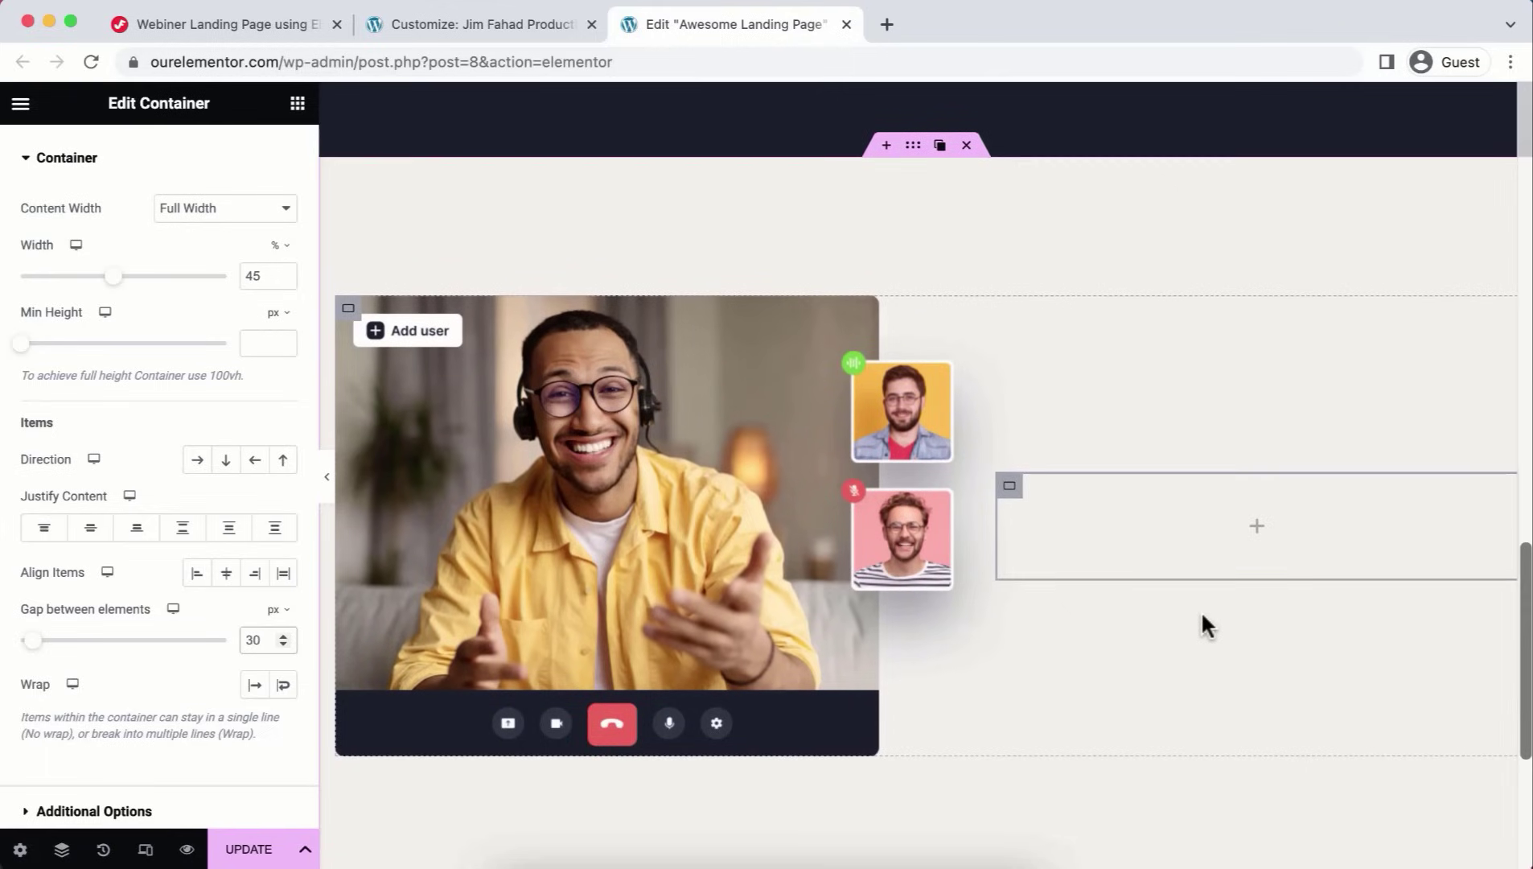
left_click(1260, 535)
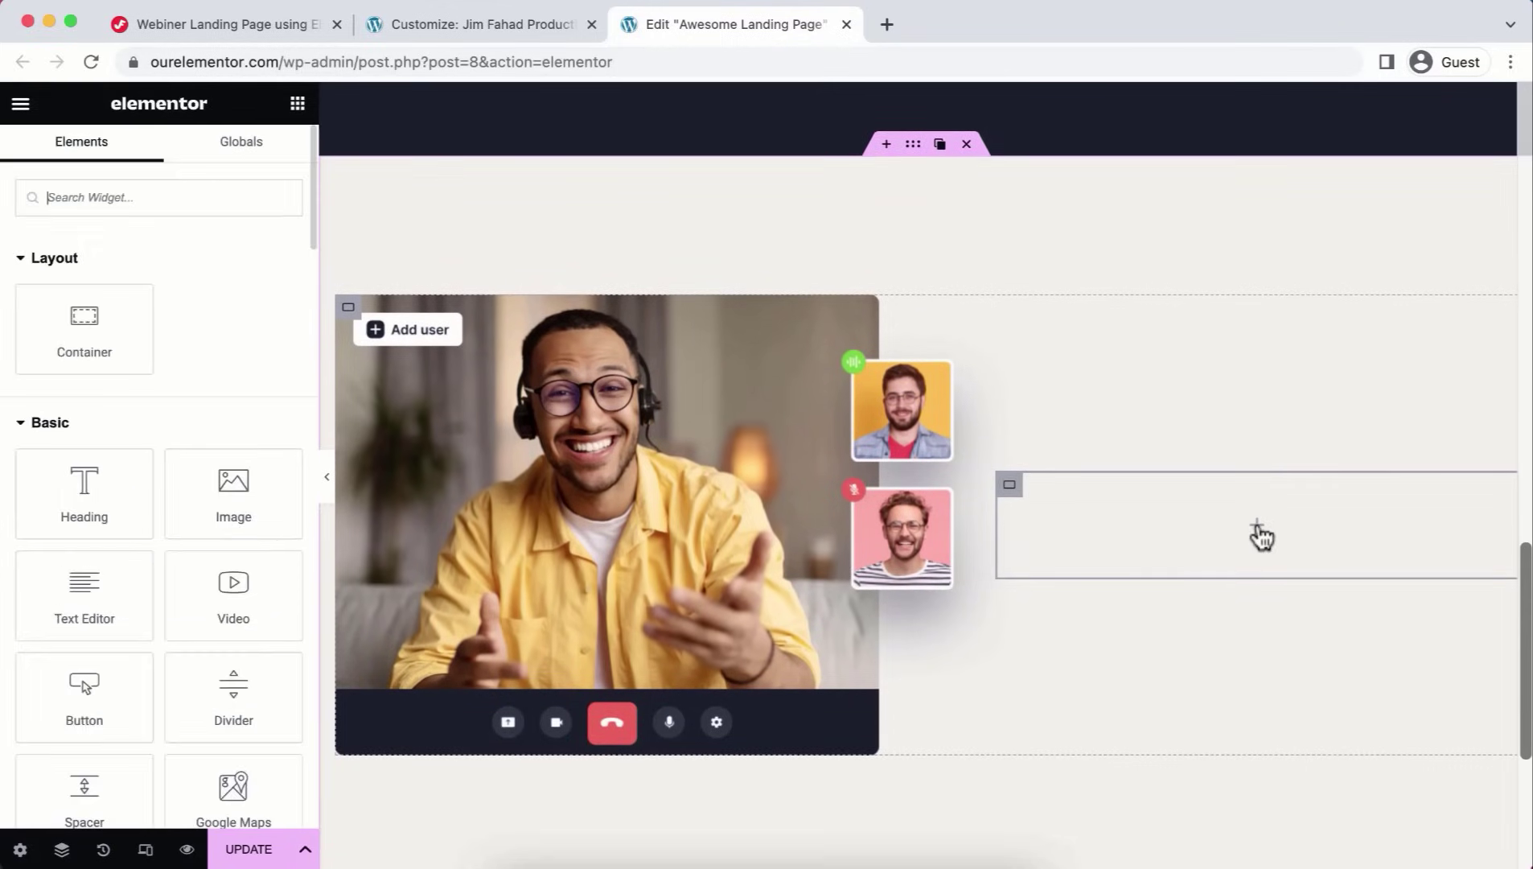
left_click_drag(85, 519, 1153, 527)
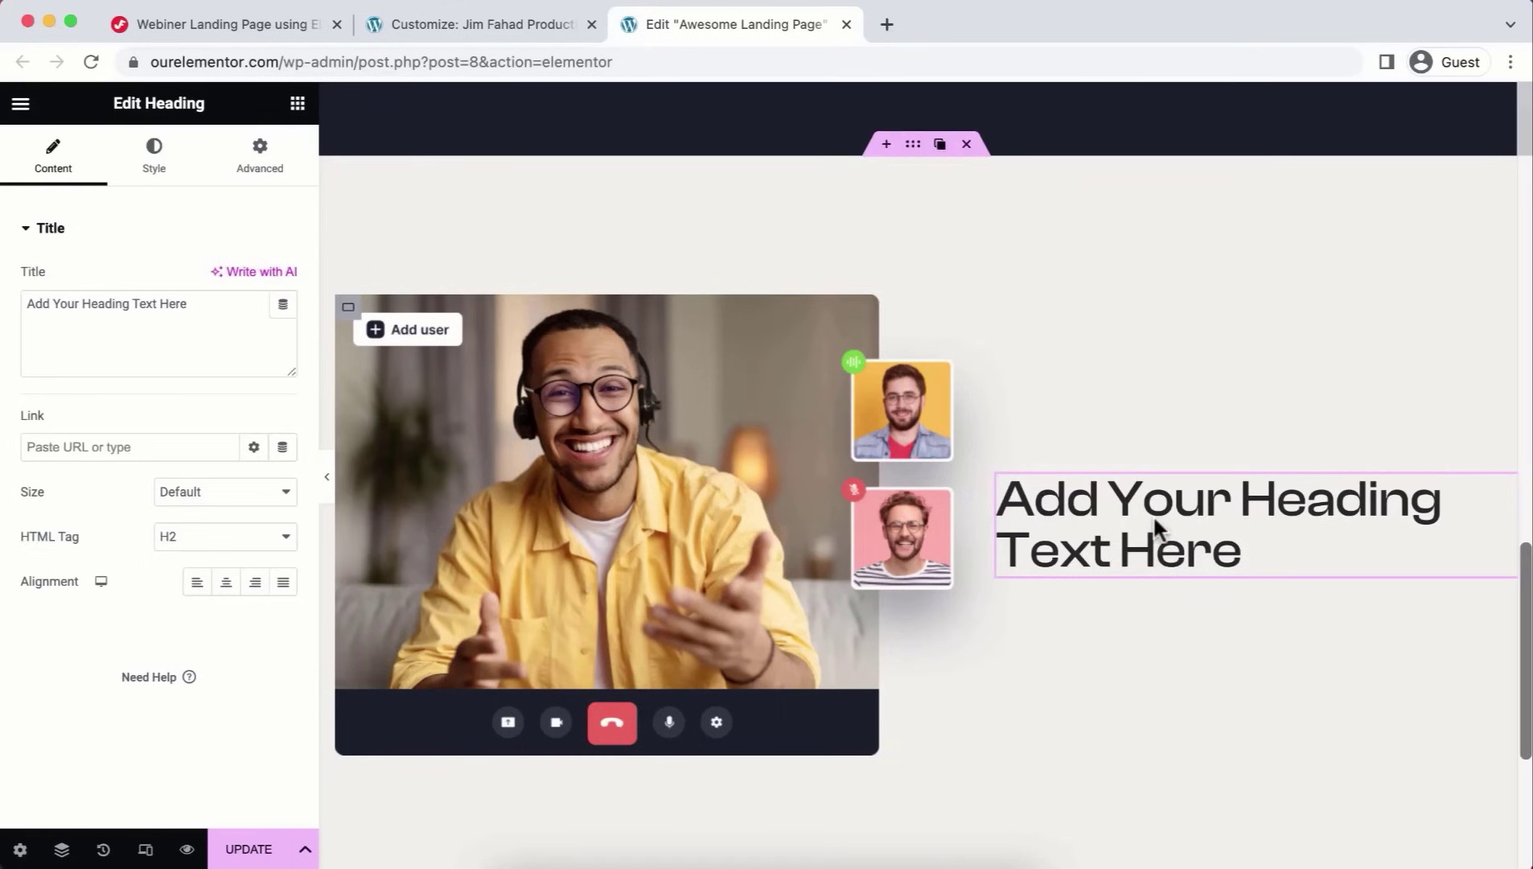
triple_click(137, 308)
type("Highly experienced speaker in field")
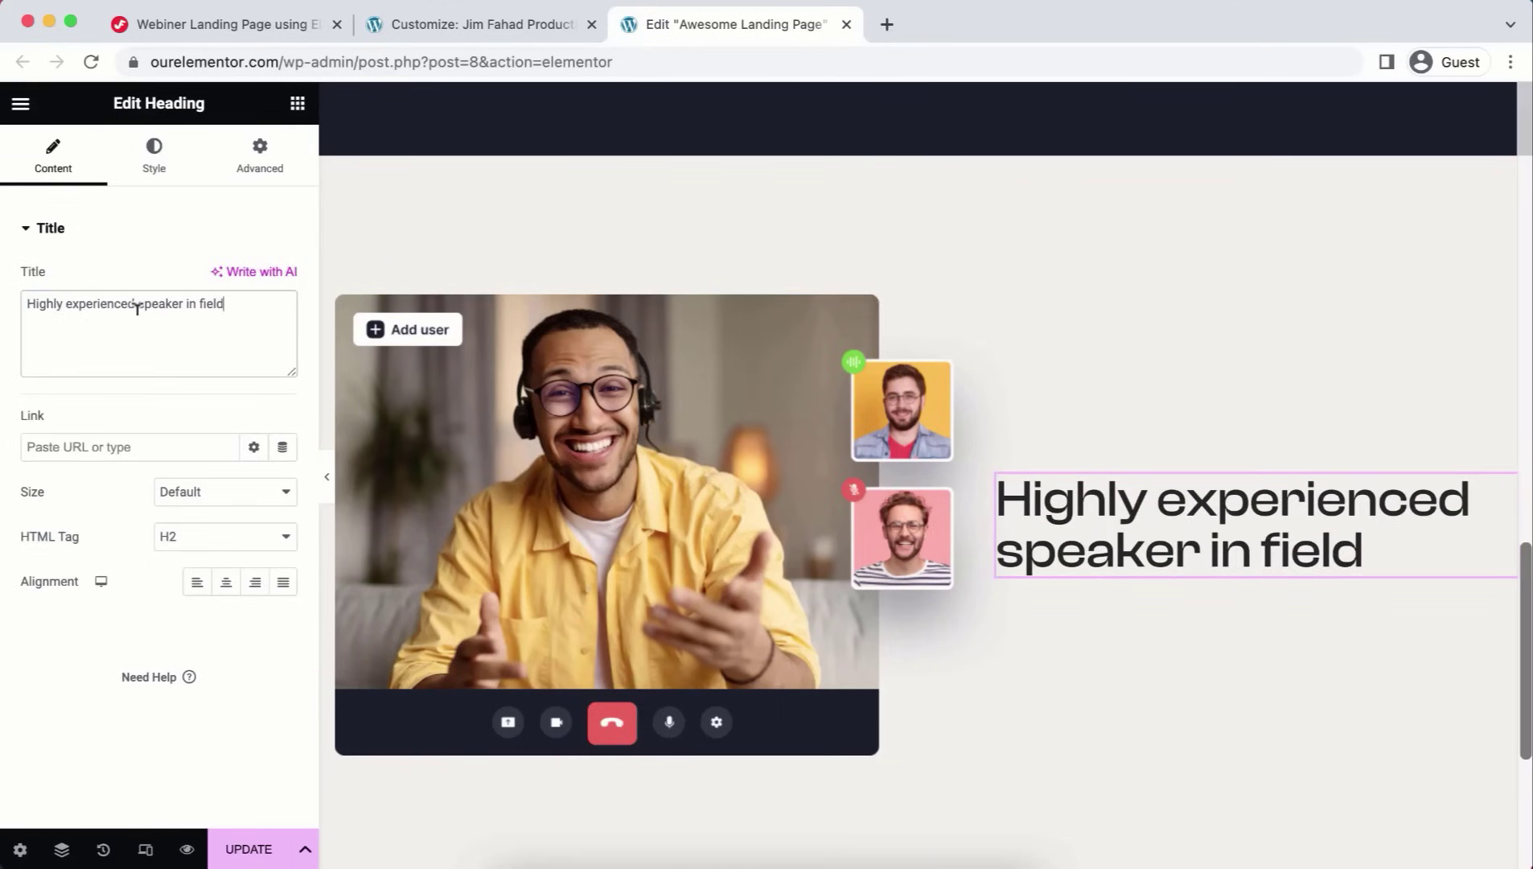
- Add a Text Editor paragraph below the heading with the pasted Inventore veritatis text
left_click(297, 103)
left_click_drag(114, 591, 1243, 563)
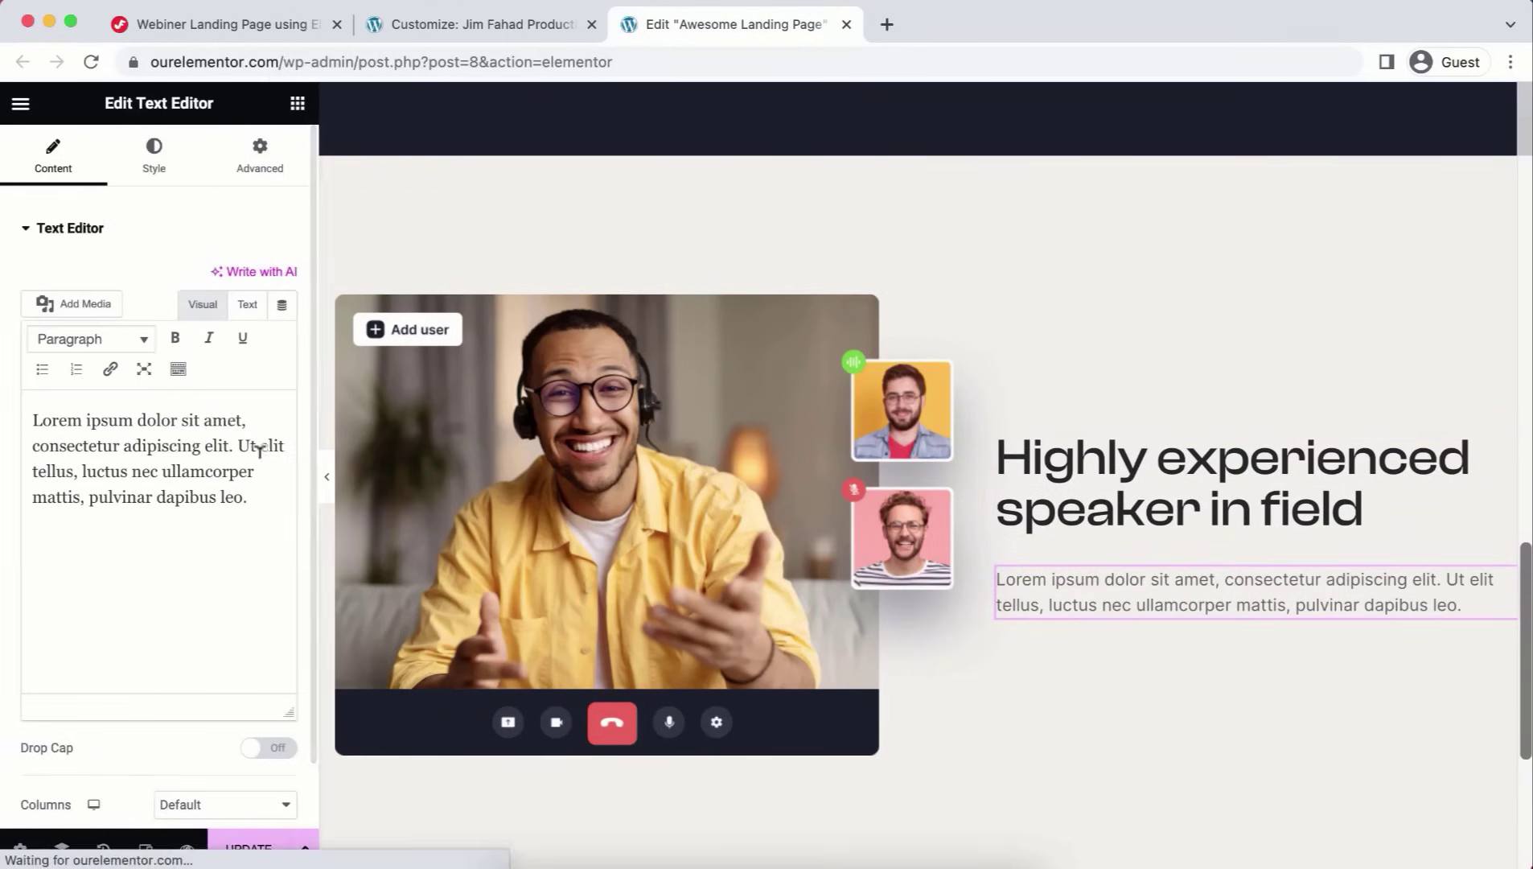
triple_click(157, 448)
type("Inventore veritatis et architecto beatae vitae dicta explicabo enim ipsam voluptatem quia voluptas sut aspernatur")
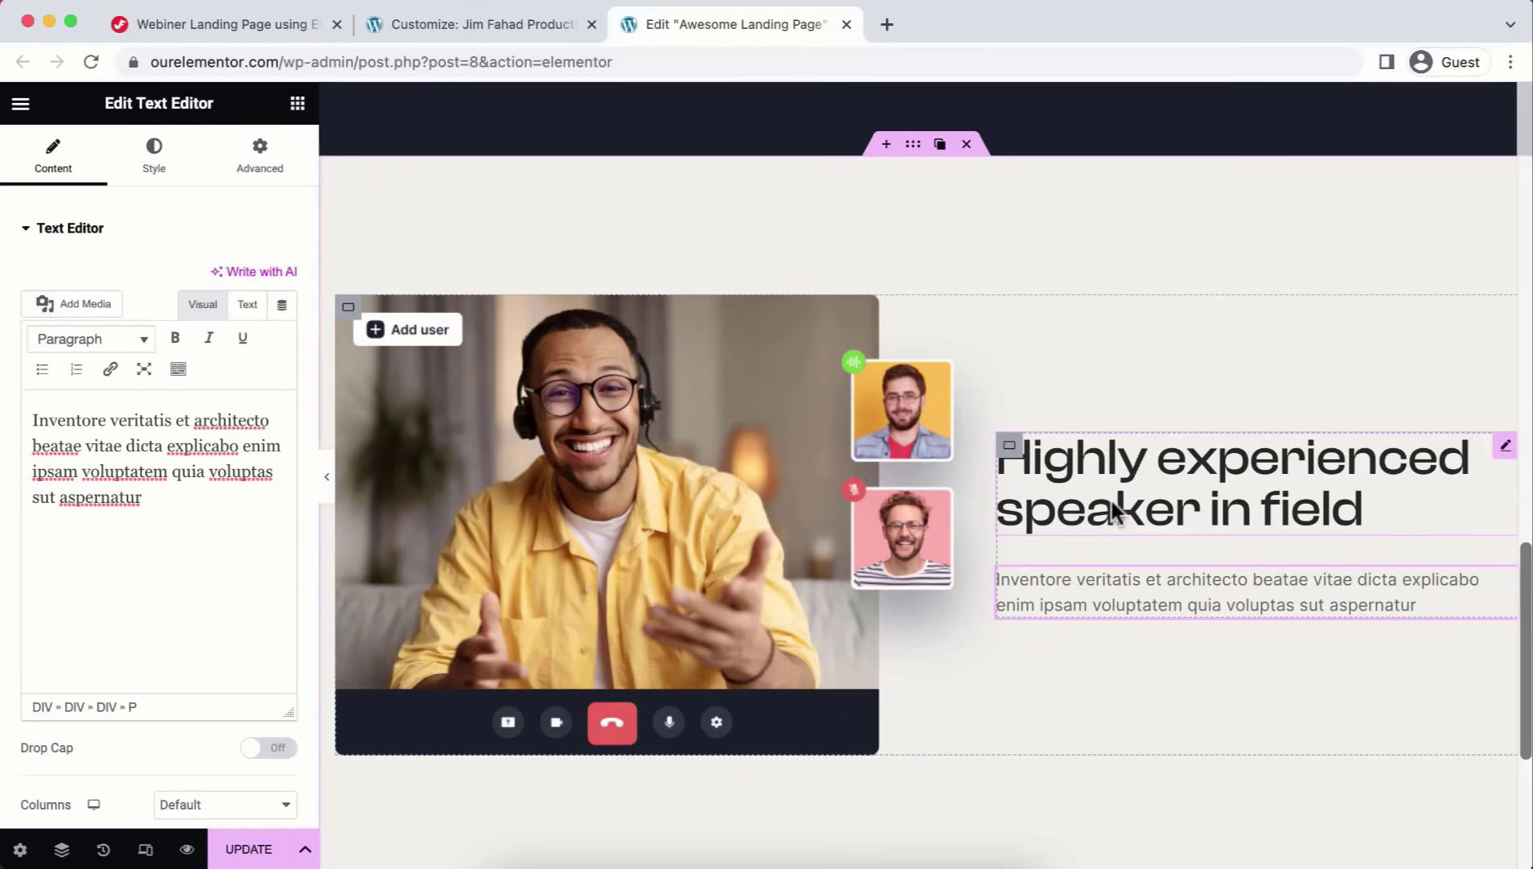
- Add an Icon List widget below the paragraph and delete its second and third items
left_click(298, 104)
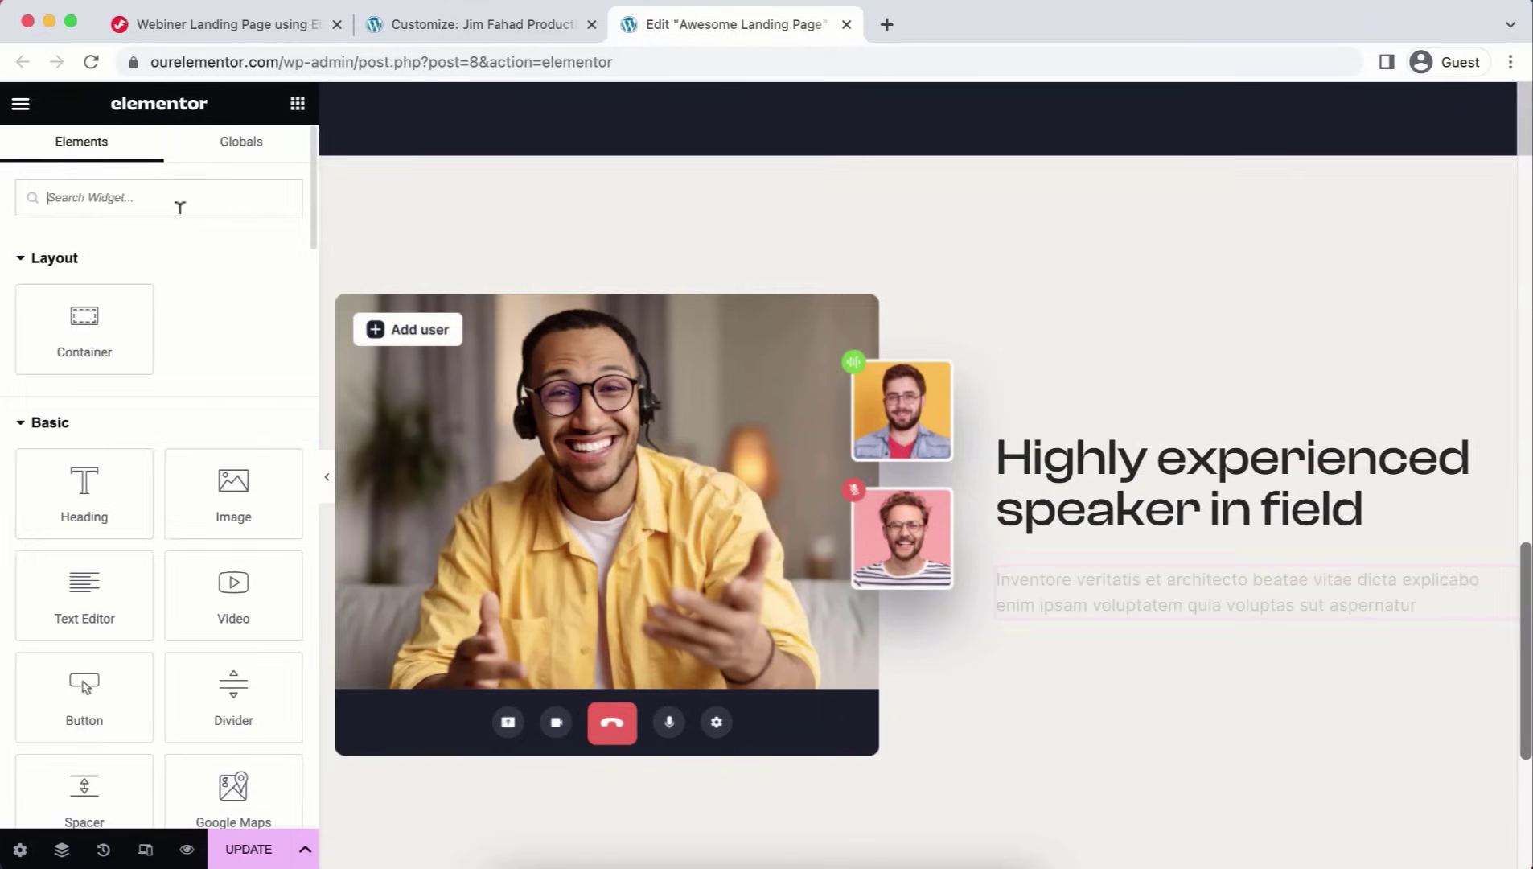
type("icon")
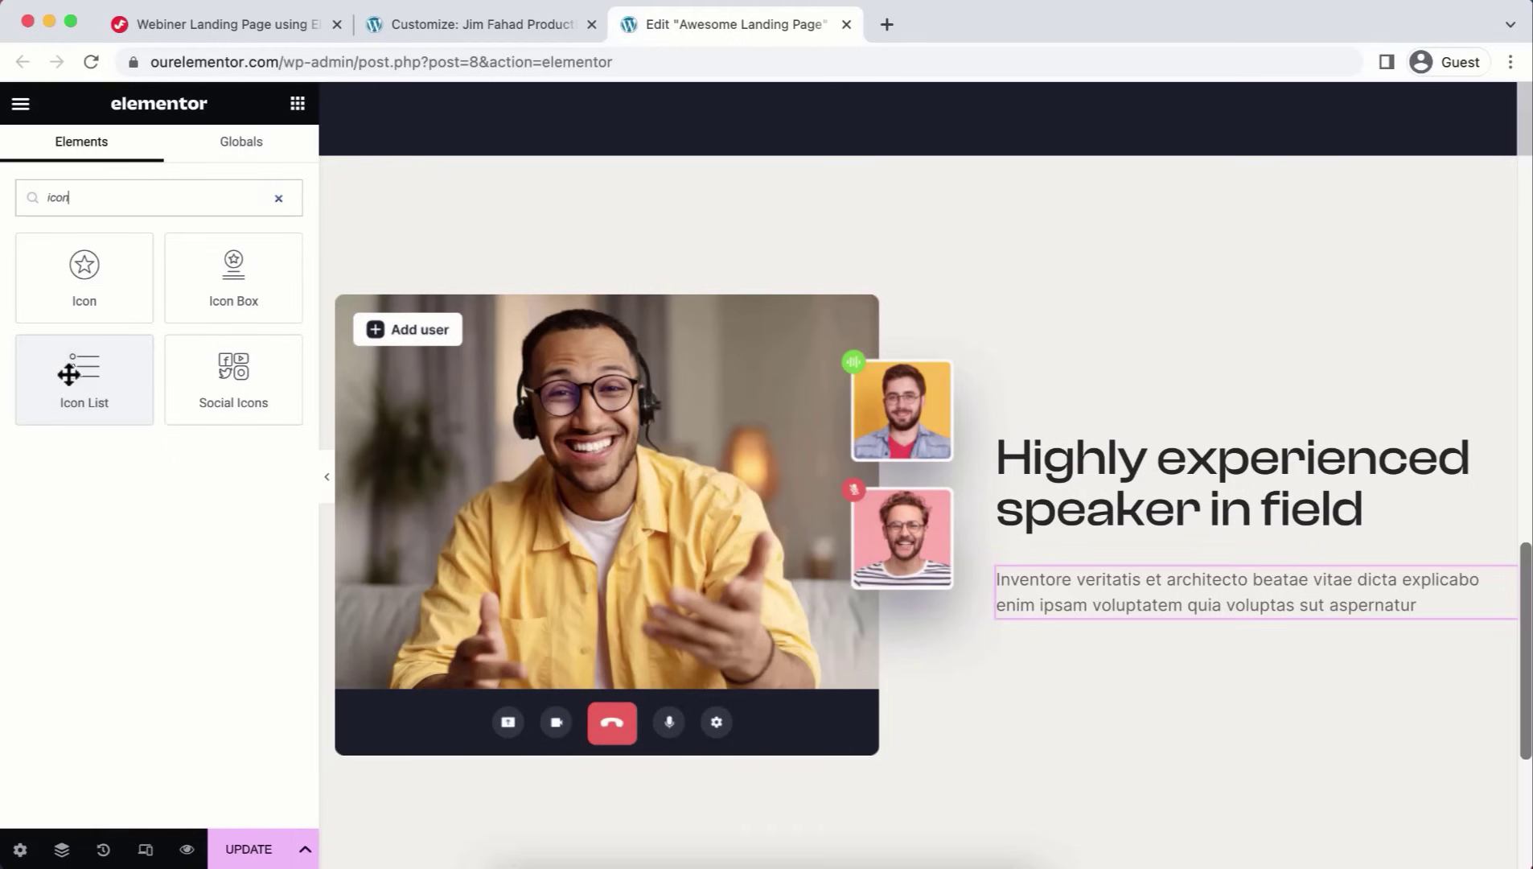
left_click_drag(69, 369, 1065, 604)
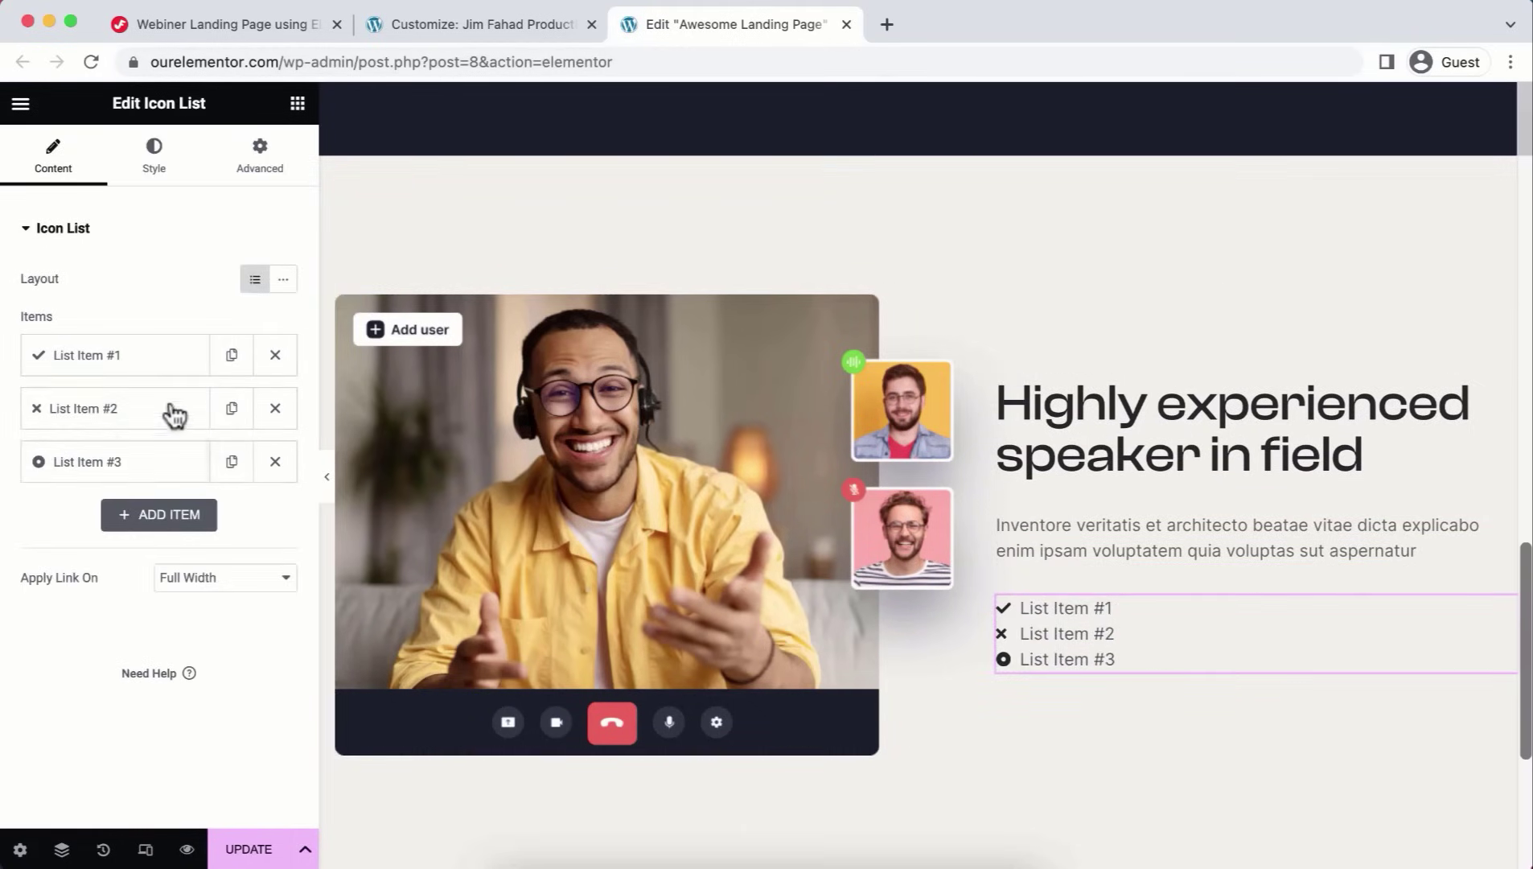
left_click(275, 408)
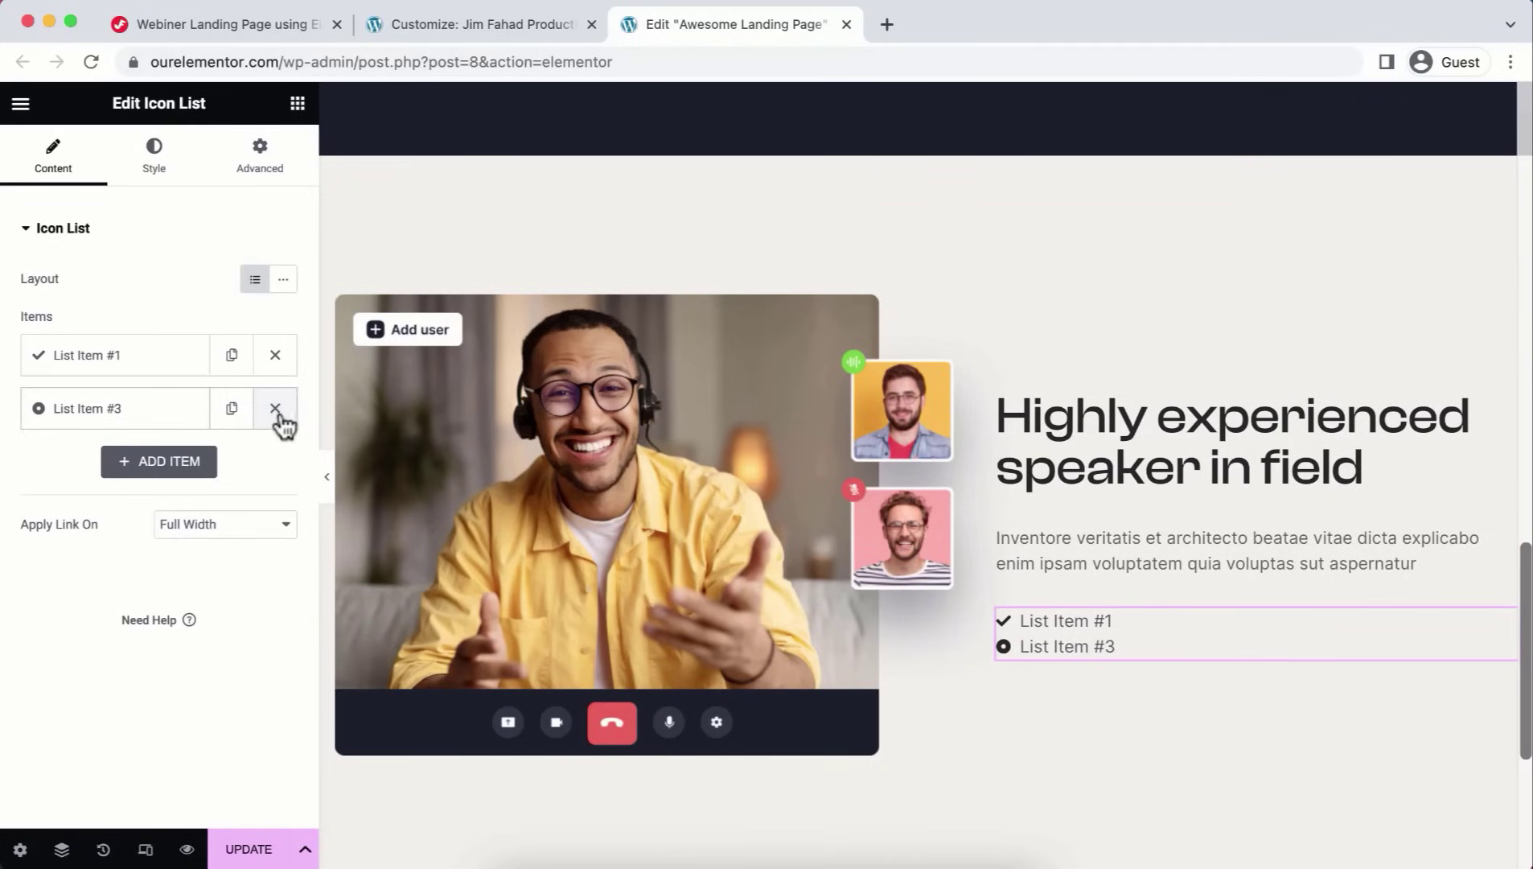
left_click(275, 408)
- Set the remaining list item's icon to check-circle from the Icon Library
left_click(152, 364)
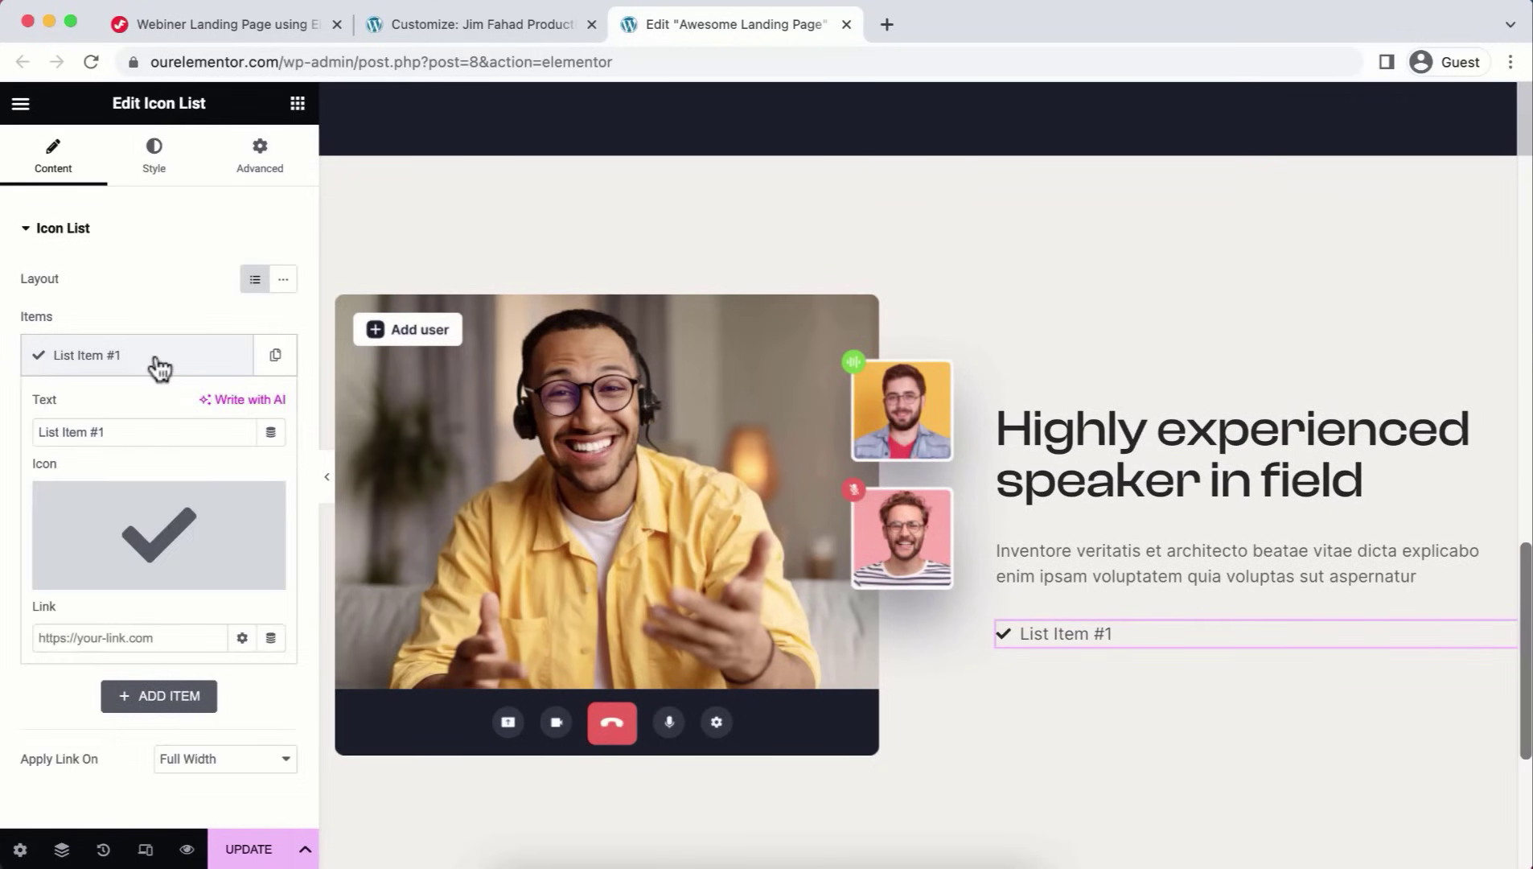
left_click(163, 507)
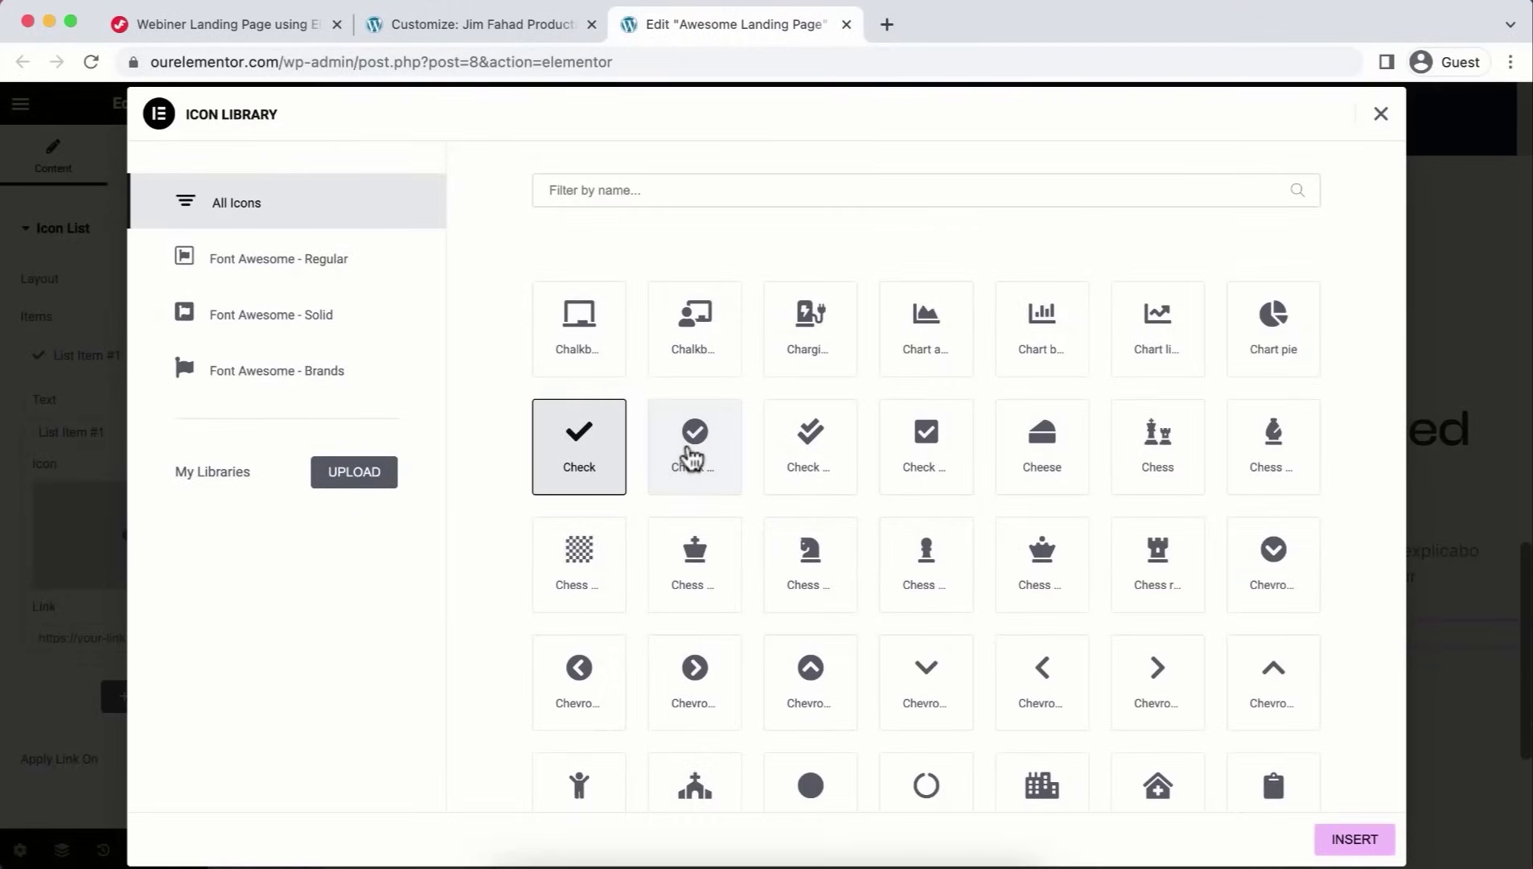
left_click(698, 450)
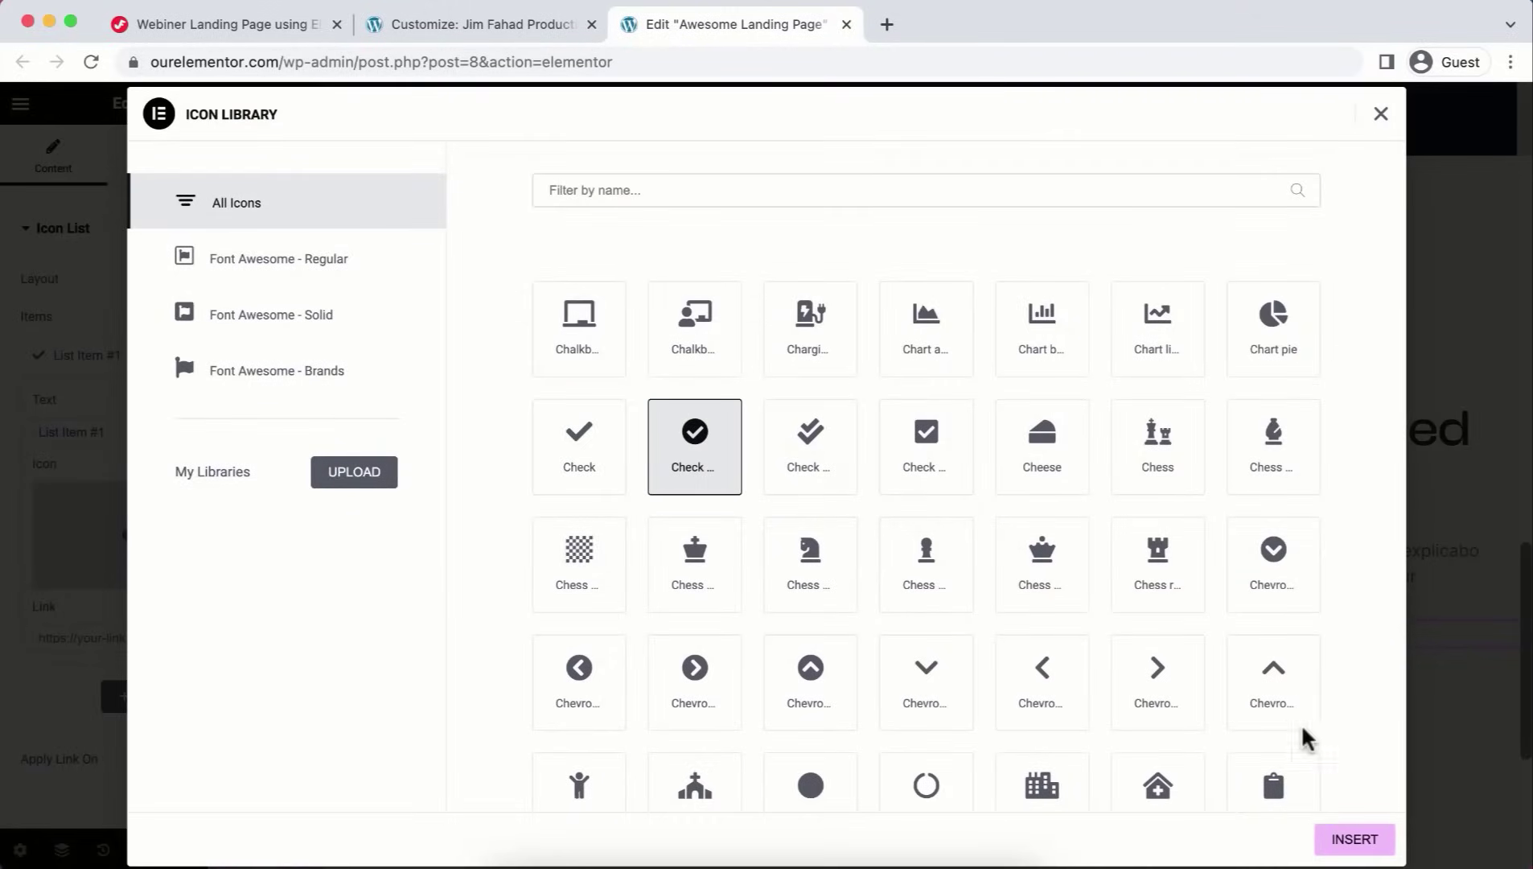
left_click(1355, 842)
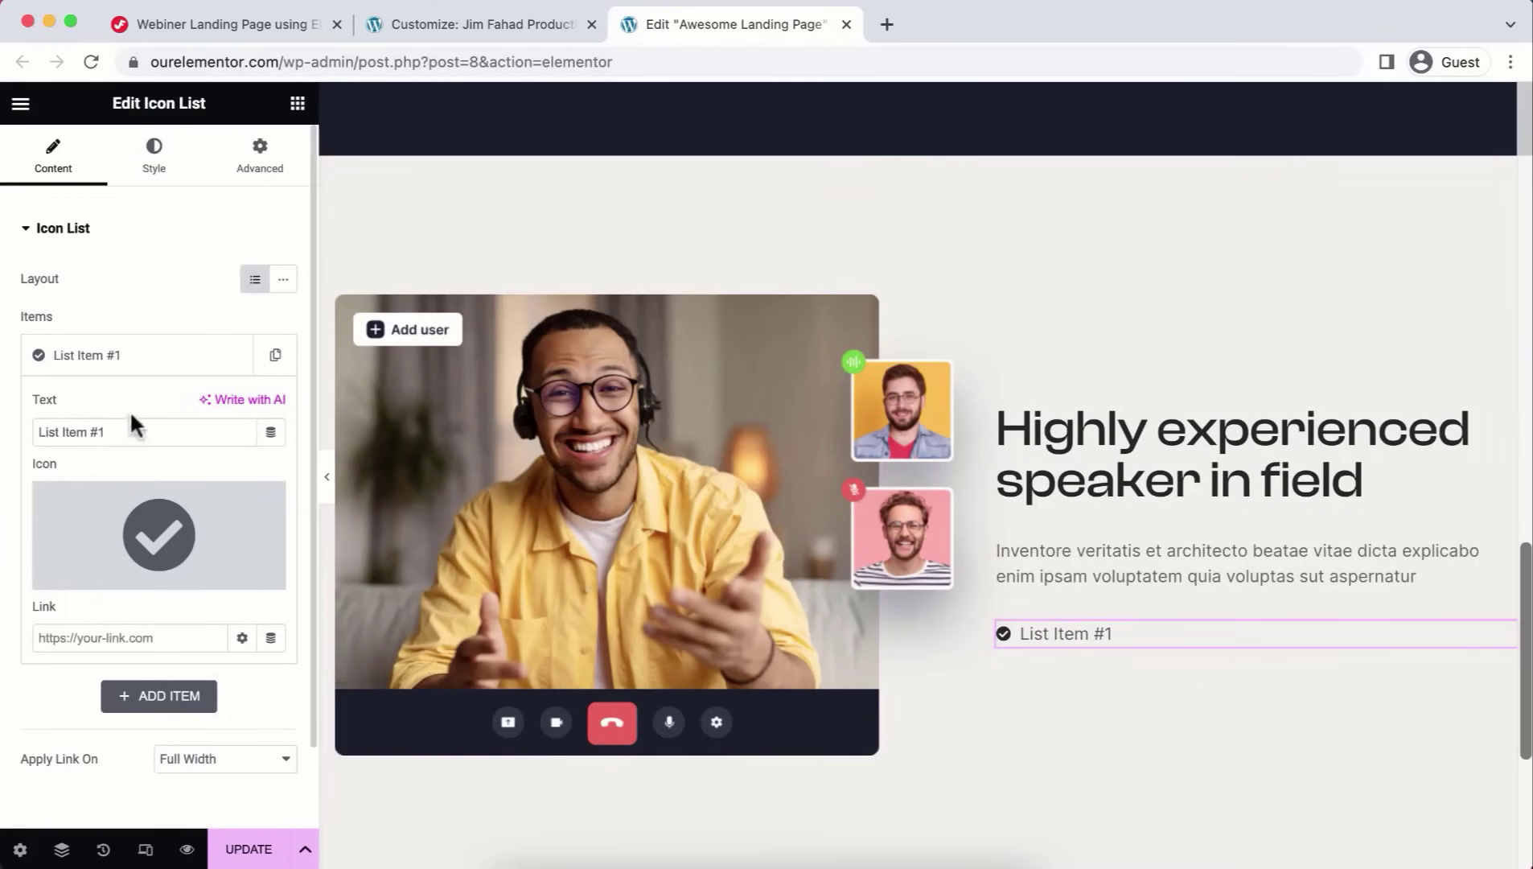
- Make the item read 'Inventore veritatis et architecto beatae' and duplicate it twice
left_click_drag(116, 426, 2, 441)
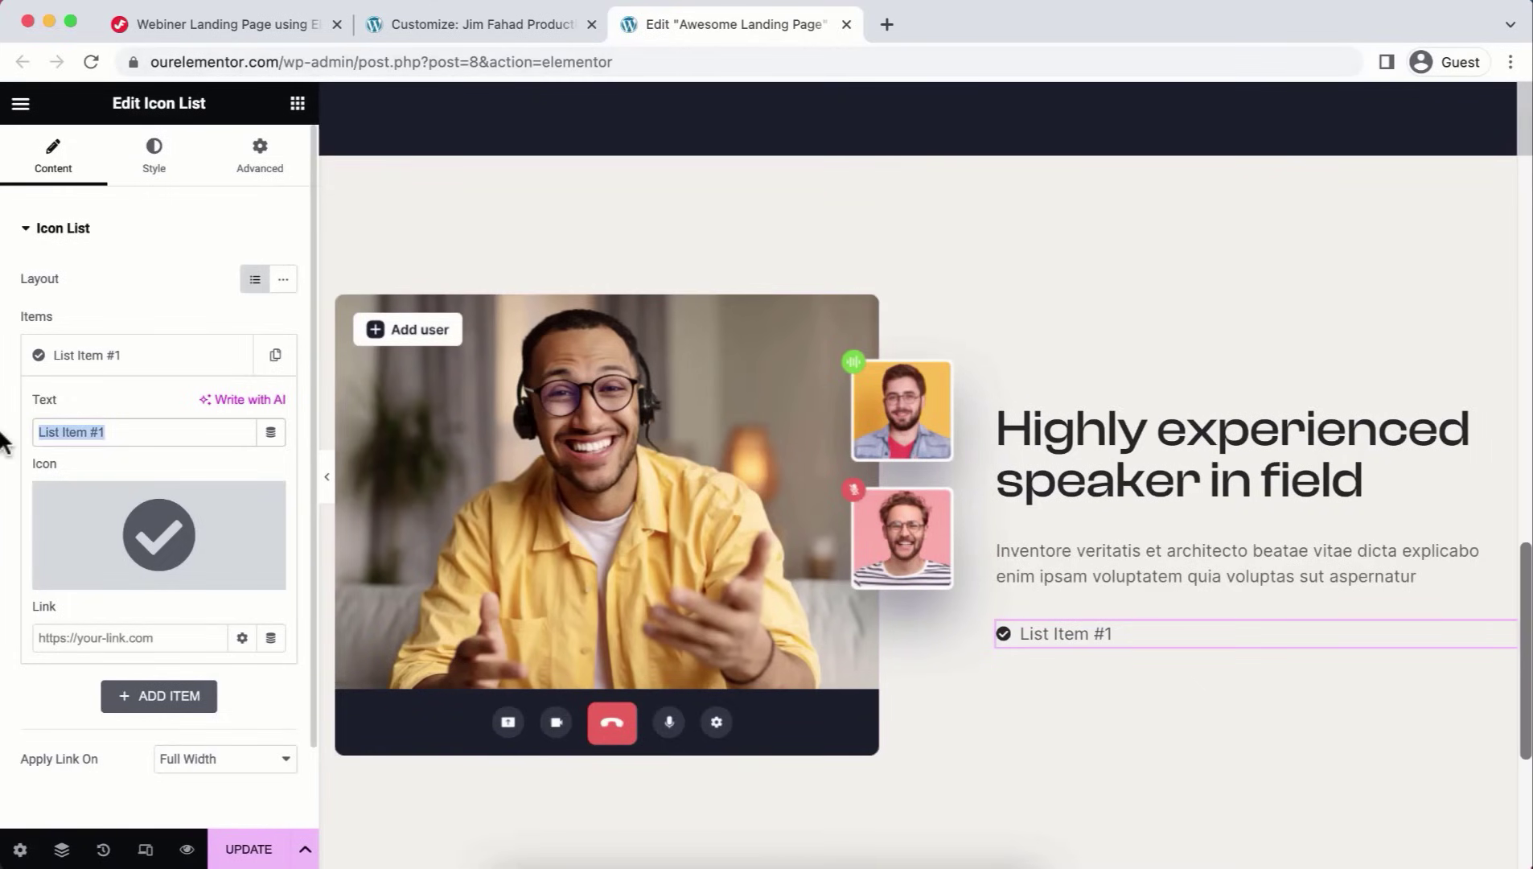
type("Inventore veritatis et architecto beatae")
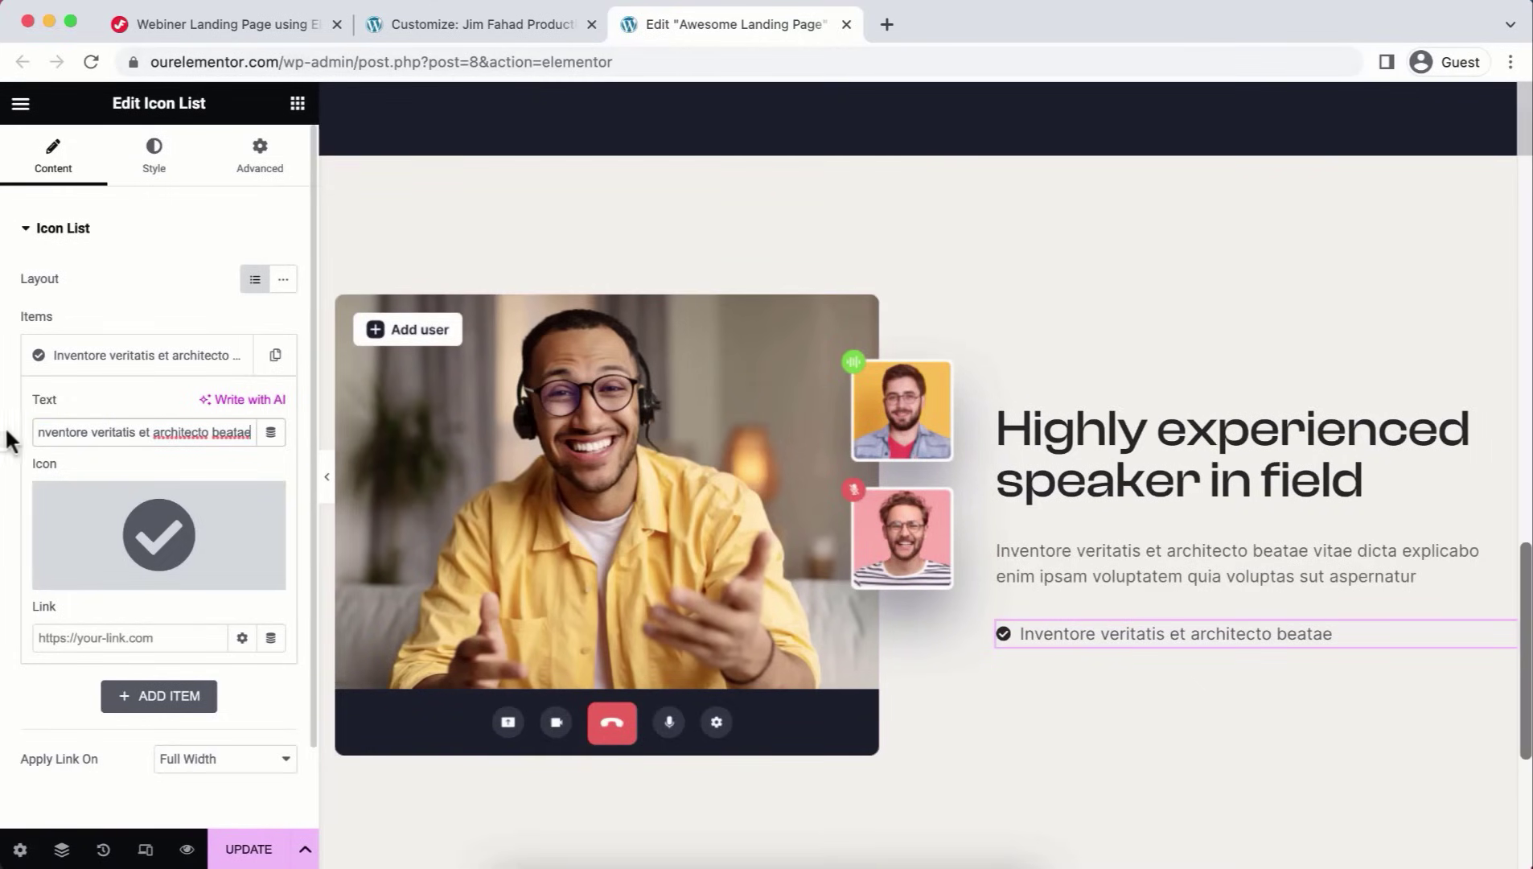
left_click(152, 366)
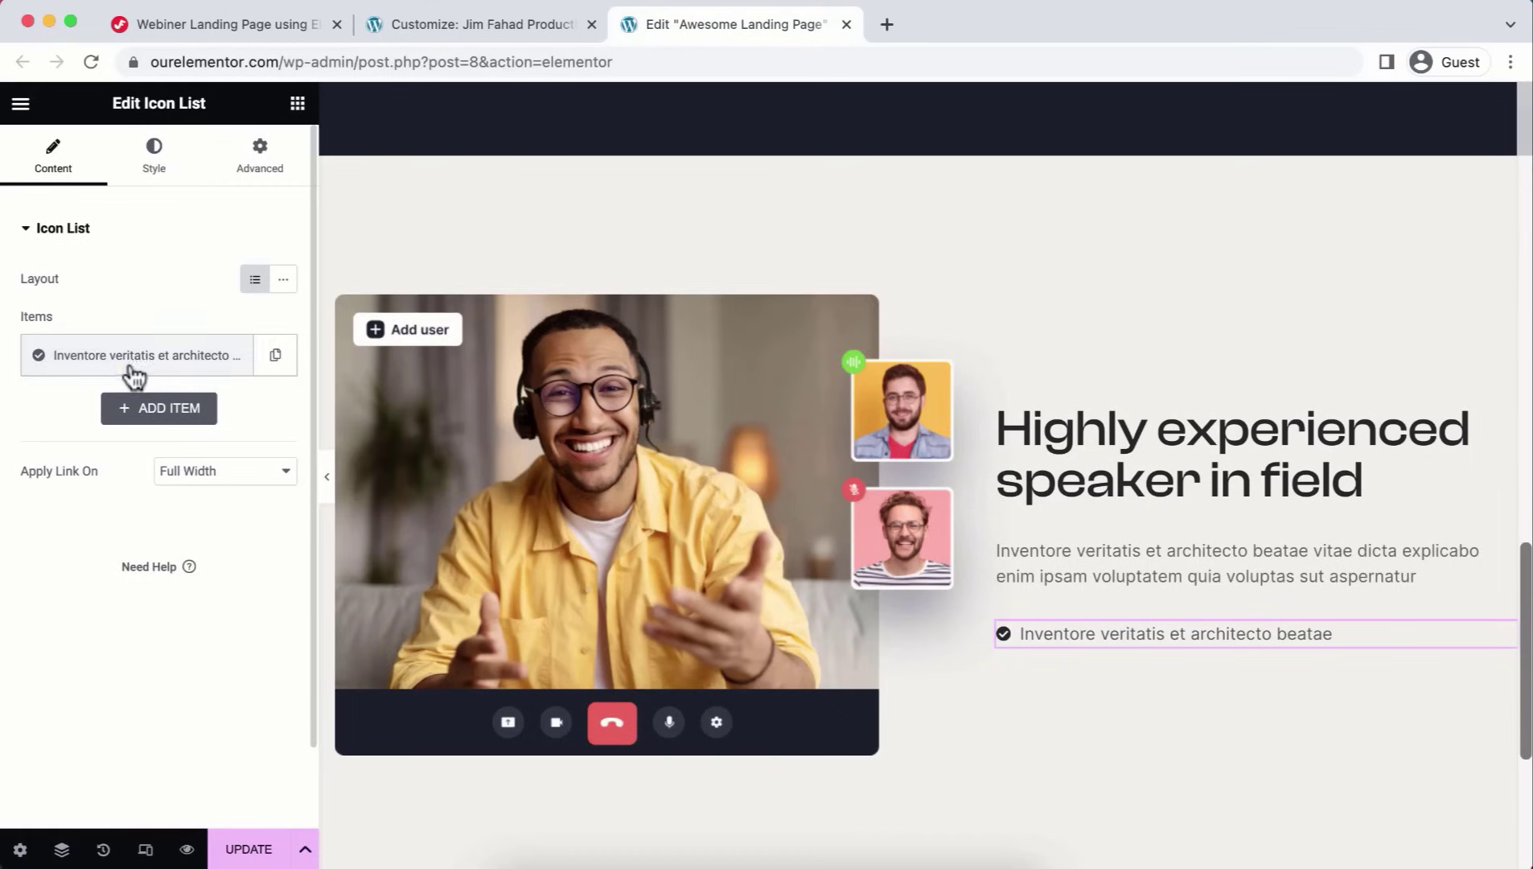
left_click(275, 358)
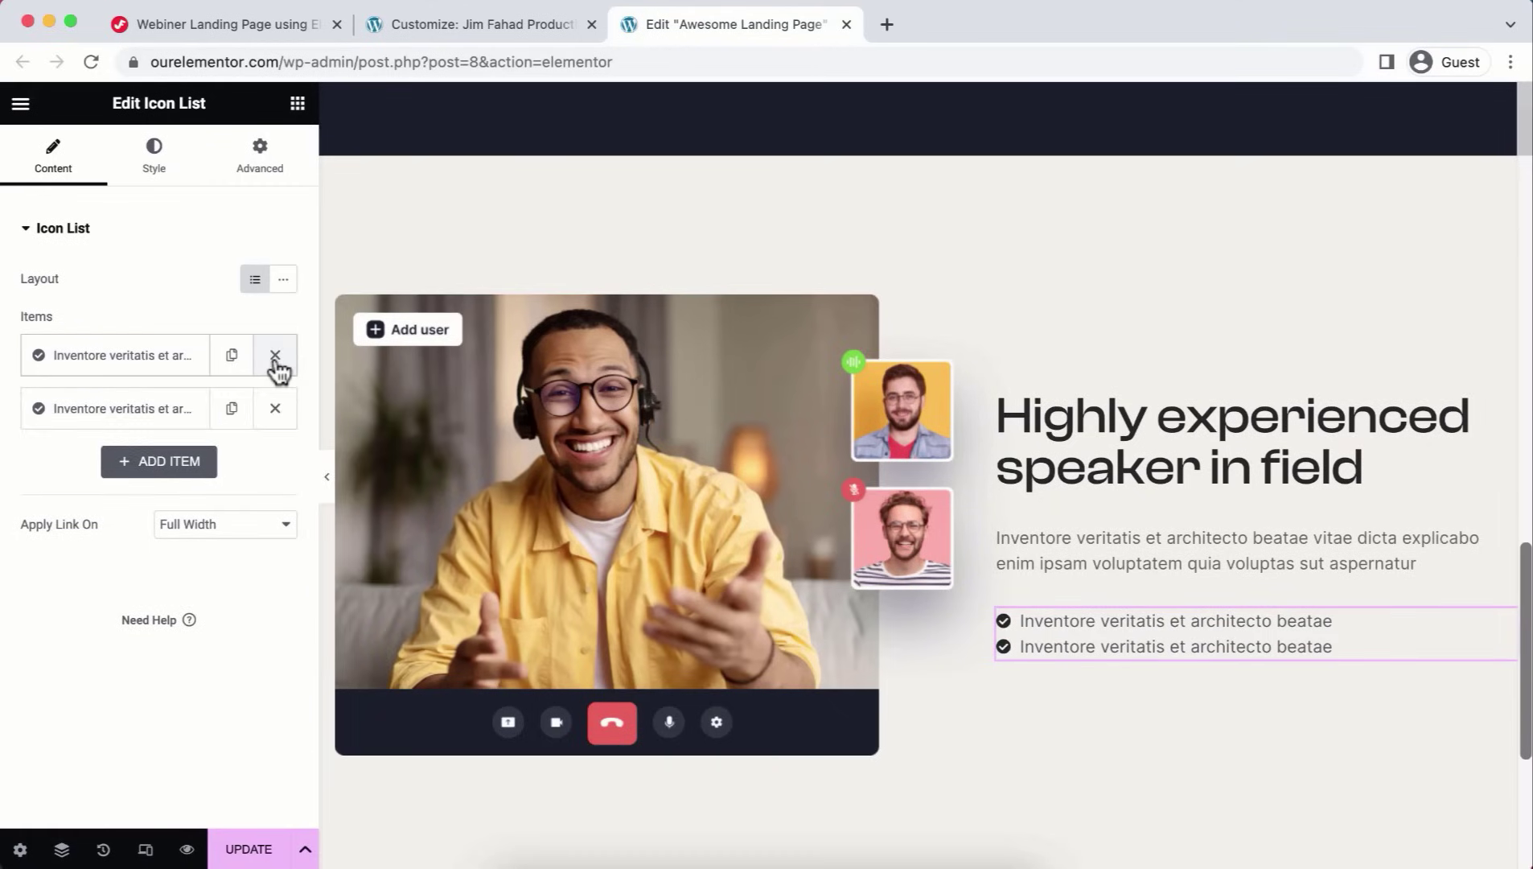
left_click(232, 414)
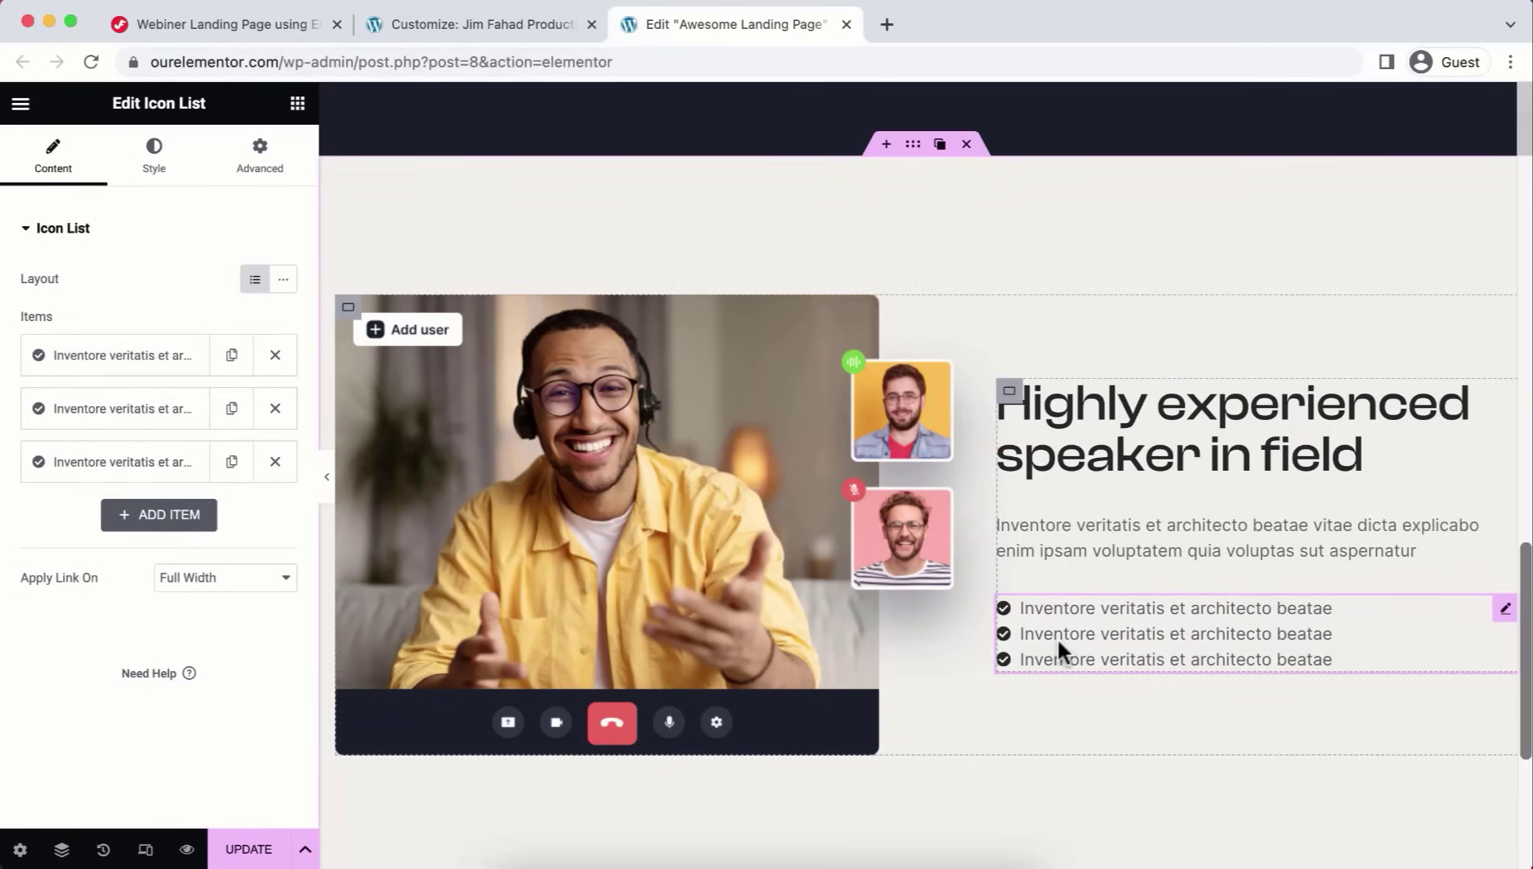
left_click(164, 170)
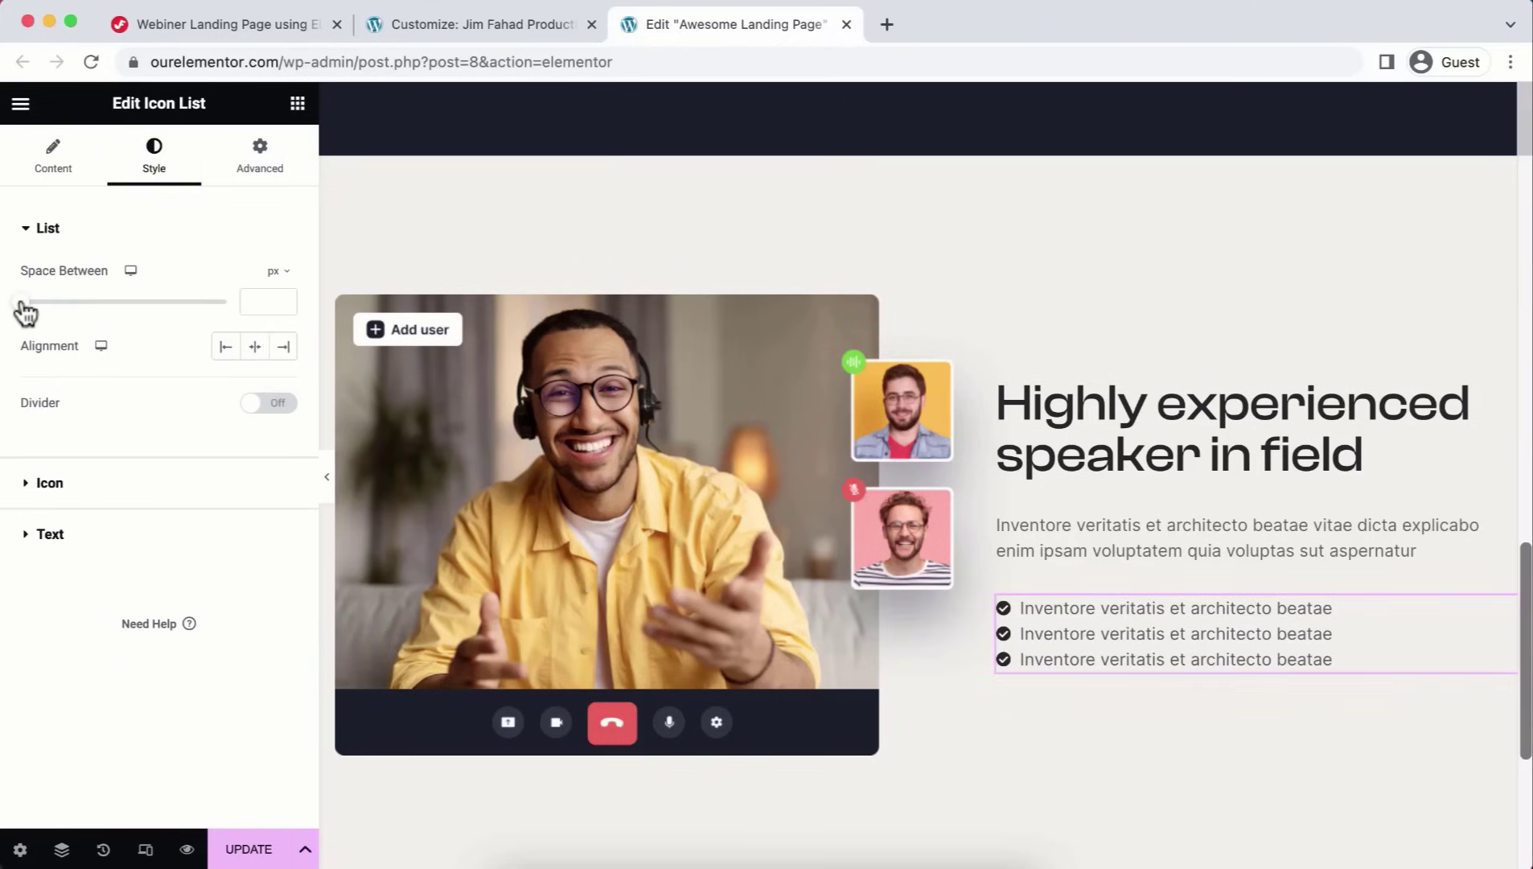
- Add spacing between list lines and make the check icons red Accent at size 18
left_click_drag(23, 304, 81, 303)
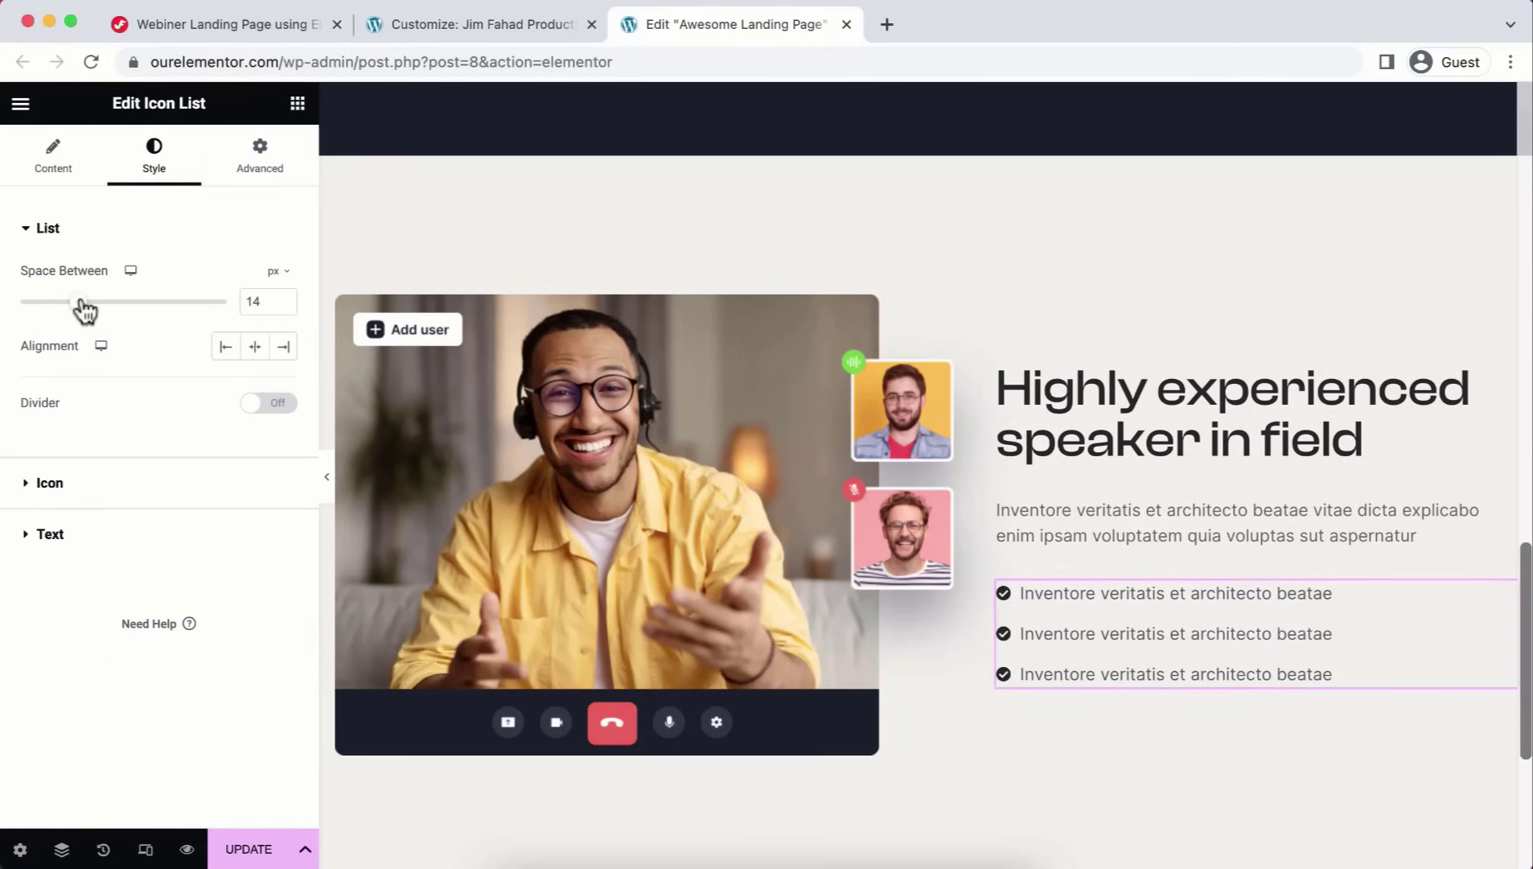
left_click(49, 482)
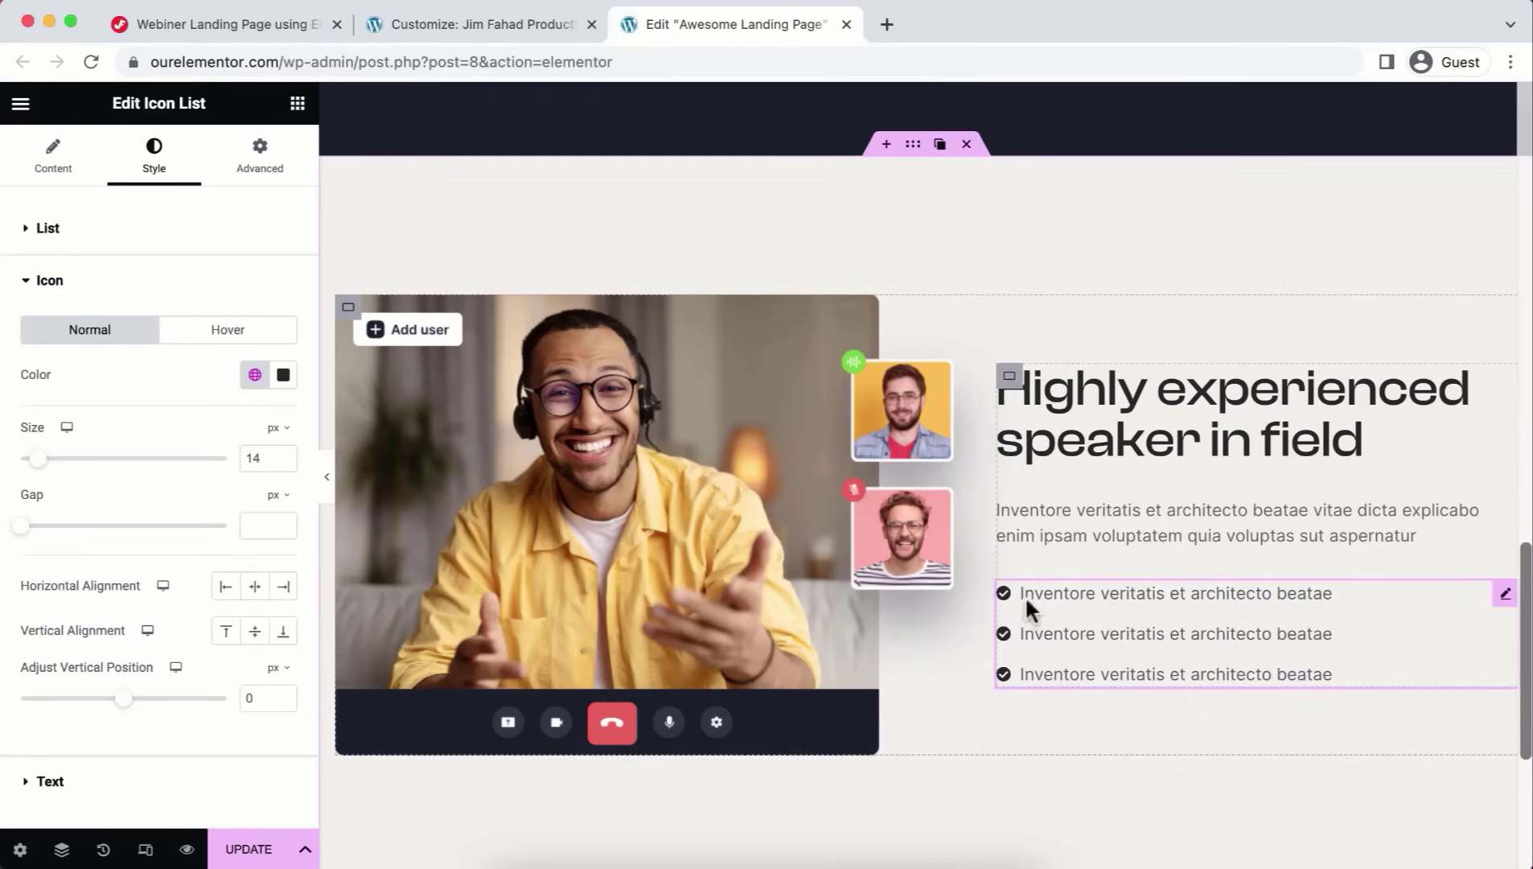
scroll(159, 460, "down", 2)
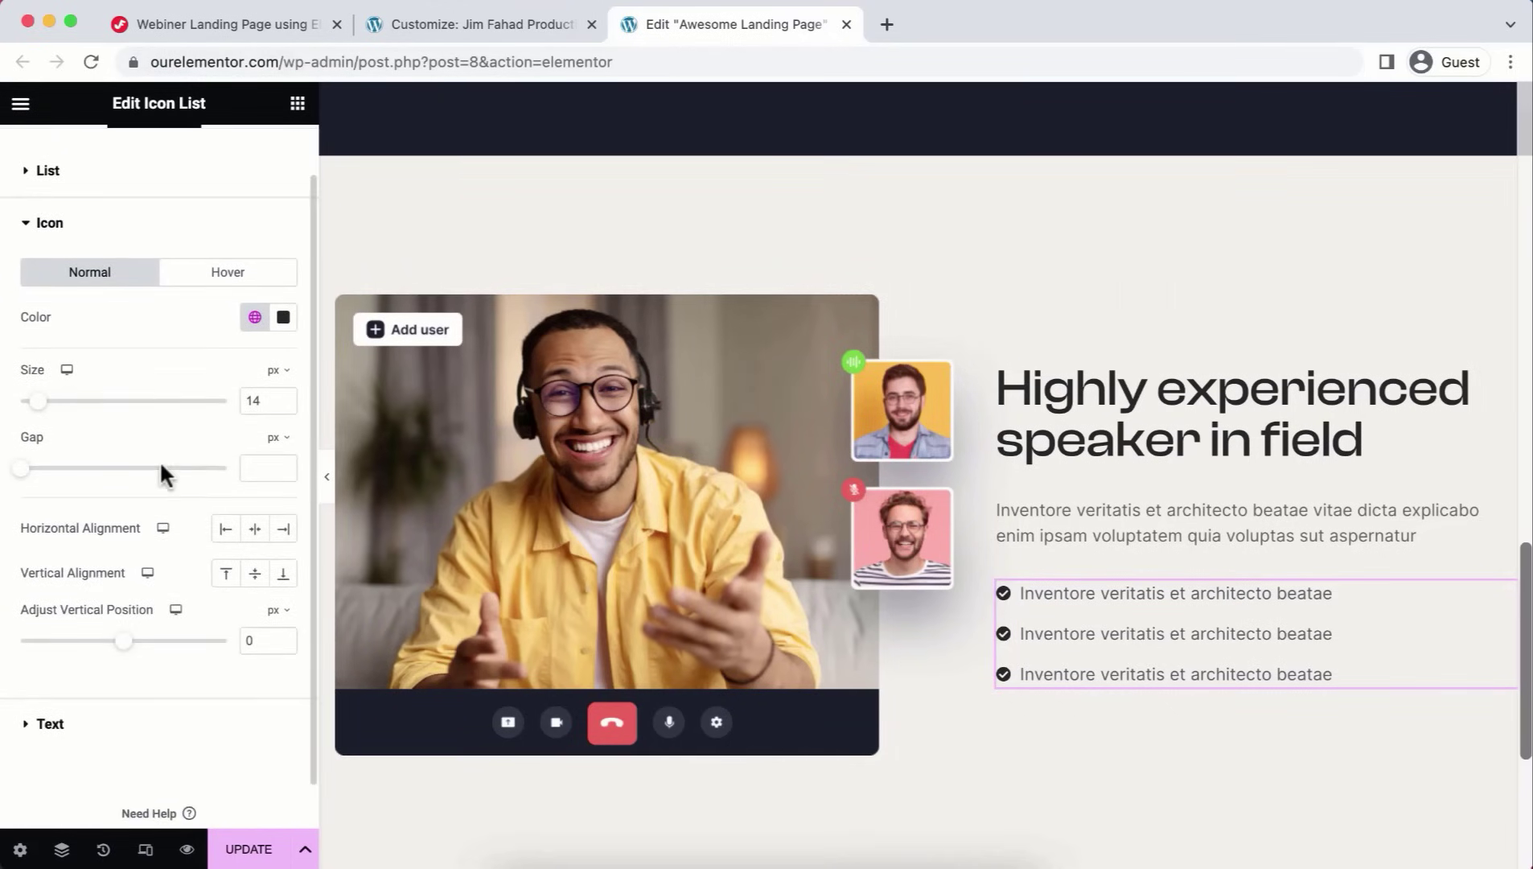
left_click(254, 317)
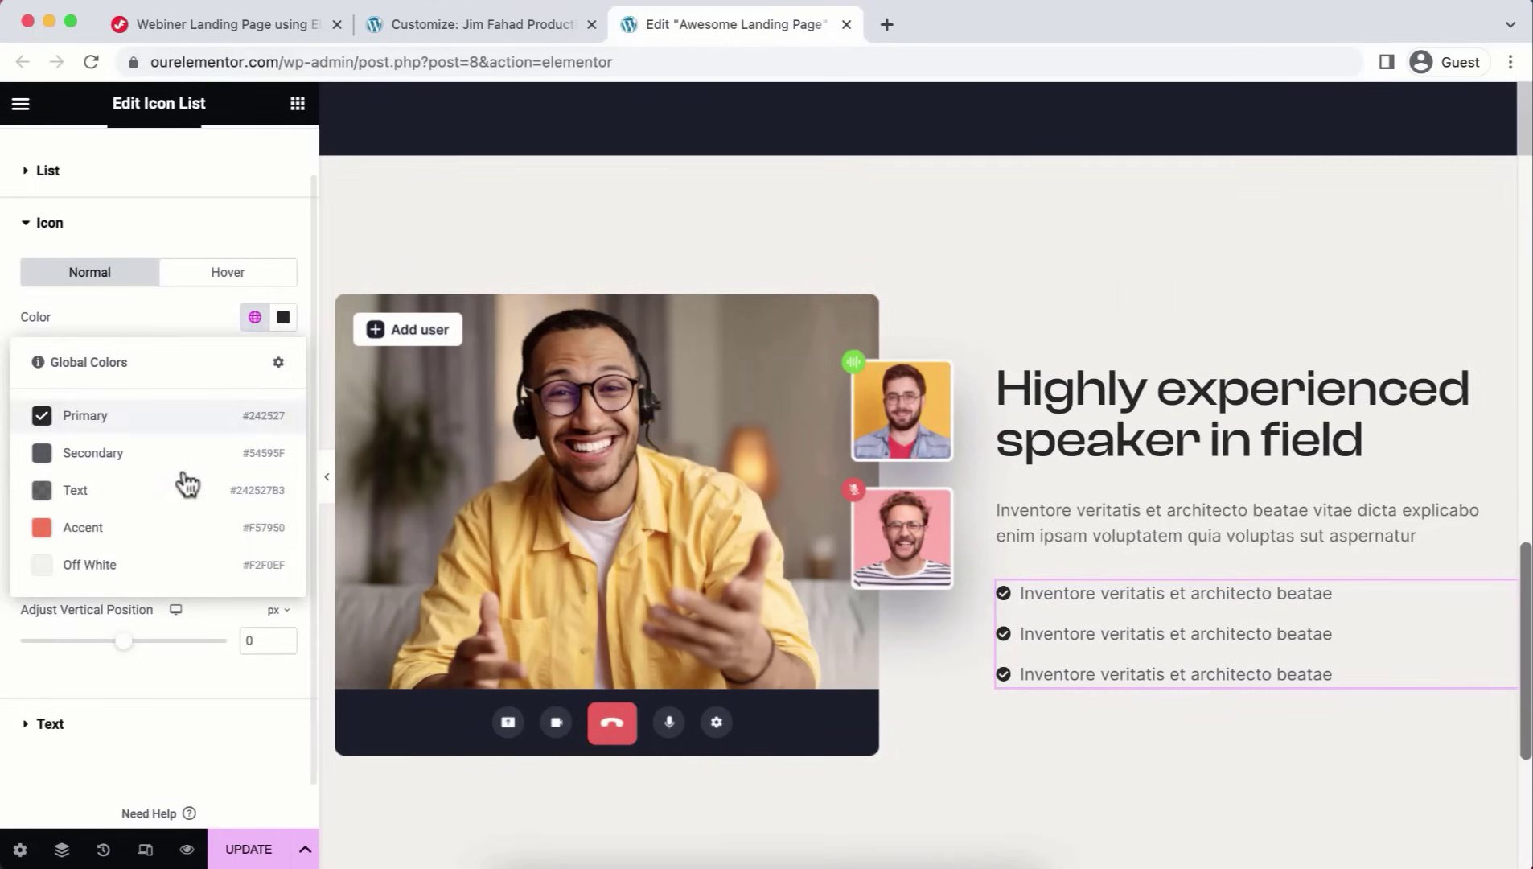
left_click(151, 527)
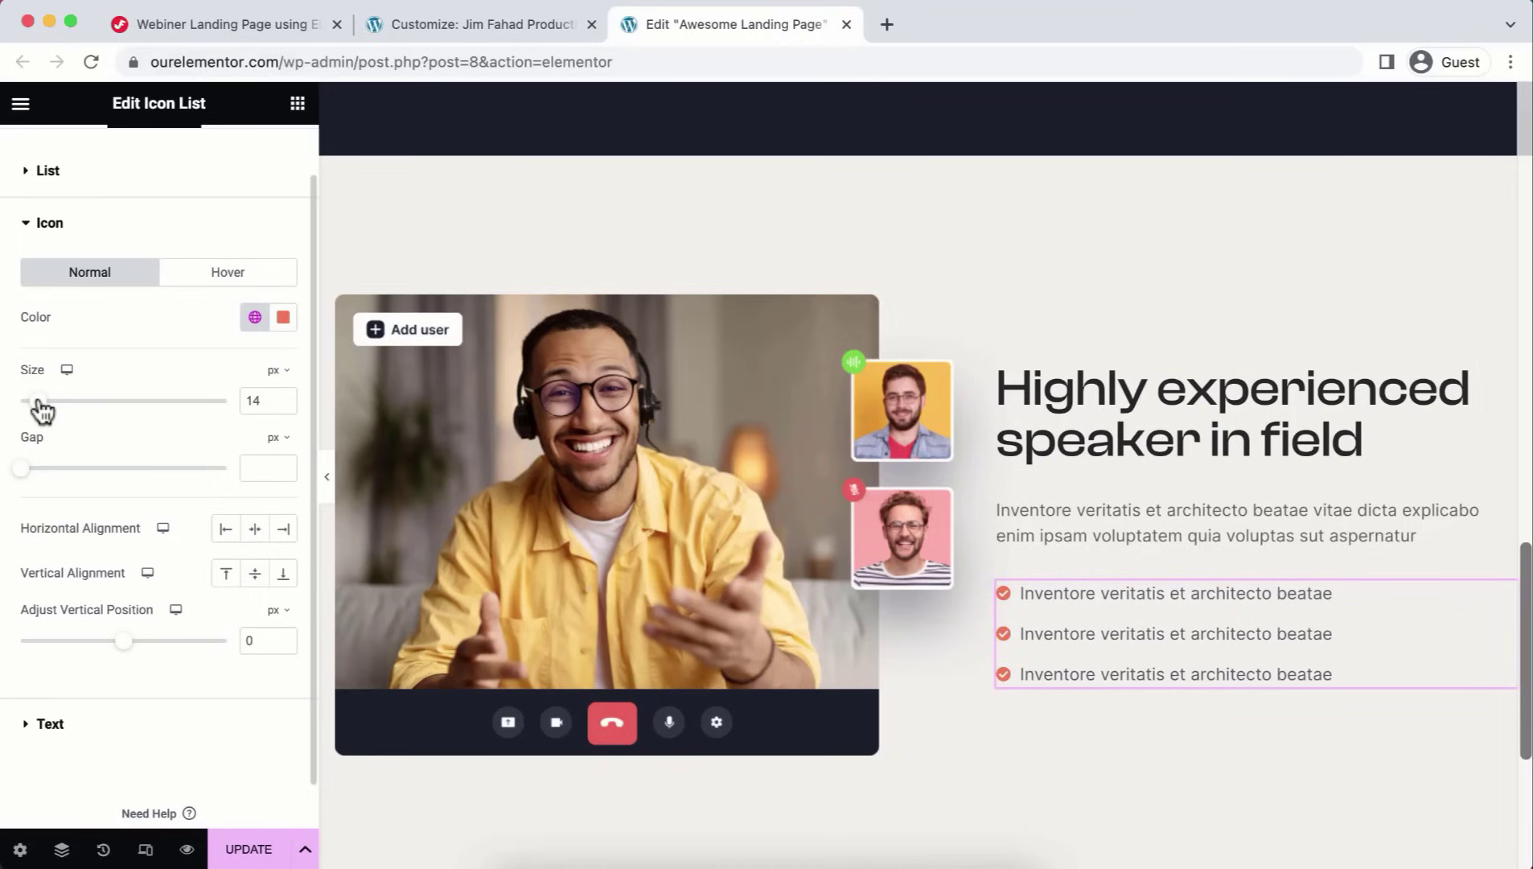
left_click_drag(38, 402, 48, 403)
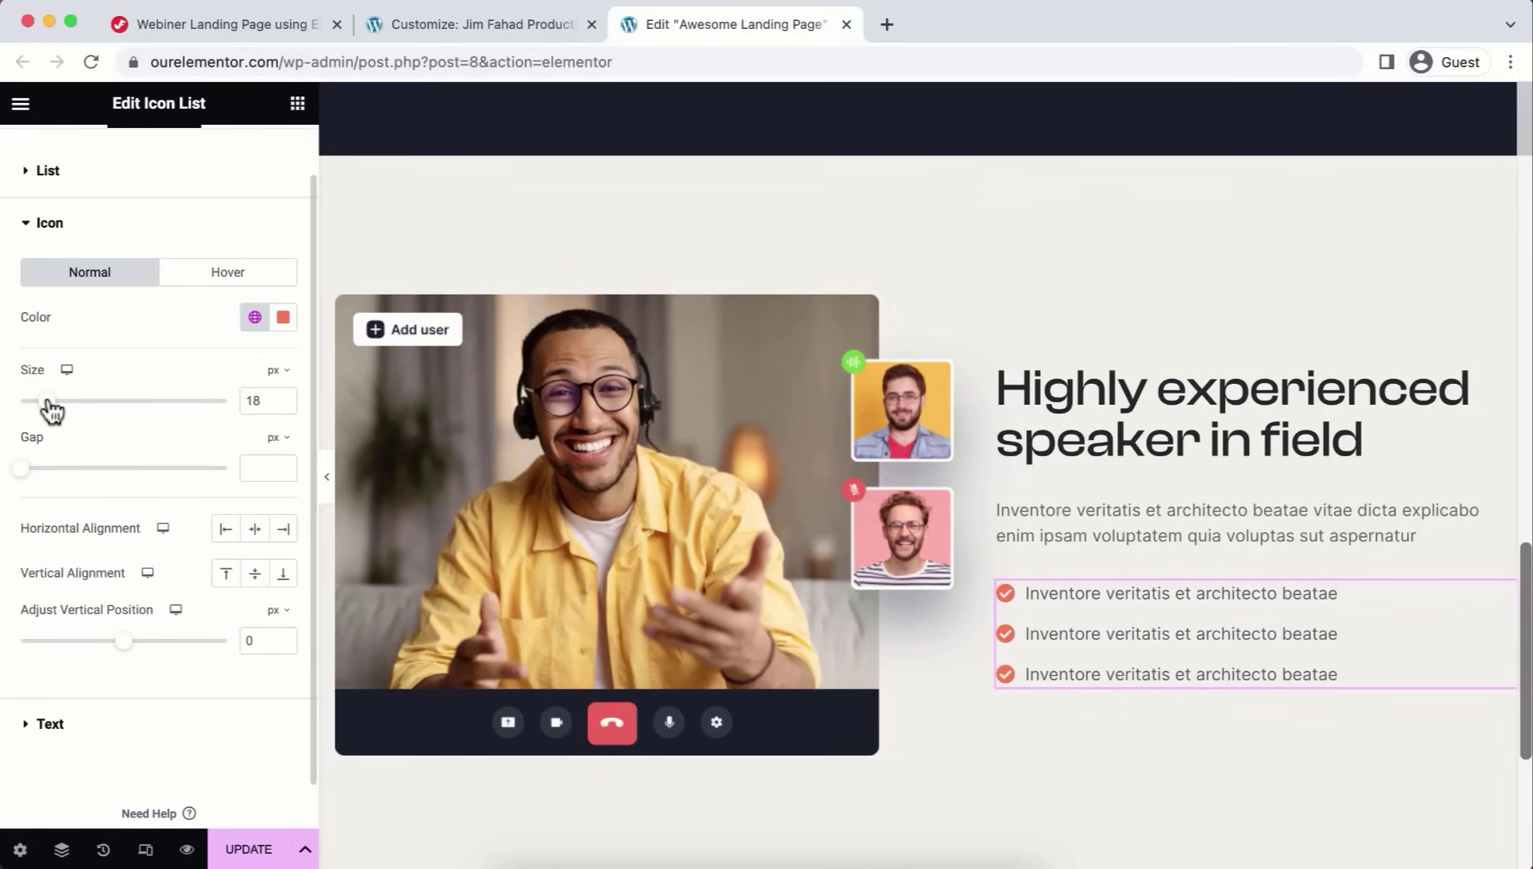
- Set the list text to the Primary colour in semi-bold 600 weight
scroll(101, 627, "down", 1)
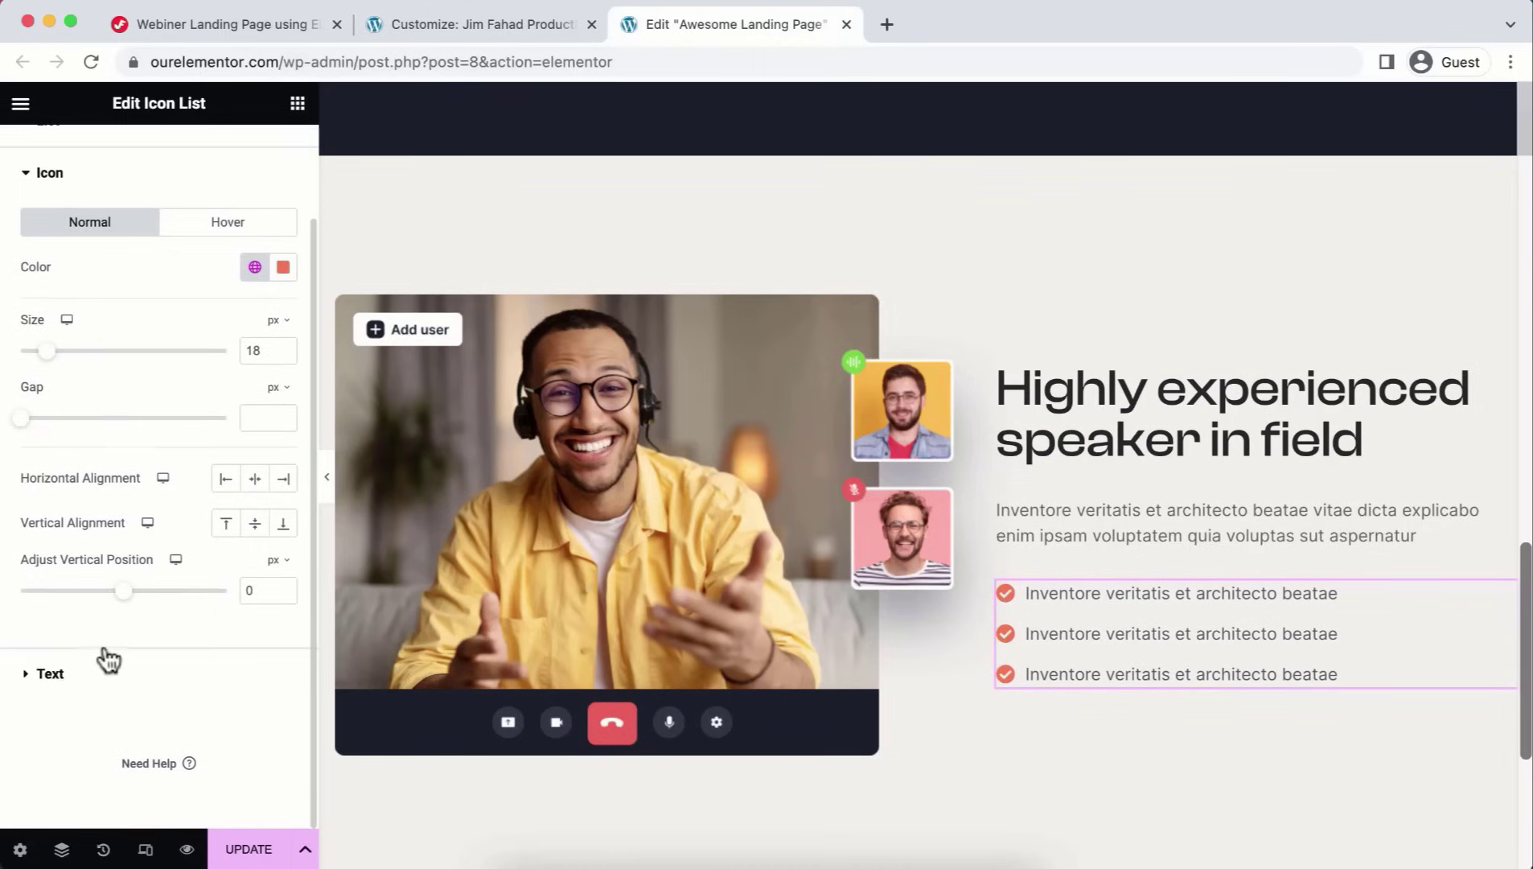
left_click(61, 674)
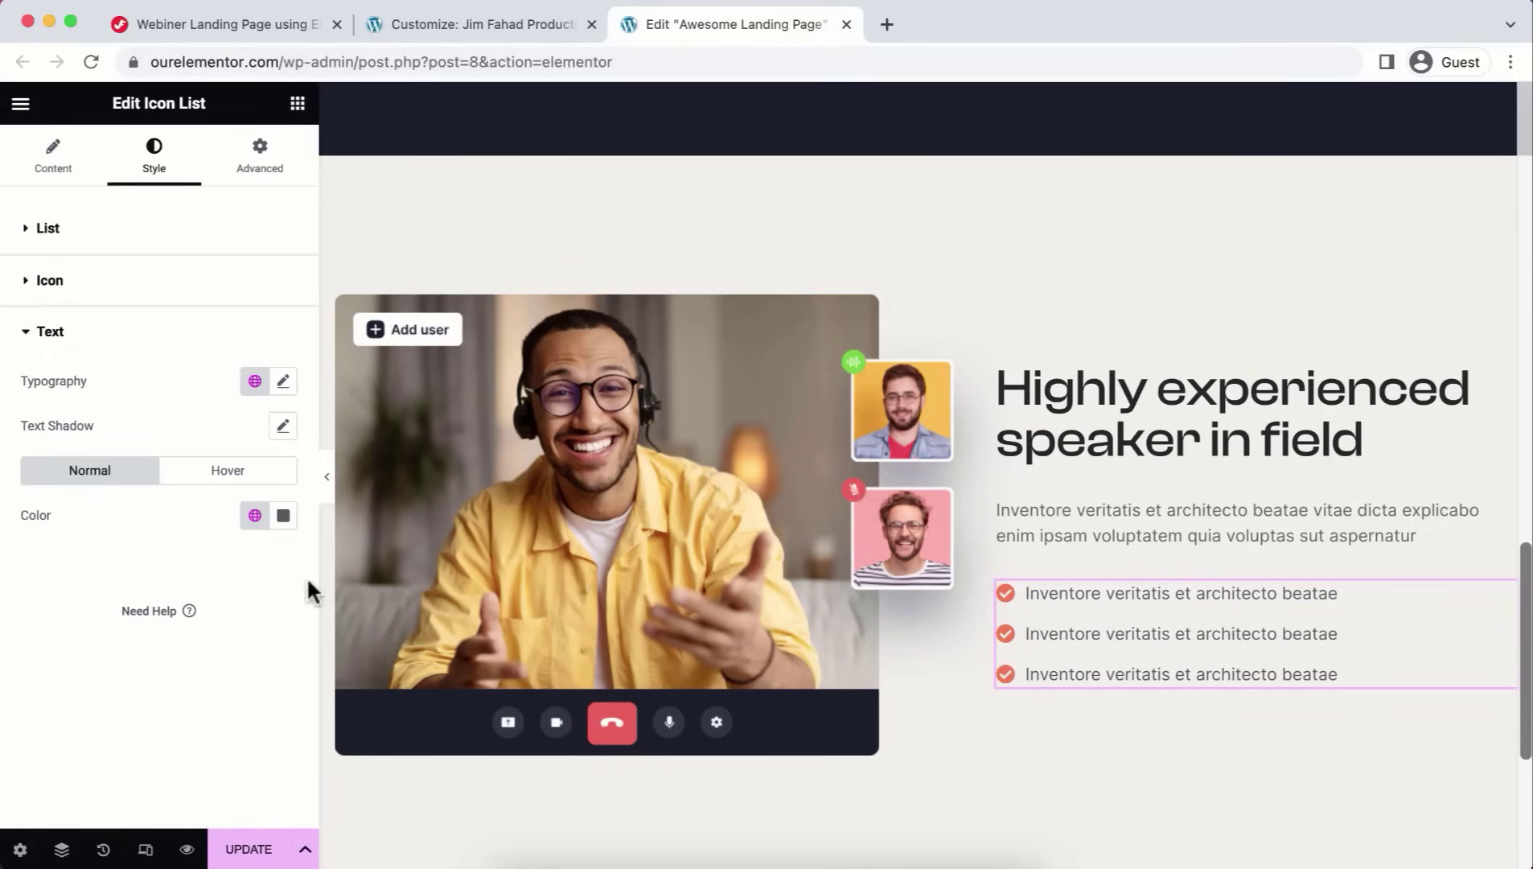
left_click(253, 519)
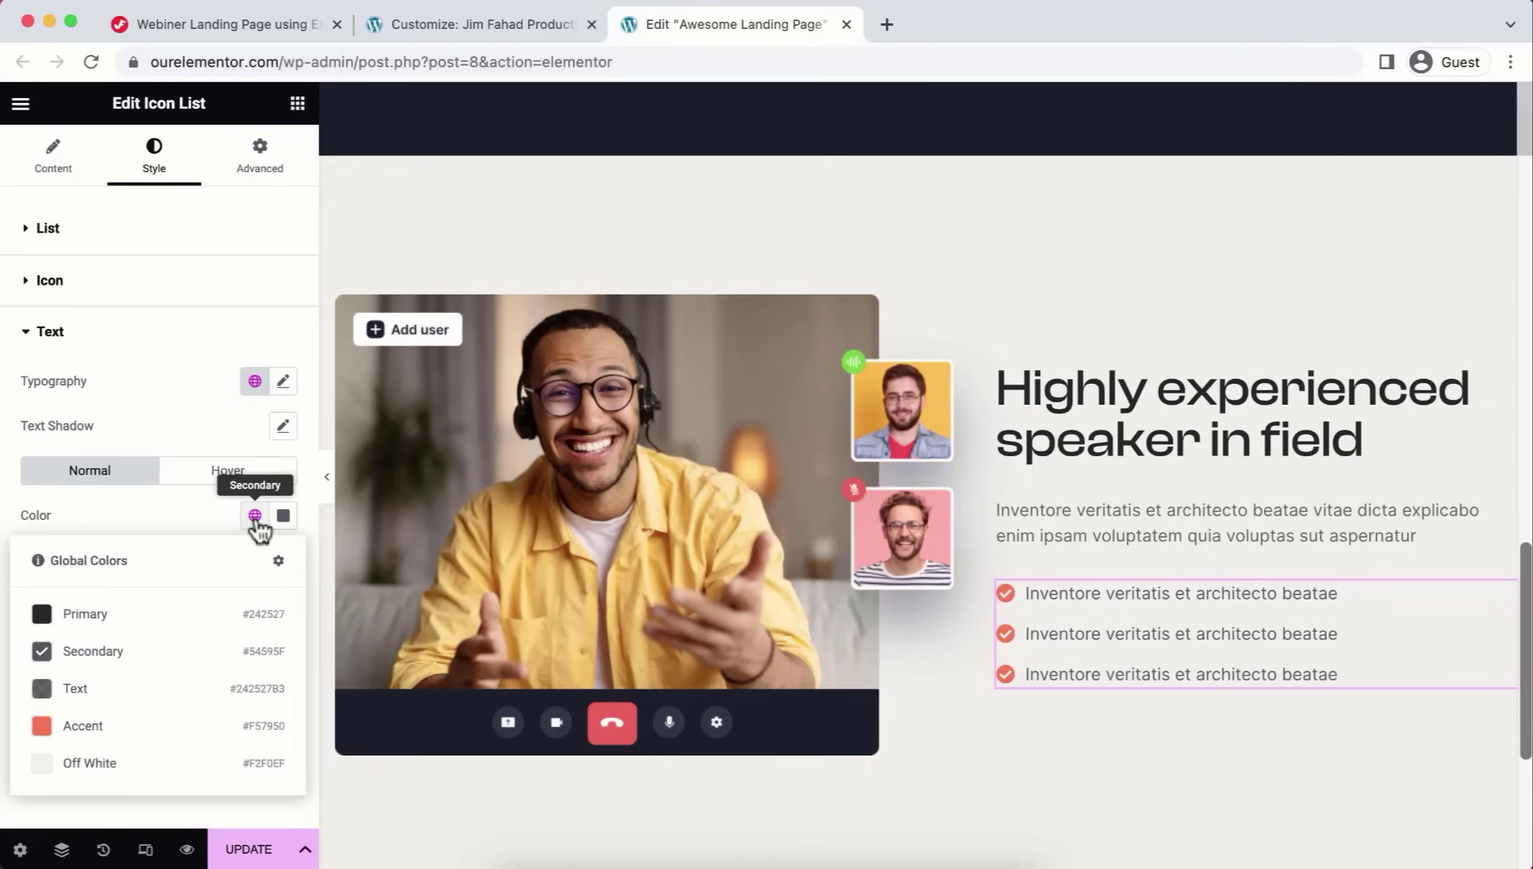
left_click(140, 624)
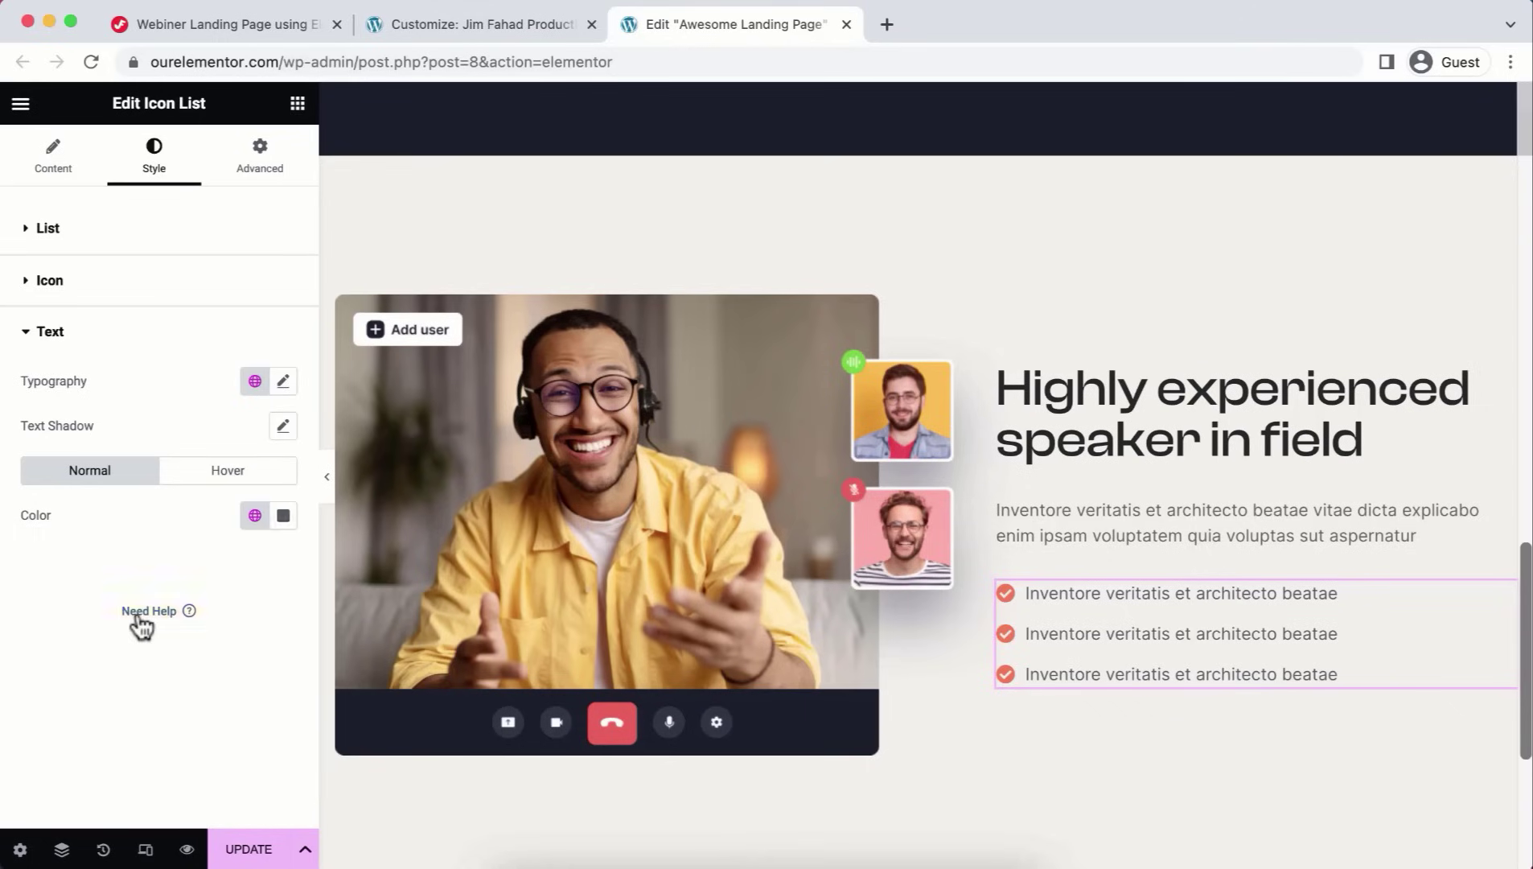
left_click(284, 381)
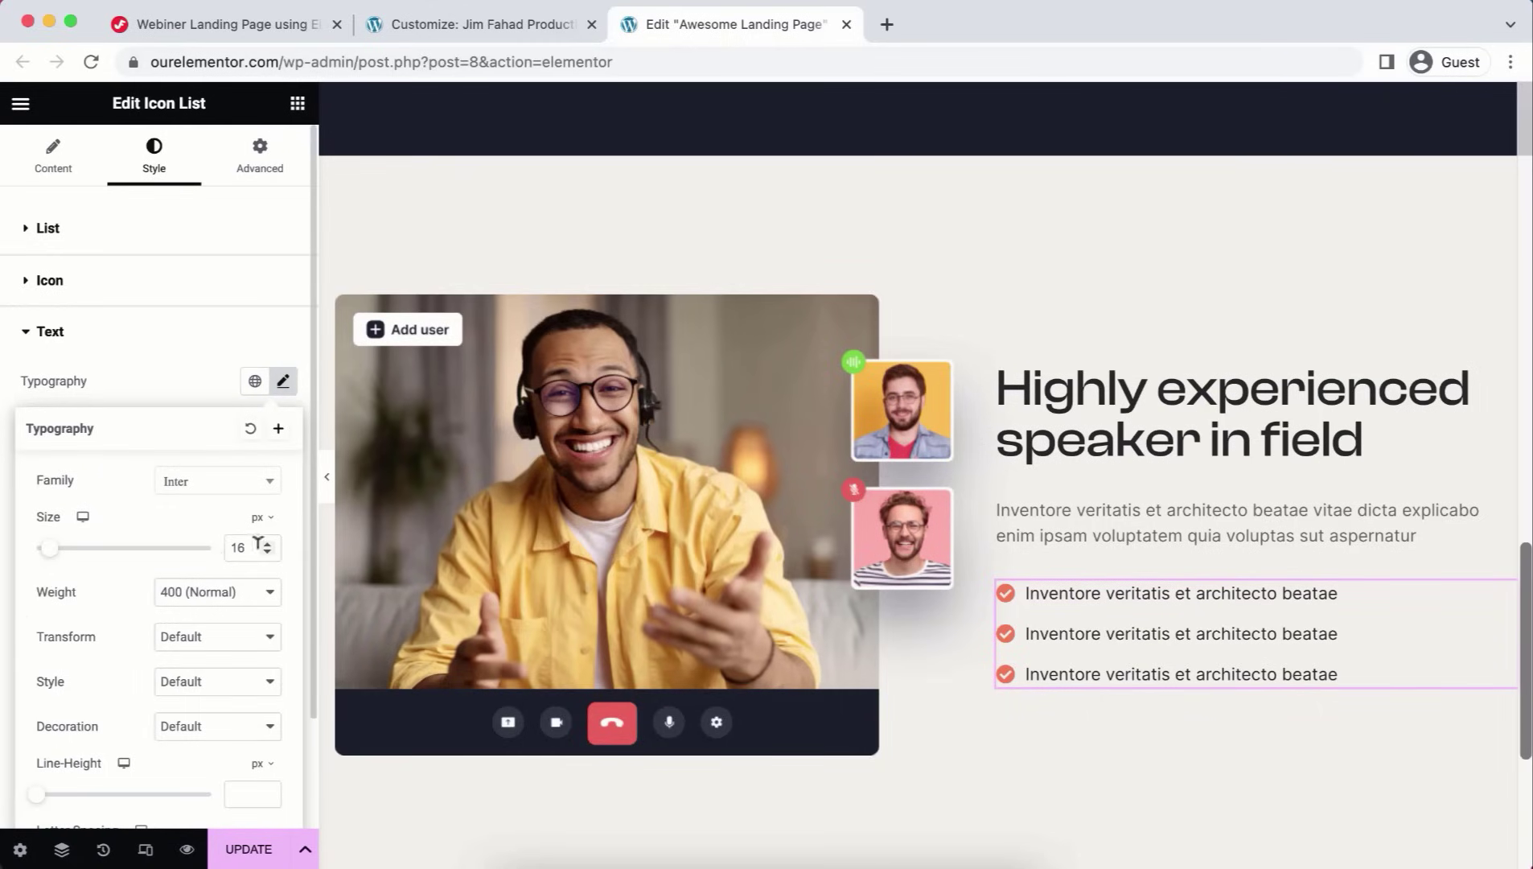
left_click(193, 600)
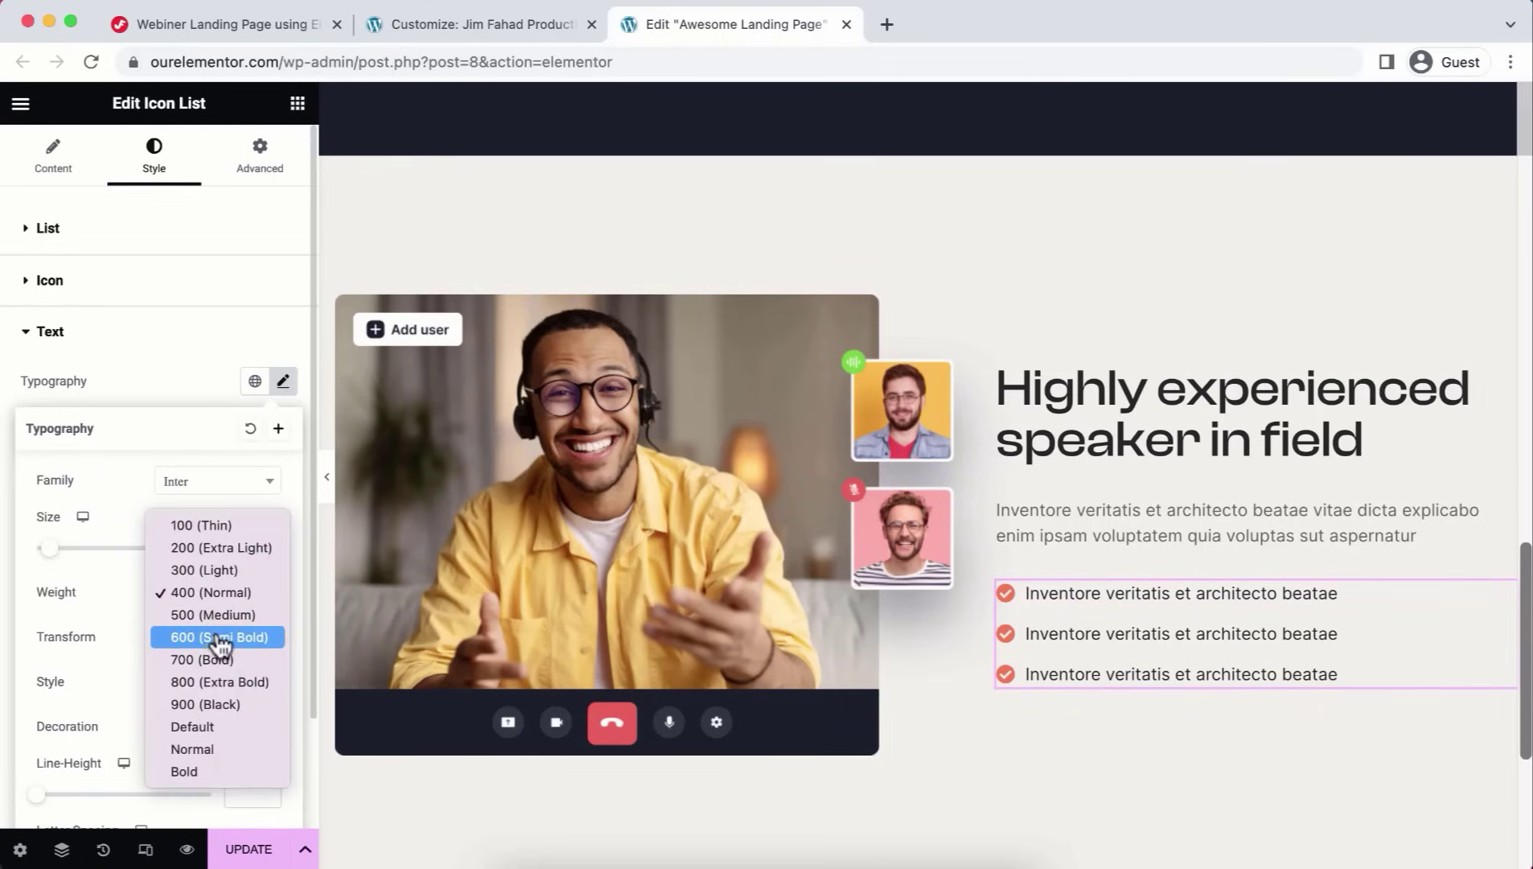
left_click(201, 637)
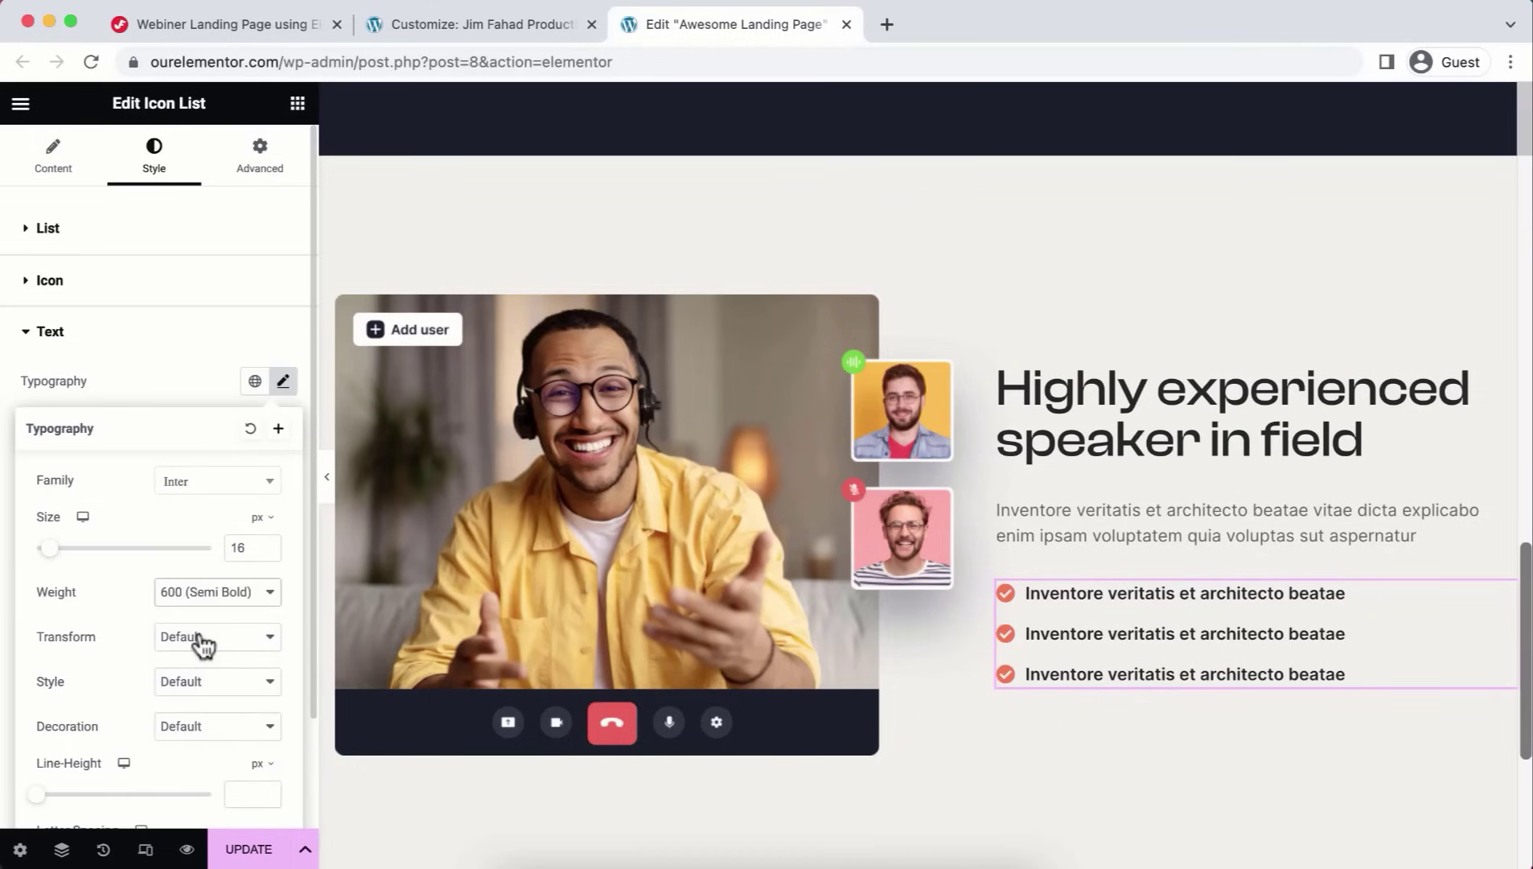
left_click(1117, 629)
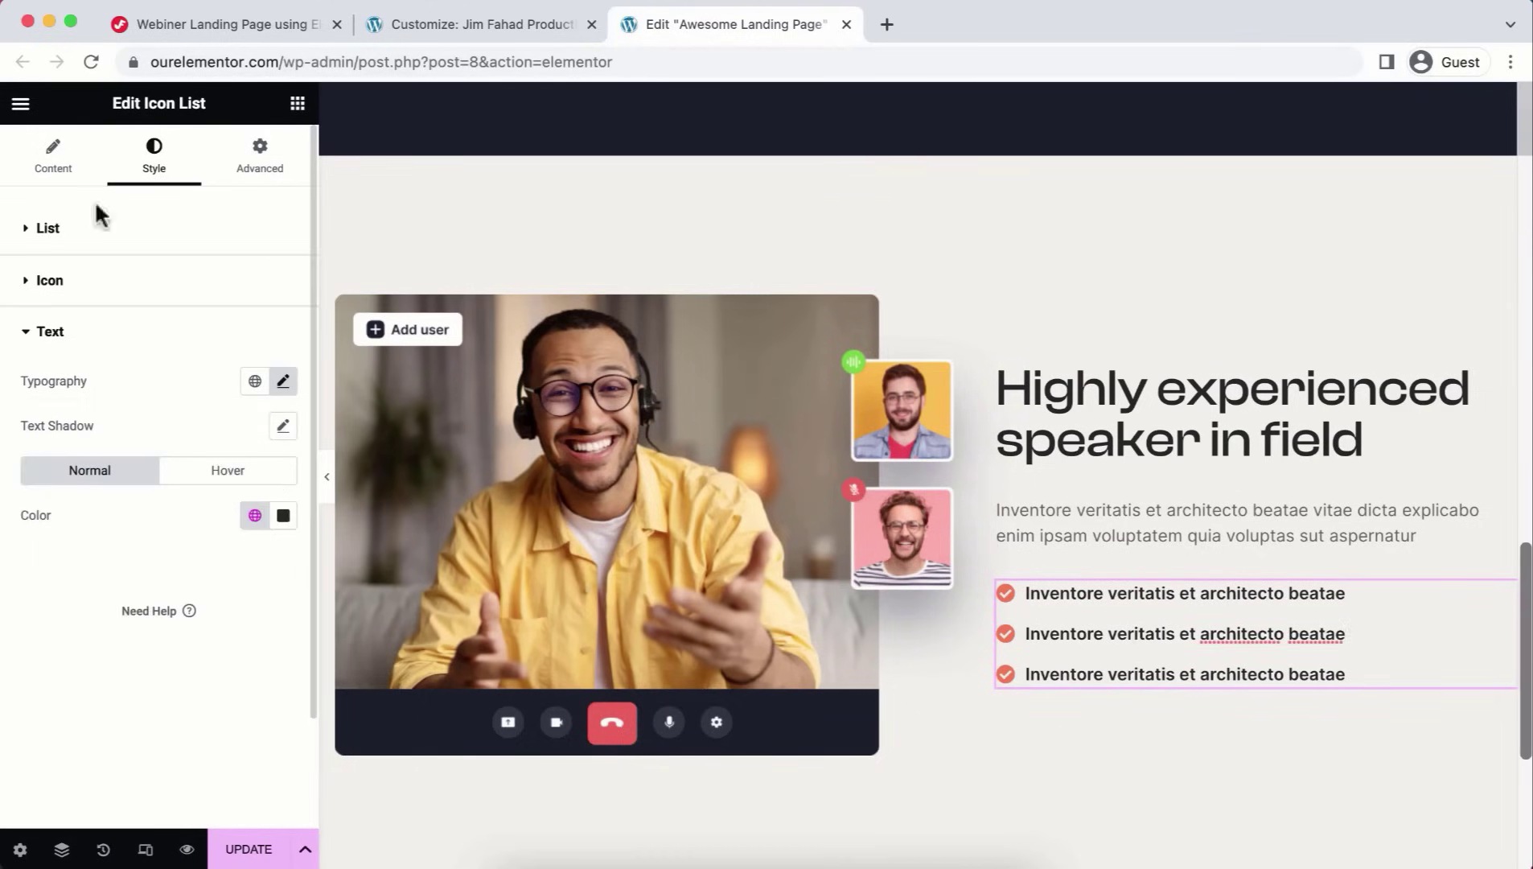
left_click(53, 153)
- Change item two to 'Tempor egestas morbi pulvinar amet' and item three to 'Donec rutrum parturient consectetur mauris'
left_click(104, 412)
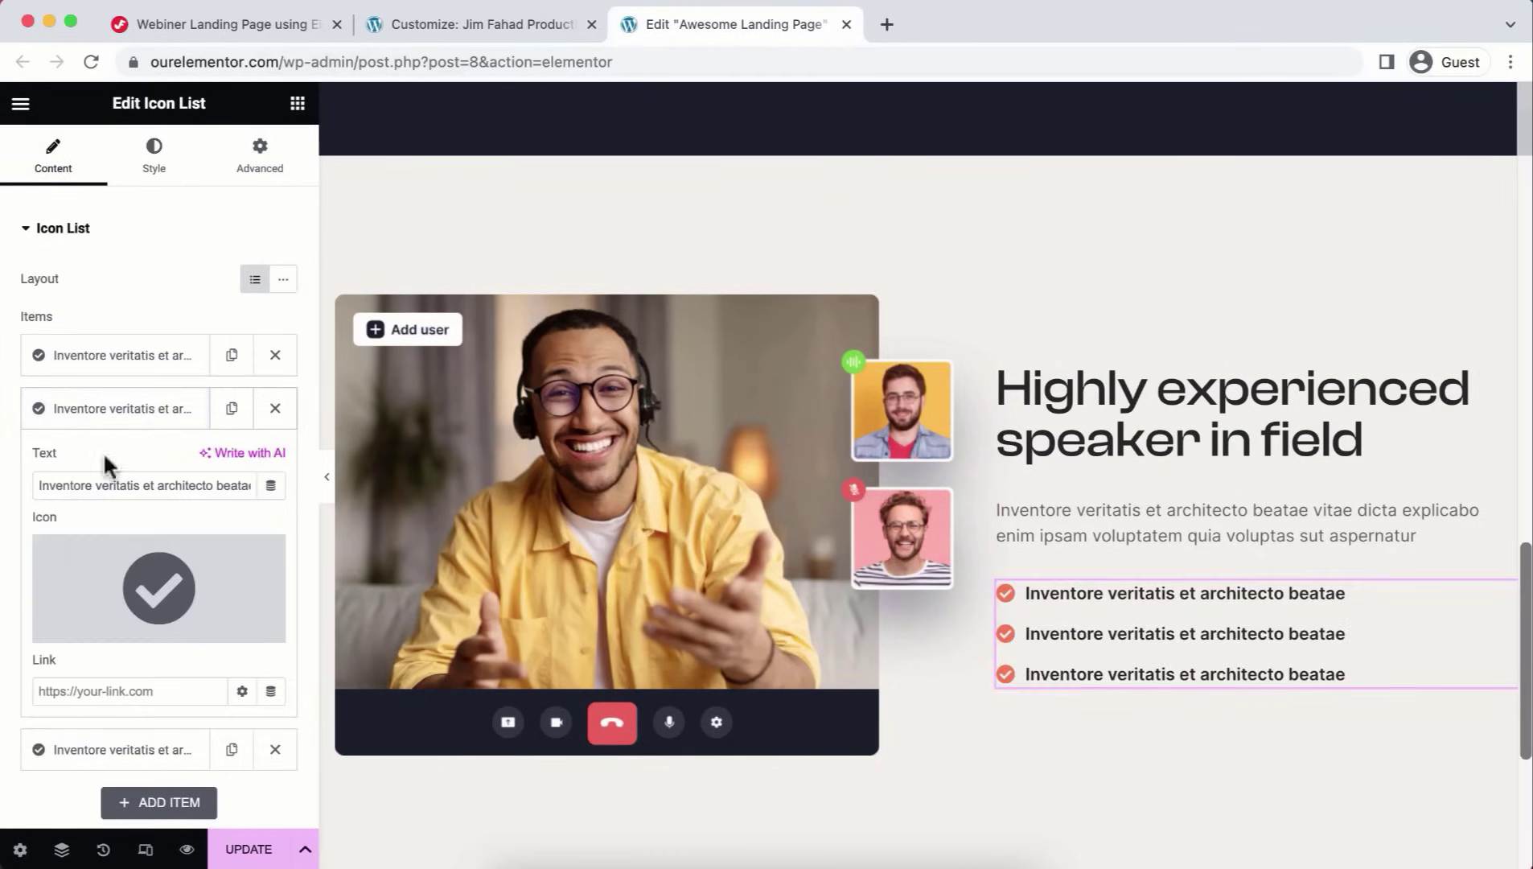
triple_click(87, 484)
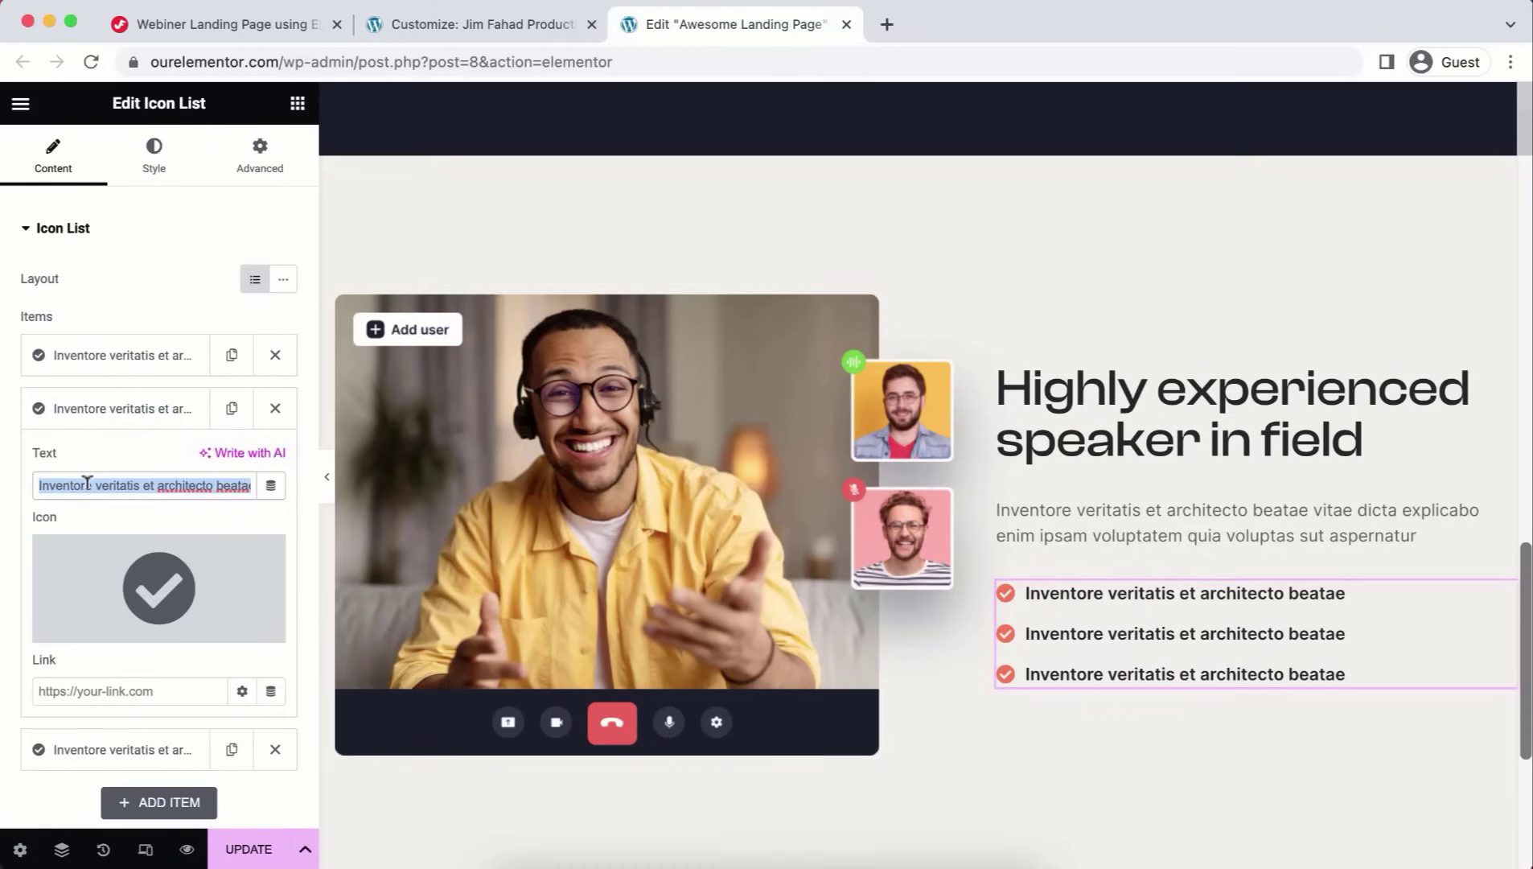
type("Tempor egestas morbi pulvinar amet")
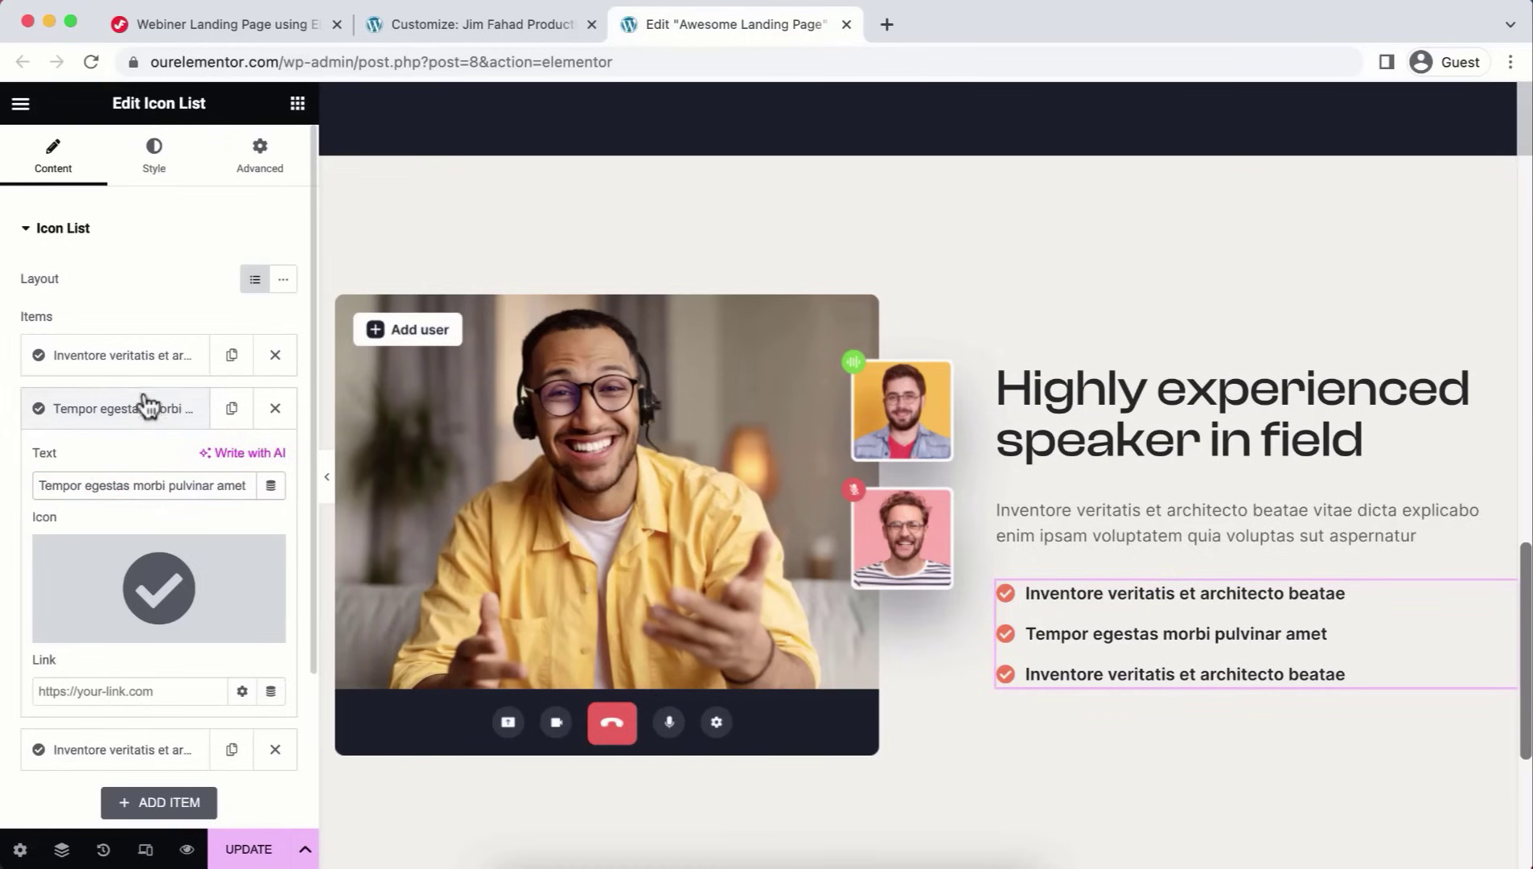
left_click(147, 411)
left_click(144, 464)
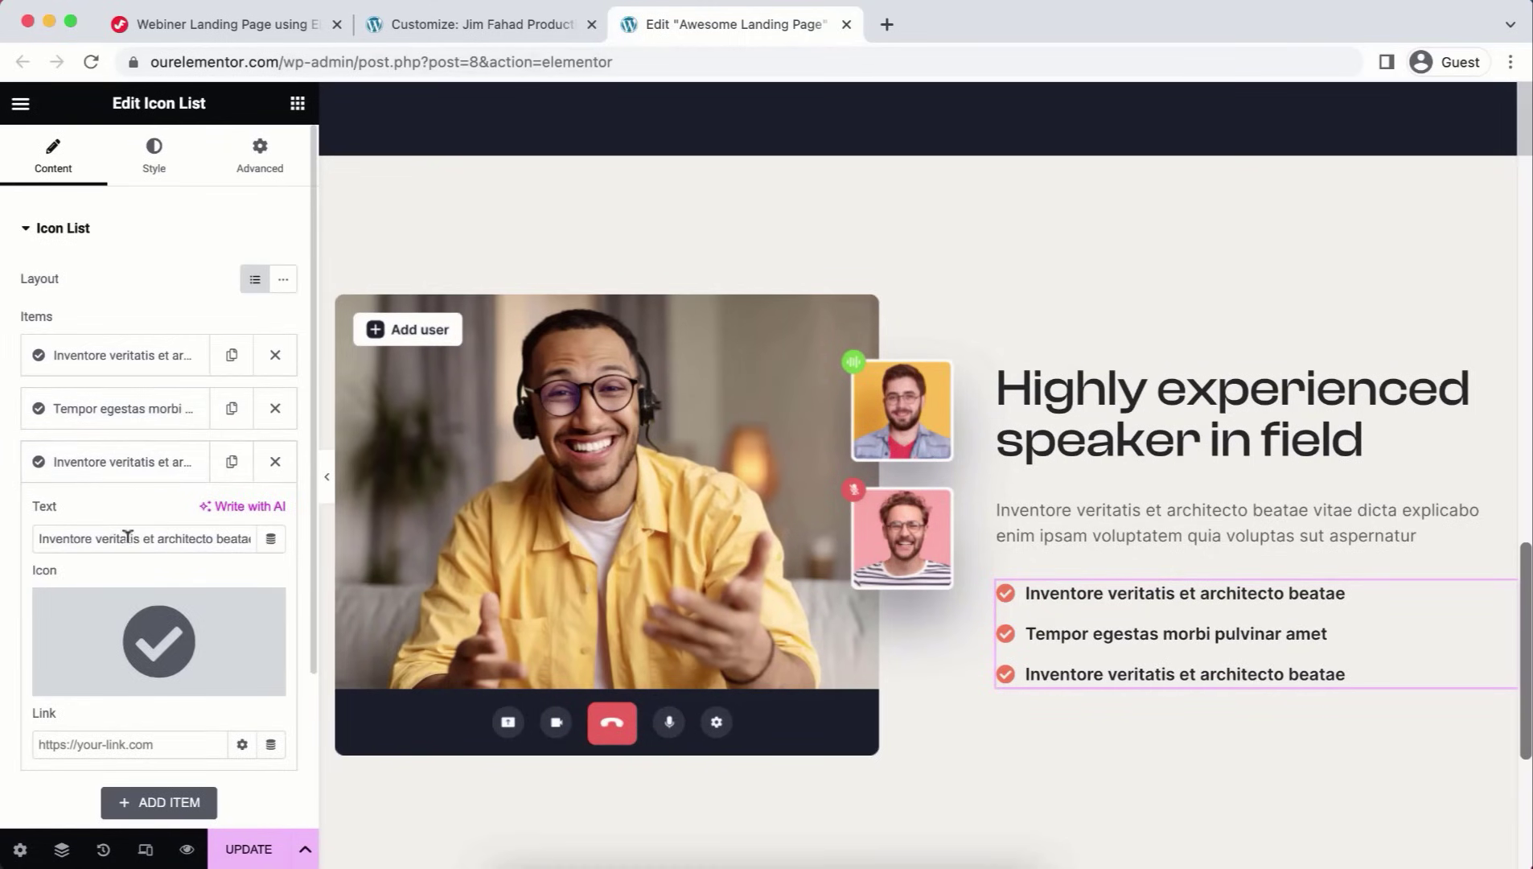
triple_click(127, 537)
type("Donec rutrum parturient consectetur mauris")
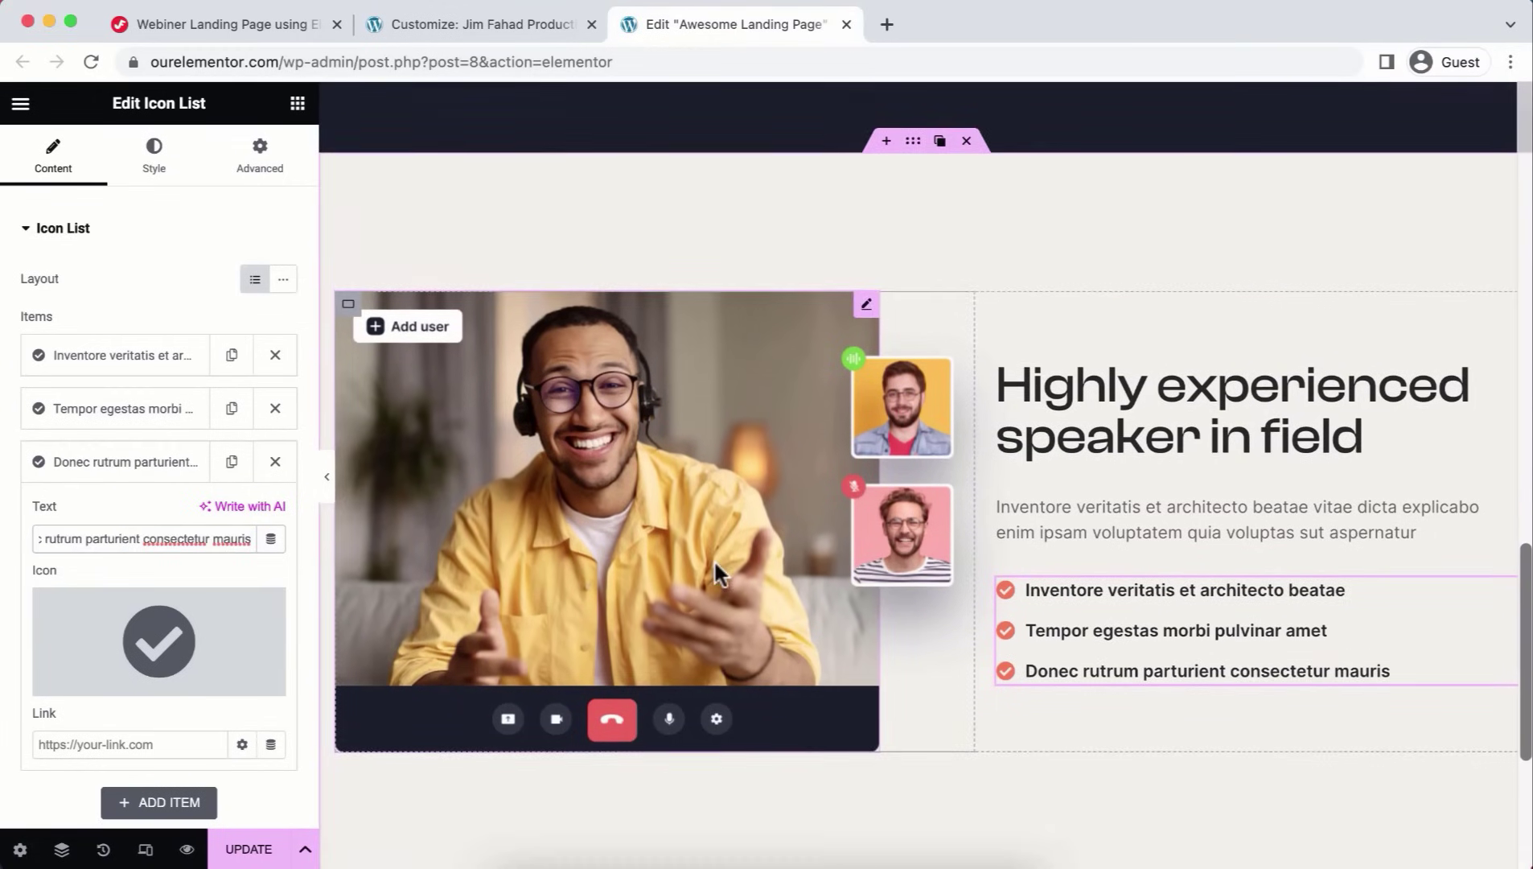
scroll(714, 559, "down", 1)
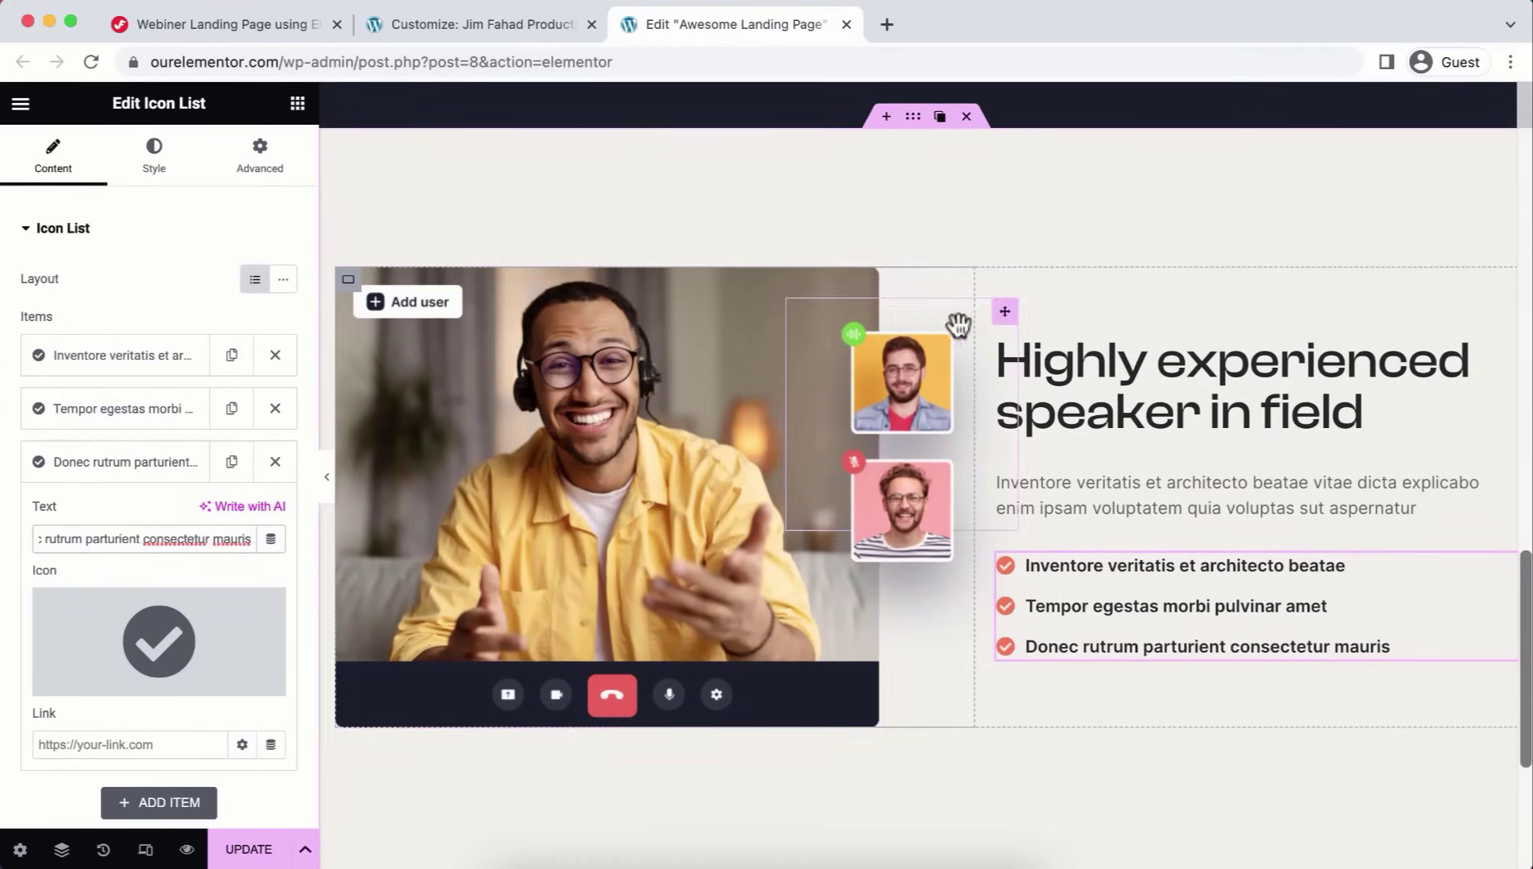
- Open the Navigator and duplicate the Feature 1 section
right_click(952, 276)
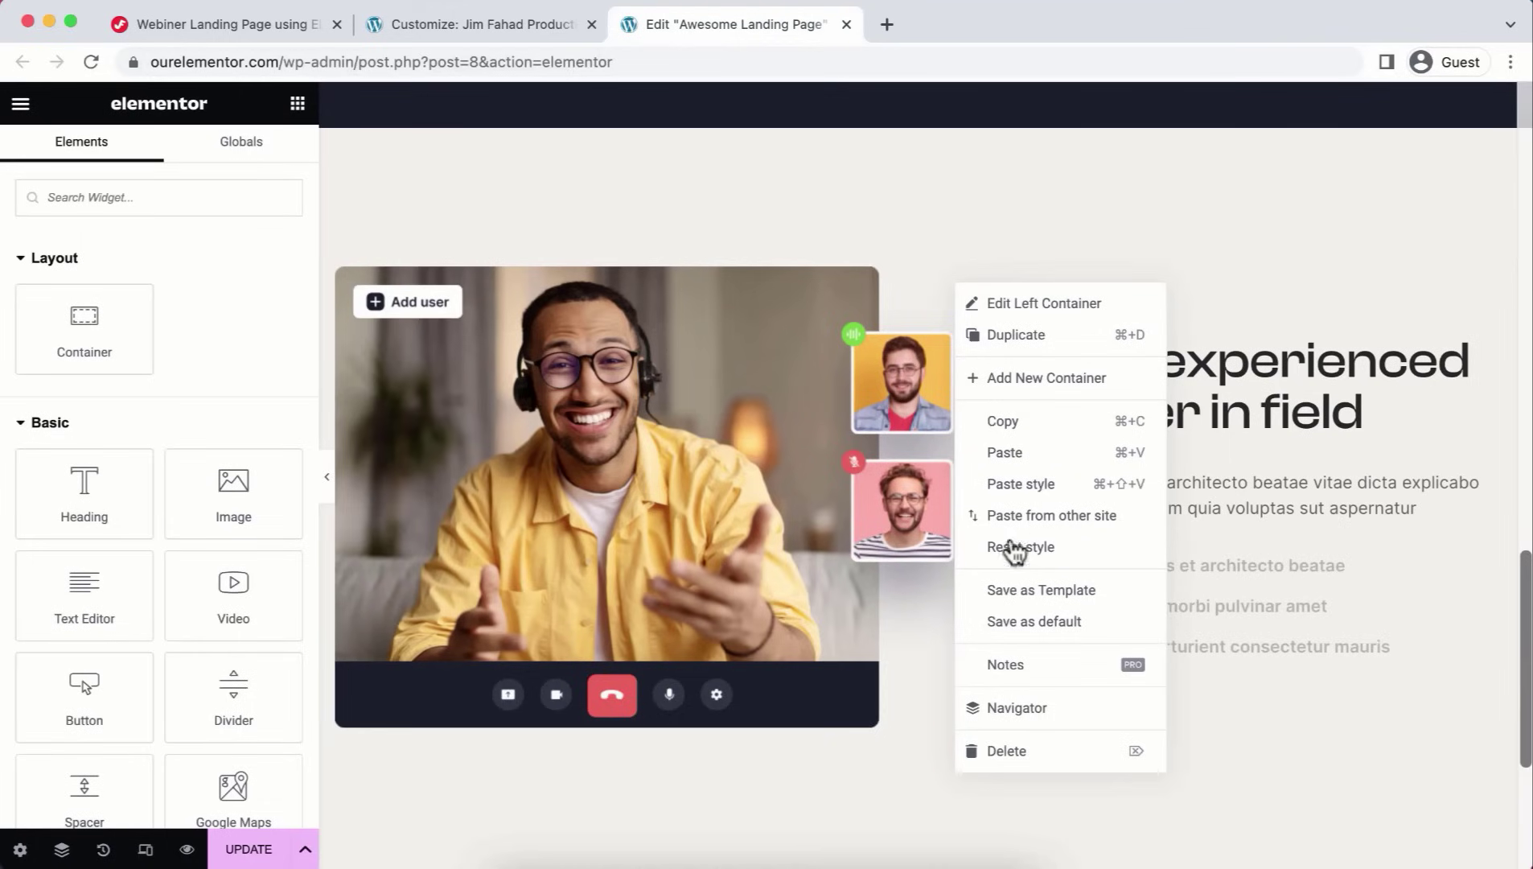
left_click(1018, 709)
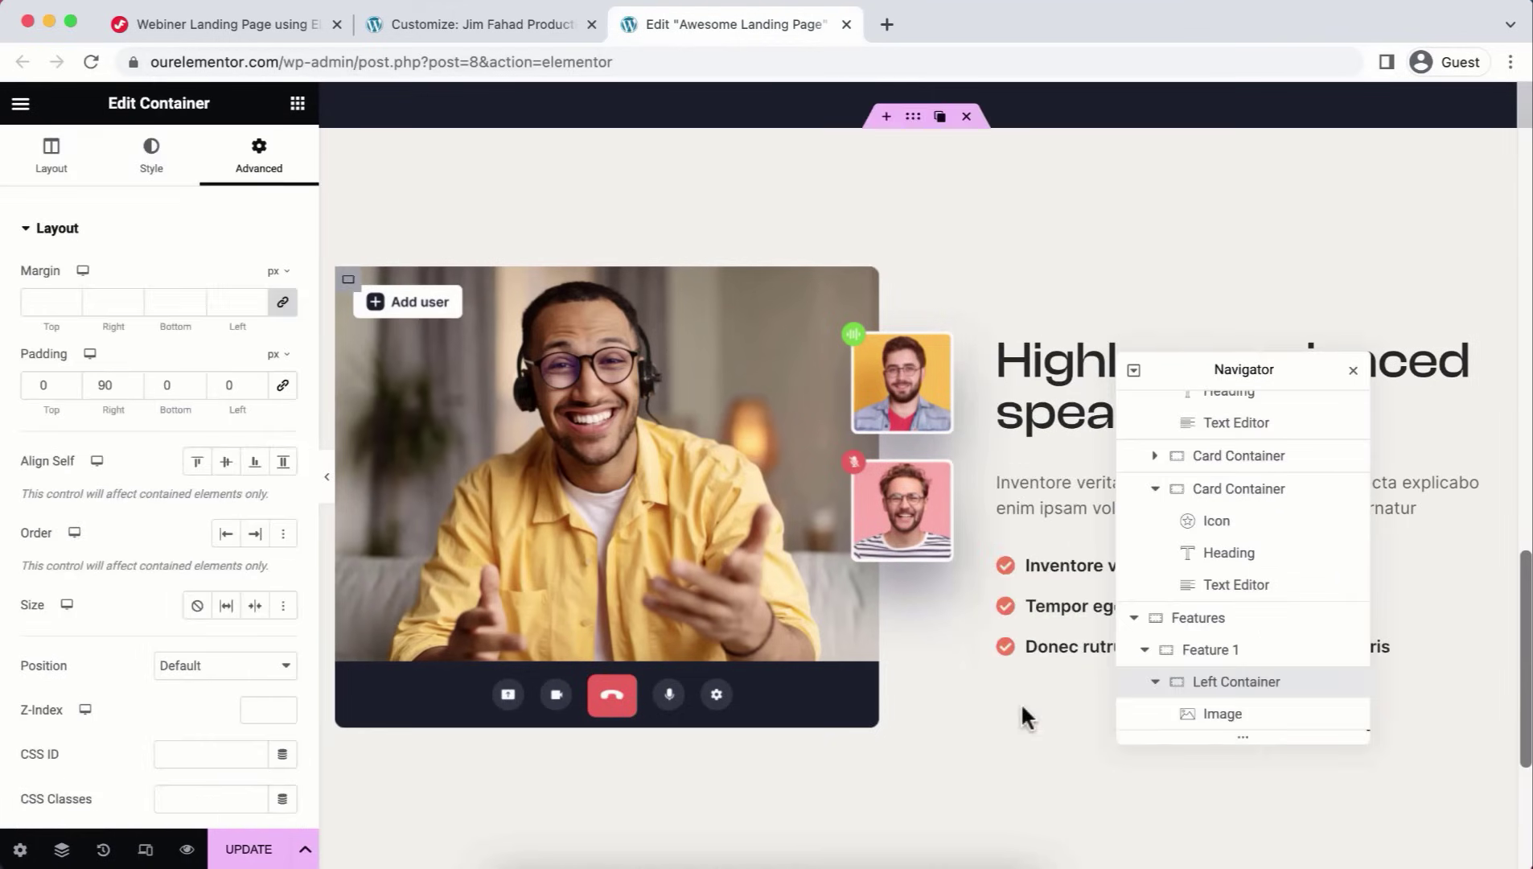
left_click(1226, 656)
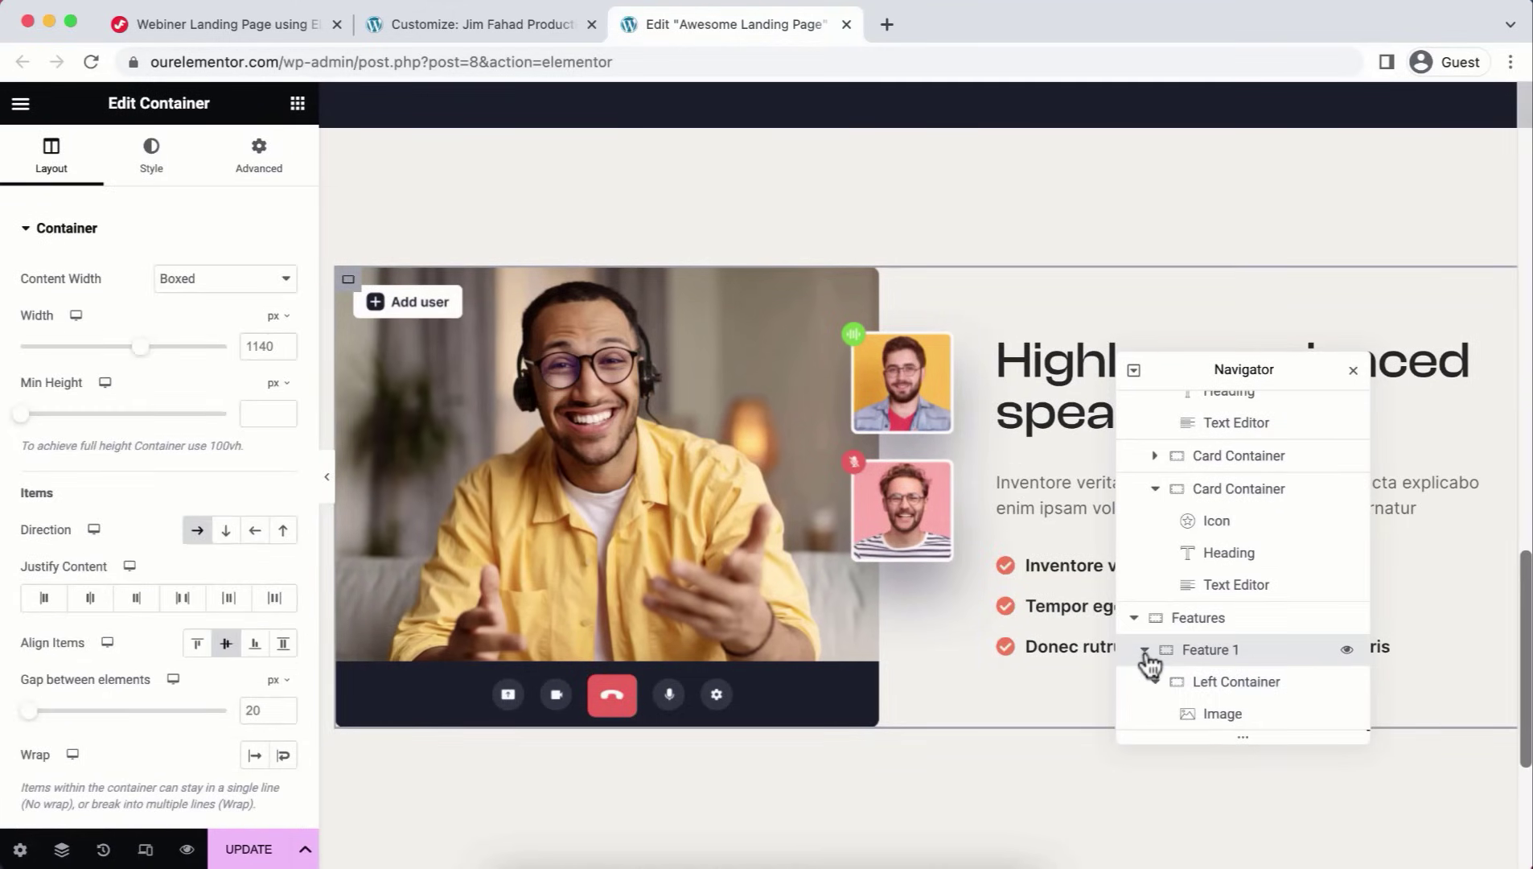
left_click(1144, 651)
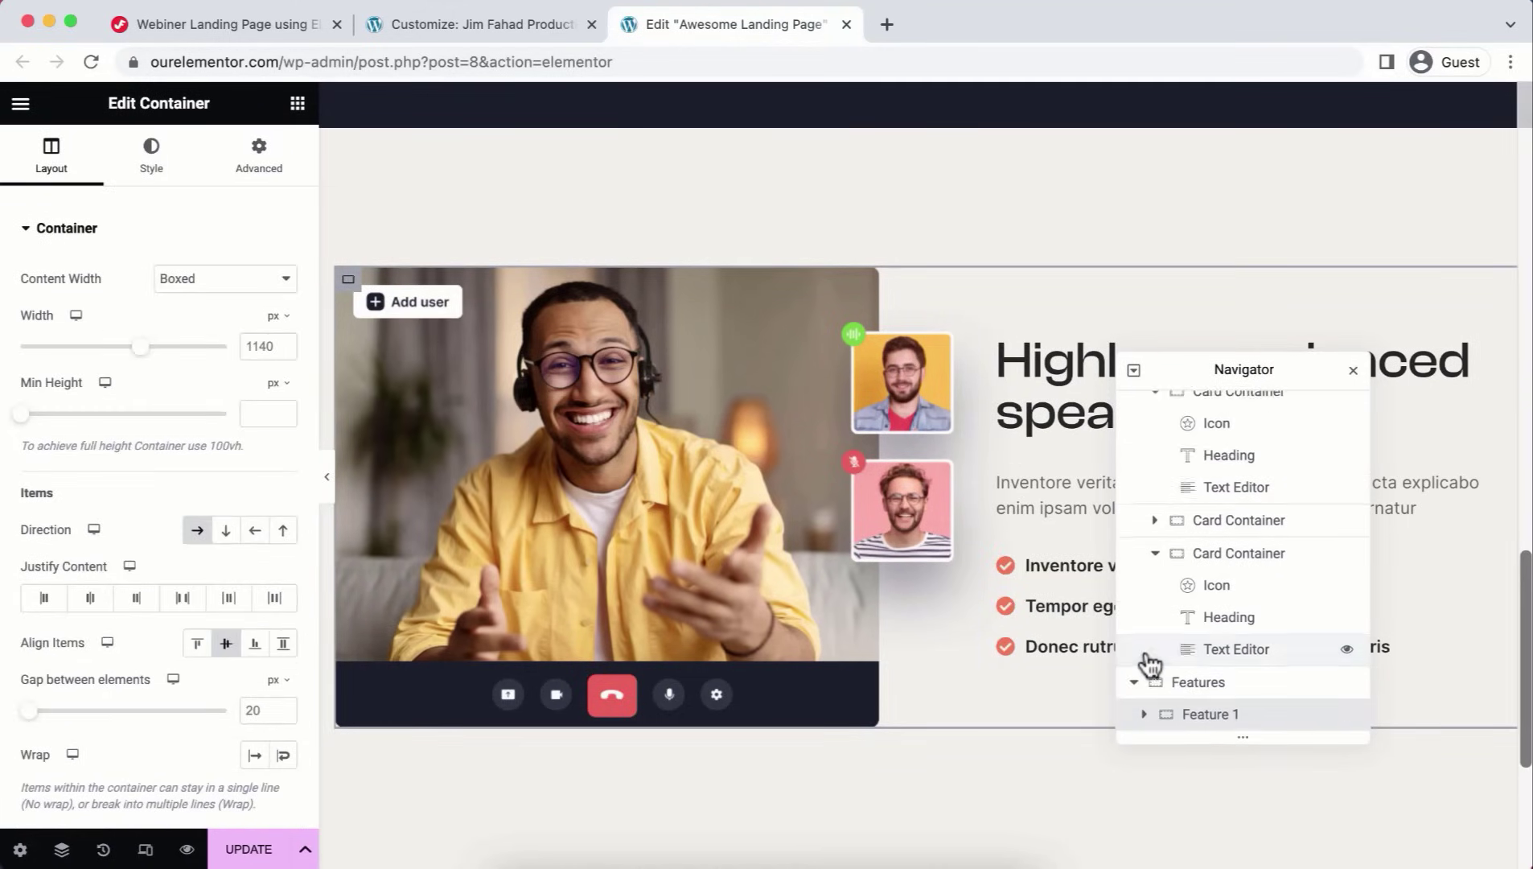
right_click(1210, 719)
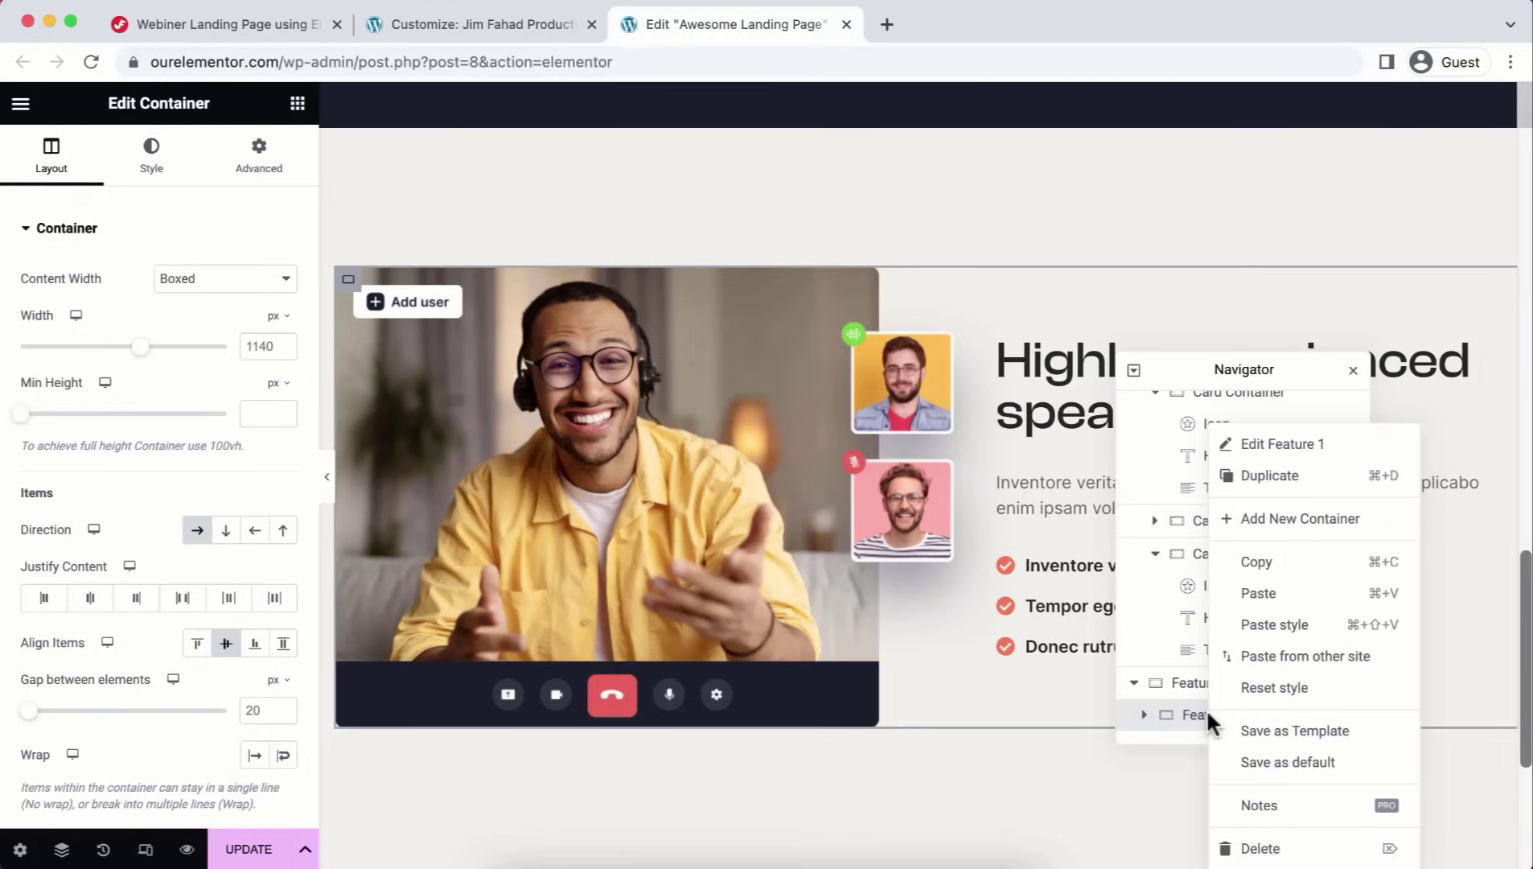
left_click(1266, 479)
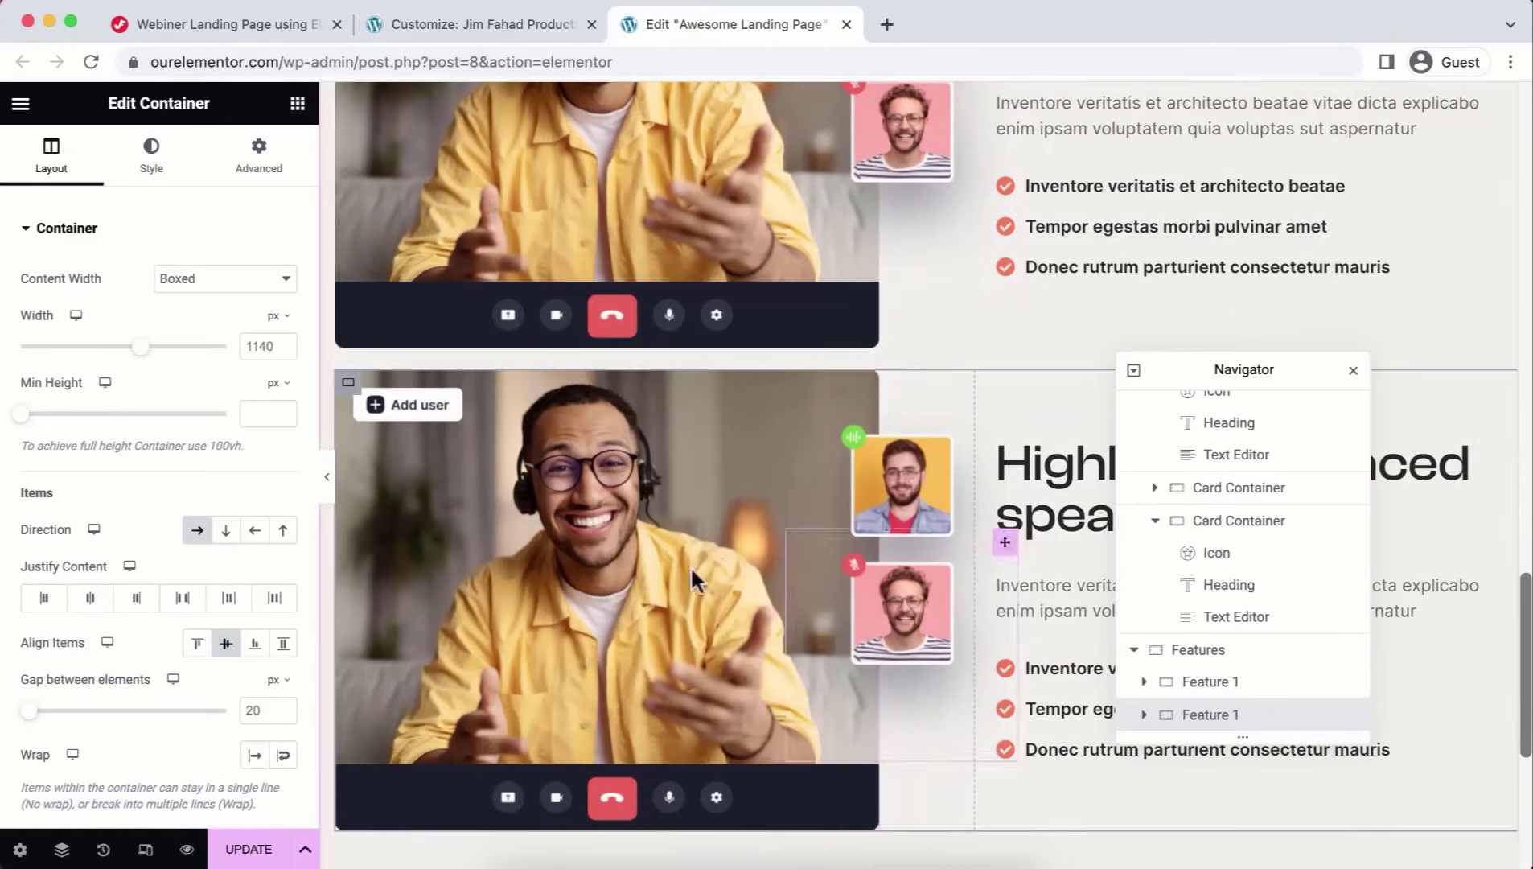
- Rename the copy Feature 2 and give it a 120 px top margin
double_click(1224, 718)
left_click(1240, 714)
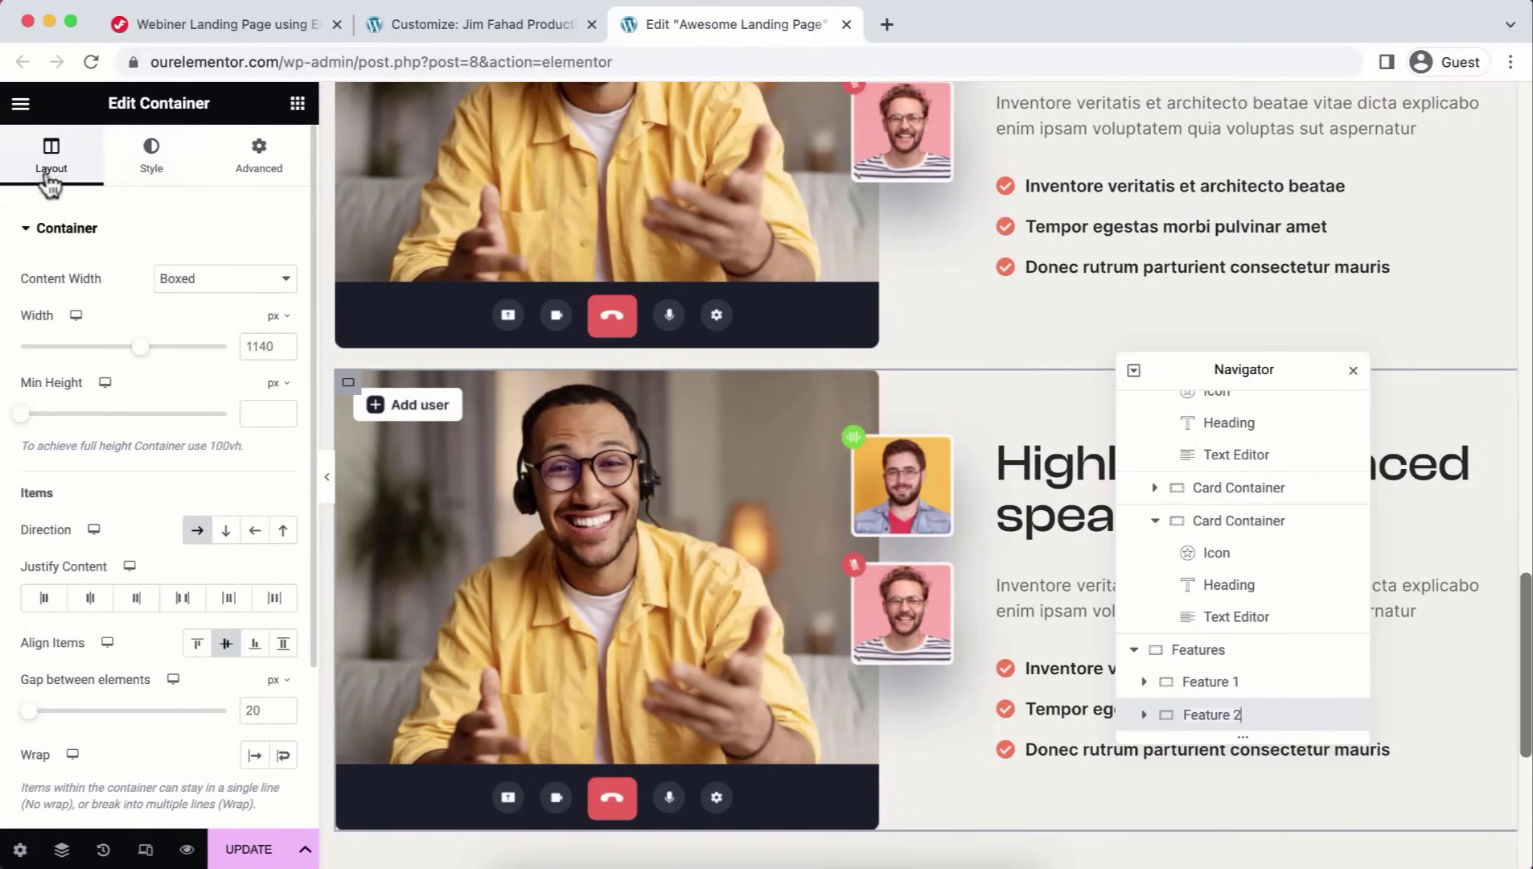
left_click(259, 159)
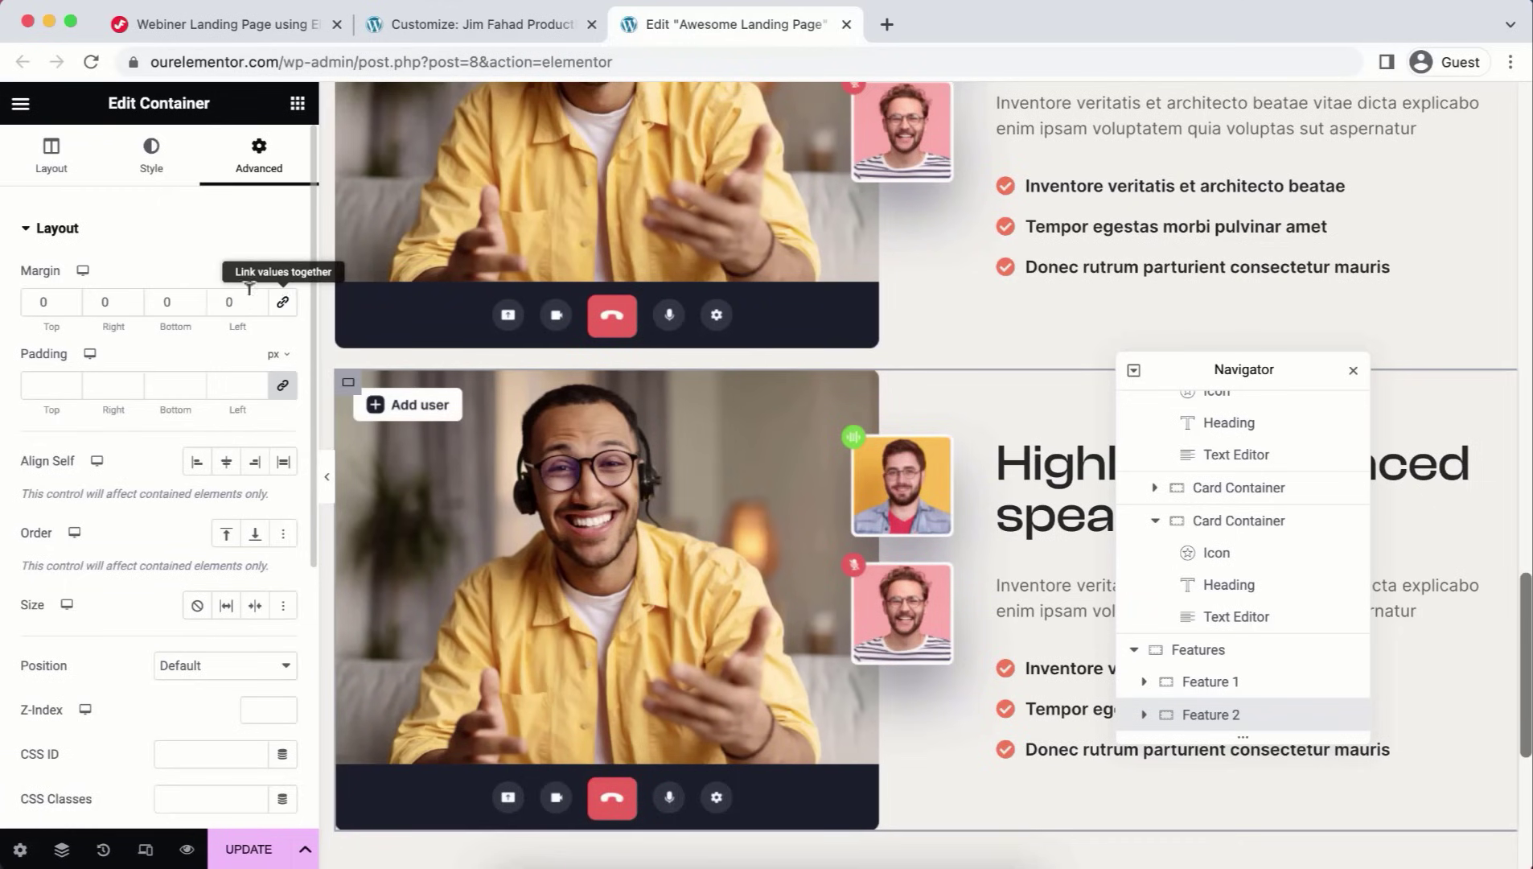
left_click(35, 300)
type("120")
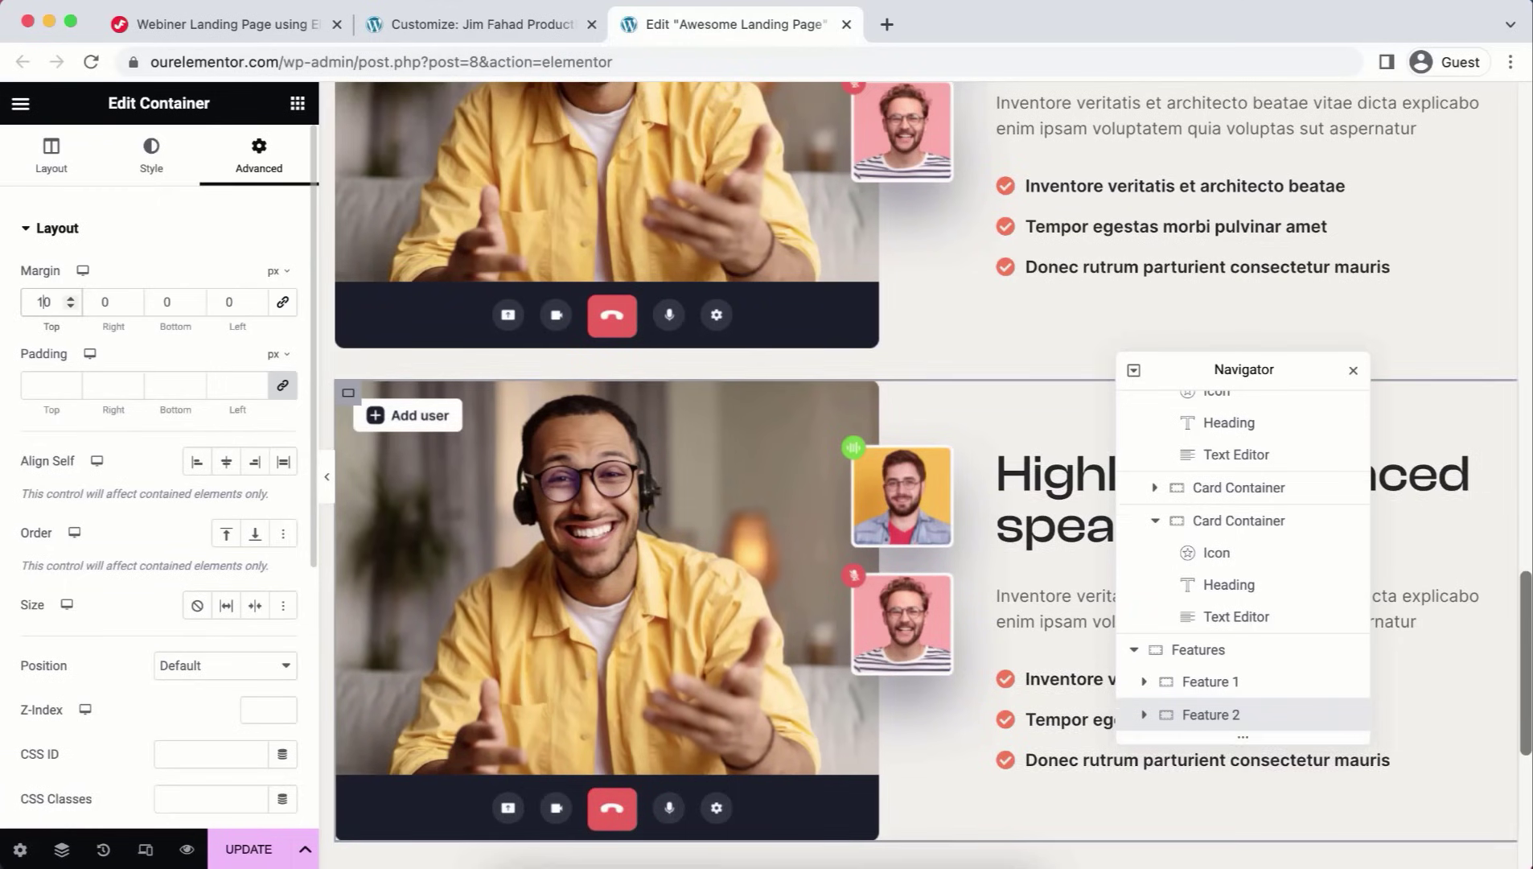
scroll(735, 405, "down", 1)
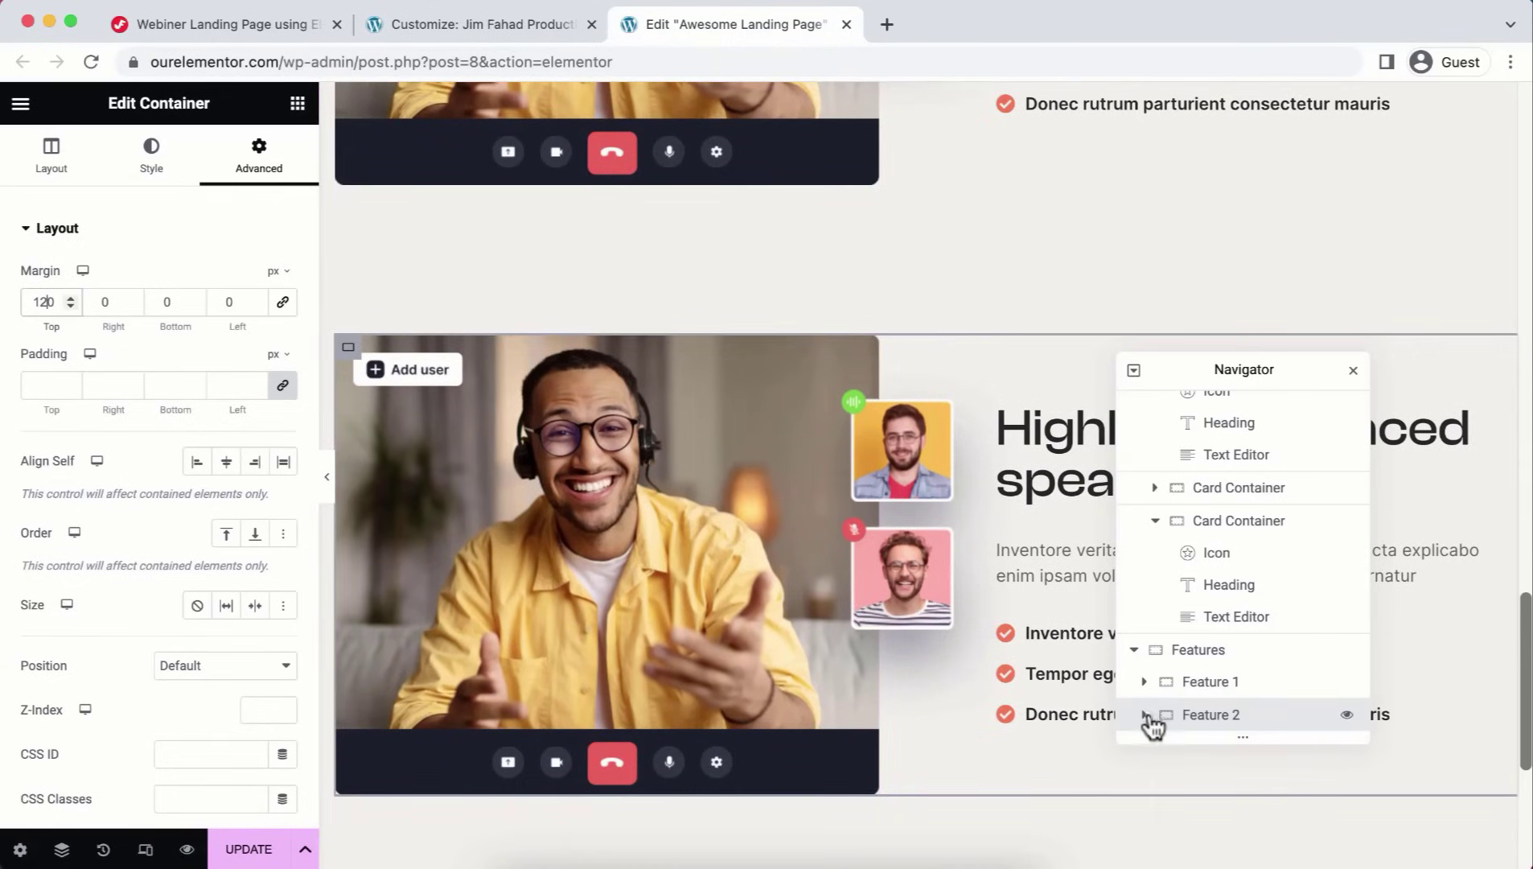
left_click(1143, 714)
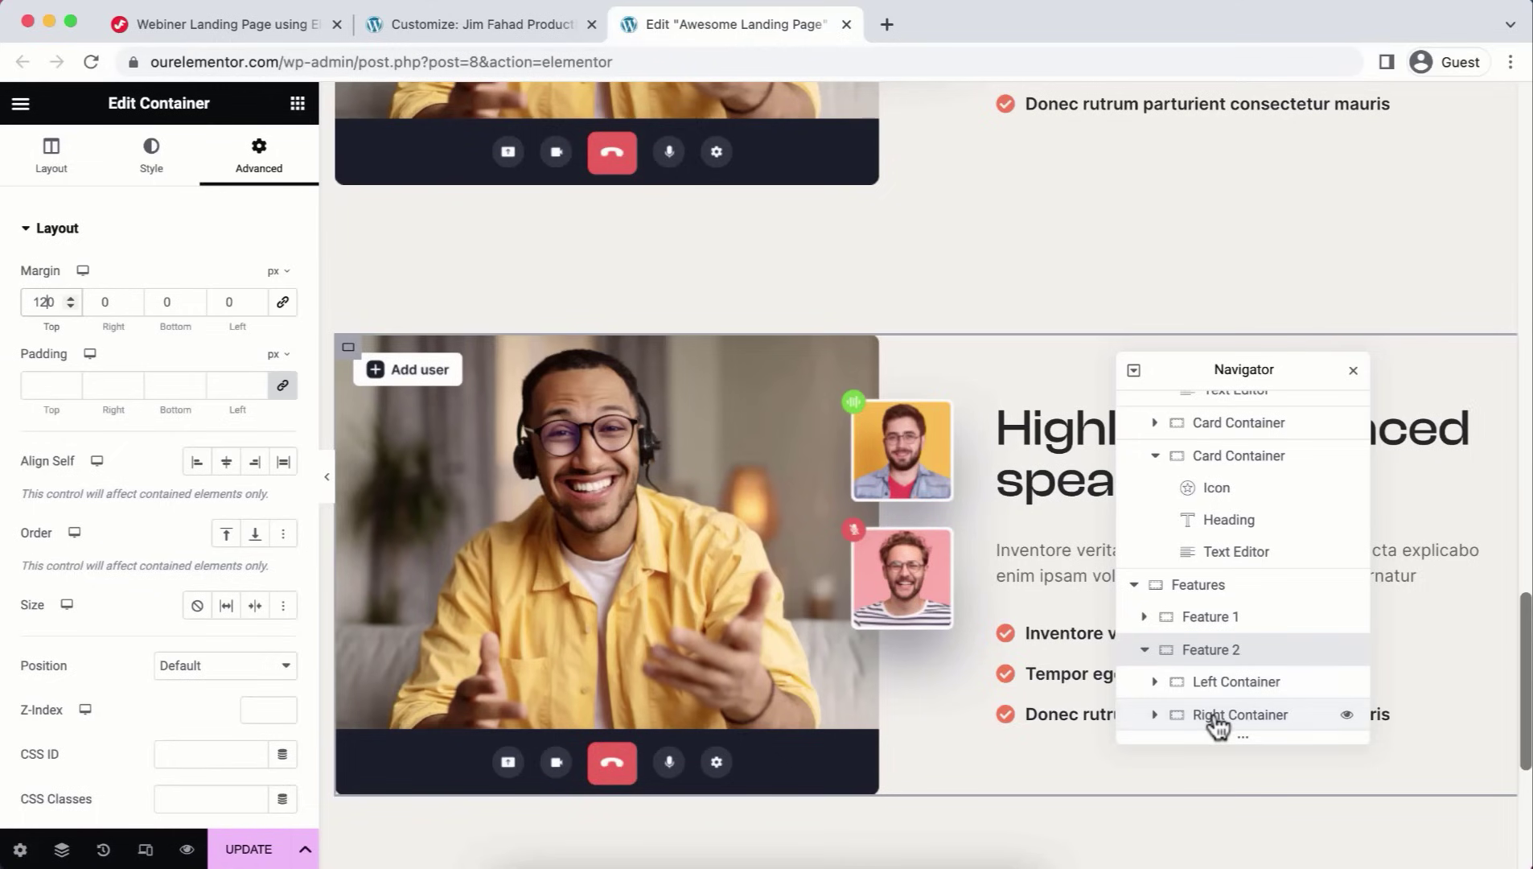
- Move the text container above the video container and rename it Left Container
left_click_drag(1218, 726, 1211, 654)
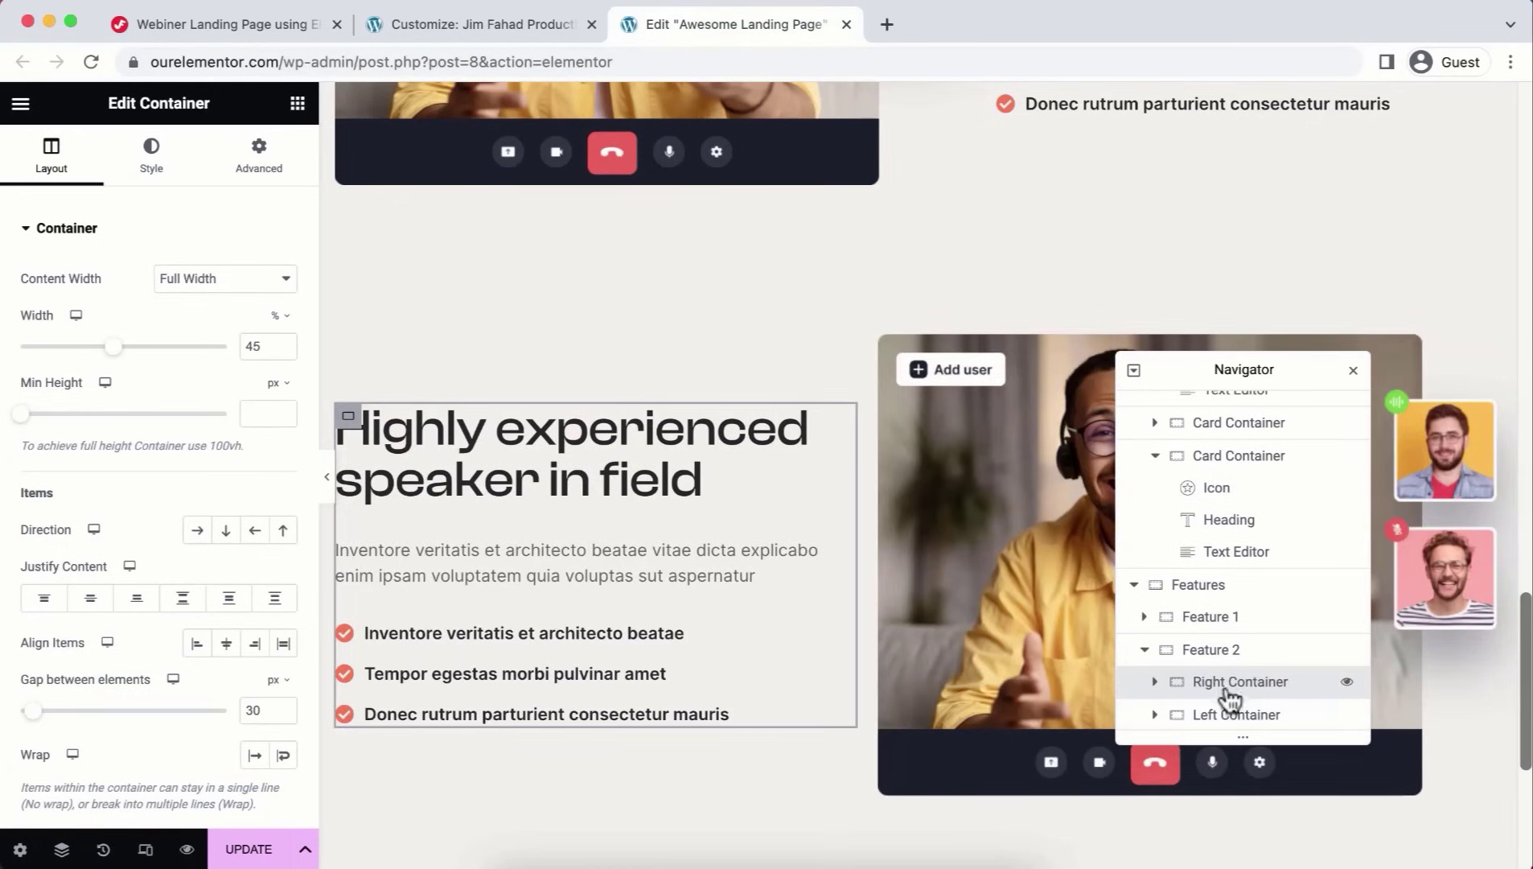
double_click(1223, 688)
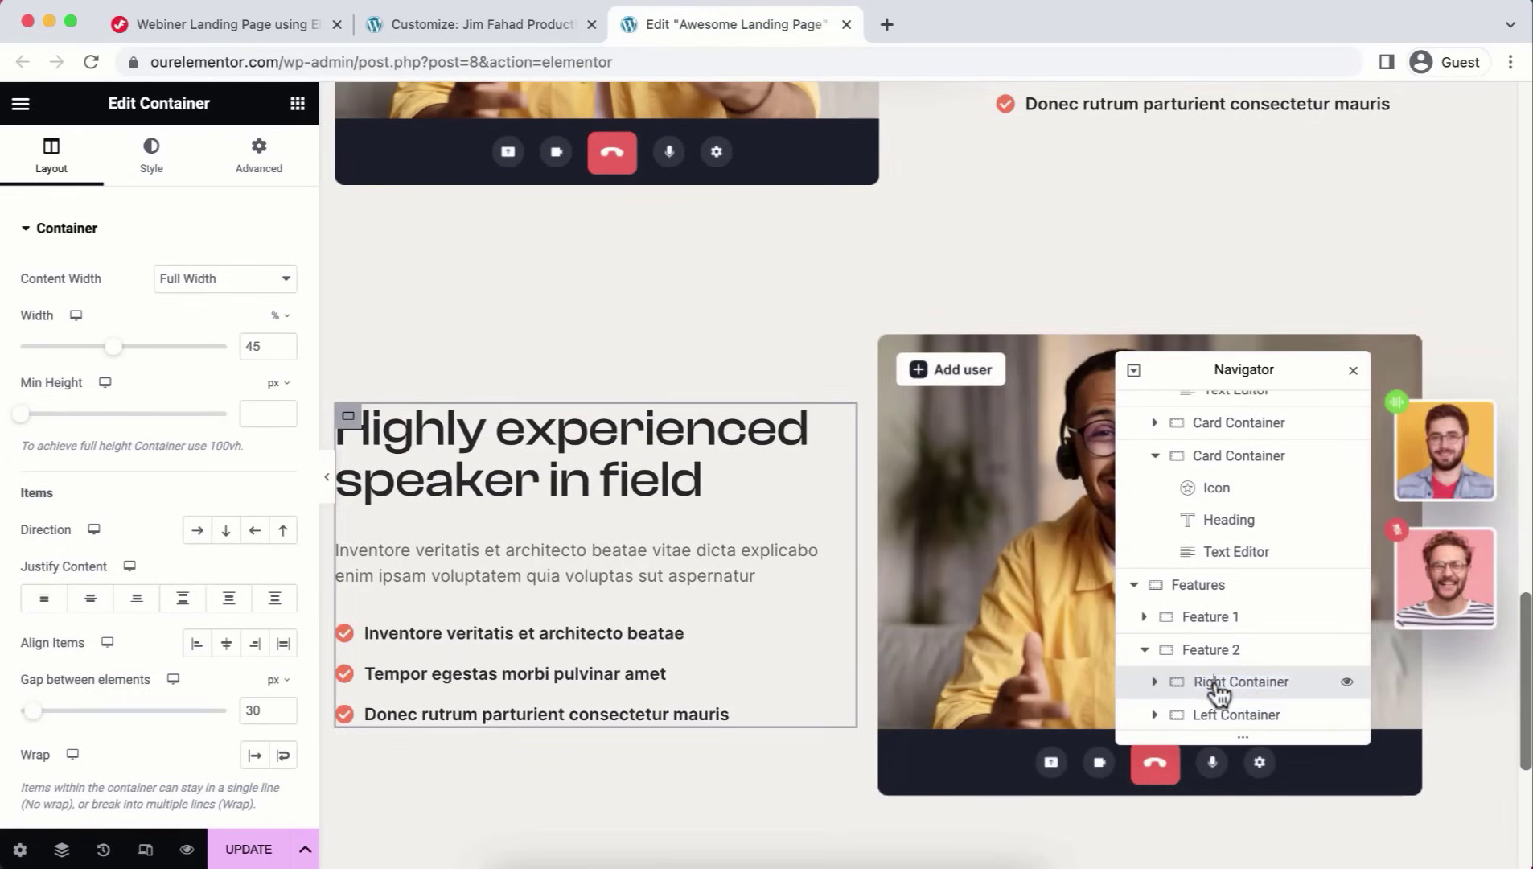
left_click(1224, 689)
left_click_drag(1226, 689, 1191, 691)
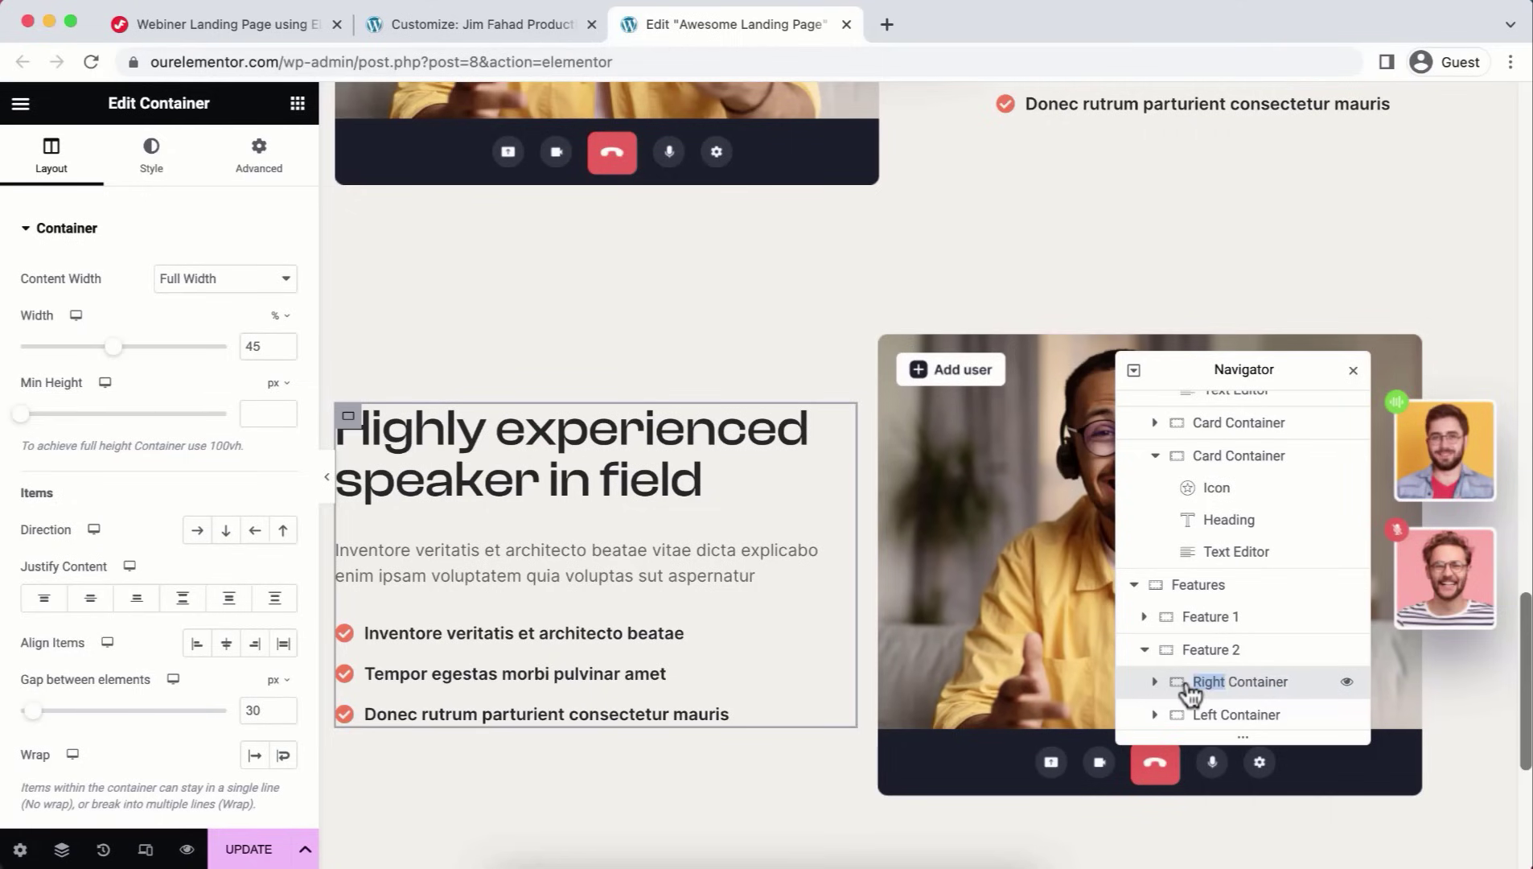
type("Left")
- Rename the video container to Right Container
left_click(1247, 720)
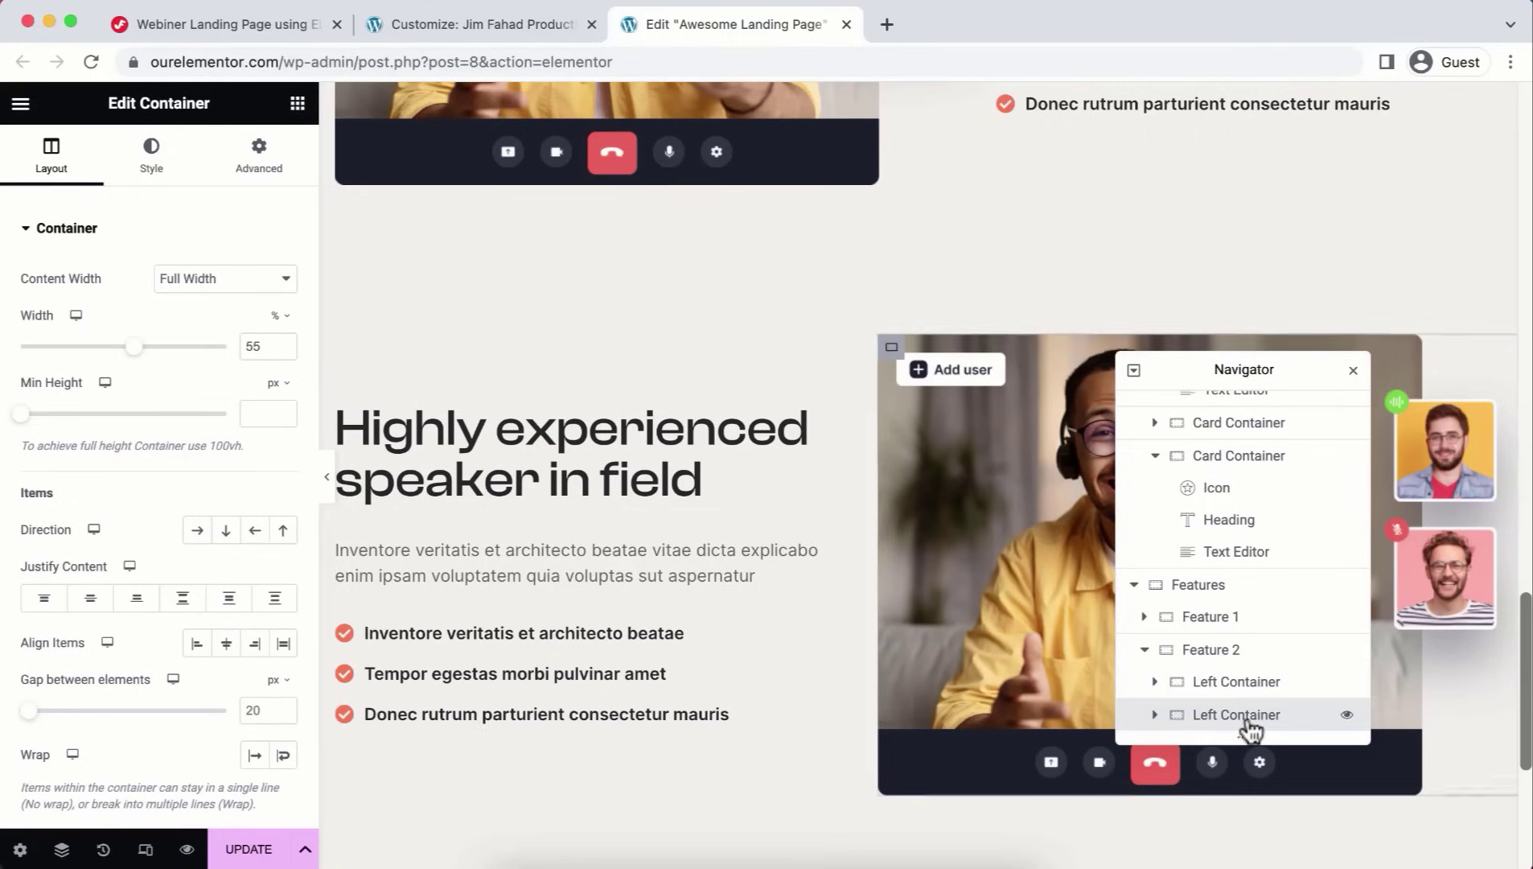
double_click(1214, 726)
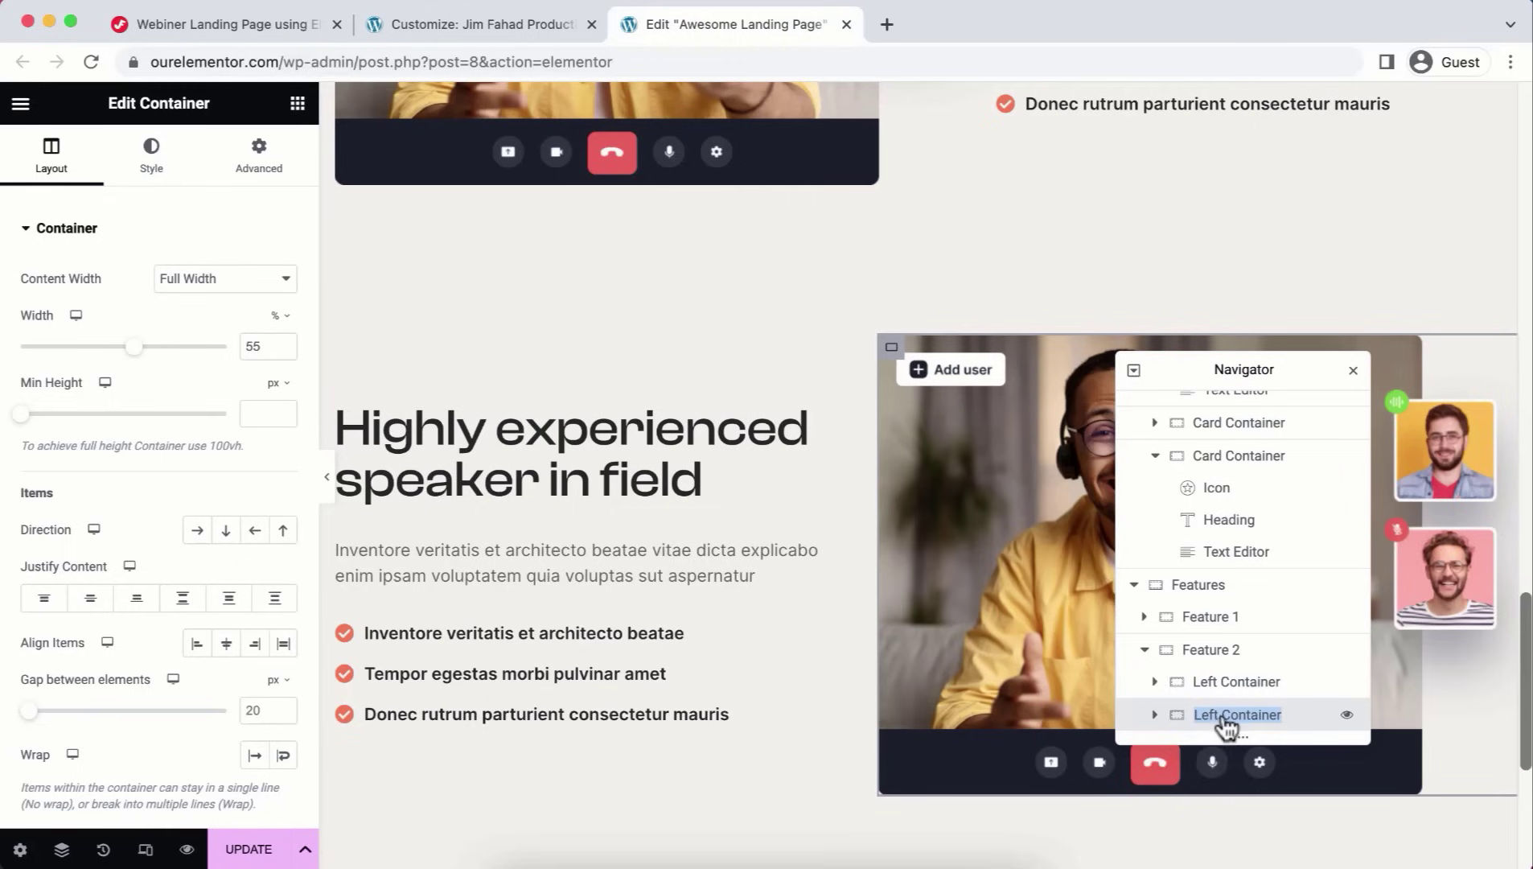
left_click(1223, 720)
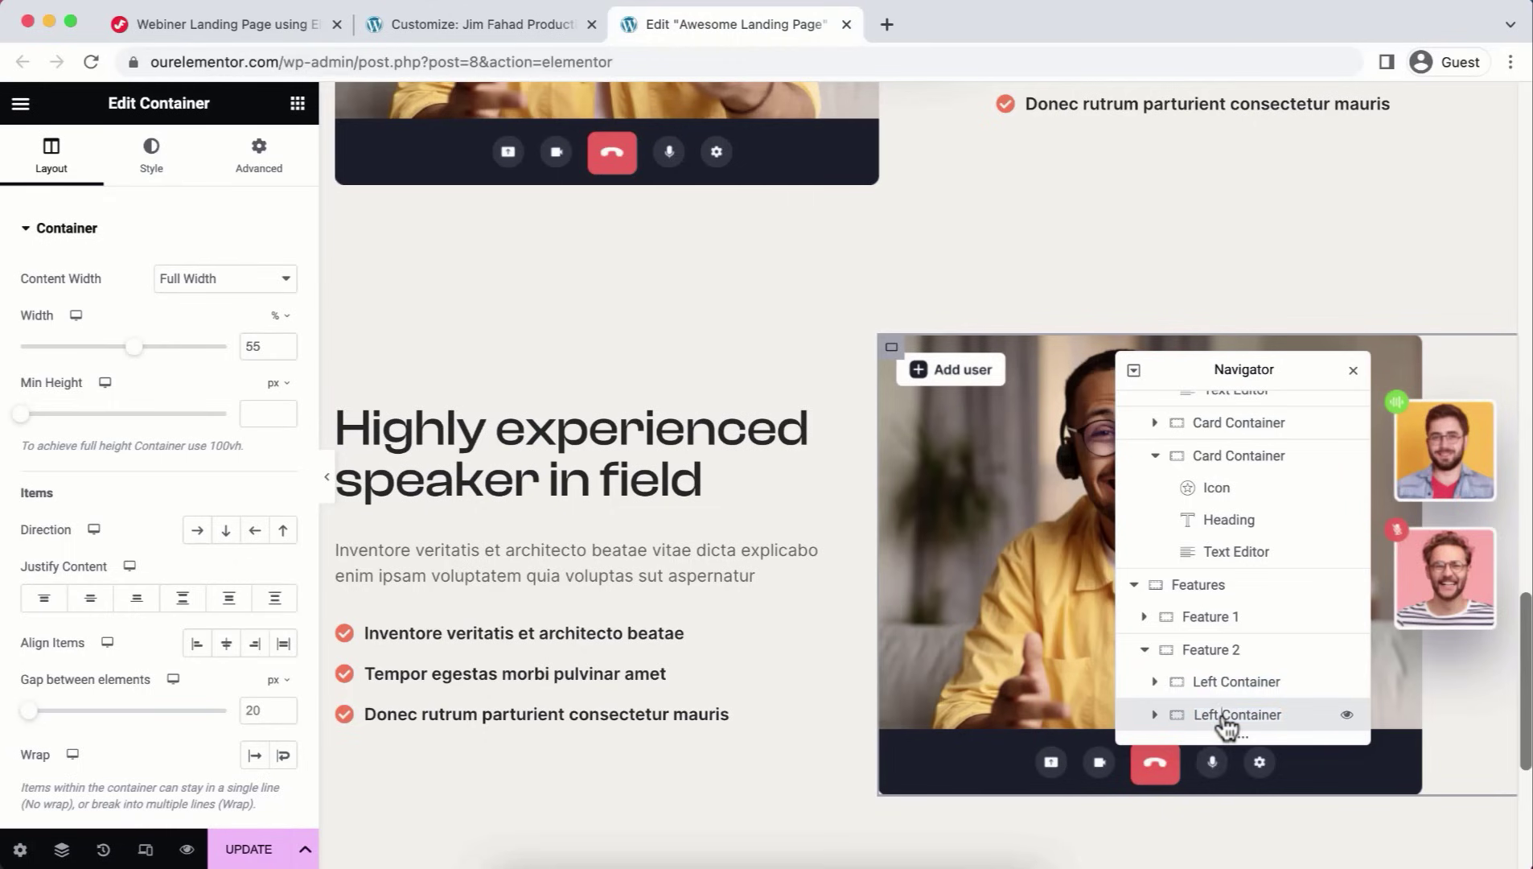
key("BackSpace")
key("BackSpace")
key("BackSpace")
key("BackSpace")
type("Right")
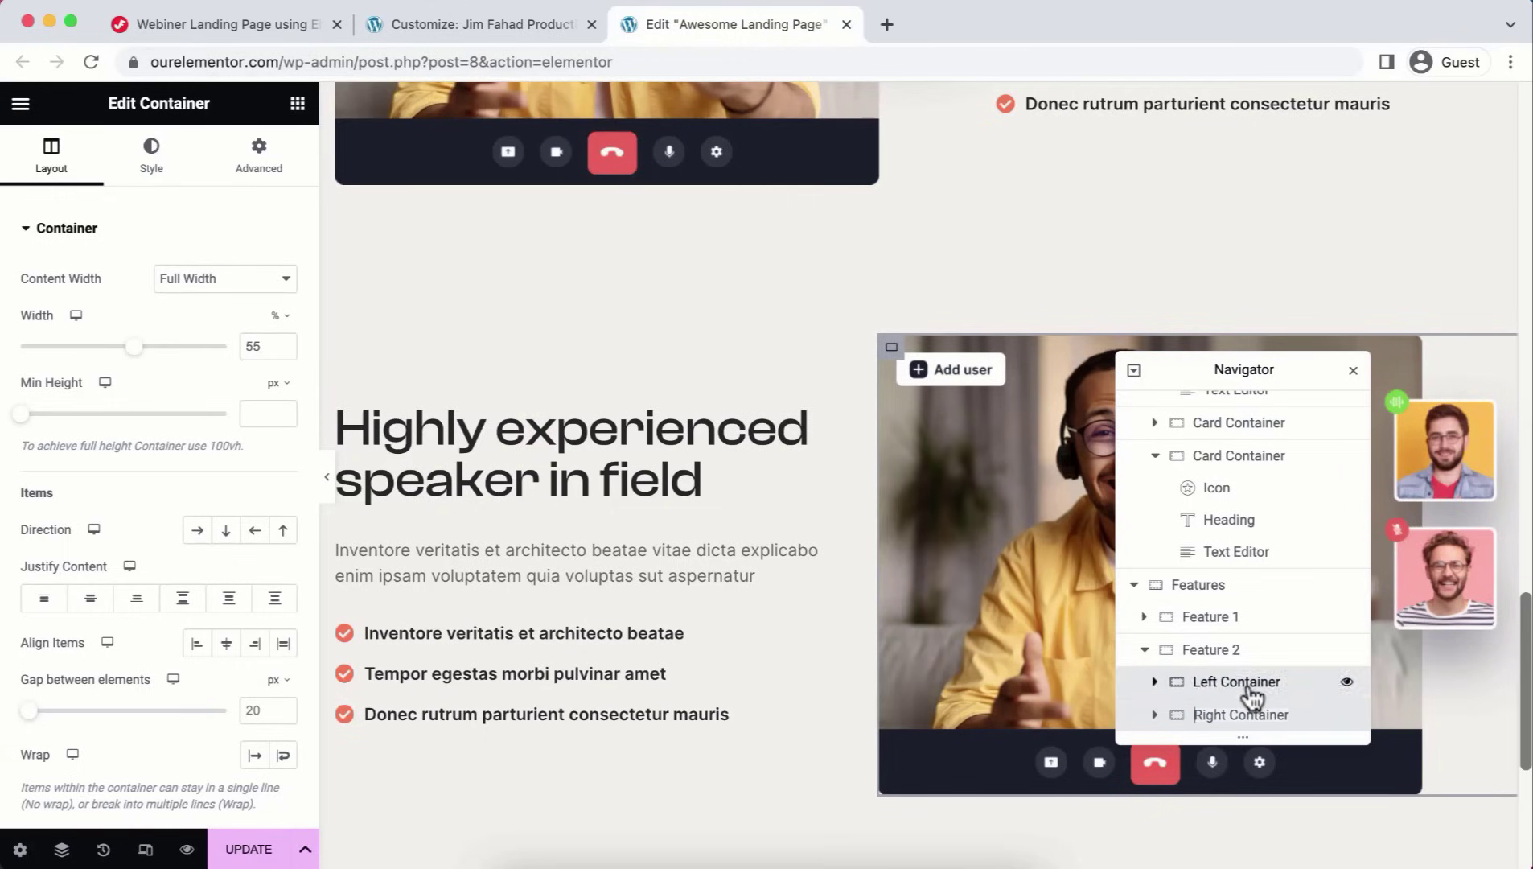
- Change Feature 2's heading to 'Question & answer with the speaker'
left_click(509, 443)
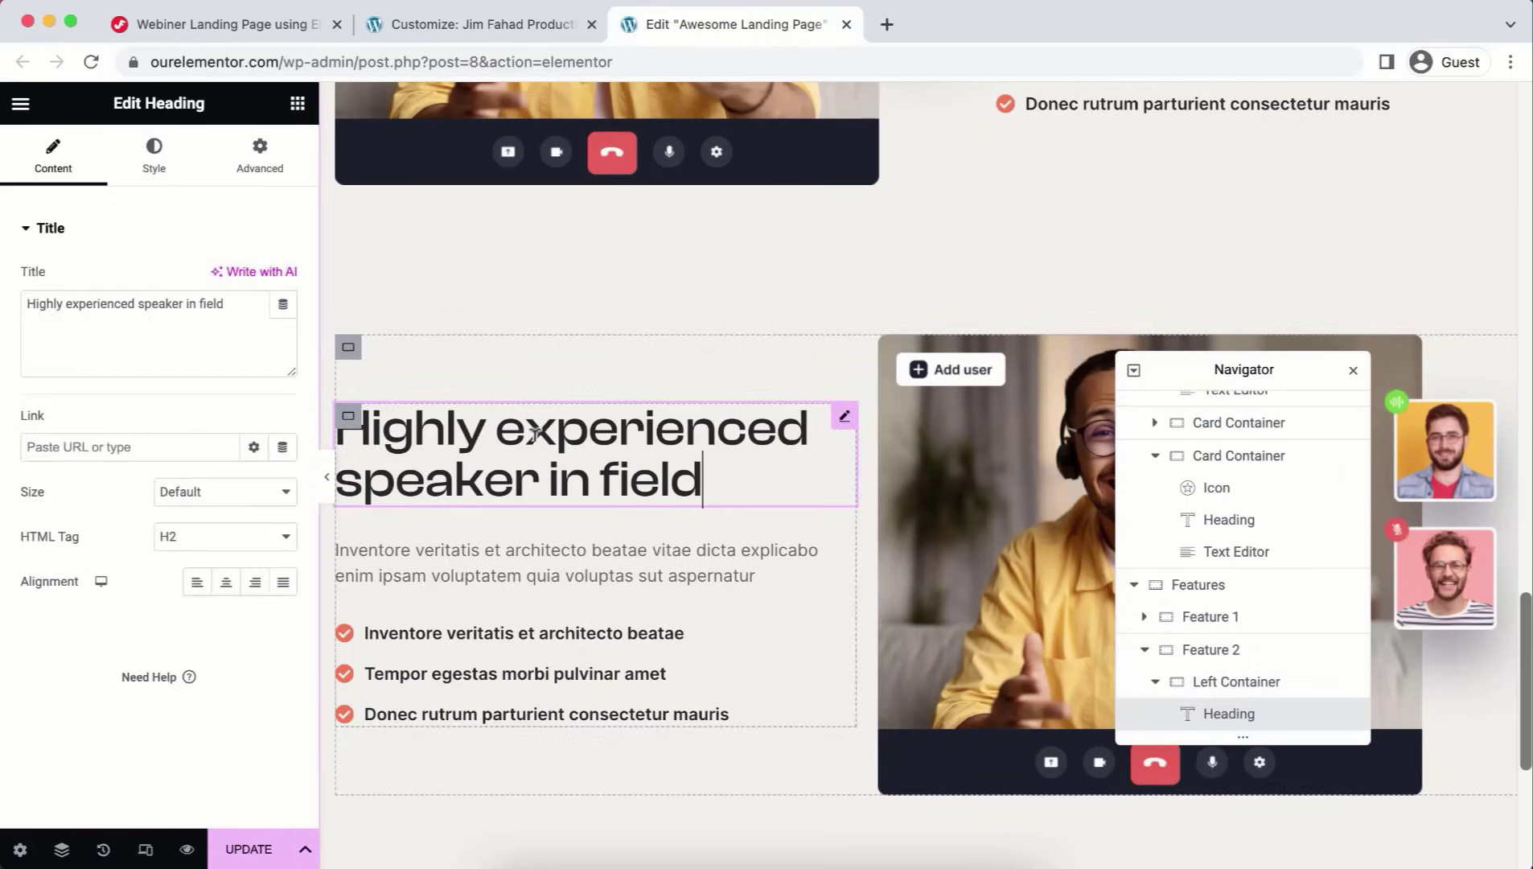
triple_click(179, 303)
type("Question & answer with the speaker")
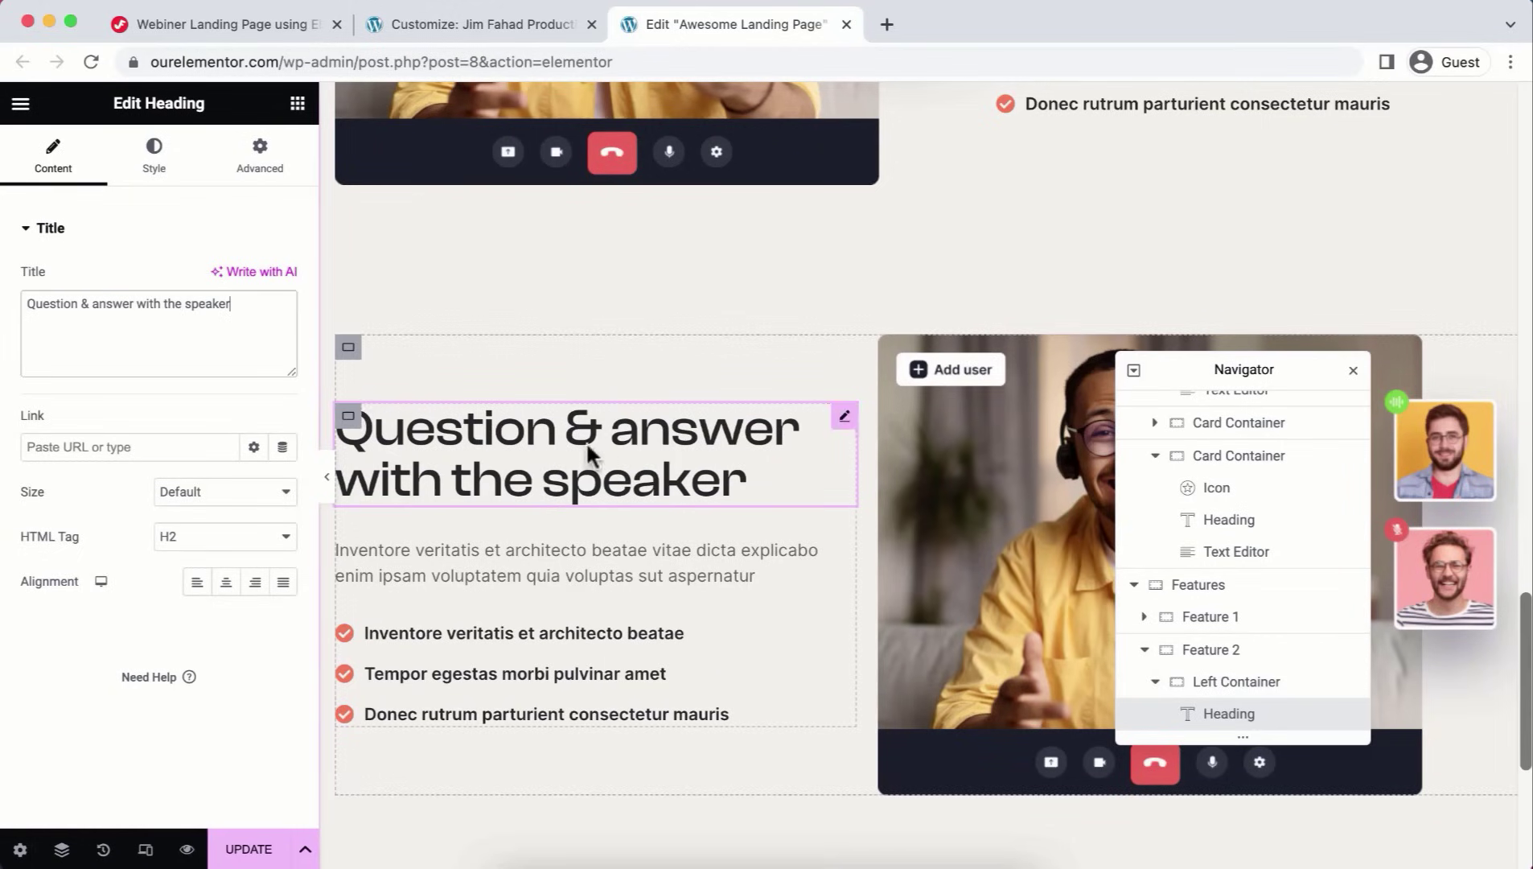
- Move the Navigator aside and open the video container's Advanced spacing settings
left_click_drag(1180, 370, 485, 351)
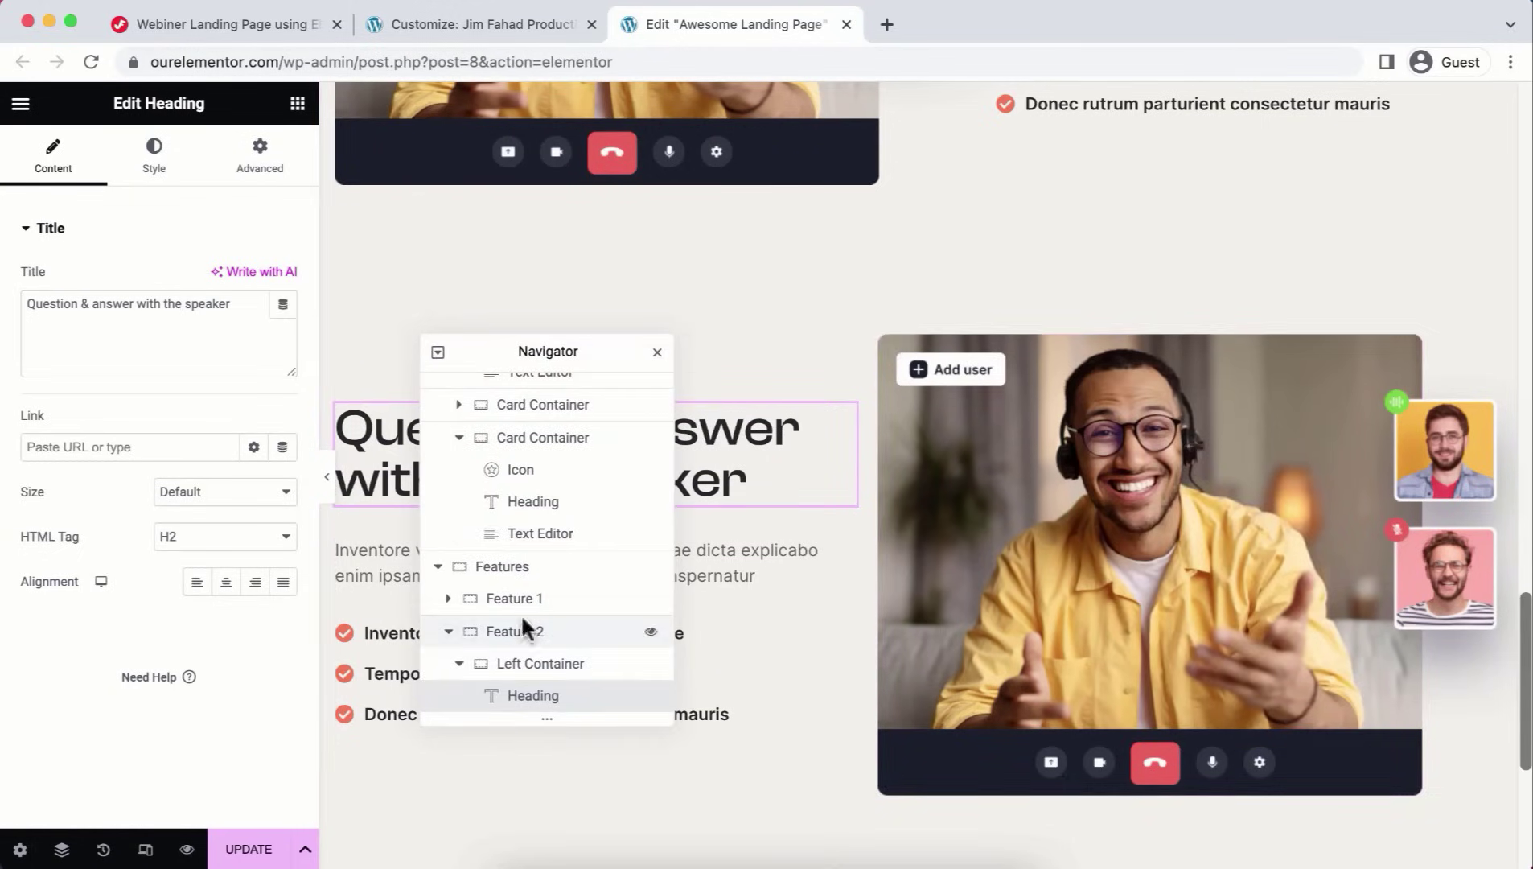
scroll(547, 627, "down", 2)
scroll(557, 635, "down", 1)
left_click(514, 698)
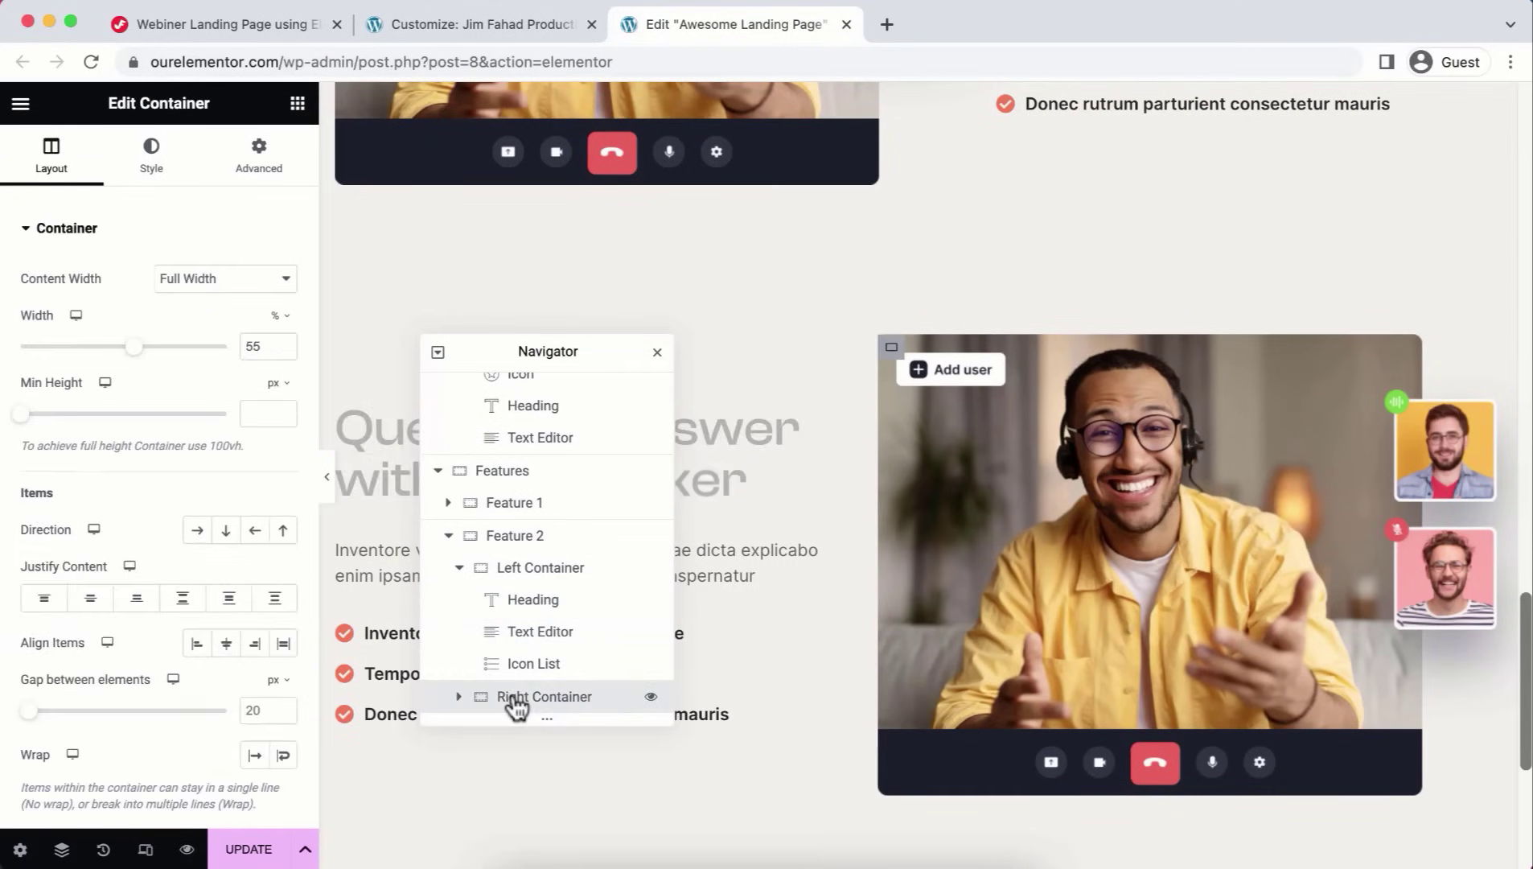
left_click(259, 157)
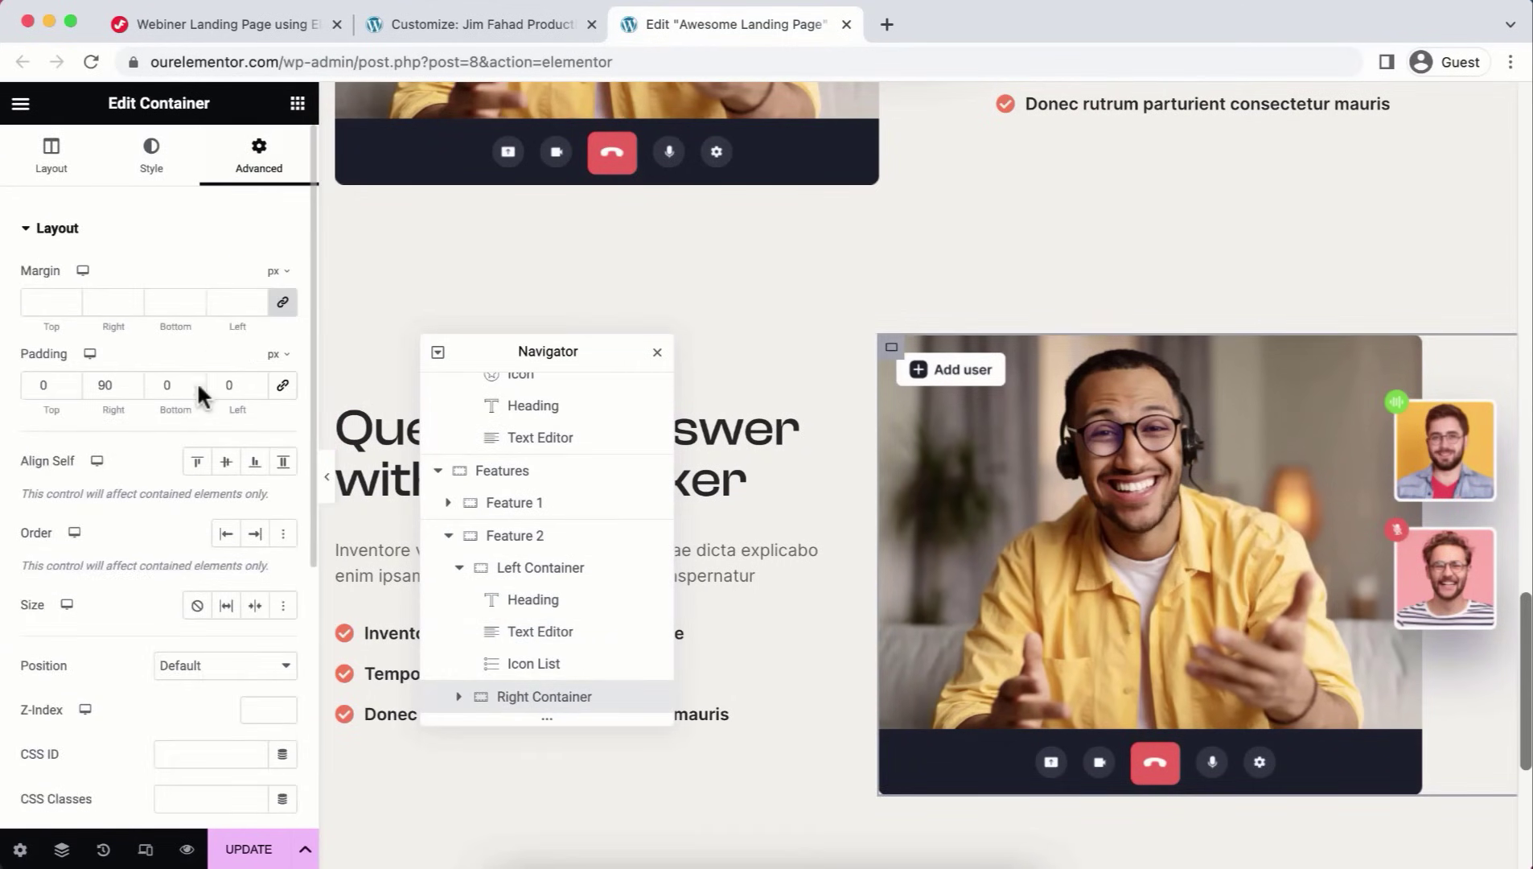
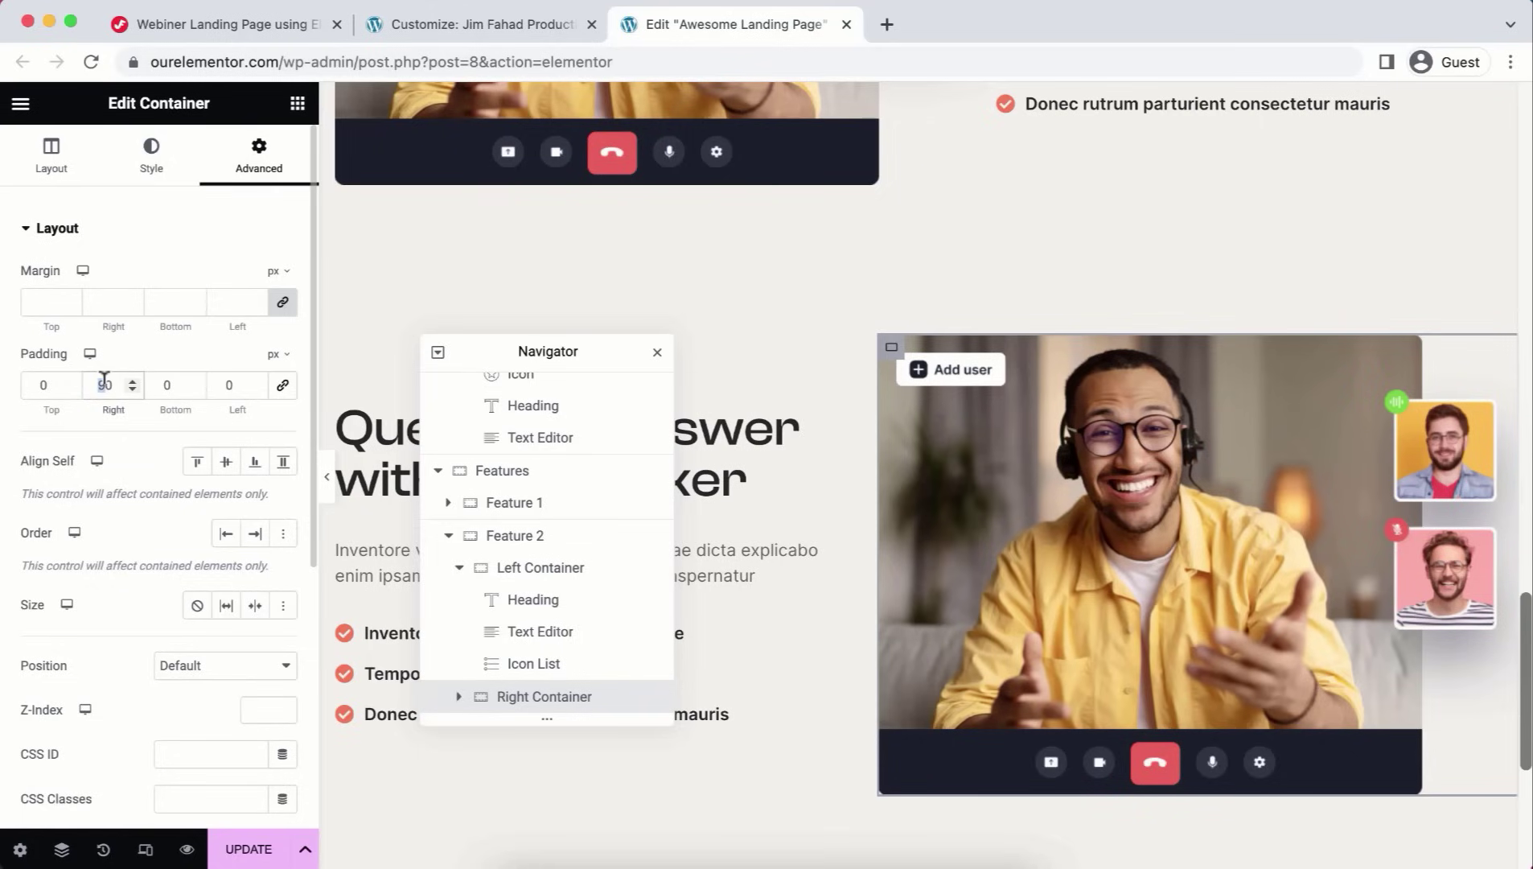
- Set the right container's padding to 0 on the right and 90 on the left
key("BackSpace")
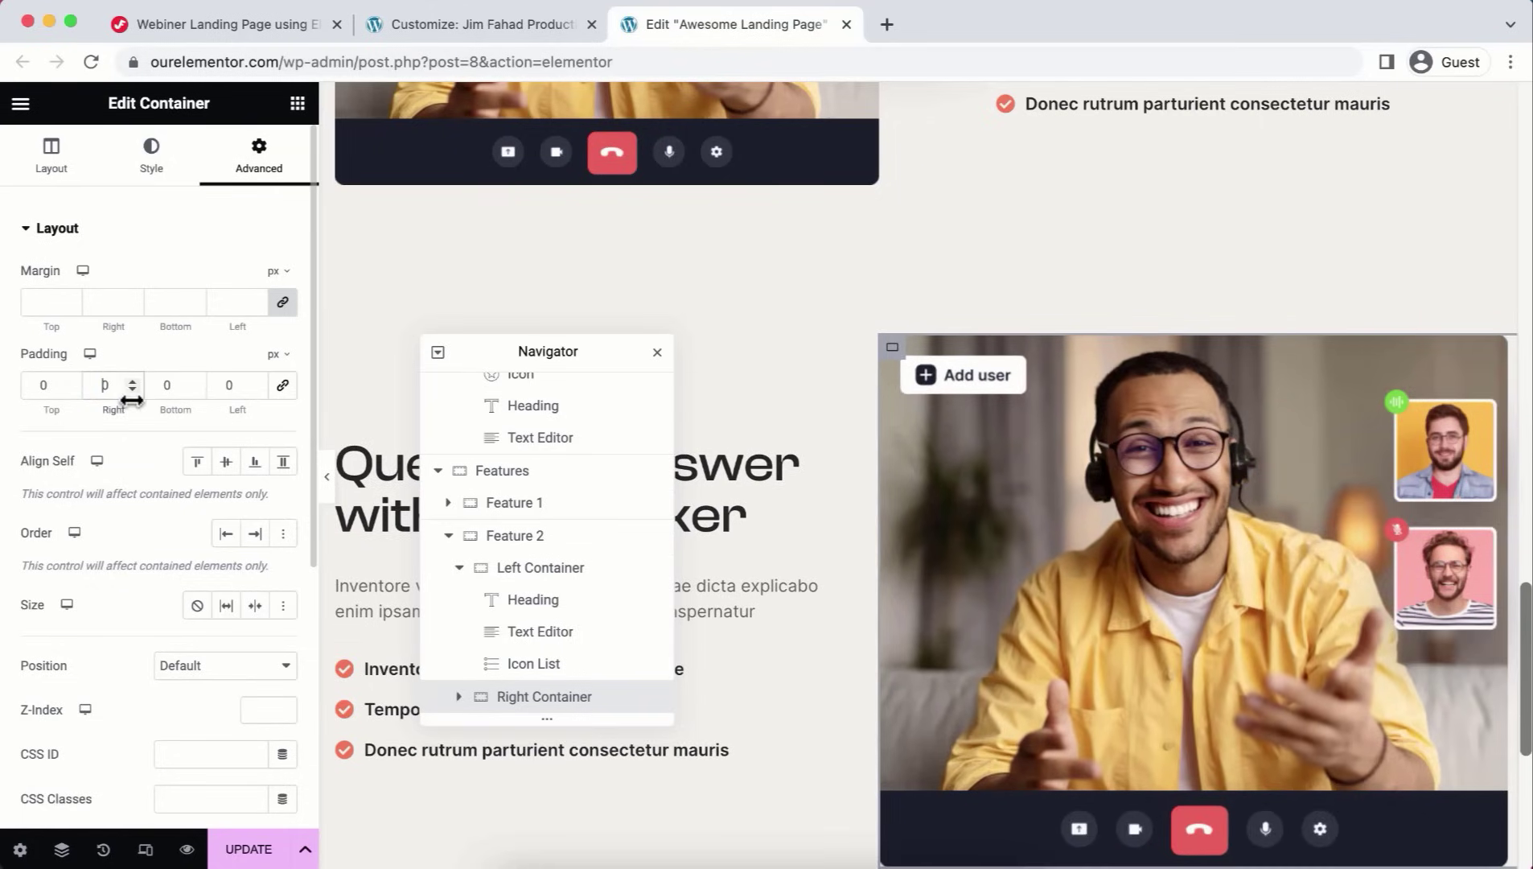
left_click(225, 378)
type("9")
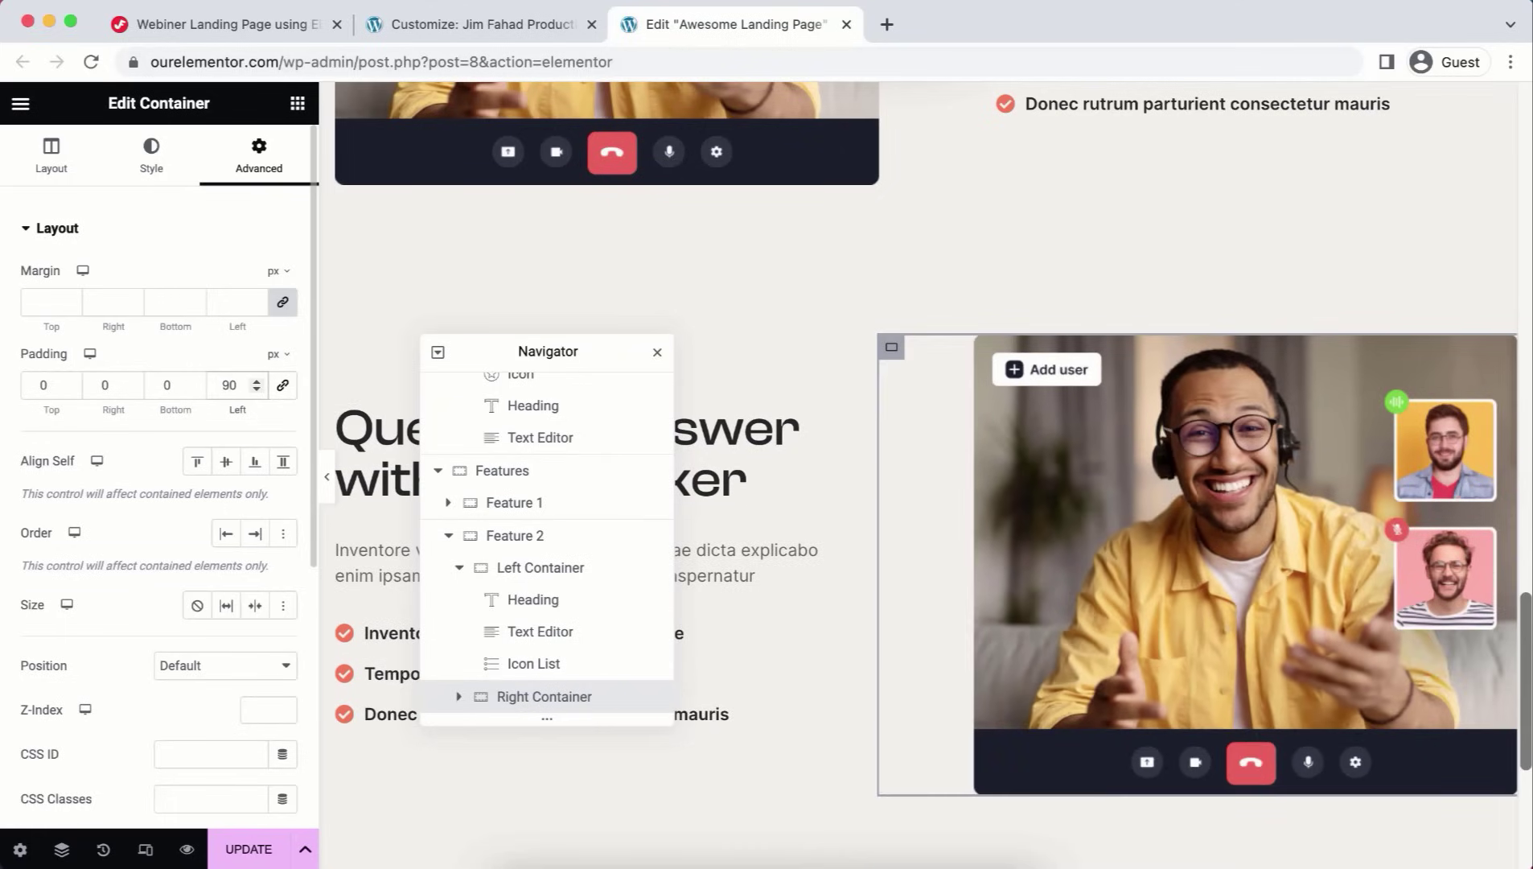
- Delete the two small speaker thumbnail images from the right container, keeping the main image
left_click(458, 696)
scroll(531, 665, "down", 2)
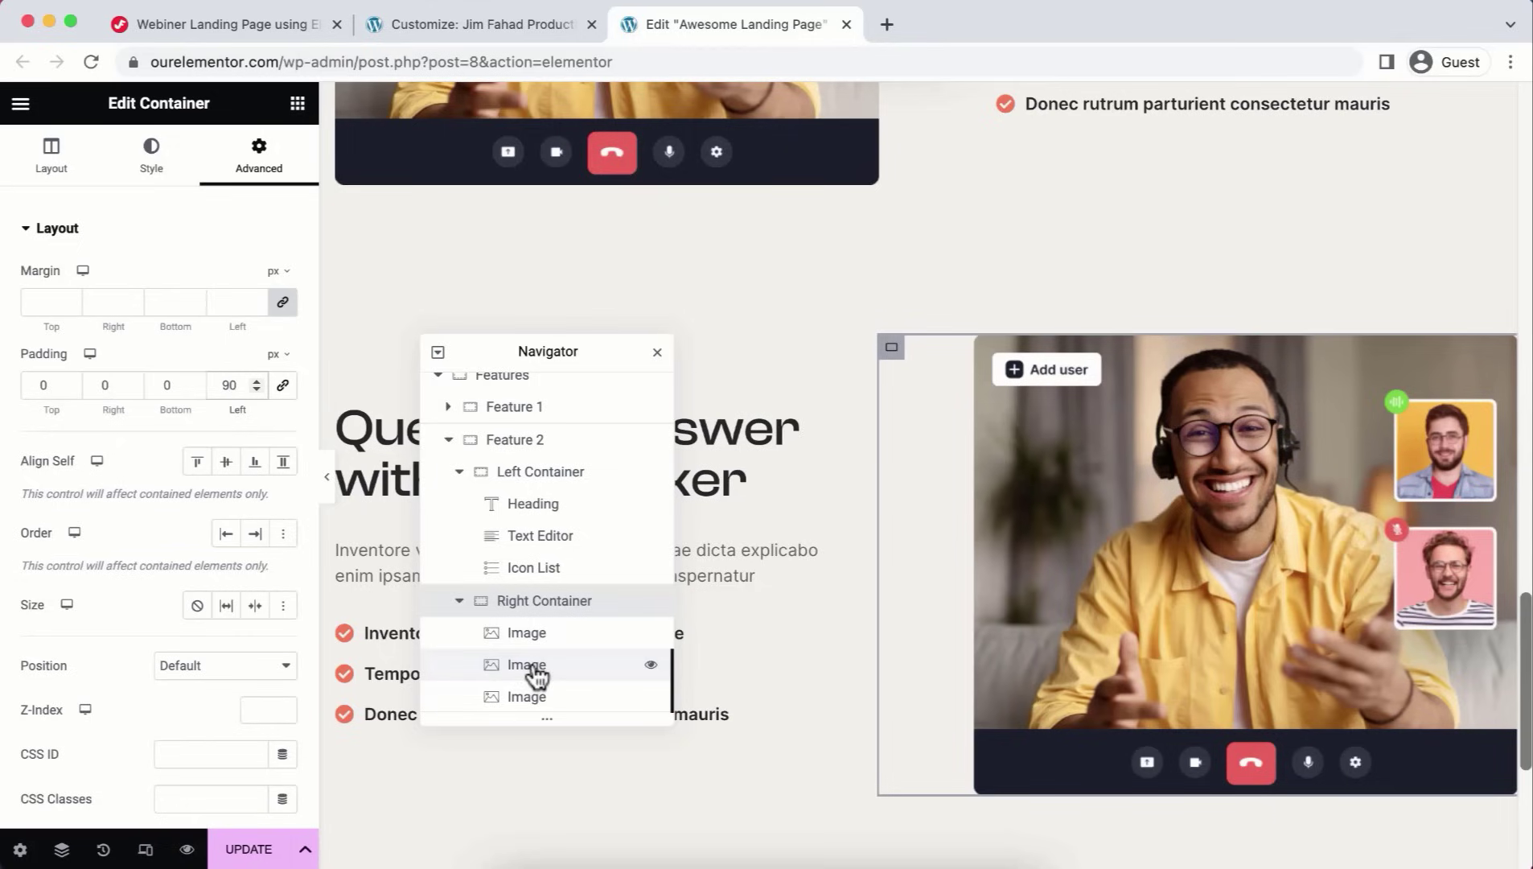
left_click(527, 673)
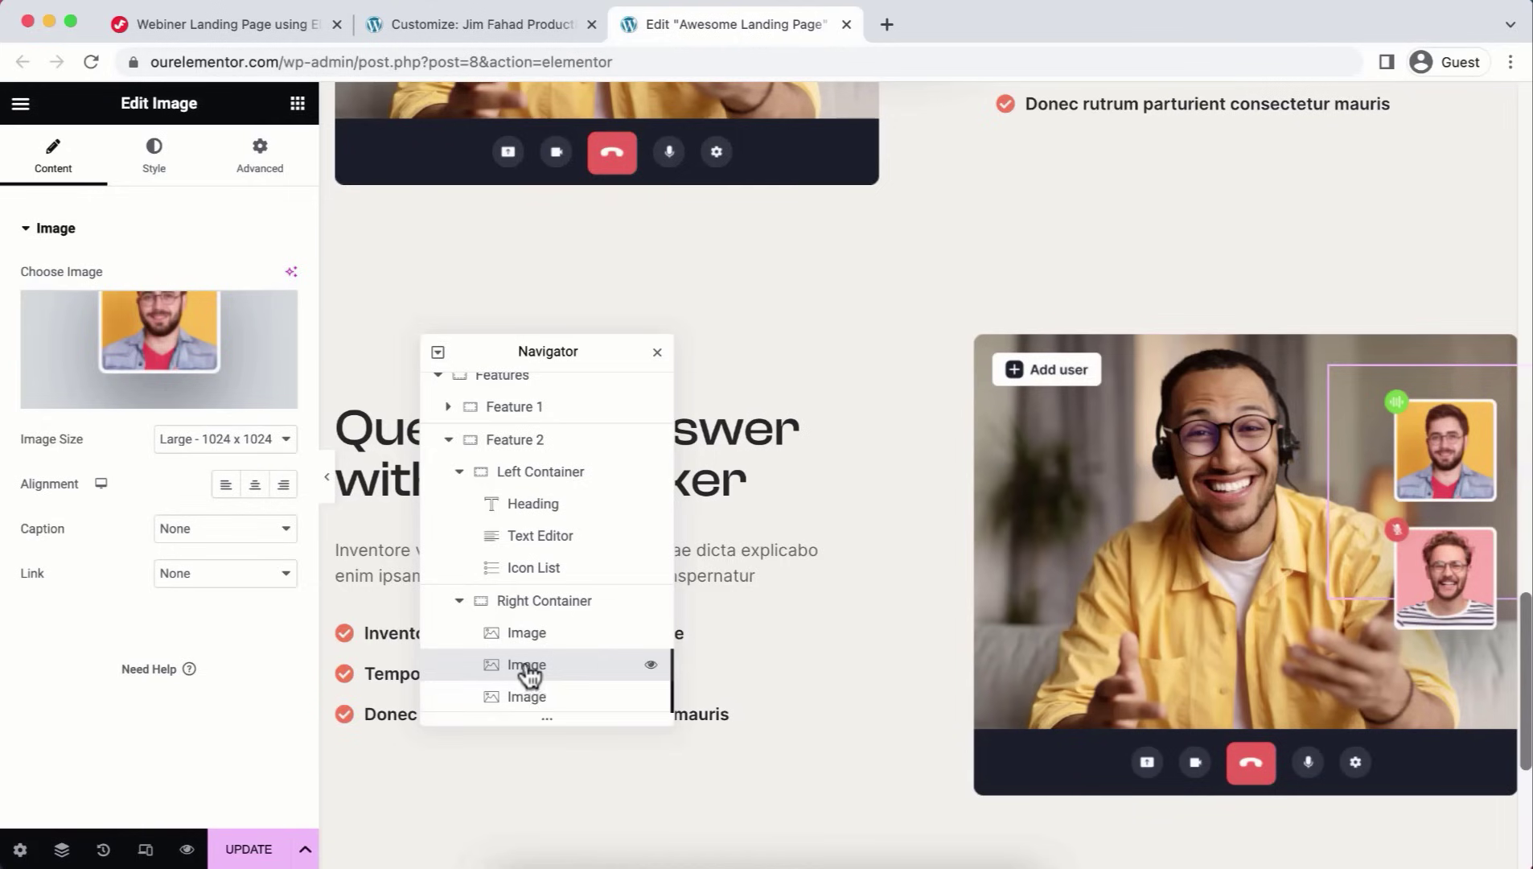
left_click(539, 701)
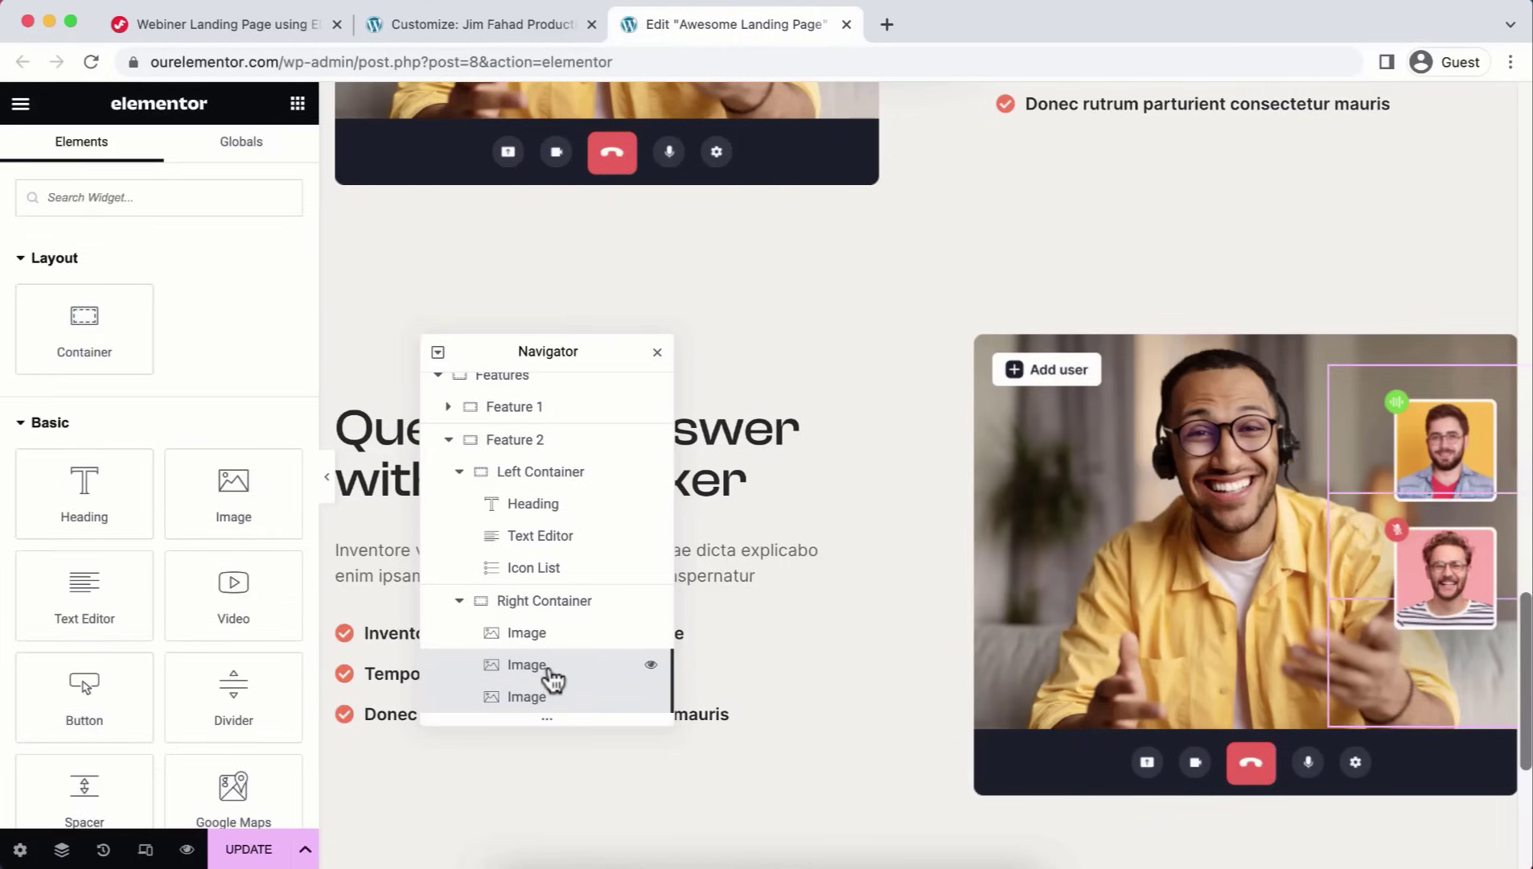
left_click(554, 678)
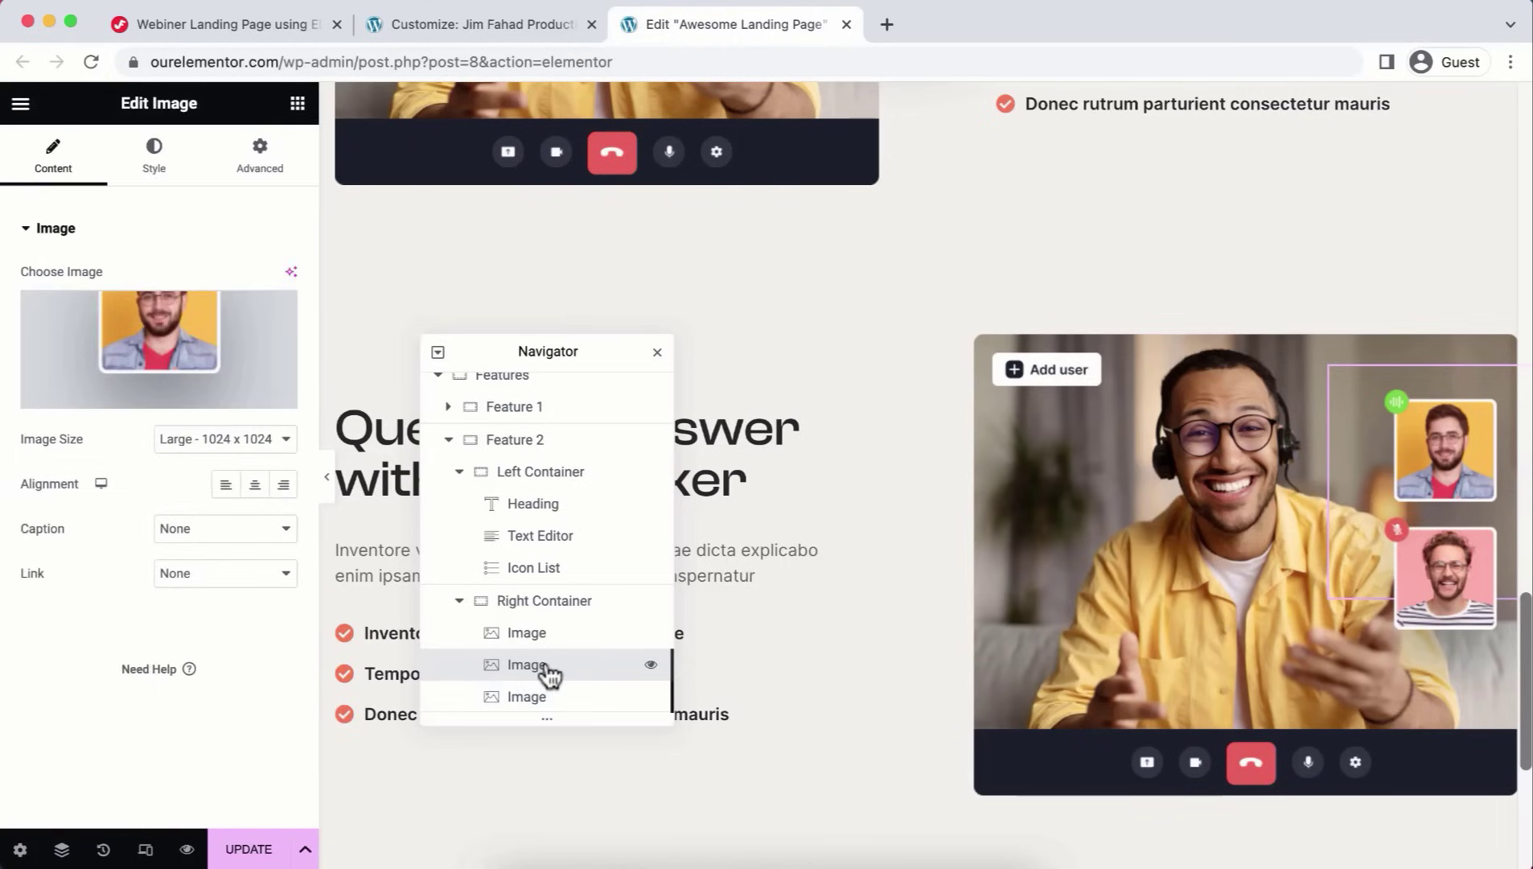
right_click(551, 674)
left_click(609, 851)
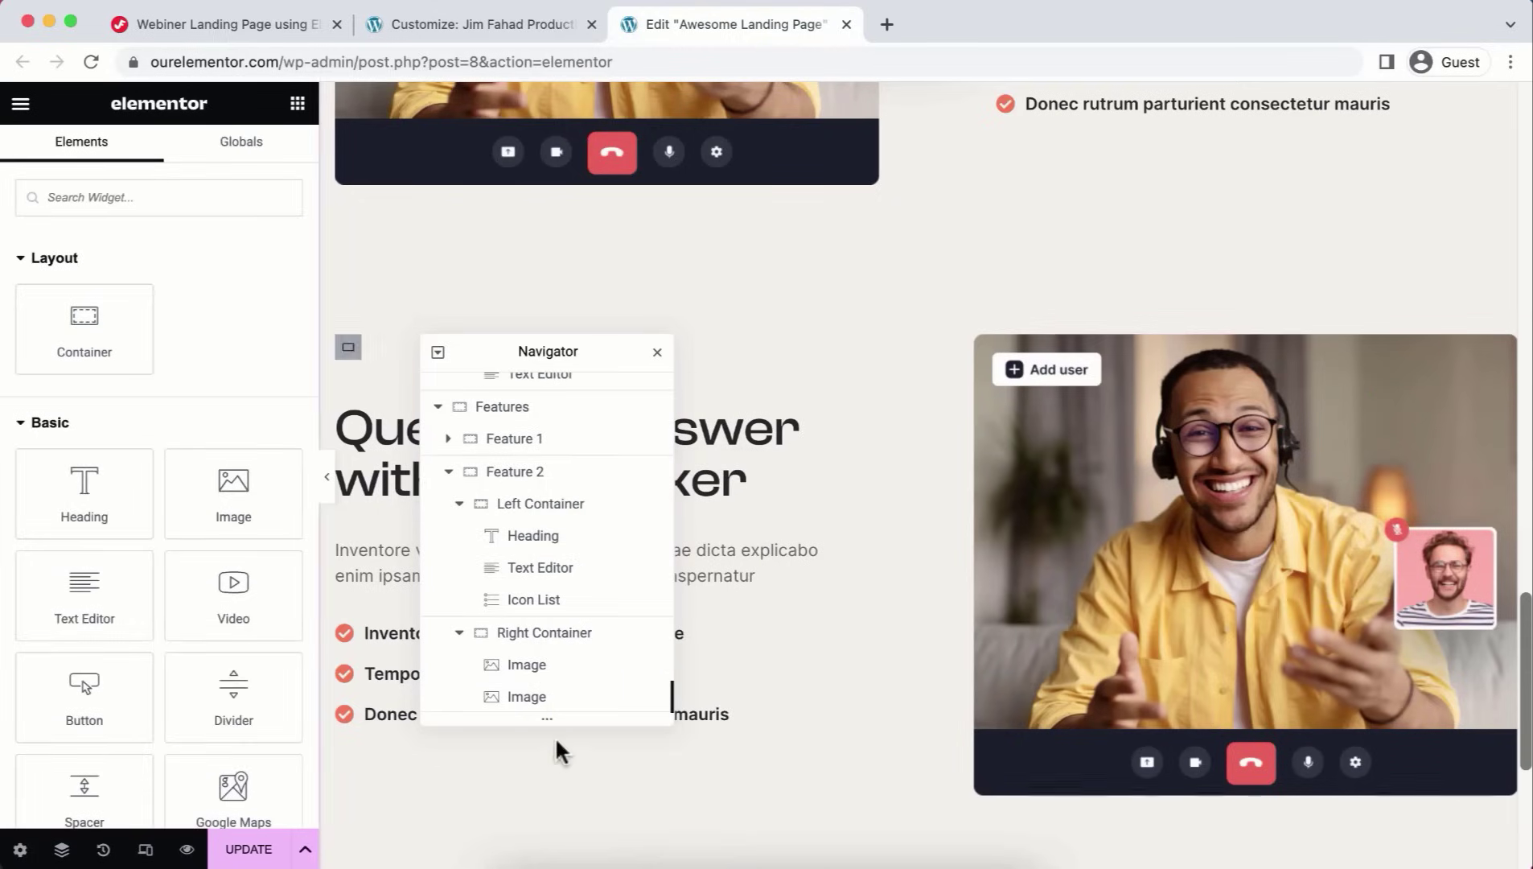
left_click(535, 706)
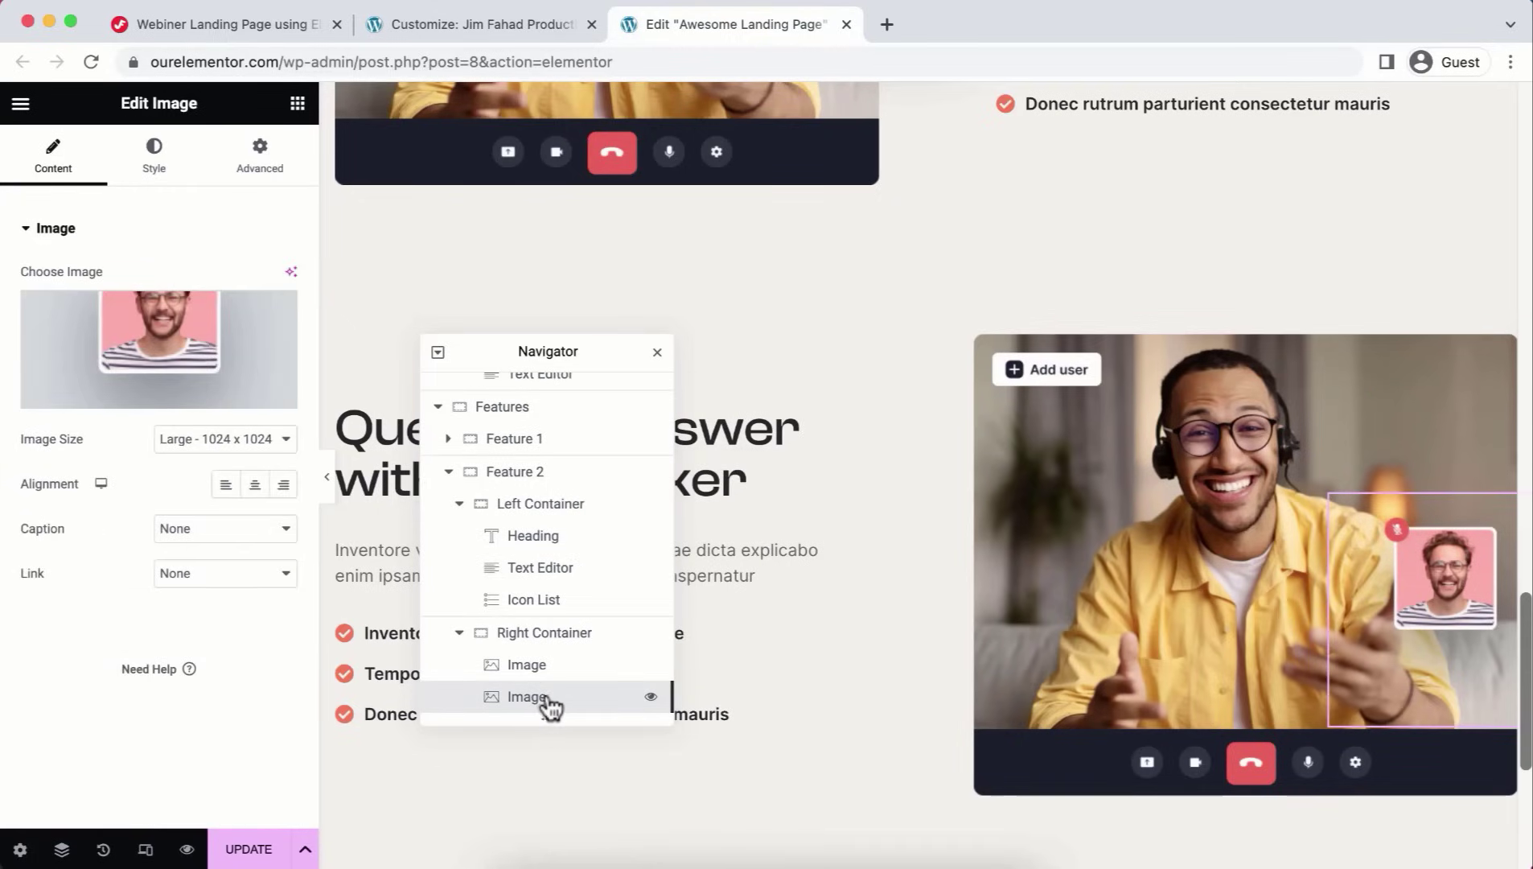
right_click(551, 706)
left_click(612, 851)
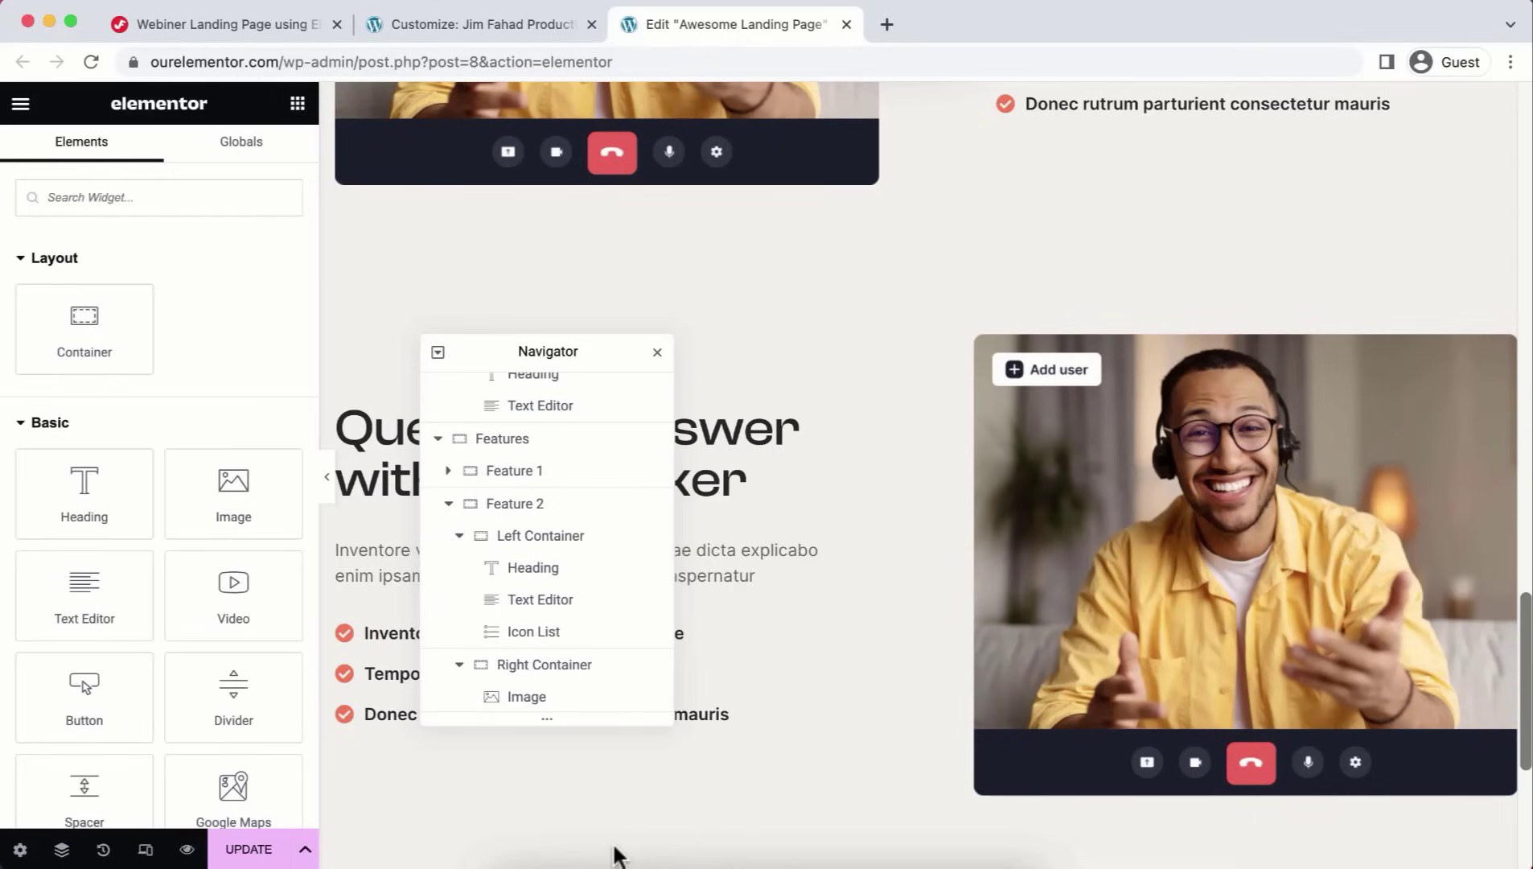
left_click(558, 700)
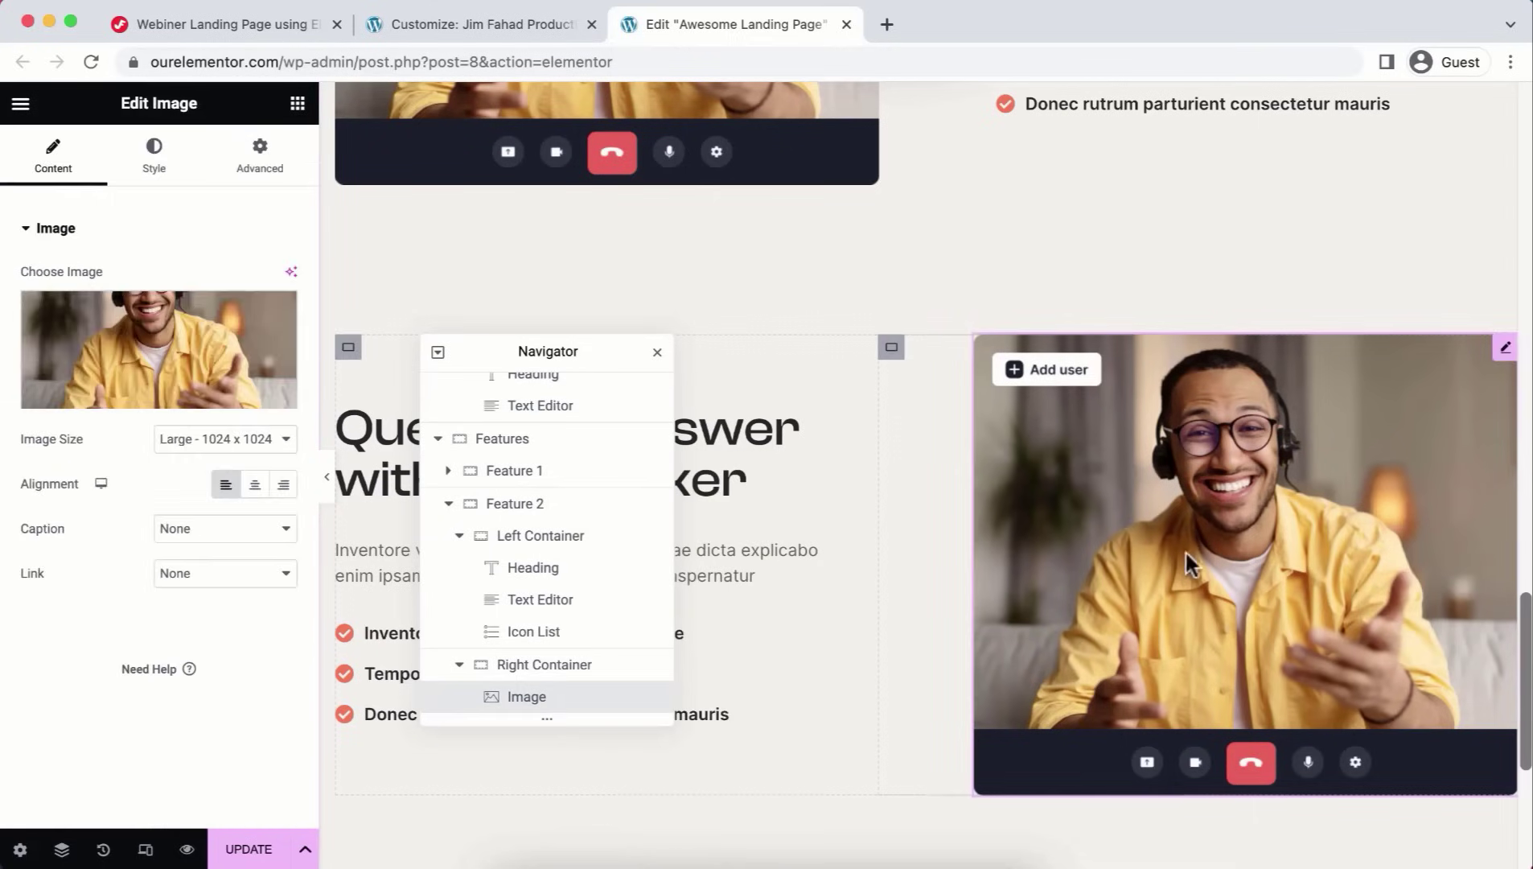
- Replace the main image with the Feature2-Img1 waving speaker photo
left_click(111, 331)
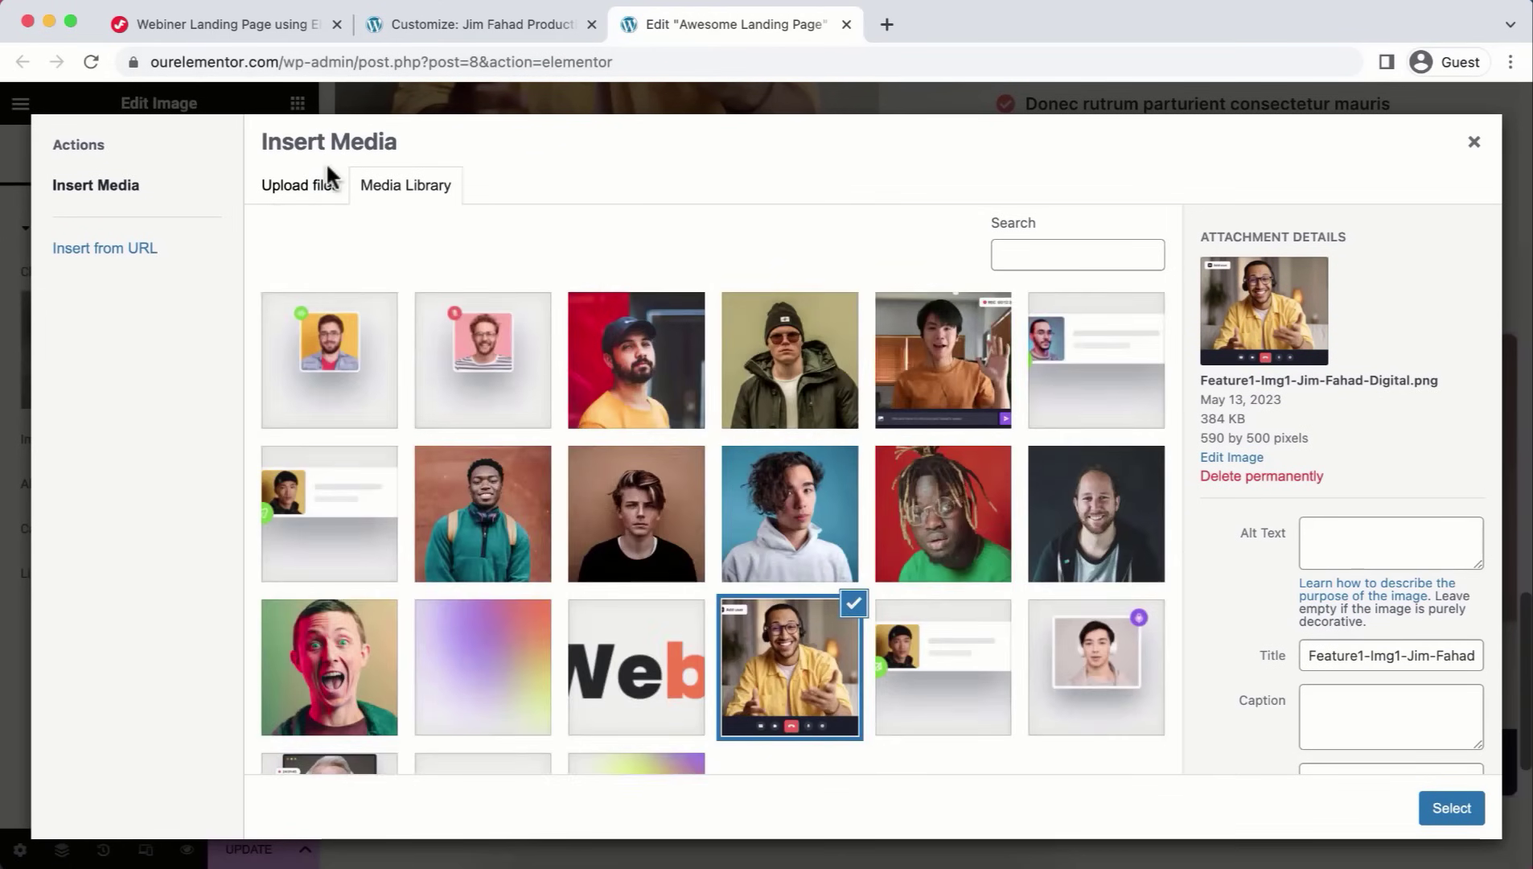
left_click(937, 346)
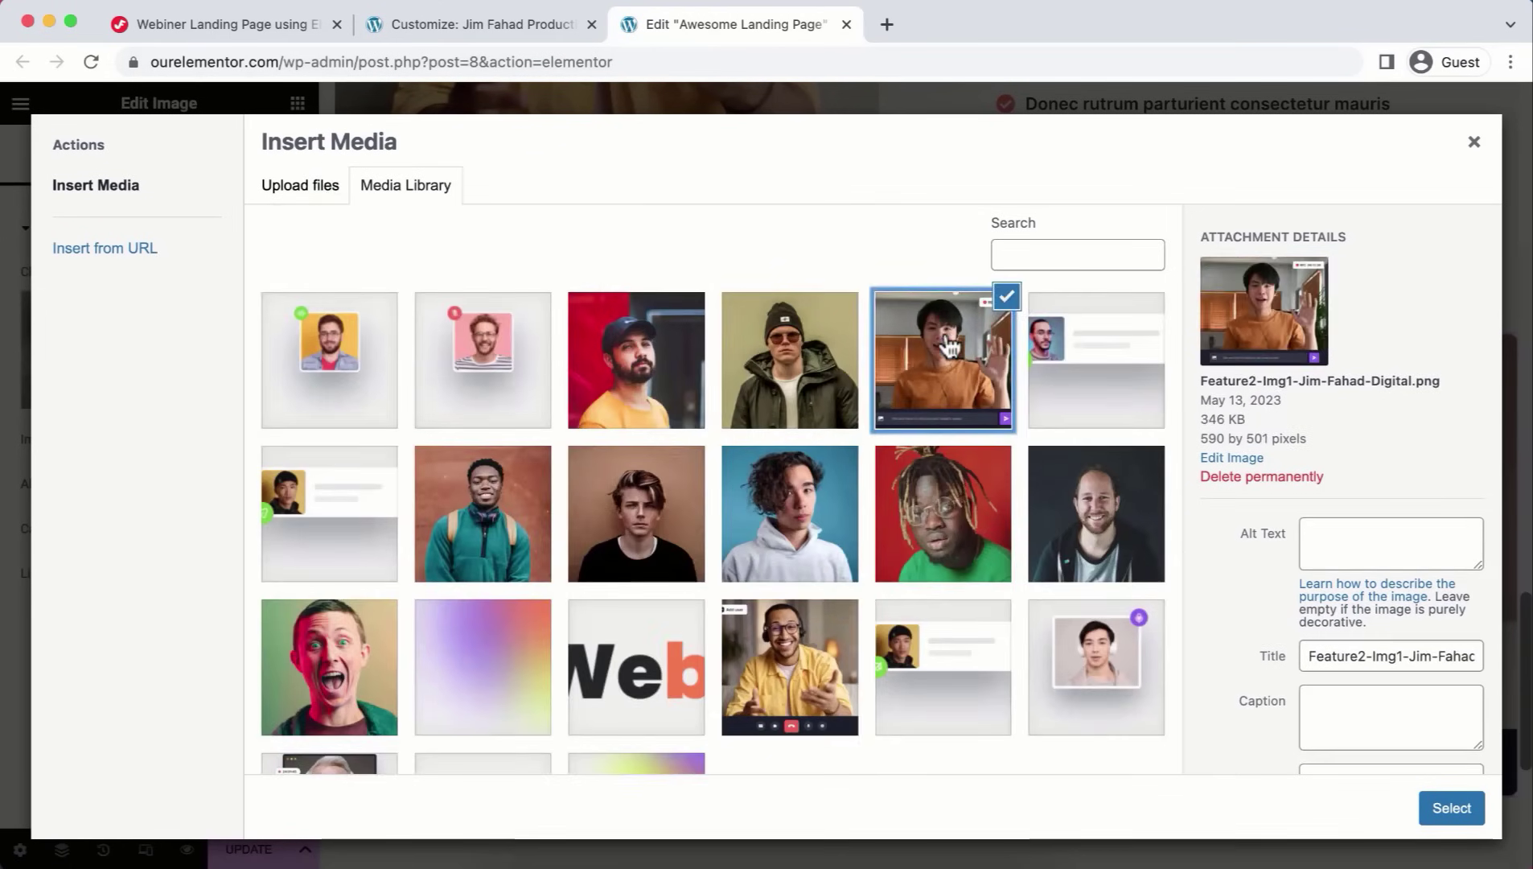
left_click(1442, 807)
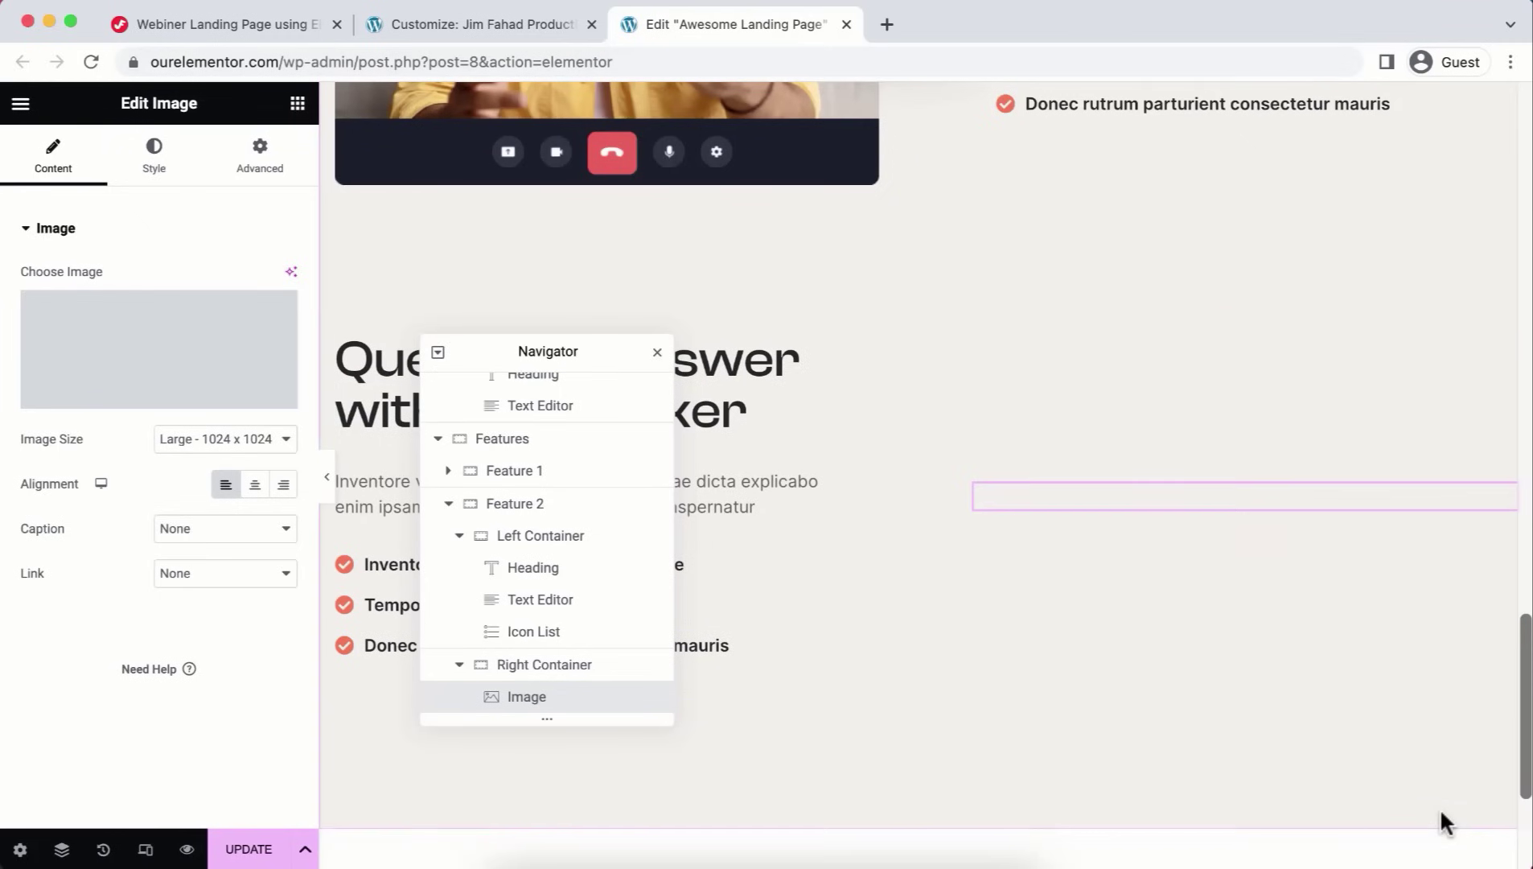
scroll(1123, 599, "down", 1)
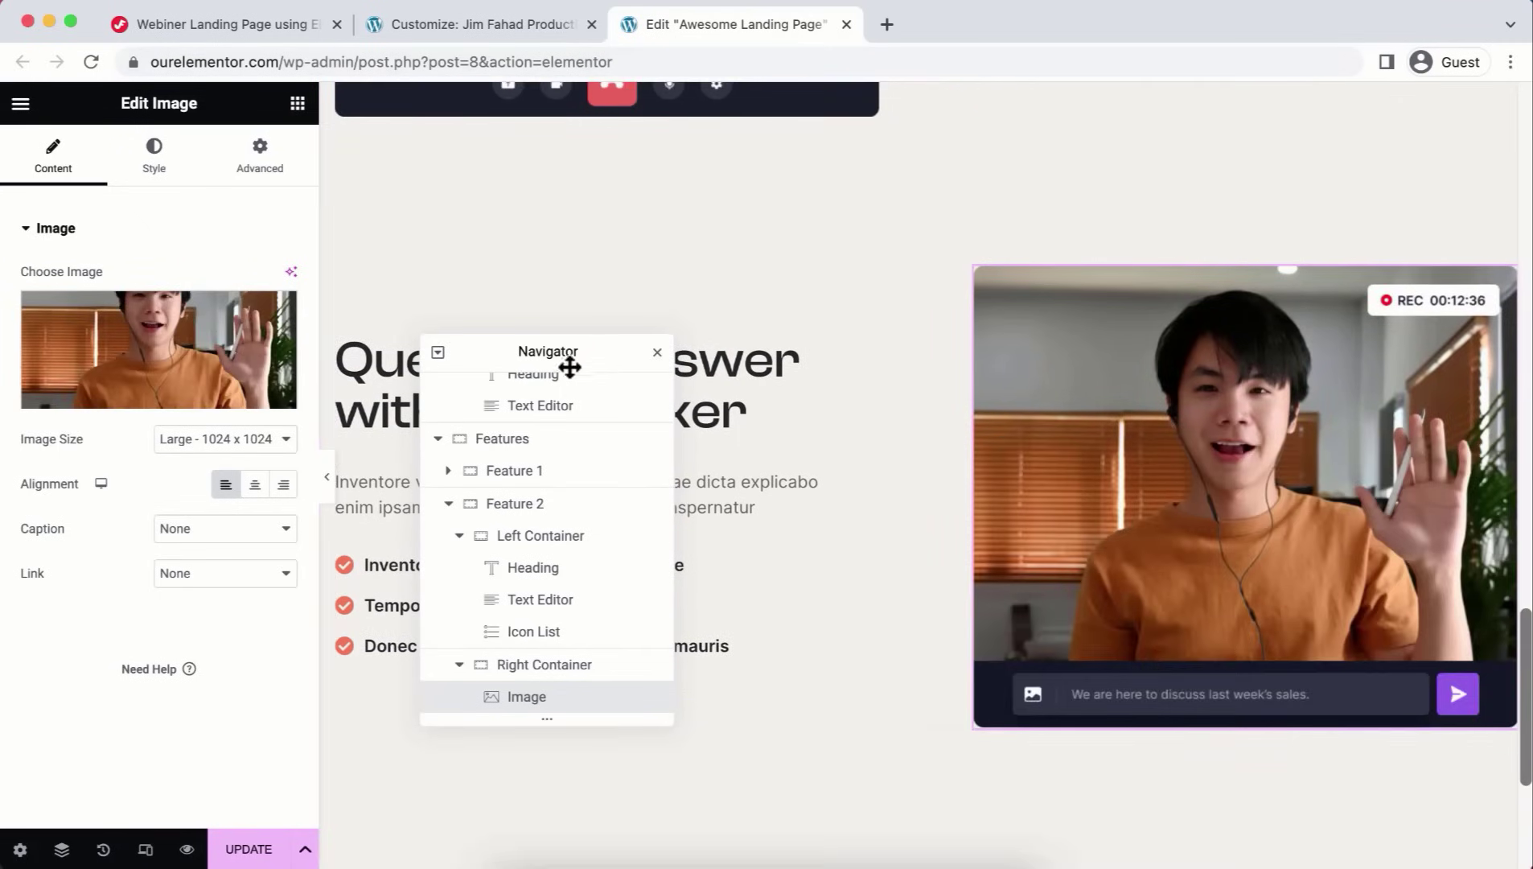
- Add two Image widgets stacked beneath the video-call image
left_click(657, 352)
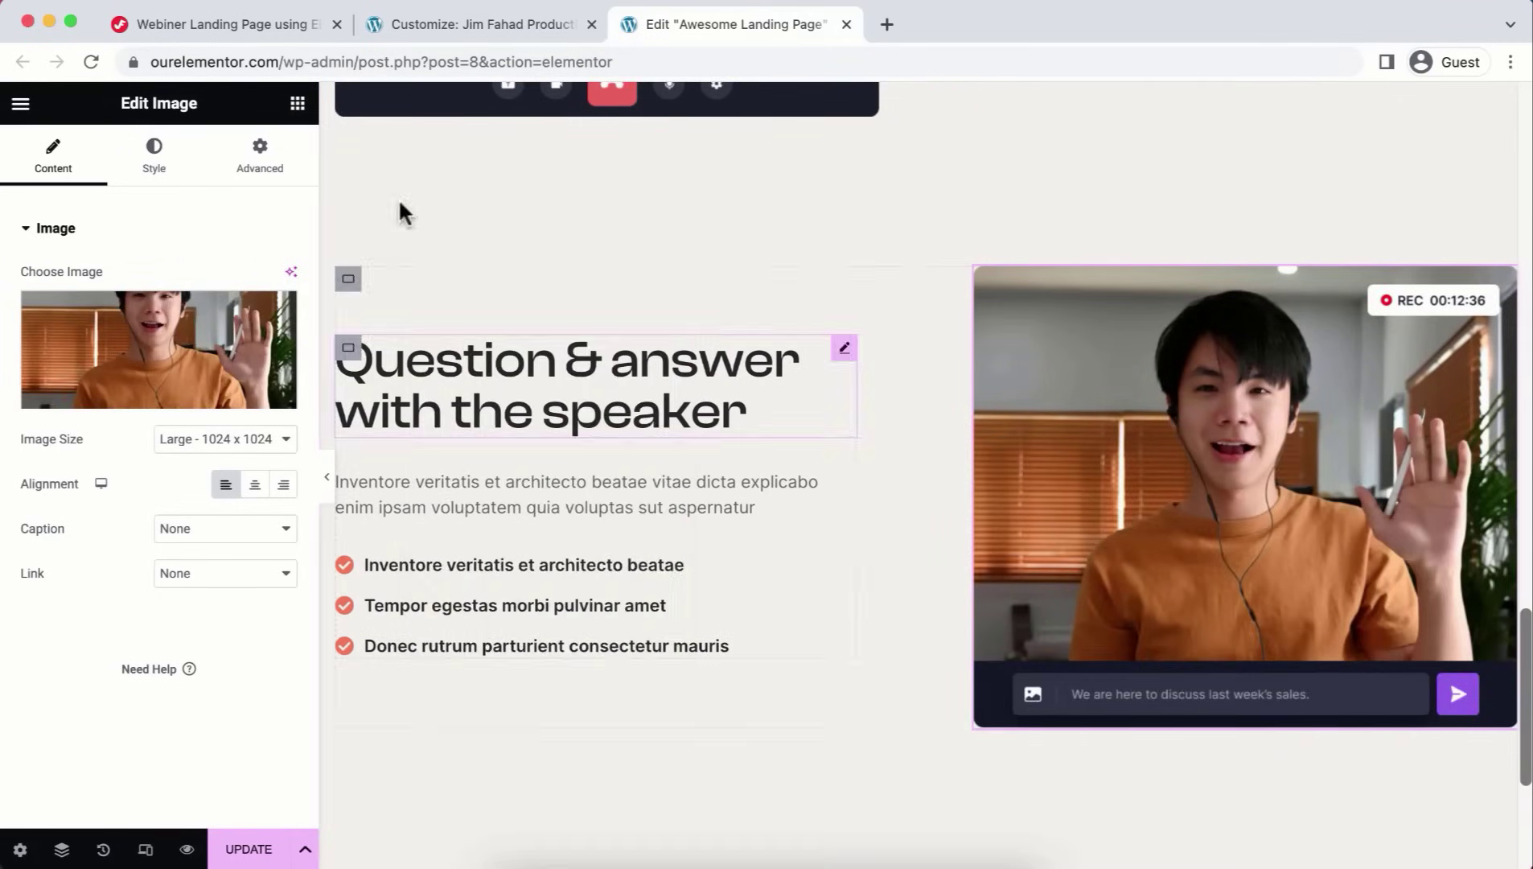
left_click(297, 103)
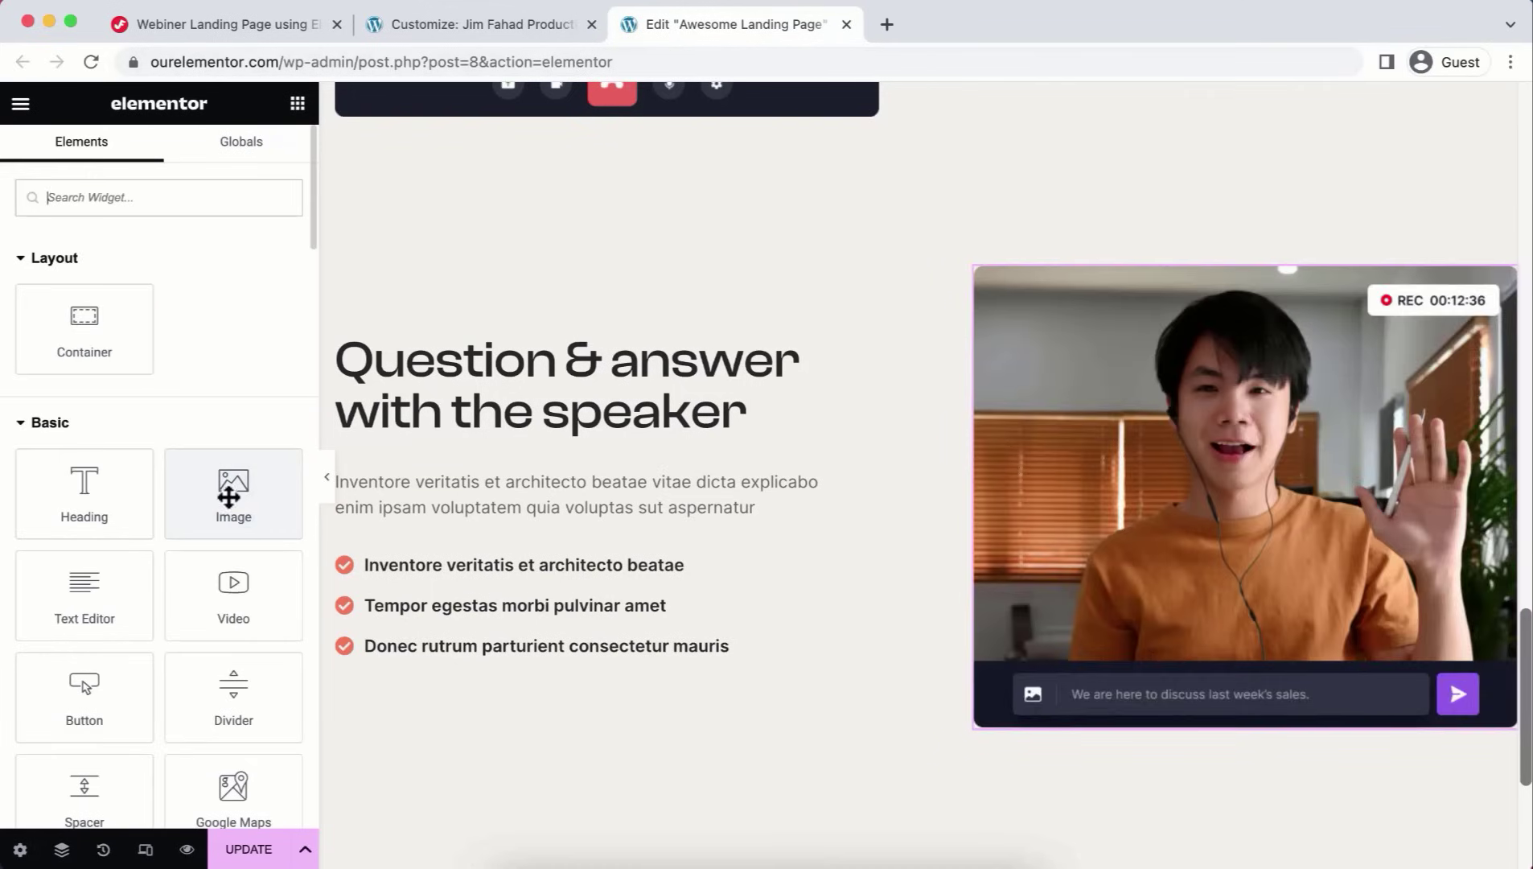
left_click_drag(230, 504, 1157, 712)
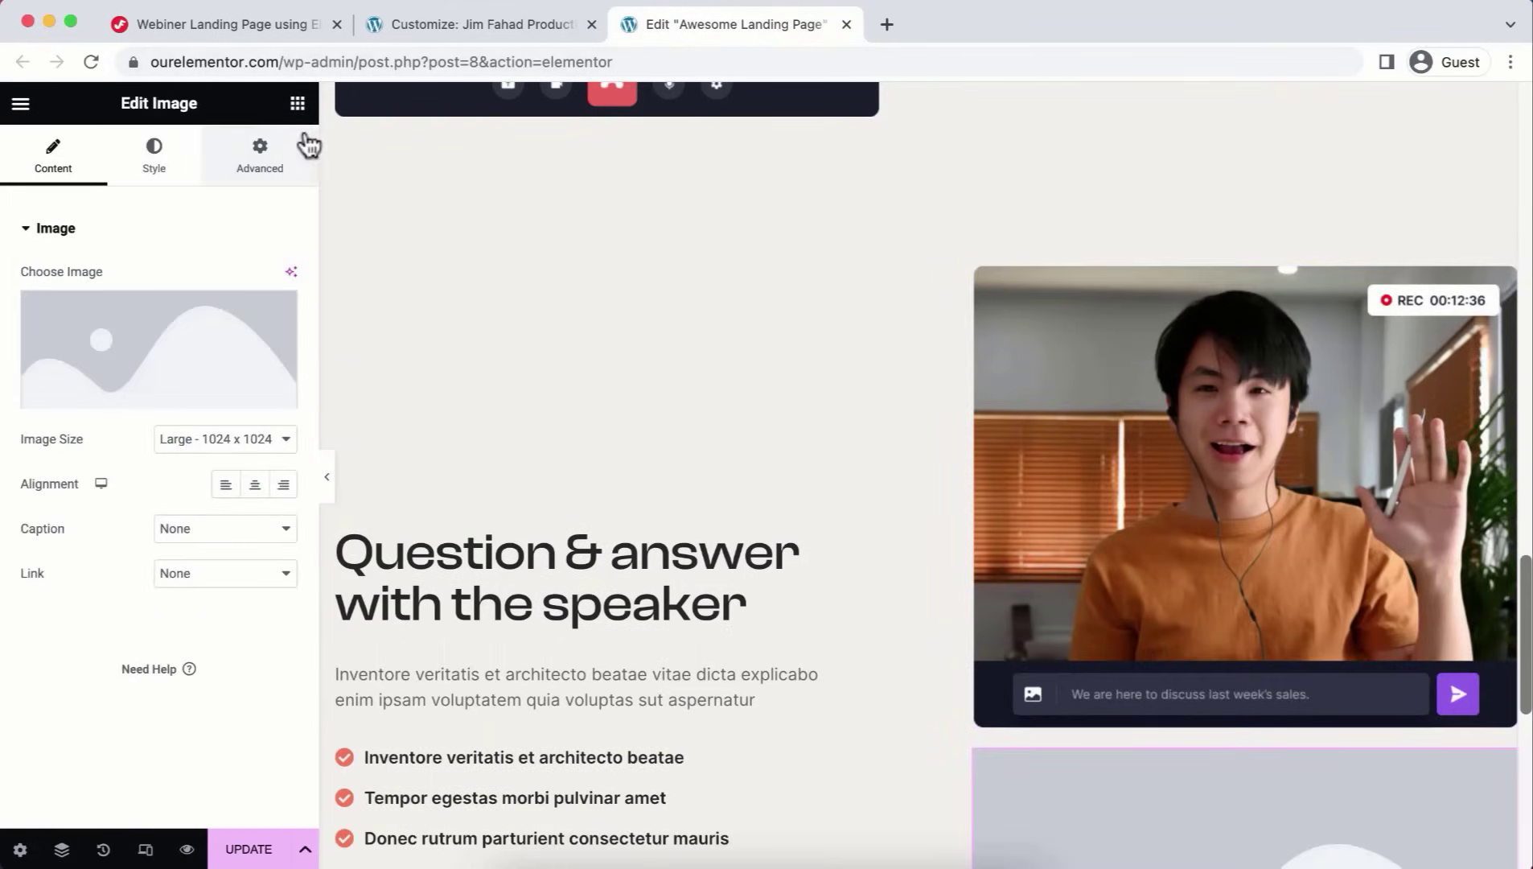
scroll(1145, 555, "down", 6)
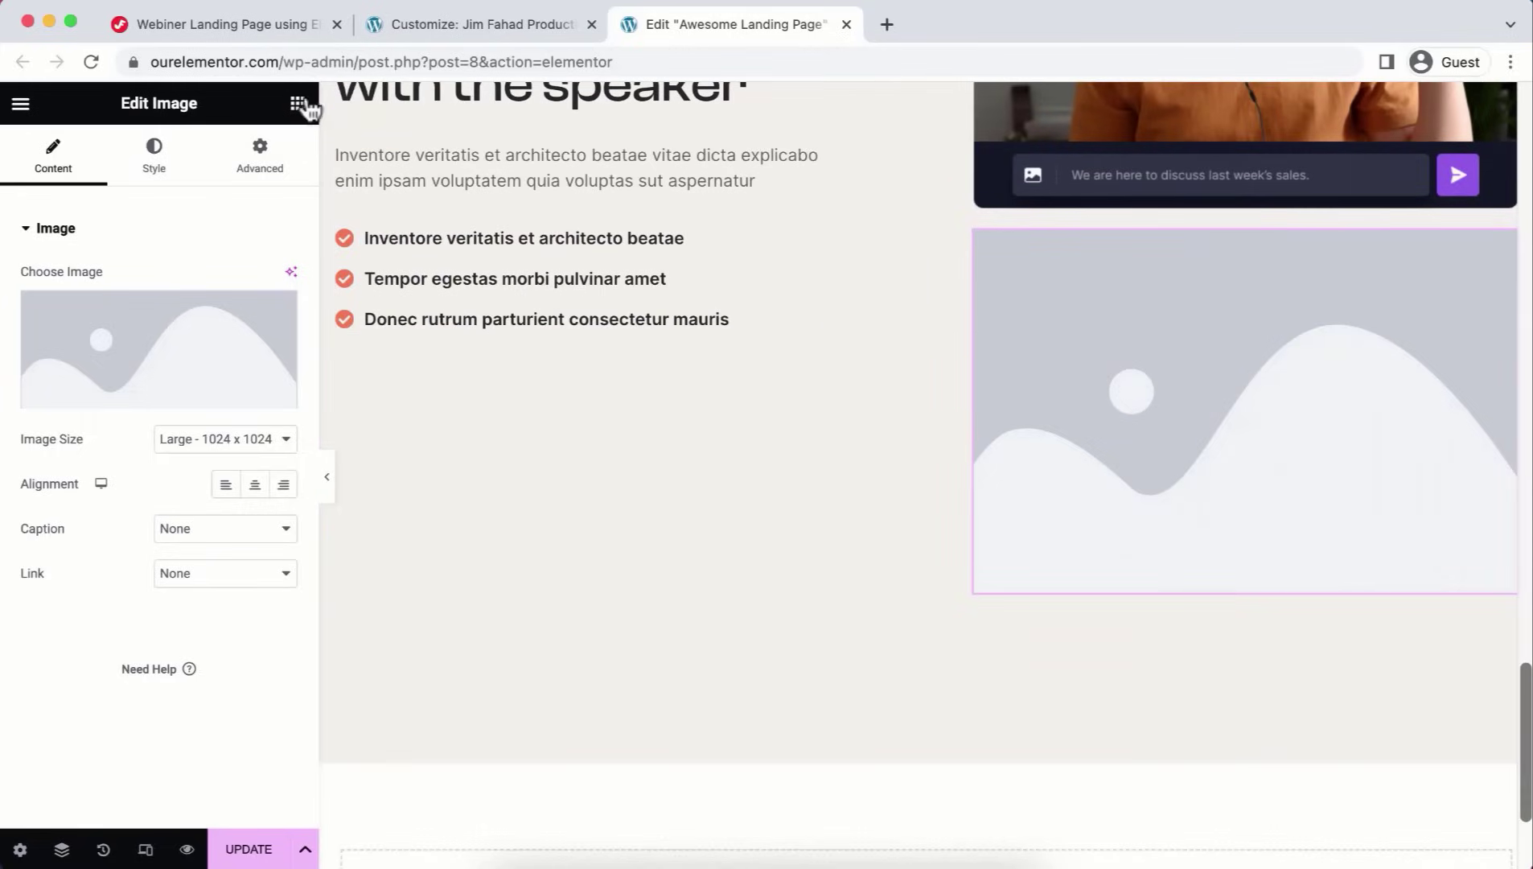
left_click(298, 105)
left_click_drag(242, 523, 1179, 563)
scroll(1183, 441, "up", 1)
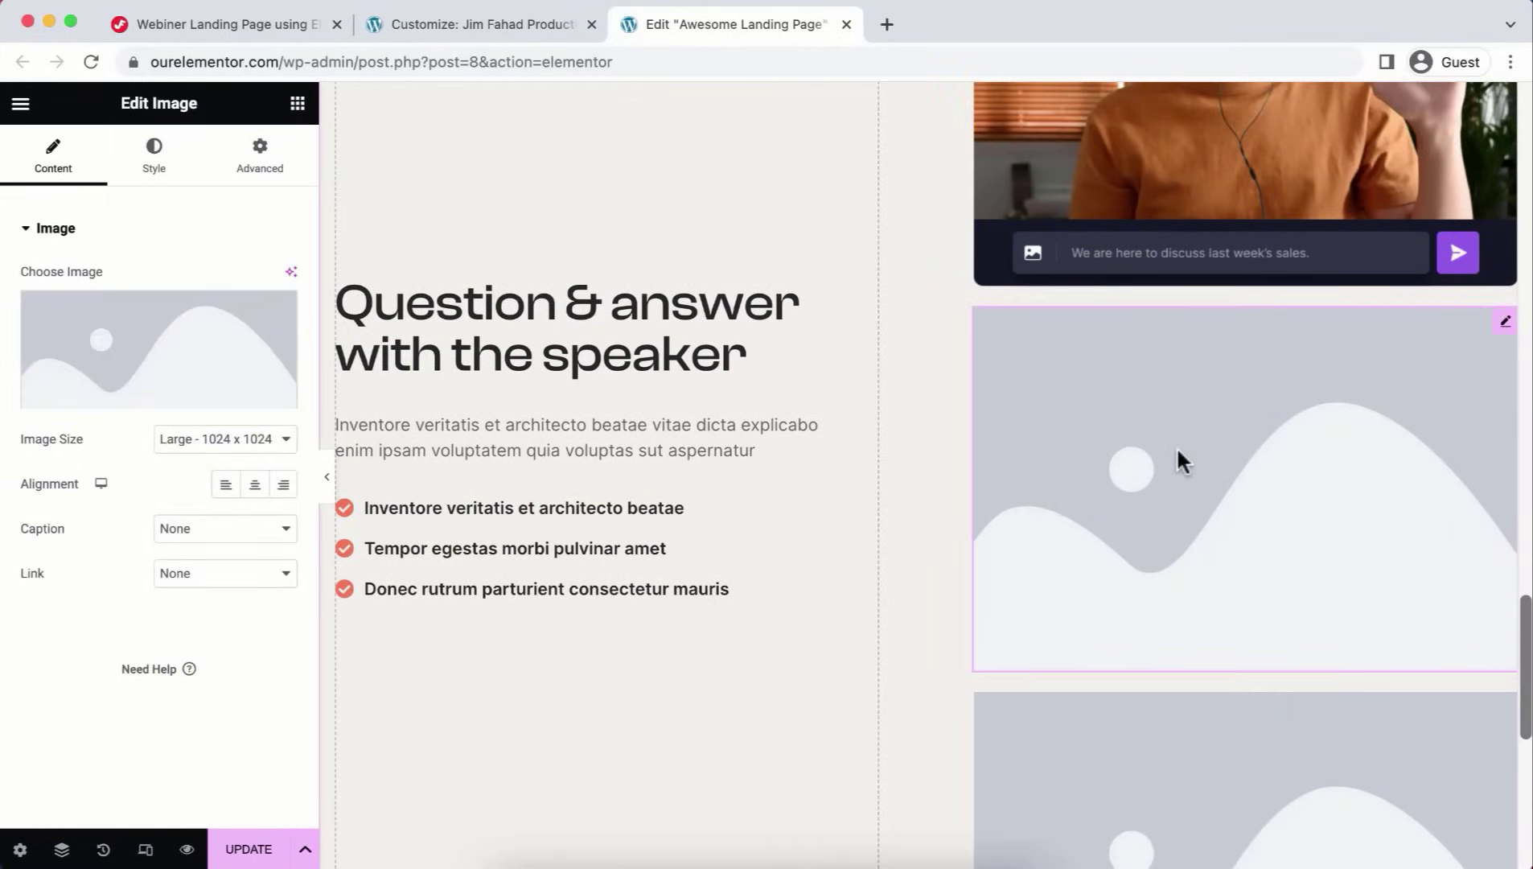
- Assign the two chat-notification card images to the new Image widgets
left_click(152, 341)
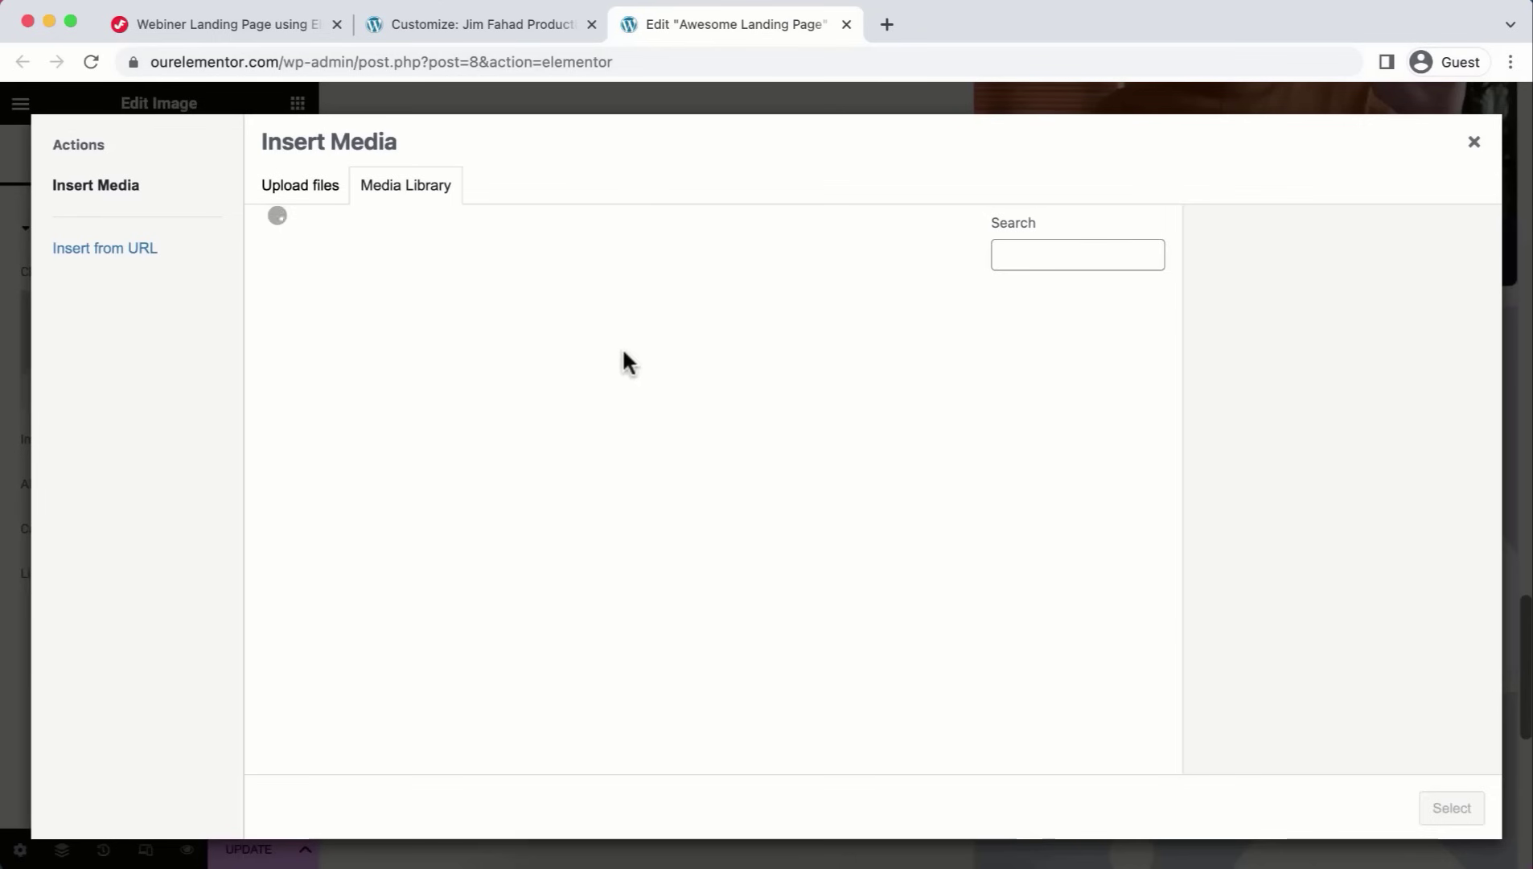
left_click(1066, 366)
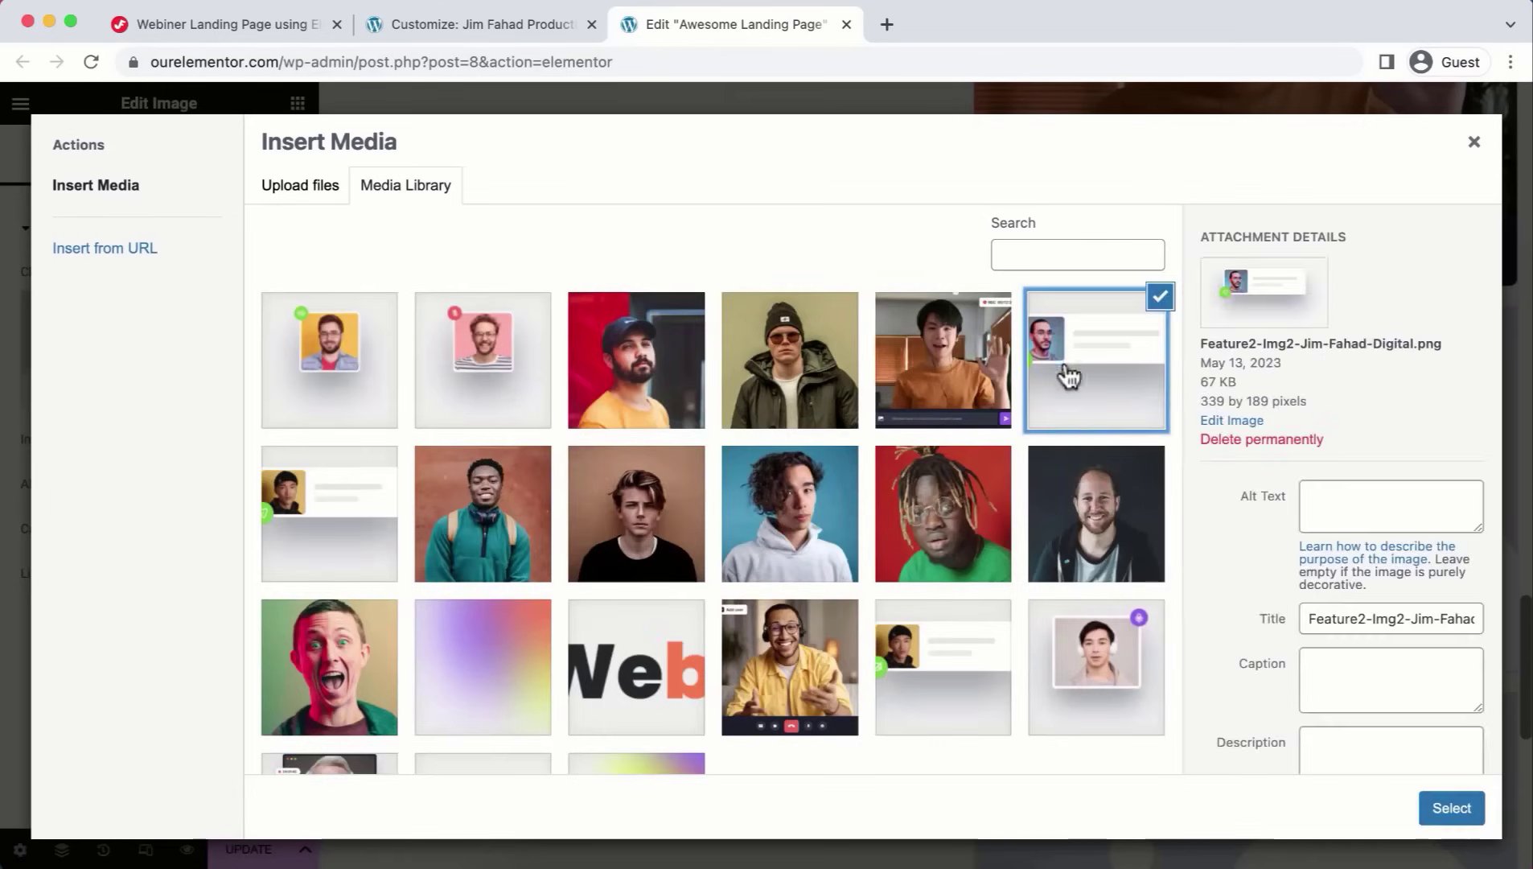
left_click(1434, 811)
scroll(1234, 654, "down", 2)
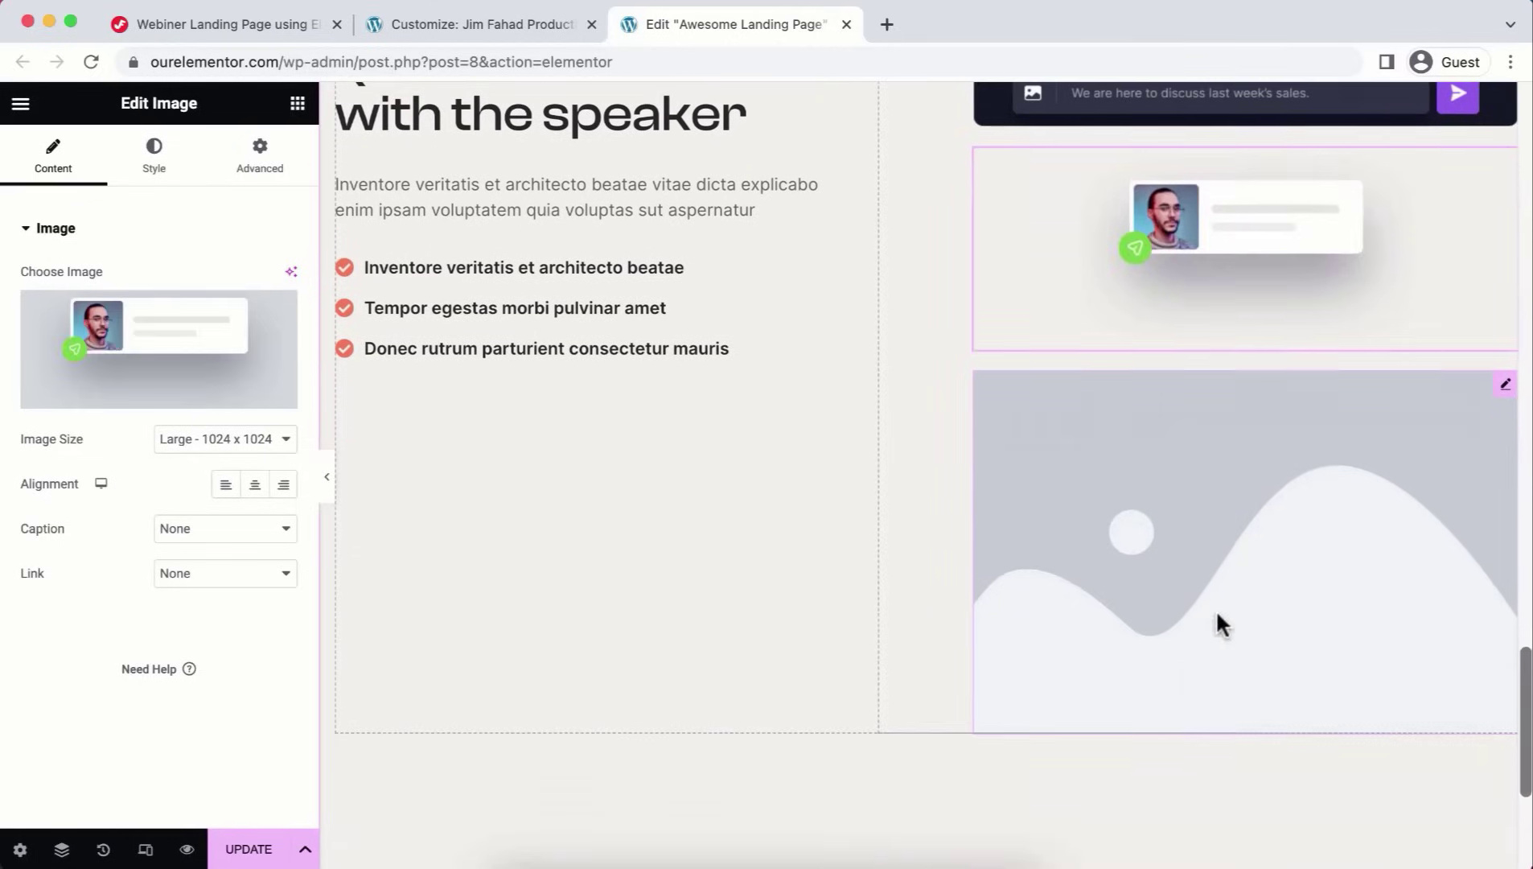
left_click(1194, 522)
left_click(179, 320)
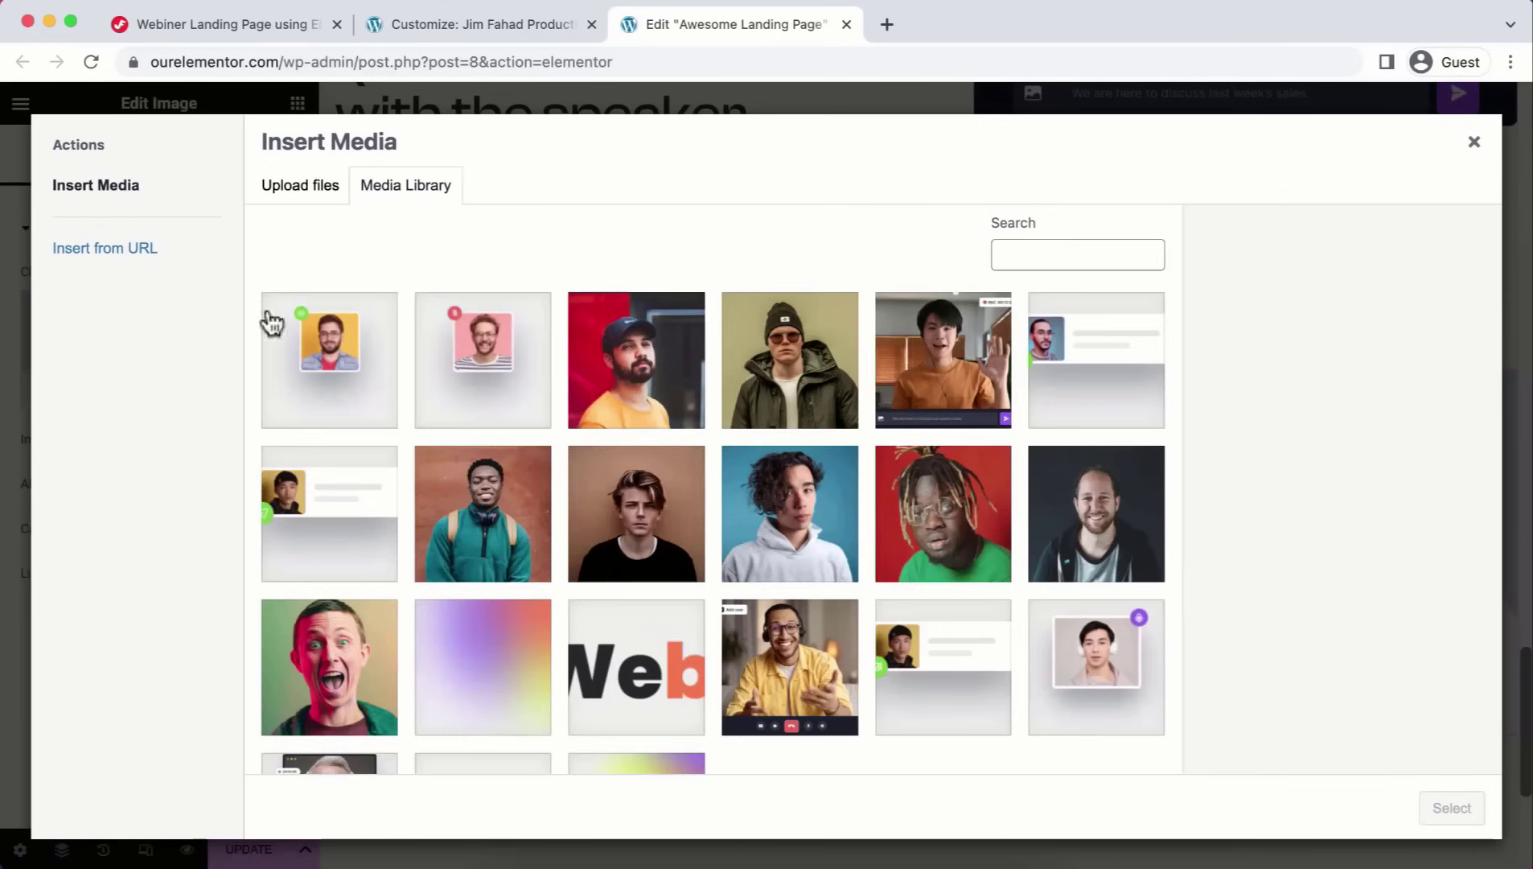
left_click(345, 486)
left_click(1434, 809)
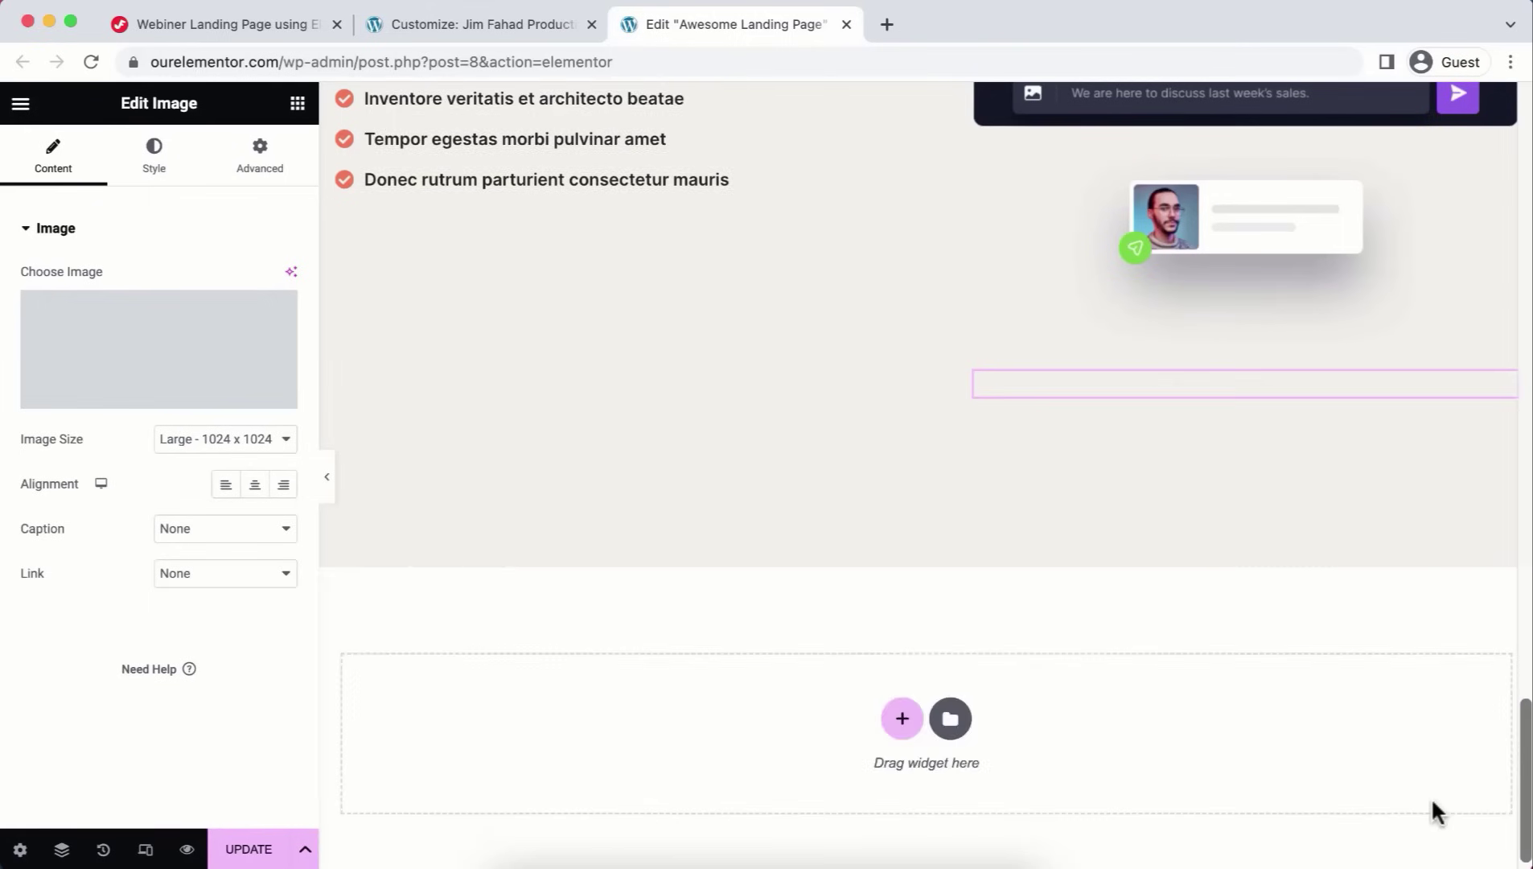
scroll(1332, 407, "up", 5)
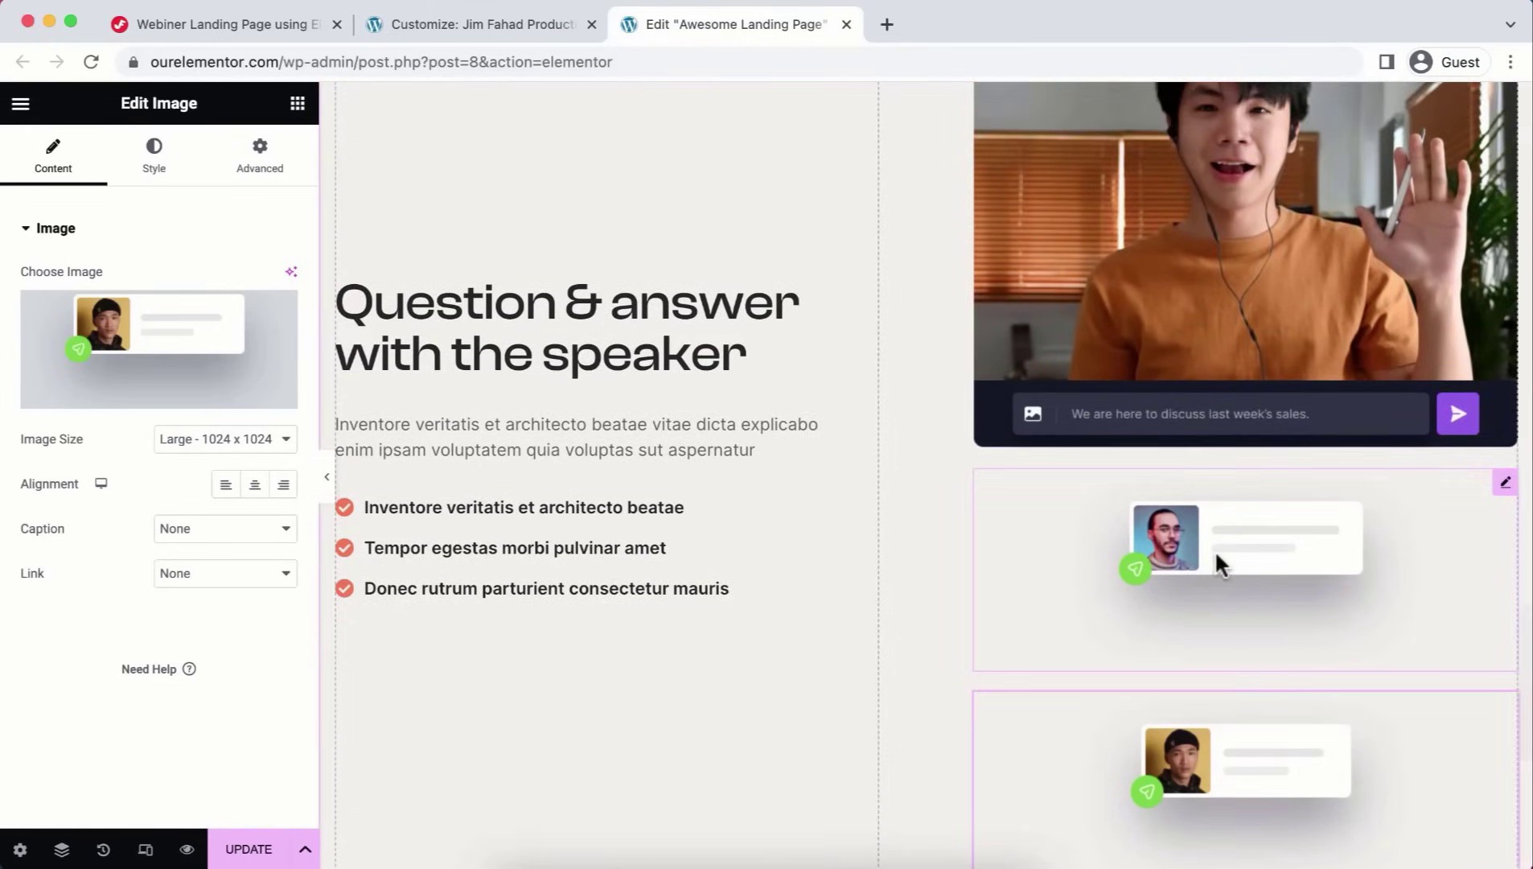
- Make the first chat card absolutely positioned with a 114 px vertical offset
left_click(1216, 555)
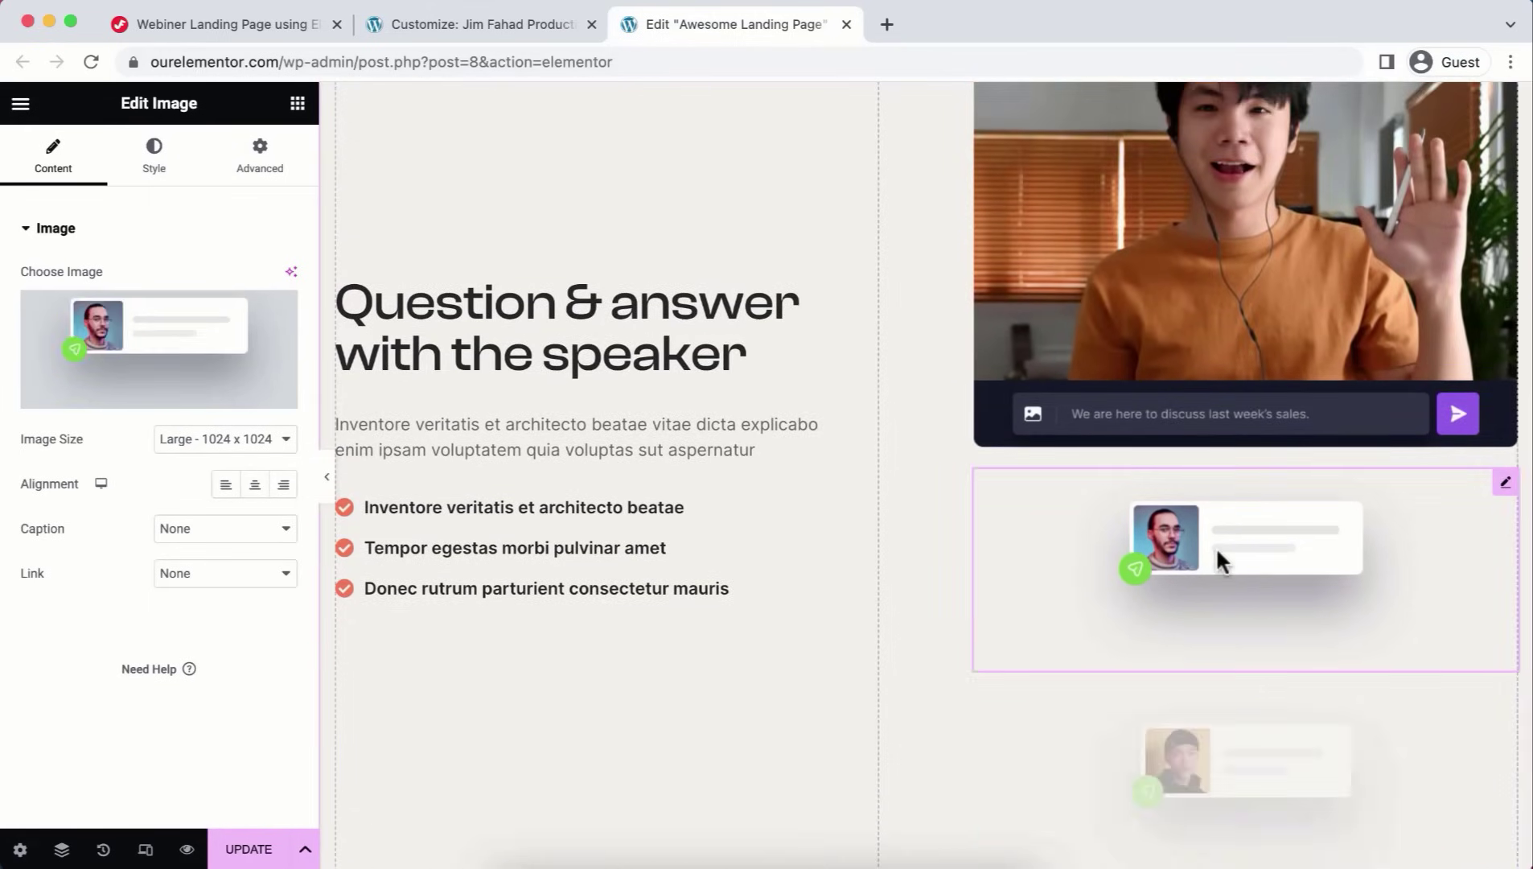
left_click(261, 158)
scroll(177, 478, "down", 2)
left_click(198, 511)
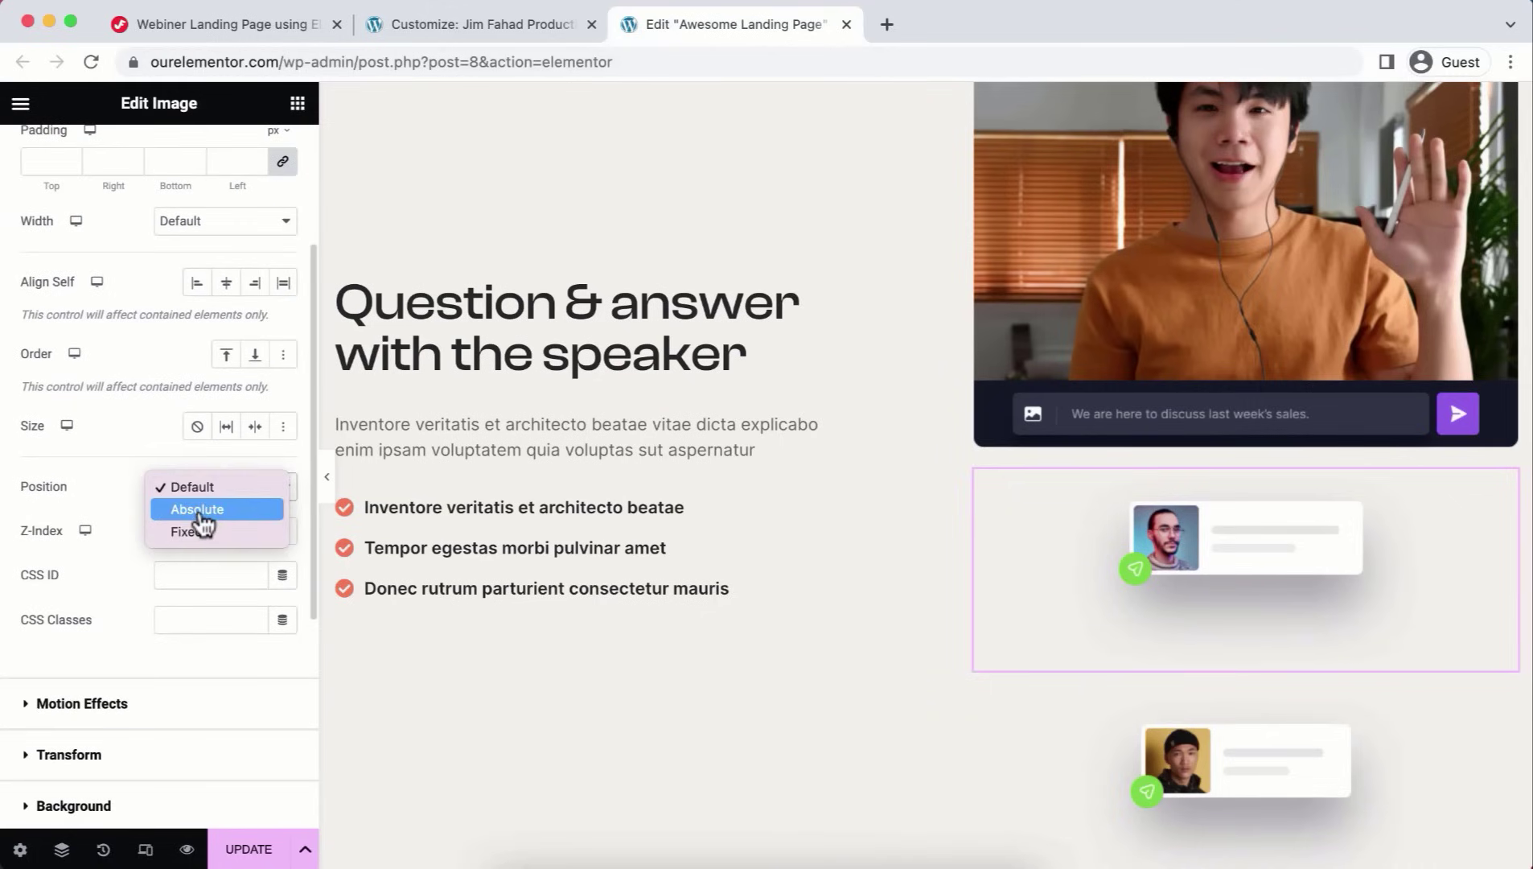
left_click(198, 507)
scroll(622, 353, "up", 3)
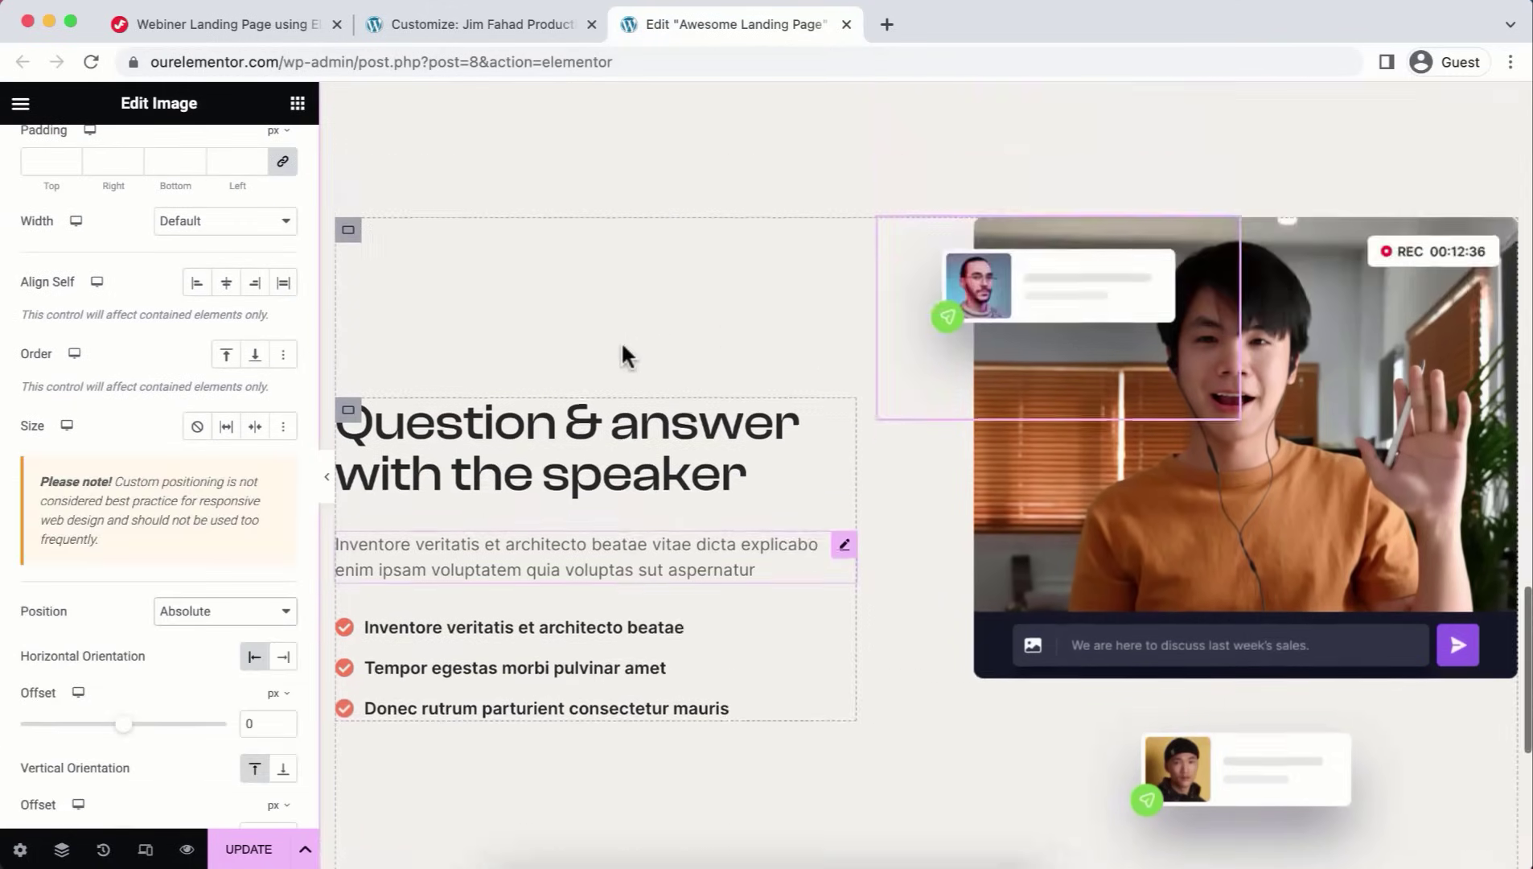
scroll(90, 583, "down", 3)
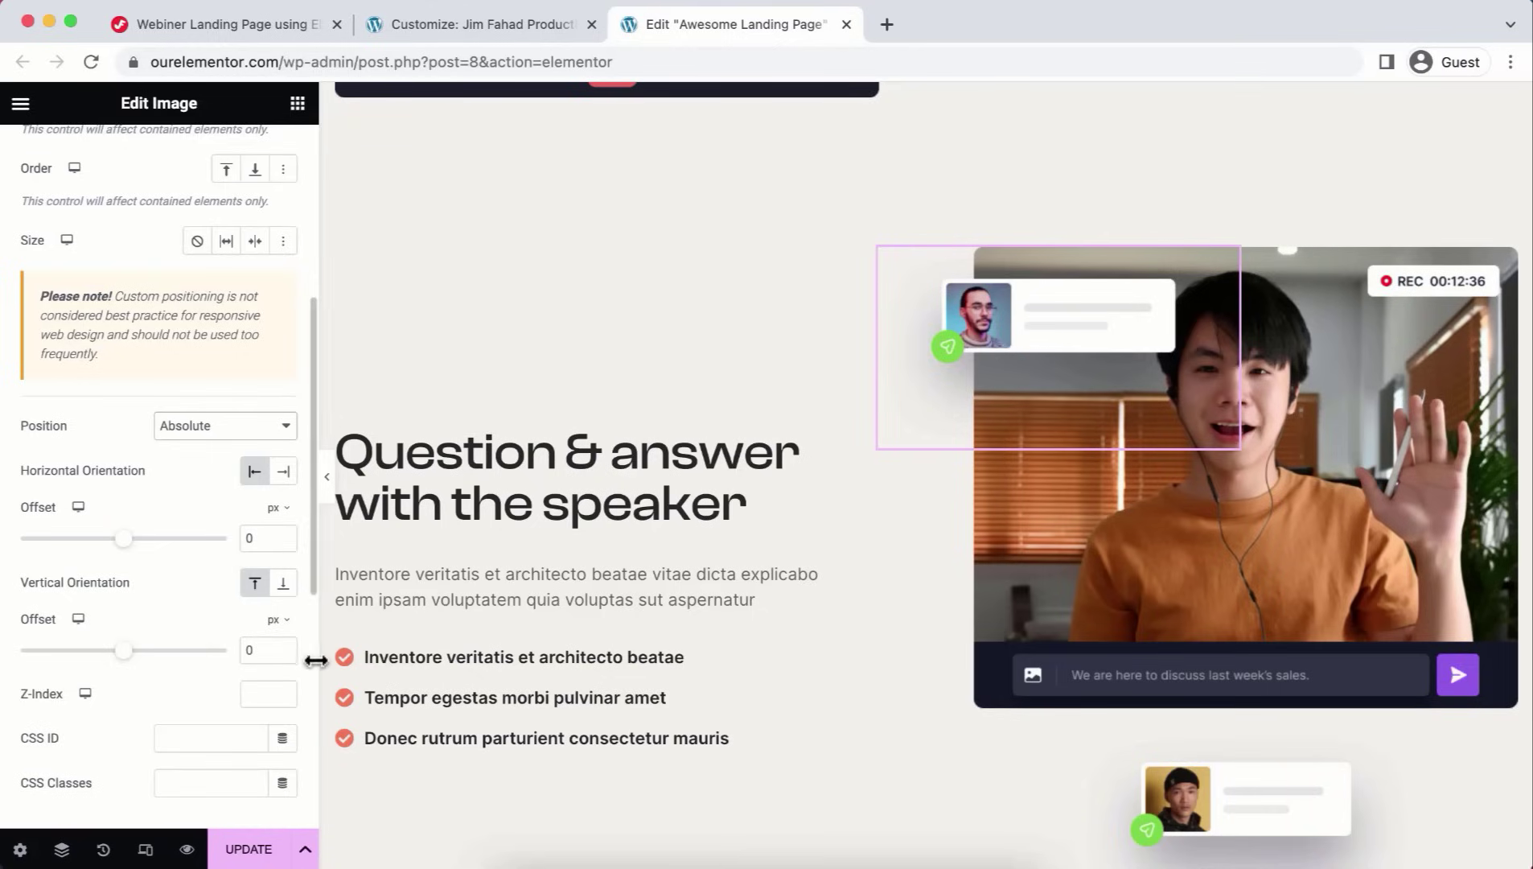
double_click(256, 649)
type("114")
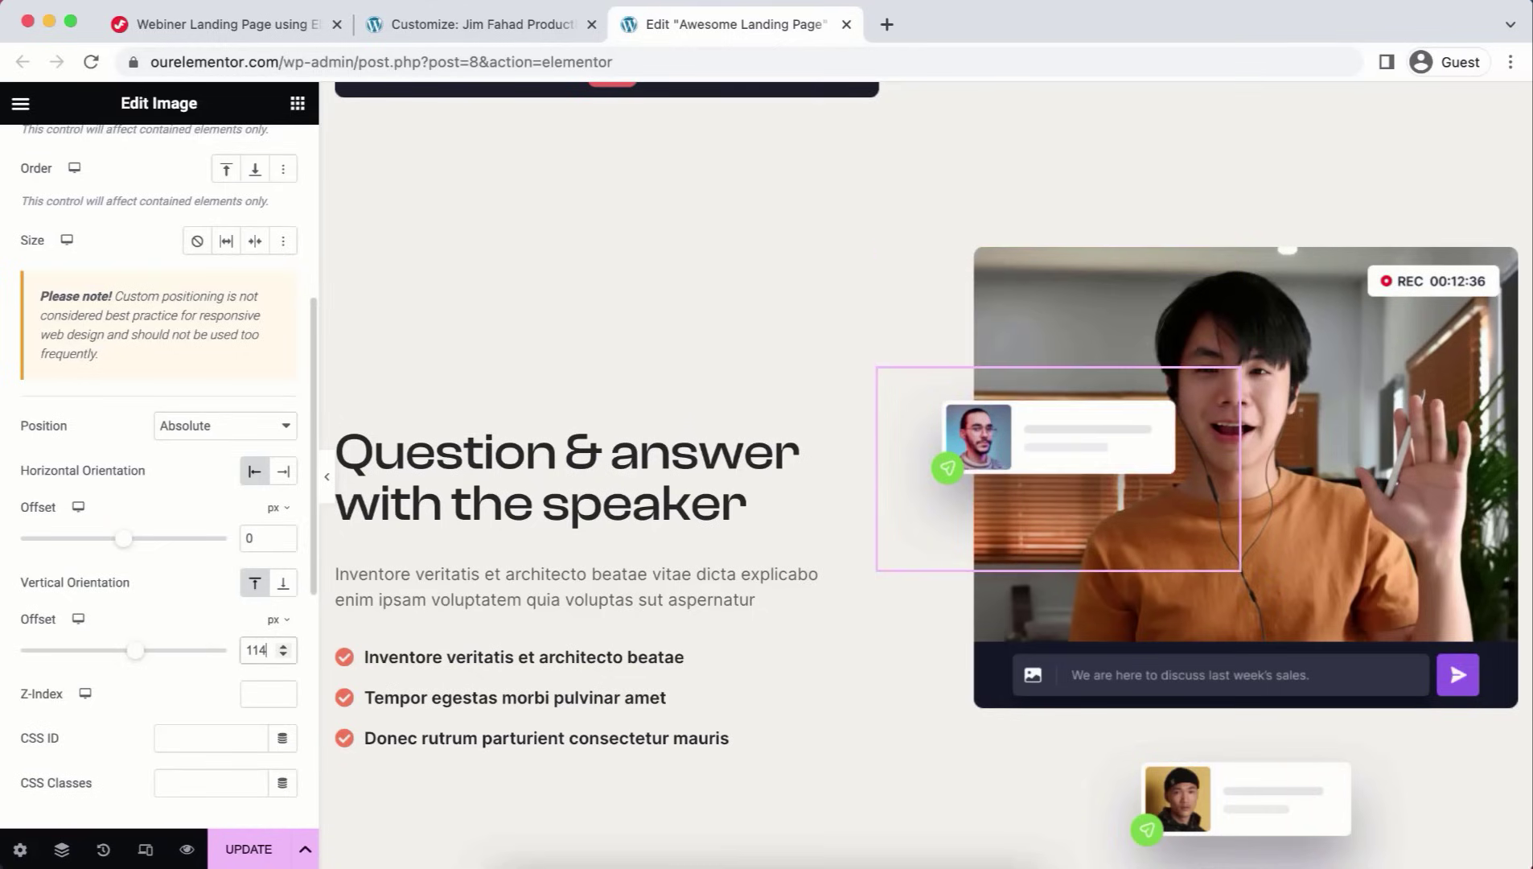
scroll(1117, 625, "down", 2)
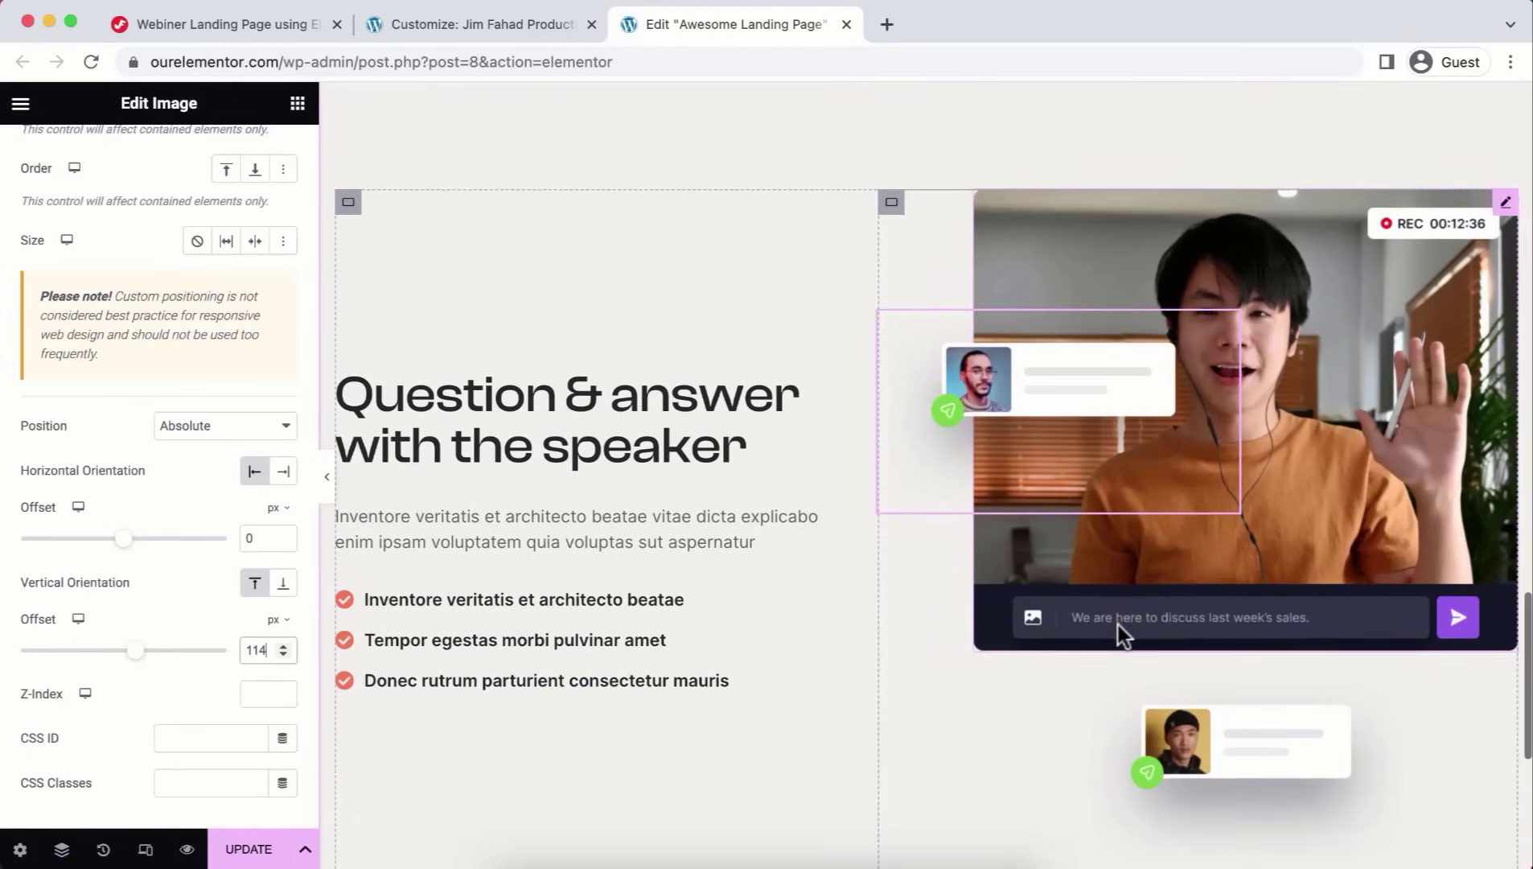
- Make the lower chat card absolutely positioned with a horizontal offset of -30
left_click(1227, 732)
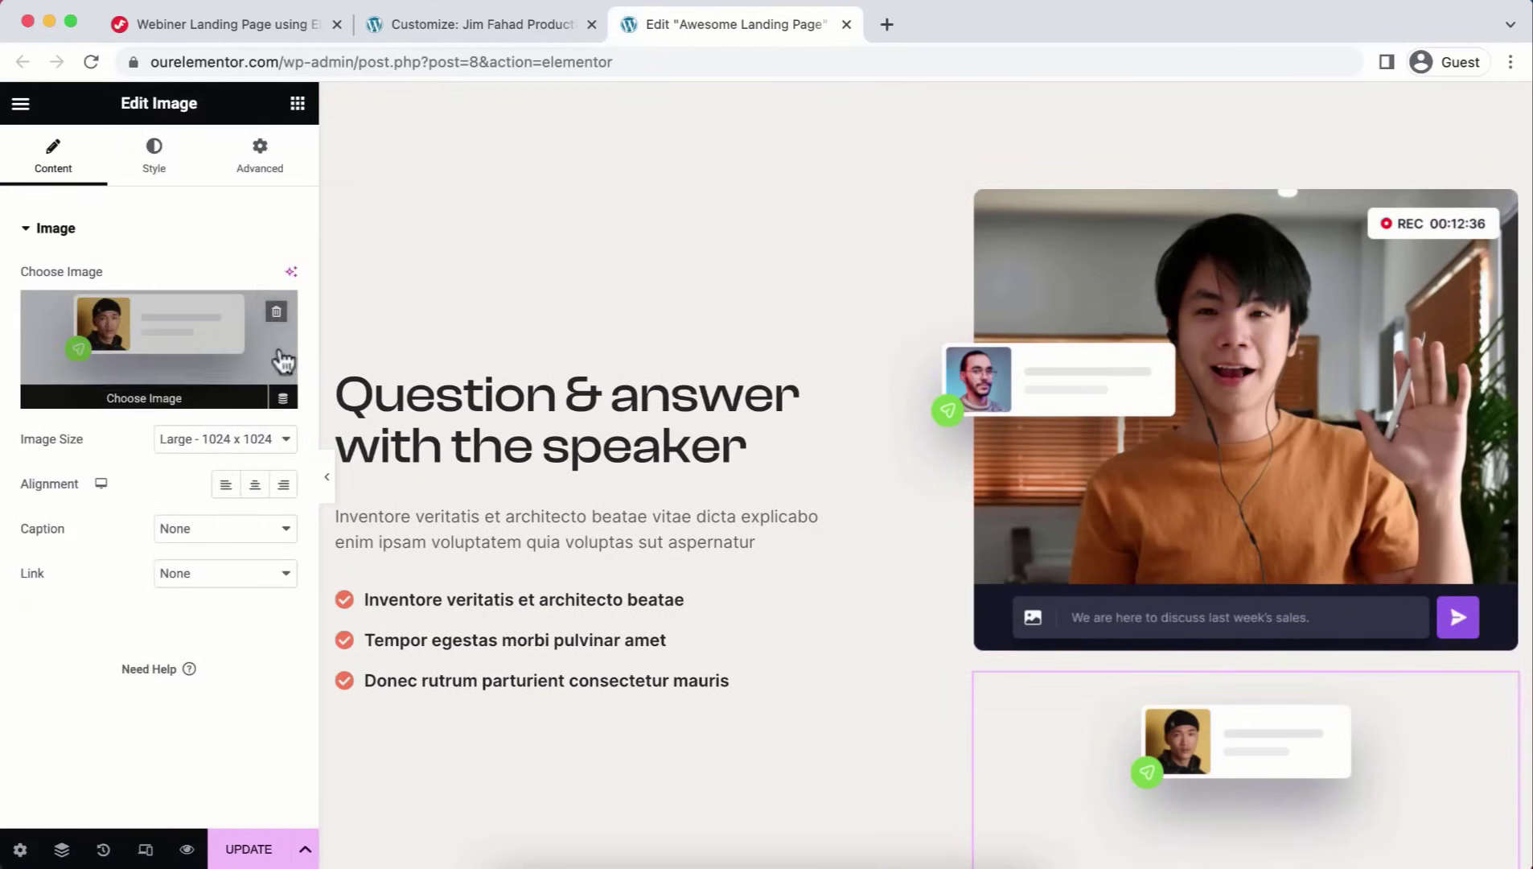
left_click(272, 184)
scroll(205, 450, "down", 3)
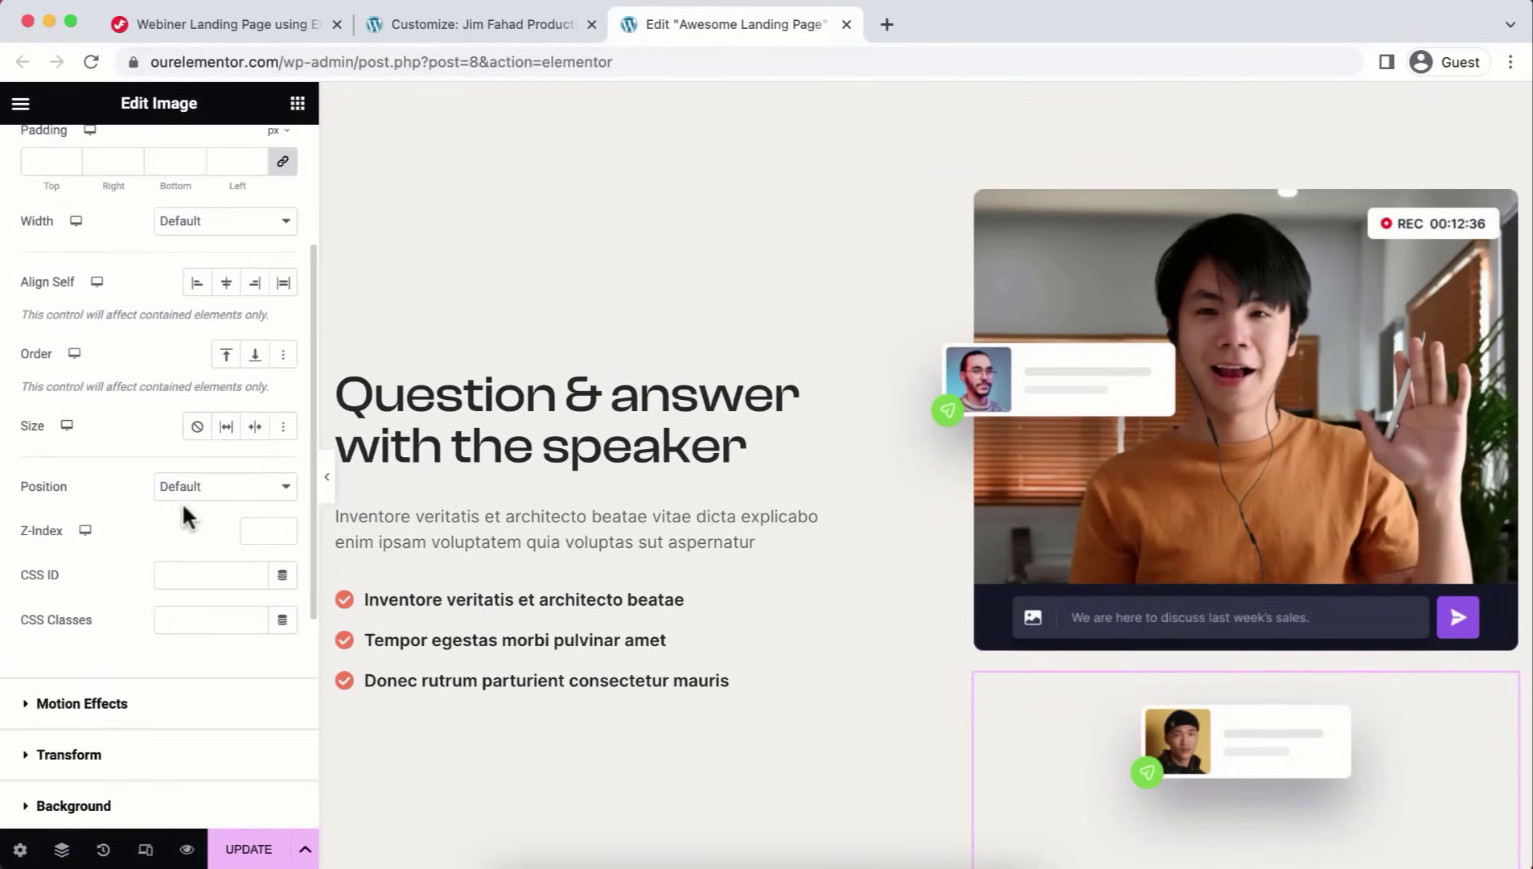
left_click(193, 490)
left_click(193, 509)
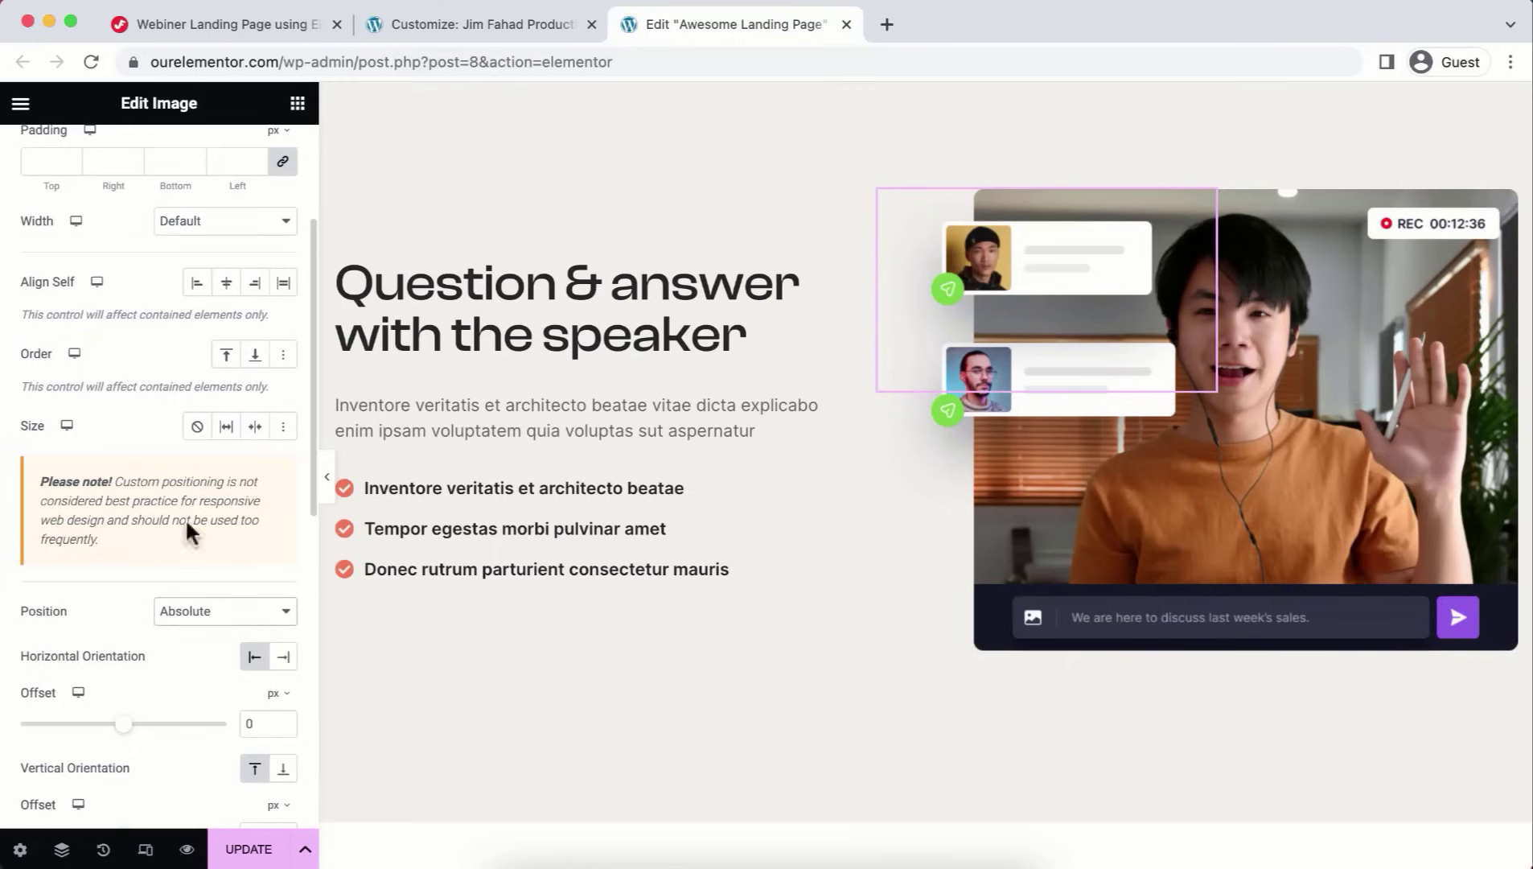
scroll(178, 619, "down", 2)
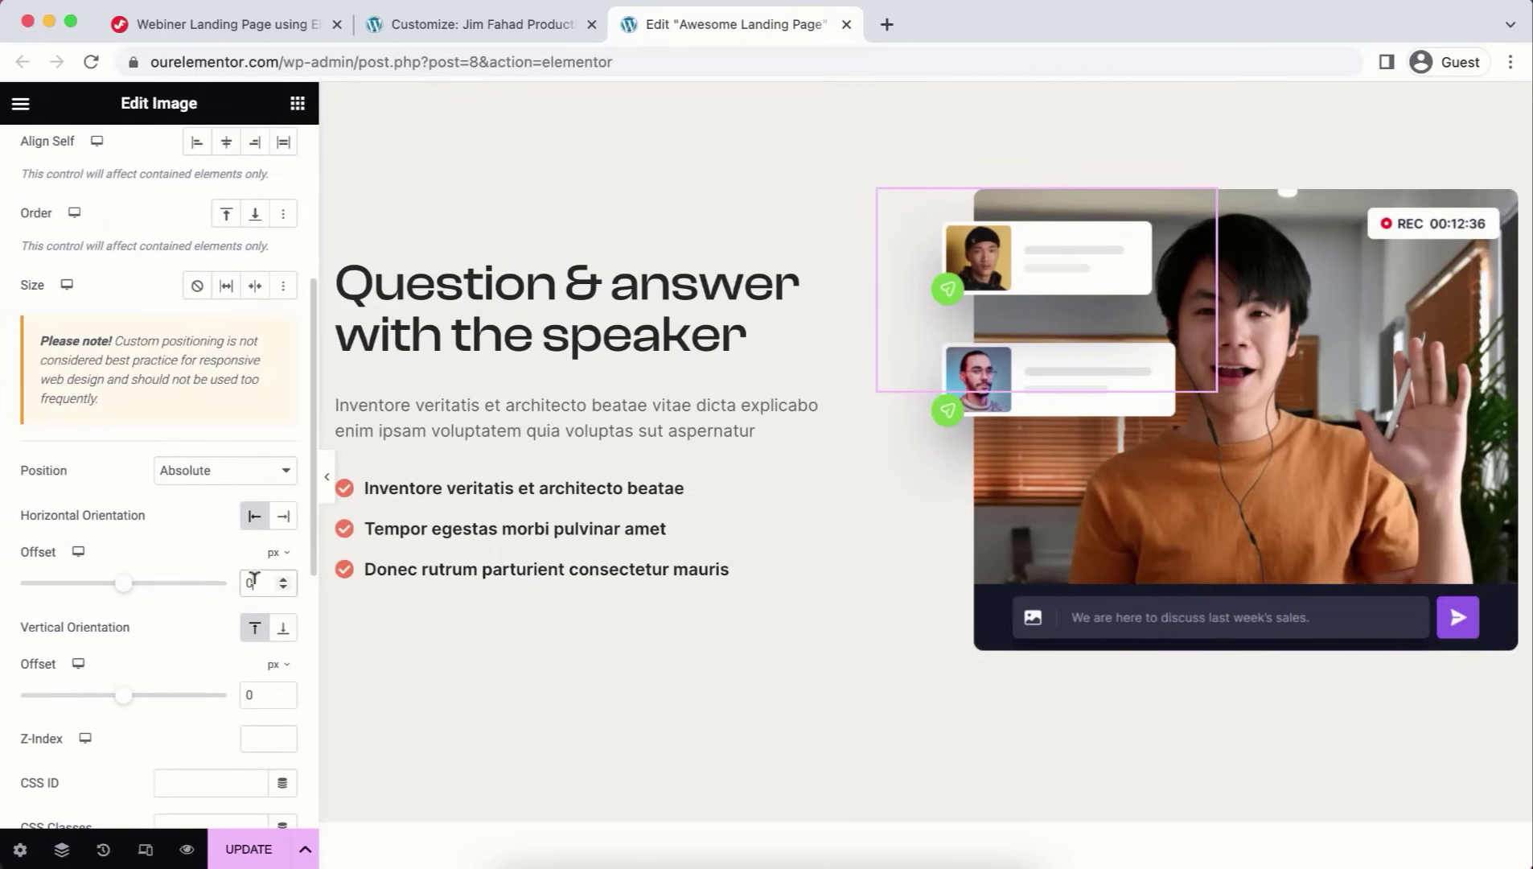
key("BackSpace")
type("-30")
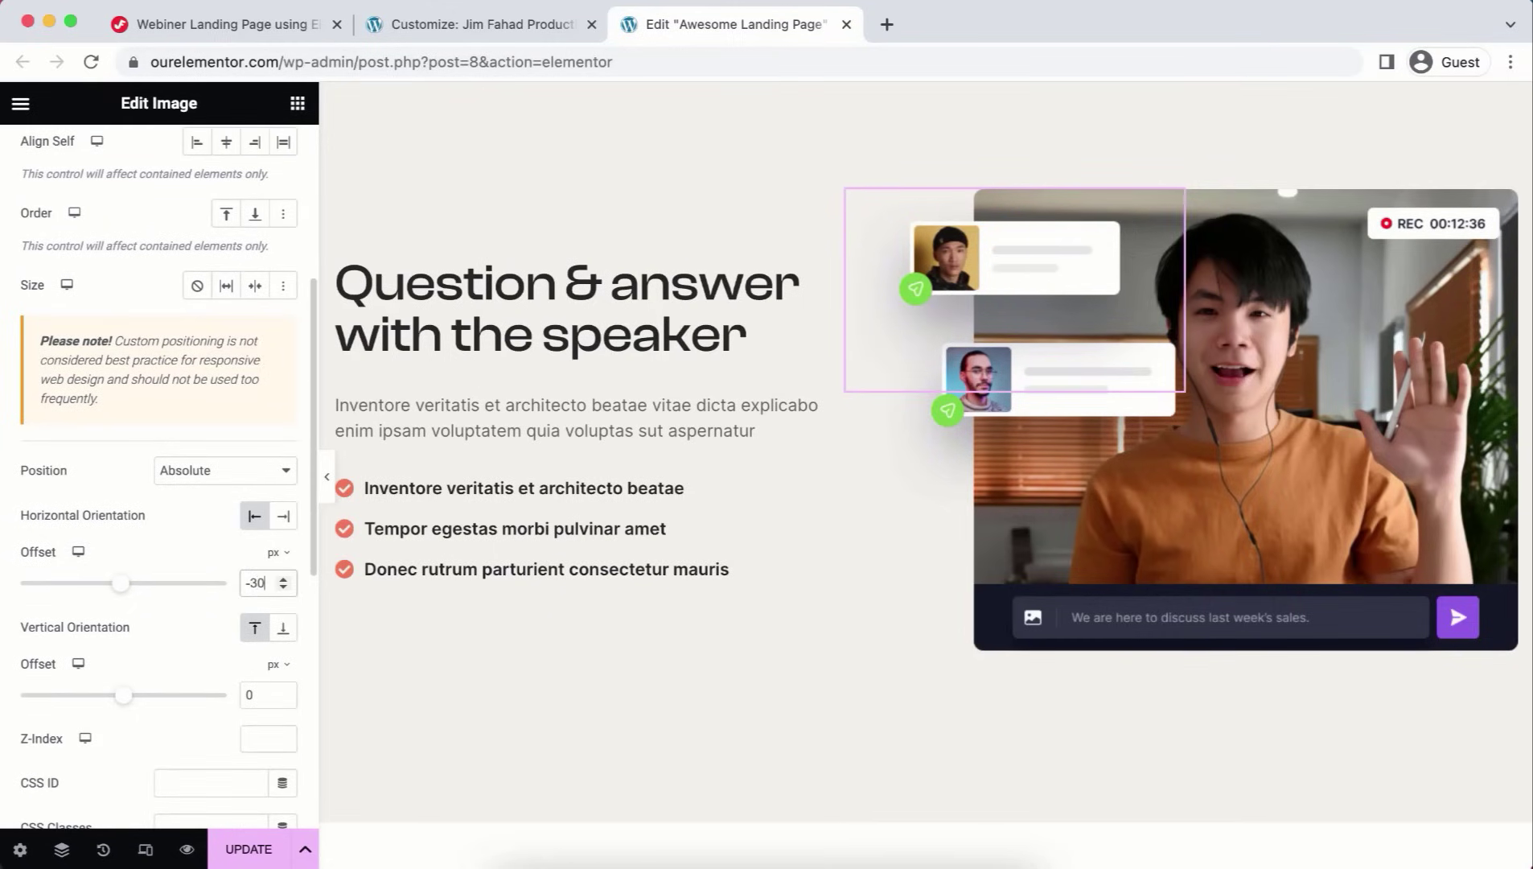
- Set the lower chat card's vertical offset to 215 px
left_click(247, 693)
type("200")
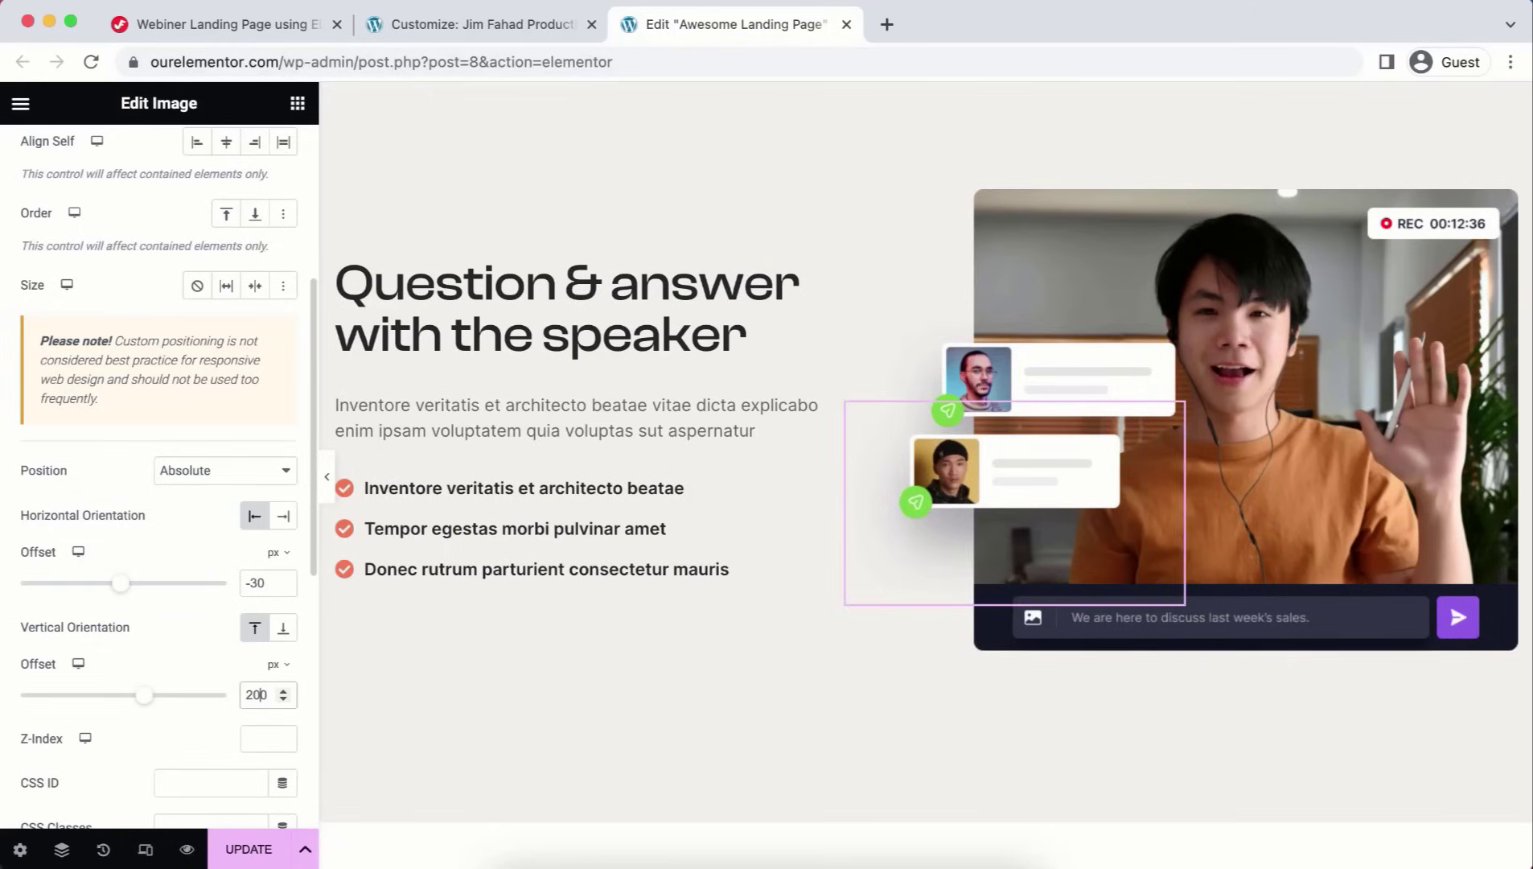
key("Delete")
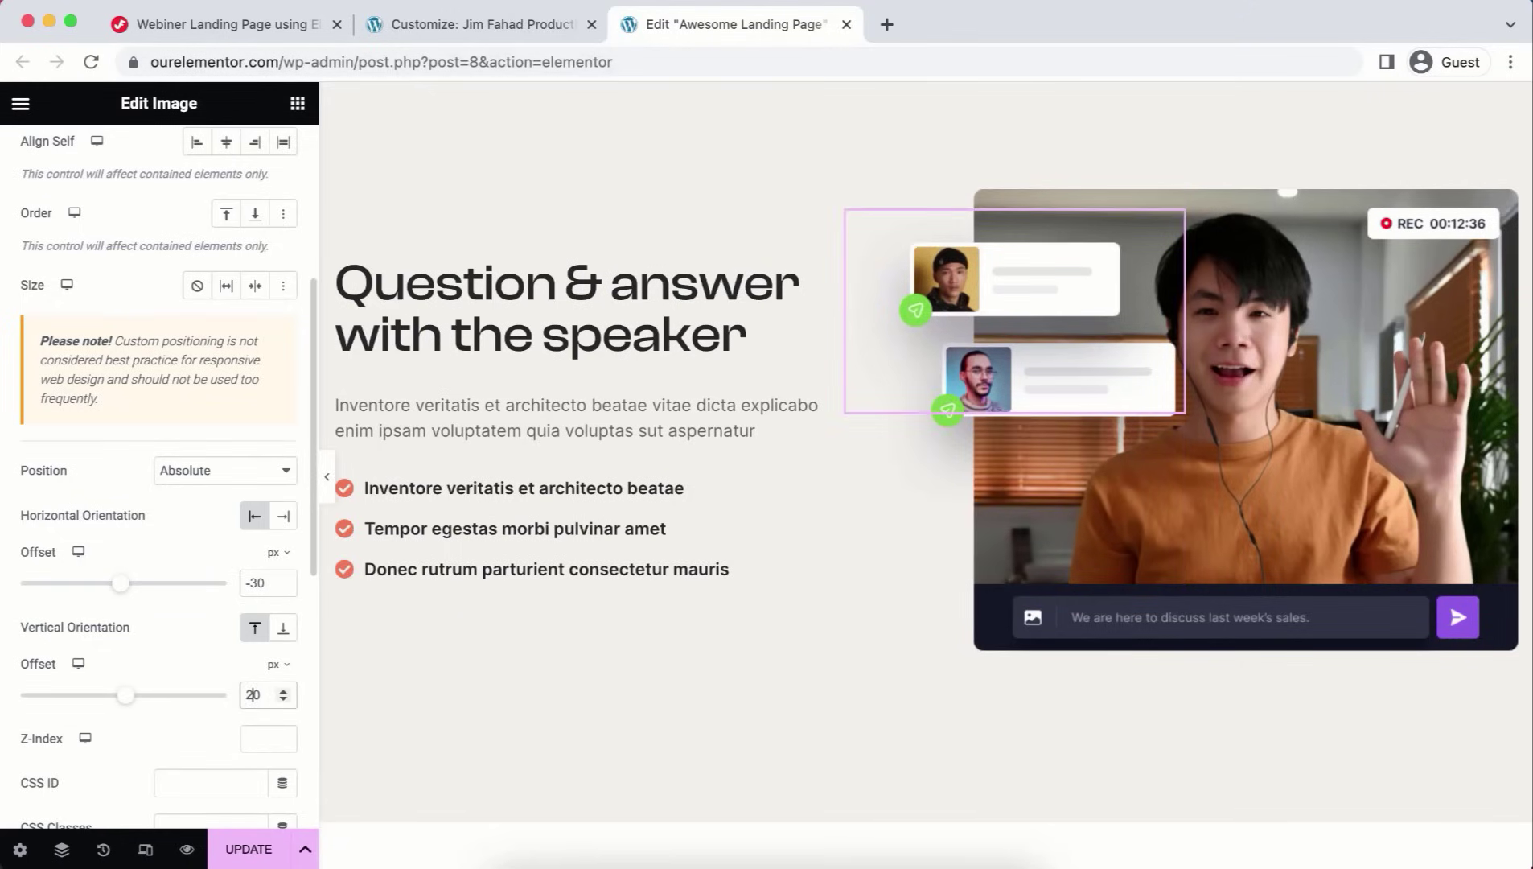
key("BackSpace")
type("215")
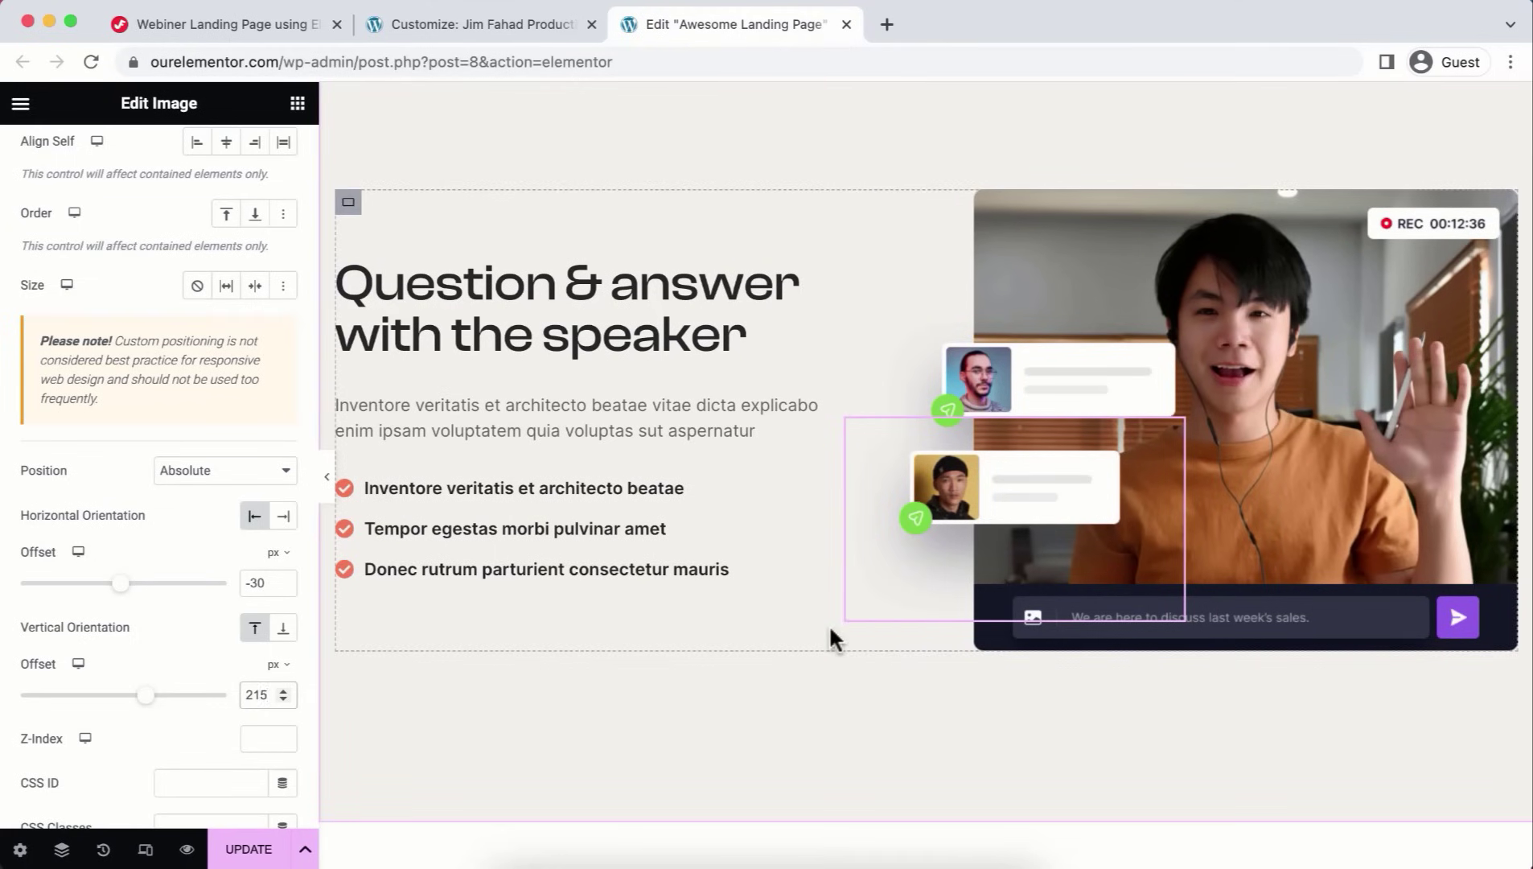
scroll(863, 635, "down", 1)
scroll(864, 634, "up", 5)
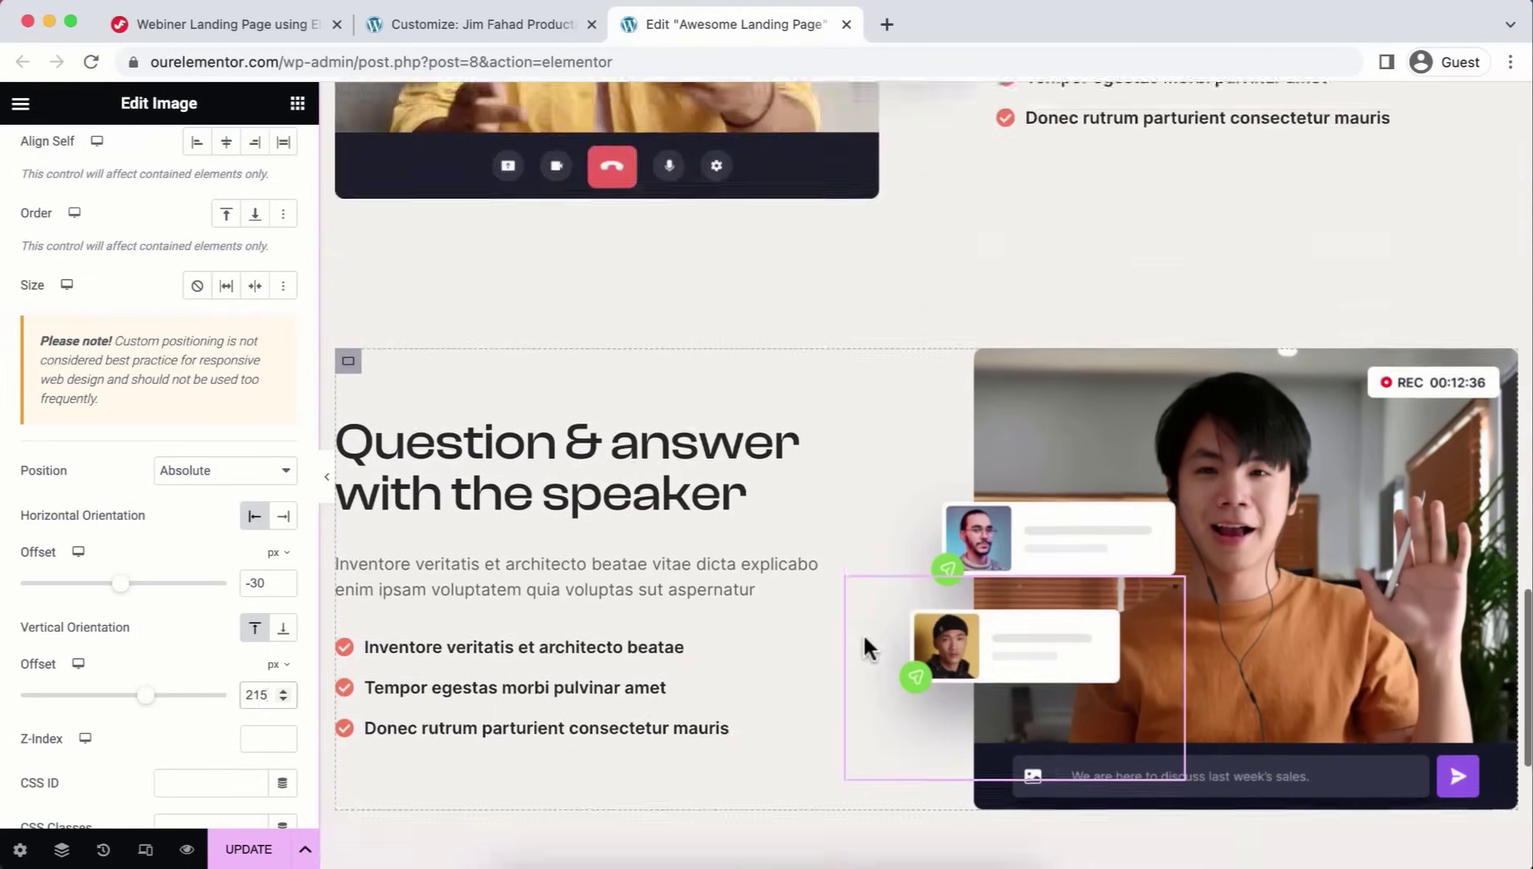
scroll(863, 633, "up", 5)
scroll(864, 634, "down", 4)
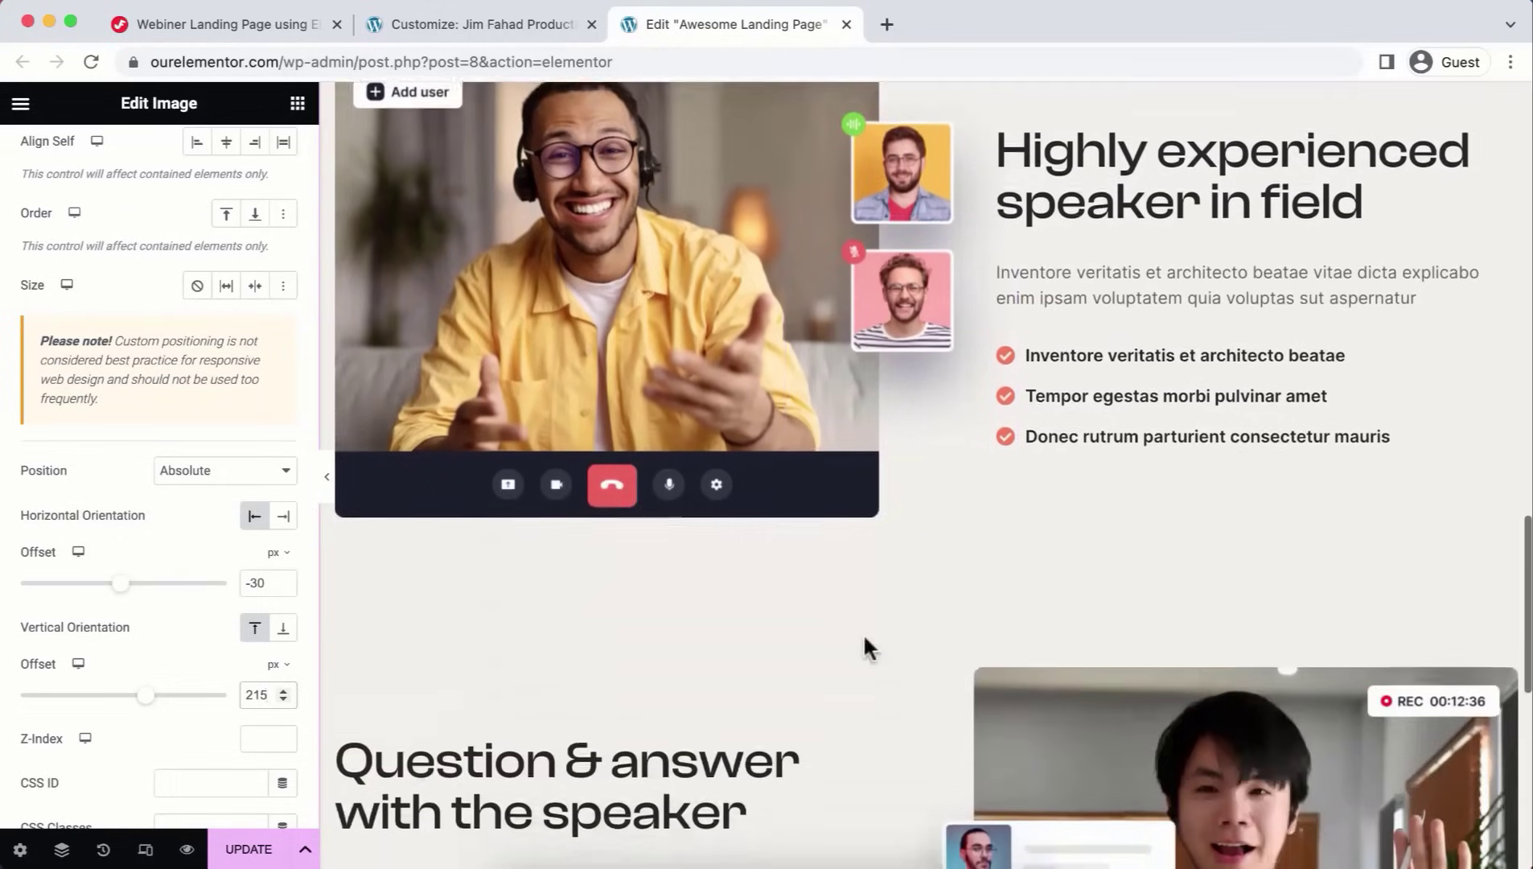
scroll(863, 636, "down", 5)
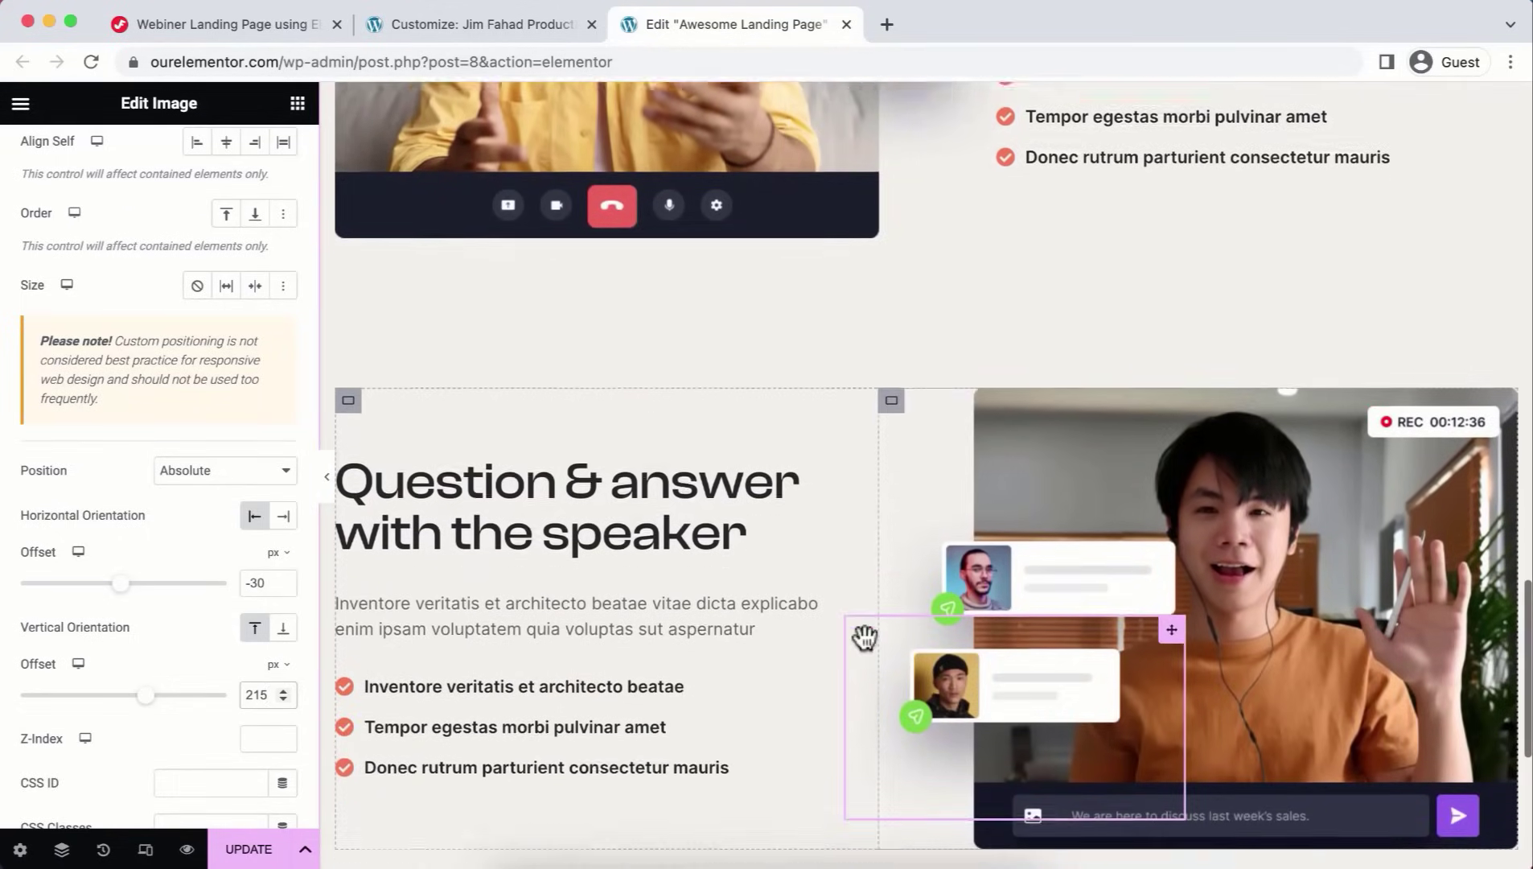
scroll(864, 635, "up", 6)
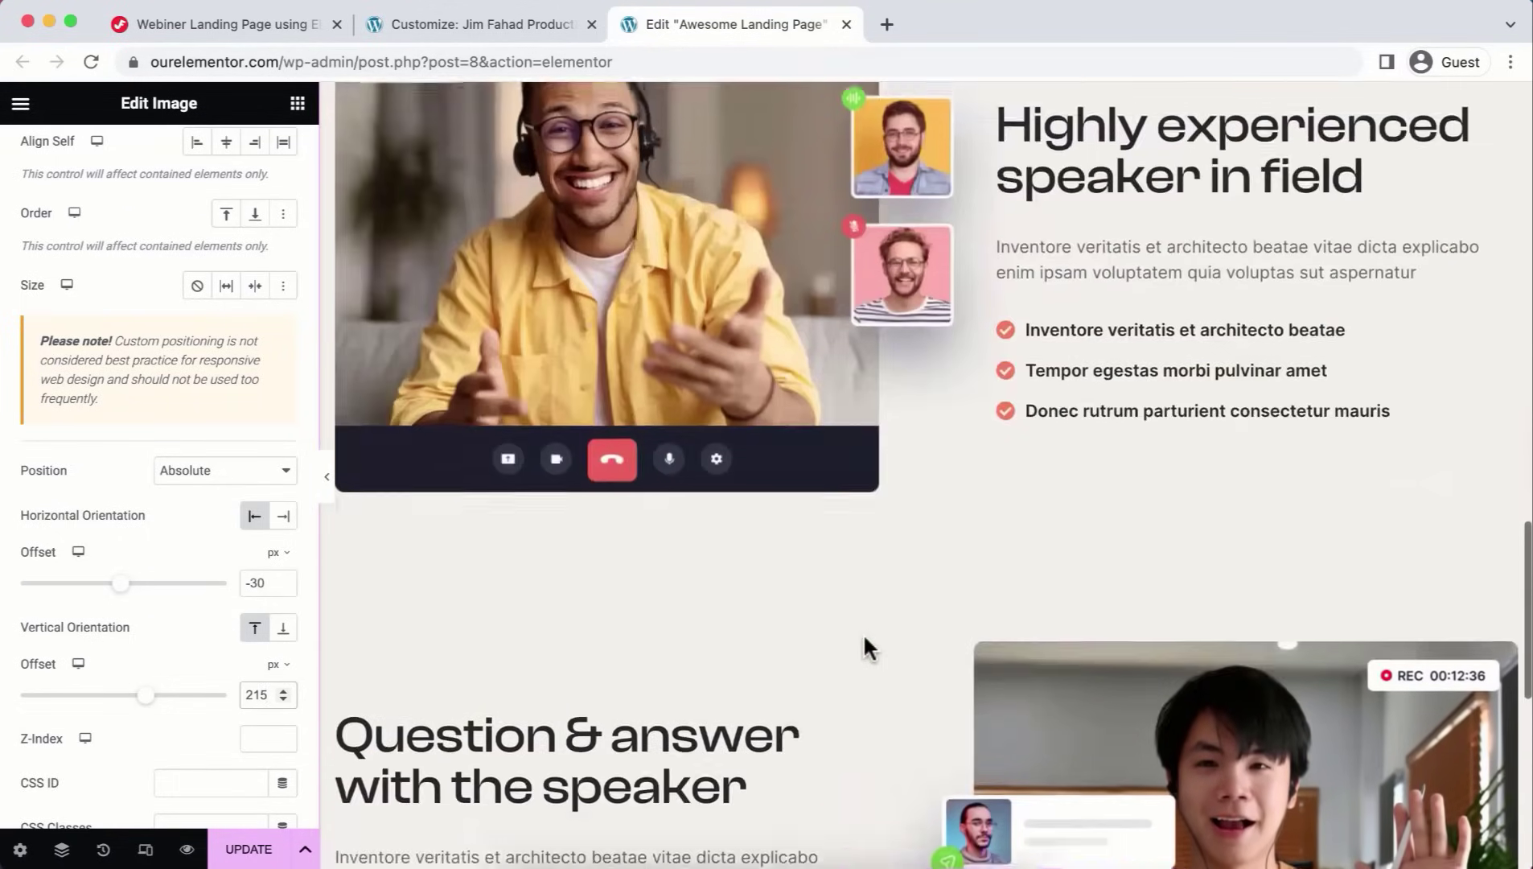
scroll(864, 633, "up", 5)
scroll(863, 634, "down", 5)
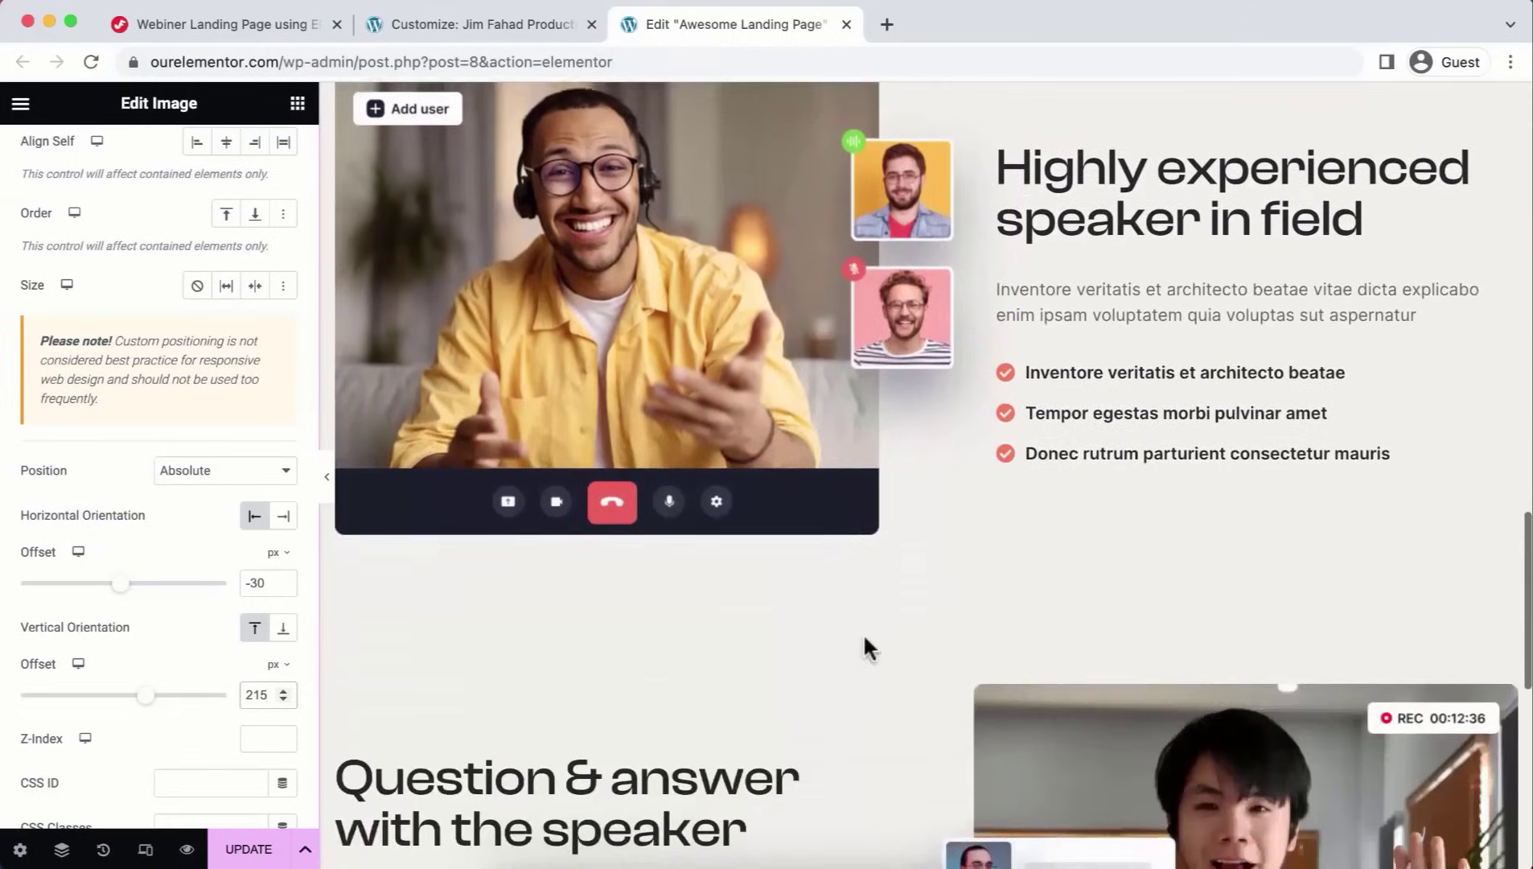
scroll(864, 633, "down", 5)
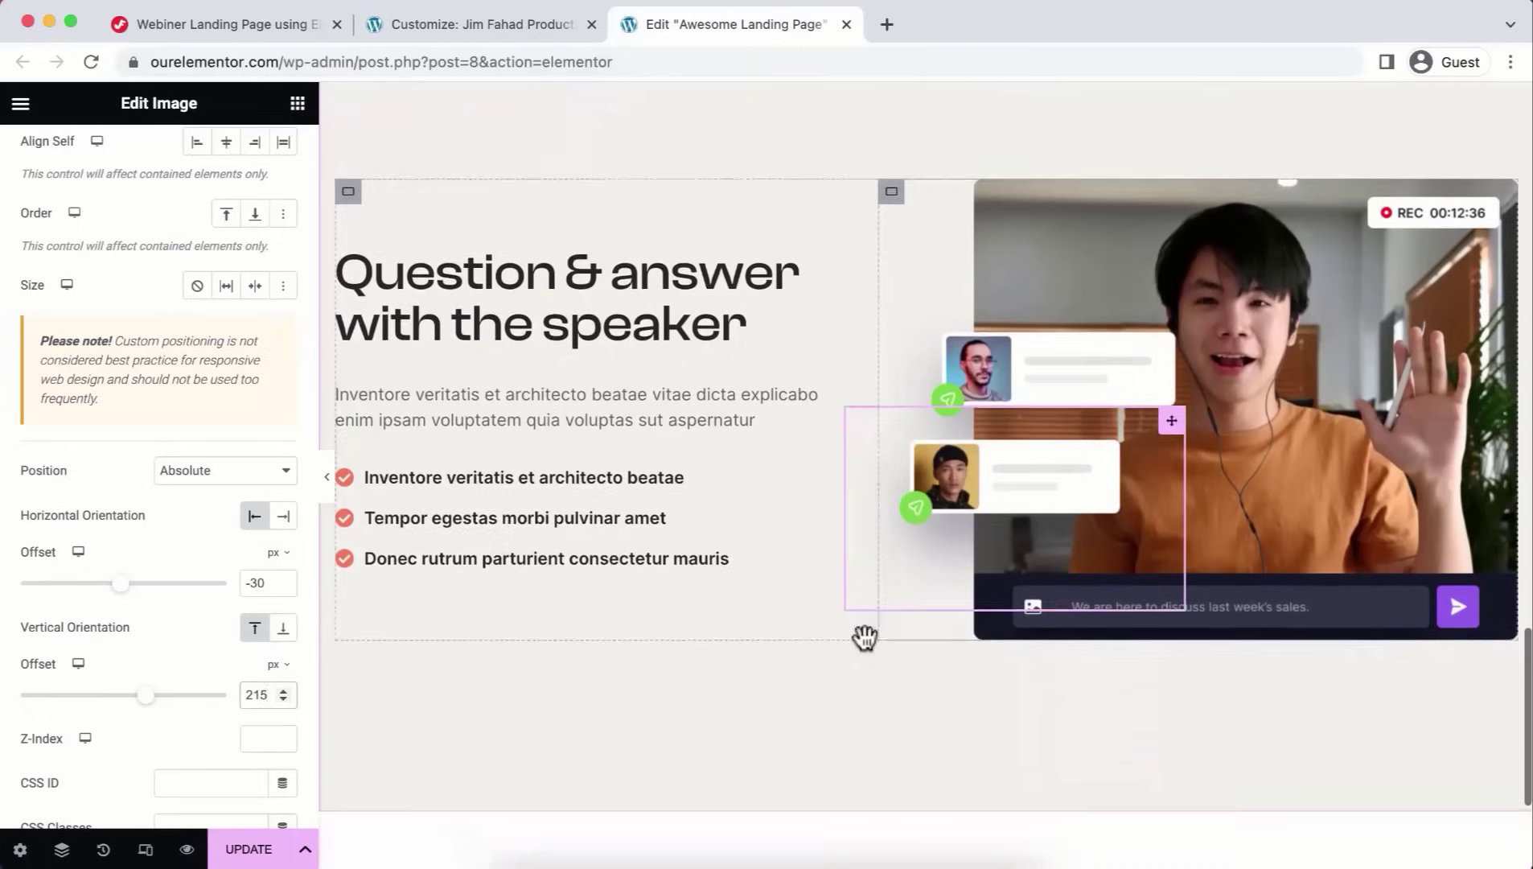
scroll(864, 634, "down", 3)
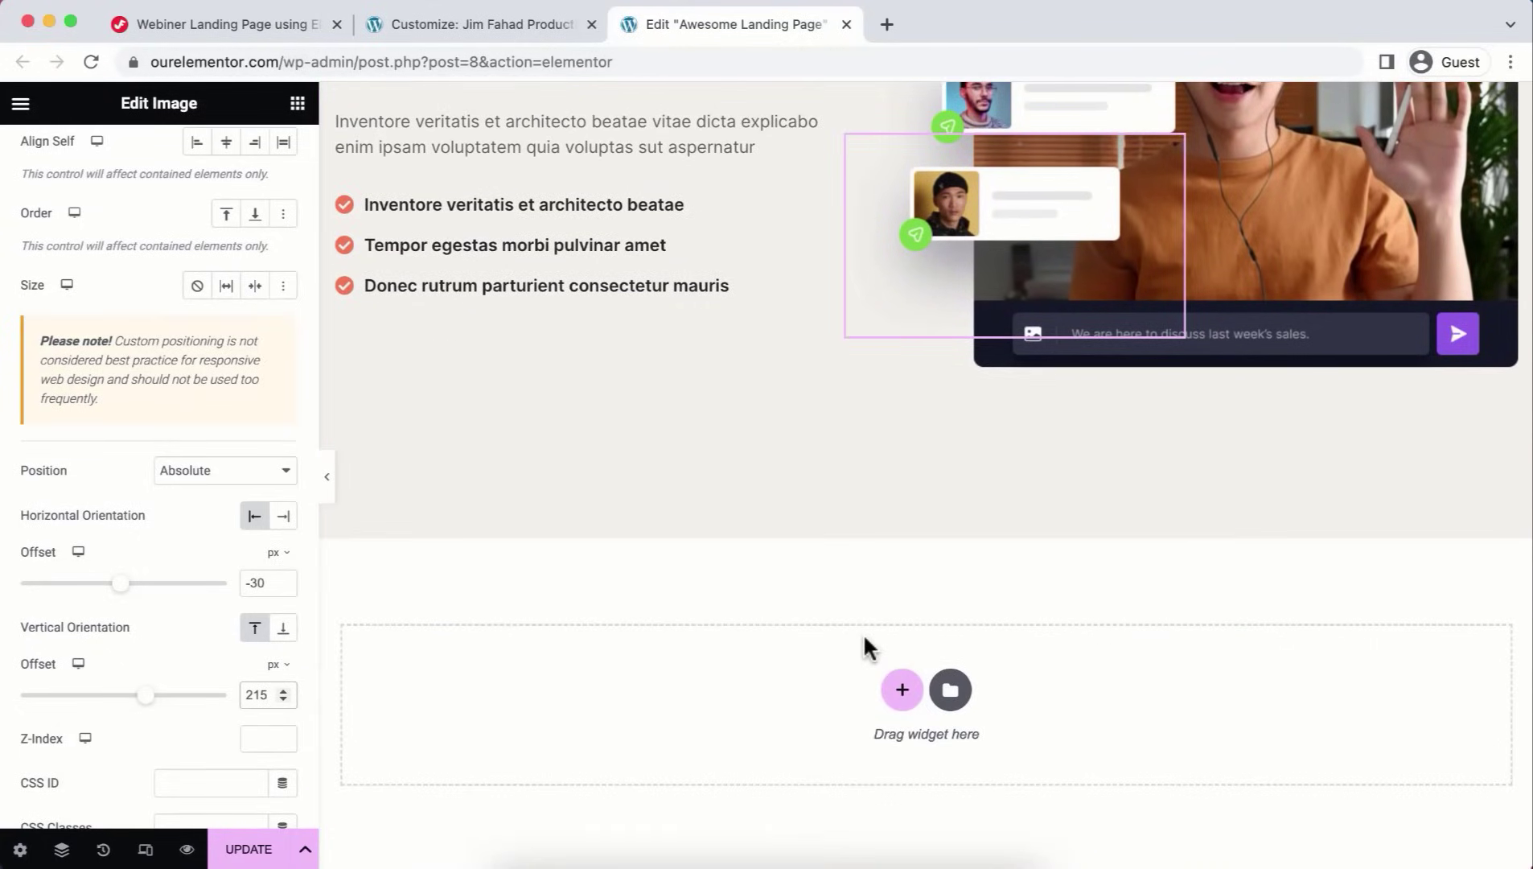
- Add a single-column container below the Q&A section with a classic white background
left_click(900, 694)
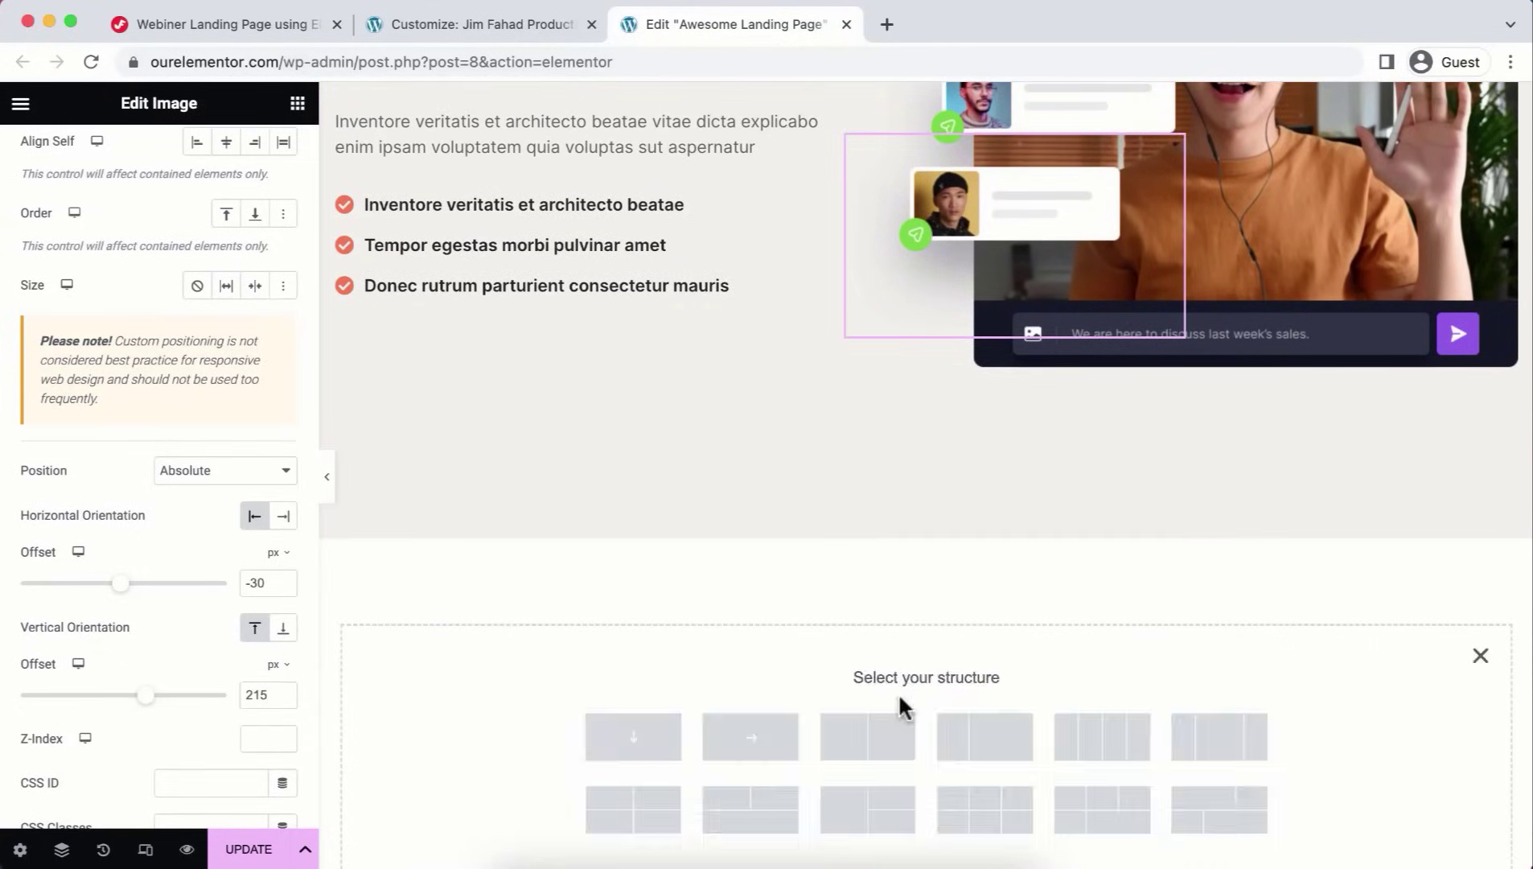
left_click(645, 745)
left_click(154, 153)
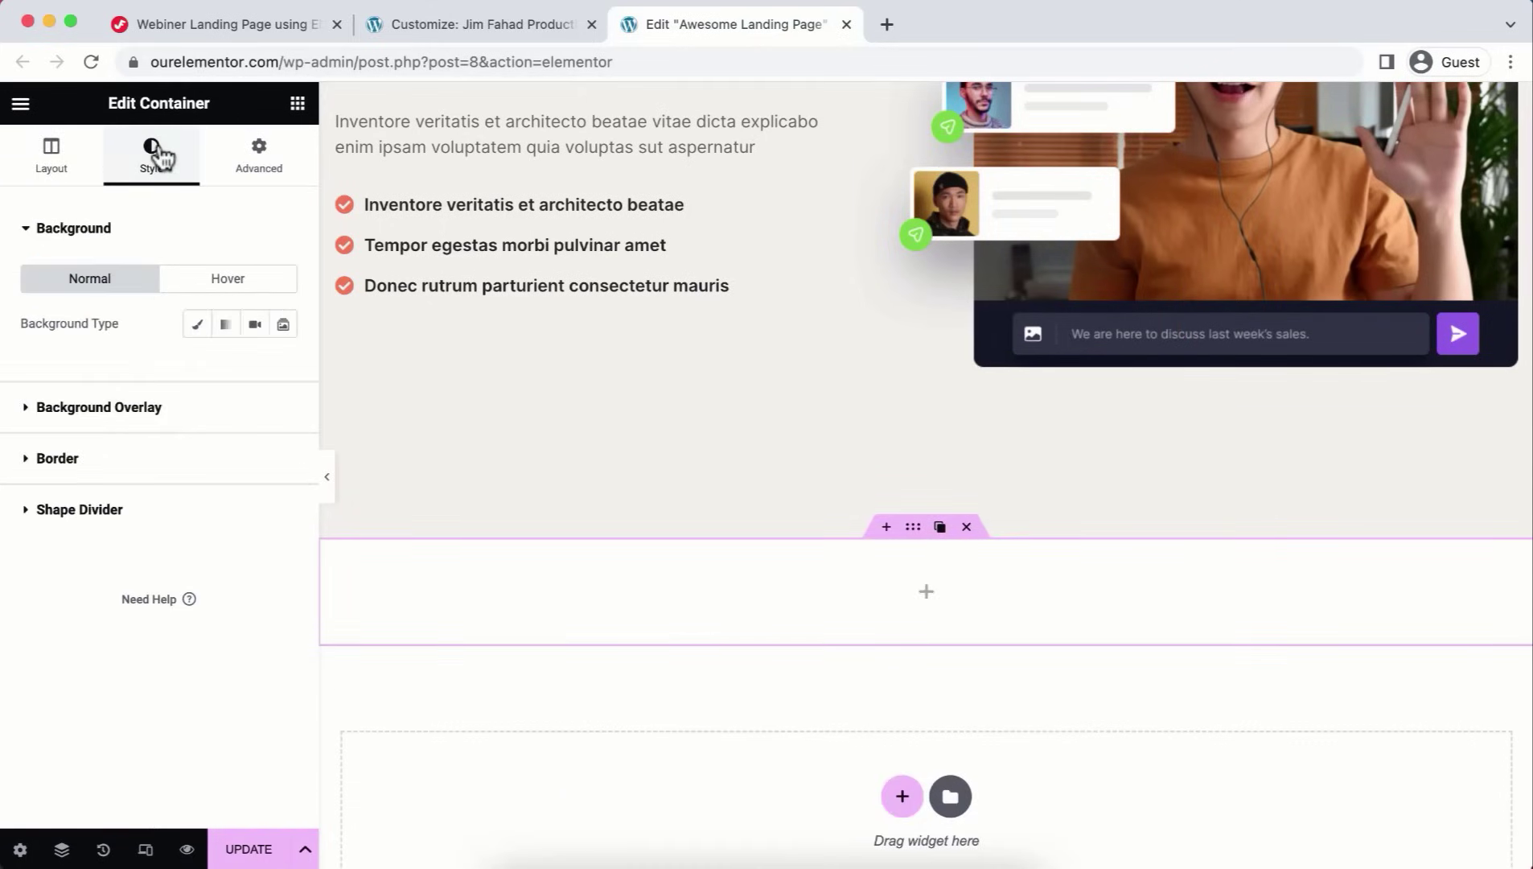
left_click(197, 325)
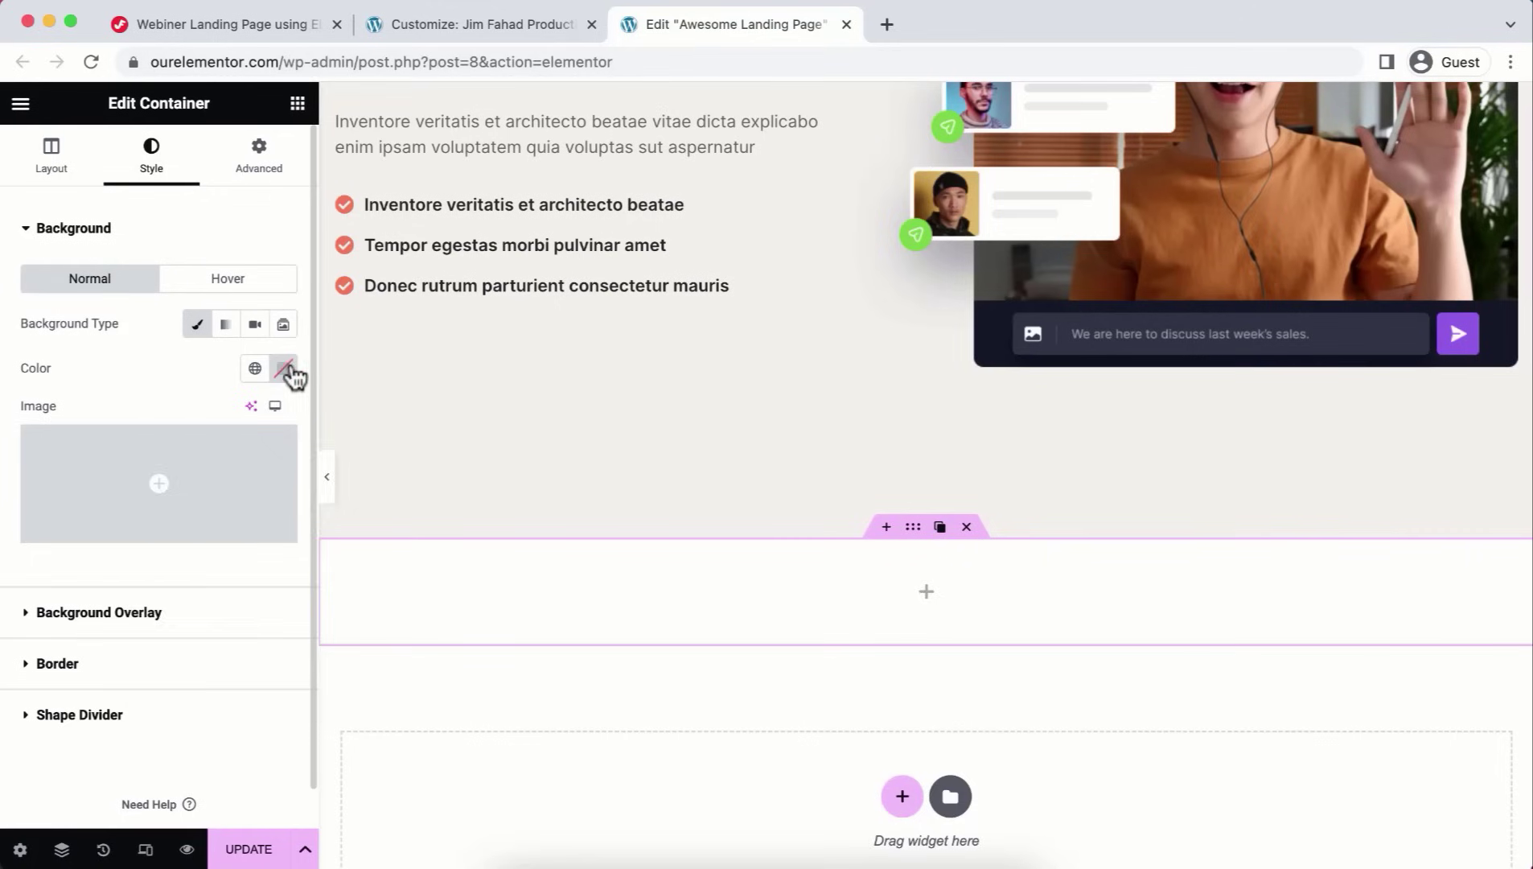
left_click(283, 368)
left_click(194, 466)
left_click(111, 370)
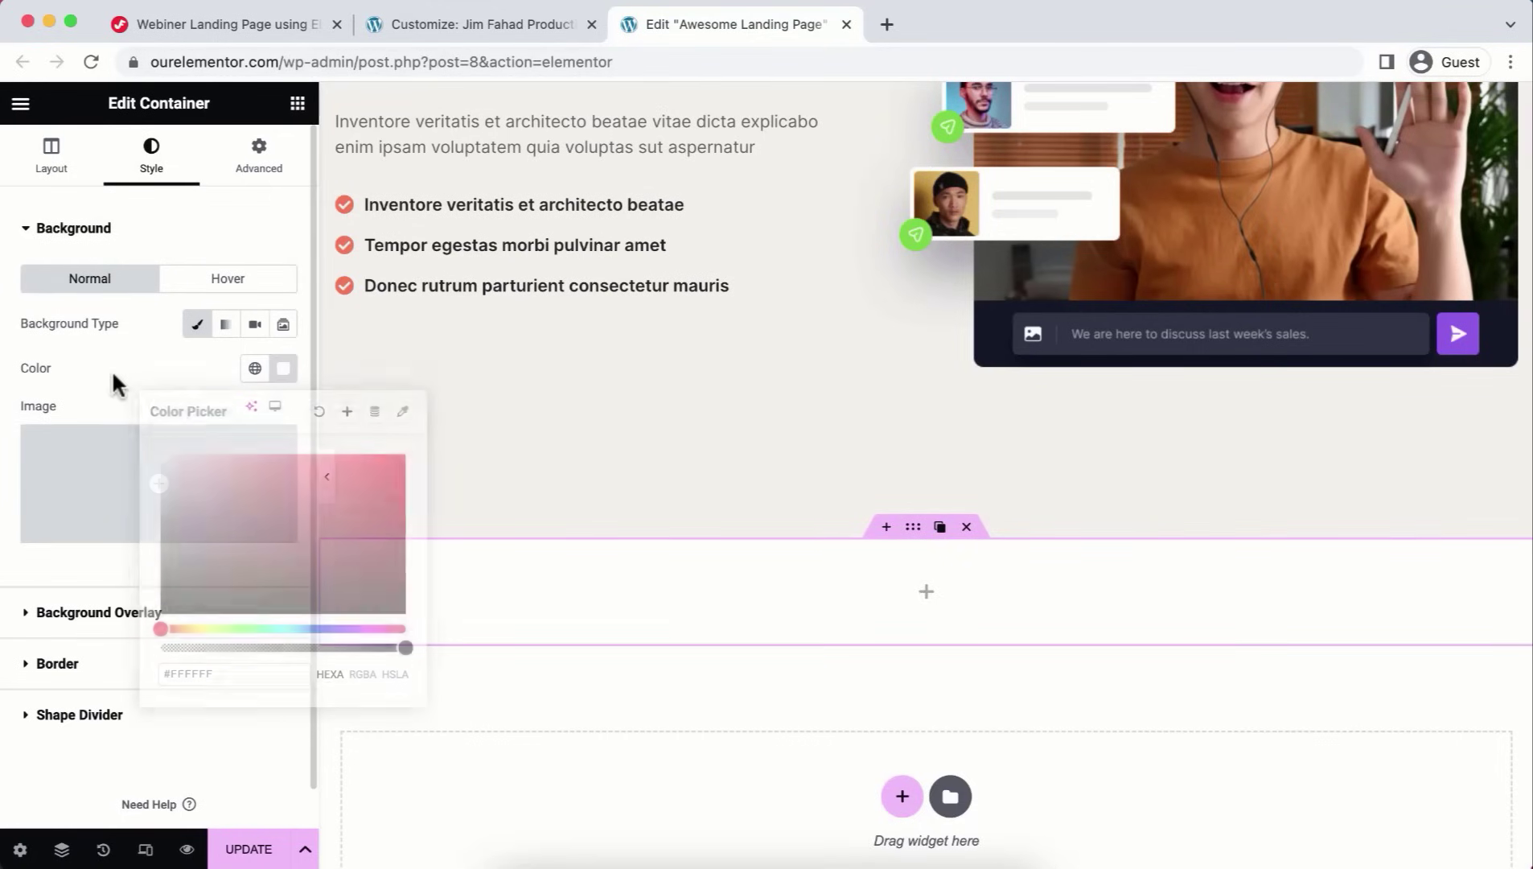
- Set the container padding to 120 top, 70 bottom and 15 on the sides
left_click(258, 170)
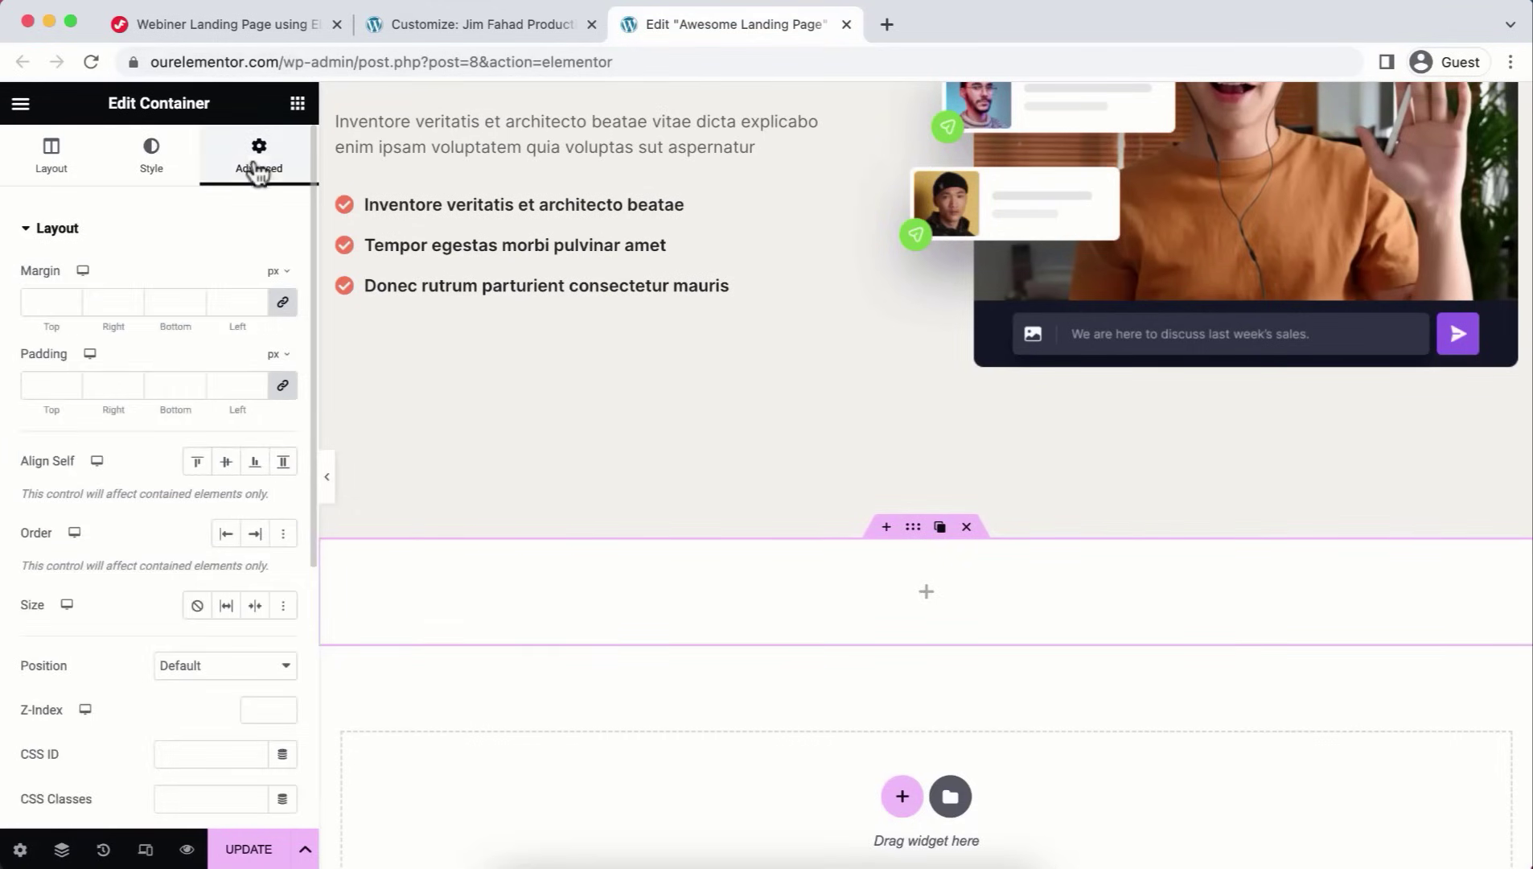
left_click(44, 384)
type("15")
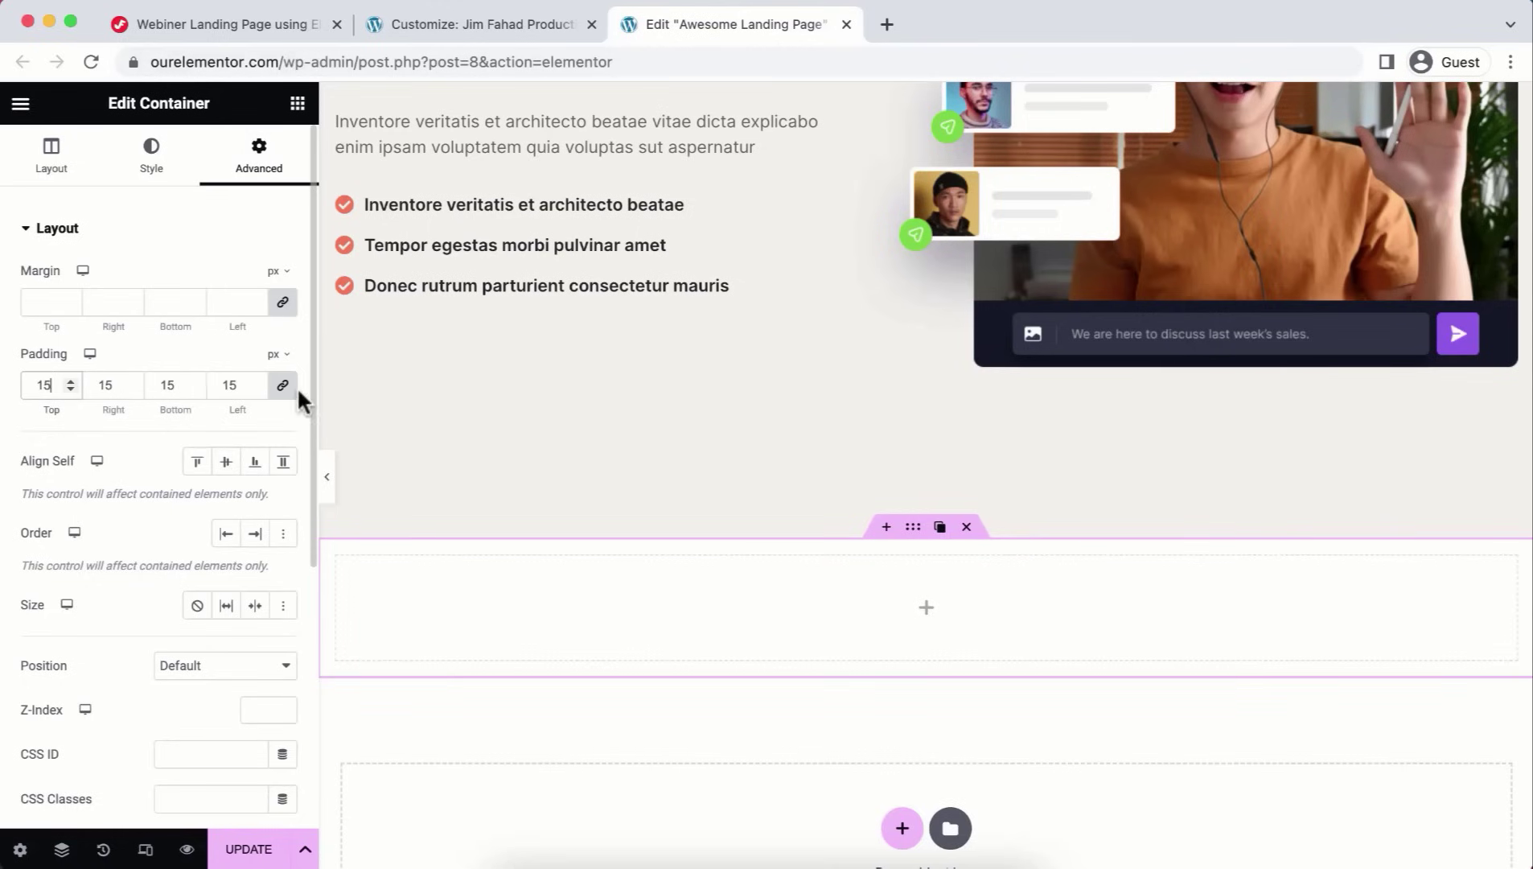
left_click(286, 390)
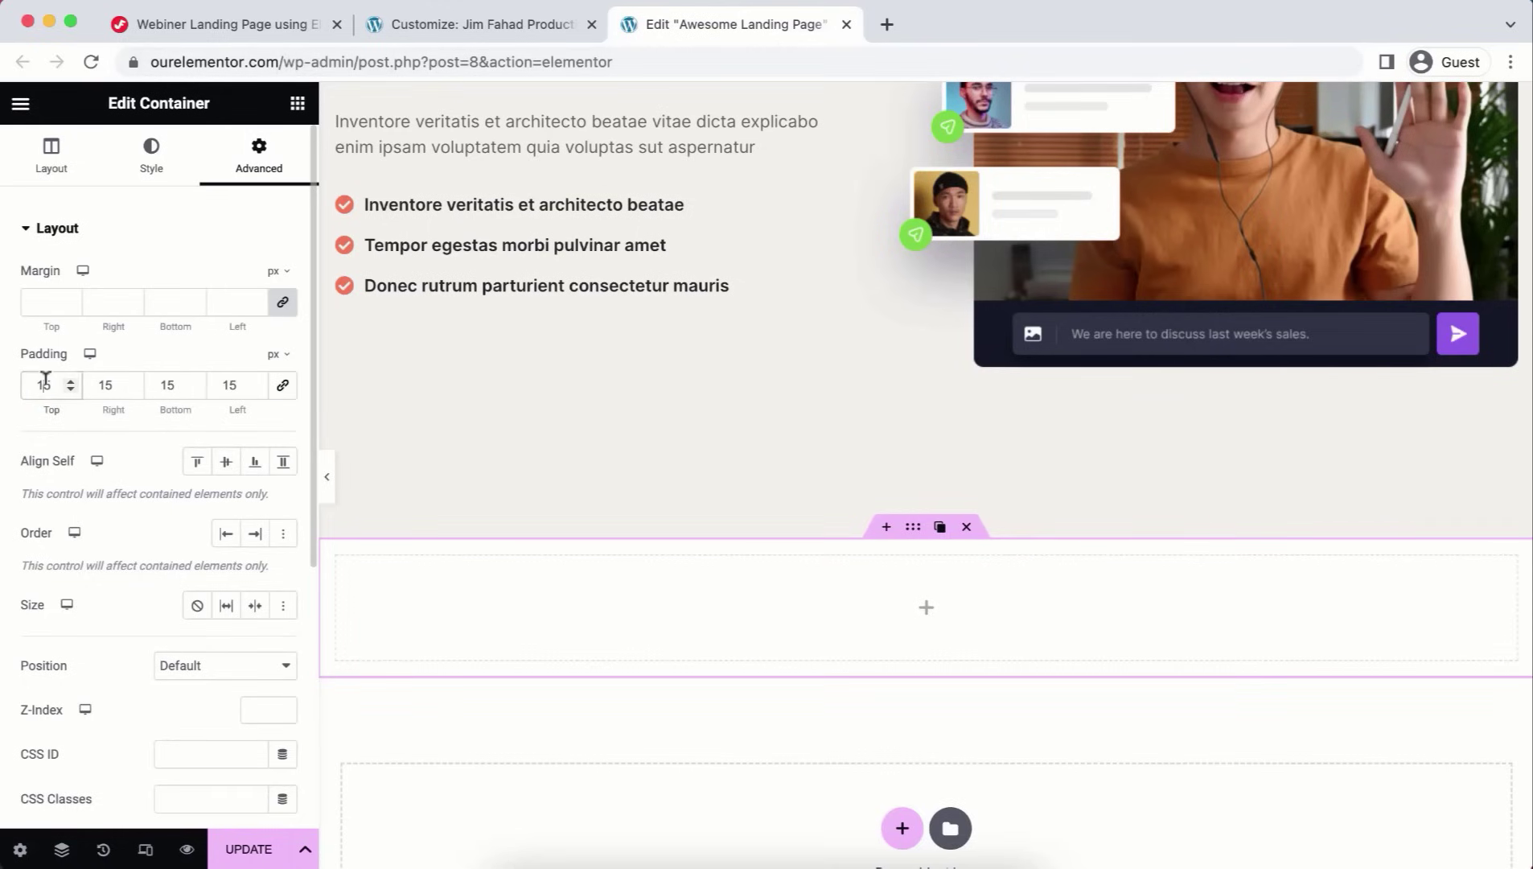
type("120")
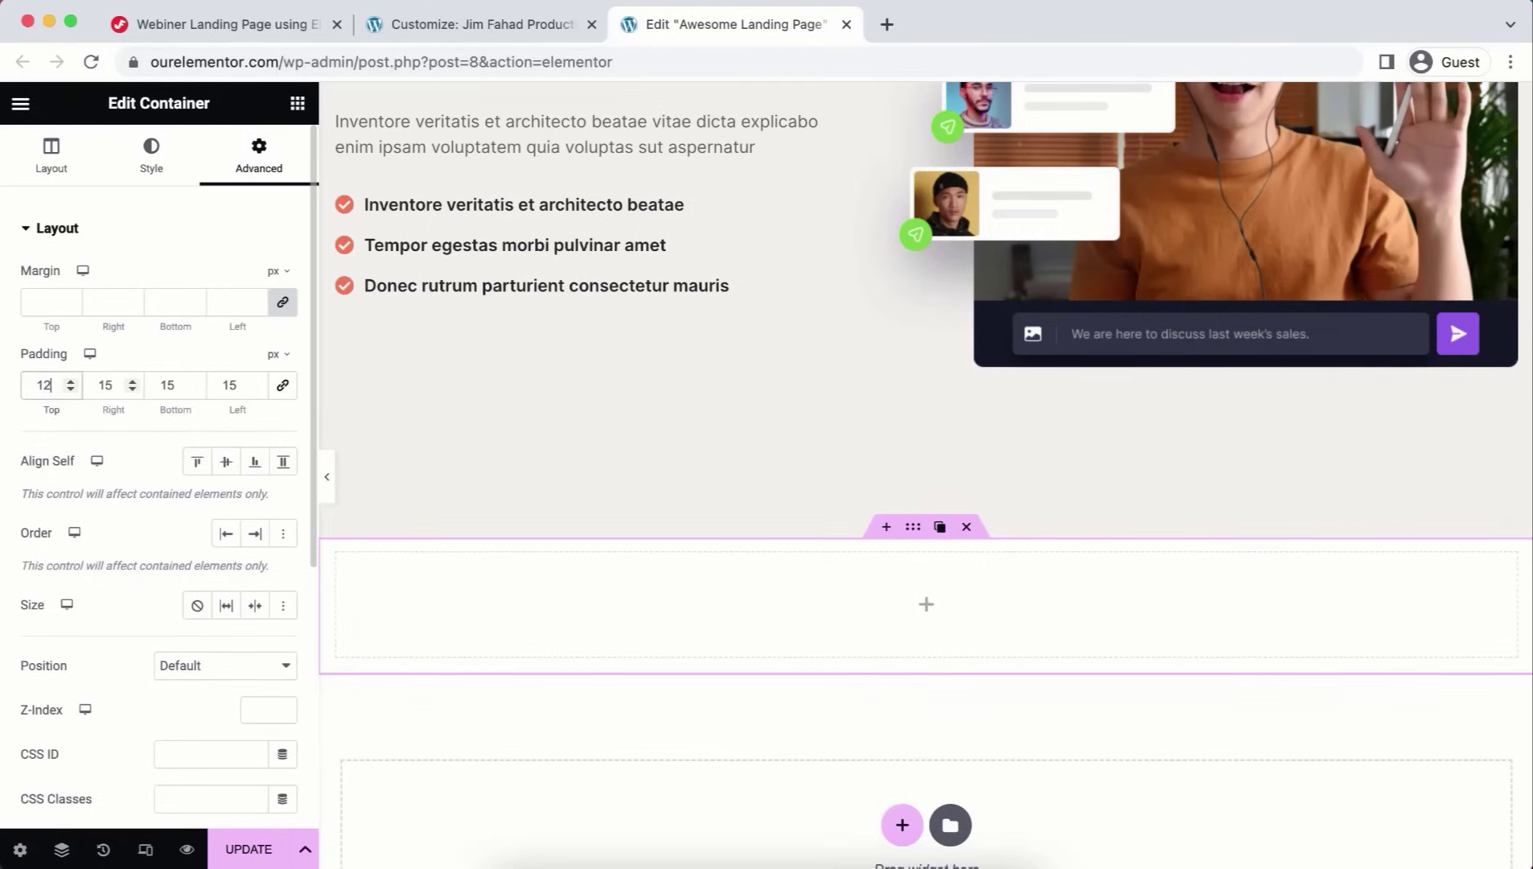
double_click(167, 381)
type("70")
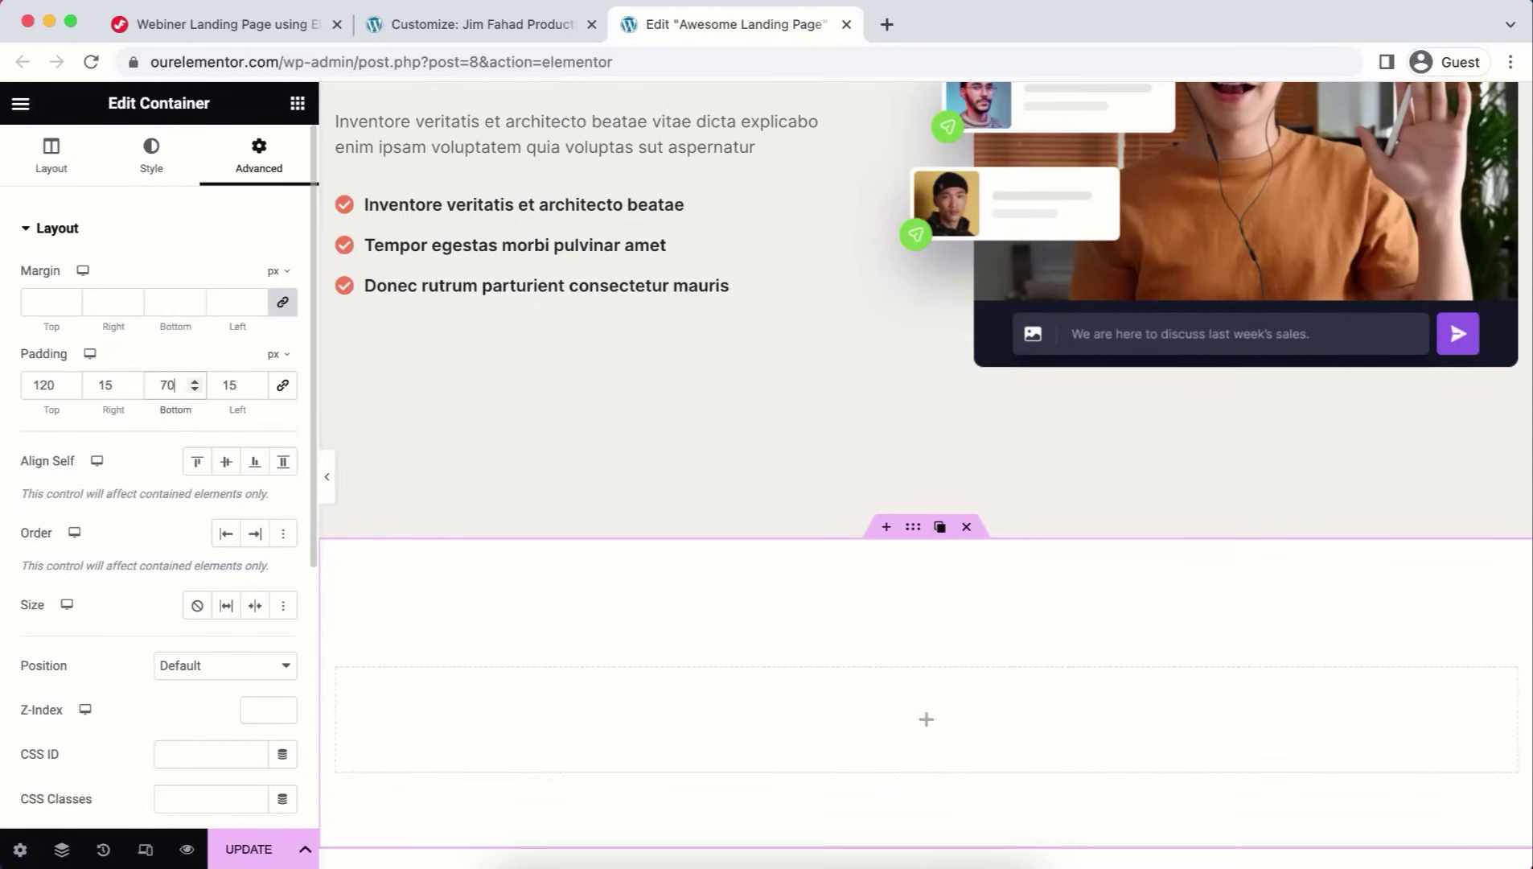
scroll(775, 591, "down", 3)
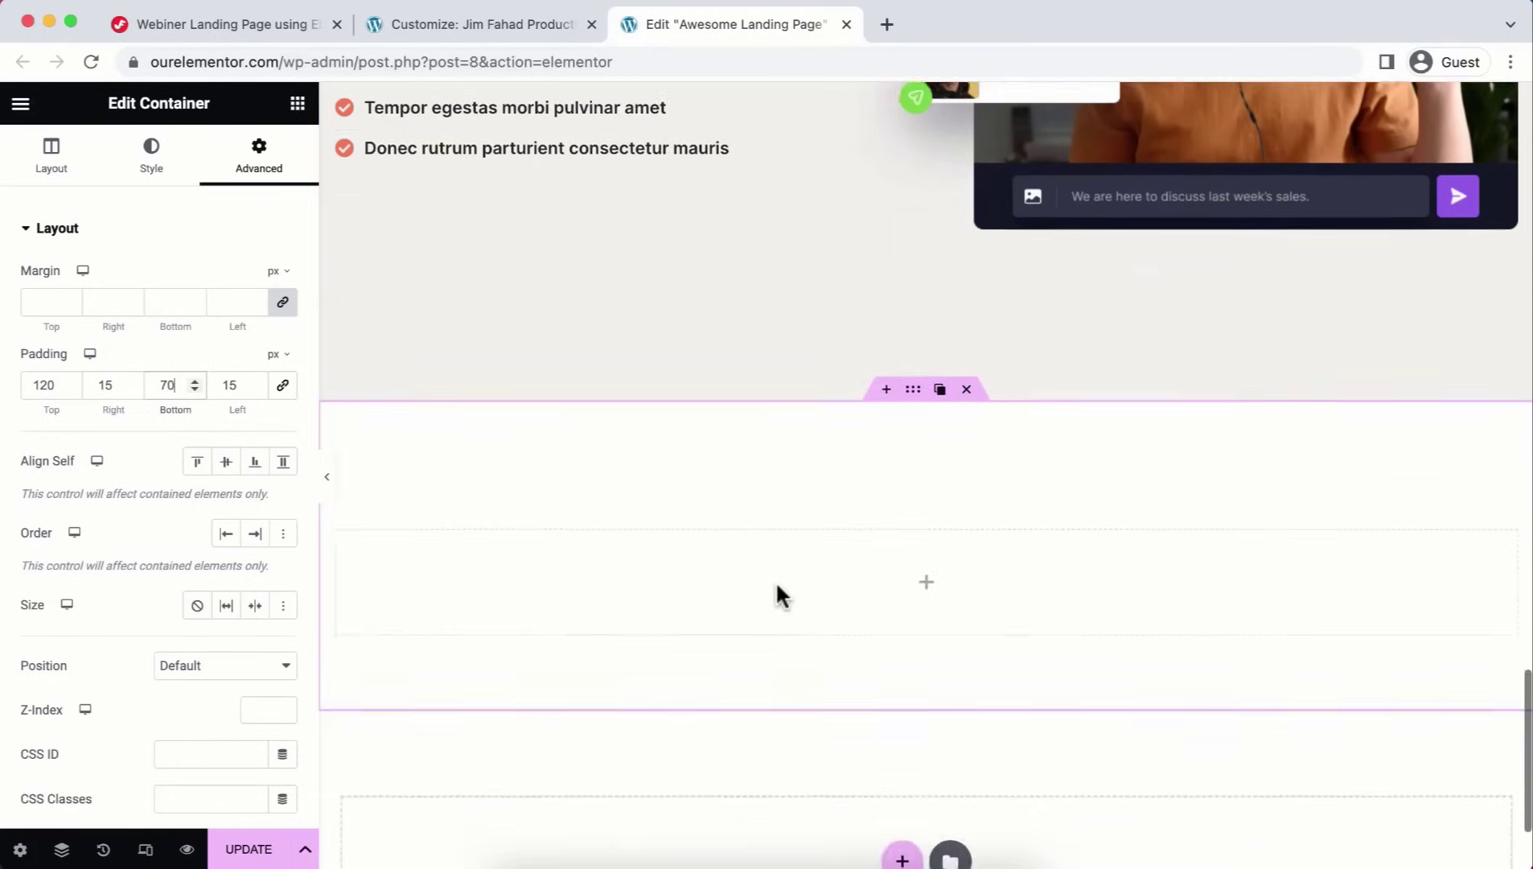
left_click(928, 544)
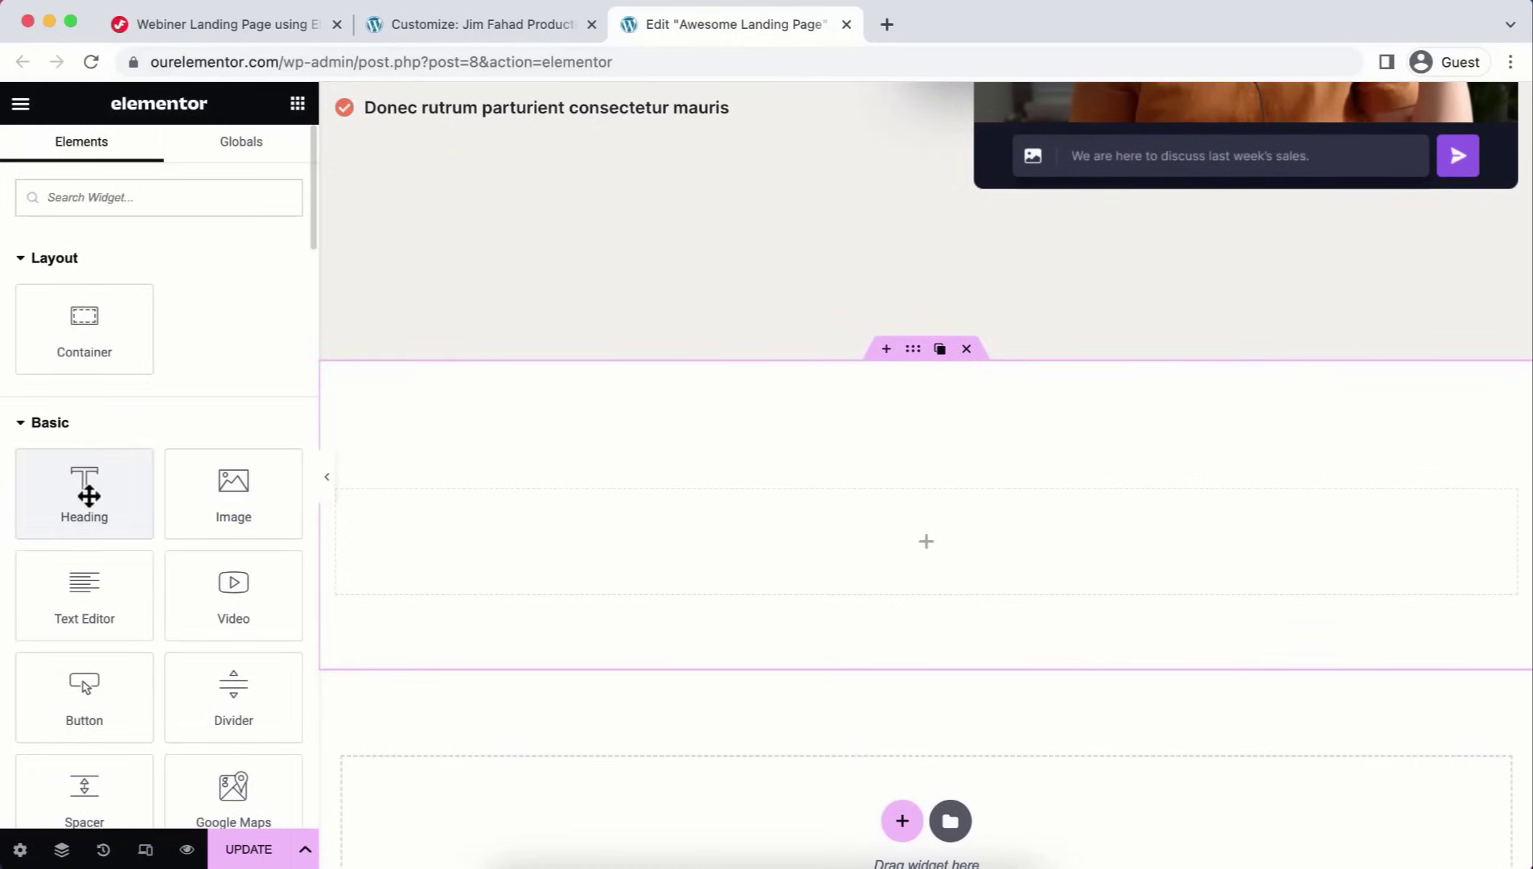
- Add a centered heading reading 'Meet with our speakers'
left_click_drag(85, 493, 902, 517)
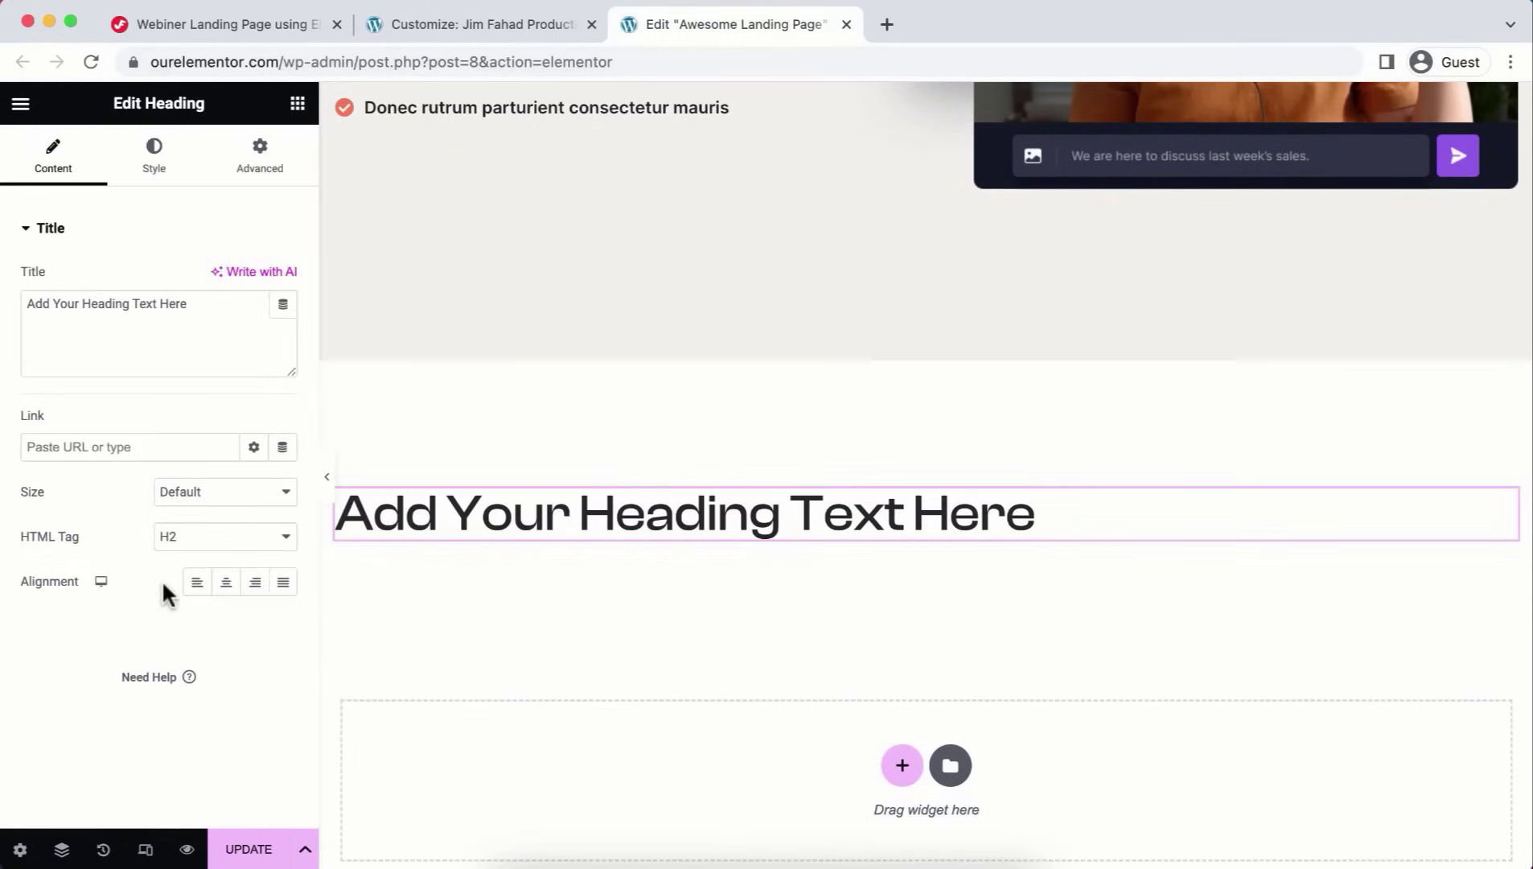
left_click(226, 582)
triple_click(179, 307)
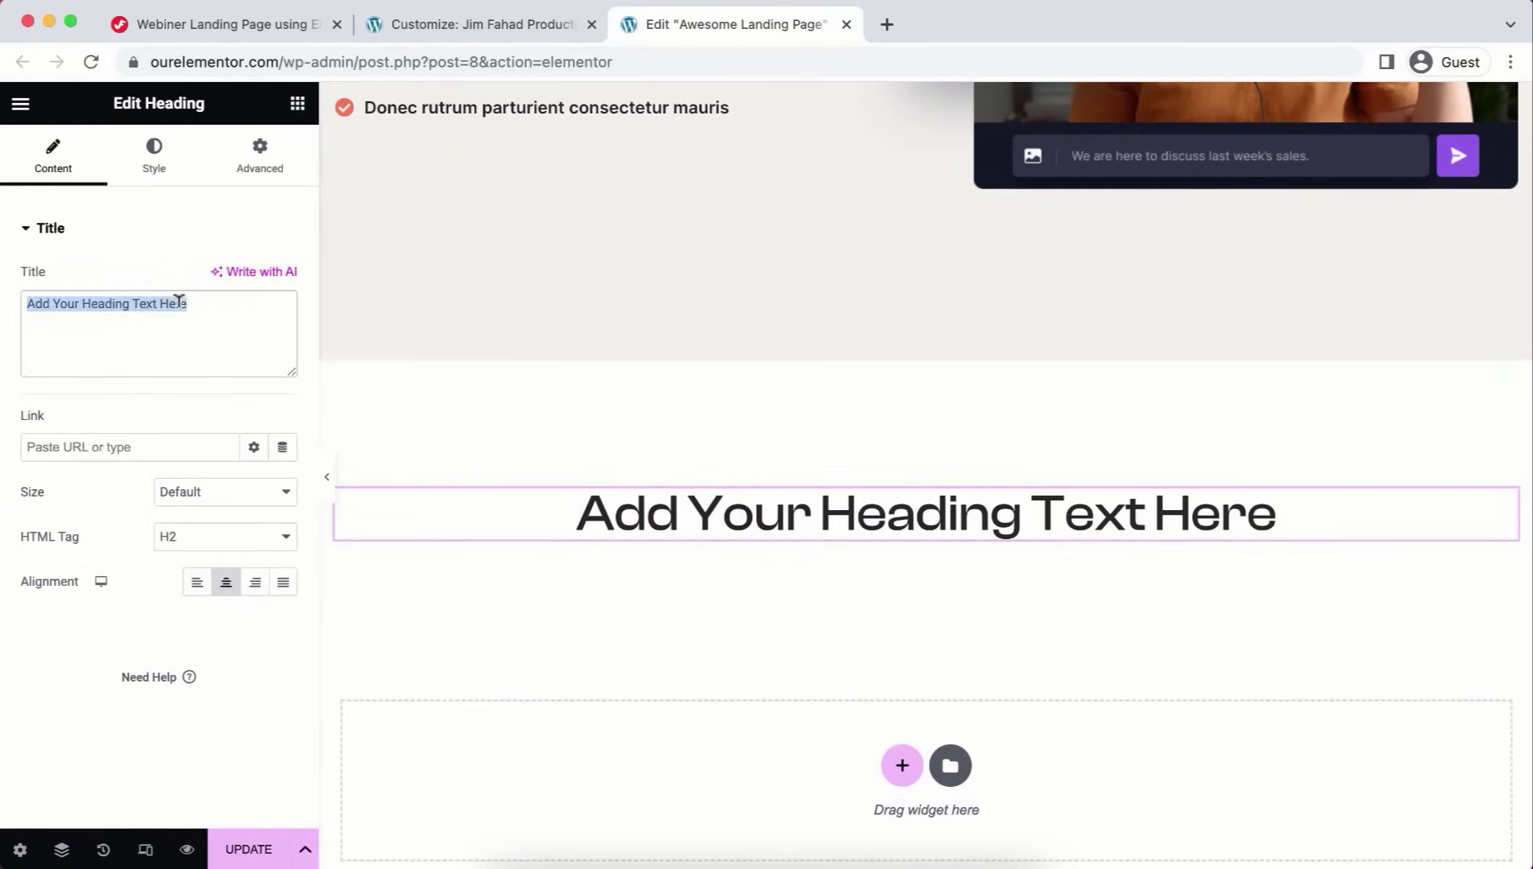
type("Meet with our speakers")
- Give the heading a 40 px bottom margin and add an empty inner container beneath it
left_click(279, 167)
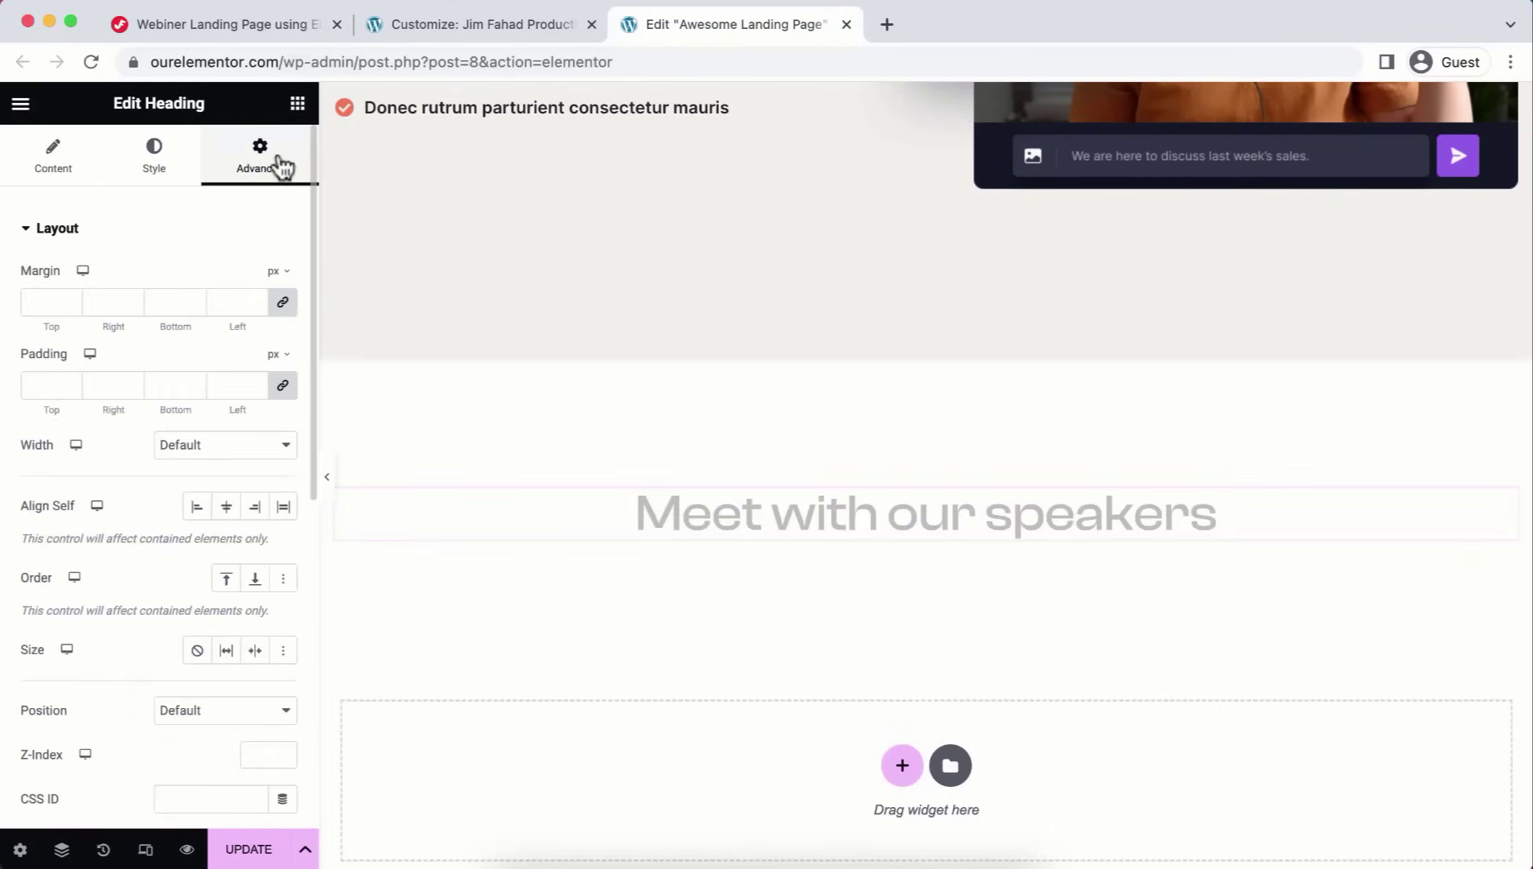
left_click(282, 301)
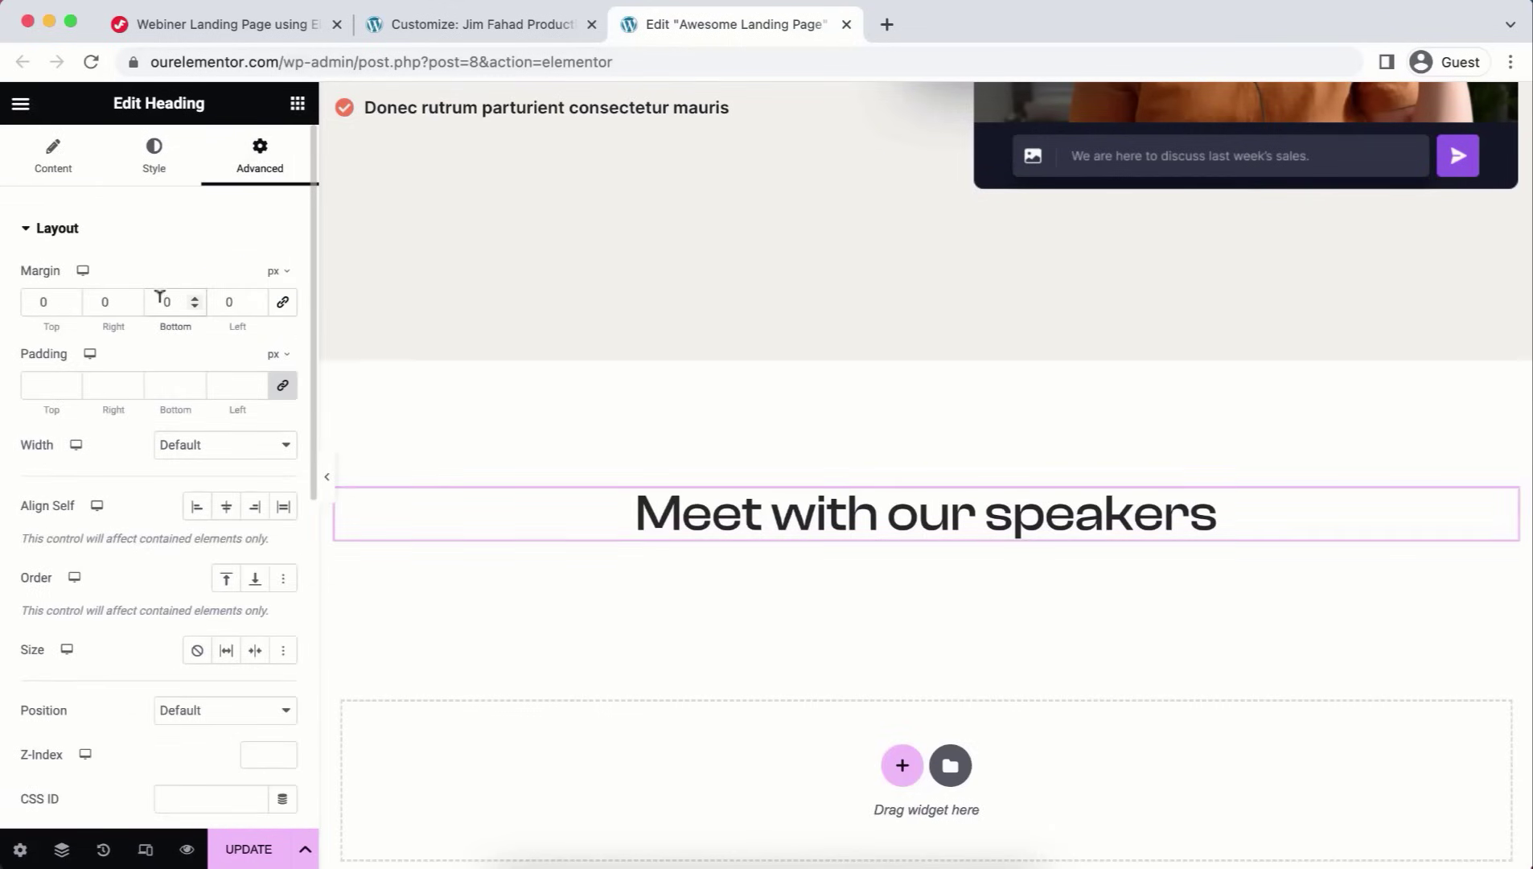
left_click(163, 301)
type("4")
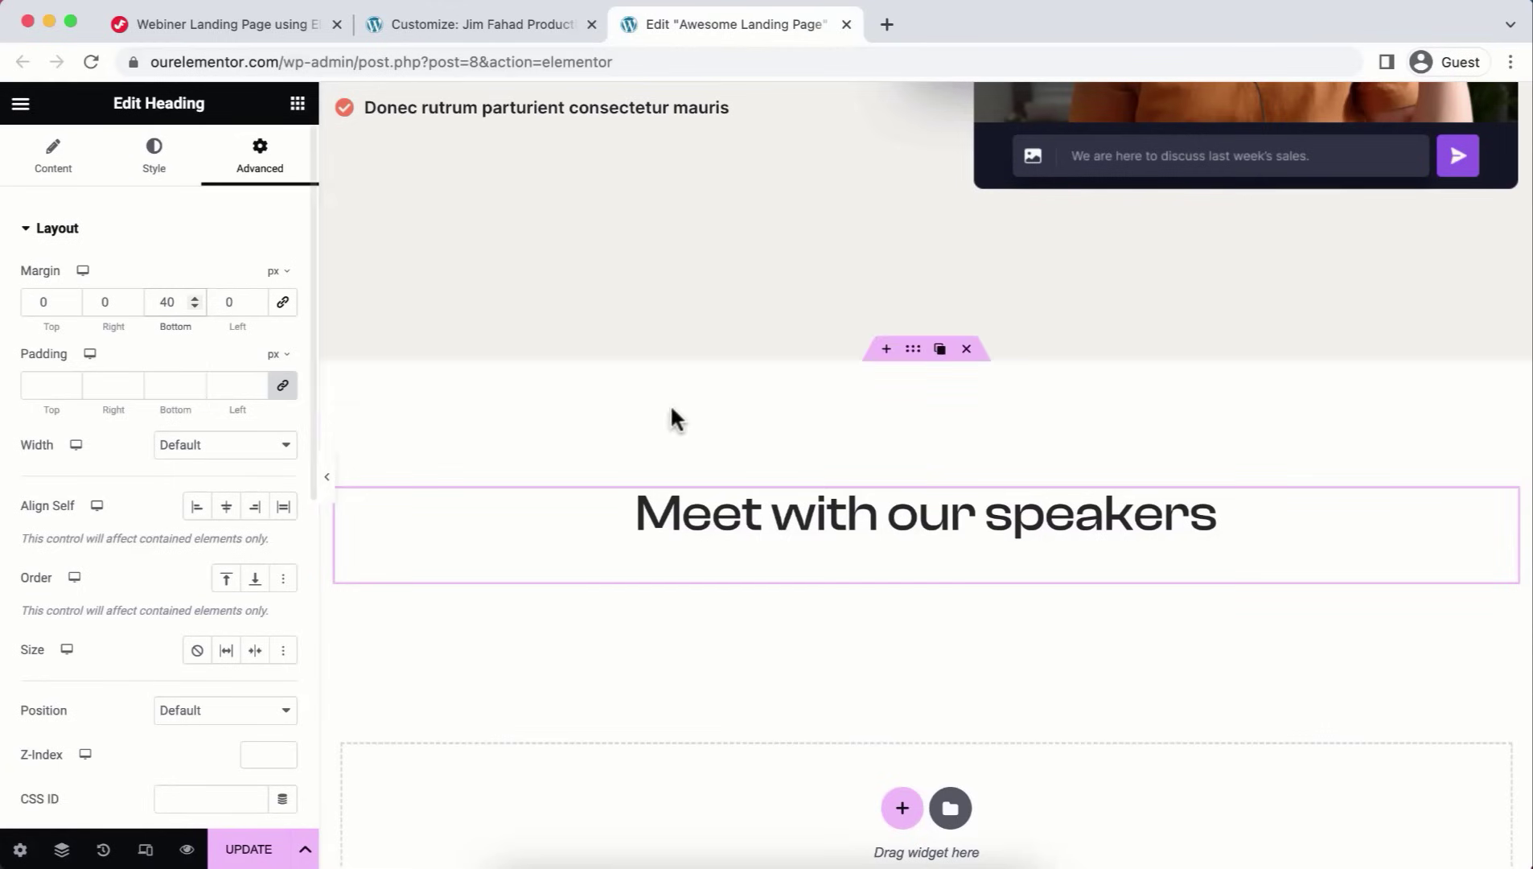
scroll(726, 513, "down", 1)
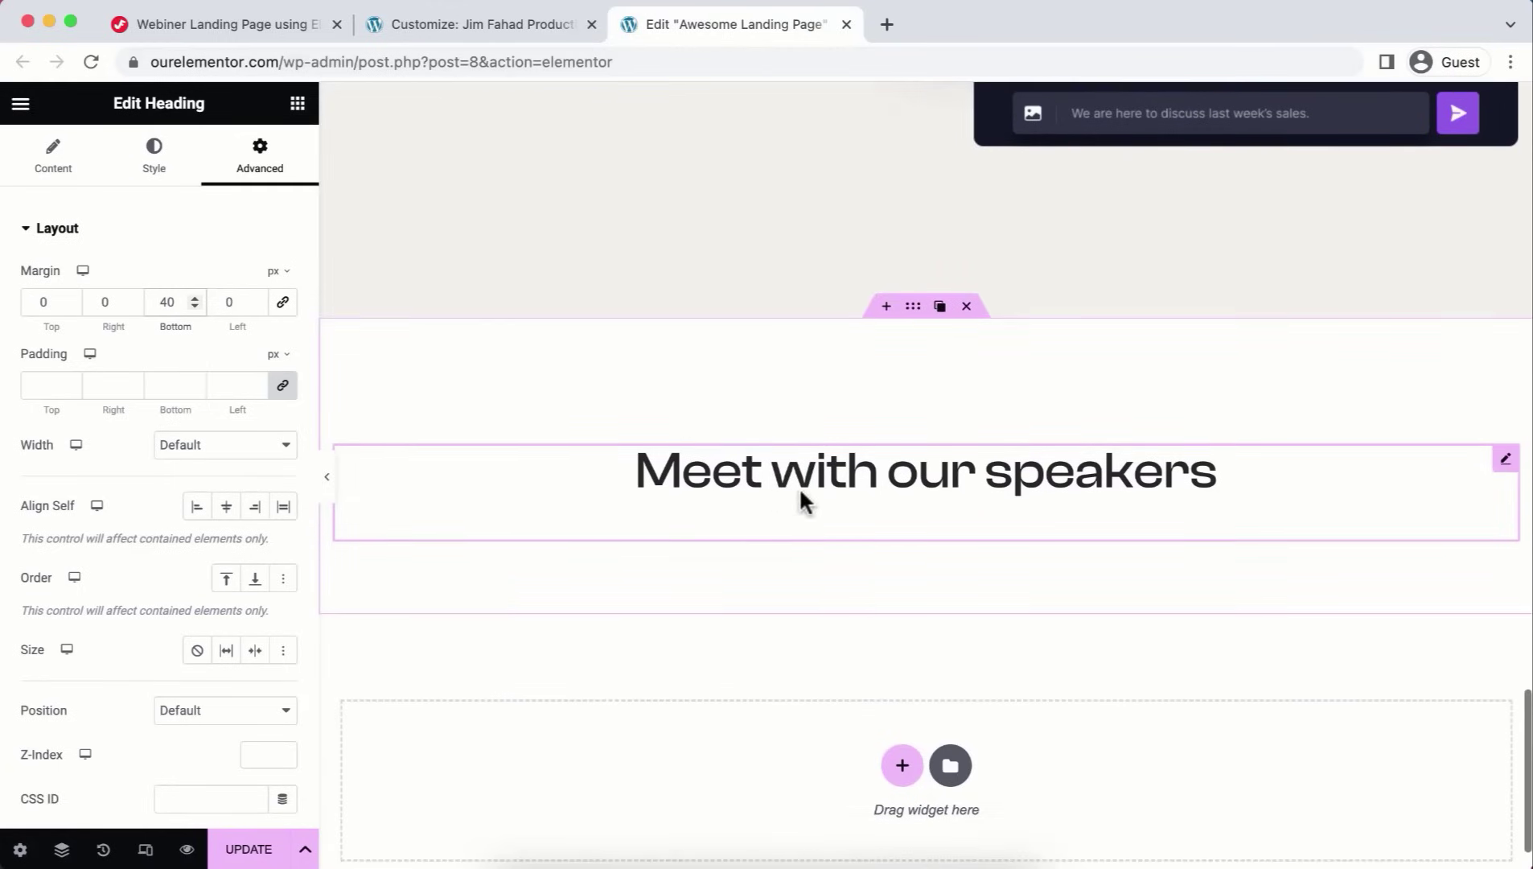
left_click(298, 103)
left_click_drag(79, 328, 803, 523)
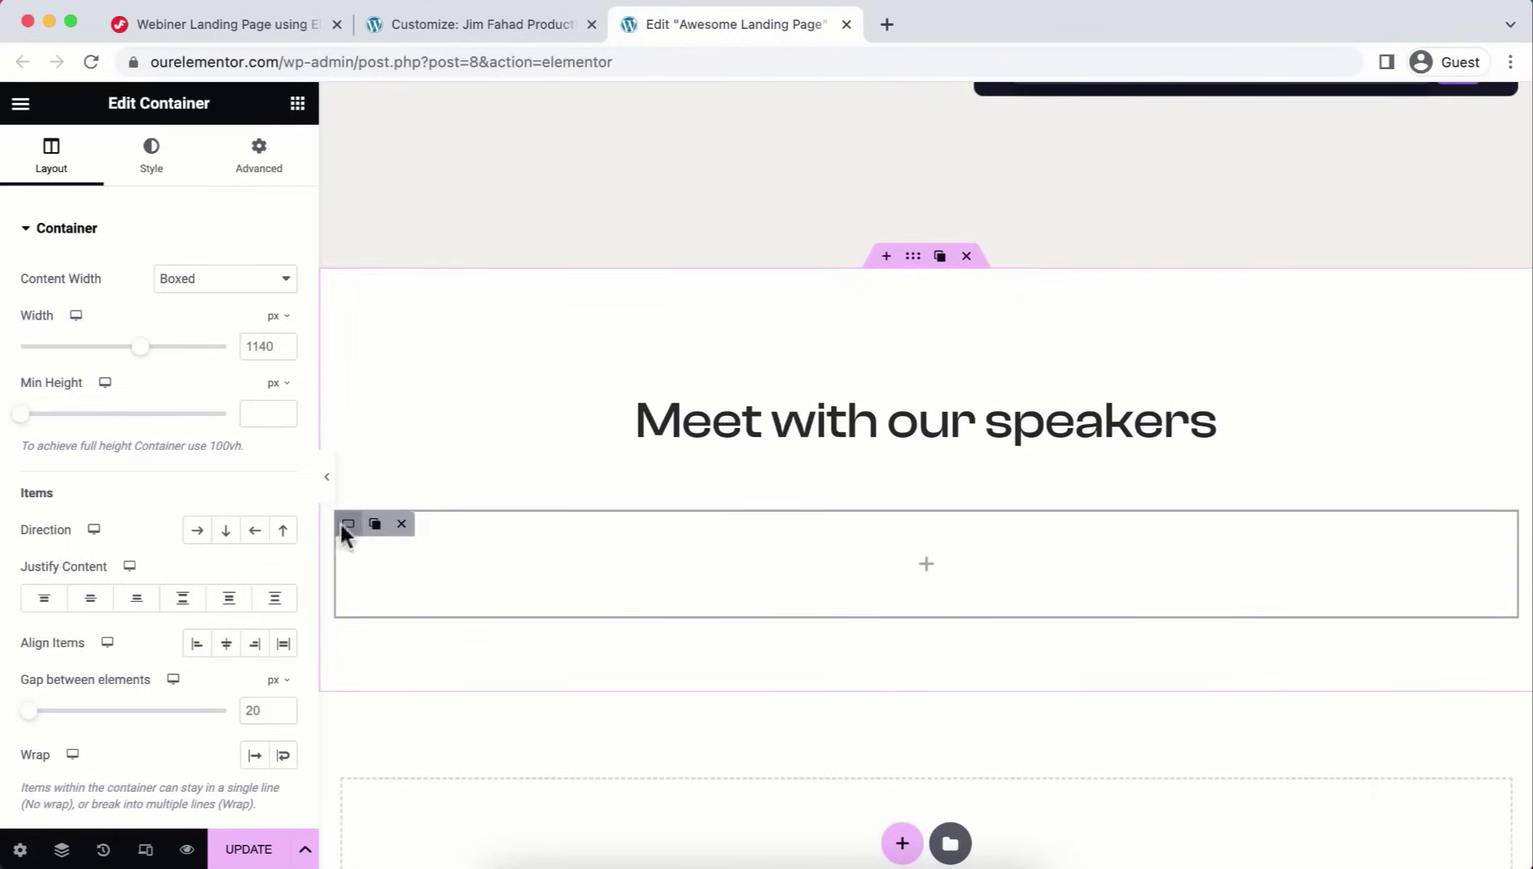
- Set the inner container to row direction and add an Image Box with the red-cap speaker photo
left_click(198, 530)
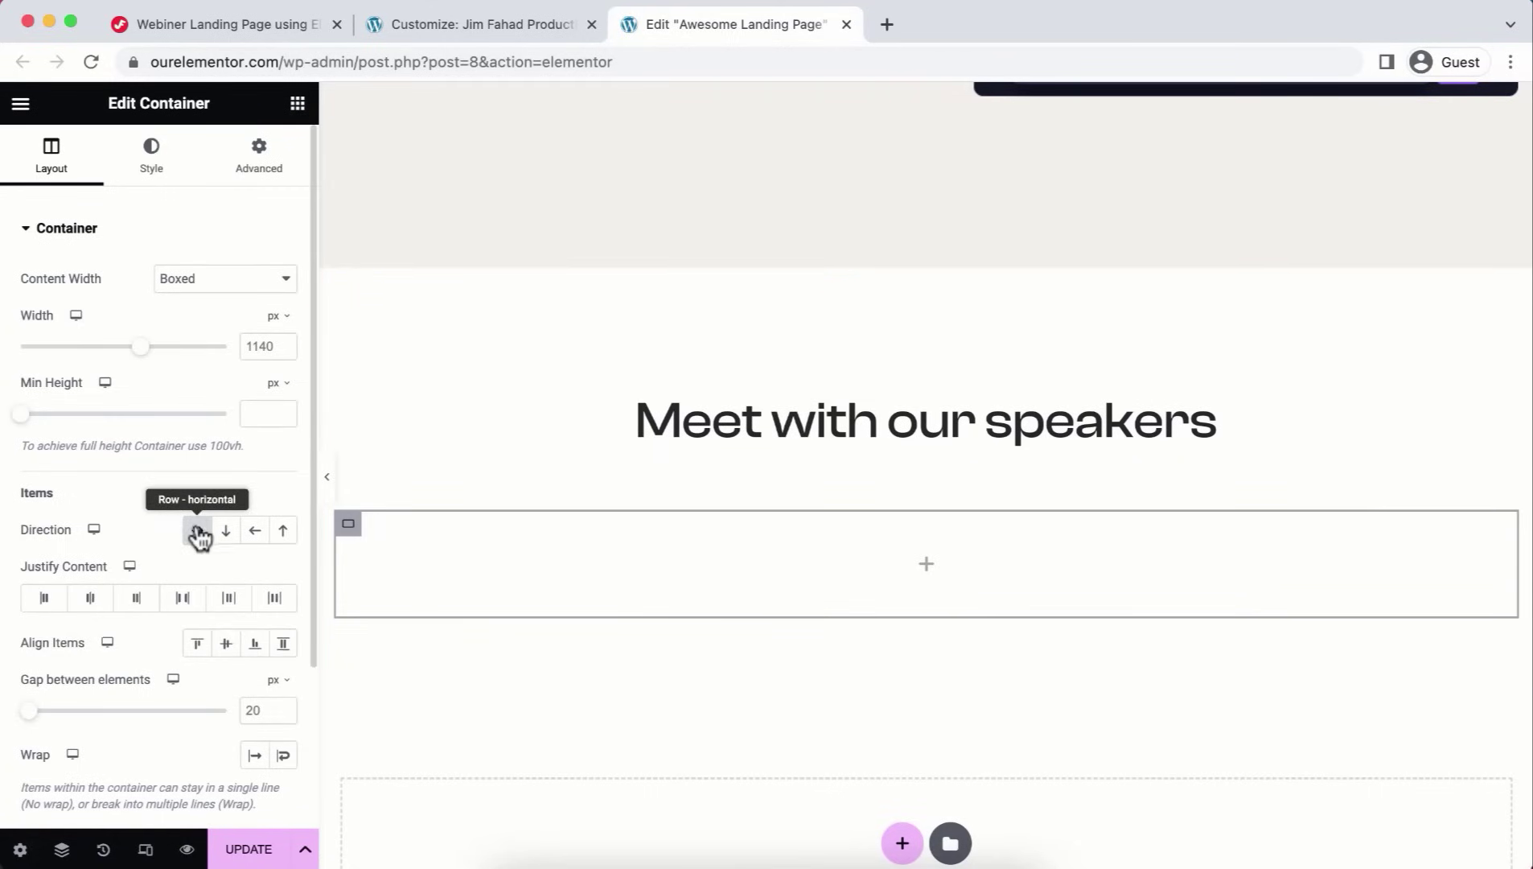
left_click(926, 565)
type("ima")
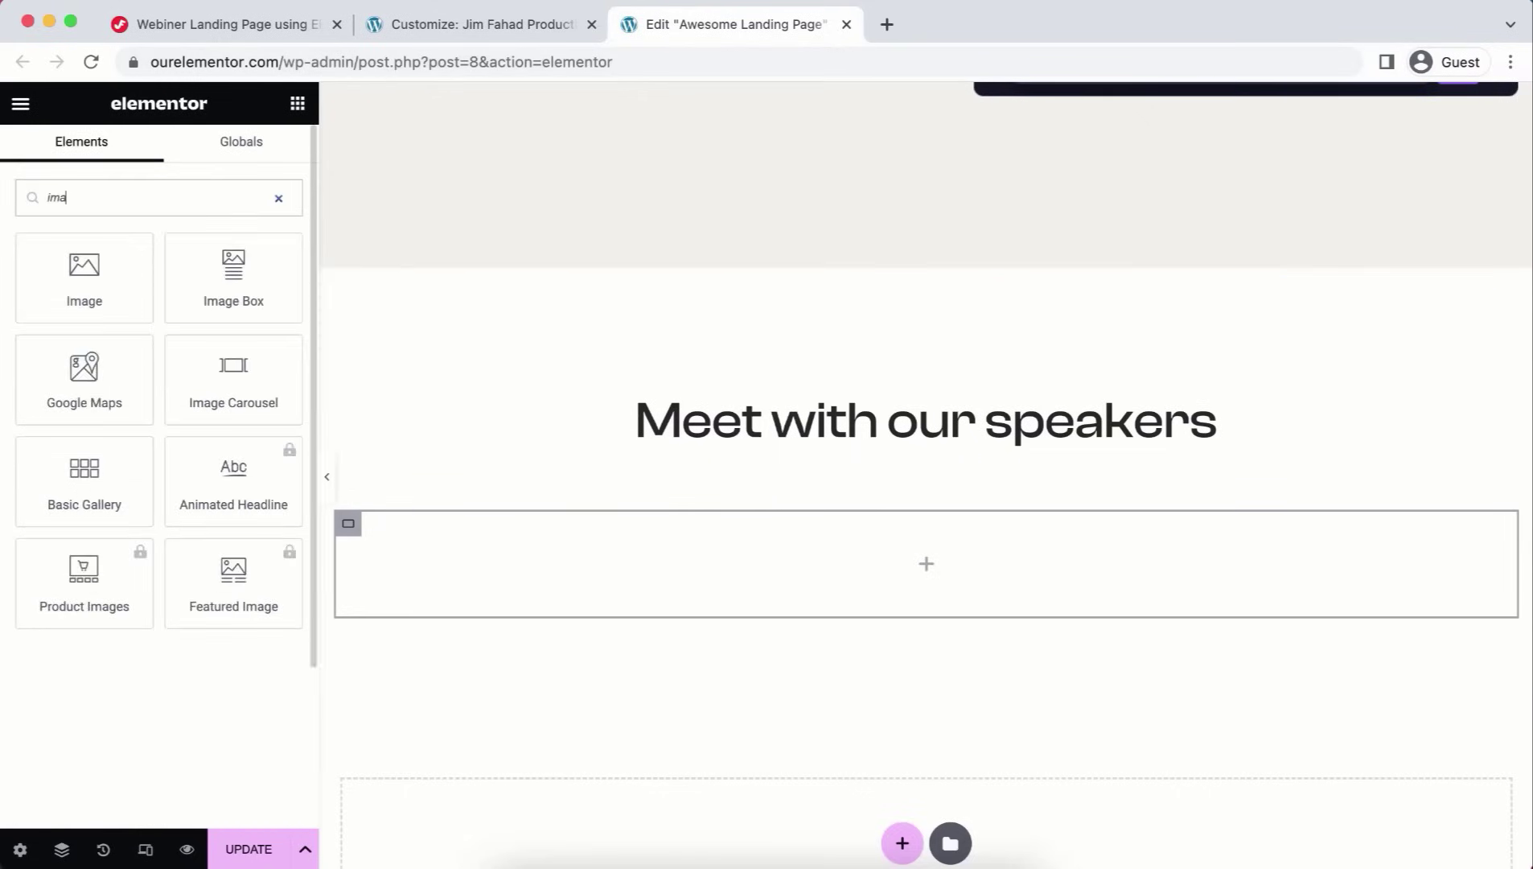
type("ge bo")
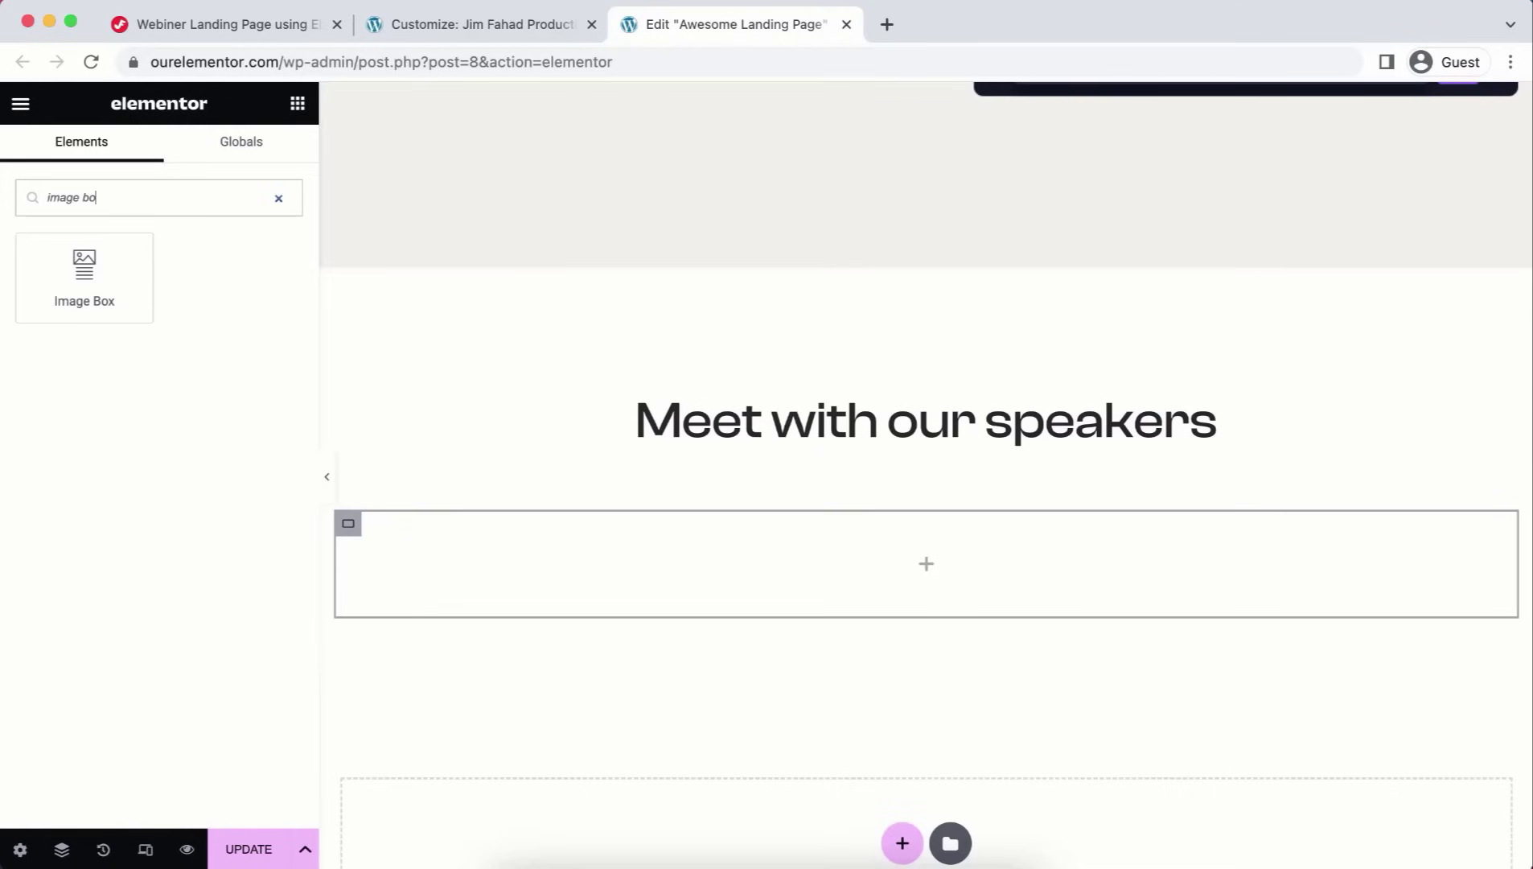
left_click_drag(82, 266, 920, 545)
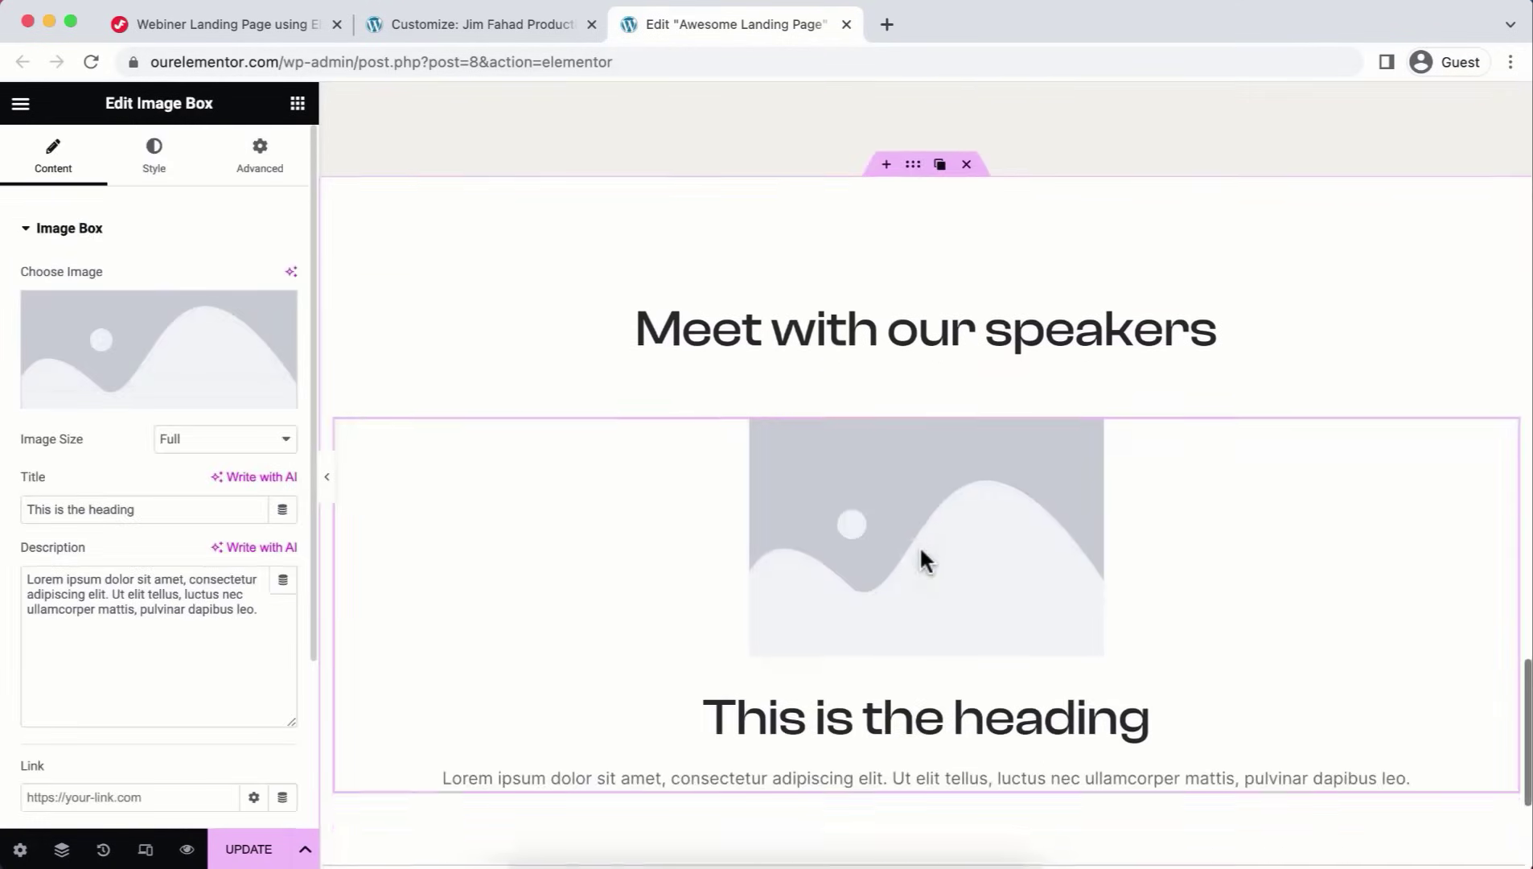
left_click(159, 338)
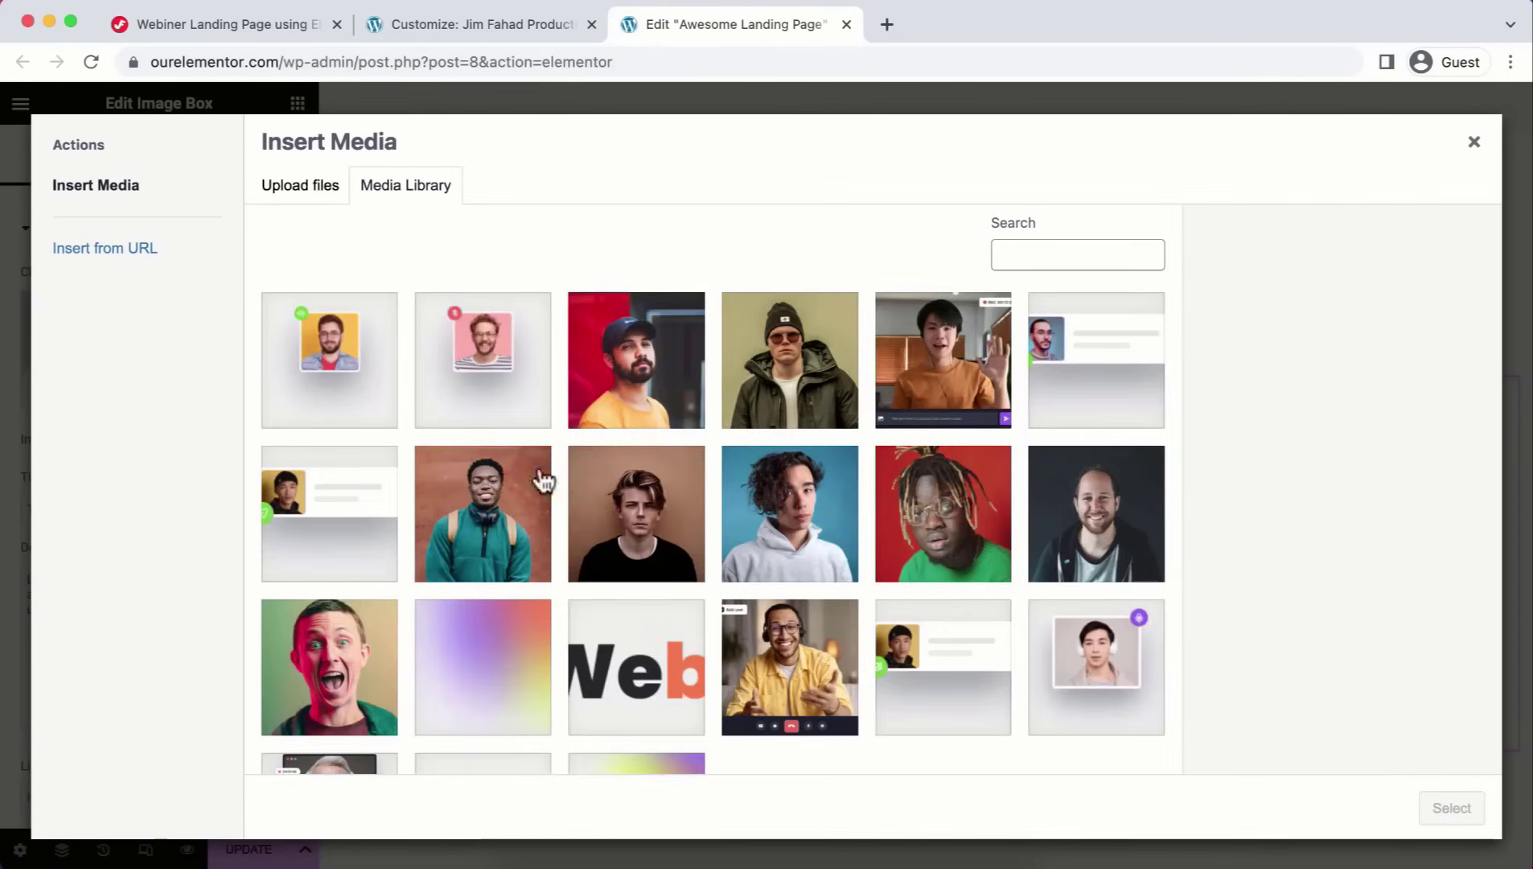
left_click(648, 398)
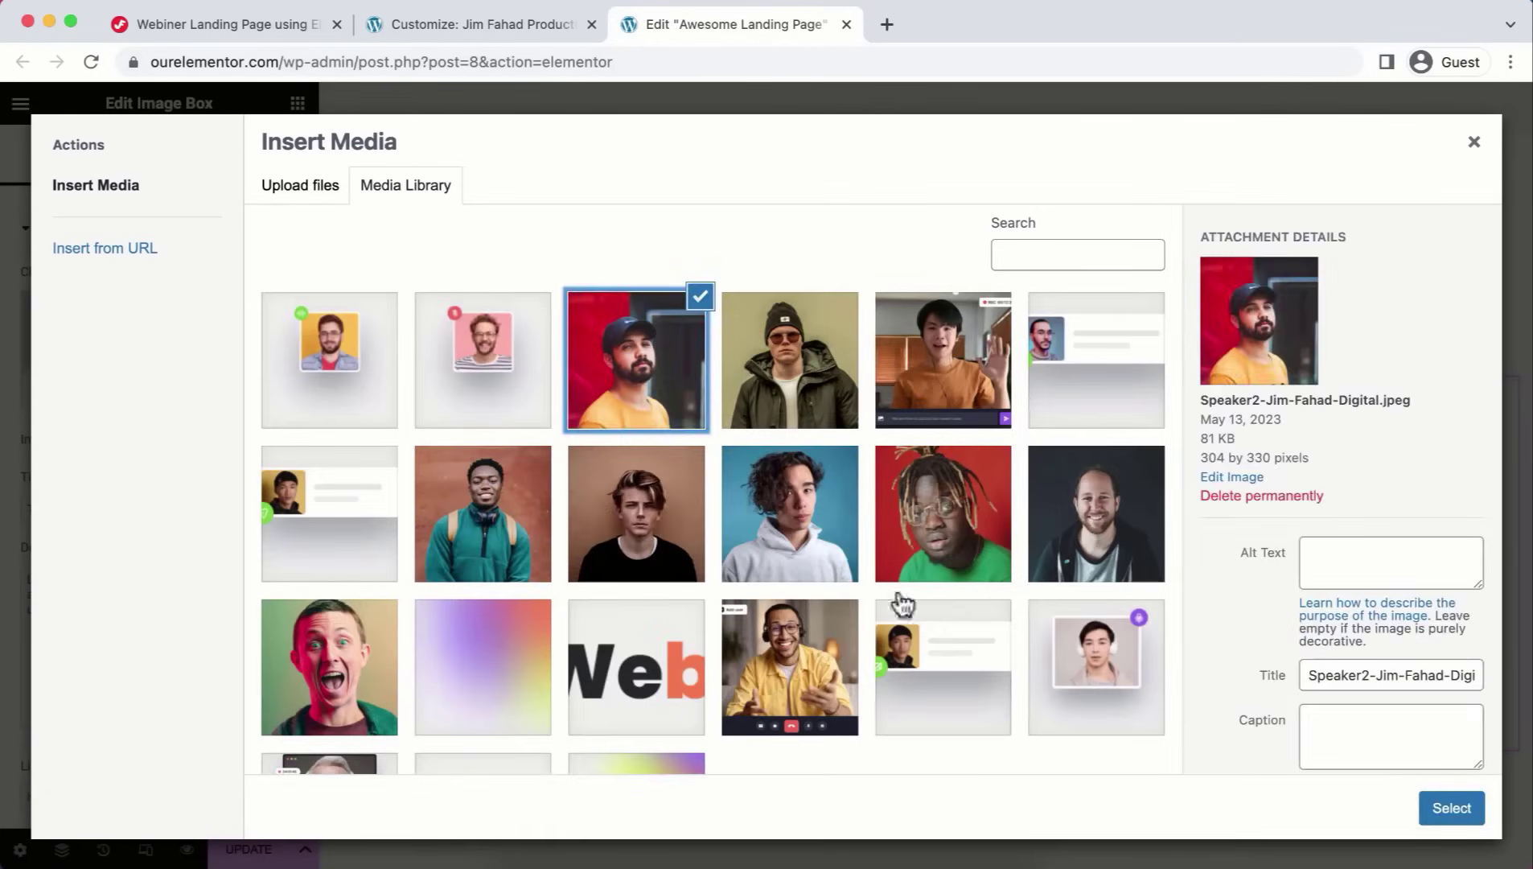
left_click(1452, 807)
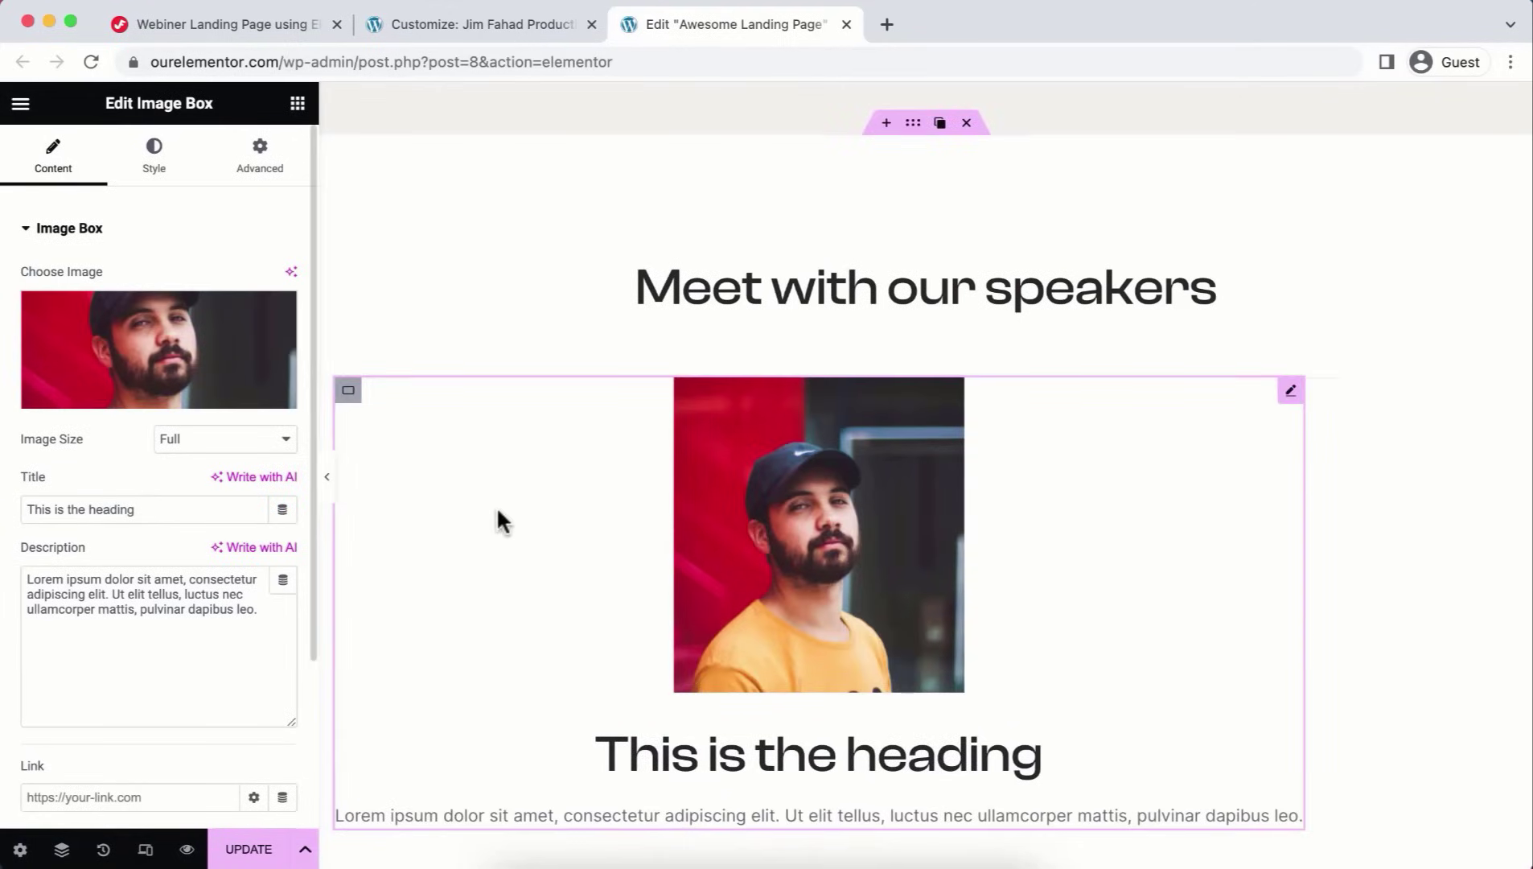
scroll(655, 563, "down", 3)
- Set the image box title to the speaker's name and the description to 'Web Developer'
left_click(147, 507)
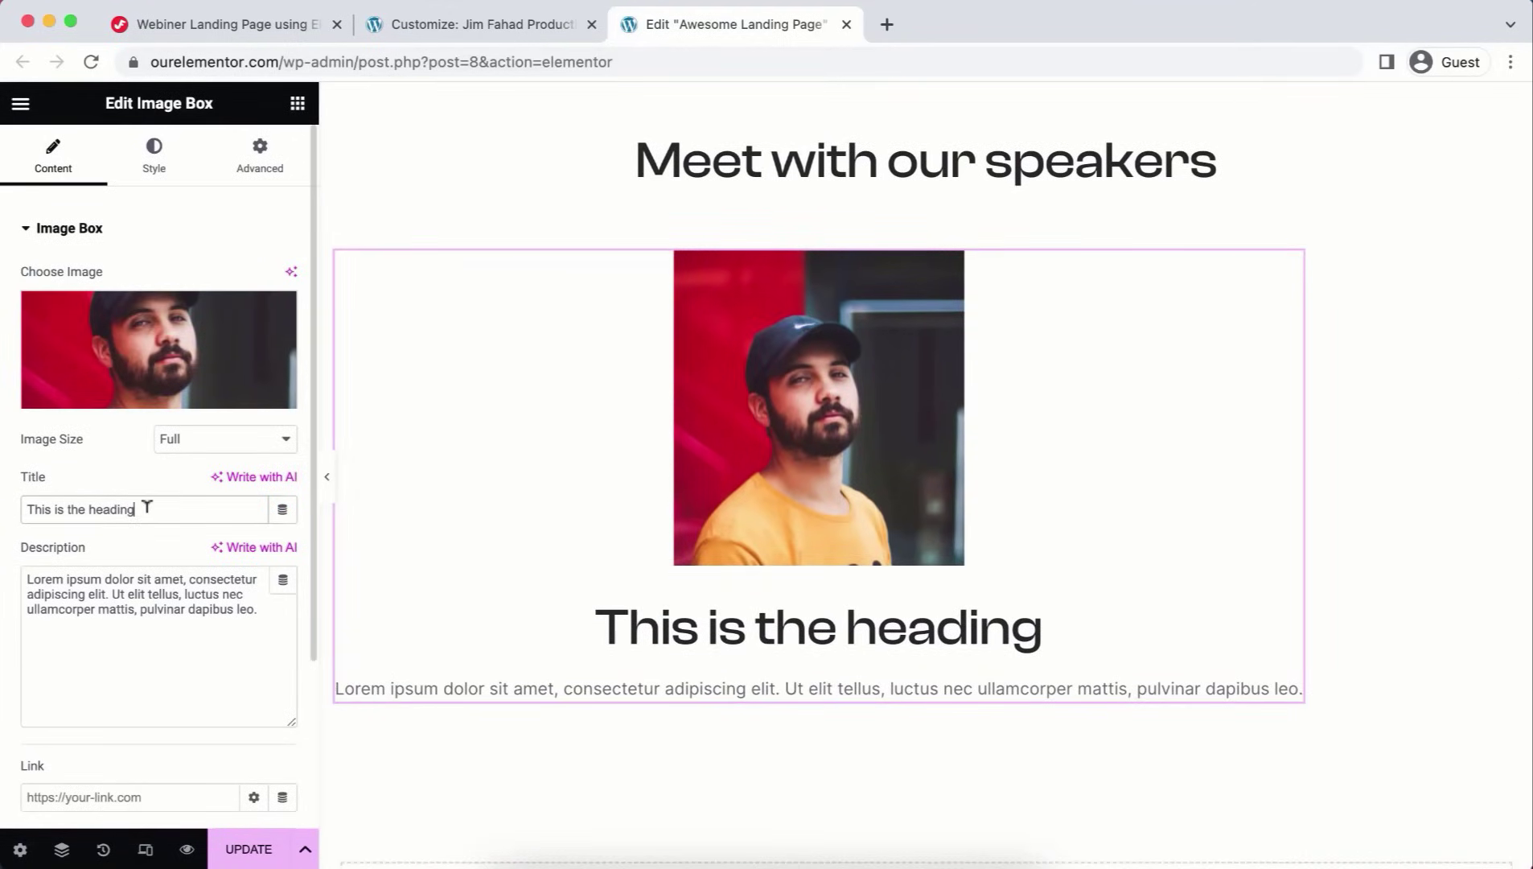
triple_click(146, 507)
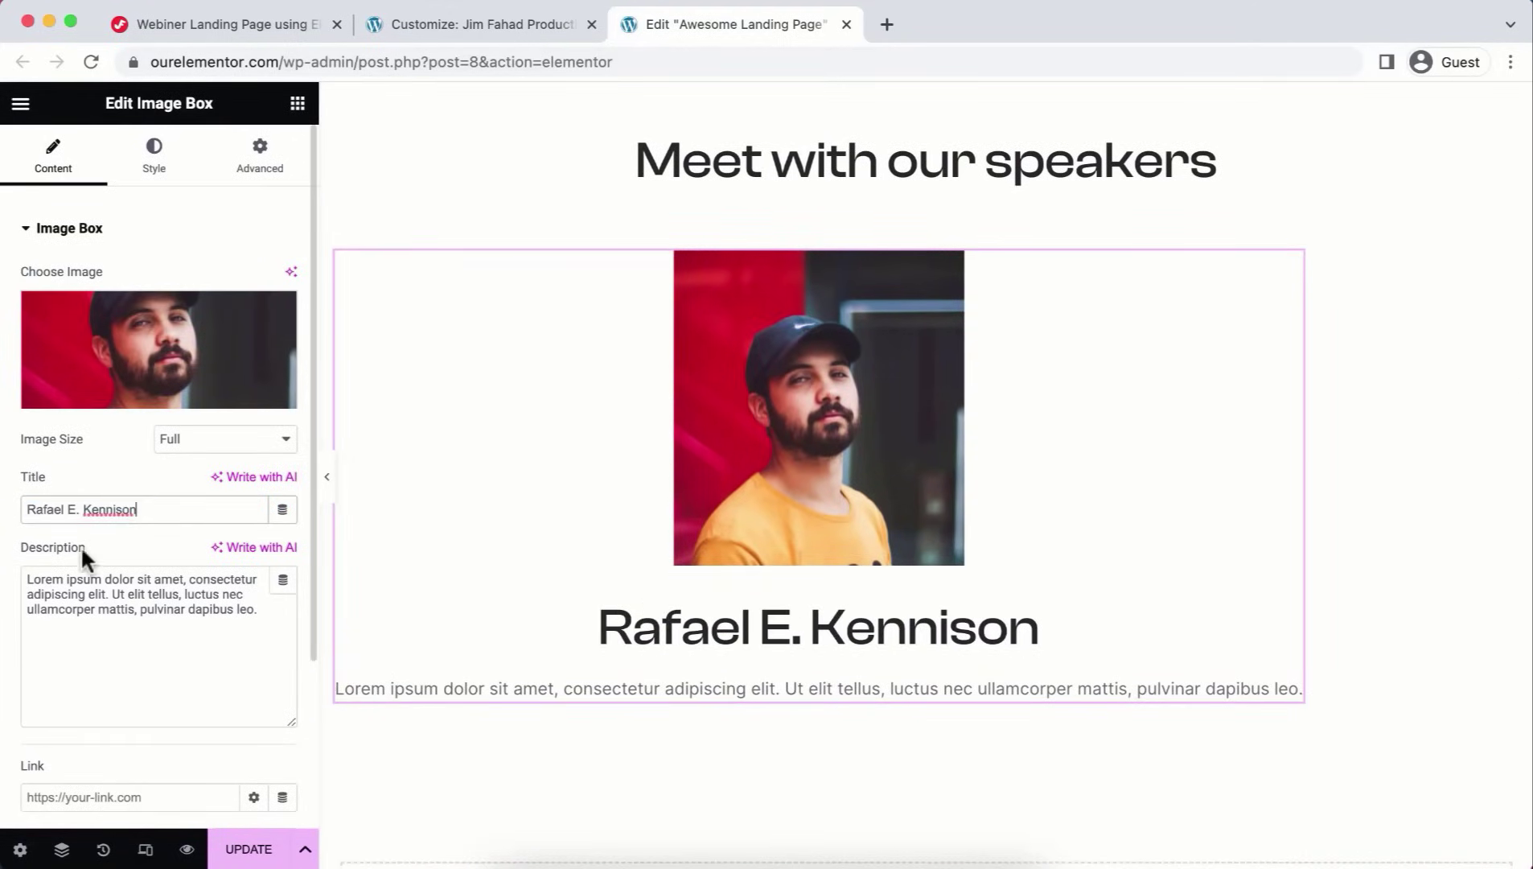
left_click(186, 605)
triple_click(186, 605)
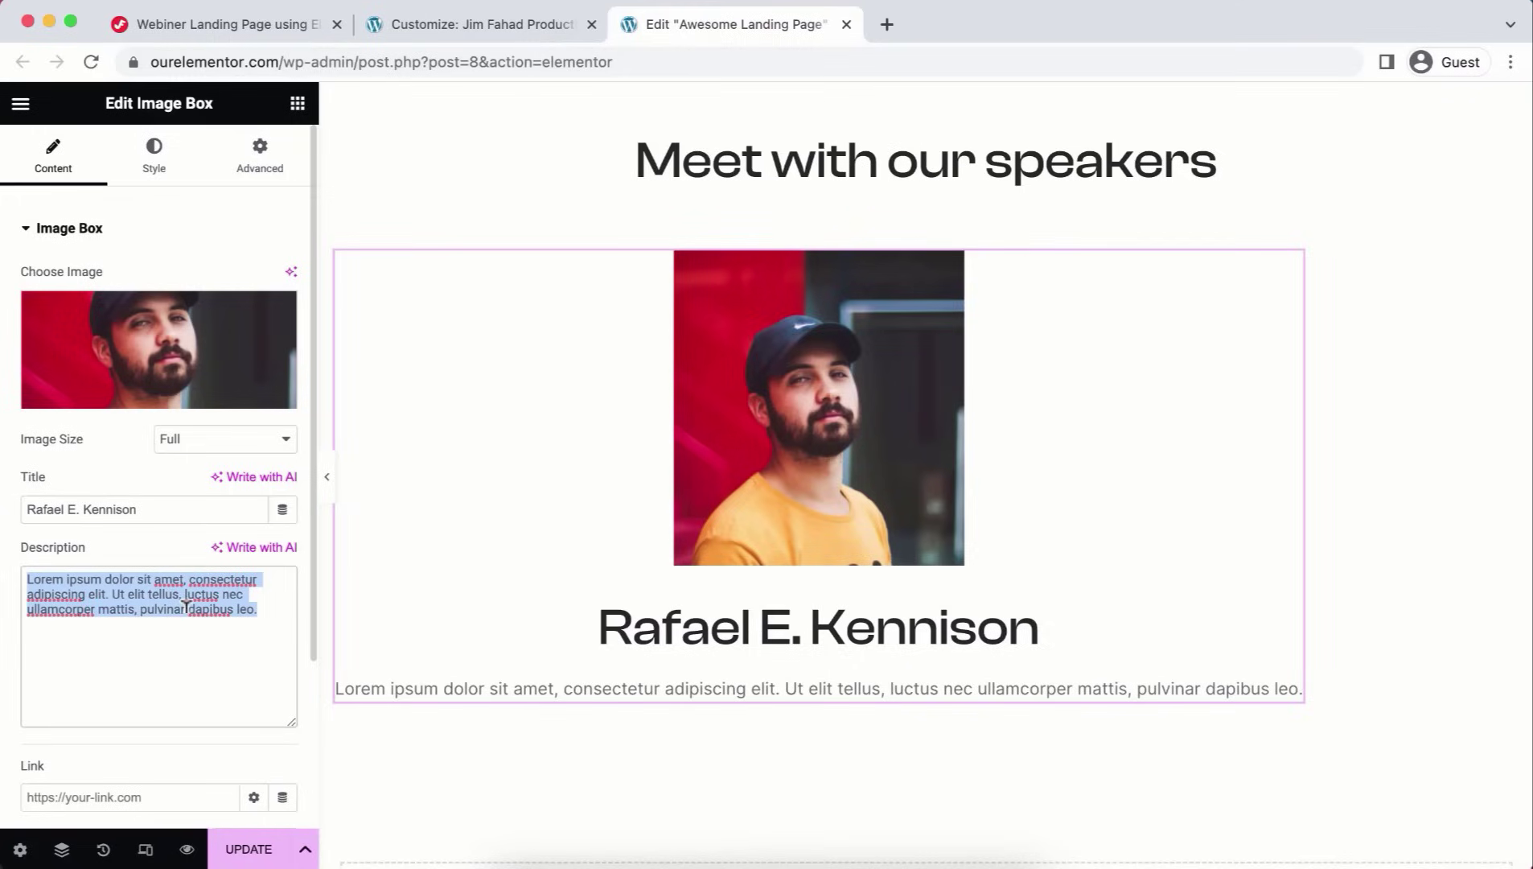
type("Web Deve")
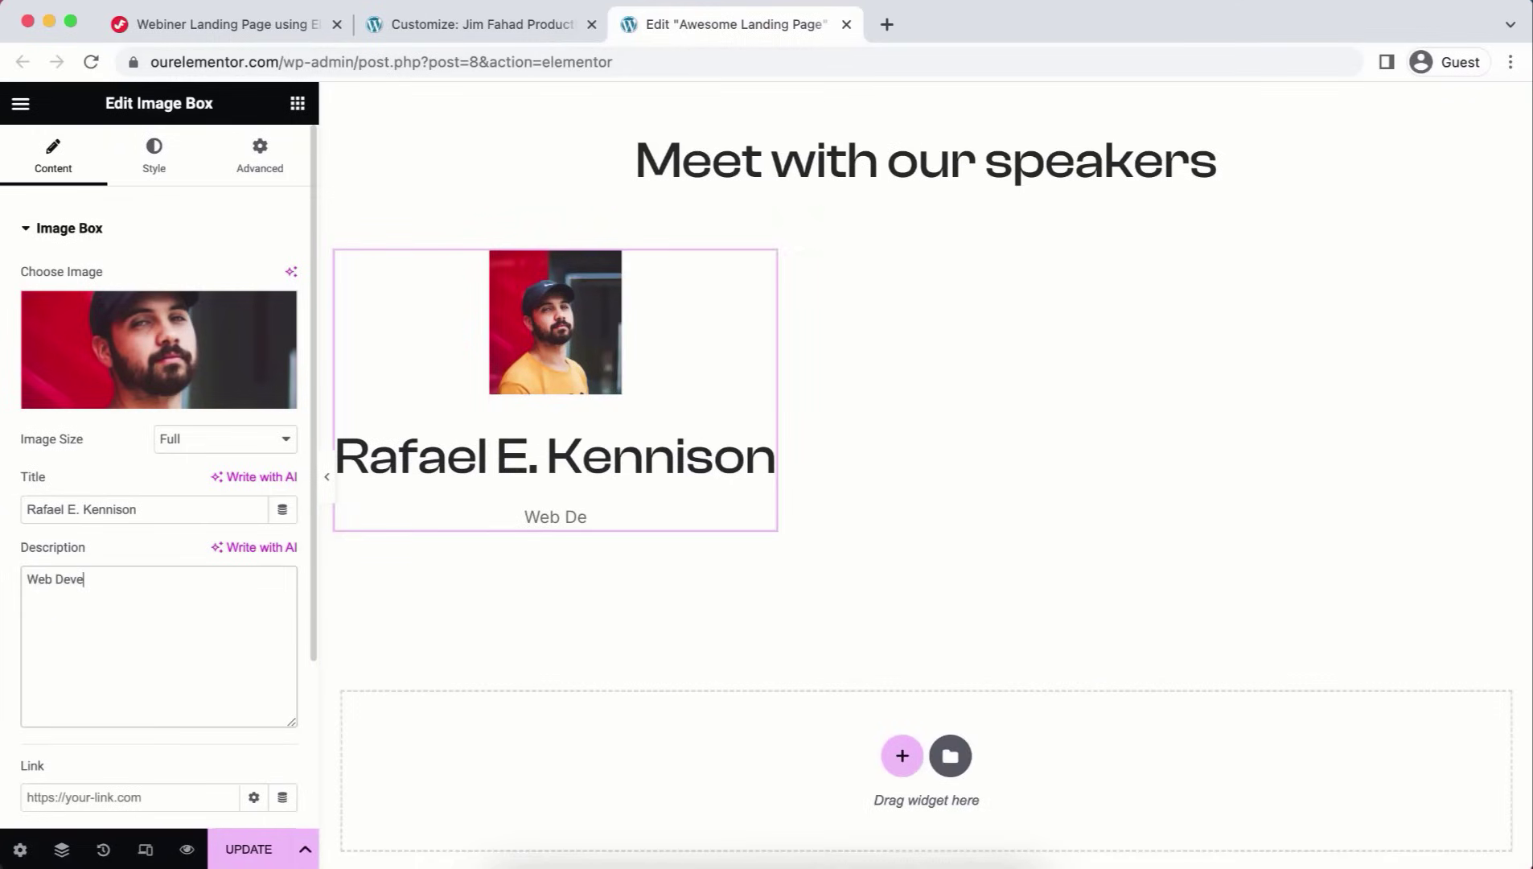
type("loper")
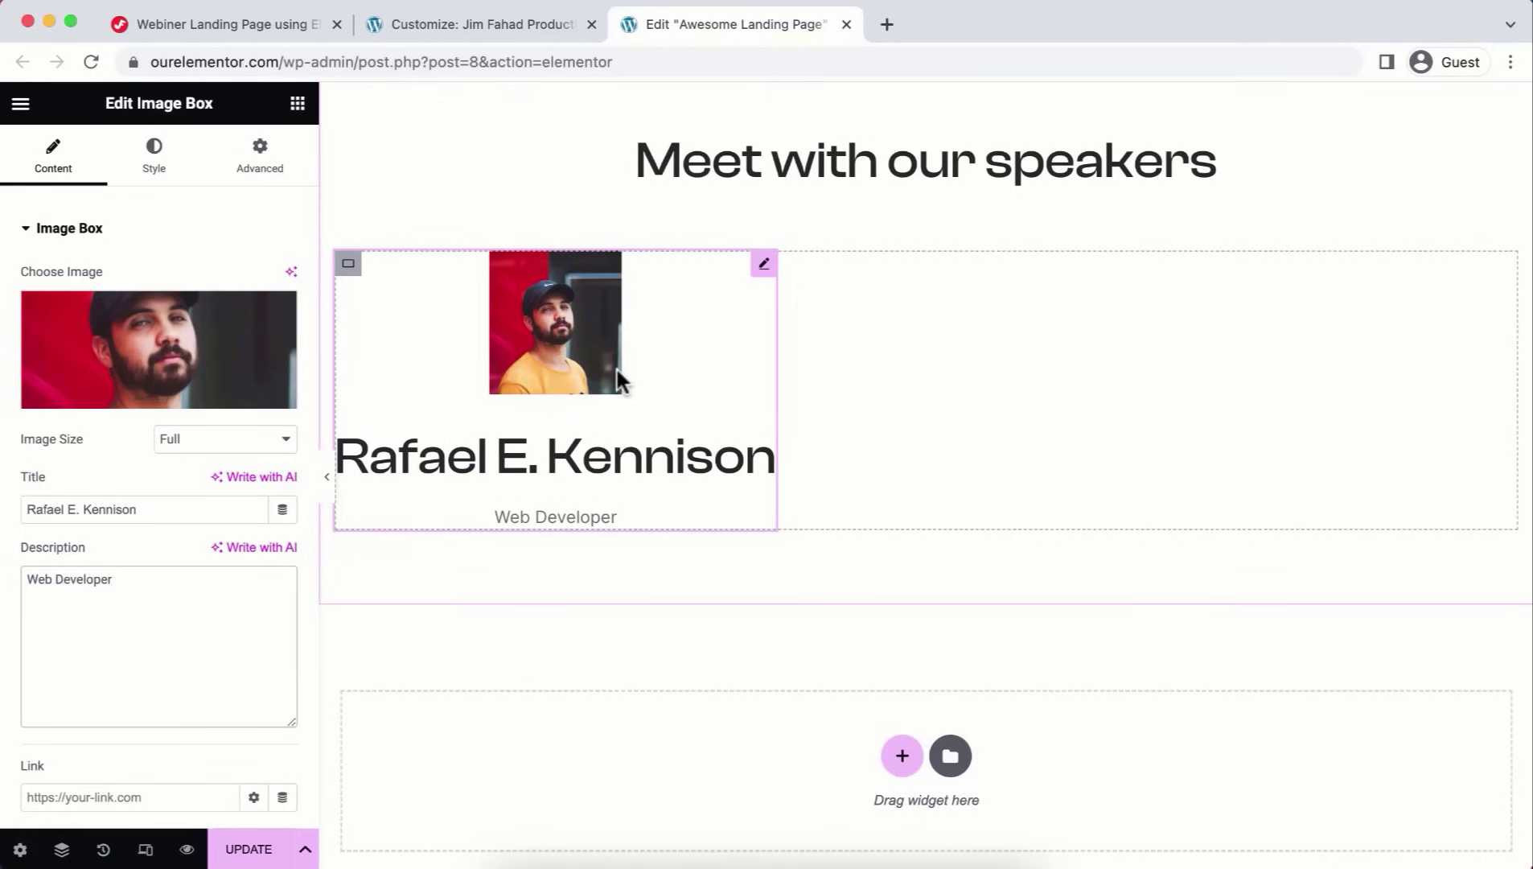
- Duplicate the speaker card three times to make four cards in the row
mouse_move(762, 270)
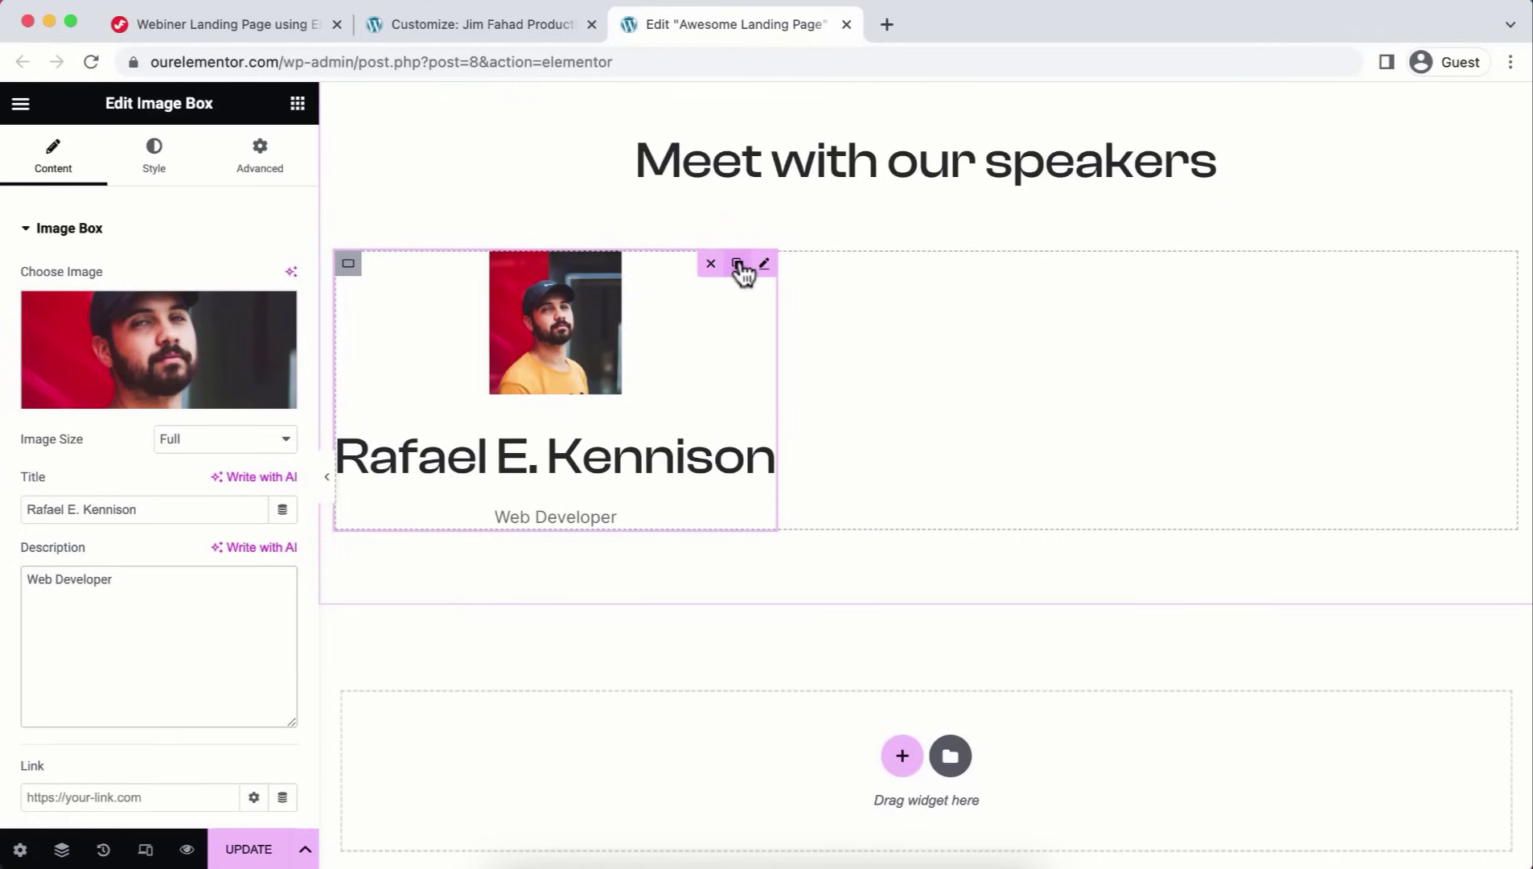
left_click(737, 266)
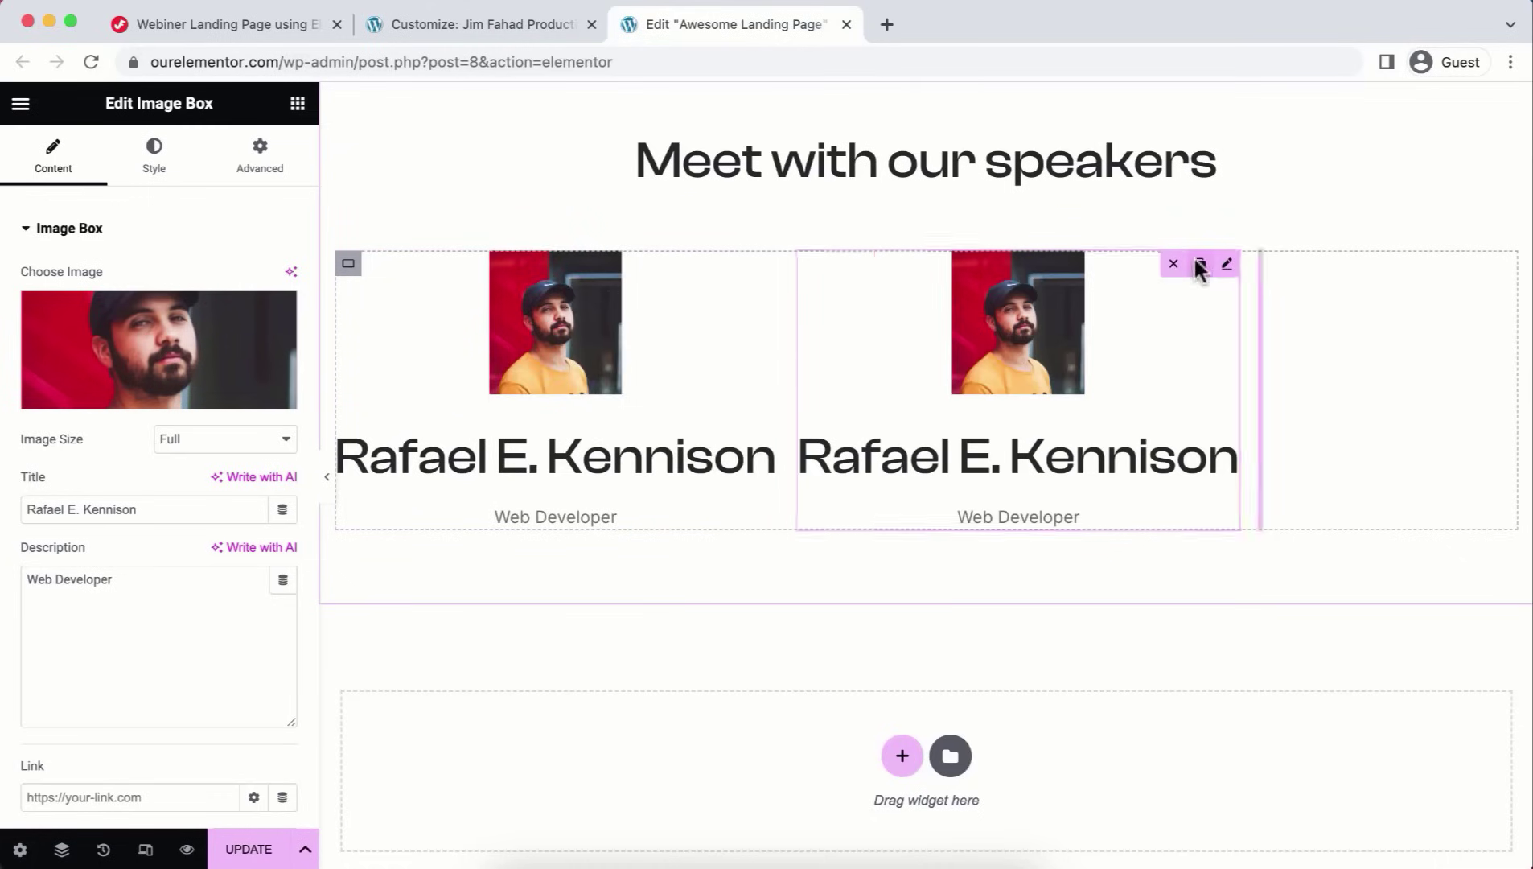
left_click(1198, 264)
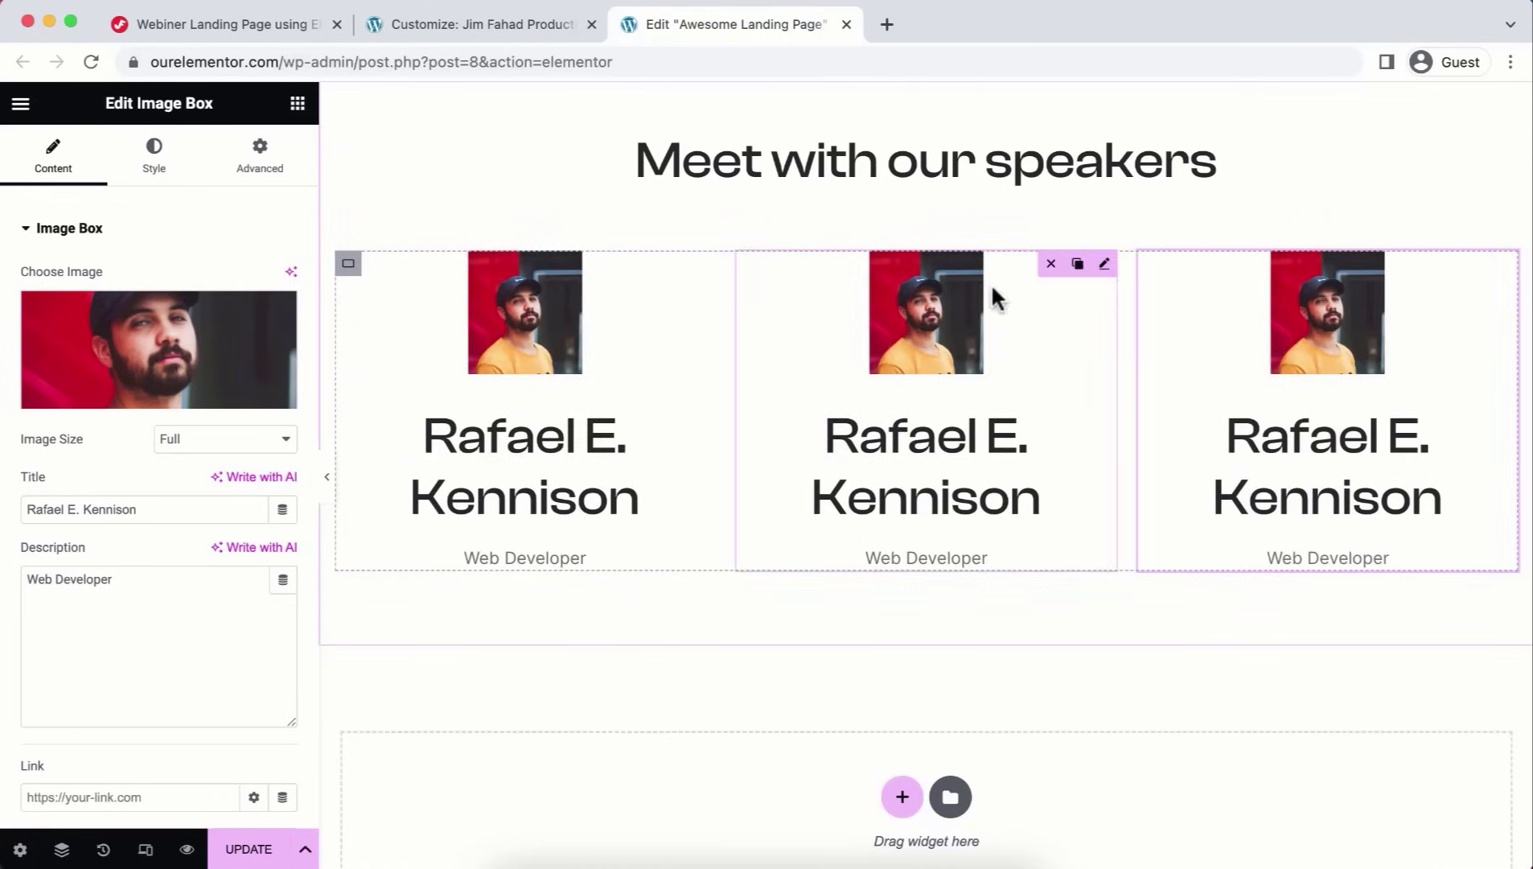
left_click(1081, 266)
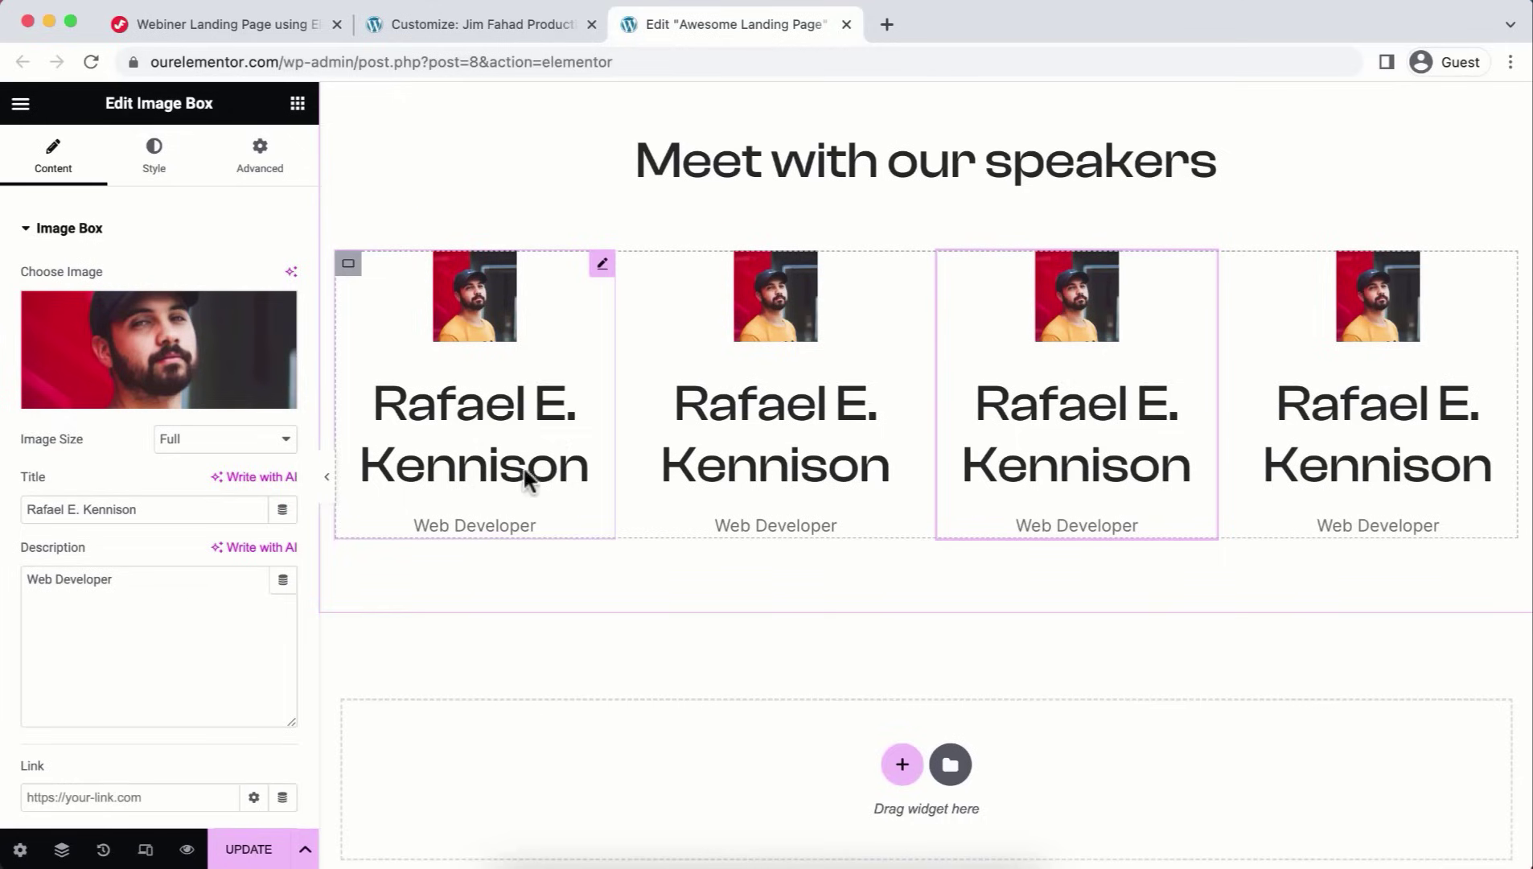
- Set the speaker image spacing to 8 px
left_click(152, 157)
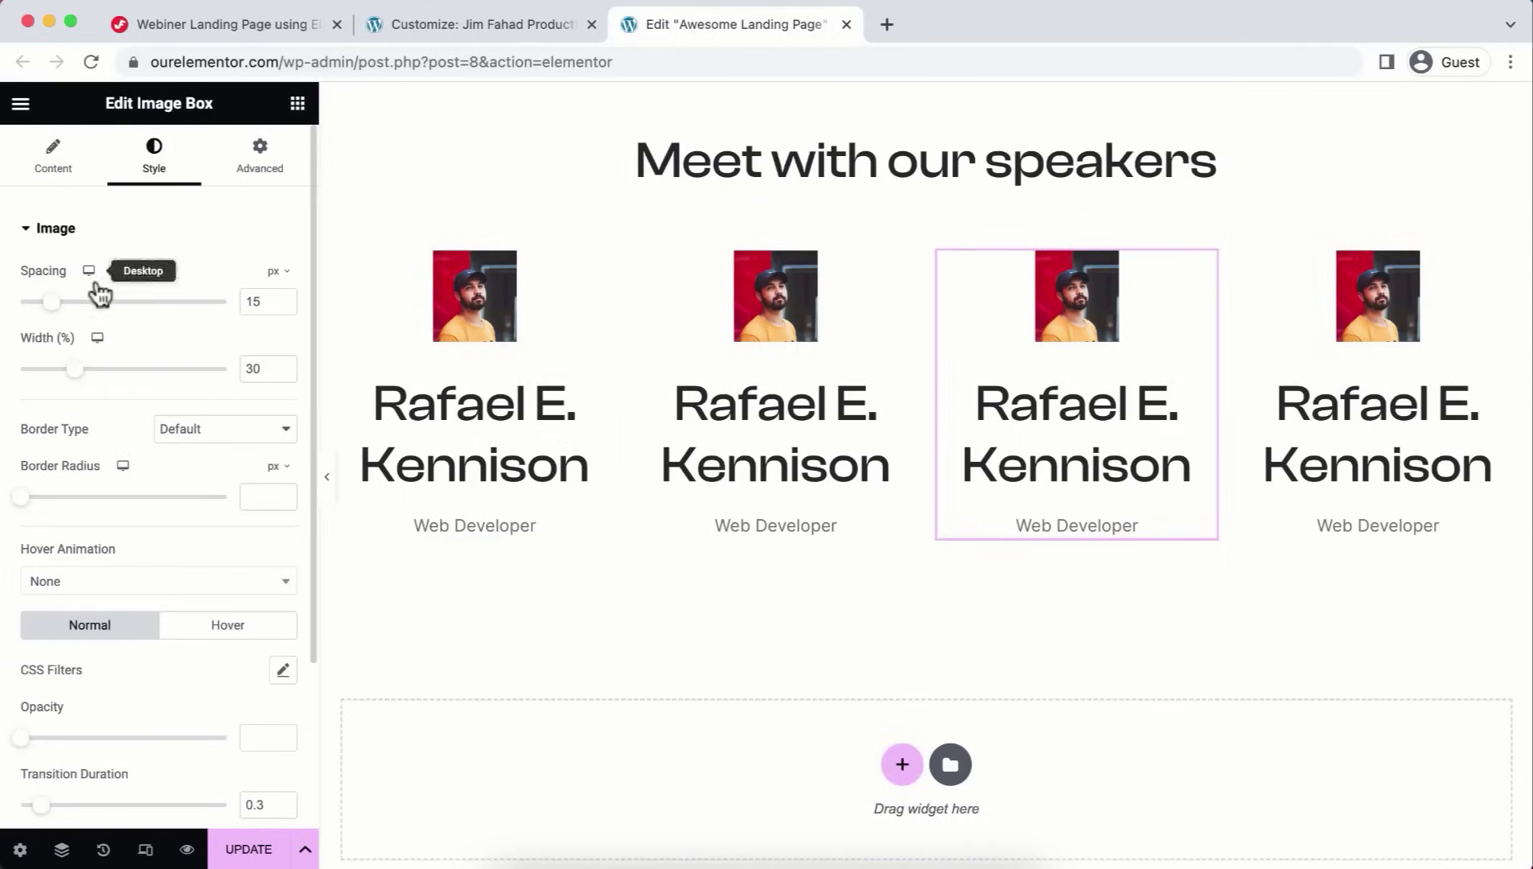
mouse_move(54, 309)
left_mouse_down()
mouse_move(99, 310)
mouse_move(68, 316)
left_mouse_up()
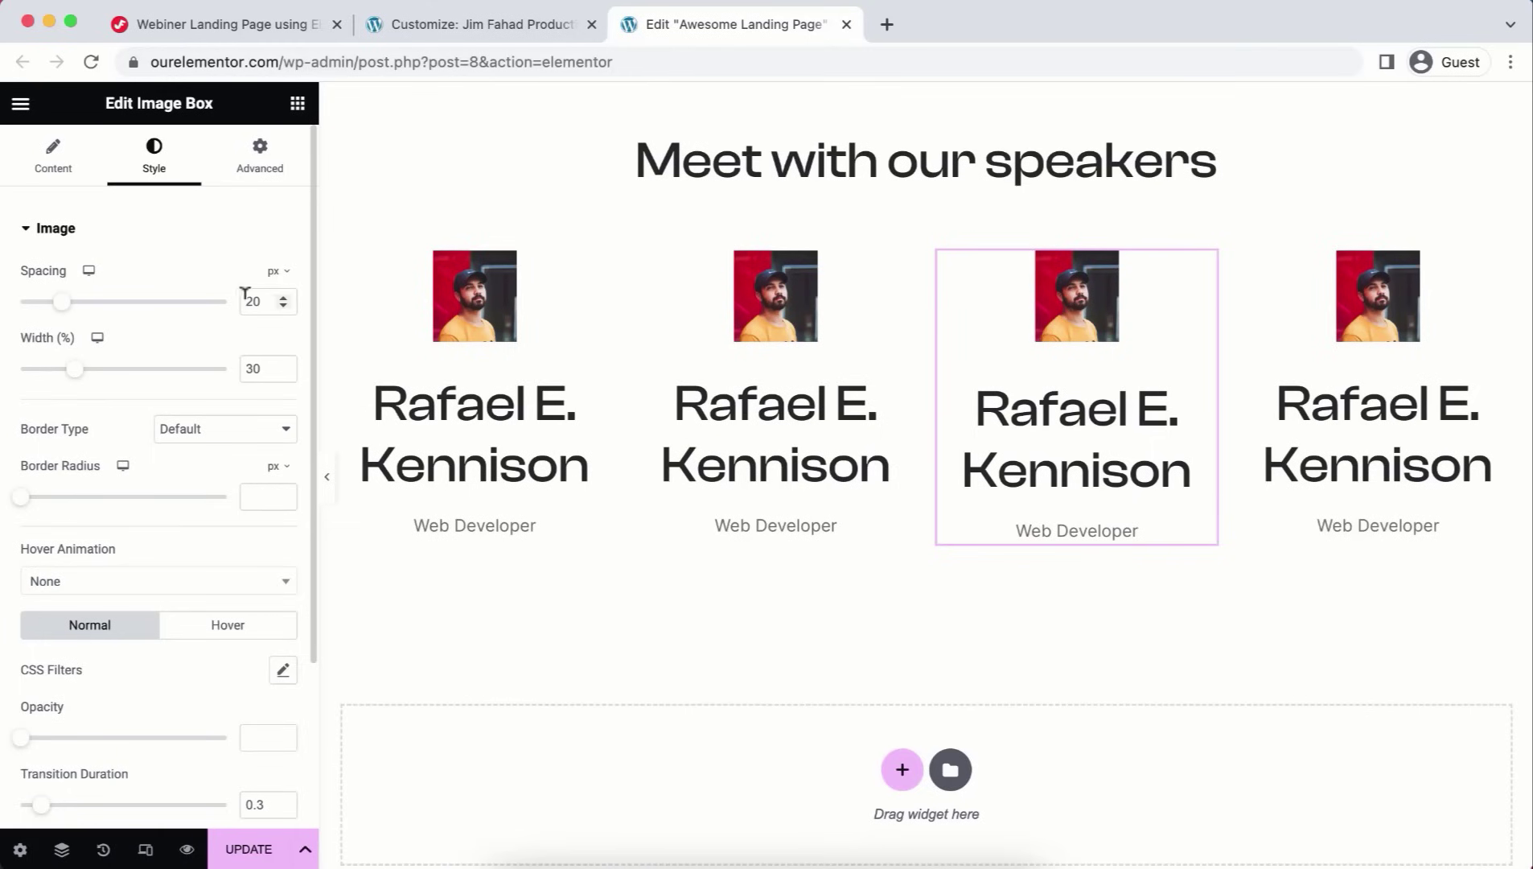
key("BackSpace")
key("BackSpace")
type("8")
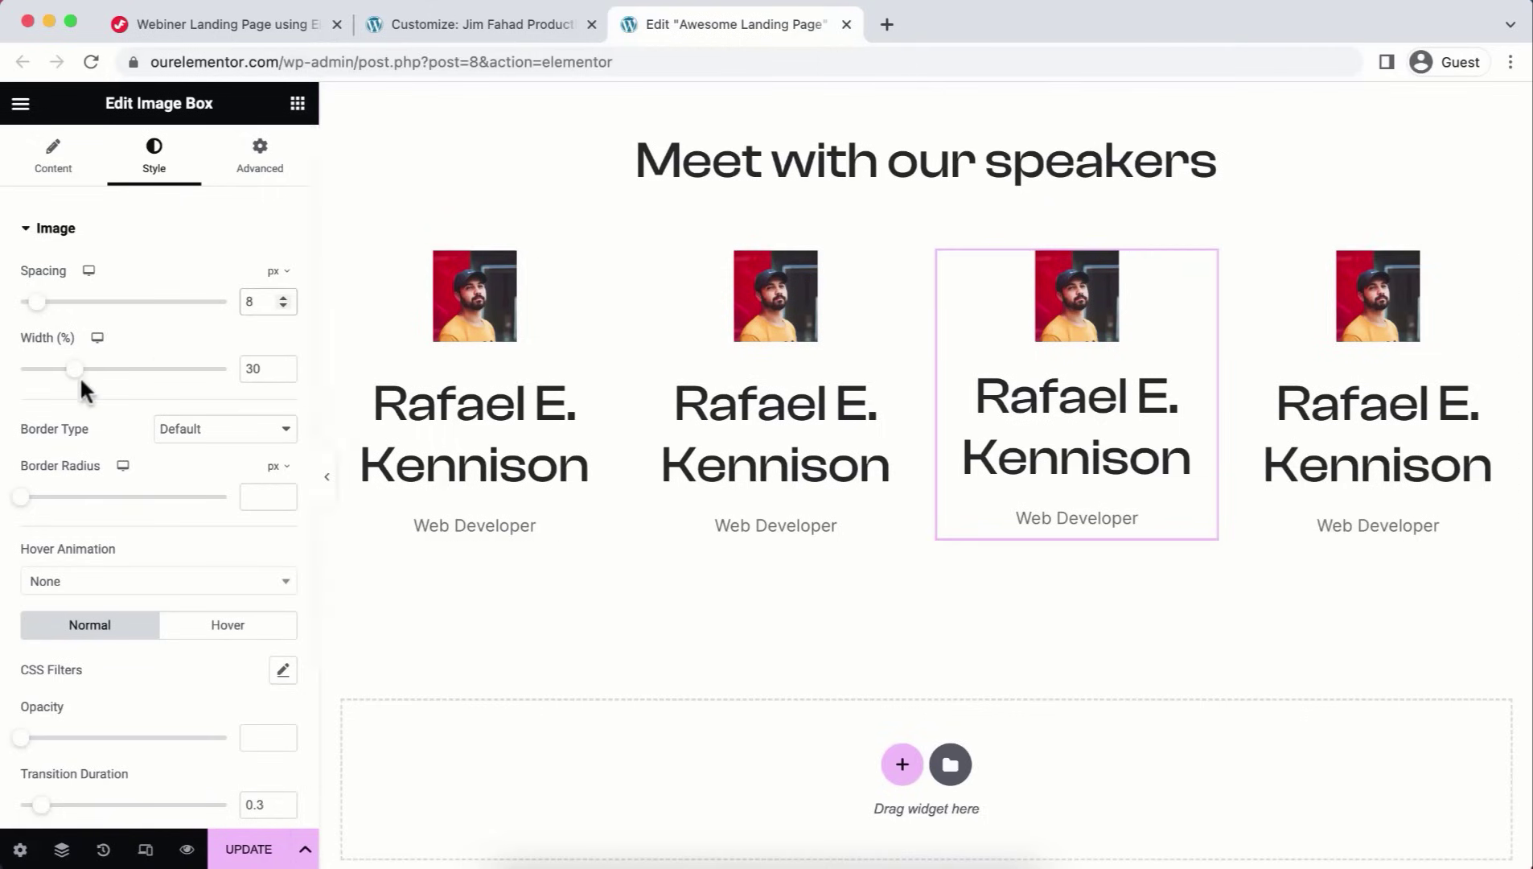
- Give the image a solid white border 40 px wide on the left and right
left_click(249, 444)
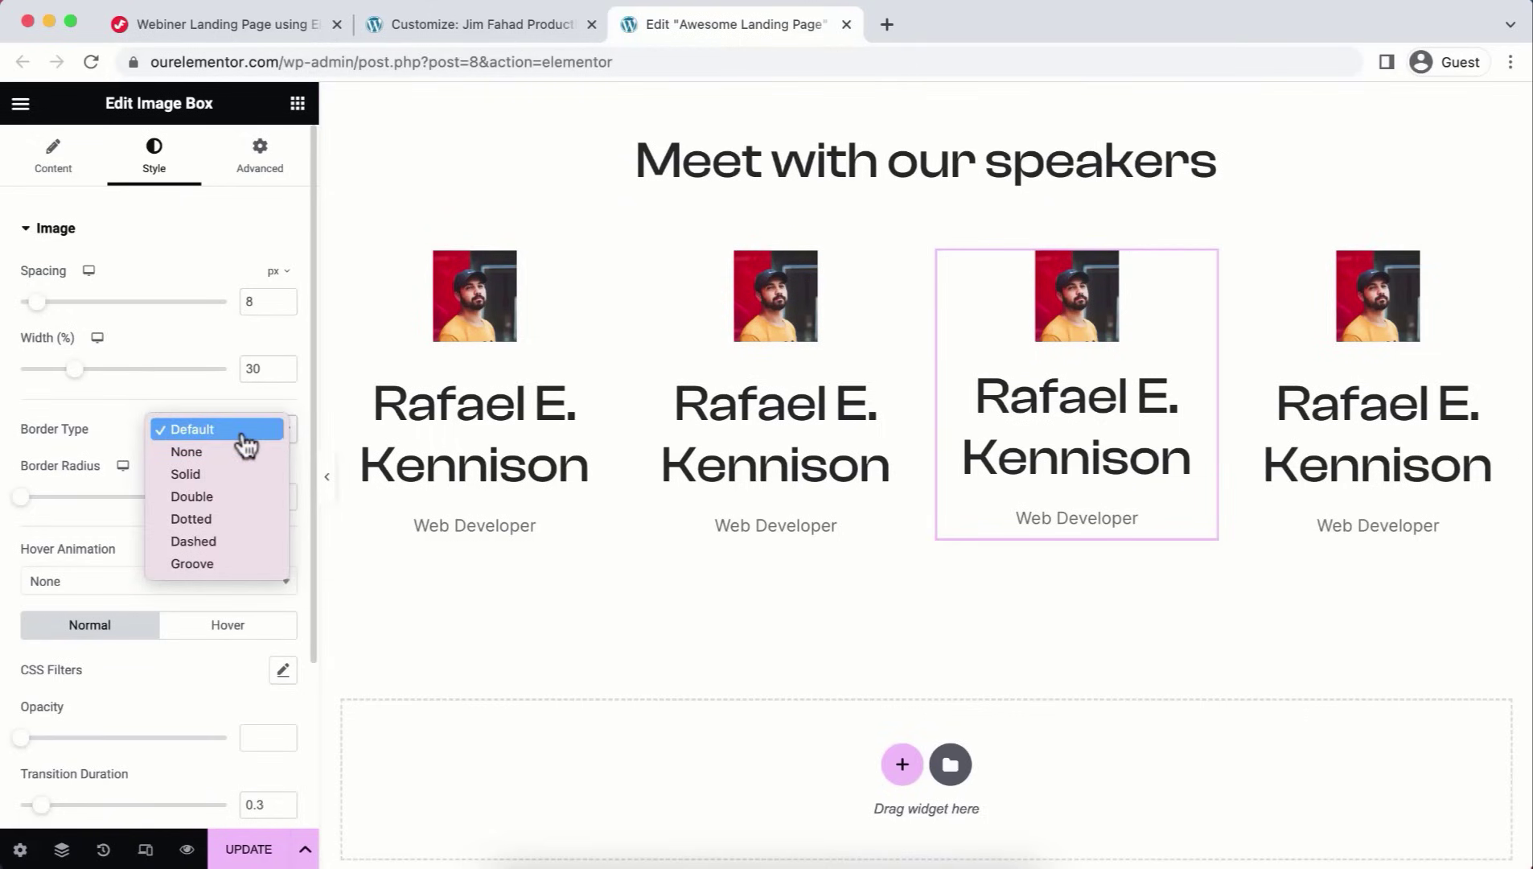
left_click(213, 474)
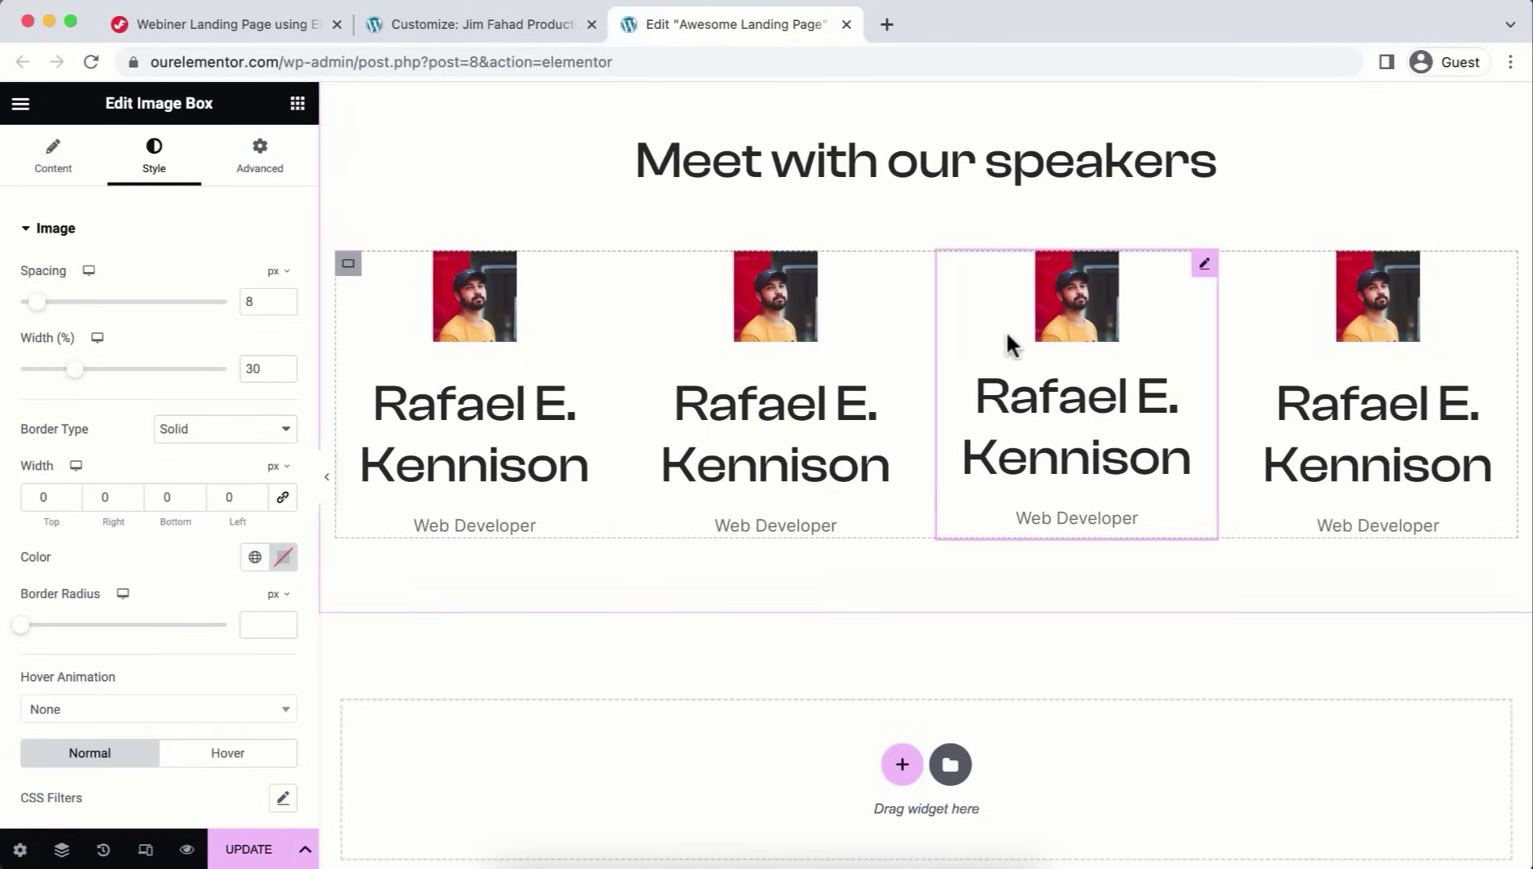
left_click(99, 496)
type("4")
left_click(224, 496)
type("4")
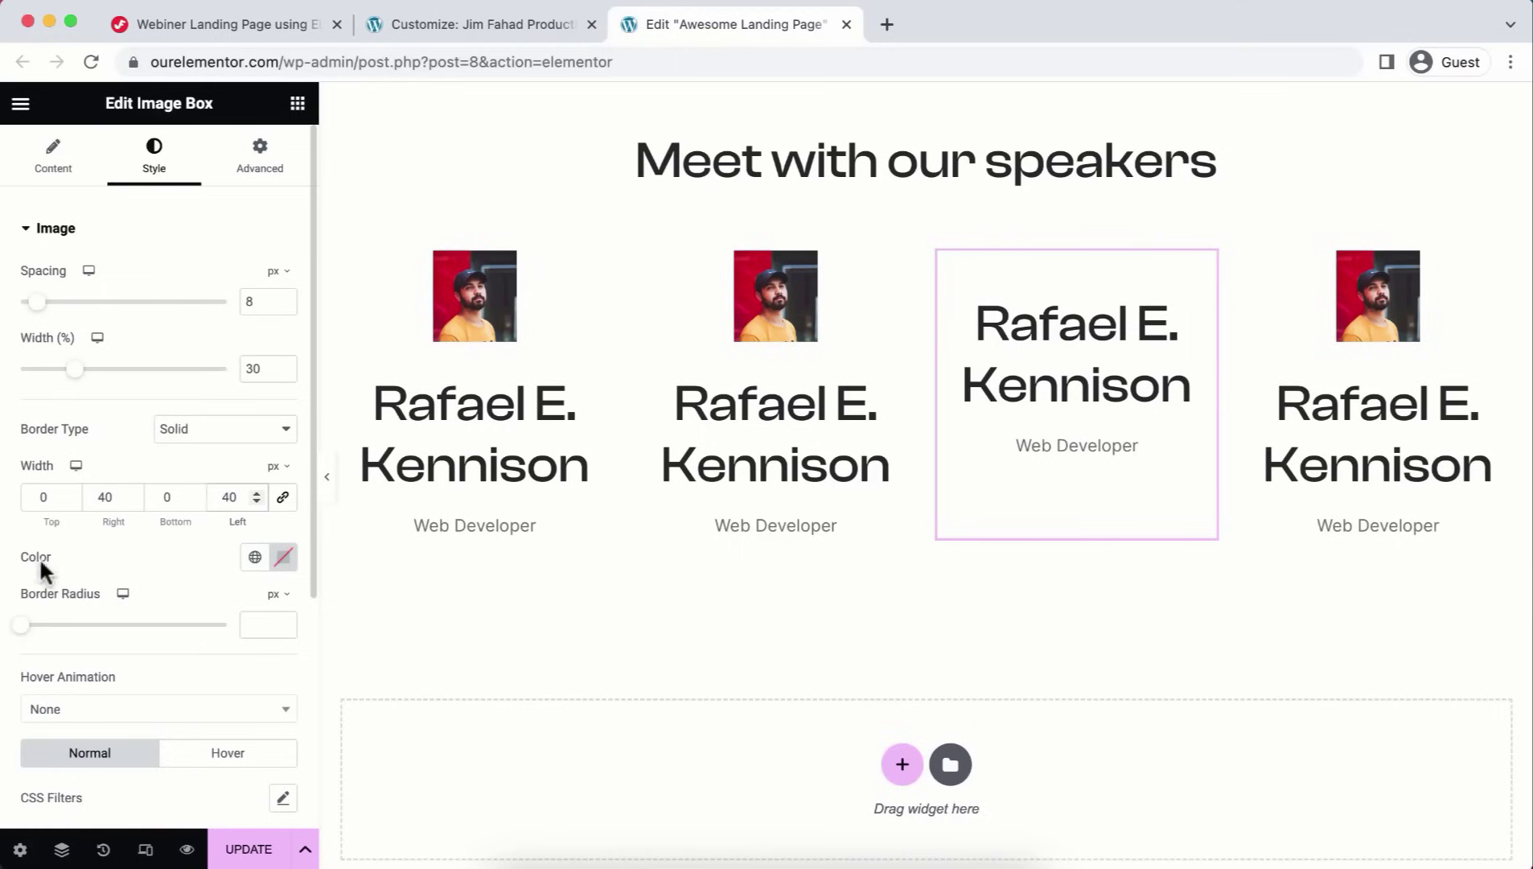
left_click(283, 556)
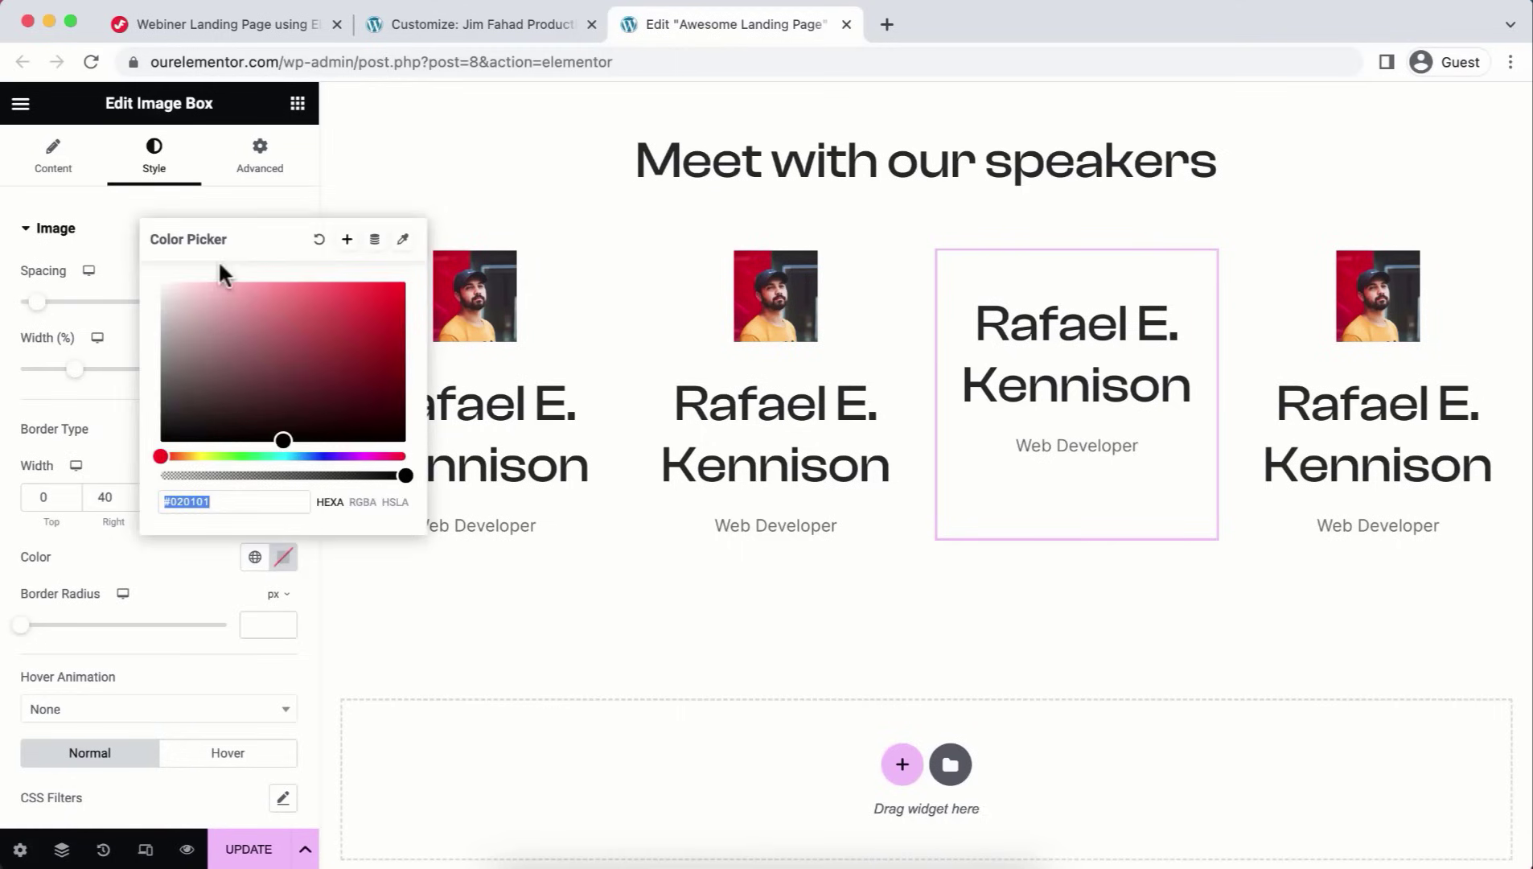
left_click(204, 316)
left_click_drag(170, 305, 107, 255)
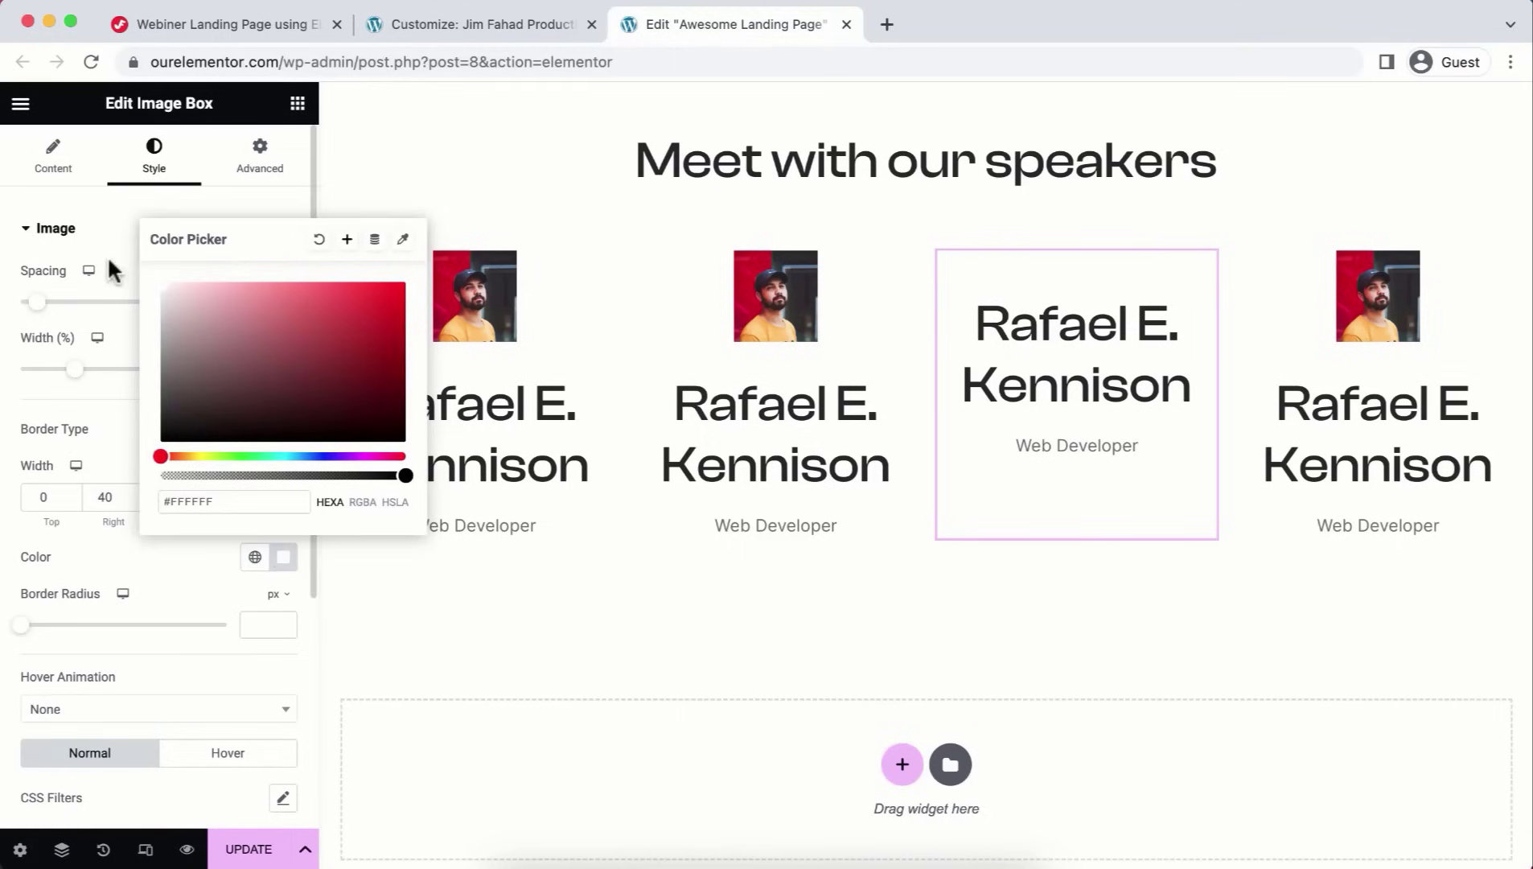
left_click(184, 584)
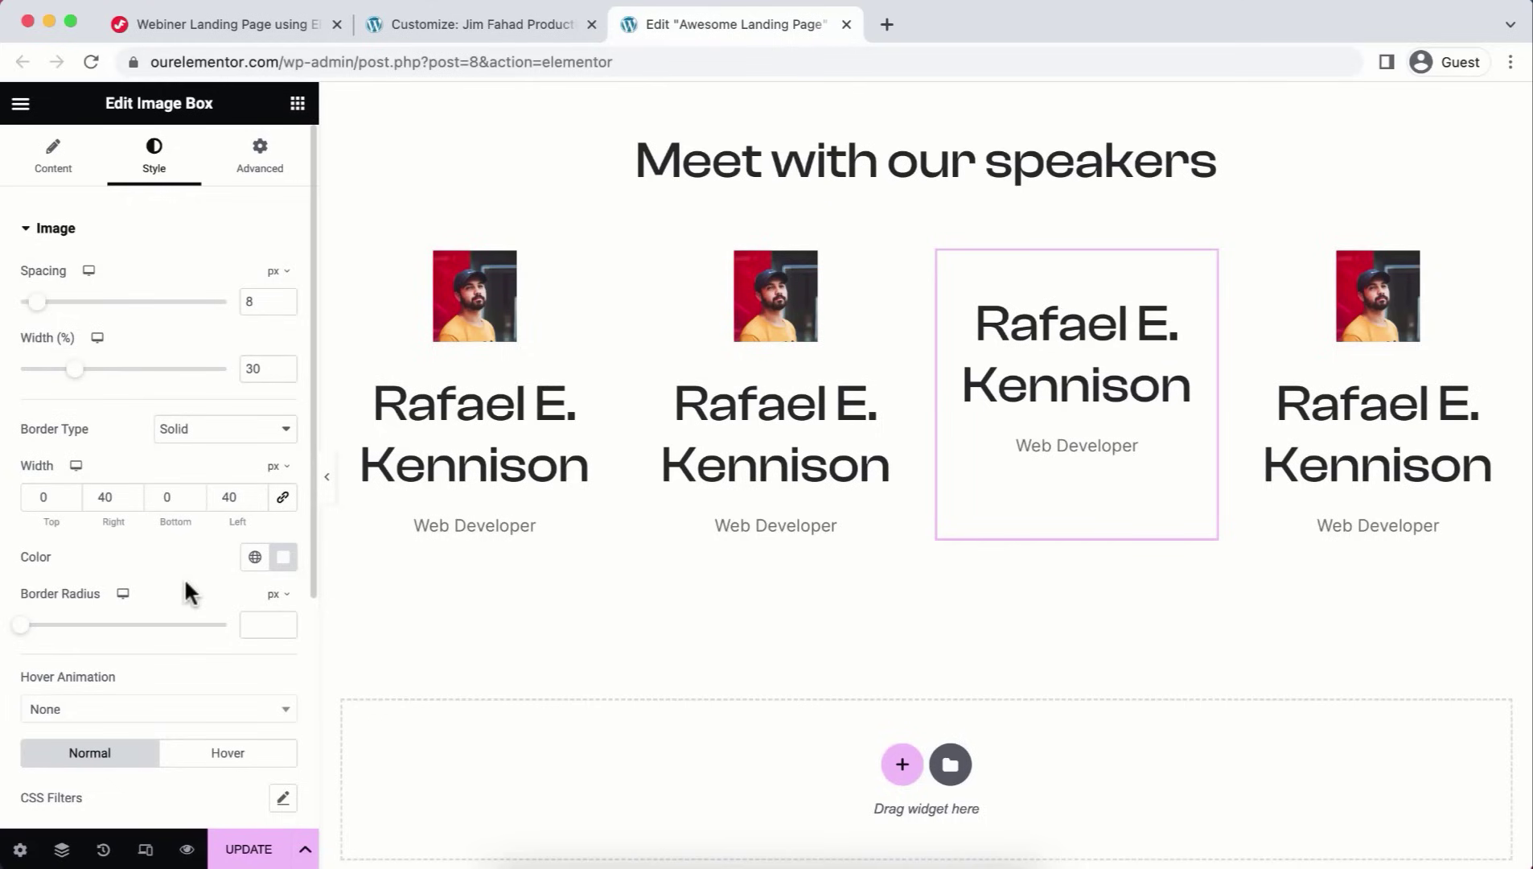
- Set the image's hover opacity to 0.9
scroll(176, 631, "down", 5)
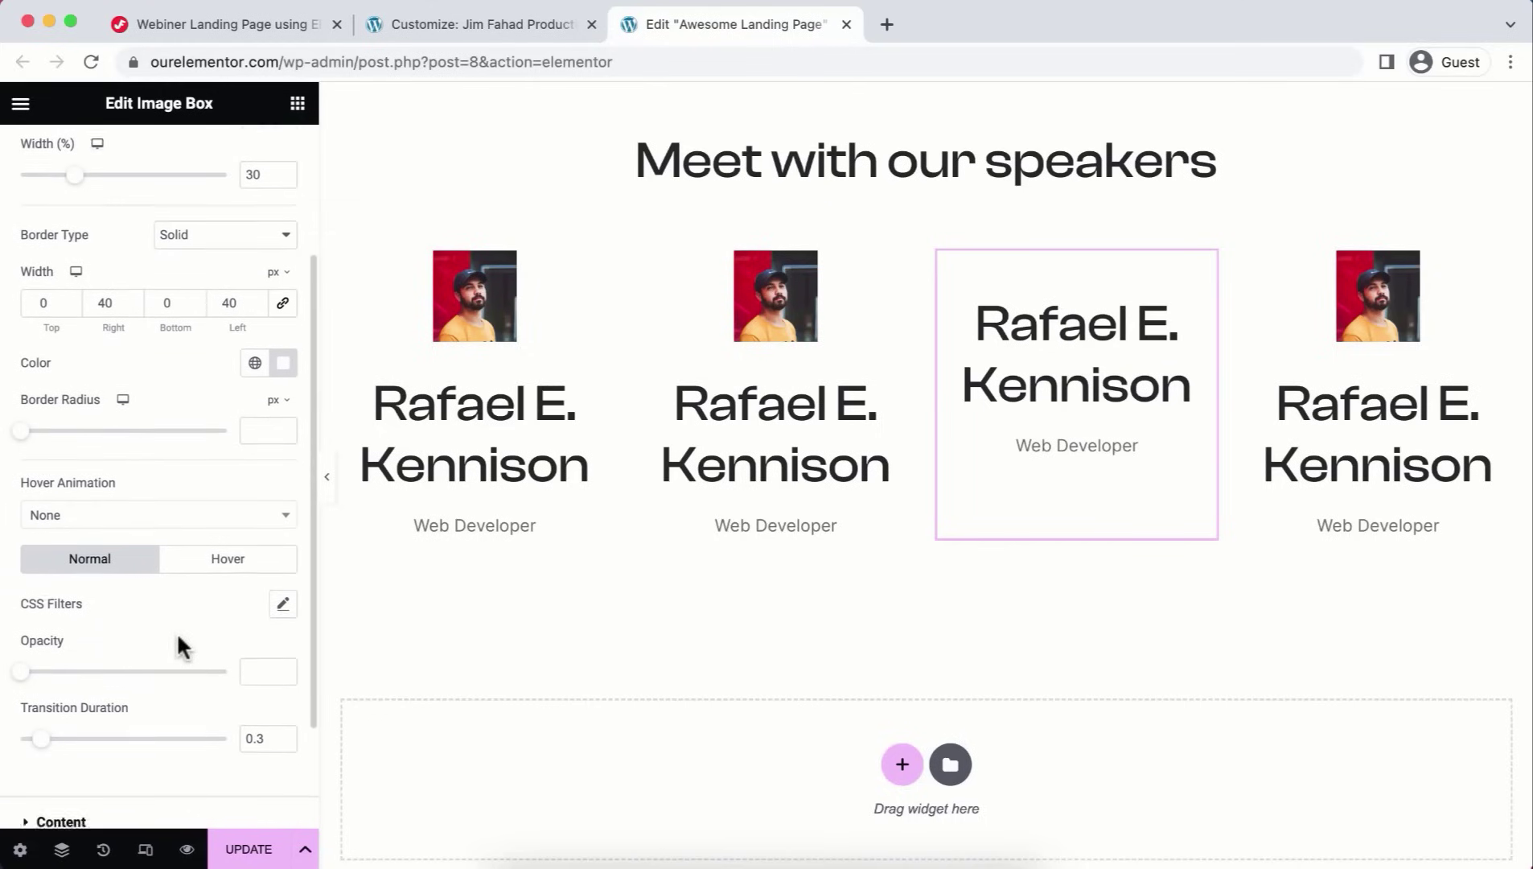
left_click(228, 525)
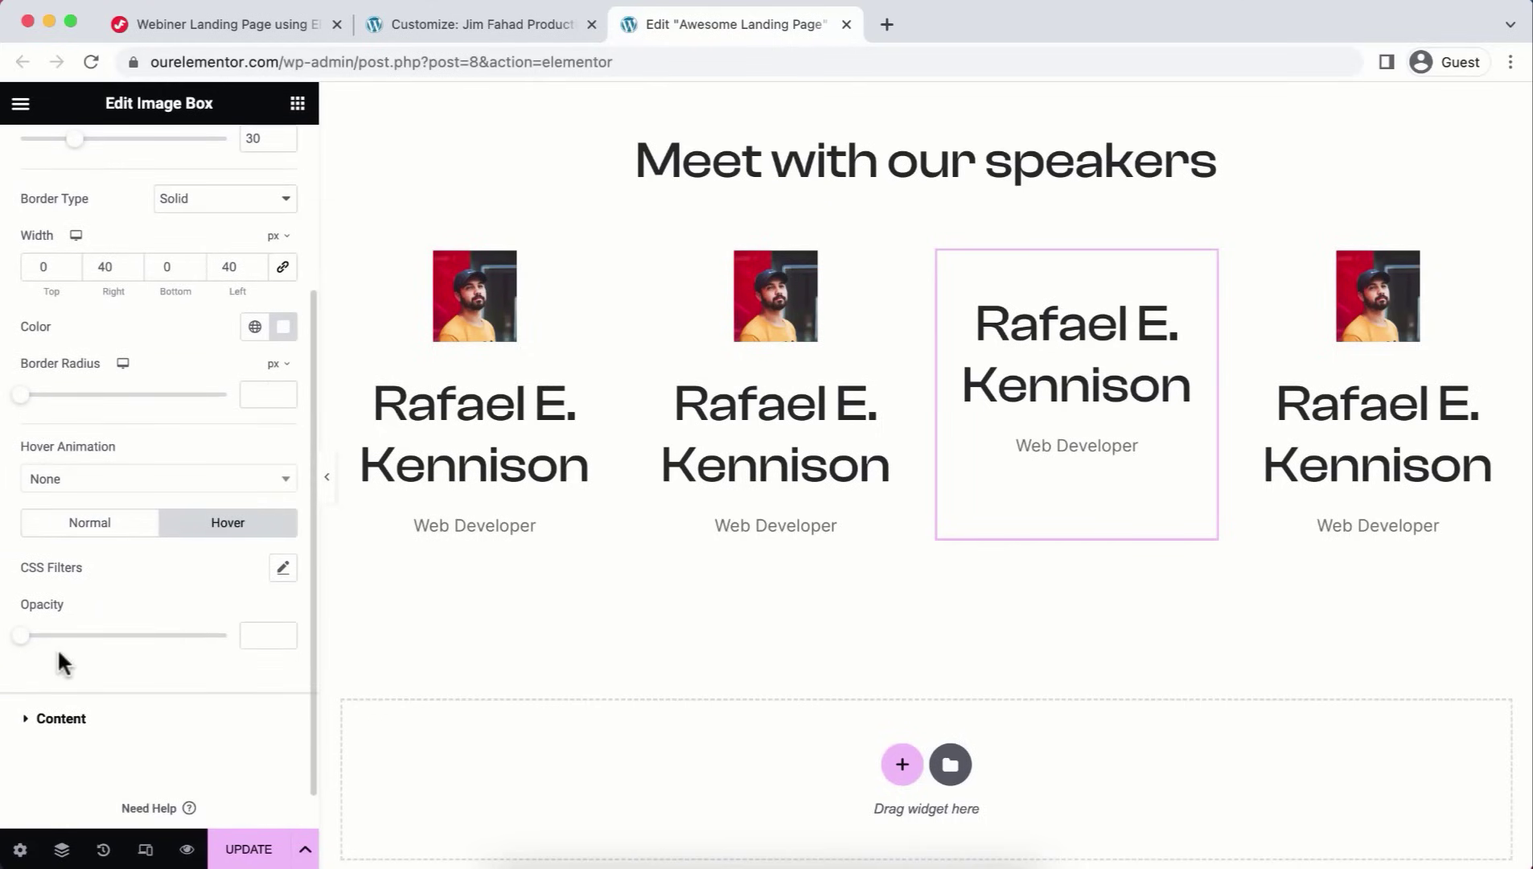
left_click_drag(22, 637, 206, 639)
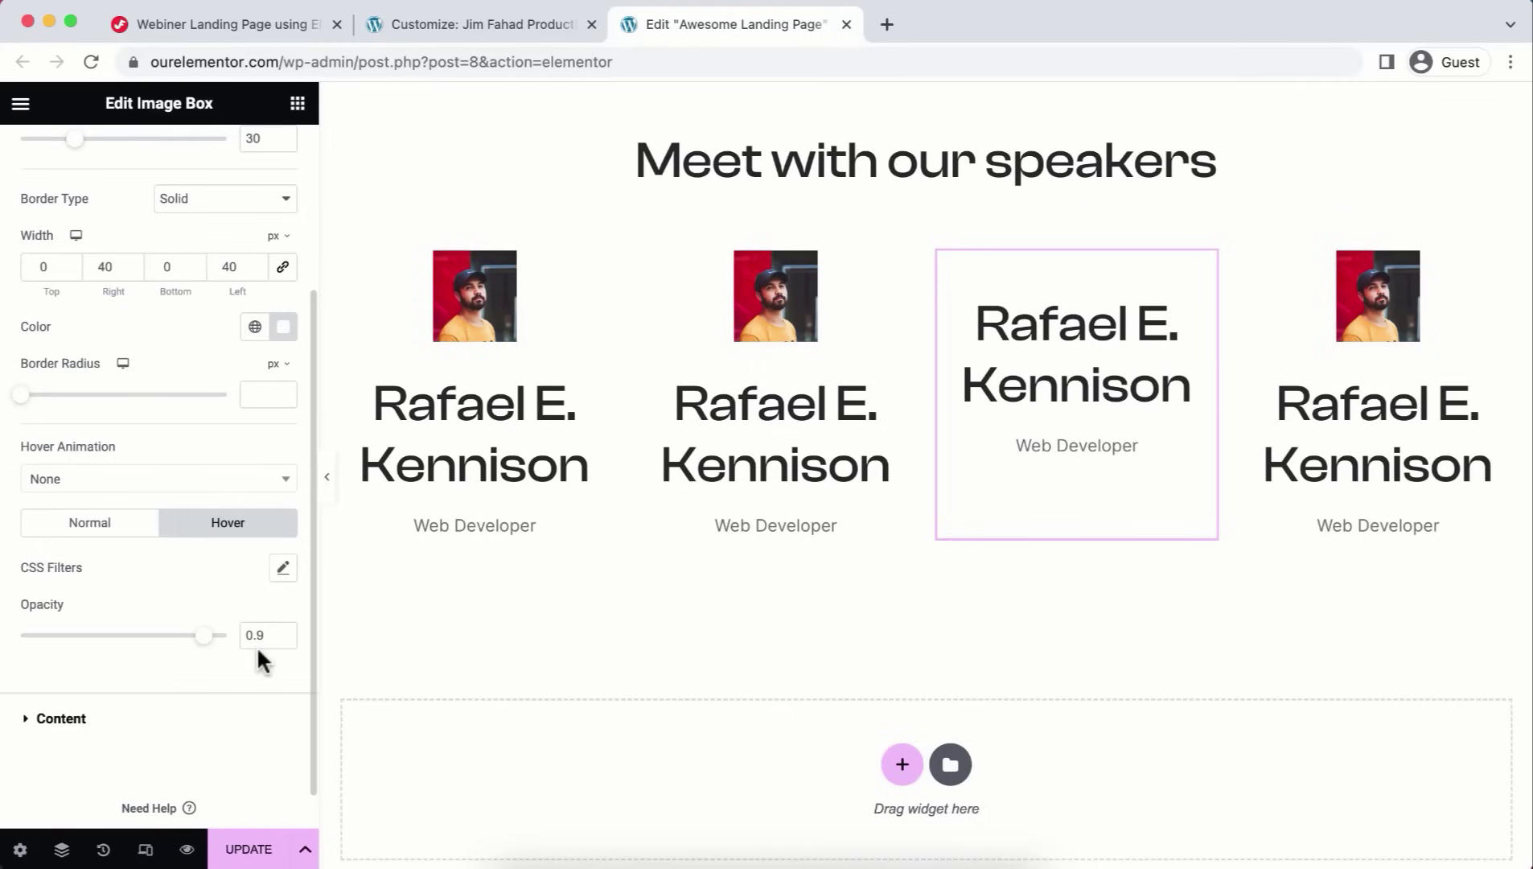
left_click(79, 721)
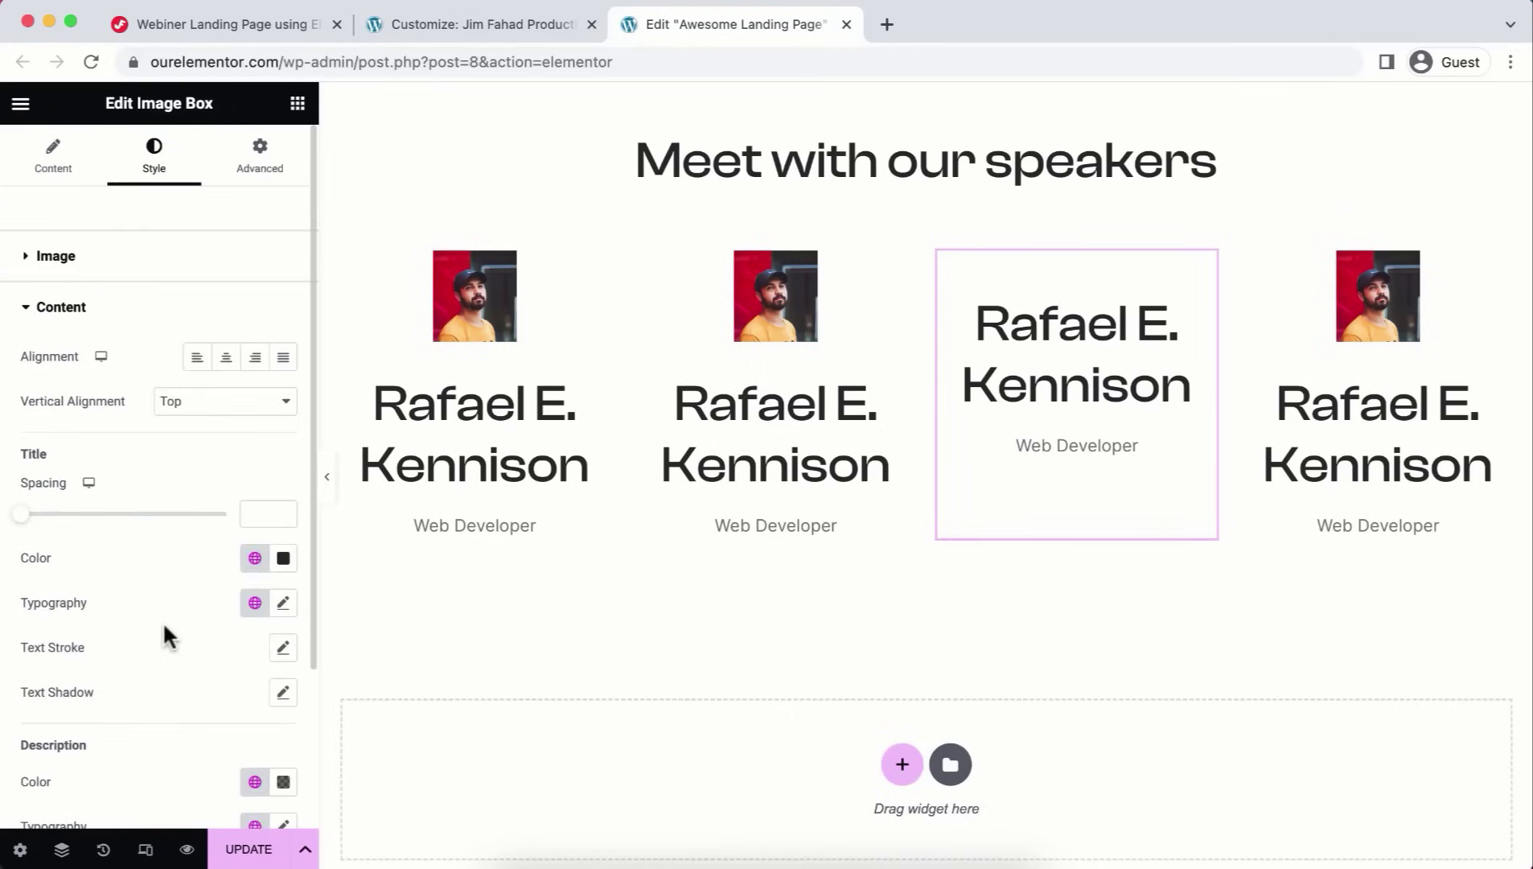
- Set the speaker name to 24 px font size with a title spacing of 5
scroll(168, 616, "down", 2)
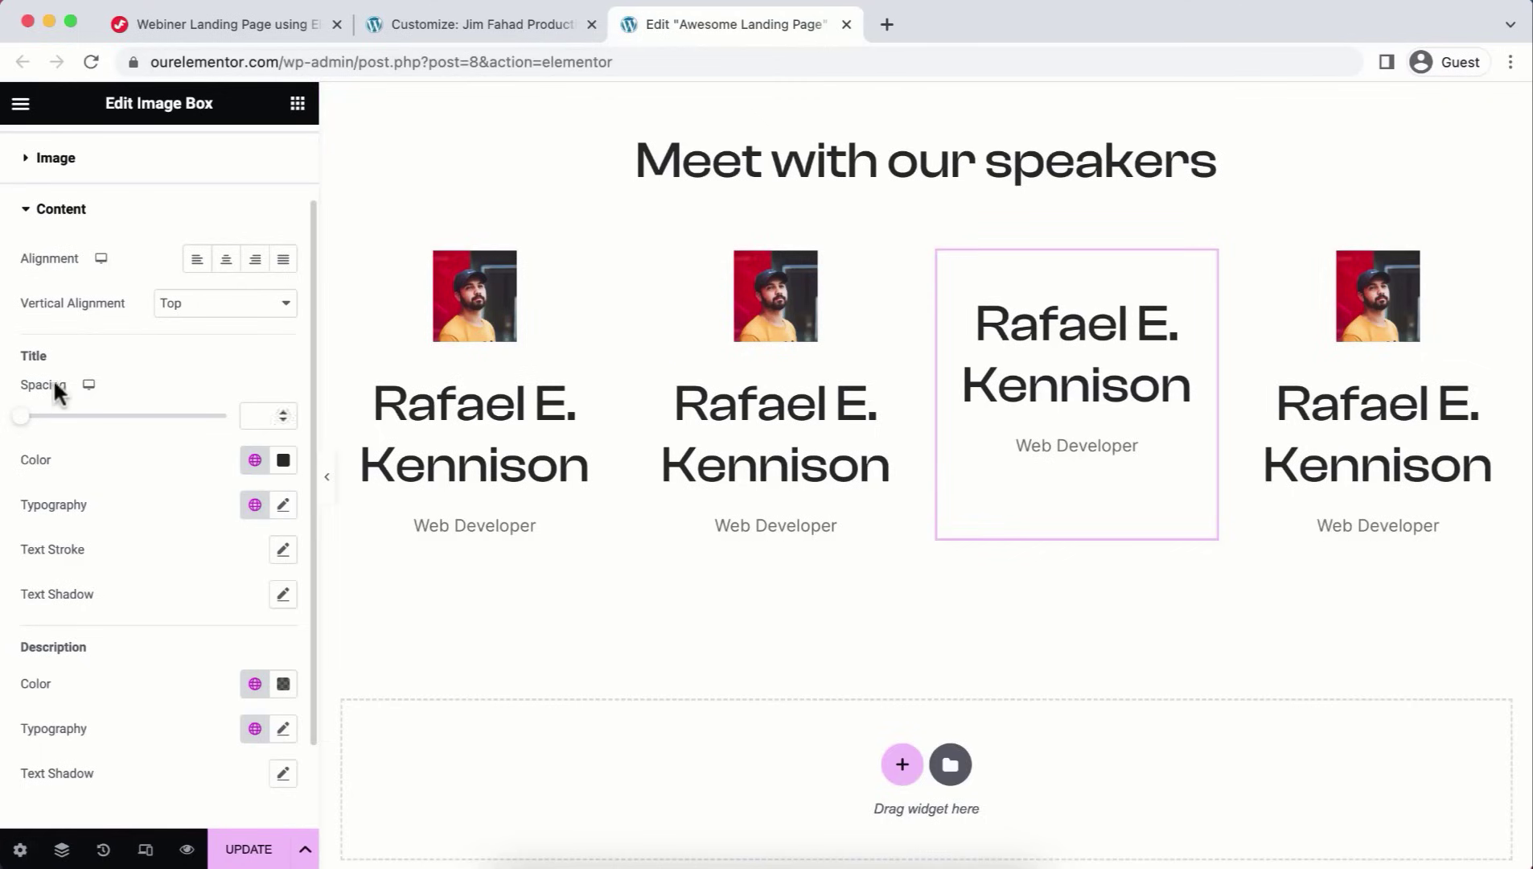
left_click(283, 505)
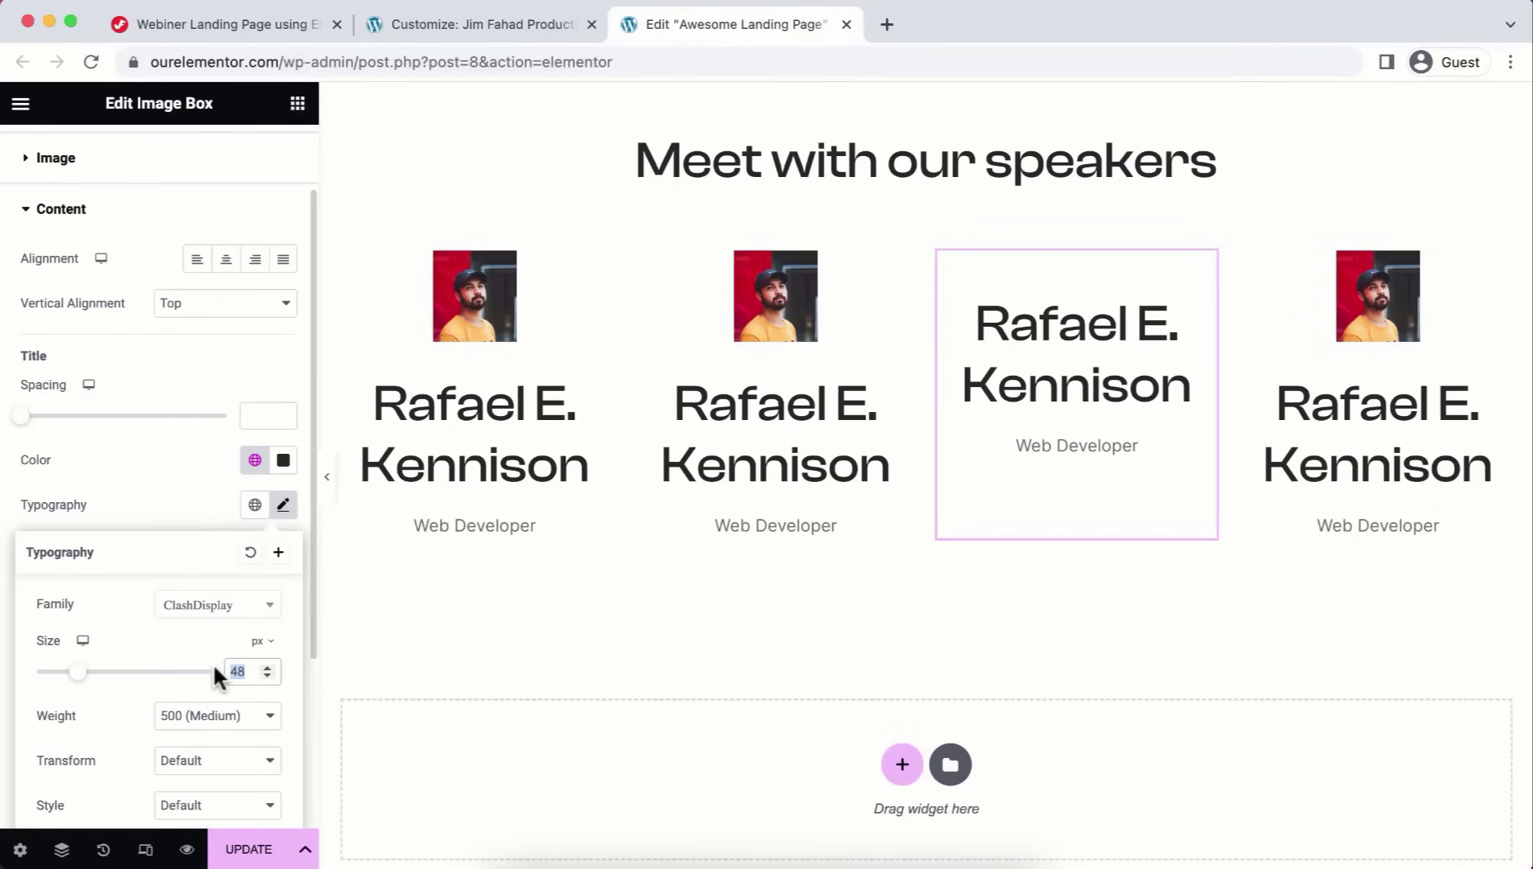
type("24")
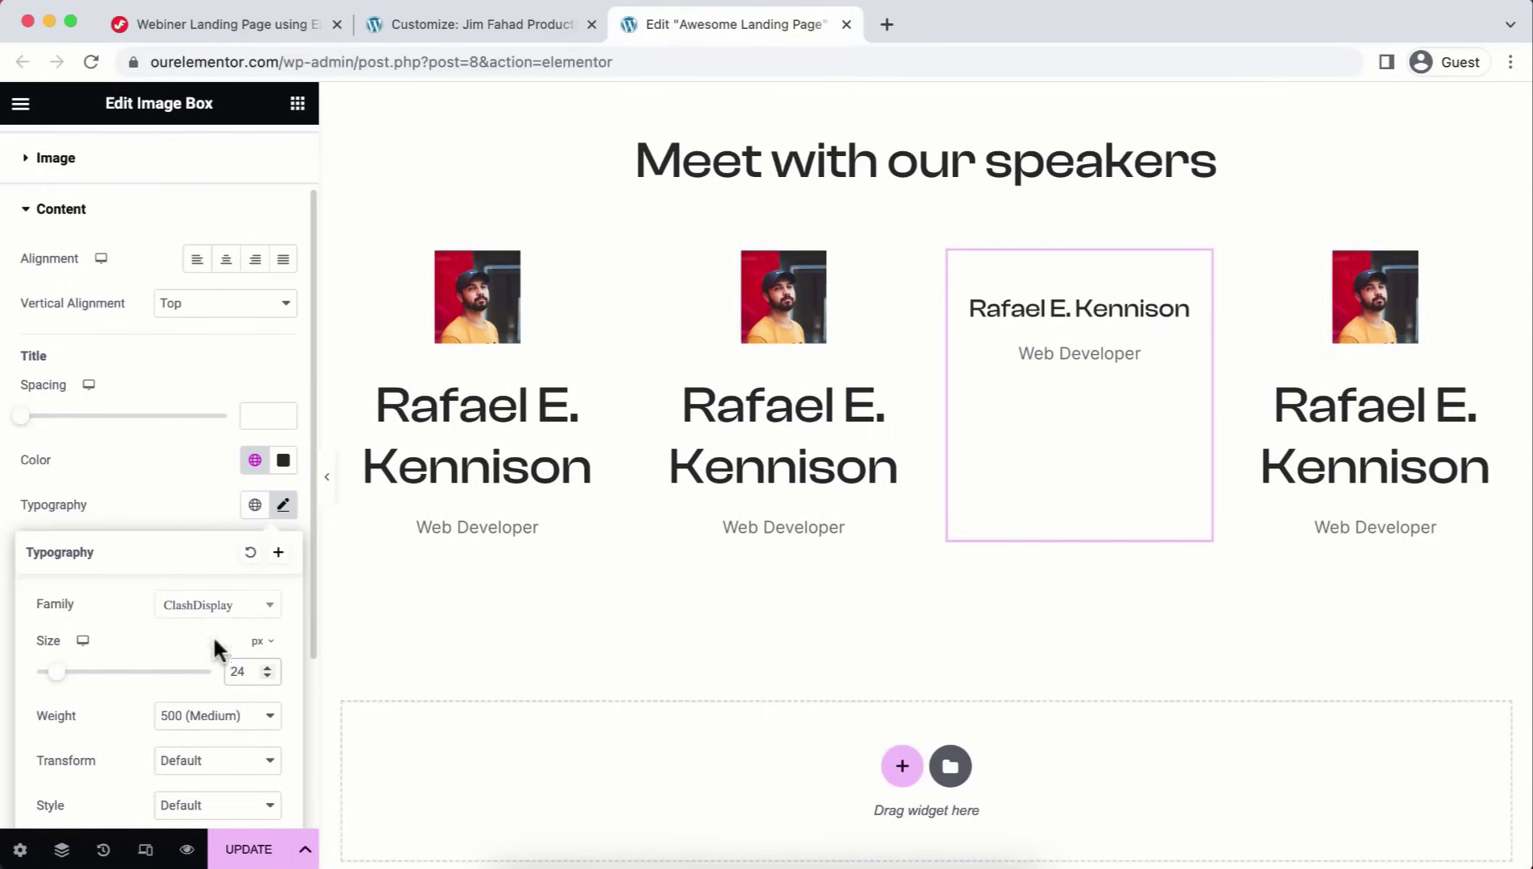
left_click(179, 508)
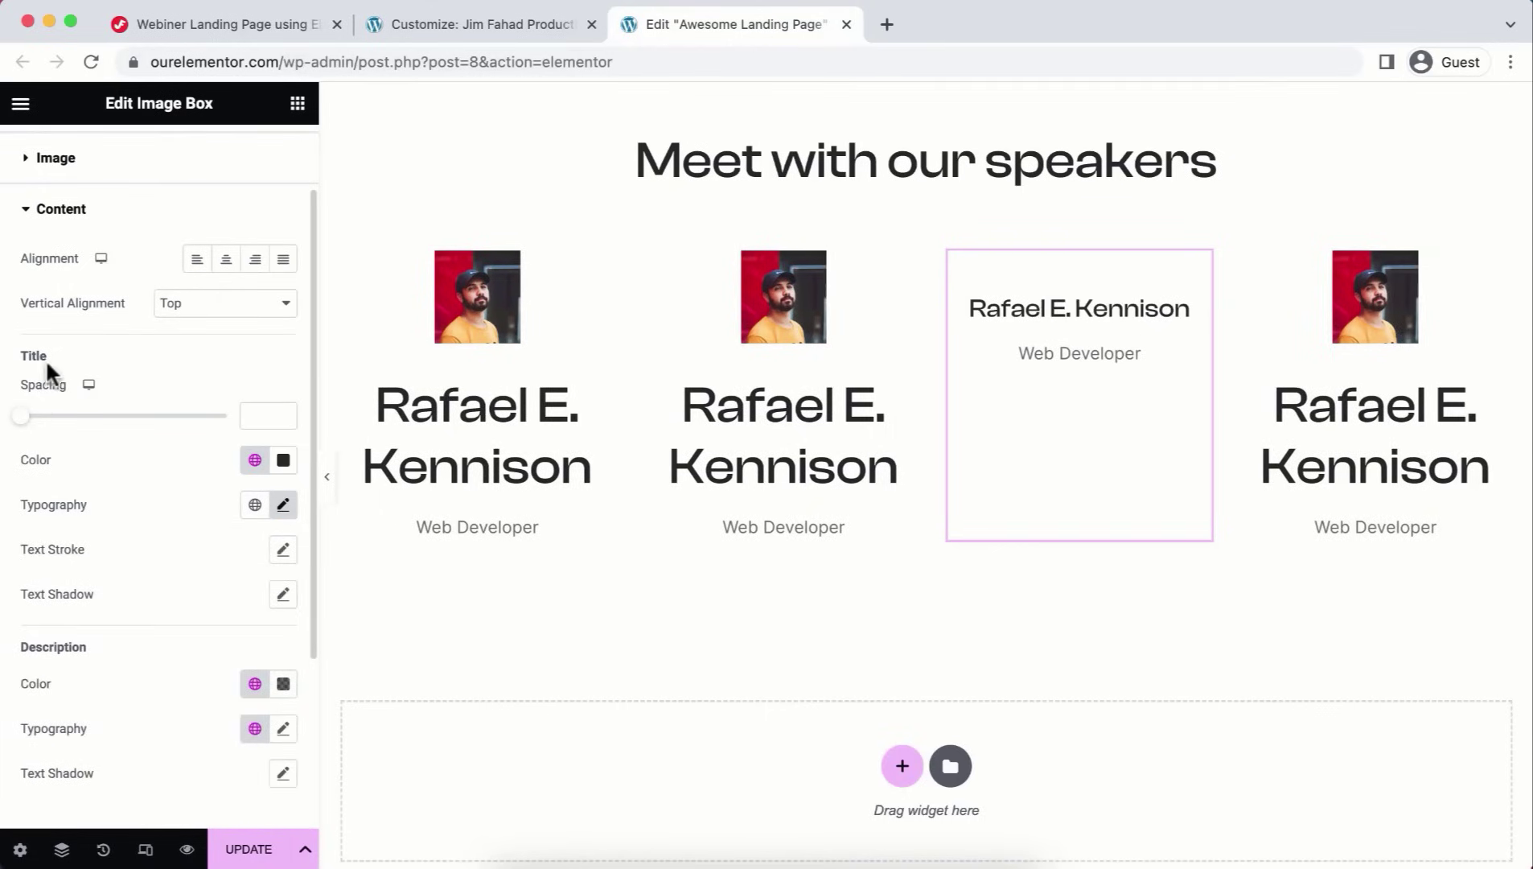
left_click(259, 410)
type("5")
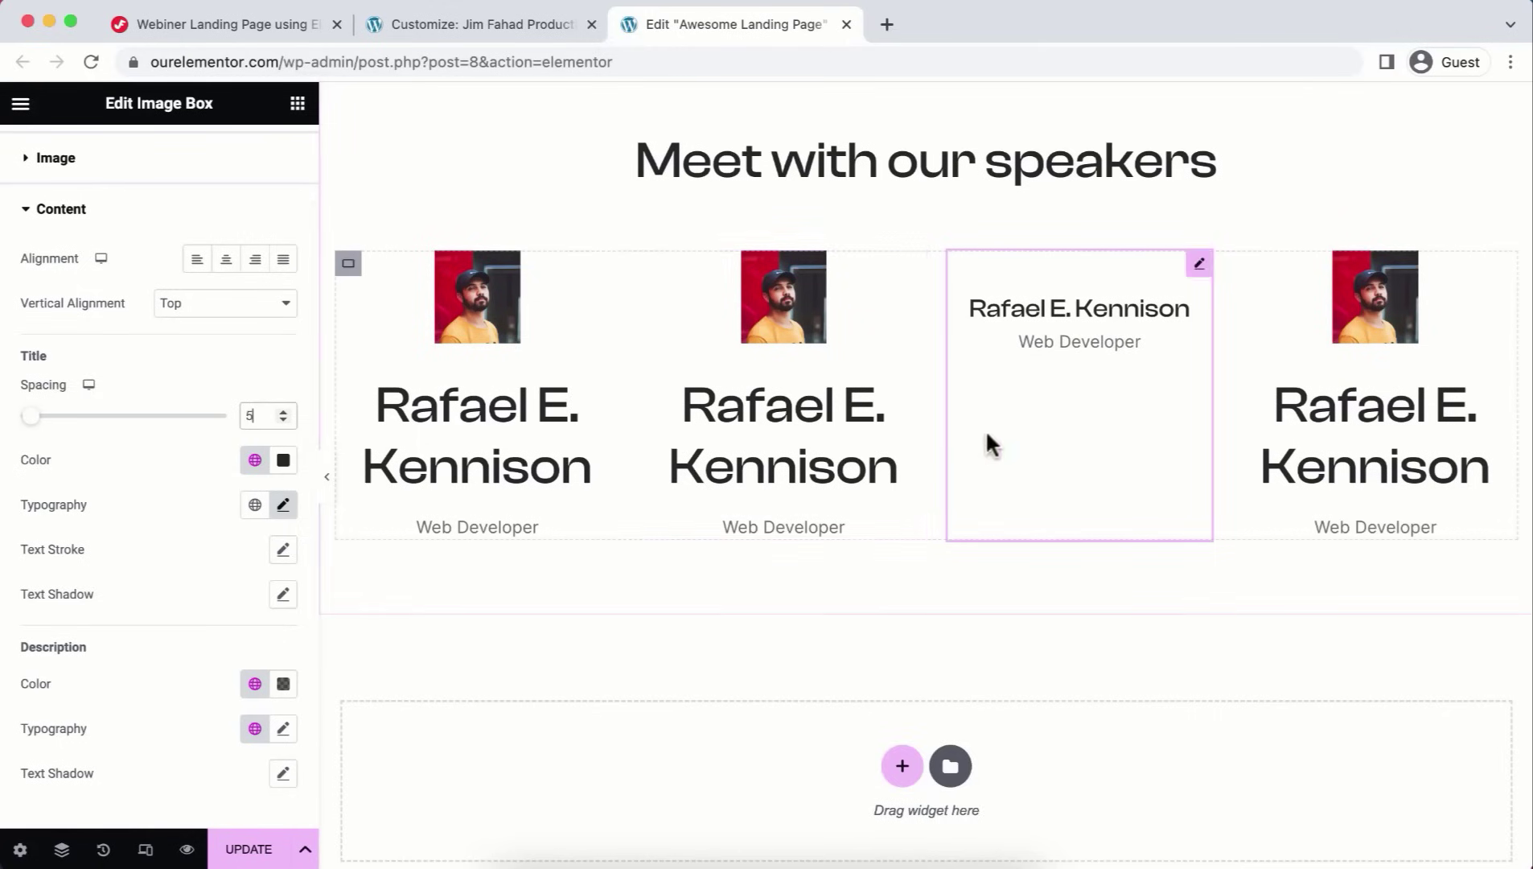
mouse_move(913, 274)
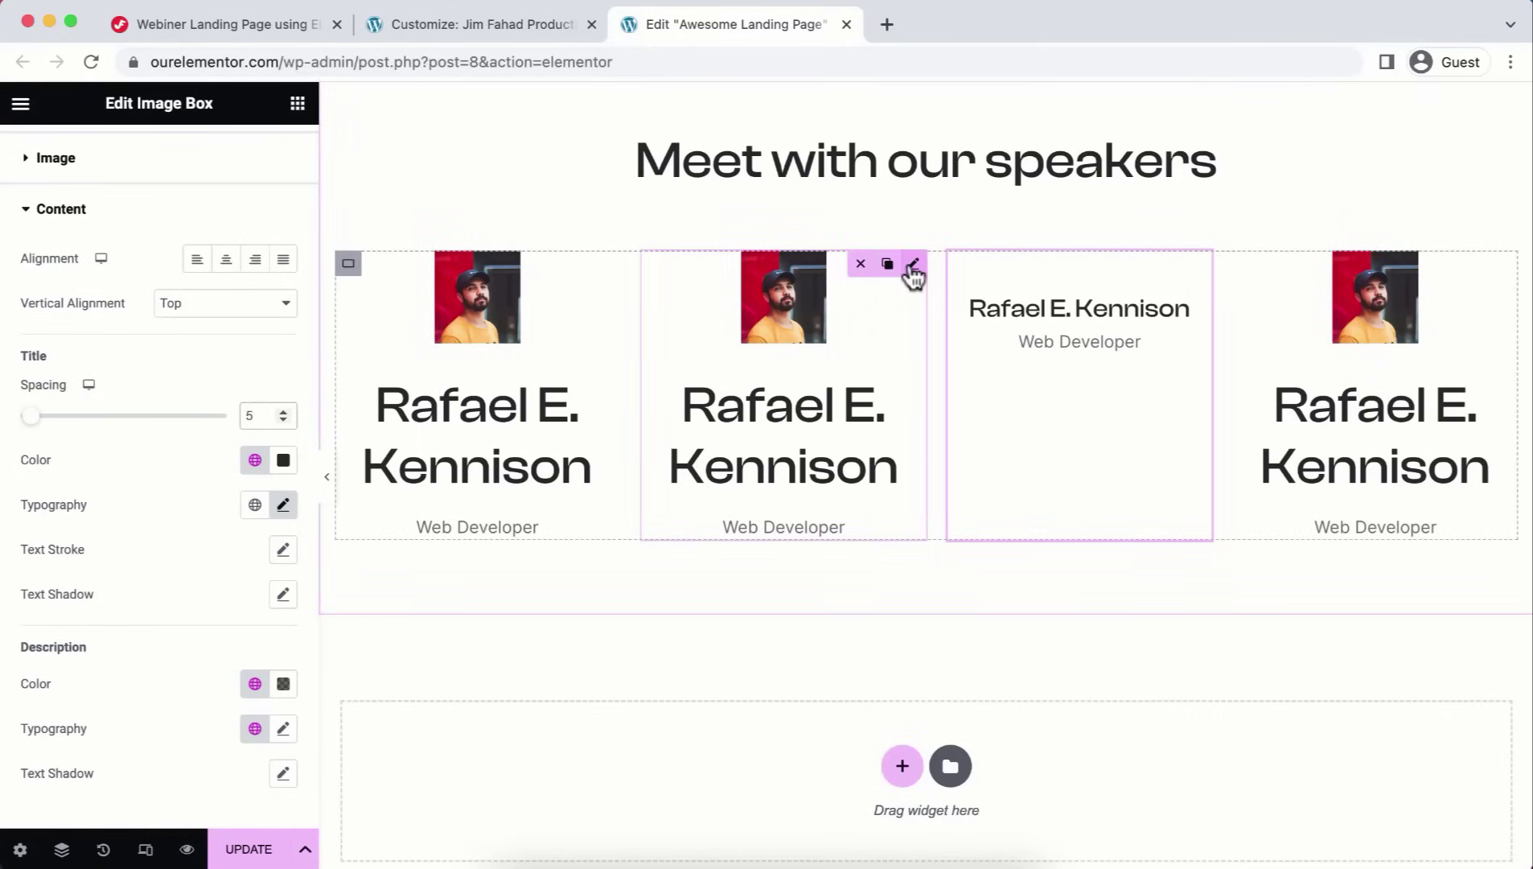
- Delete two speaker Image Boxes and stretch the remaining card's photo to 100% width
left_click(859, 264)
mouse_move(715, 273)
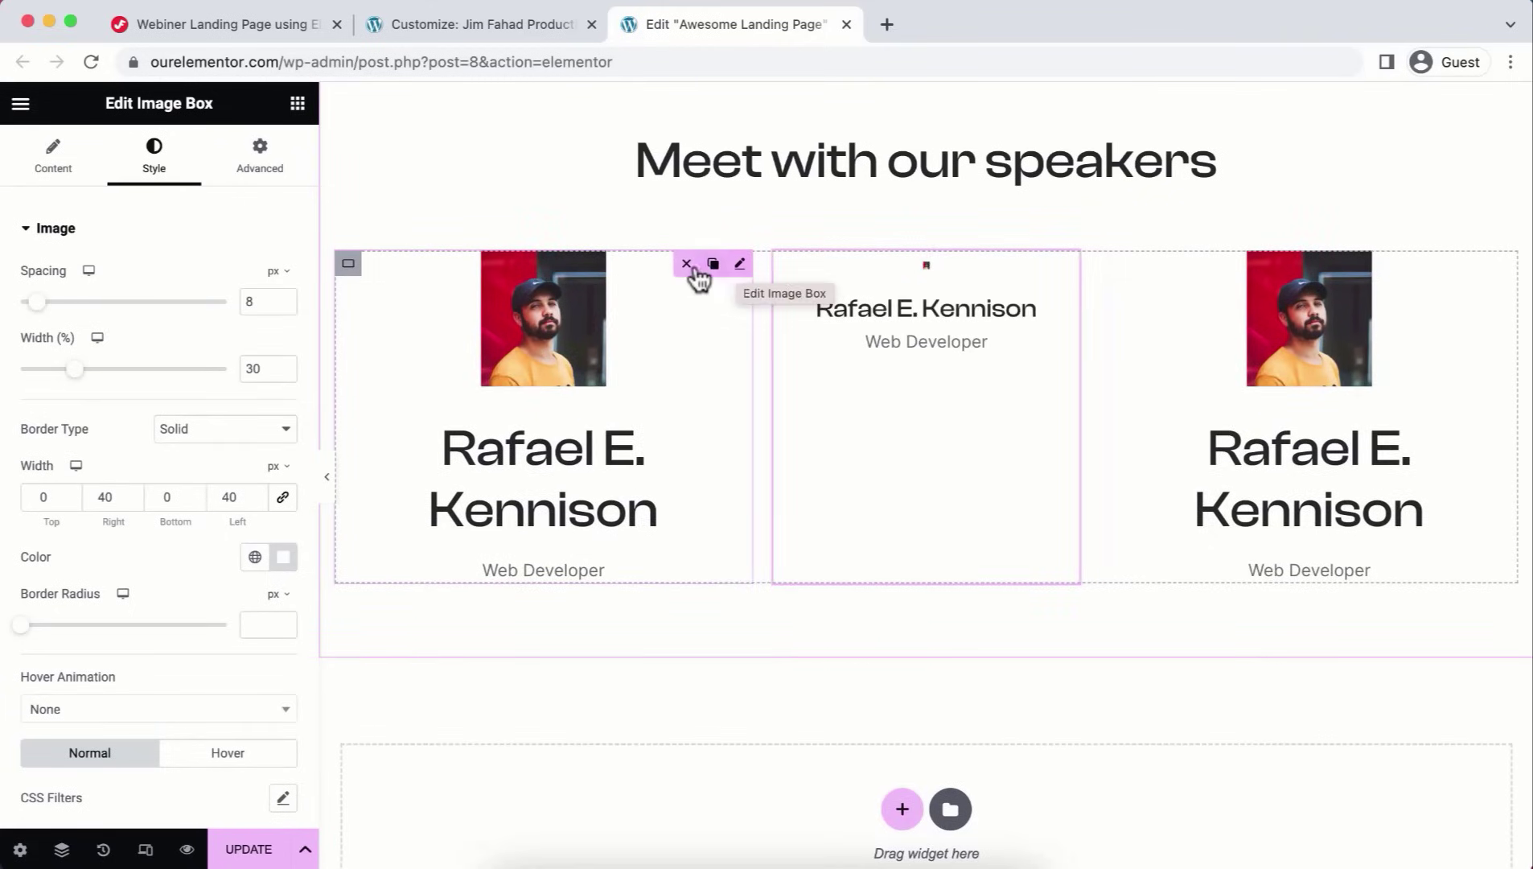
left_click(691, 264)
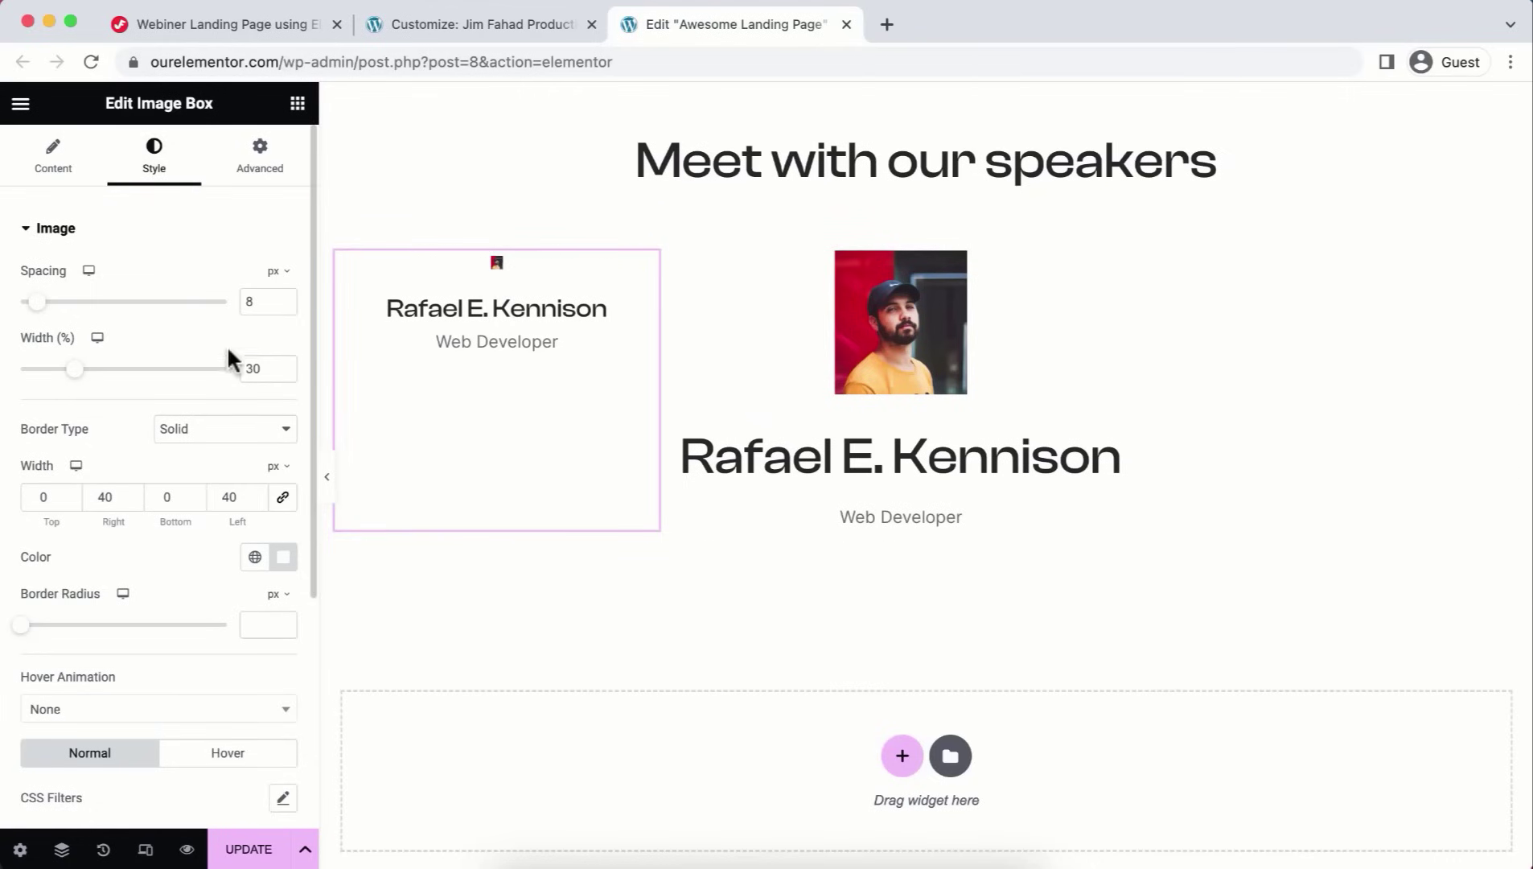
left_click_drag(78, 374, 246, 359)
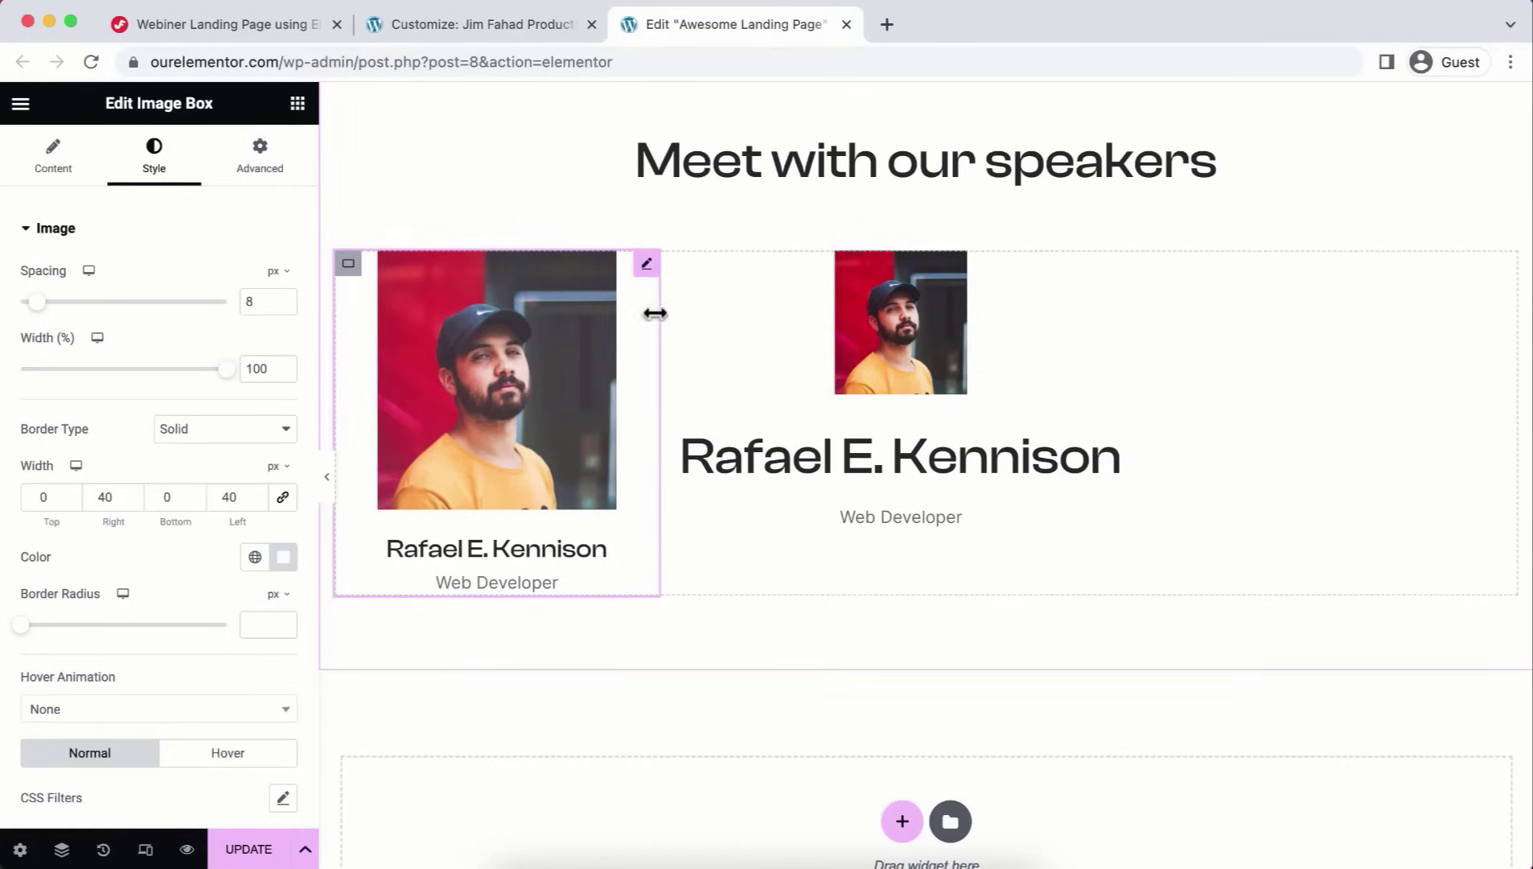
left_click(276, 153)
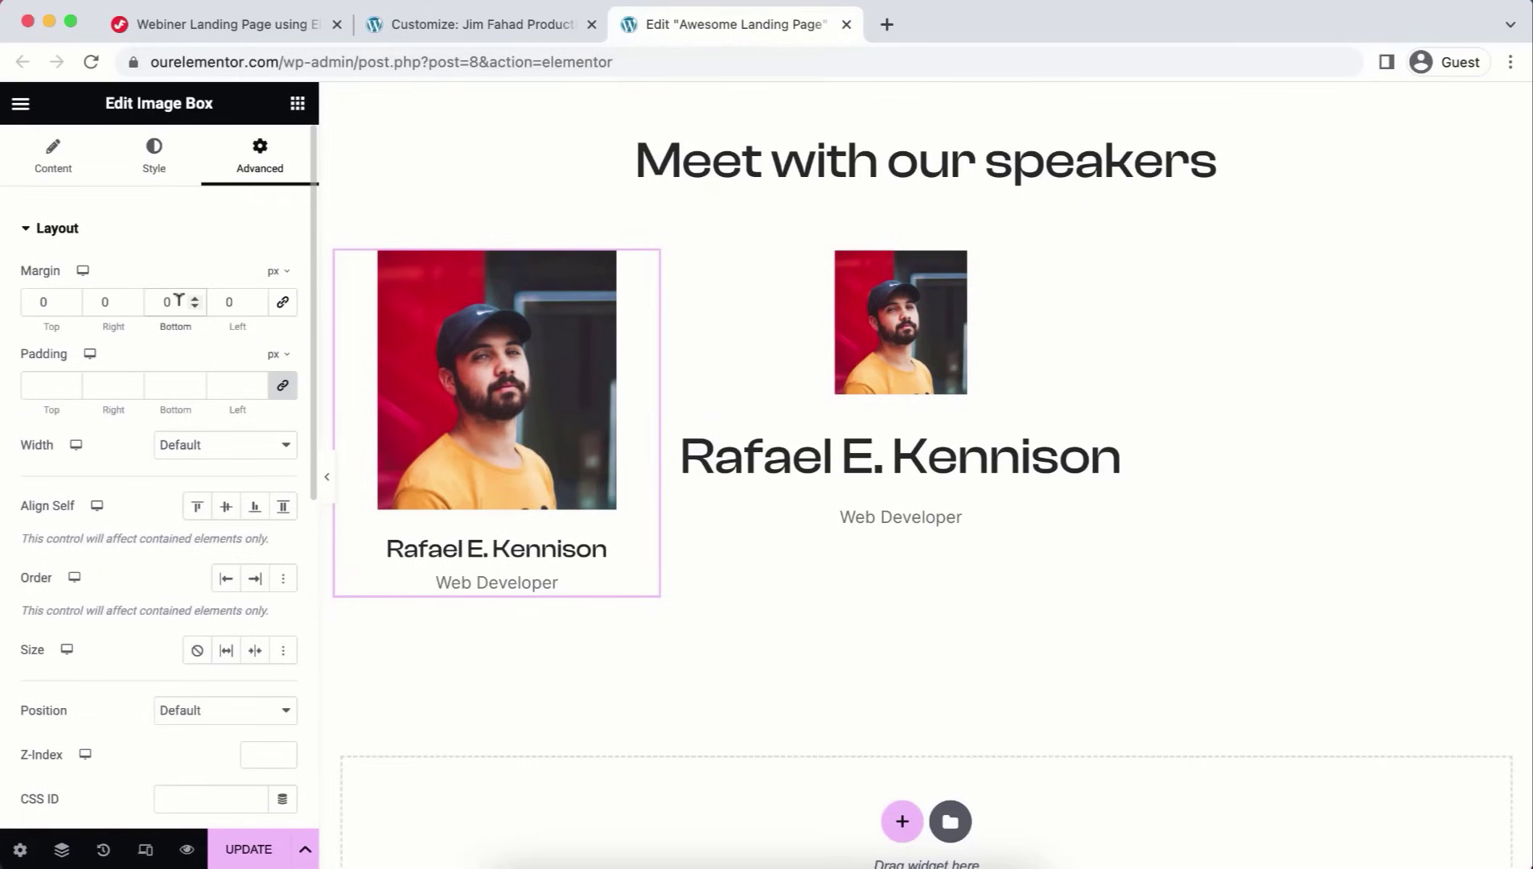
- Enter 50 px as the speaker card's bottom margin under Advanced > Layout
left_click(166, 302)
type("50")
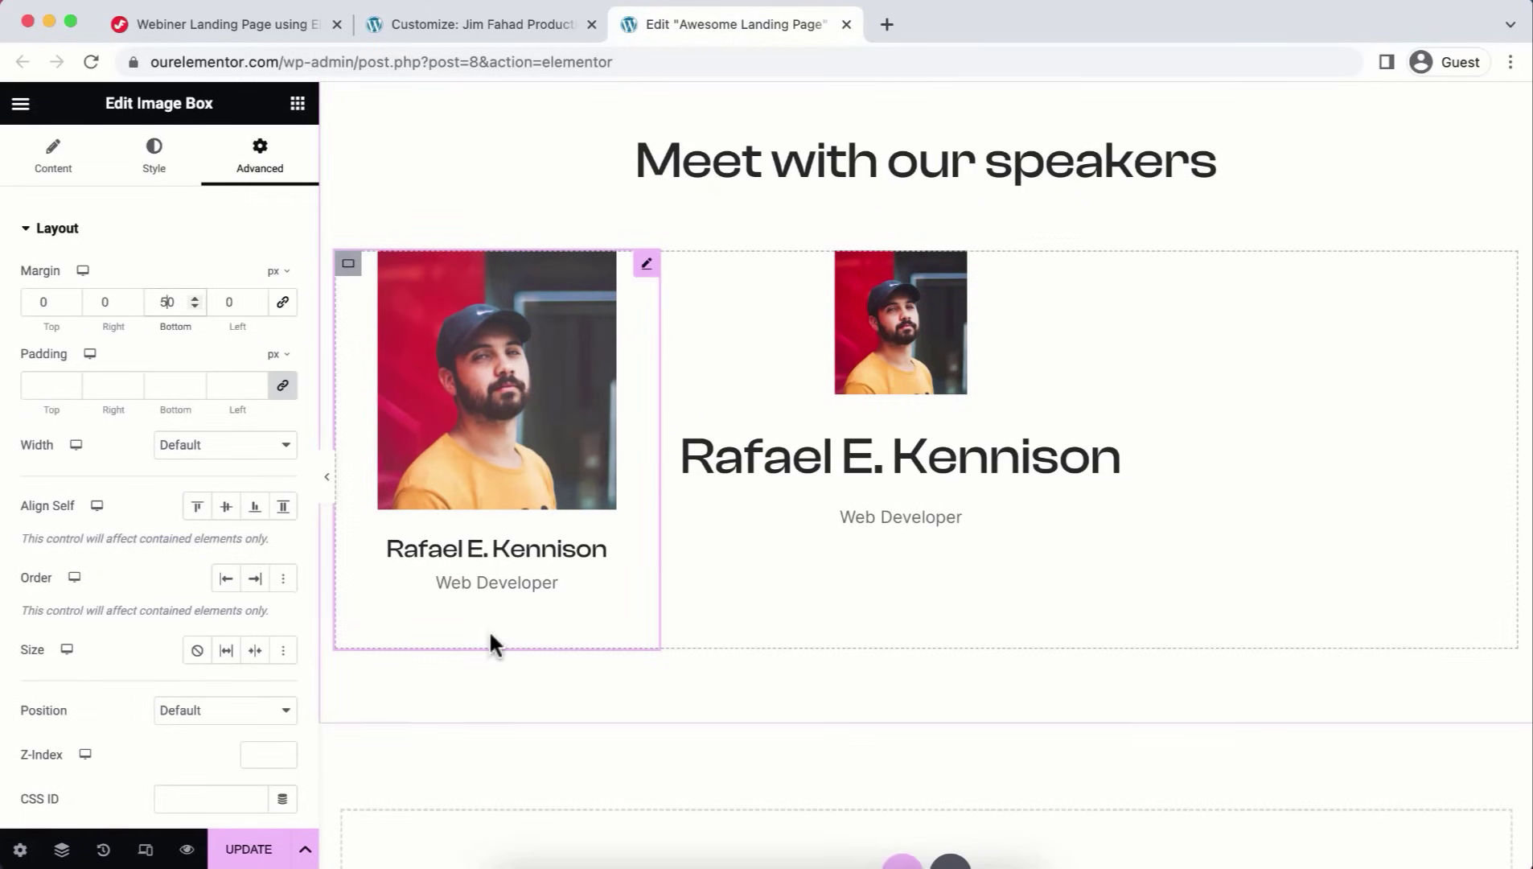
scroll(489, 635, "down", 1)
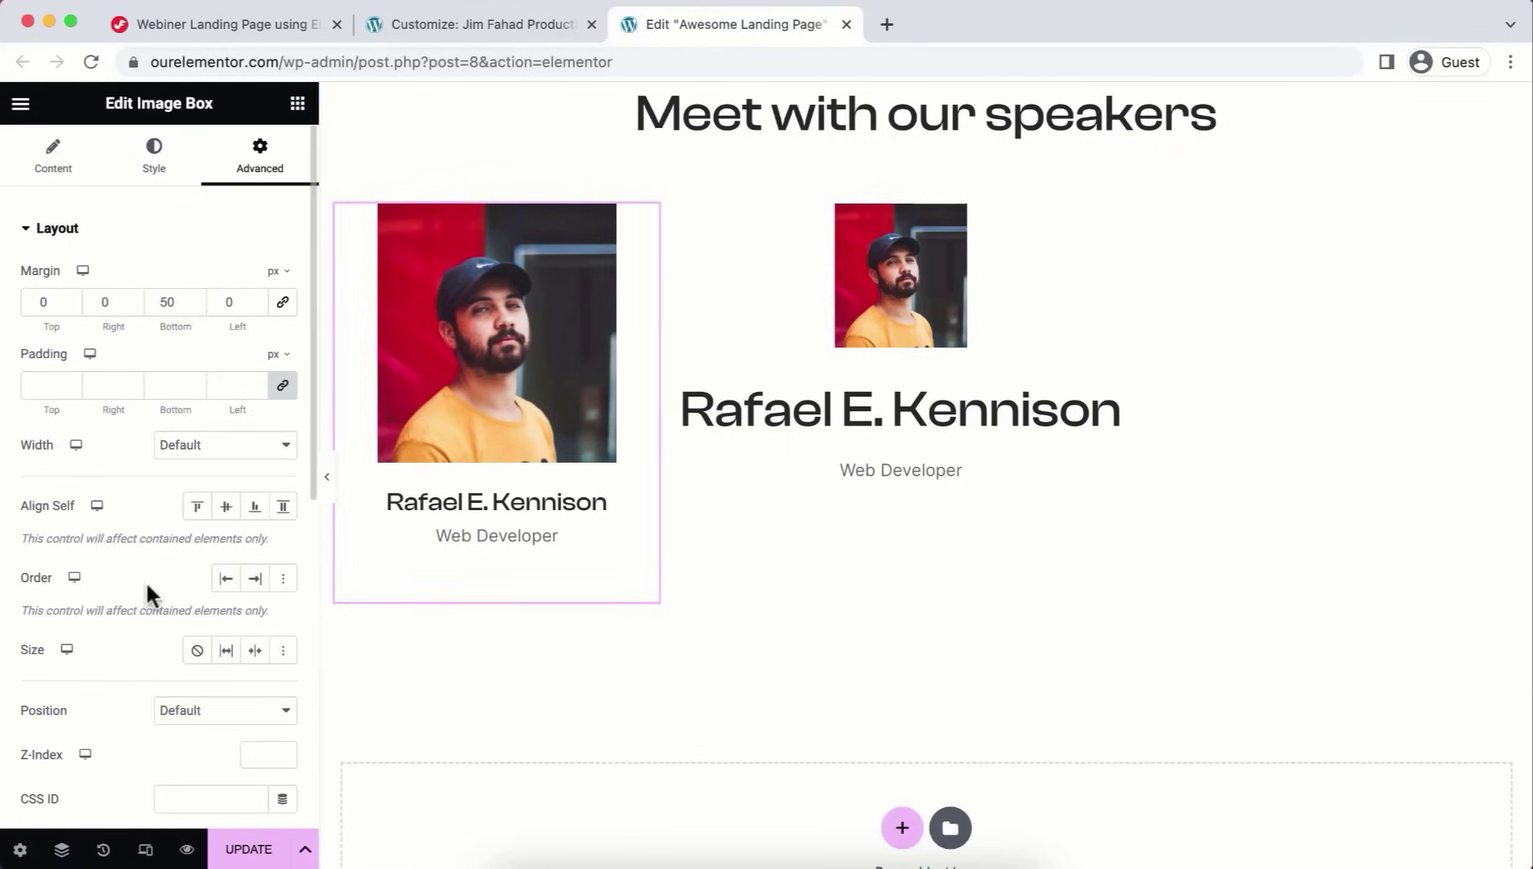
scroll(146, 581, "down", 6)
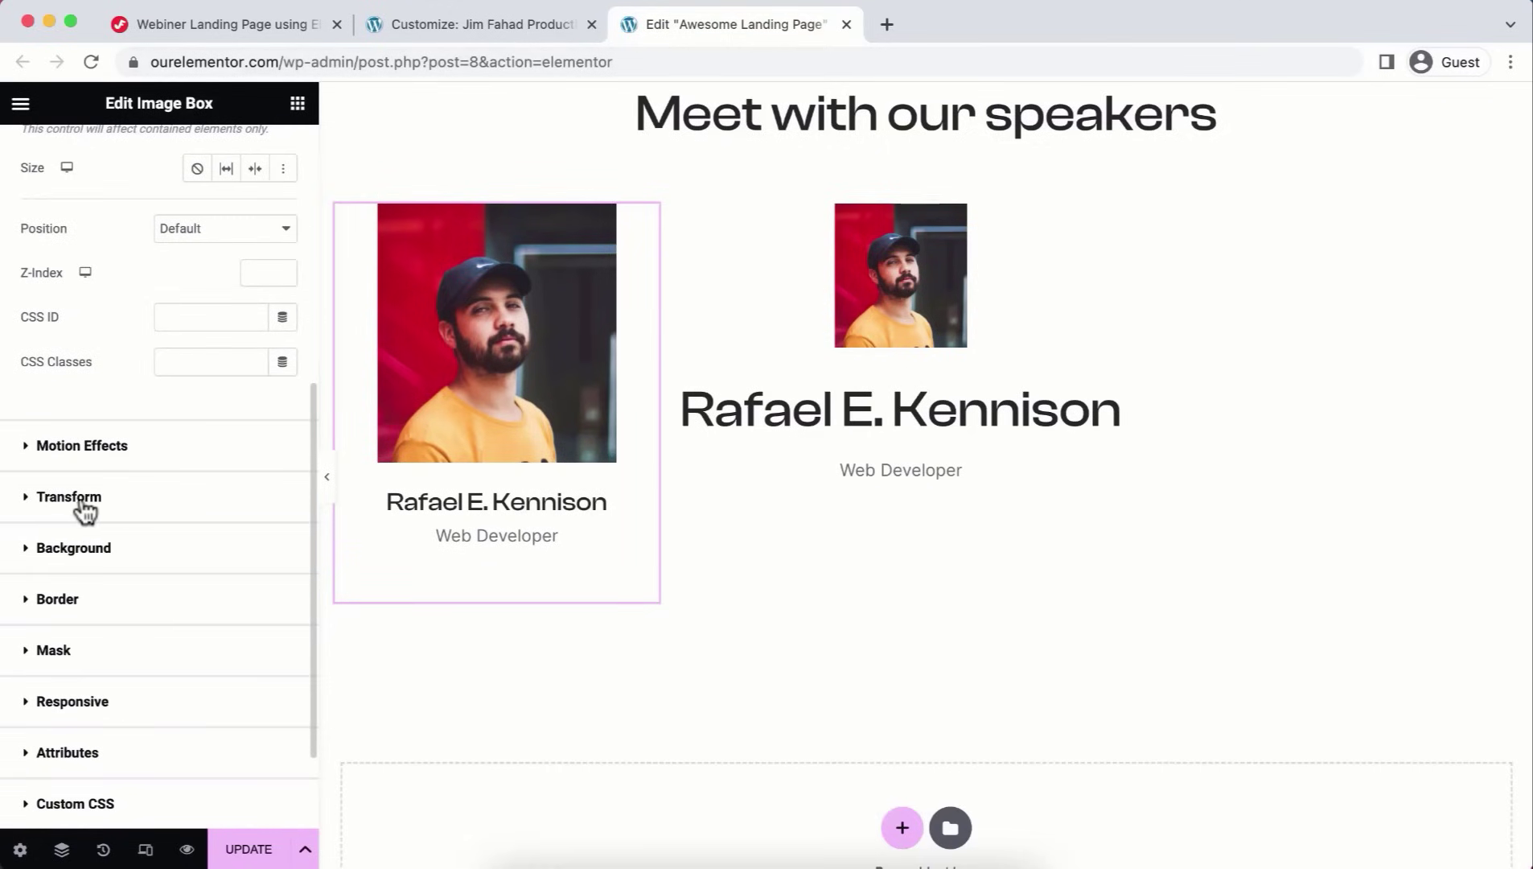
- Reset the card's normal skew to default and give it a hover Skew X of 5
left_click(54, 500)
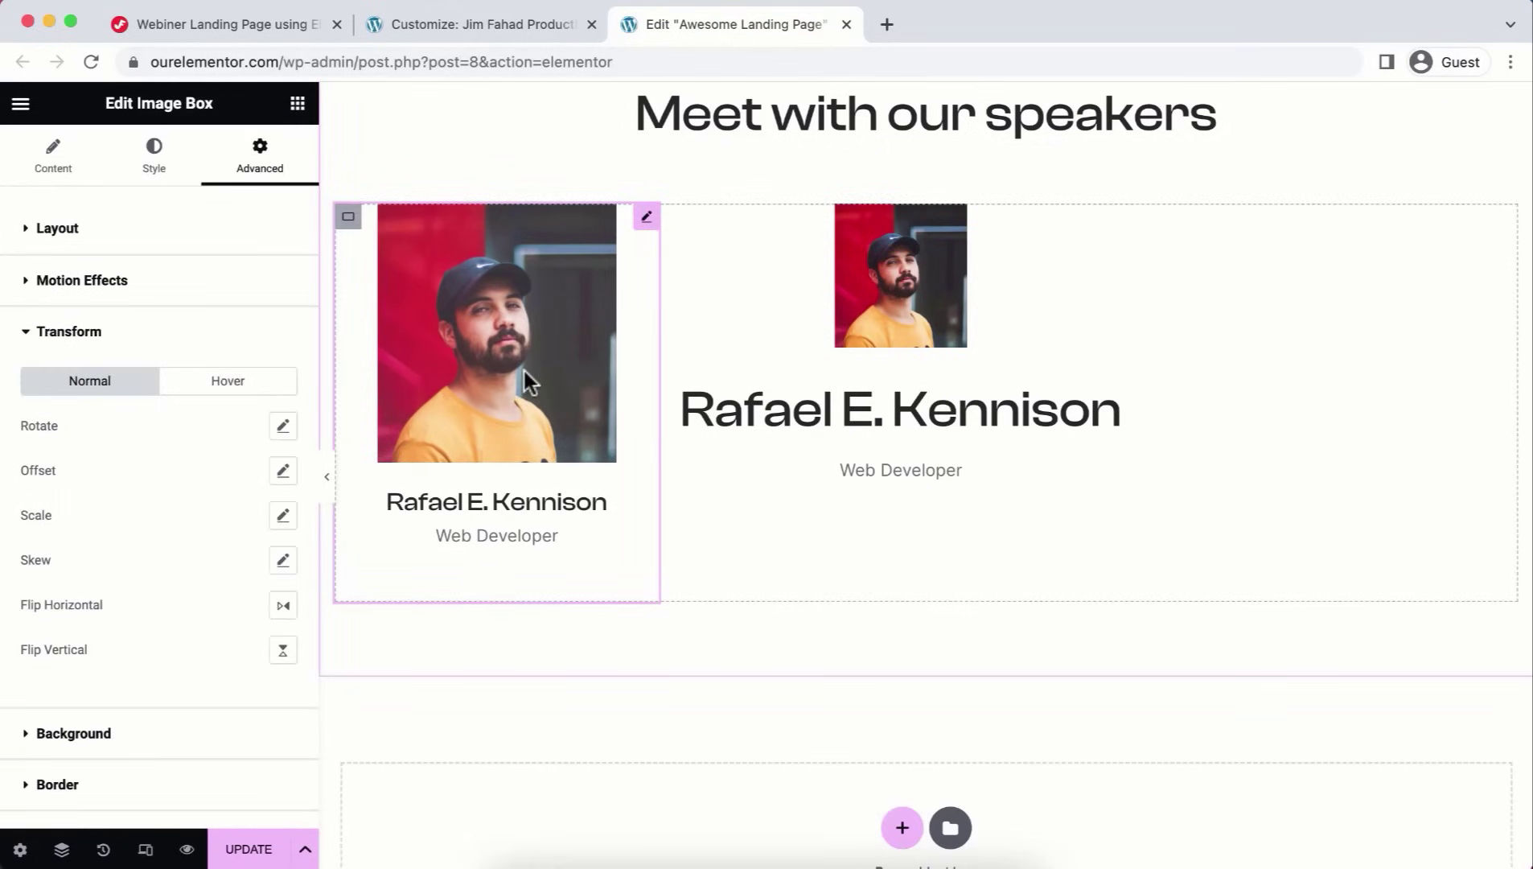
left_click(285, 563)
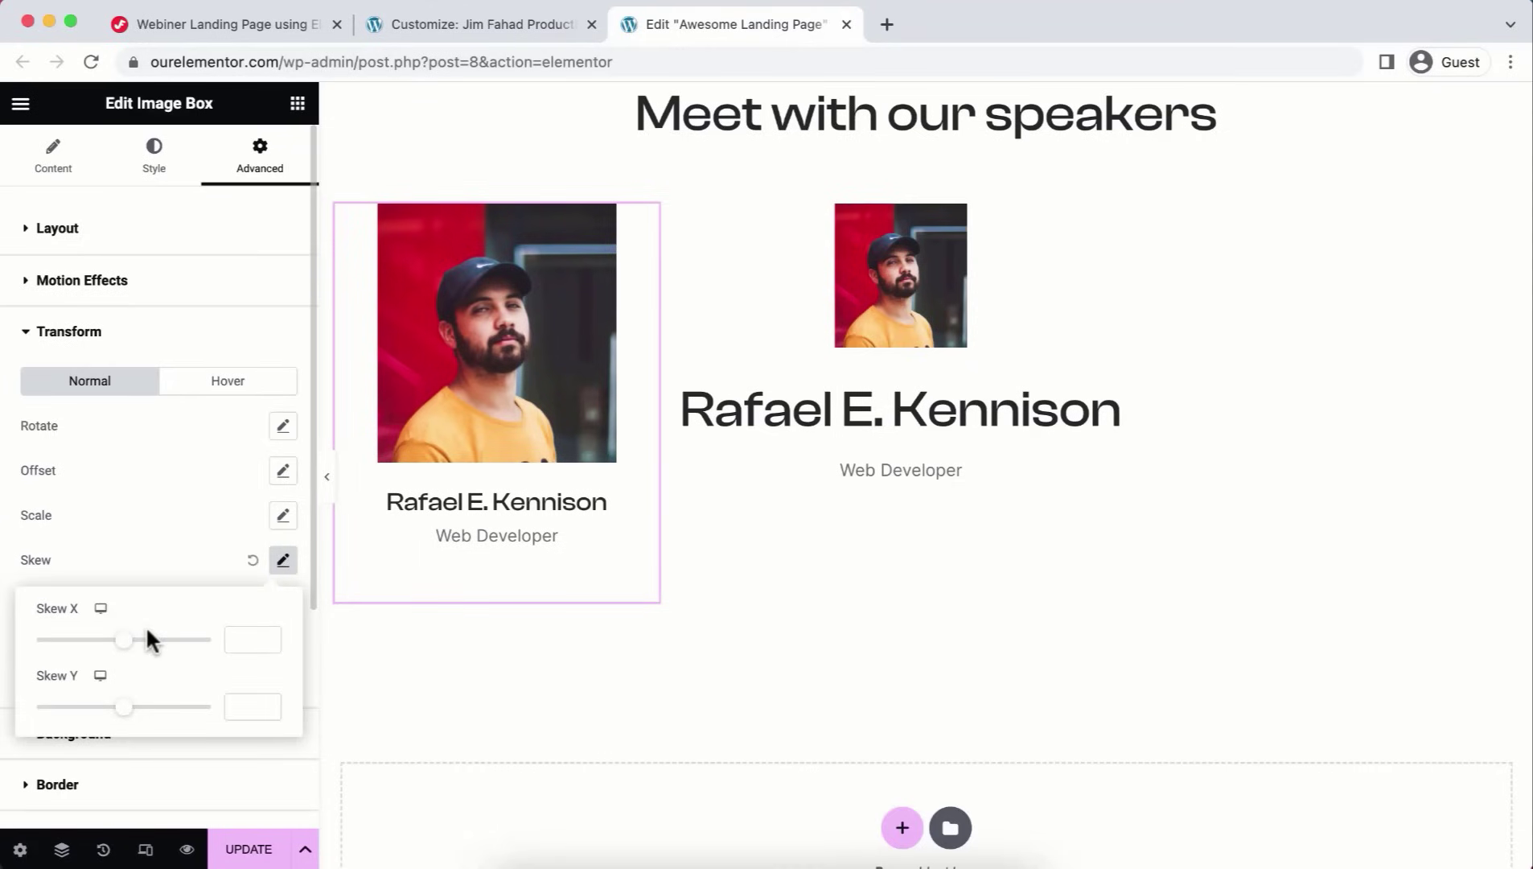
left_click_drag(125, 640, 124, 641)
left_click(166, 538)
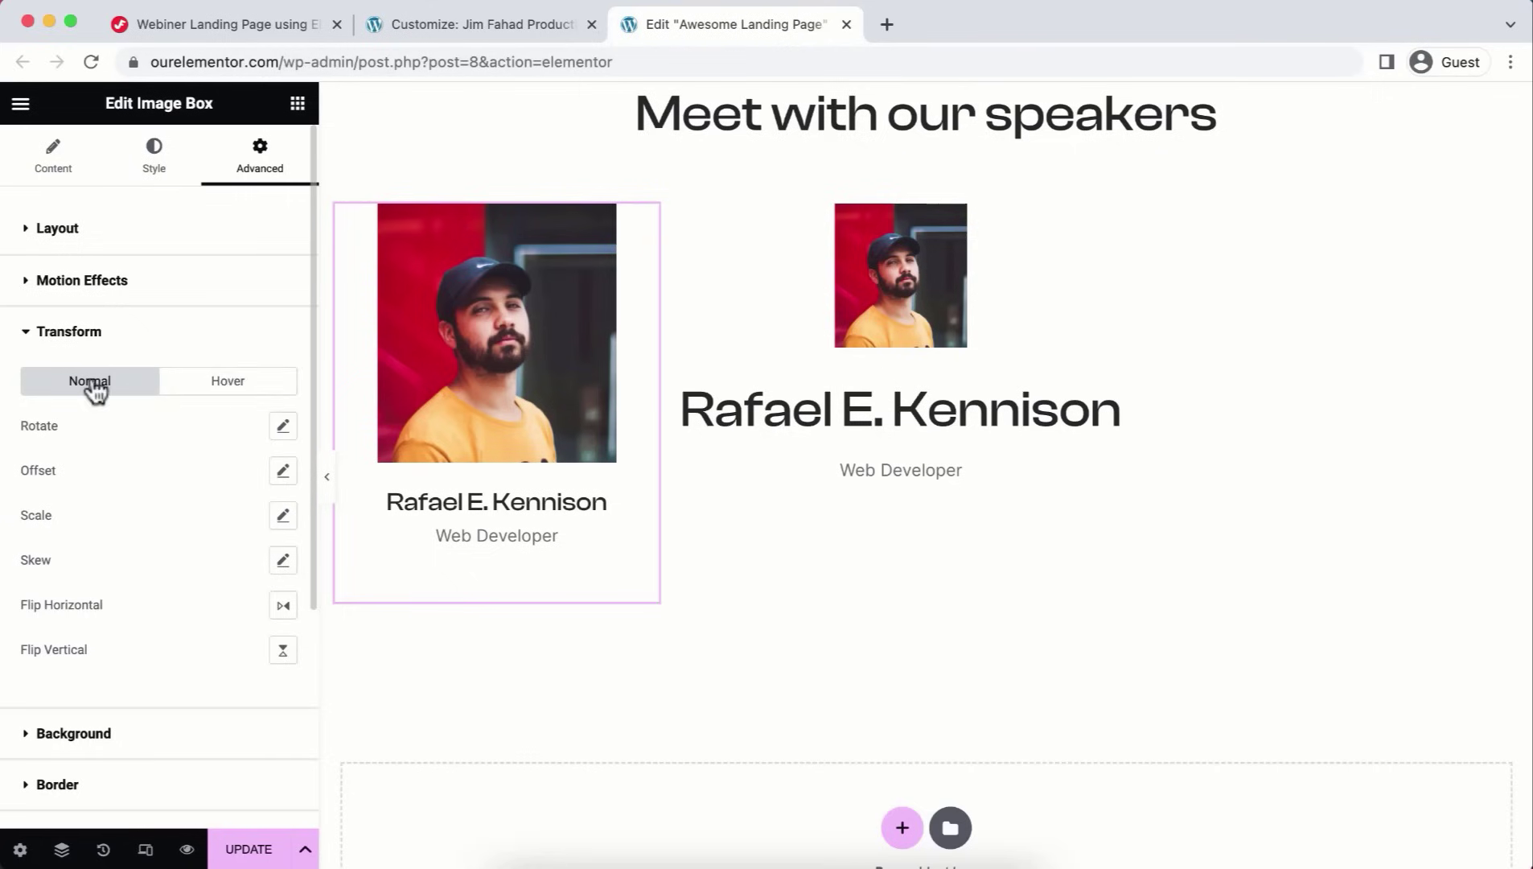
left_click(230, 389)
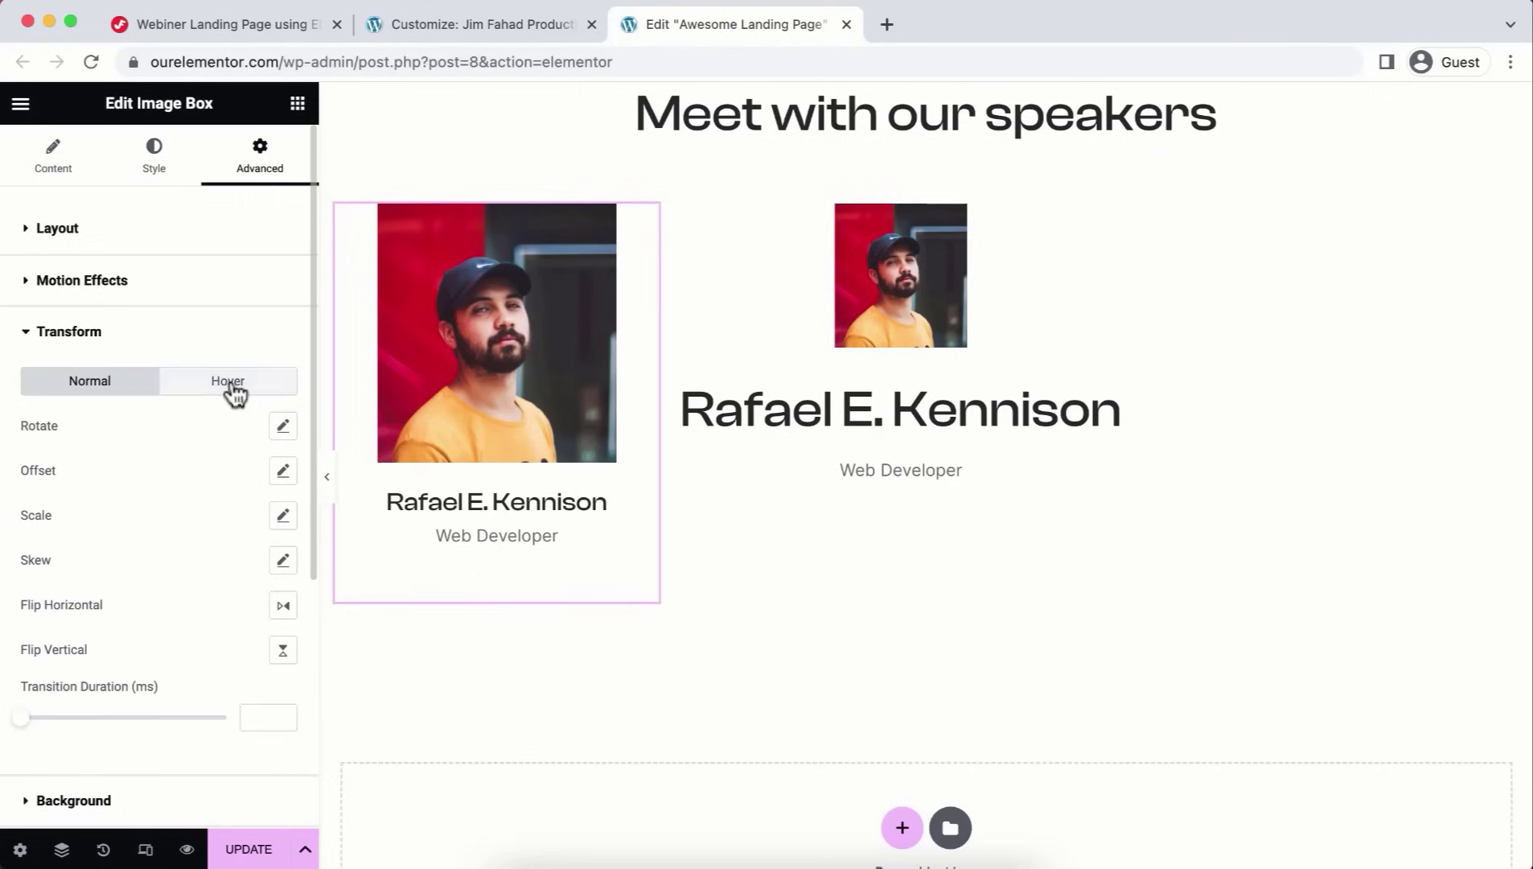
left_click(283, 561)
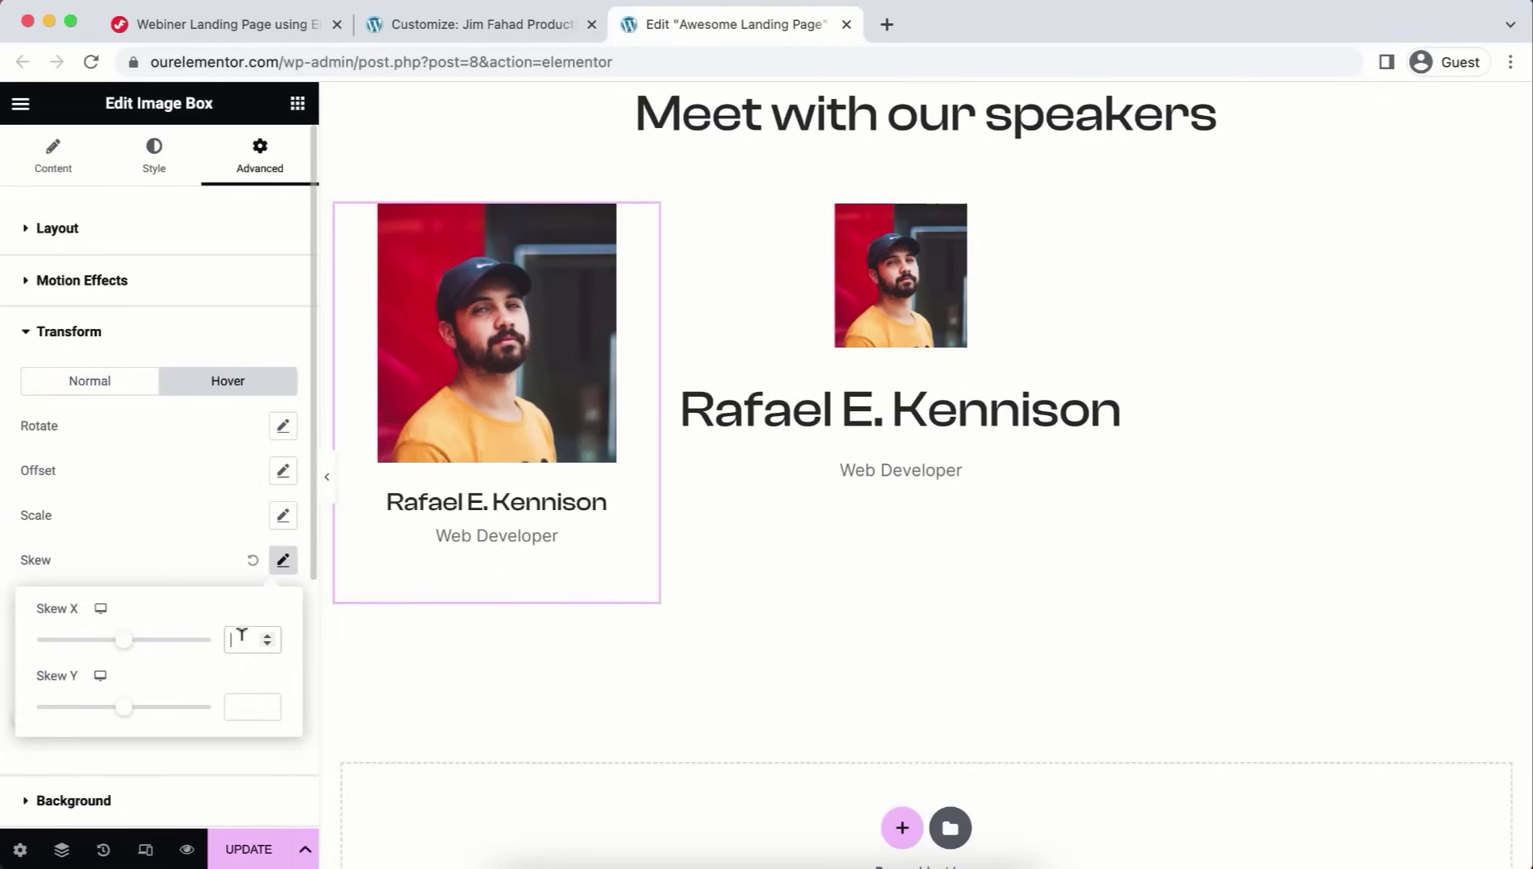
type("0.5")
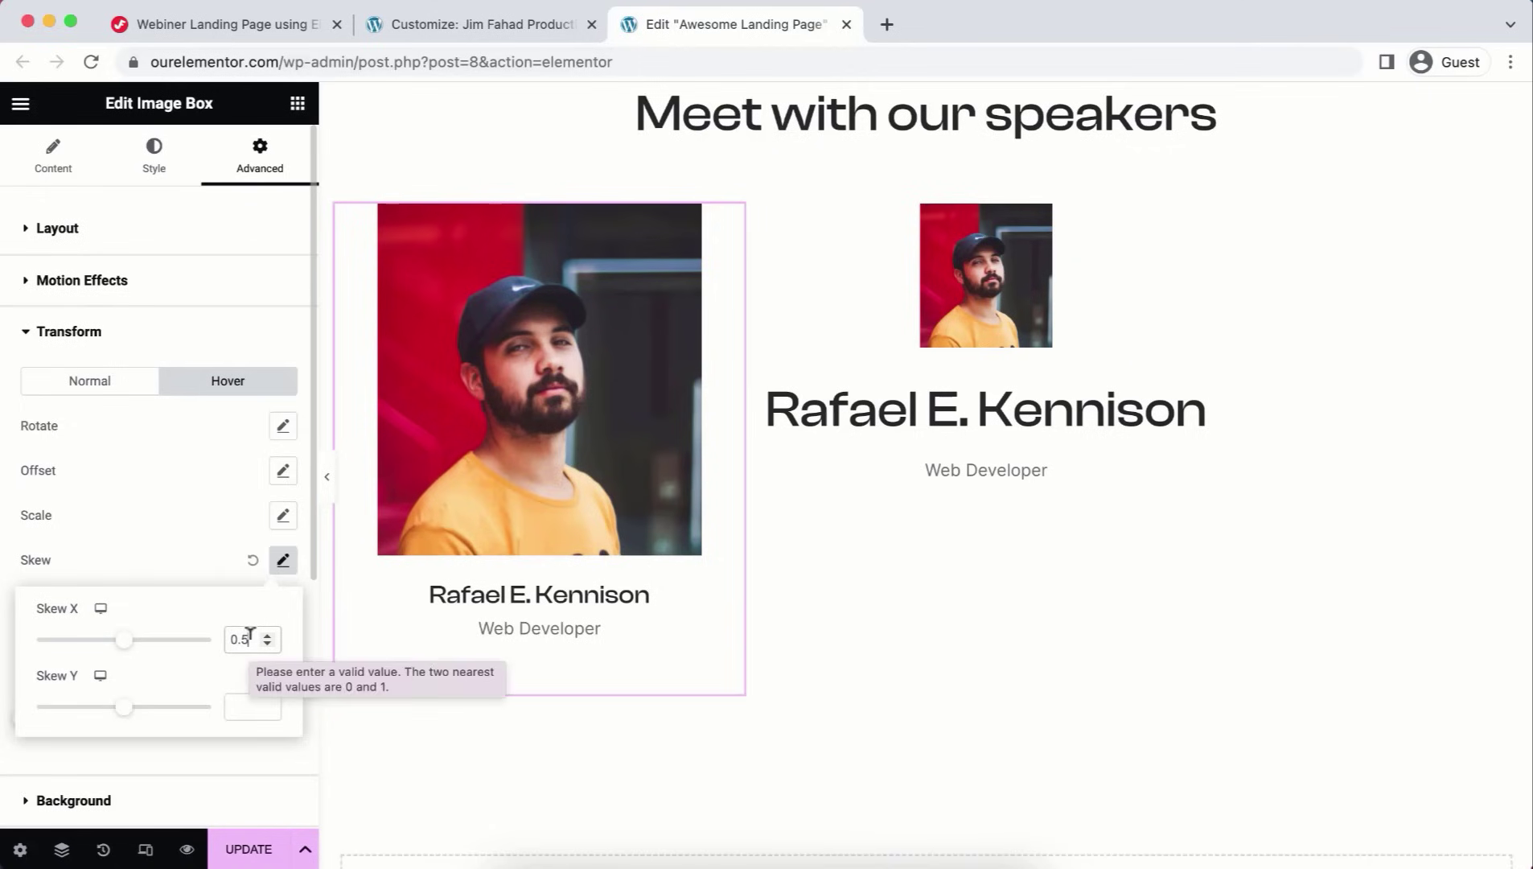
left_click_drag(250, 635, 226, 632)
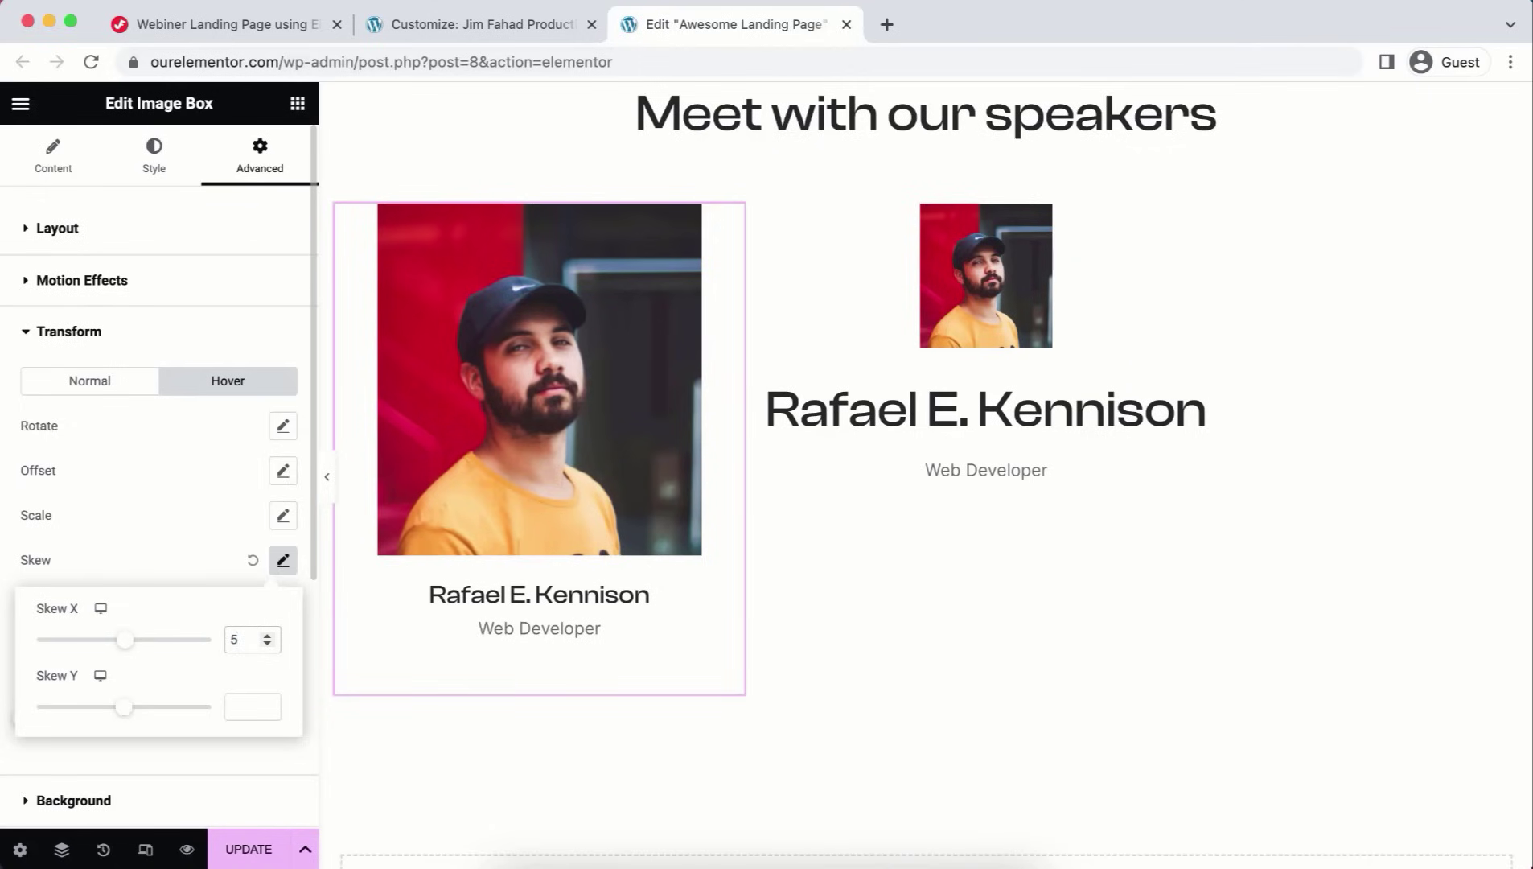
left_click(290, 747)
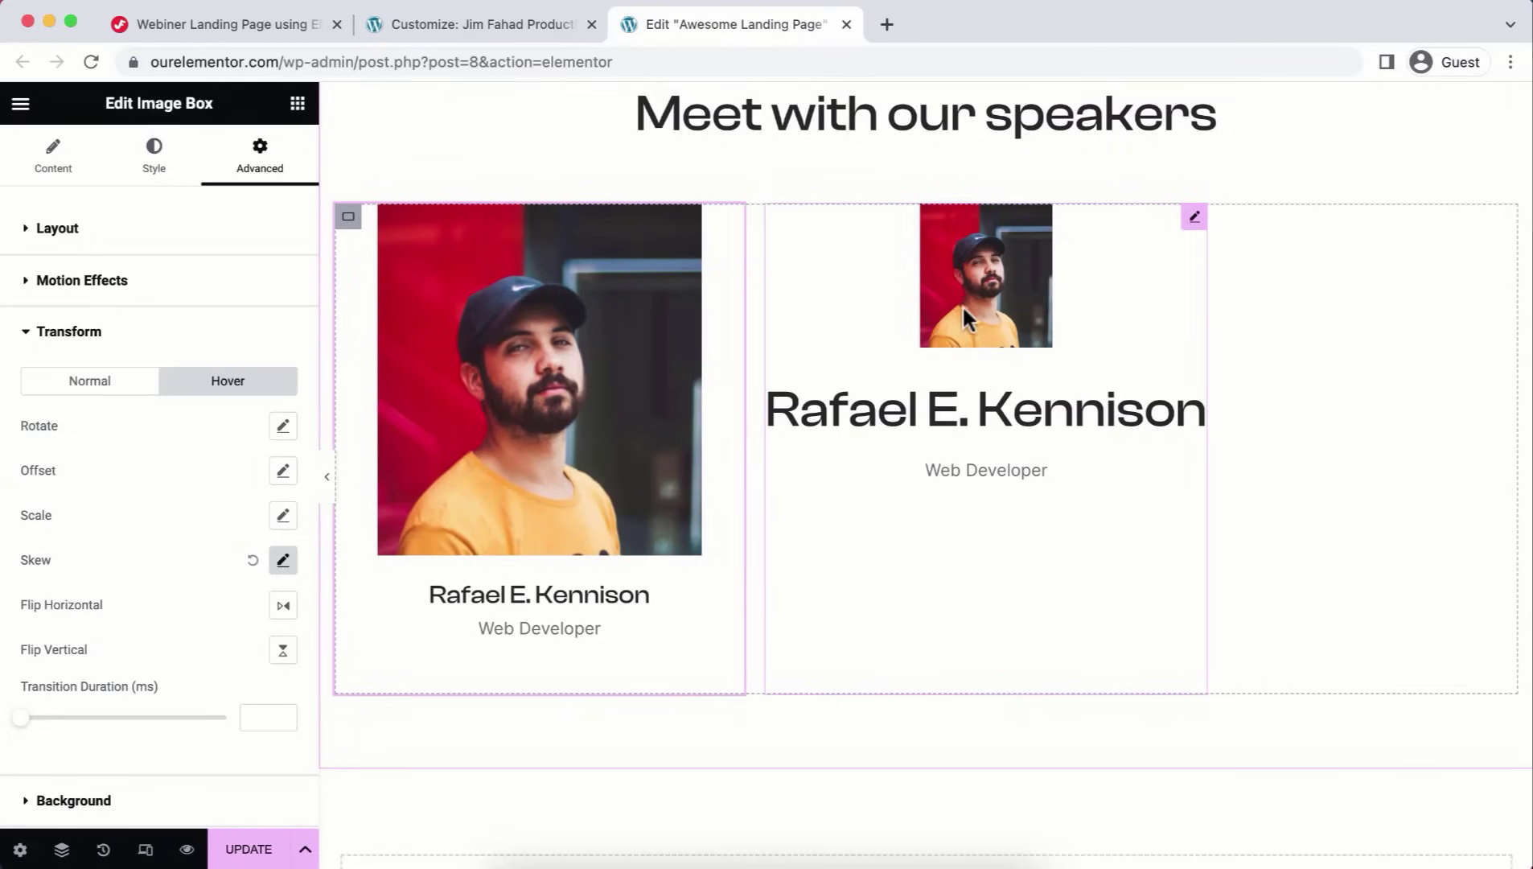
- Copy the styled speaker card and paste its style onto the other card
right_click(631, 295)
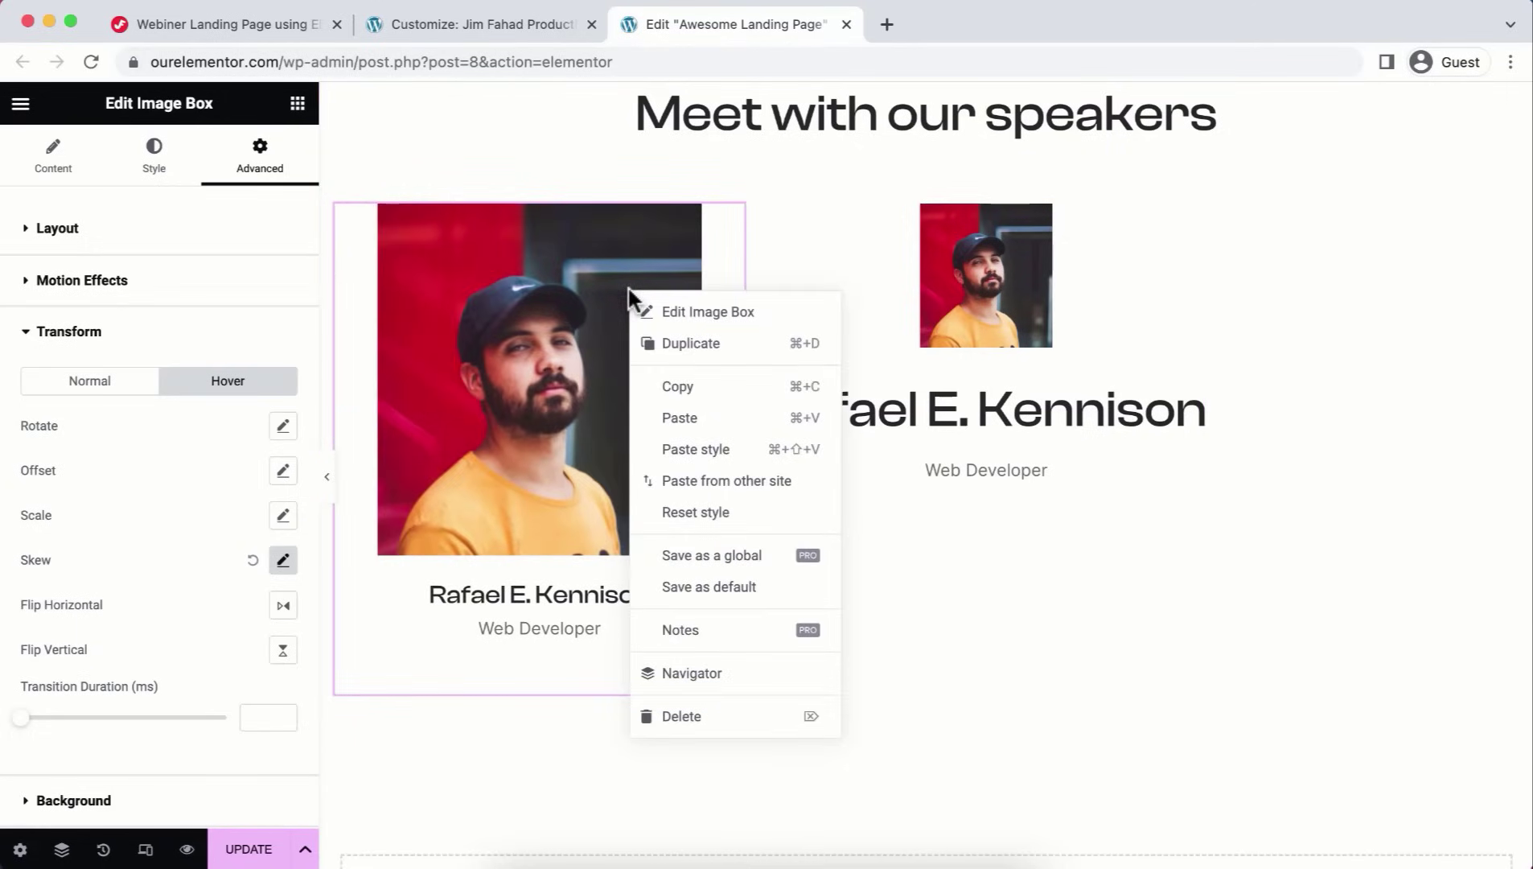
left_click(679, 388)
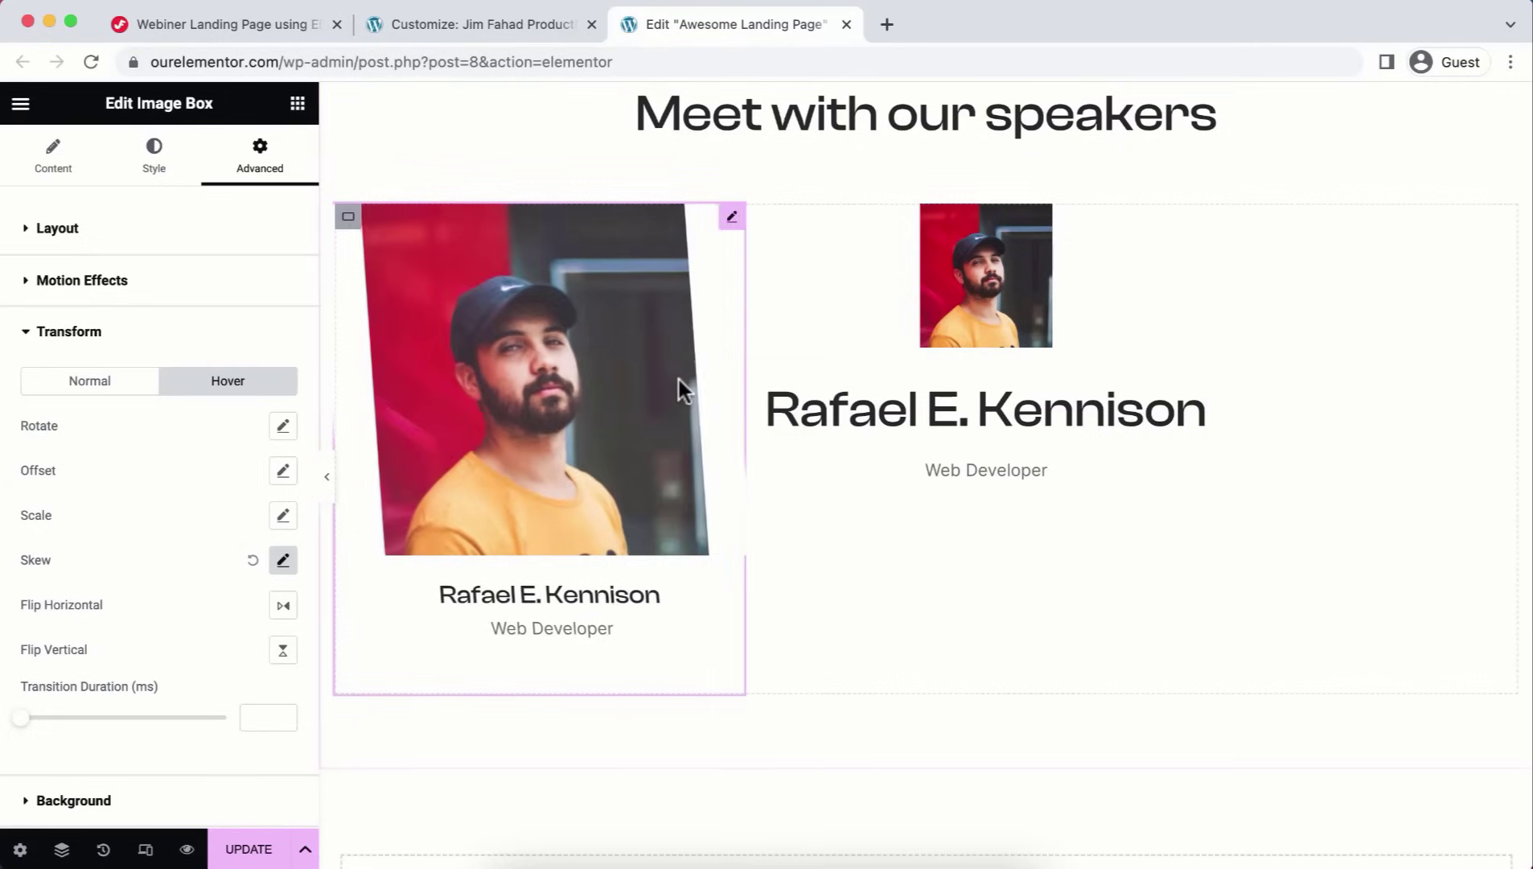
right_click(980, 280)
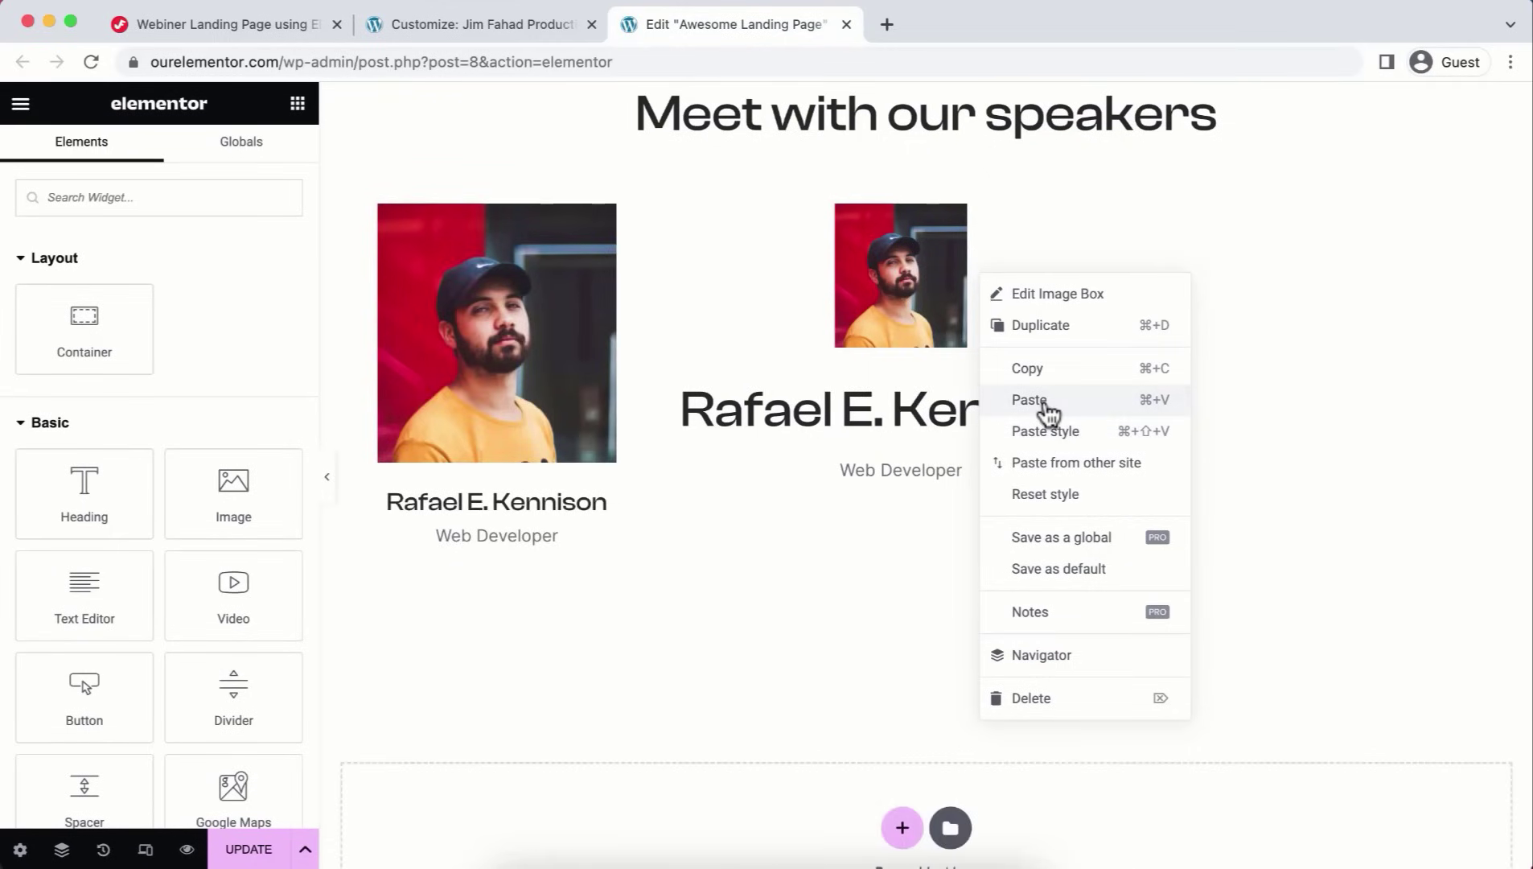
left_click(1062, 438)
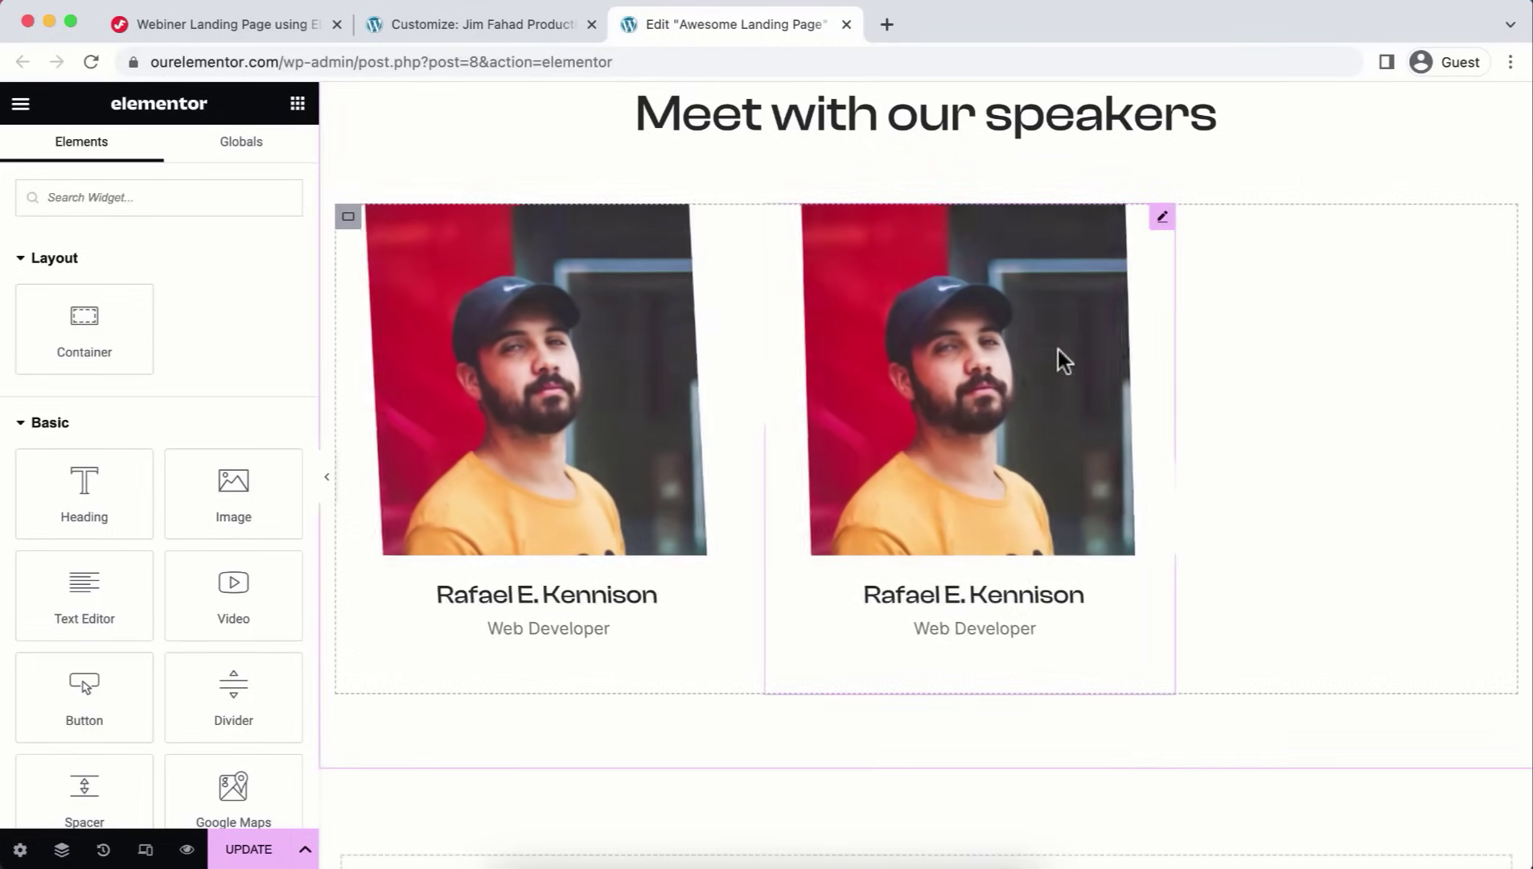
- Duplicate the speaker card three times to make five cards
left_click(1136, 218)
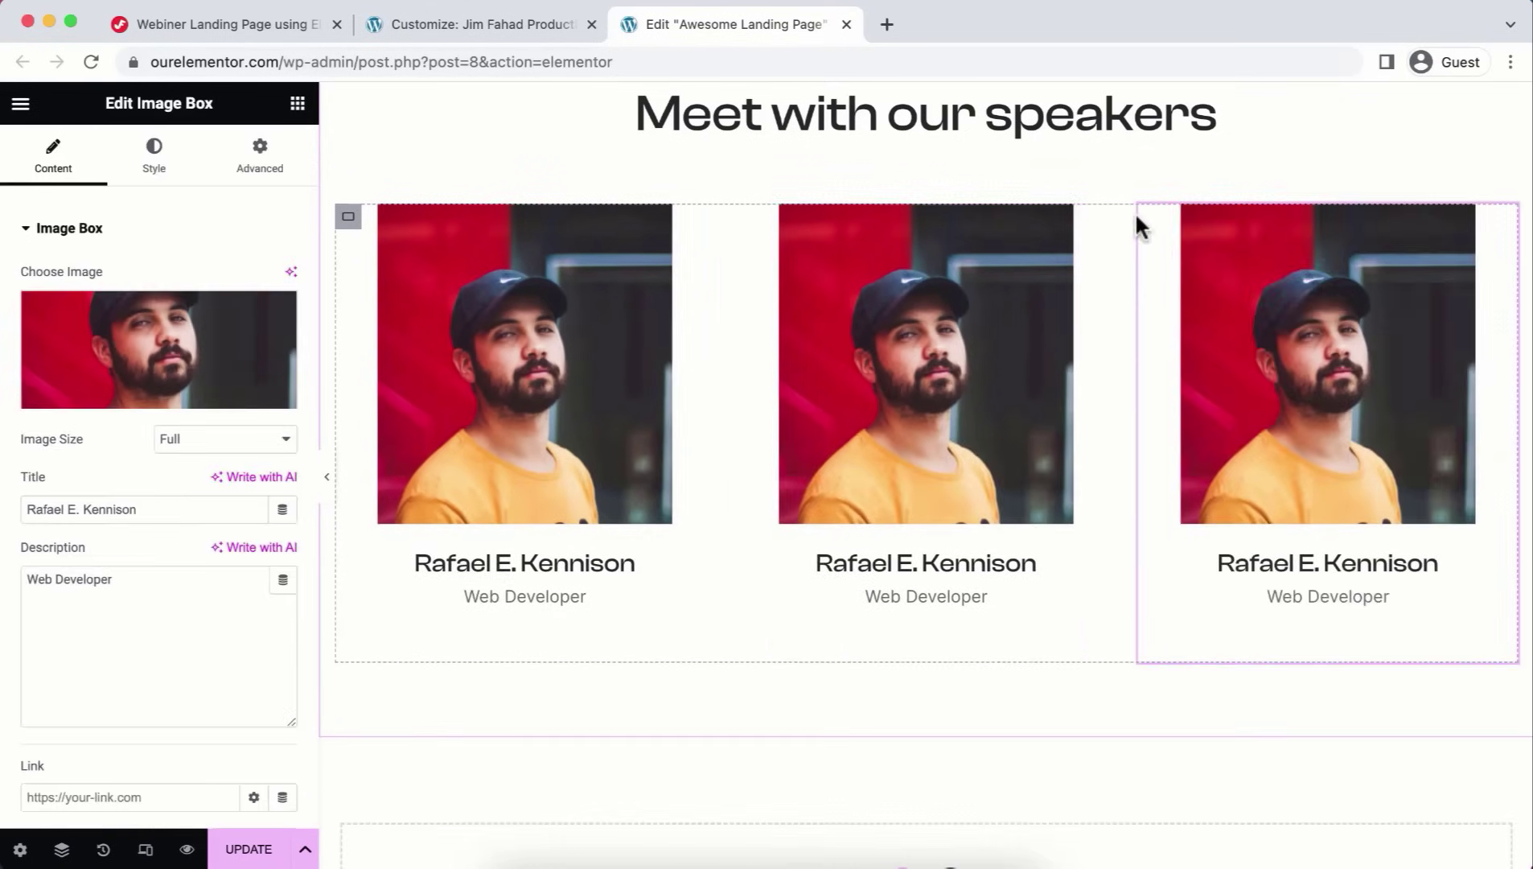
left_click(1080, 217)
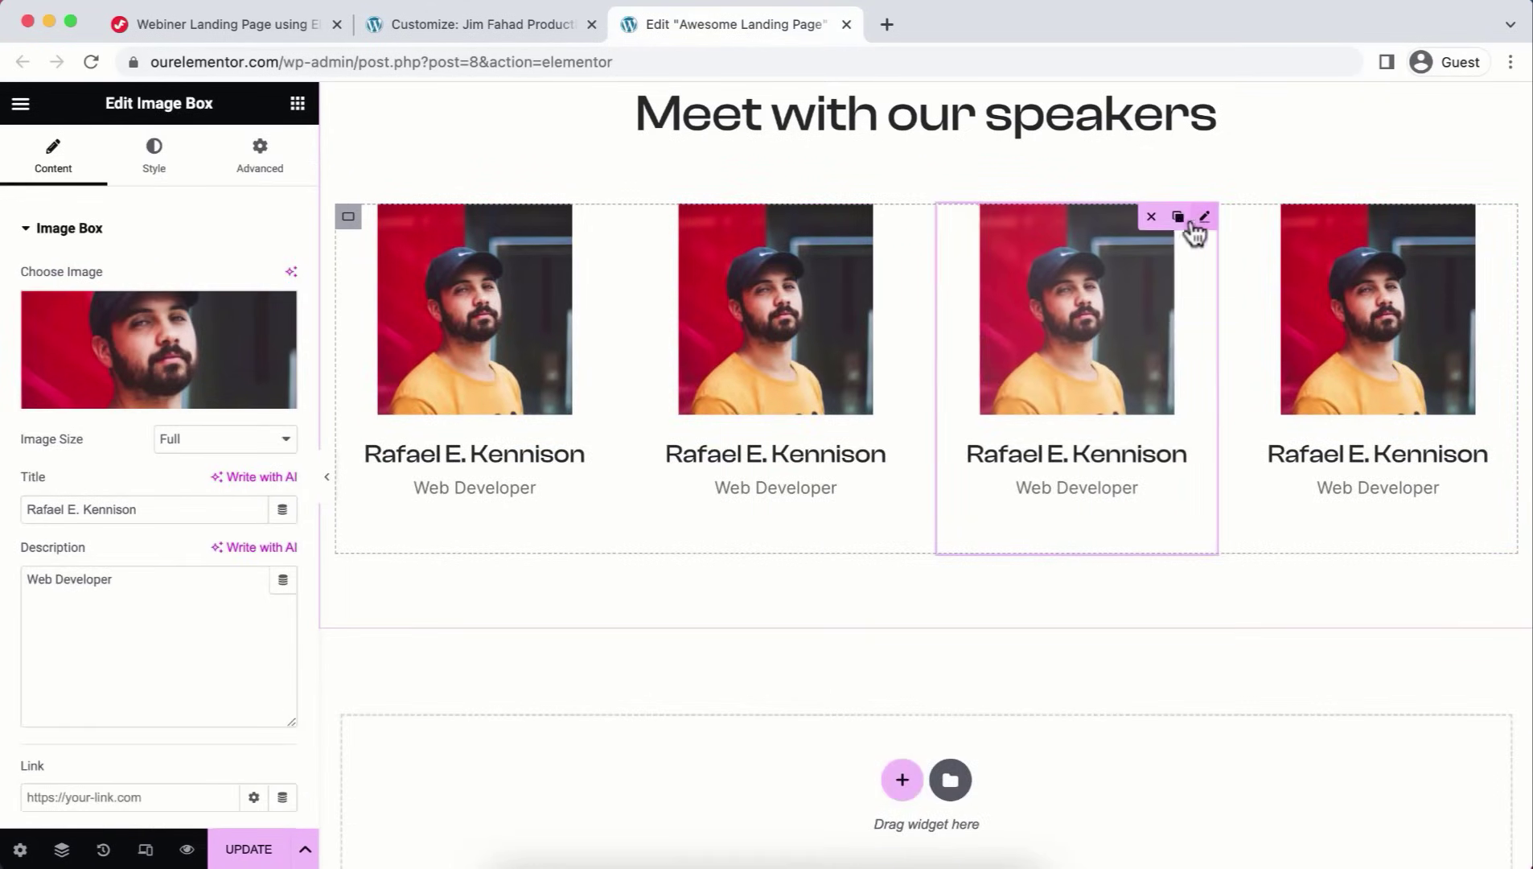
left_click(1171, 217)
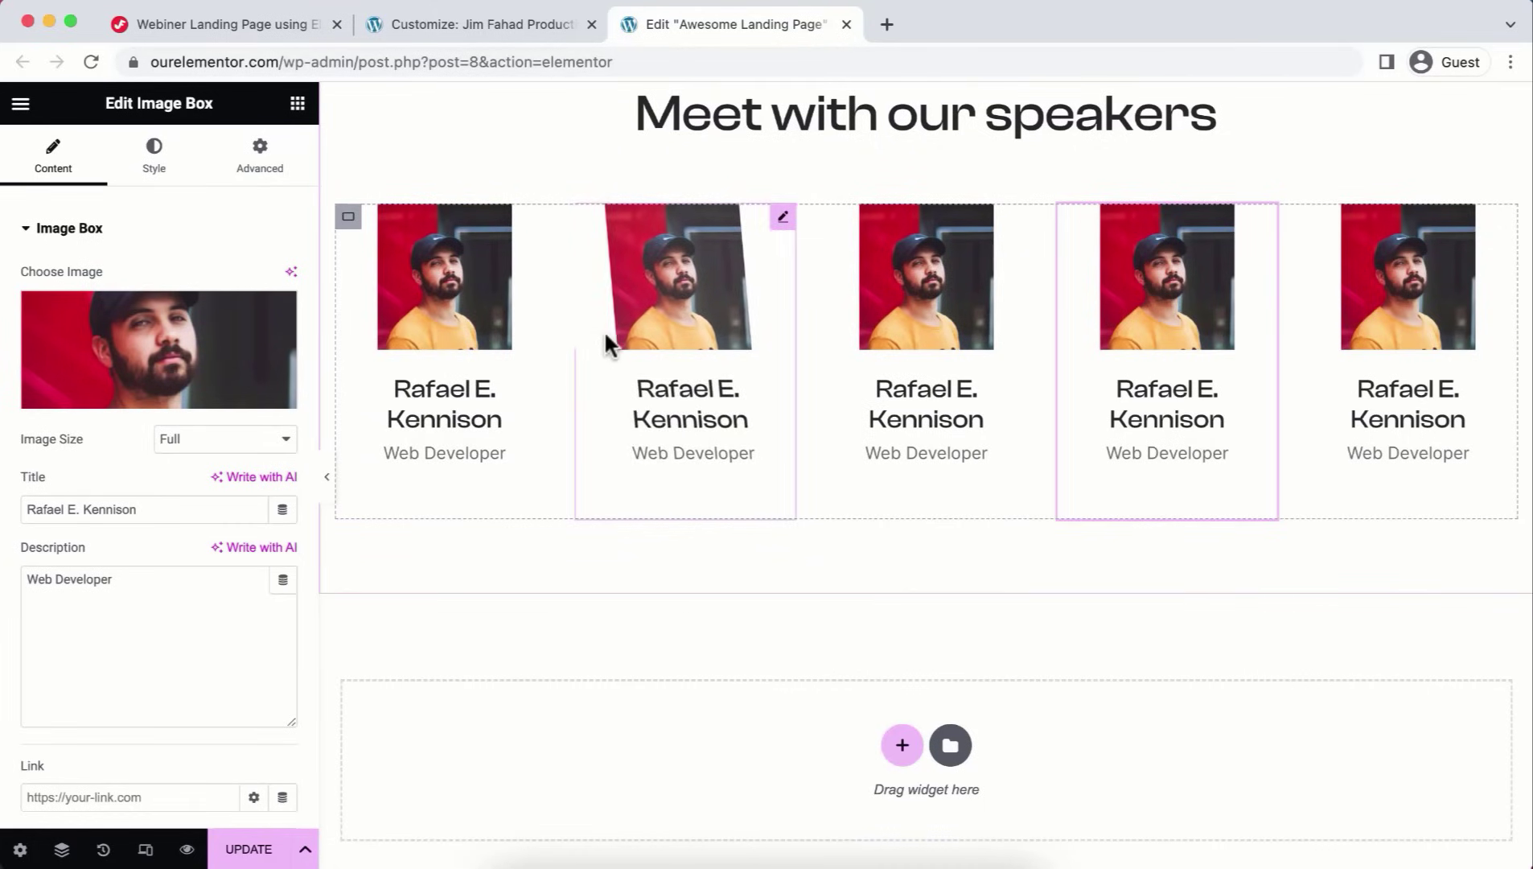
- Set the speaker row's gap between cards to 6%
mouse_move(354, 231)
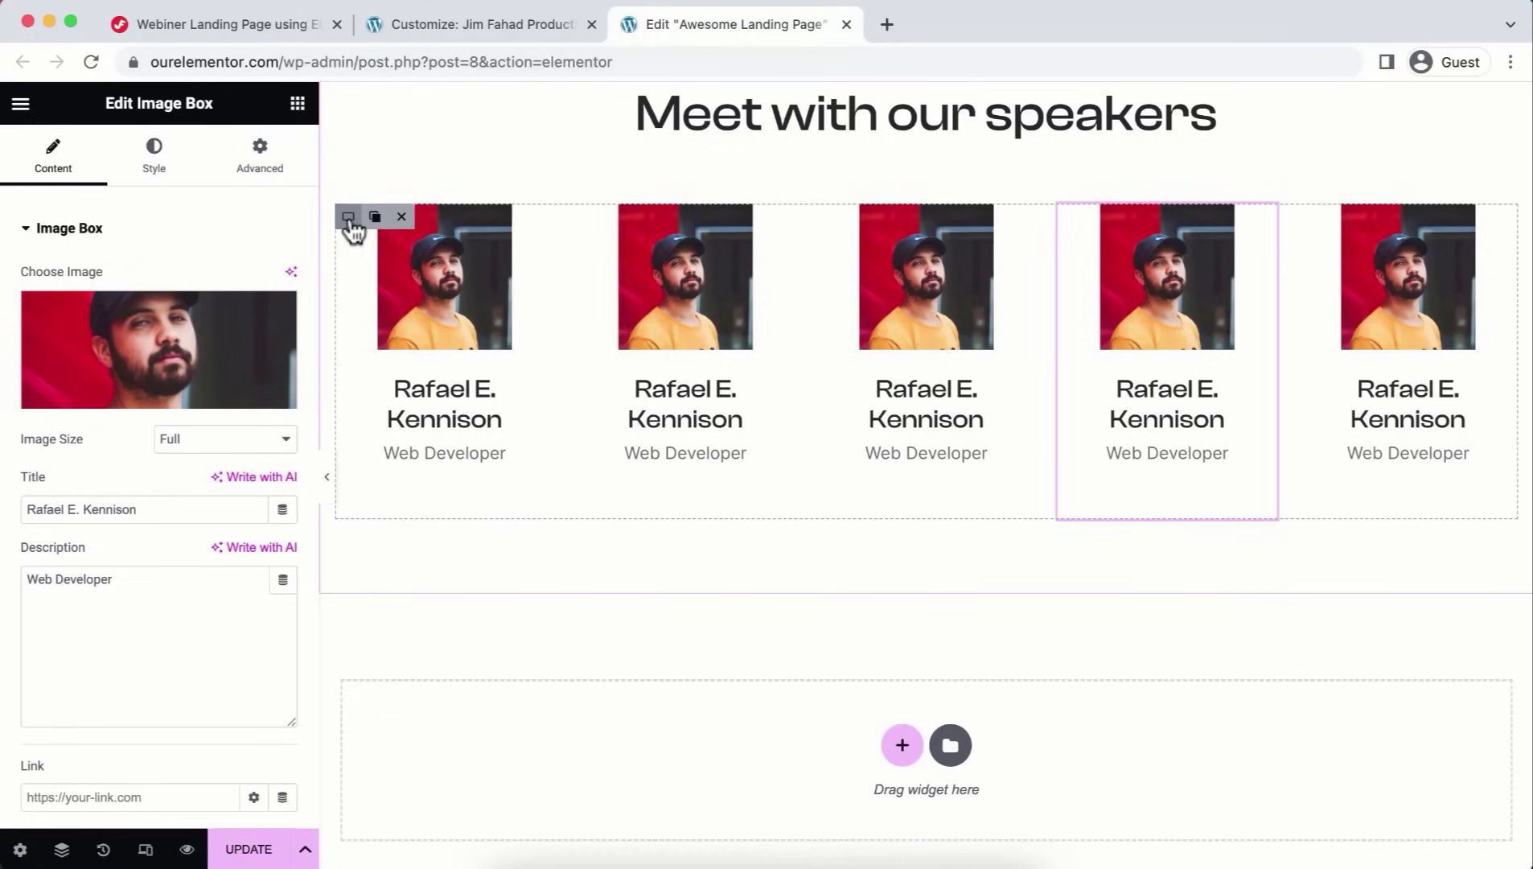
left_click(350, 222)
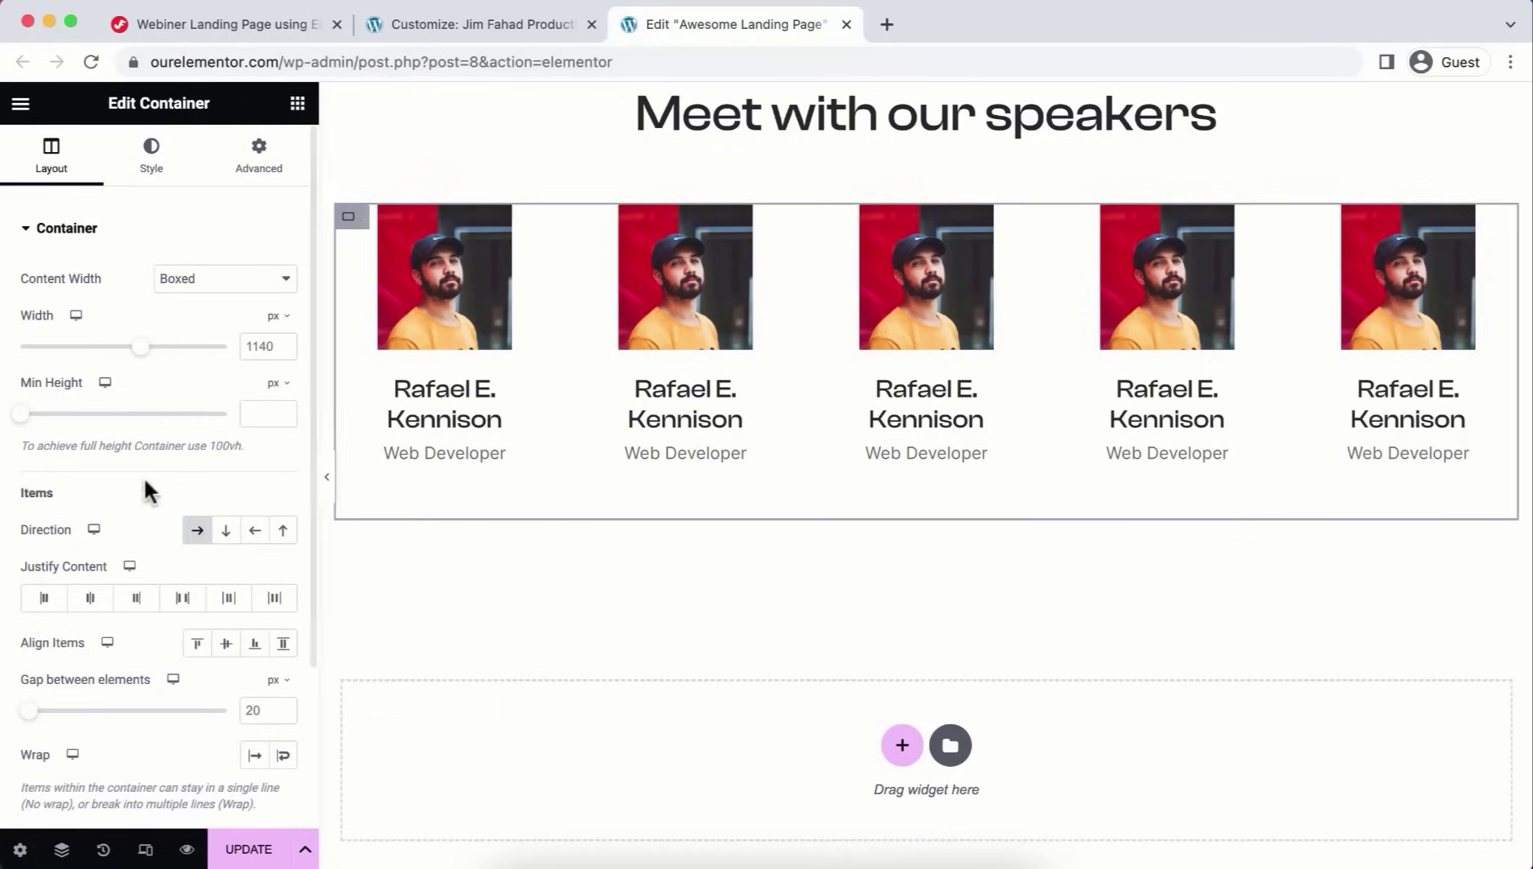
scroll(146, 555, "down", 2)
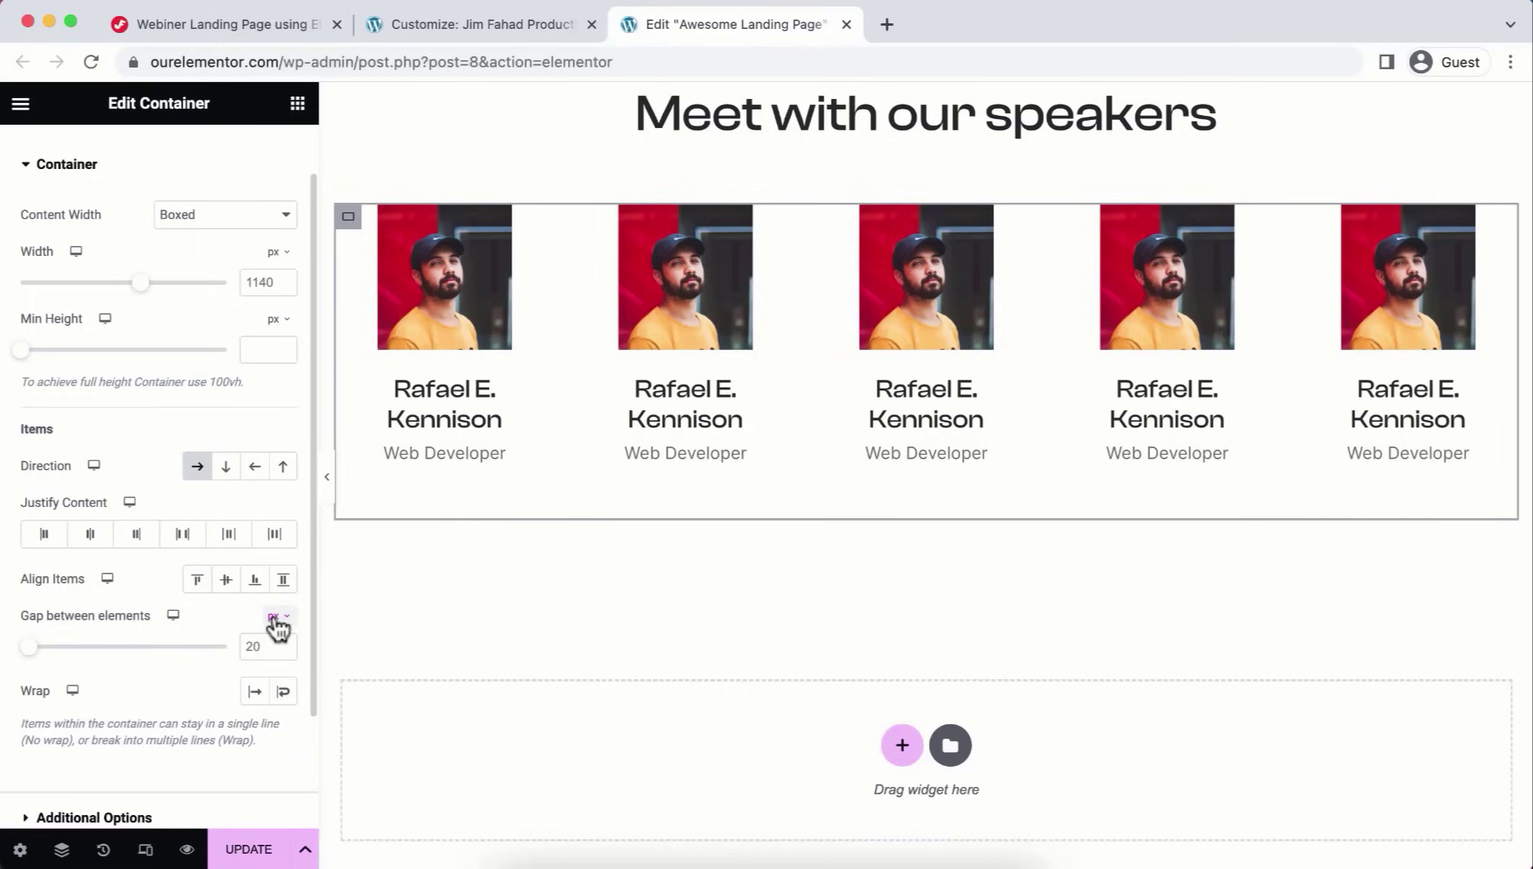
left_click(273, 646)
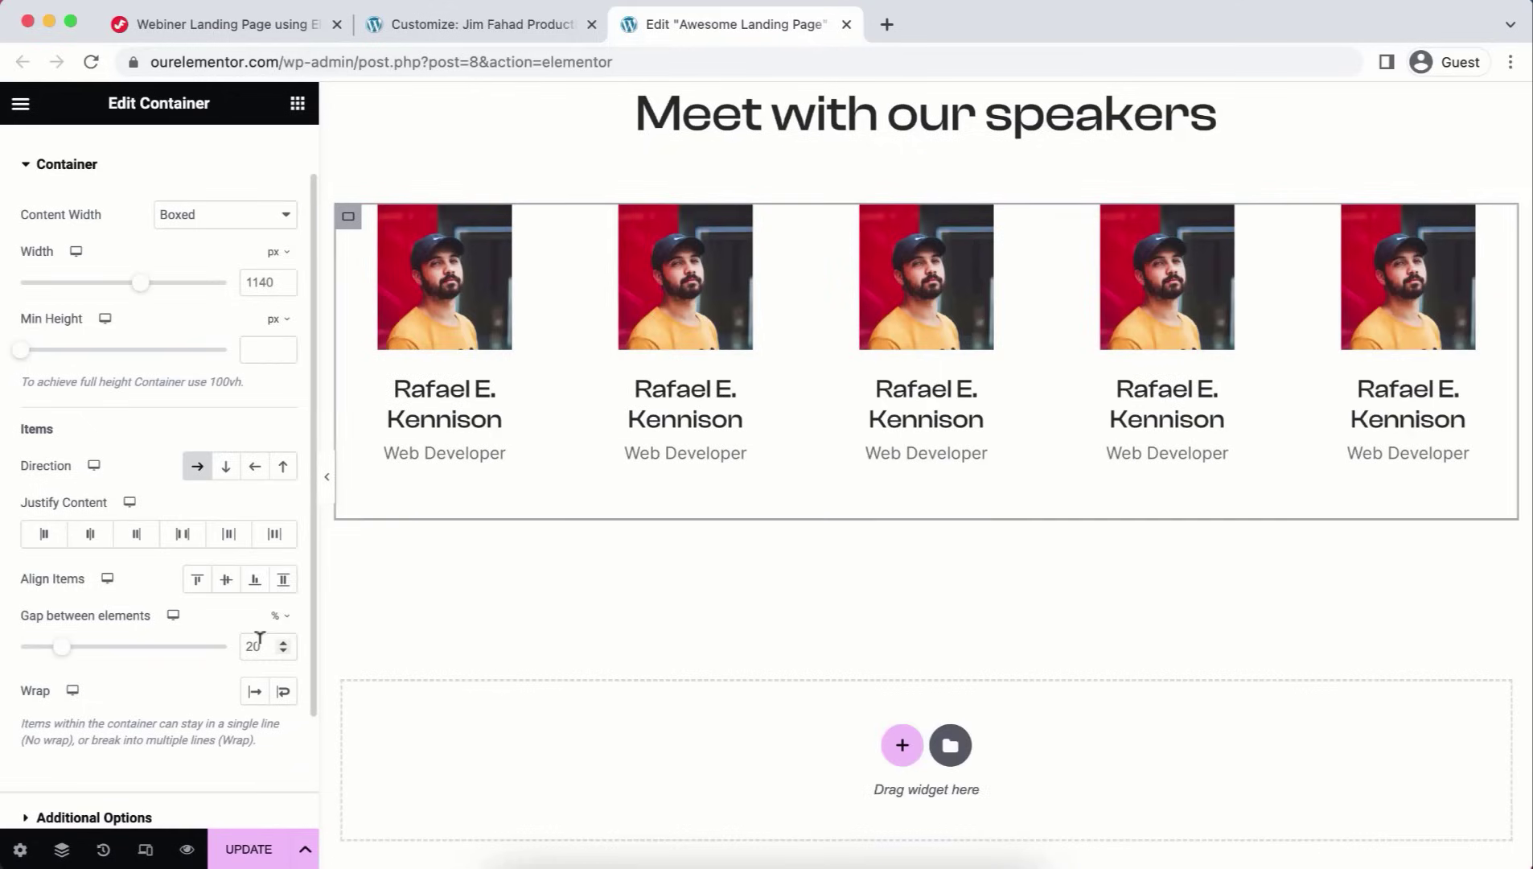
double_click(260, 640)
type("6")
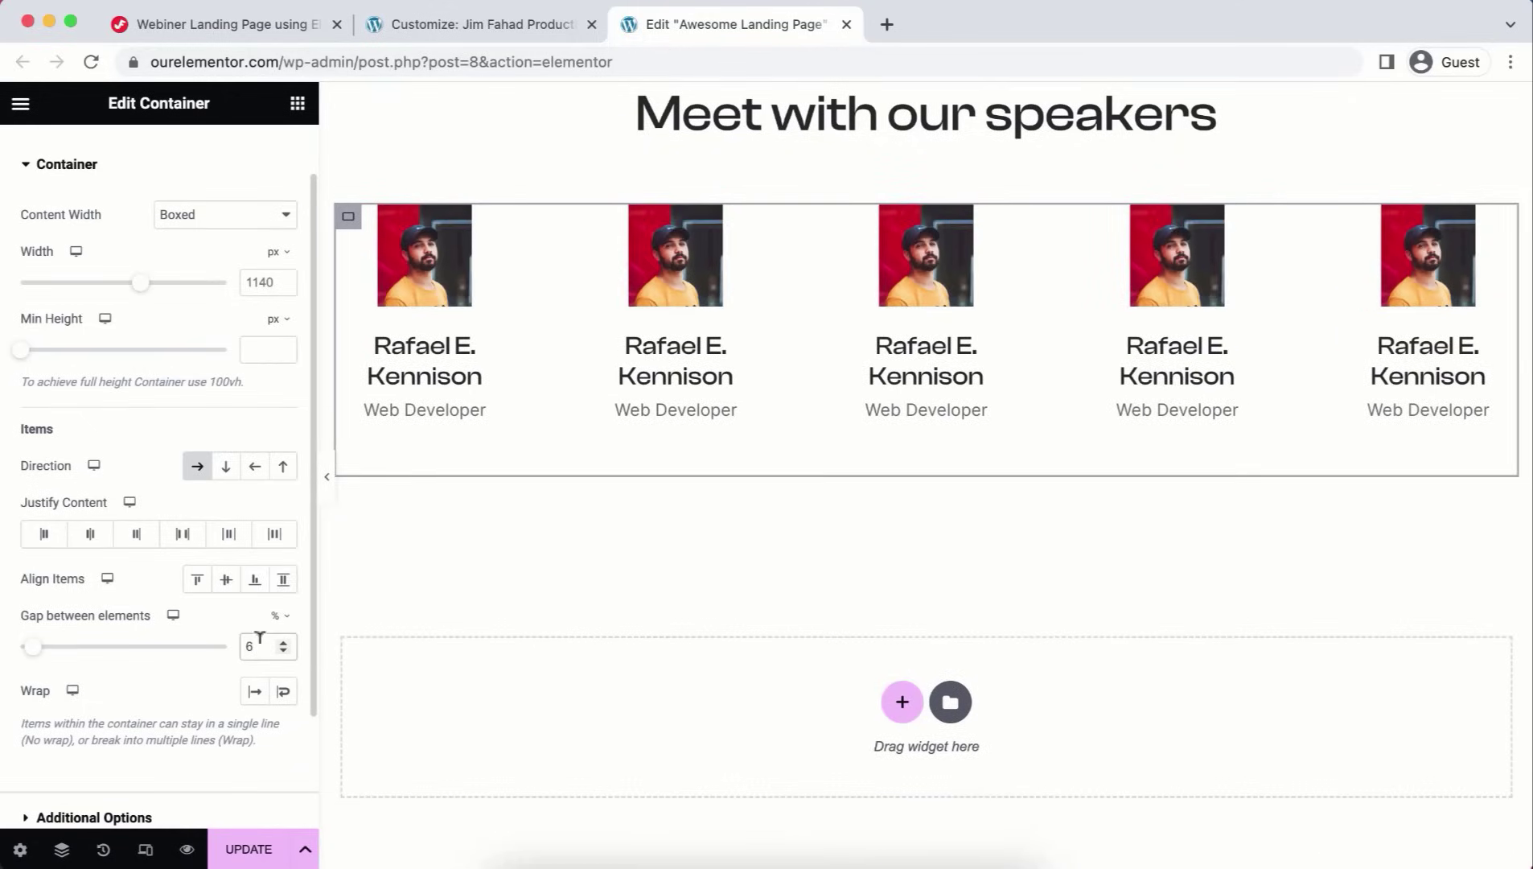
scroll(469, 256, "up", 1)
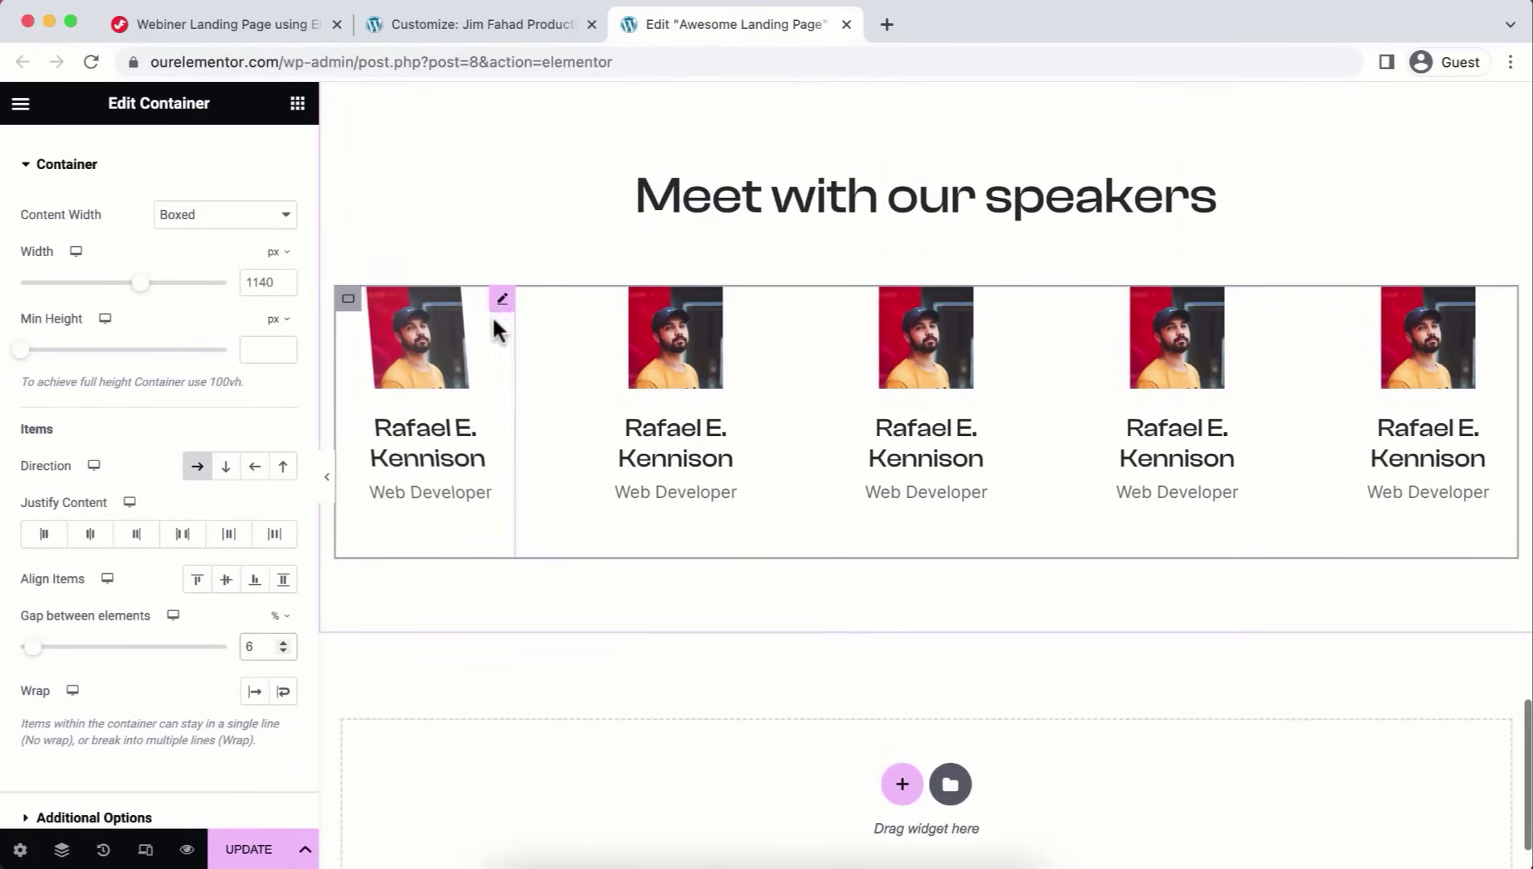
left_click(502, 302)
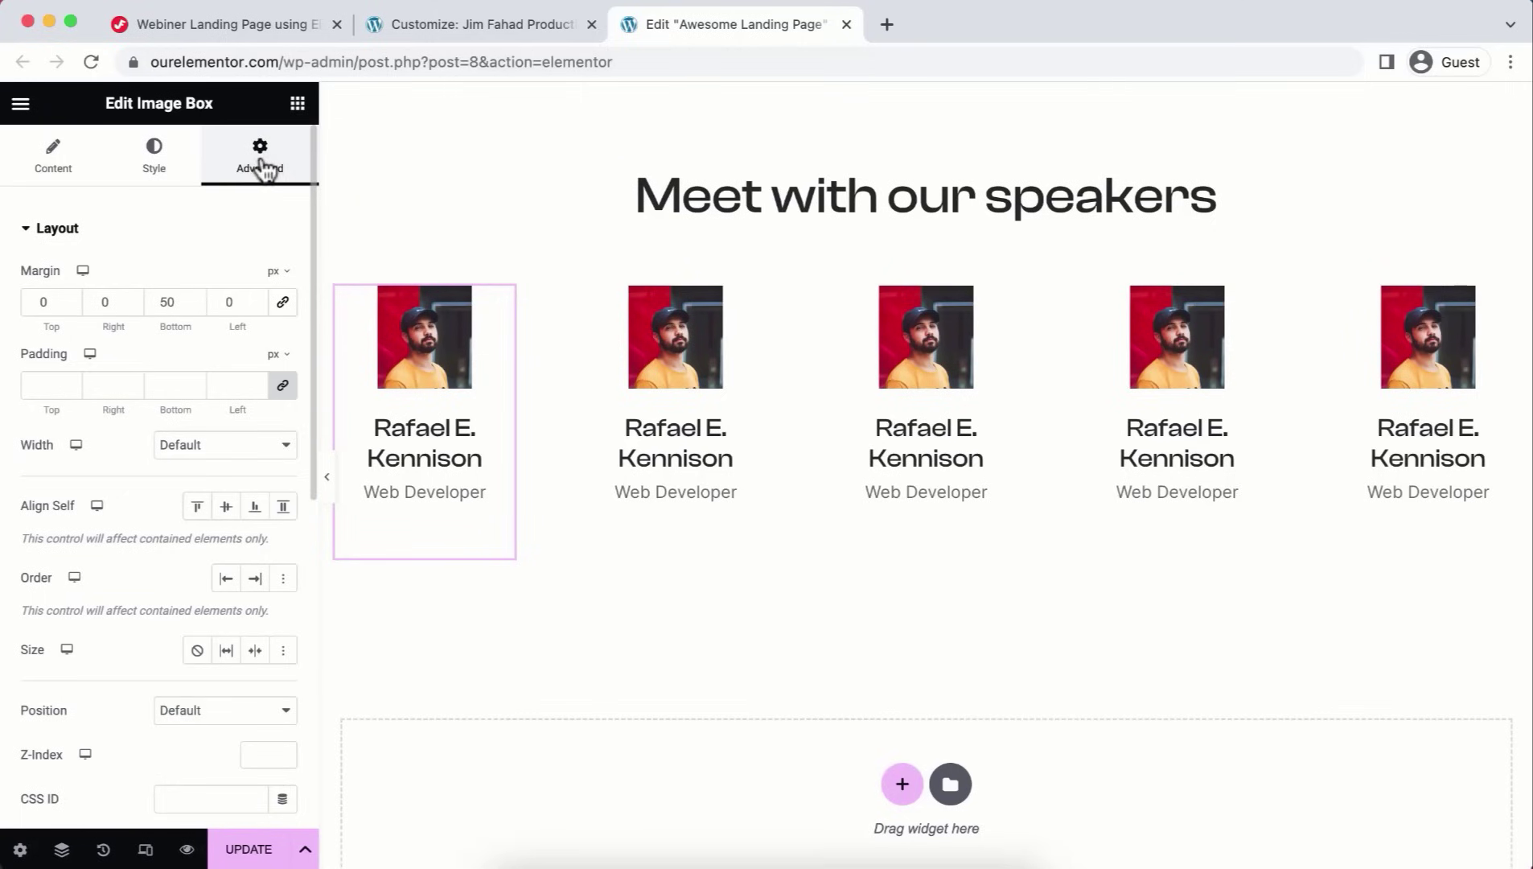
- Give the first speaker card a custom width of 20%
scroll(100, 440, "down", 1)
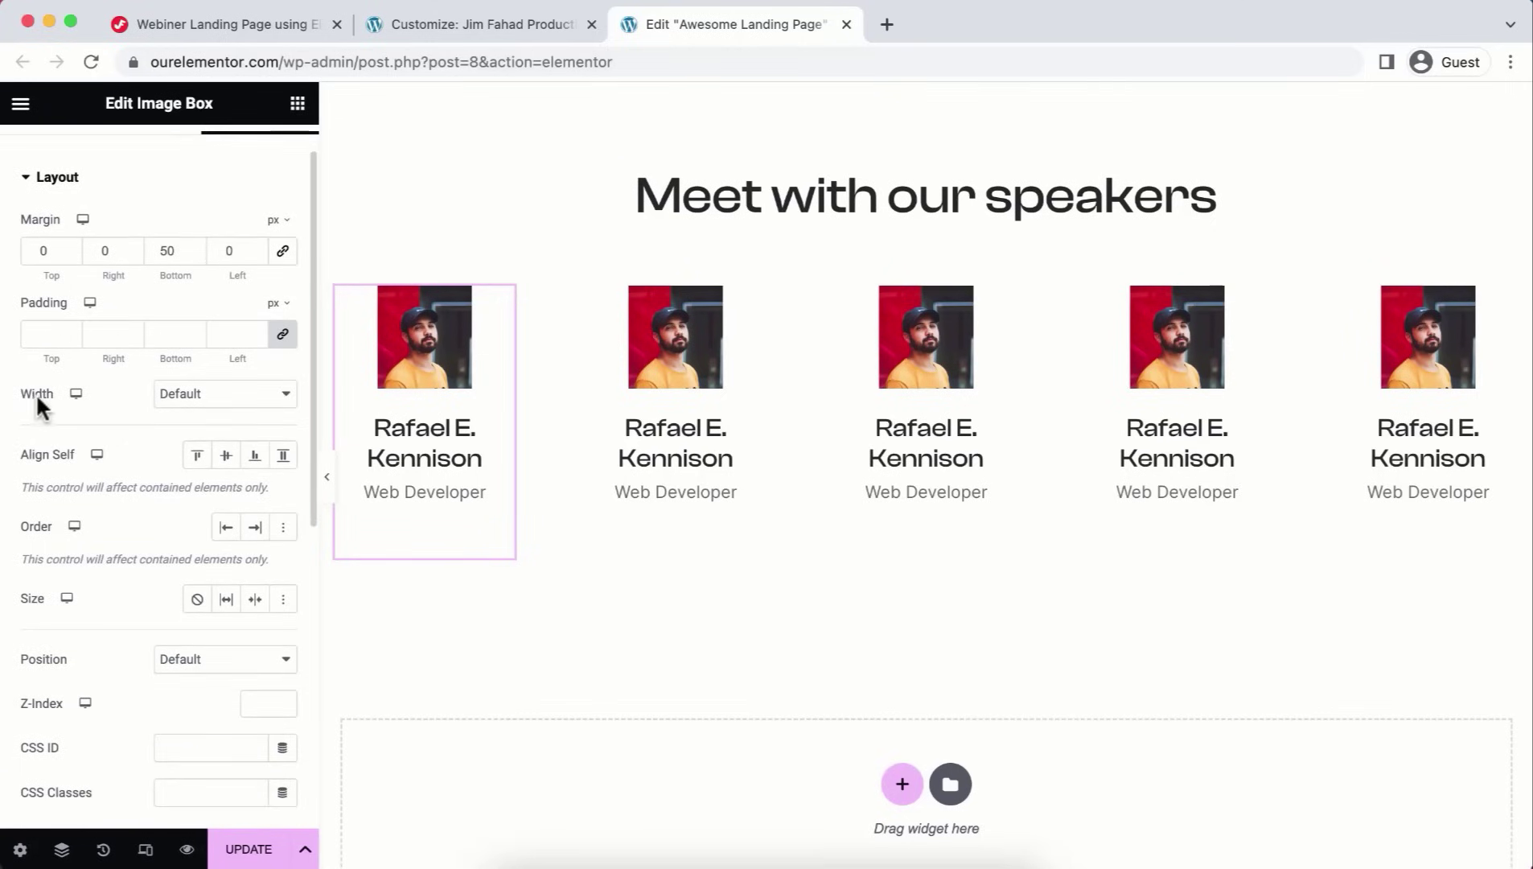
left_click(190, 405)
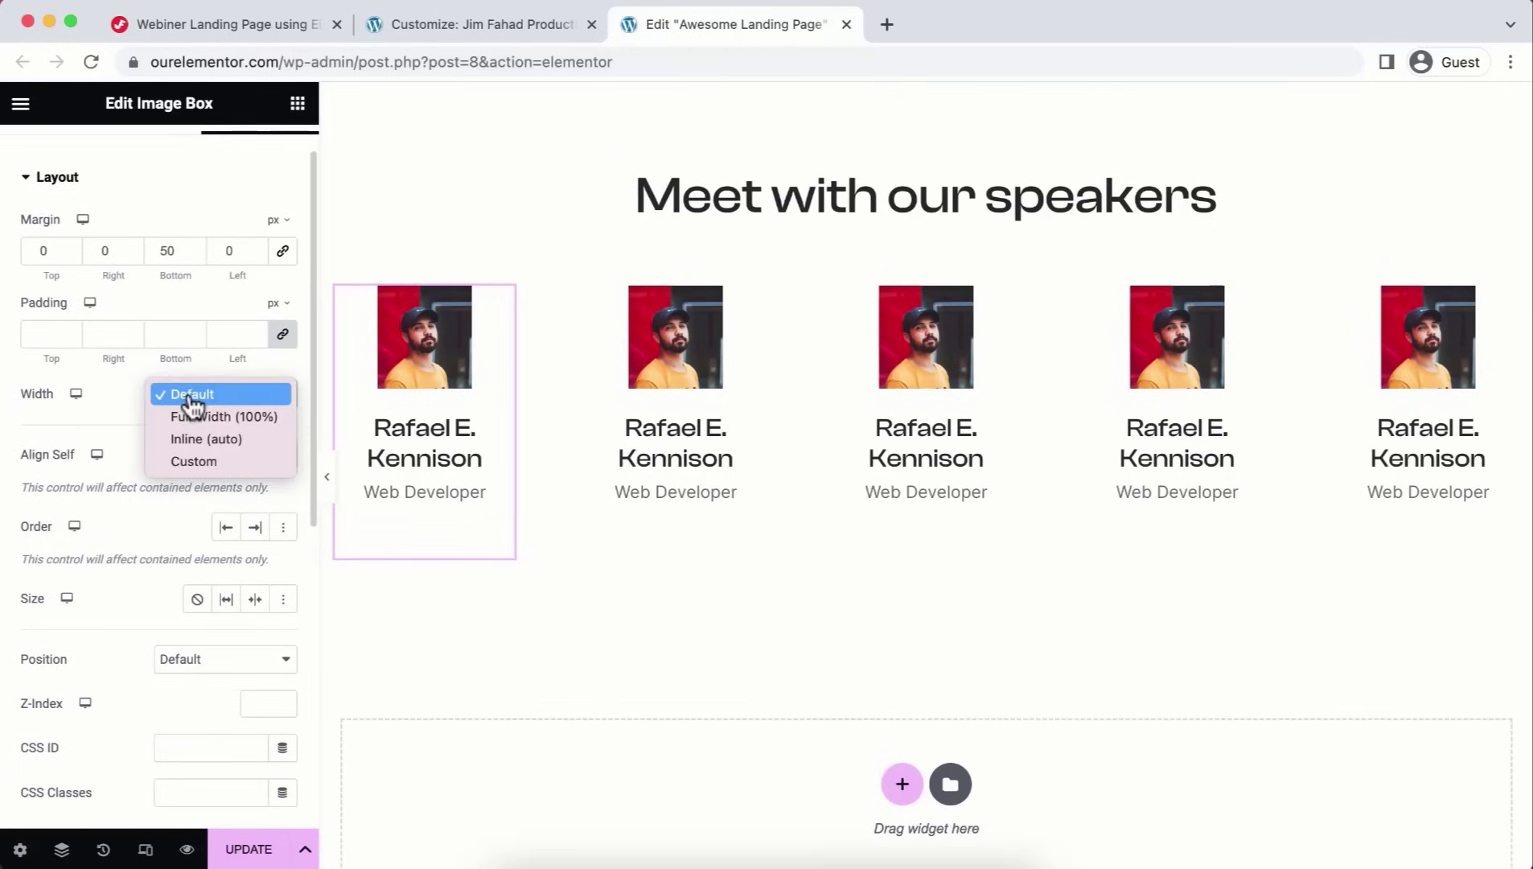
left_click(205, 460)
left_click(252, 457)
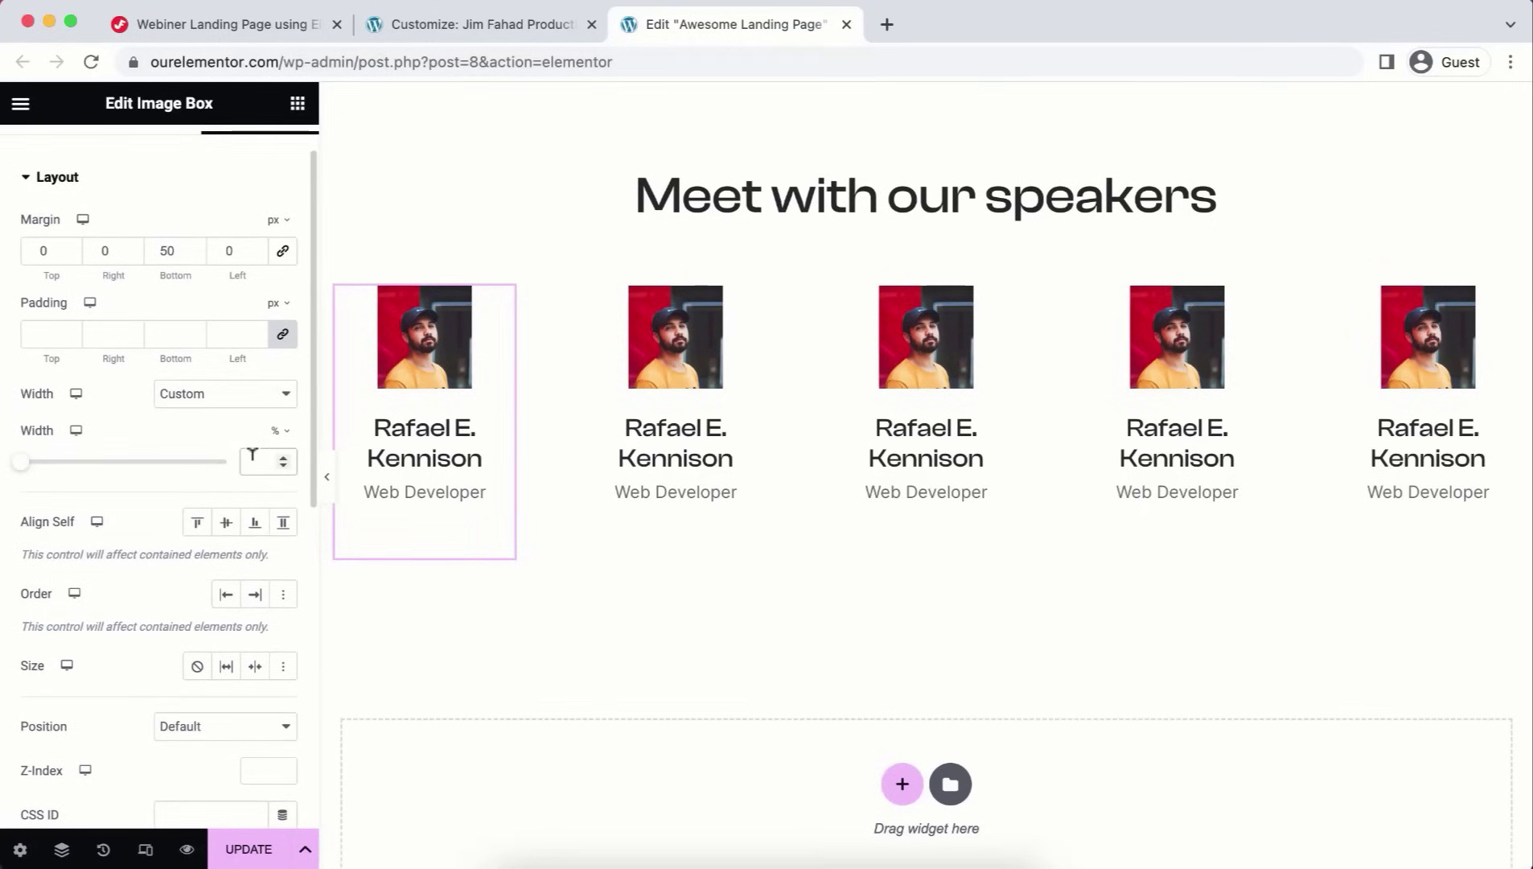
type("20")
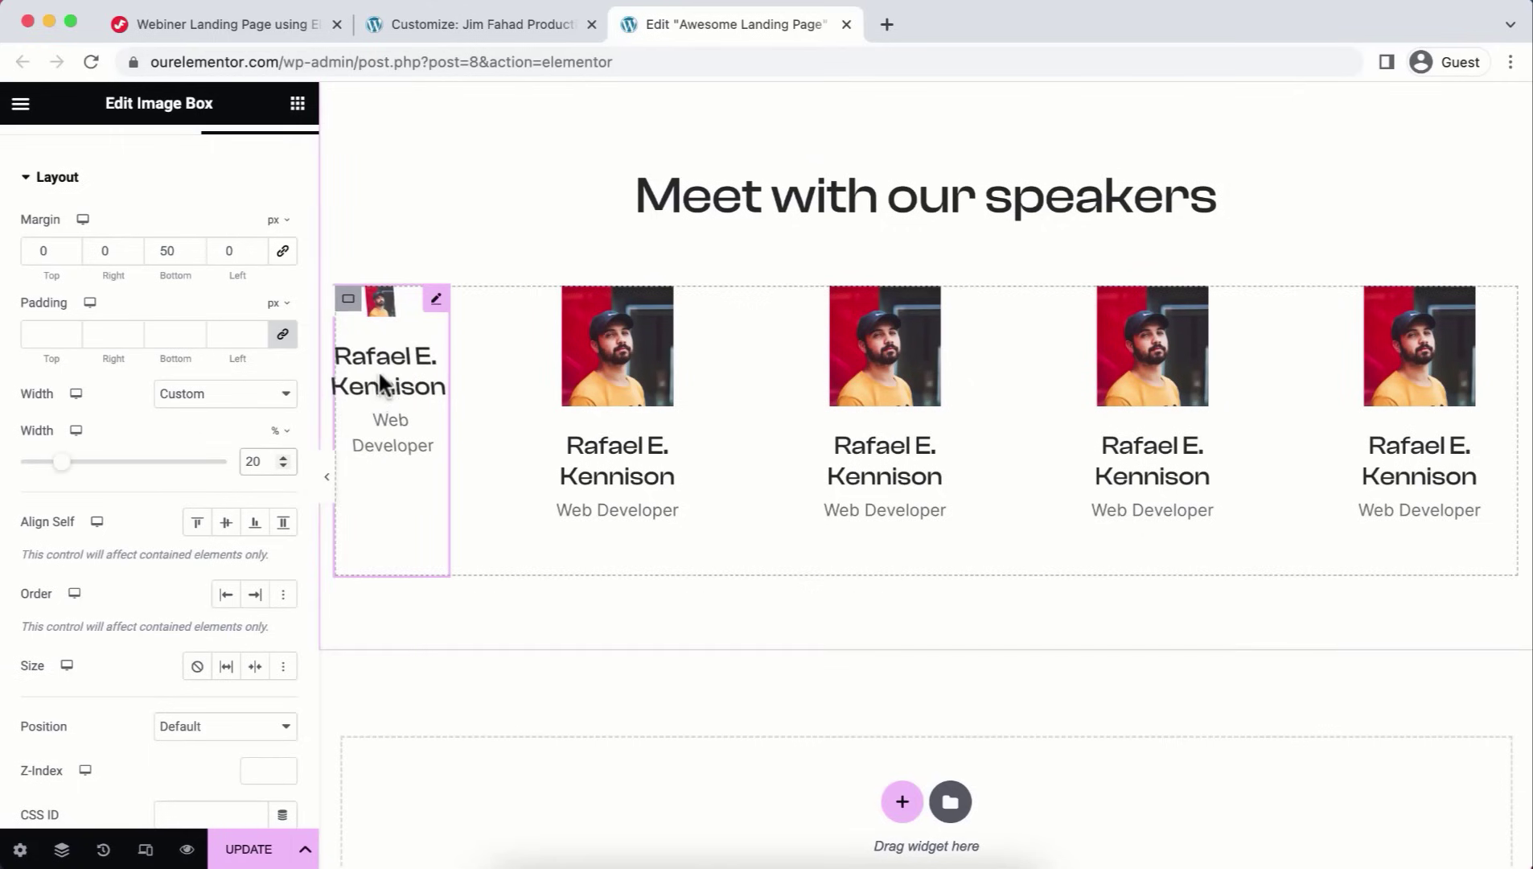
- Copy the first card and paste its style onto the other four speaker cards
right_click(390, 305)
left_click(457, 406)
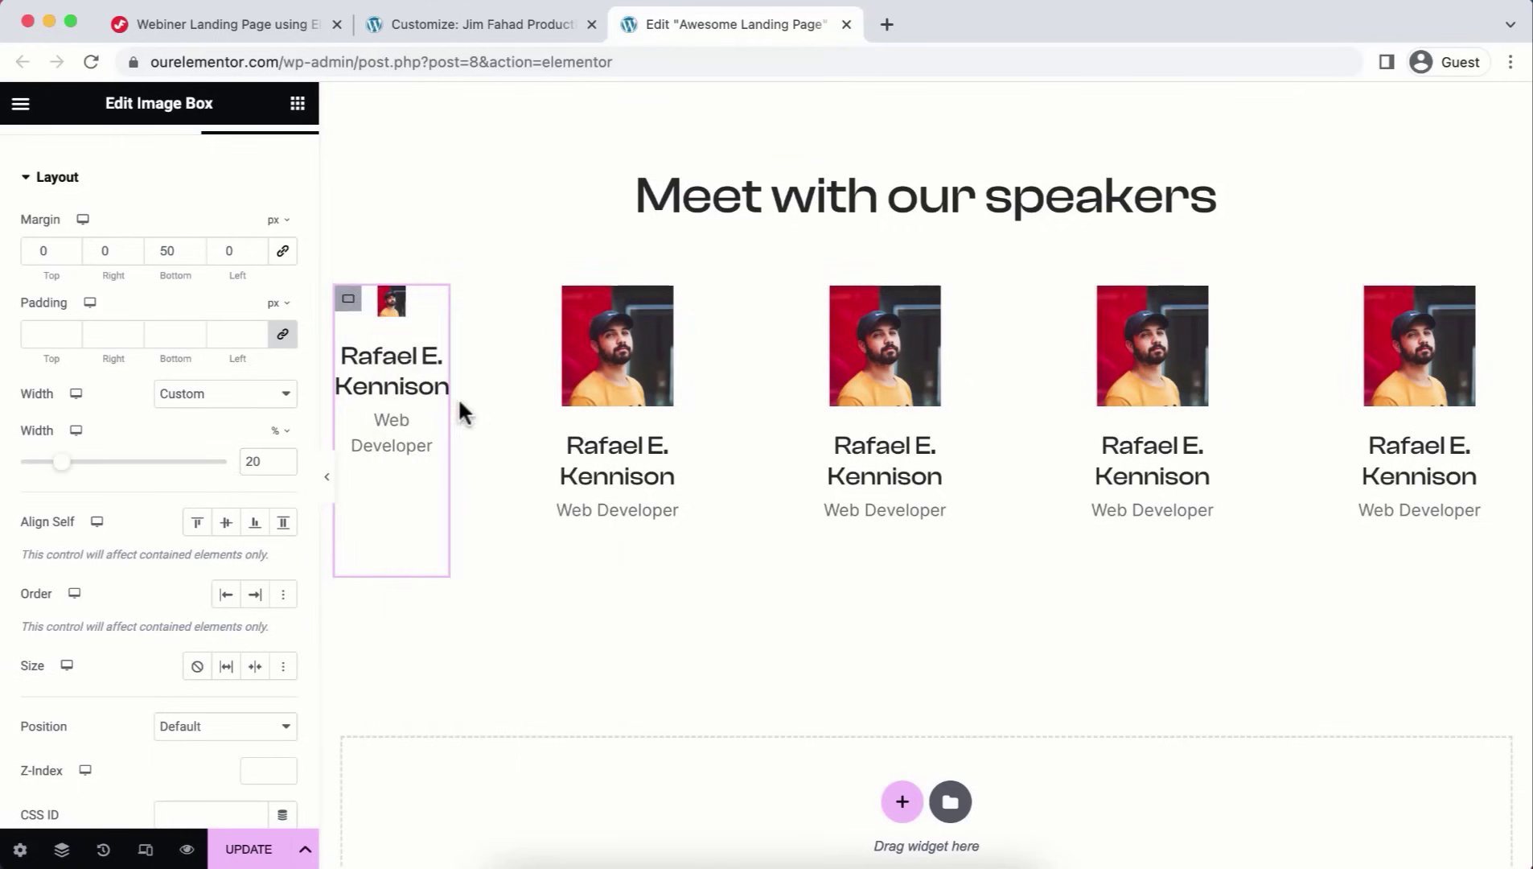
right_click(599, 348)
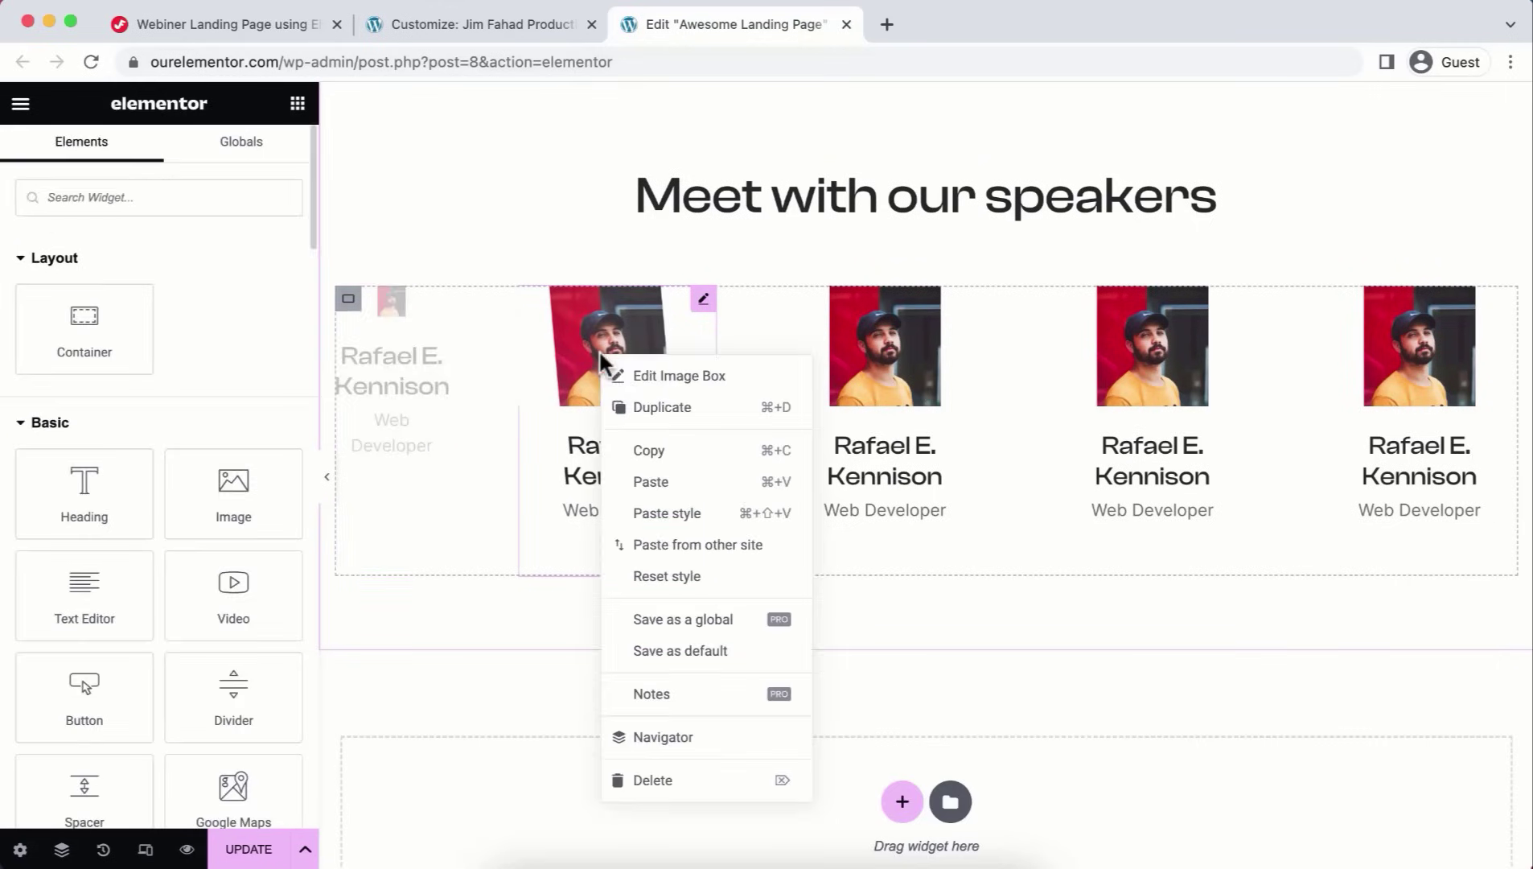
left_click(674, 512)
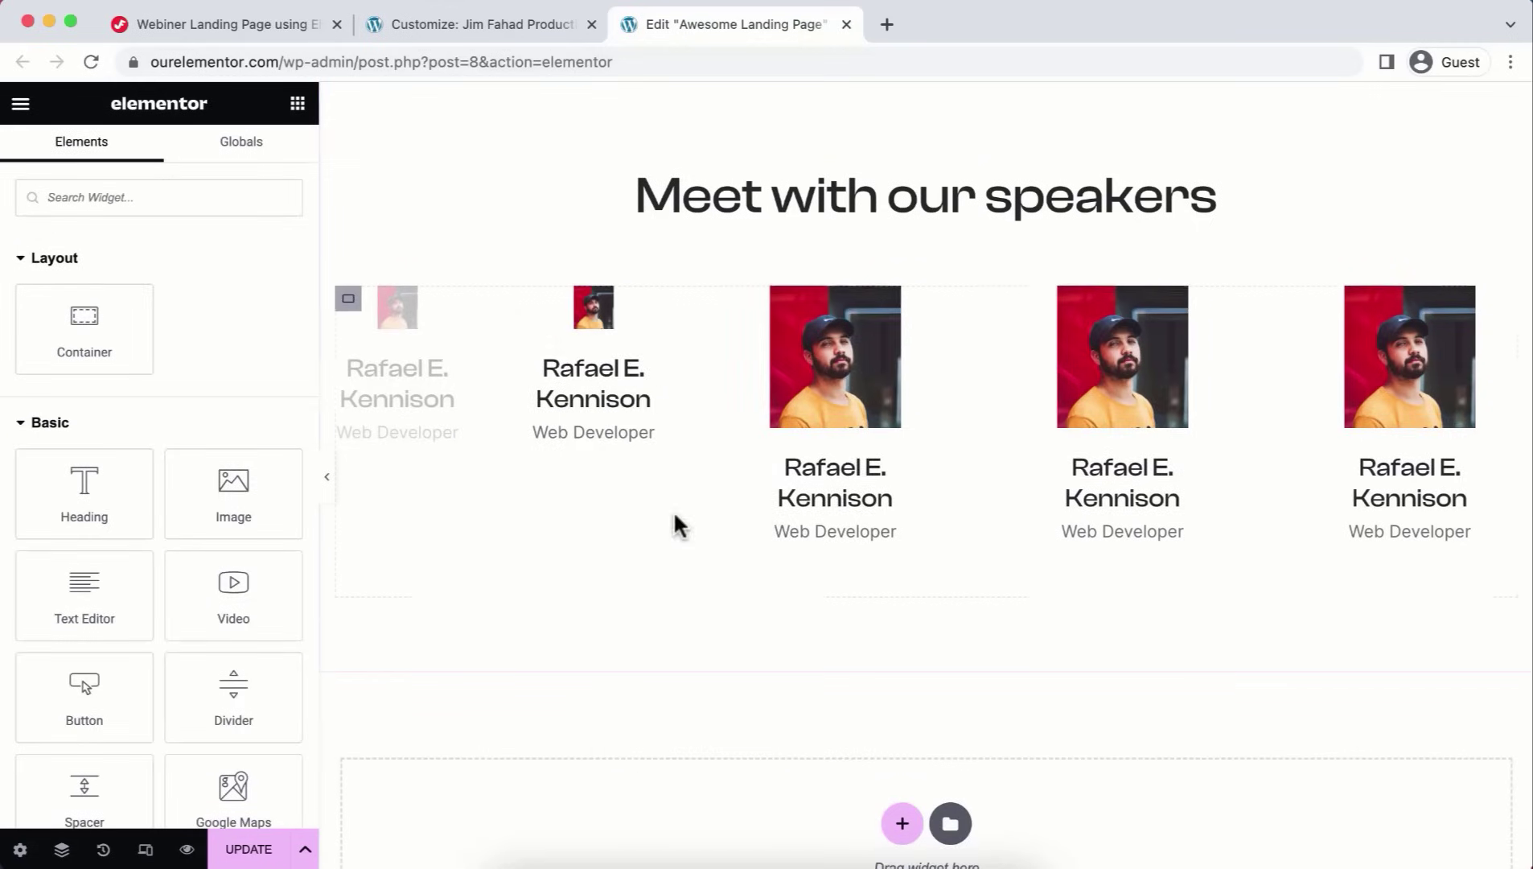
right_click(814, 350)
left_click(877, 512)
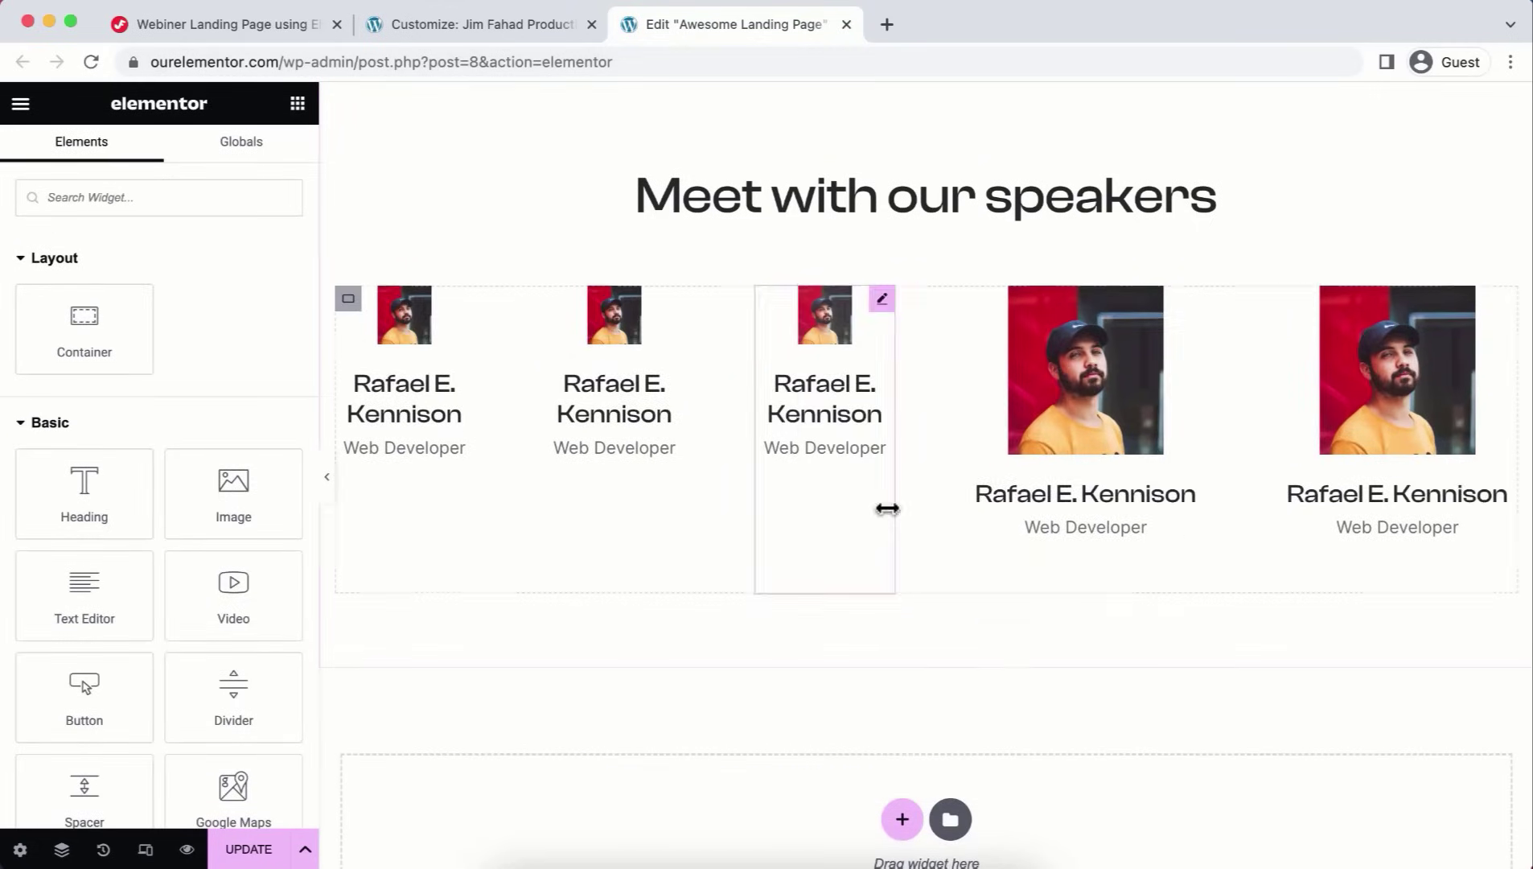
right_click(1021, 393)
left_click(1070, 554)
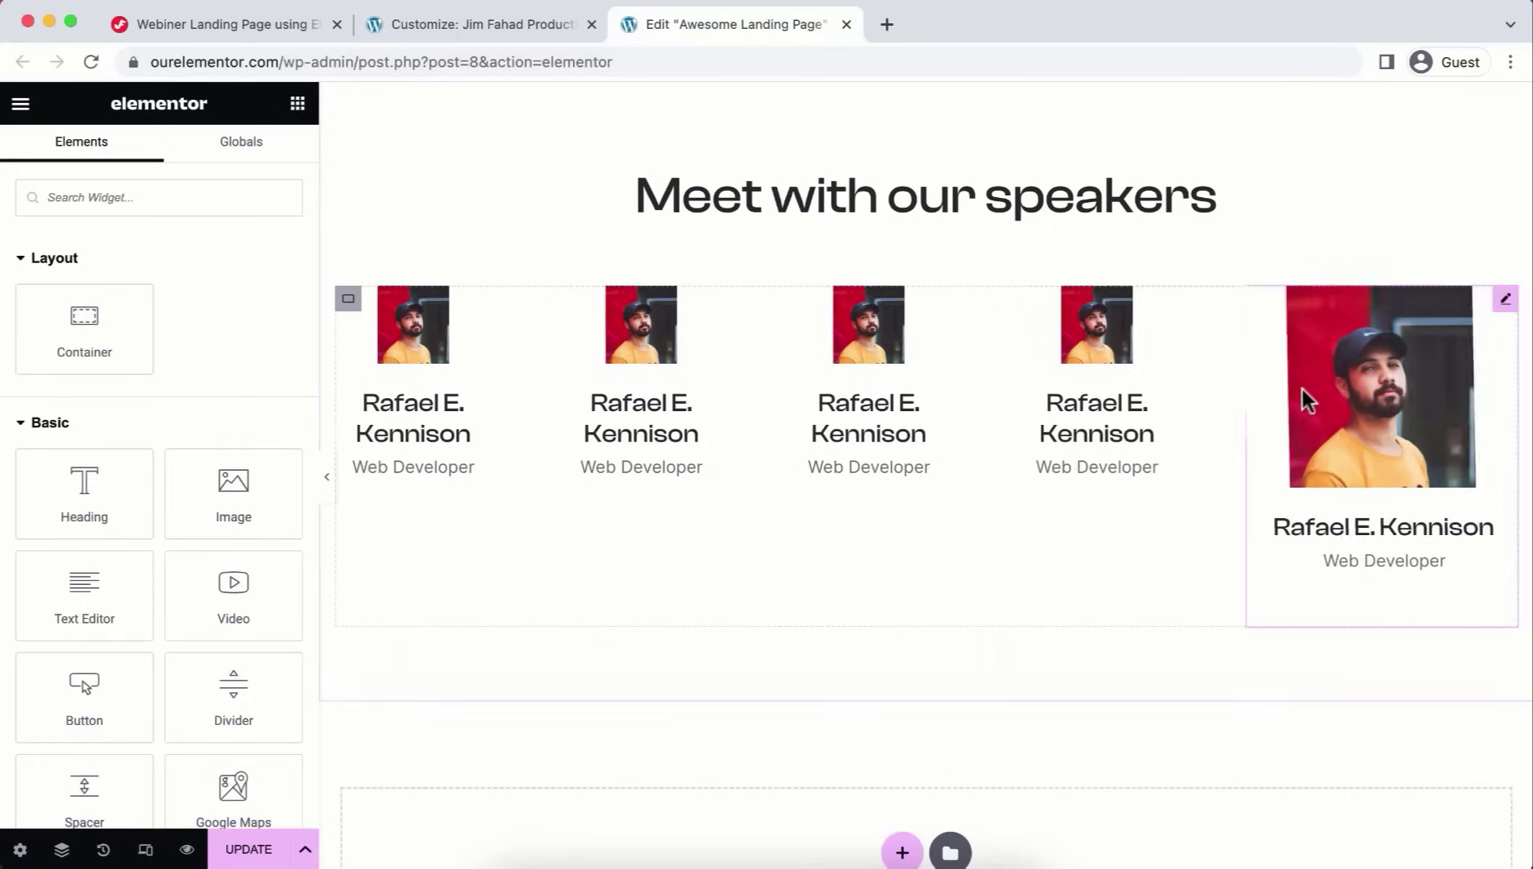
right_click(1315, 385)
left_click(1369, 540)
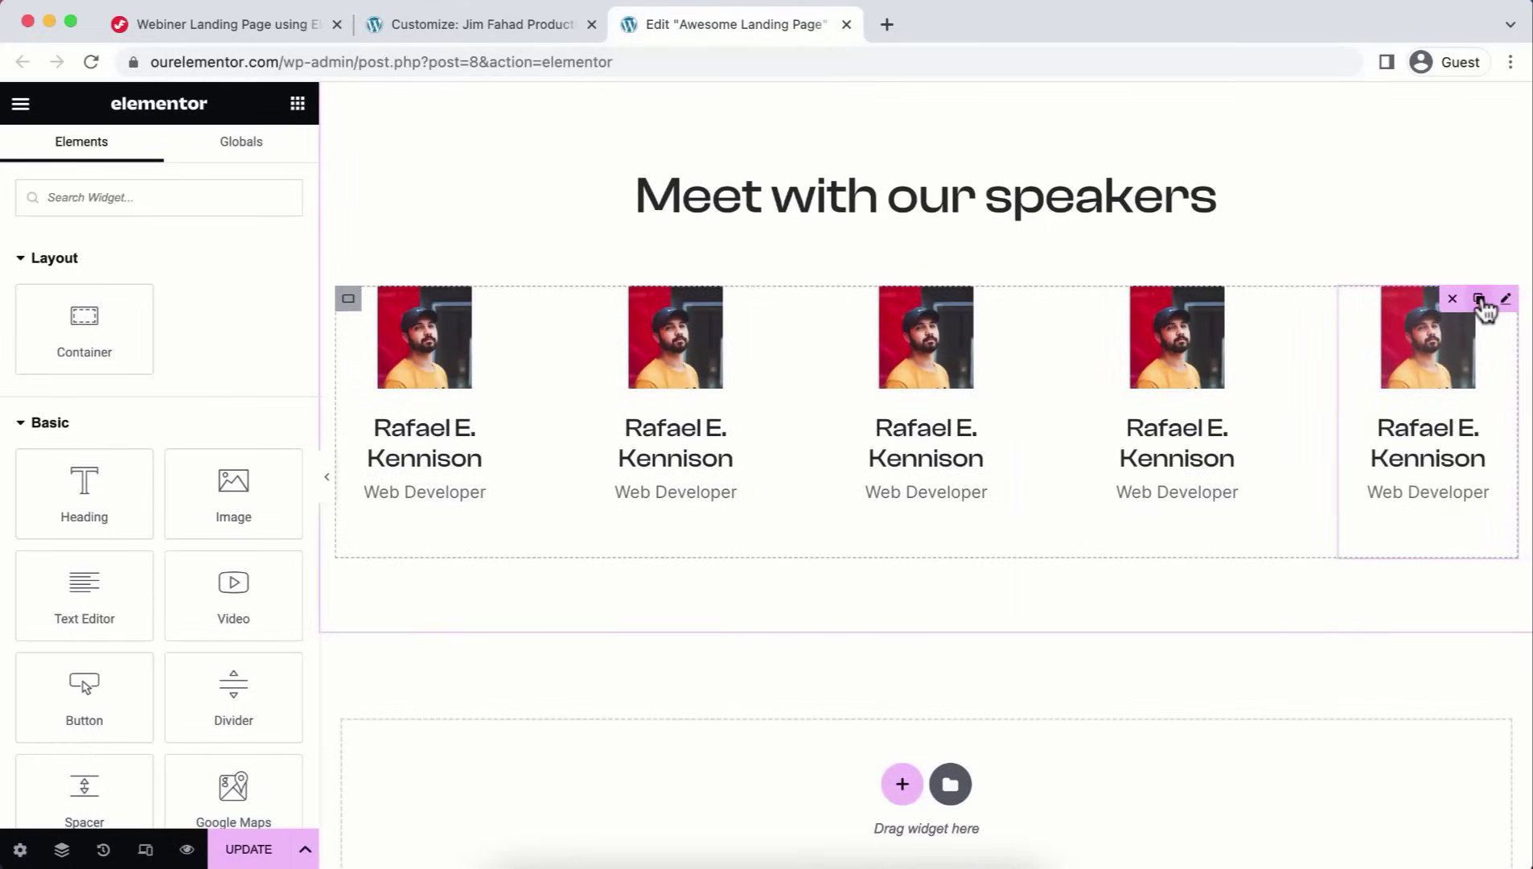
- Duplicate the last speaker card so the row holds seven cards
left_click(1483, 306)
left_click(1481, 299)
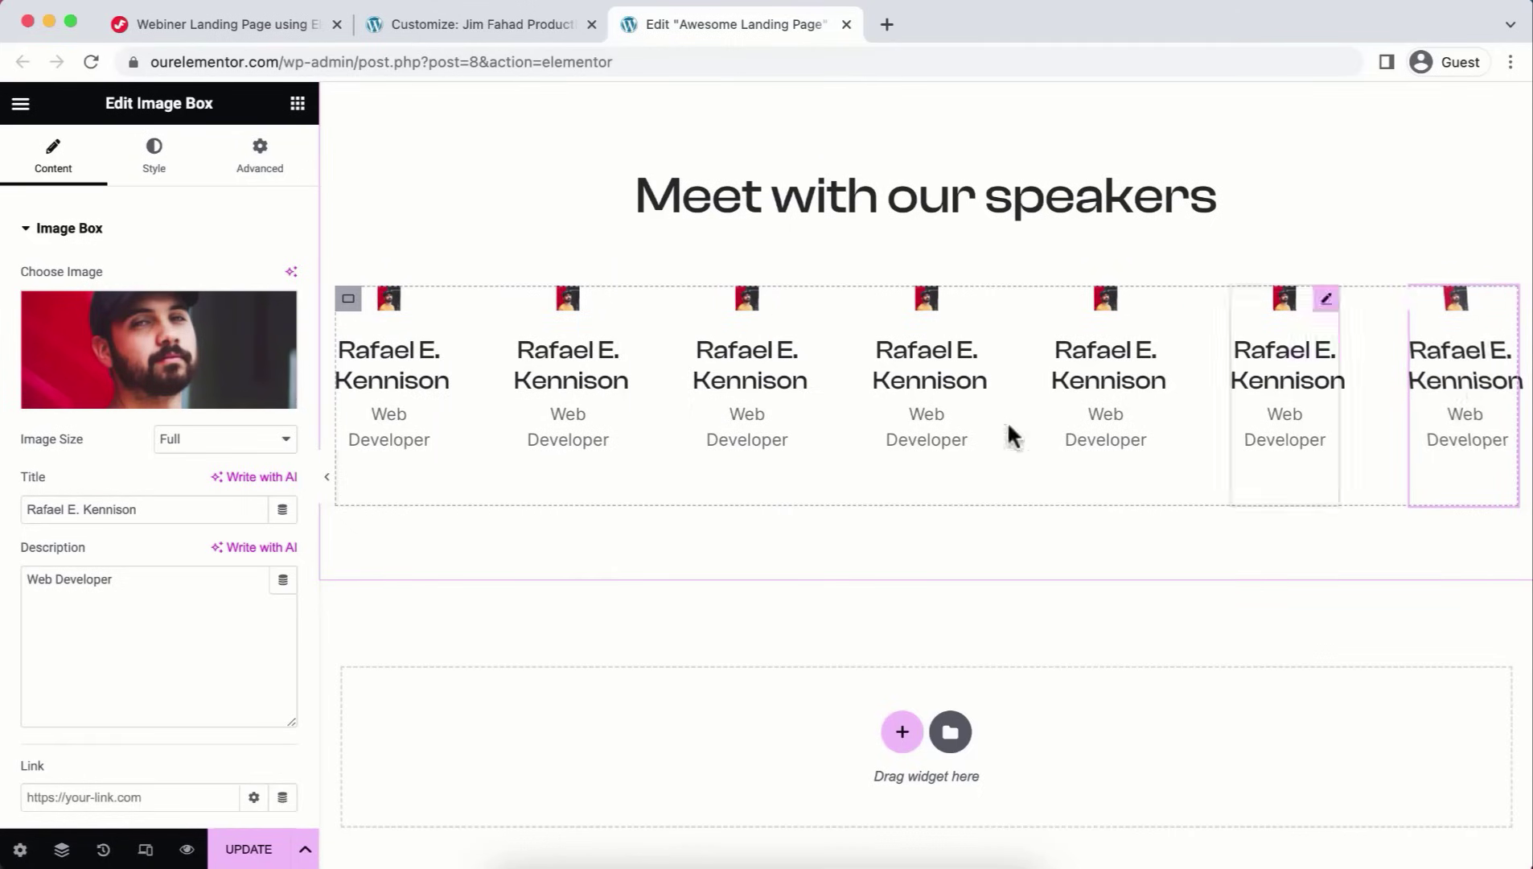
mouse_move(354, 307)
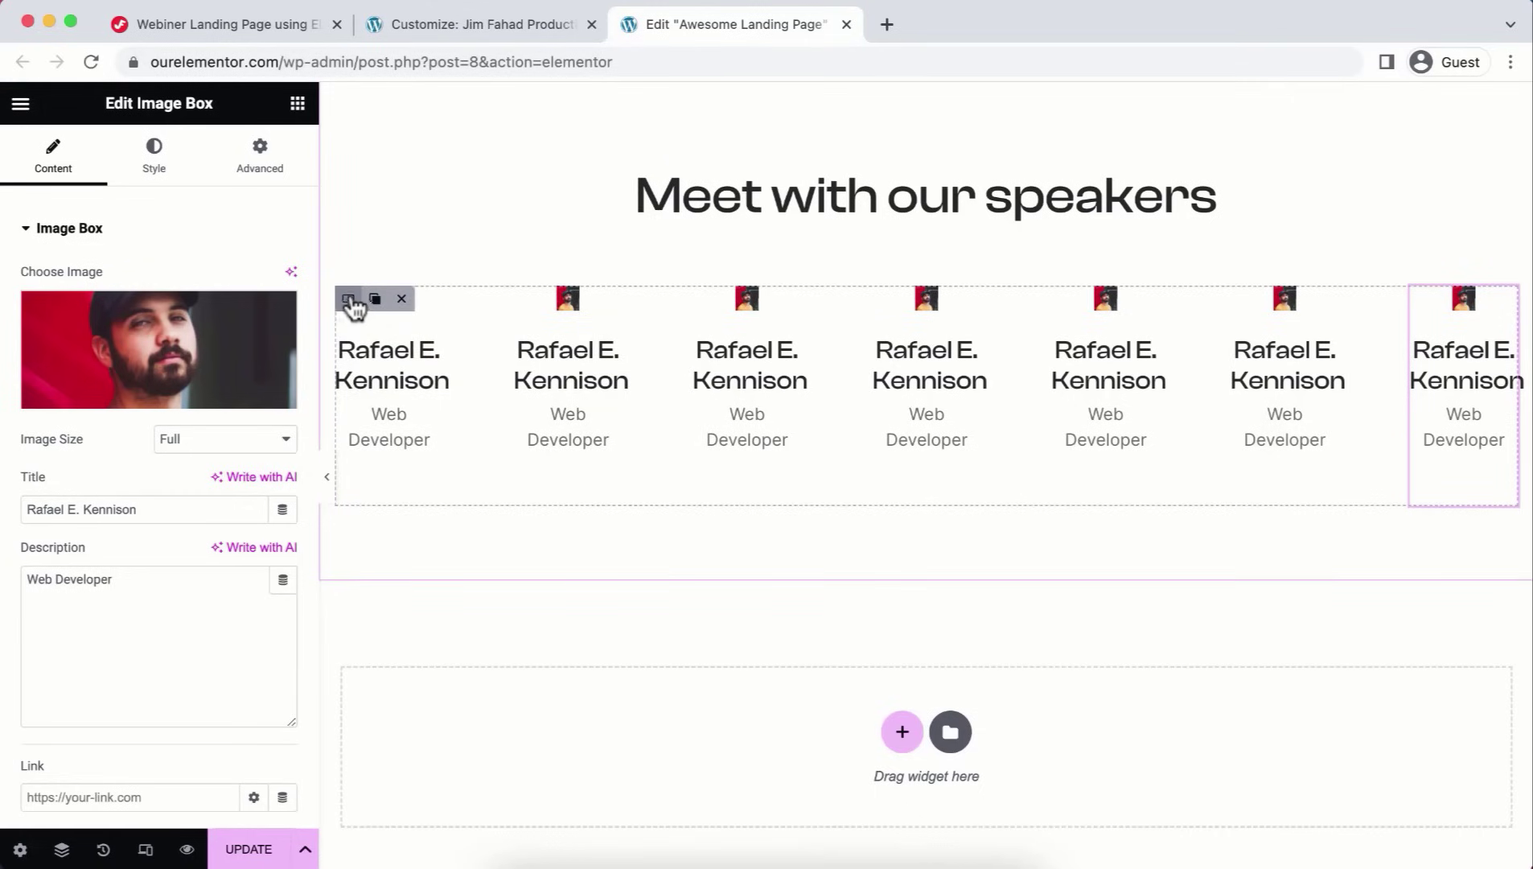
left_click(348, 299)
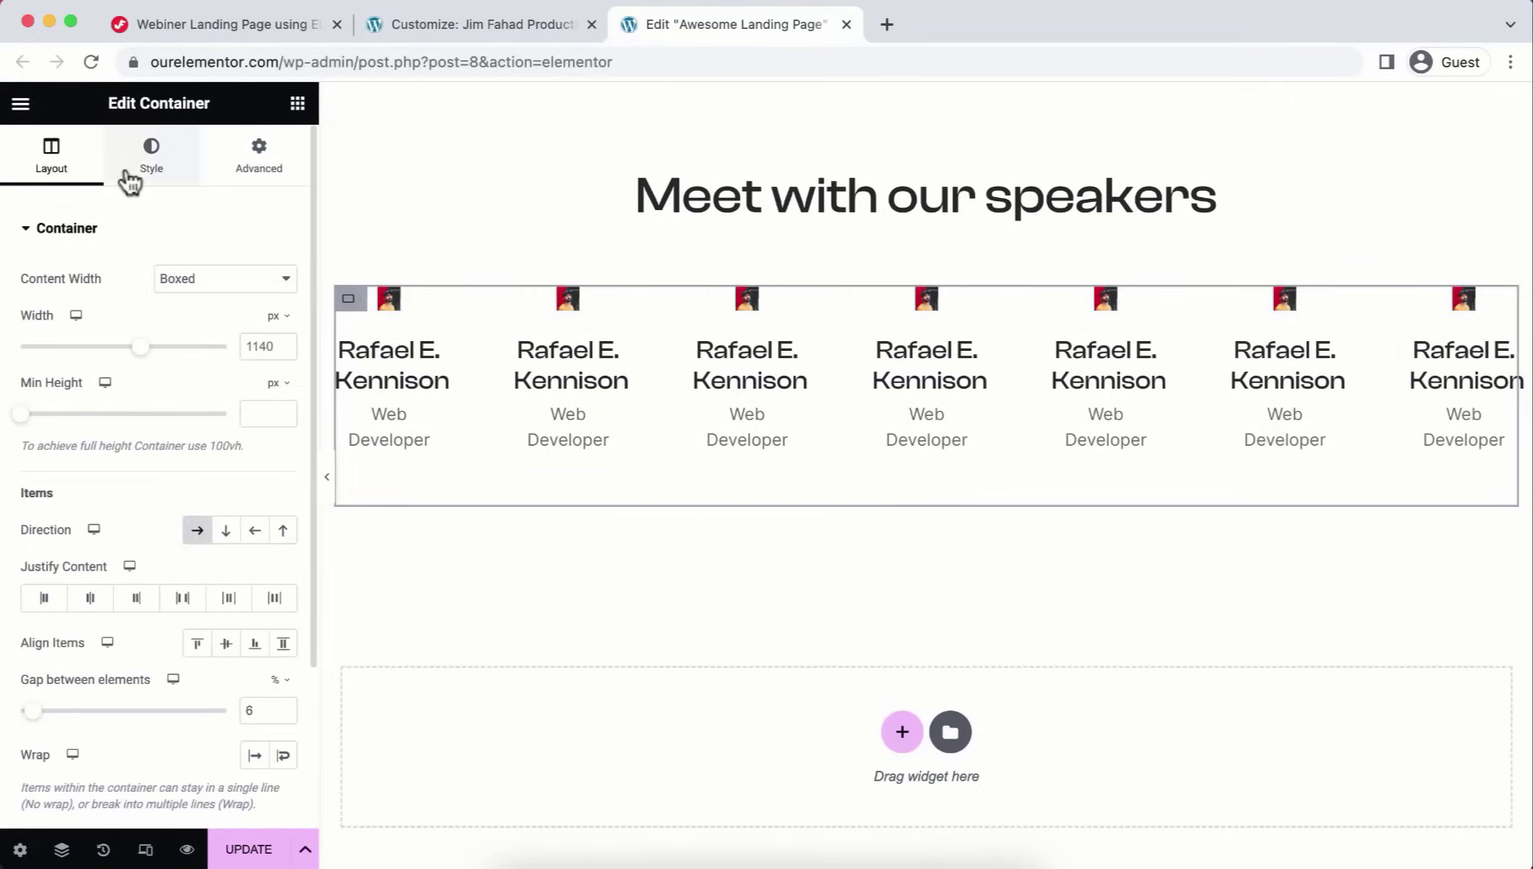
- Make the speaker container wrap with Space Around justification, and duplicate the fifth card to make eight
scroll(149, 566, "down", 3)
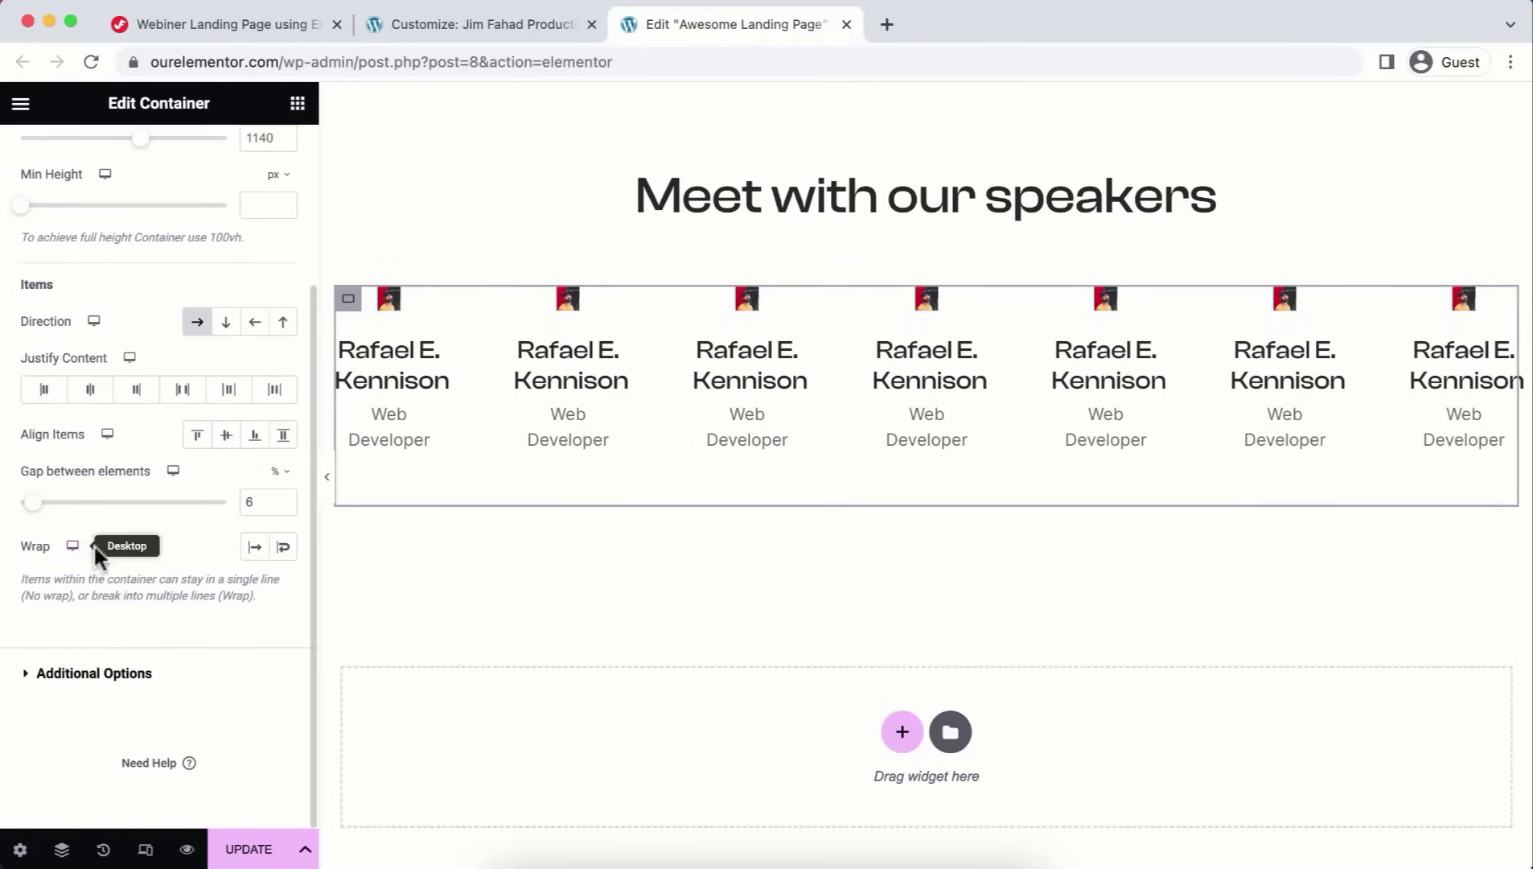
left_click(284, 548)
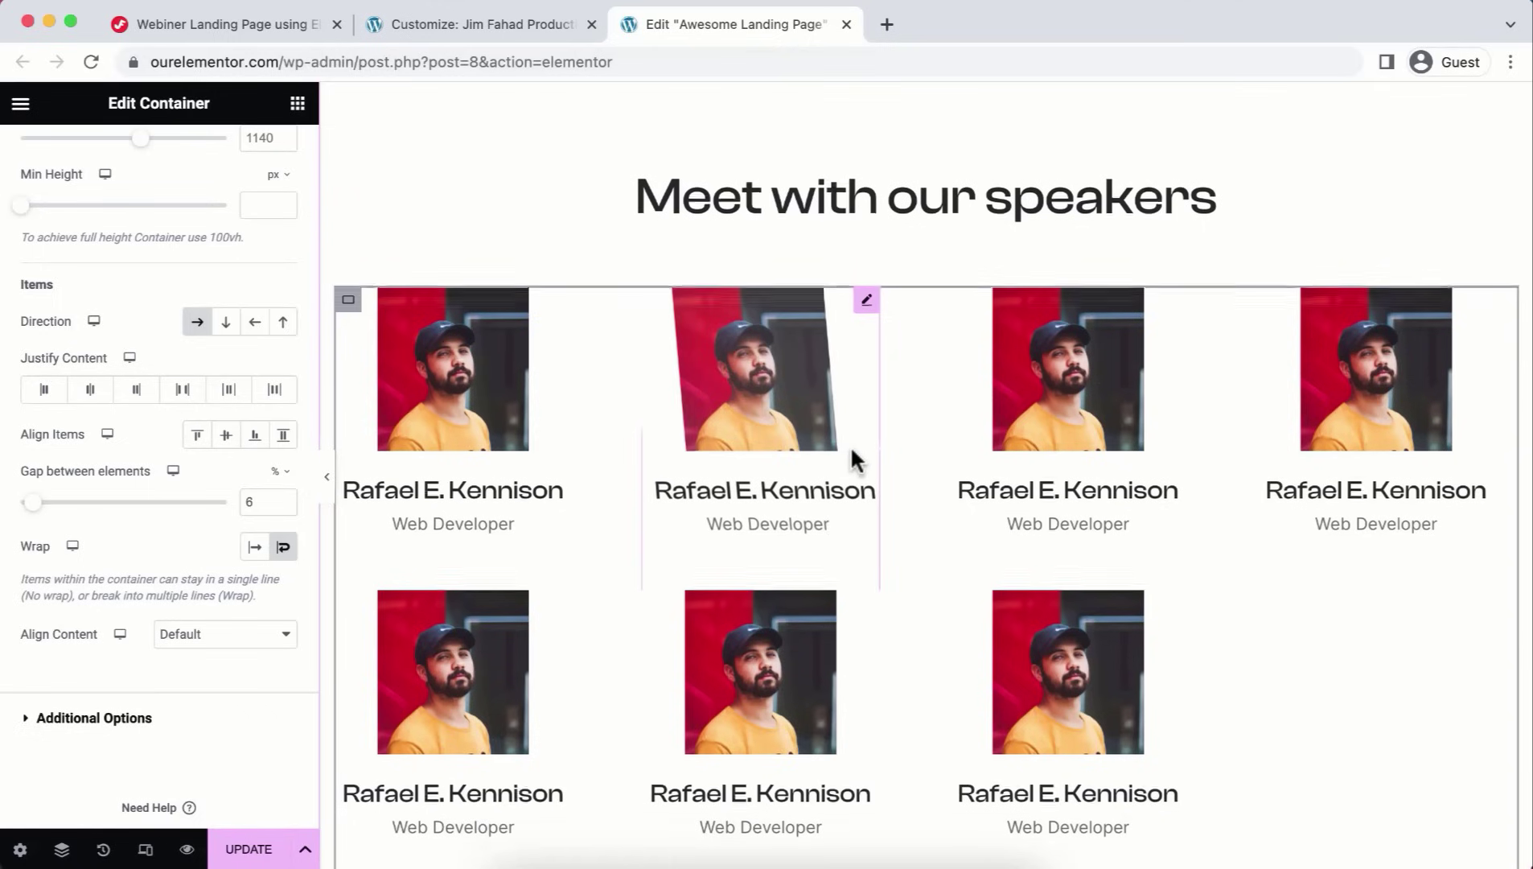
scroll(850, 444, "up", 1)
scroll(48, 394, "up", 2)
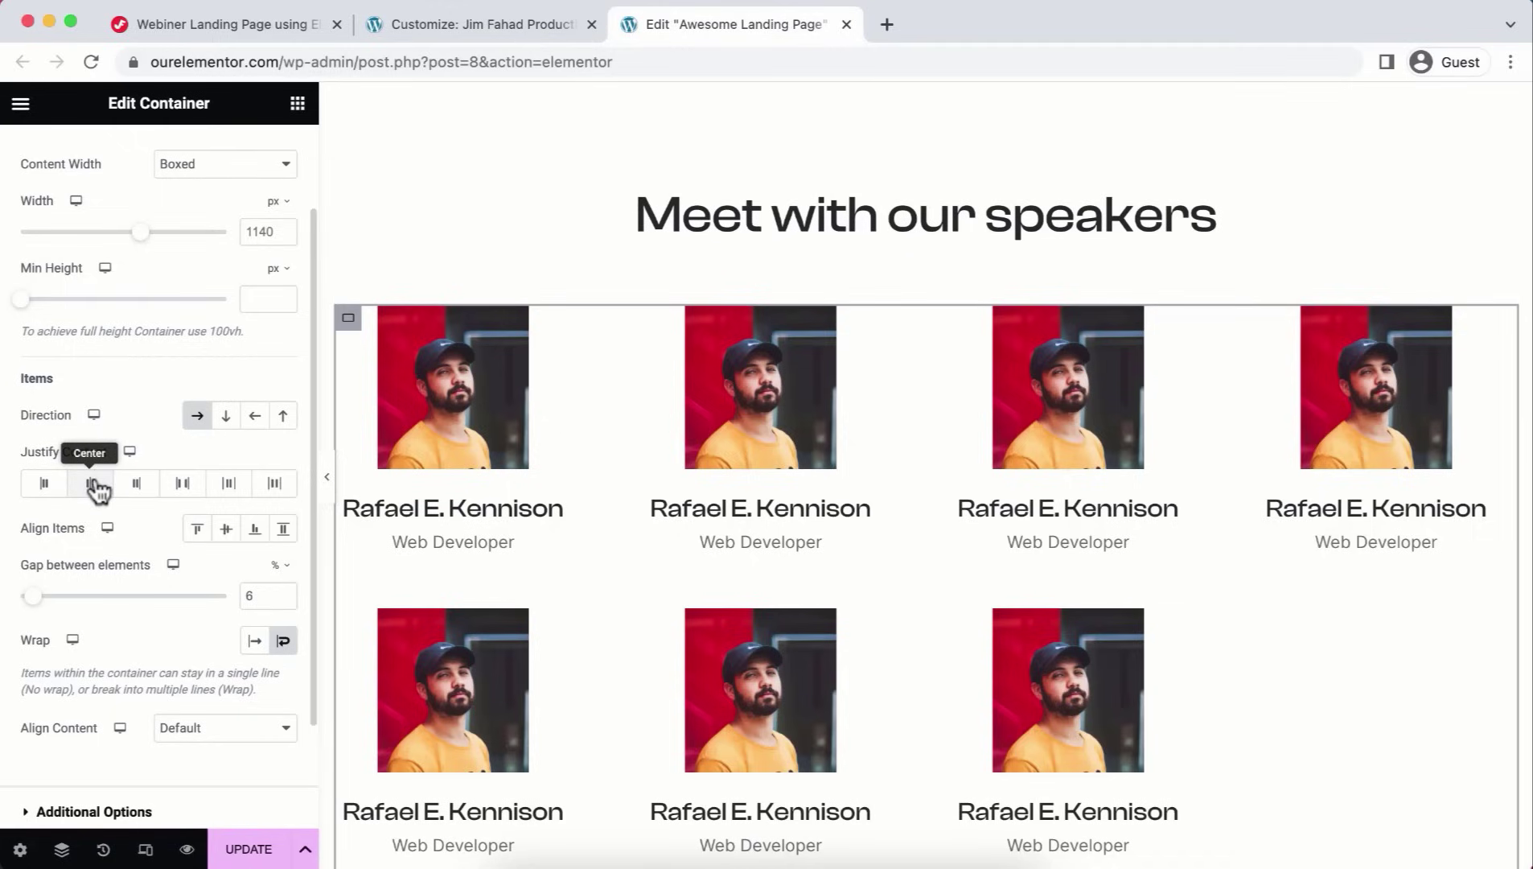
left_click(93, 483)
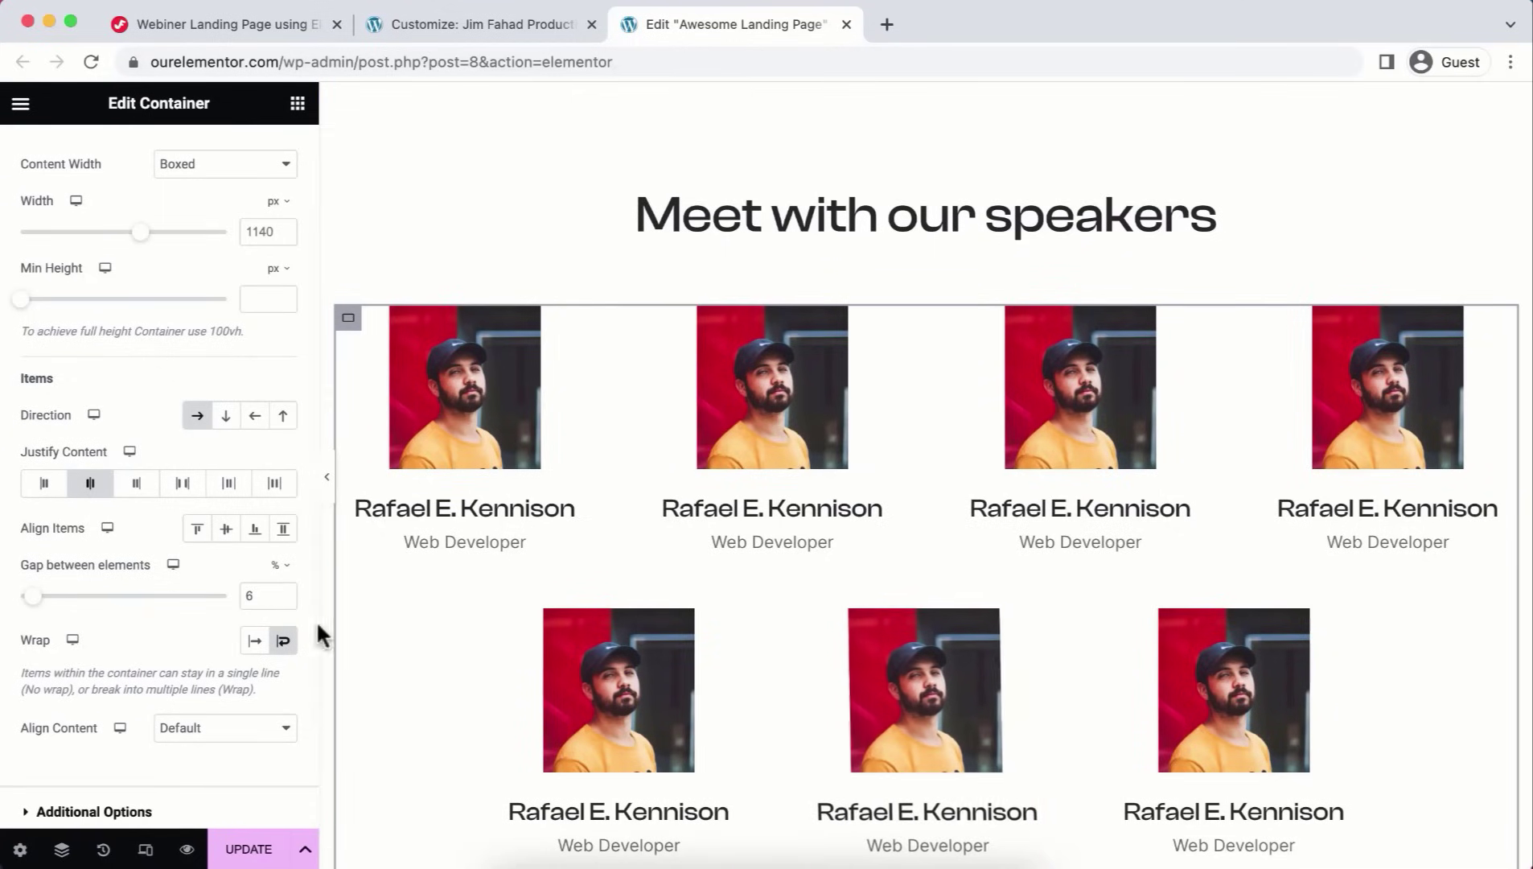
left_click(138, 485)
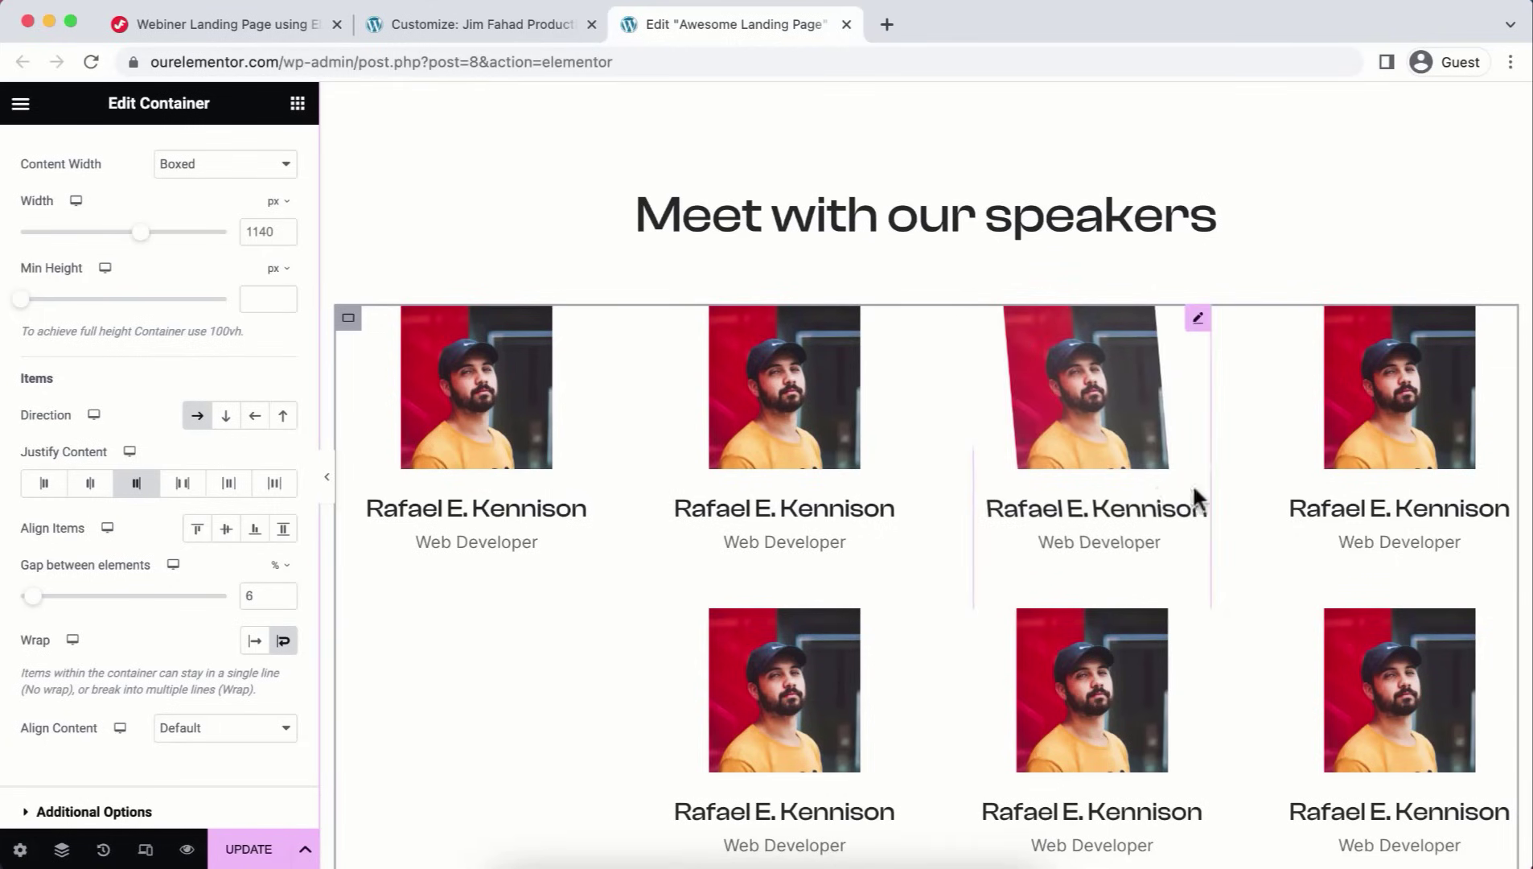
left_click(232, 493)
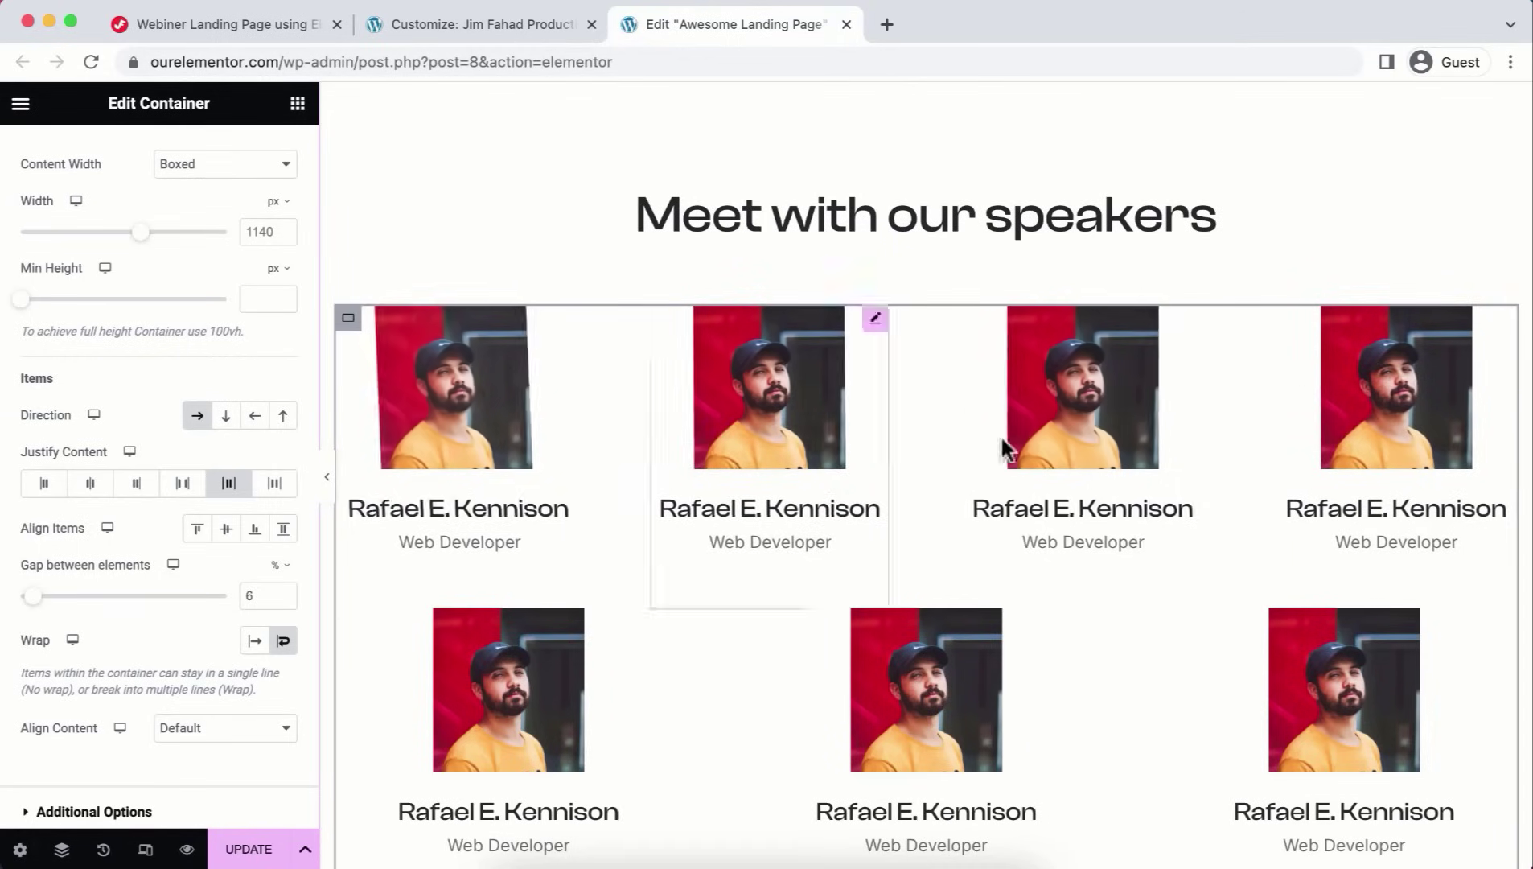
scroll(1098, 671, "down", 1)
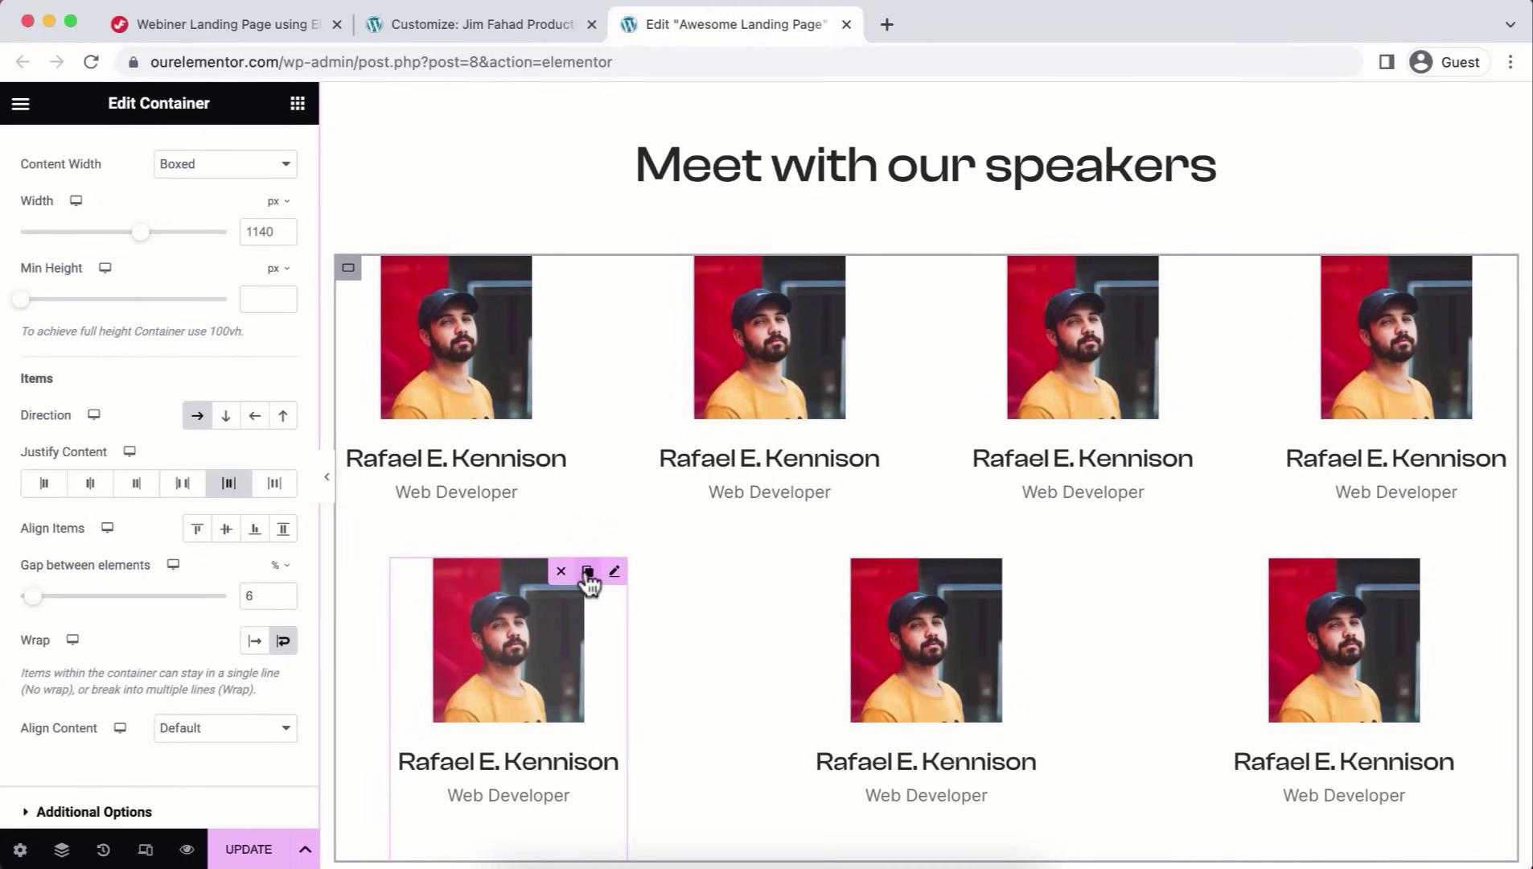
left_click(588, 572)
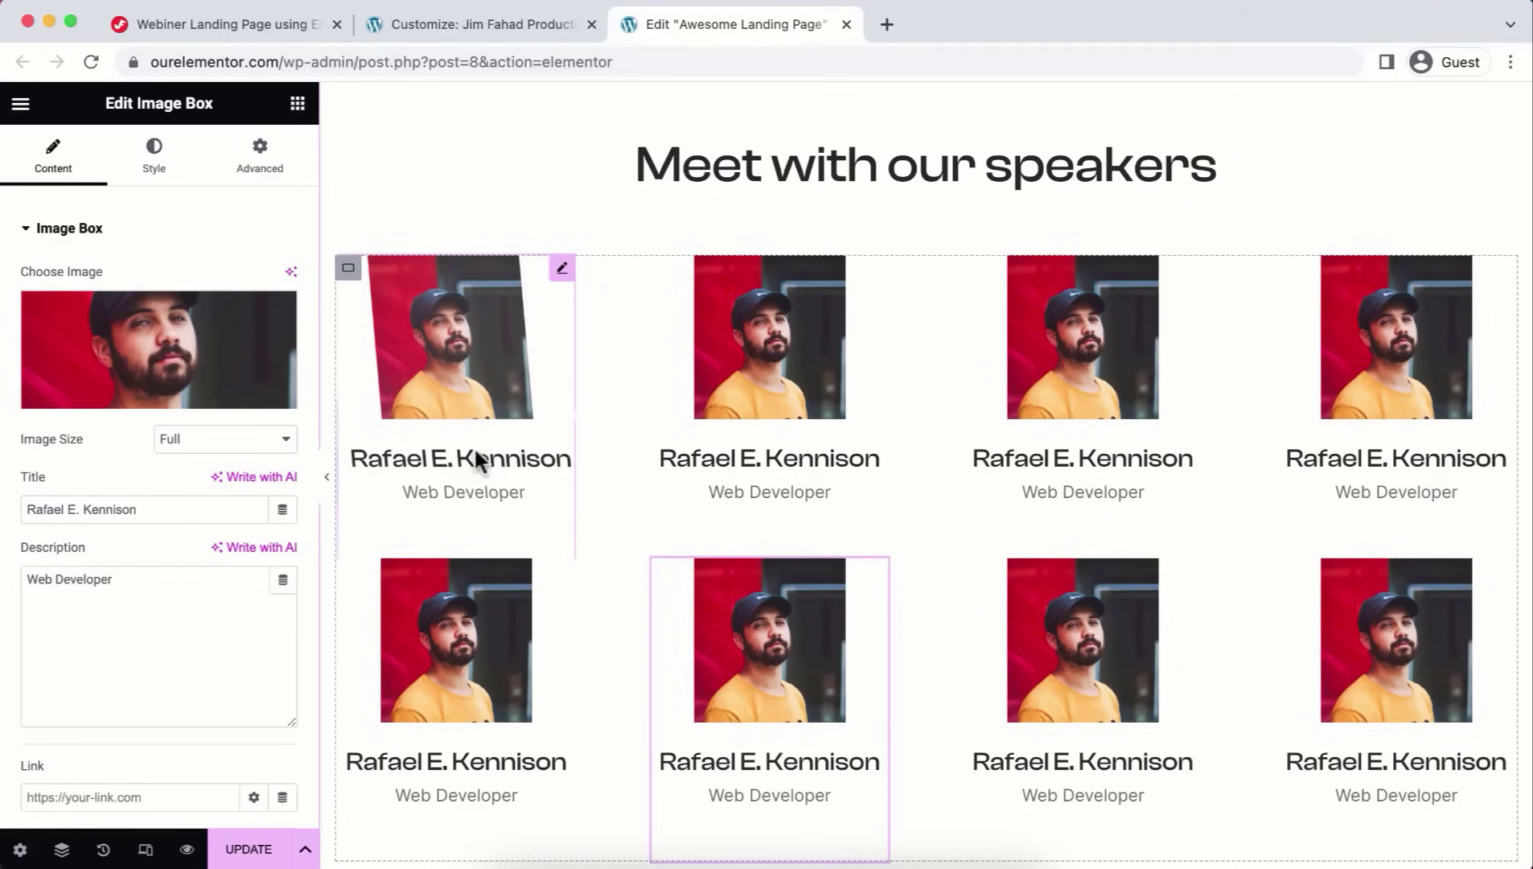
- Give the first speaker card a new Media Library portrait and replace its title with a speaker name
left_click(458, 350)
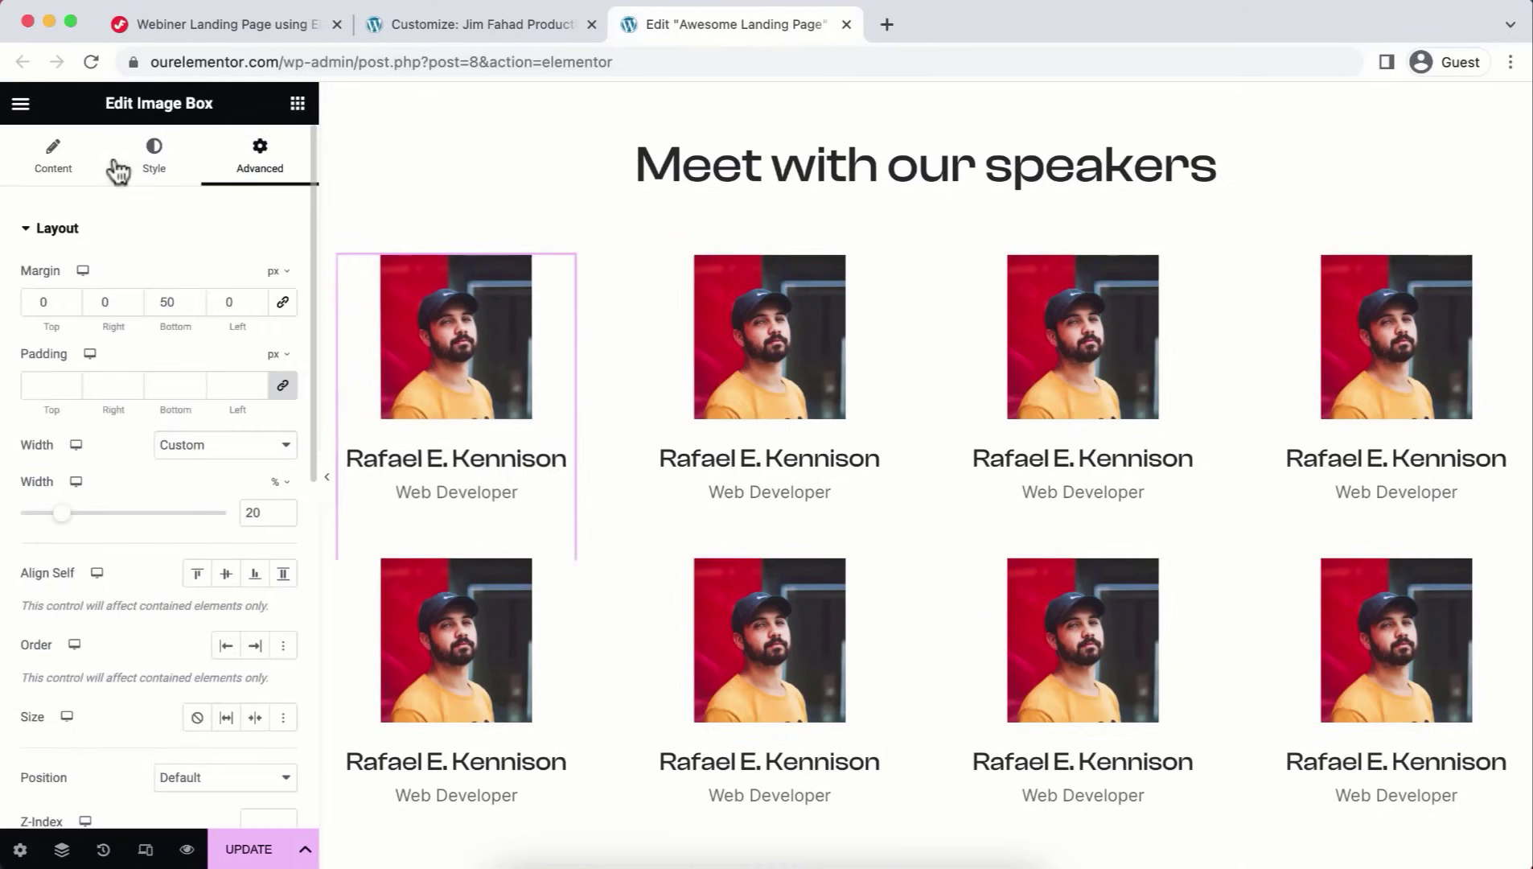
left_click(53, 157)
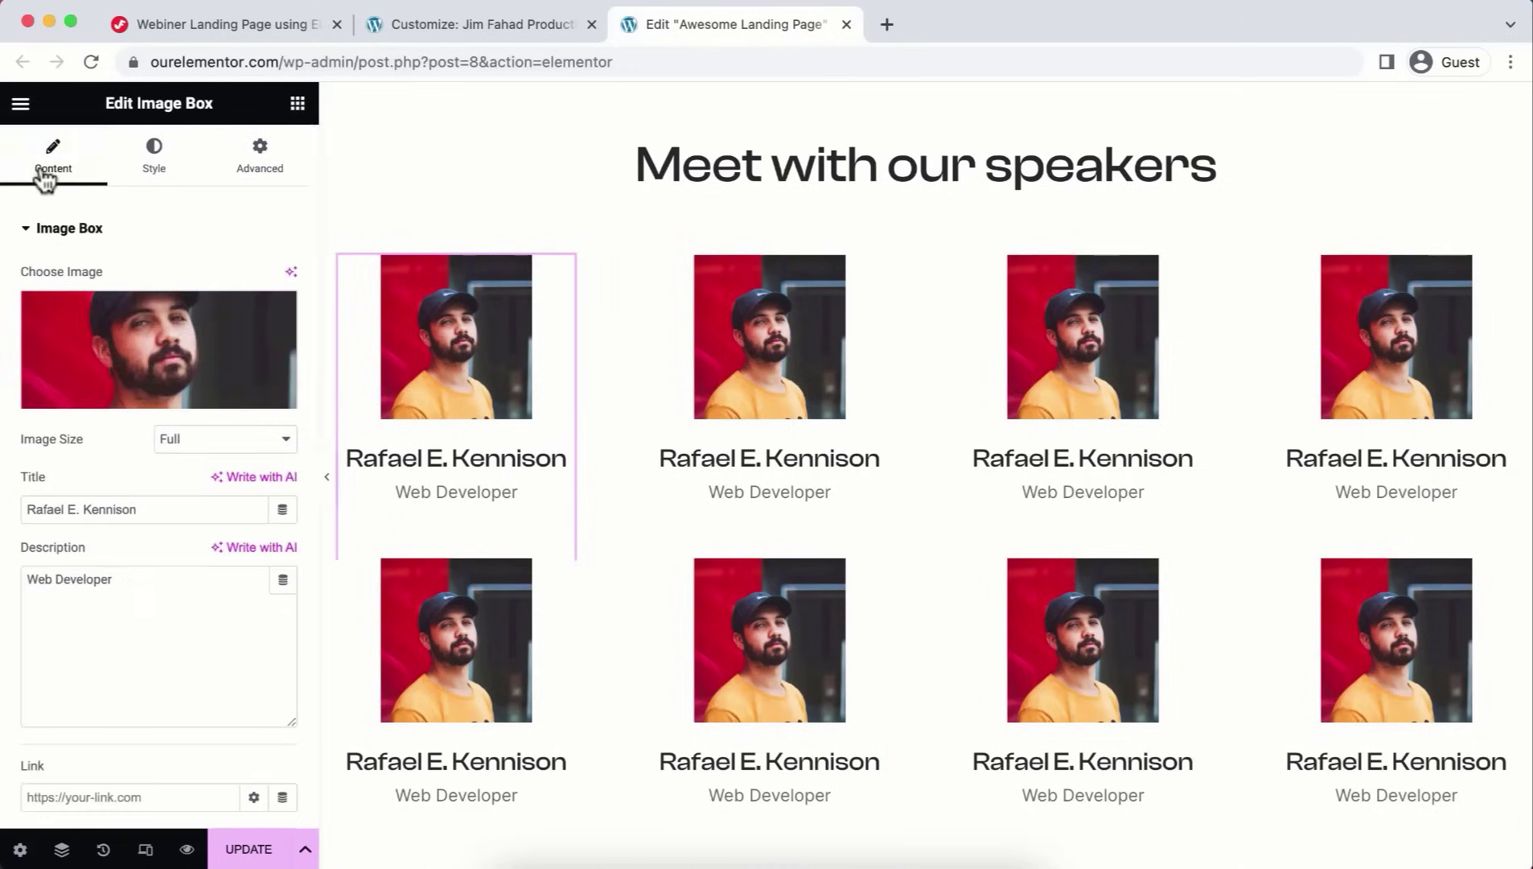
left_click(166, 355)
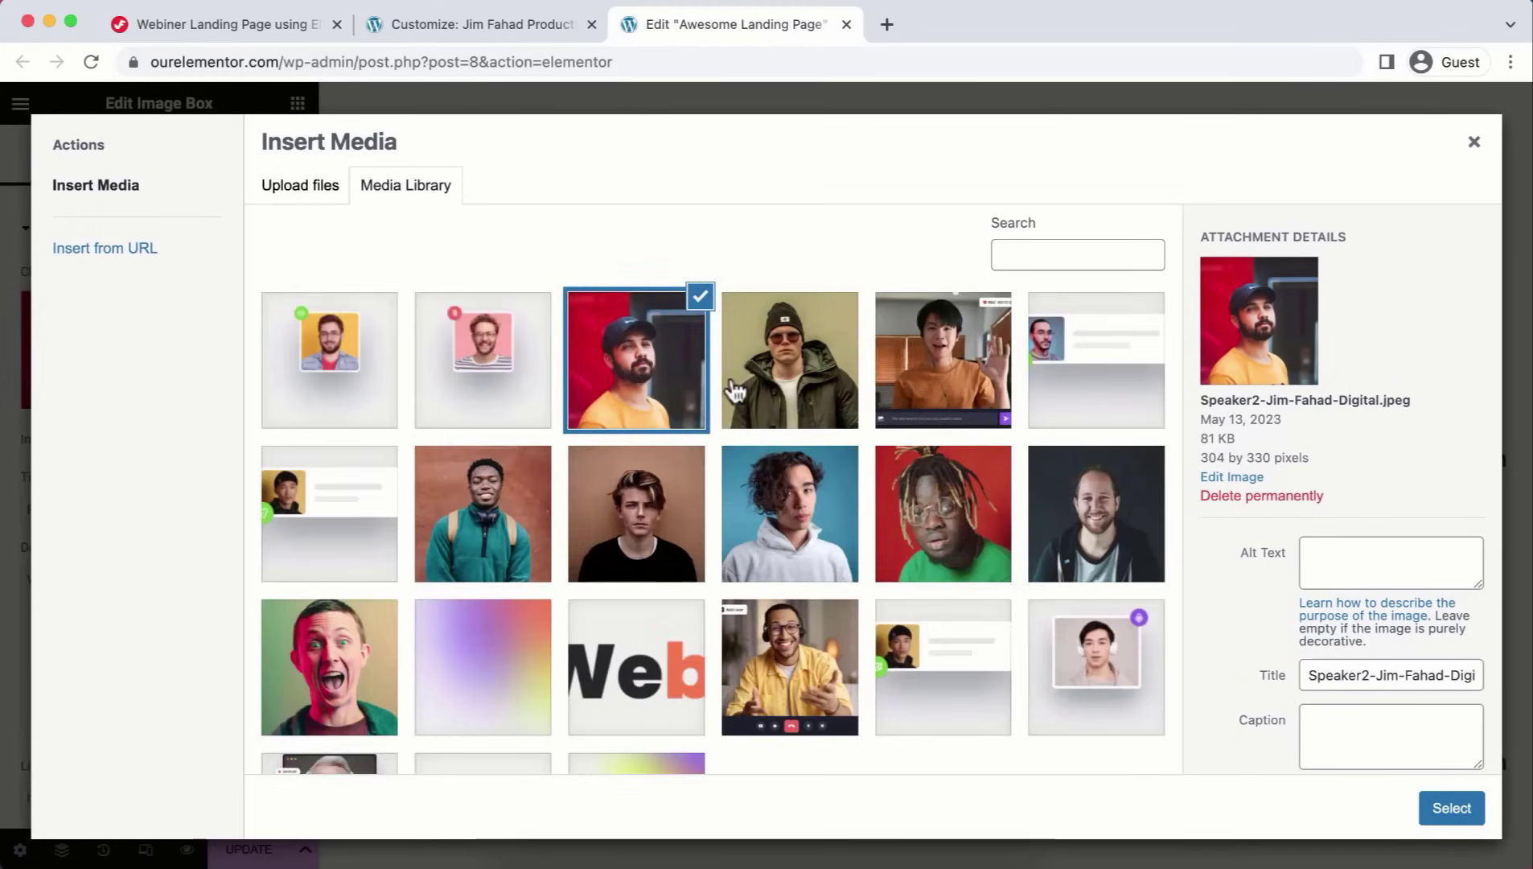
left_click(515, 521)
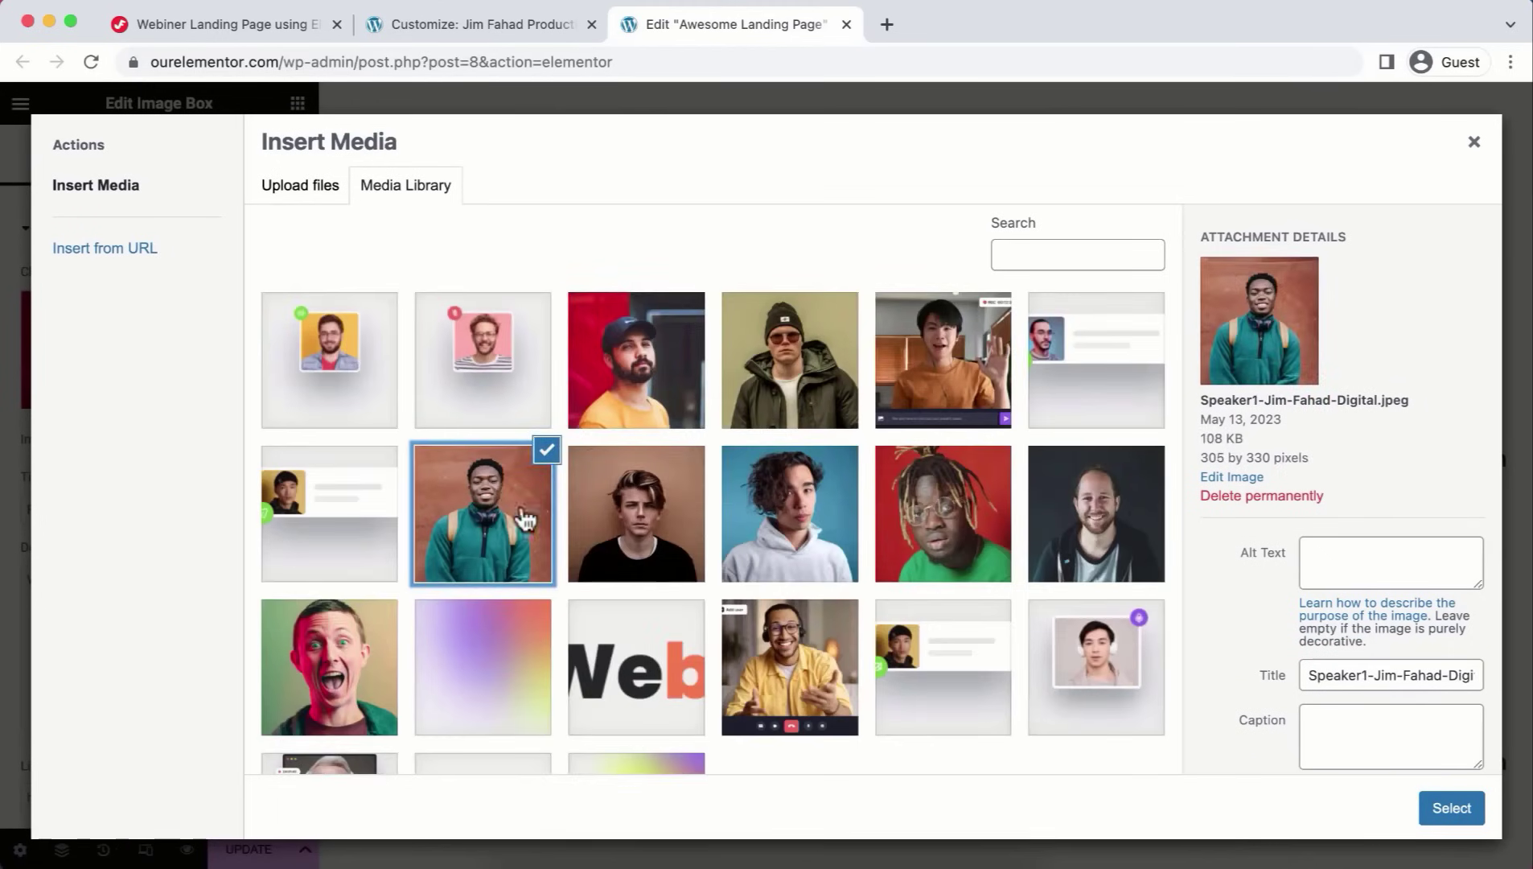
left_click(1431, 802)
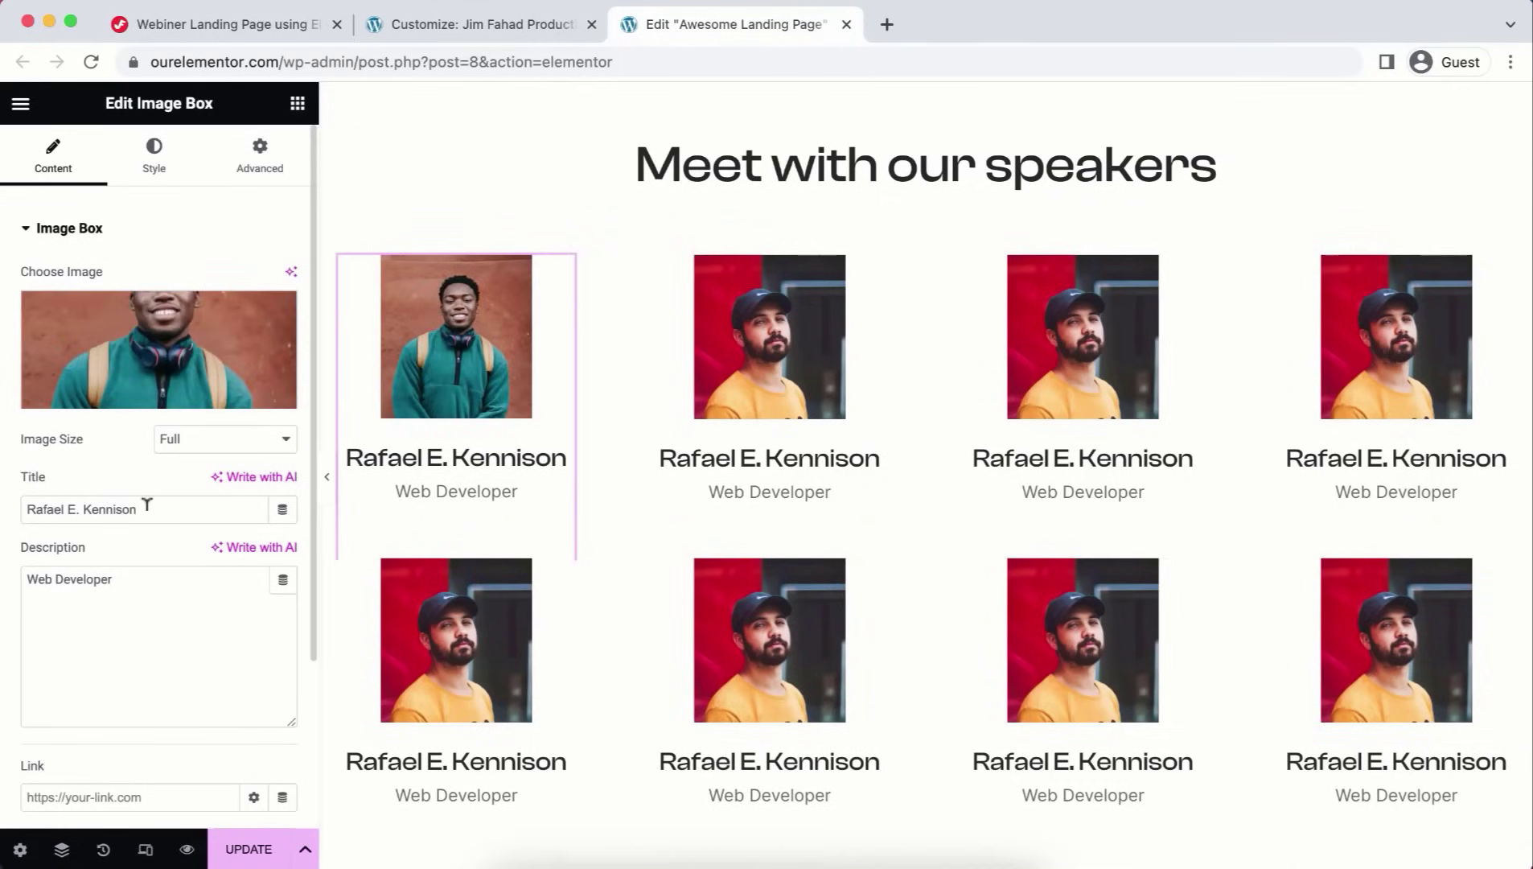
mouse_move(148, 507)
left_mouse_down()
mouse_move(6, 505)
mouse_move(171, 503)
left_mouse_up()
left_click(6, 505)
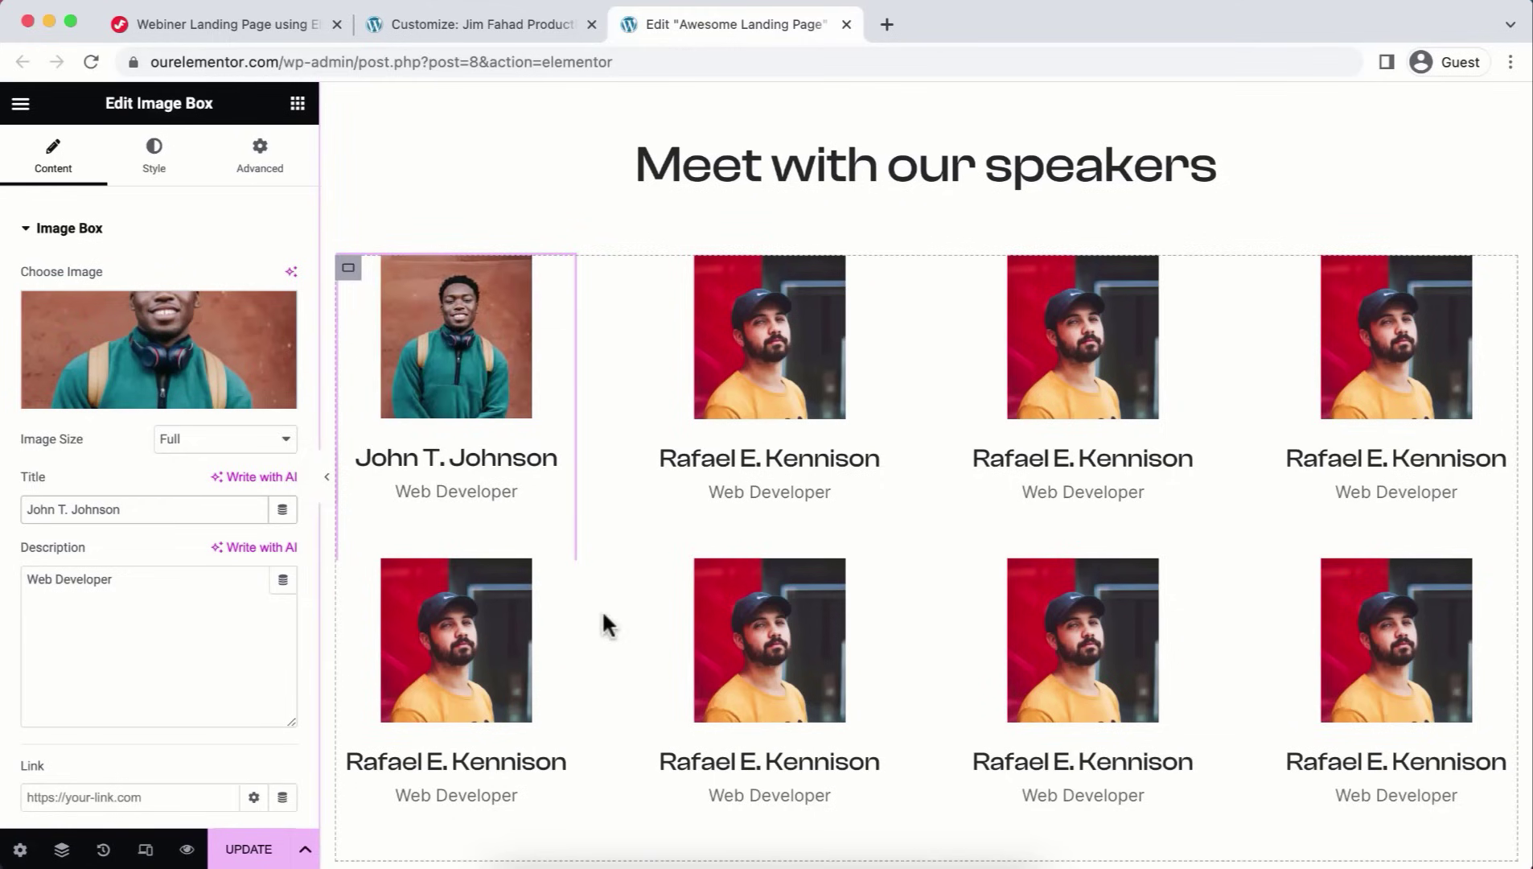
scroll(601, 624, "down", 1)
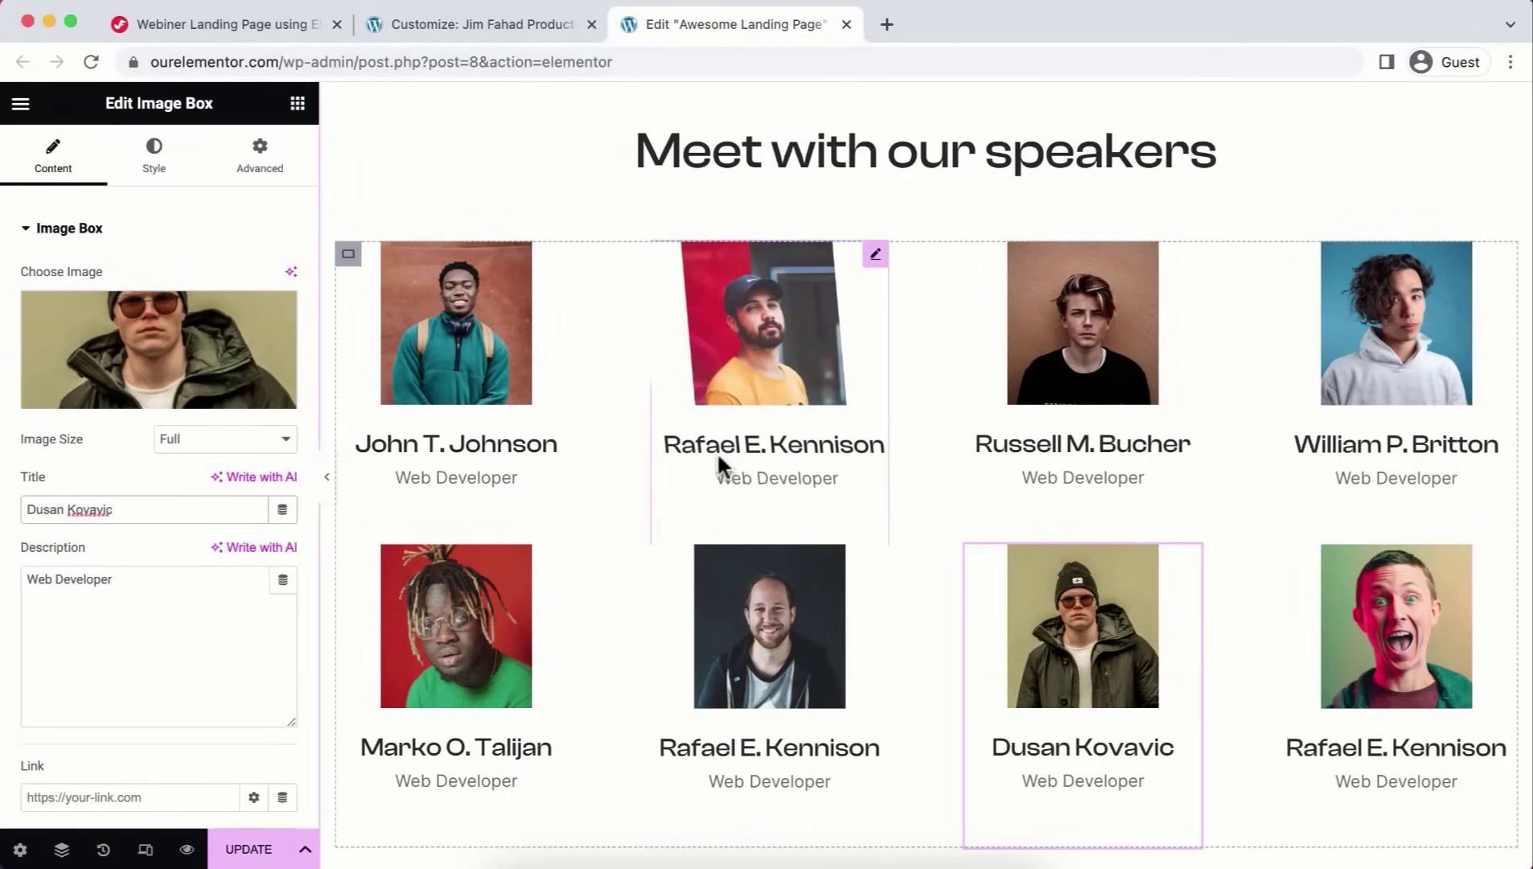
scroll(893, 435, "down", 3)
scroll(894, 435, "up", 4)
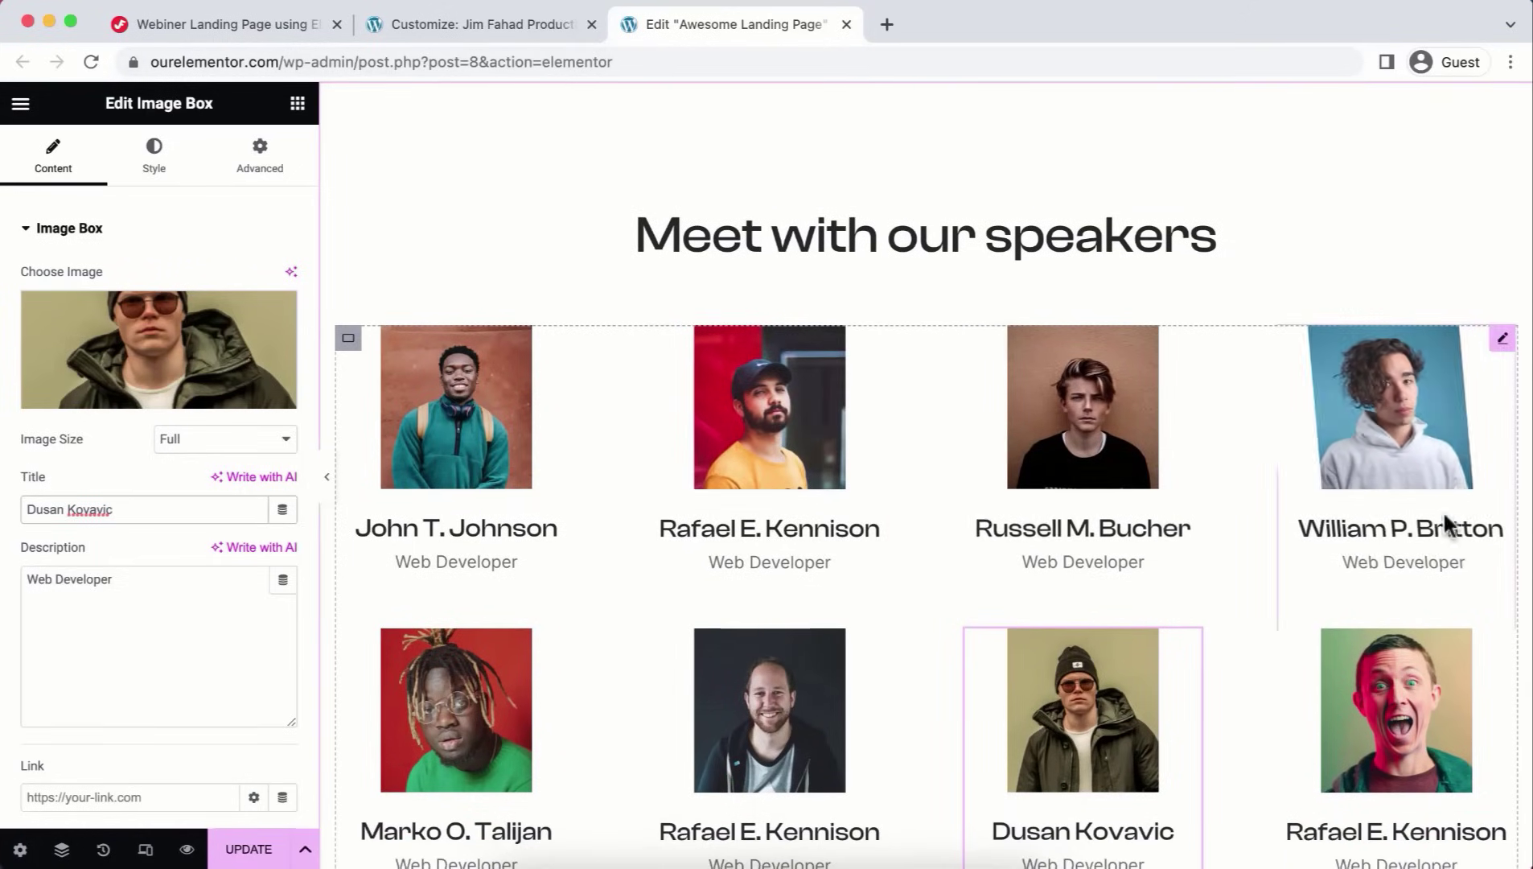
- Add a new single-column container below the speaker grid
scroll(1218, 535, "up", 2)
scroll(1216, 526, "up", 5)
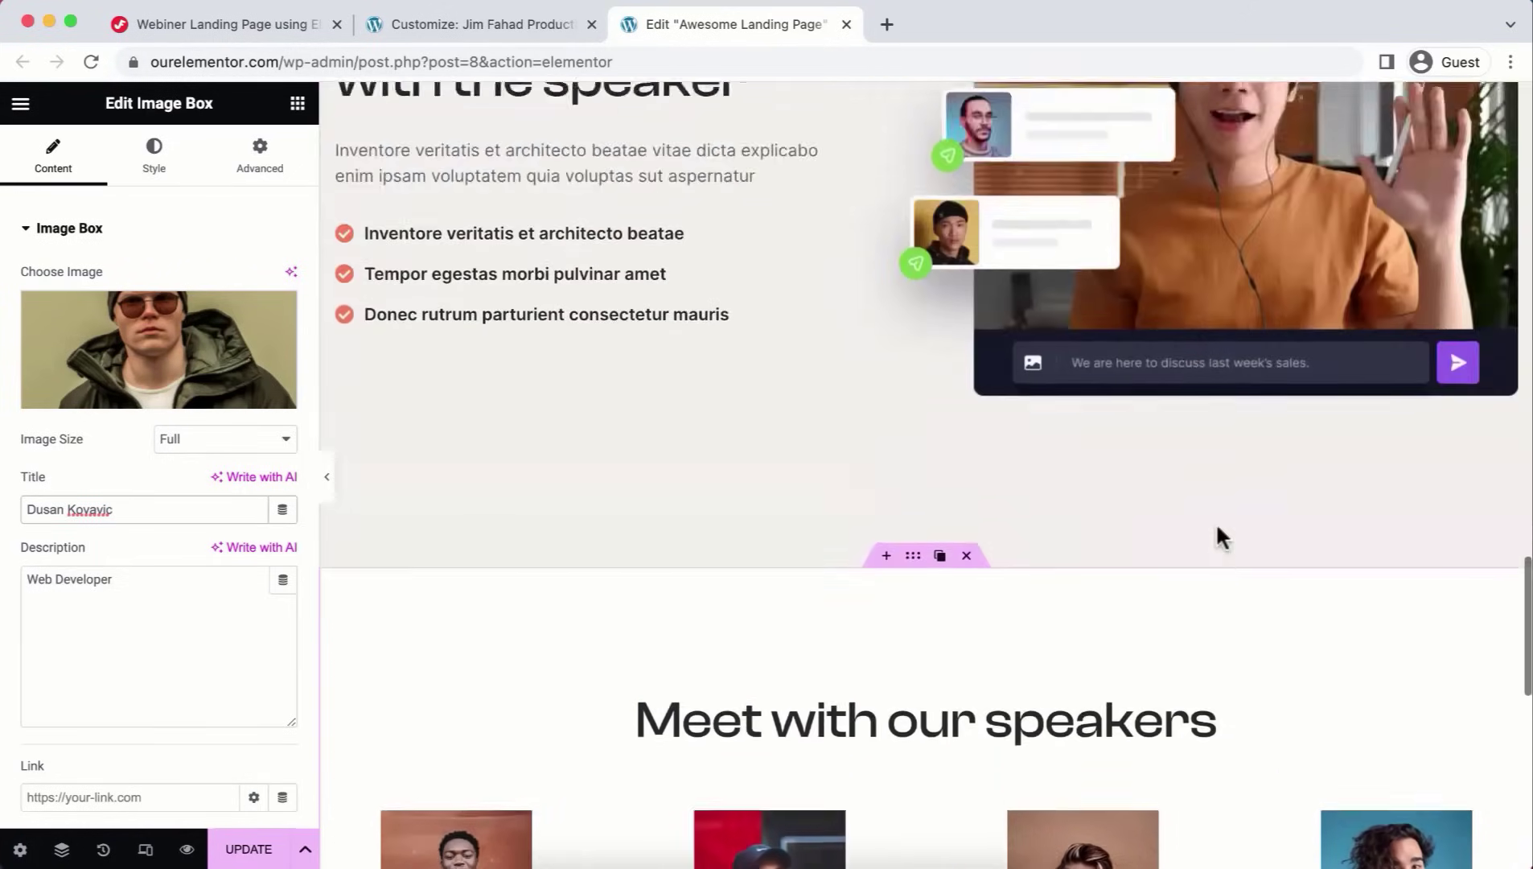
scroll(1217, 527, "down", 9)
scroll(1217, 529, "down", 4)
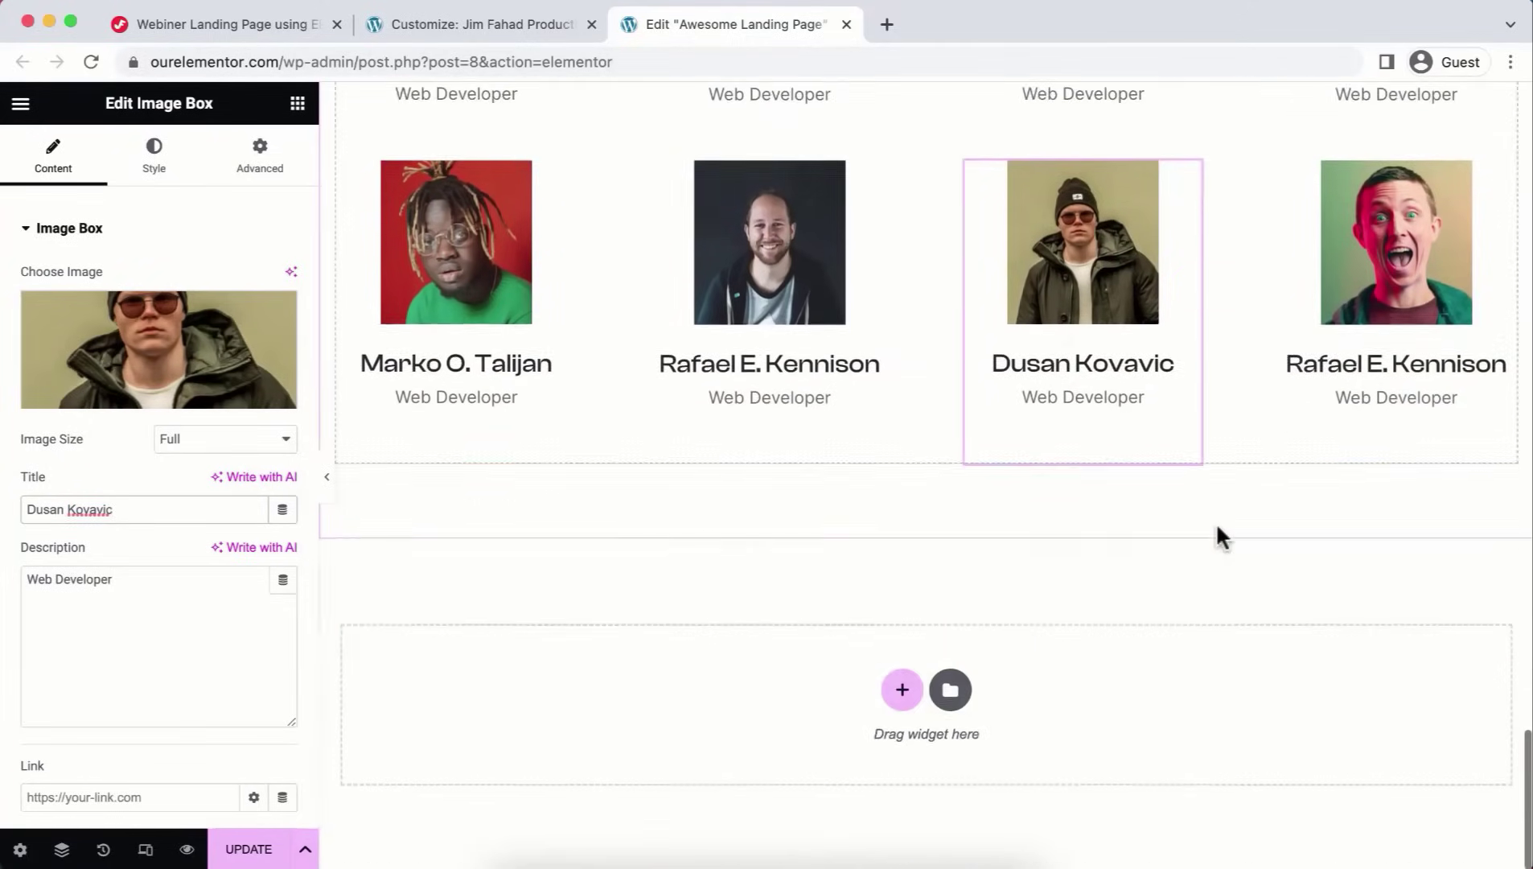
scroll(1217, 529, "up", 2)
scroll(1216, 528, "down", 1)
scroll(1215, 522, "down", 1)
left_click(900, 690)
scroll(724, 692, "down", 1)
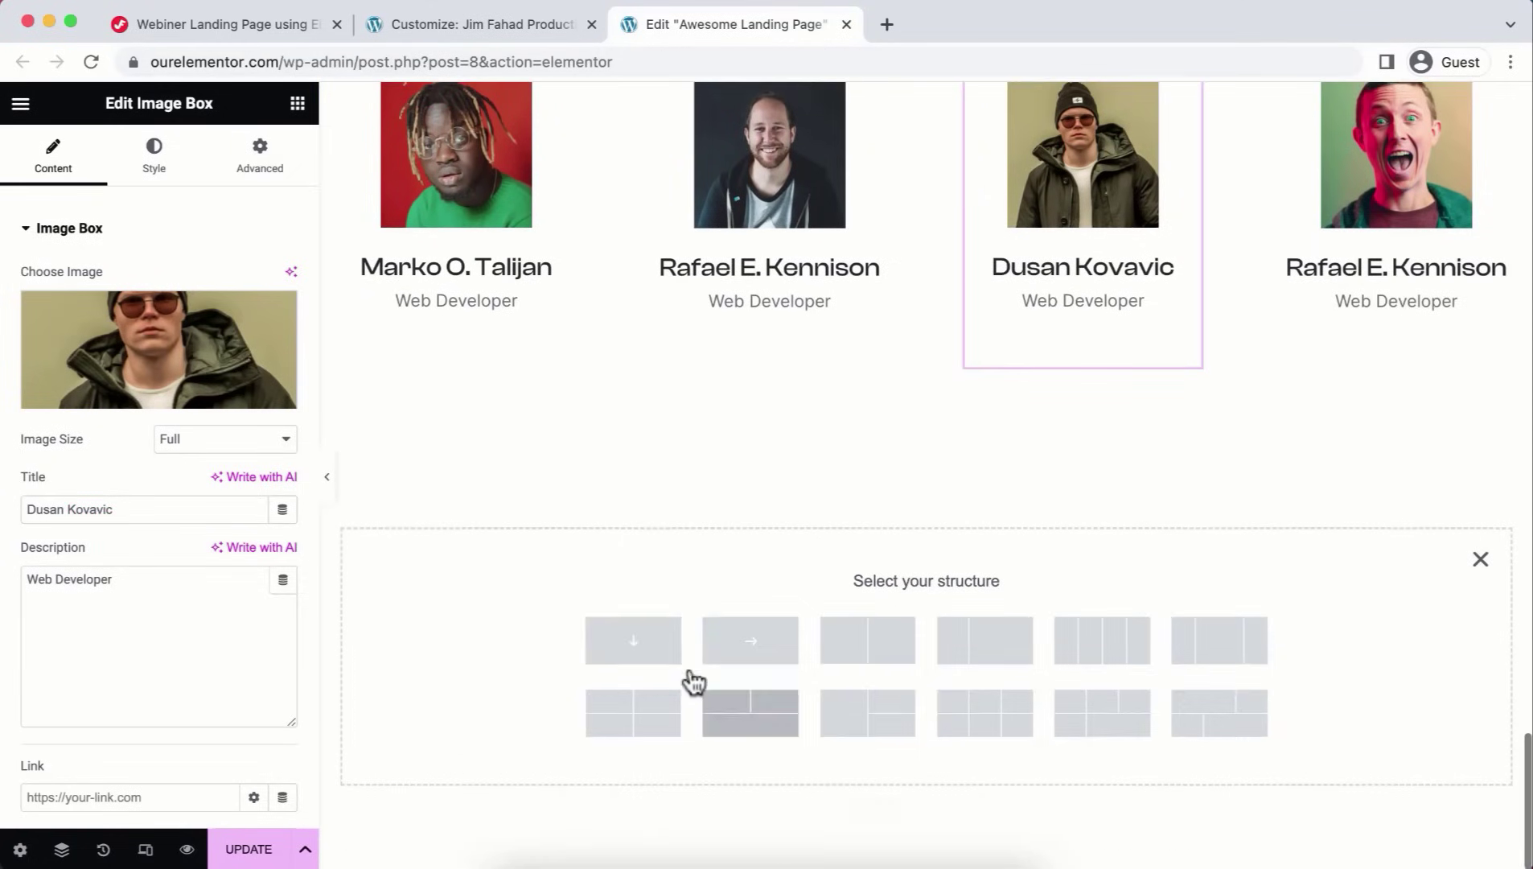
left_click(639, 643)
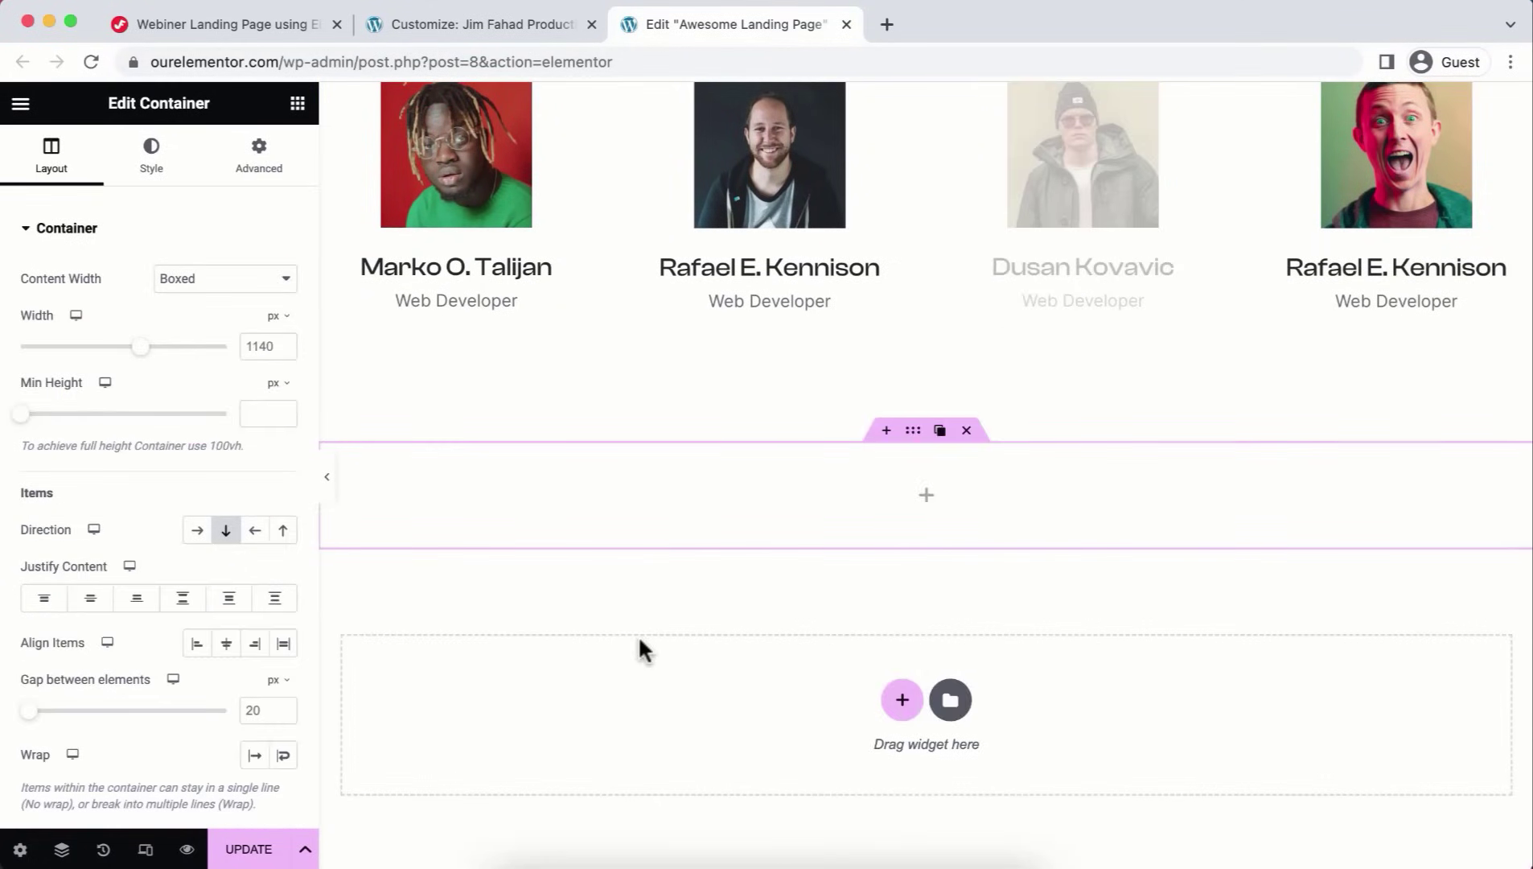
- Give the container an Off White classic background with 120 px top and 130 px bottom padding
left_click(151, 154)
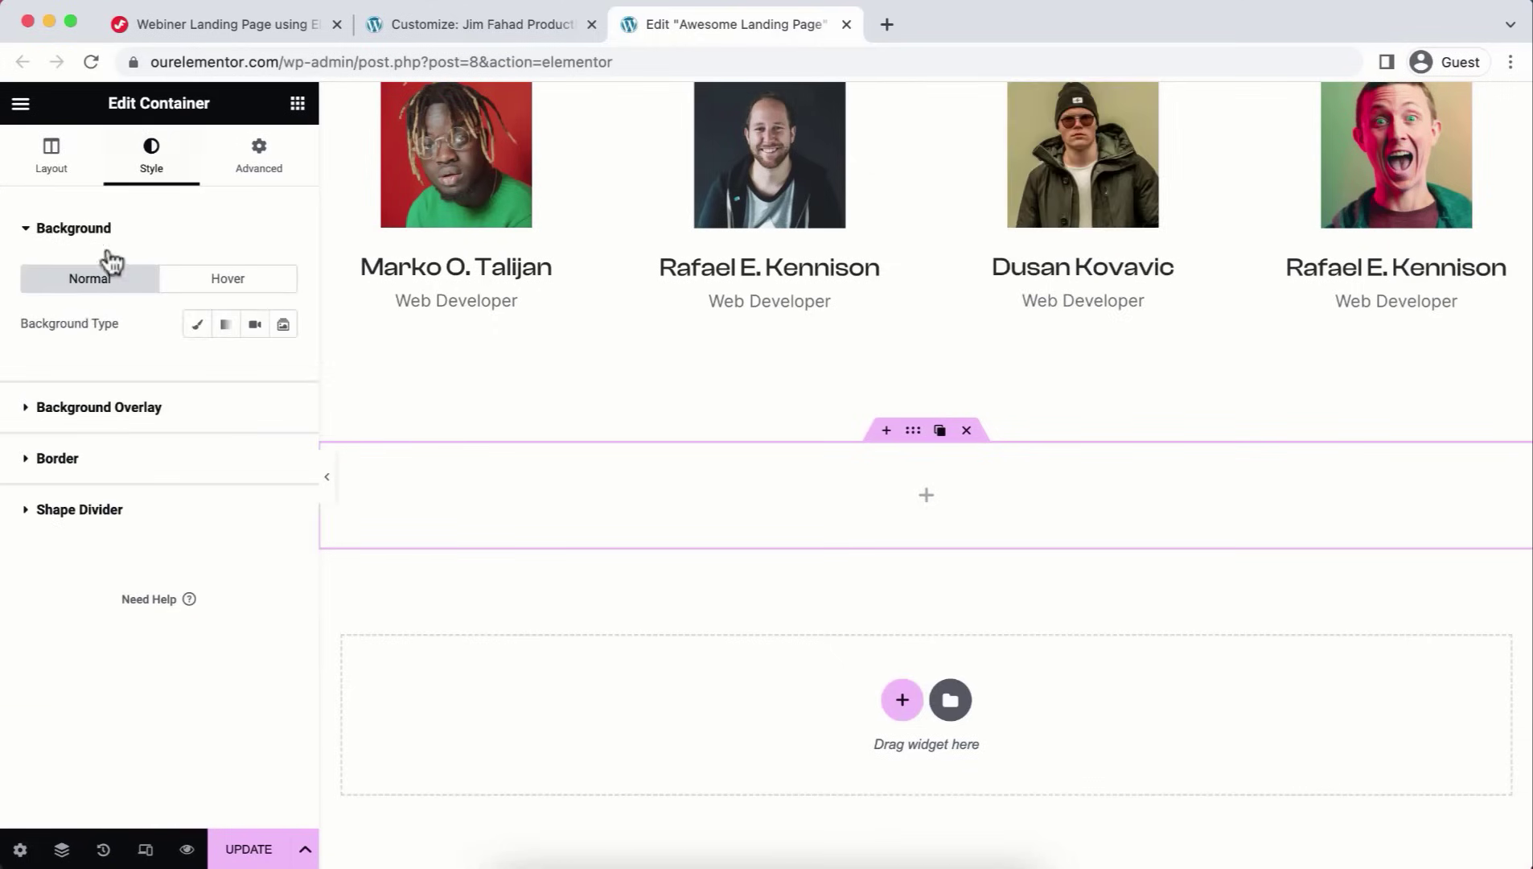
left_click(212, 325)
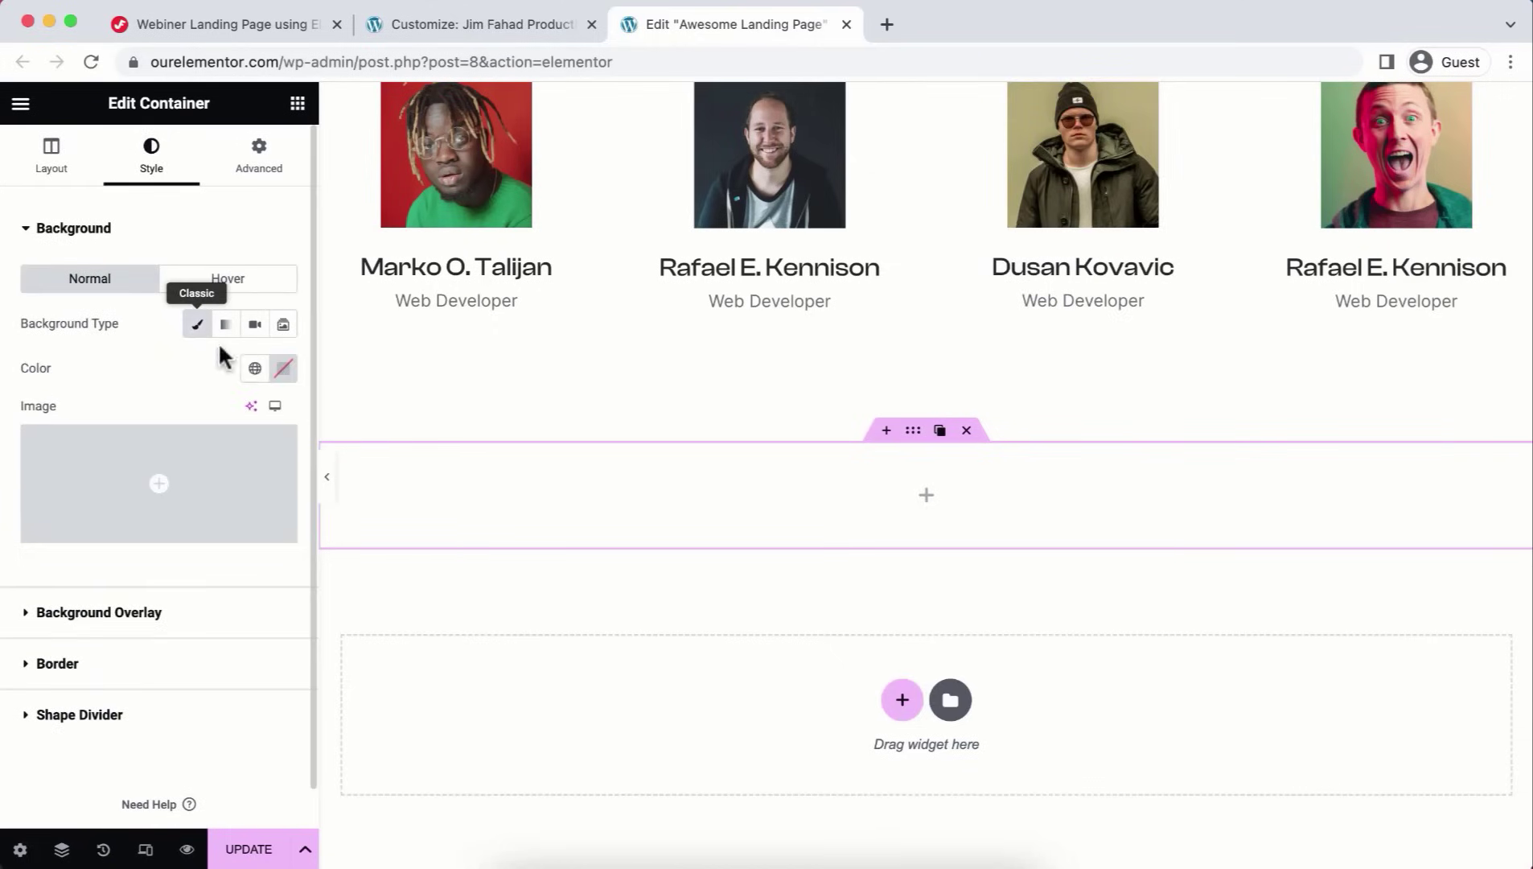
left_click(255, 368)
left_click(113, 618)
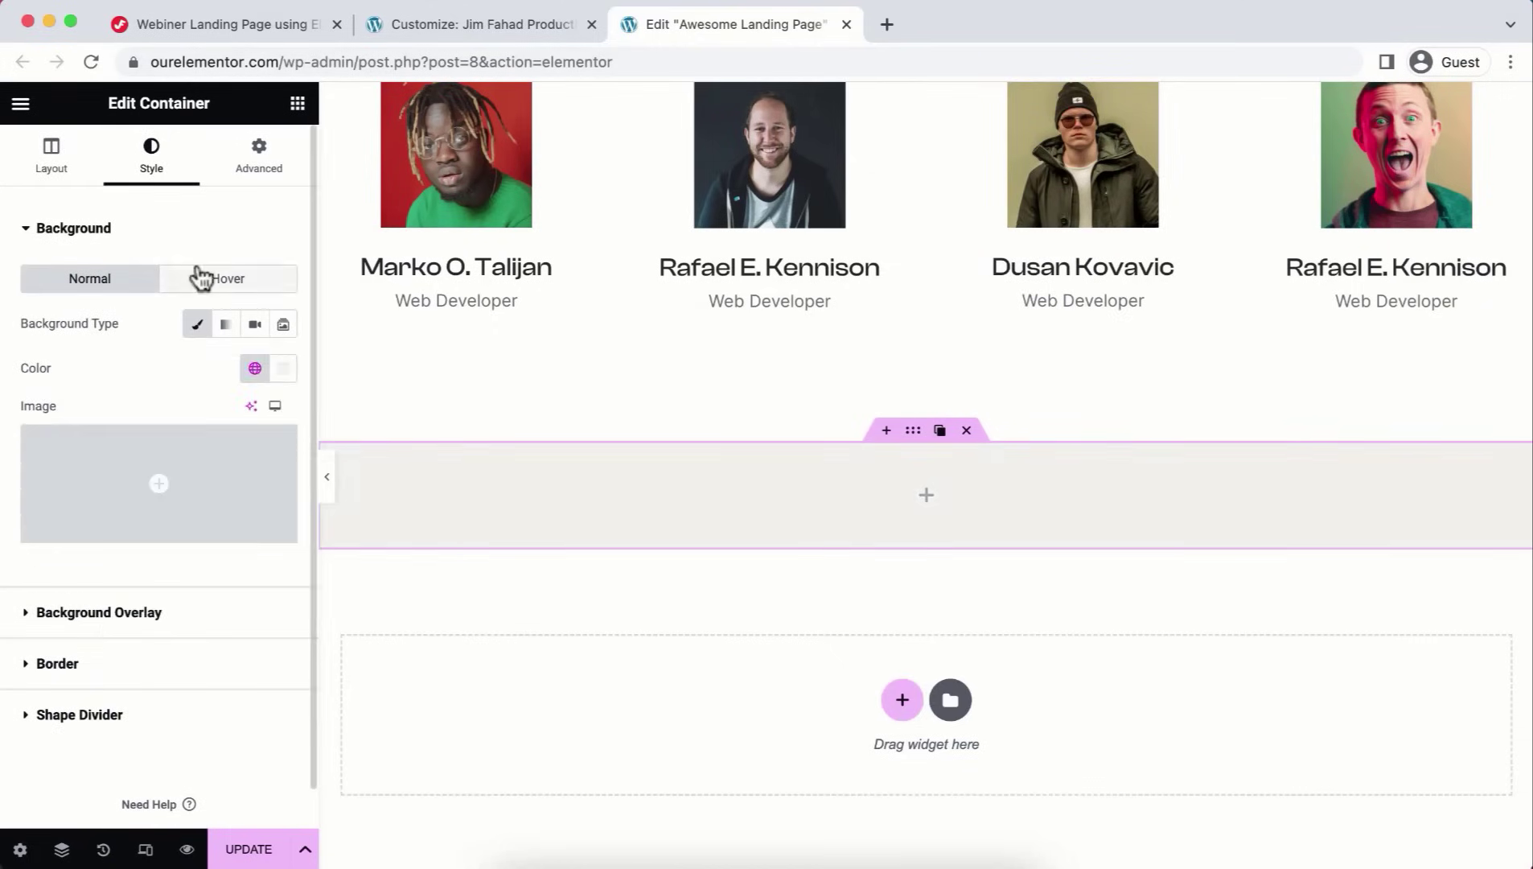
left_click(270, 165)
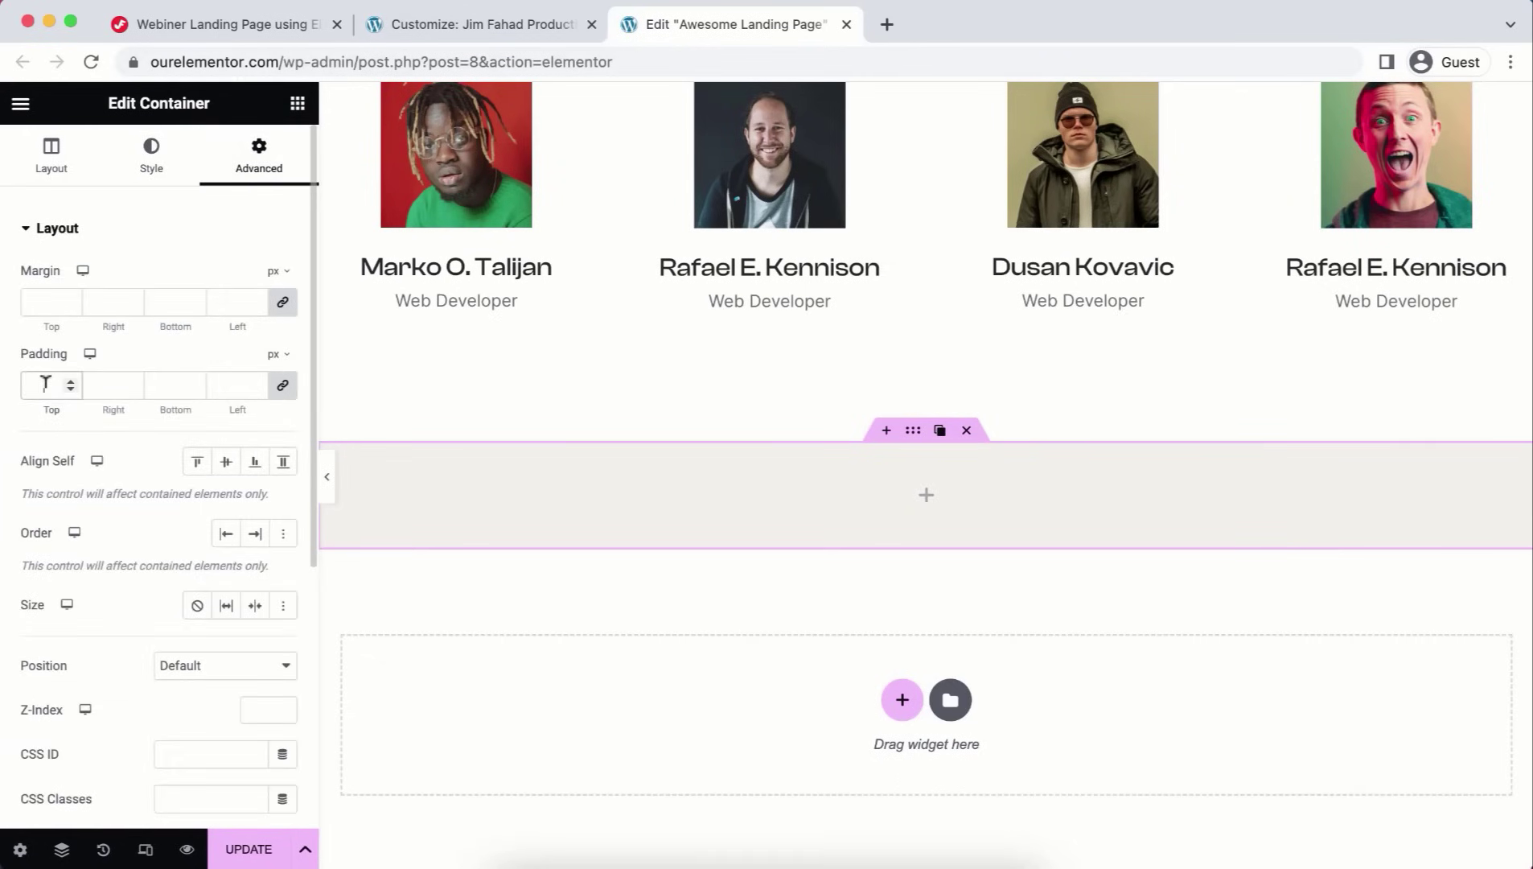
type("15")
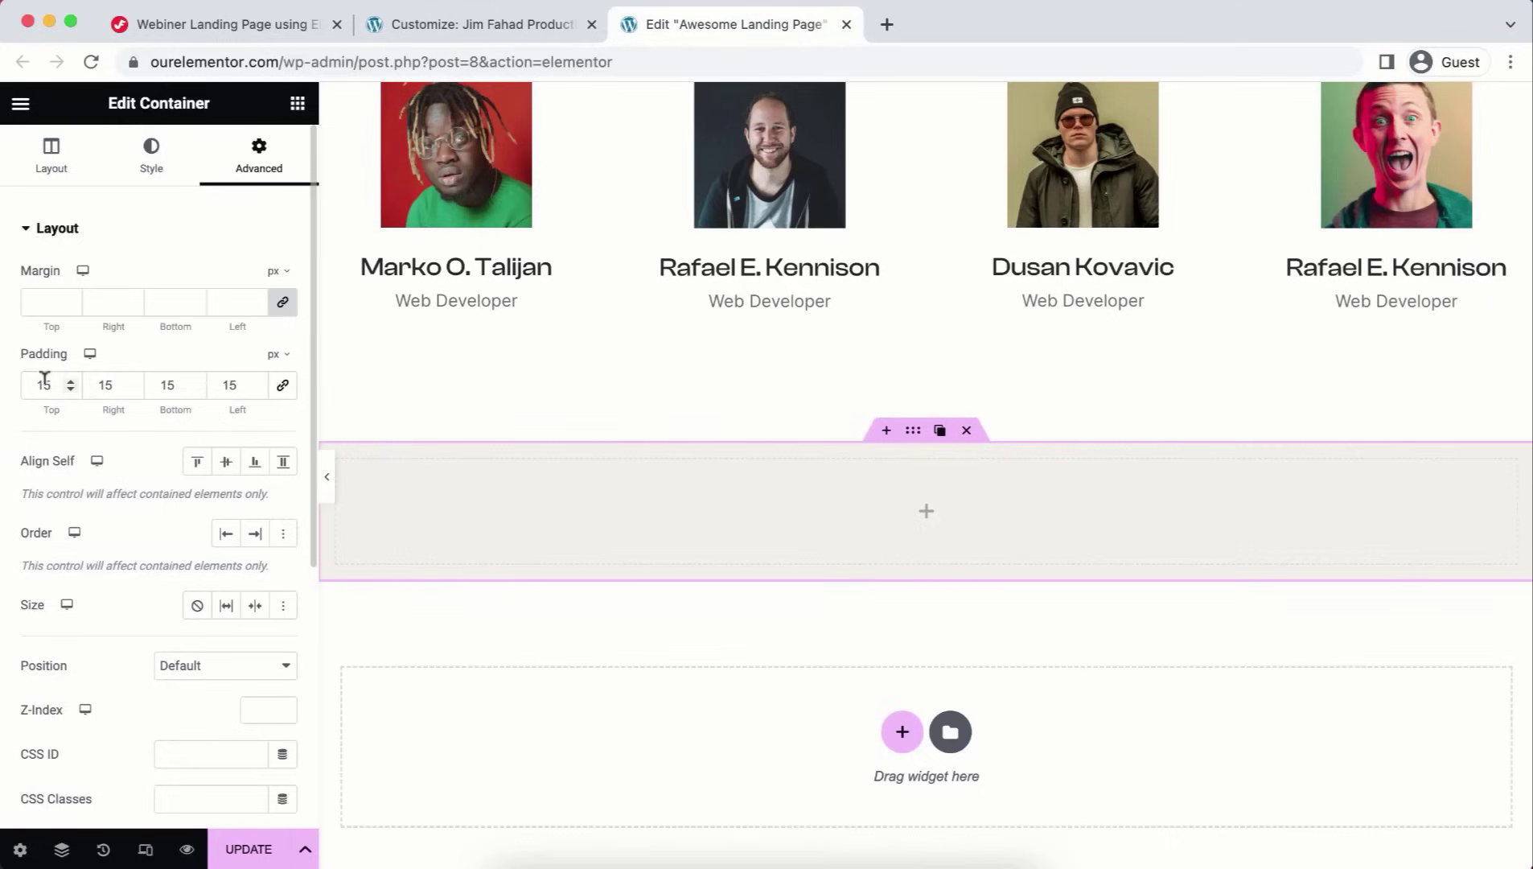
type("120")
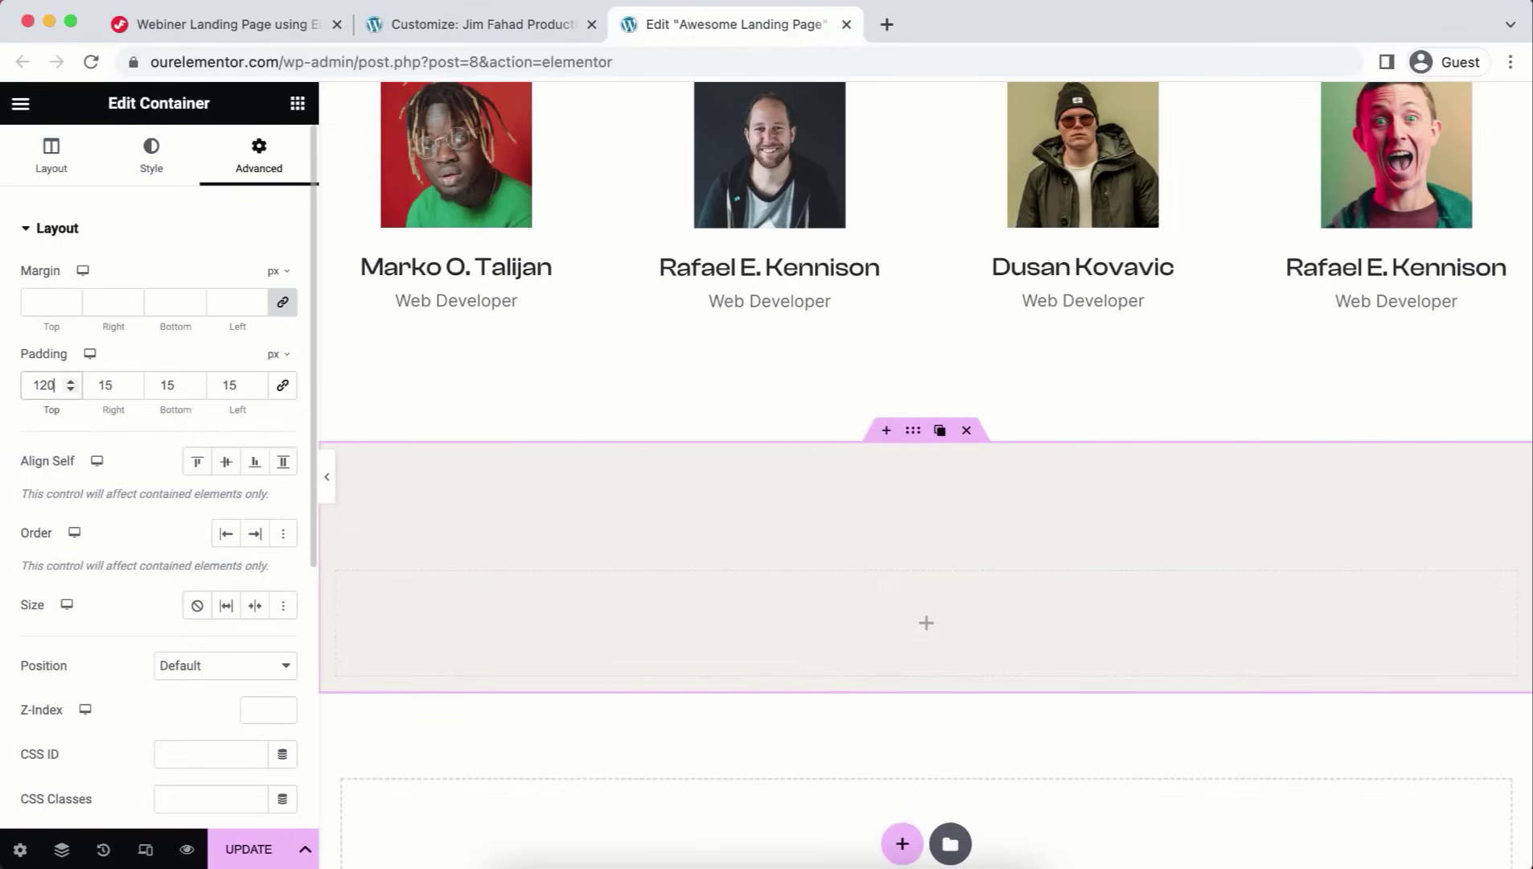
left_click(171, 383)
type("130")
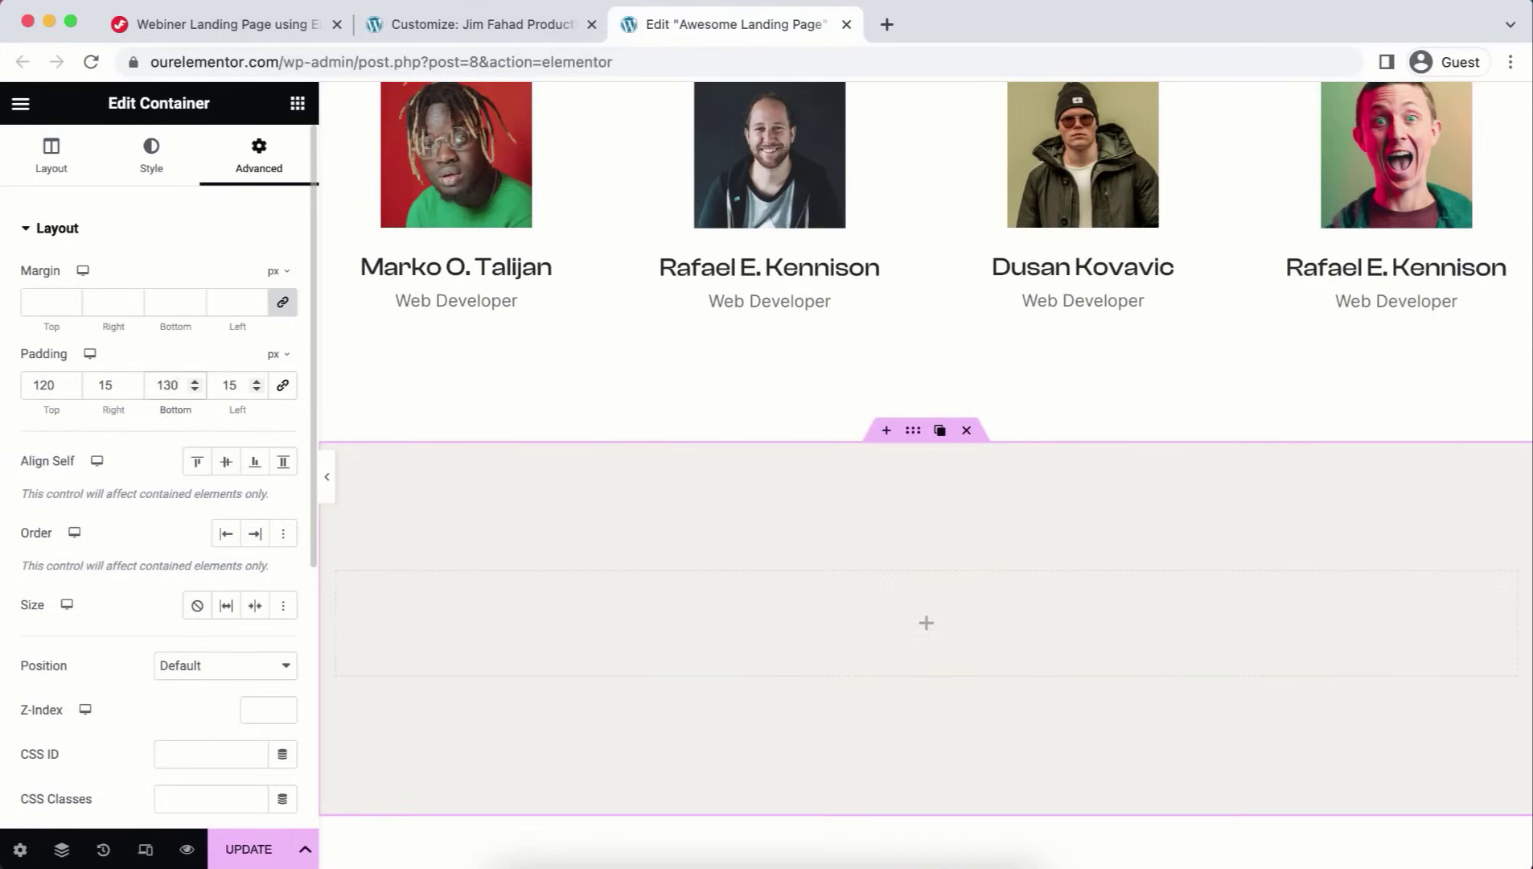
- Drag a Heading widget into the grey container and center its text
scroll(924, 599, "down", 2)
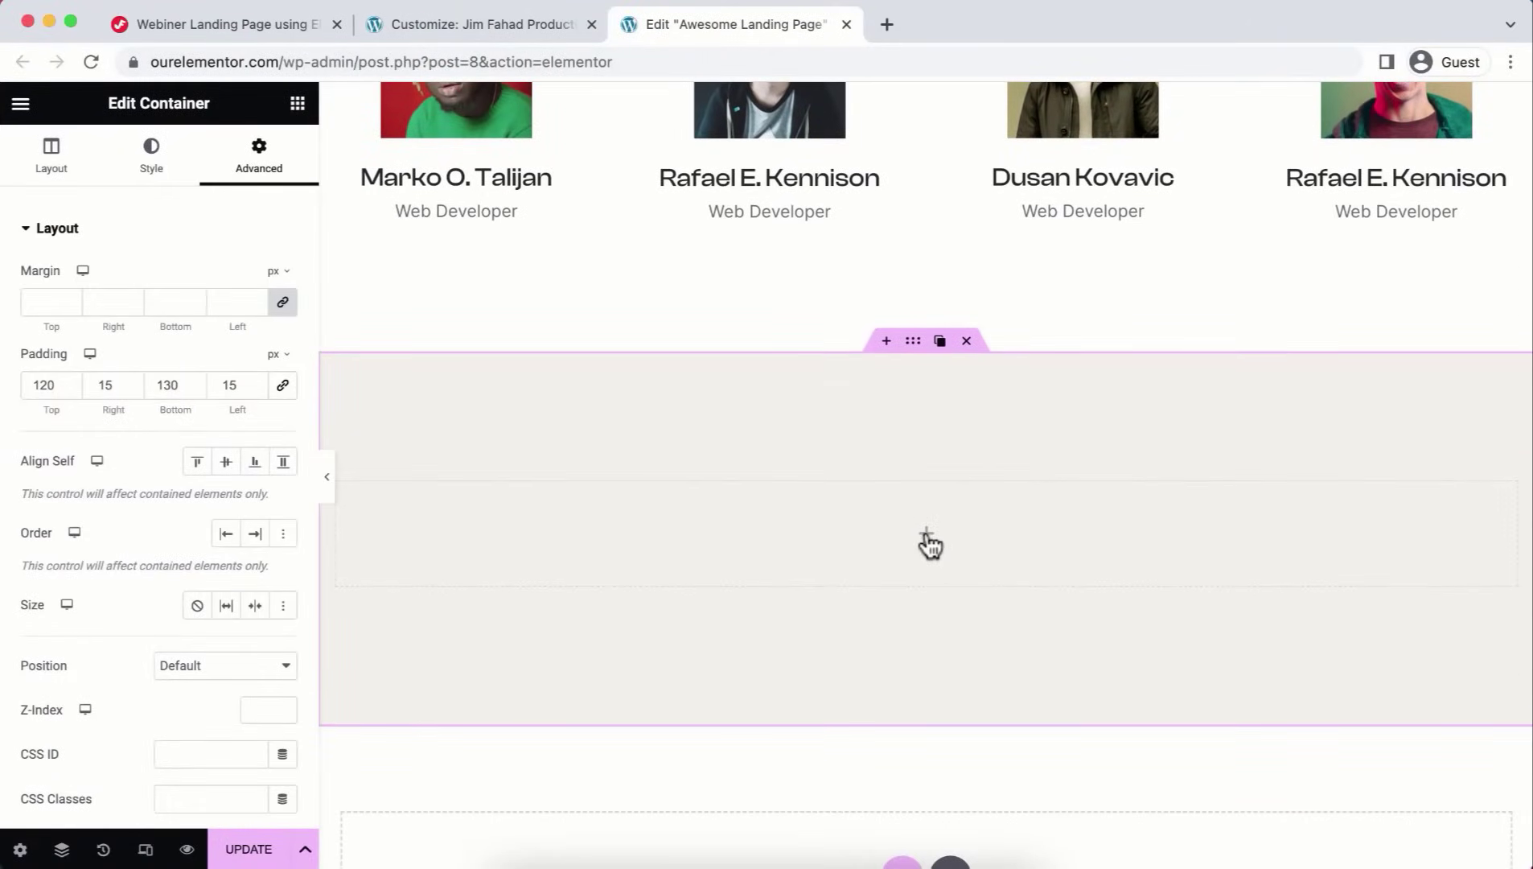
left_click(928, 536)
left_click_drag(69, 510, 818, 553)
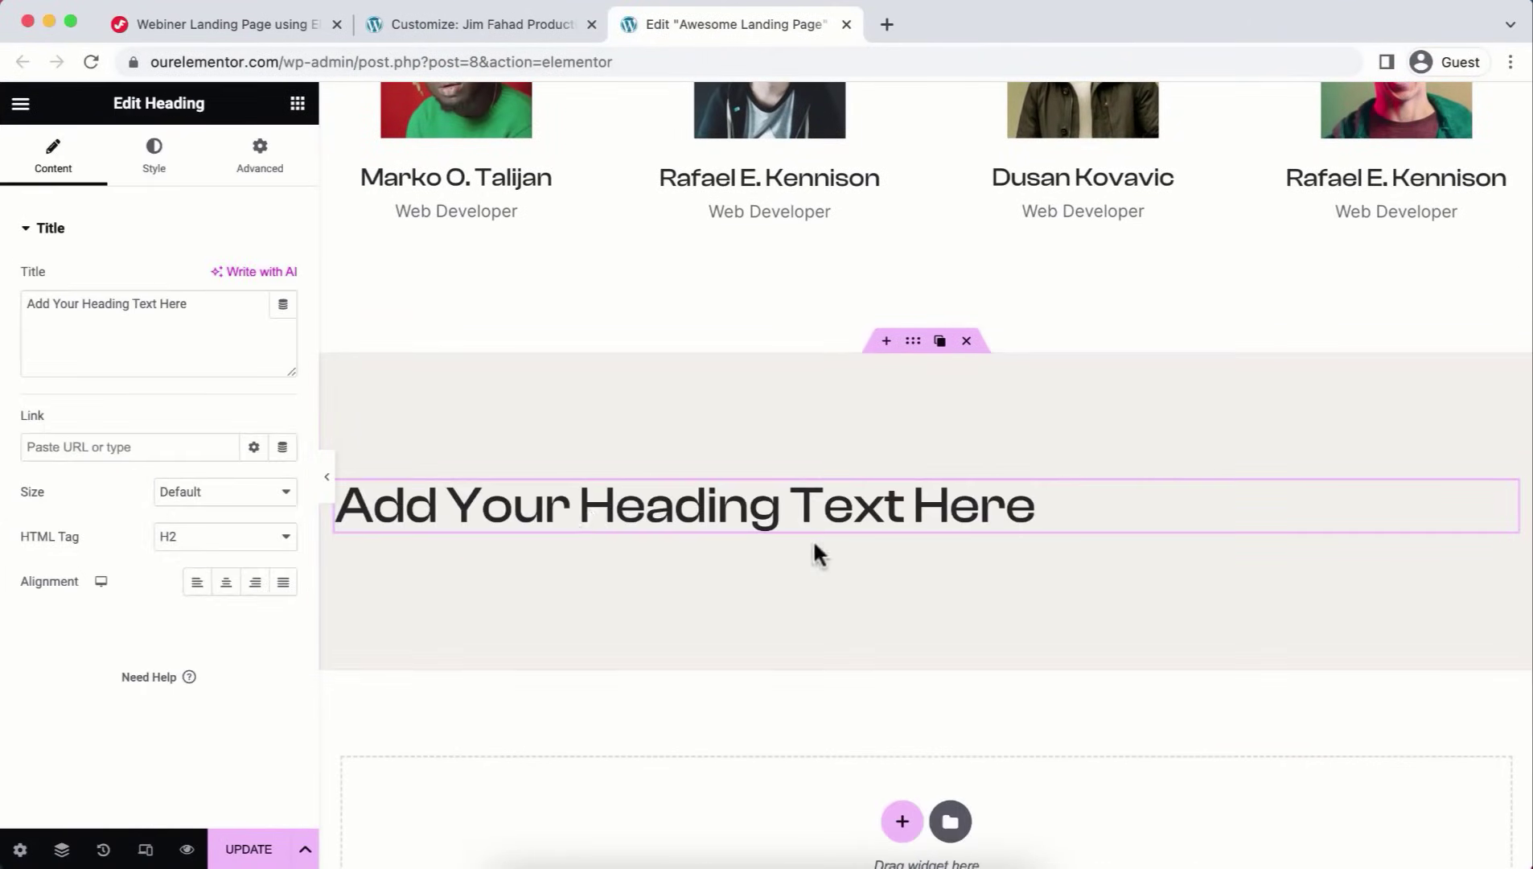
left_click(227, 584)
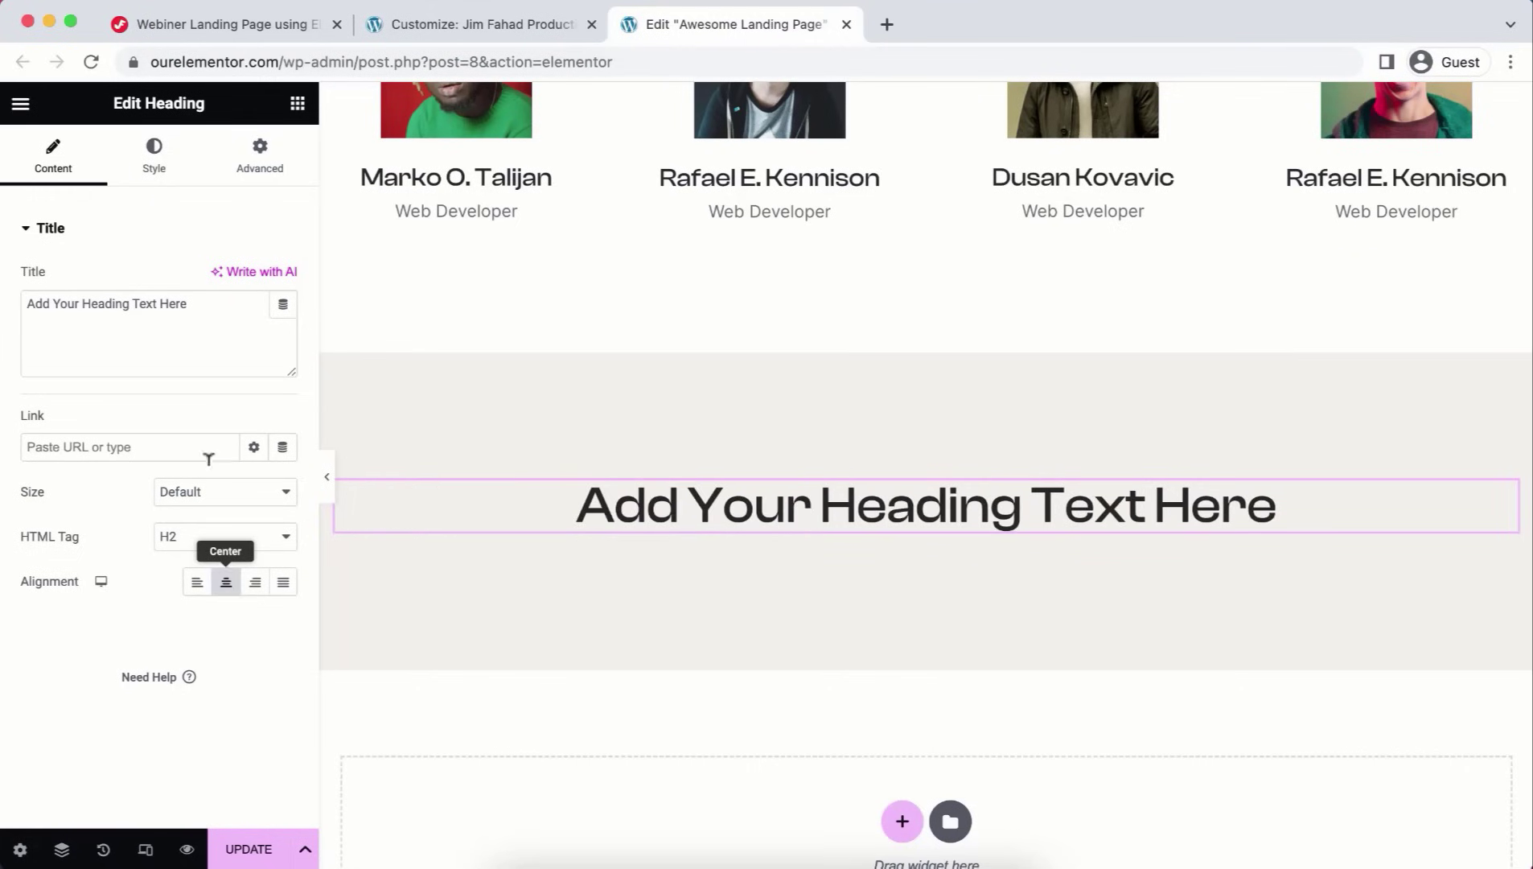
- Unlink the heading's margins and set its bottom margin to 40 px
left_click(260, 165)
left_click(284, 303)
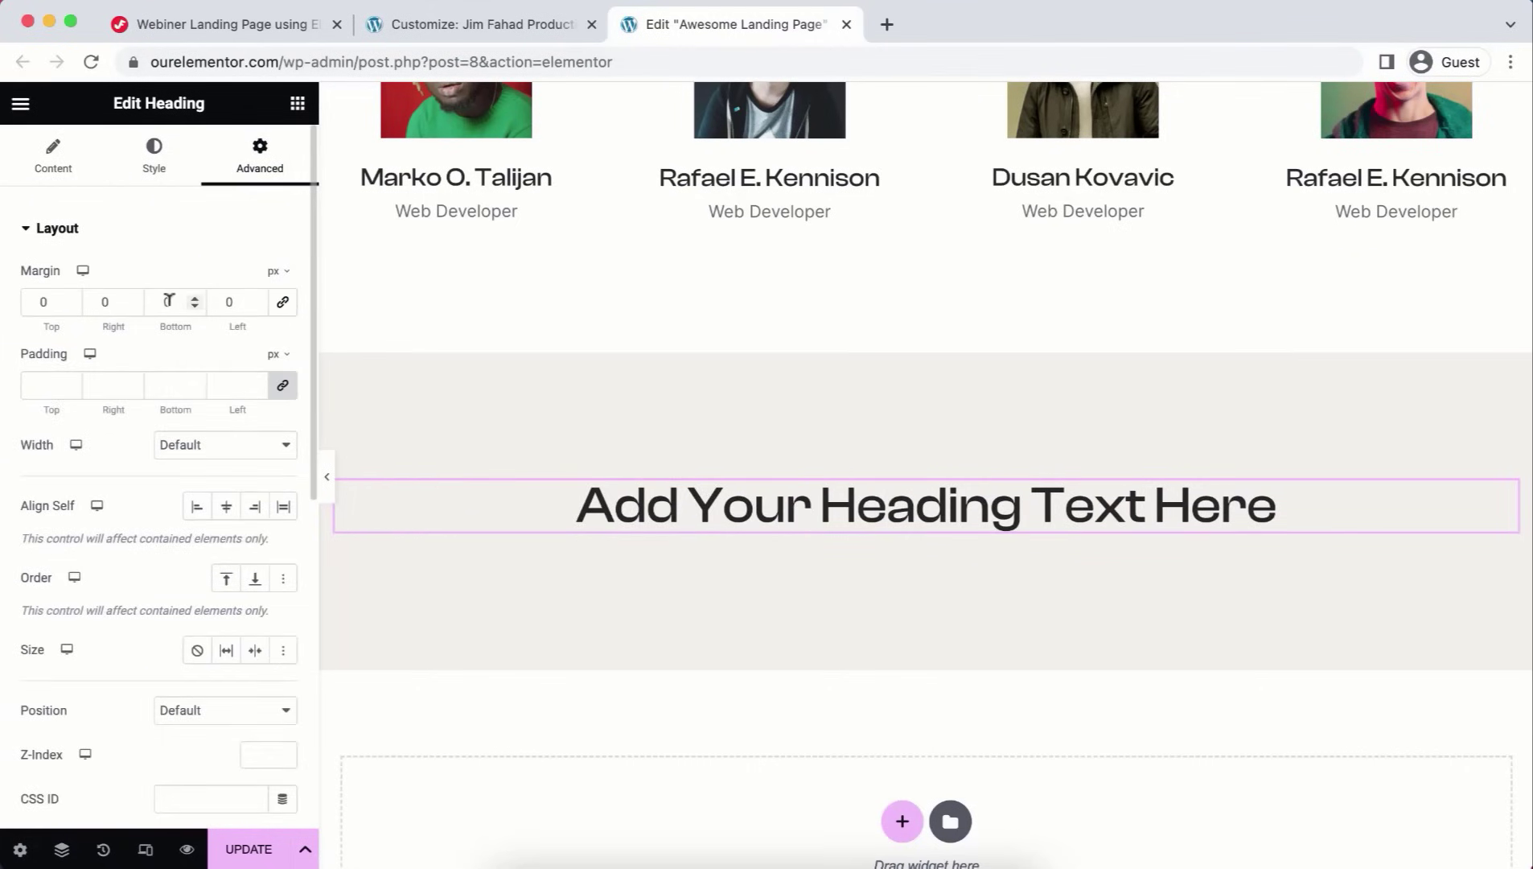
left_click(161, 301)
type("40")
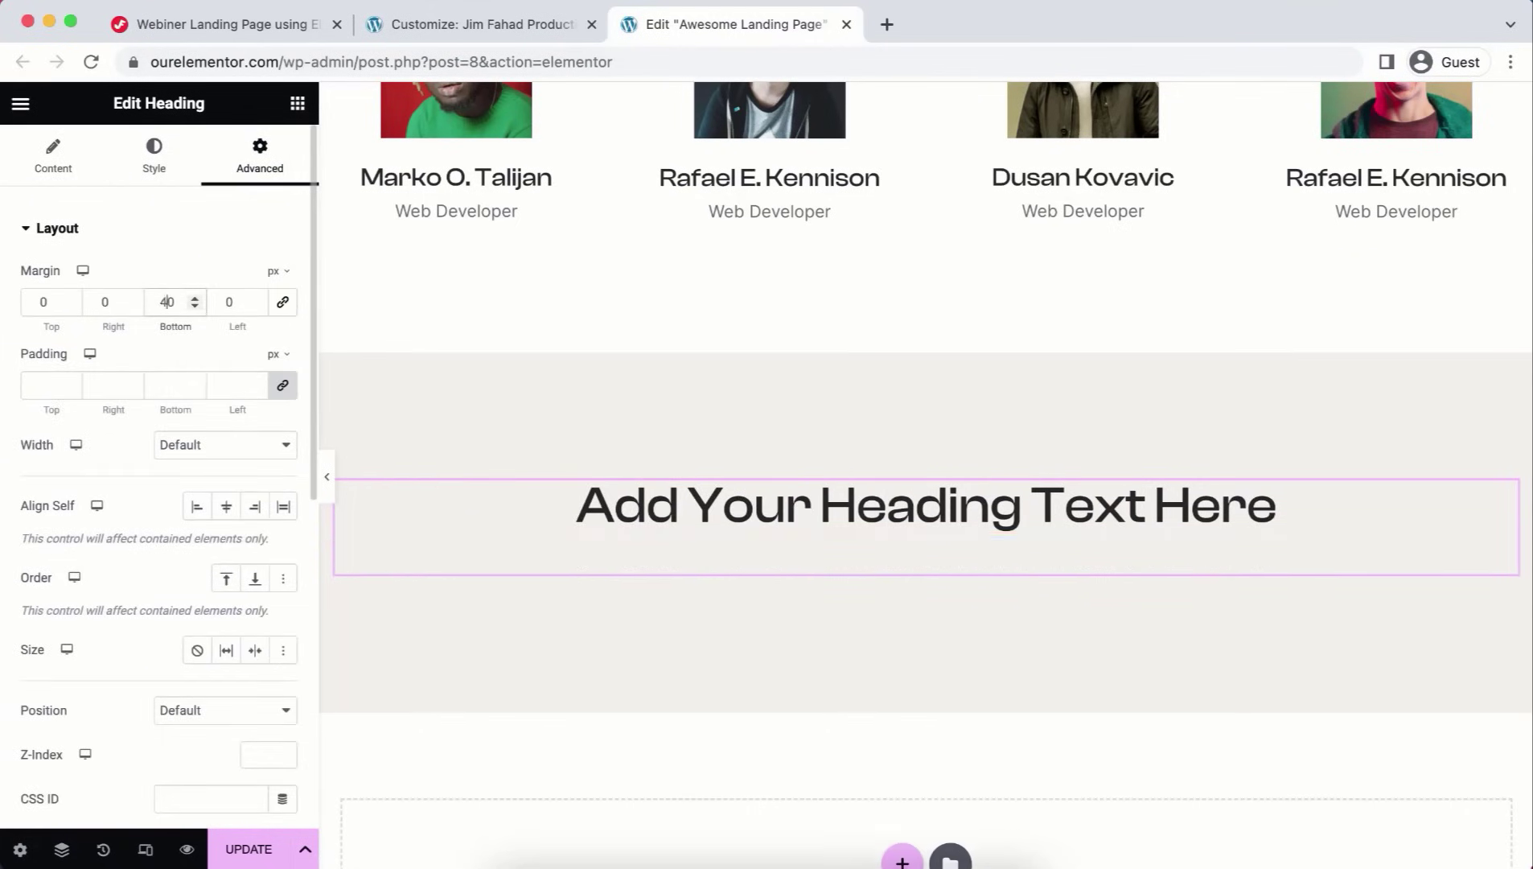
- Replace the heading text with 'Frequently asked questions', inserting a <br> before 'questions'
left_click(70, 174)
triple_click(139, 303)
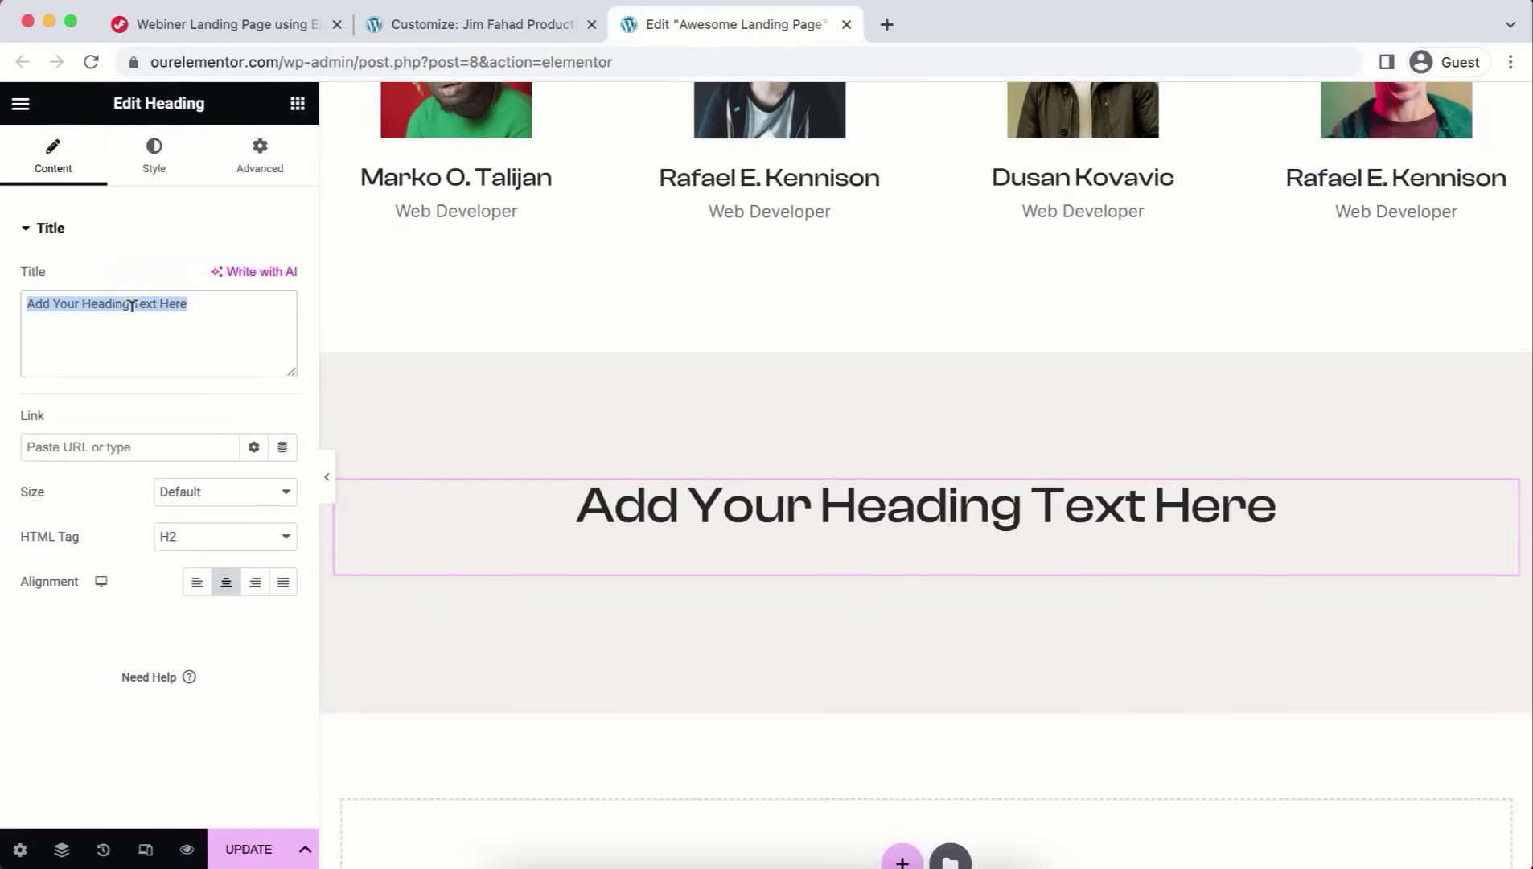
type("Frequently asked questions")
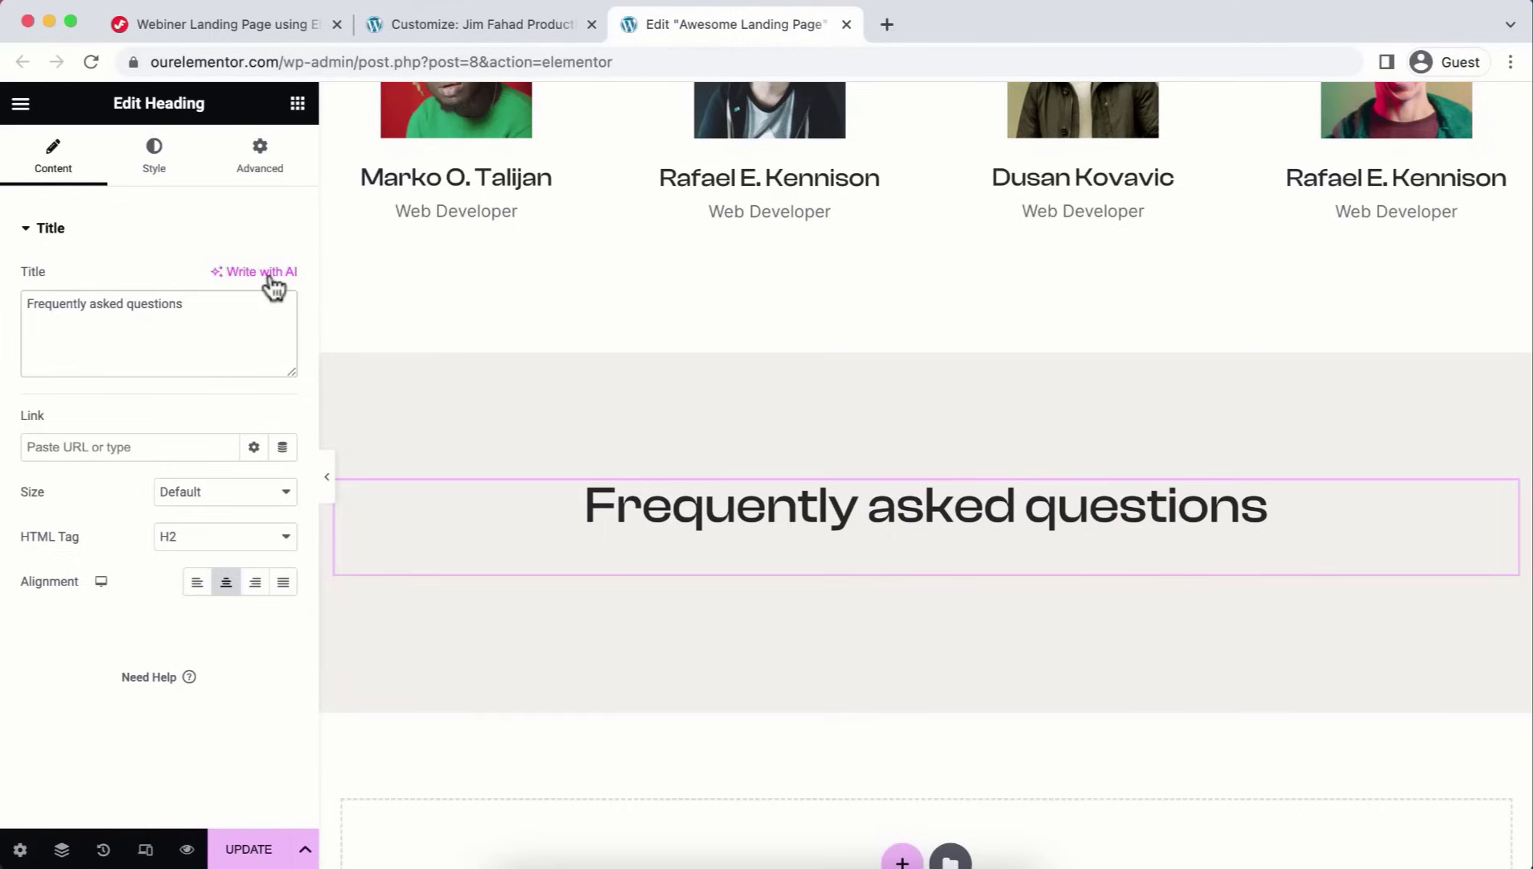
left_click(127, 304)
type("<>")
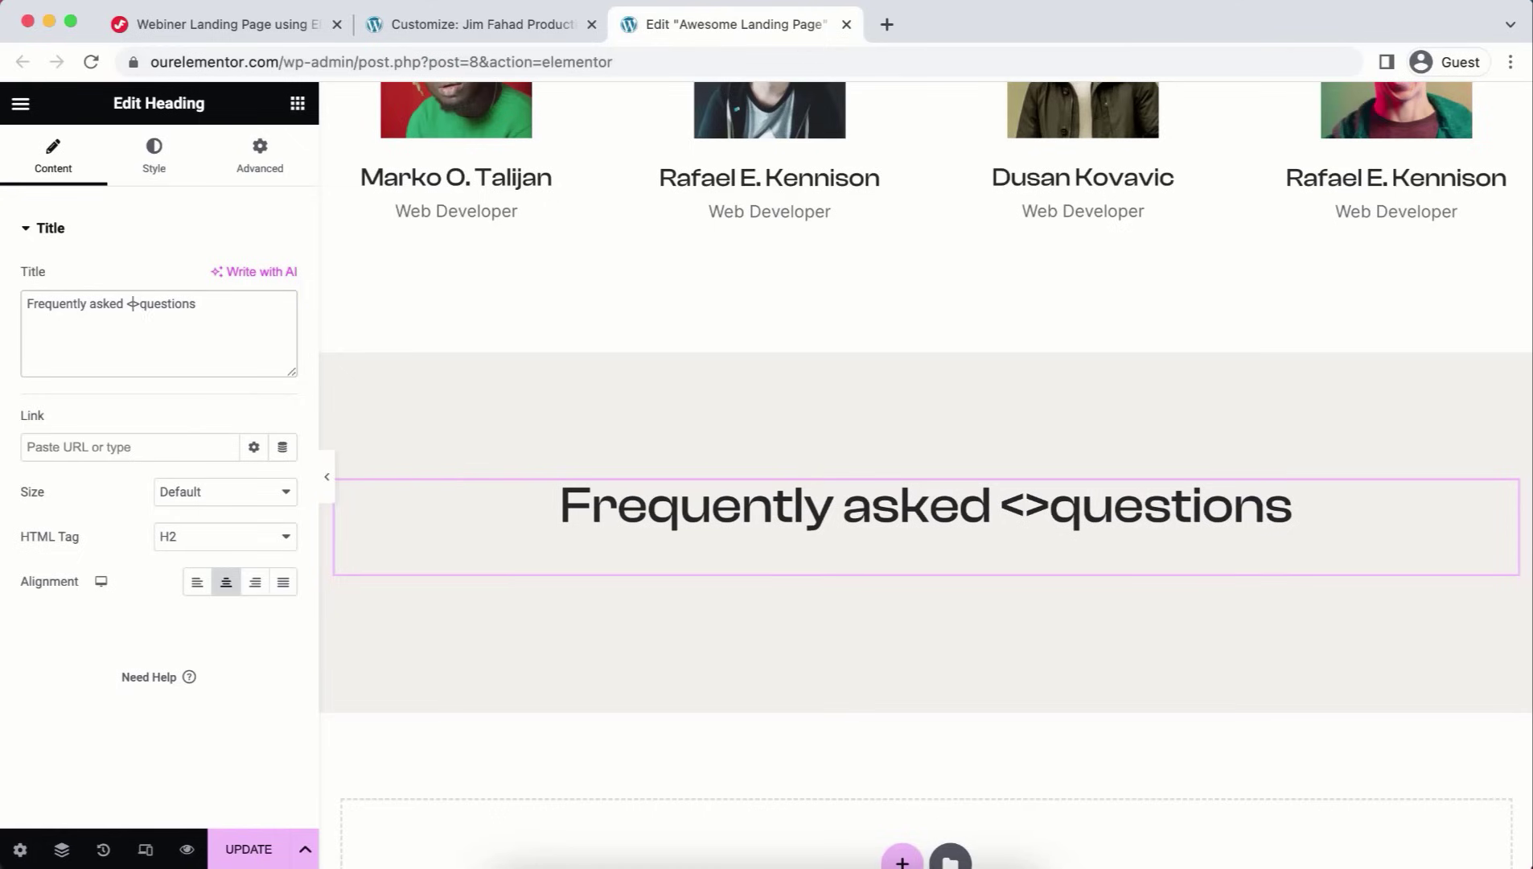
type("br")
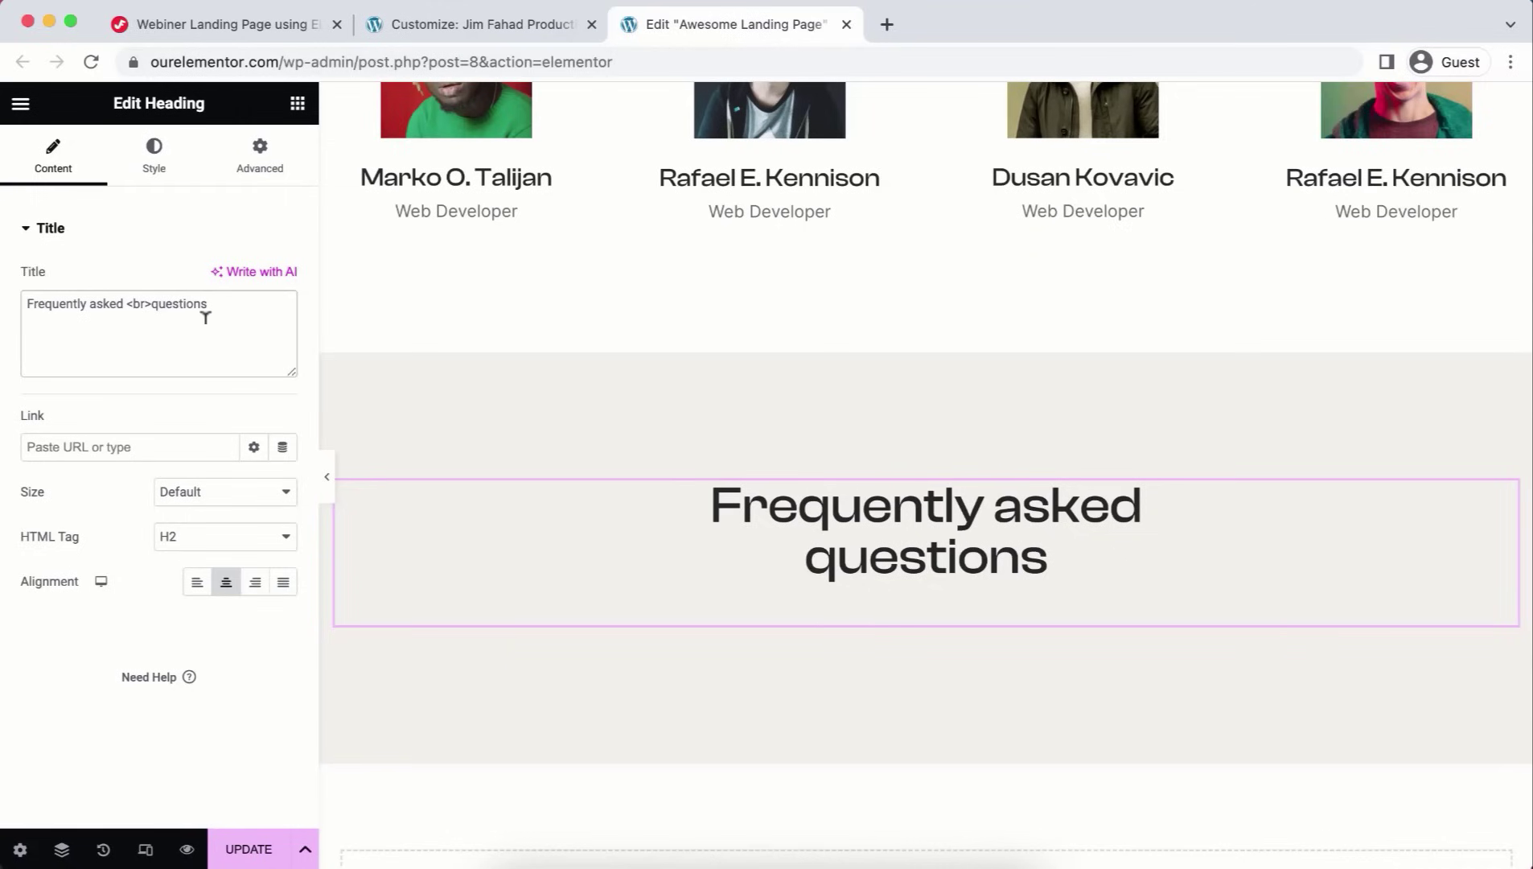
scroll(914, 547, "down", 2)
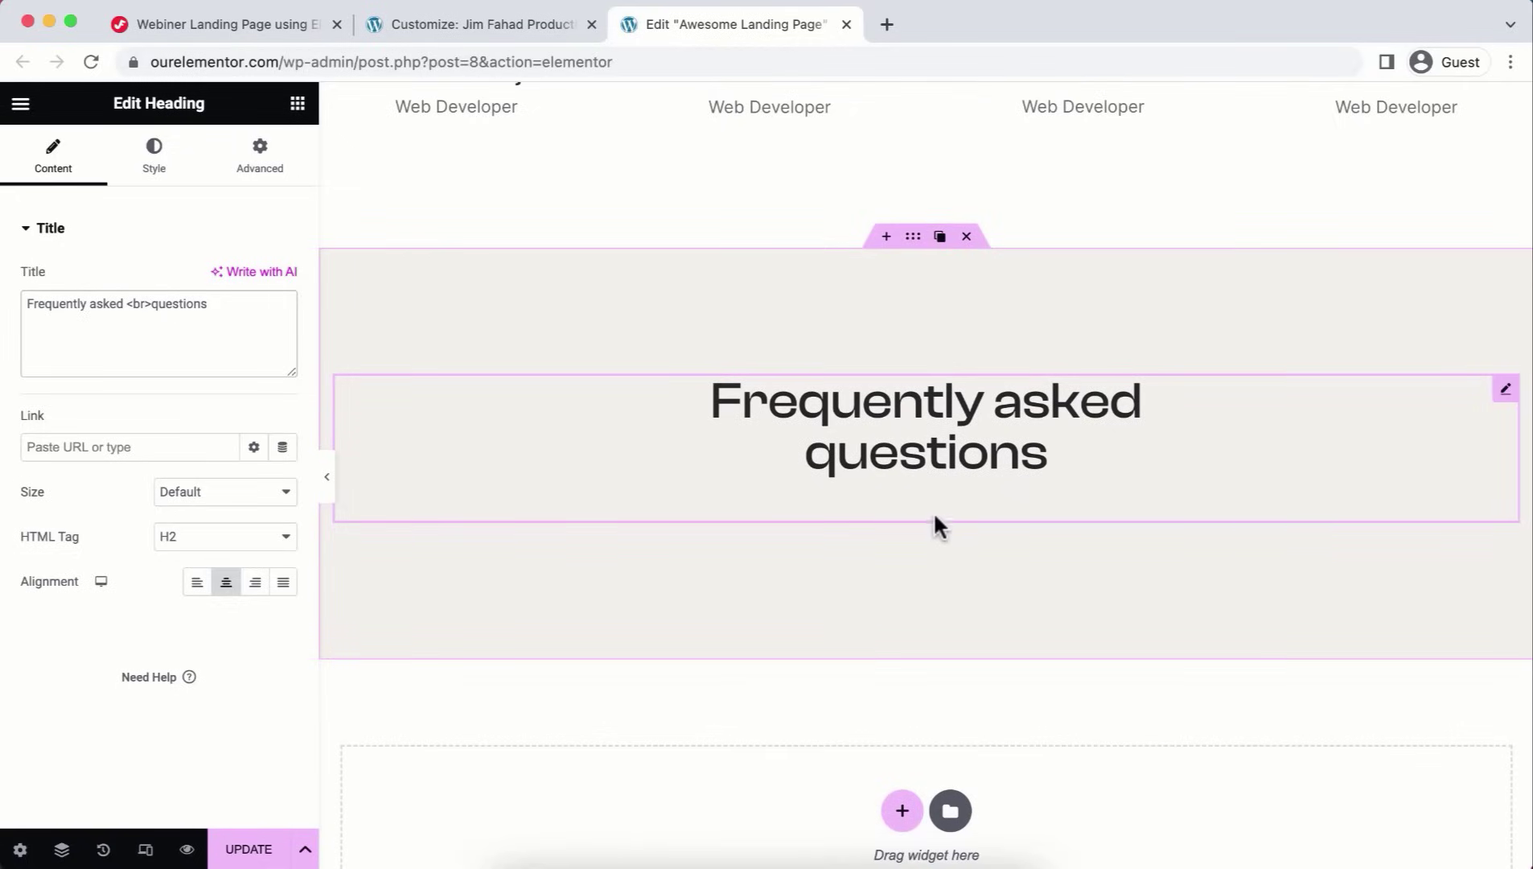
left_click(299, 106)
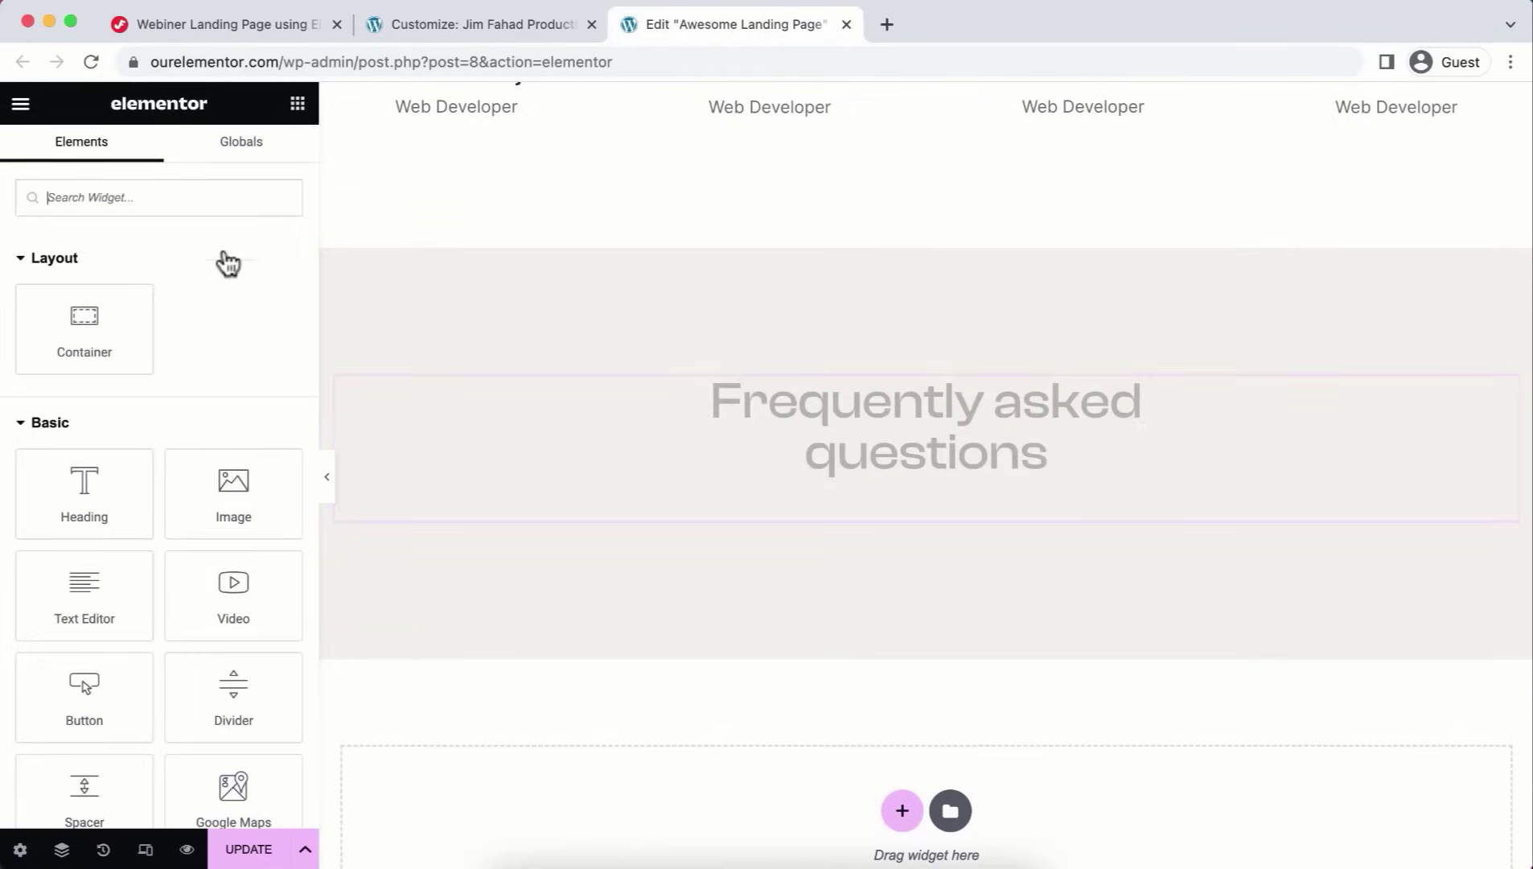
left_click(181, 198)
type("accor")
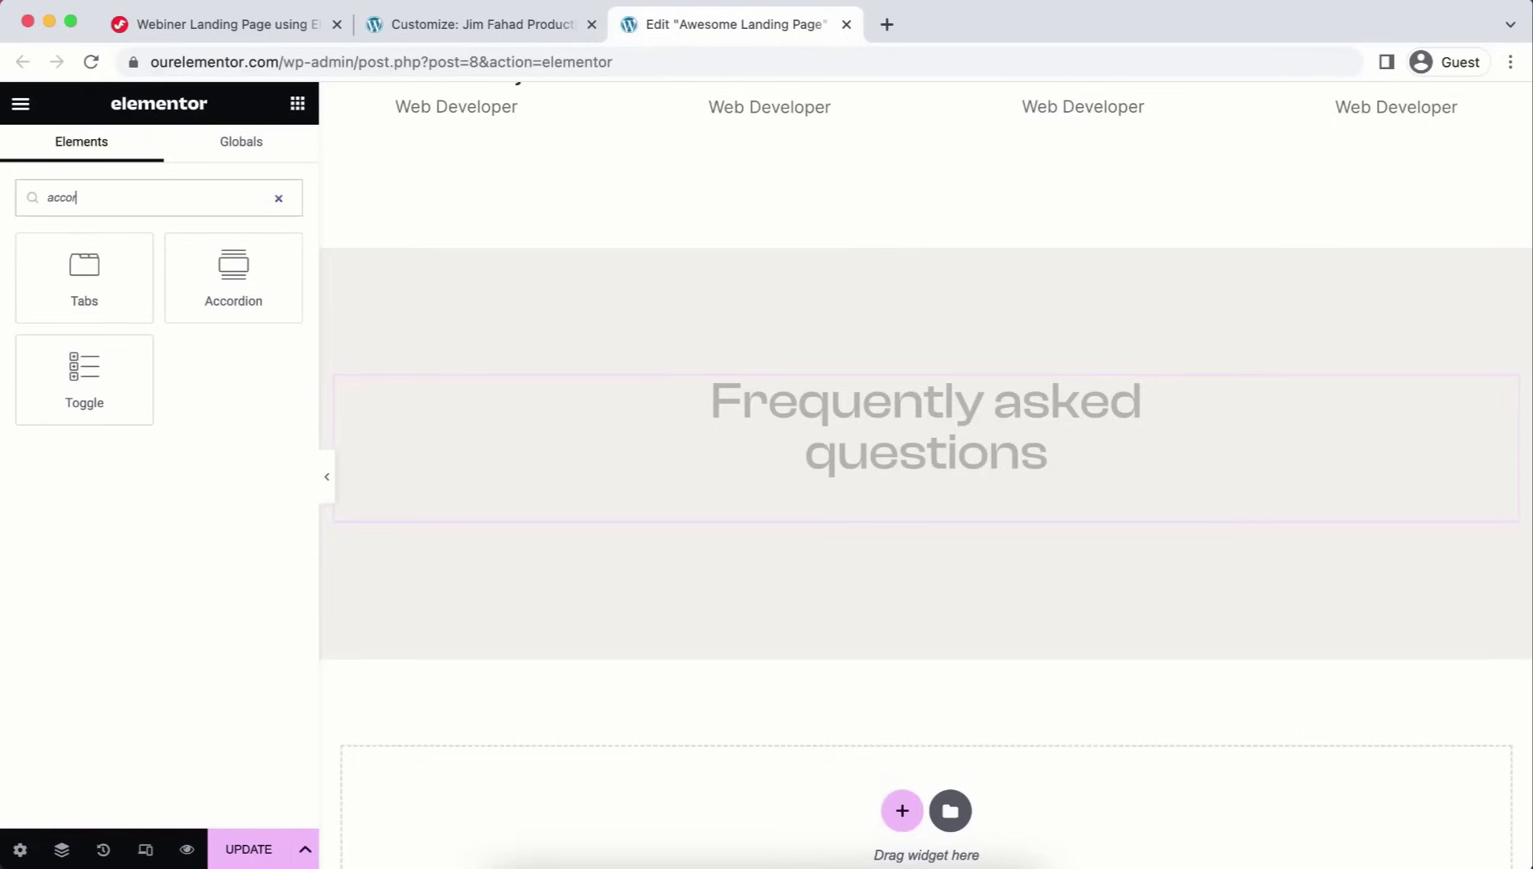
type("d")
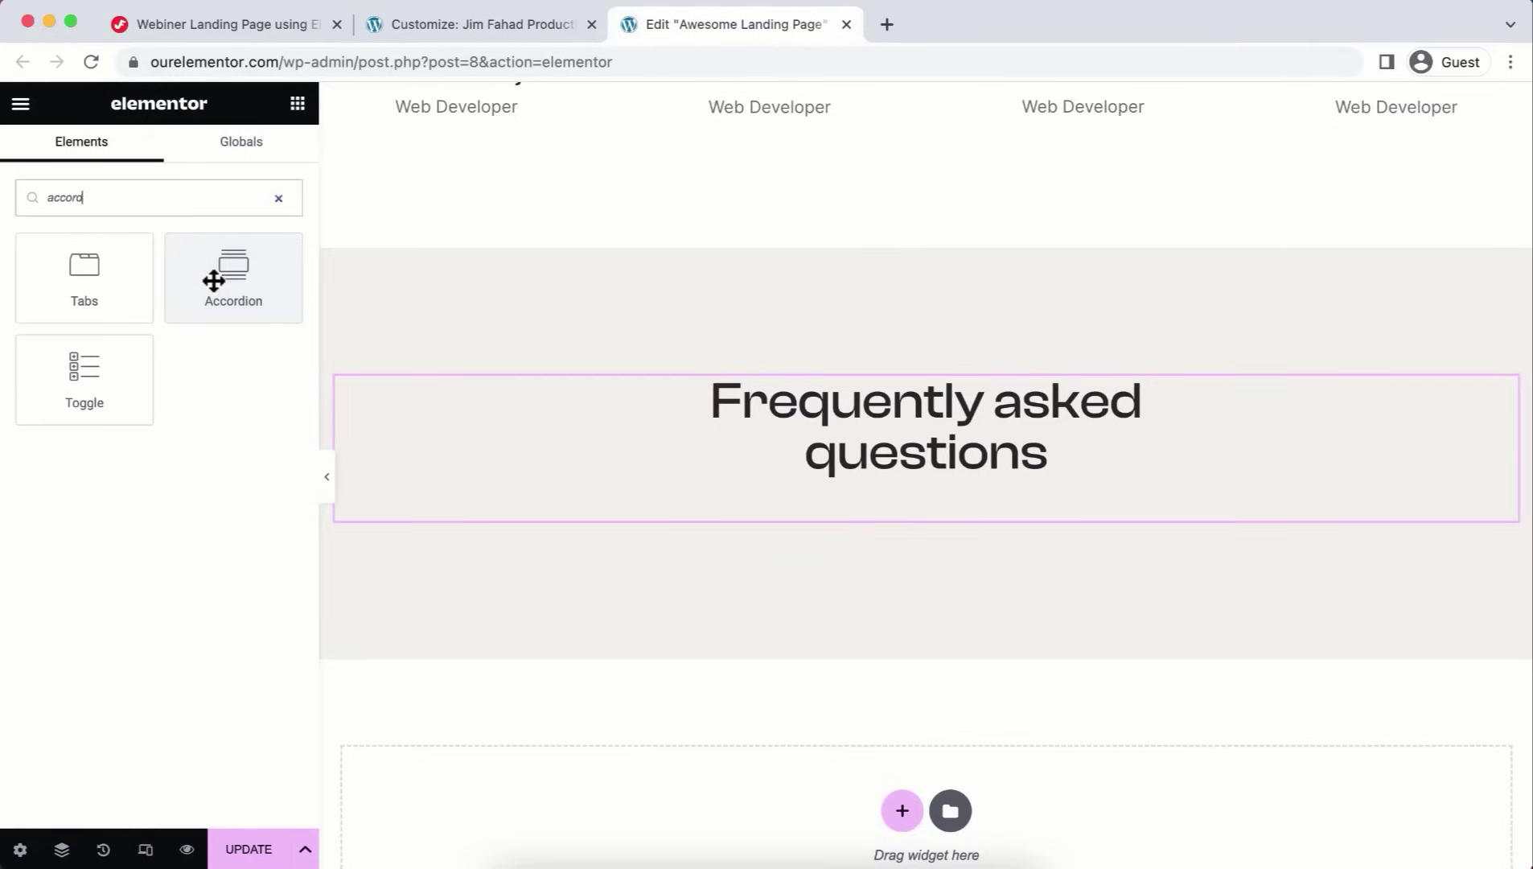
left_click_drag(213, 271, 890, 509)
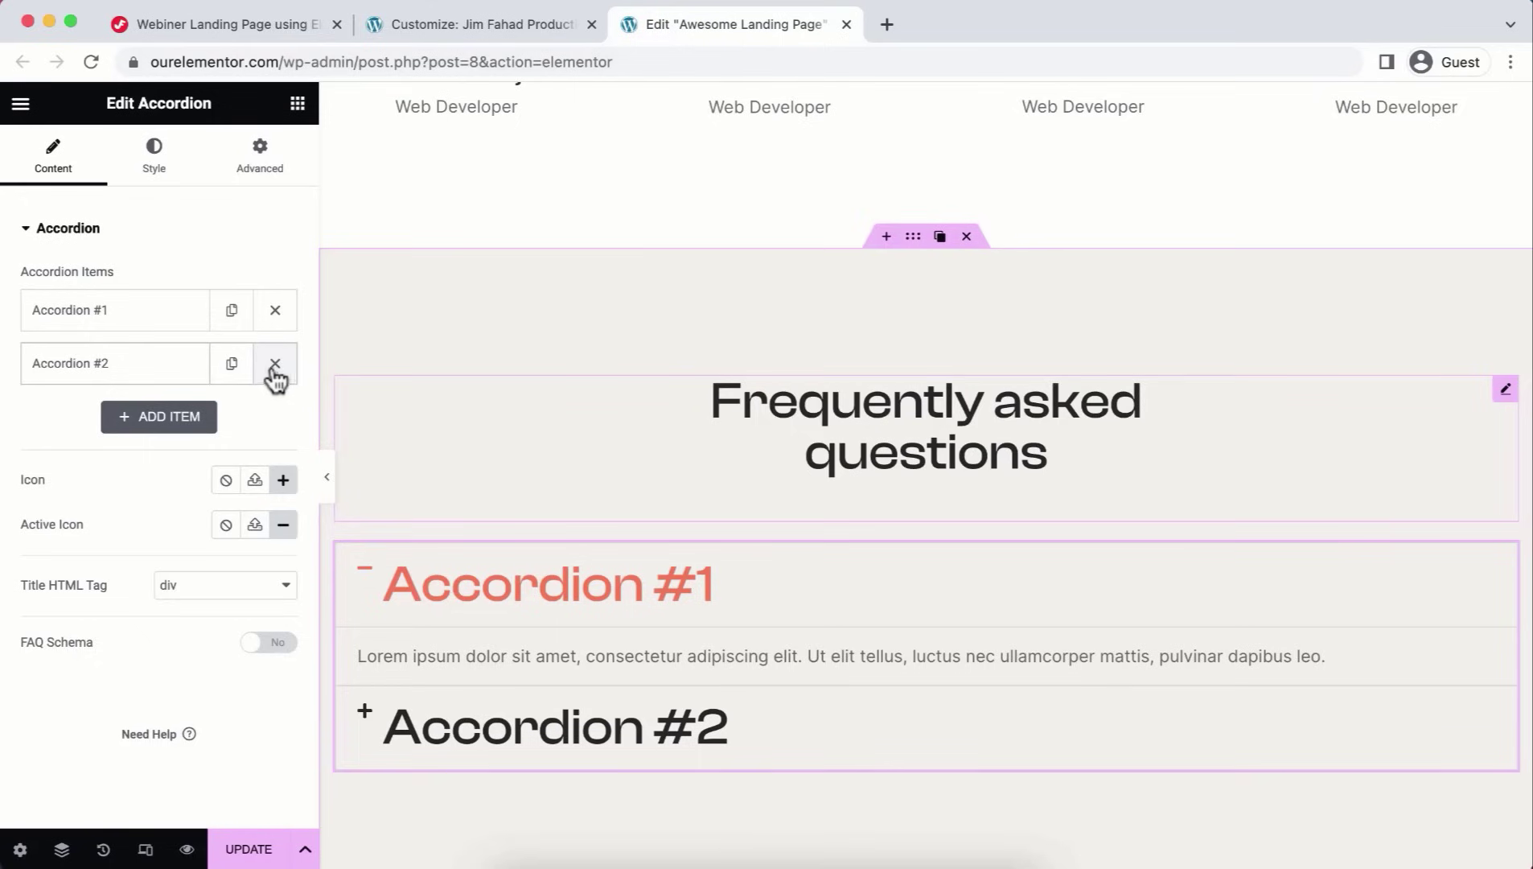
left_click(275, 363)
left_click(156, 315)
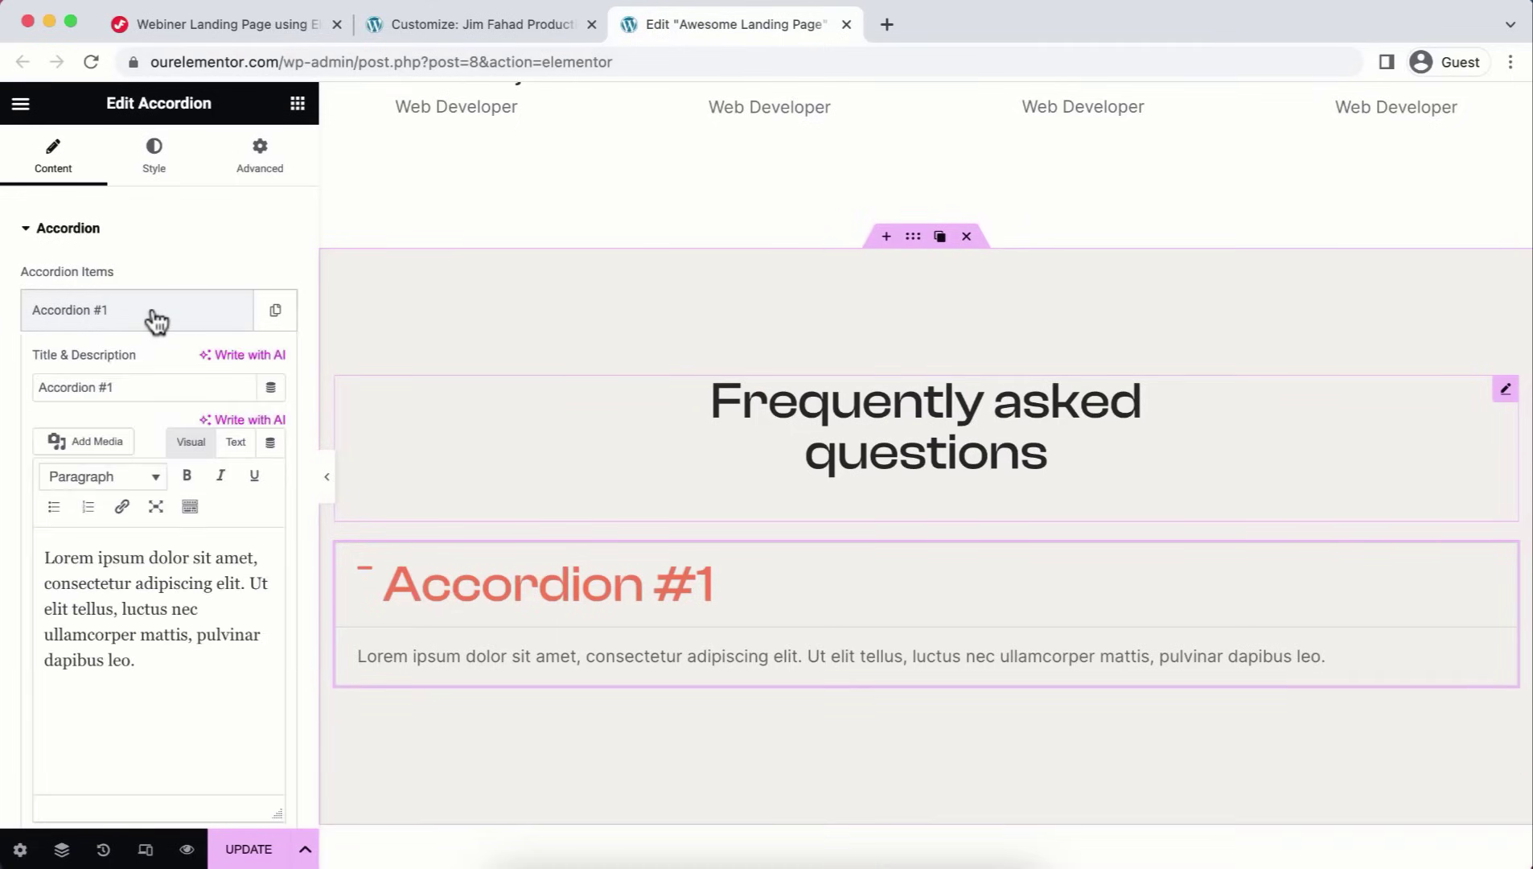
left_click_drag(129, 386, 12, 388)
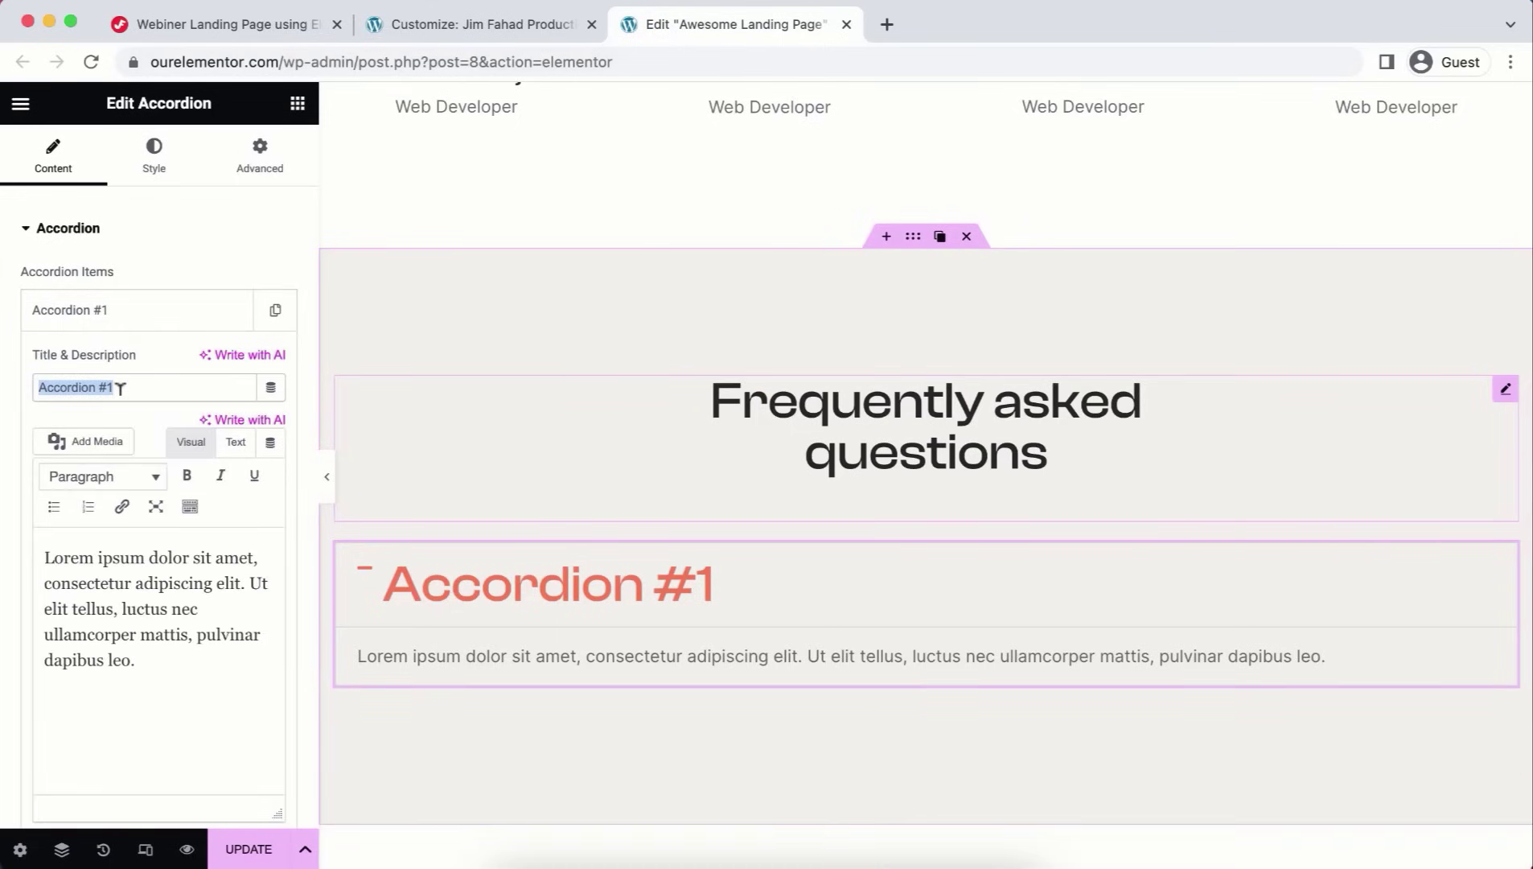
type("How to improve your design process with data-based personas")
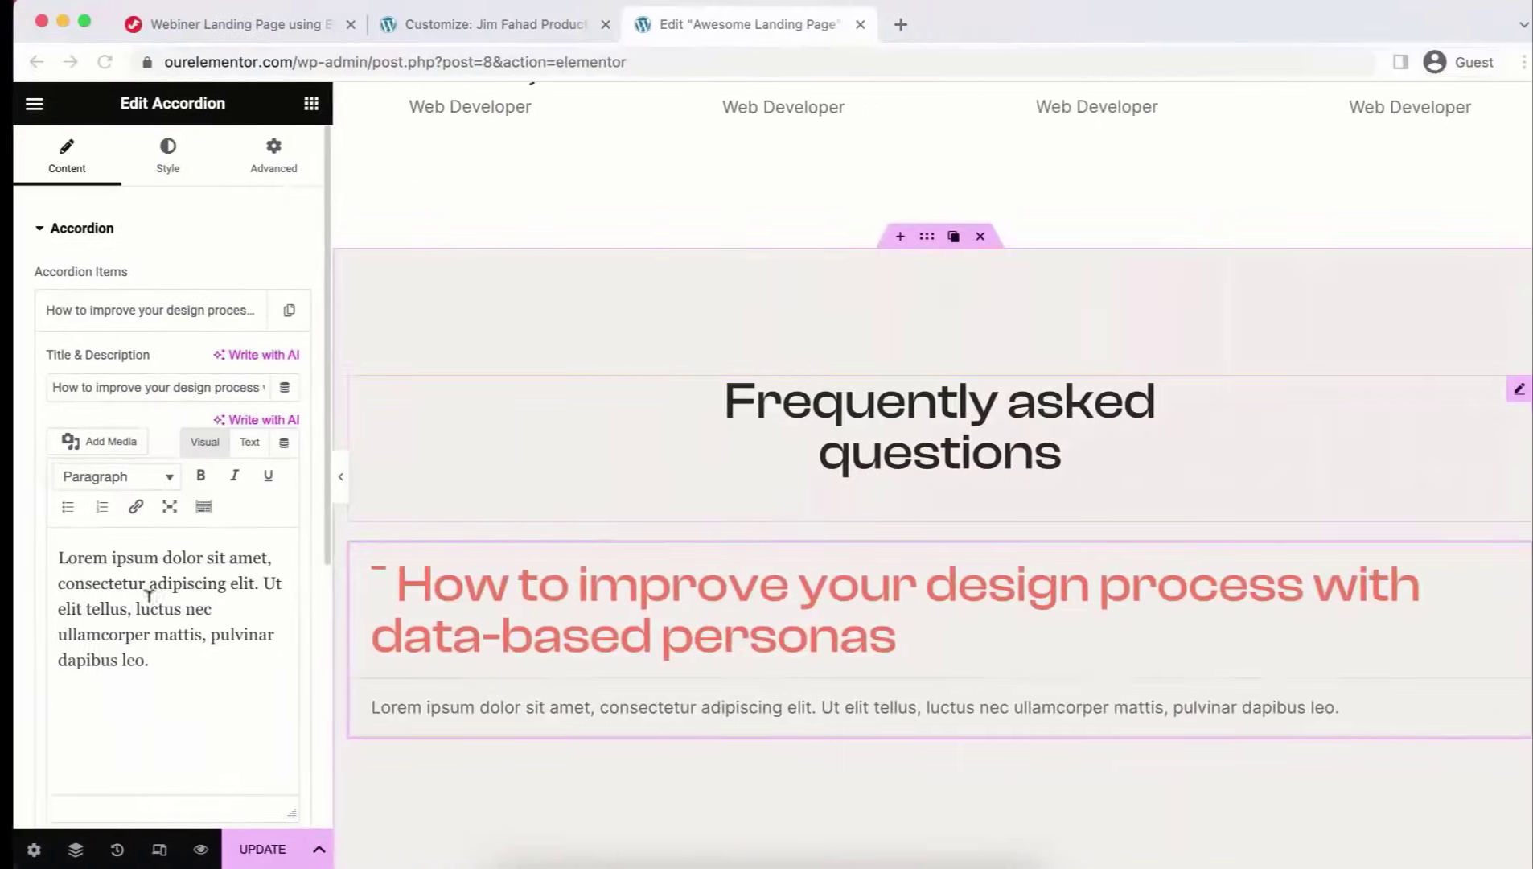
triple_click(160, 656)
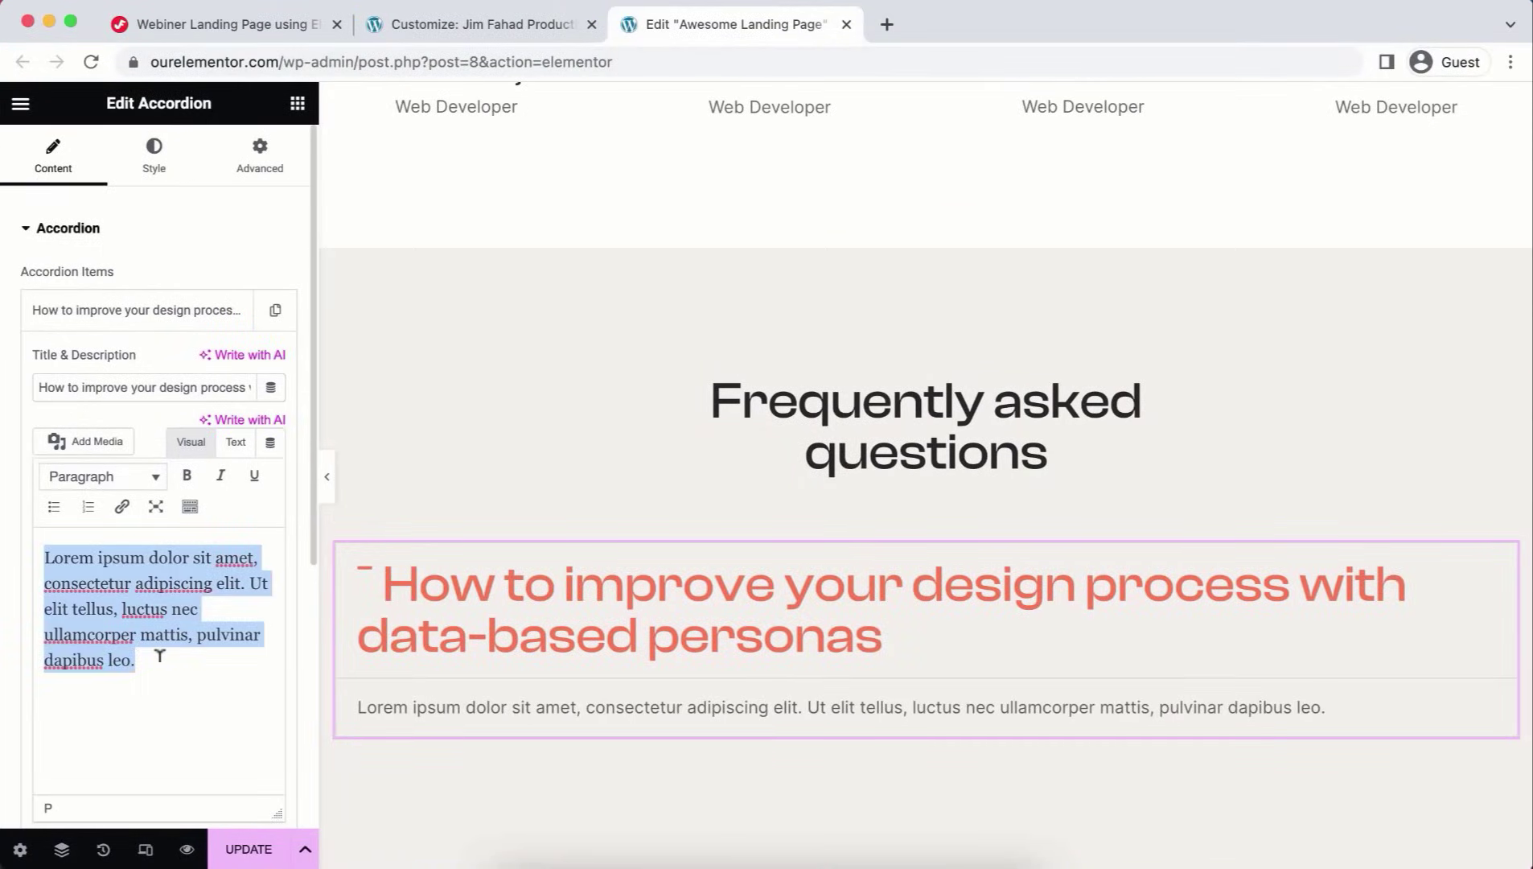
type("Sed ut perspiciatis unde omnis iste natus error voluptatem accusantium dolore mque laudantium inventore ipsa quae ab illo veritatis et quasi architecto beatae vitae")
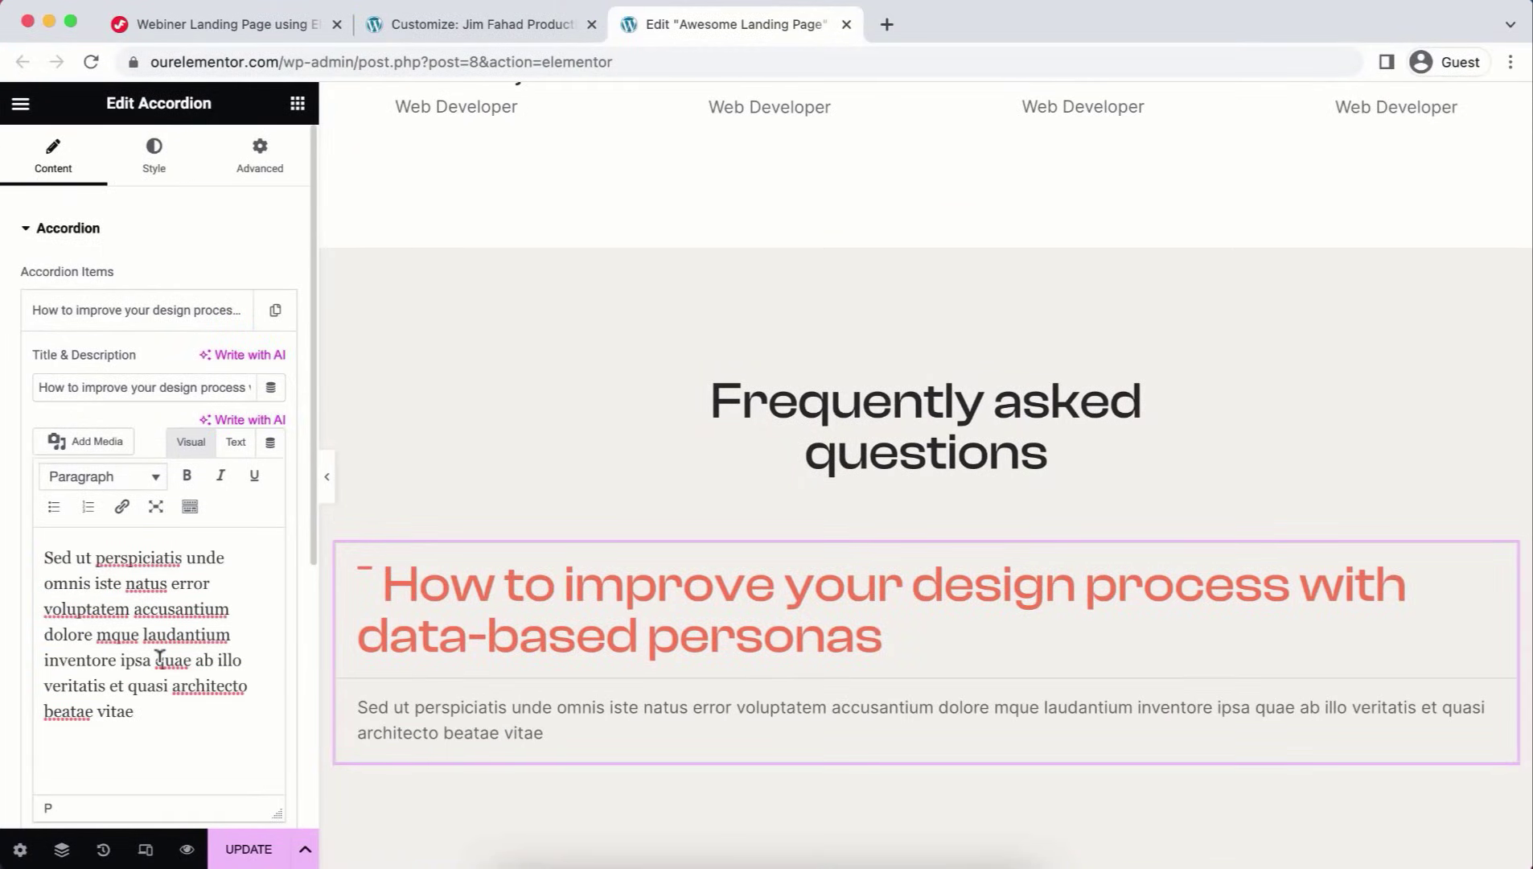
left_click(173, 317)
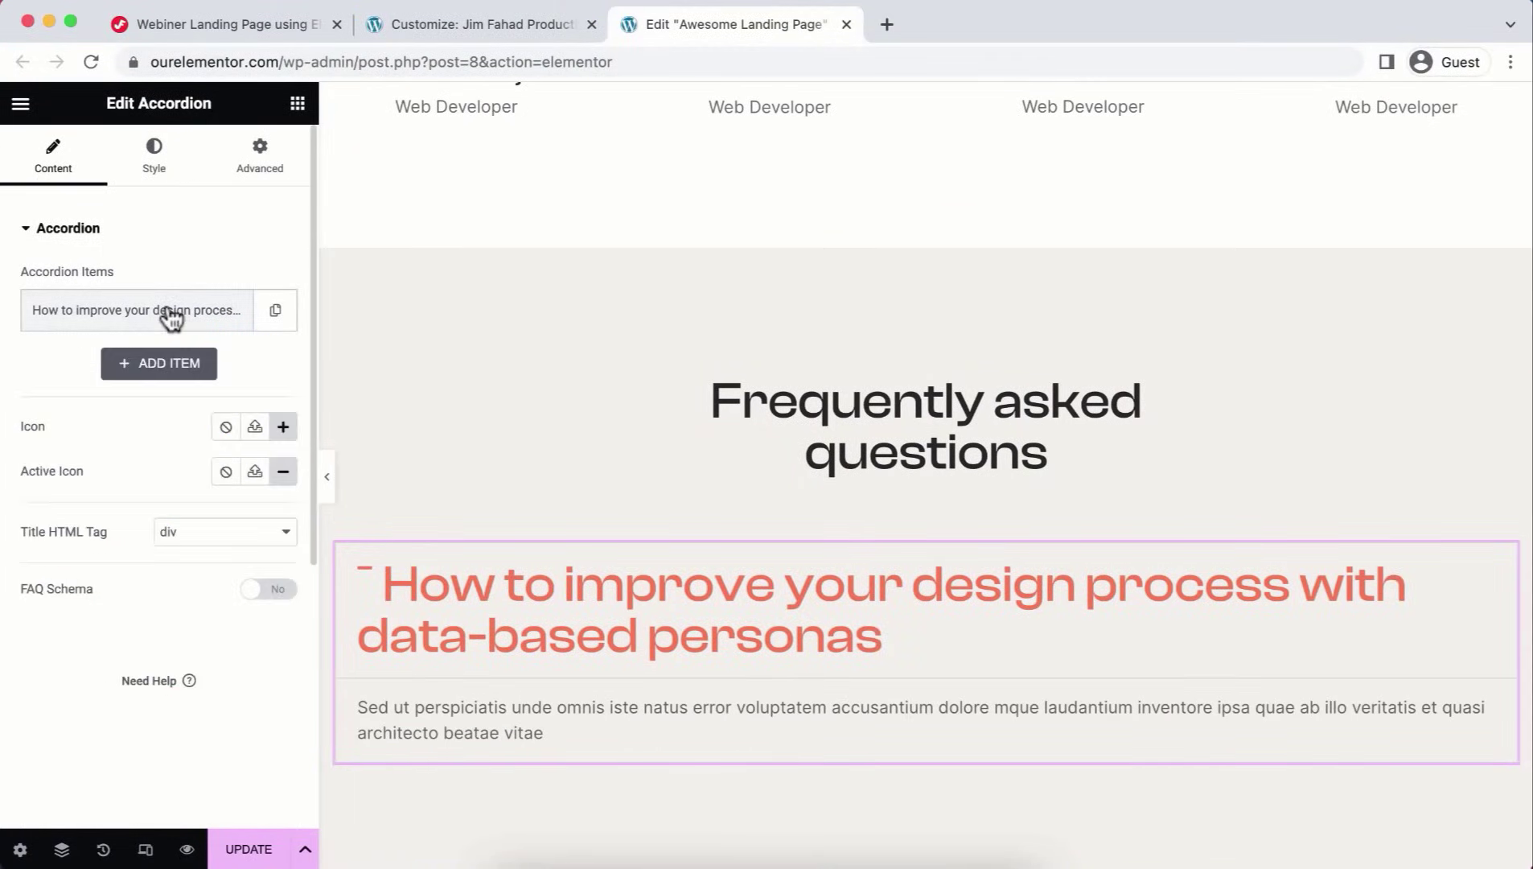
left_click(269, 320)
left_click(234, 364)
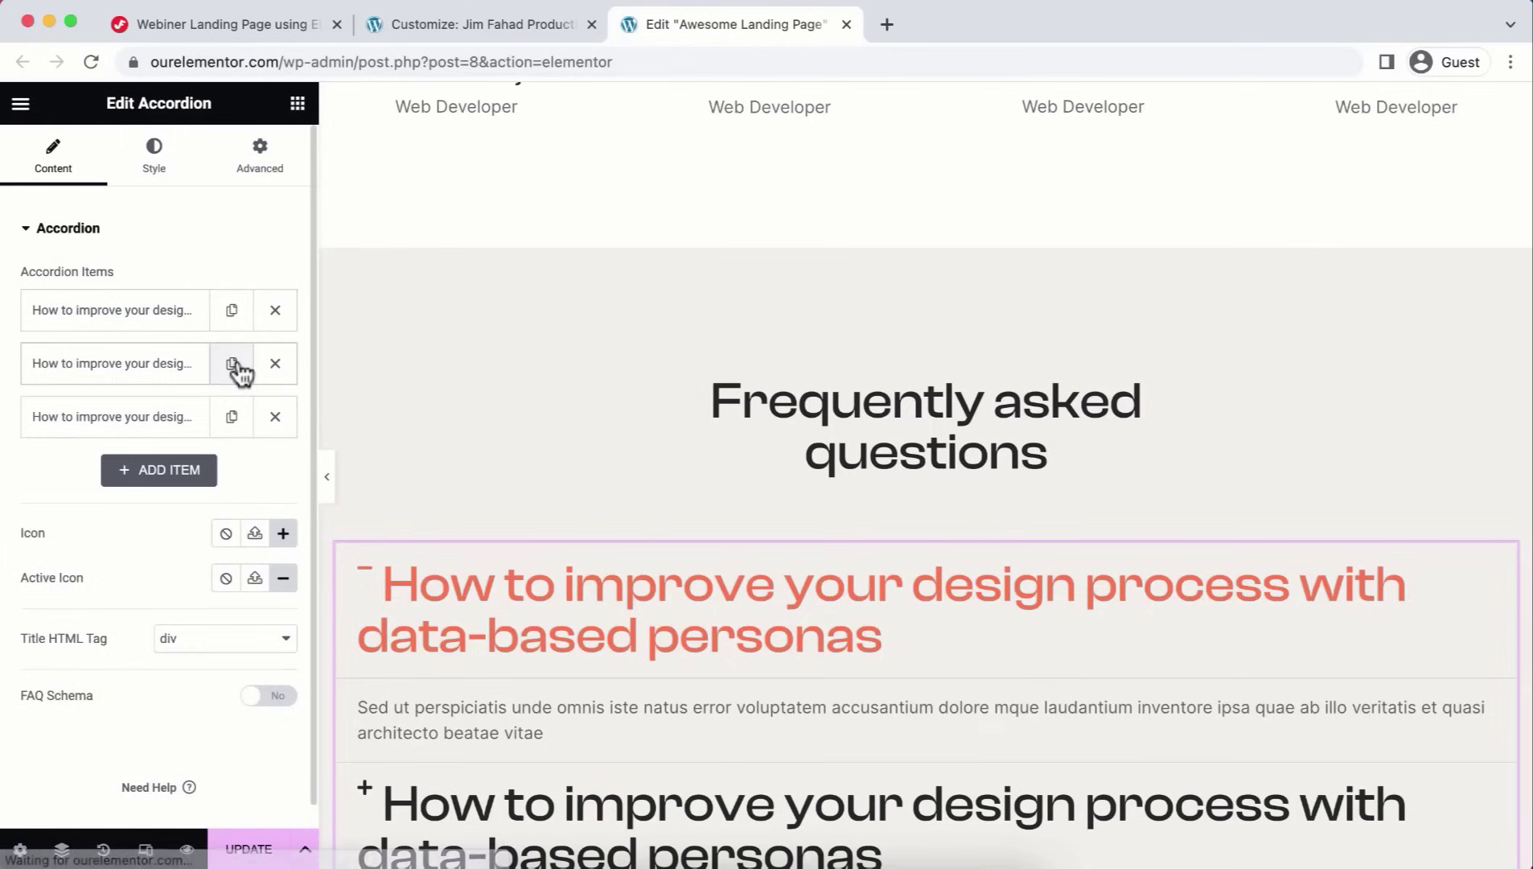
left_click(233, 418)
scroll(465, 564, "down", 5)
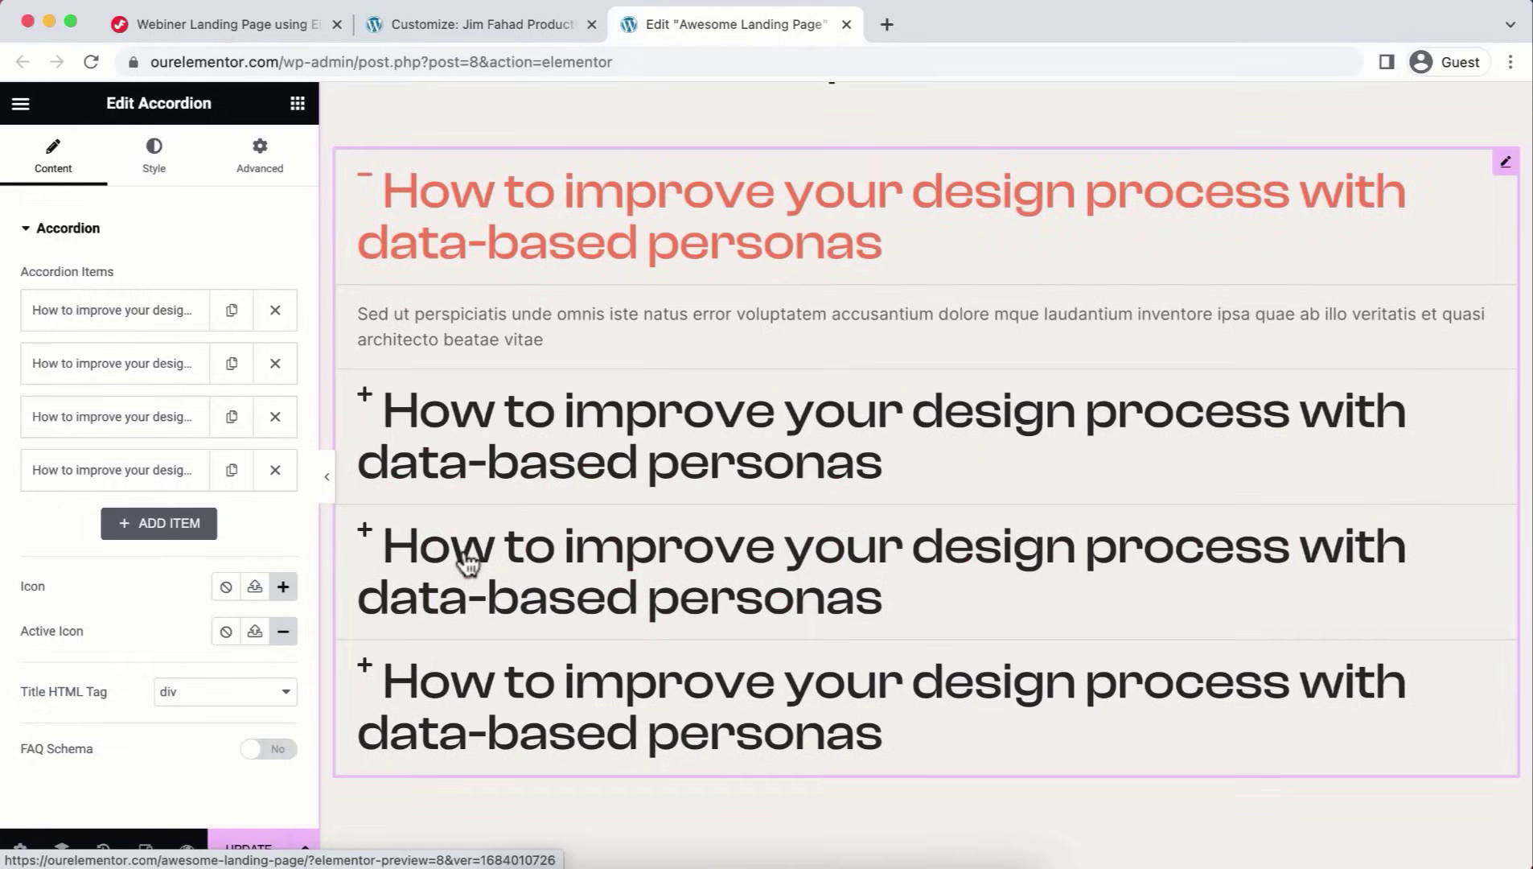
scroll(464, 563, "up", 2)
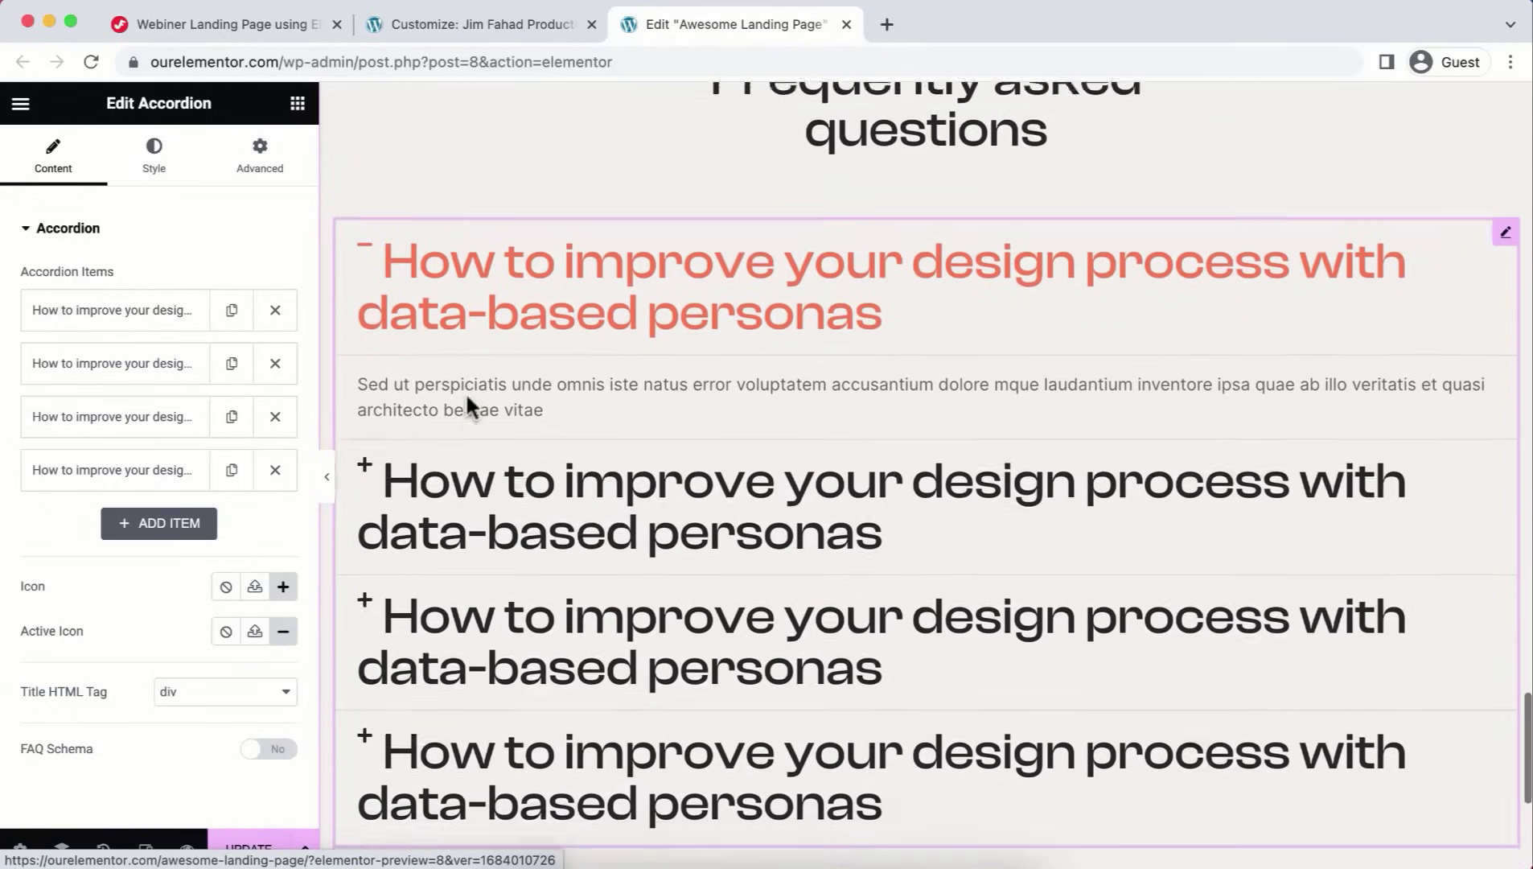
scroll(465, 391, "down", 1)
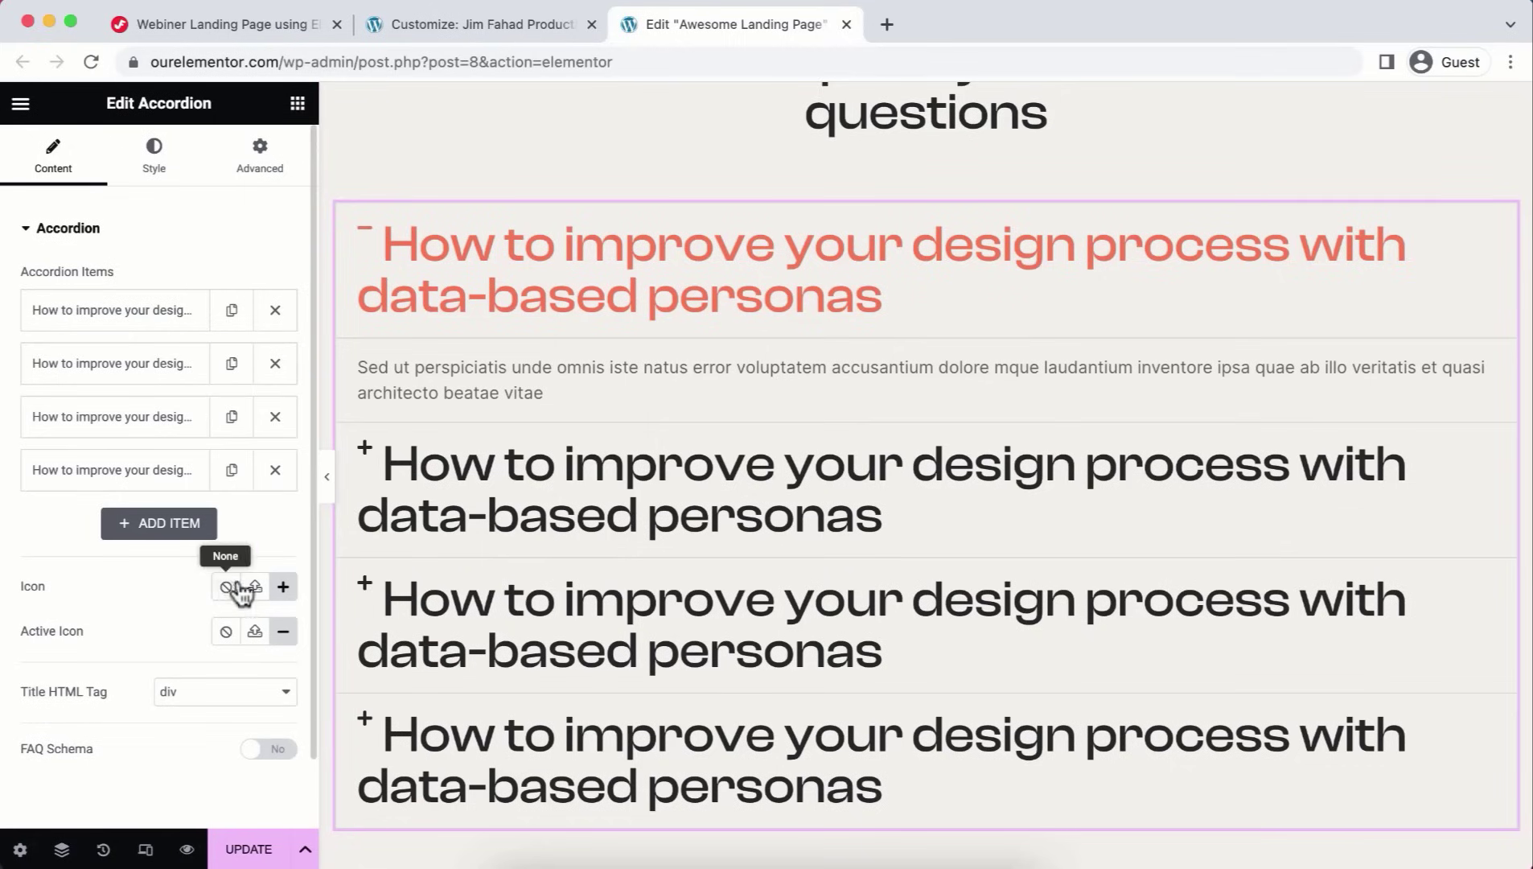
- Set the accordion's closed-question icon to Plus circle from the Icon Library
left_click(283, 587)
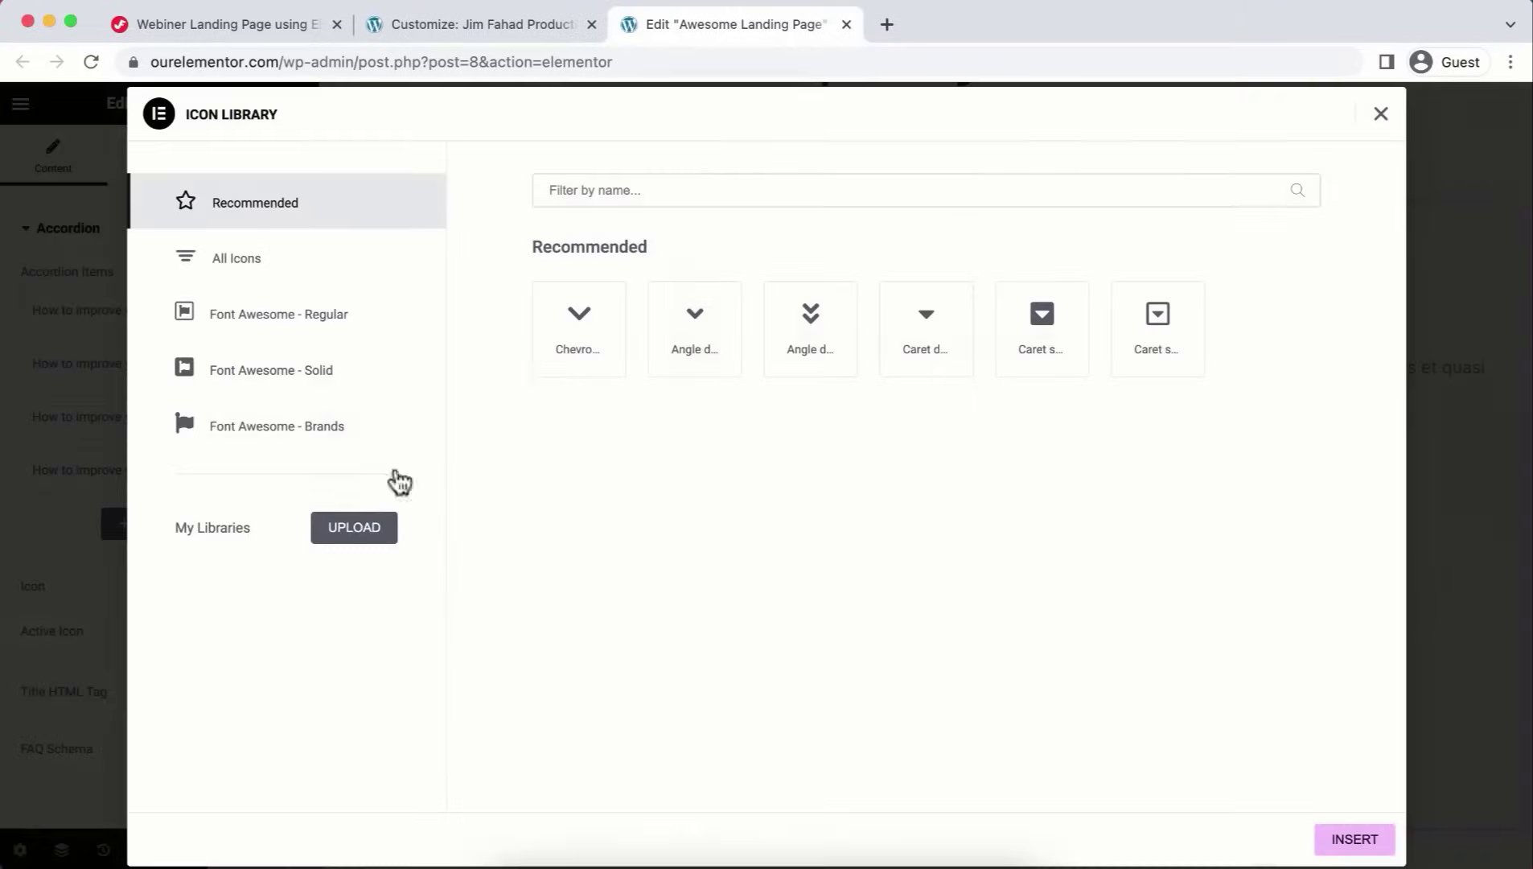
left_click(592, 177)
type("plus")
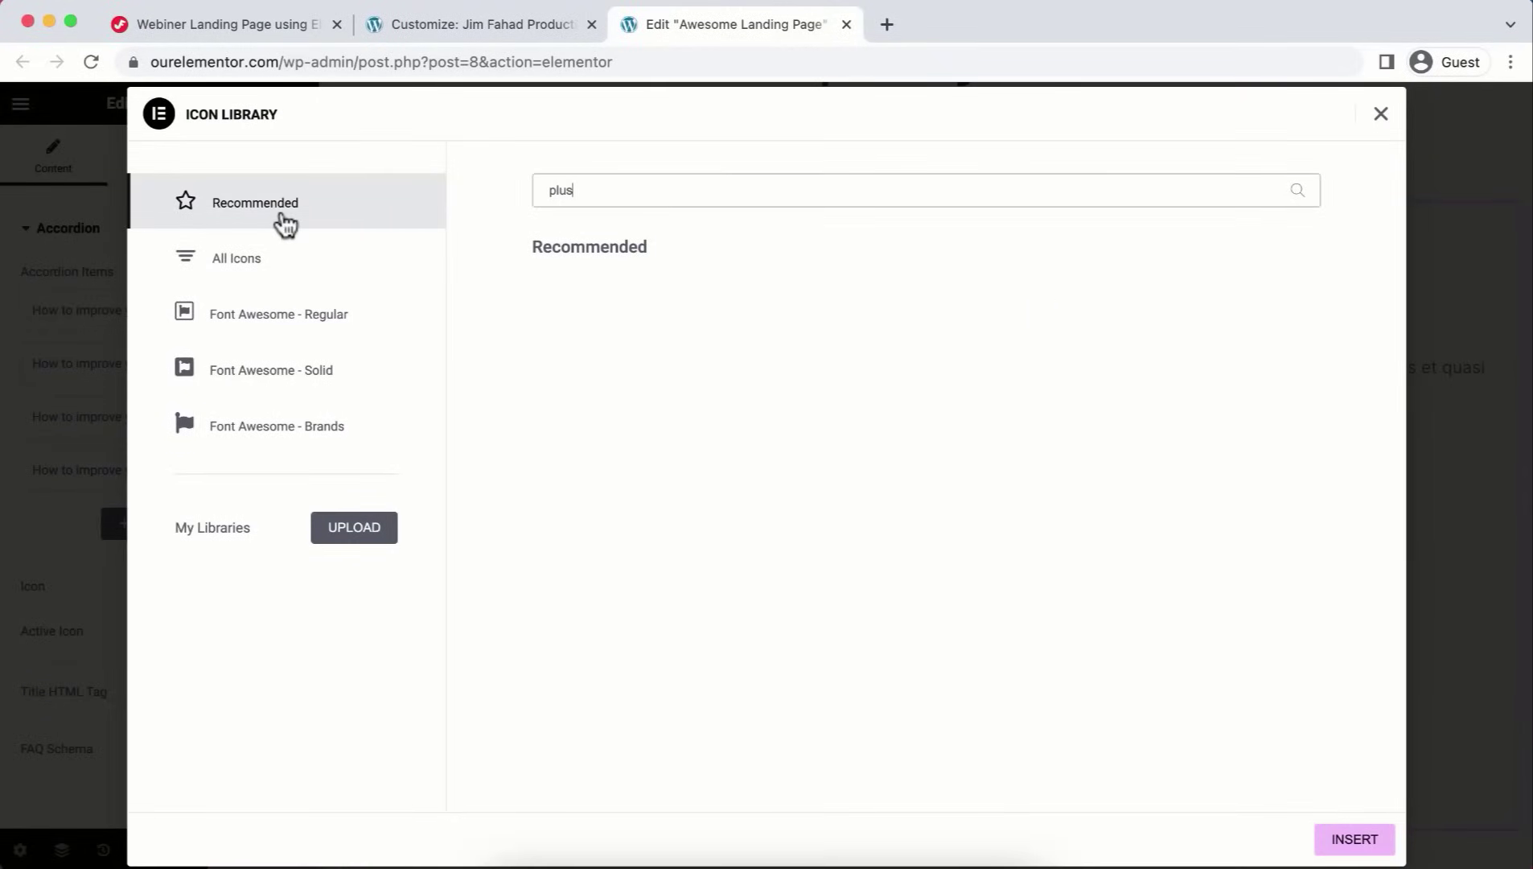
left_click(264, 270)
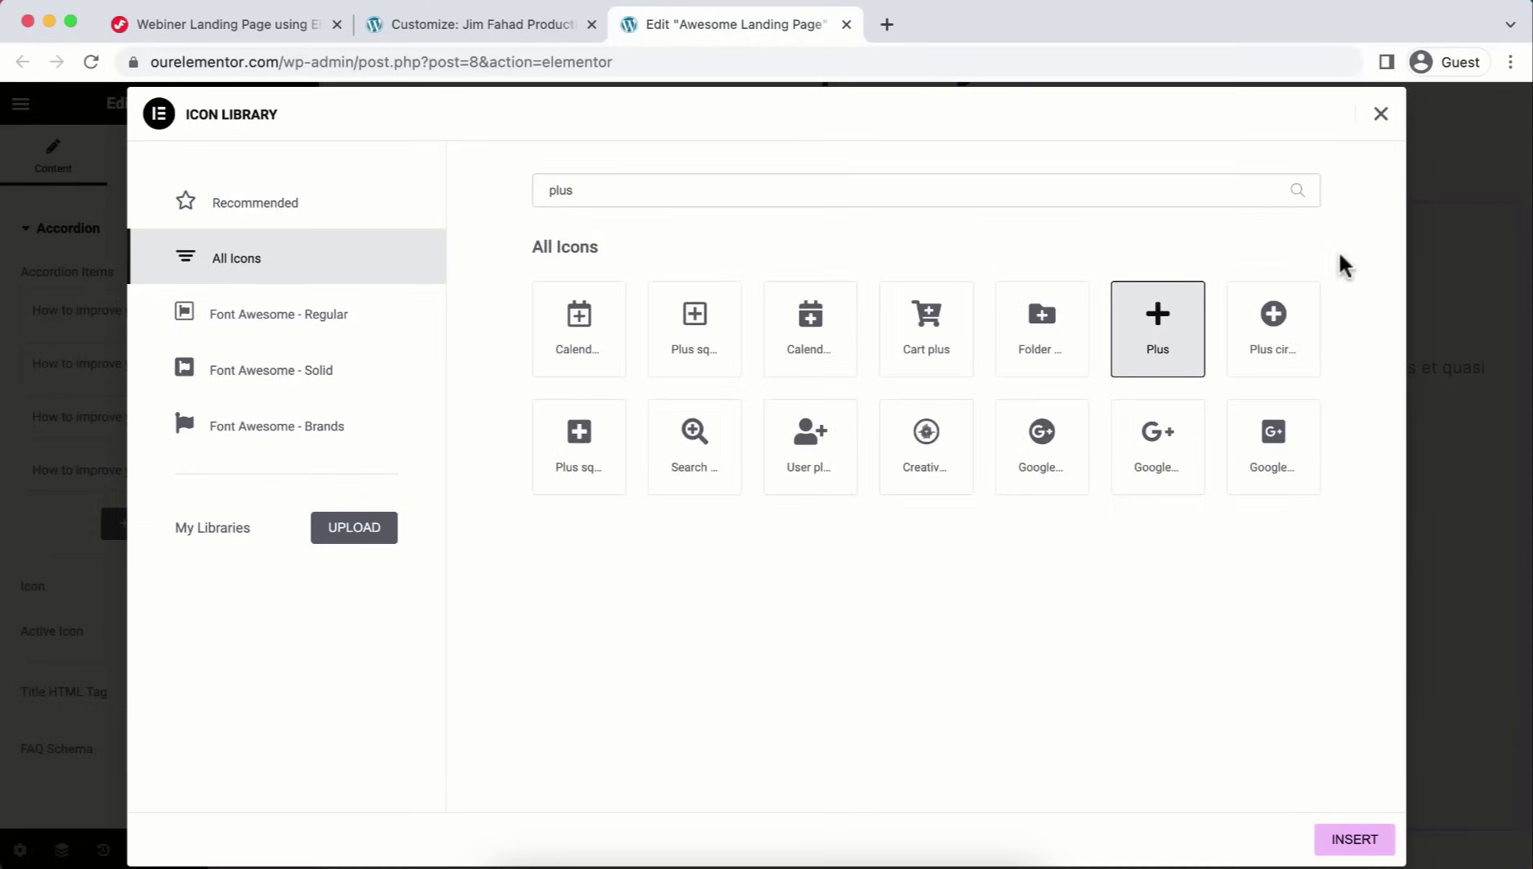
left_click(1268, 330)
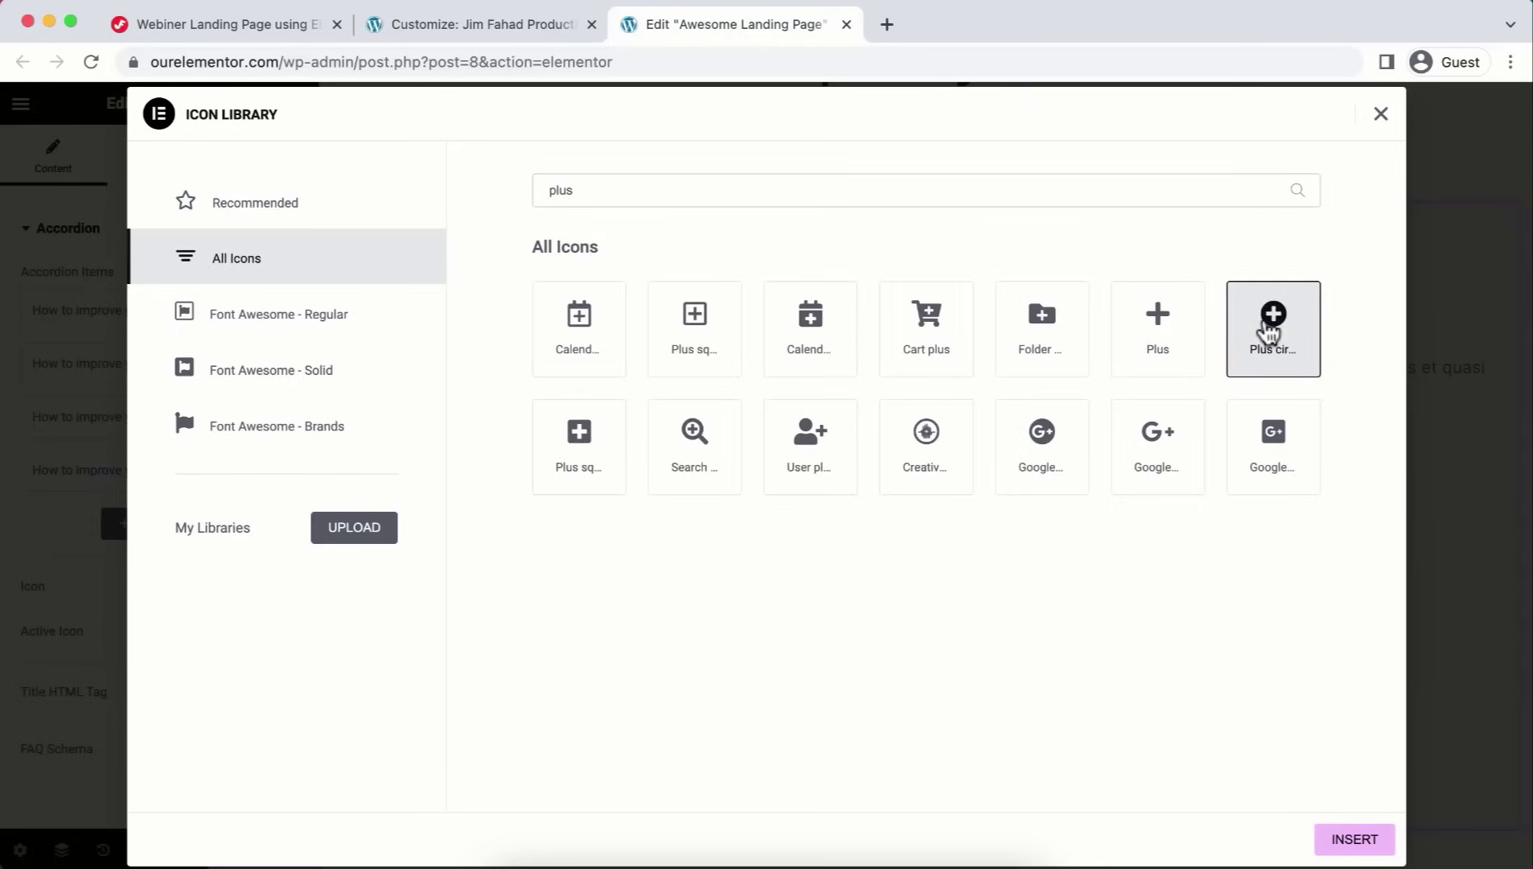
left_click(1356, 839)
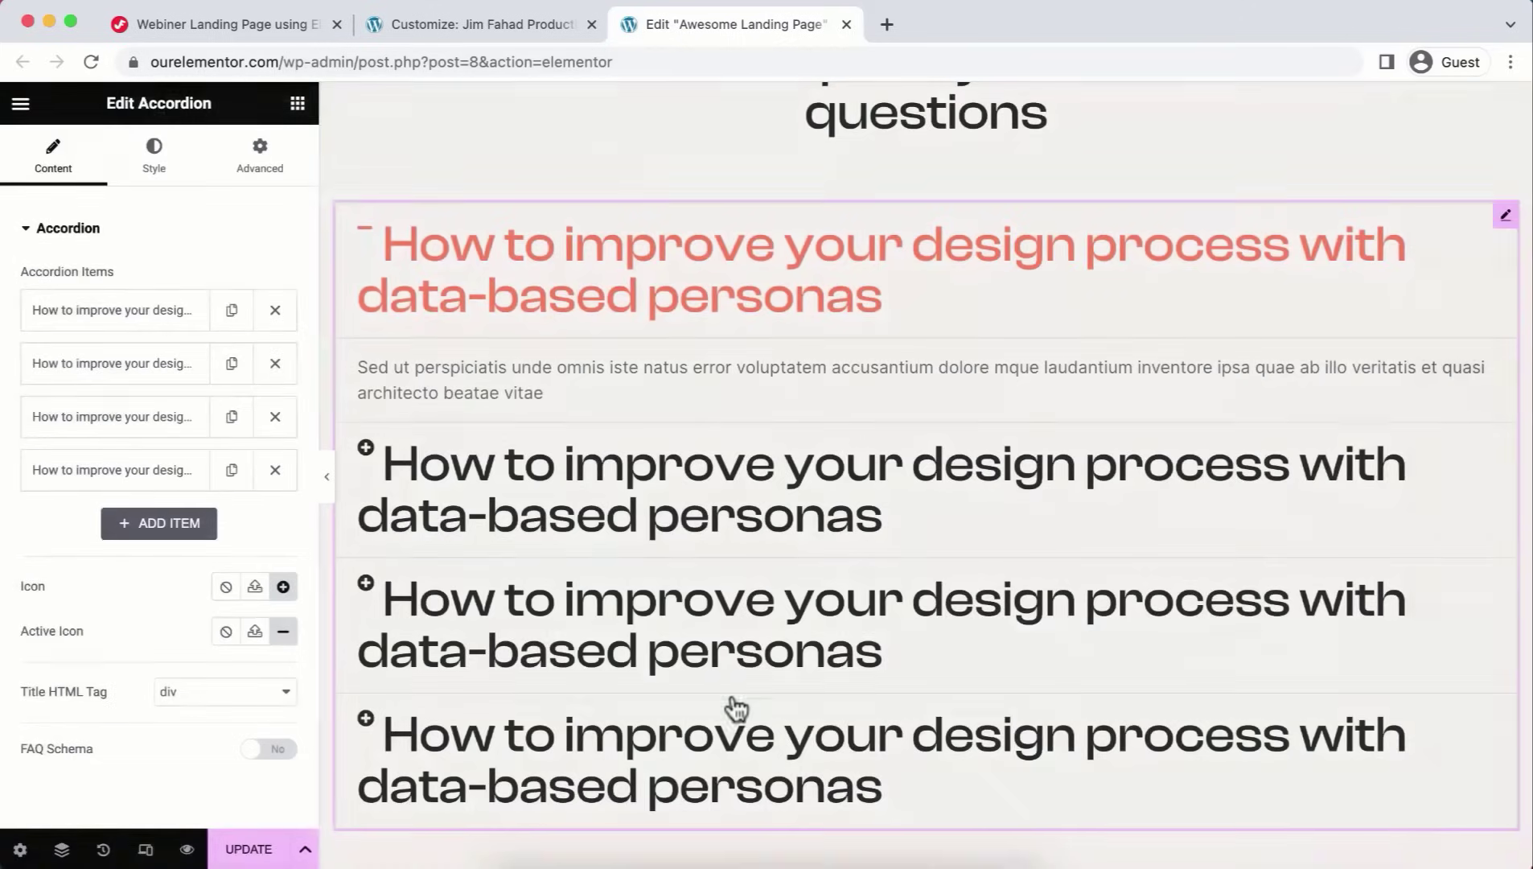
- Set the Active Icon to Minus circle from the Icon Library
left_click(283, 635)
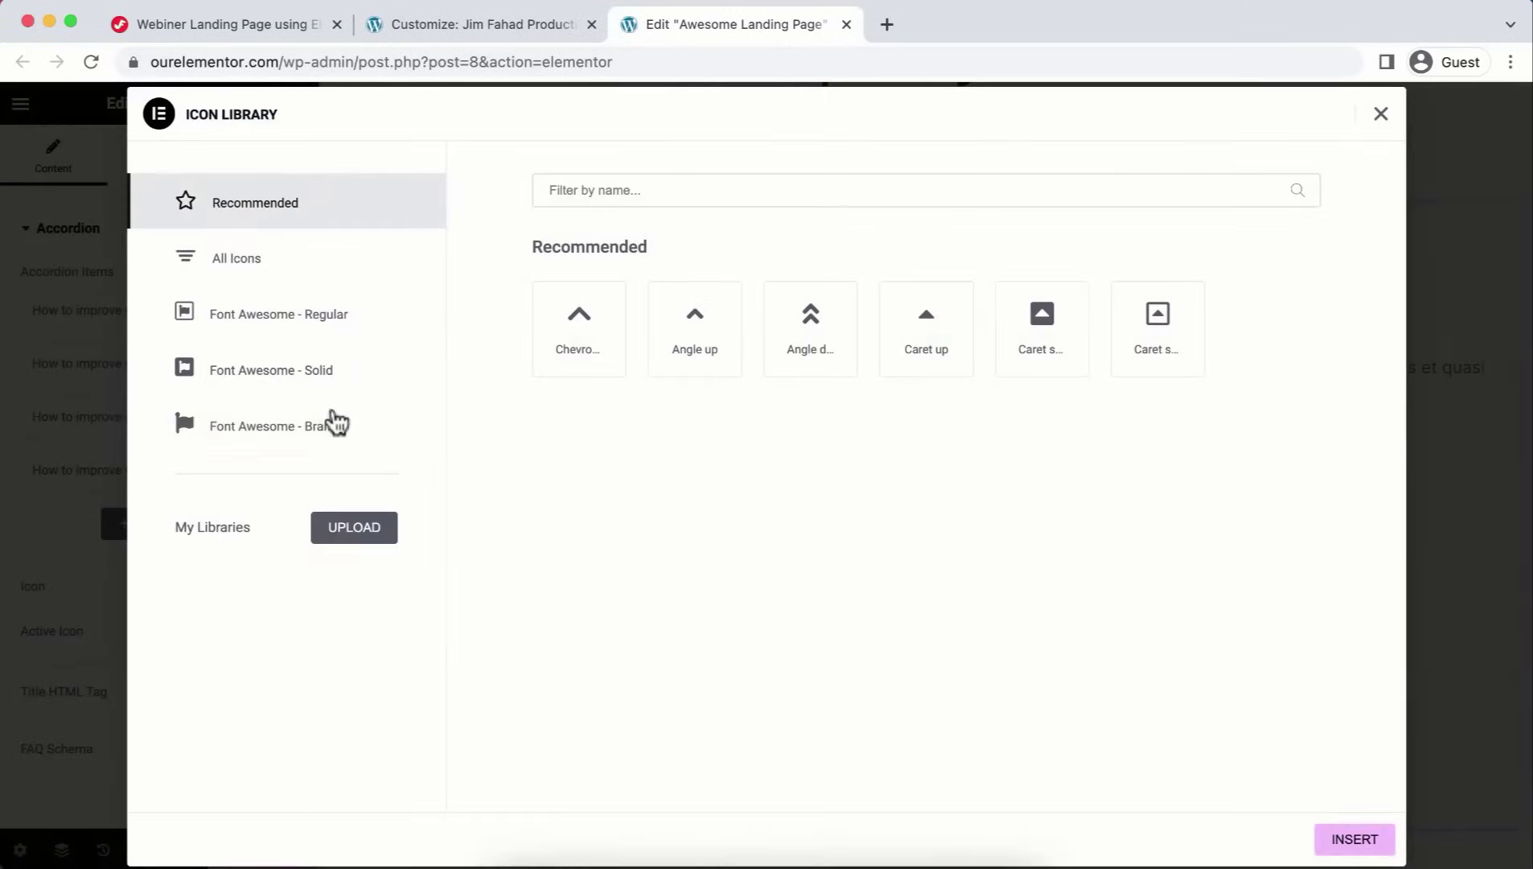
left_click(327, 266)
left_click(585, 190)
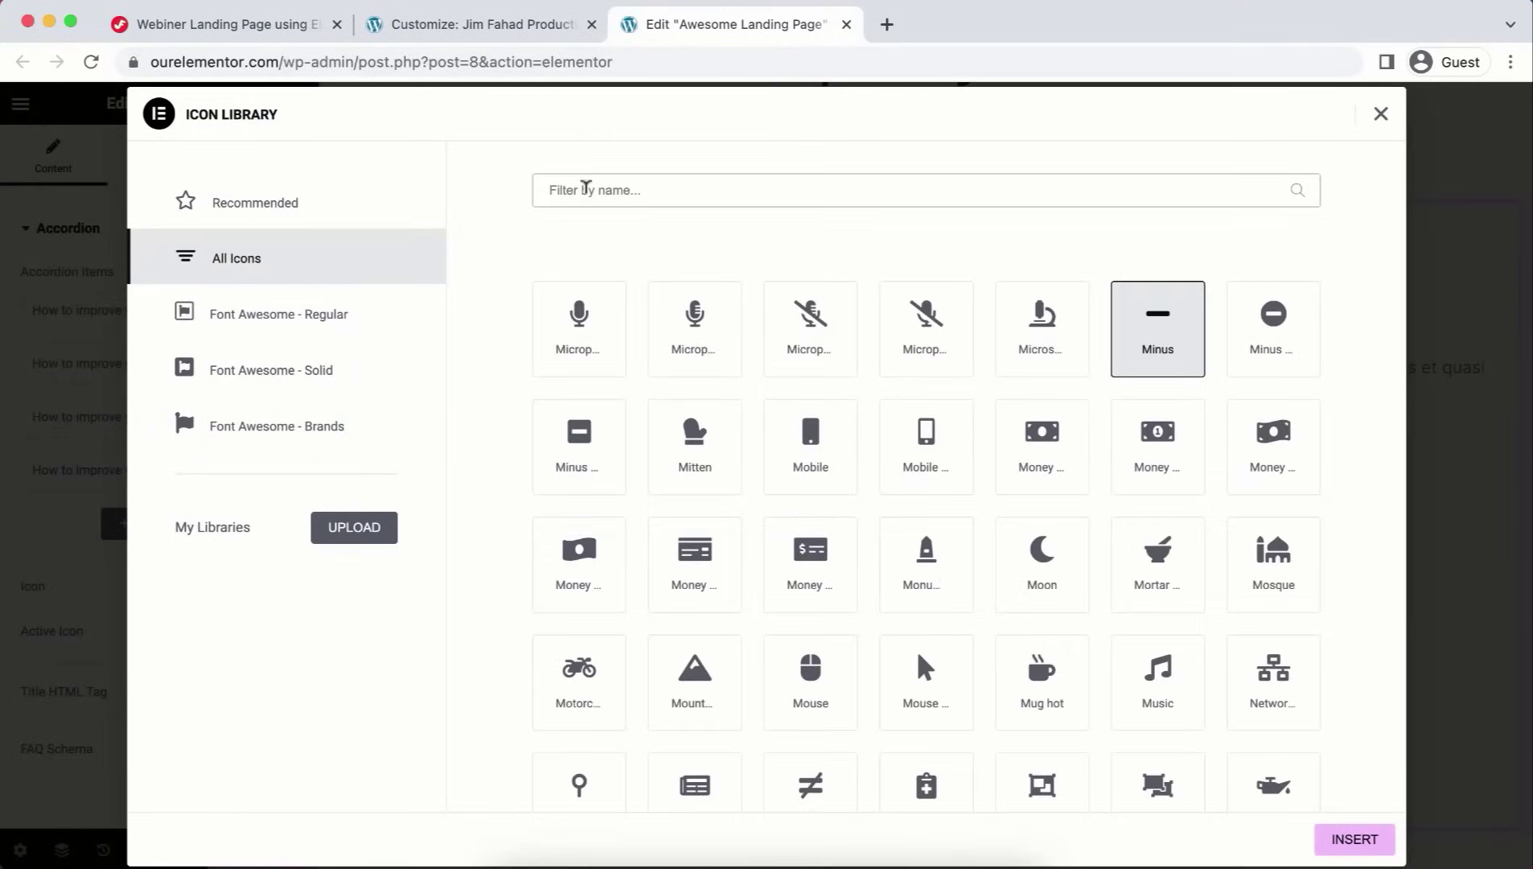
type("minus")
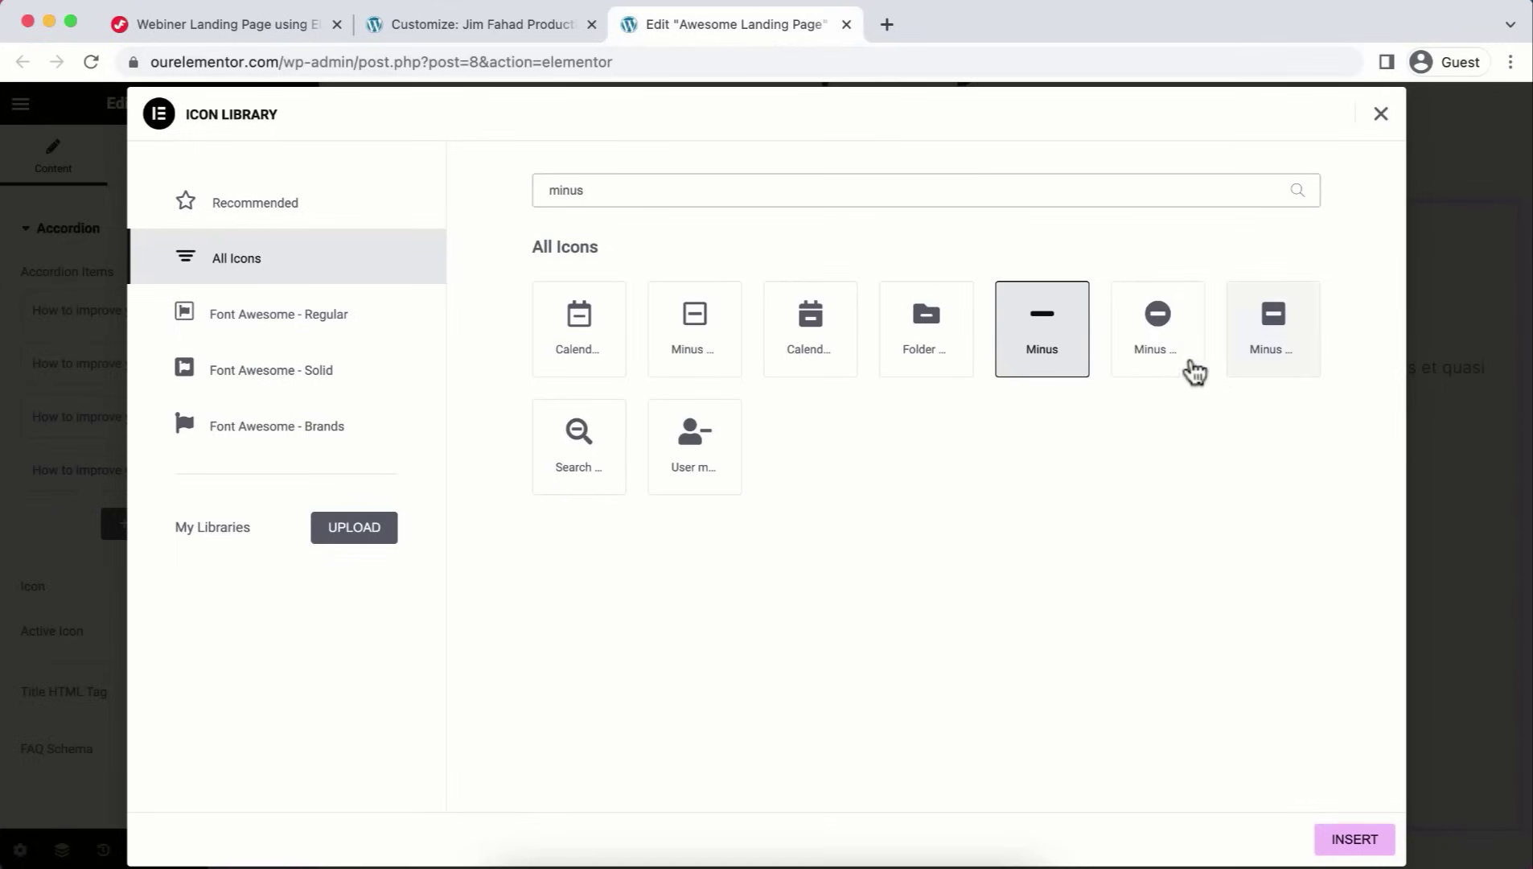
left_click(1148, 334)
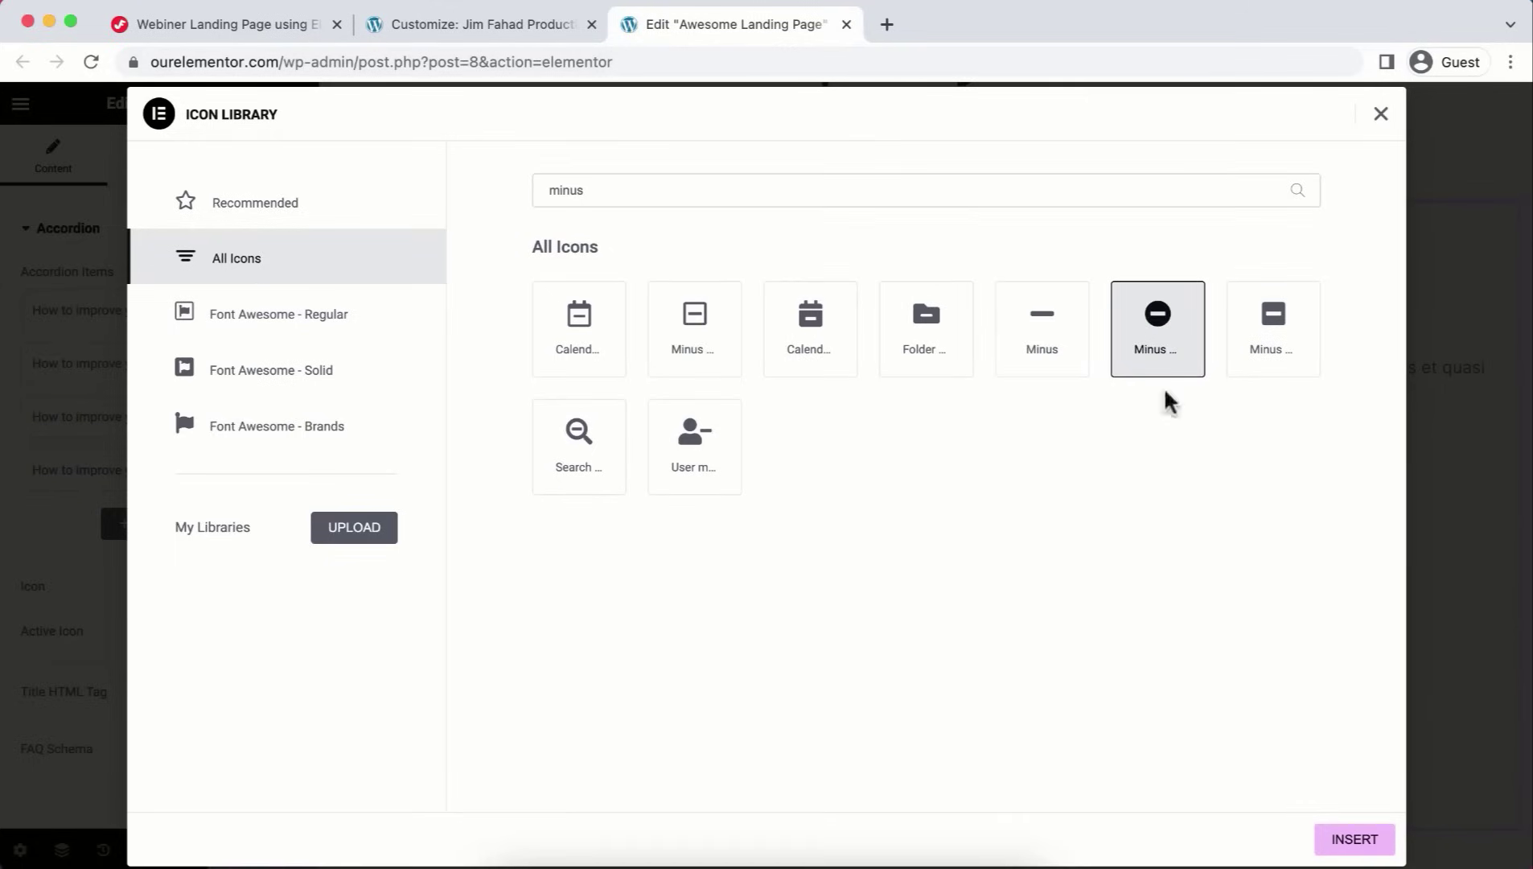
left_click(1358, 841)
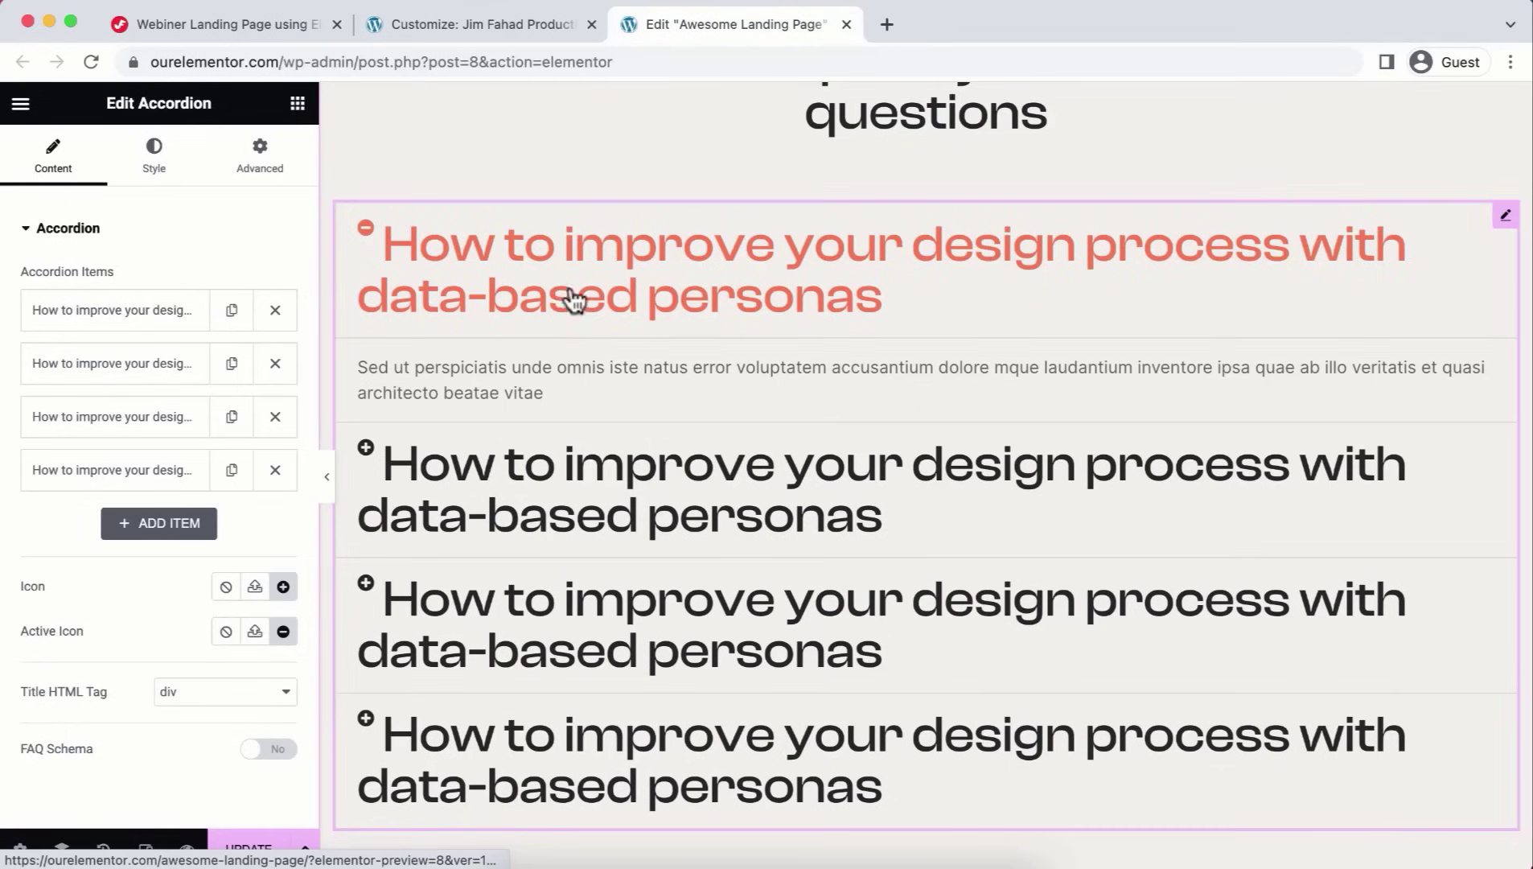
- Set the accordion's border colour to the global Primary colour
left_click(169, 146)
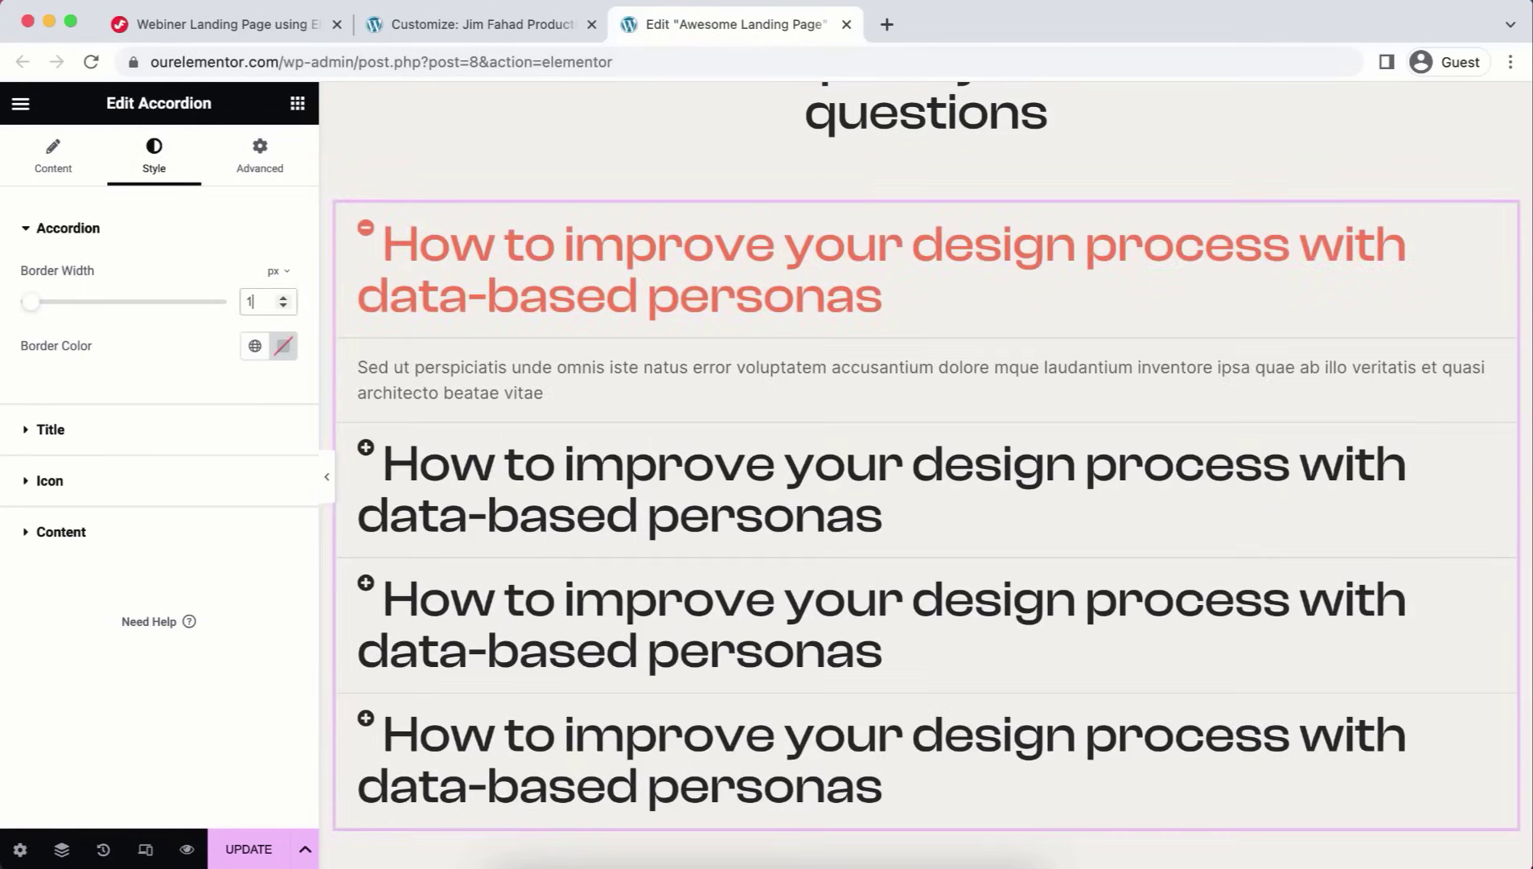
left_click(255, 346)
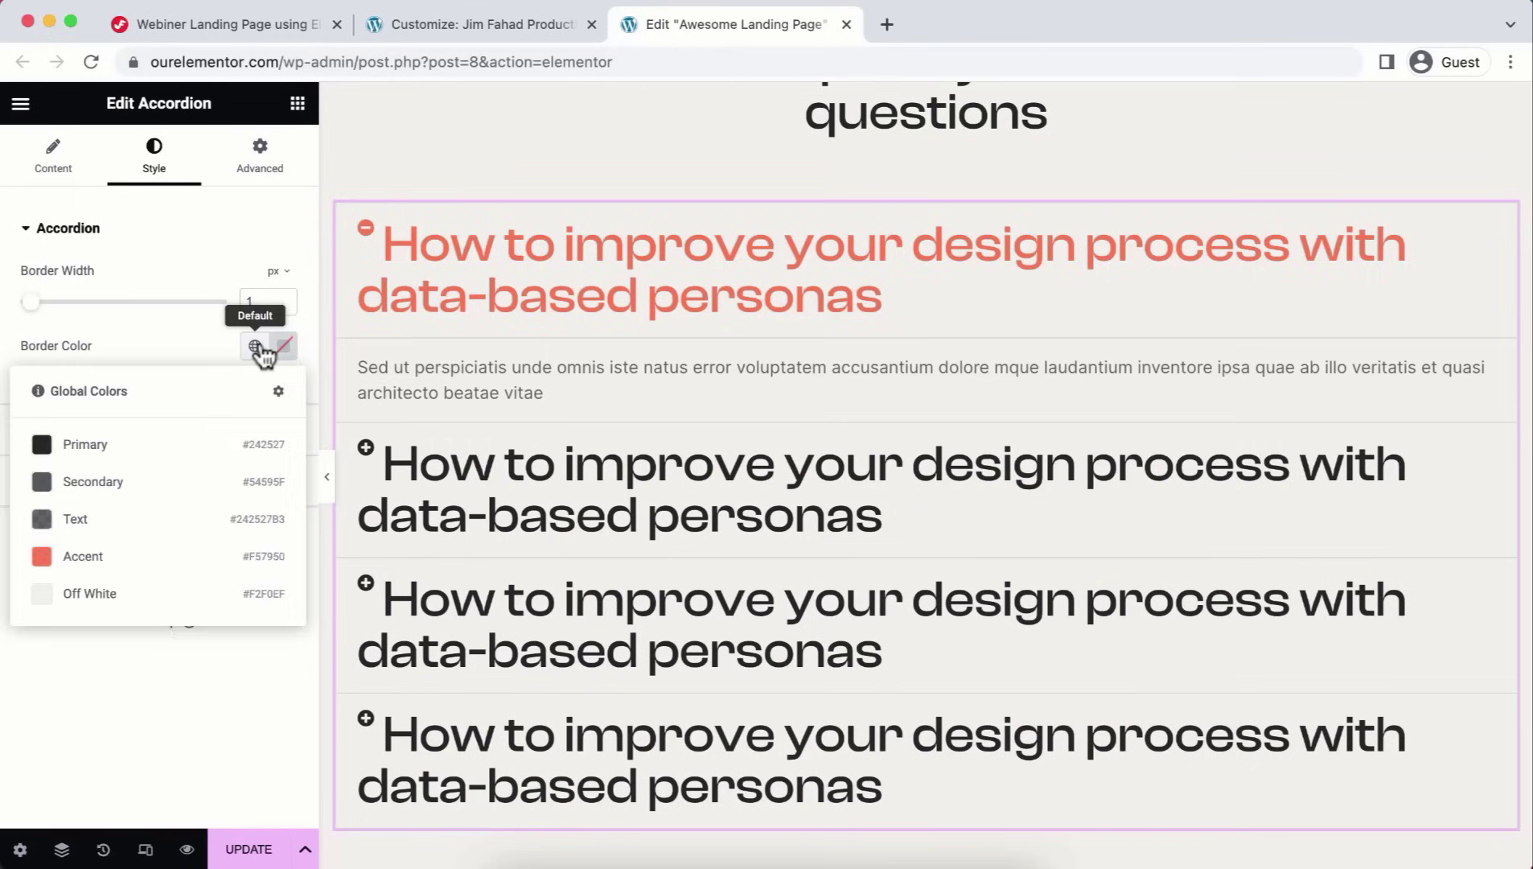
left_click(129, 448)
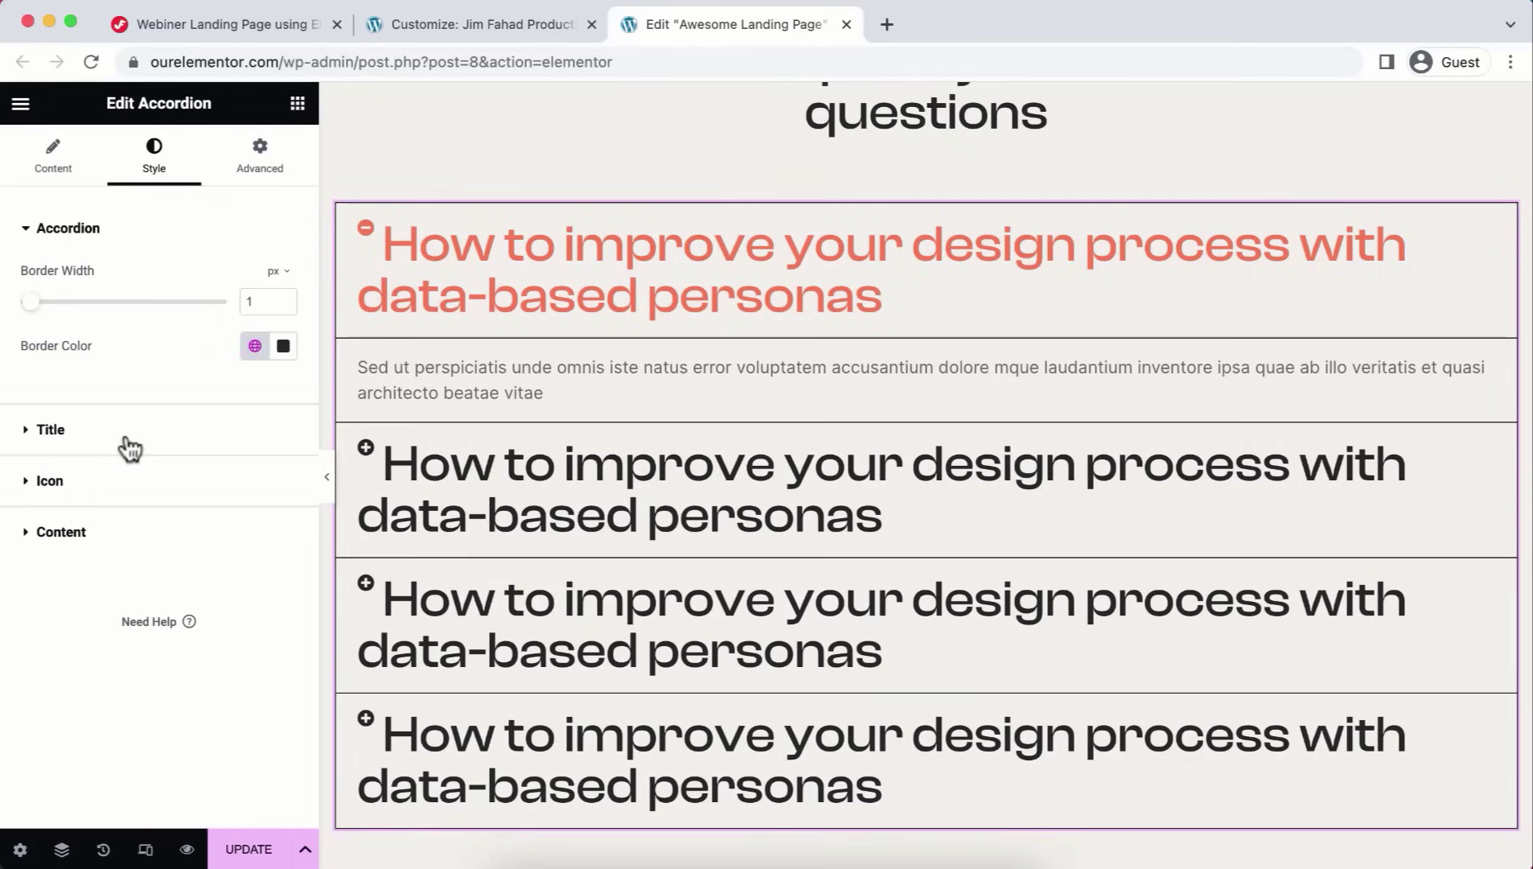
- Make the active title colour Primary and the title typography size 24 px
left_click(111, 445)
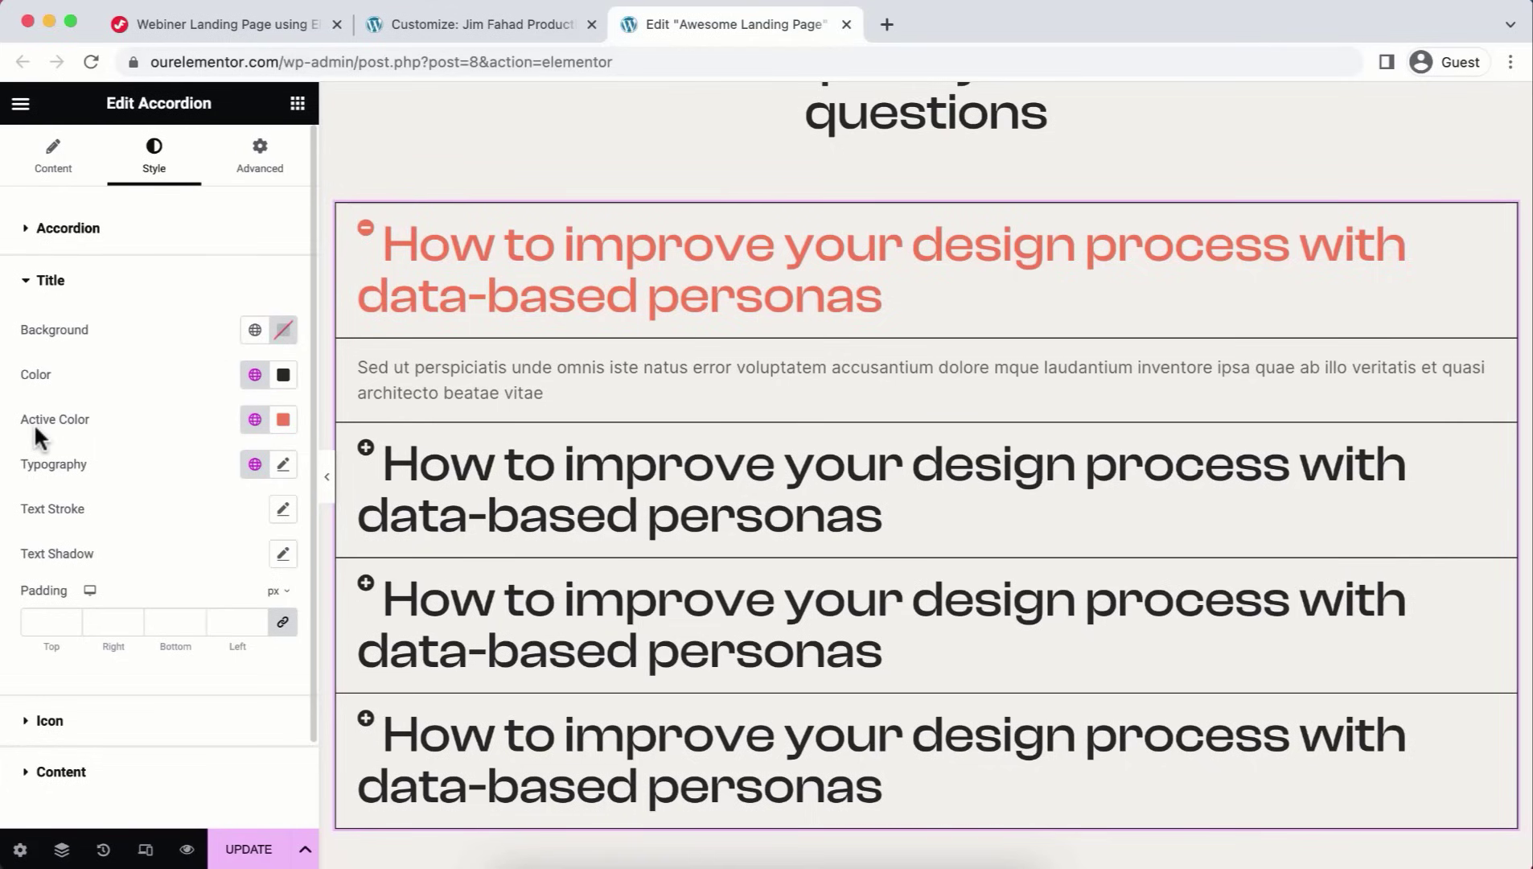
left_click(255, 419)
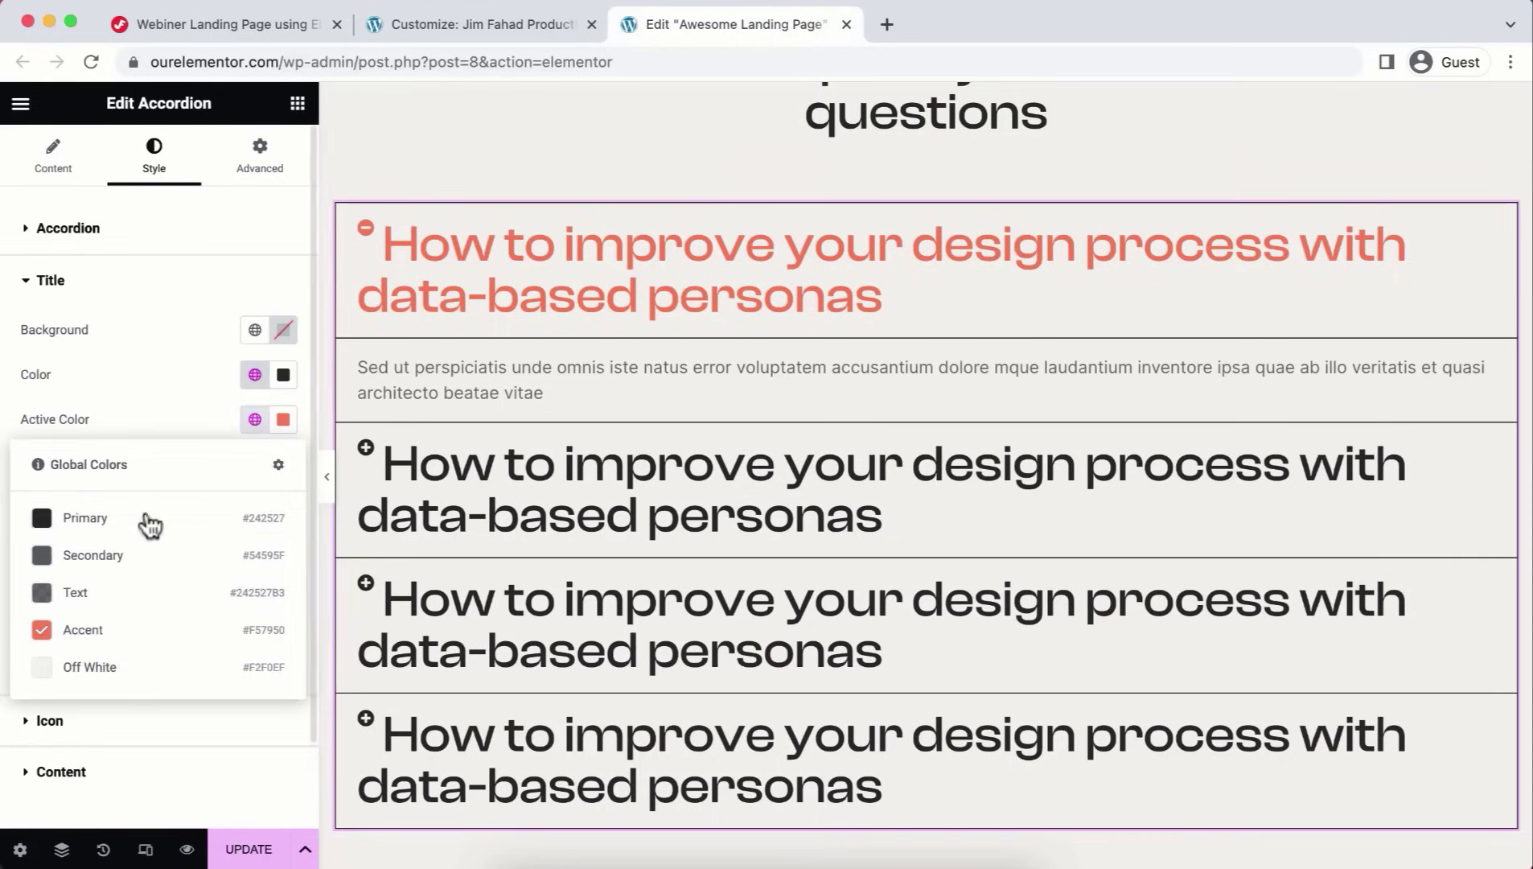
left_click(121, 516)
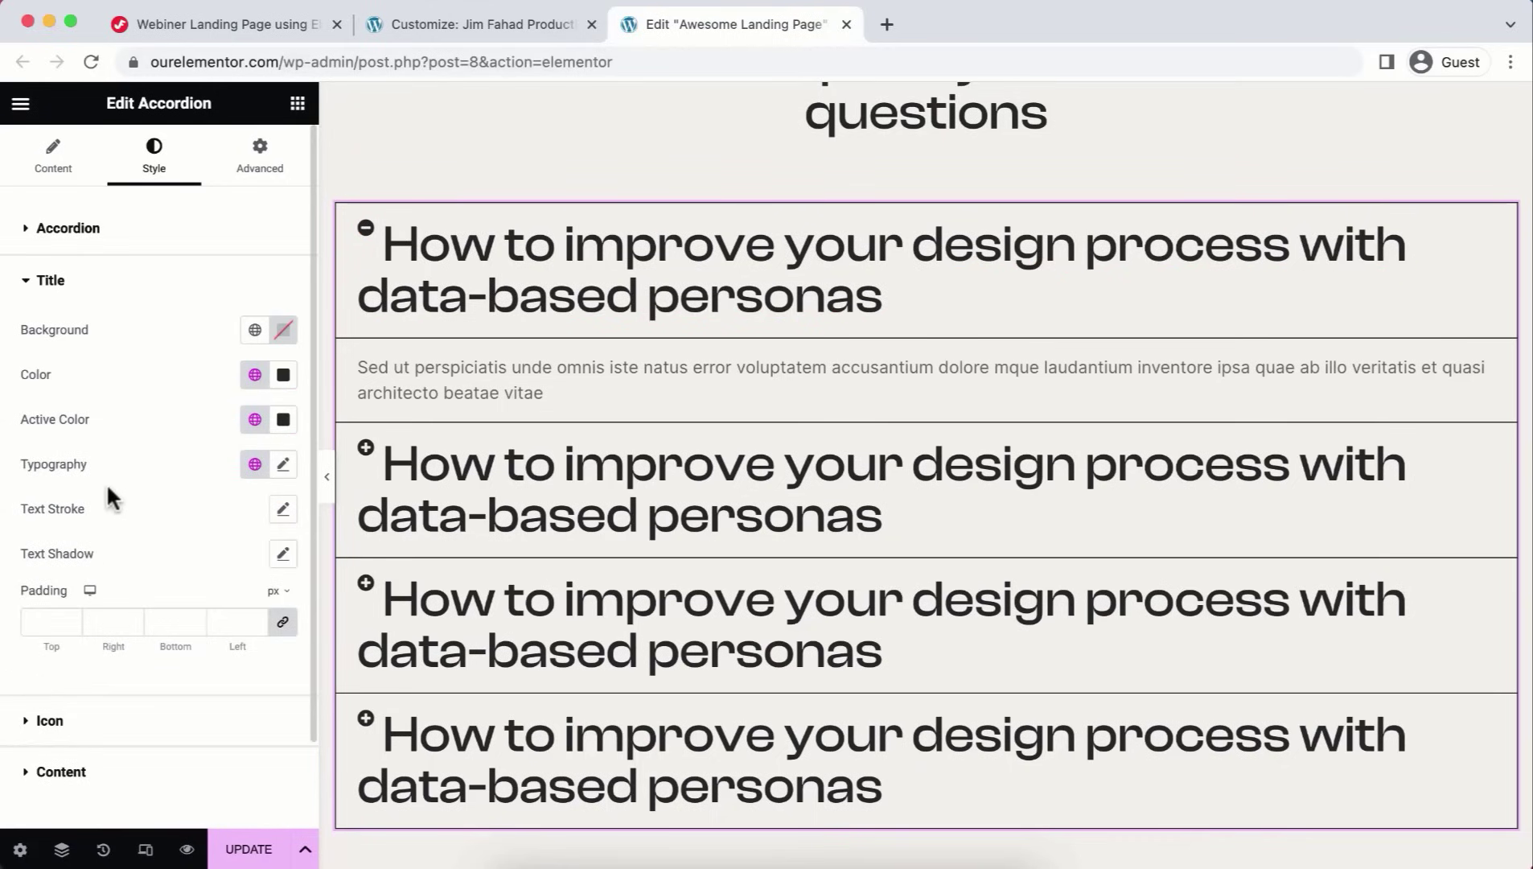
left_click(283, 465)
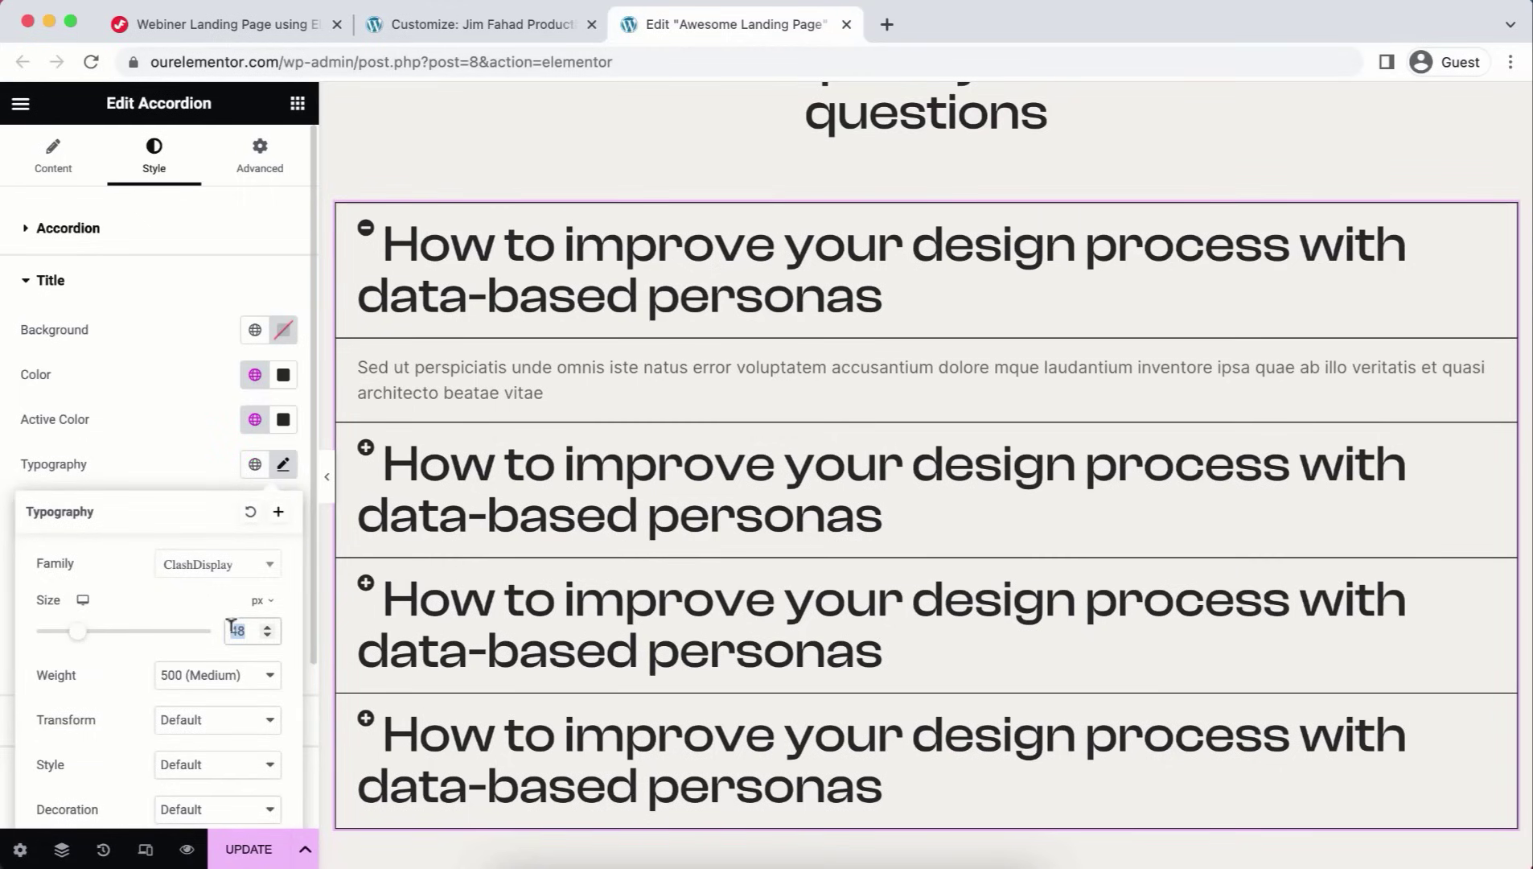
type("24")
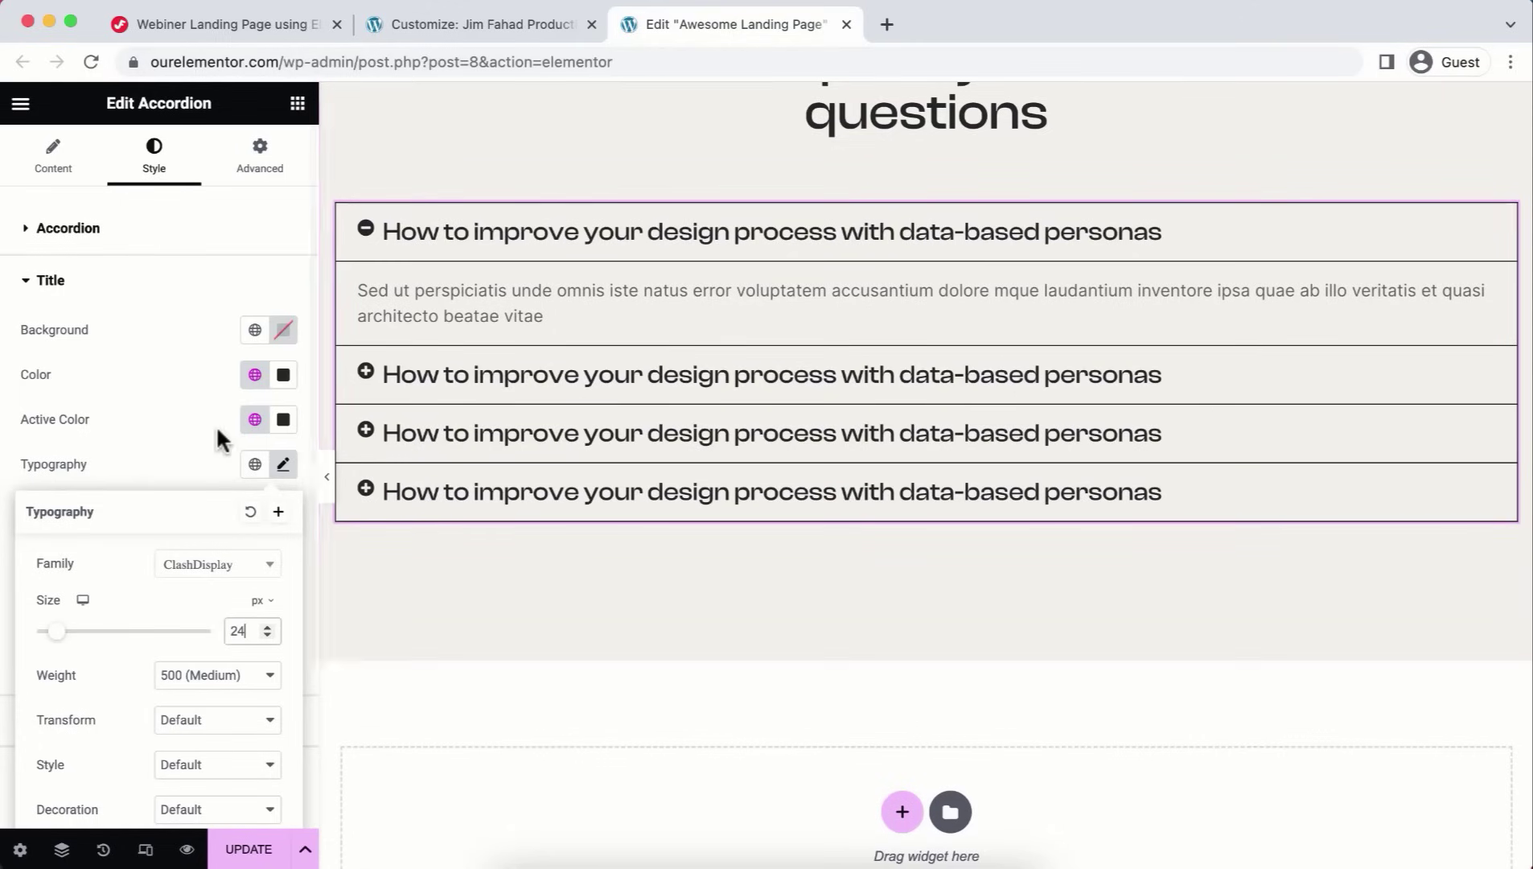
left_click(184, 438)
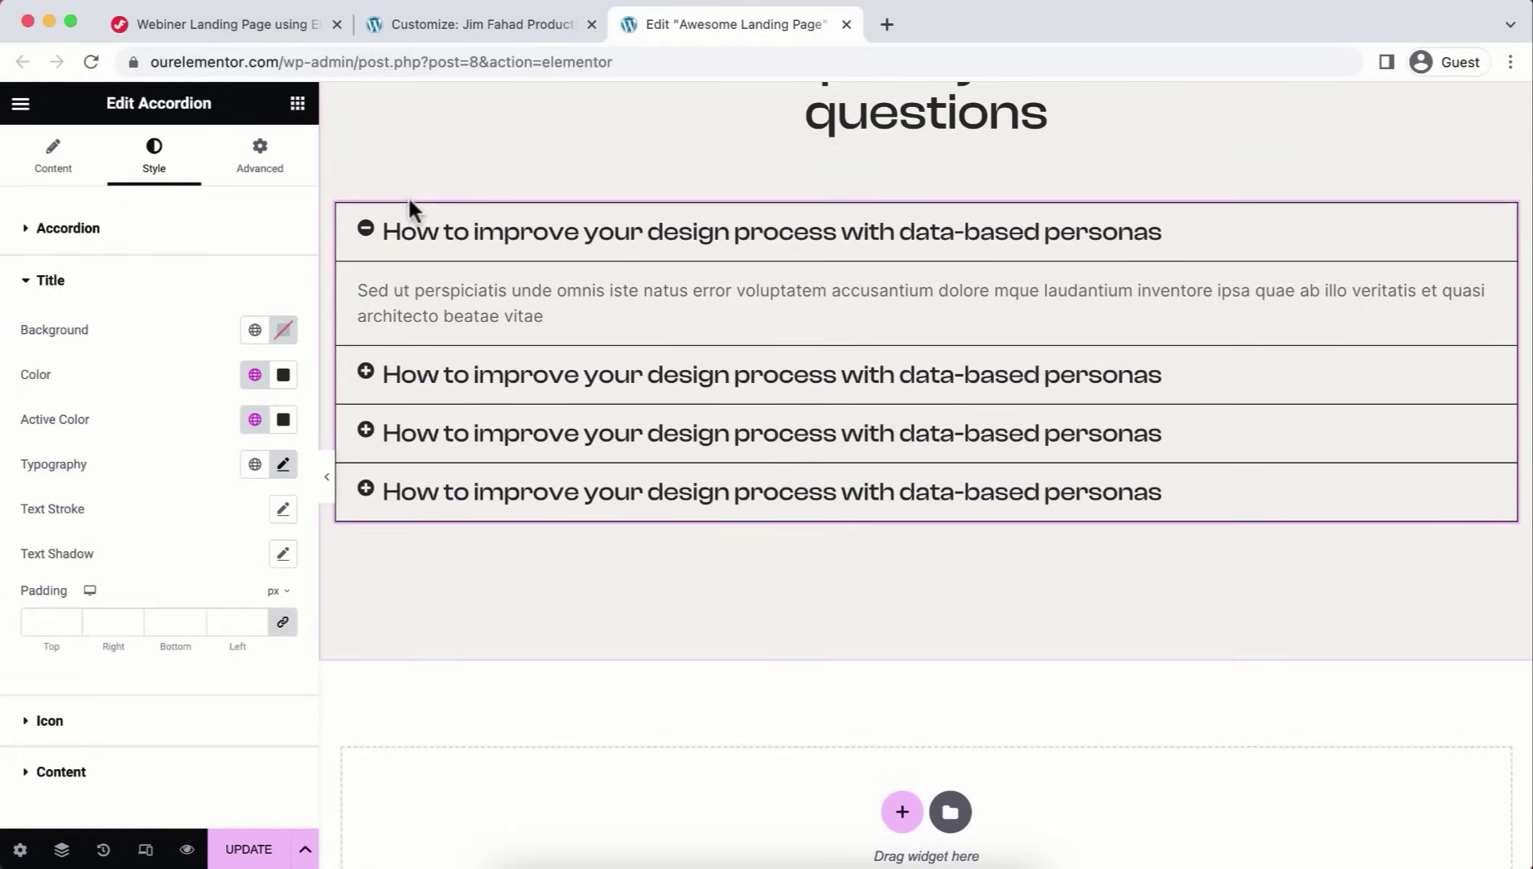
scroll(99, 566, "down", 2)
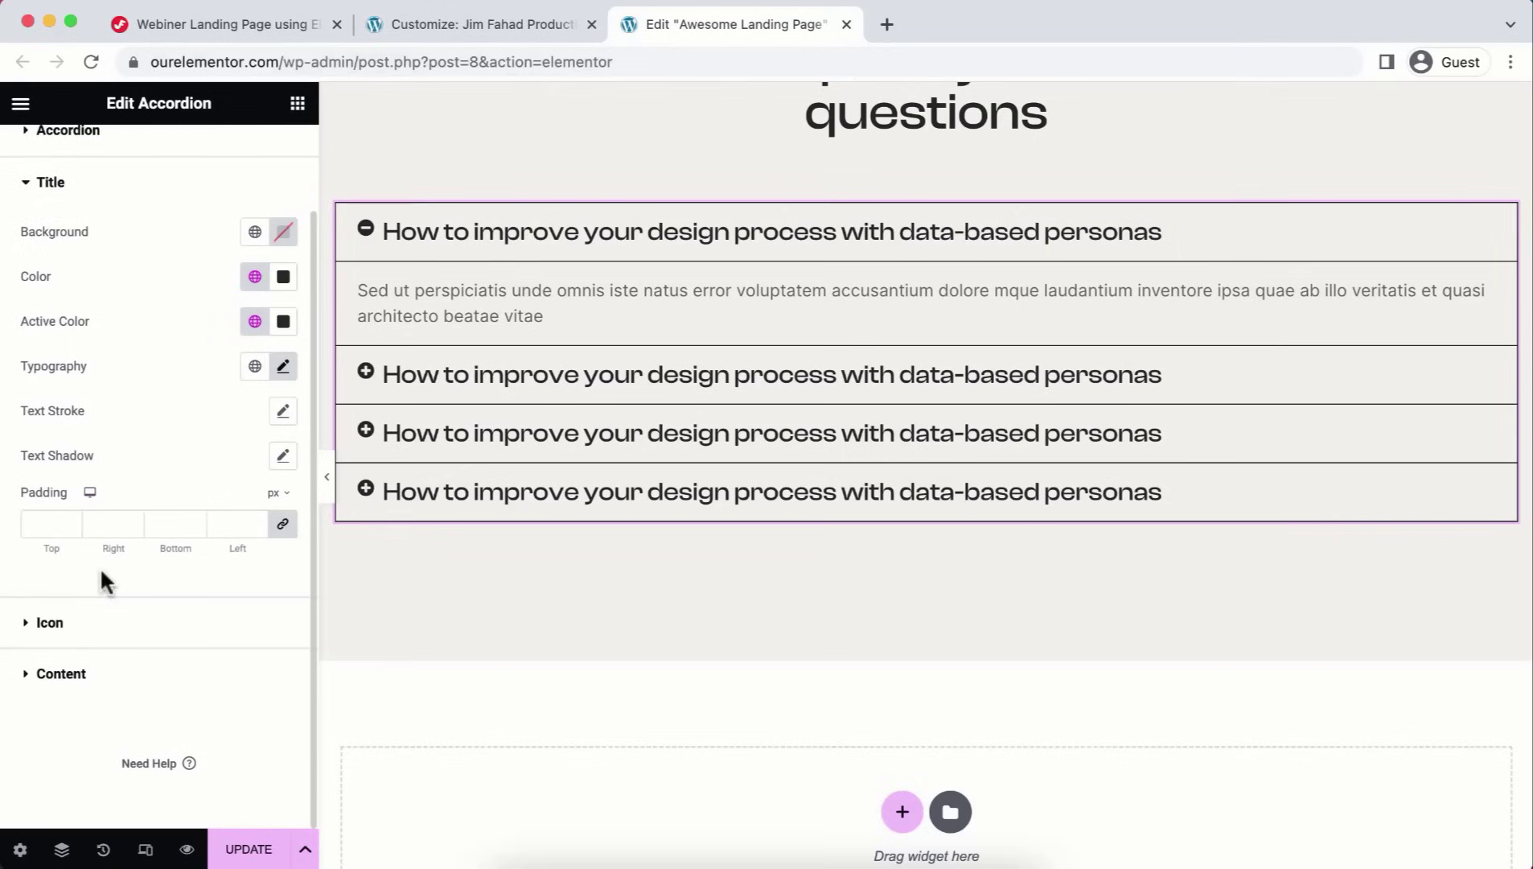
left_click(62, 625)
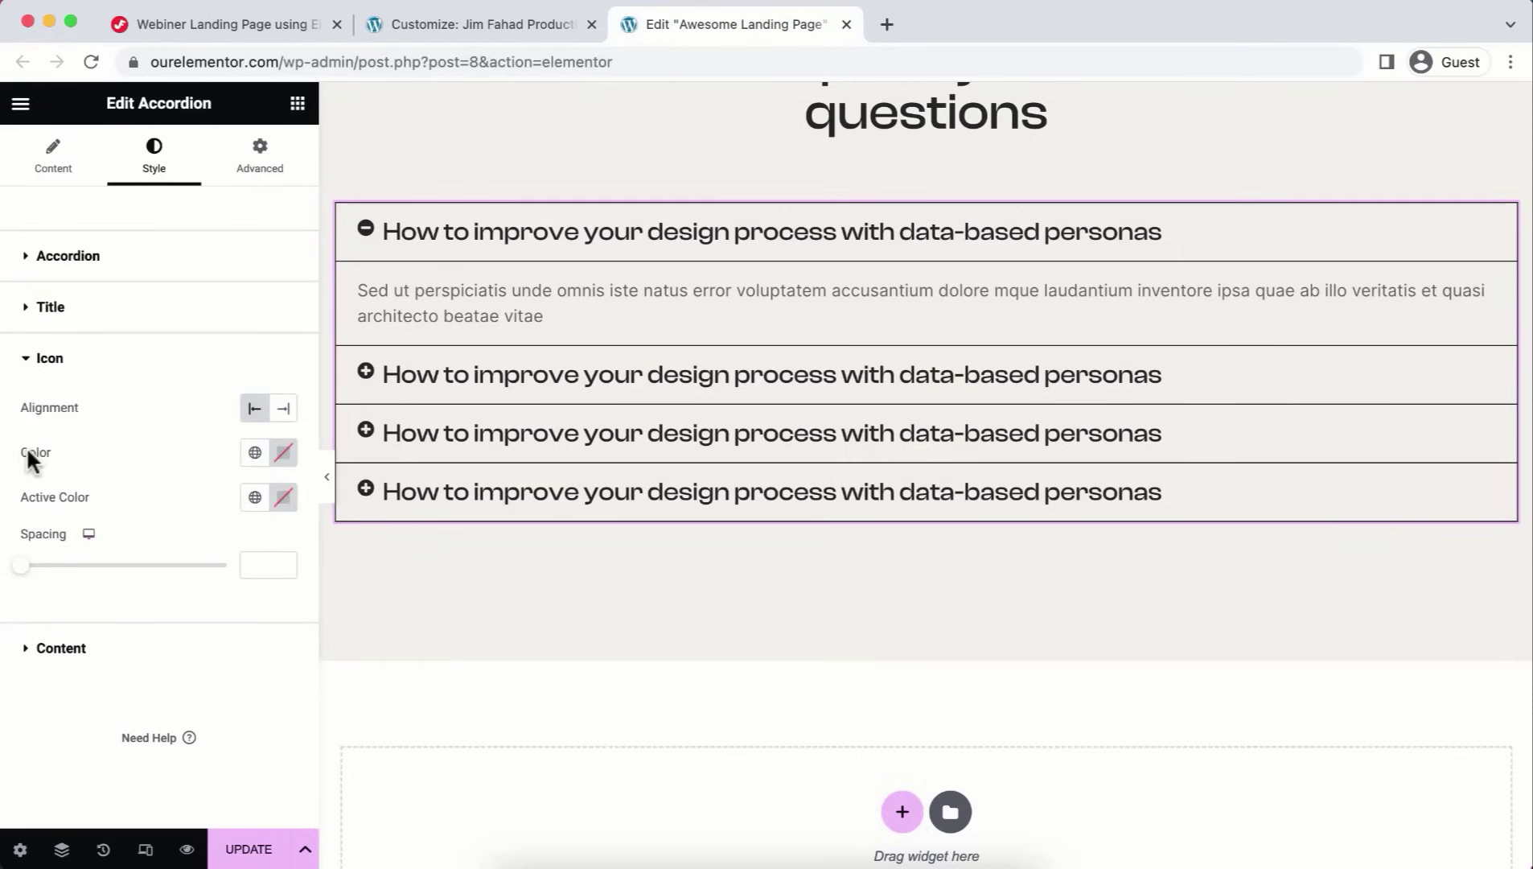
- Colour the accordion icons with global Accent and set icon spacing to 5
left_click(255, 452)
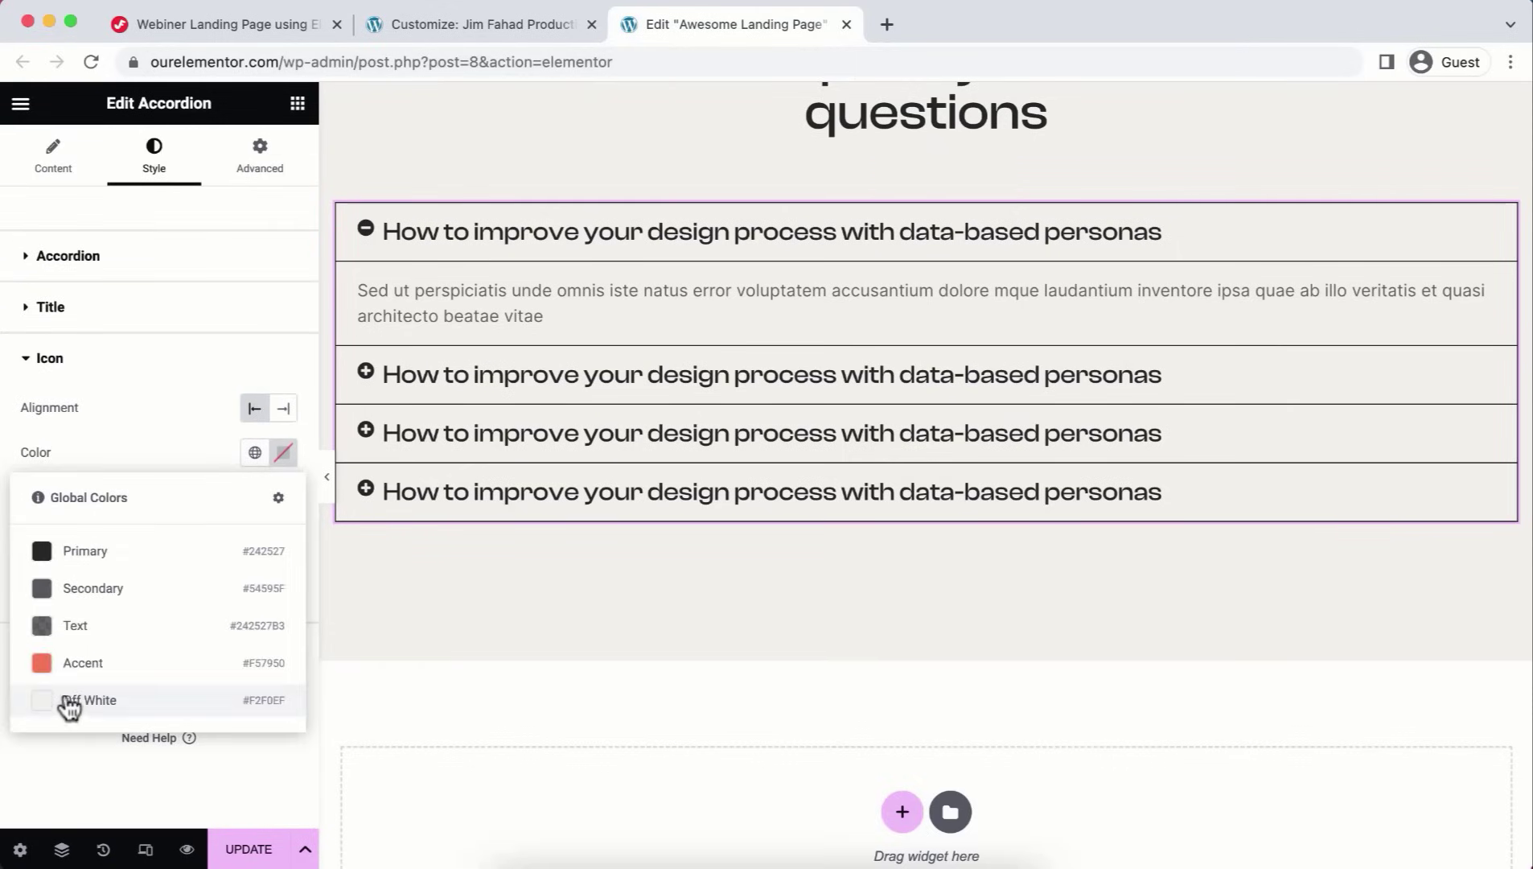
left_click(85, 666)
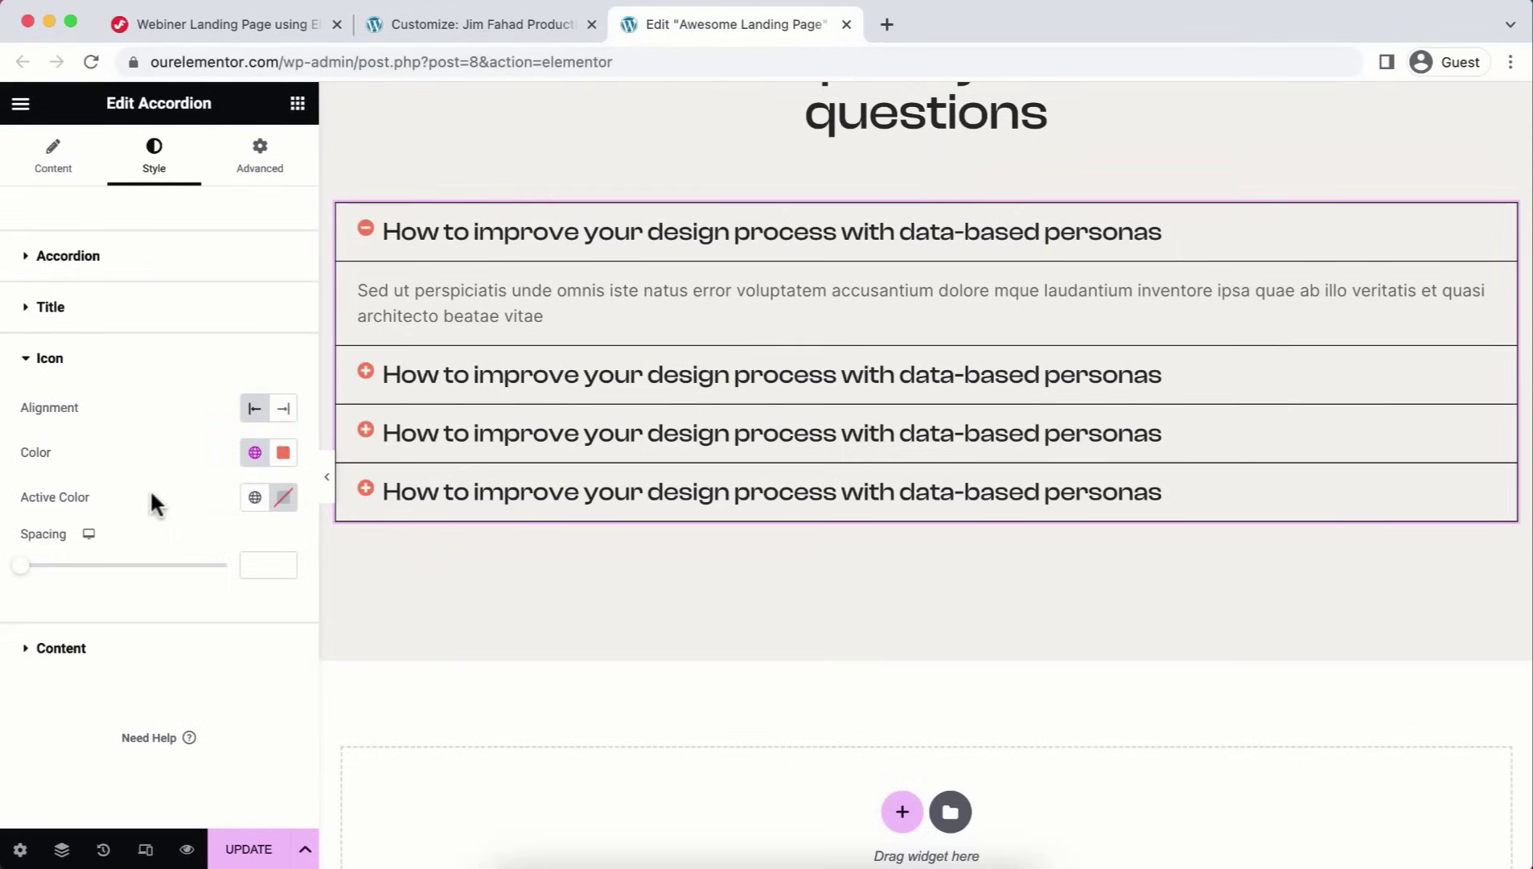
left_click_drag(27, 570, 44, 567)
double_click(255, 564)
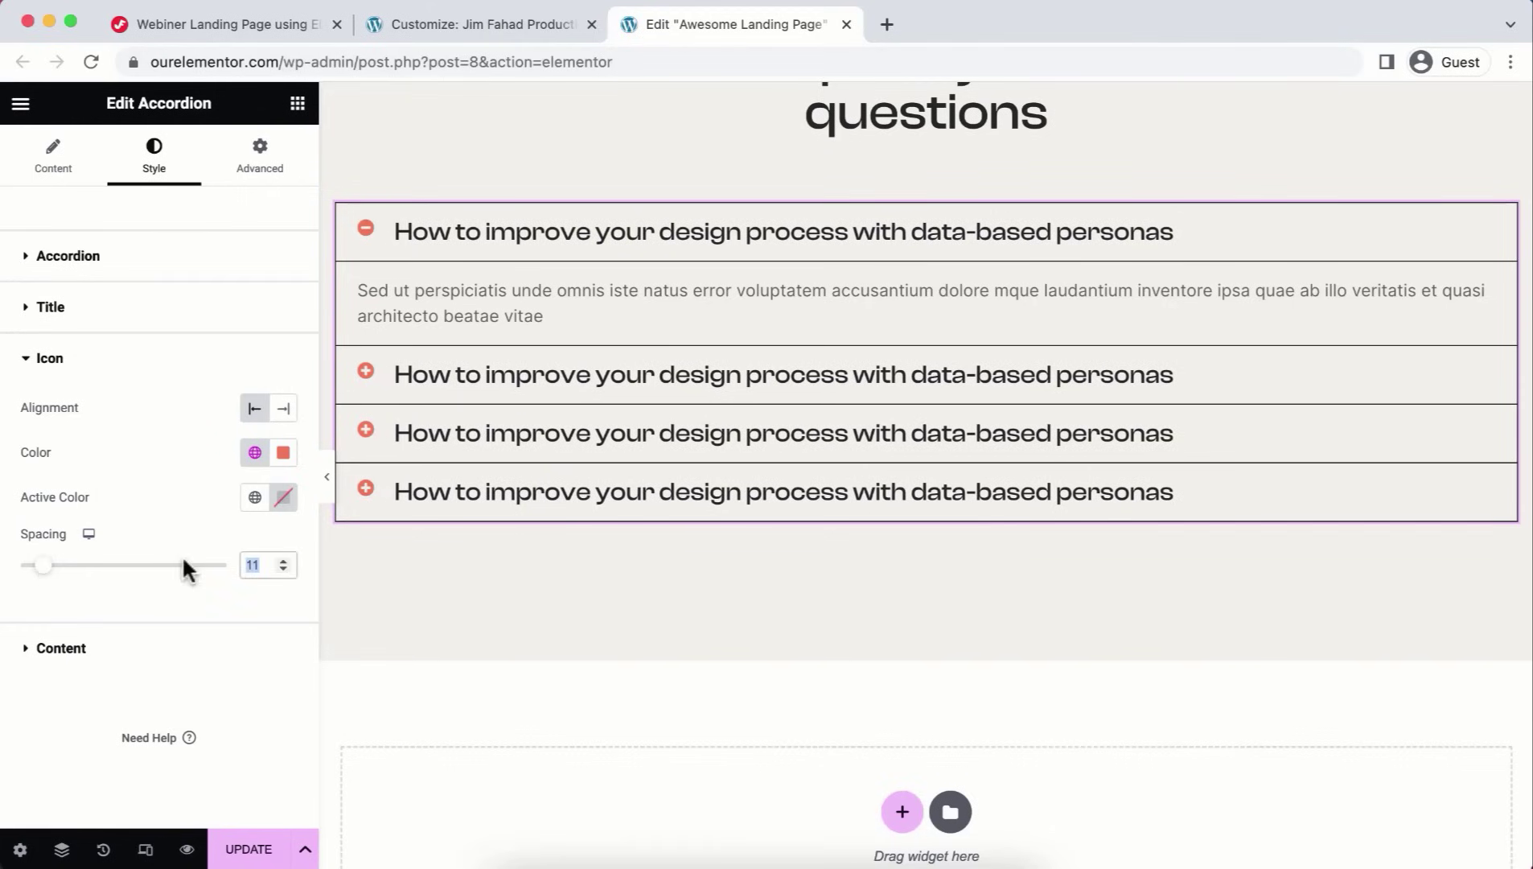
type("5")
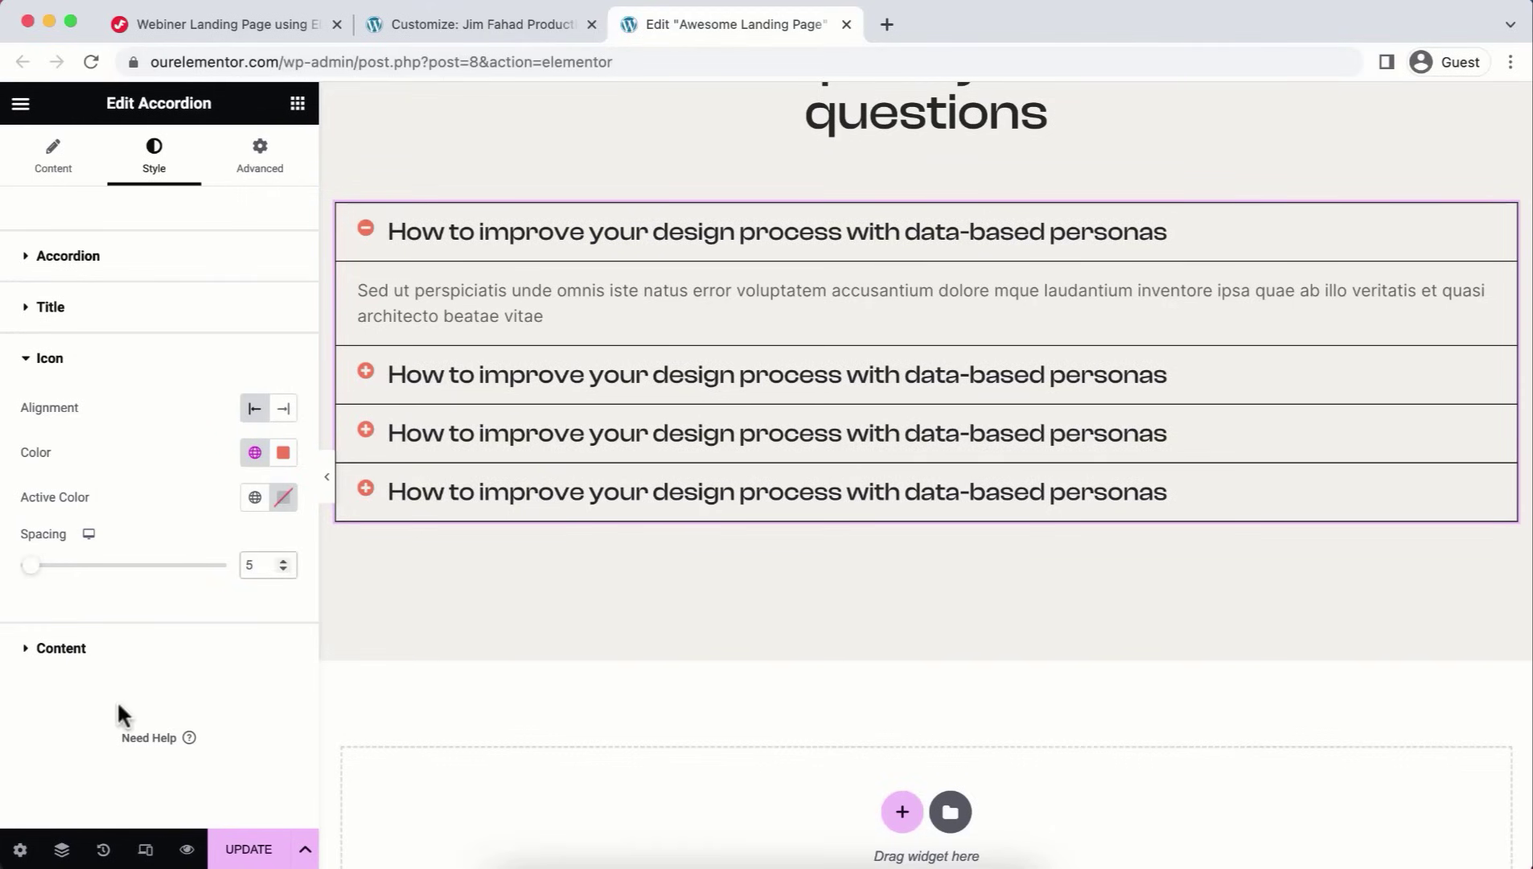
left_click(60, 648)
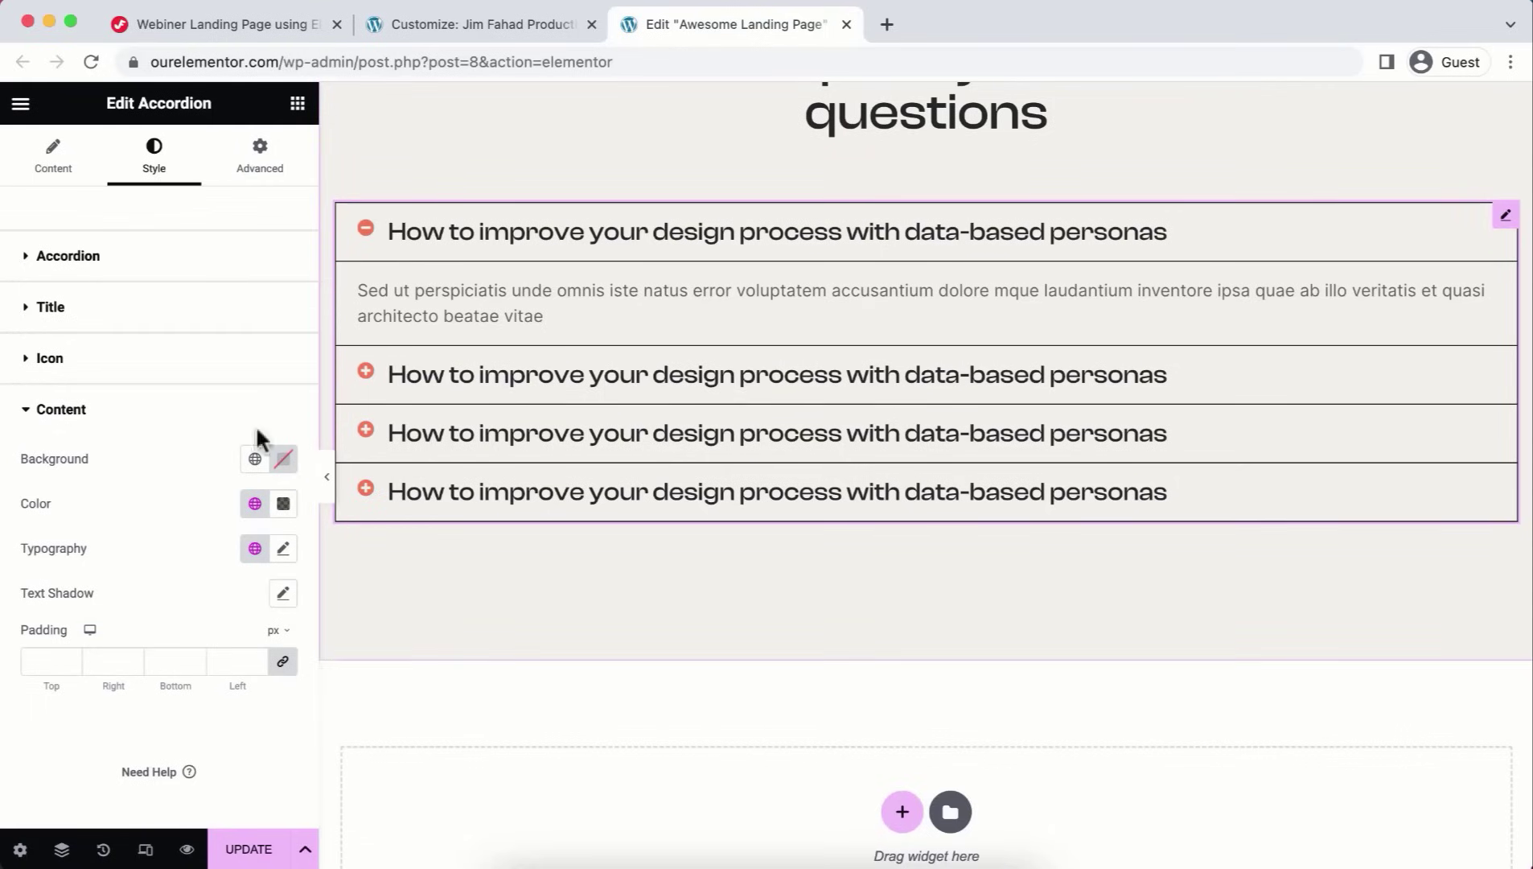
- Set the answer content padding to 24/24/24/50 px and preview the expanded questions
left_click(50, 656)
type("24")
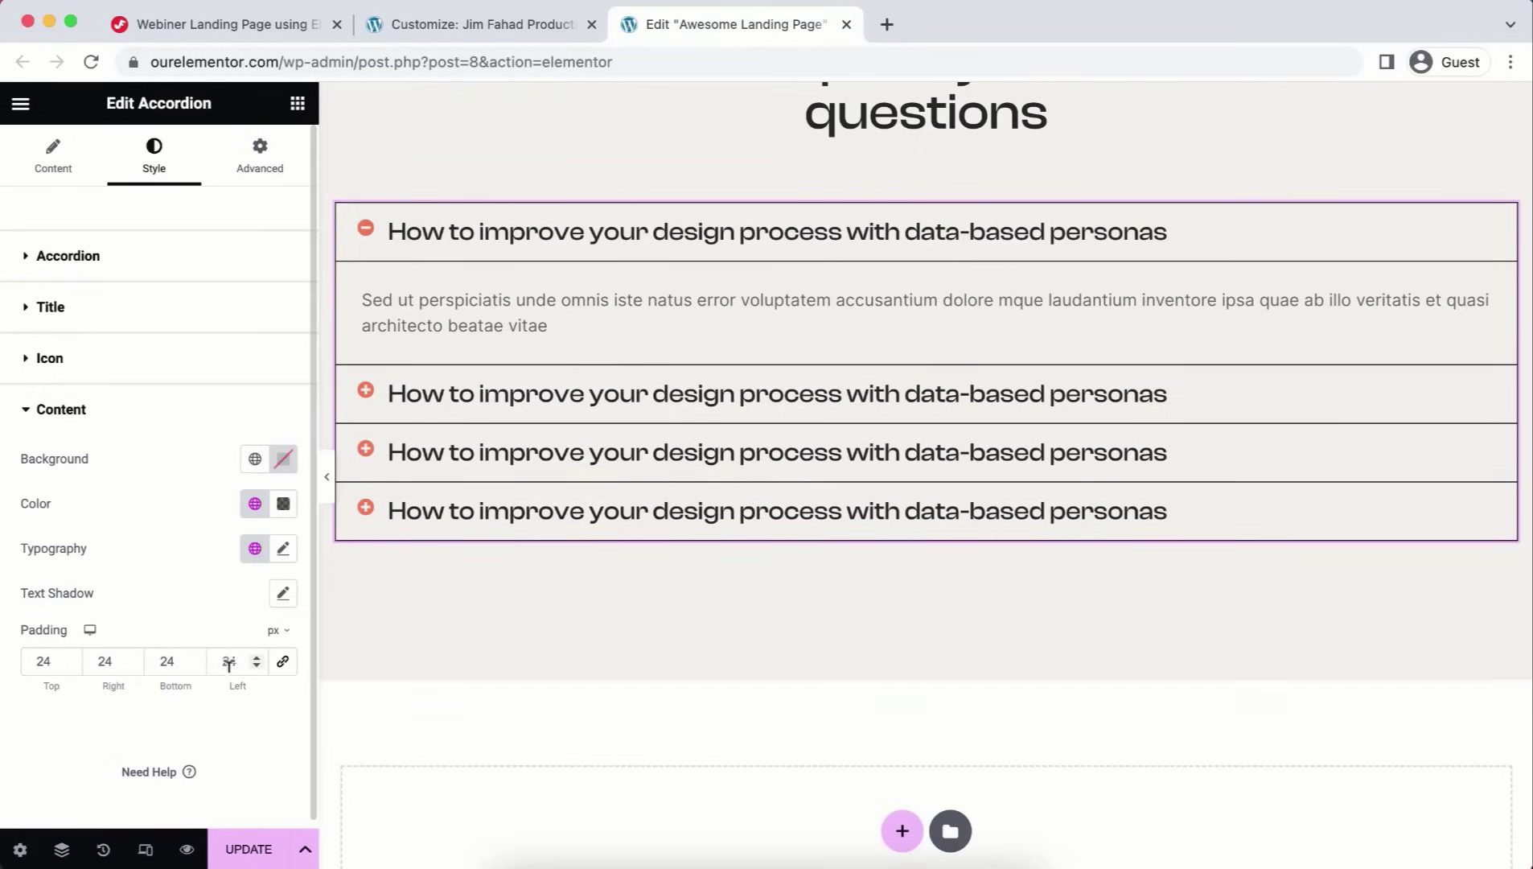
type("50")
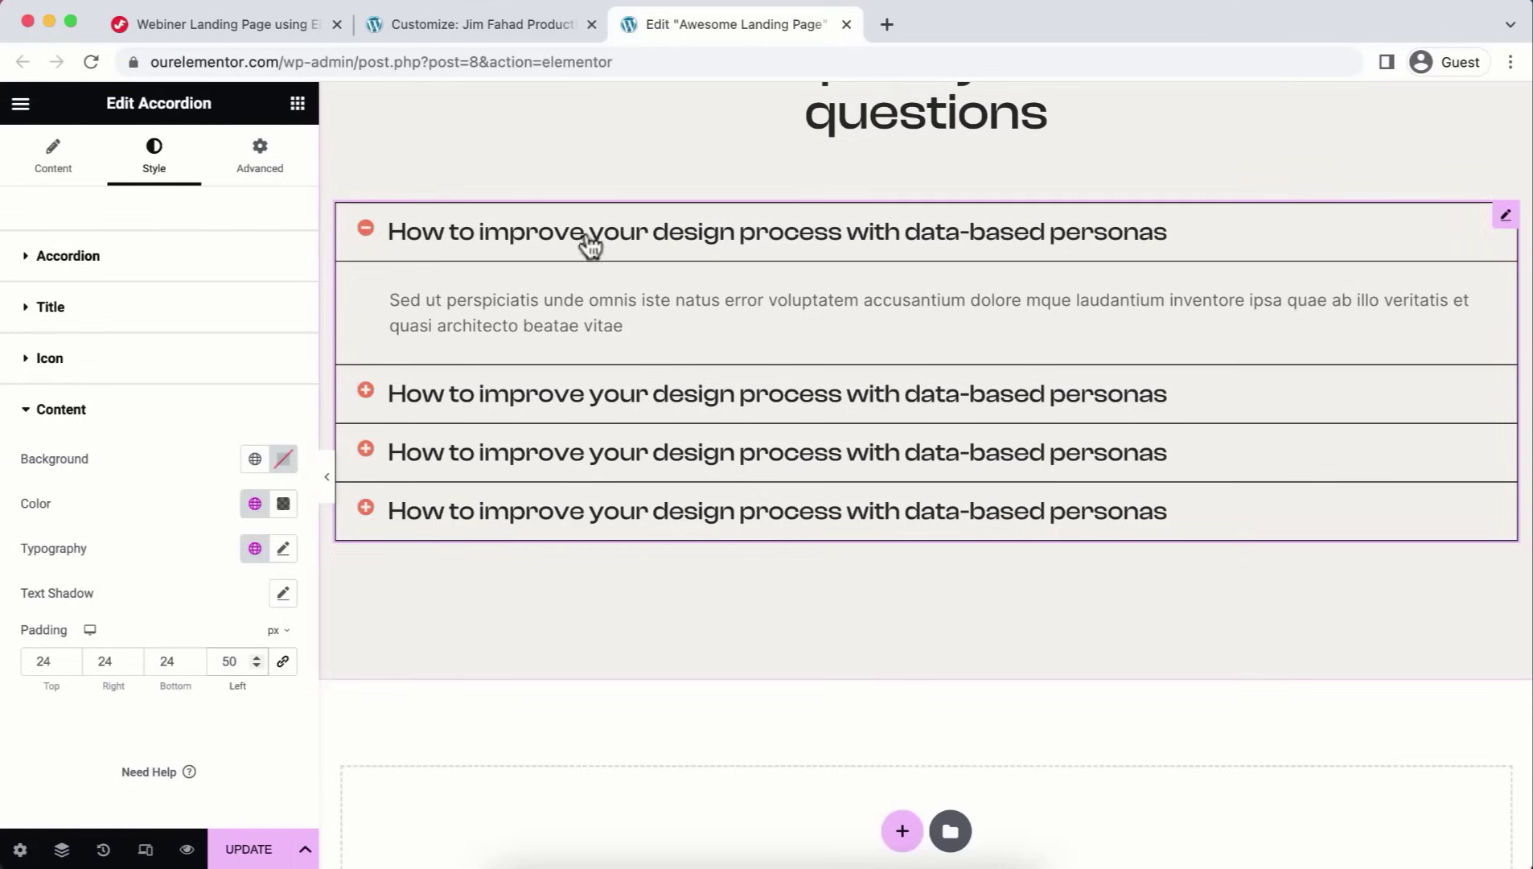
left_click(521, 412)
left_click(518, 450)
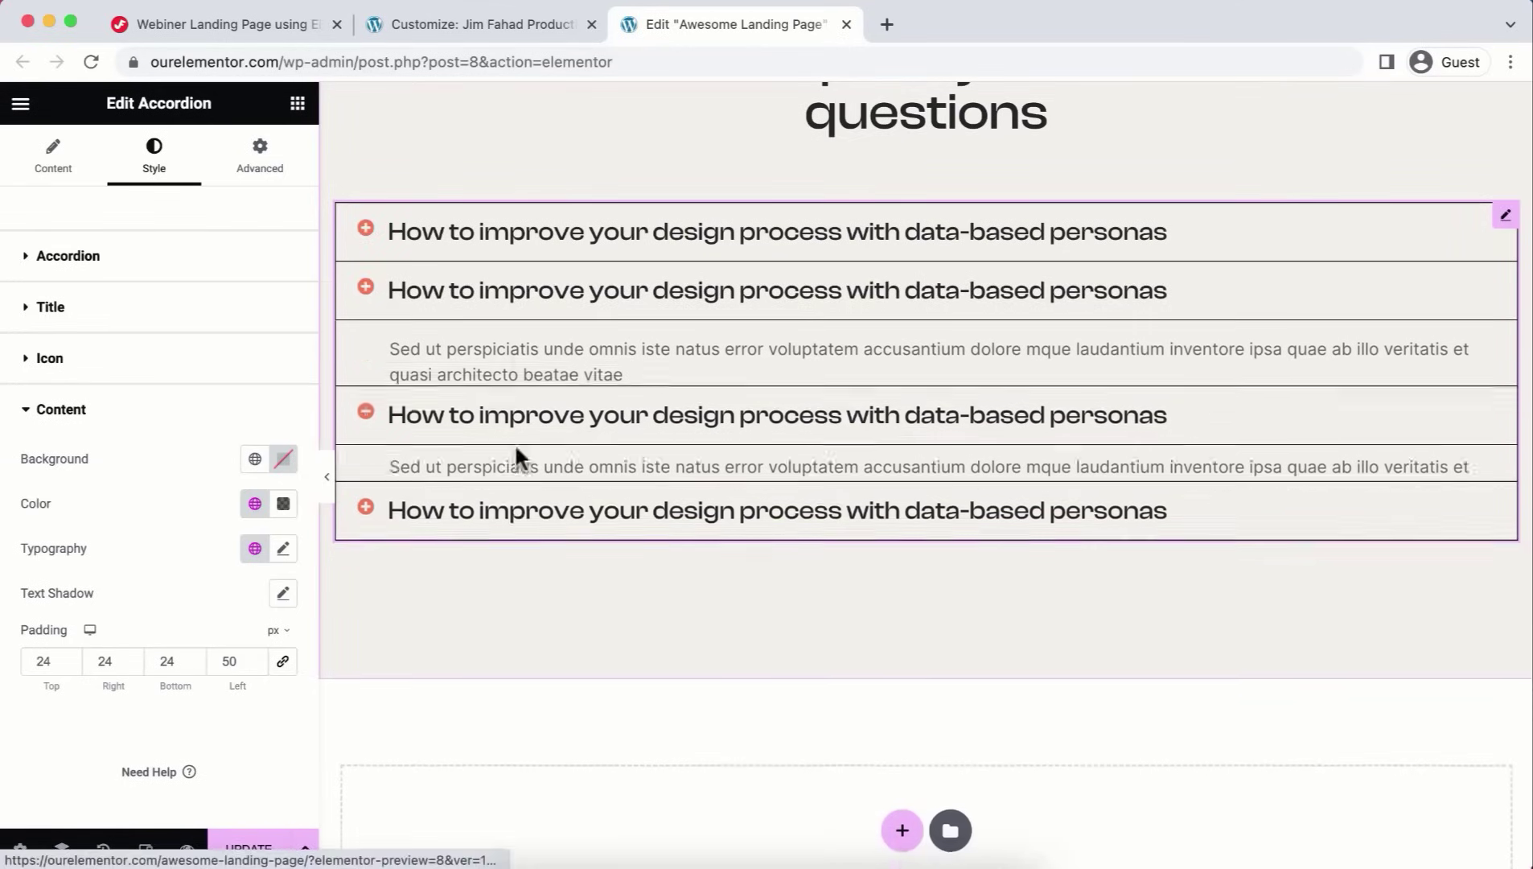
left_click(516, 518)
left_click(531, 312)
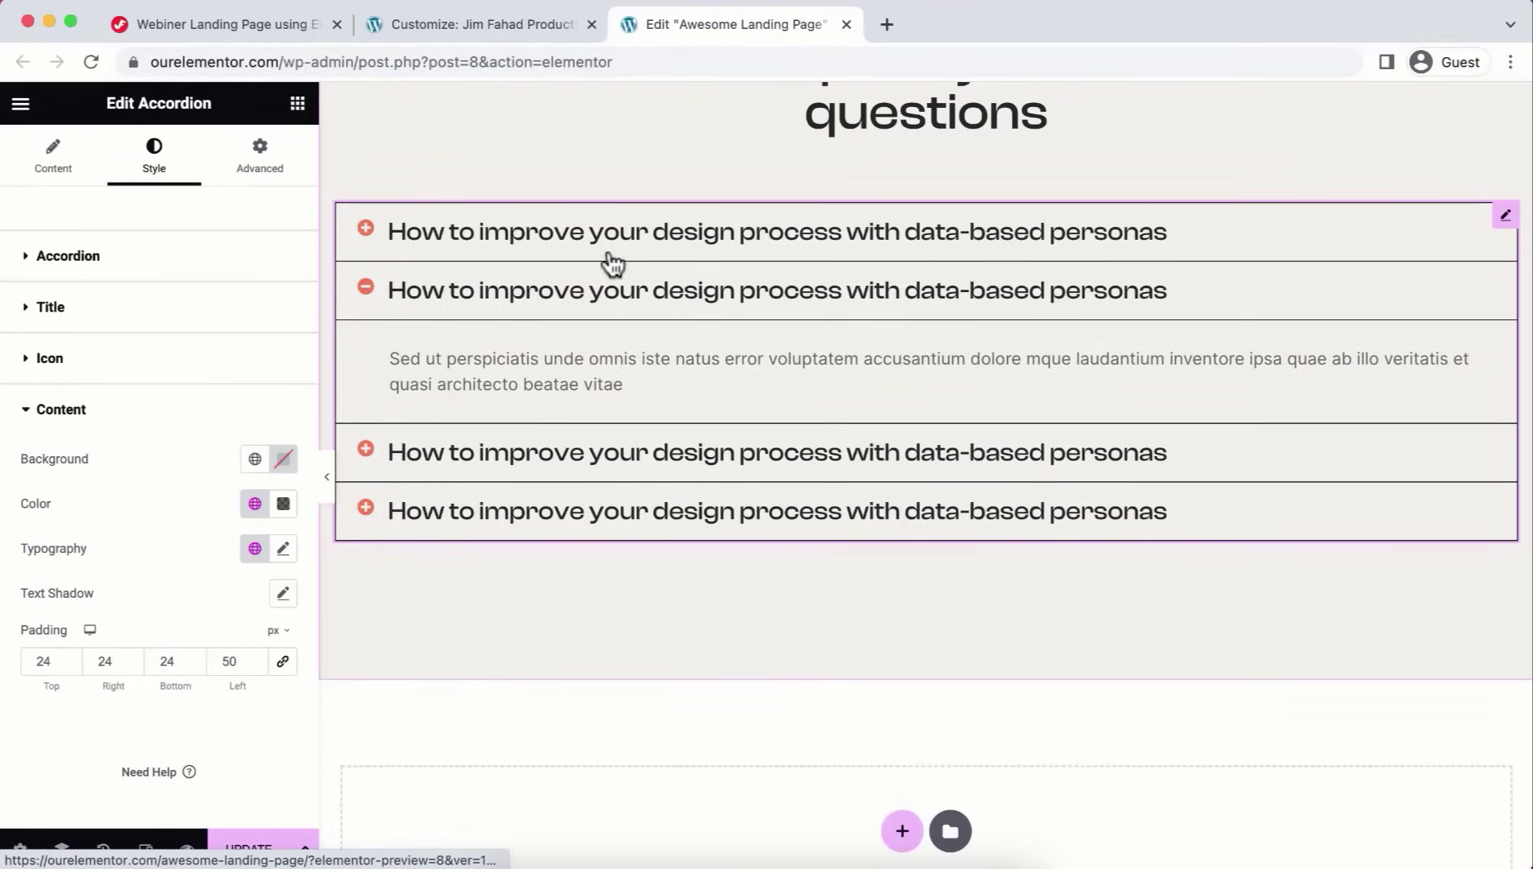
scroll(605, 318, "up", 2)
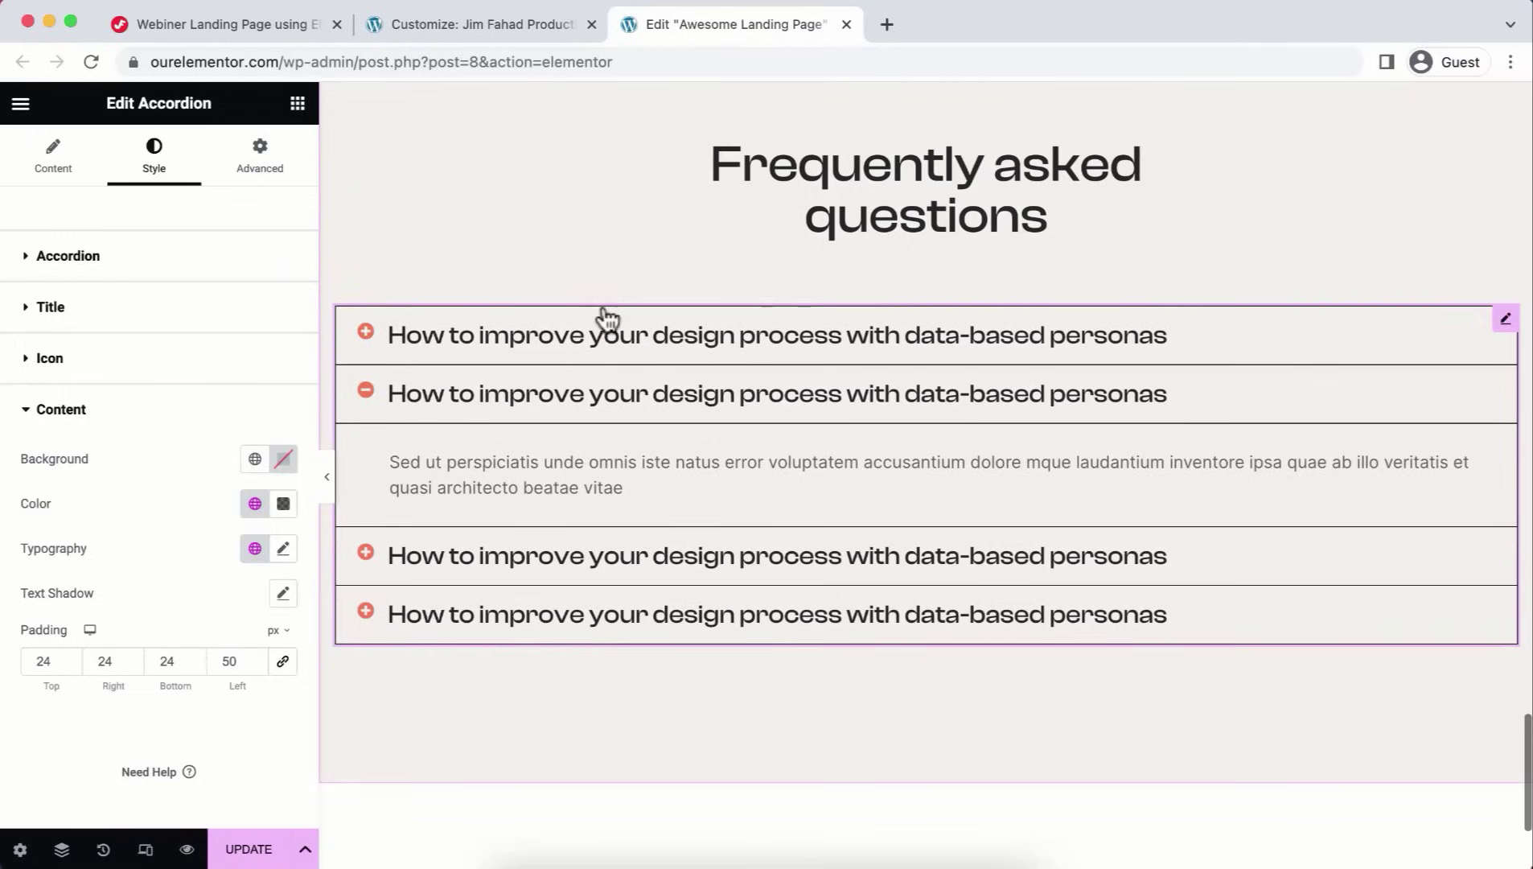
- Open the second accordion item in the Content tab and check the question titles in the preview
left_click(53, 158)
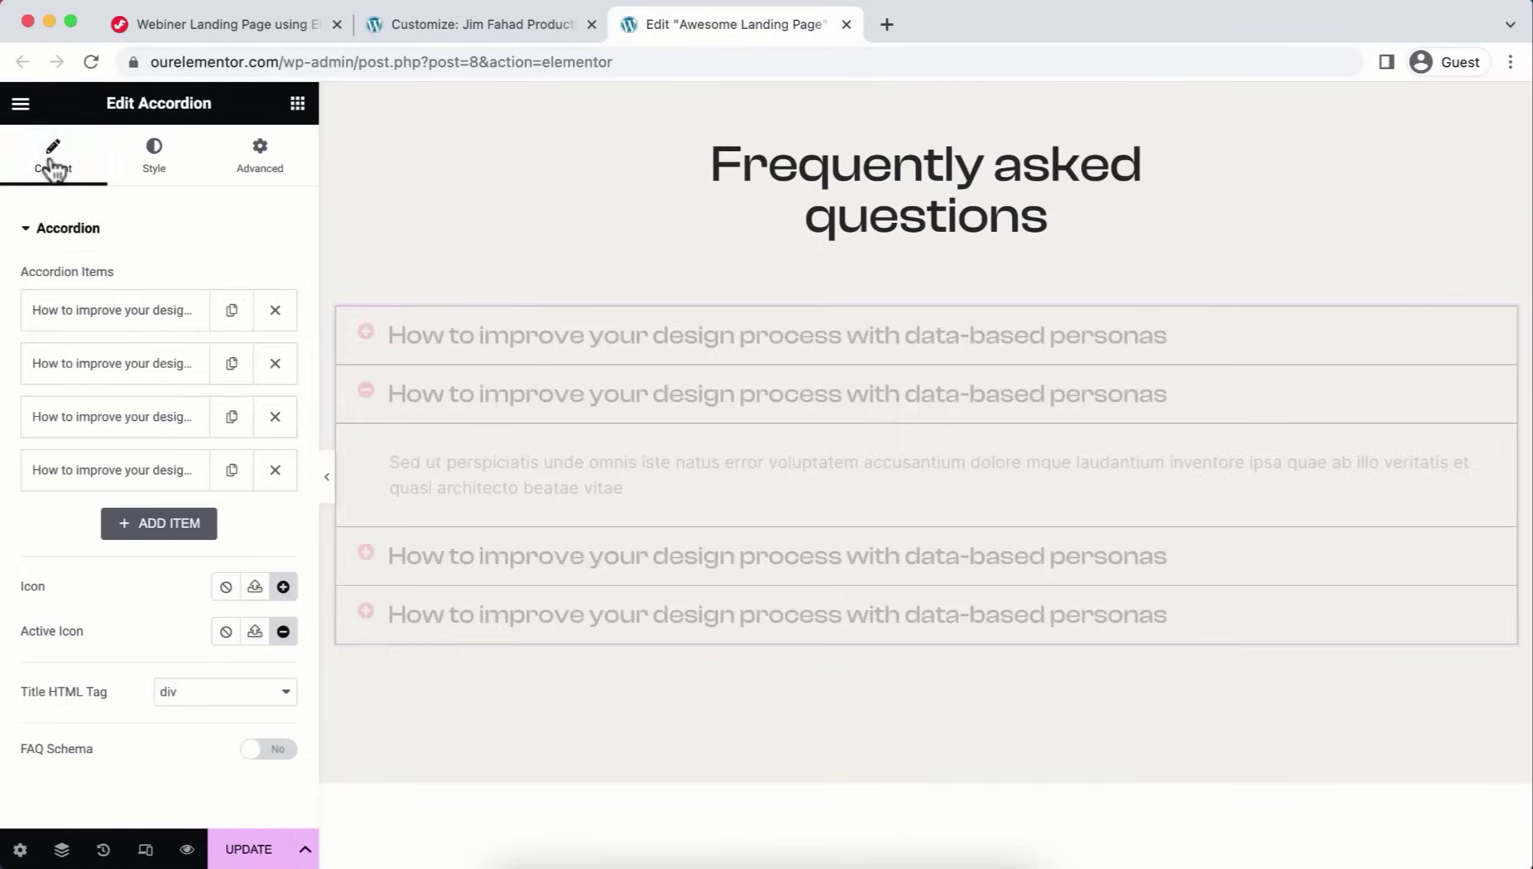
left_click(114, 365)
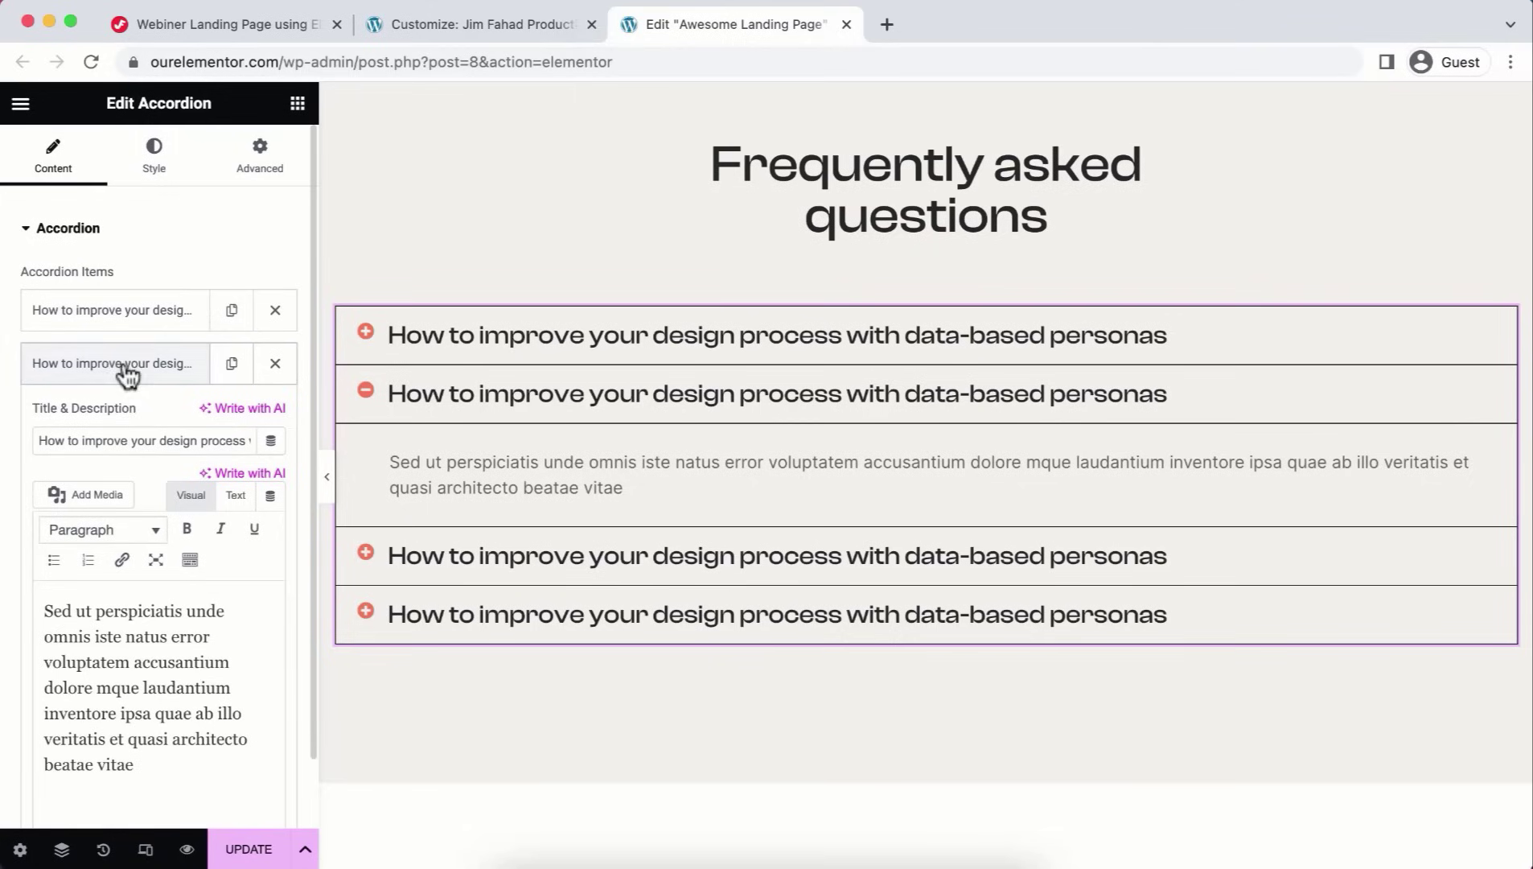
left_click(385, 346)
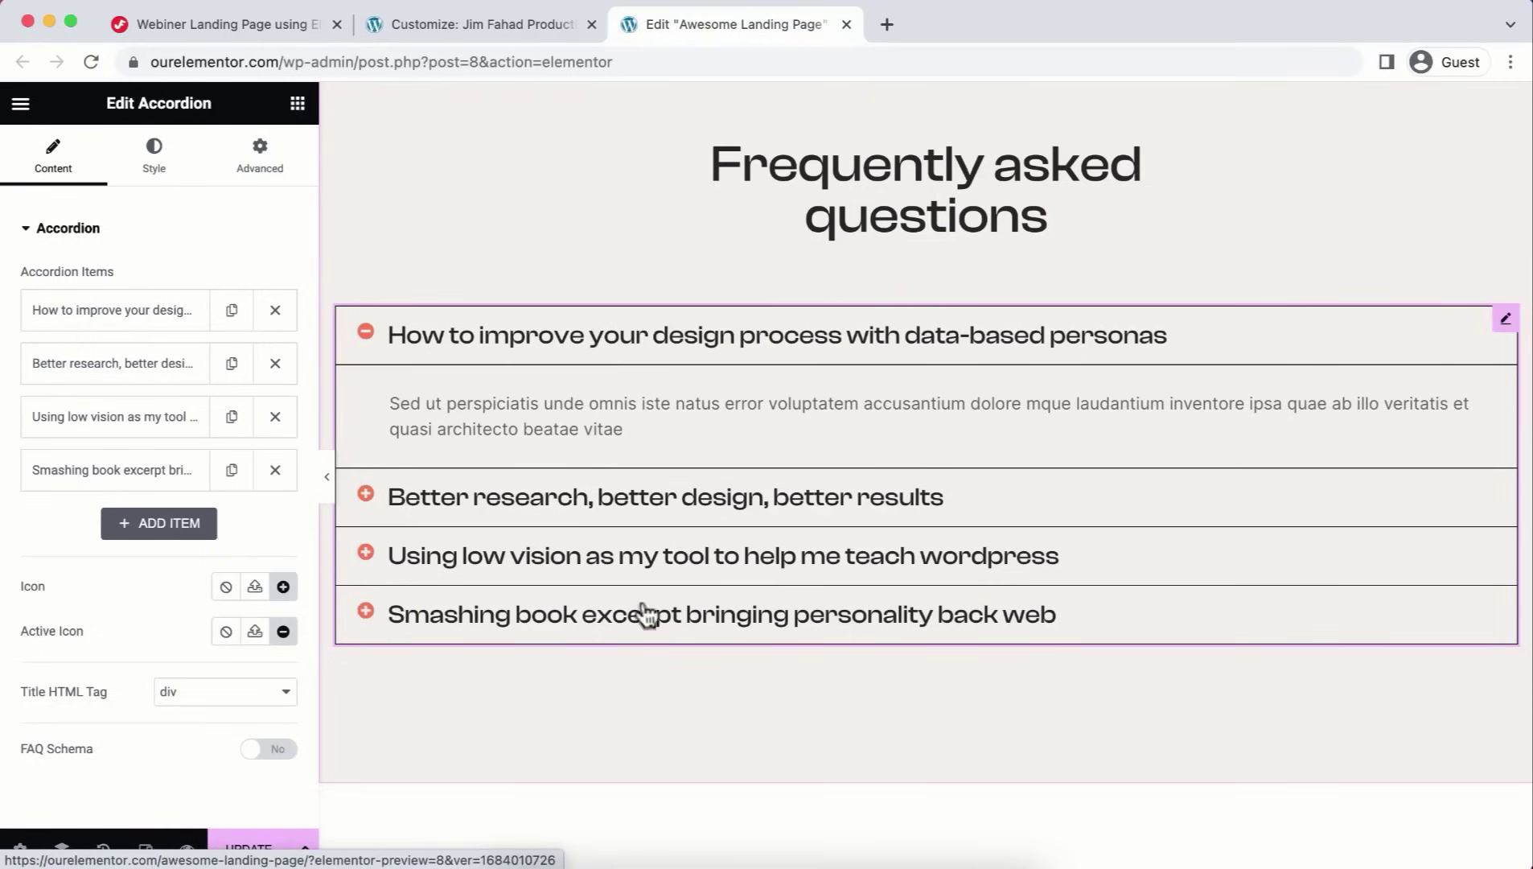
scroll(795, 446, "up", 1)
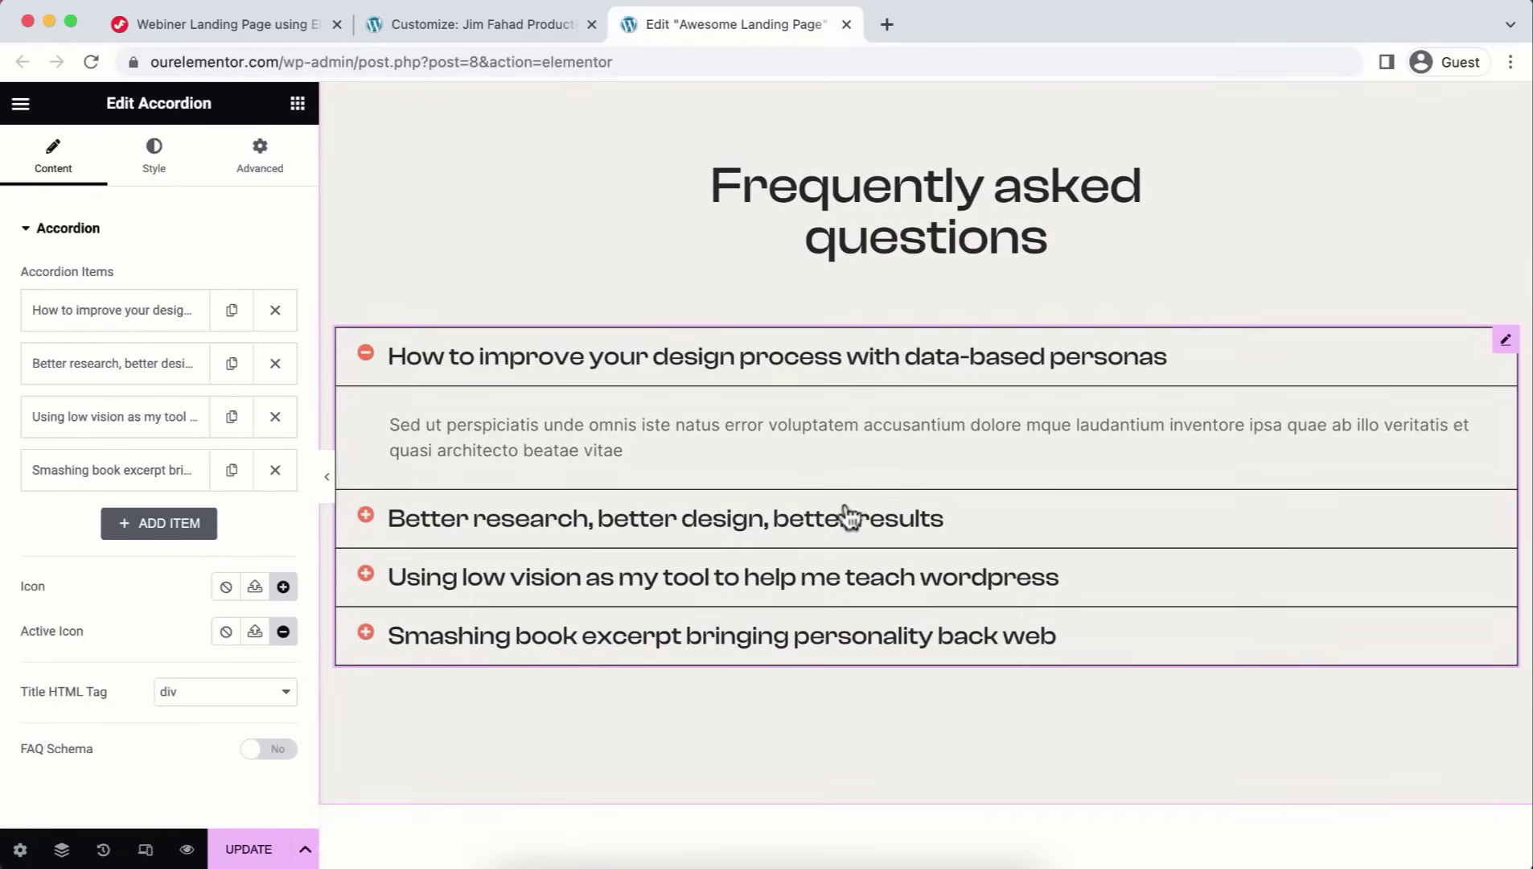
scroll(580, 503, "up", 1)
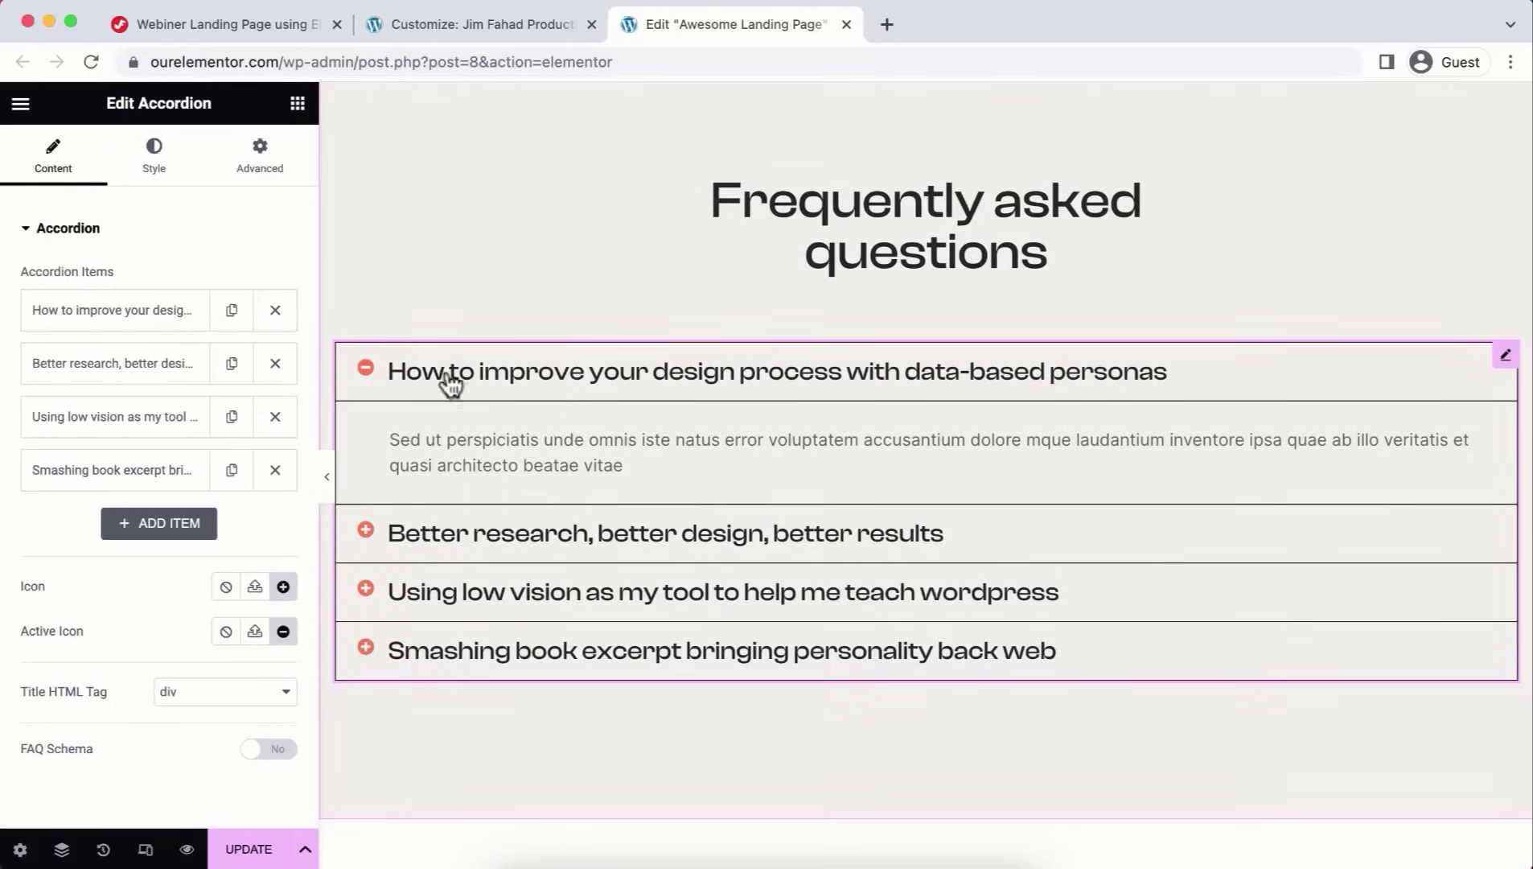
- Give the accordion a custom 80% width and centre it with Align Self
left_click(261, 171)
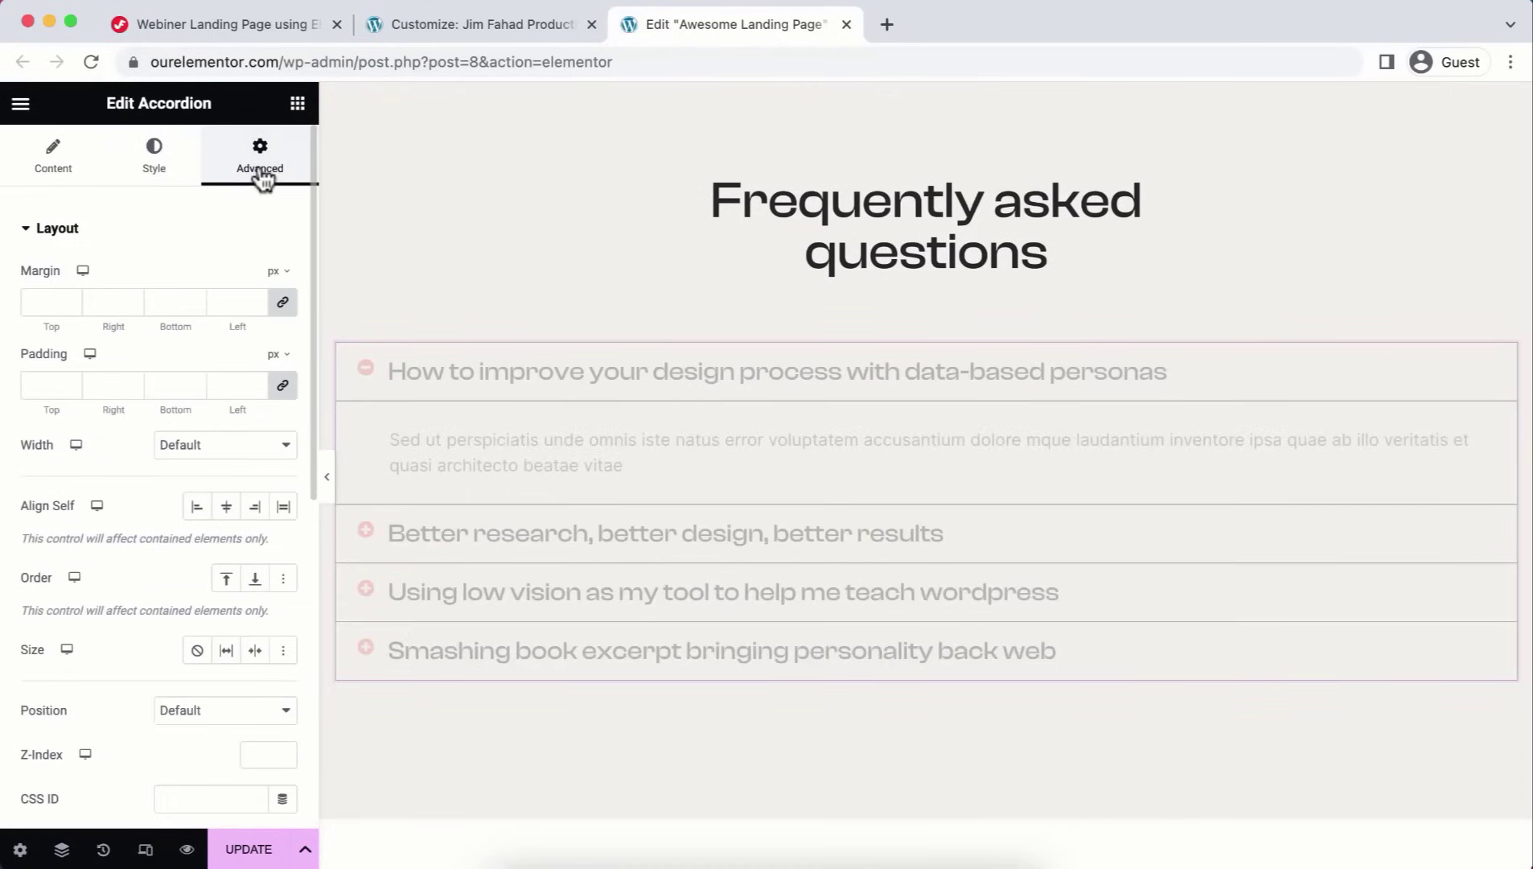
left_click(189, 445)
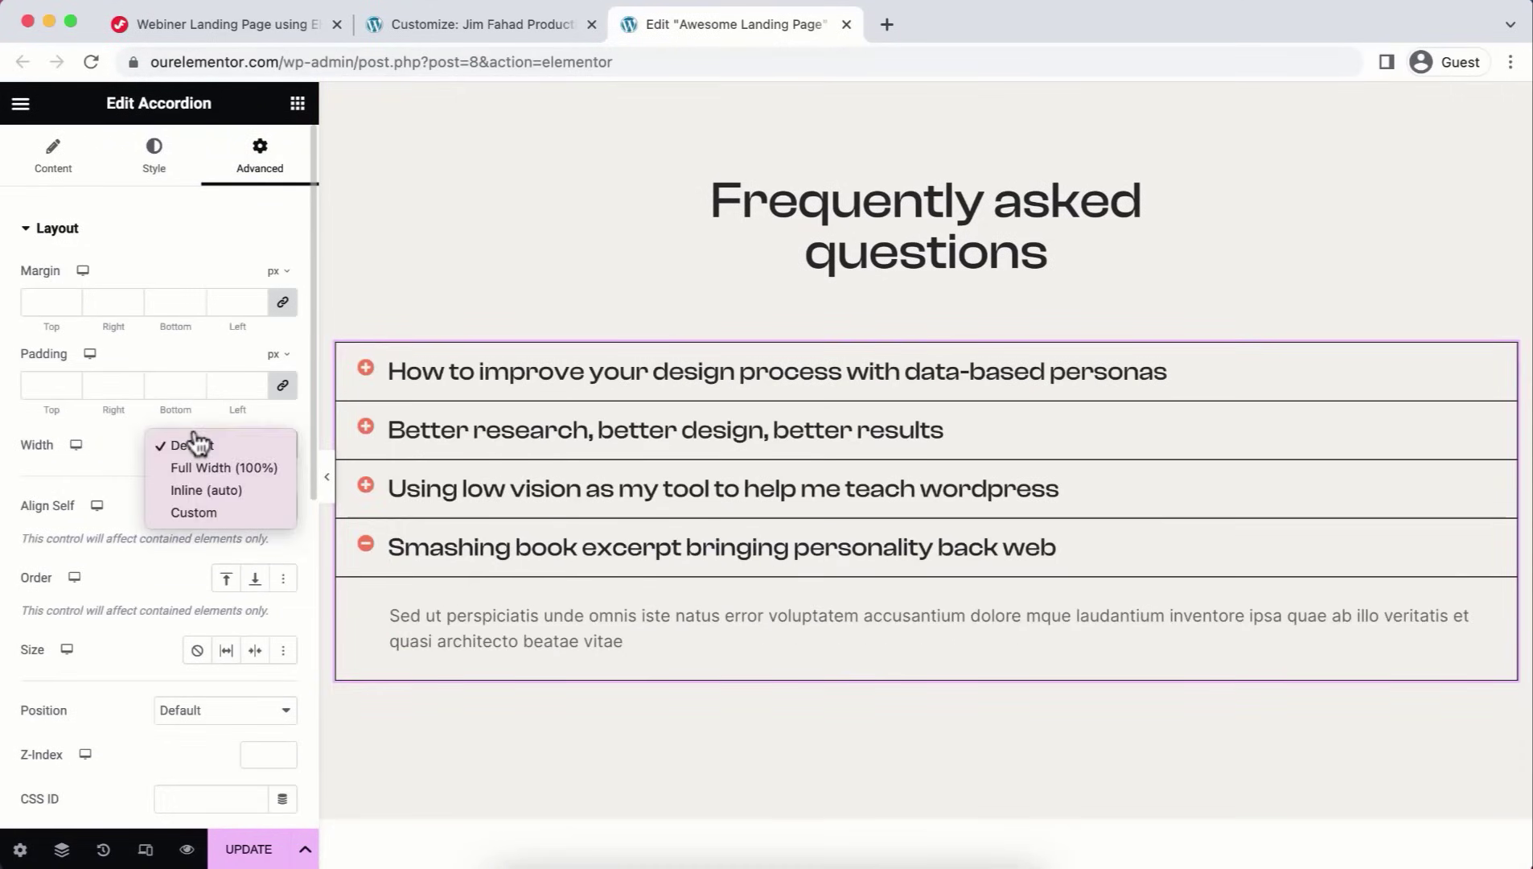
left_click(197, 515)
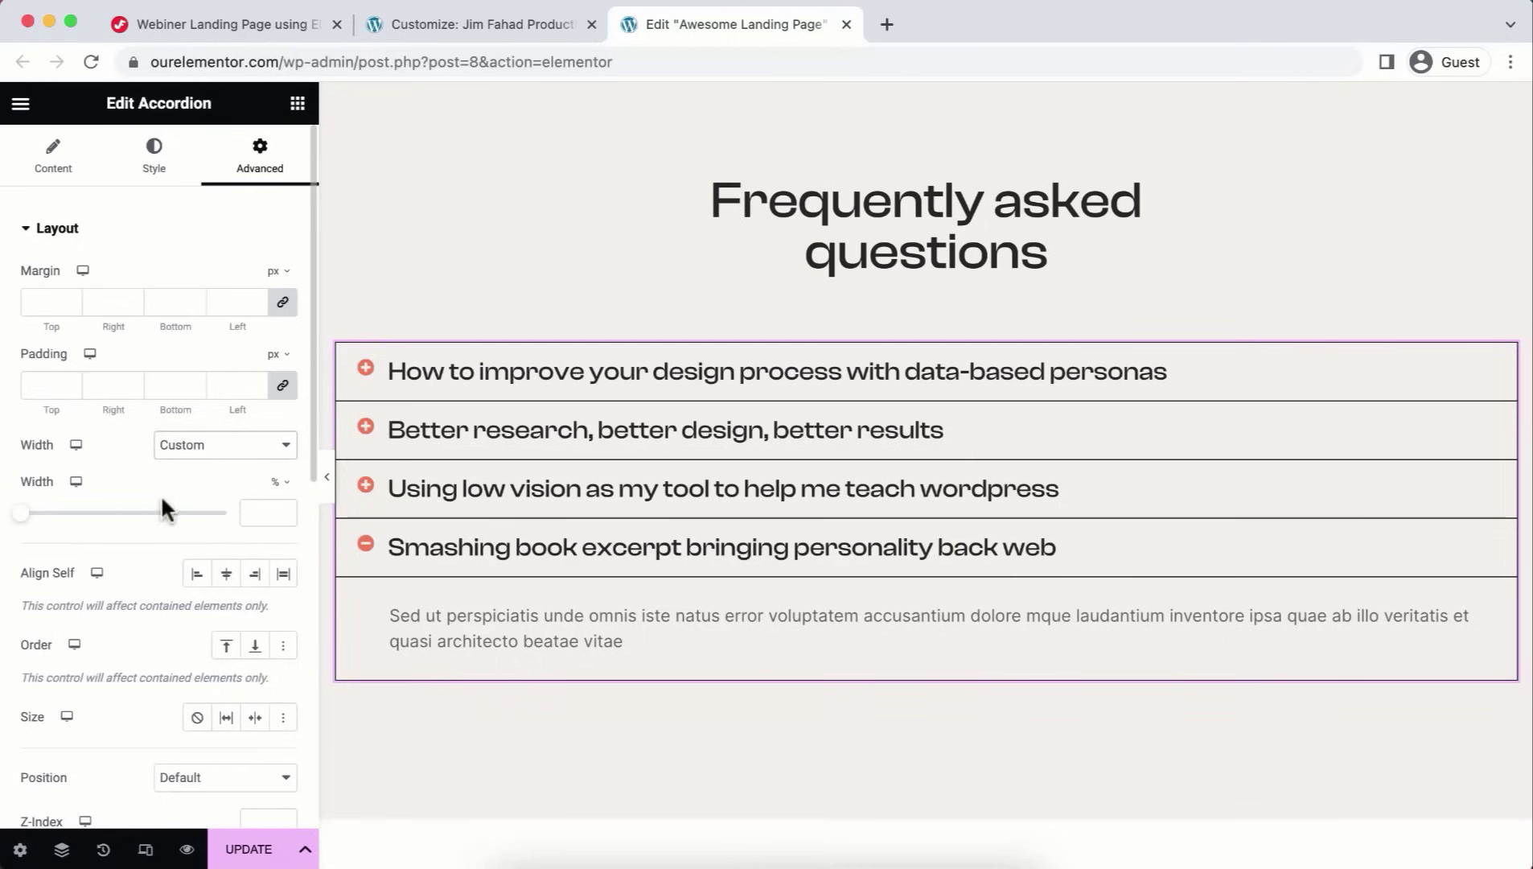
left_click(263, 502)
type("80")
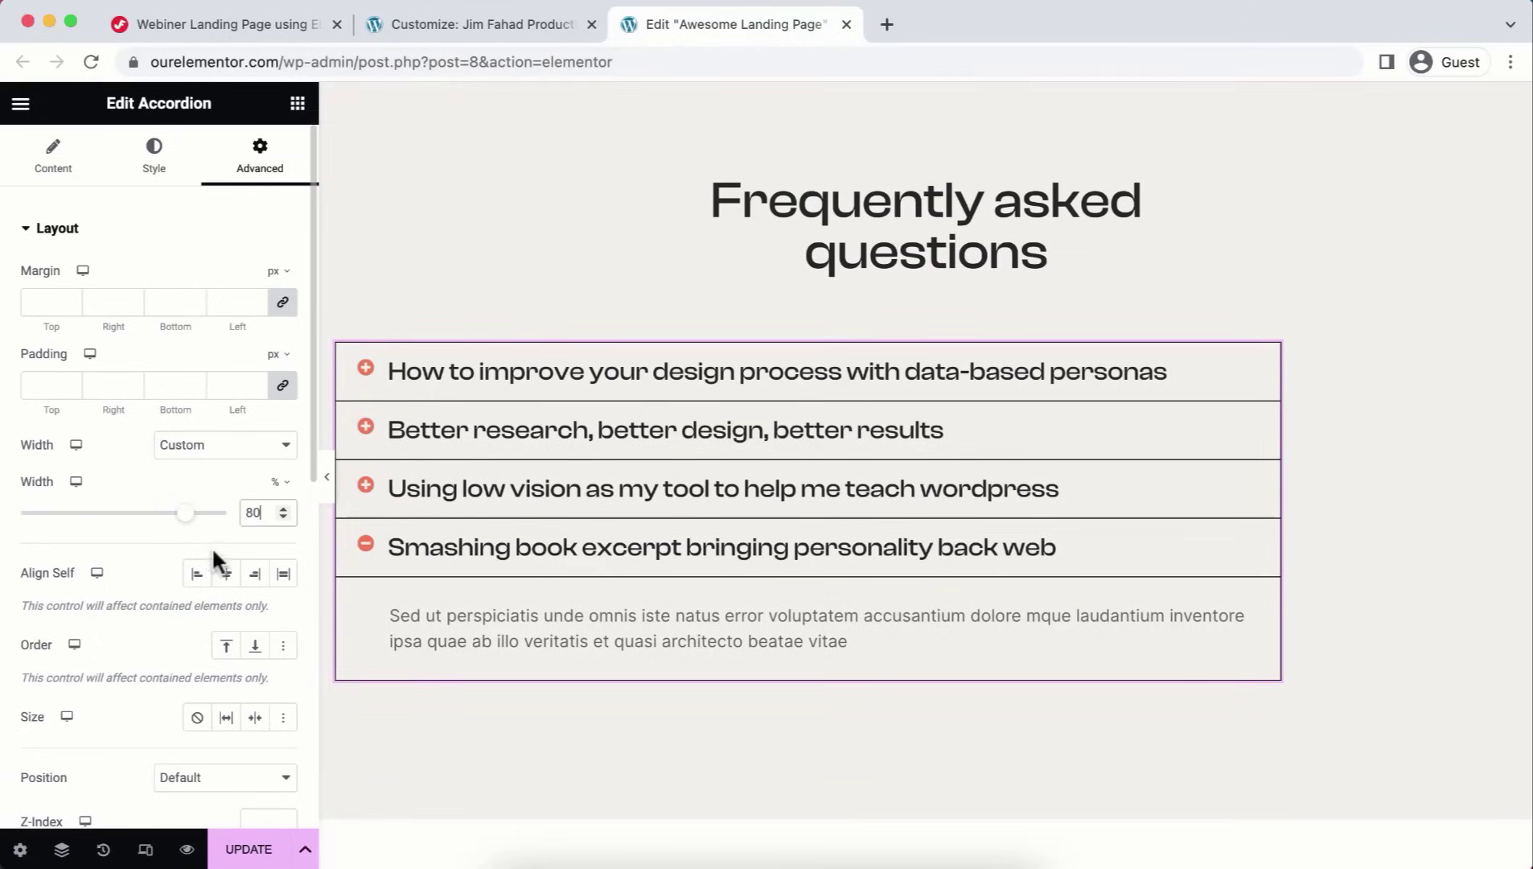
left_click(226, 575)
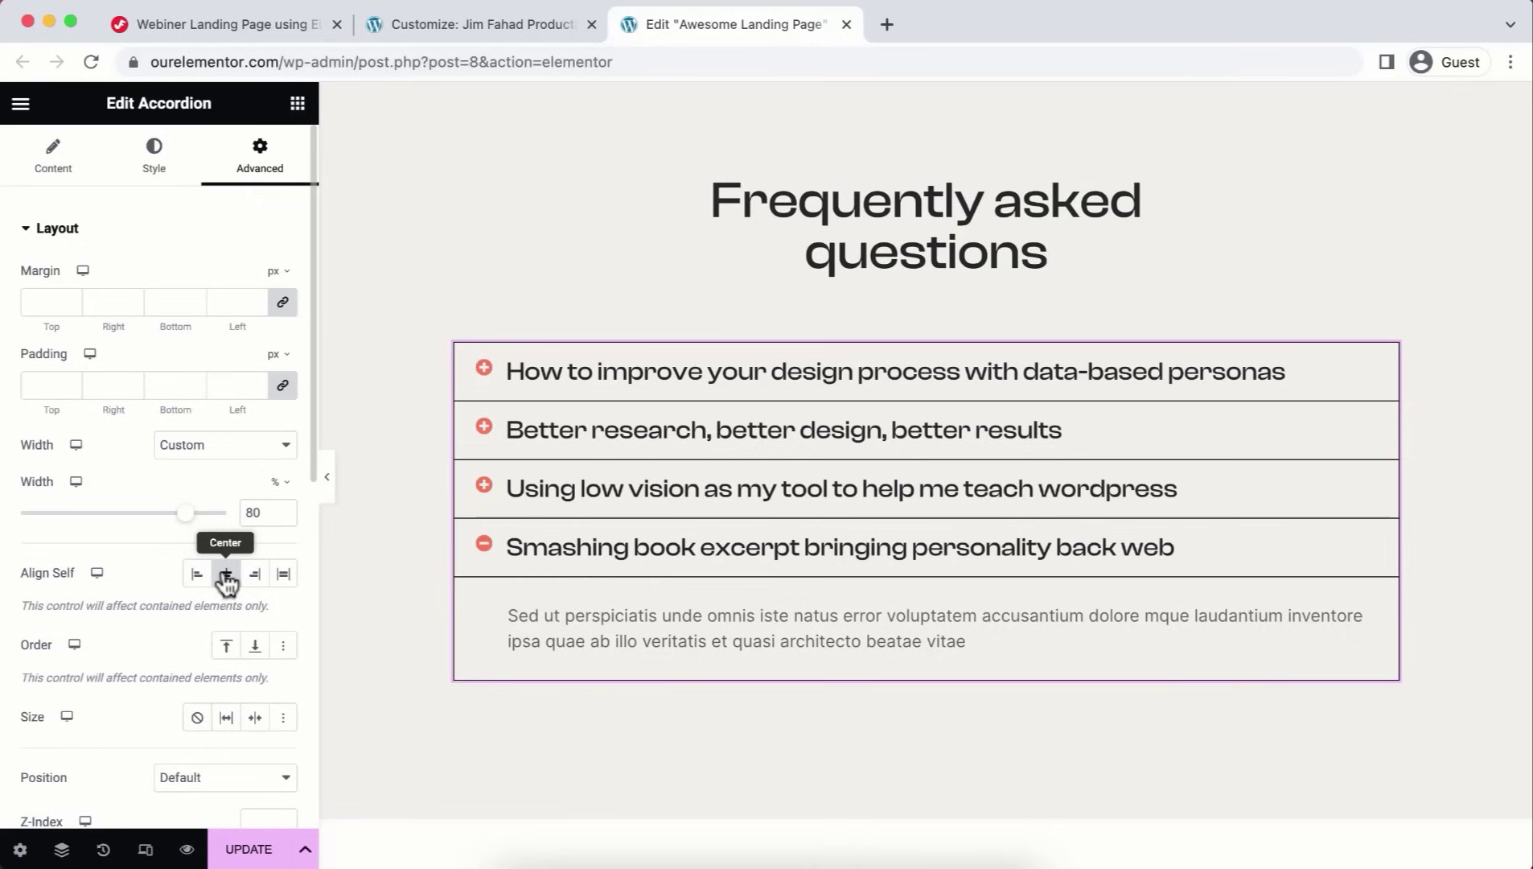
left_click(333, 479)
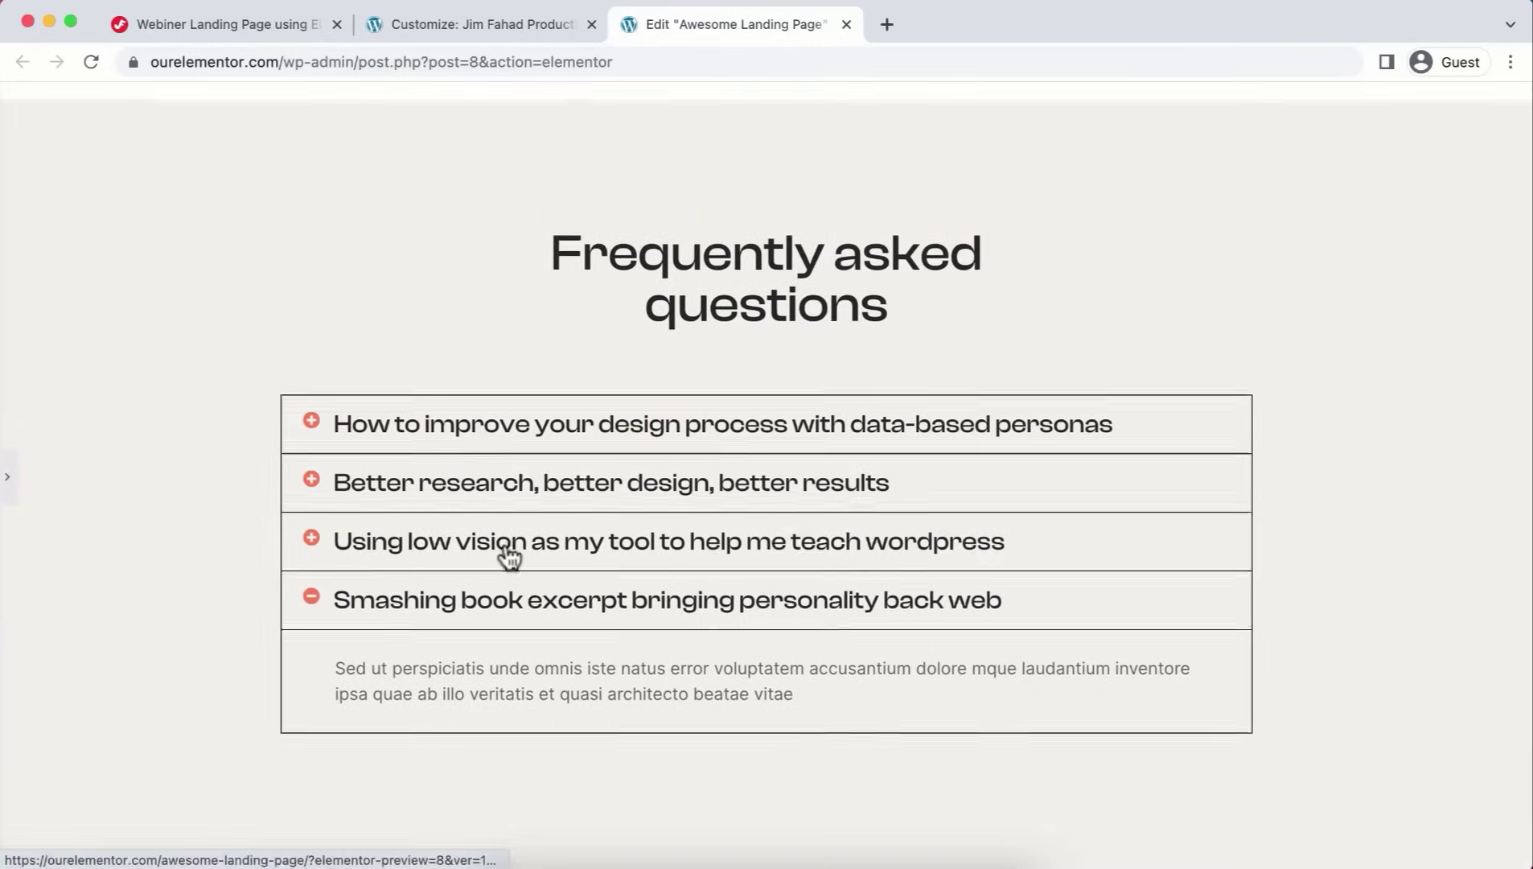
left_click(514, 481)
left_click(483, 625)
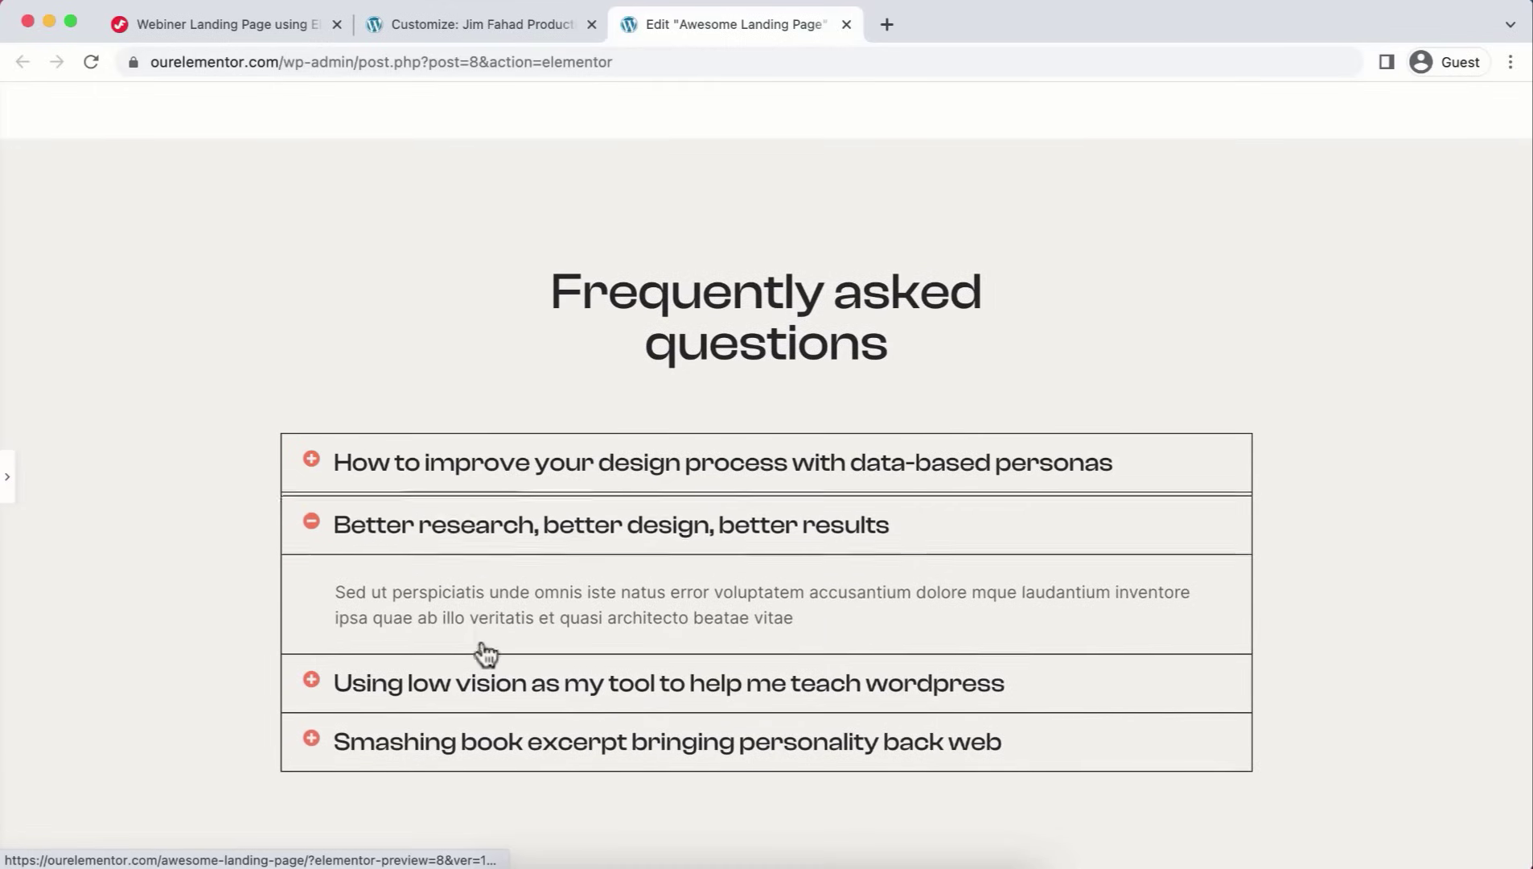
left_click(488, 686)
left_click(480, 733)
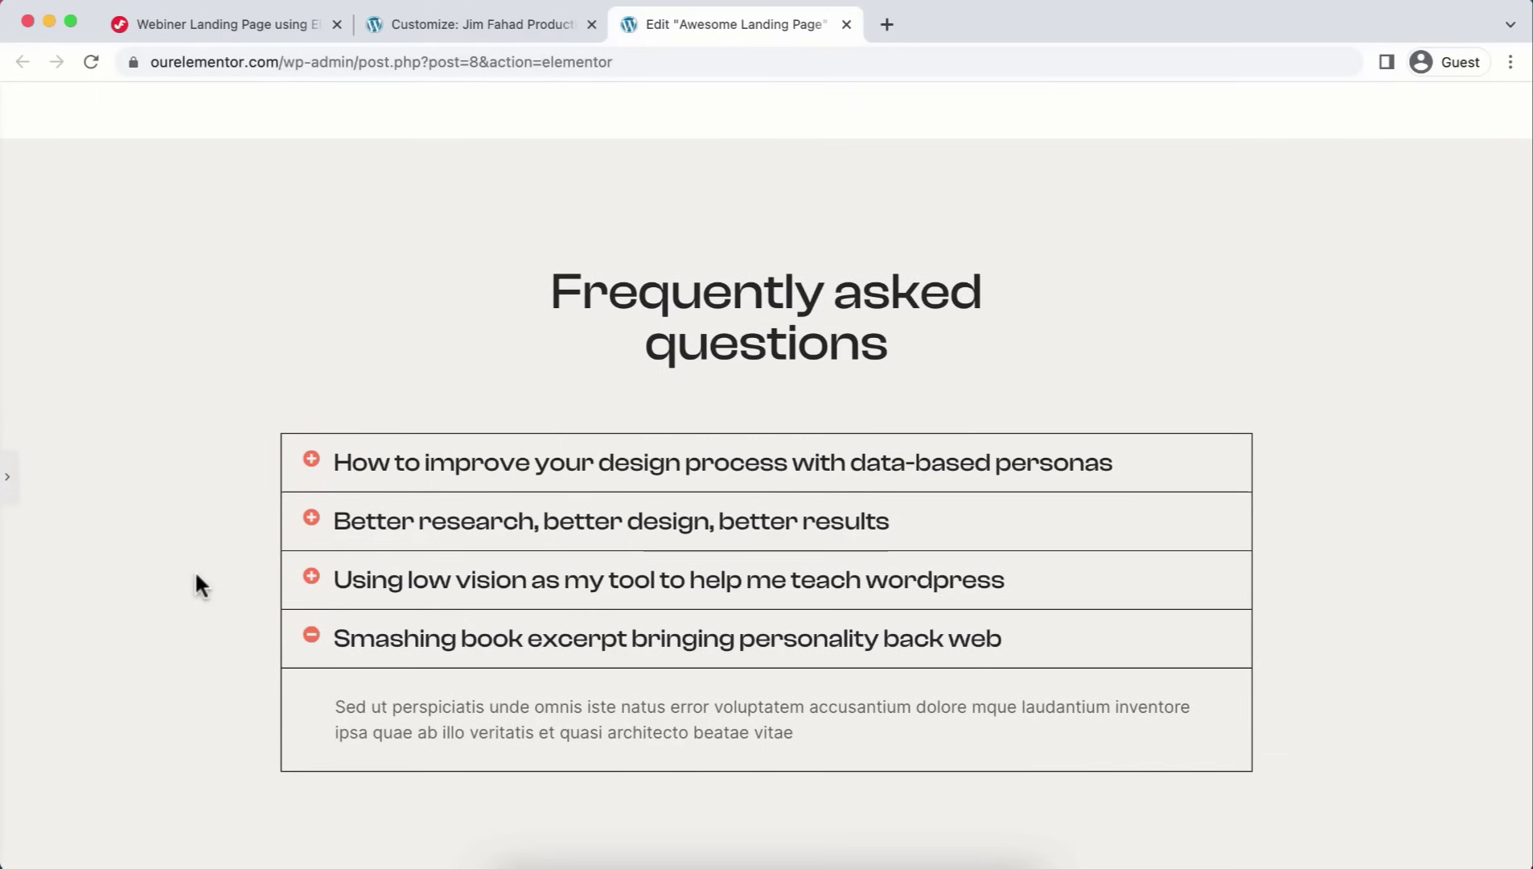
left_click(11, 482)
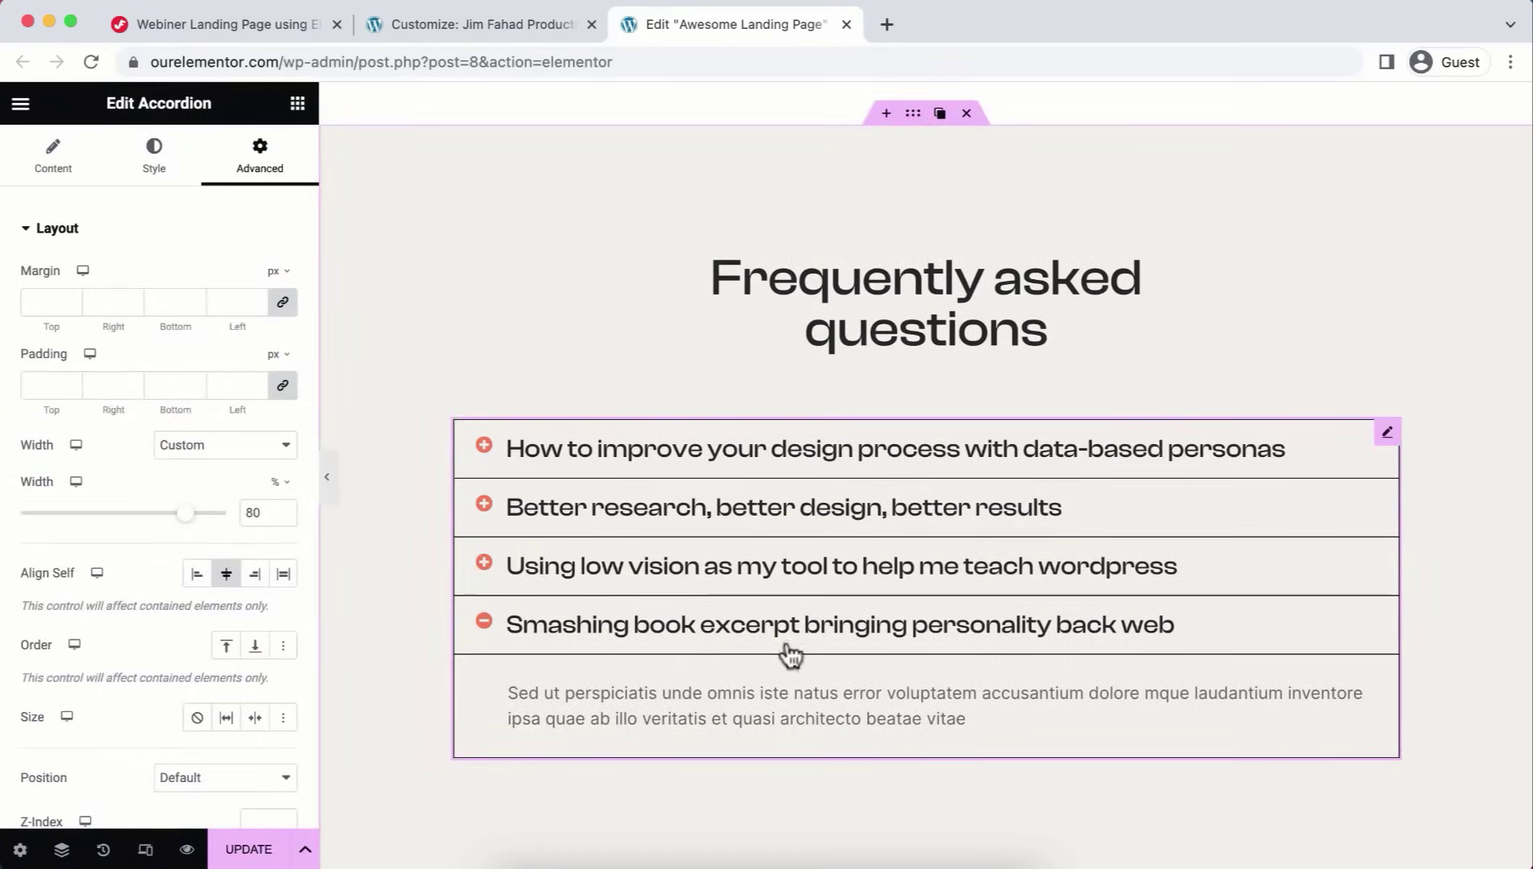
scroll(812, 693, "down", 1)
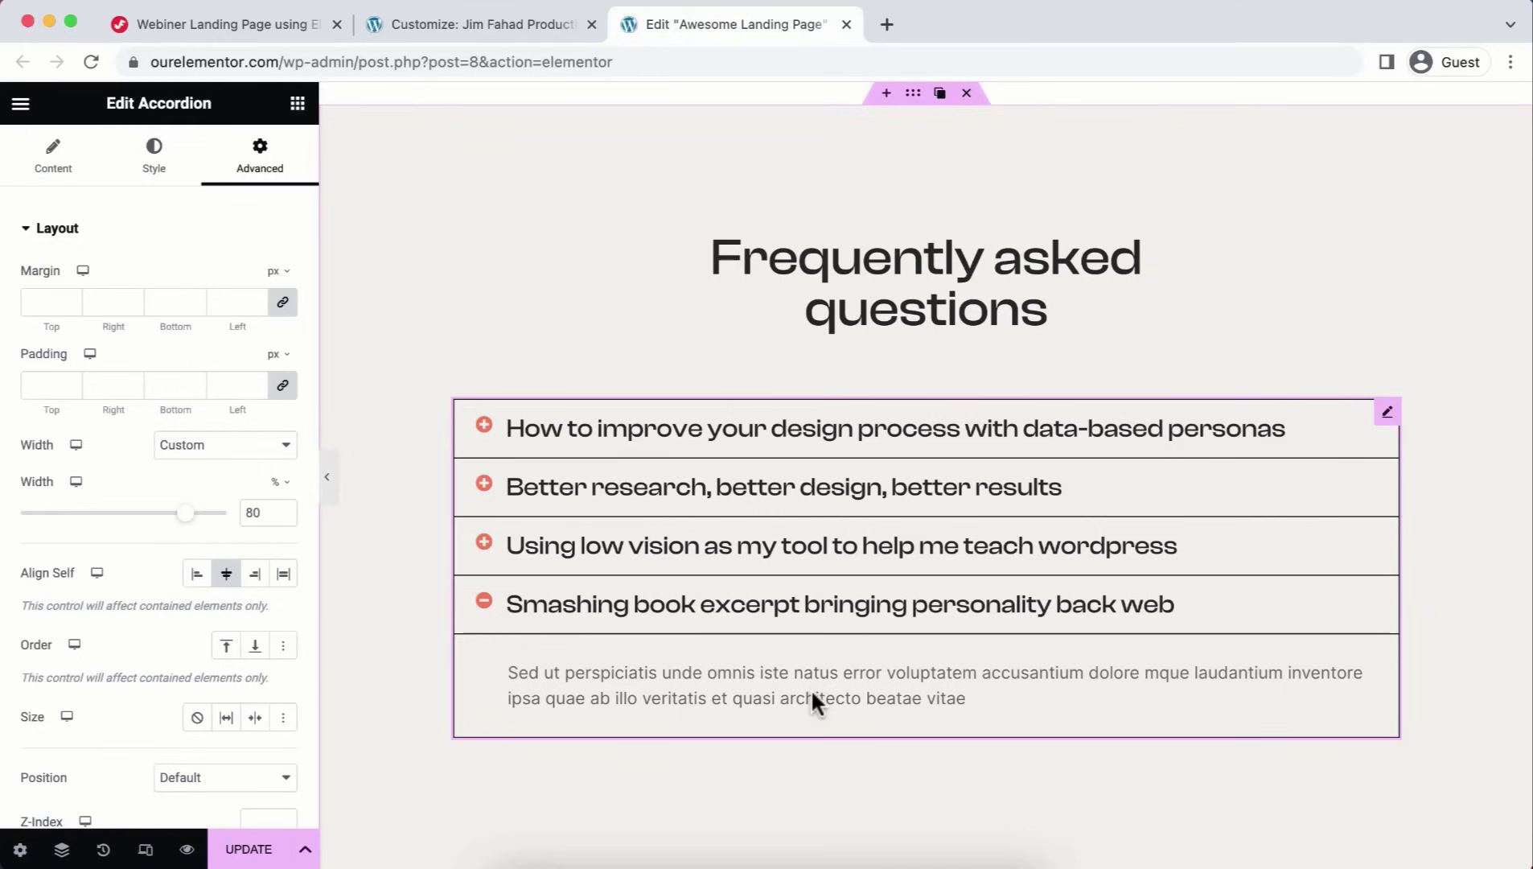
scroll(811, 698, "down", 1)
scroll(812, 704, "up", 3)
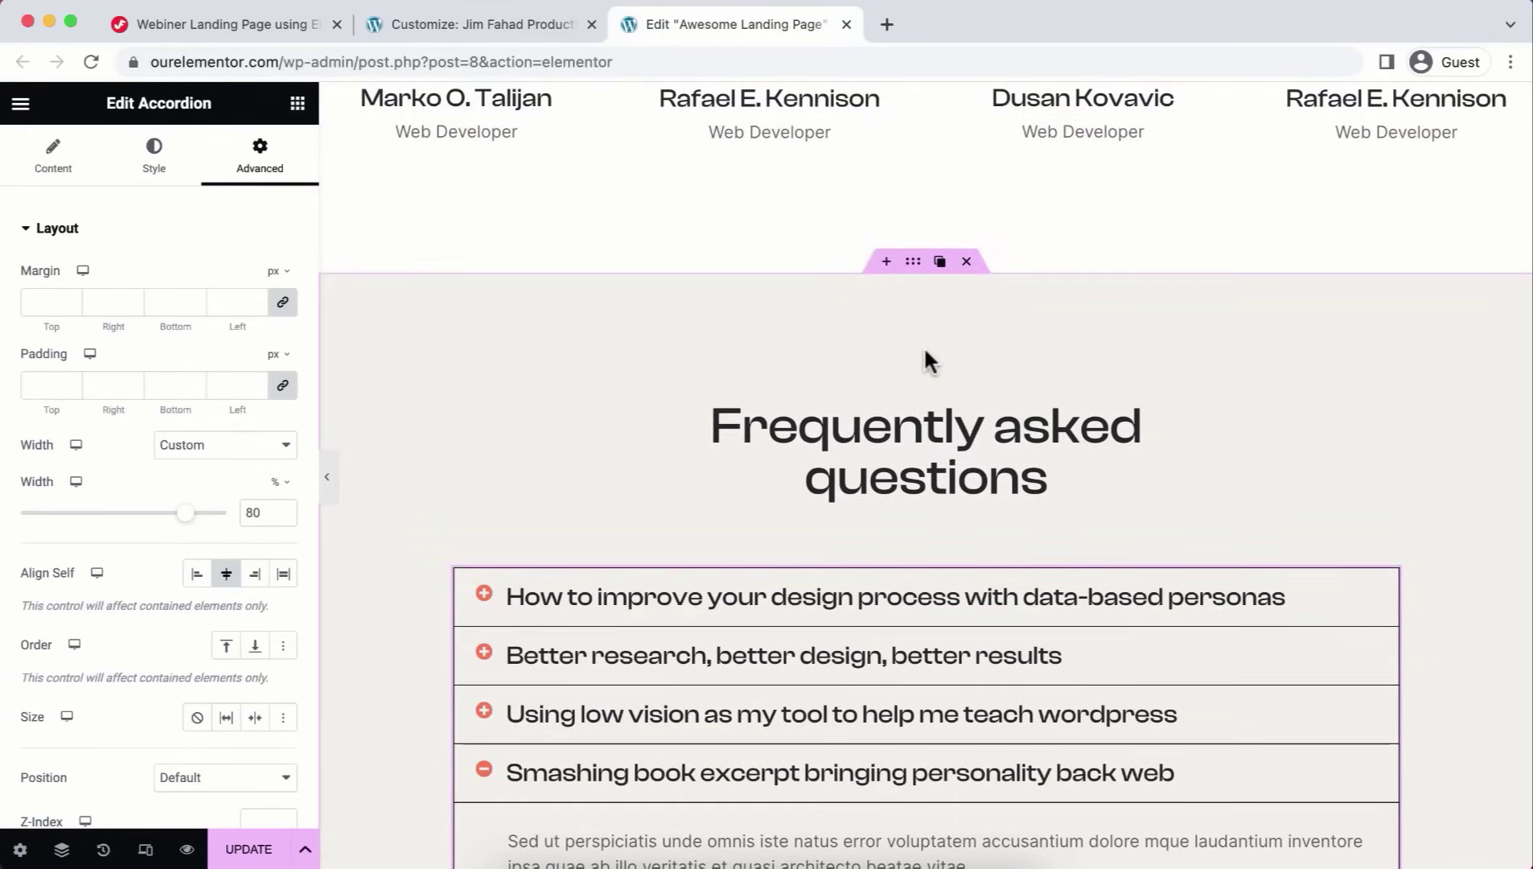
scroll(924, 346, "down", 1)
scroll(901, 333, "up", 2)
- Open the Navigator, collapse it, and rename the speaker container to Speakers
right_click(884, 327)
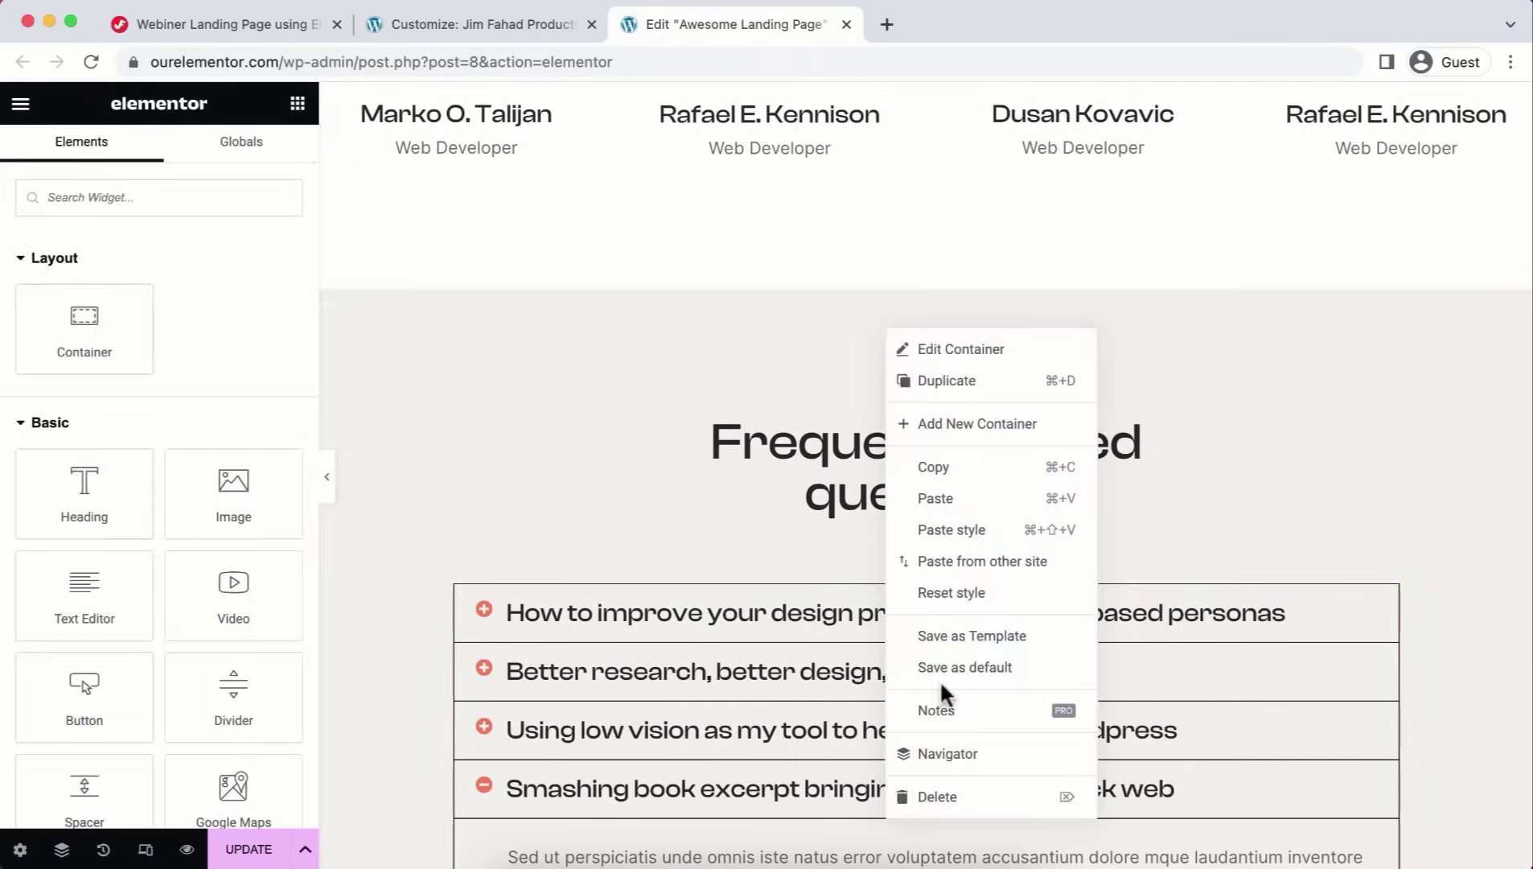
left_click(951, 764)
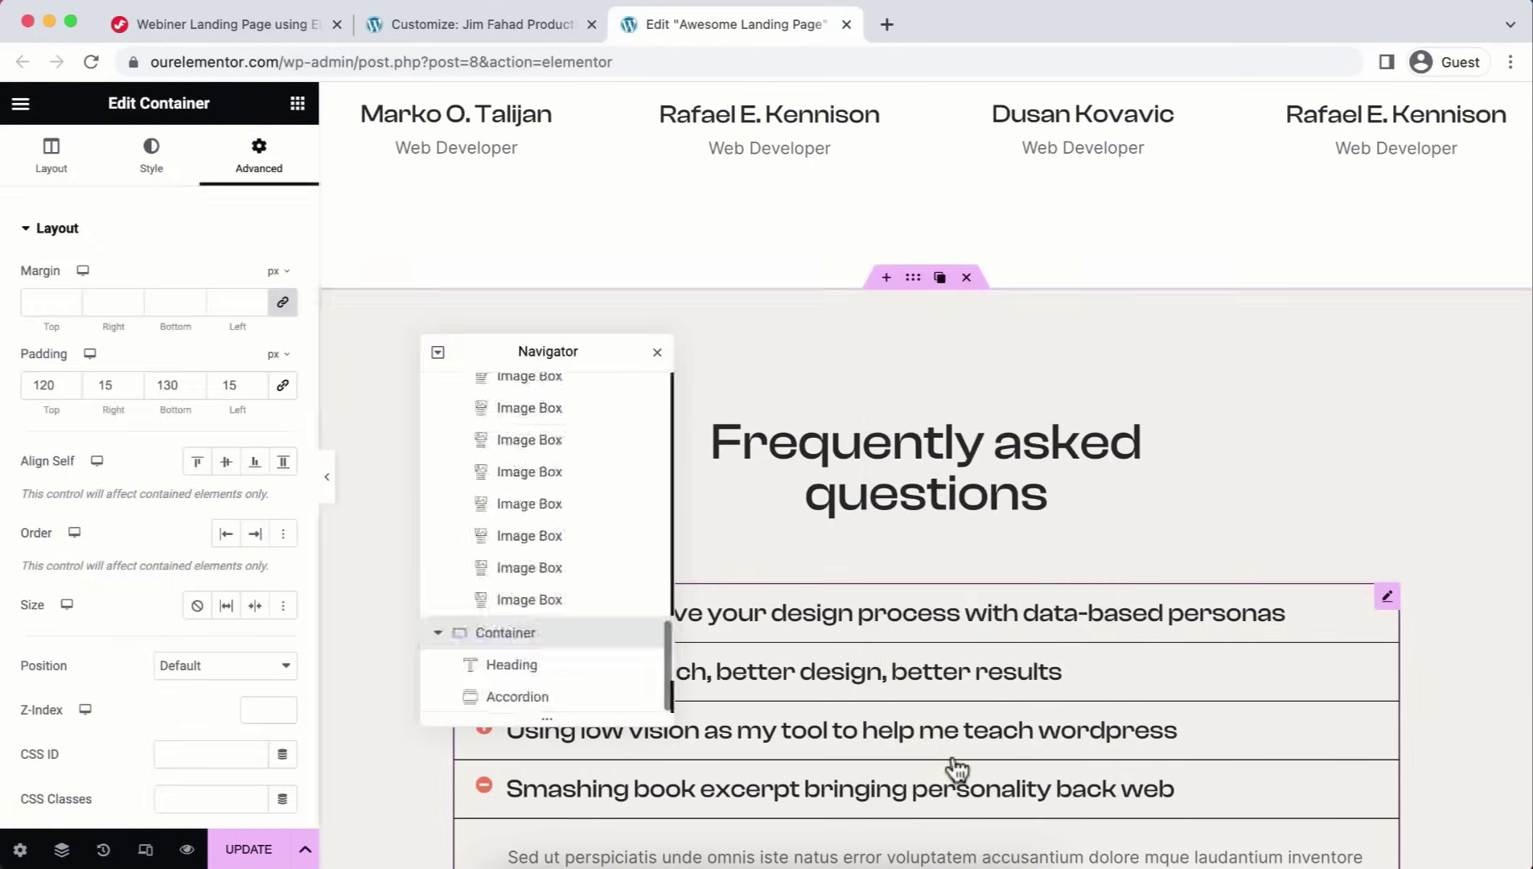
left_click(439, 354)
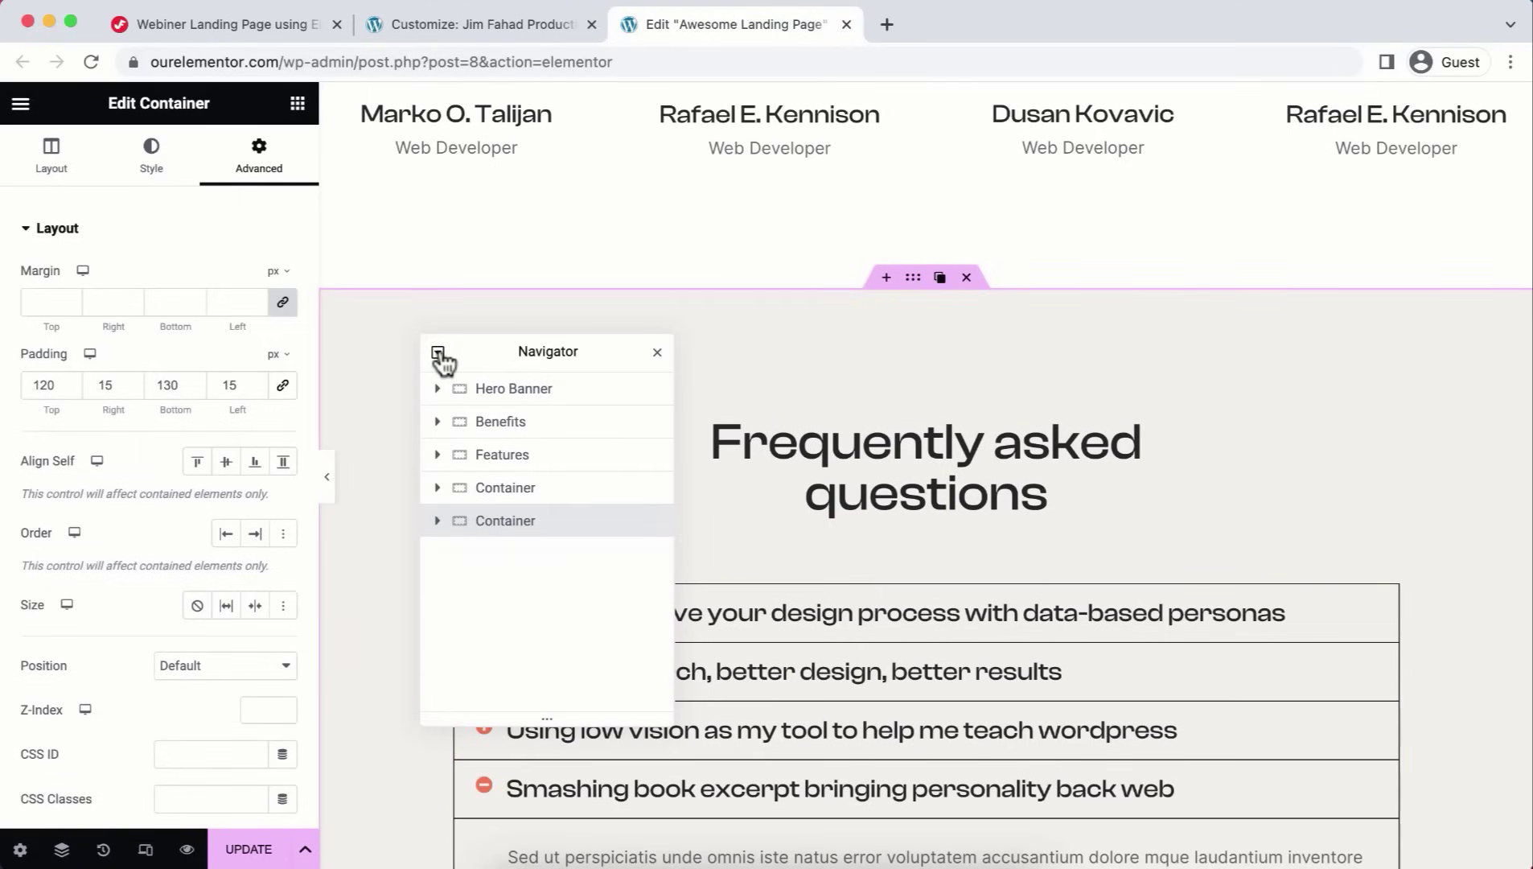
left_click(505, 458)
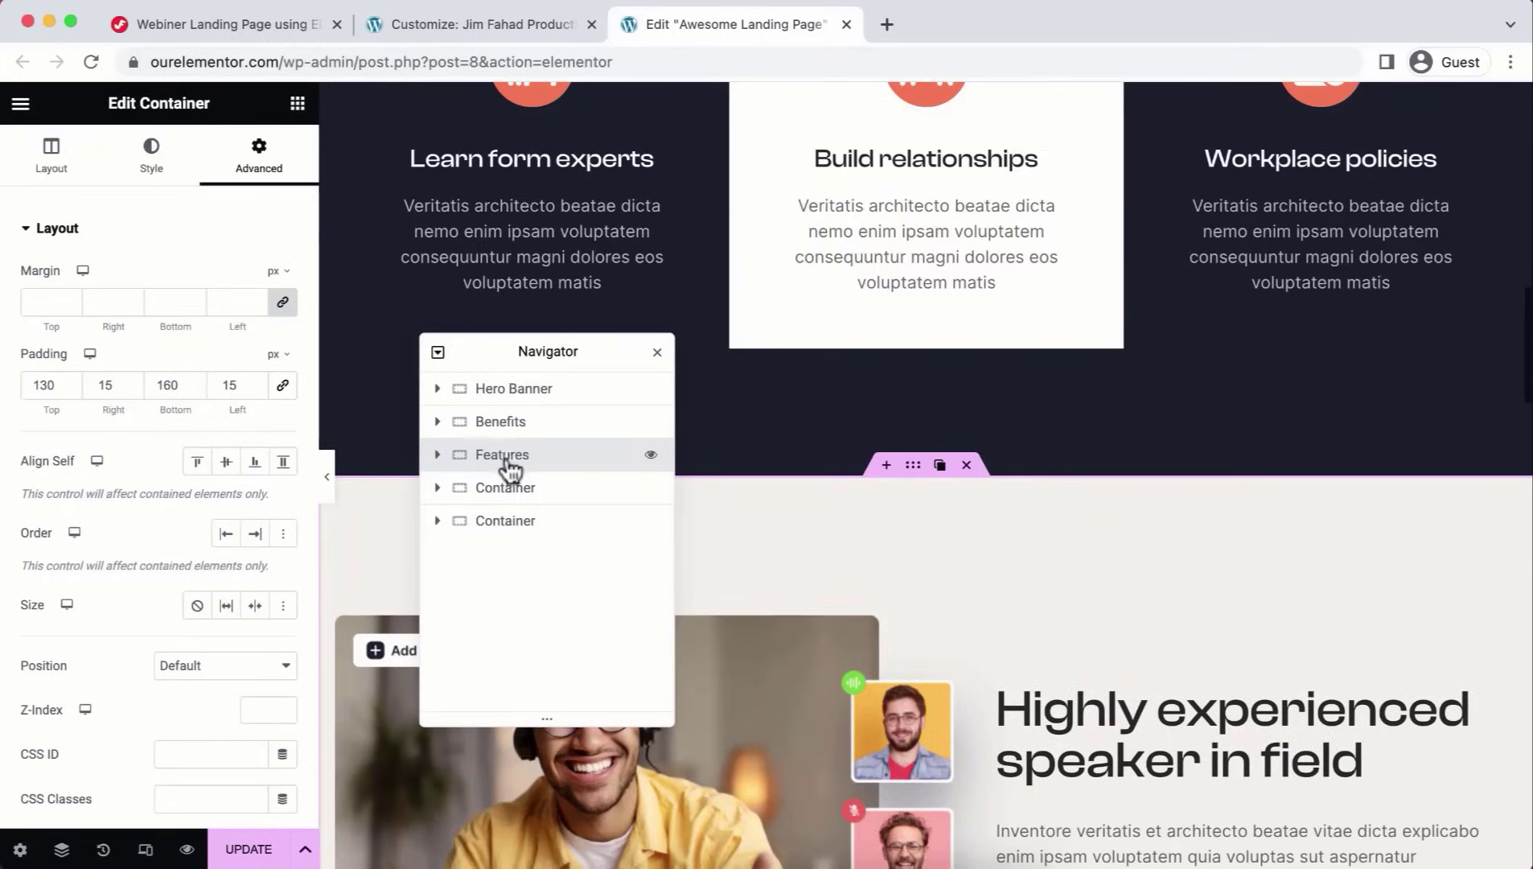
left_click(507, 490)
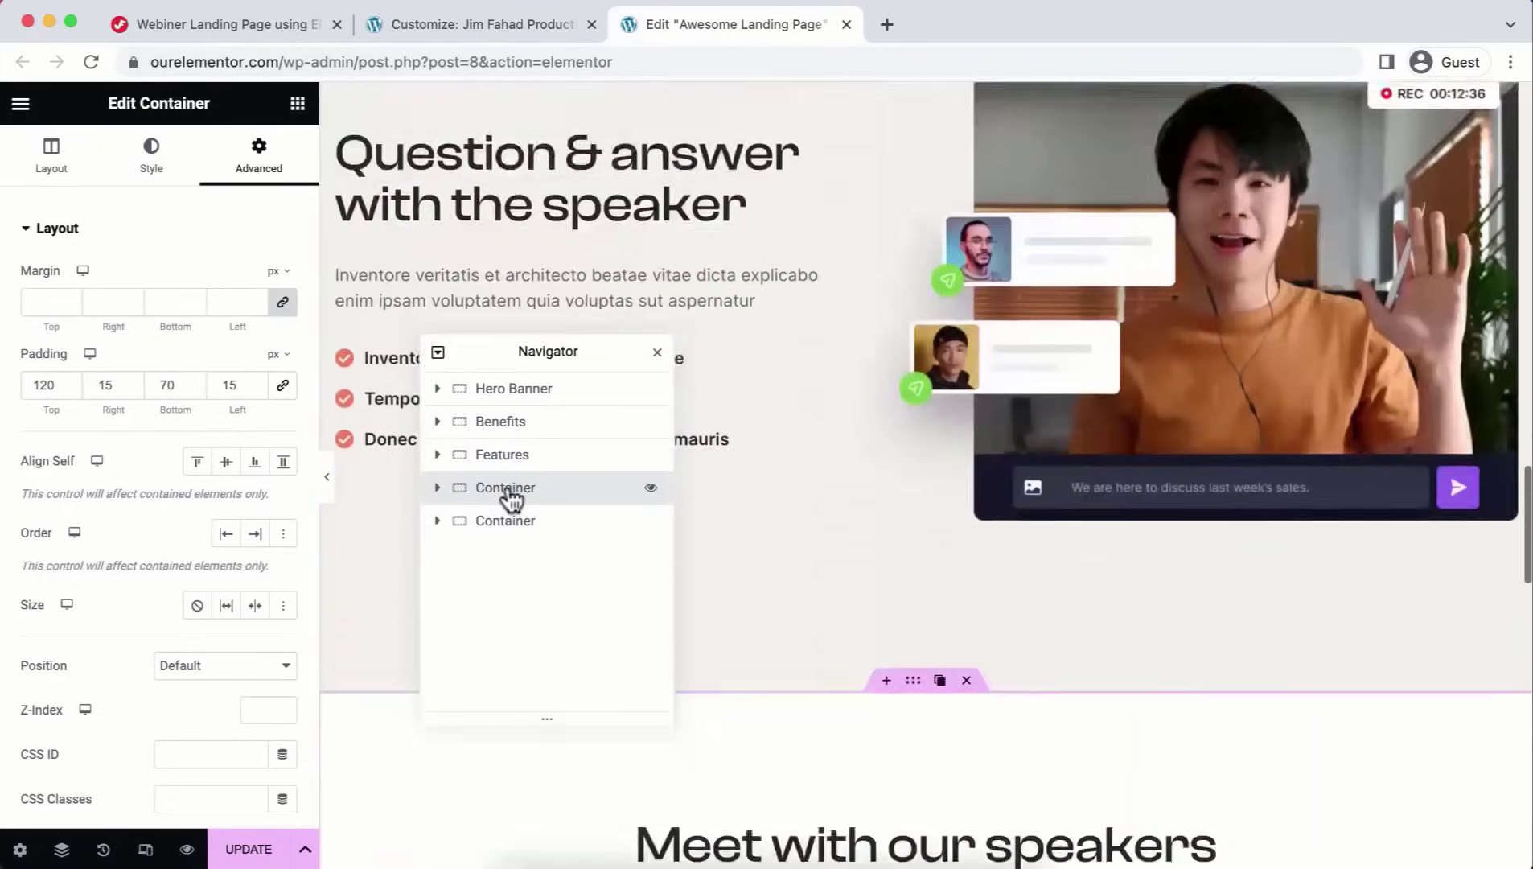
scroll(862, 604, "down", 2)
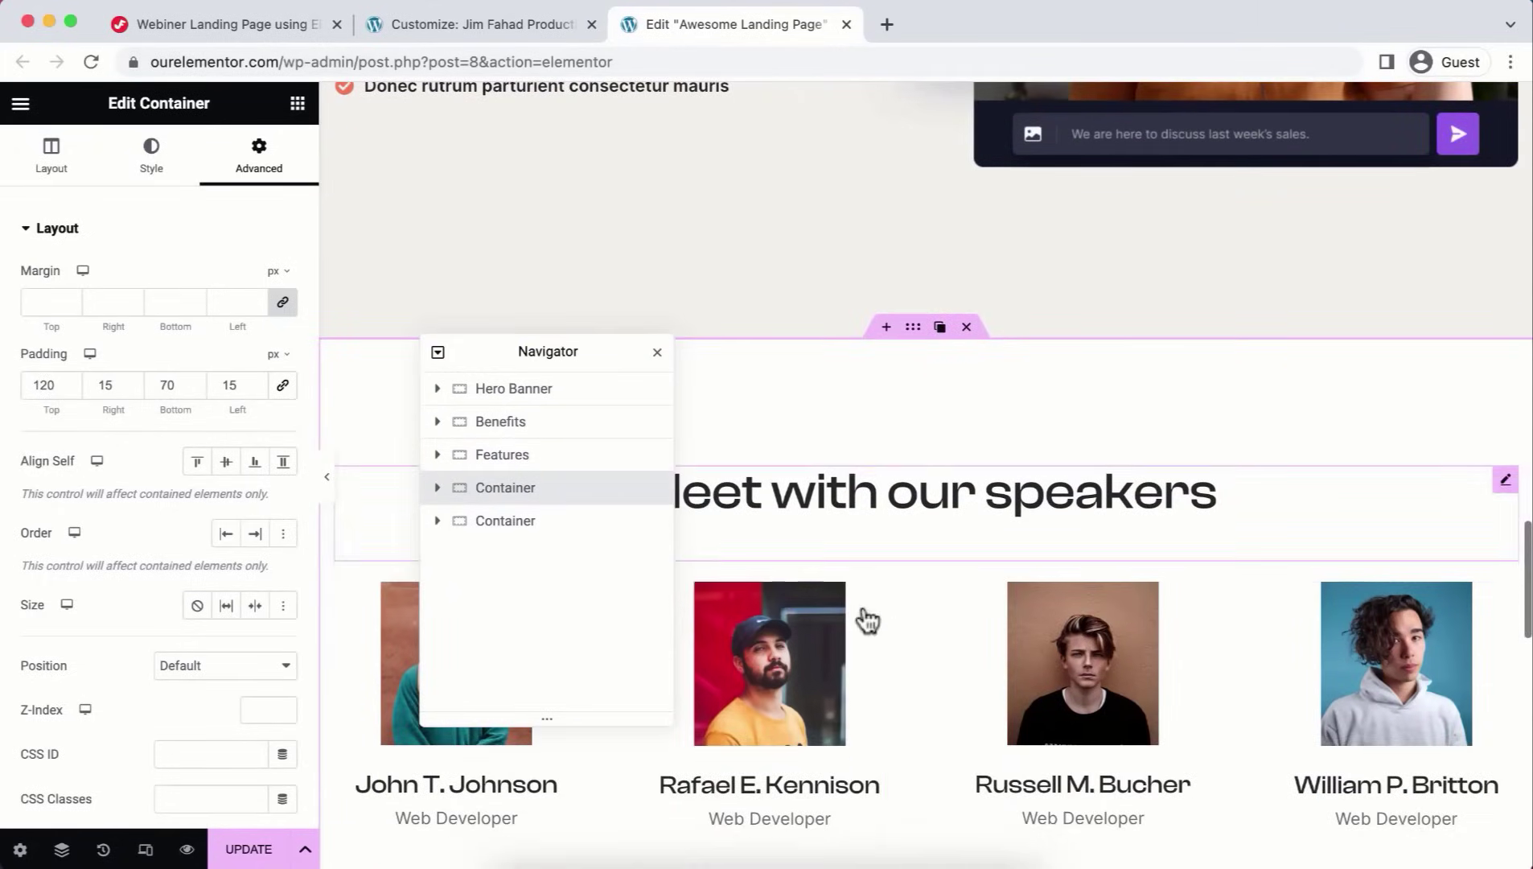
double_click(502, 493)
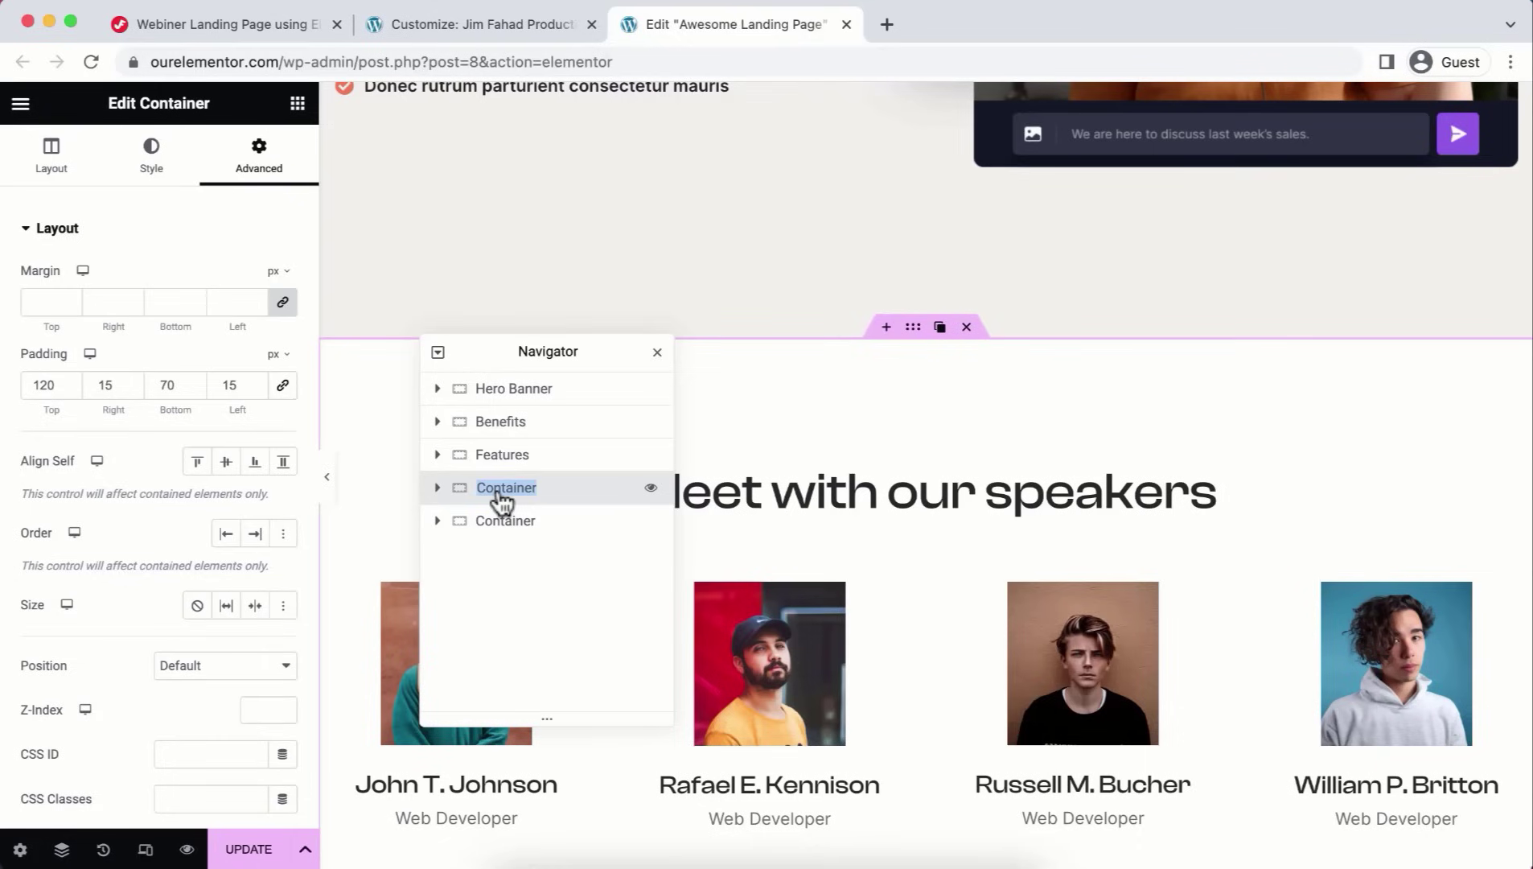
type("Speakers")
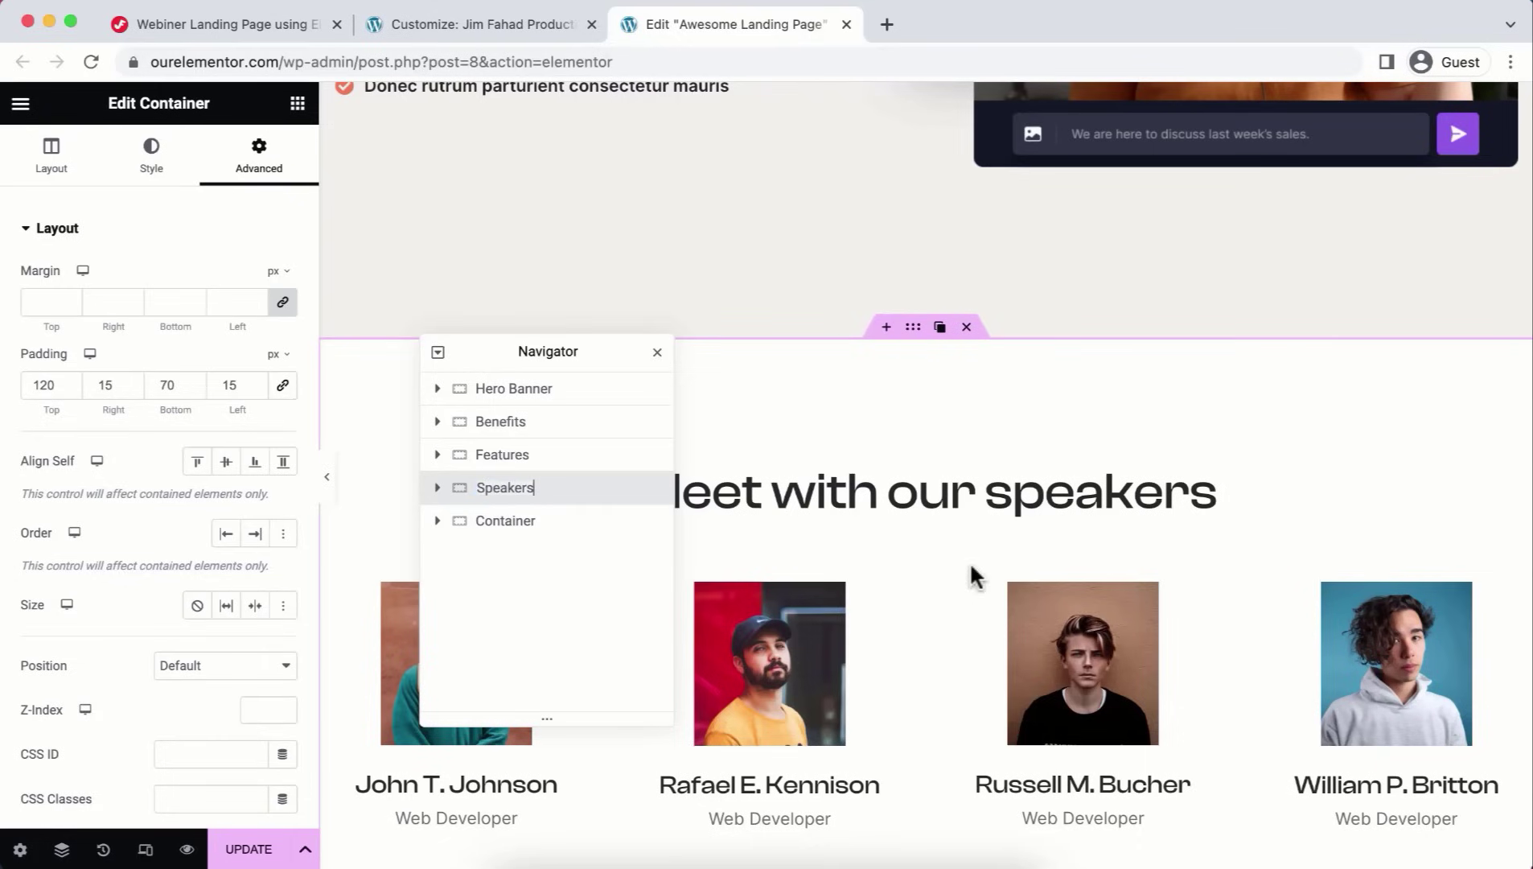
- Rename the FAQ container to 'FAQ' and close the Navigator
scroll(970, 561, "down", 9)
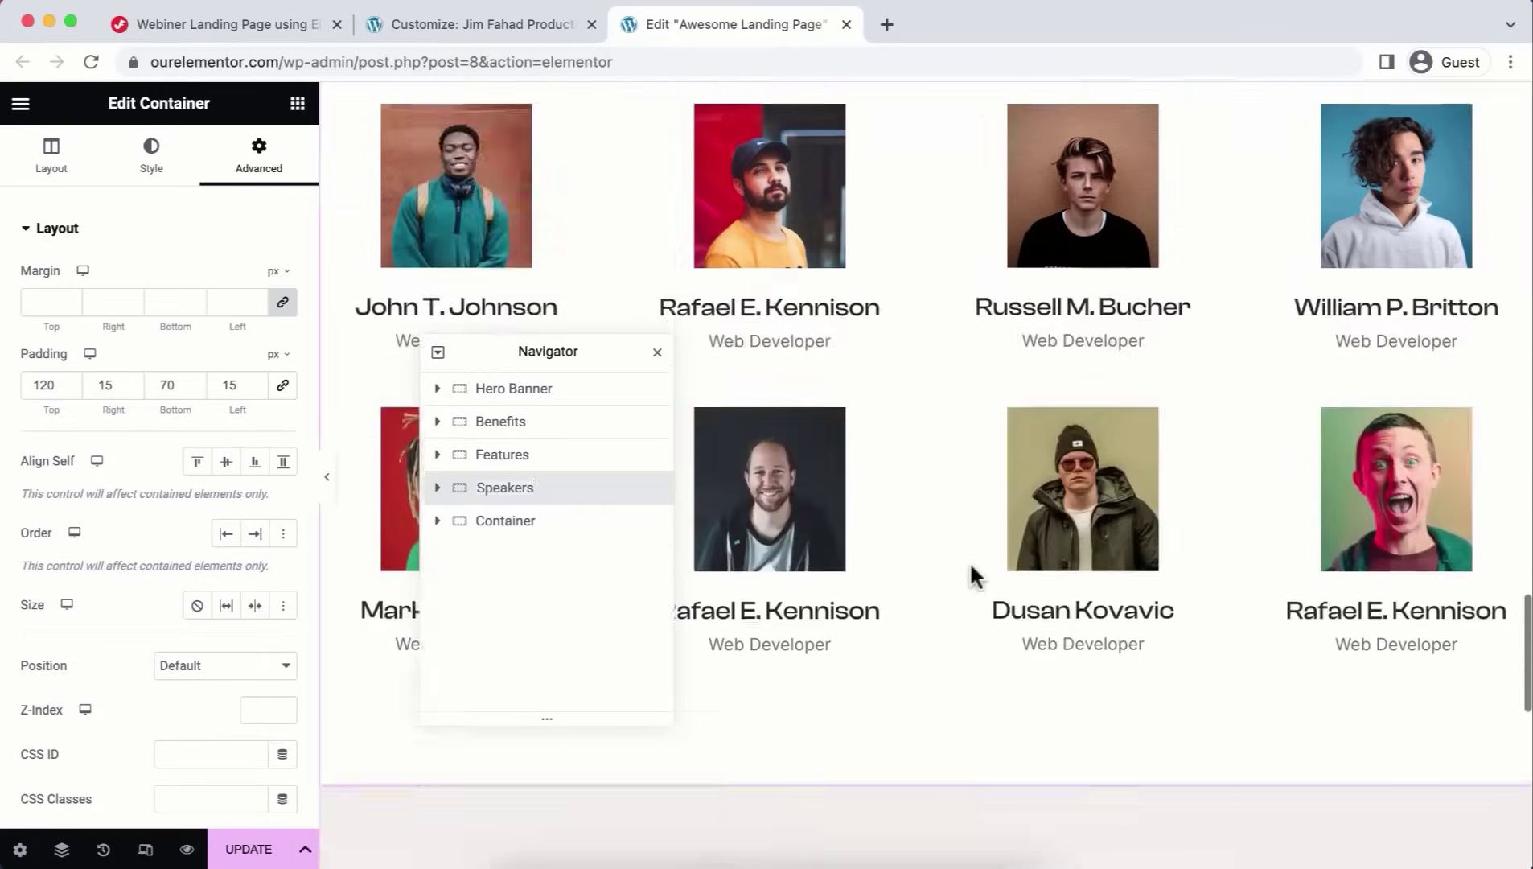
scroll(969, 561, "down", 5)
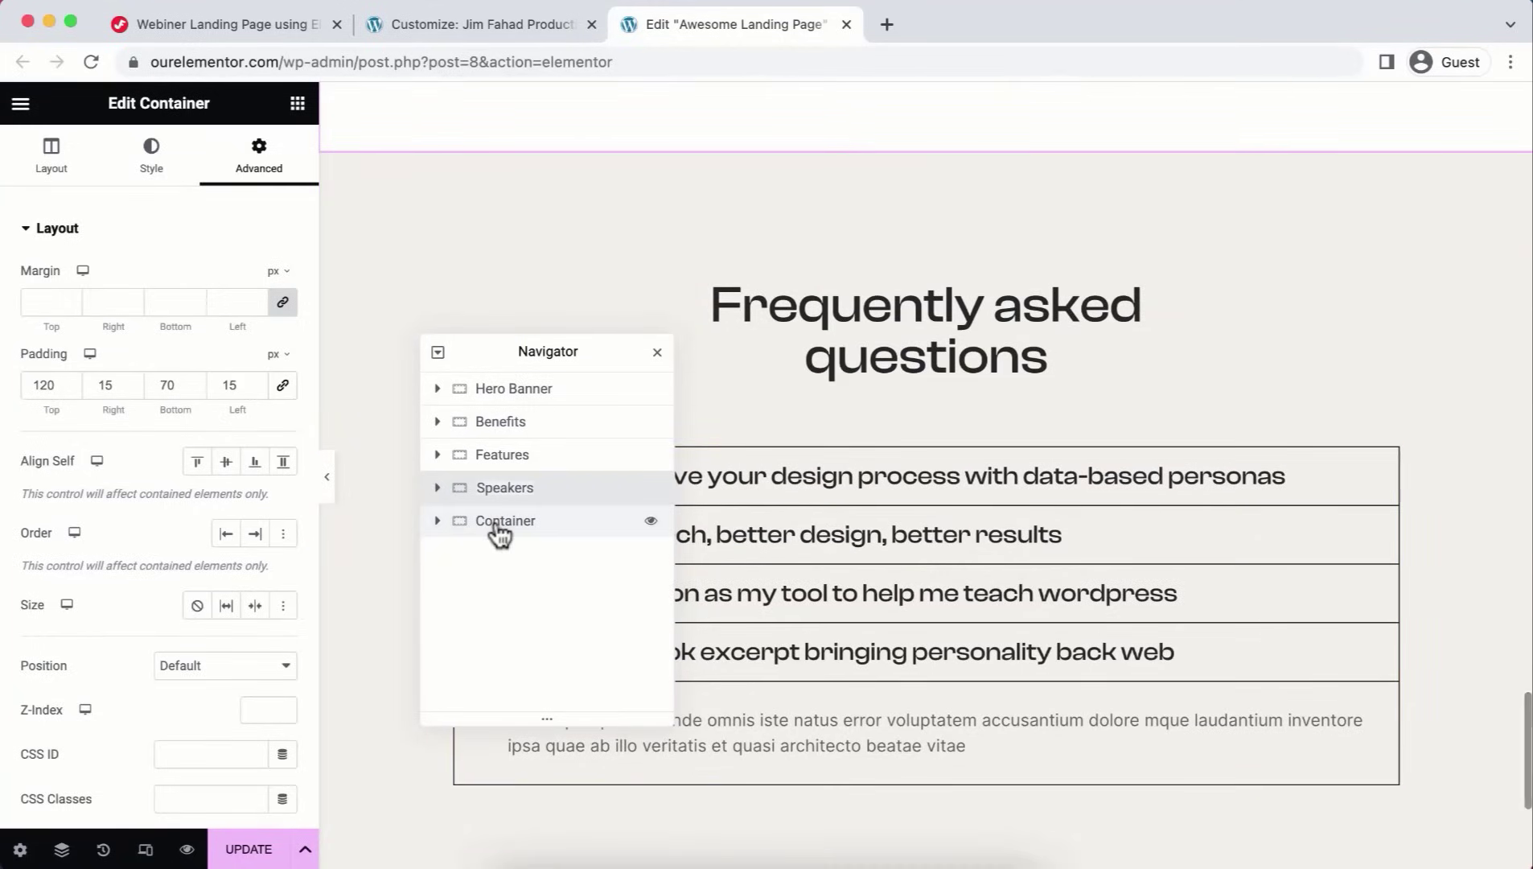
double_click(501, 523)
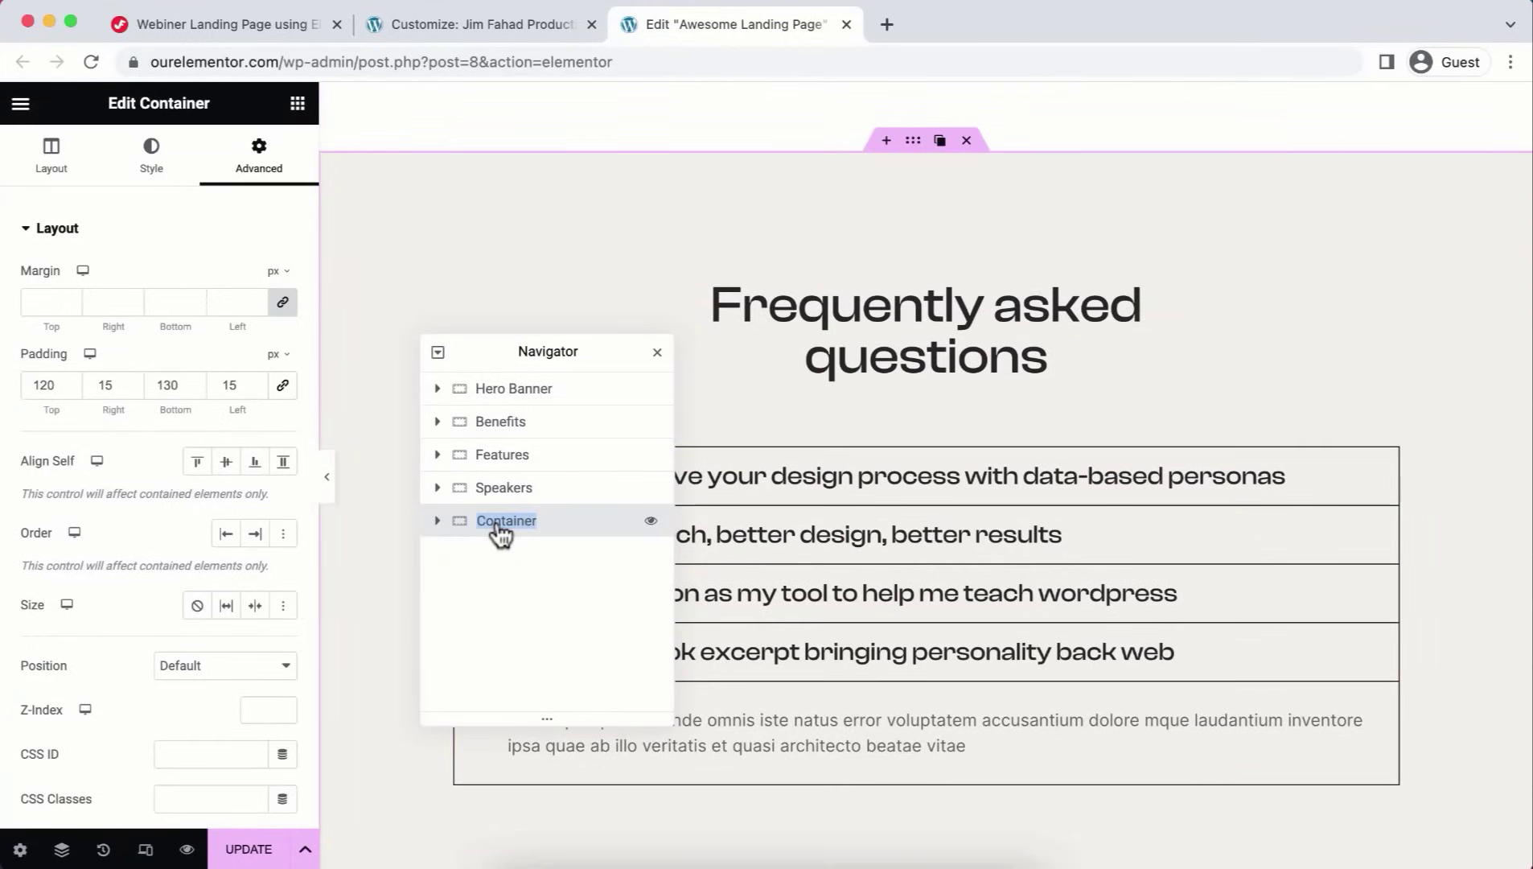
type("FAQ")
key("Return")
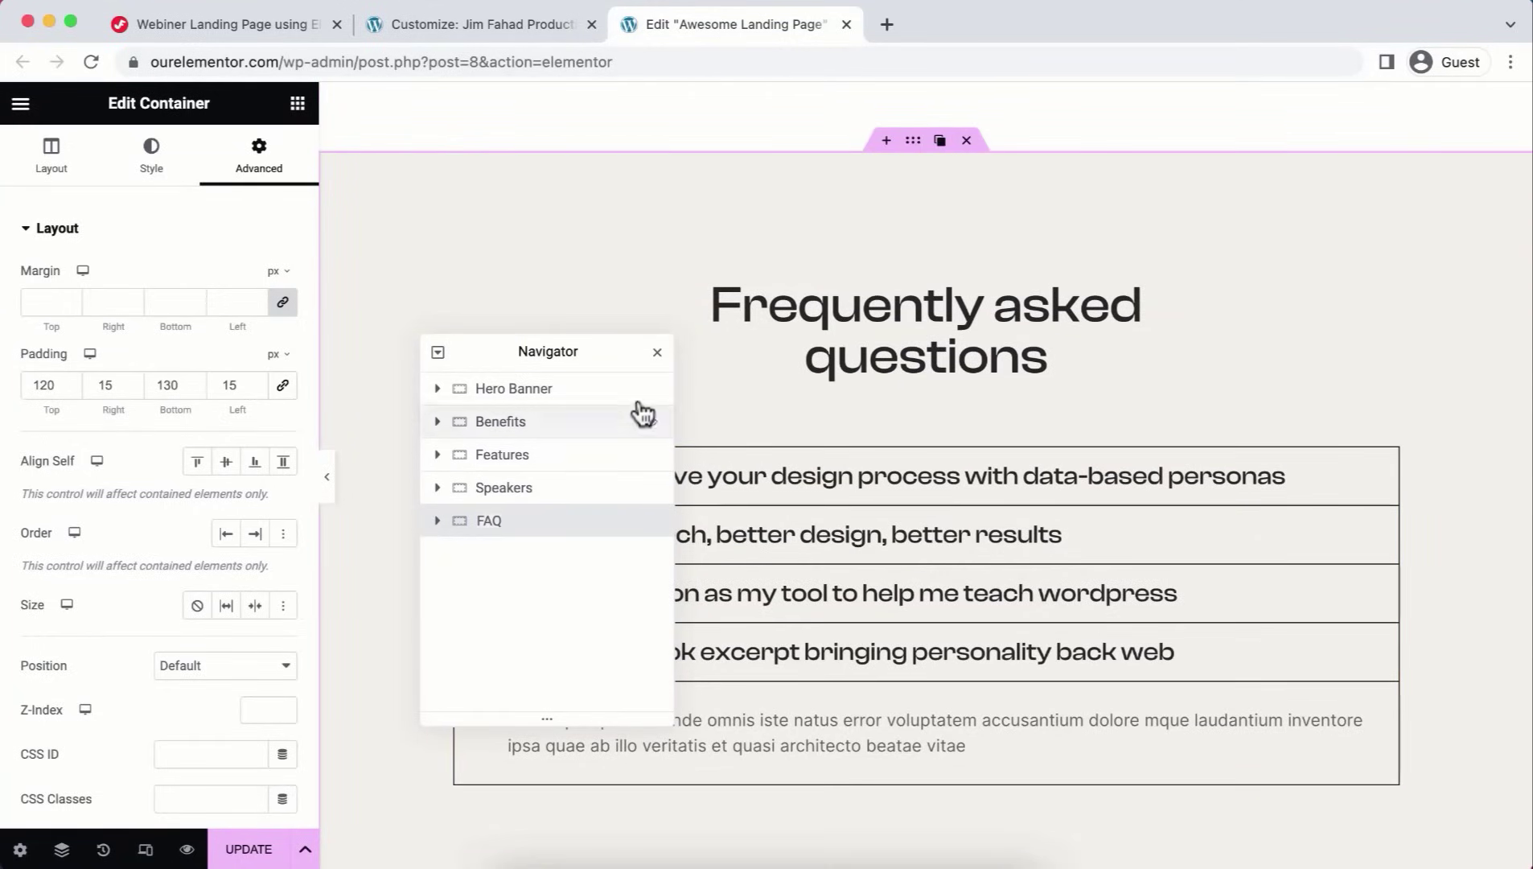
left_click(658, 353)
scroll(756, 646, "down", 5)
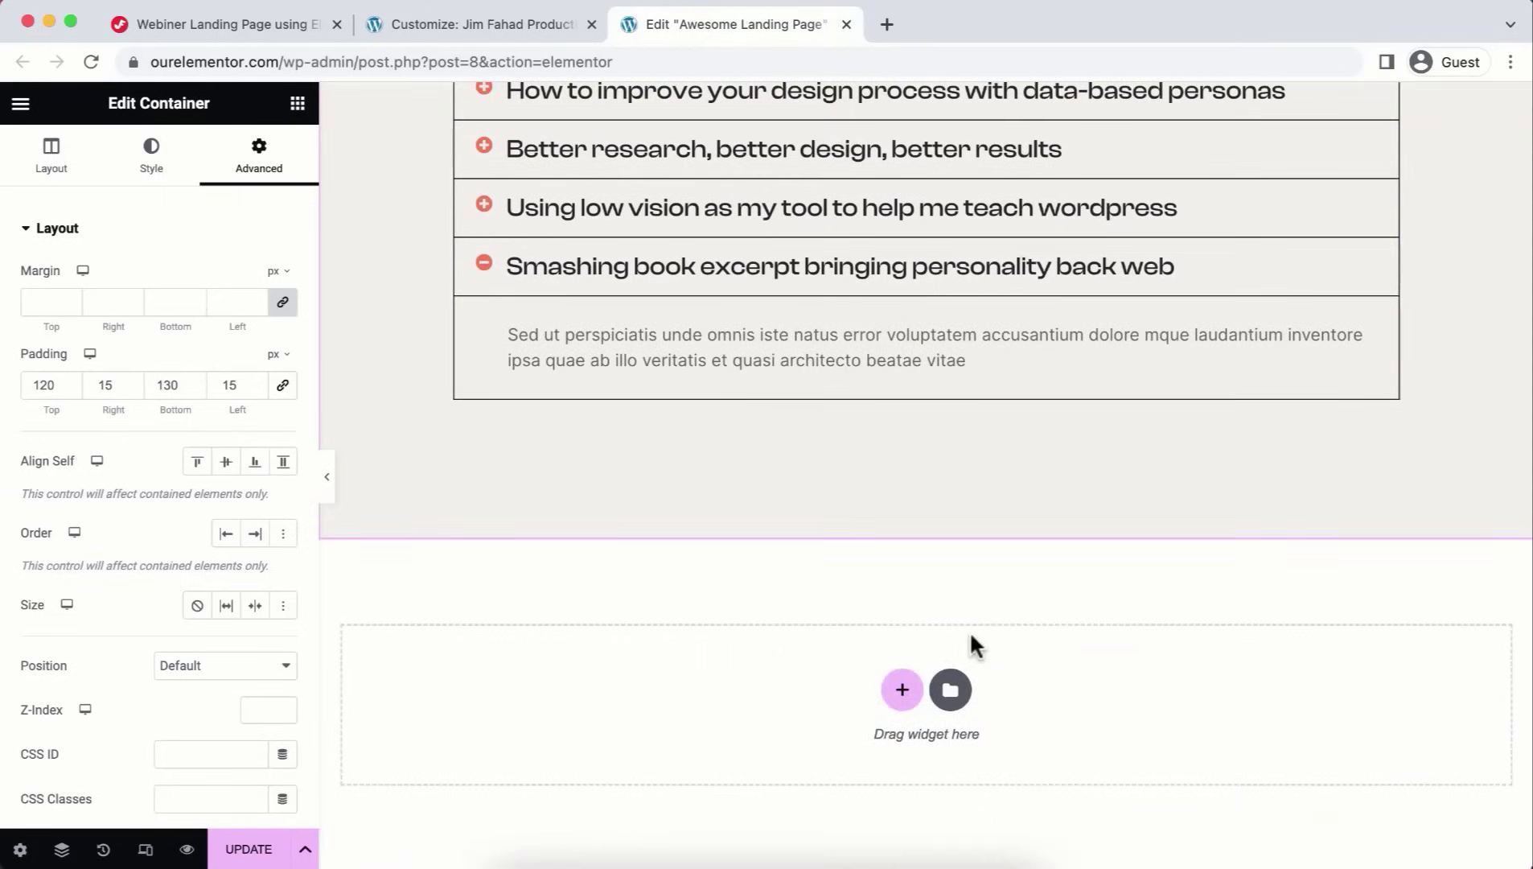
- Add a container beneath the FAQ using the two-column structure
left_click(902, 690)
scroll(785, 655, "down", 2)
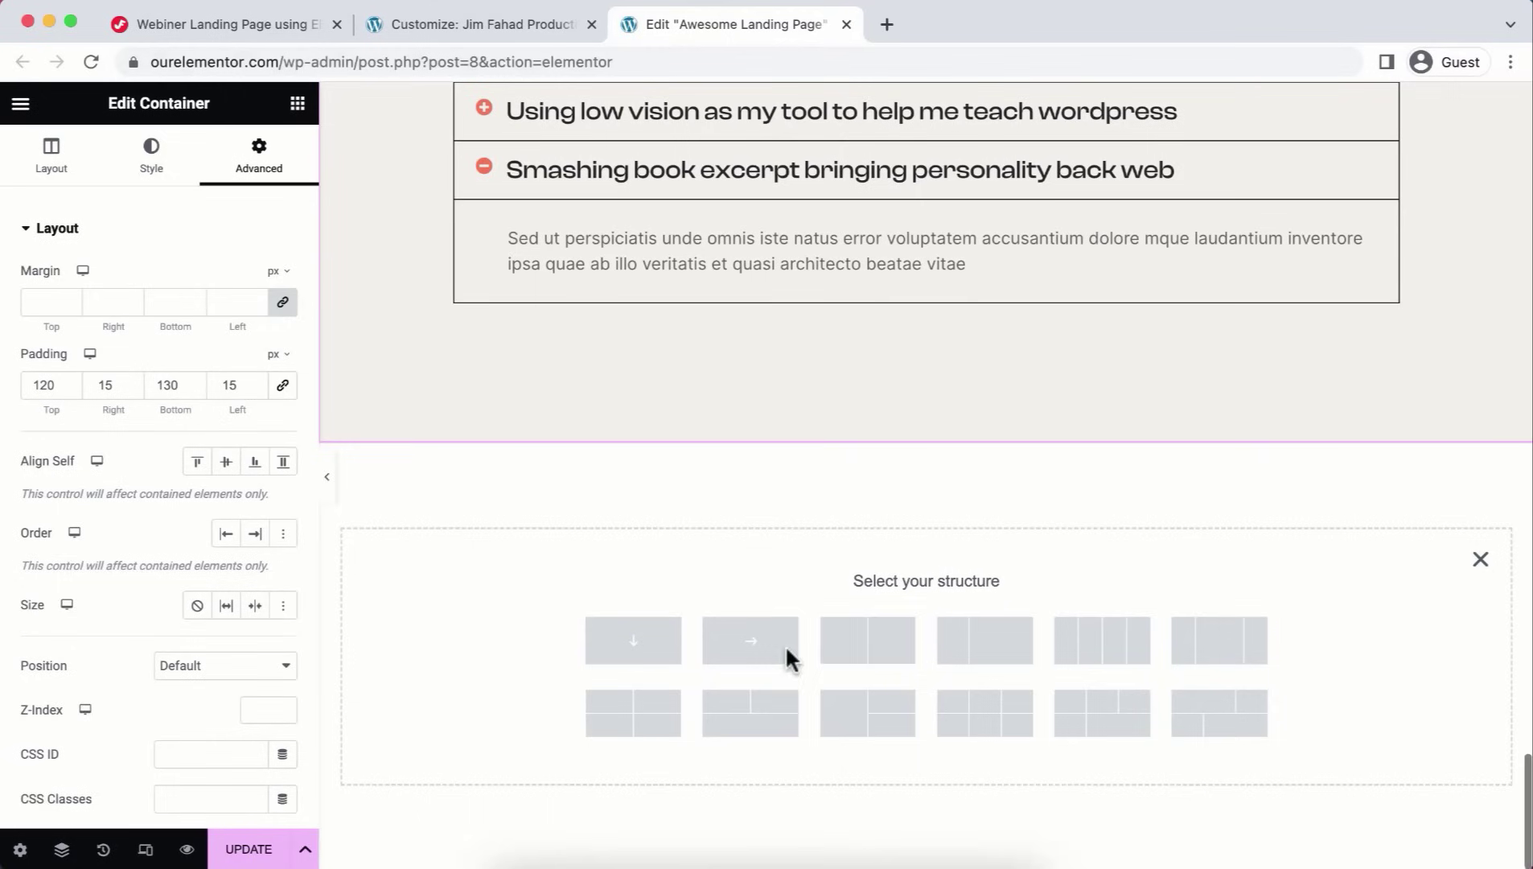
left_click(899, 651)
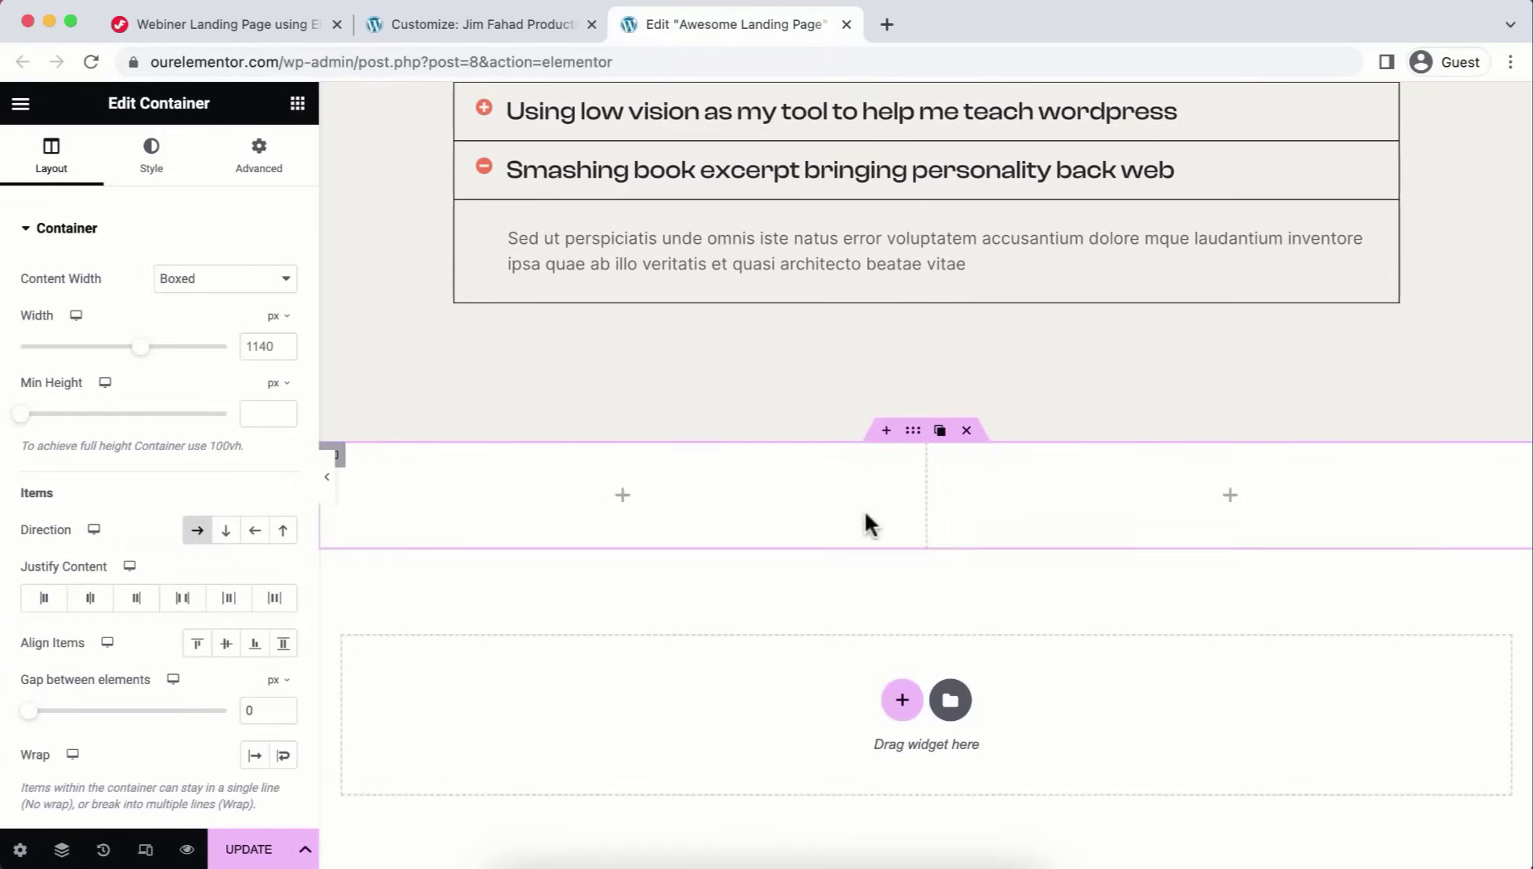
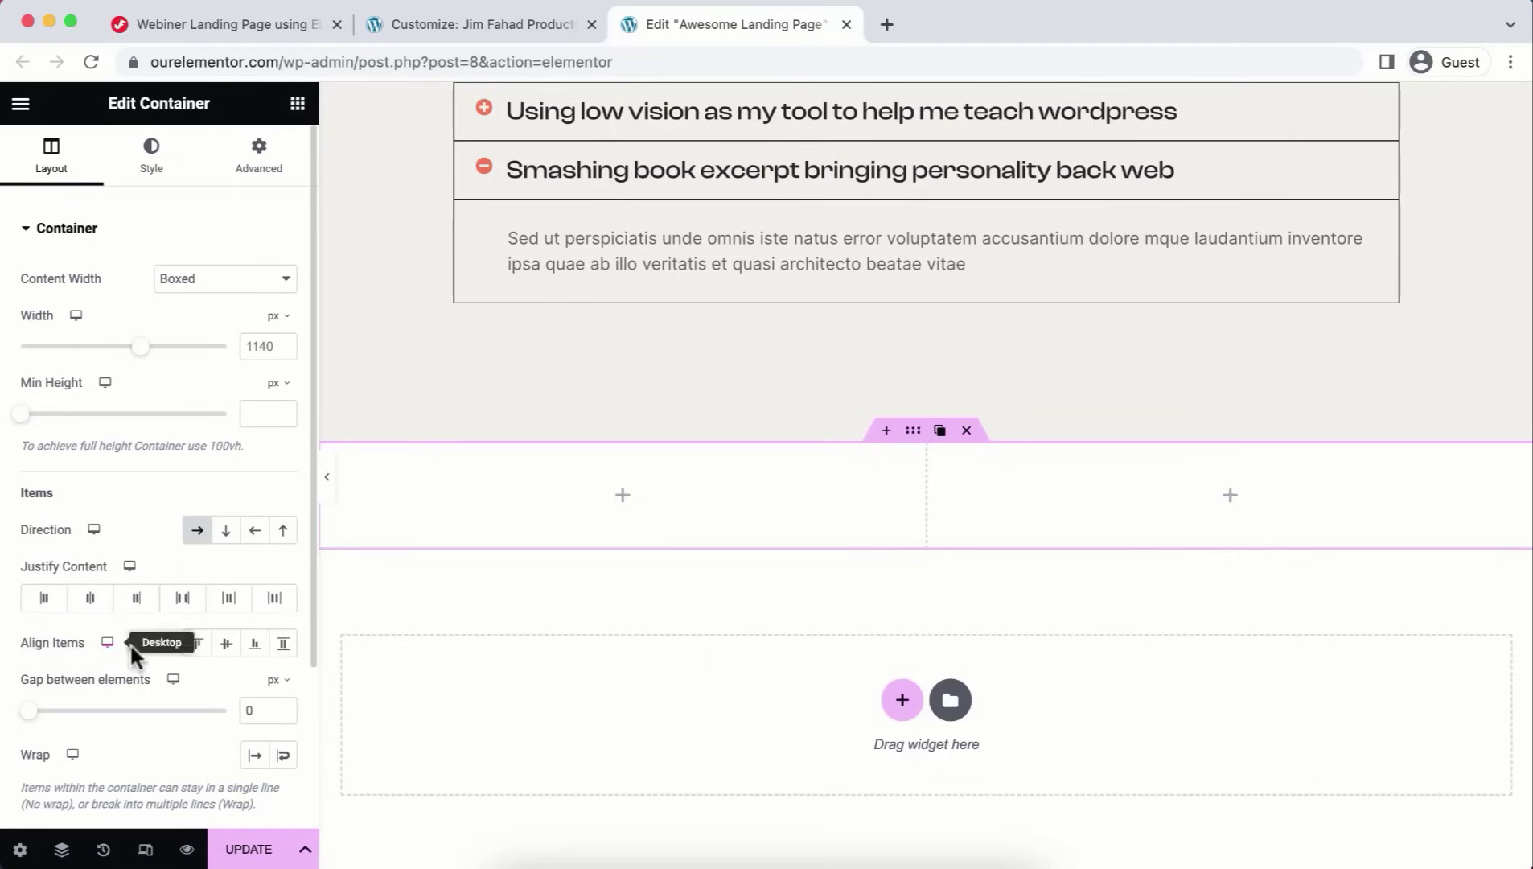
- Centre the container's items and give it a classic #1a1f2b dark background colour
left_click(227, 645)
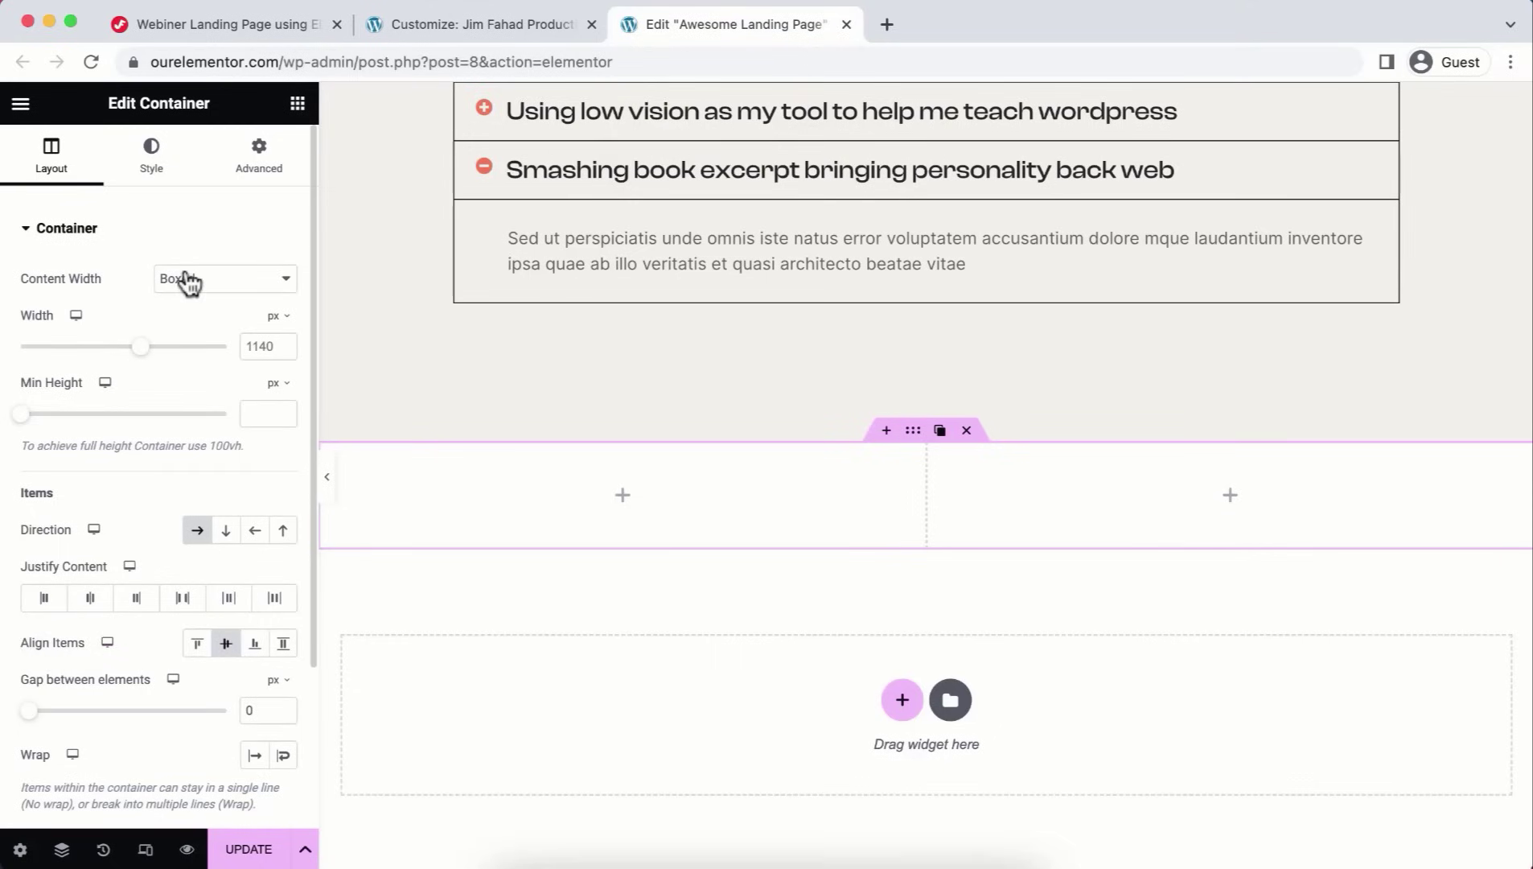
left_click(160, 175)
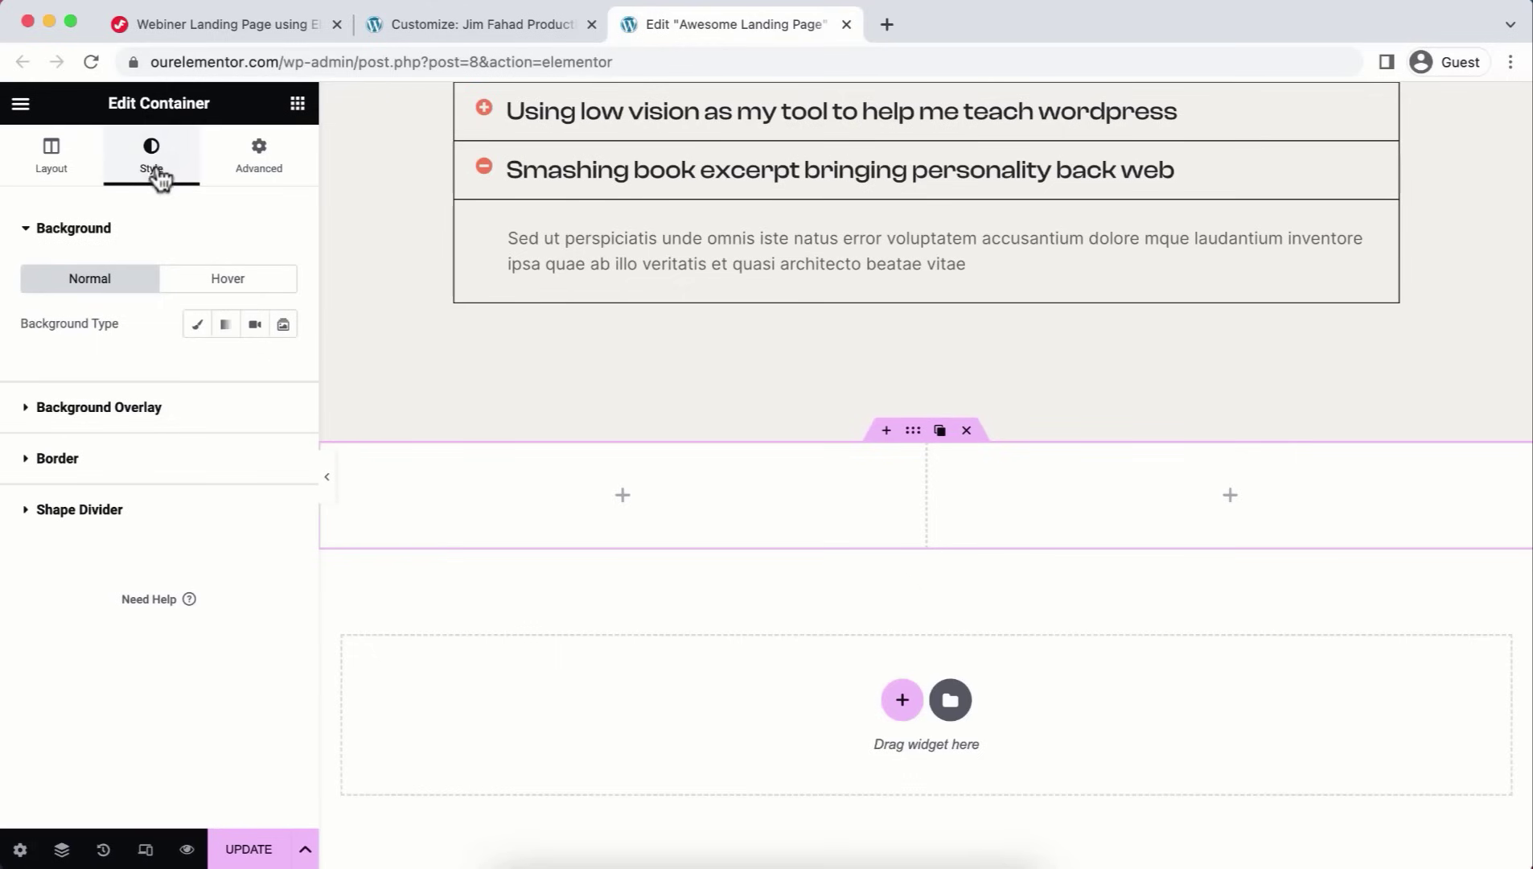
left_click(195, 324)
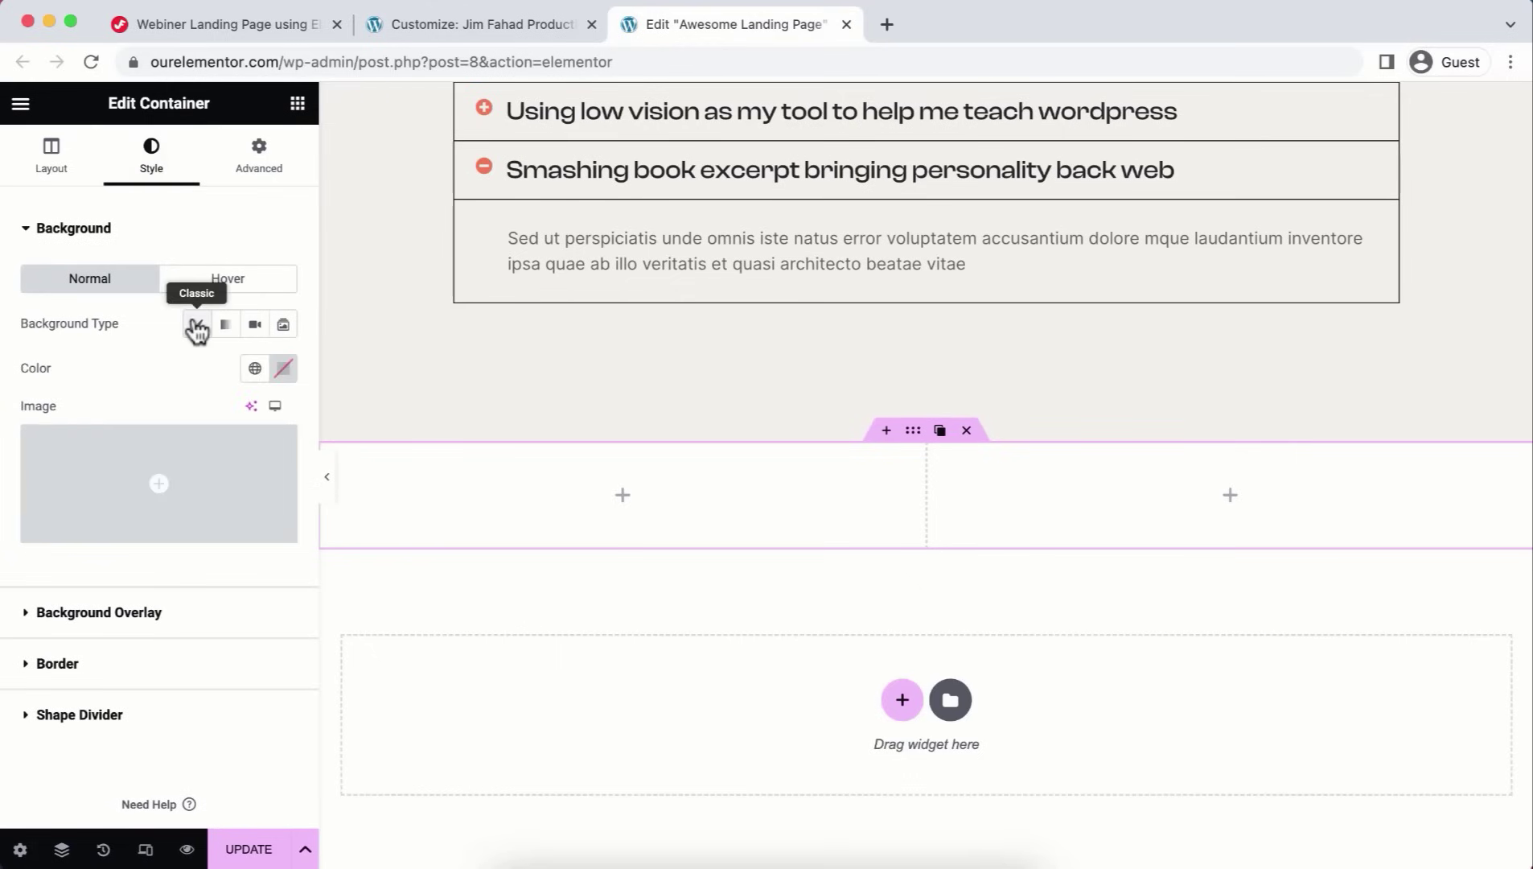
left_click(283, 369)
key("BackSpace")
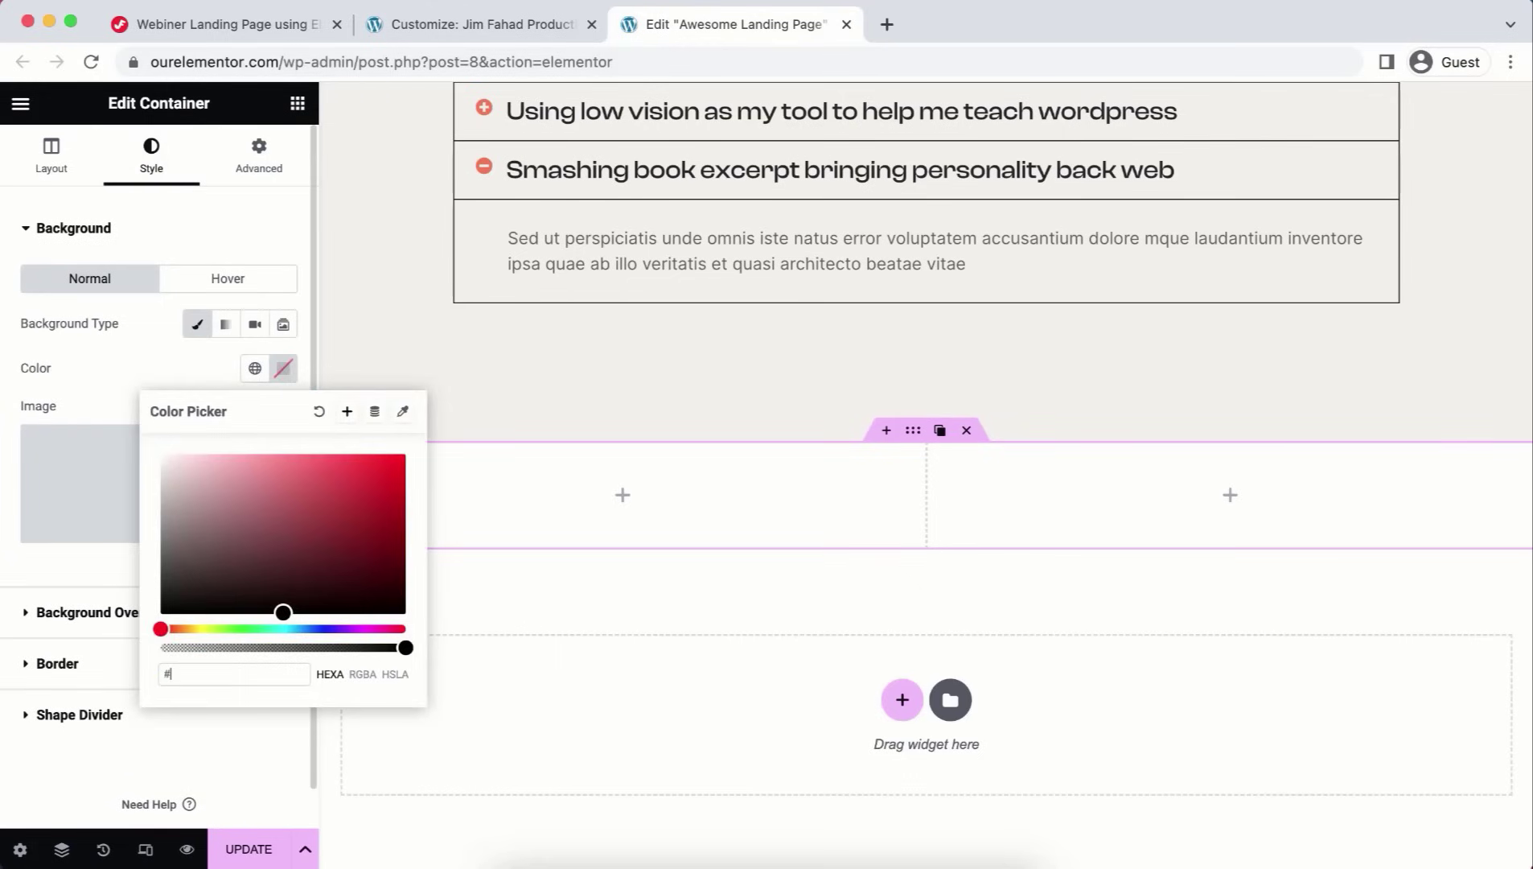
type("1a1f")
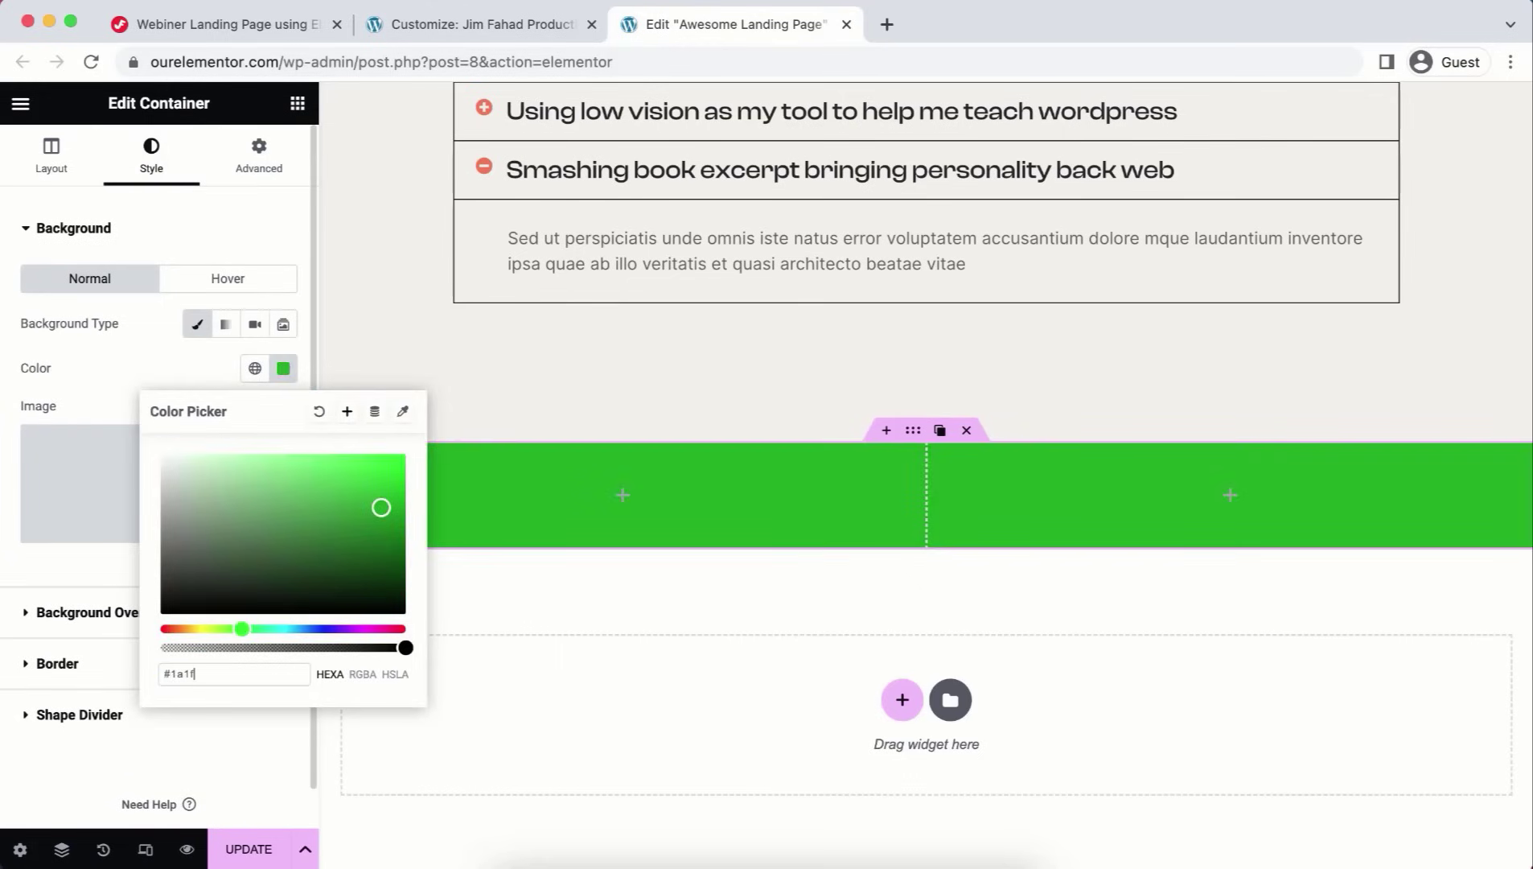
type("2b")
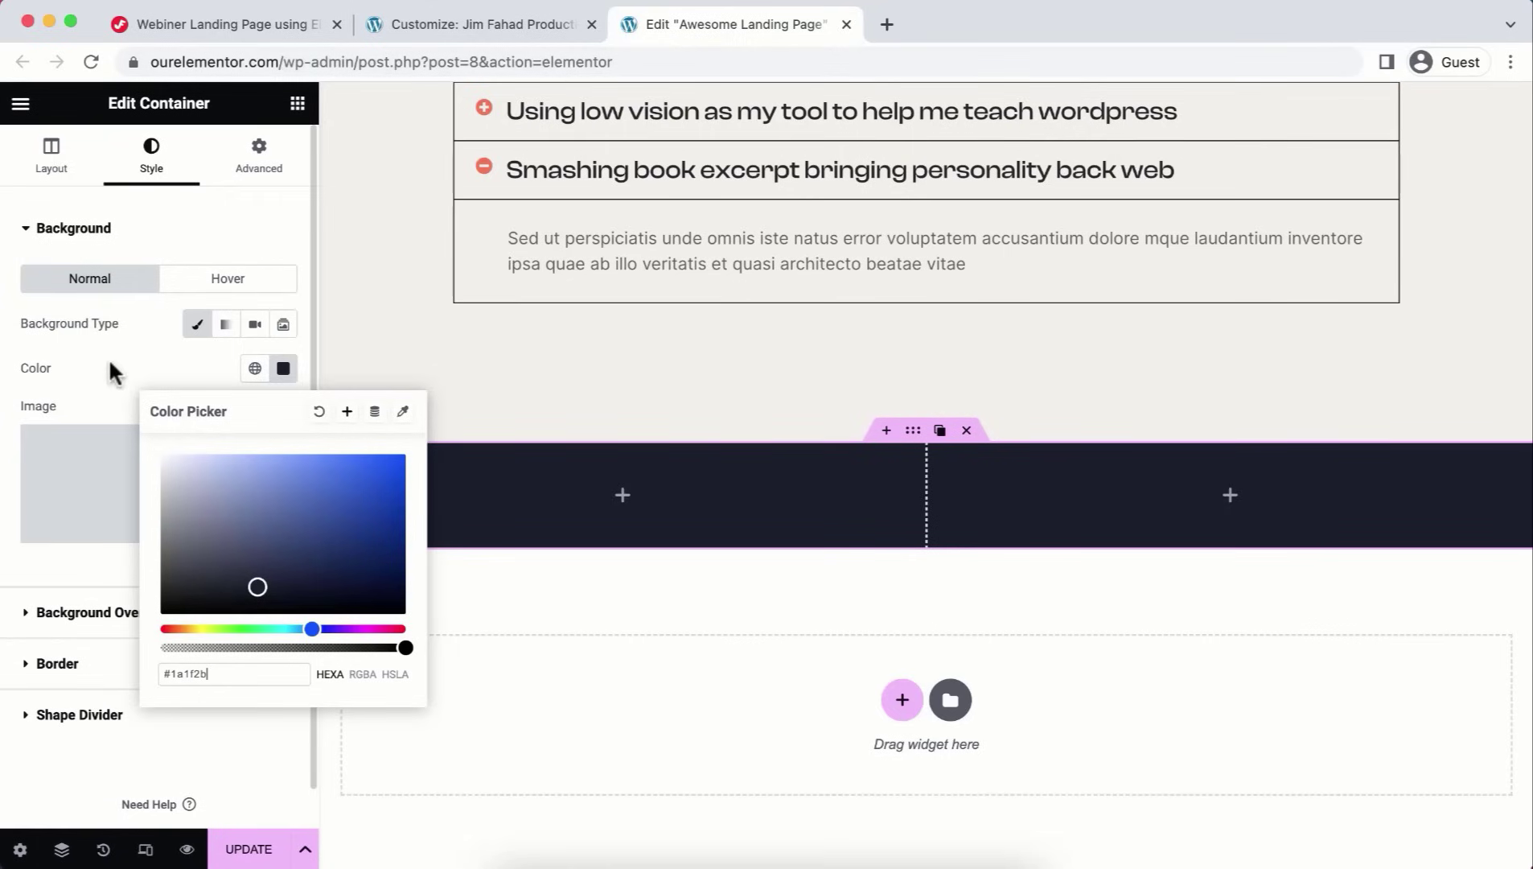
left_click(107, 380)
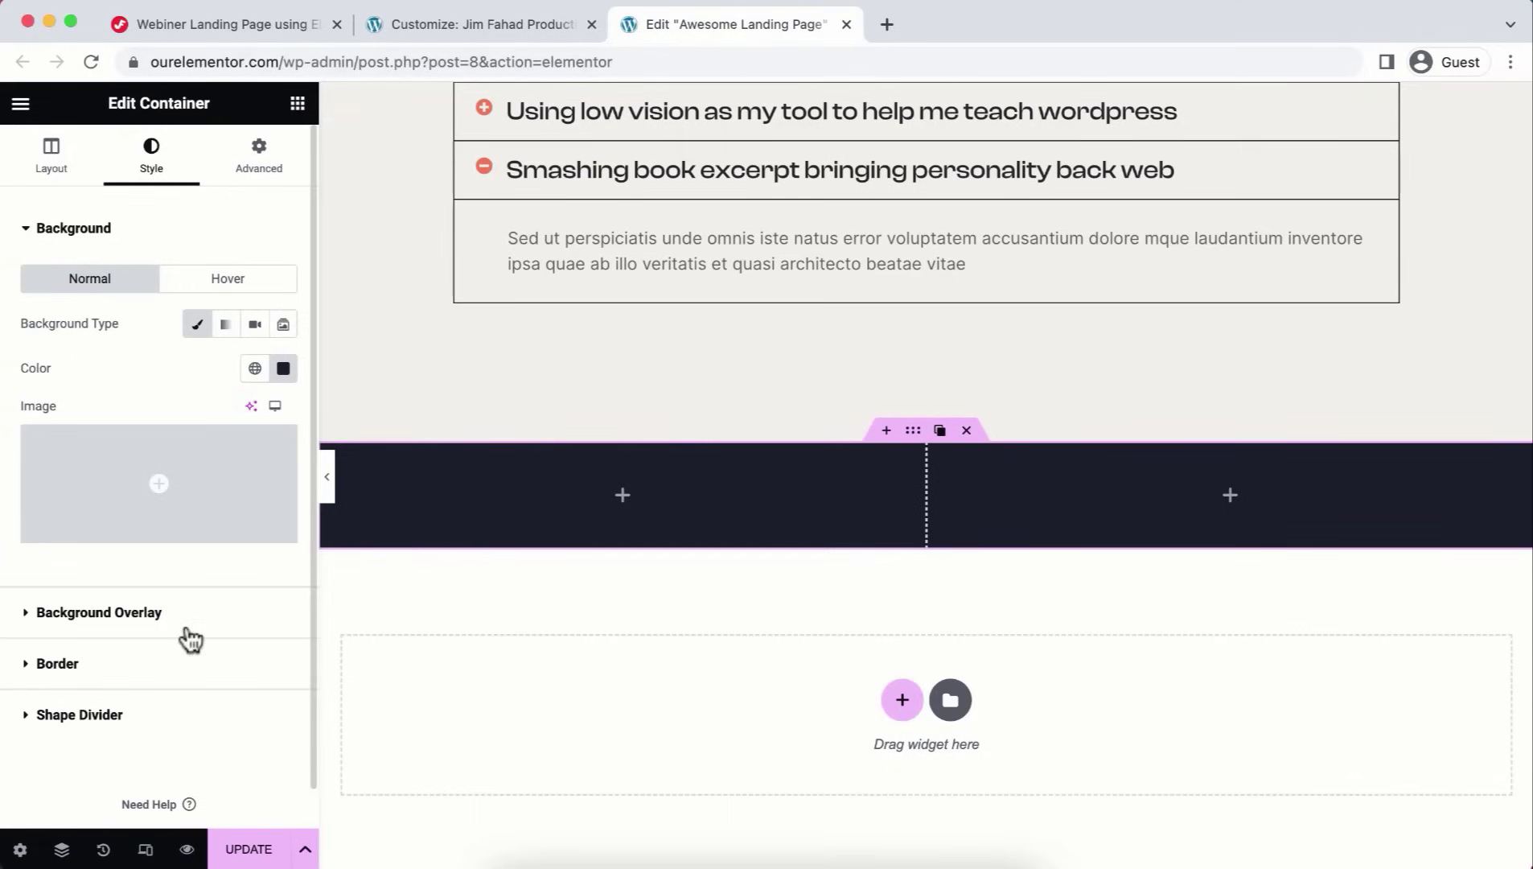
- Set the purple-orange gradient from the media library as the background image
mouse_move(206, 516)
left_click(152, 470)
scroll(462, 608, "down", 1)
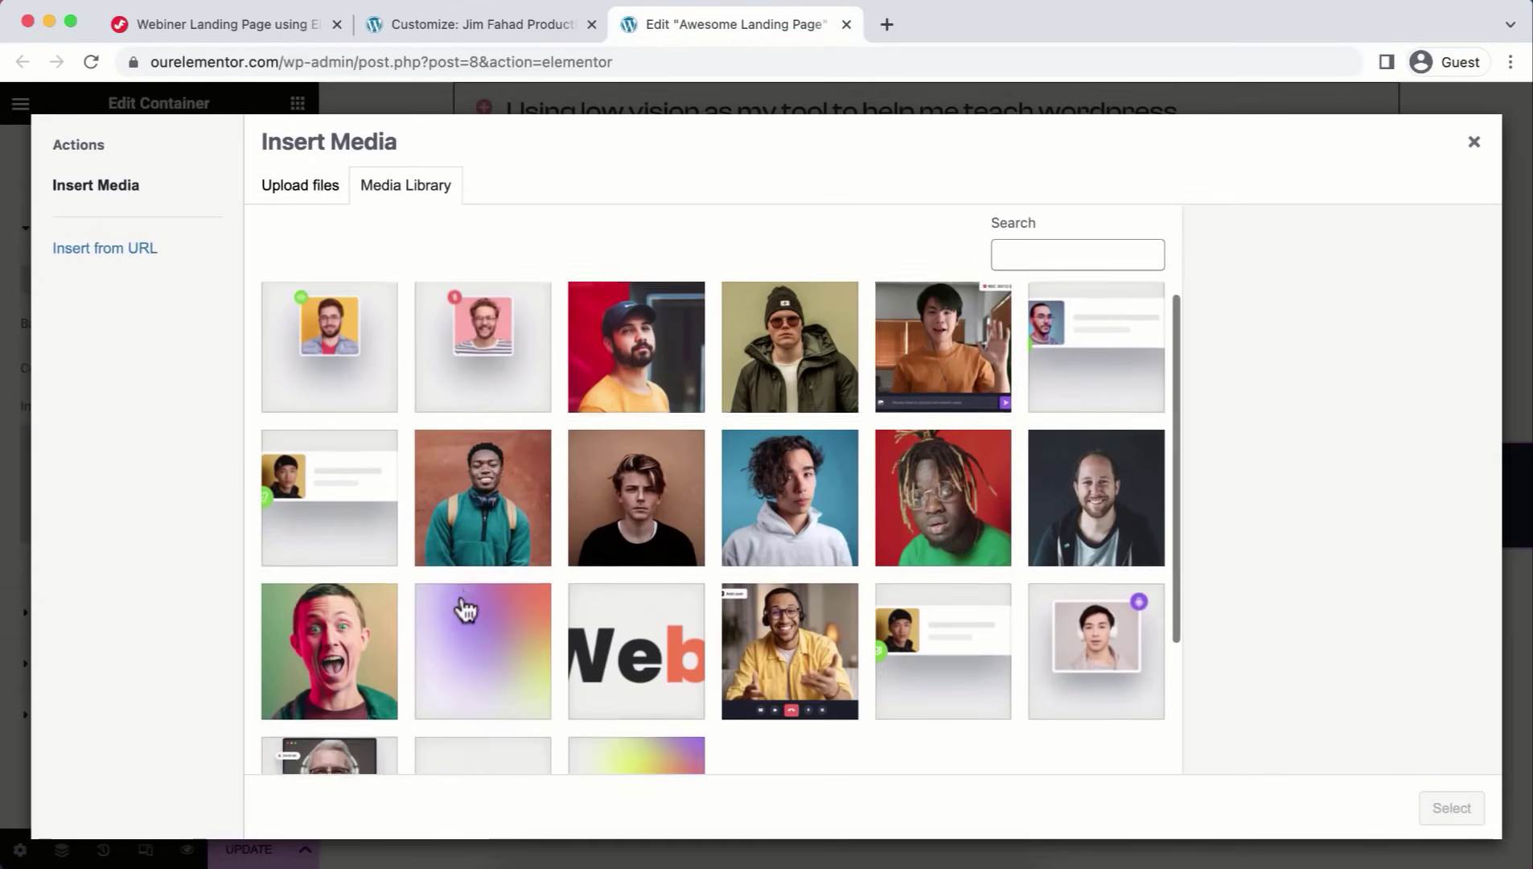
left_click(504, 620)
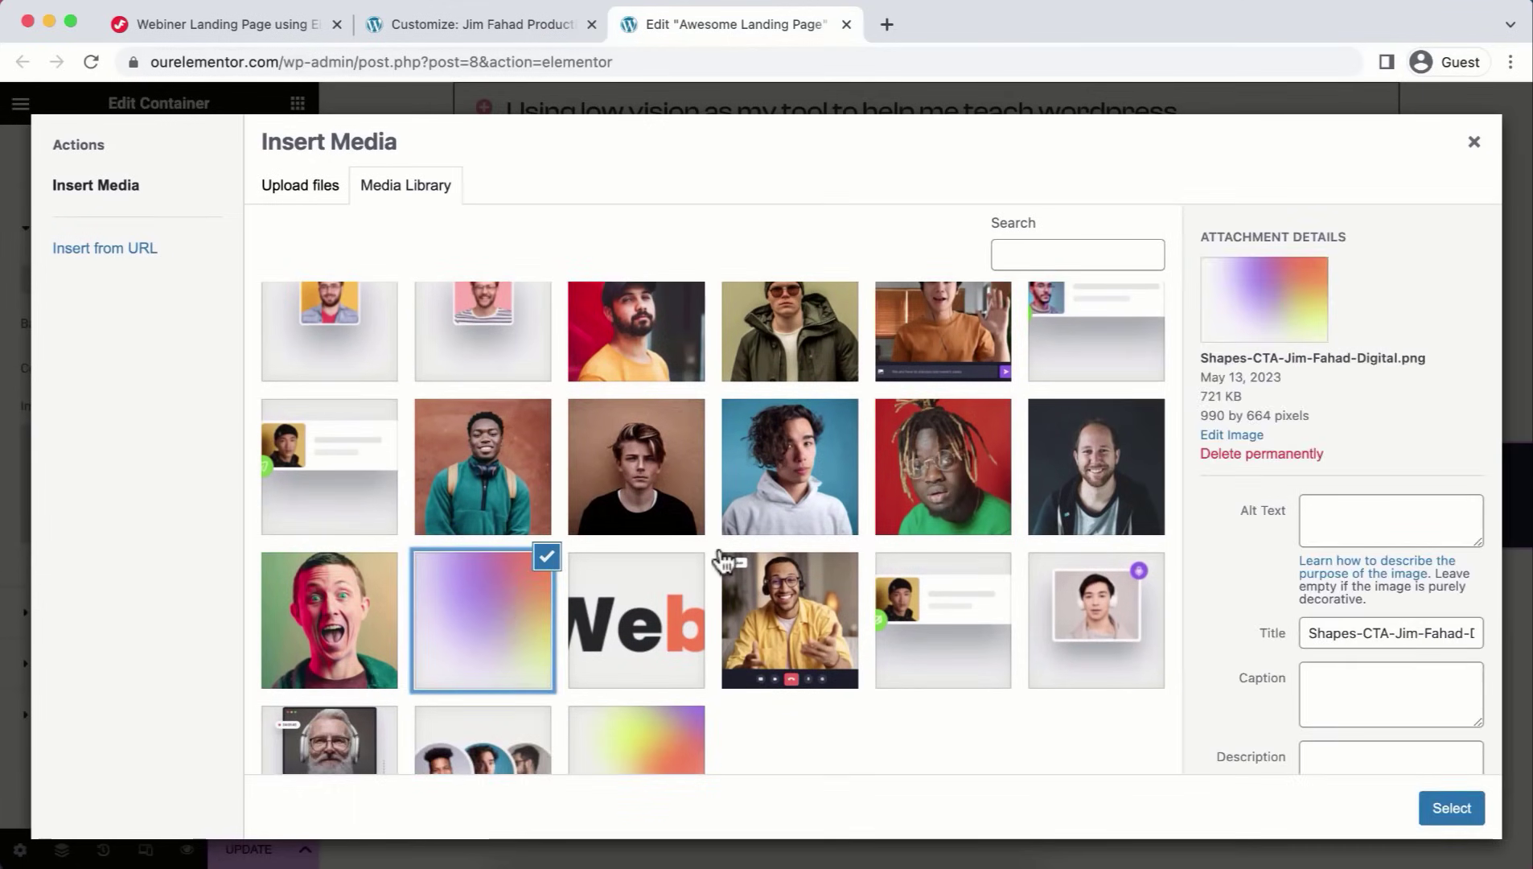
left_click(1451, 808)
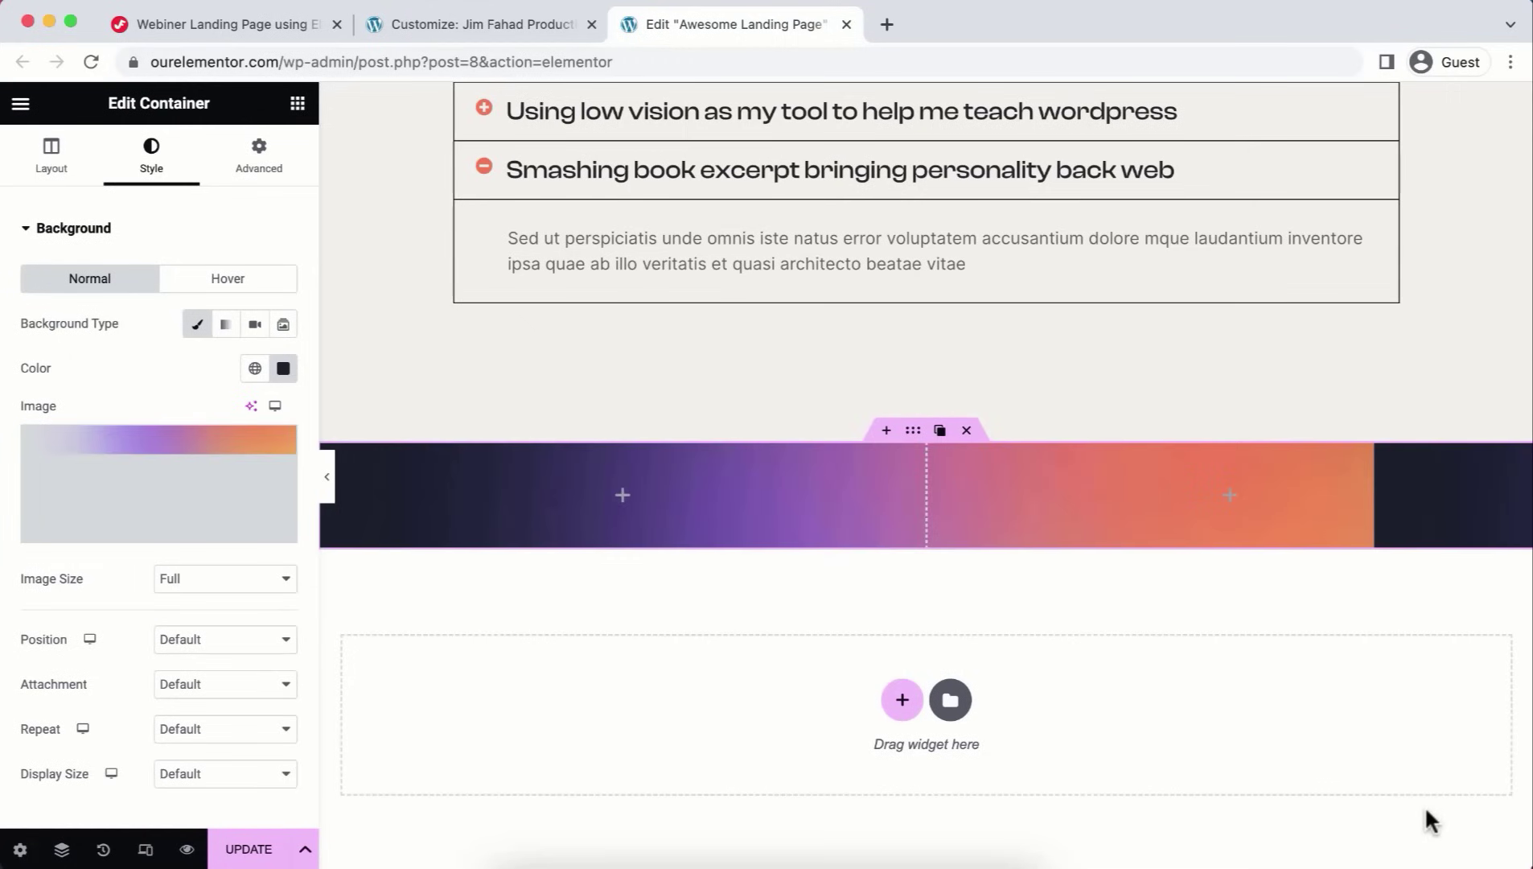
- Position the background image Top Right with No-repeat
scroll(219, 690, "down", 2)
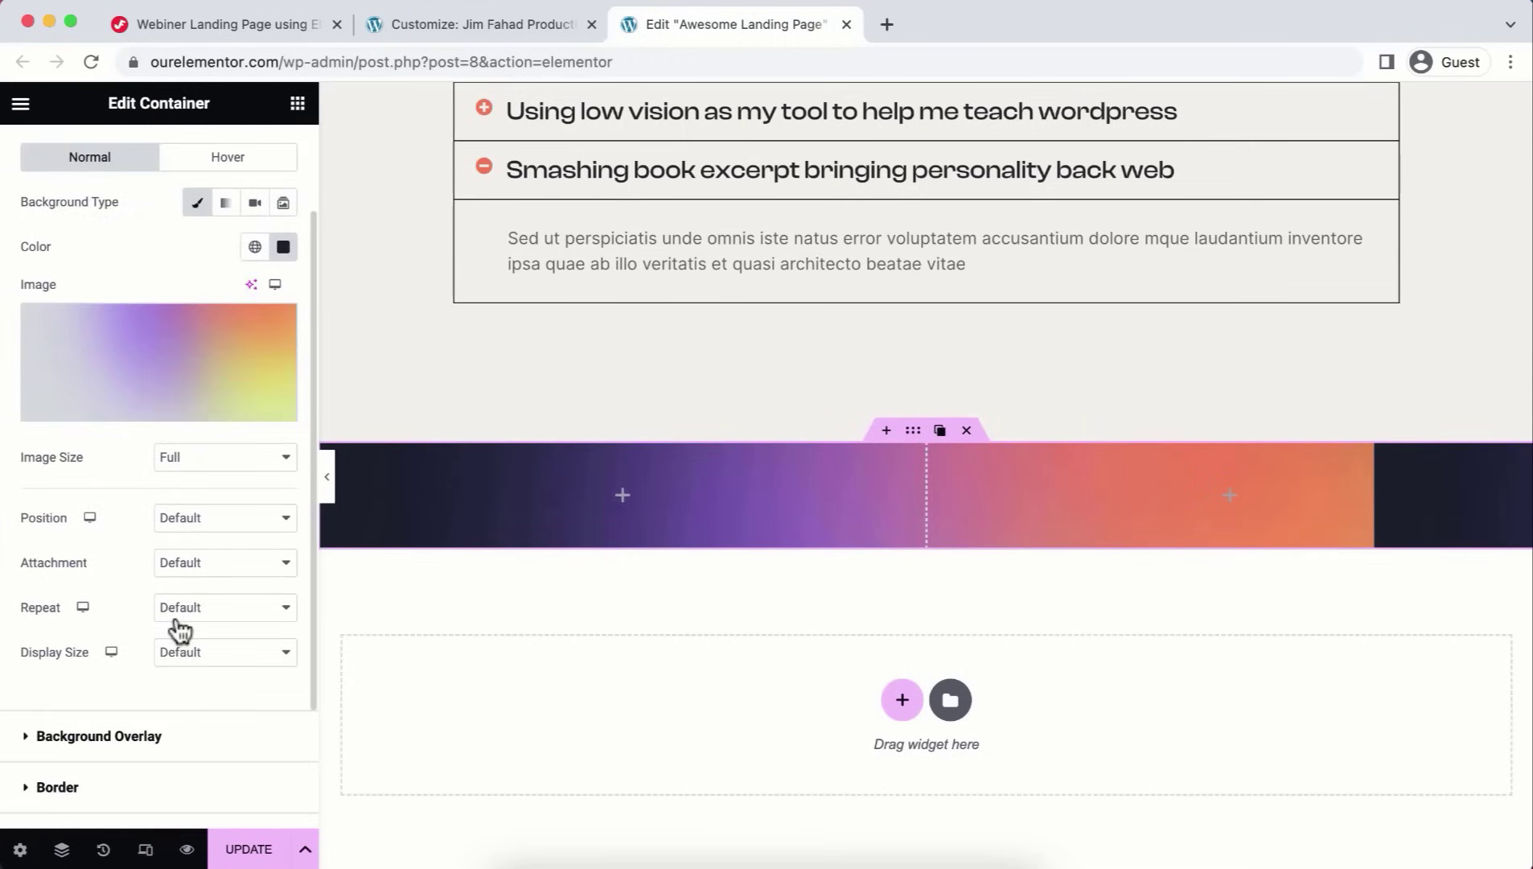
left_click(193, 527)
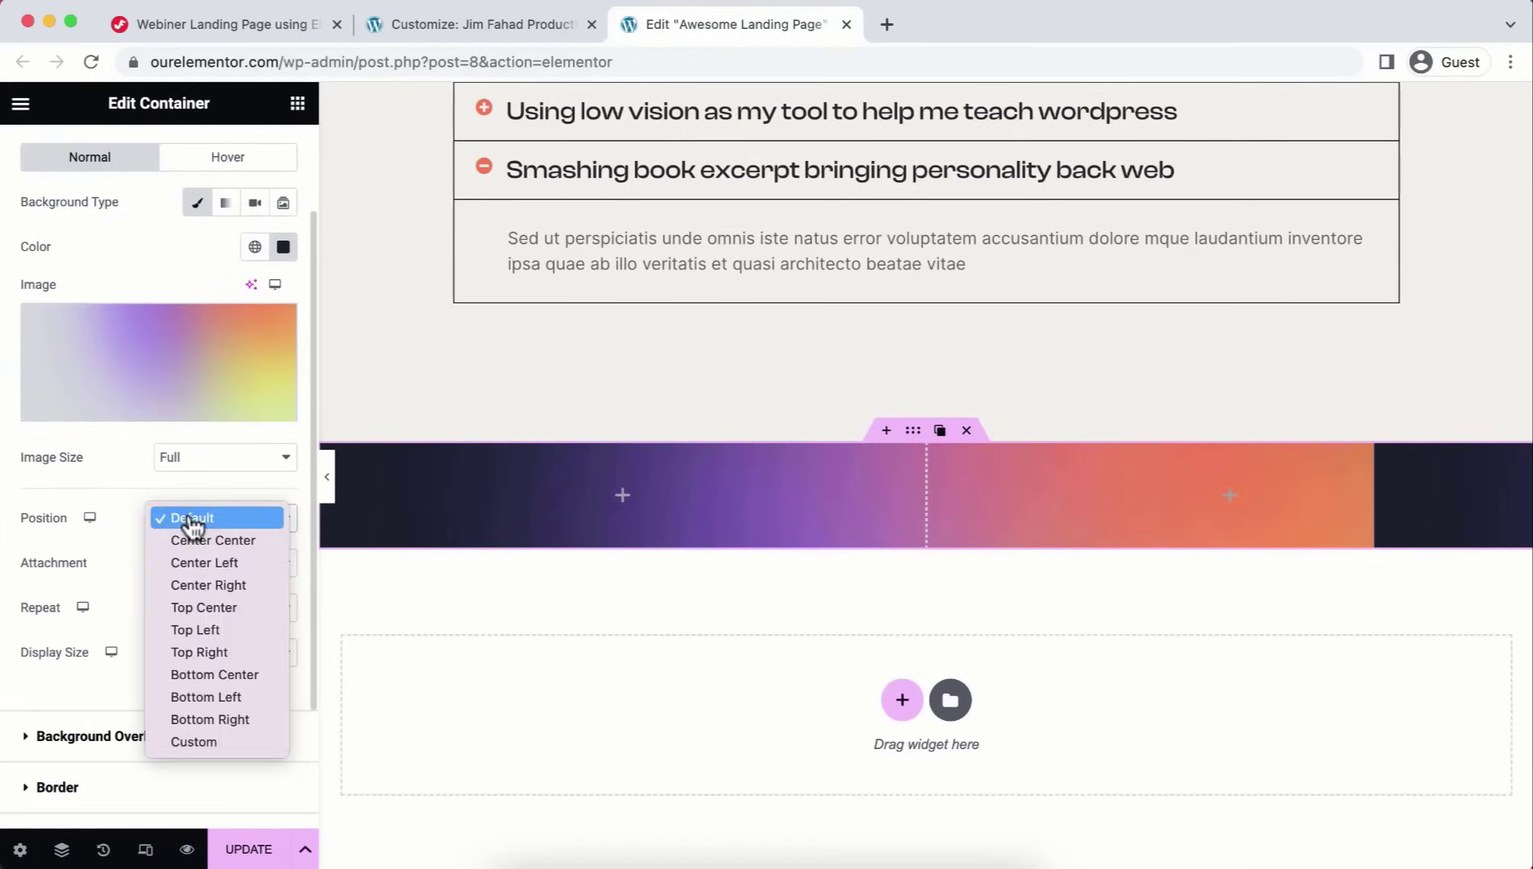
left_click(201, 652)
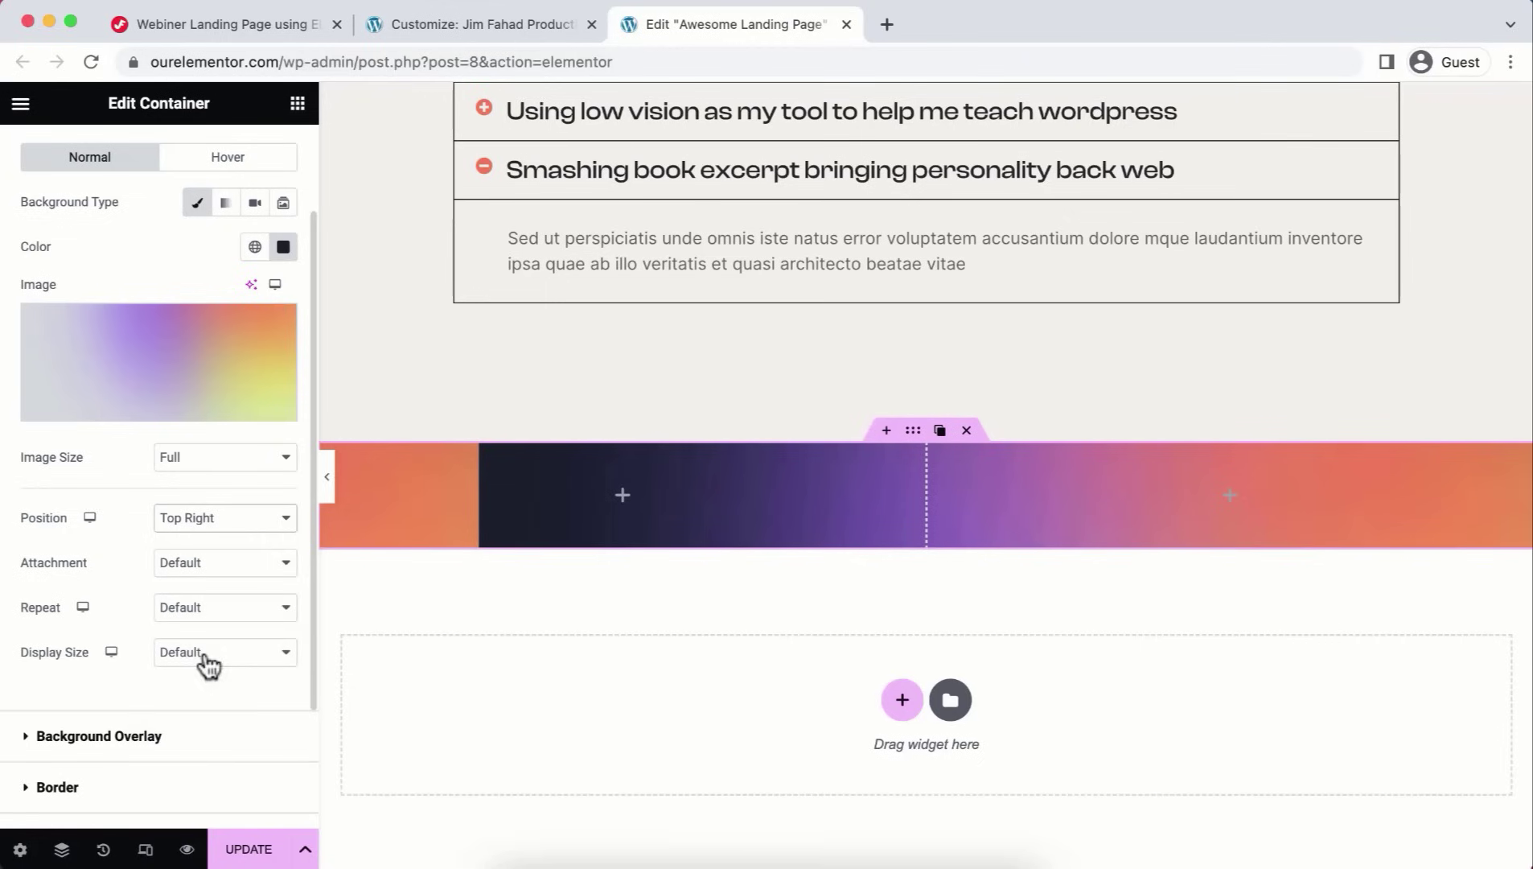
left_click(196, 613)
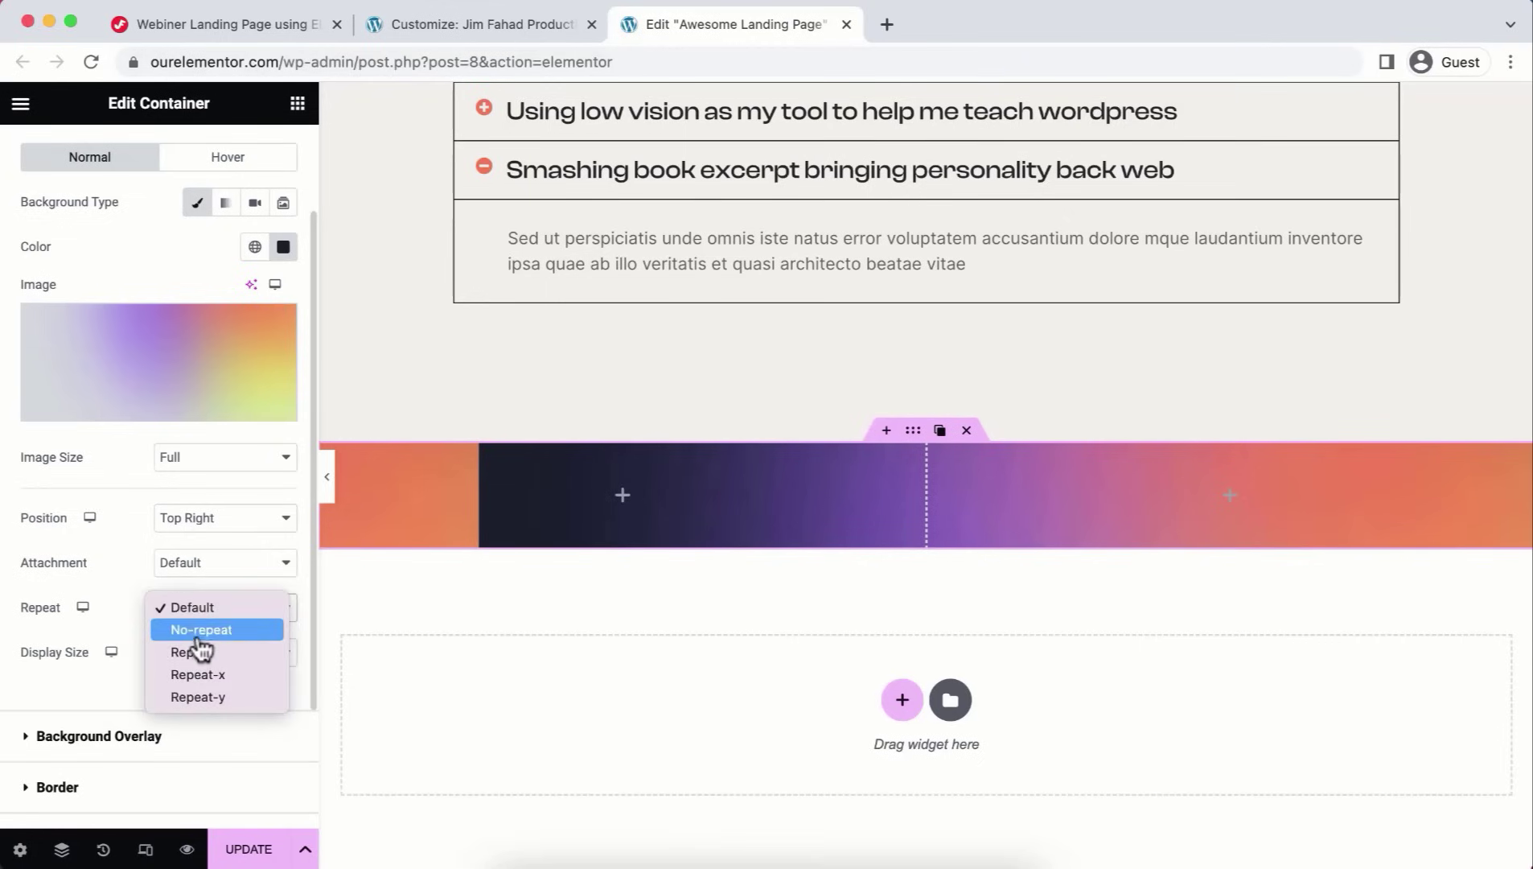
left_click(196, 635)
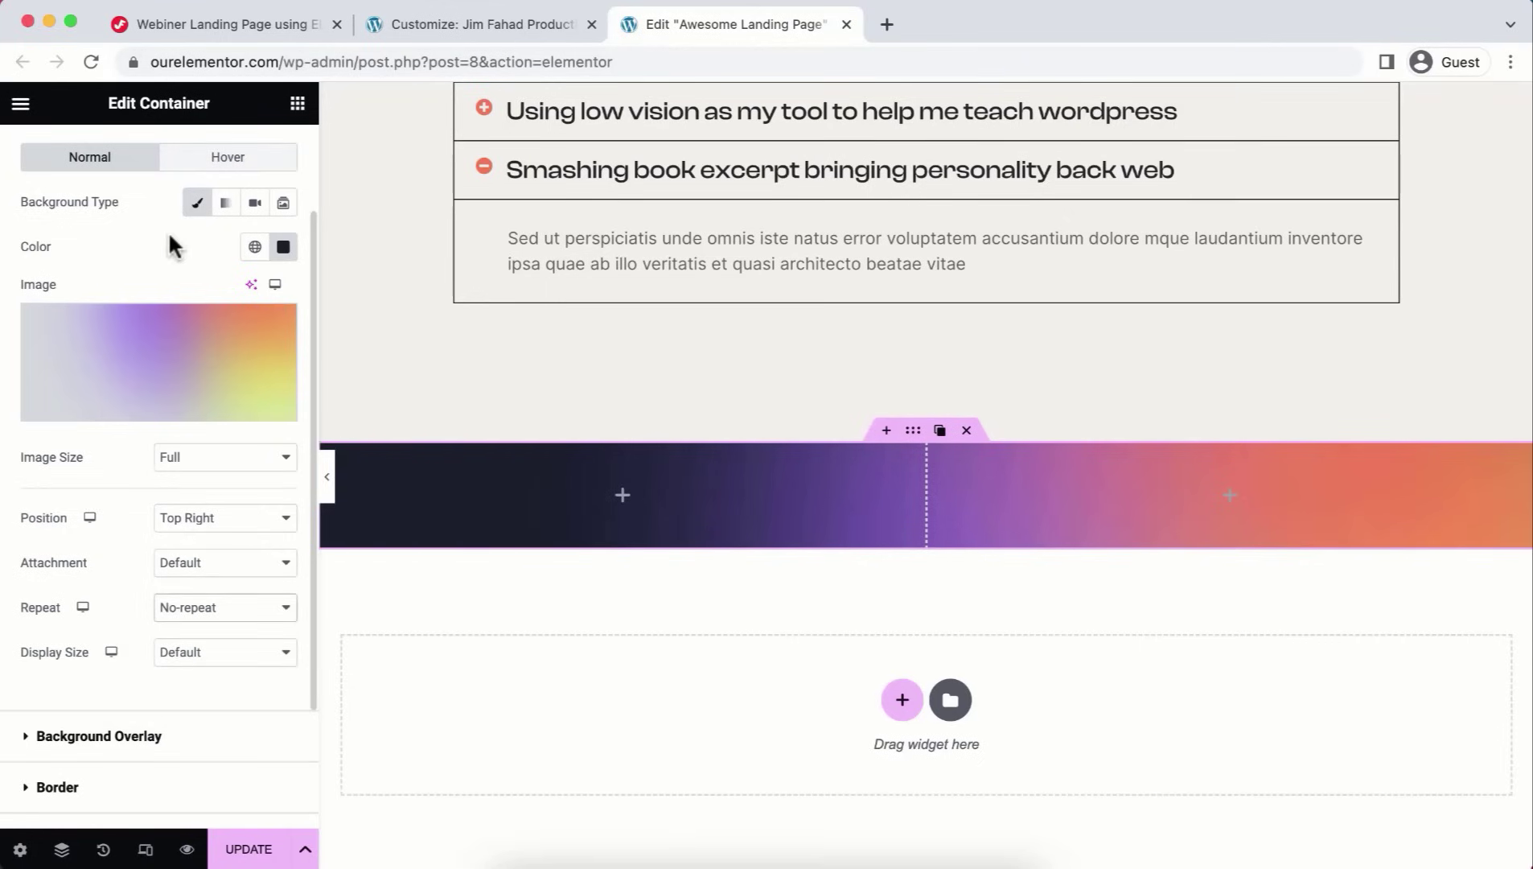
scroll(143, 252, "up", 3)
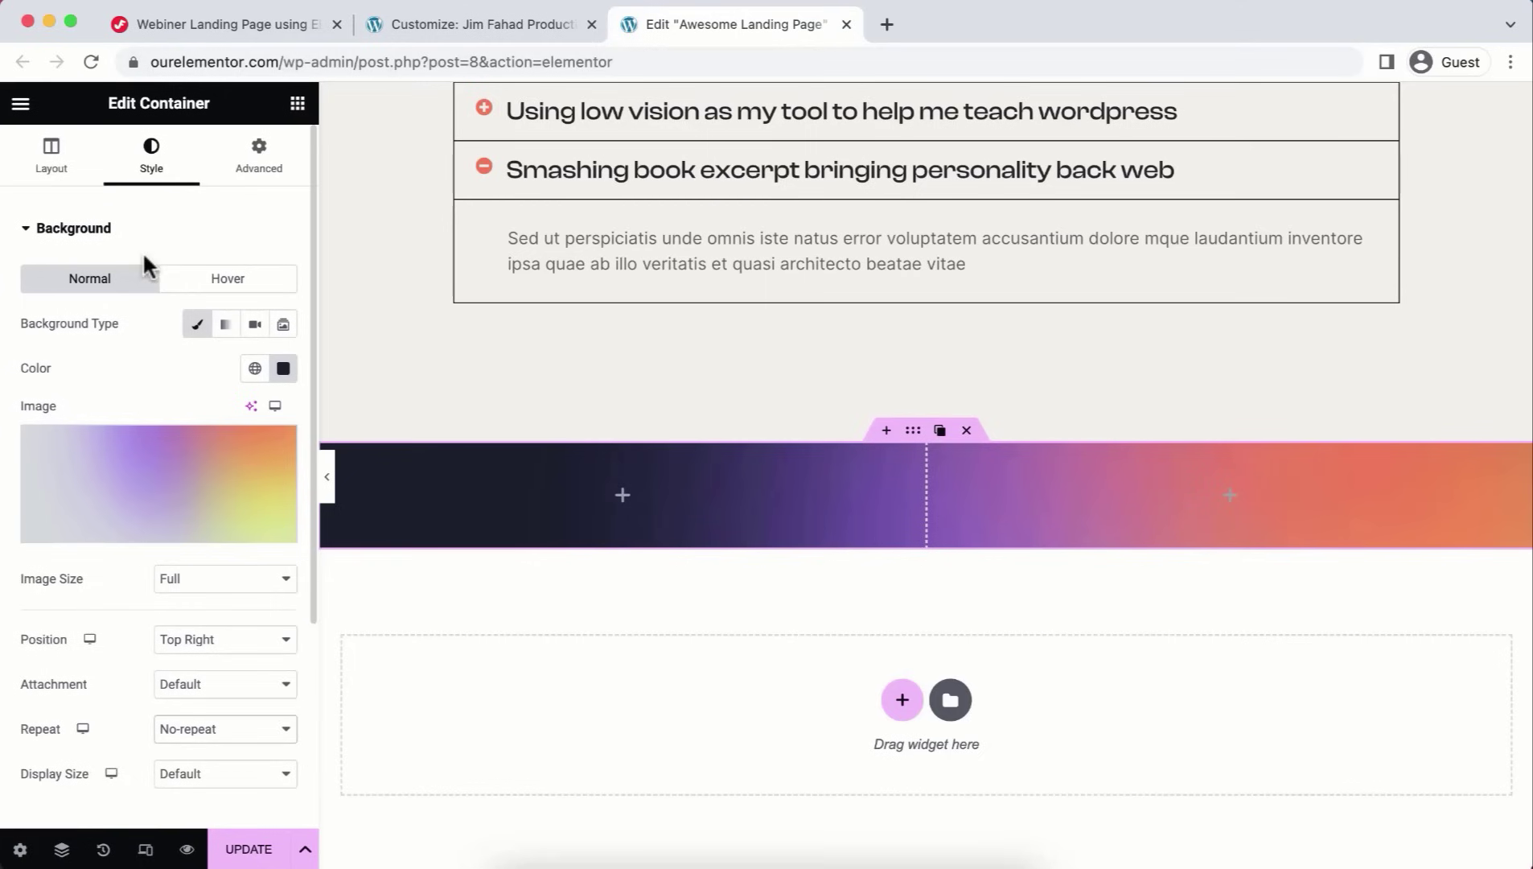
left_click(259, 155)
- Set the container's top padding and a 130 bottom padding
left_click(51, 384)
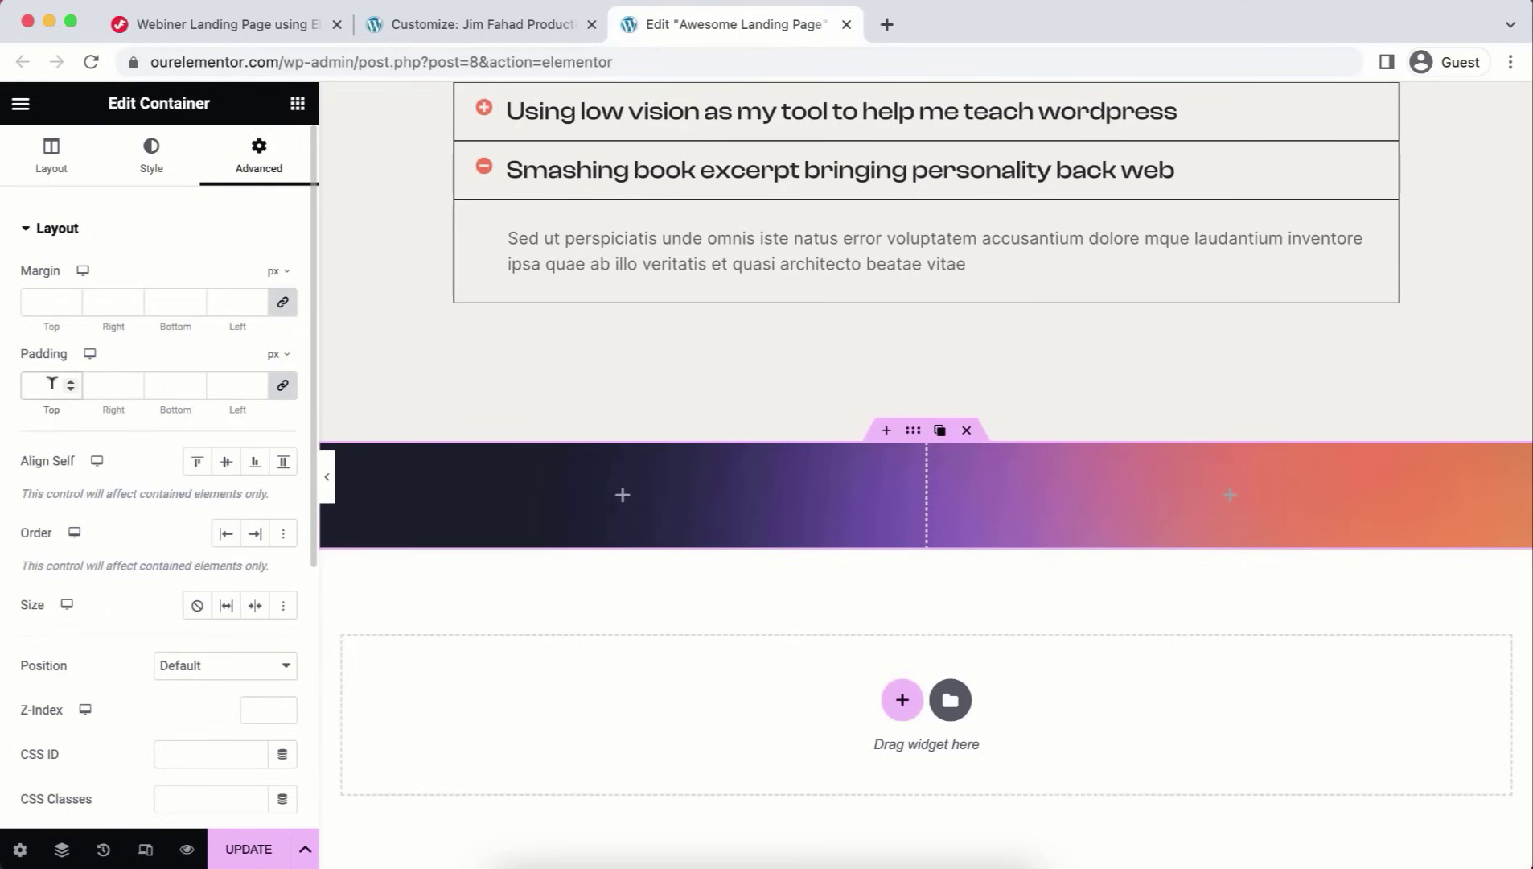
type("15")
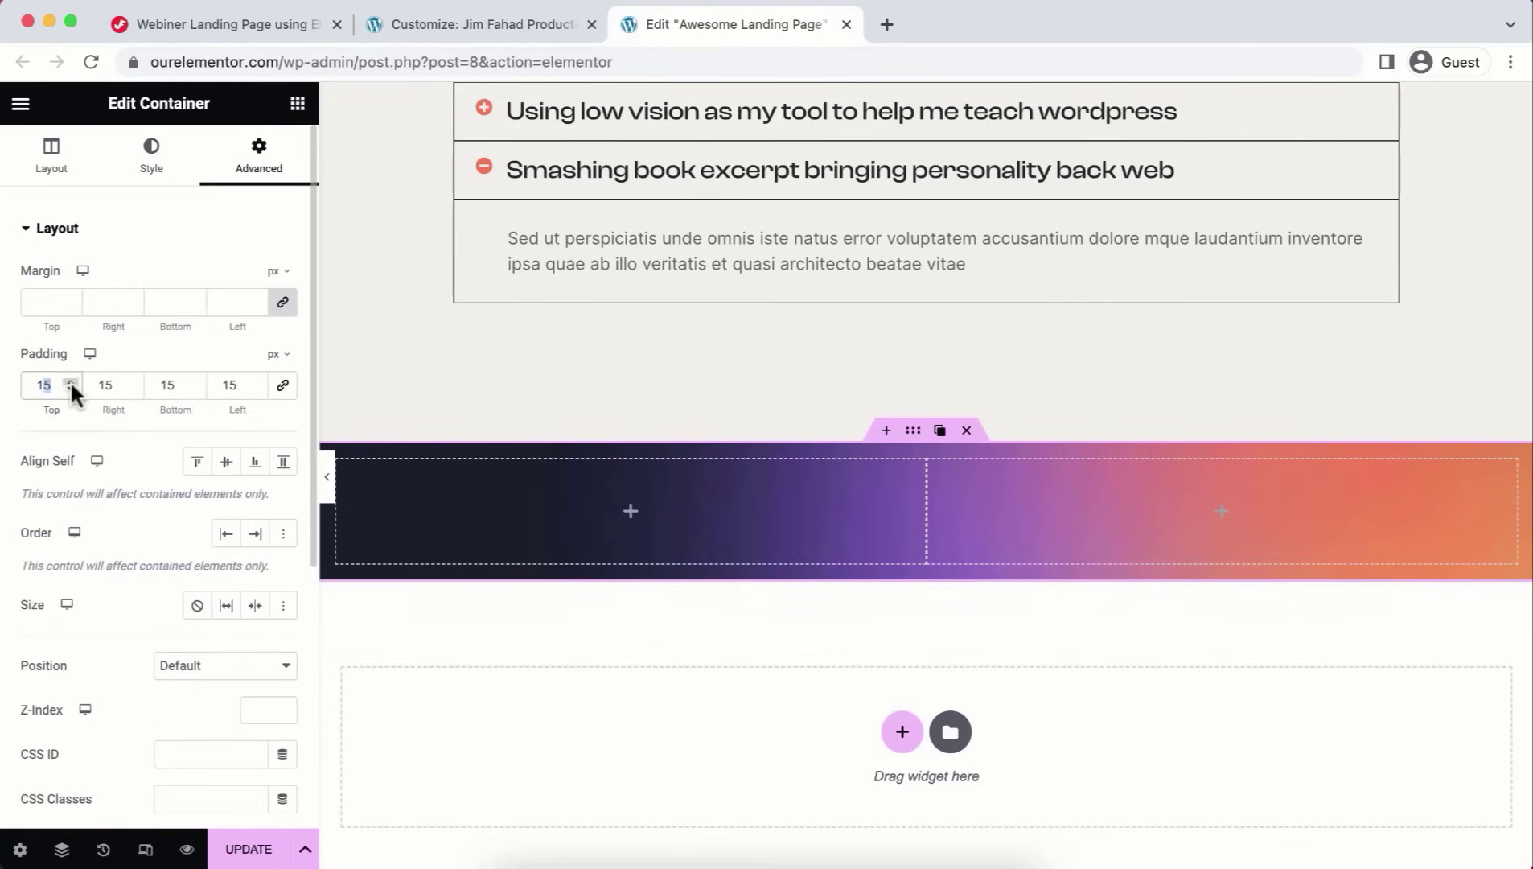
type("130")
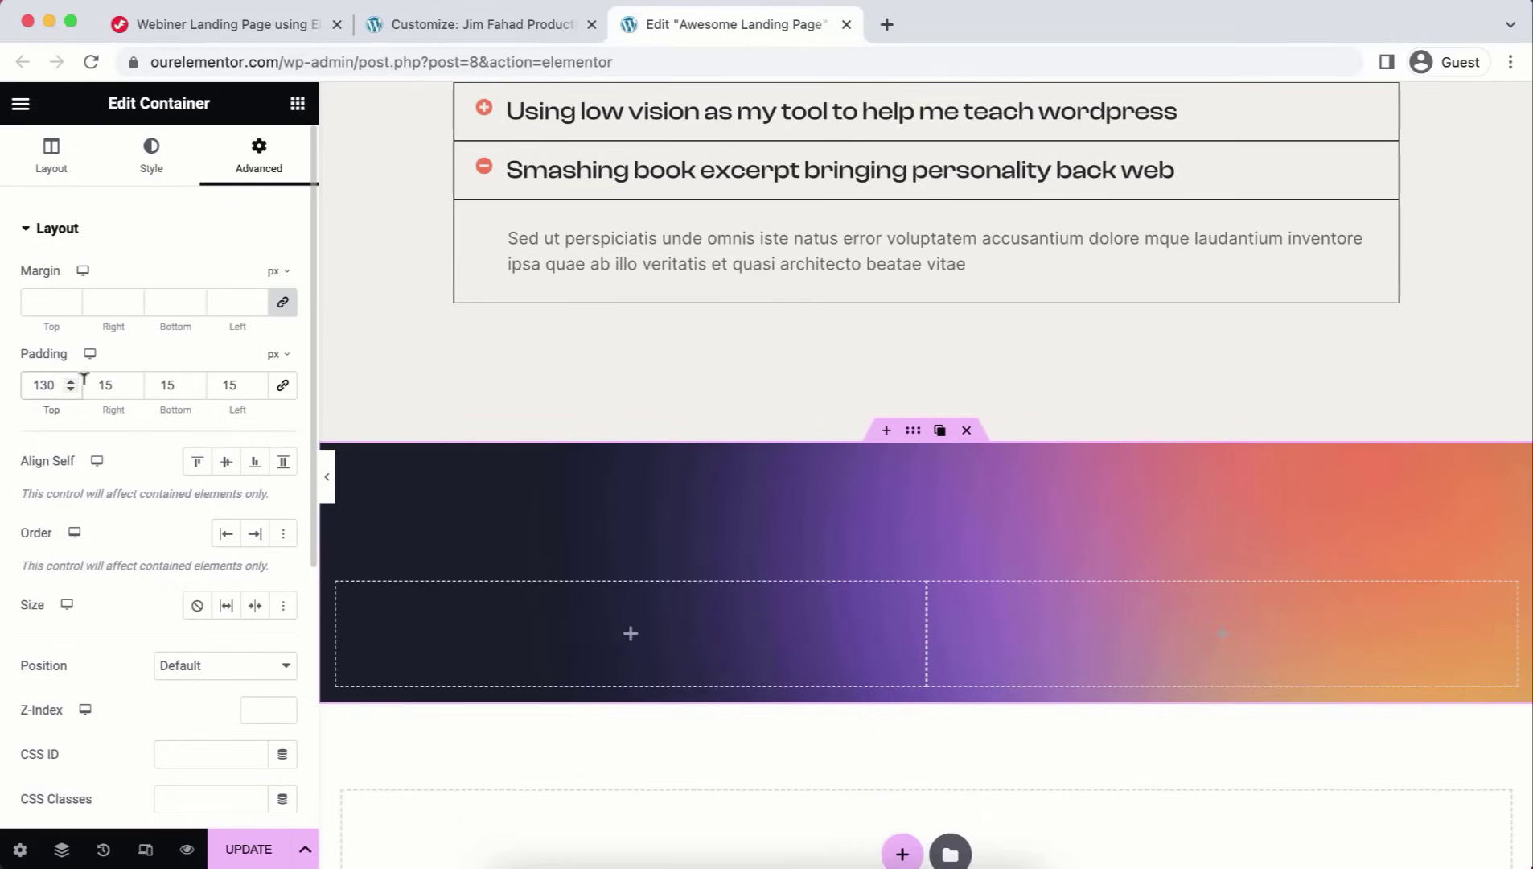
left_click(169, 379)
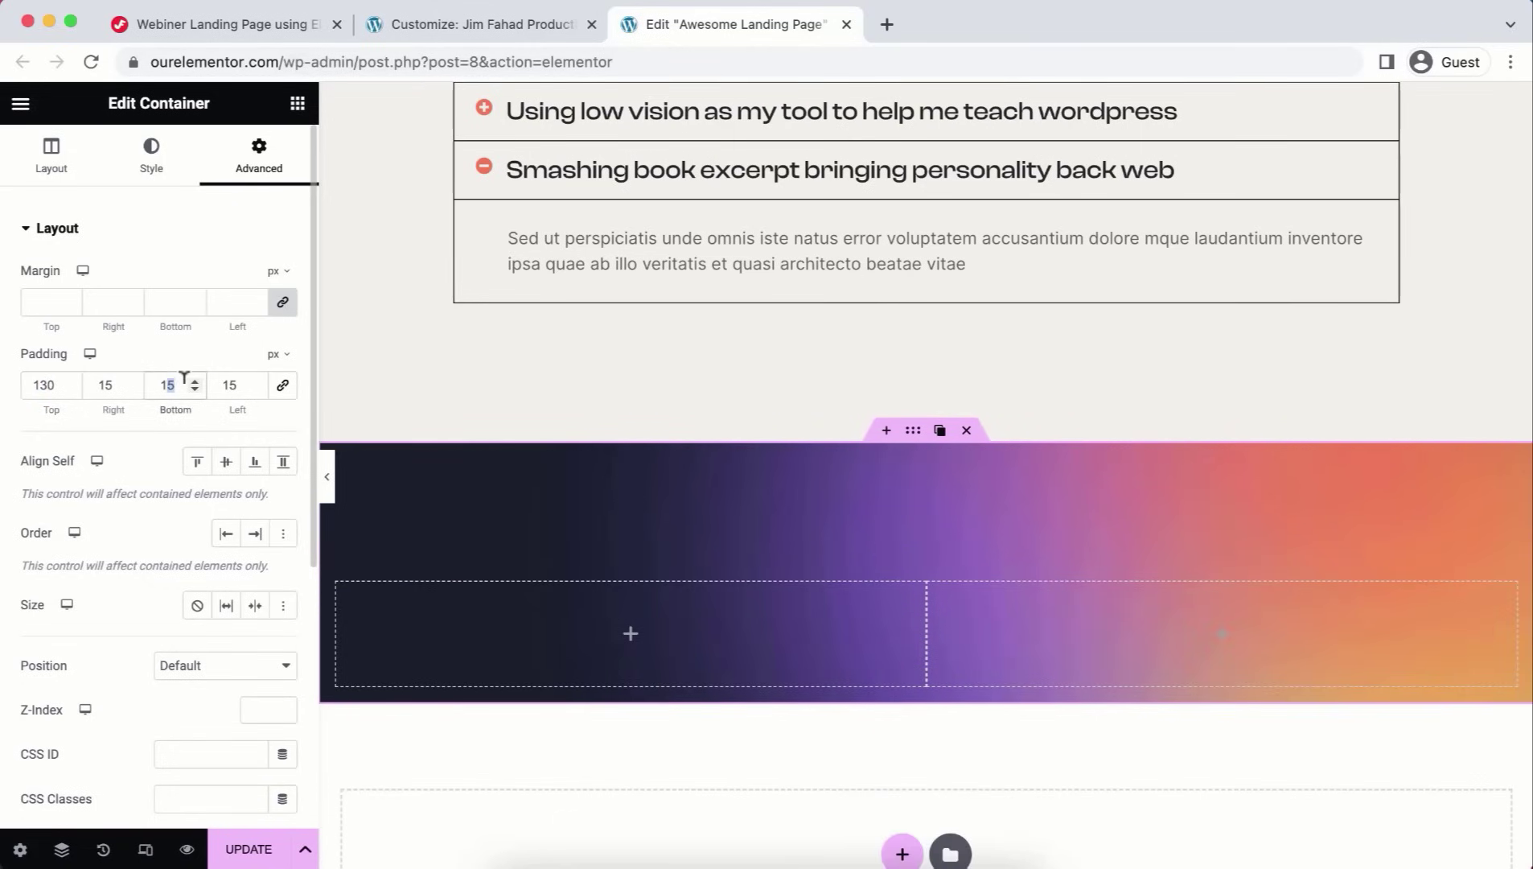
type("130")
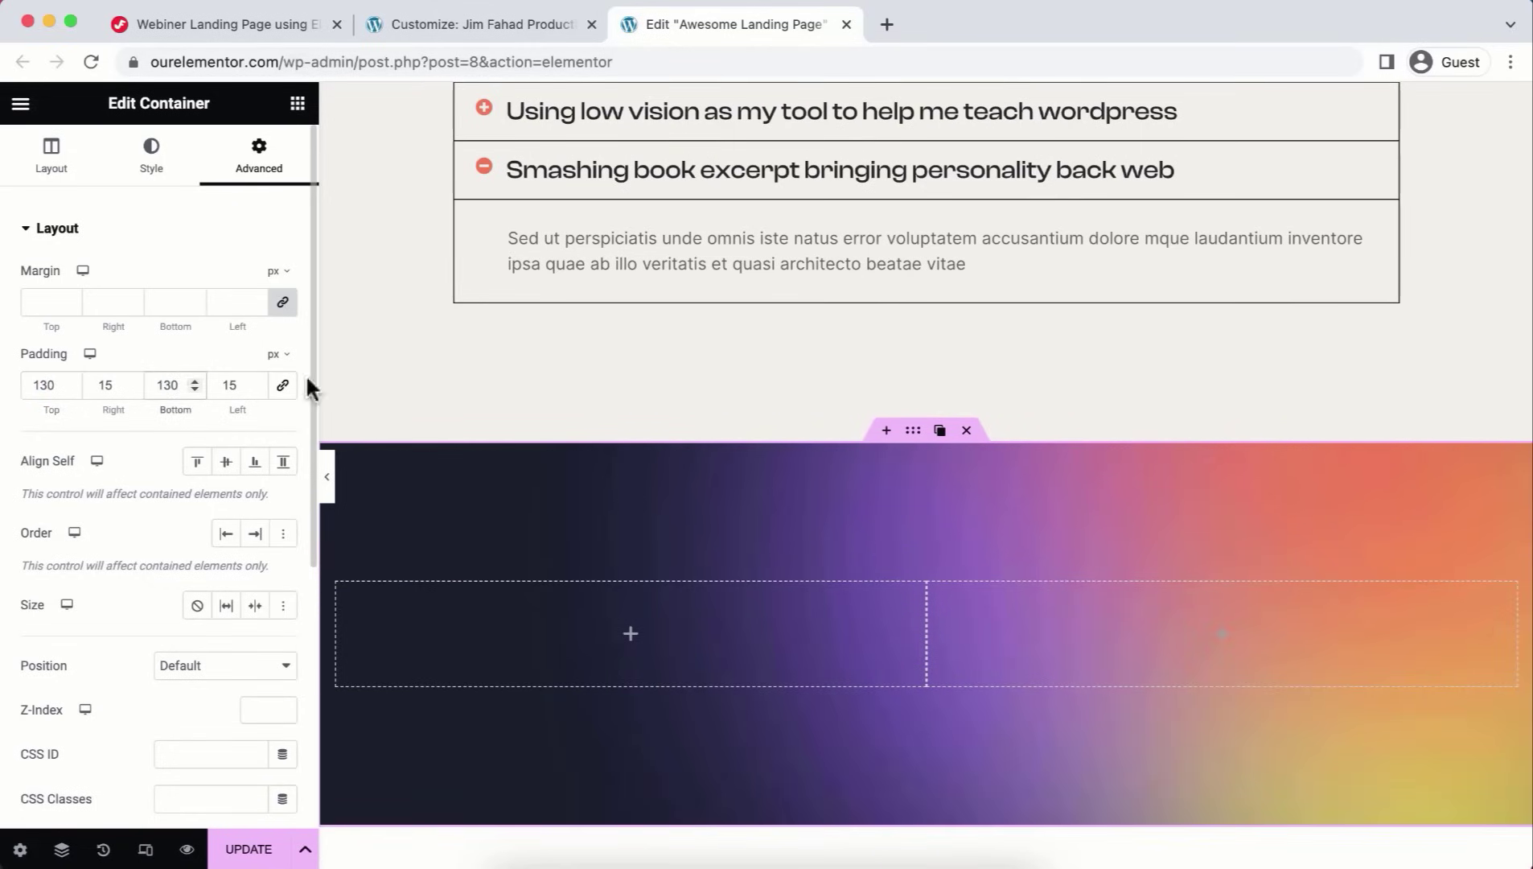
- Add a white heading to the left inner column with the pasted title
scroll(699, 707, "down", 2)
left_click(632, 553)
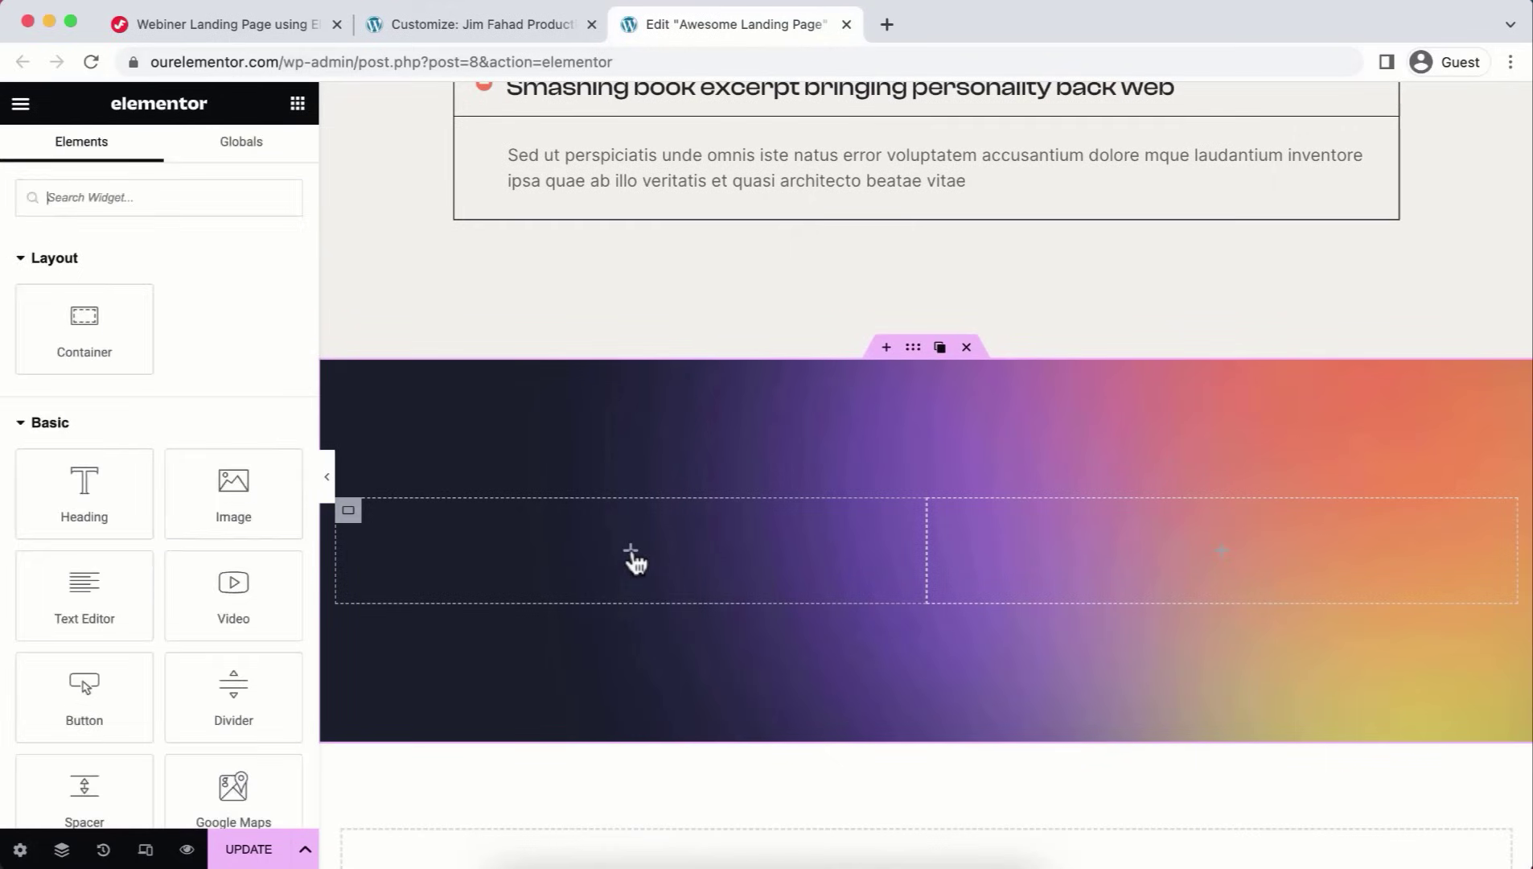
left_click_drag(82, 496, 585, 549)
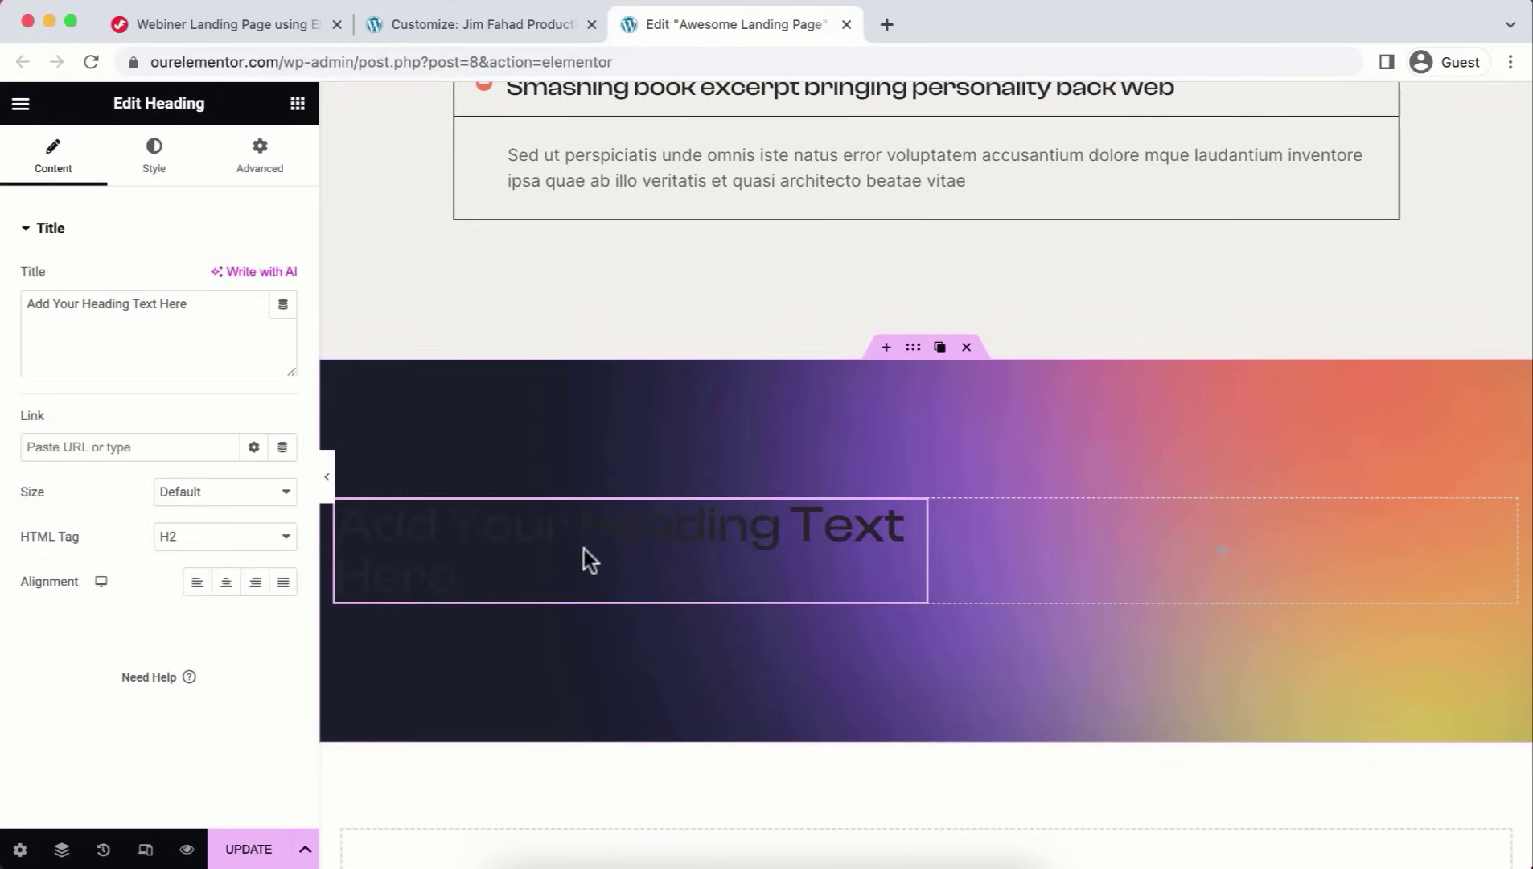
left_click(154, 157)
left_click(279, 282)
left_click_drag(205, 369, 164, 366)
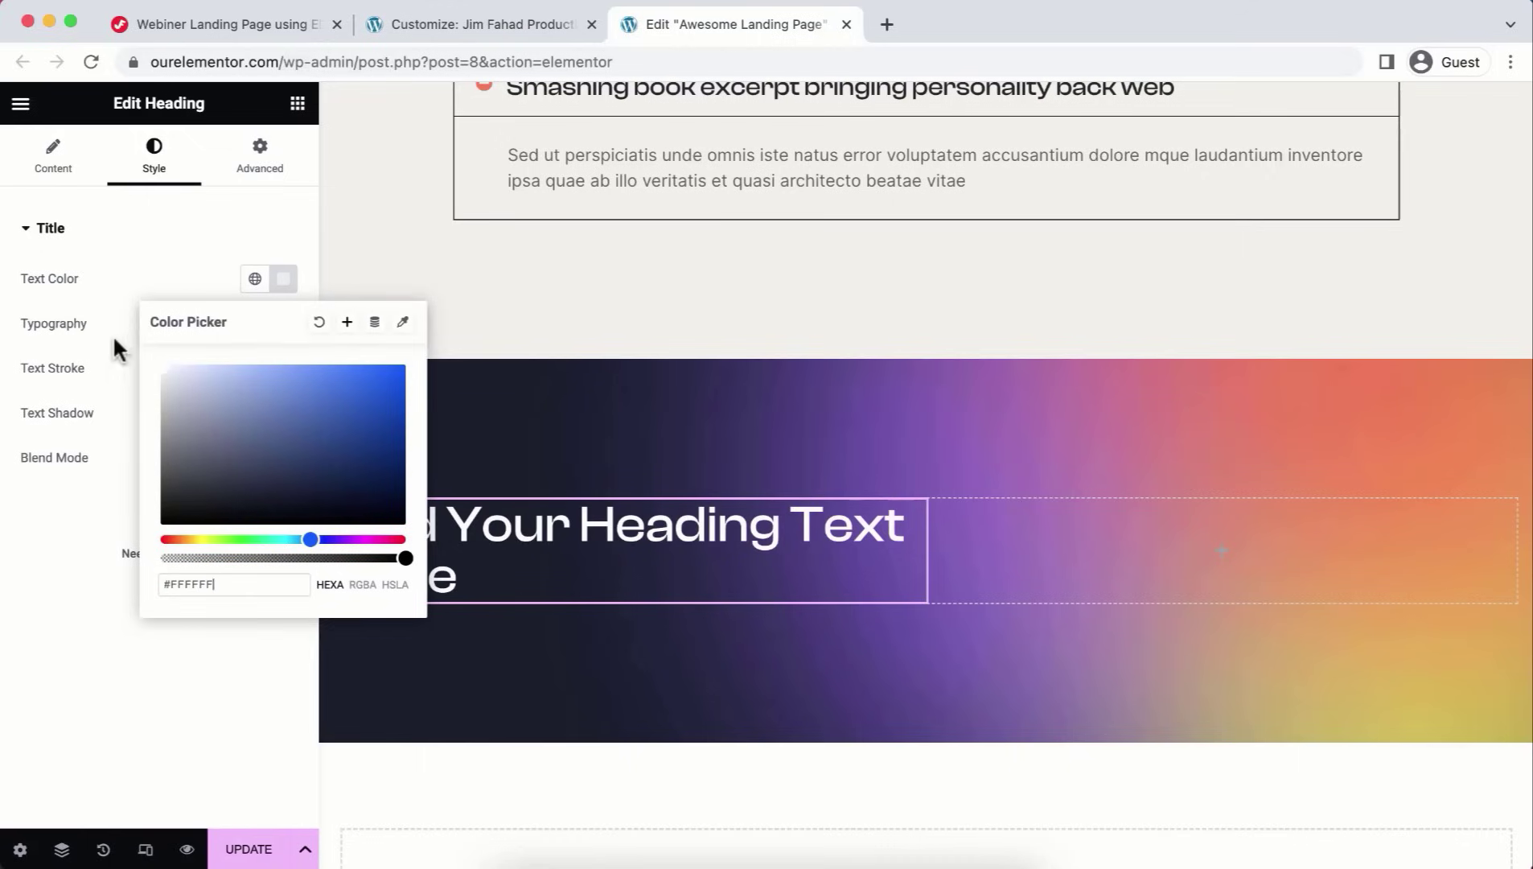
left_click(186, 282)
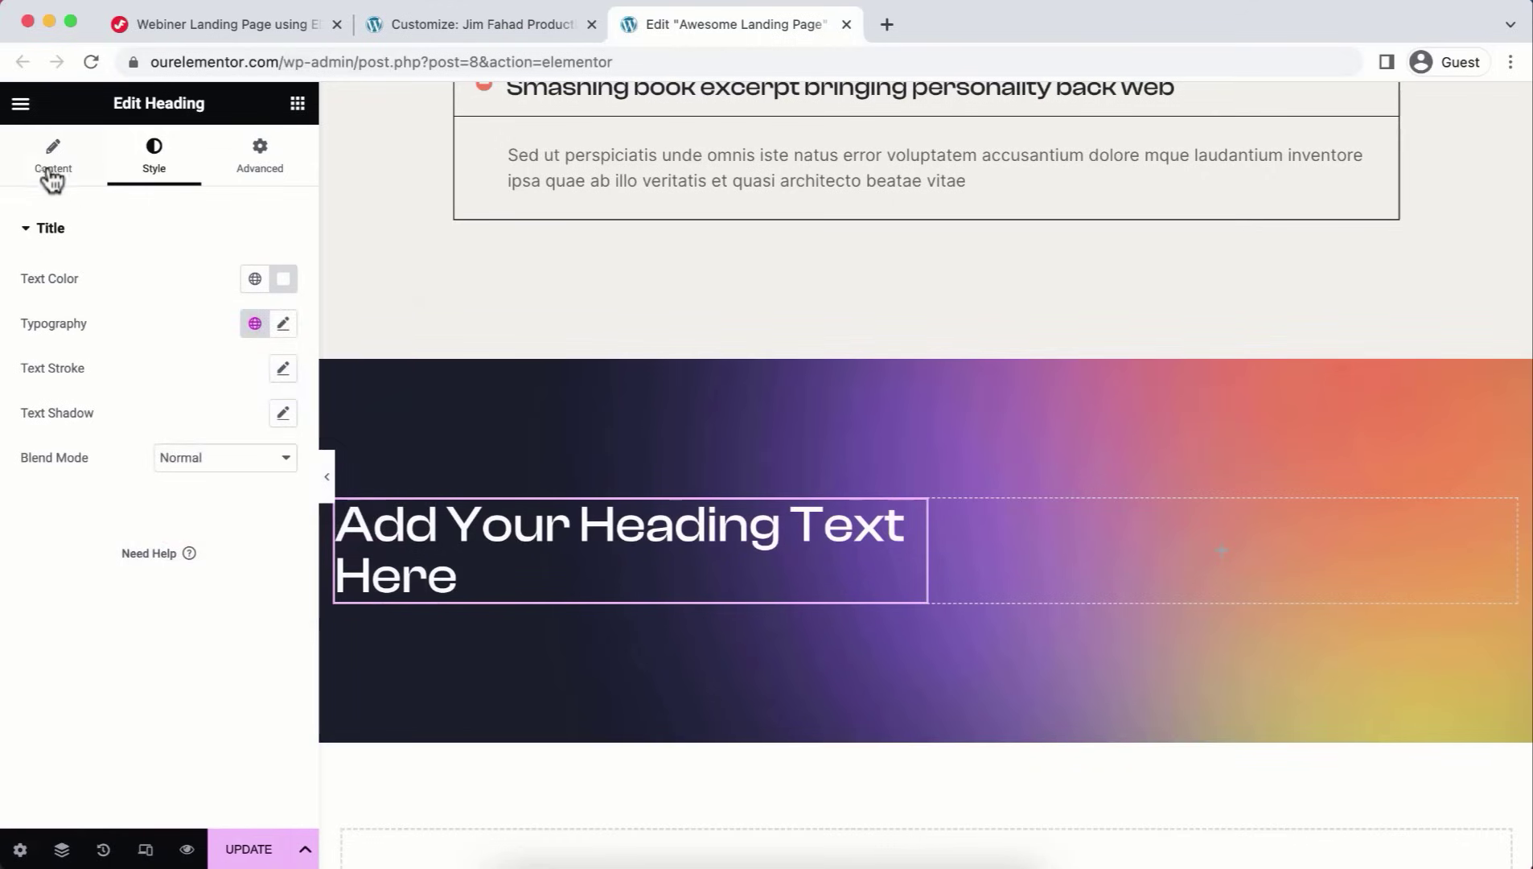
left_click(53, 160)
triple_click(127, 303)
type("Let’s improve your skills together")
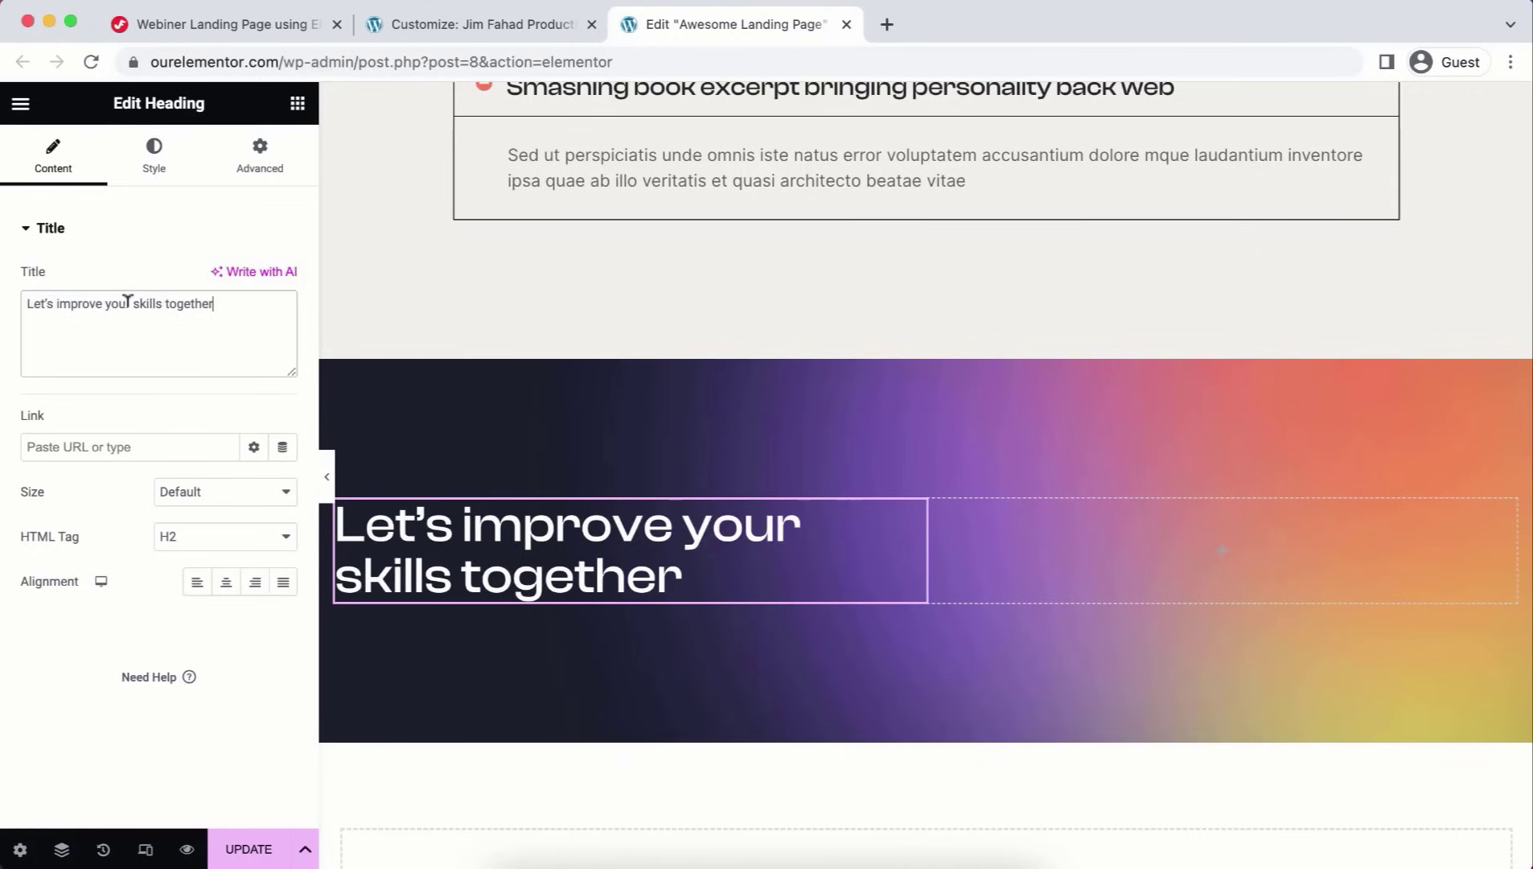
left_click(297, 103)
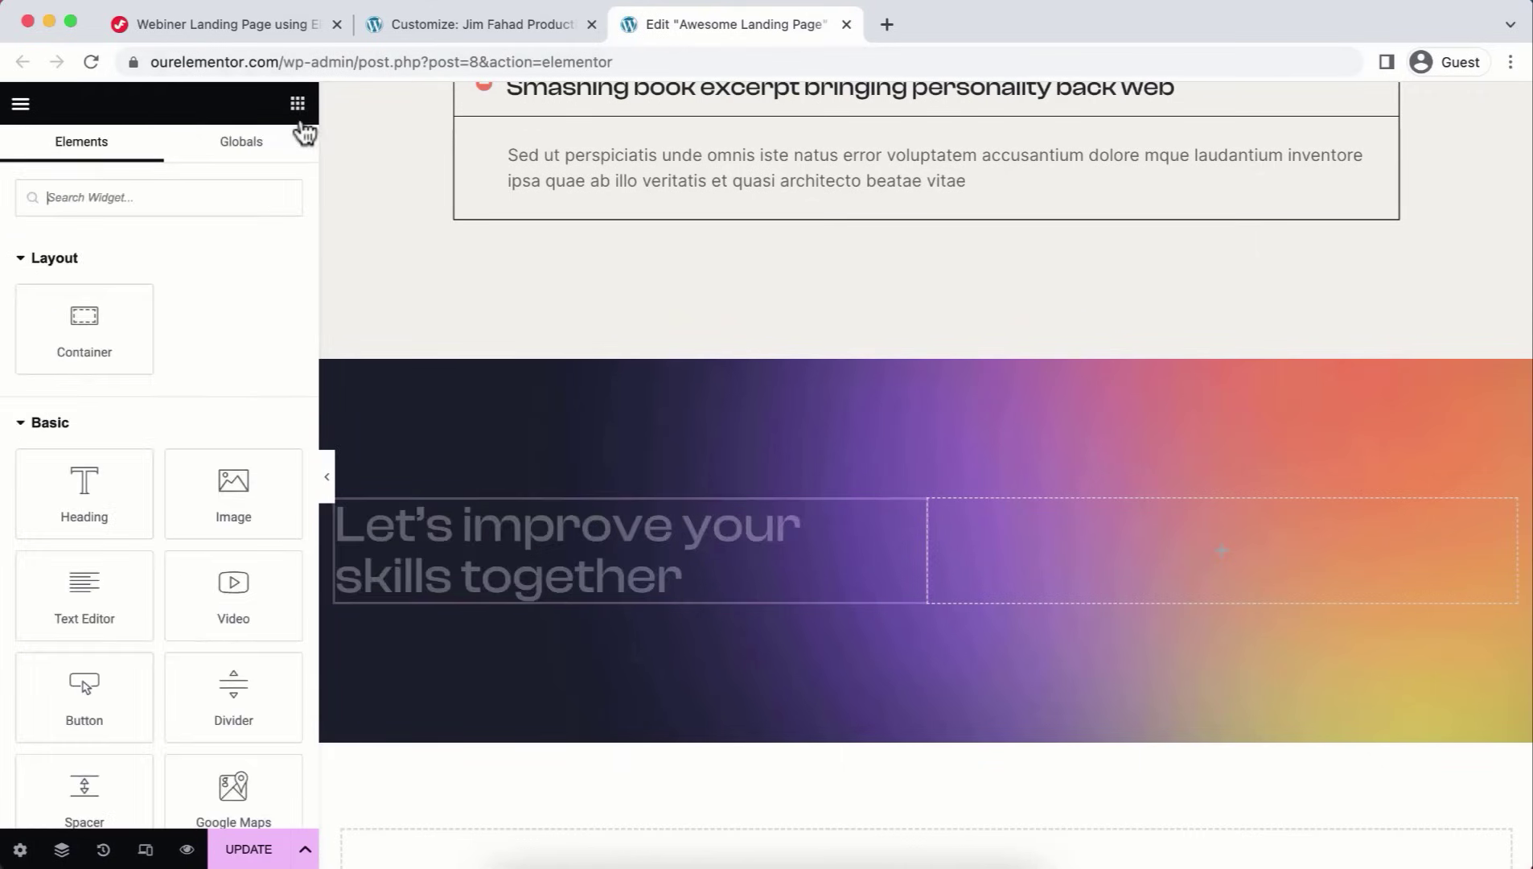
- Add a Text Editor paragraph below the heading with pasted text in translucent white #FFFFFFB3
left_click_drag(108, 601, 497, 605)
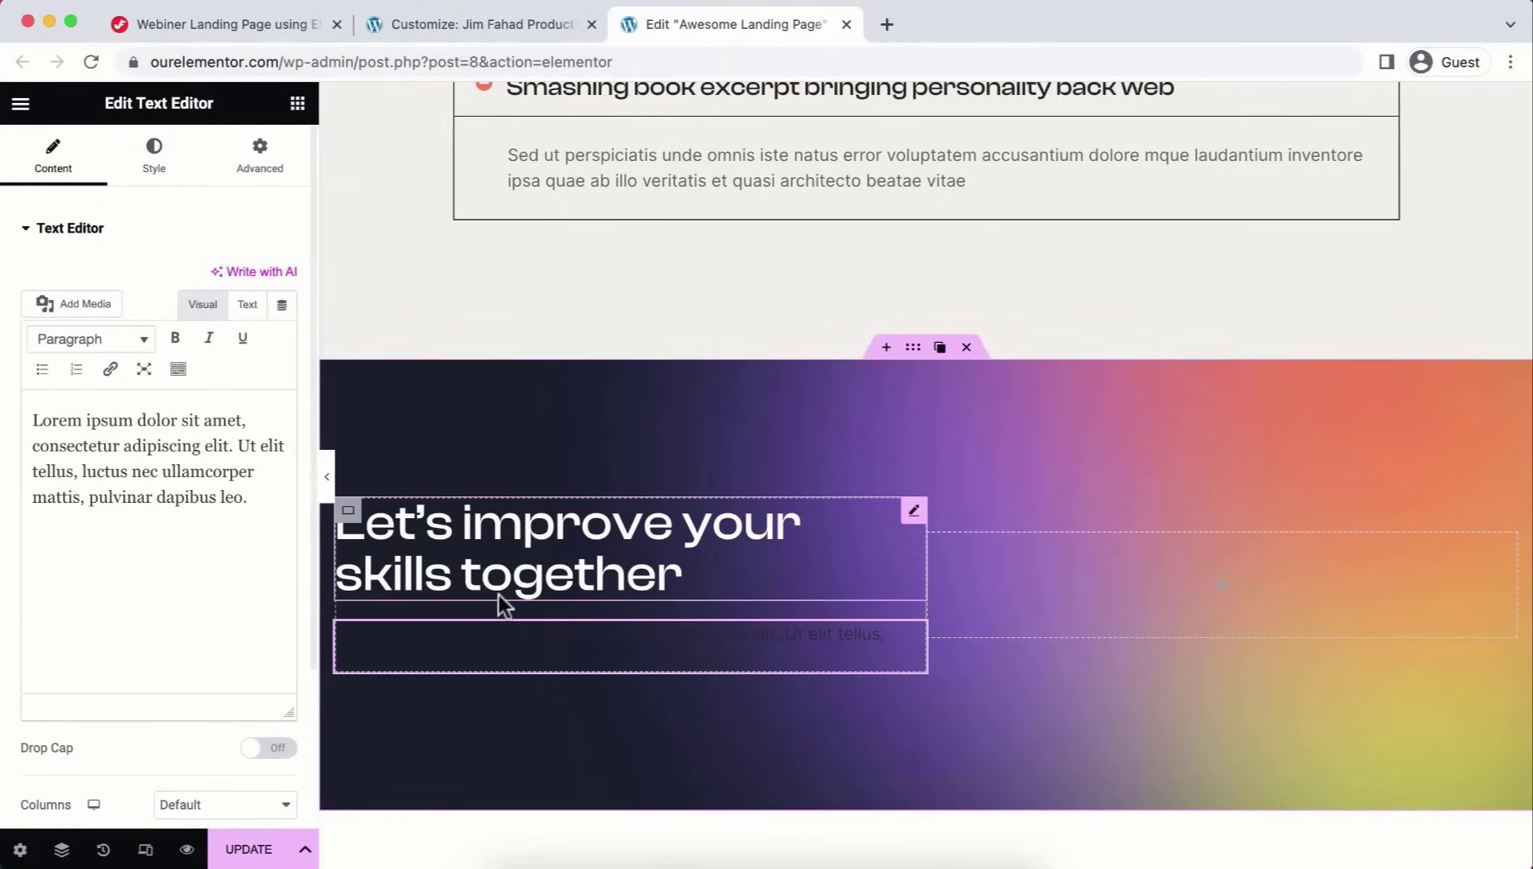
left_click(205, 499)
key("super+a")
type("Inventore veritatis et architecto beatae vitae dicta explicabo enim ipsam voluptatem quia voluptas sut aspernatur")
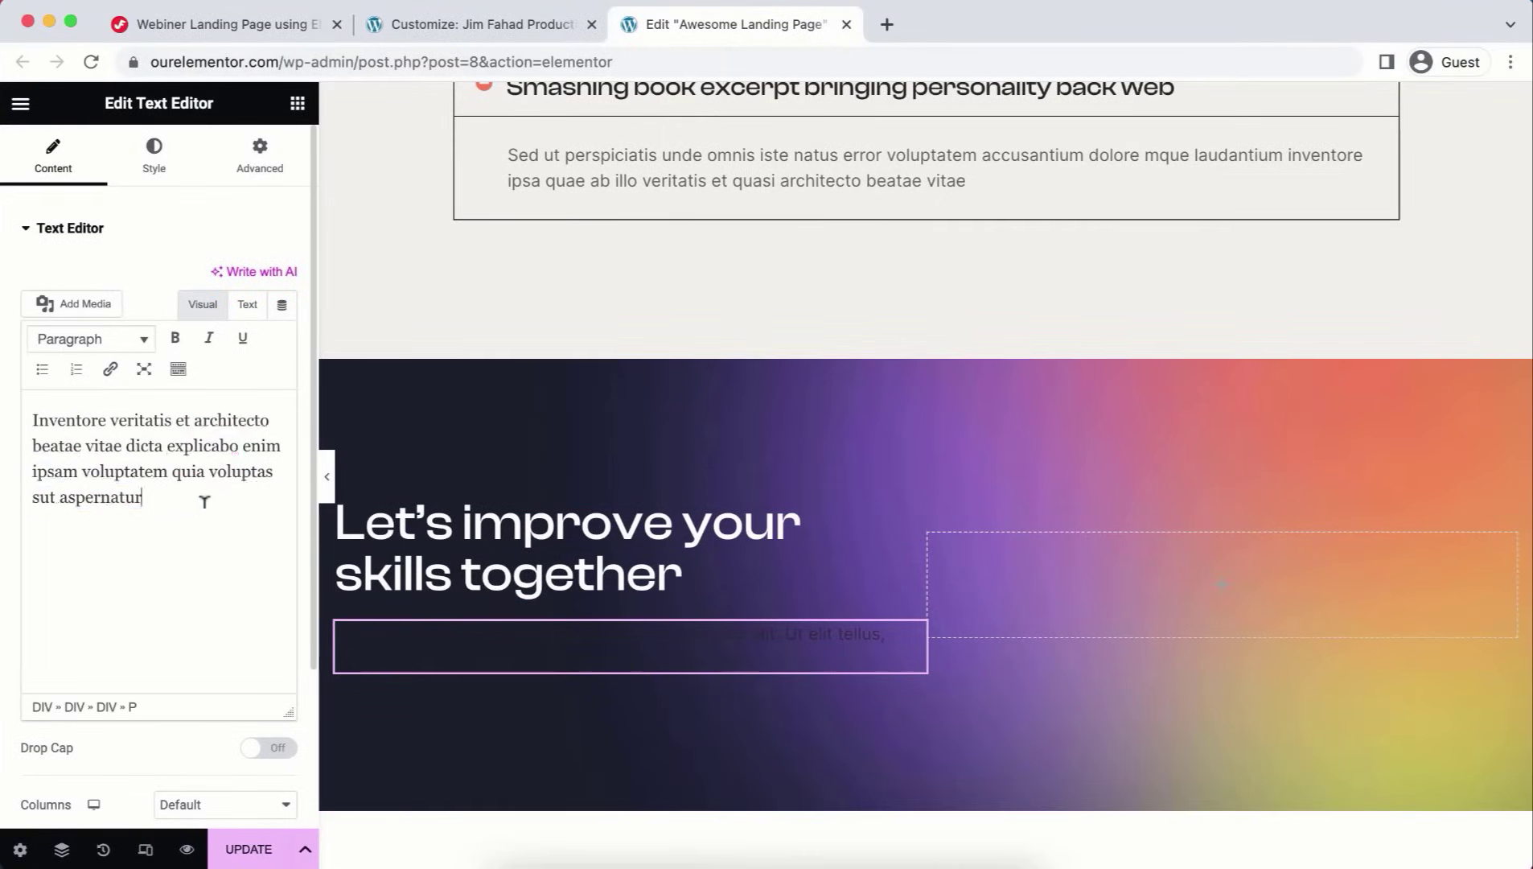
left_click(152, 157)
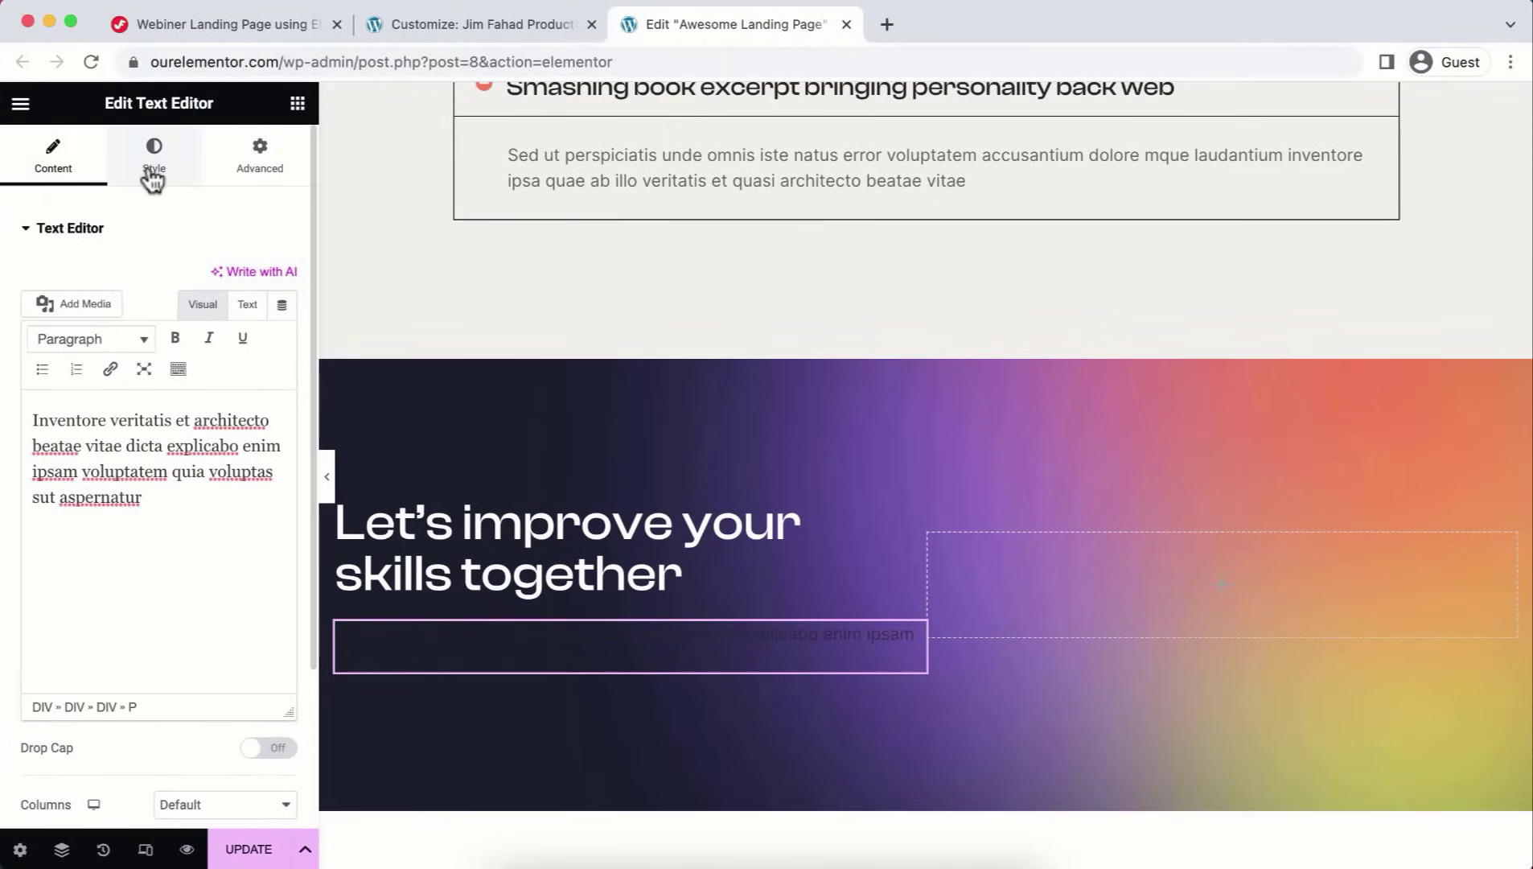
left_click(283, 323)
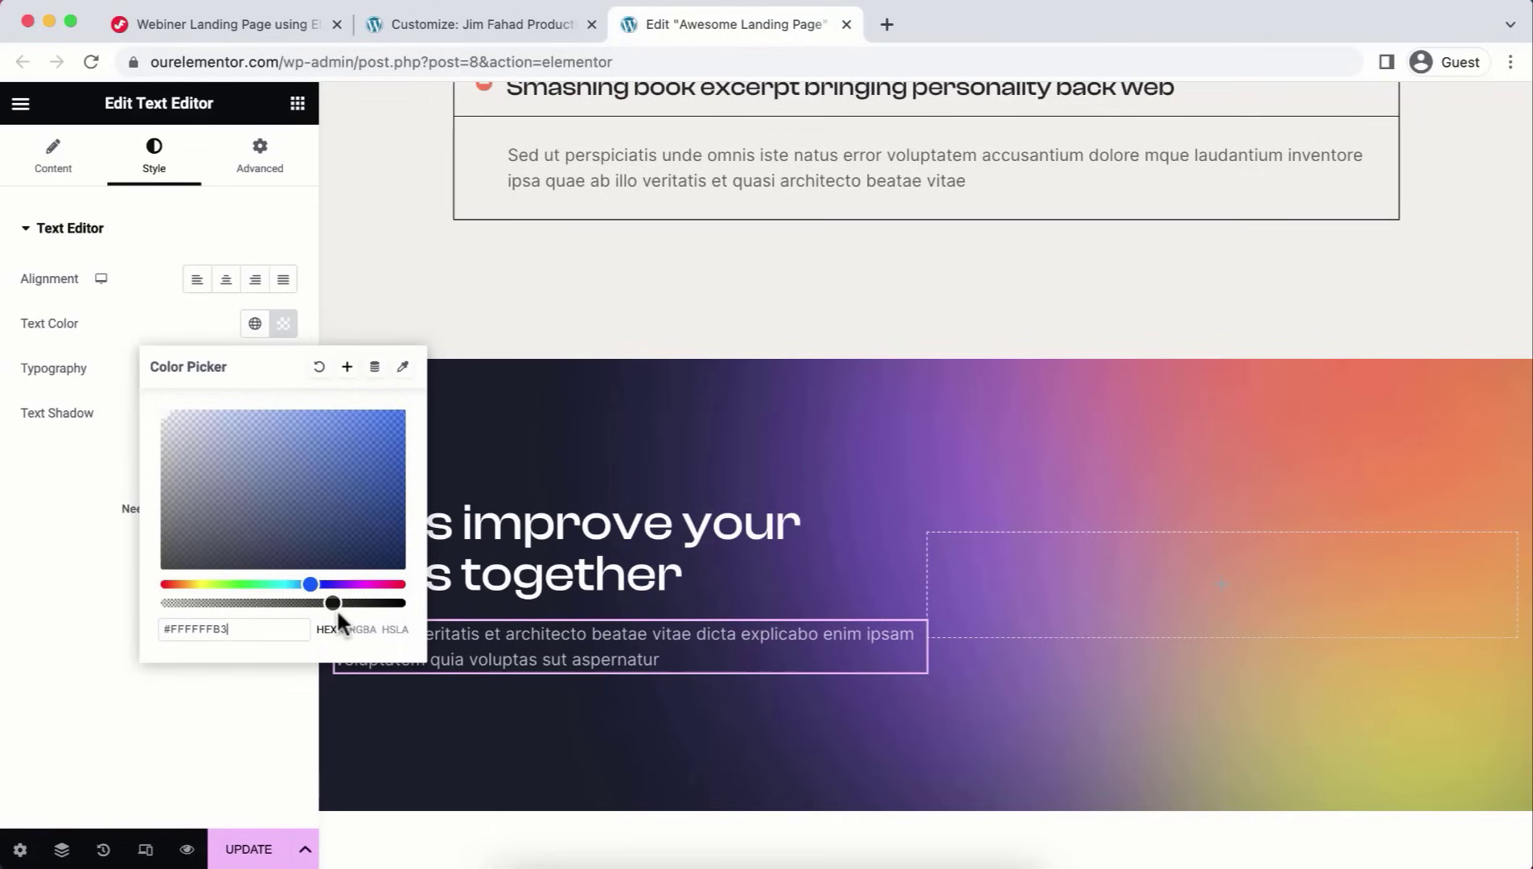
left_click_drag(333, 604, 273, 603)
left_click(107, 556)
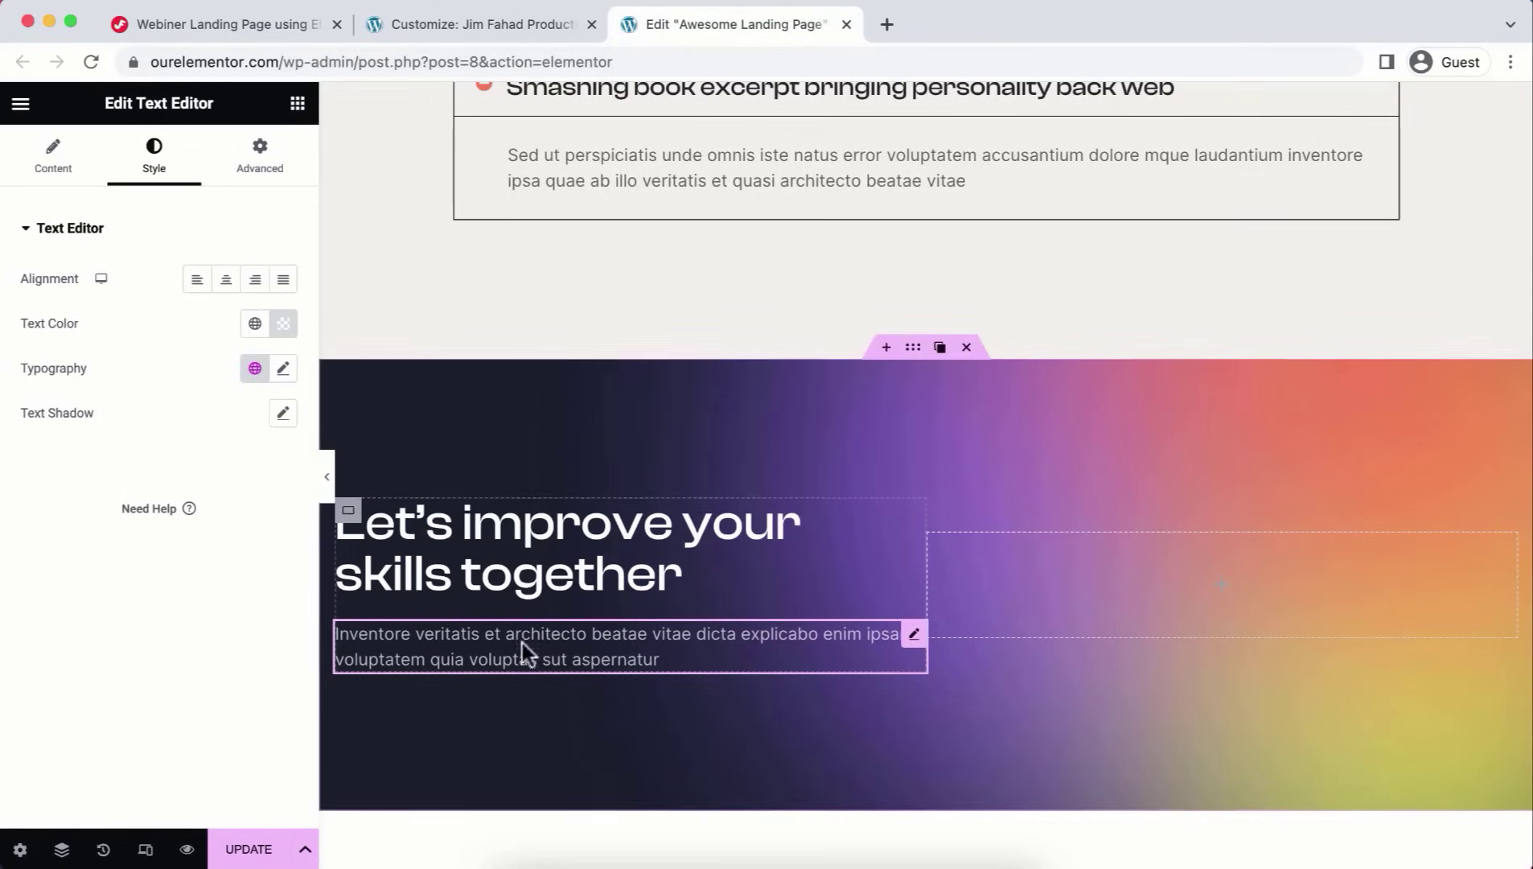
scroll(522, 647, "down", 1)
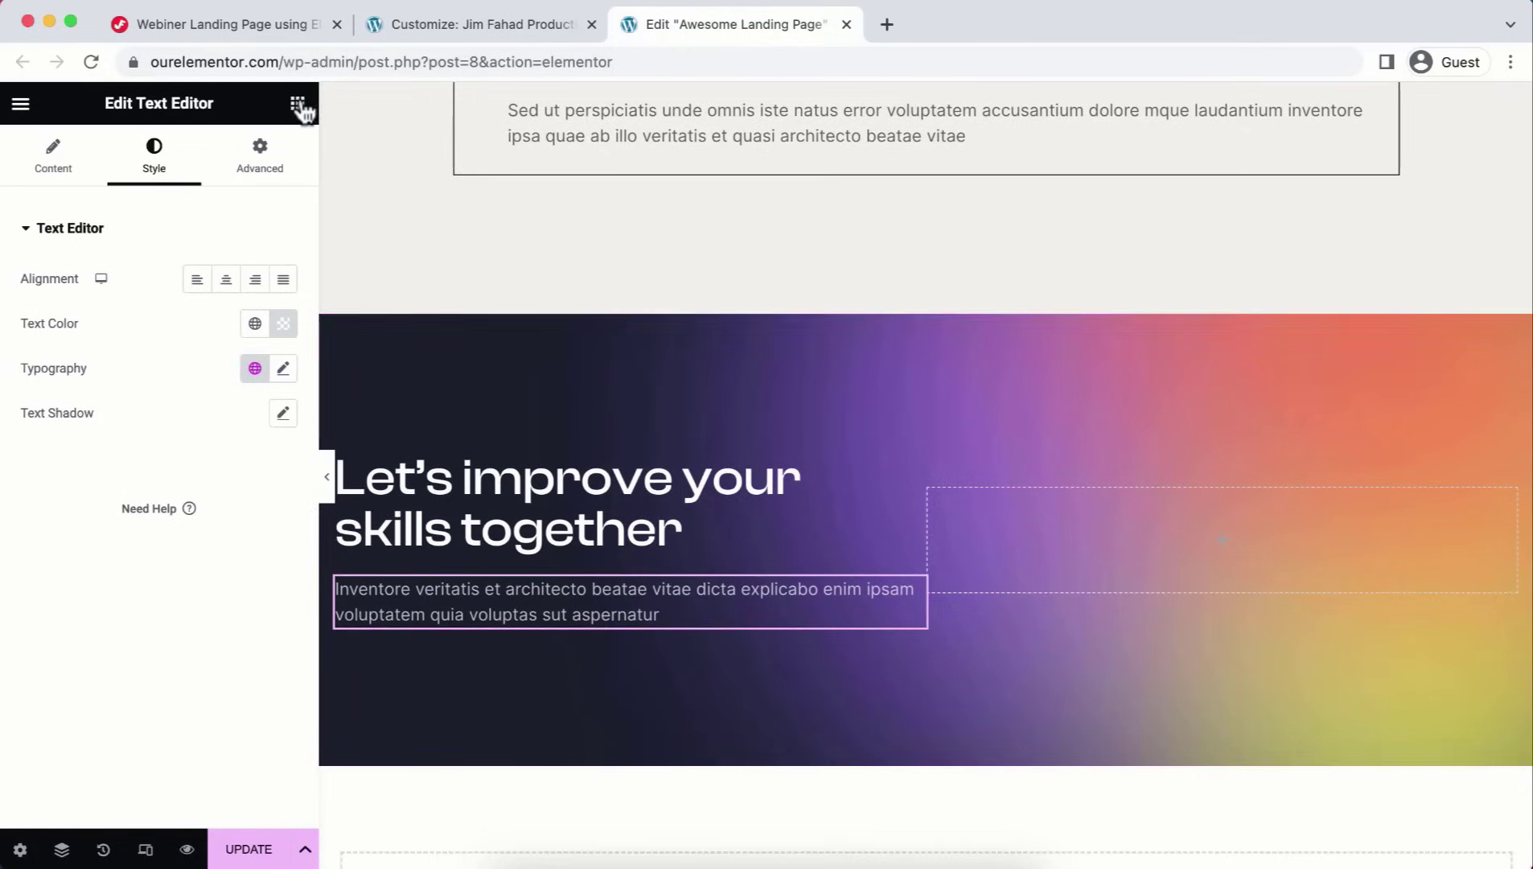
- Add a container below the paragraph with Row direction and a 40 px gap
left_click(298, 102)
left_click_drag(98, 345, 473, 627)
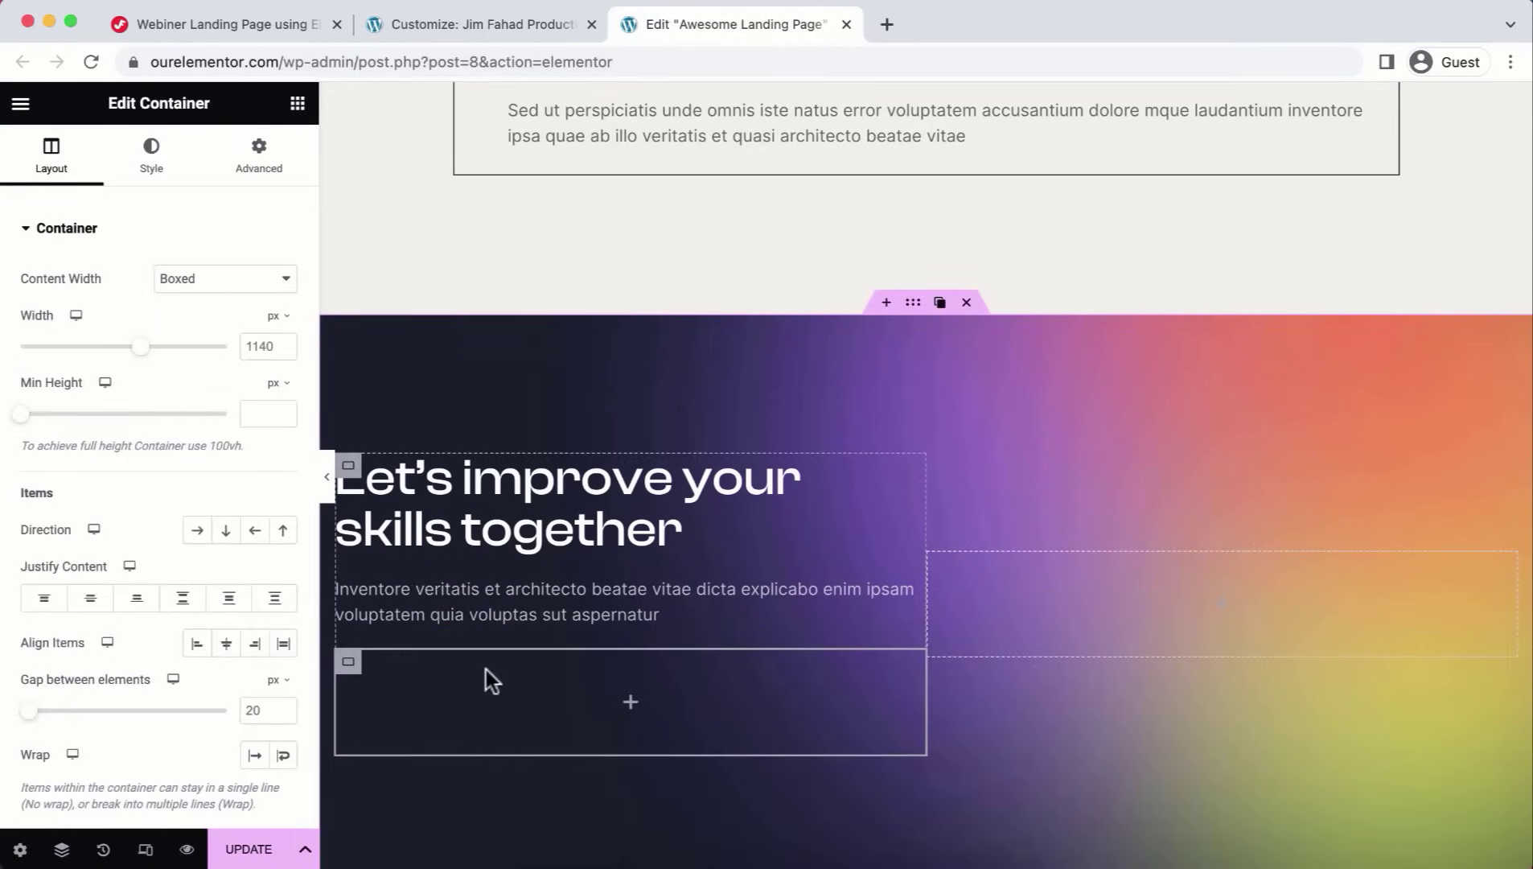
scroll(181, 500, "down", 2)
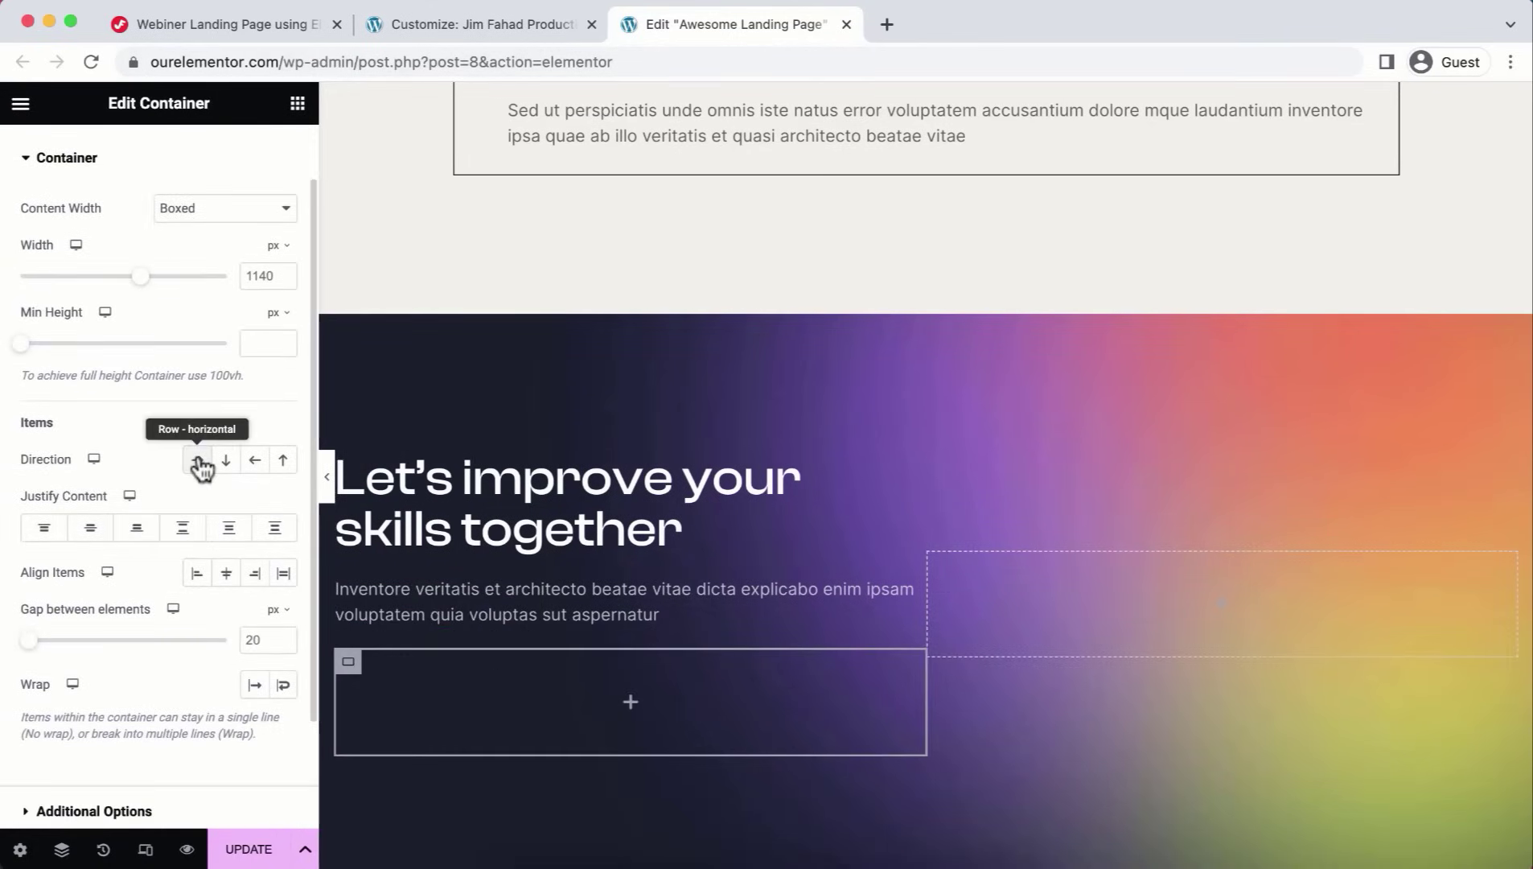
left_click(197, 462)
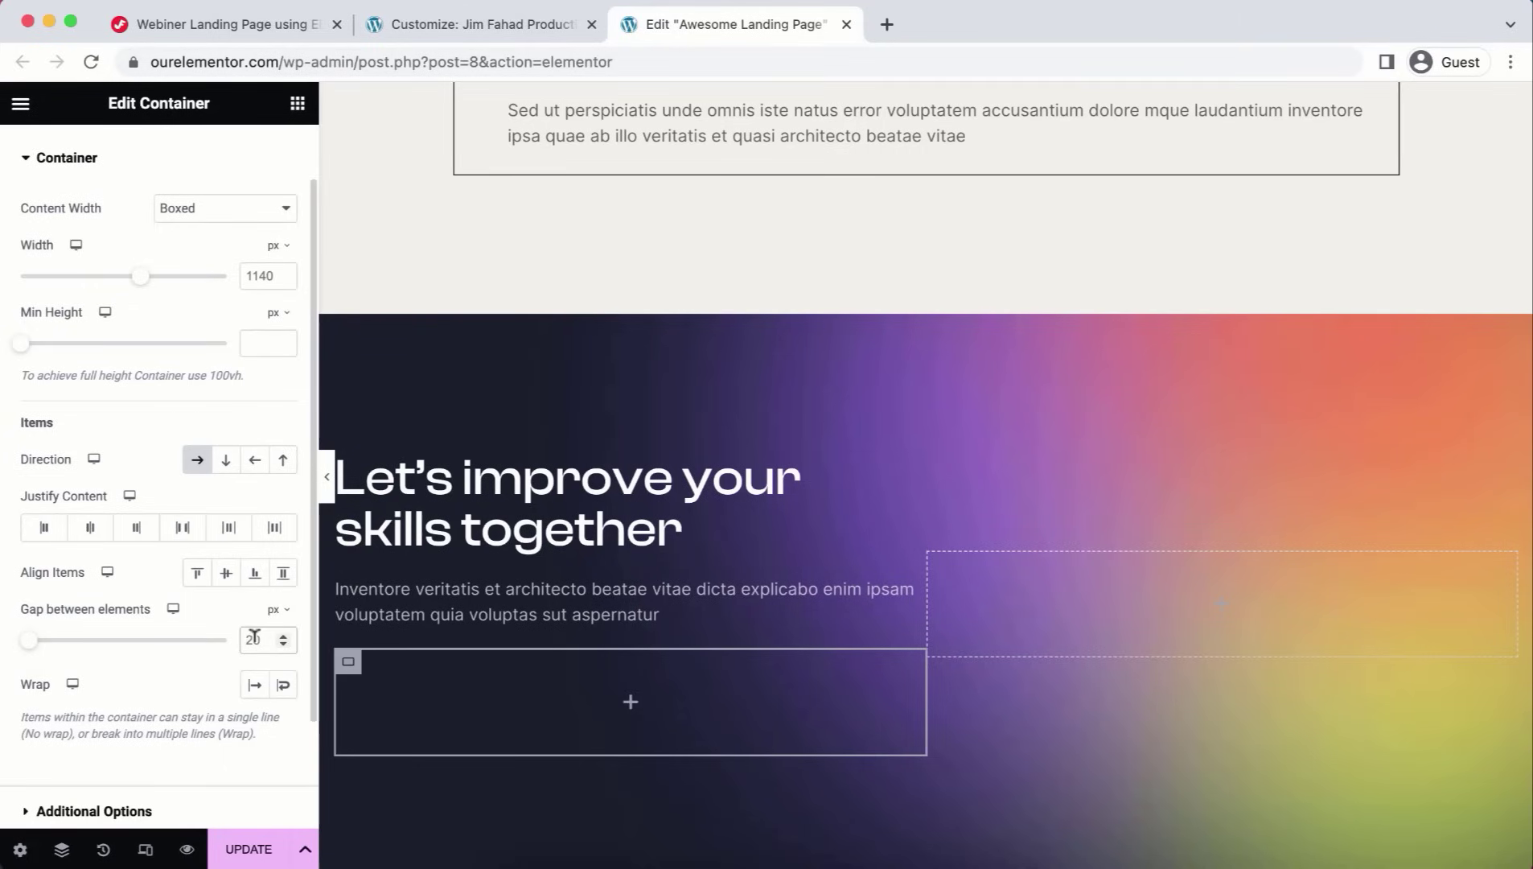
double_click(253, 638)
type("40")
scroll(515, 674, "down", 1)
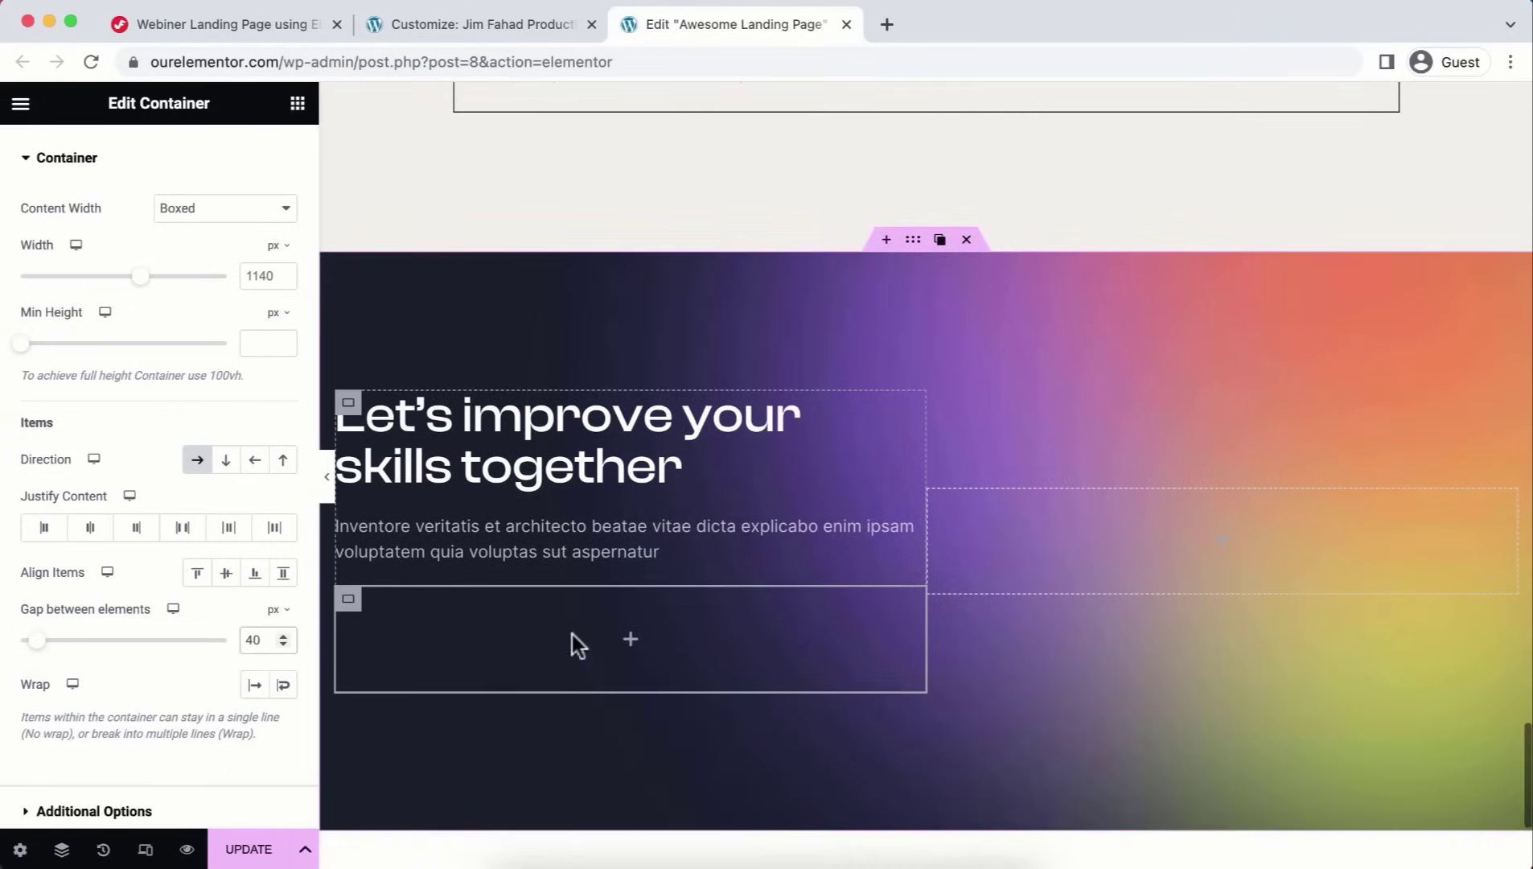
- Place a Counter in it titled 'Toltal Registered' with ending number 643
left_click(630, 639)
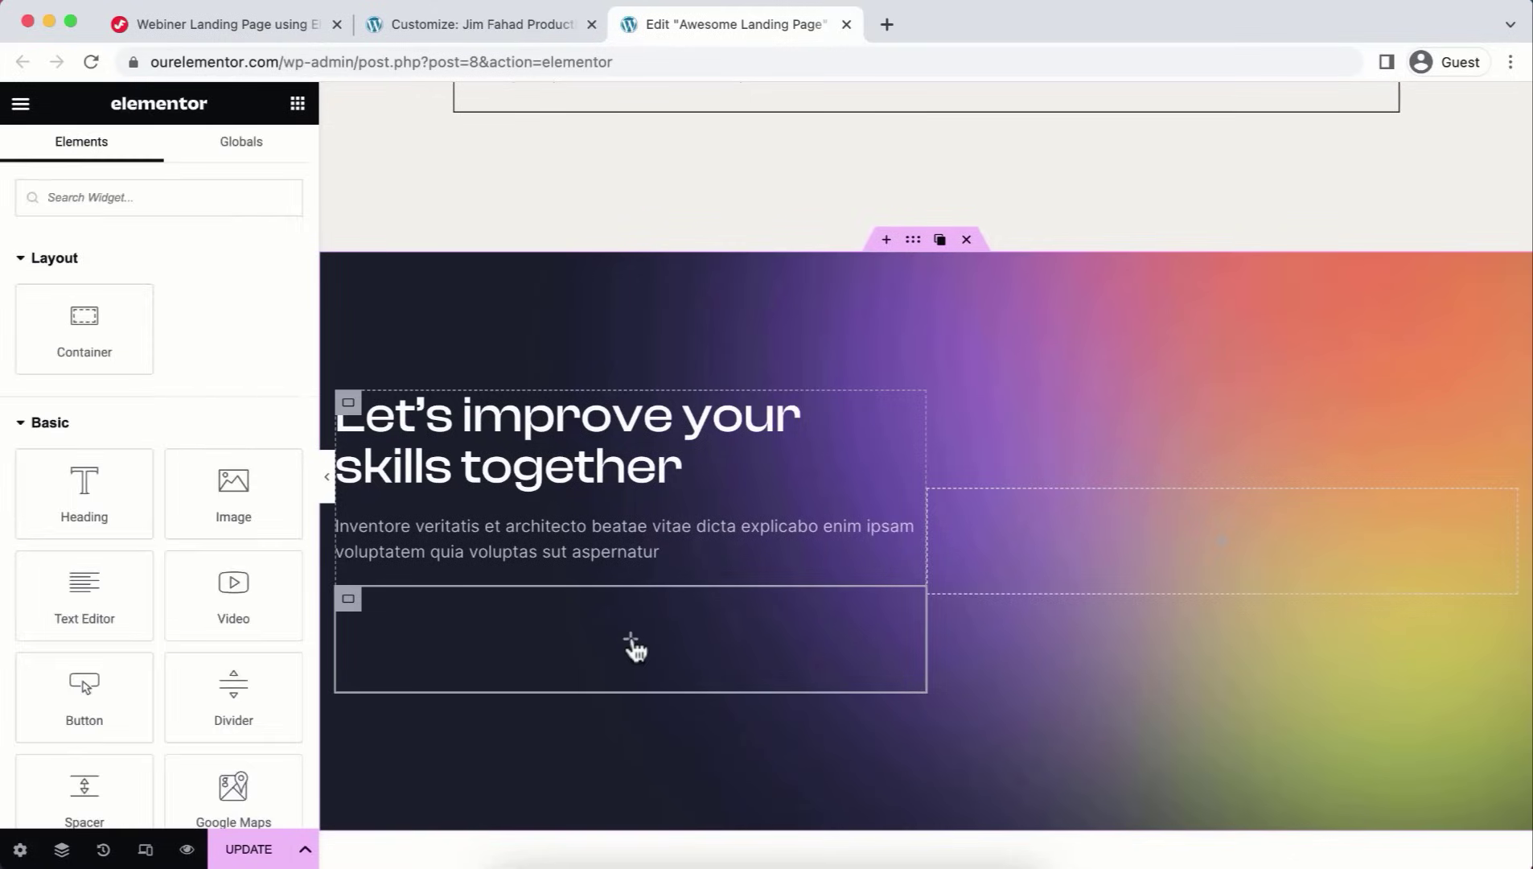
left_click(141, 198)
type("count")
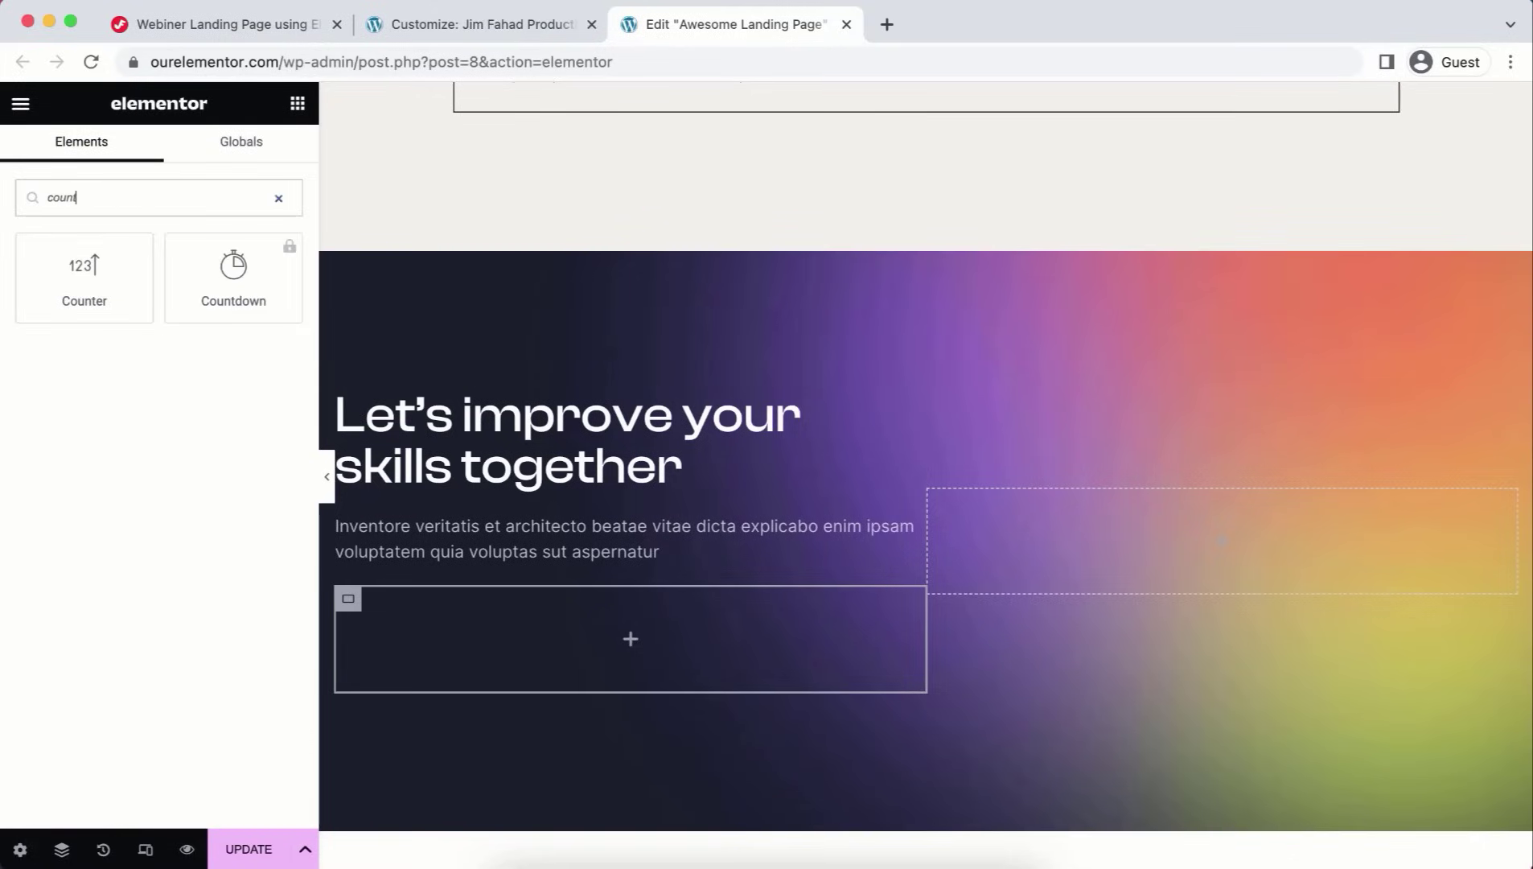
left_click_drag(92, 294, 608, 619)
scroll(604, 610, "down", 3)
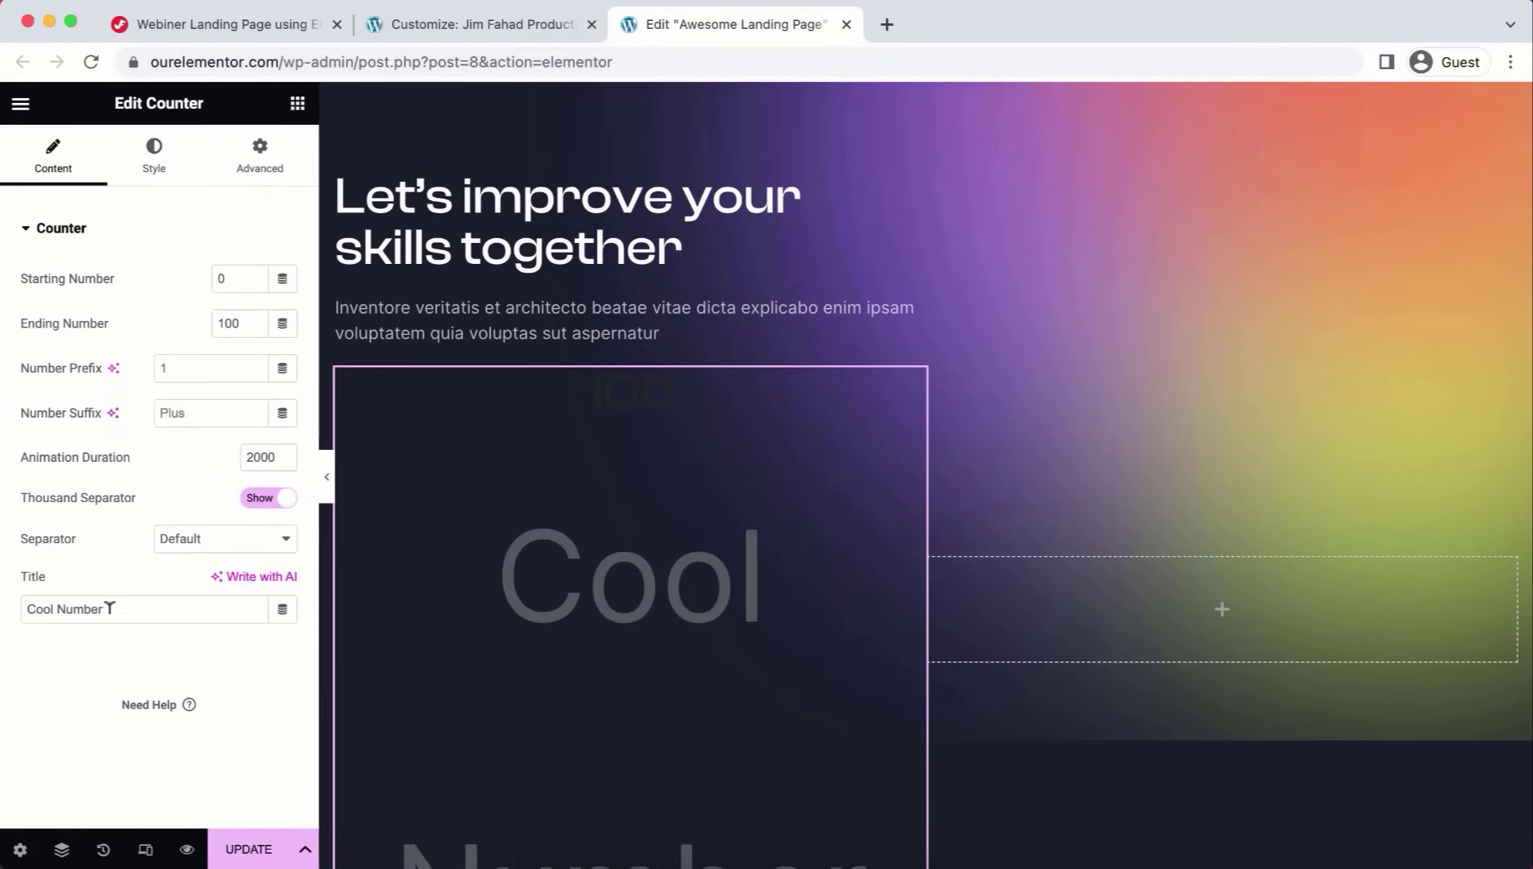
left_click_drag(112, 609, 6, 613)
type("Toltal")
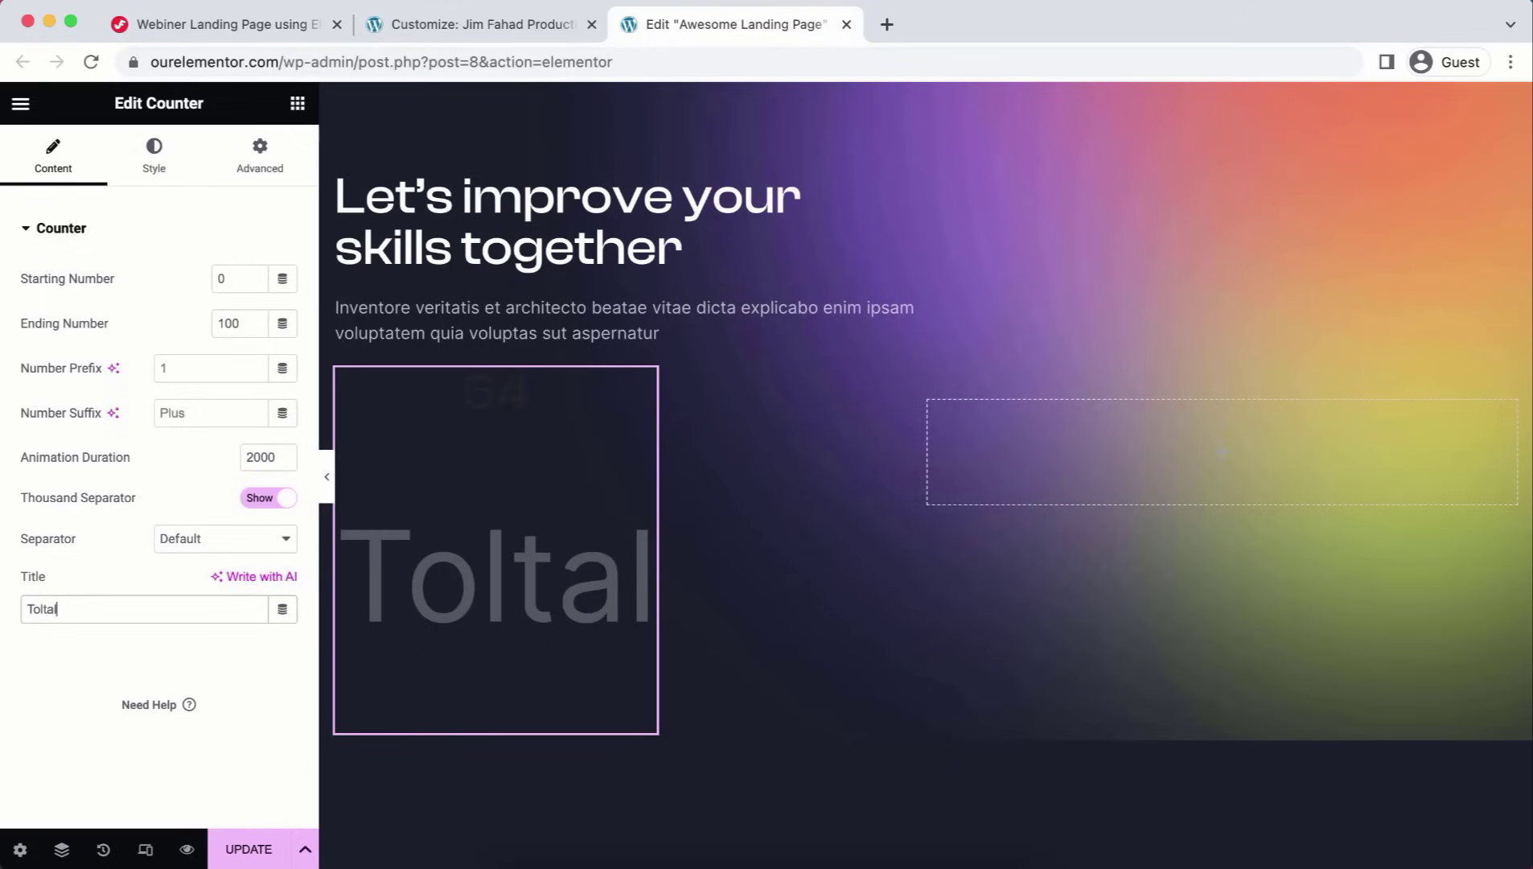
type(" Registered")
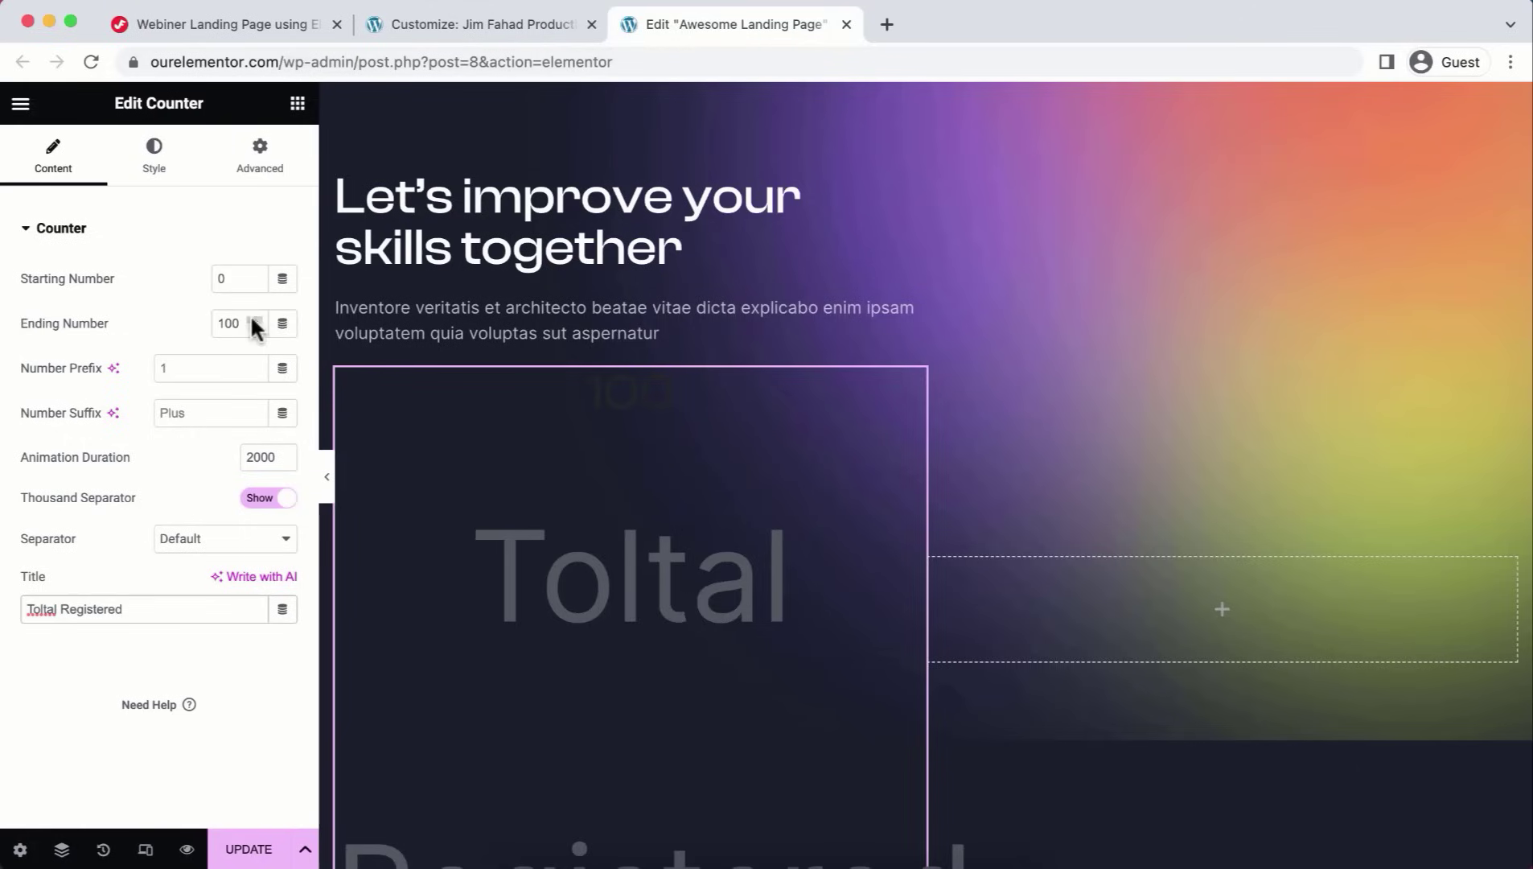
left_click_drag(239, 322, 202, 320)
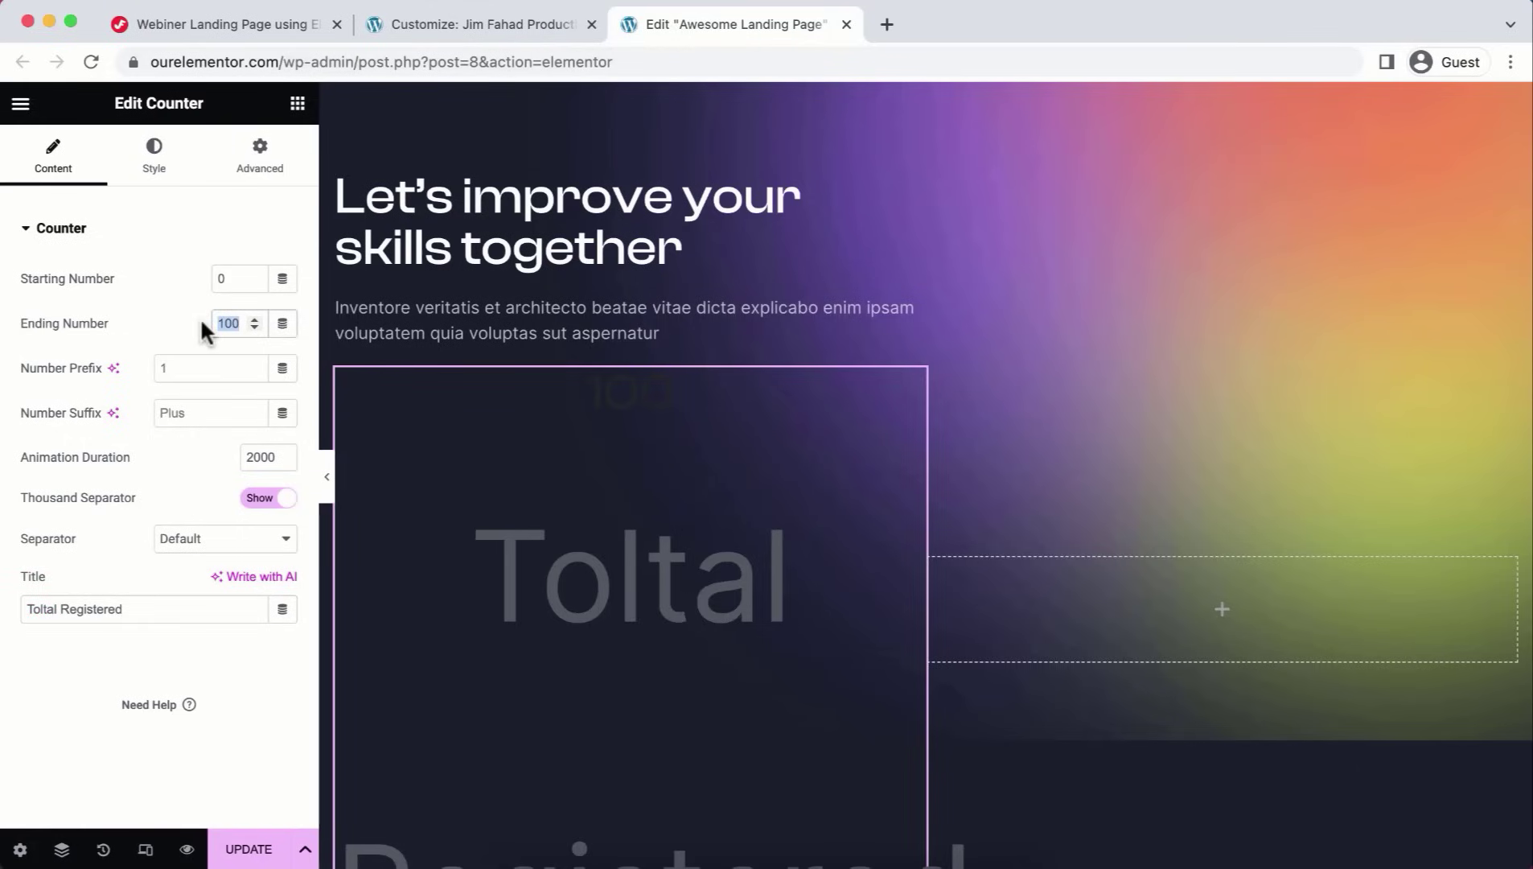
type("643")
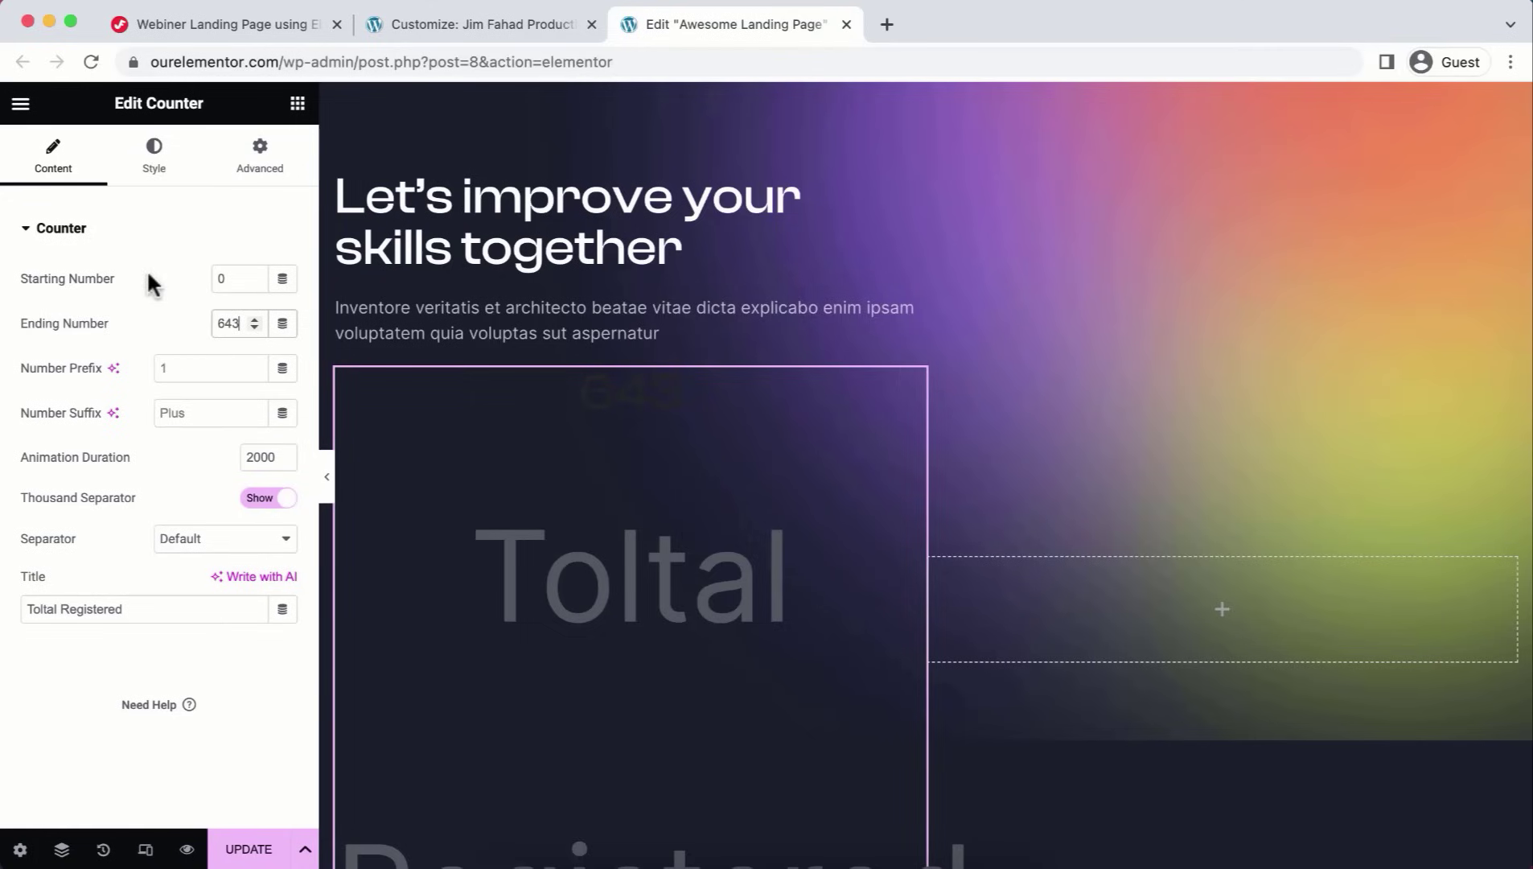
left_click(167, 163)
left_click(167, 162)
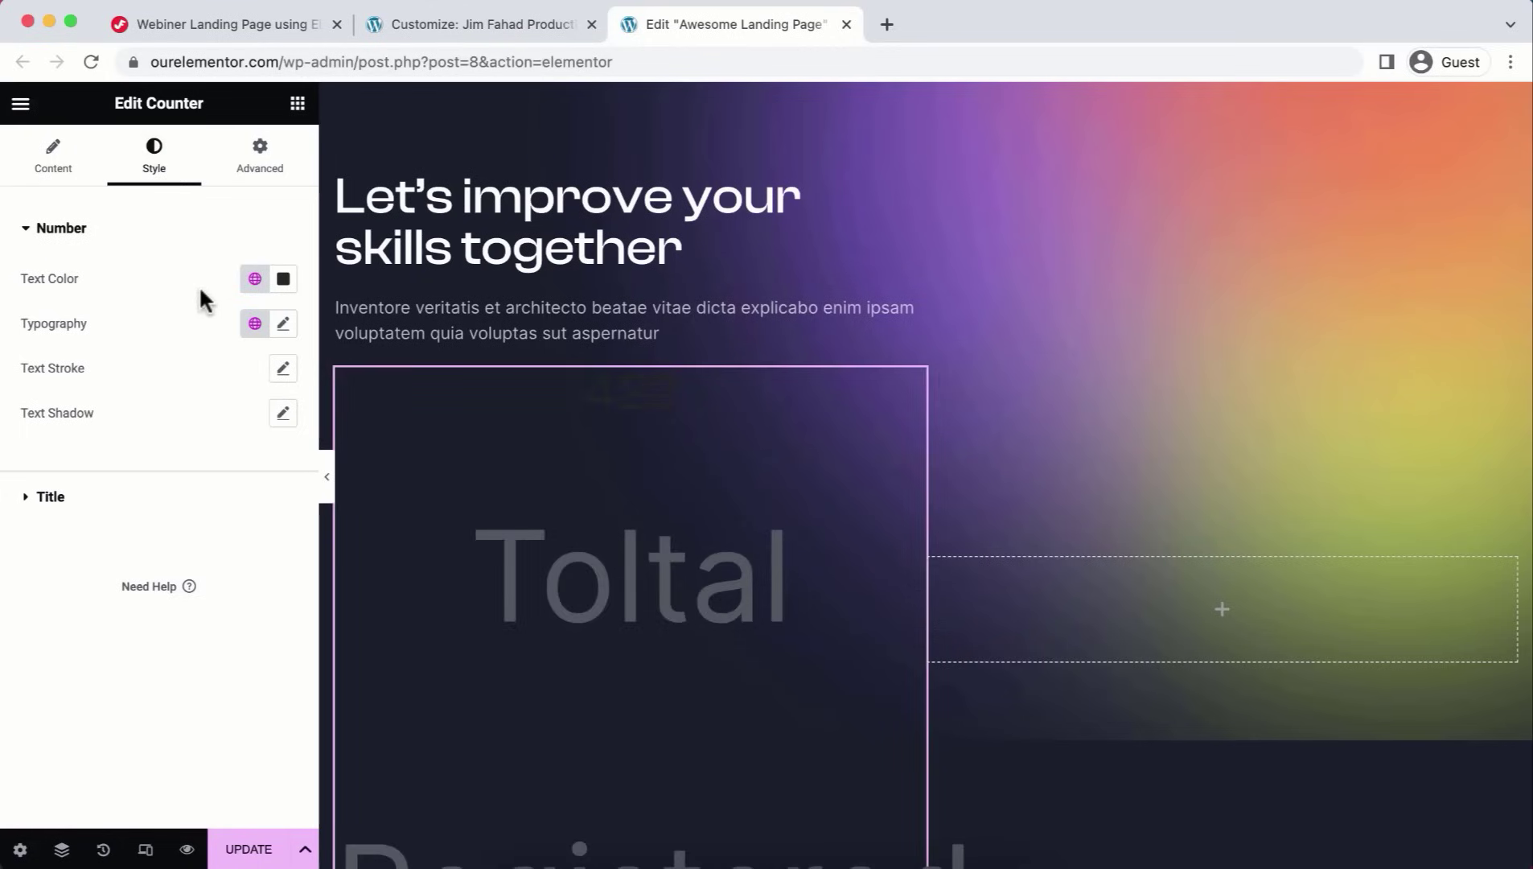
- Colour the counter number with the global Accent colour
left_click(254, 279)
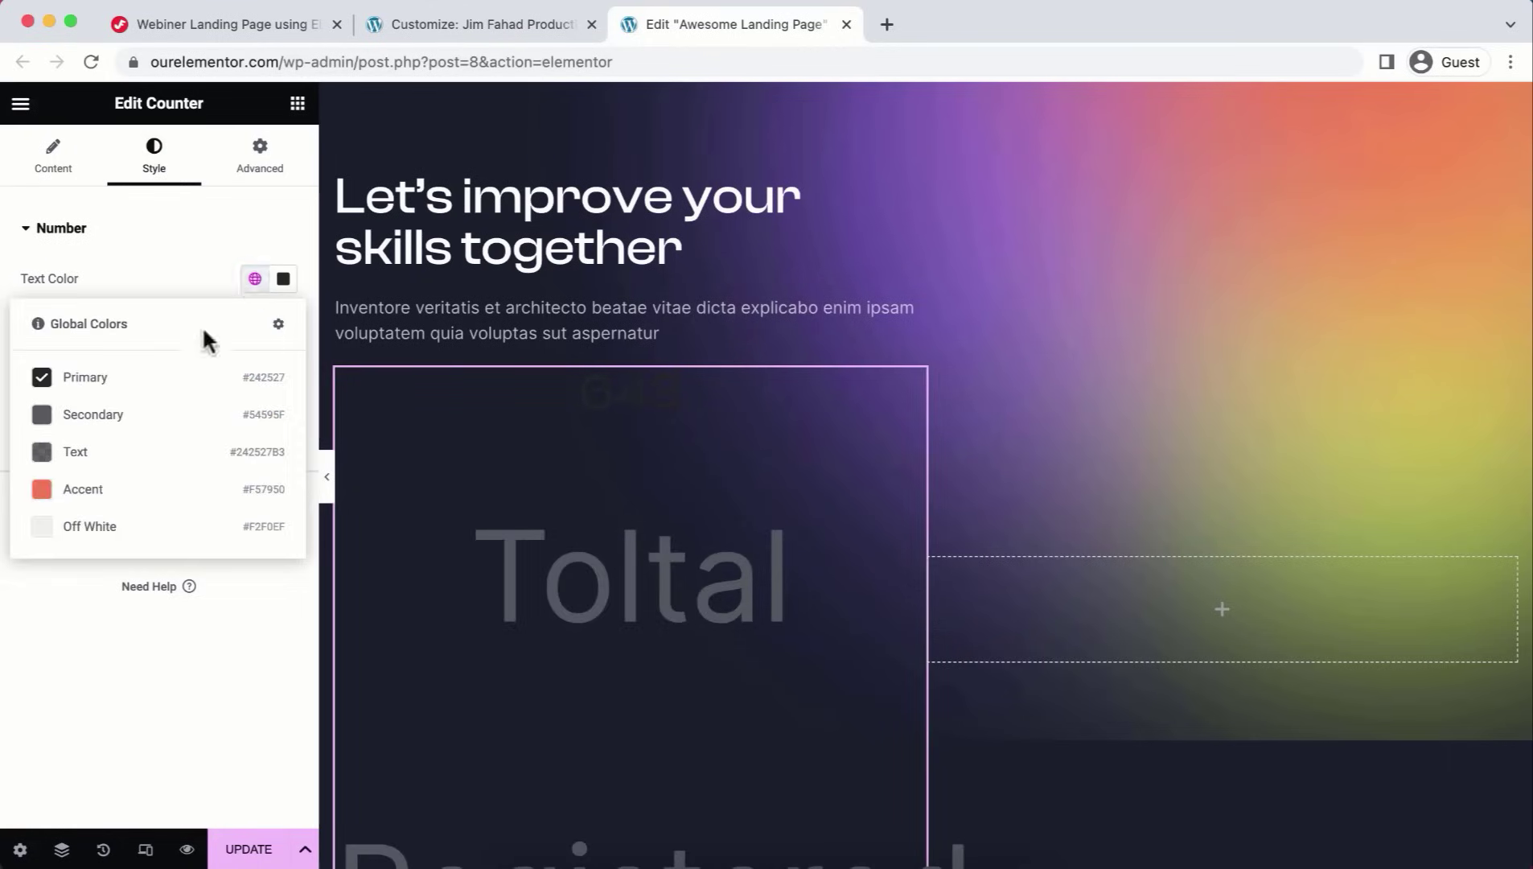
left_click(111, 490)
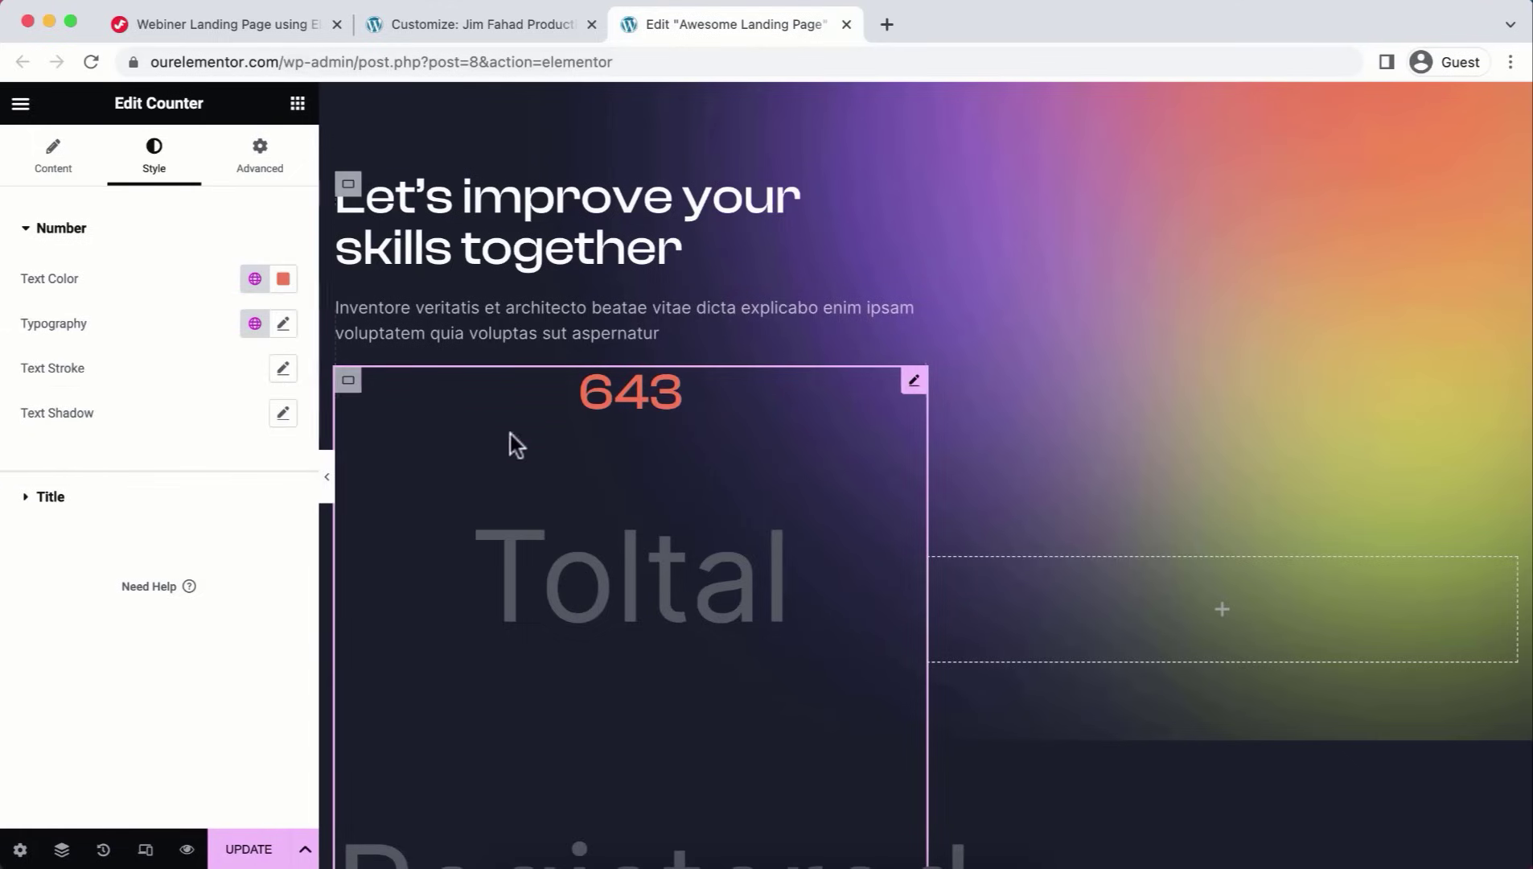
scroll(599, 577, "down", 1)
scroll(595, 568, "down", 3)
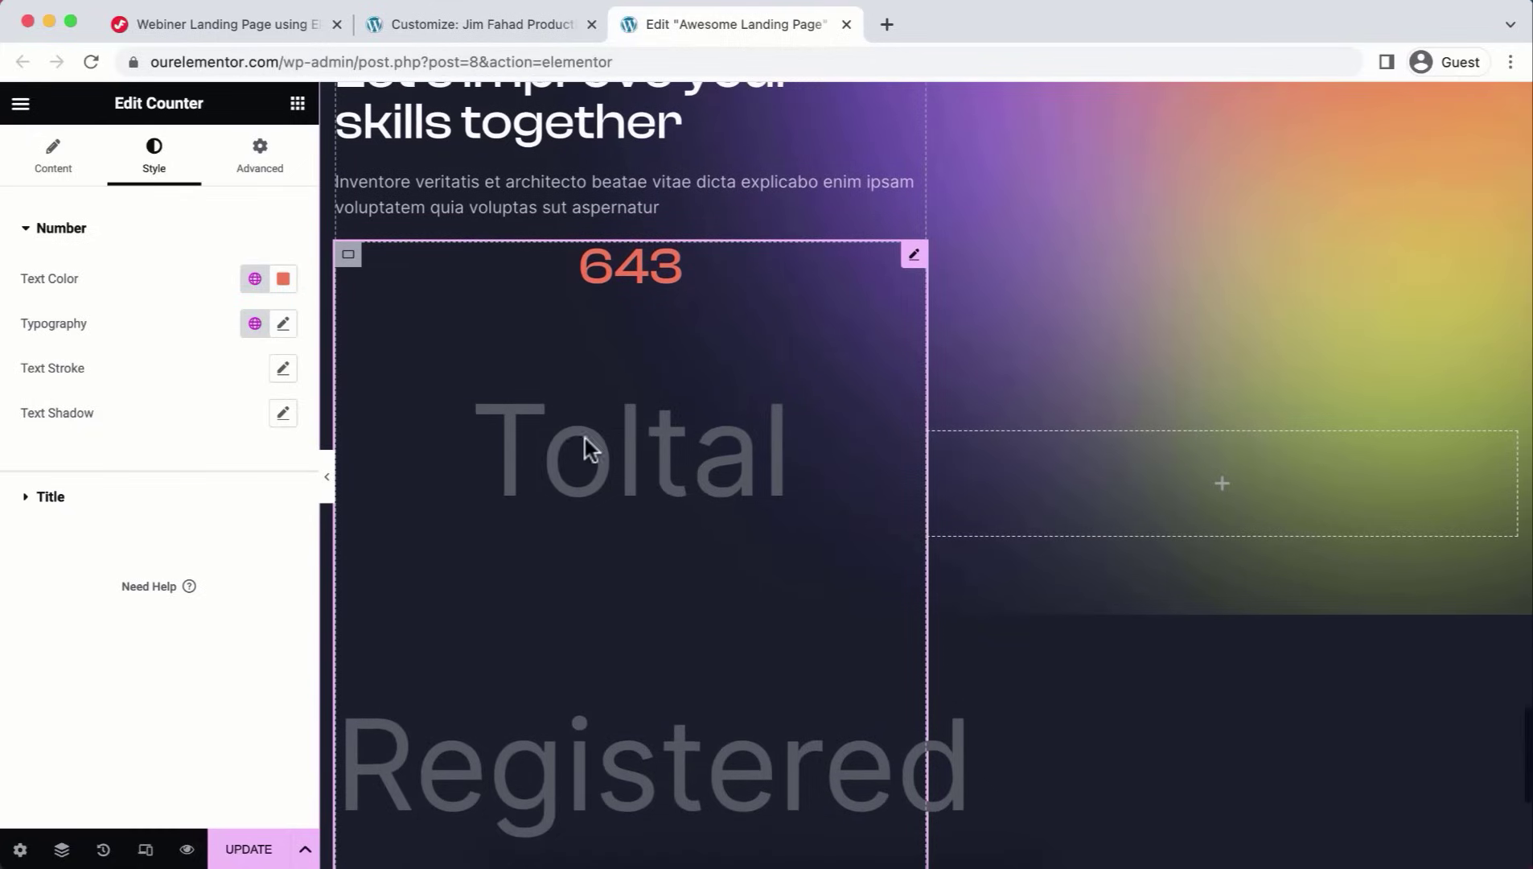
- Make the counter title white #FFFFFF at 16 px font size
left_click(50, 500)
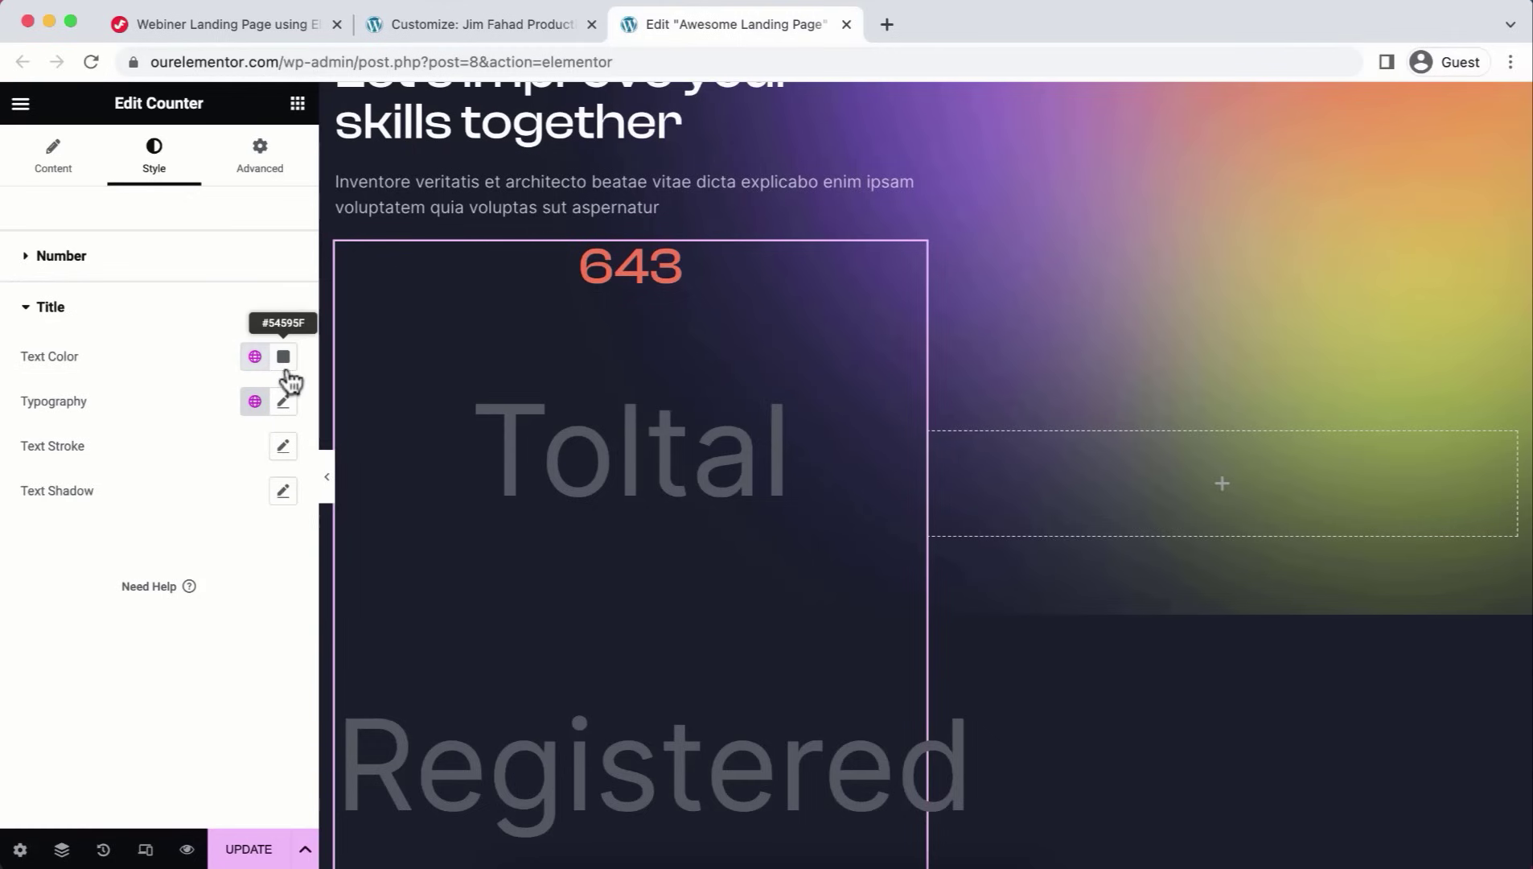
left_click(284, 356)
left_click_drag(208, 448, 117, 394)
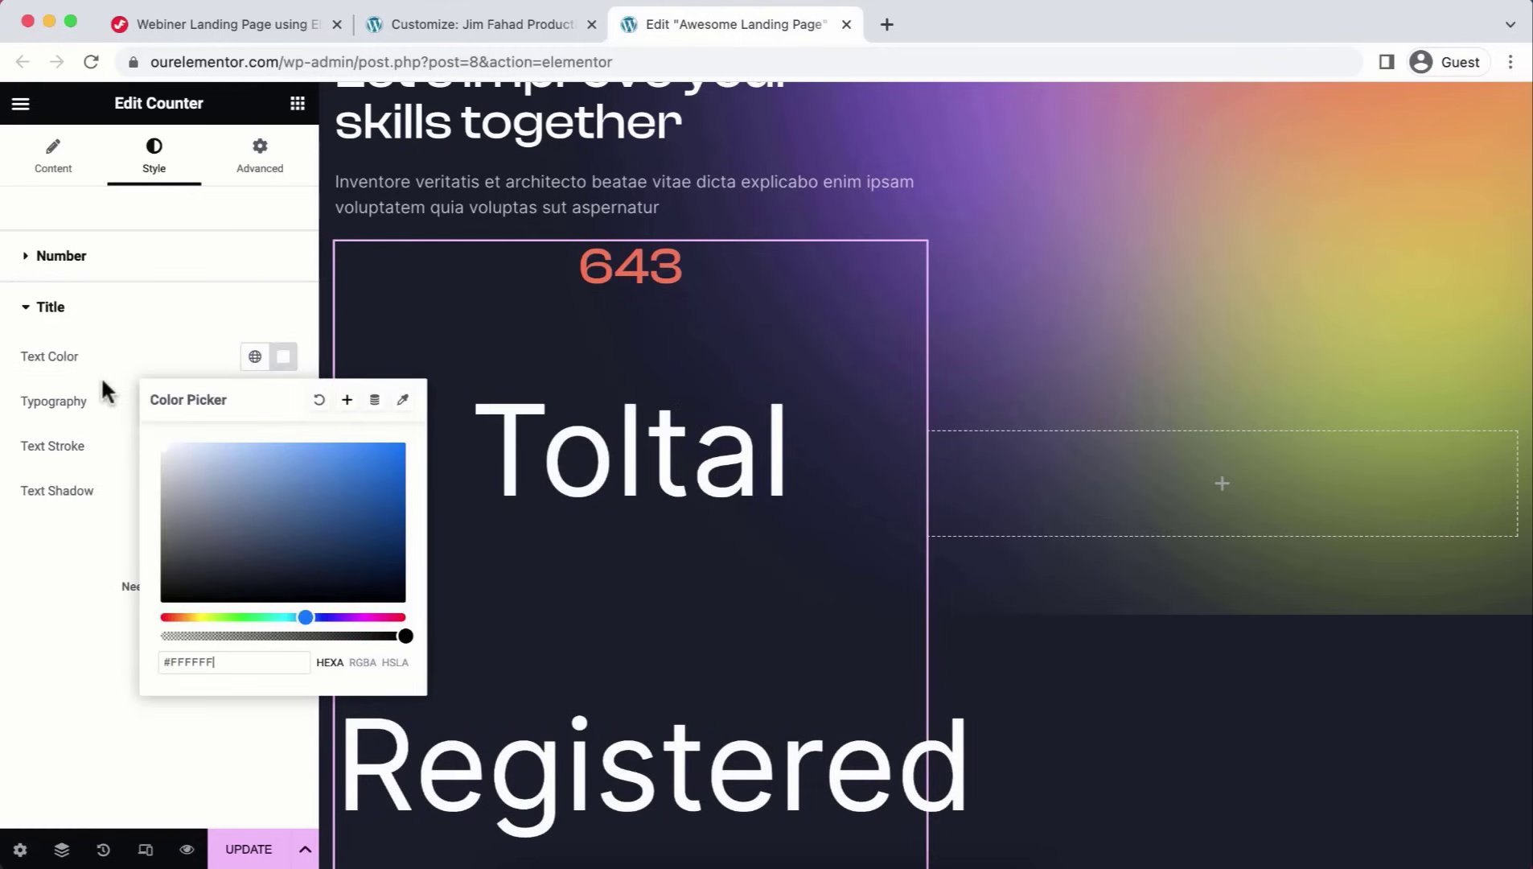
left_click(103, 383)
scroll(626, 573, "down", 1)
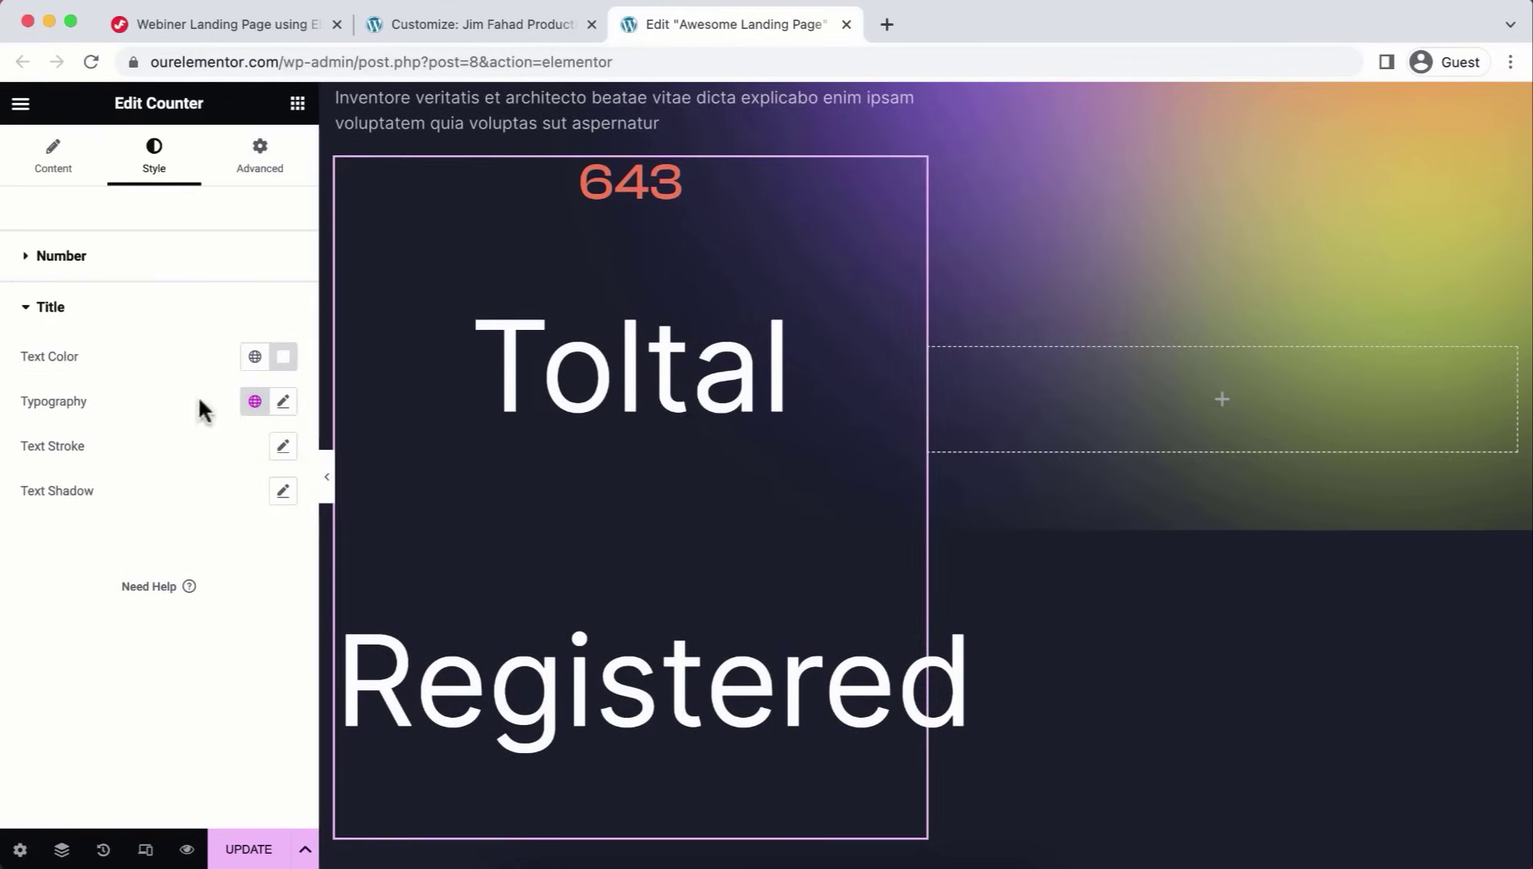
left_click(283, 401)
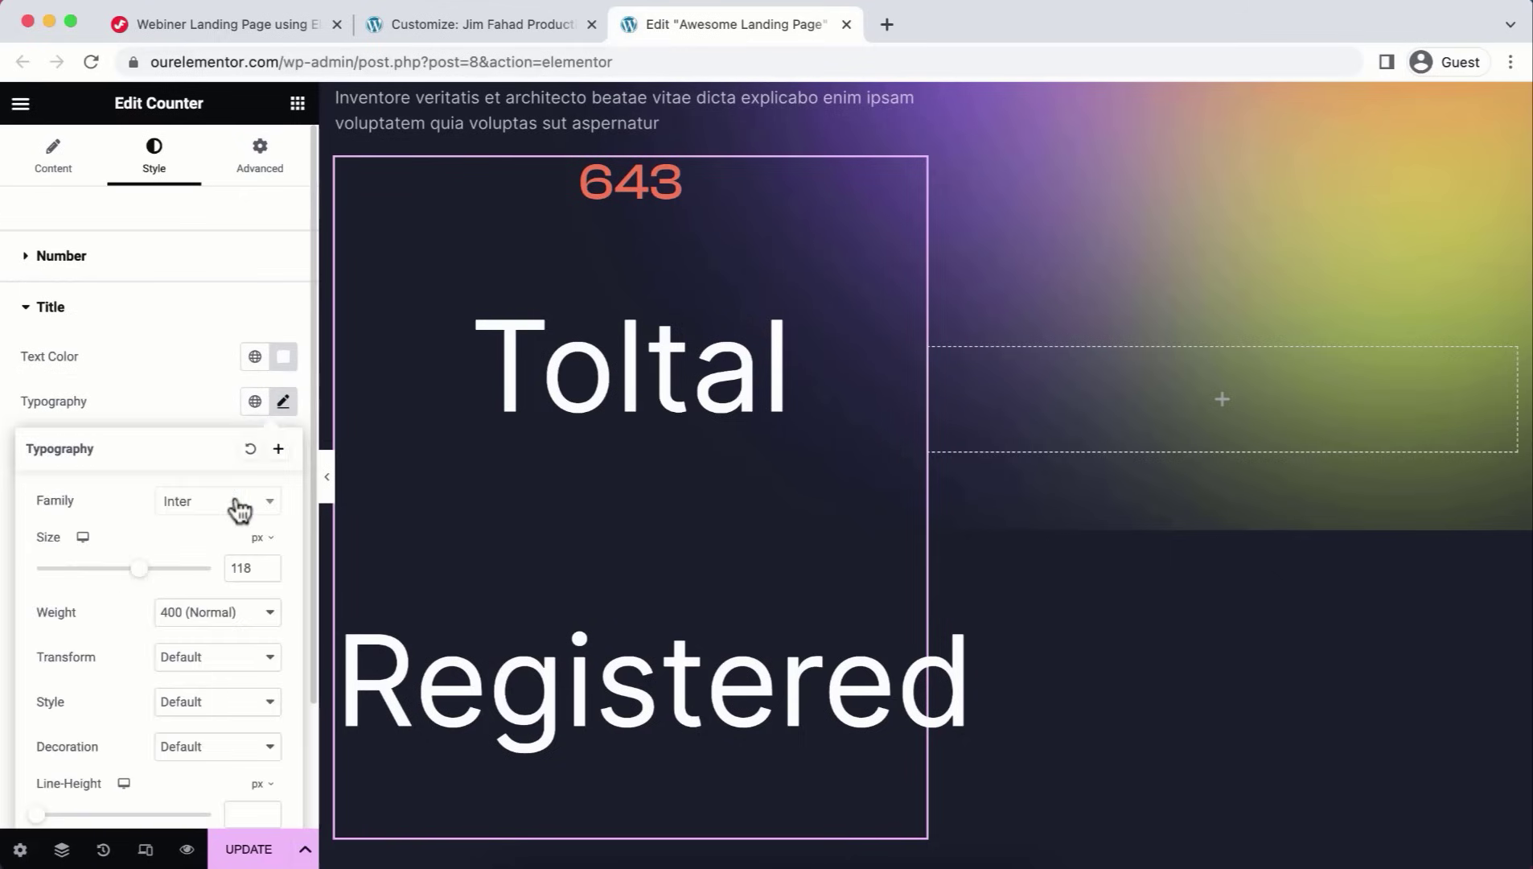
double_click(251, 566)
type("16")
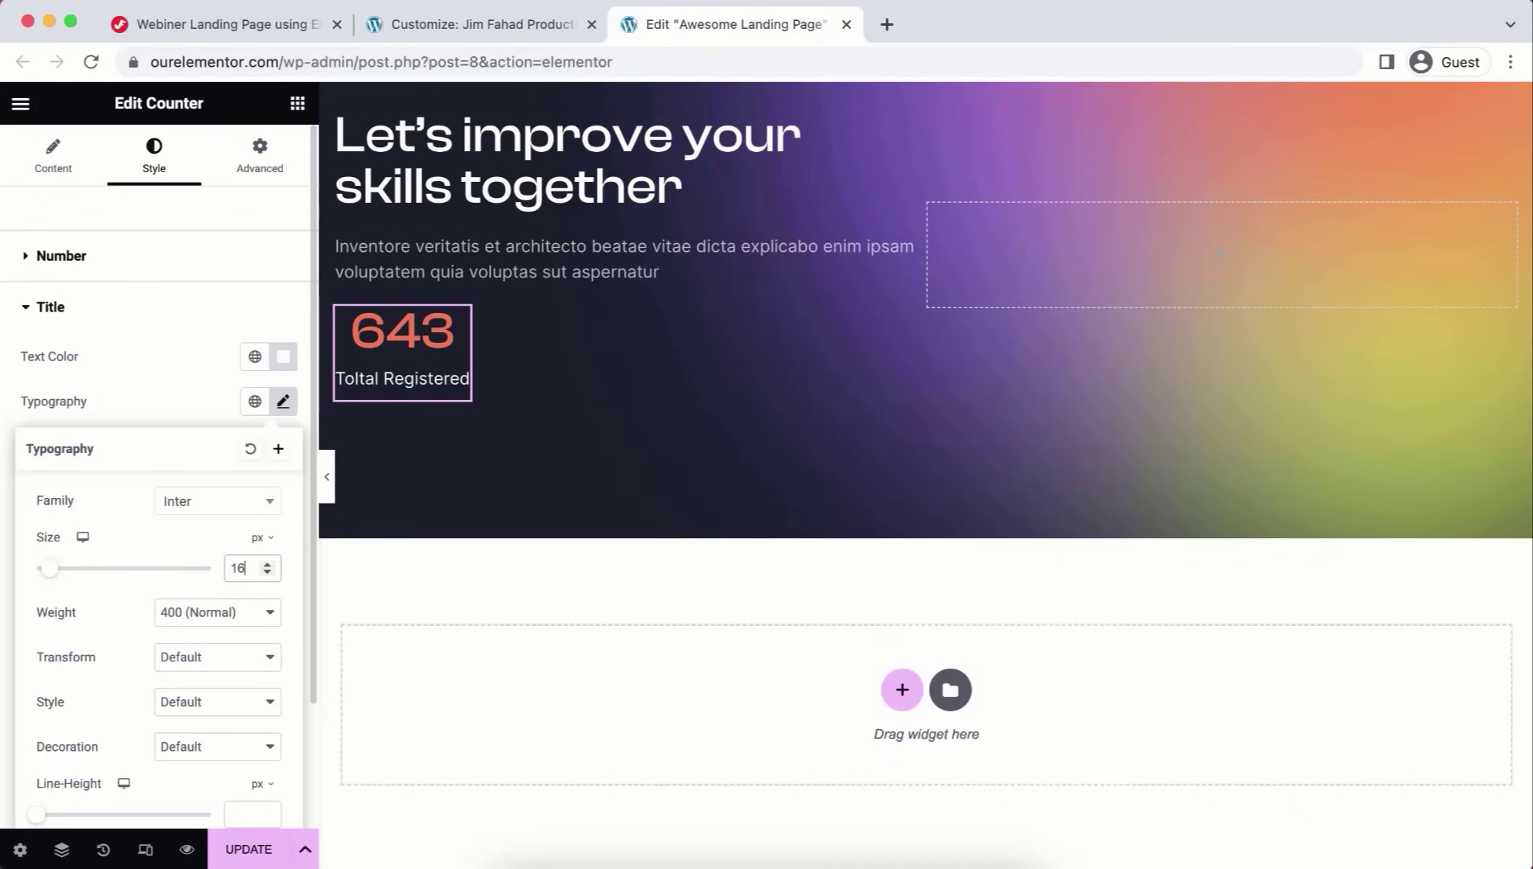
left_click(249, 404)
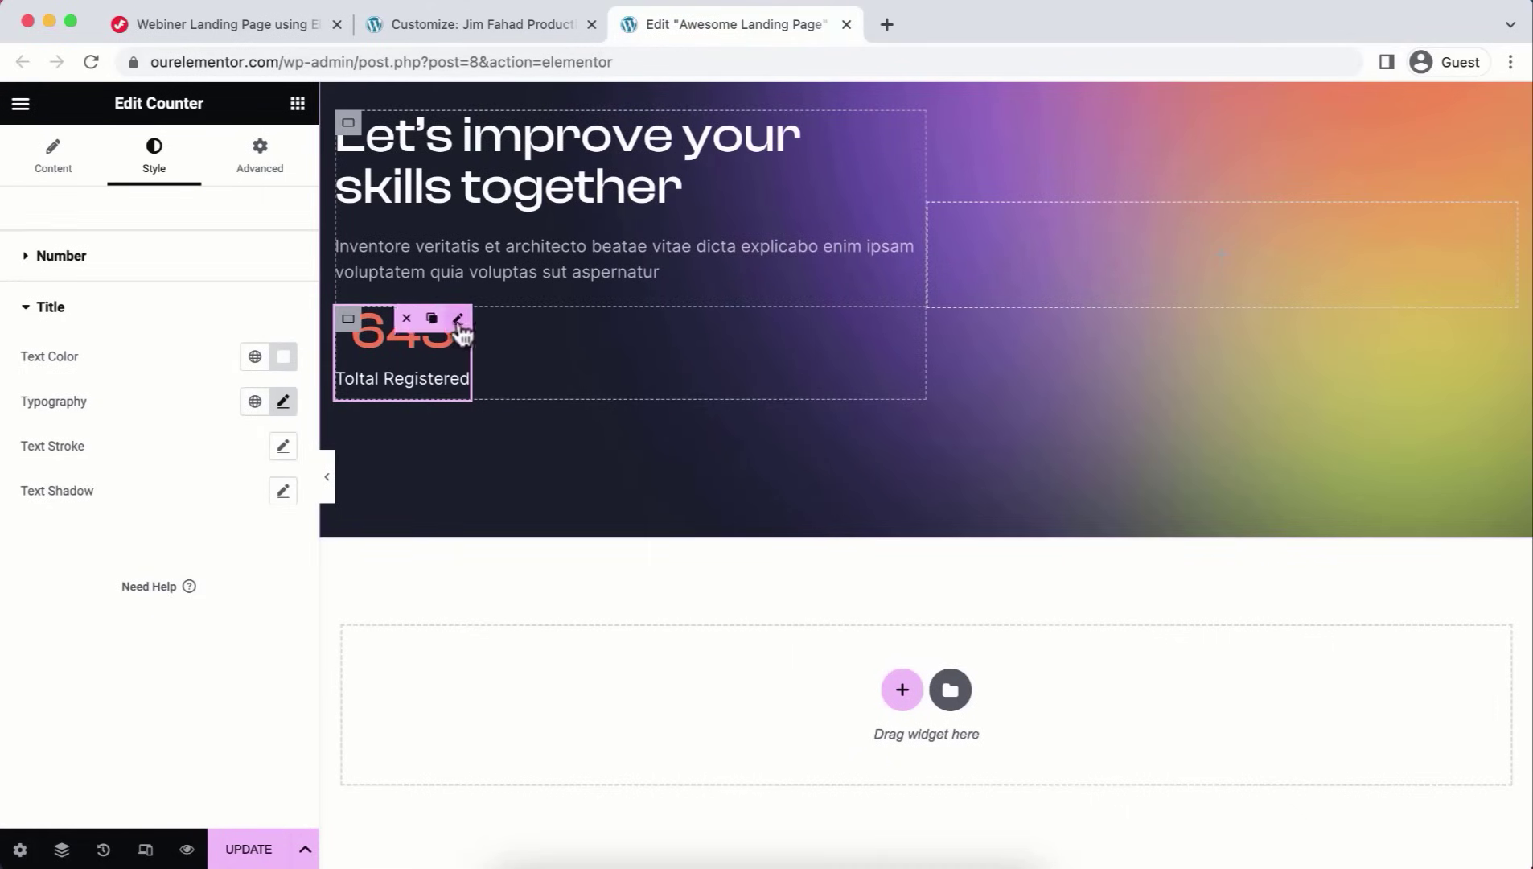
- Duplicate the counter, giving the copy number 2 and a '+' suffix
left_click(431, 319)
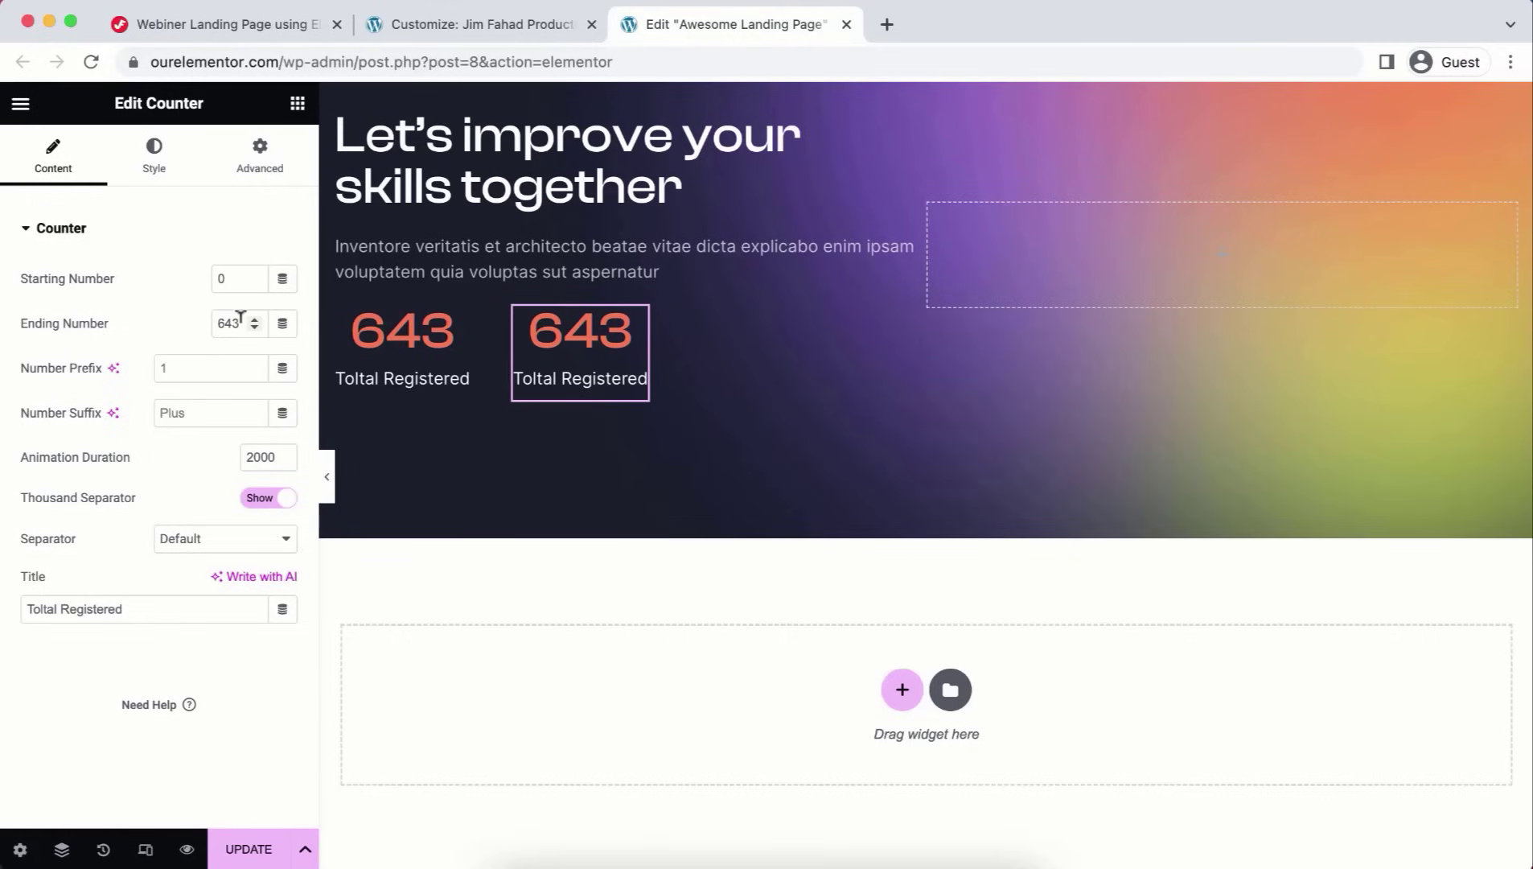
type("2")
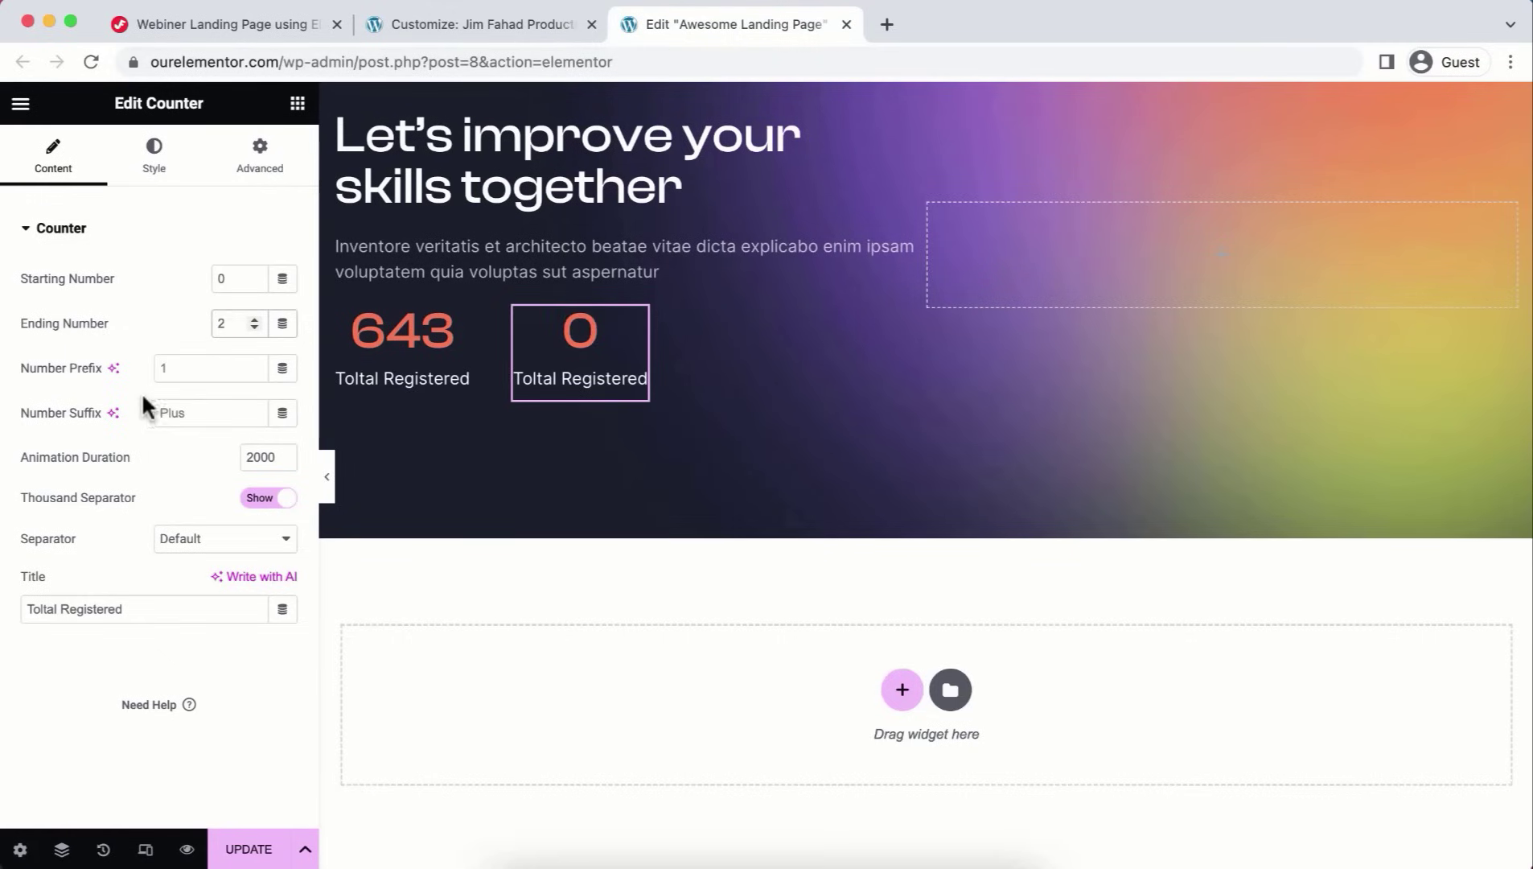
left_click(169, 407)
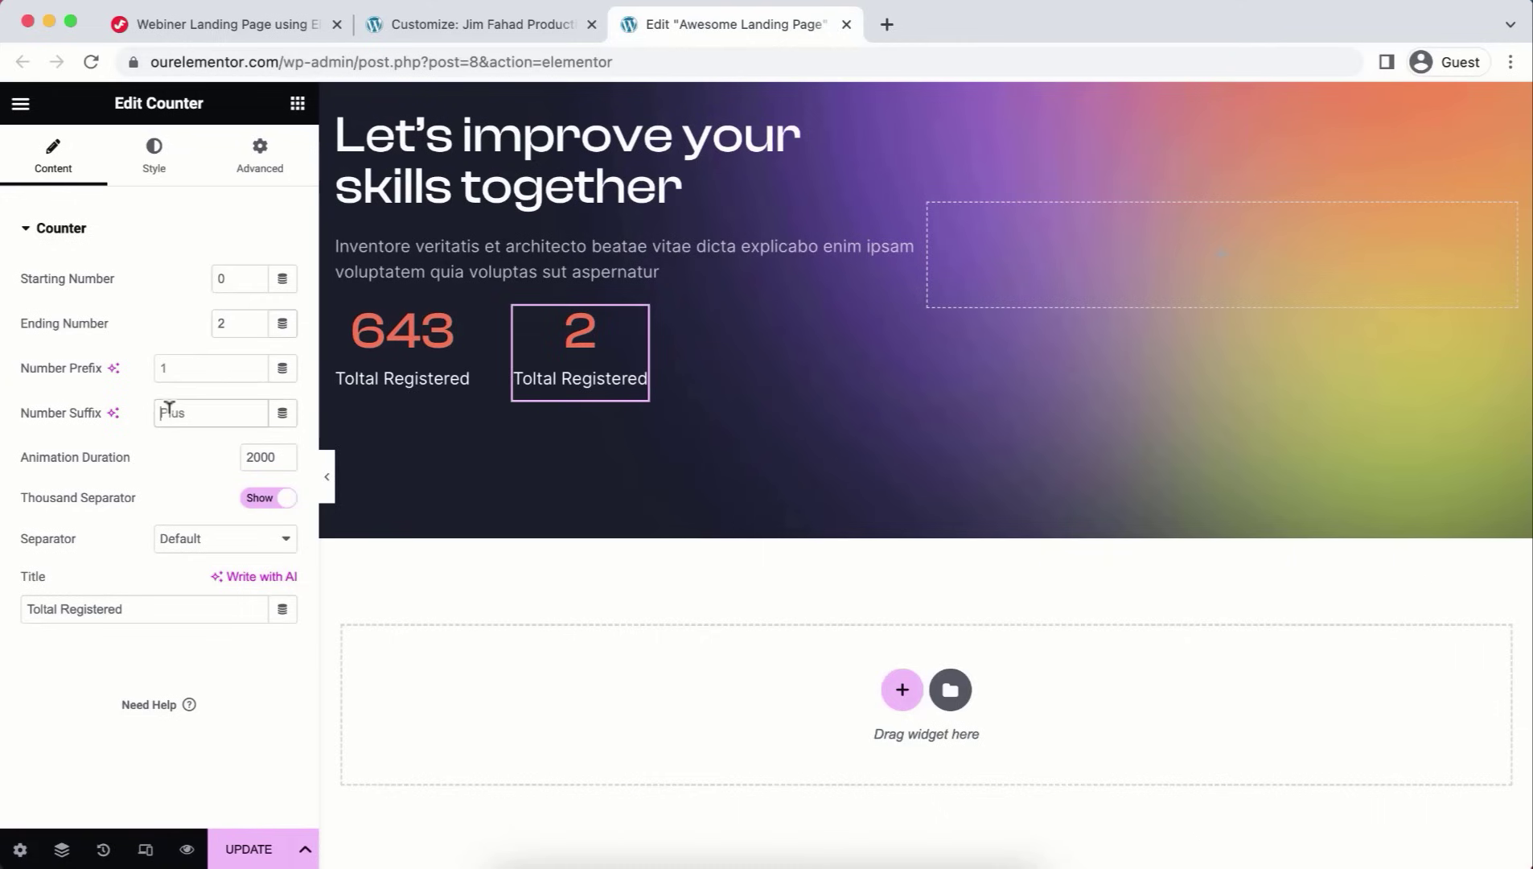
type("+")
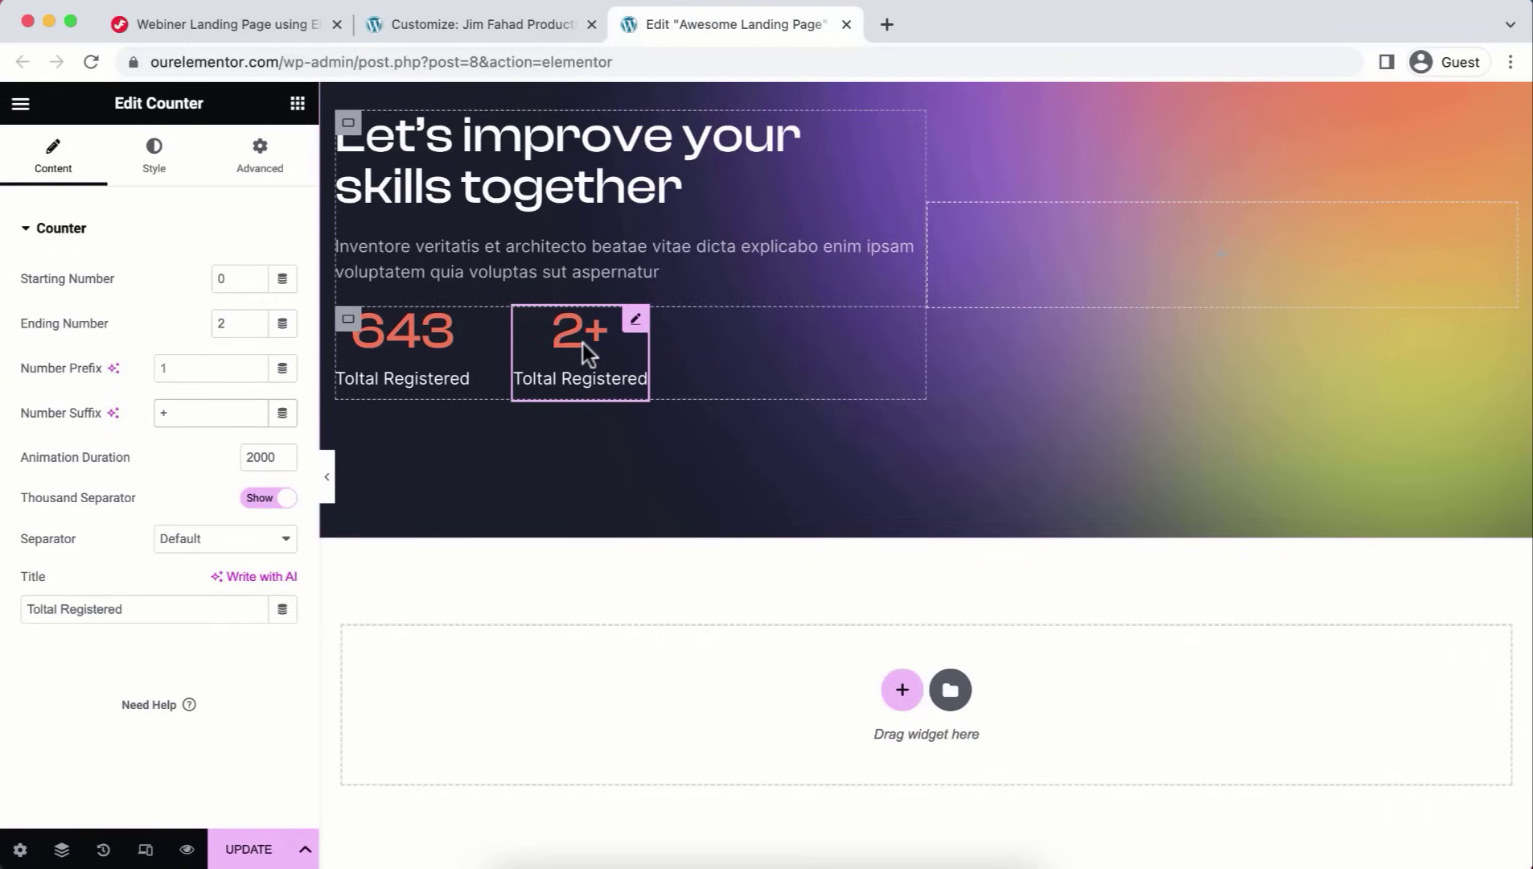
- Give the copied counter prefix 1 and the title 'Hours/Session'
left_click(173, 364)
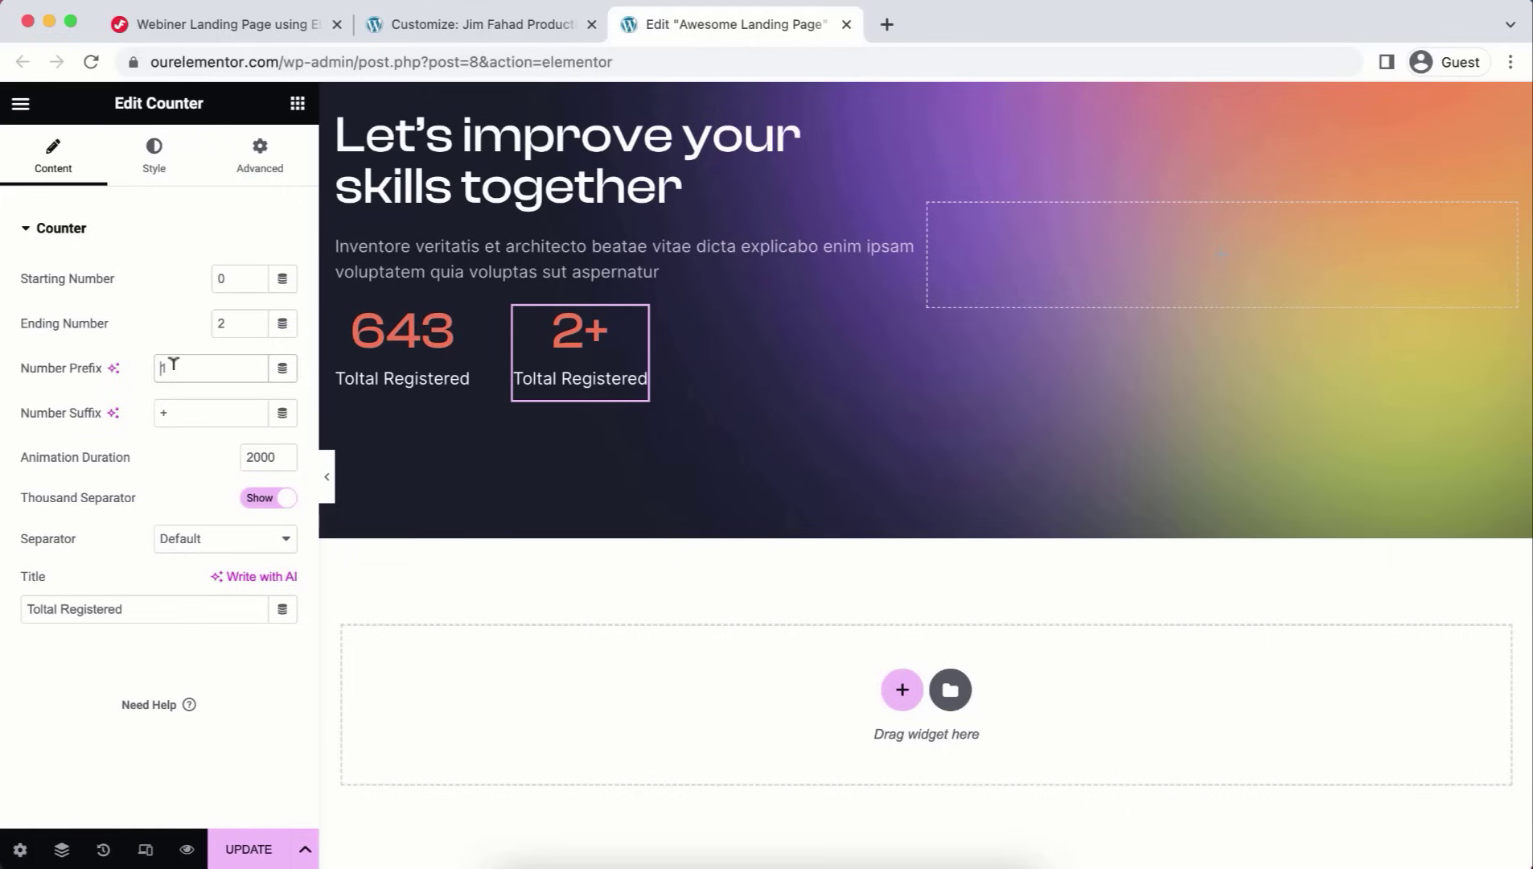
type("One")
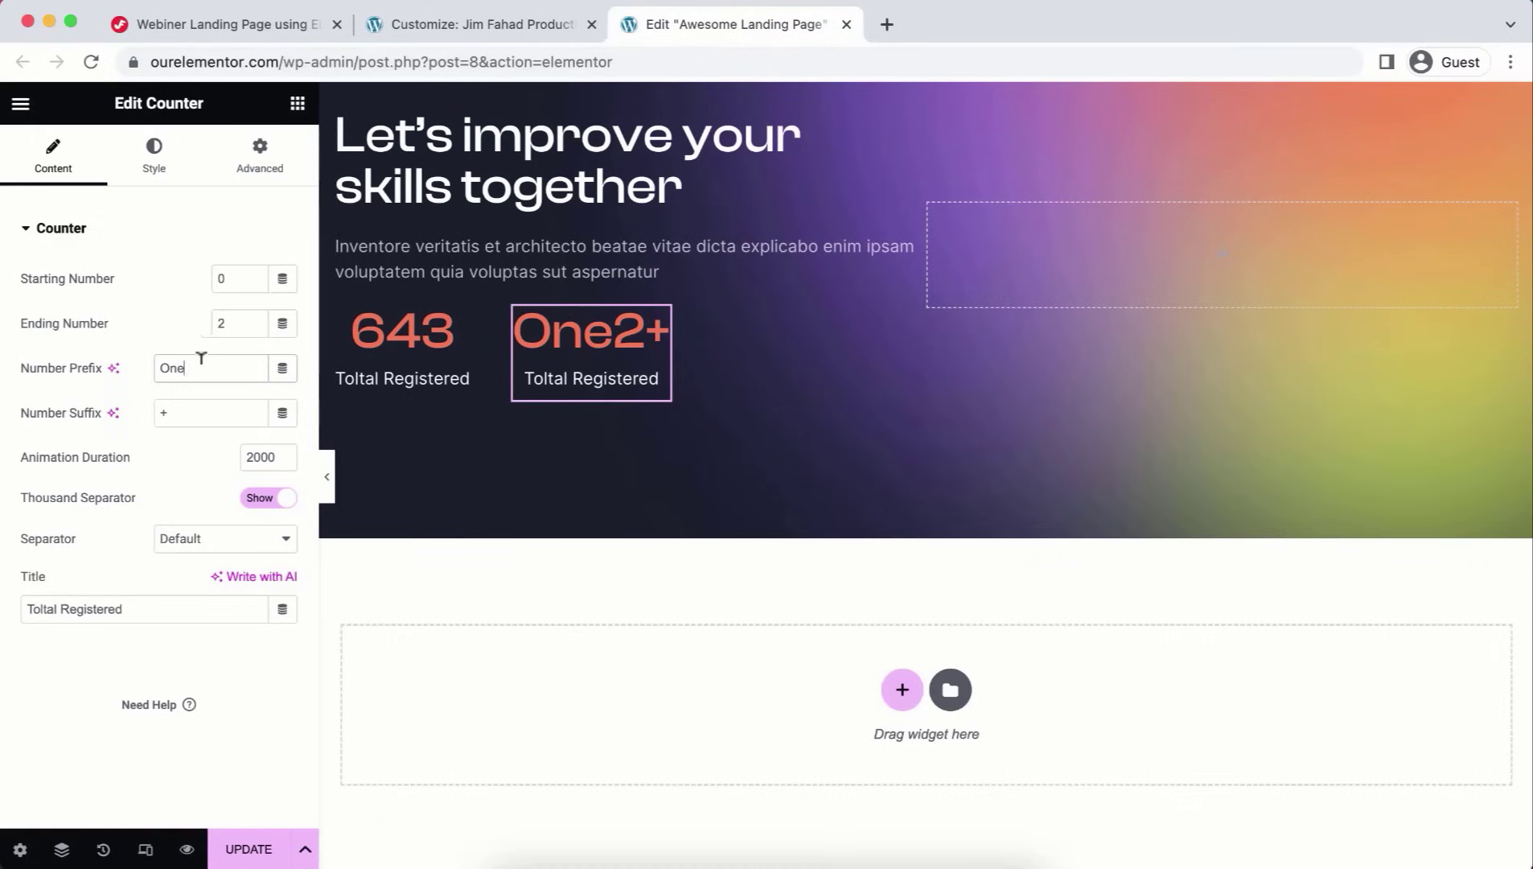
key("BackSpace")
type("1")
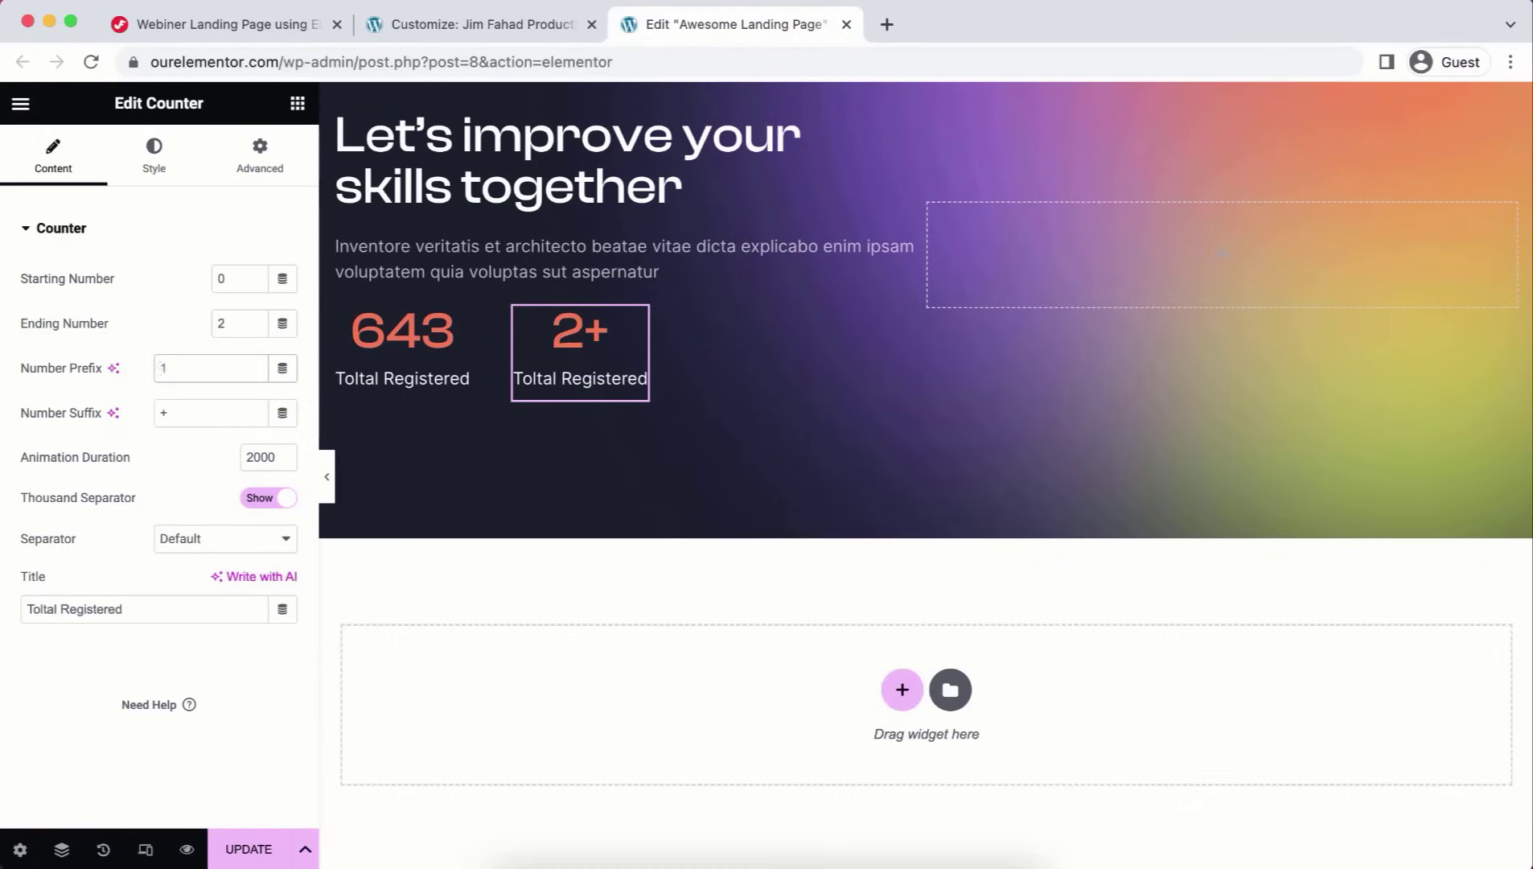
left_click(140, 606)
key("super+a")
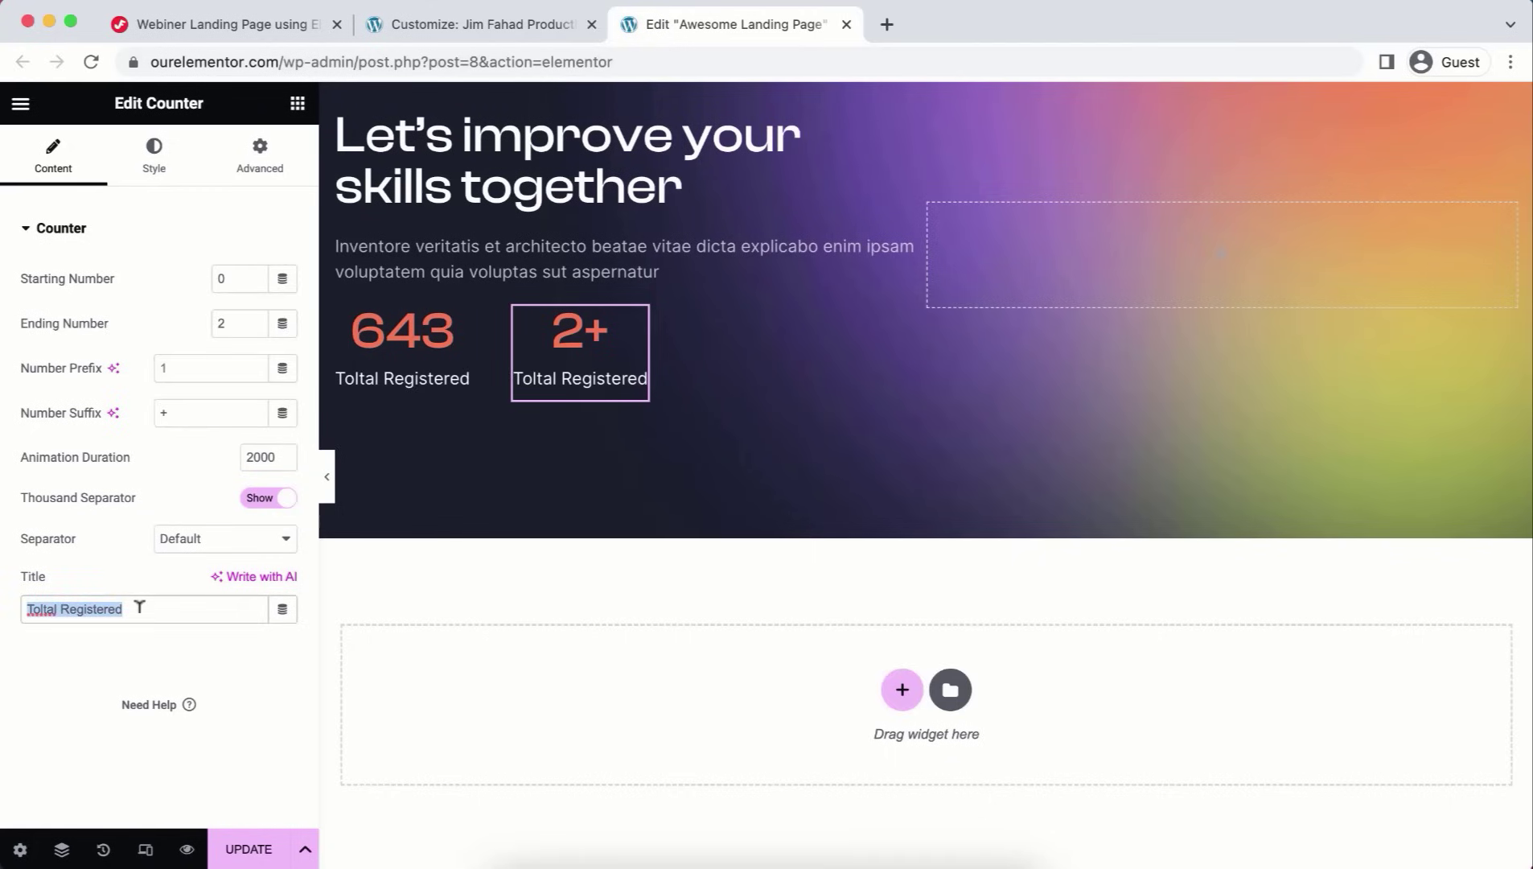
type("Hours")
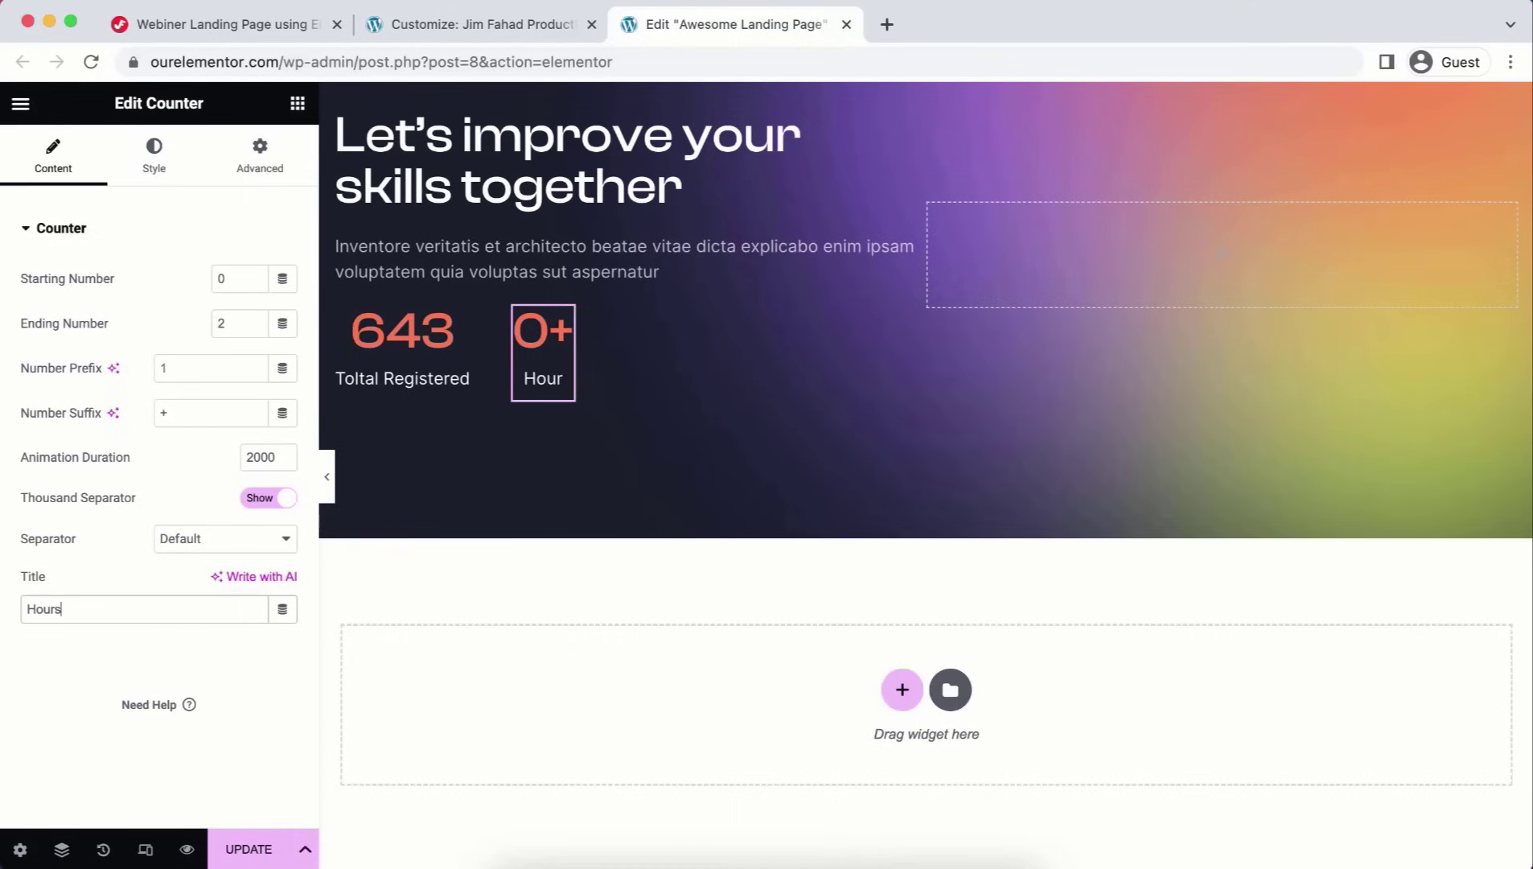
type("/Session")
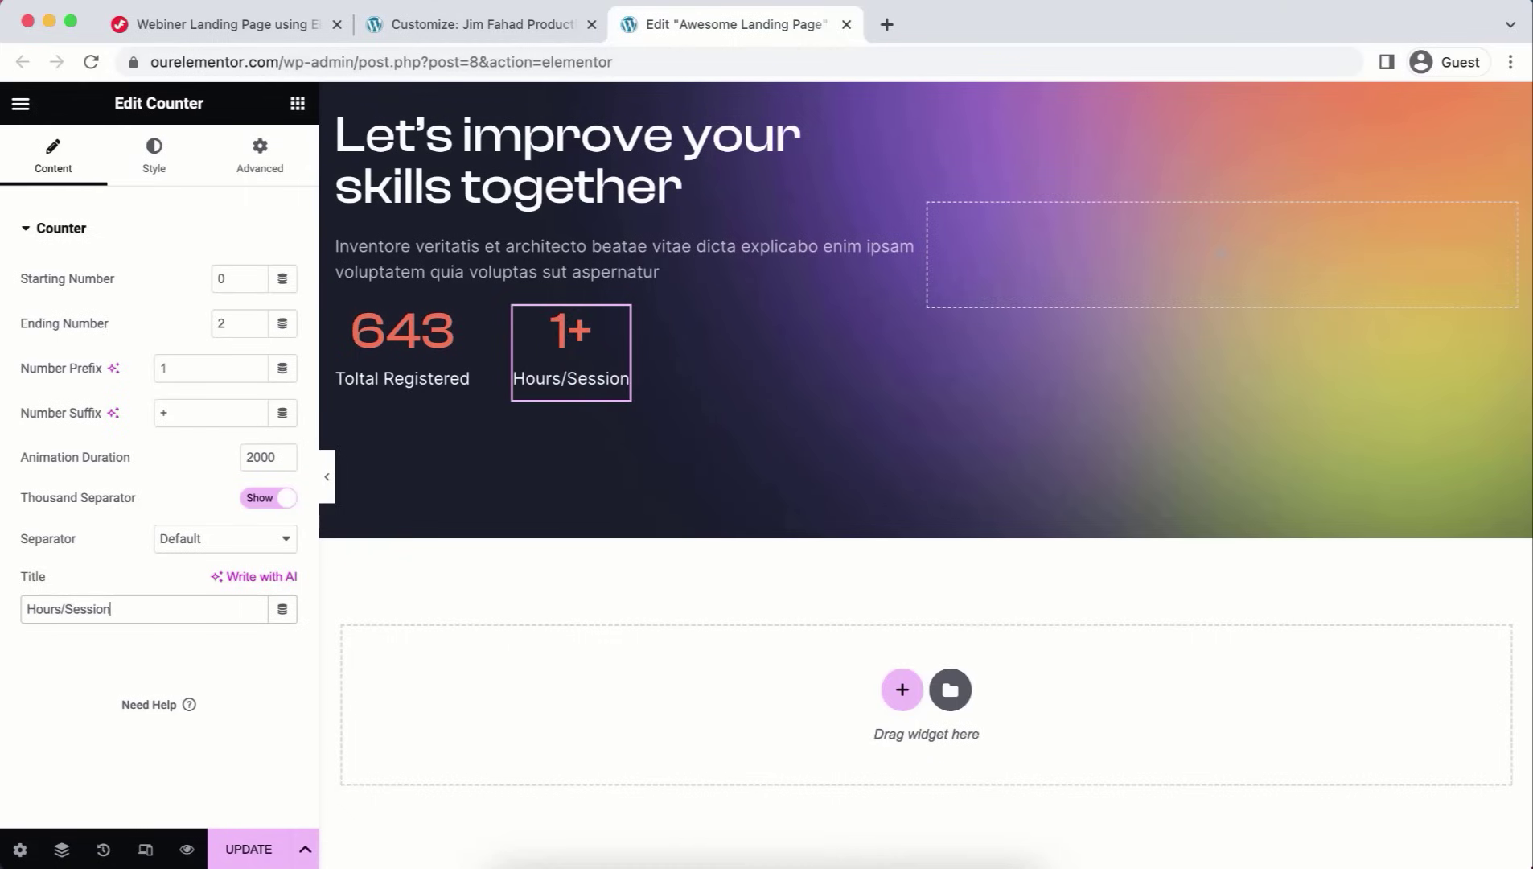
- Correct the 643 counter's title to 'Total Registered'
left_click(366, 379)
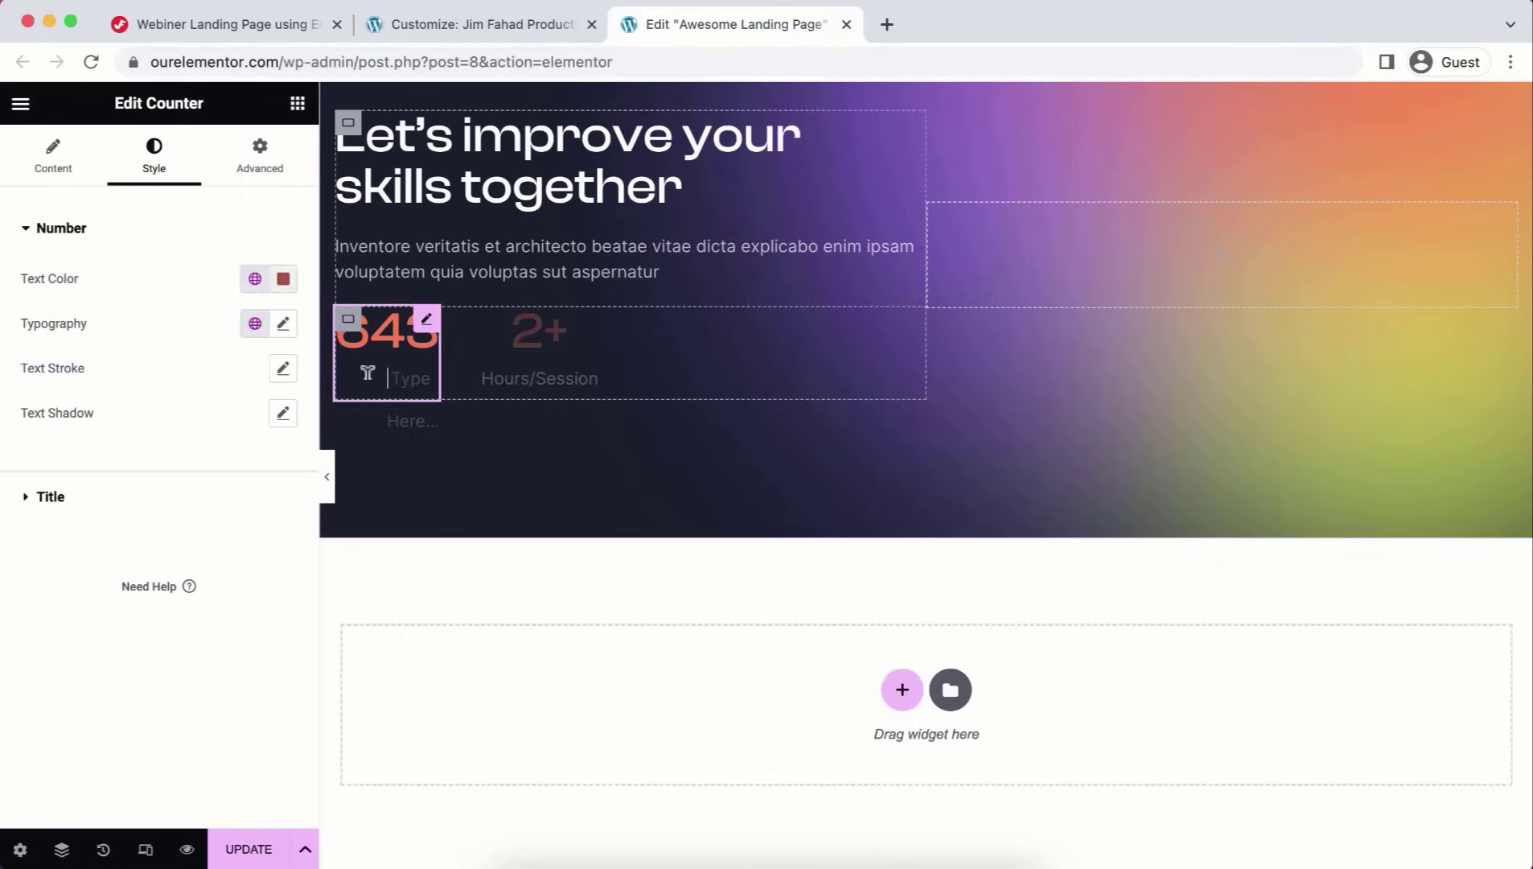
left_click(58, 165)
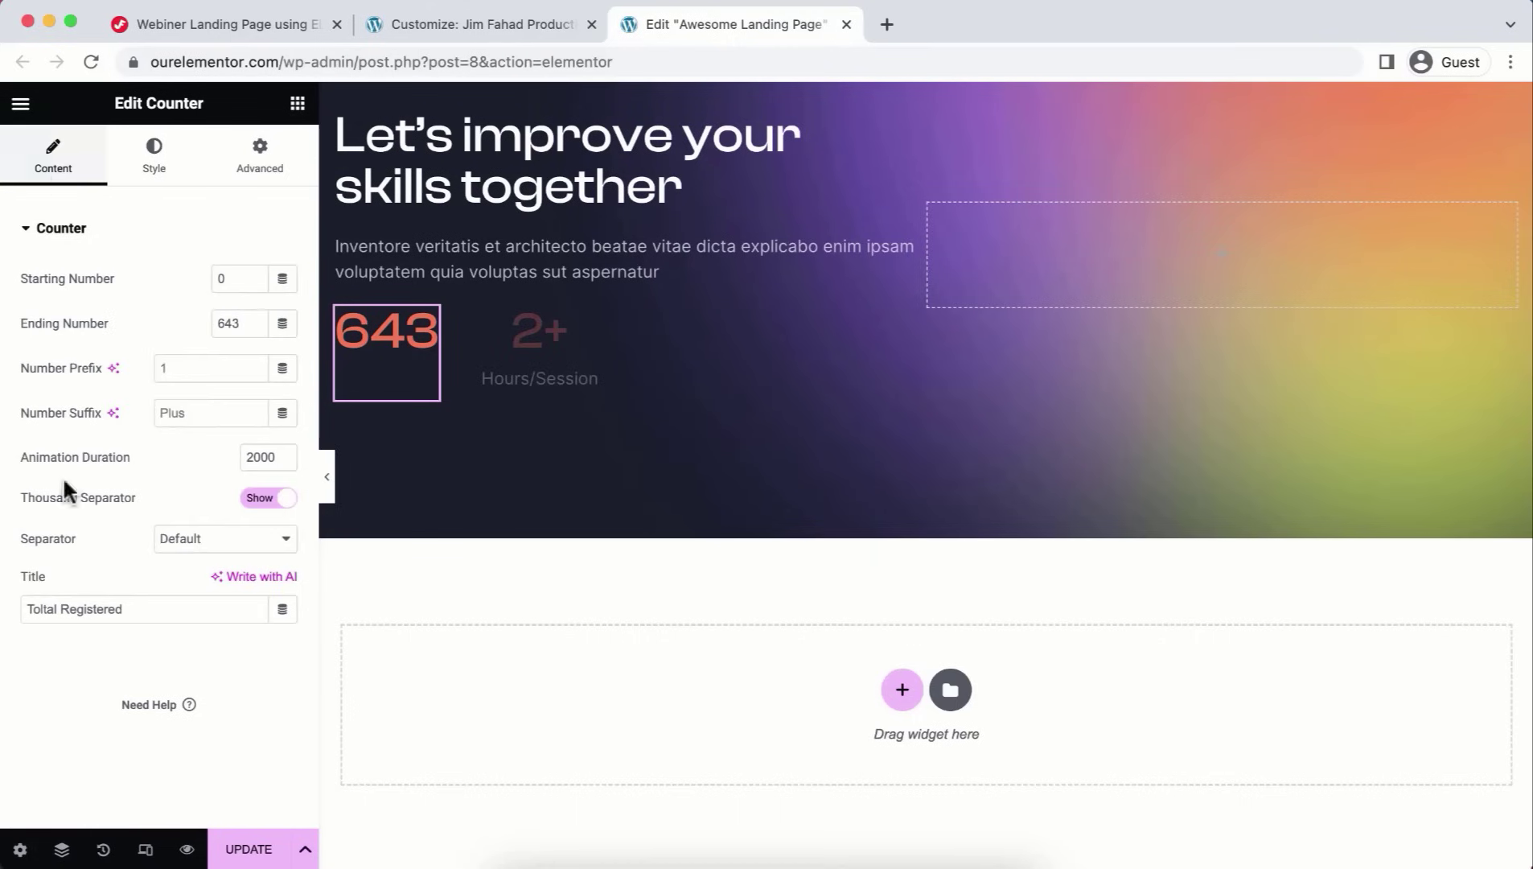
double_click(46, 608)
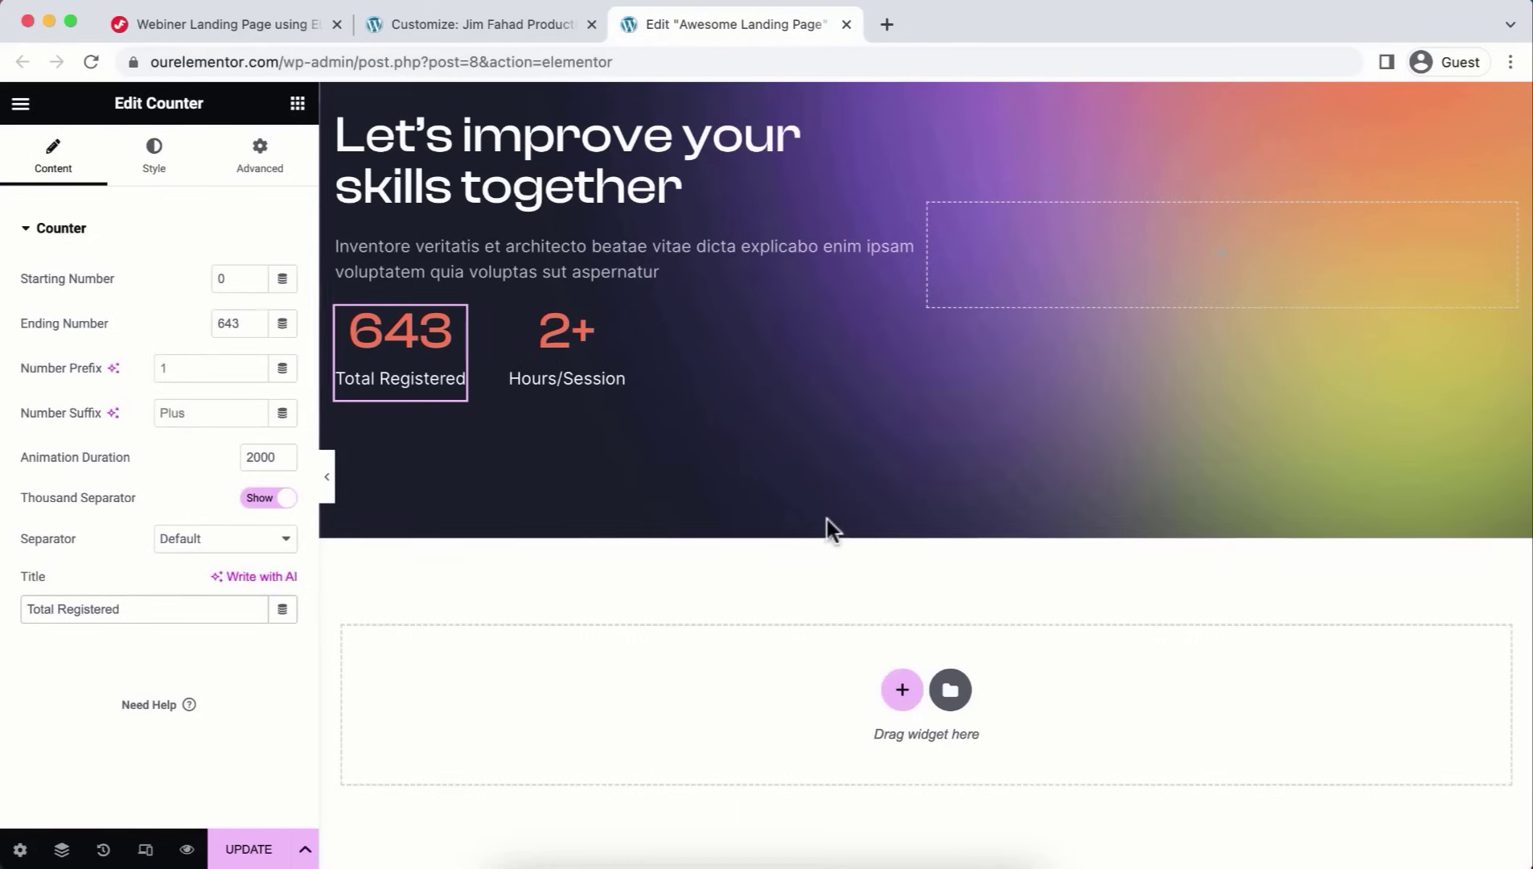
scroll(826, 519, "up", 3)
scroll(826, 519, "up", 1)
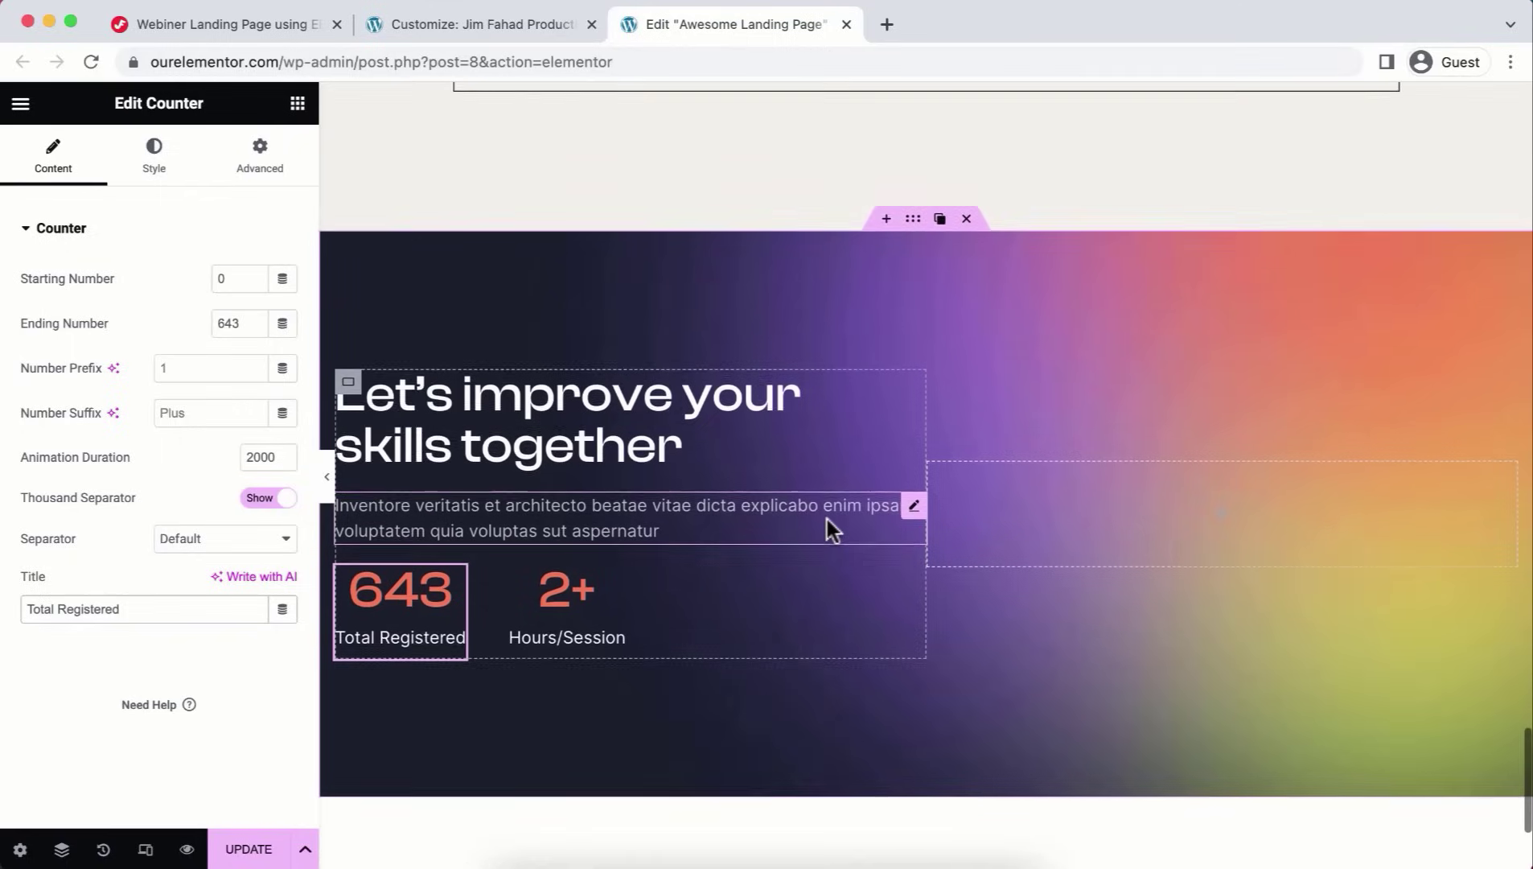
mouse_move(348, 388)
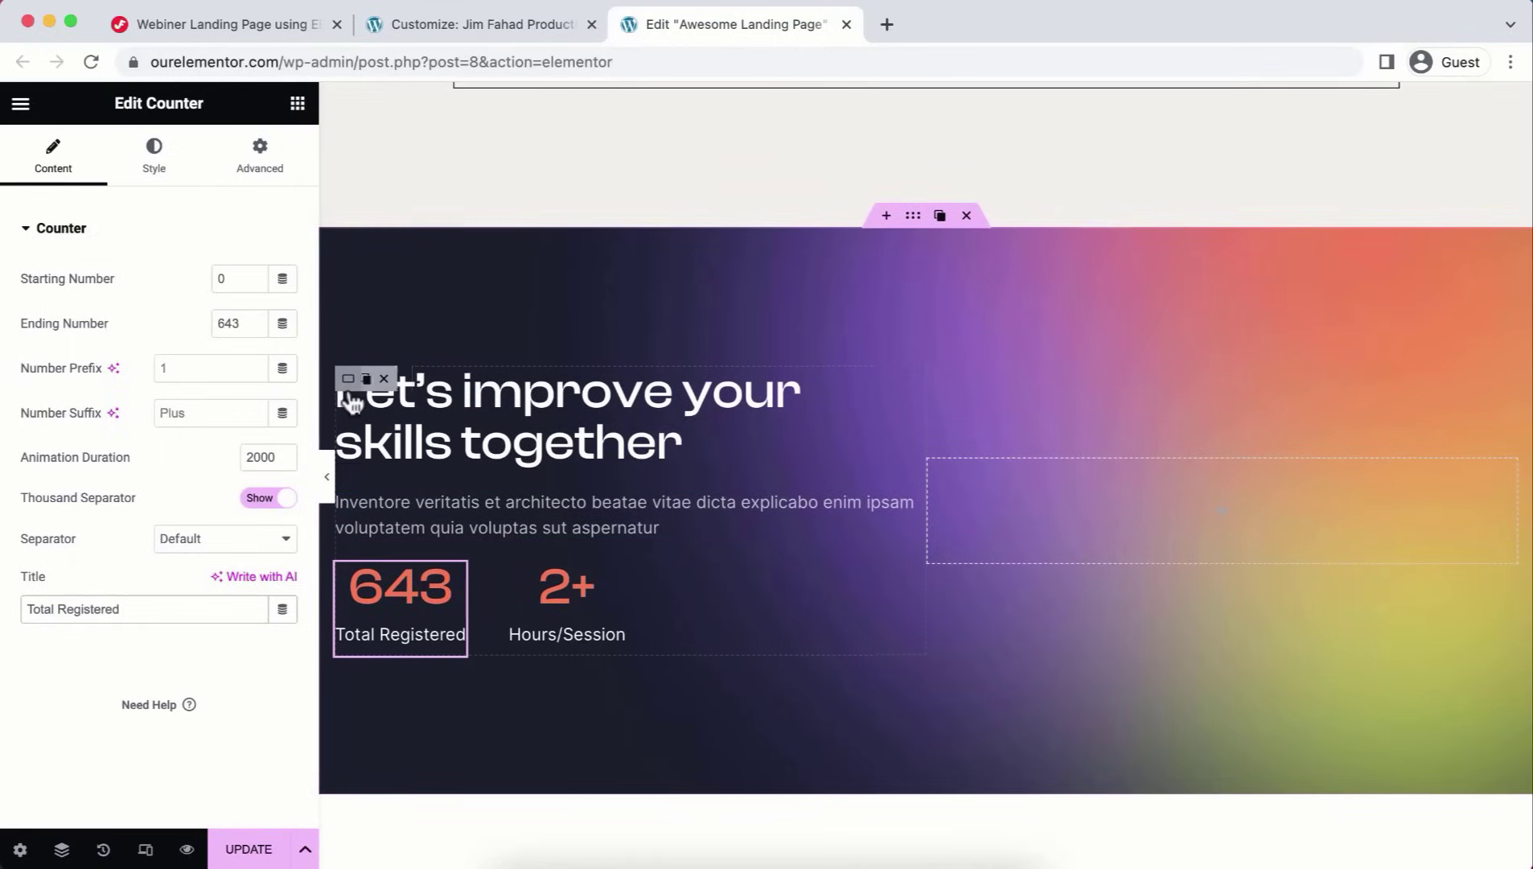
left_click(348, 384)
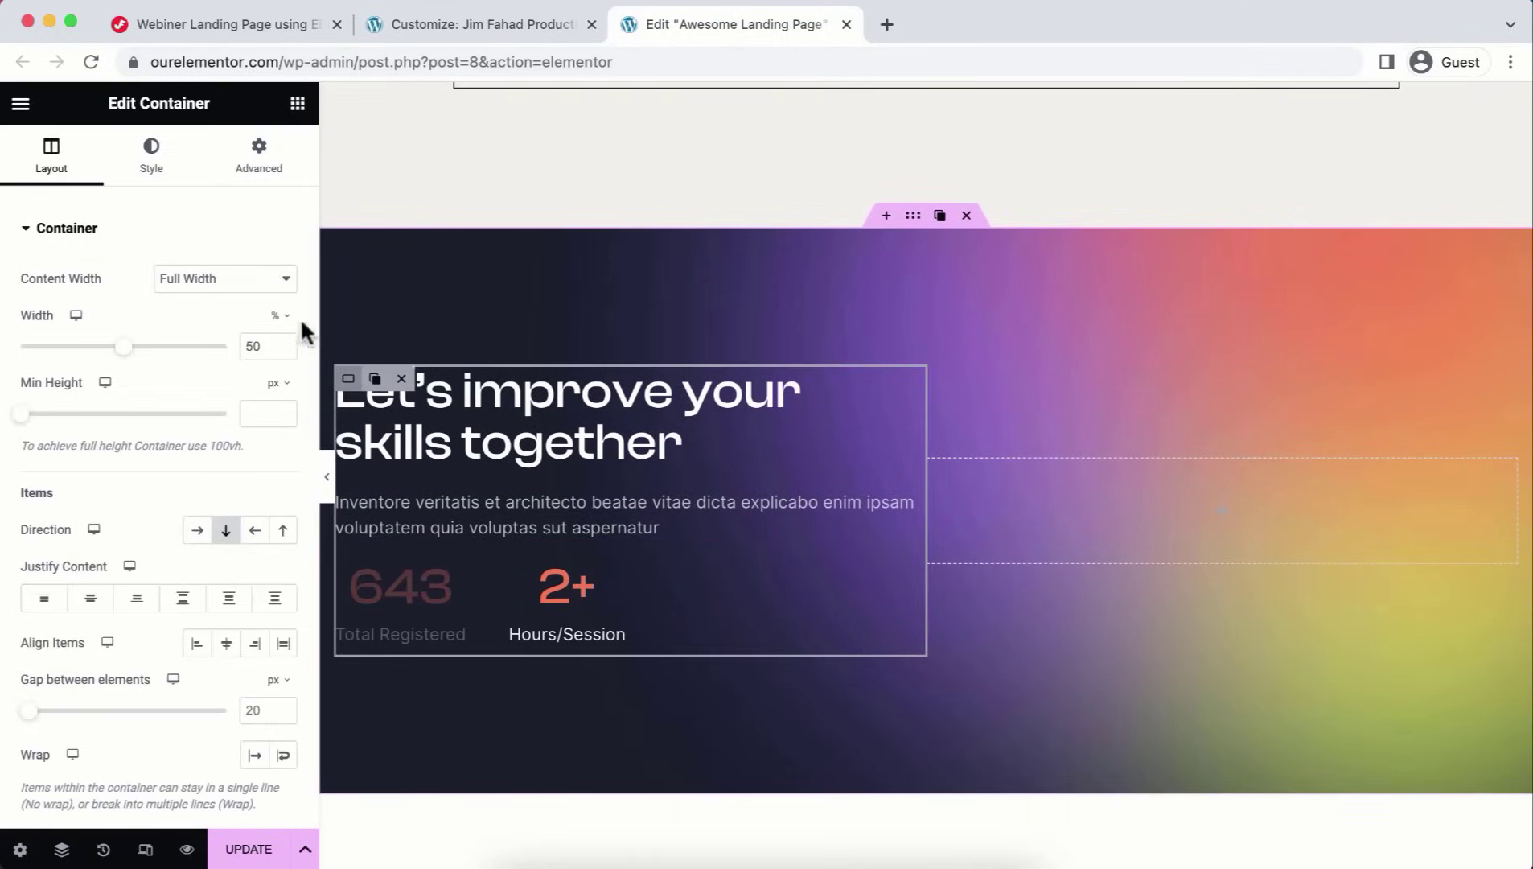
- Make the hero content container 55% wide with a 50 px left margin
left_click_drag(263, 348, 222, 346)
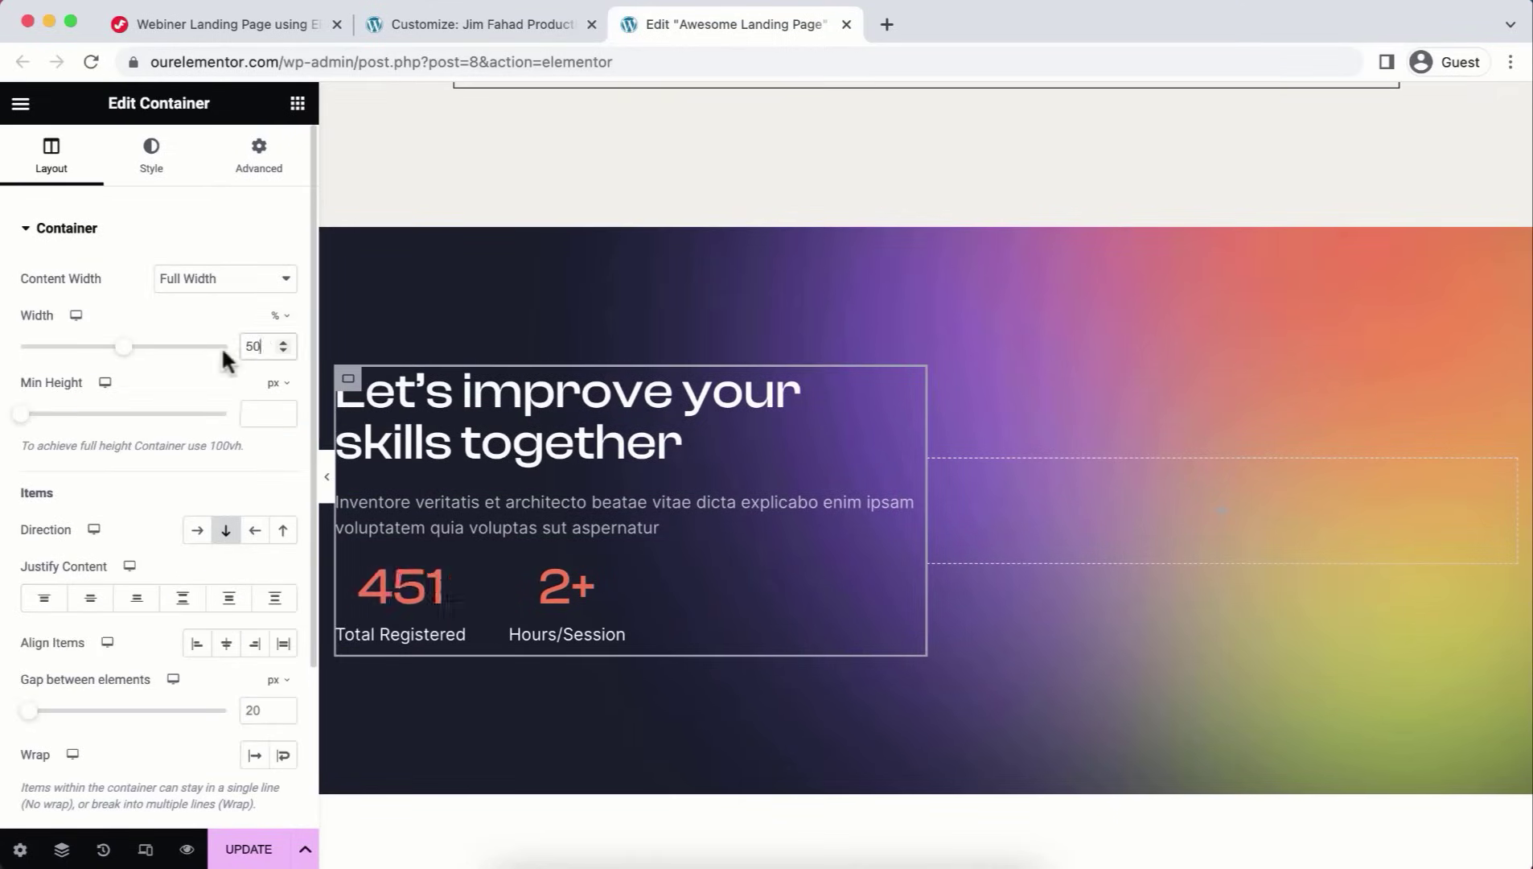
type("45")
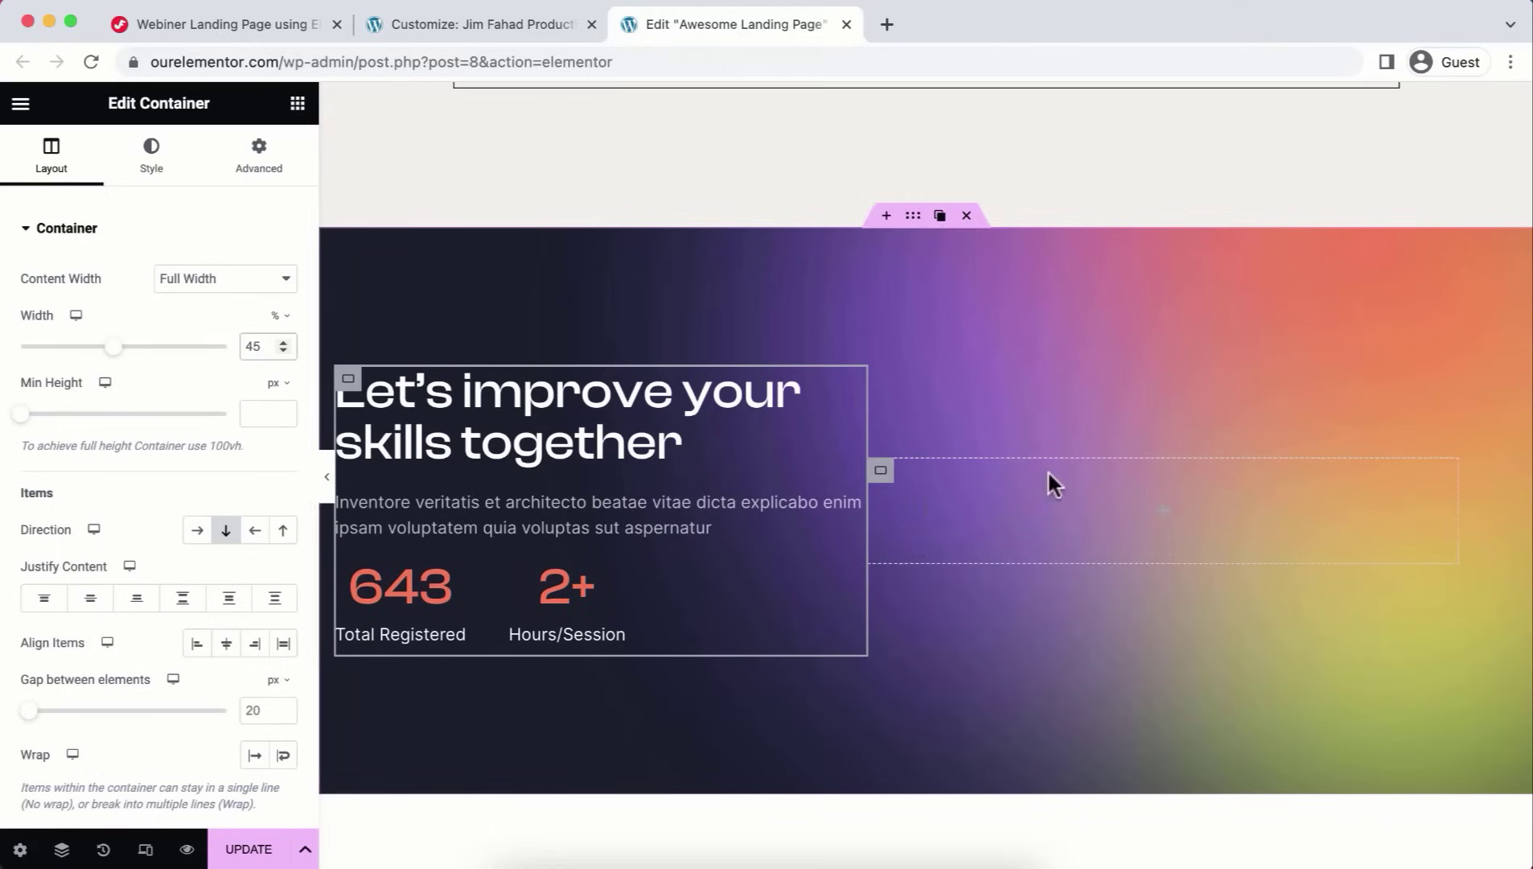
key("ctrl+z")
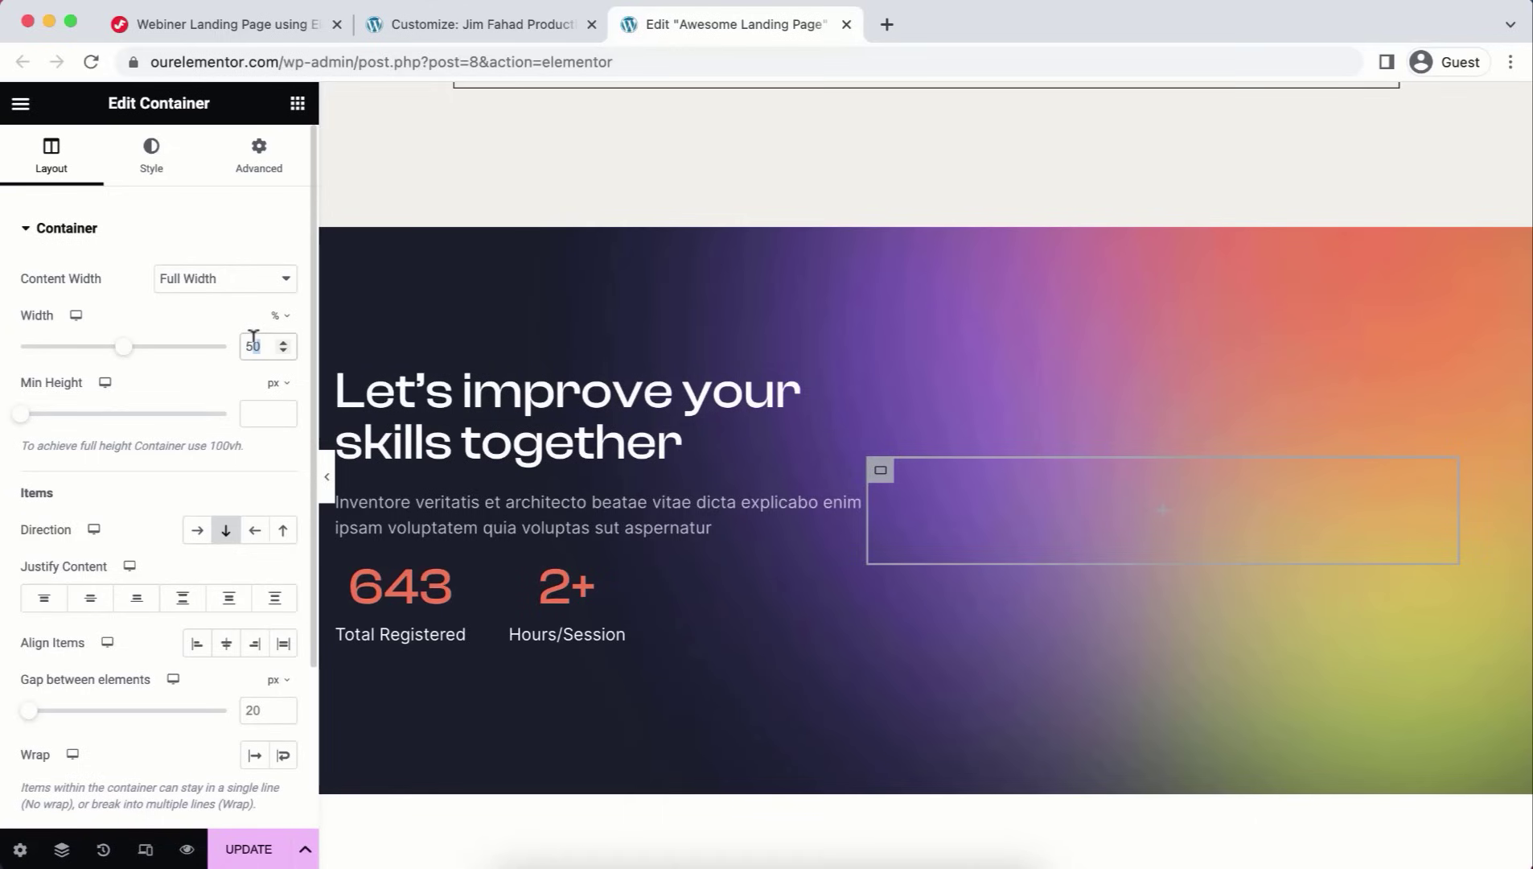
type("5")
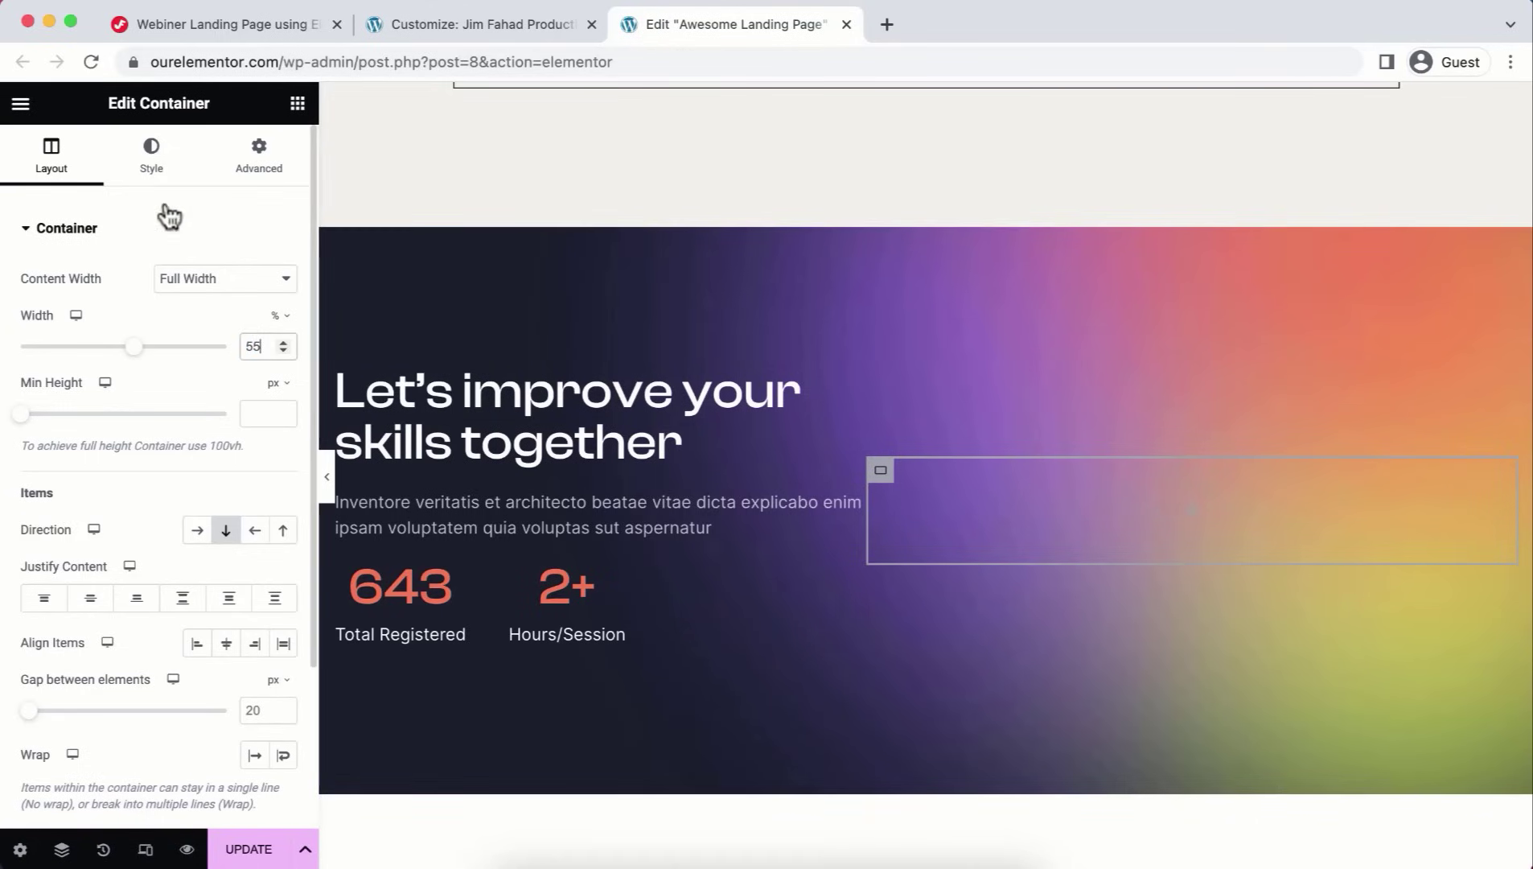
left_click(258, 149)
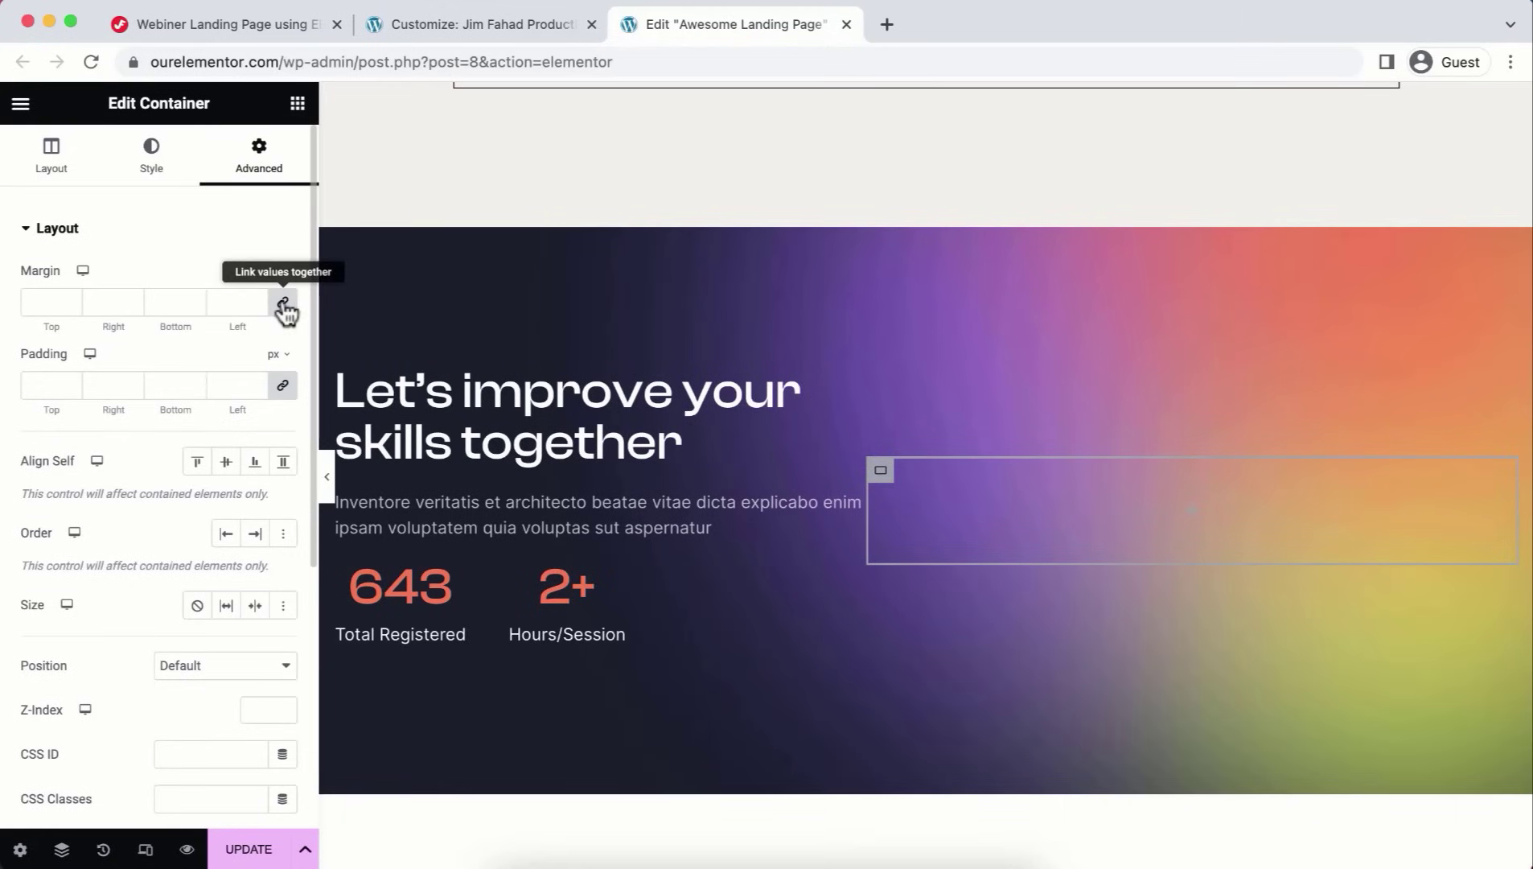
left_click(223, 299)
type("50")
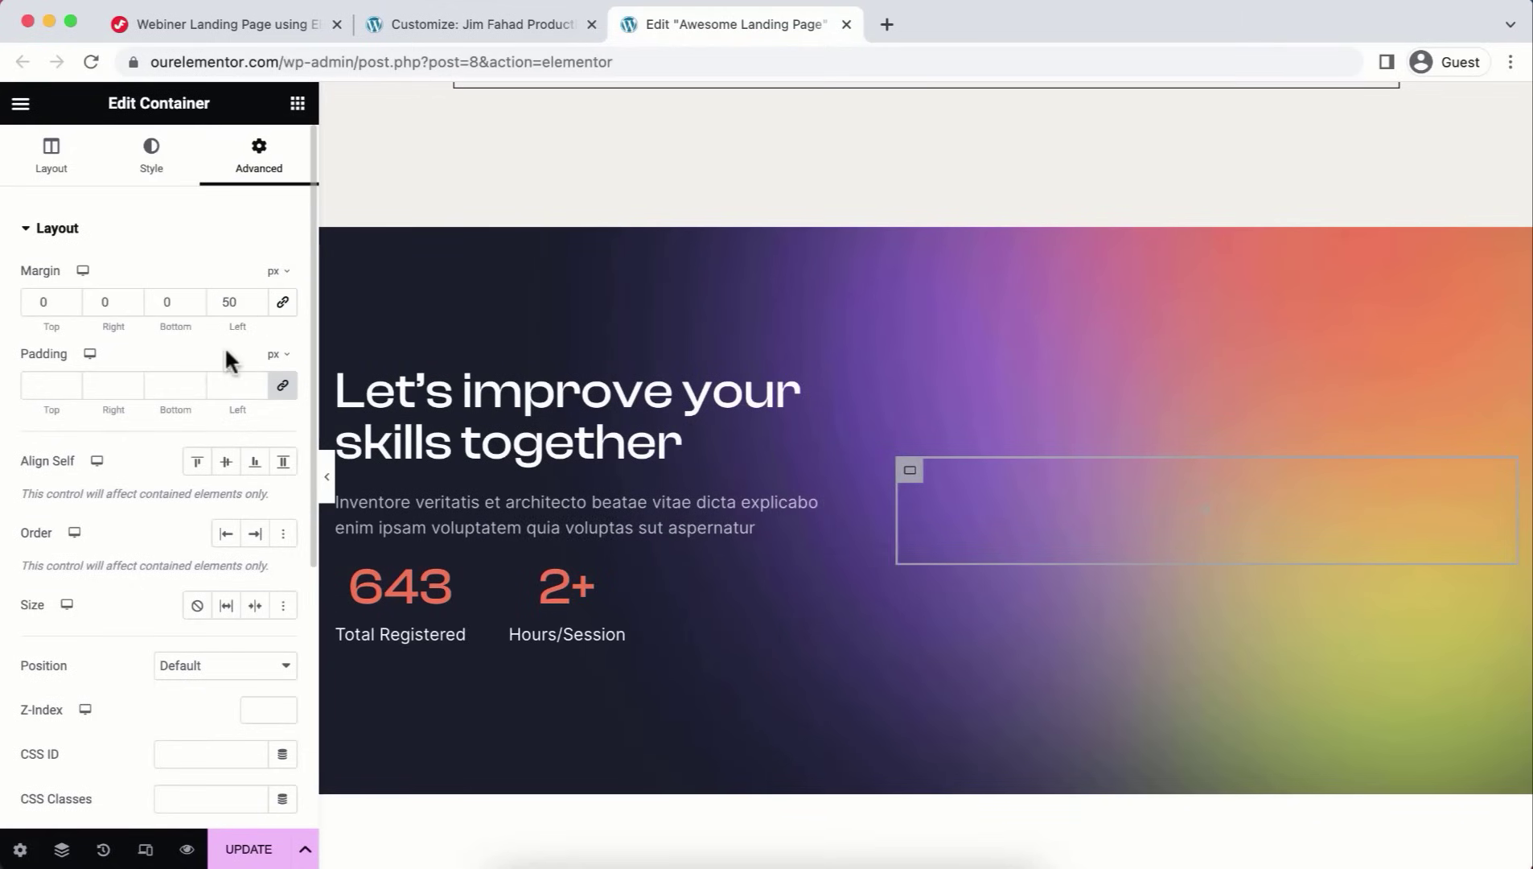
left_click(1210, 523)
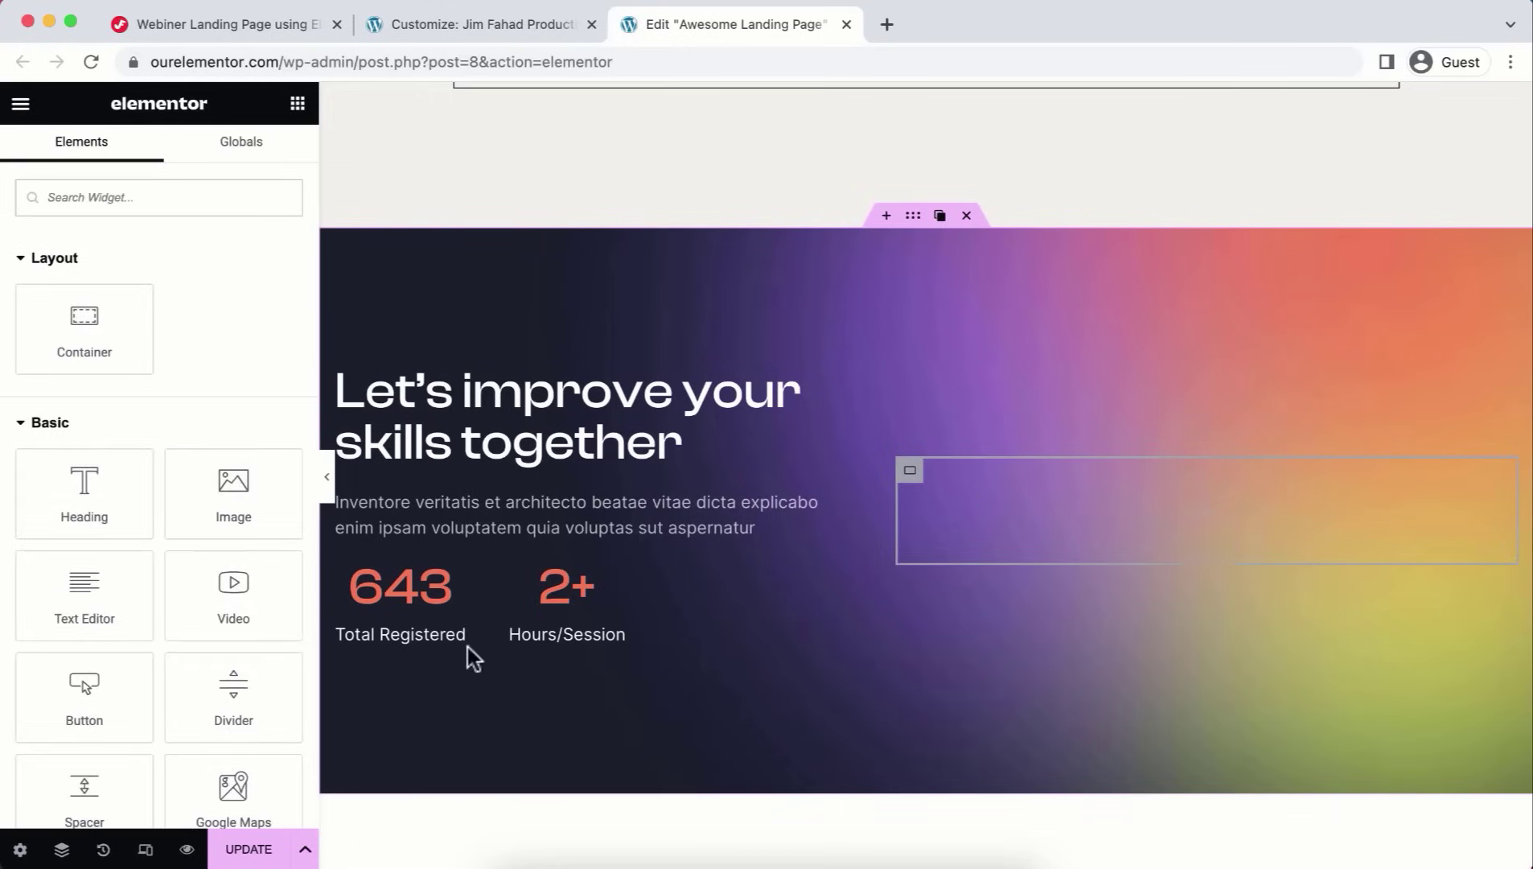
- Place a Video widget in the right hero container with its source set to Self Hosted
left_click_drag(222, 596, 1138, 504)
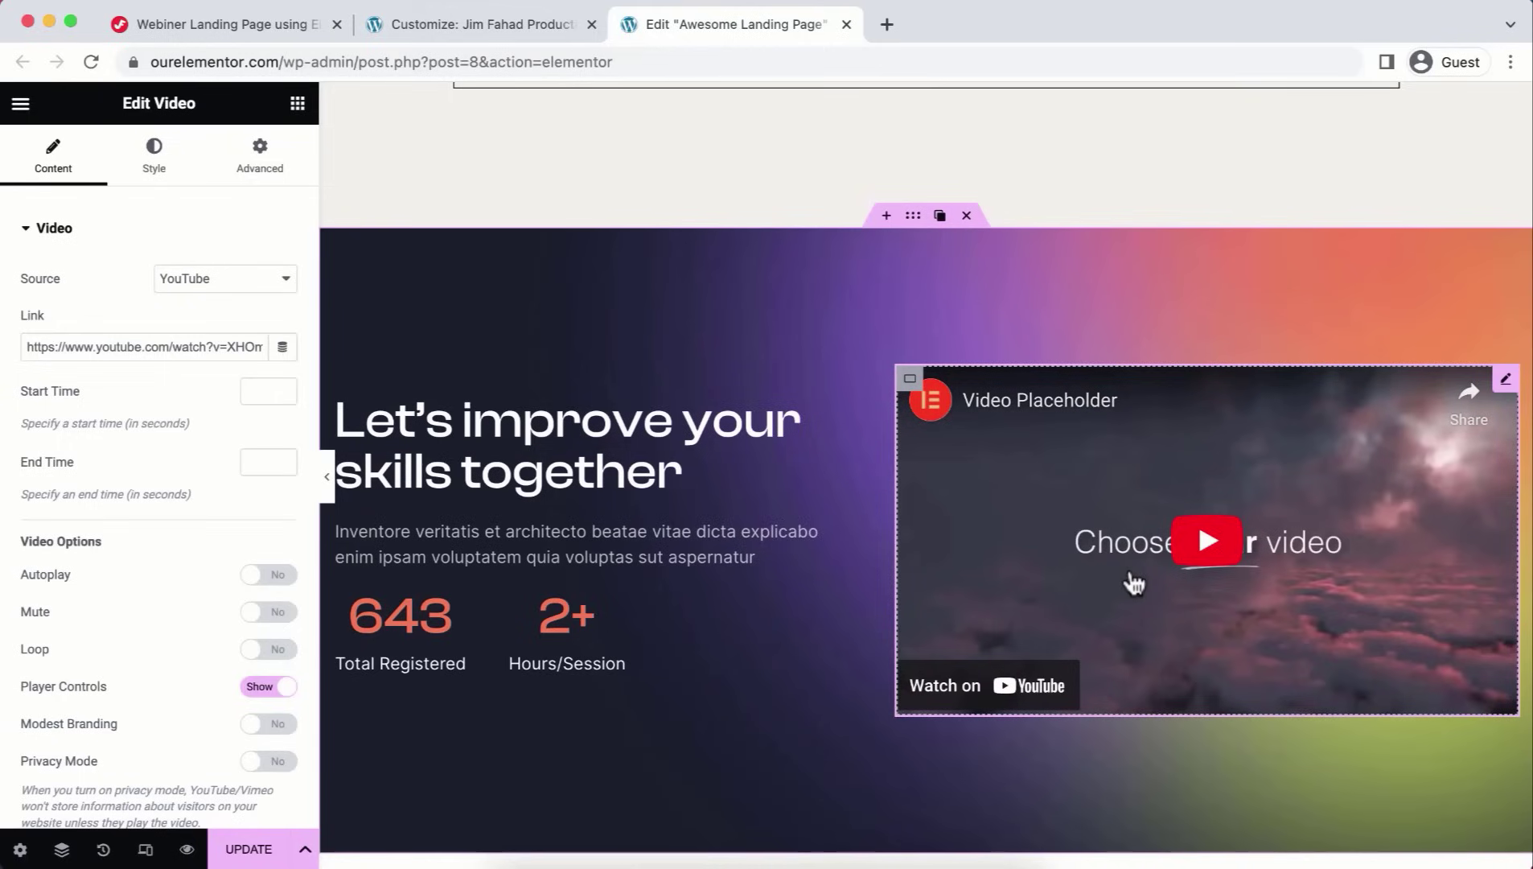
left_click(229, 287)
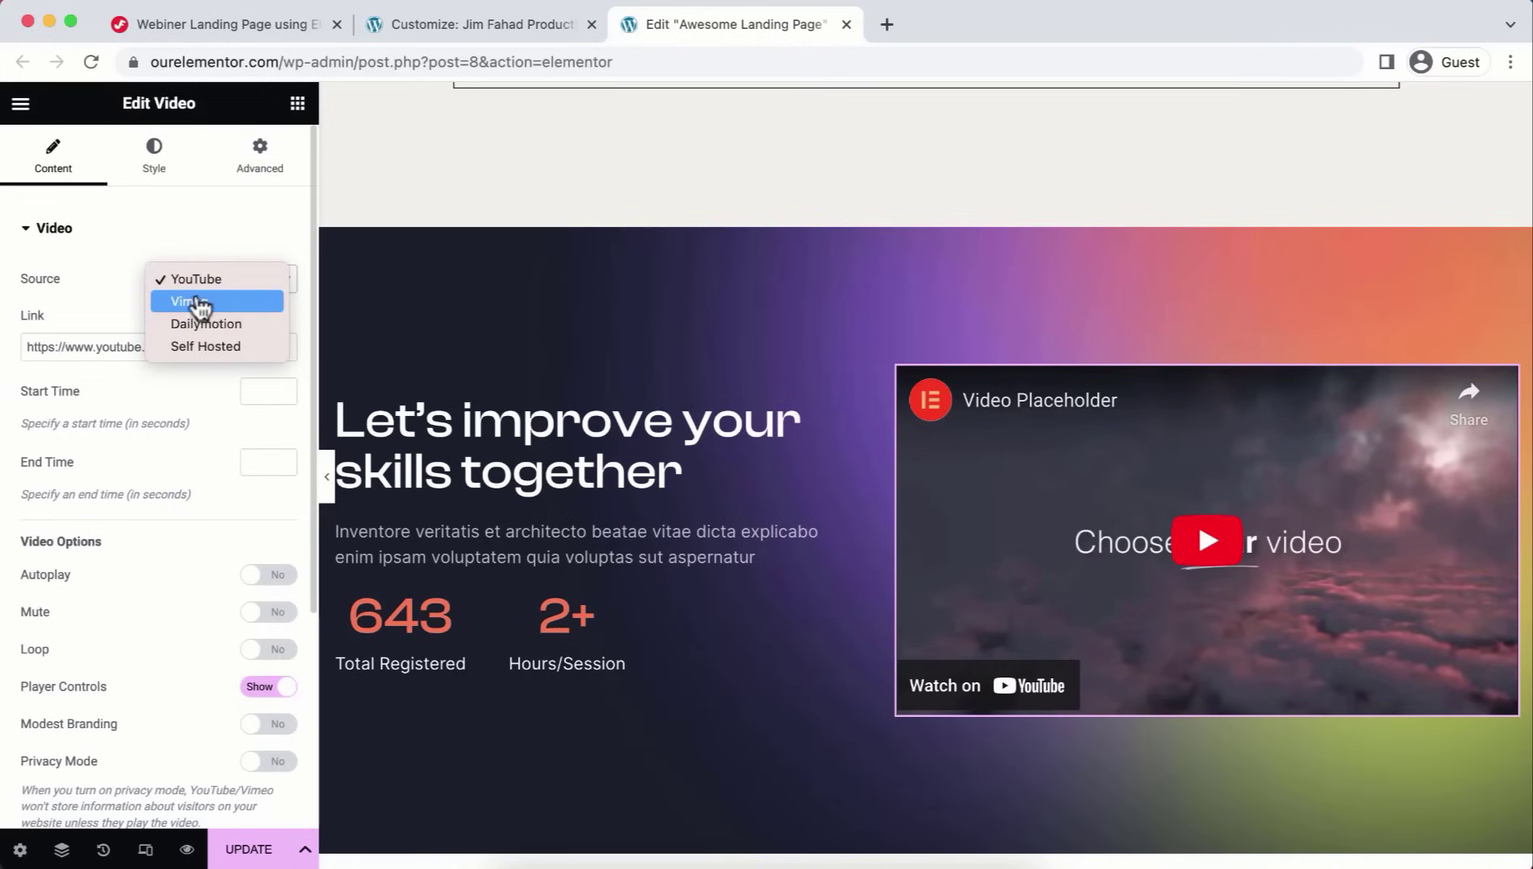
left_click(109, 306)
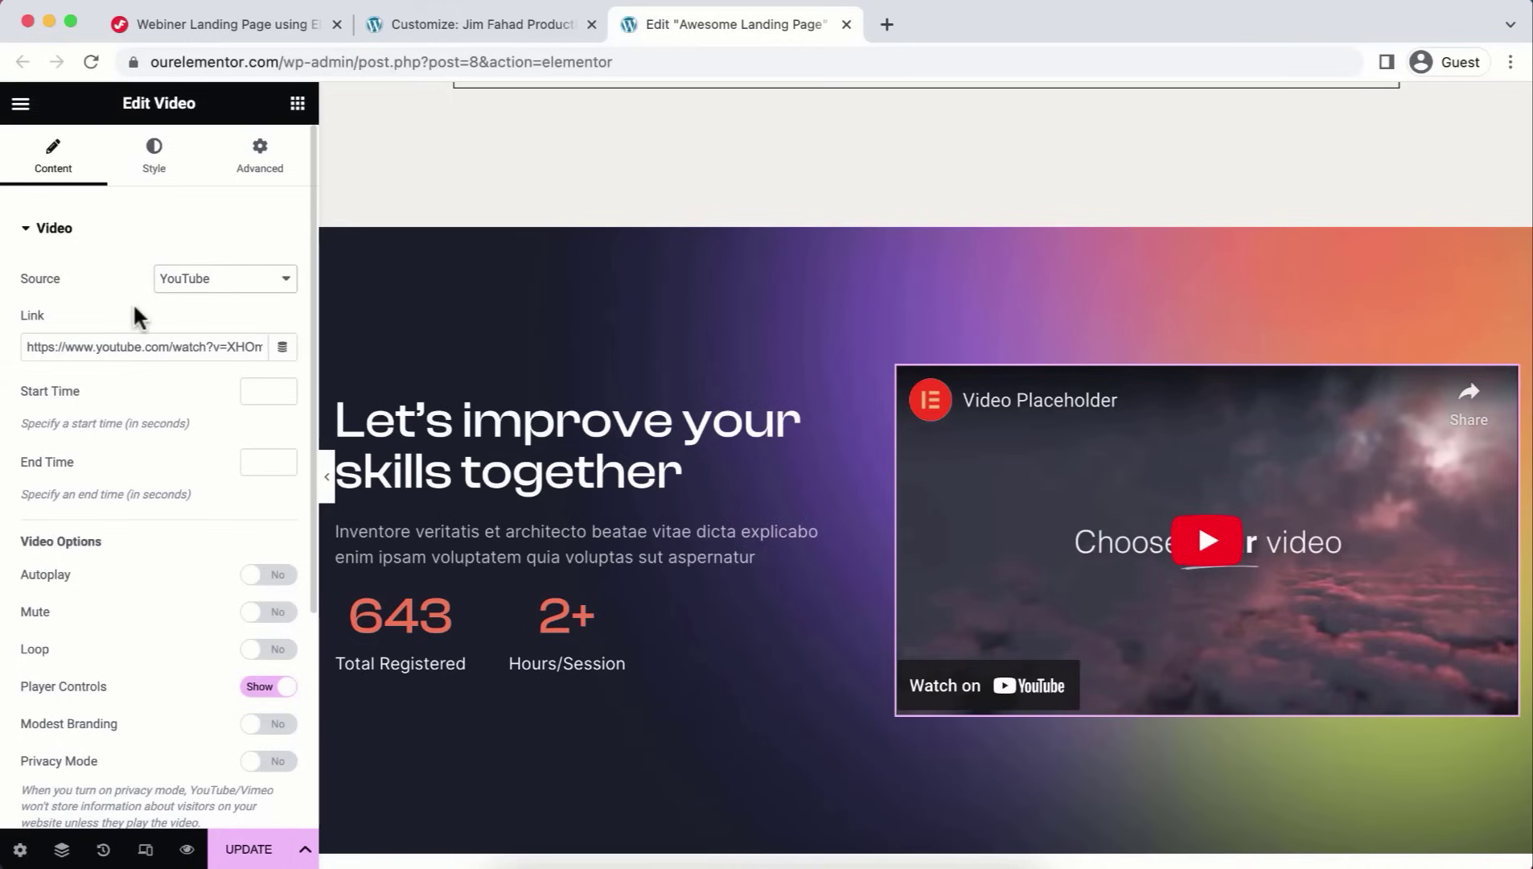
left_click(199, 281)
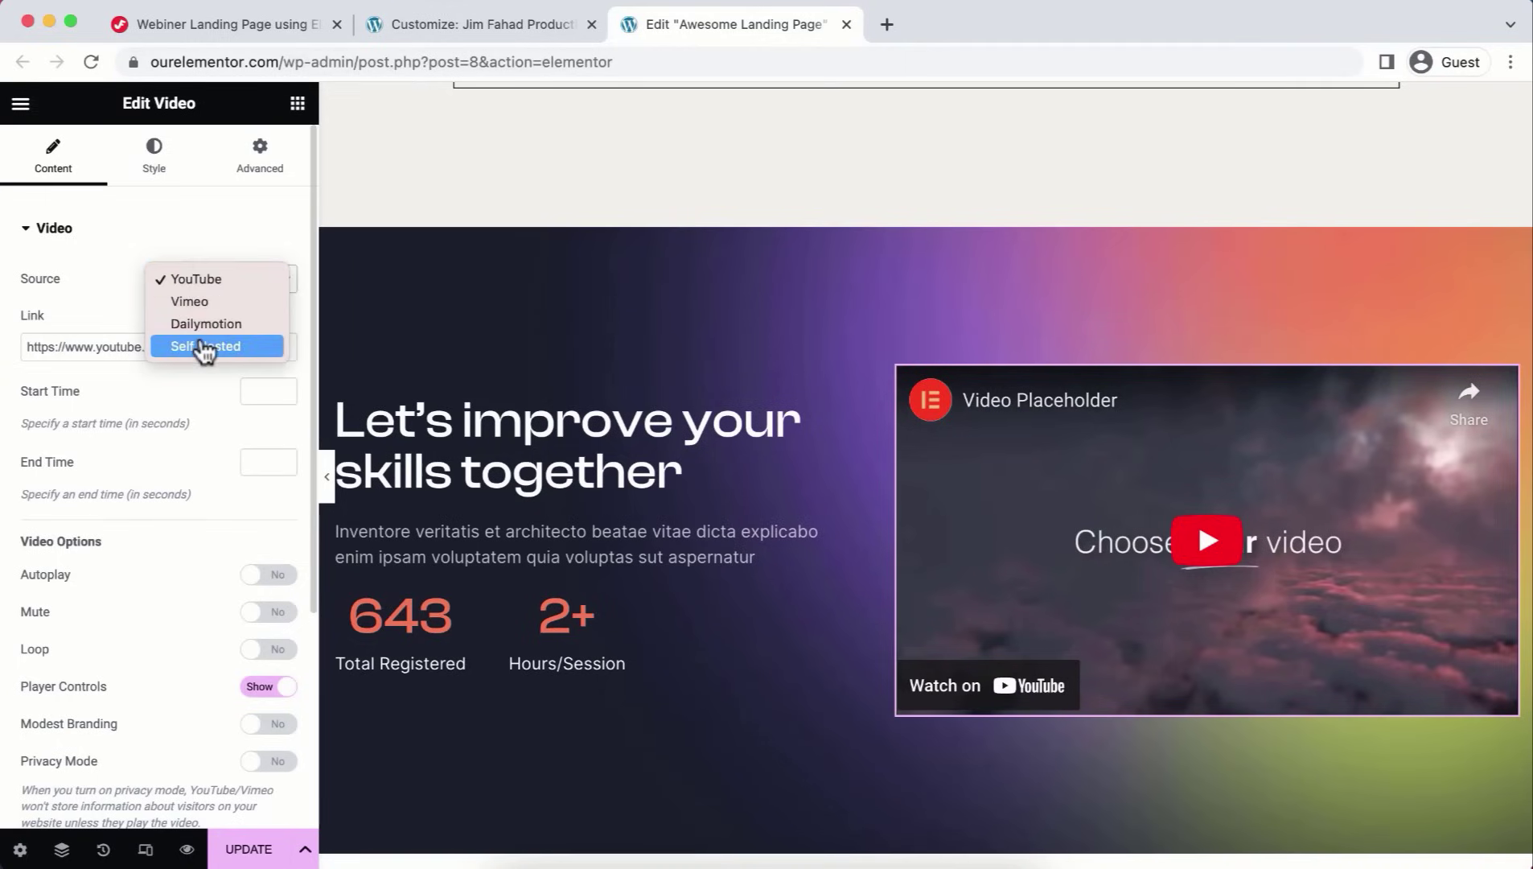
left_click(201, 343)
mouse_move(203, 426)
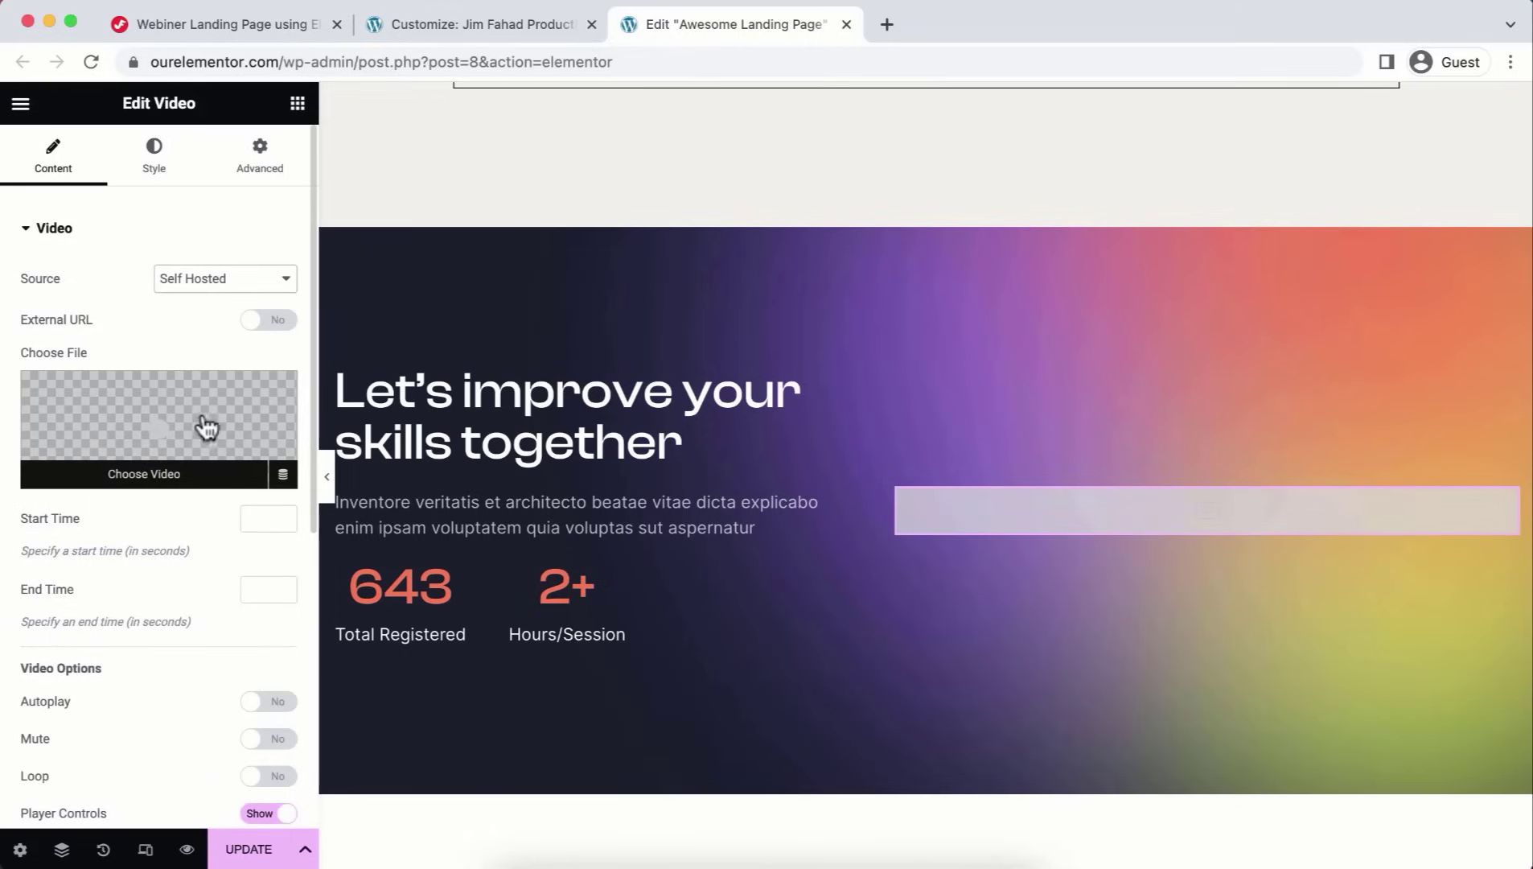
left_click(163, 426)
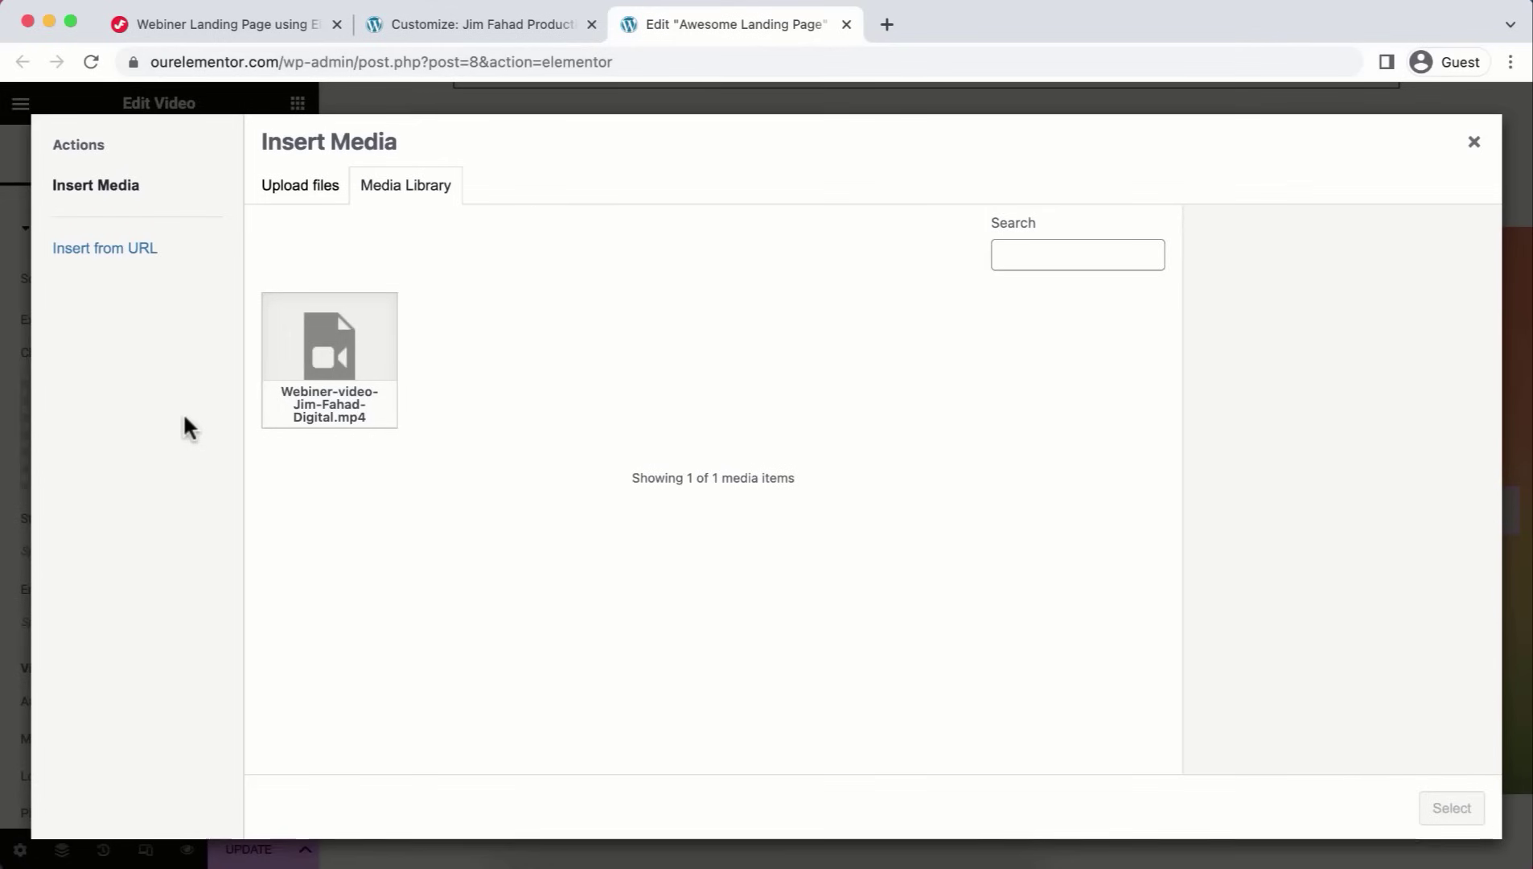
- Insert the uploaded webinar mp4 into the video widget
left_click(346, 351)
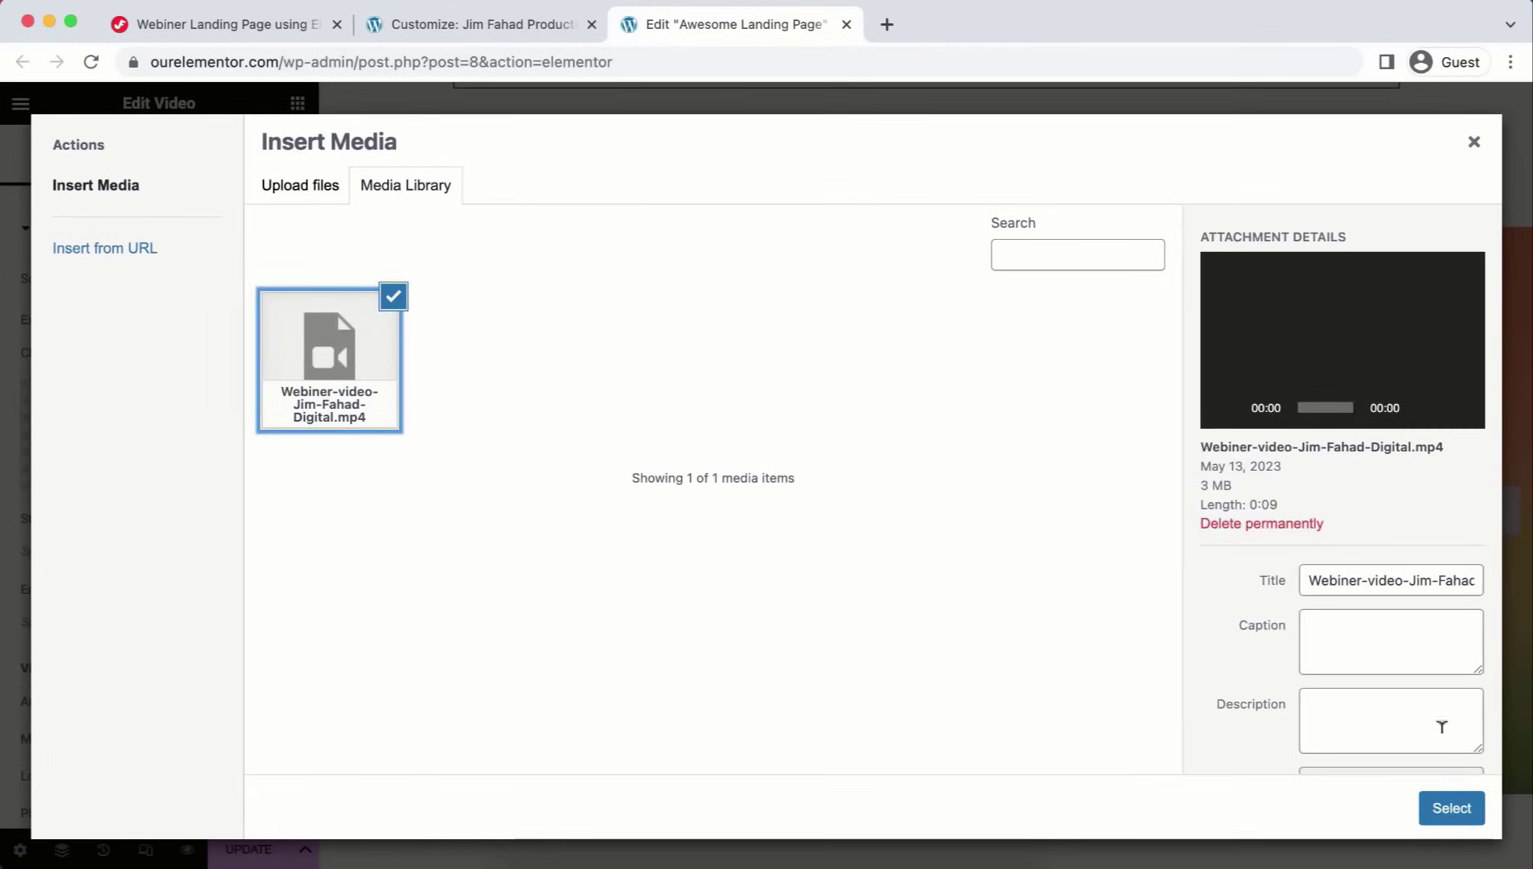
left_click(1456, 807)
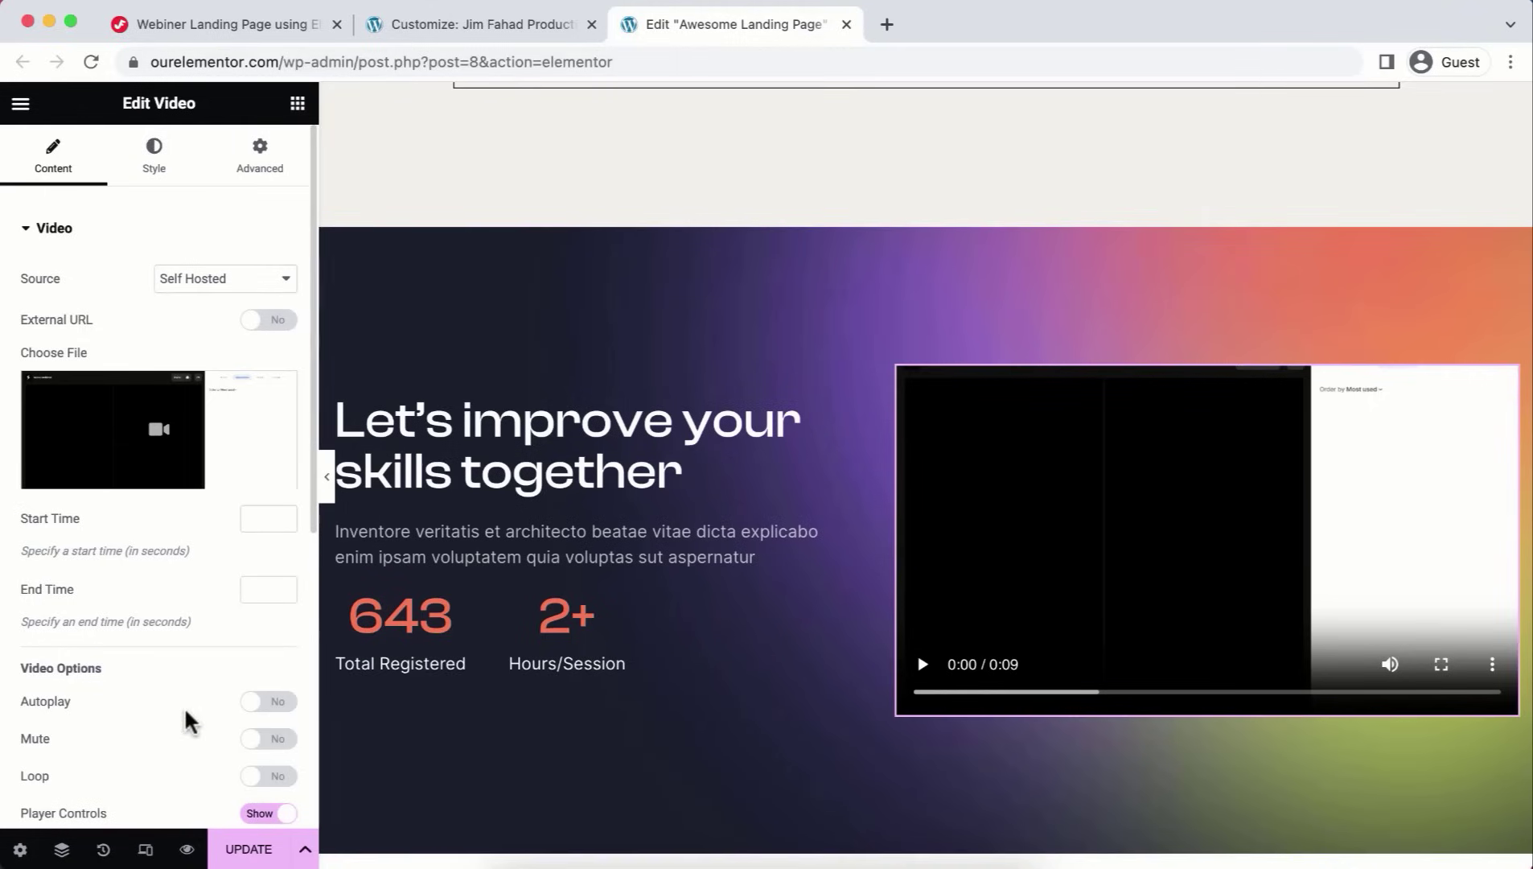
scroll(185, 715, "down", 3)
scroll(157, 684, "up", 1)
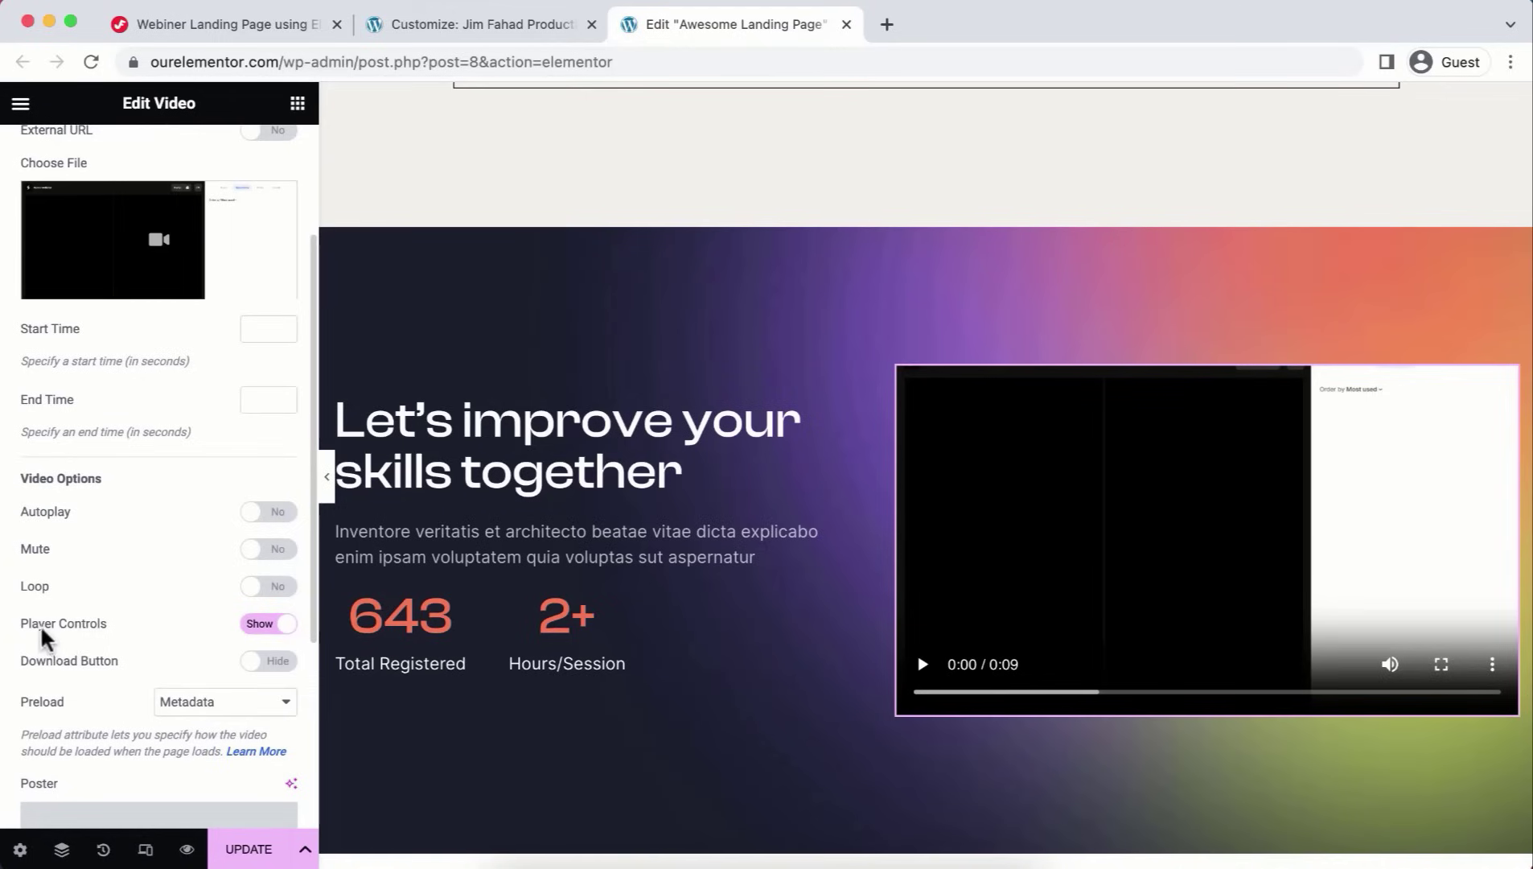
- Hide the player controls and turn on Autoplay, Mute and Loop
left_click(261, 625)
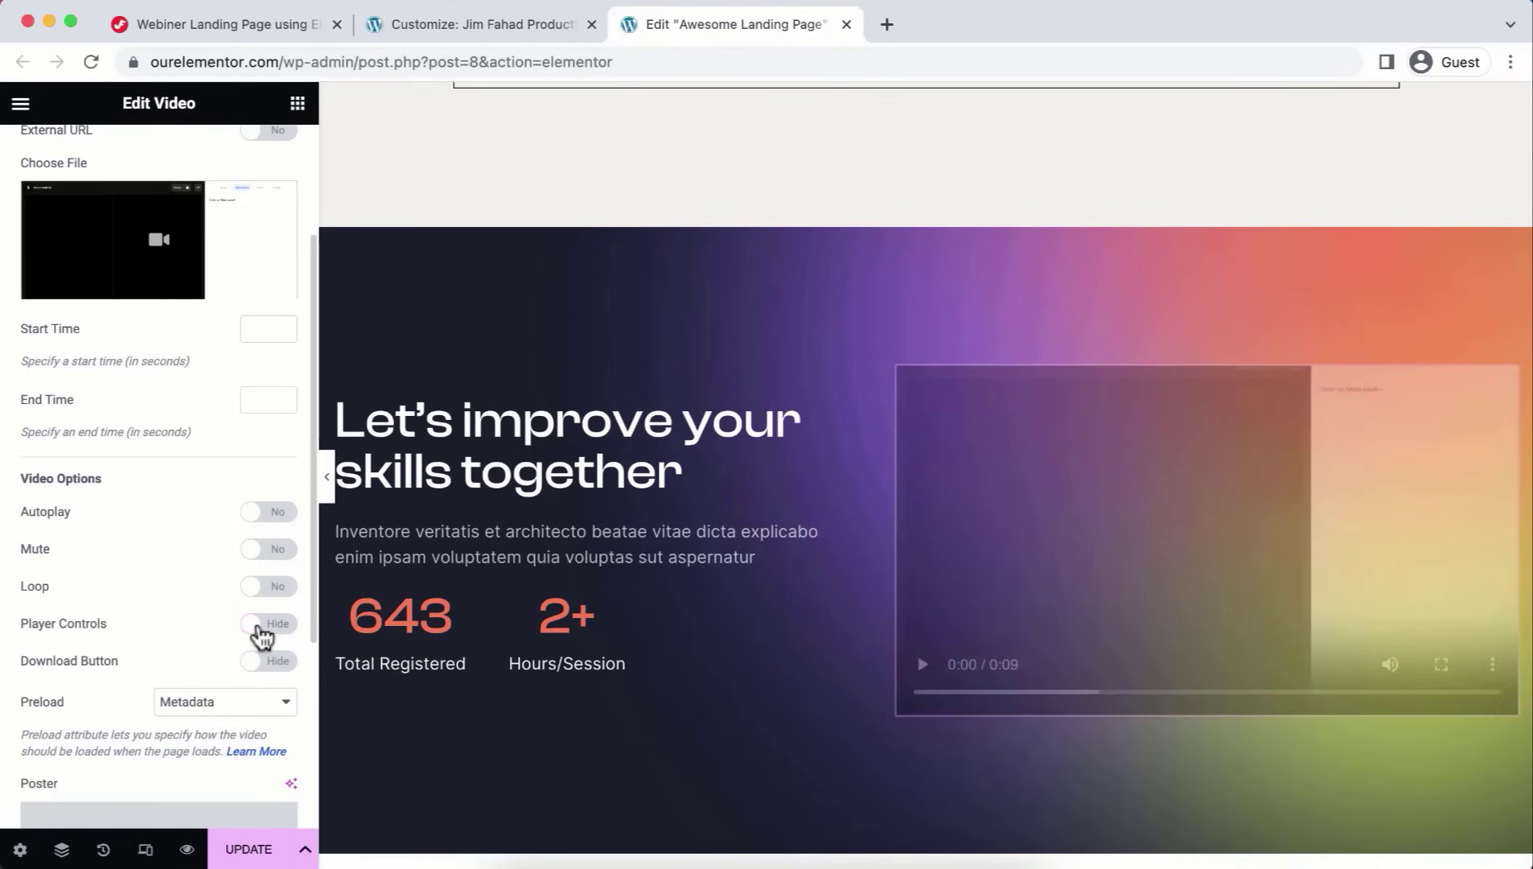
left_click(274, 513)
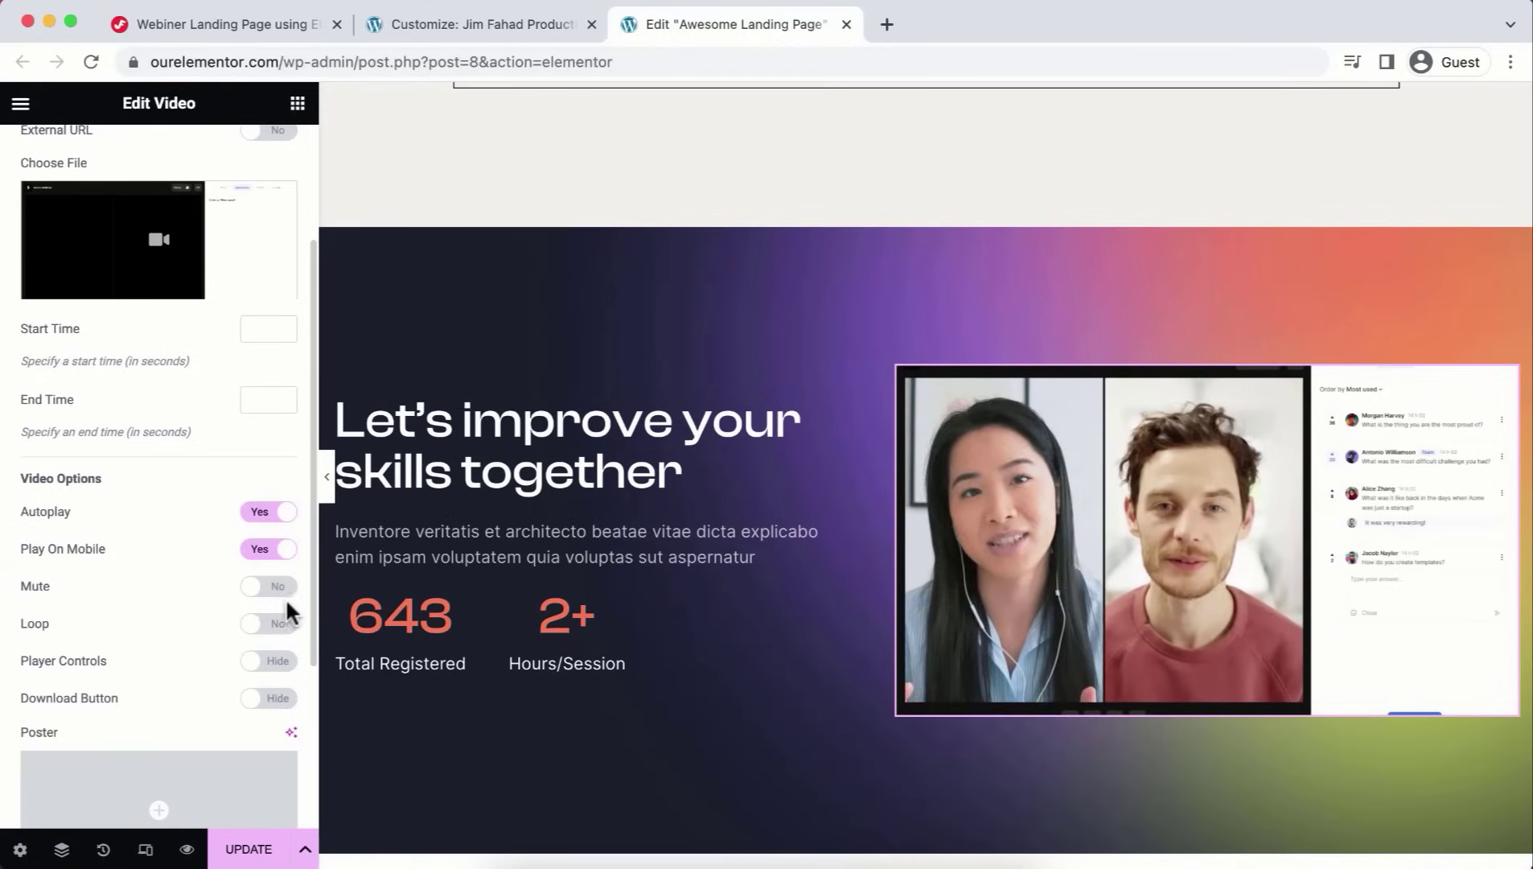
left_click(279, 593)
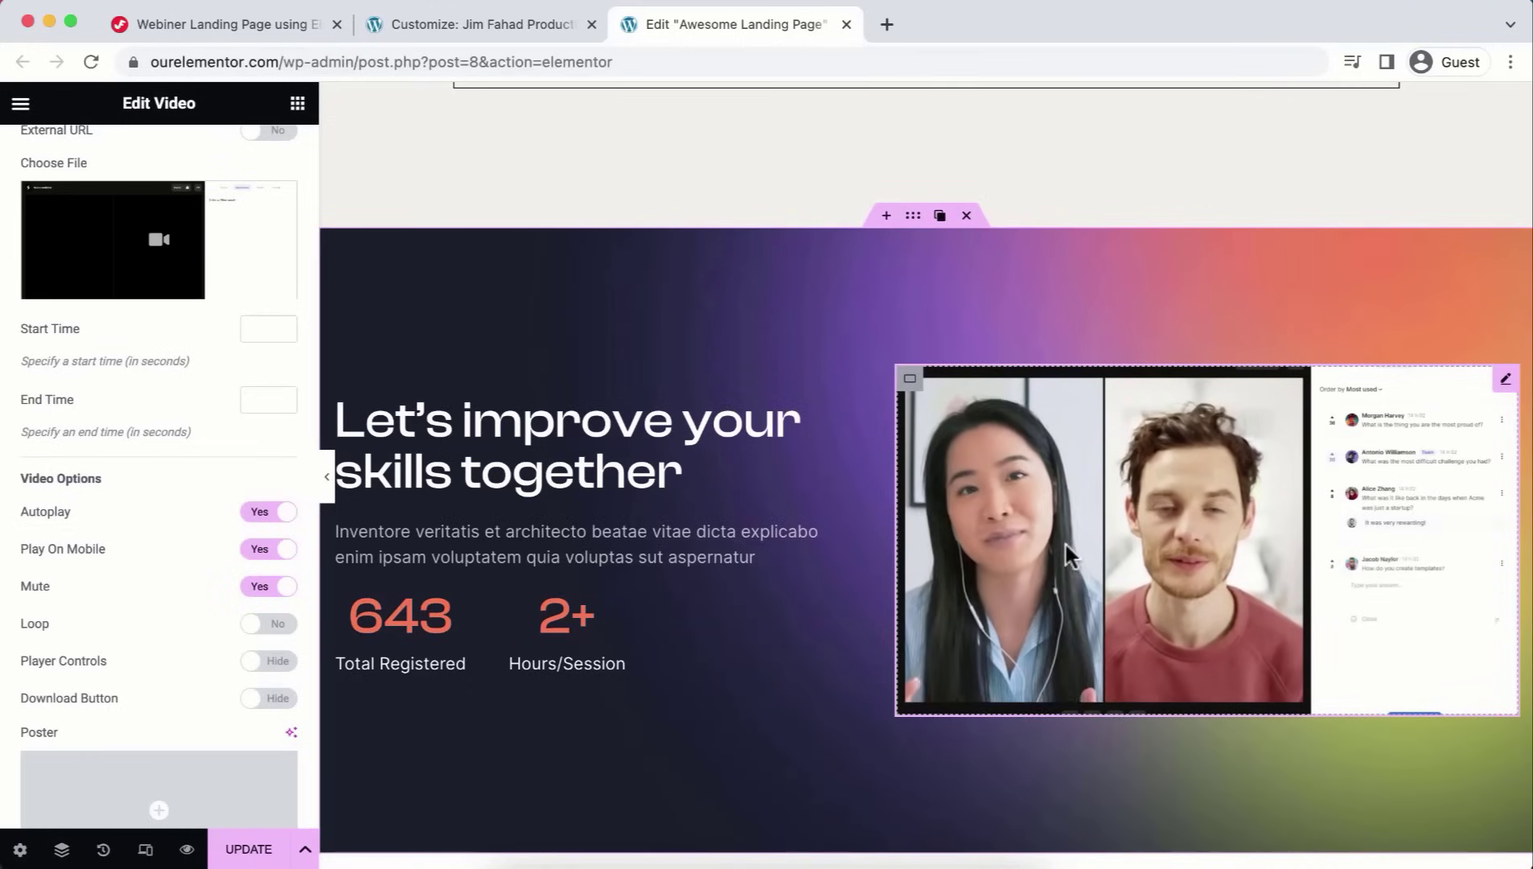
left_click(273, 631)
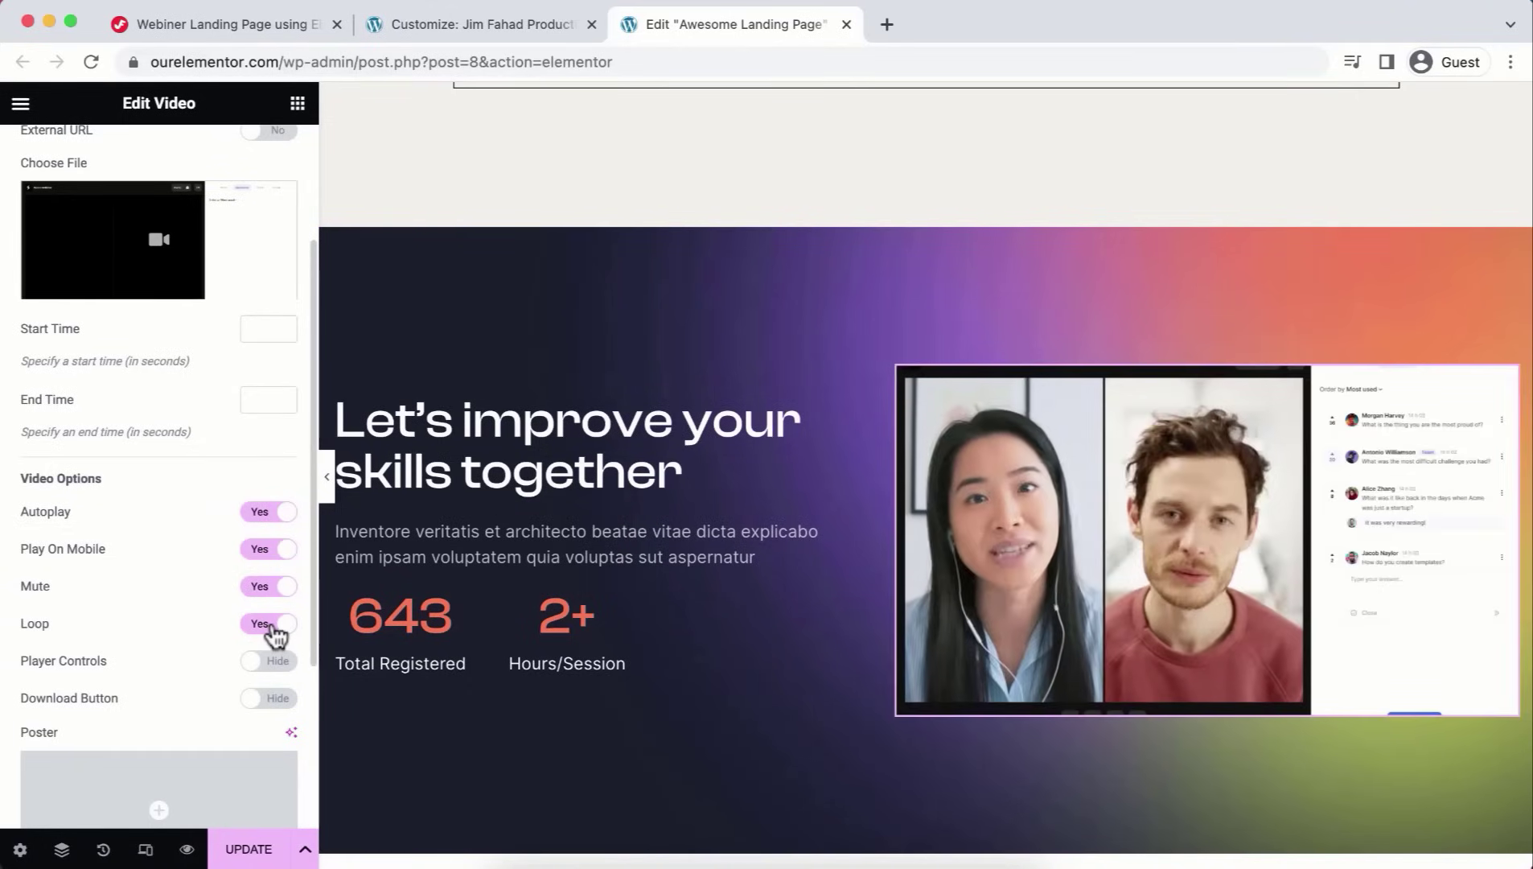
scroll(135, 605, "down", 3)
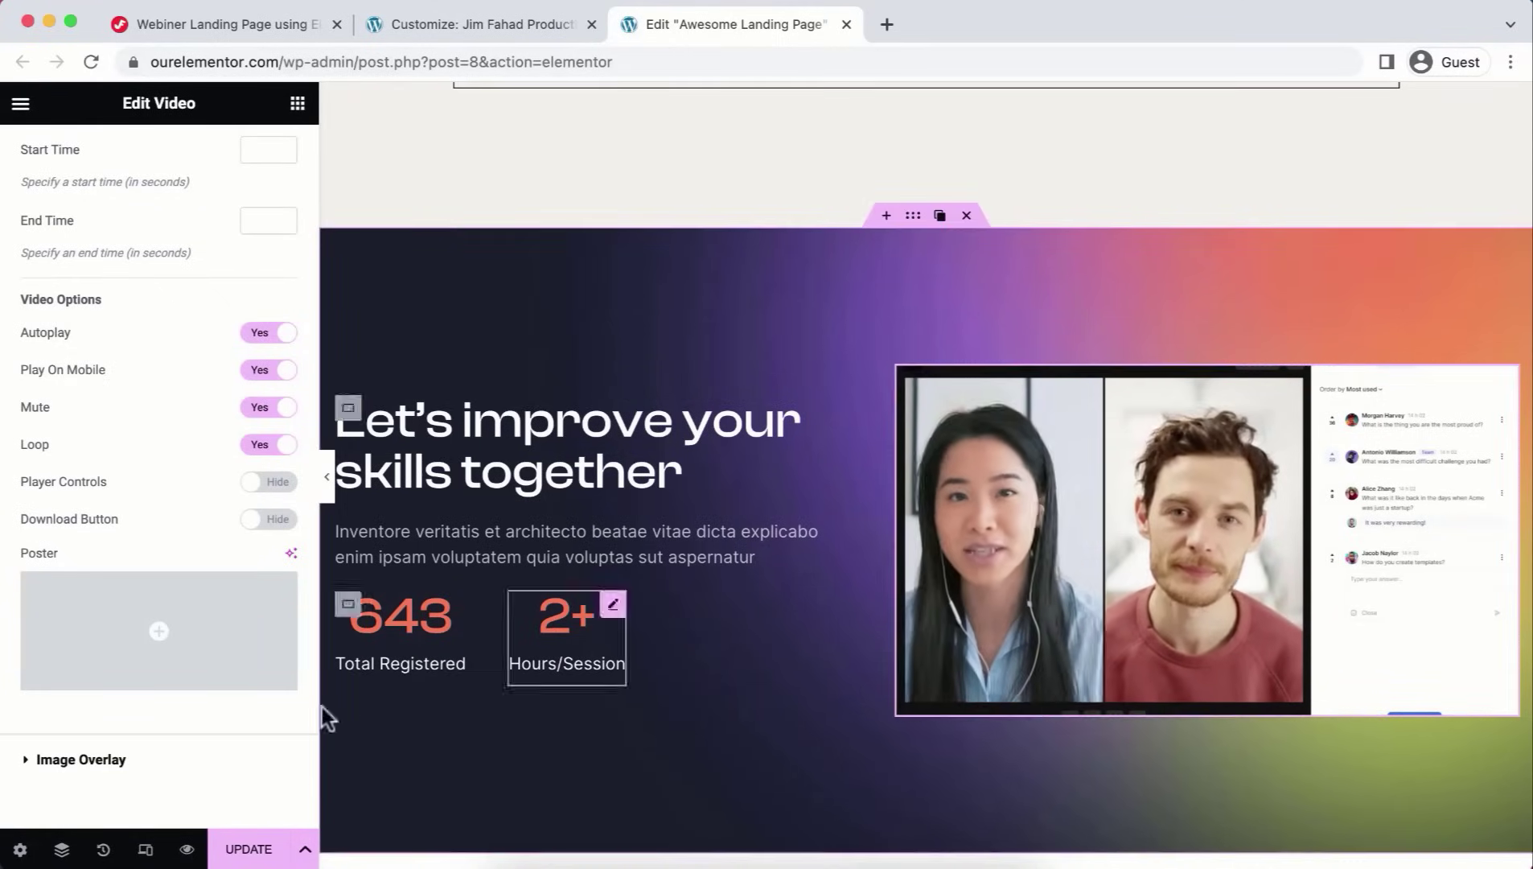
mouse_move(181, 661)
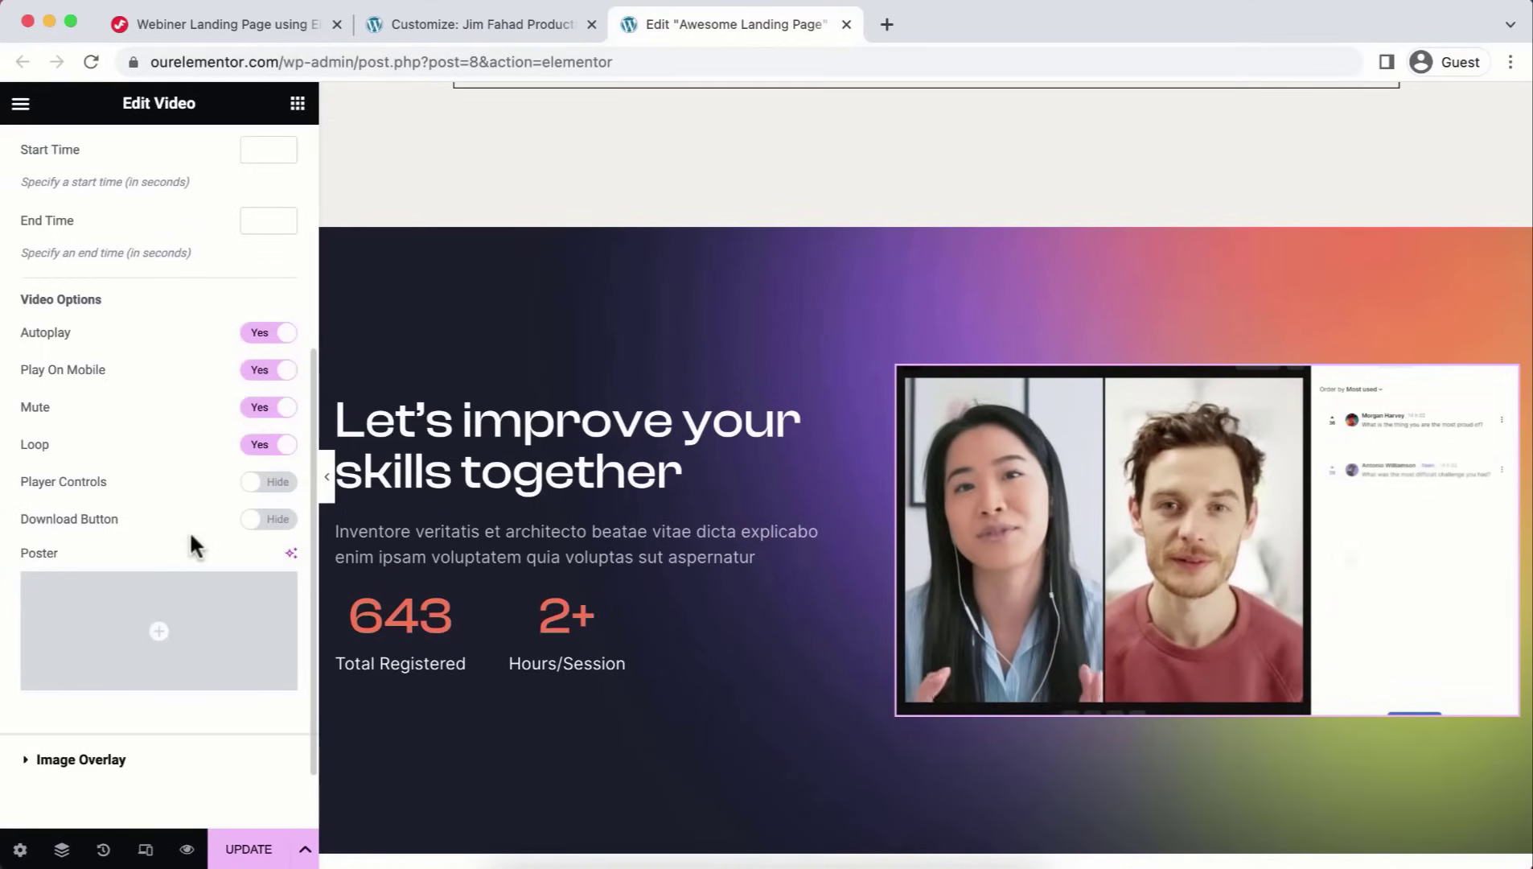
scroll(193, 507, "up", 2)
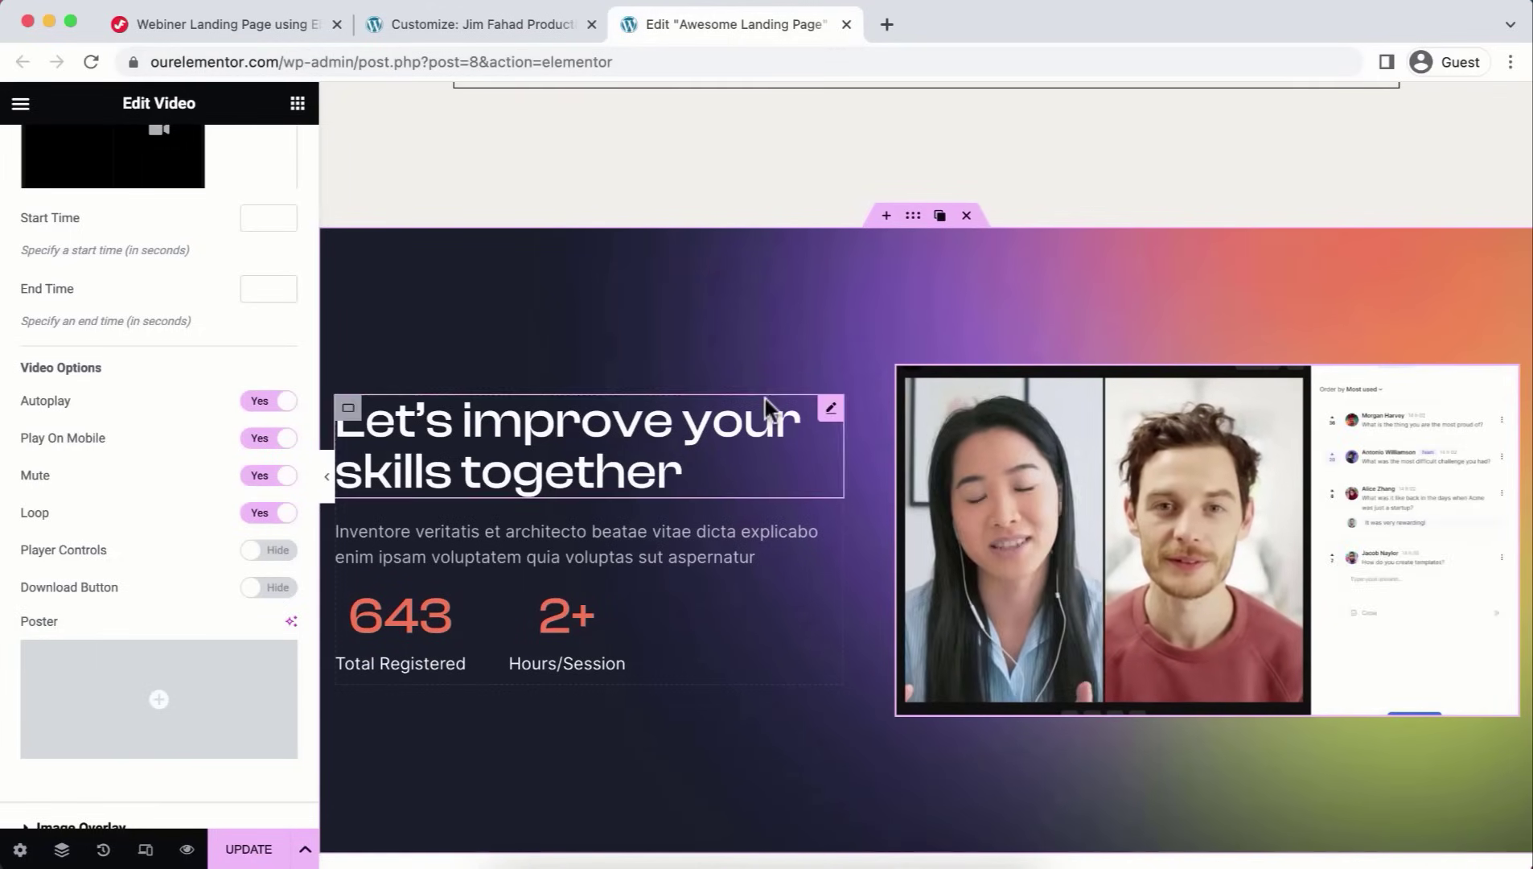
scroll(766, 399, "down", 15)
scroll(764, 395, "up", 10)
scroll(765, 395, "up", 12)
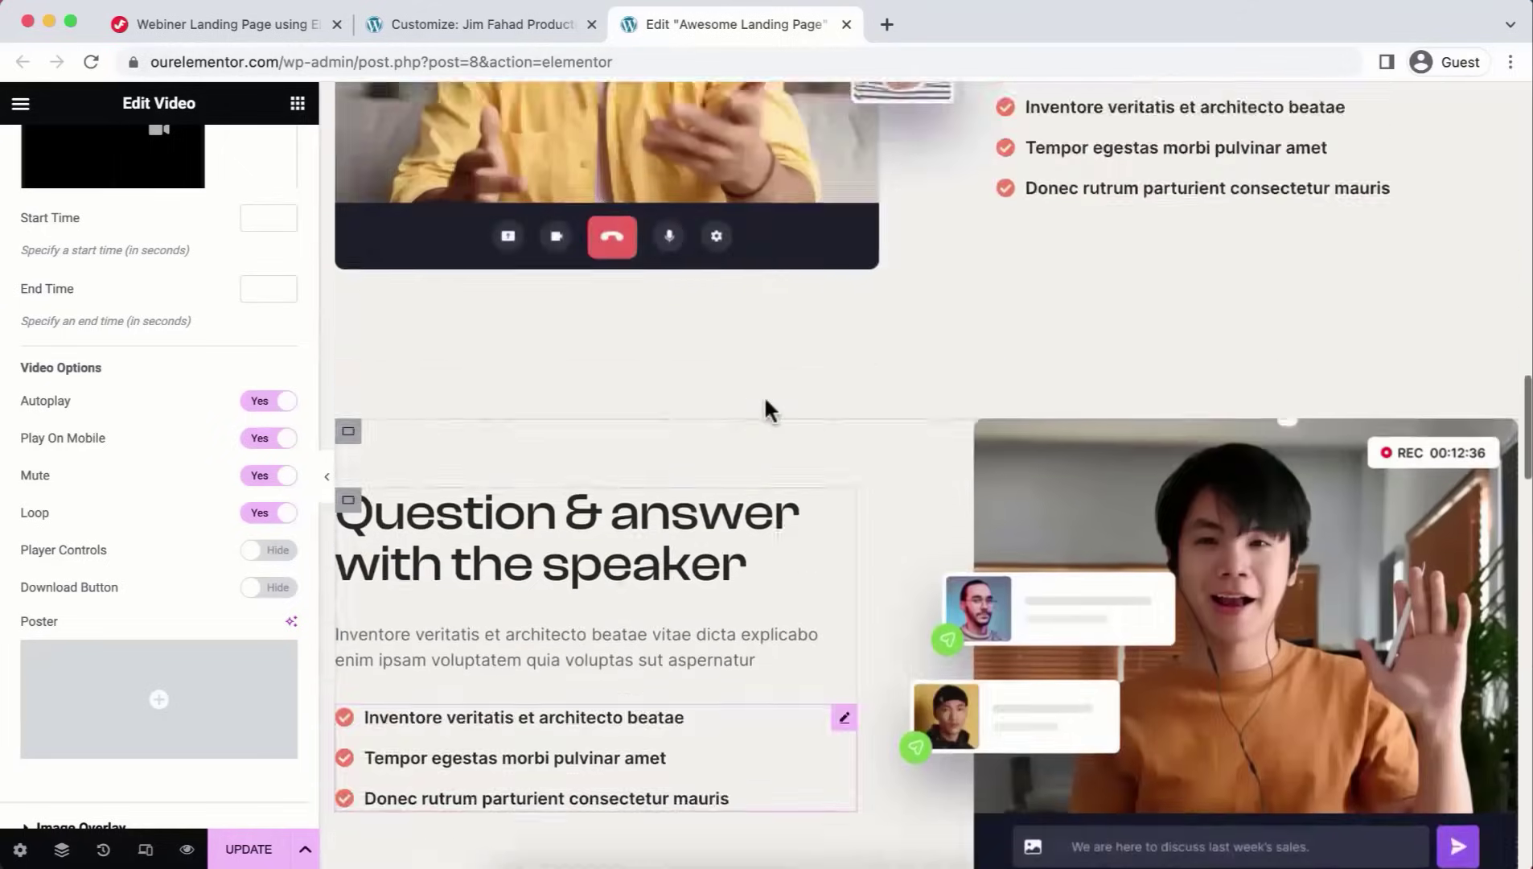
scroll(766, 399, "up", 5)
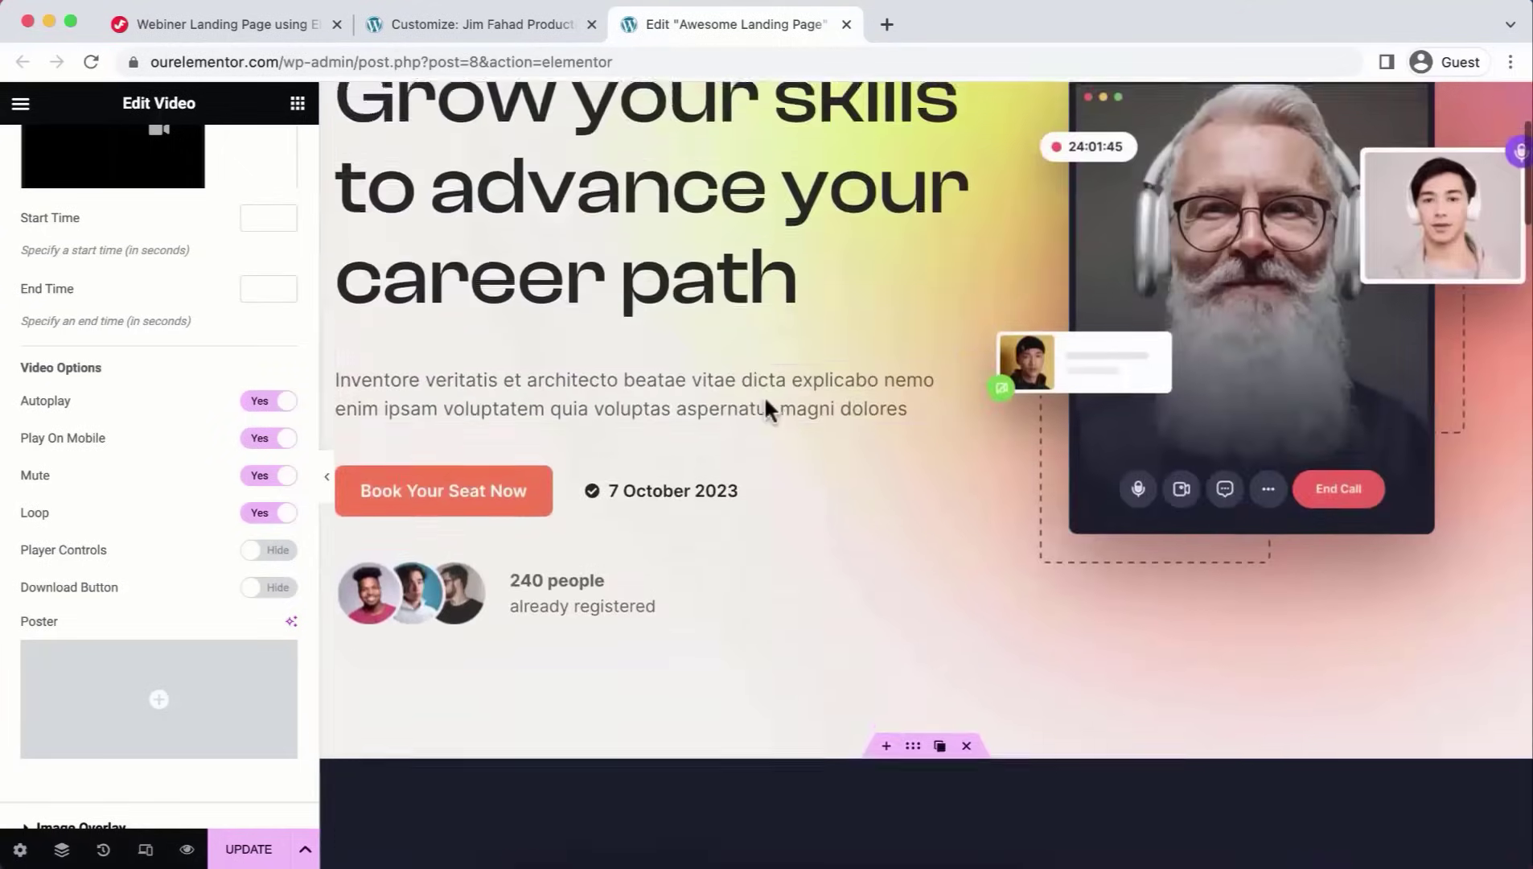
scroll(764, 395, "down", 1)
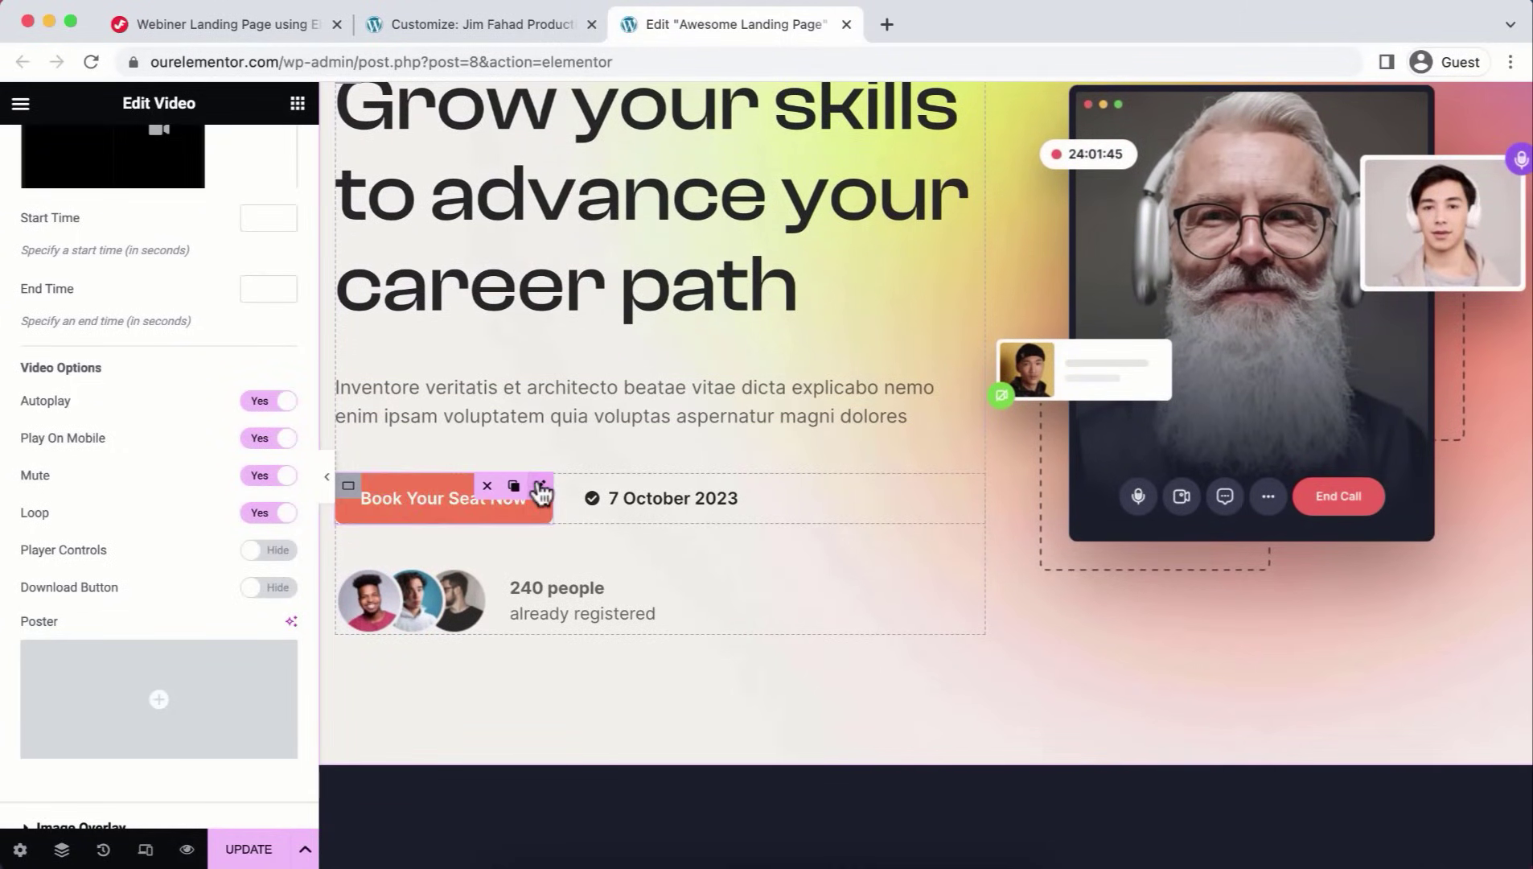
- Copy the Book Your Seat Now button and paste it into the skills section
right_click(540, 481)
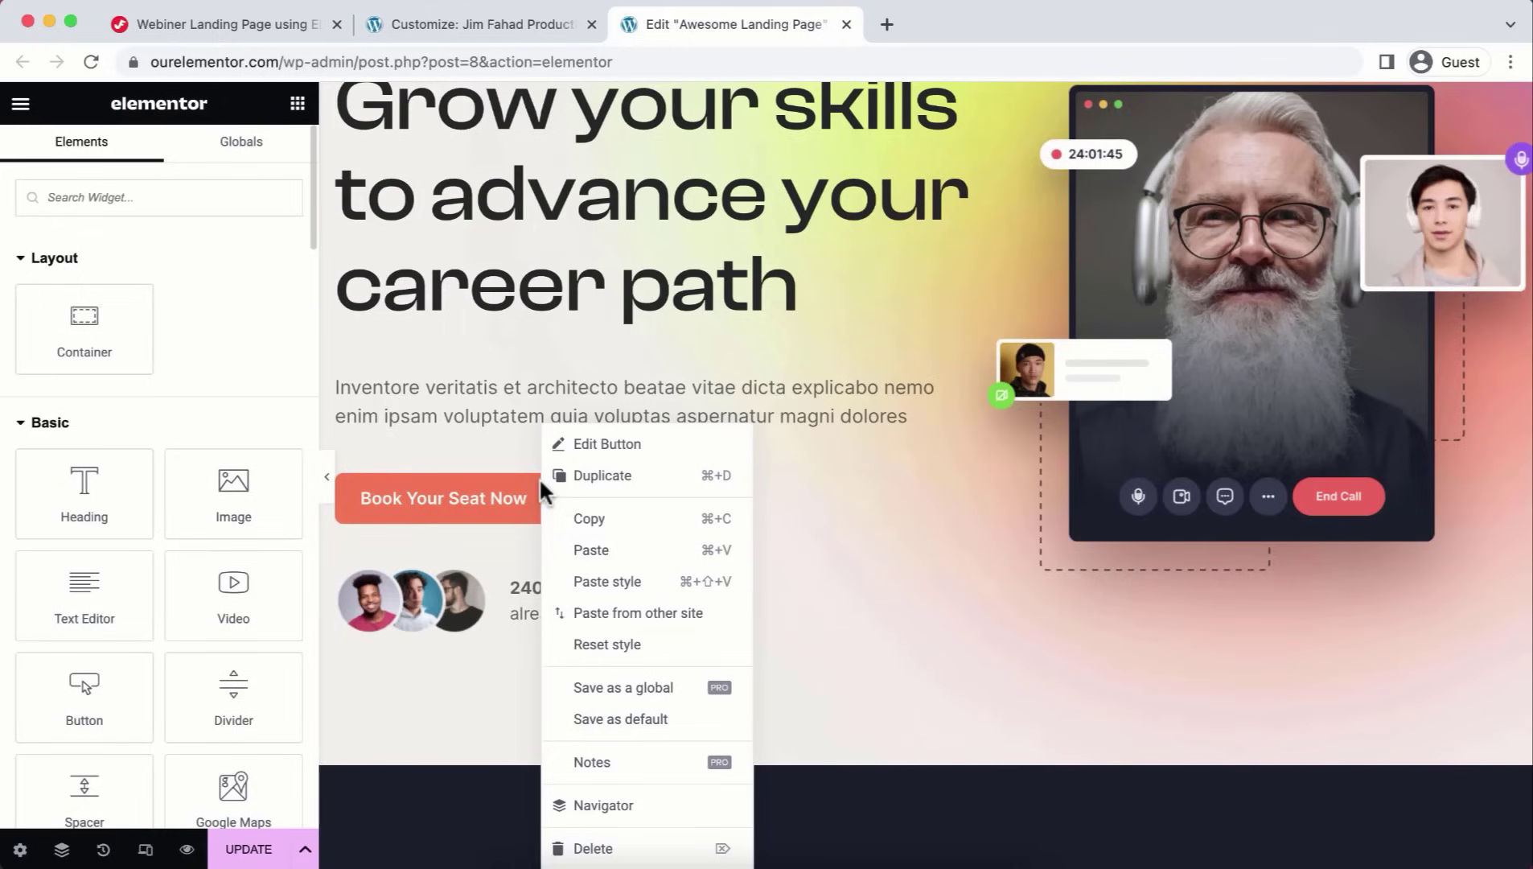
left_click(589, 517)
scroll(891, 683, "down", 20)
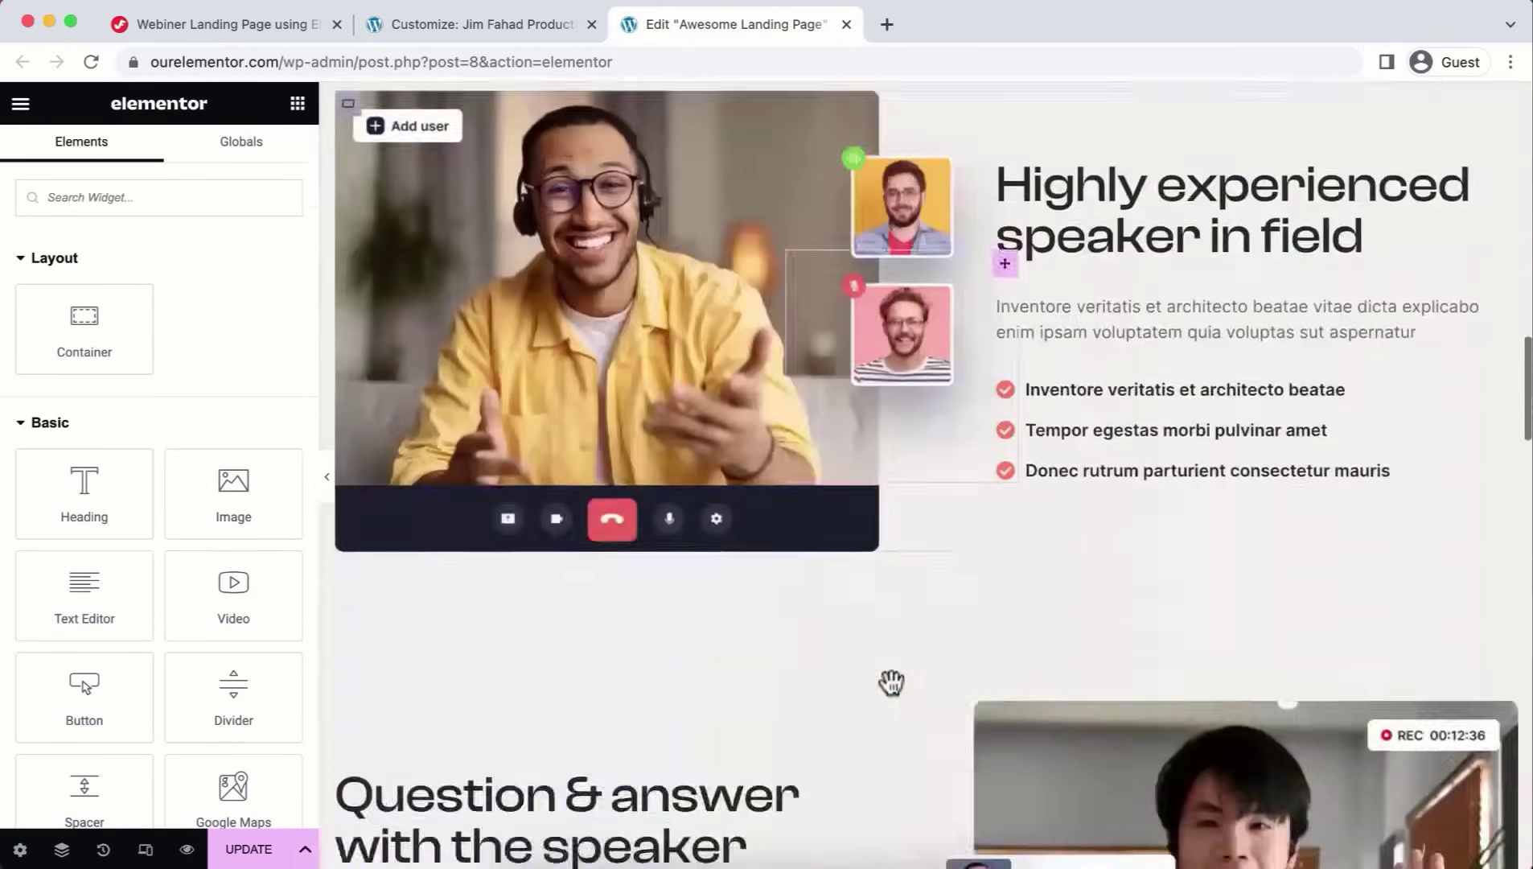
scroll(890, 676, "down", 15)
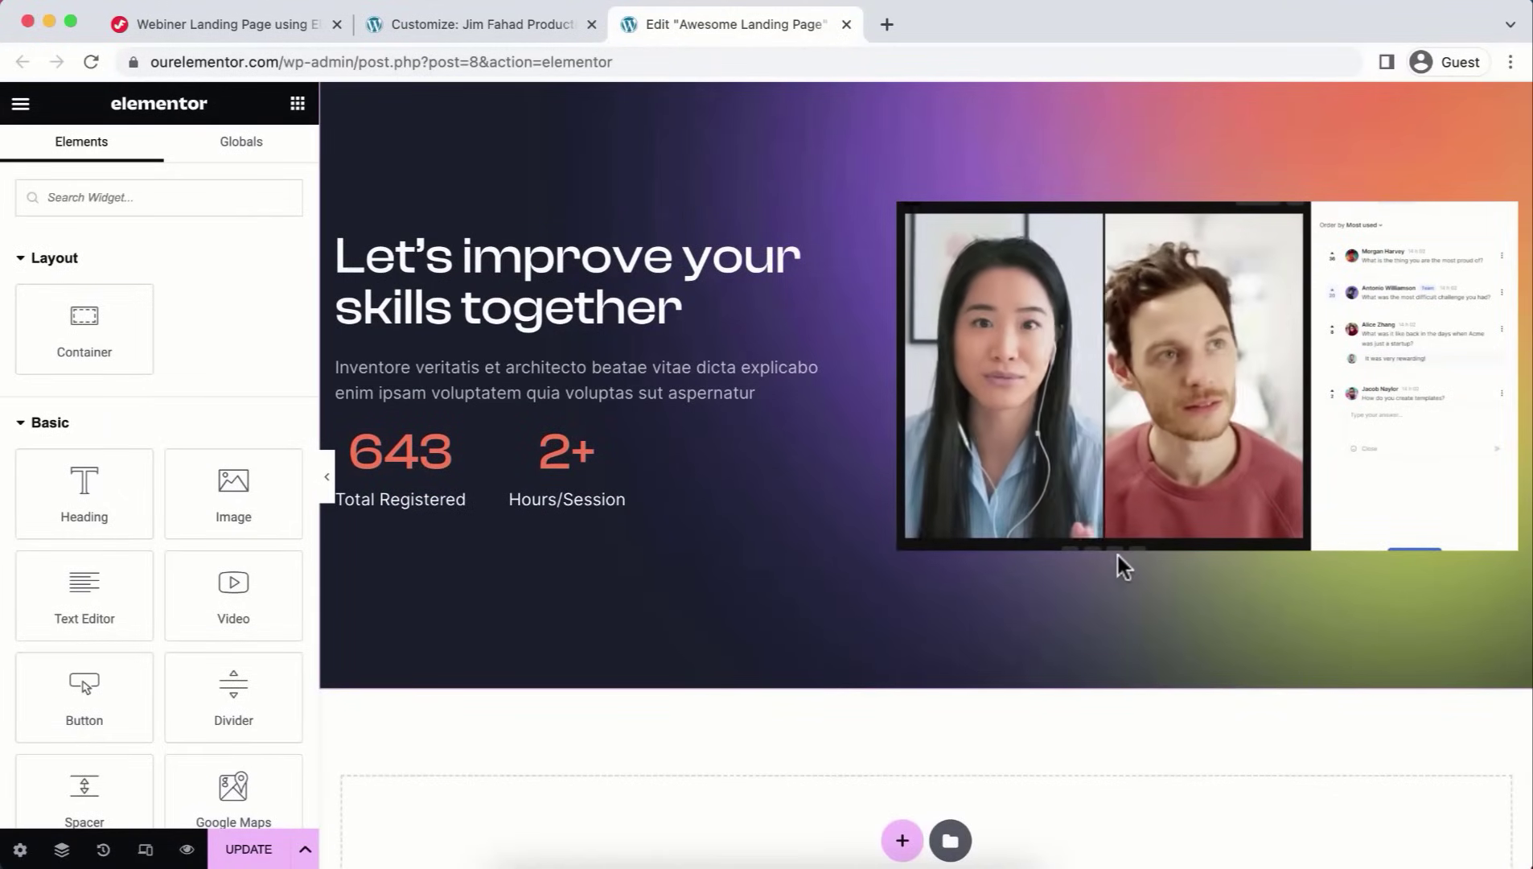
right_click(1143, 550)
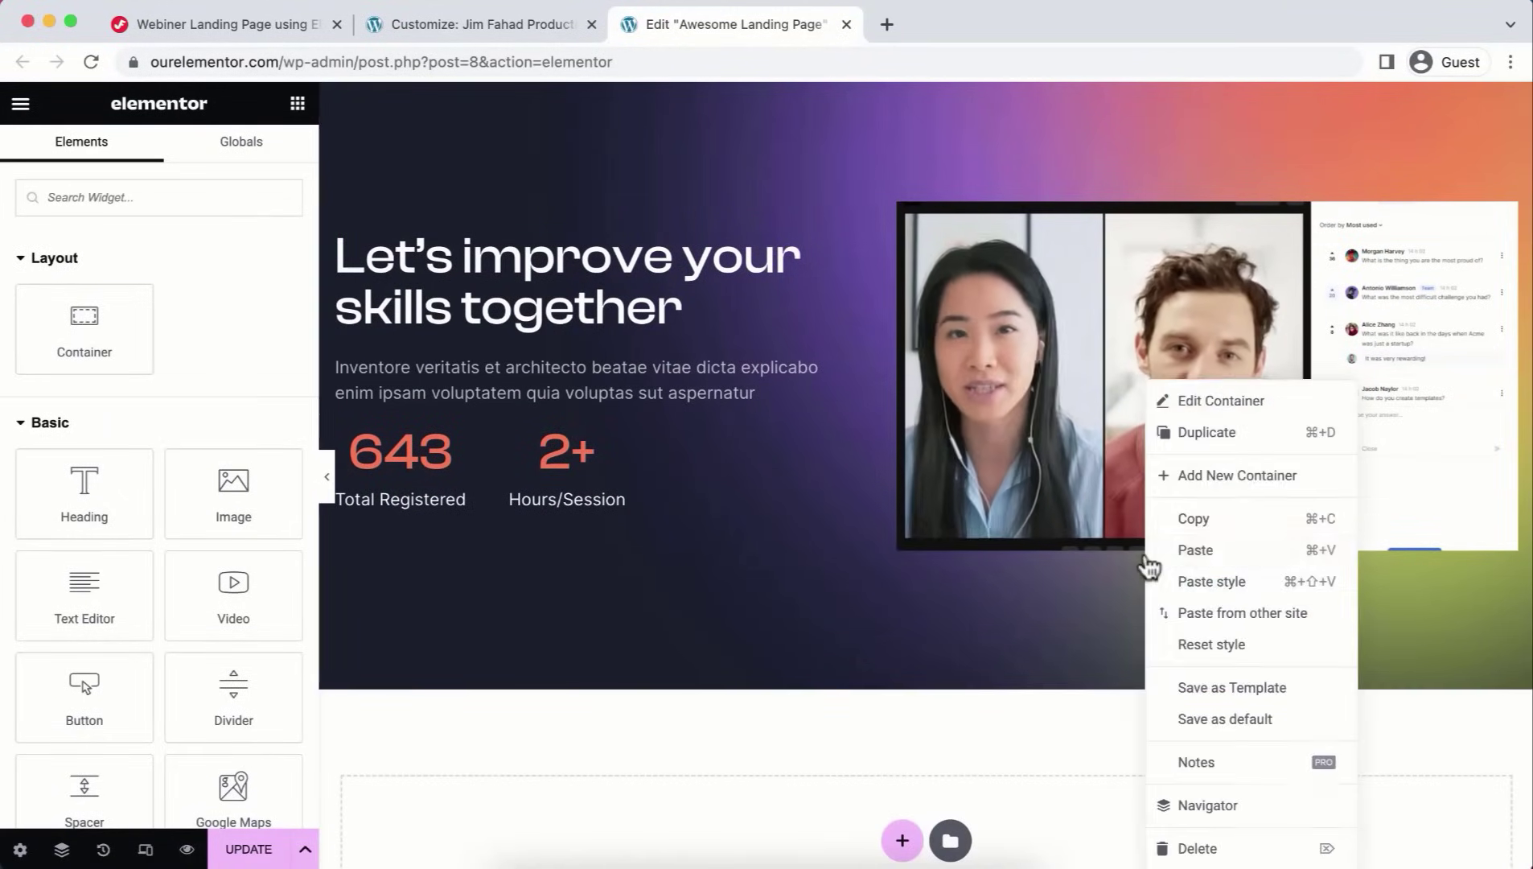
left_click(1209, 552)
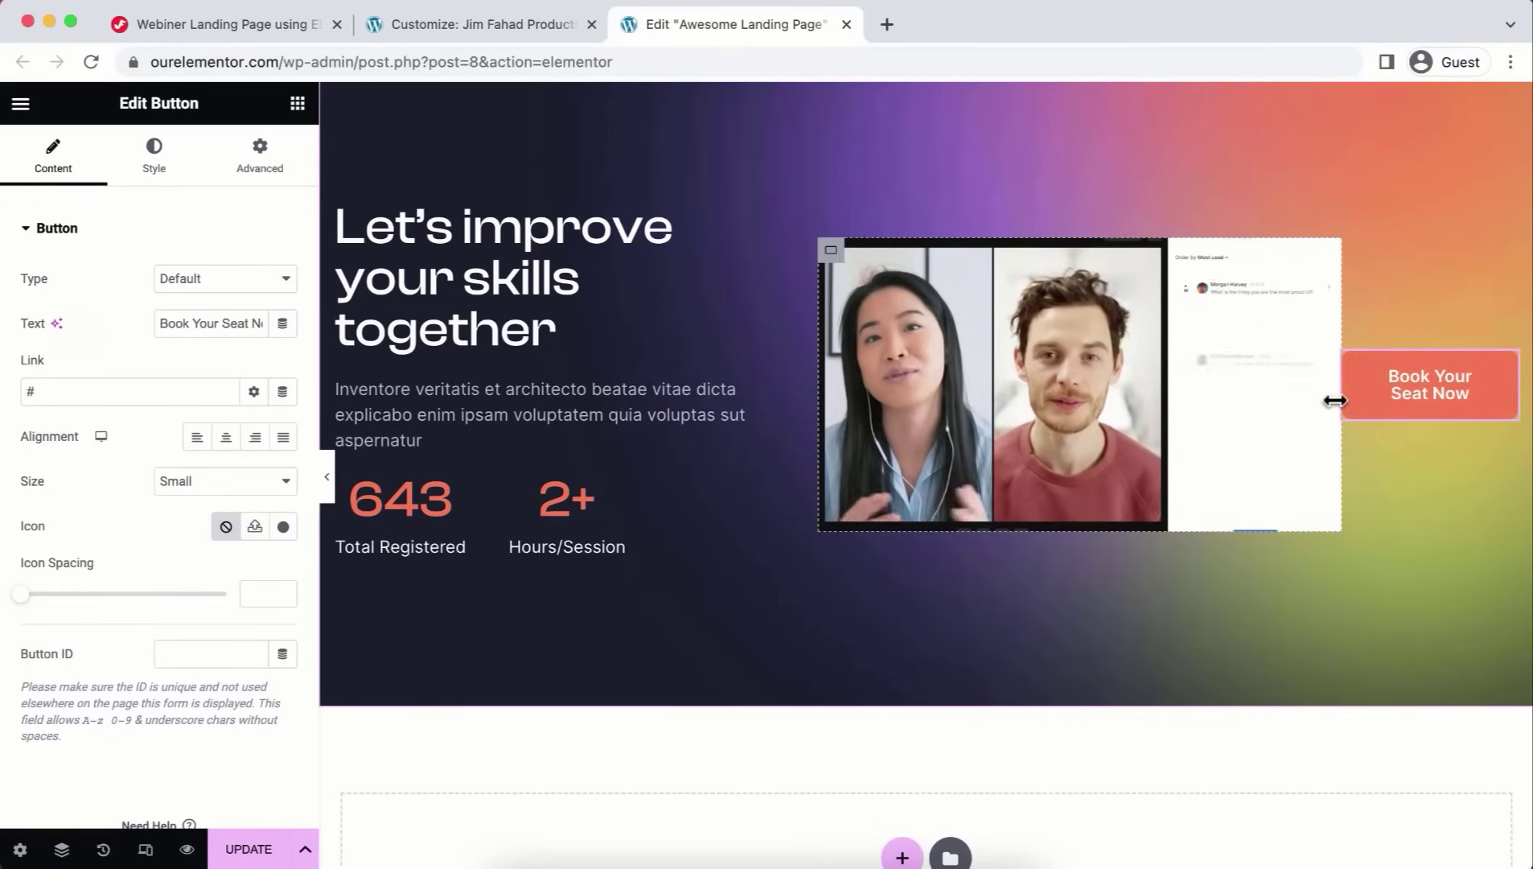
- Show the page's element tree in the Navigator
scroll(1294, 409, "up", 2)
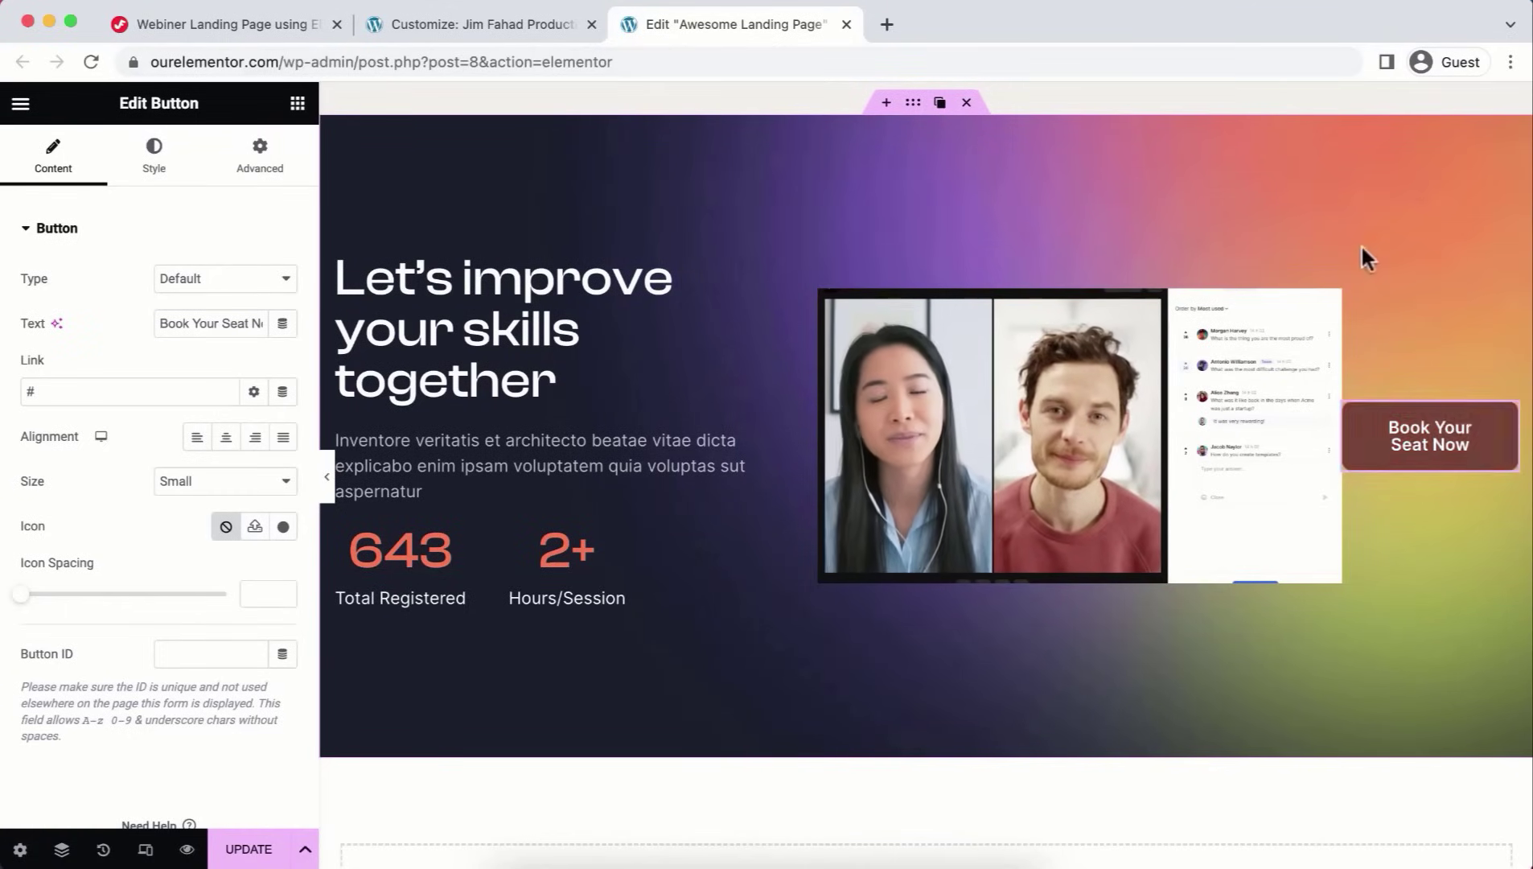
right_click(1207, 235)
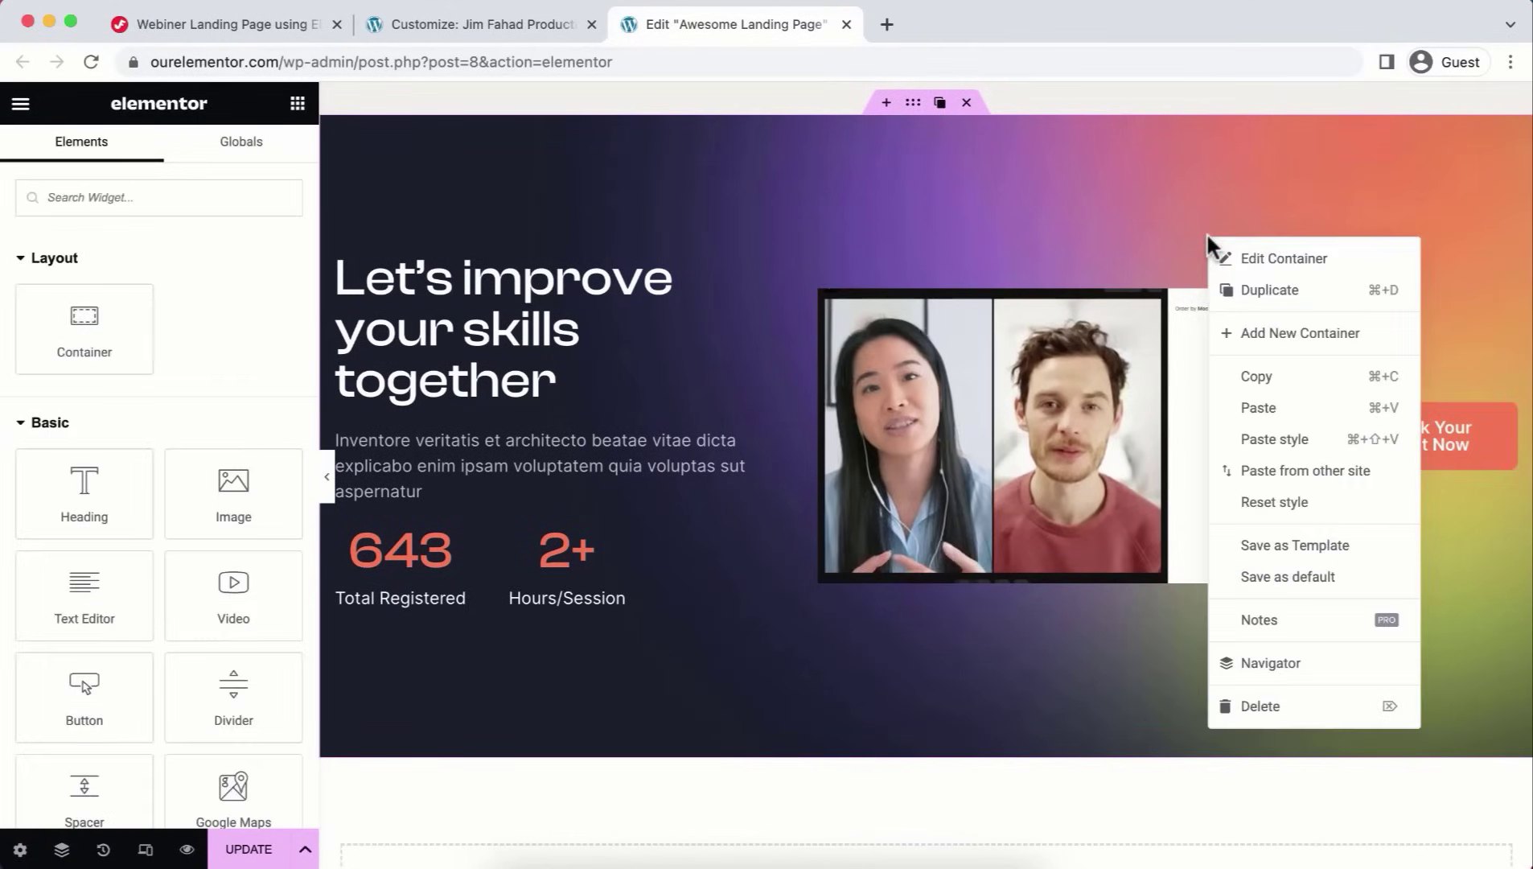
left_click(1267, 664)
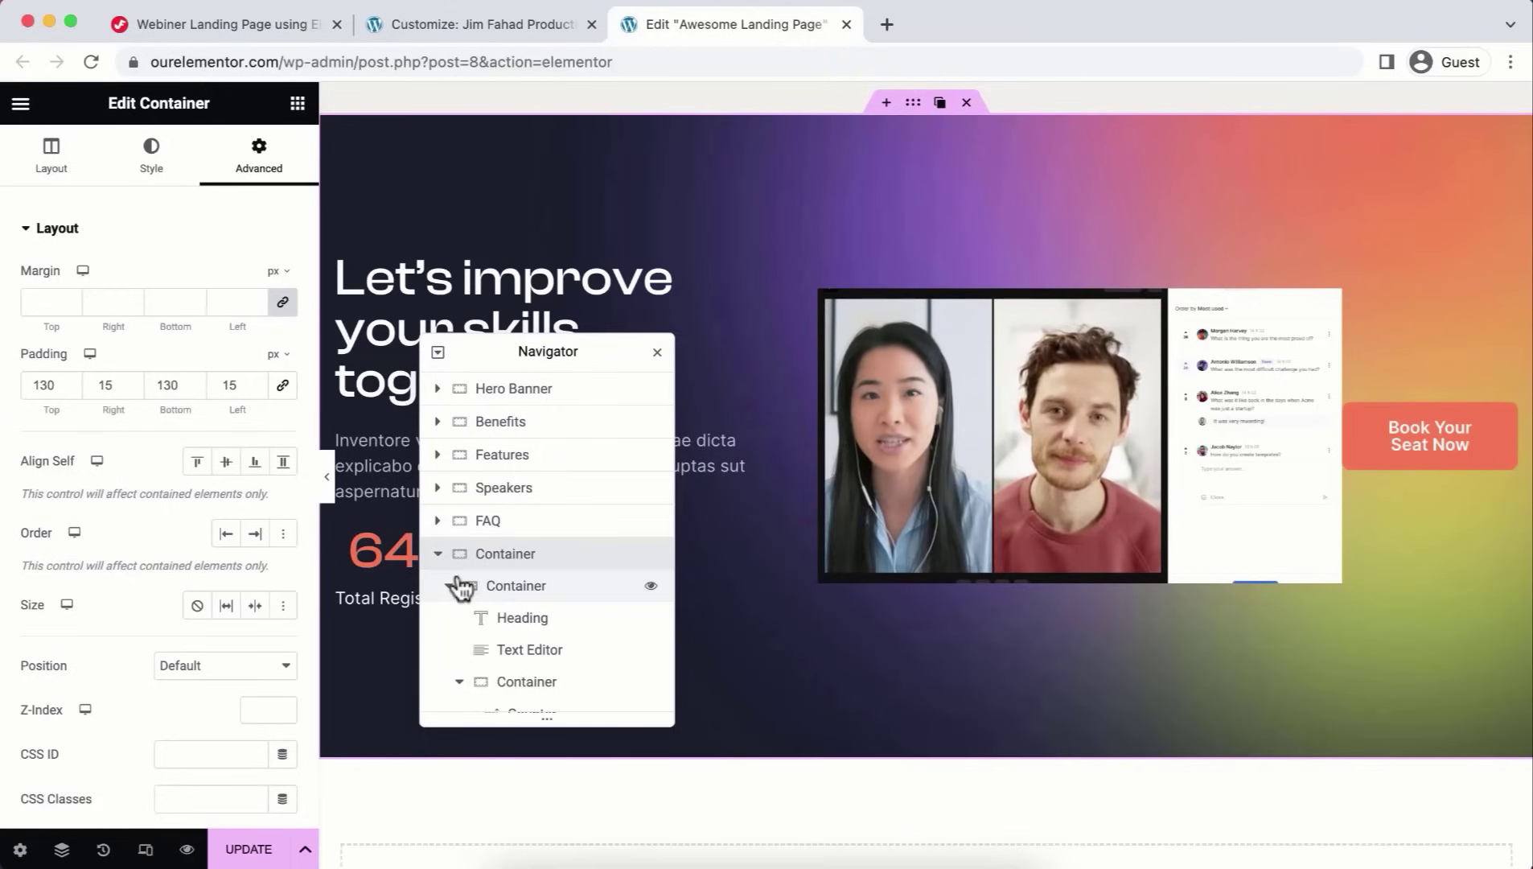
- Select the skills section's left container and its counters container in the Navigator
double_click(501, 555)
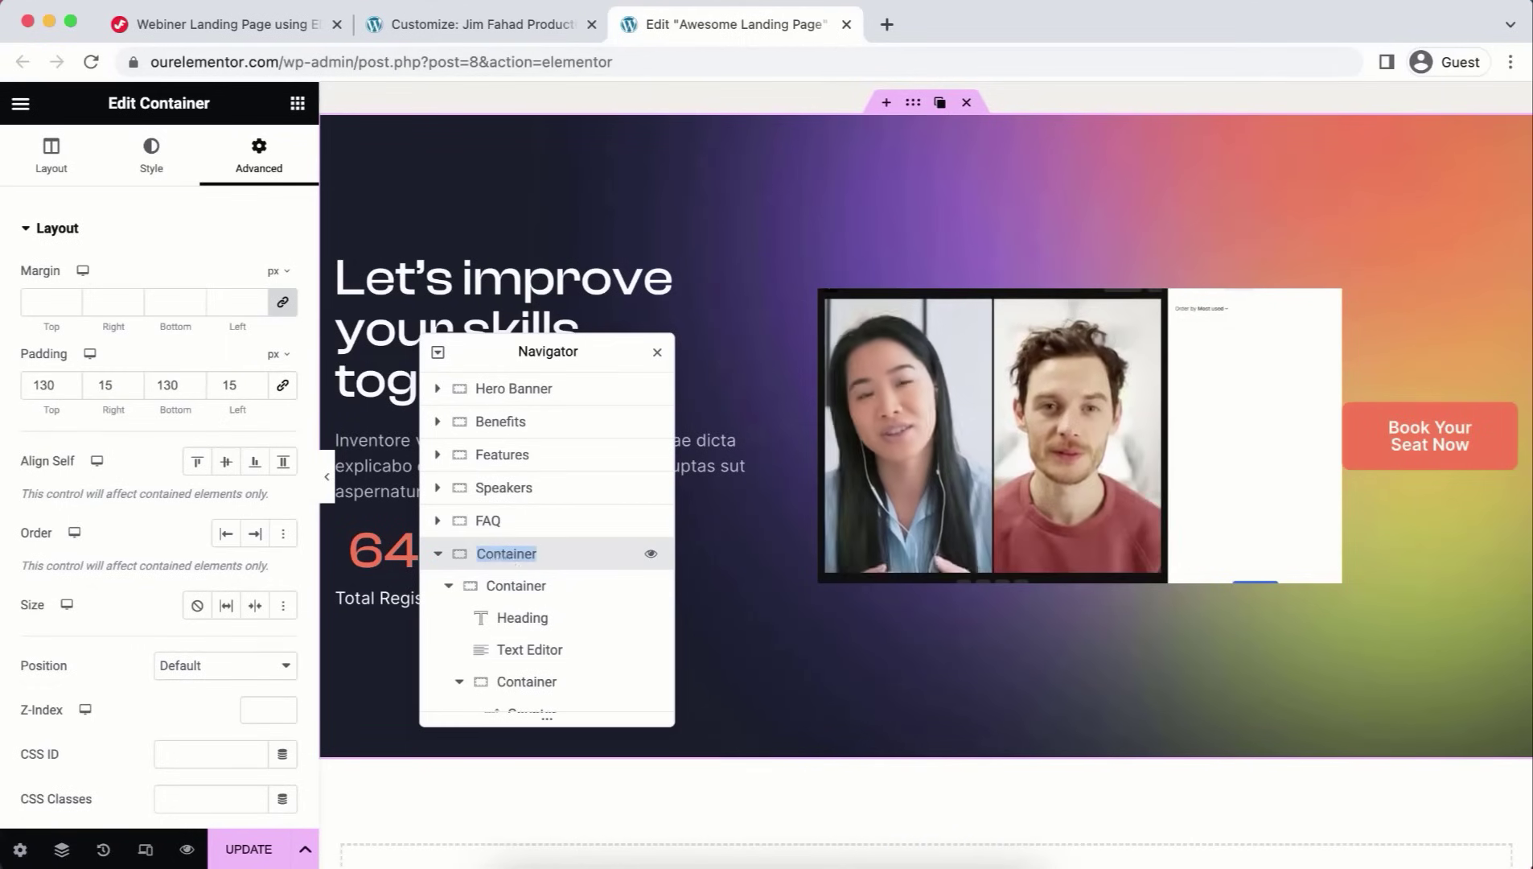
left_click(517, 593)
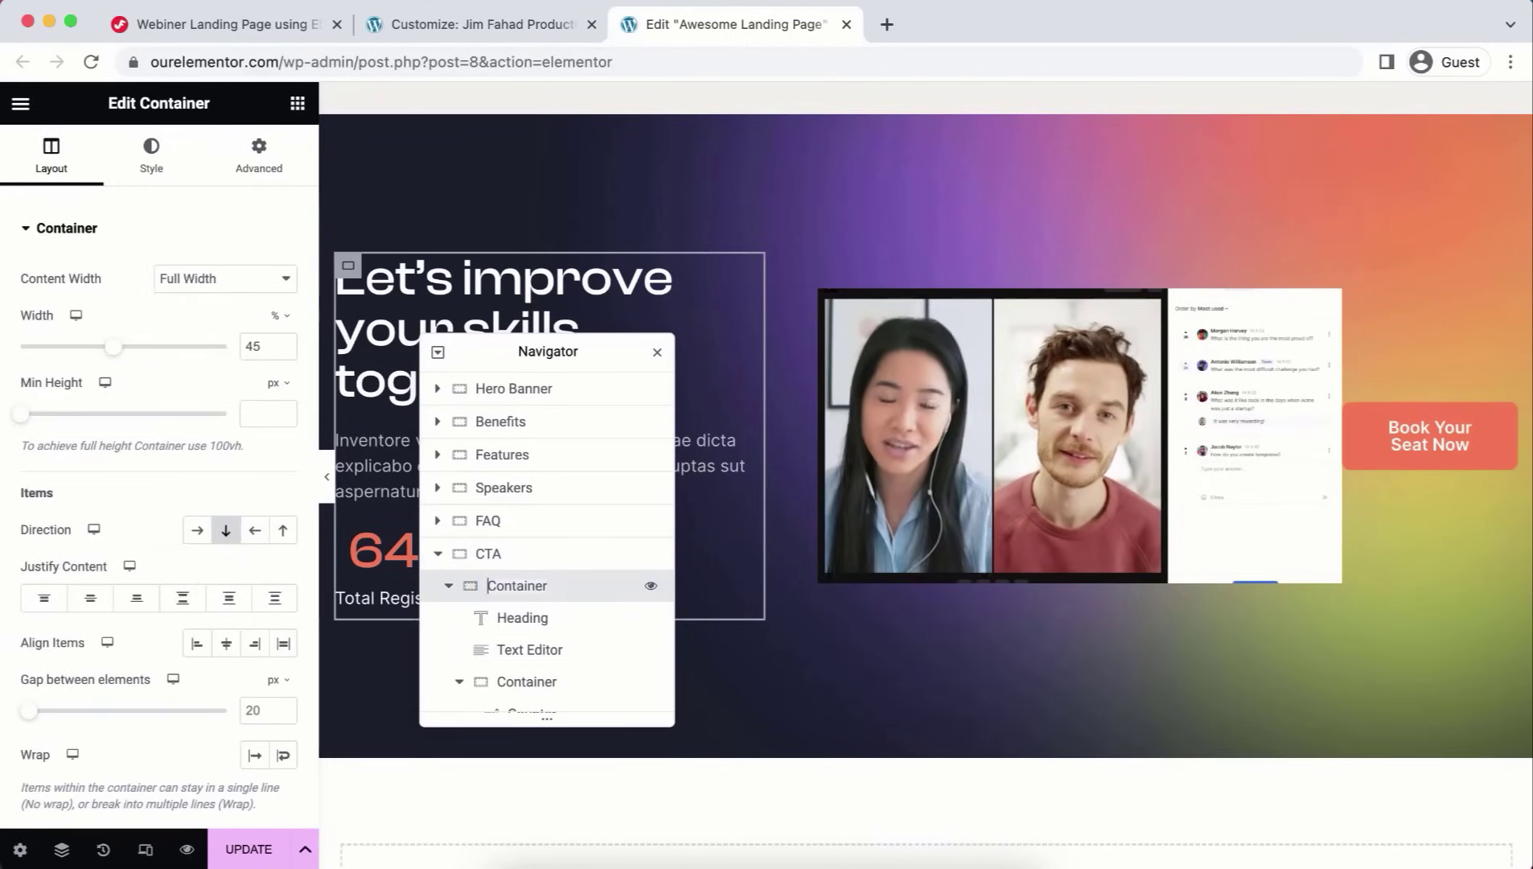
left_click(530, 690)
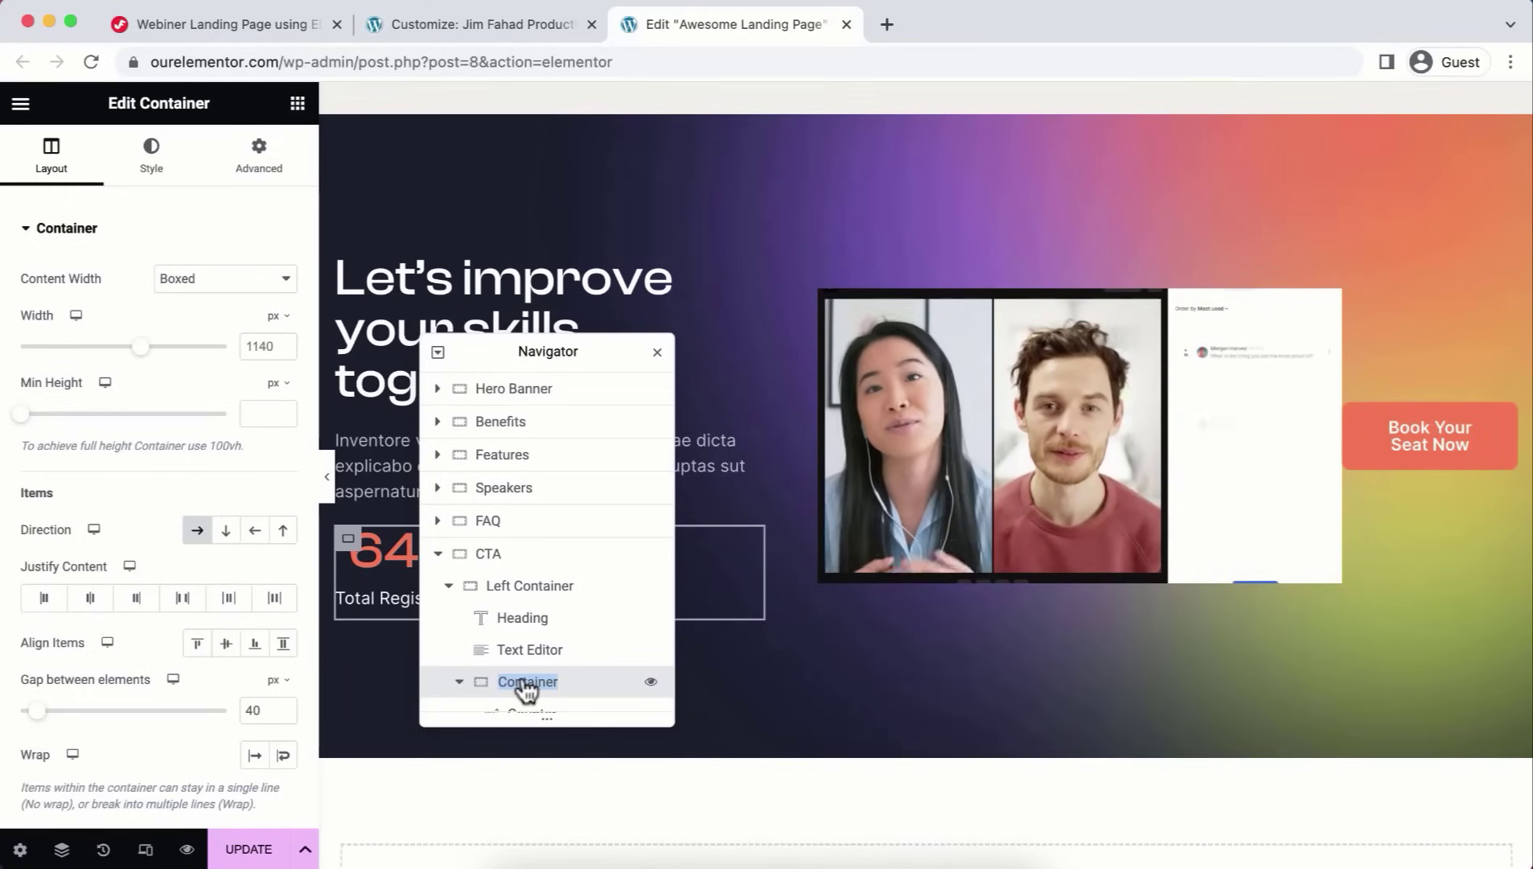
scroll(538, 612, "down", 3)
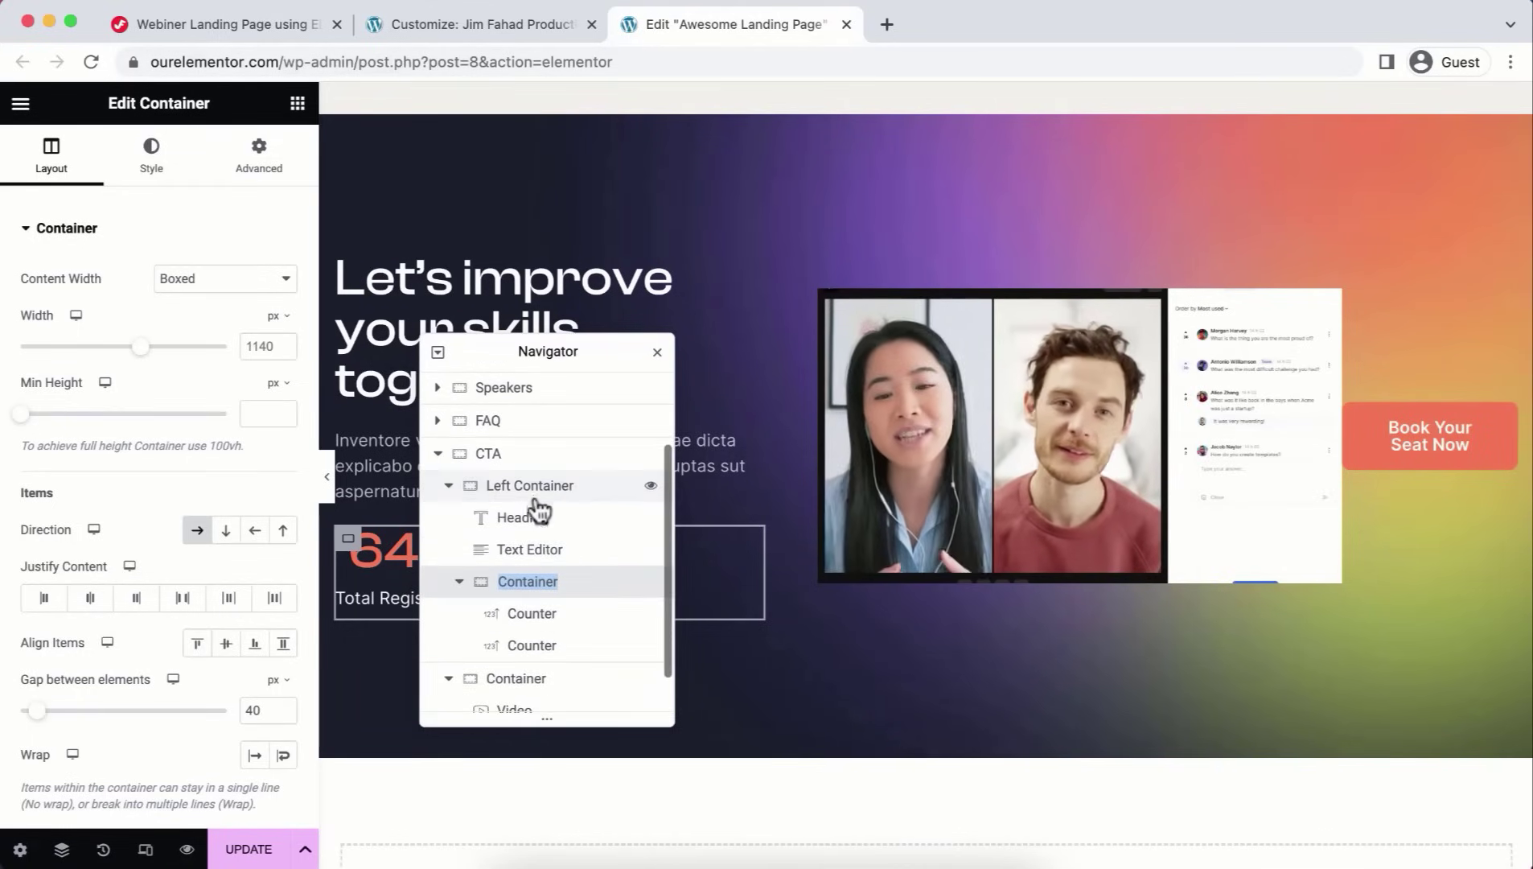
left_click_drag(516, 354, 855, 401)
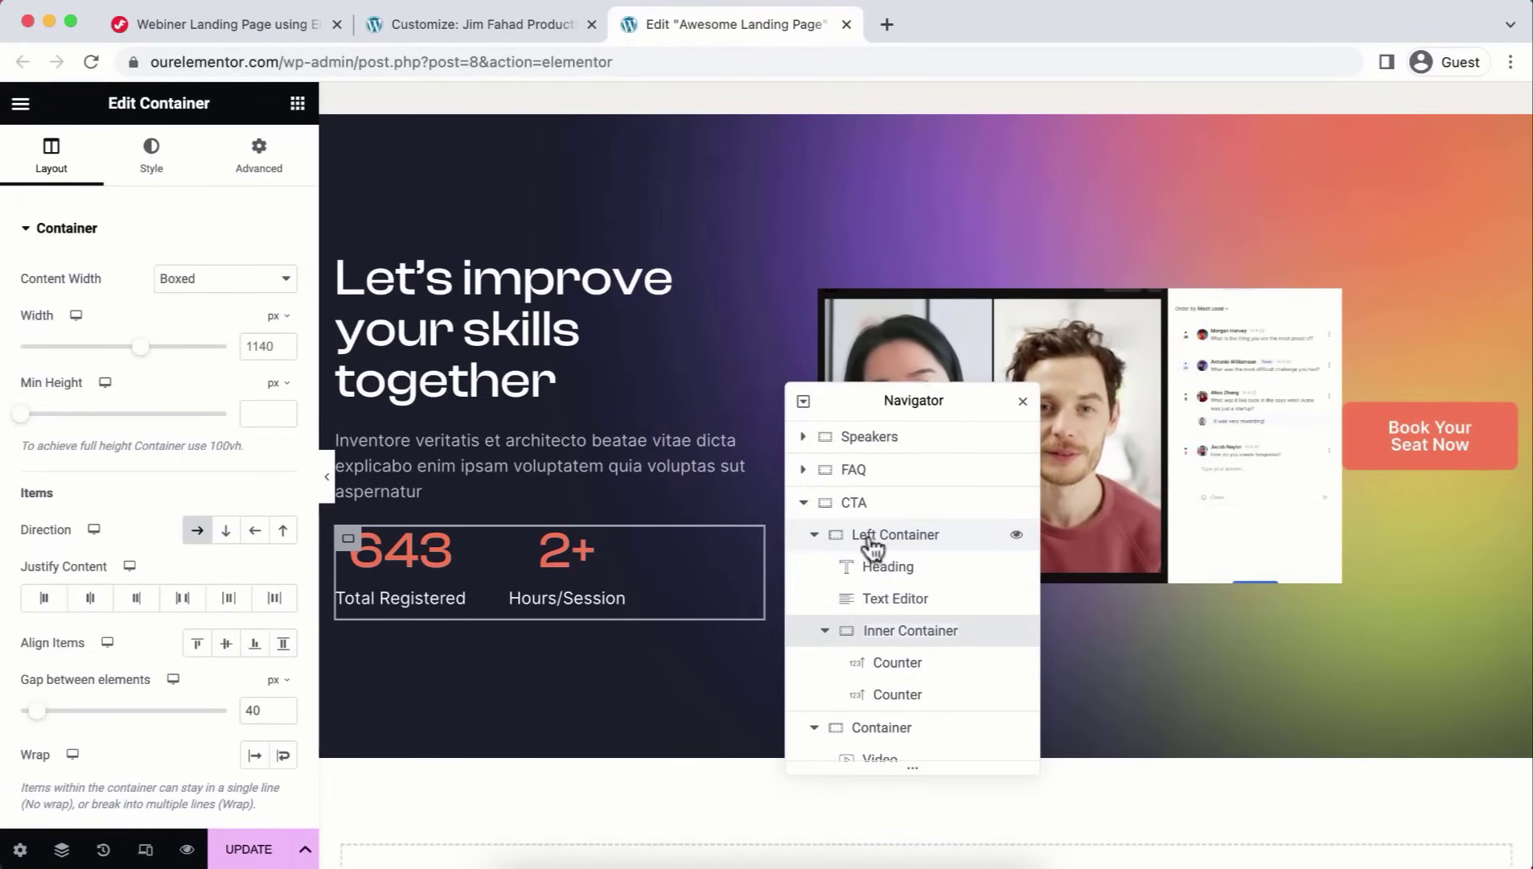
left_click(815, 537)
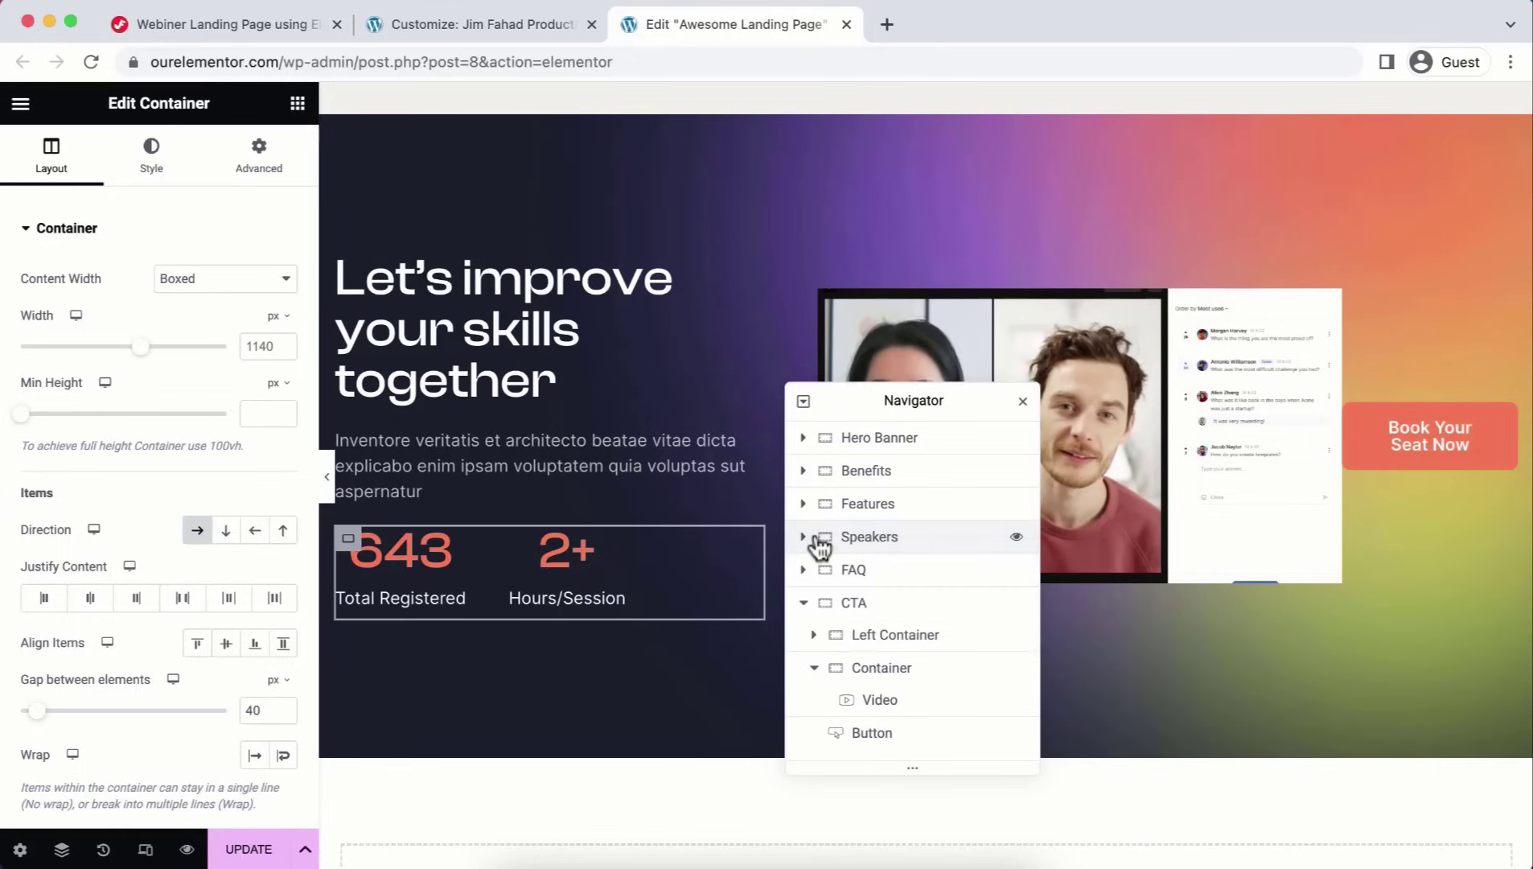
- Name the video container 'Right Container', expand it, and select the Book Your Seat Now button
left_click(889, 678)
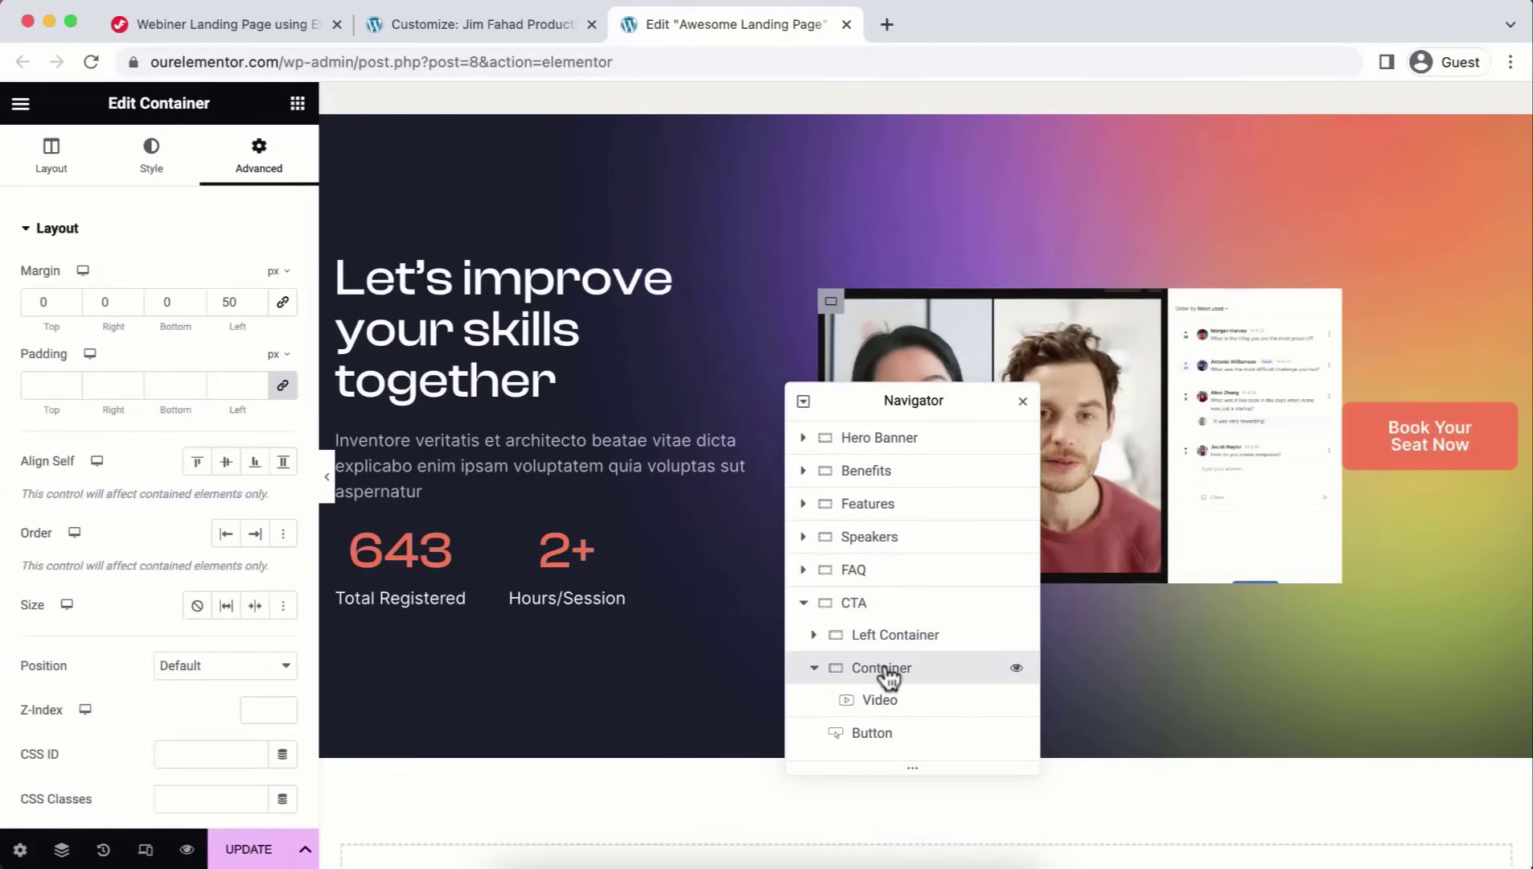
type("R")
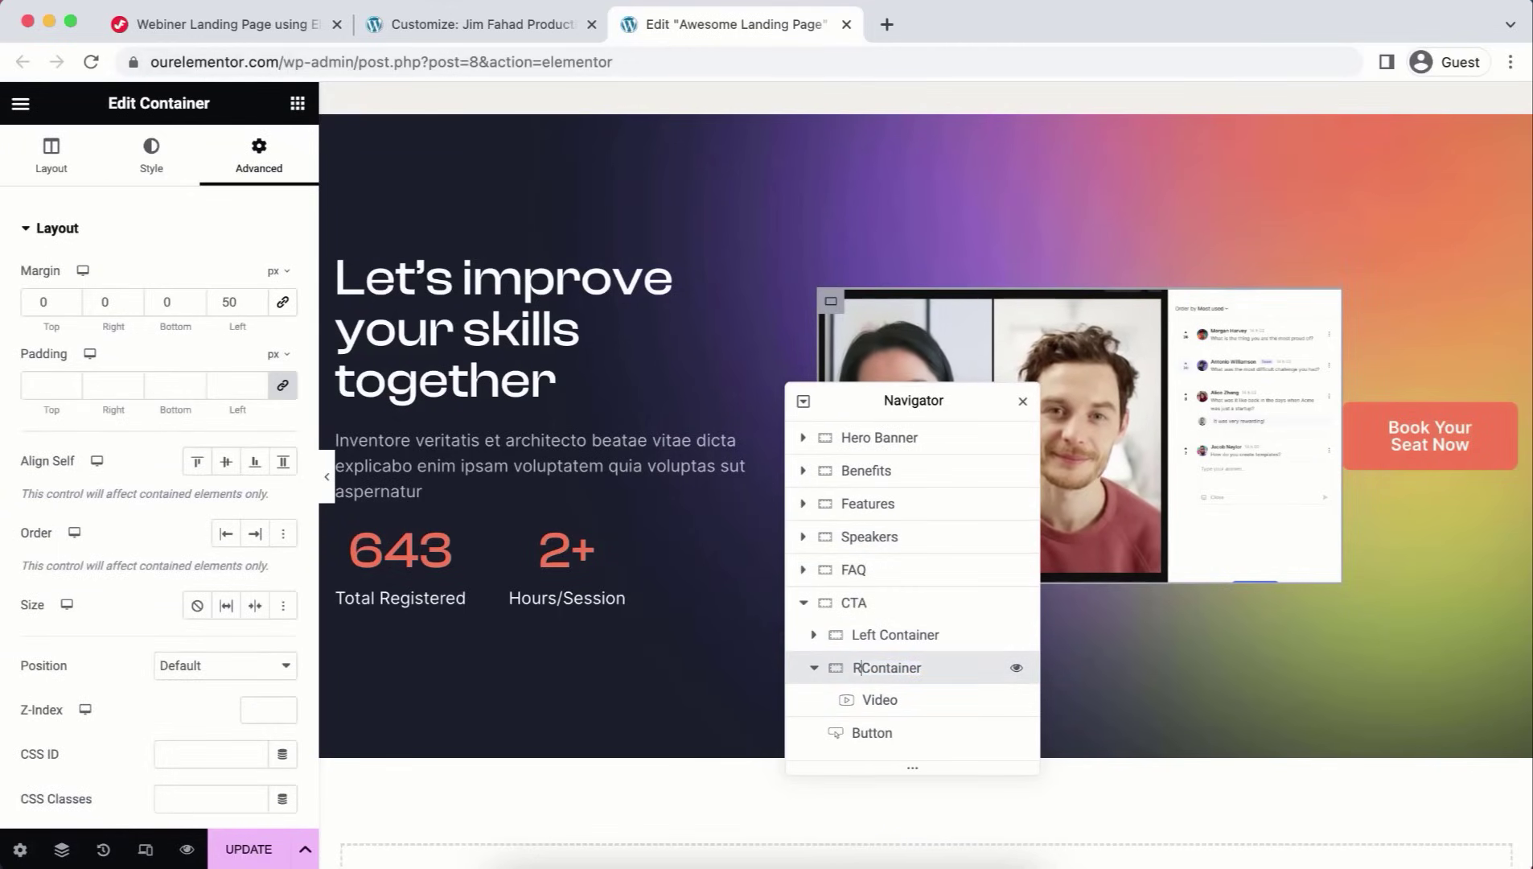
type("ight")
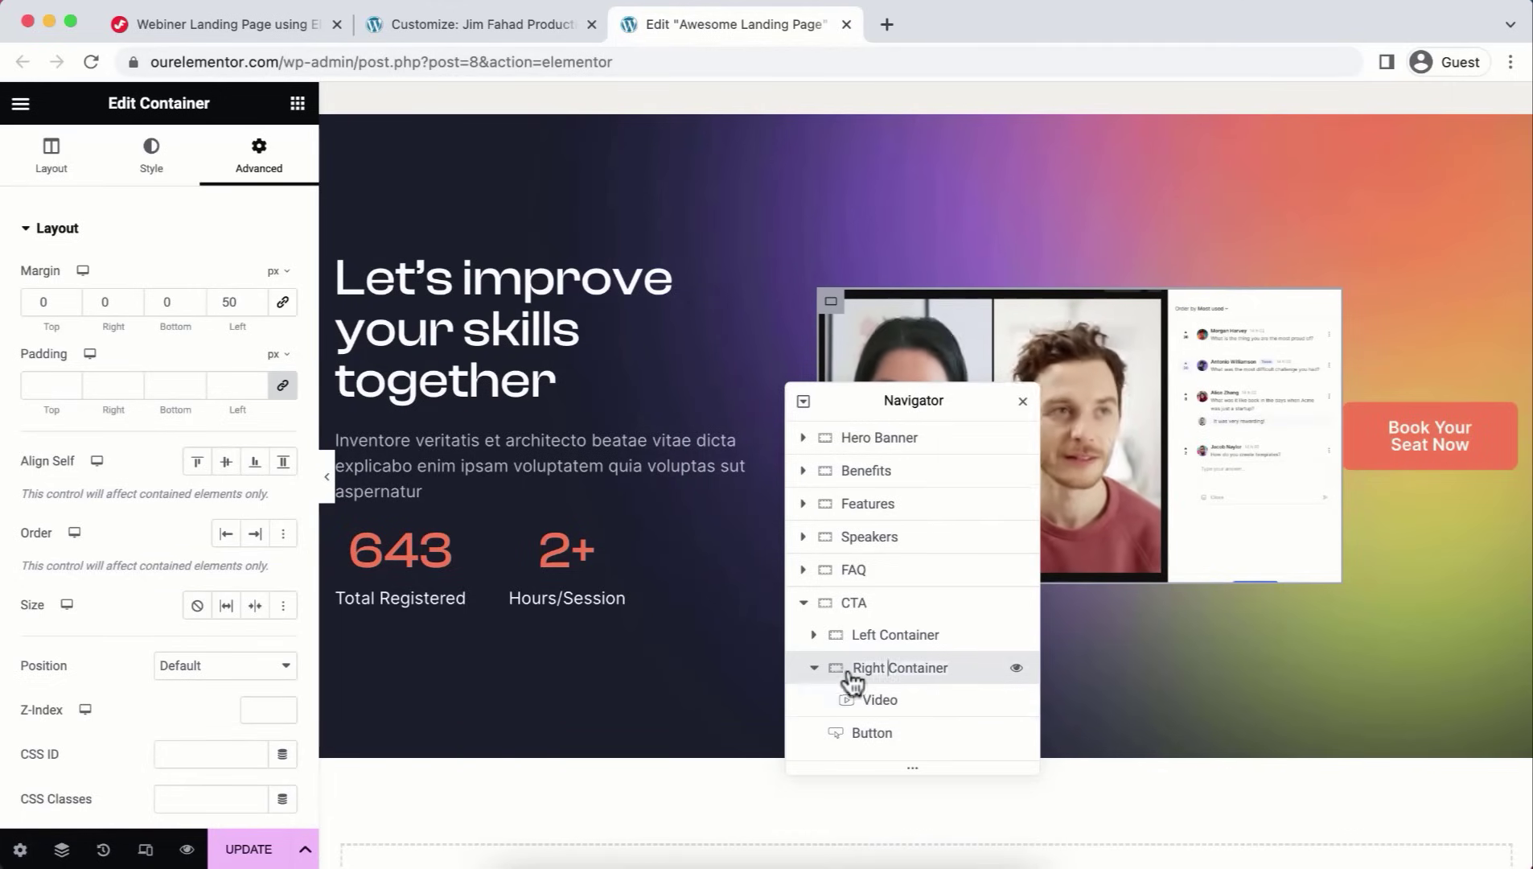
left_click(814, 669)
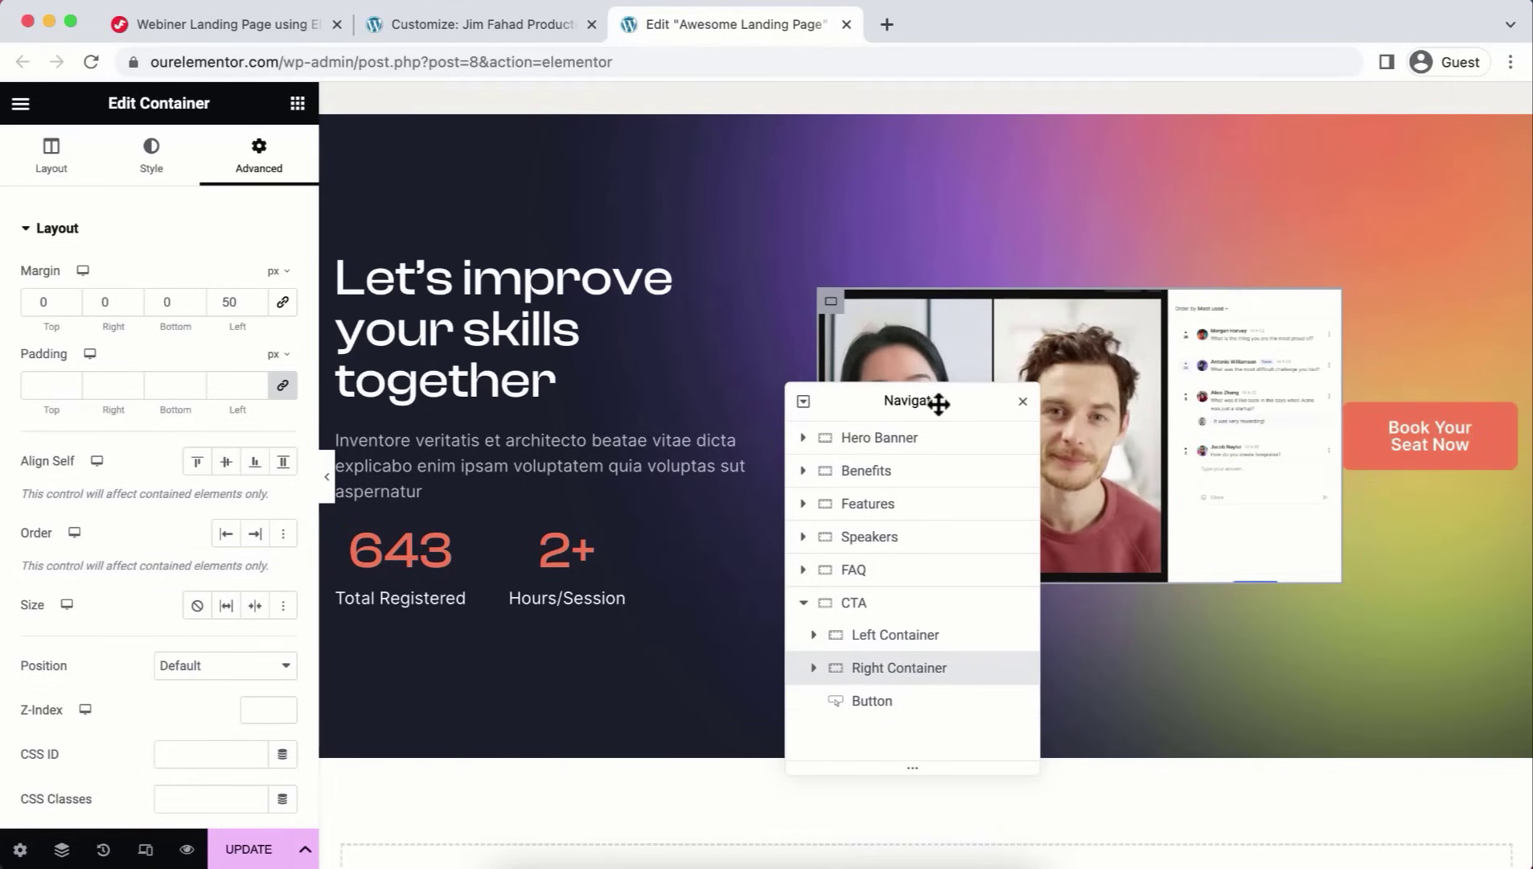
left_click_drag(890, 403, 736, 396)
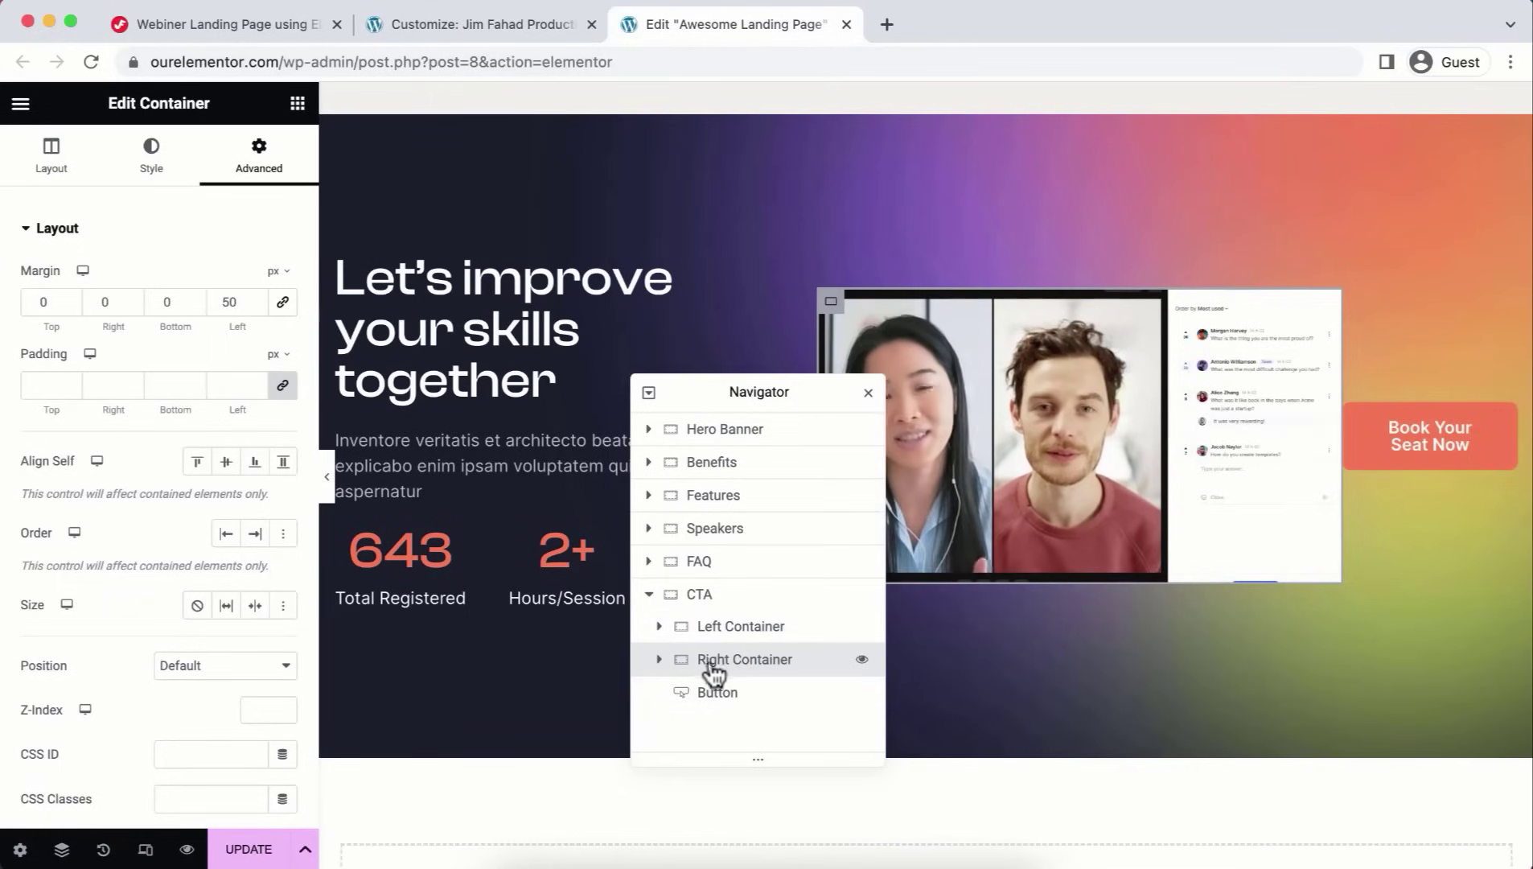
left_click(661, 661)
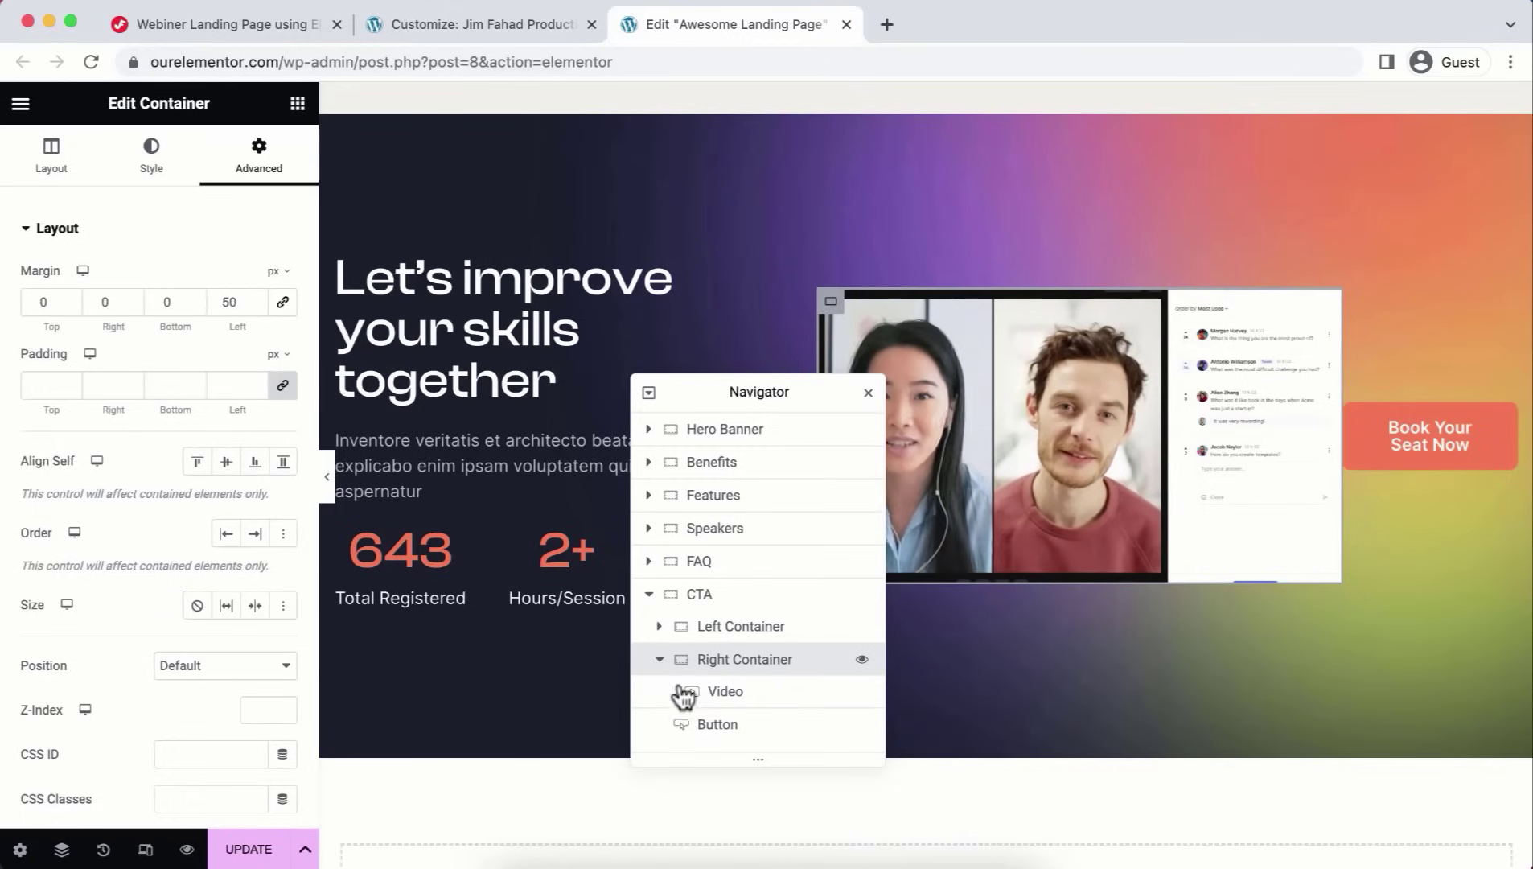
left_click(714, 726)
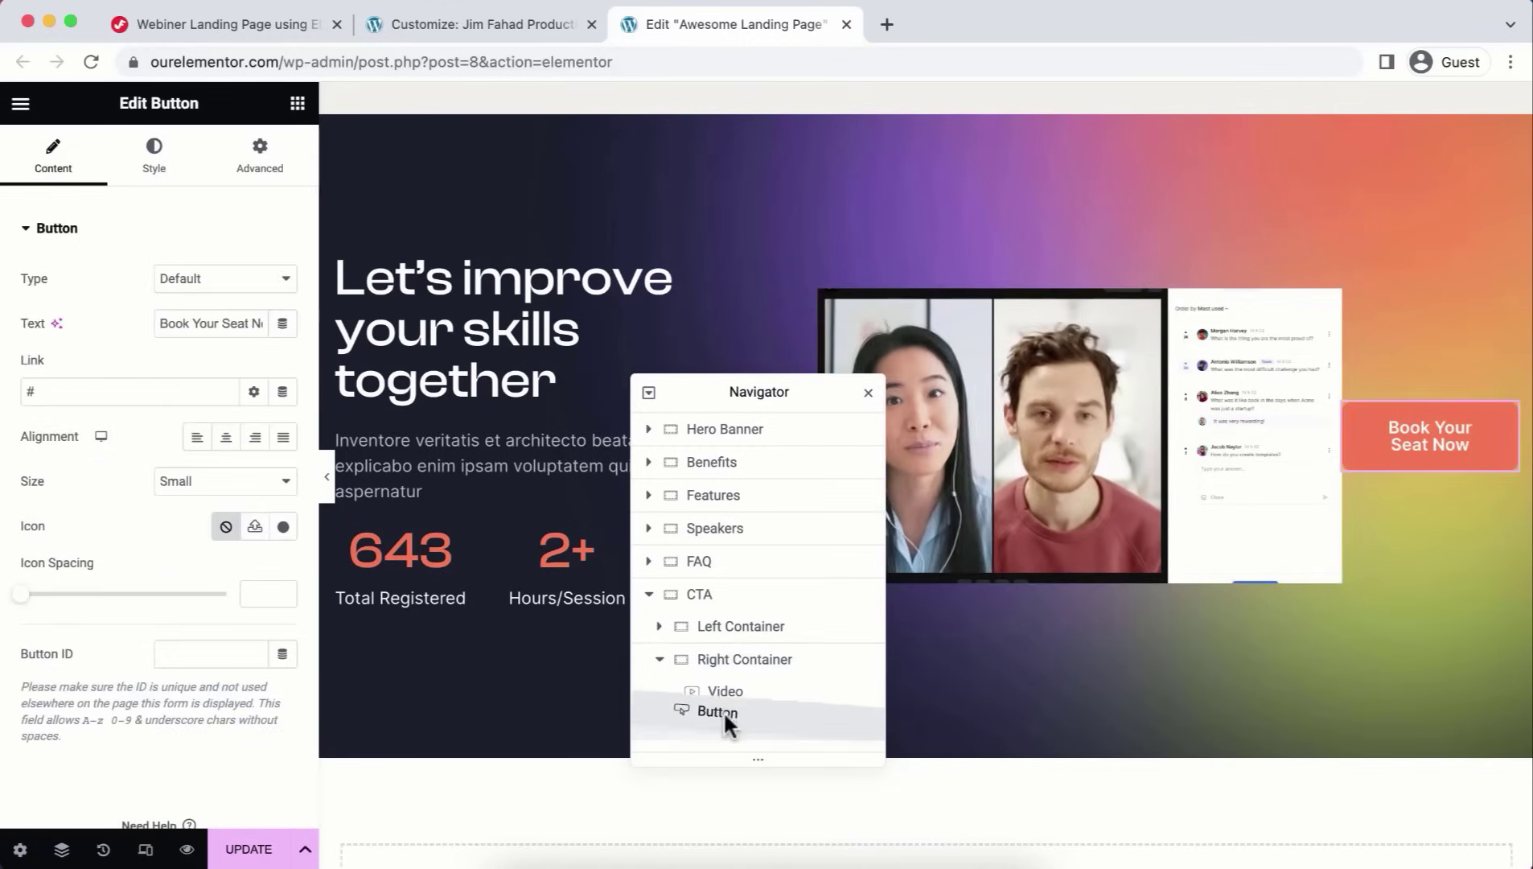
- Move Book Your Seat Now below the video, centre it, and close the Navigator
left_click_drag(732, 715, 729, 712)
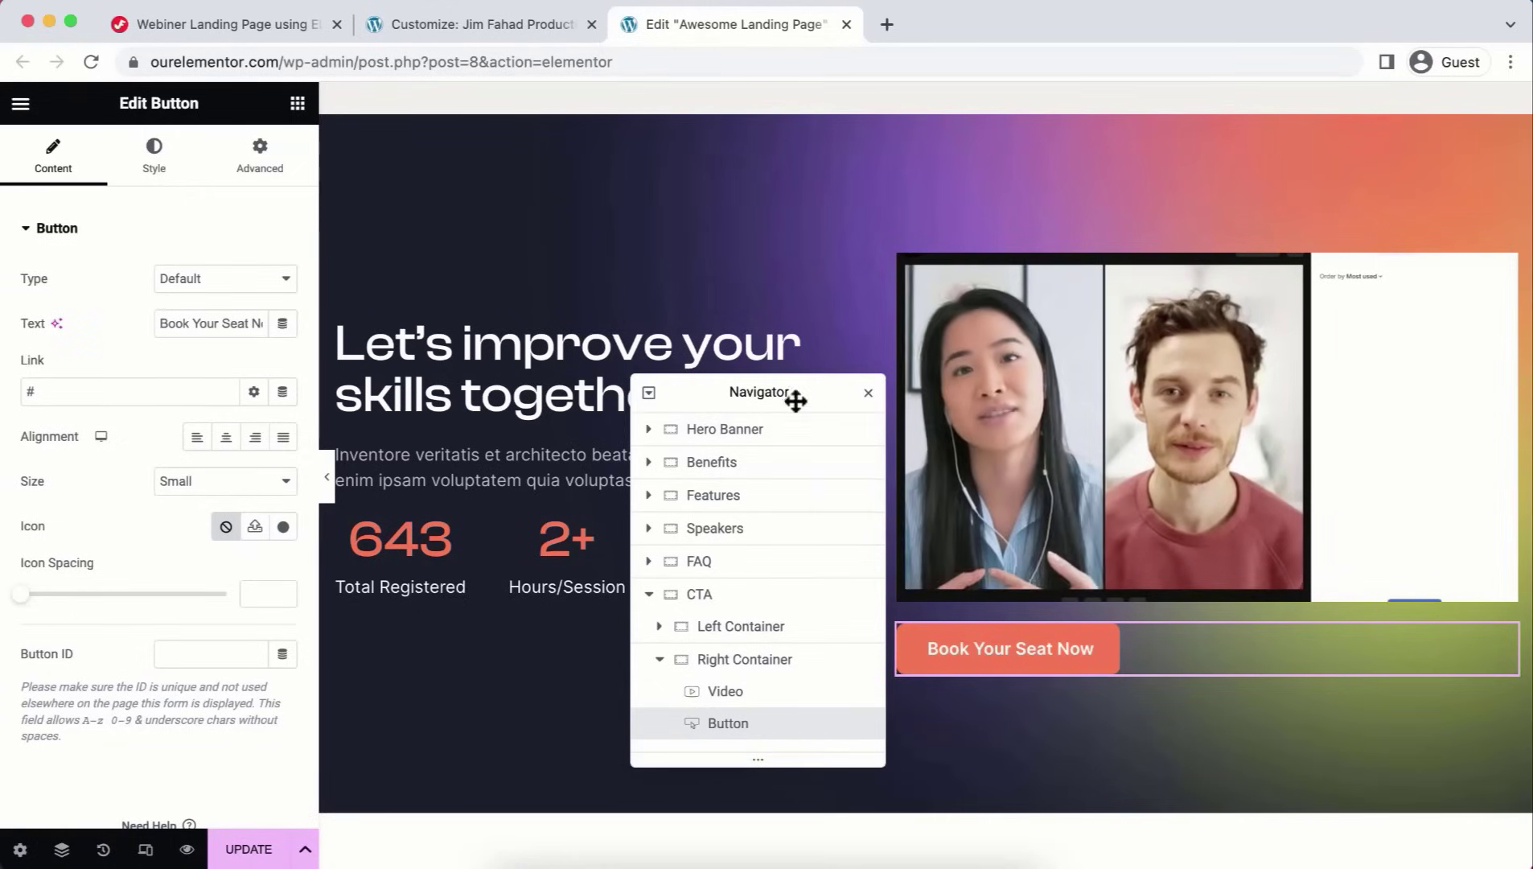
left_click_drag(799, 403, 589, 399)
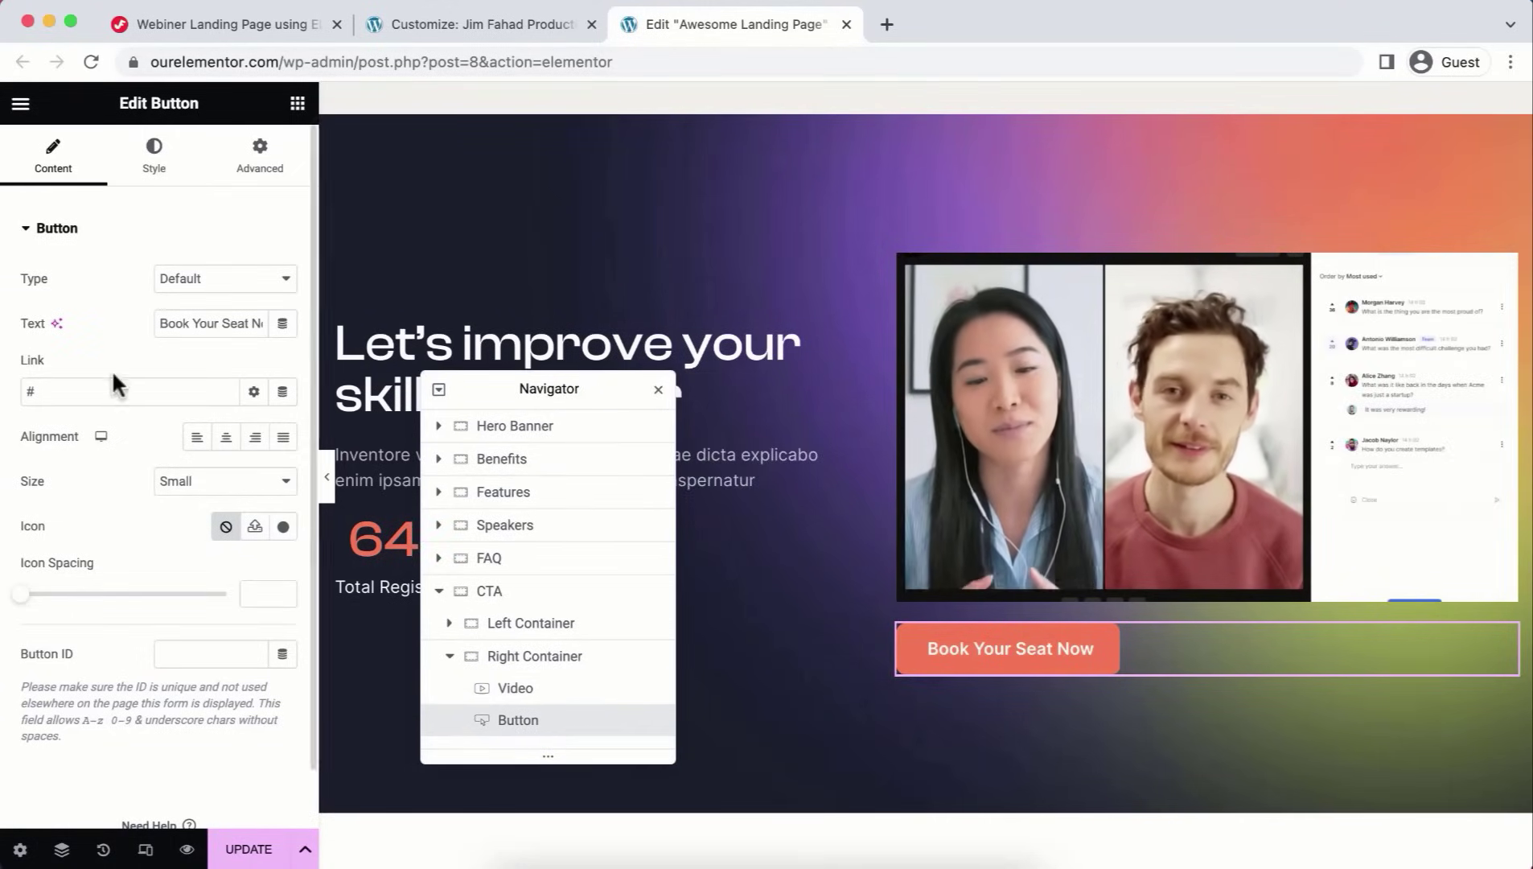
left_click(226, 437)
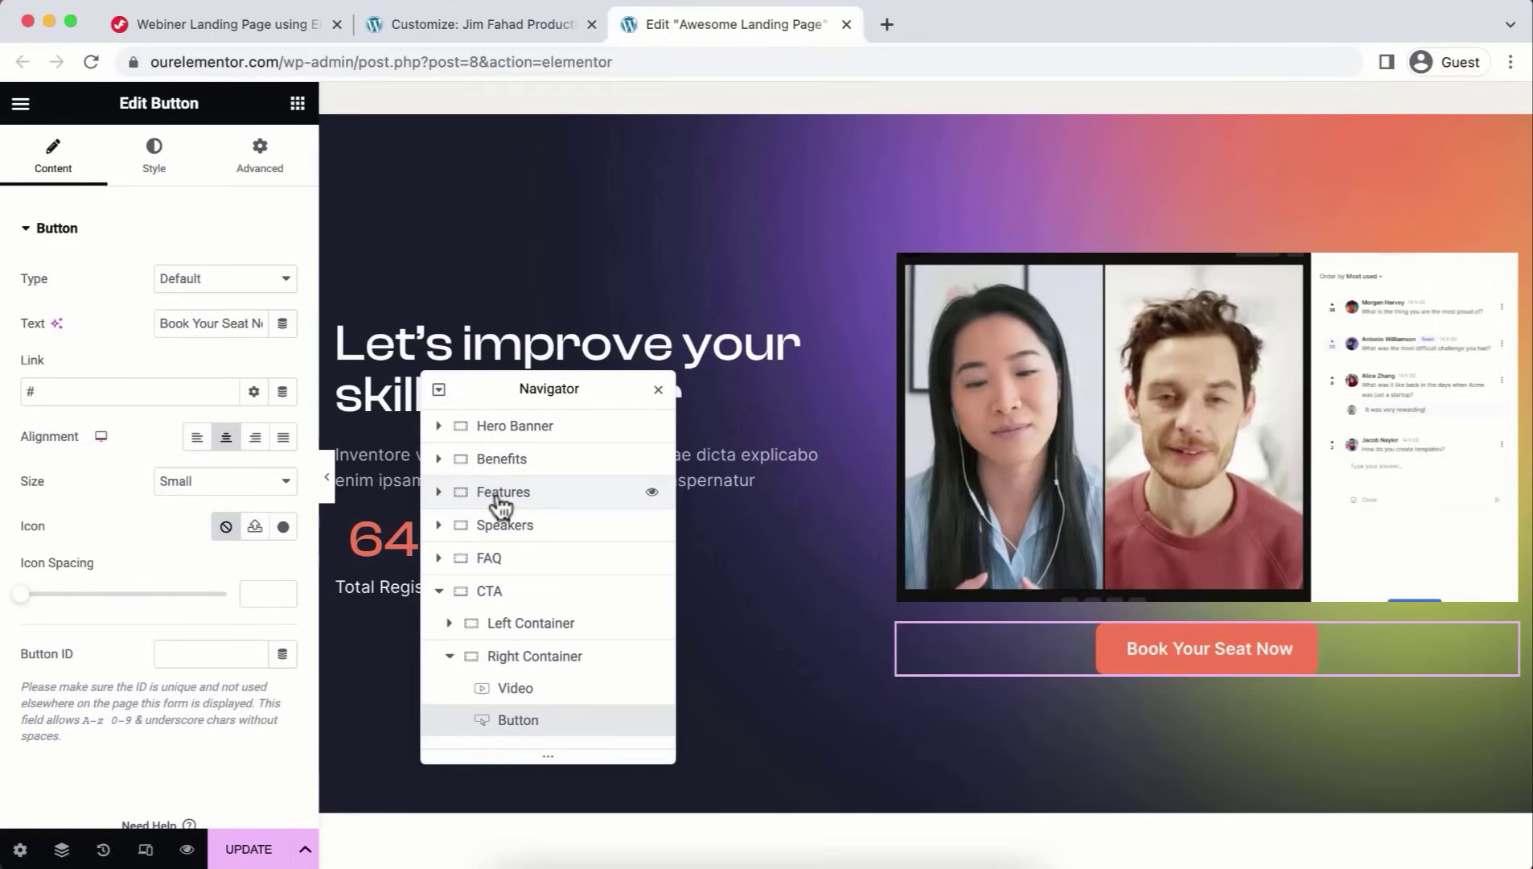
left_click(657, 393)
scroll(949, 531, "up", 1)
scroll(950, 532, "up", 2)
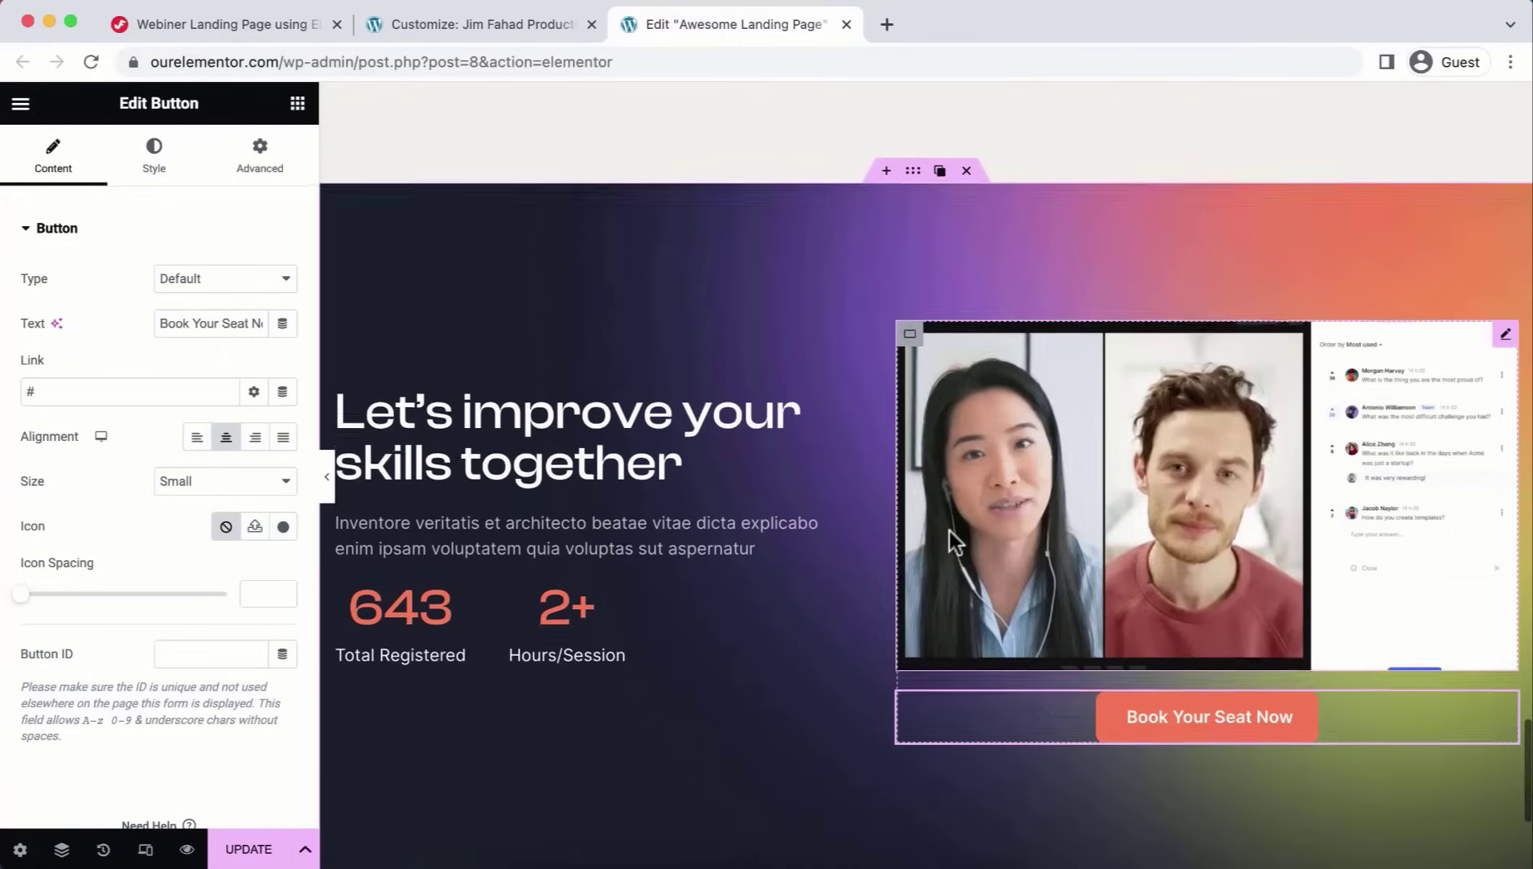
scroll(846, 607, "down", 5)
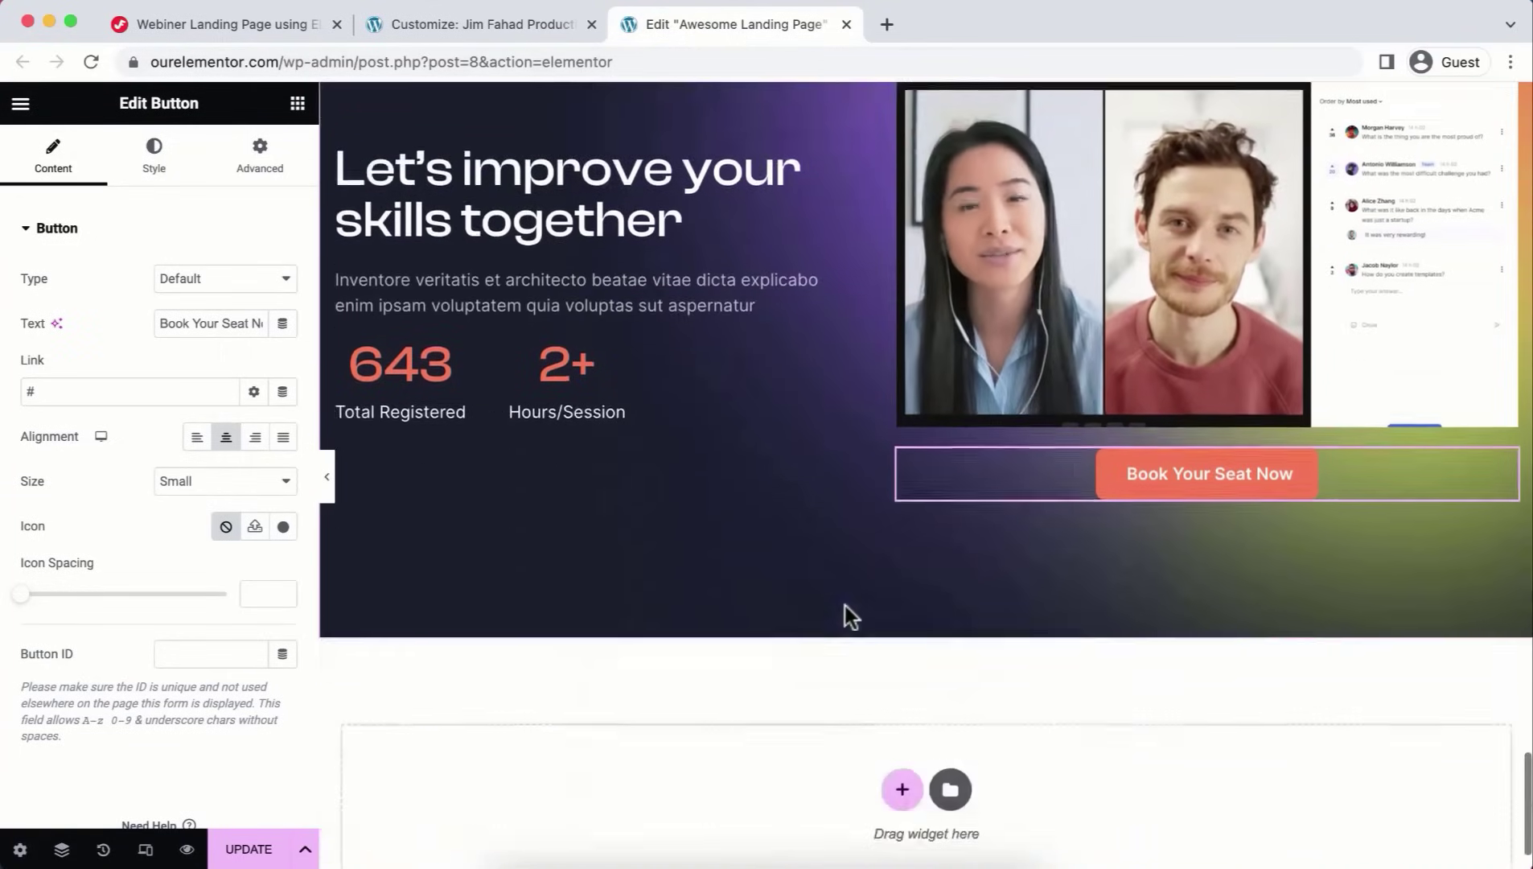
scroll(845, 607, "up", 15)
scroll(845, 608, "up", 20)
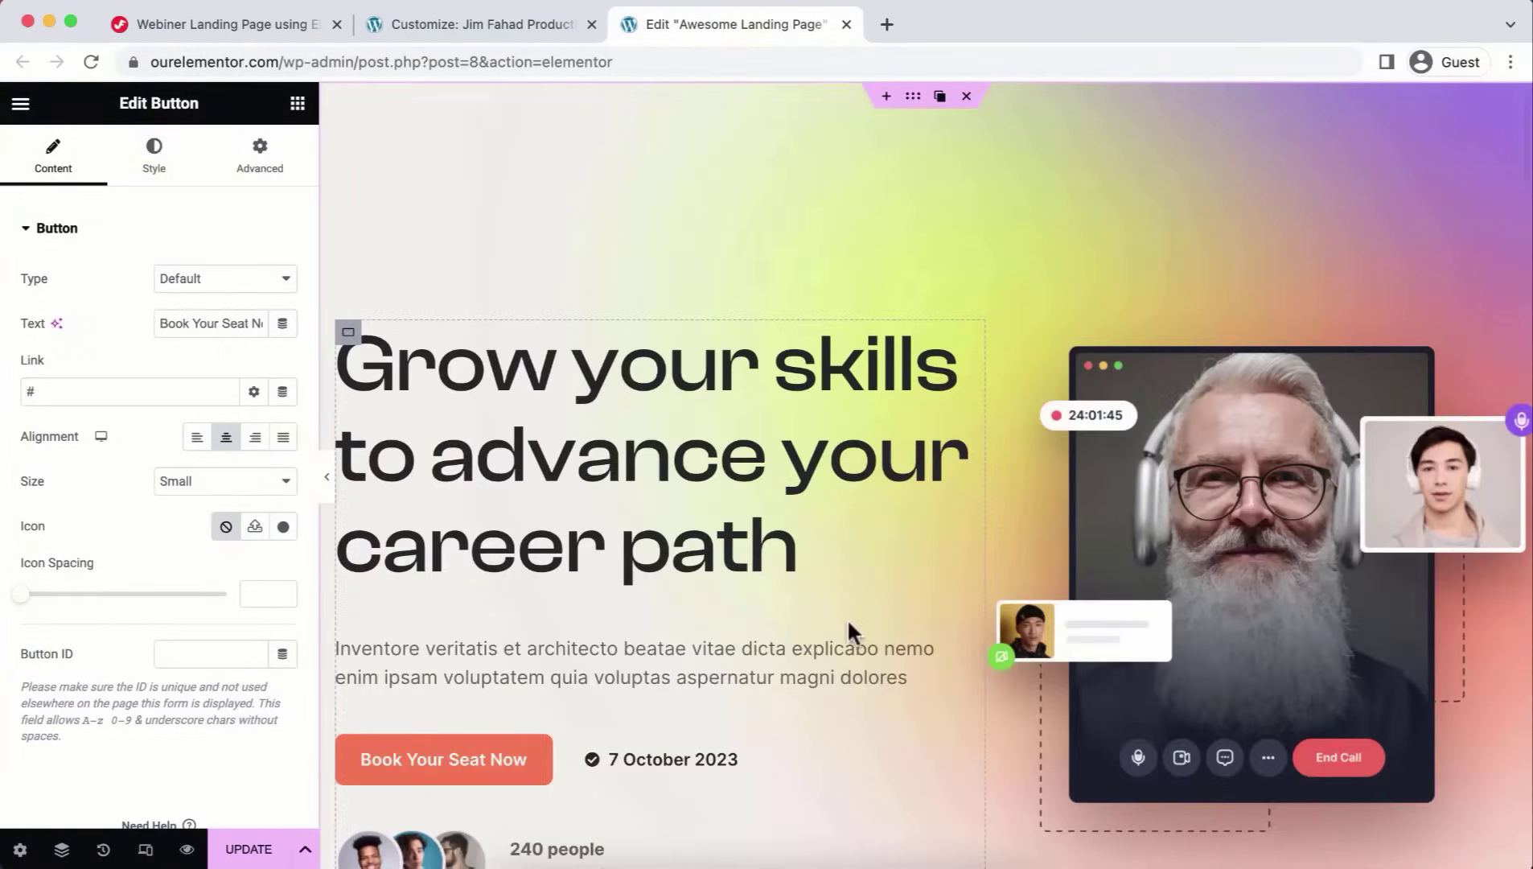
scroll(848, 635, "down", 10)
scroll(854, 650, "down", 15)
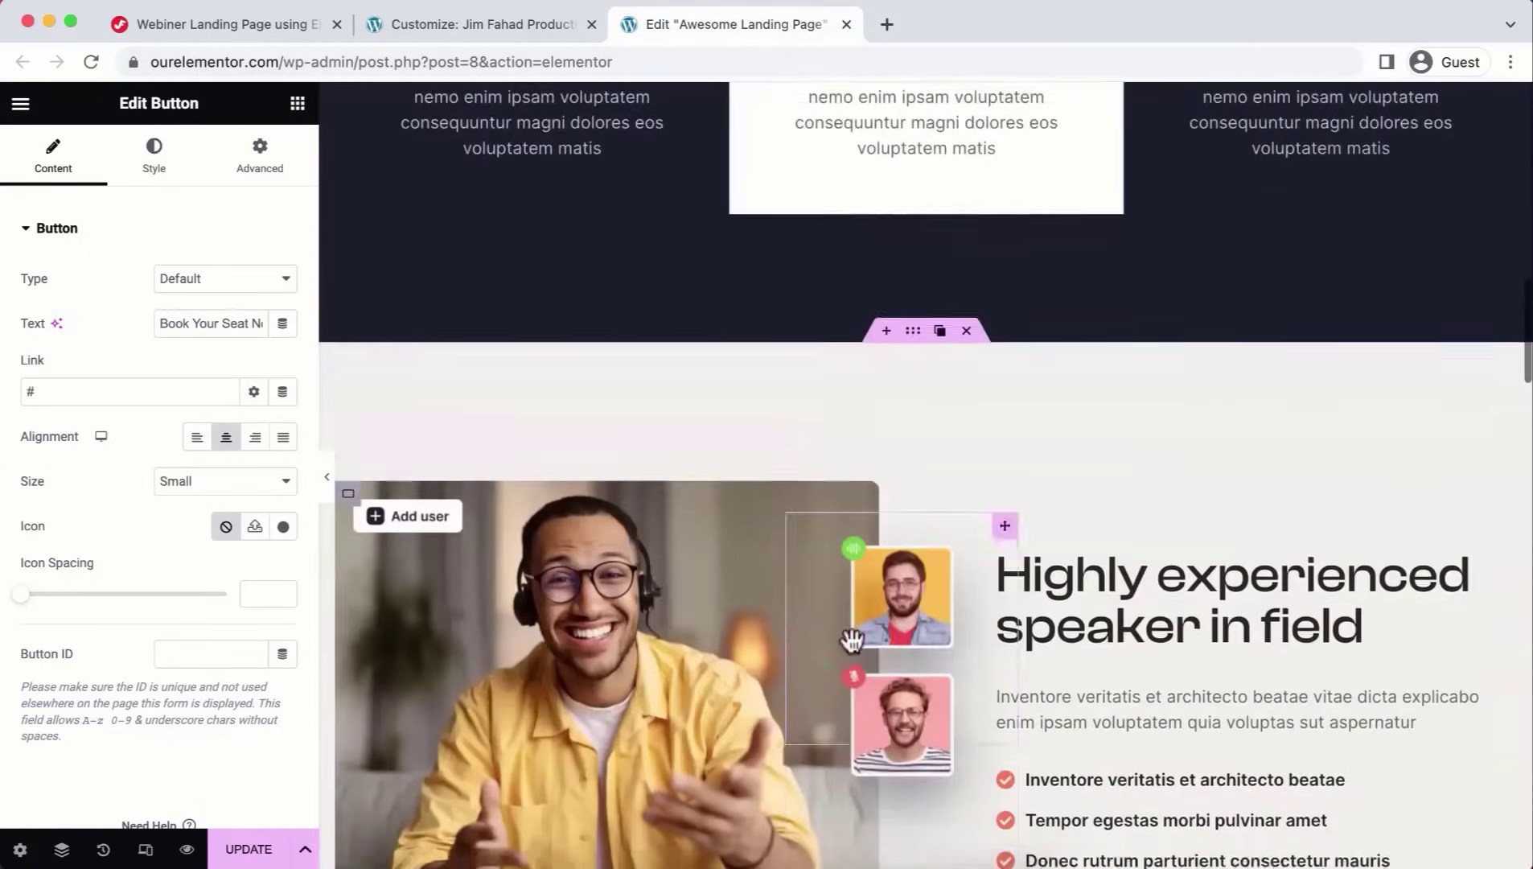
scroll(856, 650, "down", 12)
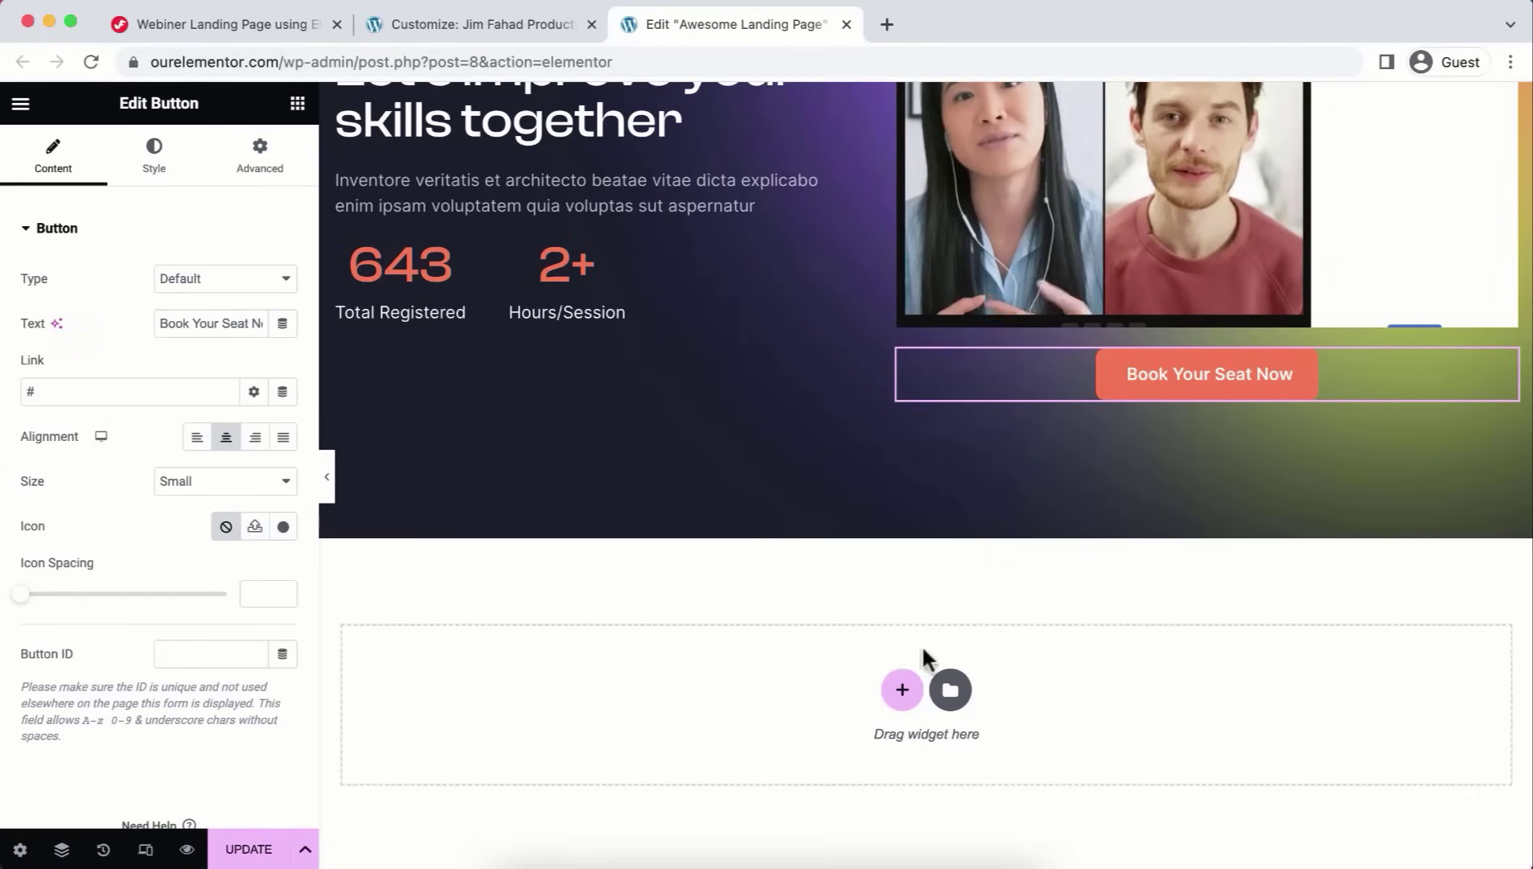
- Add a single-column container below the CTA with a classic Off White background
left_click(901, 693)
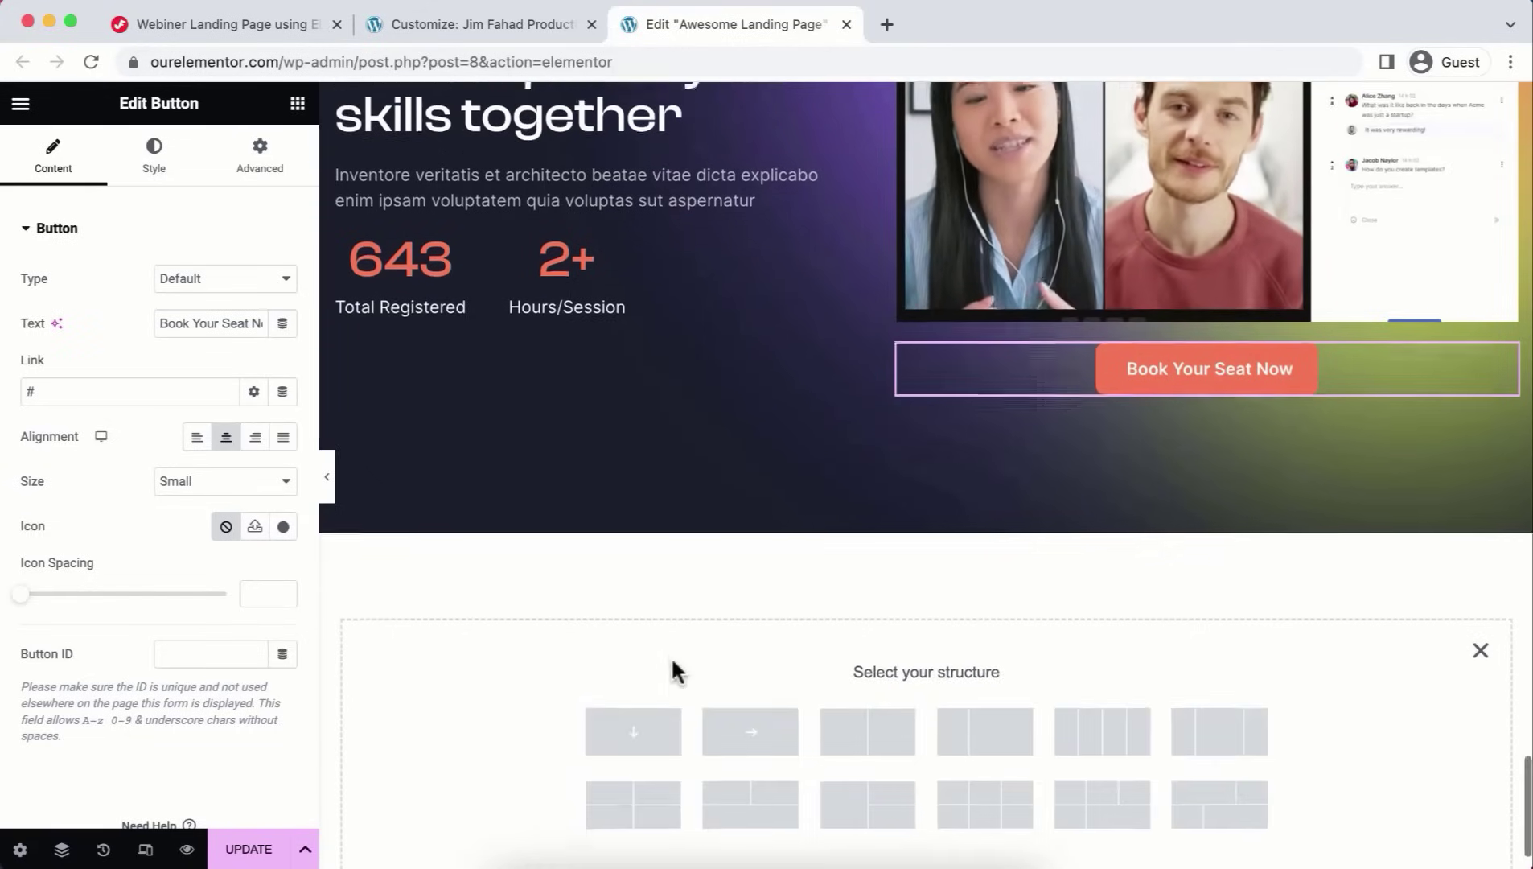
scroll(670, 660, "down", 1)
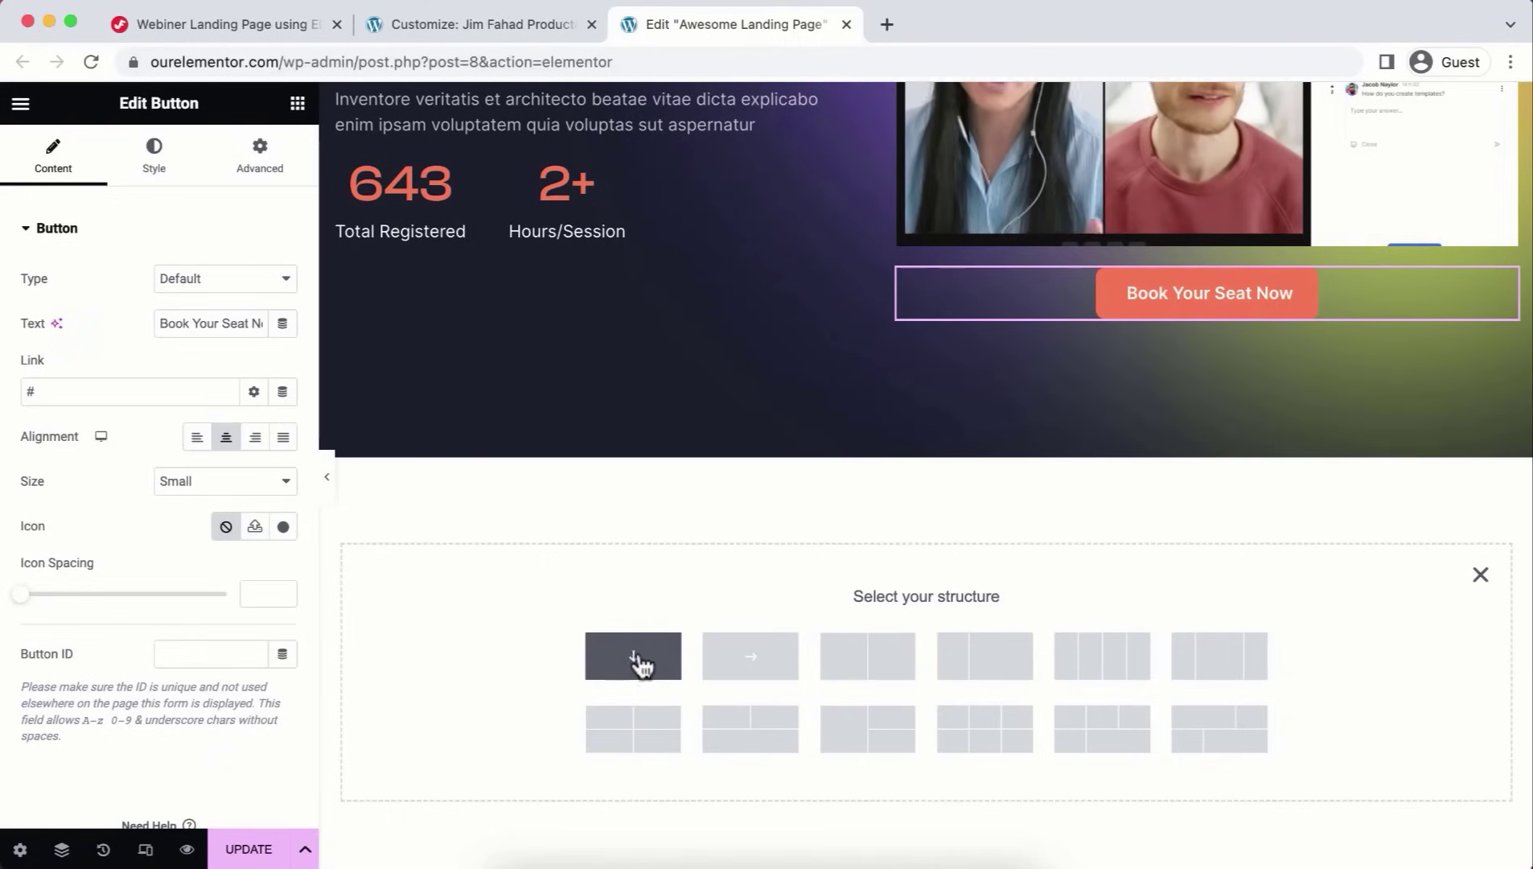
left_click(639, 666)
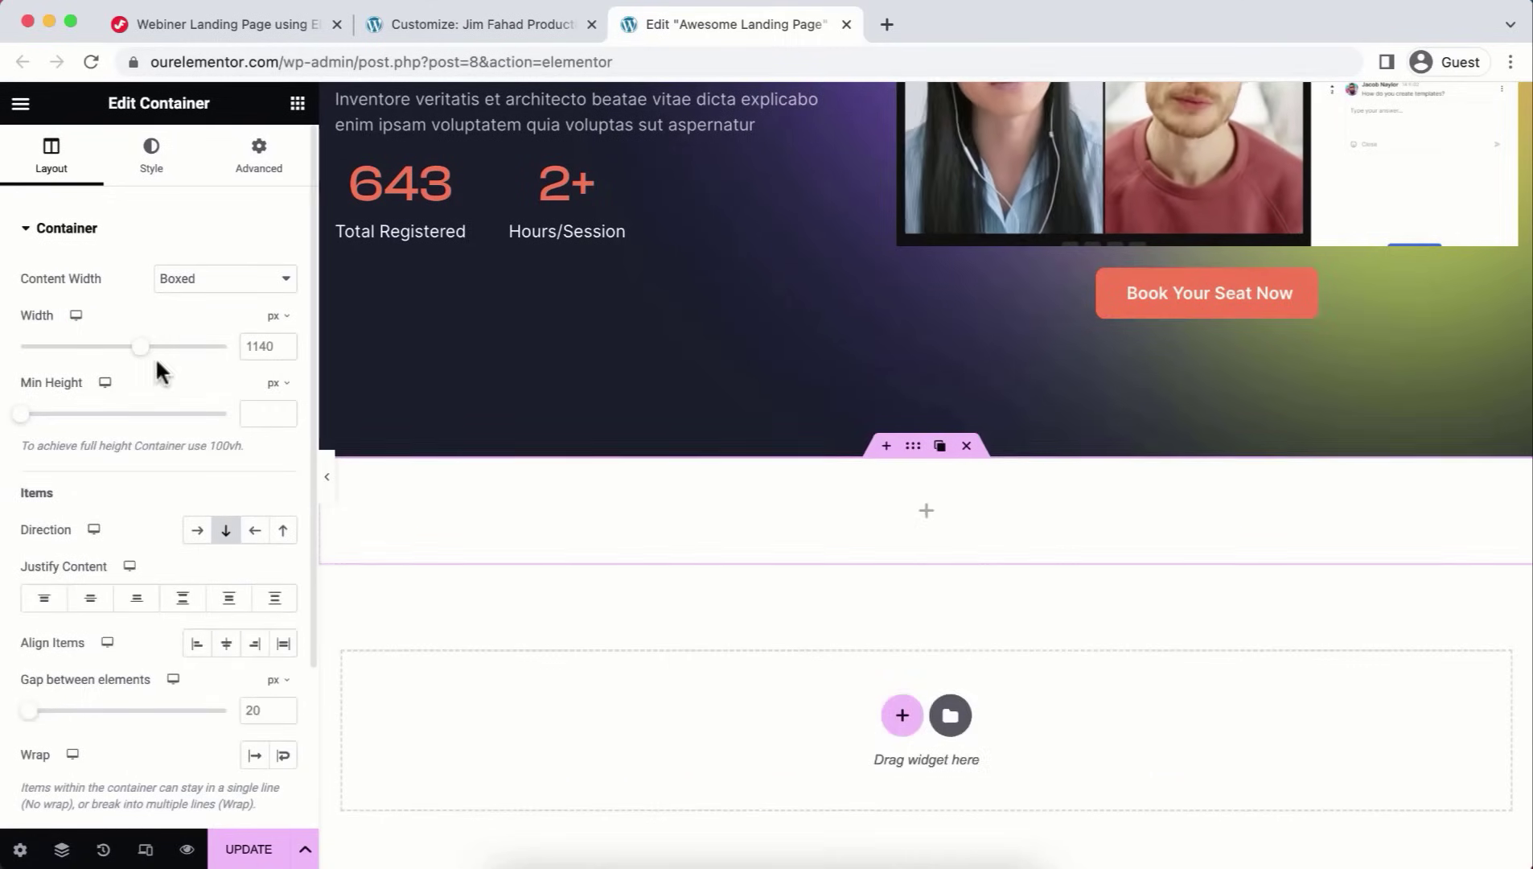
left_click(150, 161)
left_click(196, 324)
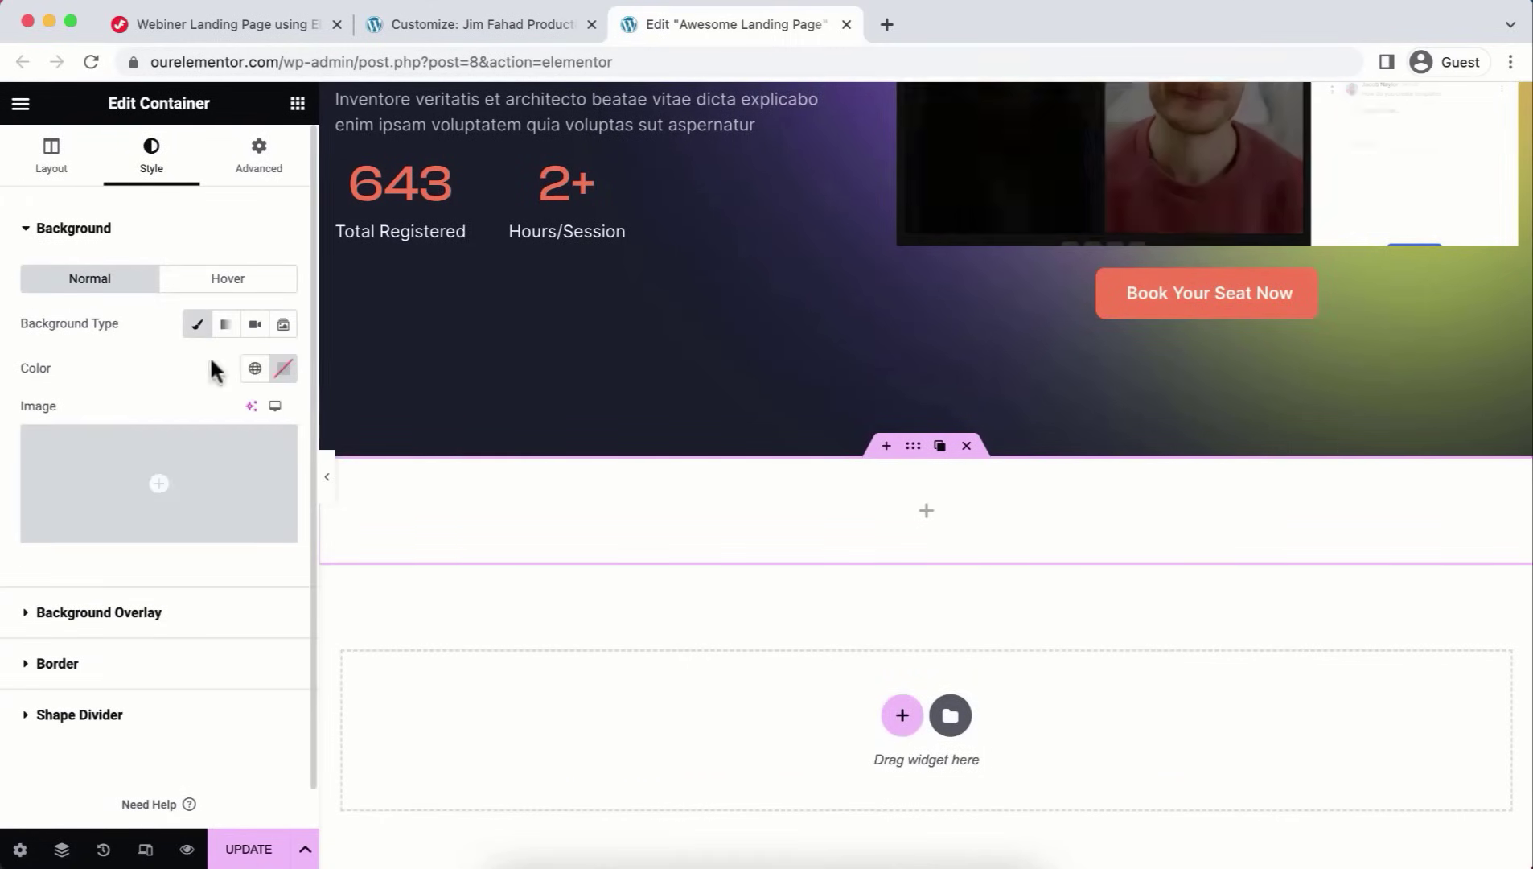
left_click(254, 368)
left_click(144, 616)
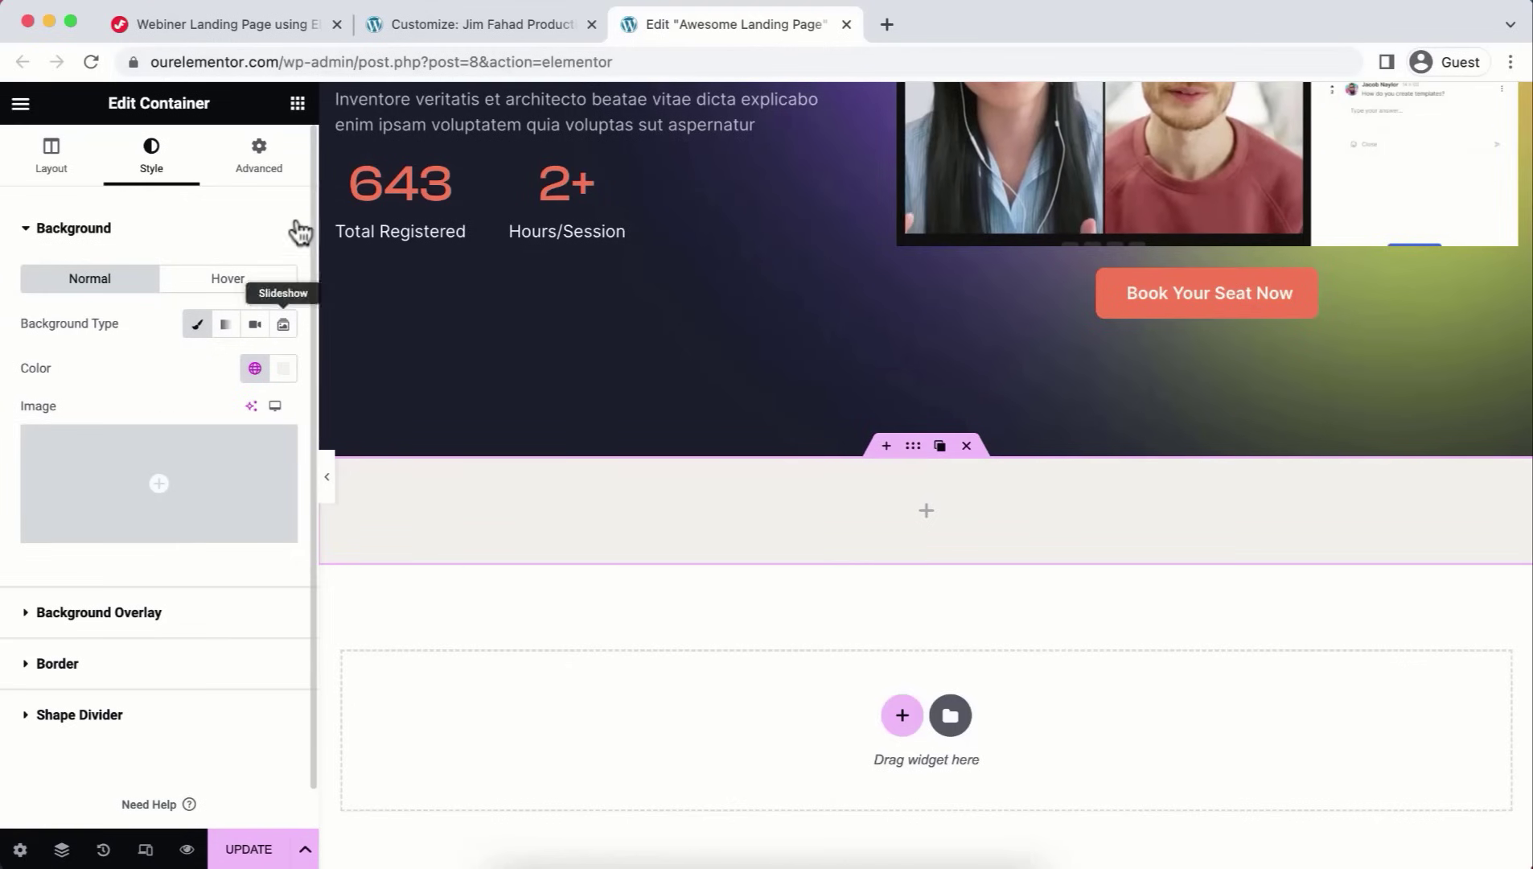
- Set the container's padding to 120 top, 15 sides and 30 bottom
left_click(259, 151)
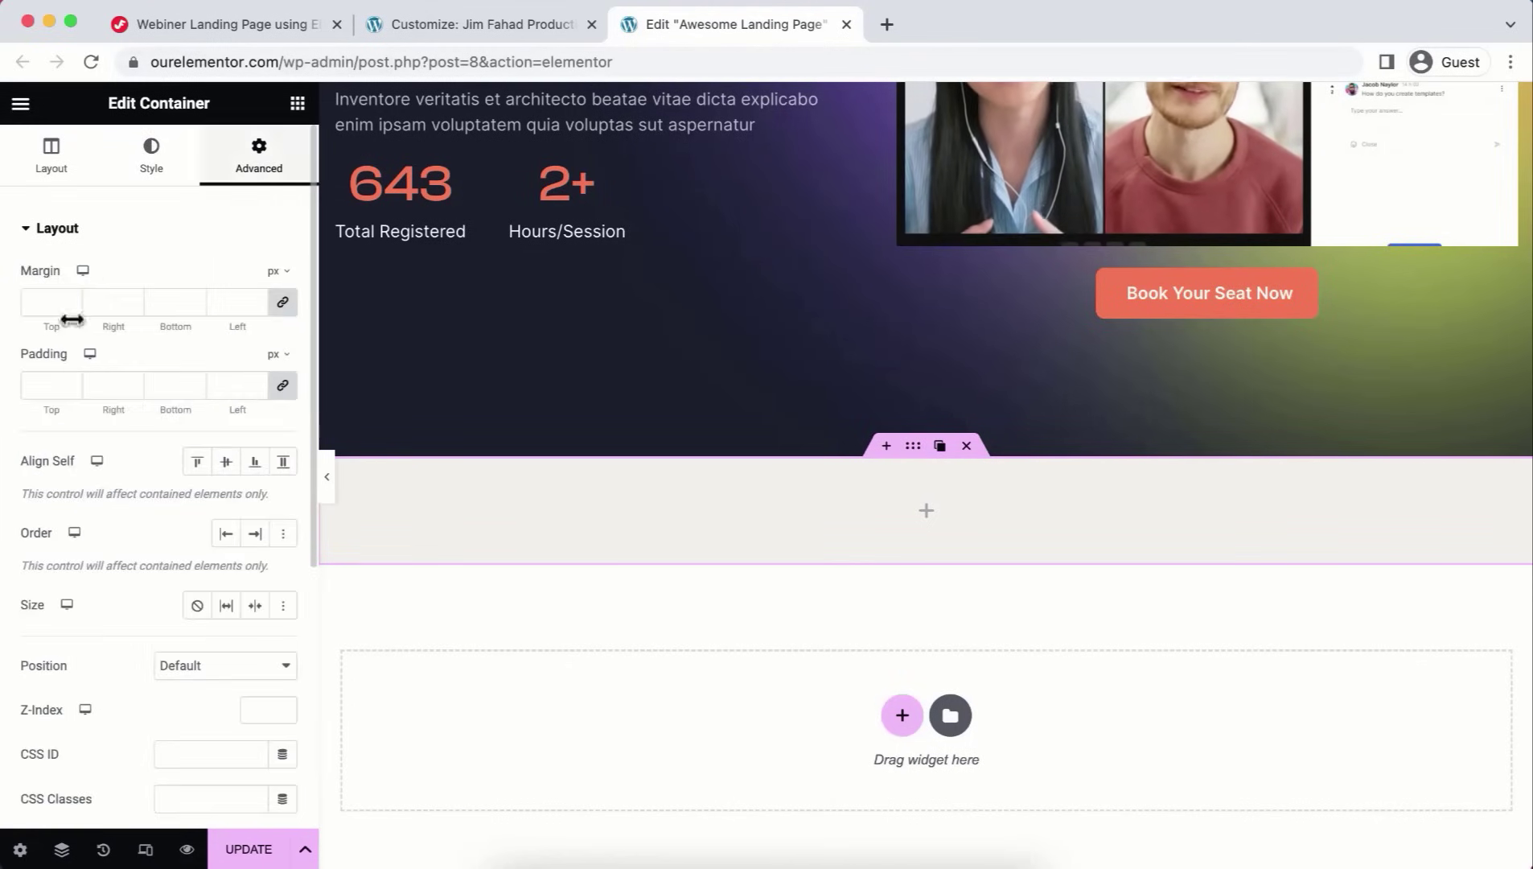
left_click(47, 384)
type("15")
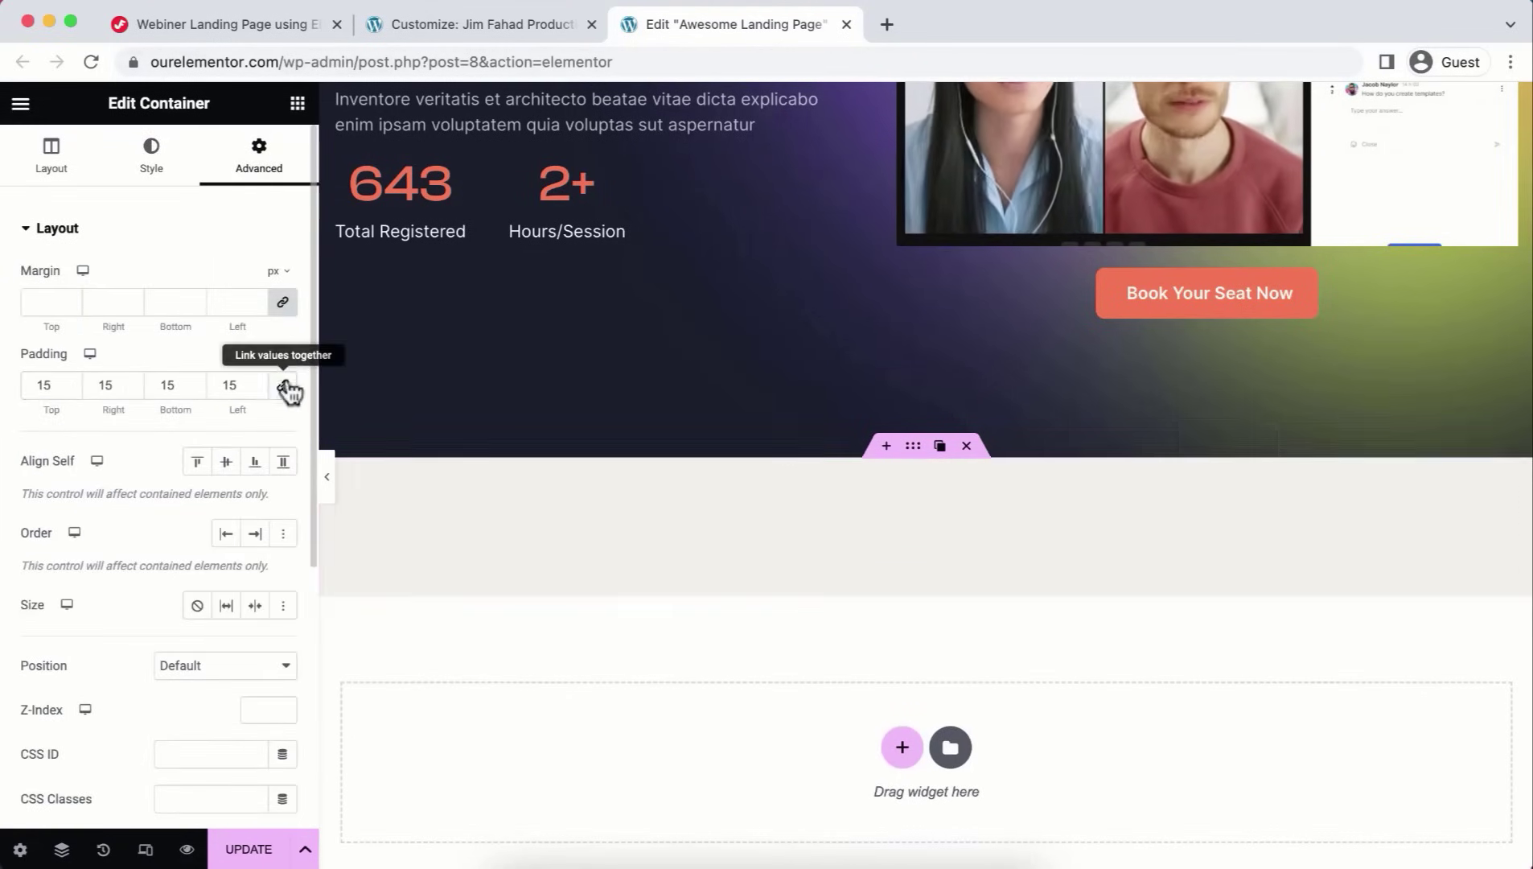
left_click(285, 388)
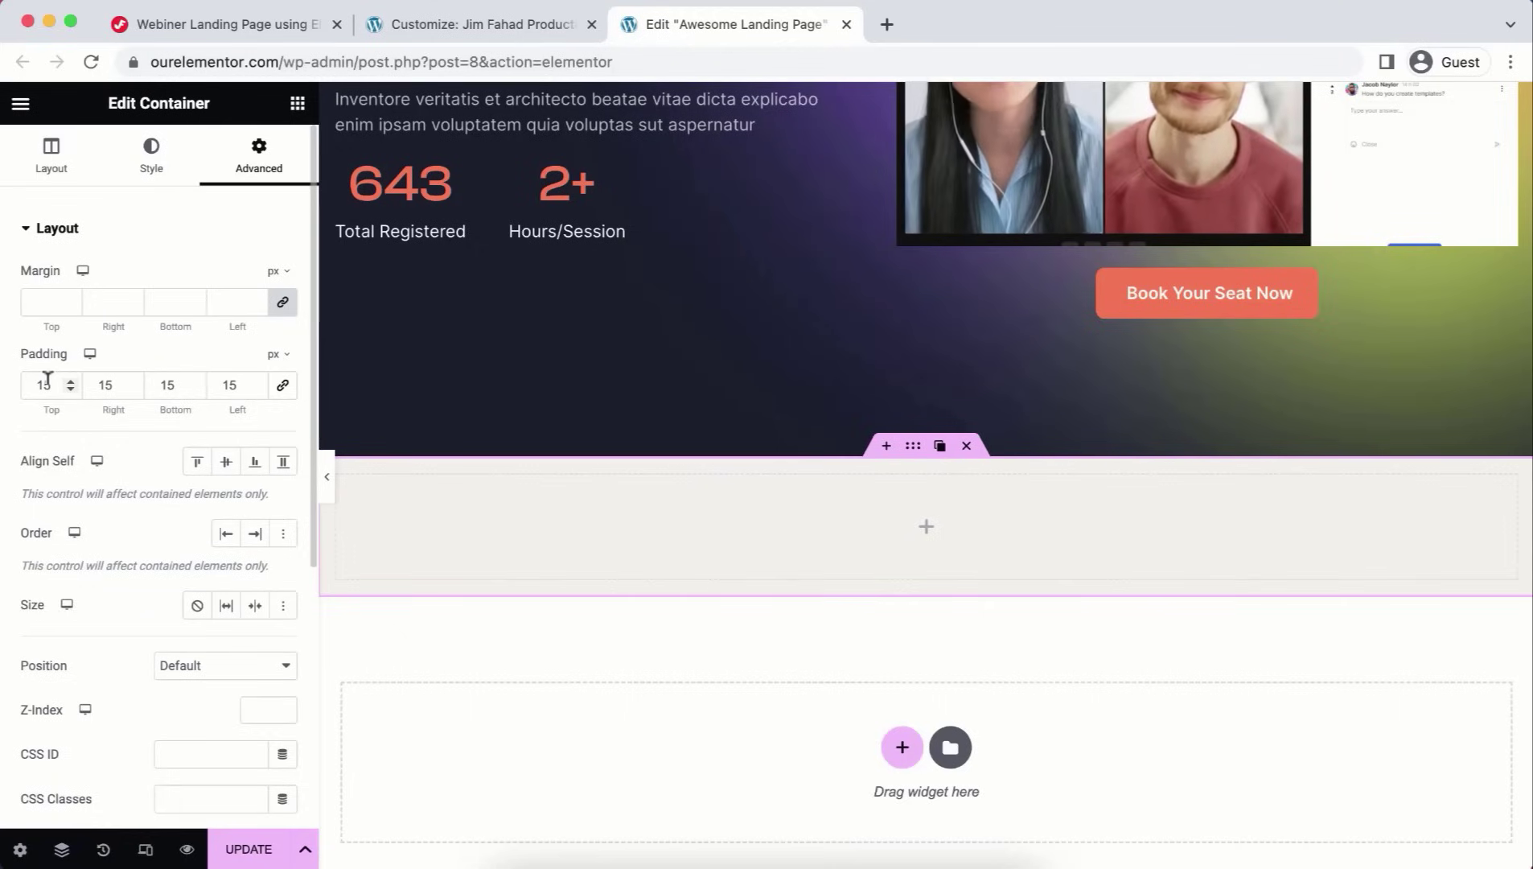
left_click(47, 380)
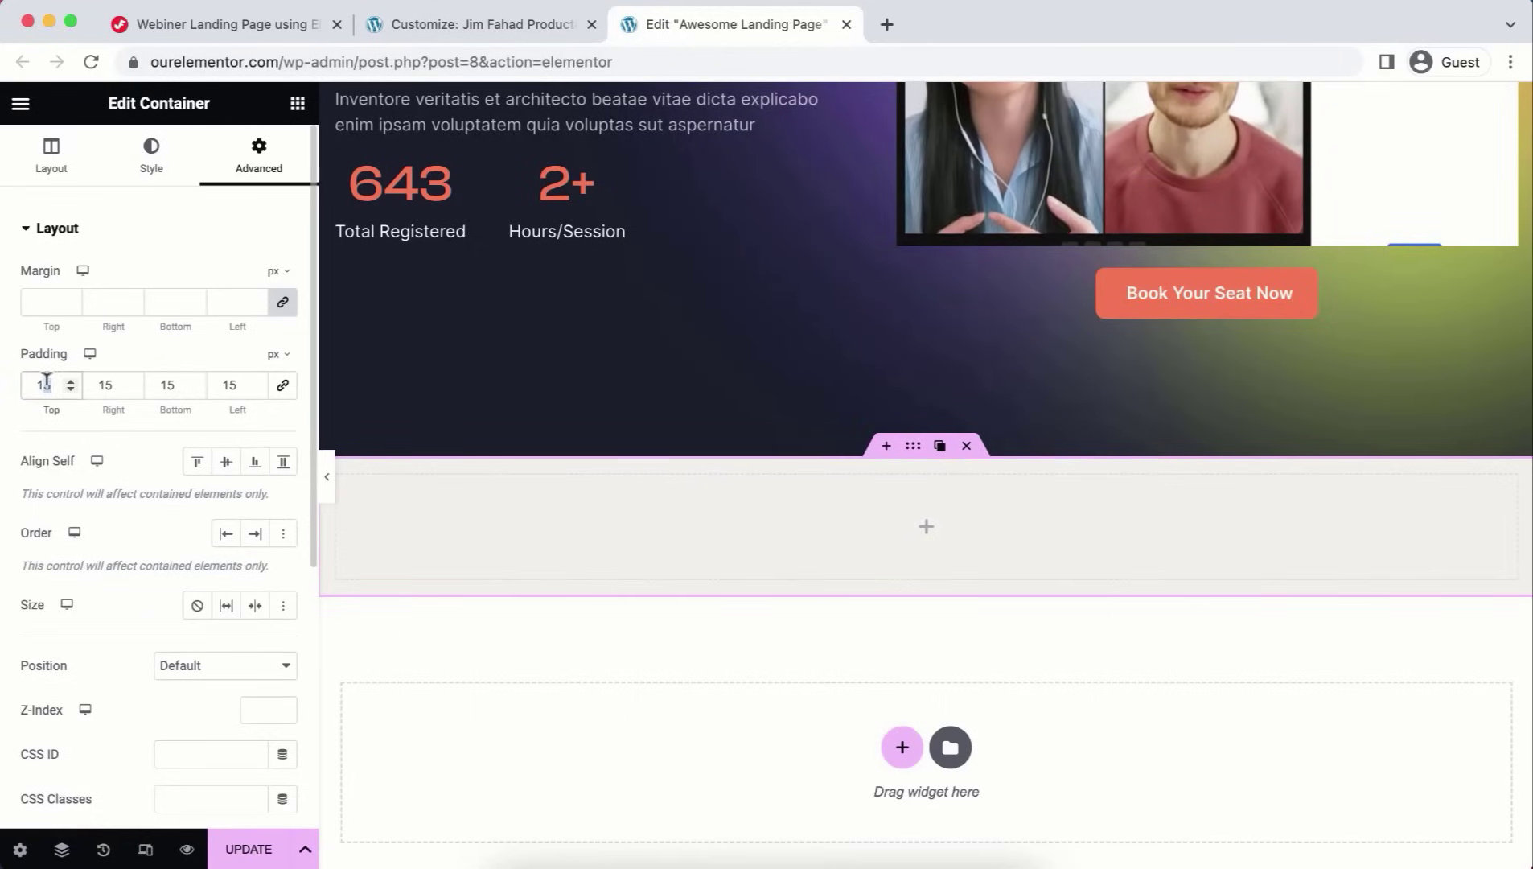
type("20")
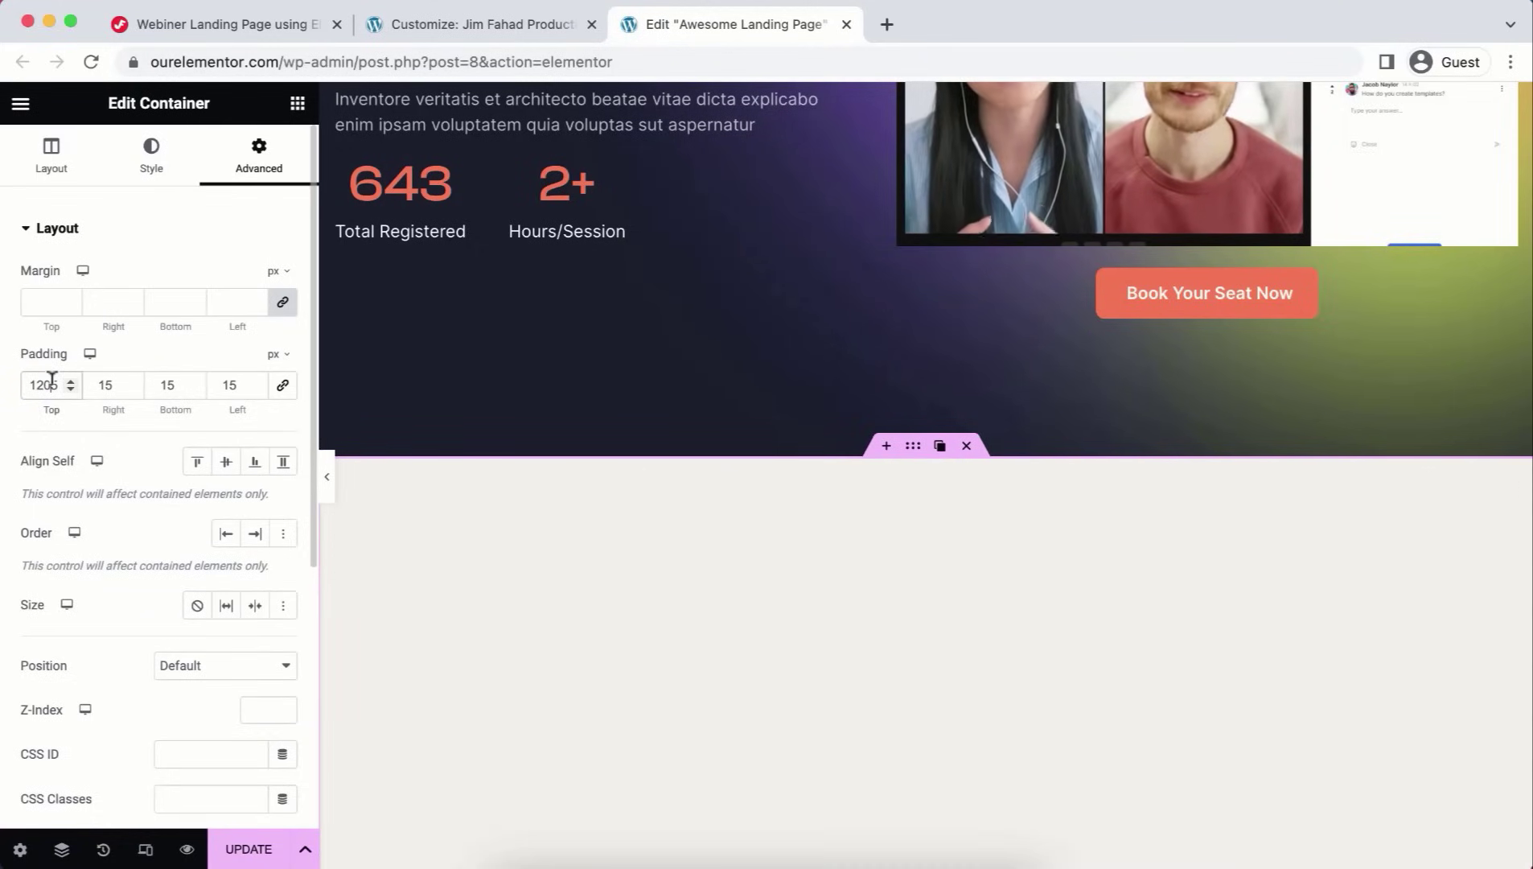
key("Delete")
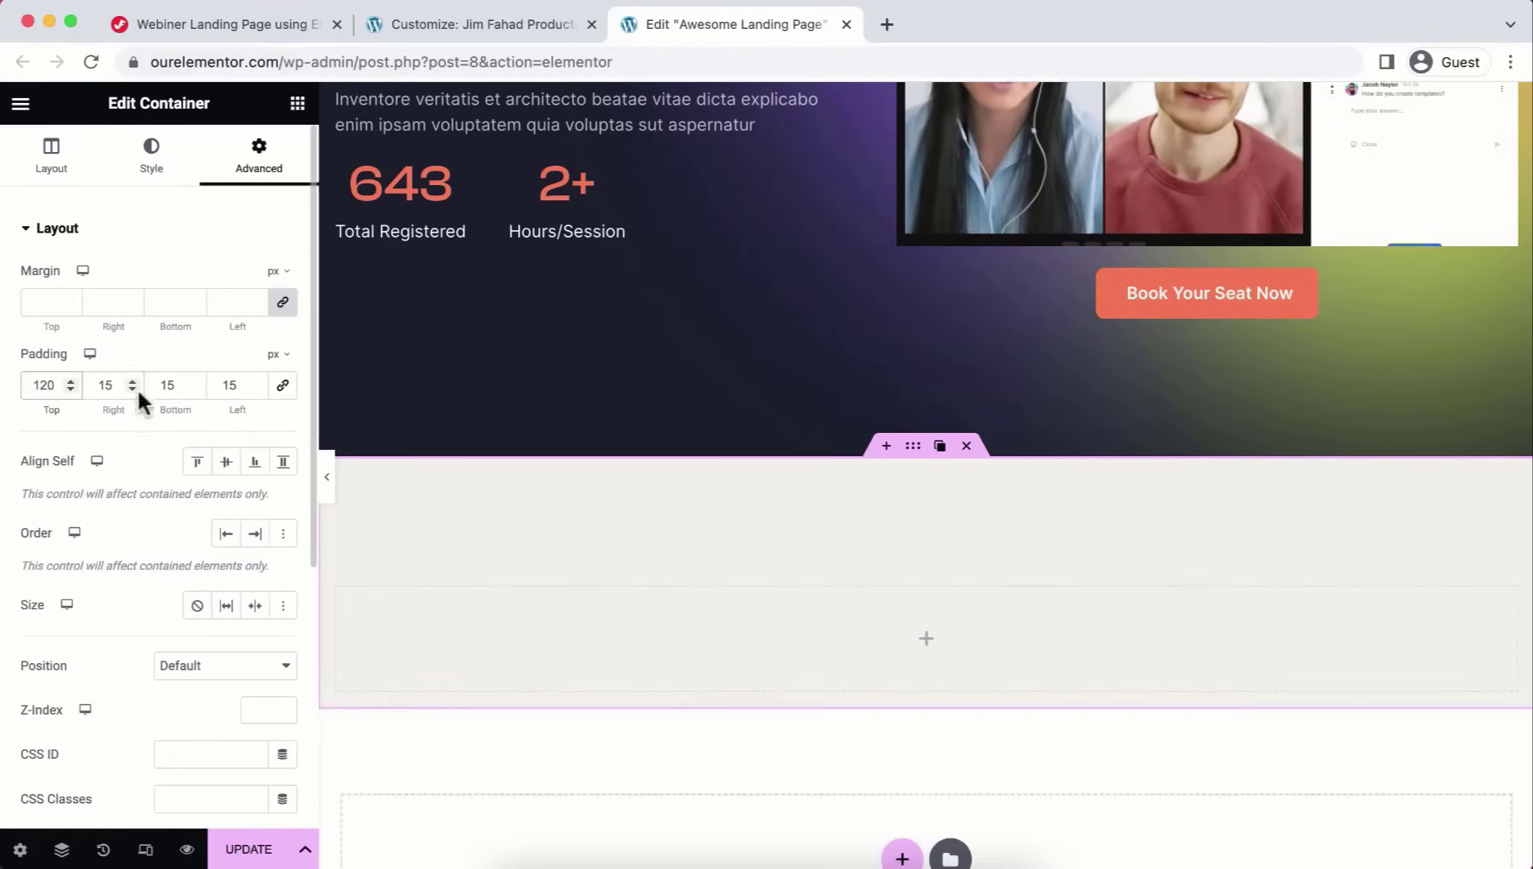
double_click(167, 384)
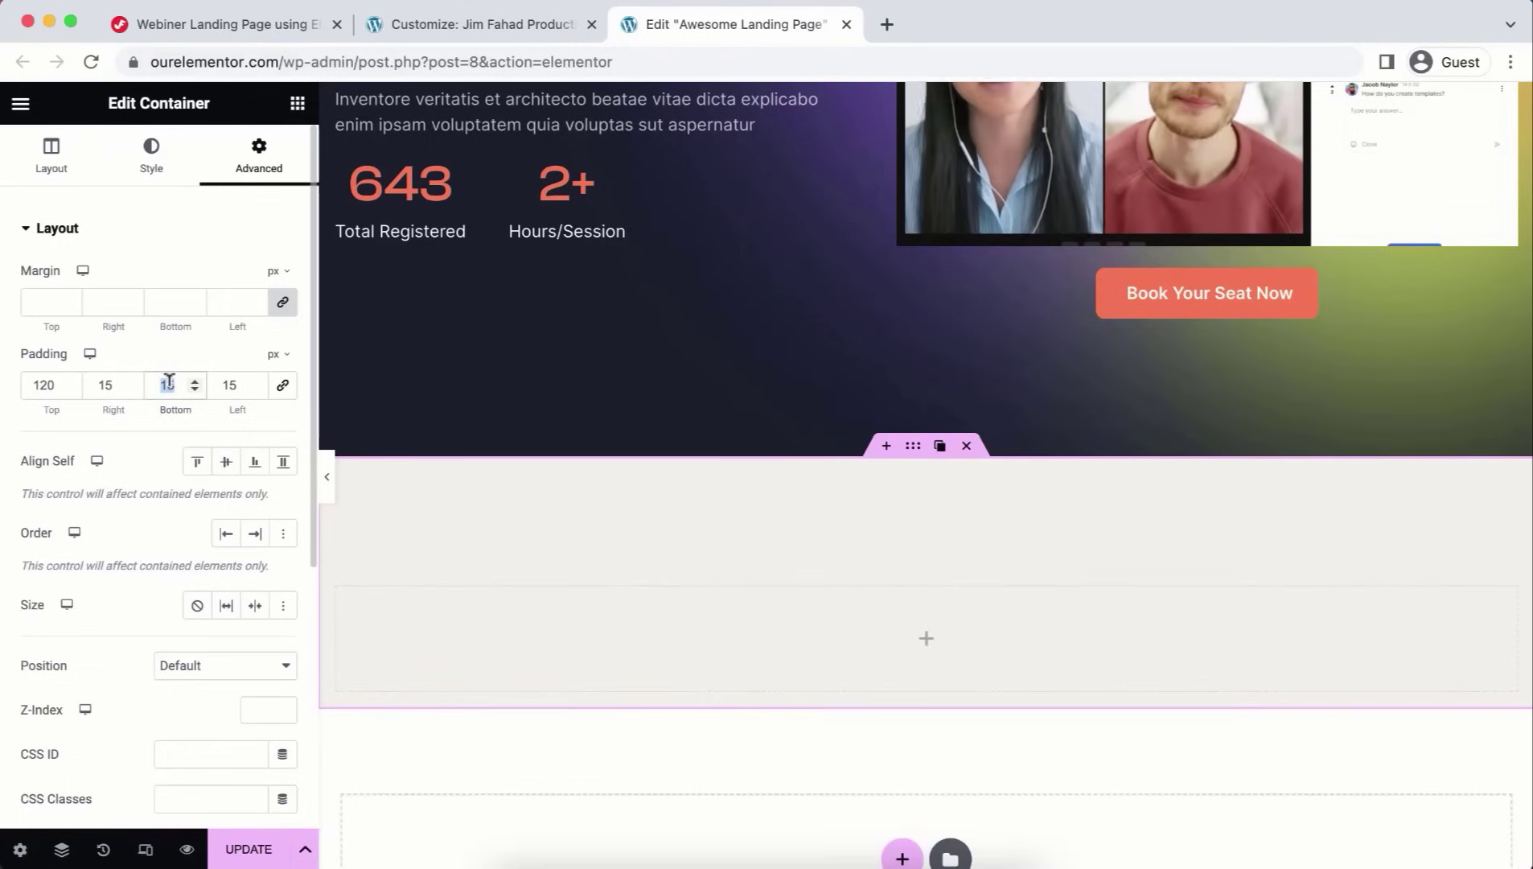
type("30")
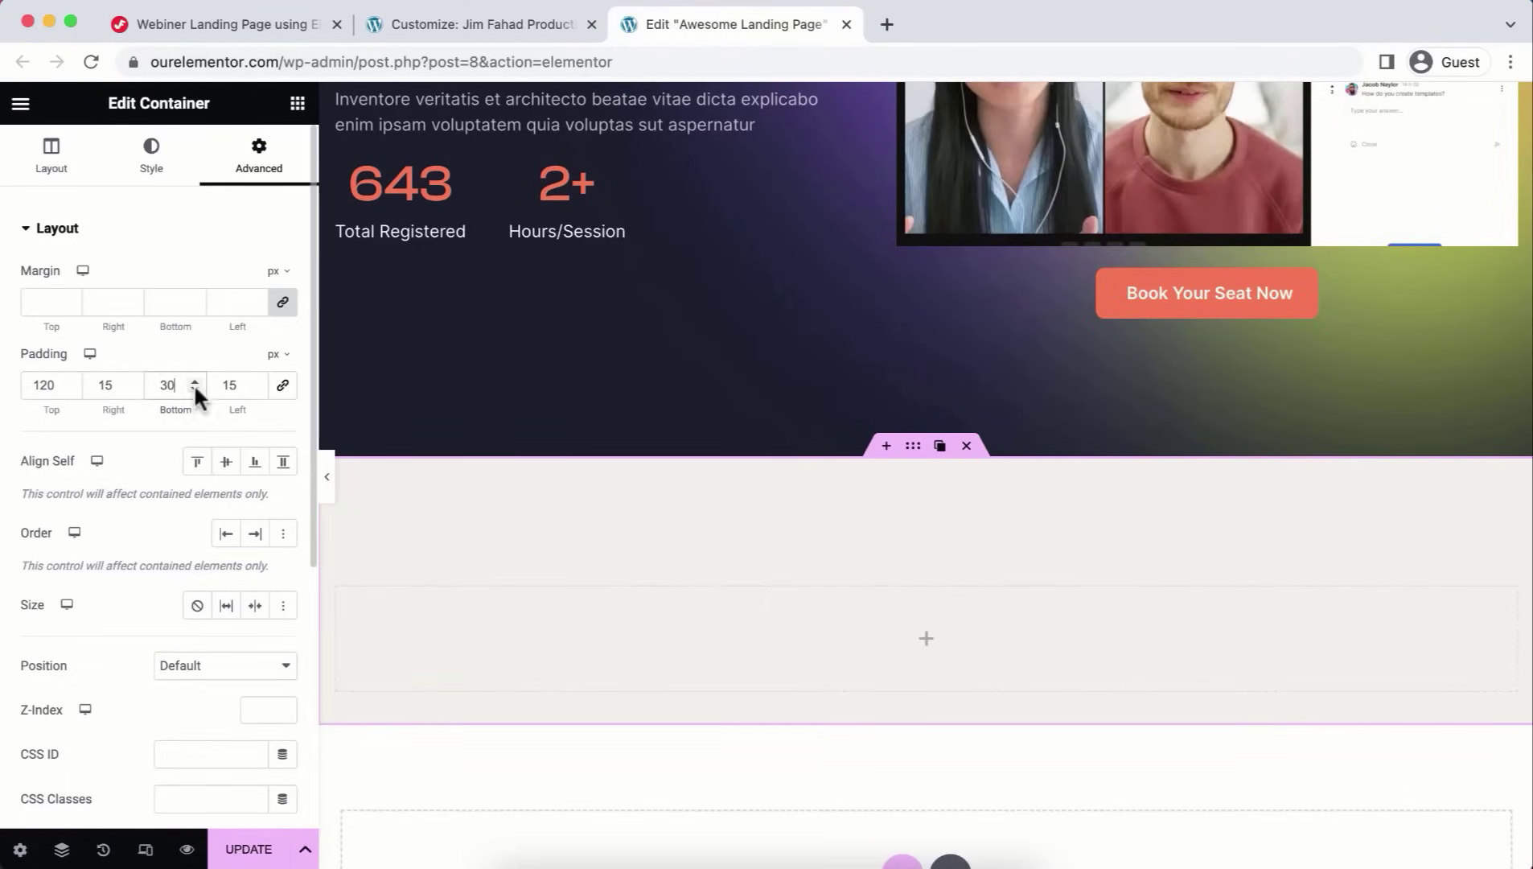
scroll(869, 667, "down", 1)
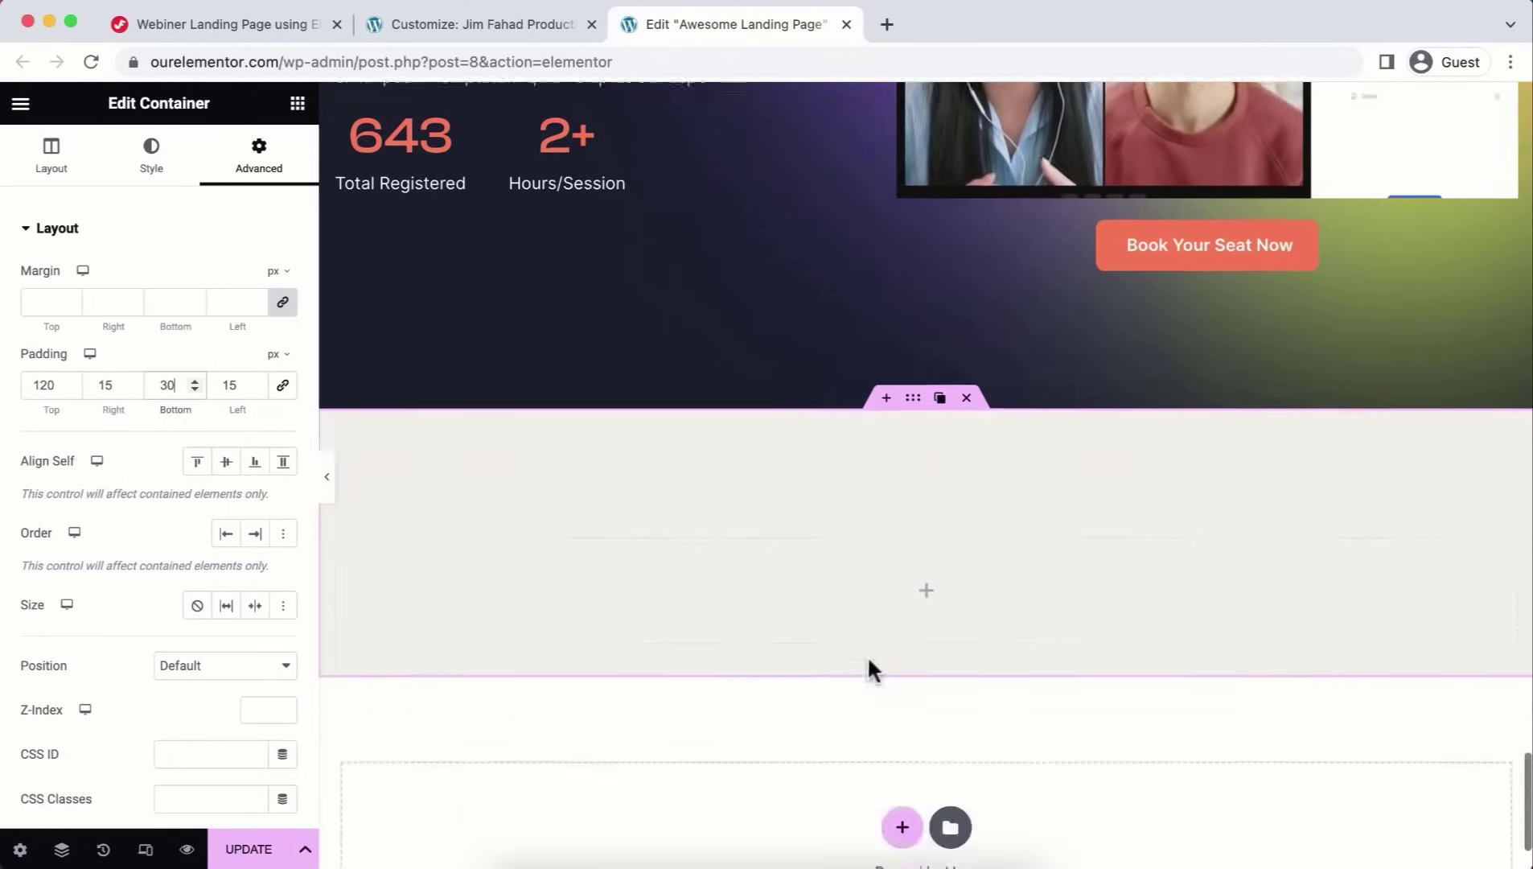
left_click(297, 105)
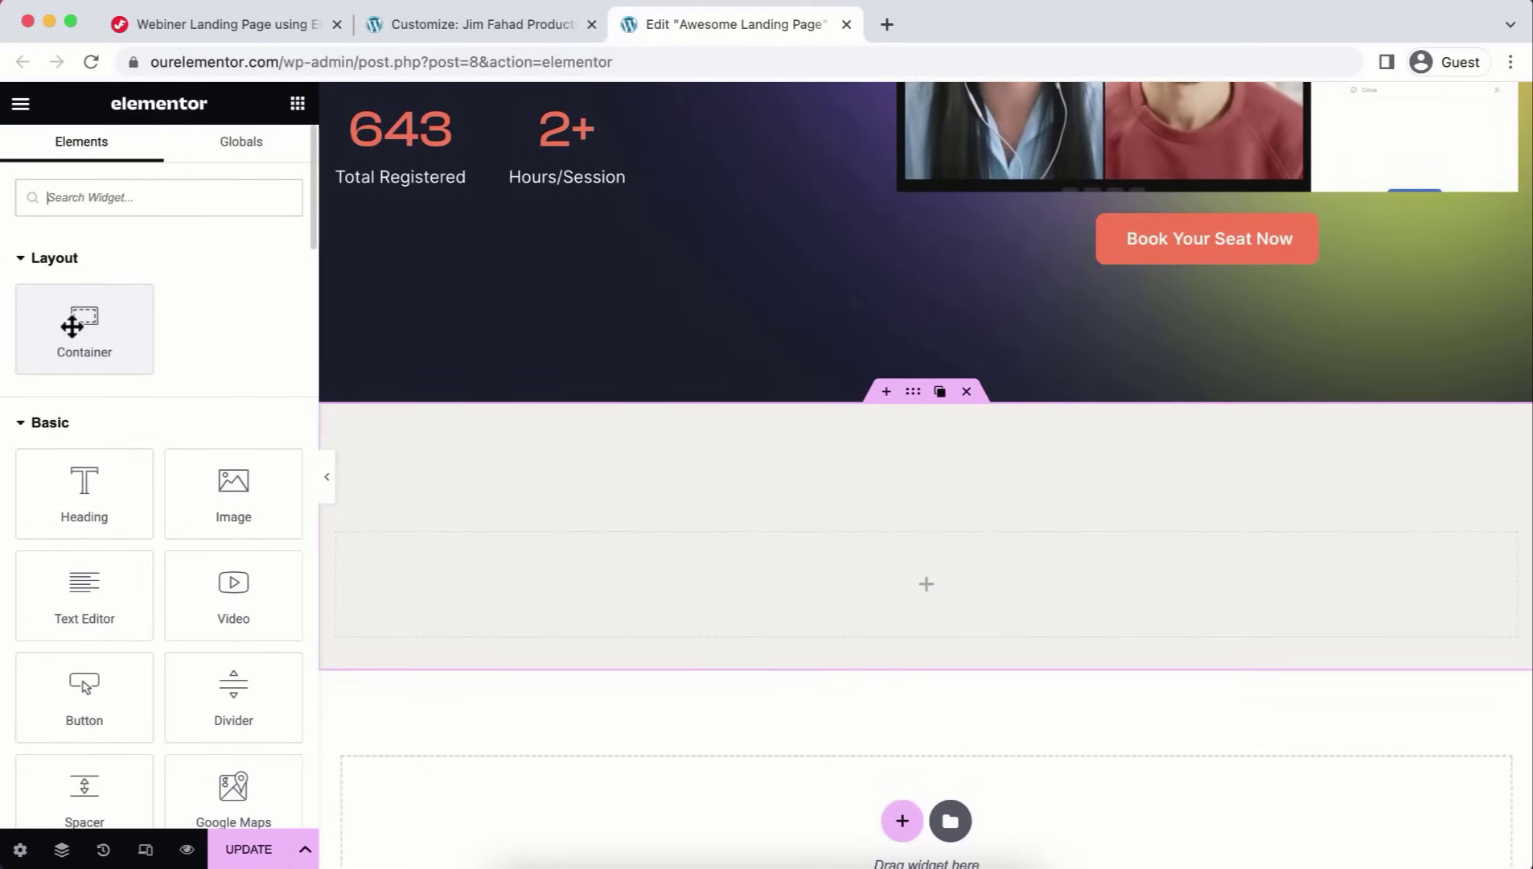
- Nest a row container holding two duplicated containers, and drop a Heading into the right one
left_click_drag(71, 326, 787, 565)
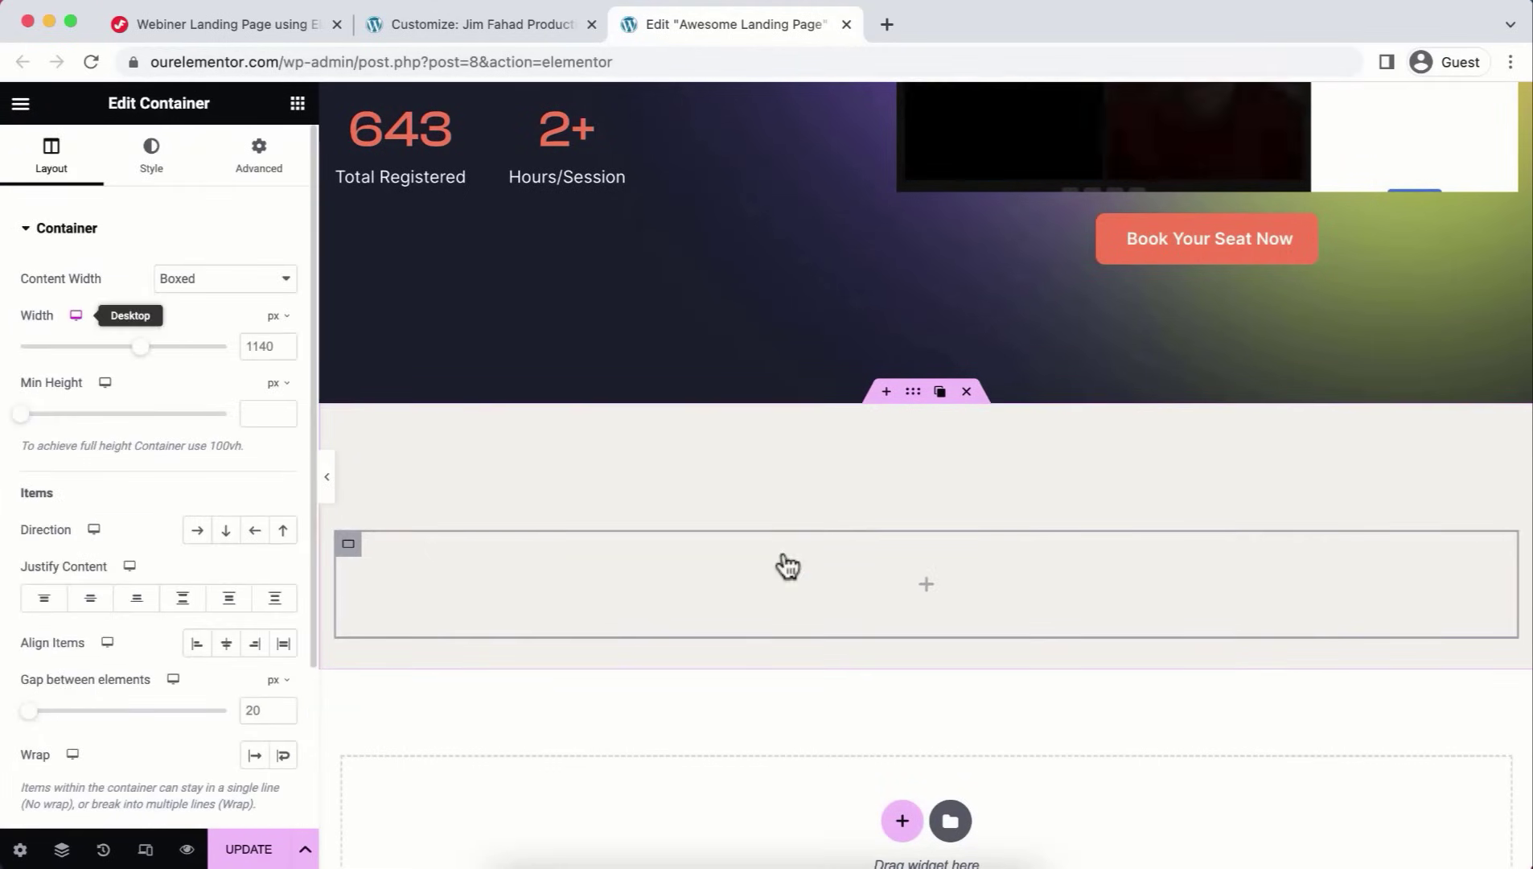
left_click(198, 535)
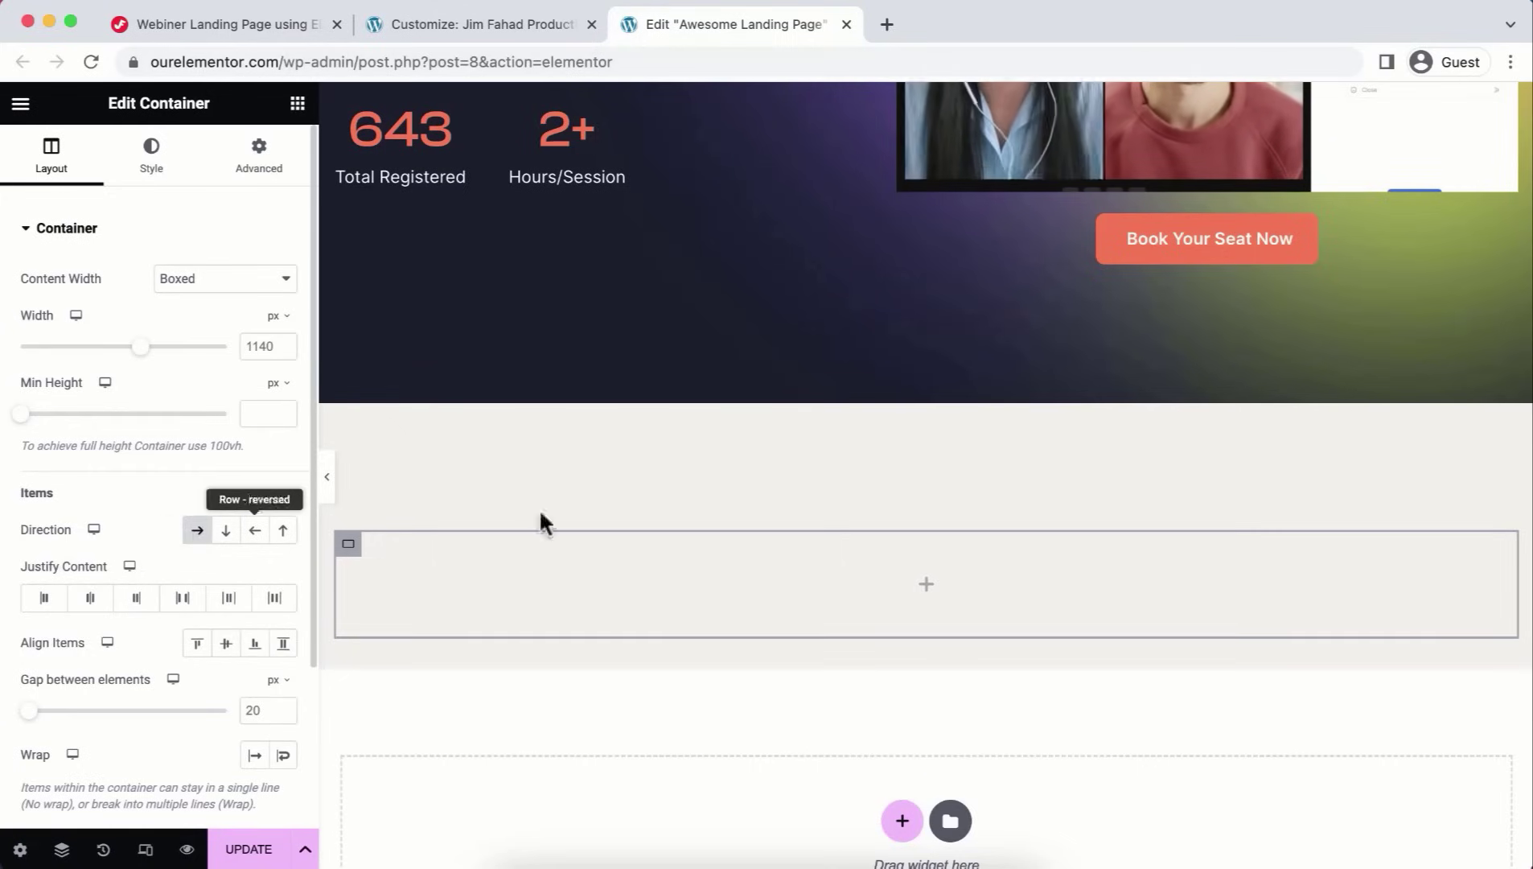
left_click(931, 591)
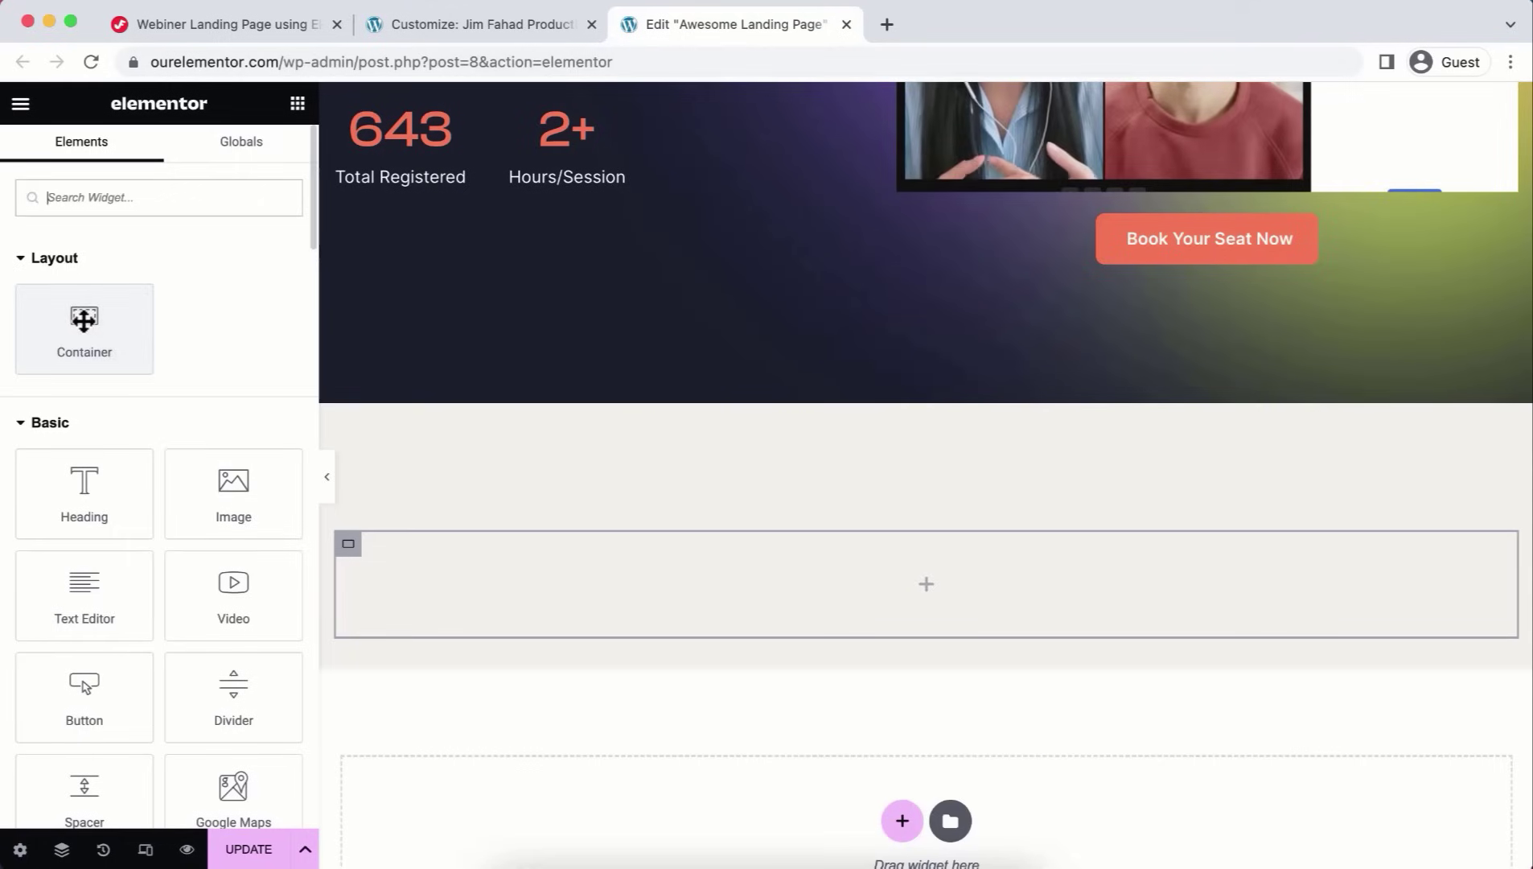
left_click_drag(83, 320, 746, 592)
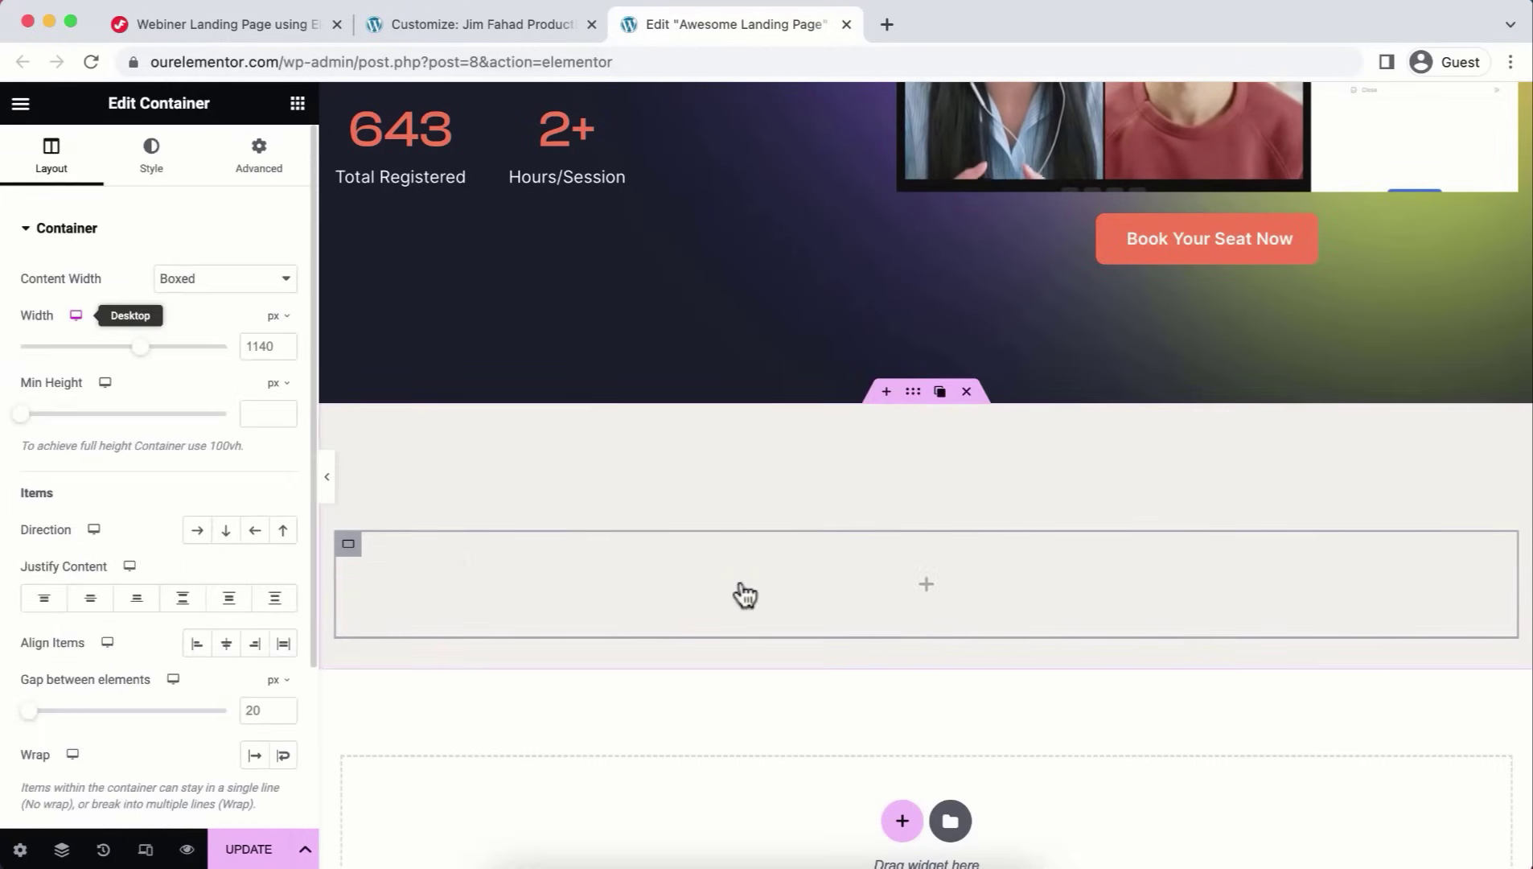
left_click(374, 544)
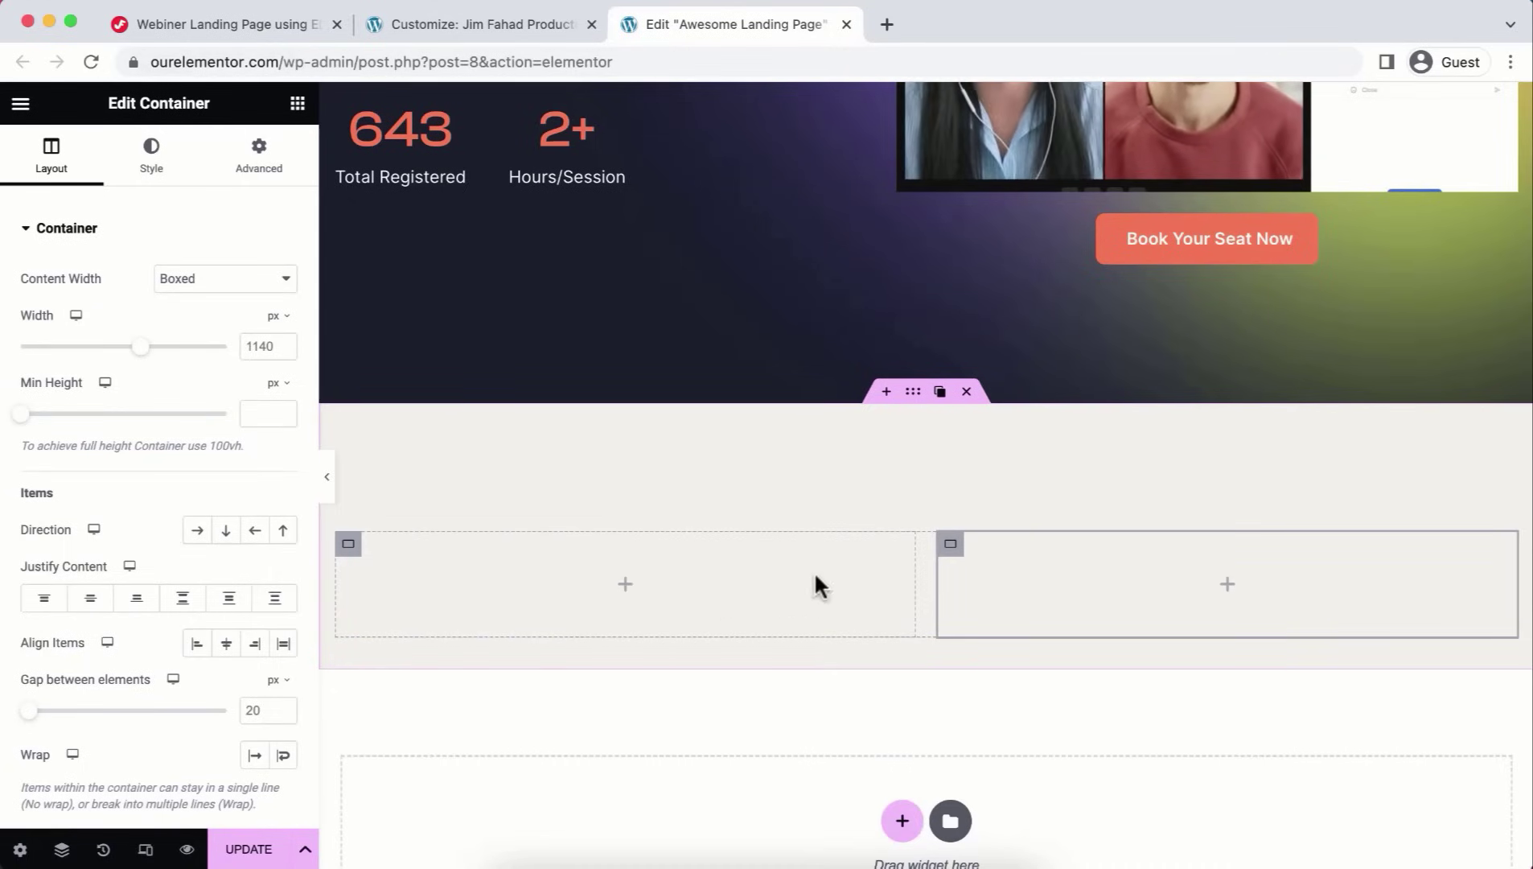
left_click(1227, 585)
left_click_drag(85, 505, 1077, 589)
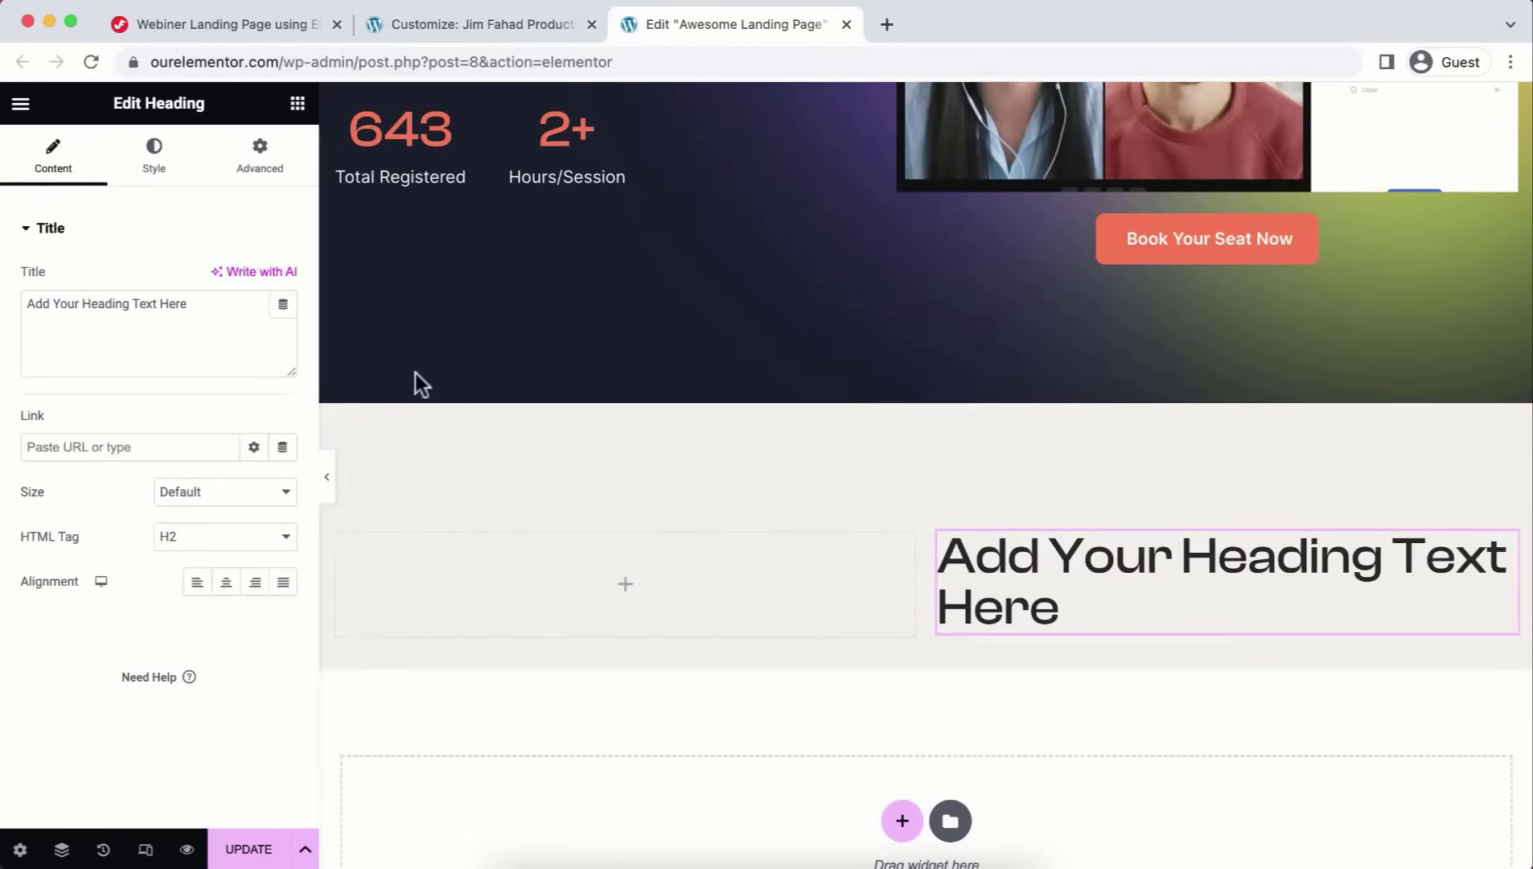
- Retitle the heading 'Links' and style it Inter, 18 px, Semi Bold (600)
triple_click(193, 304)
type("Links")
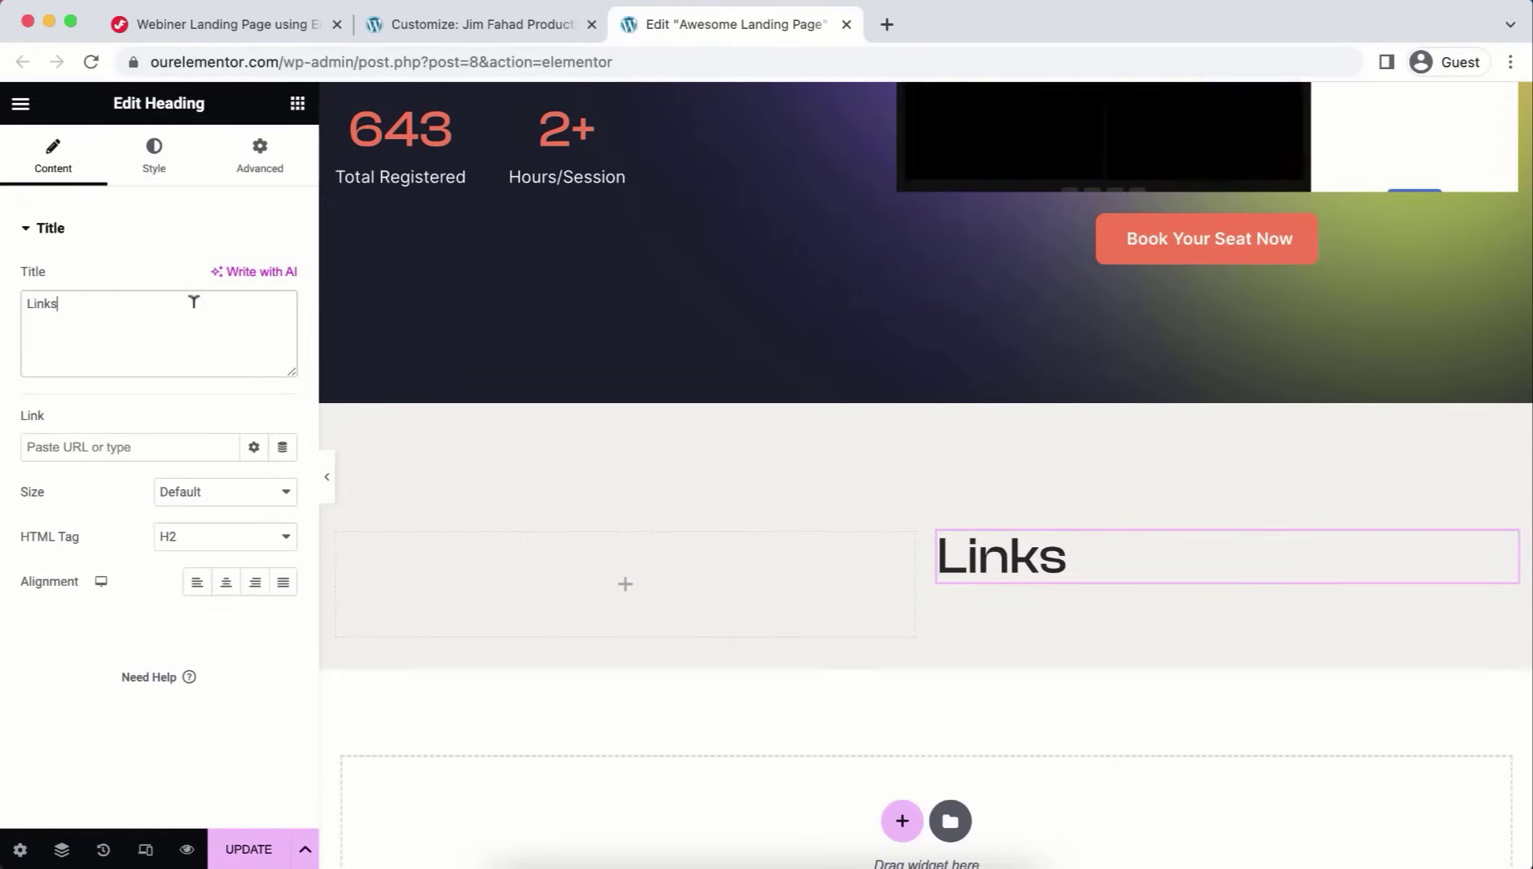
left_click(159, 163)
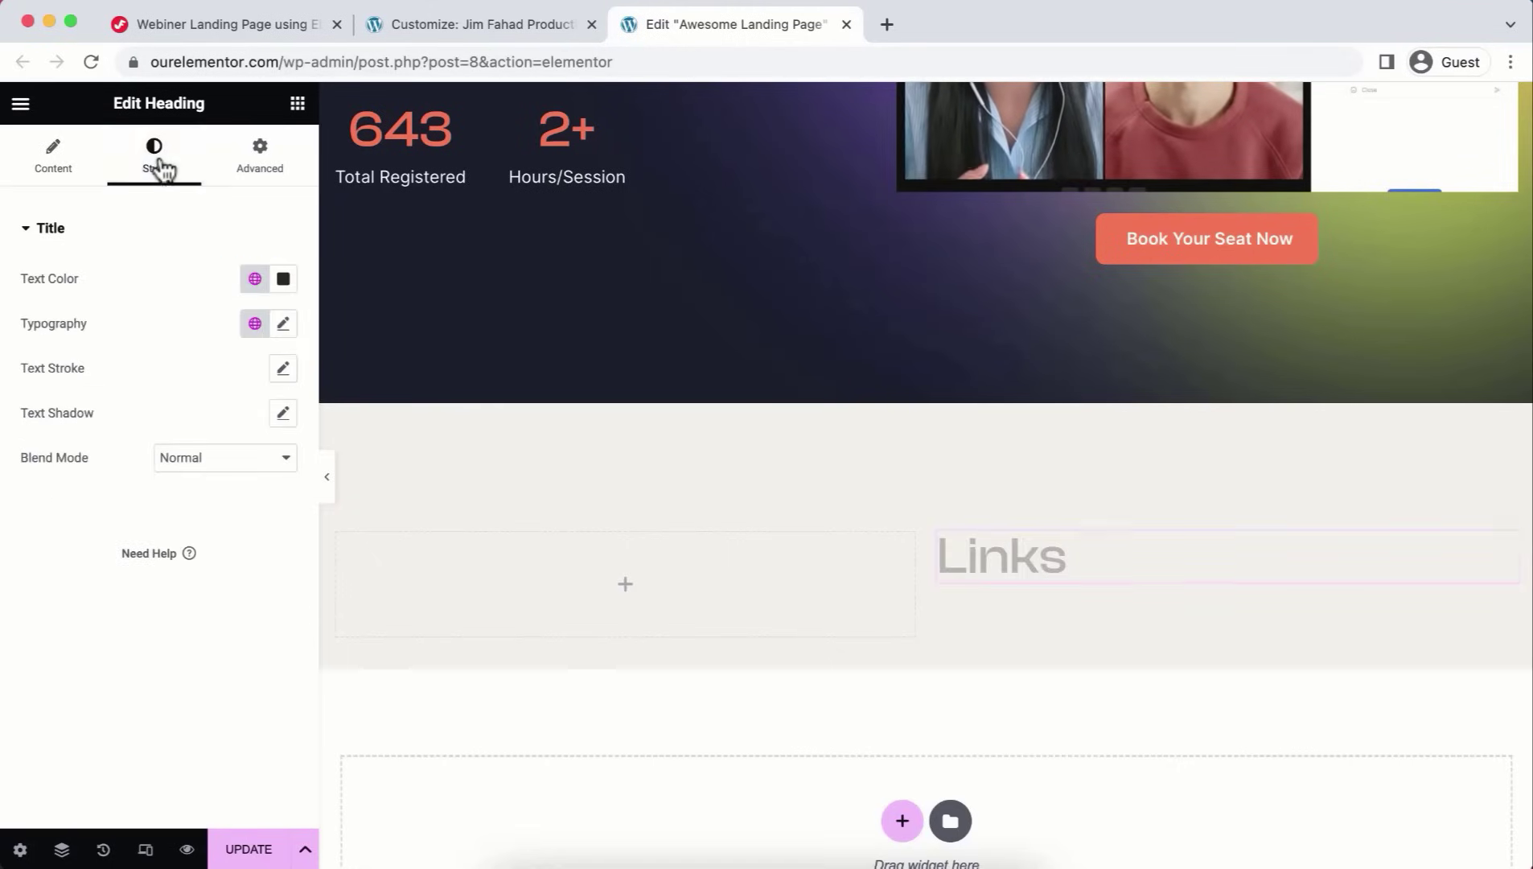
left_click(283, 324)
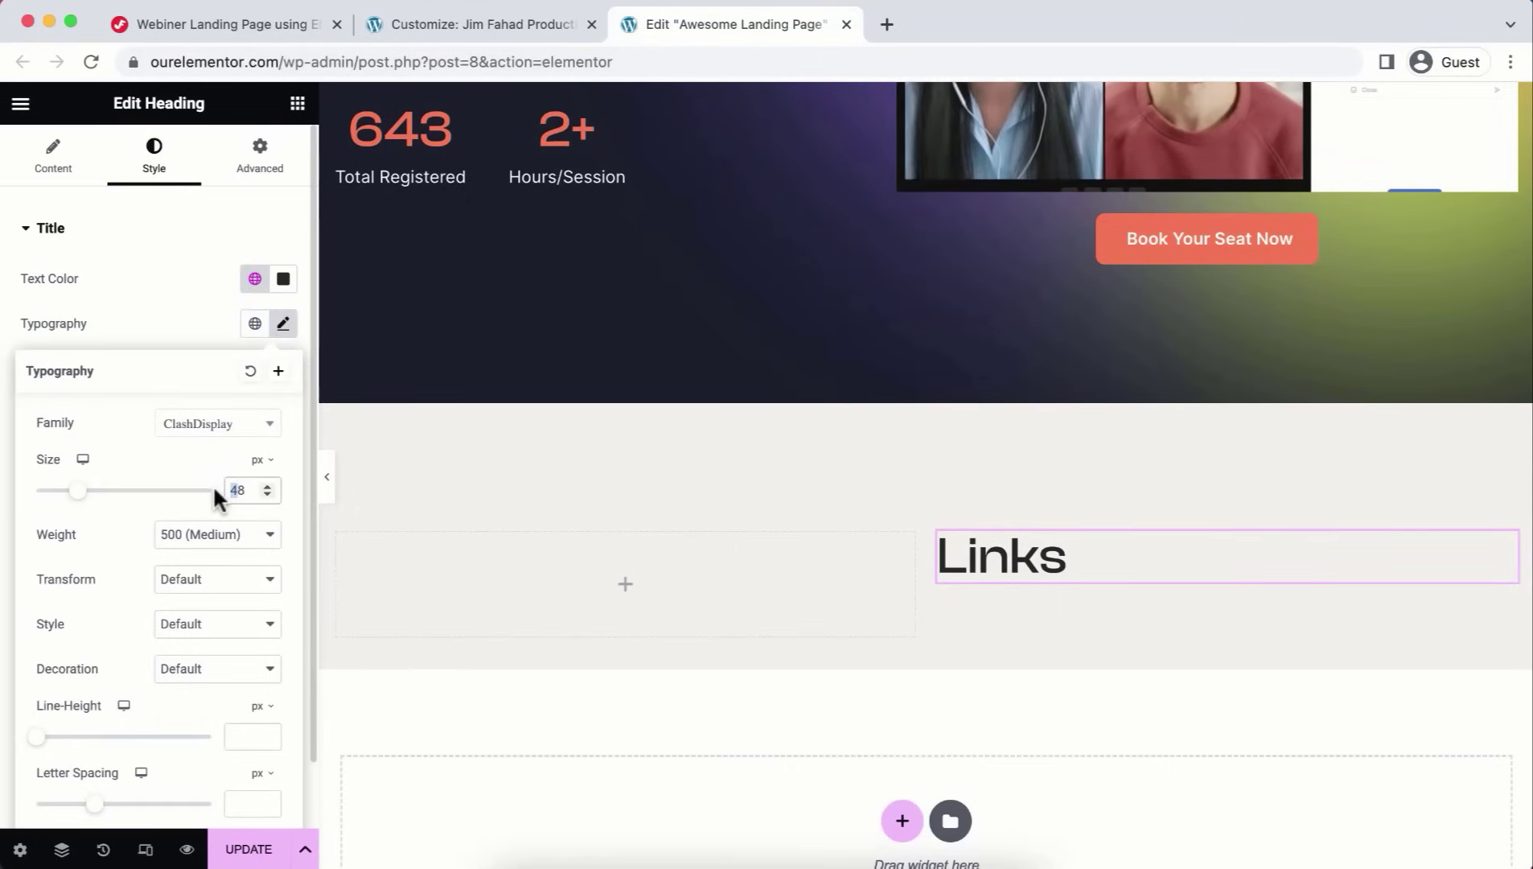
type("1")
left_click(236, 429)
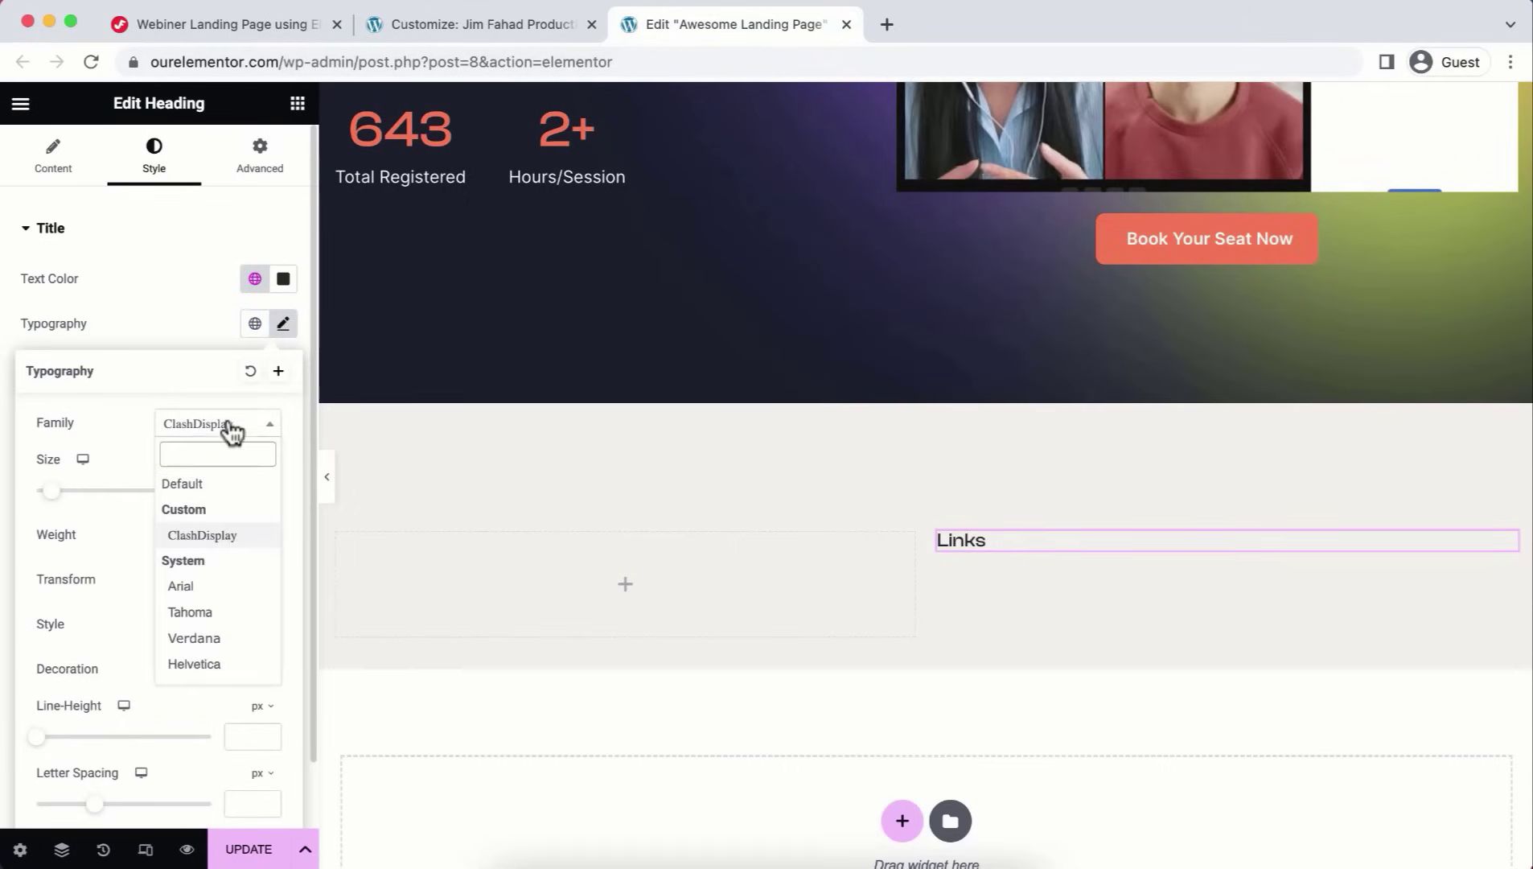
type("Inter")
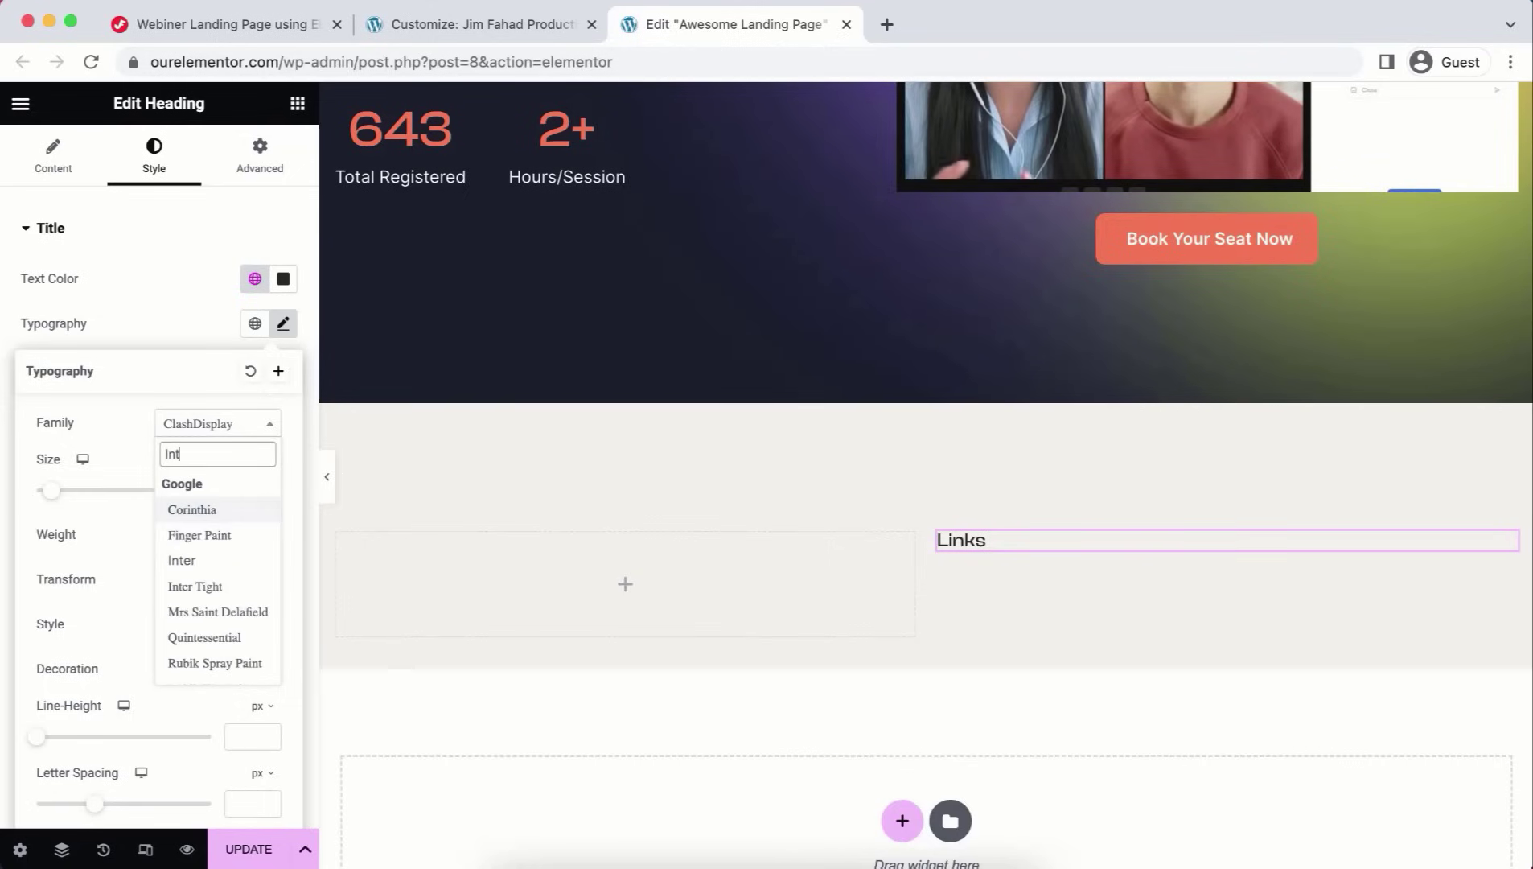
left_click(210, 511)
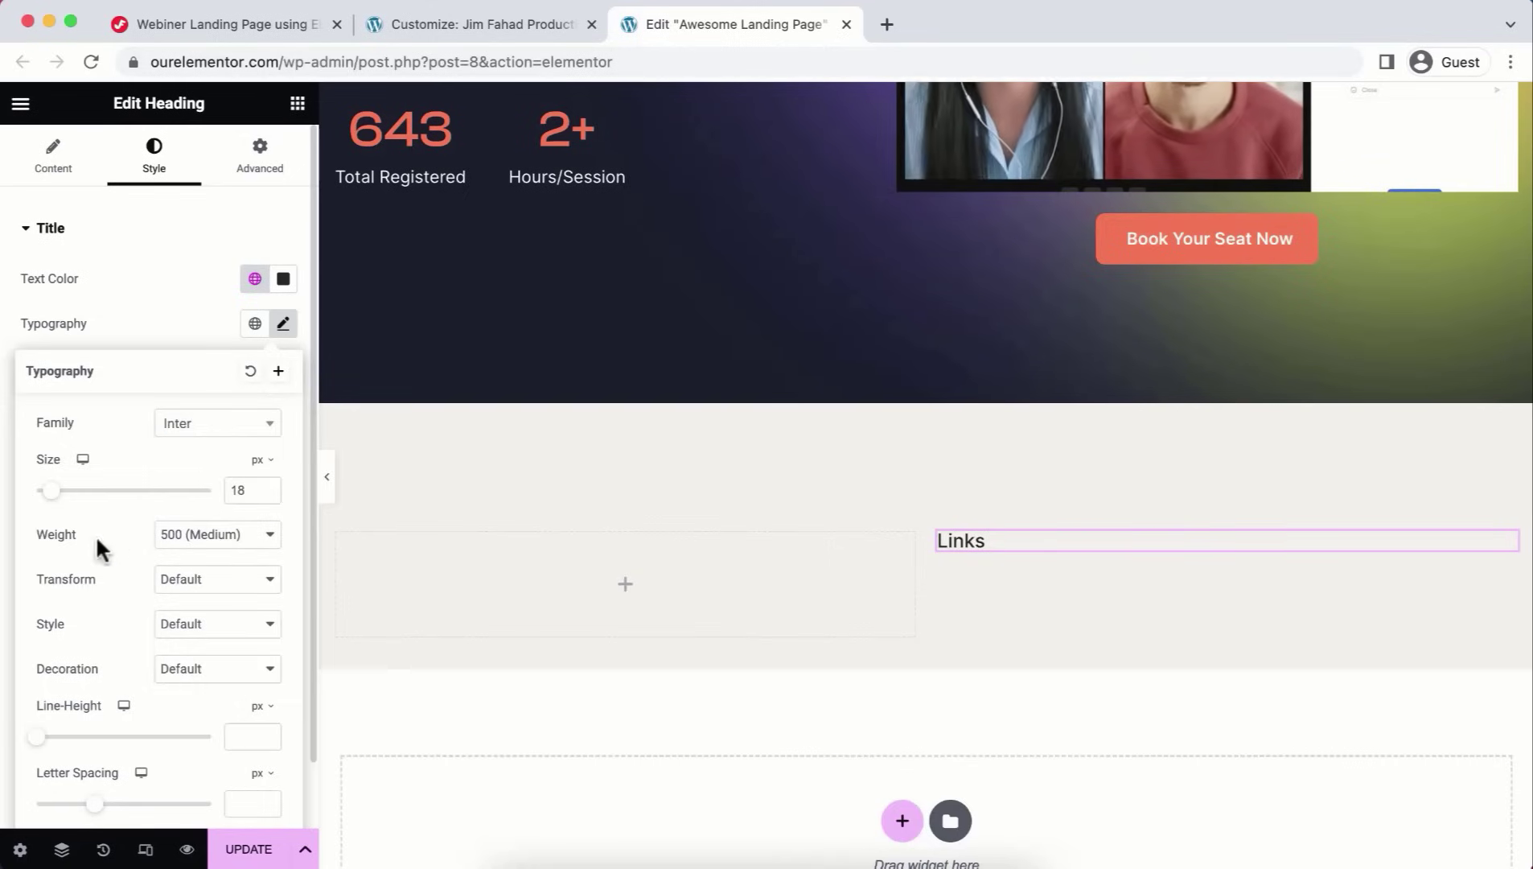
left_click(184, 540)
left_click(178, 556)
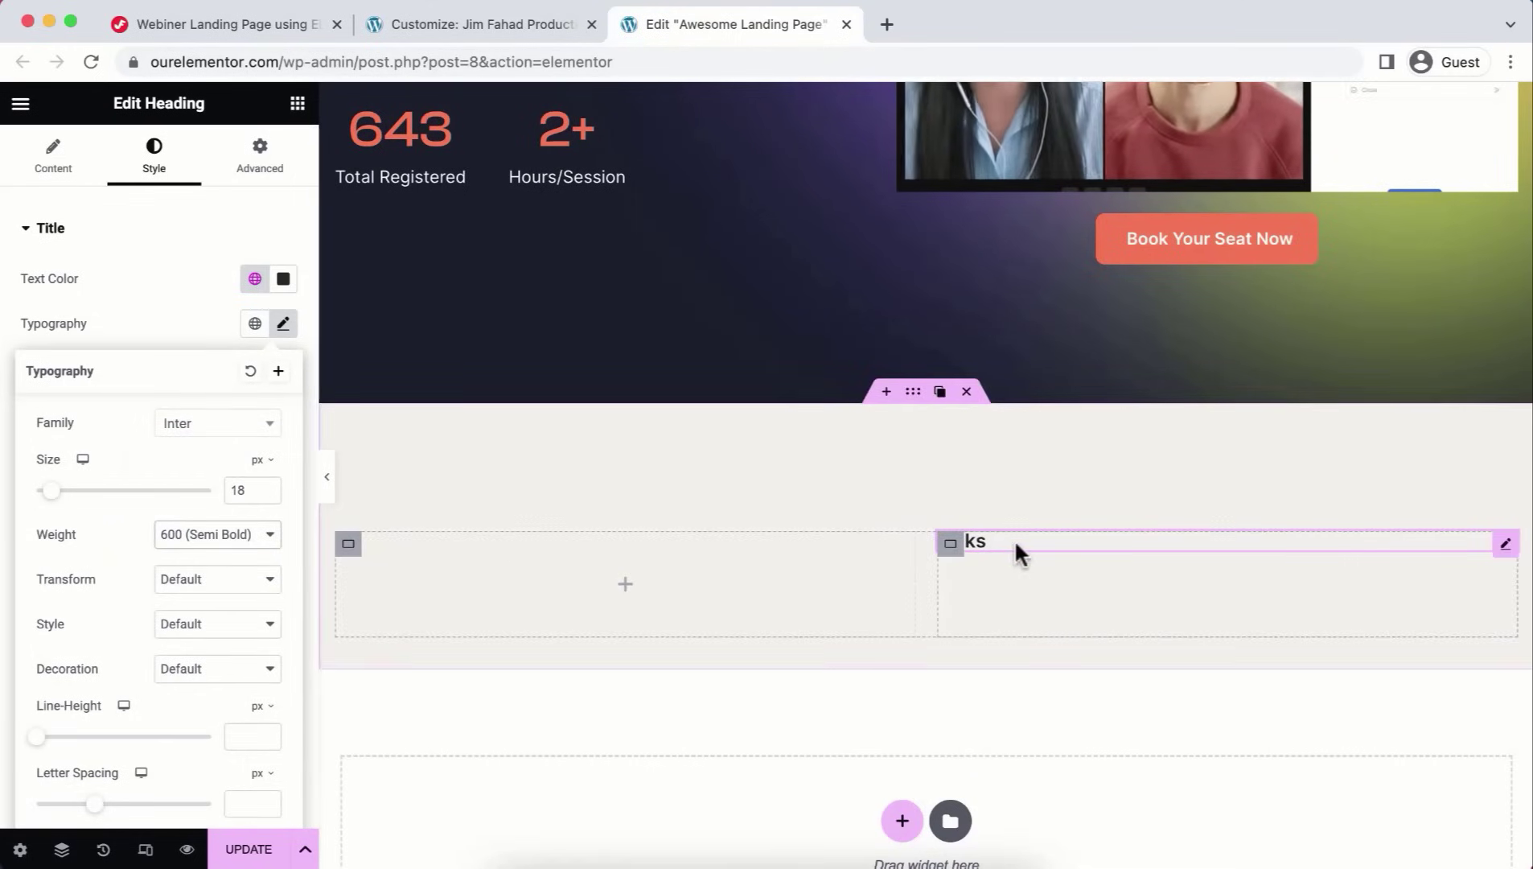
left_click(297, 103)
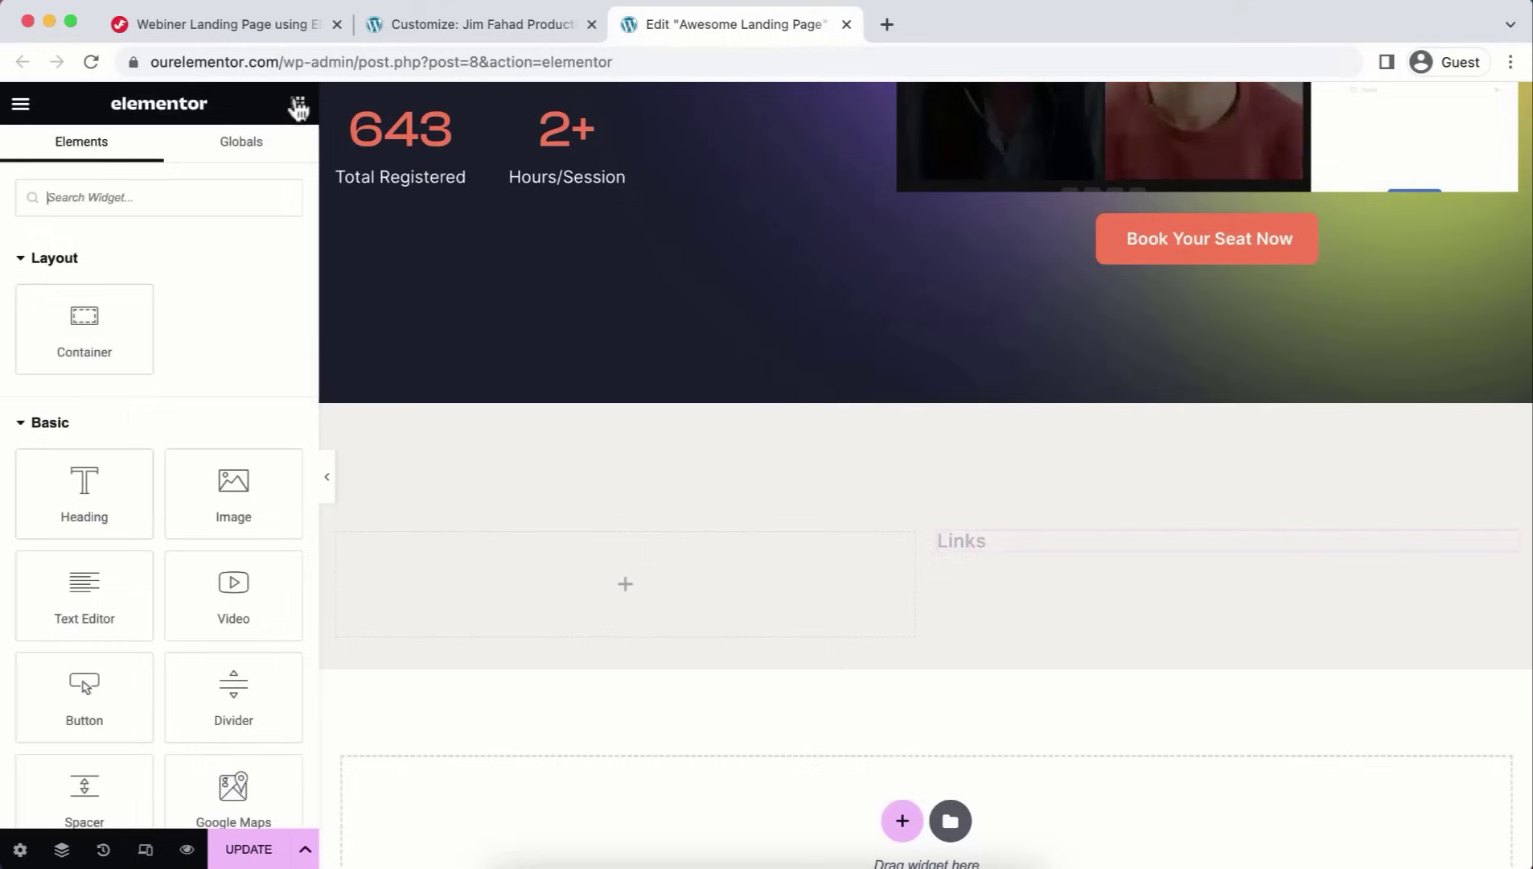
- Add an Icon List under the Links heading and delete its extra two items
left_click(184, 198)
type("icon")
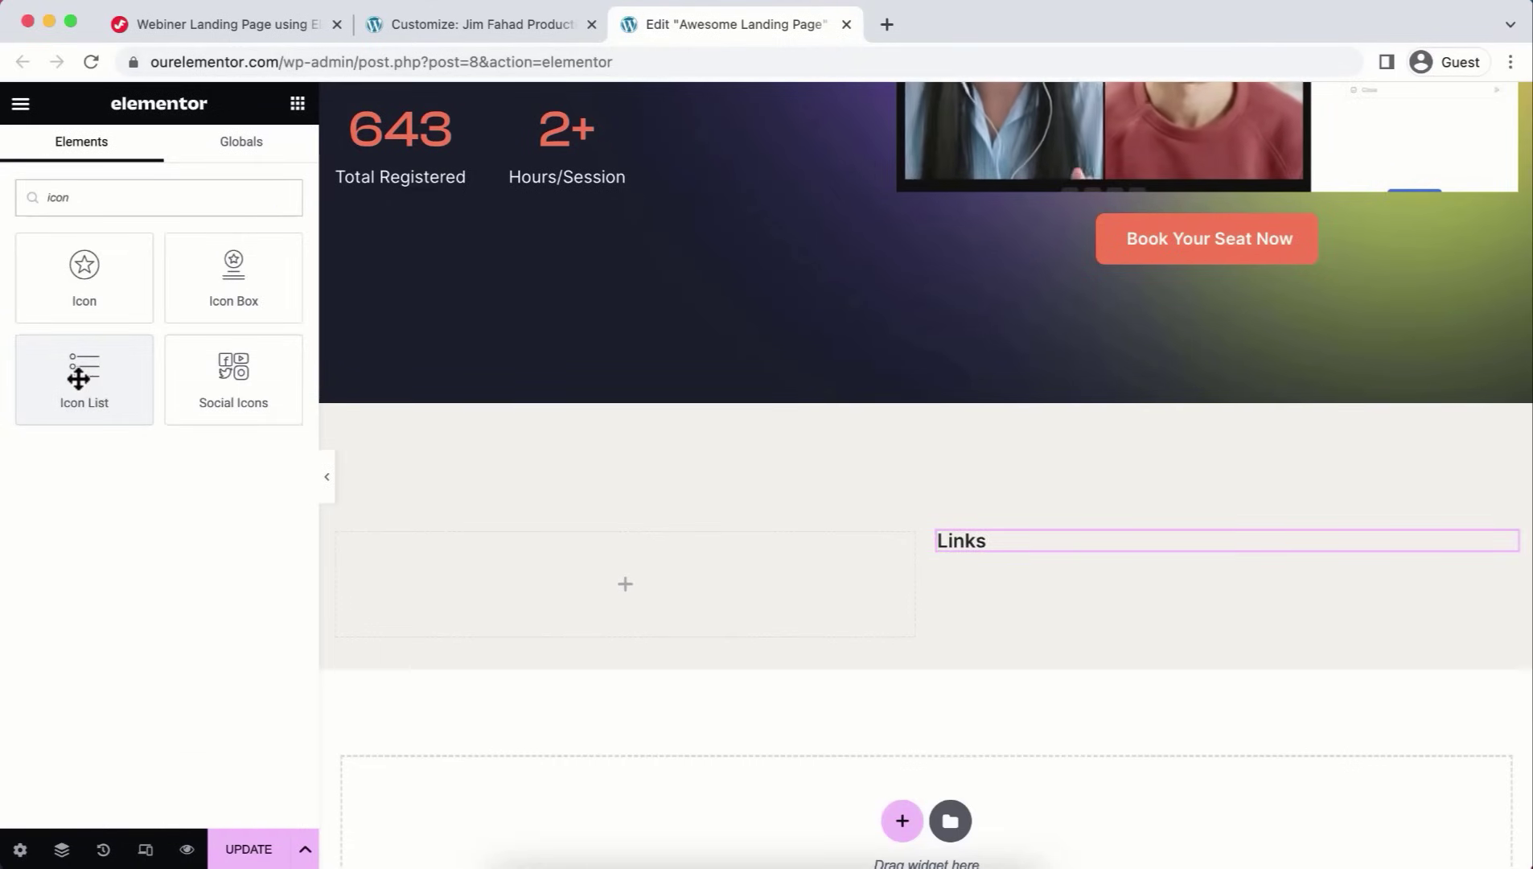
left_click_drag(78, 378, 983, 538)
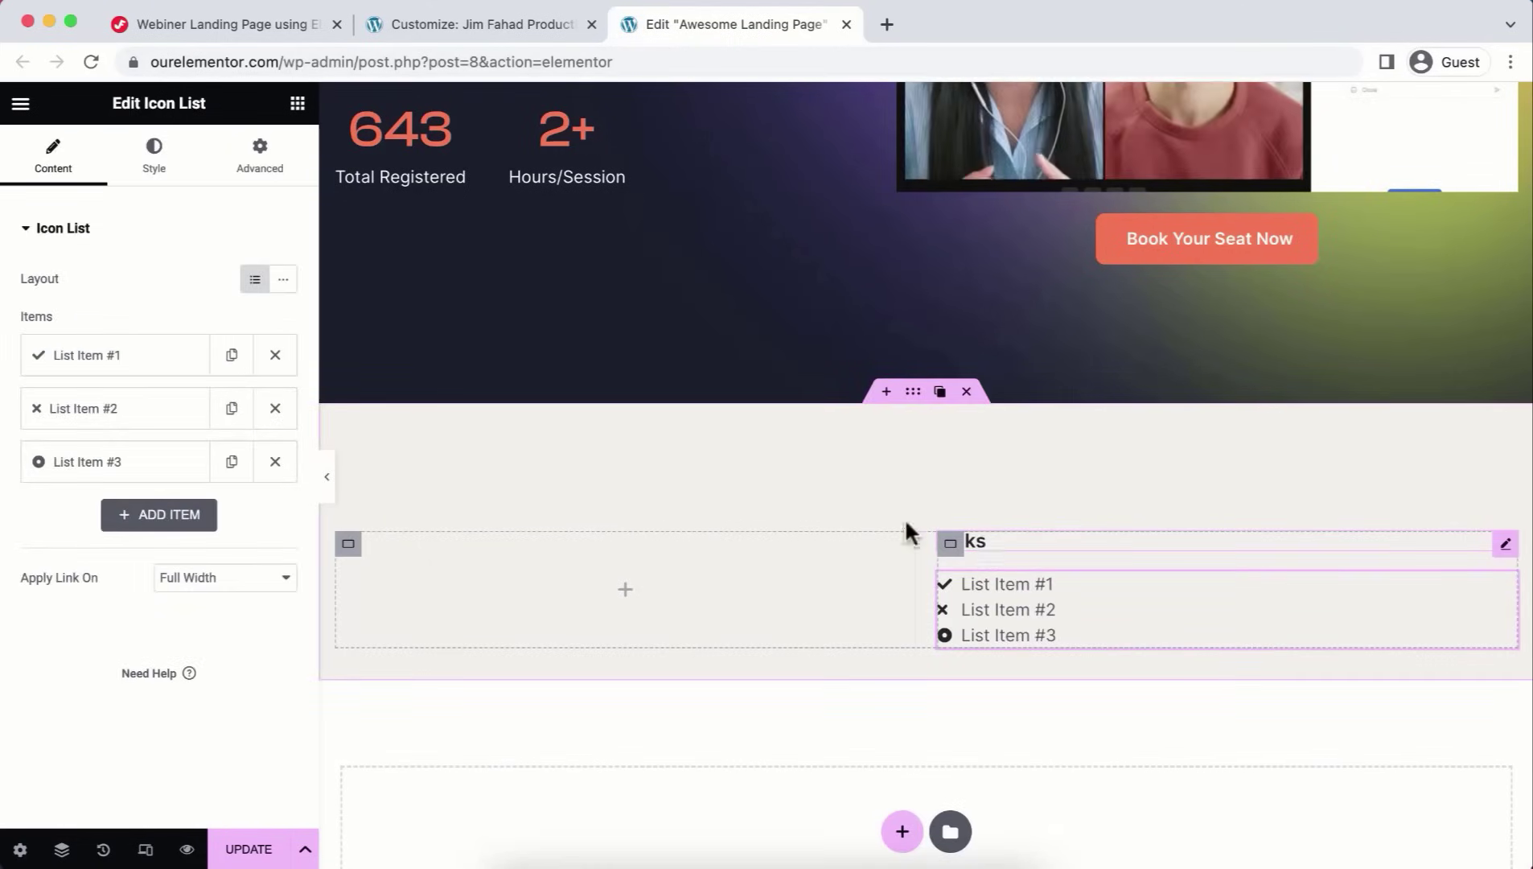
left_click(275, 411)
left_click(274, 410)
- Remove the item's icon, link it to #, and change its text to 'Disclaimer'
left_click(160, 363)
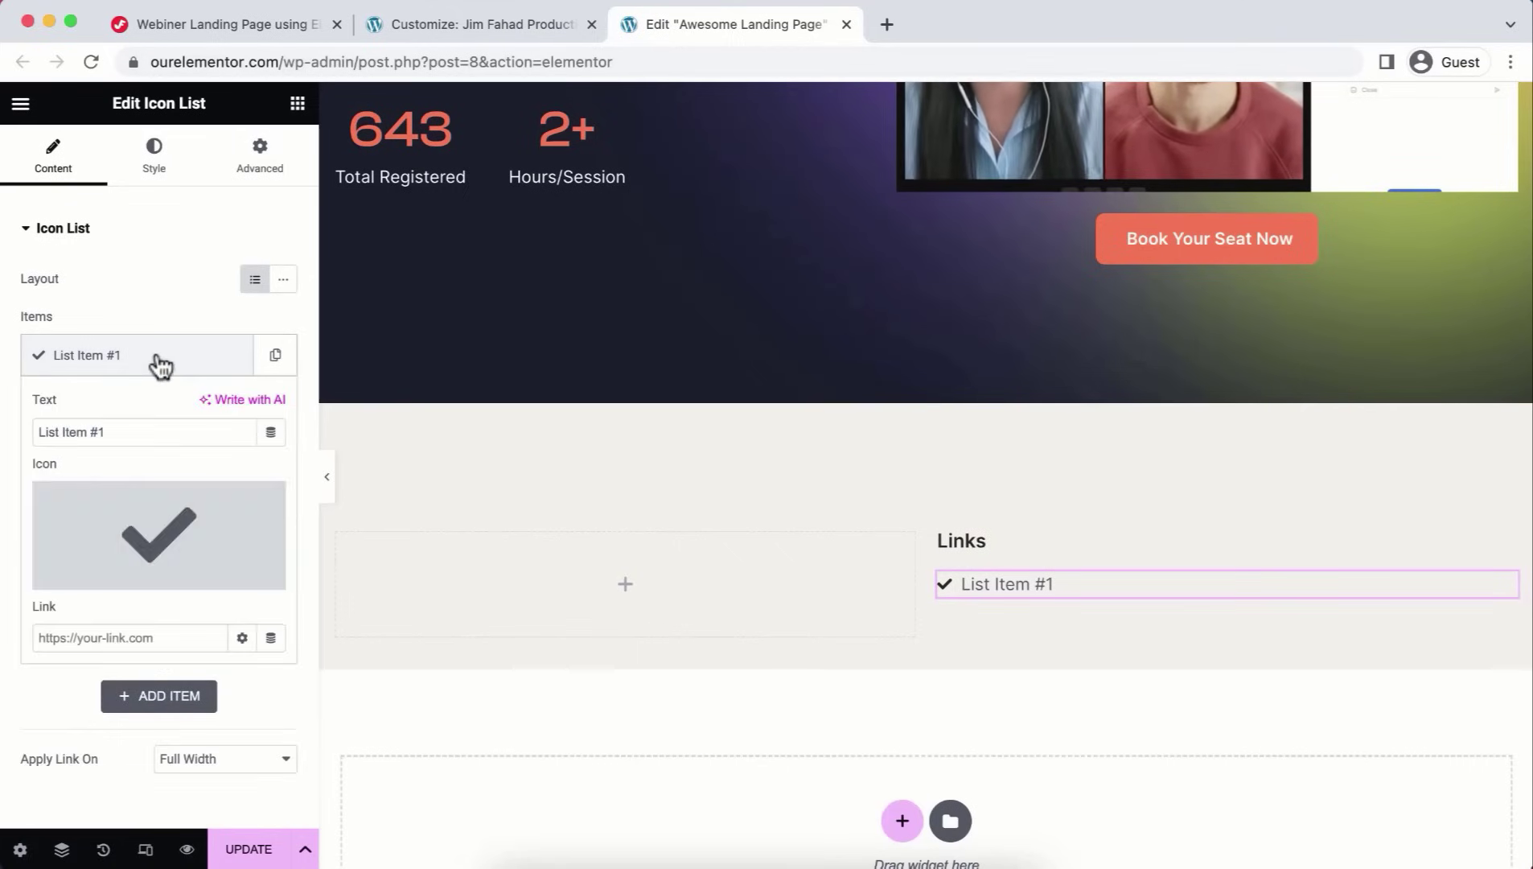
mouse_move(124, 537)
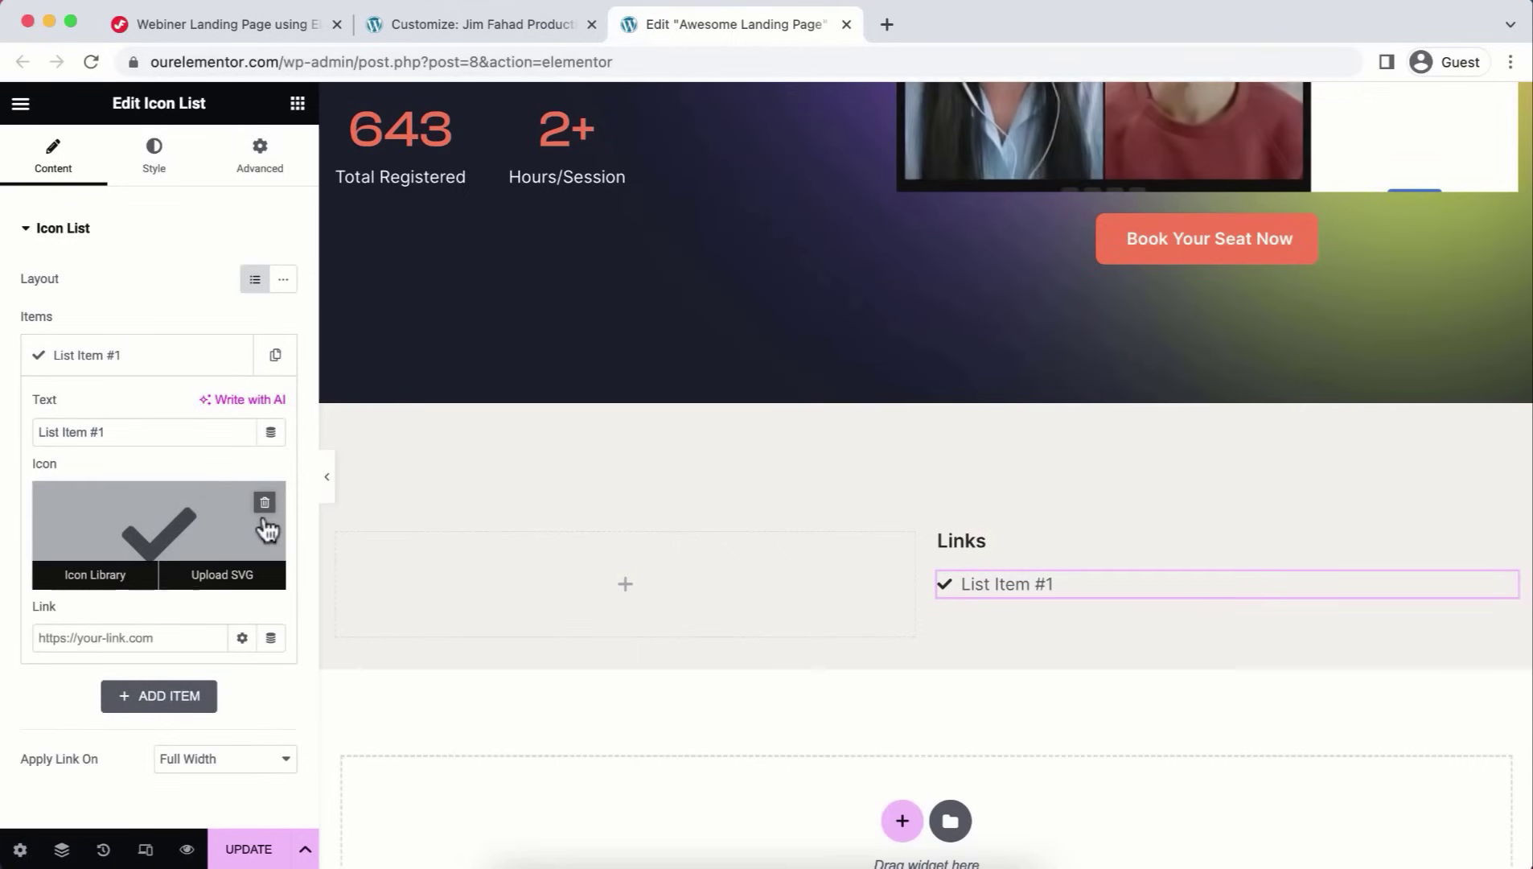
left_click(264, 503)
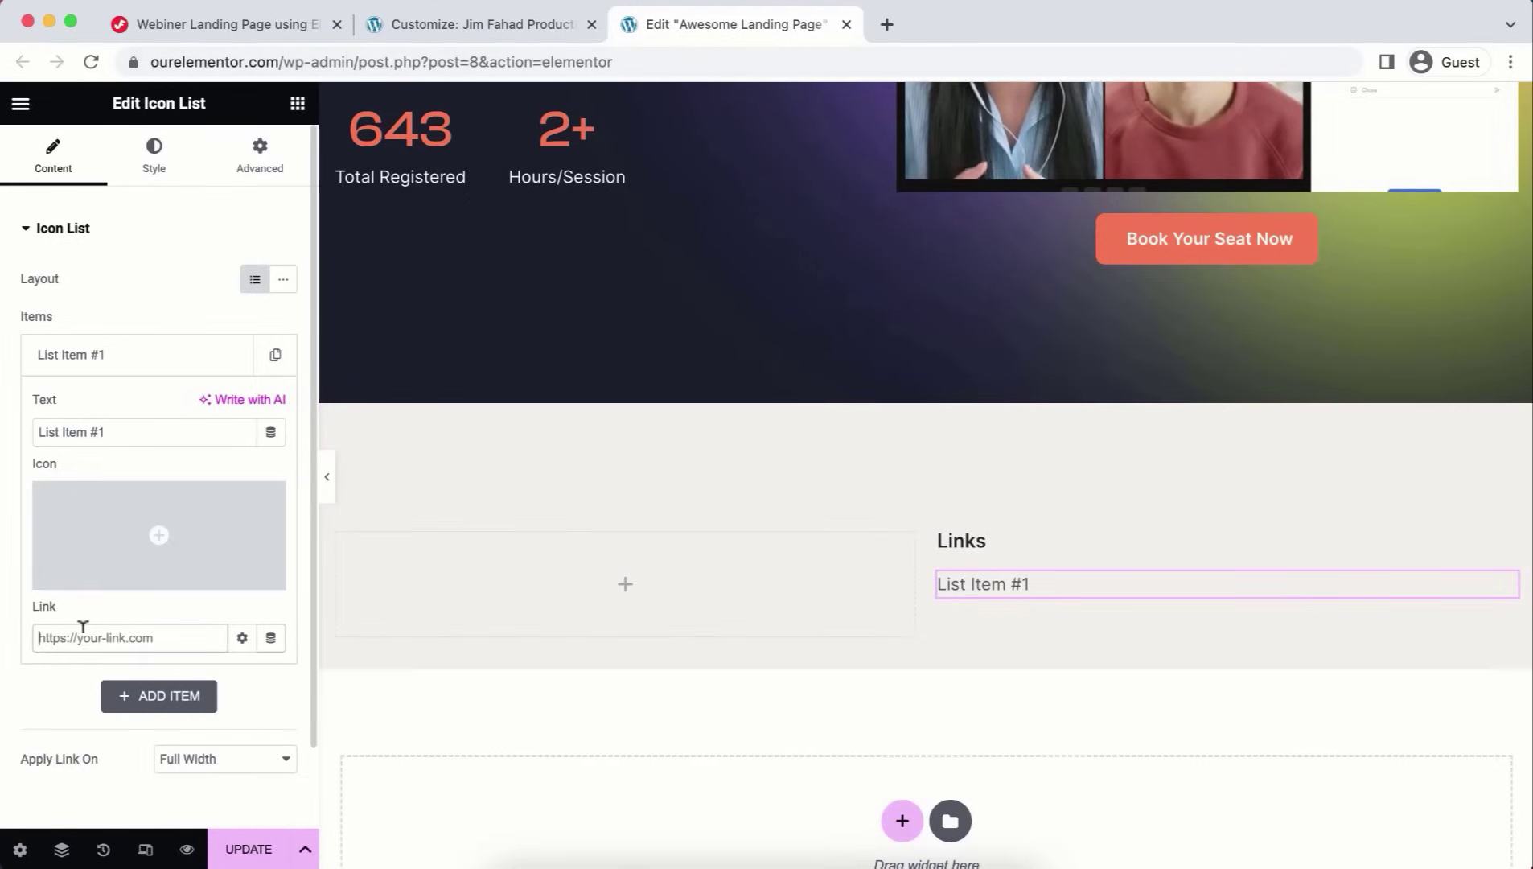
type("#")
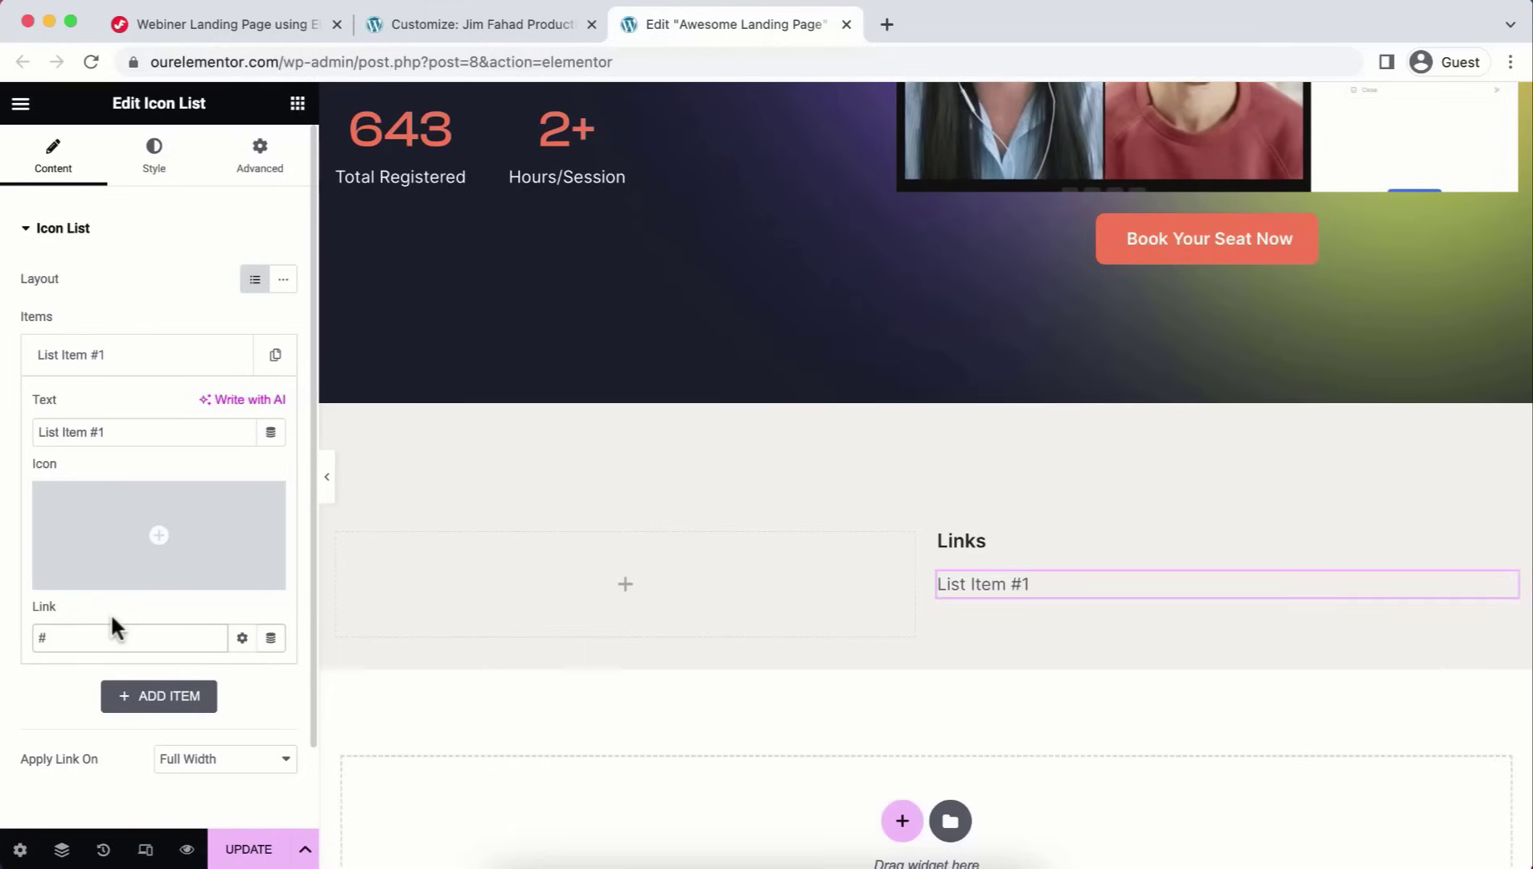
triple_click(109, 429)
type("Disp")
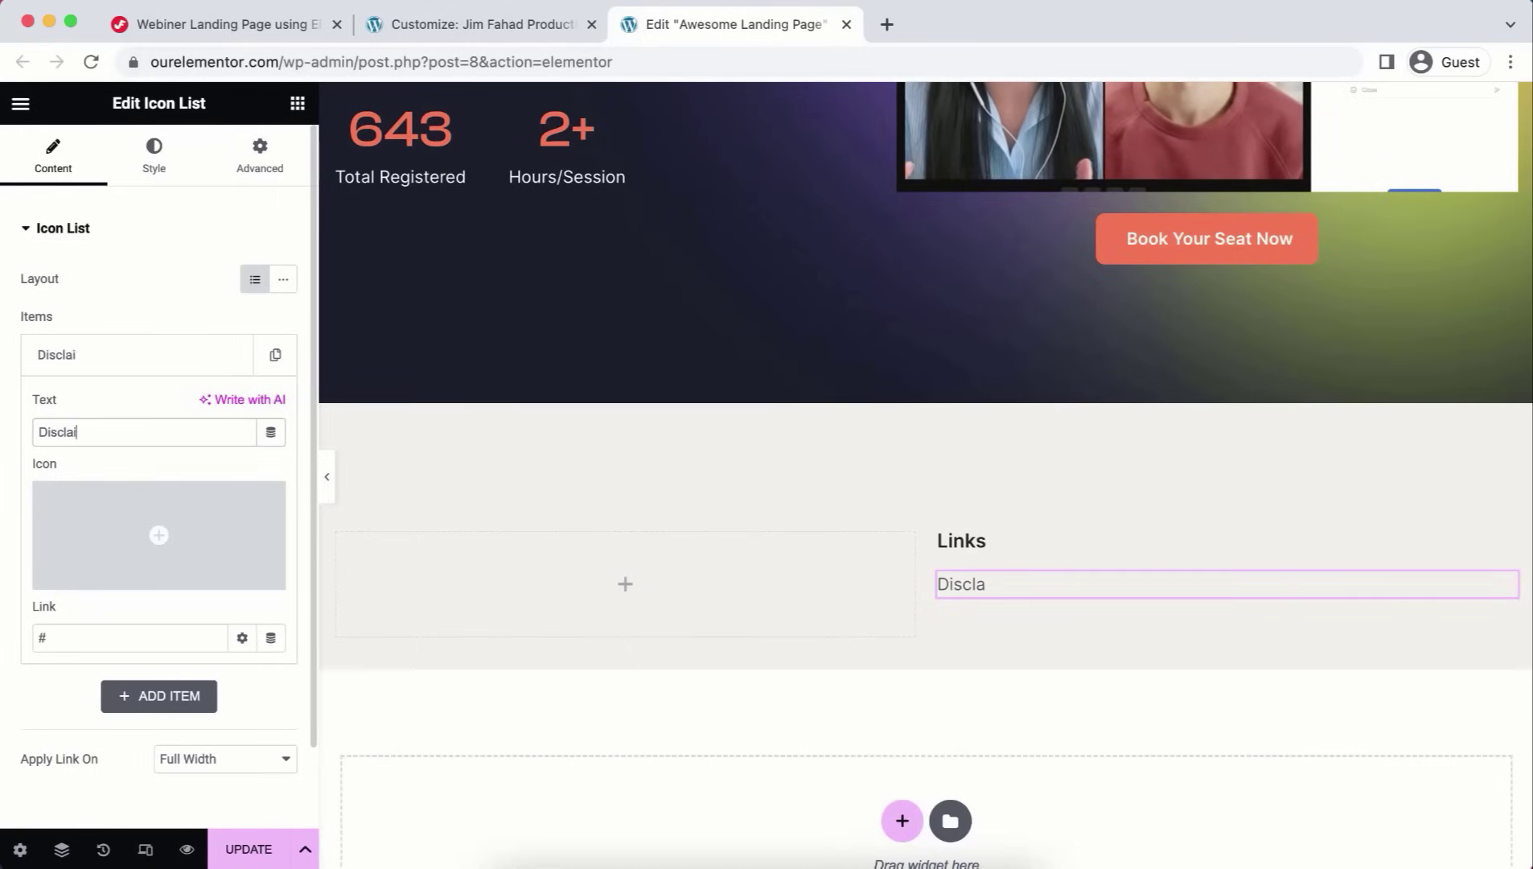
left_click(134, 366)
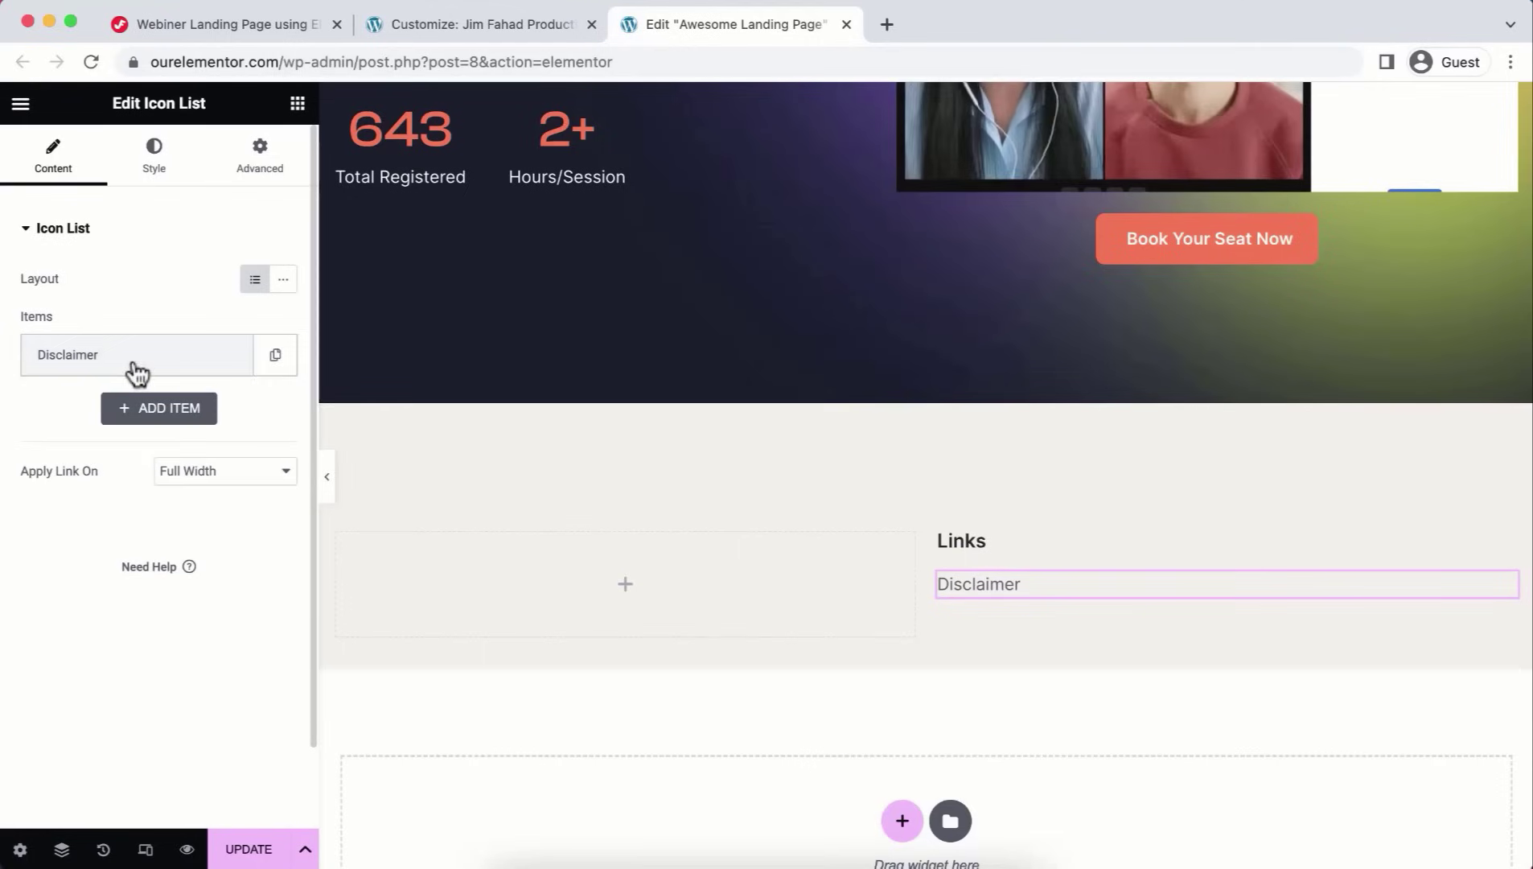
- Duplicate Disclaimer three times and rename copies Refund Policy, Support and Request a Quote
left_click(273, 356)
left_click(231, 408)
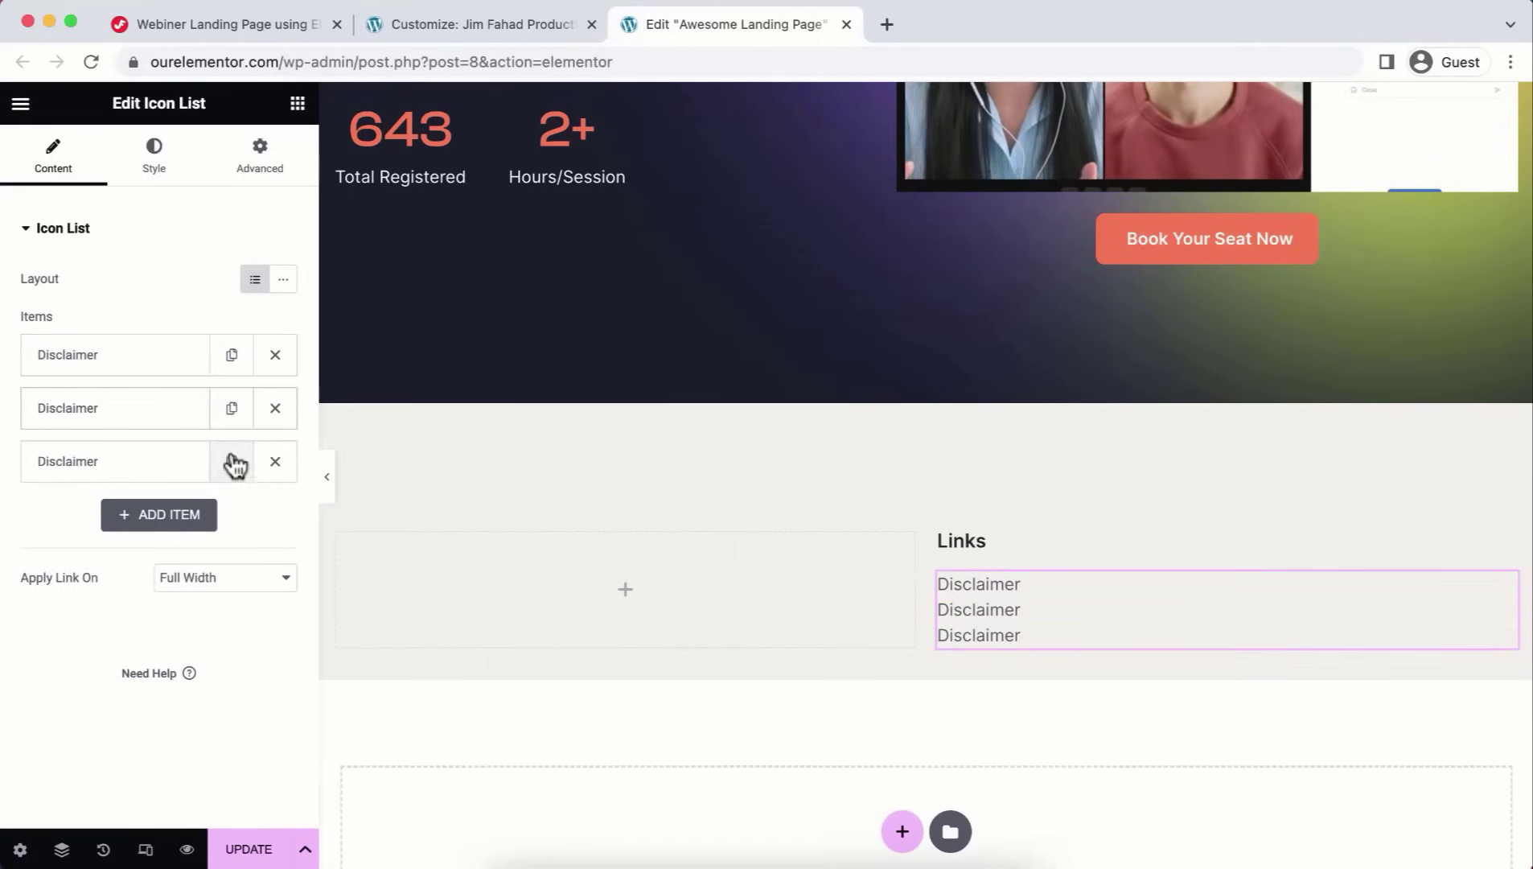
left_click(230, 461)
left_click(123, 412)
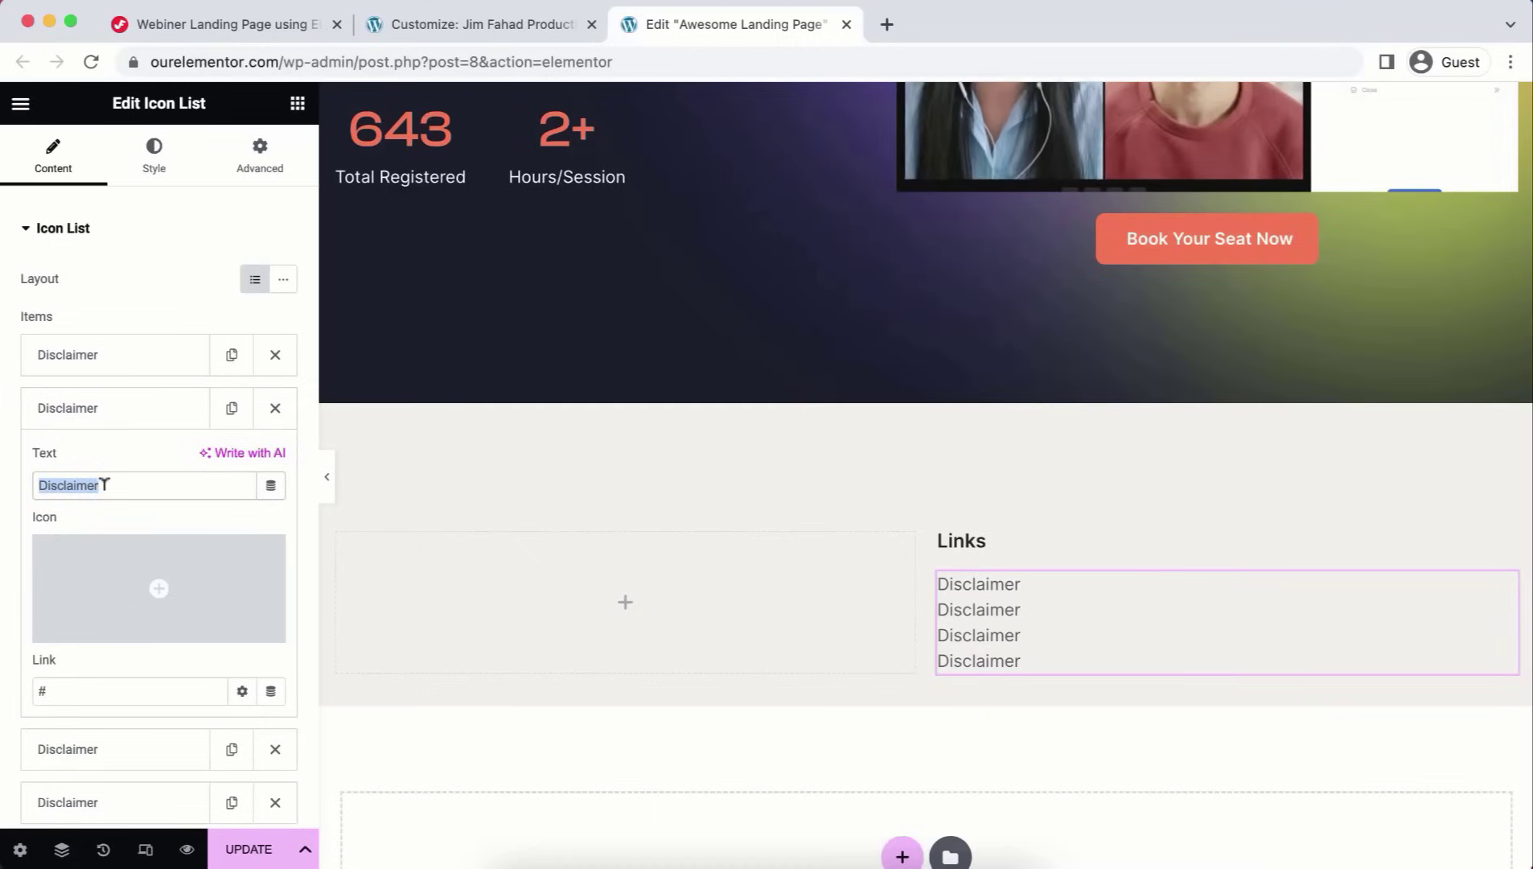
type("Refund Policy")
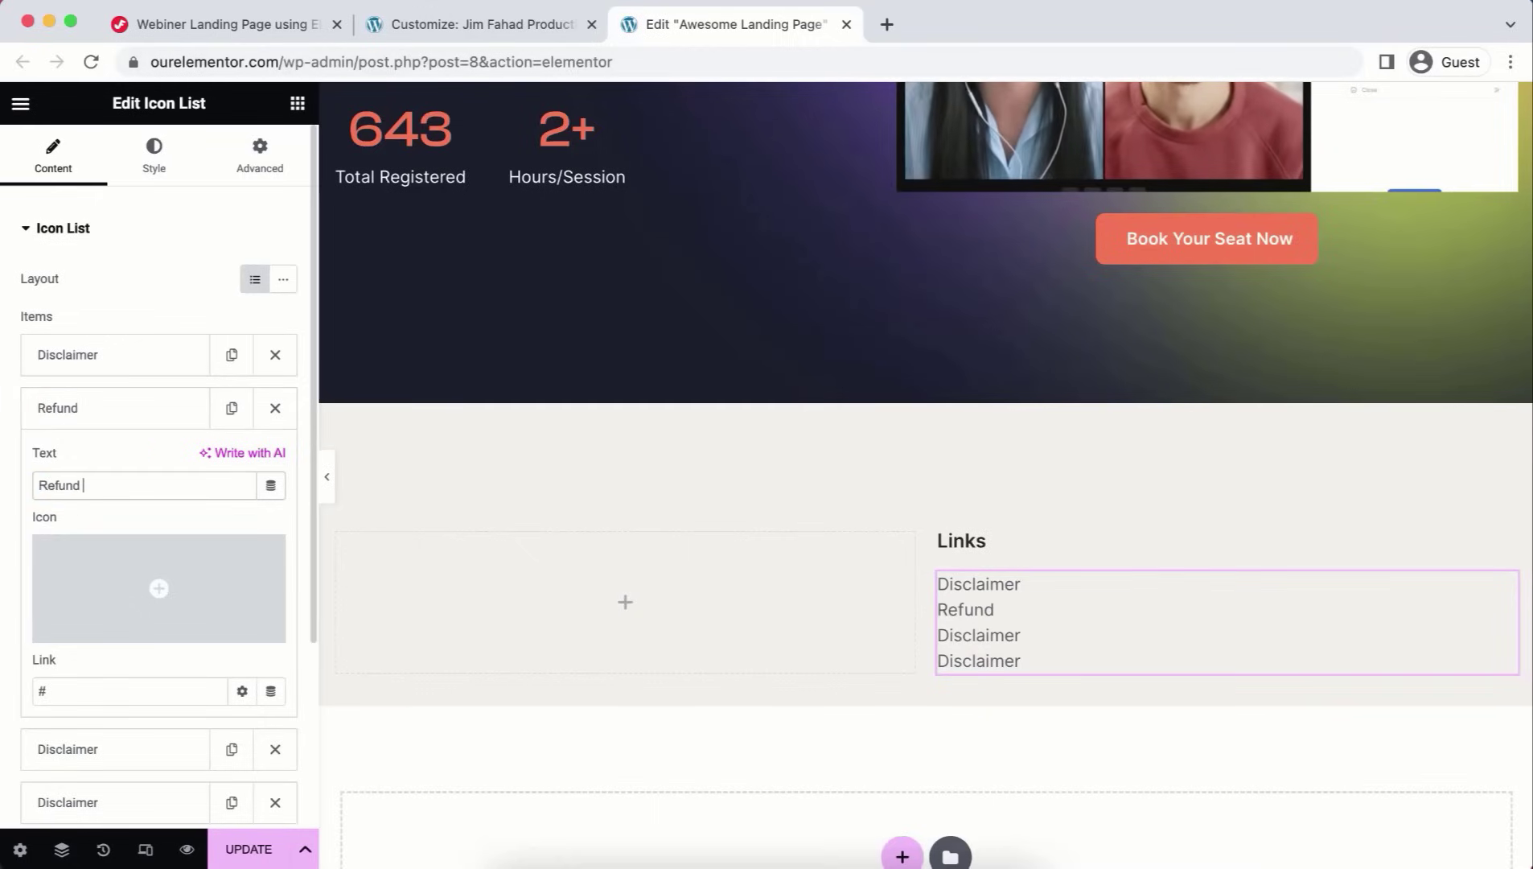
left_click(134, 419)
left_click(134, 470)
type("S")
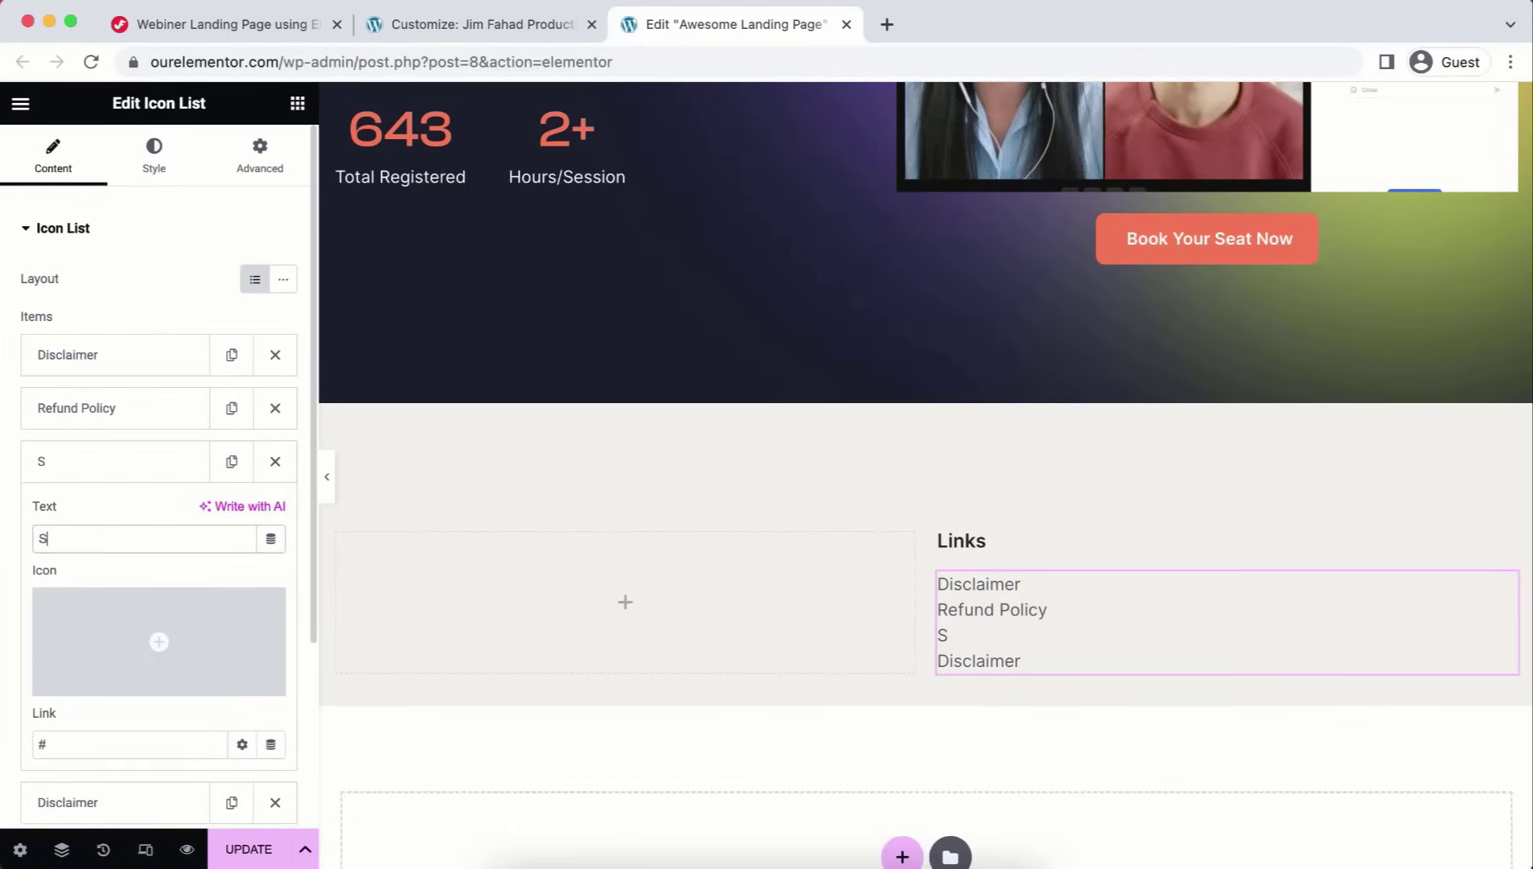
type("upport")
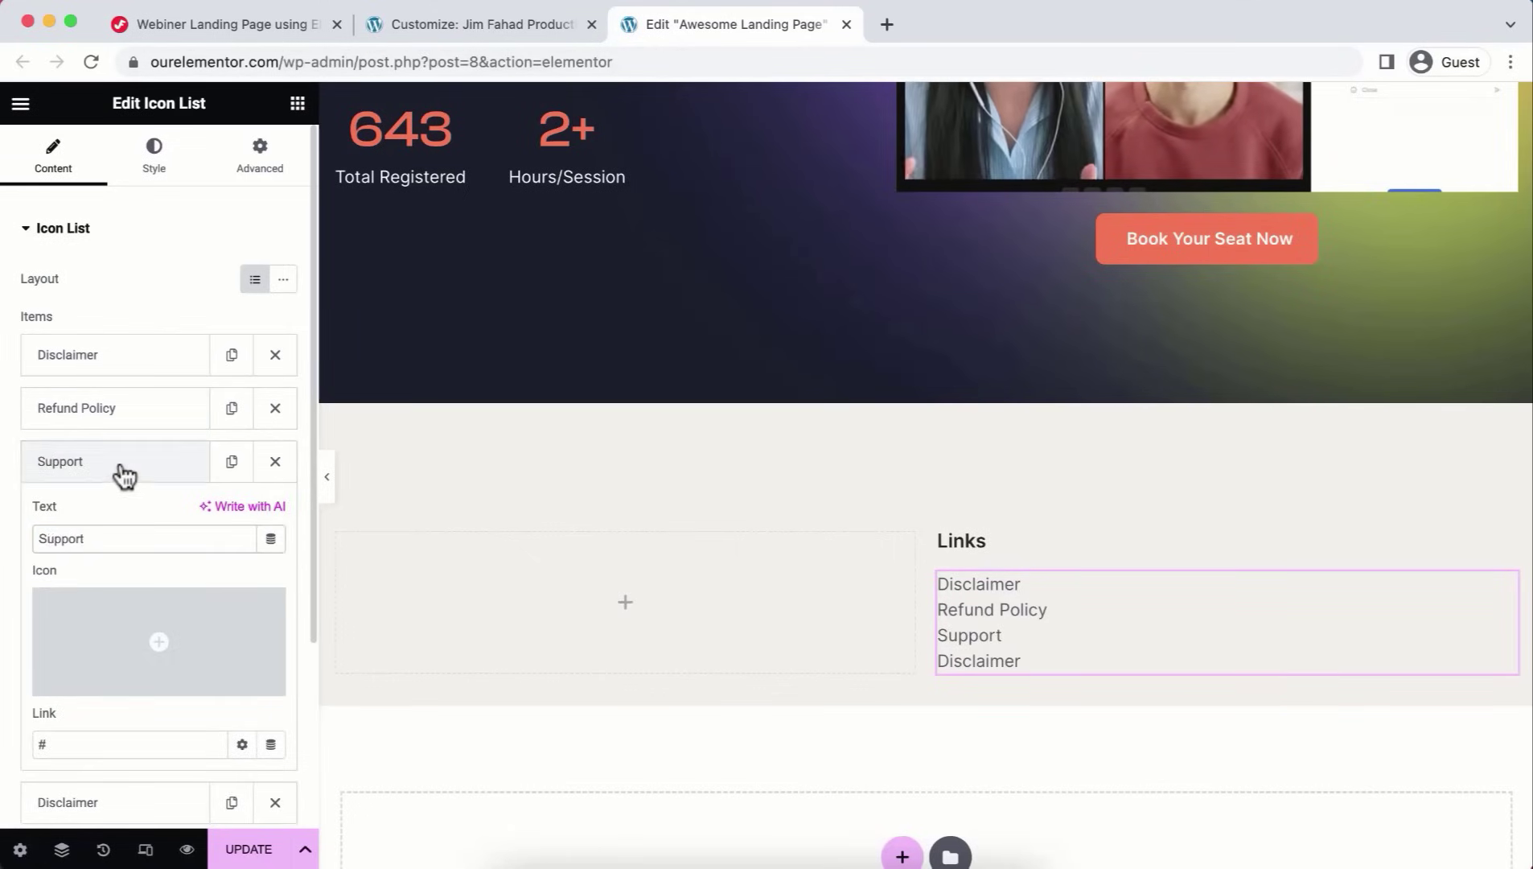
left_click(120, 472)
left_click(120, 524)
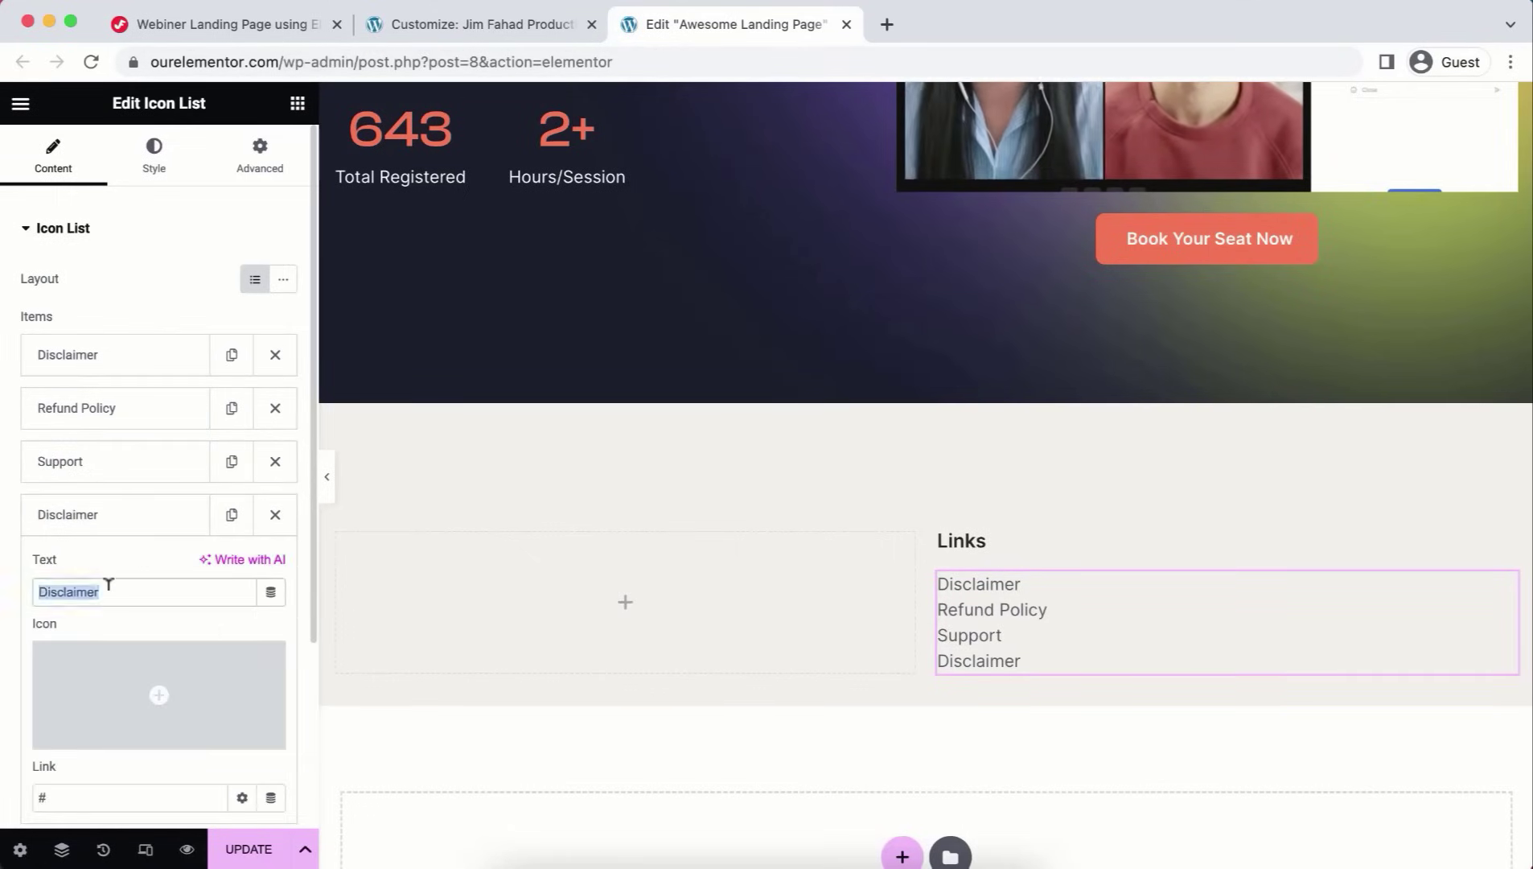
type("Re")
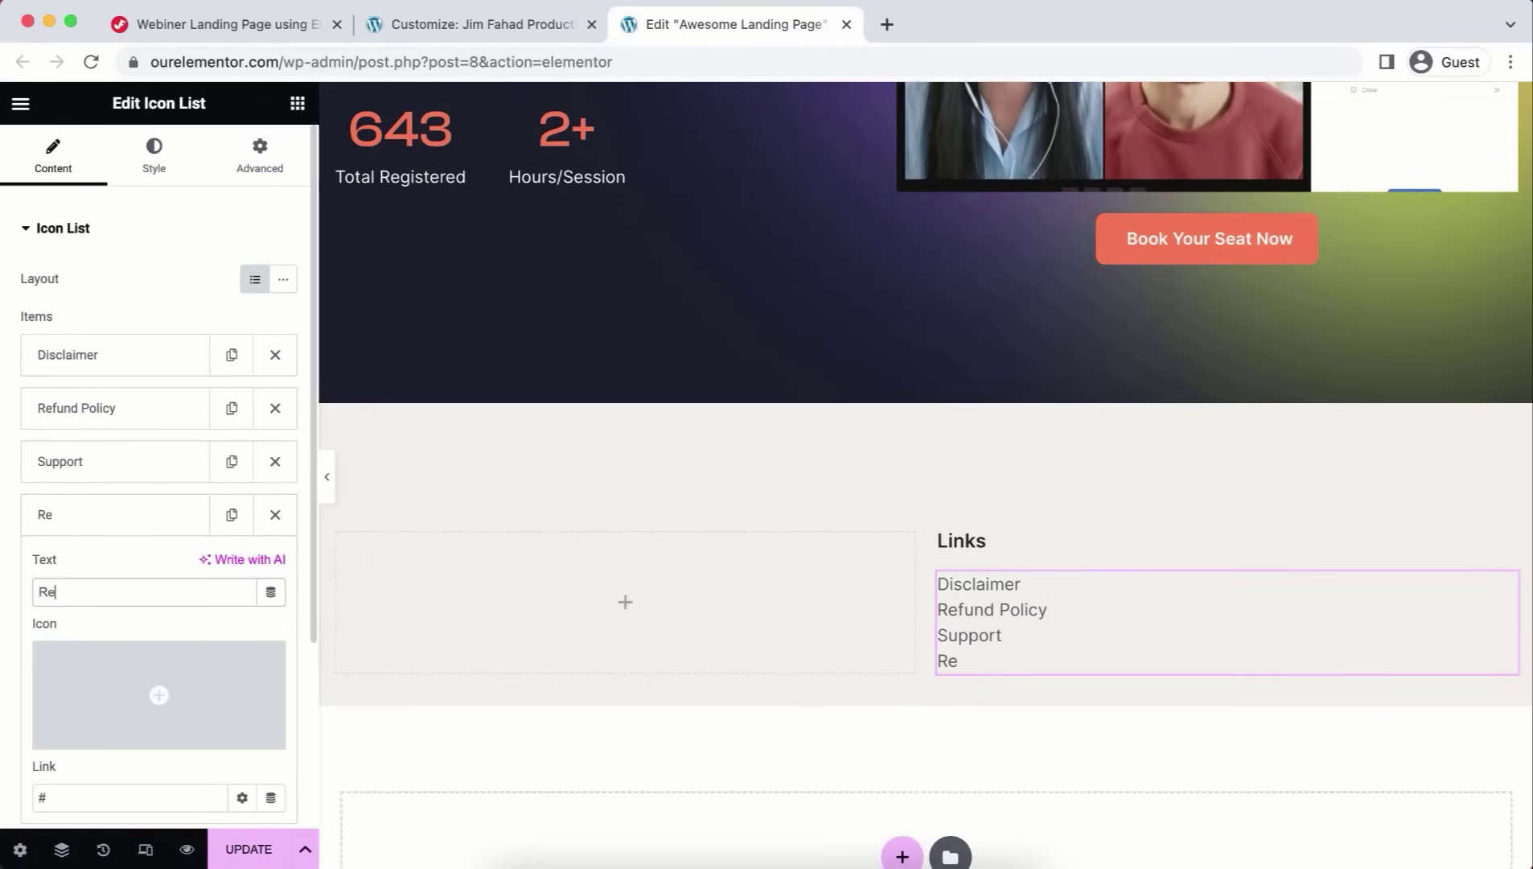
type("quest a Quote")
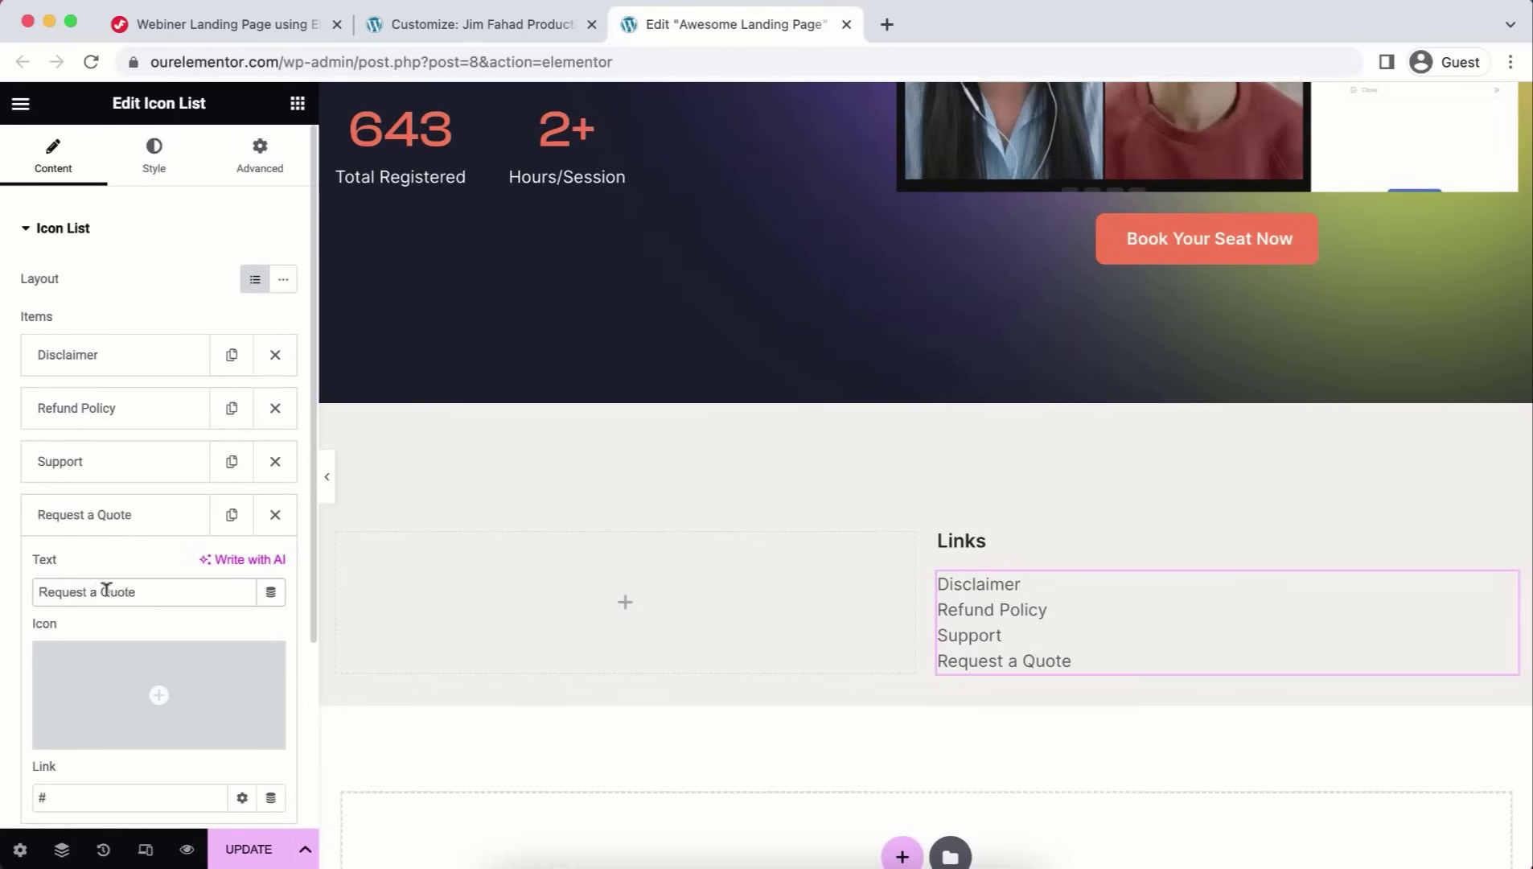
left_click(123, 523)
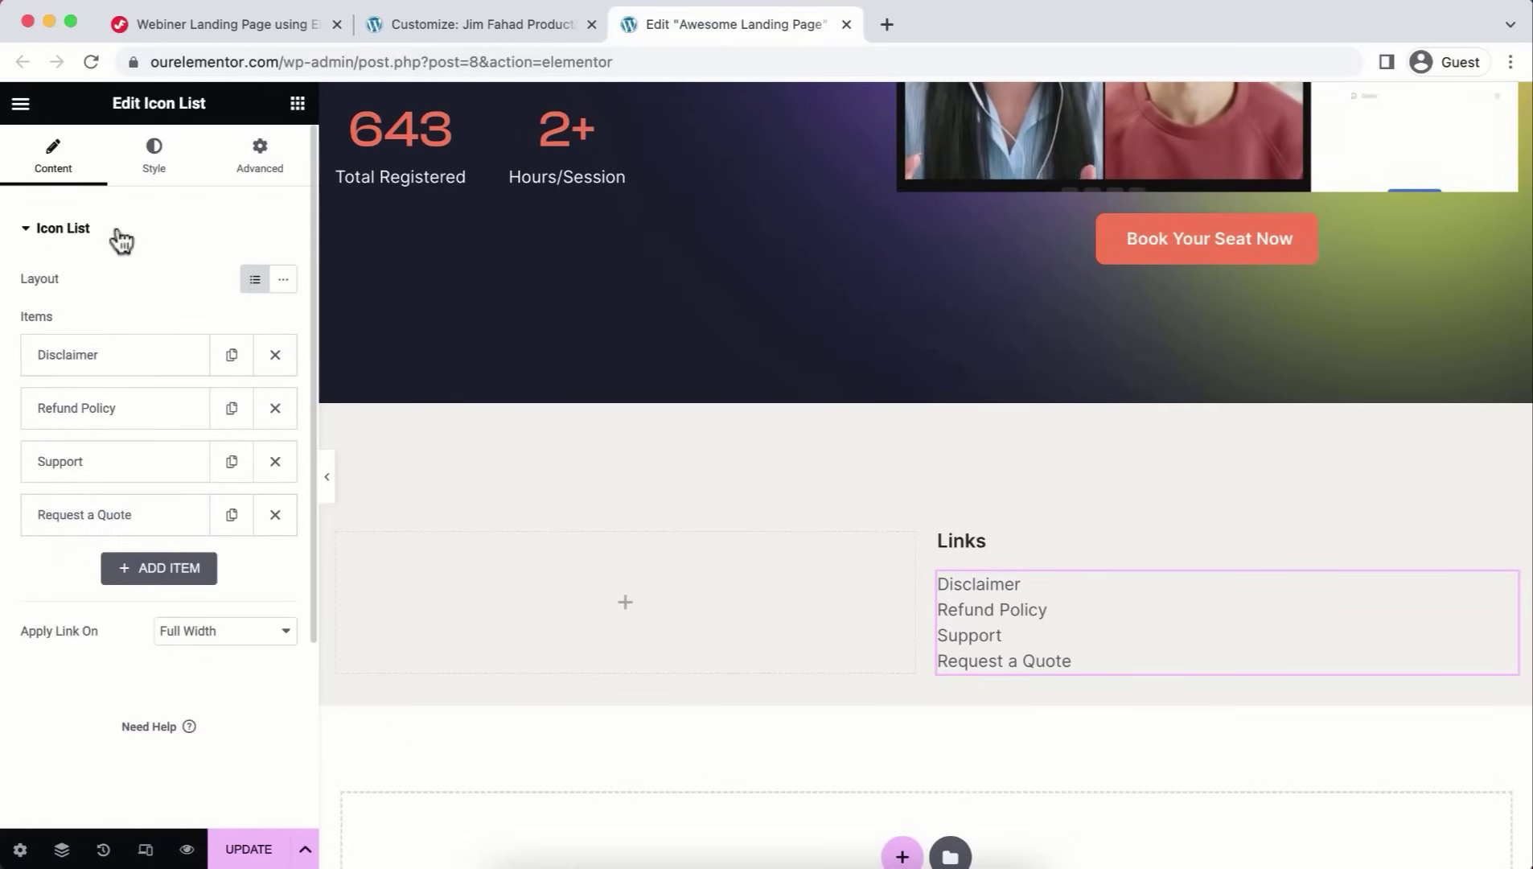
- Set the list's link text colour to the global Primary colour
left_click(161, 166)
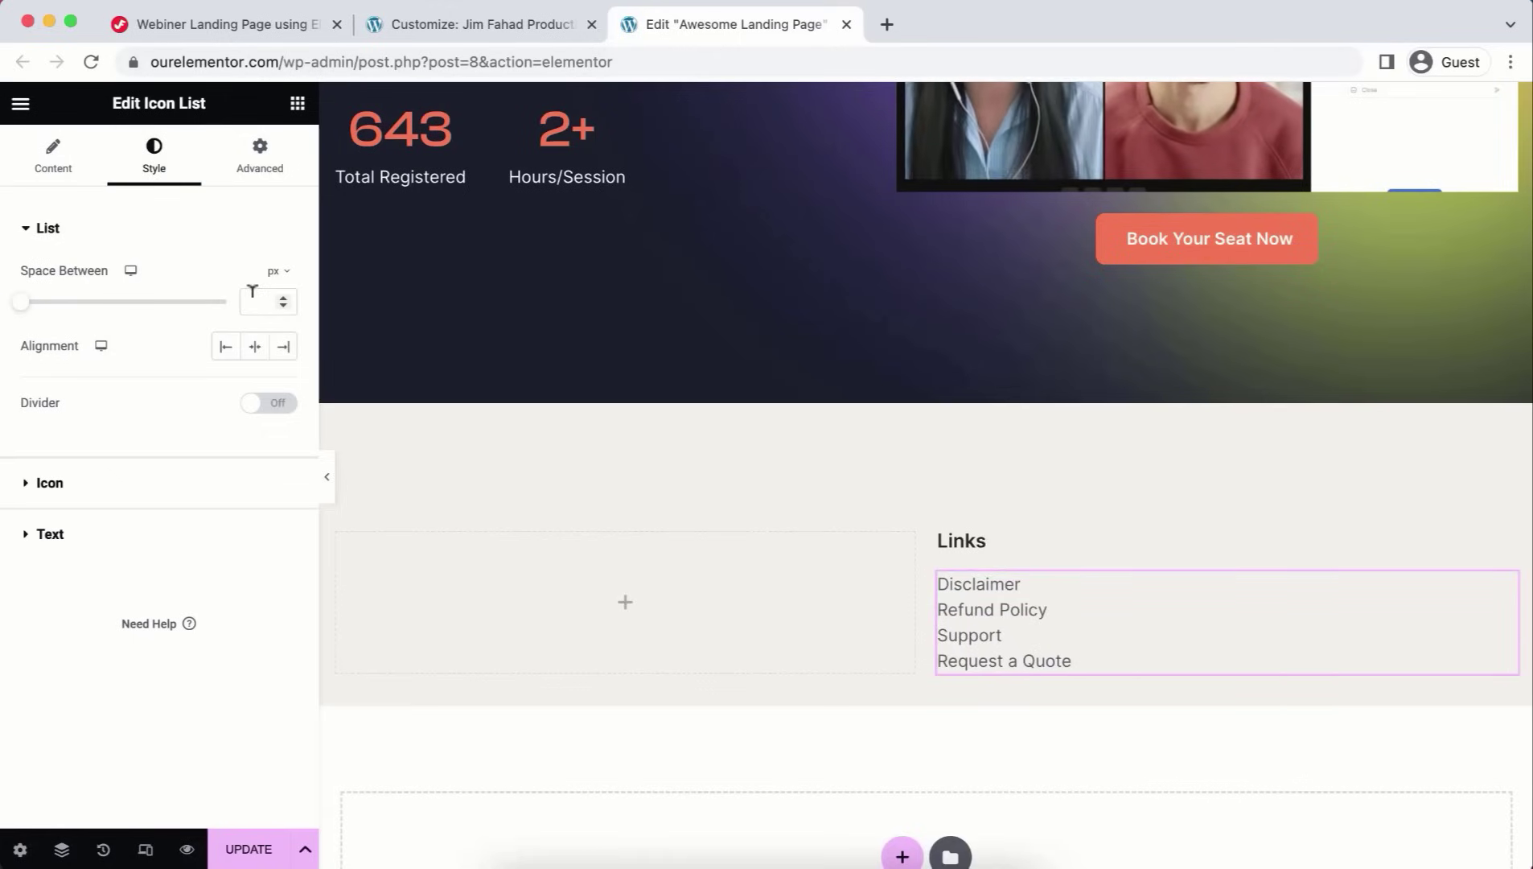
type("12")
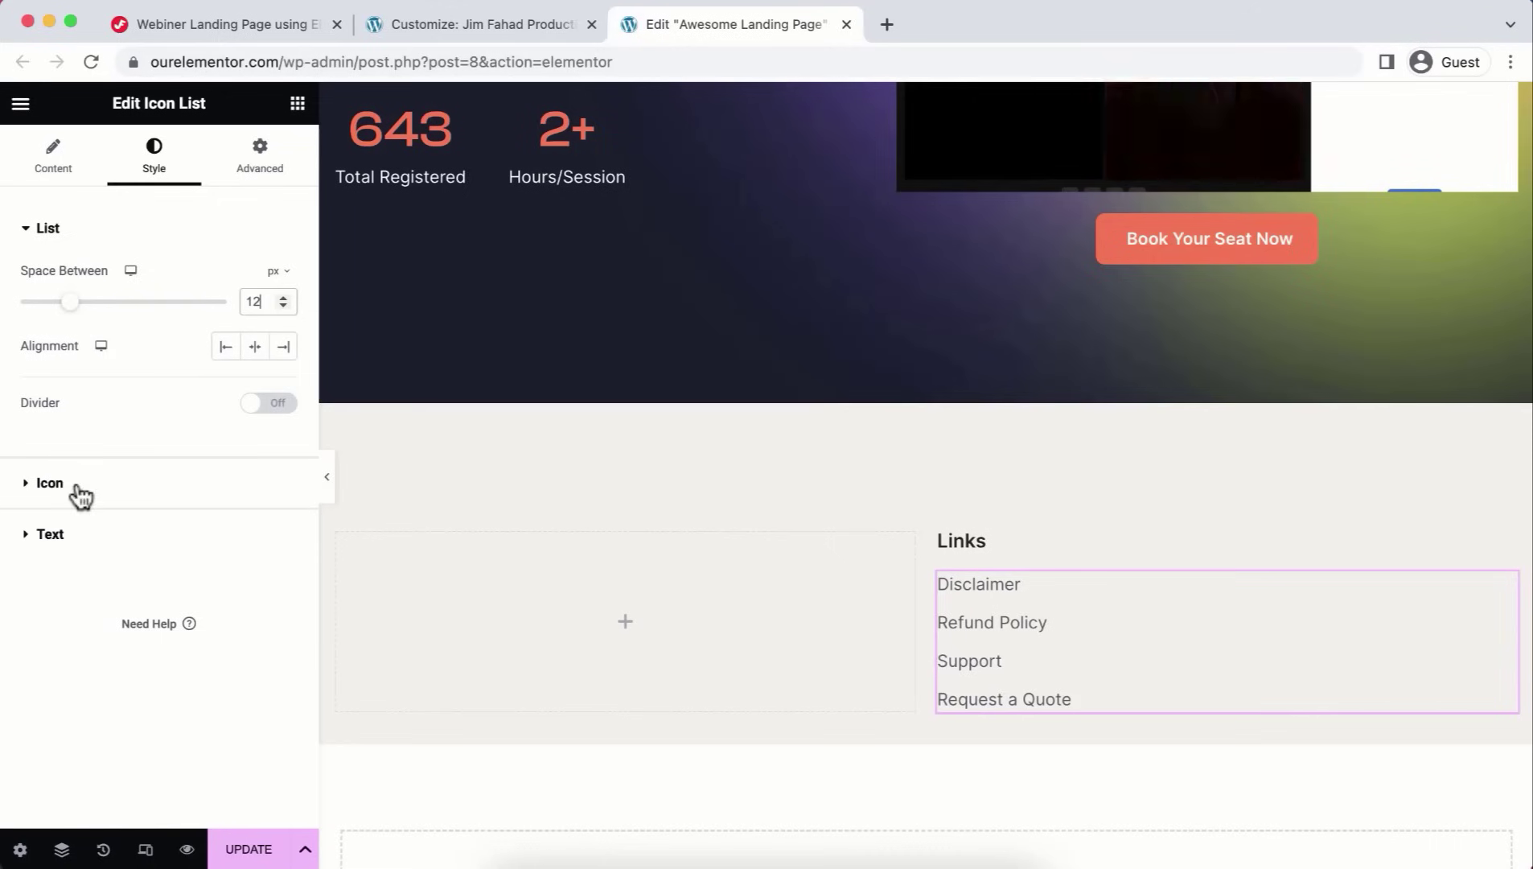
left_click(64, 539)
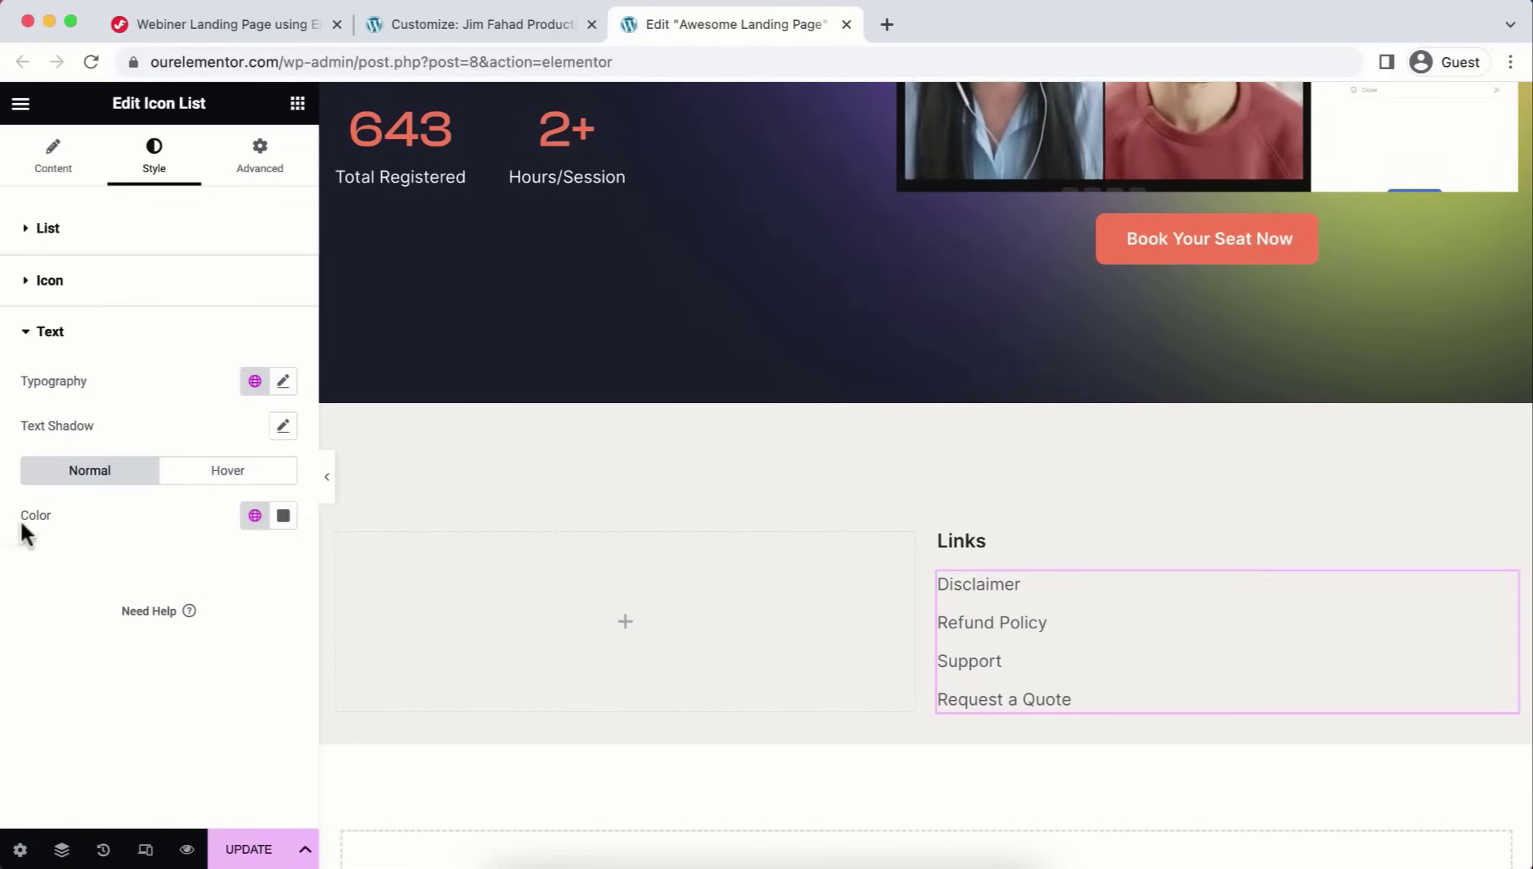
left_click(253, 516)
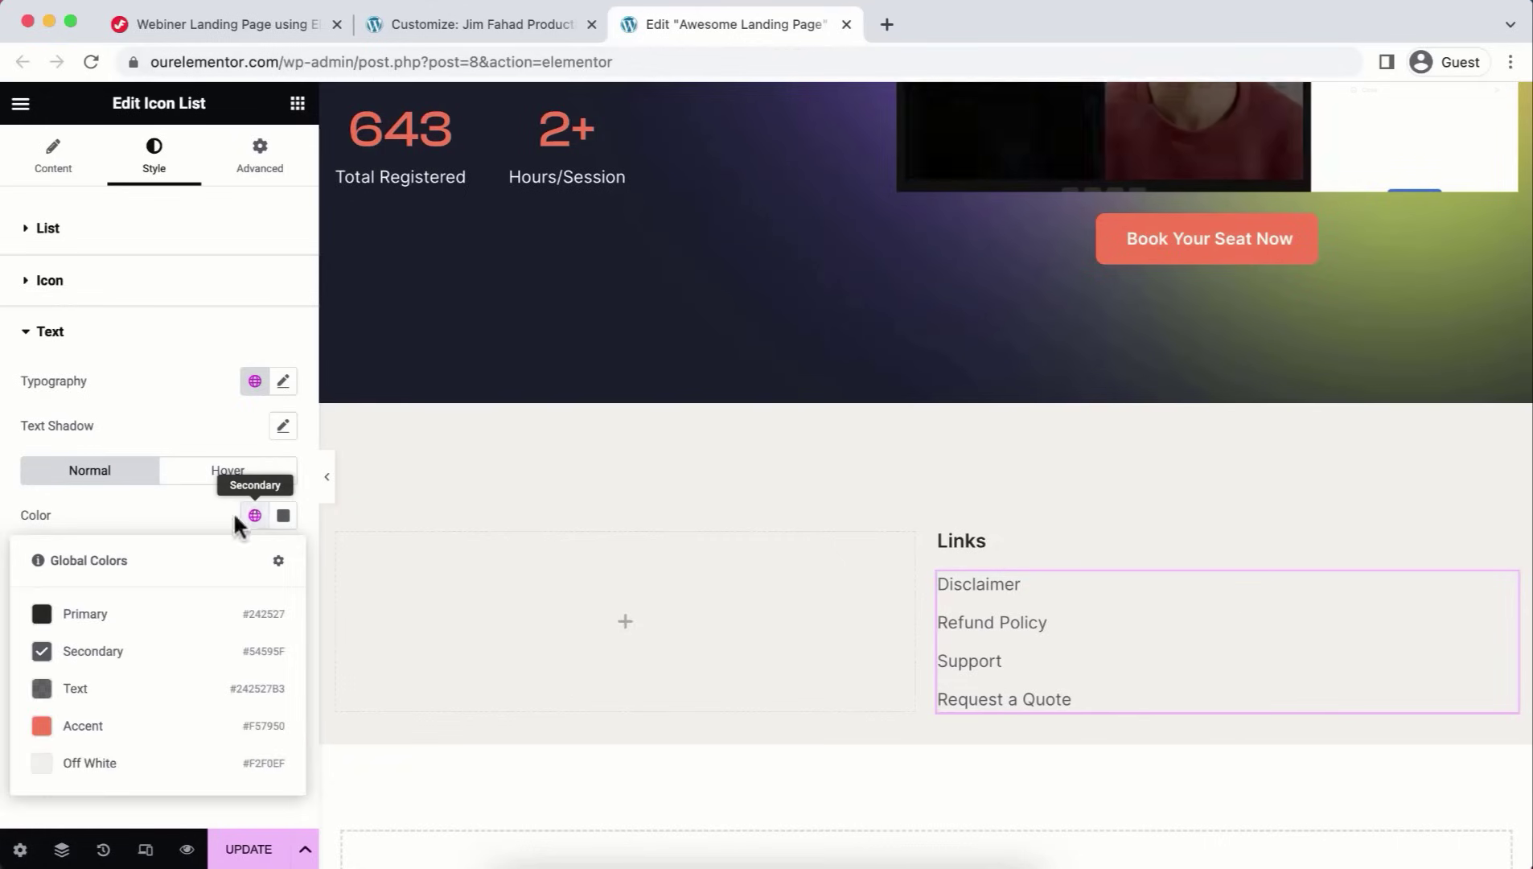
left_click(82, 615)
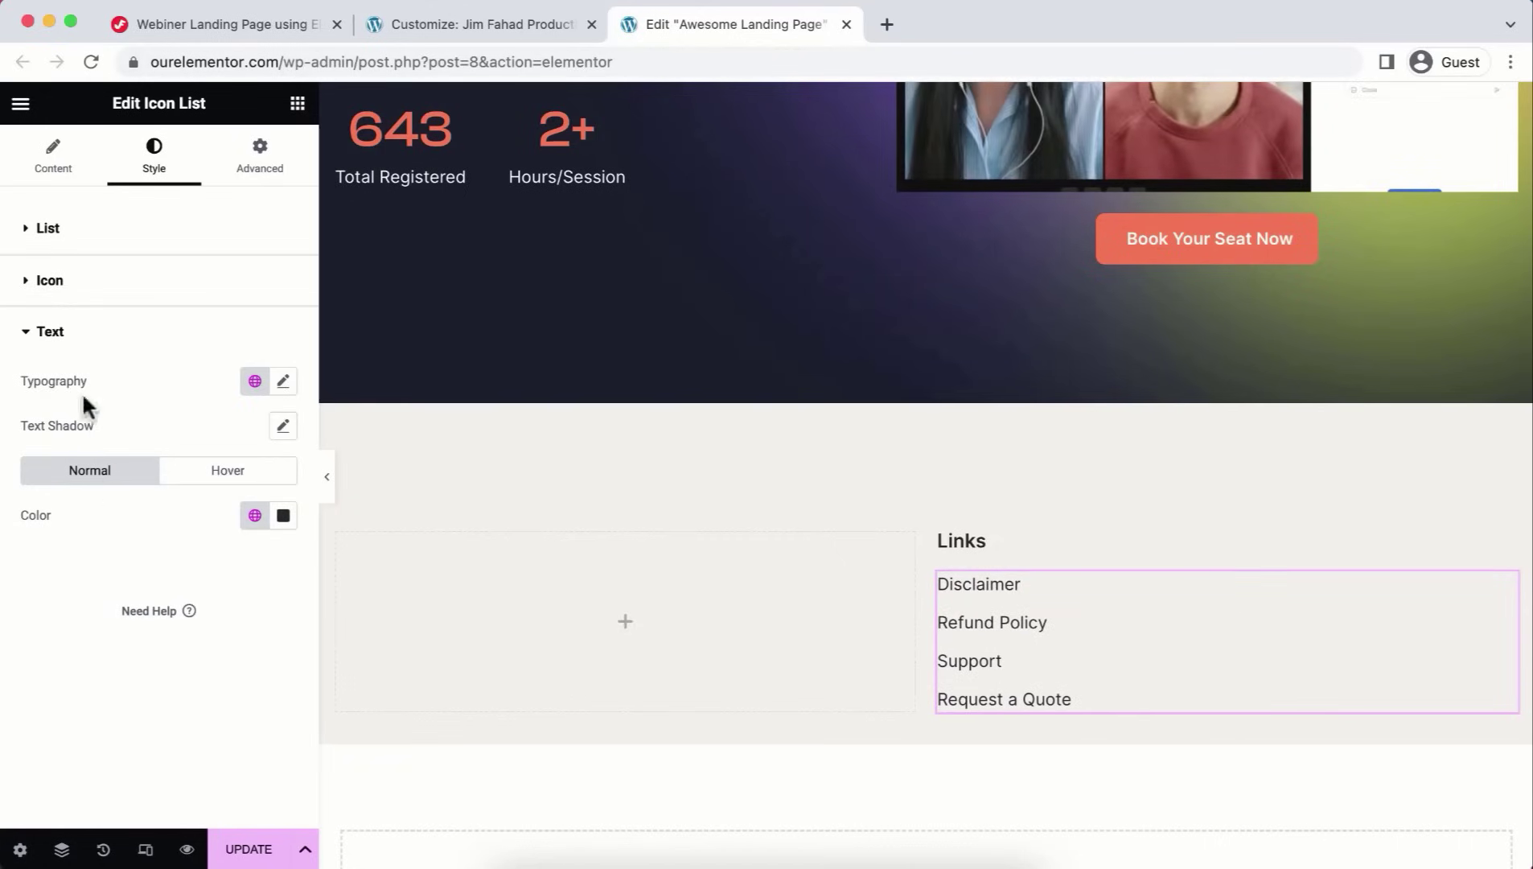
left_click(256, 383)
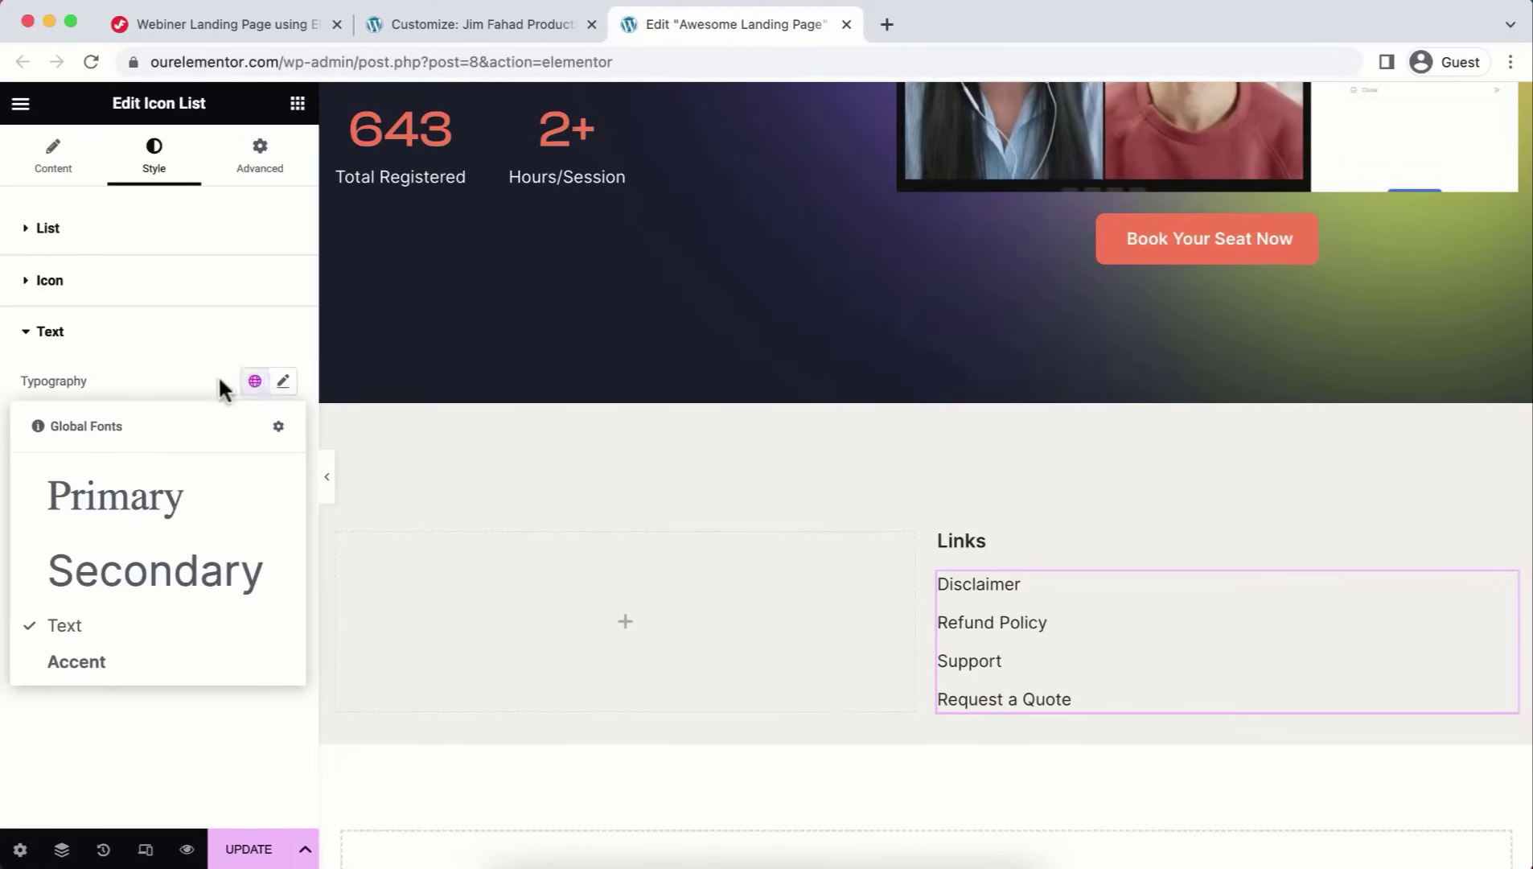
left_click(178, 374)
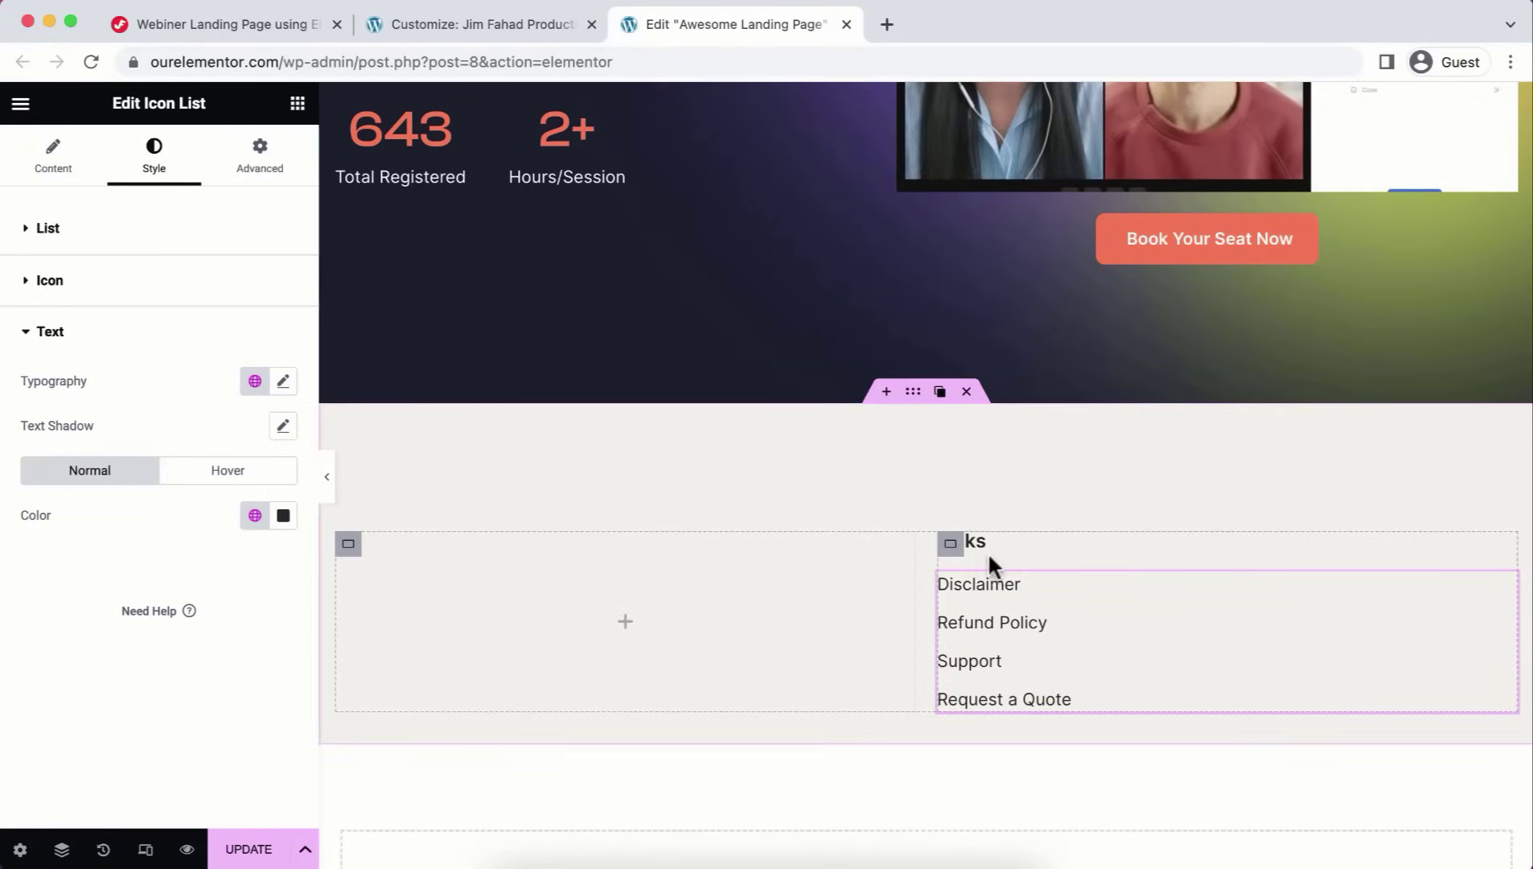
- Give the list a 5 px top margin and duplicate the Links column
left_click(260, 157)
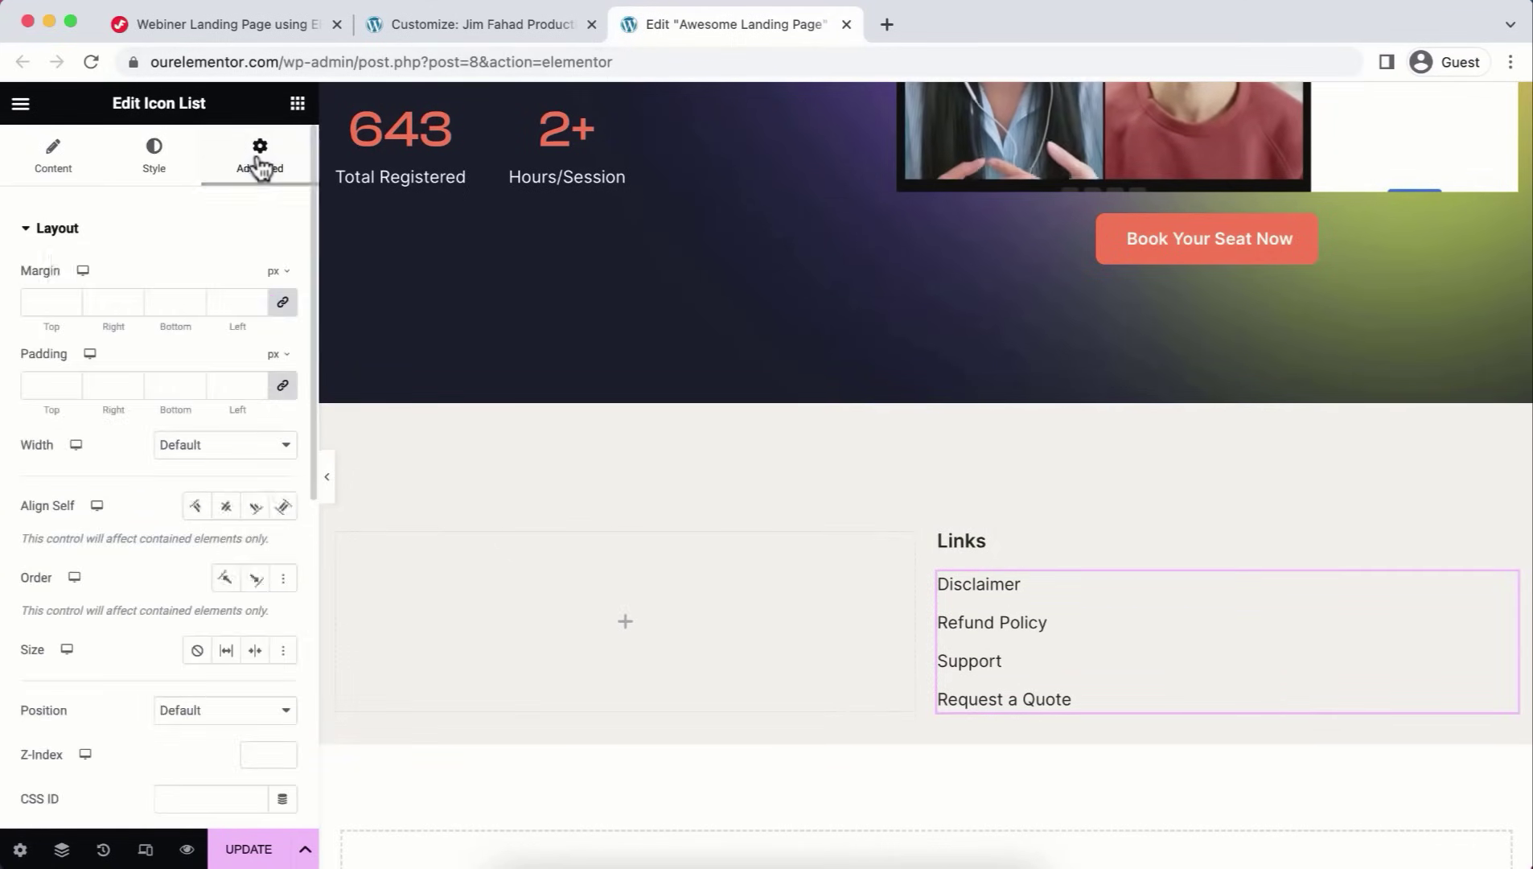
left_click(53, 300)
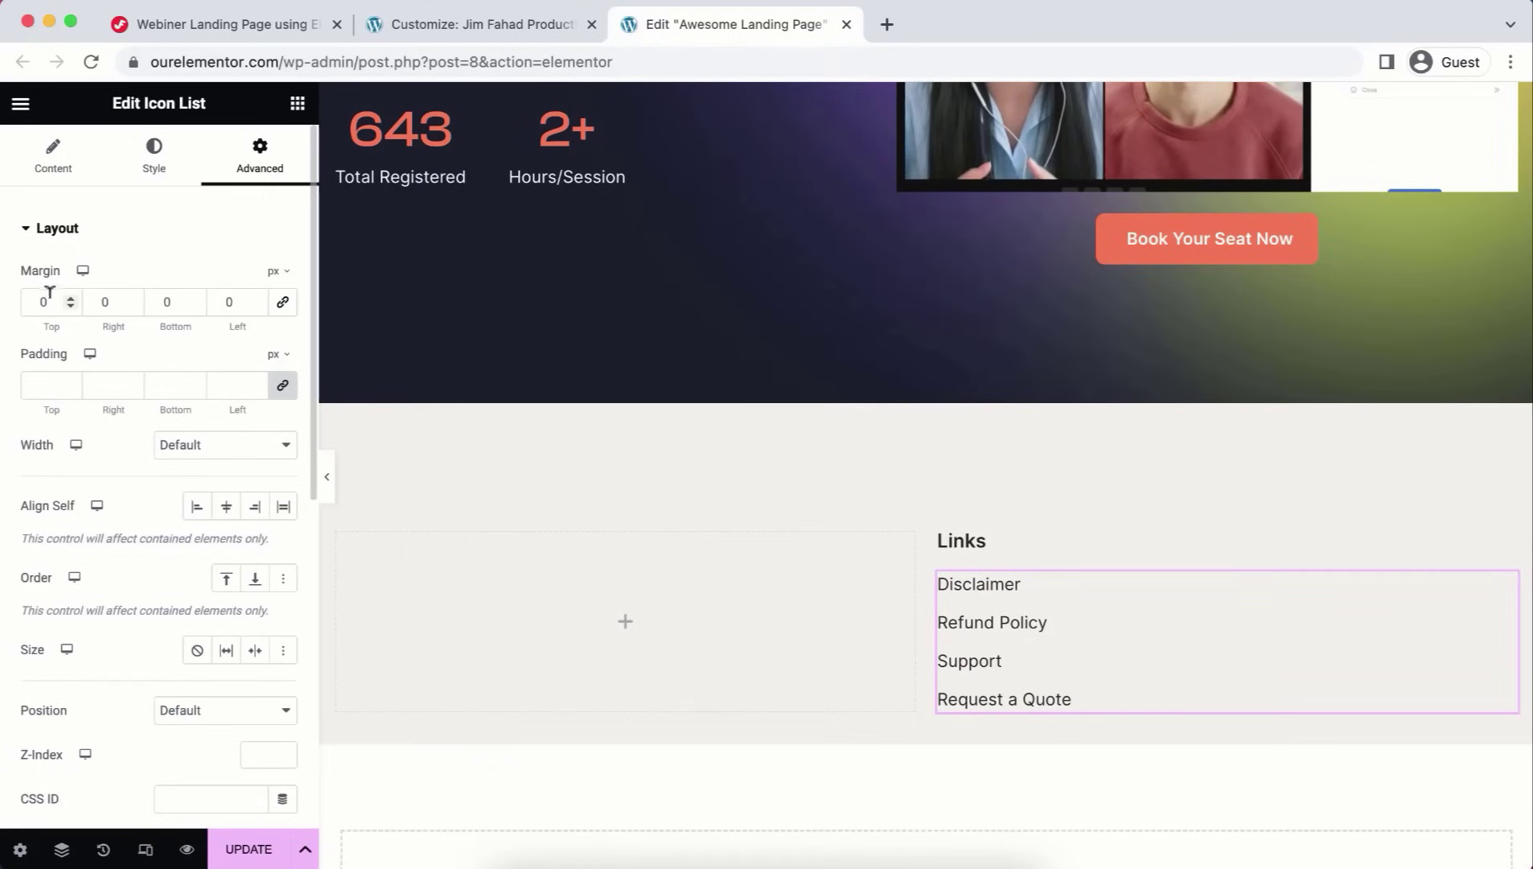
type("5")
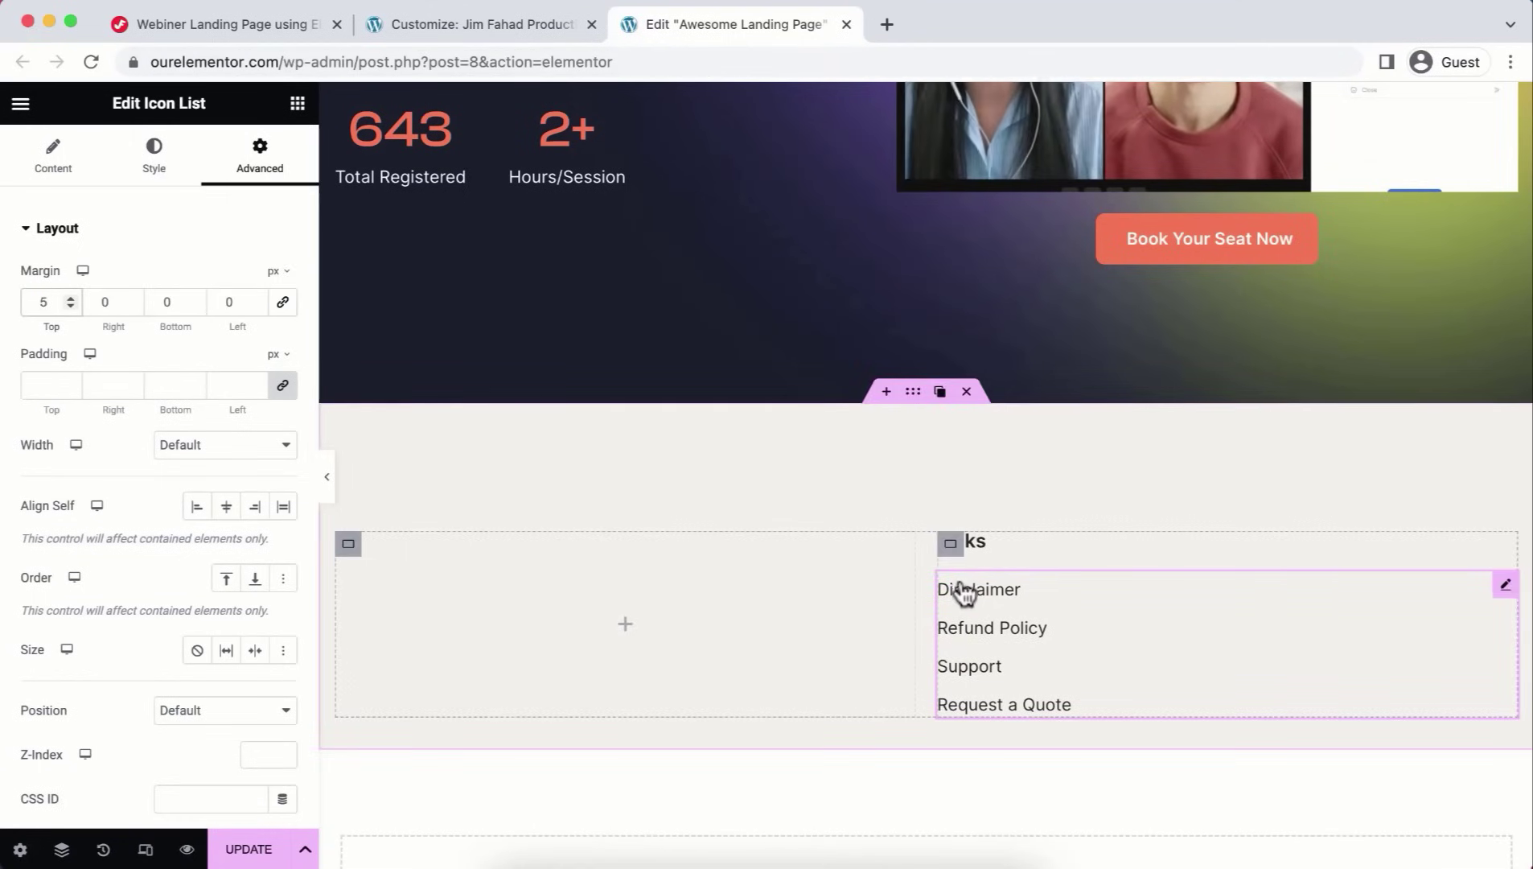
mouse_move(955, 547)
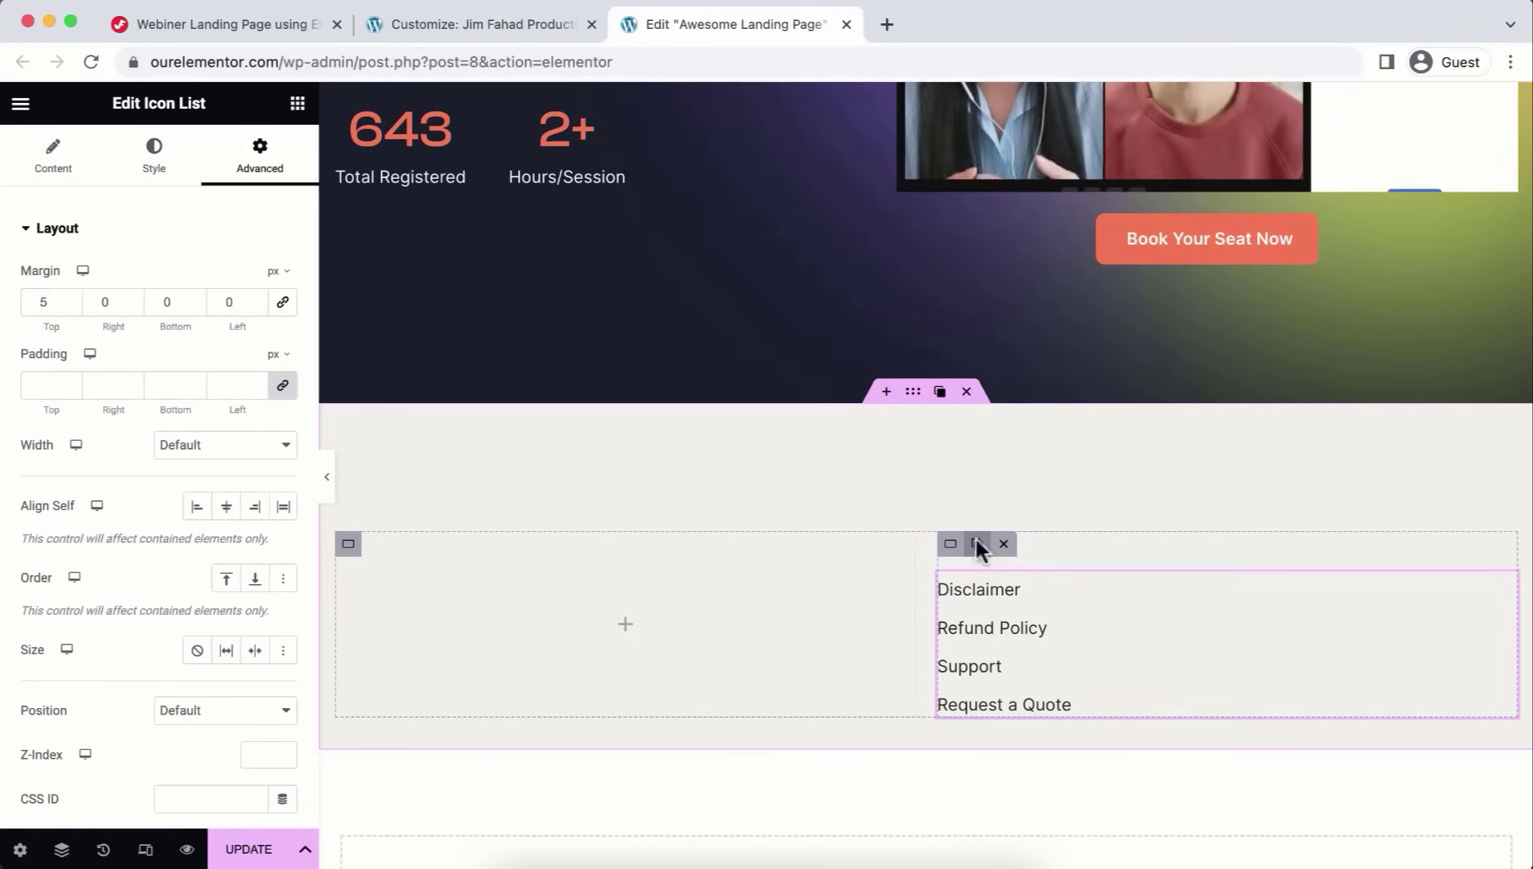
left_click(977, 543)
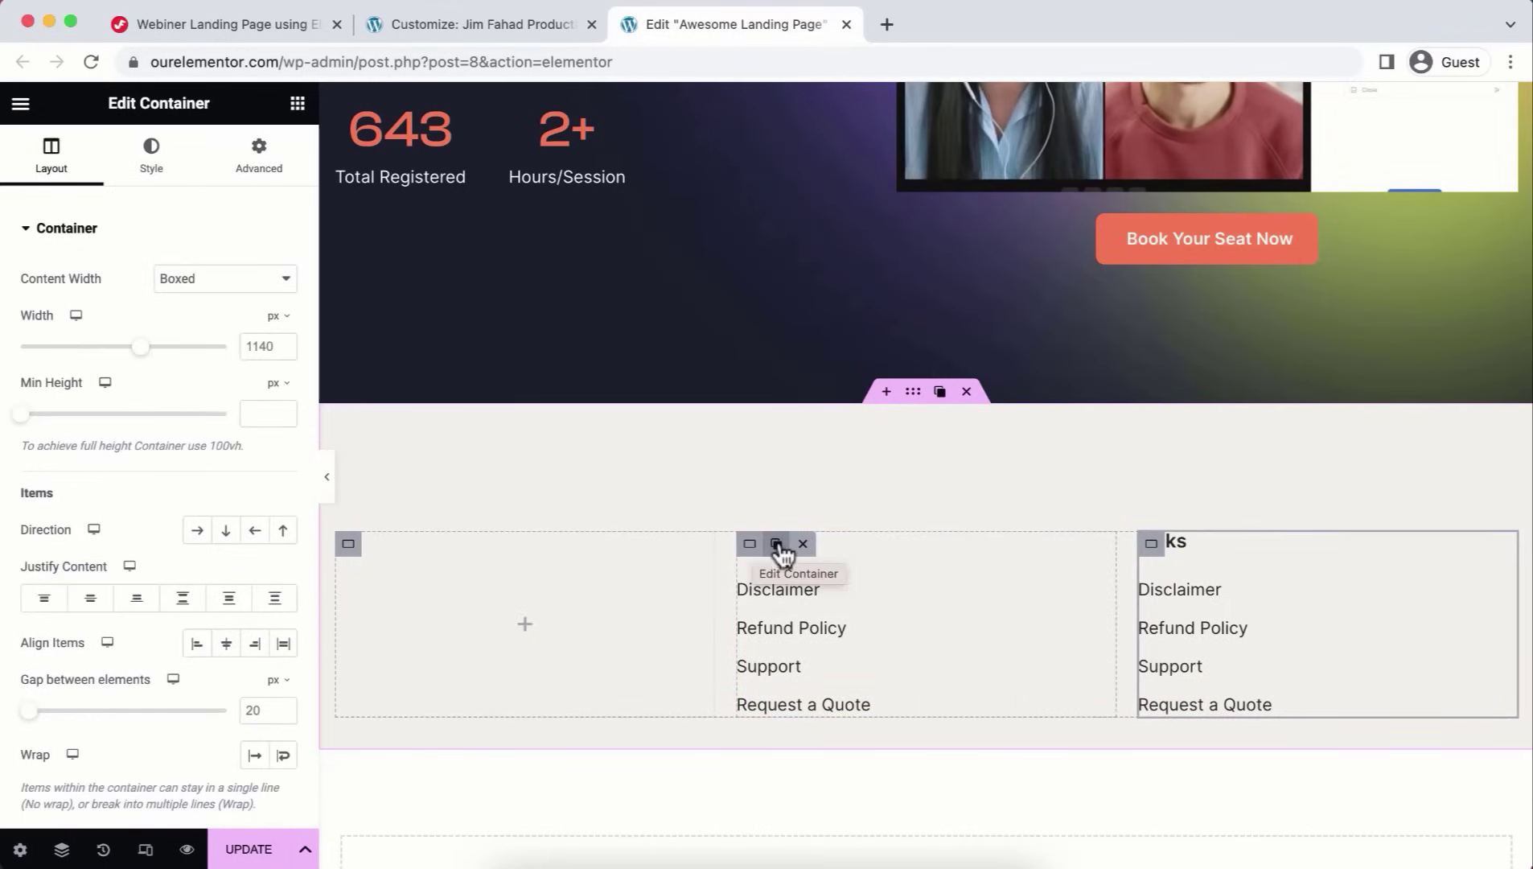
- Duplicate the Links column twice more so the row has four Links columns
left_click(771, 544)
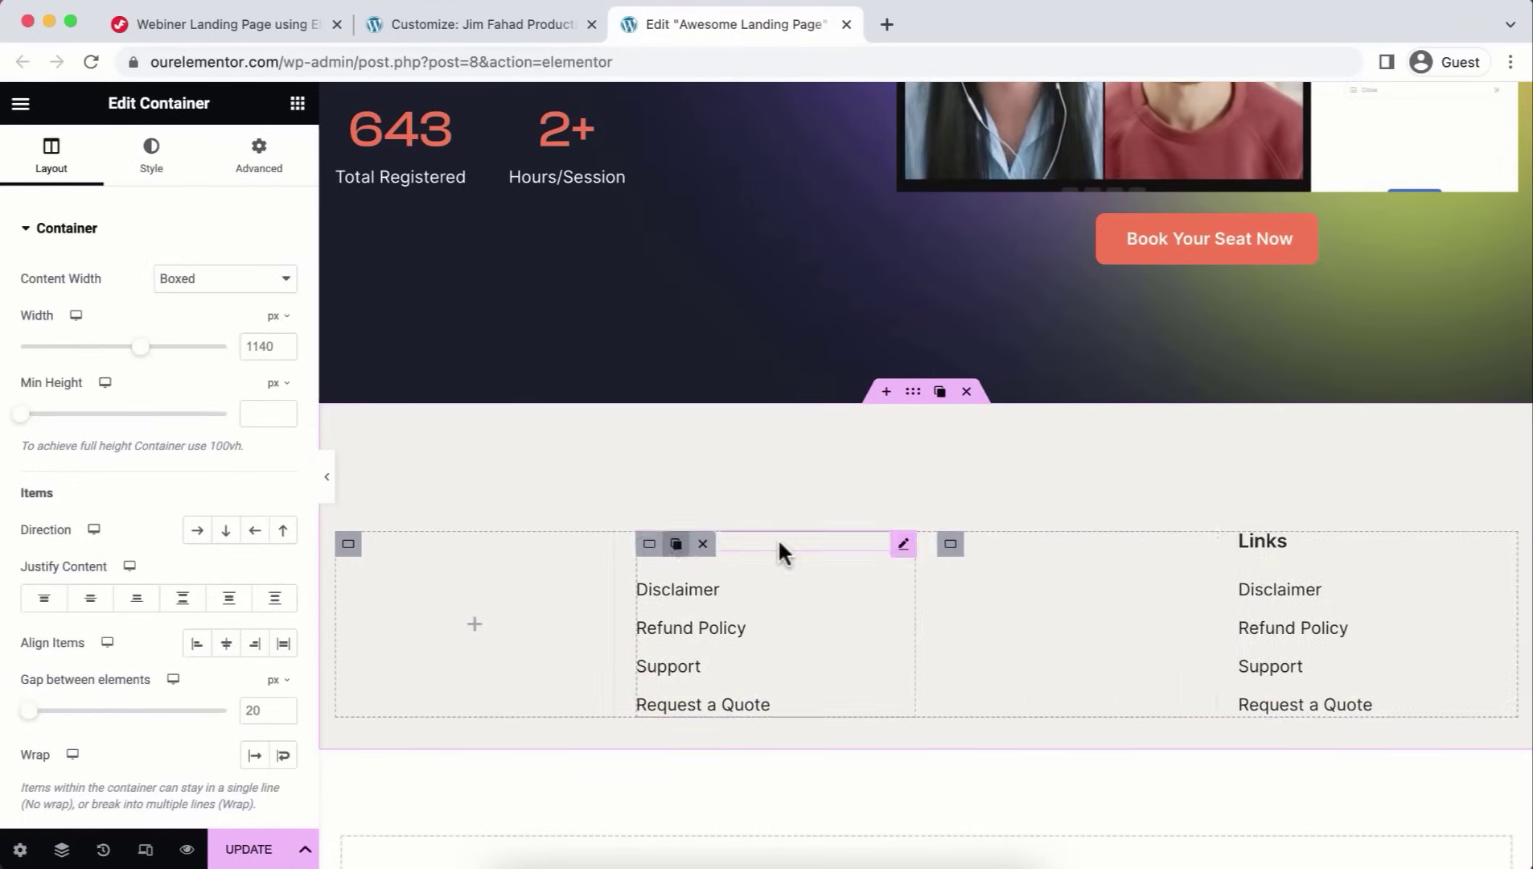
left_click(676, 545)
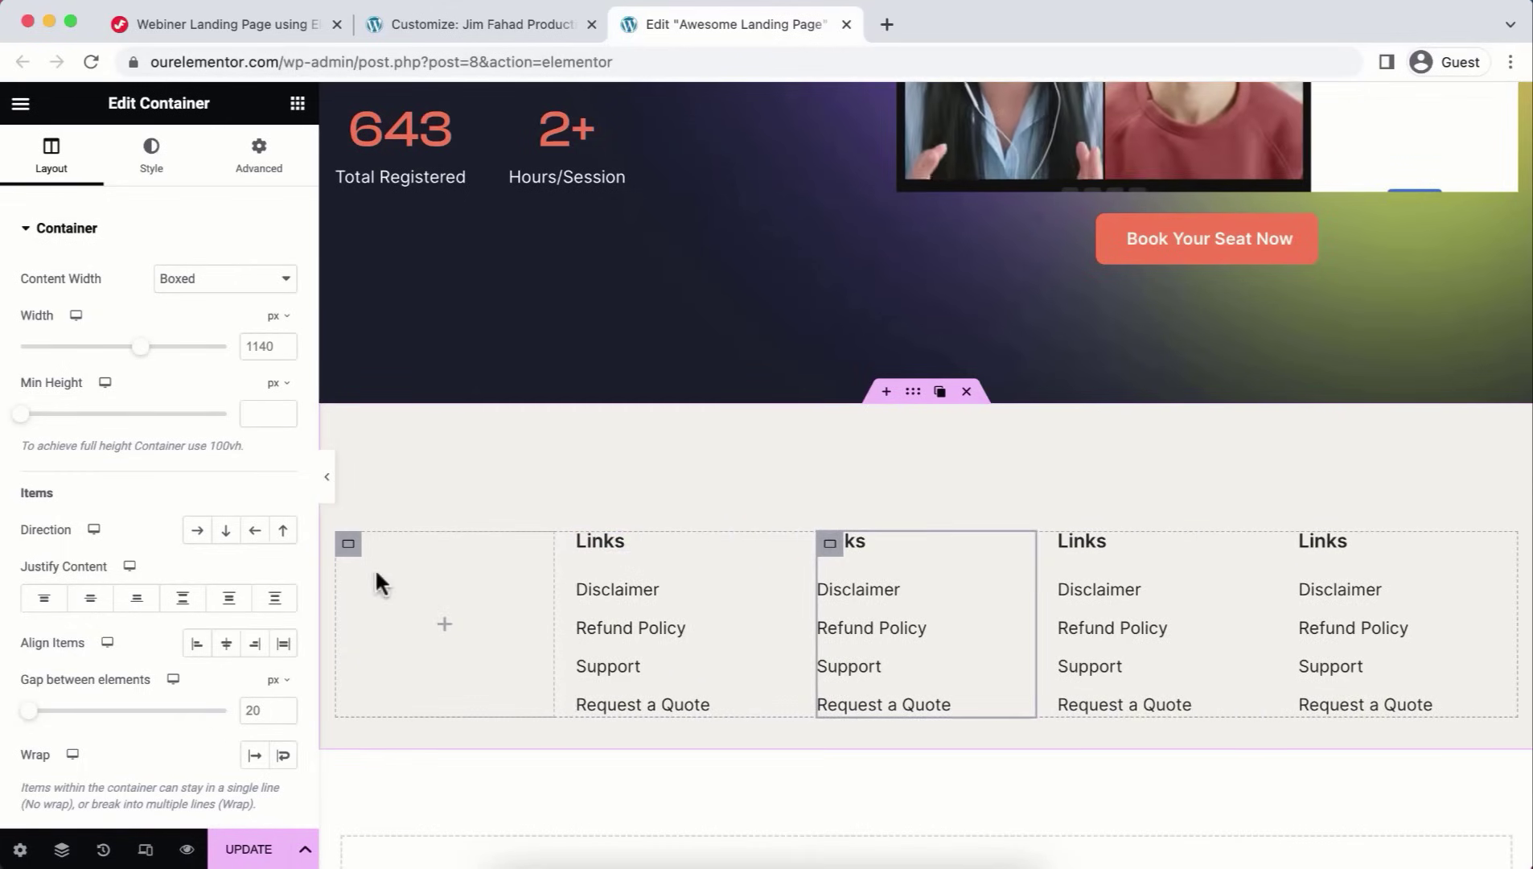
mouse_move(356, 556)
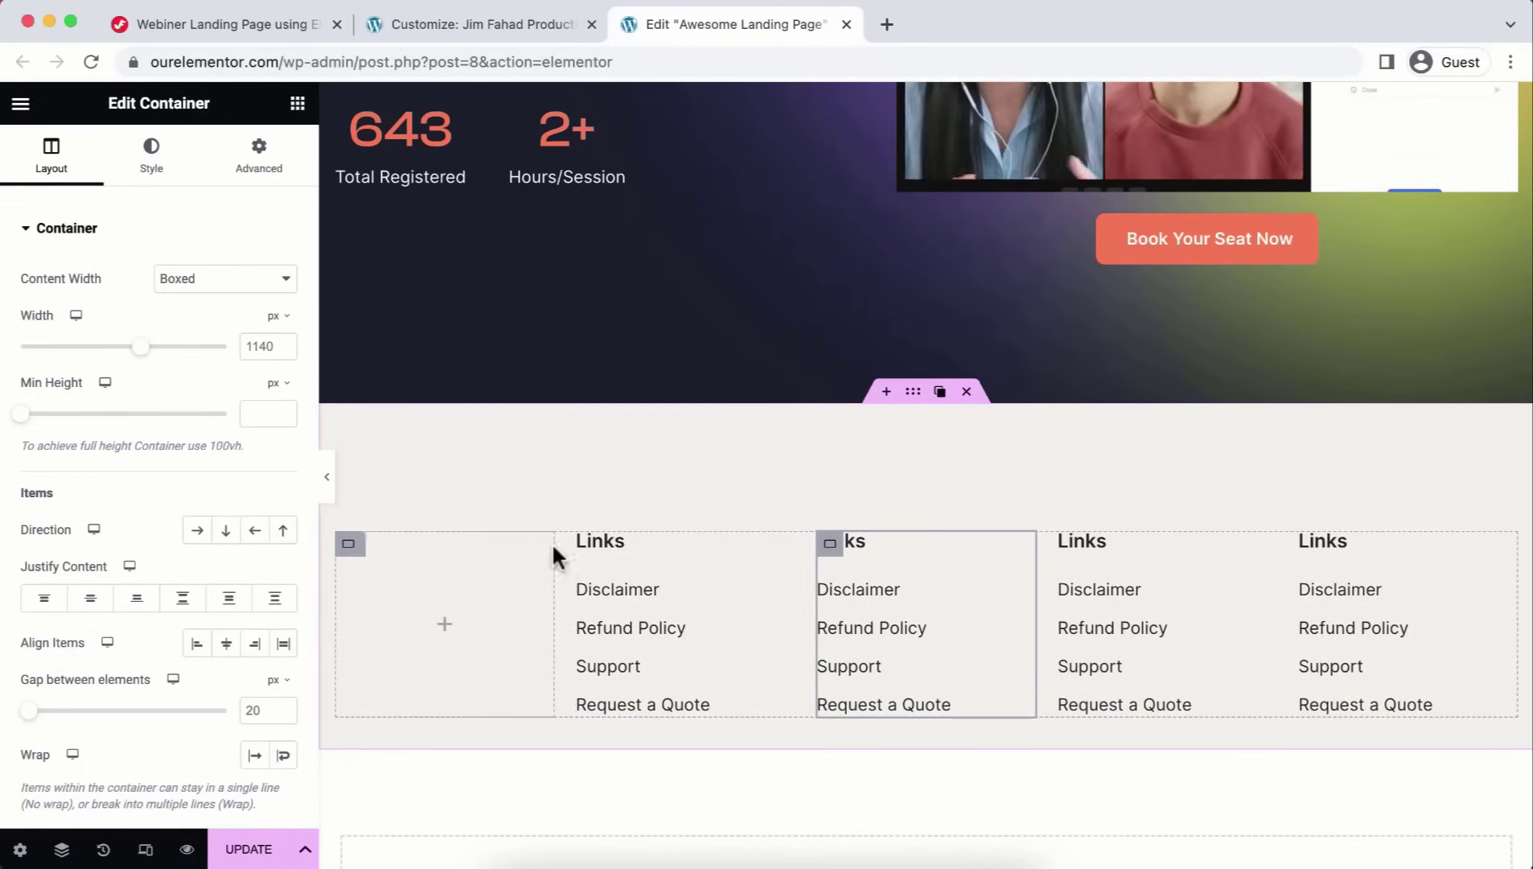
- Rename the new section 'Footer' and its nested container 'Inner Container' in the Navigator
right_click(656, 500)
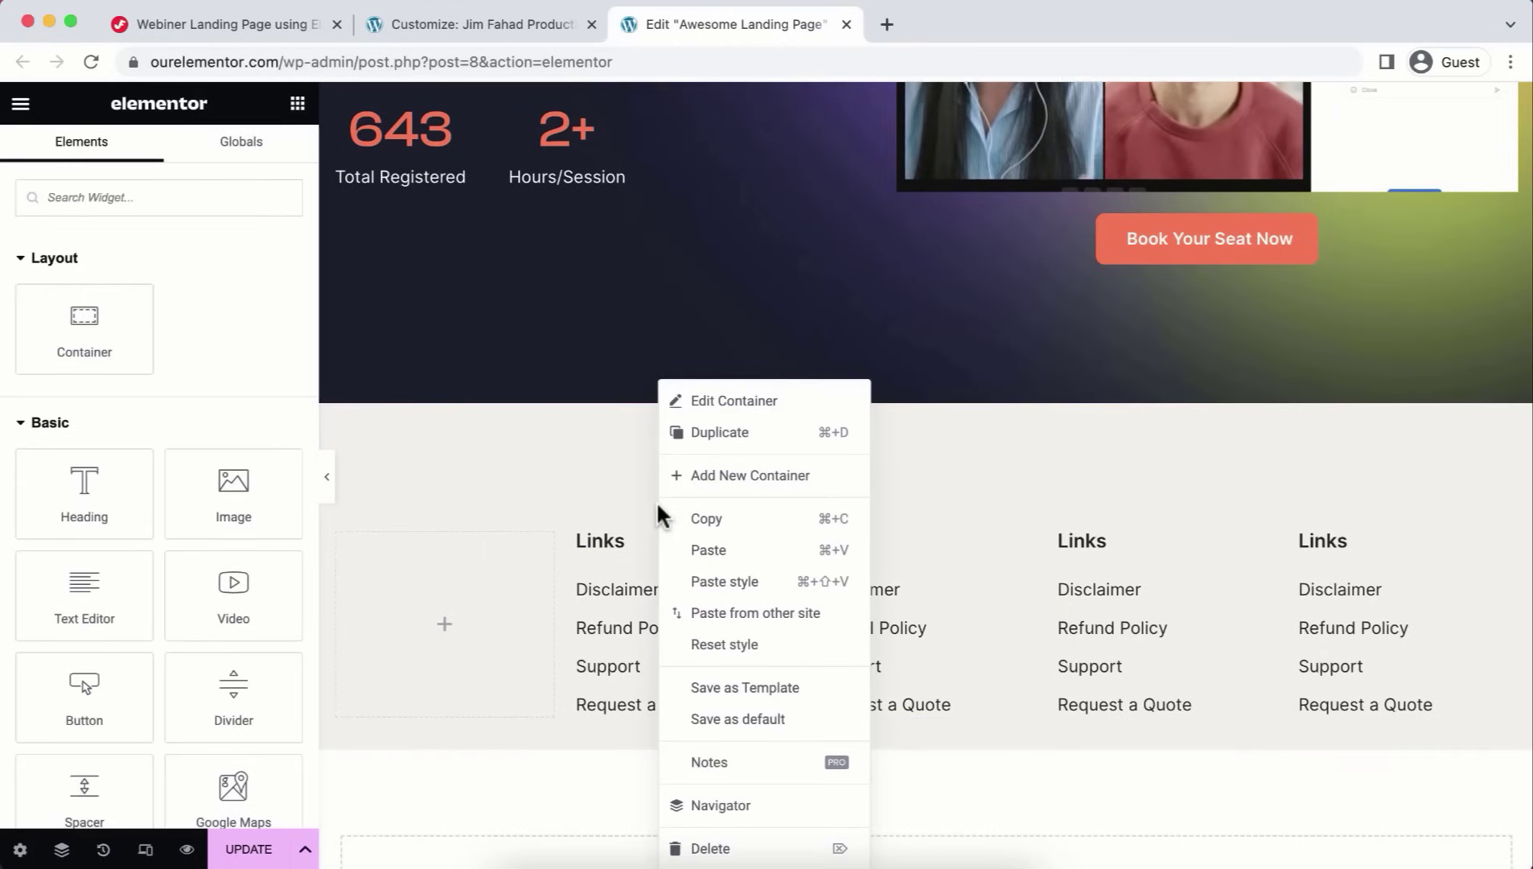
left_click(722, 806)
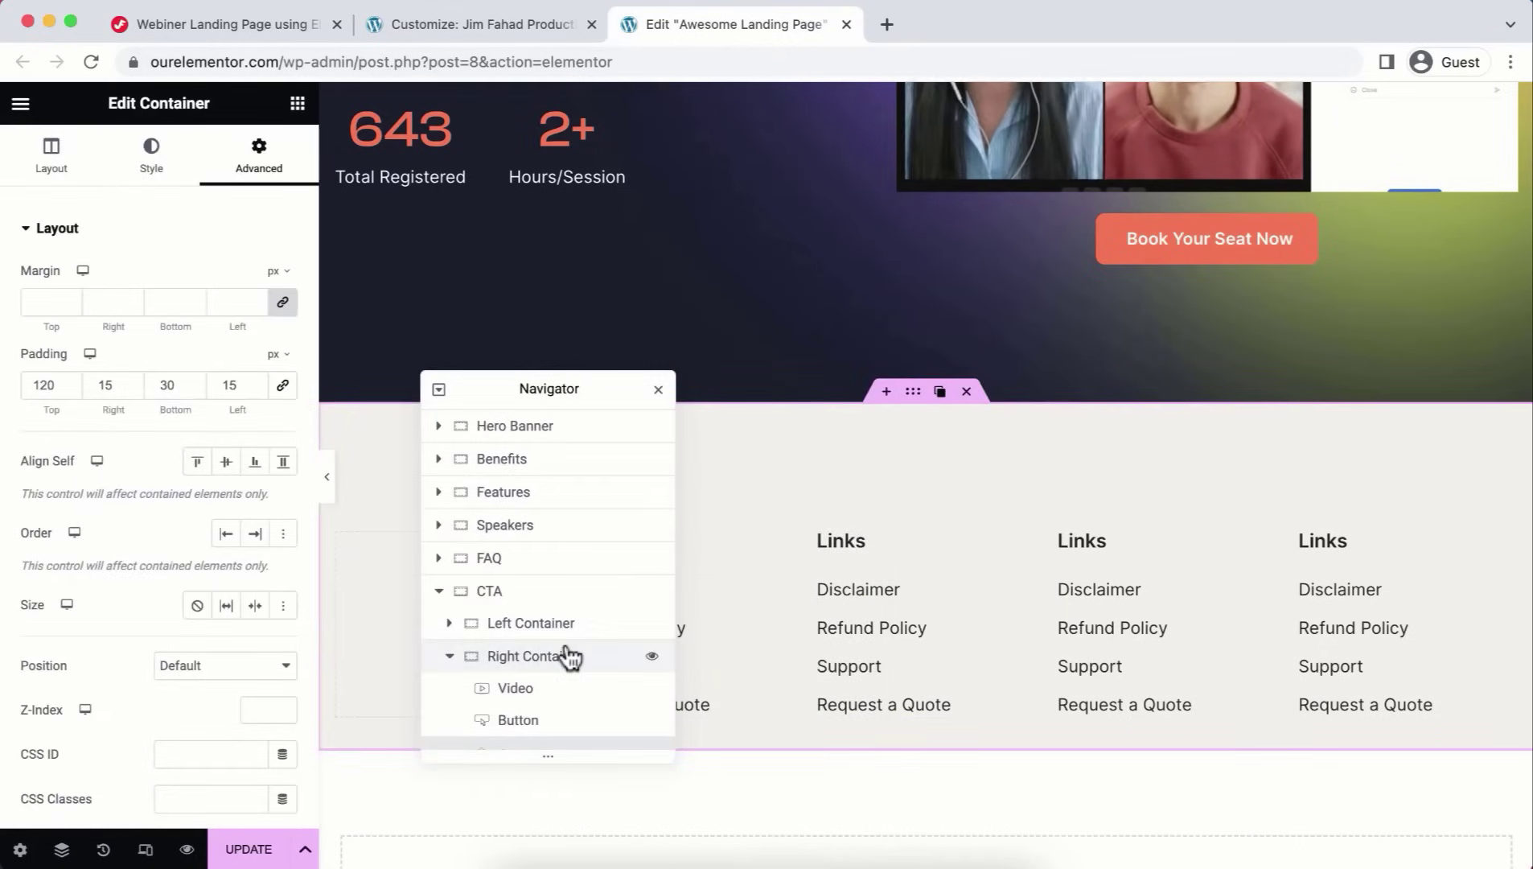
scroll(571, 656, "down", 5)
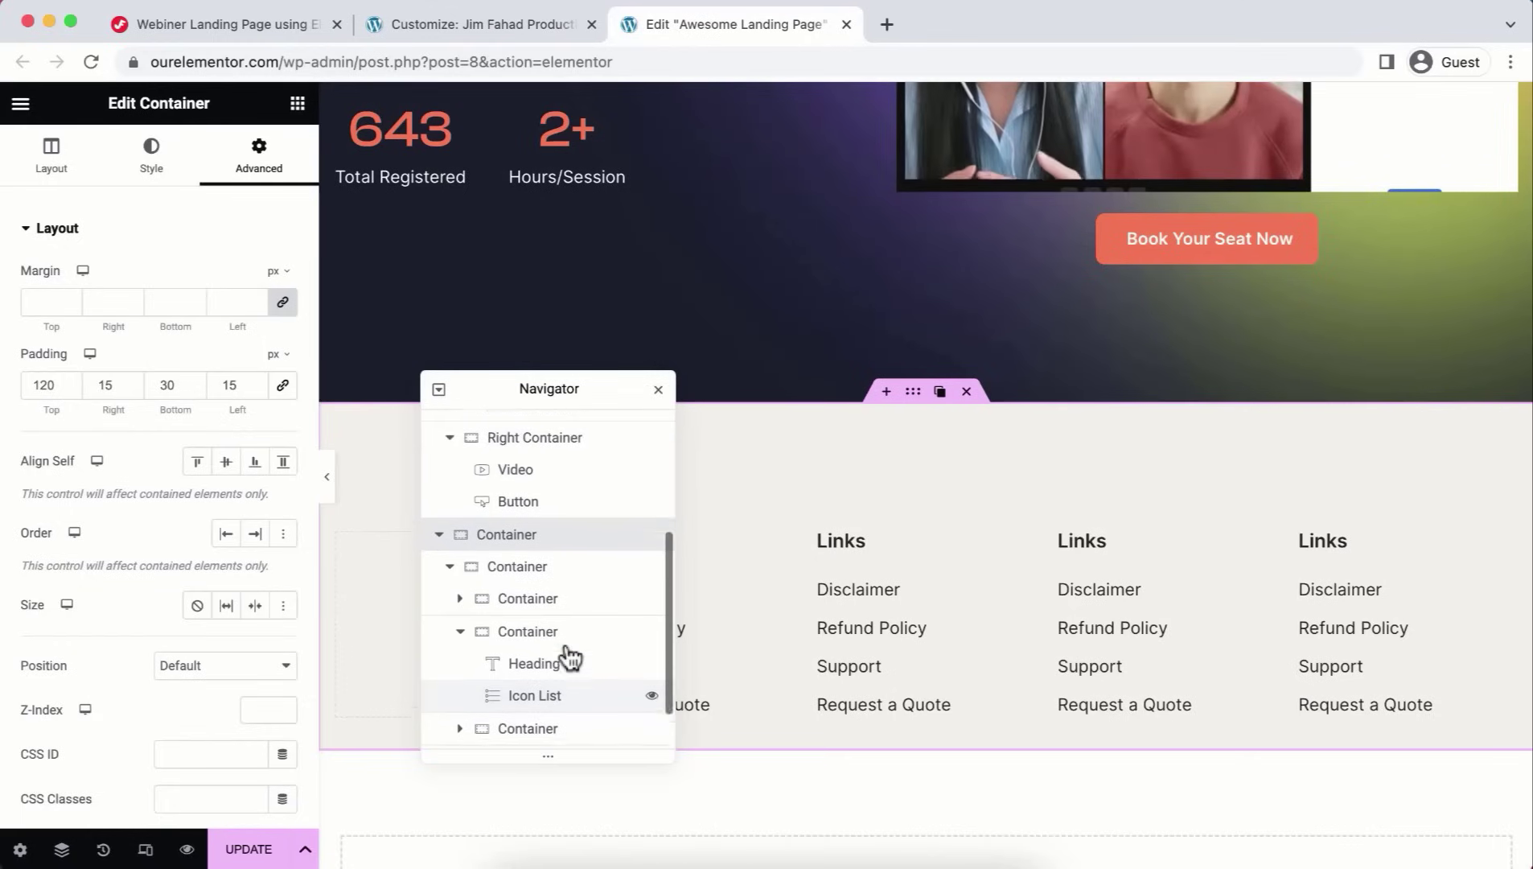
scroll(489, 540, "up", 1)
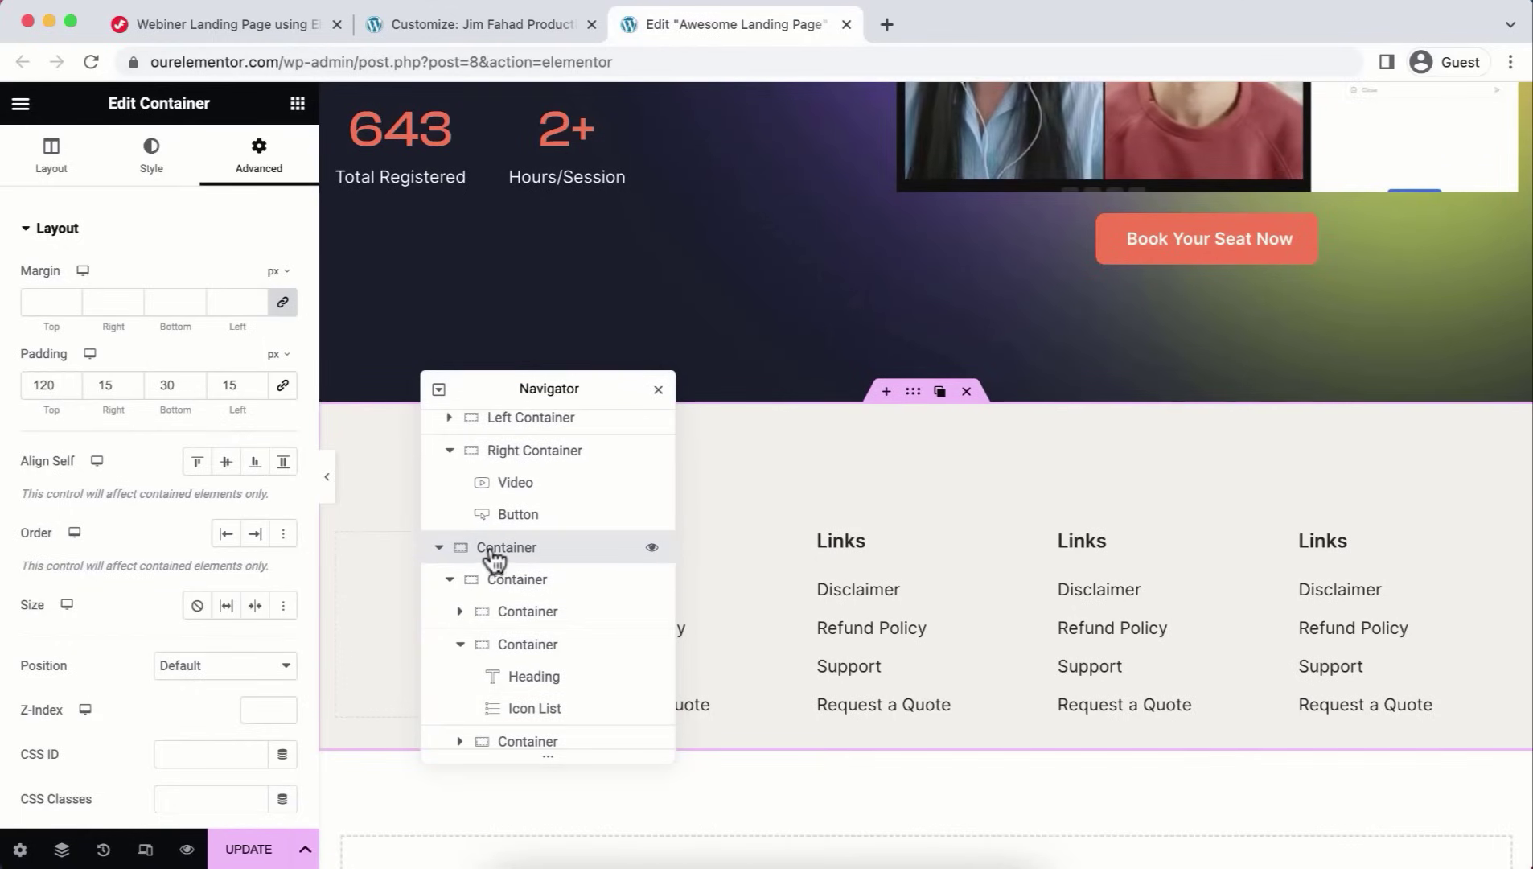
double_click(499, 553)
type("Footer")
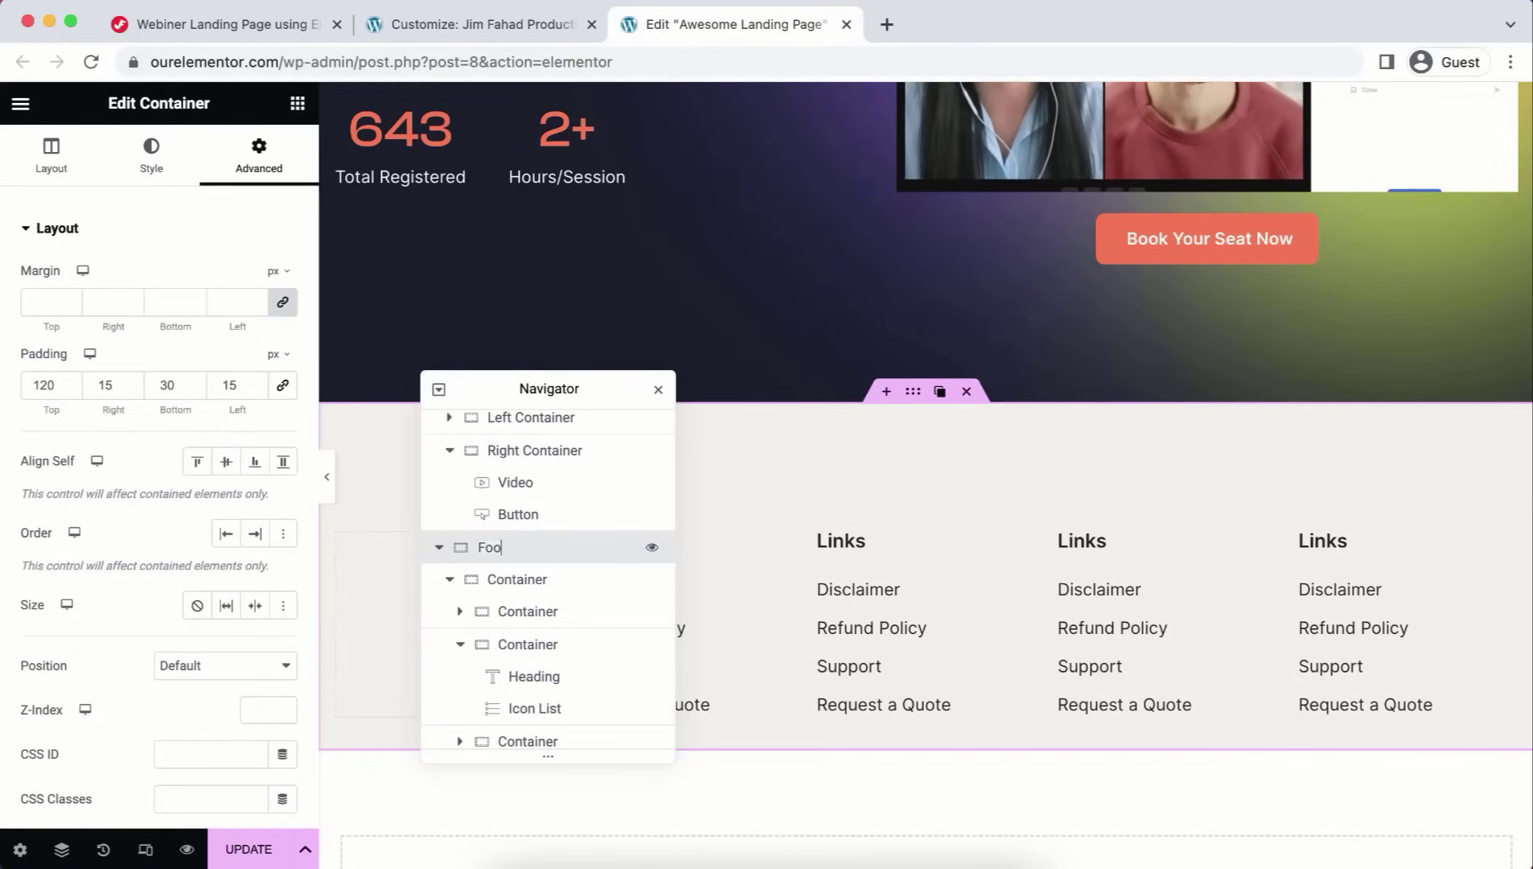
left_click(512, 584)
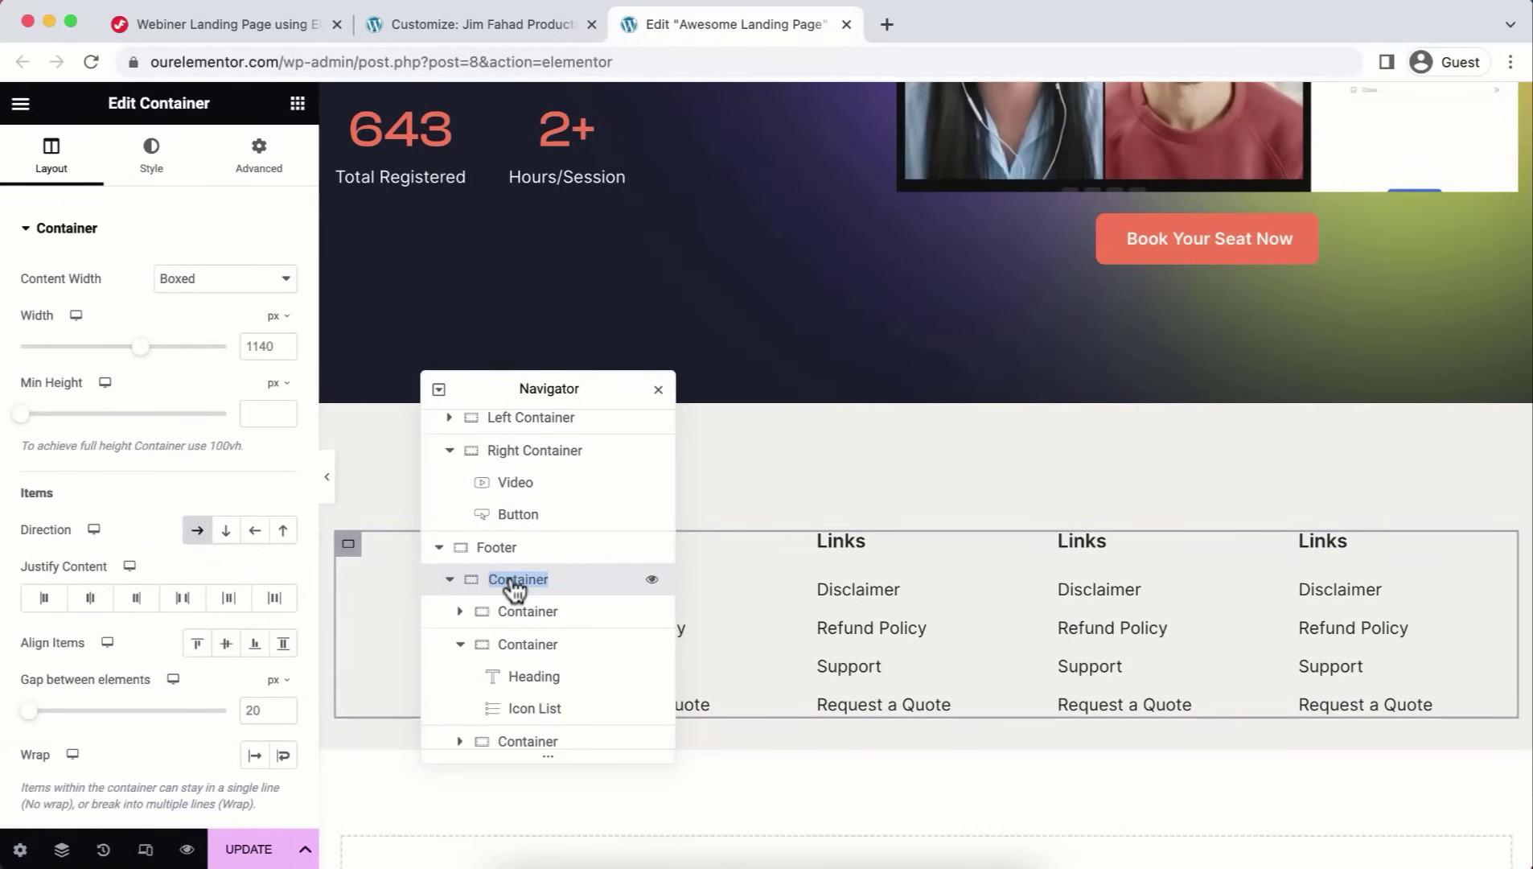
key("Left")
type("Inner")
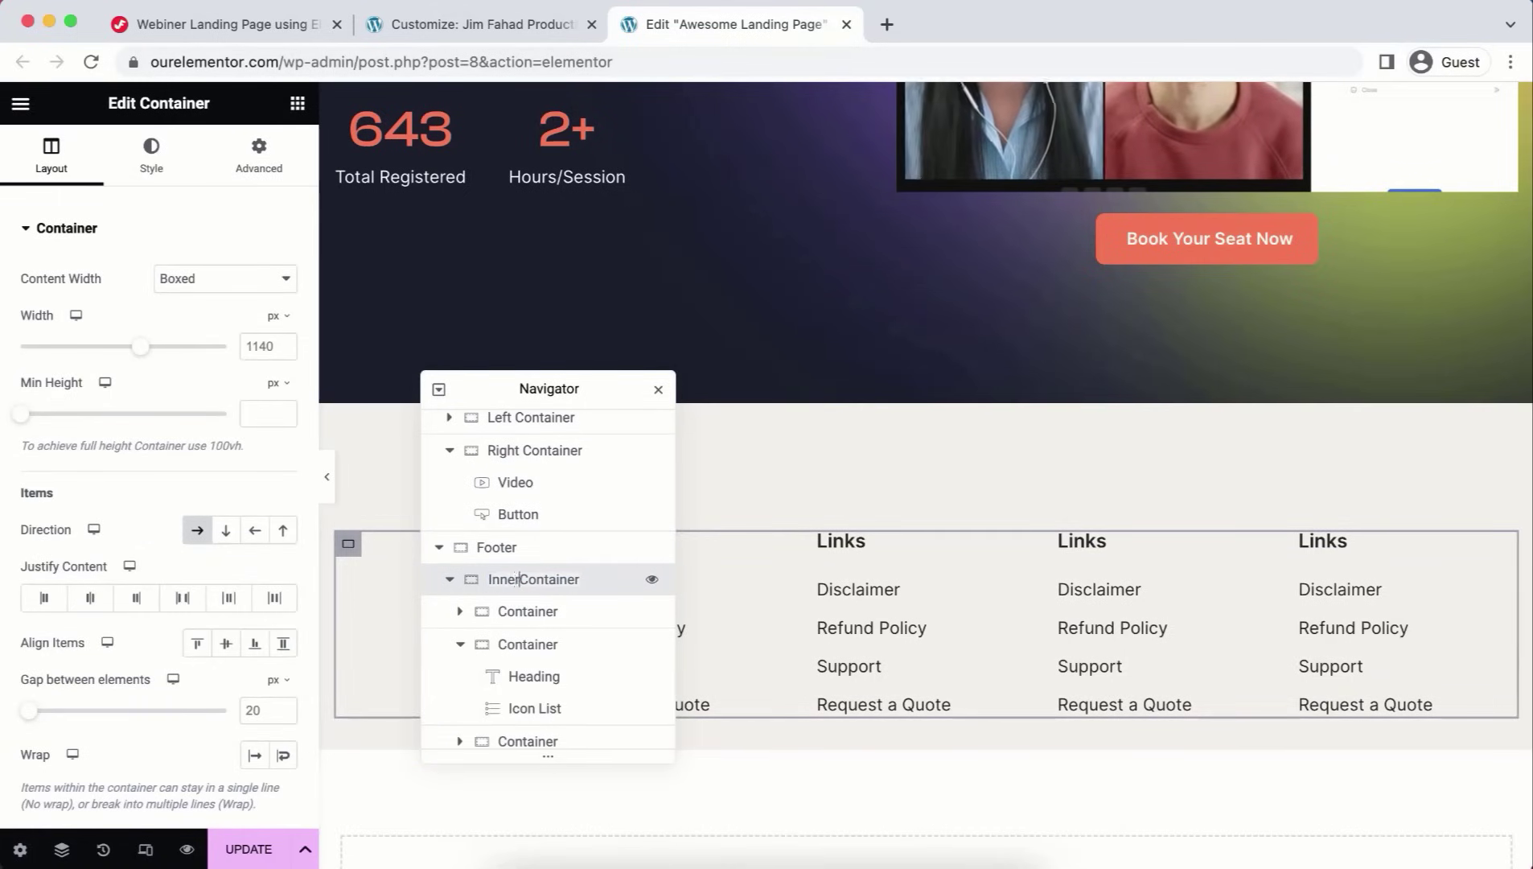
key("Return")
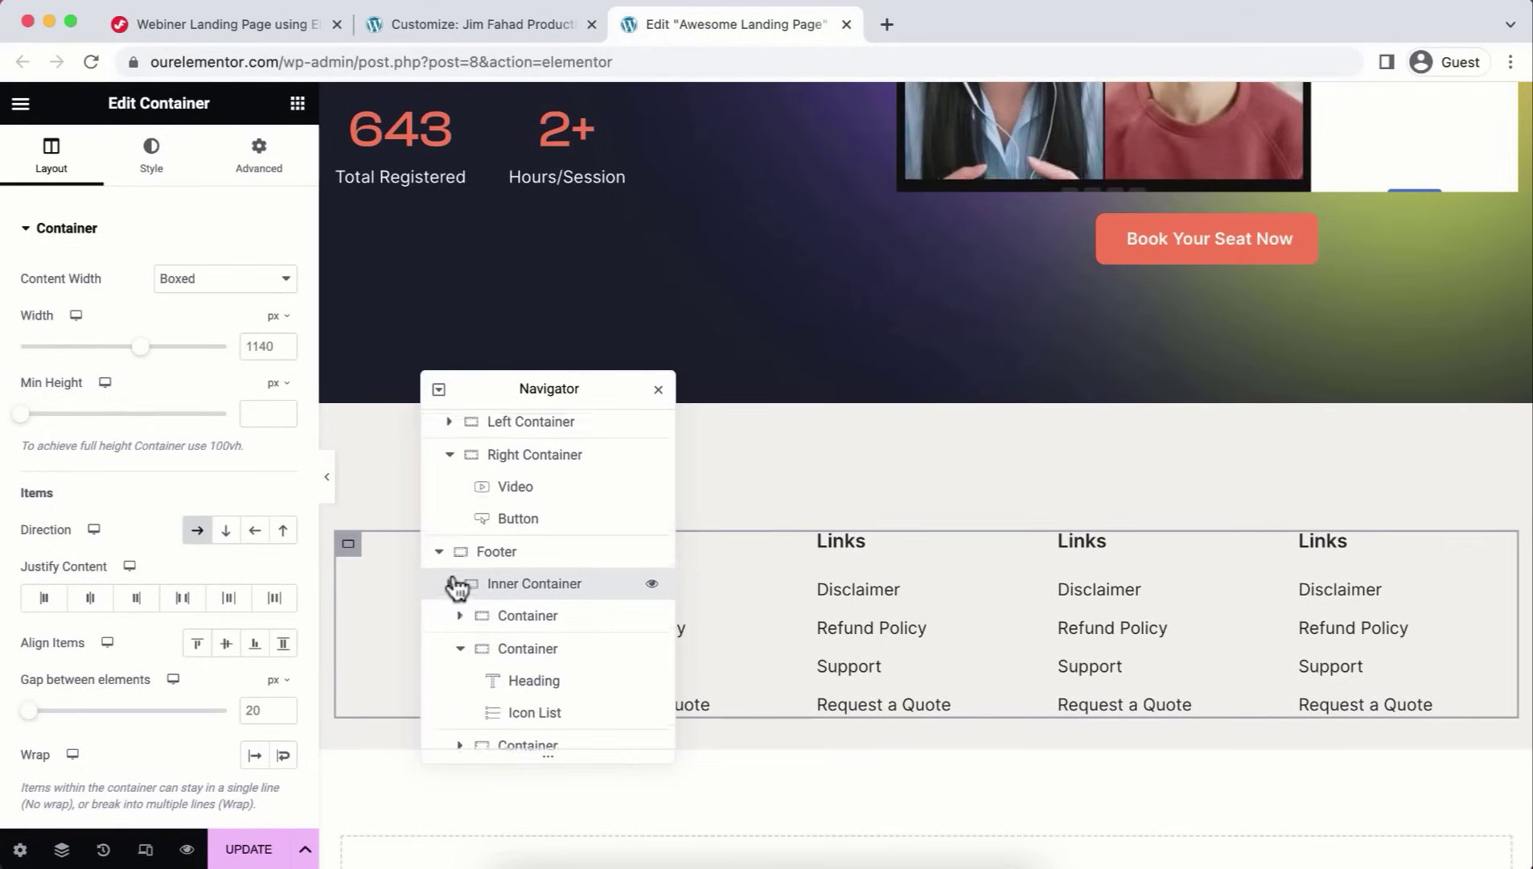
- Delete the empty first column from the footer's Inner Container
left_click(453, 583)
left_click(448, 737)
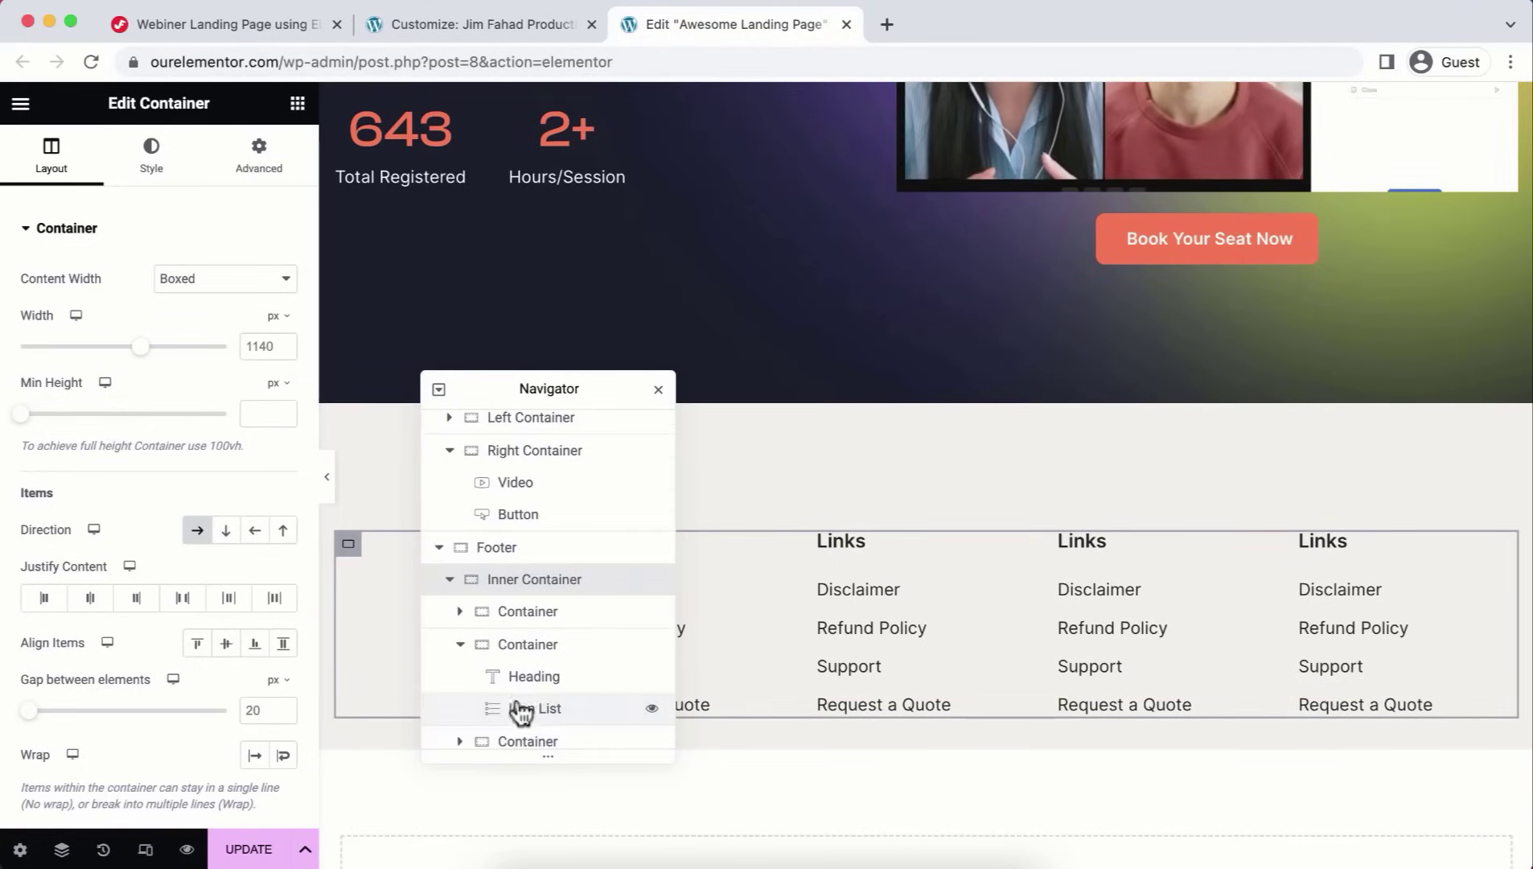
left_click(525, 621)
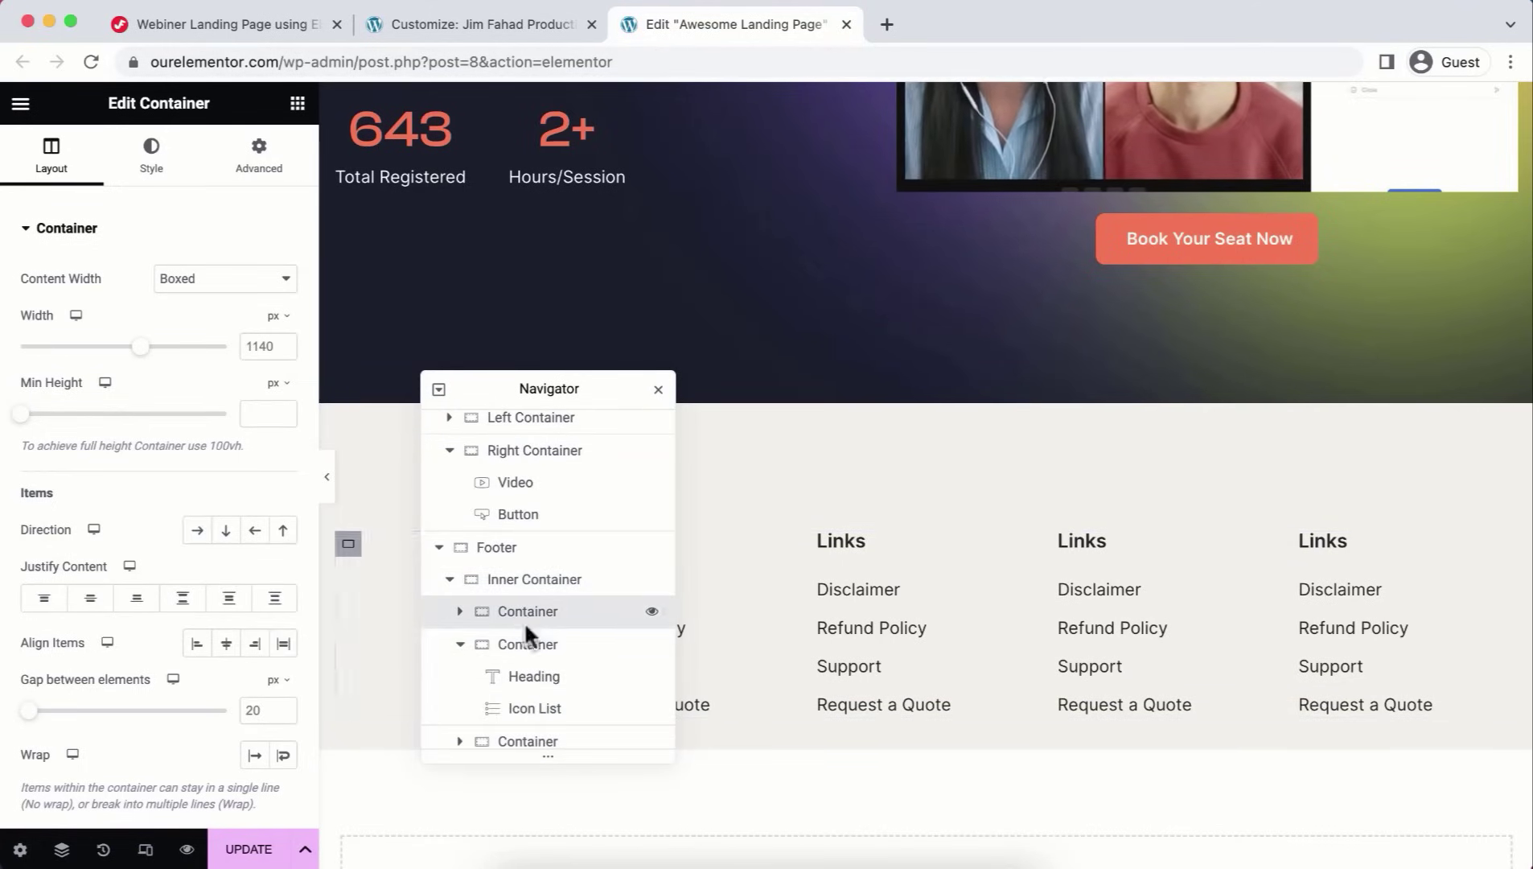
left_click(524, 643)
left_click_drag(524, 387, 862, 377)
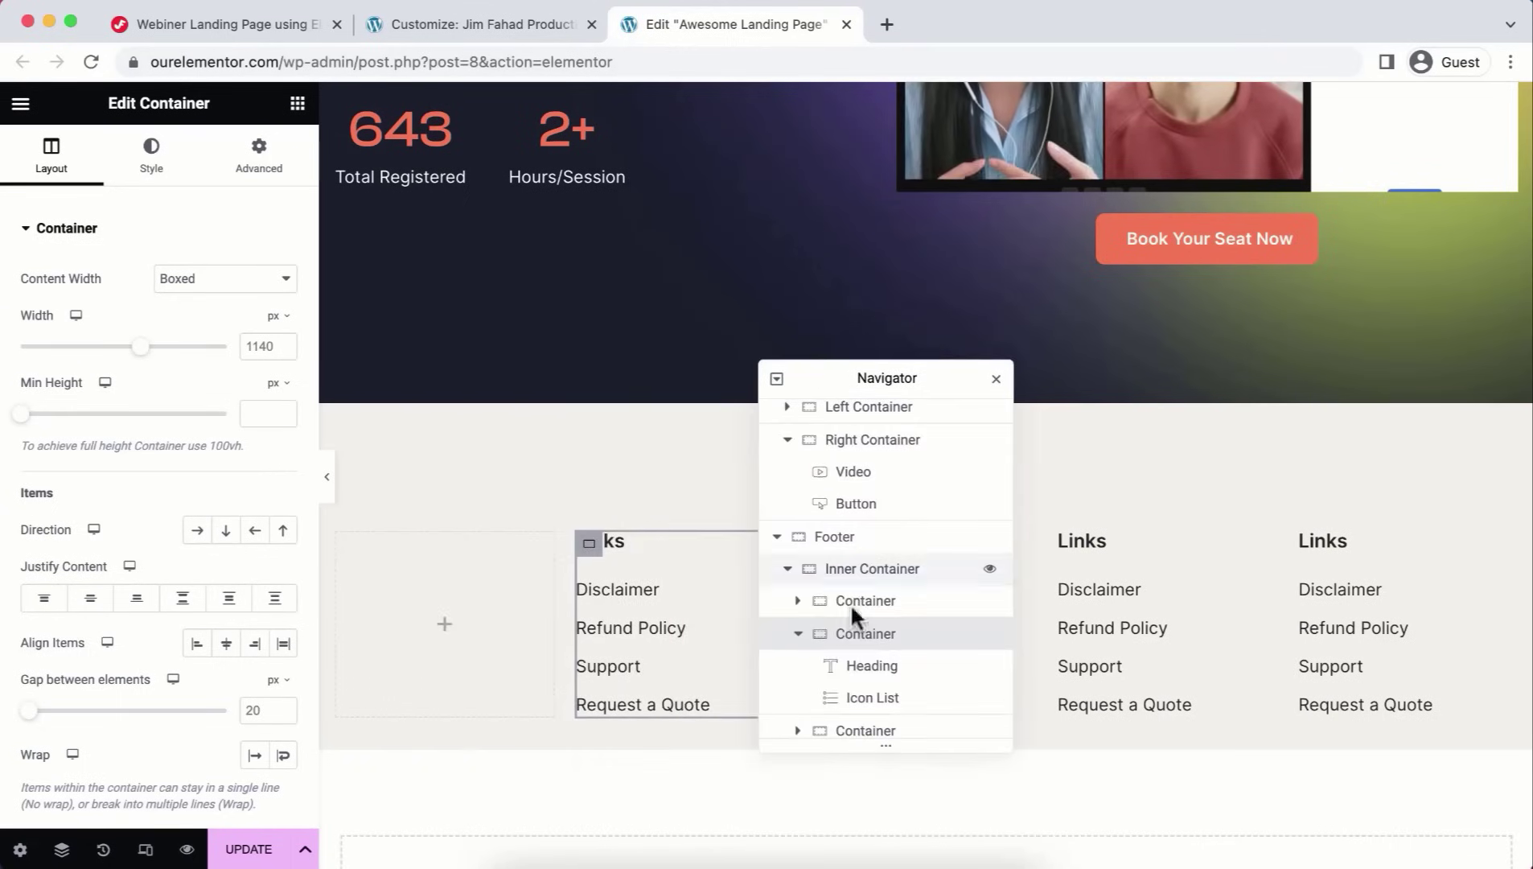
left_click(859, 607)
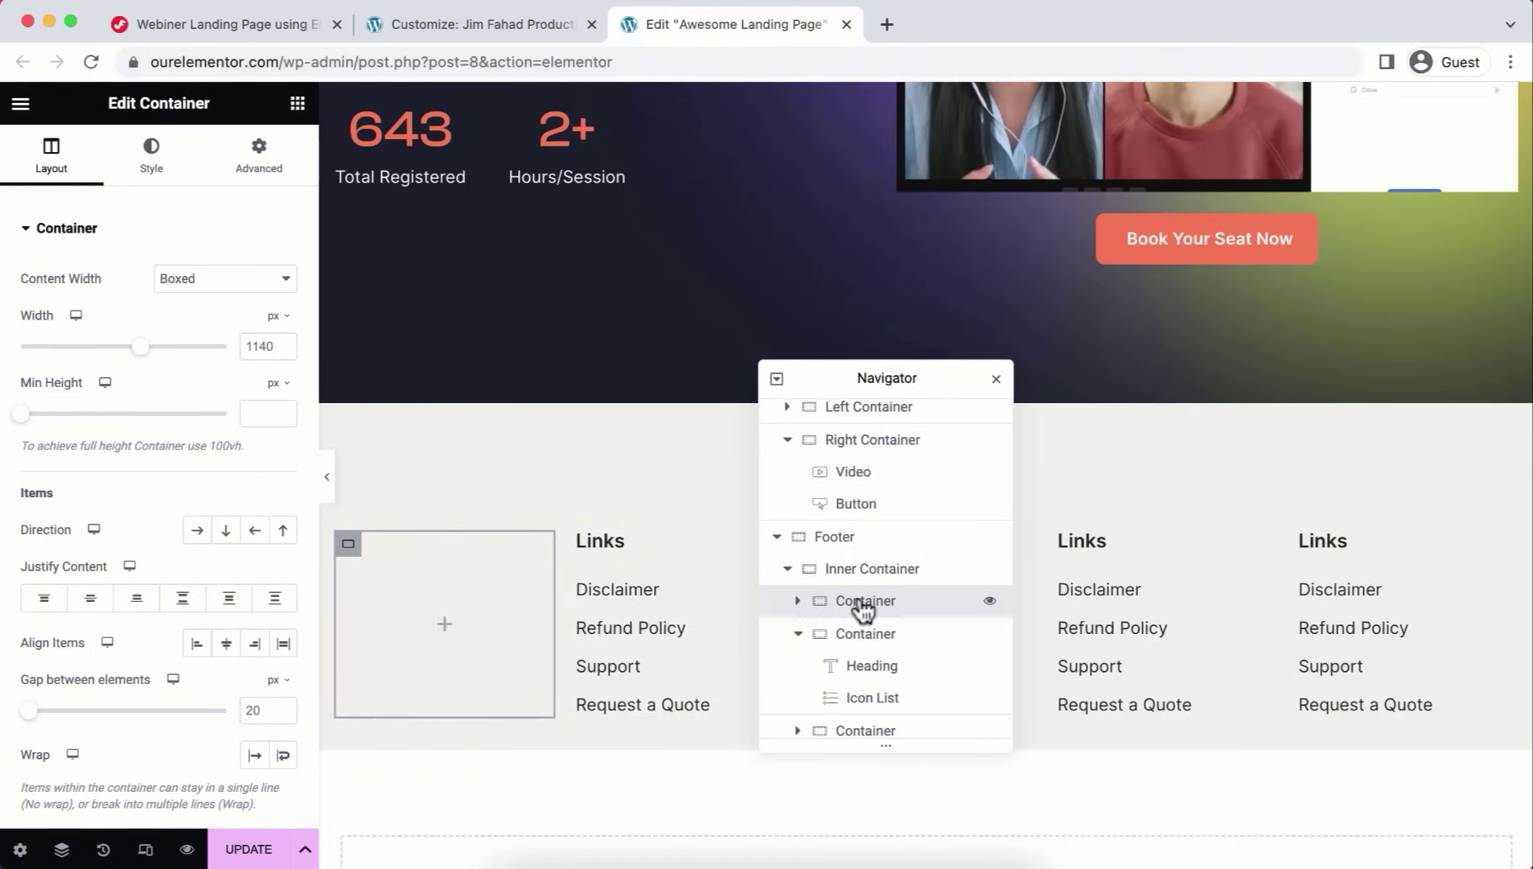
right_click(861, 603)
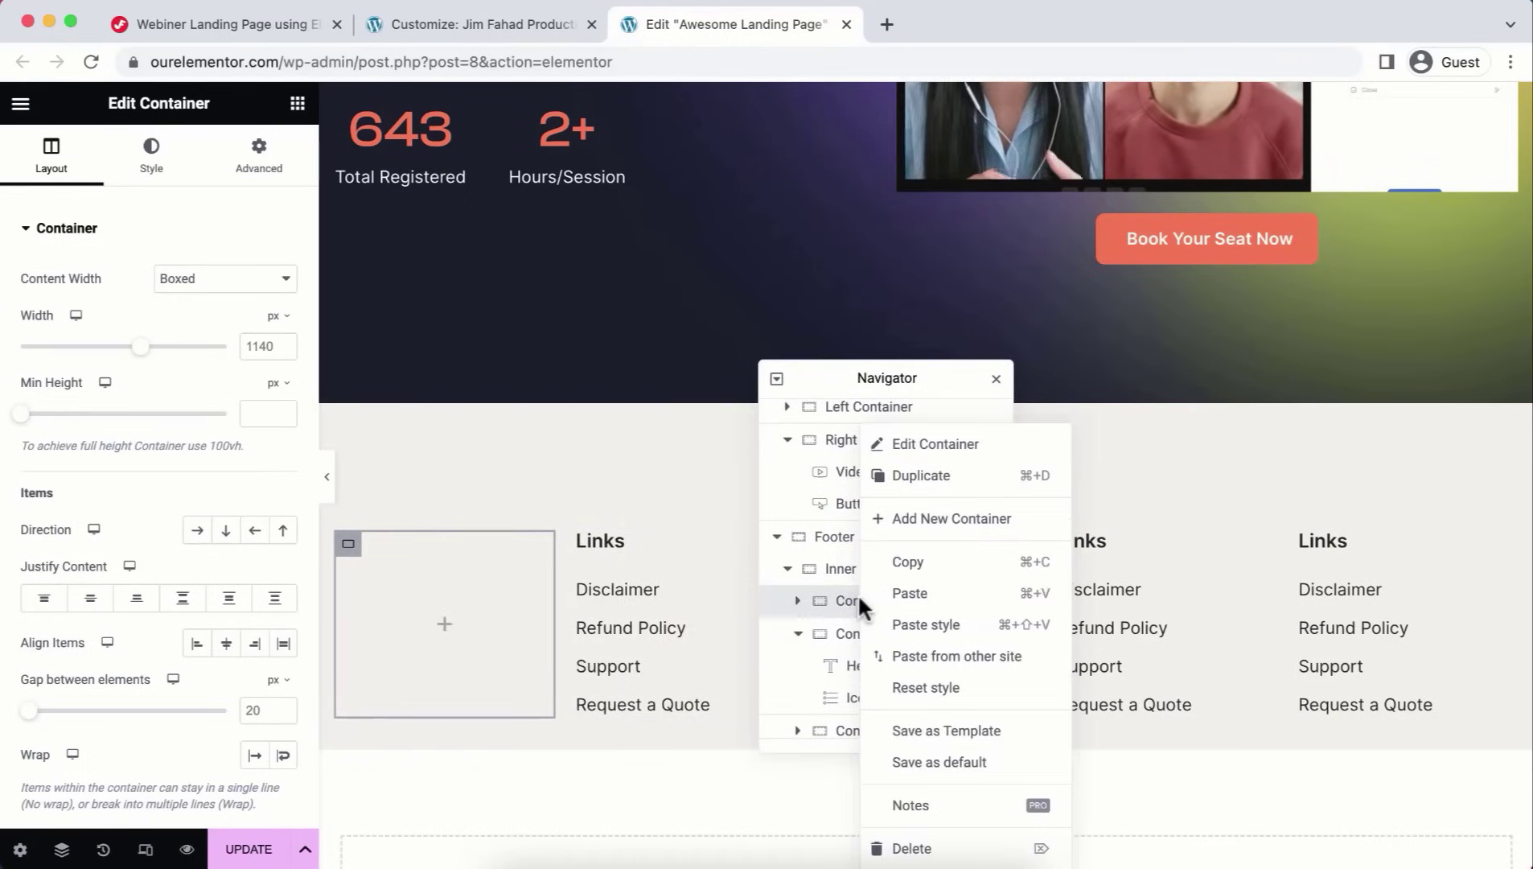
left_click(911, 848)
- Collapse the first column's branch and then the whole Inner Container in the element tree
scroll(882, 639, "down", 1)
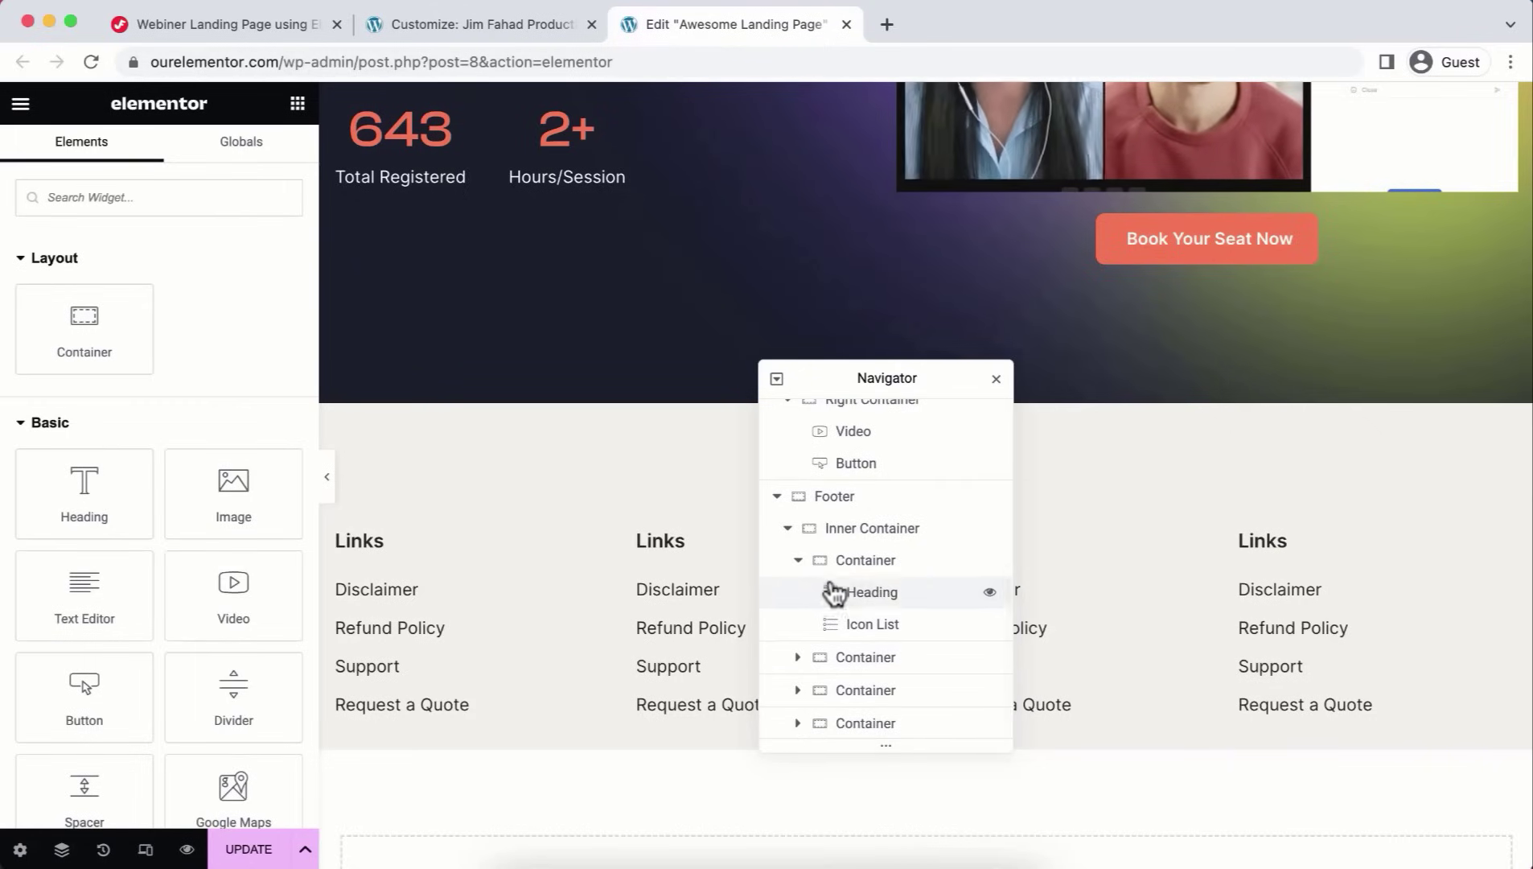
left_click(797, 560)
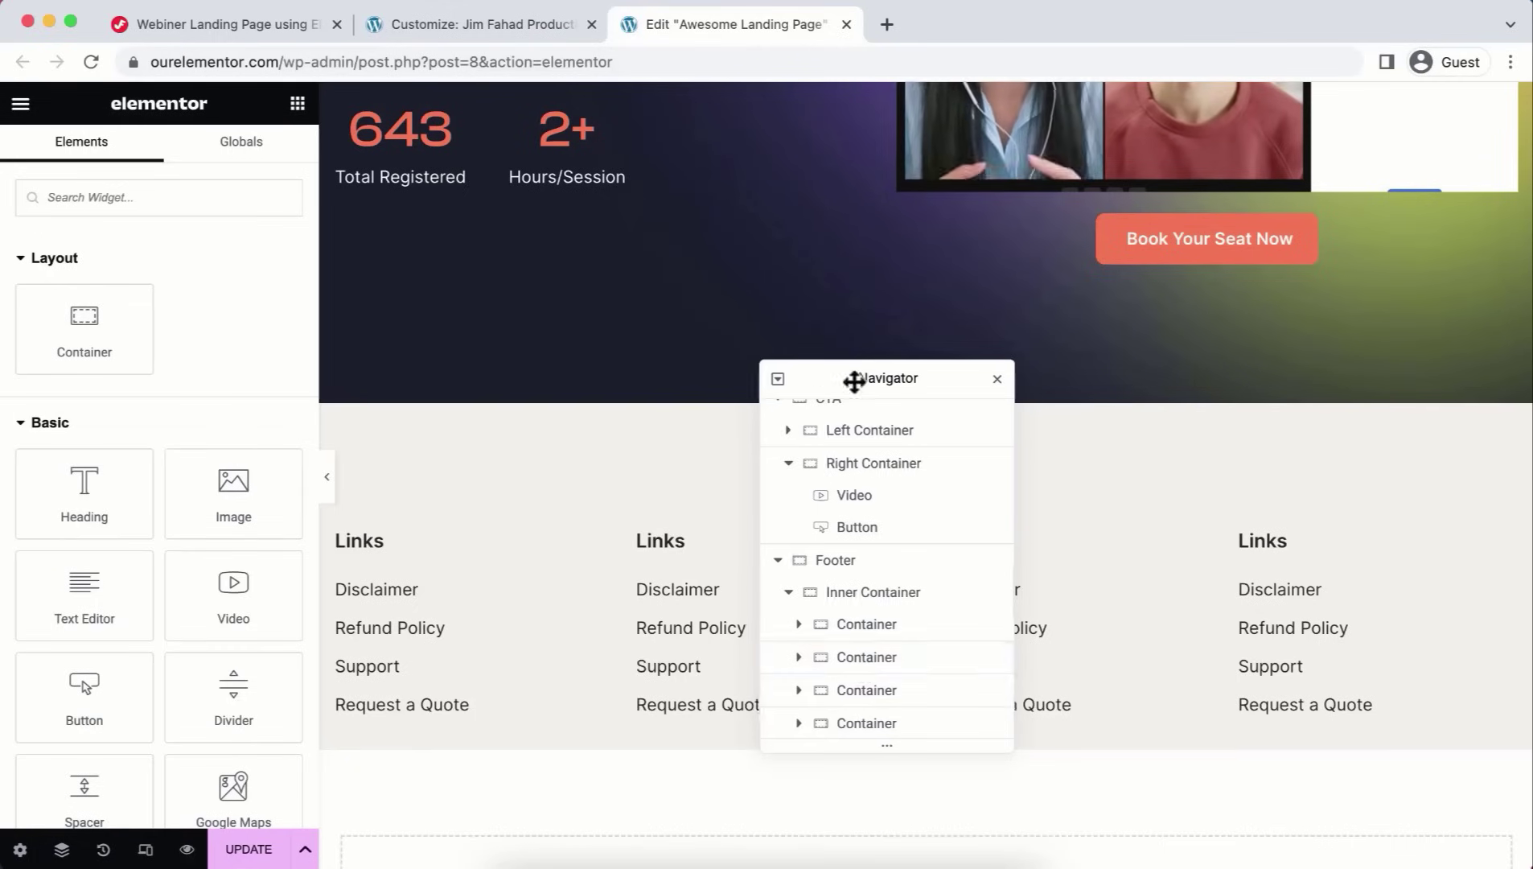
left_click_drag(852, 376, 1235, 163)
scroll(867, 664, "down", 1)
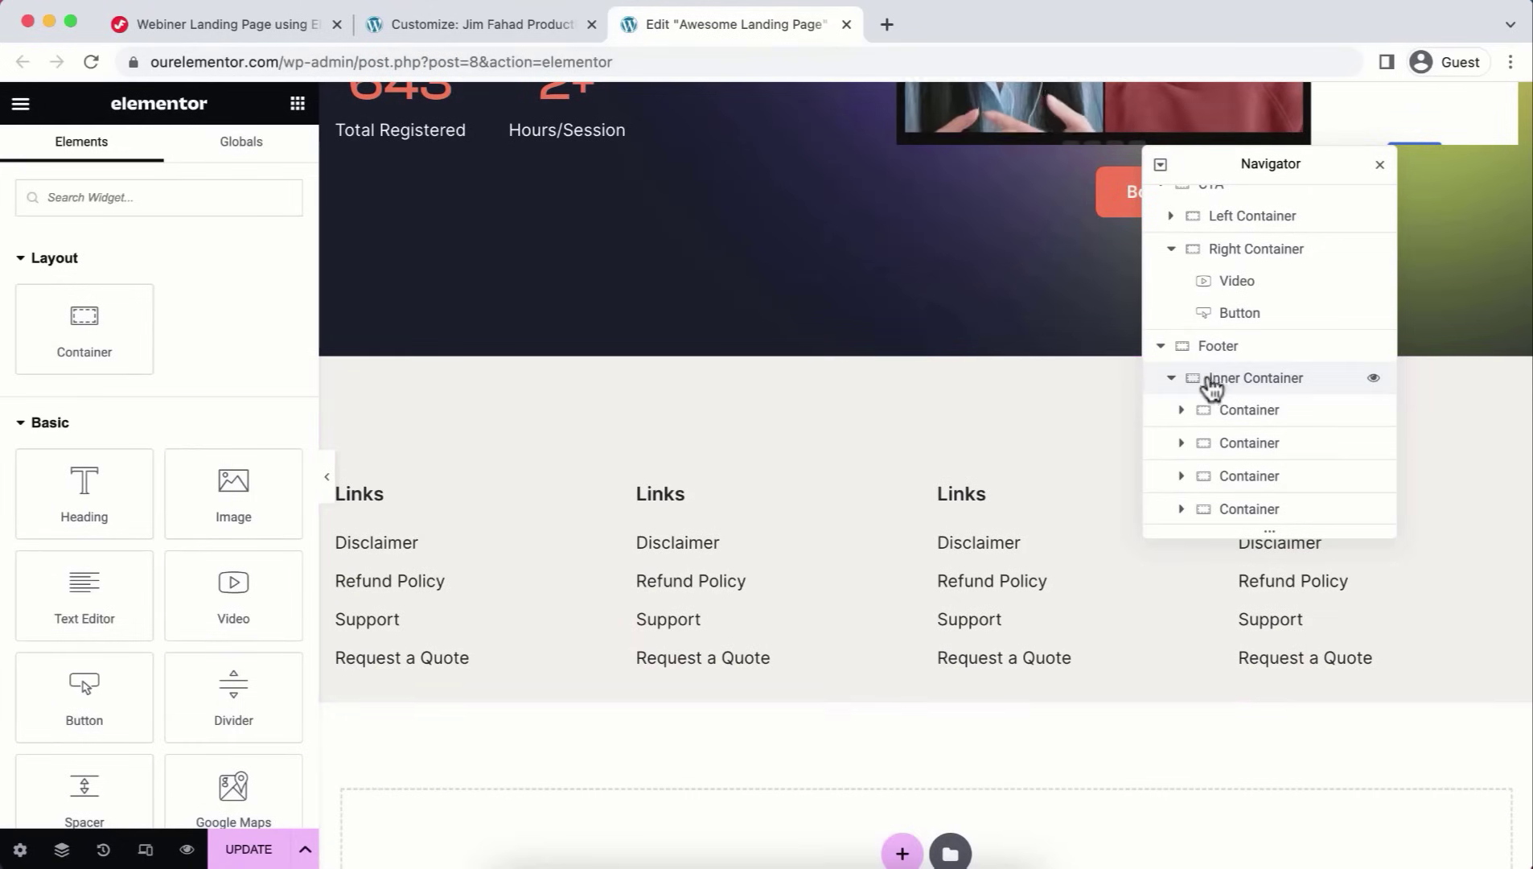
left_click(1172, 379)
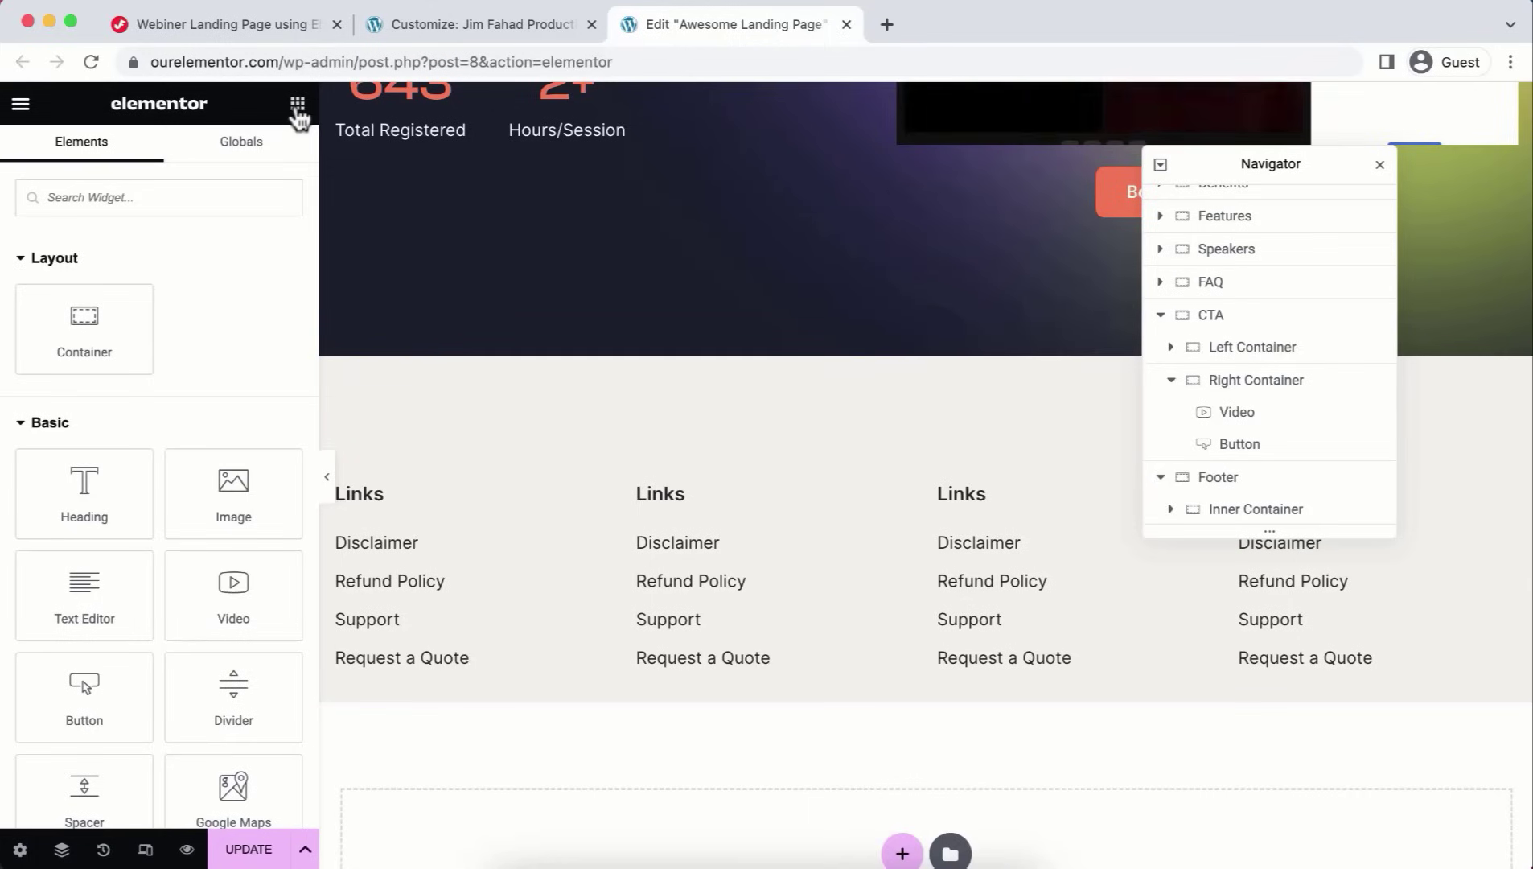
- Search for 'div' and add a Divider widget into the footer
left_click(180, 191)
type("di")
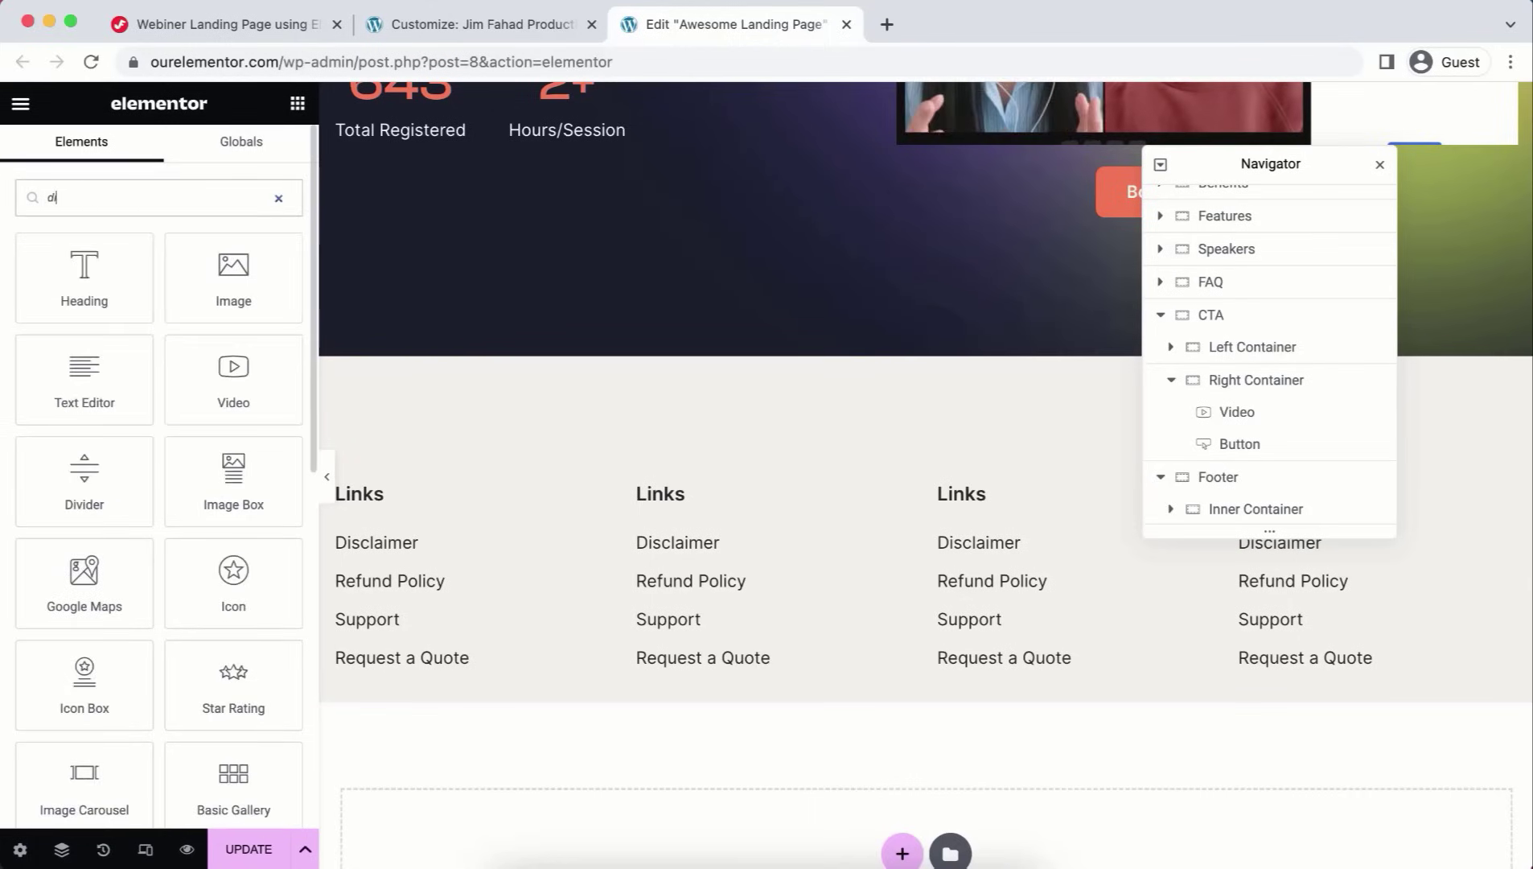
type("vi")
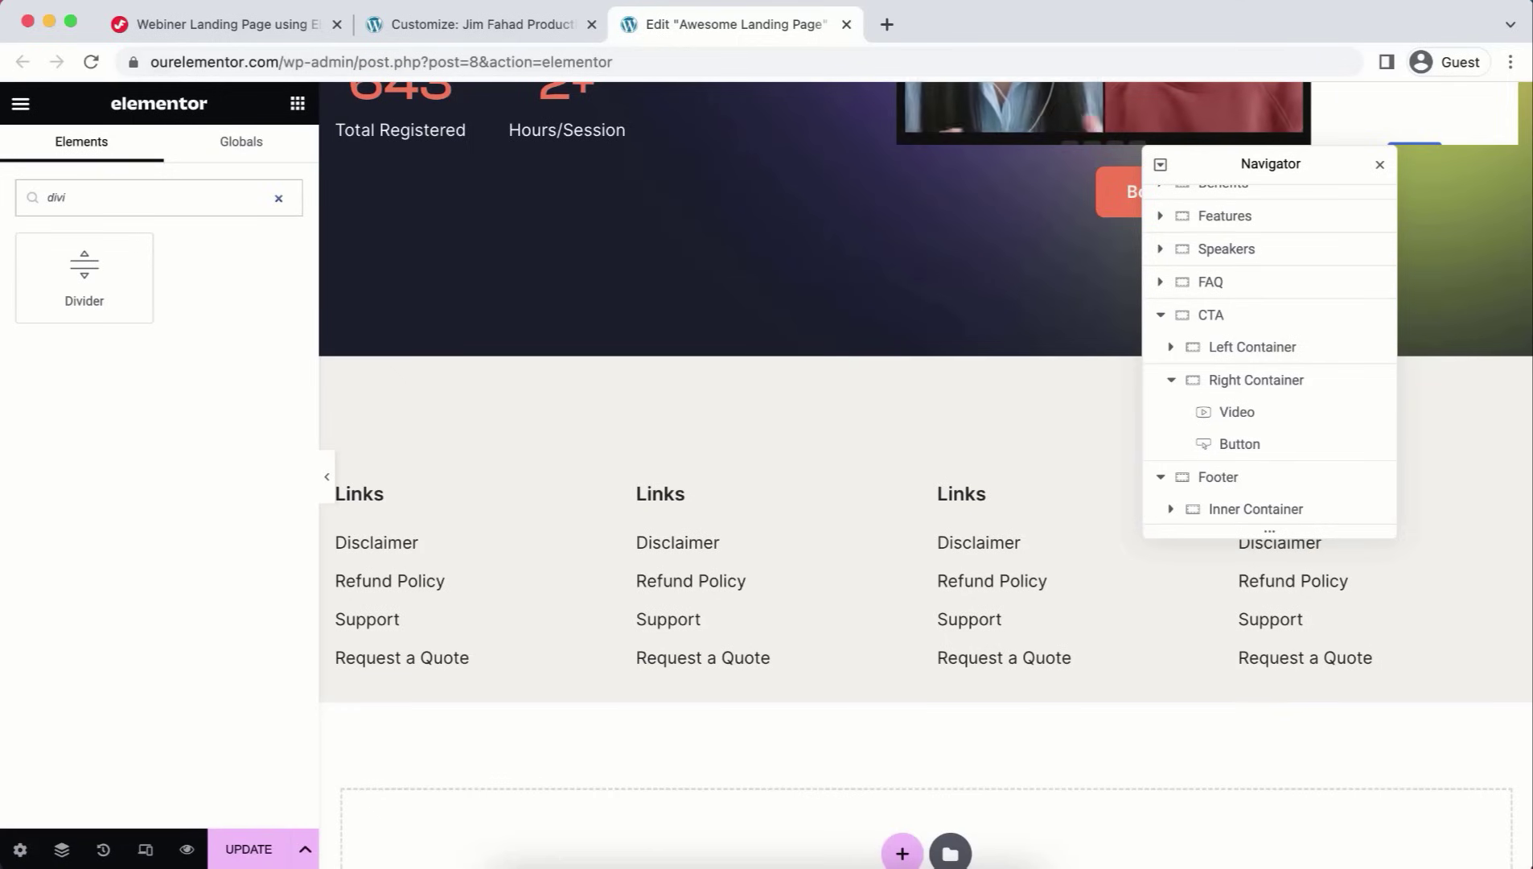
left_click_drag(76, 267, 840, 665)
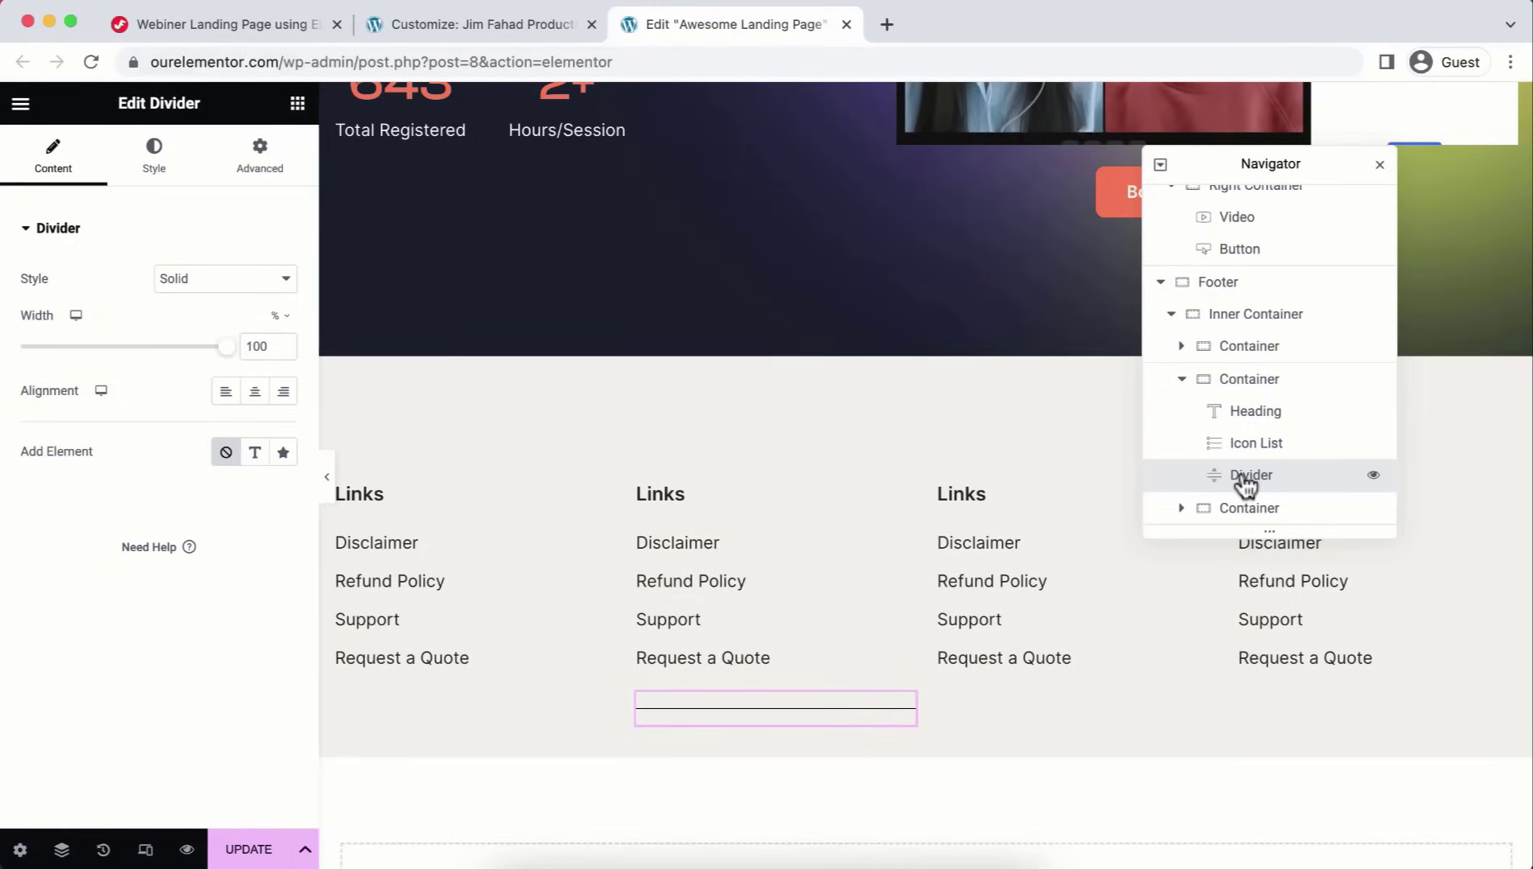
- Rearrange the Navigator so the Divider sits directly below the Inner Container
left_click_drag(1241, 477, 1233, 342)
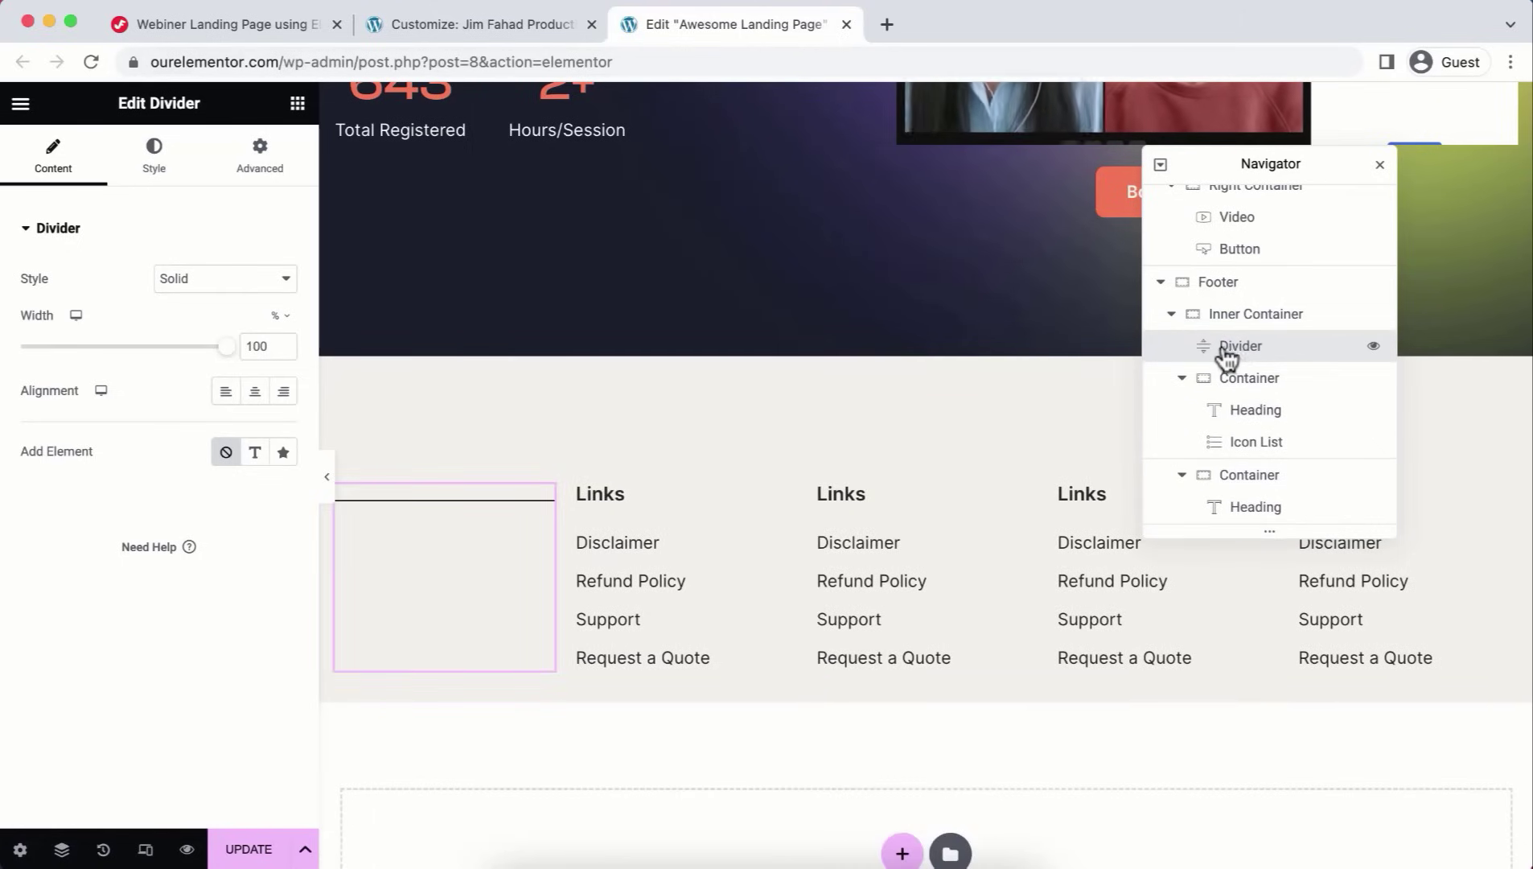
left_click_drag(1233, 354, 1228, 325)
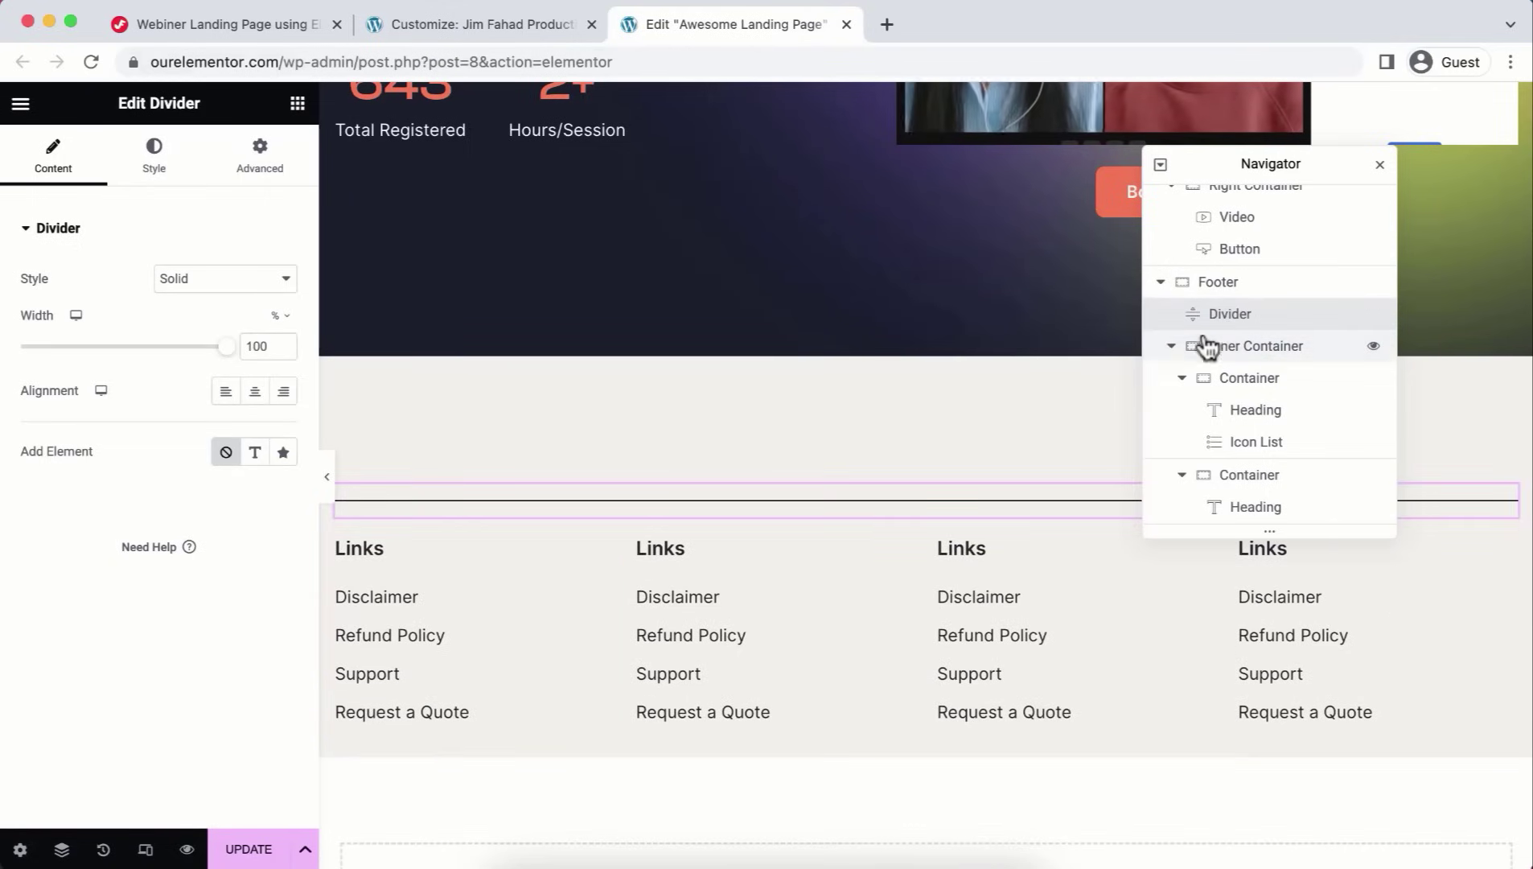
left_click(1172, 346)
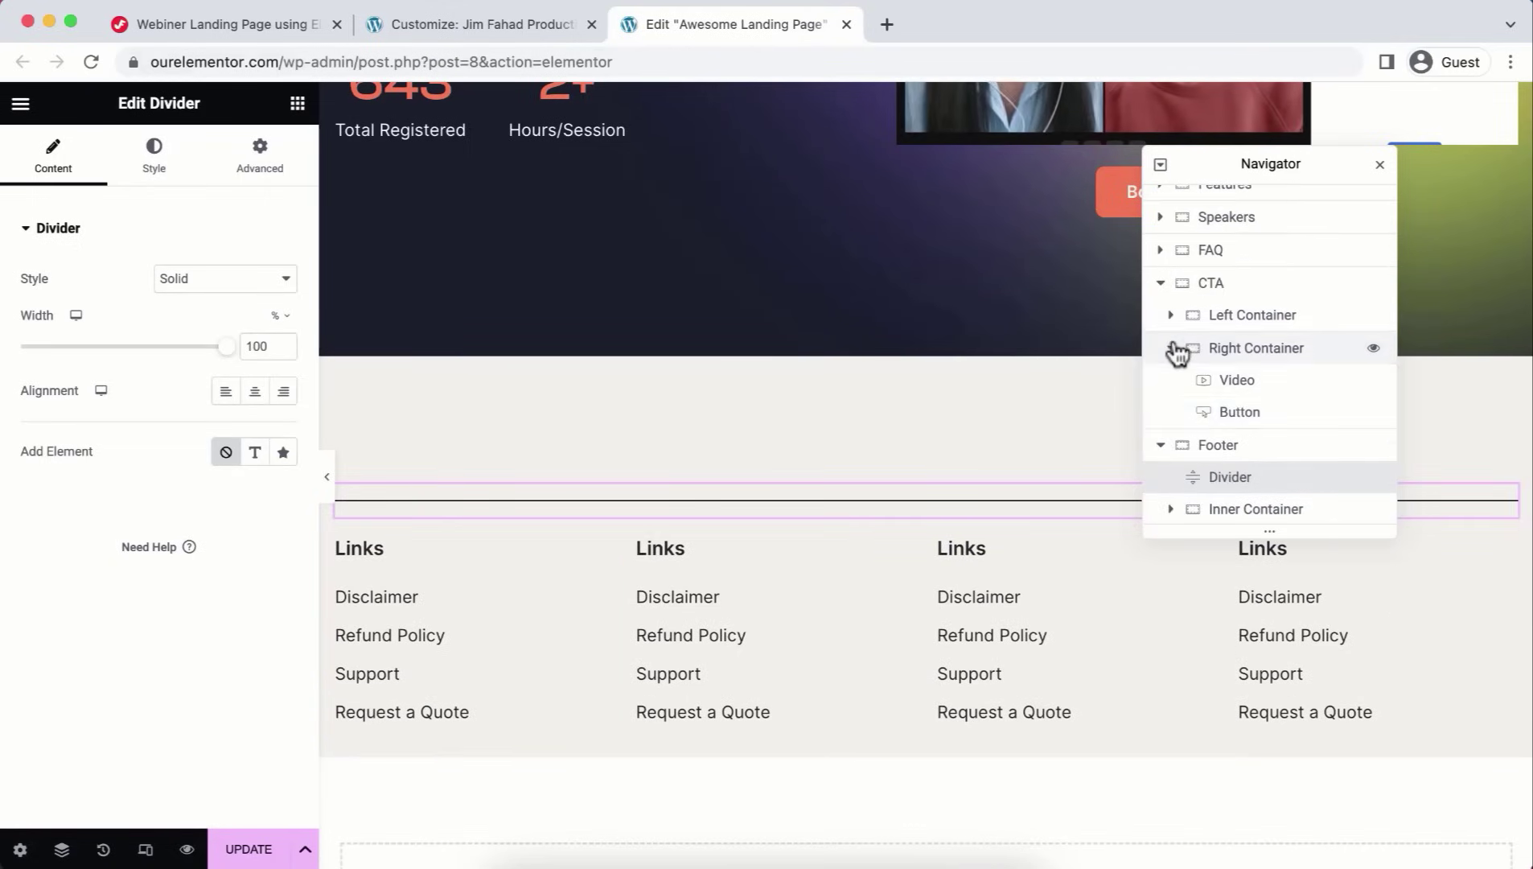
left_click_drag(1236, 521, 1242, 482)
left_click(1230, 510)
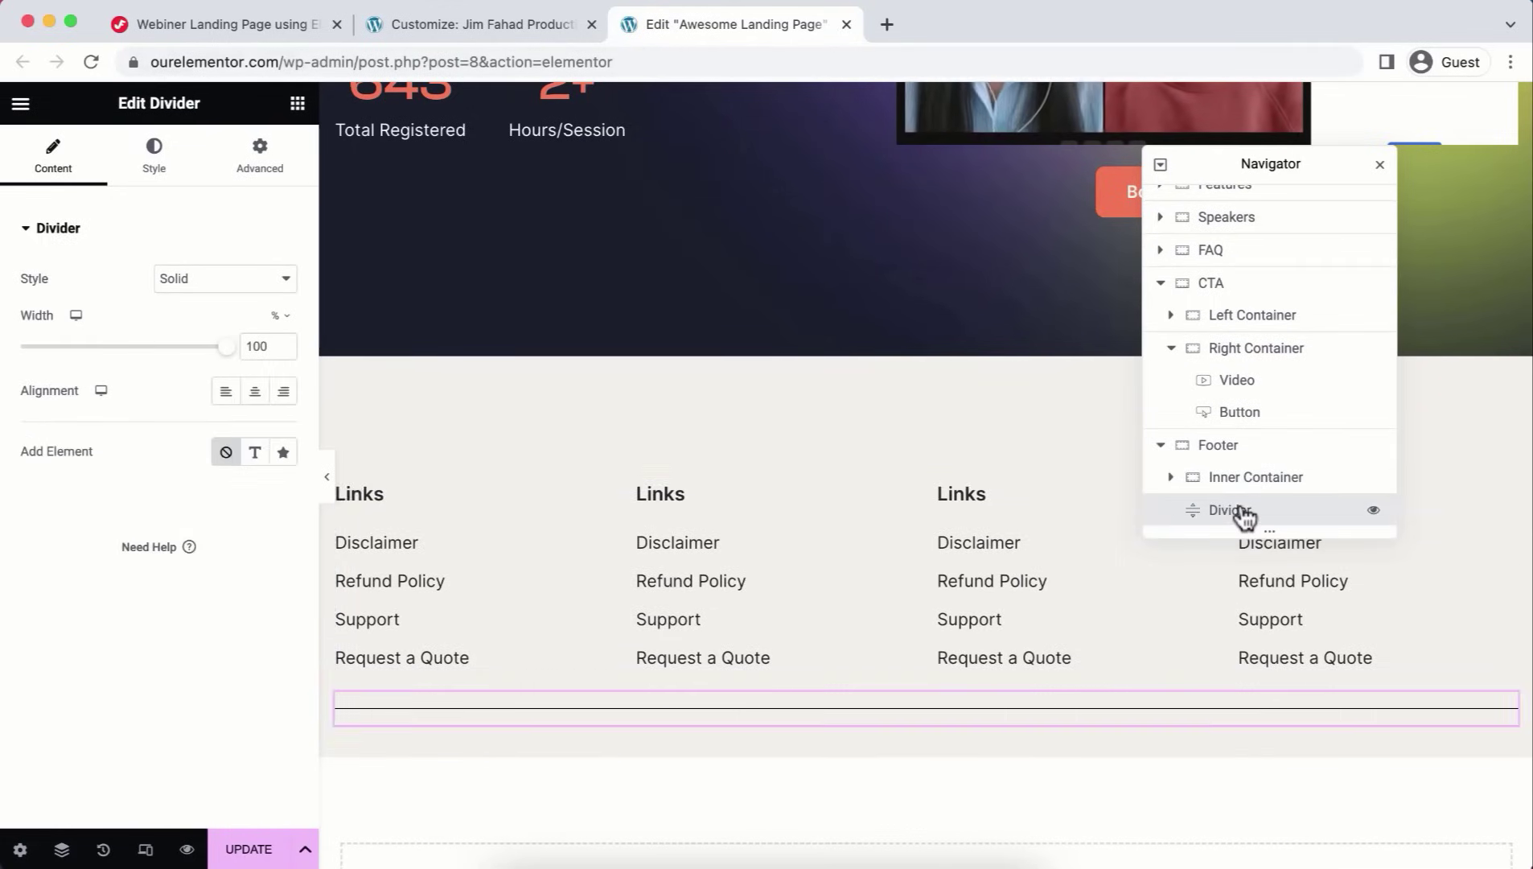
scroll(949, 628, "down", 3)
scroll(901, 583, "up", 1)
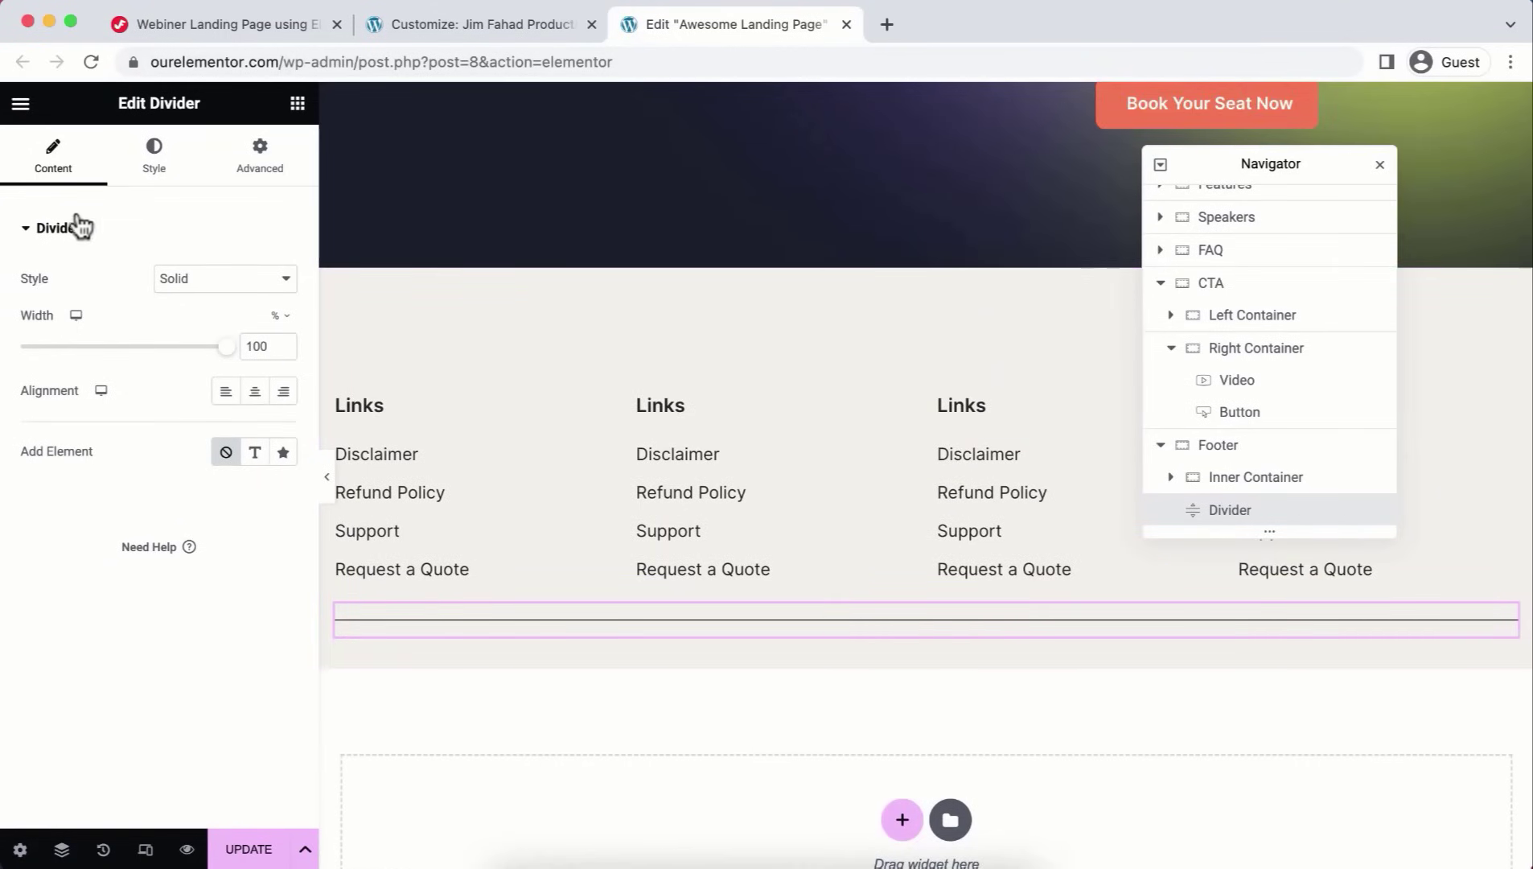
- Make the divider line colour a faint translucent #00000026
left_click(158, 171)
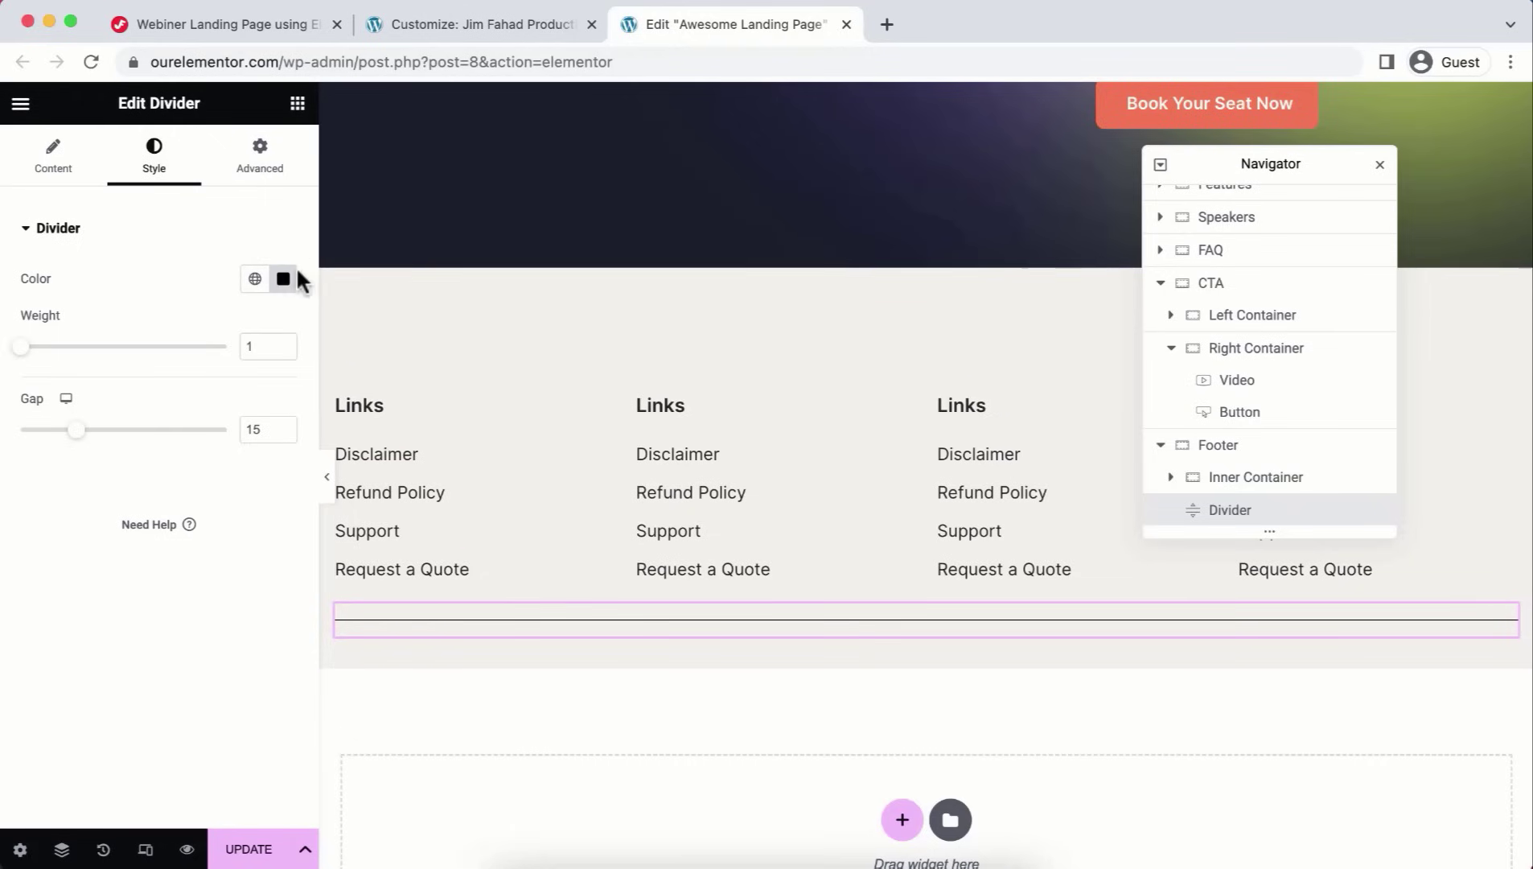
left_click(285, 288)
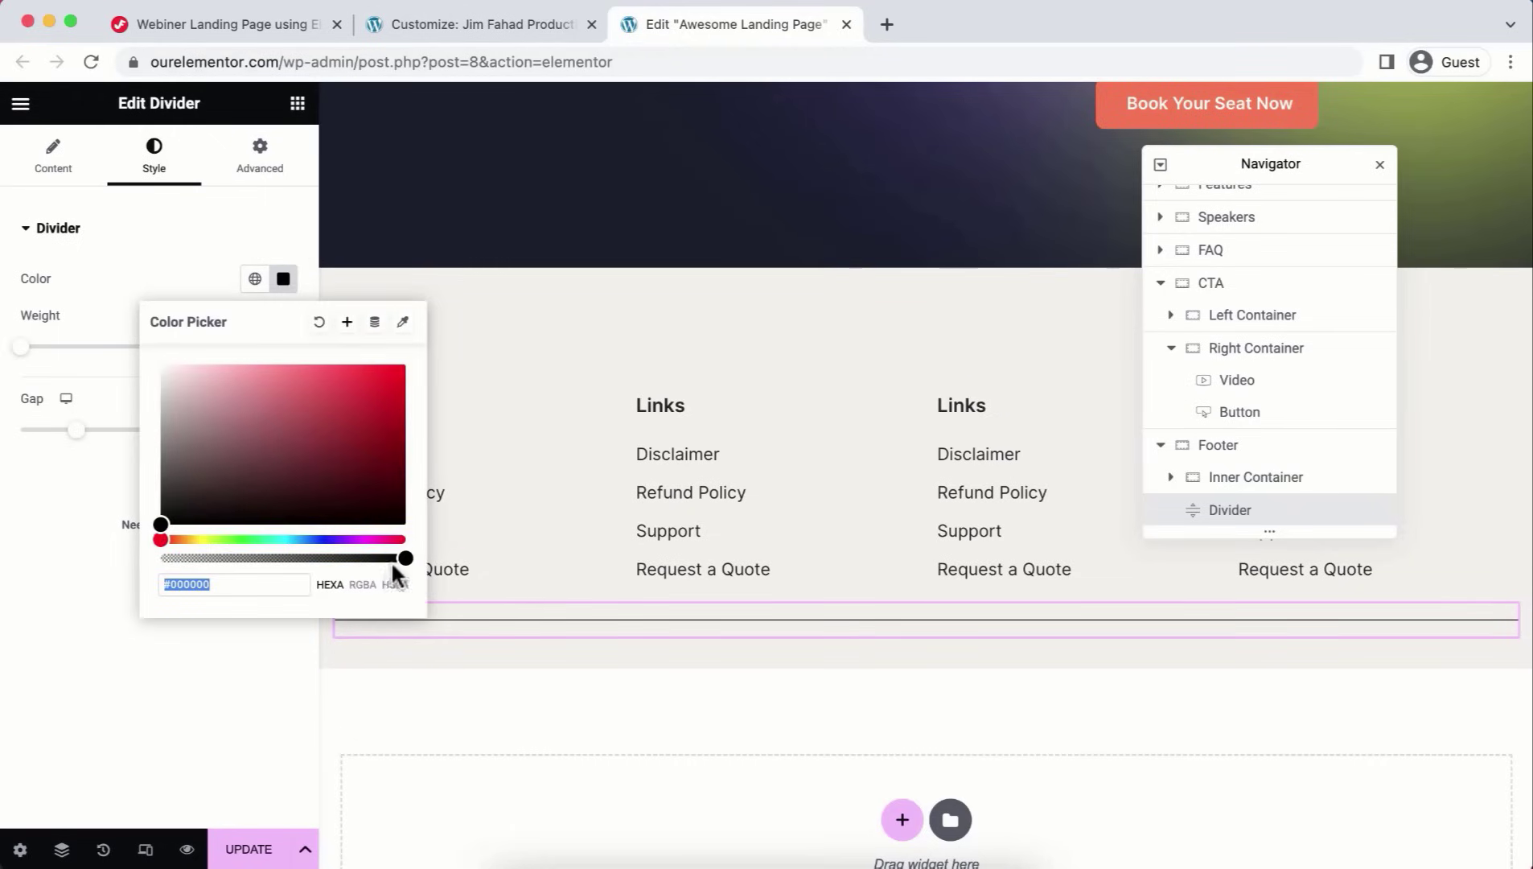
left_click_drag(401, 557, 194, 561)
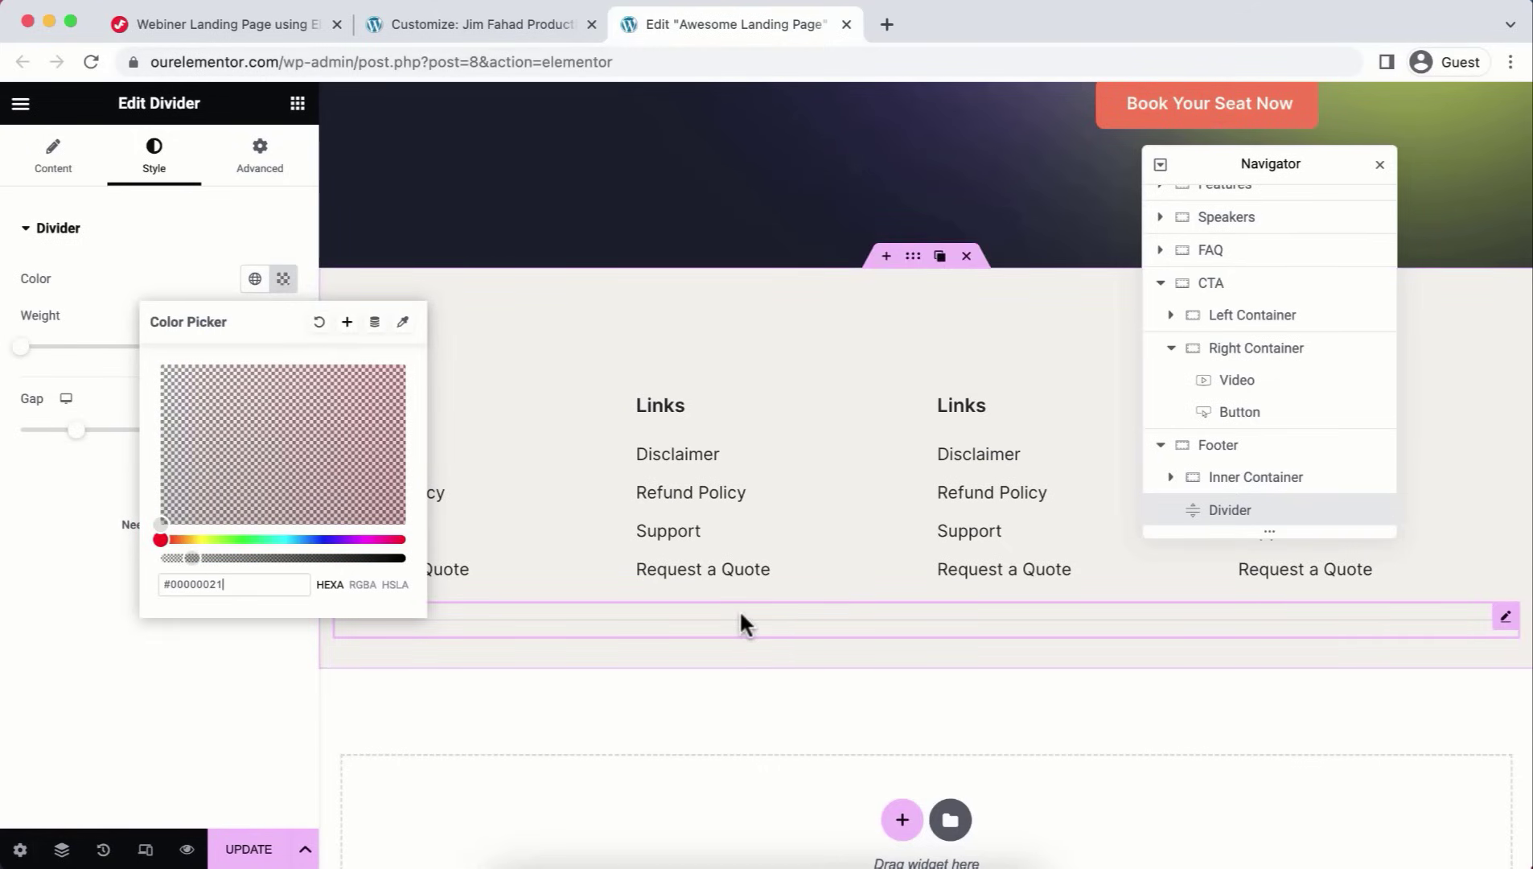
- Unlink the divider's margins and give it a 30 px top margin
left_click(246, 165)
left_click(282, 302)
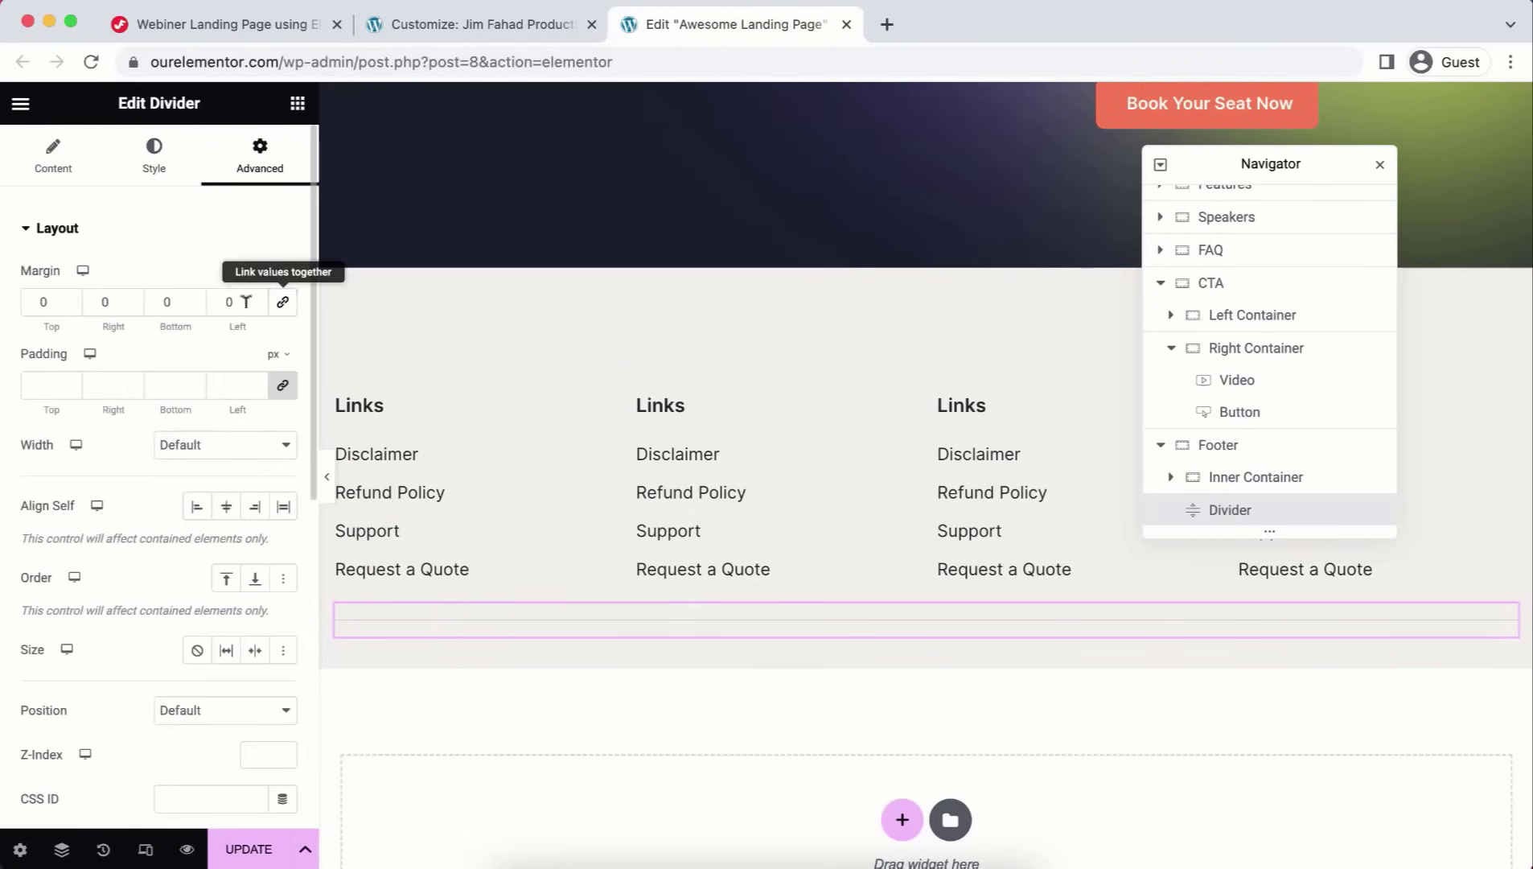
left_click(42, 301)
type("3")
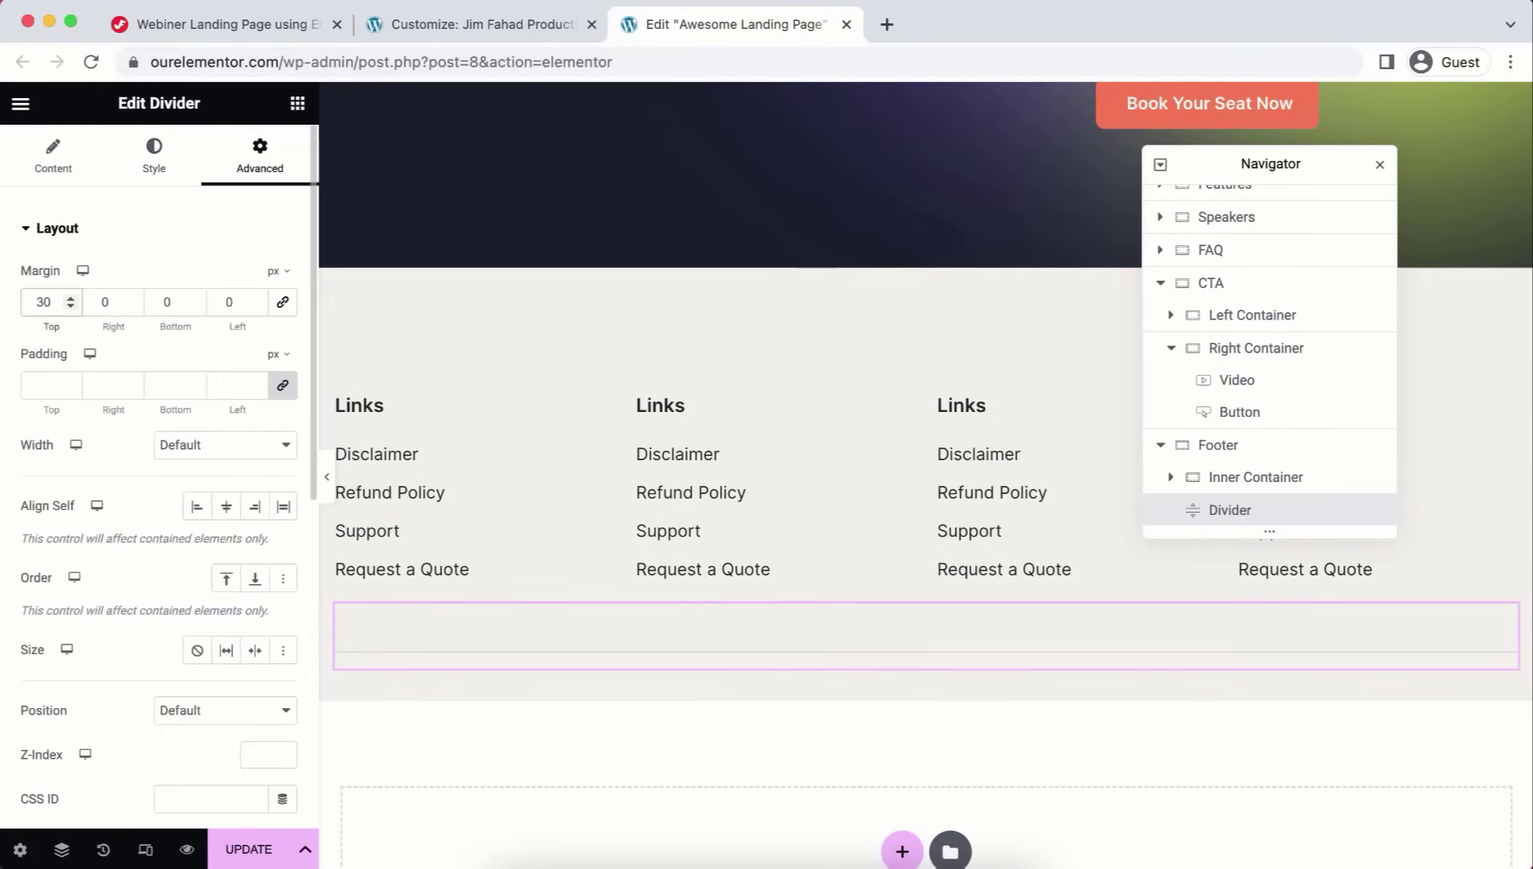
scroll(772, 648, "down", 1)
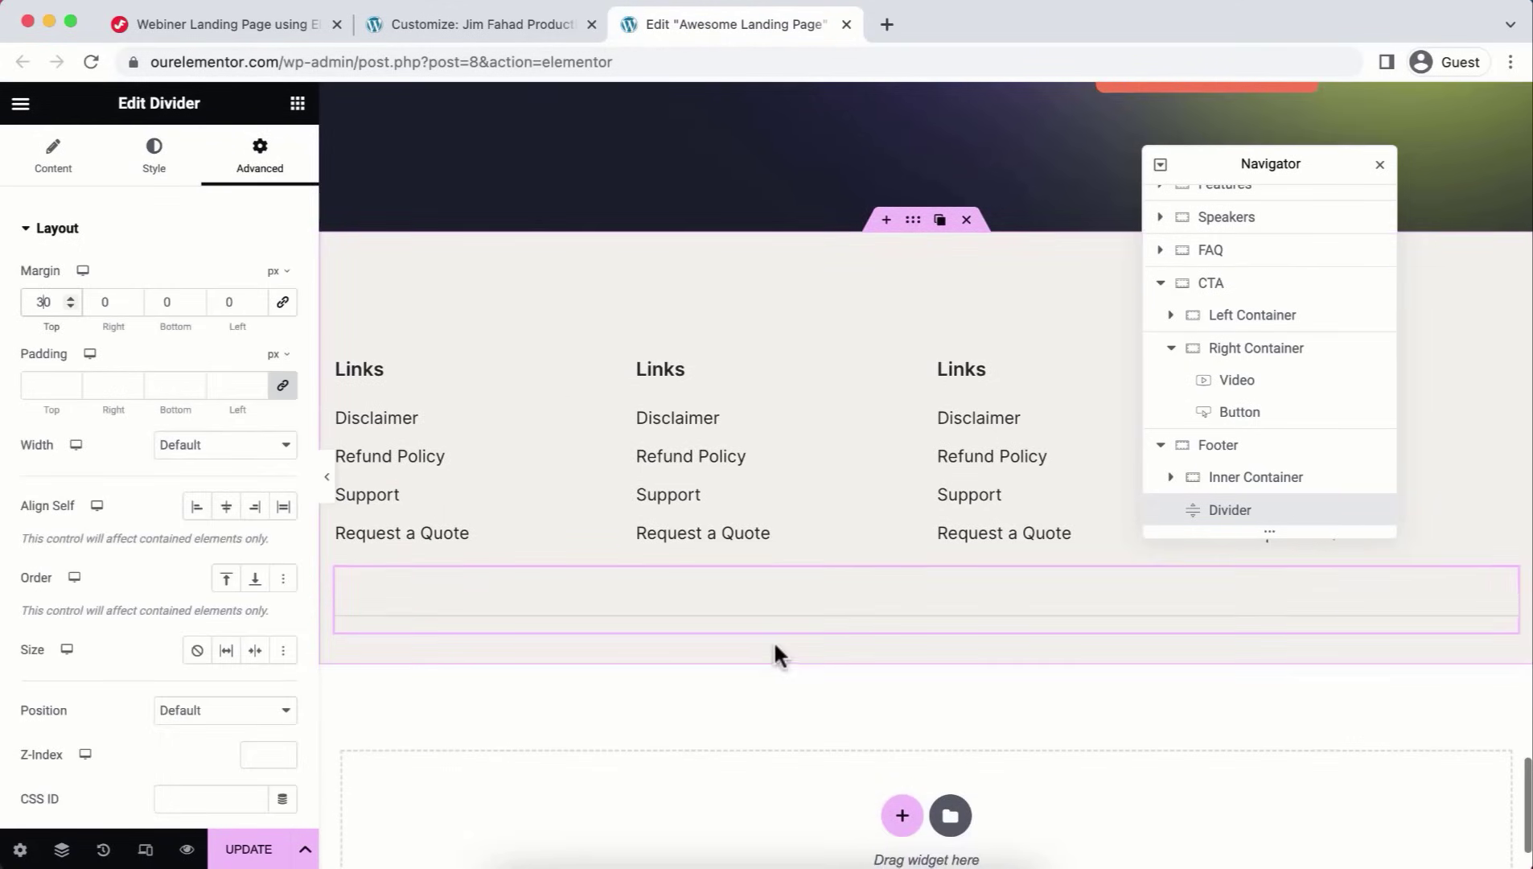
left_click(297, 105)
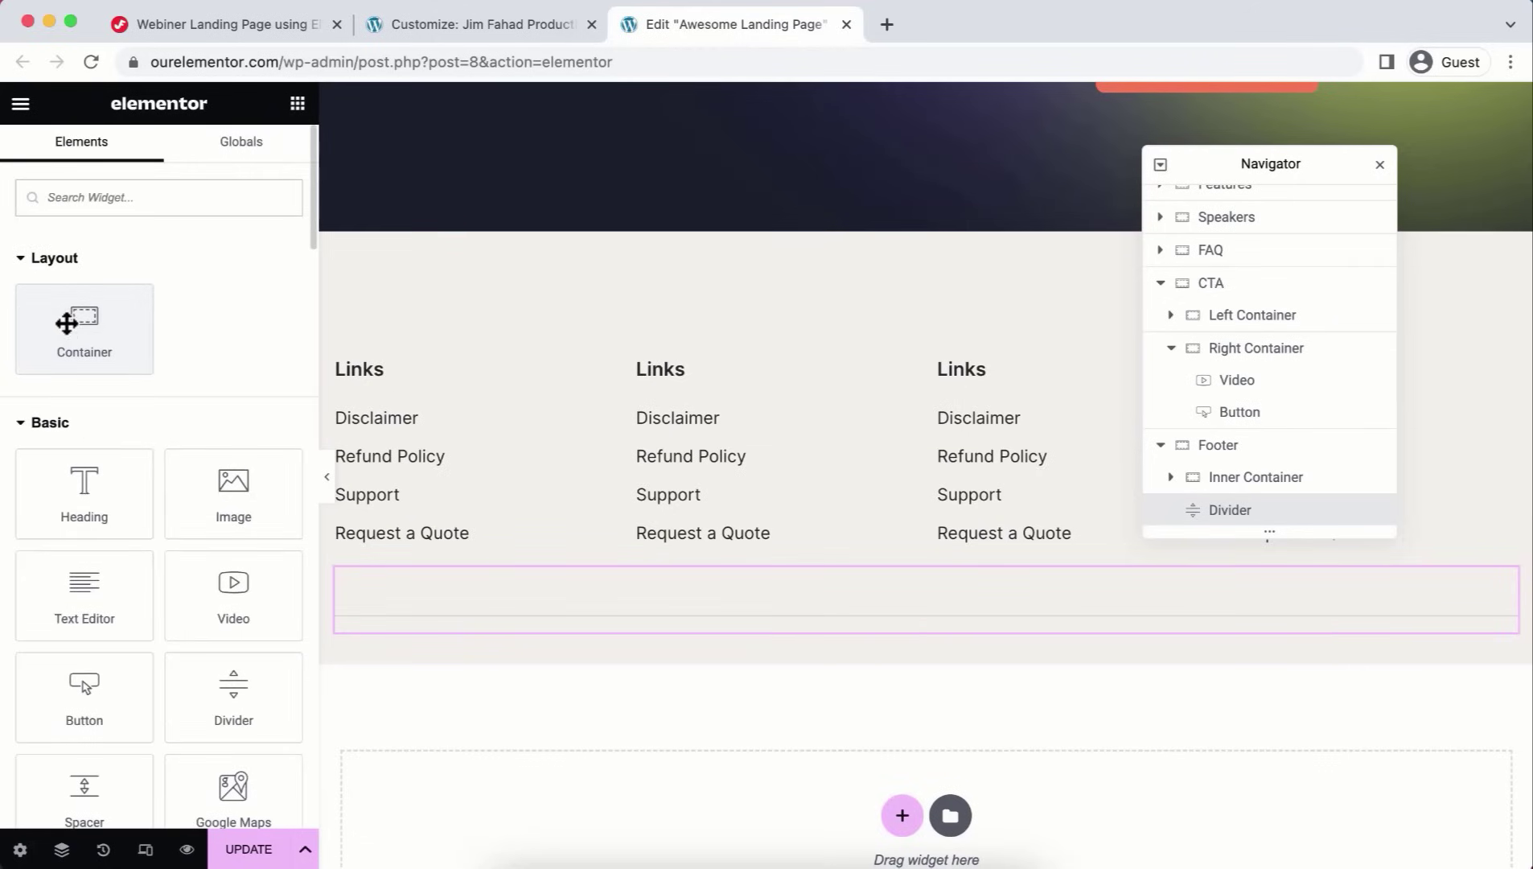
- Add a Container below the divider with Direction Row and Justify Space Between
left_click_drag(67, 324, 719, 650)
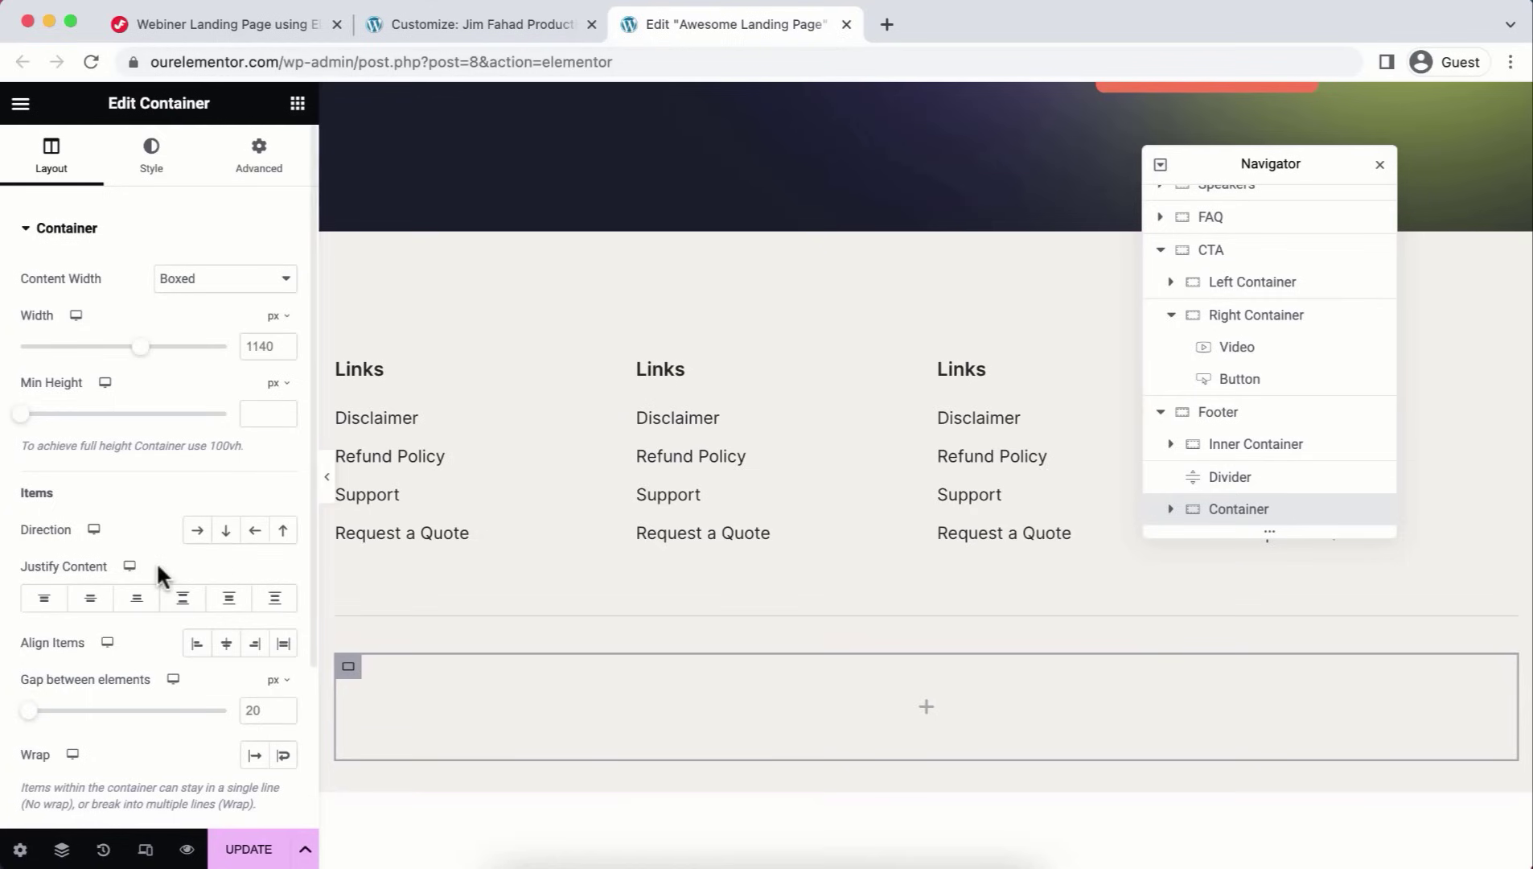
left_click(201, 531)
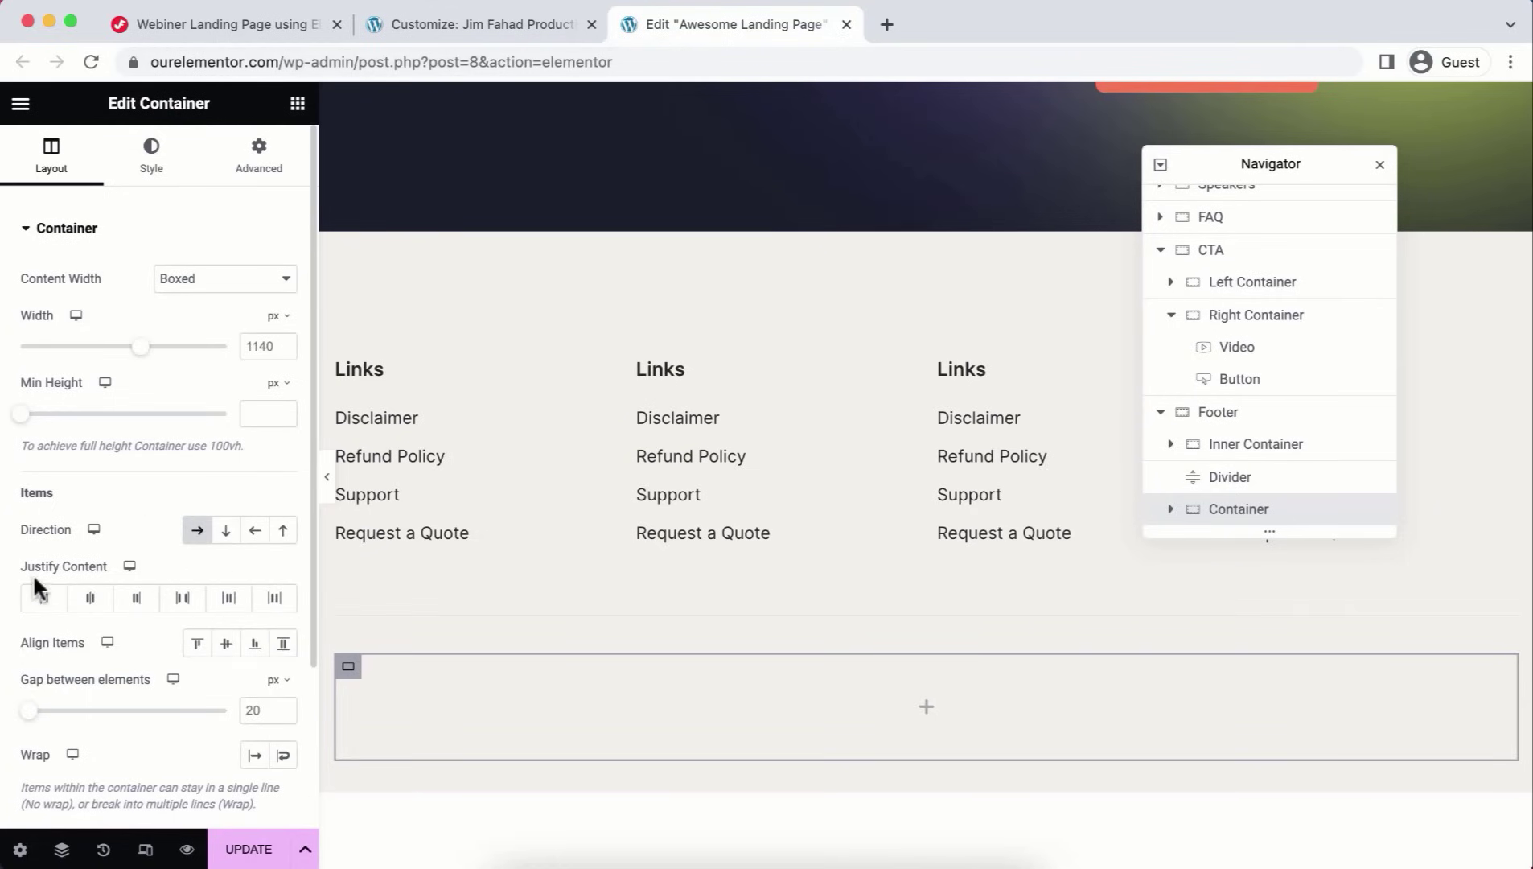
left_click(191, 605)
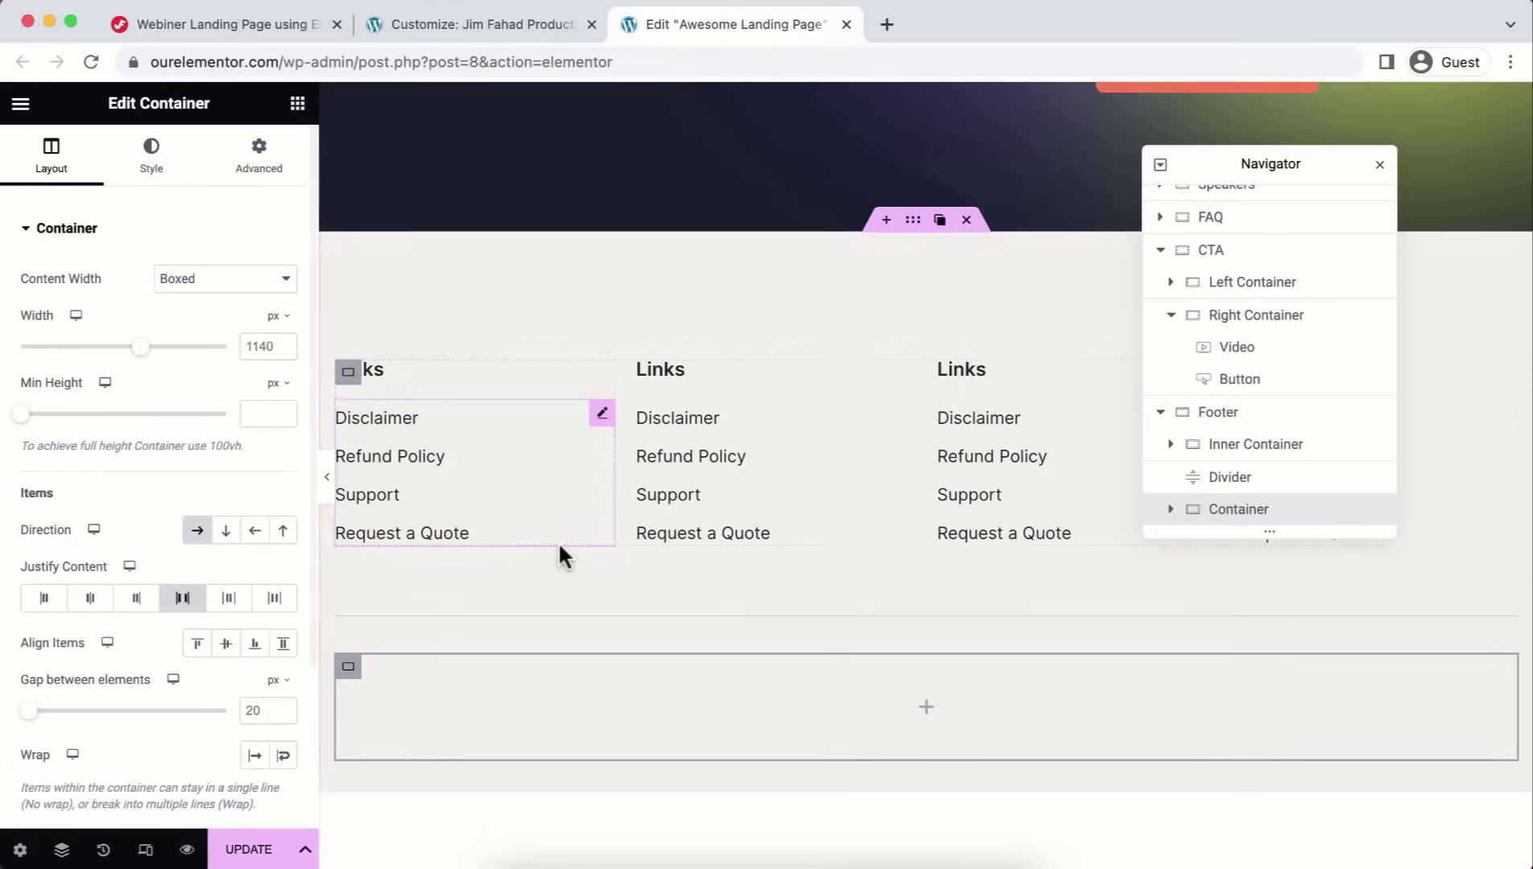
scroll(722, 656, "down", 1)
- Add a Text Editor to the container and replace its placeholder with the '© 2023 All Rights Reserved' line
left_click(933, 663)
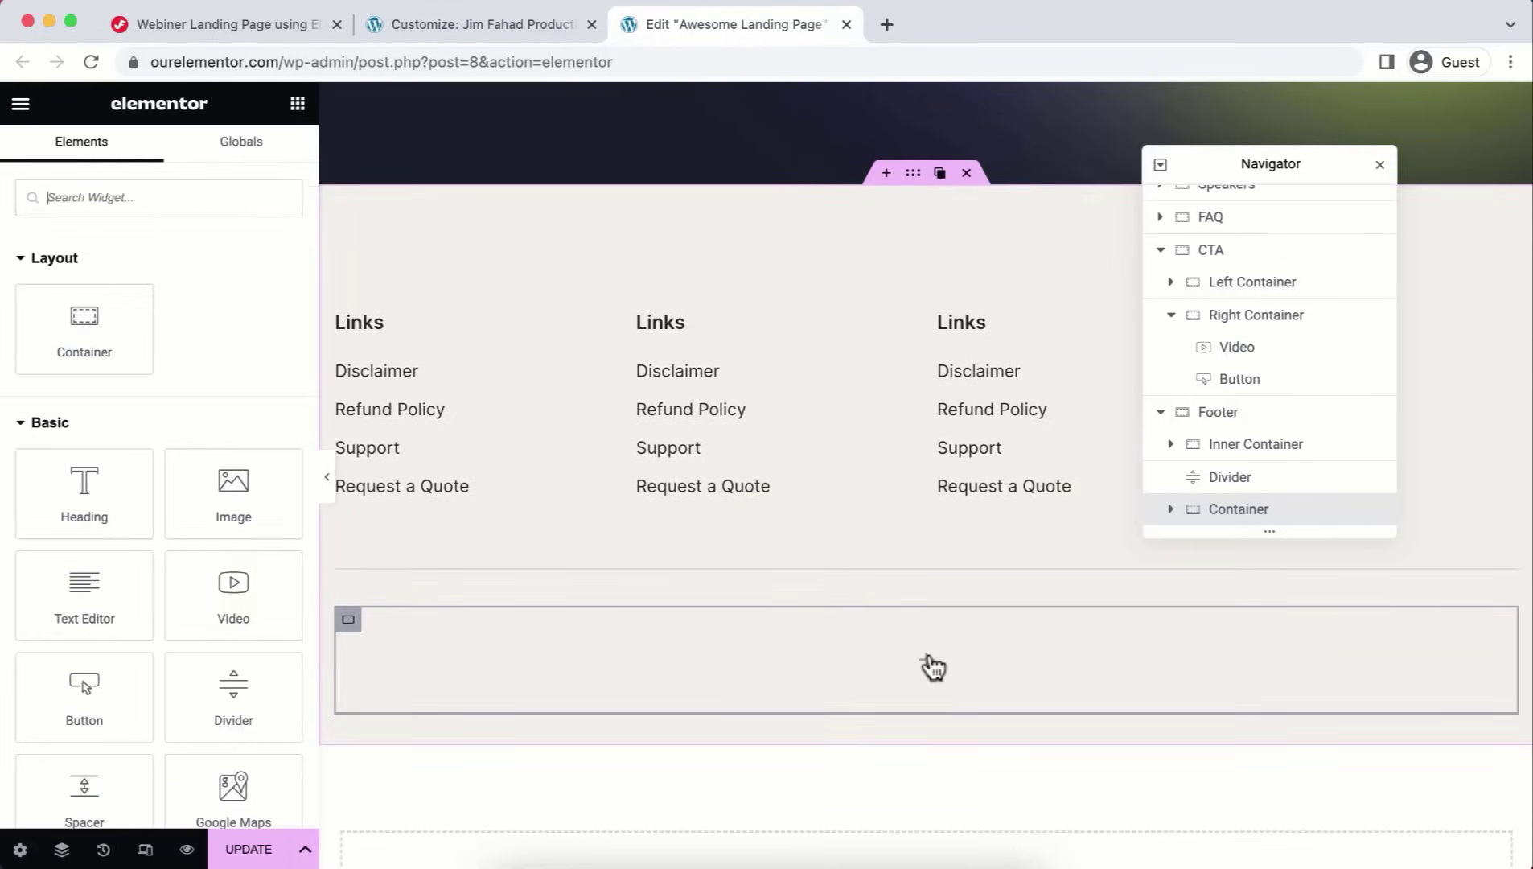
left_click_drag(84, 602, 759, 644)
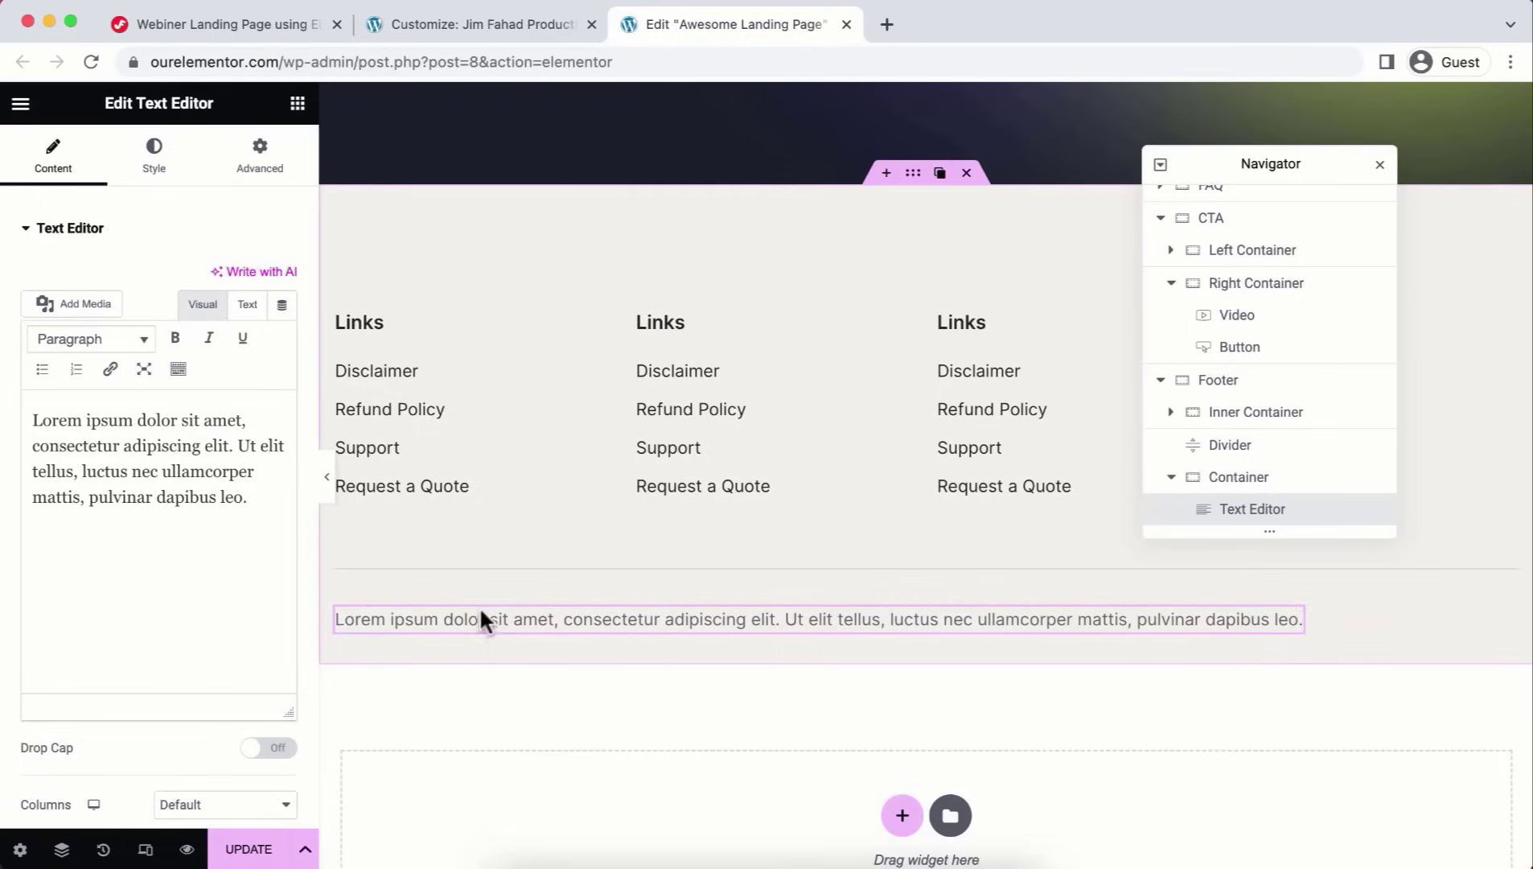
left_click(228, 498)
key("ctrl+a")
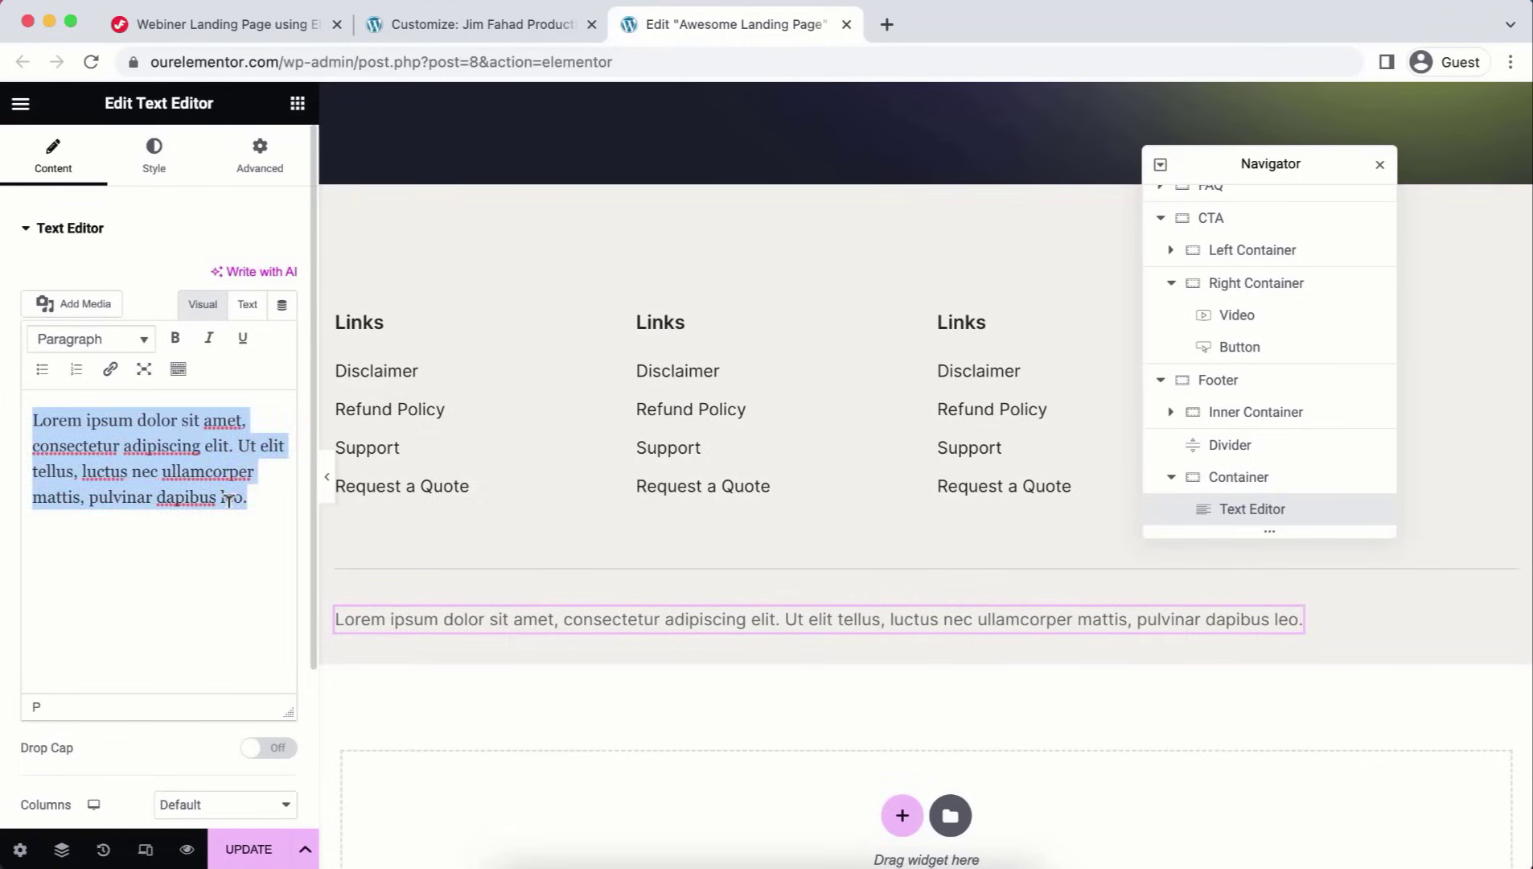
type("© 2023. Jim Fahad Digital. All Rights Reserved.")
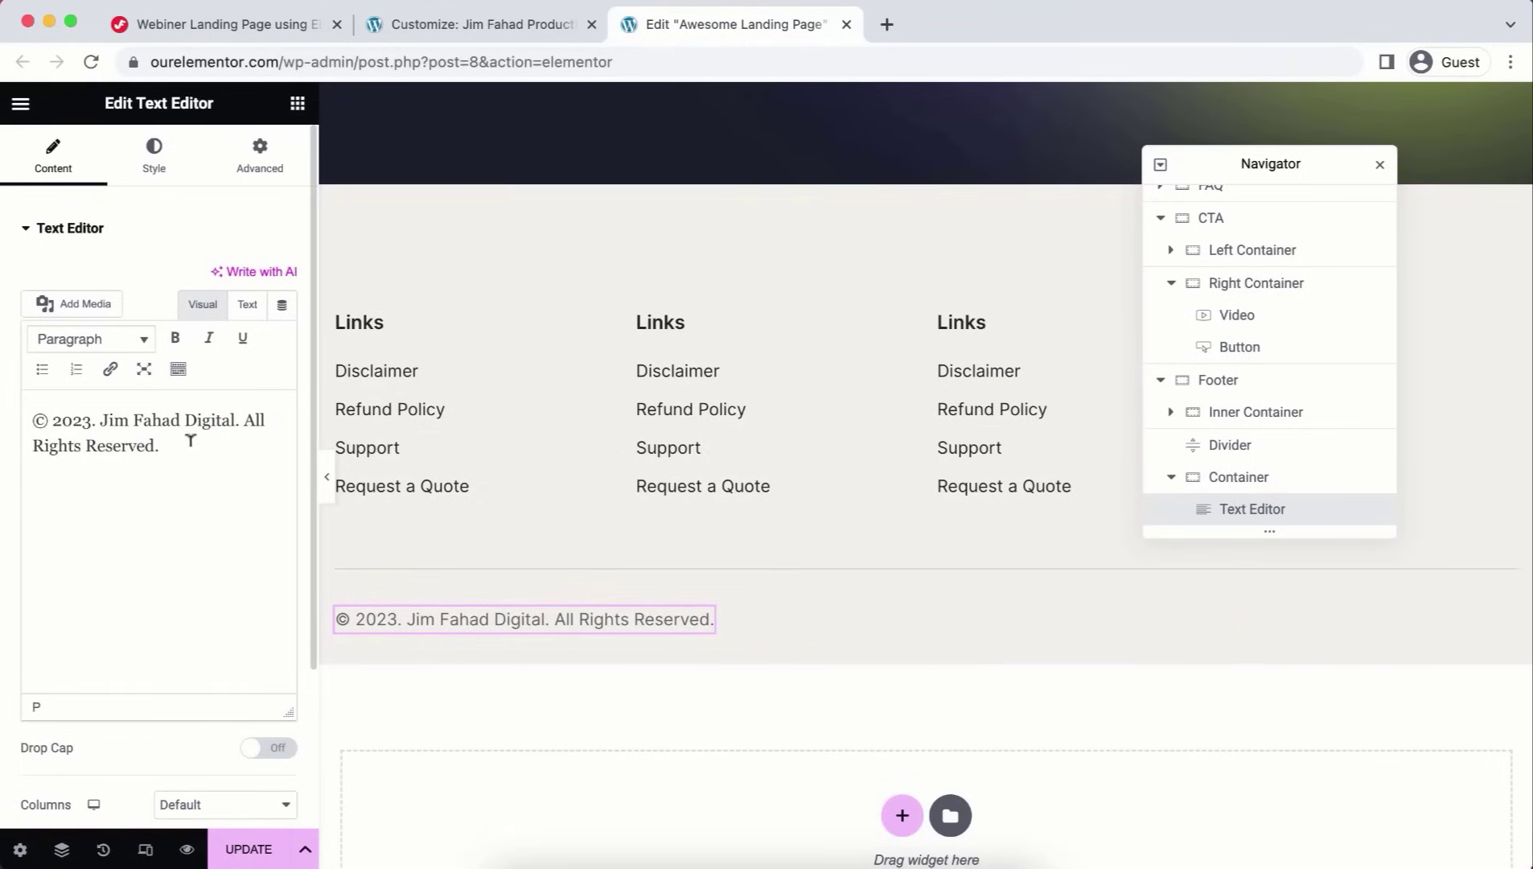
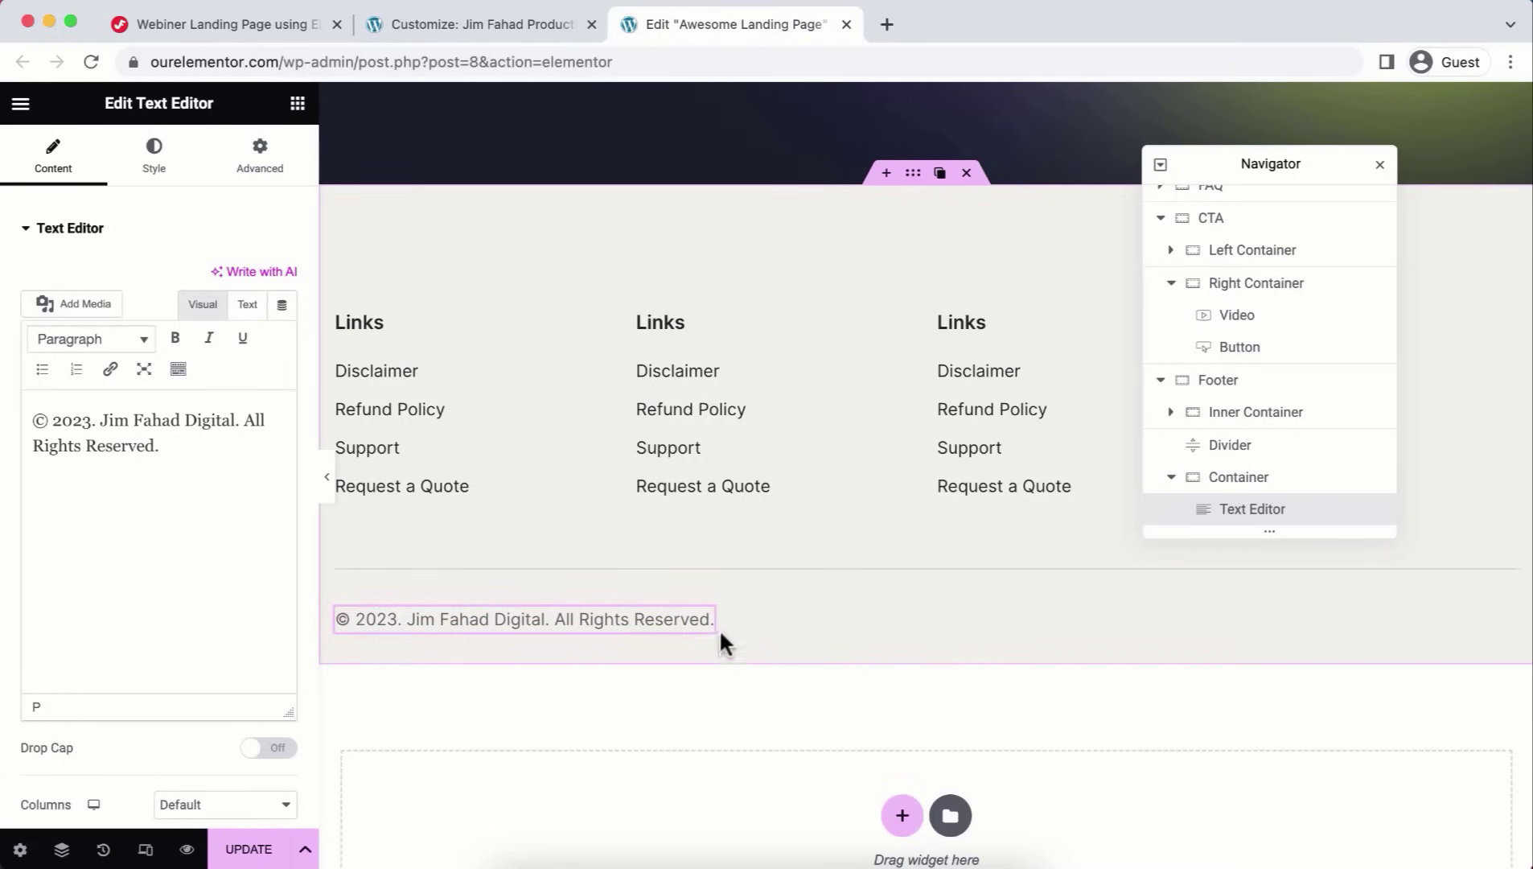
- Search 'social' and add a Social Icons widget beside the footer copyright
left_click(297, 105)
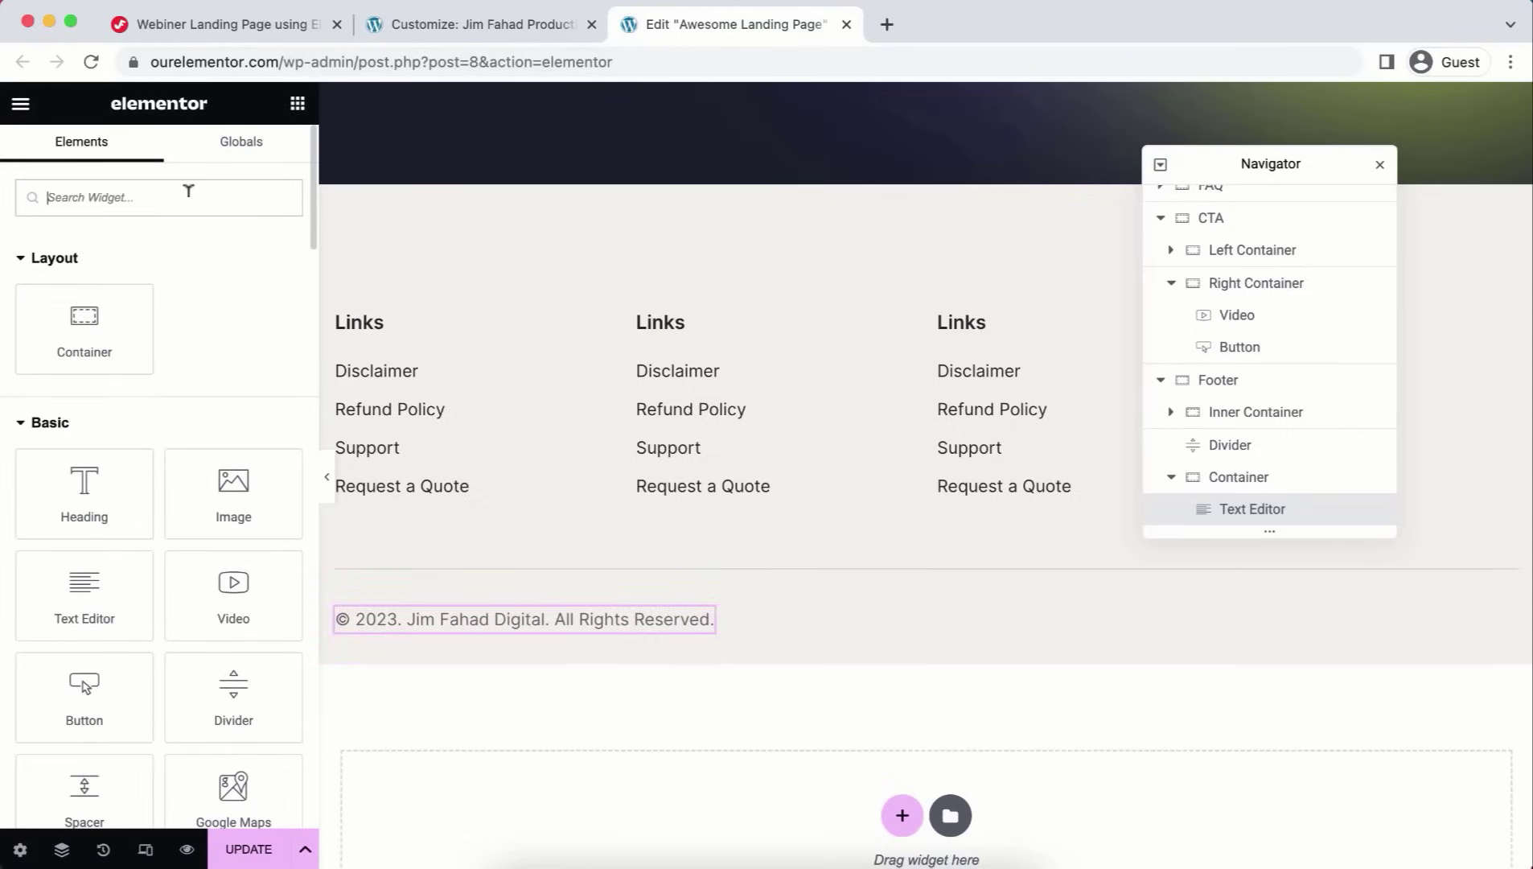
type("socia")
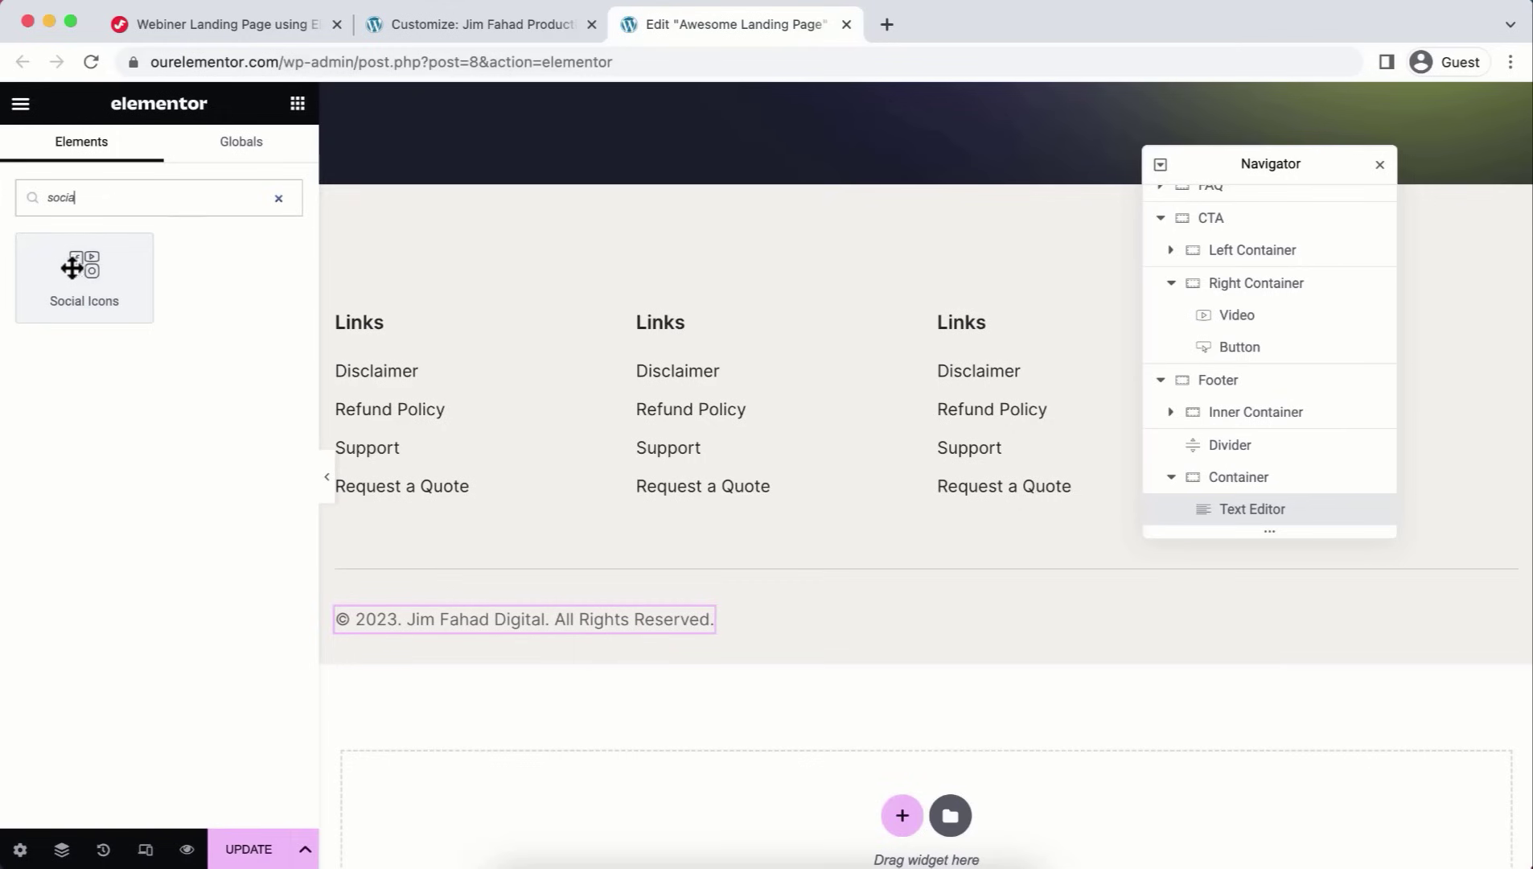
left_click_drag(72, 268, 692, 616)
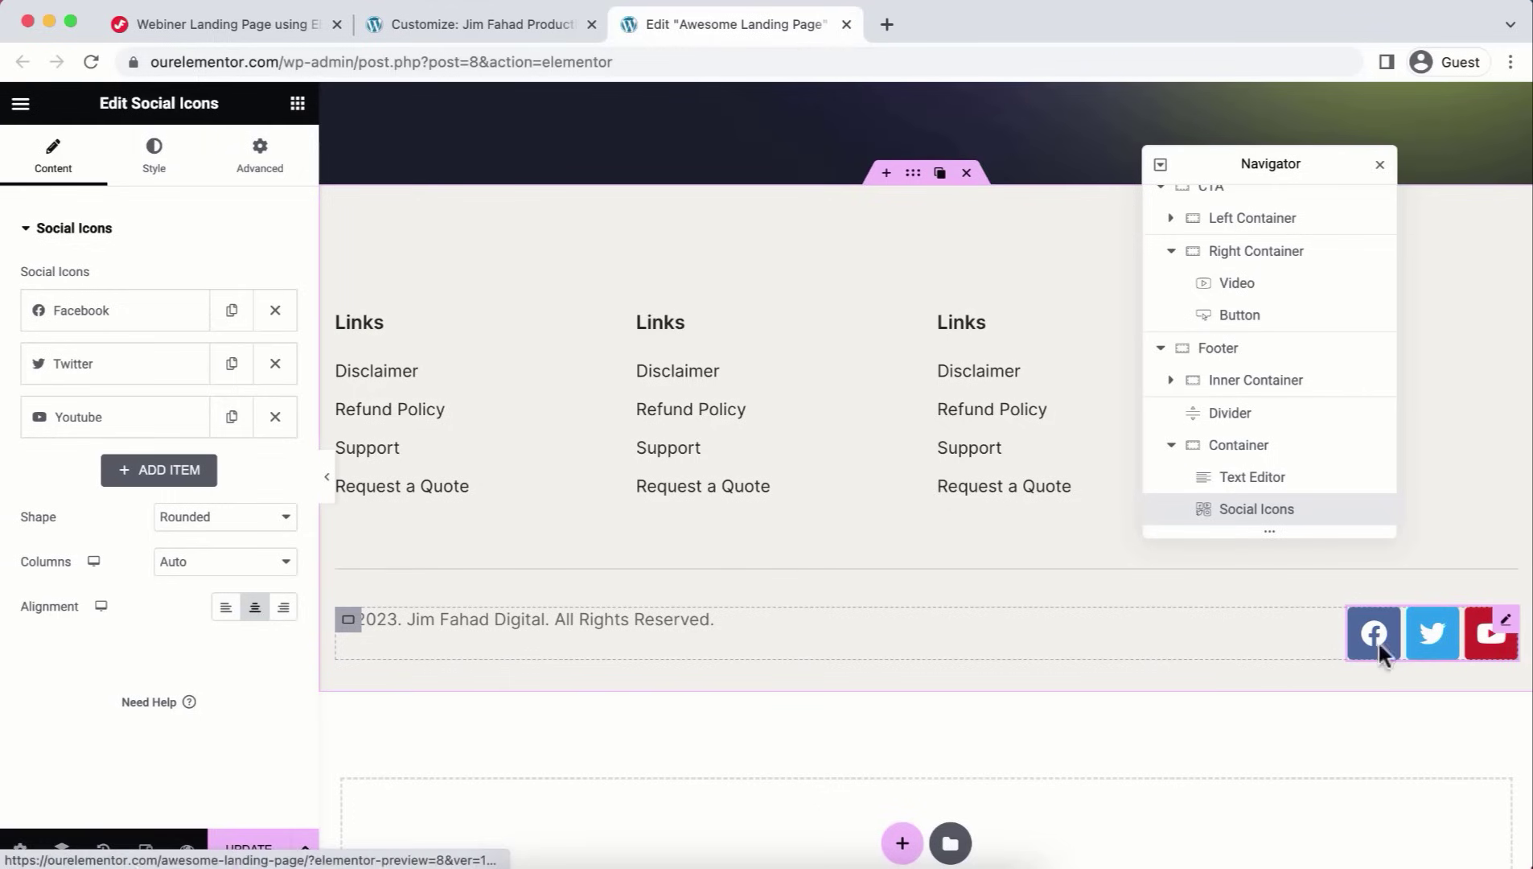
- Set the footer bottom row's Justify Content to Space Between, pushing the icons right
left_click(349, 620)
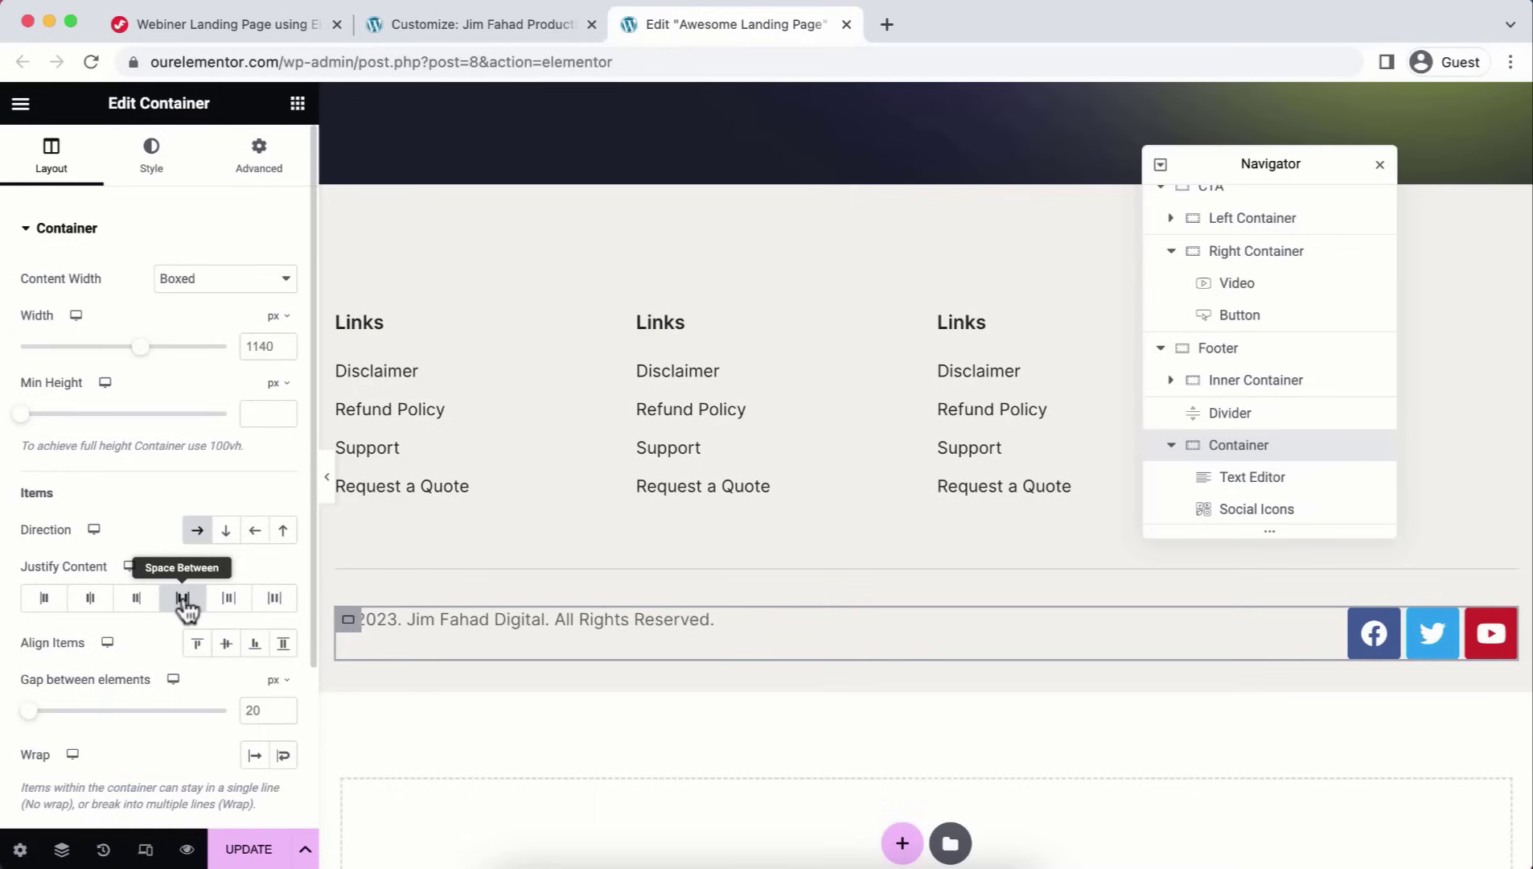
left_click(91, 598)
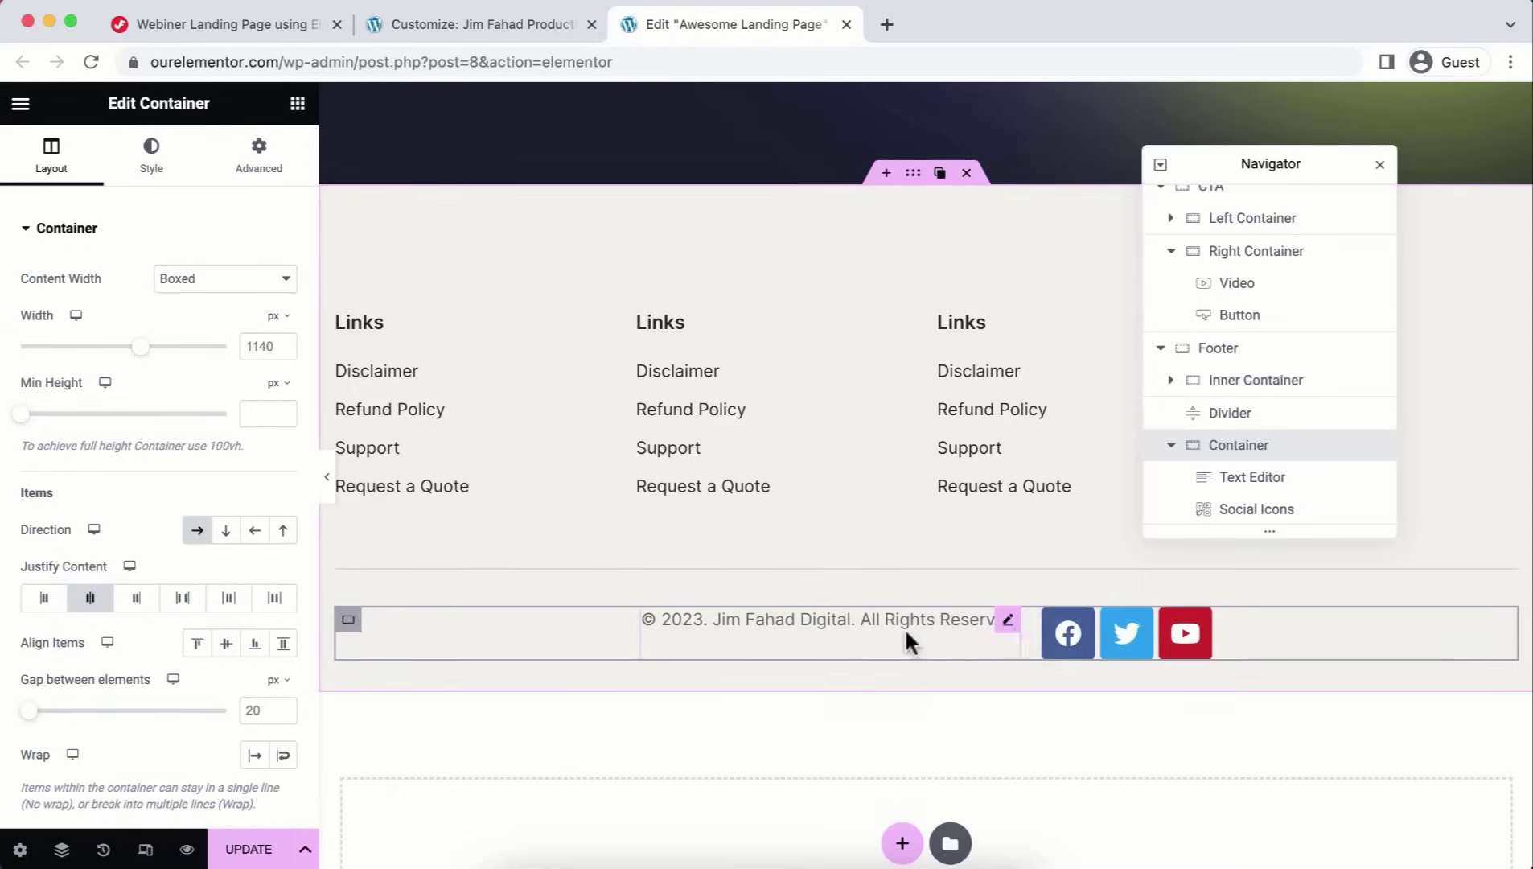
left_click(184, 600)
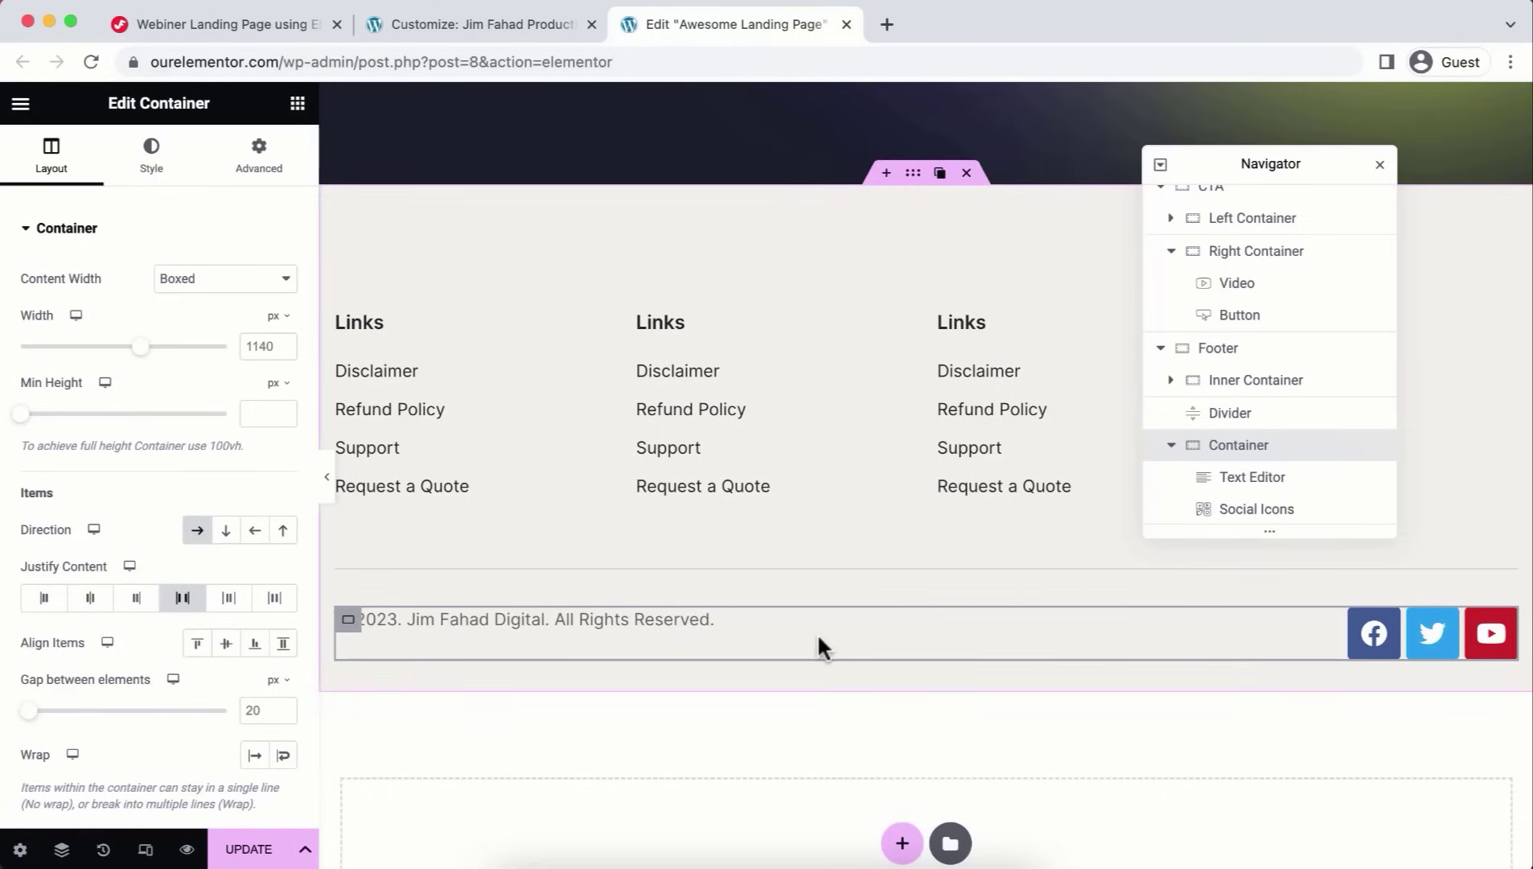
left_click(1502, 620)
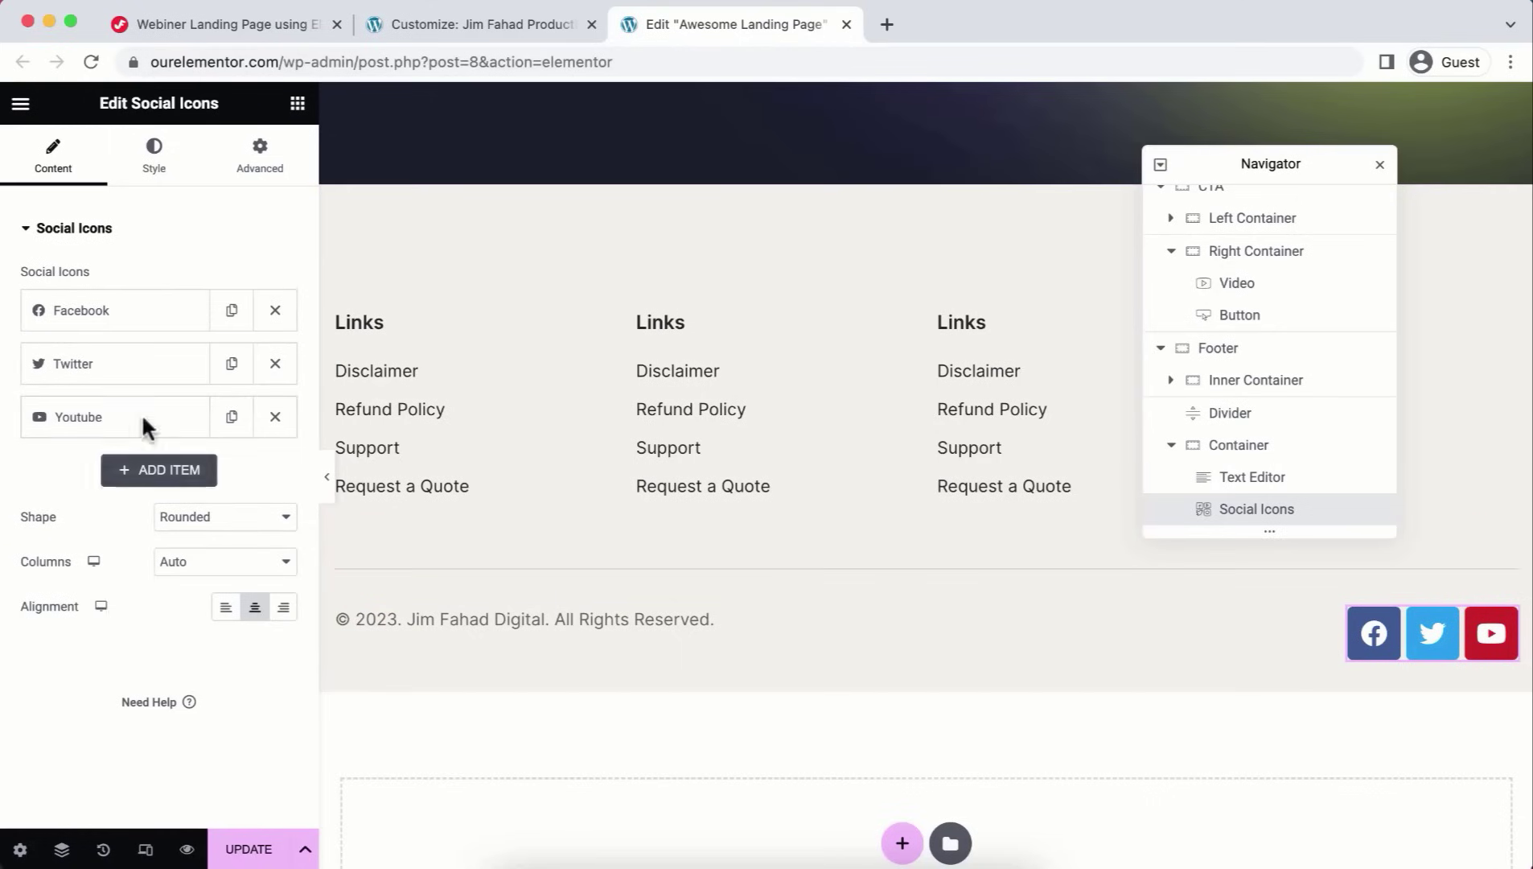
- Add a fourth social icon item using the Linkedin icon from the Icon Library
left_click(149, 475)
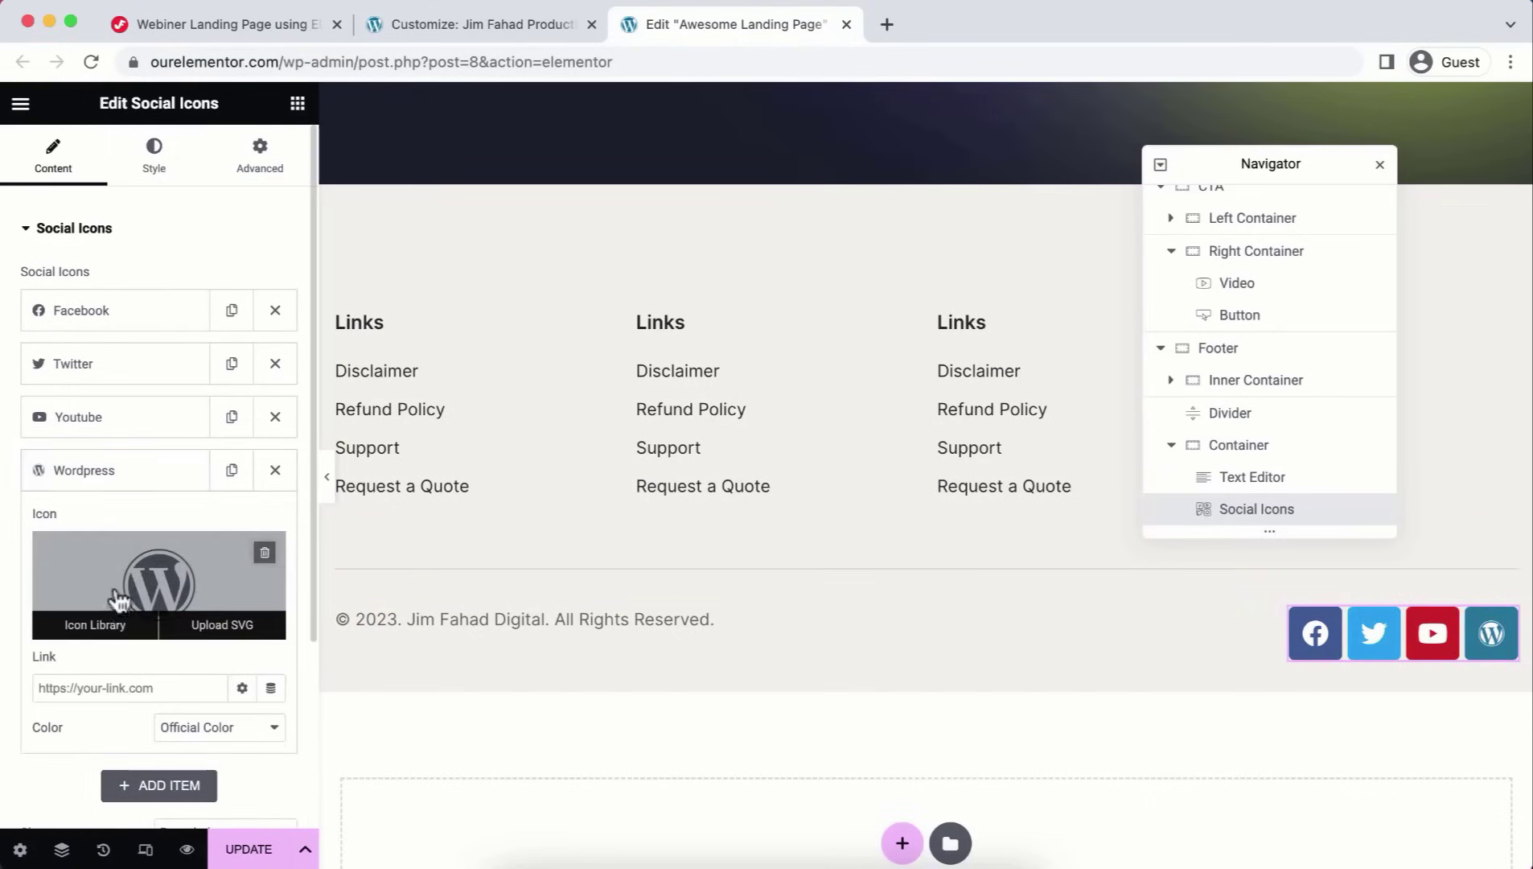
left_click(142, 571)
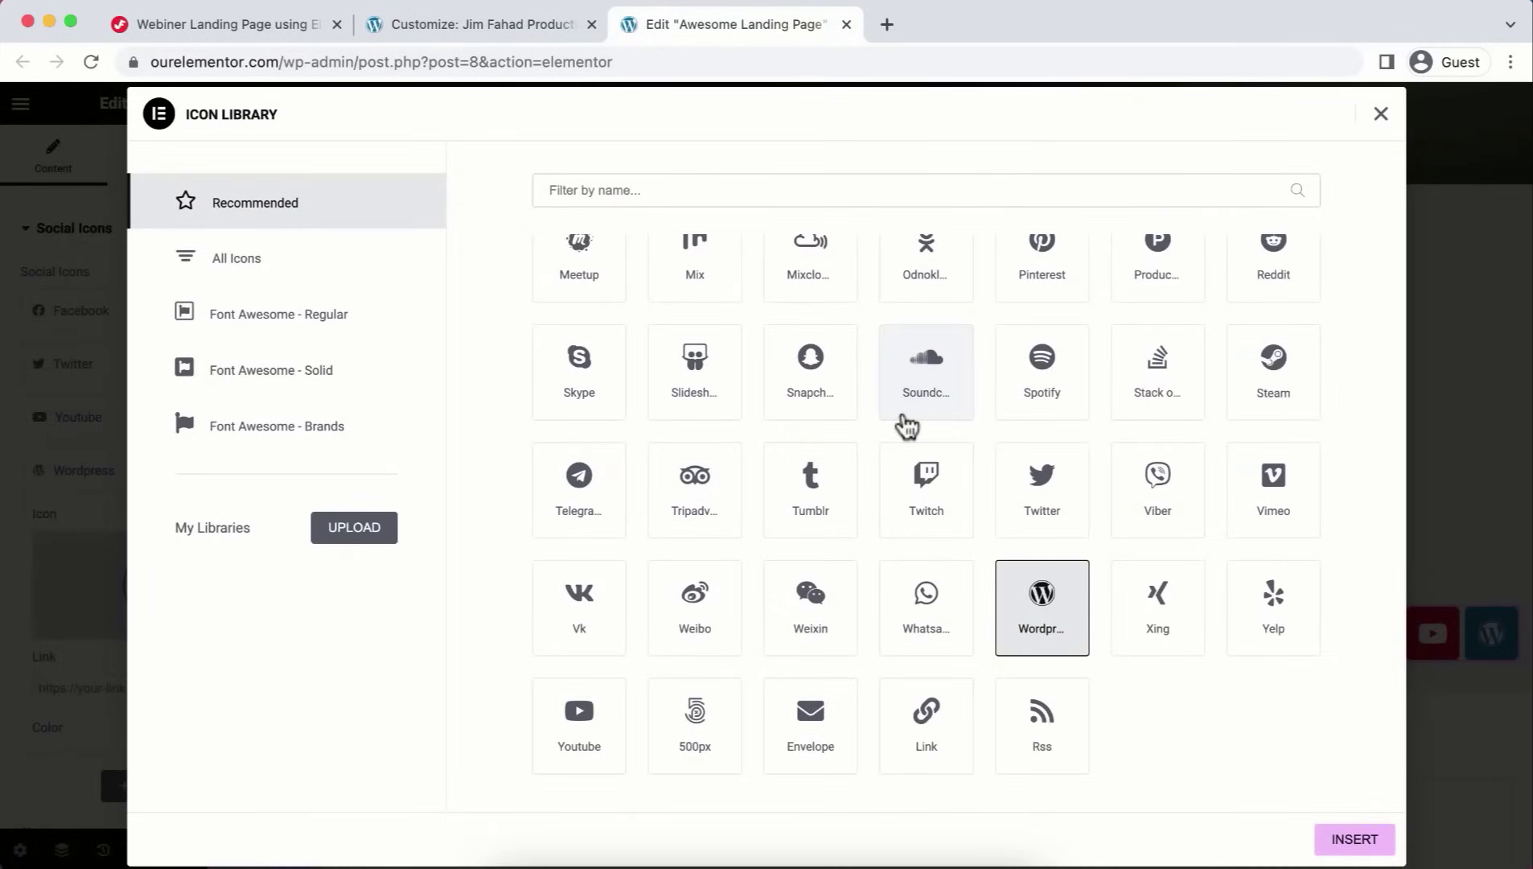
left_click(736, 190)
type("l")
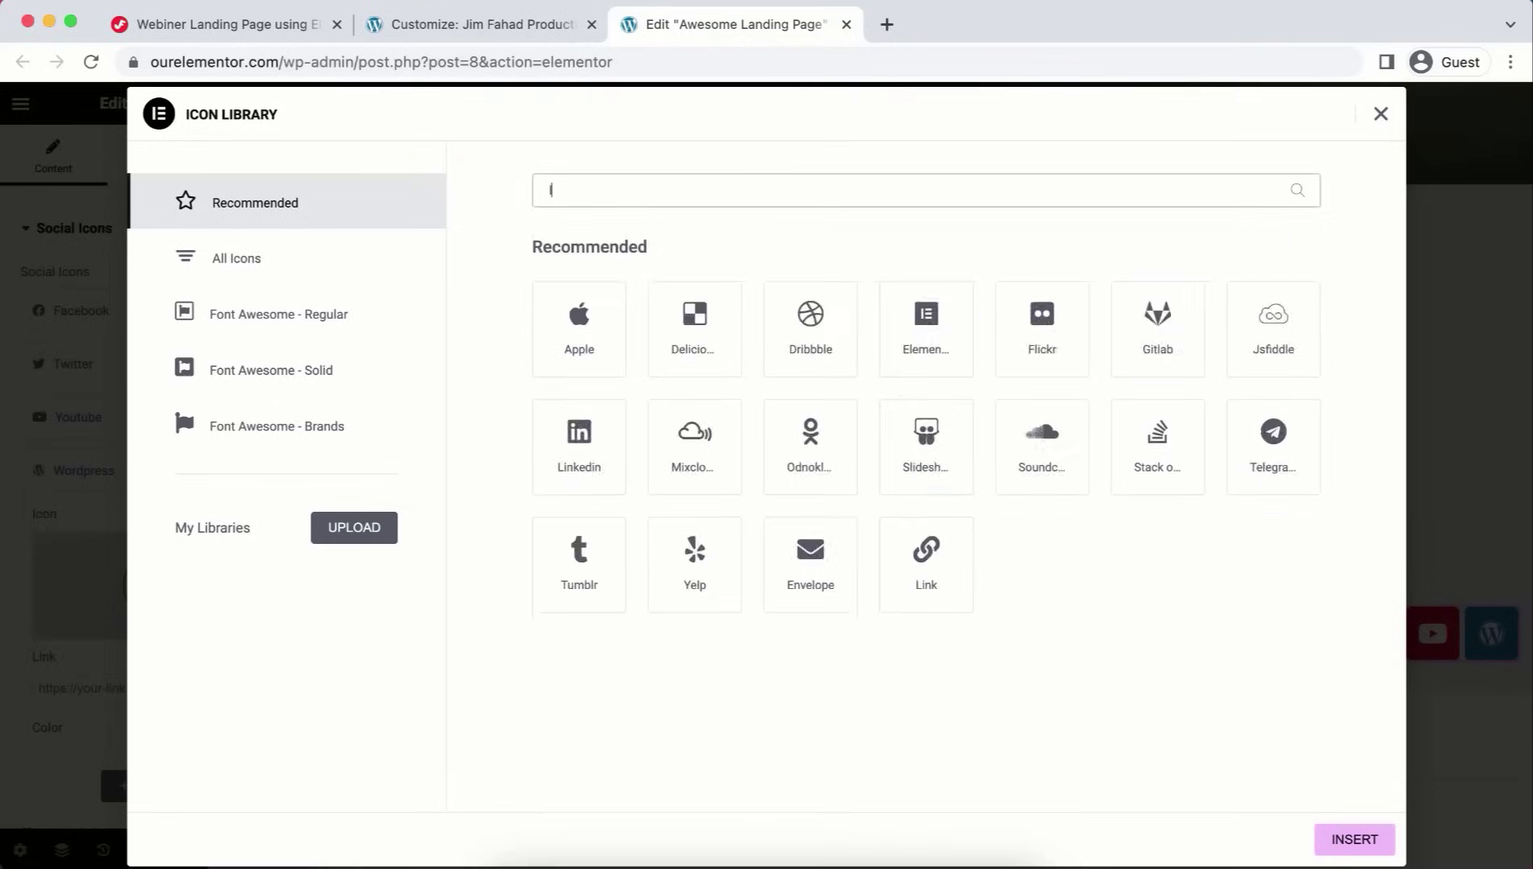
type("inked")
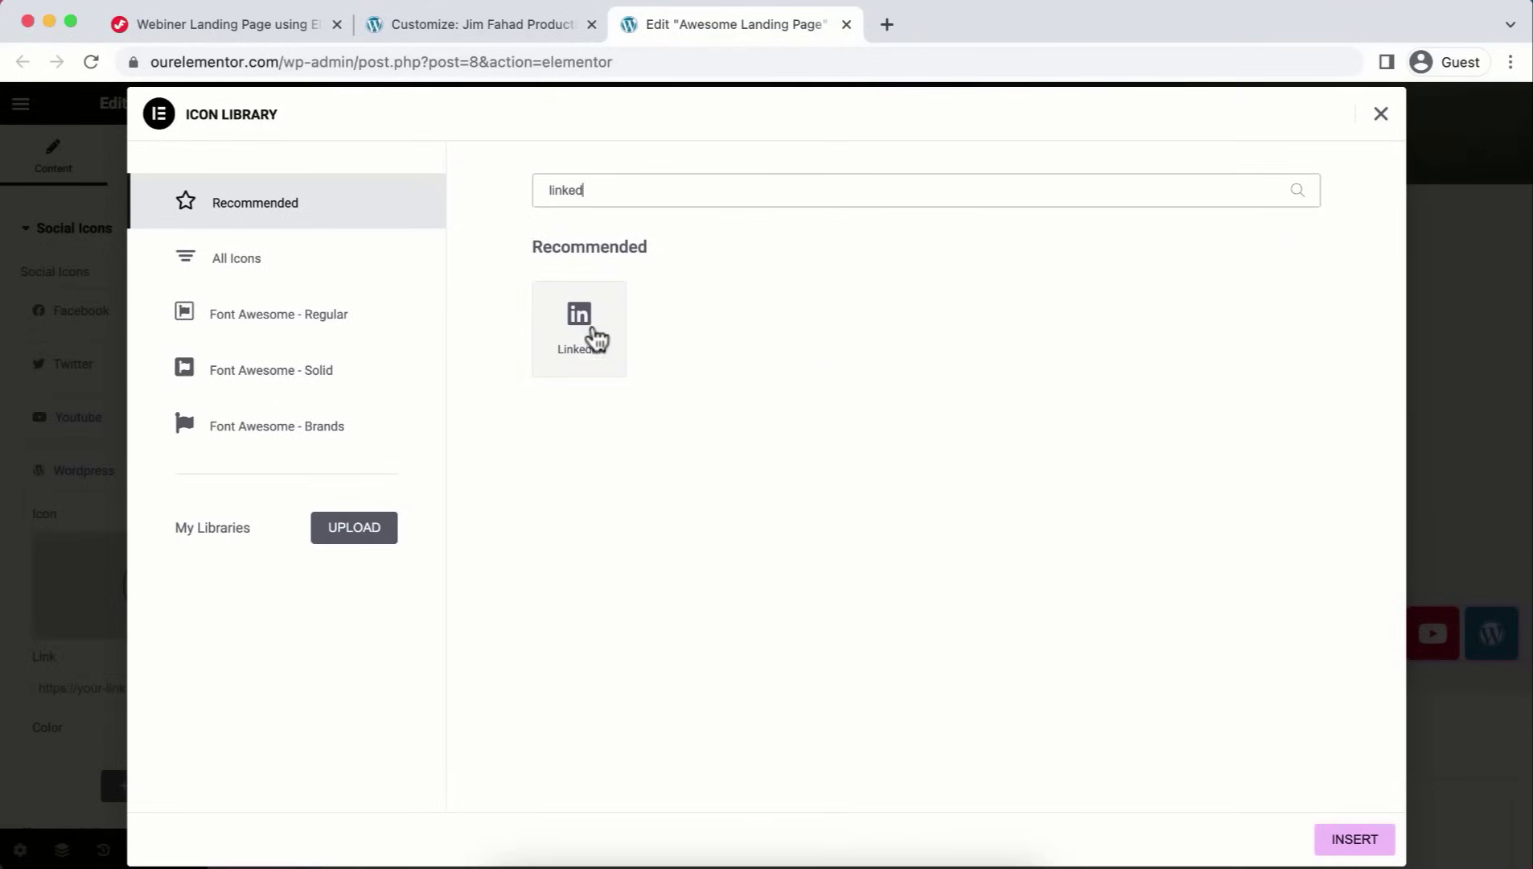
left_click(584, 326)
left_click(1337, 841)
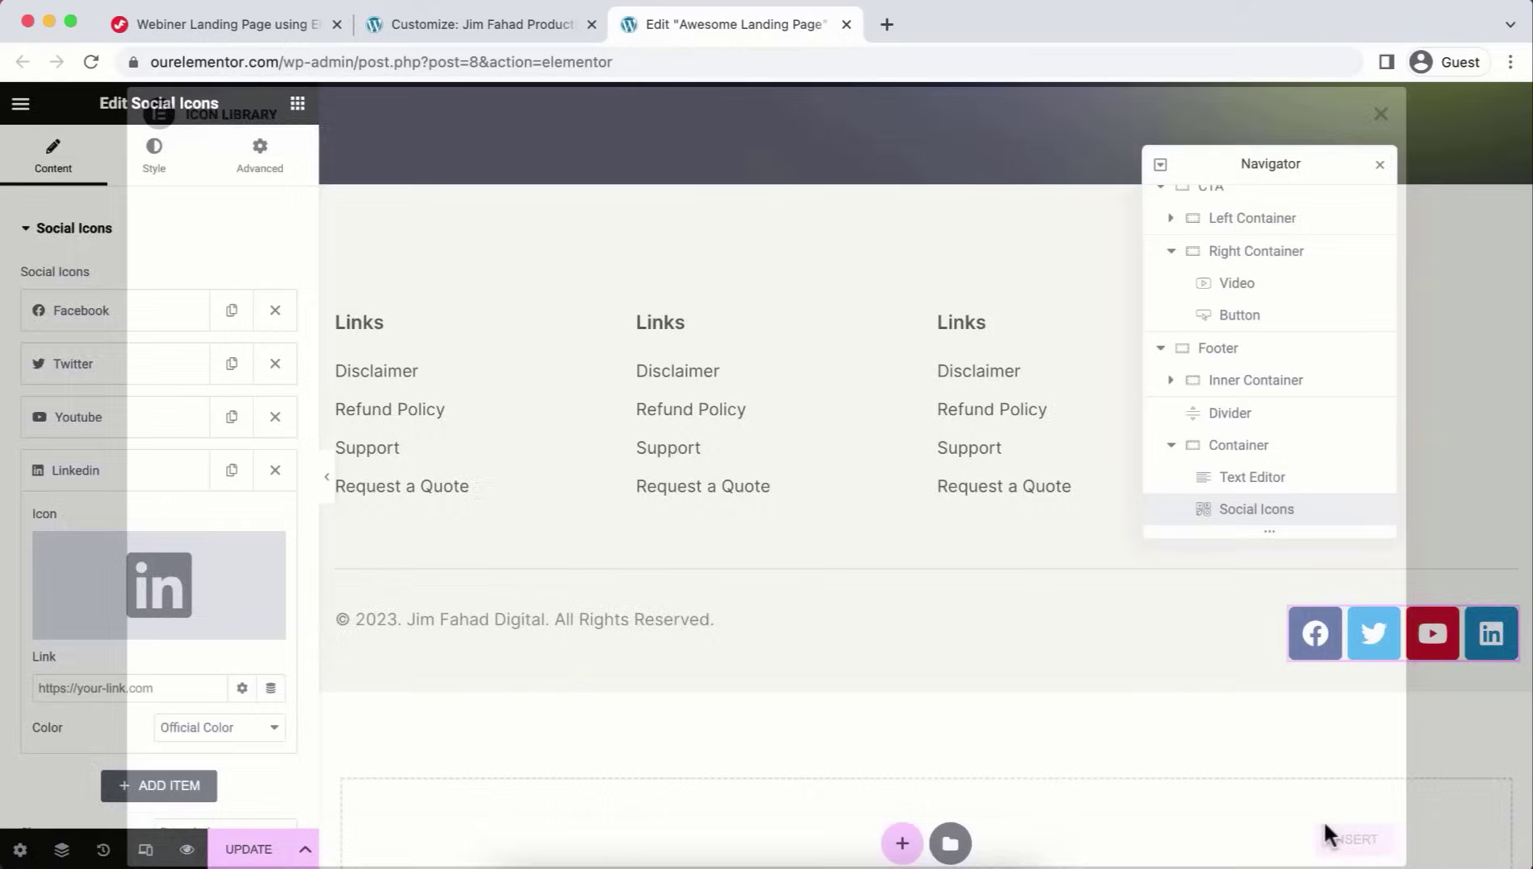
- Set the LinkedIn item's link to #
scroll(106, 592, "down", 1)
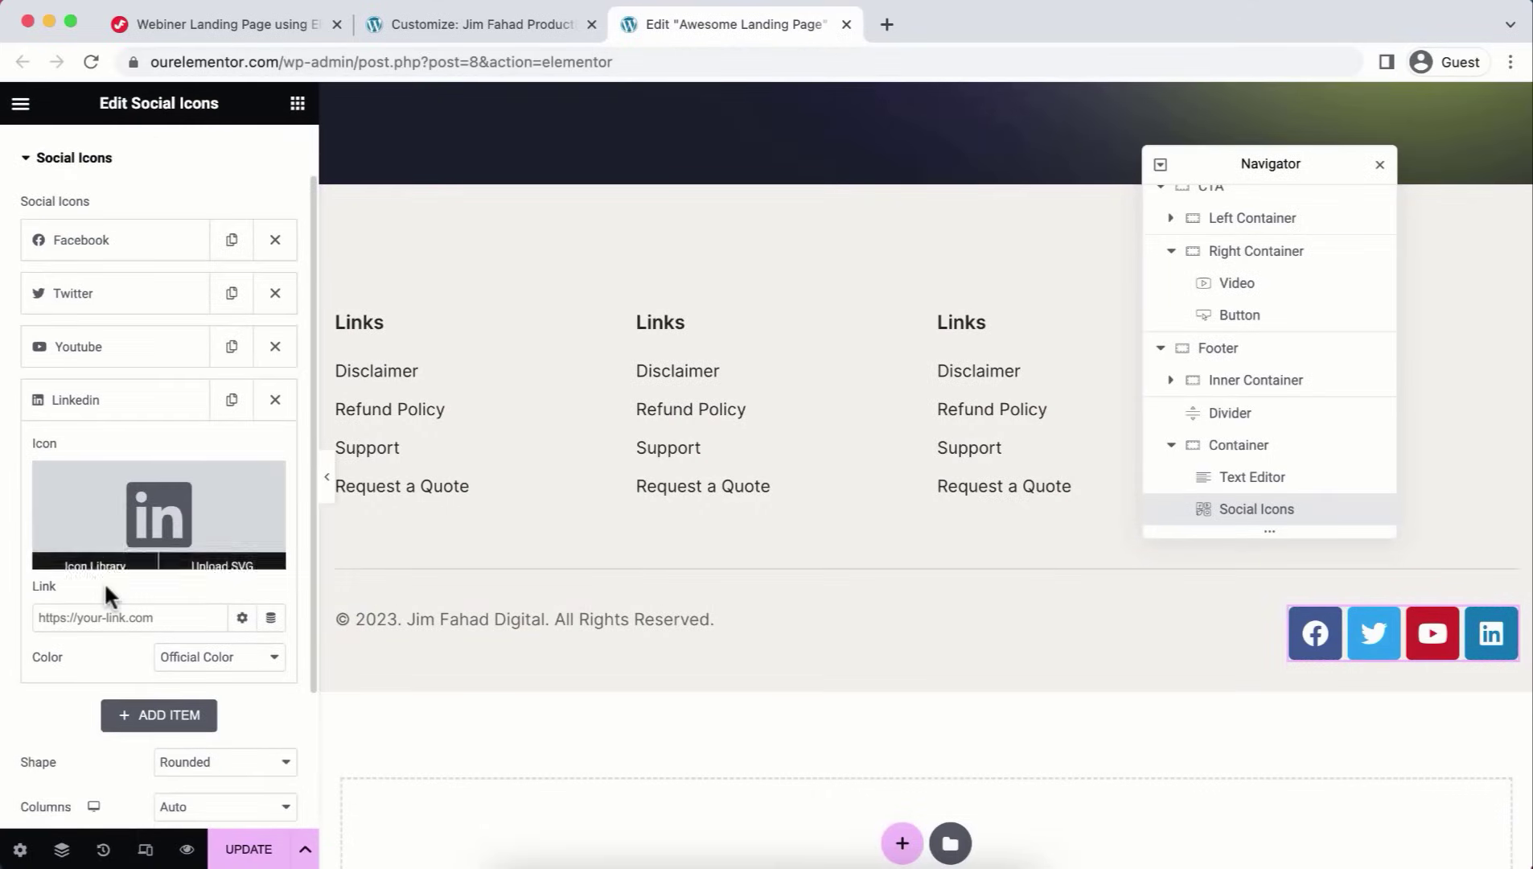
left_click(76, 616)
type("#")
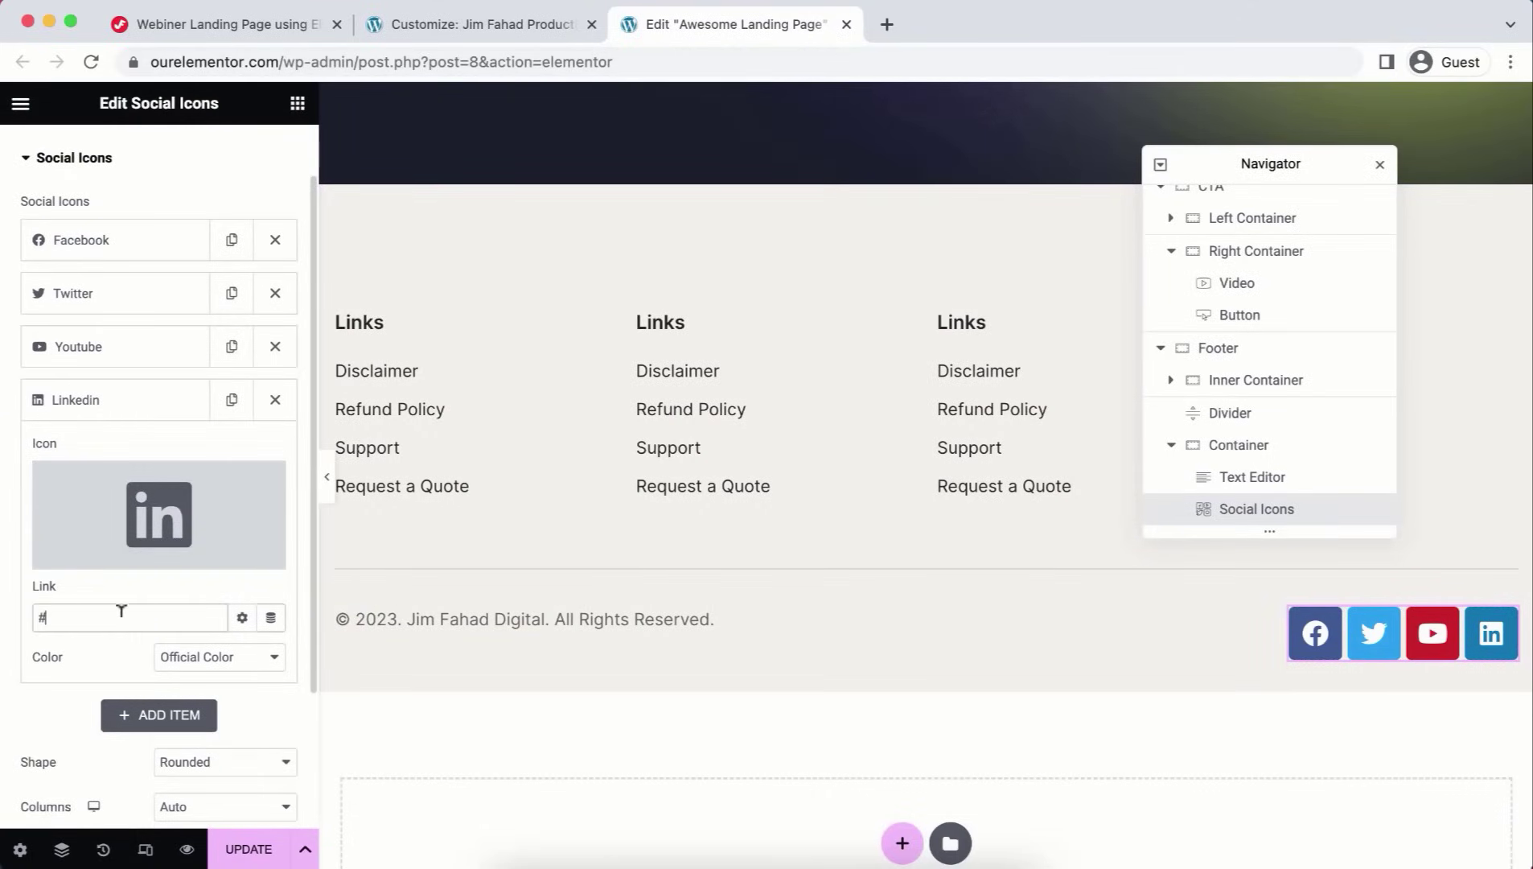
scroll(137, 588, "up", 1)
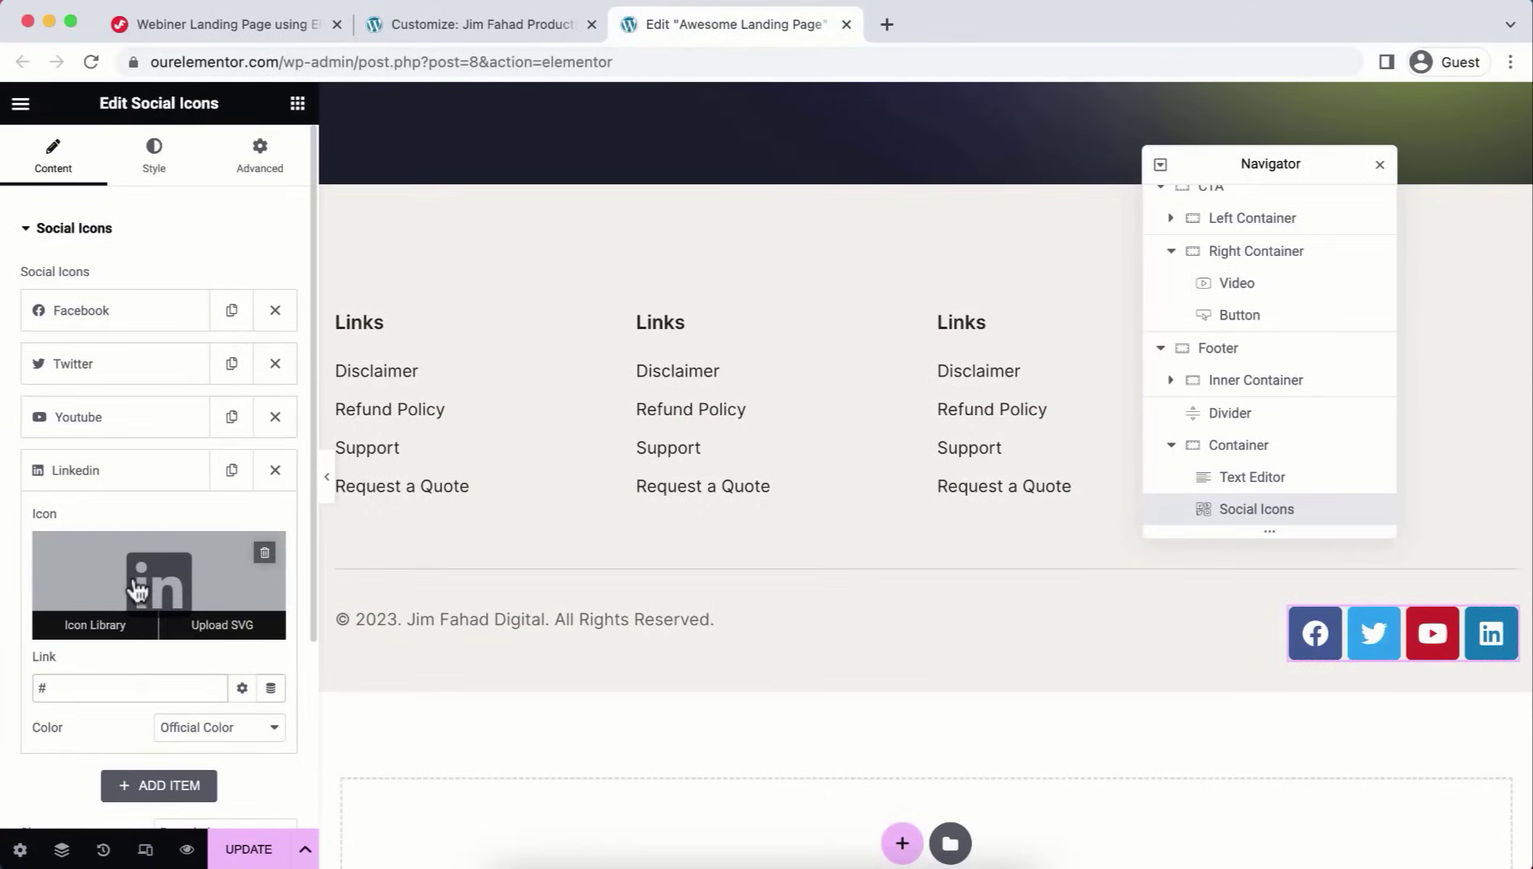
left_click(148, 247)
left_click(148, 247)
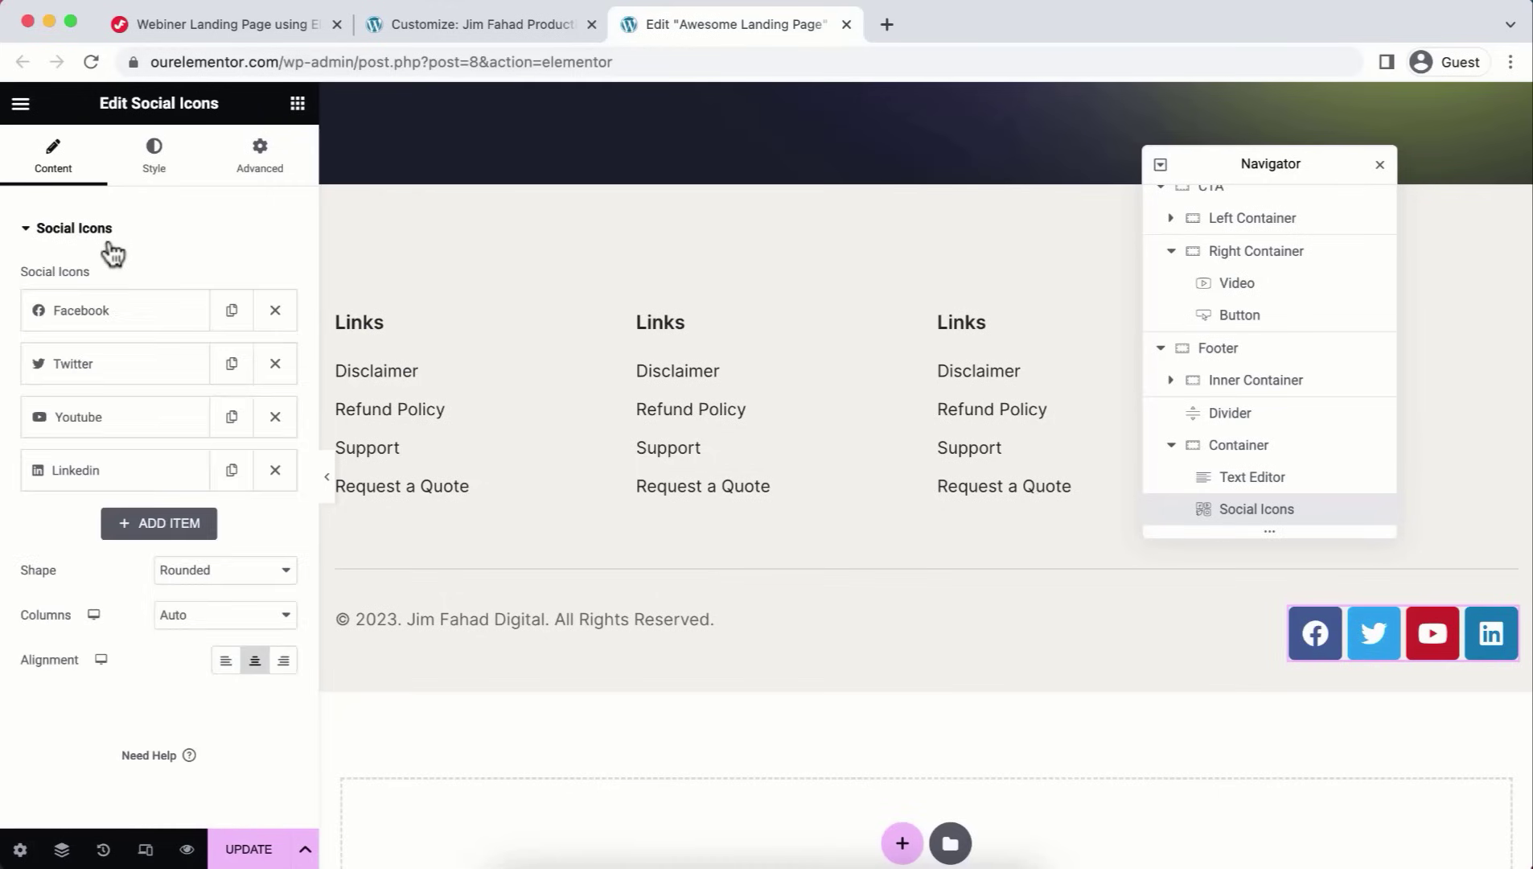
- Give the social icons a Custom colour with a fully transparent primary colour
left_click(157, 161)
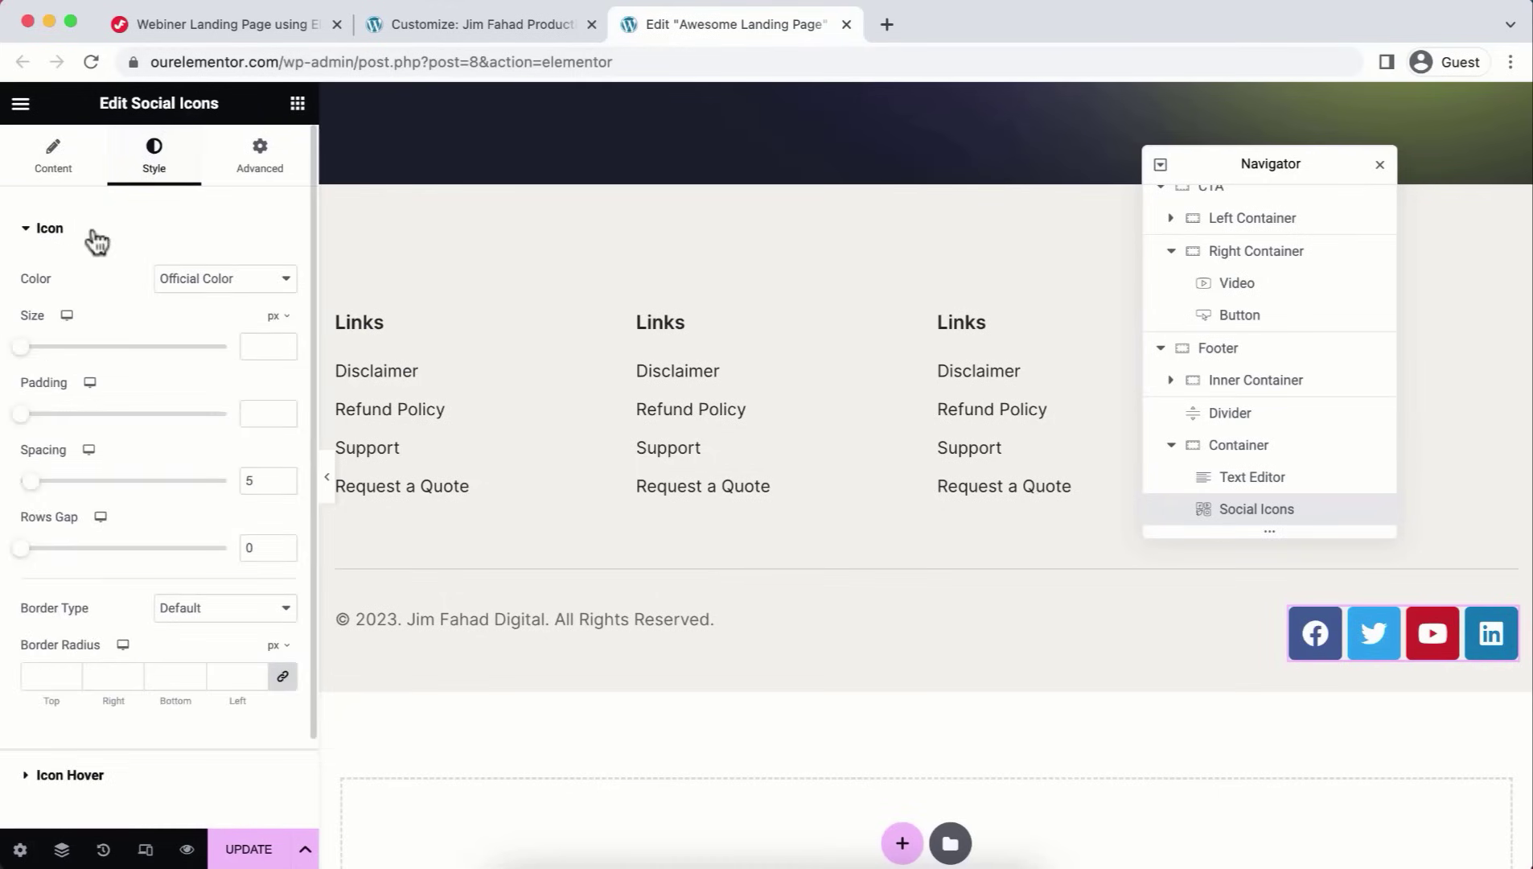
left_click(195, 278)
left_click(189, 303)
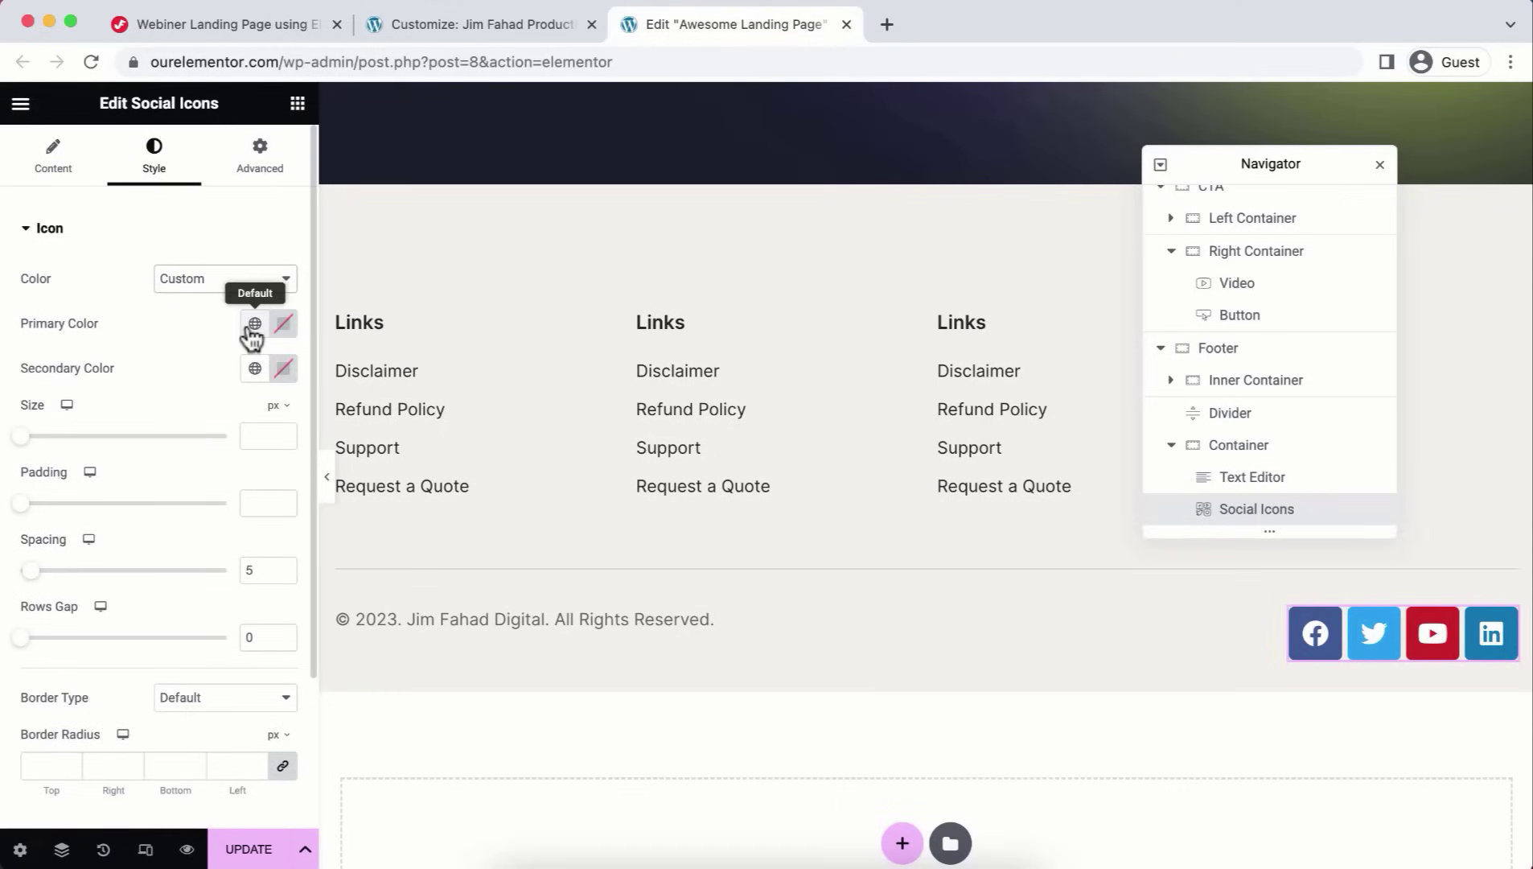
left_click(253, 325)
left_click(197, 320)
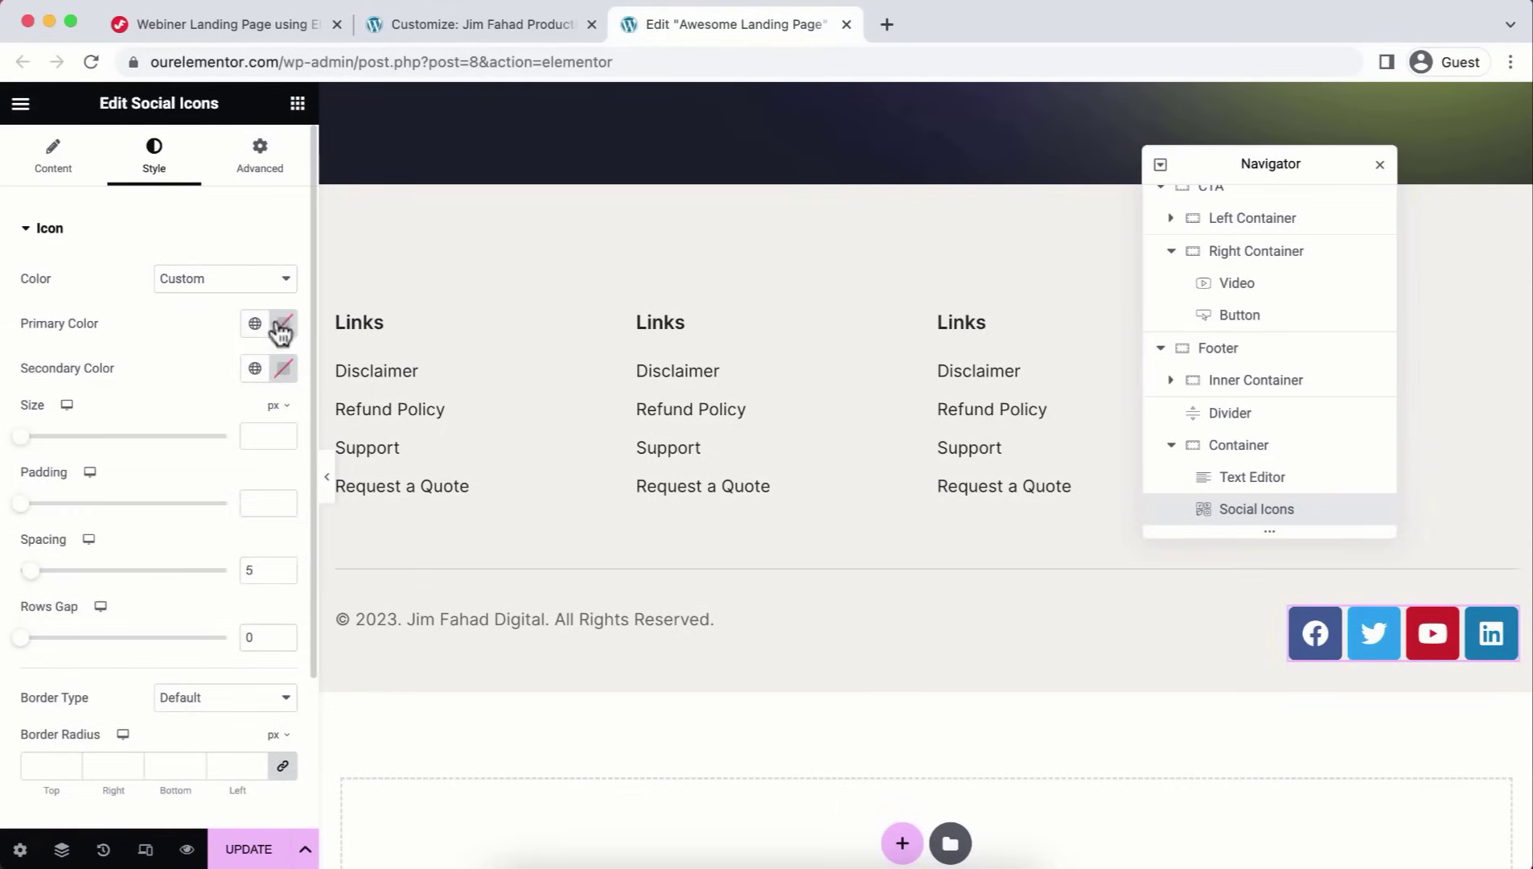
left_click(283, 323)
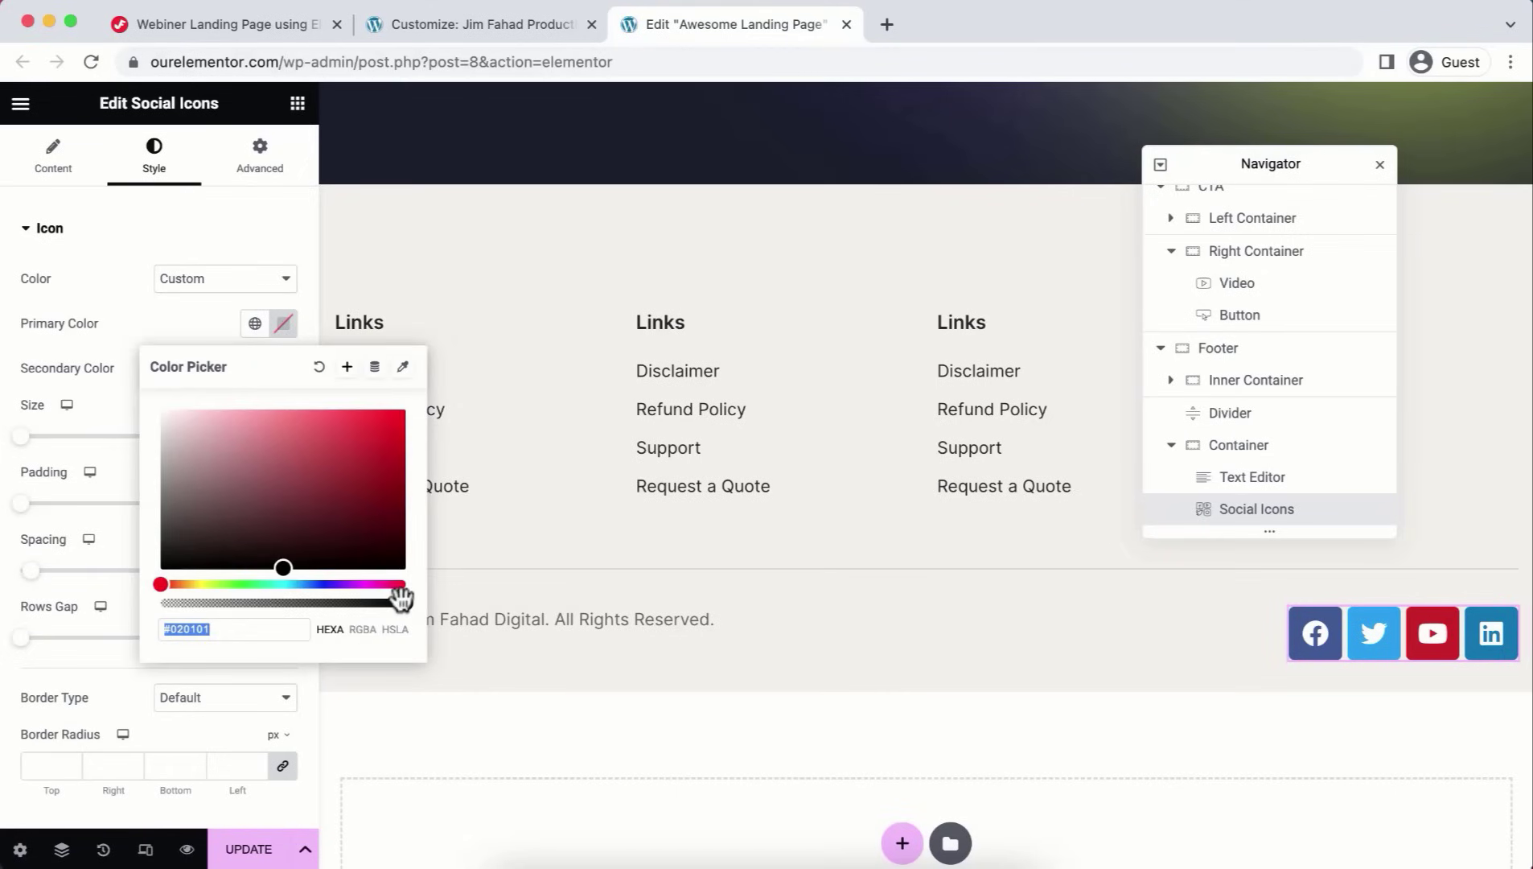
left_click_drag(400, 596, 120, 596)
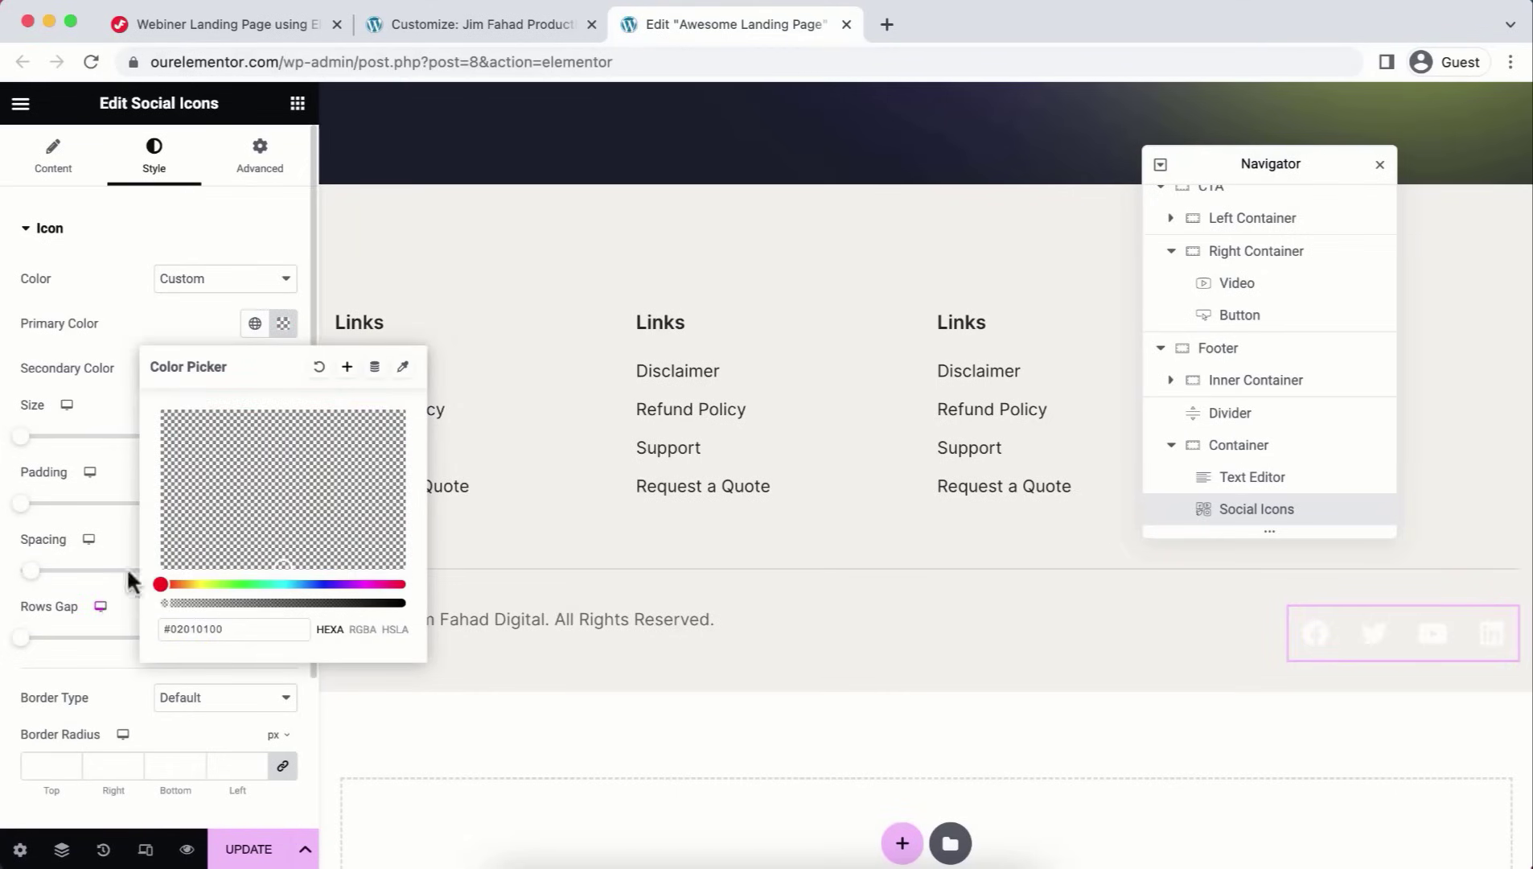
left_click(180, 320)
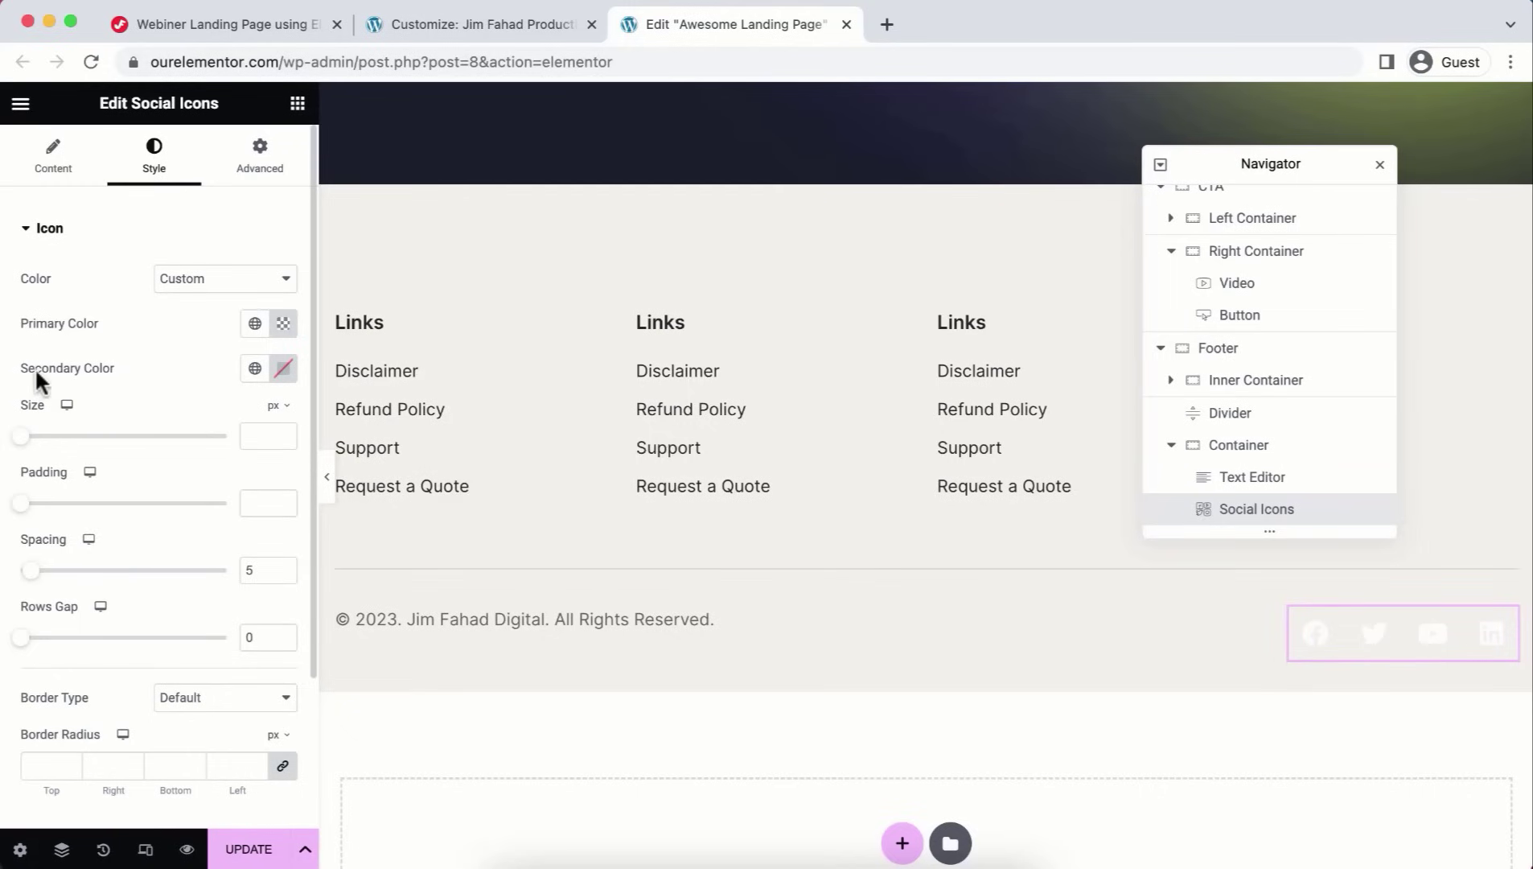
- Set the icons' secondary colour to the global Primary and their size to 20
left_click(255, 368)
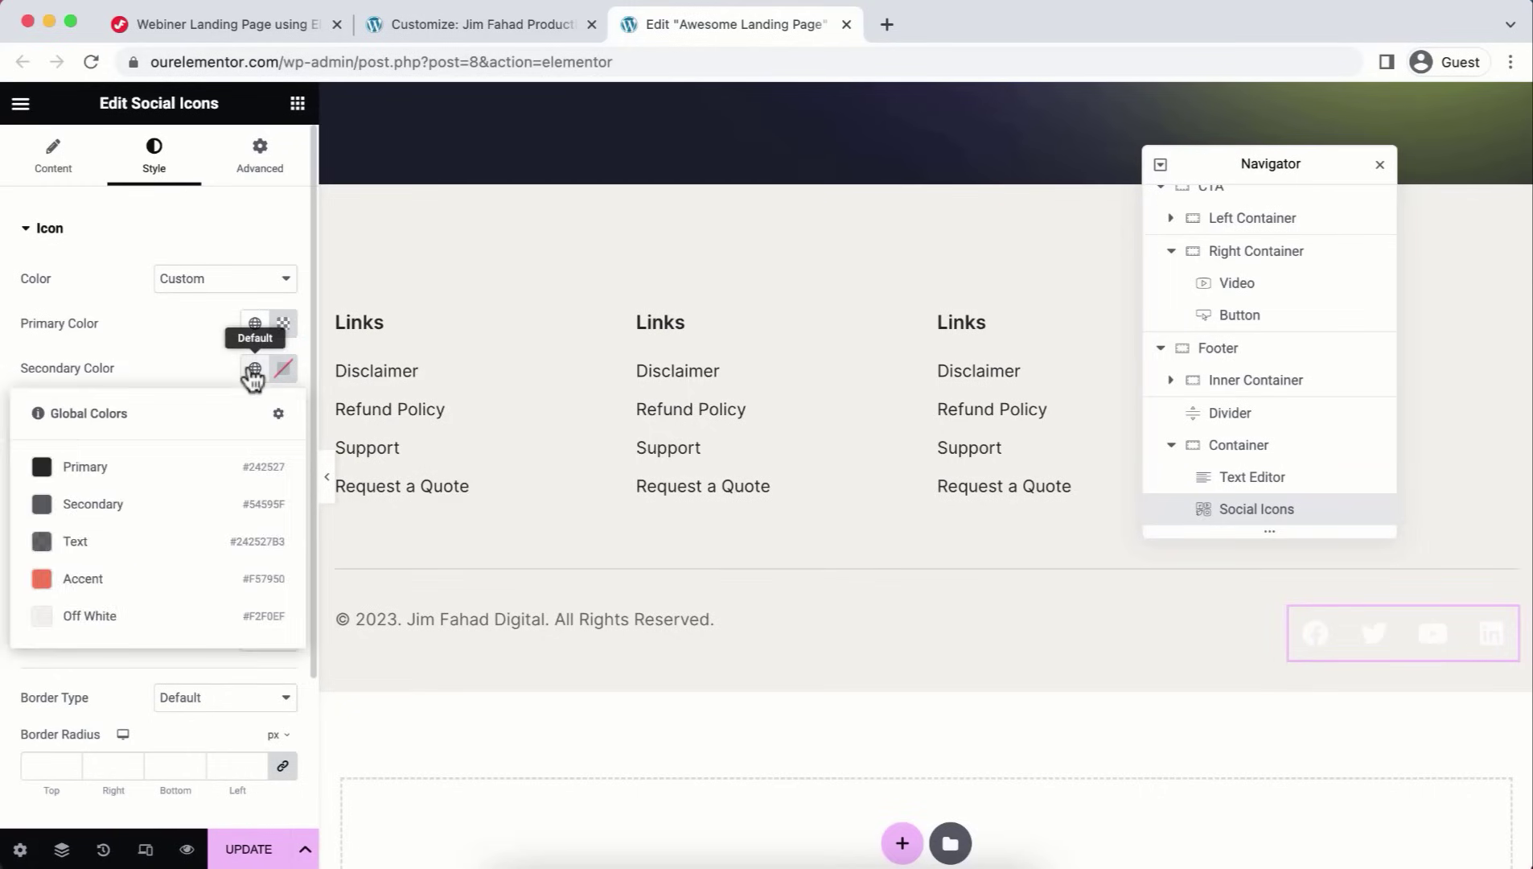
left_click(138, 470)
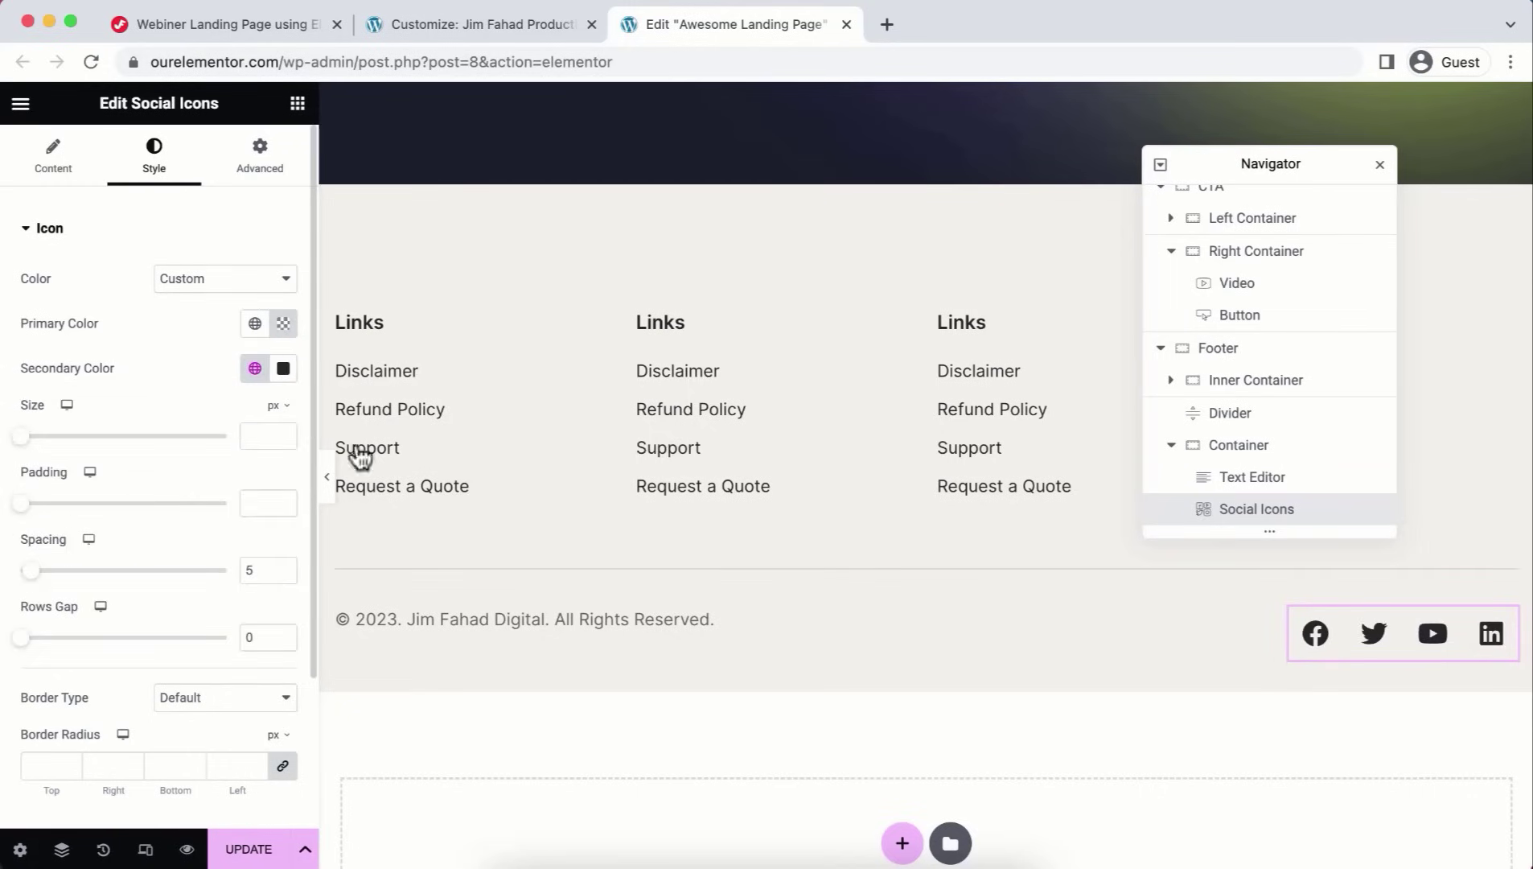
left_click(262, 430)
type("20")
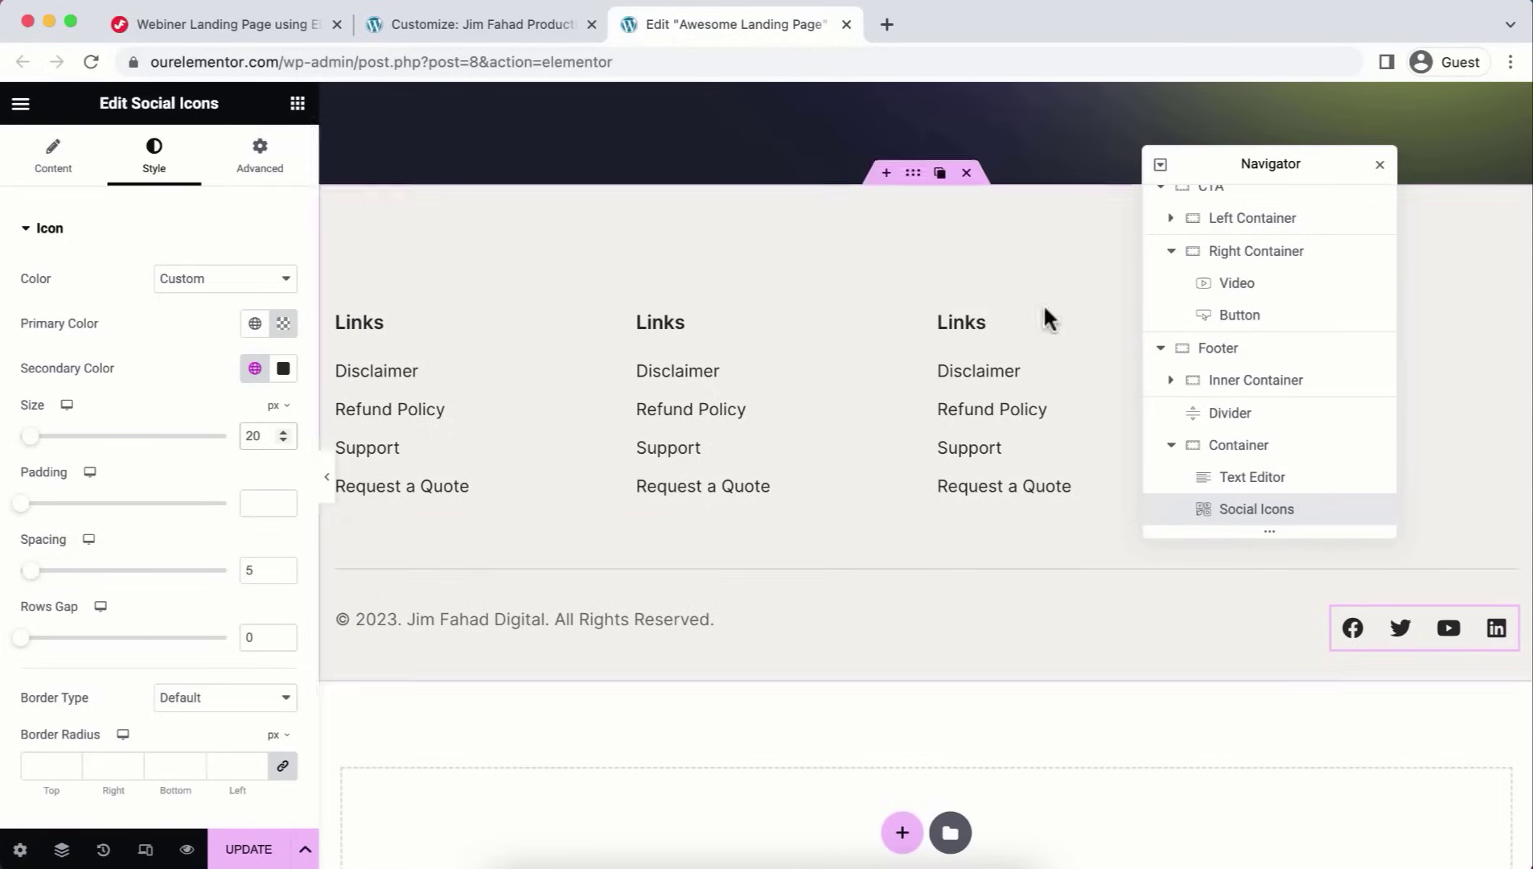
scroll(1044, 317, "up", 1)
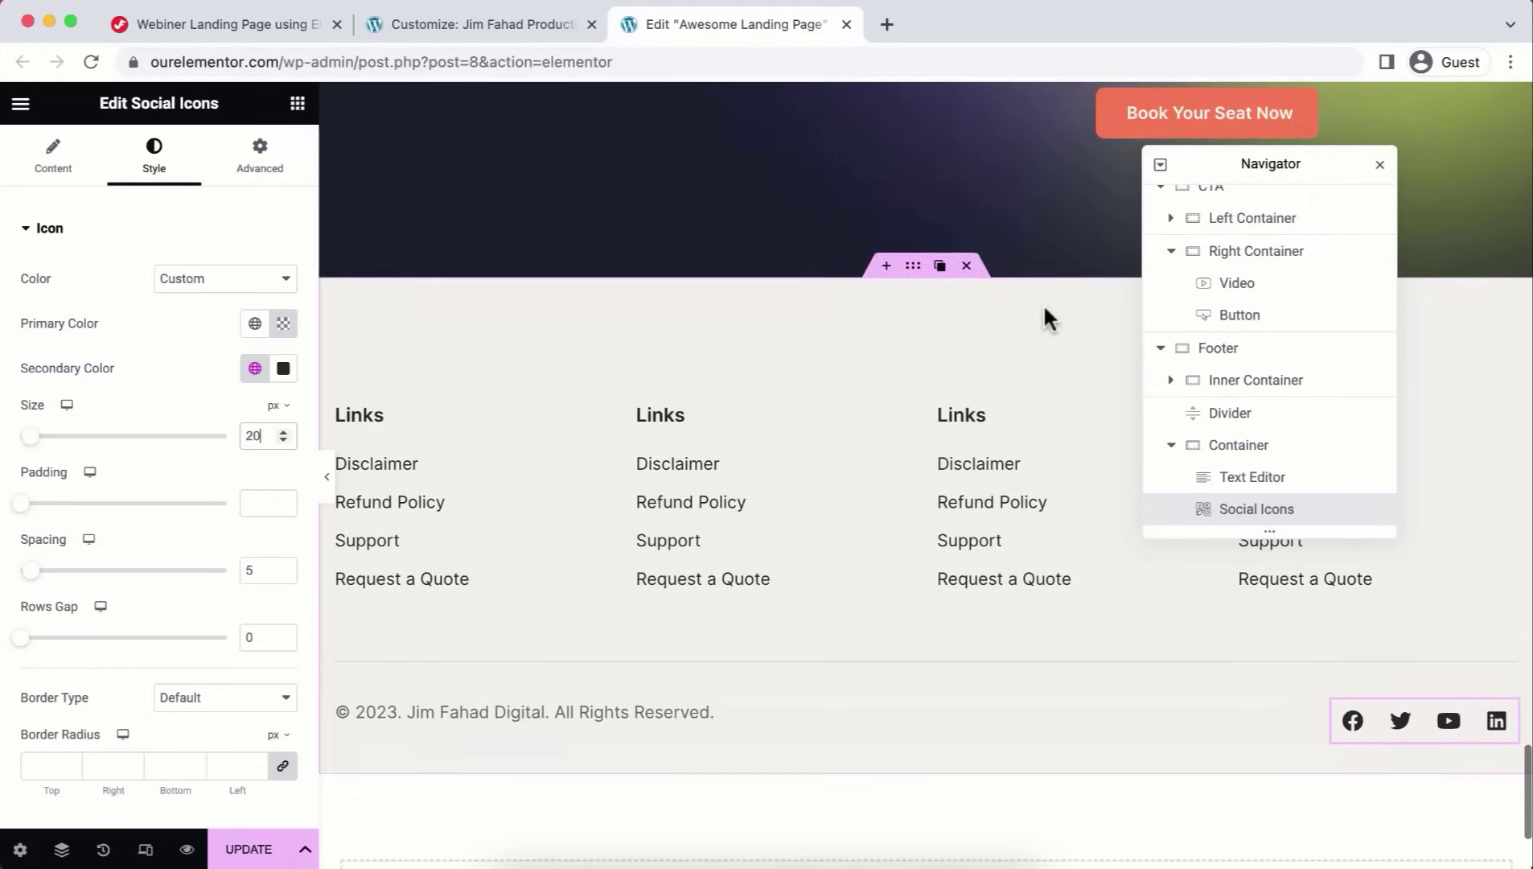
- Close the Navigator and review the Links, Resources, Company and Help footer columns, ending at the top
left_click(1379, 166)
scroll(989, 479, "up", 1)
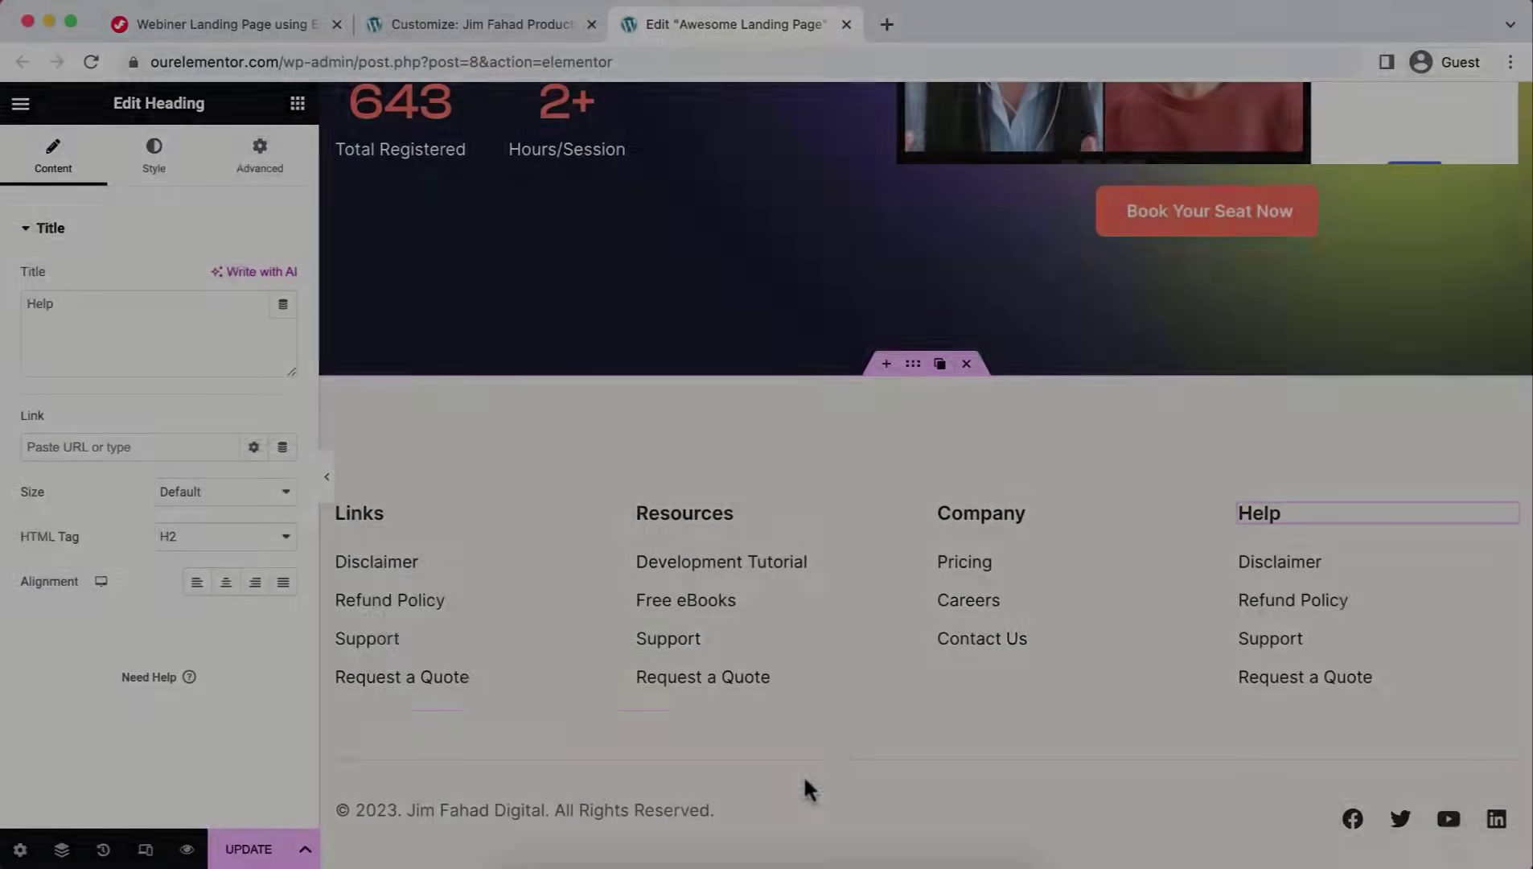
scroll(834, 741, "down", 2)
scroll(834, 741, "up", 1)
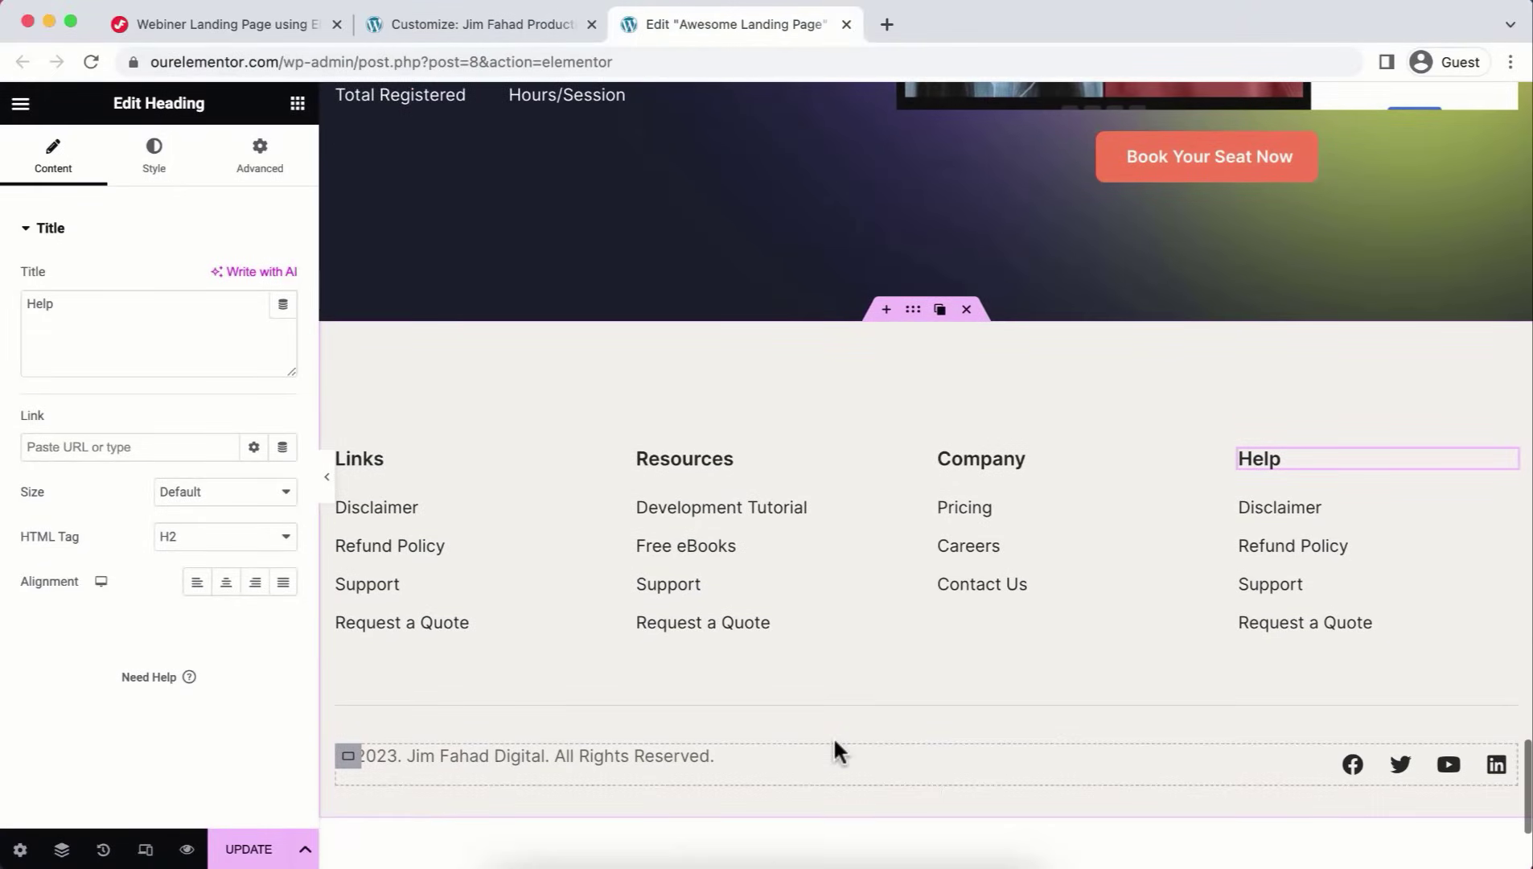
scroll(834, 741, "down", 1)
scroll(834, 740, "up", 1)
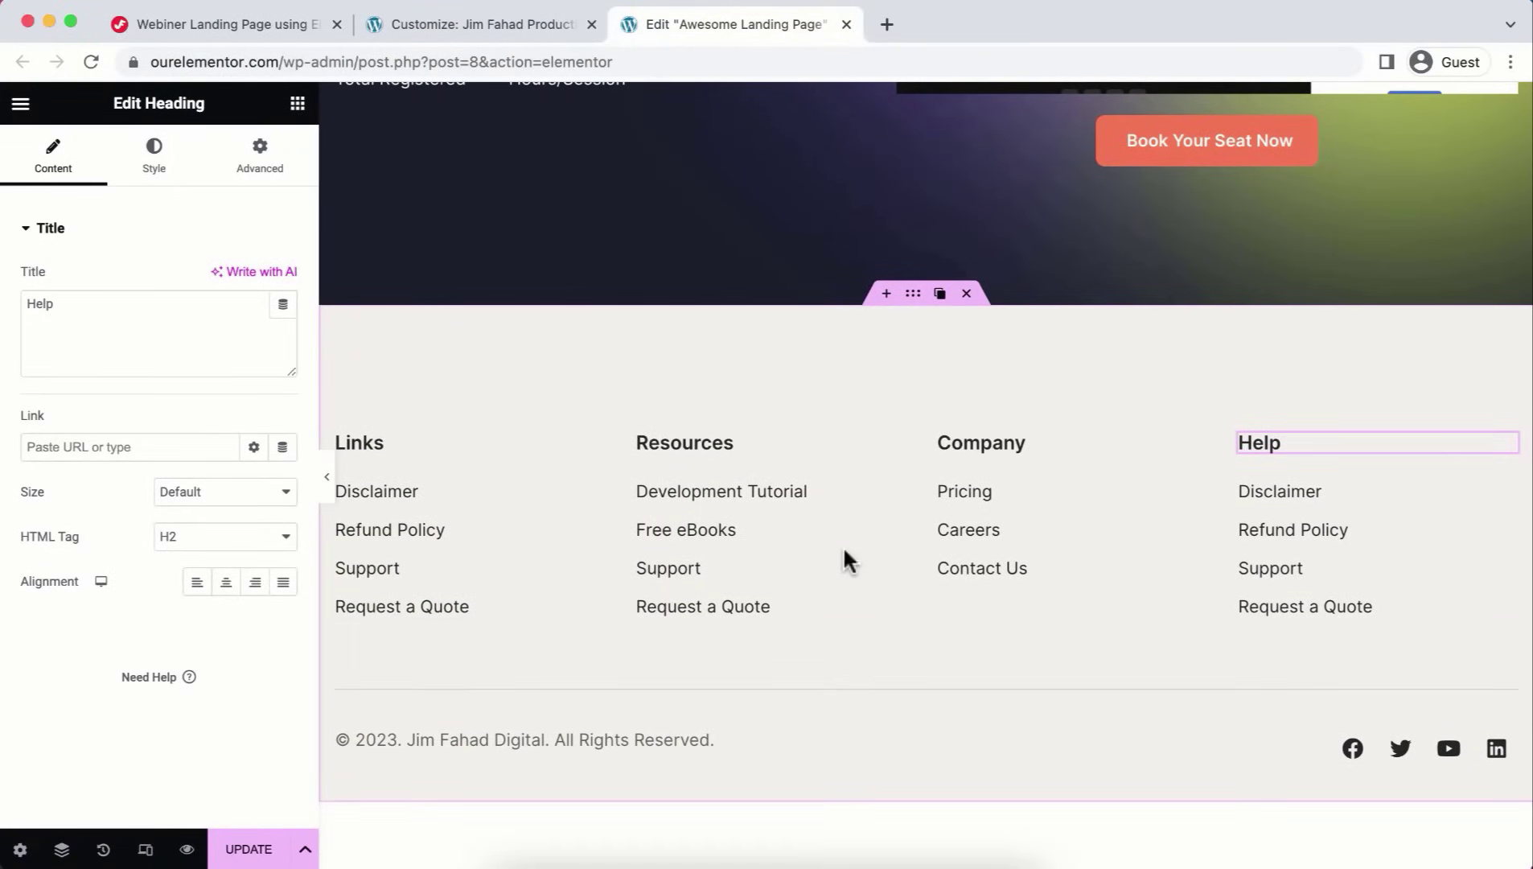
scroll(843, 547, "up", 20)
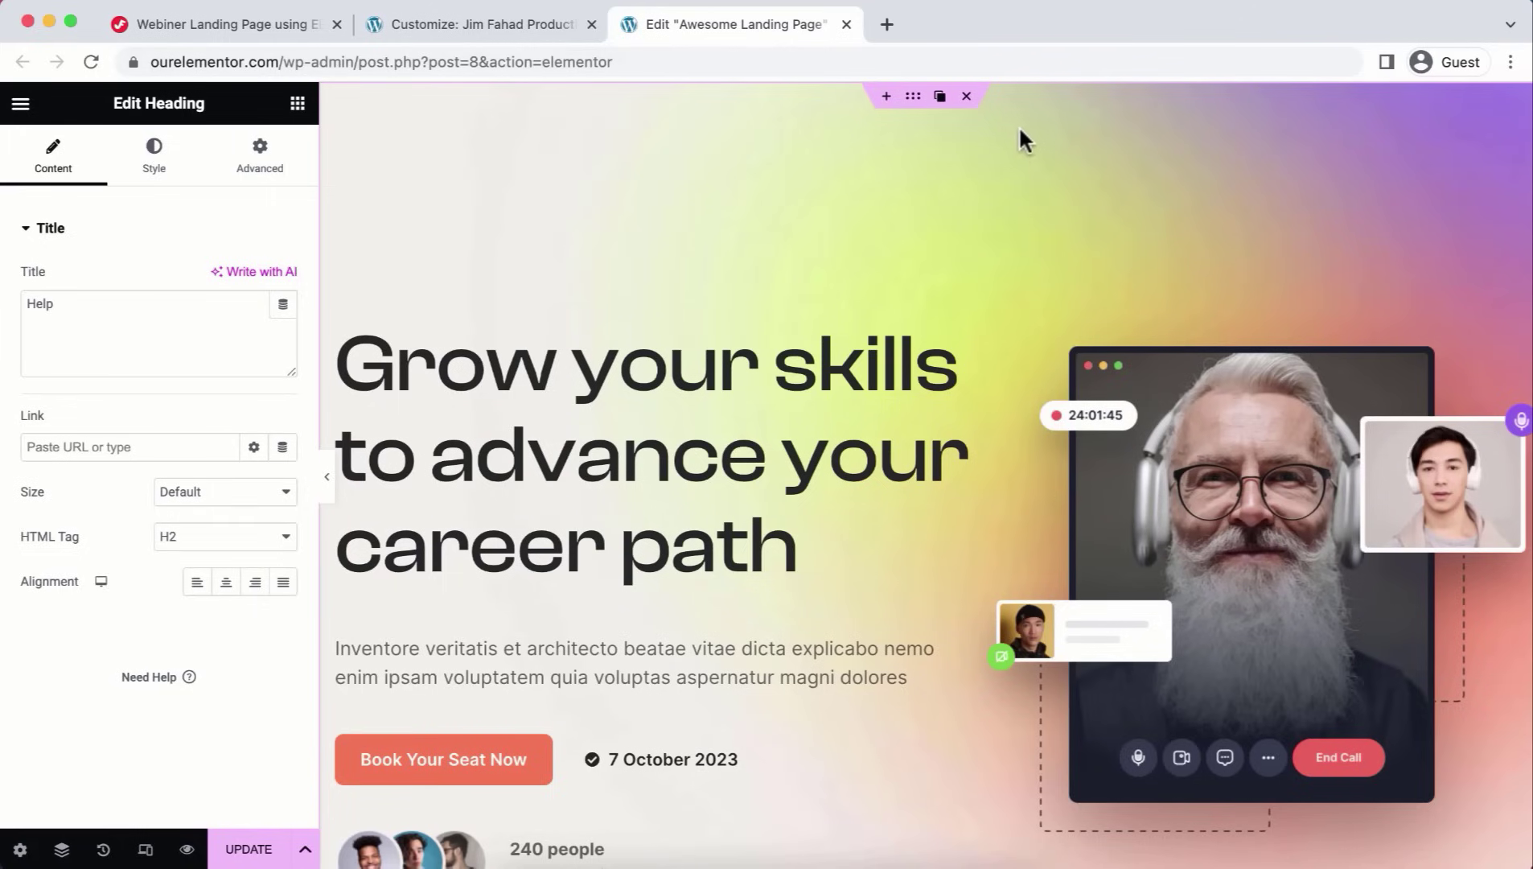
- Add a row container above the hero with items aligned to the centre
left_click(885, 97)
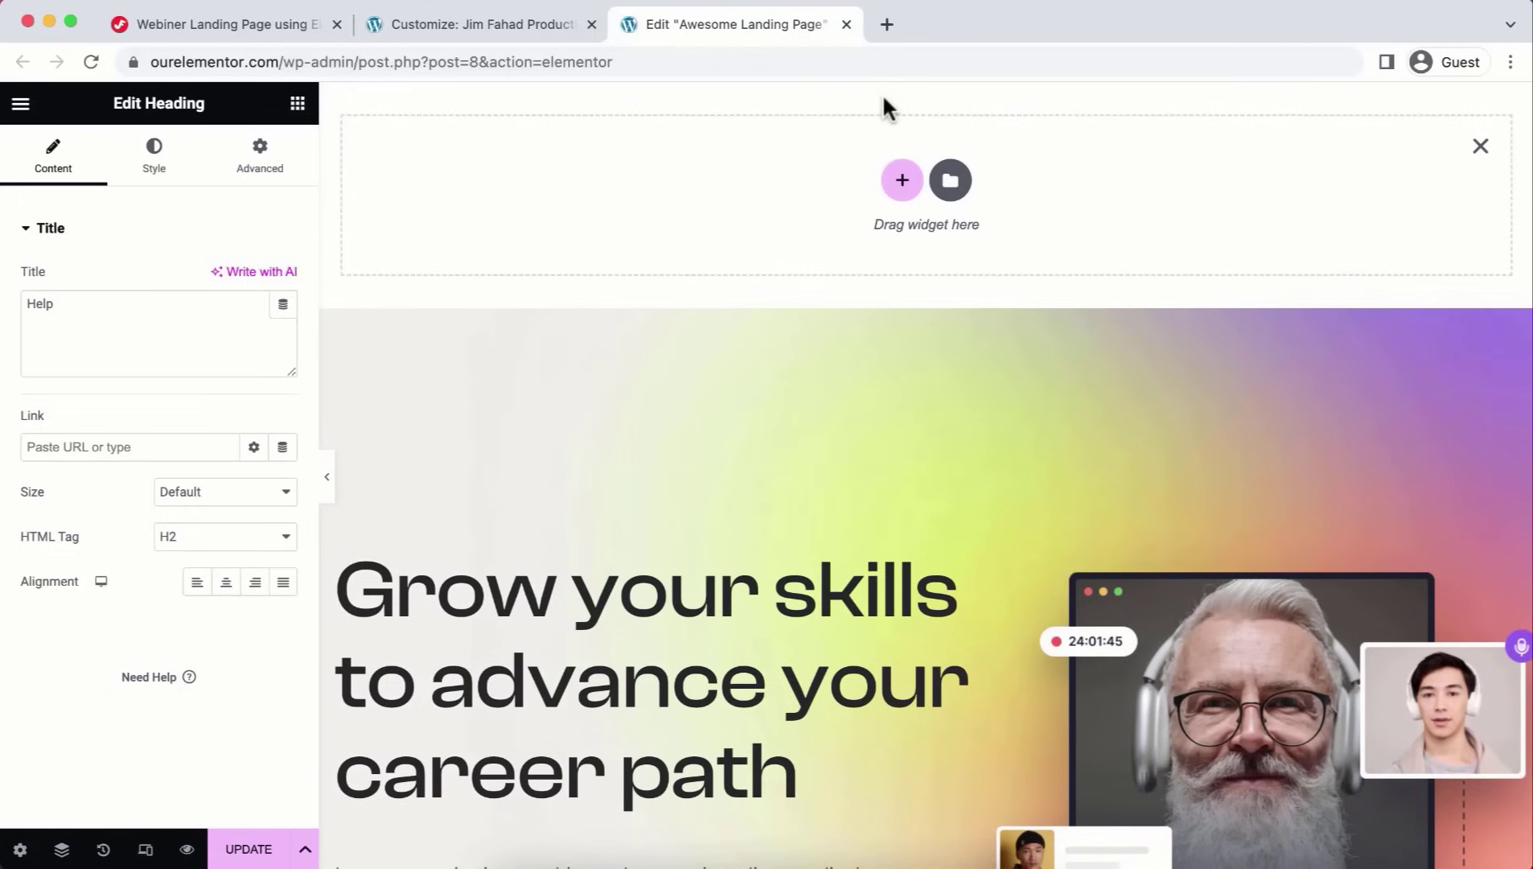
left_click(899, 181)
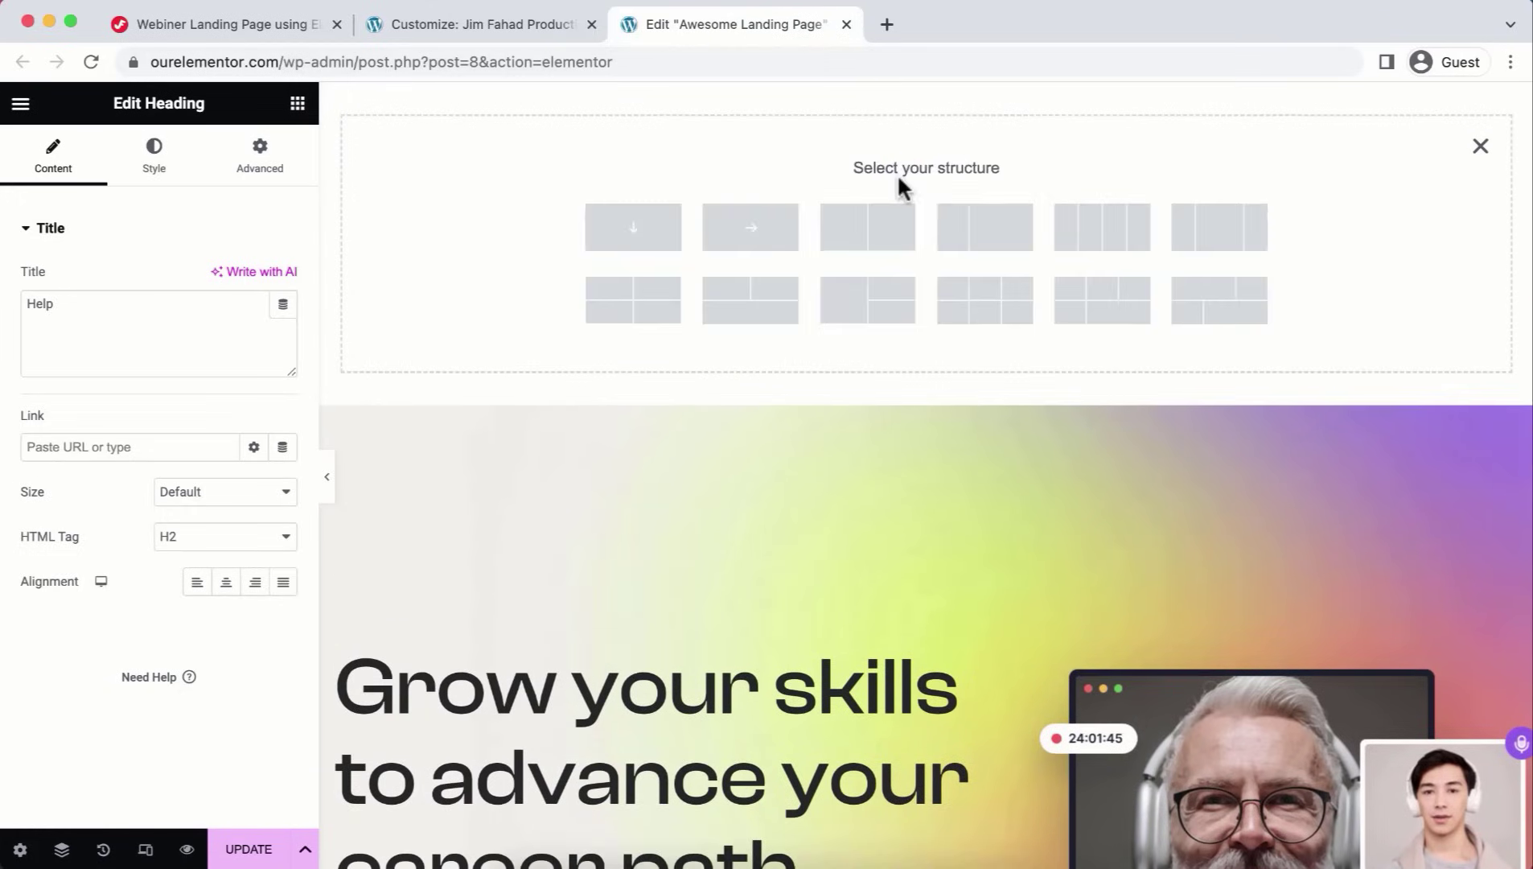
left_click(759, 233)
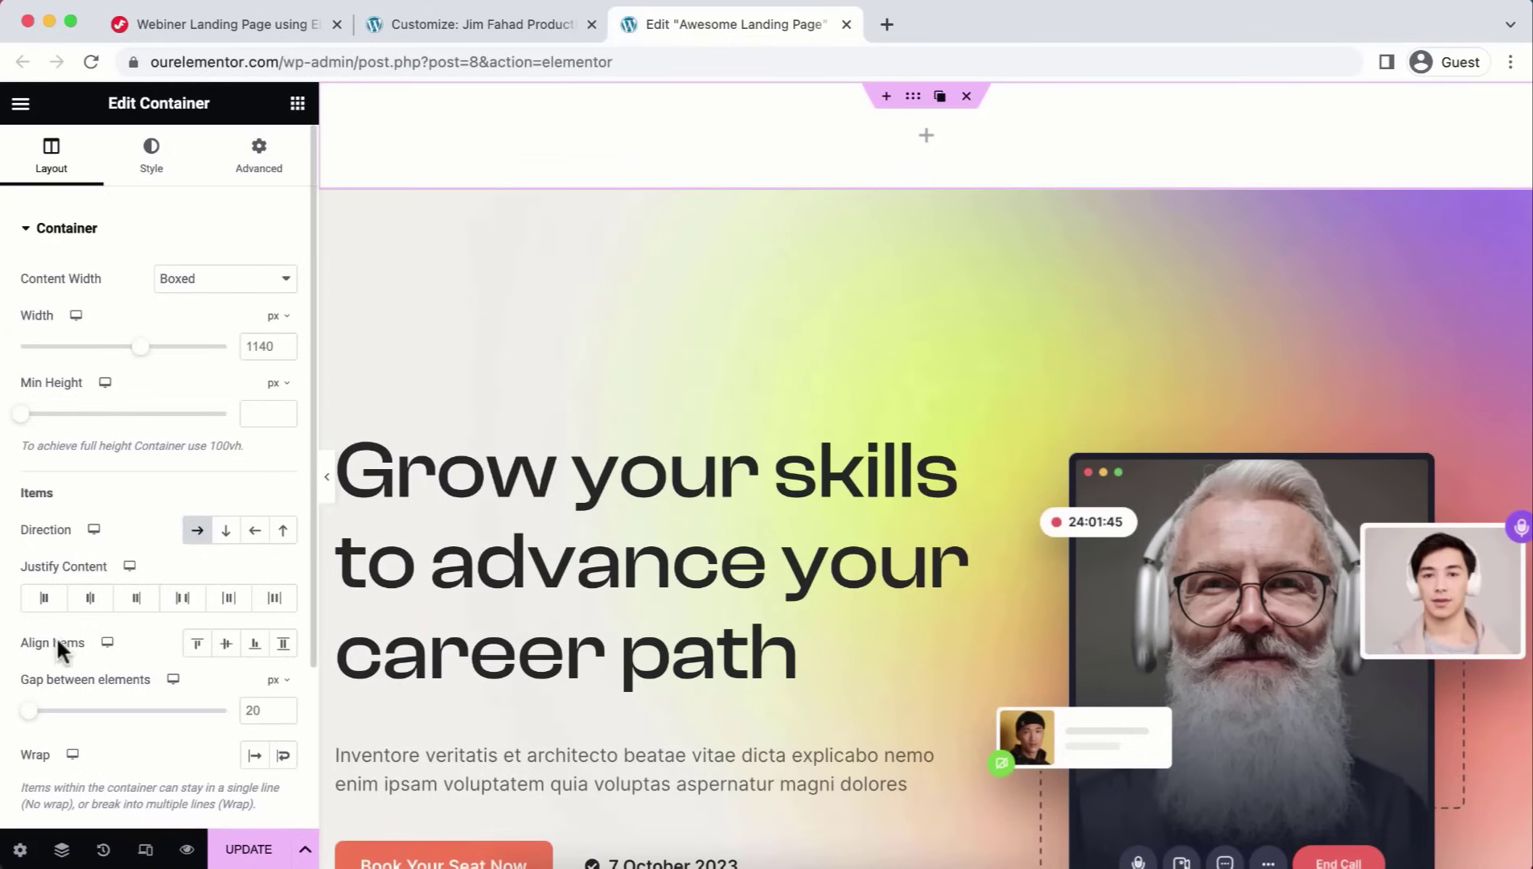
left_click(225, 648)
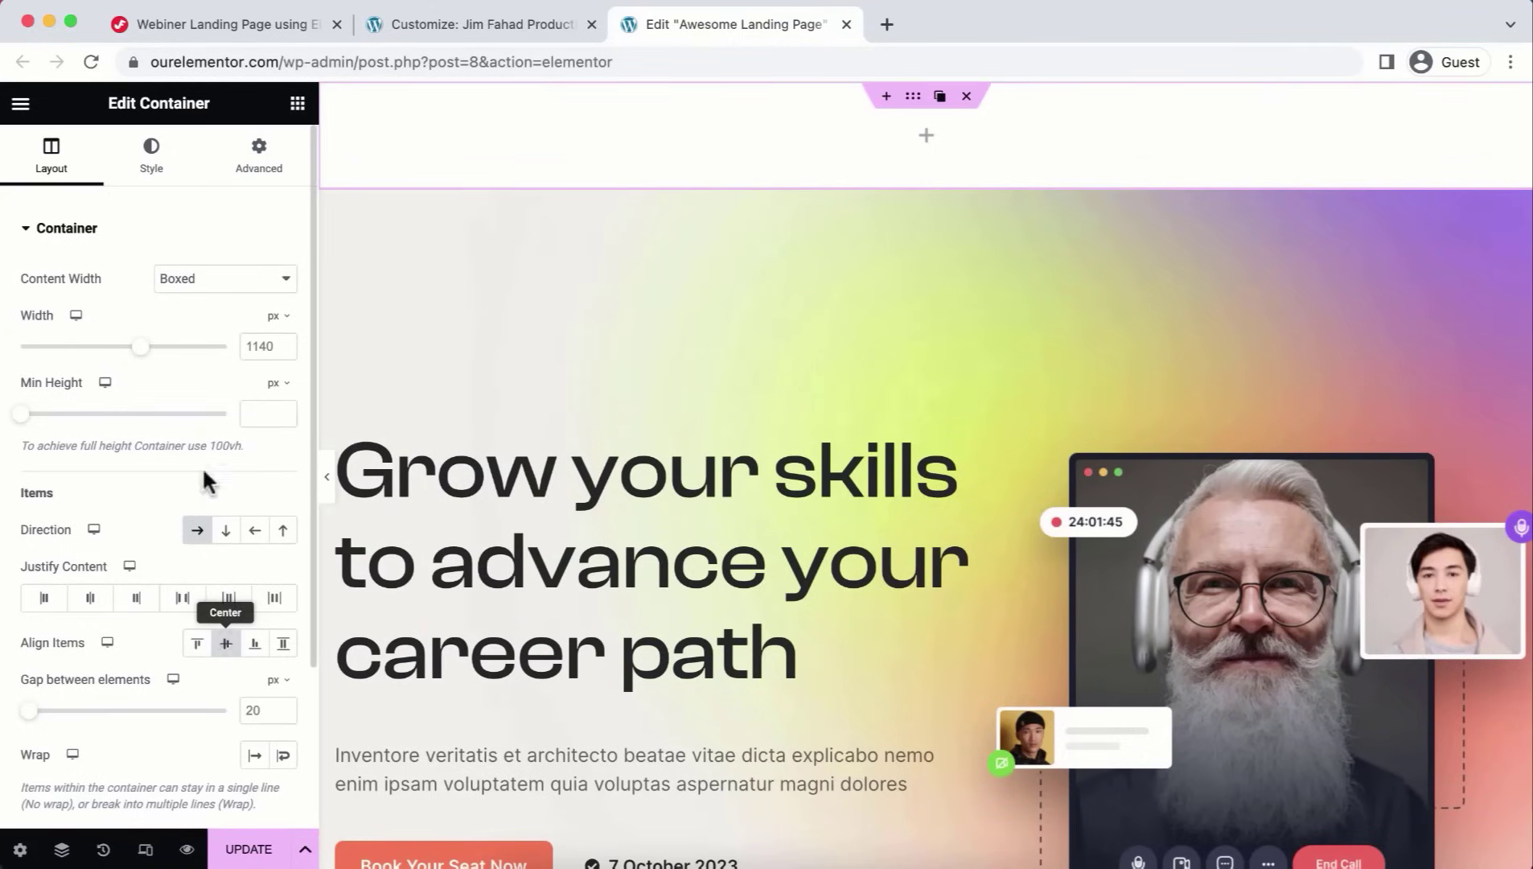
- Give the container a Classic background at 0 opacity
left_click(154, 161)
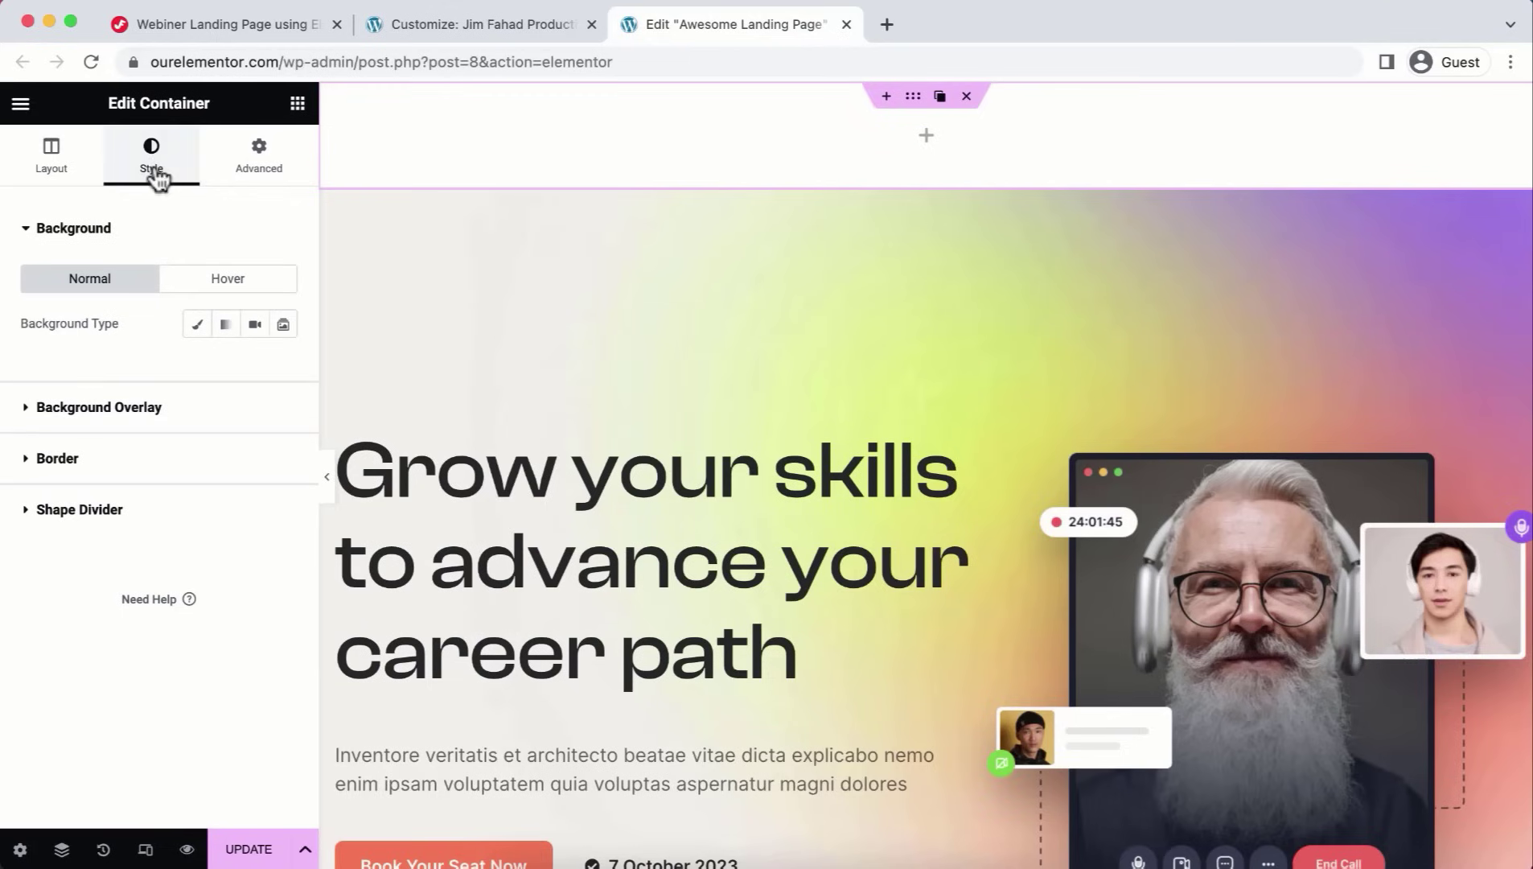
left_click(194, 331)
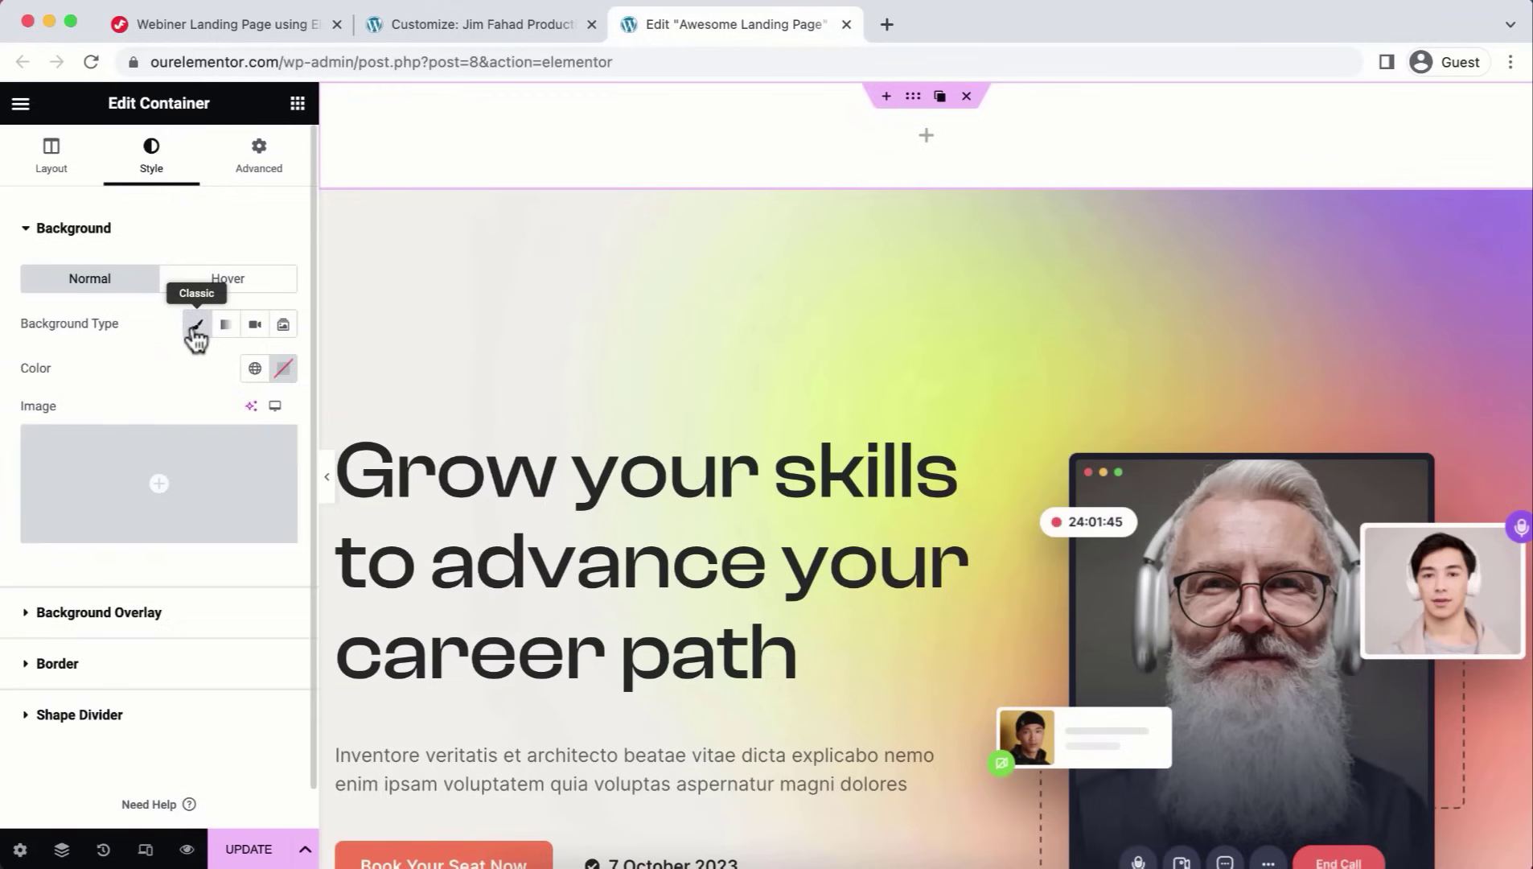
left_click(283, 368)
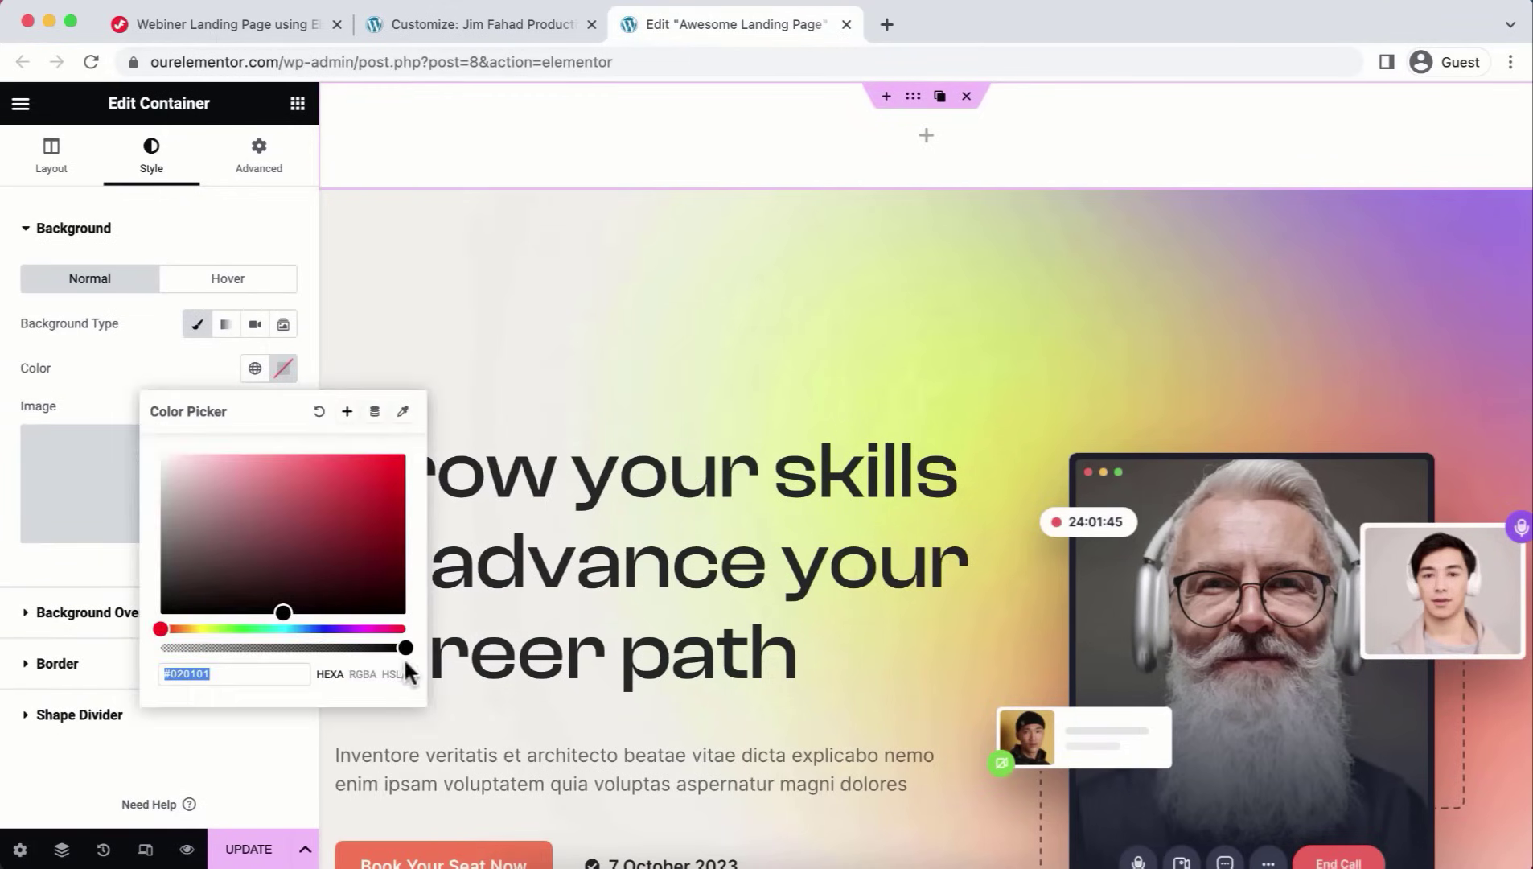
left_click_drag(405, 649, 155, 635)
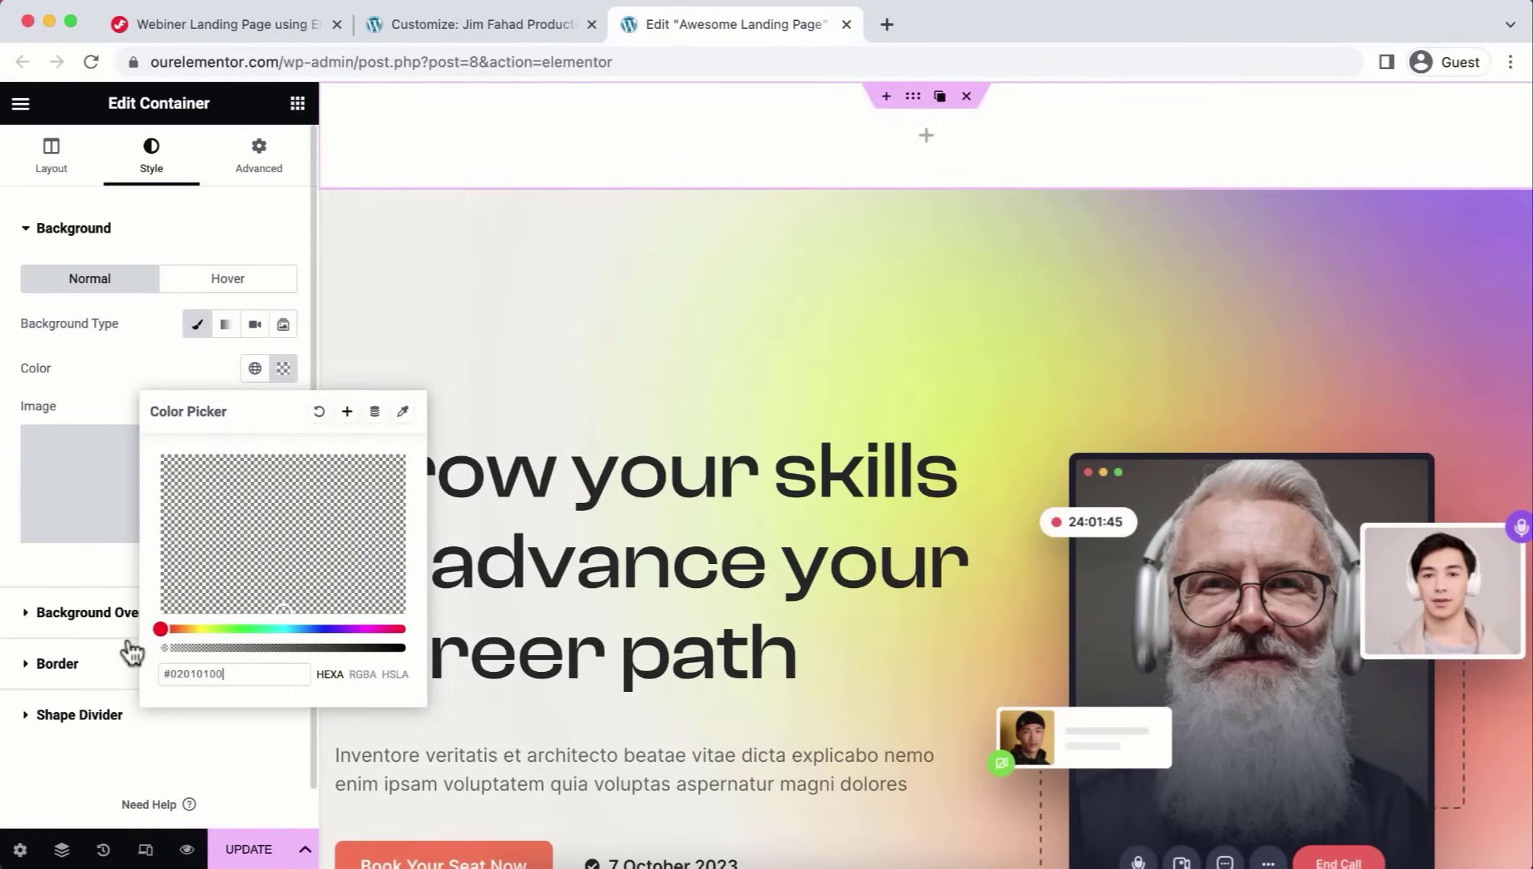
left_click(113, 399)
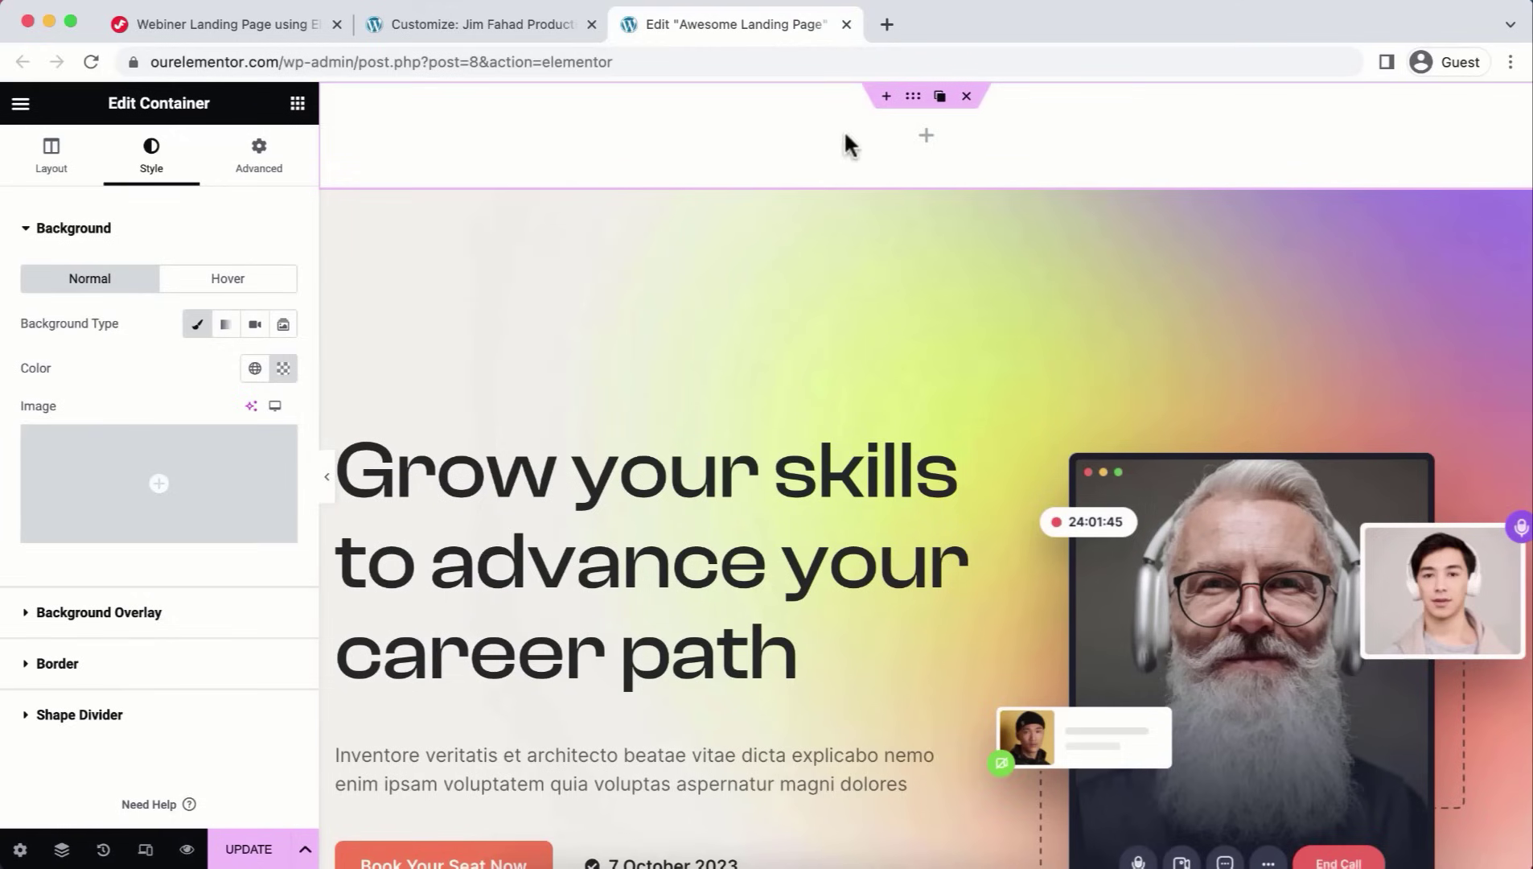
- Set the container padding to 20 top and bottom, 15 left and right
left_click(268, 167)
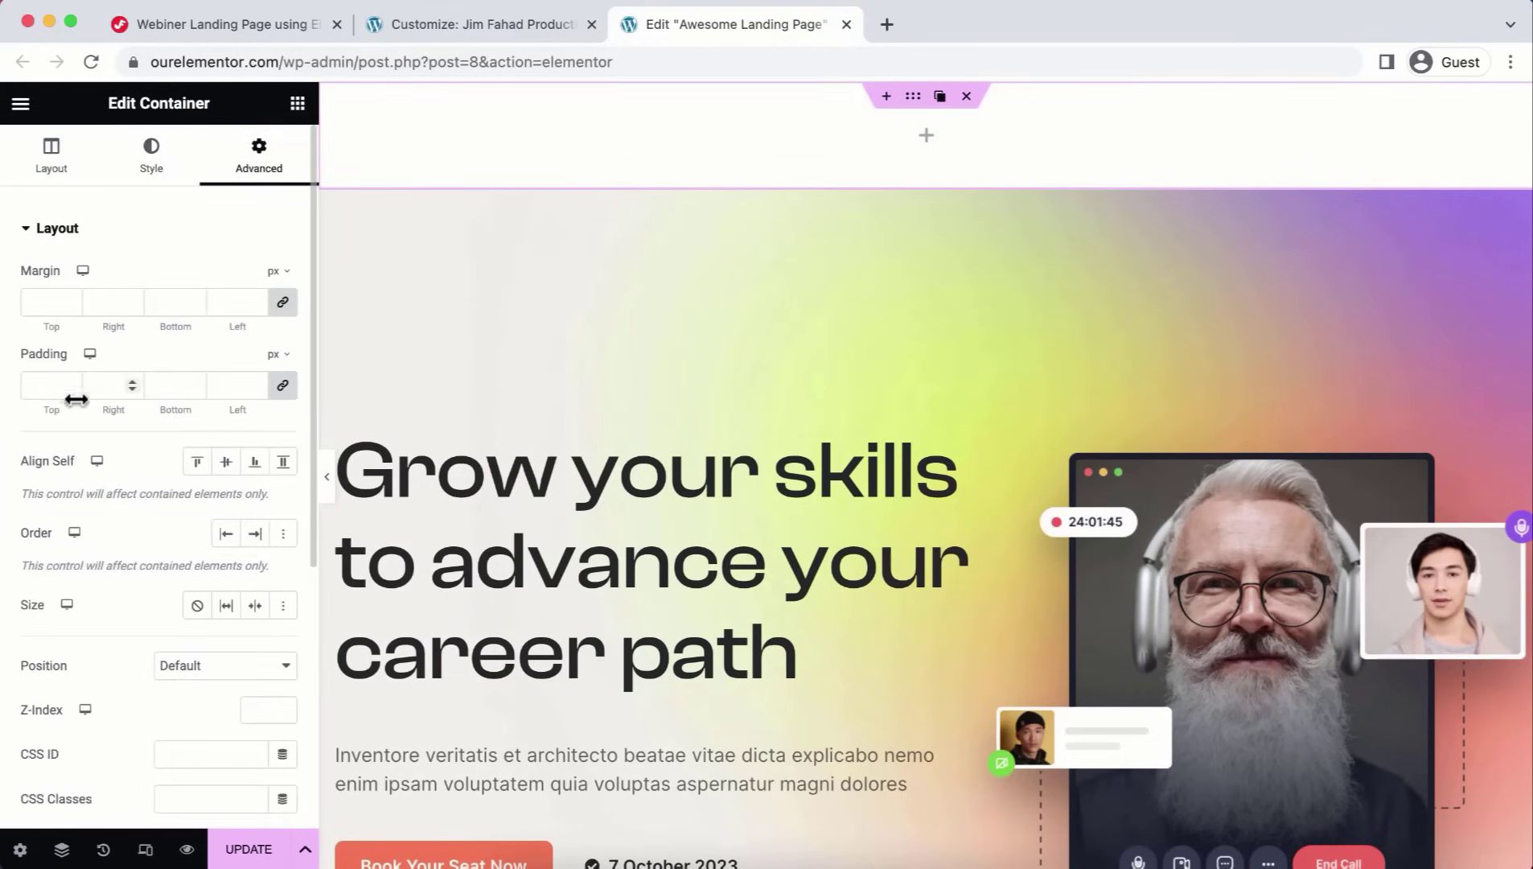
left_click(44, 386)
type("15")
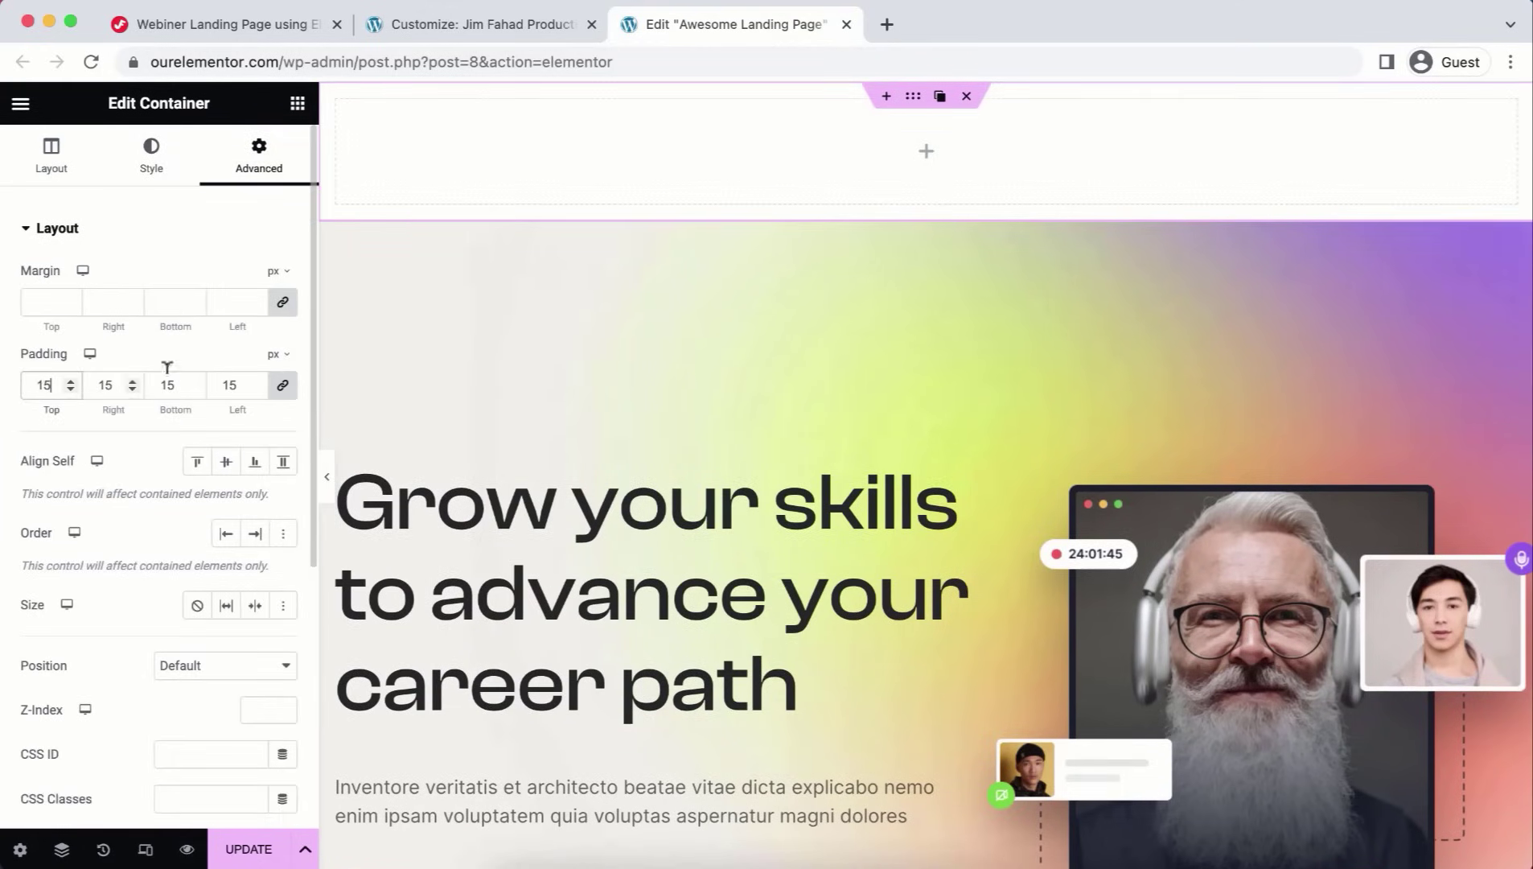
left_click(285, 387)
type("20")
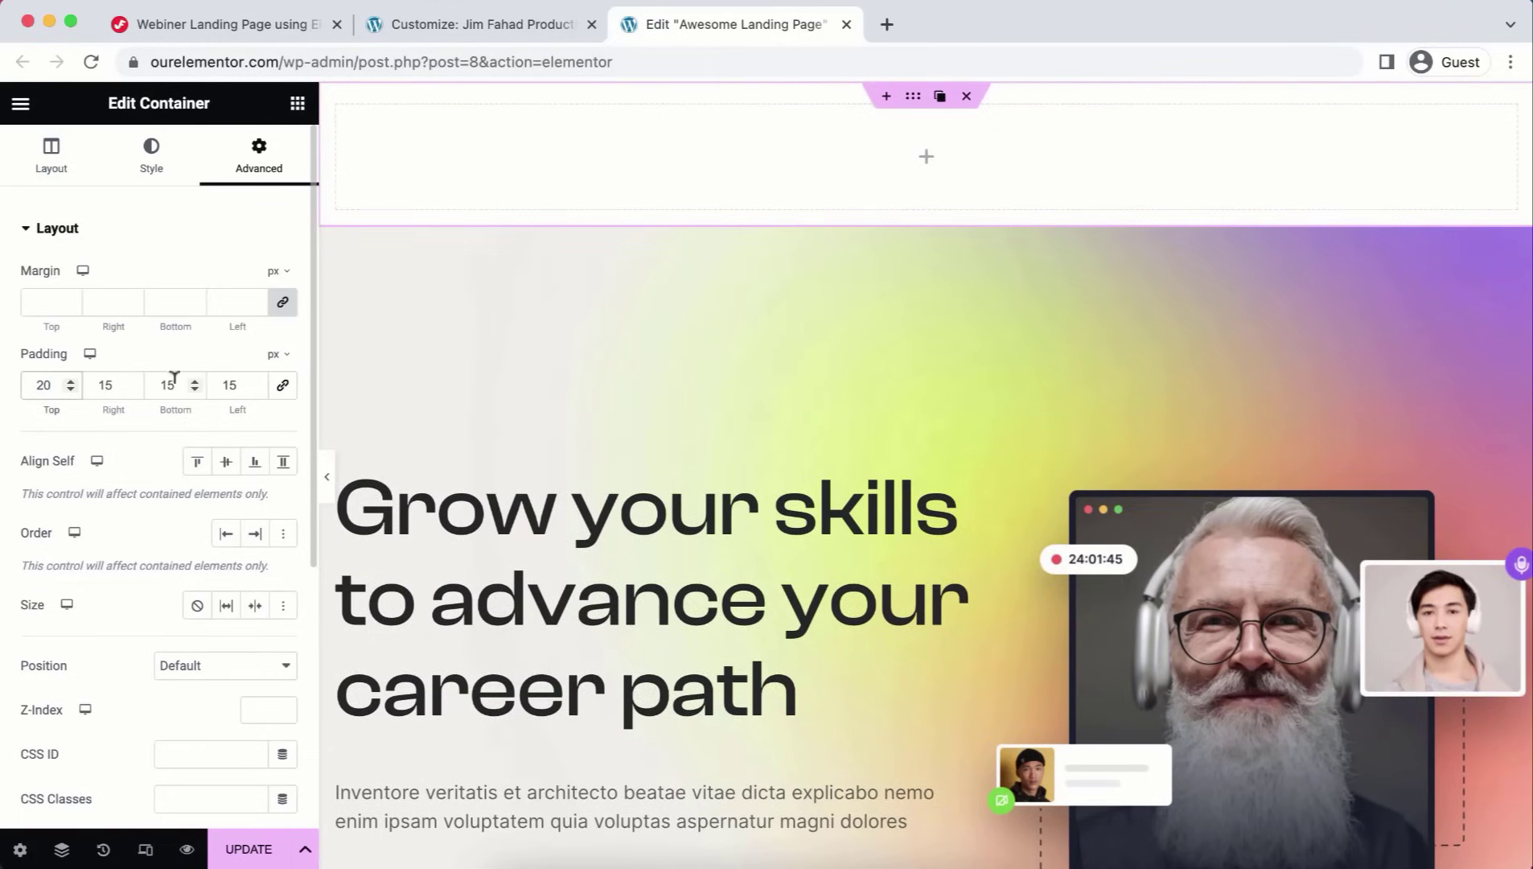
double_click(167, 386)
type("20")
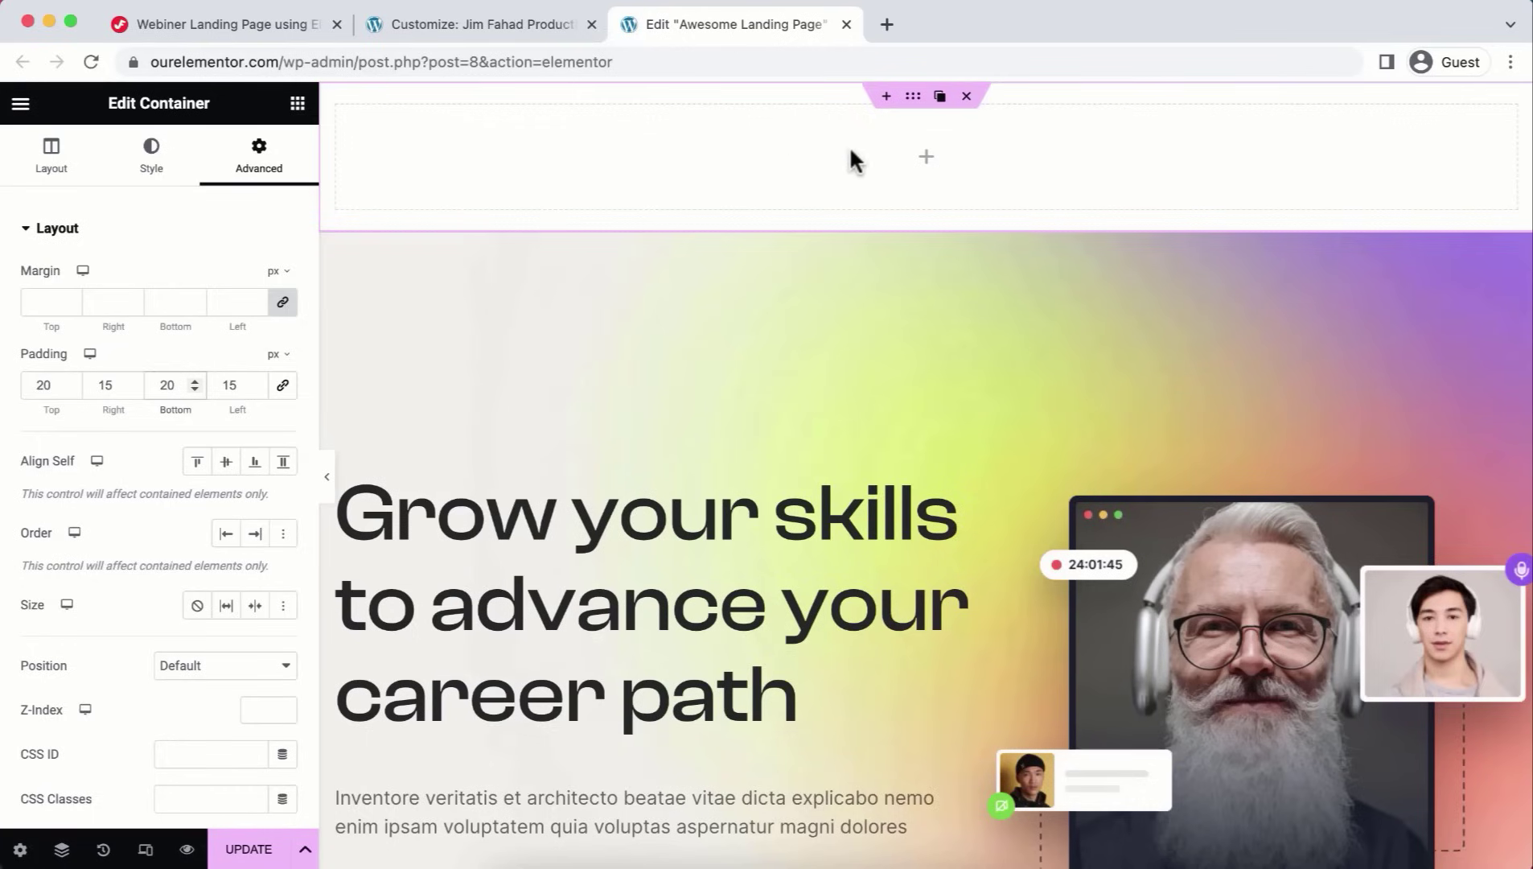
left_click(926, 160)
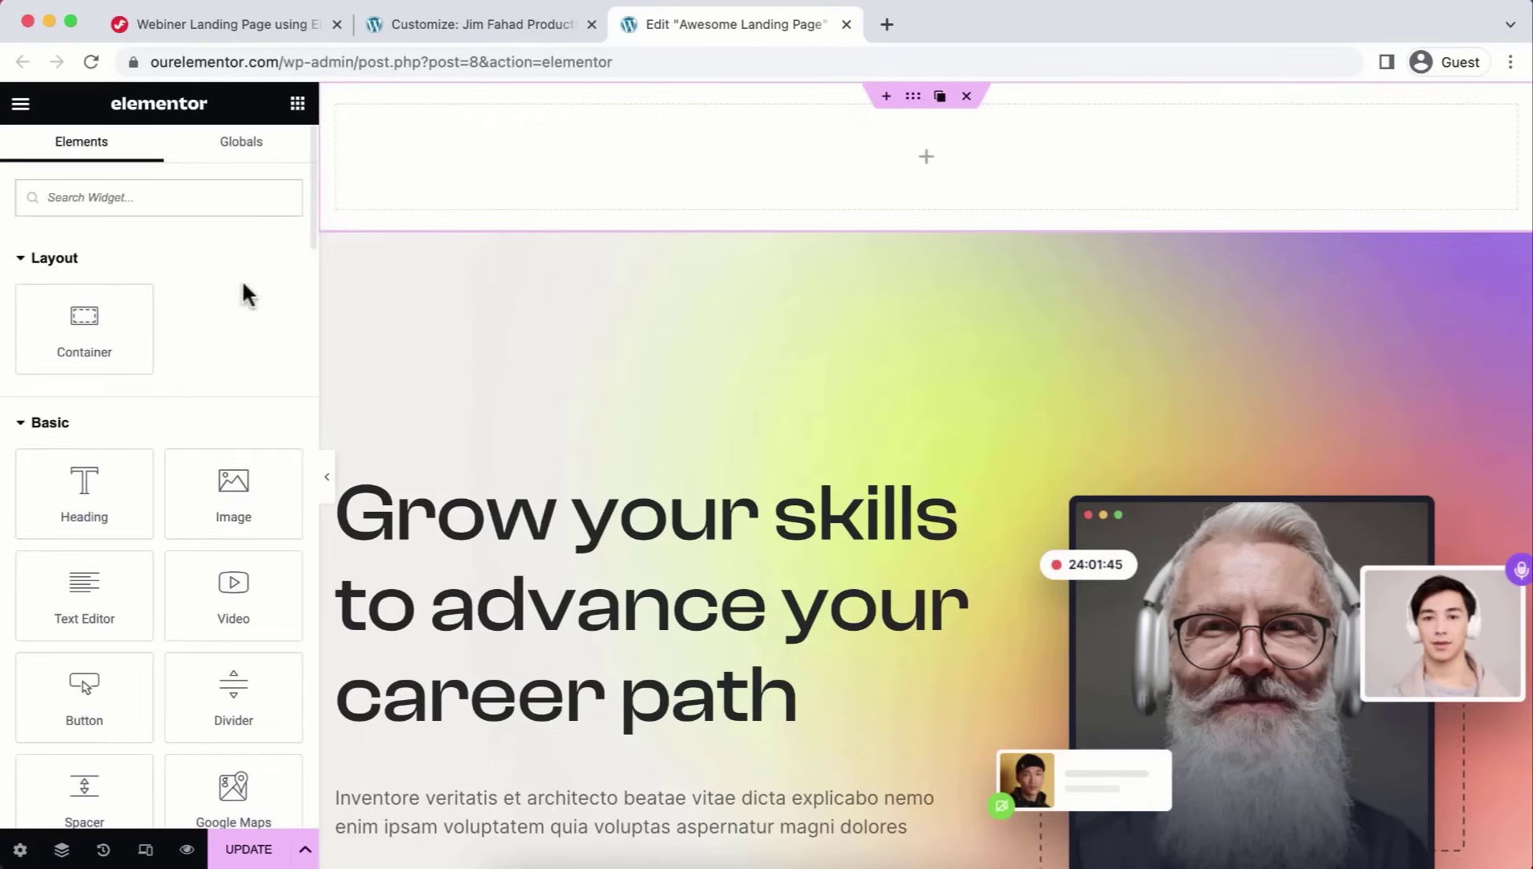
- Insert the Webi logo from the Media Library into the top container, aligned left
left_click_drag(223, 507, 865, 188)
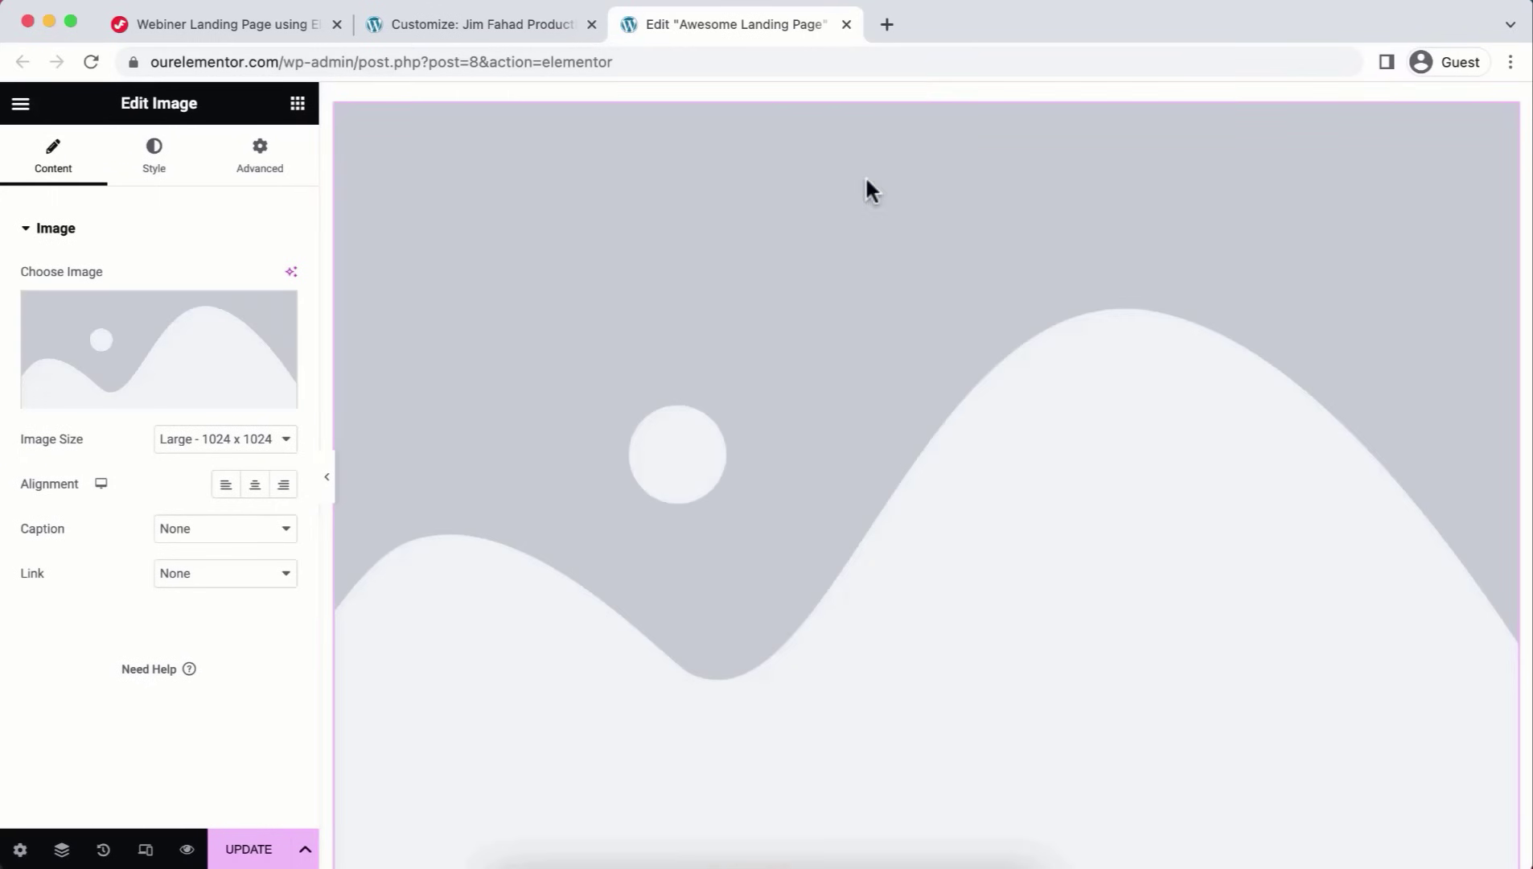
left_click(205, 366)
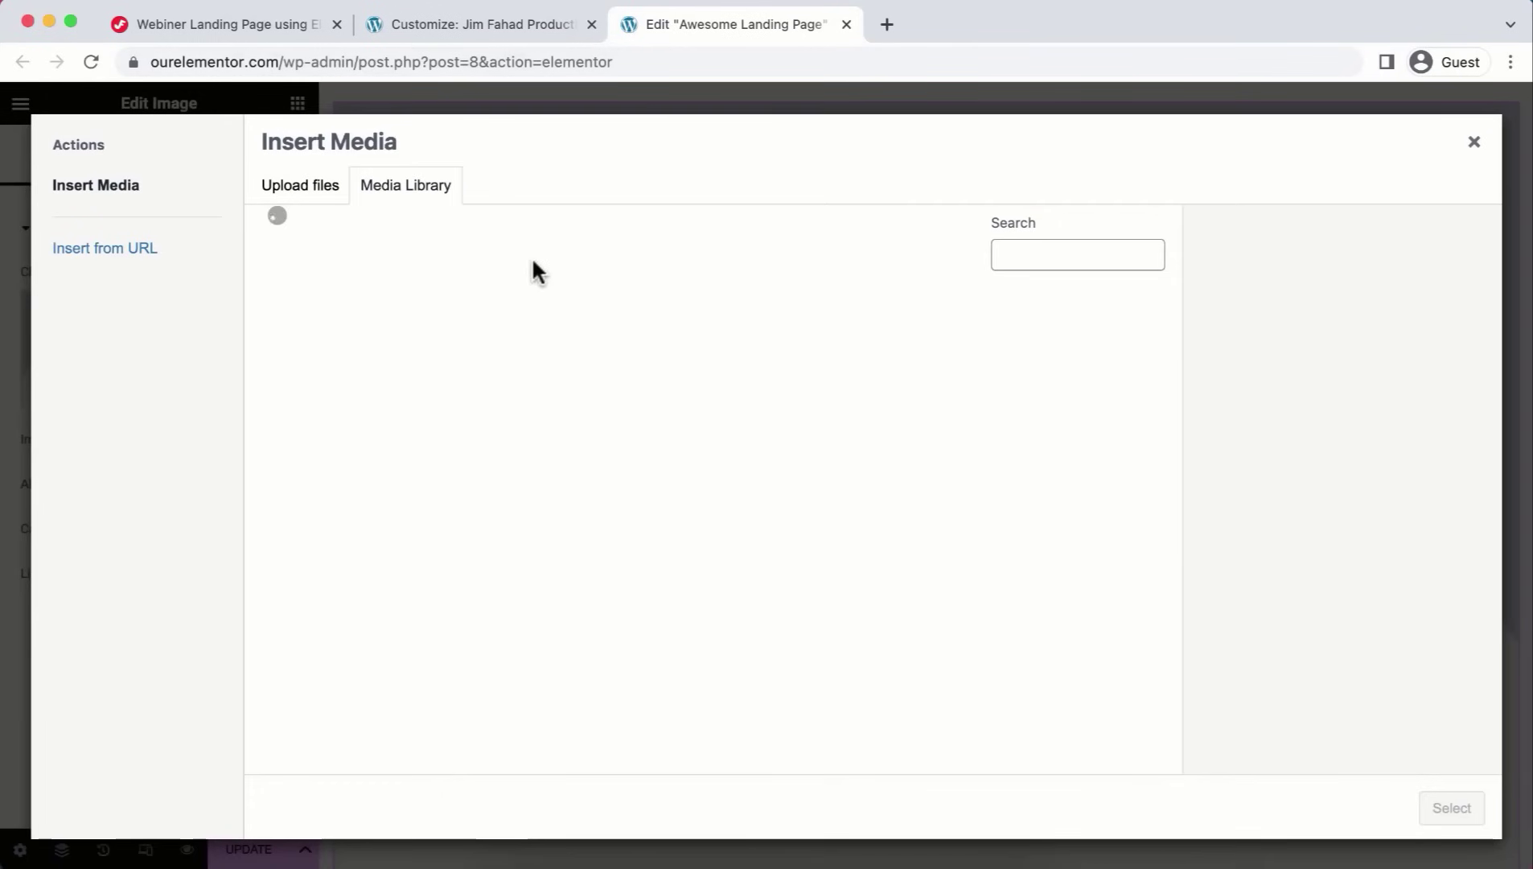
scroll(492, 426, "down", 2)
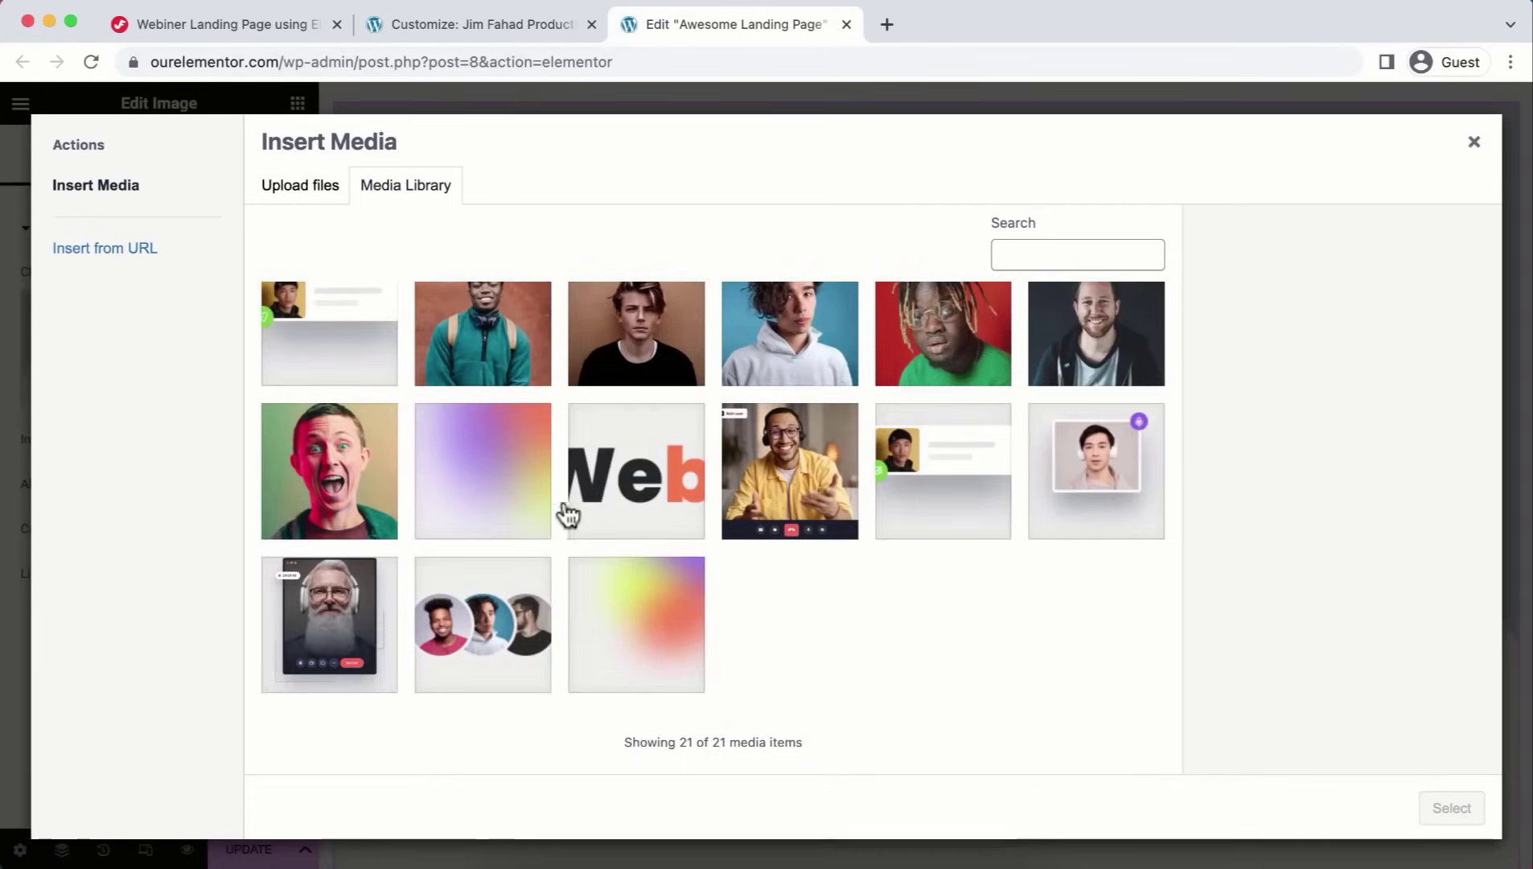
left_click(658, 509)
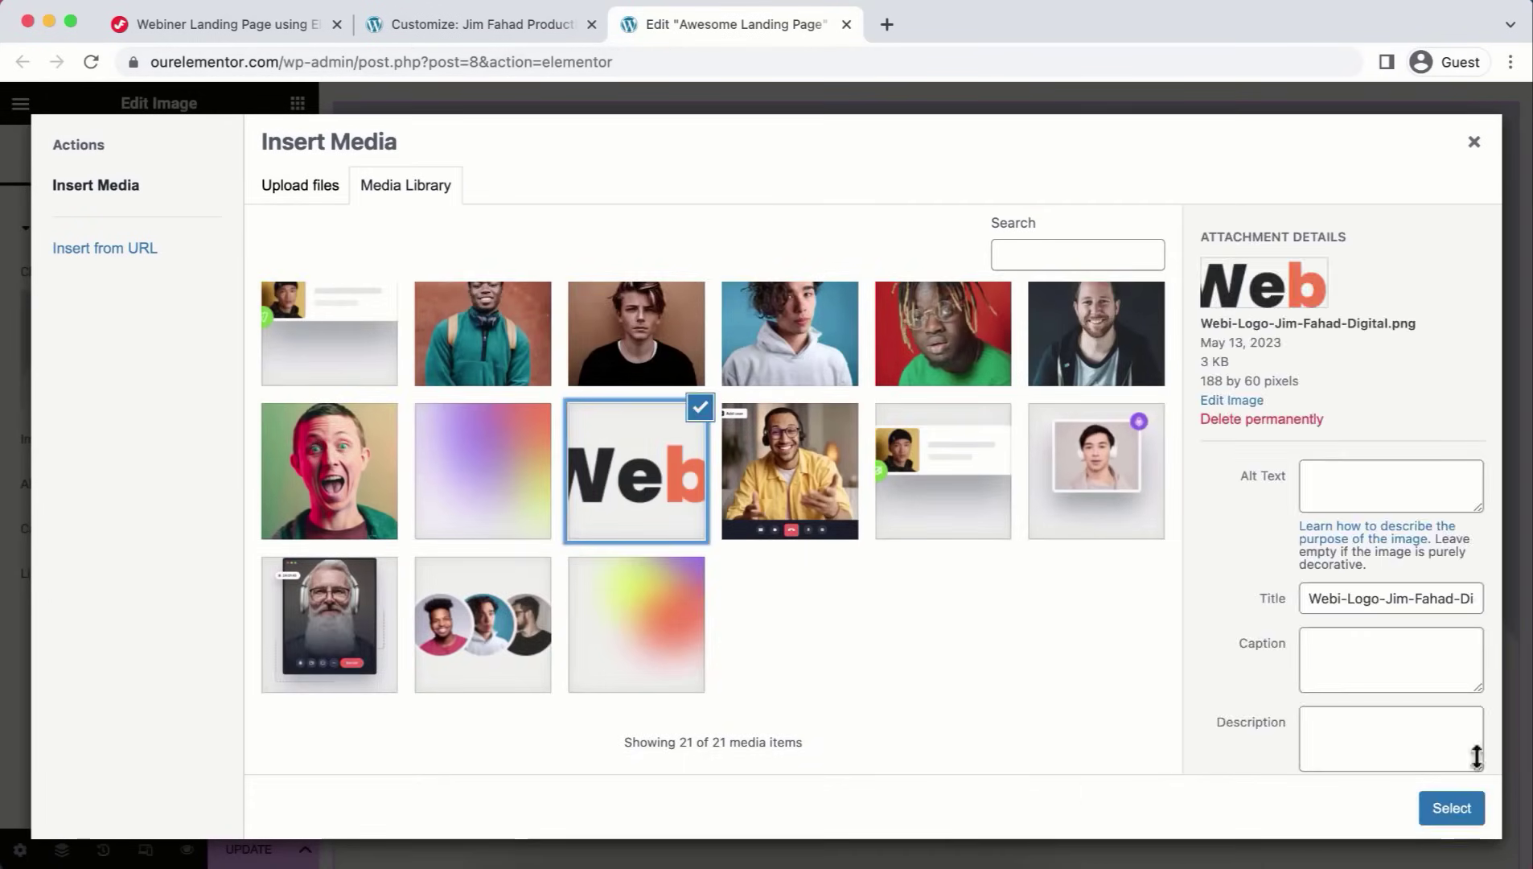
left_click(1451, 807)
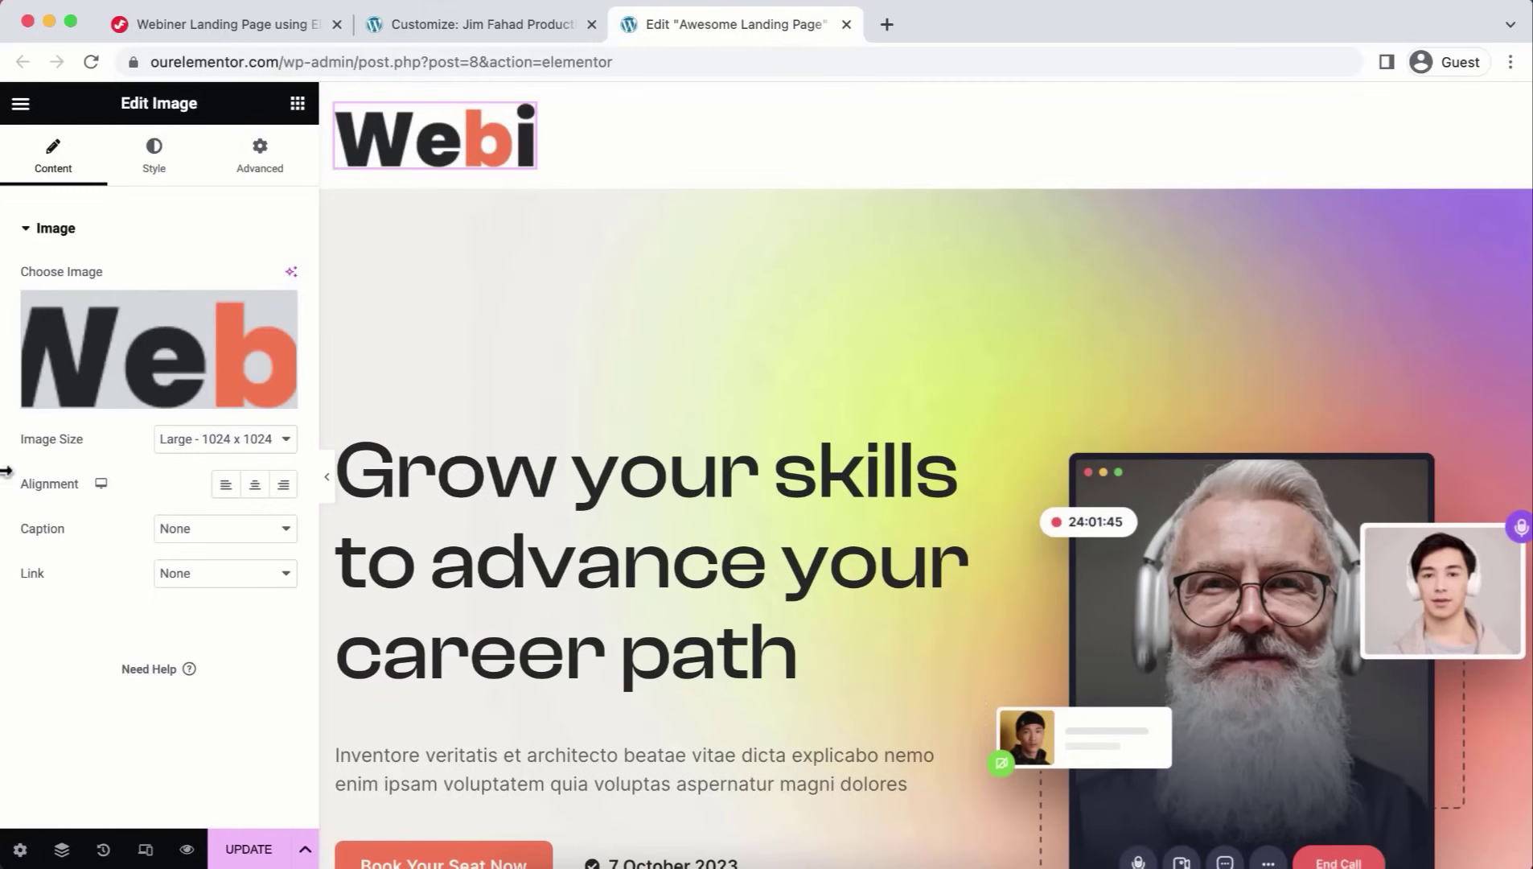
left_click(229, 485)
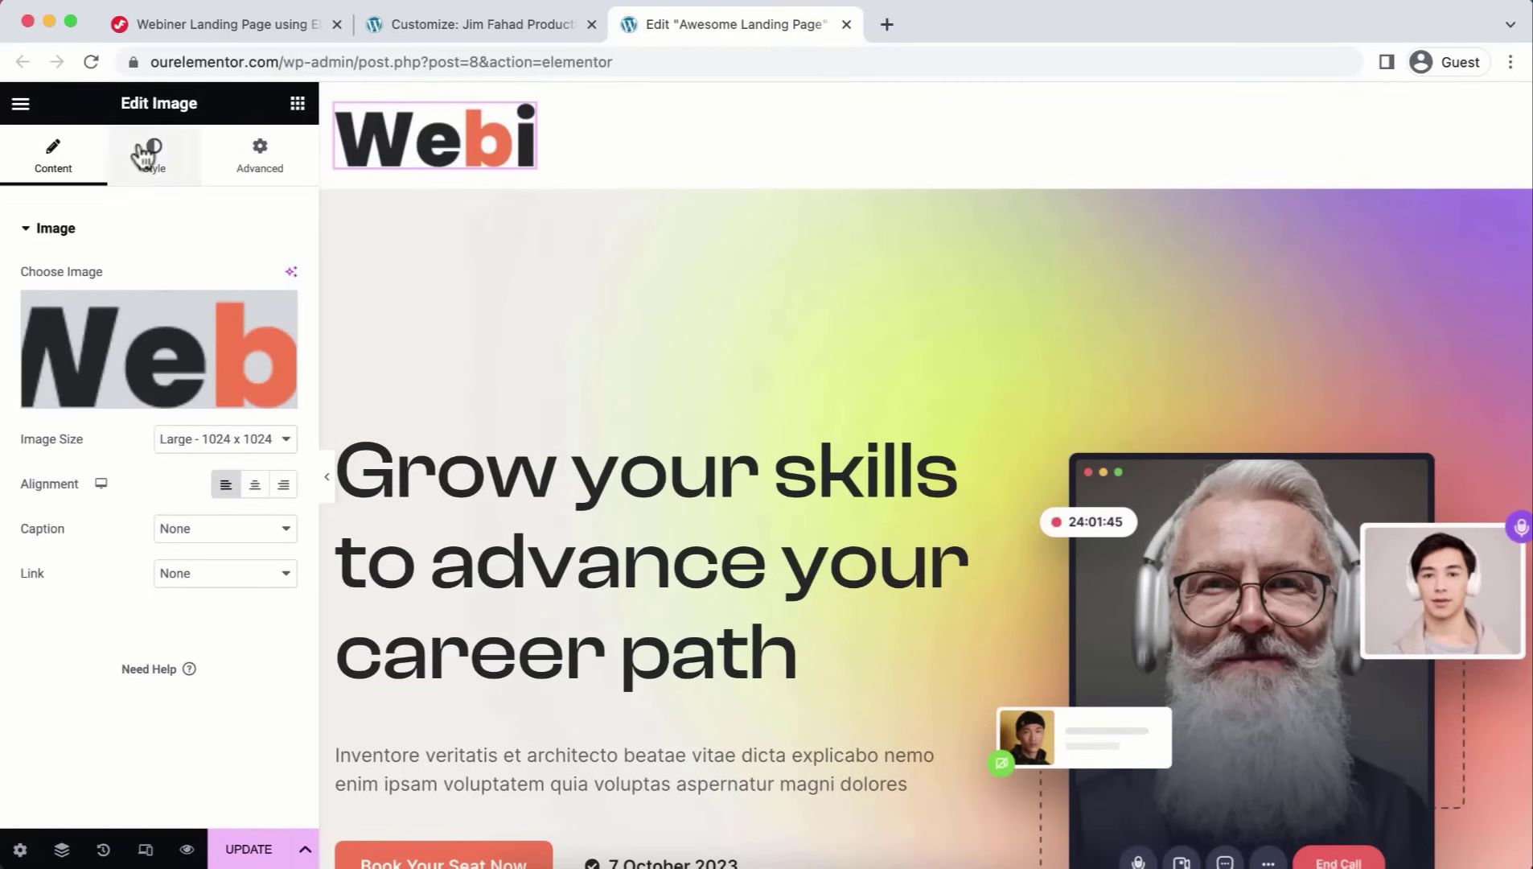
- Set the logo's width to 80 px
left_click(159, 161)
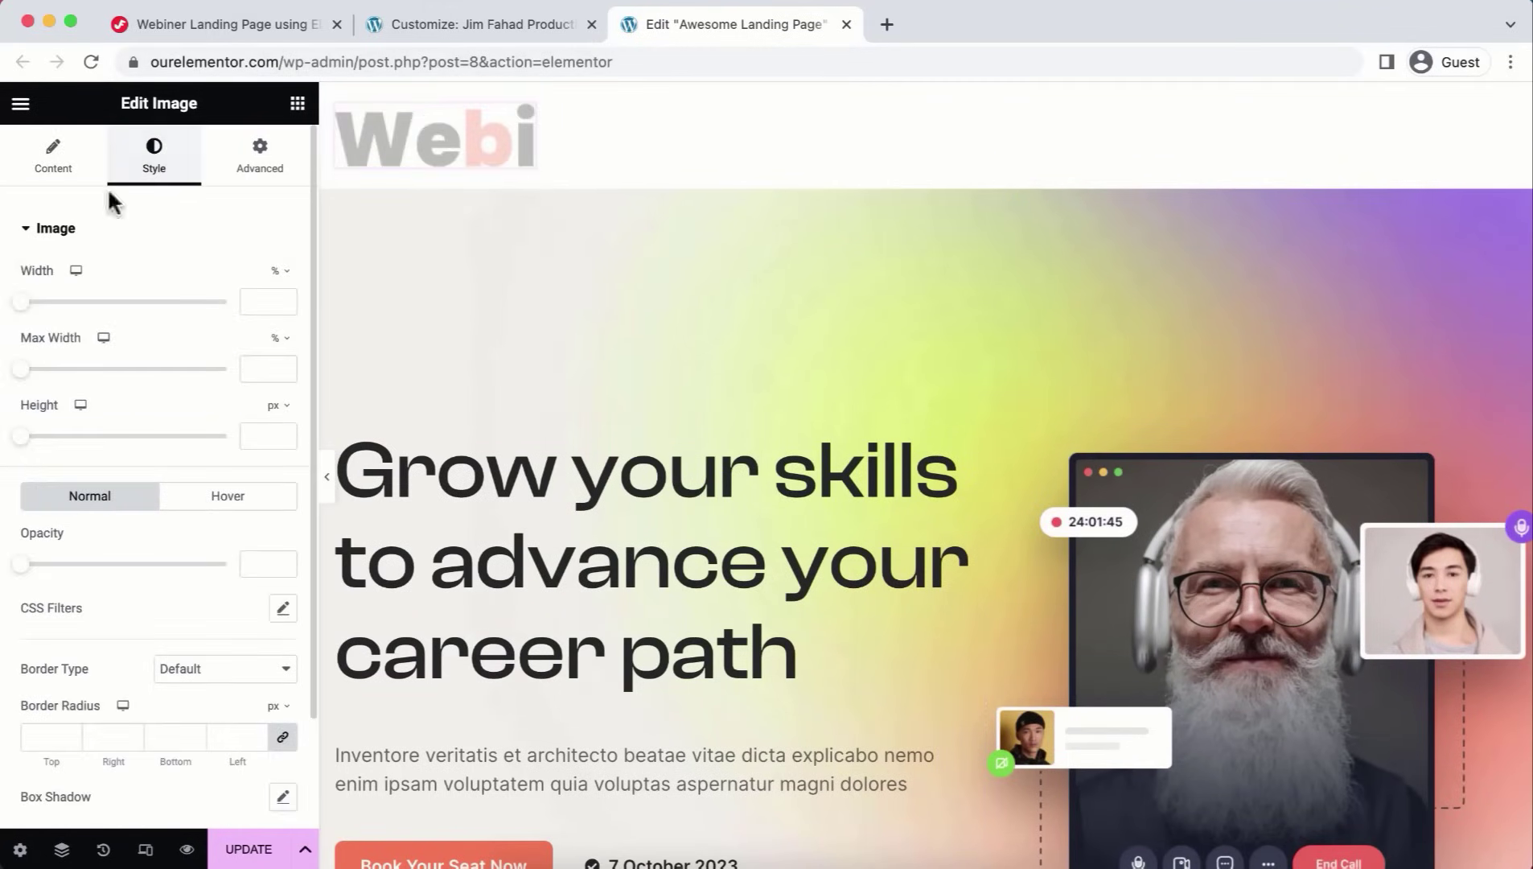
left_click(287, 278)
left_click(273, 291)
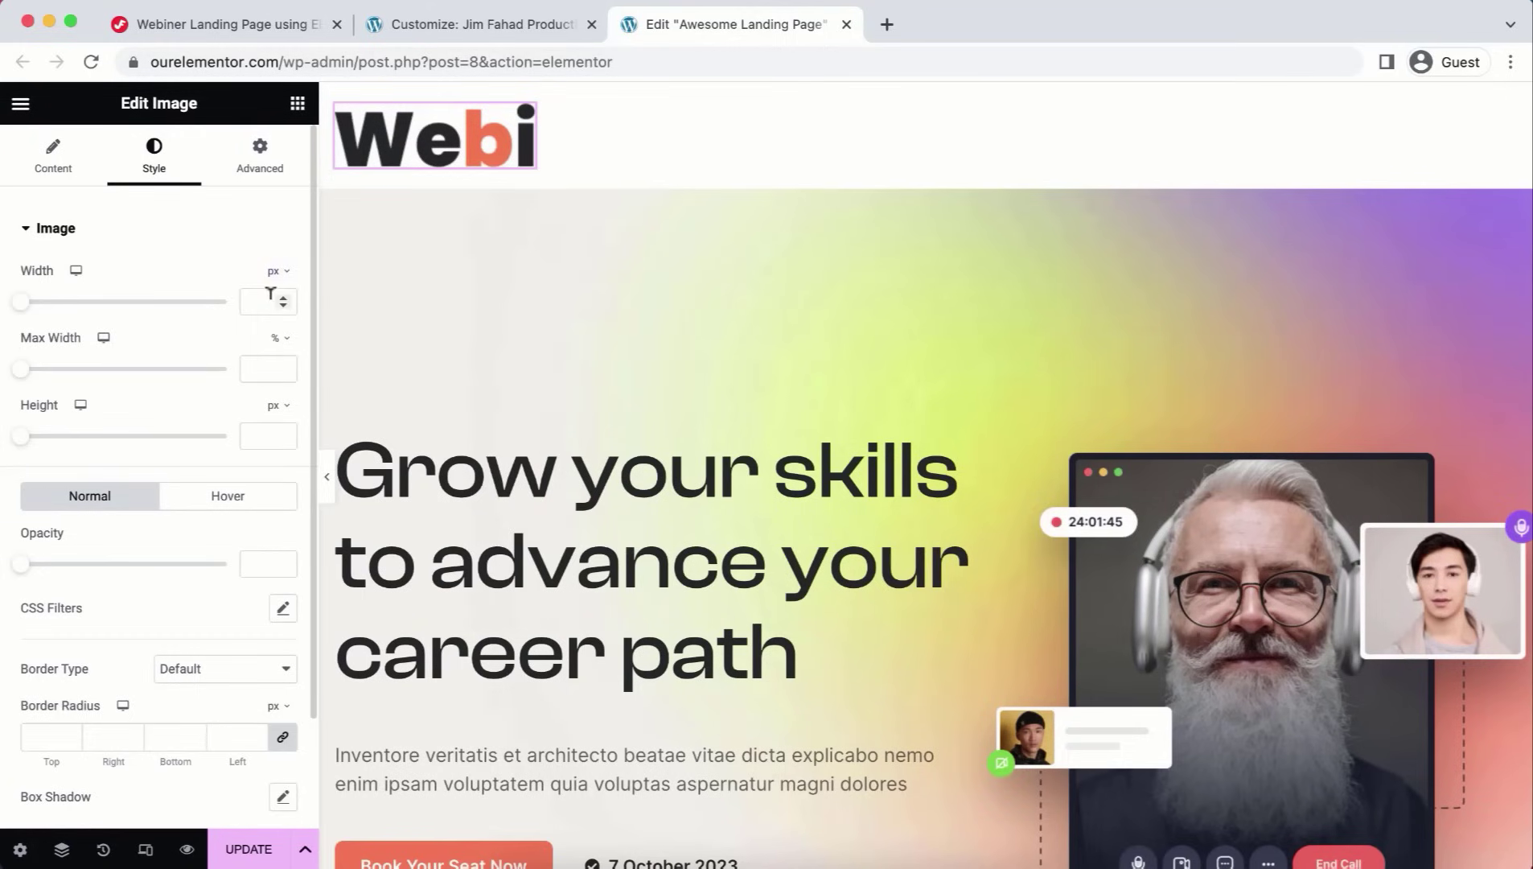
type("80")
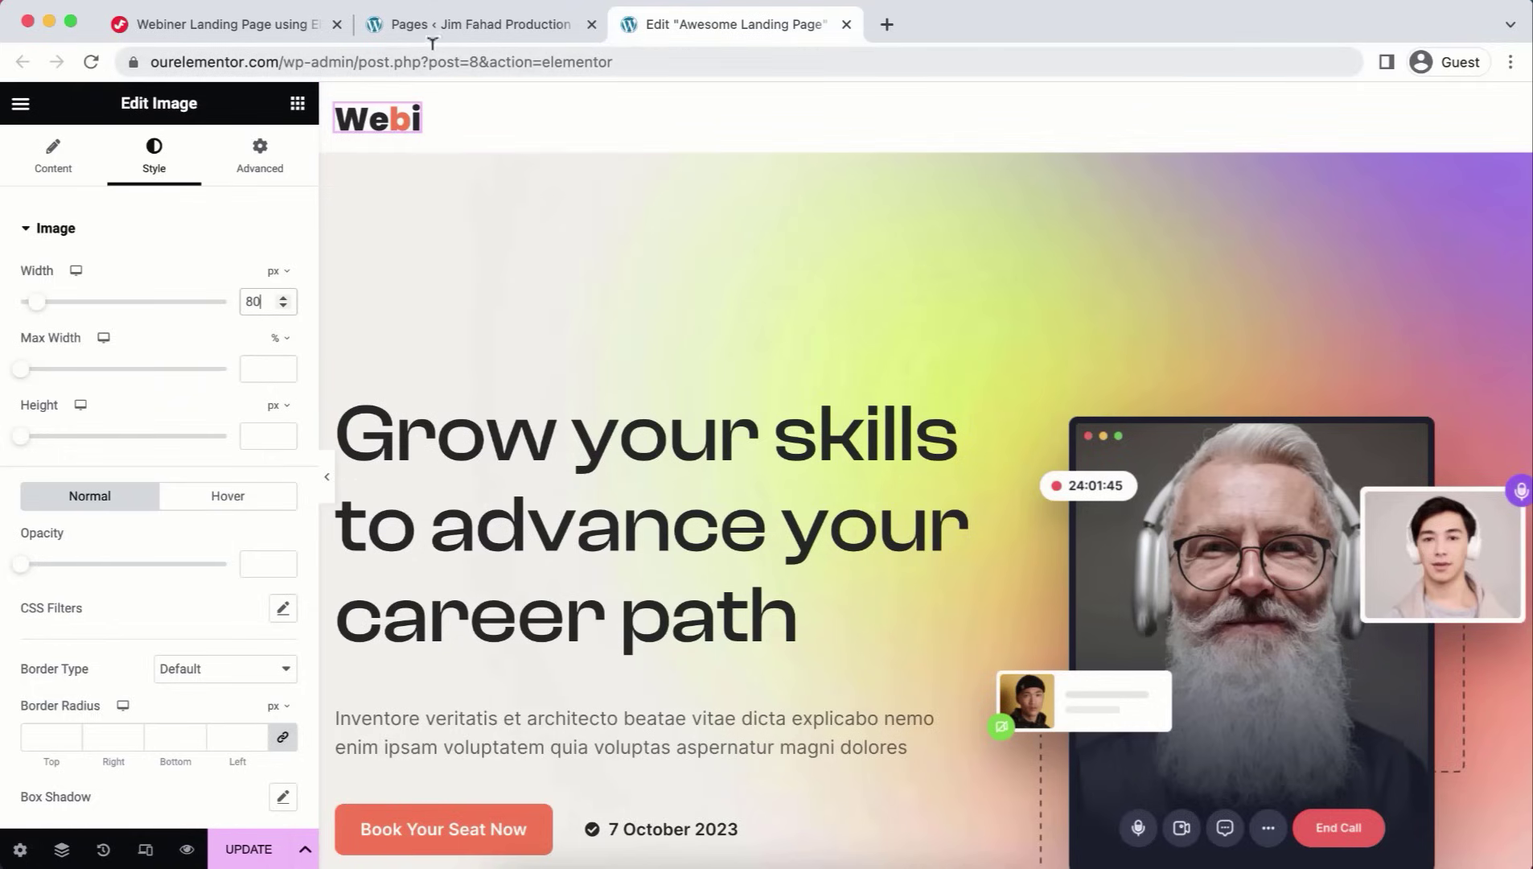
left_click(454, 27)
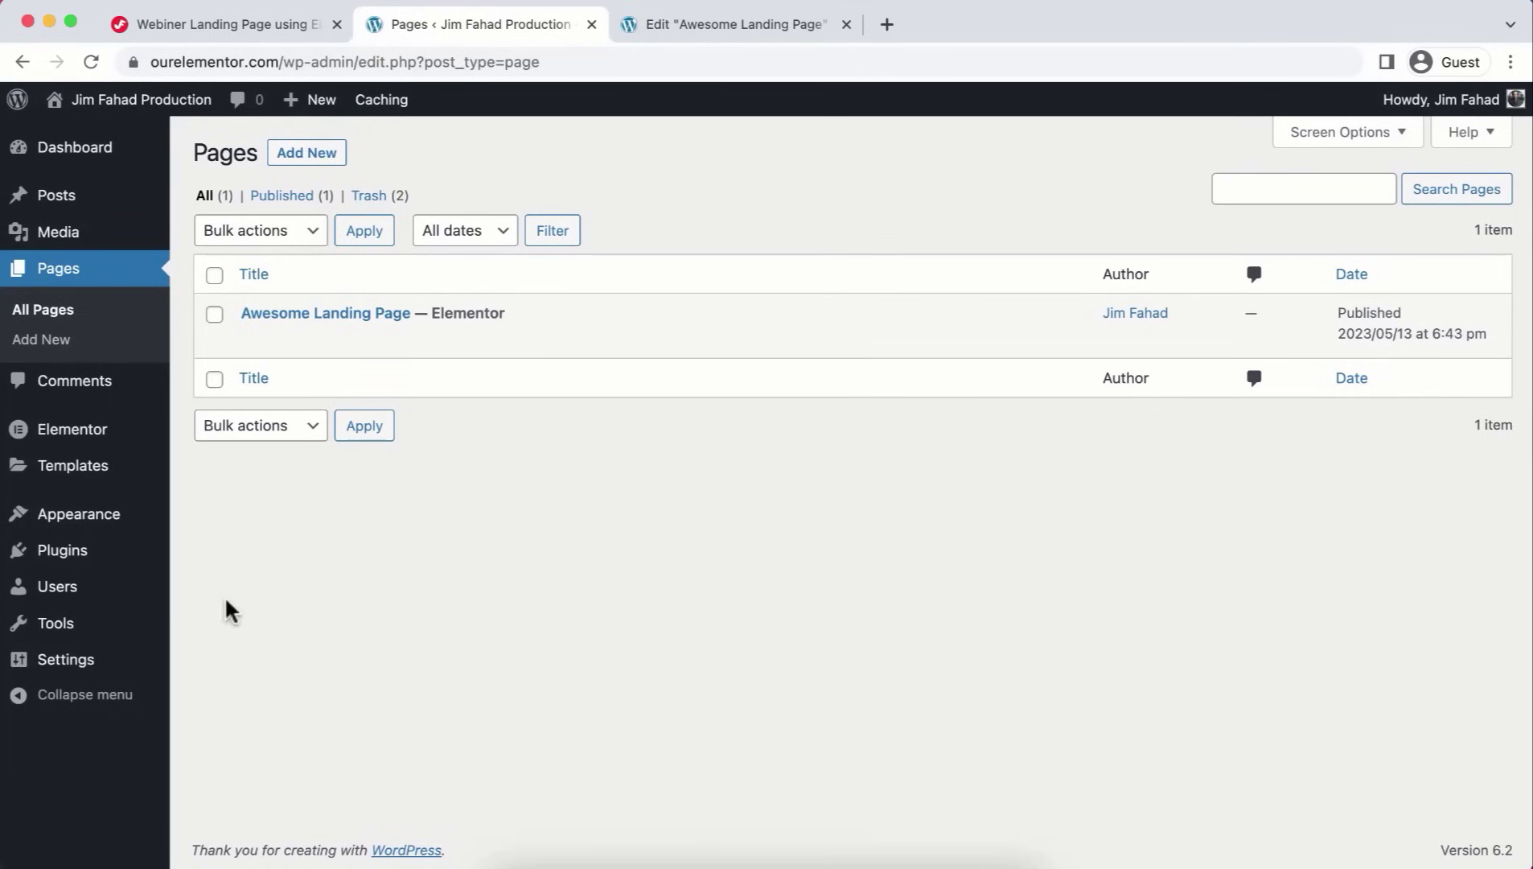
- Create a new Webi Menu assigned to the Header location
mouse_move(85, 519)
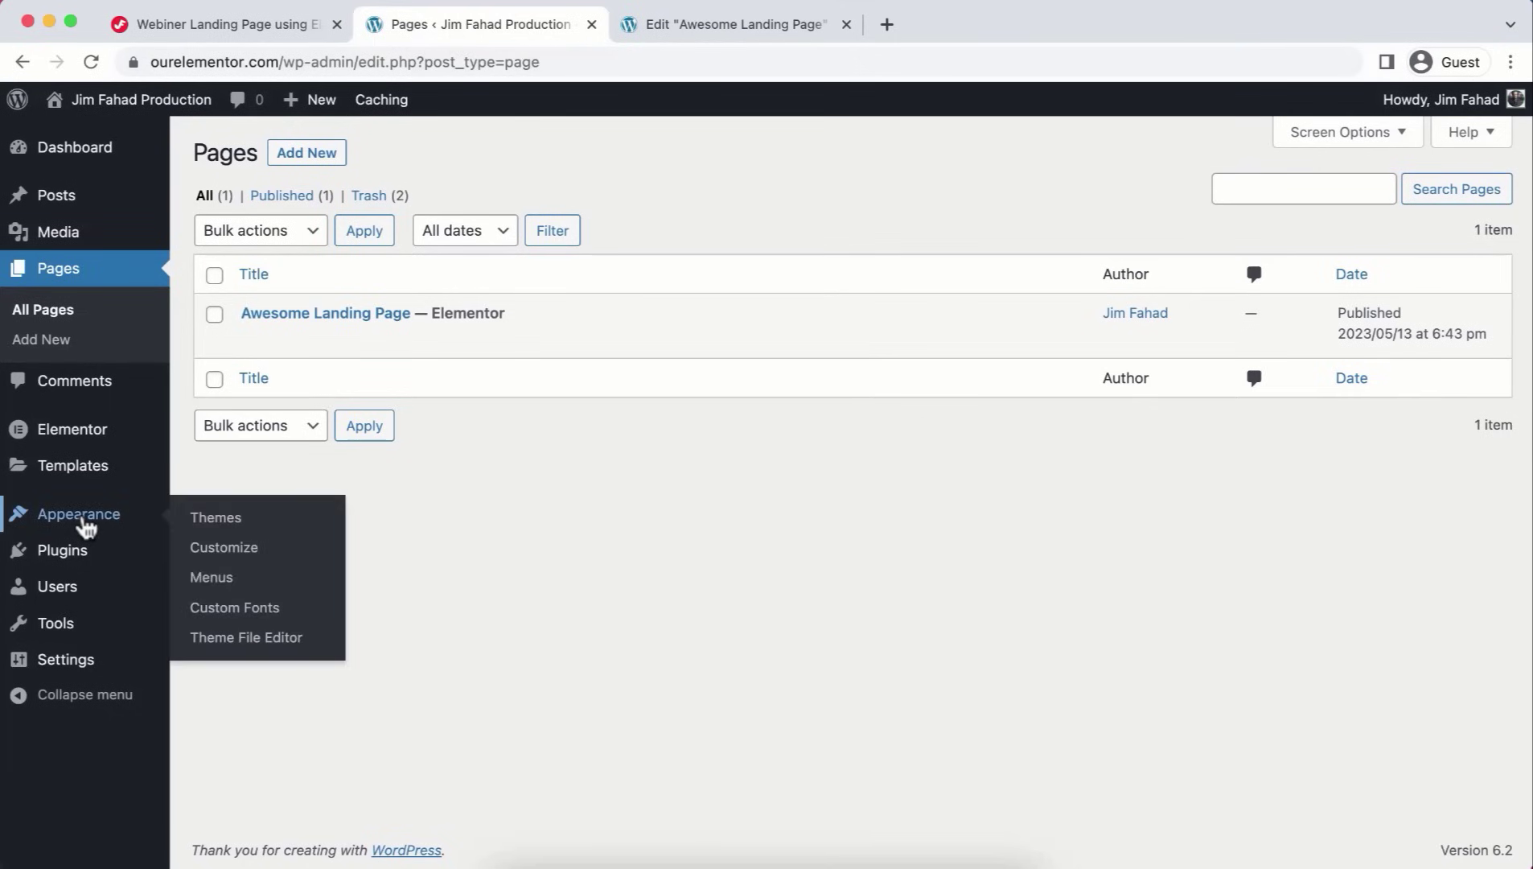
left_click(211, 578)
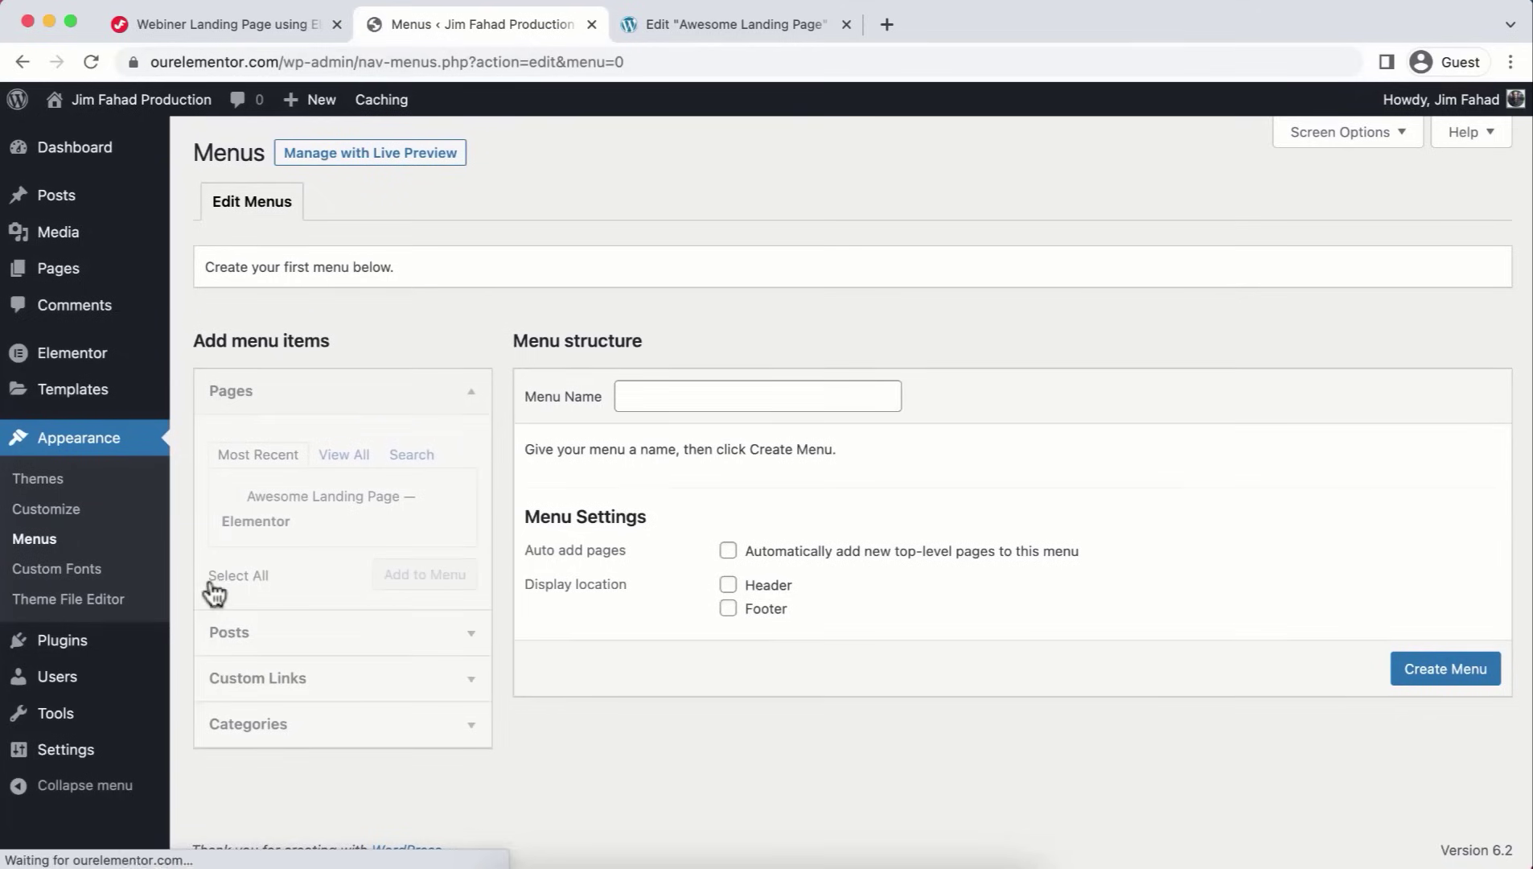
left_click(635, 391)
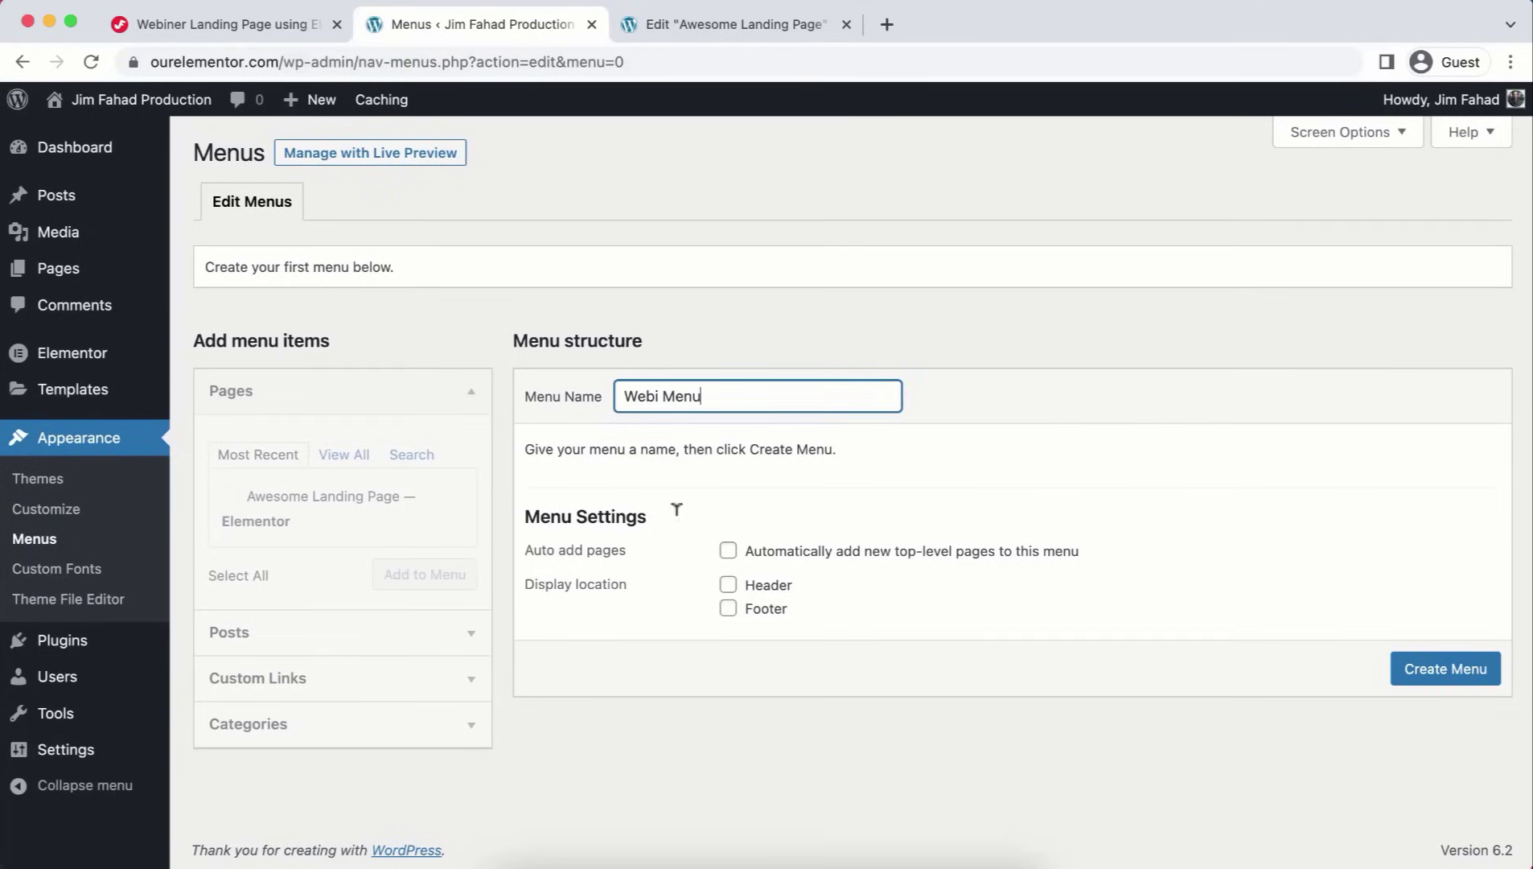
left_click(728, 585)
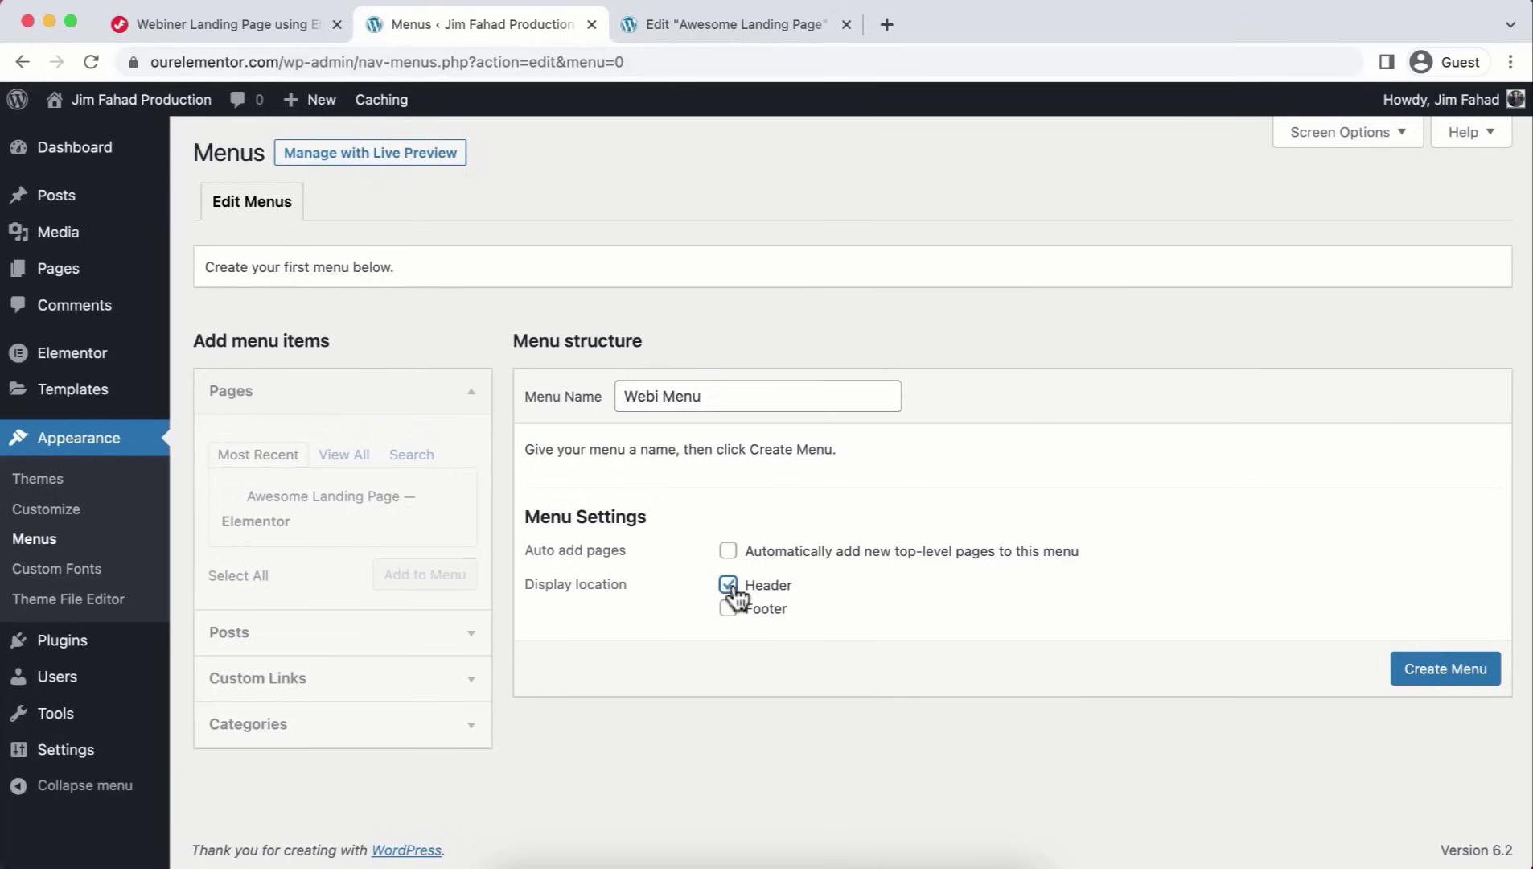
left_click(1443, 684)
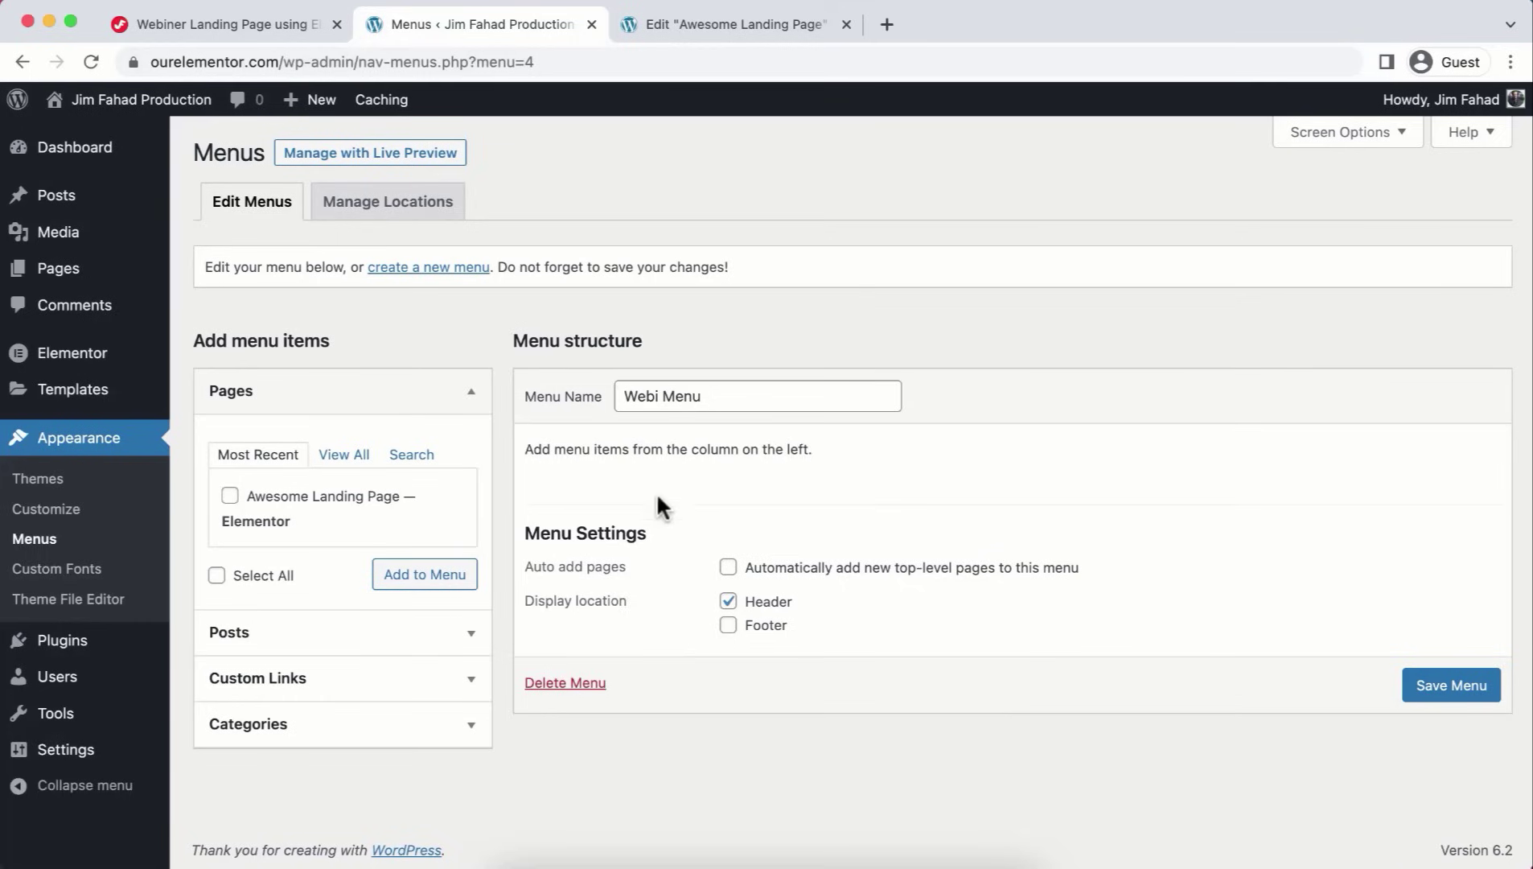
- Add Benefits and Speakers as custom '#' links to the menu
left_click(392, 693)
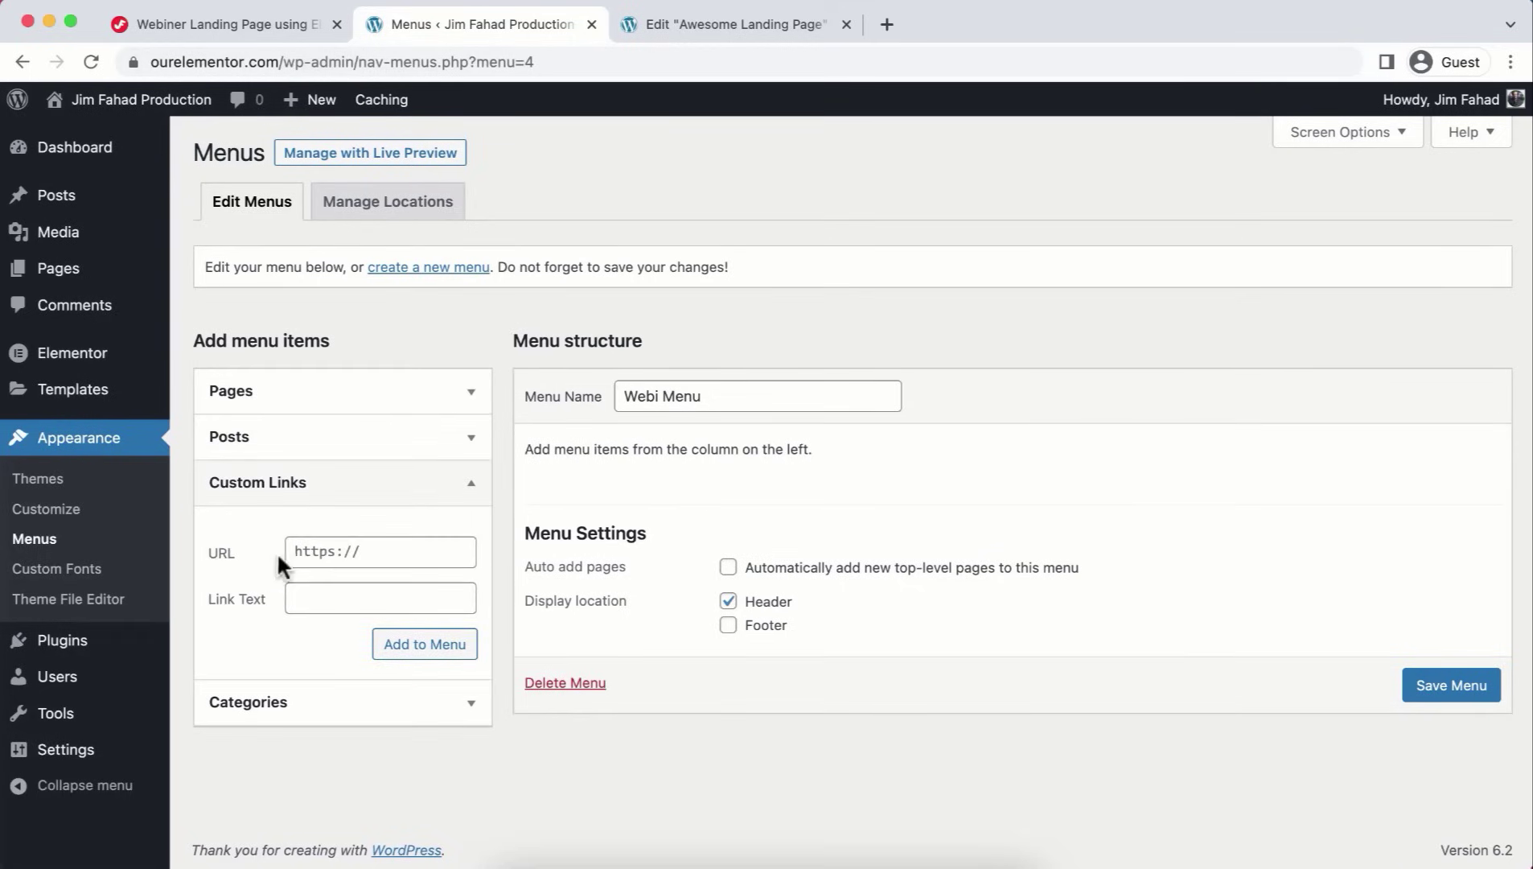
left_click(319, 549)
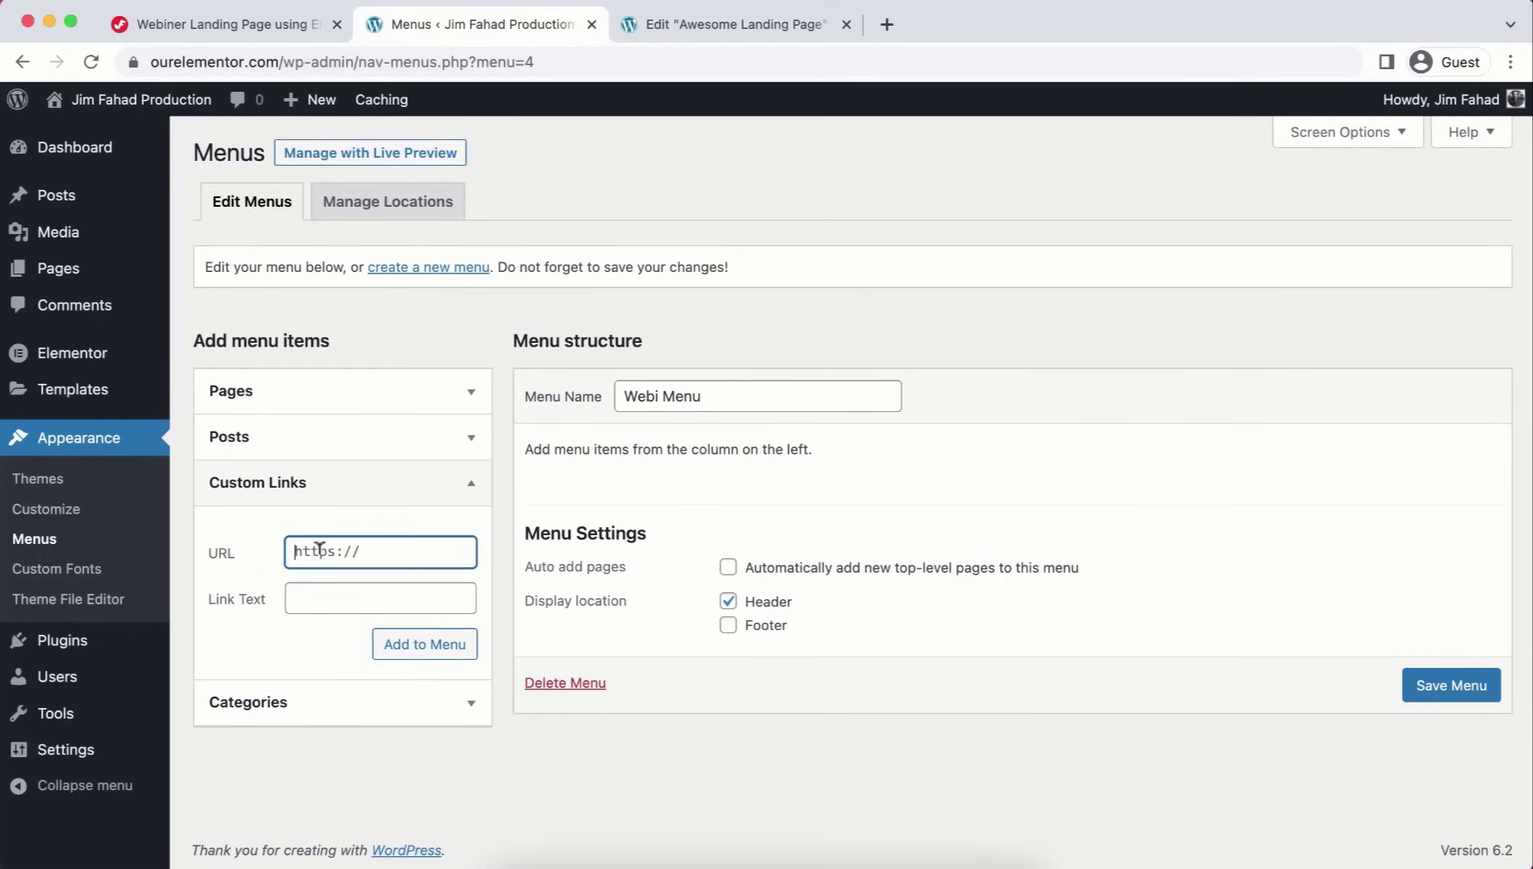
left_click(317, 596)
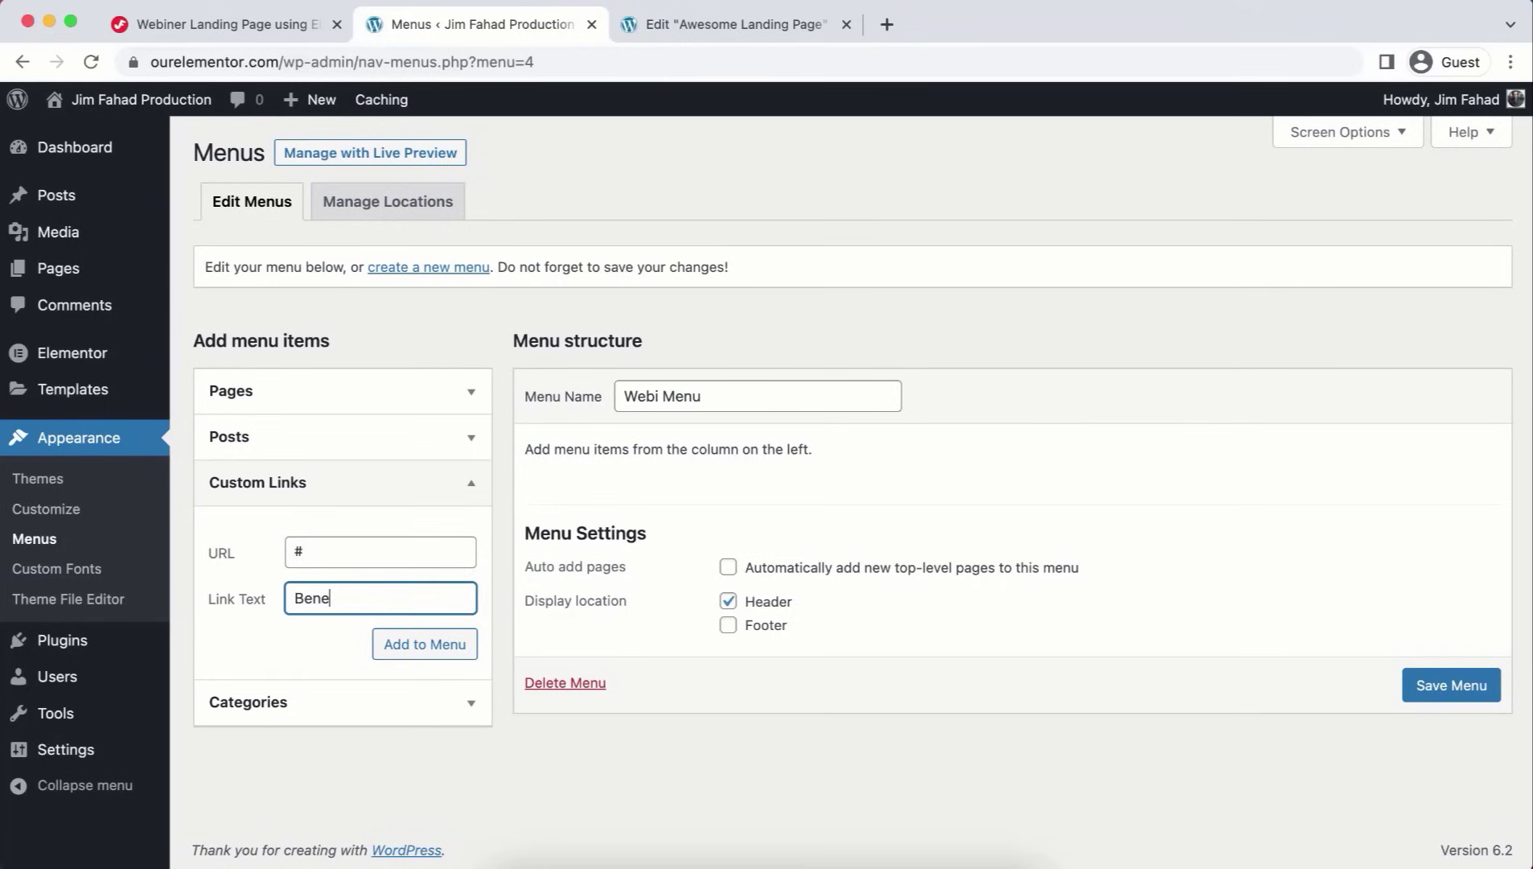
left_click(406, 646)
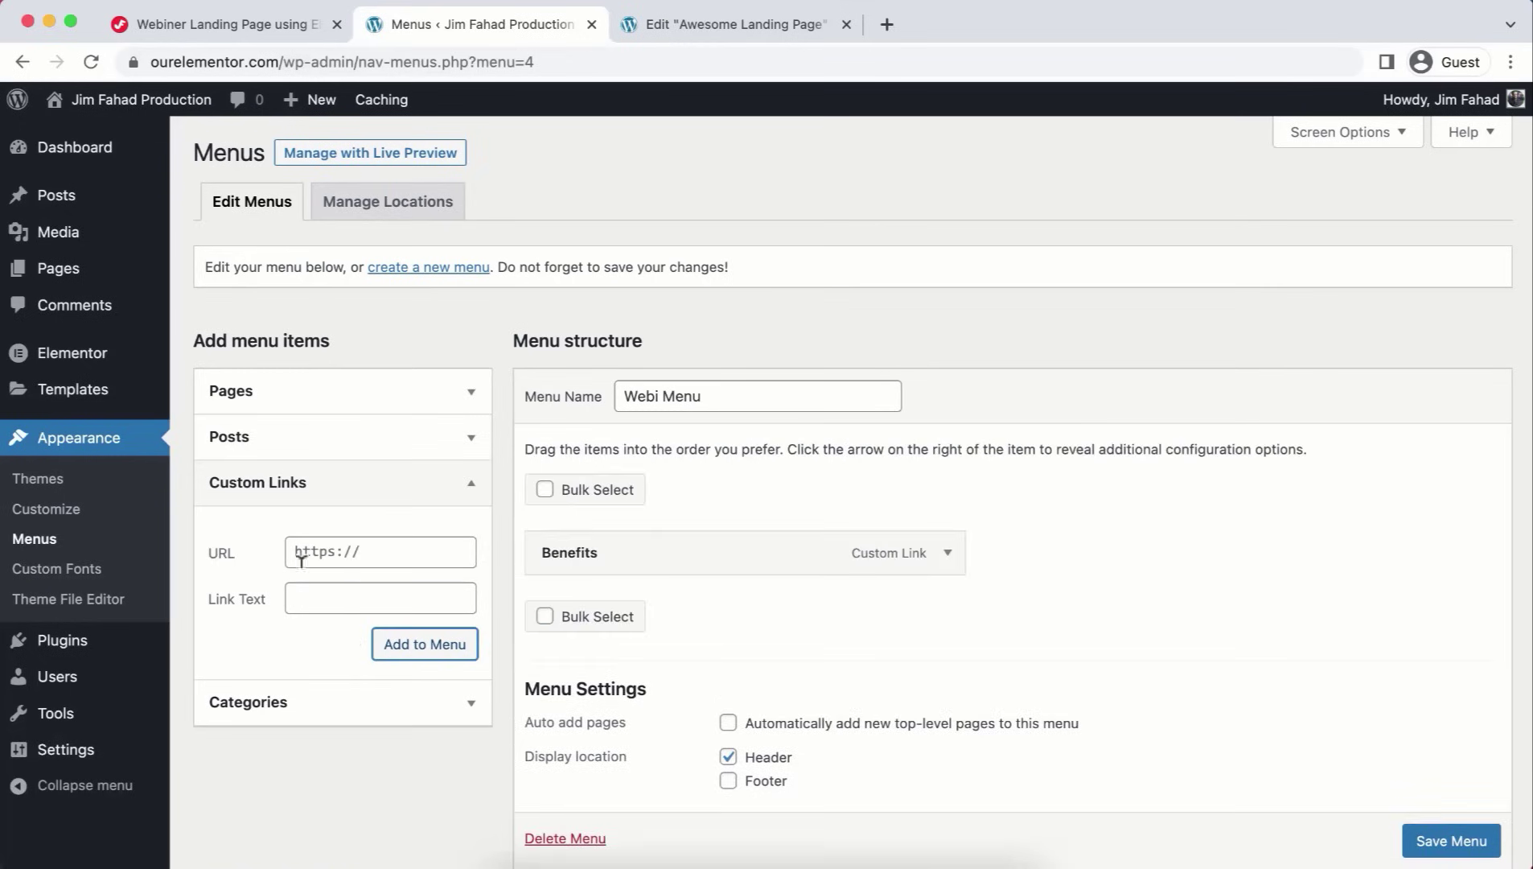
left_click(334, 549)
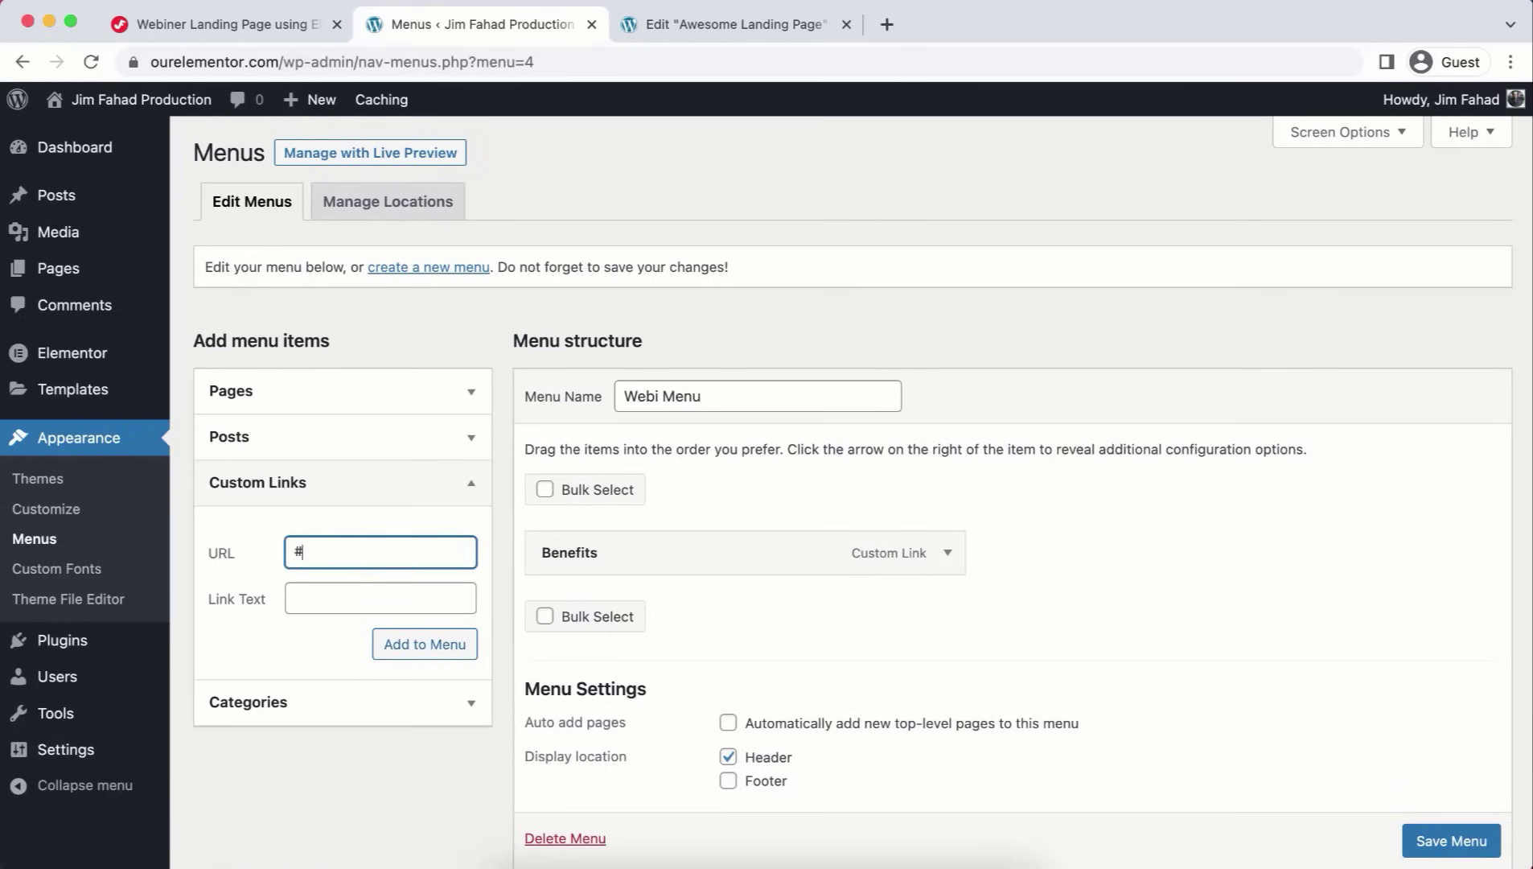
left_click(346, 598)
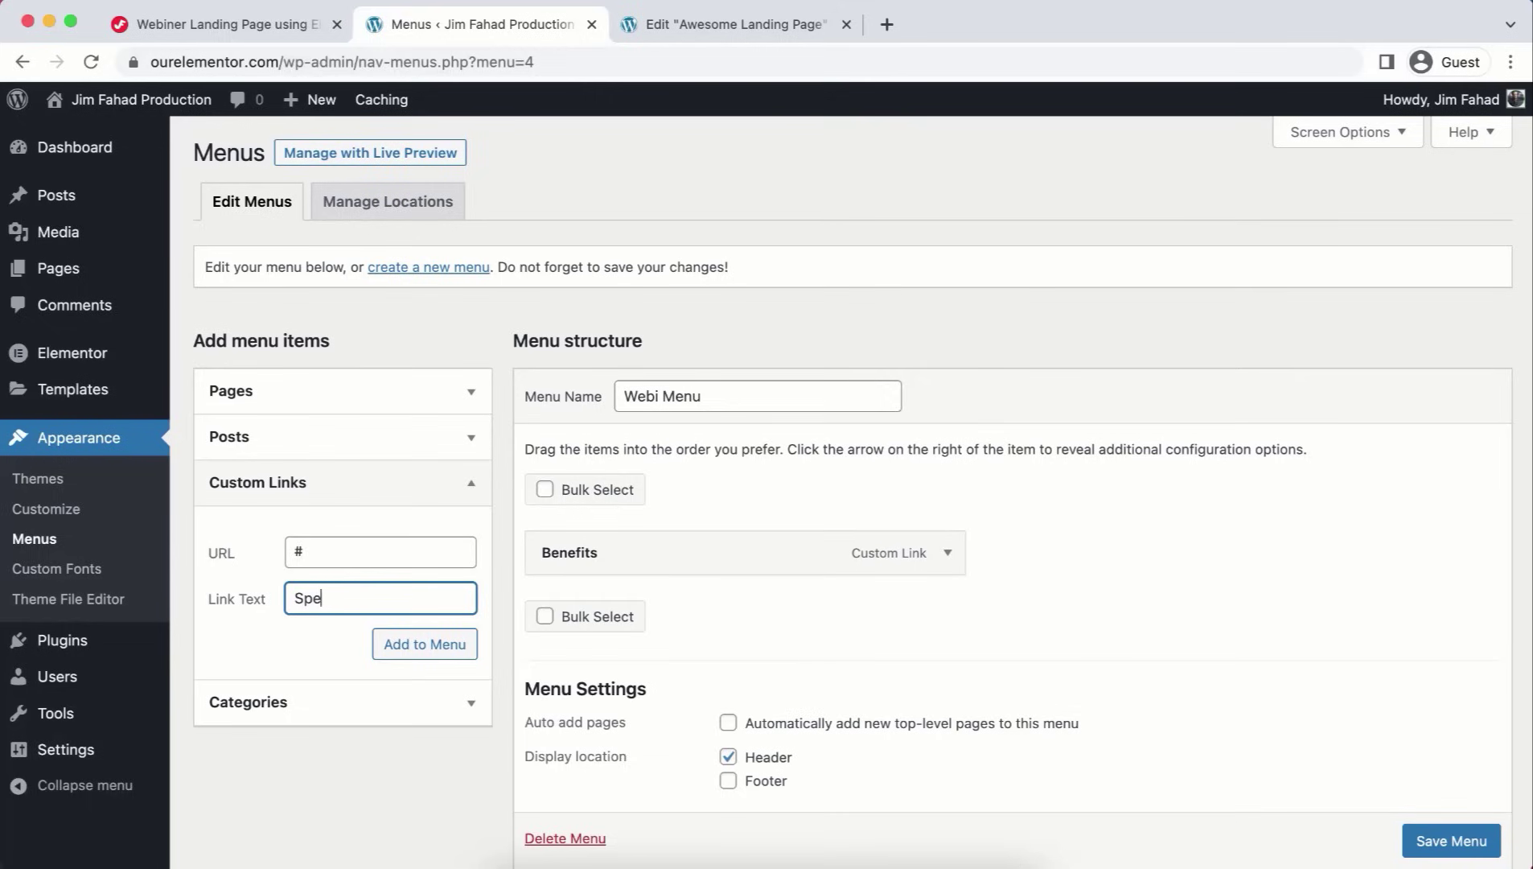
left_click(400, 650)
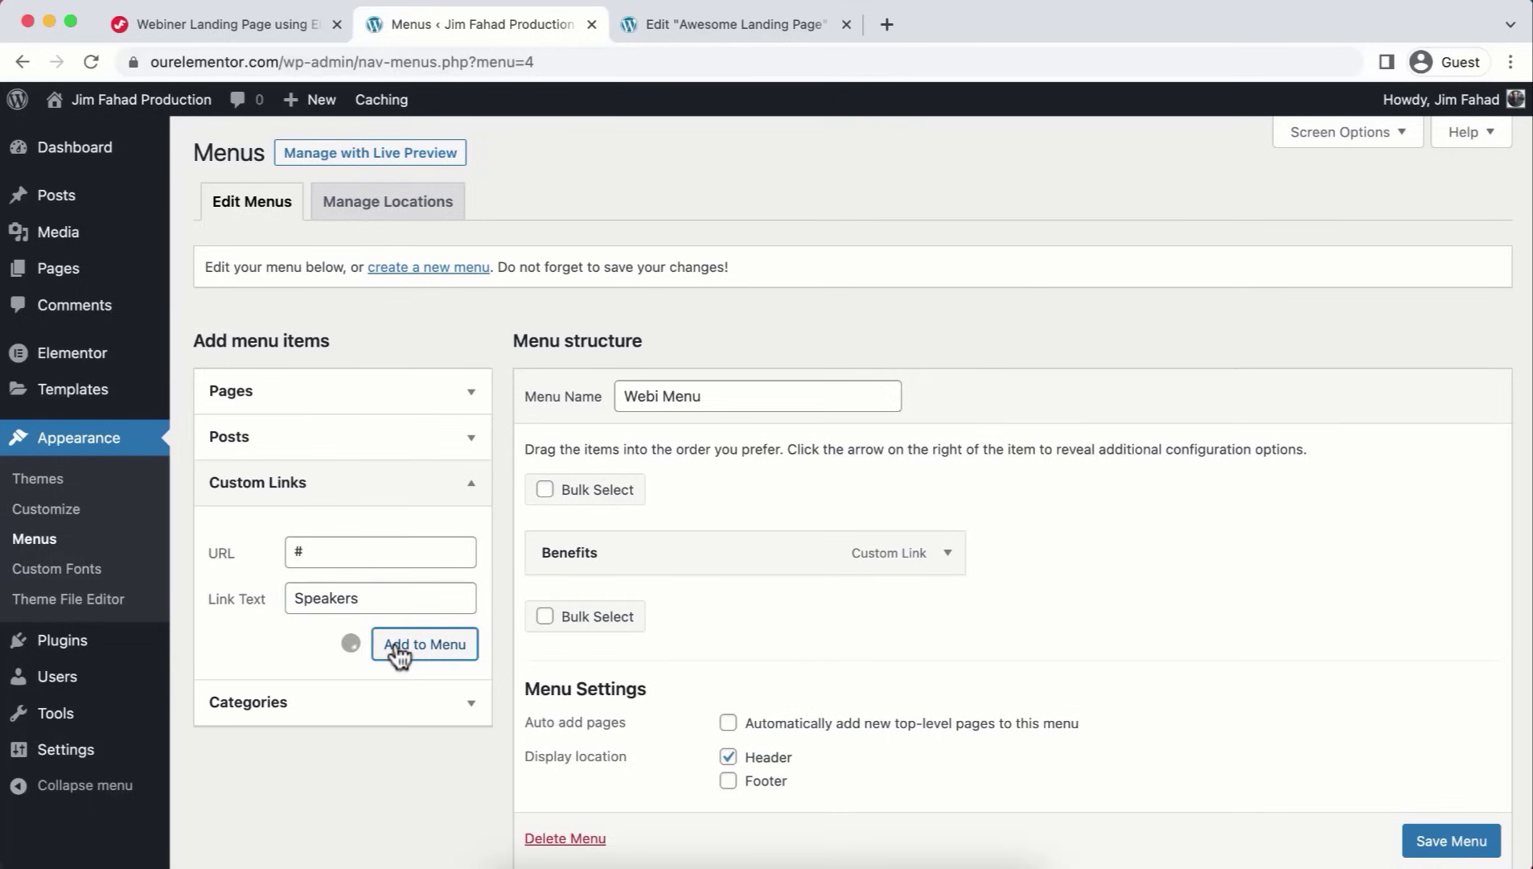
- Add FAQ and Booking as custom '#' links to the menu
left_click(349, 553)
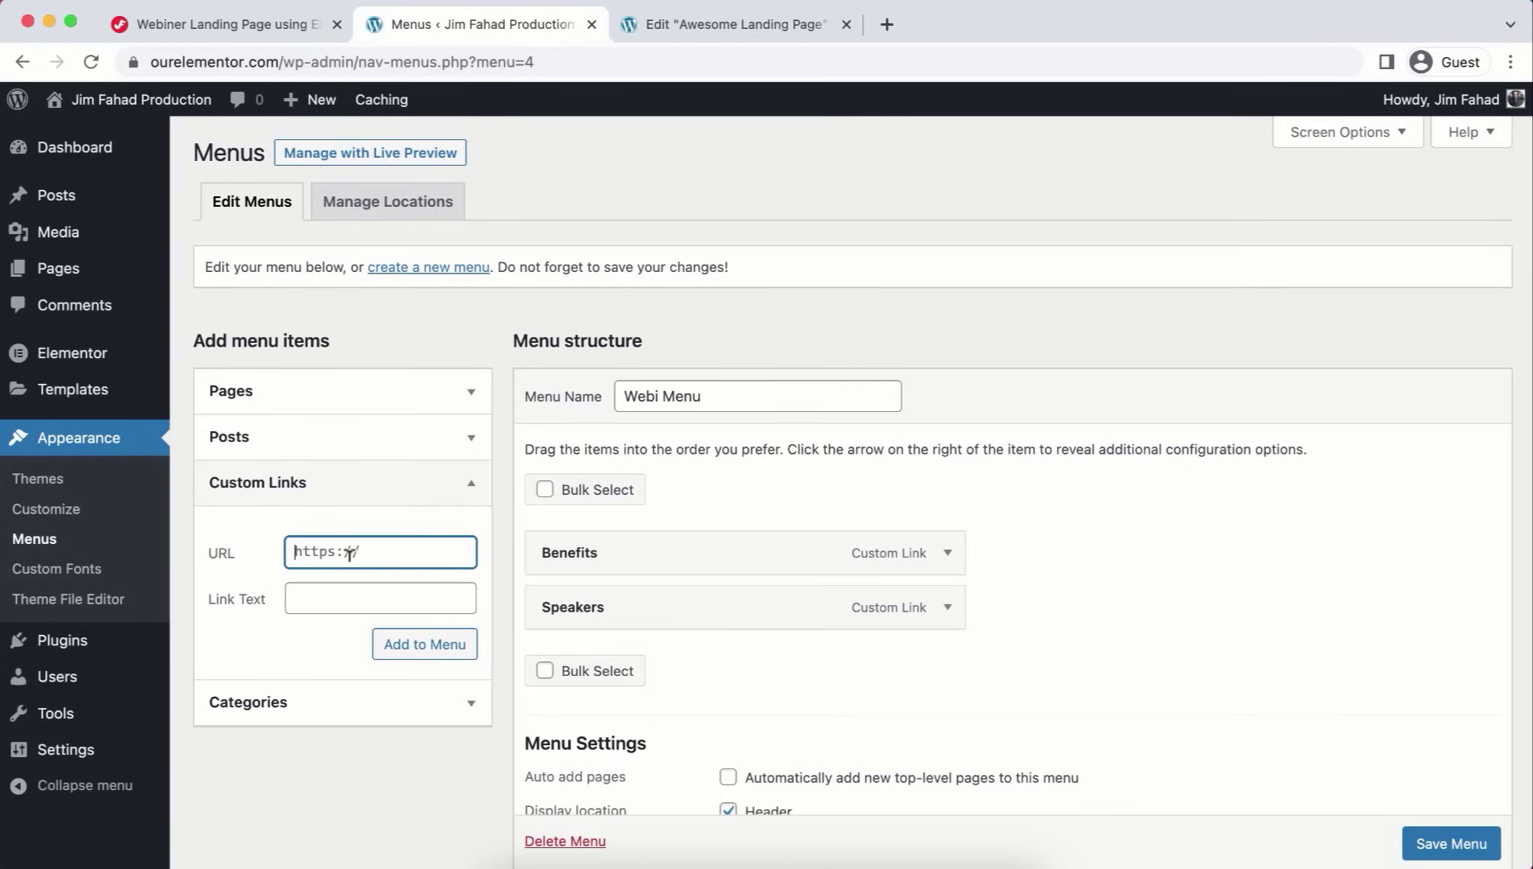
left_click(347, 595)
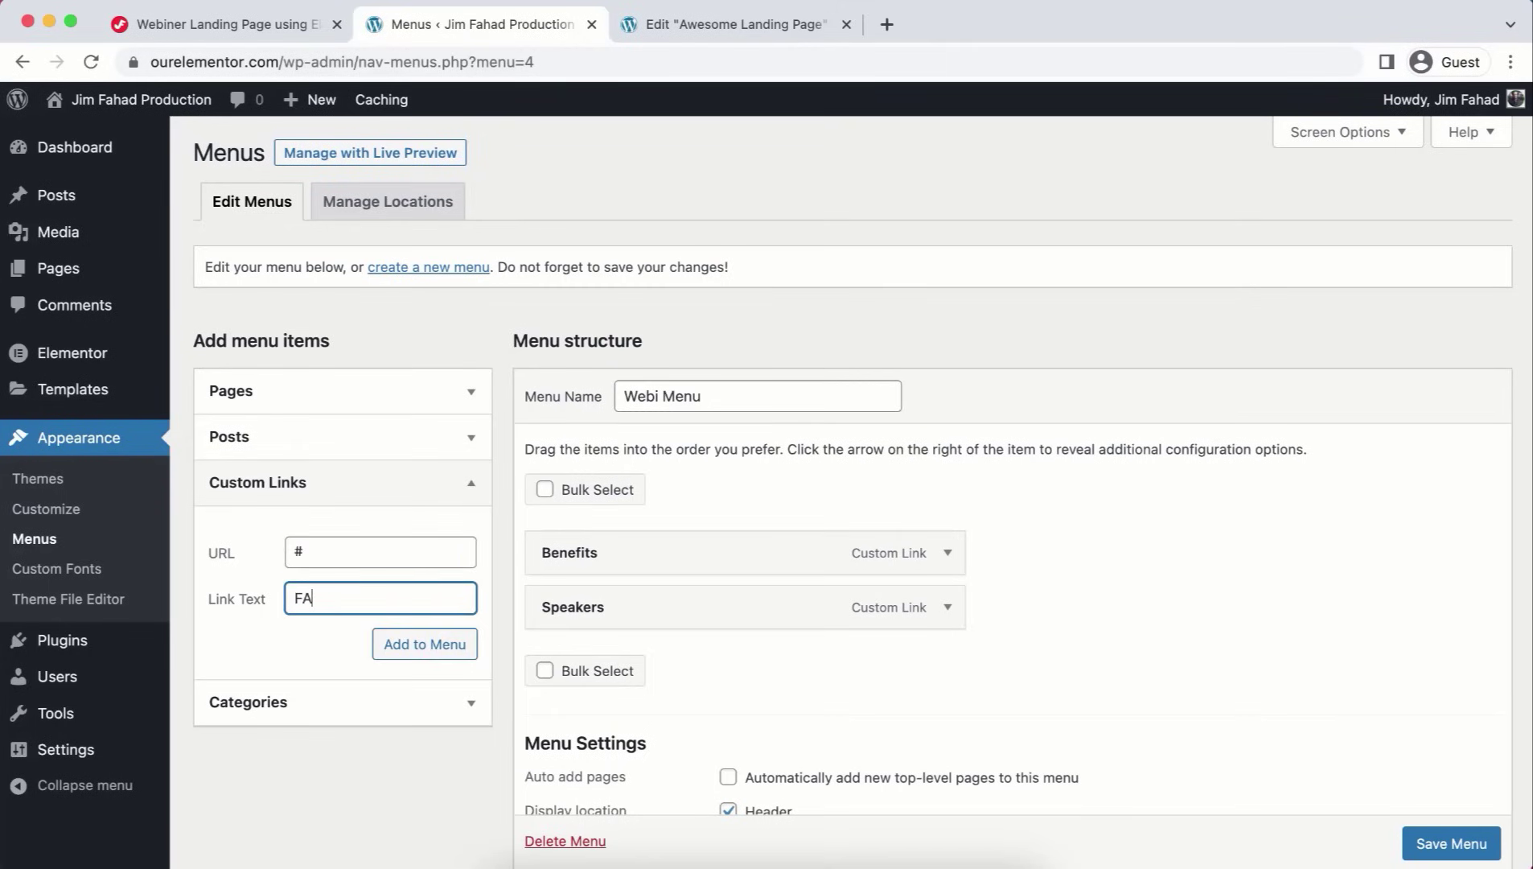
left_click(421, 657)
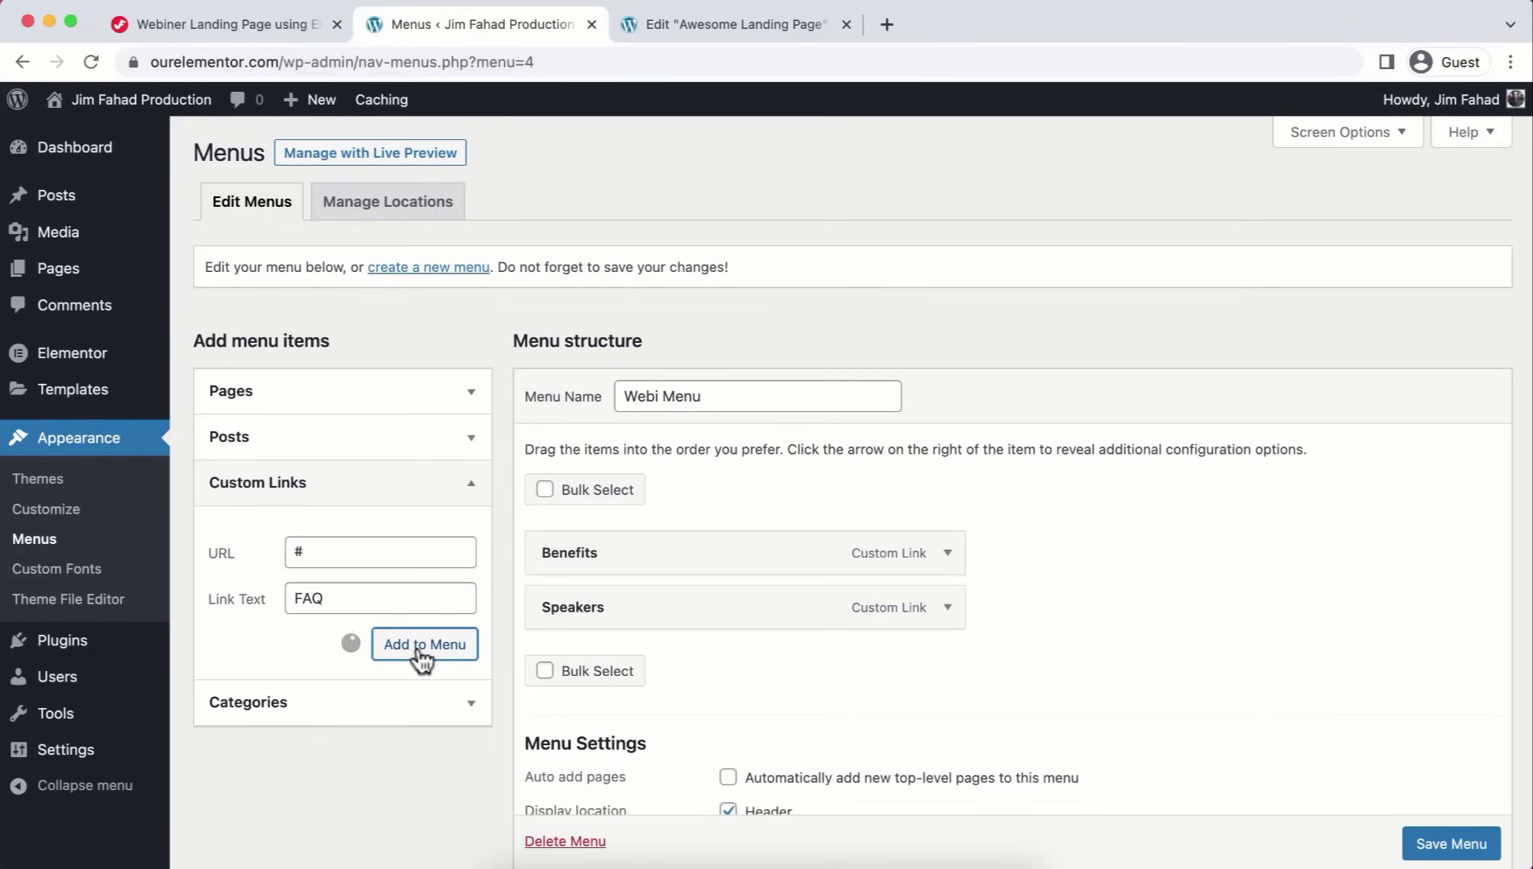
left_click(366, 558)
type("#")
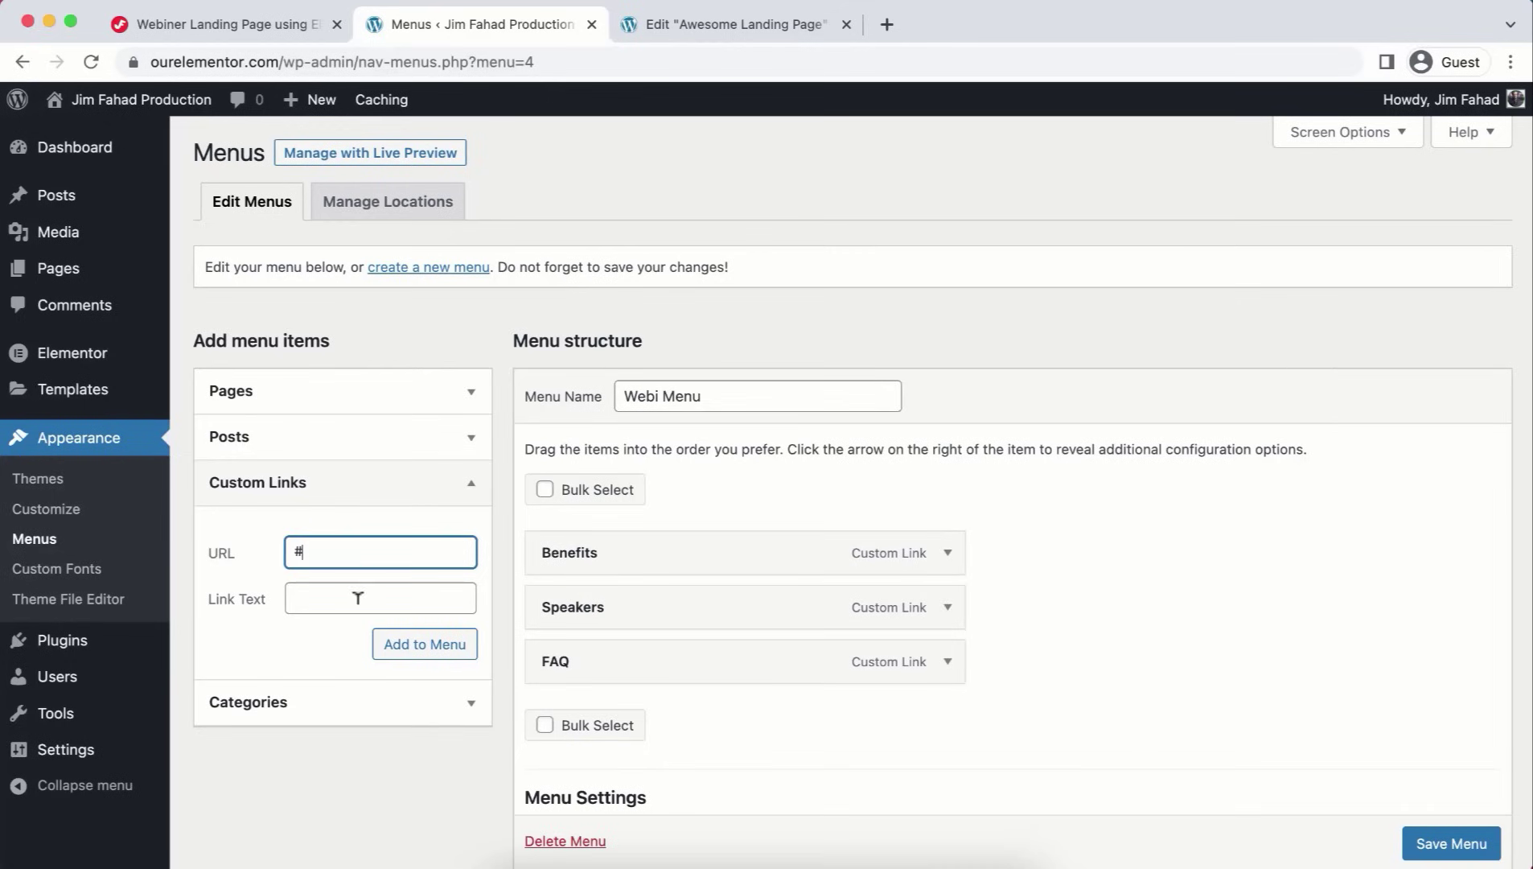
left_click(356, 595)
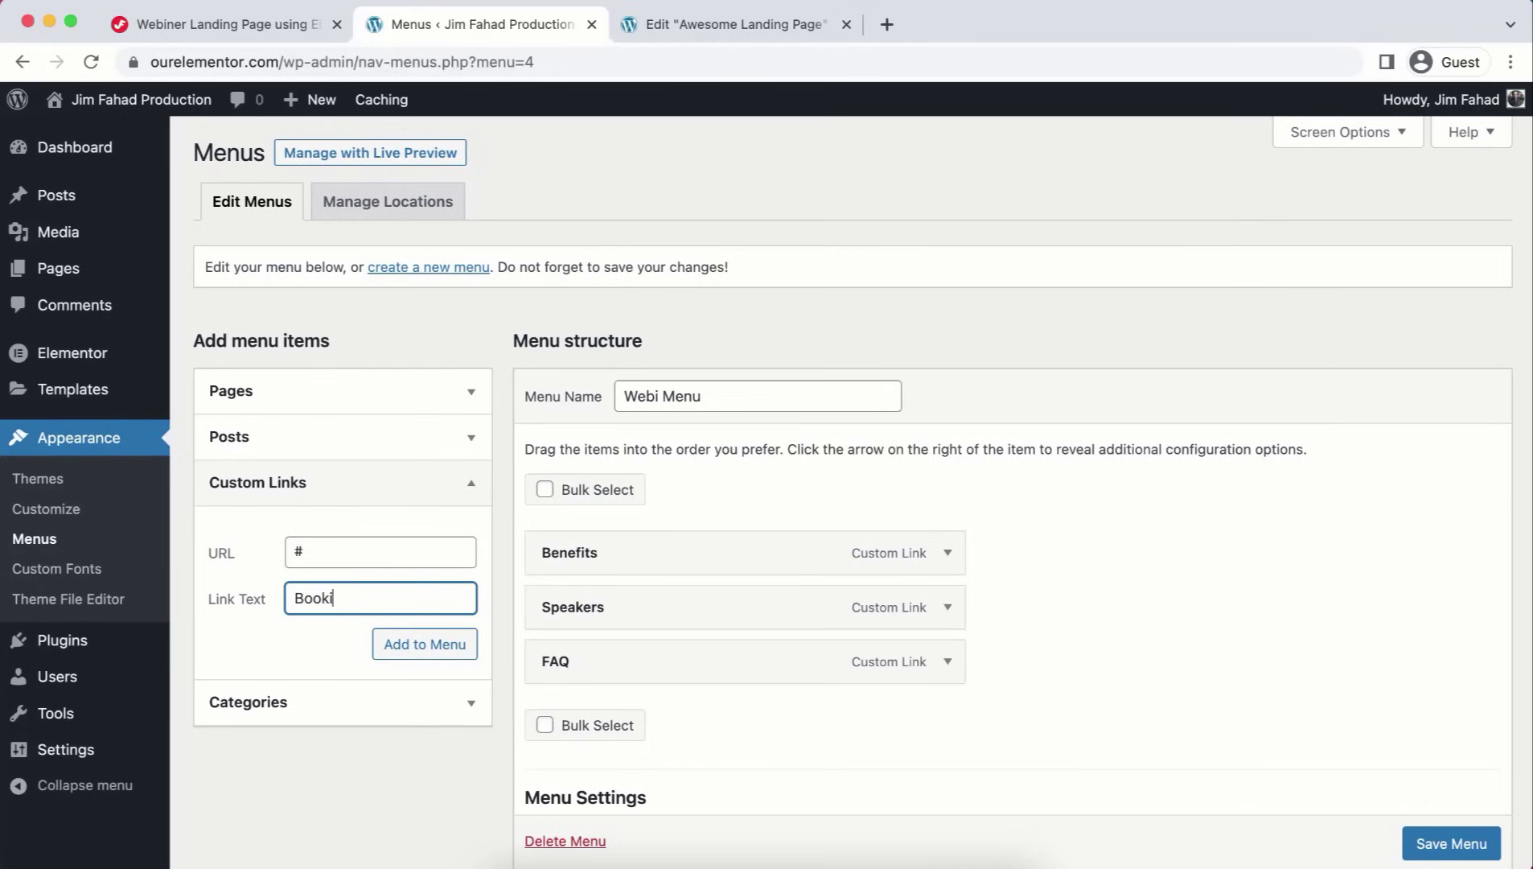
left_click(407, 659)
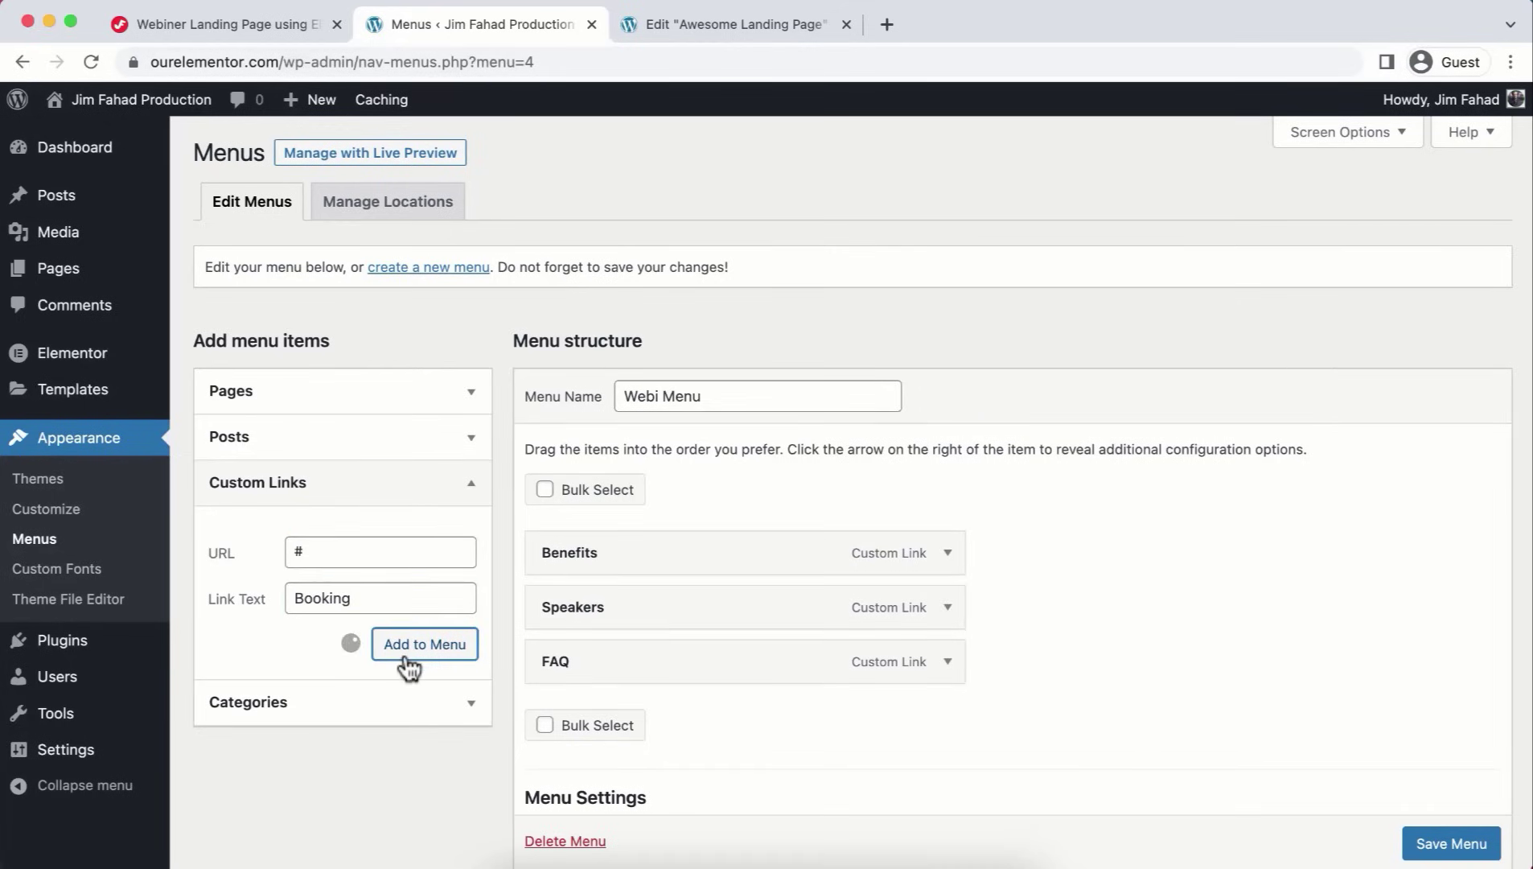
- Save the Webi Menu and check the landing page in the editor
scroll(924, 653, "down", 3)
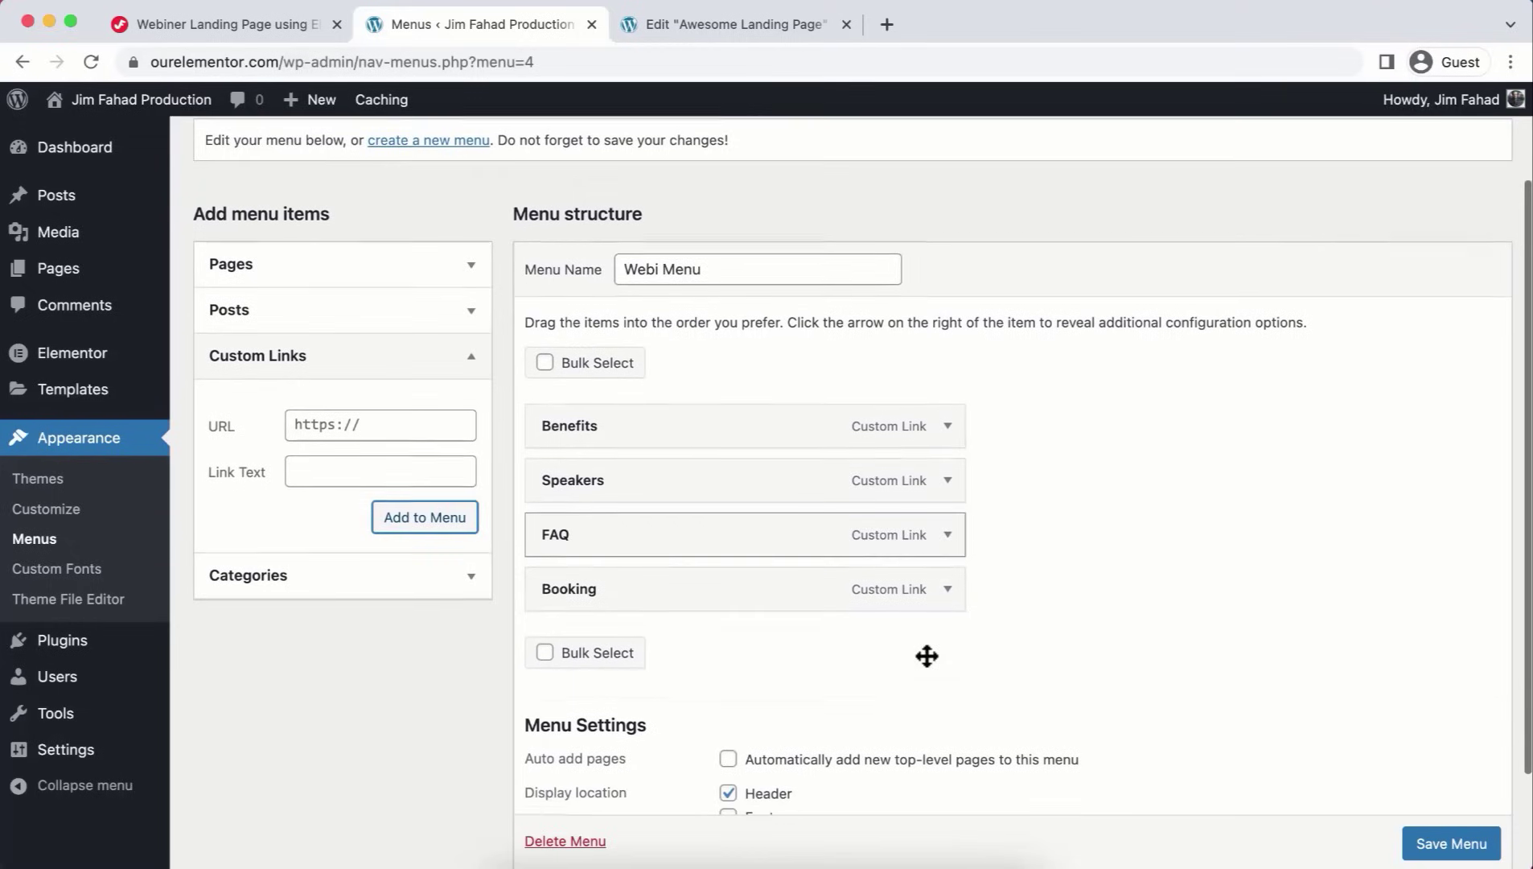
scroll(1451, 838, "down", 1)
left_click(1439, 822)
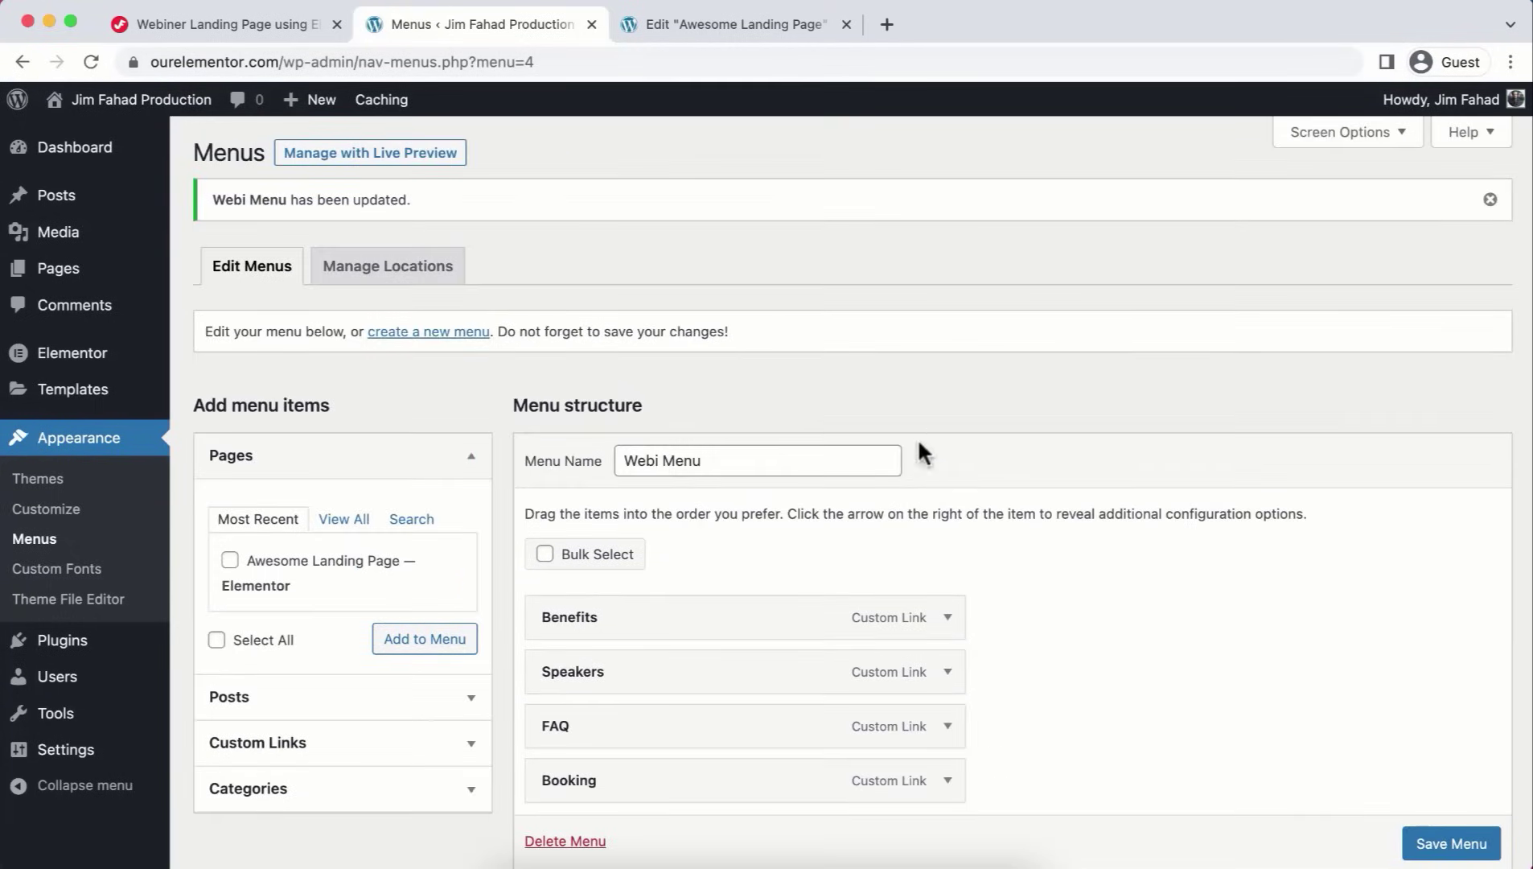
left_click(726, 24)
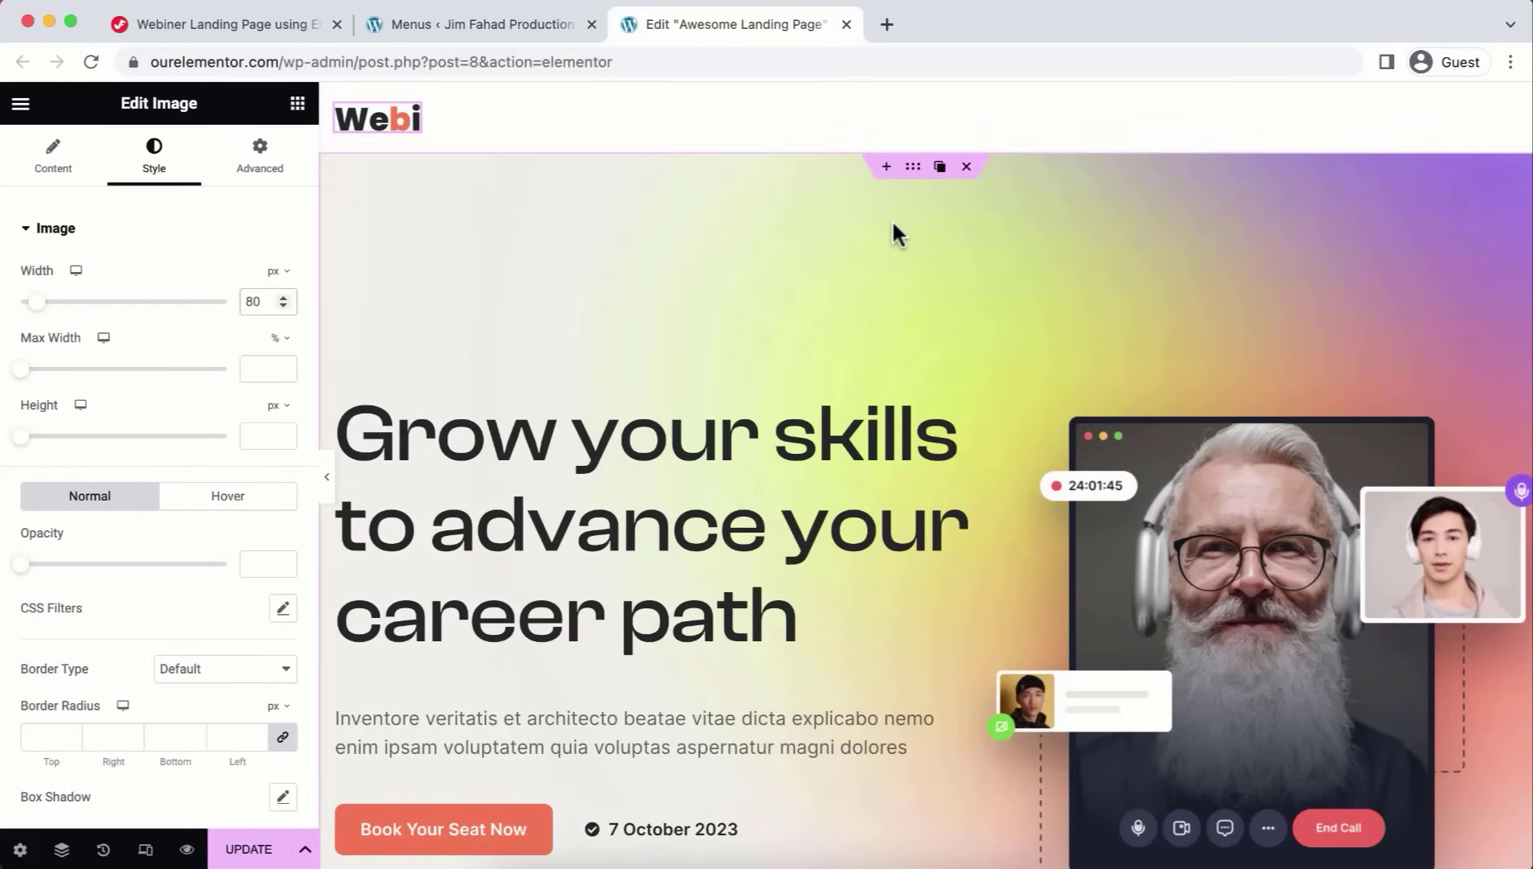
left_click(473, 24)
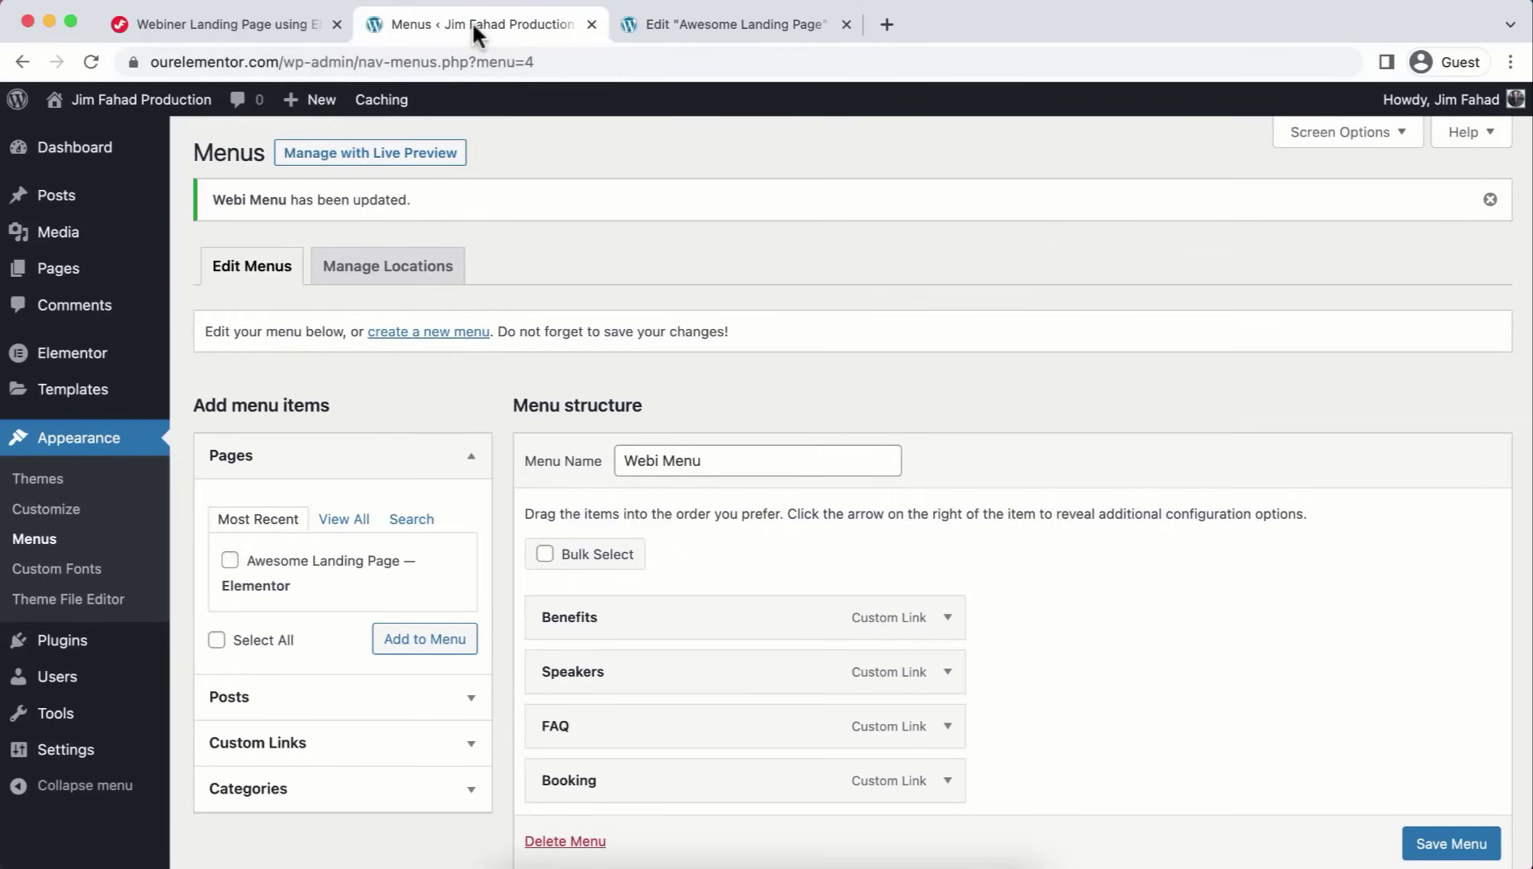
- Install and activate the Elementor Header & Footer Builder plugin, then return to the editor
mouse_move(62, 641)
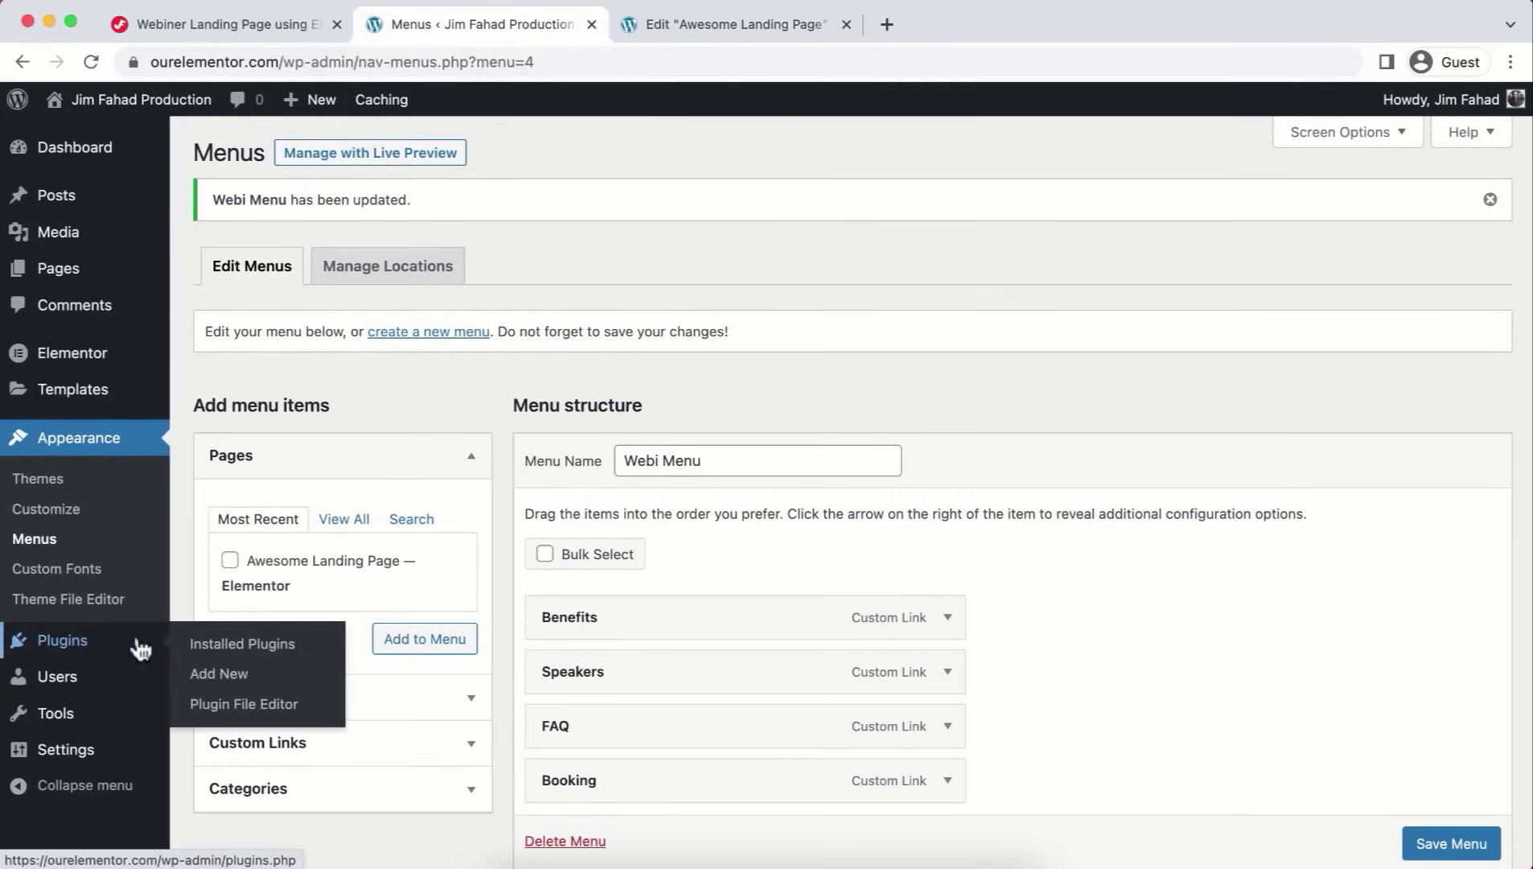
left_click(228, 682)
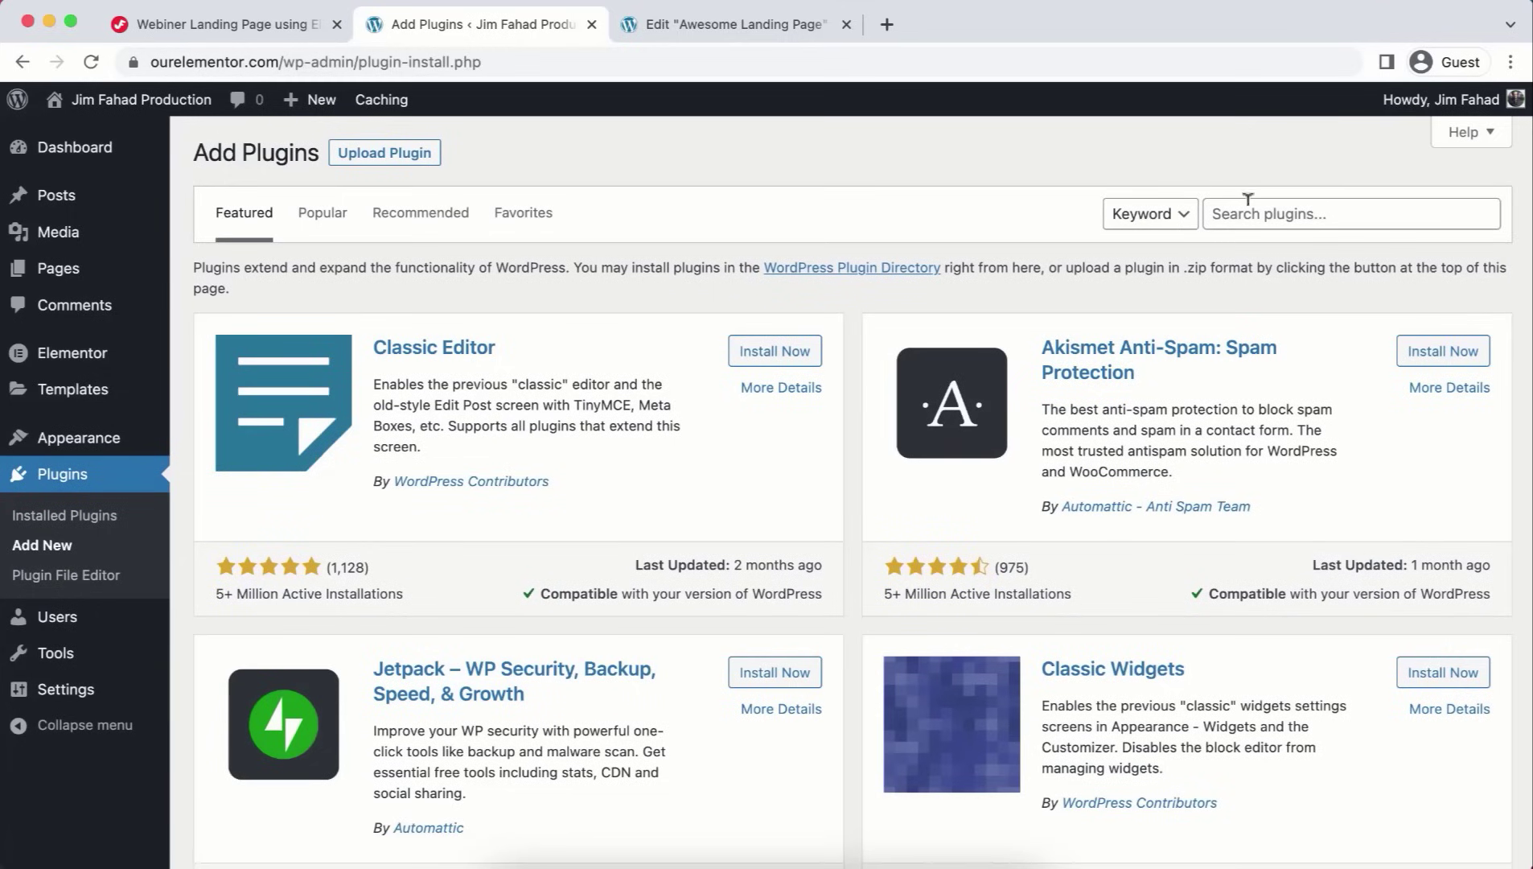
left_click(1248, 207)
type("elementor header")
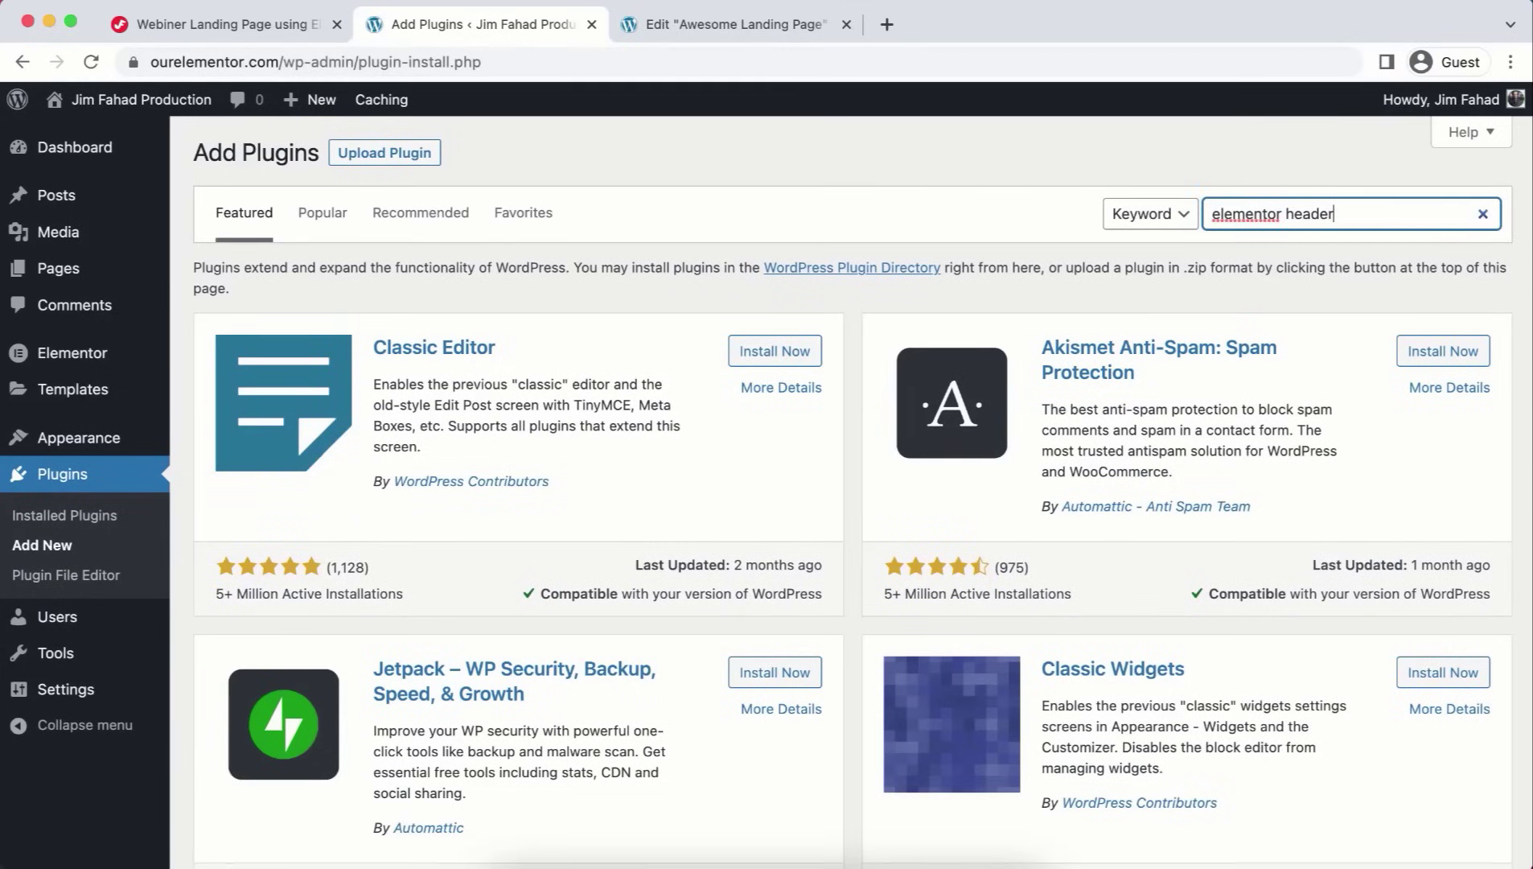
type(" & footer")
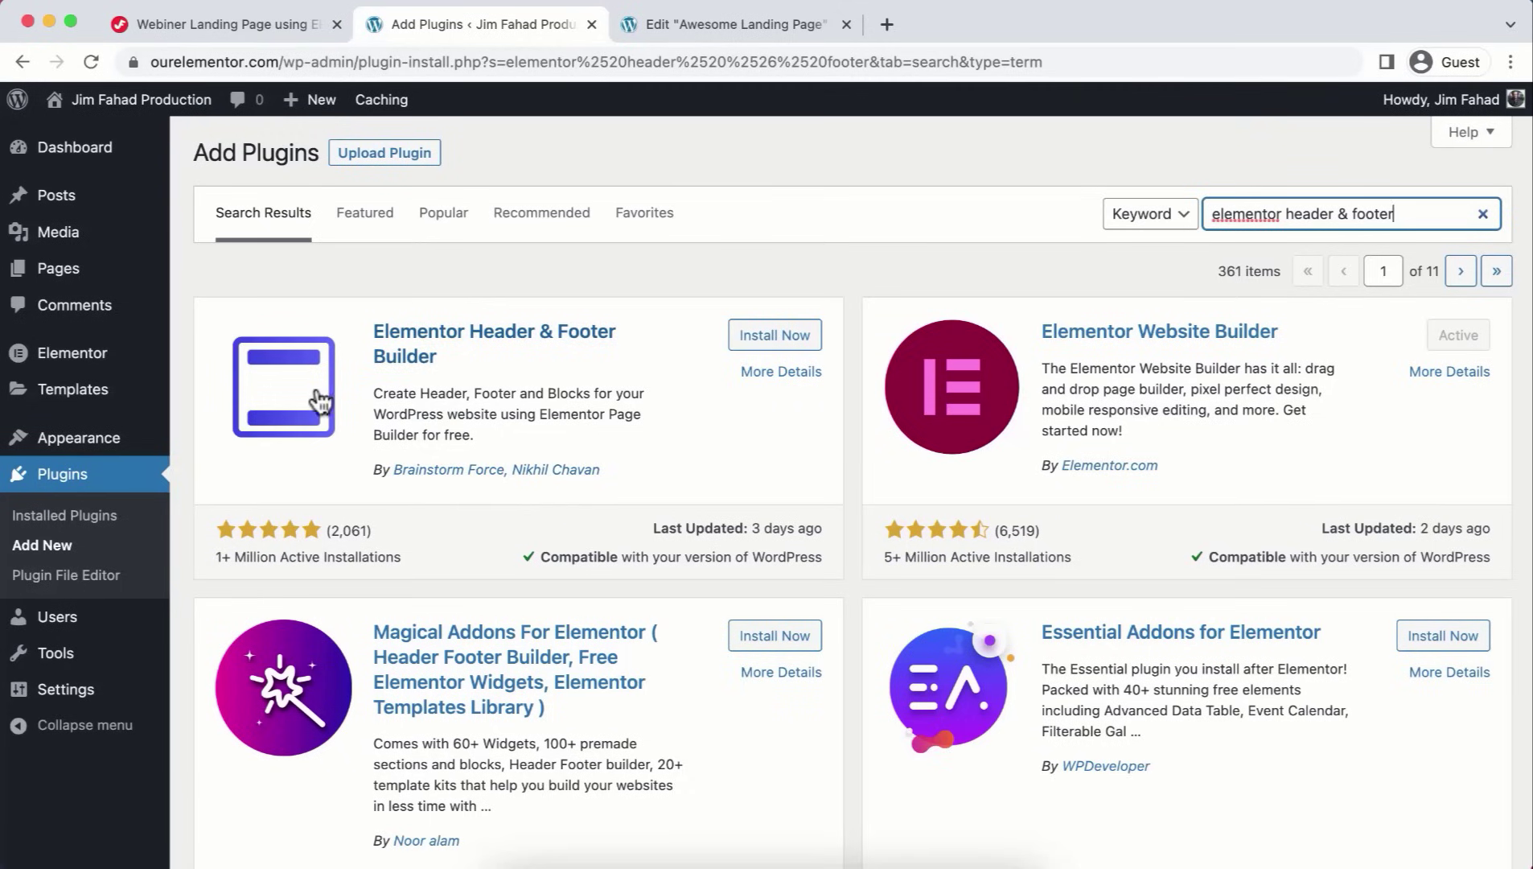
left_click(785, 345)
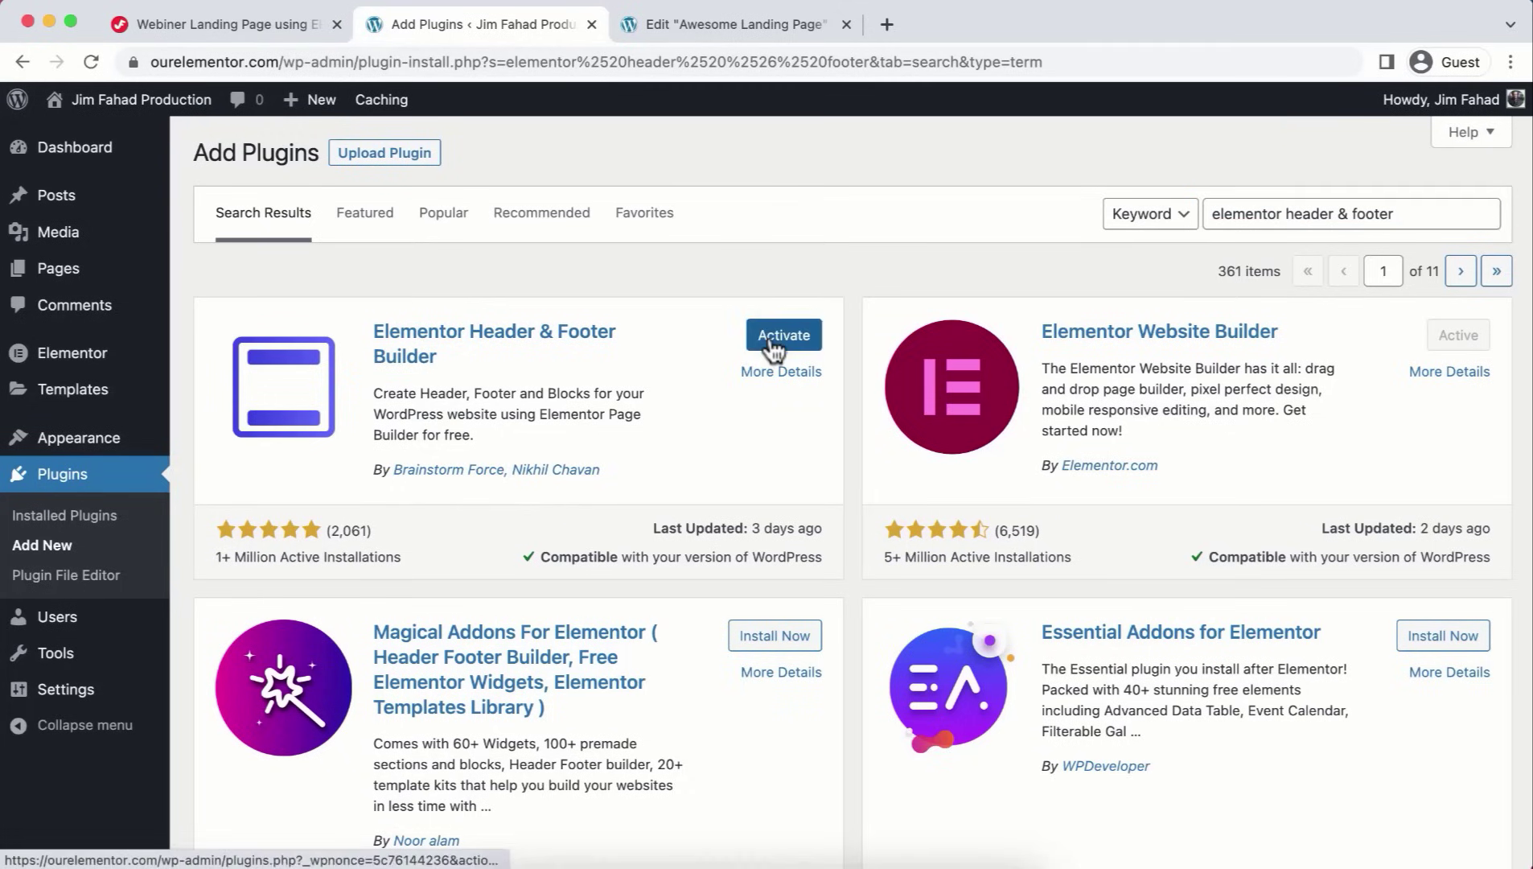
left_click(770, 350)
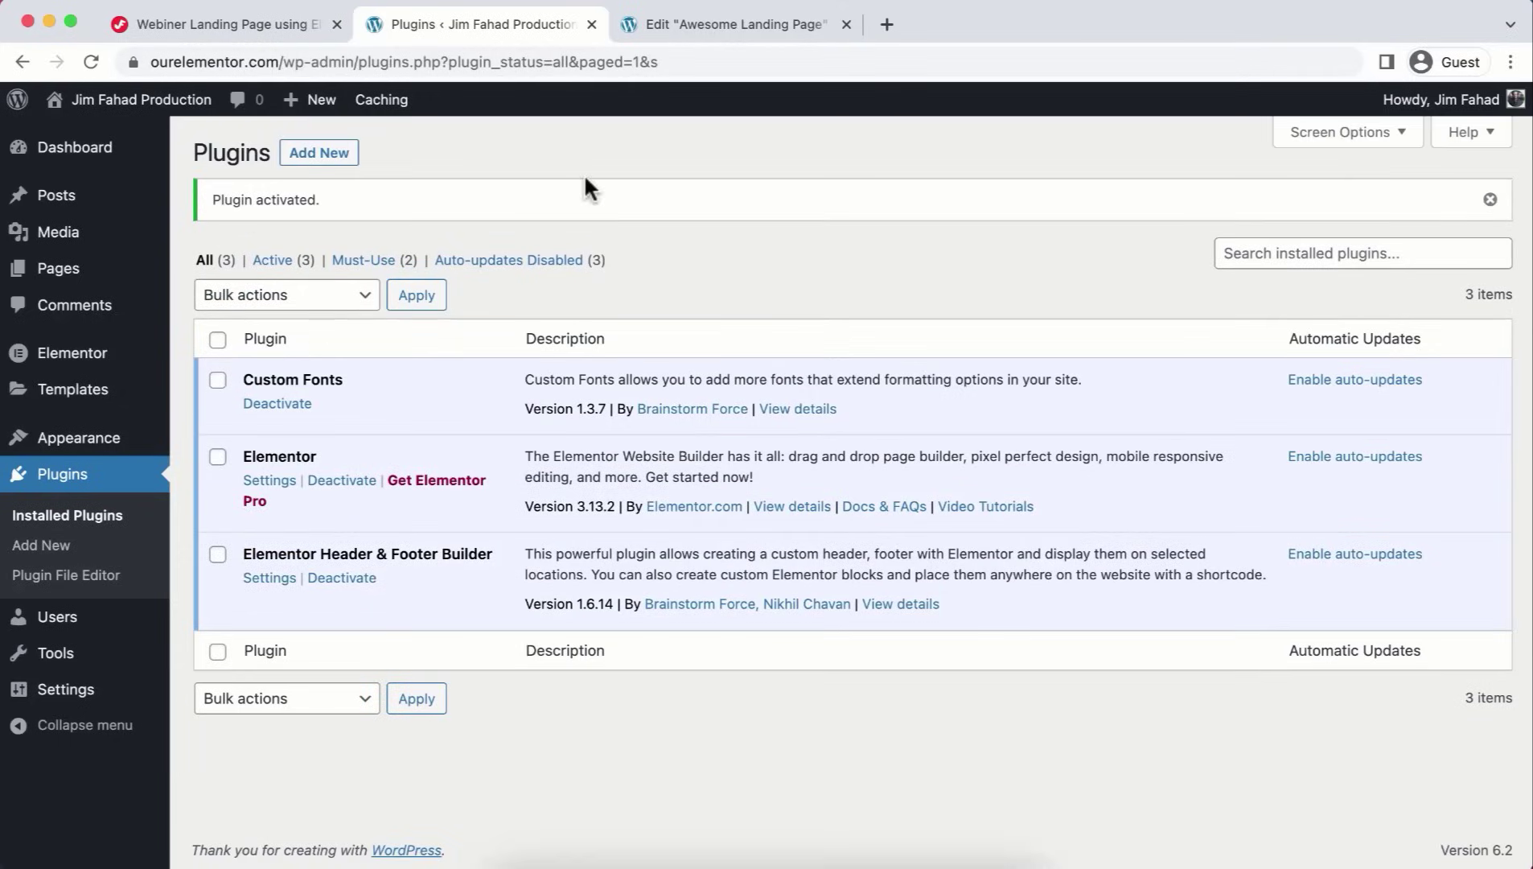
left_click(693, 32)
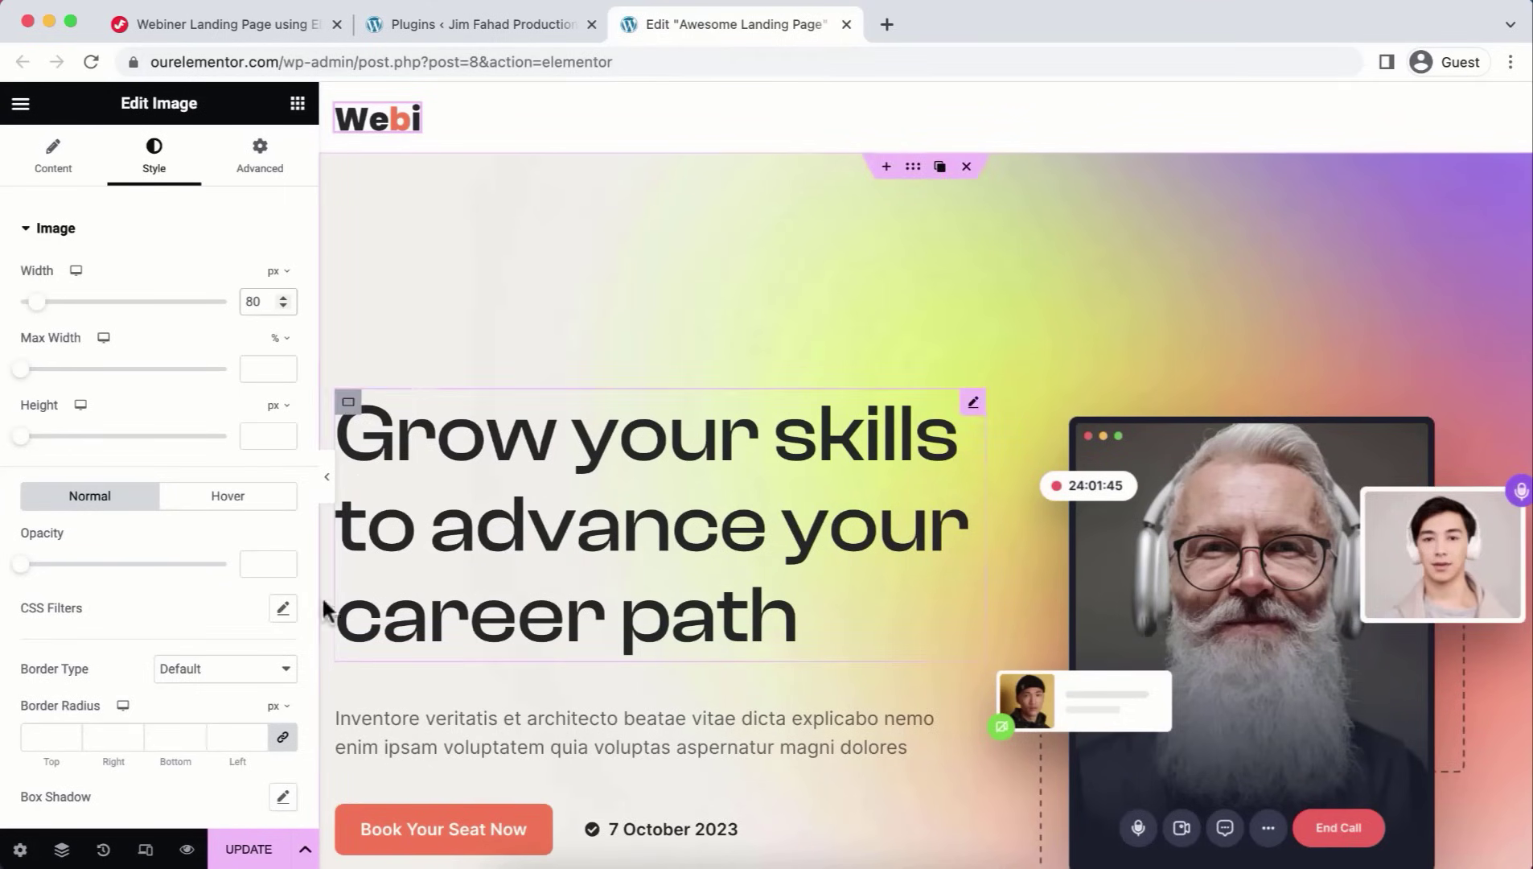
- Save and reload the editor, then place a Navigation Menu widget beside the logo
left_click(248, 849)
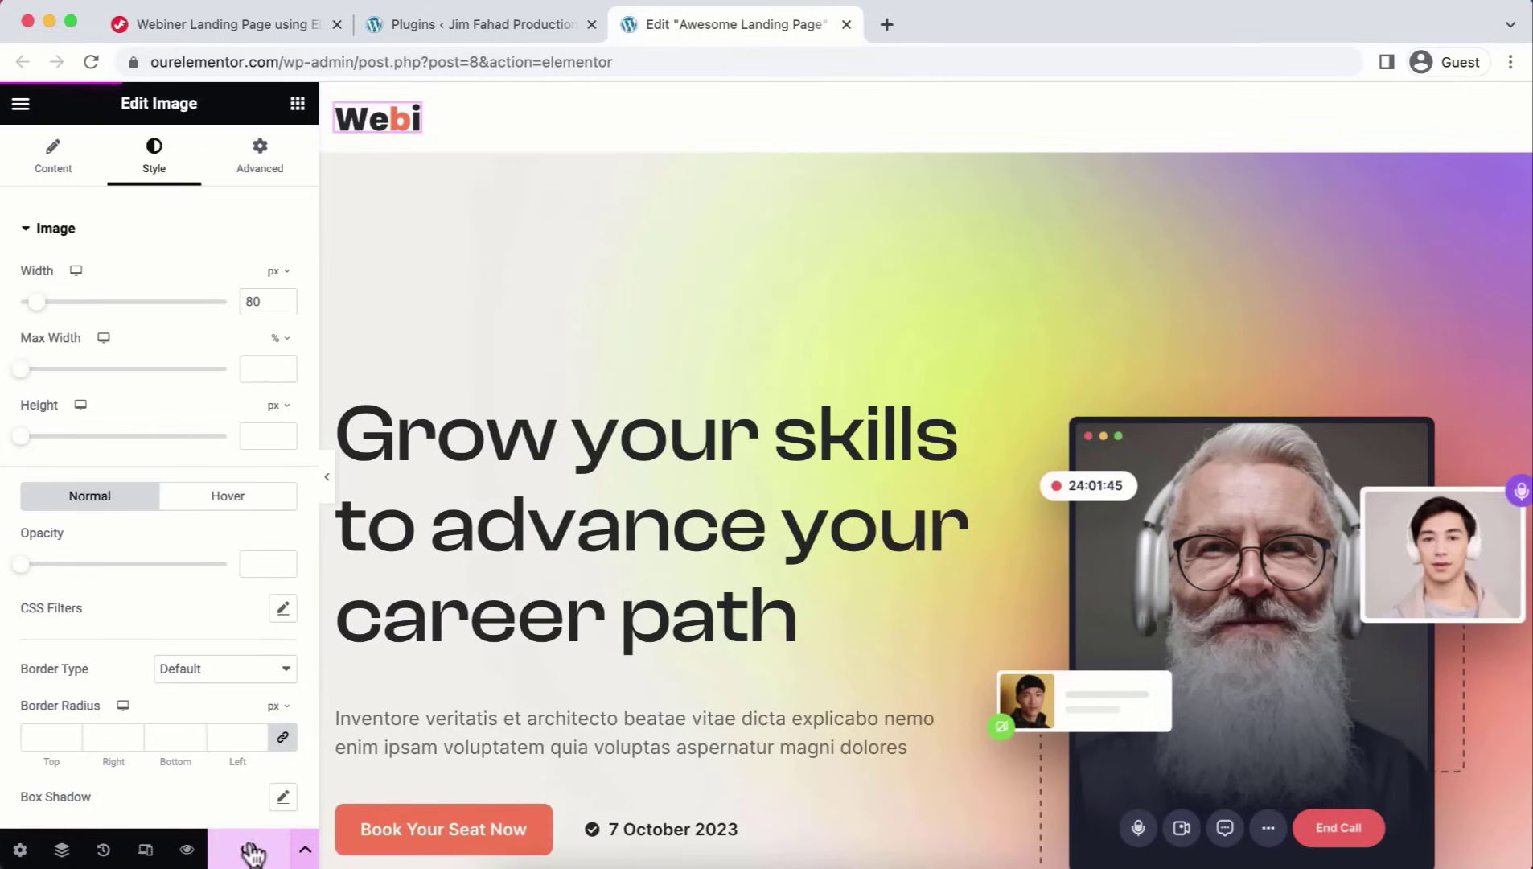
left_click(93, 57)
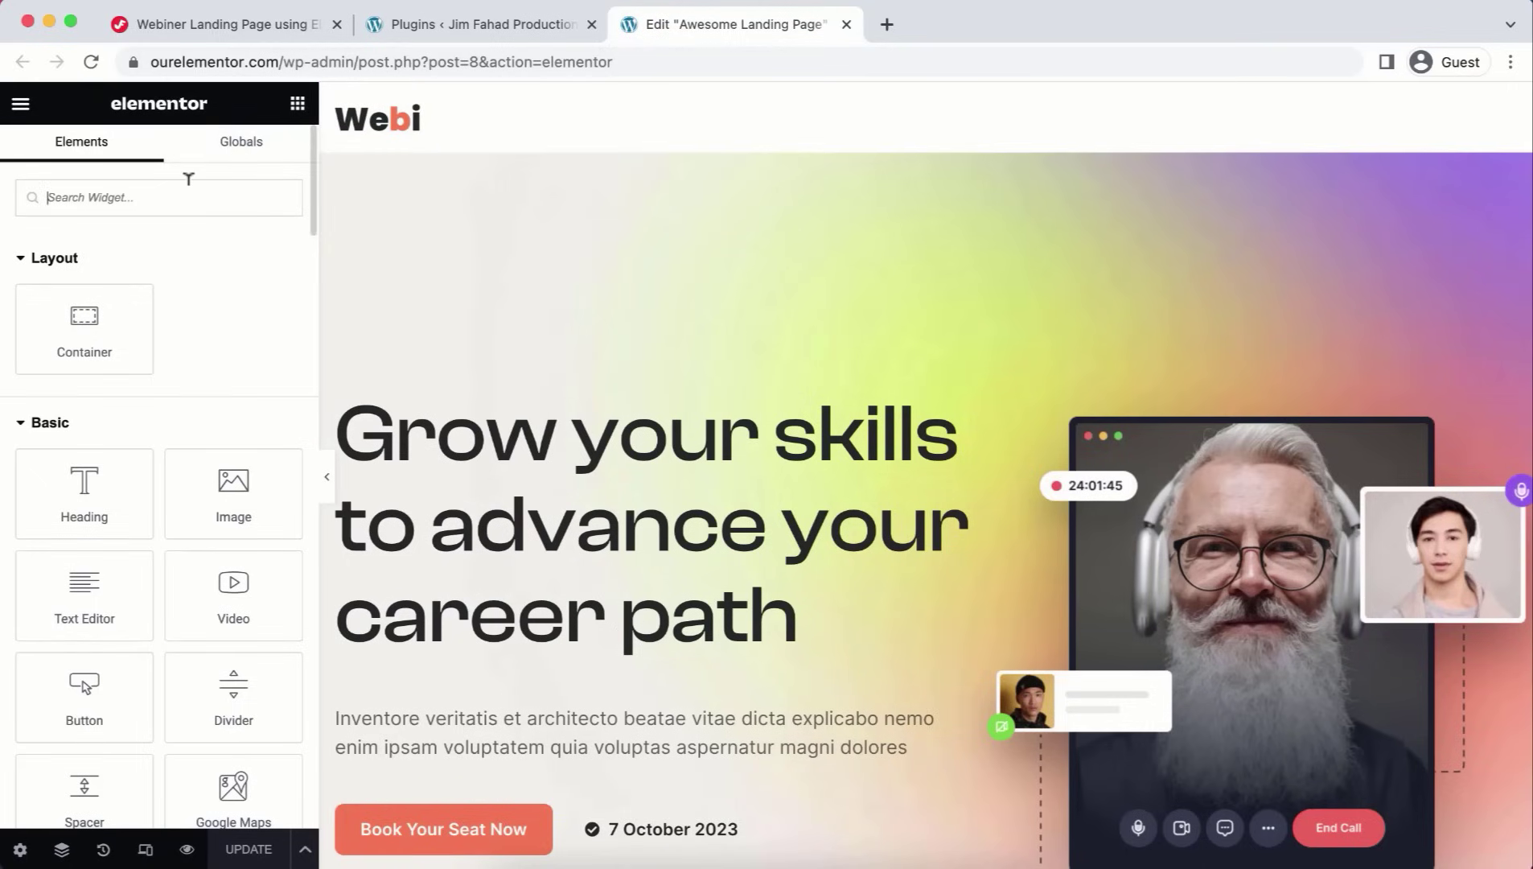
type("menu")
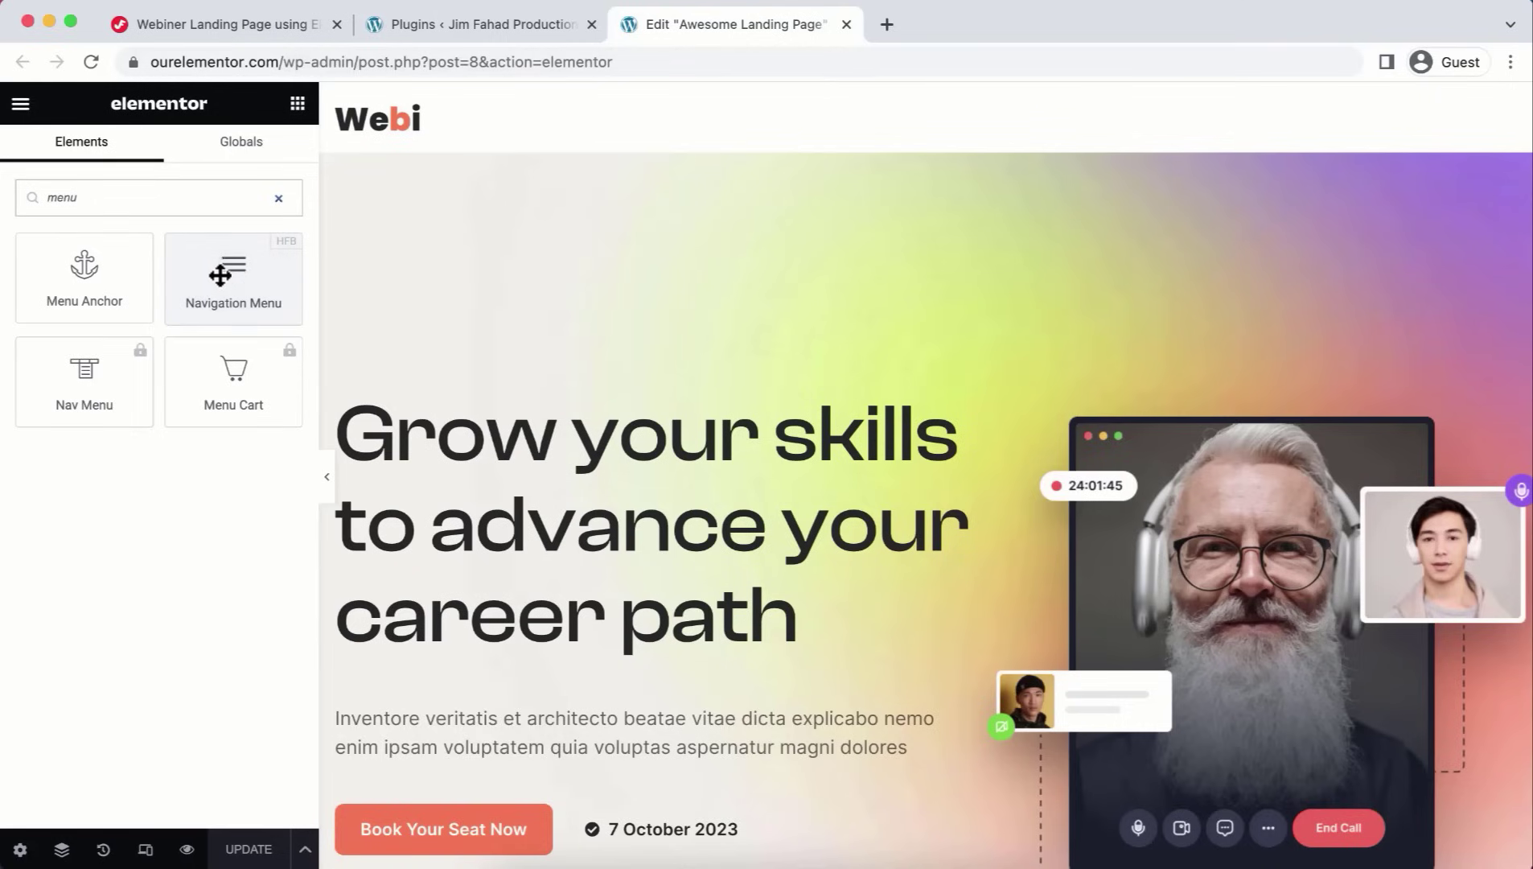
left_click_drag(219, 275, 424, 139)
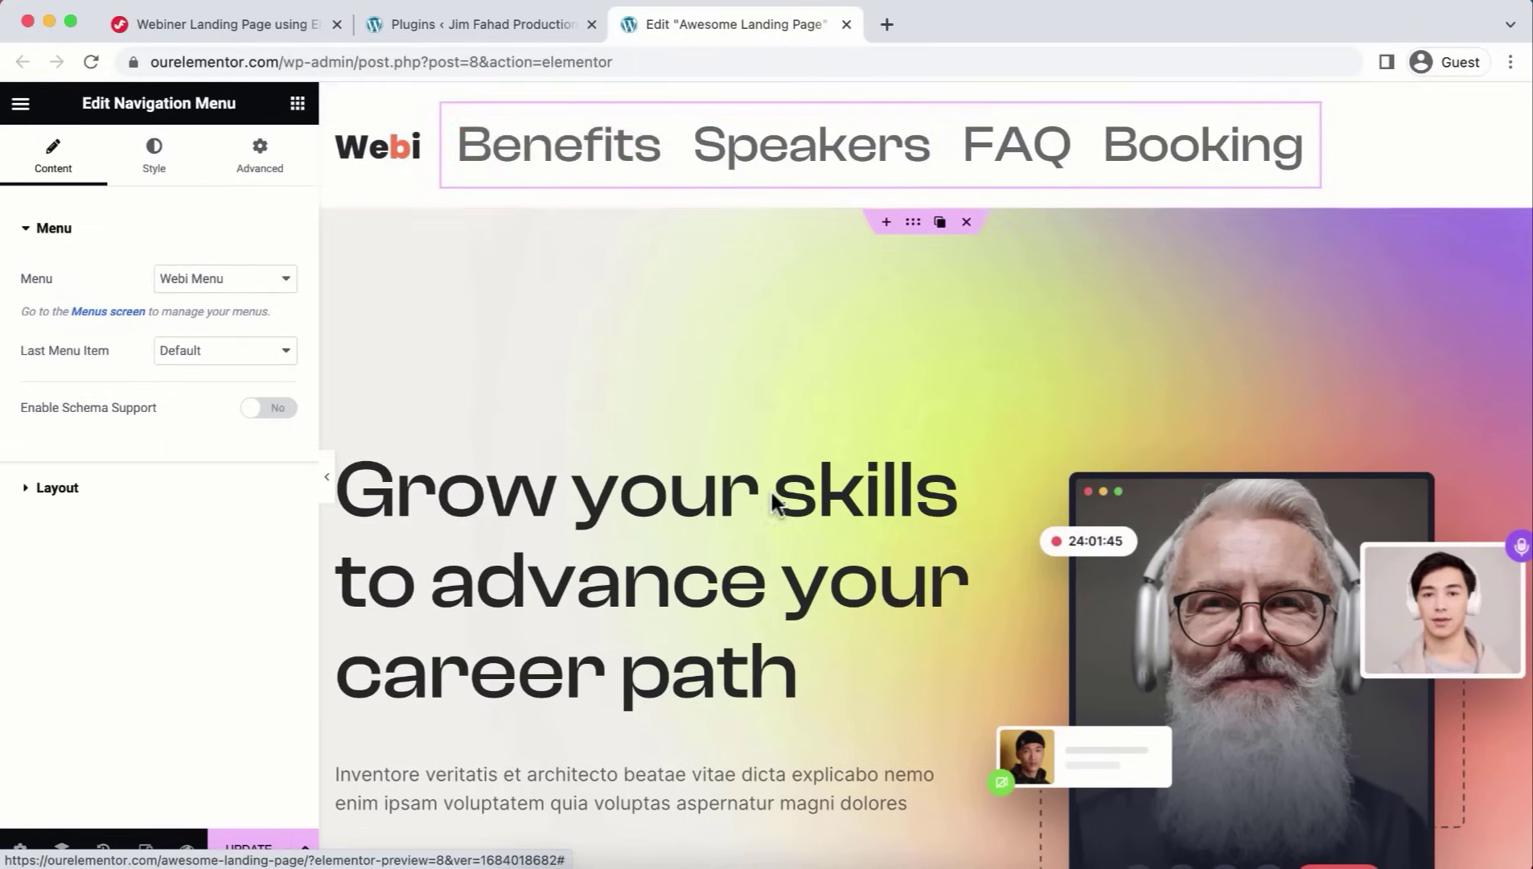
- Make the Navigation Menu display Webi Menu, showing Benefits, Speakers, FAQ and Booking
scroll(772, 495, "down", 2)
scroll(774, 503, "down", 5)
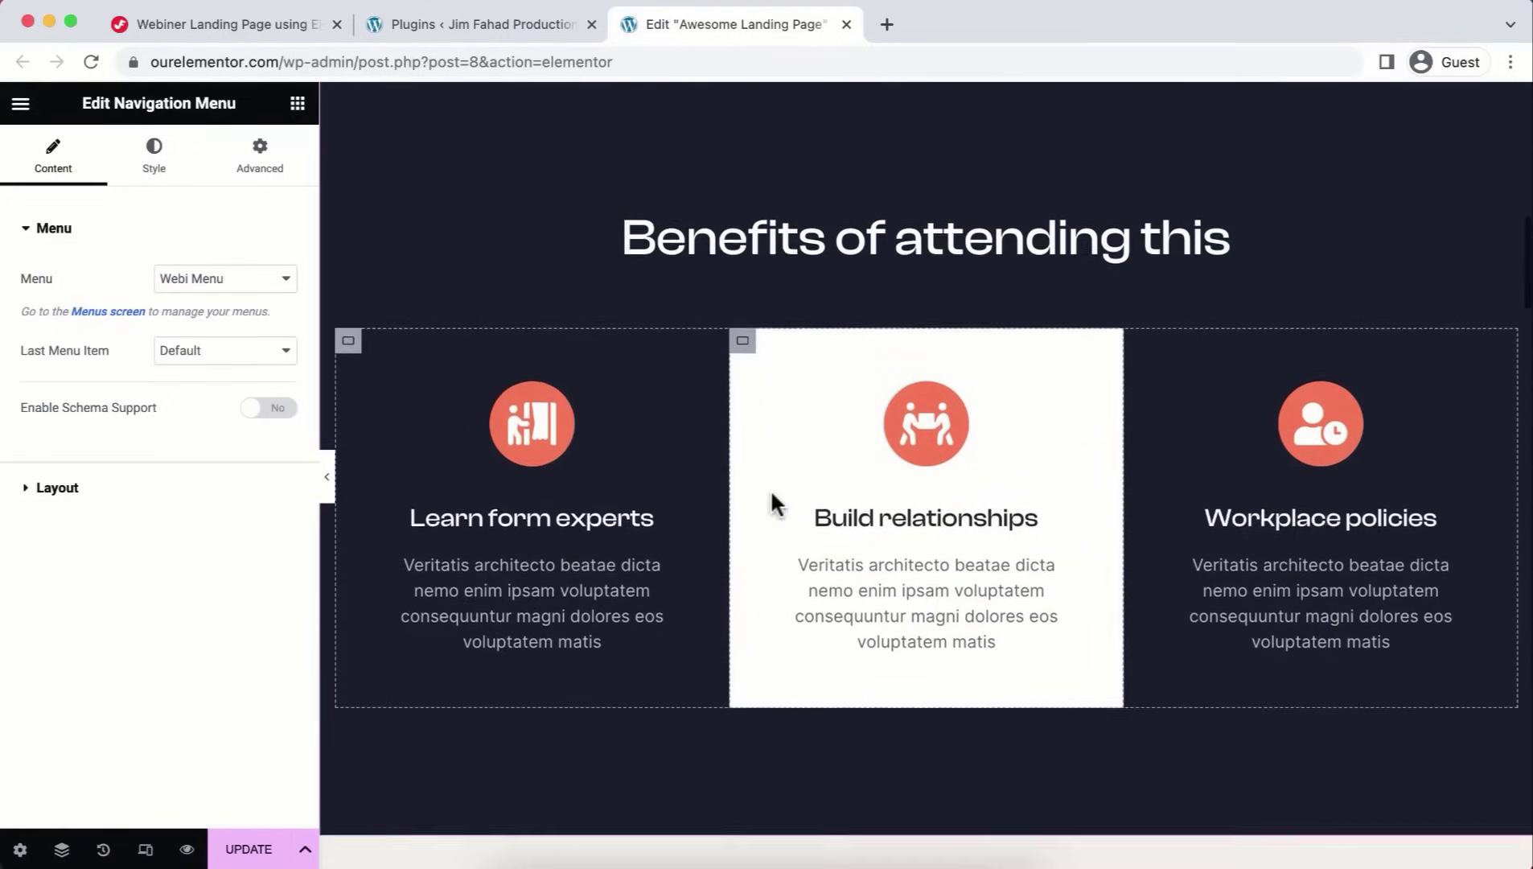
scroll(770, 490, "up", 8)
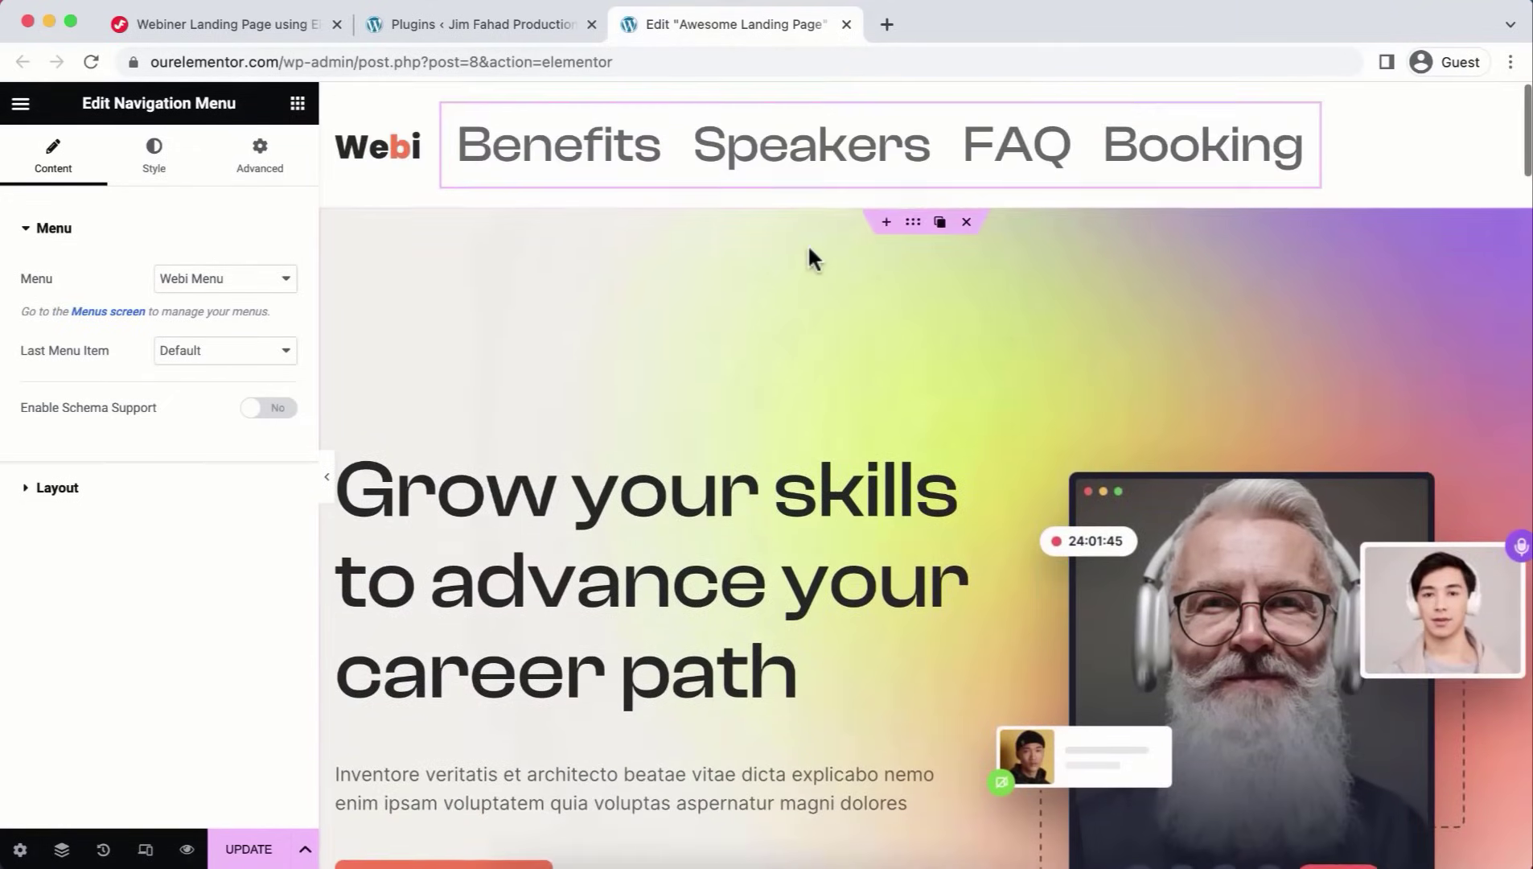
scroll(852, 492, "down", 10)
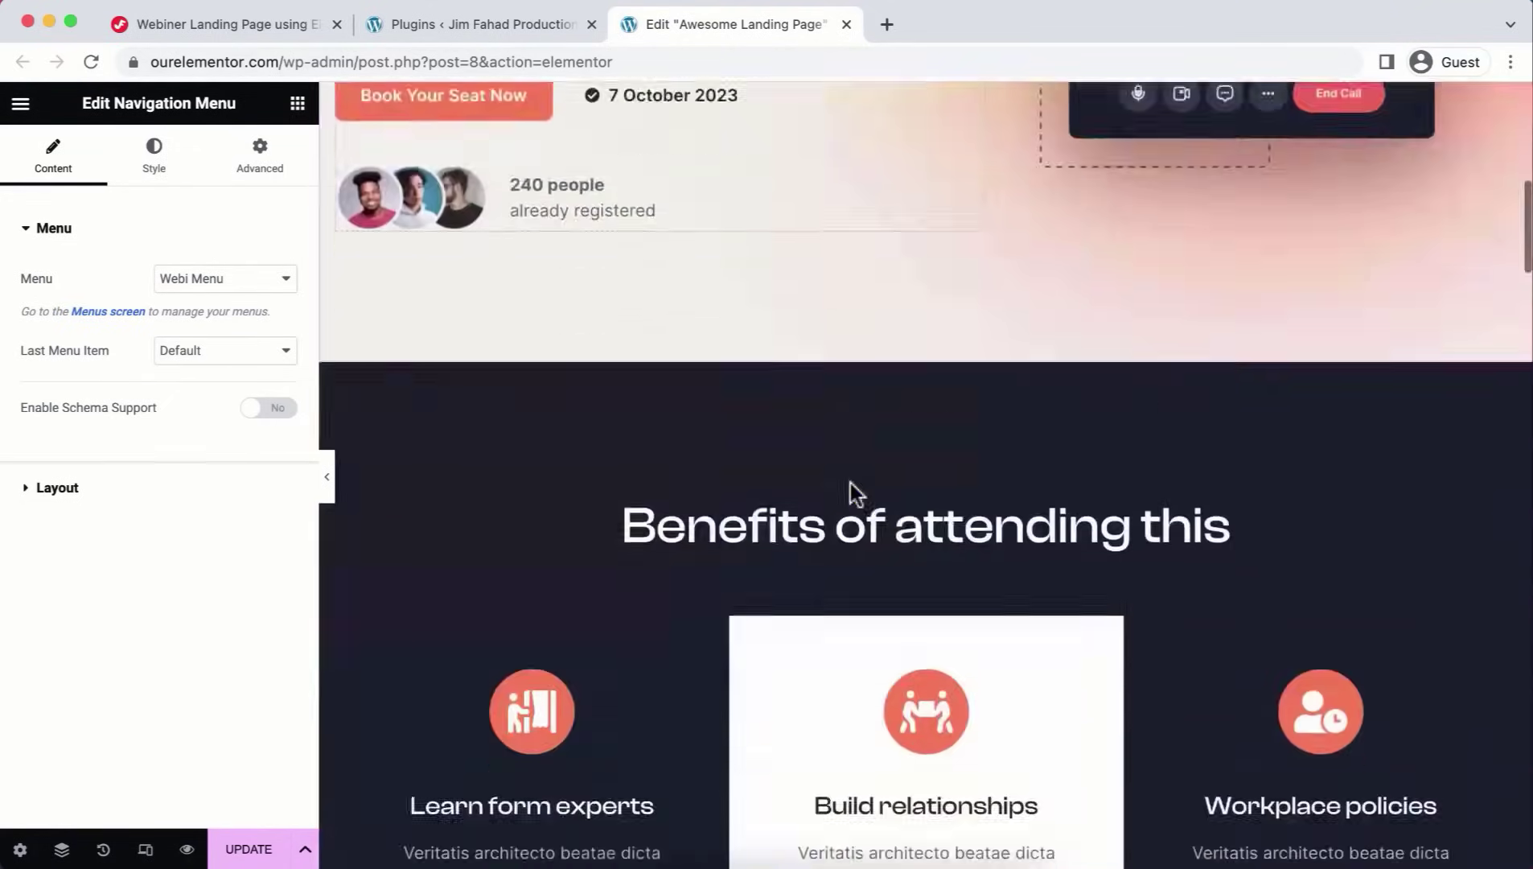
scroll(850, 483, "down", 15)
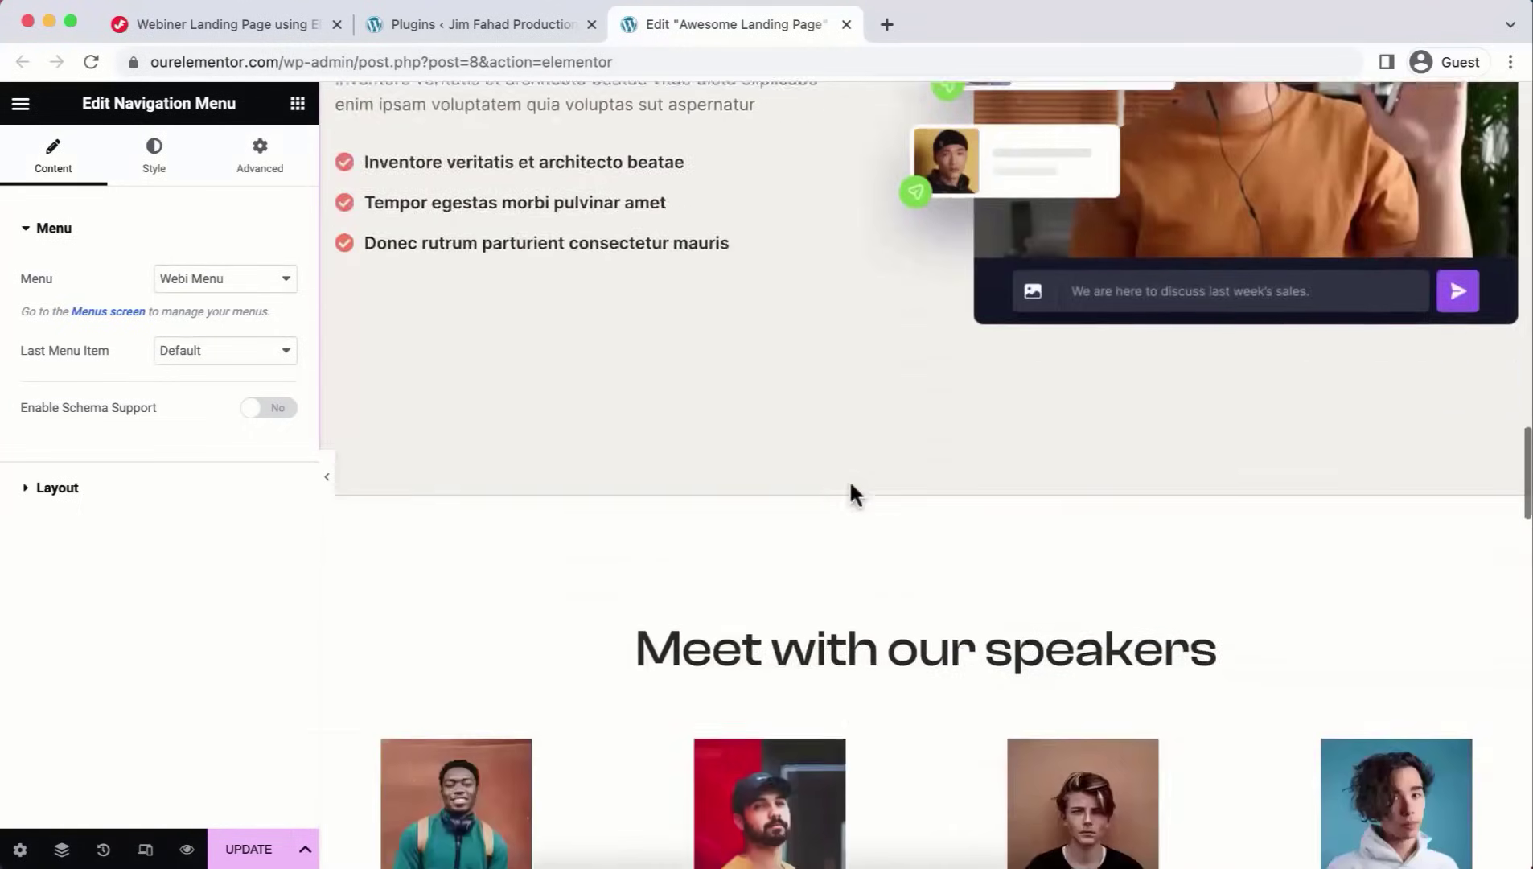
scroll(900, 287, "up", 20)
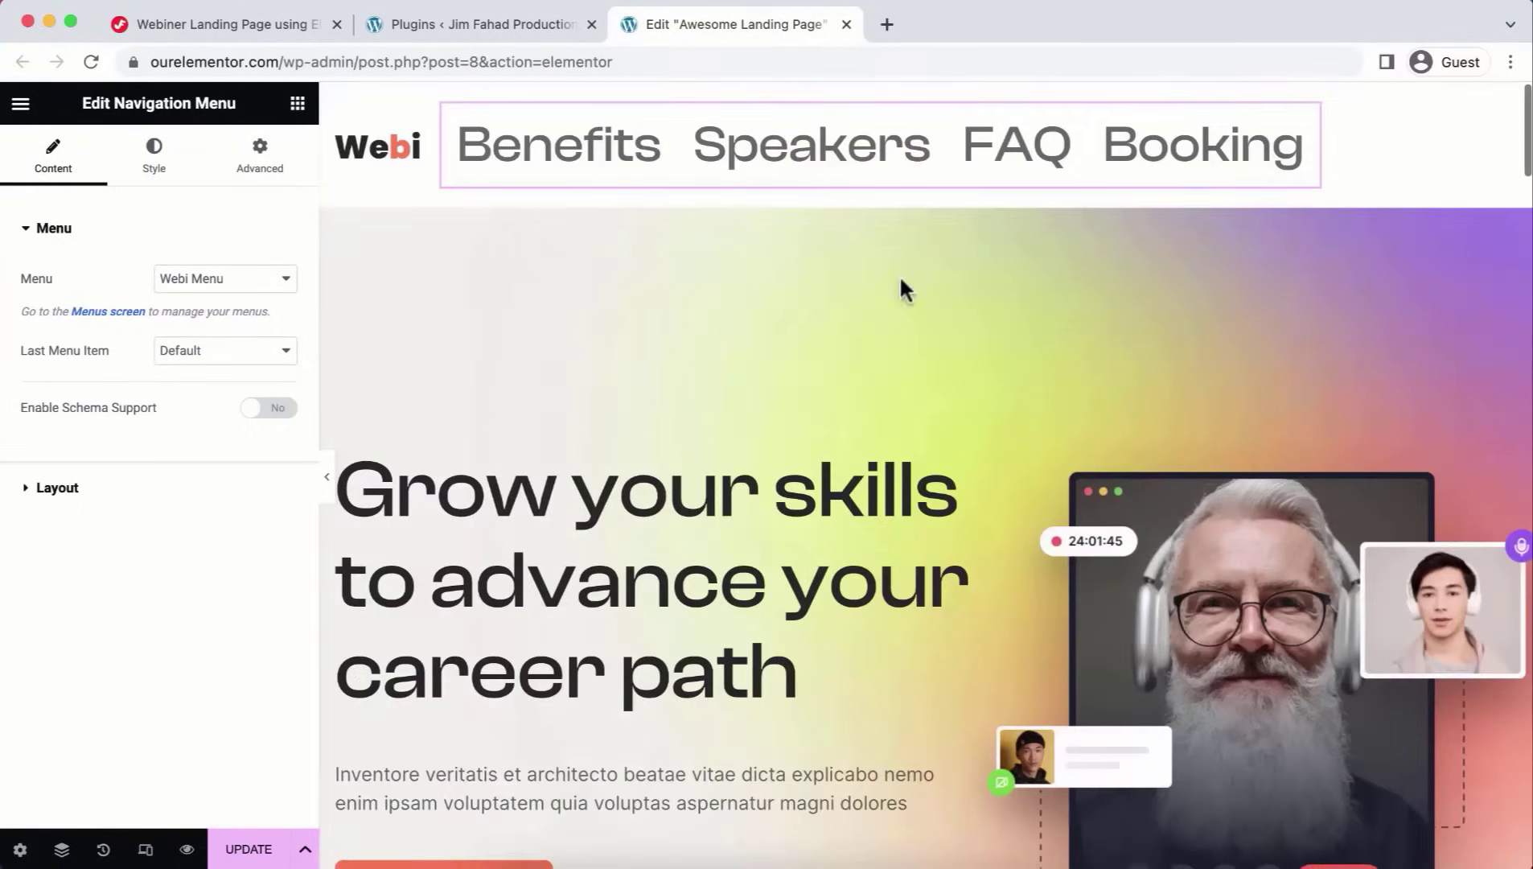
scroll(769, 547, "down", 10)
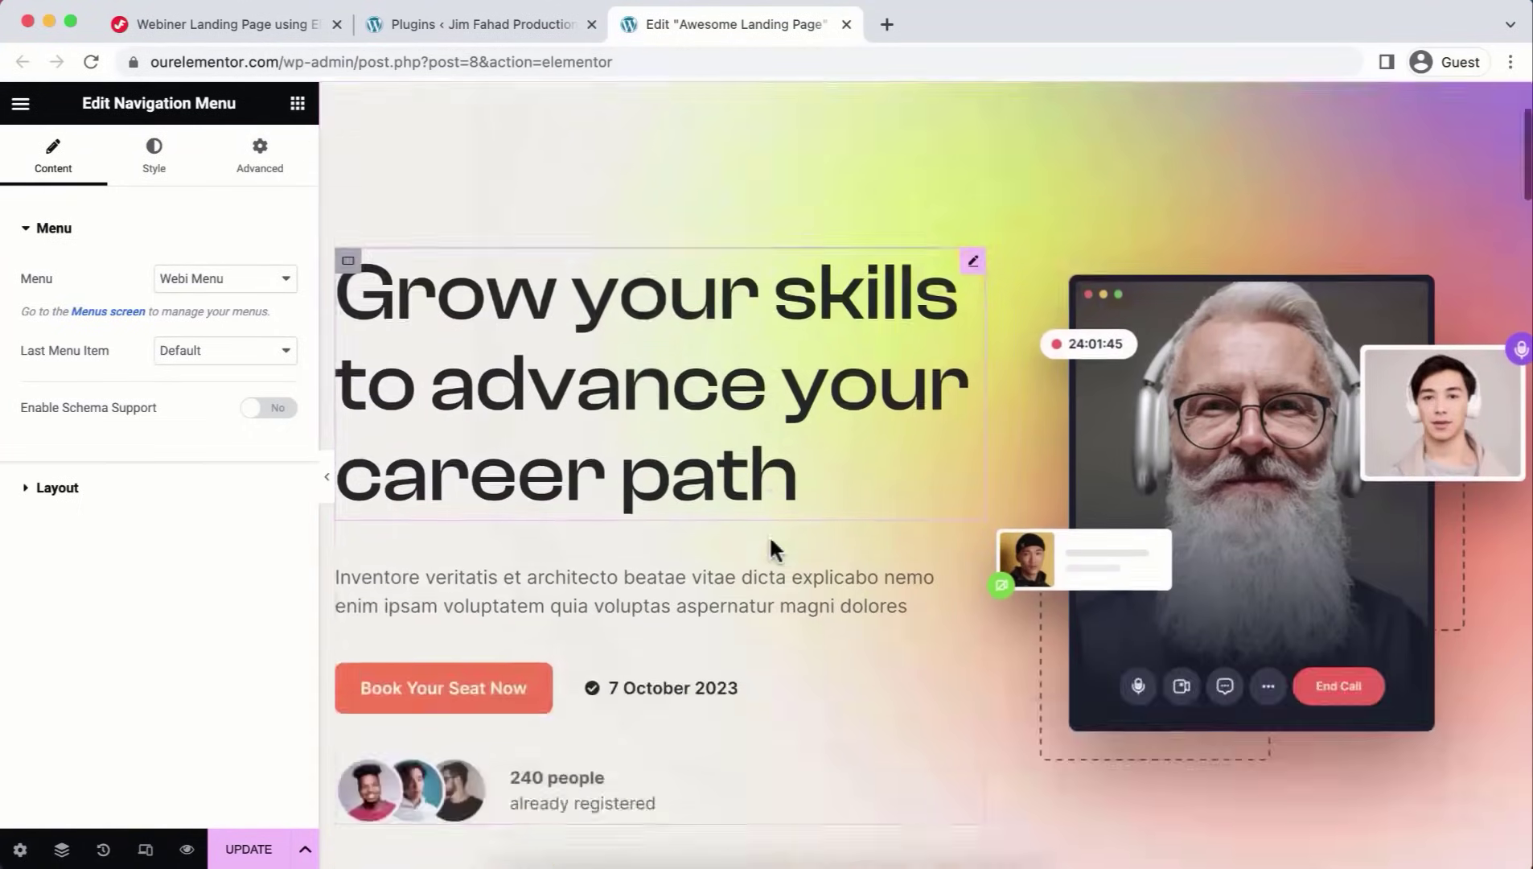
scroll(770, 541, "down", 15)
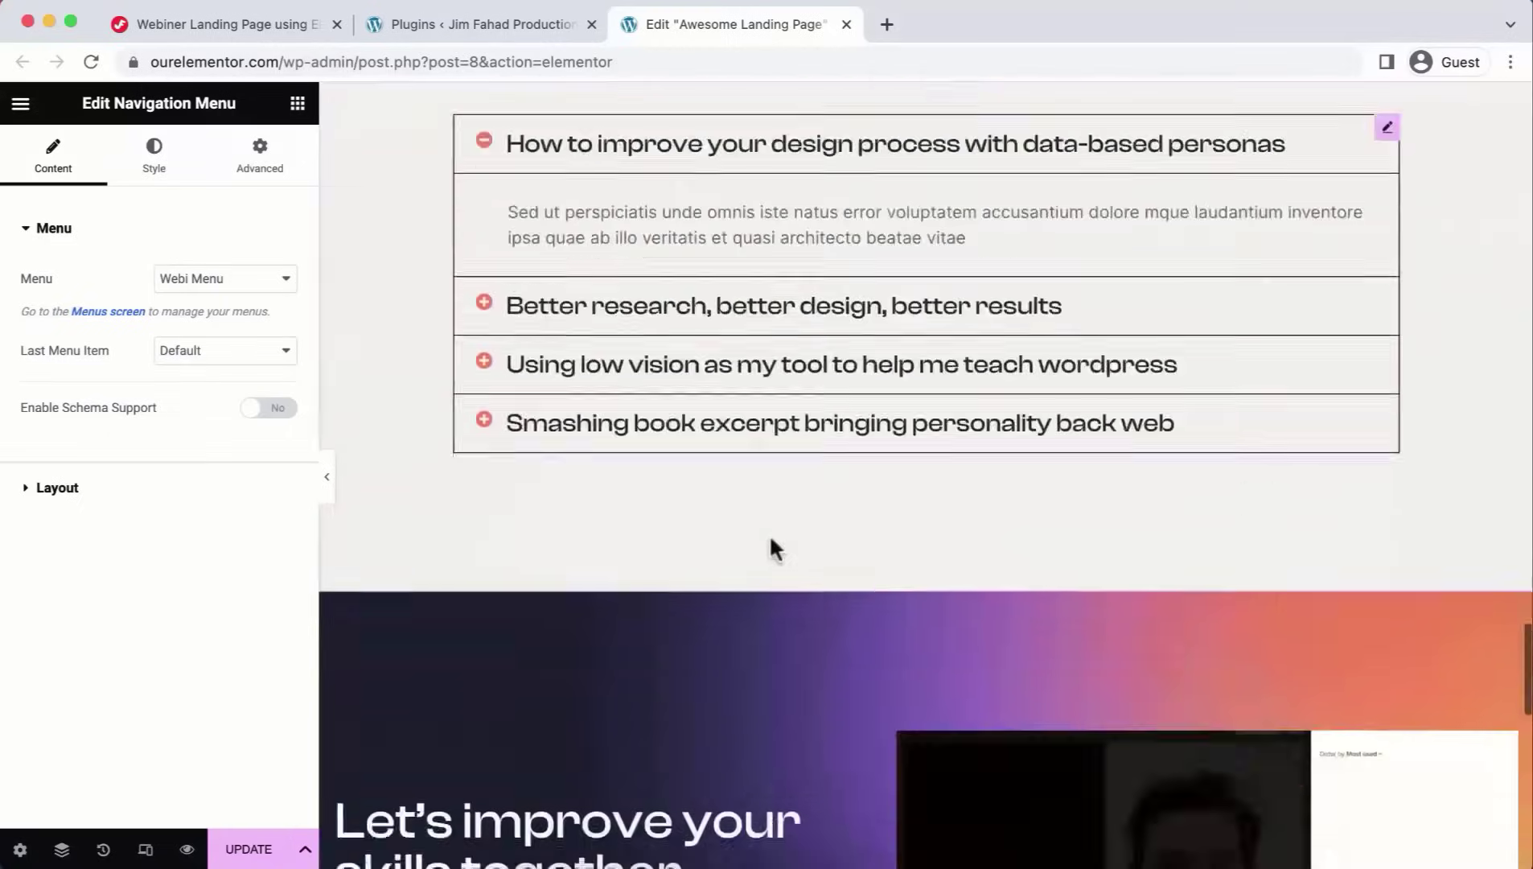
scroll(854, 354, "up", 15)
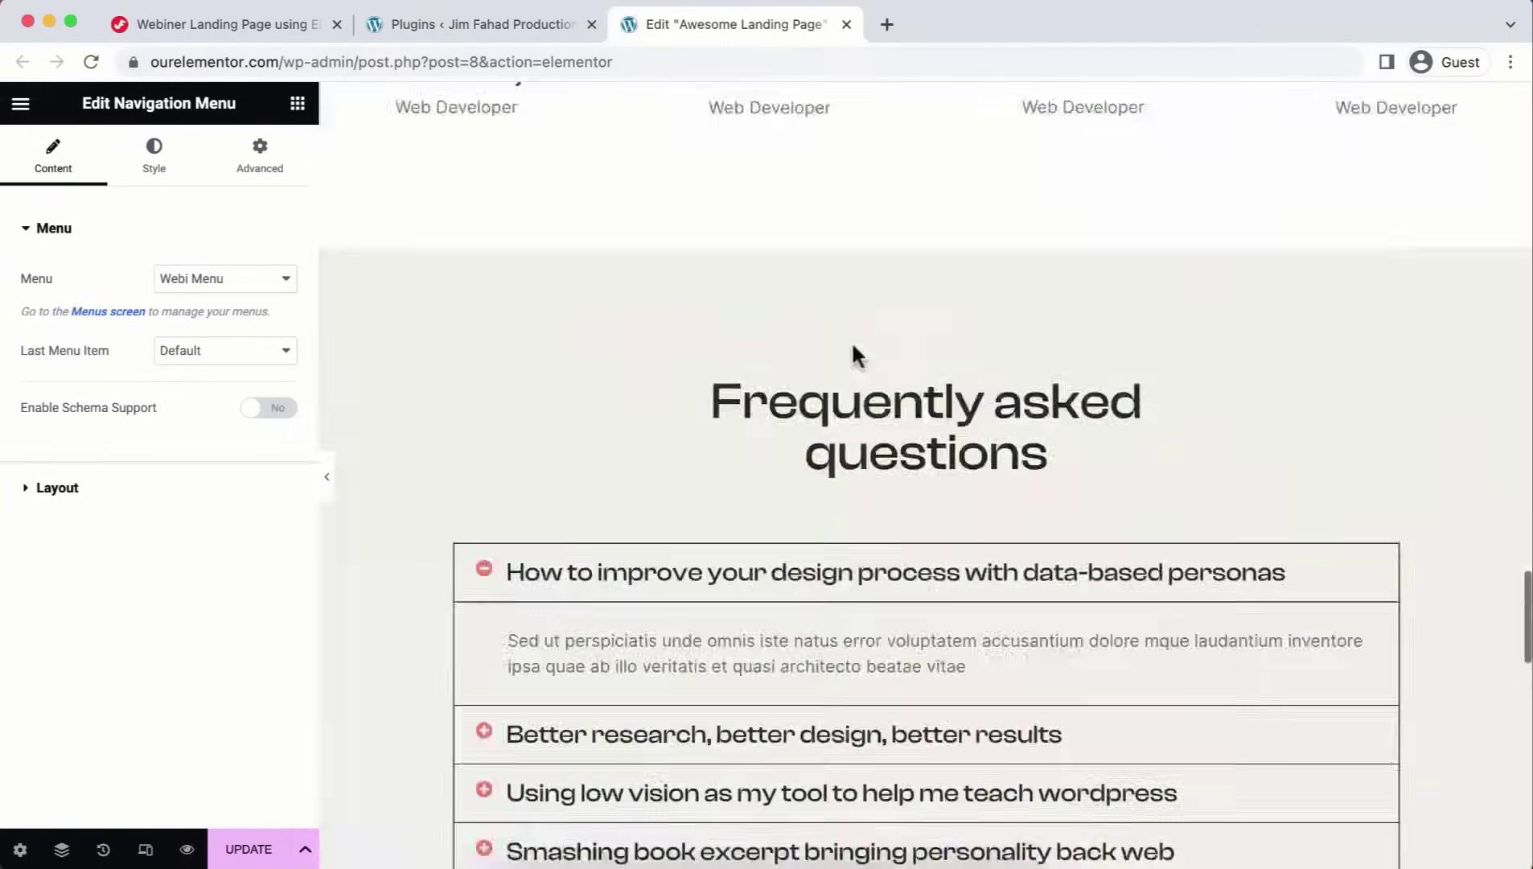
scroll(854, 354, "up", 10)
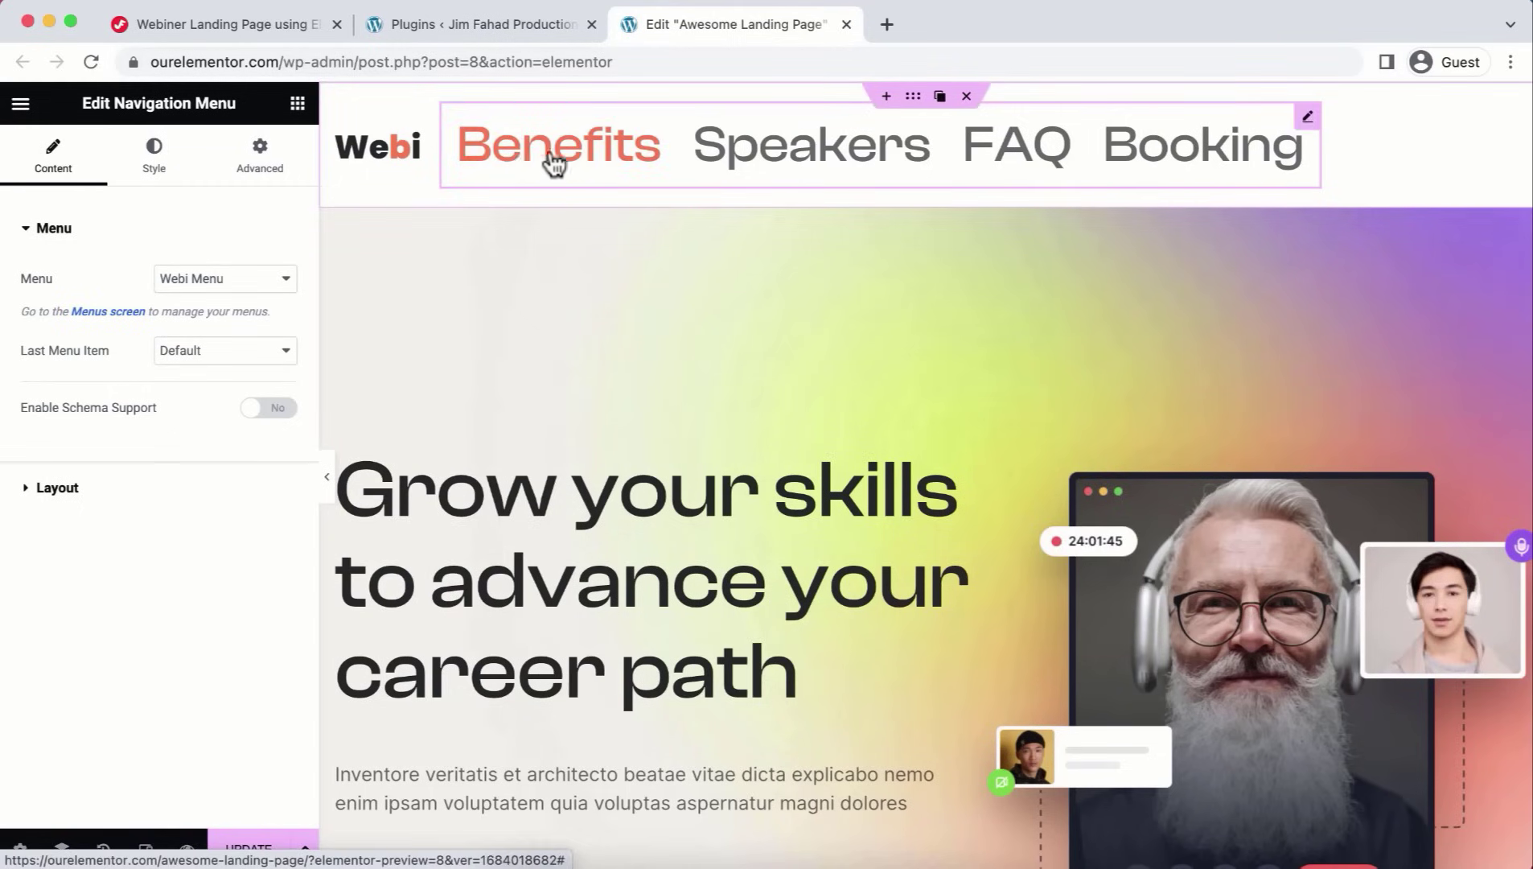
scroll(798, 411, "down", 8)
scroll(801, 416, "down", 3)
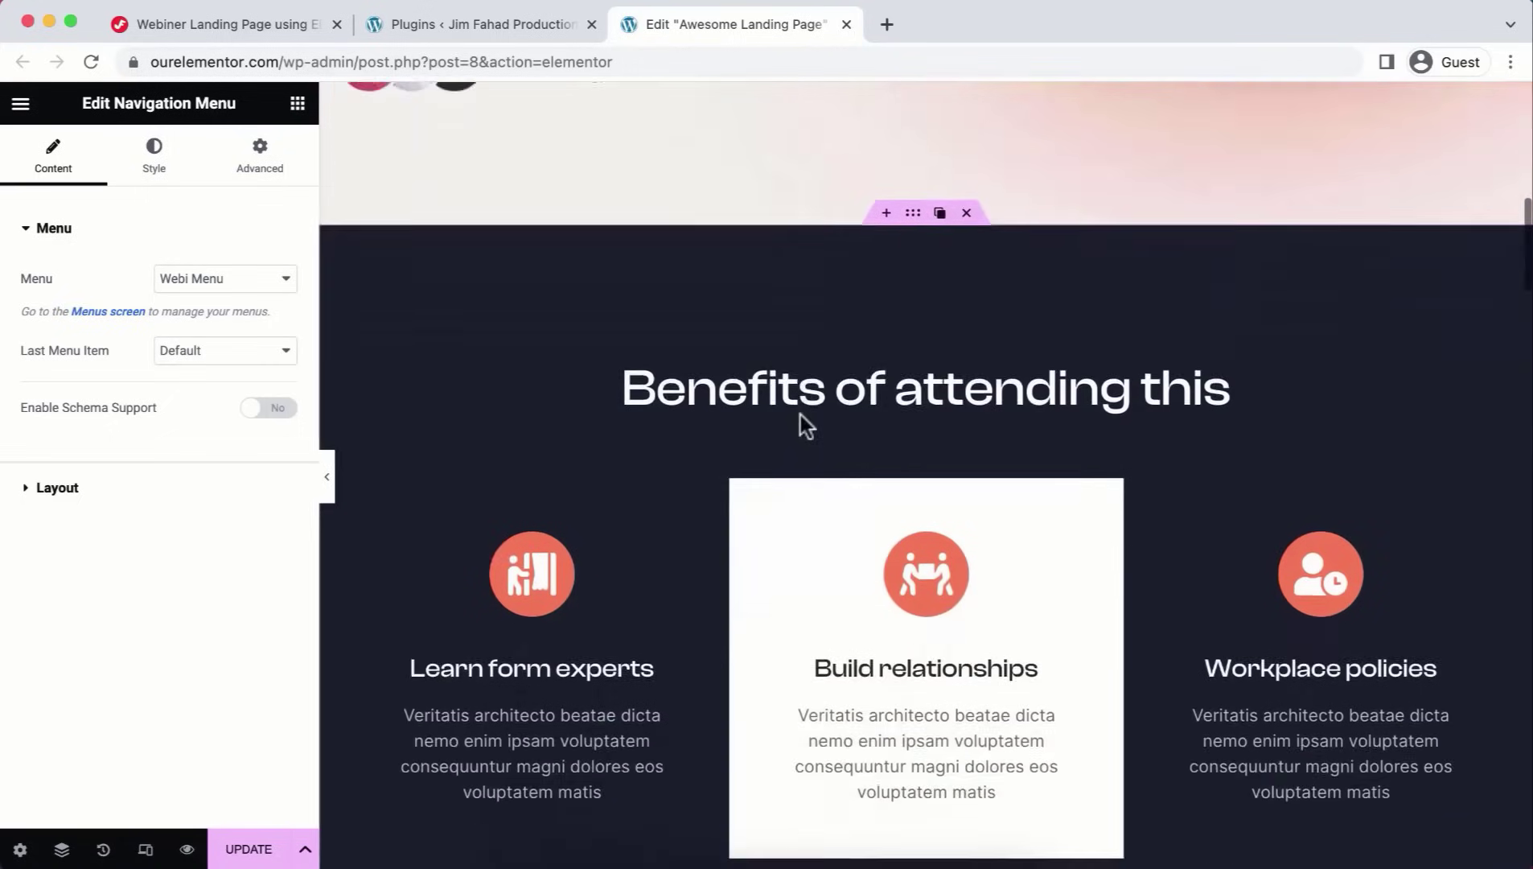
- Give the Benefits of attending this container the CSS ID 'benefits' and copy it
left_click(913, 211)
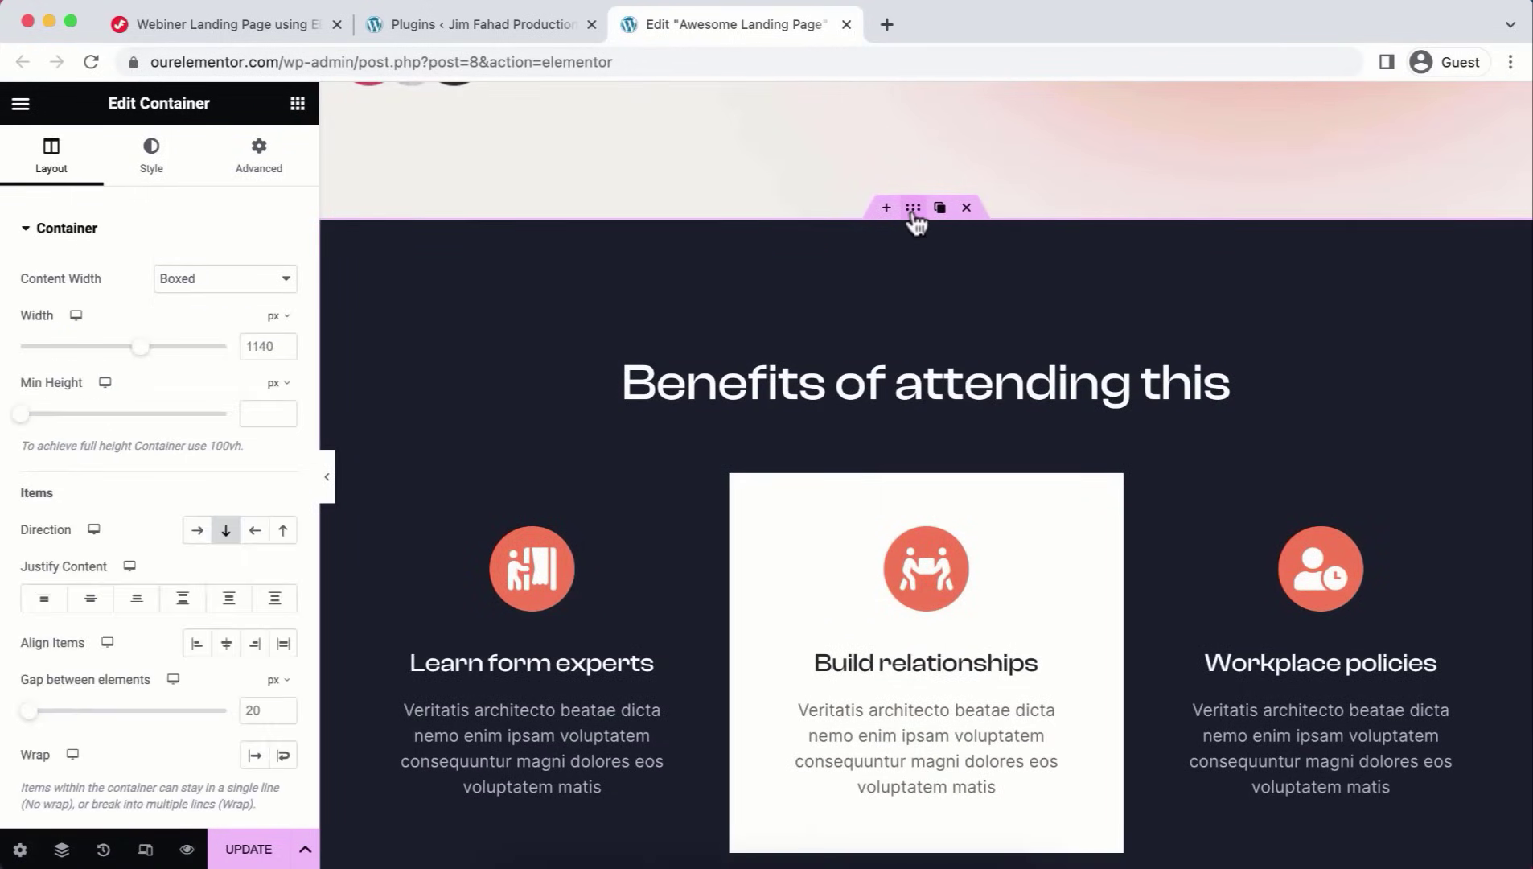
left_click(259, 157)
scroll(200, 543, "down", 3)
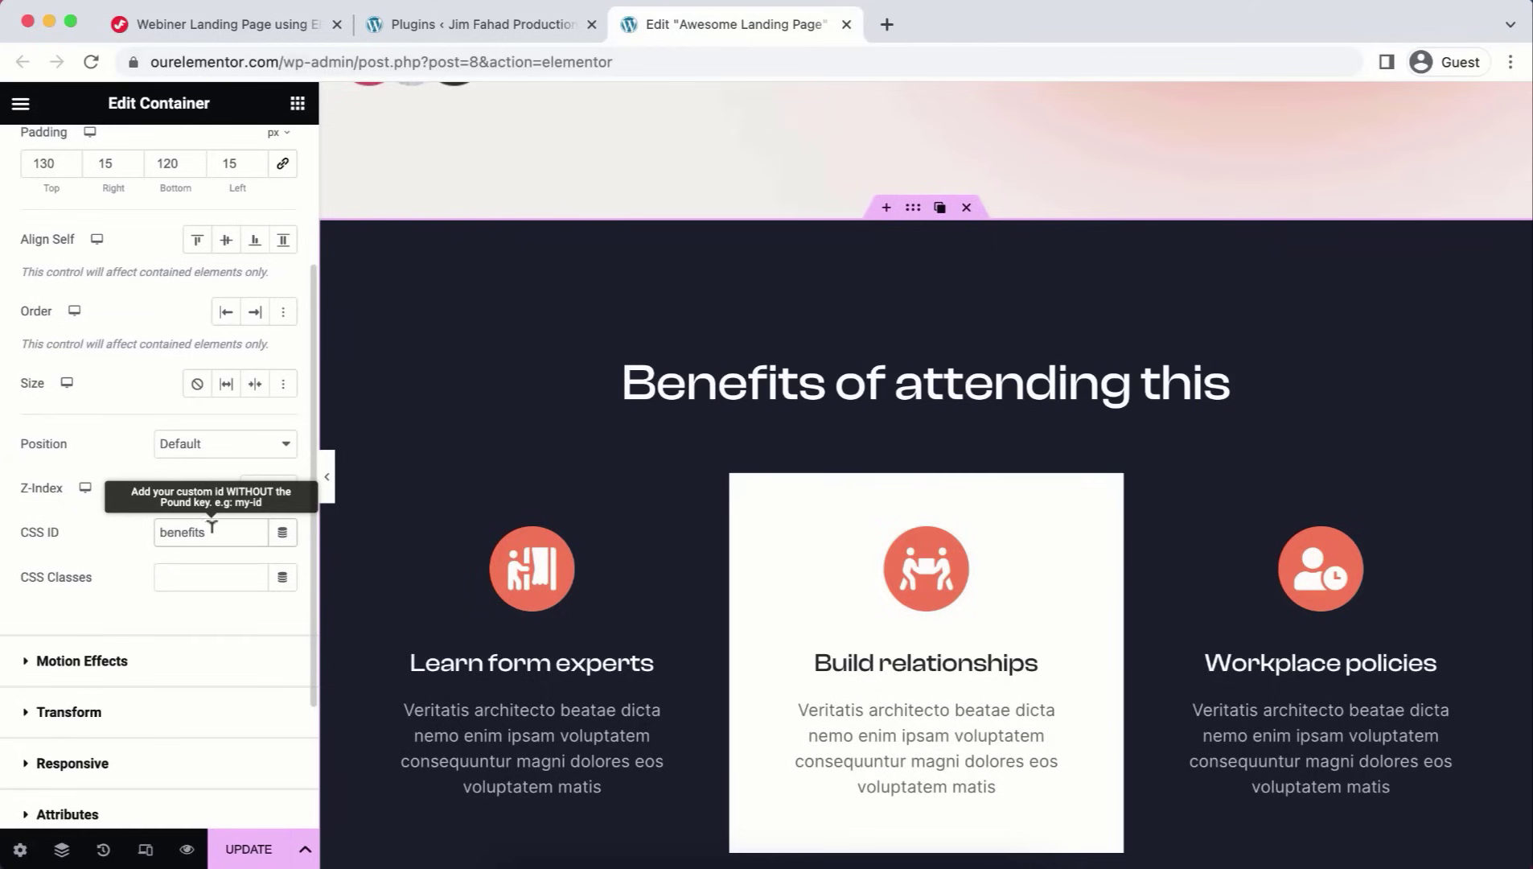
left_click_drag(147, 522, 130, 521)
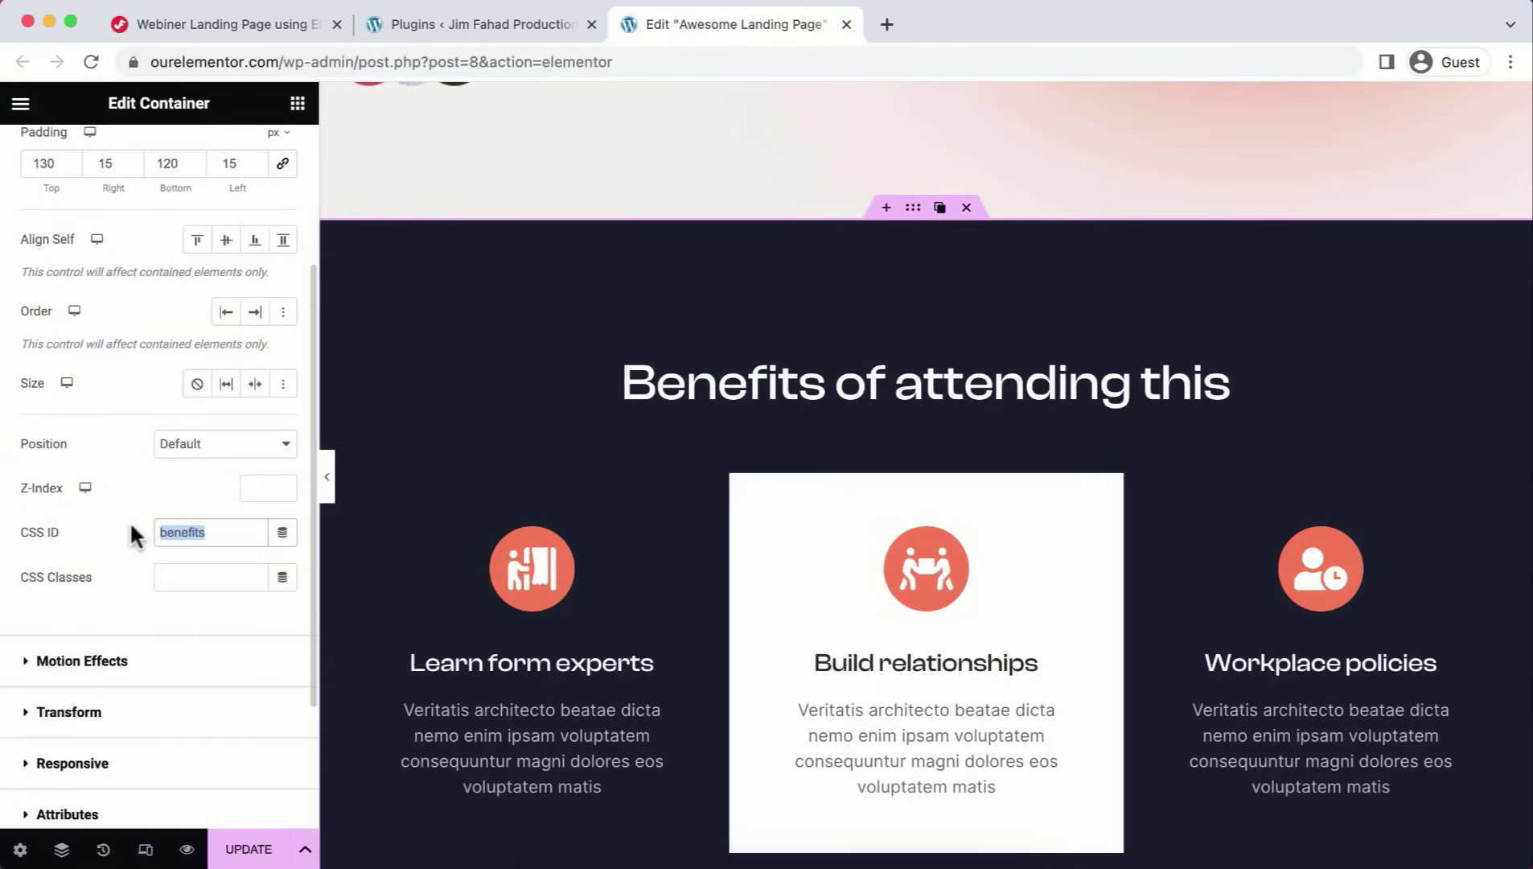
left_click(474, 18)
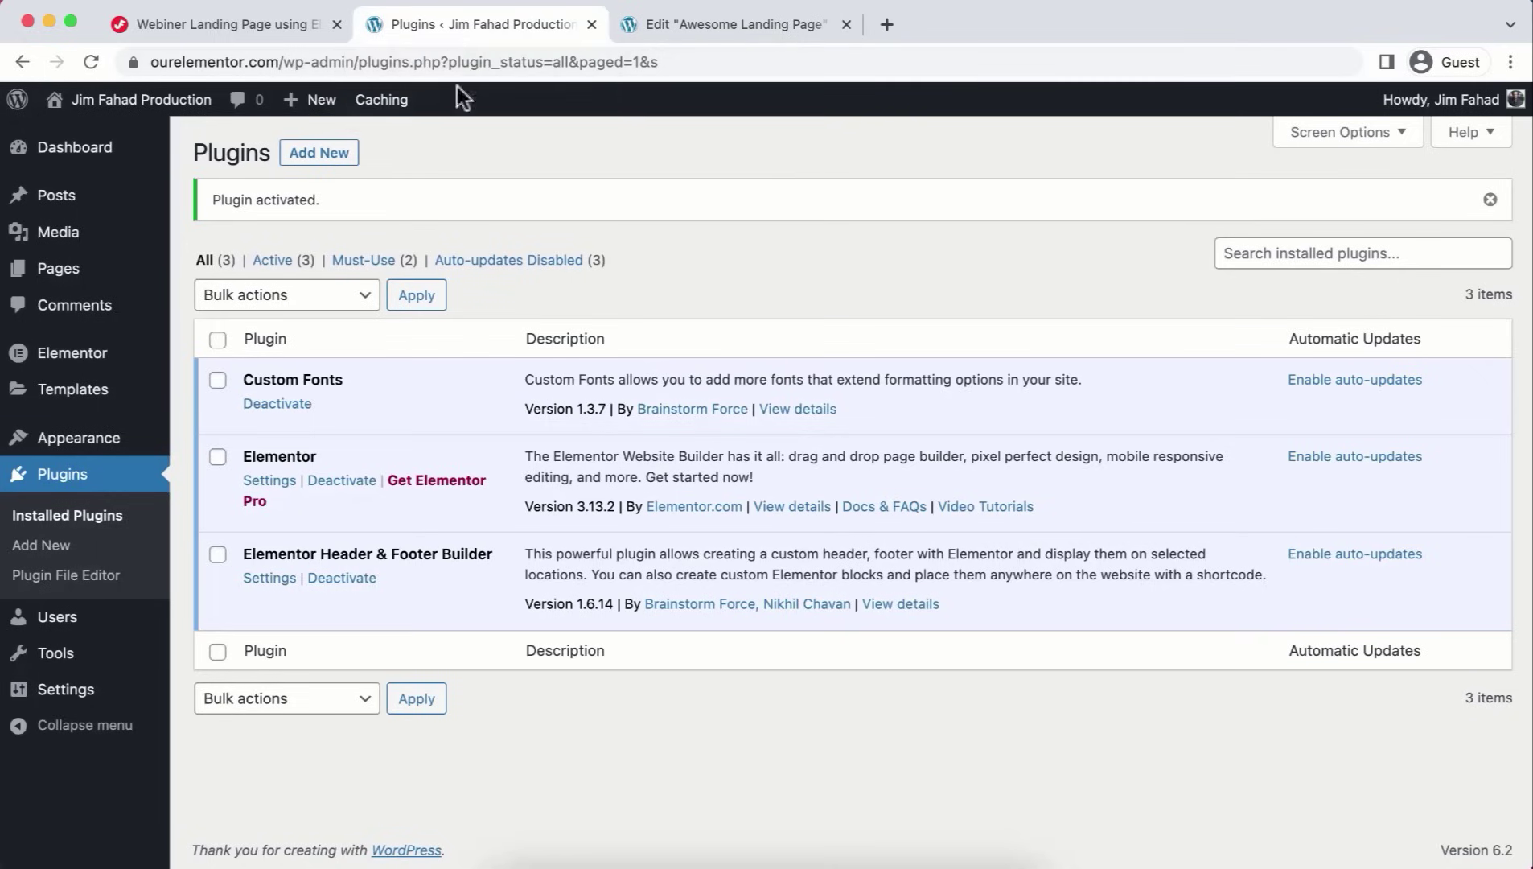
- In Appearance > Menus, point the Webi Menu Benefits item's URL to #benefits
mouse_move(106, 445)
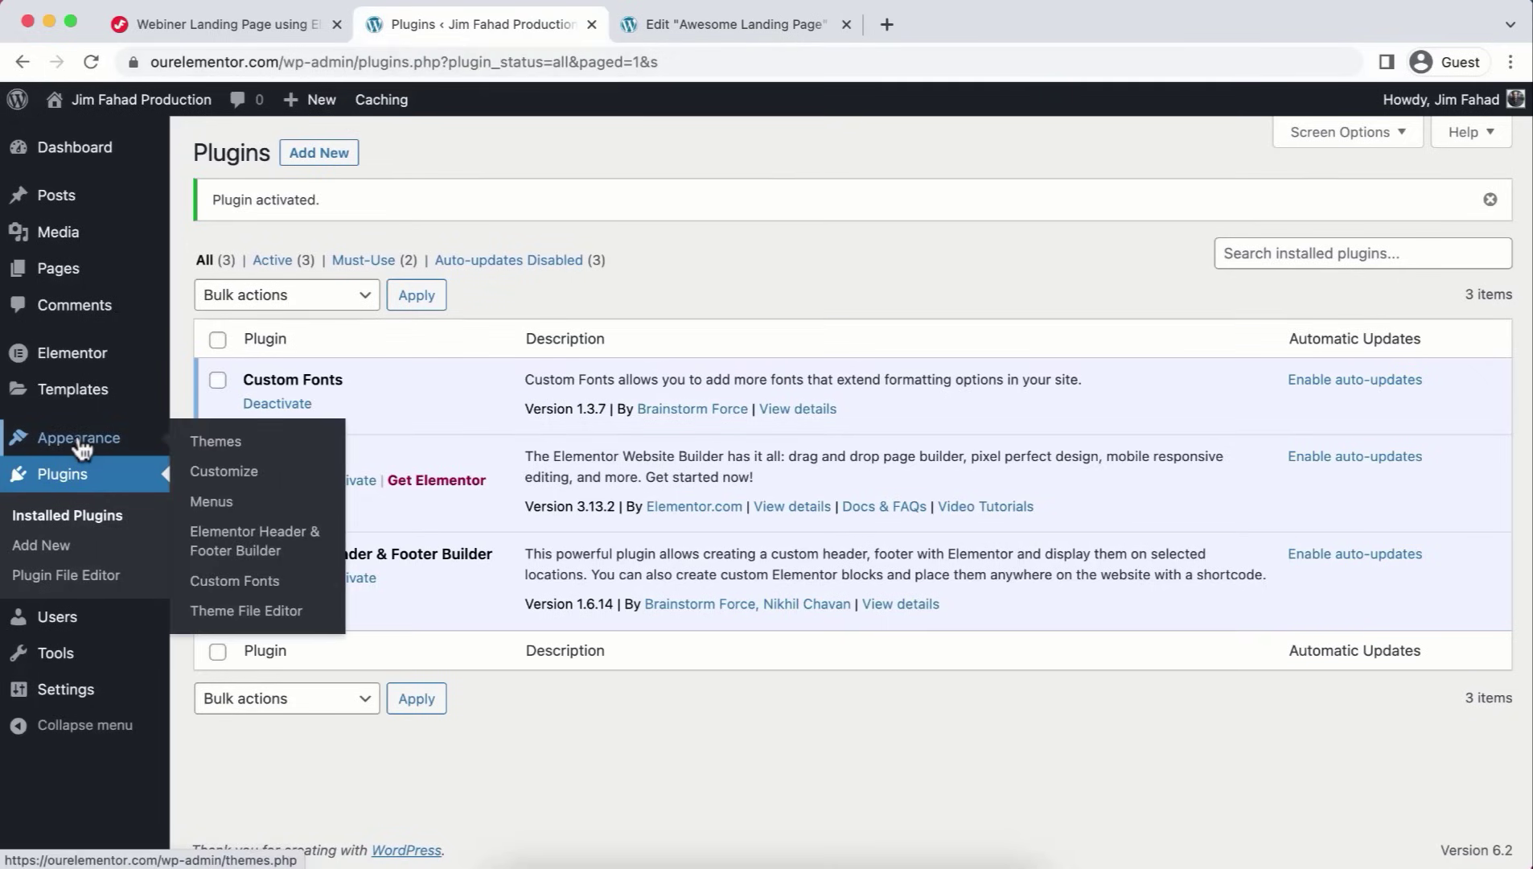
left_click(230, 507)
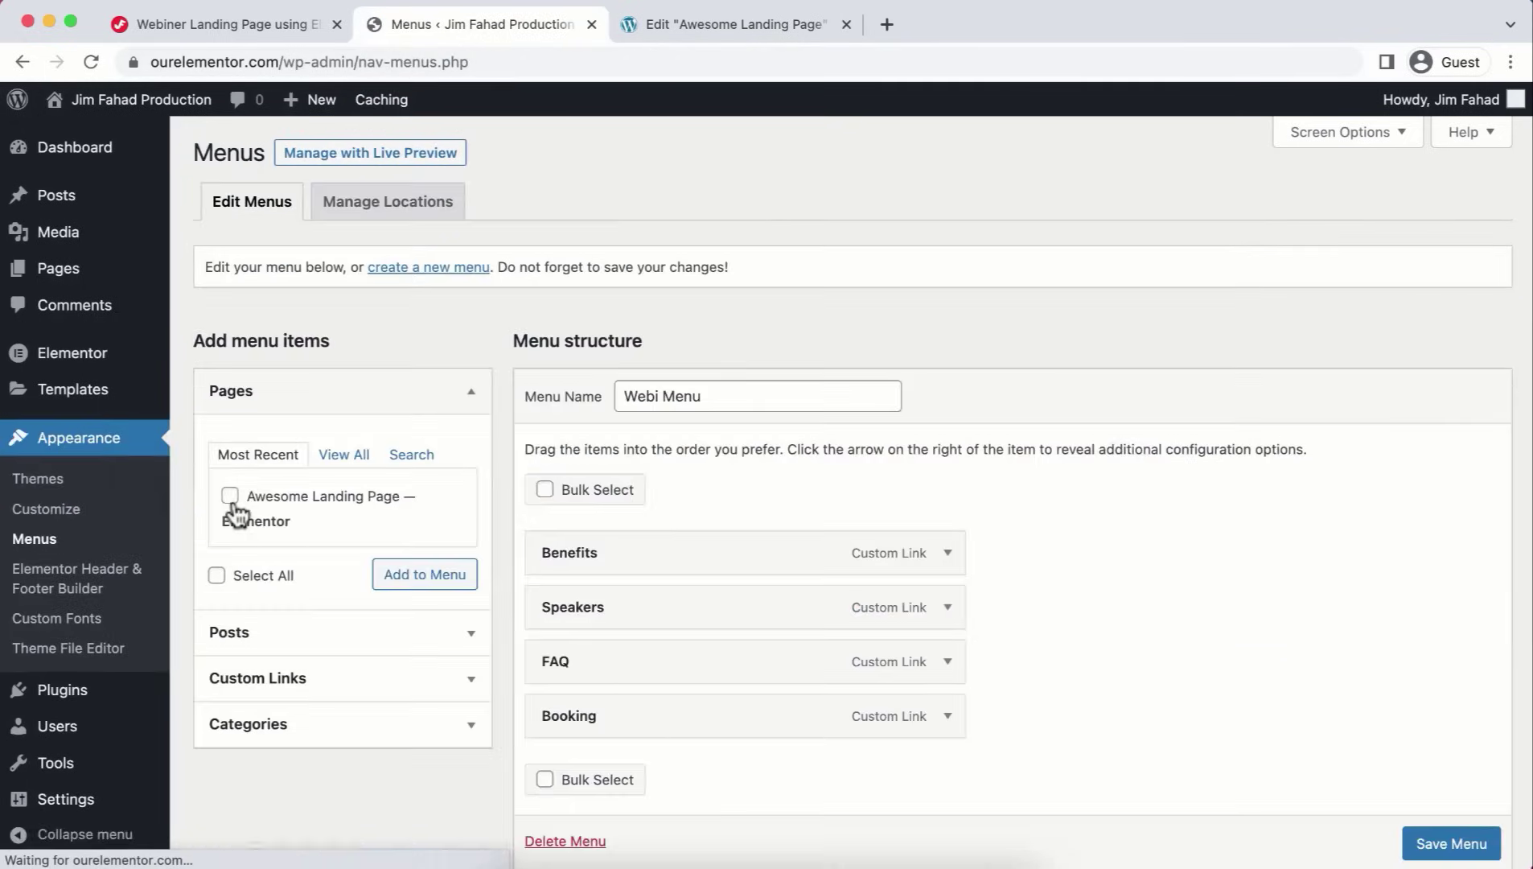
scroll(744, 431, "down", 3)
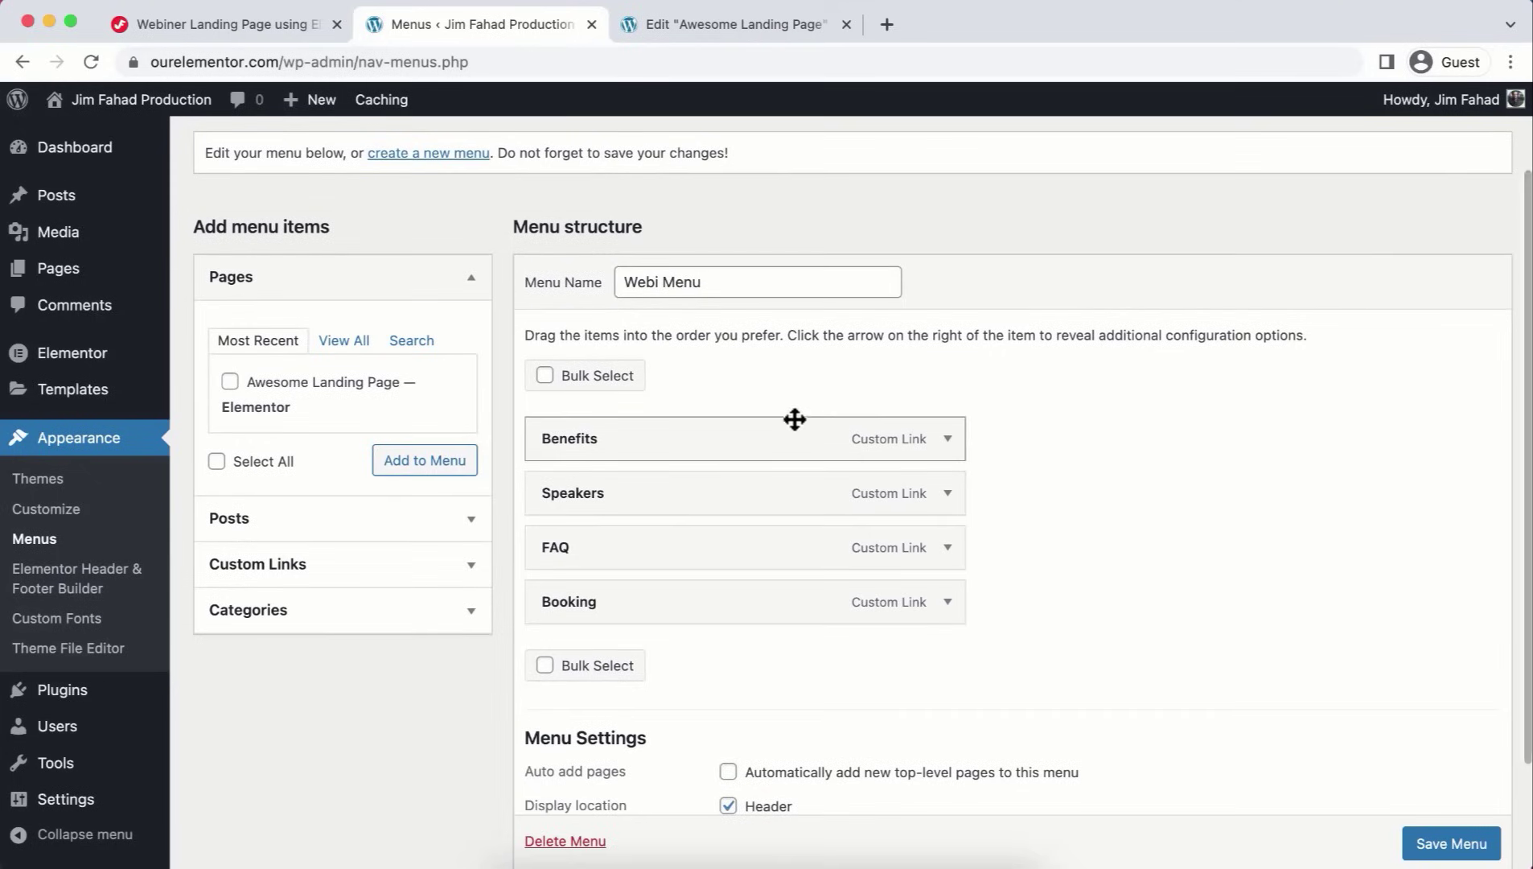
left_click(947, 440)
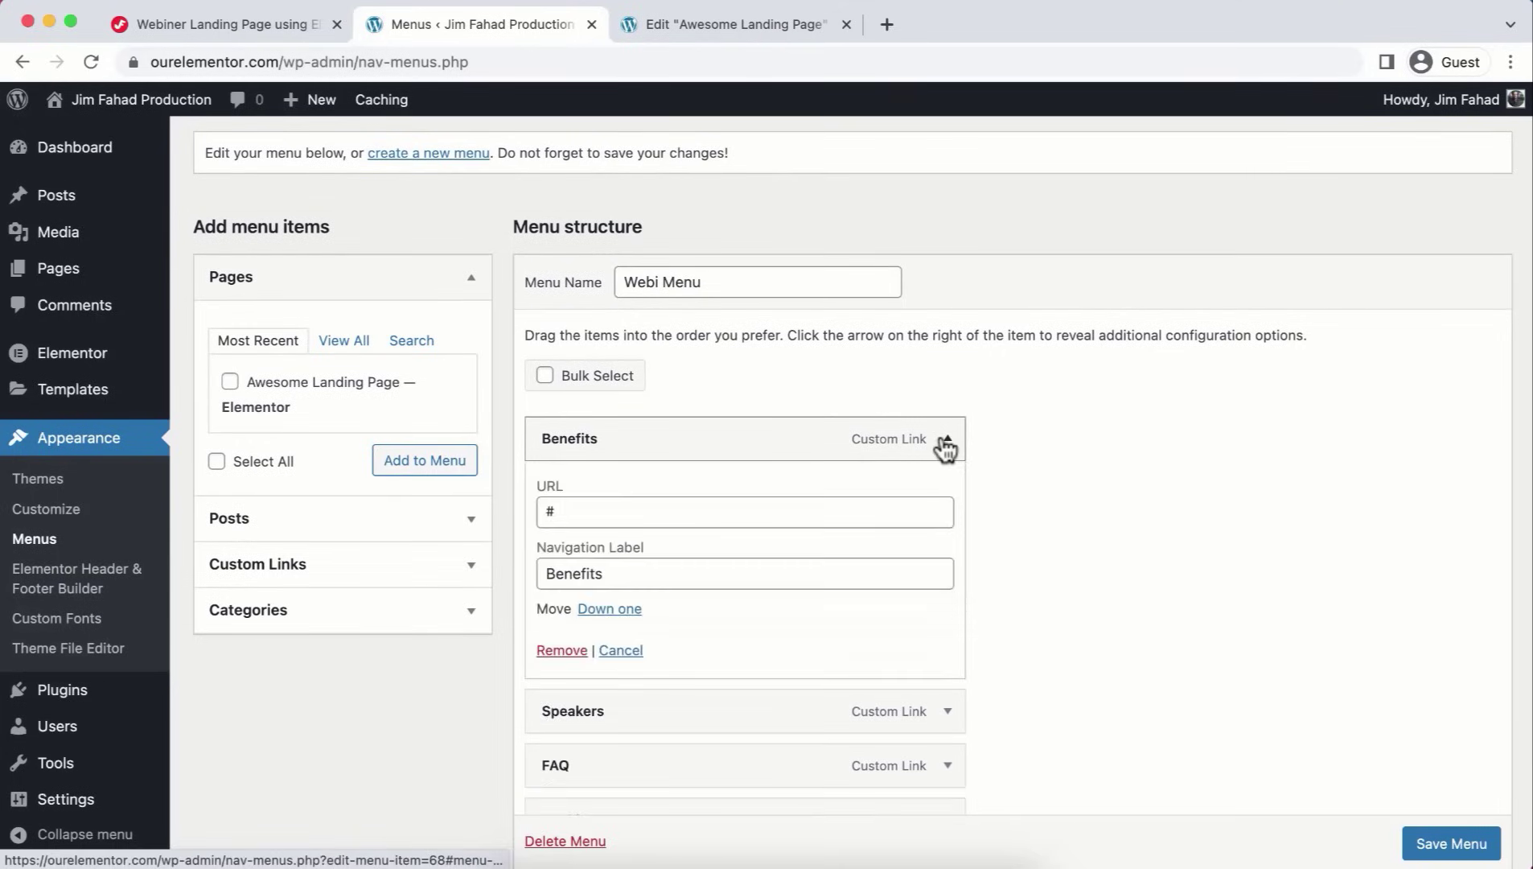
left_click(568, 504)
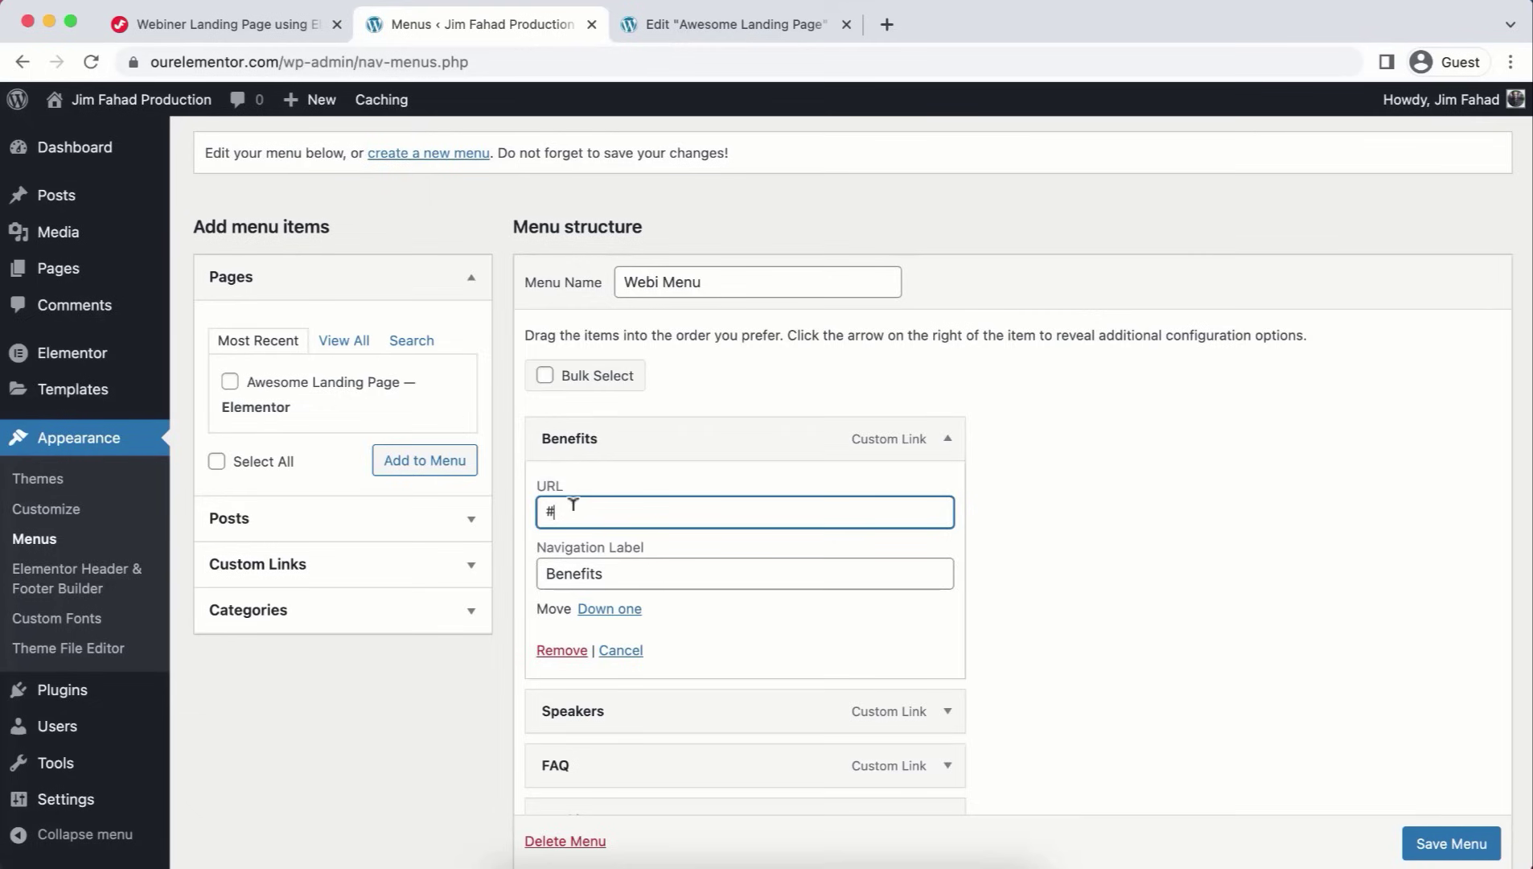
type("benefits")
left_click(741, 24)
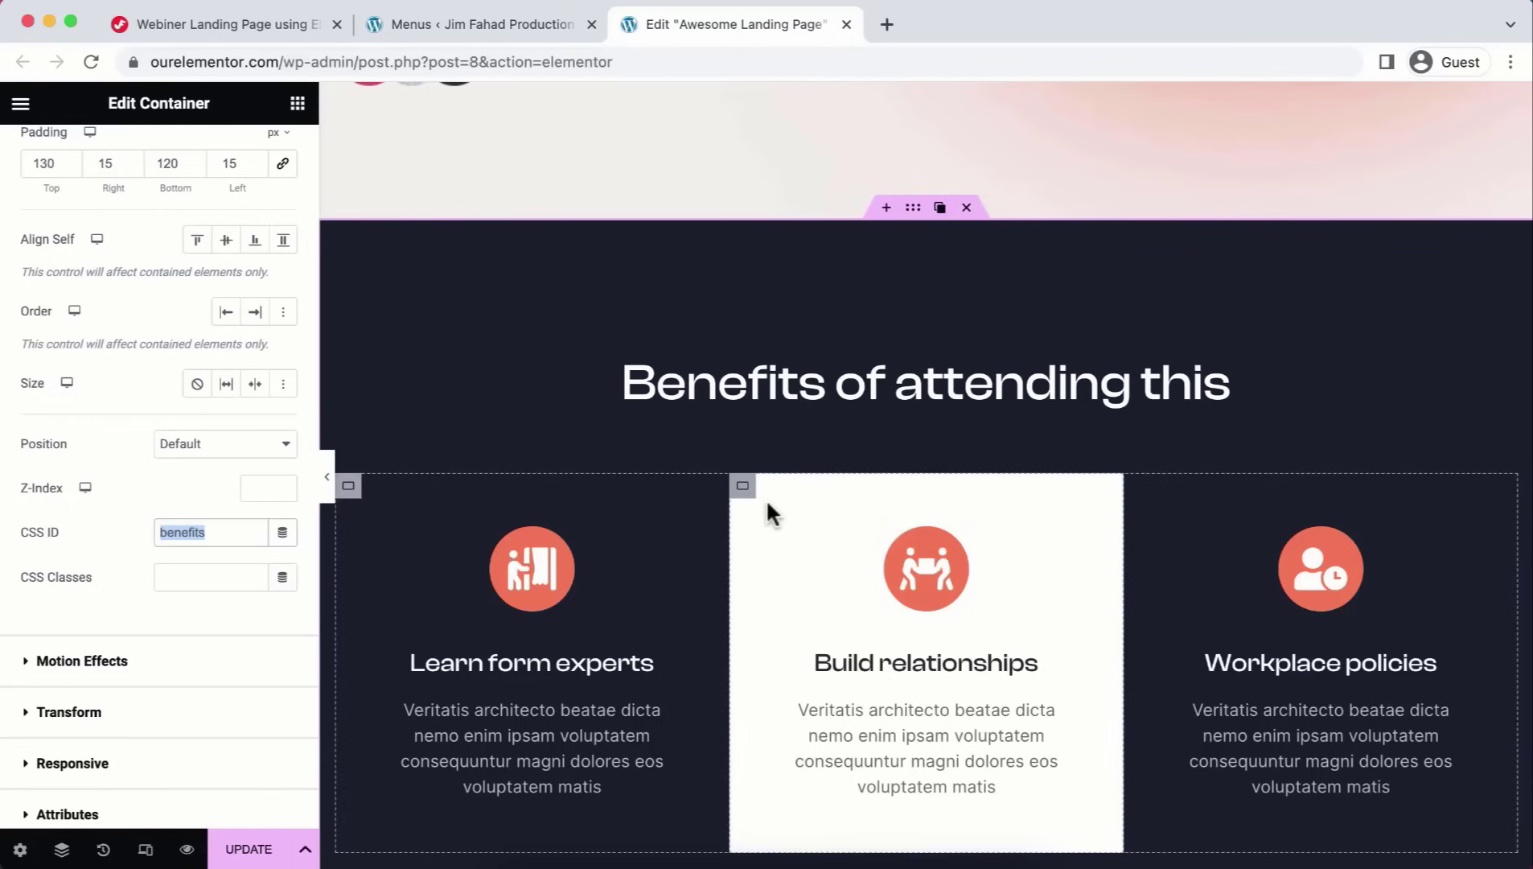
- Give the Meet with our speakers container the CSS ID 'speakers' and copy it
scroll(765, 498, "down", 1)
scroll(756, 581, "down", 15)
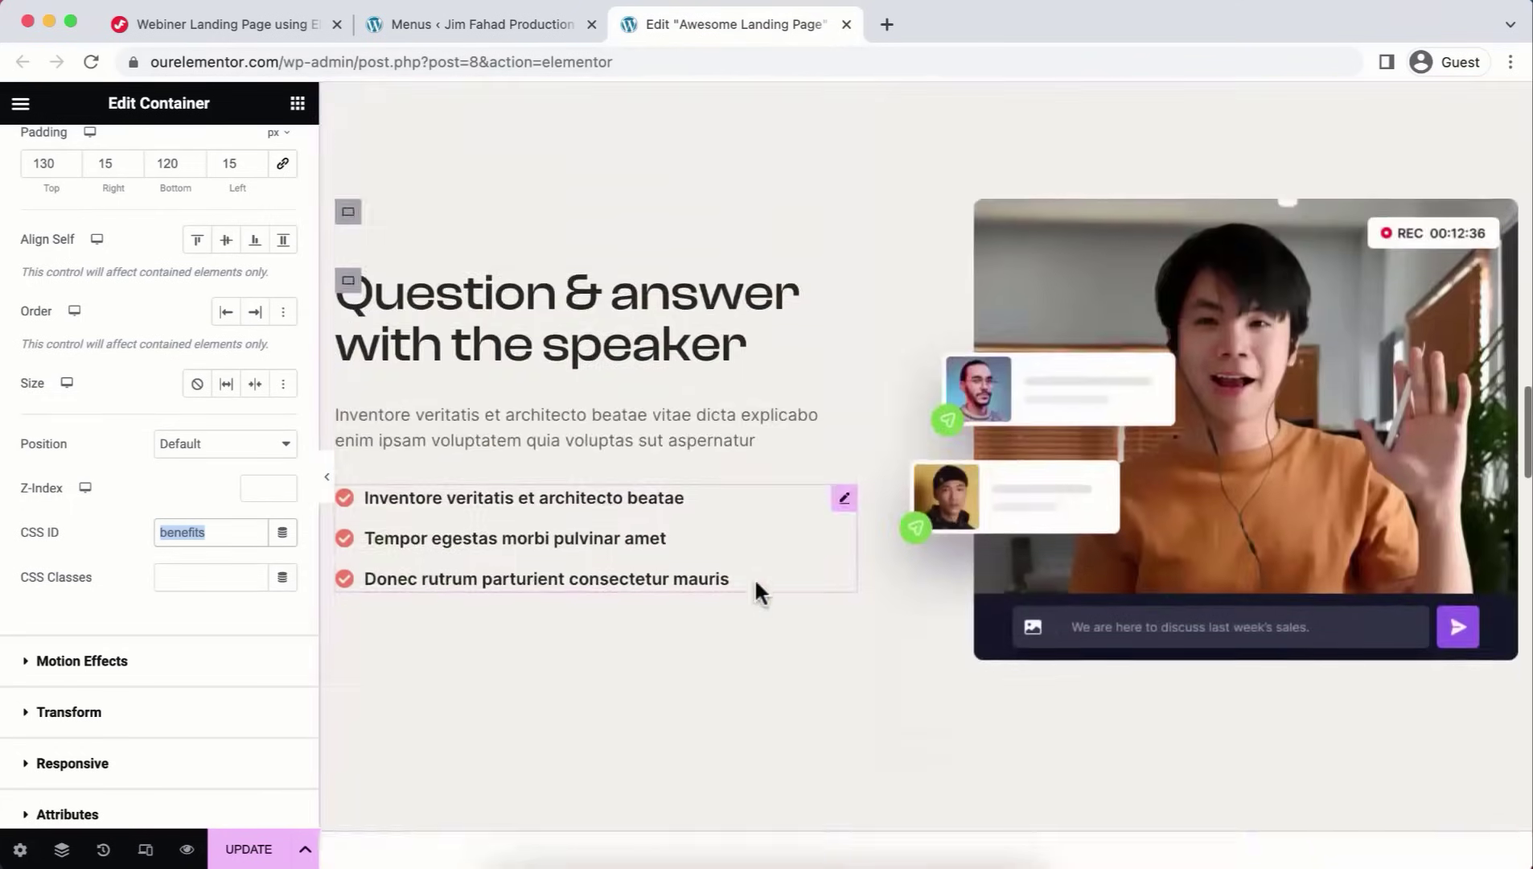
scroll(780, 514, "down", 1)
scroll(901, 434, "down", 1)
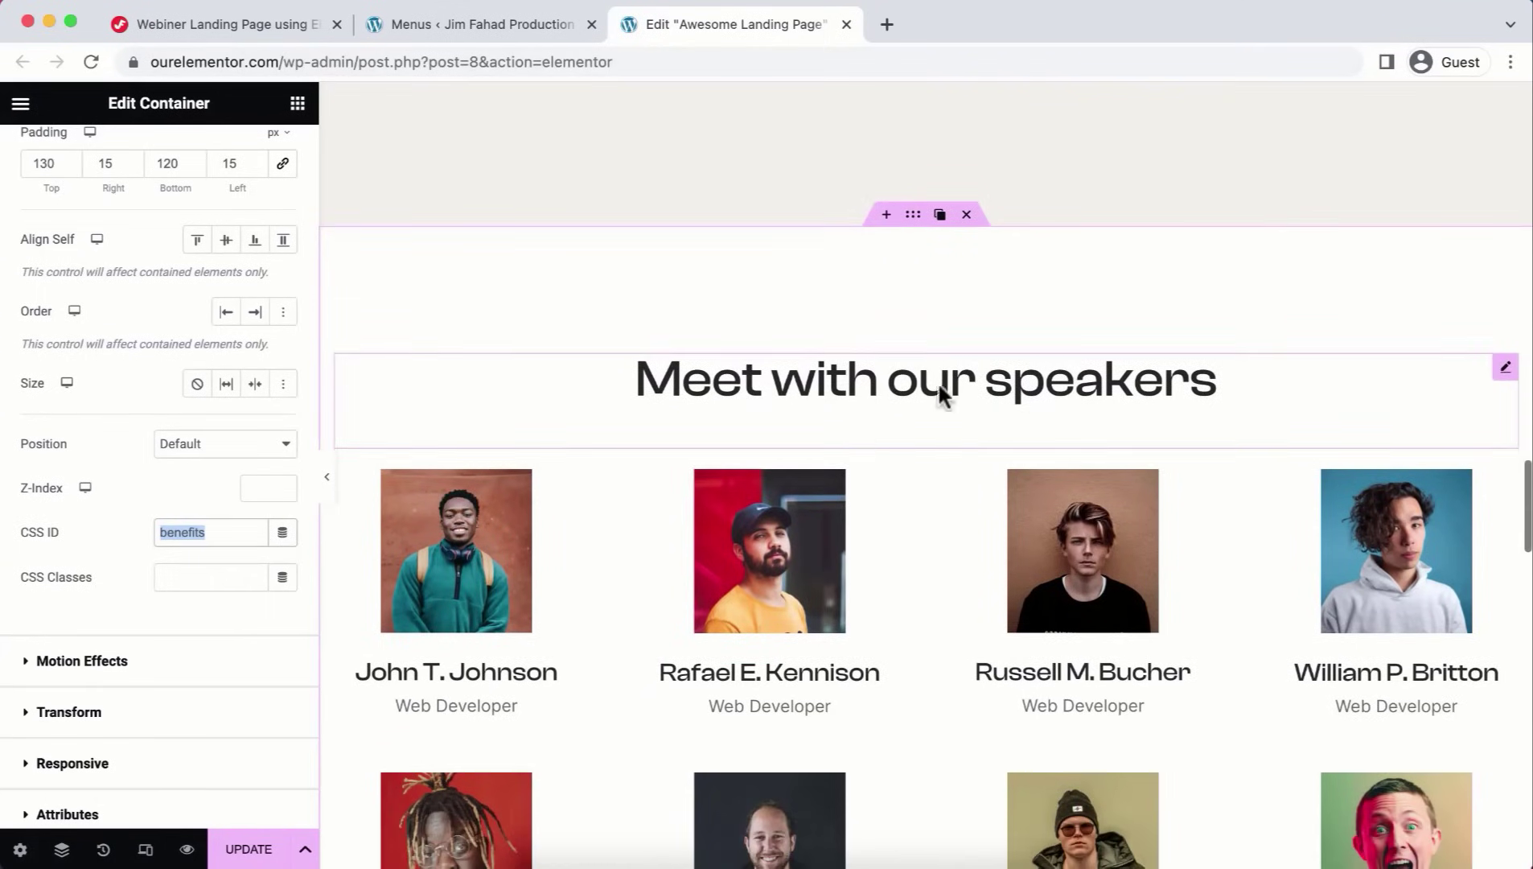
left_click(914, 217)
left_click(260, 161)
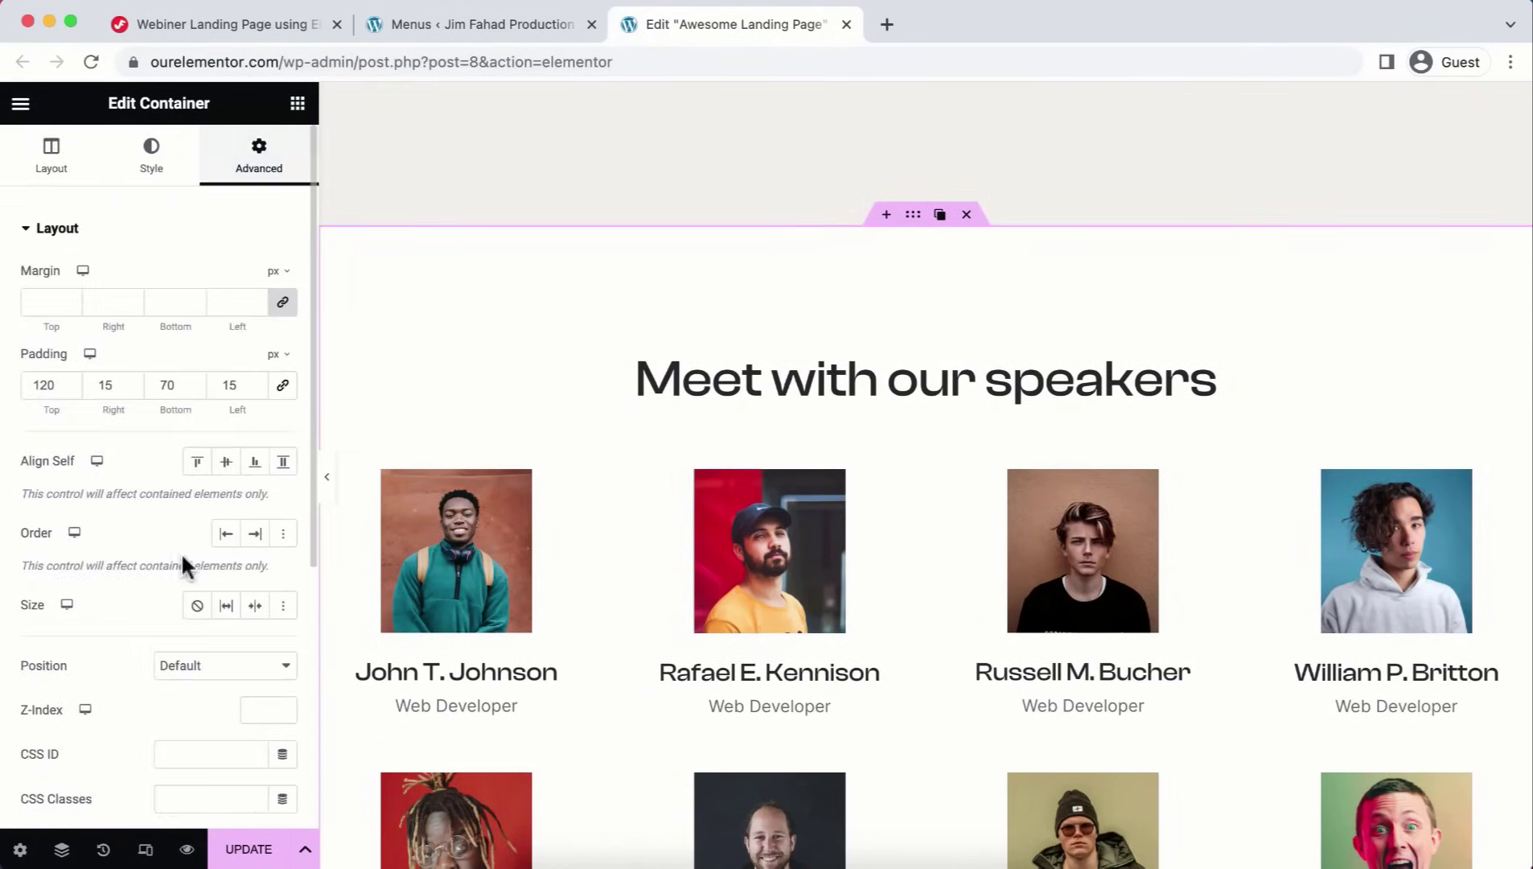
scroll(182, 552, "down", 2)
scroll(182, 551, "down", 2)
left_click(215, 480)
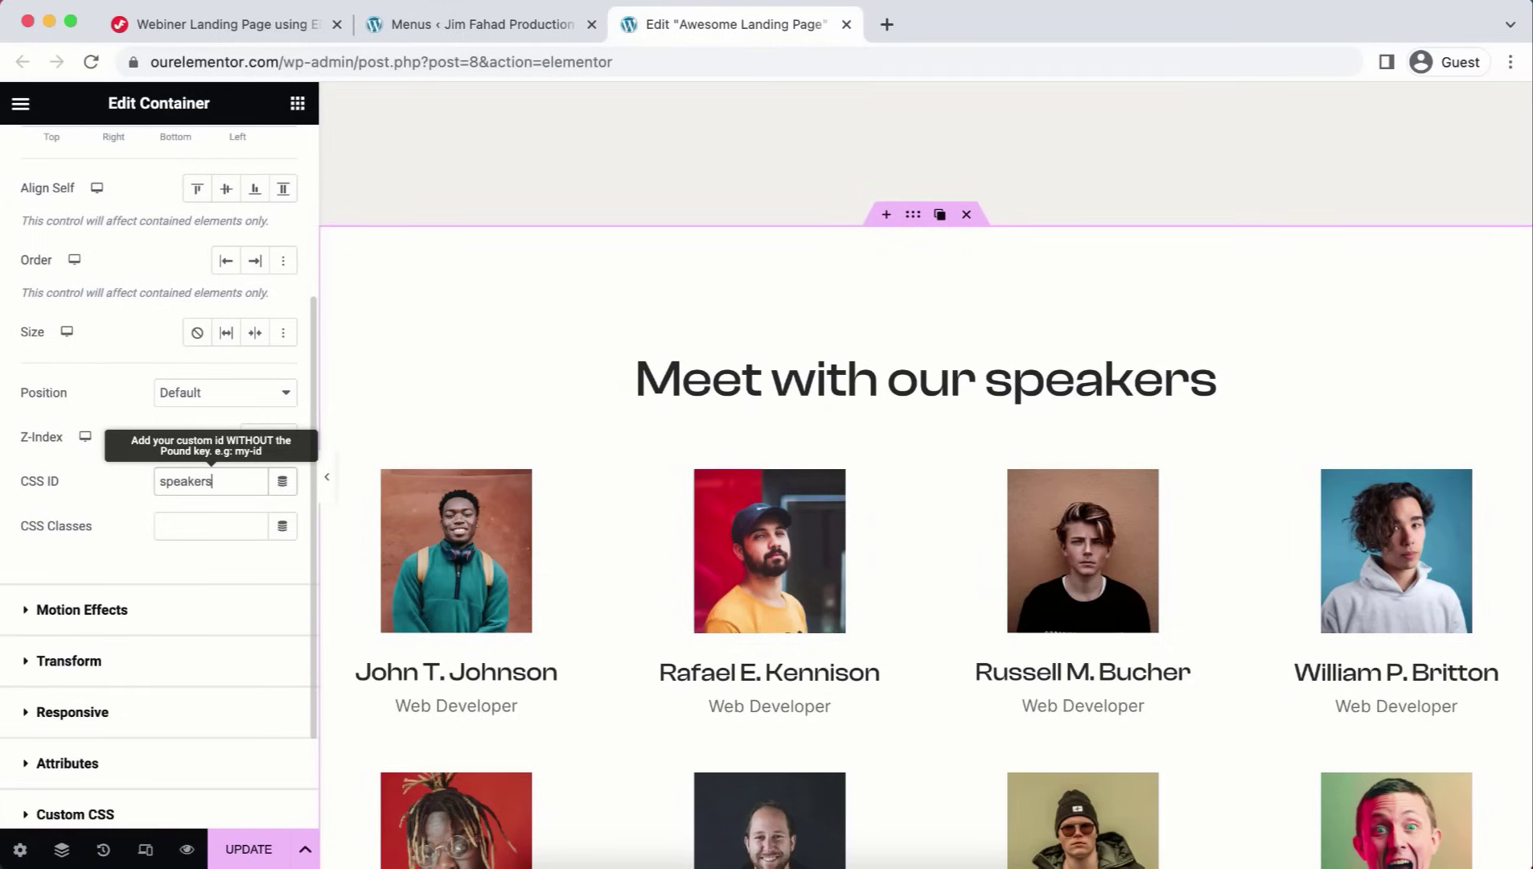
left_click_drag(218, 481, 142, 484)
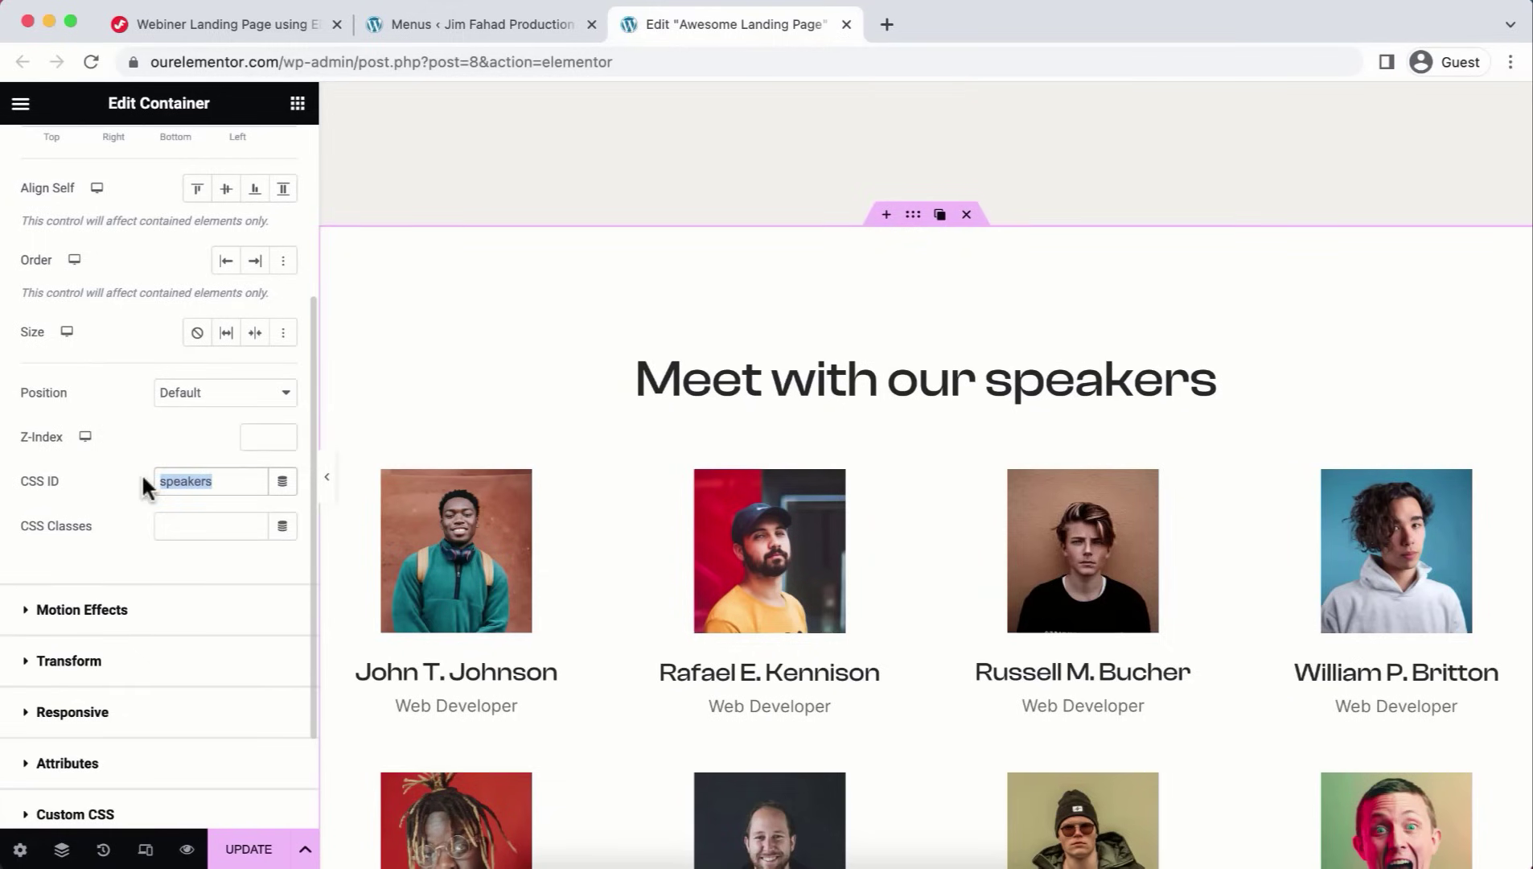
left_click(441, 25)
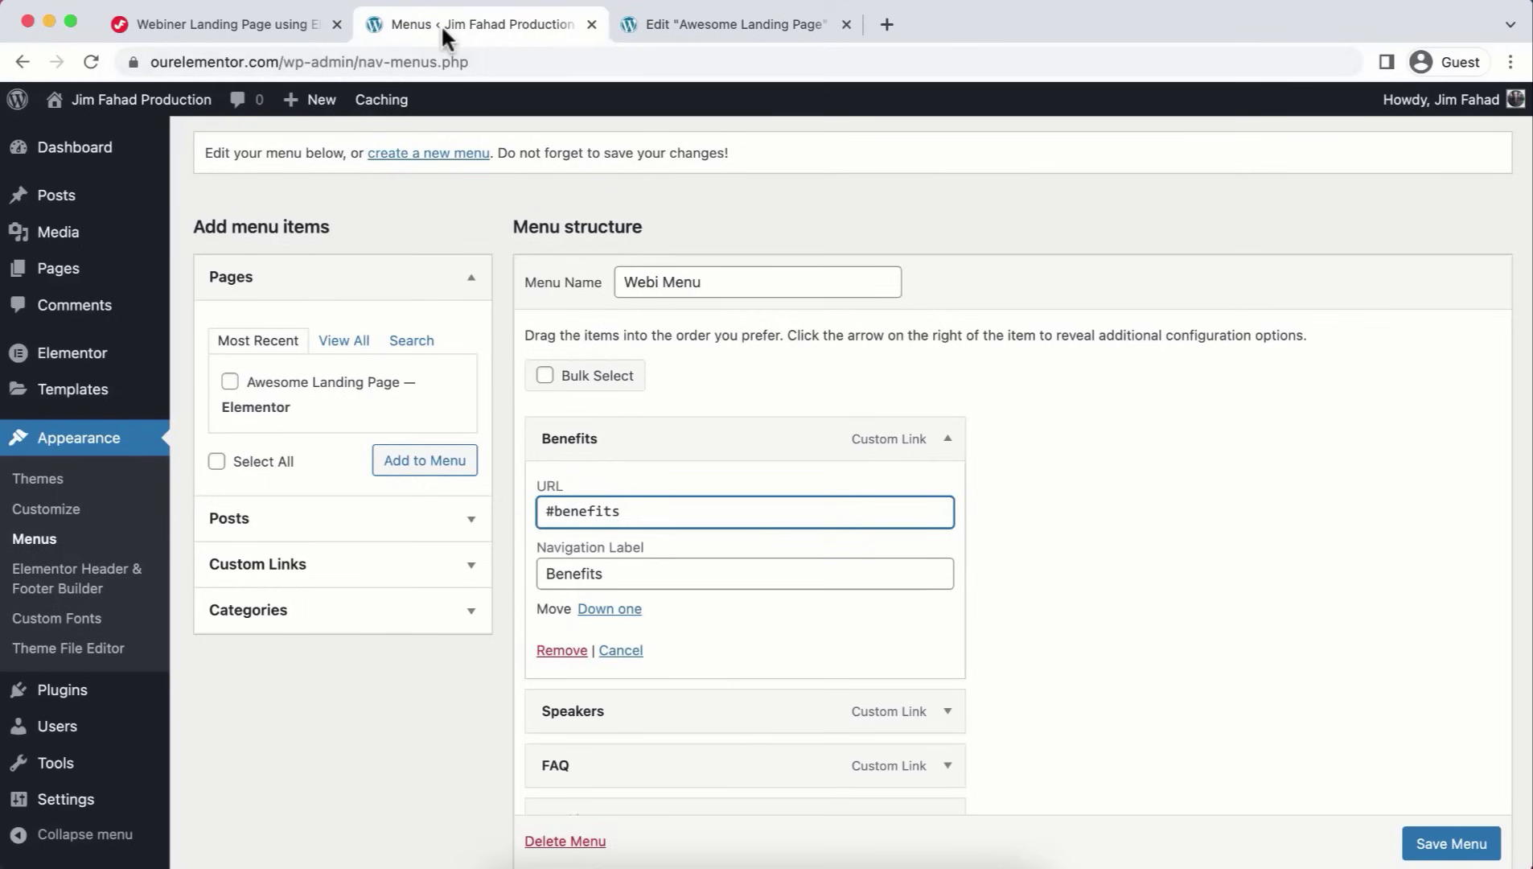
- Set the Speakers menu item's URL to #speakers
left_click(945, 712)
scroll(691, 804, "down", 2)
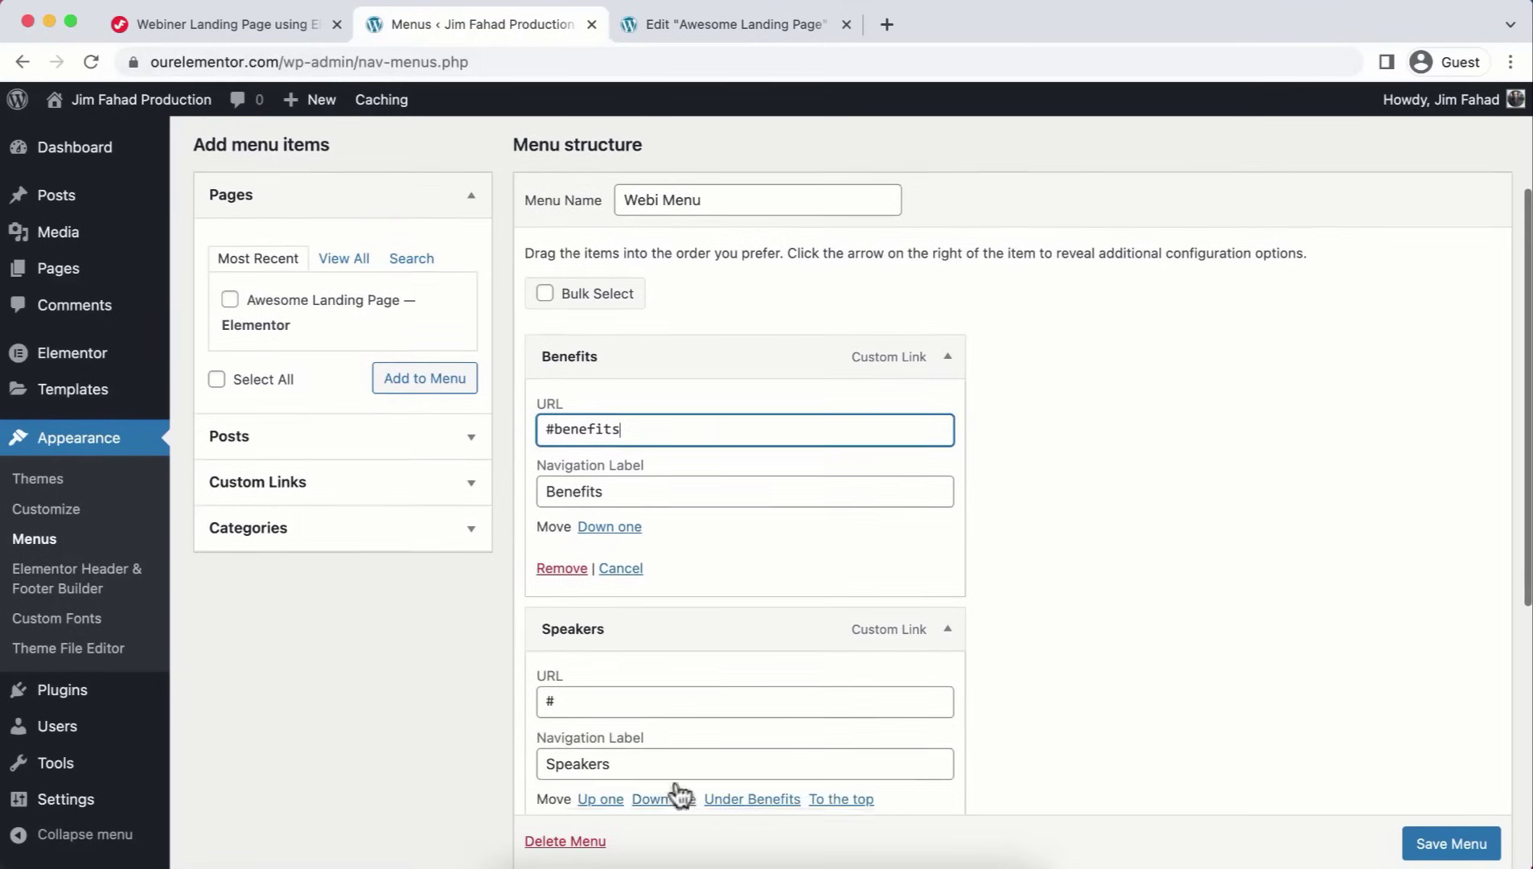
left_click(578, 690)
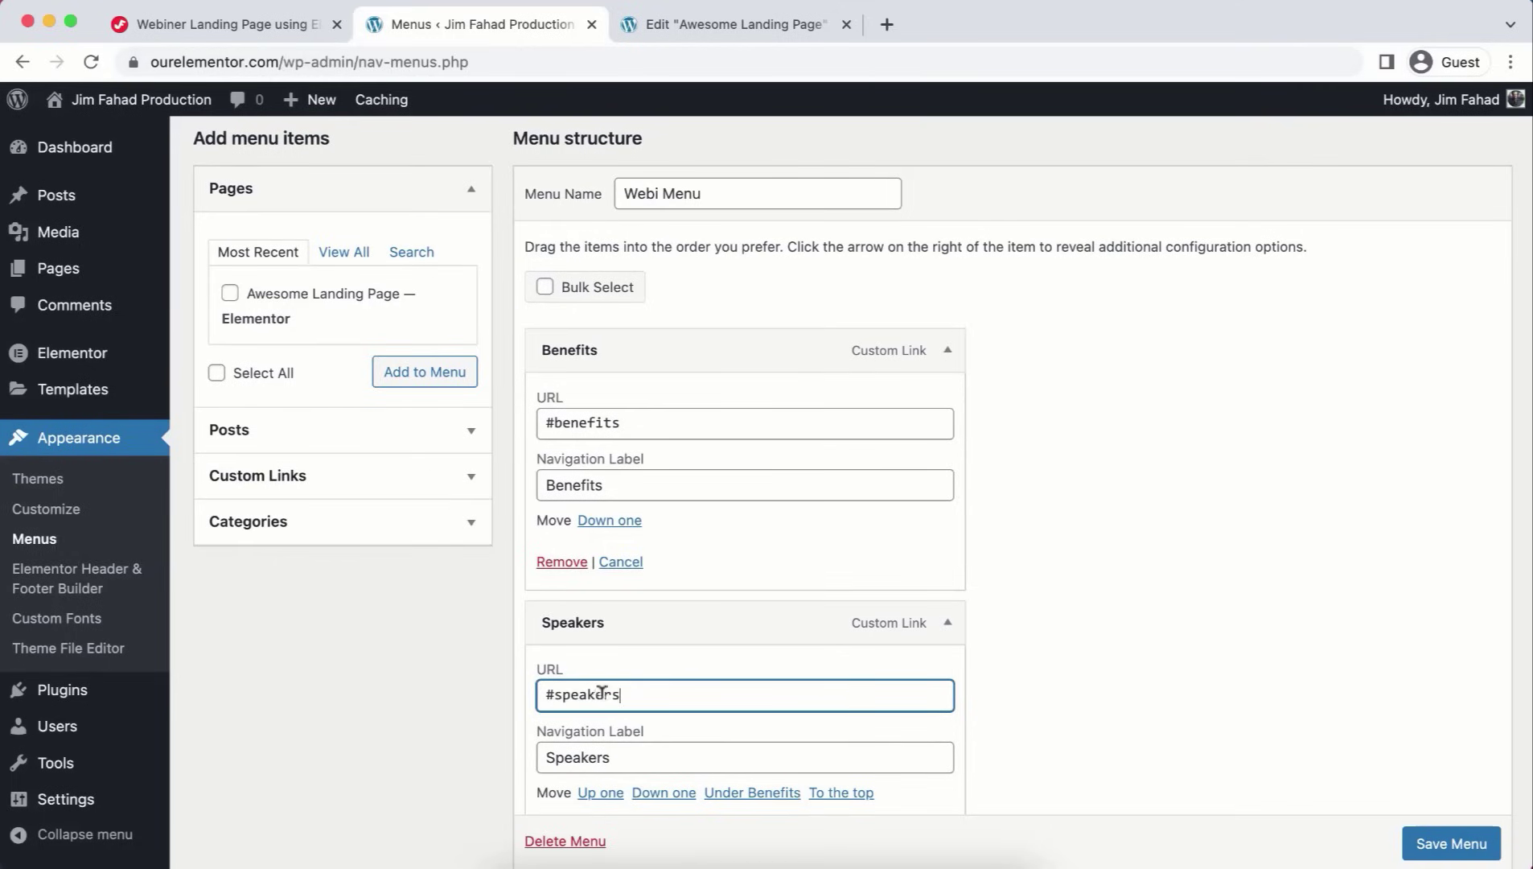
scroll(782, 673, "down", 5)
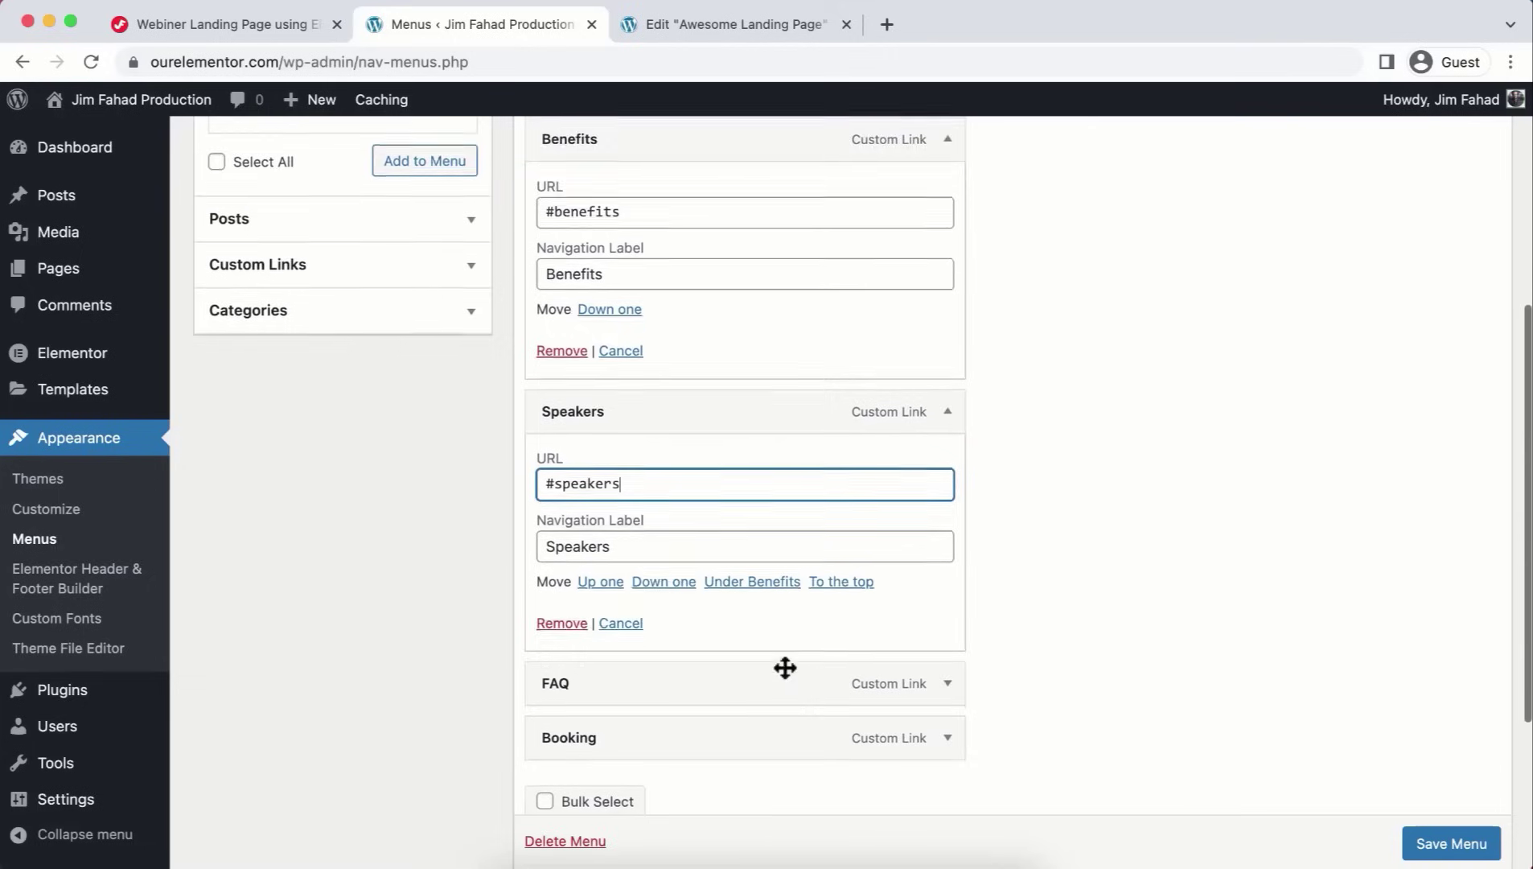
left_click(718, 24)
scroll(805, 548, "down", 8)
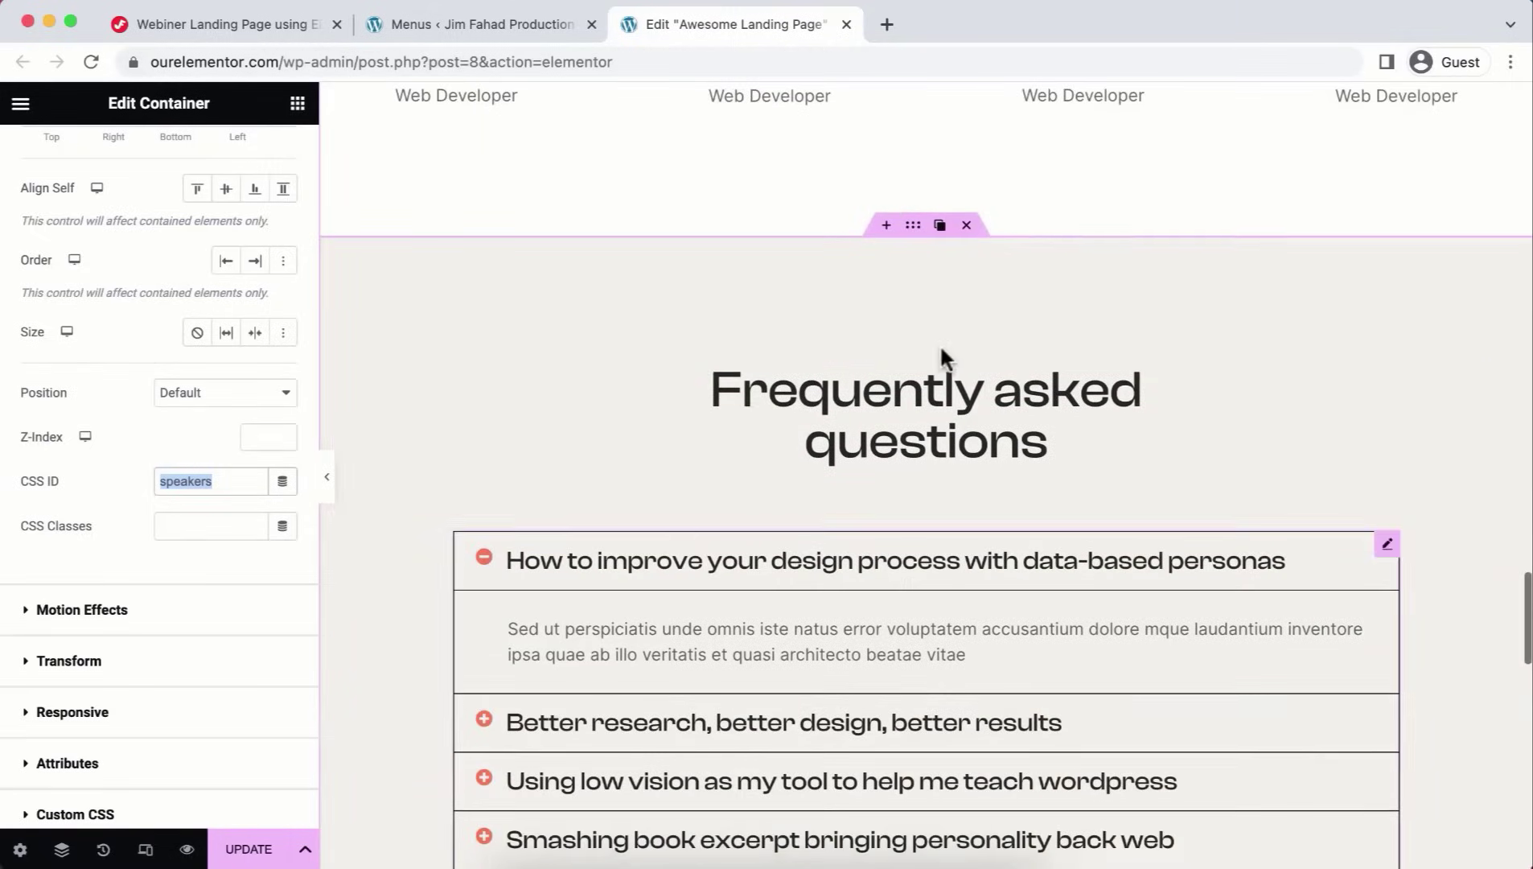
- Start adding the CSS ID 'faq' in the Frequently asked questions container's Advanced settings
left_click(914, 227)
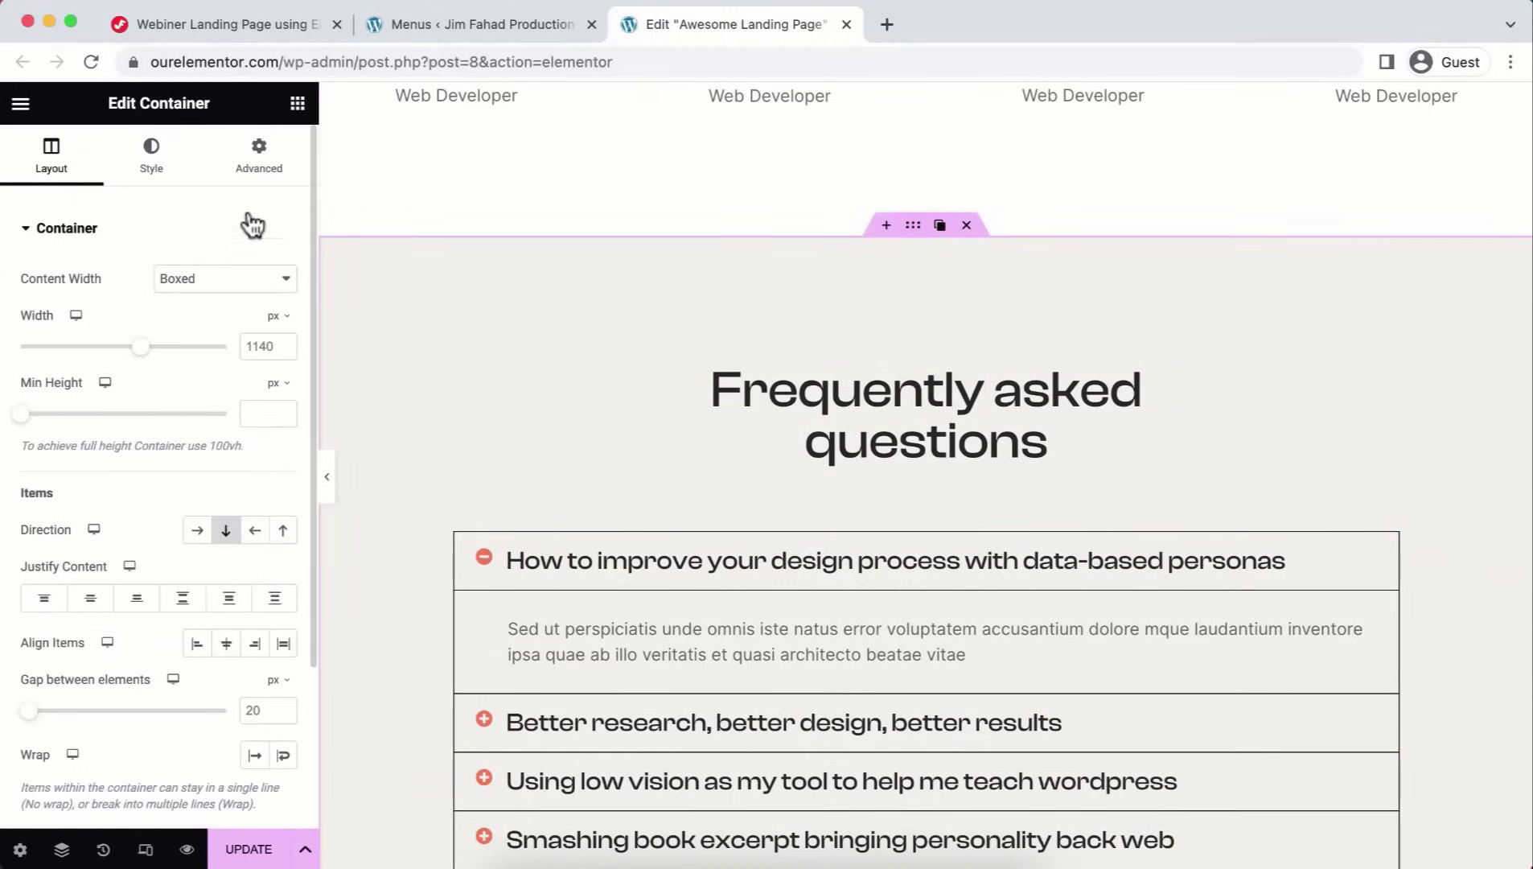
left_click(257, 155)
scroll(186, 494, "down", 2)
scroll(188, 494, "down", 1)
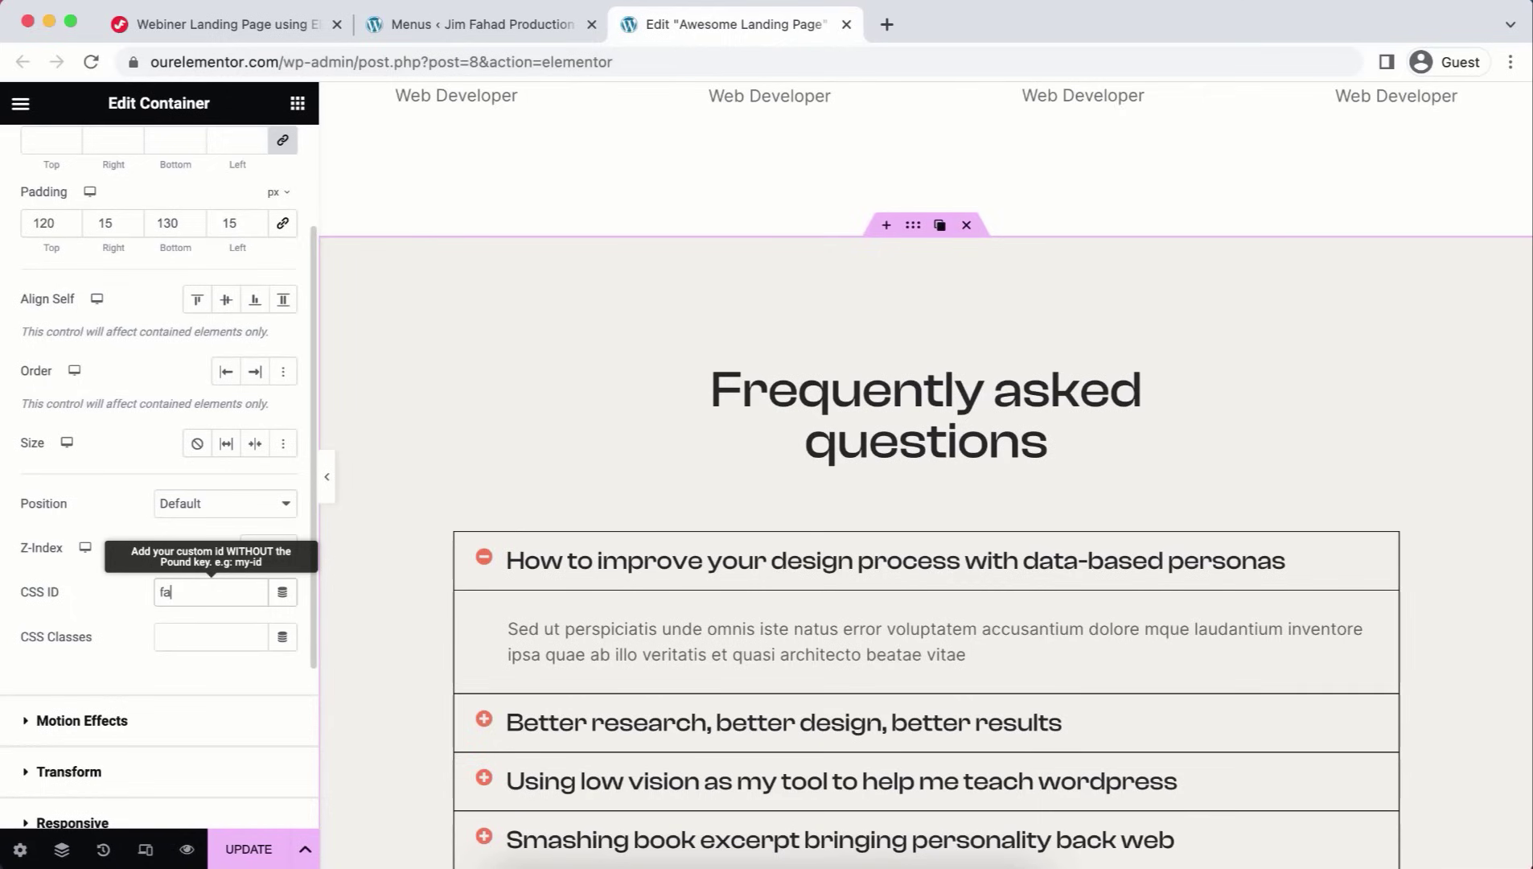
left_click(435, 18)
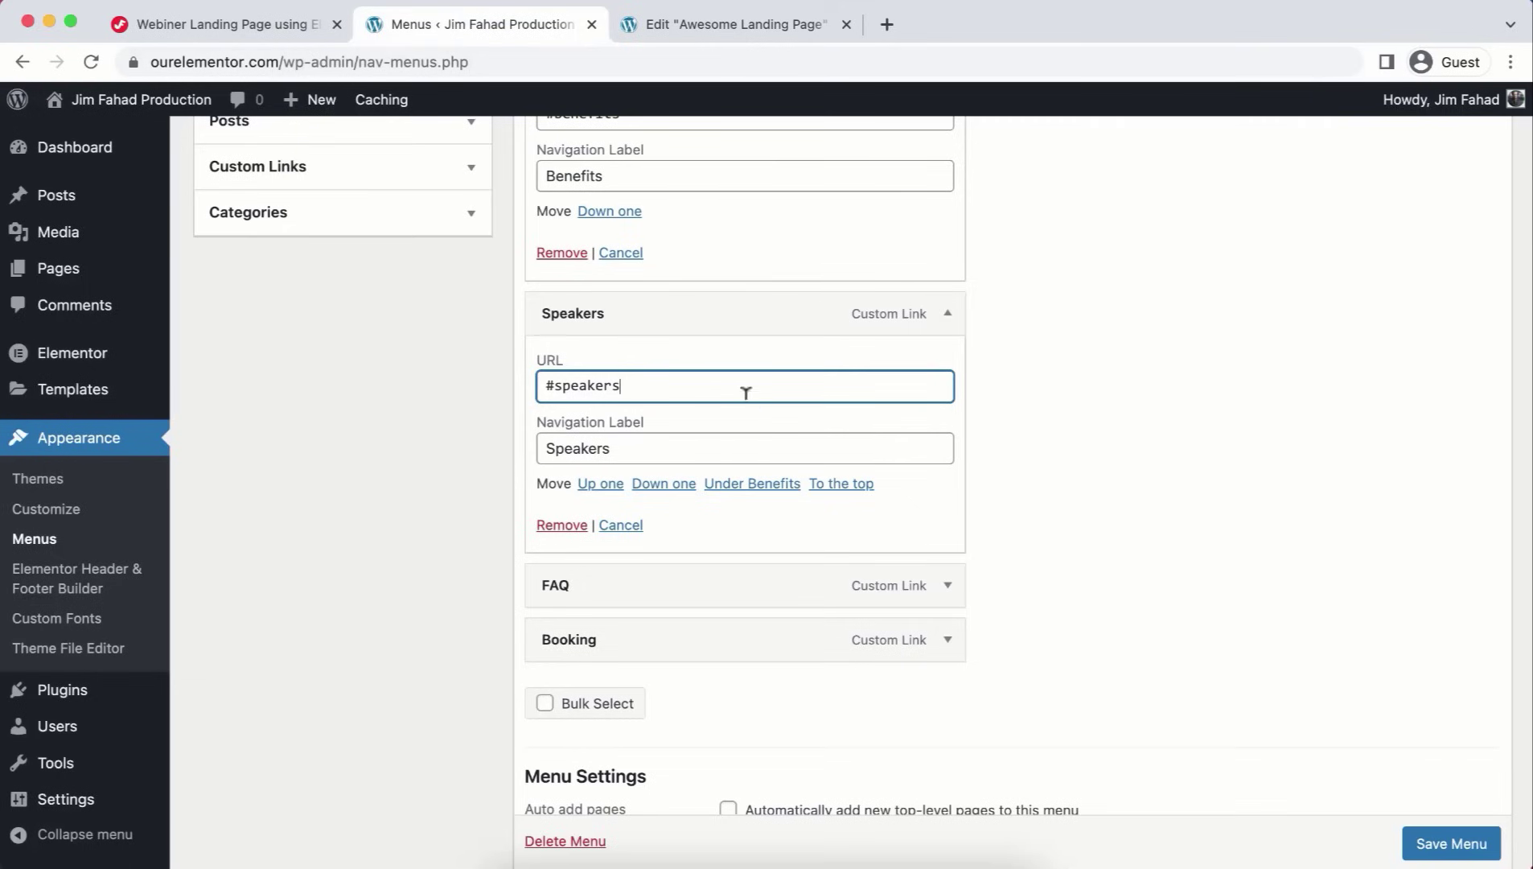
- Link the FAQ menu item to #faq and the Booking item to #booking
left_click(937, 585)
left_click(609, 655)
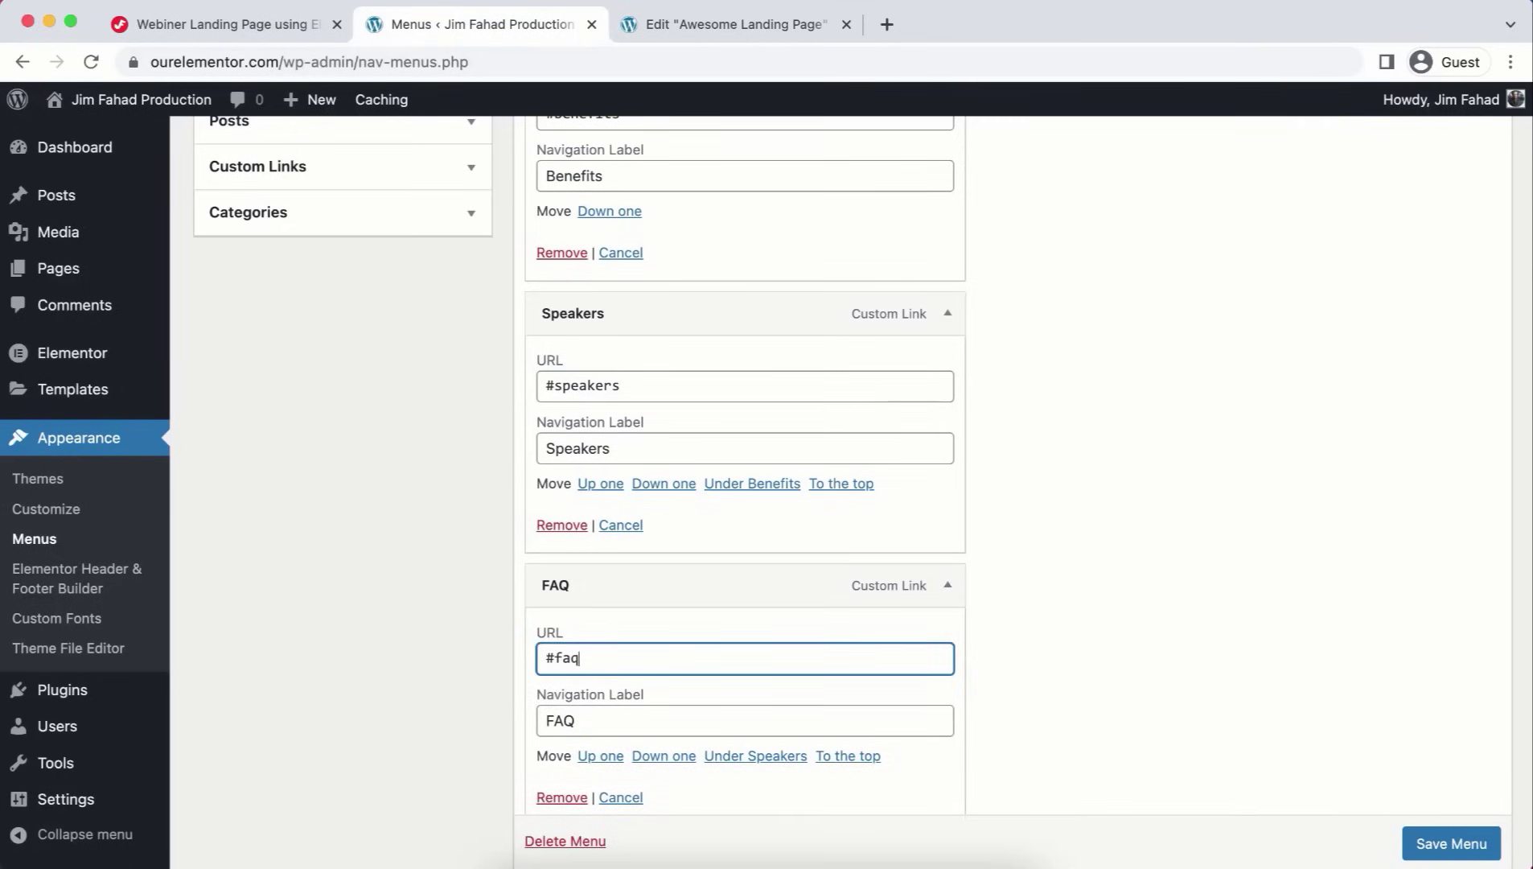
scroll(713, 697, "down", 5)
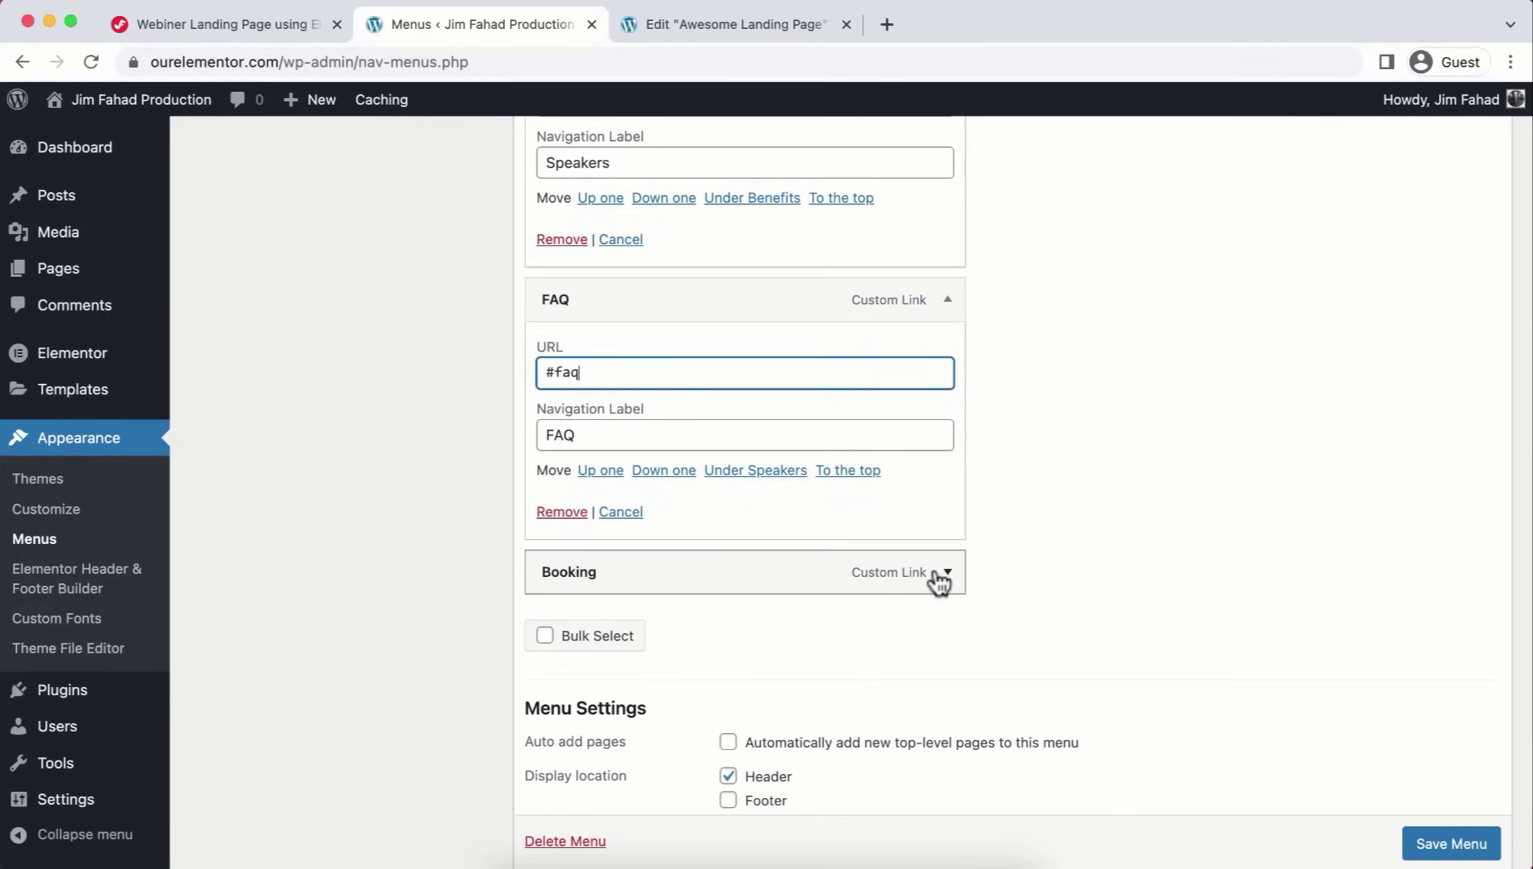
left_click(928, 571)
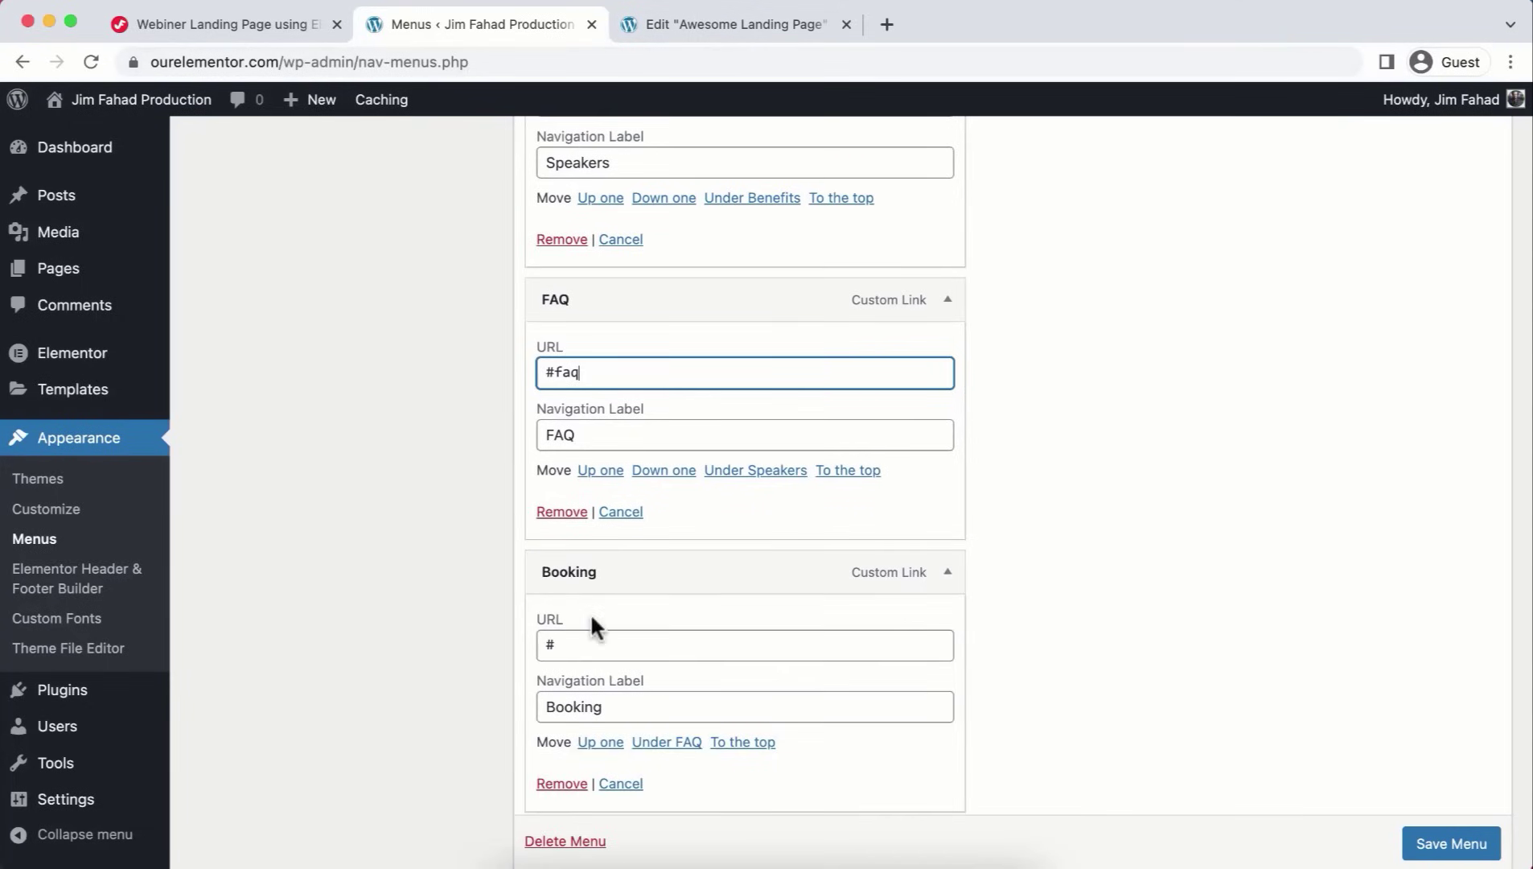
left_click(567, 644)
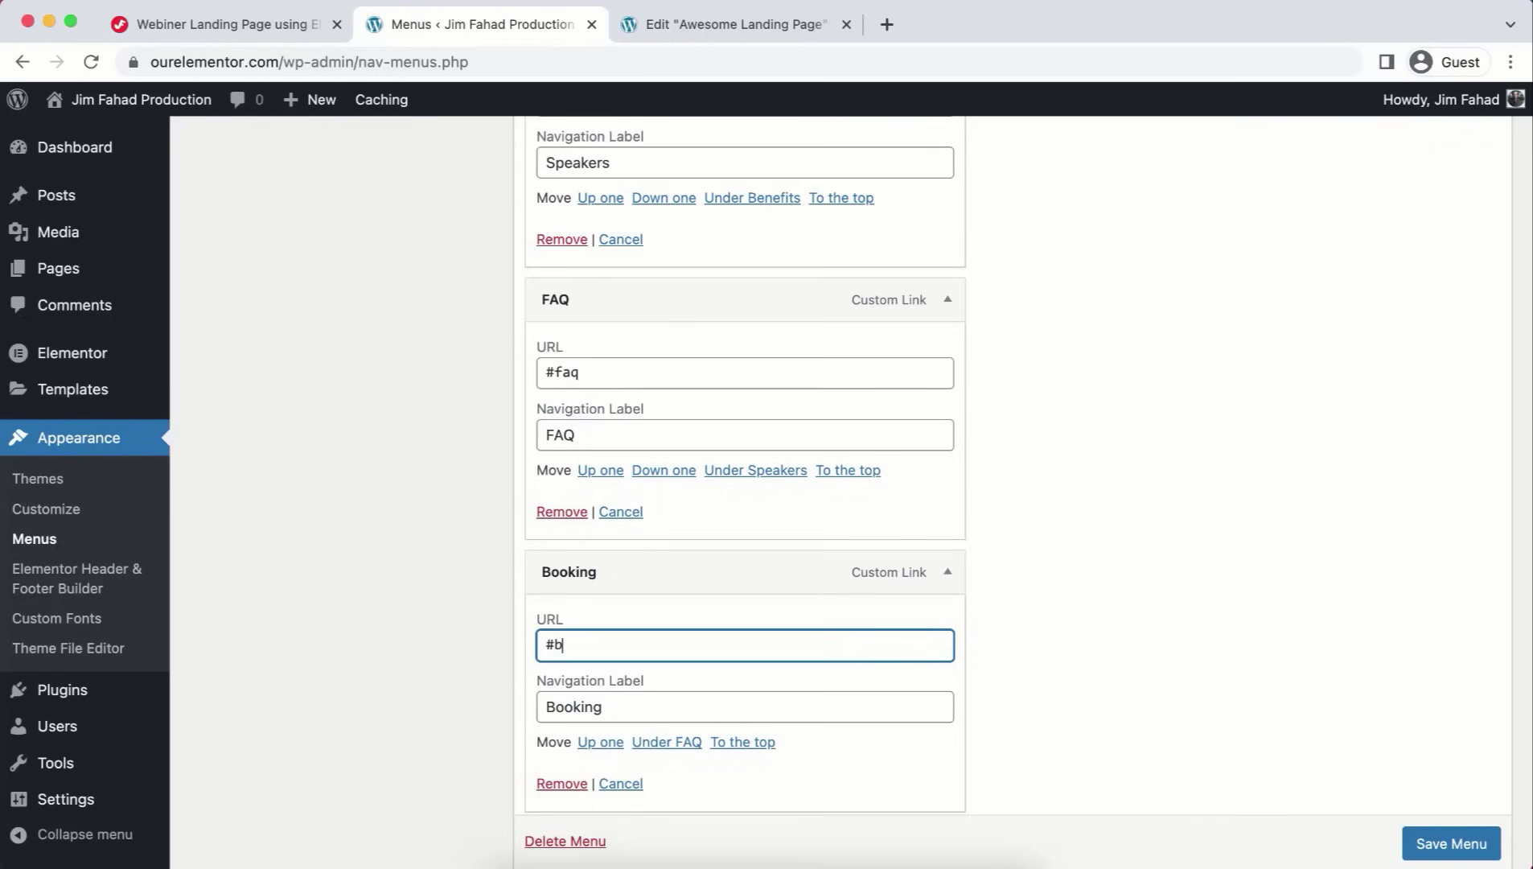
type("booking")
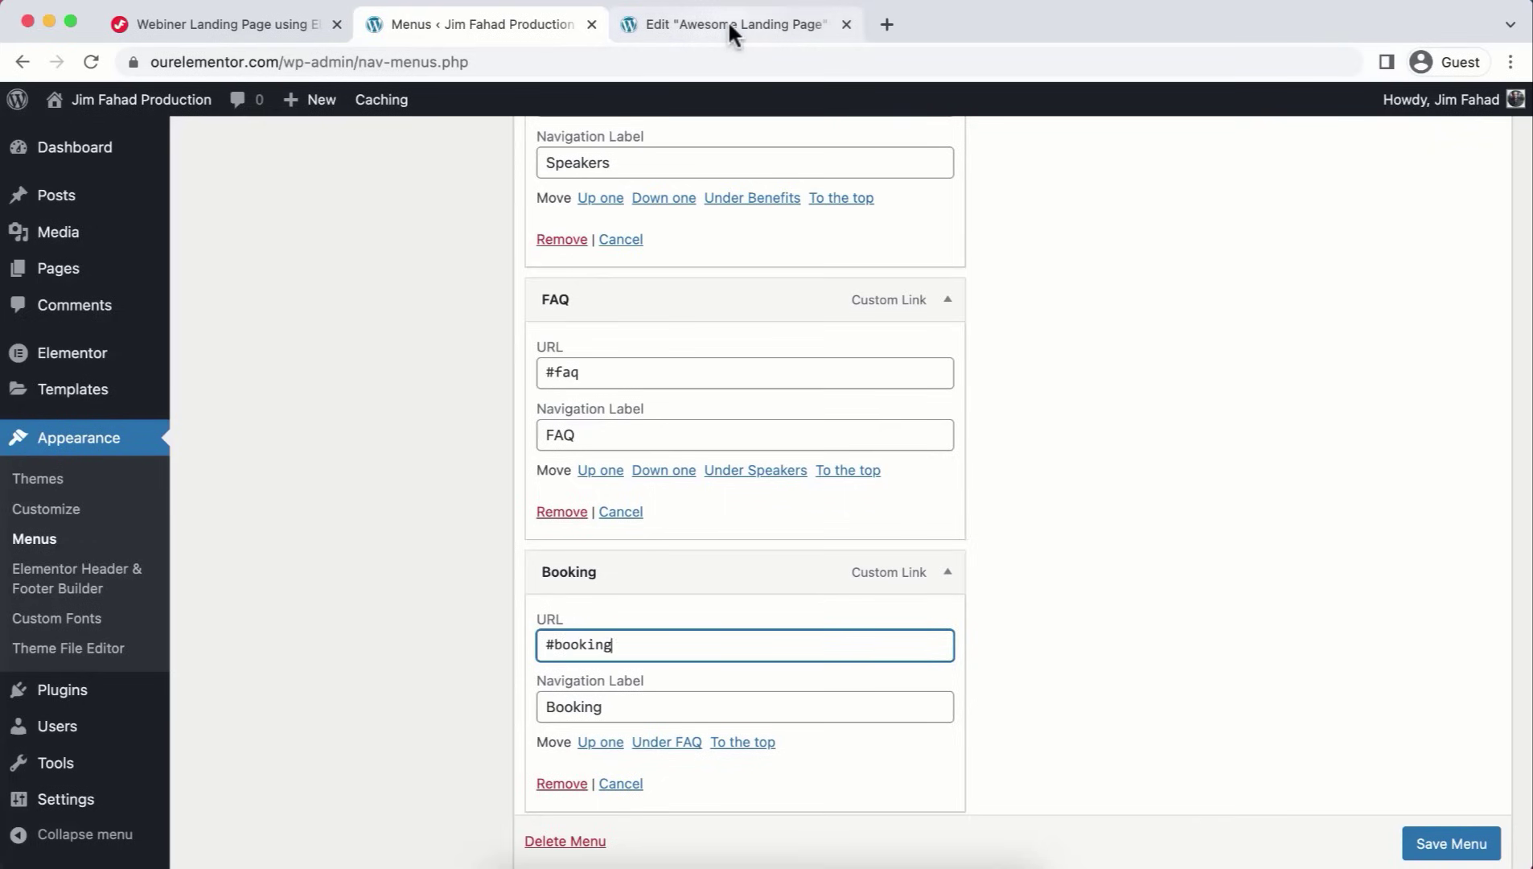
left_click(725, 20)
scroll(838, 626, "down", 9)
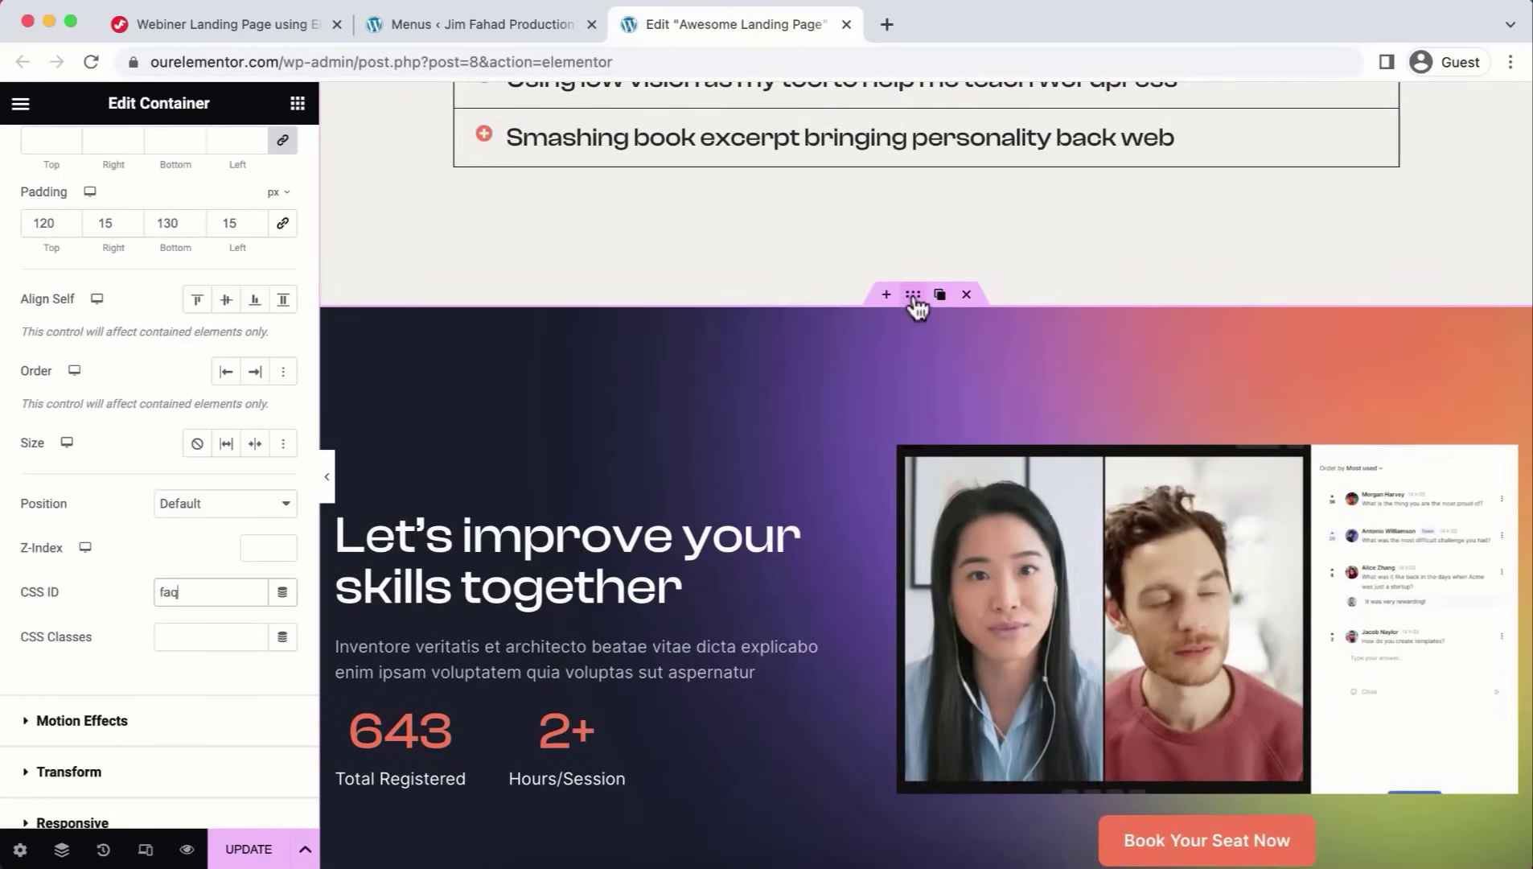
- Give the Let's improve your skills together container CSS ID 'booking' and update the page
left_click(914, 294)
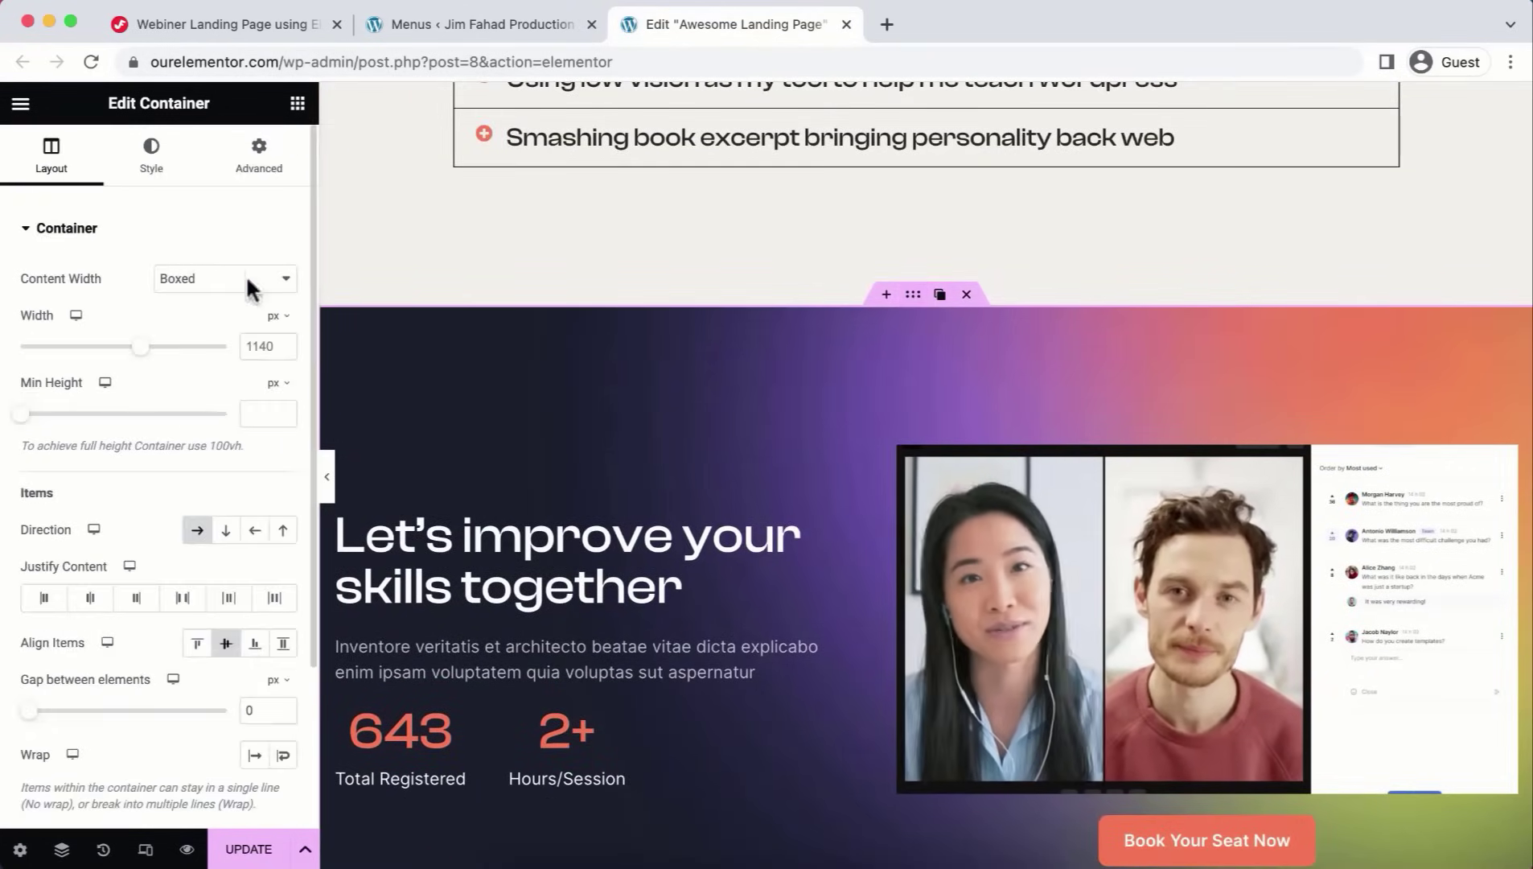
left_click(258, 153)
scroll(173, 512, "down", 5)
scroll(103, 393, "up", 4)
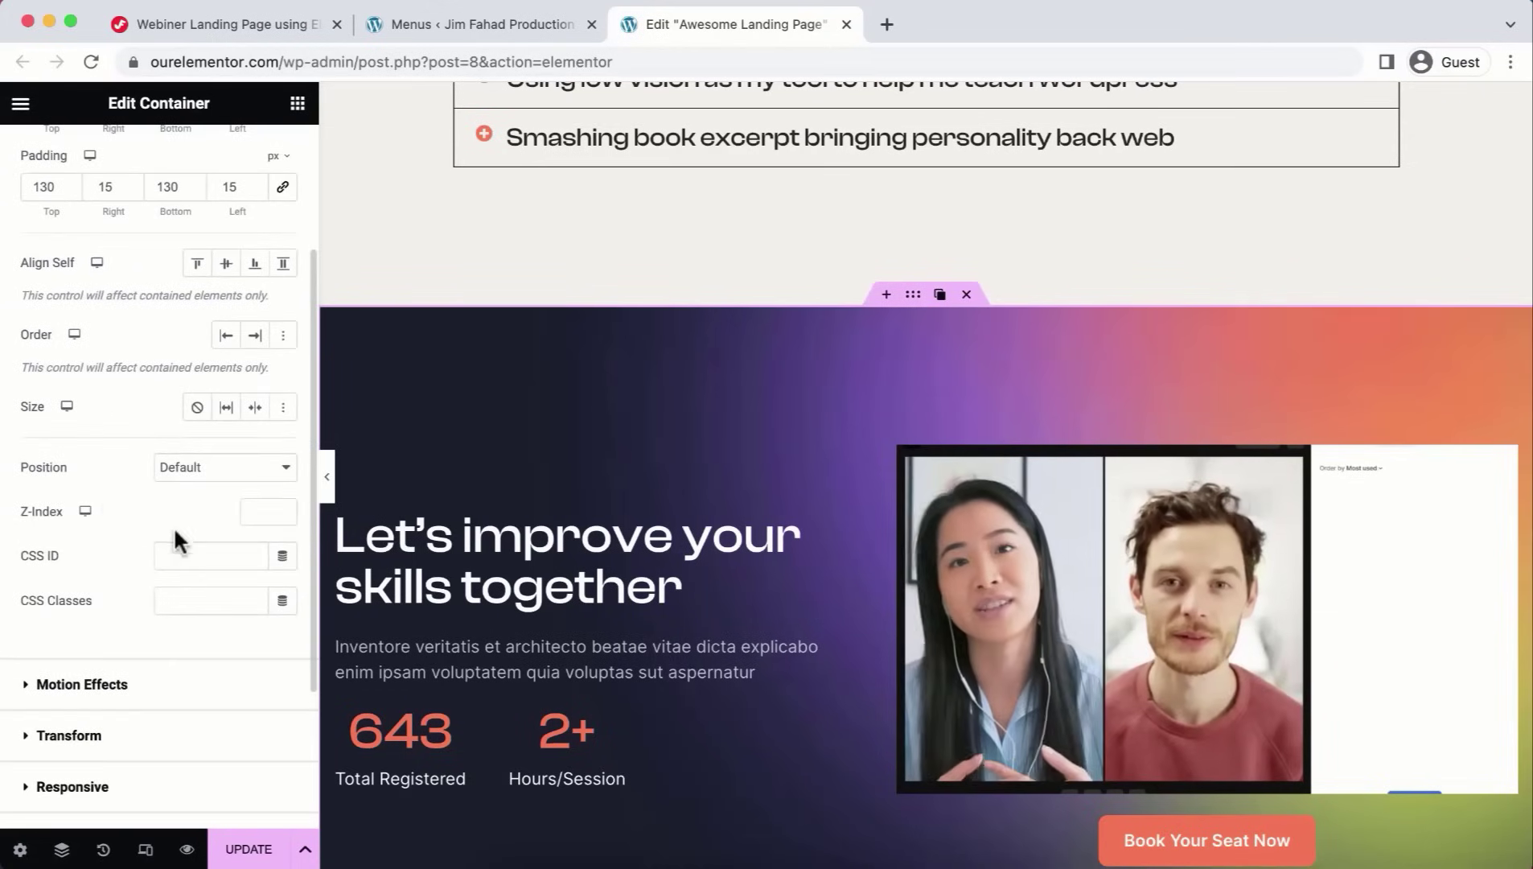
left_click(211, 556)
type("booking")
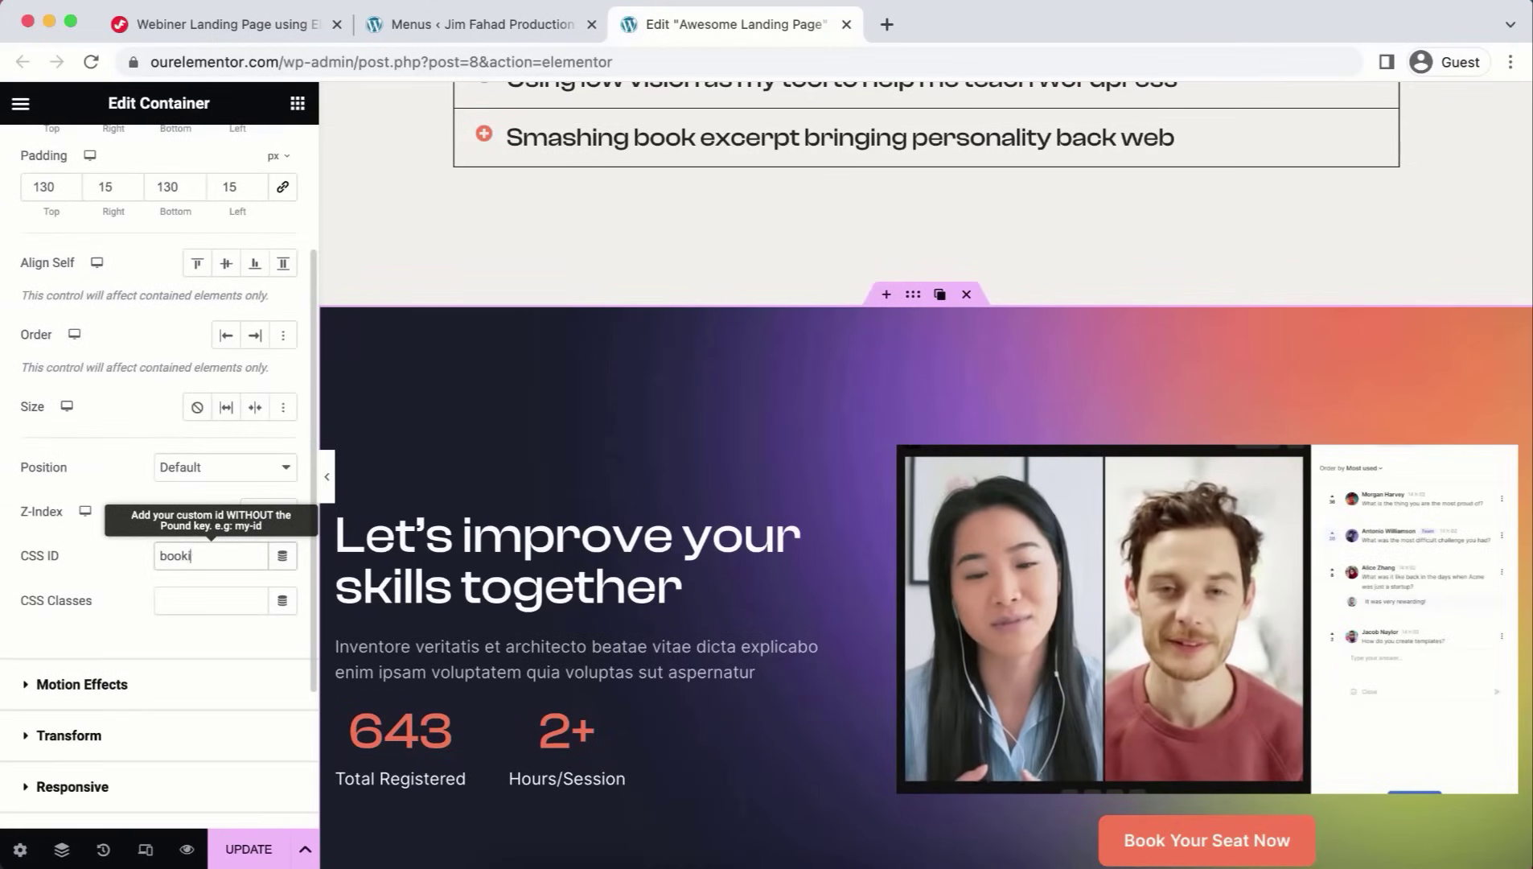
left_click(247, 851)
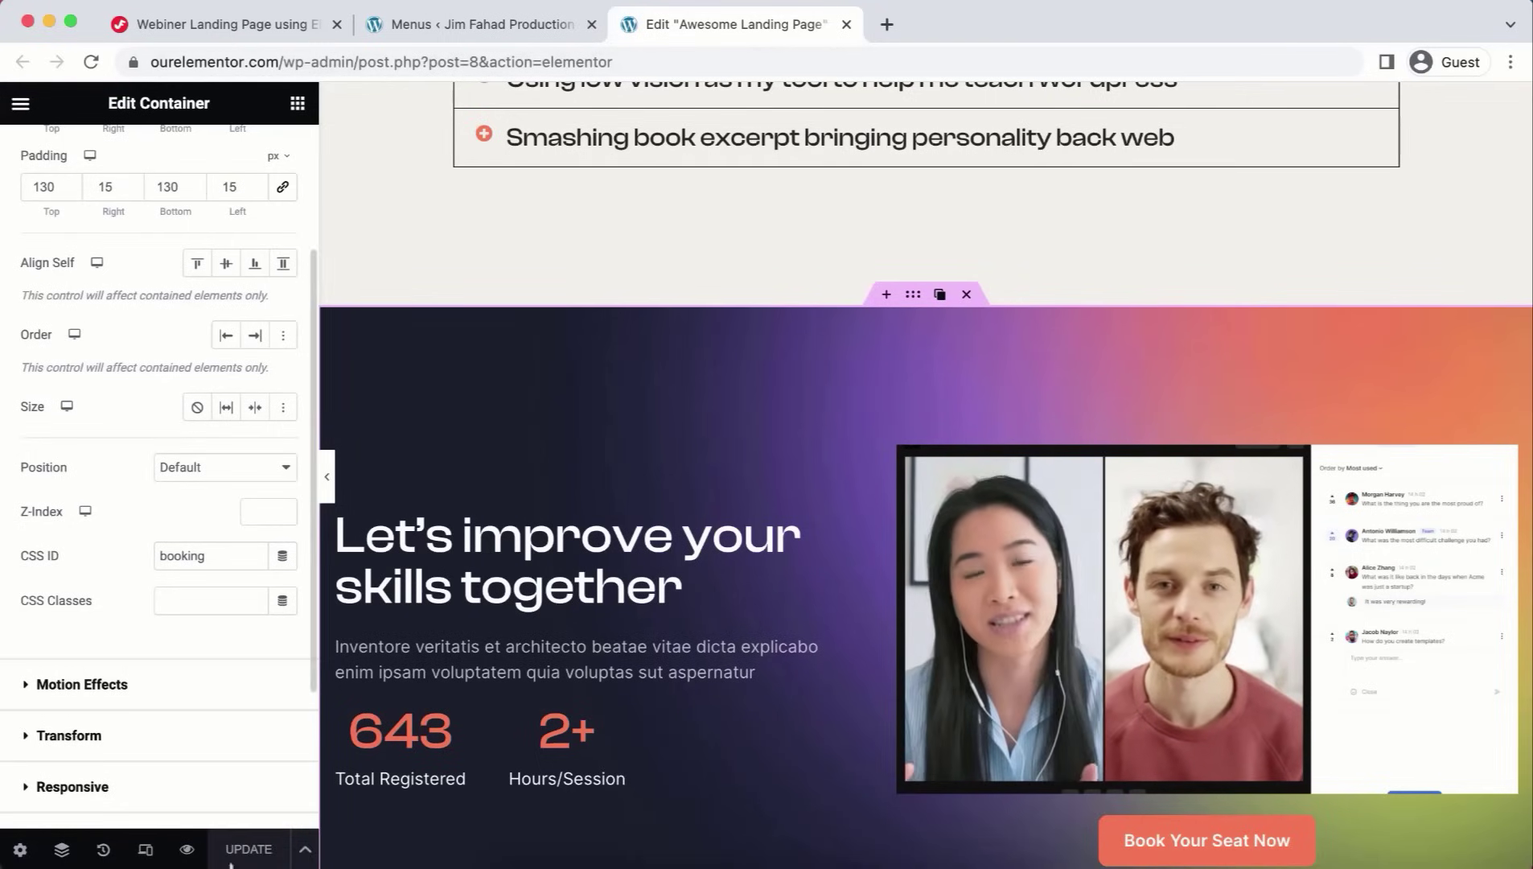
- Save Webi Menu with its anchor links, then reload the Elementor editor
left_click(475, 21)
scroll(750, 438, "down", 1)
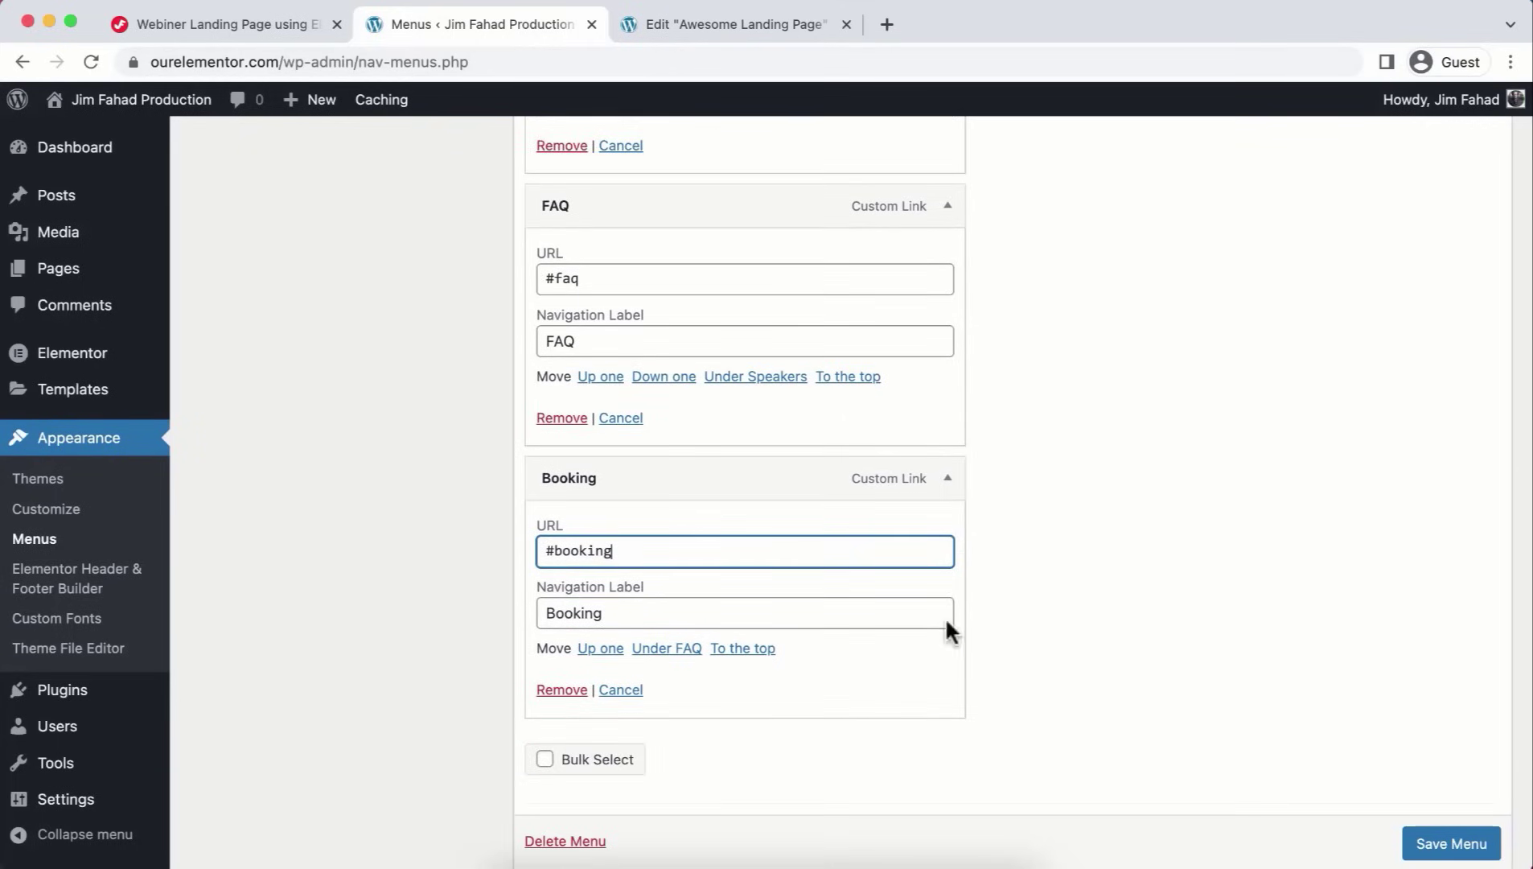
scroll(1019, 617, "up", 4)
scroll(1019, 617, "down", 6)
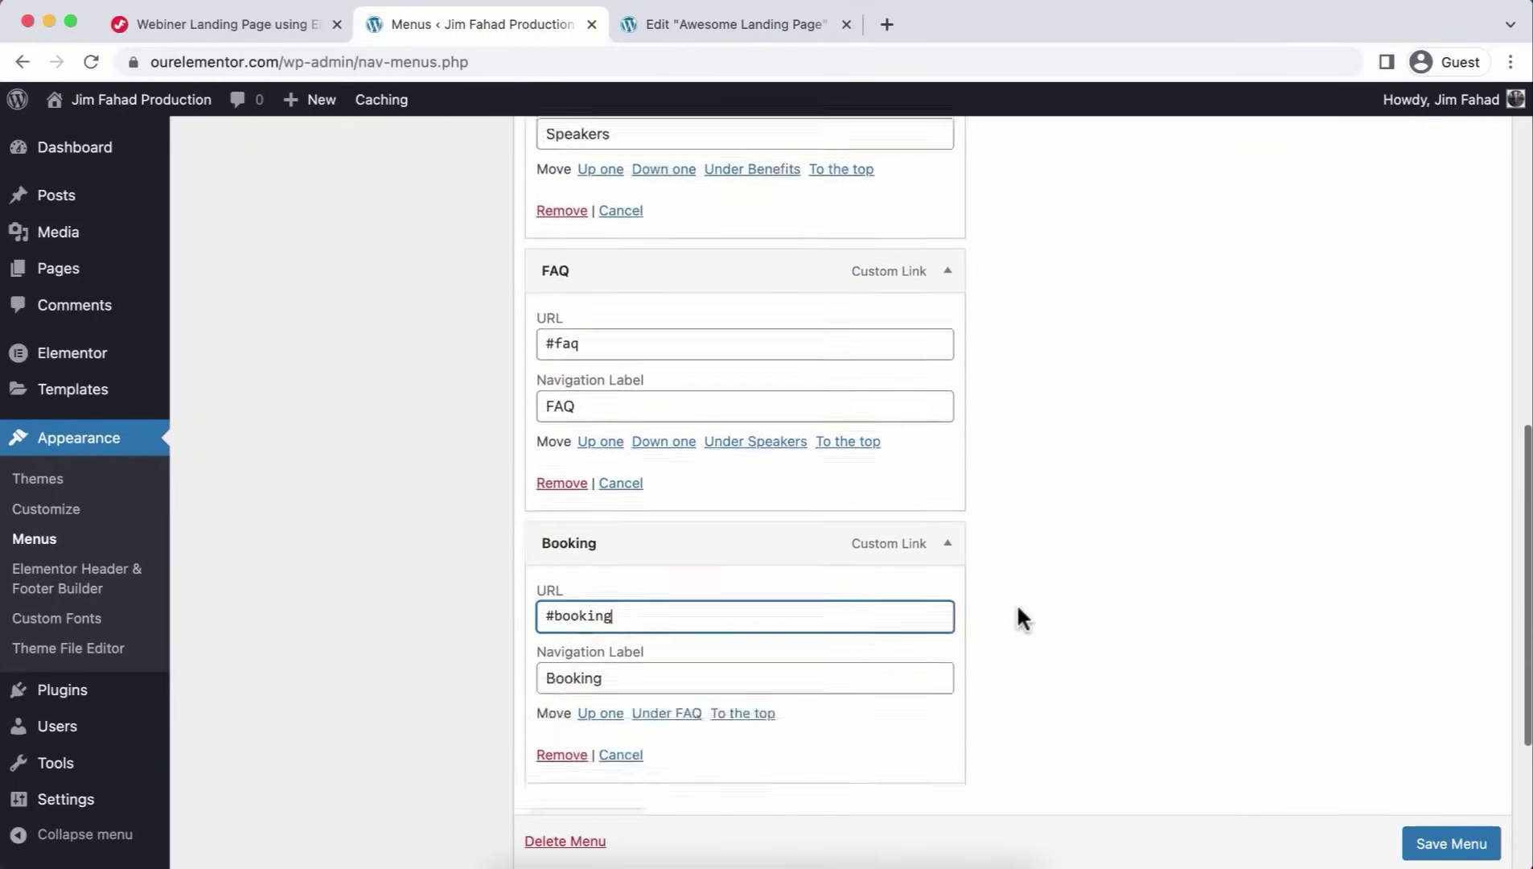
left_click(1438, 851)
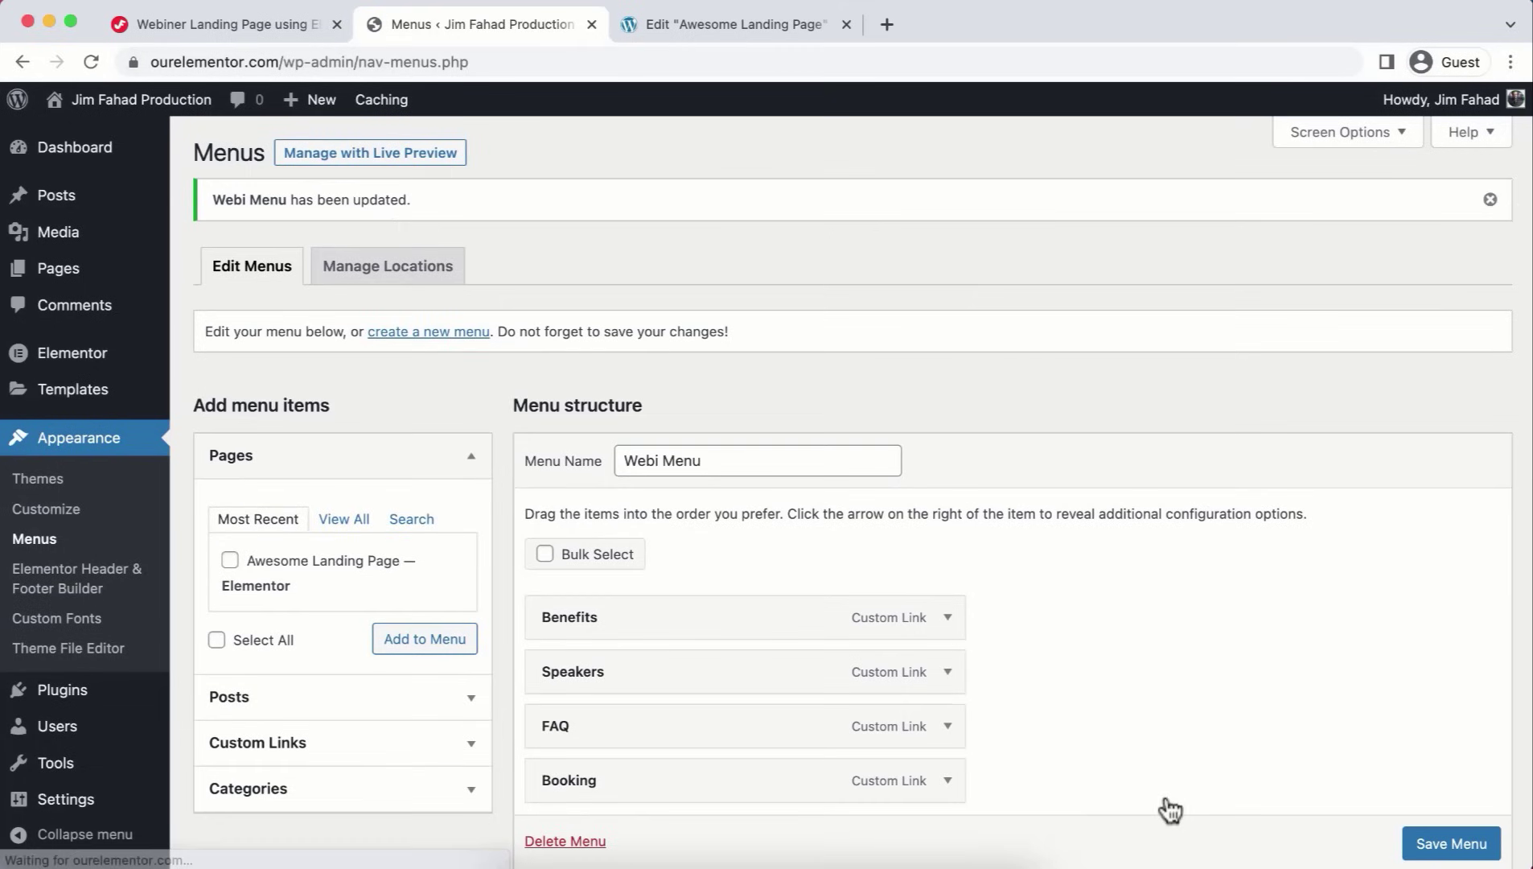
left_click(697, 26)
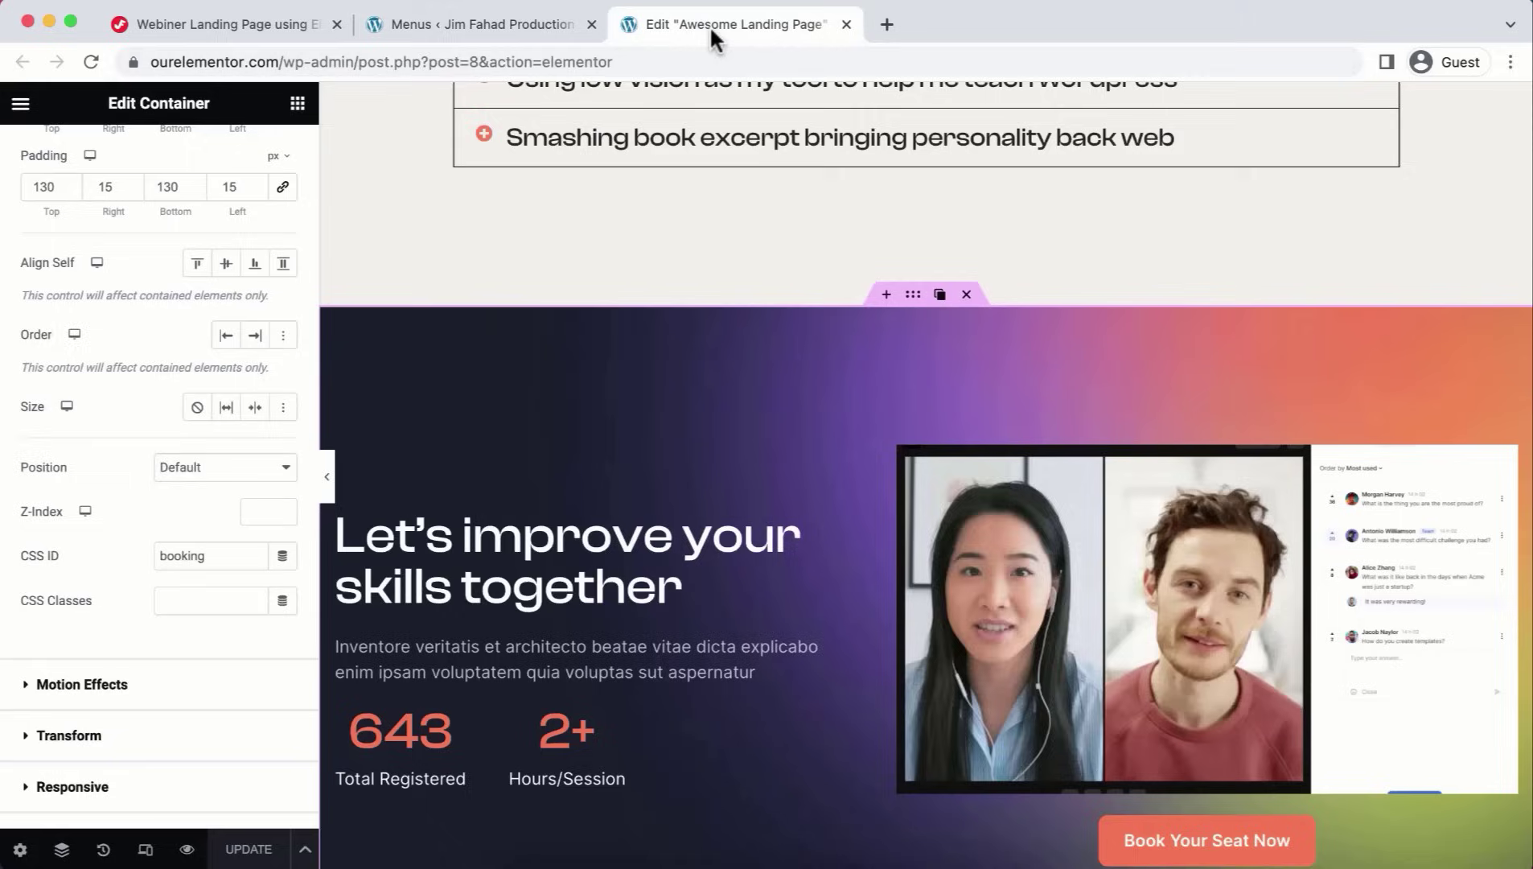
left_click(89, 59)
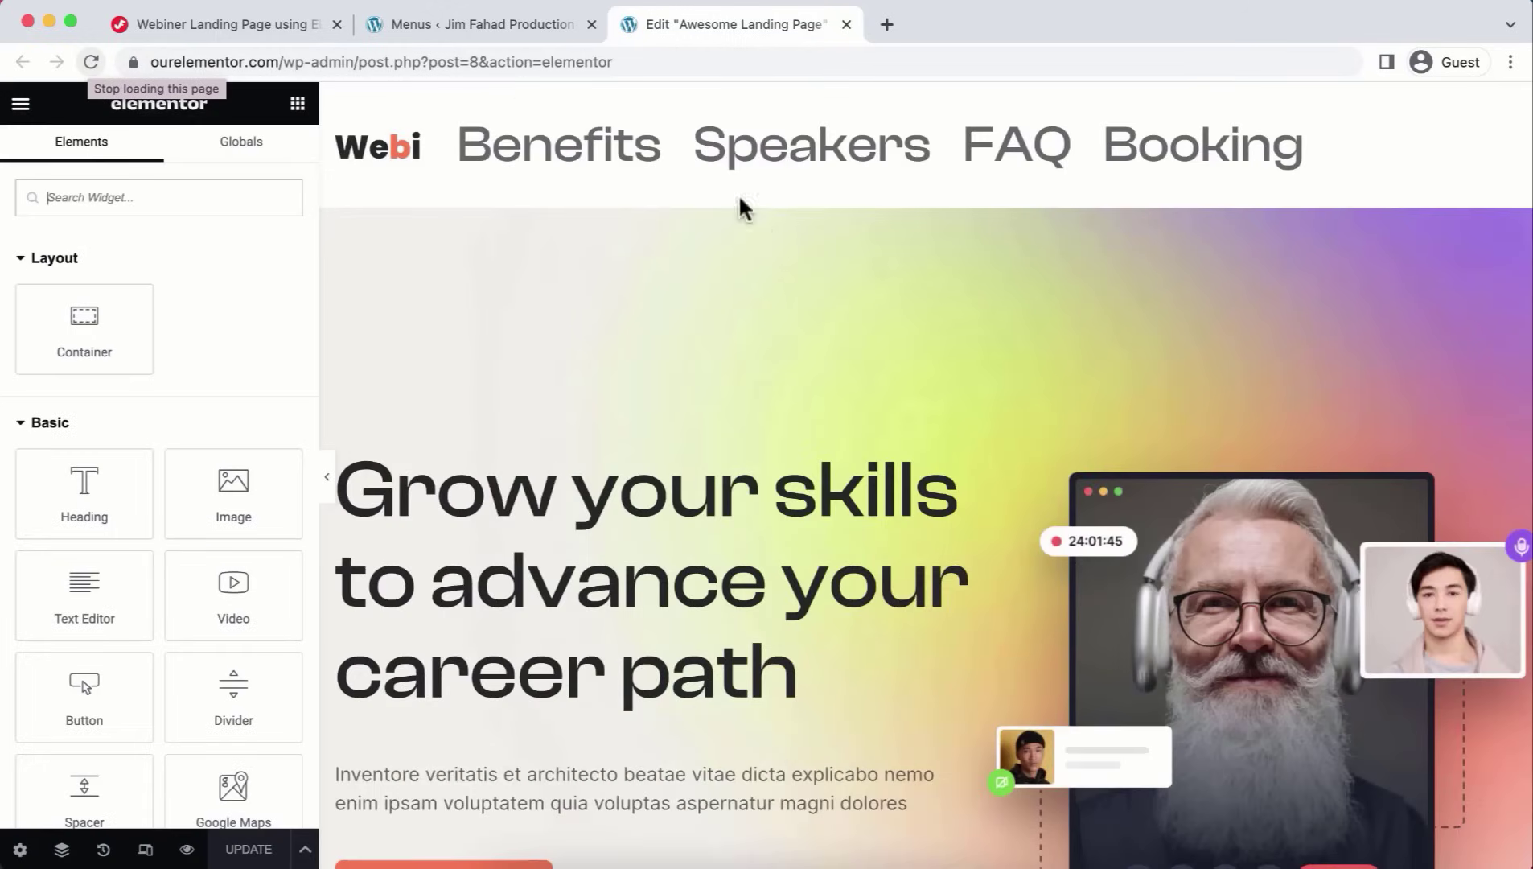
left_click(821, 160)
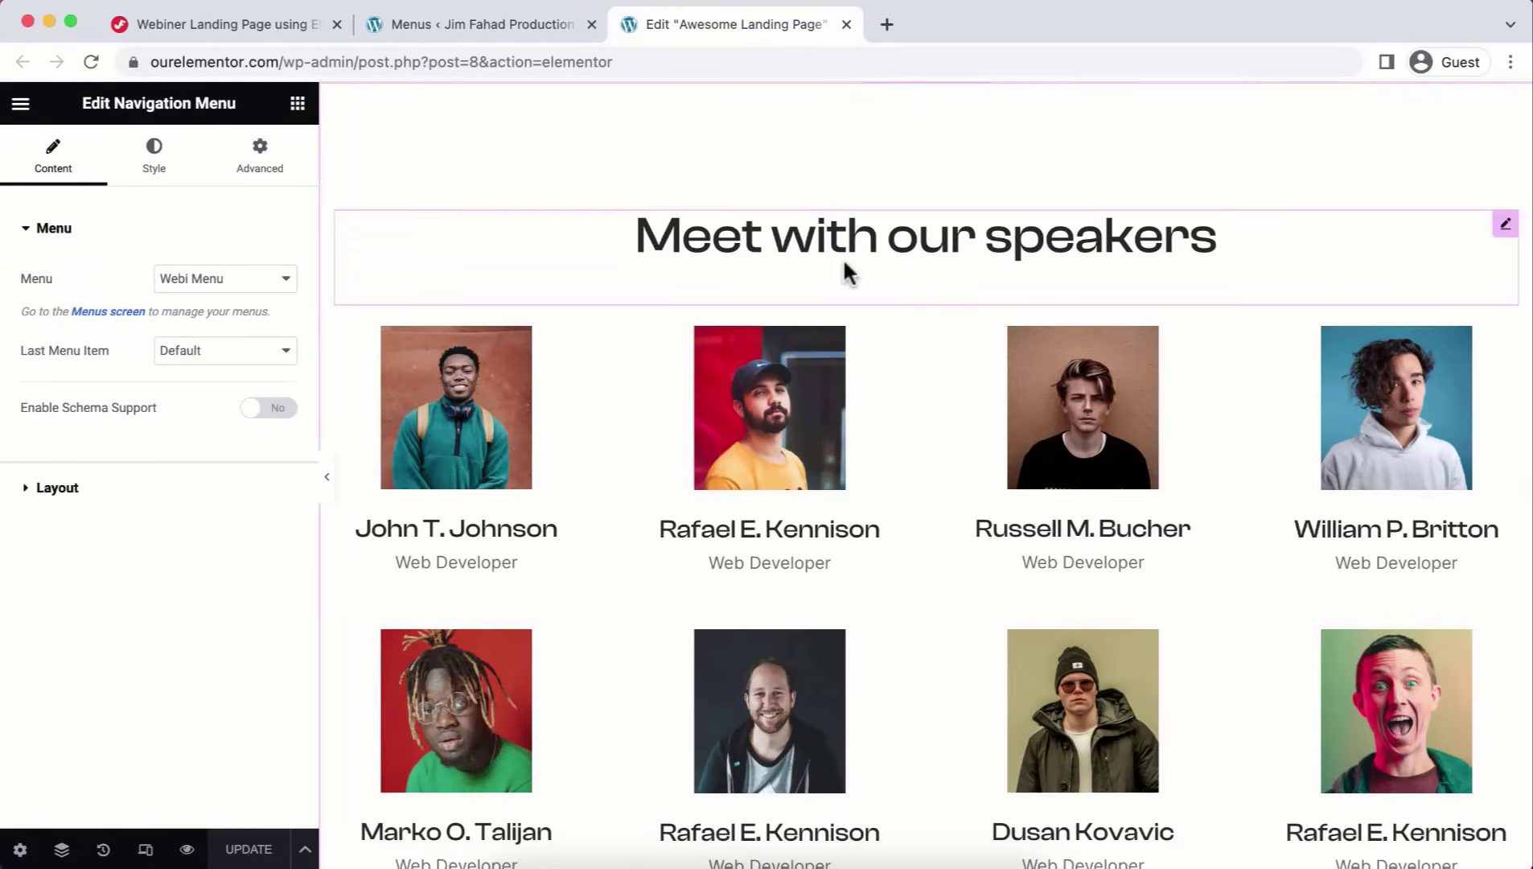
scroll(884, 245, "up", 15)
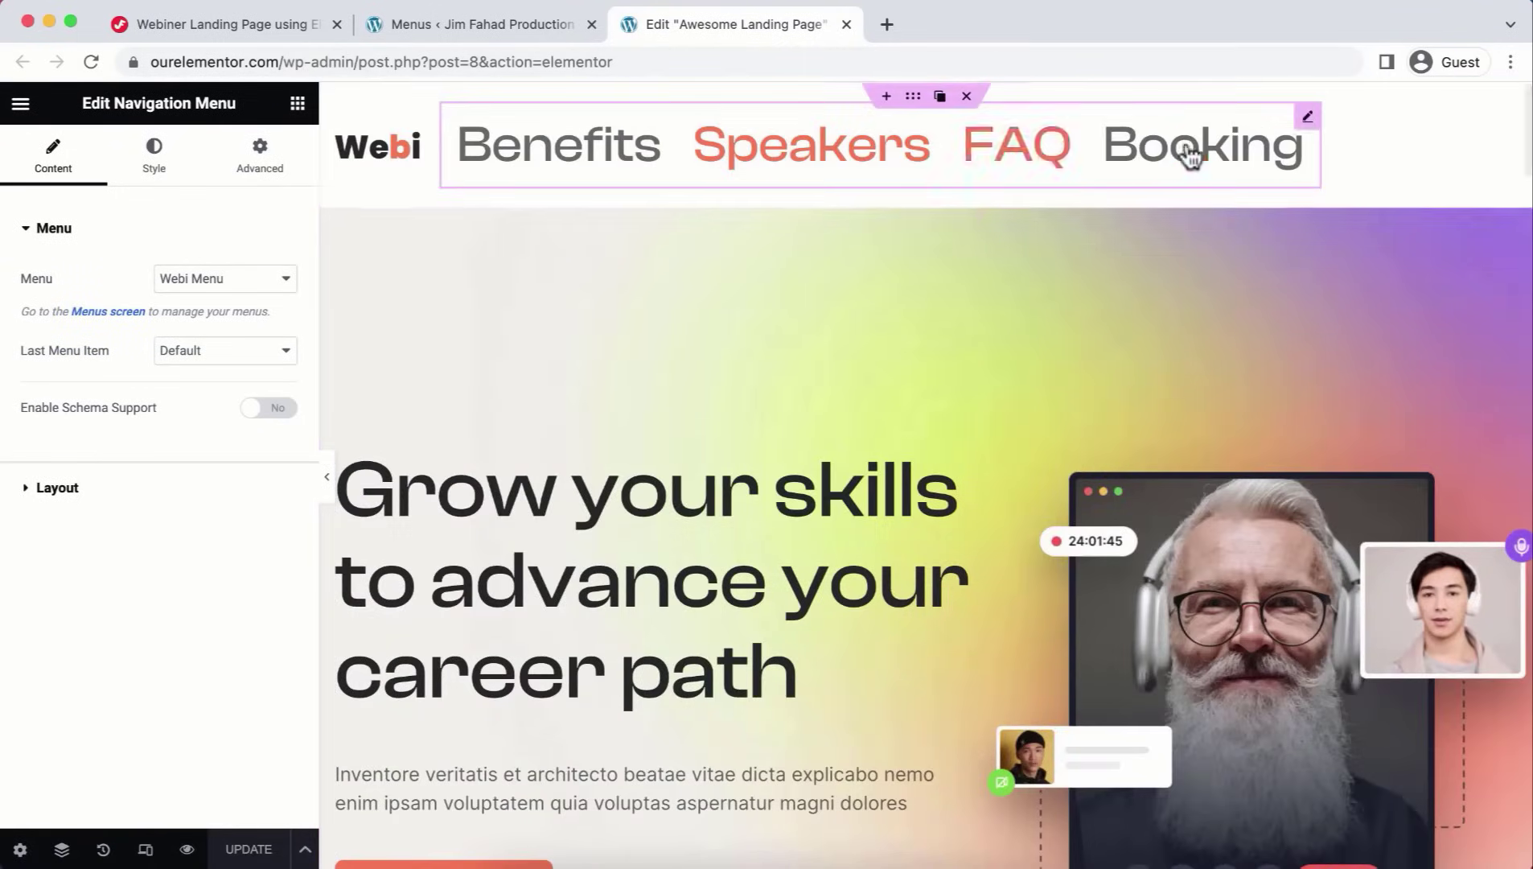
left_click(1189, 161)
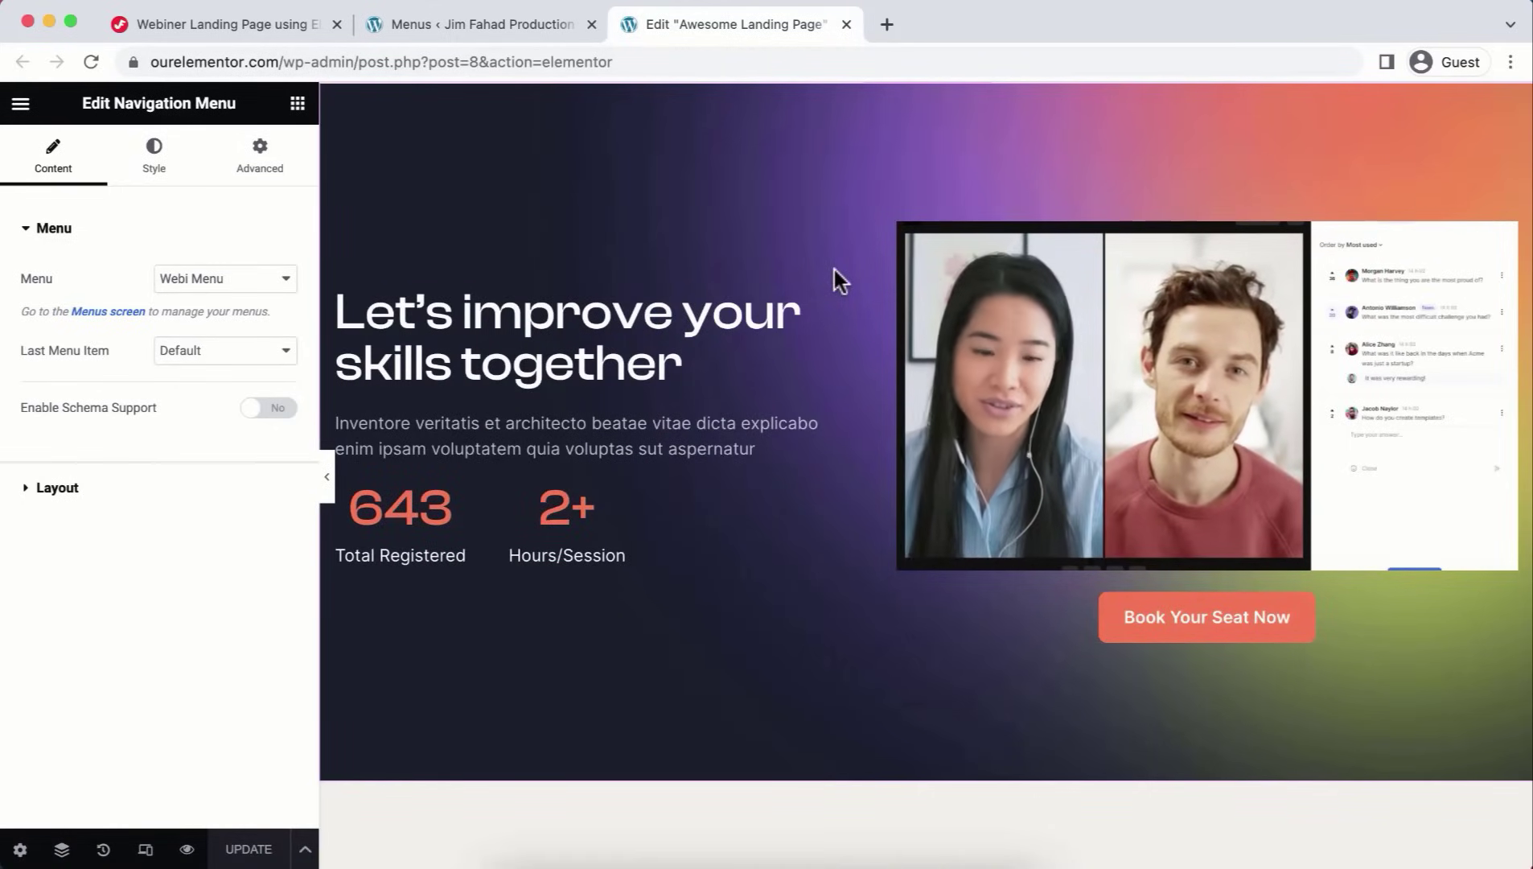
scroll(833, 269, "up", 10)
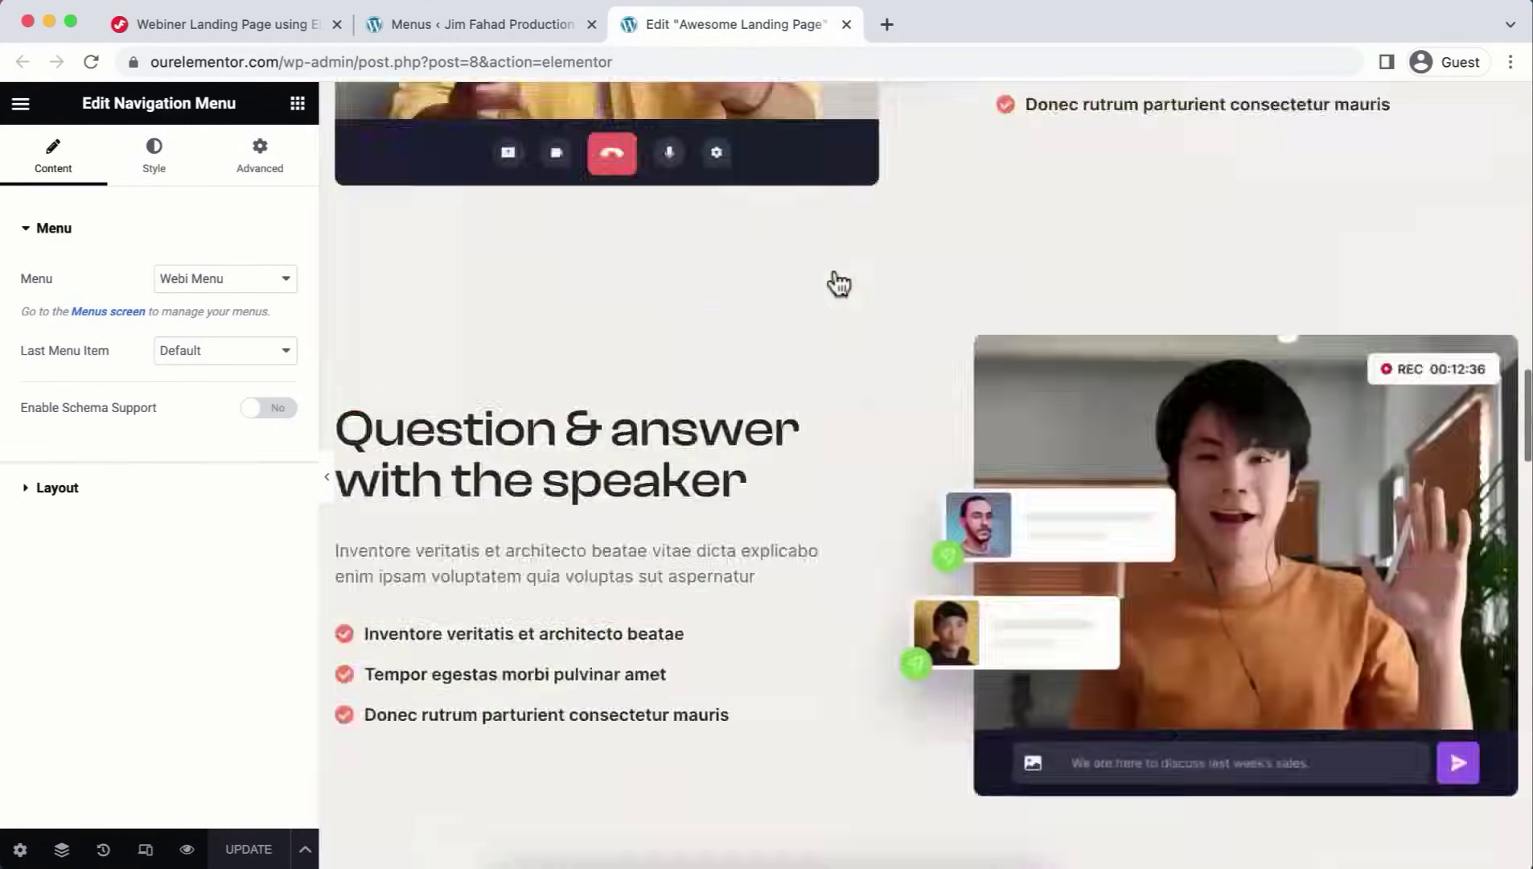
scroll(833, 281, "up", 8)
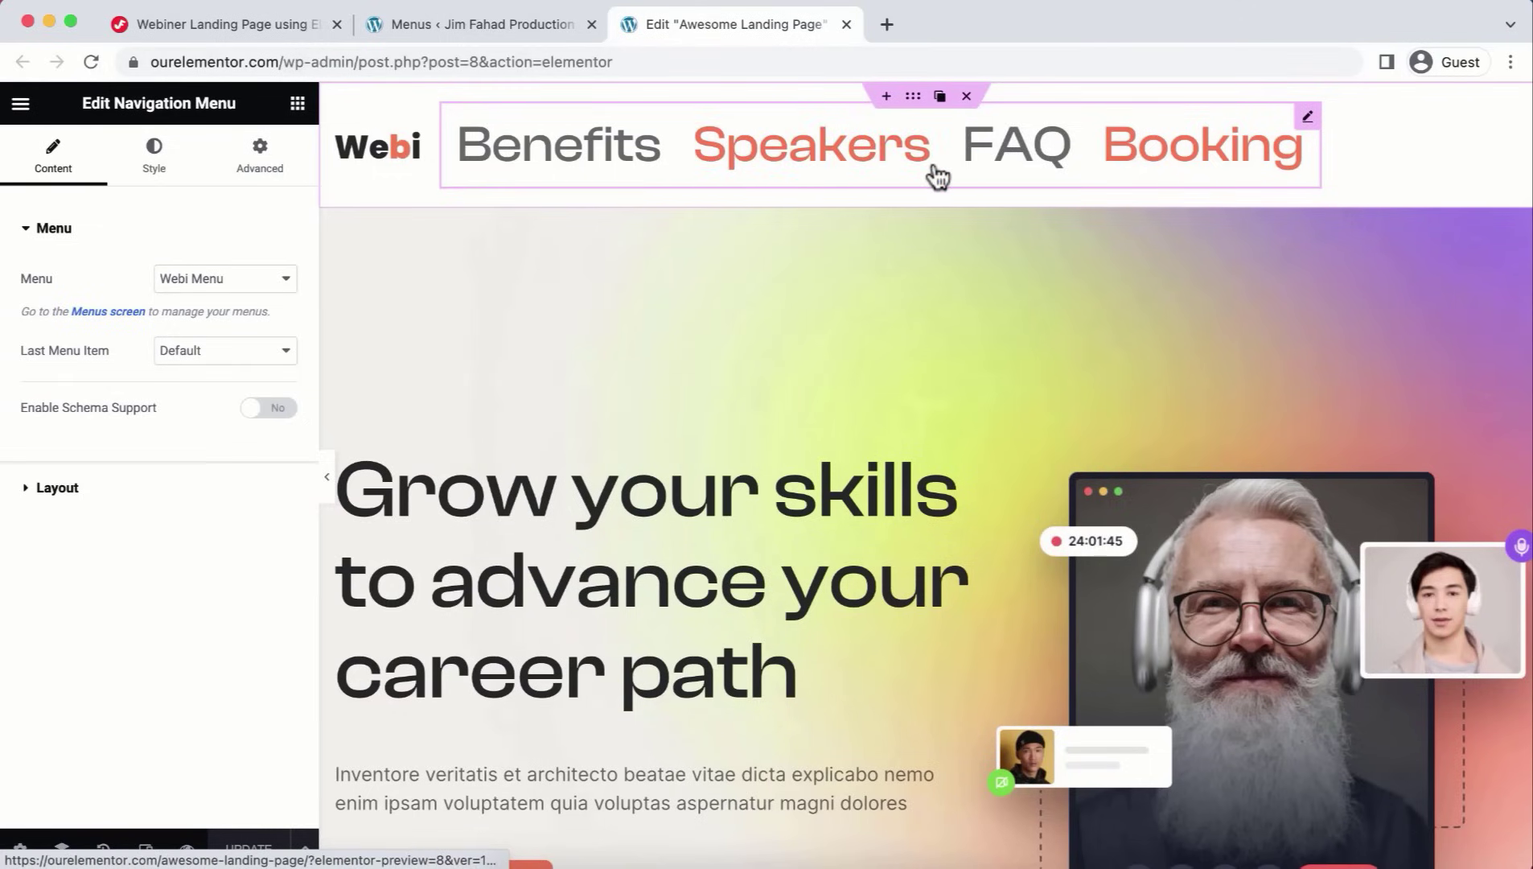
scroll(879, 414, "down", 3)
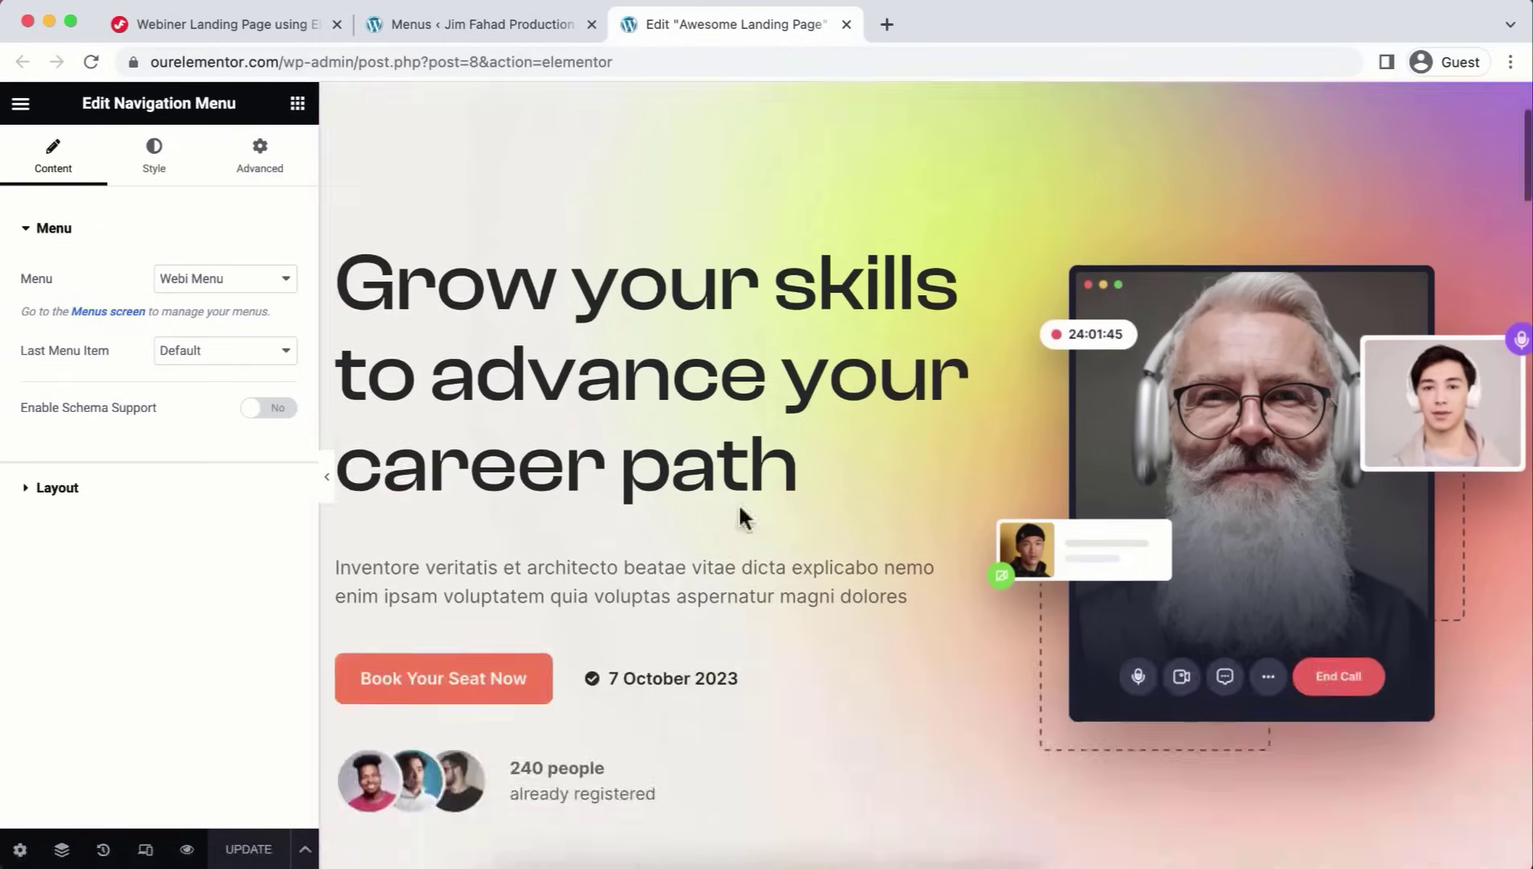
right_click(513, 674)
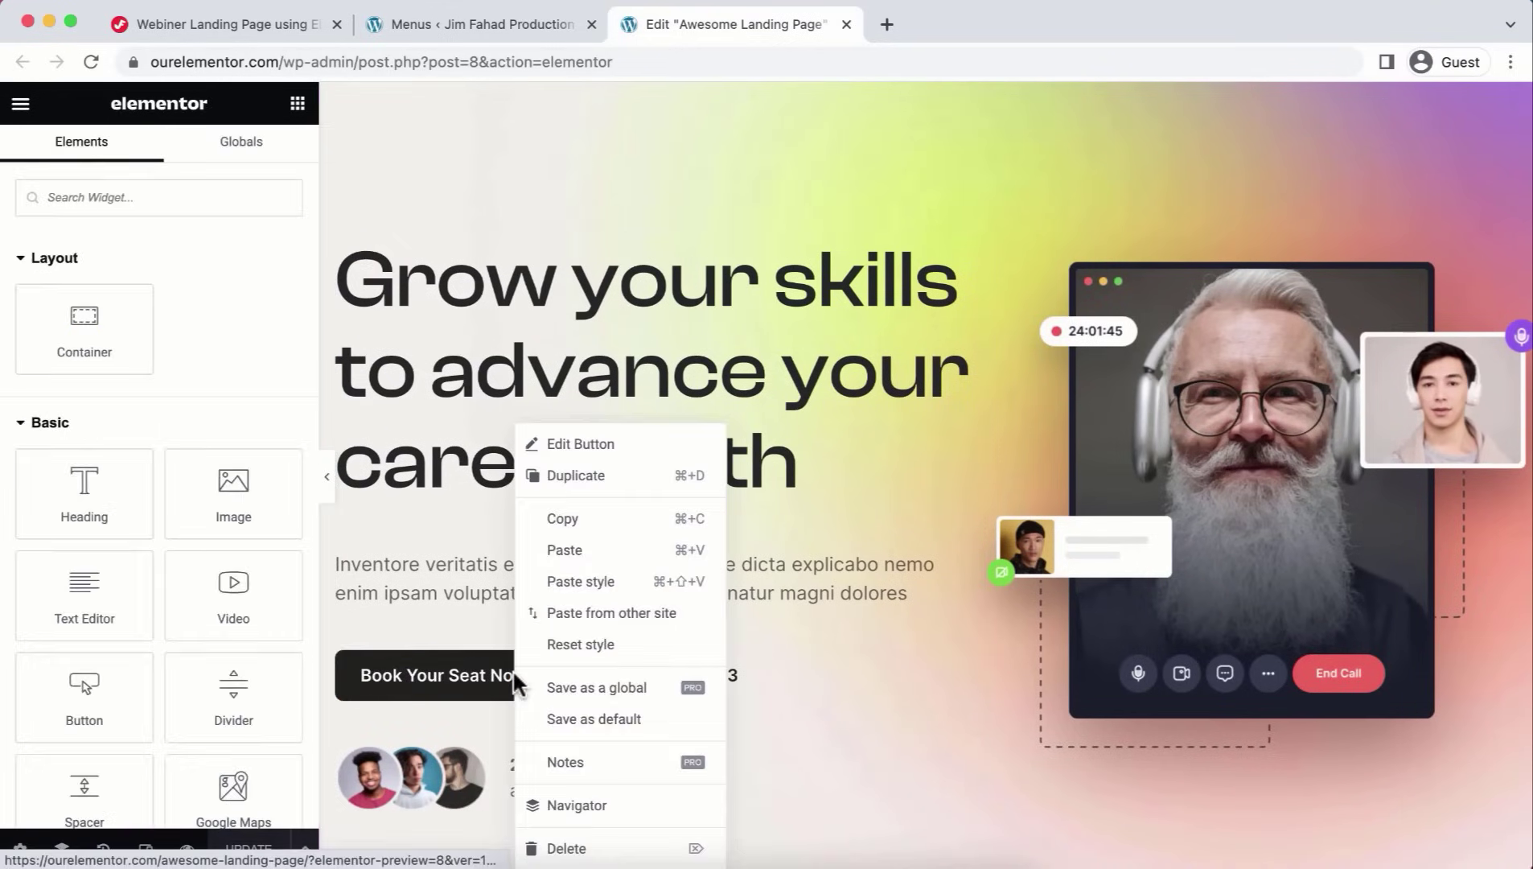
- Paste a copy of the Book Your Seat Now button into the header, relabelled 'Let's Get Started'
left_click(572, 523)
scroll(889, 392, "up", 3)
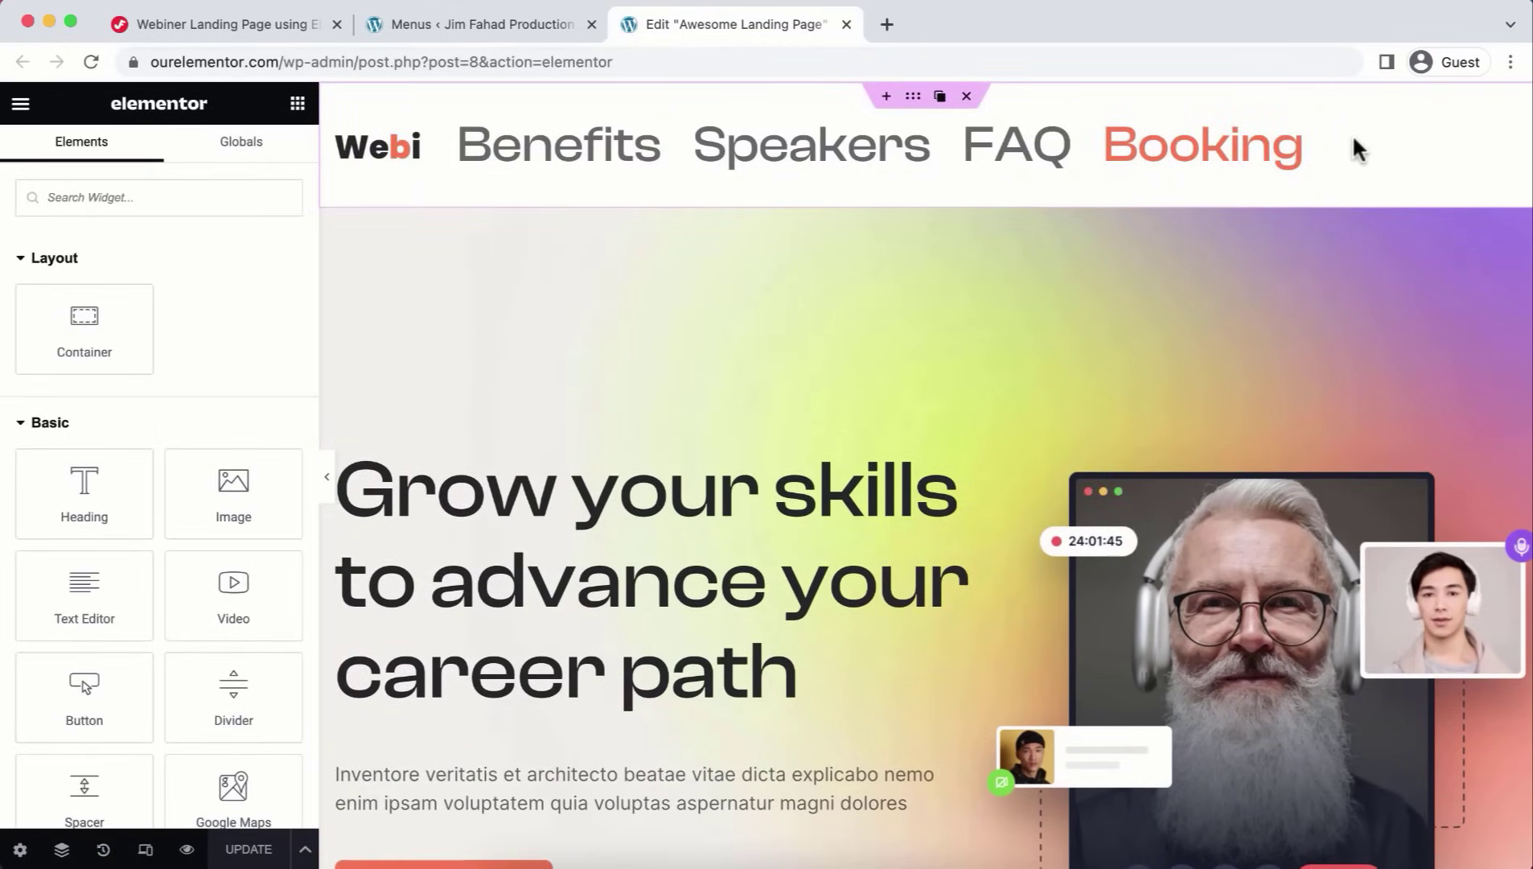
right_click(1349, 153)
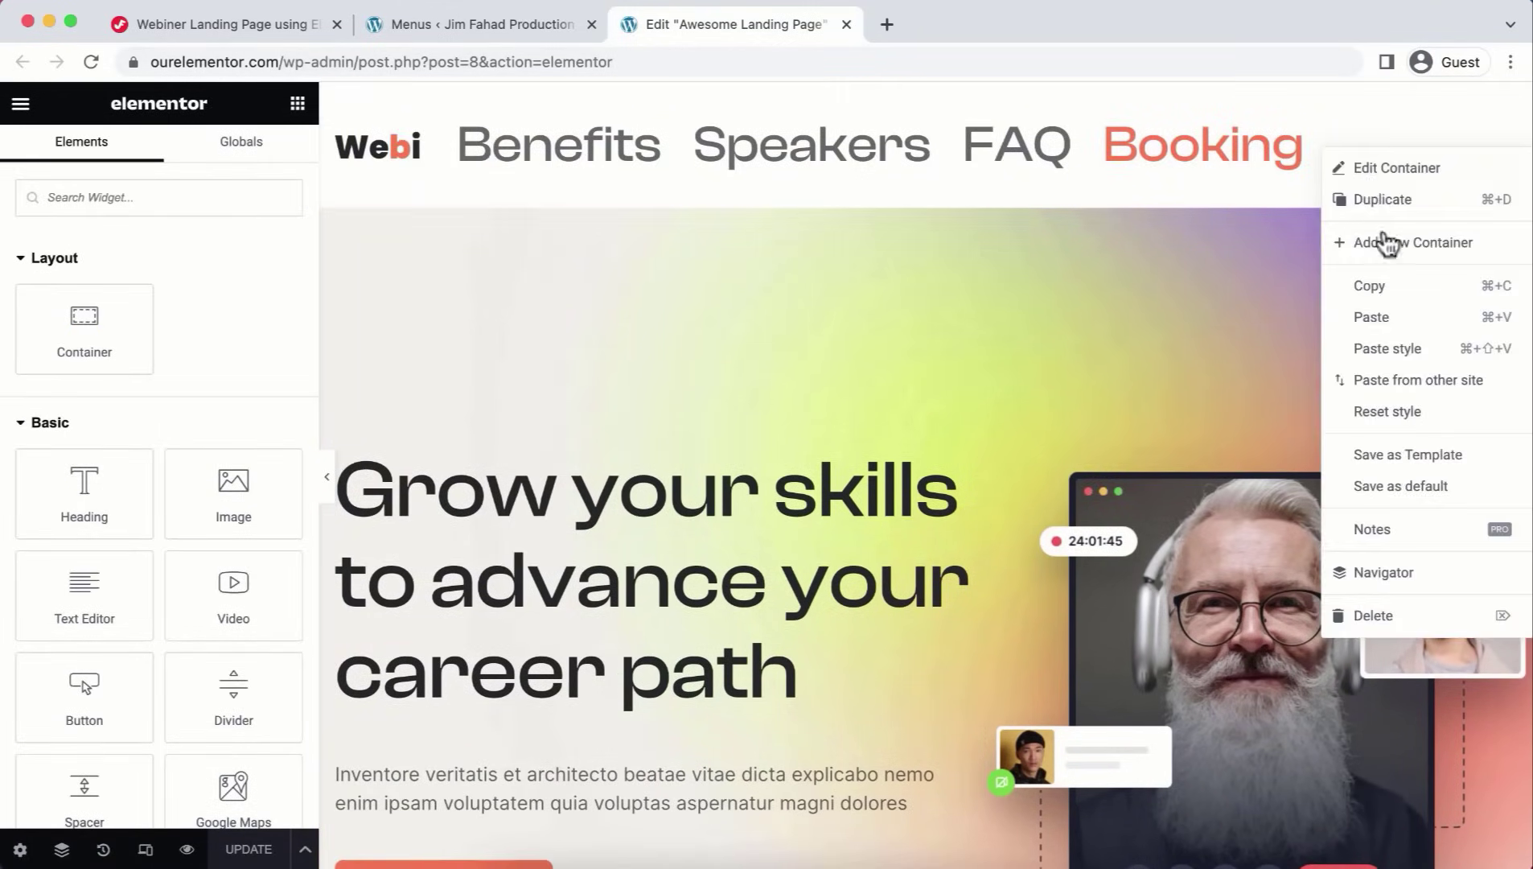
left_click(1388, 320)
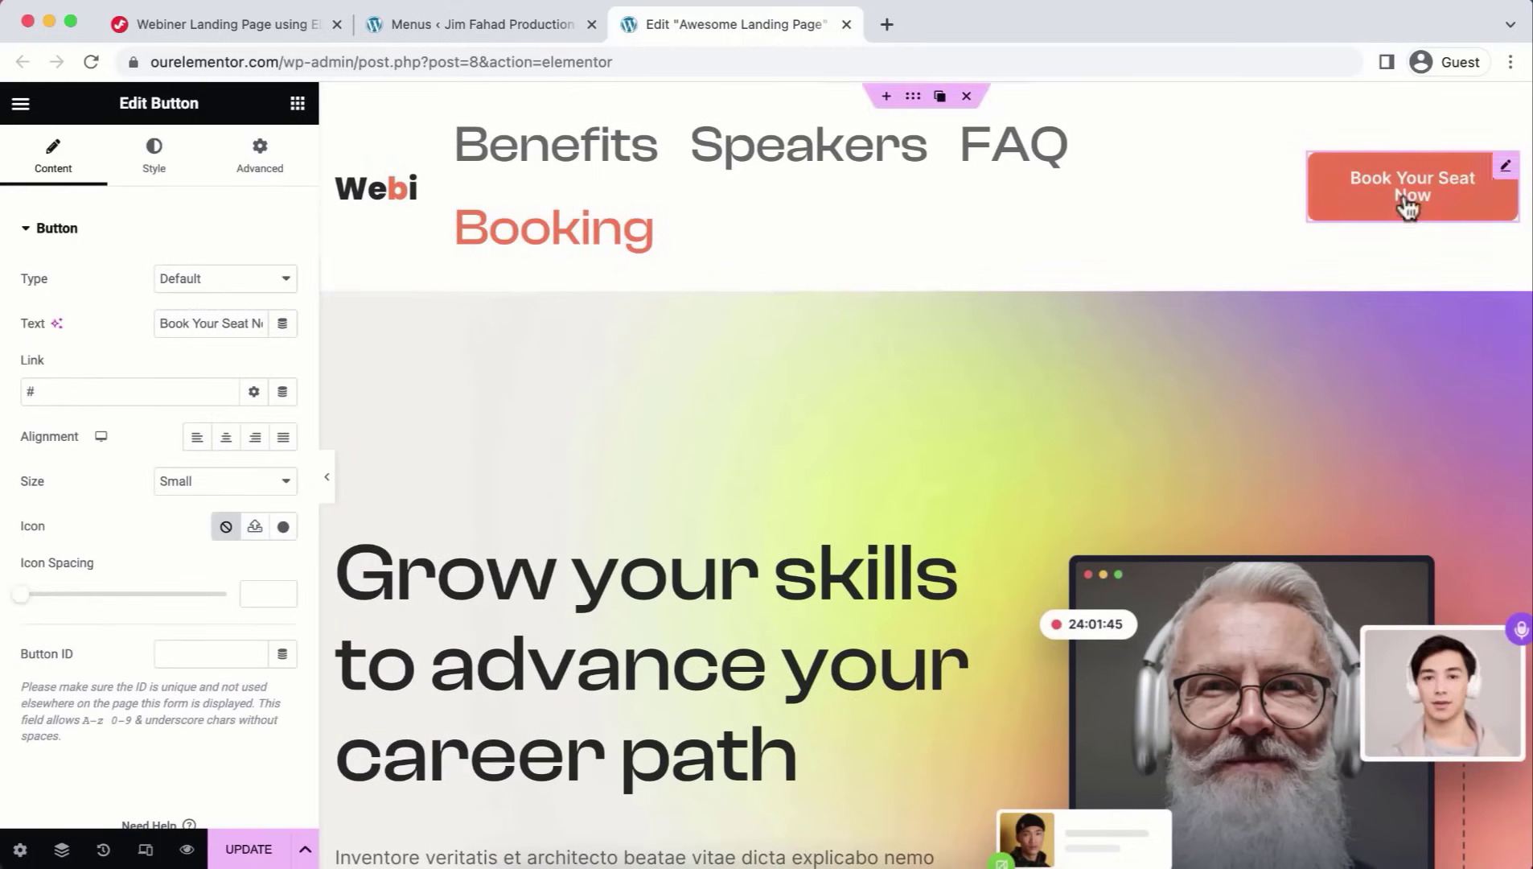
triple_click(202, 316)
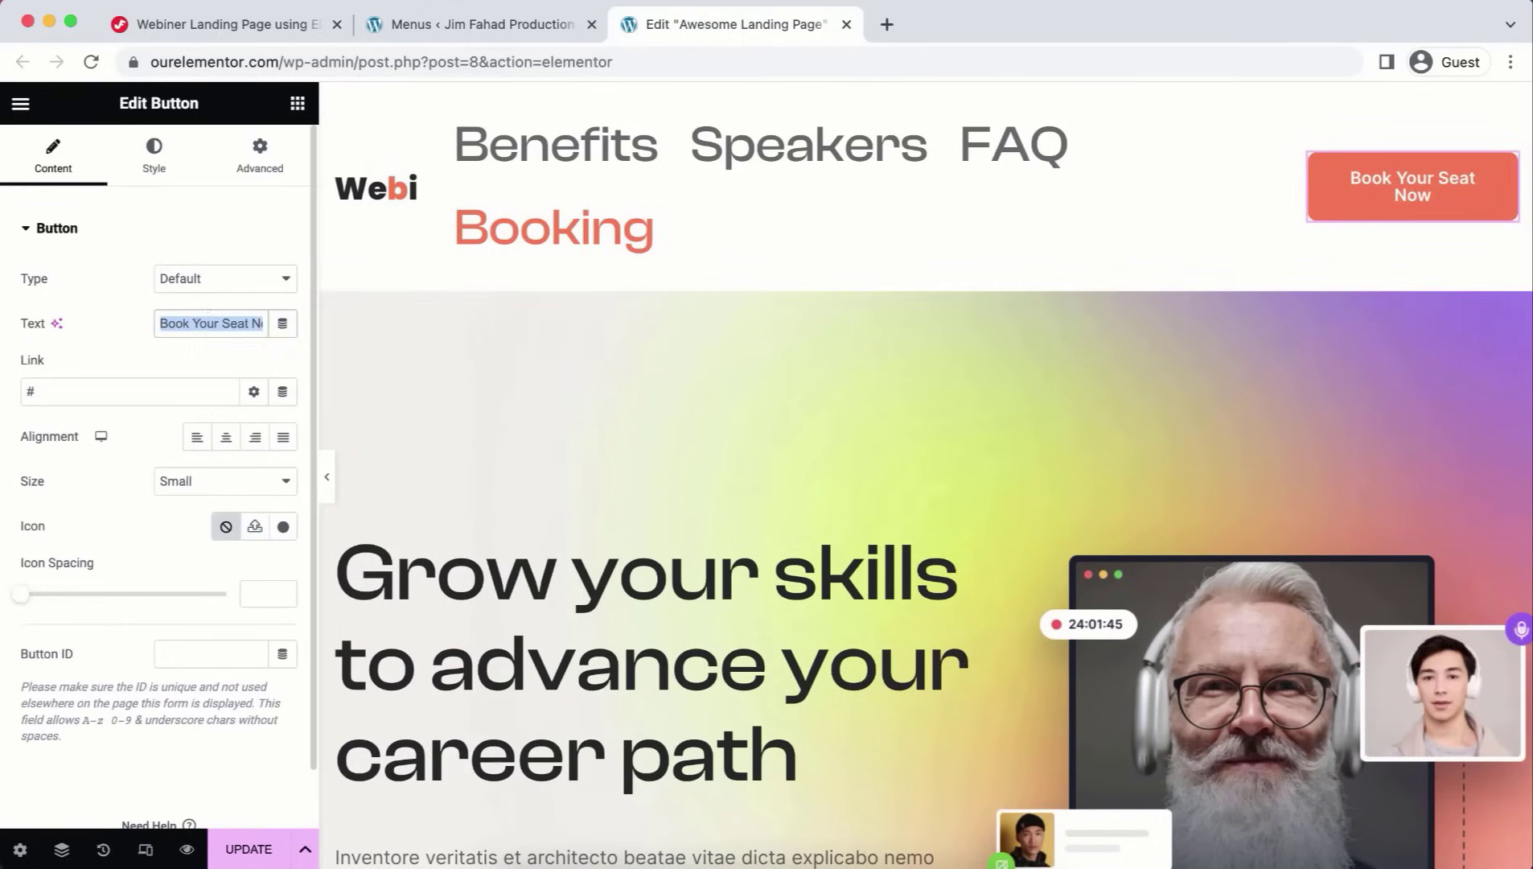
type("Let's Get Started")
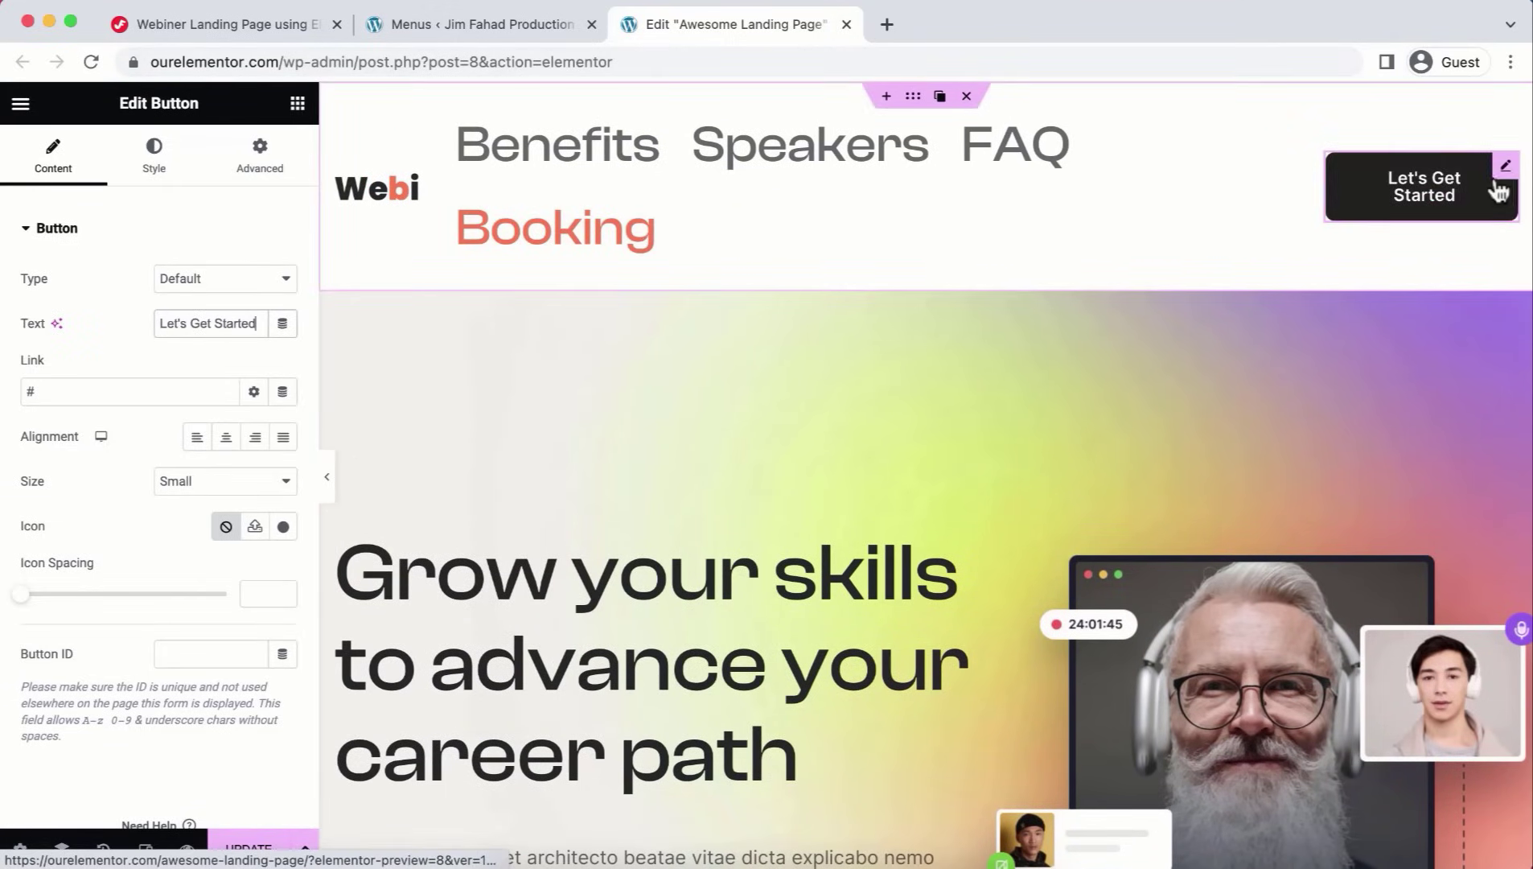
mouse_move(1507, 170)
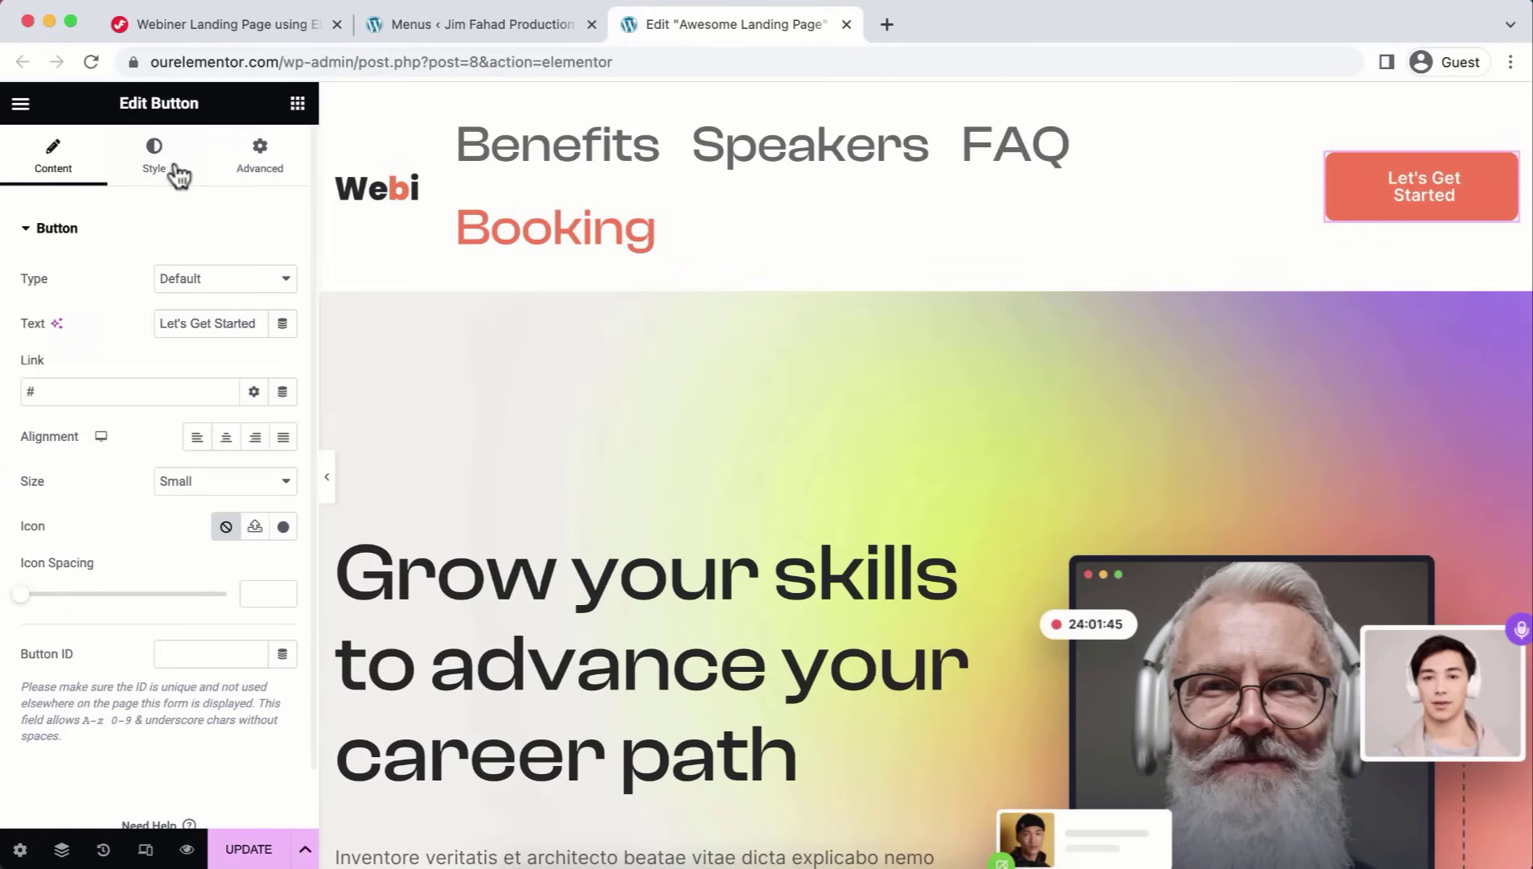
- Give the header button a global Primary background and a different global colour on hover
left_click(155, 155)
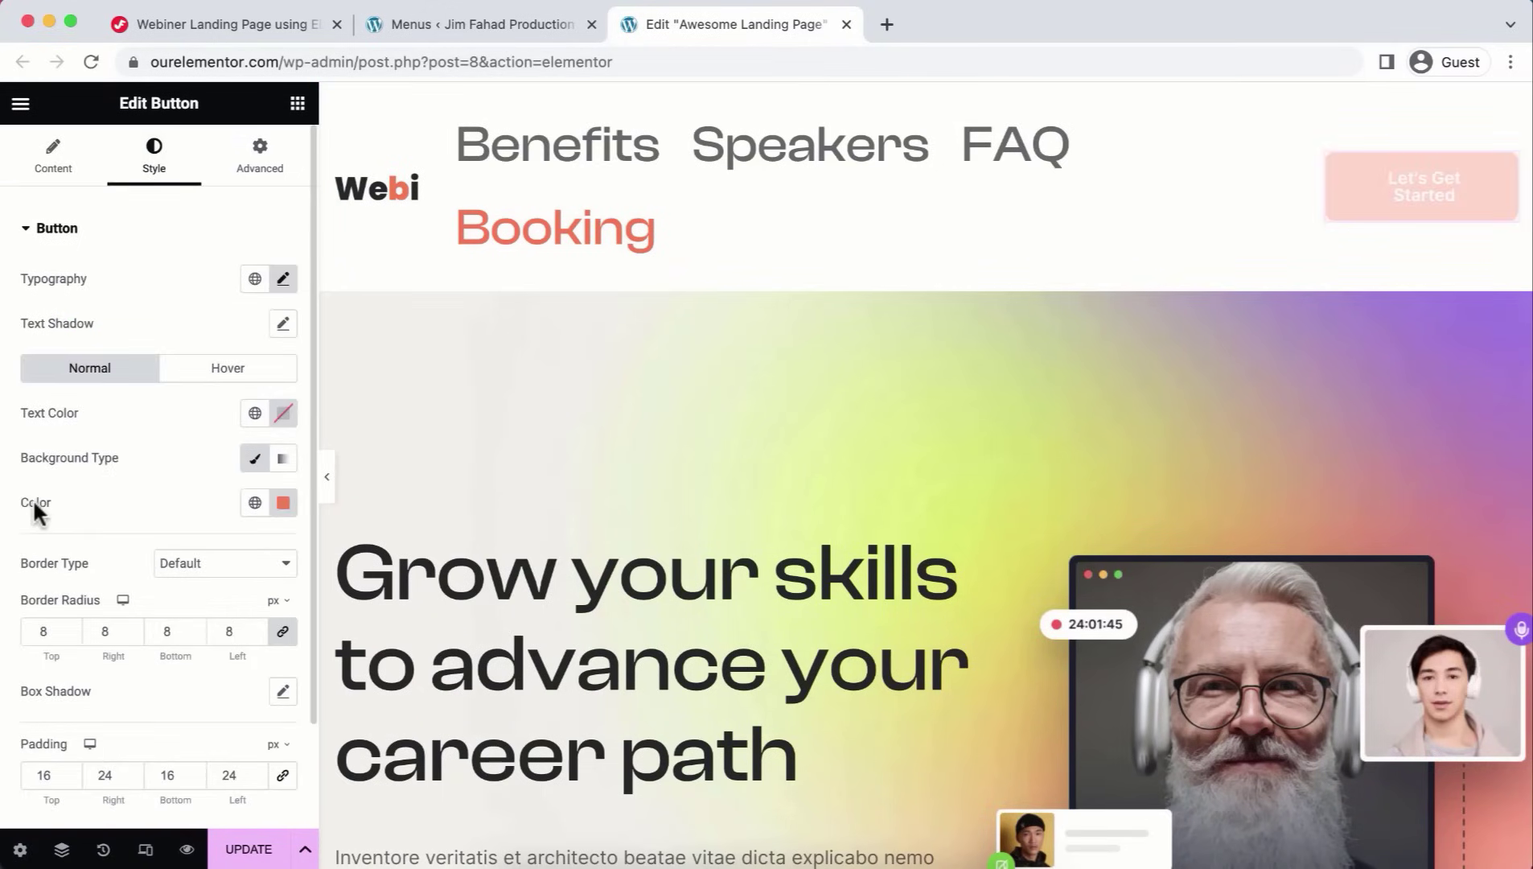
left_click(252, 505)
left_click(121, 607)
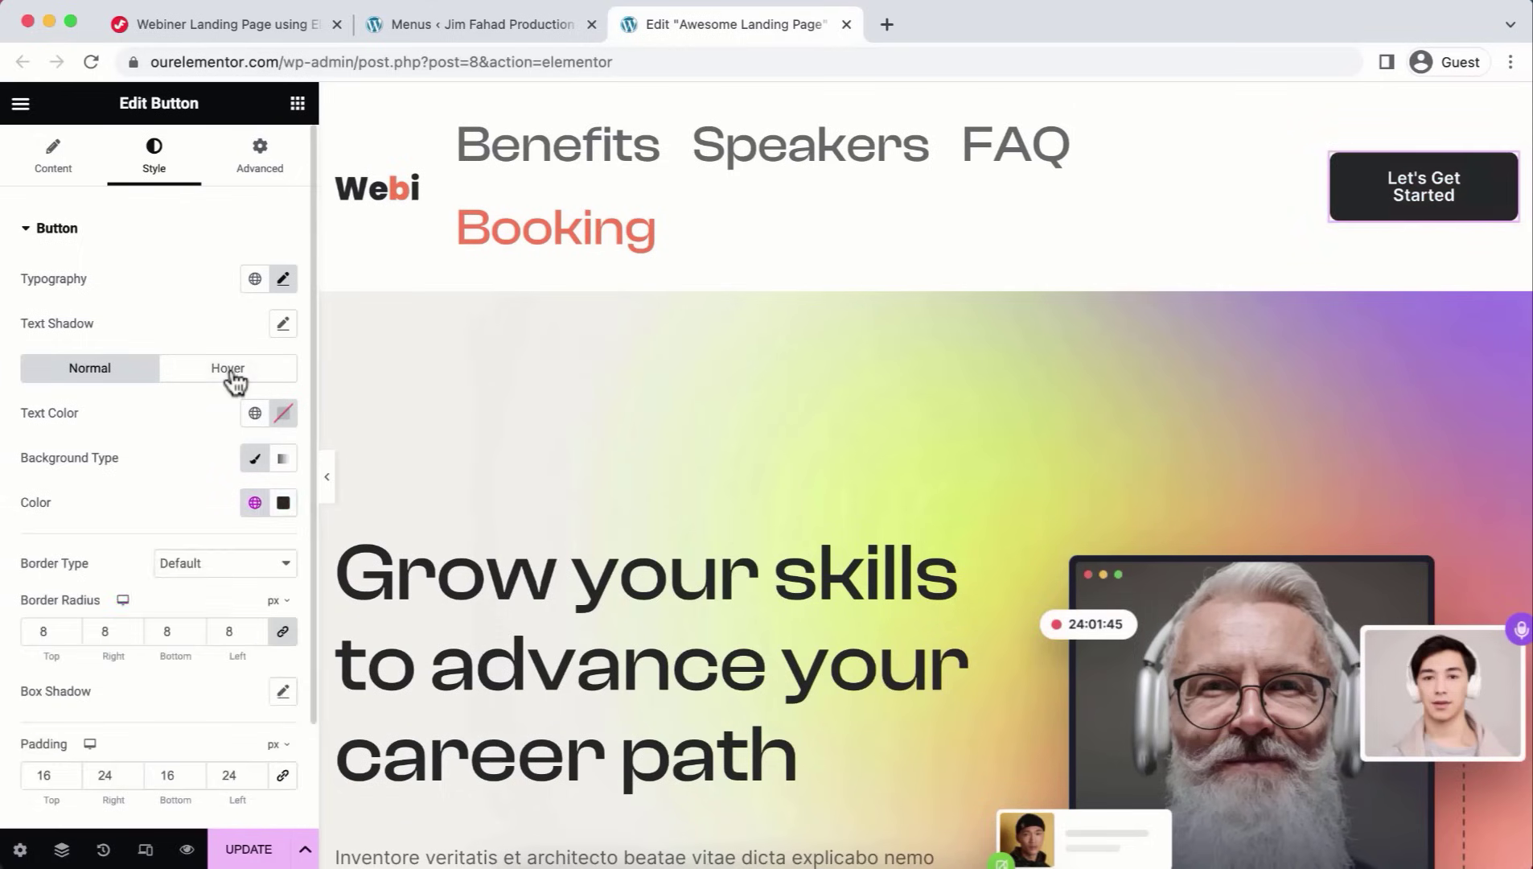
left_click(232, 374)
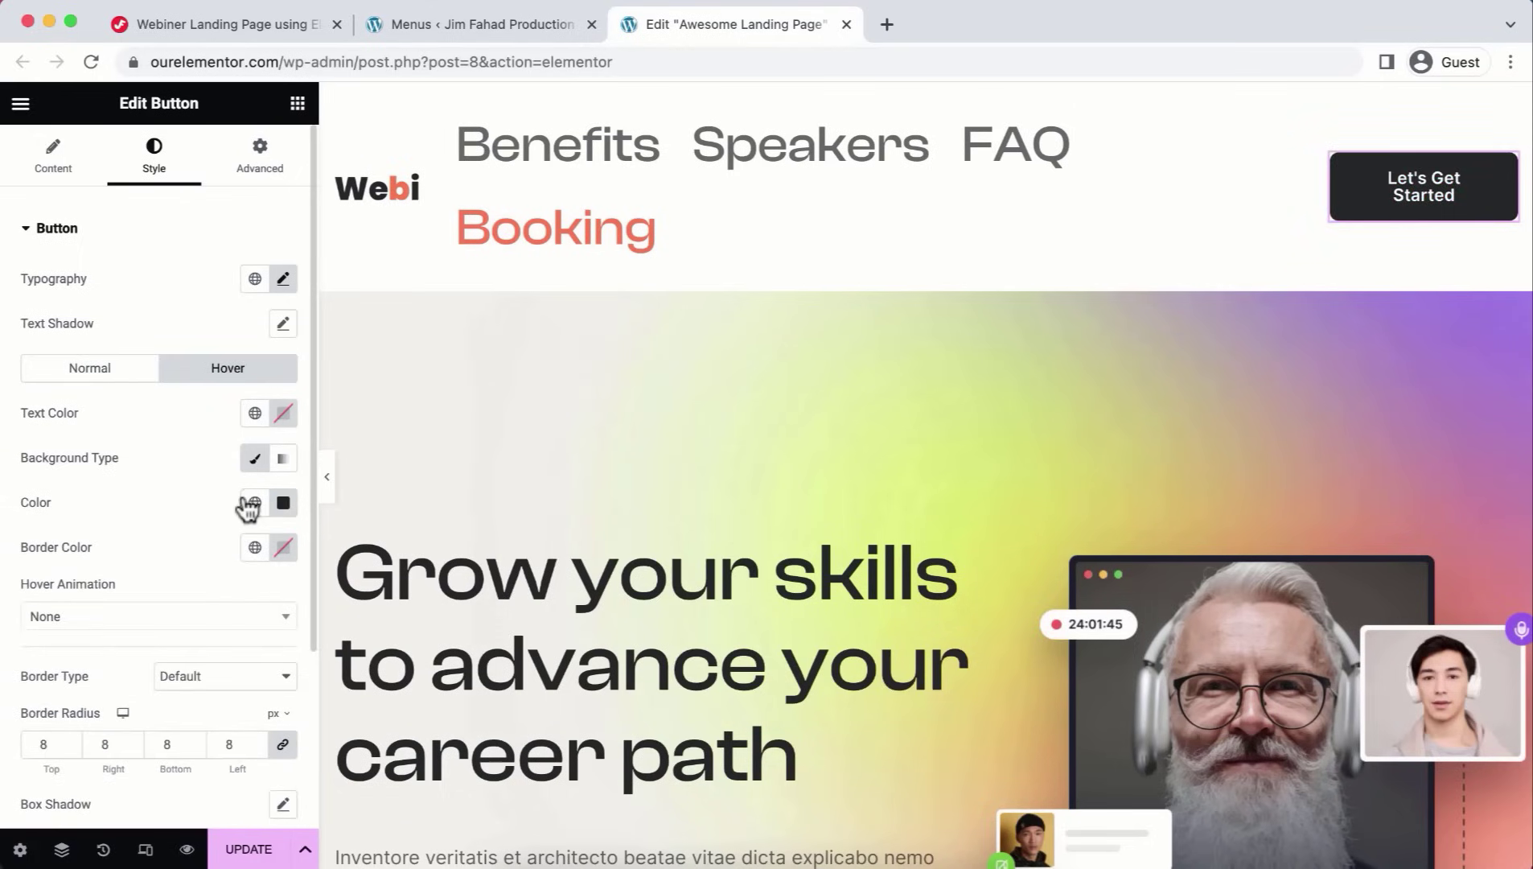
left_click(252, 505)
left_click(162, 686)
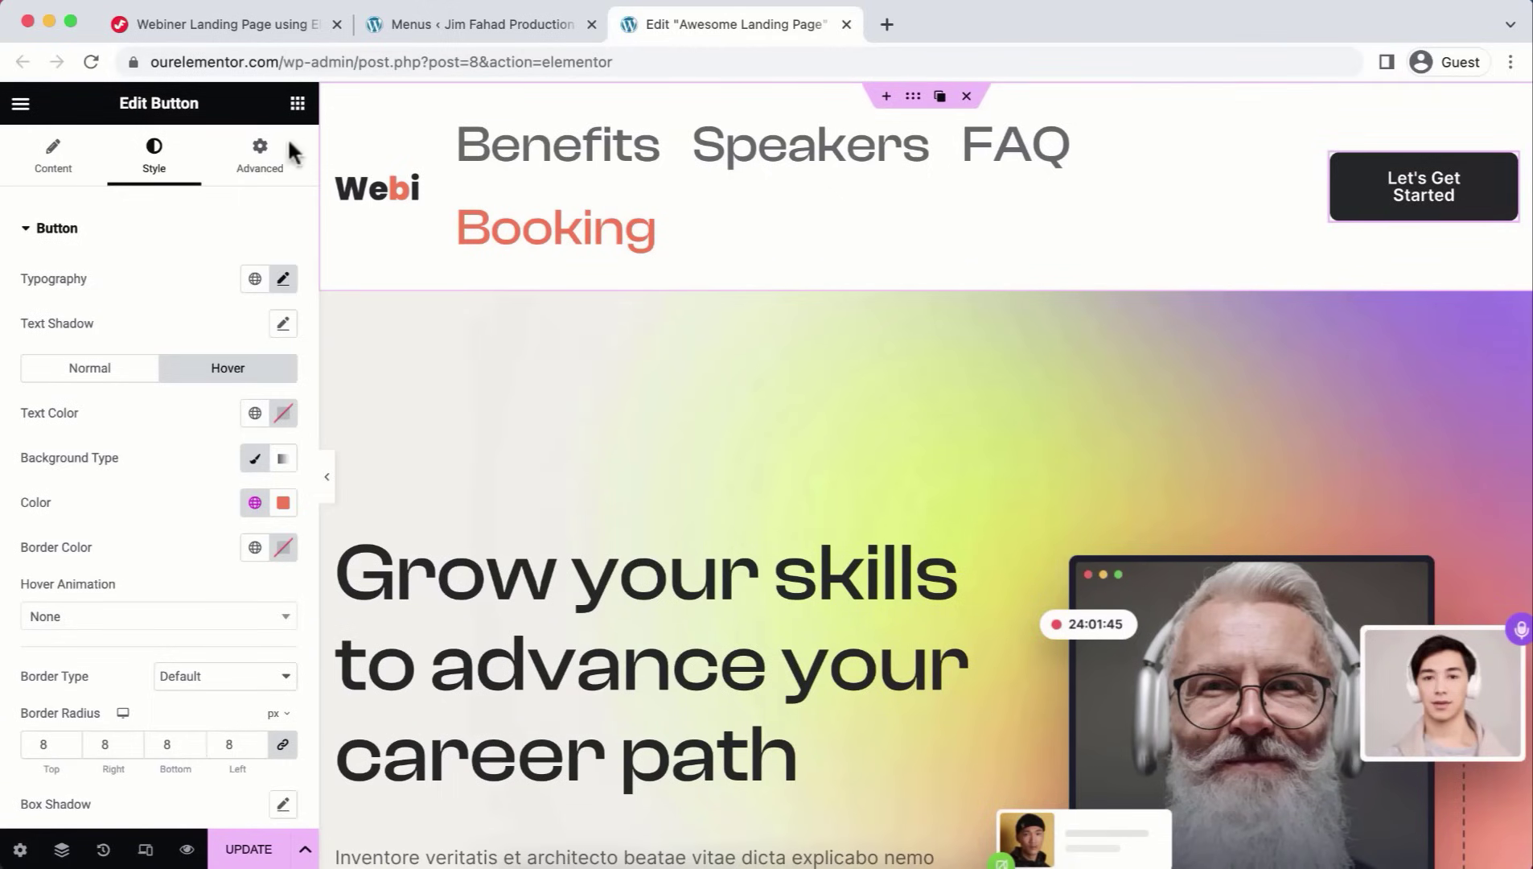
- Set the header button's left margin to 15 px
left_click(256, 161)
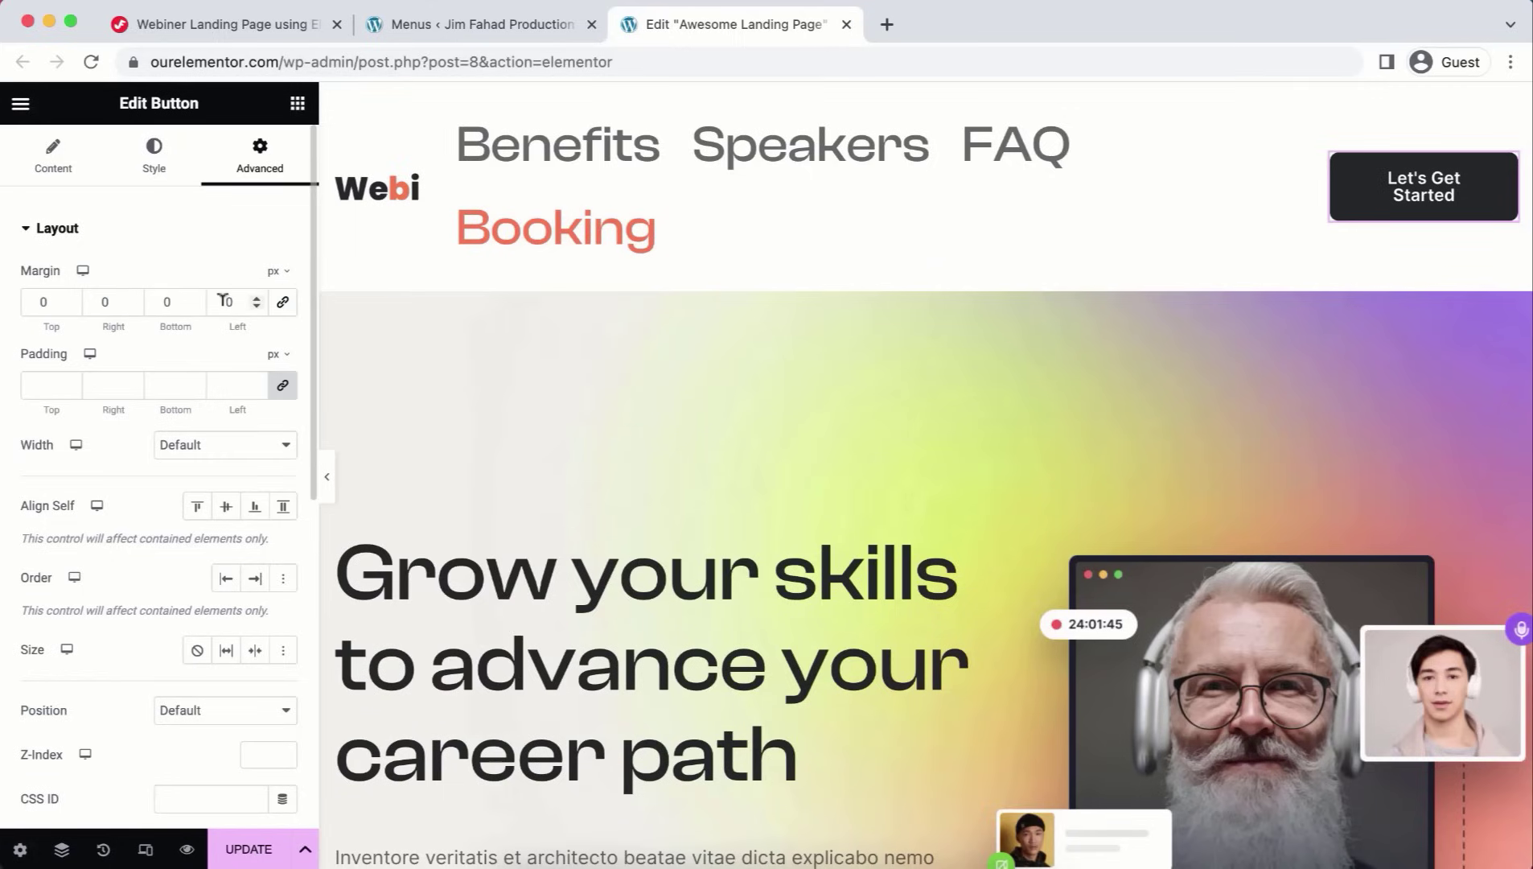
type("5")
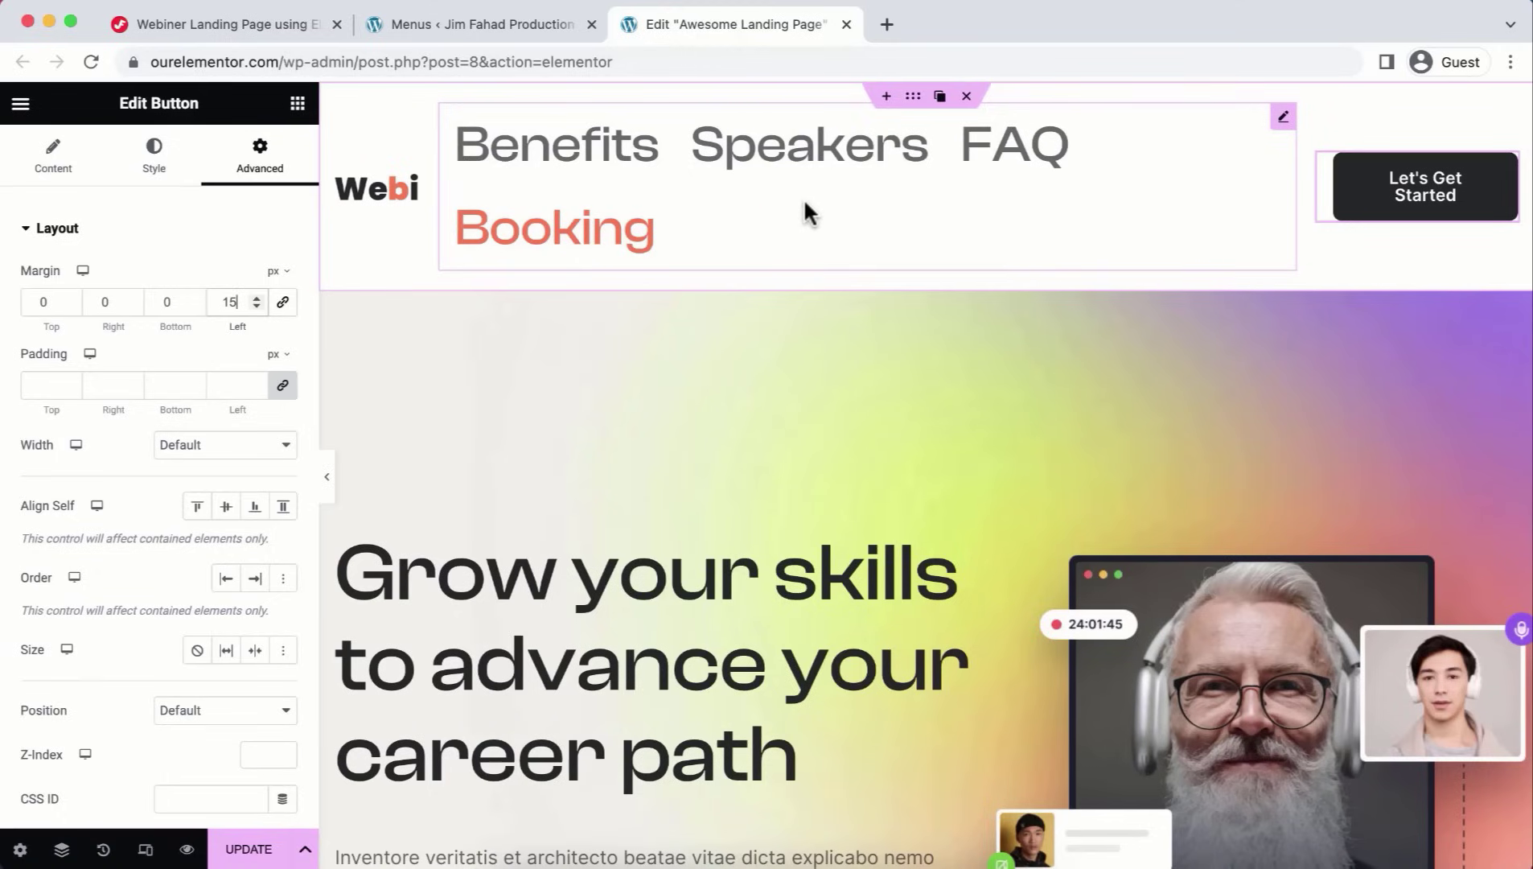
left_click(1195, 132)
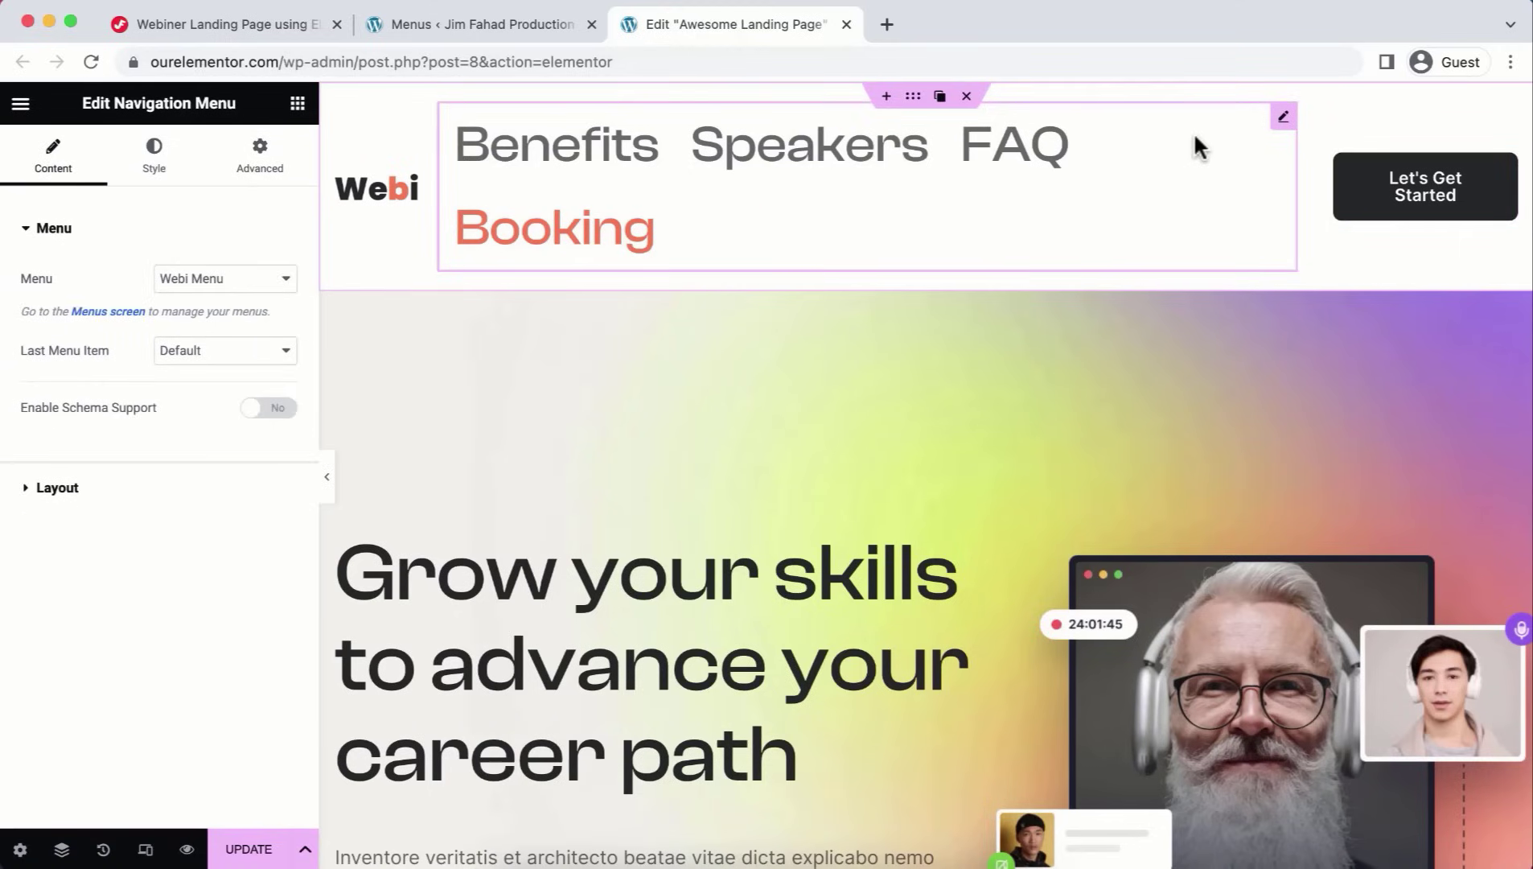
- Switch the Nav Menu to a Flyout layout with the hamburger icon aligned right
left_click(57, 489)
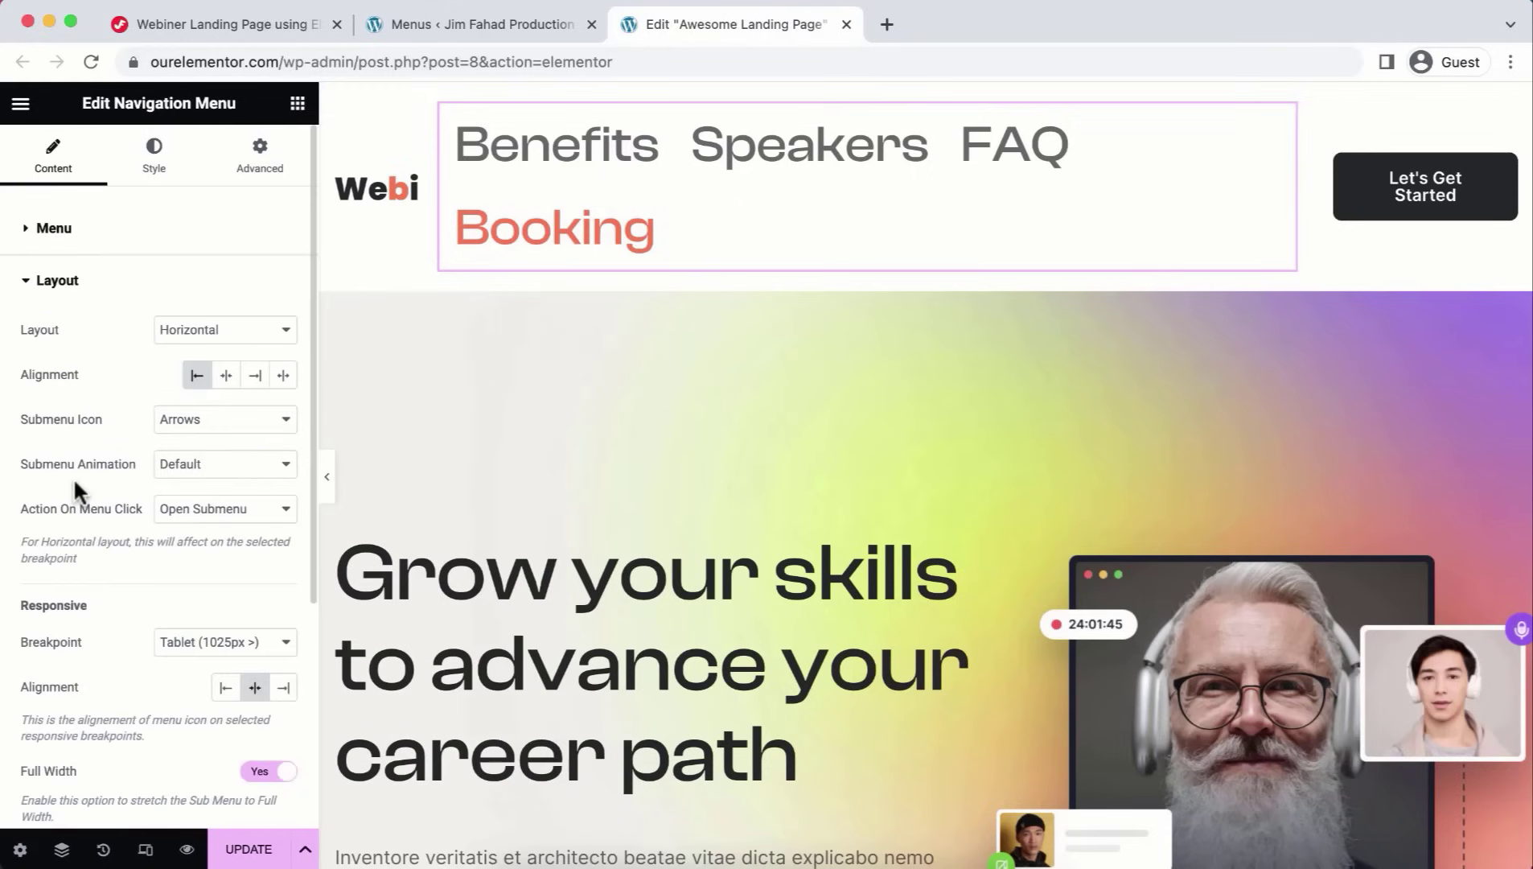
left_click(201, 342)
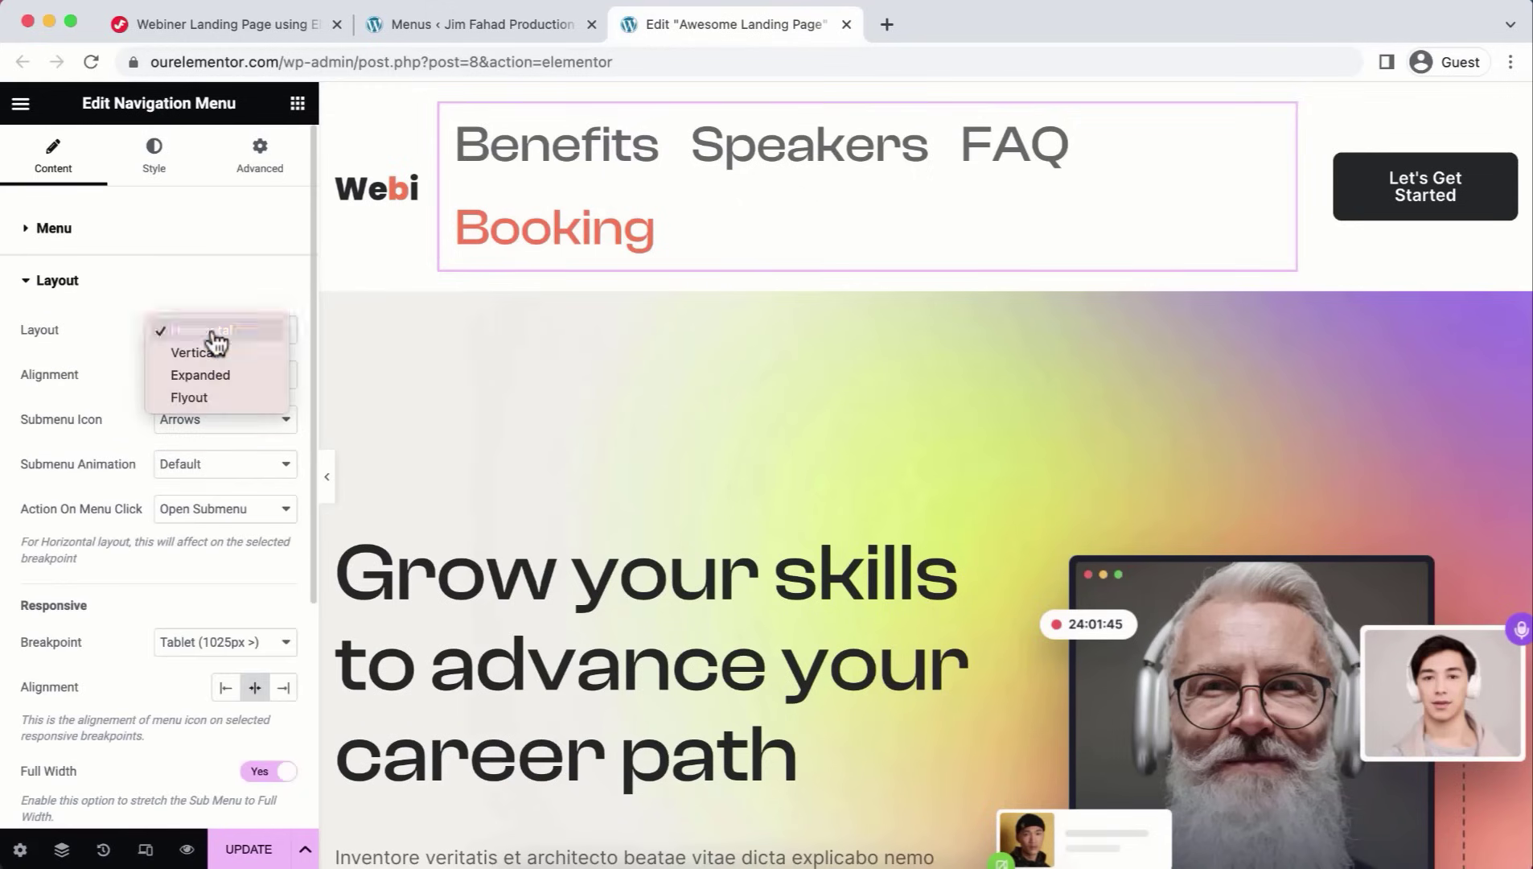
left_click(211, 400)
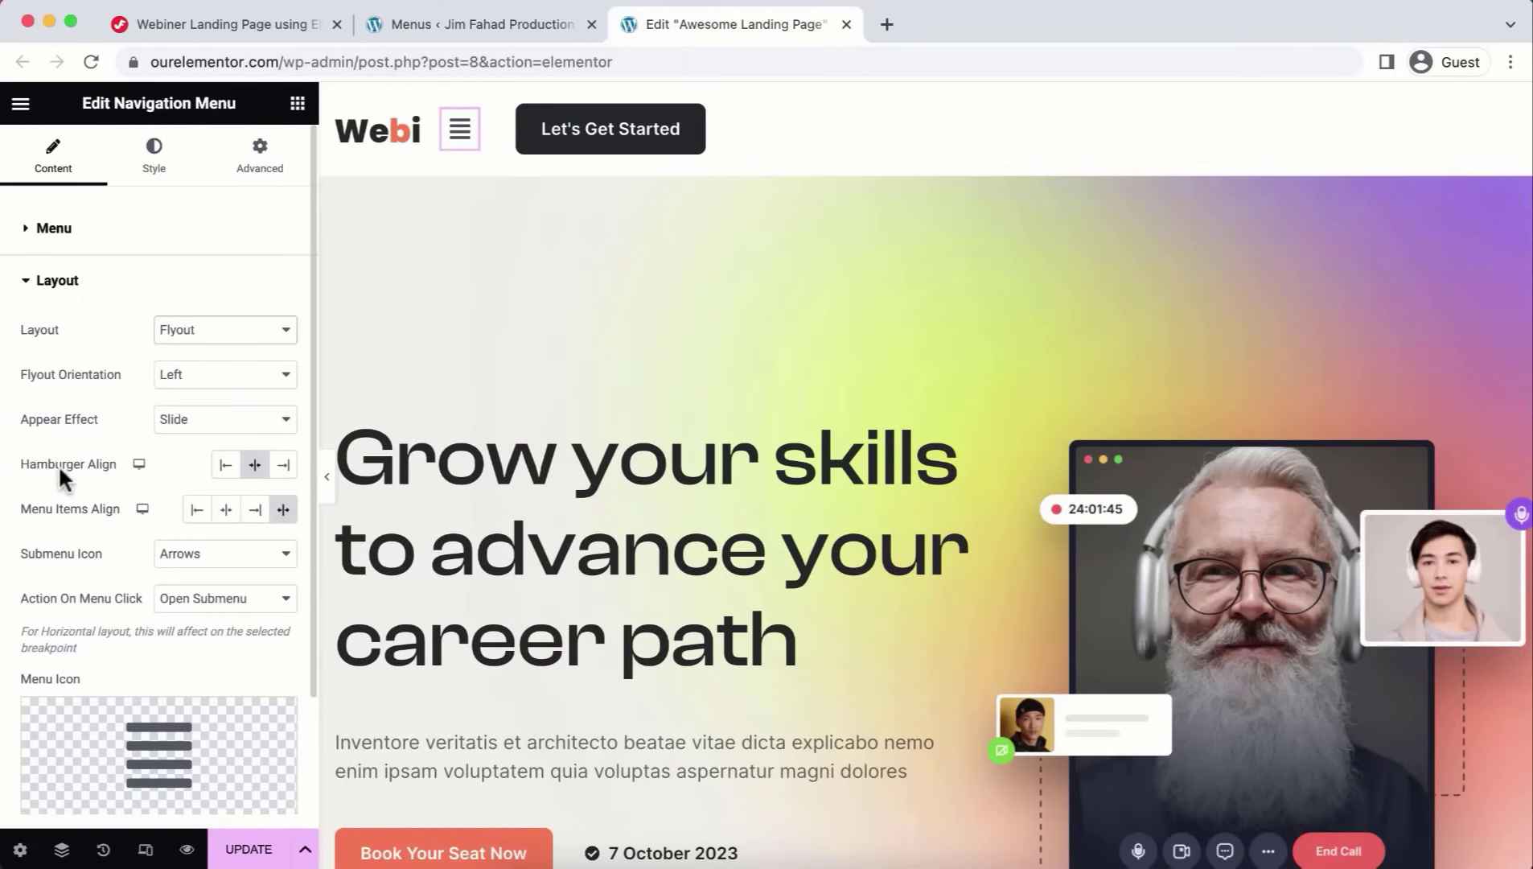
left_click(283, 470)
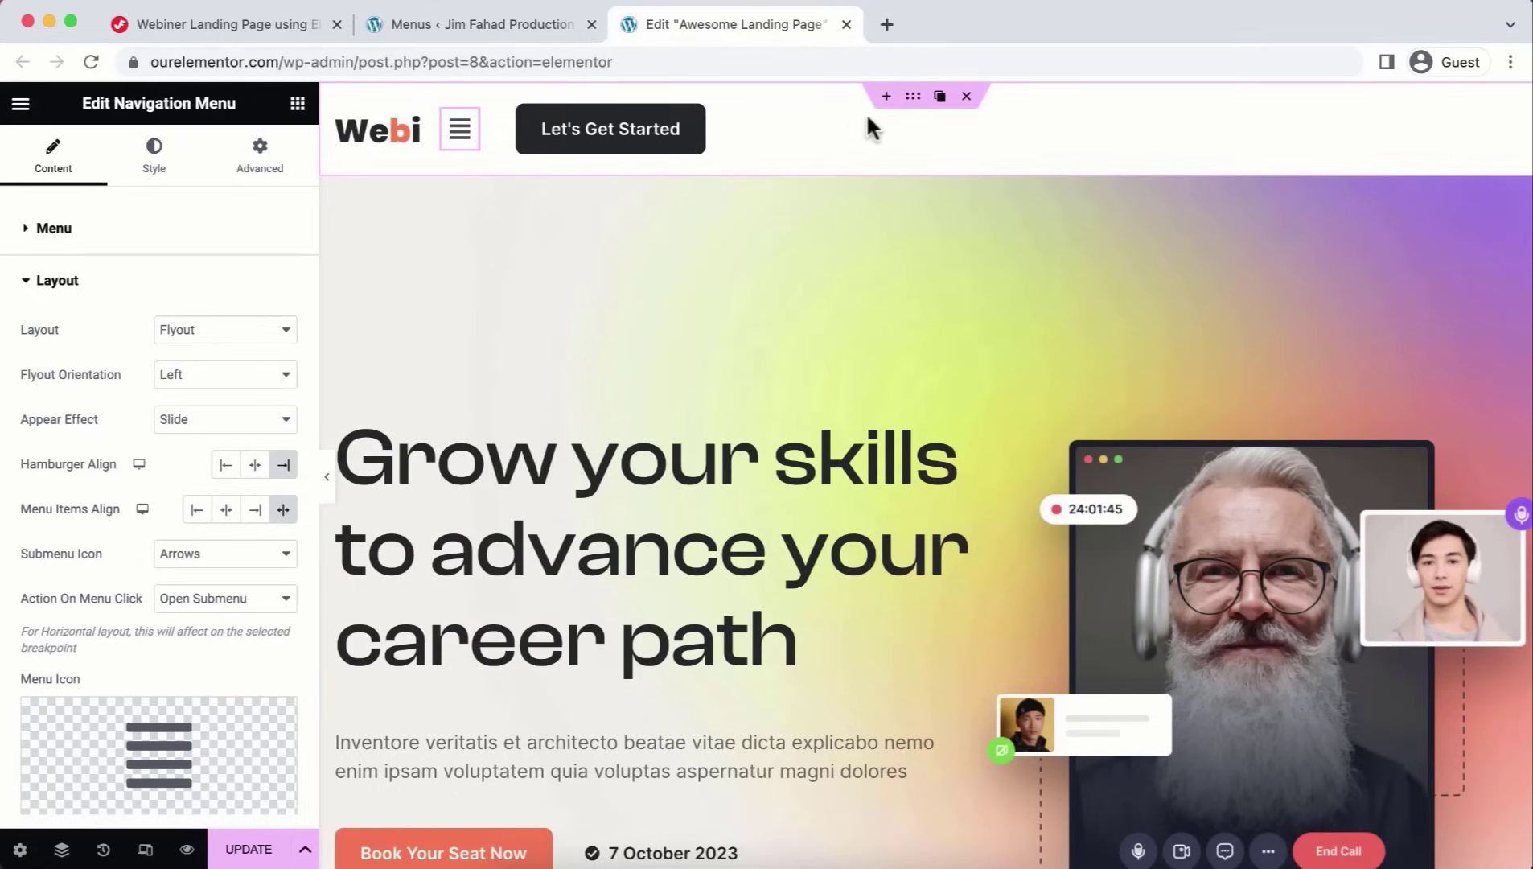
left_click(919, 103)
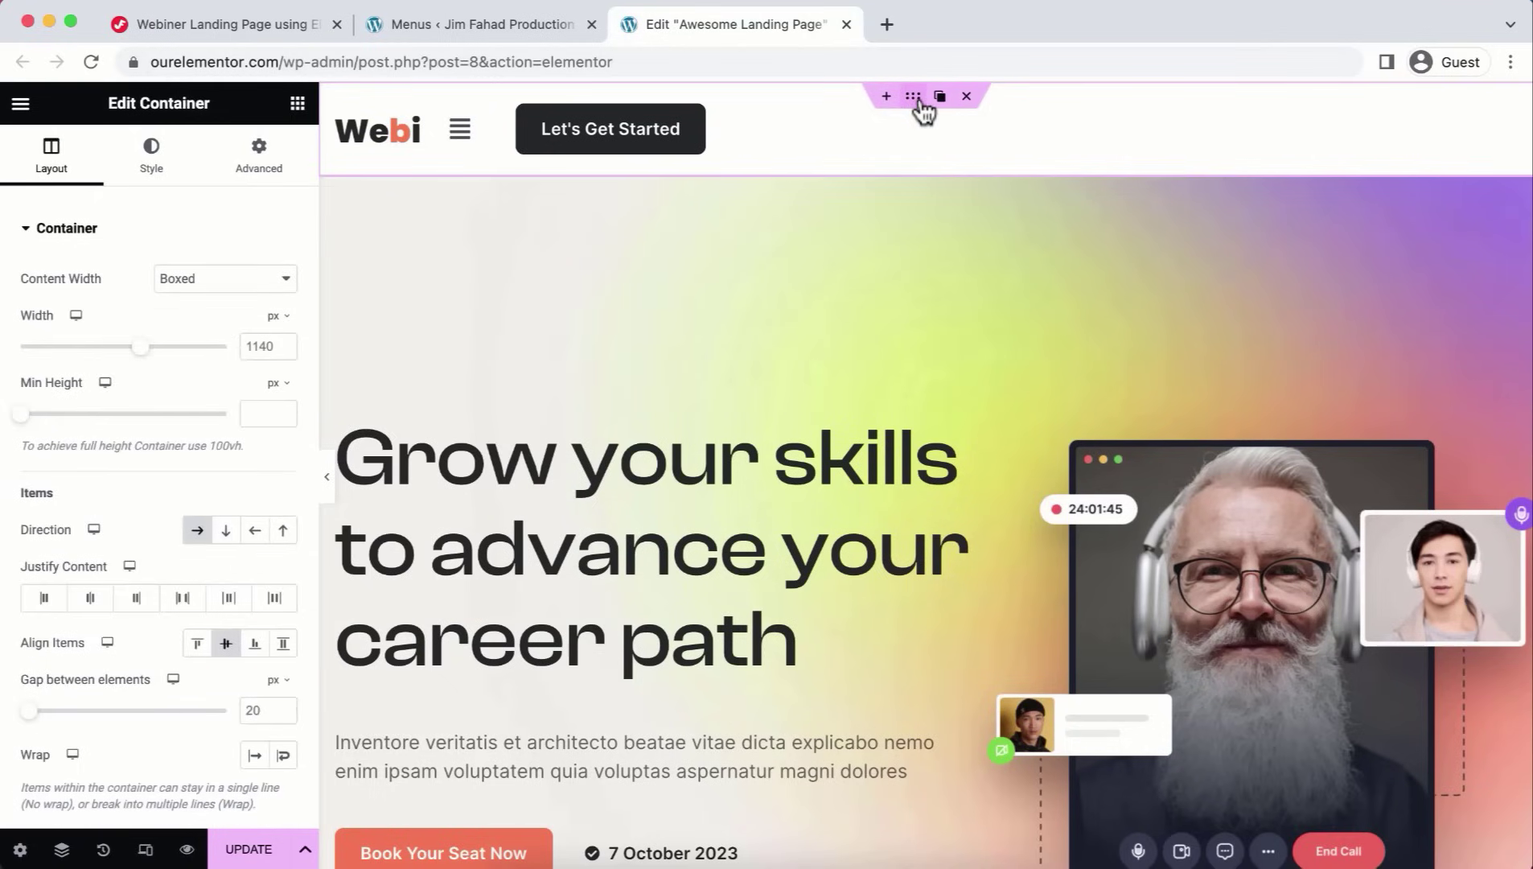
left_click(90, 598)
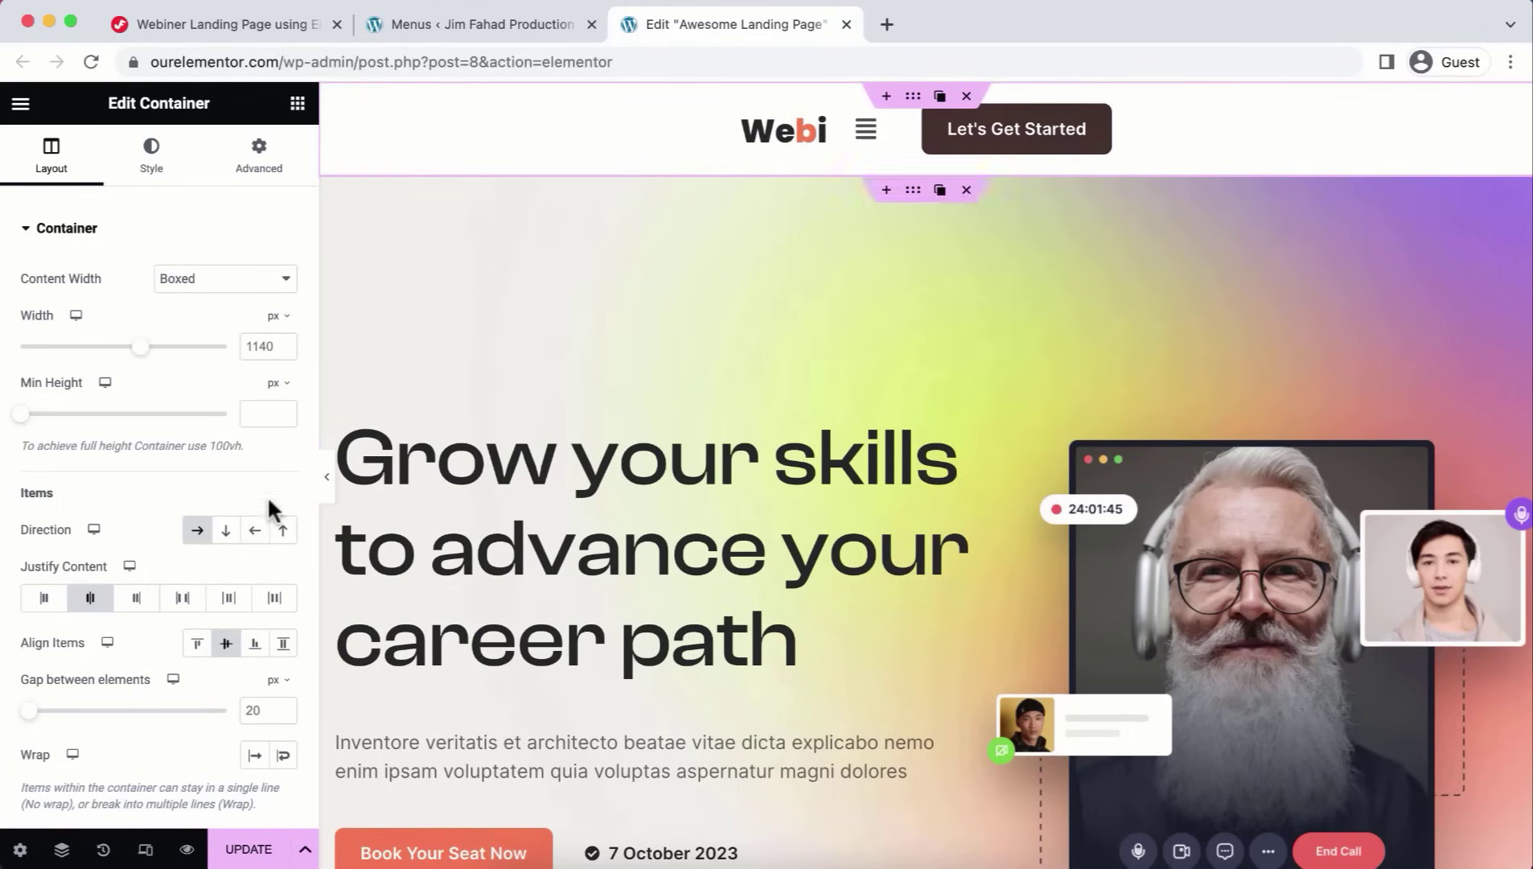
left_click(184, 599)
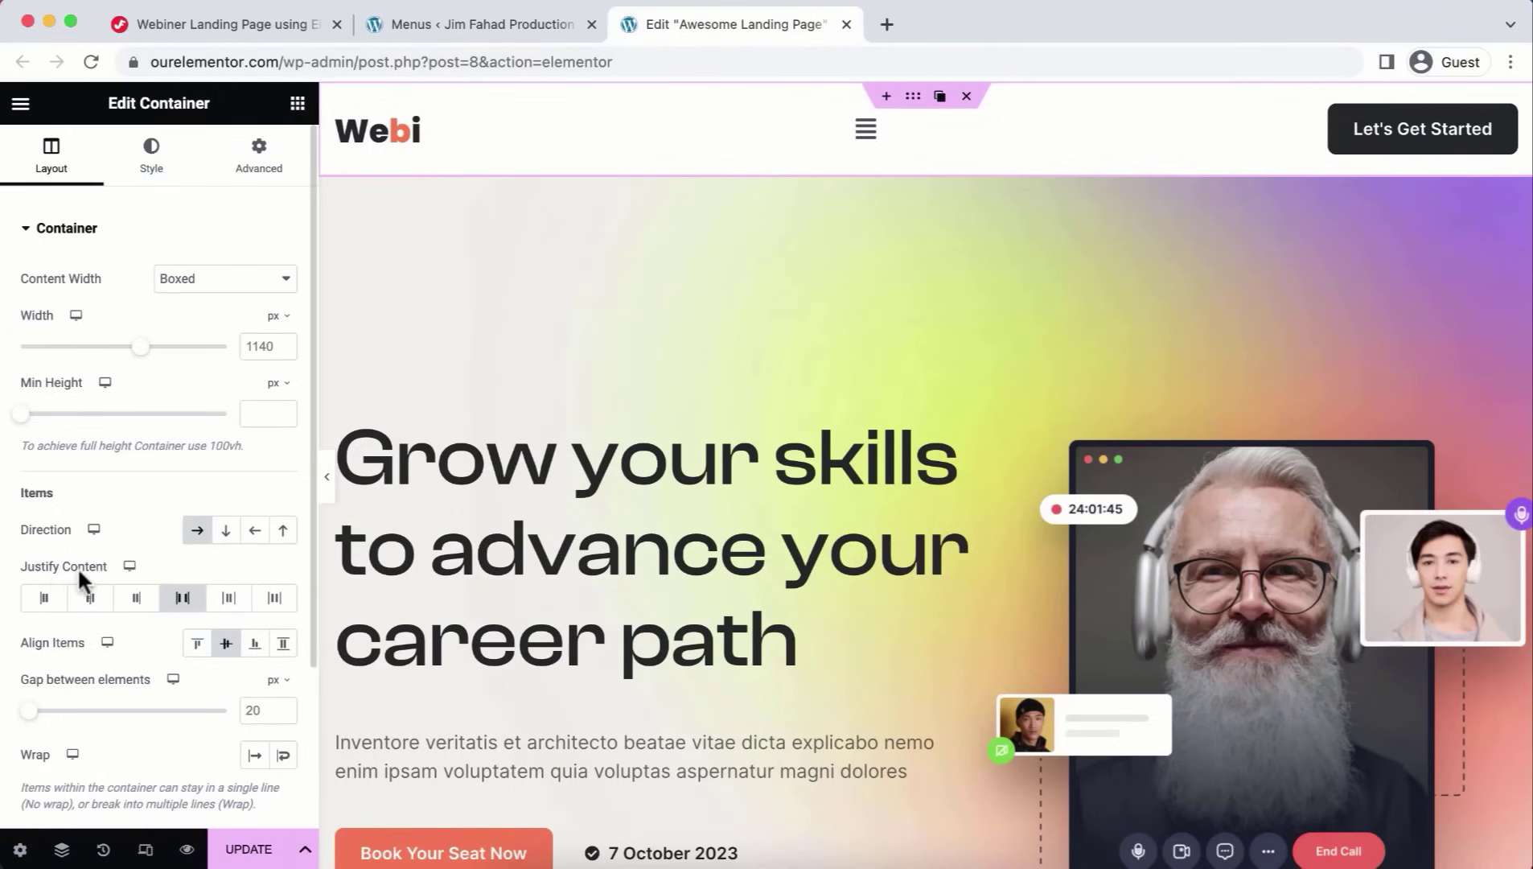
left_click(183, 600)
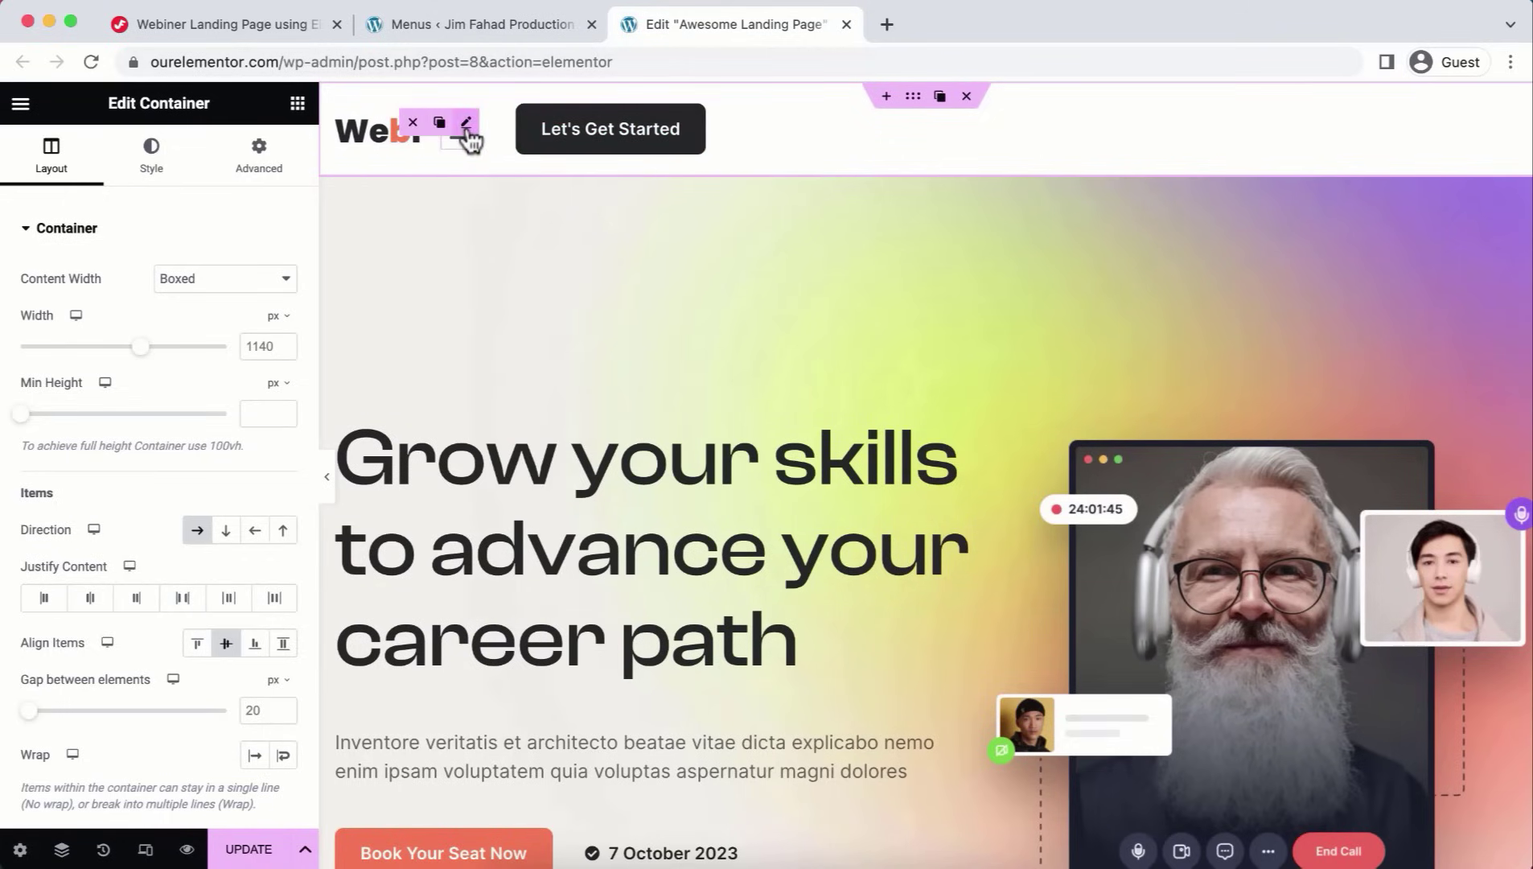
- Set the Navigation Menu widget's Advanced size to Grow so it fills the header
left_click(469, 135)
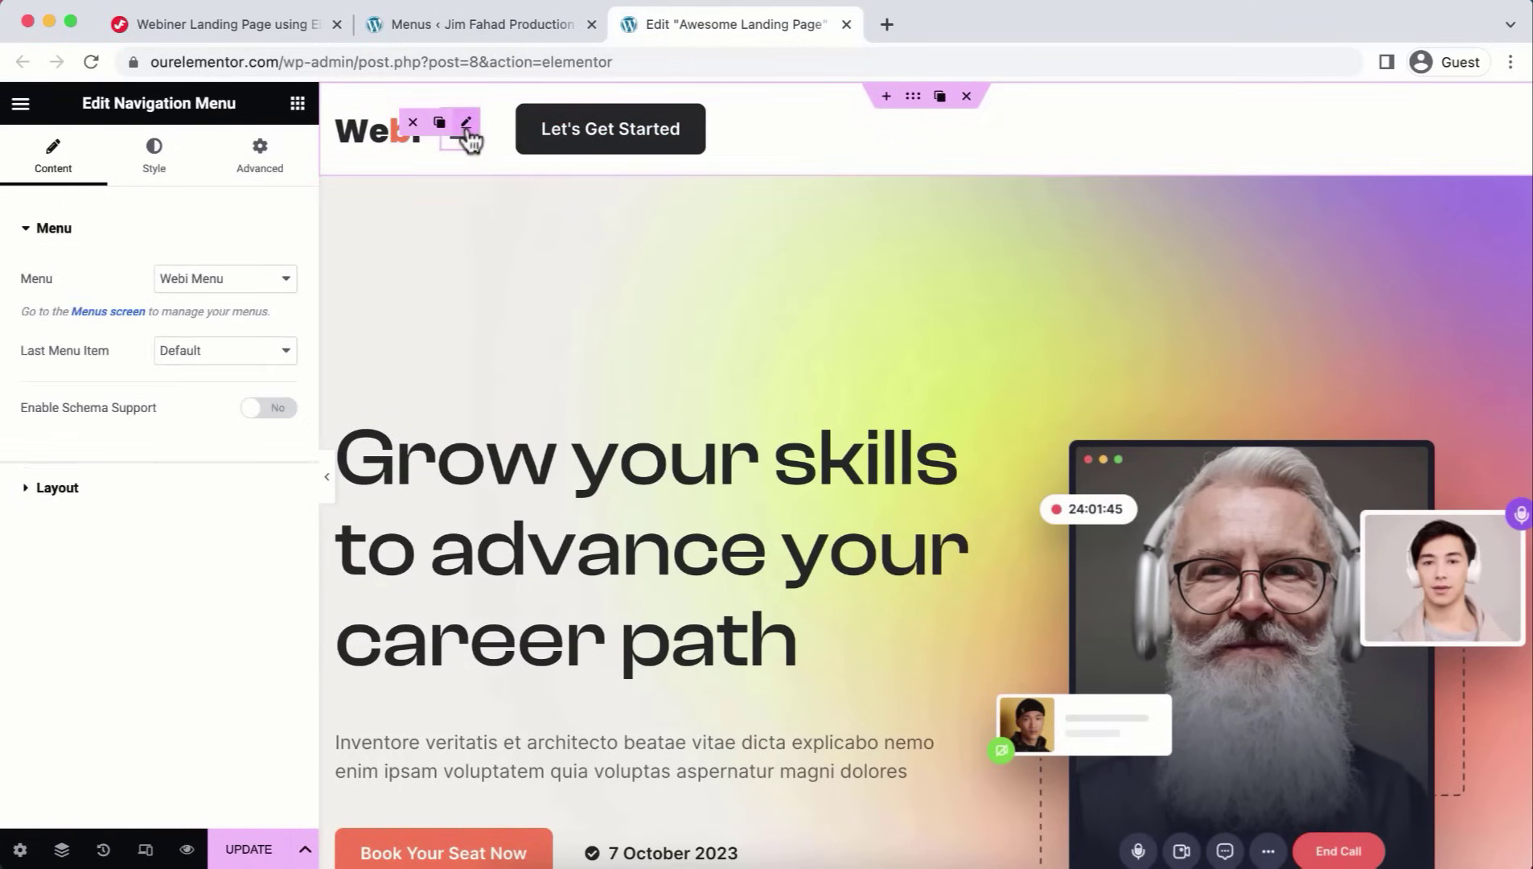
left_click(243, 169)
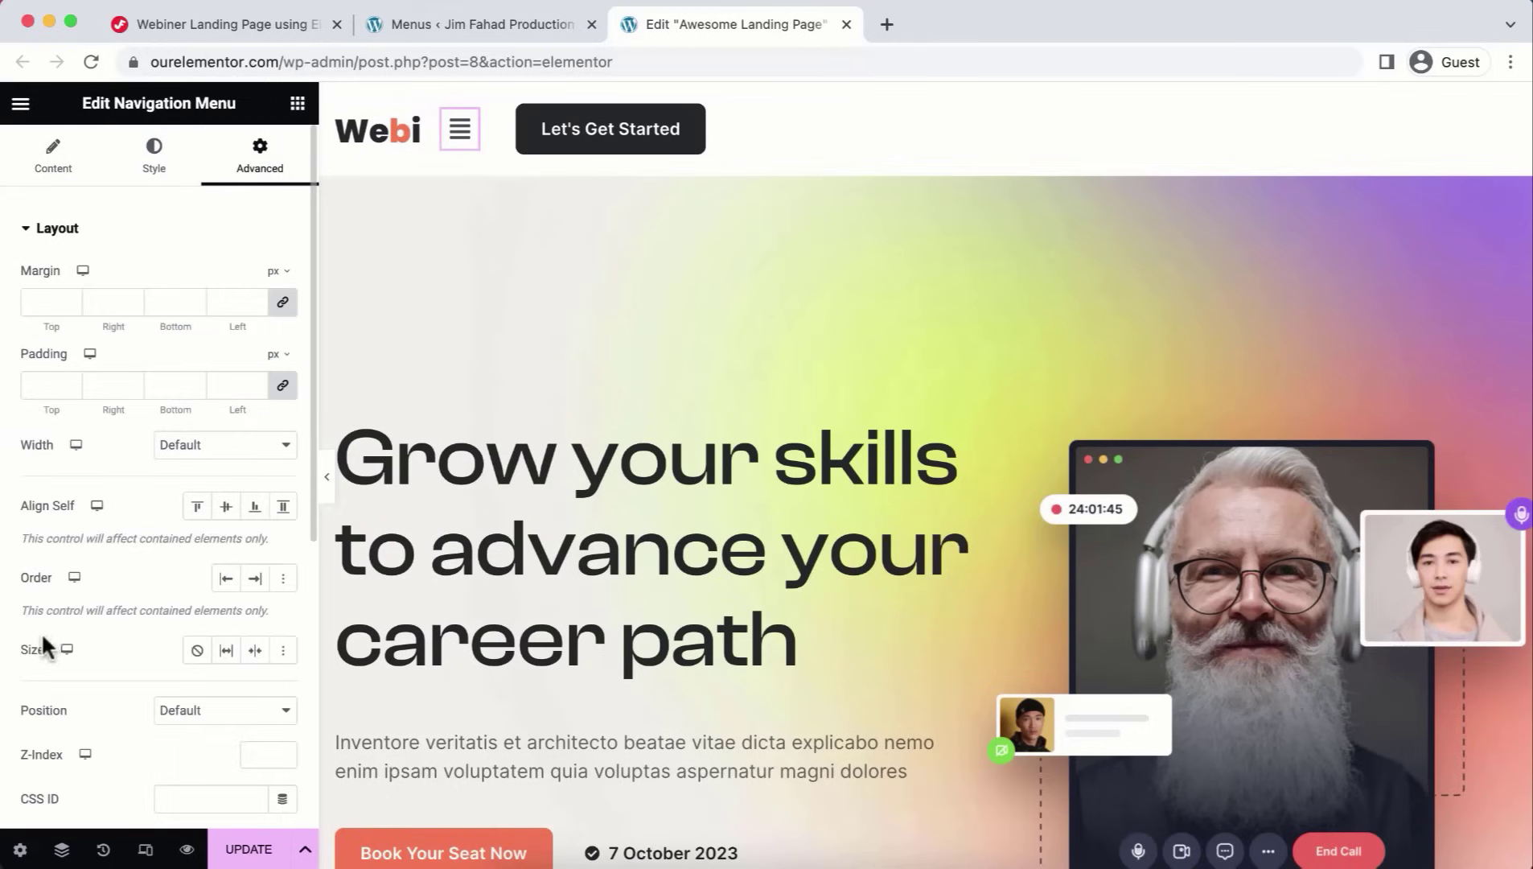
left_click(228, 651)
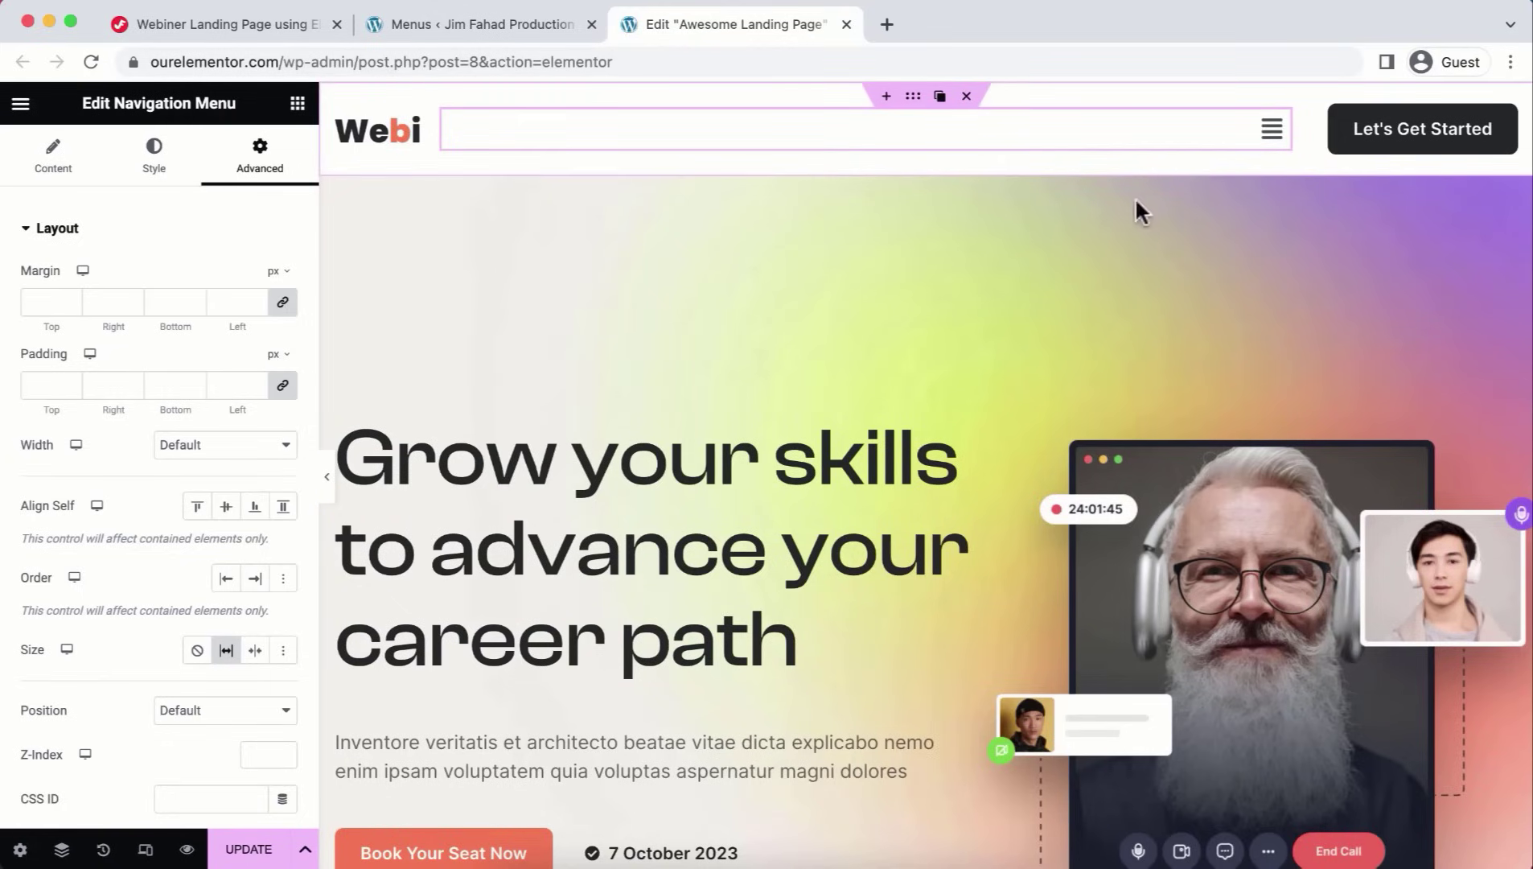
- Preview the slide-out menu and check that the Speakers link jumps to its section
left_click(1272, 139)
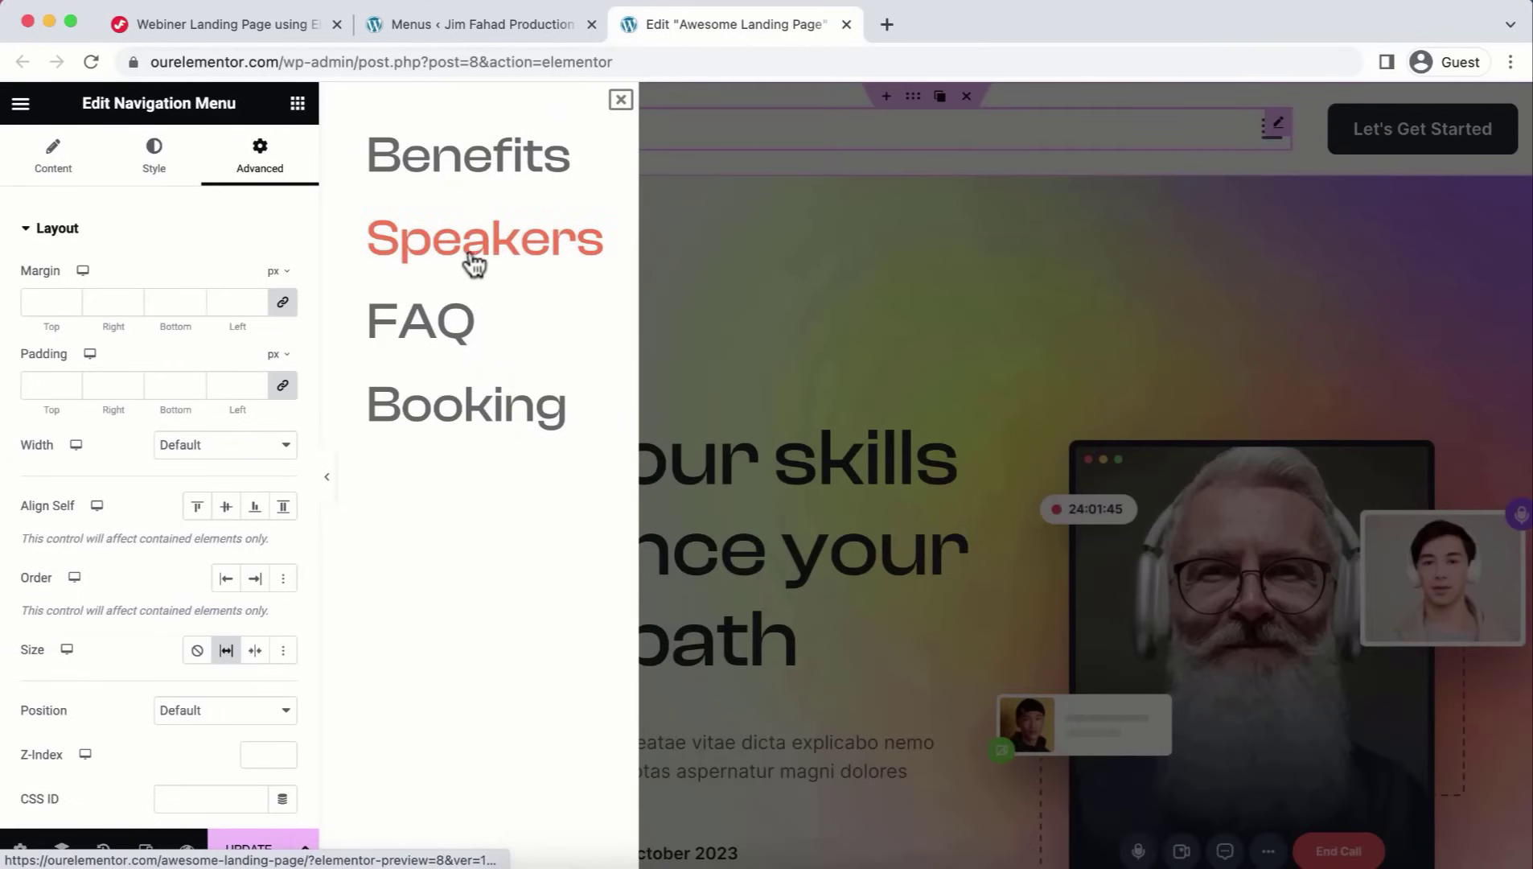
left_click(502, 253)
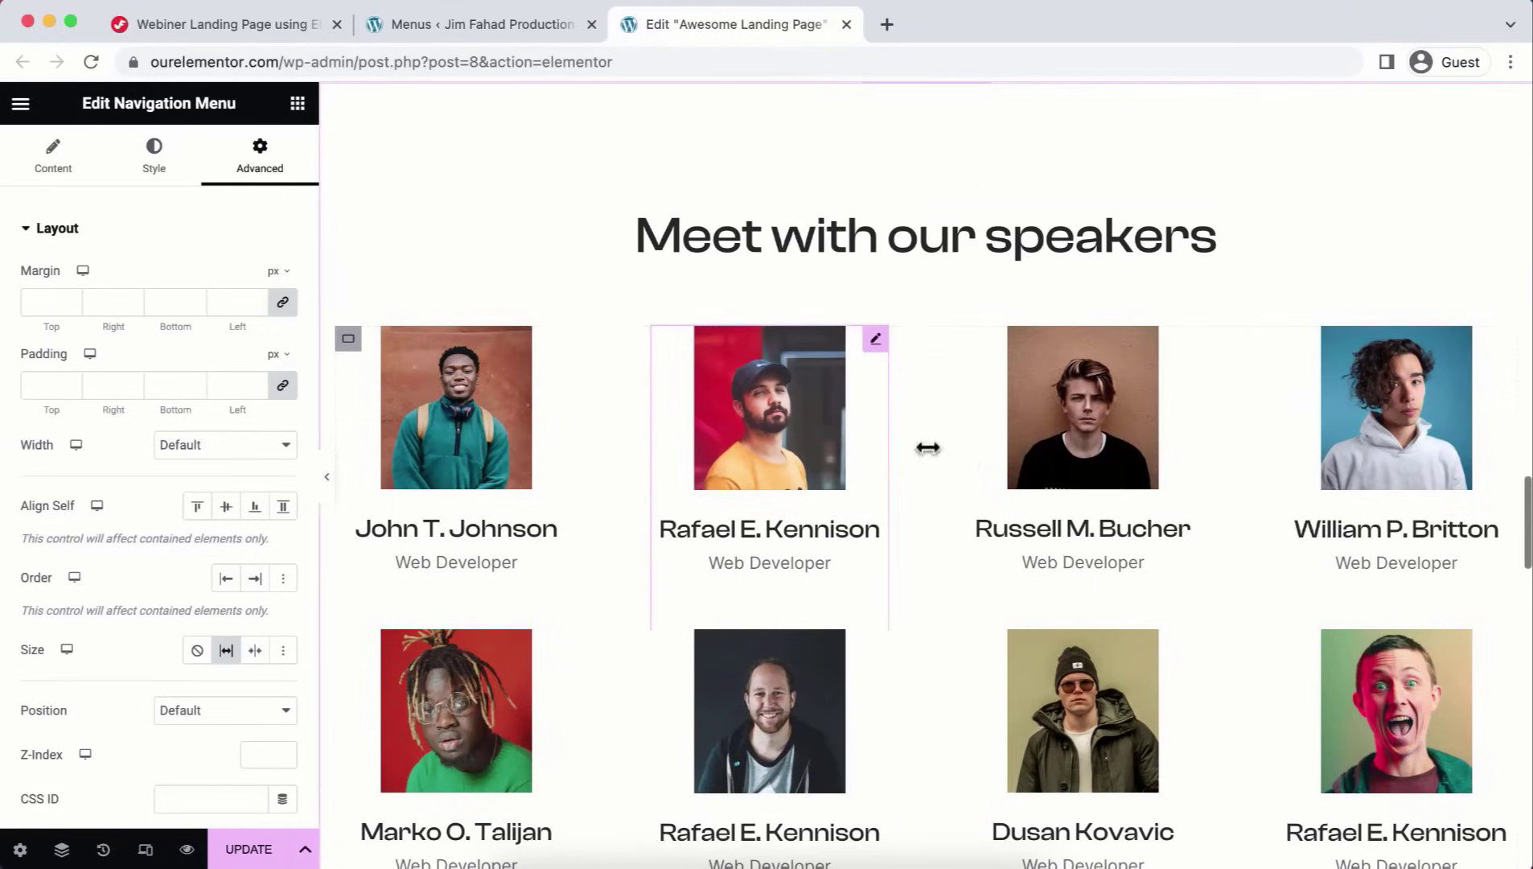
scroll(971, 226, "up", 15)
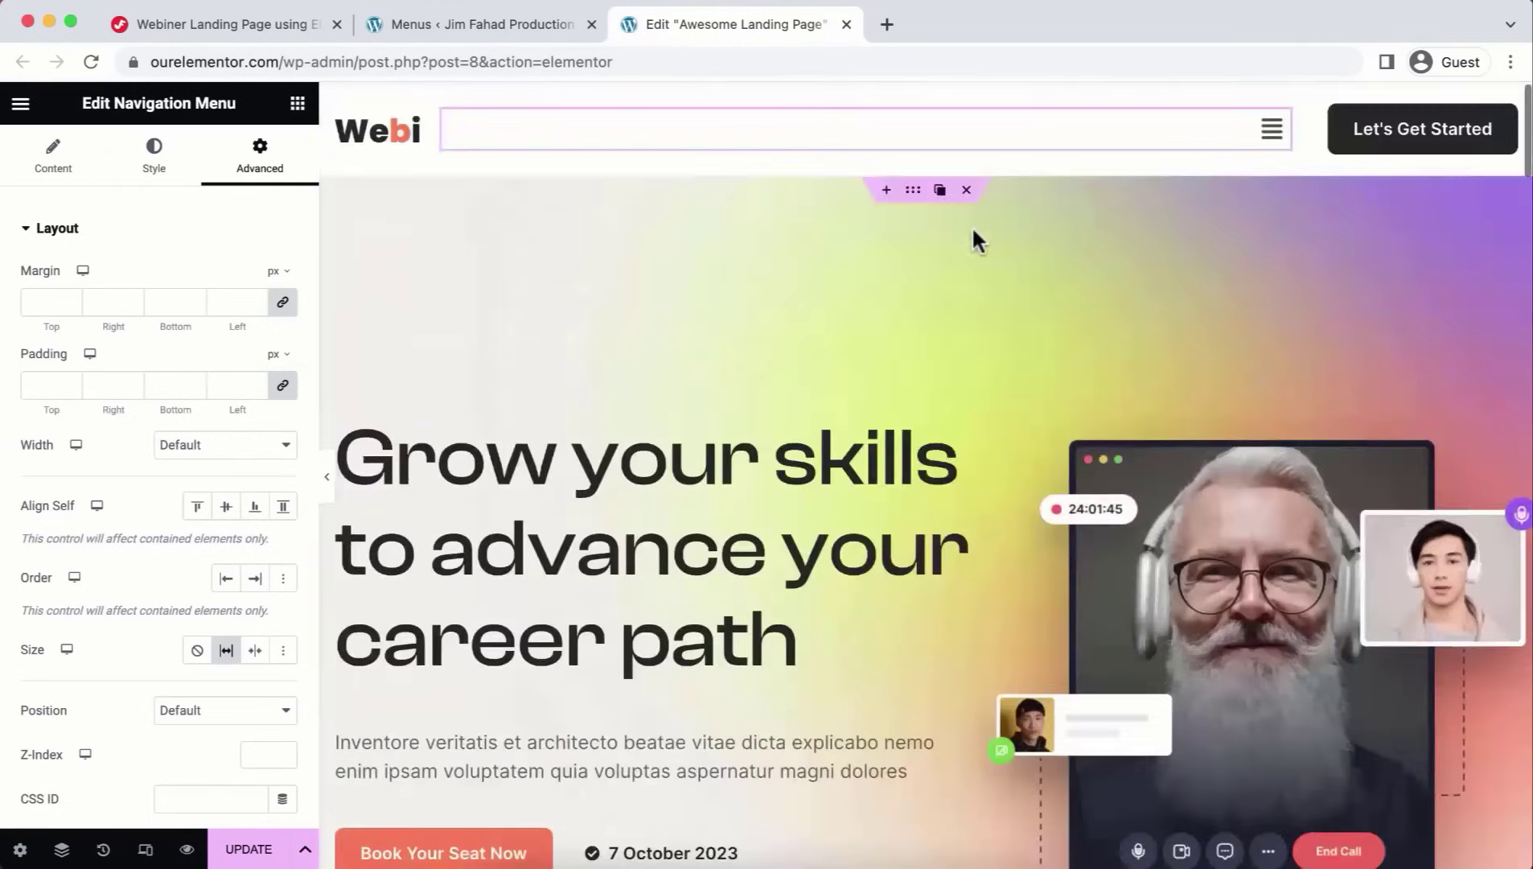
left_click(1267, 148)
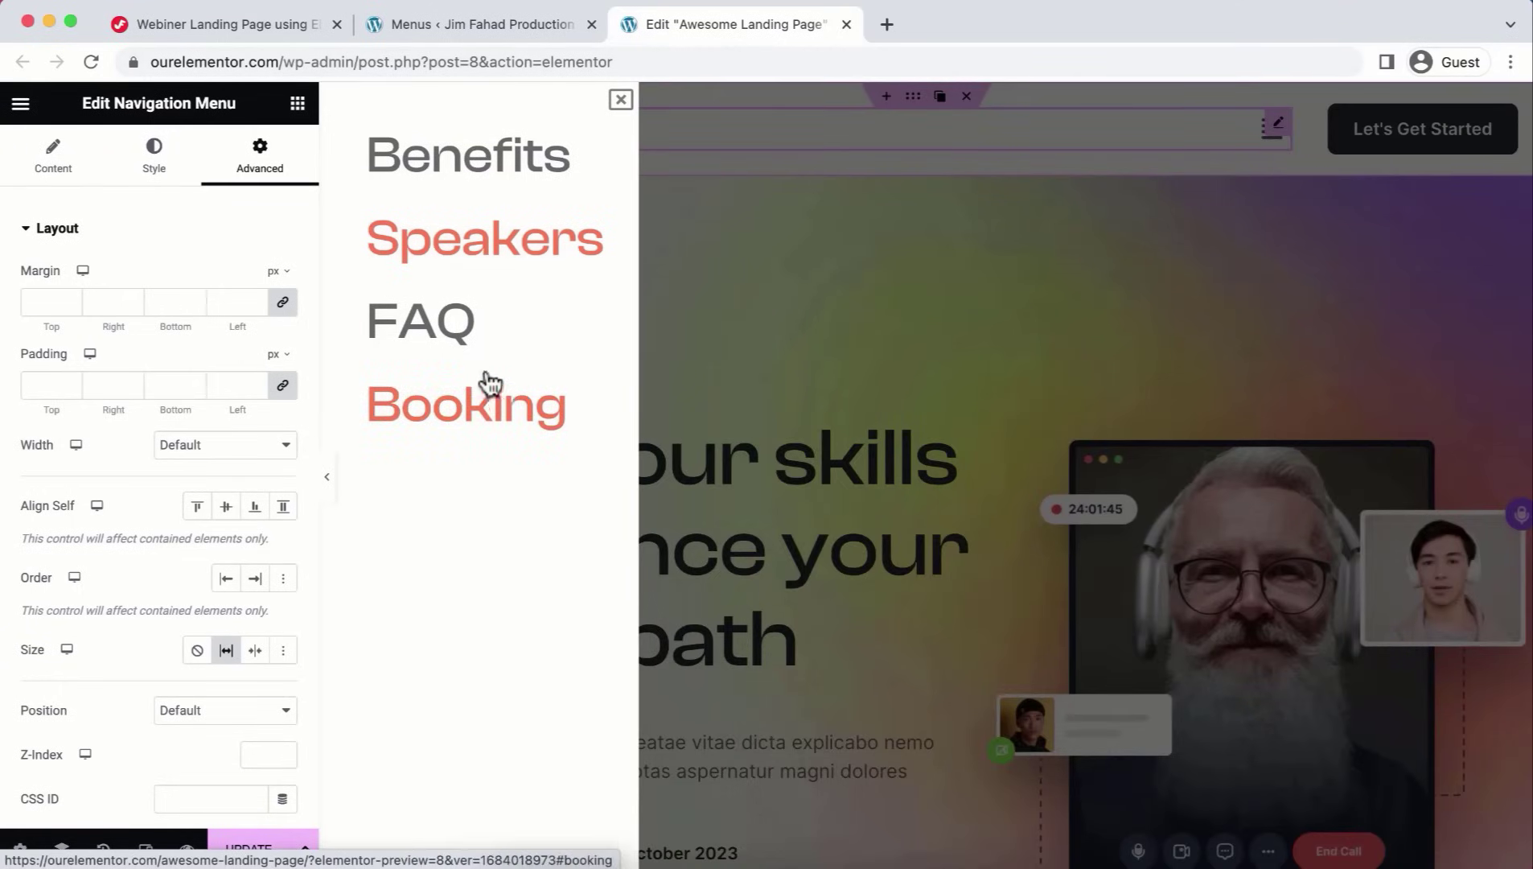
left_click(146, 171)
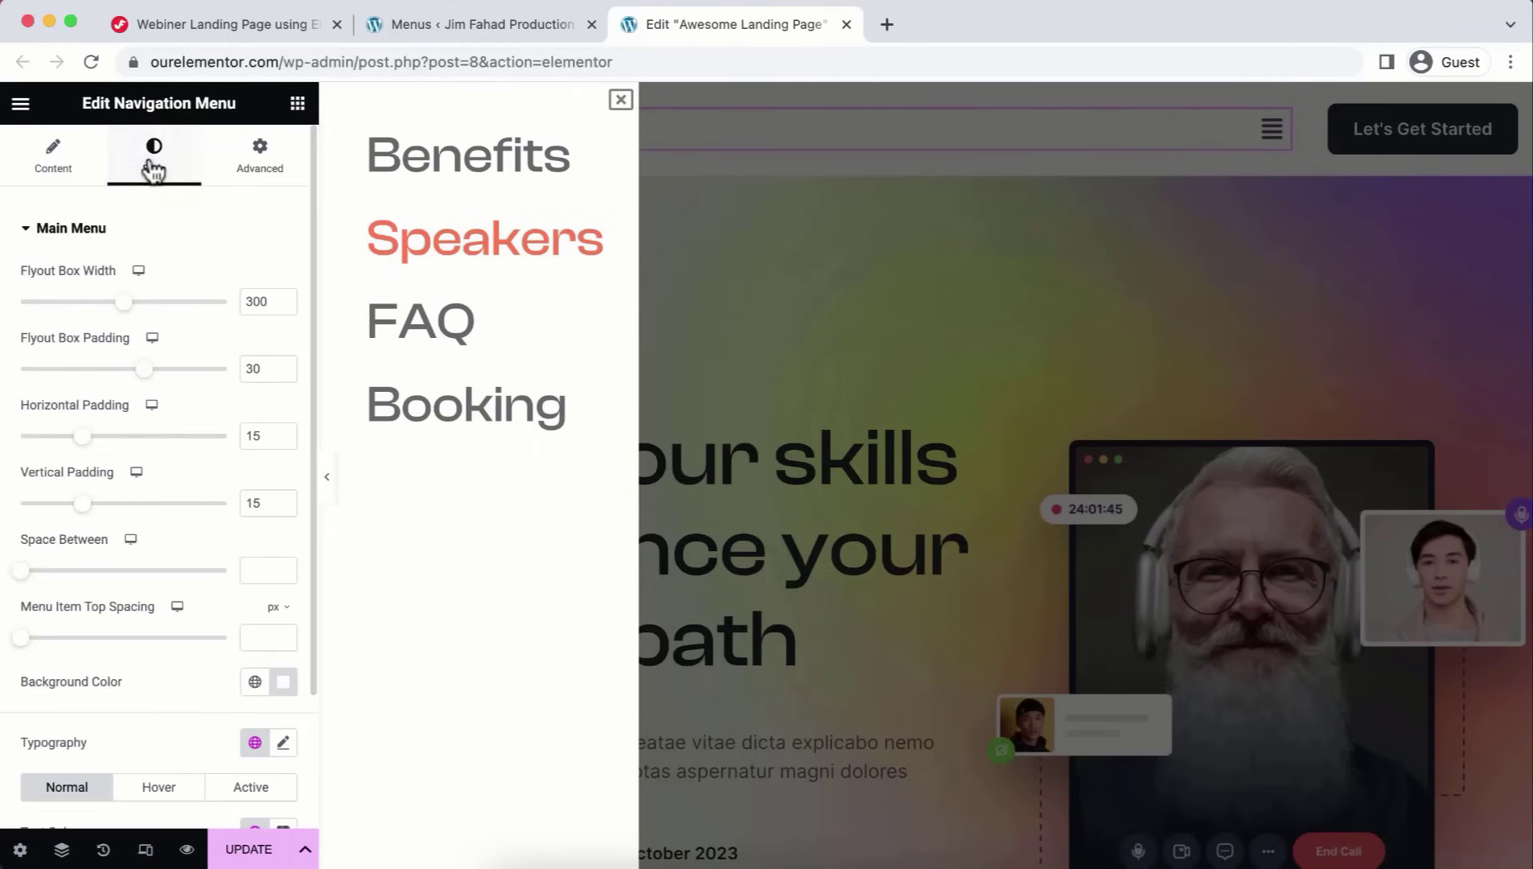
- Shrink the slide-out menu links' typography from 48 to 24 px, previewing the result
scroll(171, 611, "down", 1)
scroll(171, 612, "down", 2)
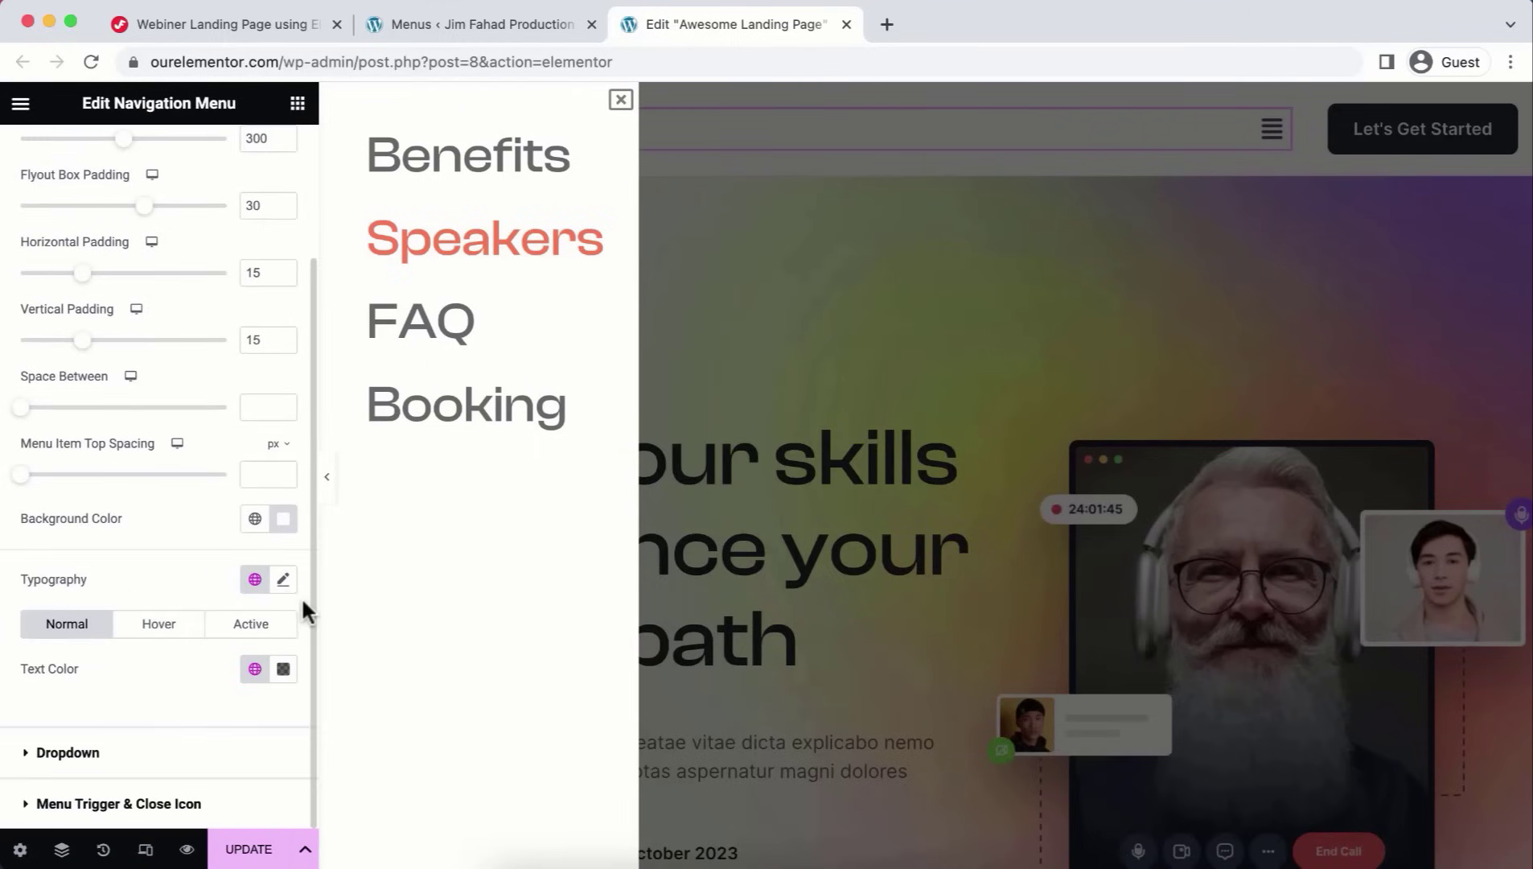
left_click(283, 580)
scroll(211, 706, "down", 2)
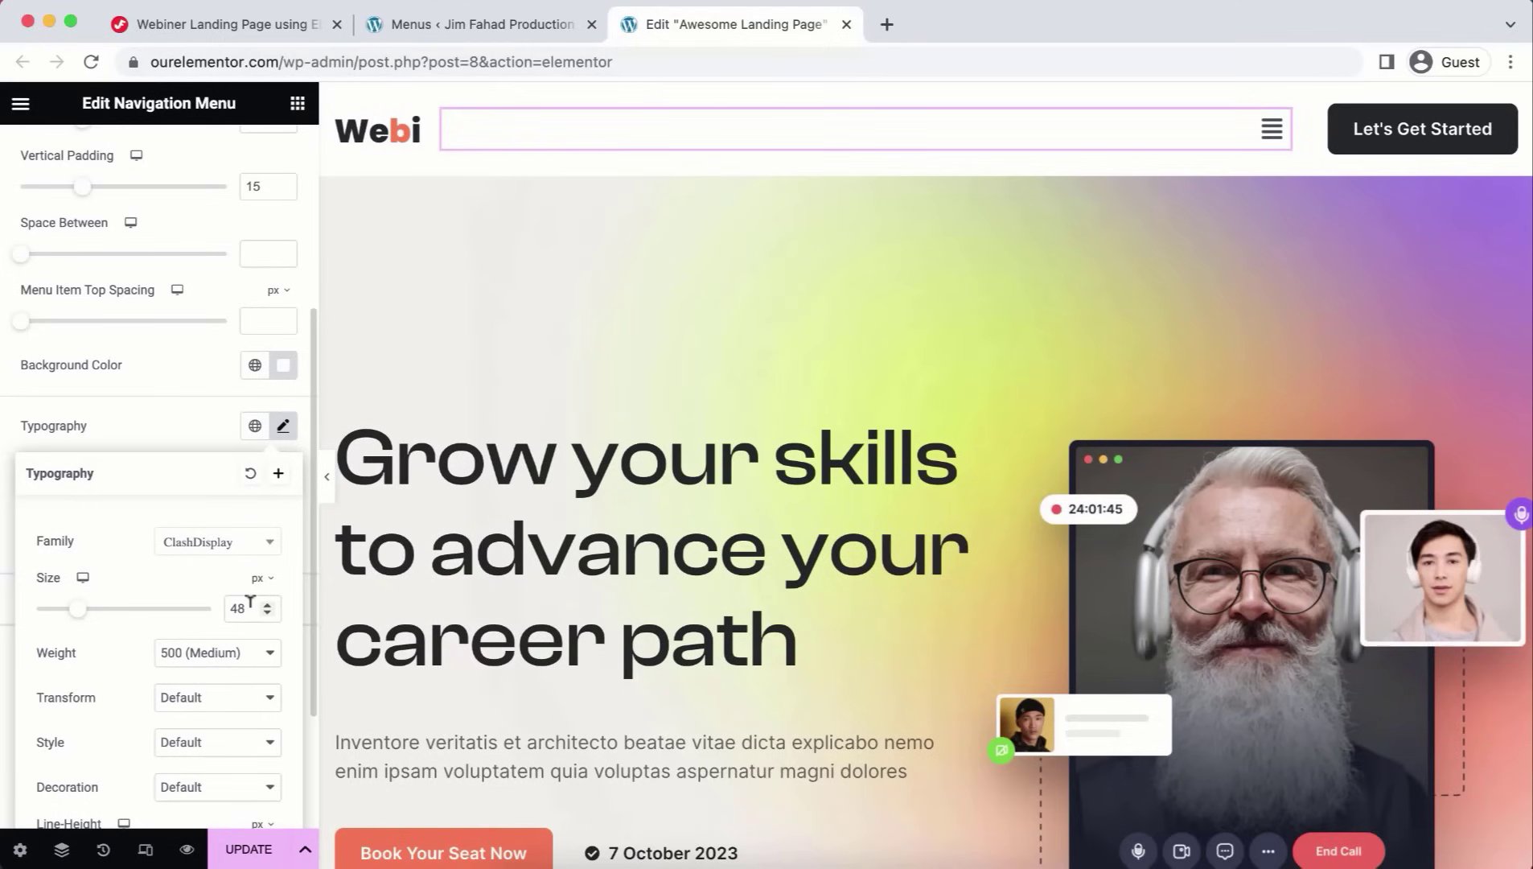
type("24")
left_click(1265, 143)
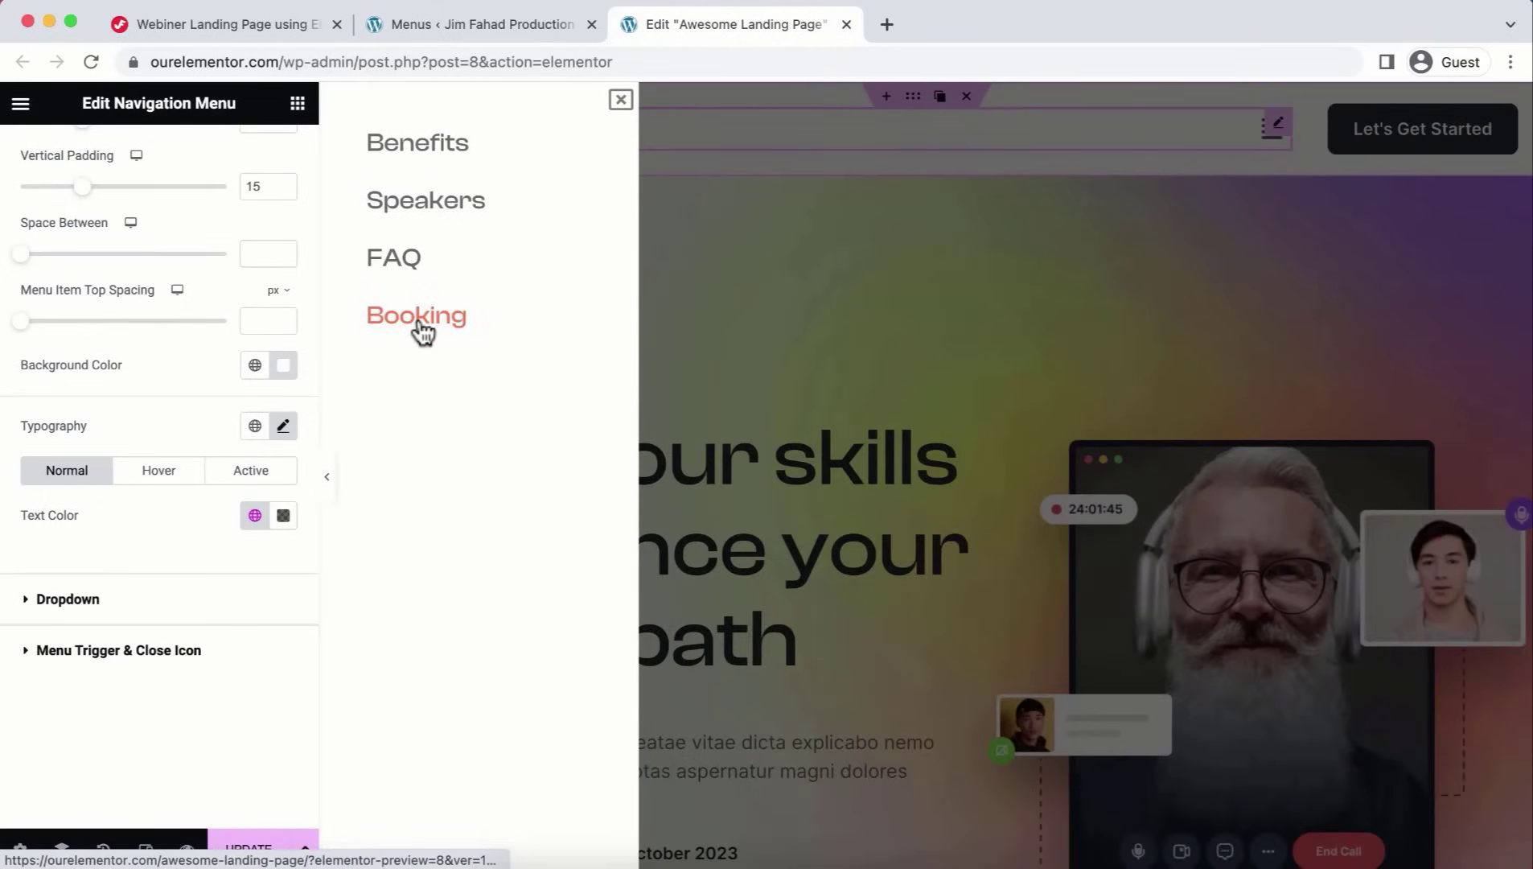
left_click(622, 100)
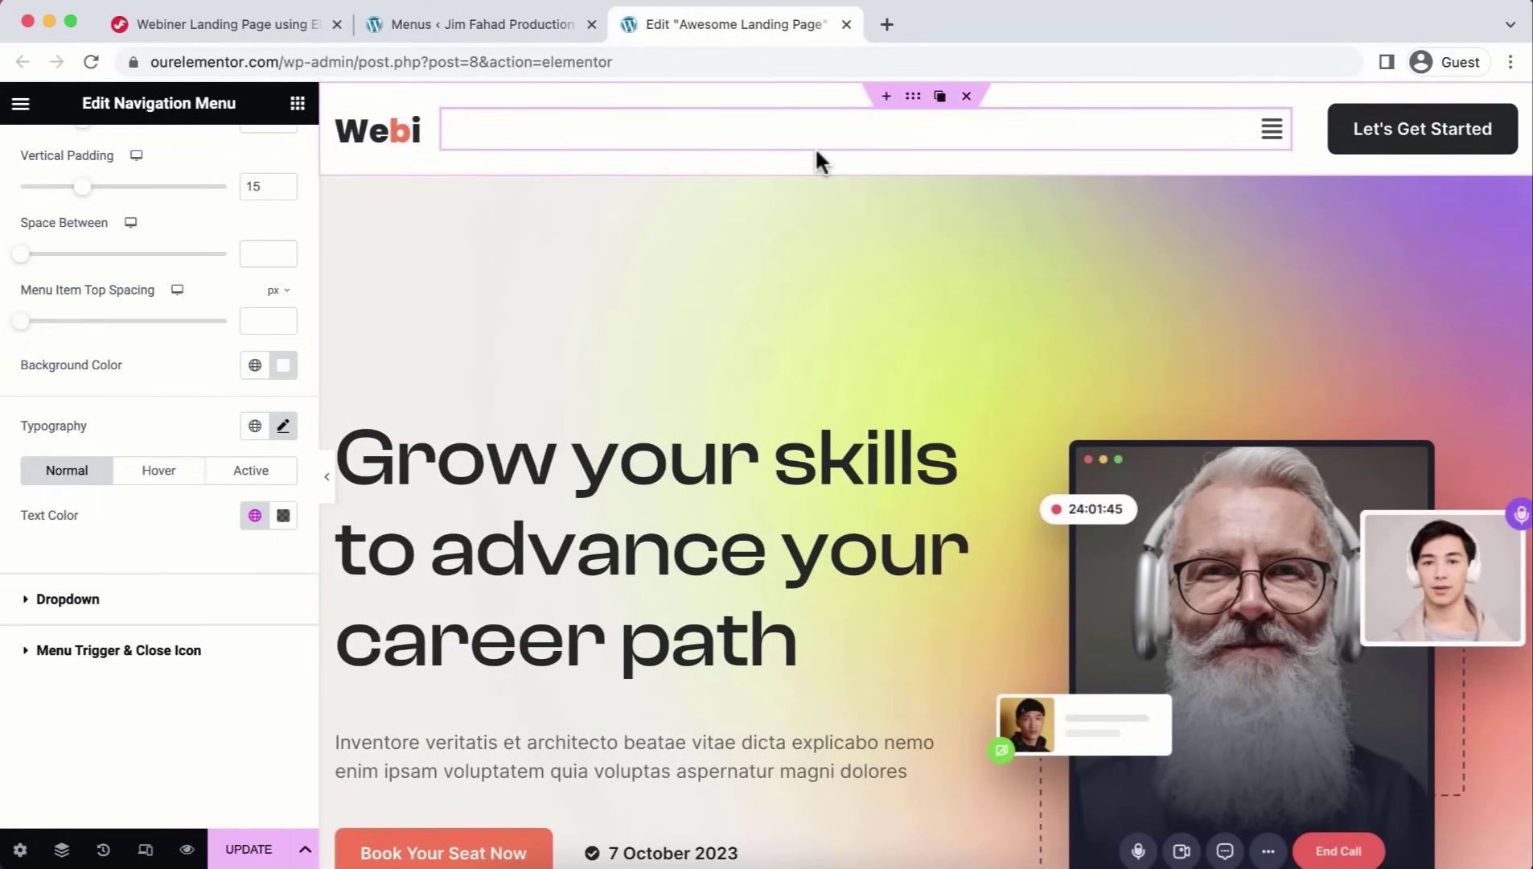
- Rename the top container to Header in the Navigator, then select Hero Banner
right_click(913, 104)
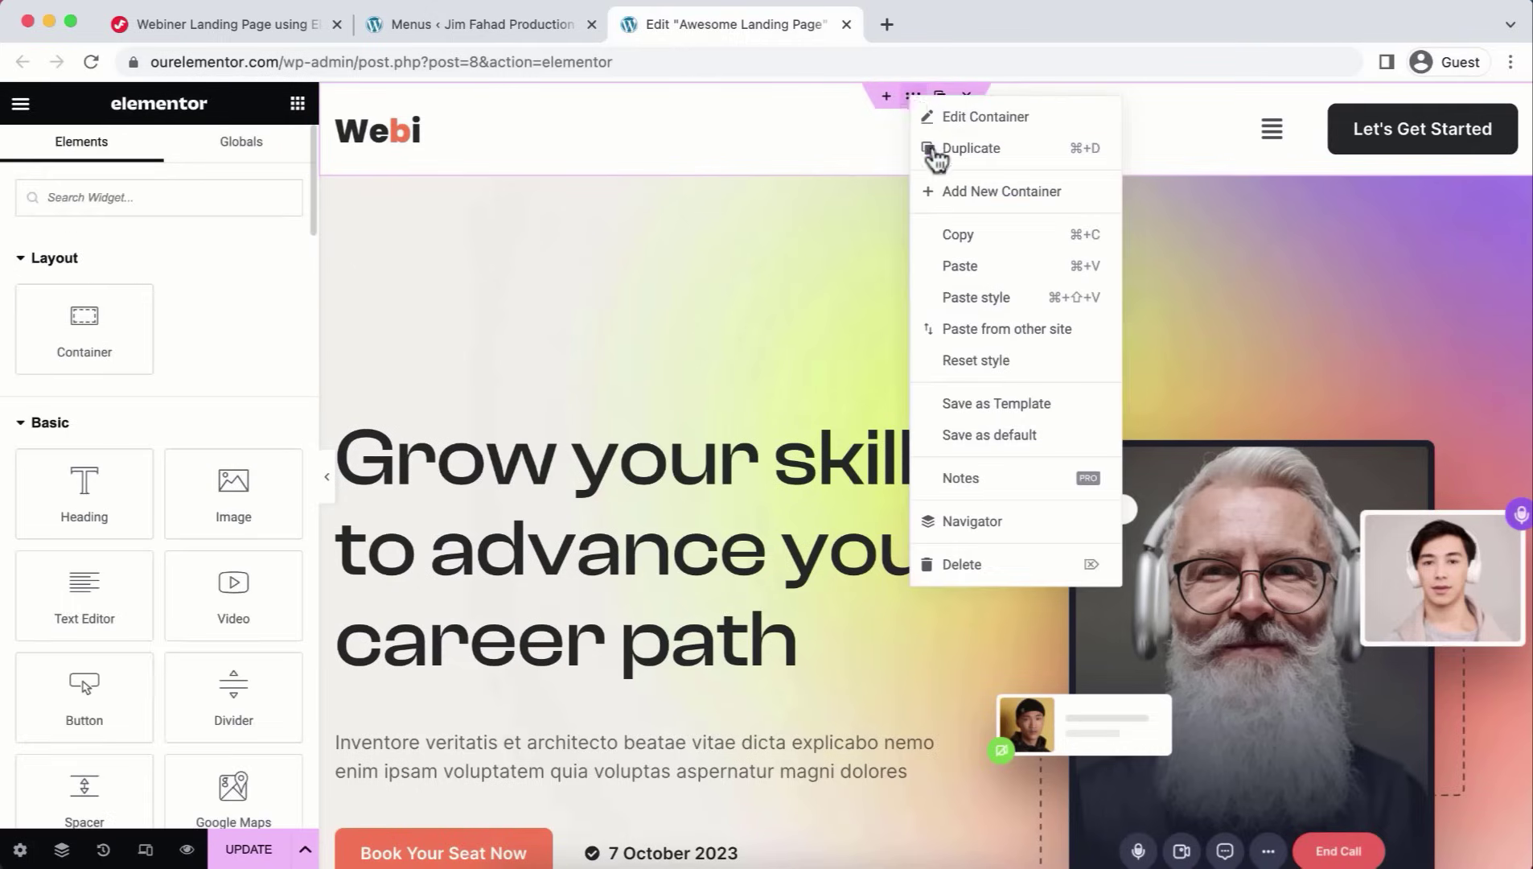
left_click(979, 521)
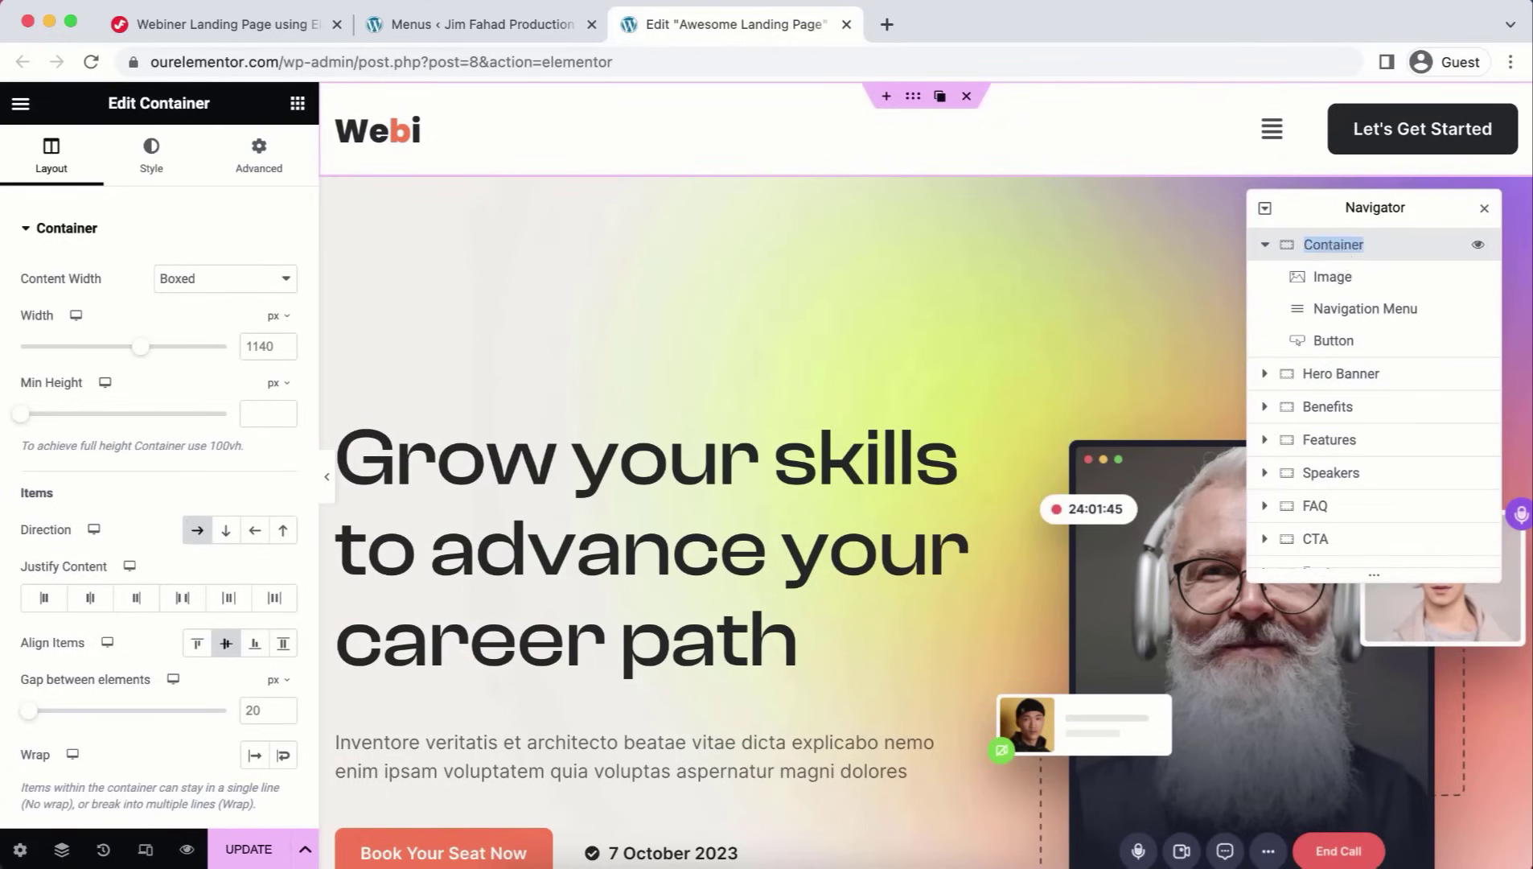
type("Header")
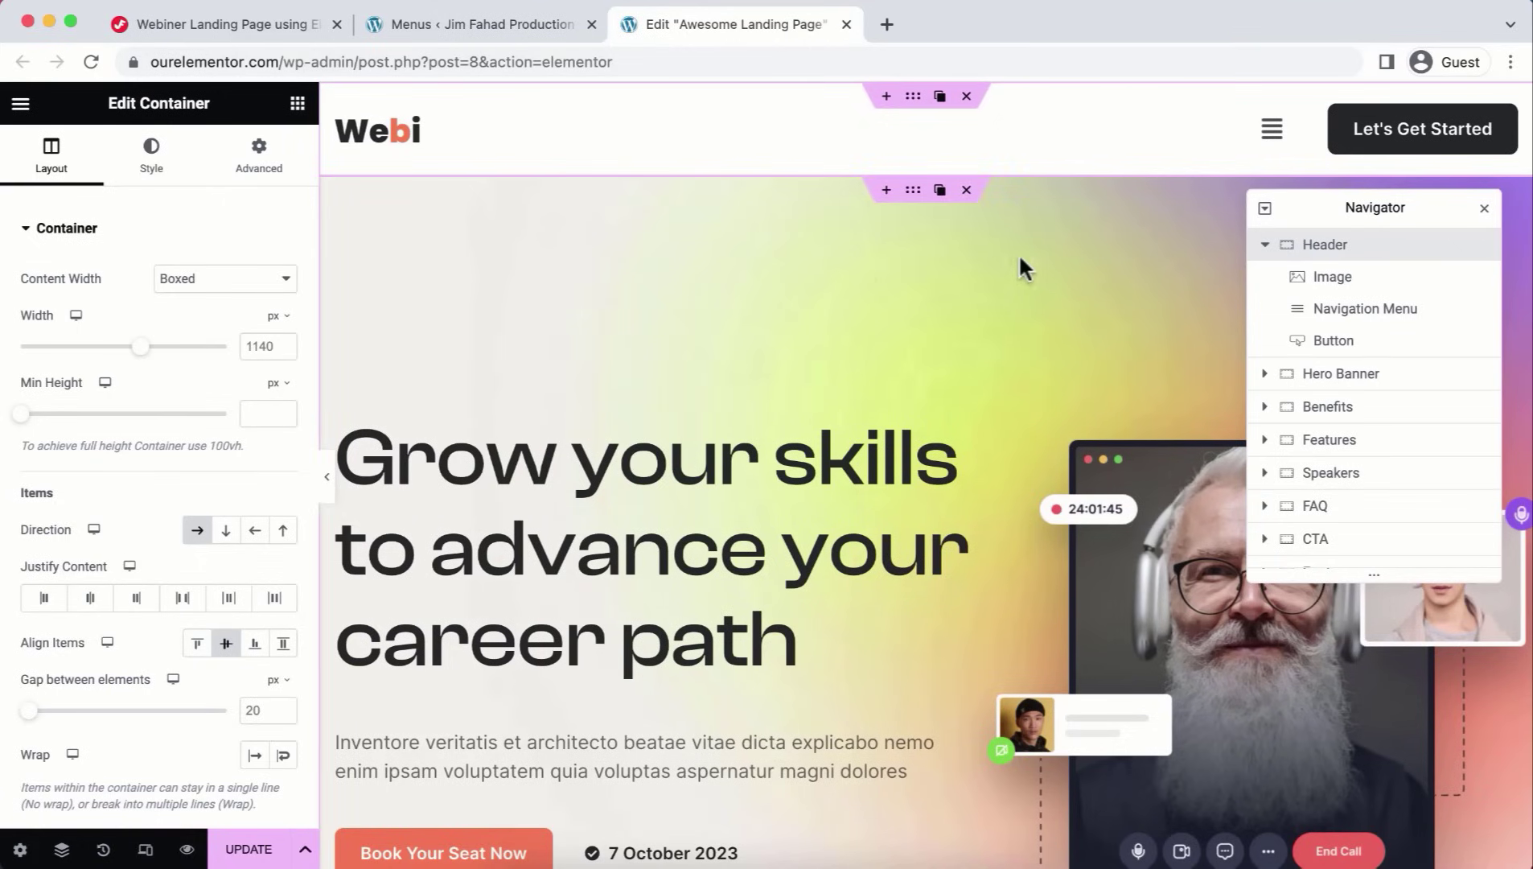
left_click(1345, 382)
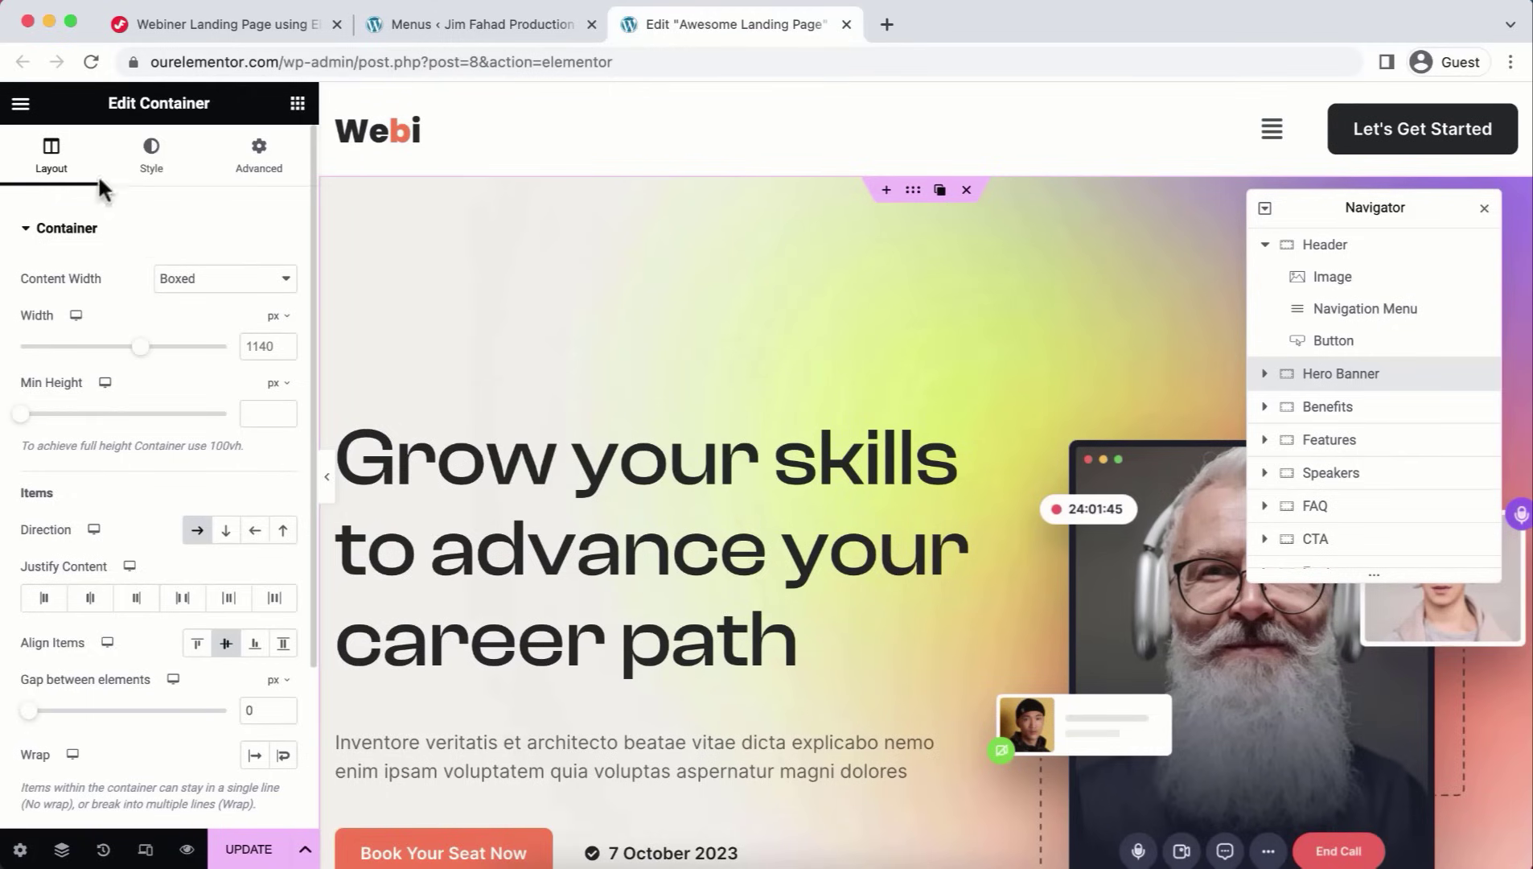
- Unlink the Hero Banner's margins and lower its top margin to -90 px
left_click(260, 165)
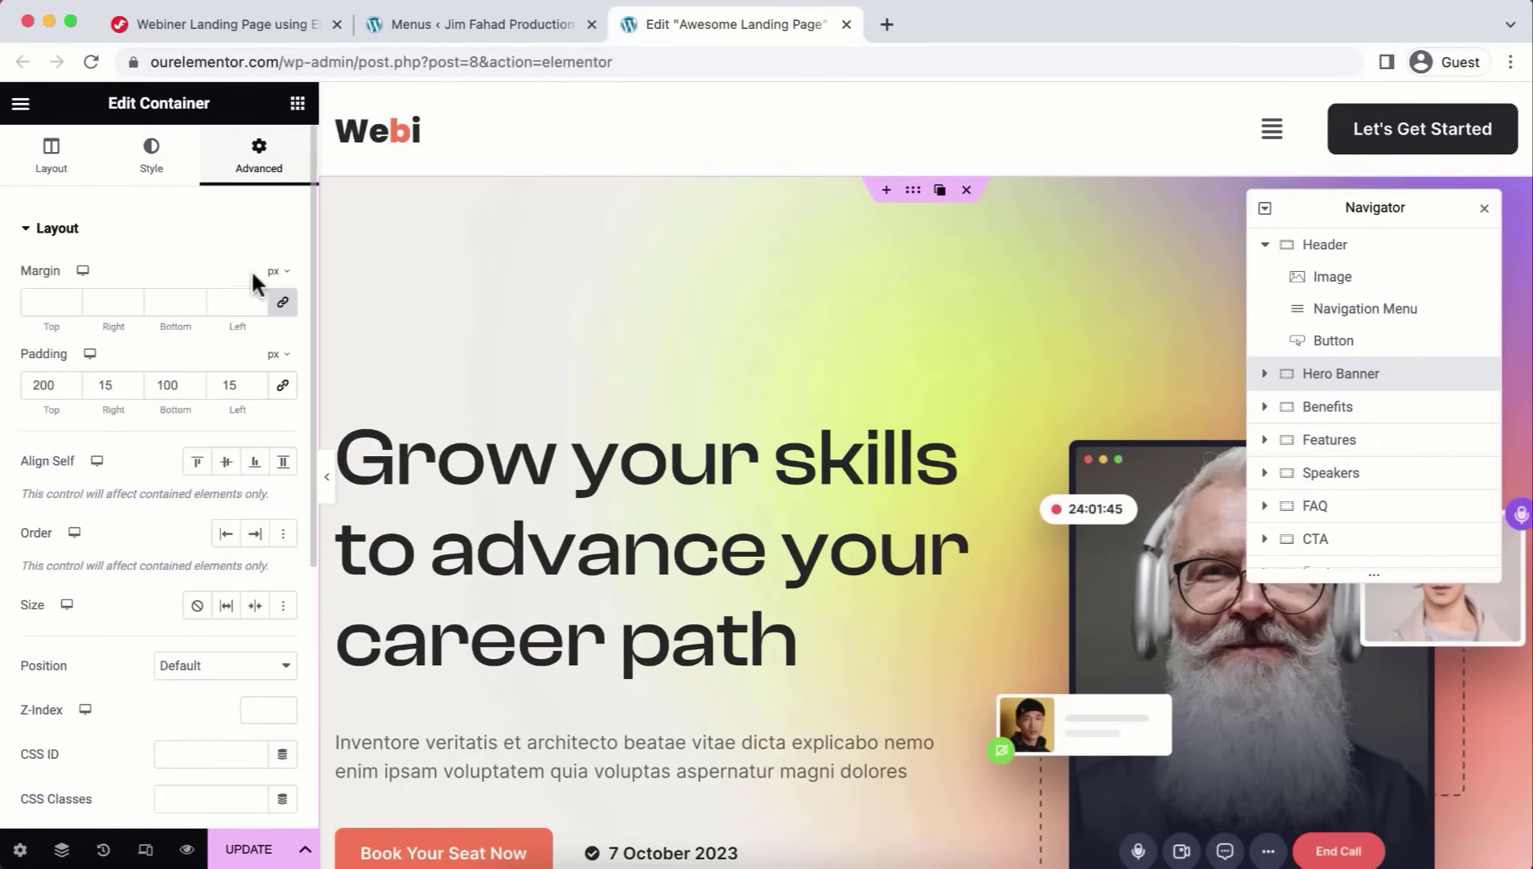
left_click(283, 300)
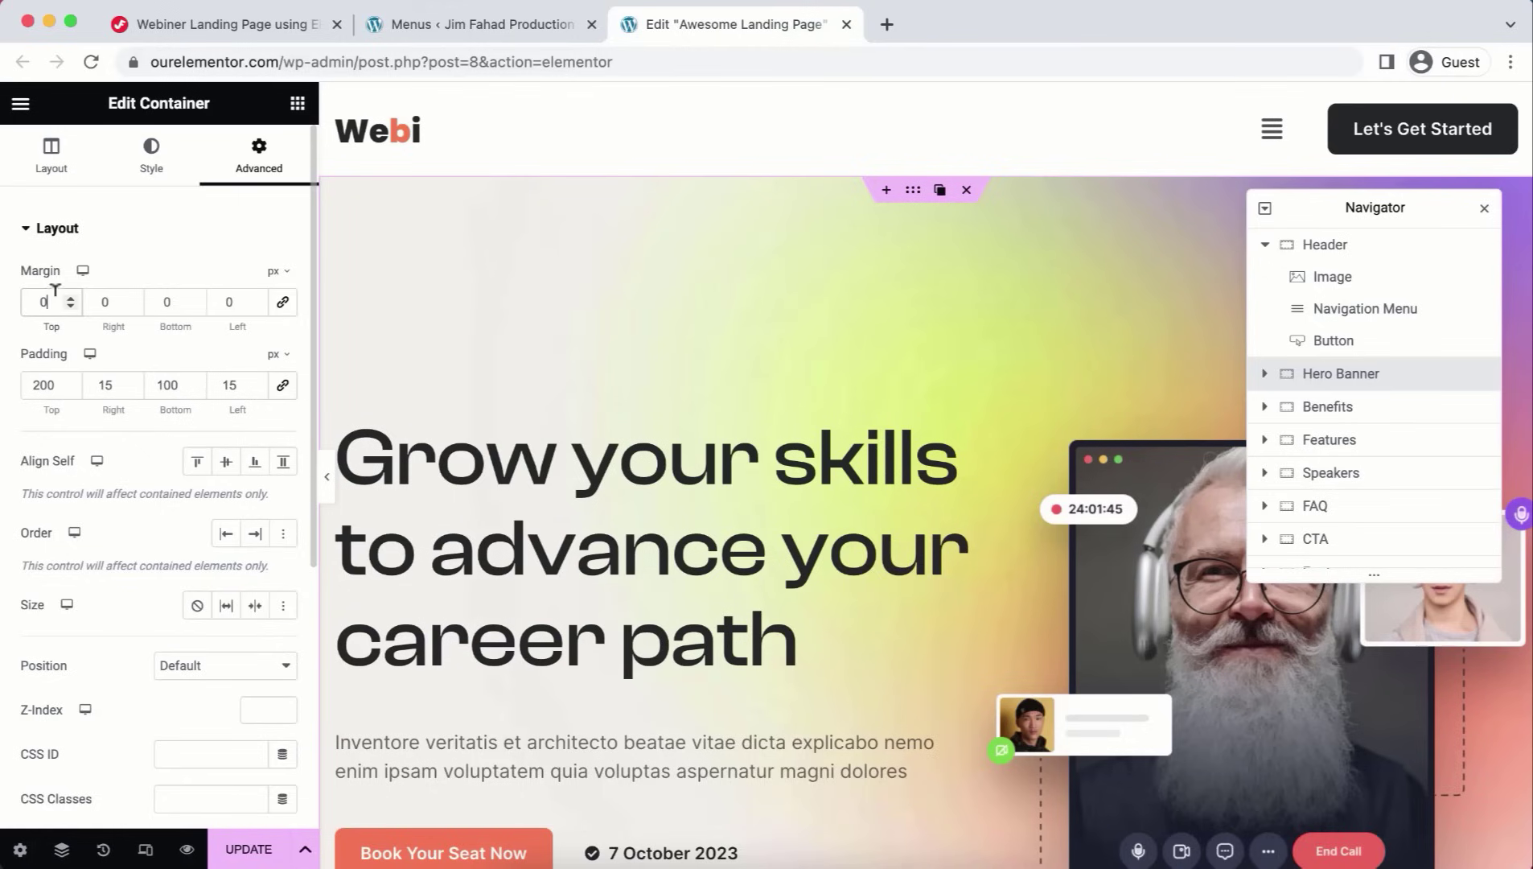
key("Down")
key("Down")
key("Down")
key("Down")
key("Down")
key("Down")
key("Down")
key("Down")
key("Down")
key("Down")
key("Down")
key("Down")
key("Down")
key("Down")
key("Down")
key("Down")
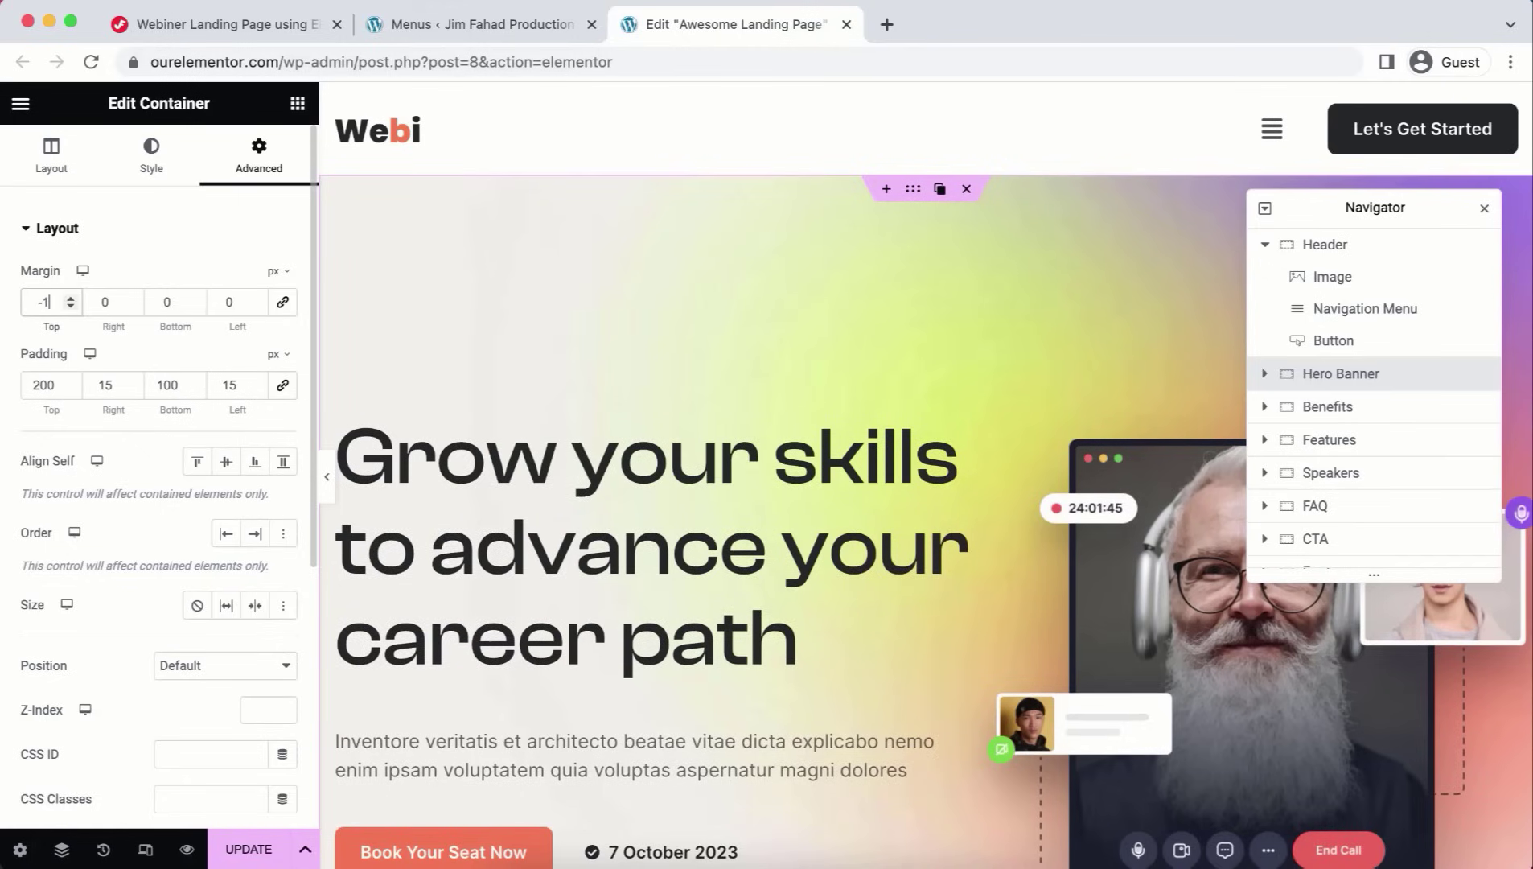
key("Down")
key("Down")
key("Down")
key("Down")
key("Down")
key("Down")
key("Down")
key("Down")
key("Down")
key("Down")
key("Down")
key("Down")
key("Down")
key("Down")
key("Down")
key("Down")
key("Down")
key("Down")
key("Down")
key("Down")
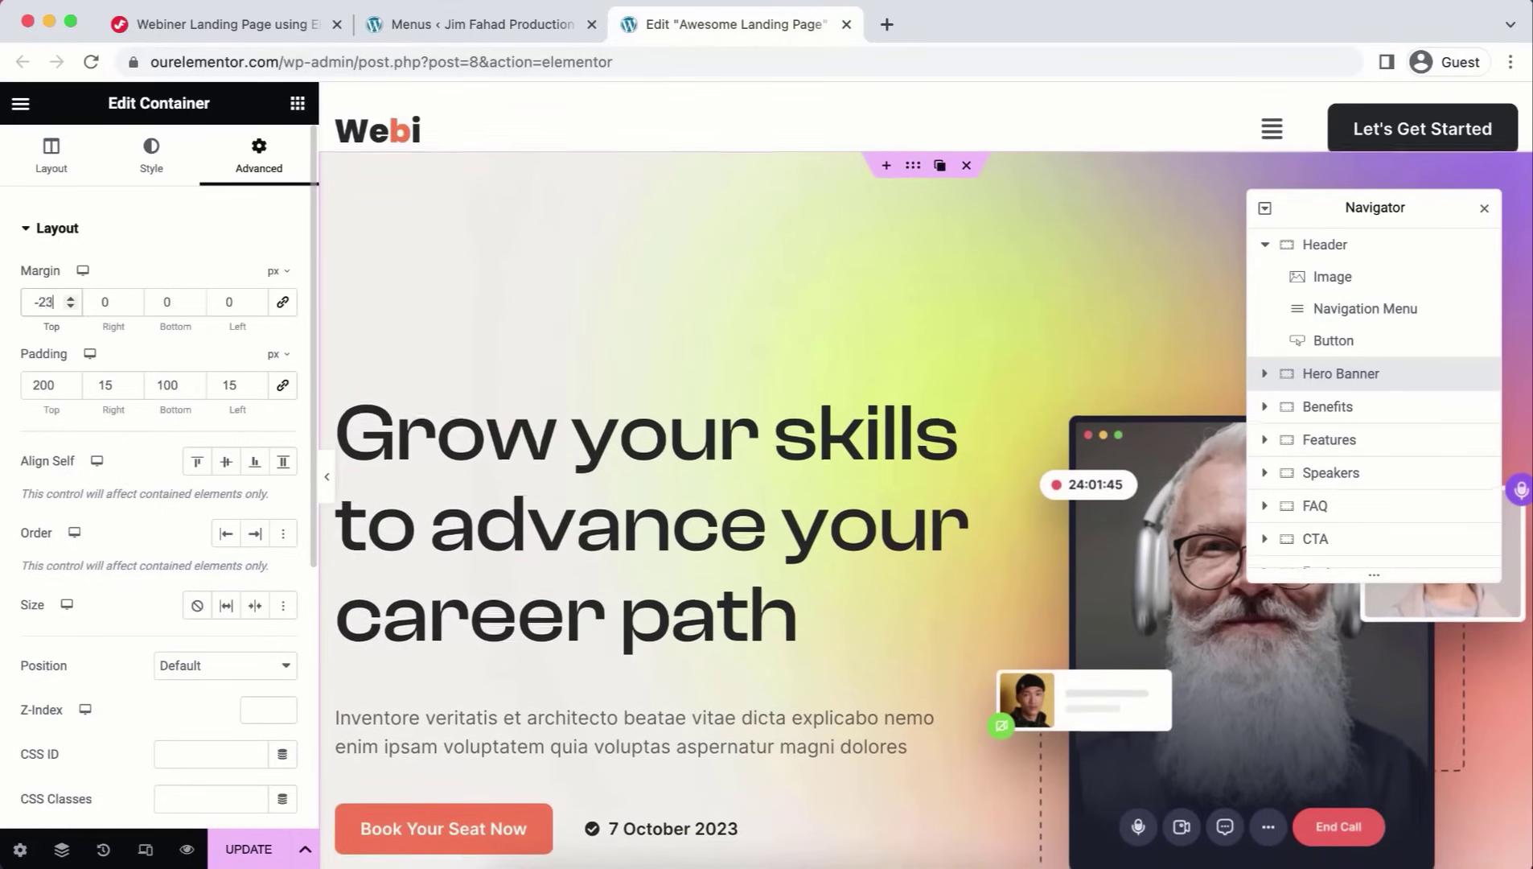
key("Down")
key("Down")
key("Down")
key("Down")
key("Down")
key("Down")
key("Down")
key("Down")
key("Down")
key("Down")
key("Down")
key("Down")
key("Down")
key("Down")
key("Down")
key("Down")
key("Down")
key("Down")
key("Down")
key("Down")
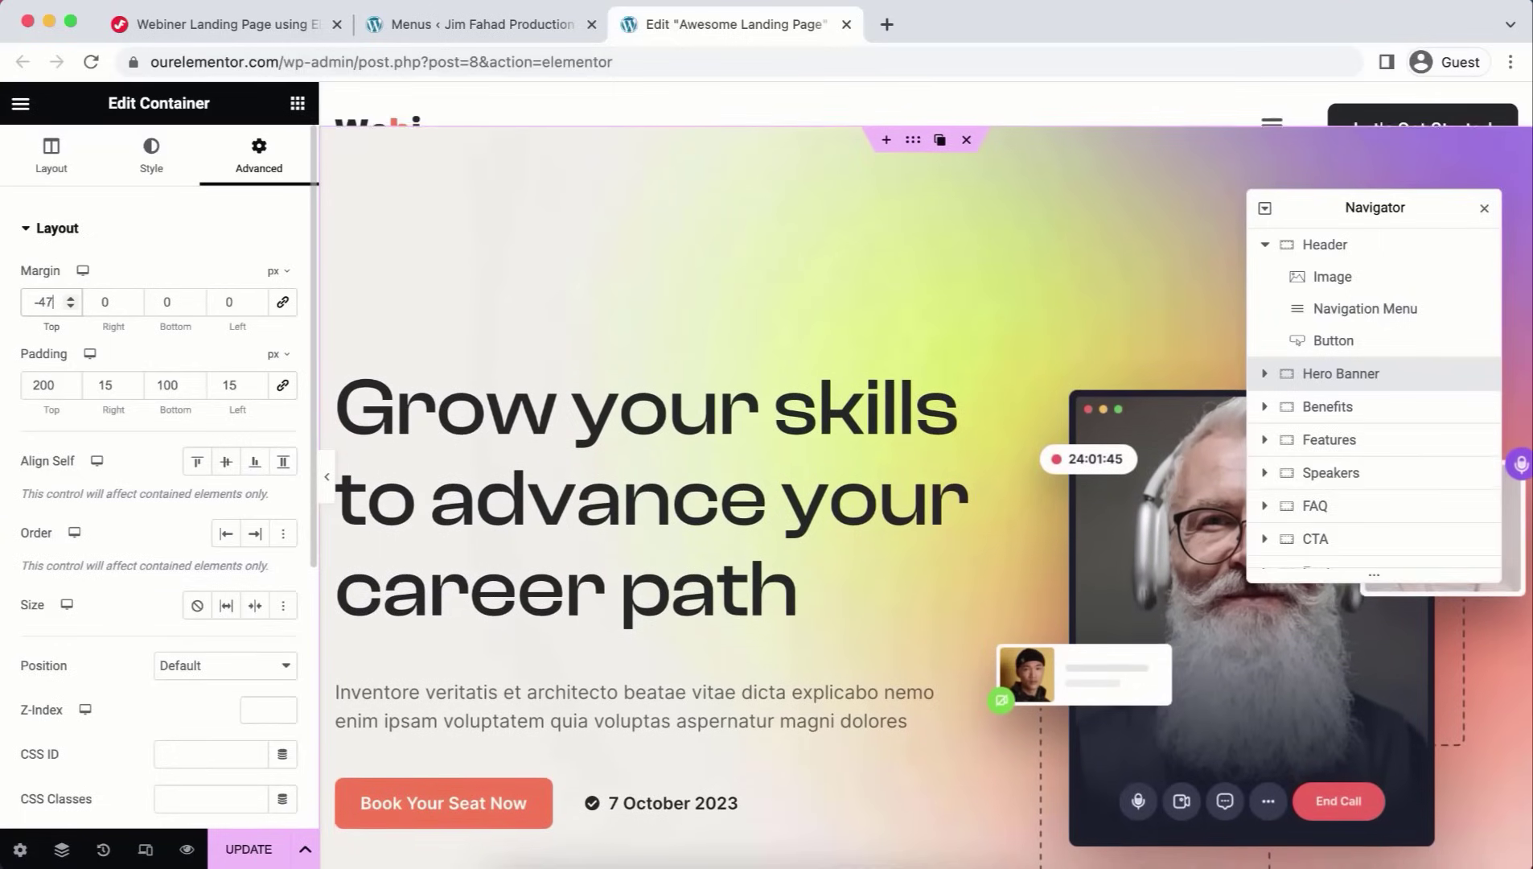
key("Down")
key("Down")
key("Down")
key("Down")
key("Down")
key("Down")
key("Down")
key("Down")
key("Down")
key("Down")
key("Down")
key("Down")
key("Down")
key("Down")
key("Down")
key("Down")
key("Down")
key("Down")
key("Down")
key("Down")
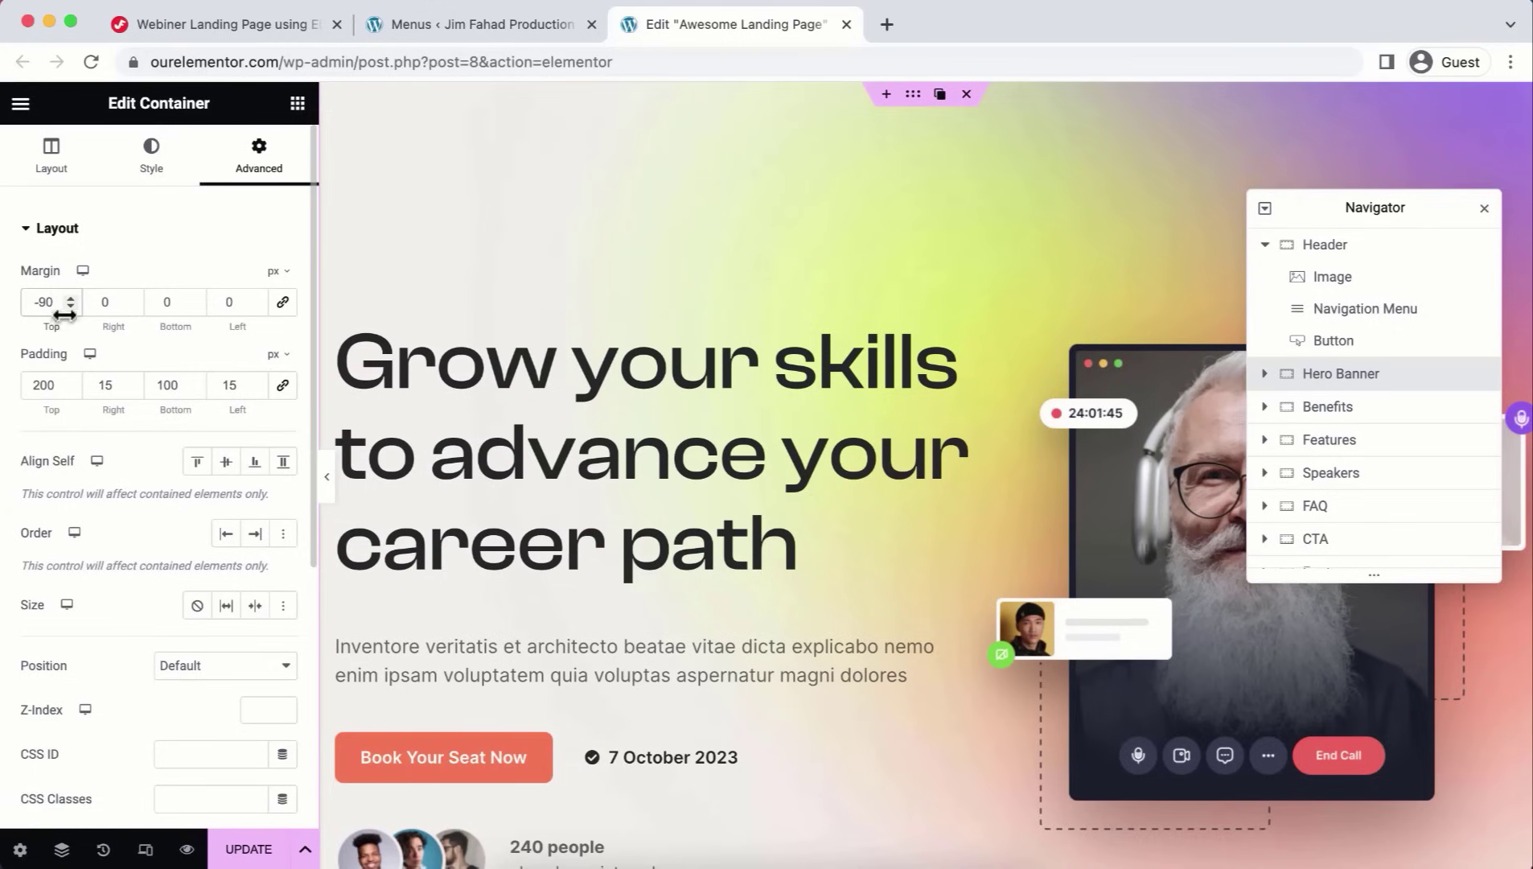
left_click(1357, 252)
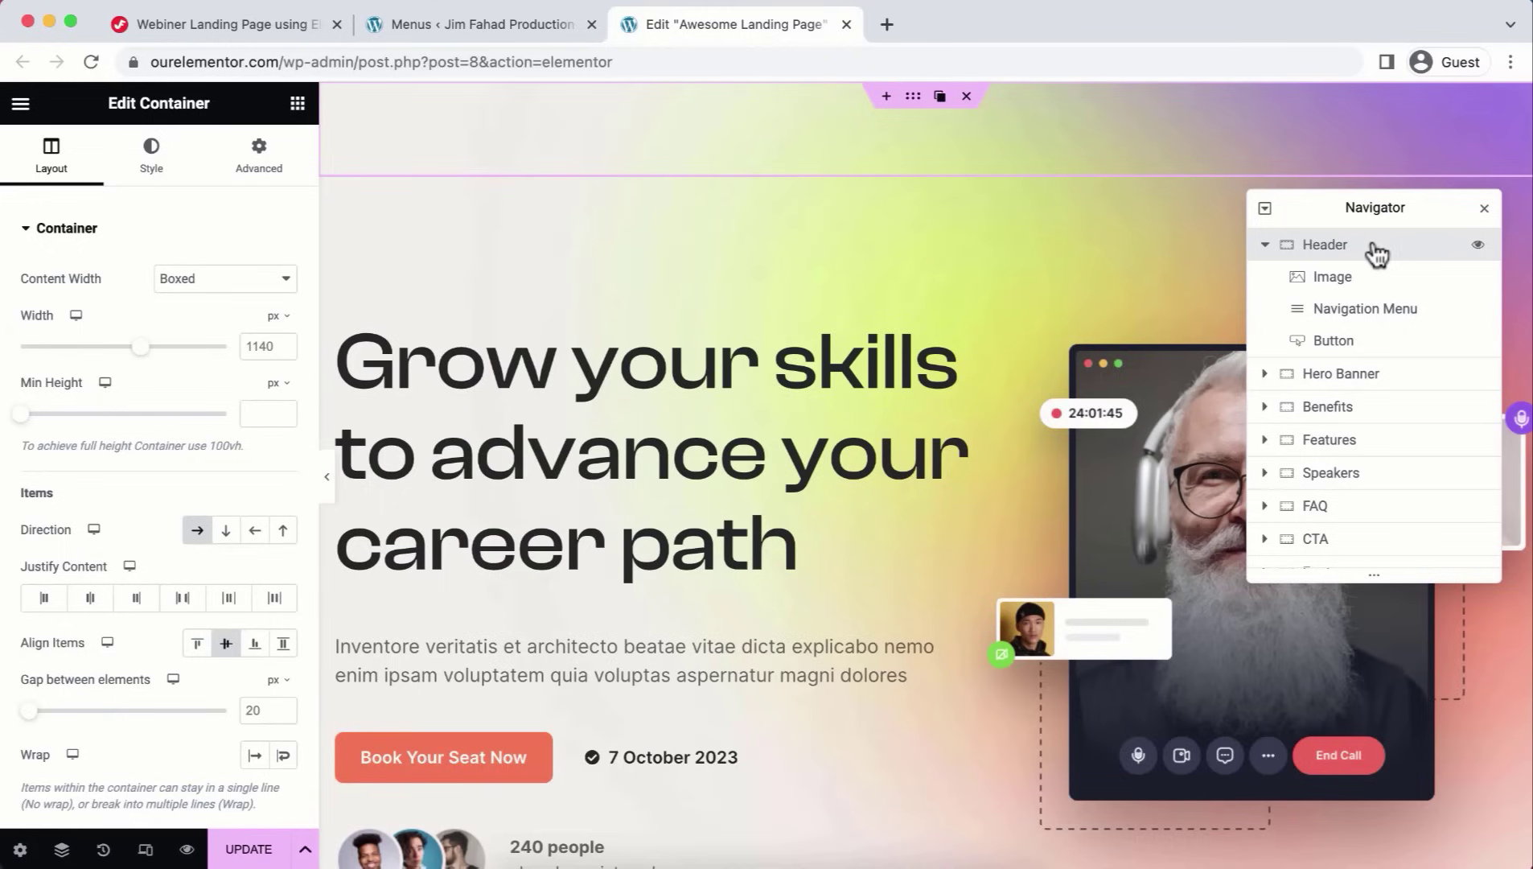
- Give the Header container a Z-Index of 5, update the page, and close the Navigator
left_click(272, 155)
scroll(136, 537, "down", 2)
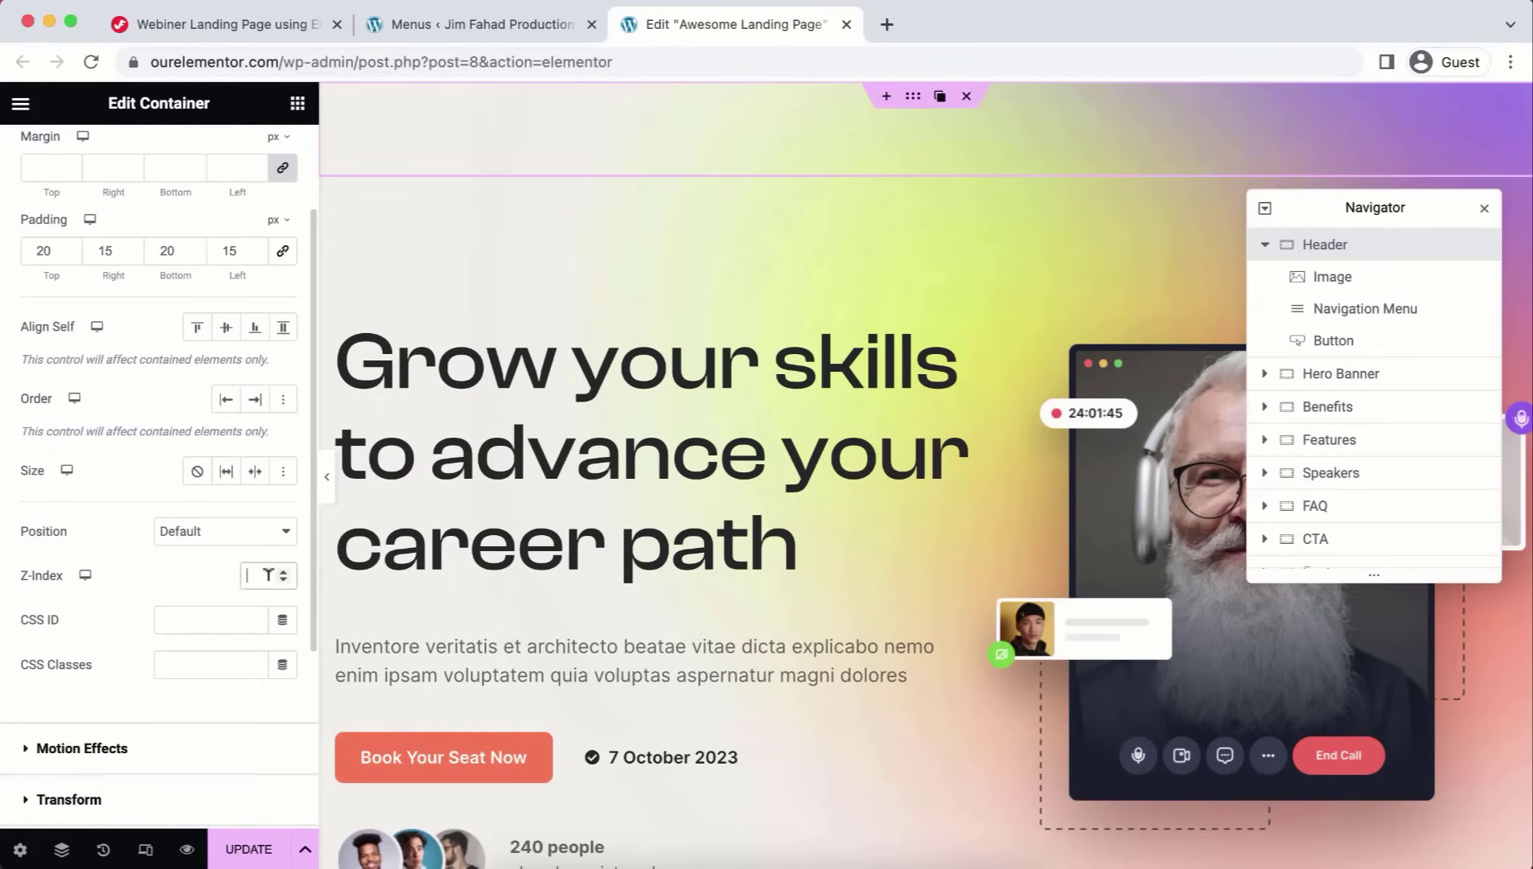
left_click(268, 574)
type("5")
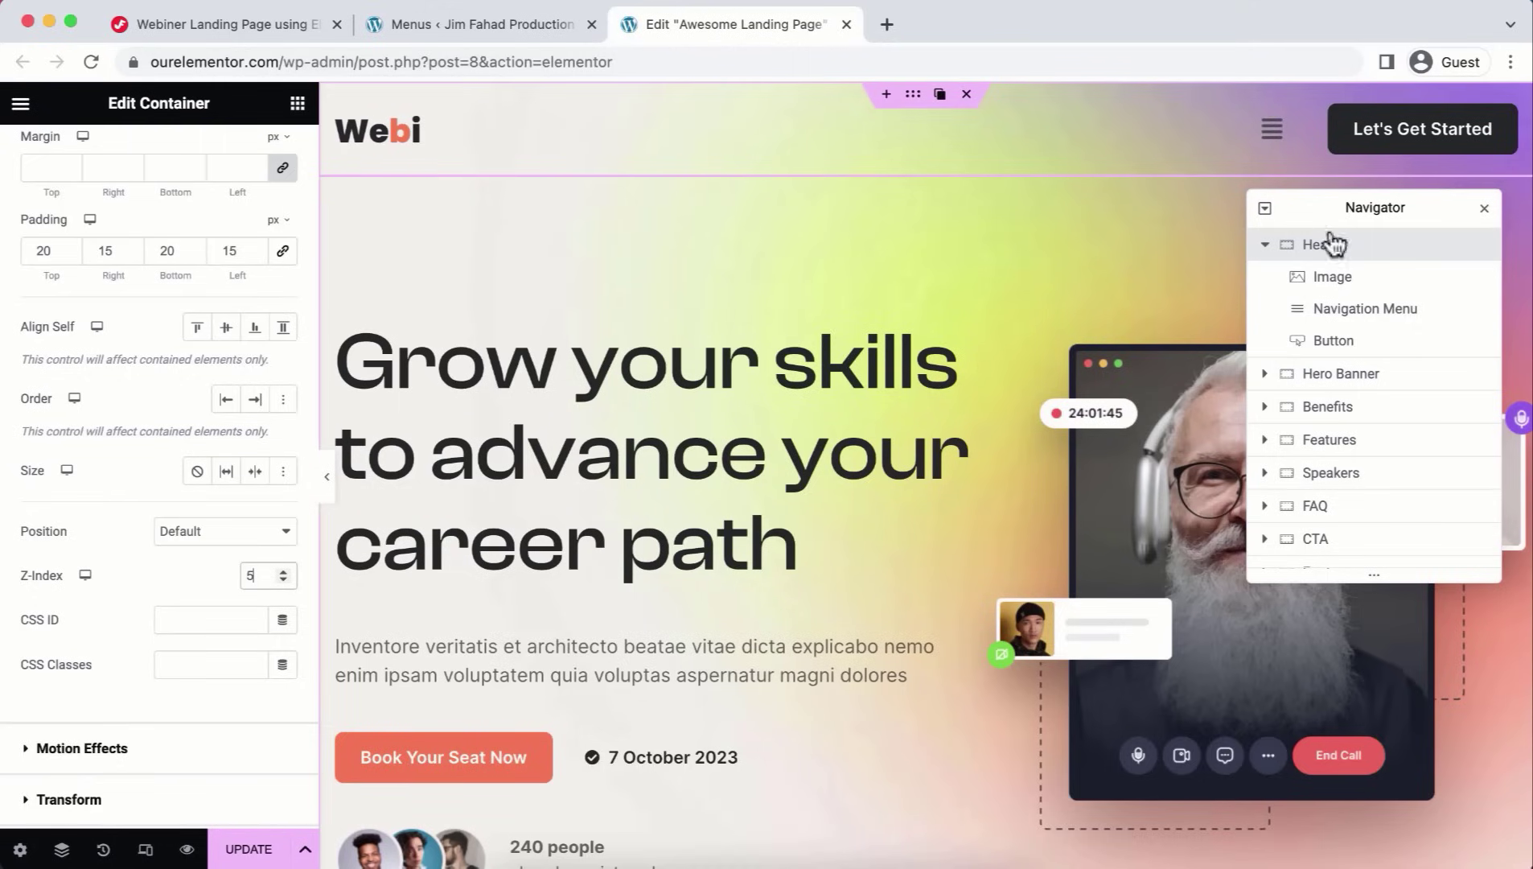
left_click(250, 851)
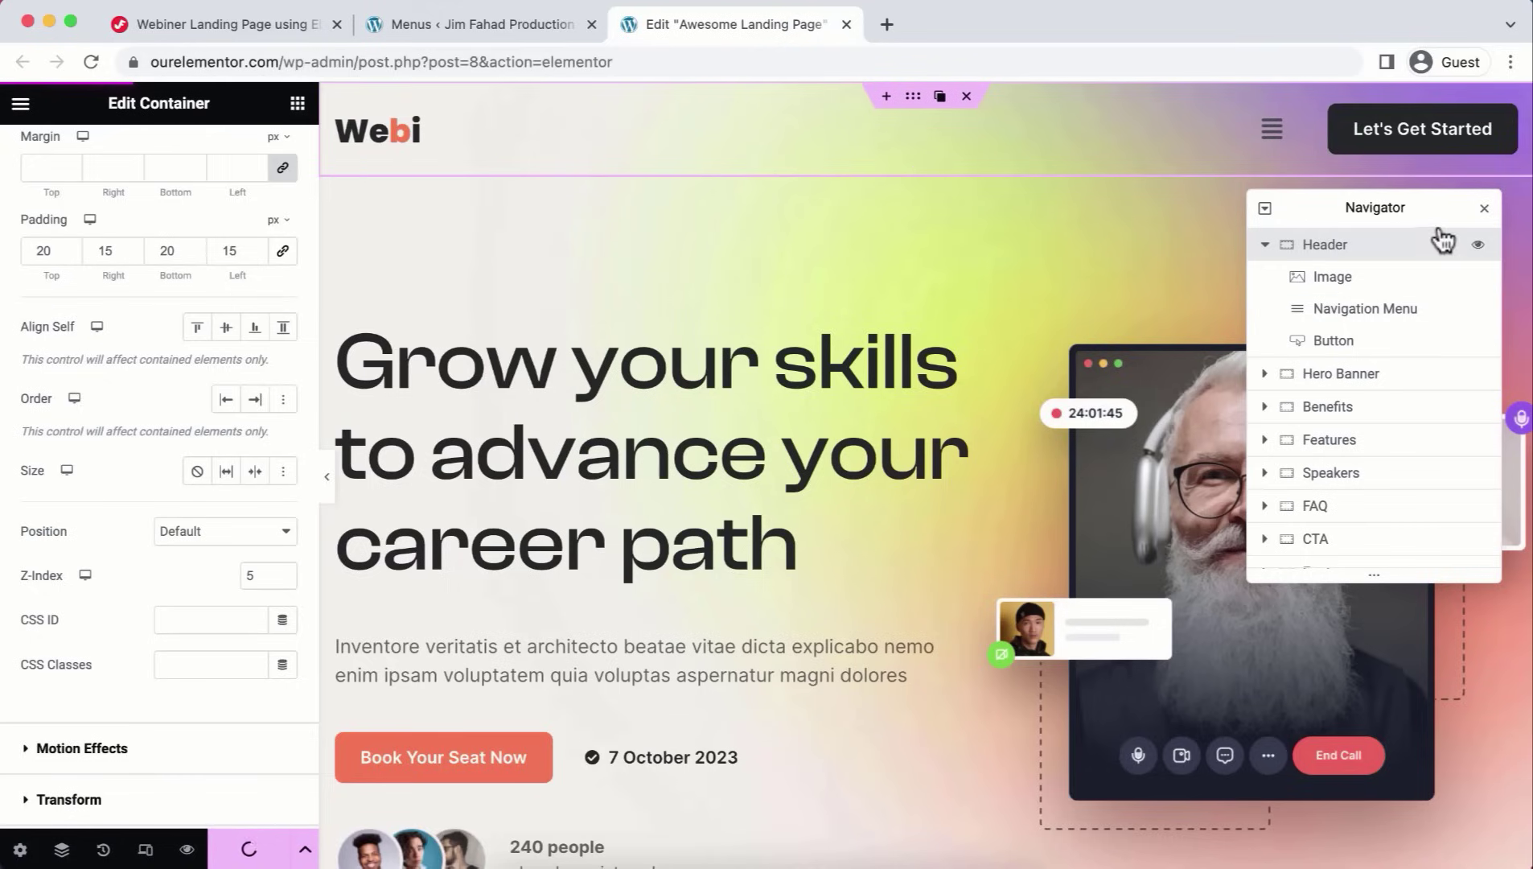
left_click(1484, 208)
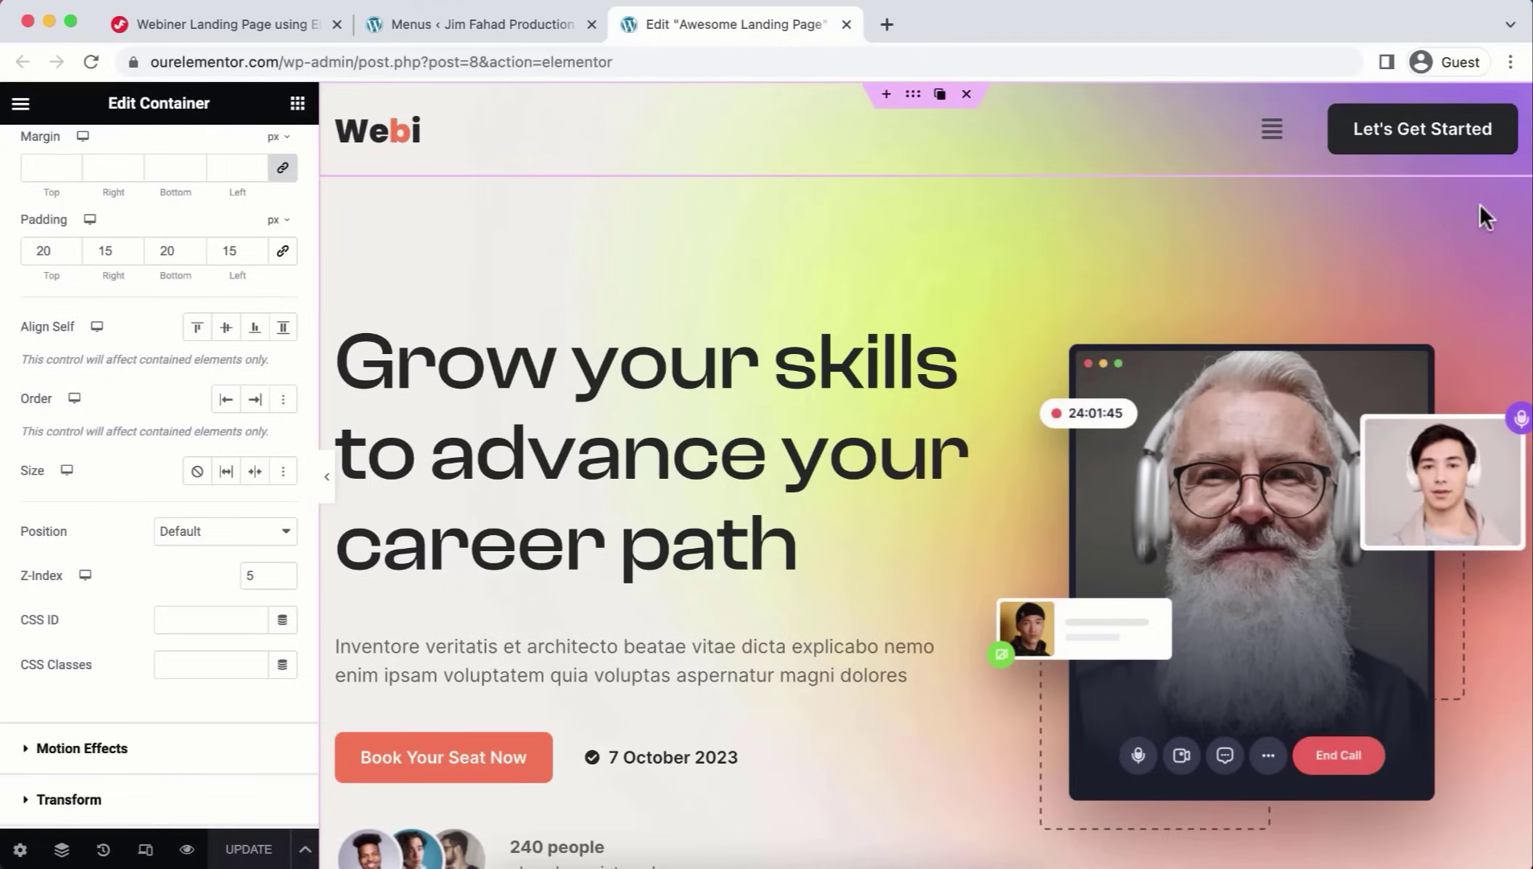
scroll(933, 619, "down", 15)
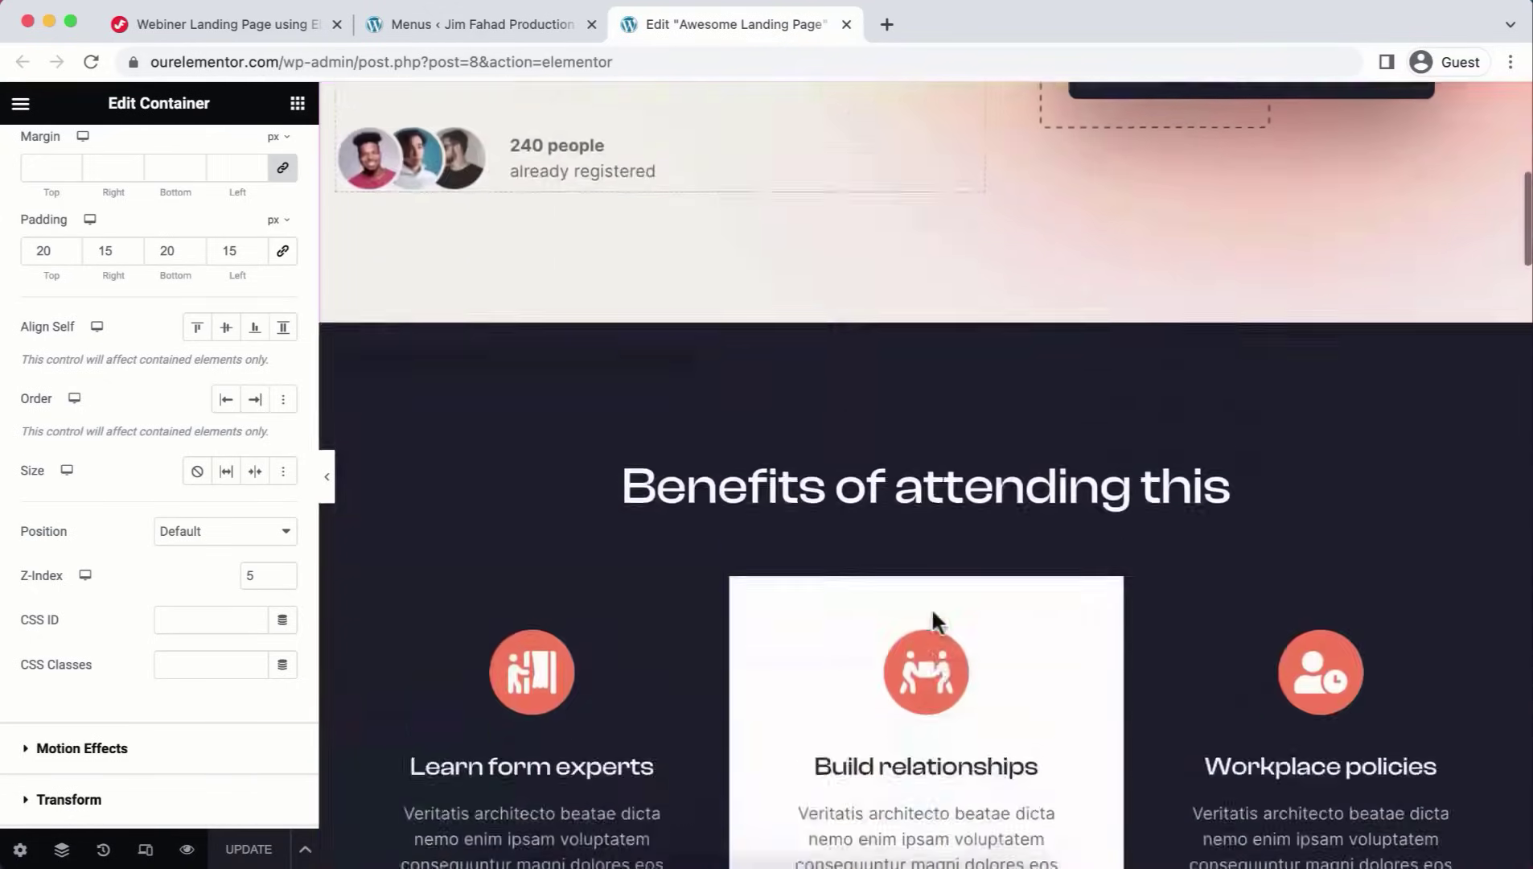
scroll(933, 620, "down", 20)
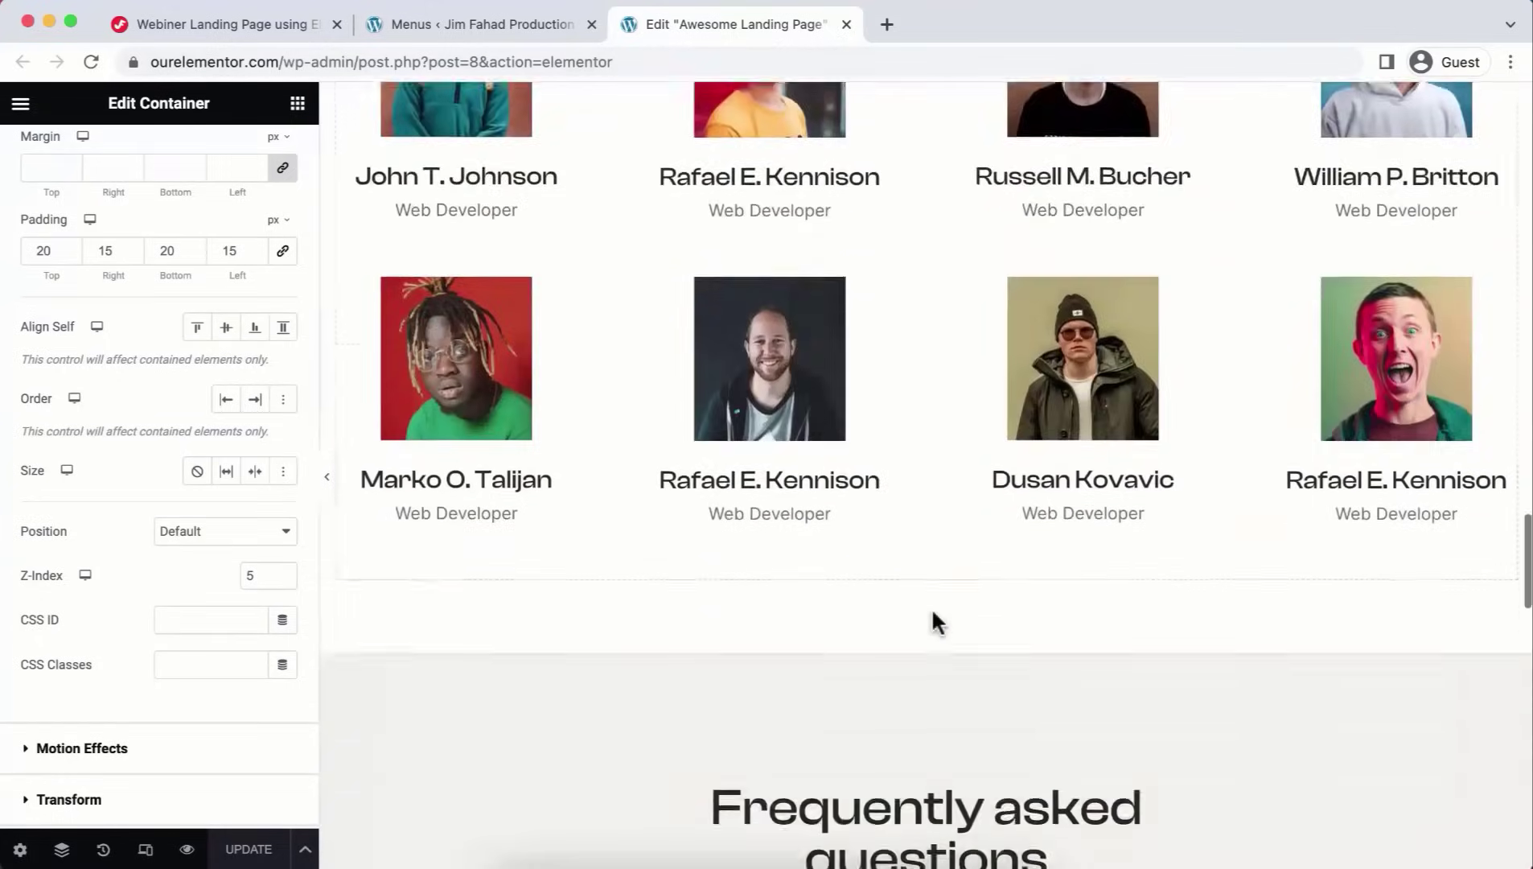
scroll(933, 621, "down", 12)
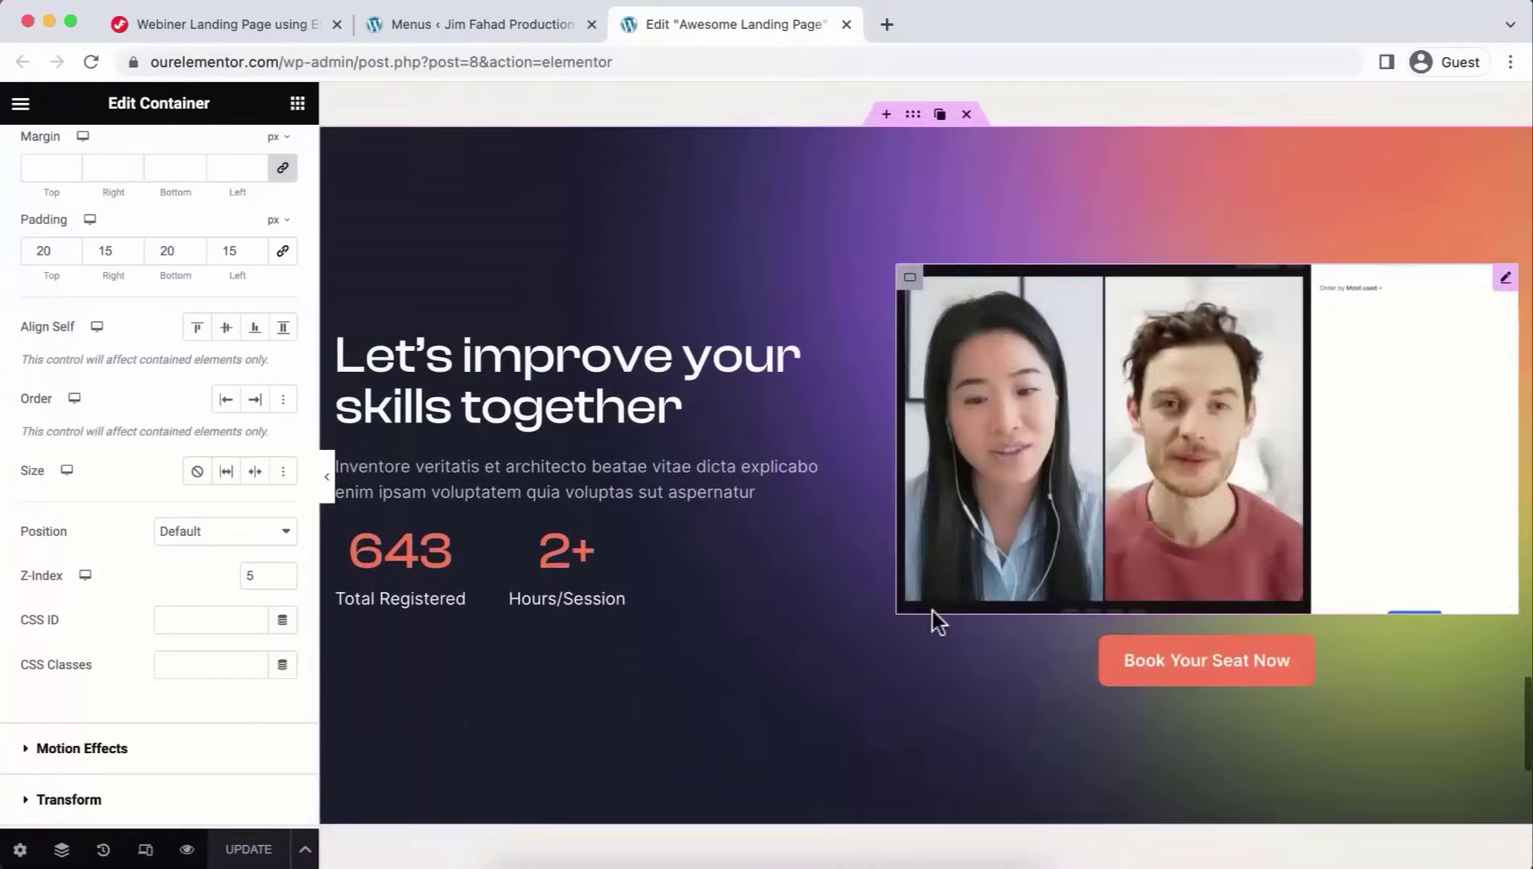
scroll(931, 620, "down", 10)
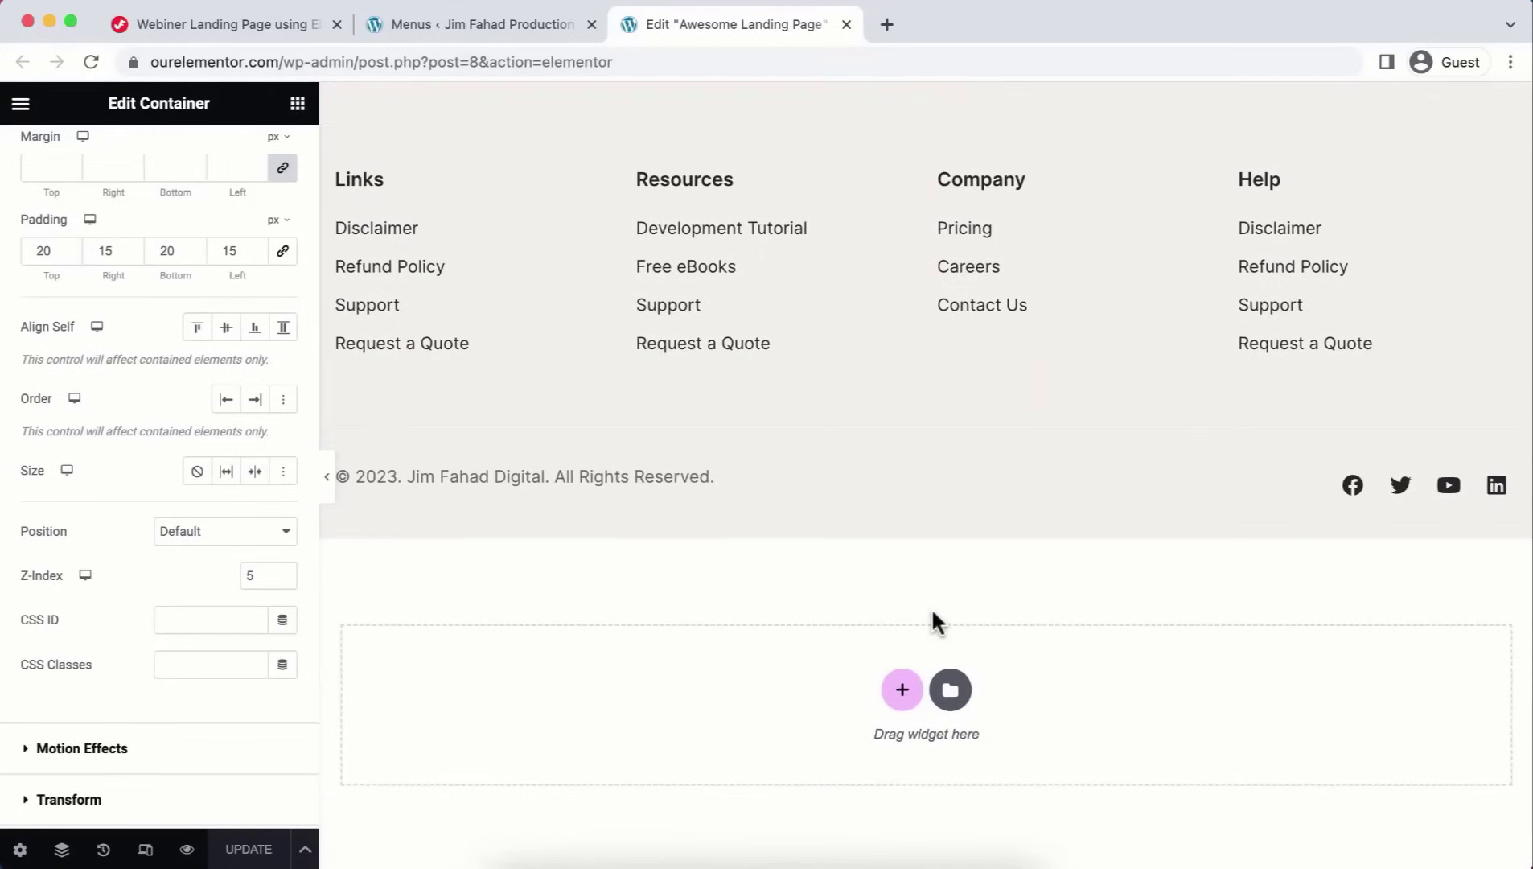
scroll(928, 477, "up", 20)
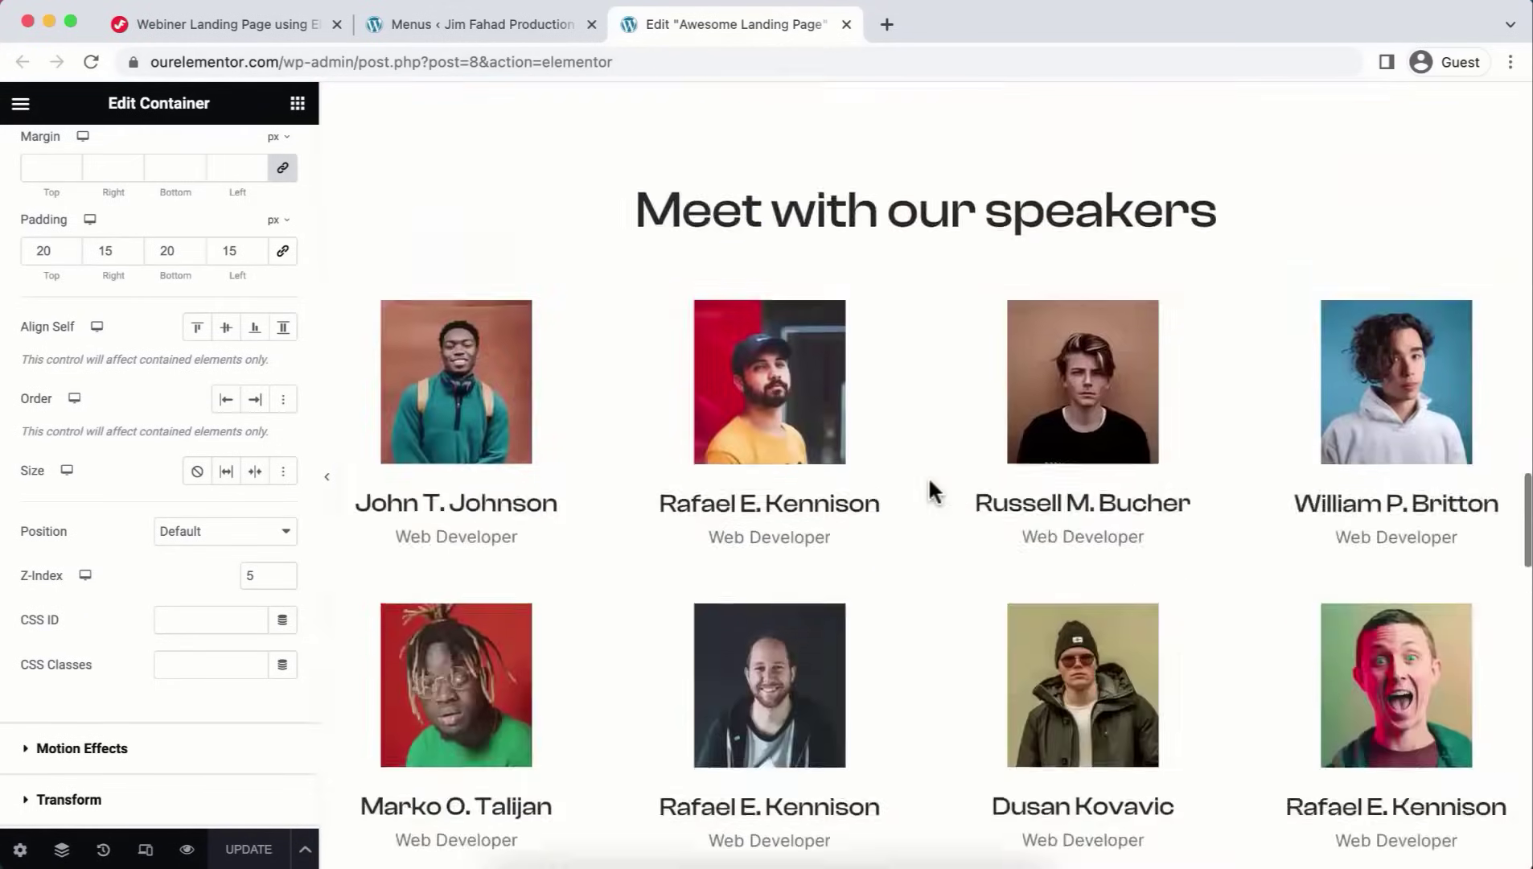
scroll(928, 477, "up", 15)
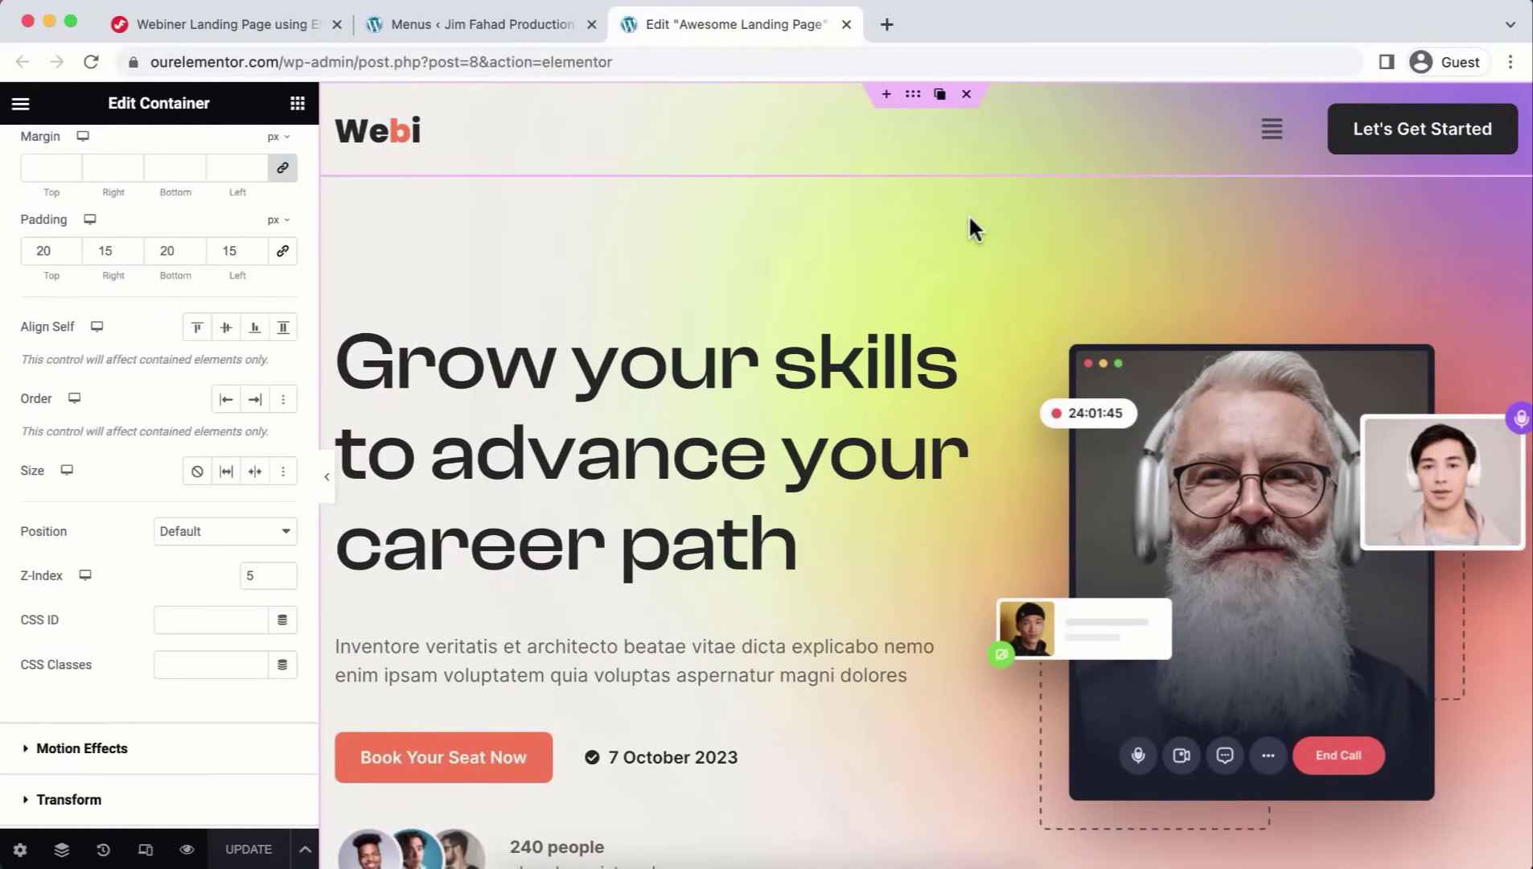
scroll(1014, 296, "down", 3)
scroll(1014, 296, "up", 3)
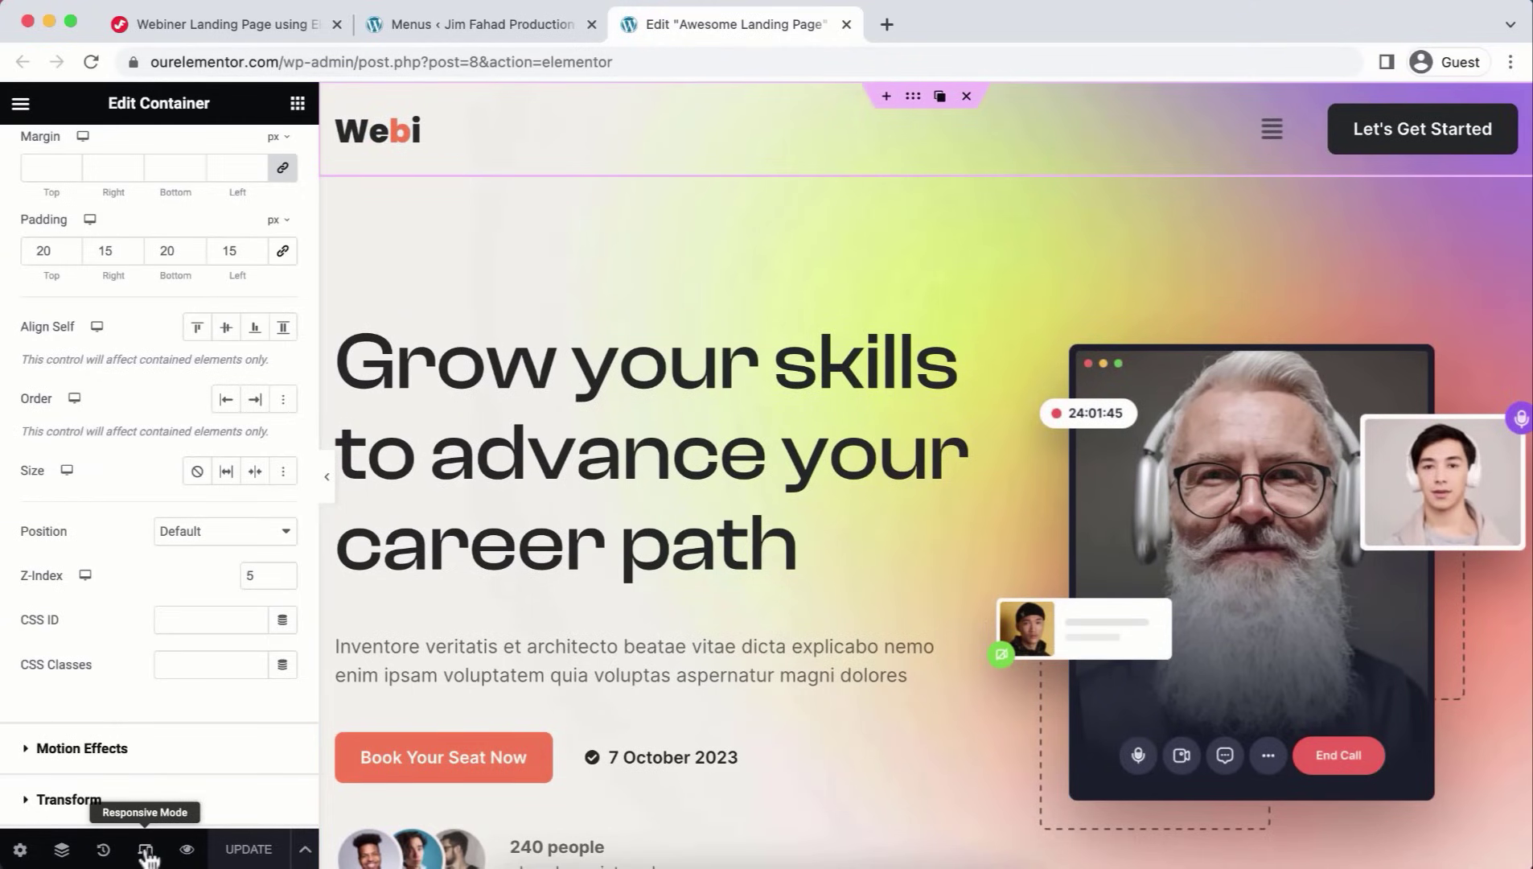
- Switch to Responsive Mode and preview the page at 768 px Tablet Portrait width
left_click(145, 849)
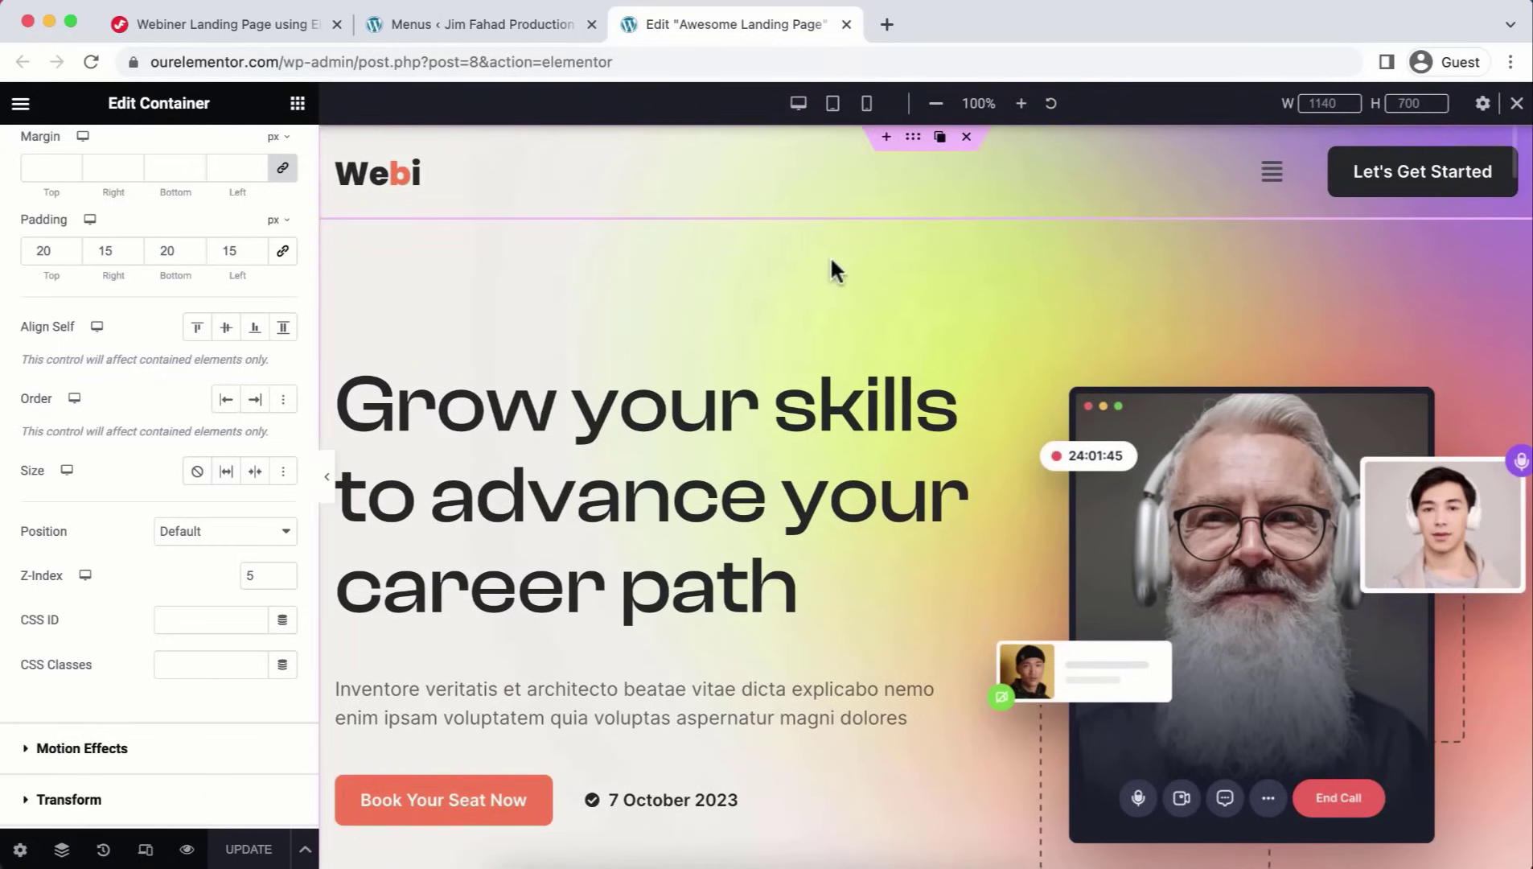
scroll(843, 380, "down", 8)
scroll(842, 380, "down", 15)
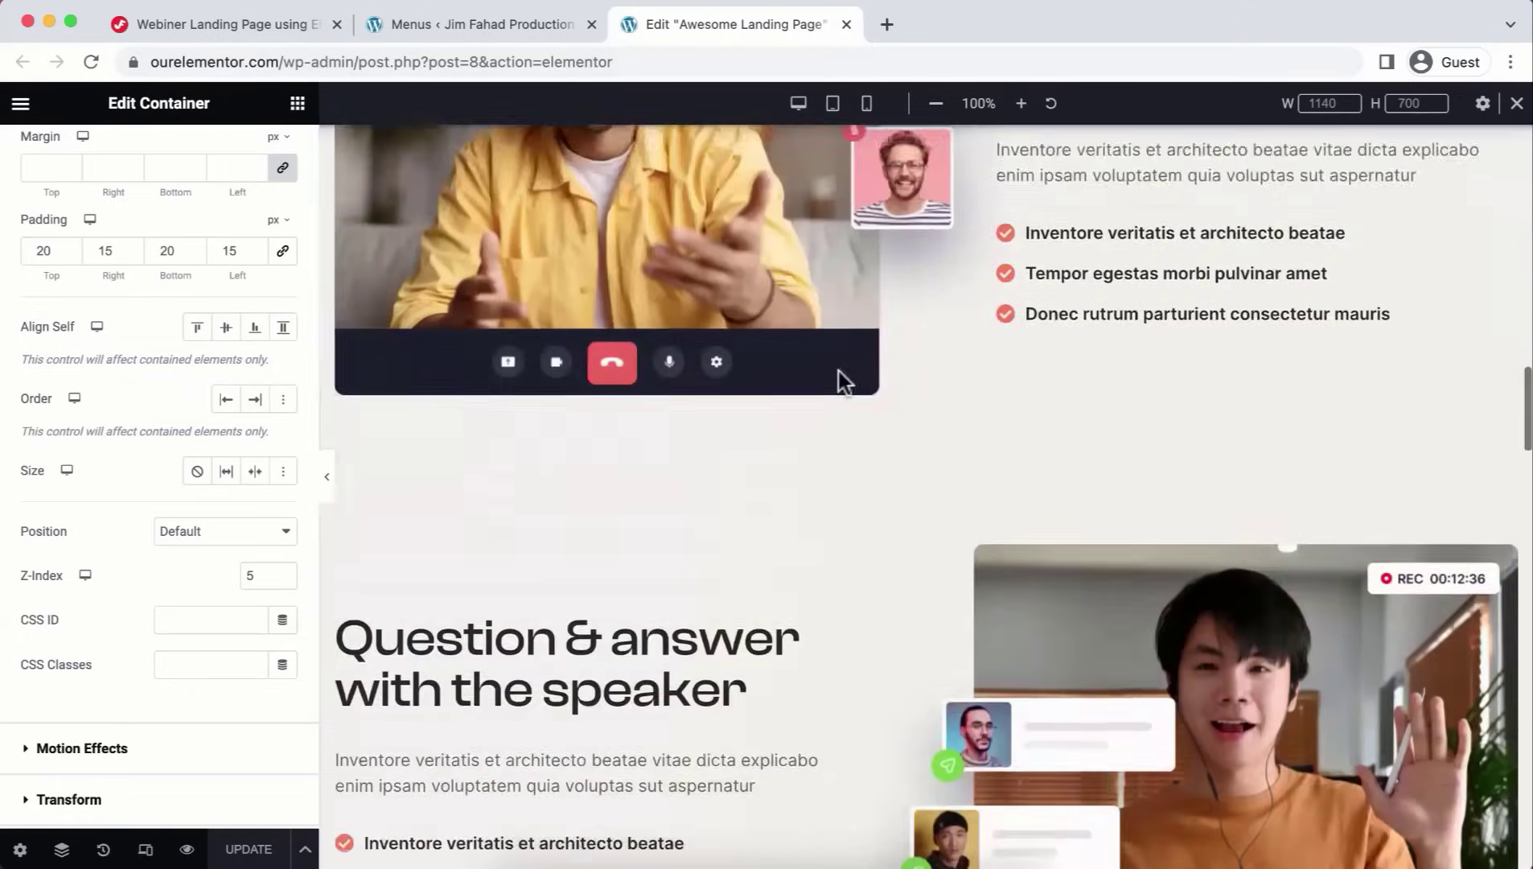
scroll(837, 368, "up", 20)
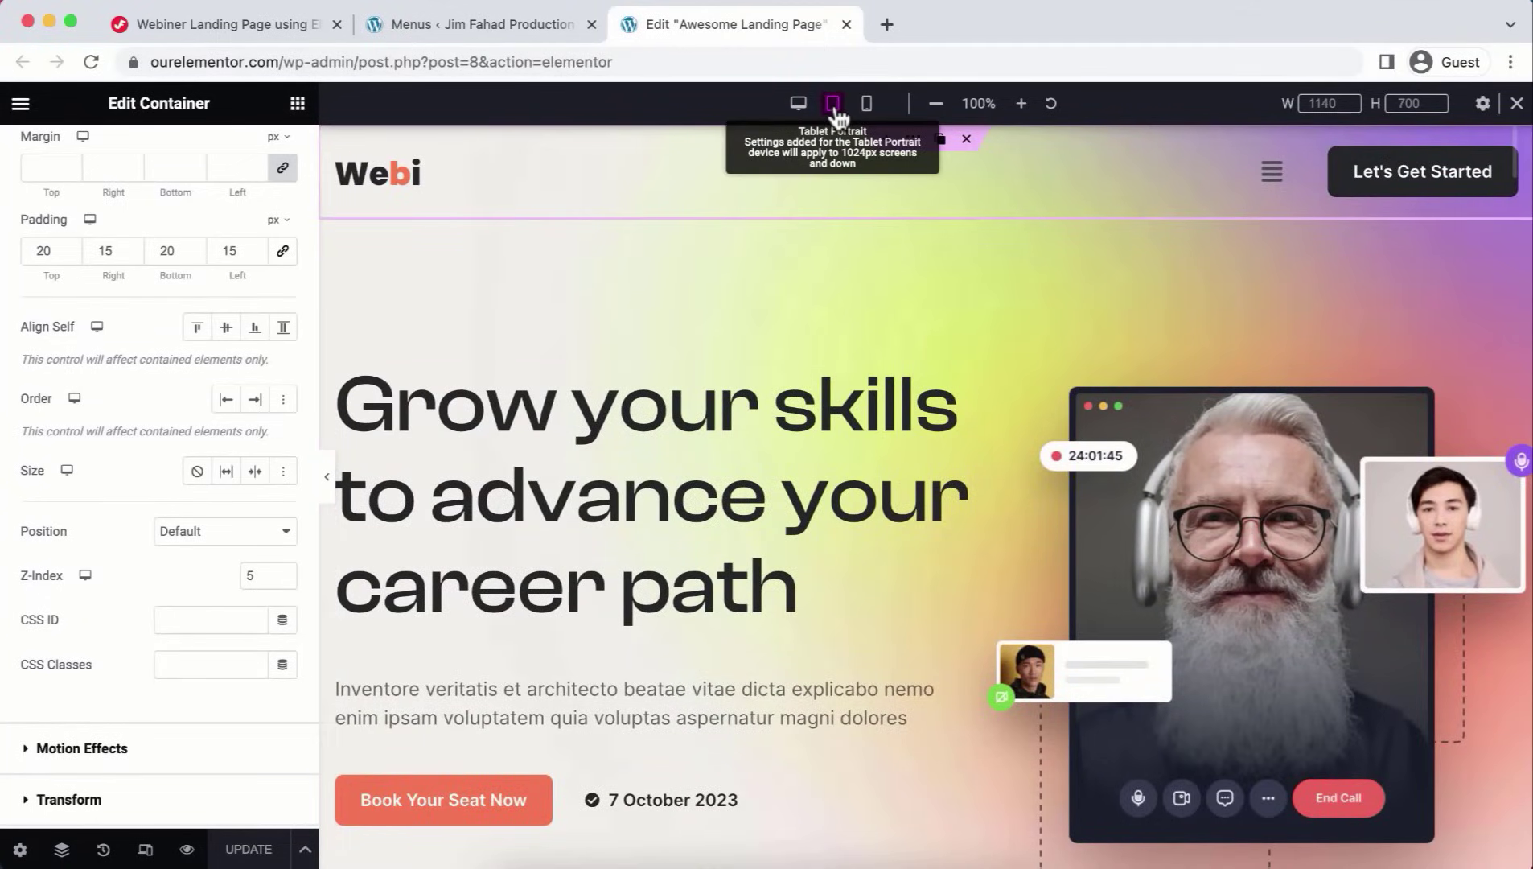
left_click(833, 105)
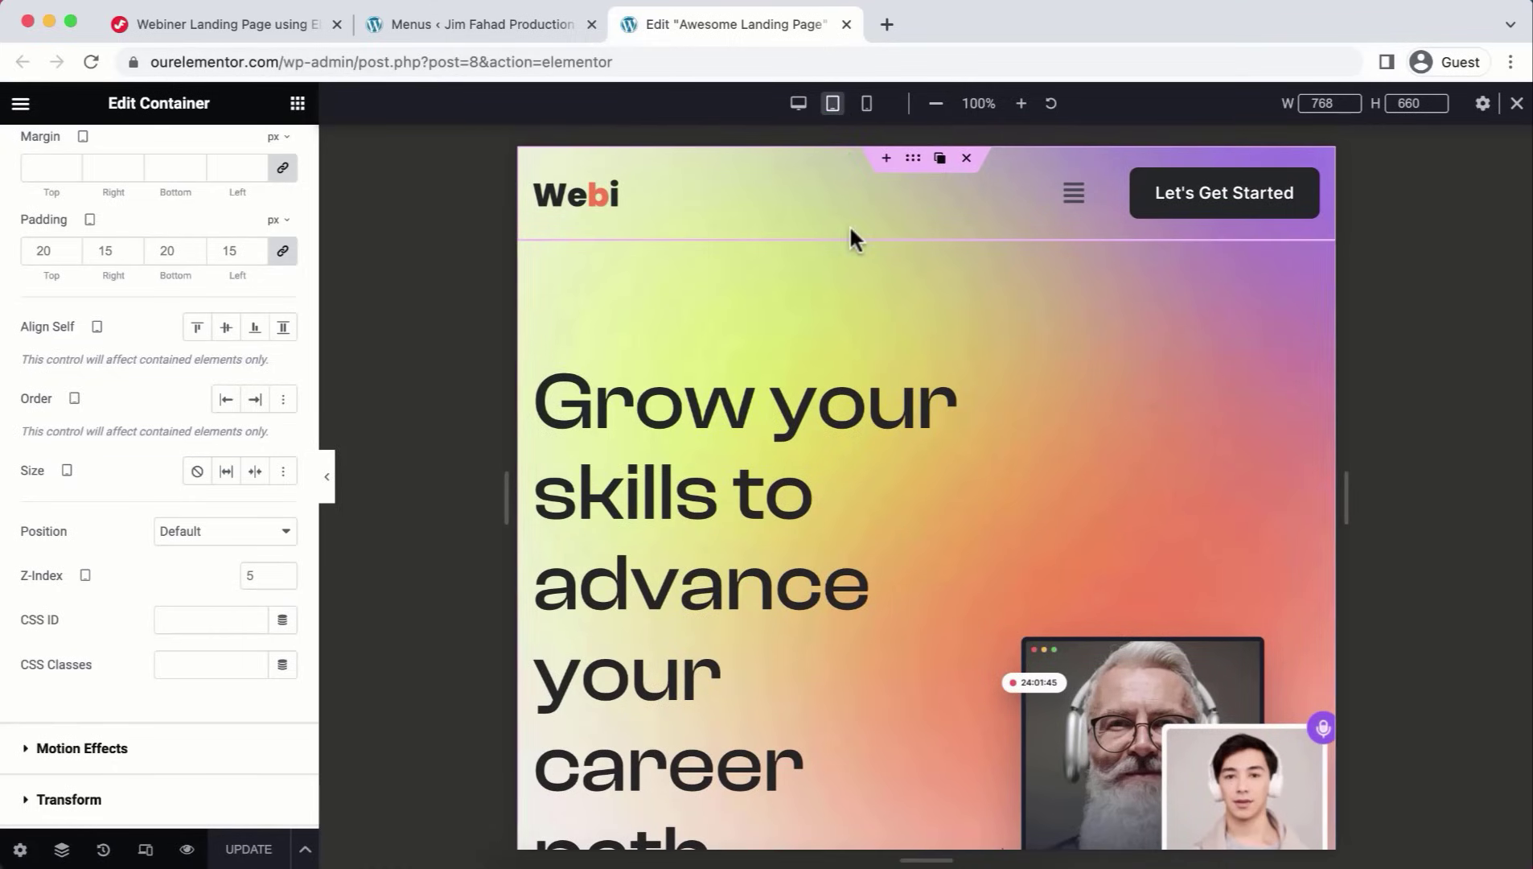
scroll(910, 458, "down", 6)
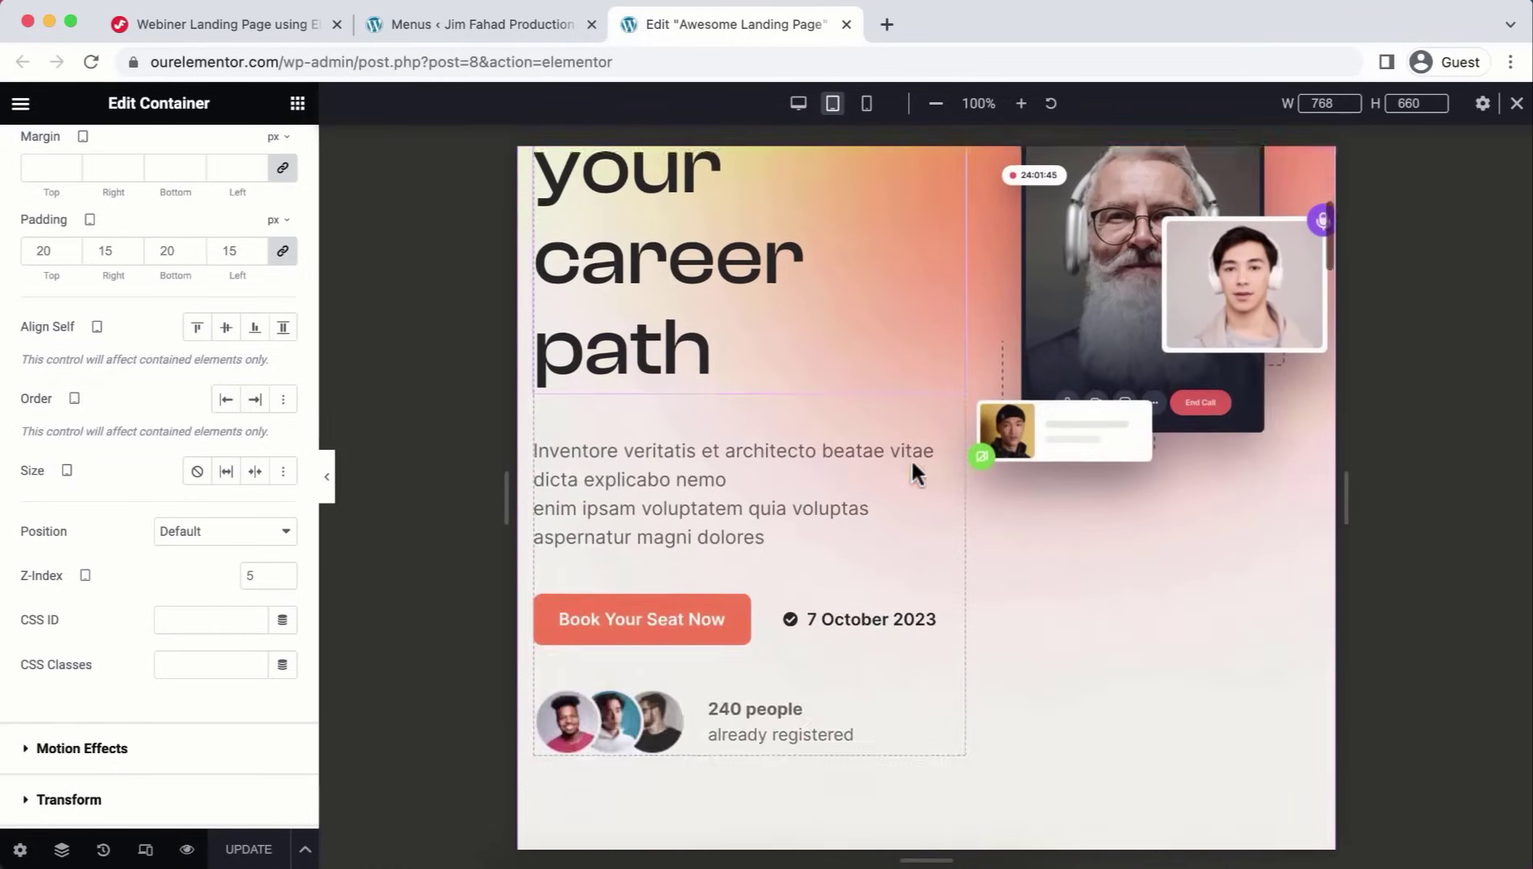
scroll(912, 464, "down", 2)
scroll(912, 464, "up", 7)
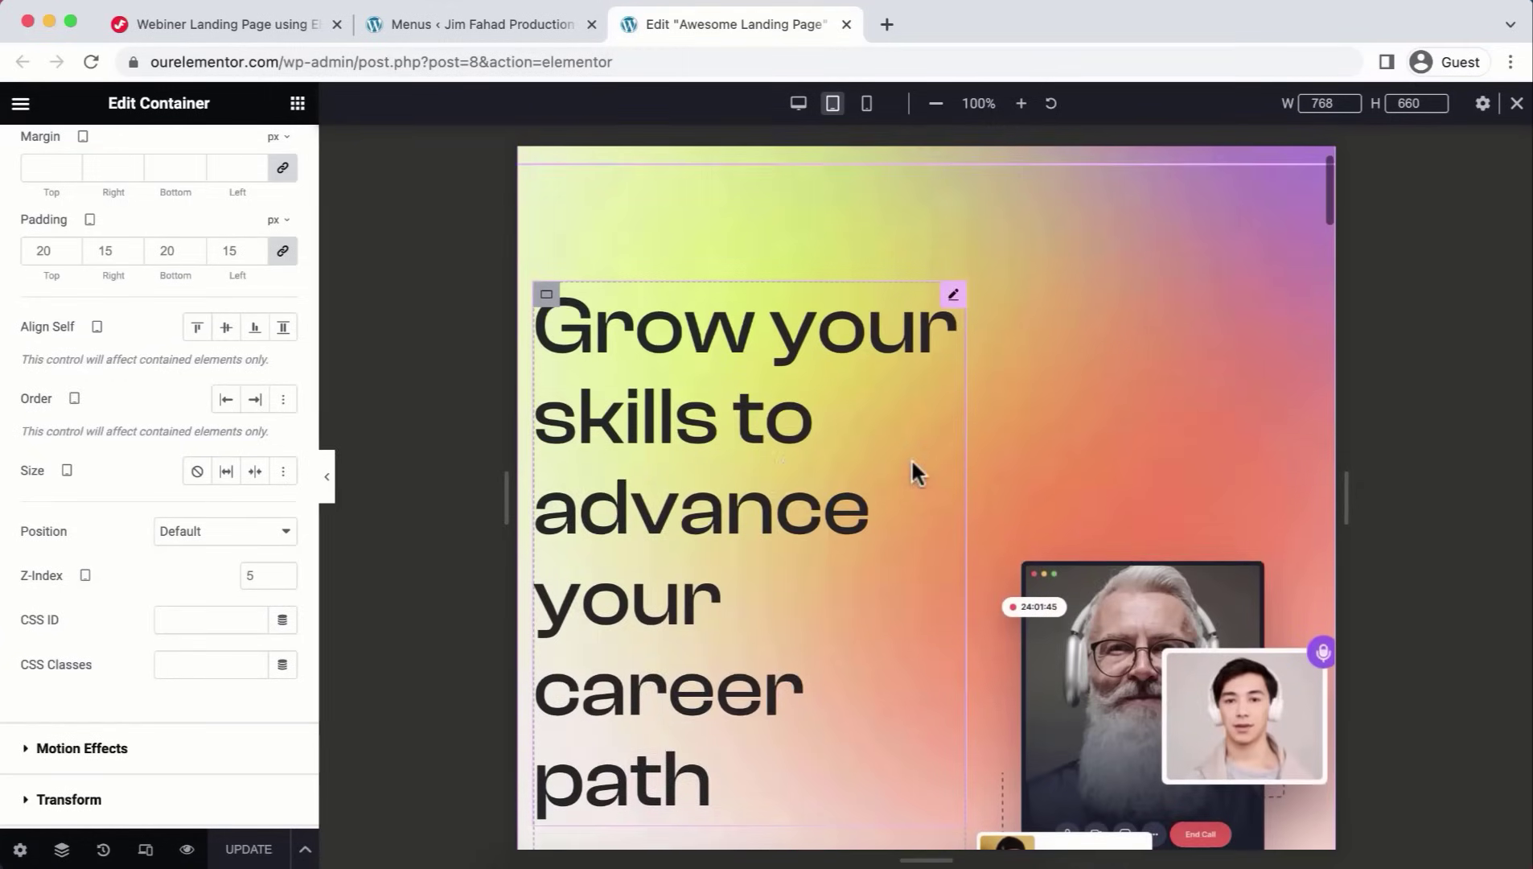
- Set the hero heading's tablet typography to 60 px size with a 70 px line-height
left_click(663, 419)
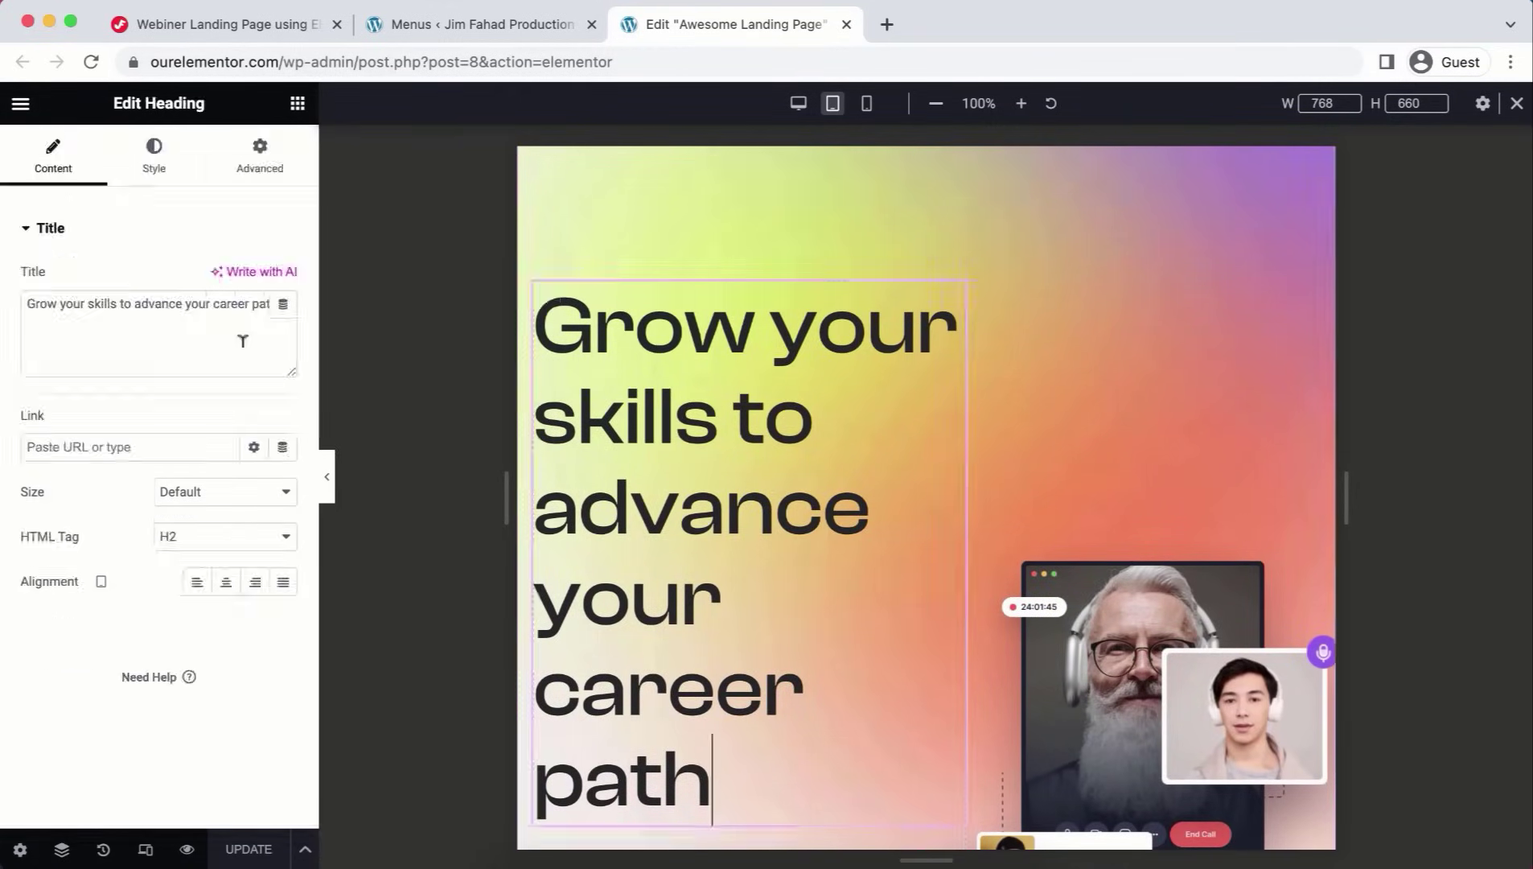
left_click(161, 165)
left_click(281, 324)
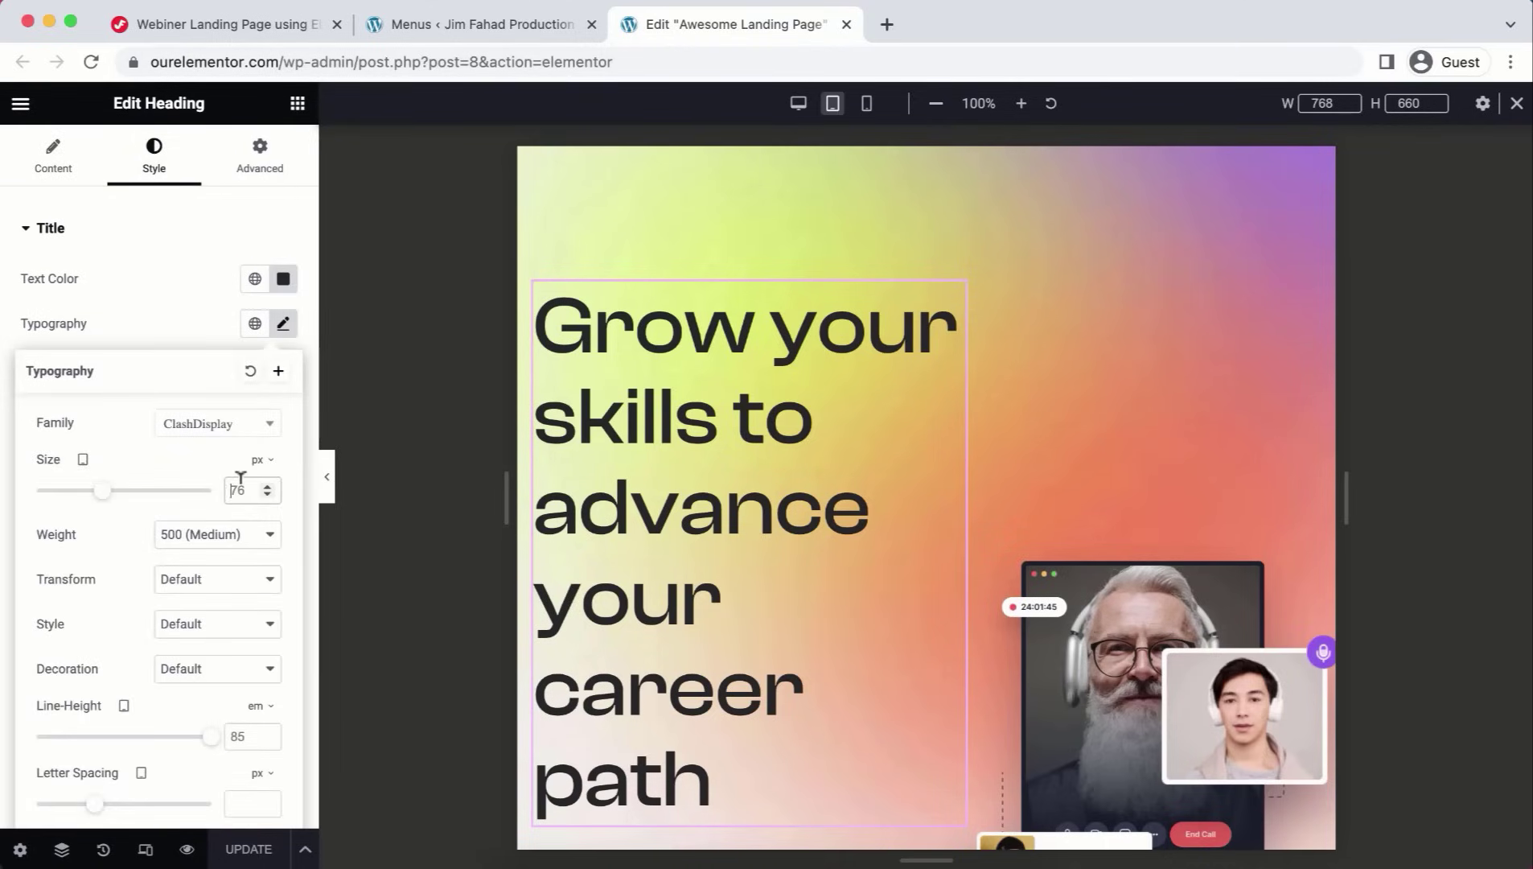
type("60")
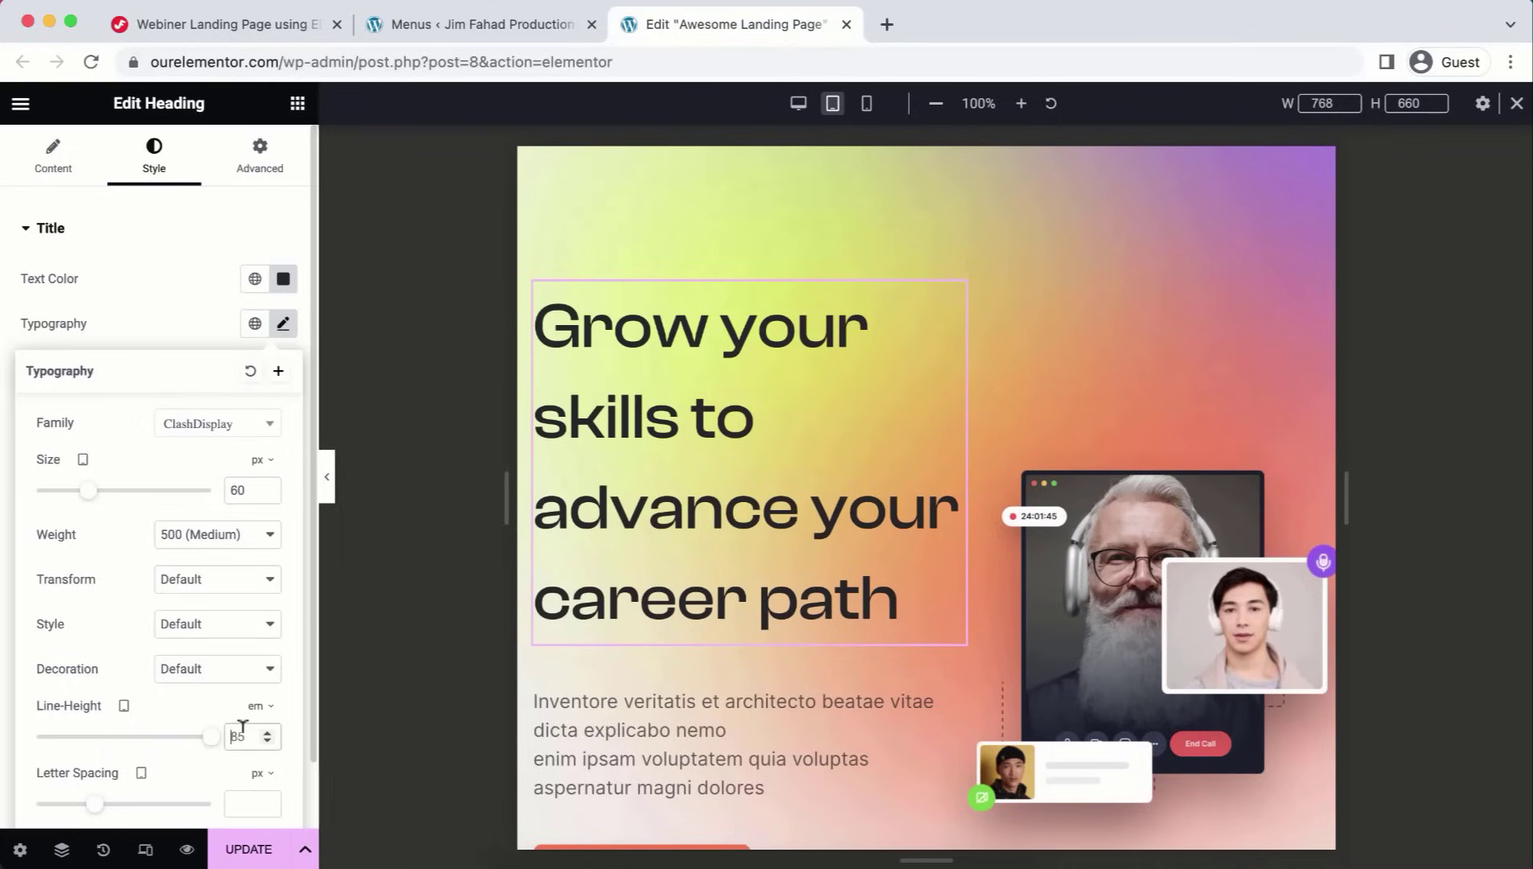
type("50")
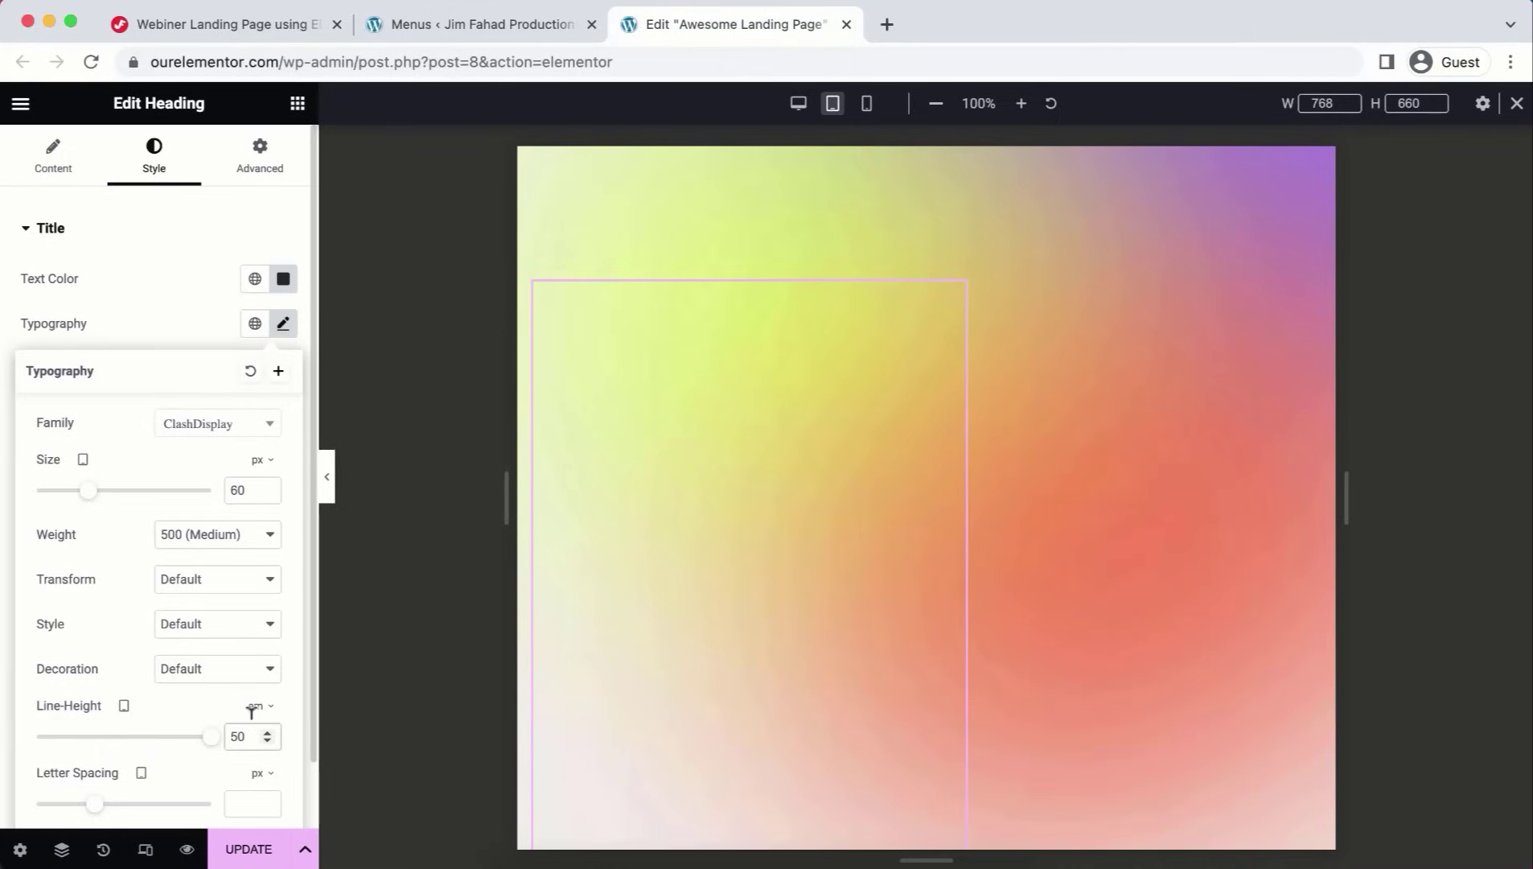
left_click(259, 710)
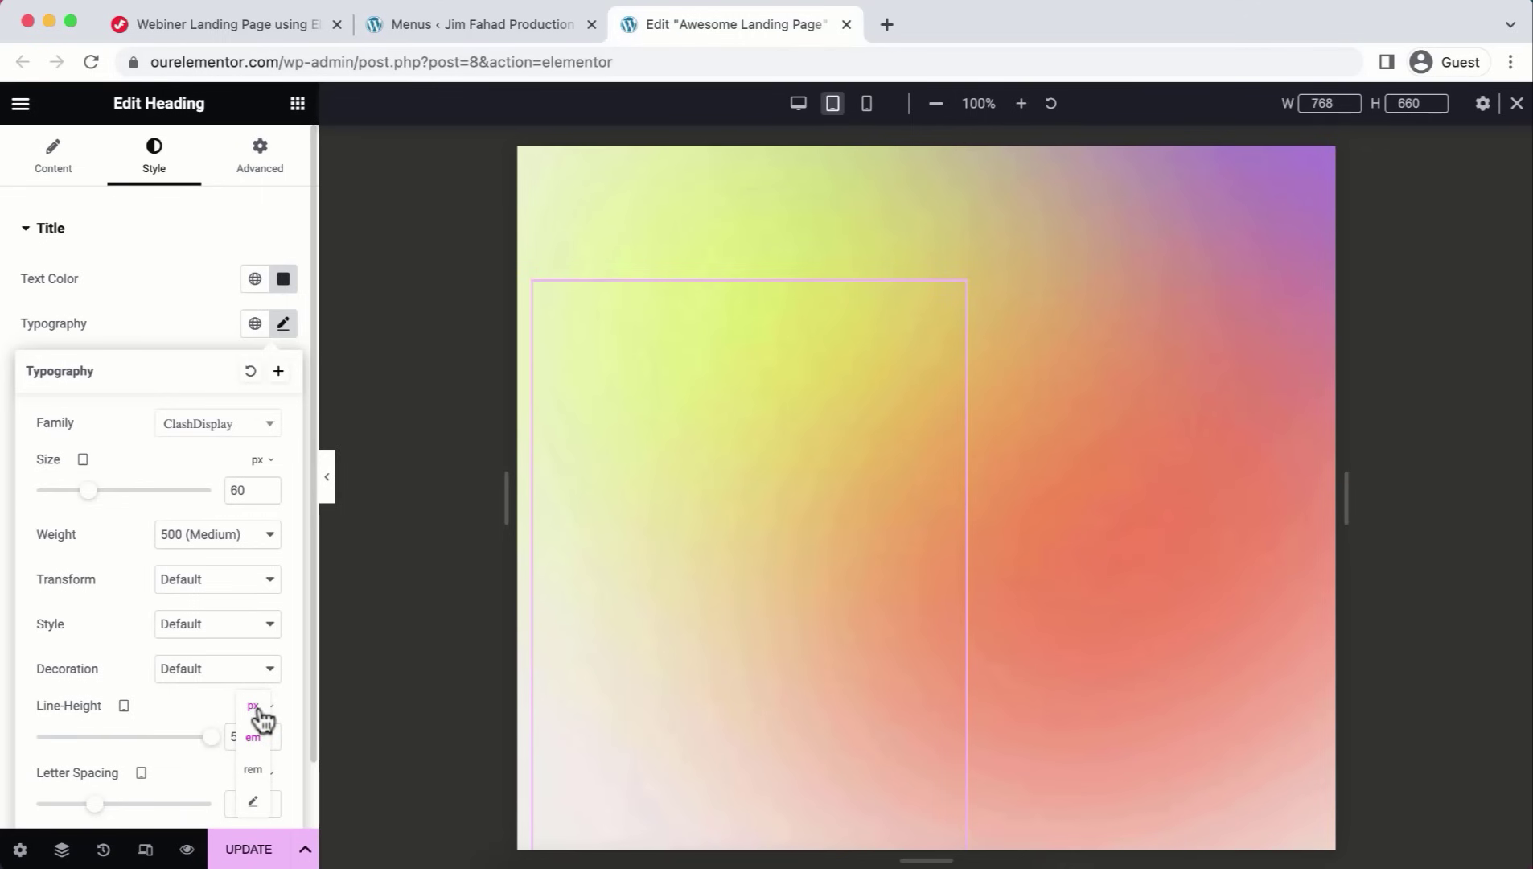
left_click(256, 706)
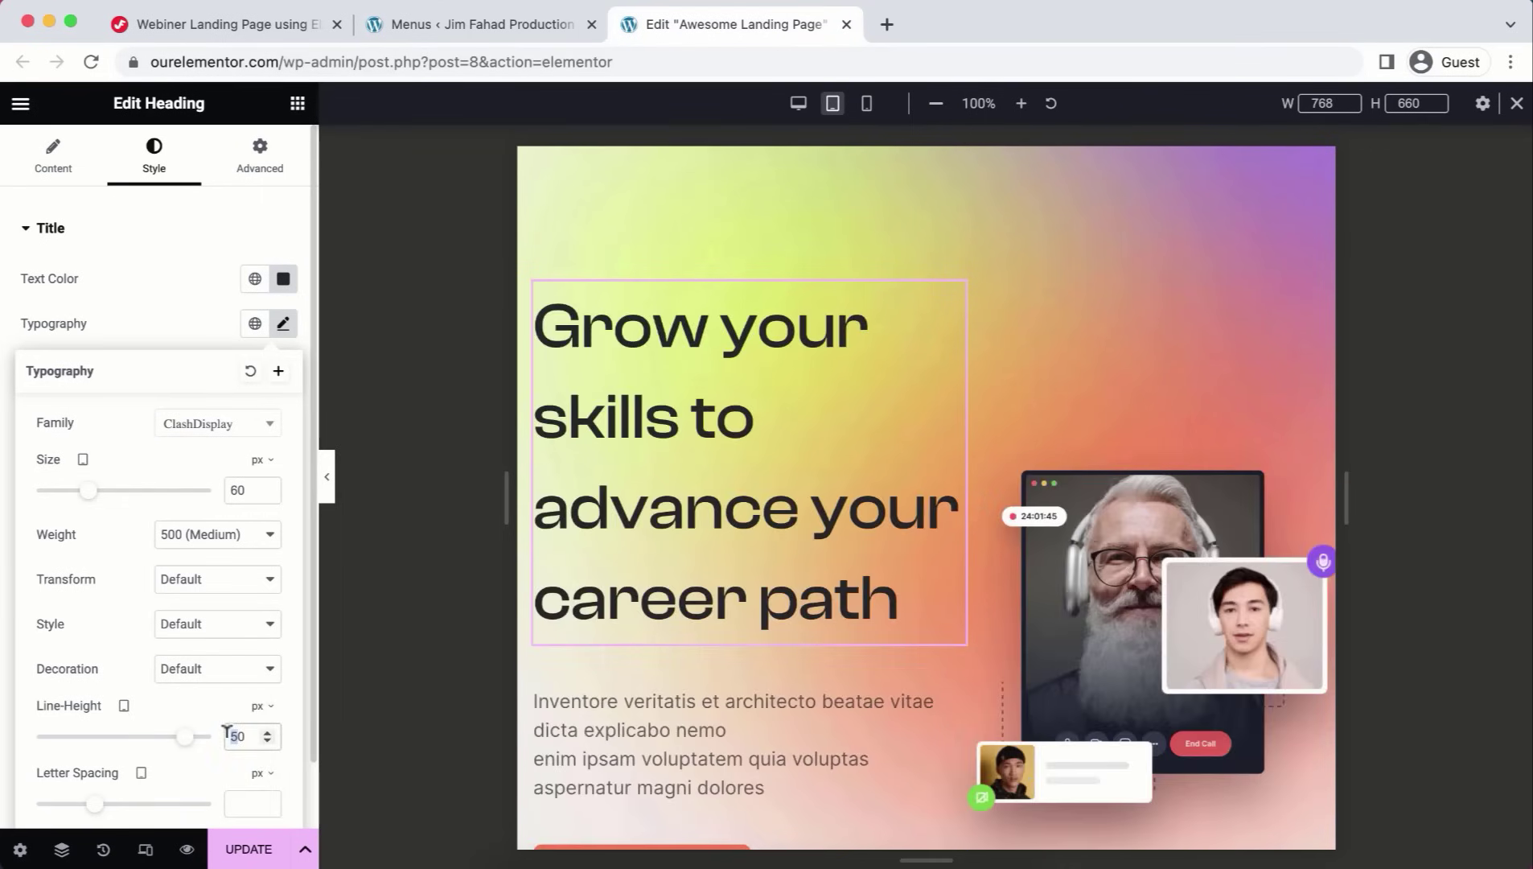
type("41")
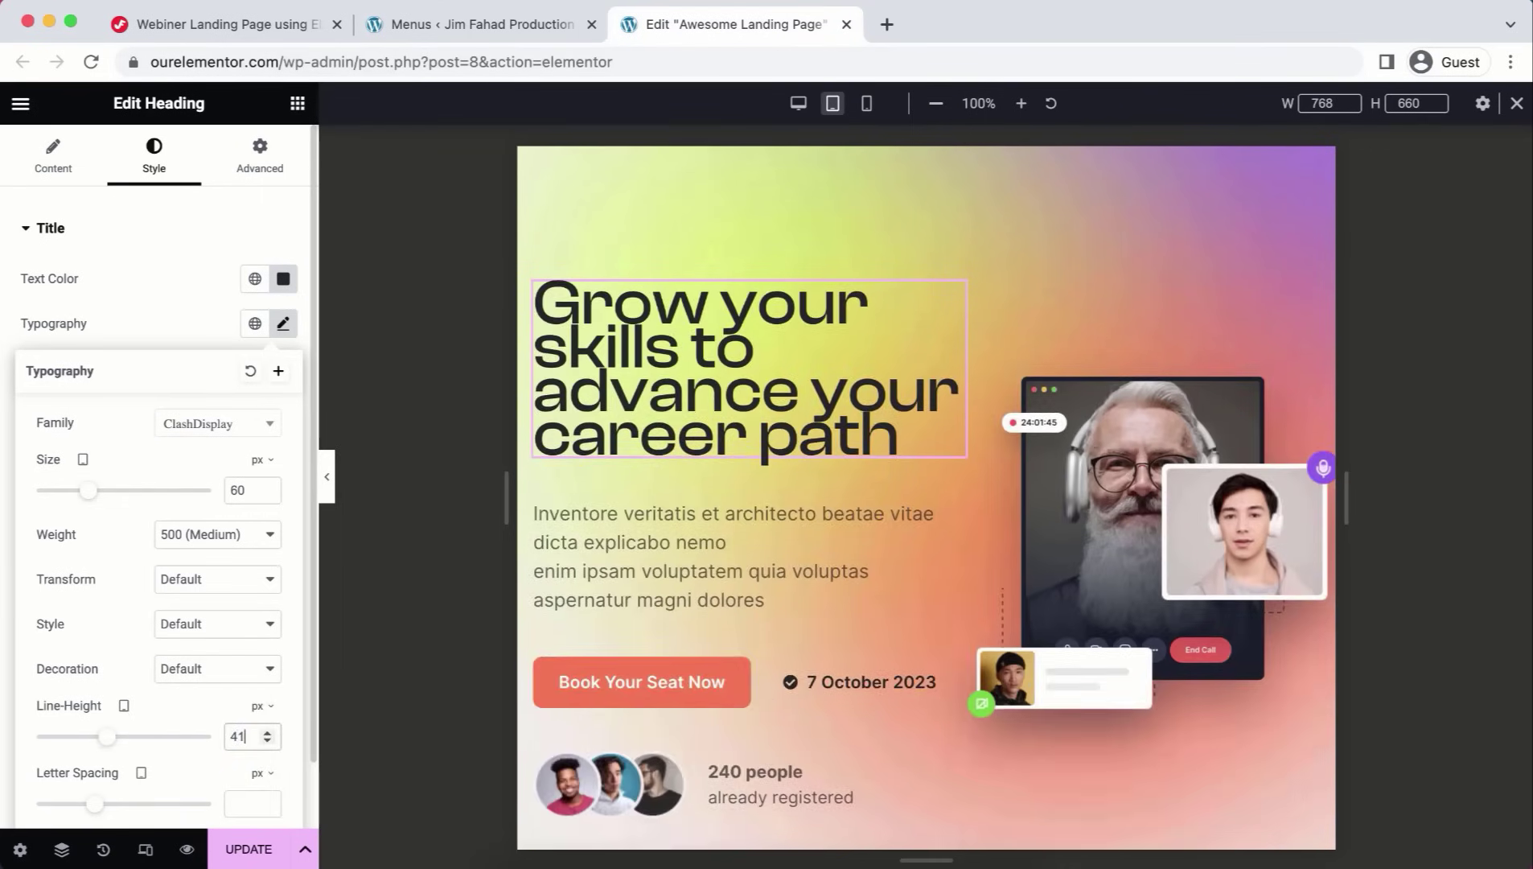
type("5")
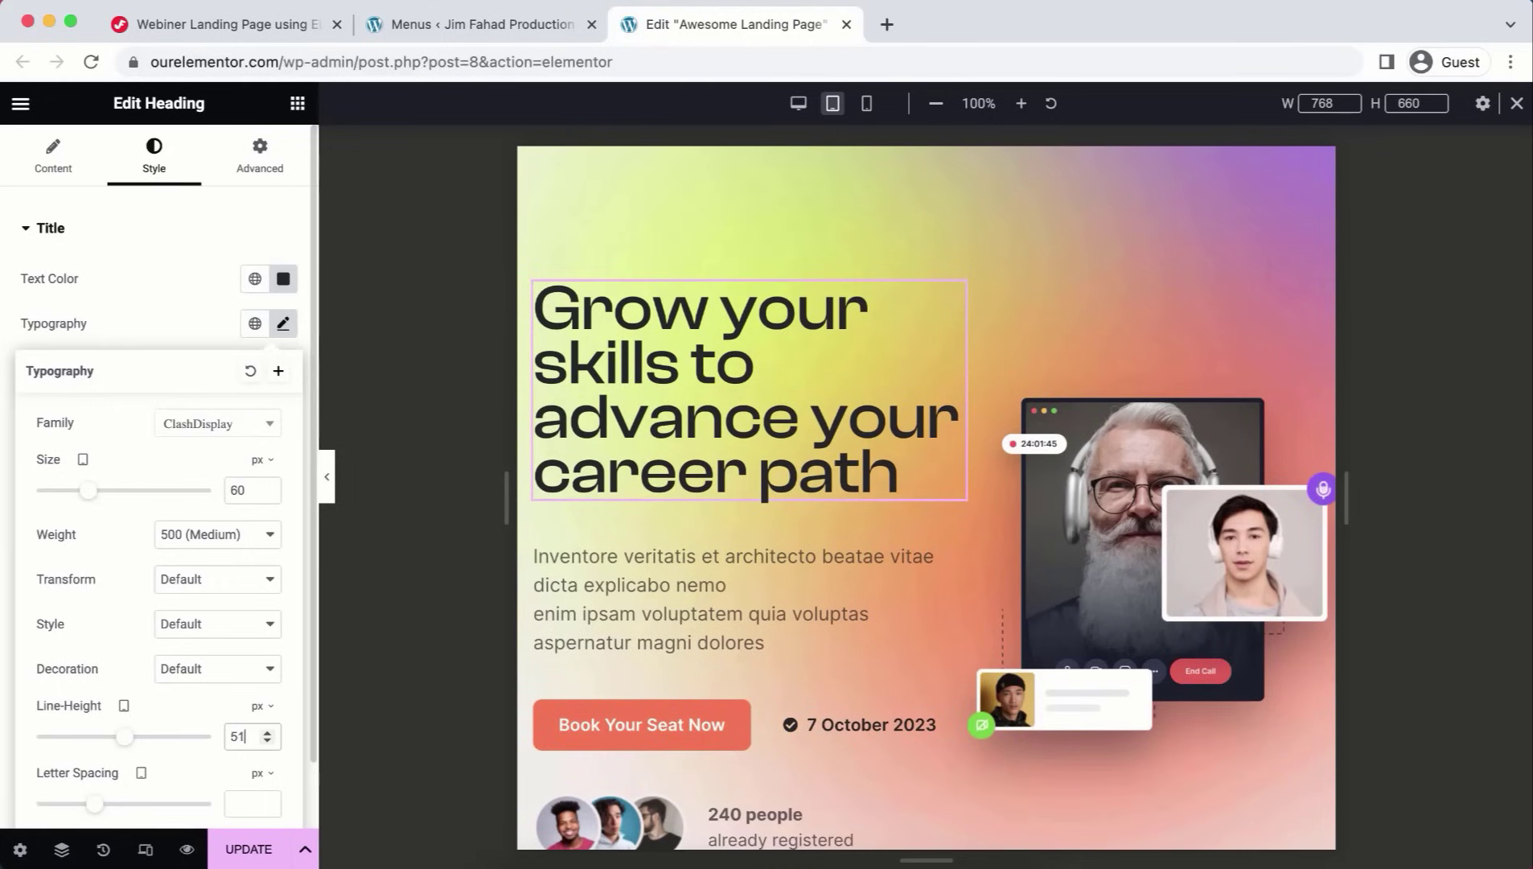
type("6")
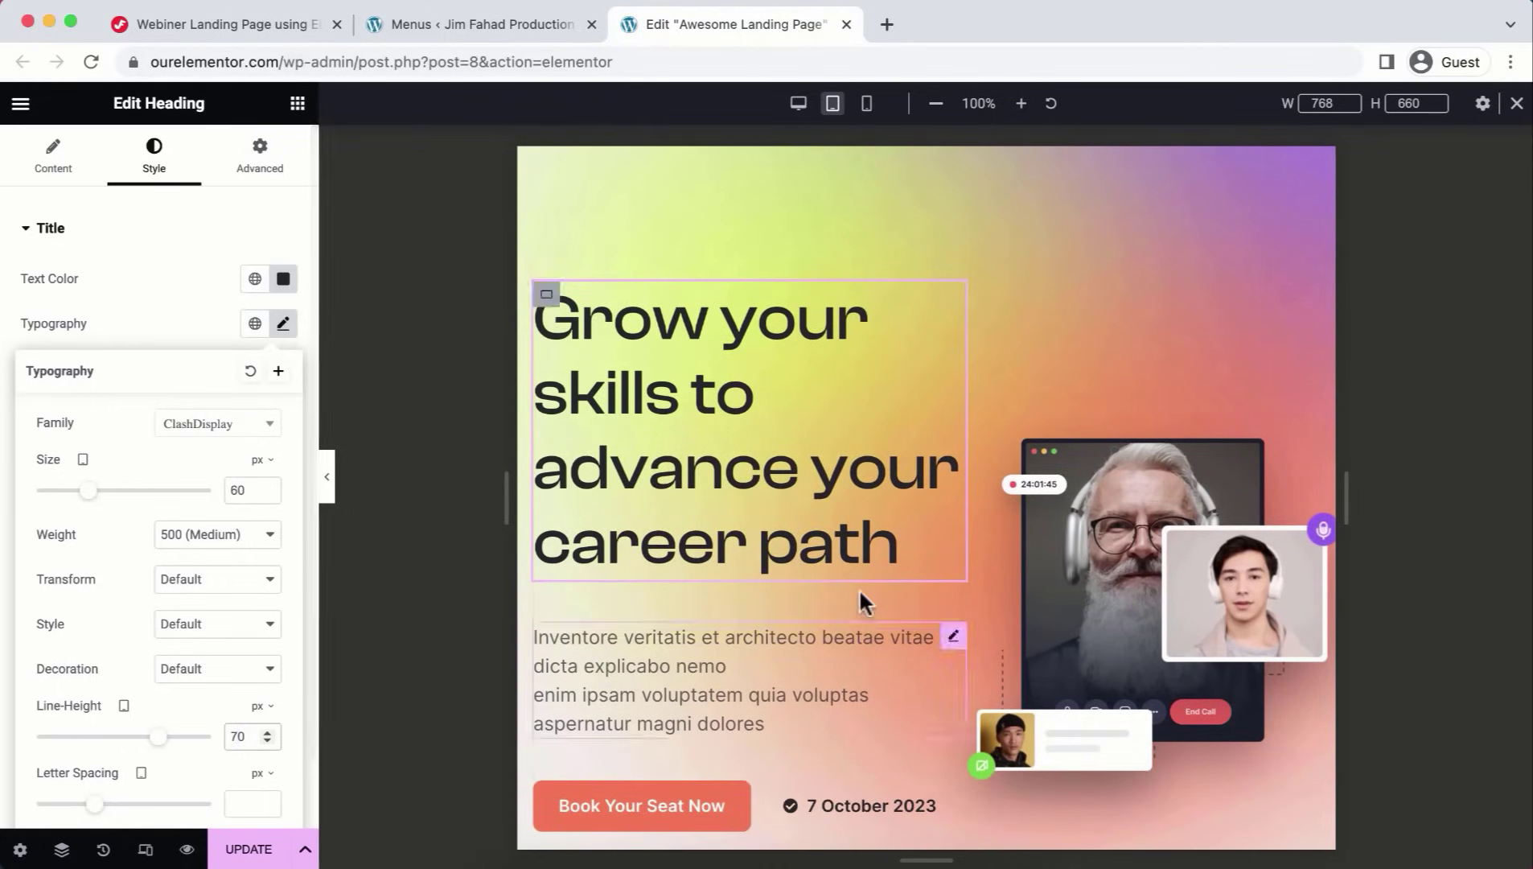
- Scroll through all sections of the tablet preview, then switch to 360 px Mobile Portrait
scroll(859, 588, "up", 2)
scroll(859, 588, "down", 2)
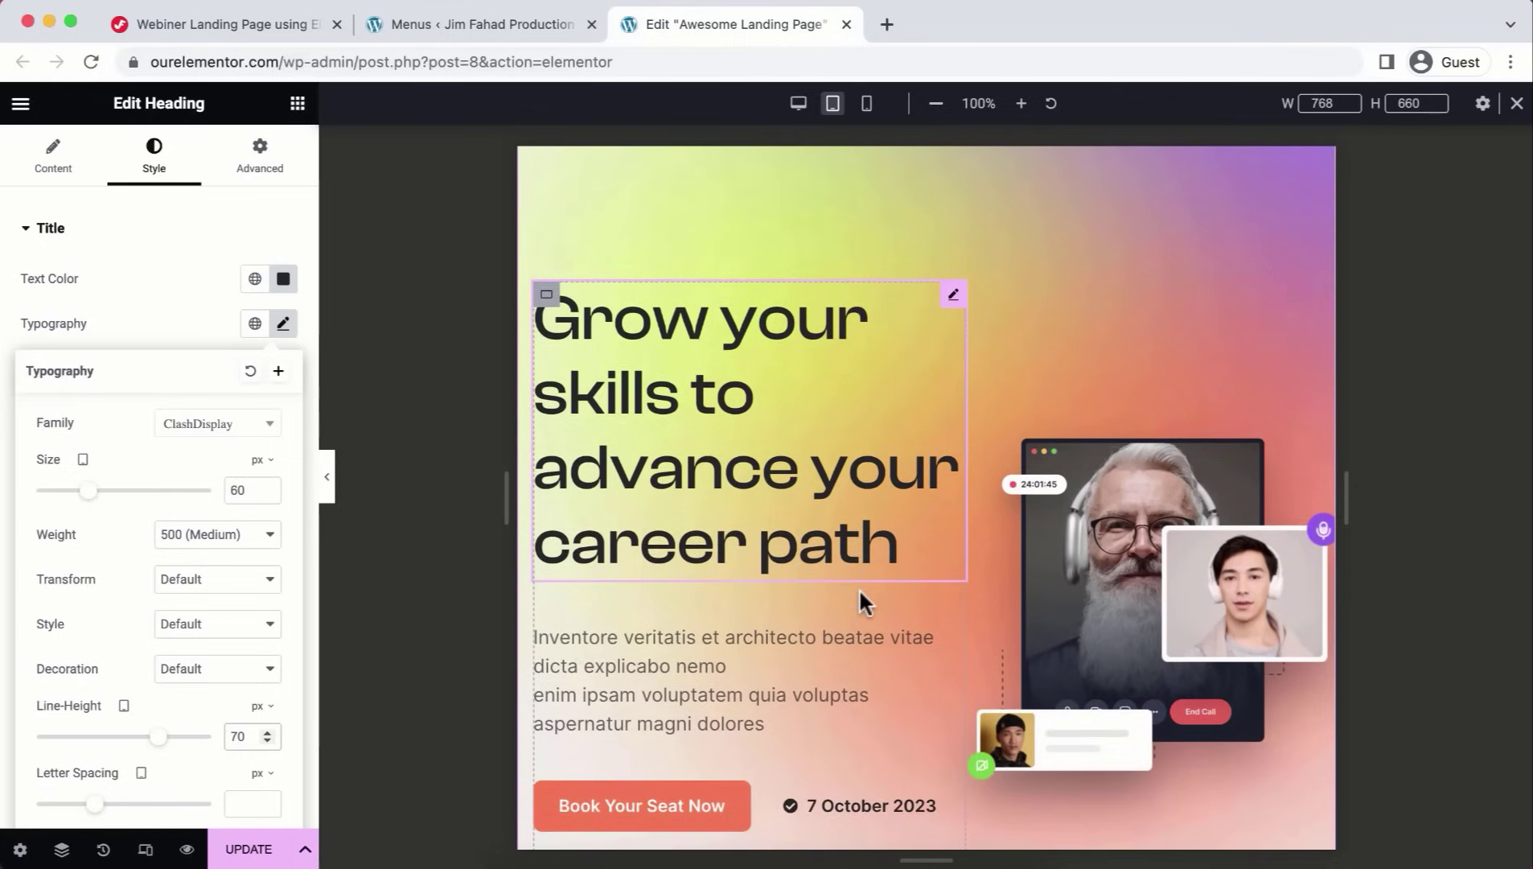
scroll(859, 595, "down", 5)
scroll(859, 591, "down", 7)
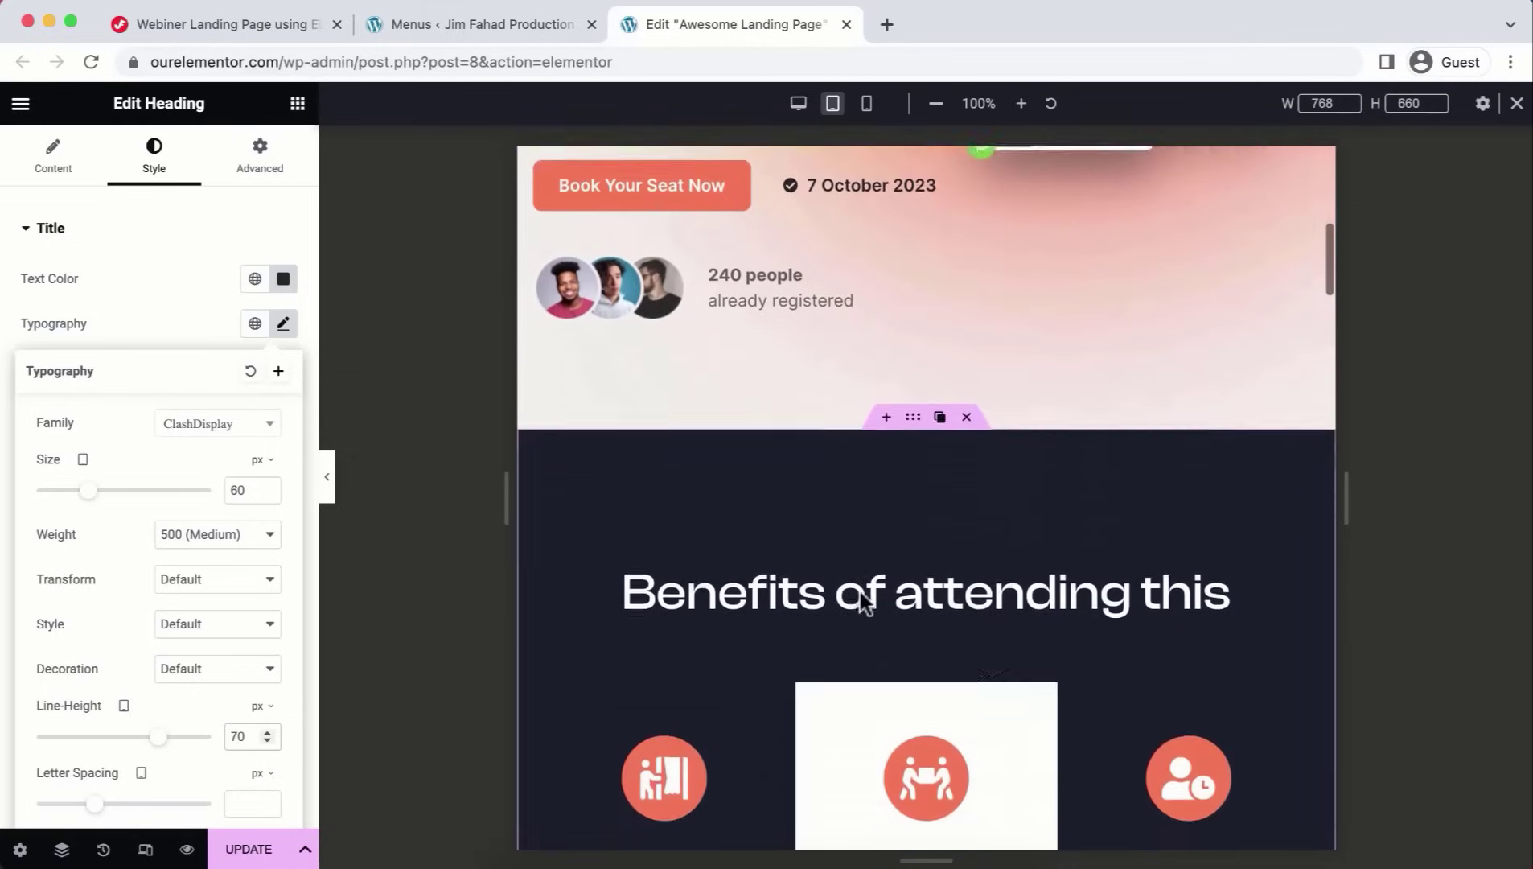
scroll(859, 588, "down", 12)
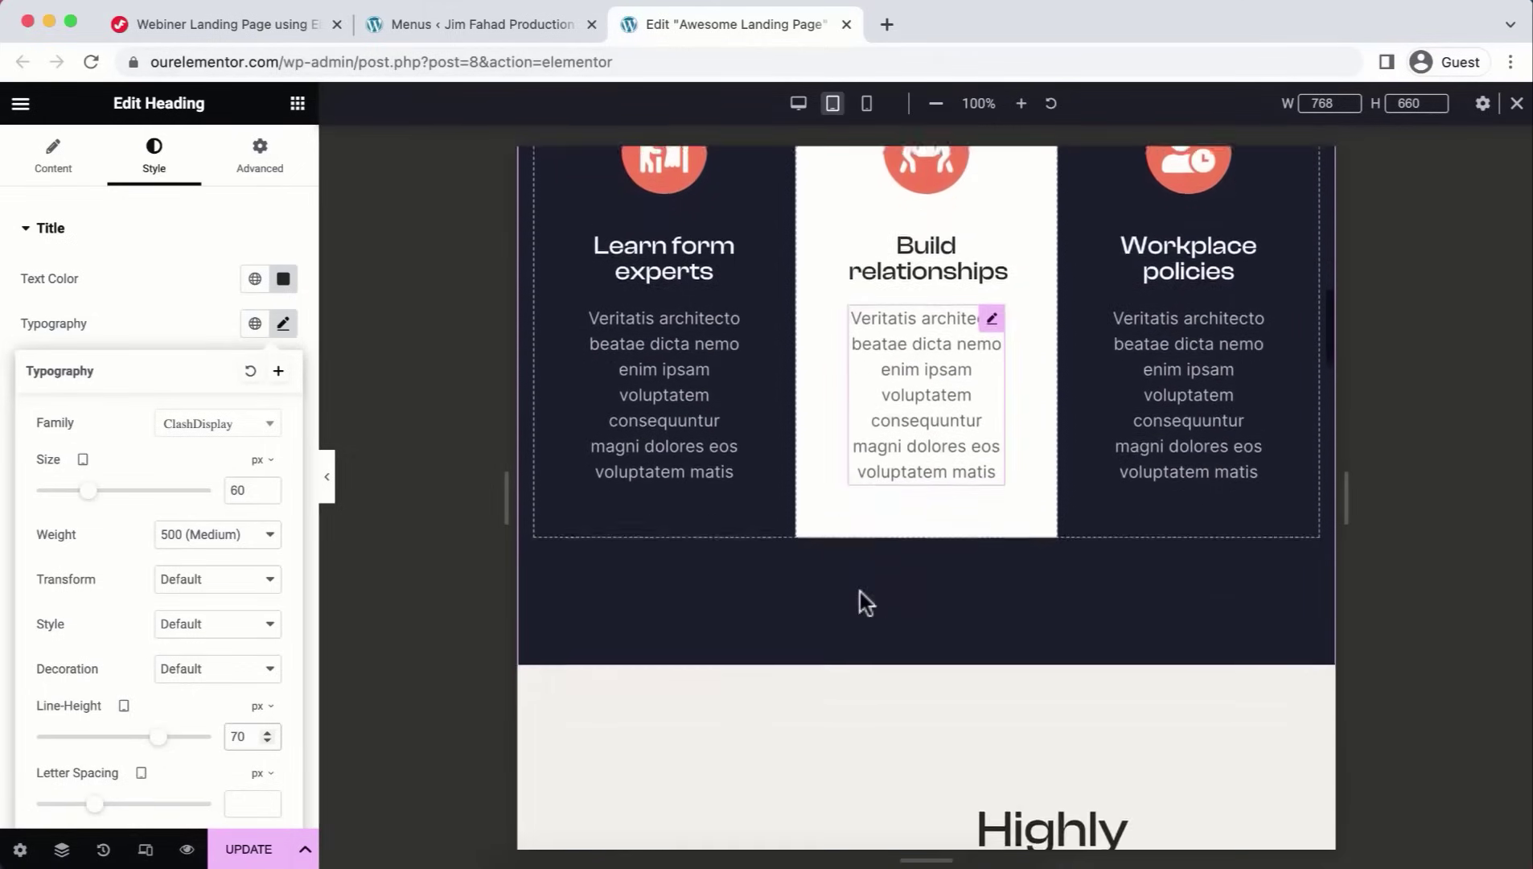
scroll(859, 591, "down", 12)
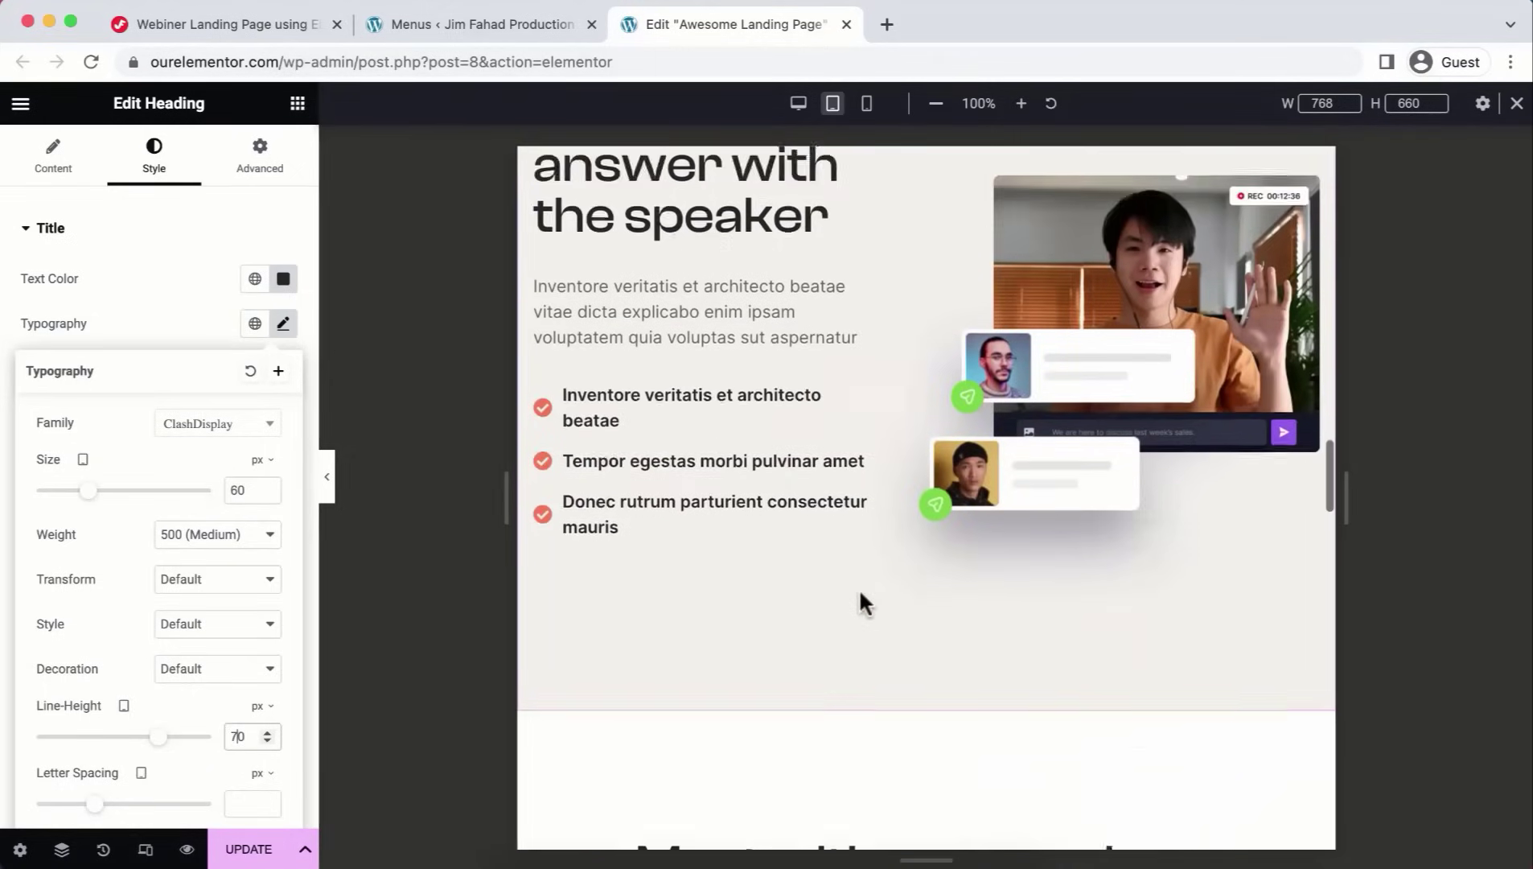
scroll(859, 595, "down", 6)
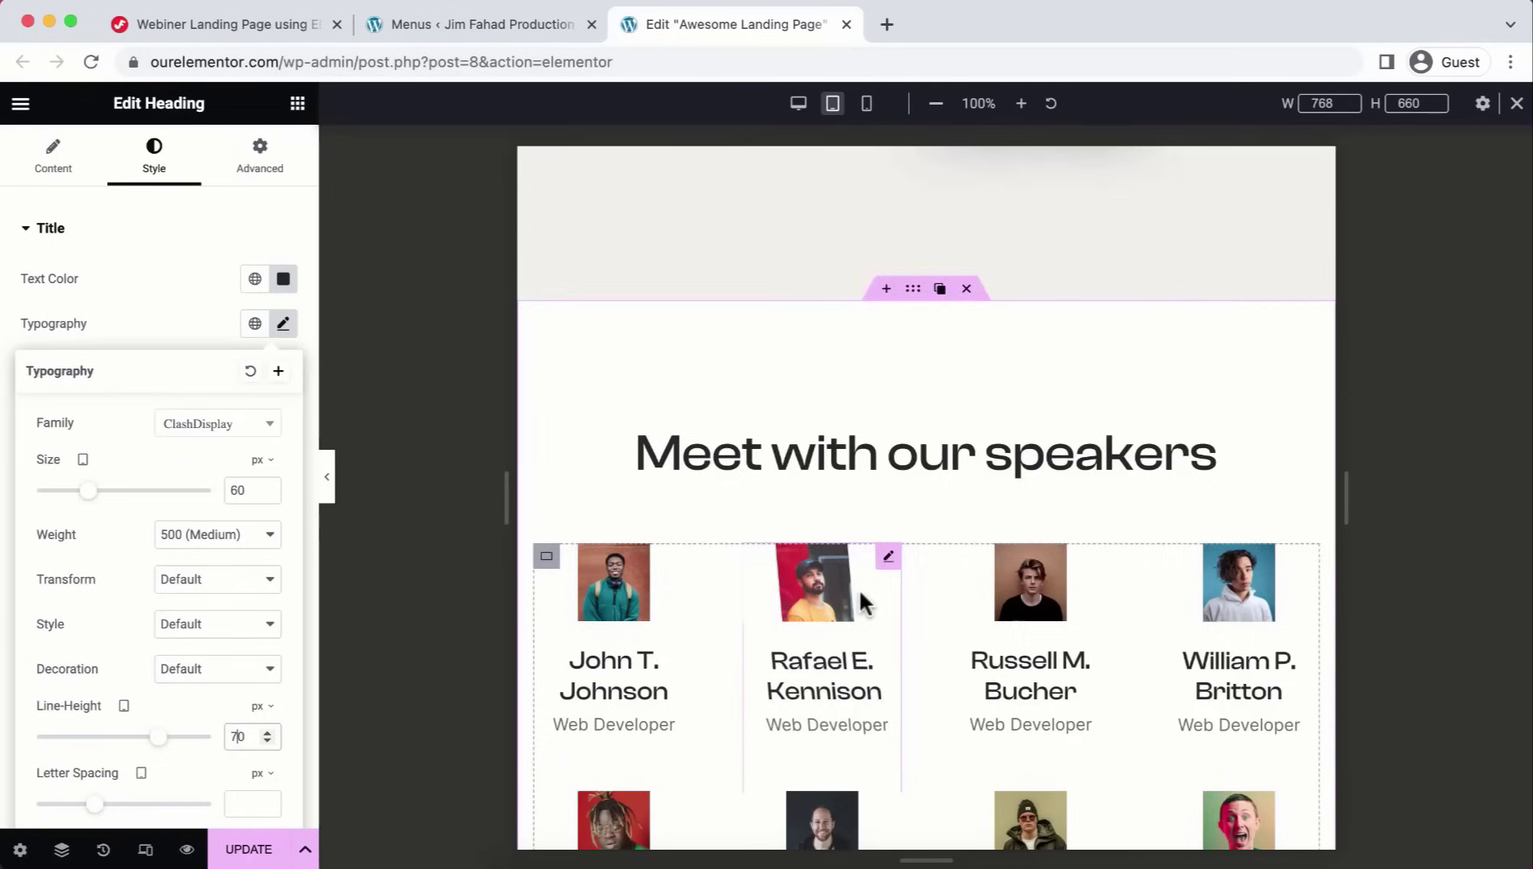
scroll(859, 587, "down", 11)
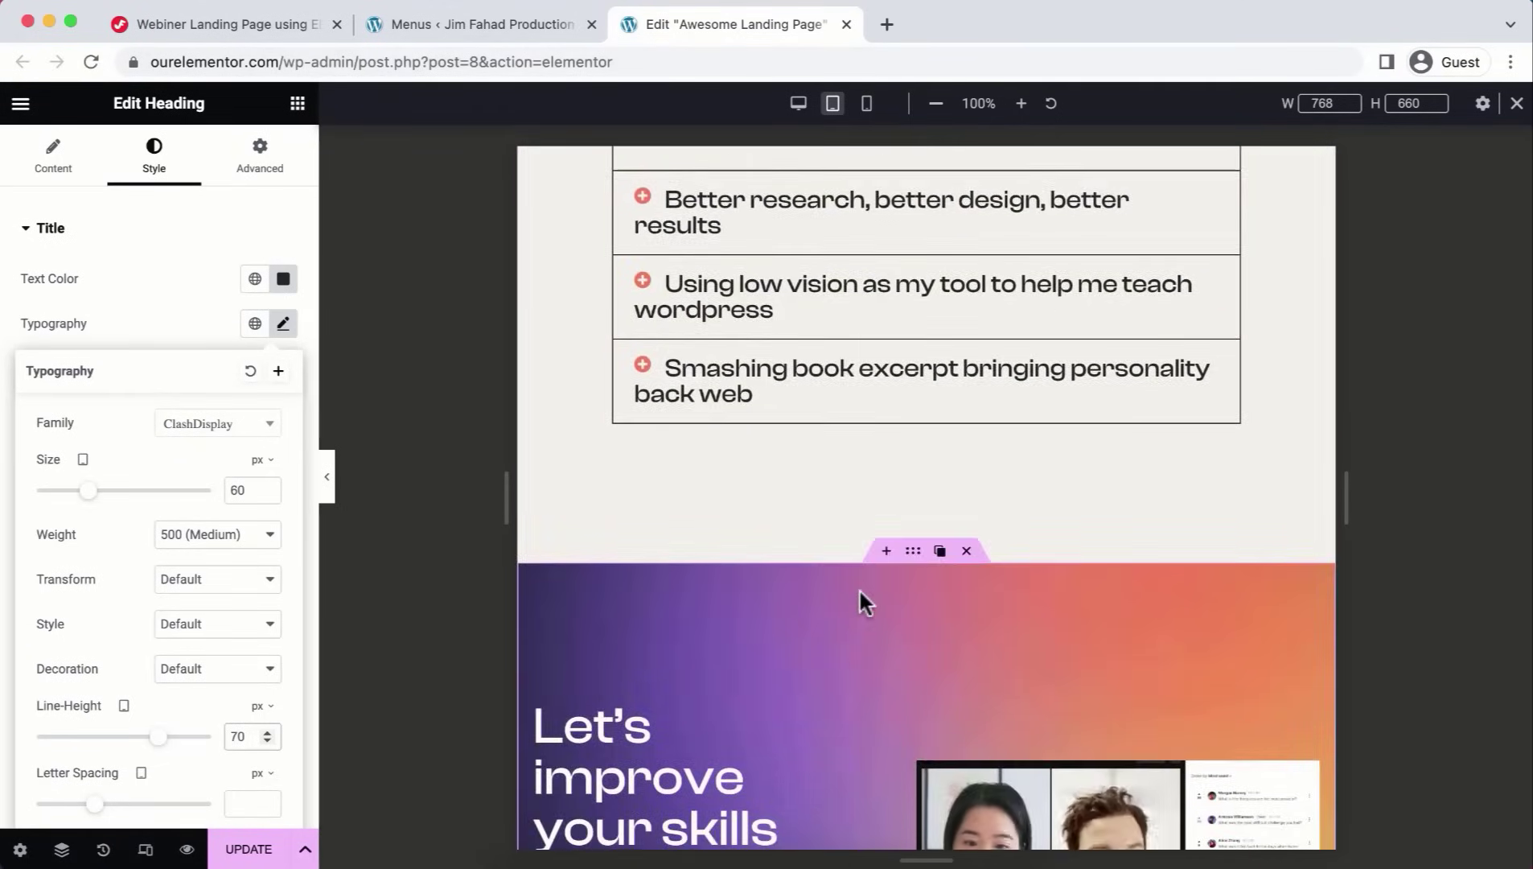
scroll(859, 588, "down", 11)
scroll(859, 588, "down", 3)
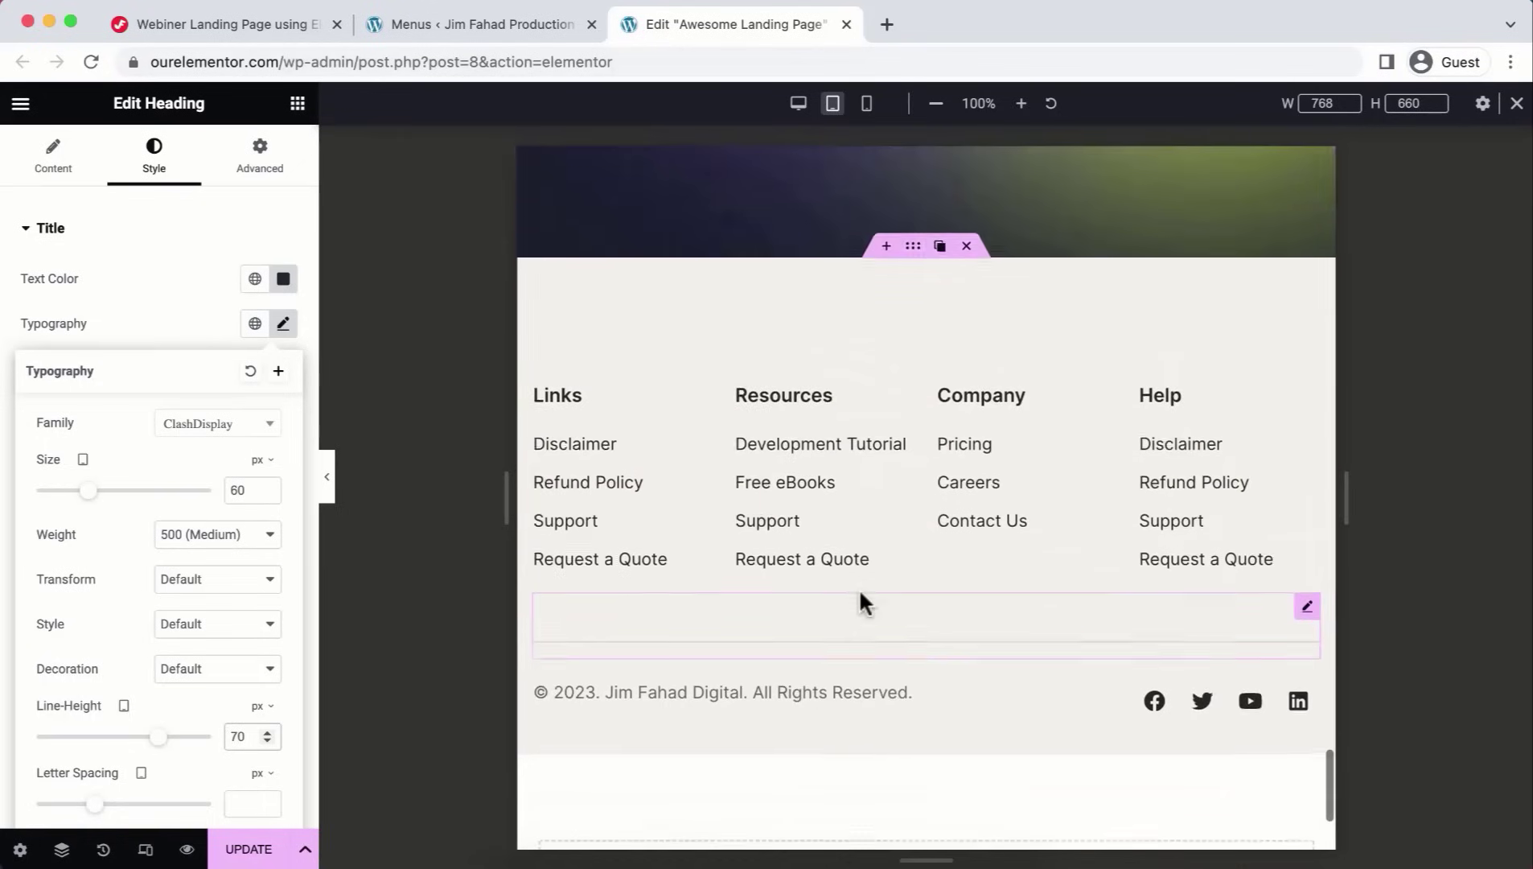
scroll(859, 588, "up", 14)
scroll(861, 594, "up", 20)
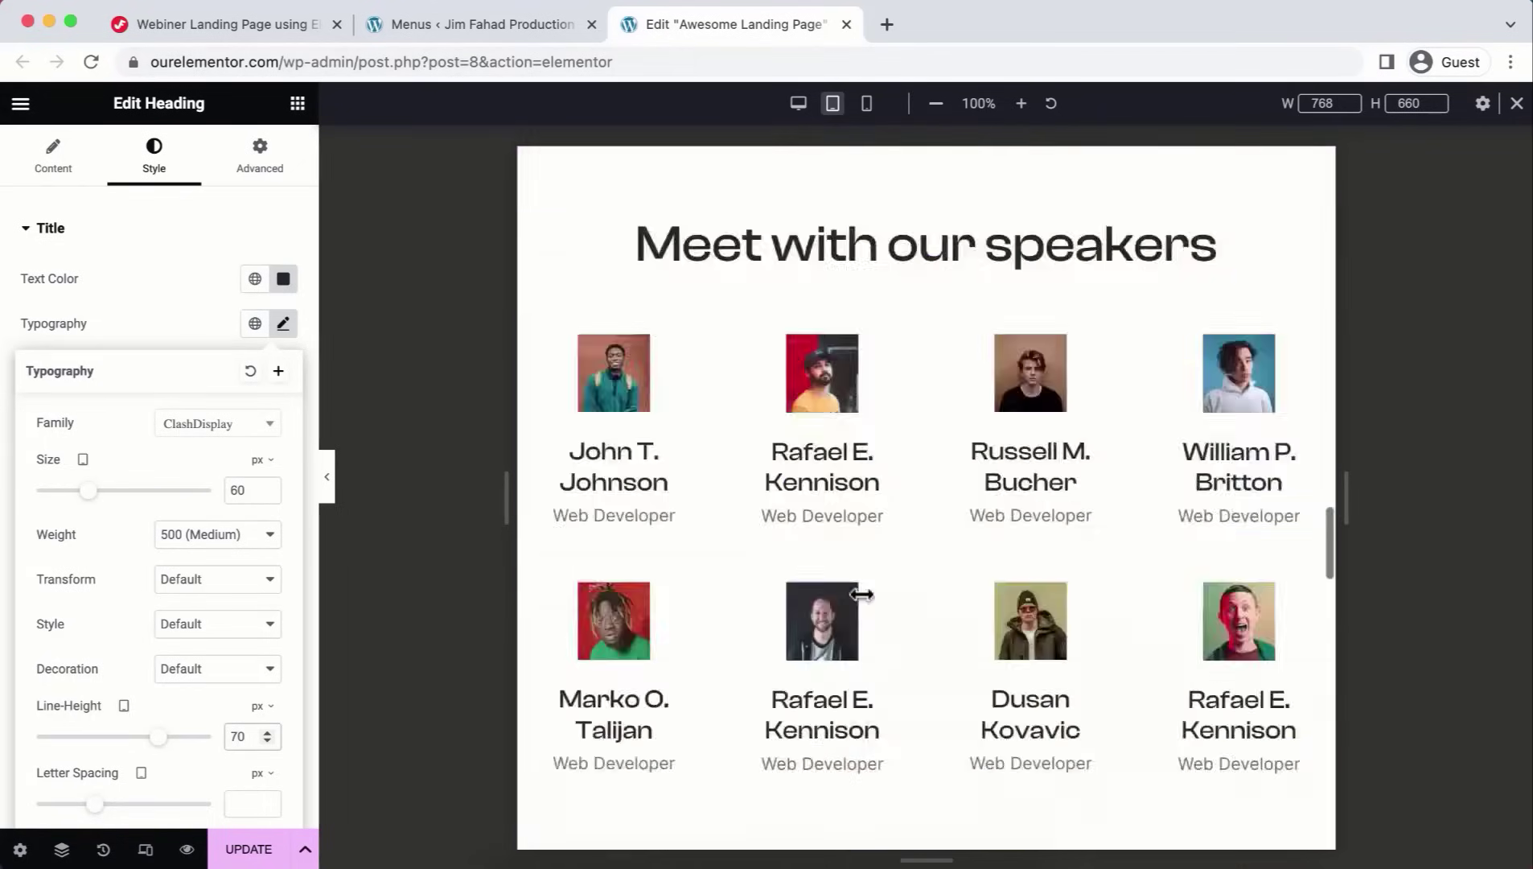
scroll(859, 596, "up", 2)
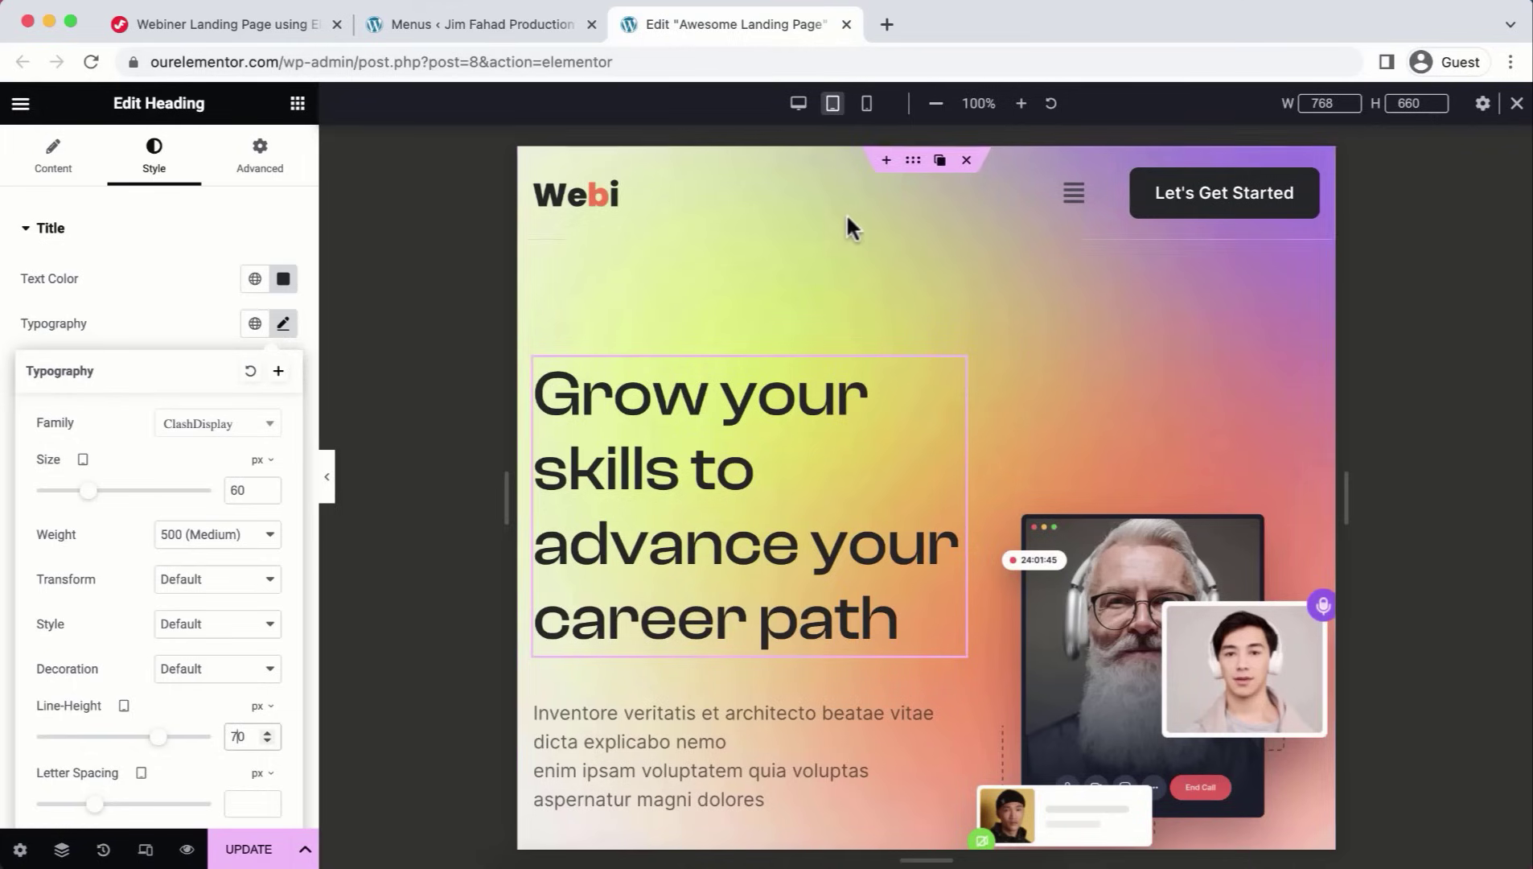
left_click(867, 105)
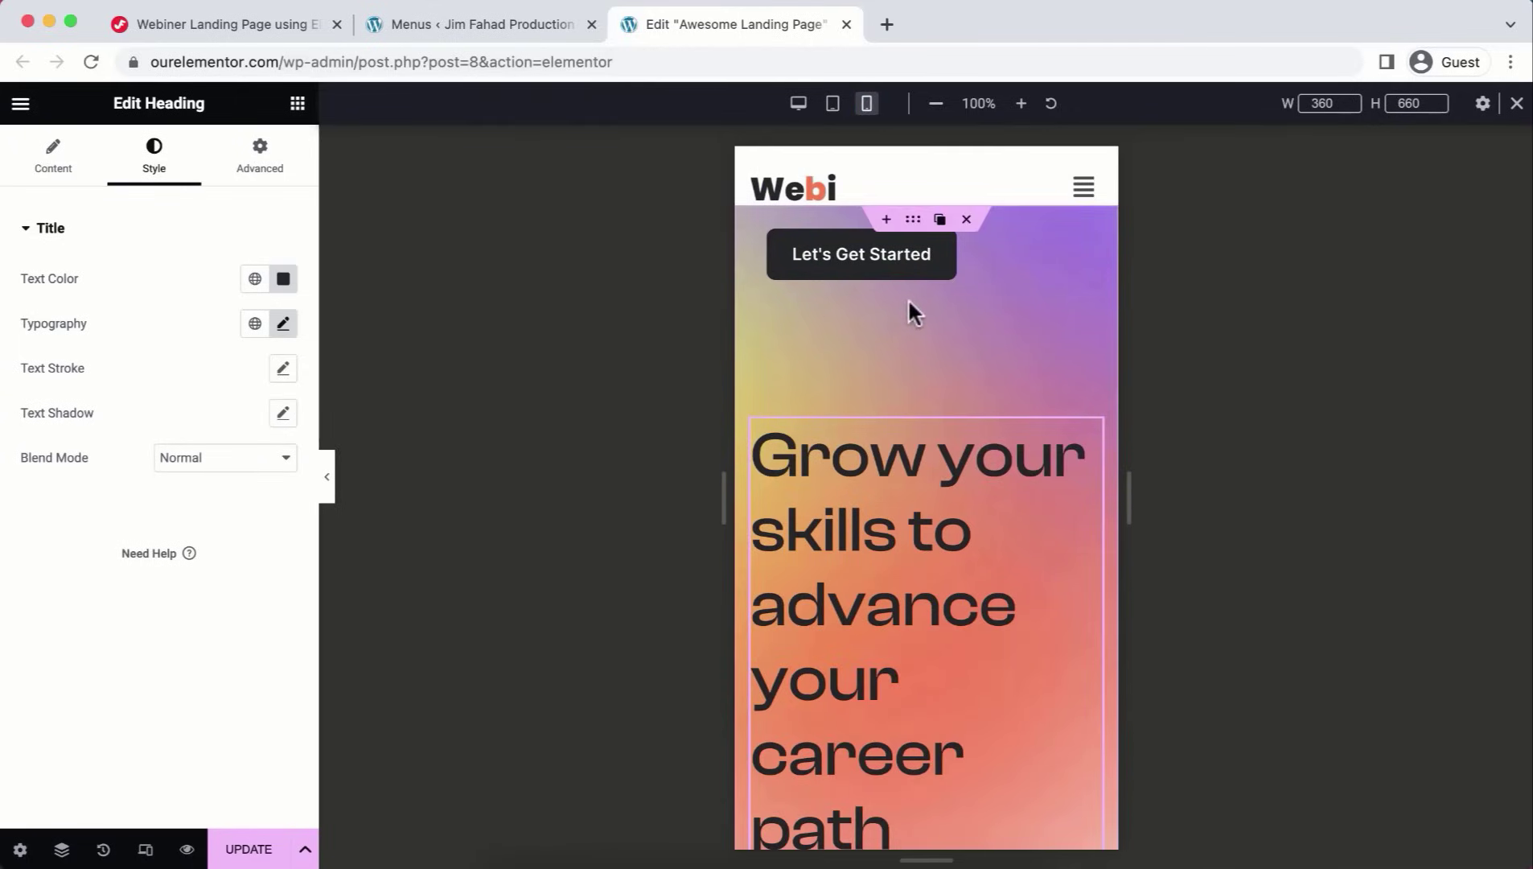
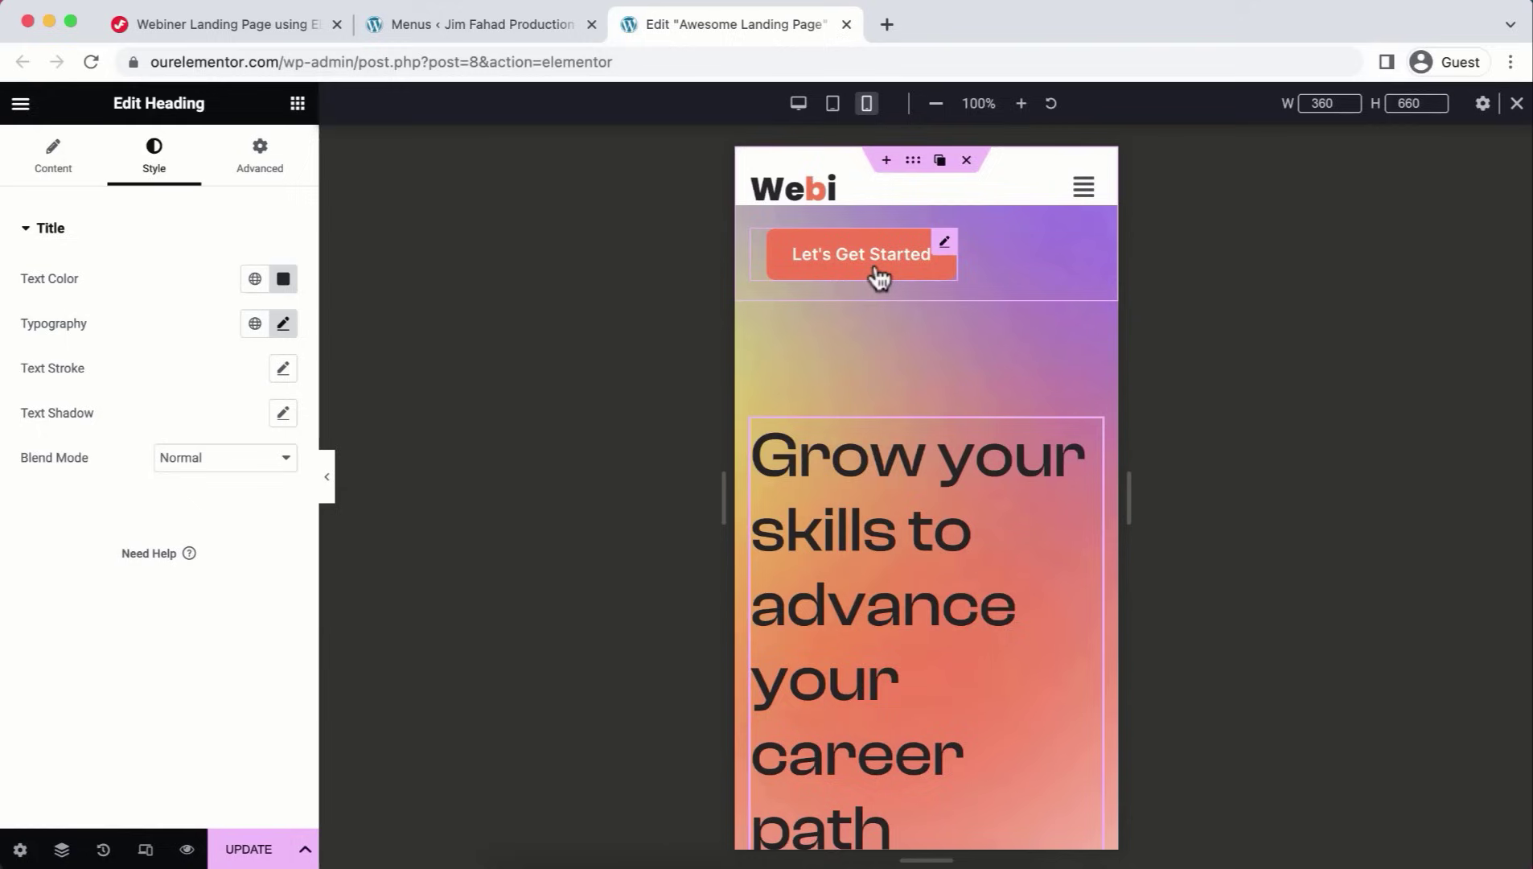
- Hide the header's Let's Get Started button on mobile portrait devices
left_click(946, 243)
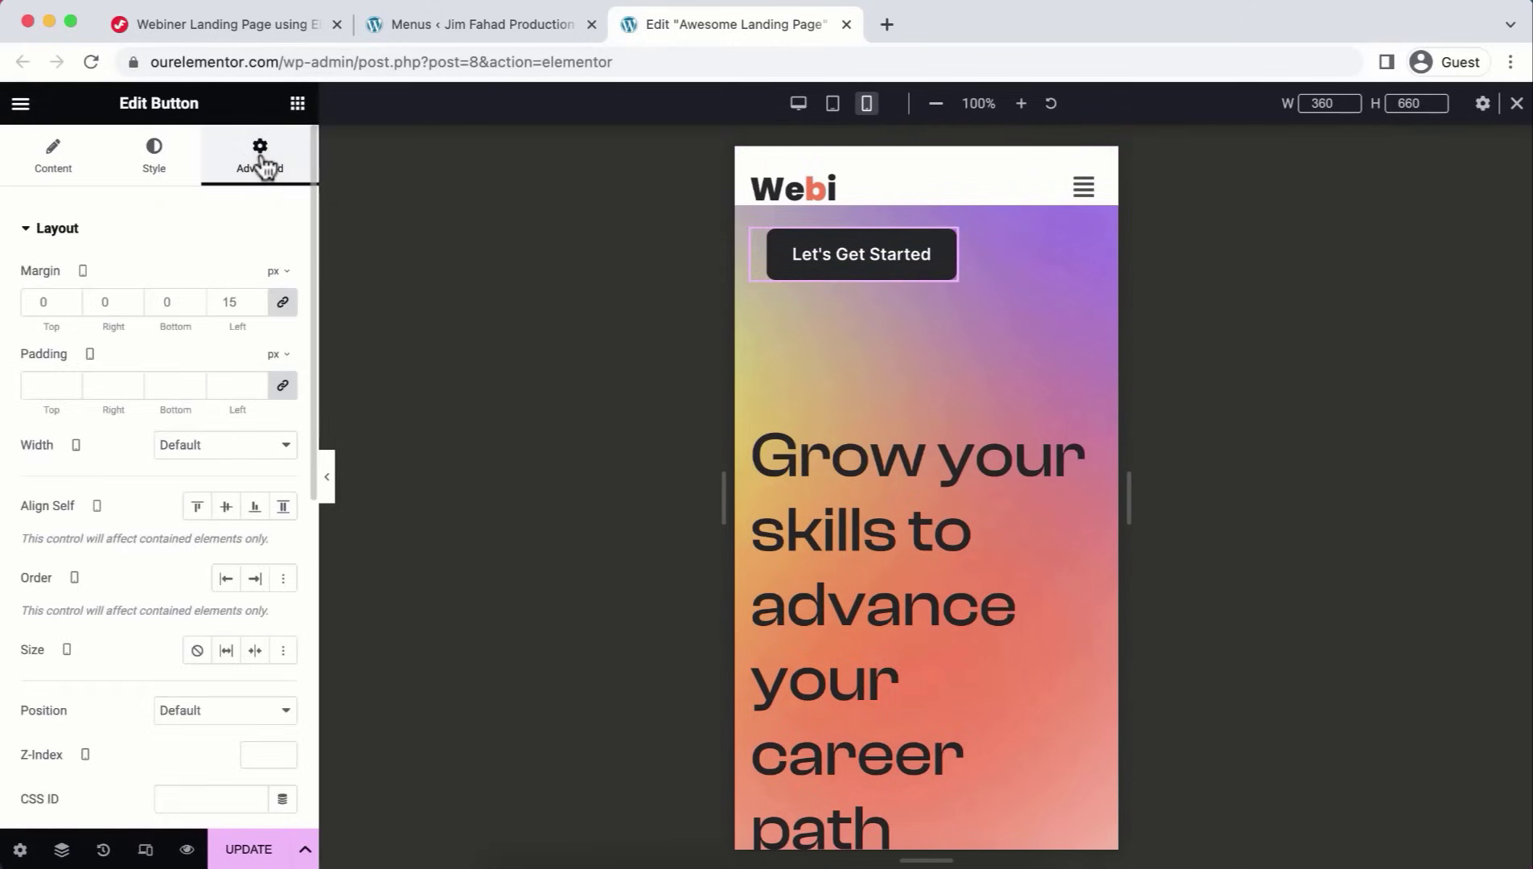
scroll(161, 434, "down", 6)
scroll(161, 435, "down", 2)
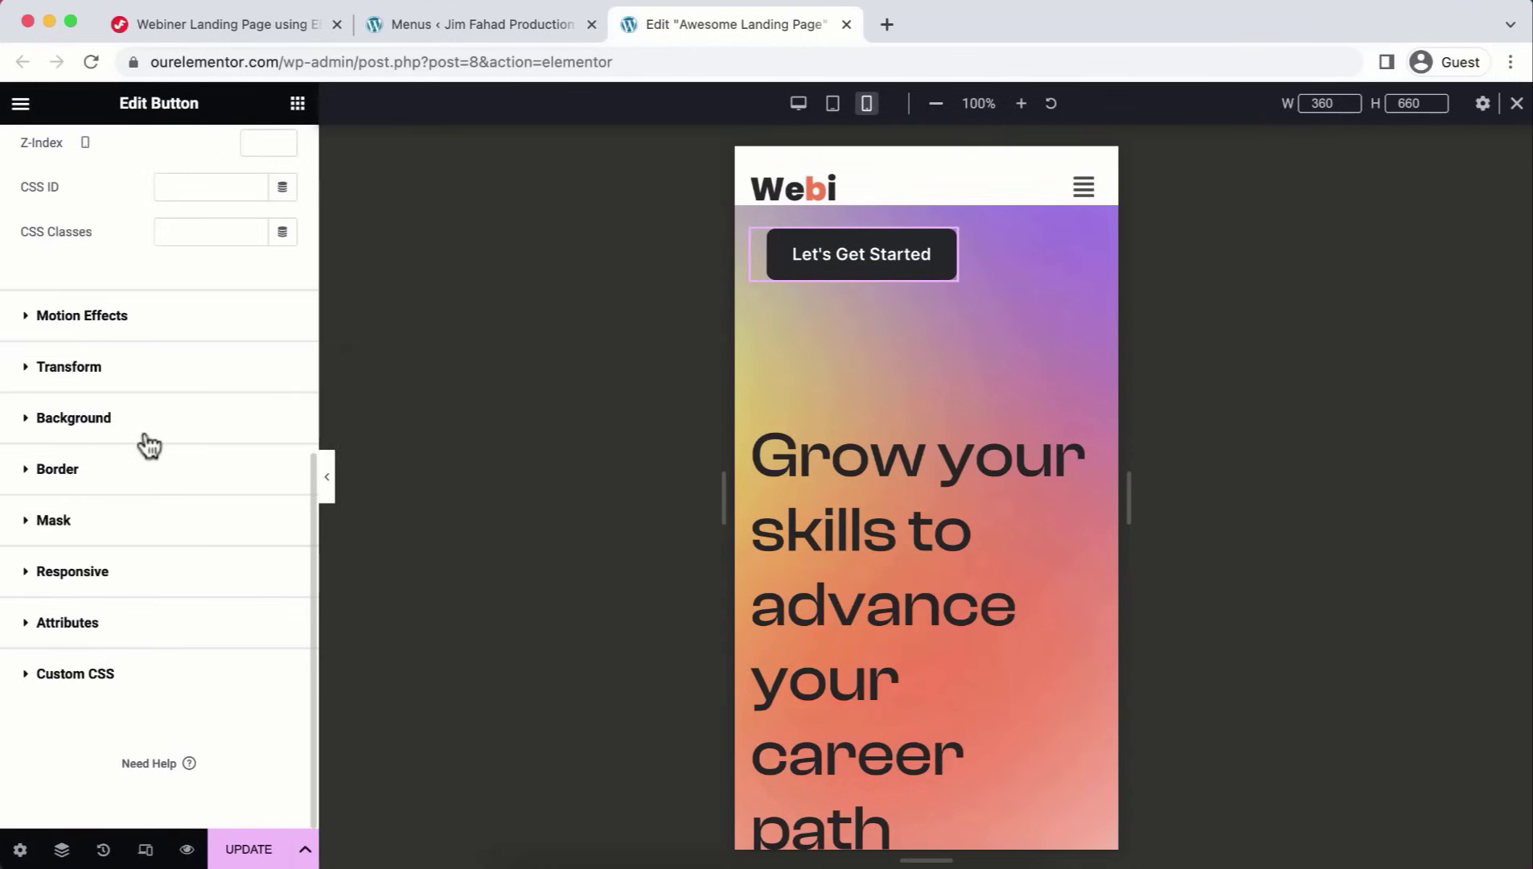
left_click(62, 572)
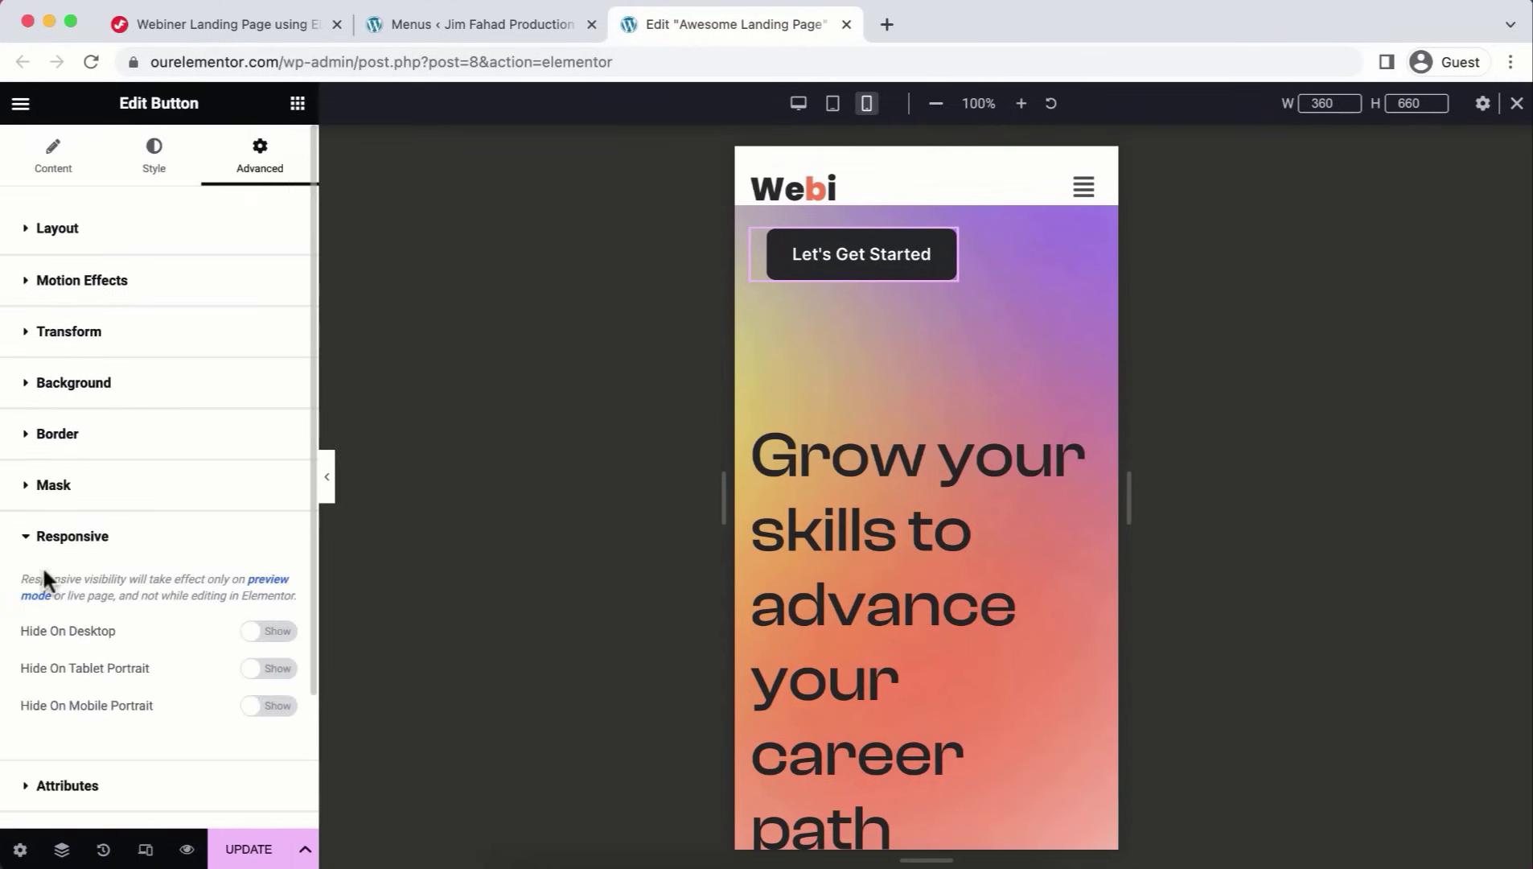
scroll(135, 561, "down", 3)
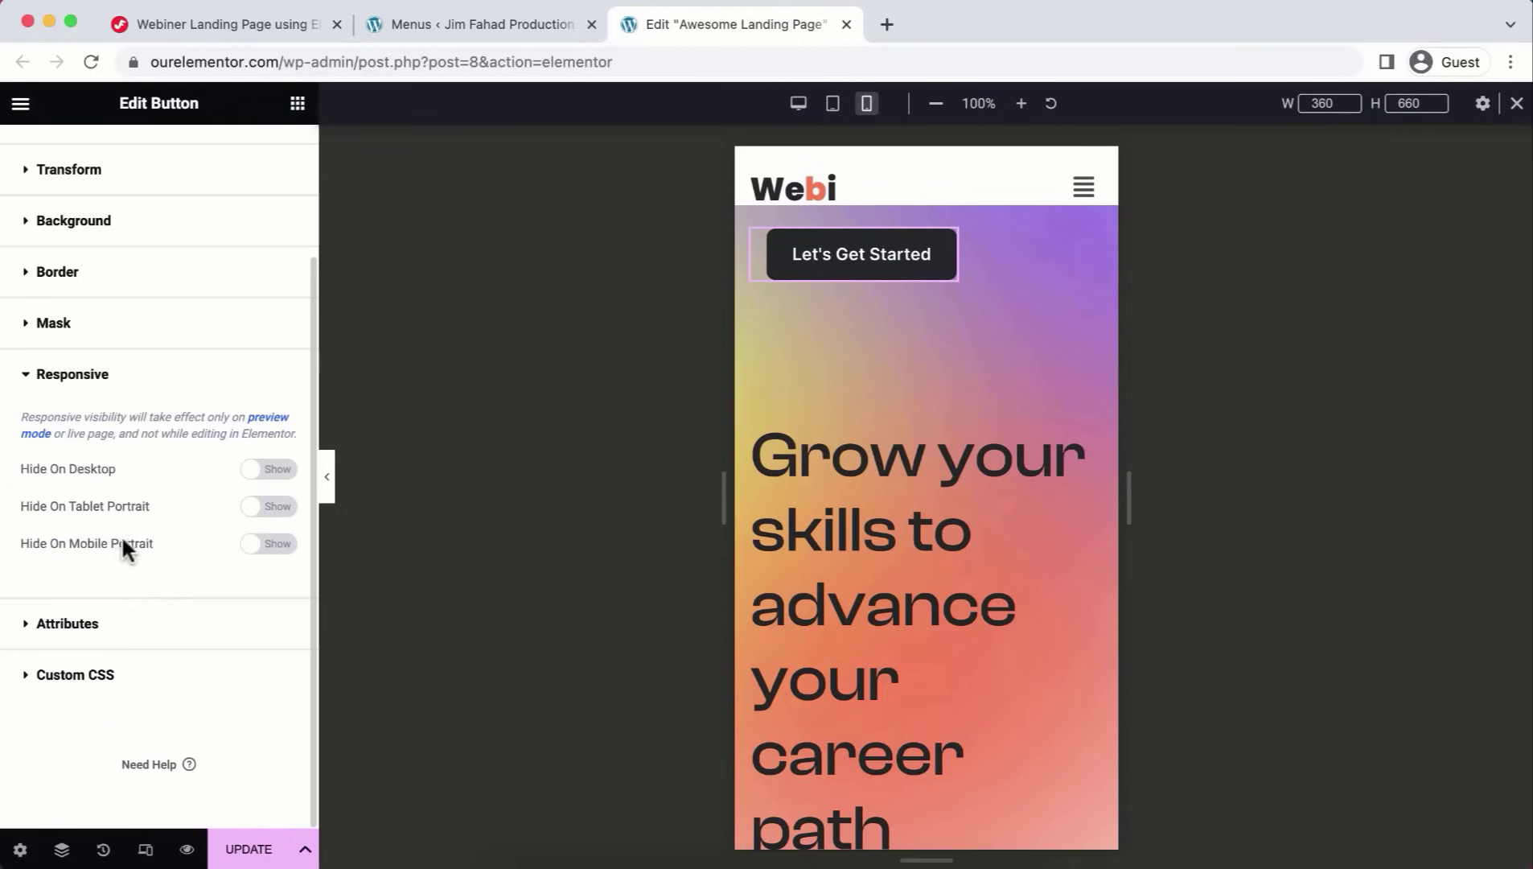
left_click(272, 545)
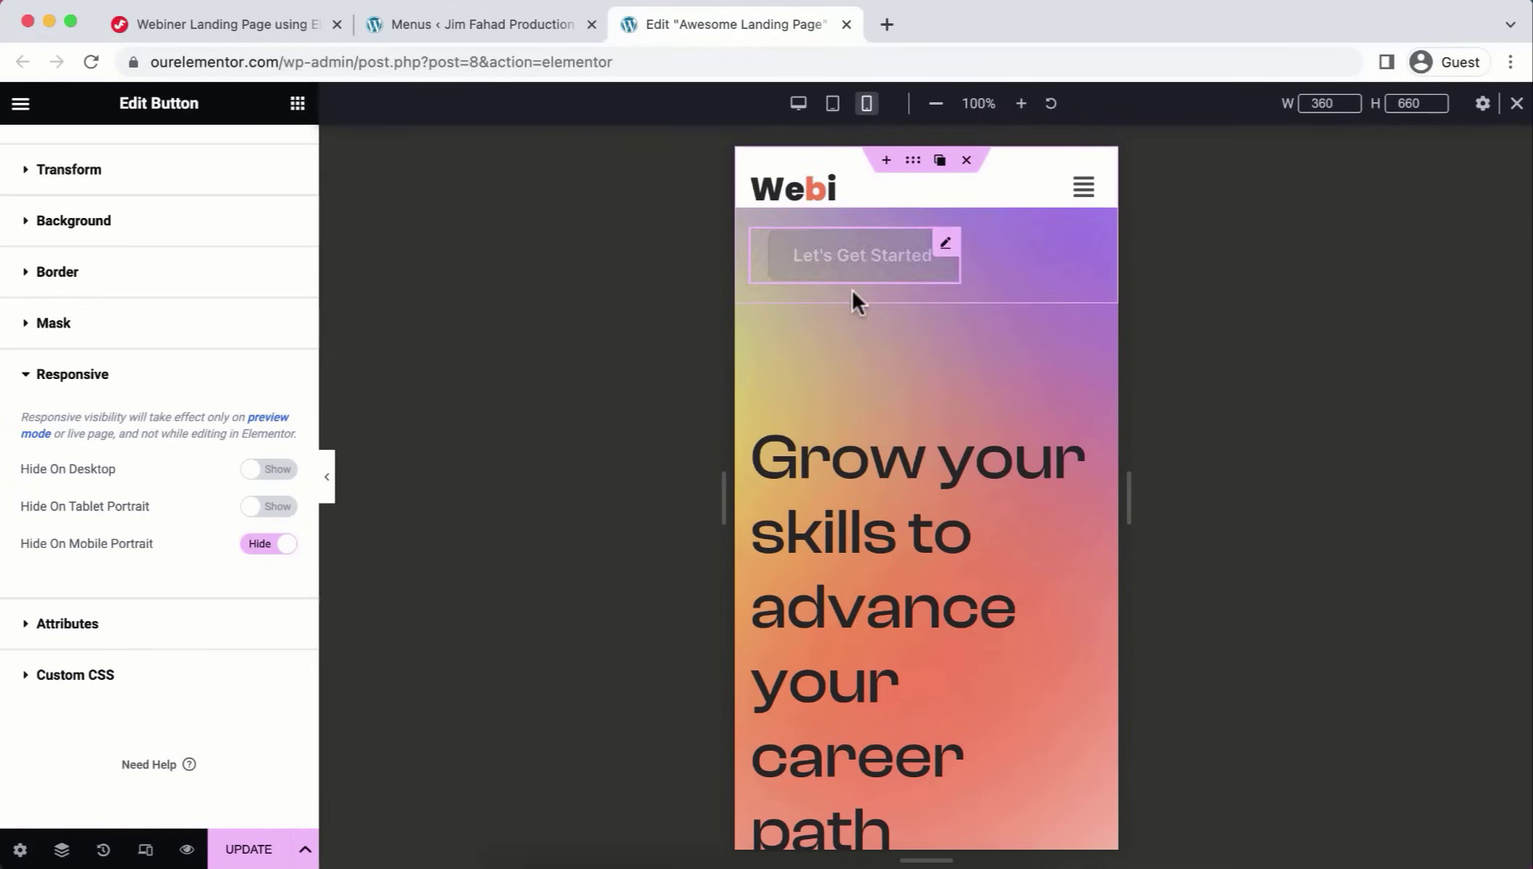
scroll(109, 277, "up", 3)
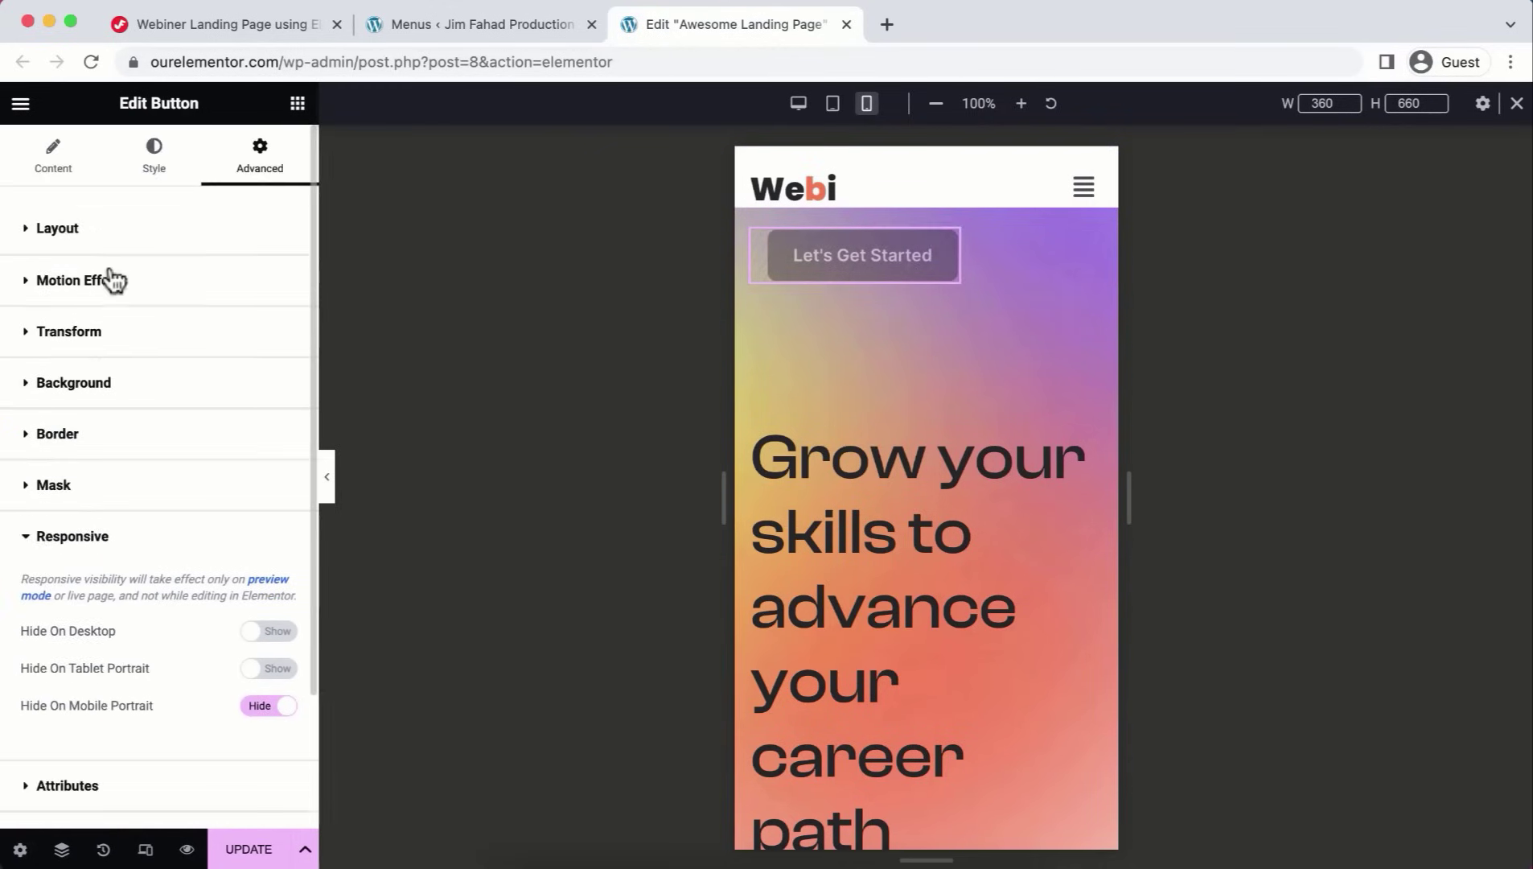
left_click(21, 107)
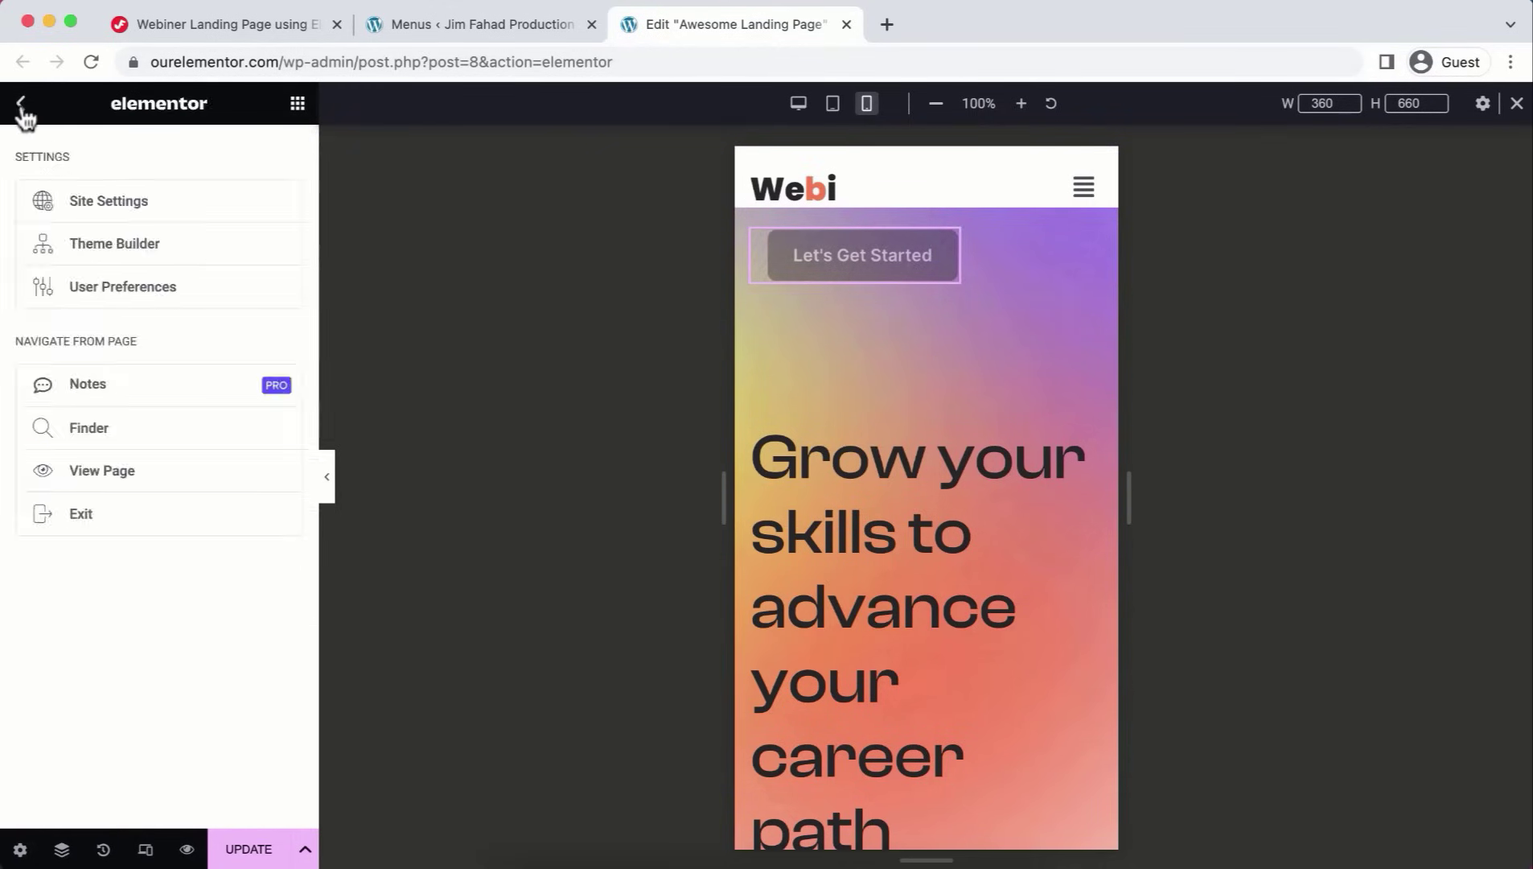
- In User Preferences, set Responsive Preview's hidden elements to Hide
left_click(107, 289)
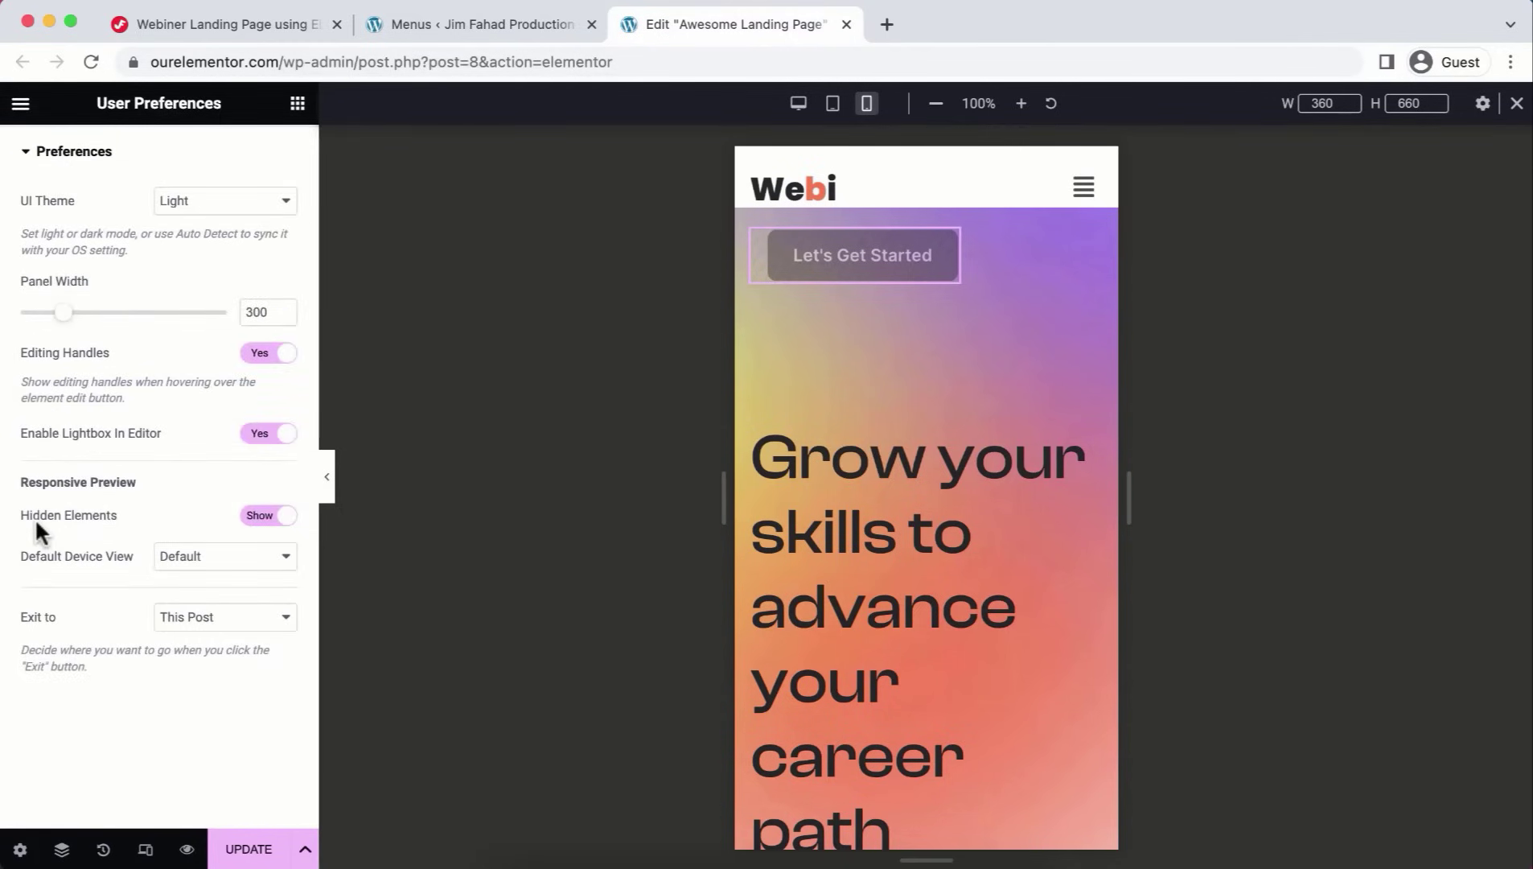
left_click(261, 519)
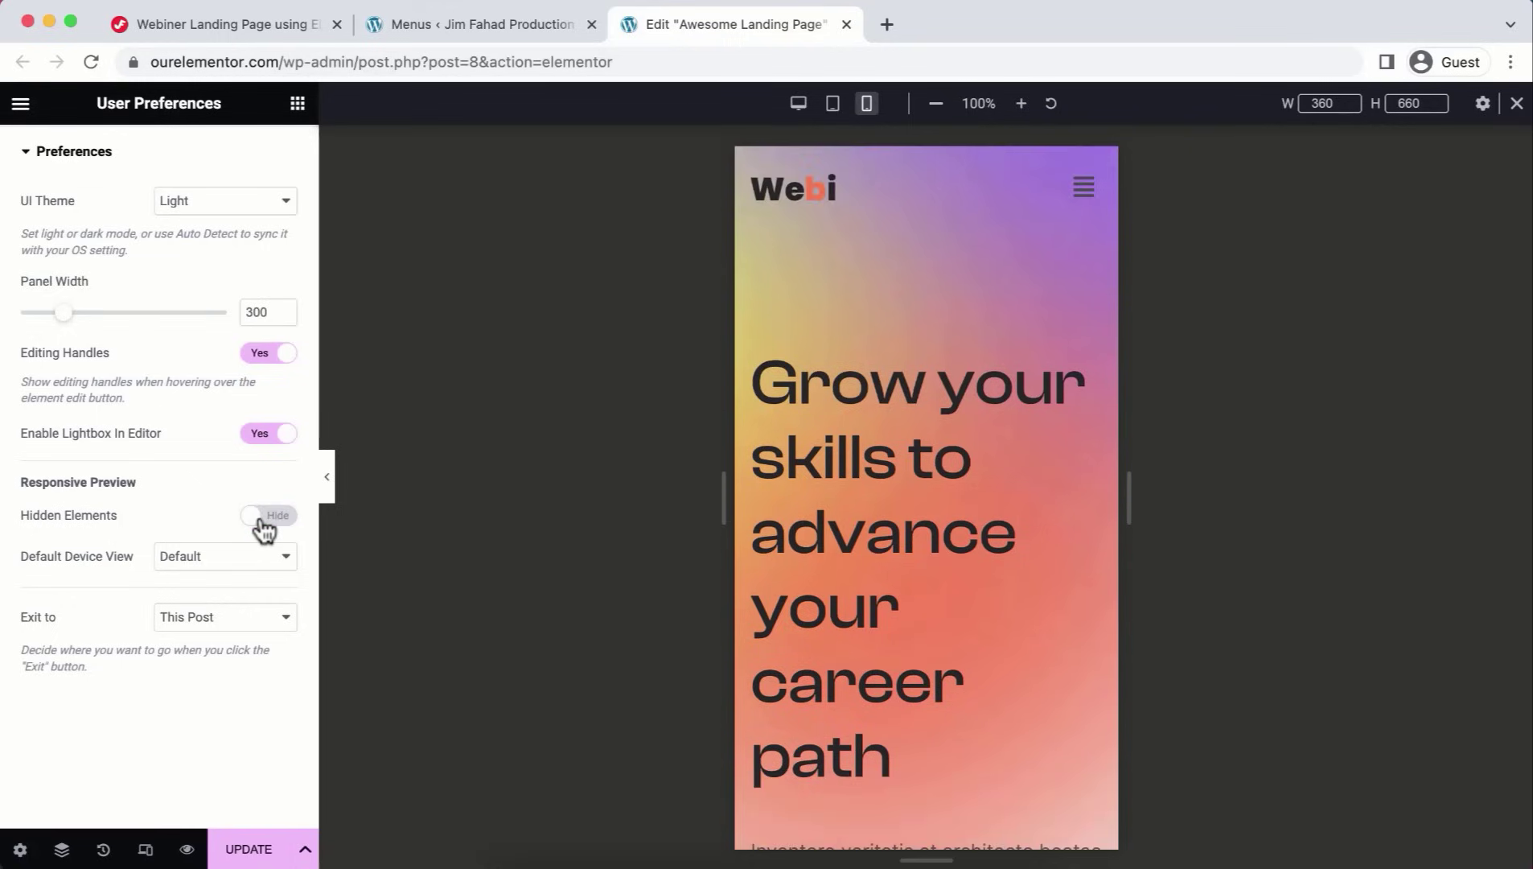
right_click(936, 259)
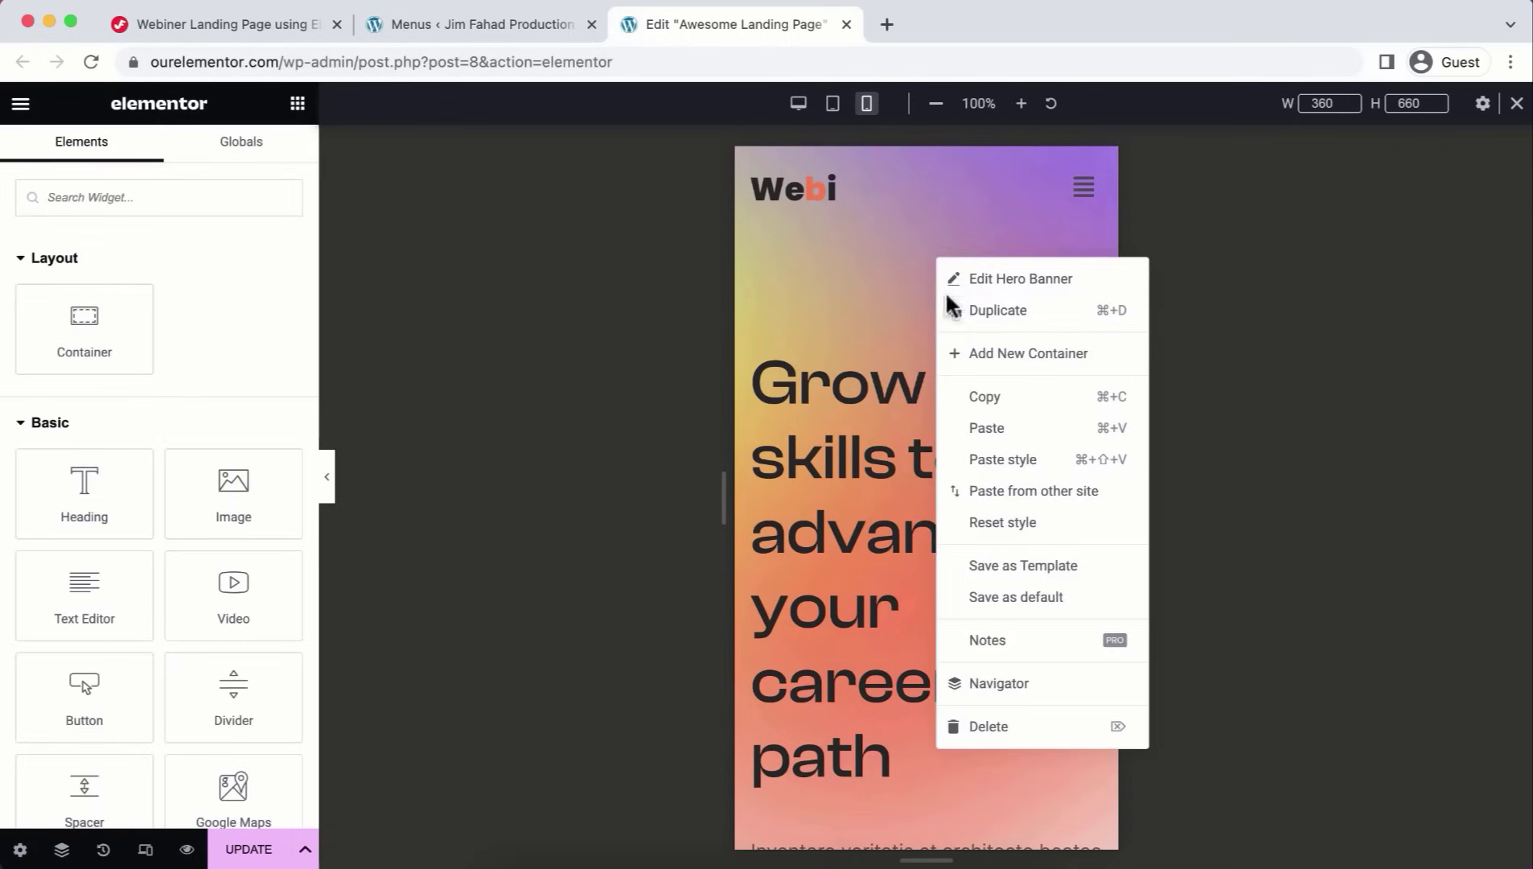
- Give the Hero Banner 160 px top, 60 px bottom and 15 px side padding on mobile
left_click(995, 685)
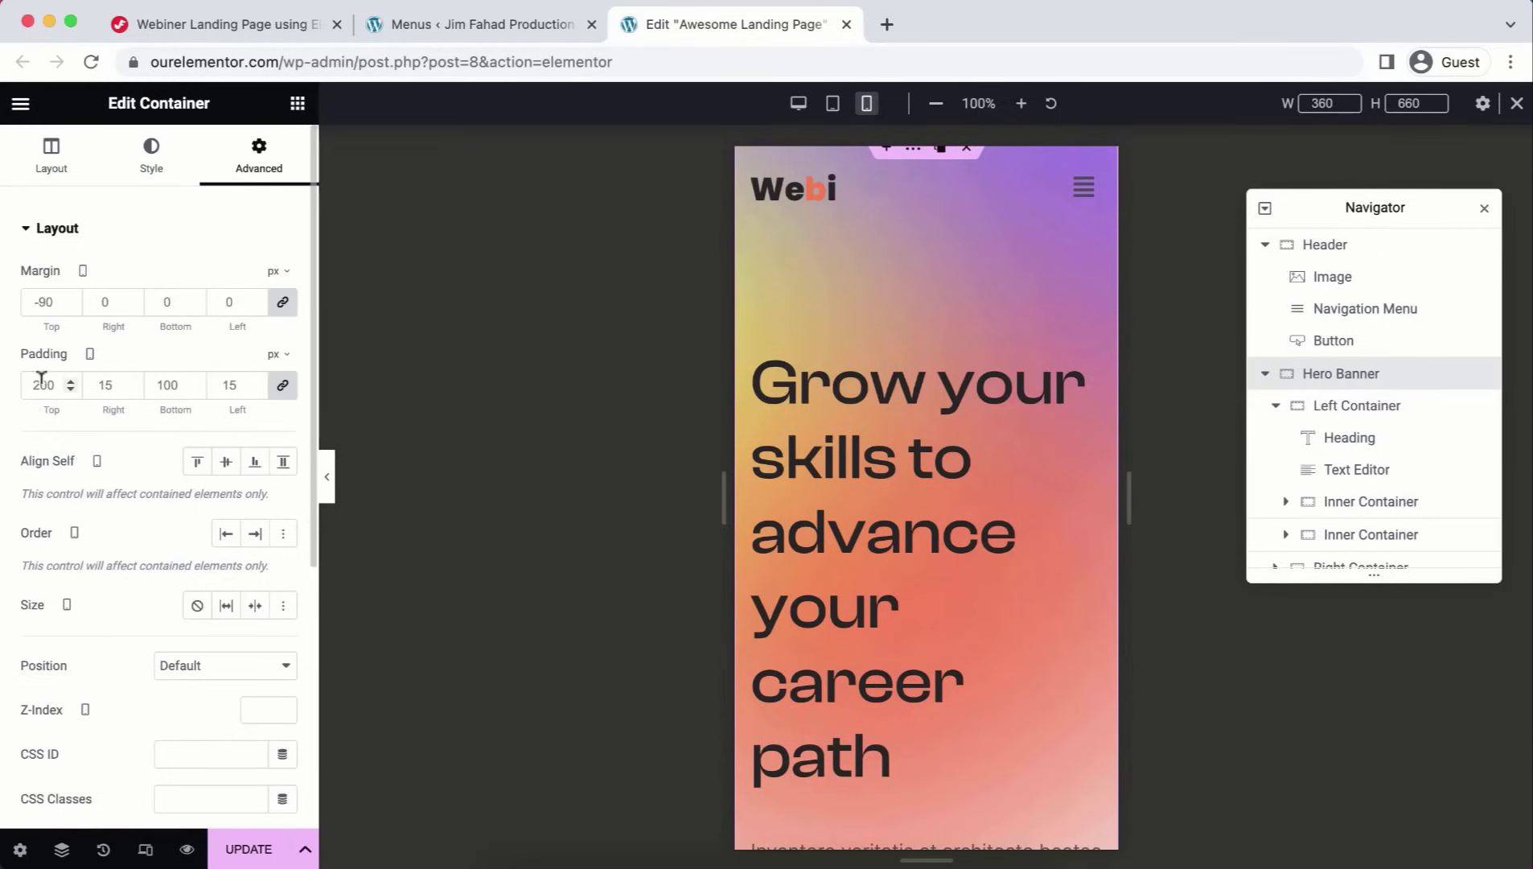
double_click(41, 378)
type("15")
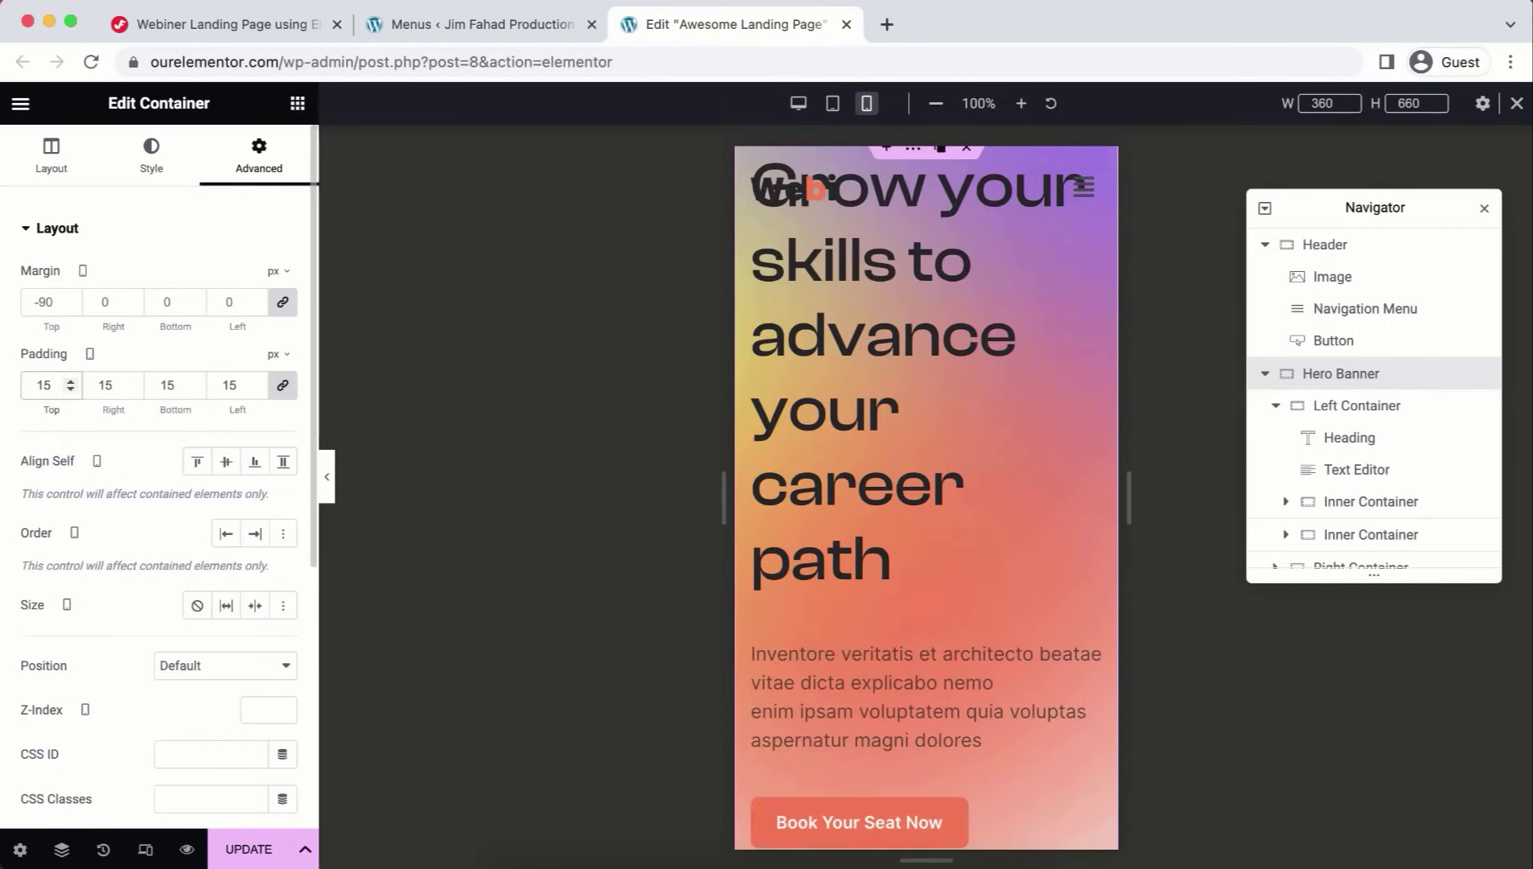
left_click(284, 386)
type("160")
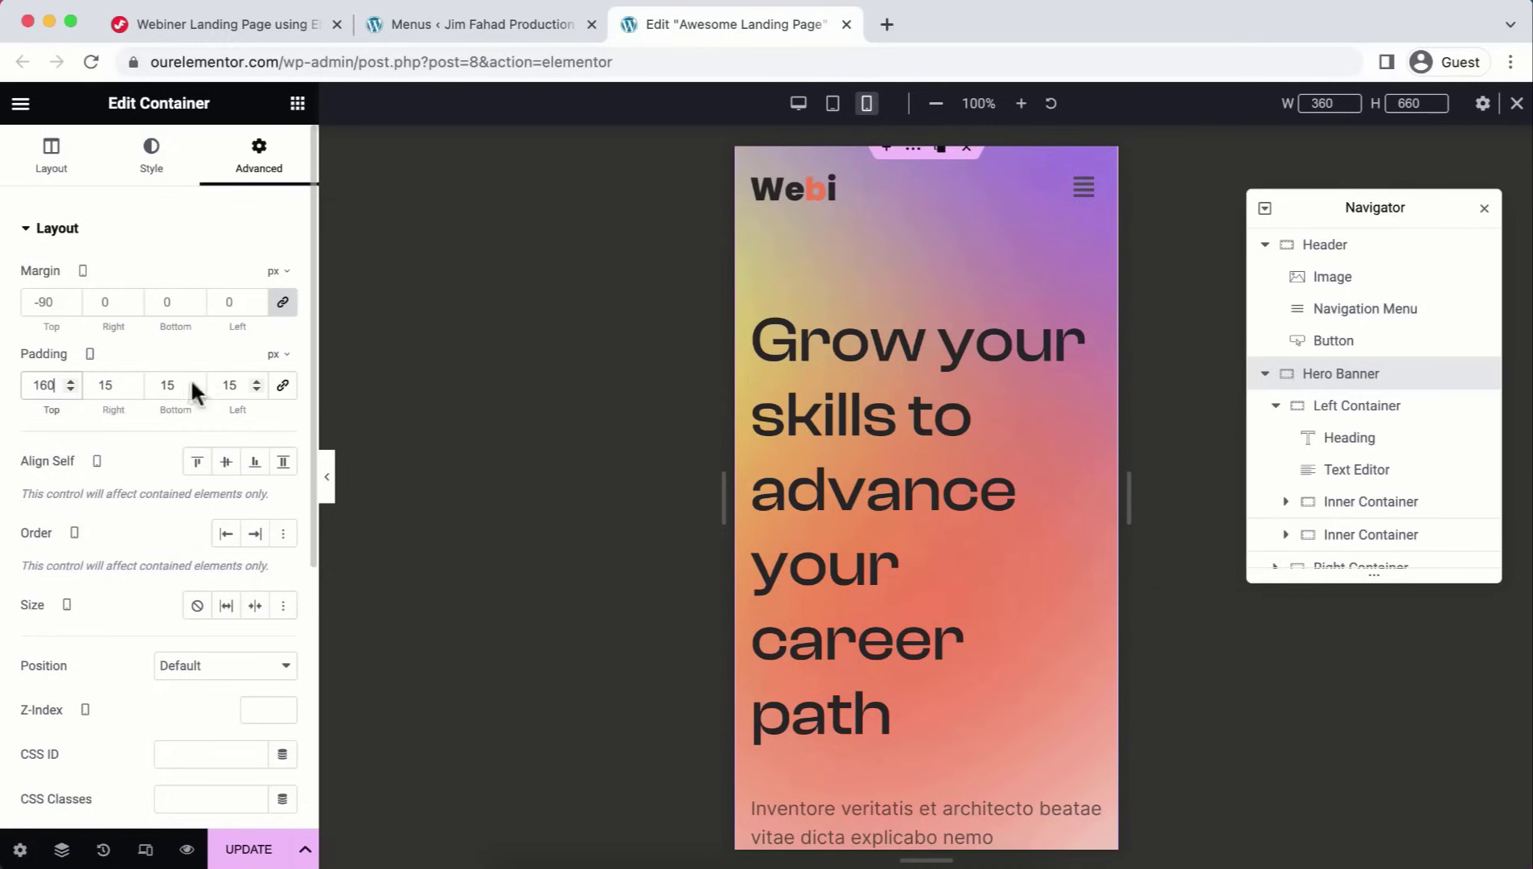
left_click(165, 381)
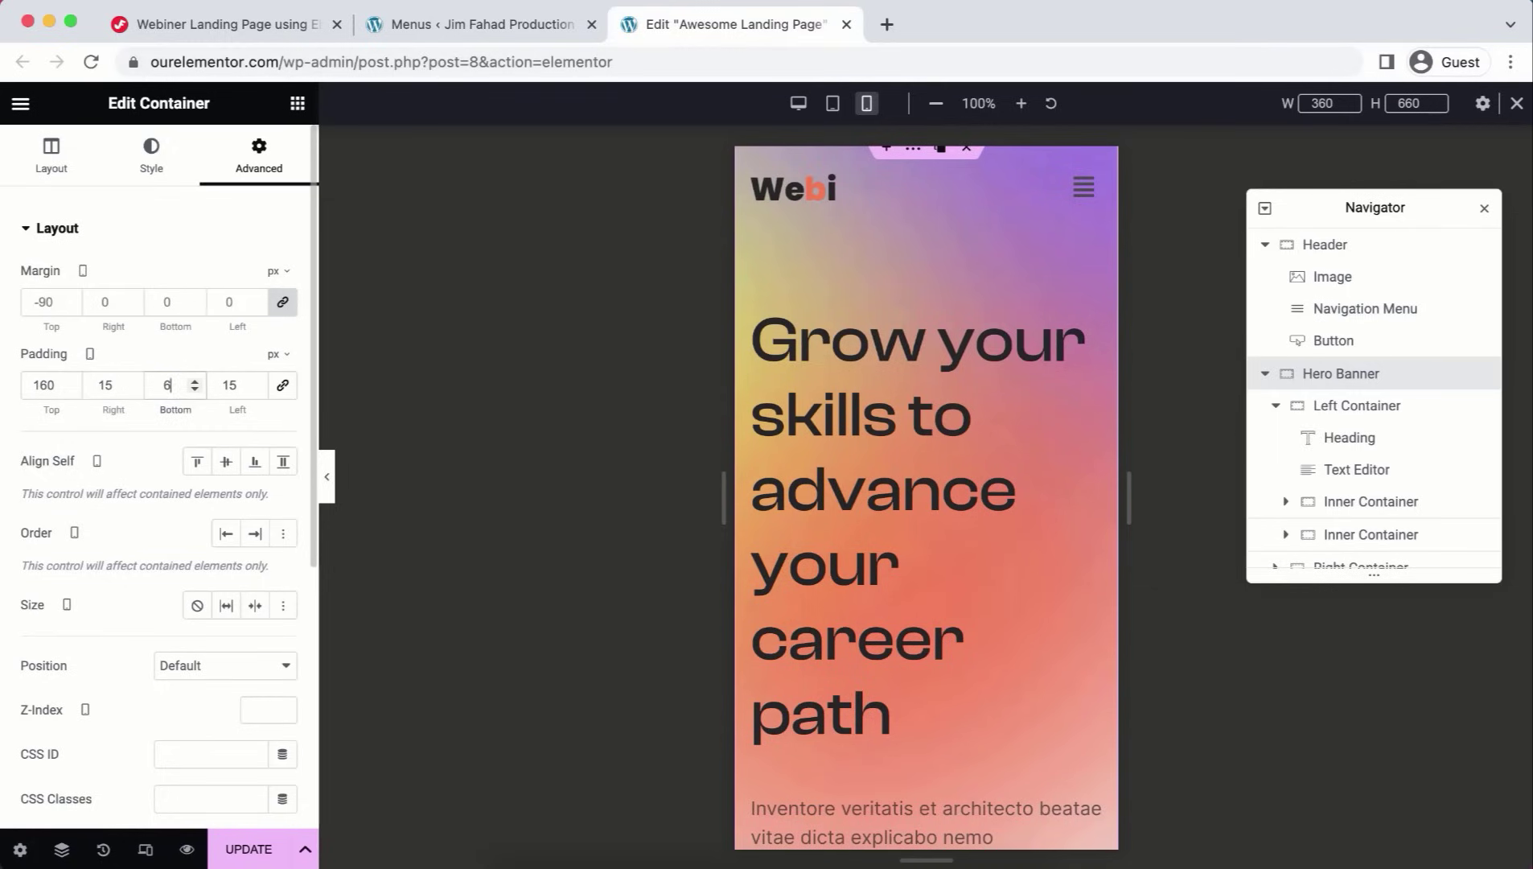
- Give the hero heading a 48 px mobile font size and 60 px line height
left_click(817, 418)
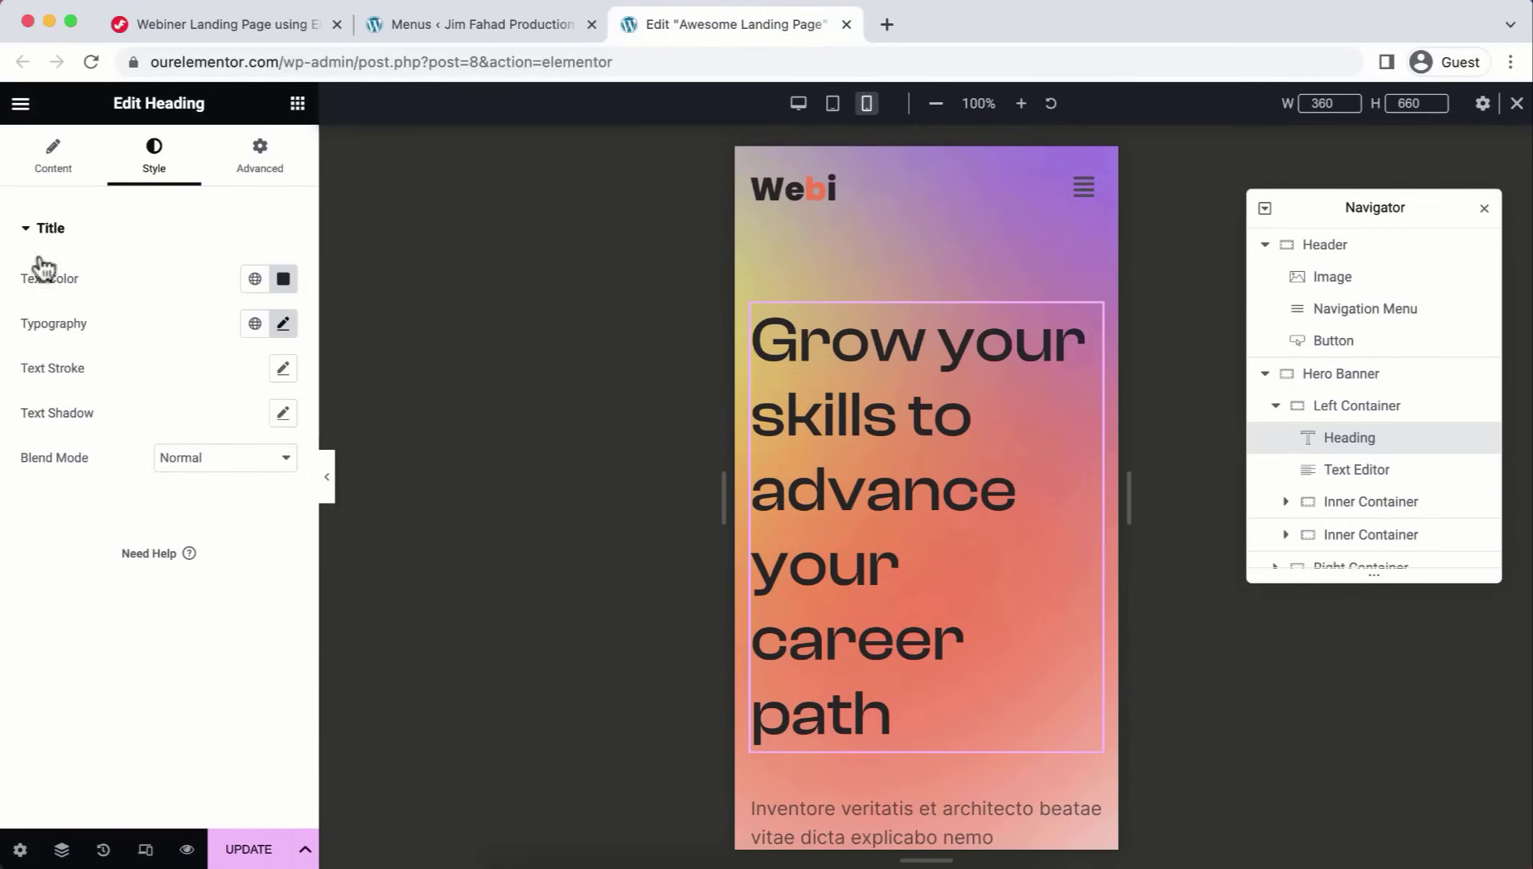
left_click(283, 323)
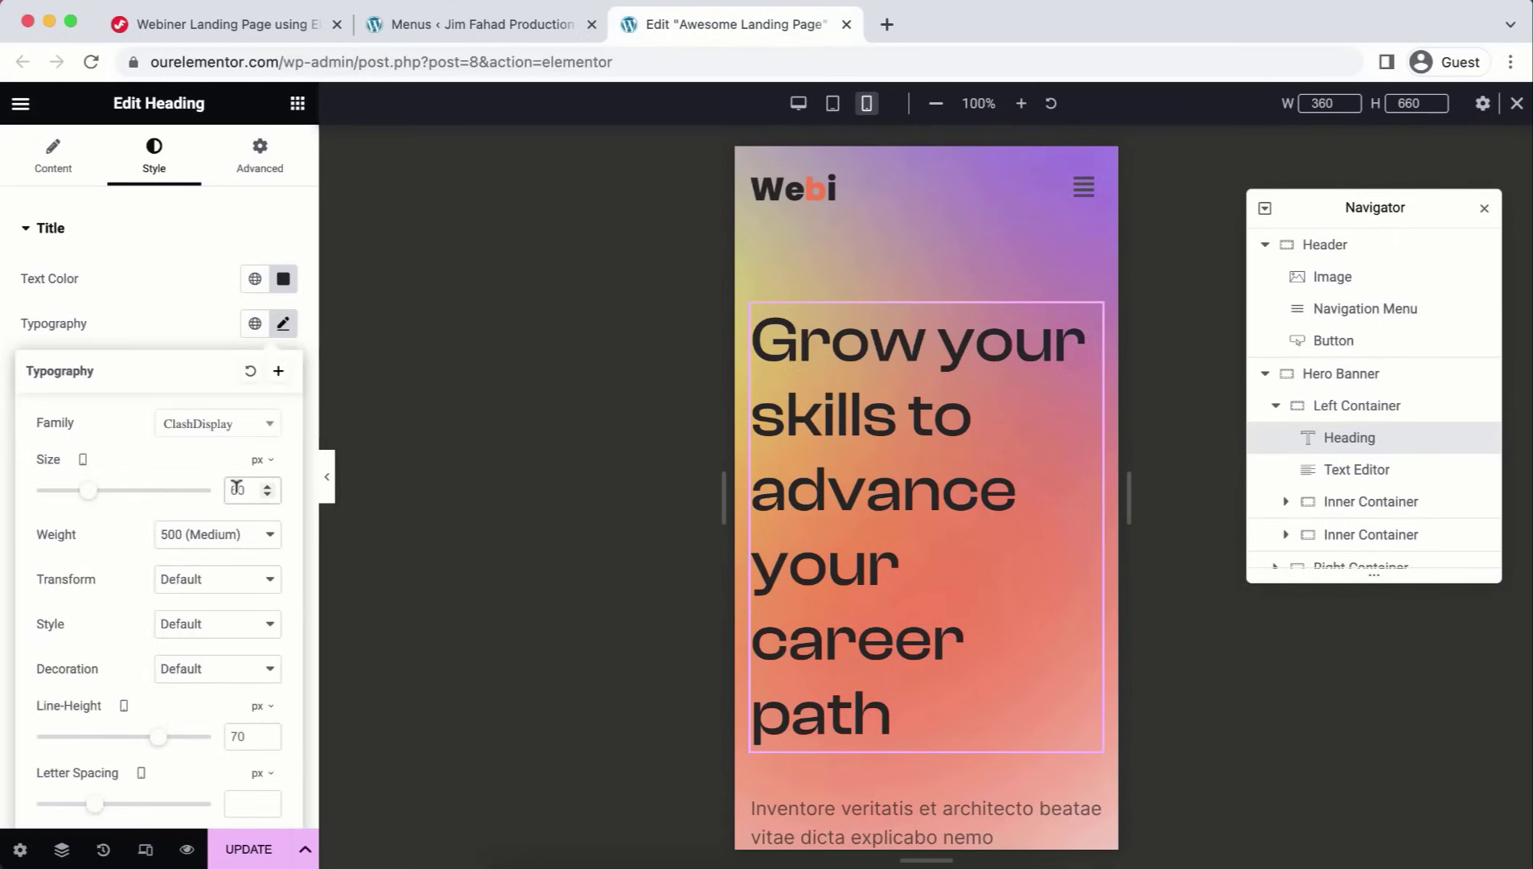
double_click(236, 489)
type("48")
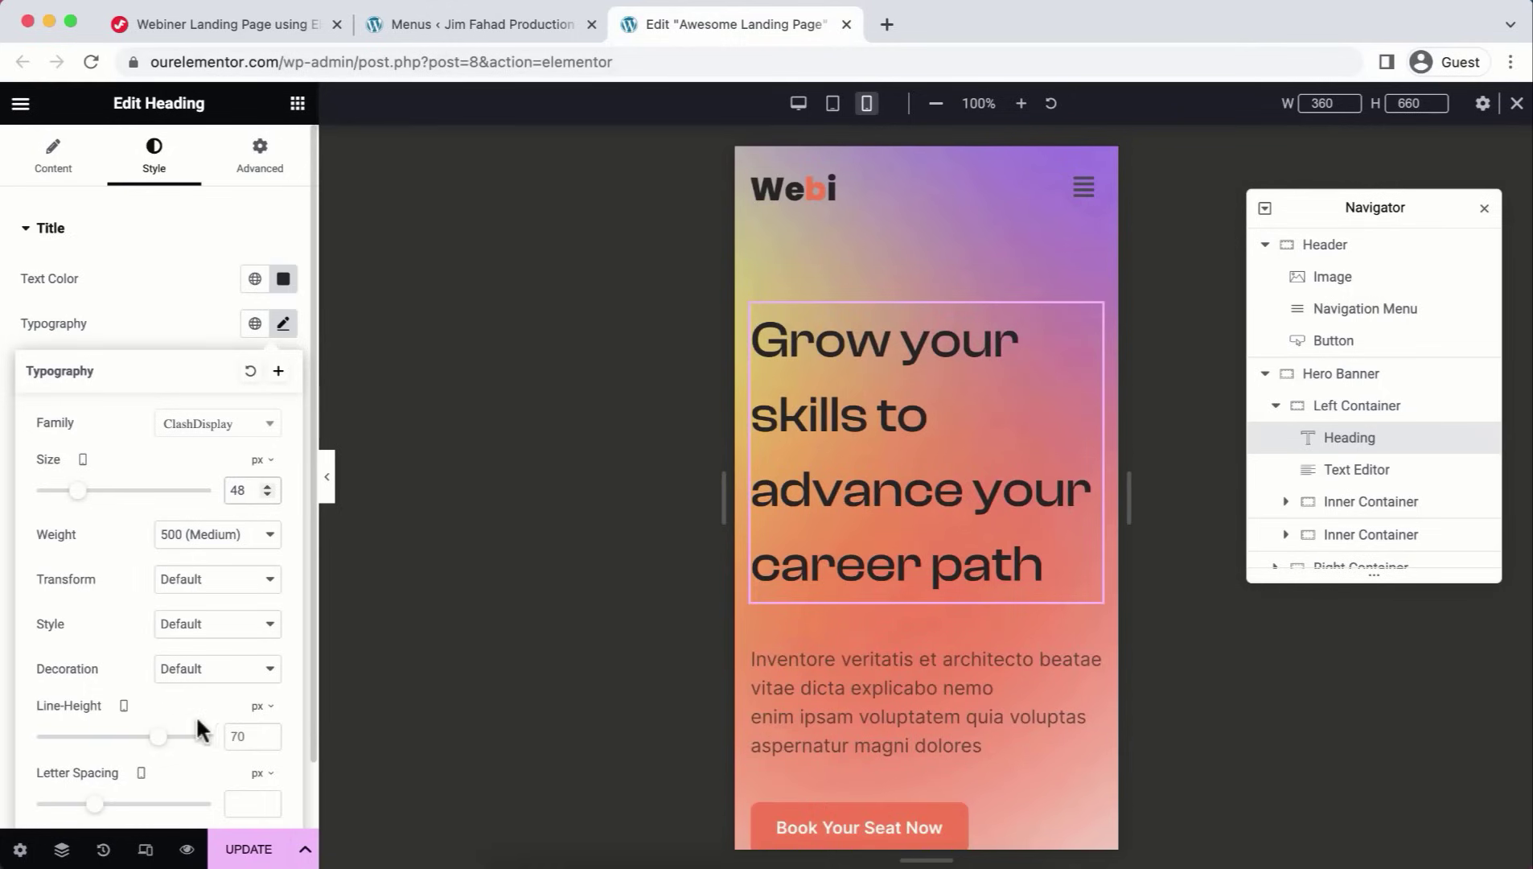
left_click(235, 736)
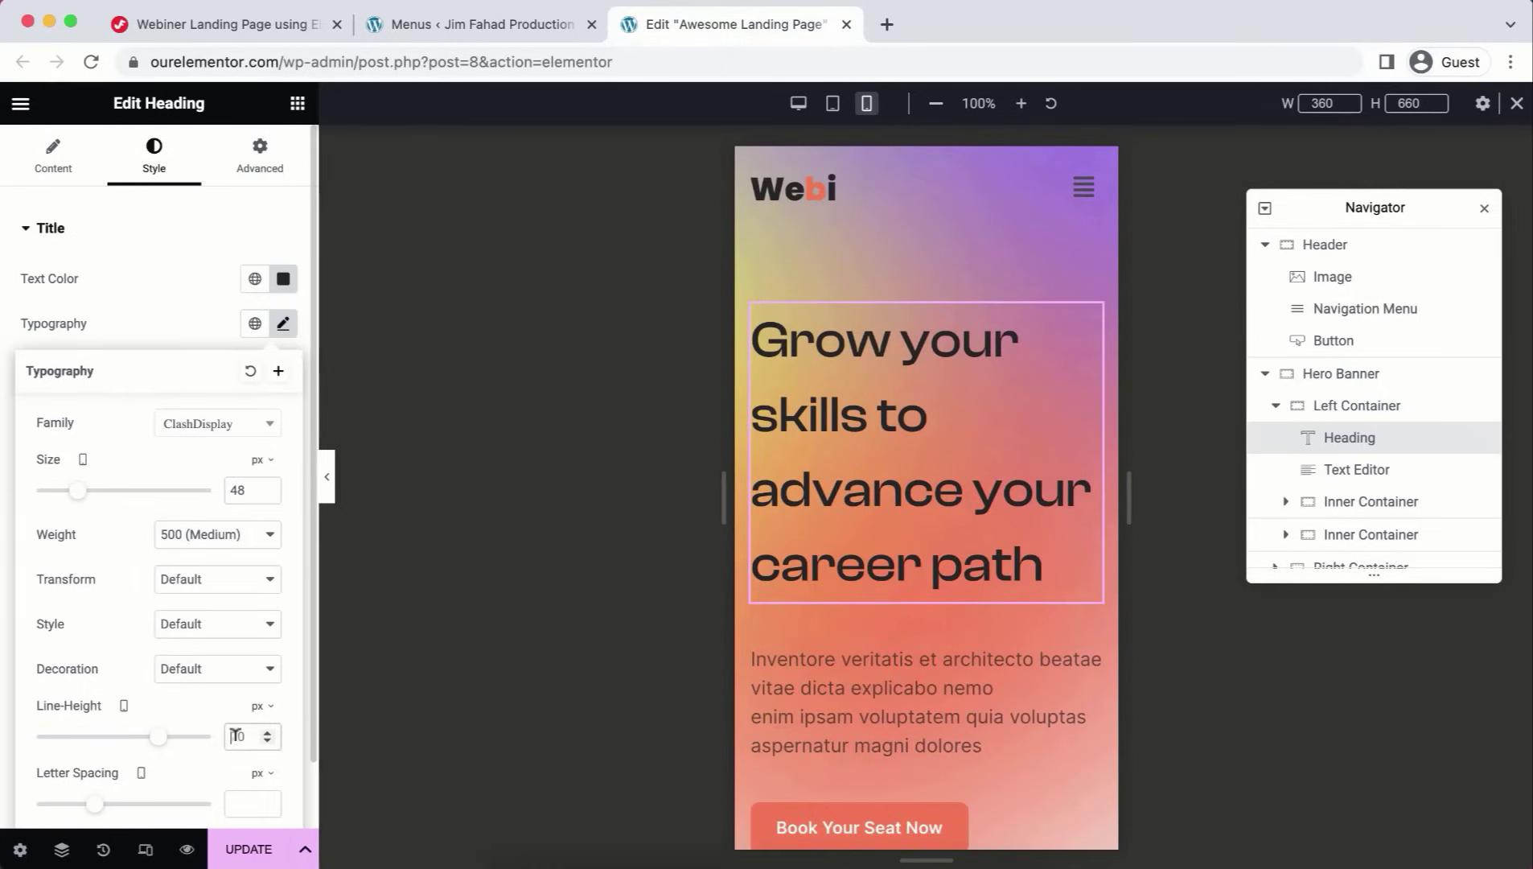
double_click(237, 736)
type("60")
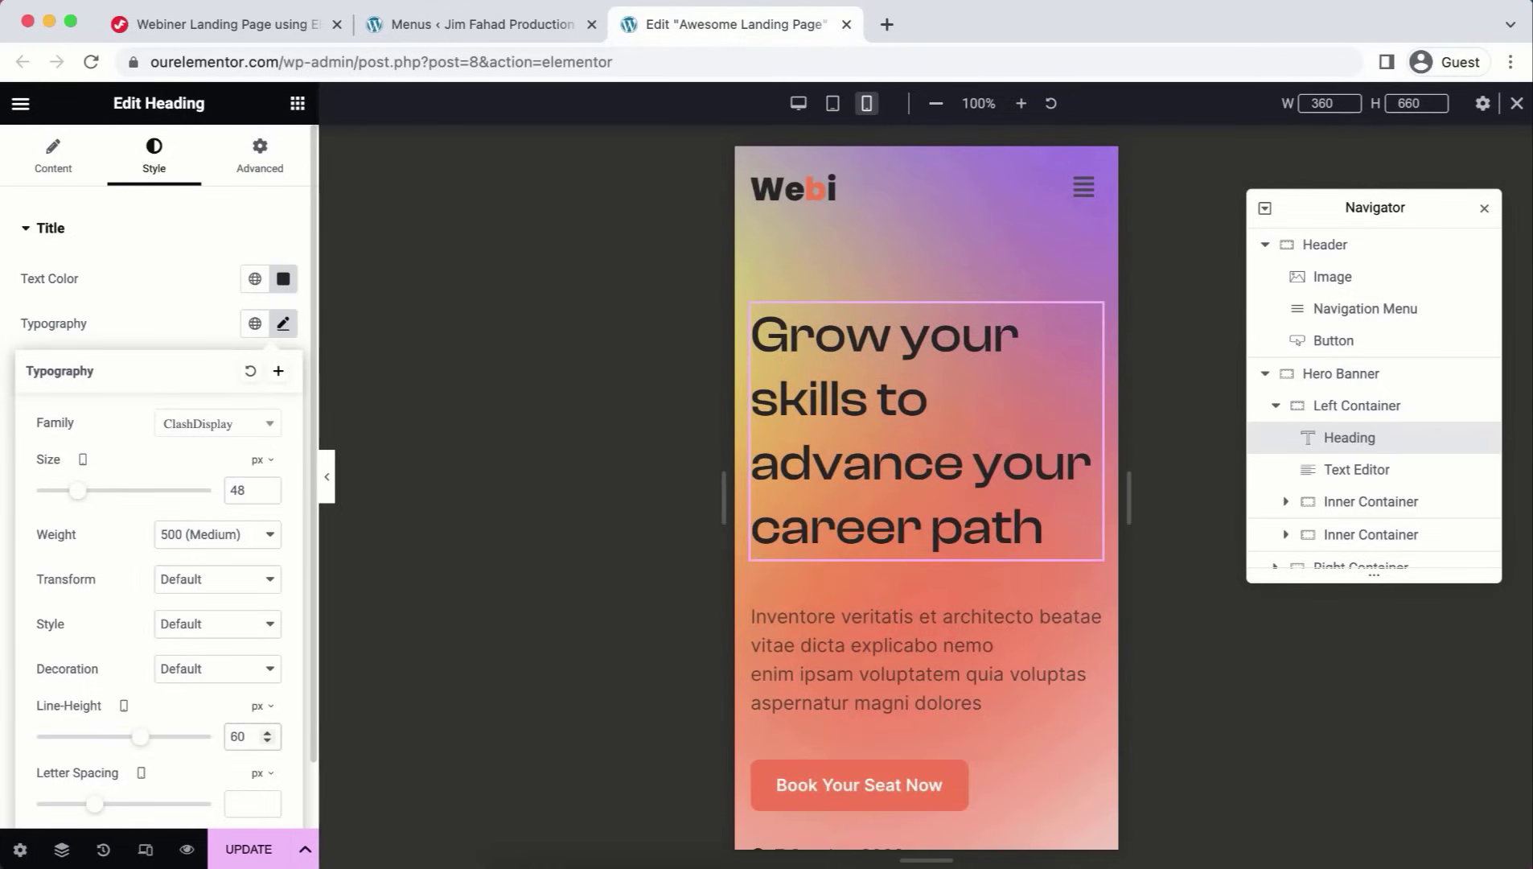
left_click(109, 461)
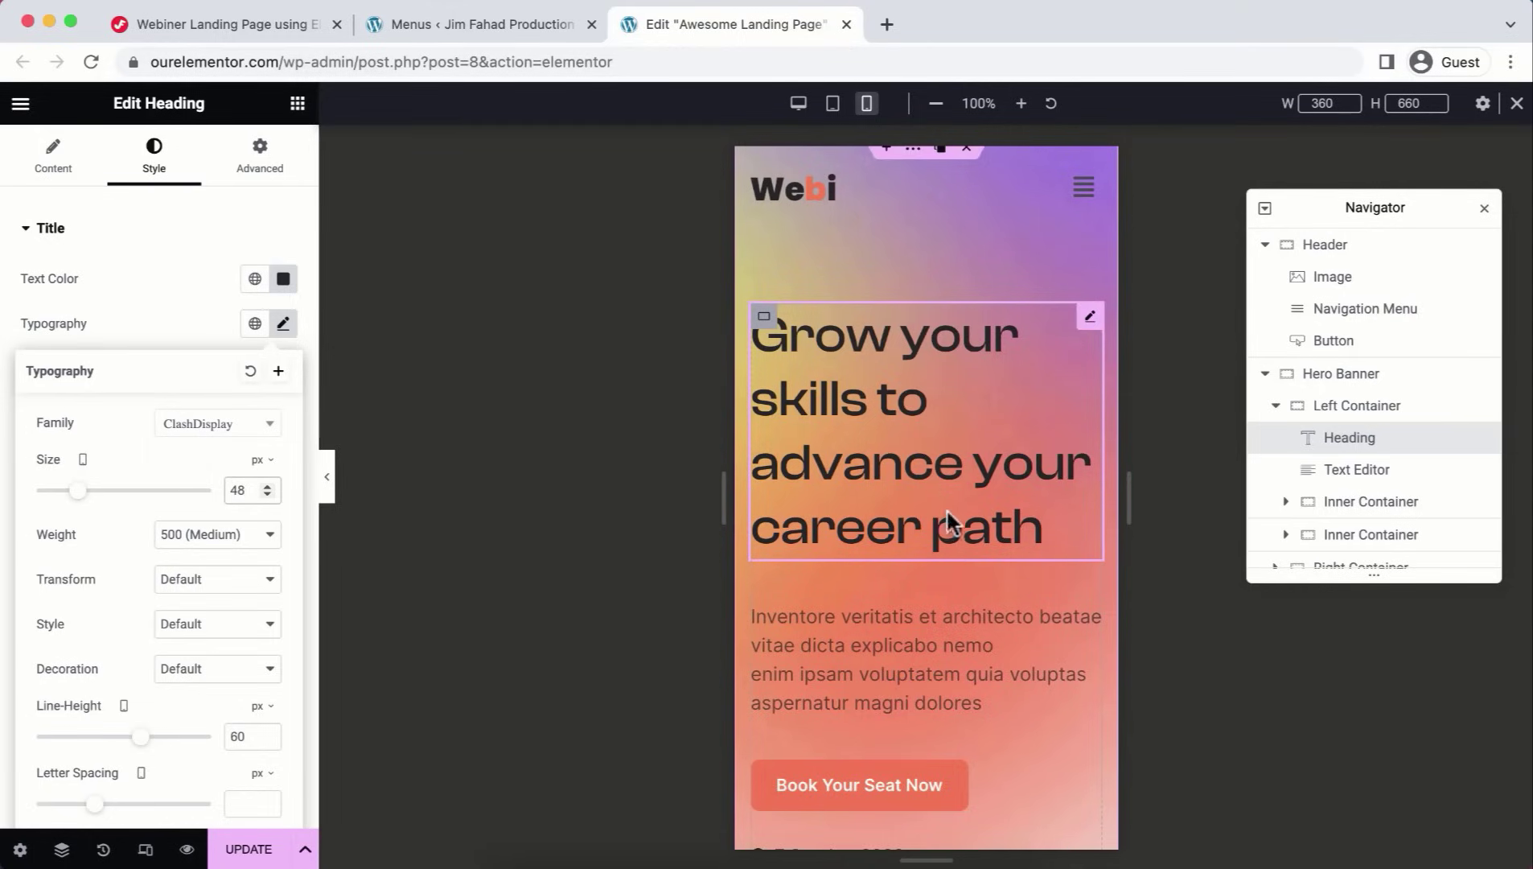
scroll(945, 515, "down", 4)
scroll(946, 501, "up", 2)
scroll(946, 507, "up", 2)
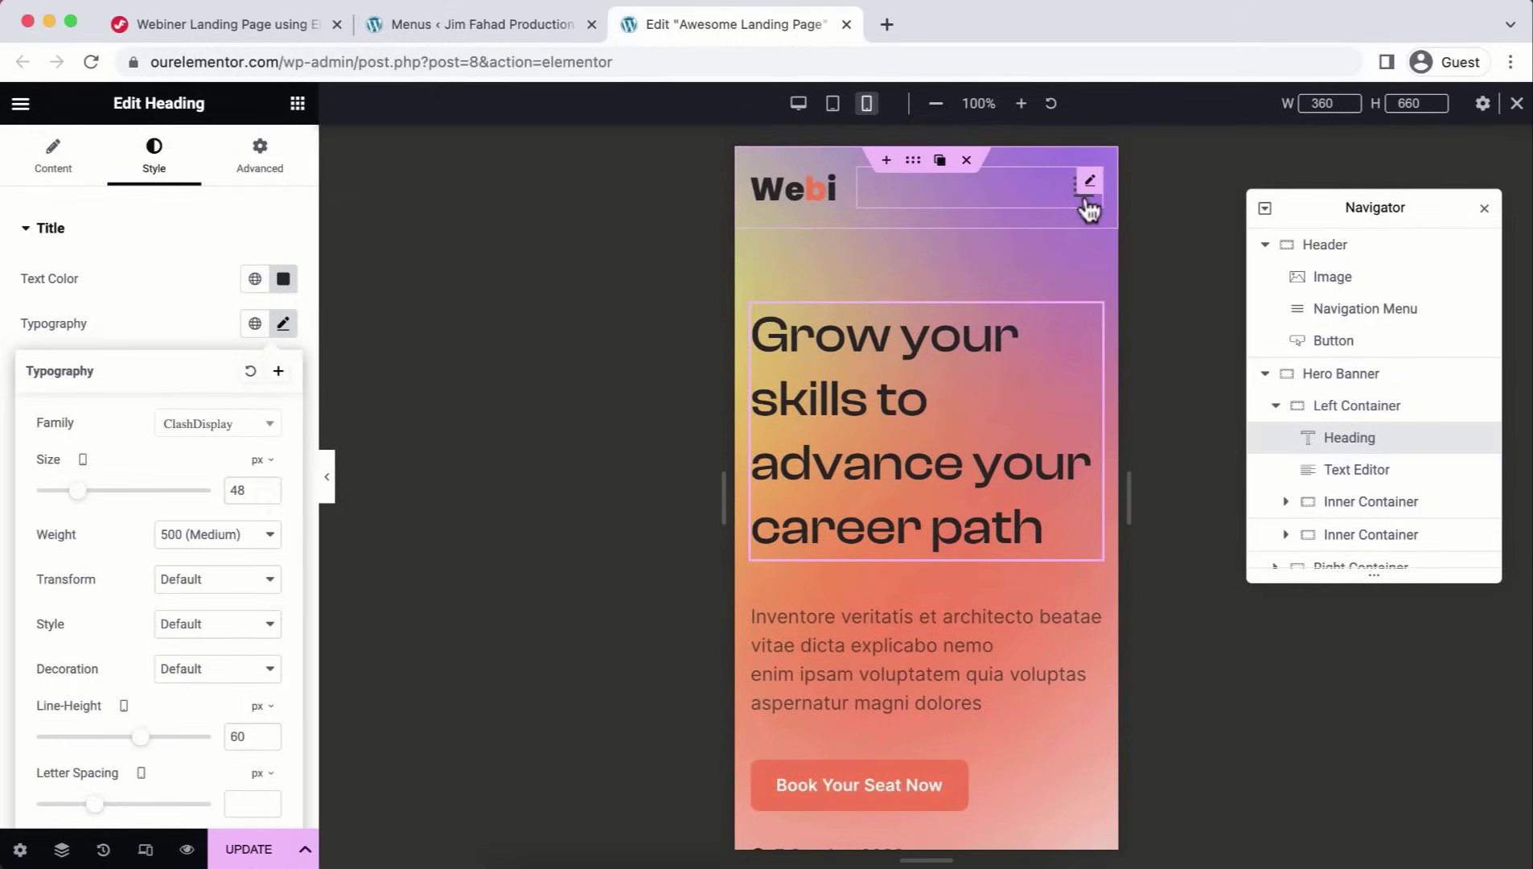
left_click(1085, 201)
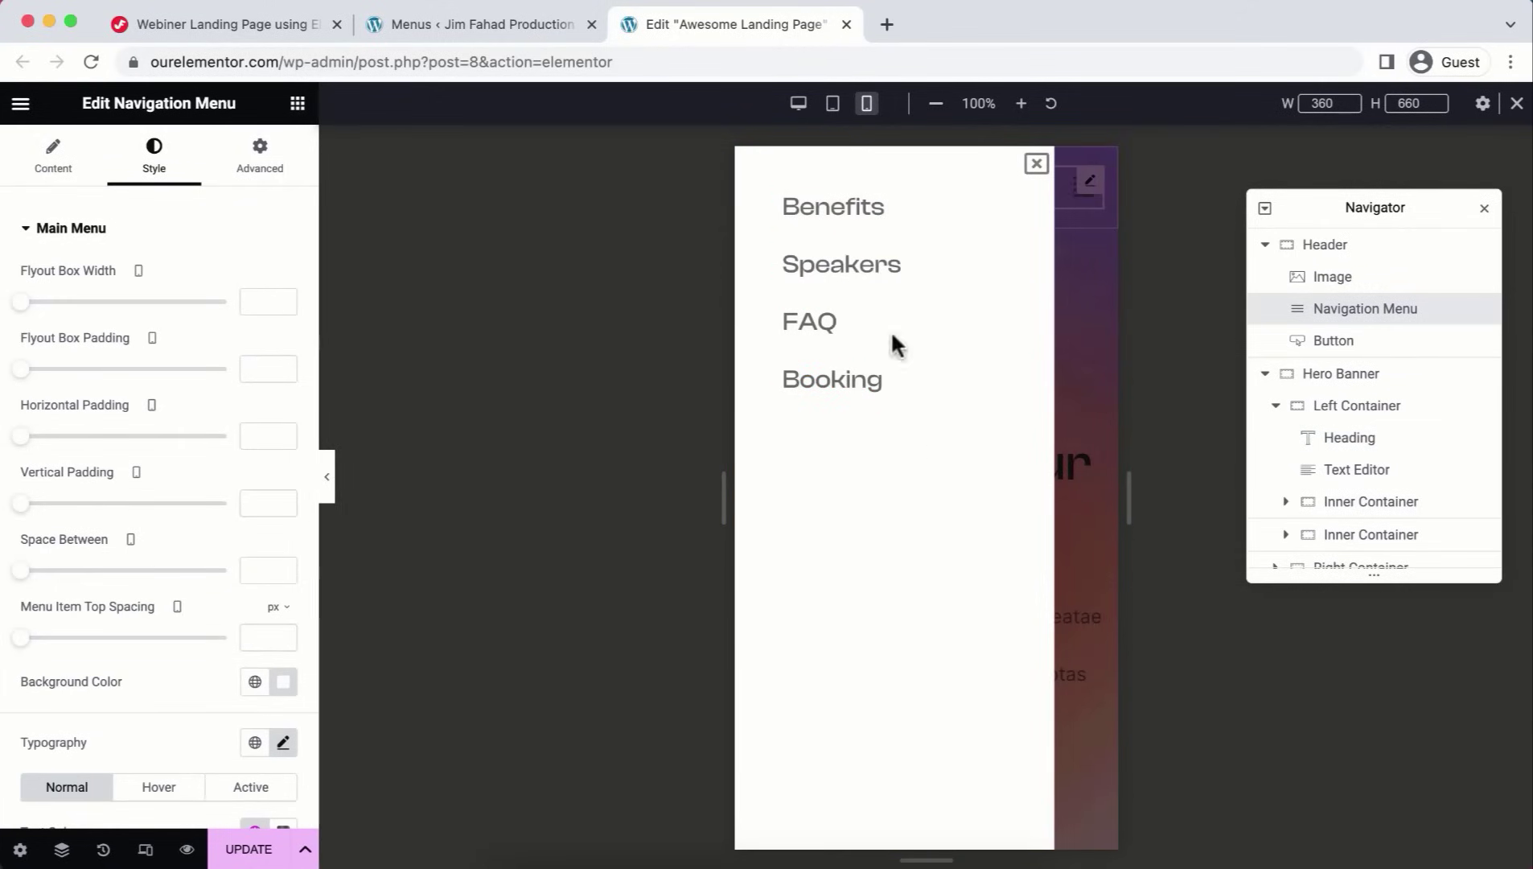
left_click(1036, 166)
scroll(979, 514, "down", 2)
scroll(978, 515, "down", 8)
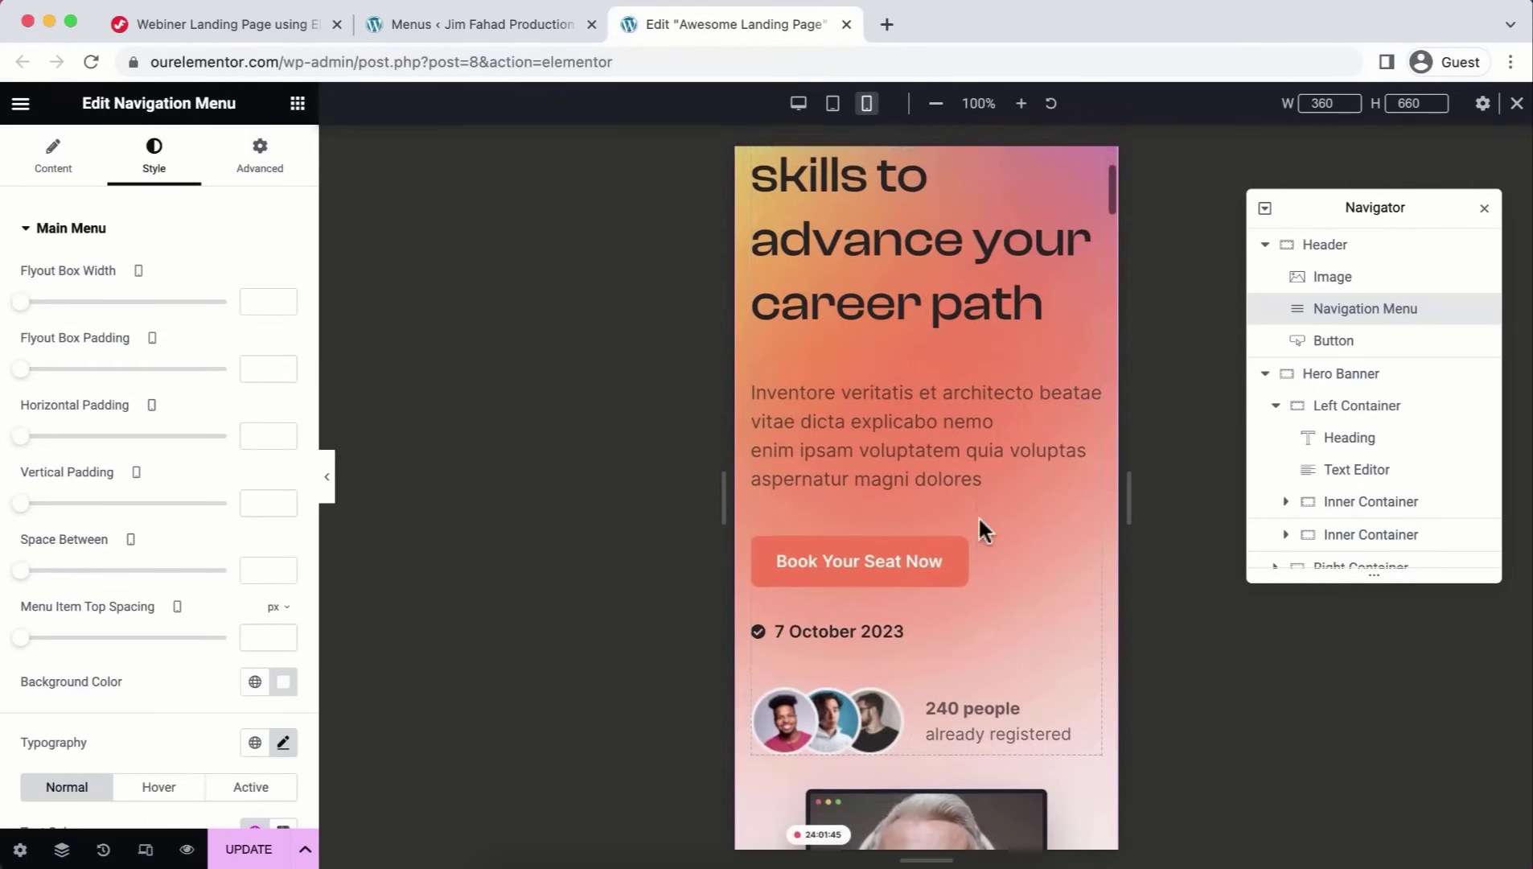
scroll(979, 518, "down", 6)
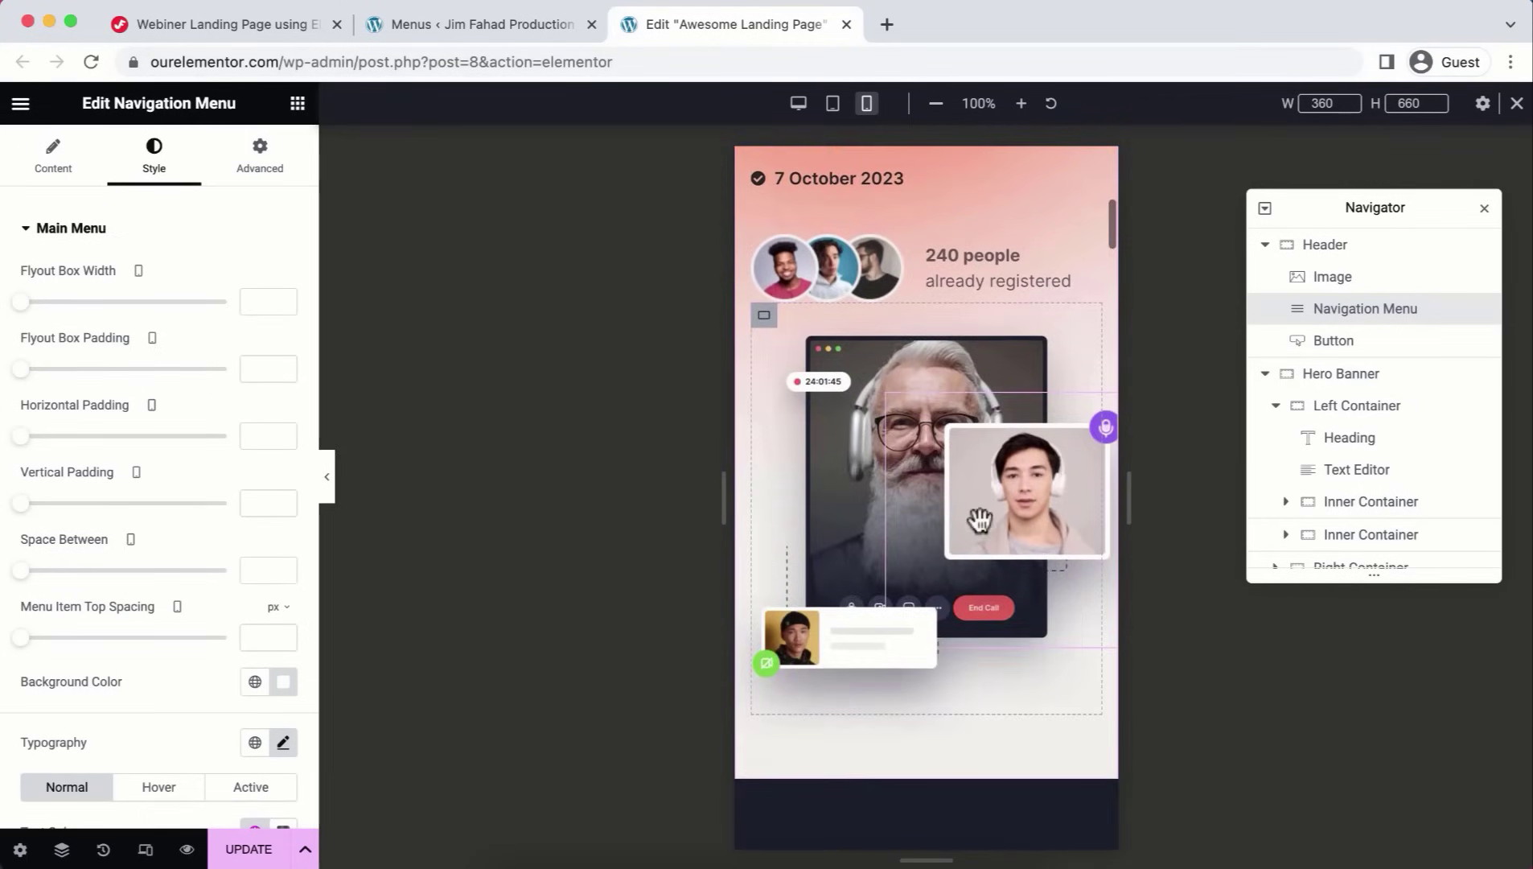
scroll(979, 519, "down", 4)
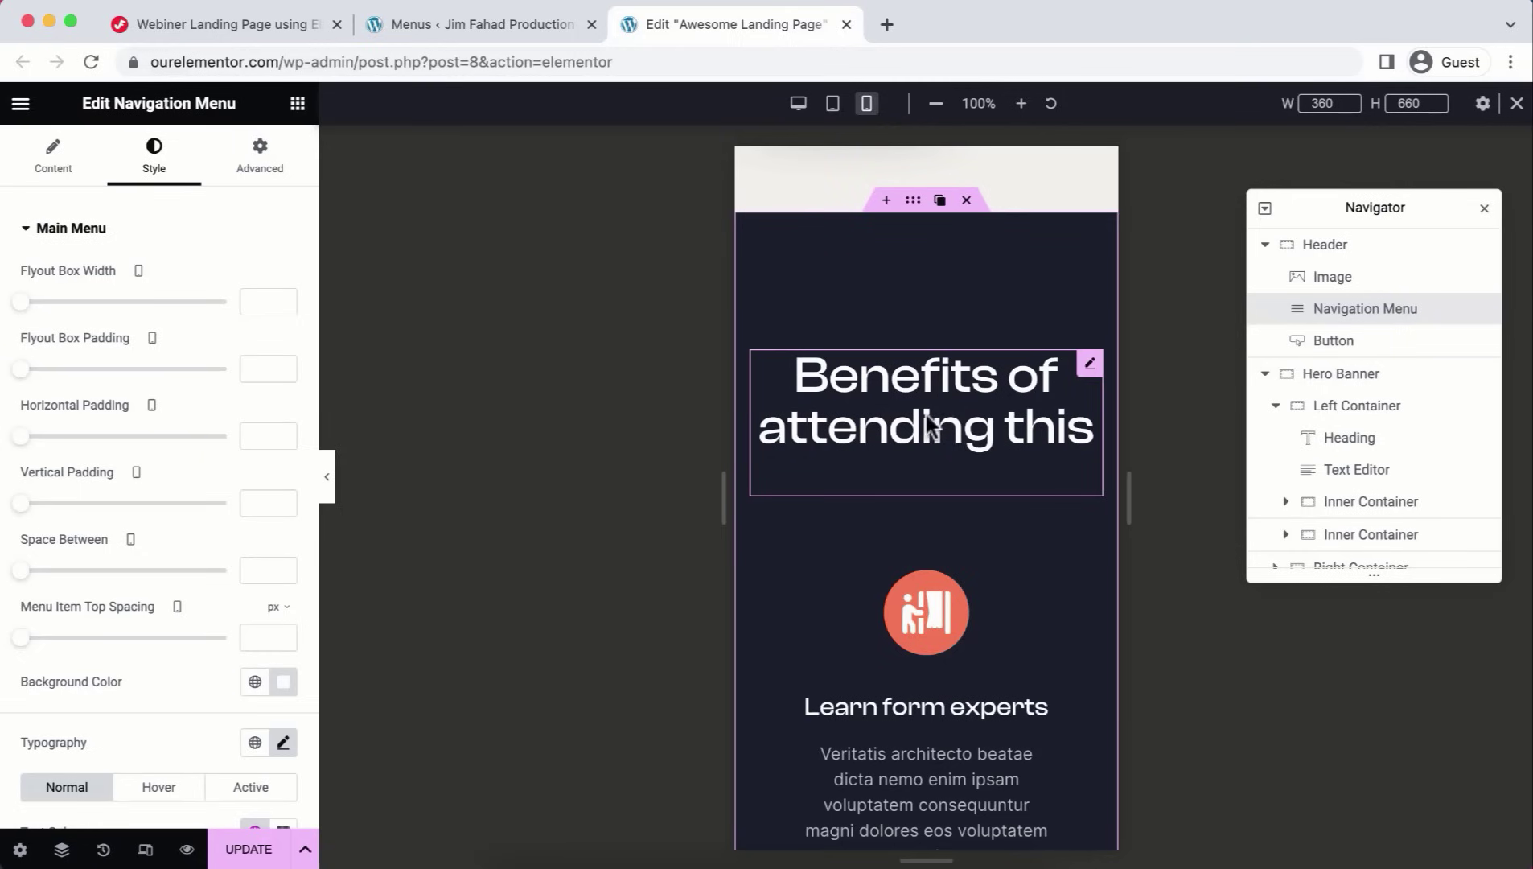
scroll(944, 404, "down", 8)
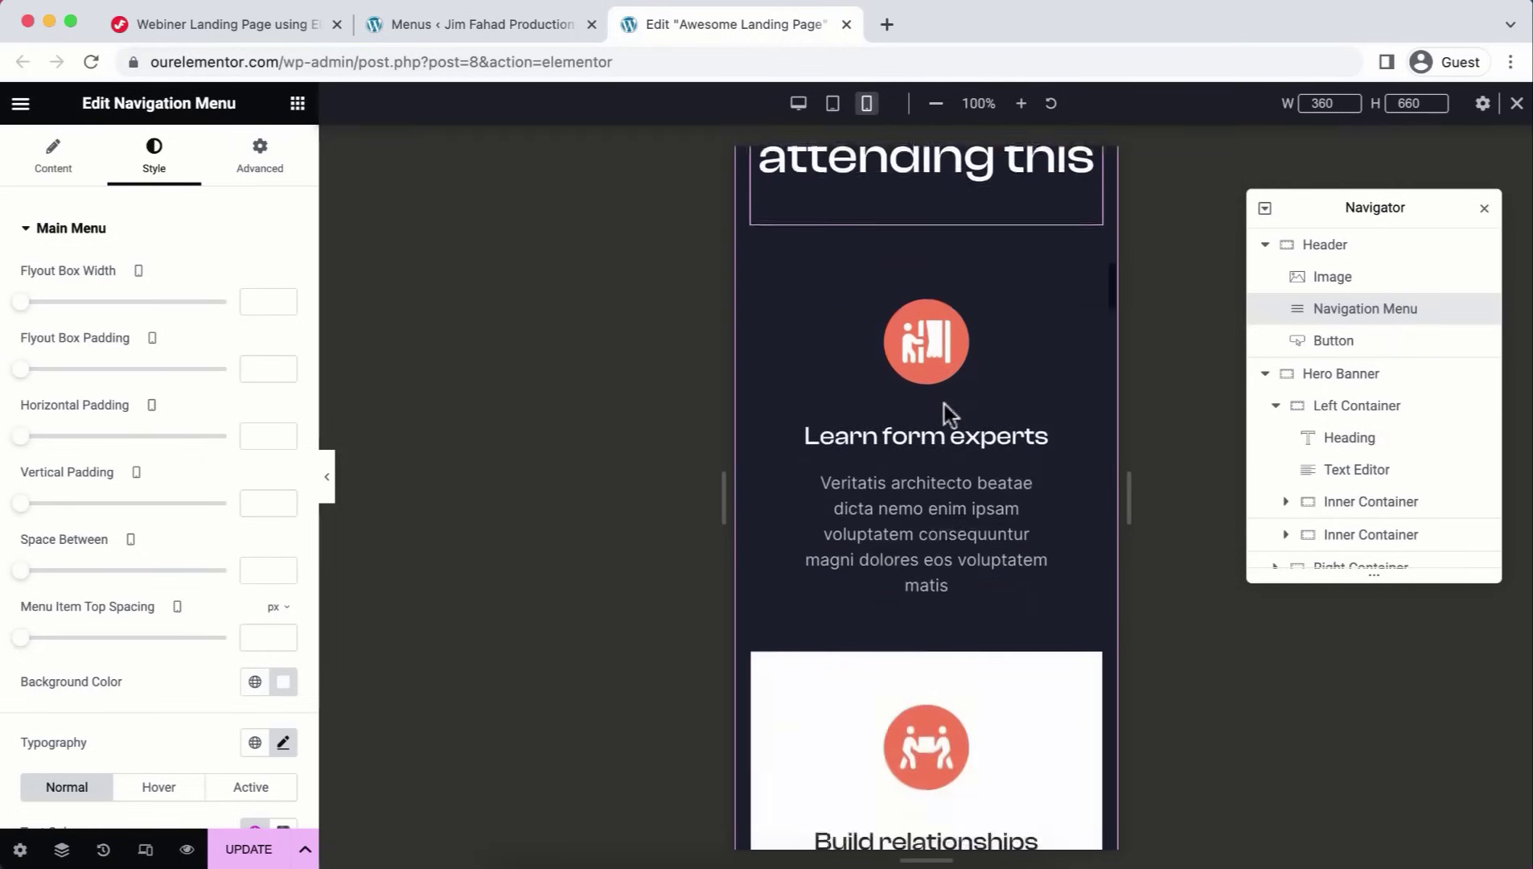
scroll(944, 404, "up", 8)
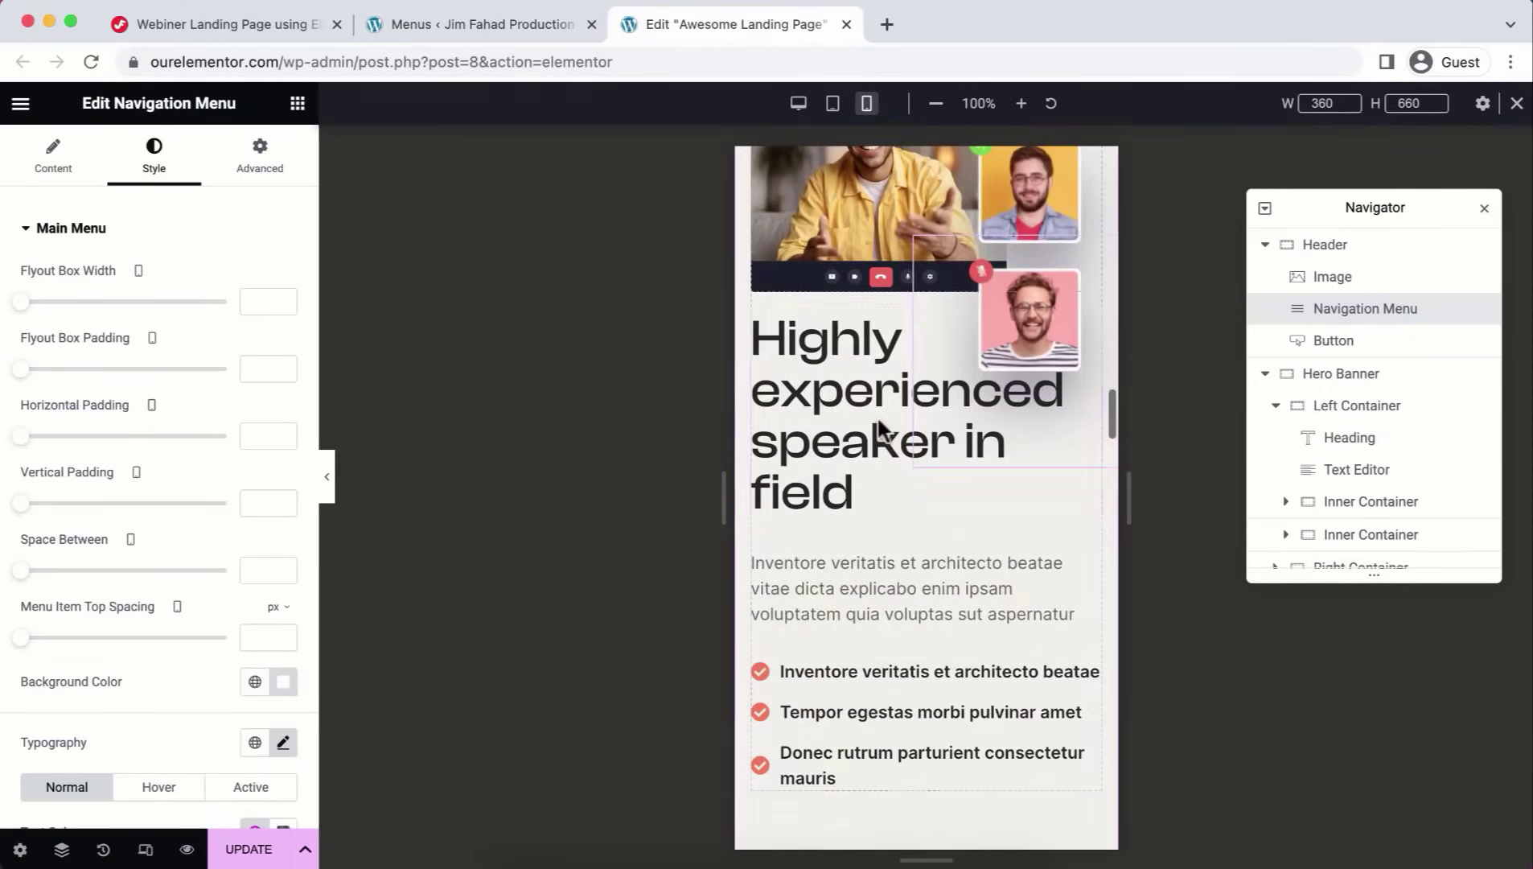
scroll(882, 398, "down", 10)
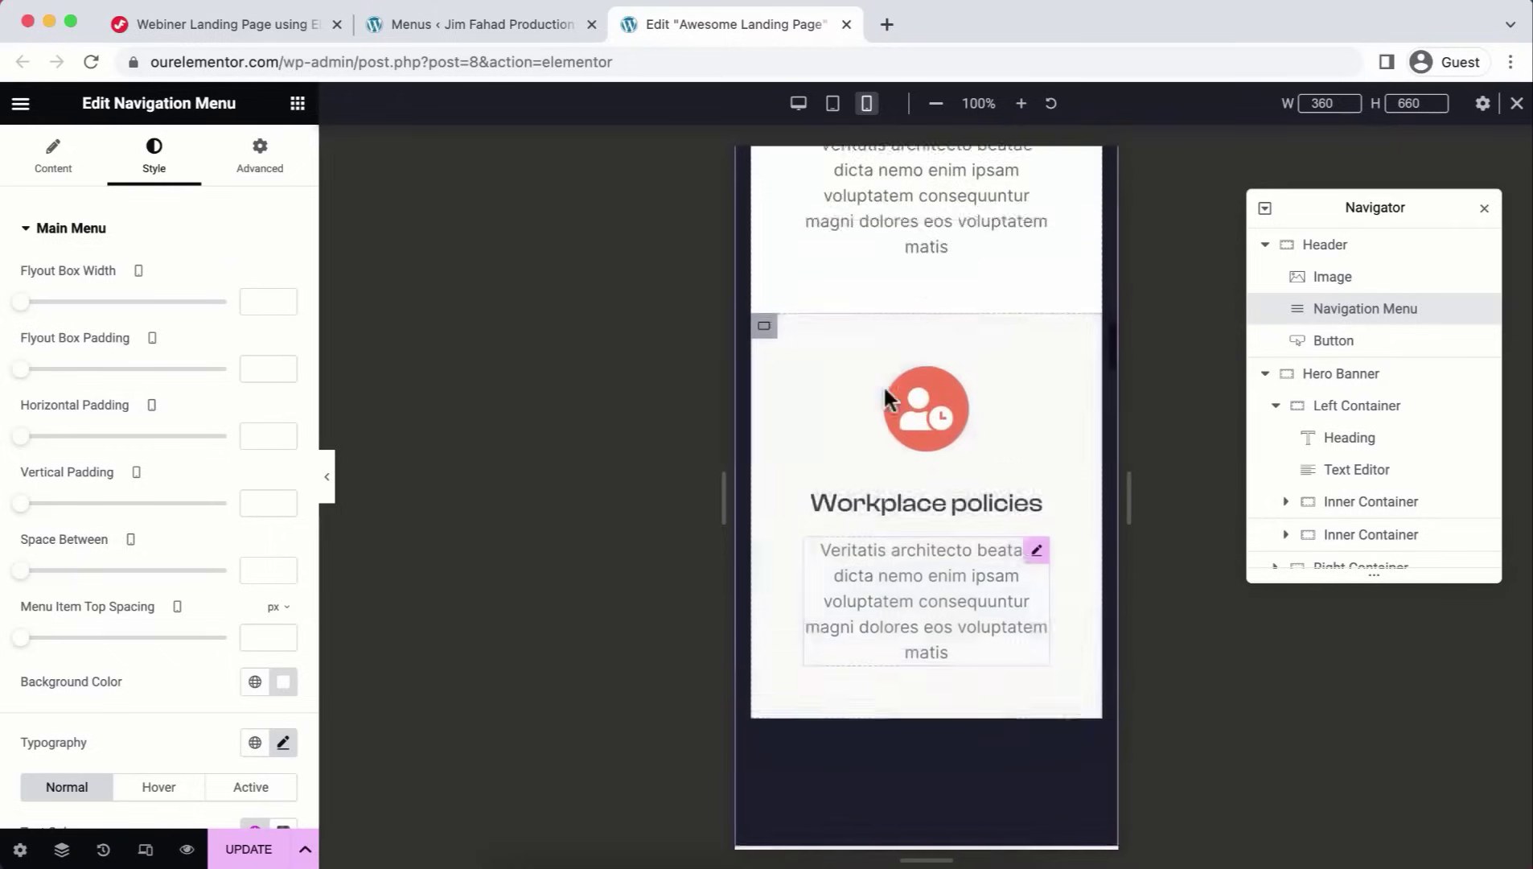
scroll(882, 384, "up", 6)
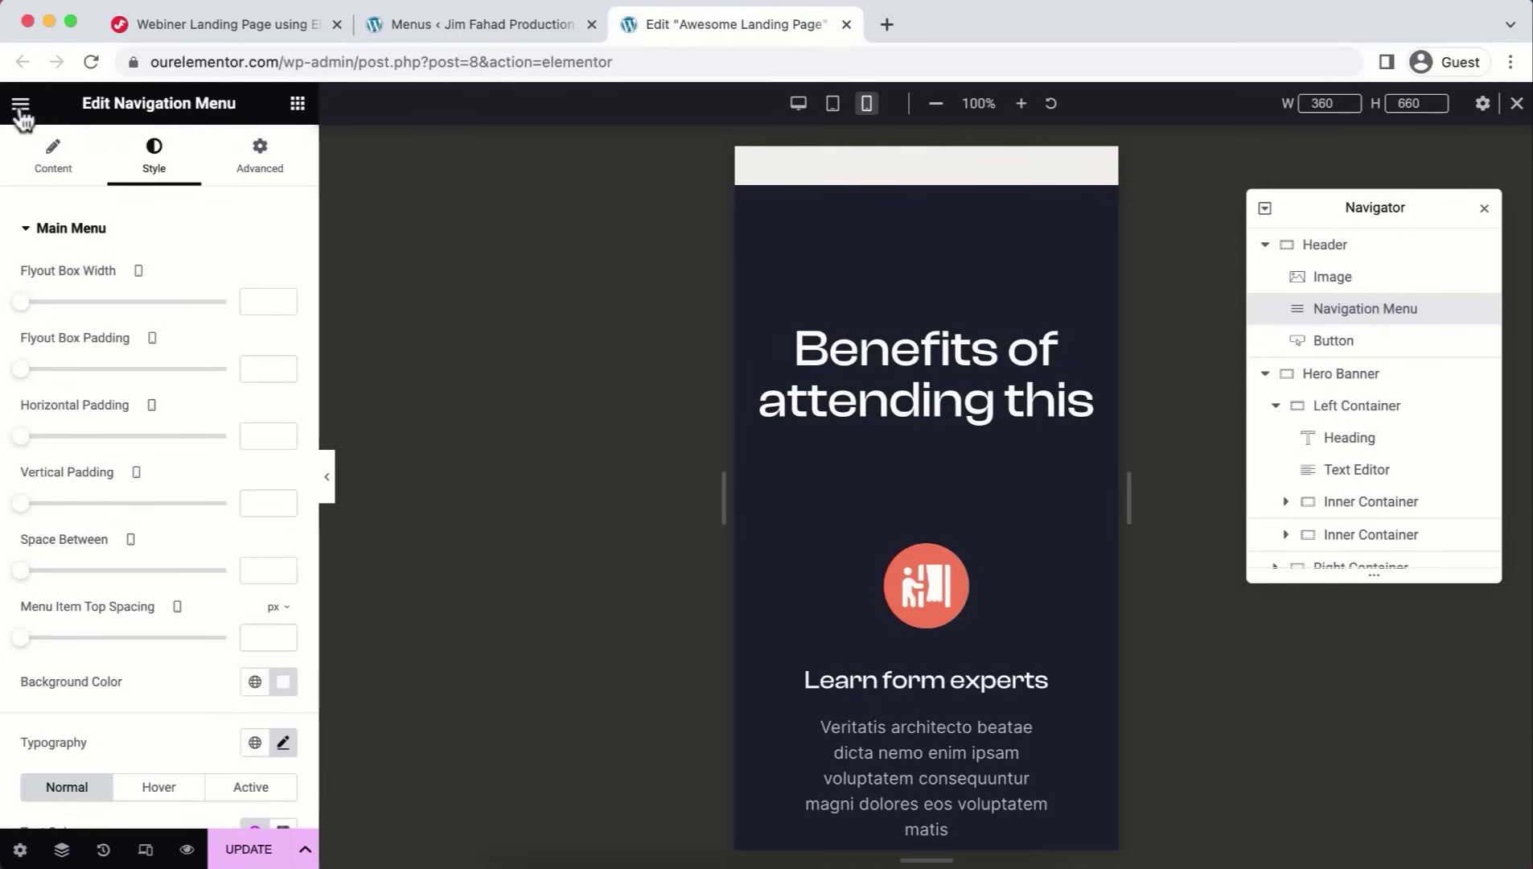
- Change the Primary global font size to 42 px on mobile and save the site settings
left_click(20, 107)
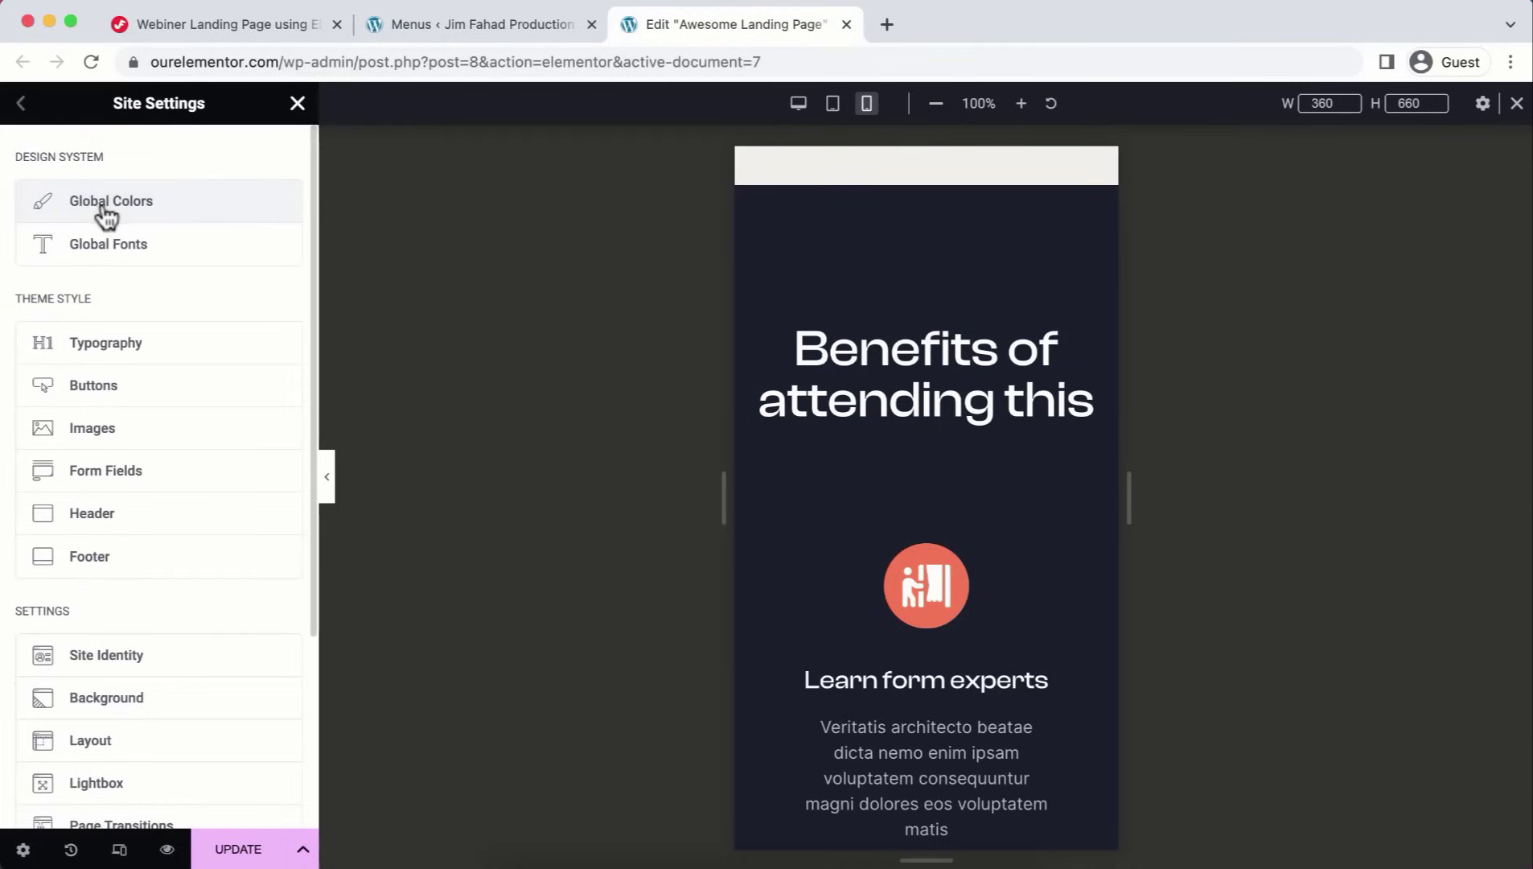
left_click(127, 254)
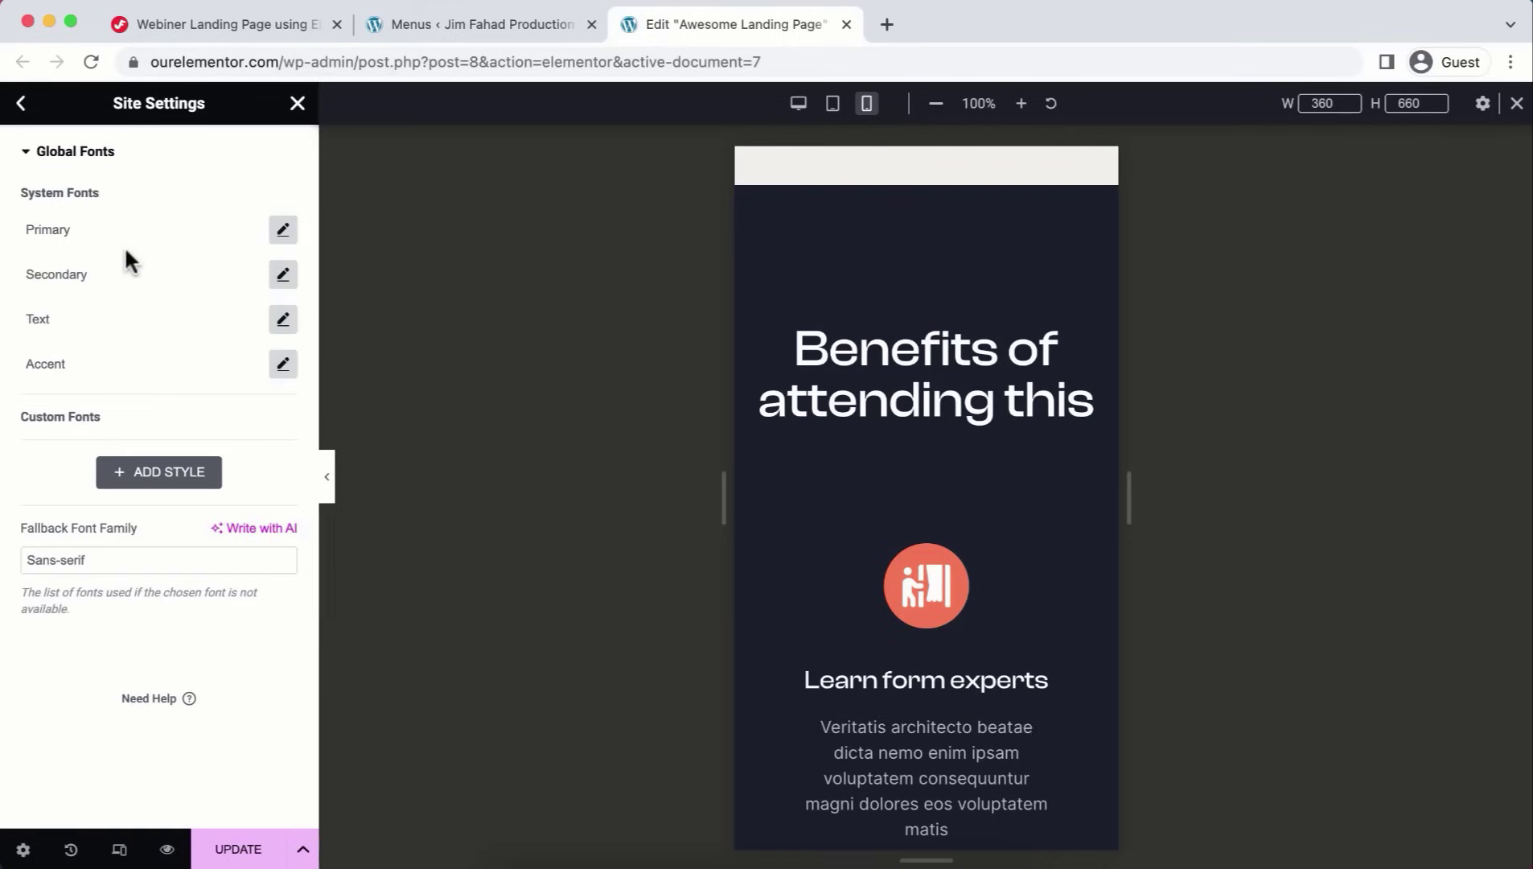
left_click(284, 232)
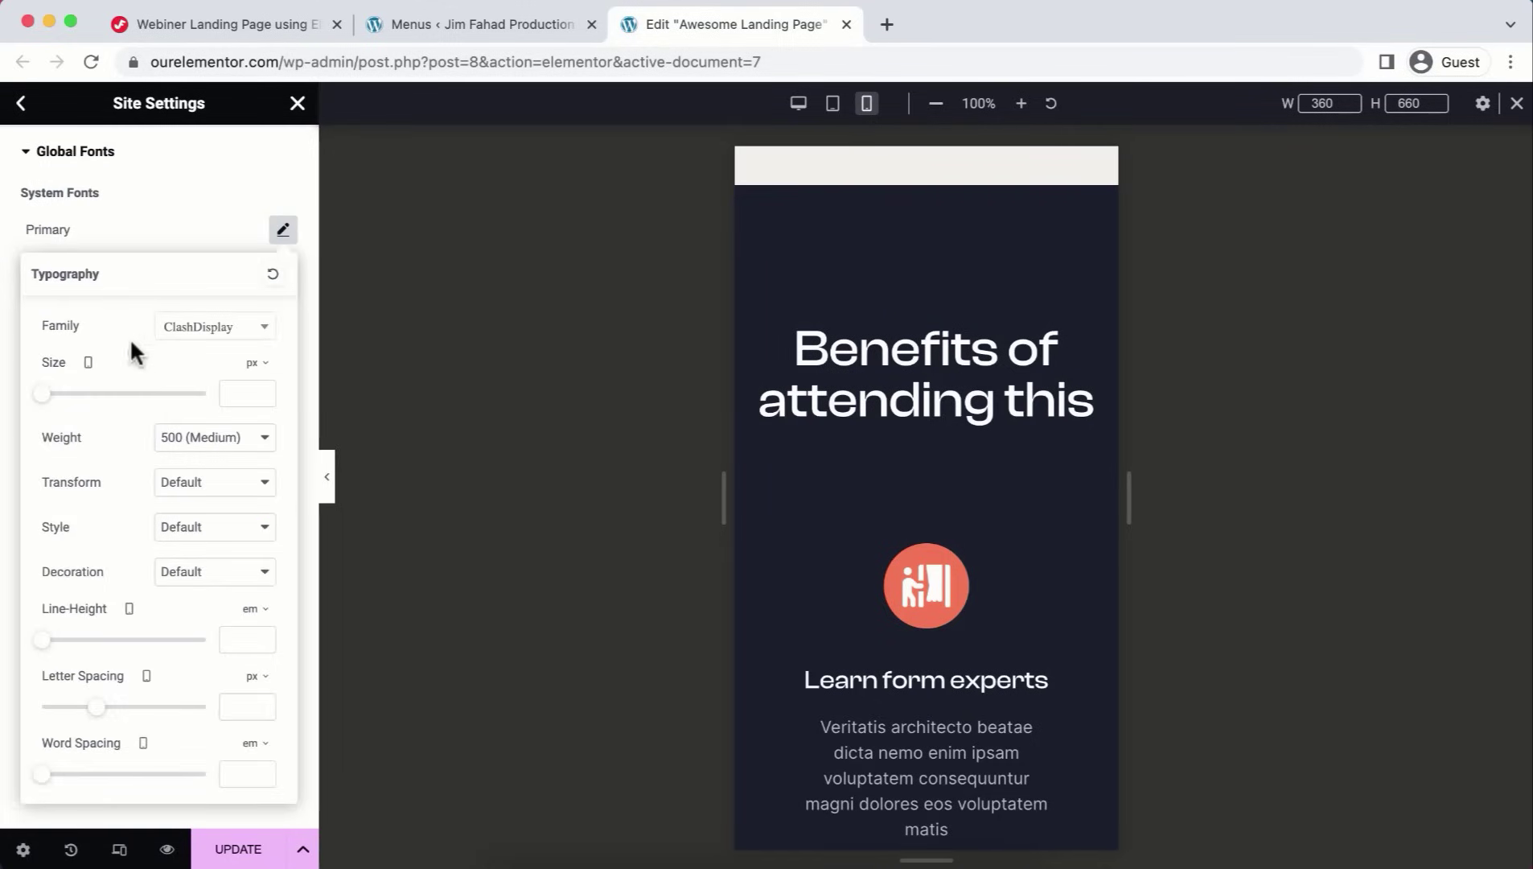
left_click(239, 386)
type("42")
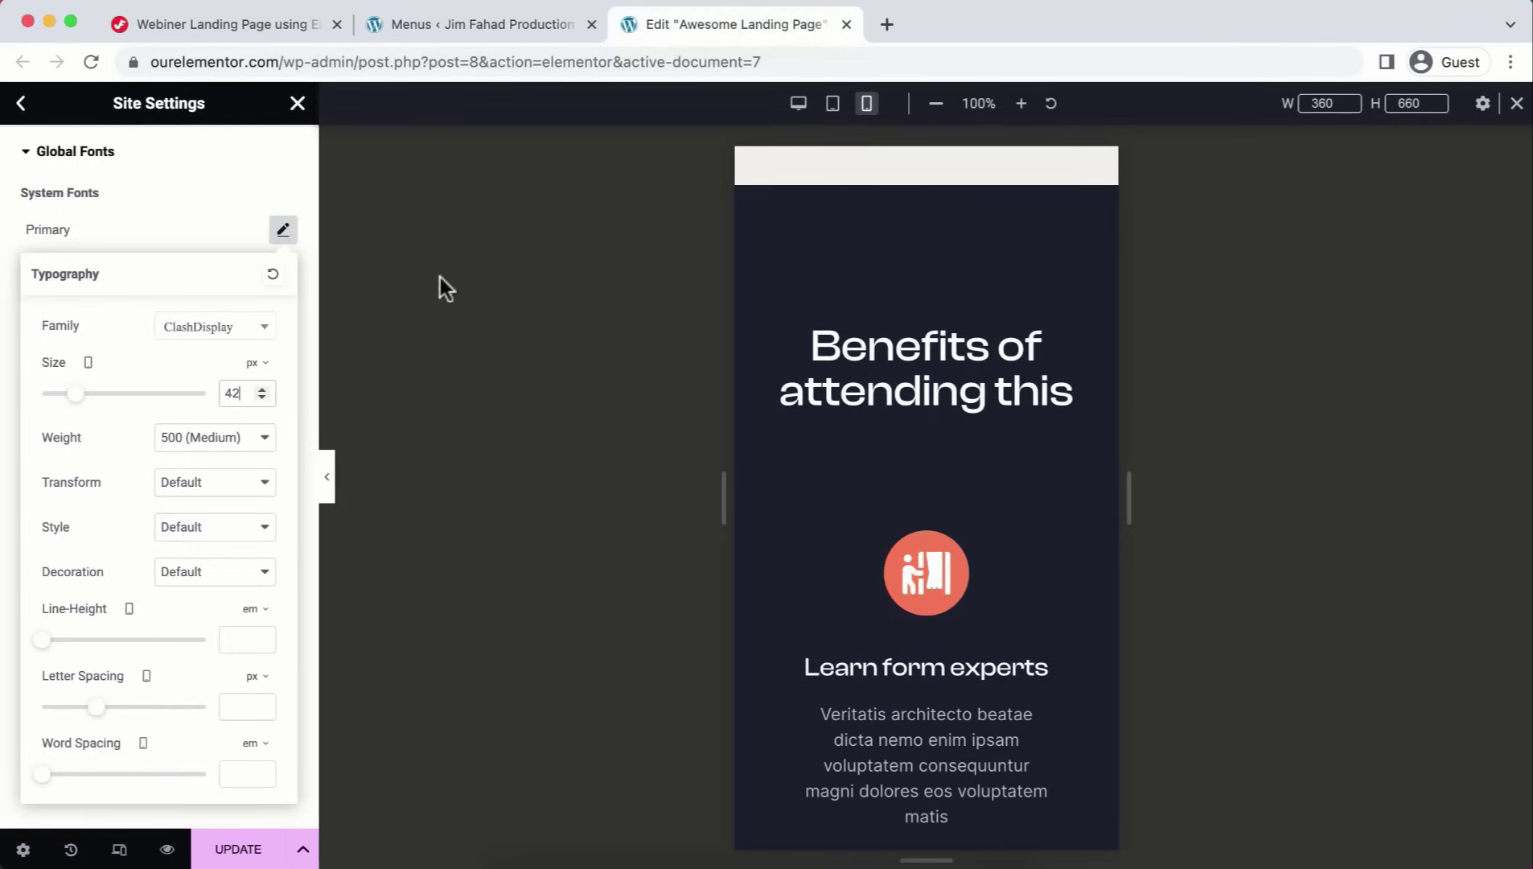
left_click(155, 218)
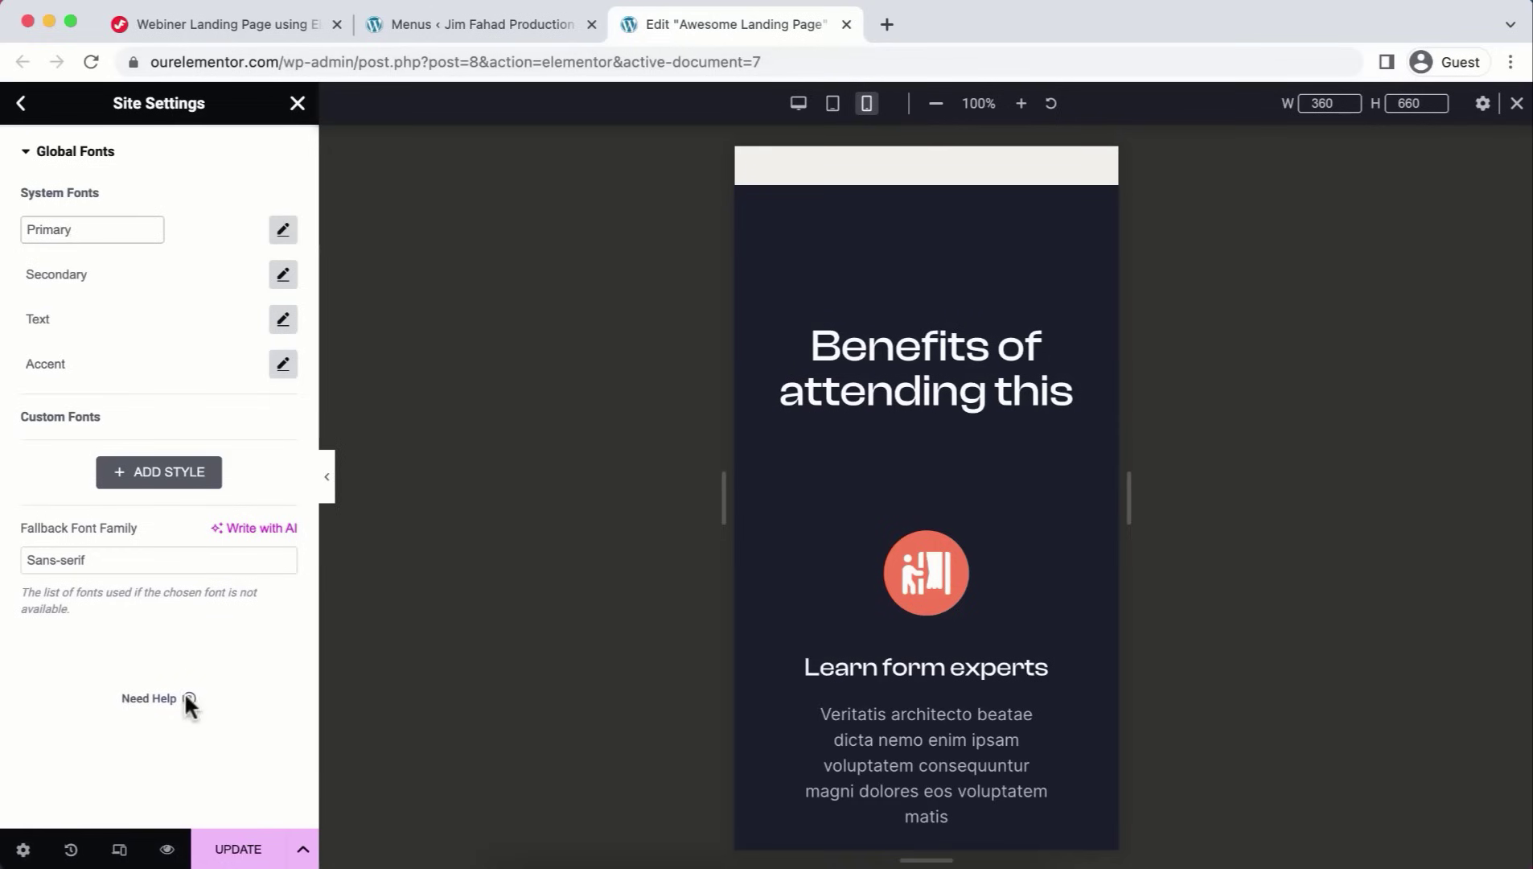
left_click(231, 849)
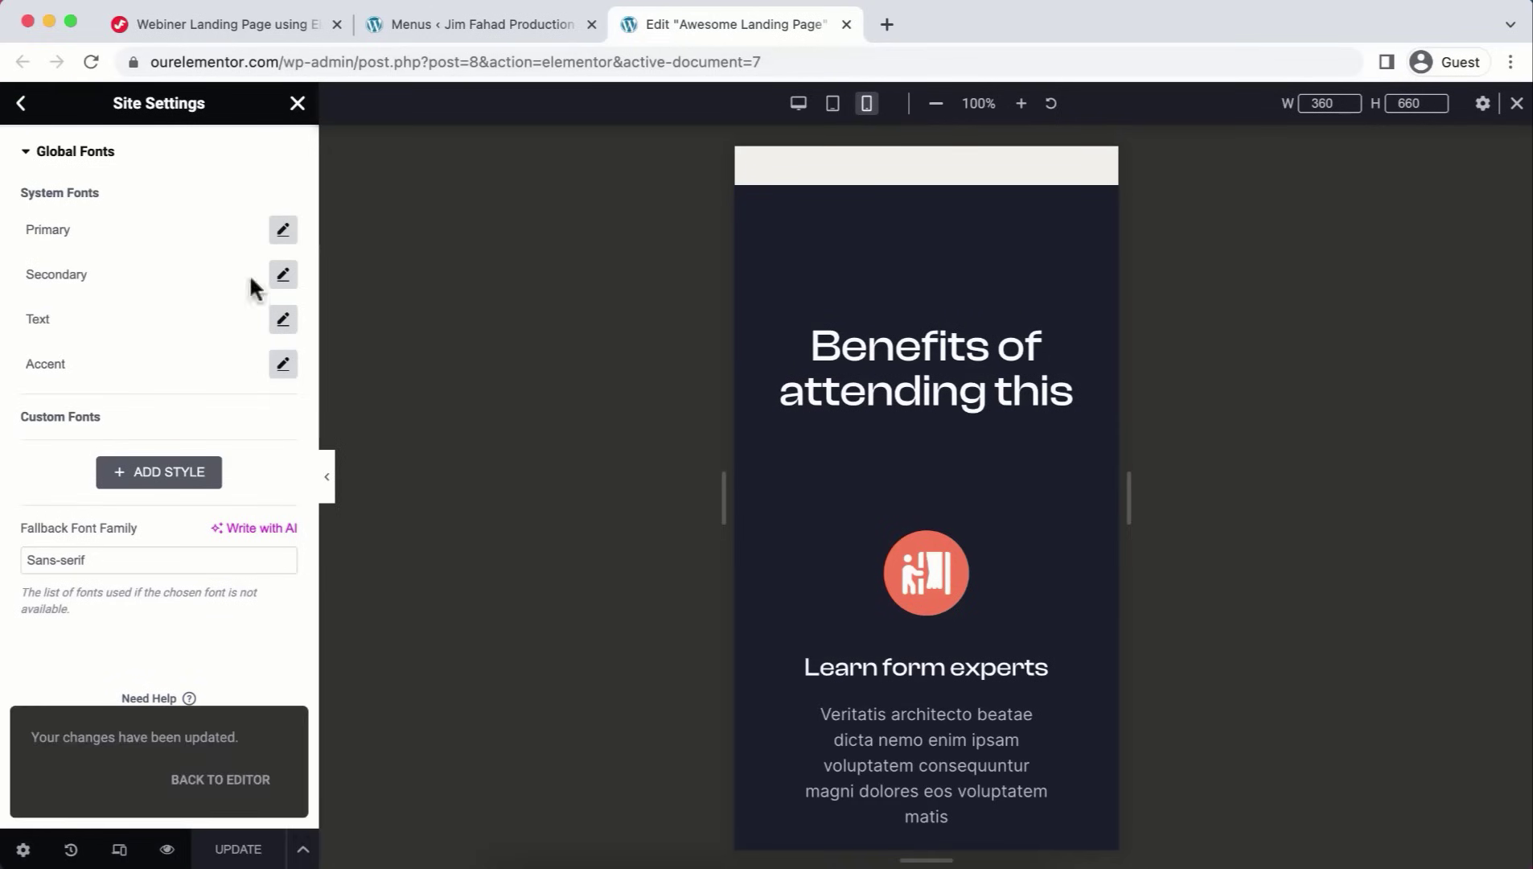
left_click(296, 103)
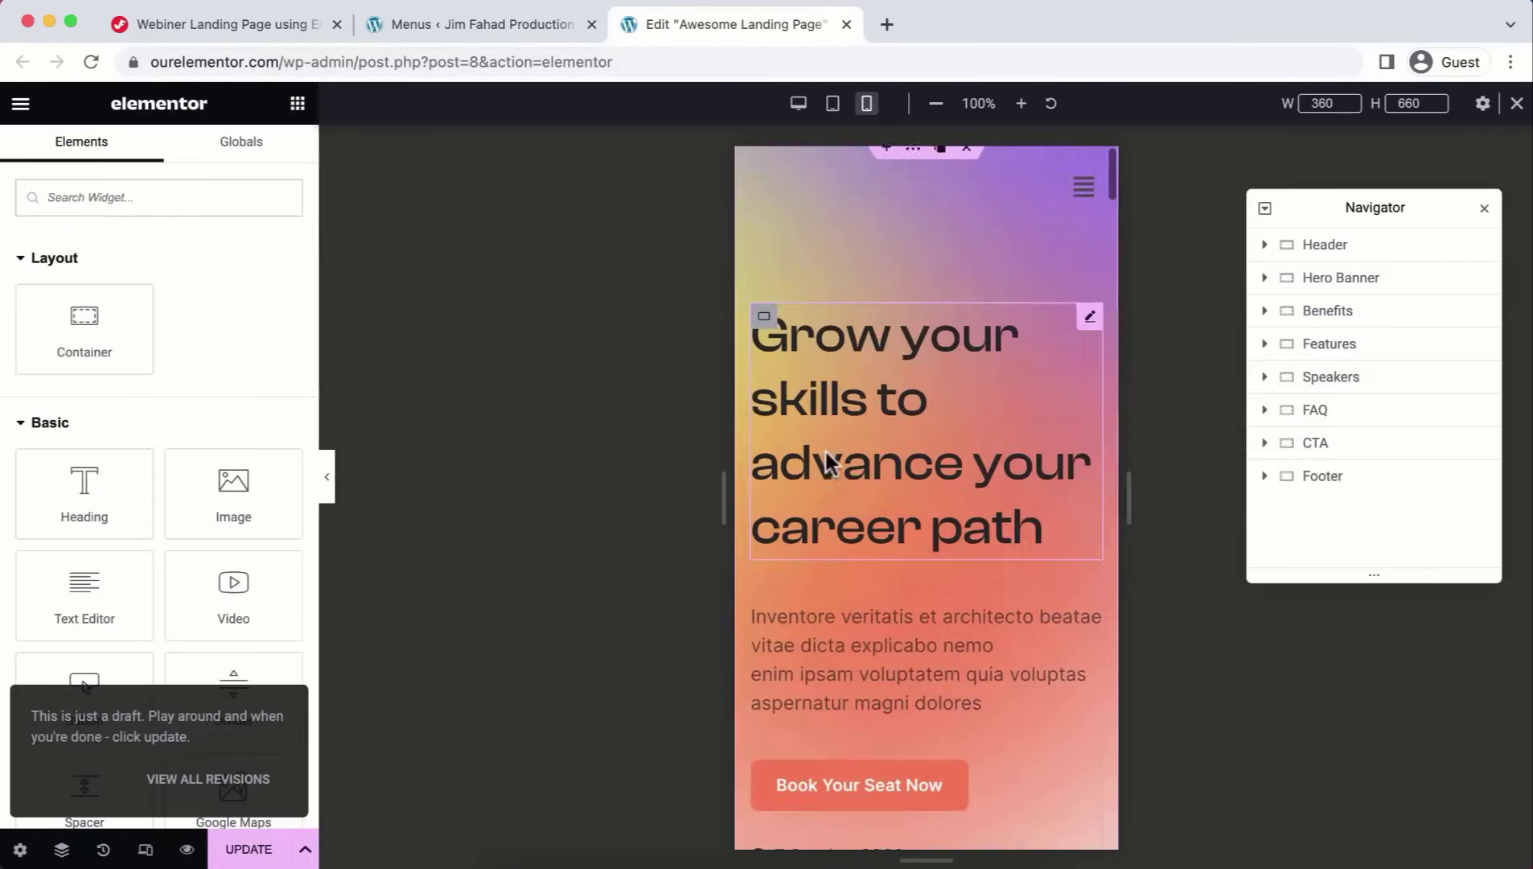
scroll(825, 455, "down", 10)
scroll(830, 461, "down", 1)
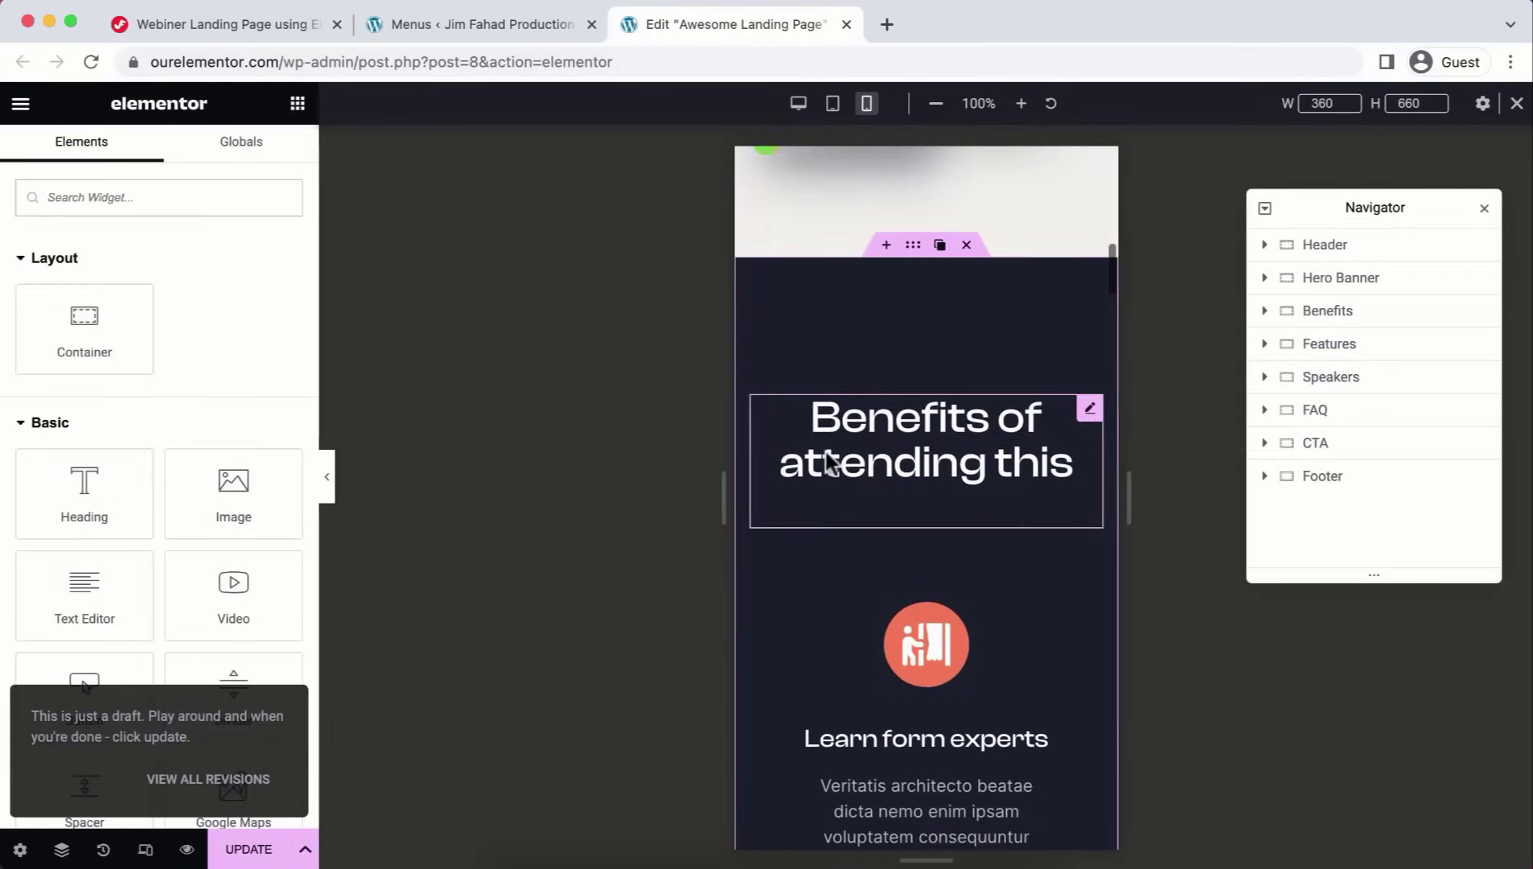
- Give the Benefits section 15 px side padding and 60 px top and bottom padding on mobile
left_click(913, 244)
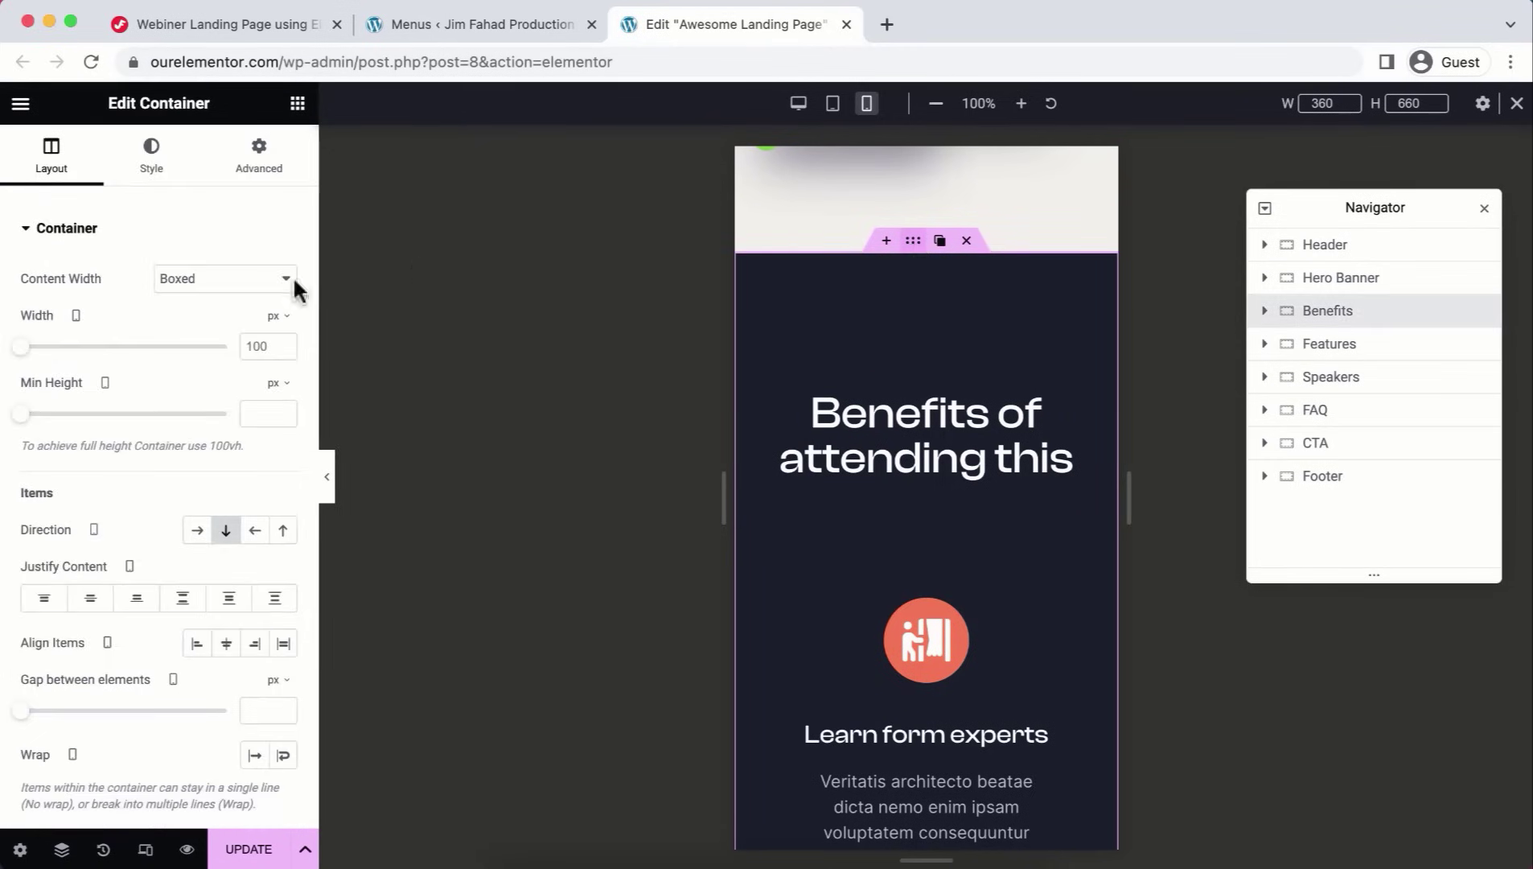
left_click(272, 152)
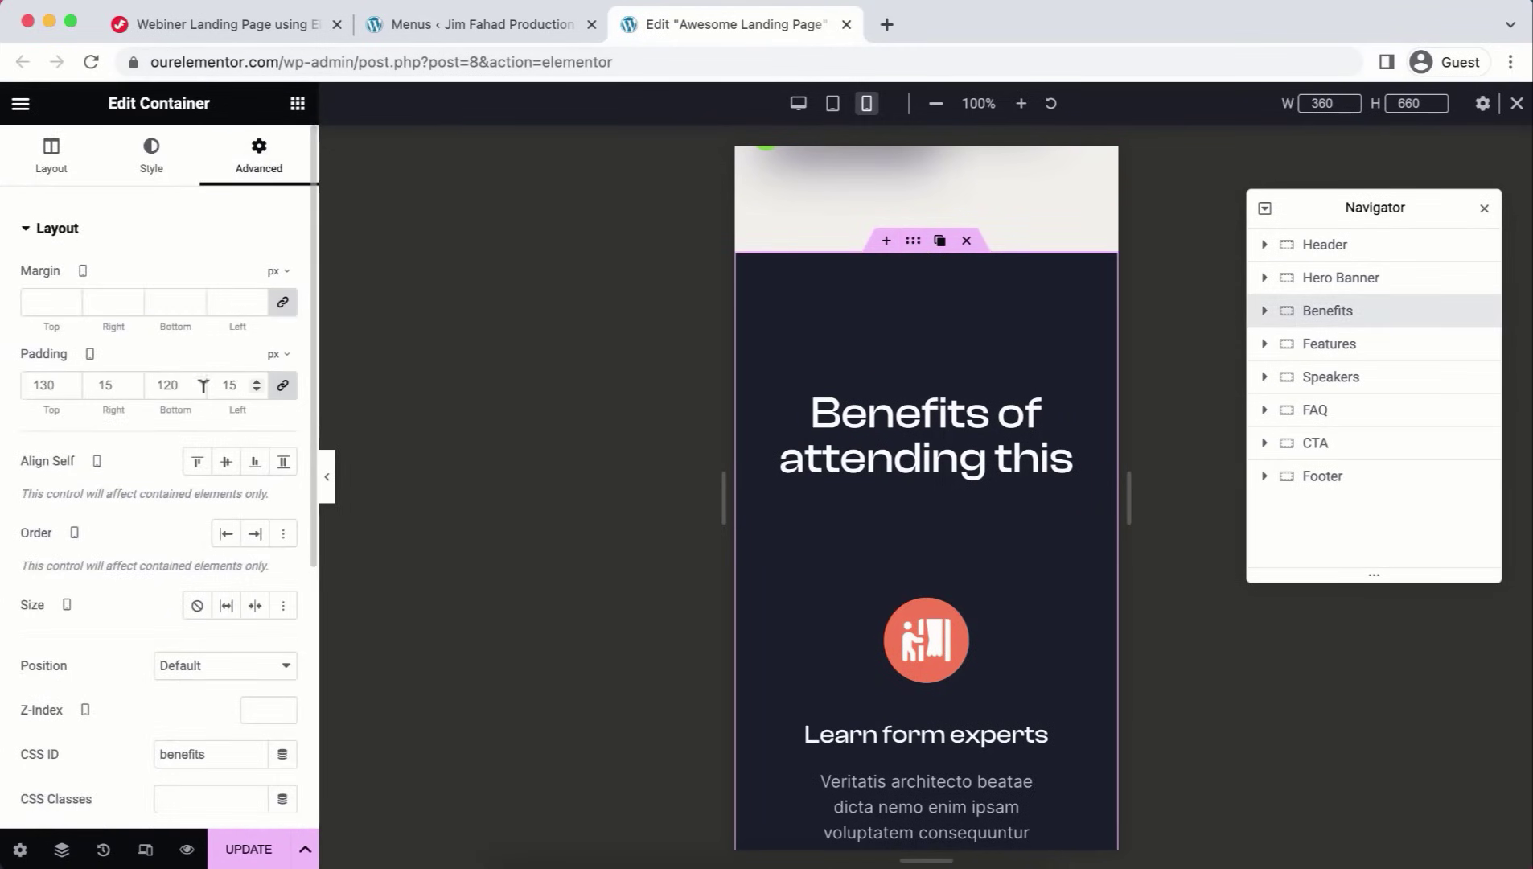
double_click(42, 384)
type("15")
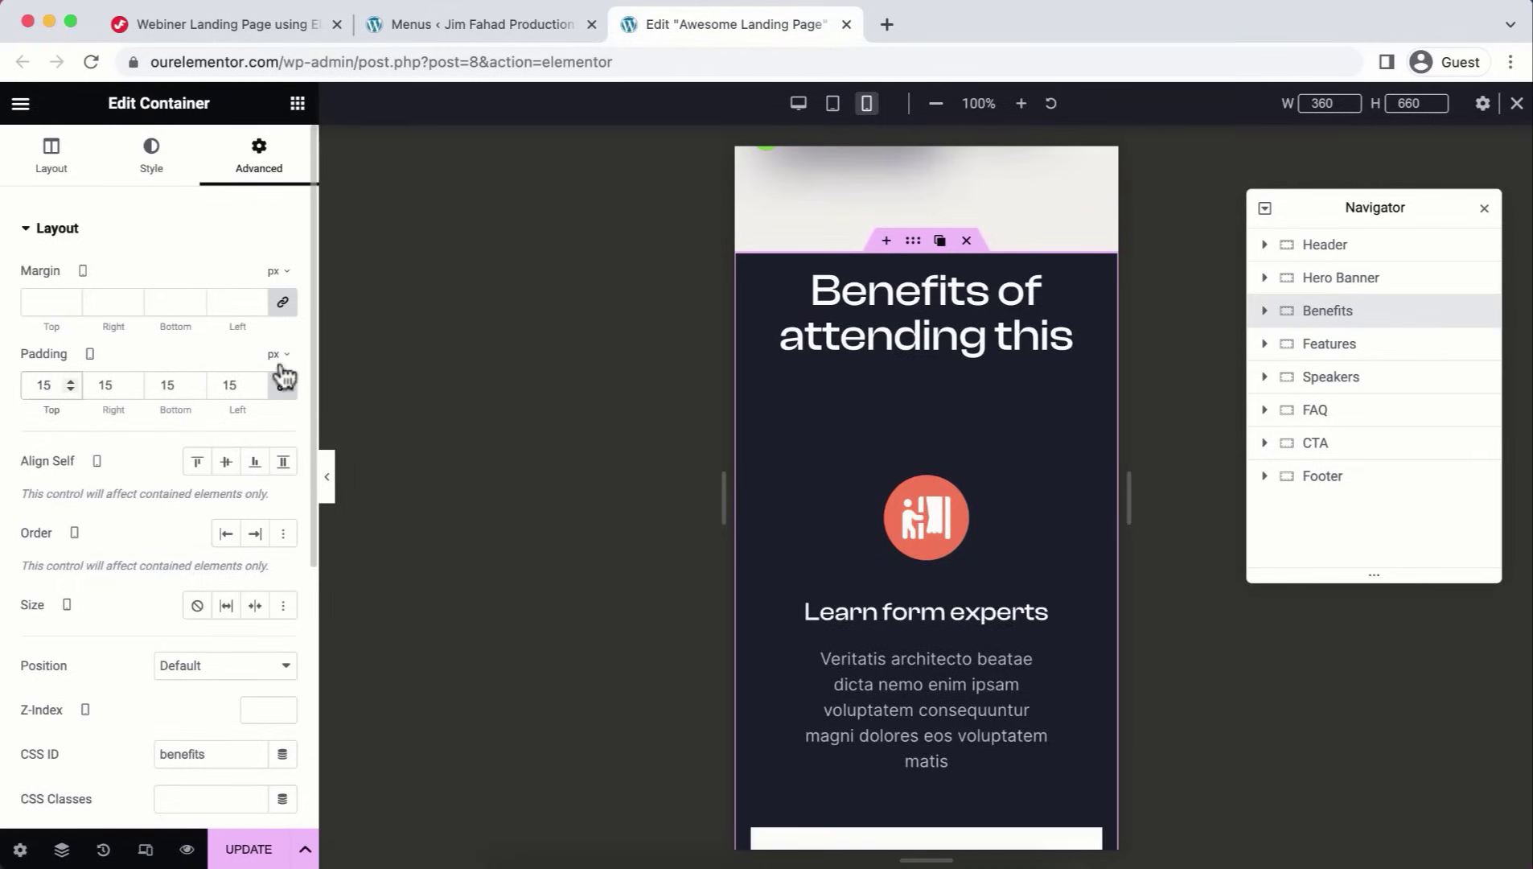
left_click(282, 383)
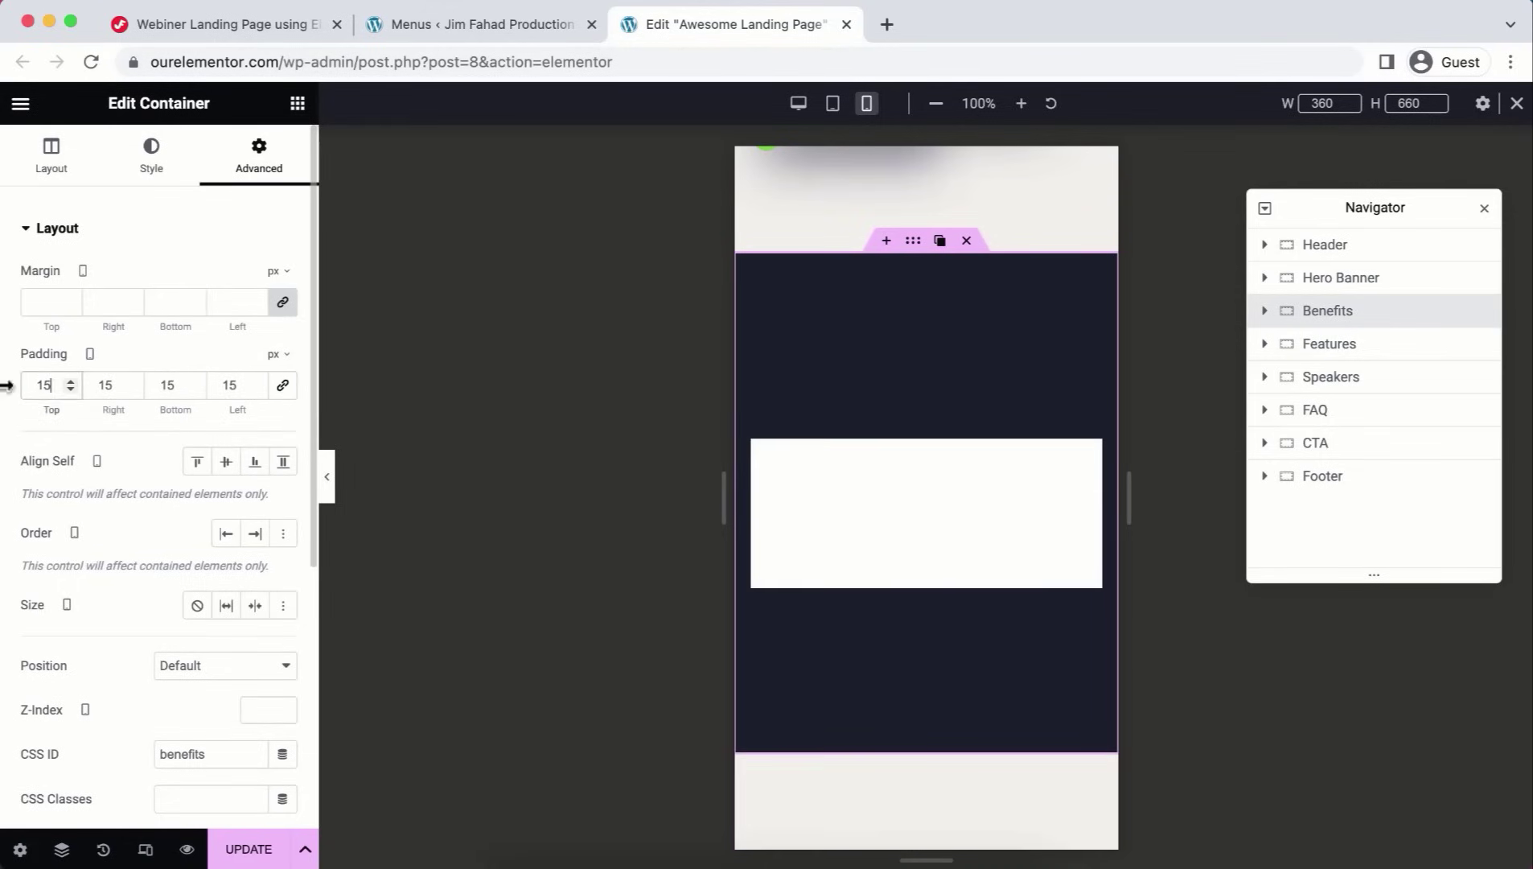
type("60")
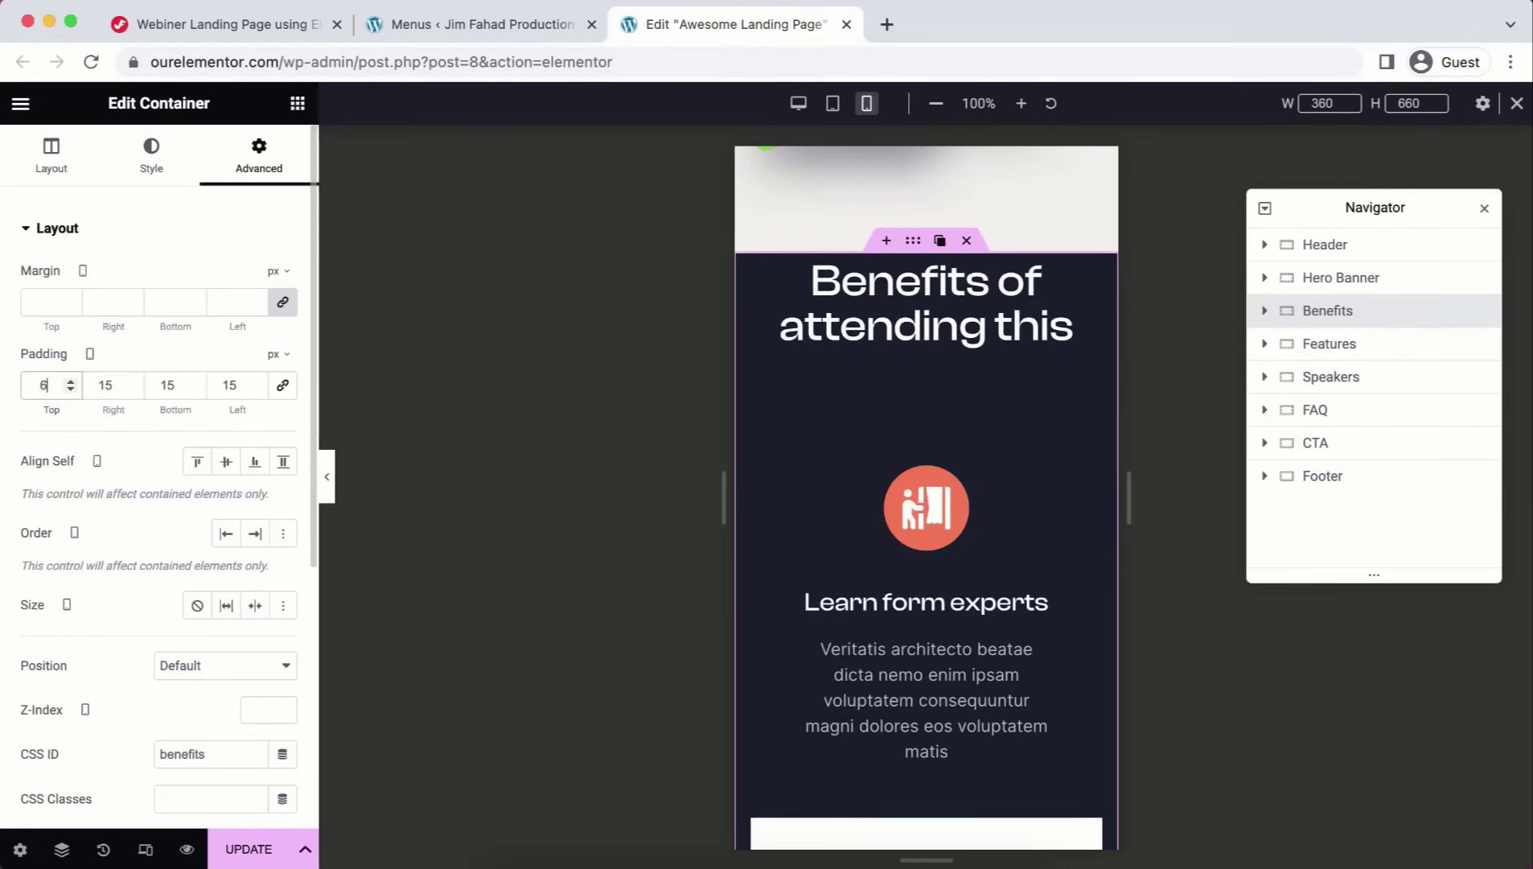
double_click(180, 375)
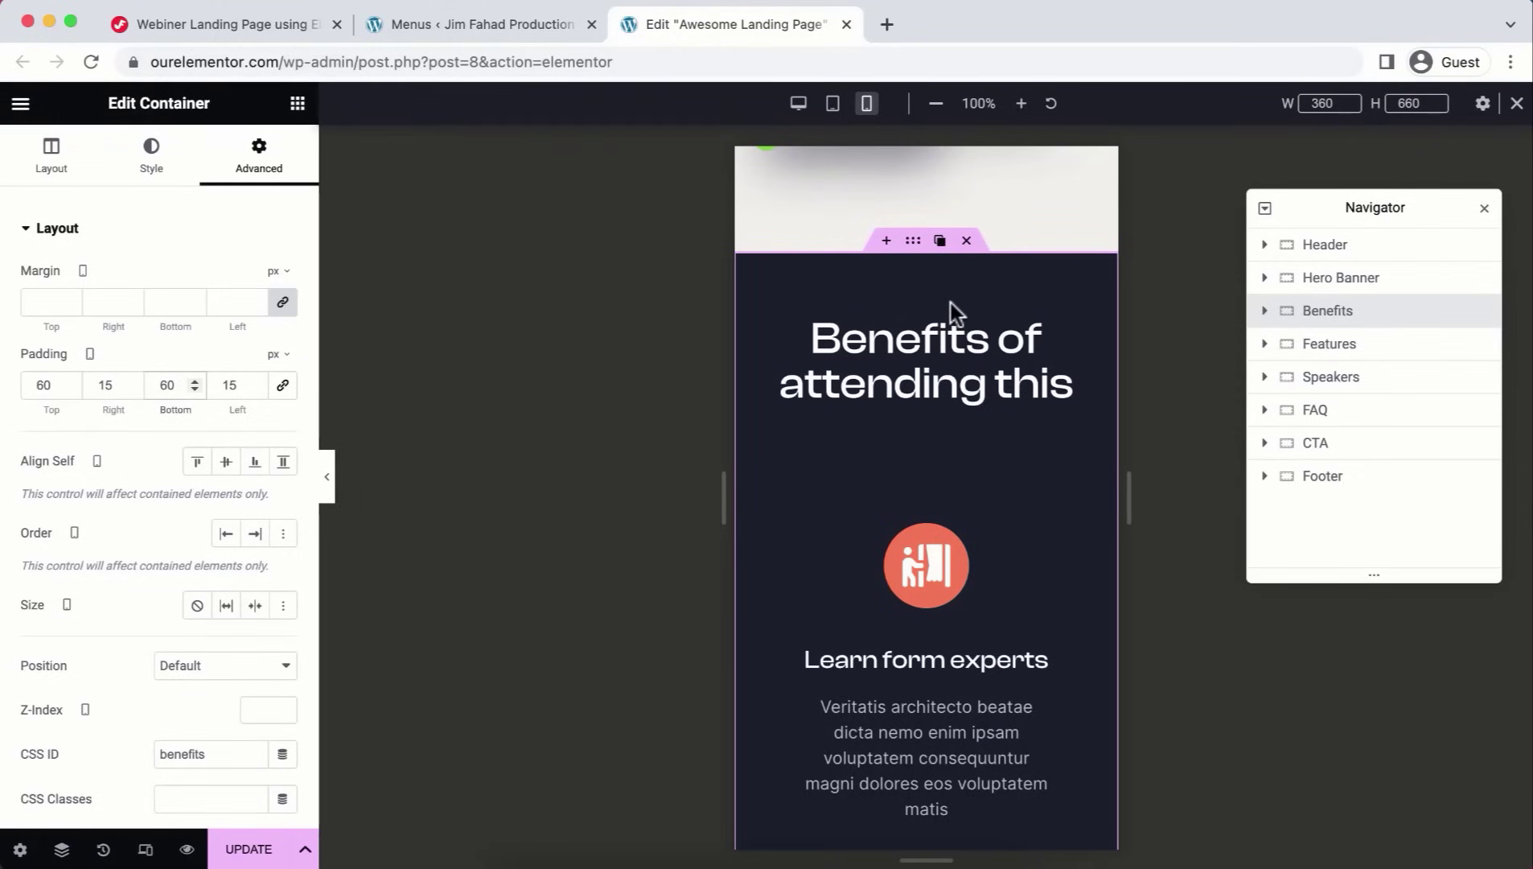
scroll(950, 303, "down", 10)
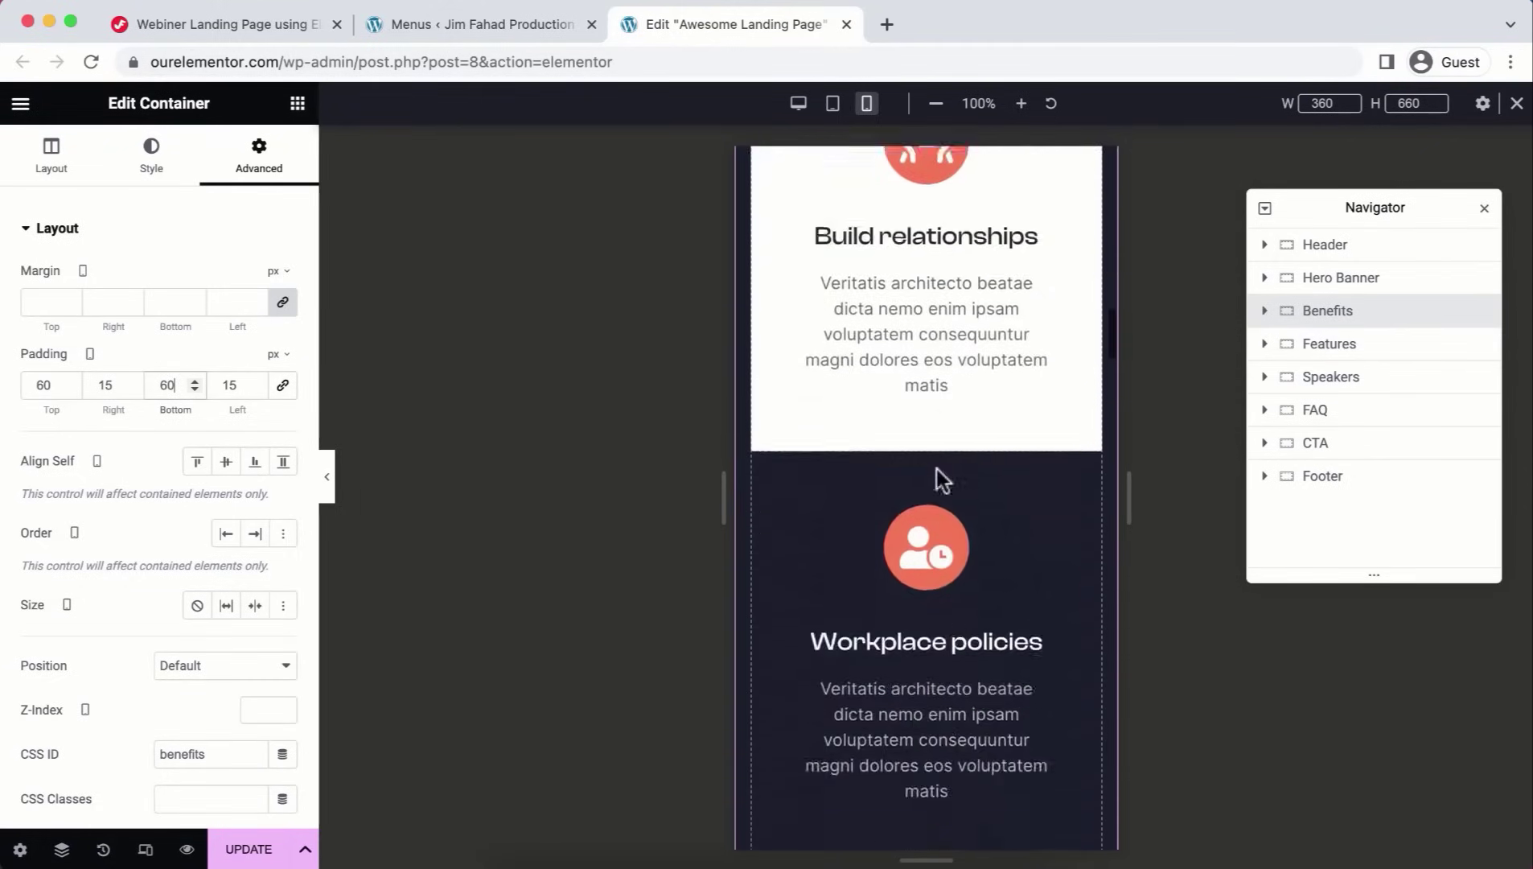
scroll(936, 470, "down", 5)
left_click(917, 438)
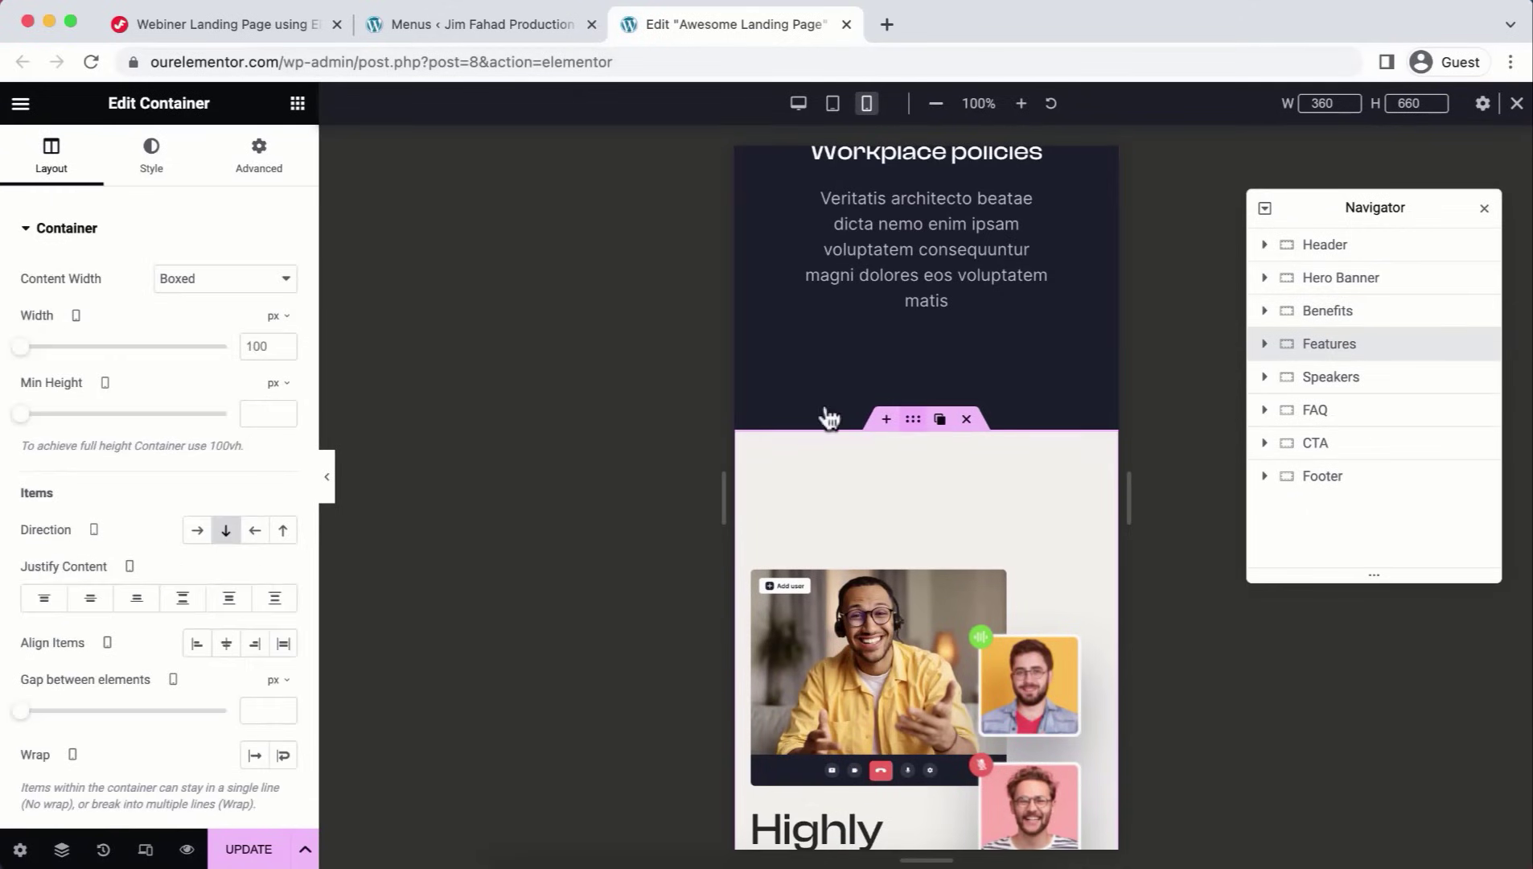
- Pad the Features section on mobile with 60 px top, 200 px bottom and 15 px sides
left_click(256, 170)
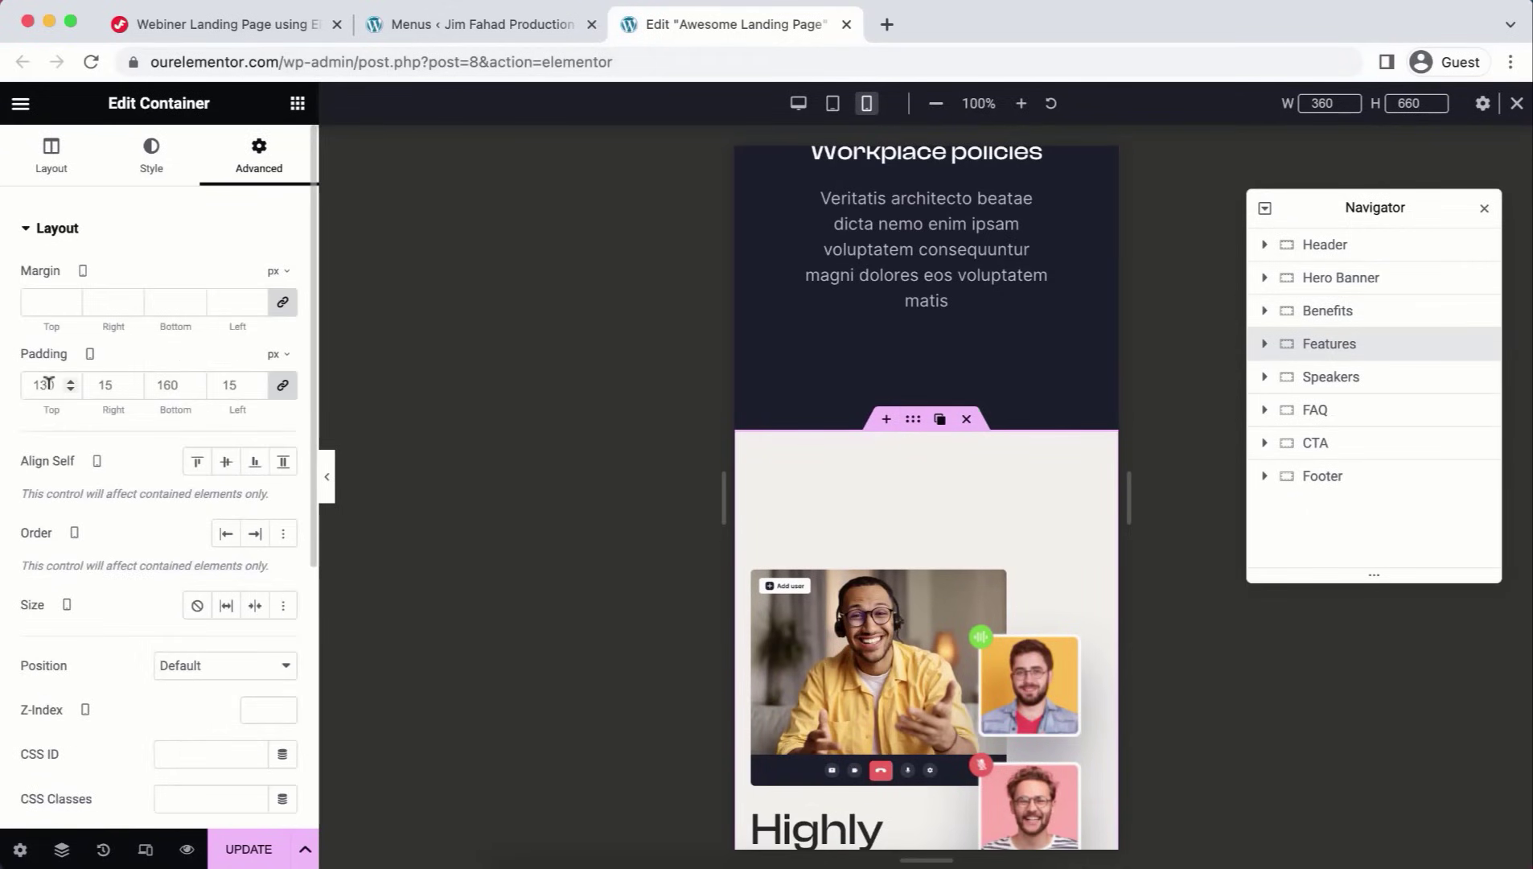
double_click(48, 384)
type("15")
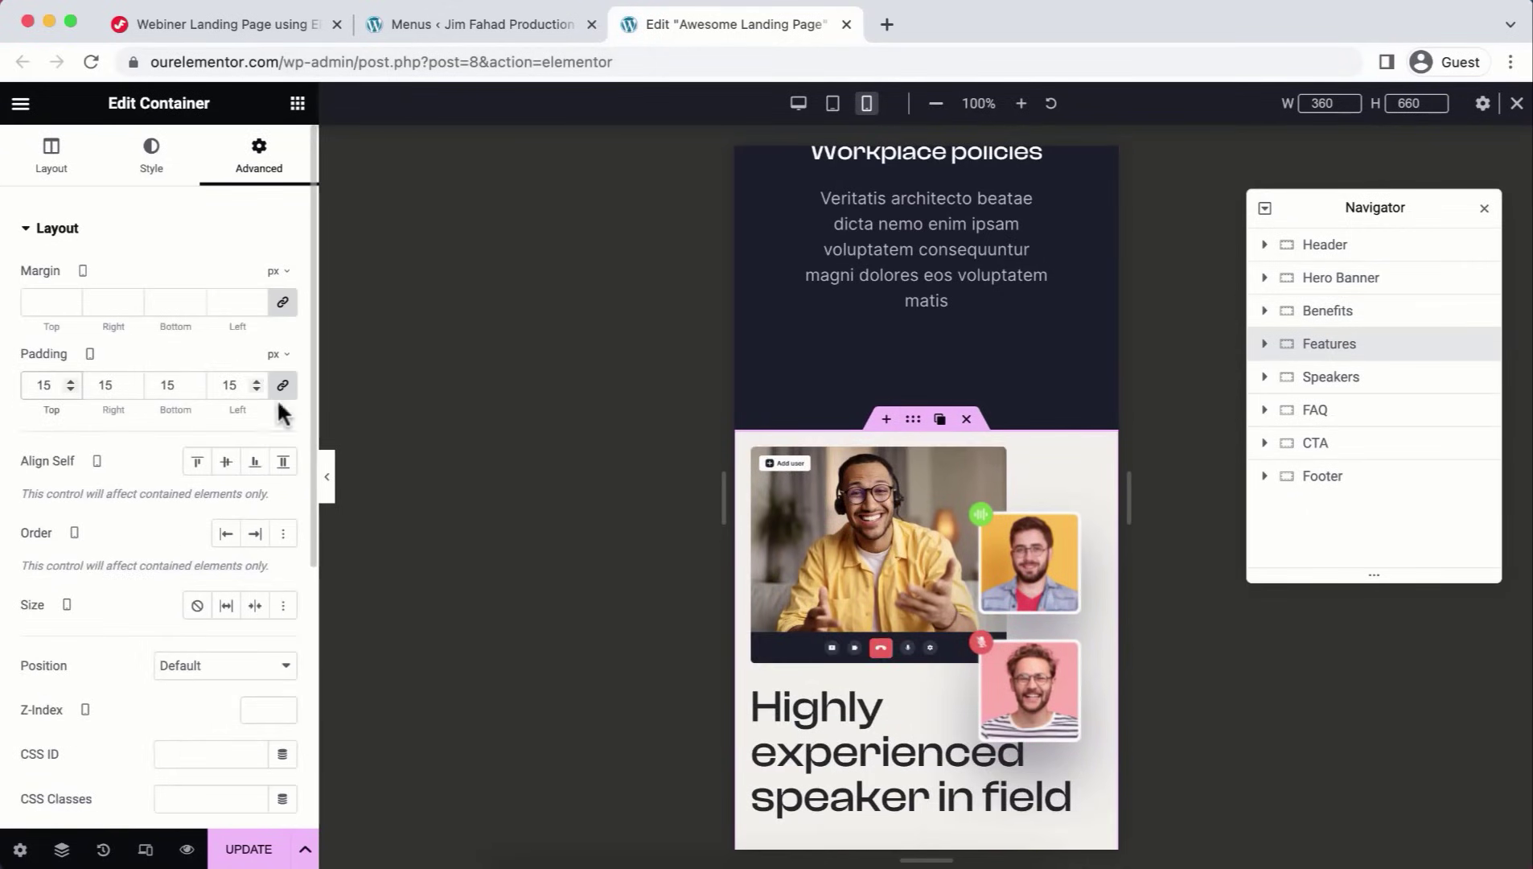
left_click(283, 393)
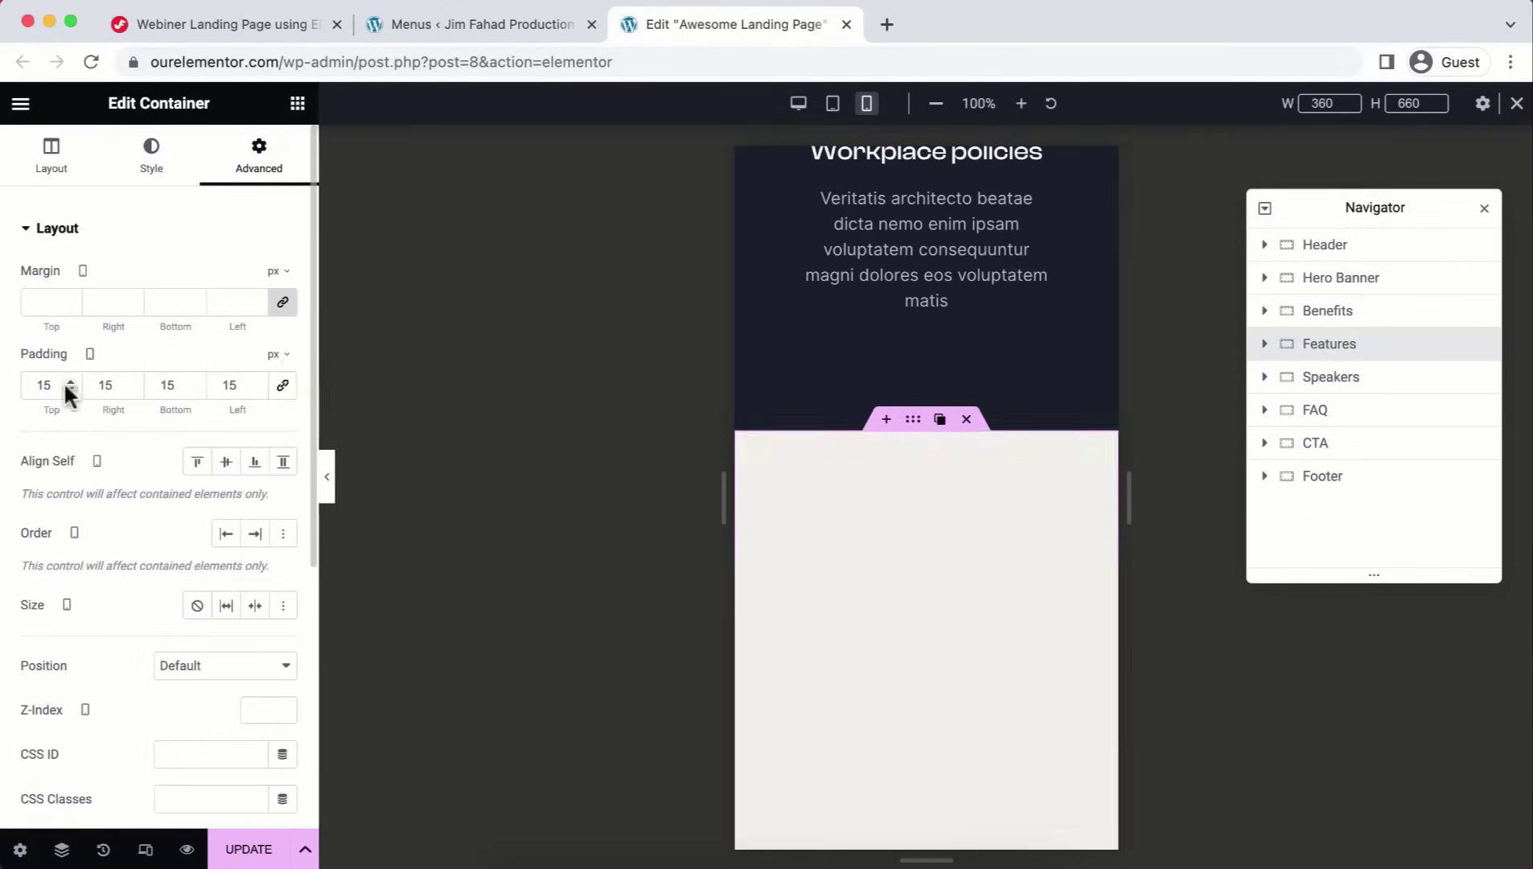
type("6")
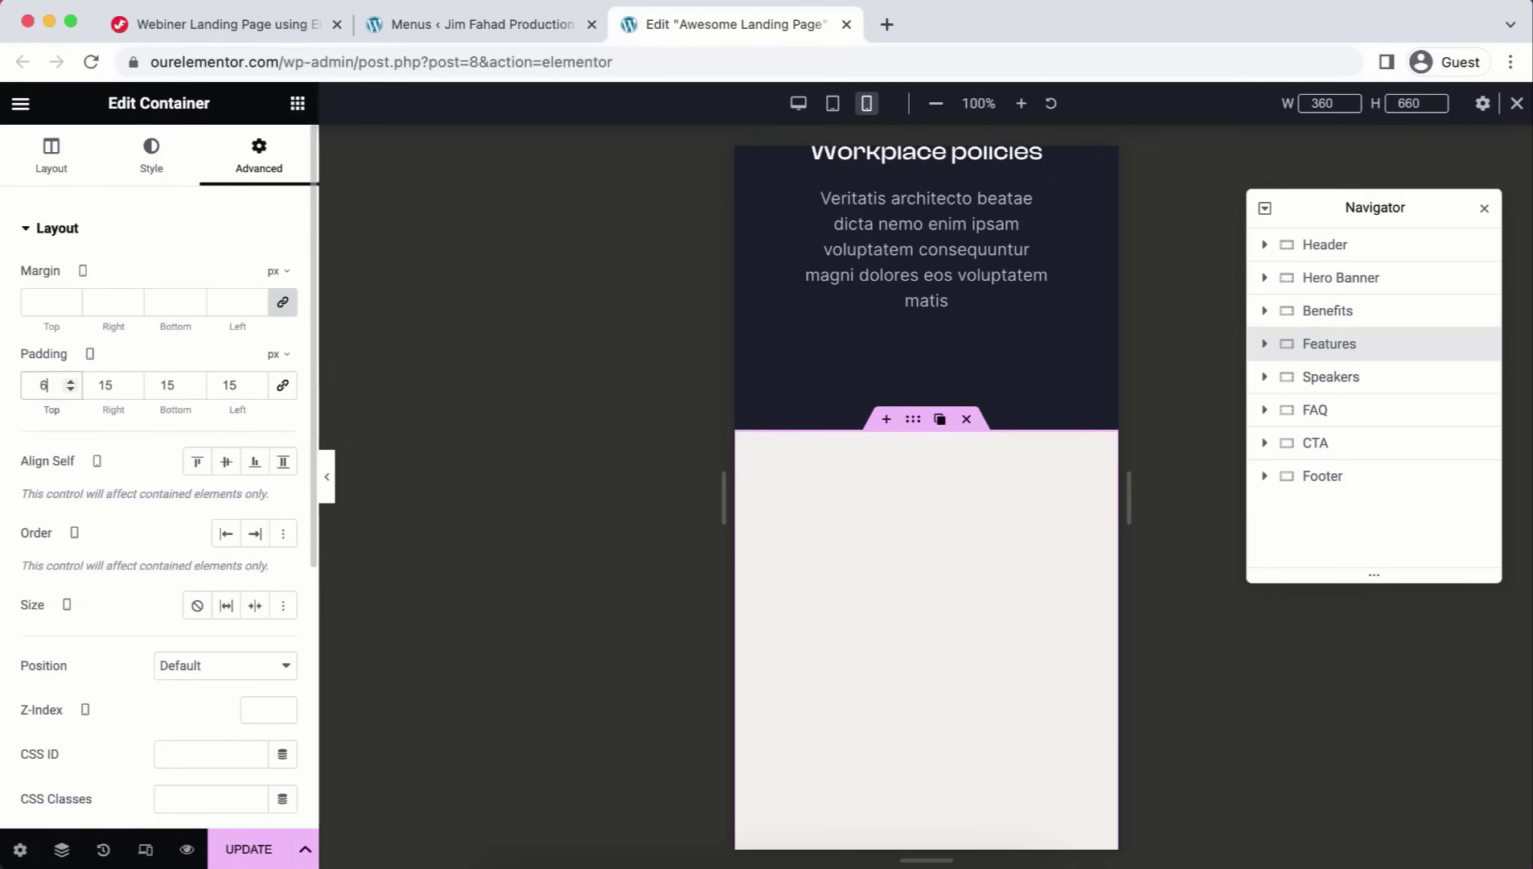
type("0")
scroll(824, 678, "down", 9)
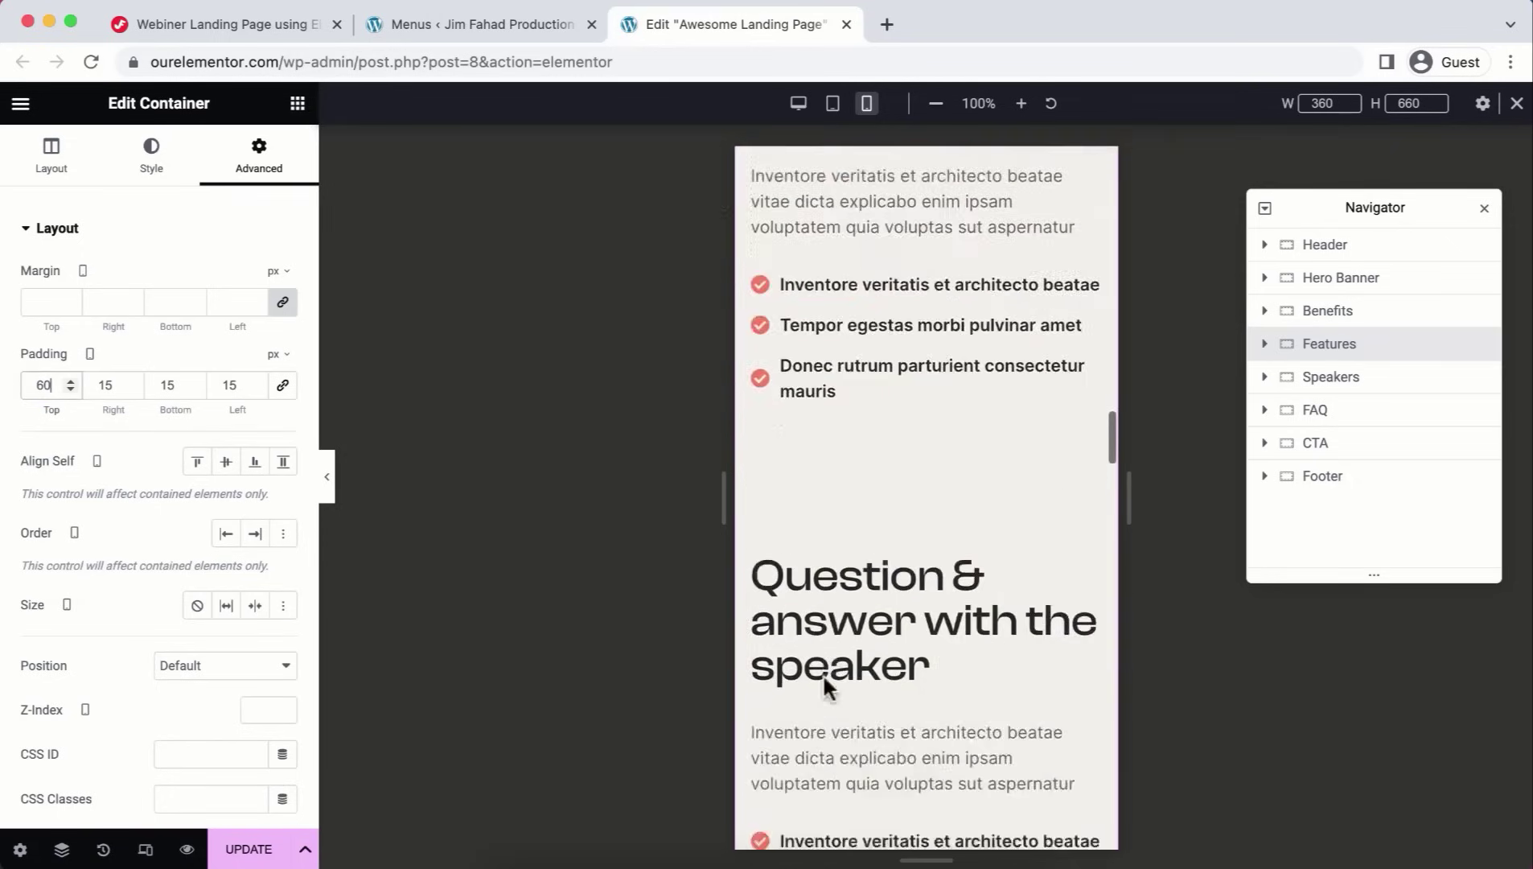
scroll(821, 673, "down", 7)
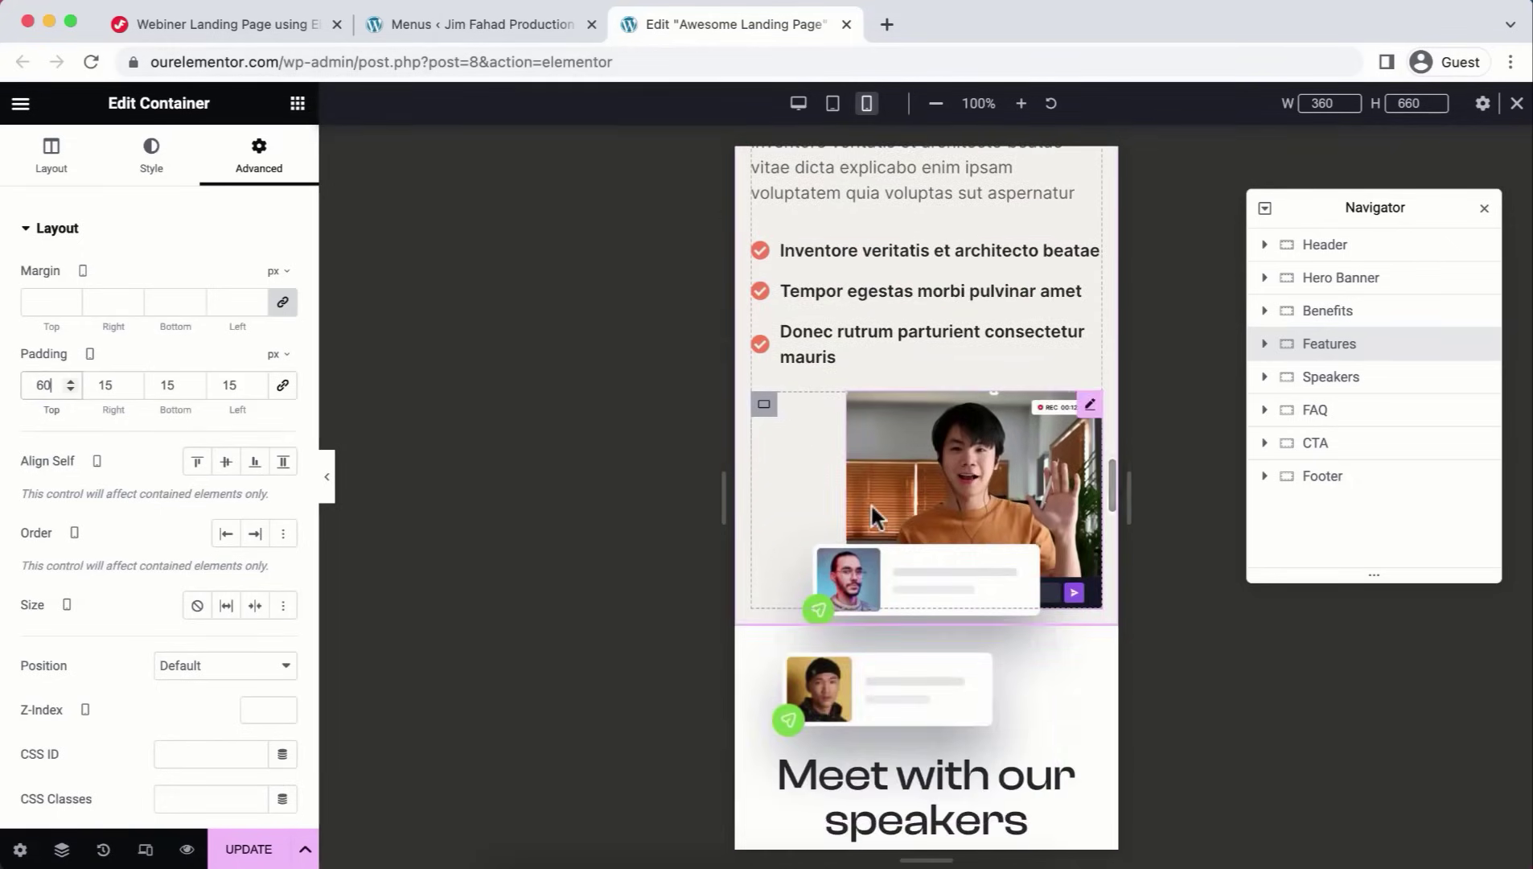
double_click(189, 389)
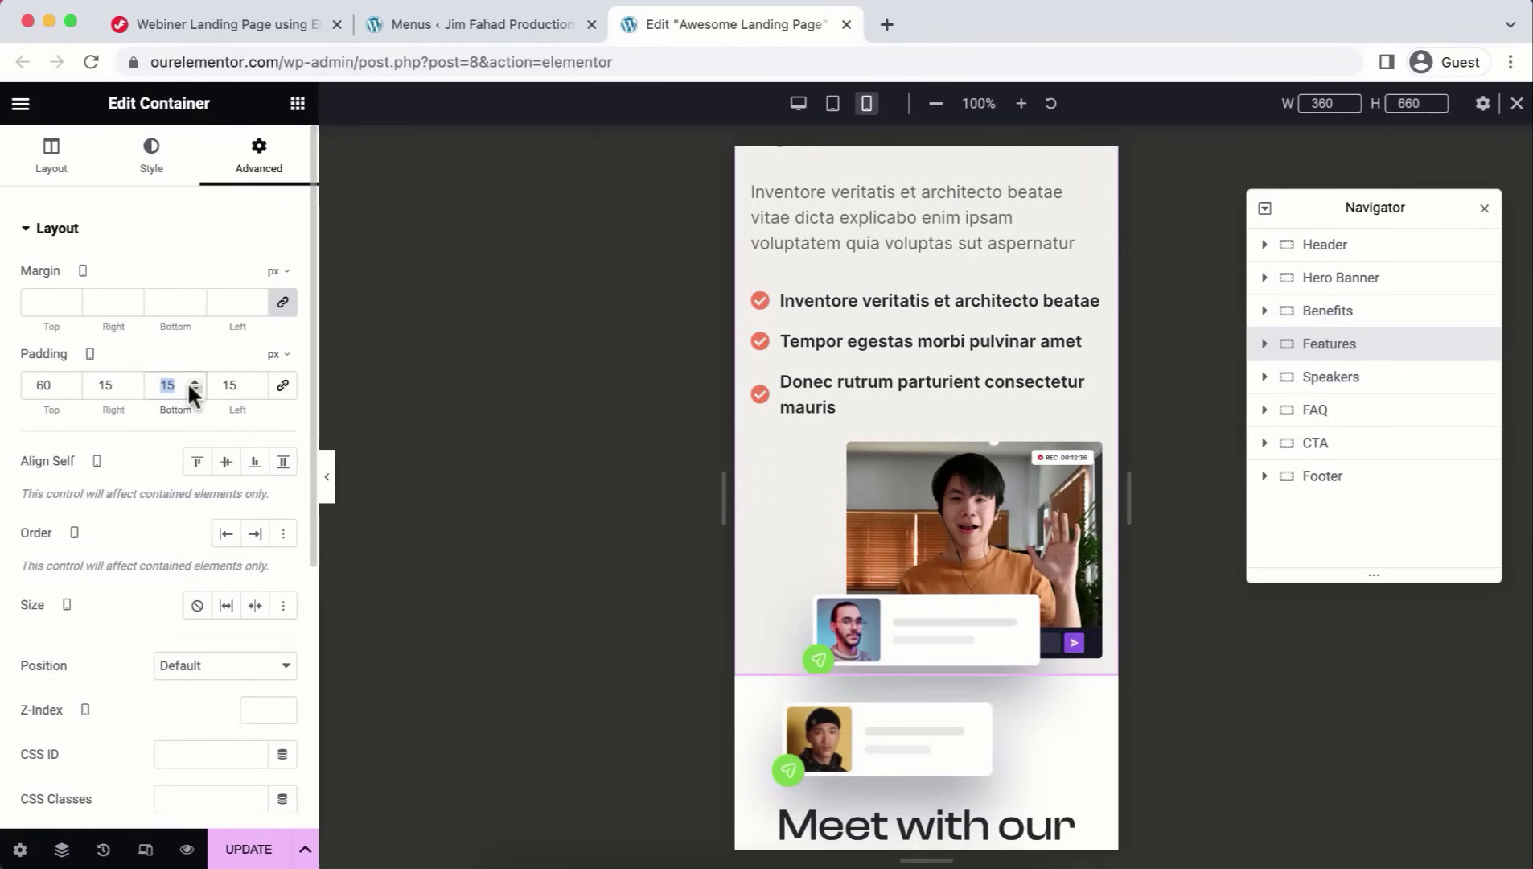
type("200")
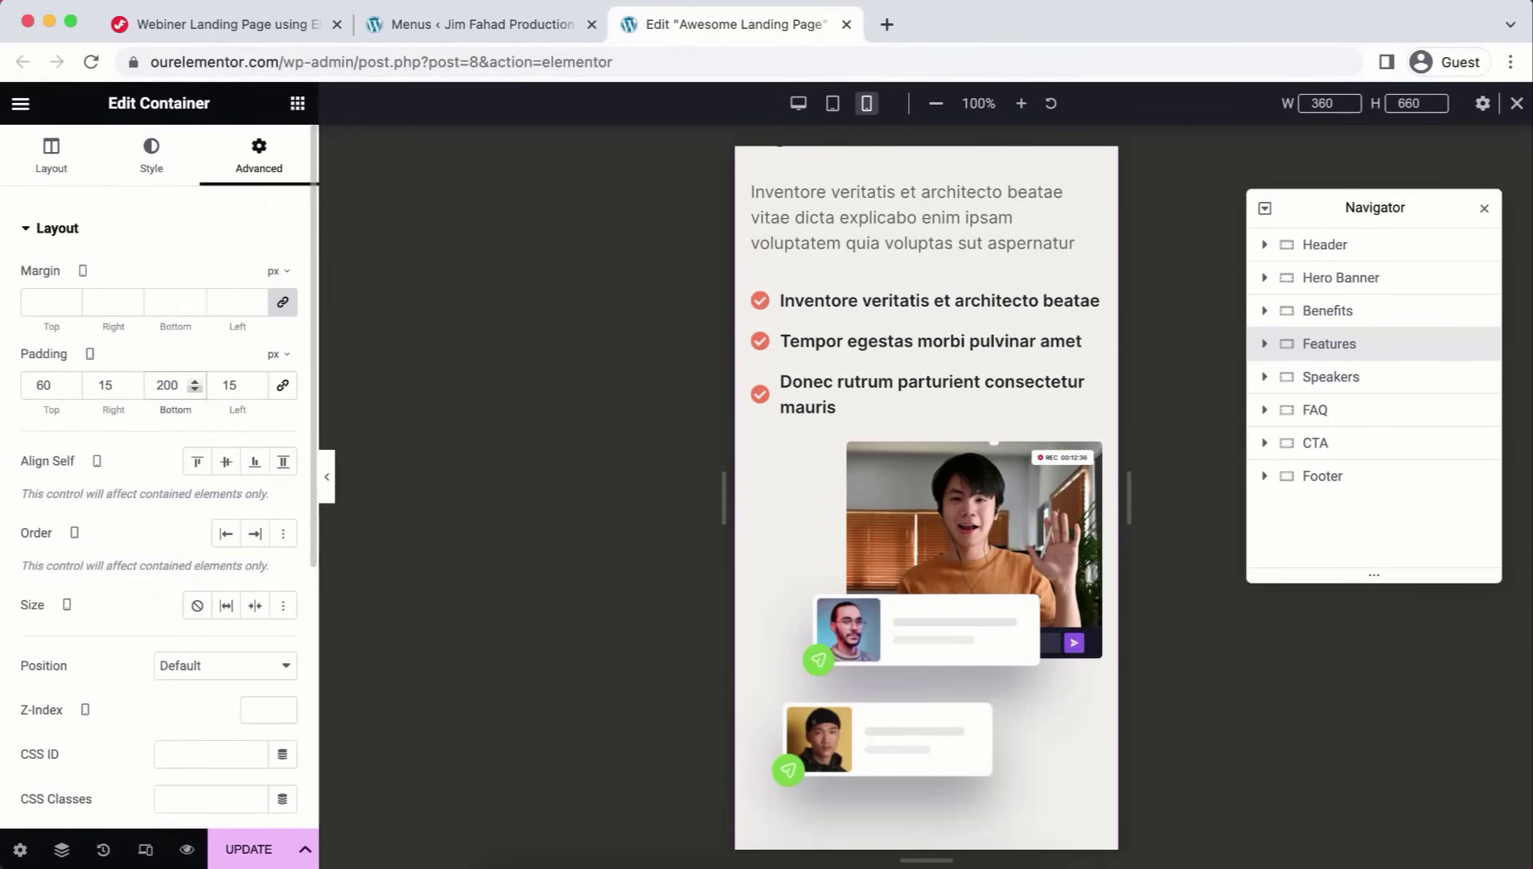
scroll(874, 526, "down", 3)
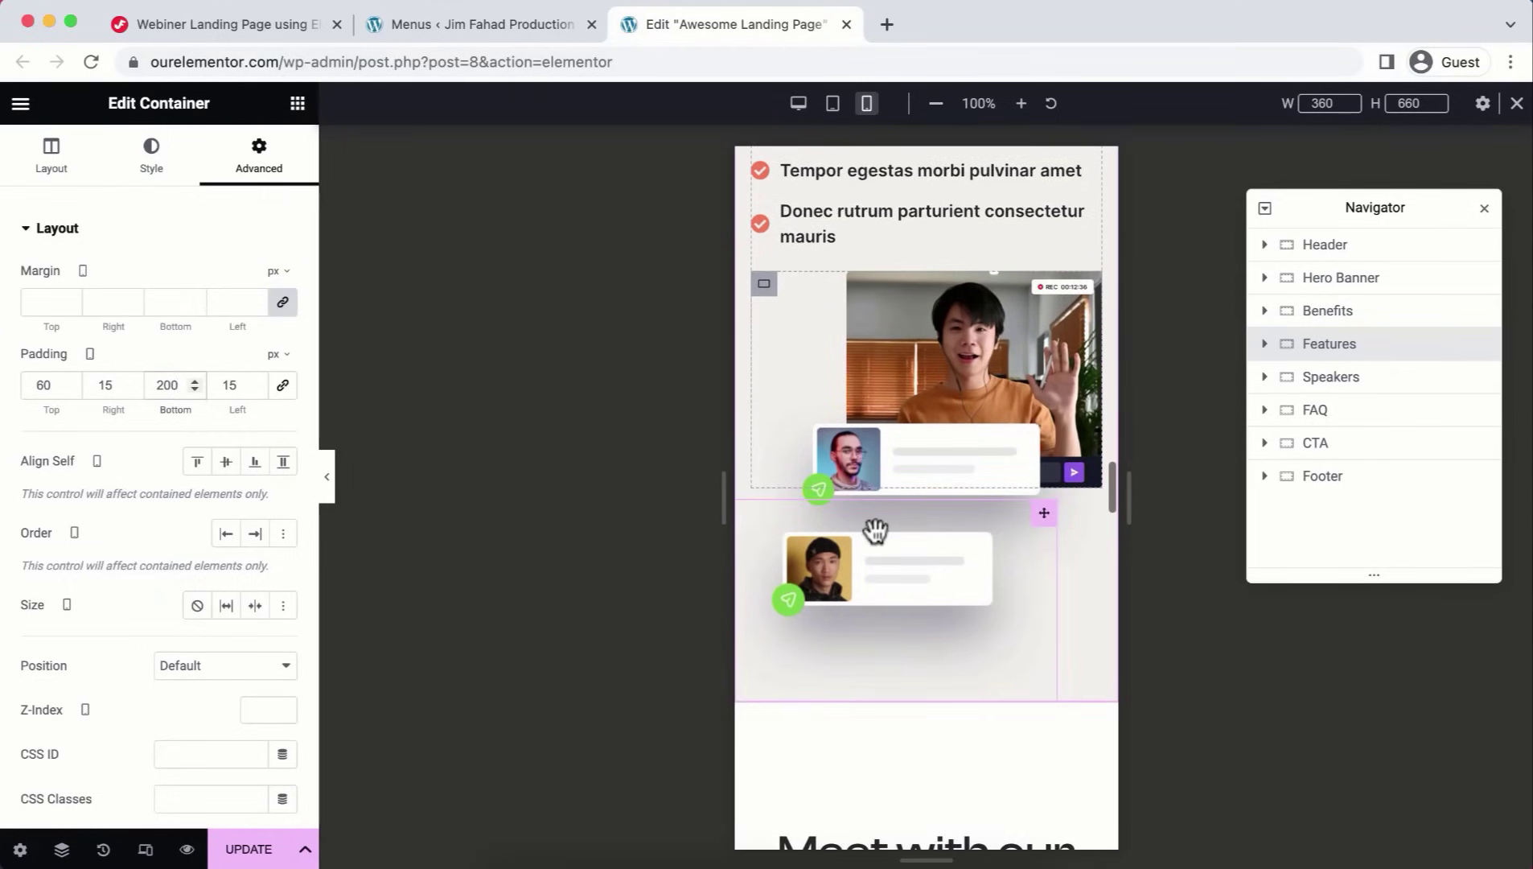
scroll(875, 529, "up", 6)
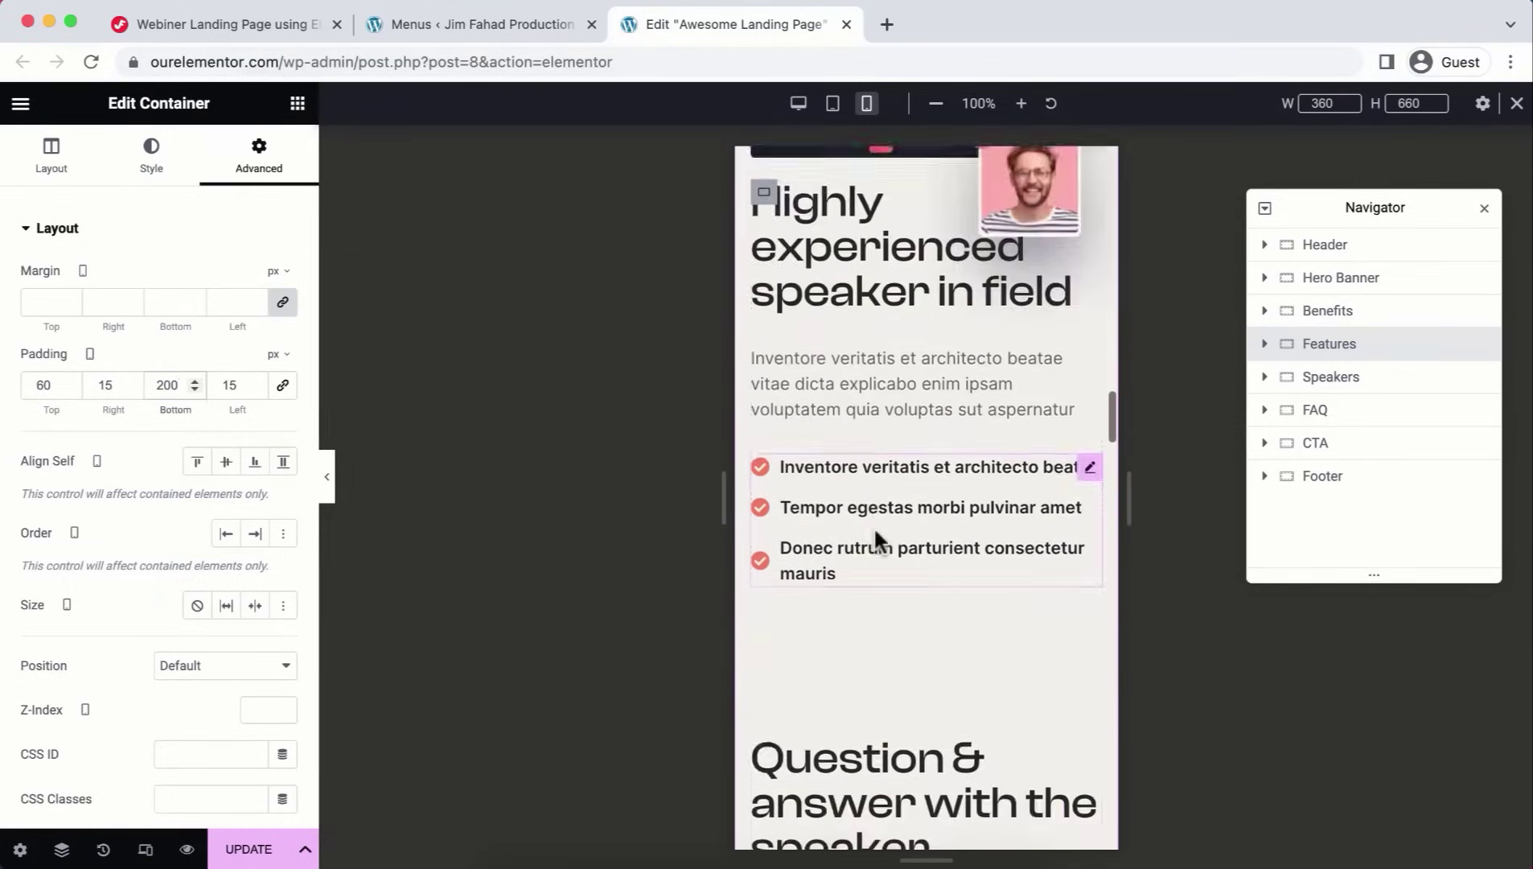
scroll(873, 526, "up", 1)
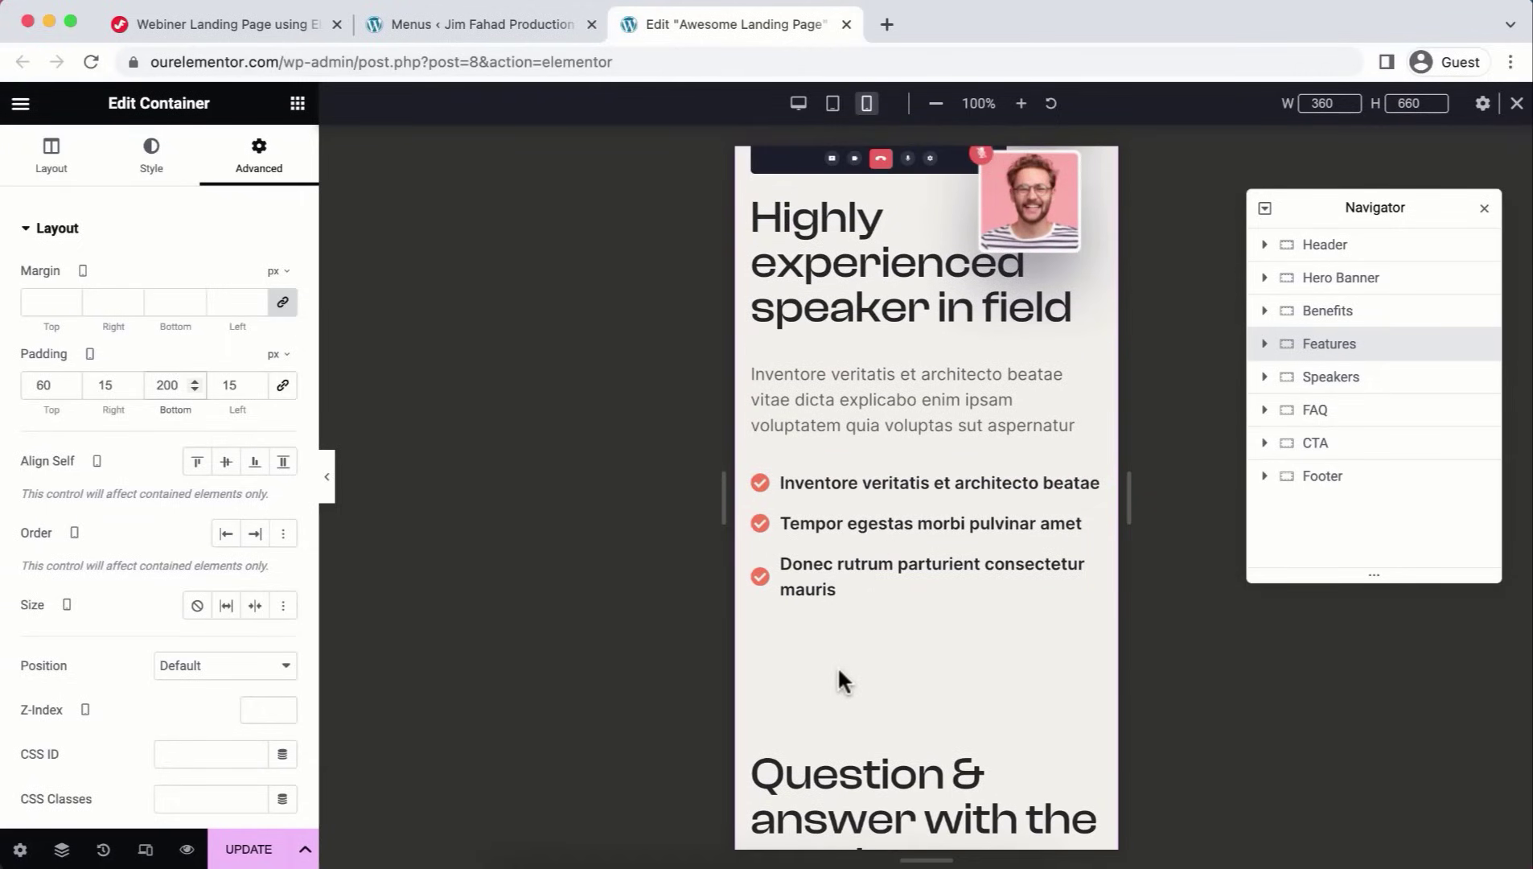
scroll(837, 666, "down", 2)
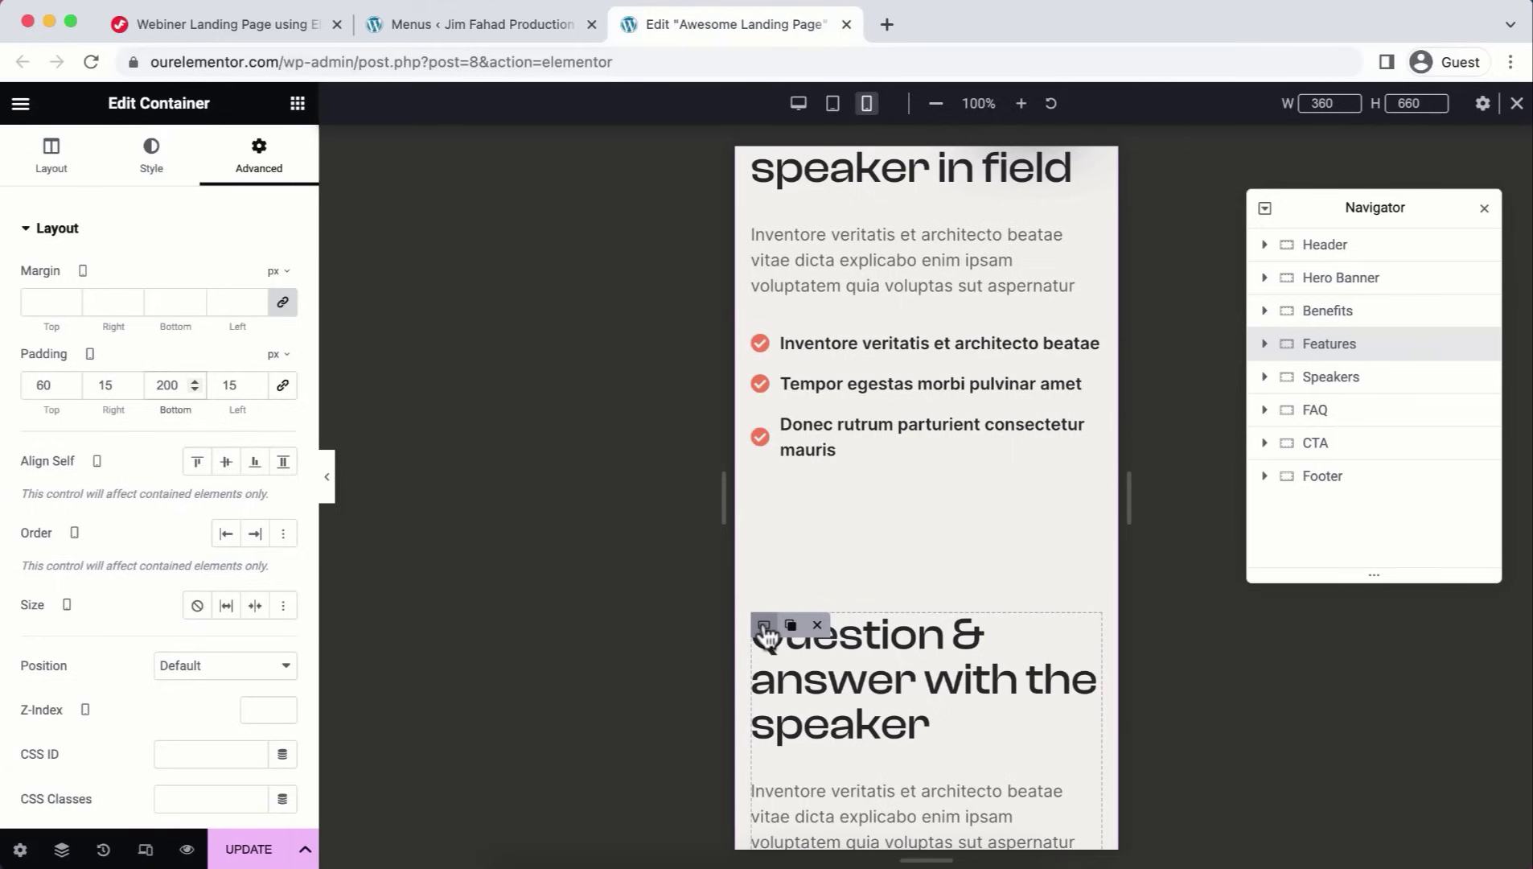
left_click(764, 628)
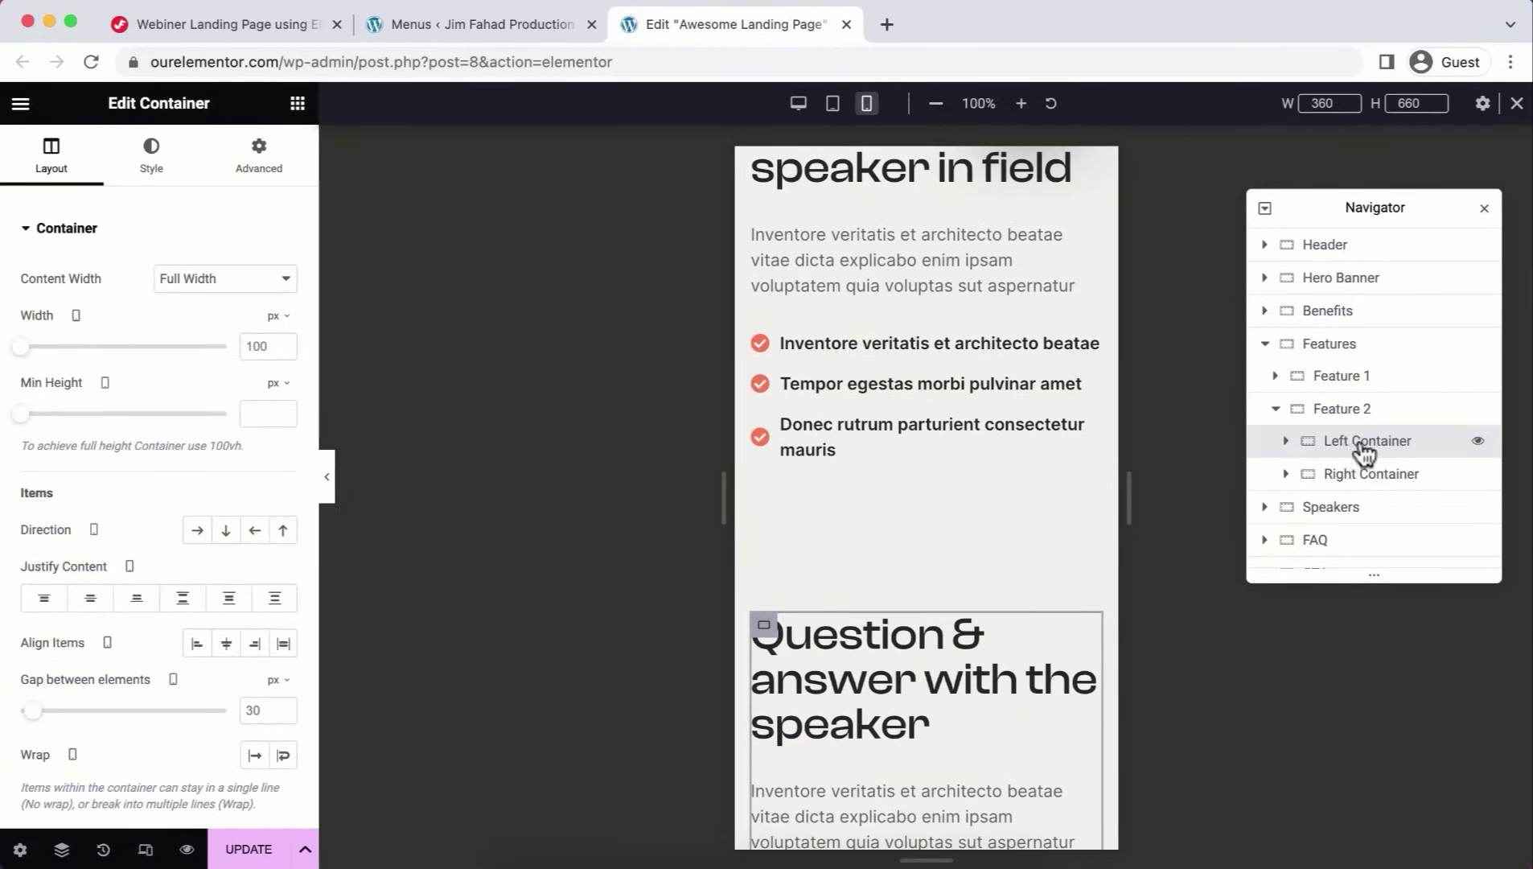
- Set the Feature 2 container's mobile top margin to 60
left_click(1347, 417)
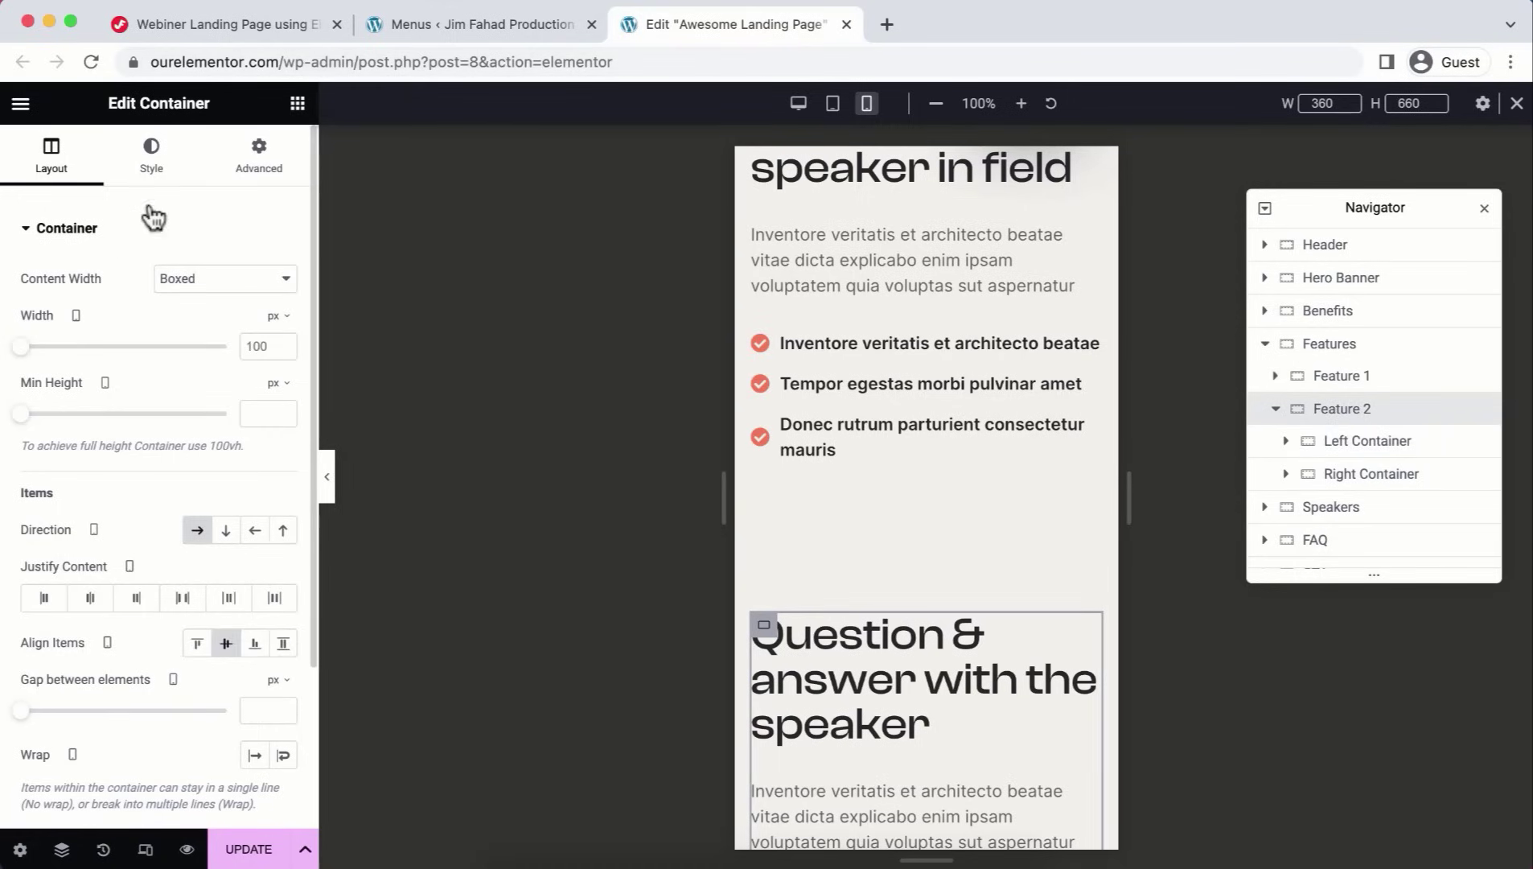
left_click(265, 164)
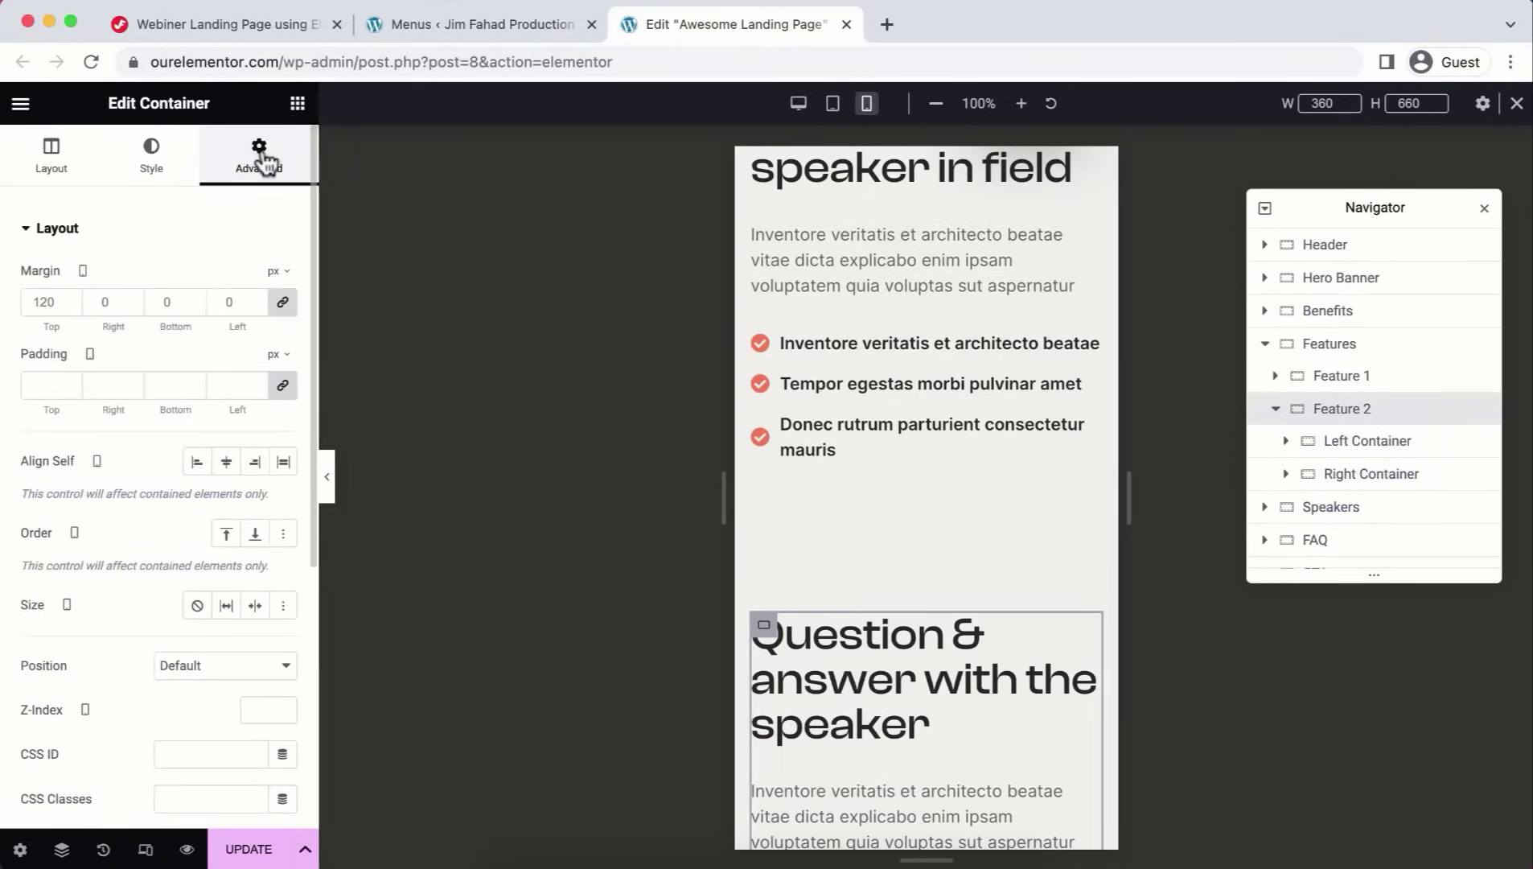
left_click(283, 304)
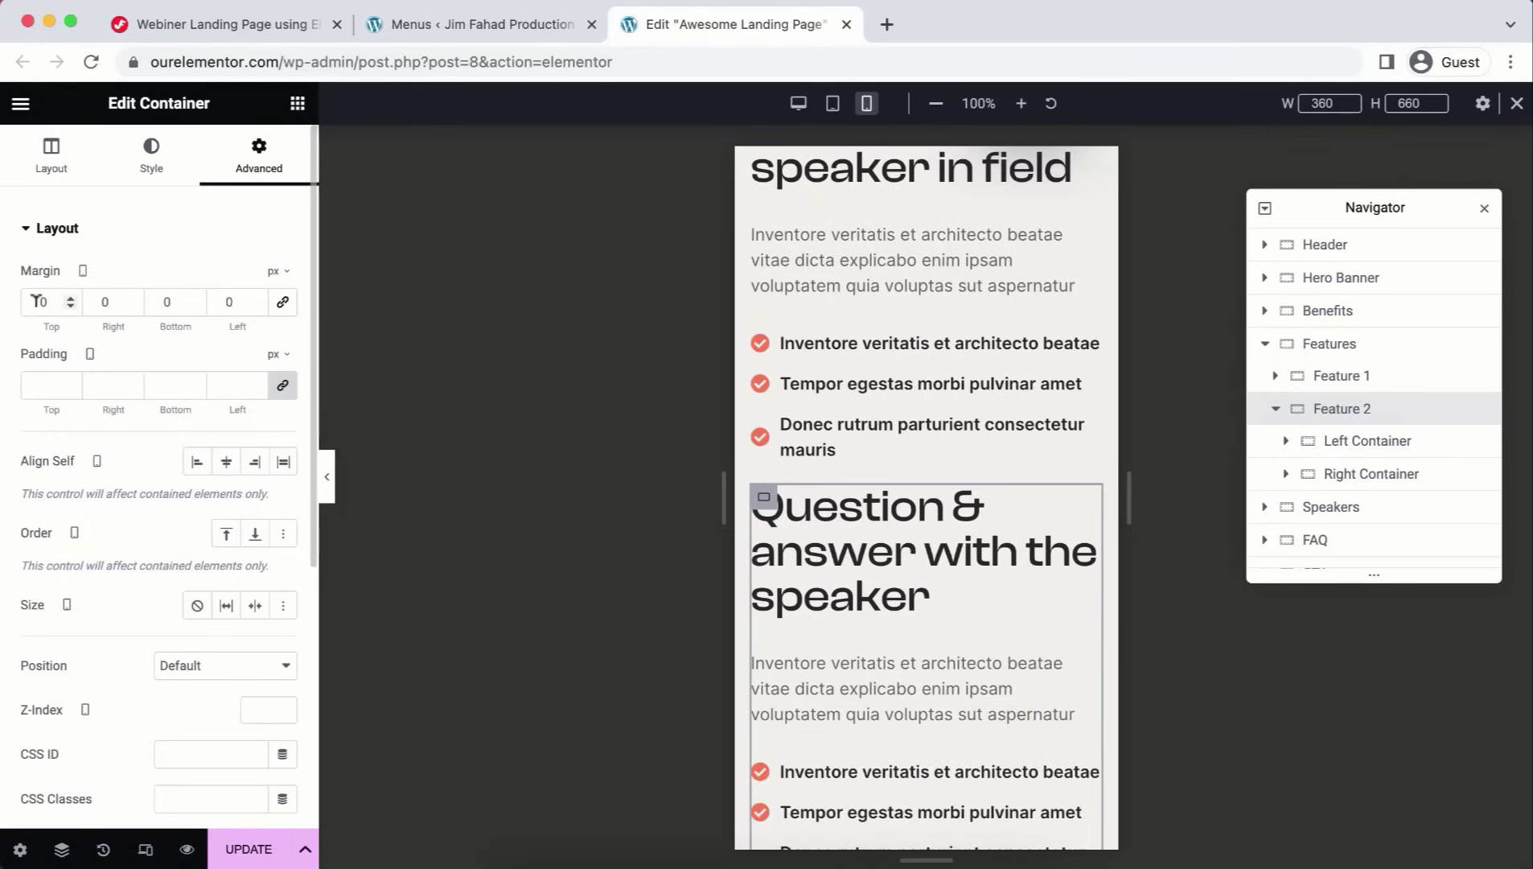
type("6")
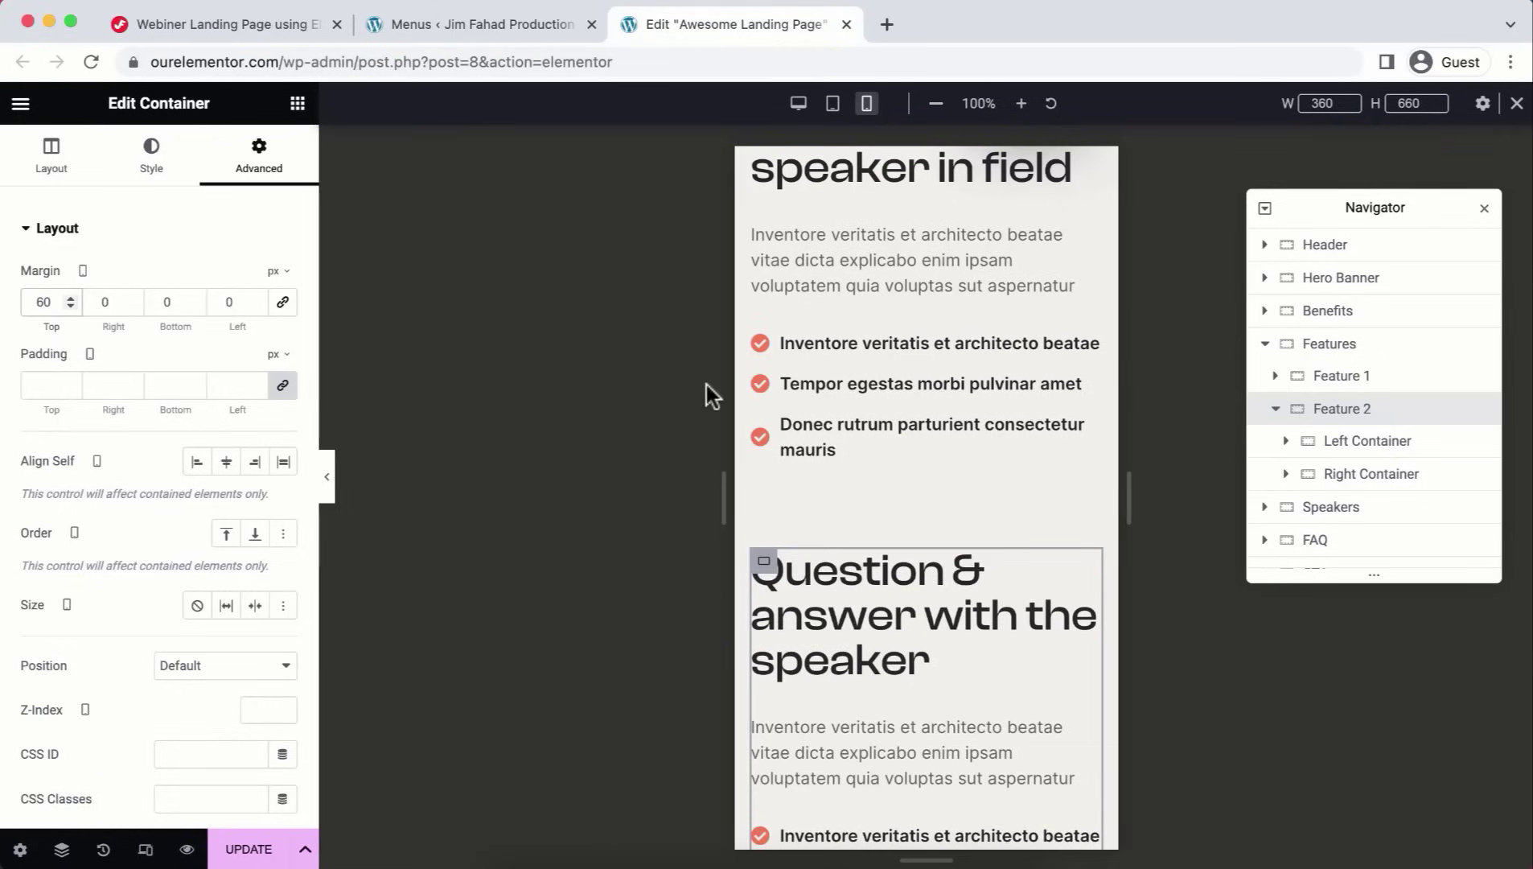
scroll(902, 378, "up", 3)
scroll(907, 392, "up", 2)
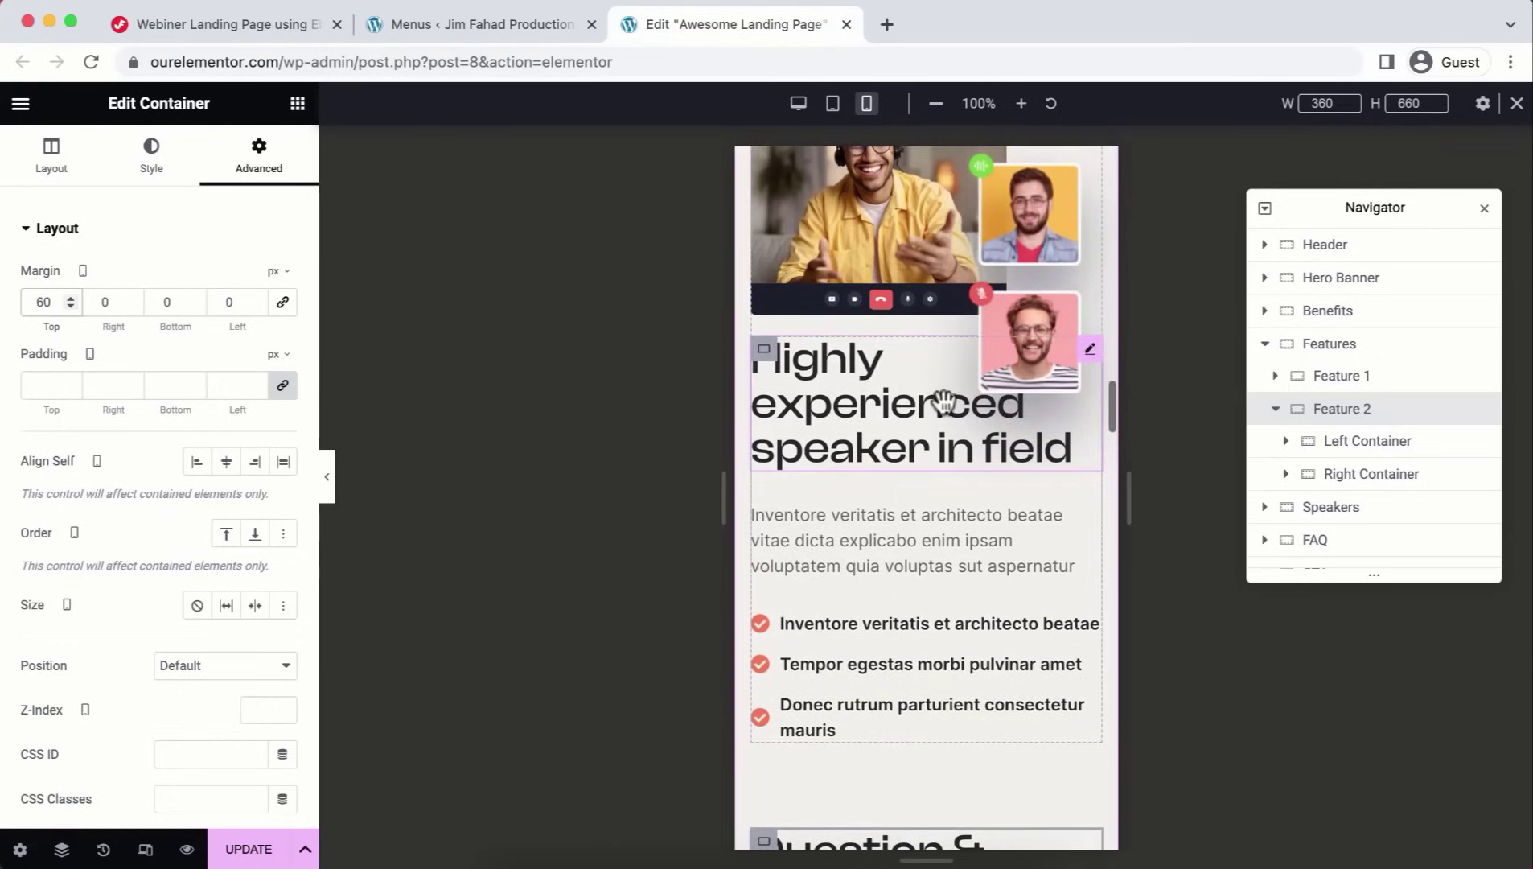
- Give the 'Highly experienced speaker in field' heading a 60 px top margin on mobile
left_click(844, 417)
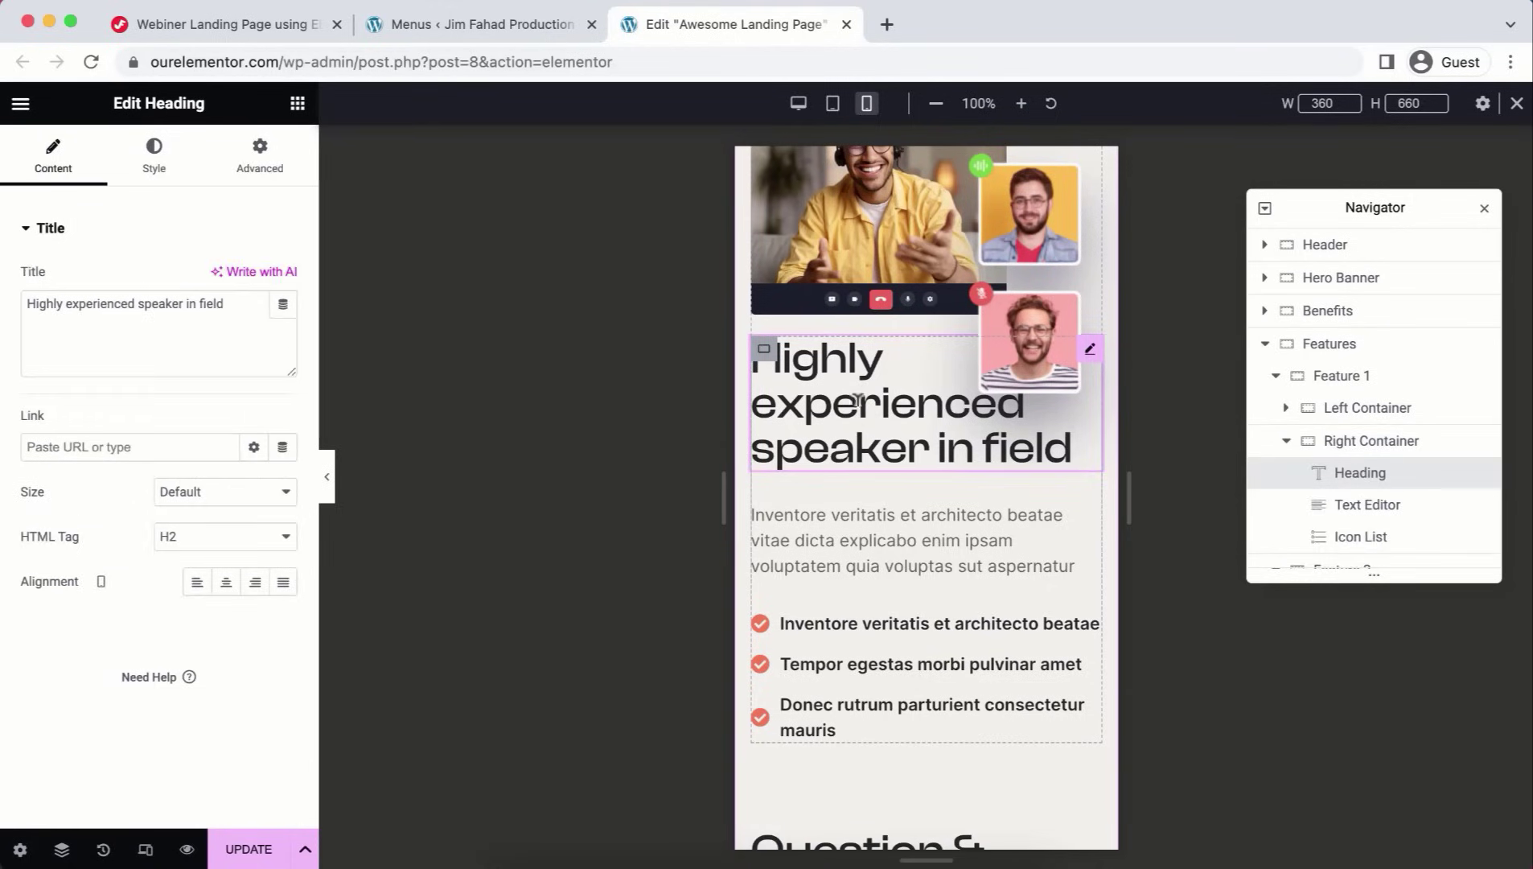
left_click(268, 170)
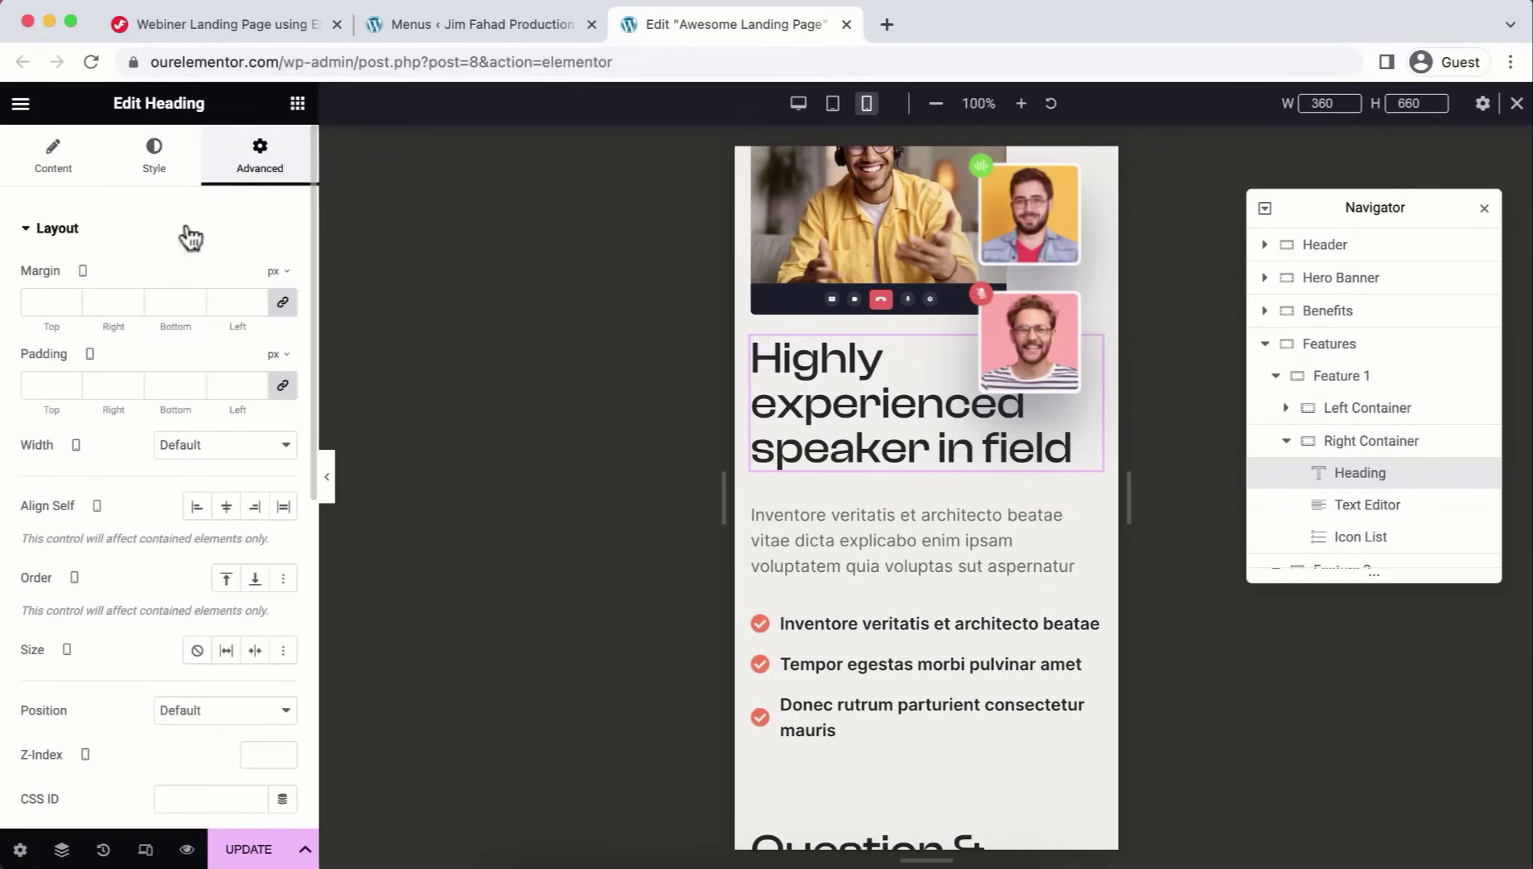
left_click(279, 301)
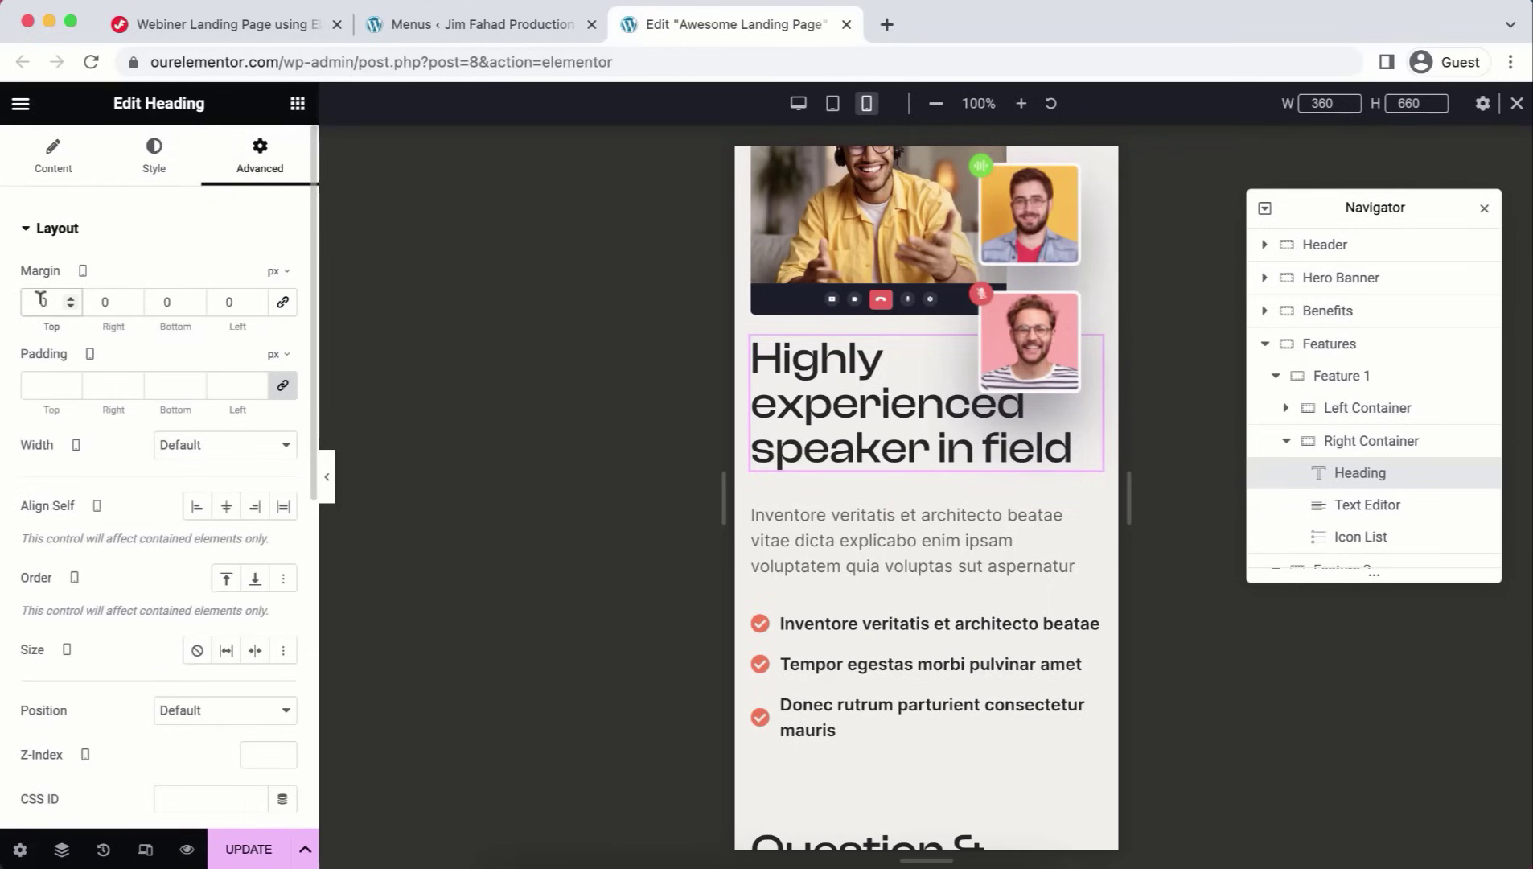
left_click(42, 301)
type("60")
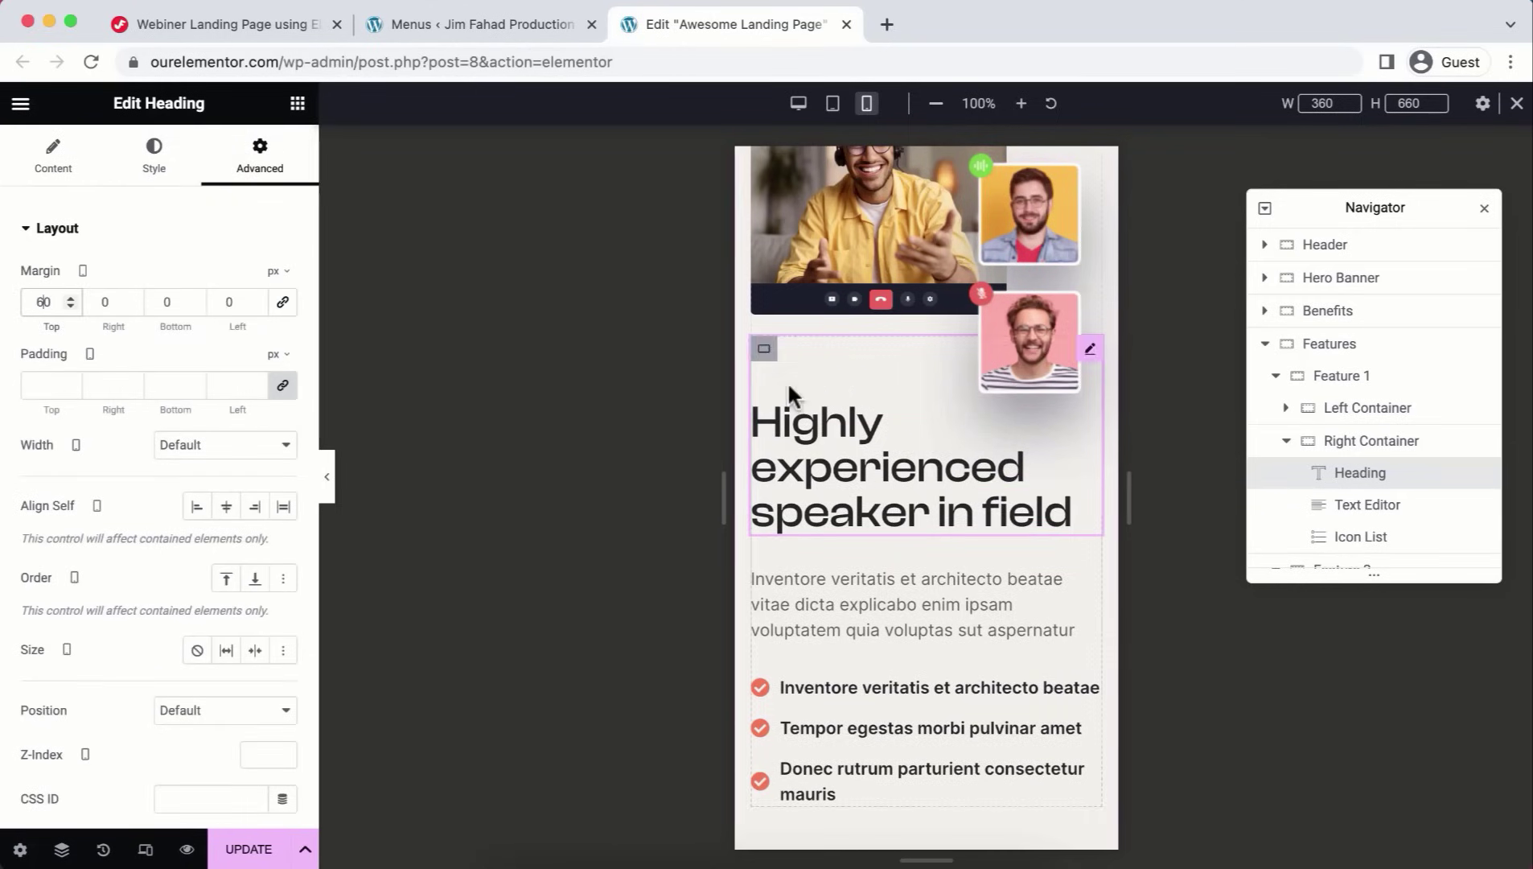
scroll(786, 381, "up", 15)
scroll(789, 388, "up", 8)
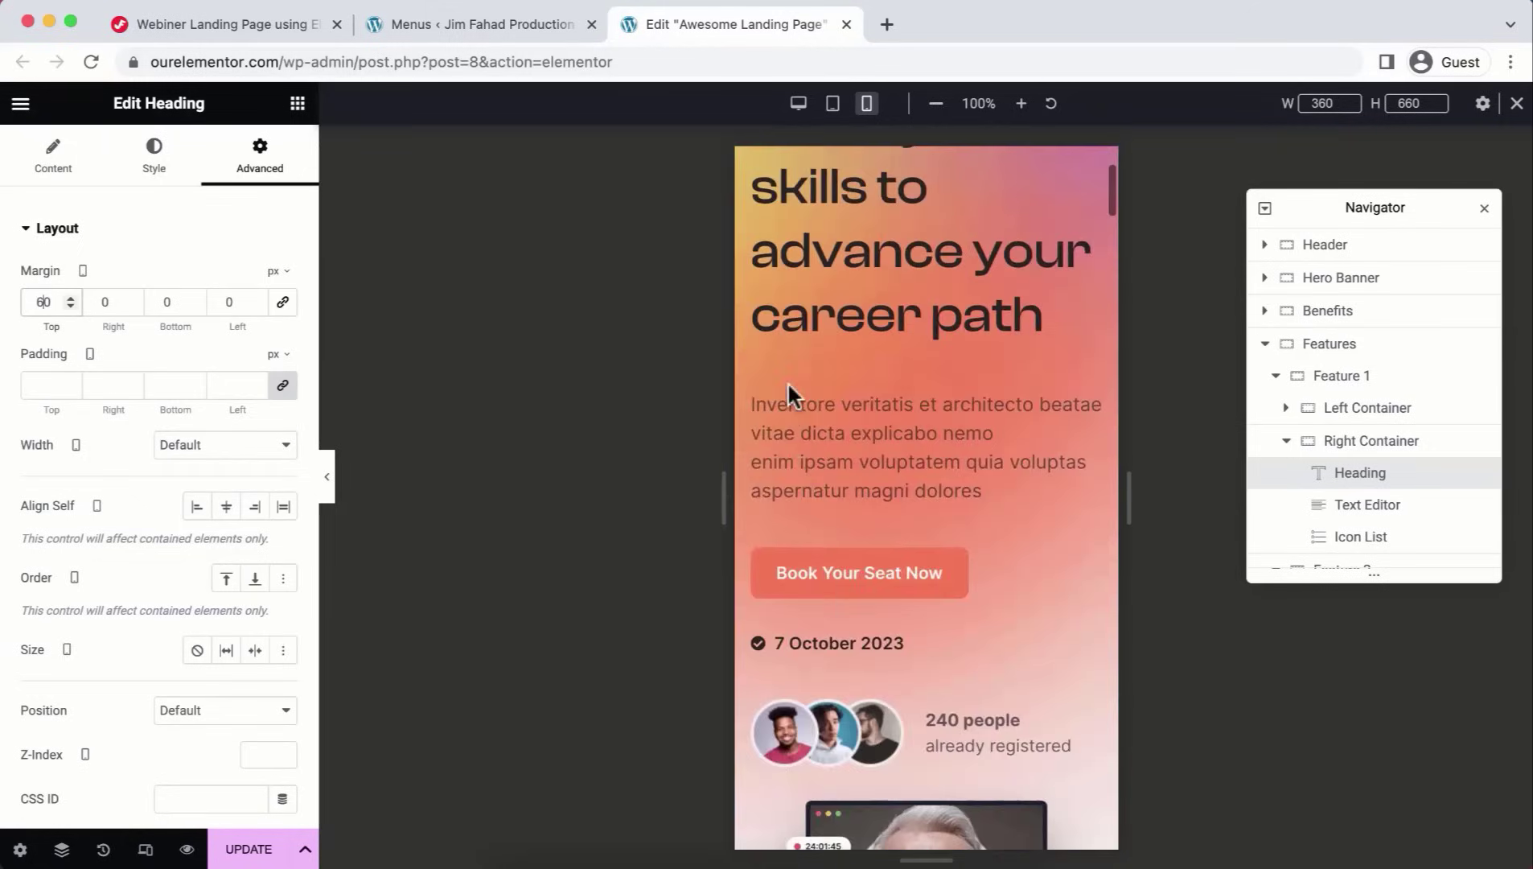
scroll(788, 387, "down", 15)
scroll(789, 385, "down", 15)
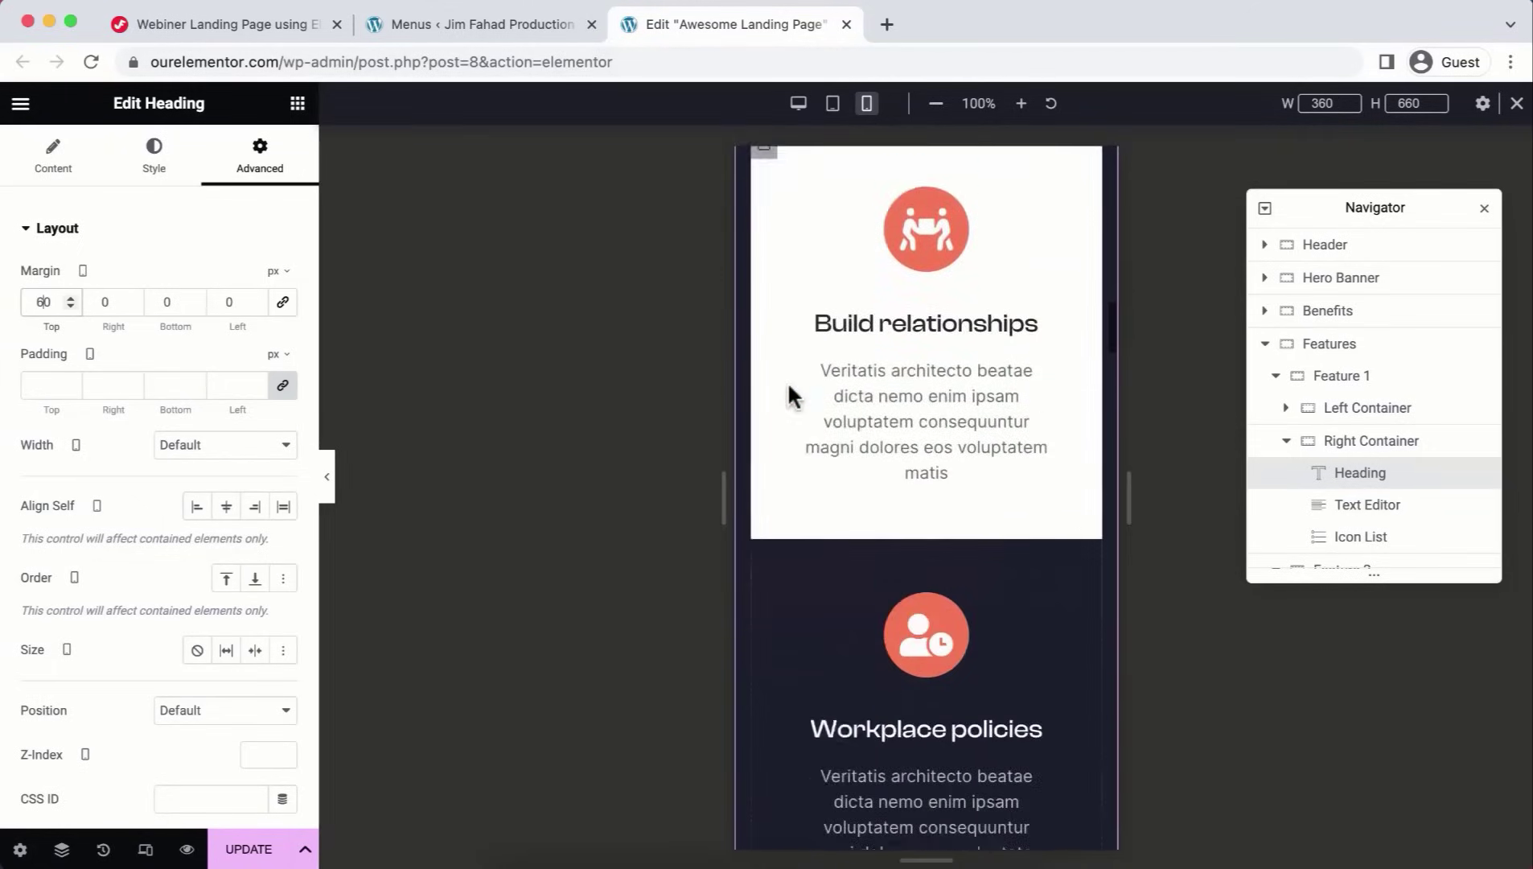
scroll(788, 388, "down", 15)
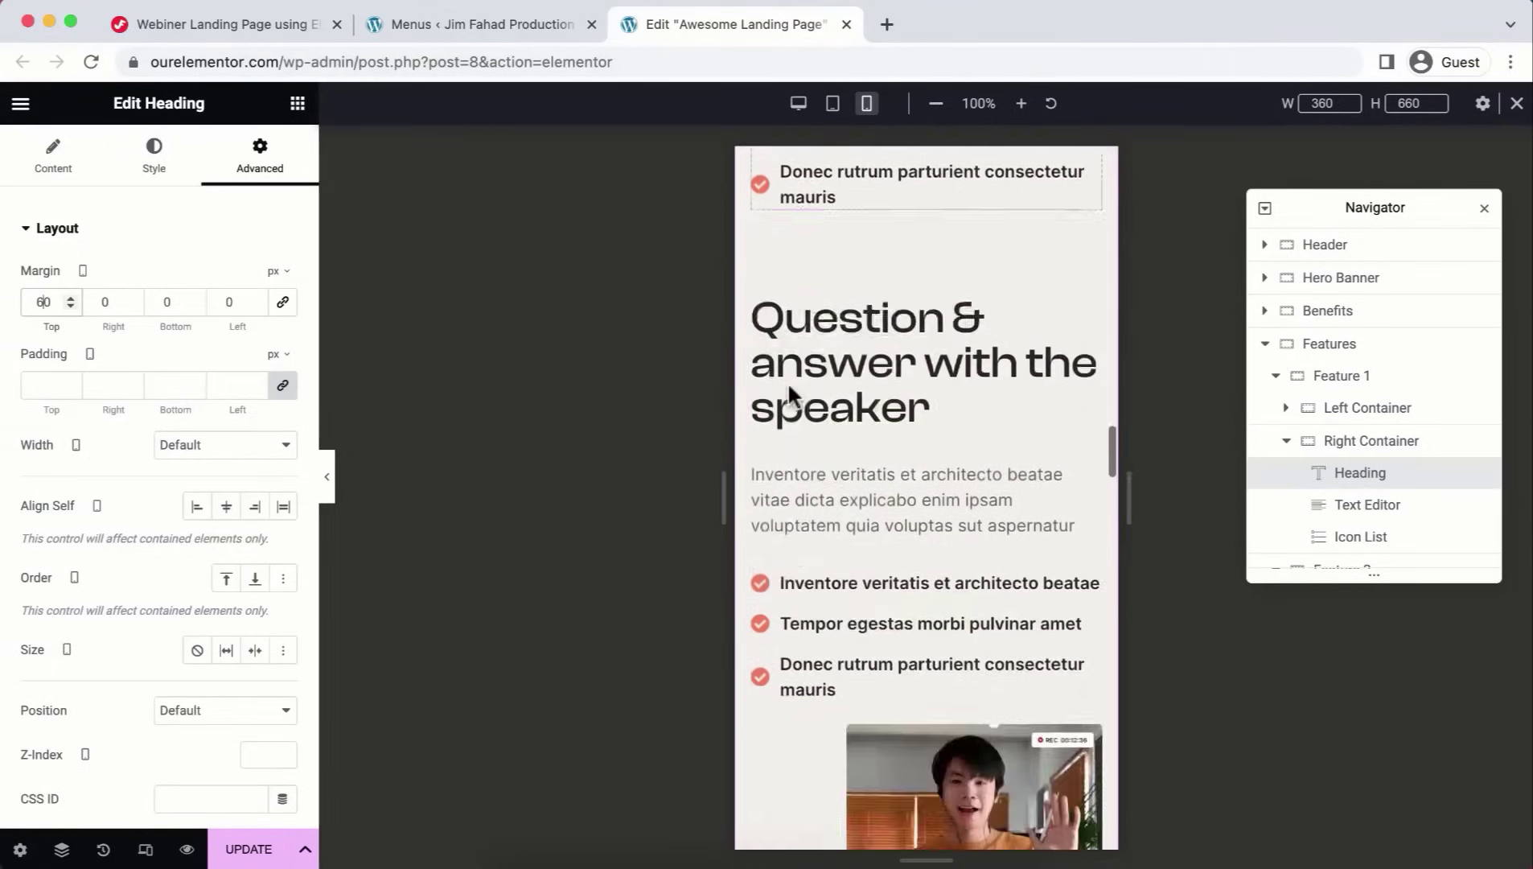
scroll(790, 391, "down", 3)
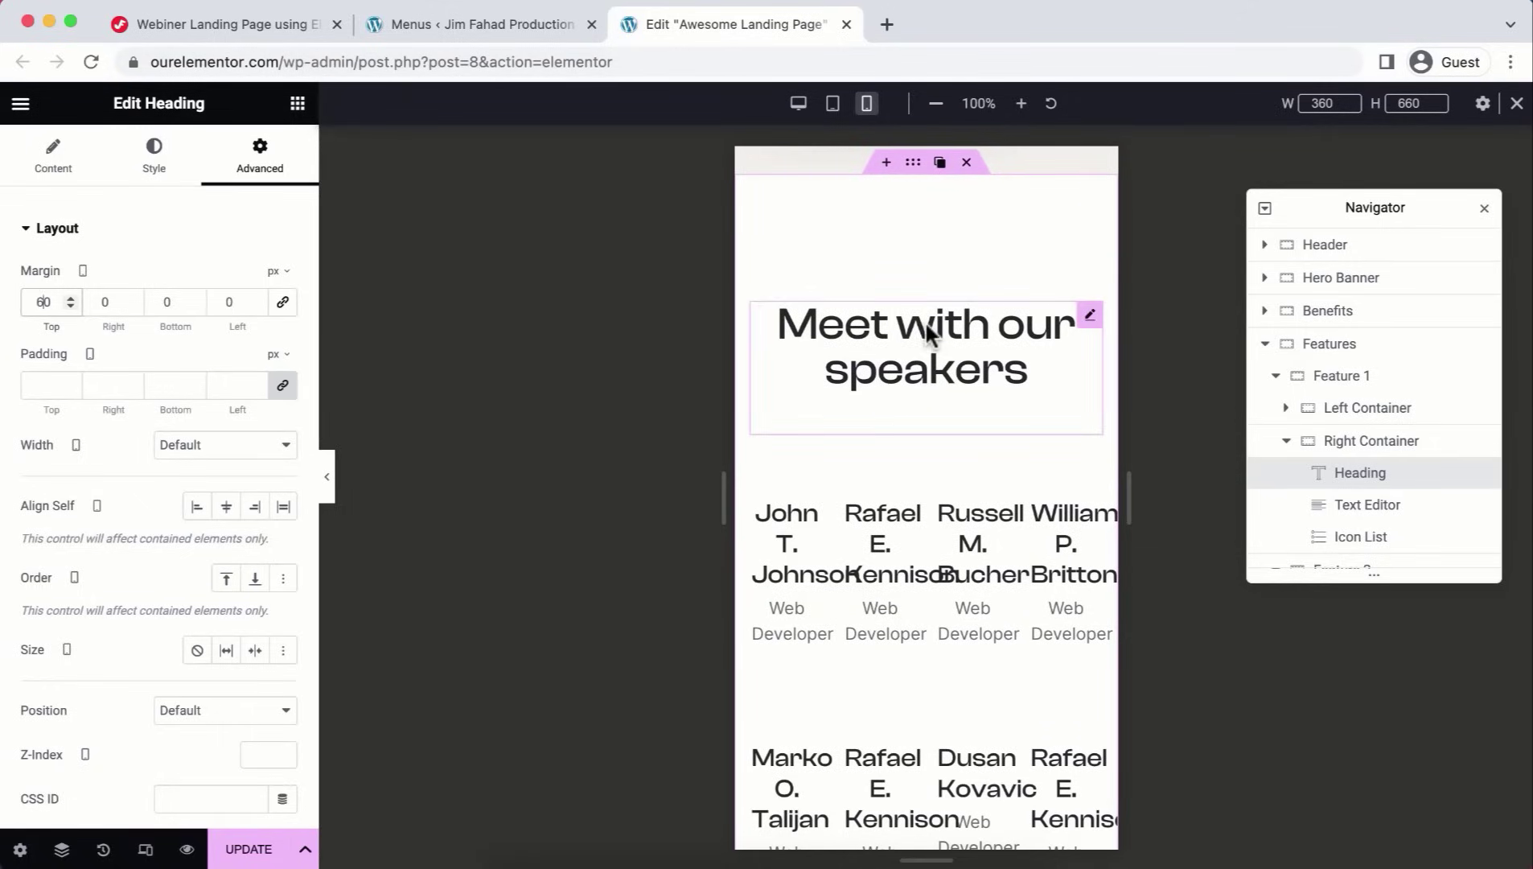
scroll(927, 329, "up", 3)
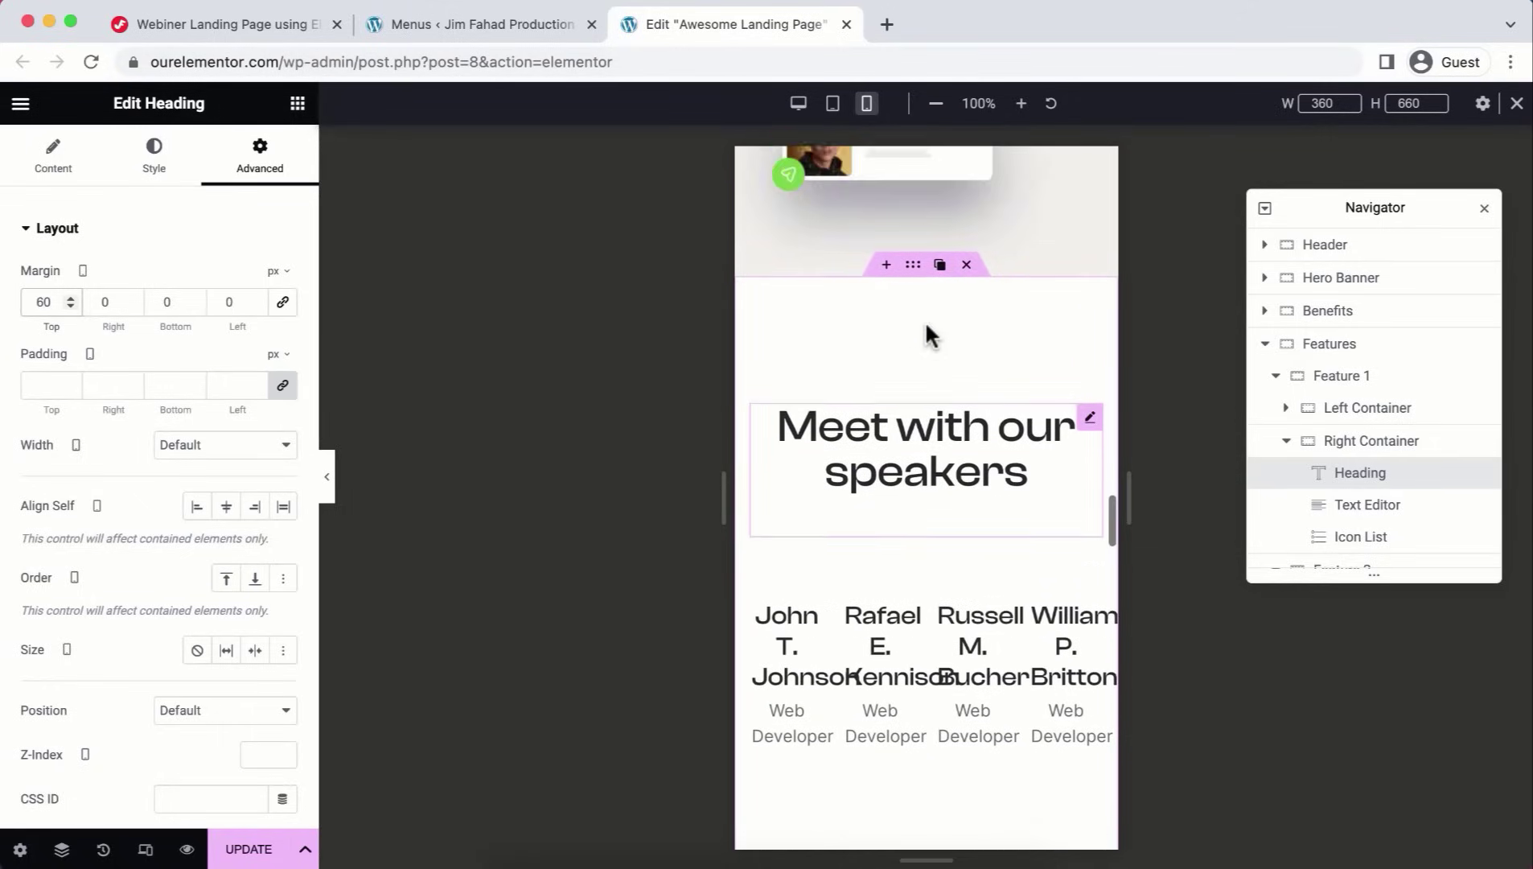
- Set the Speakers section's mobile padding to 60 px top and bottom, keeping 15 px sides
left_click(914, 273)
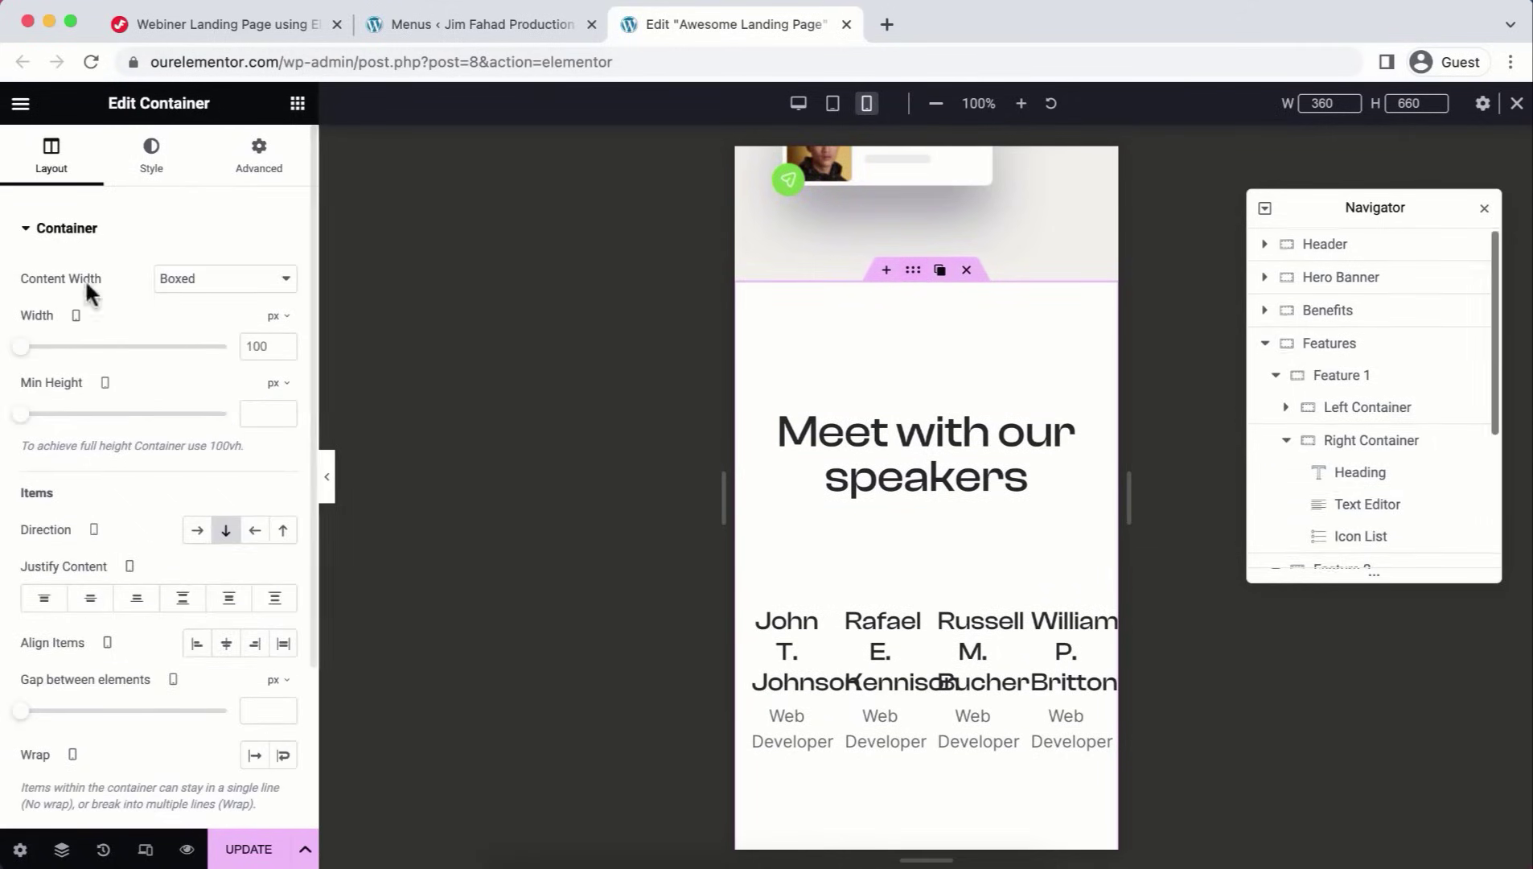
left_click(262, 165)
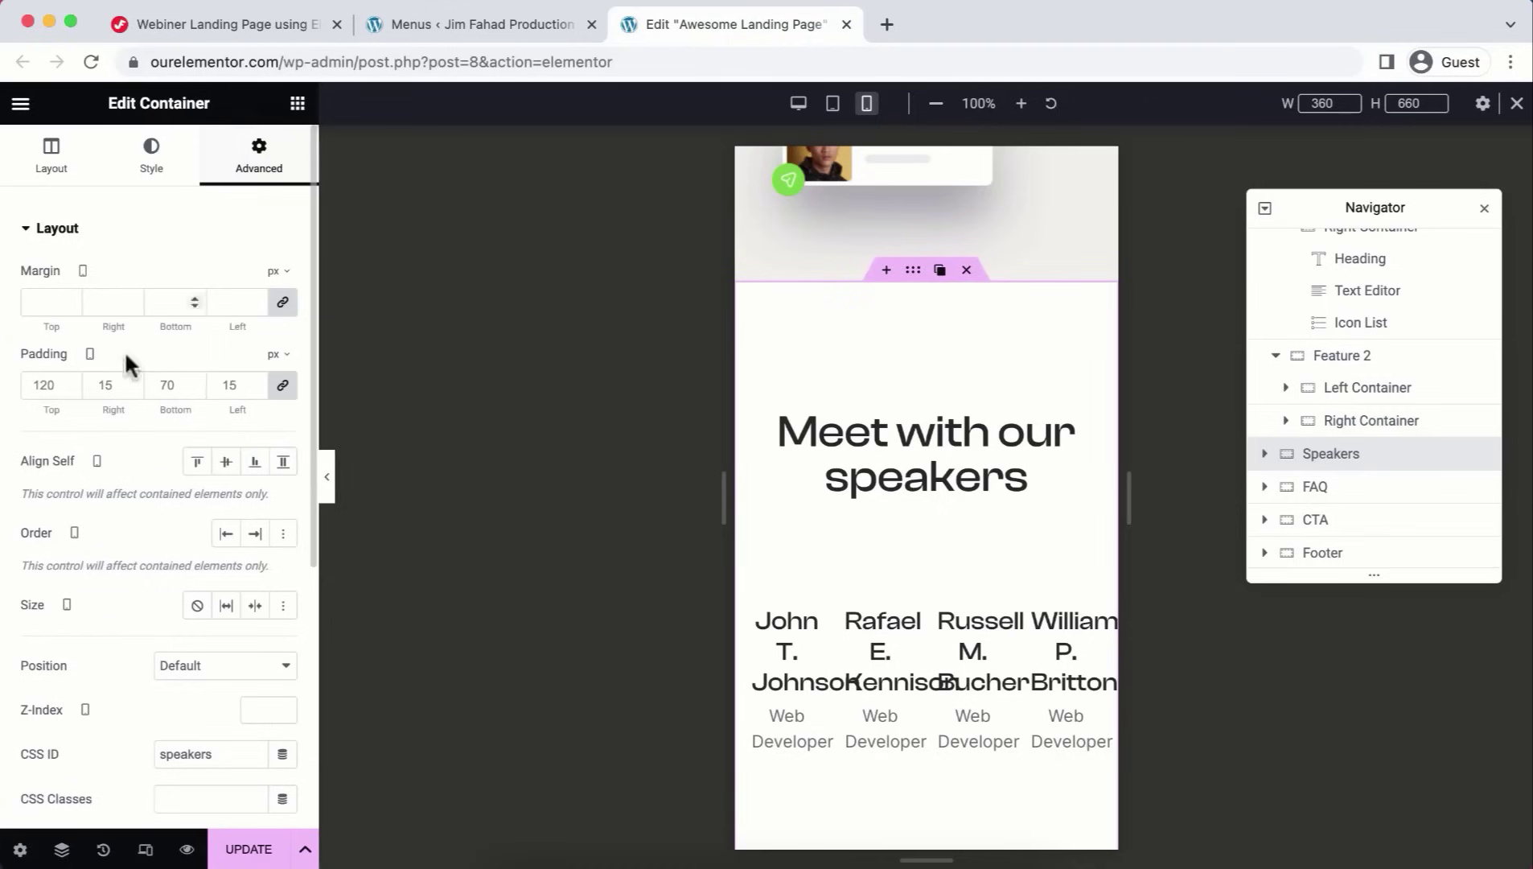
double_click(48, 384)
type("15")
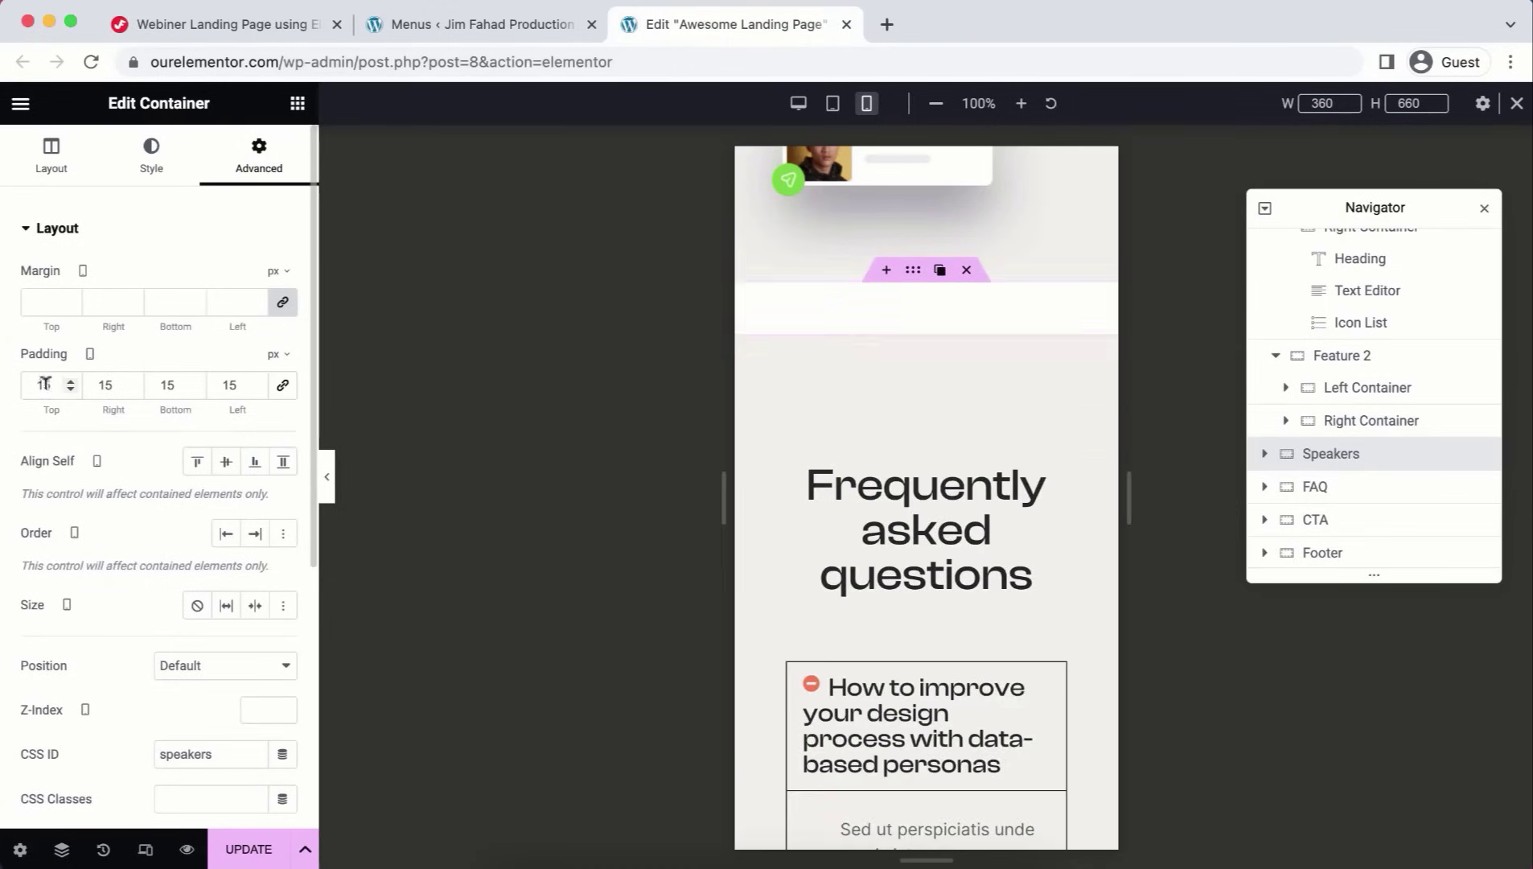
type("60")
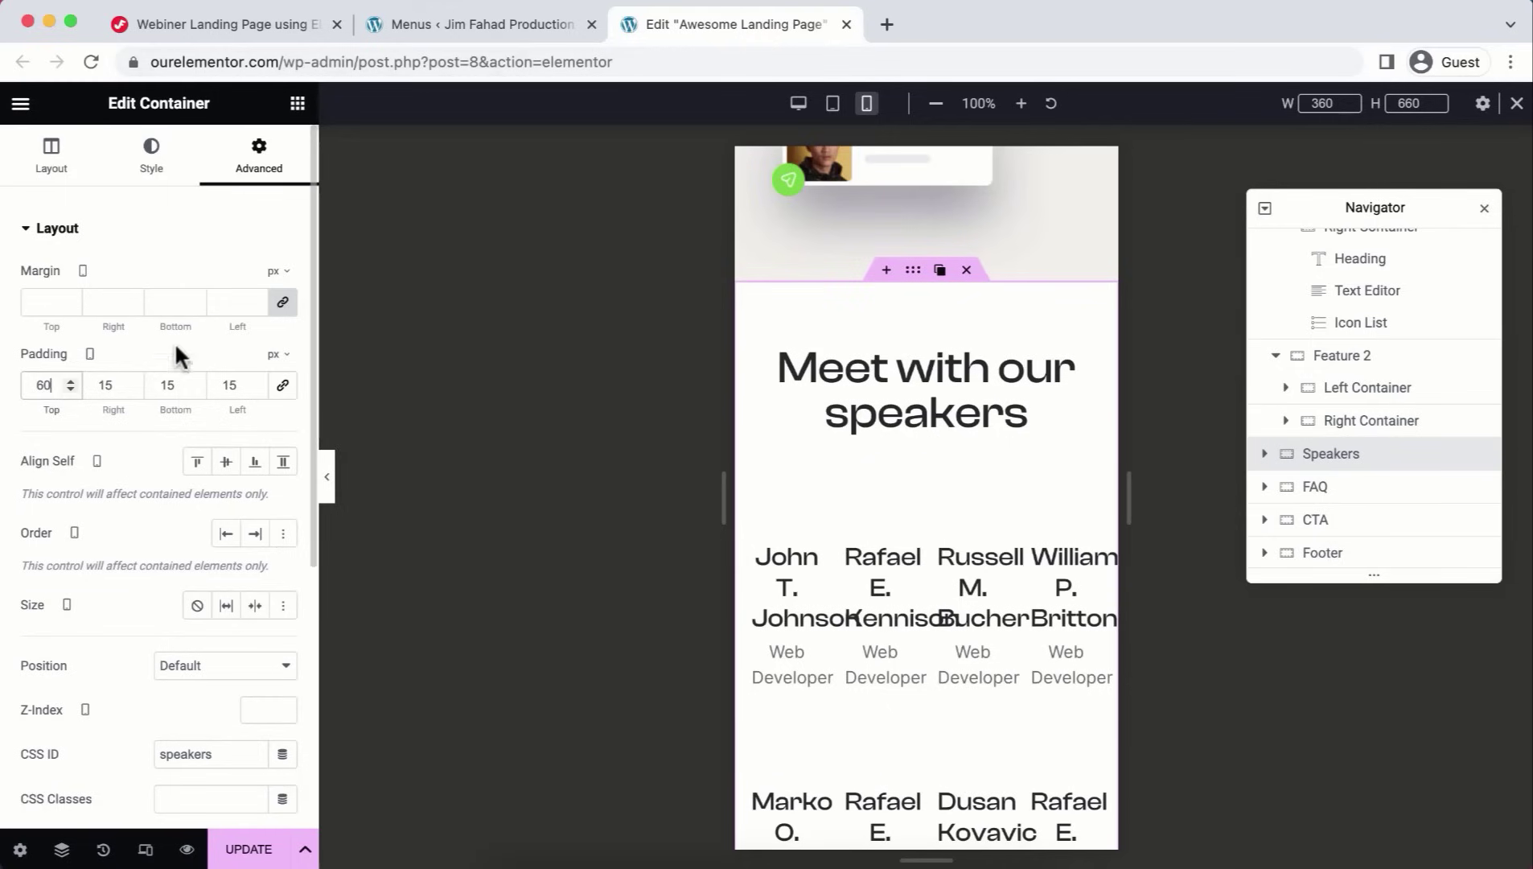
double_click(179, 385)
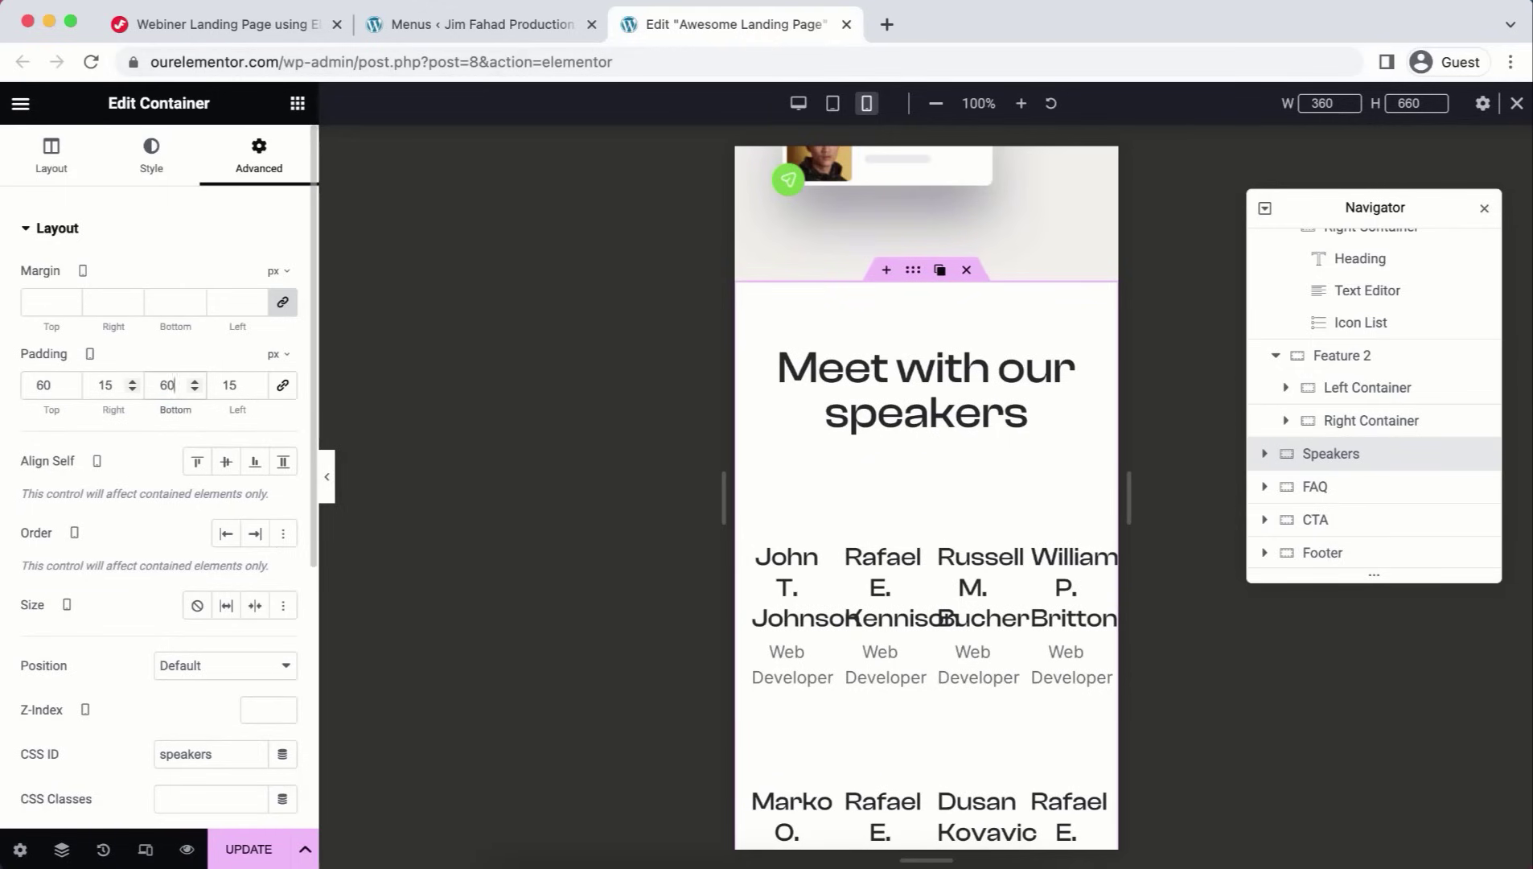
scroll(804, 515, "down", 1)
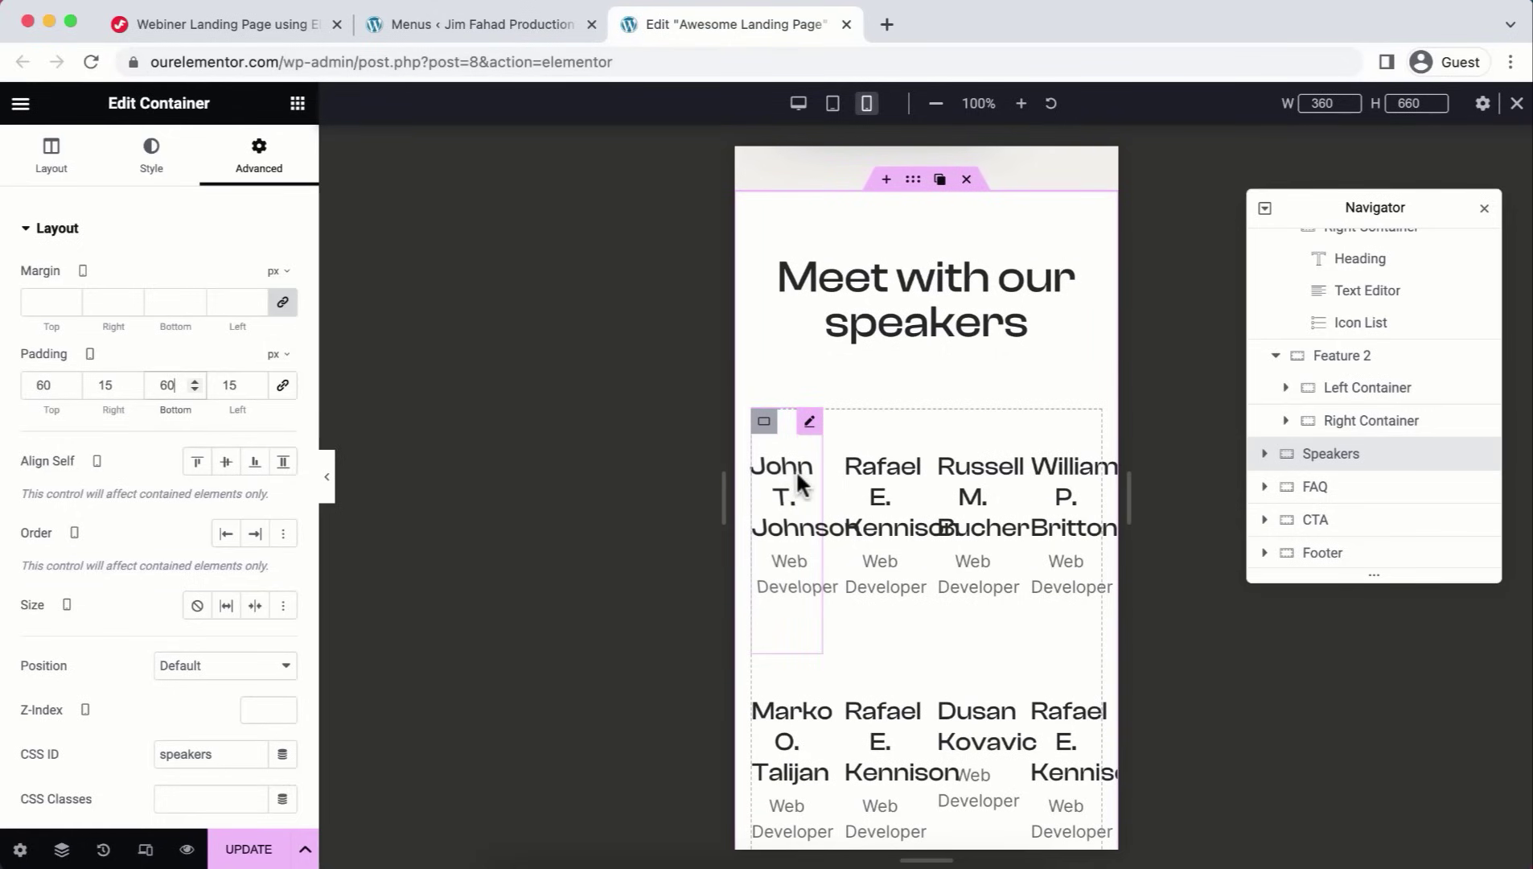
scroll(800, 485, "down", 1)
- Make the first speaker's image box Full Width (100%) on mobile
left_click(788, 420)
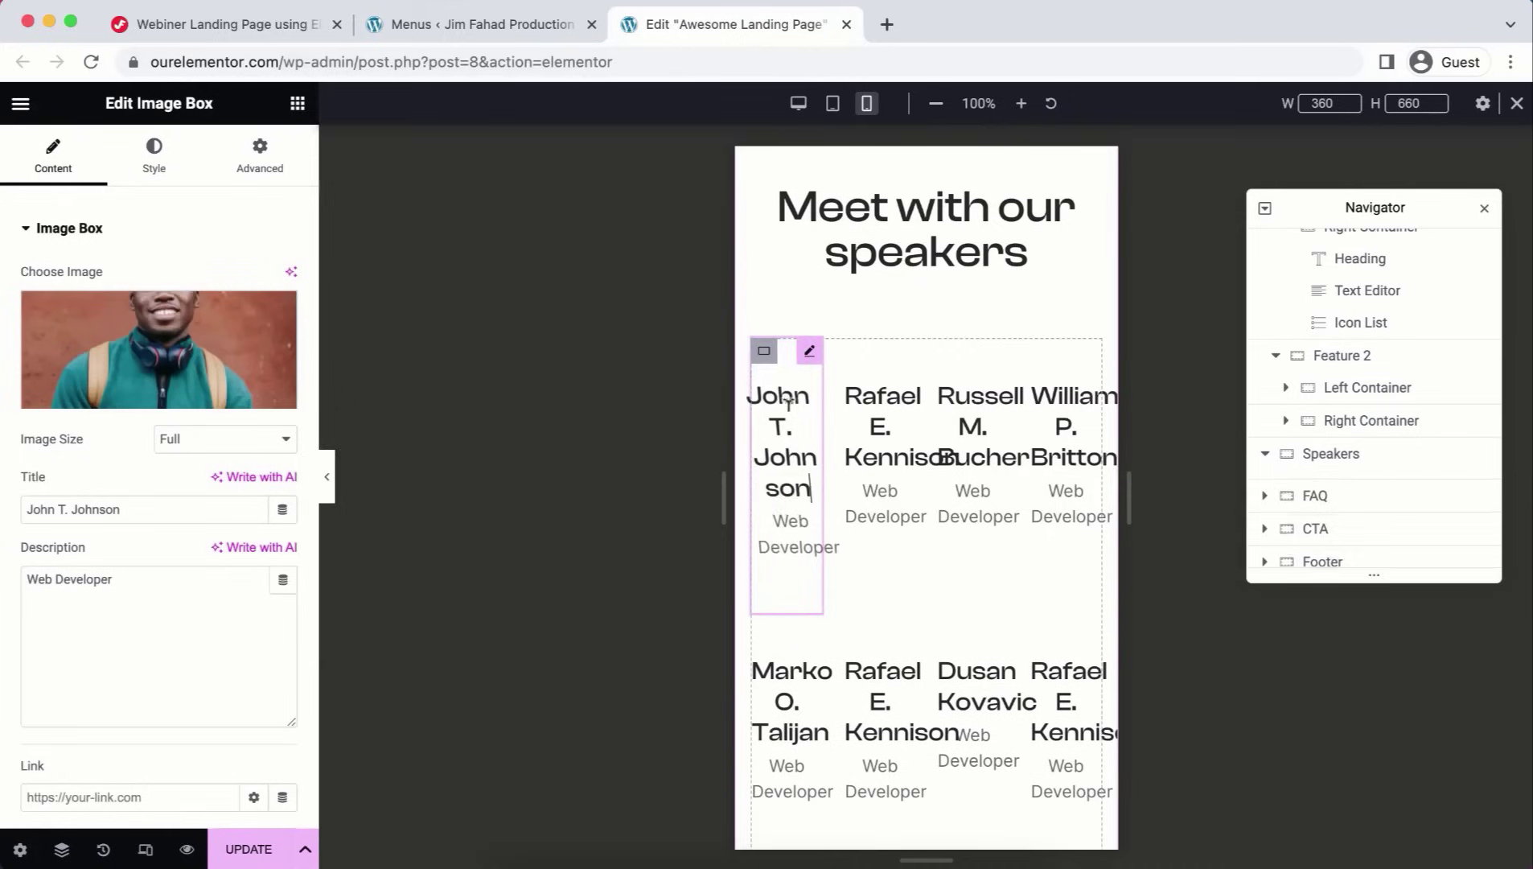
left_click(259, 154)
scroll(181, 470, "down", 3)
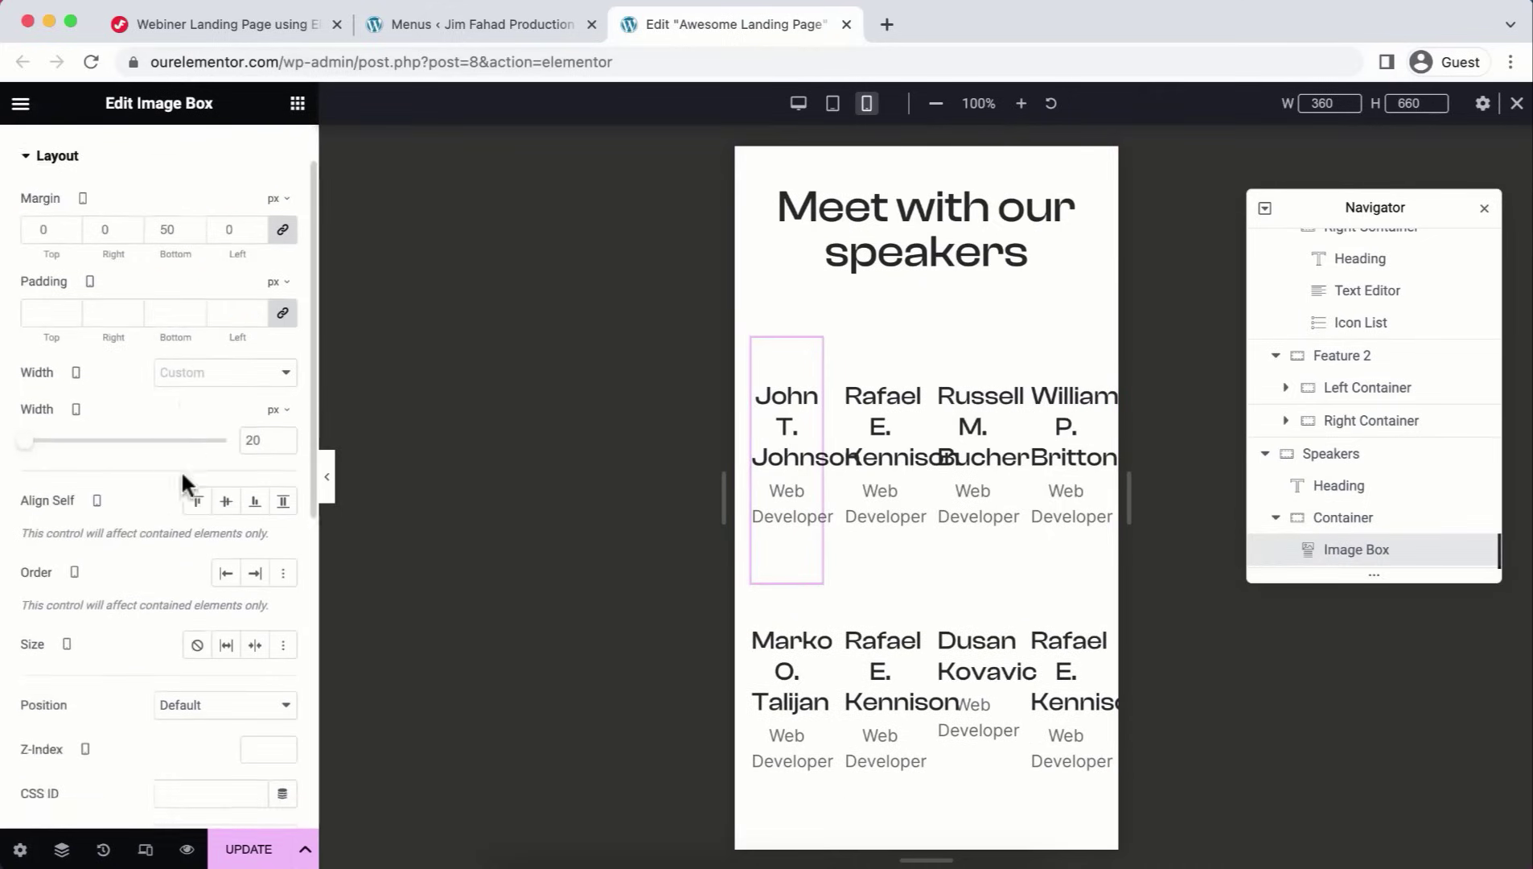
scroll(196, 418, "up", 2)
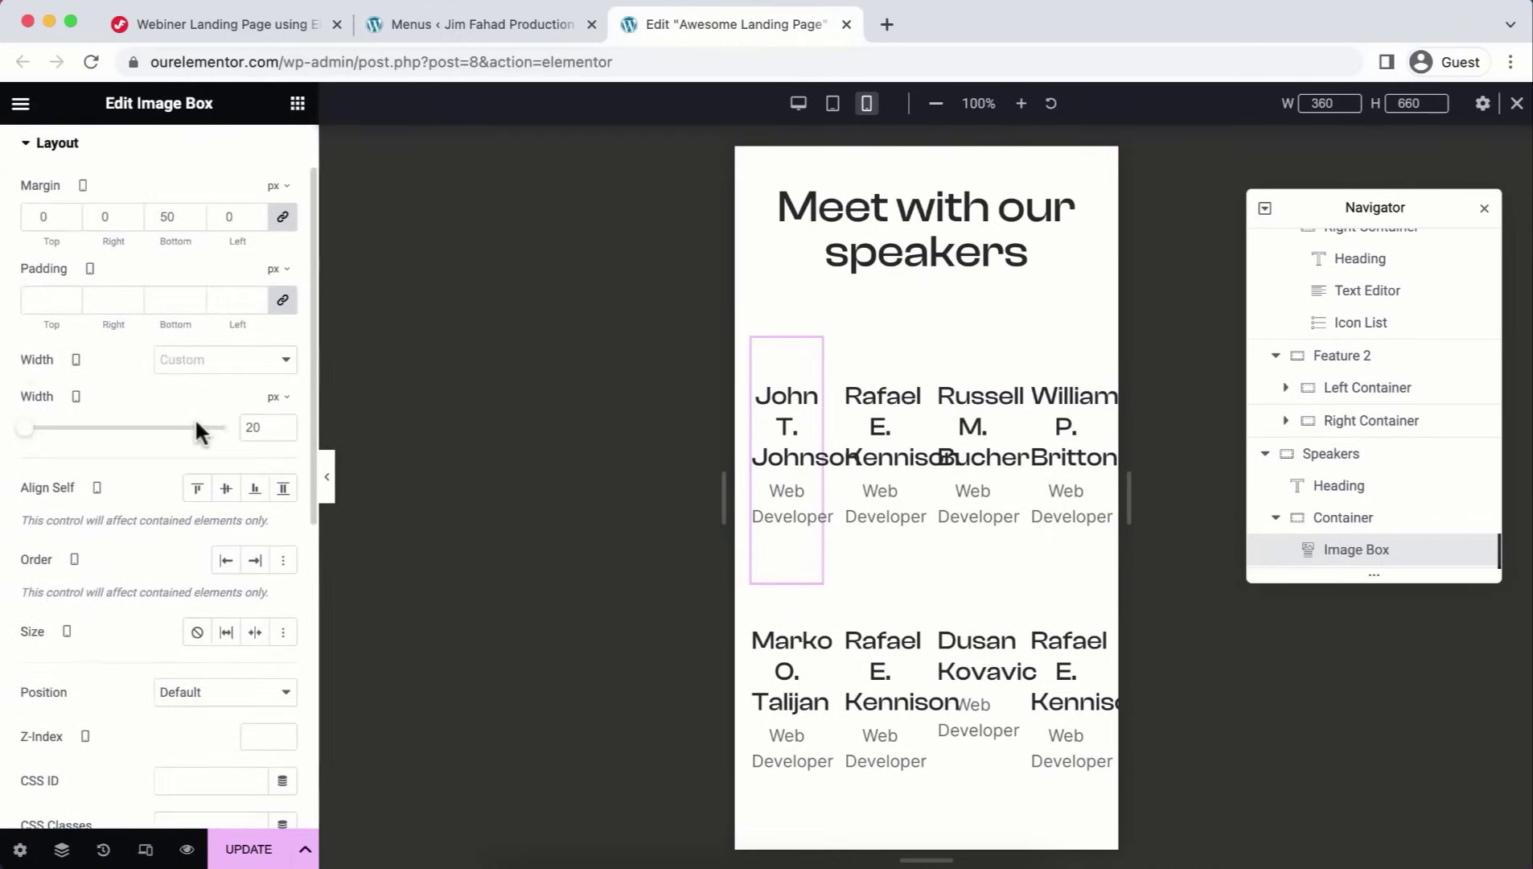
left_click(217, 366)
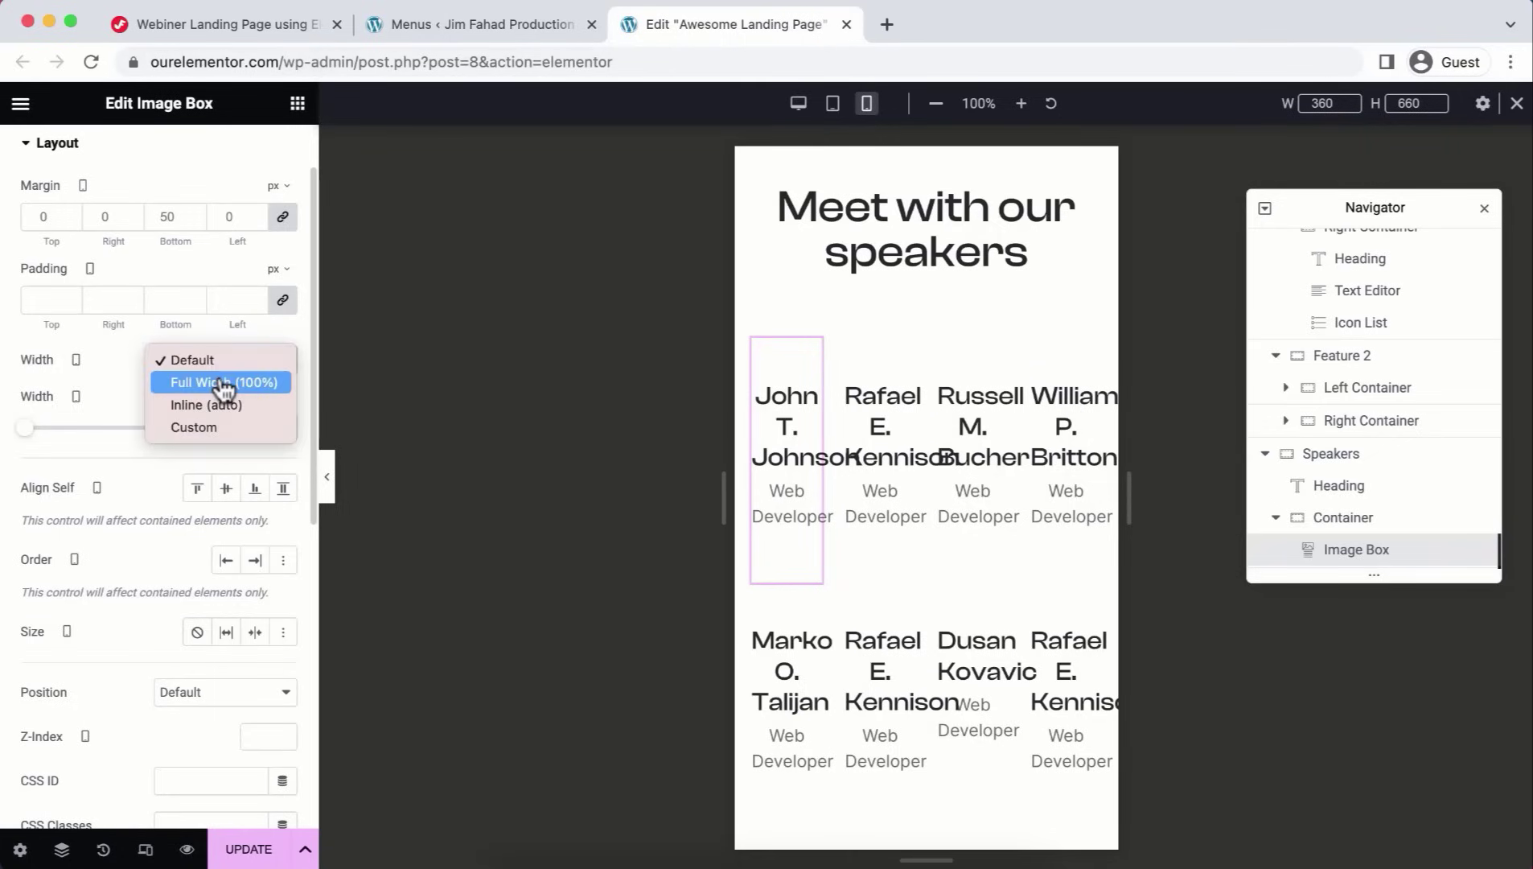
left_click(223, 390)
scroll(904, 597, "down", 3)
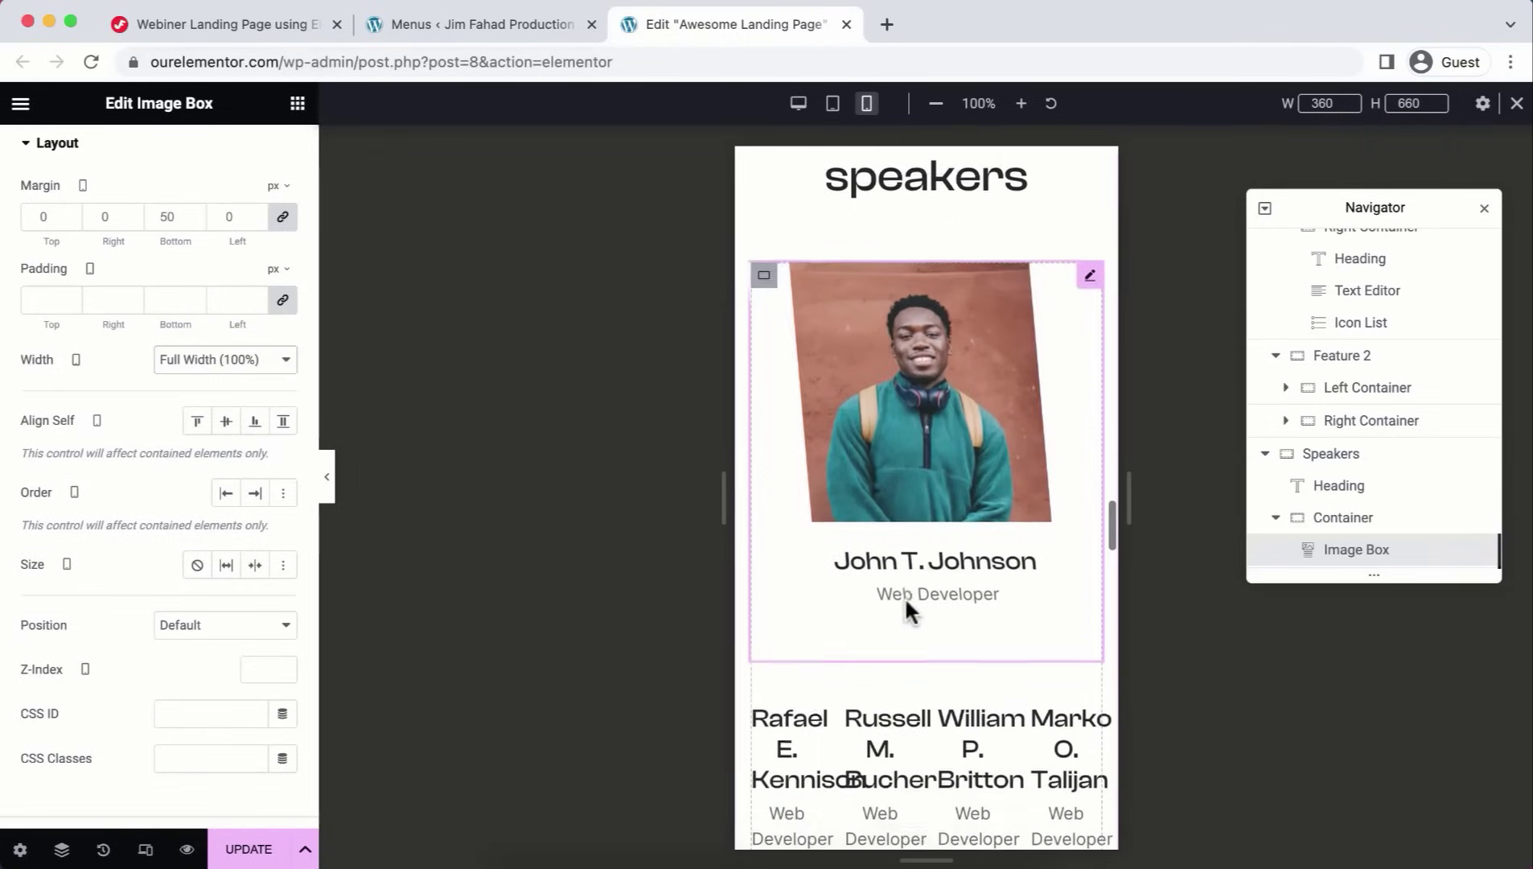
- Copy John's image box style and paste it onto the Rafael, Russell and William boxes
right_click(927, 347)
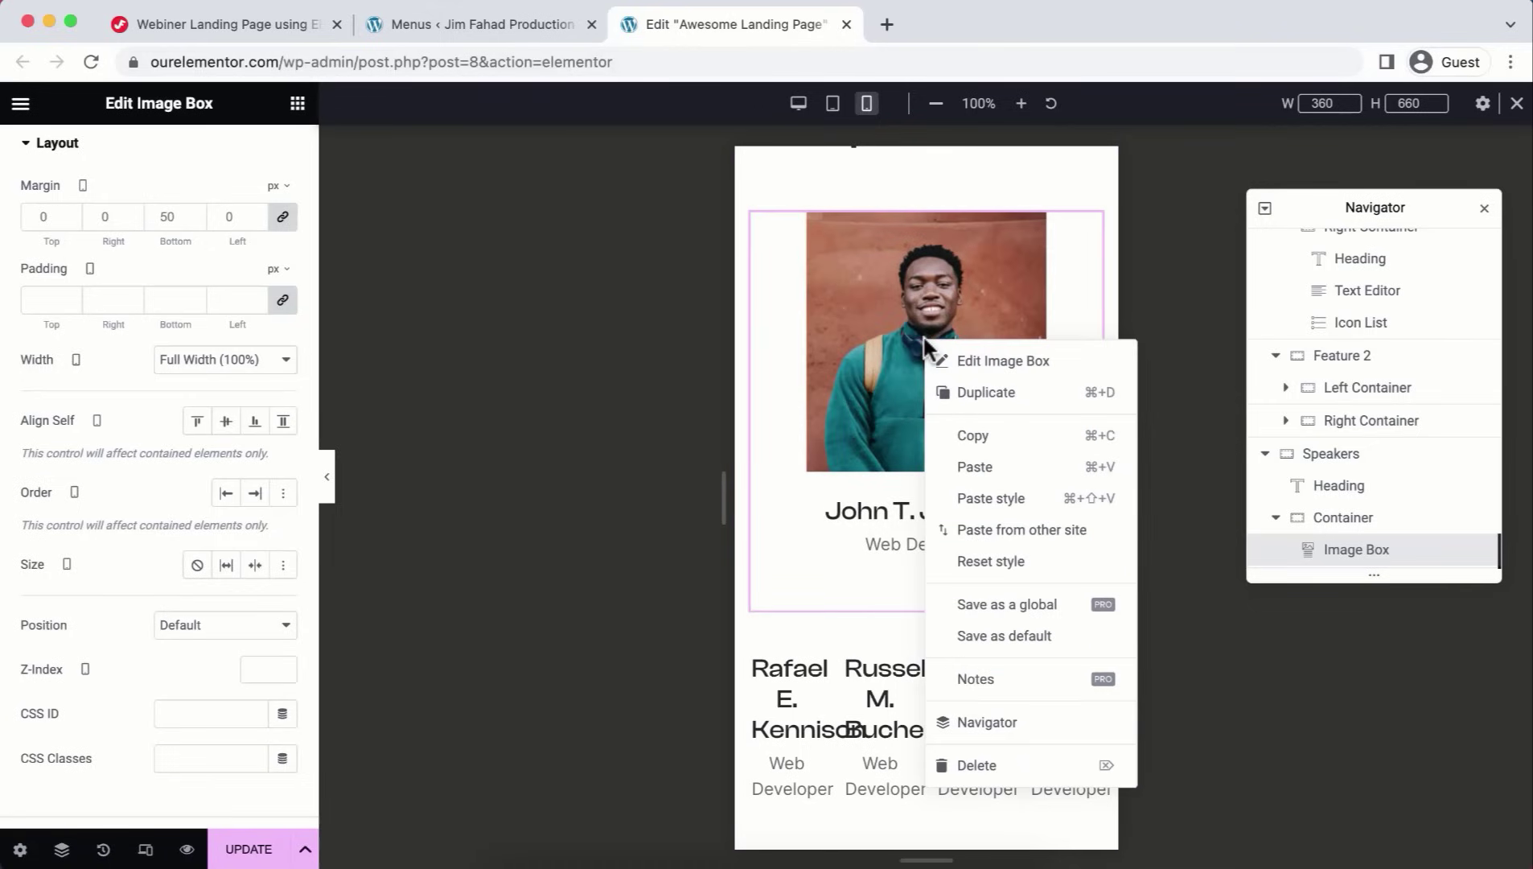
left_click(973, 436)
scroll(933, 523, "down", 3)
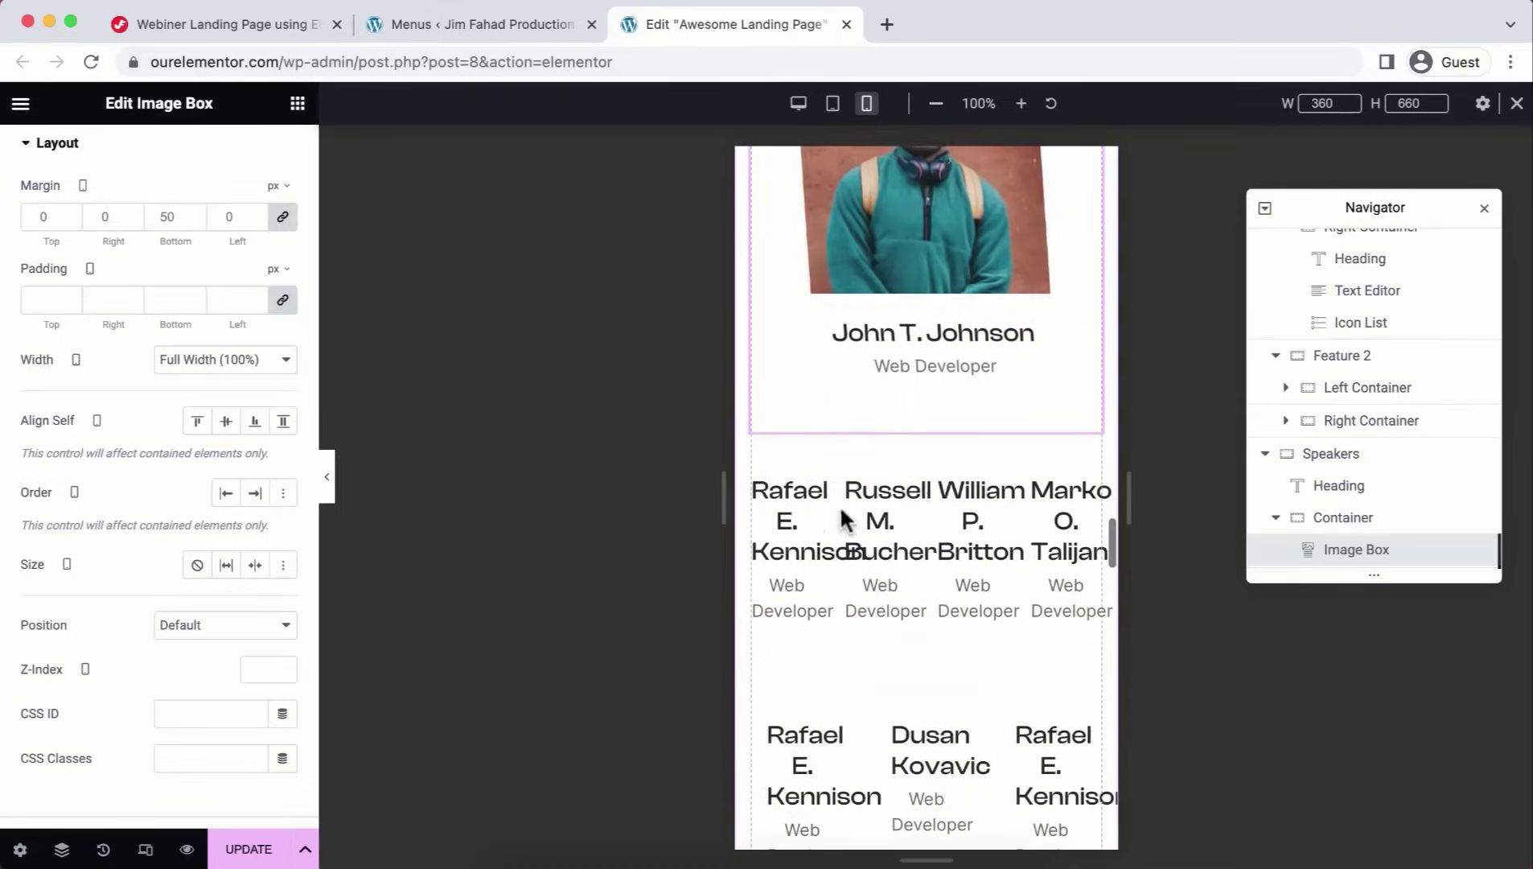
right_click(788, 515)
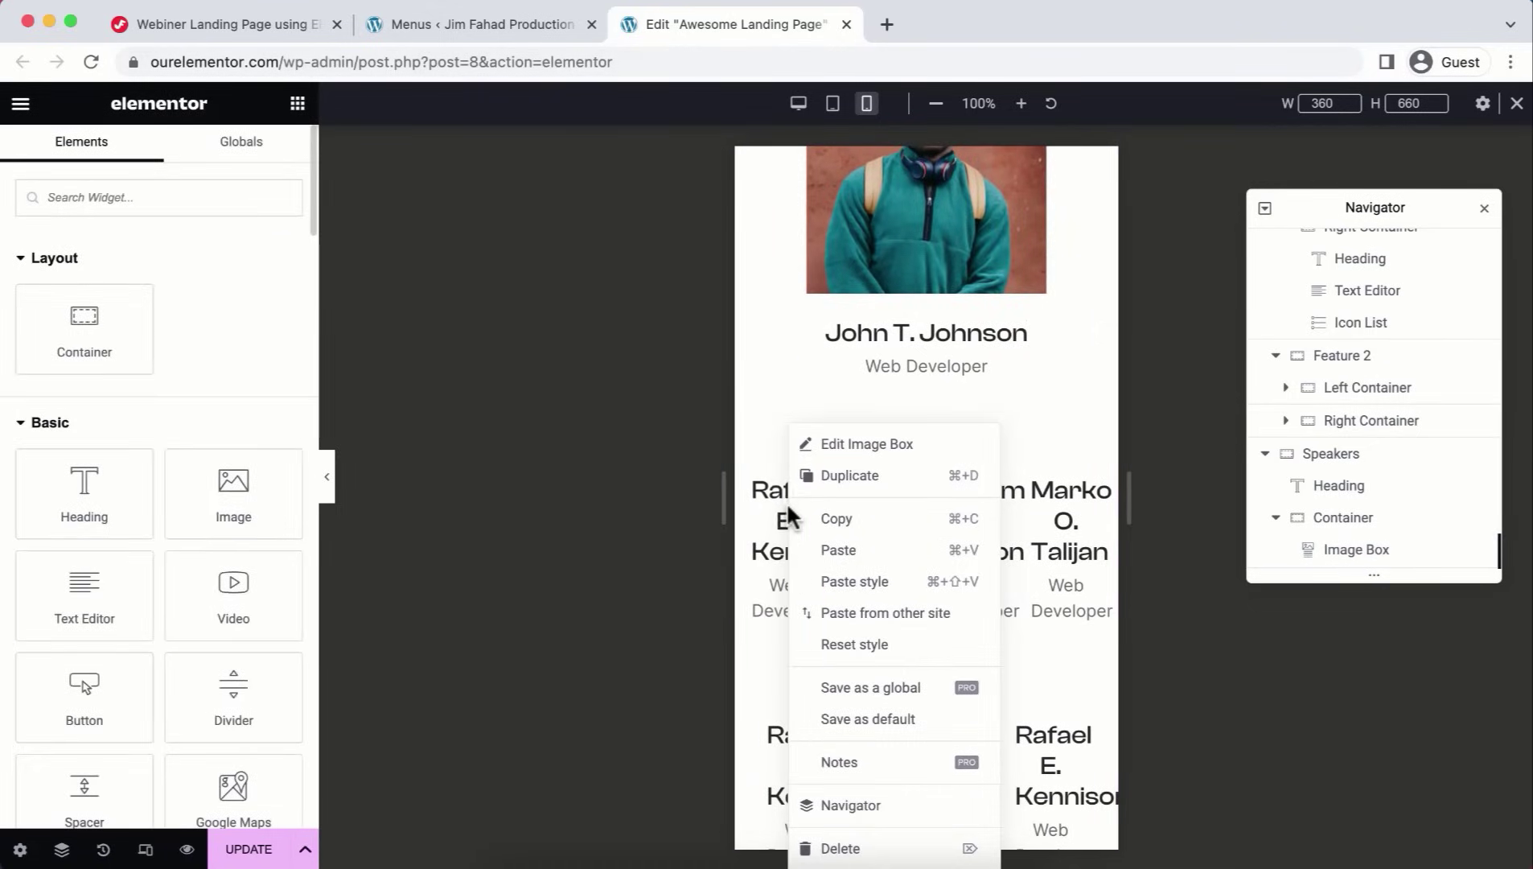
left_click(856, 581)
scroll(837, 571, "down", 5)
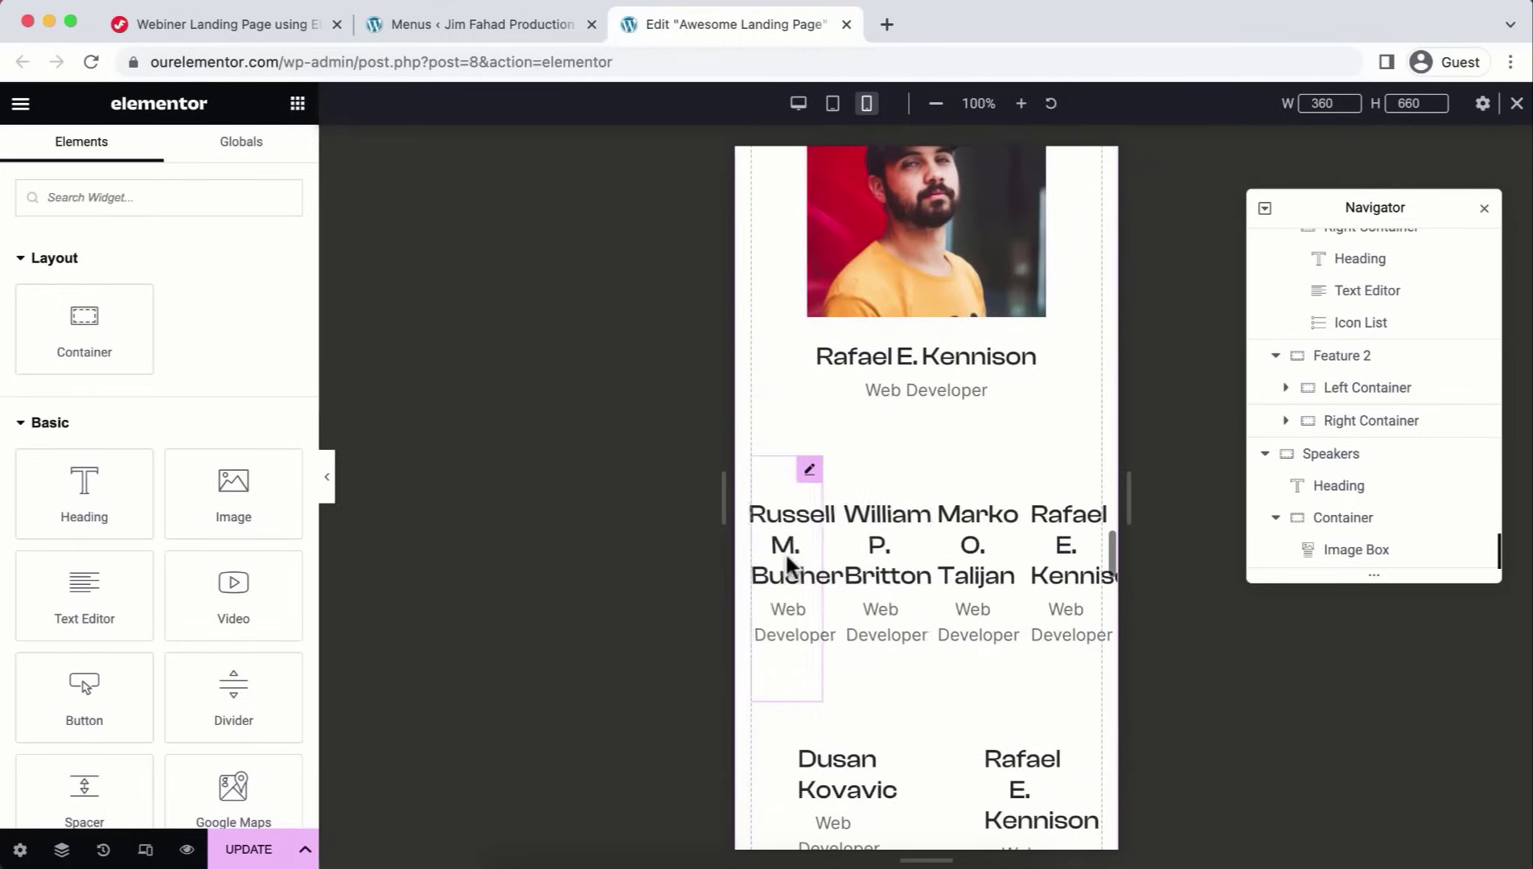
right_click(788, 563)
left_click(841, 580)
scroll(901, 612, "down", 3)
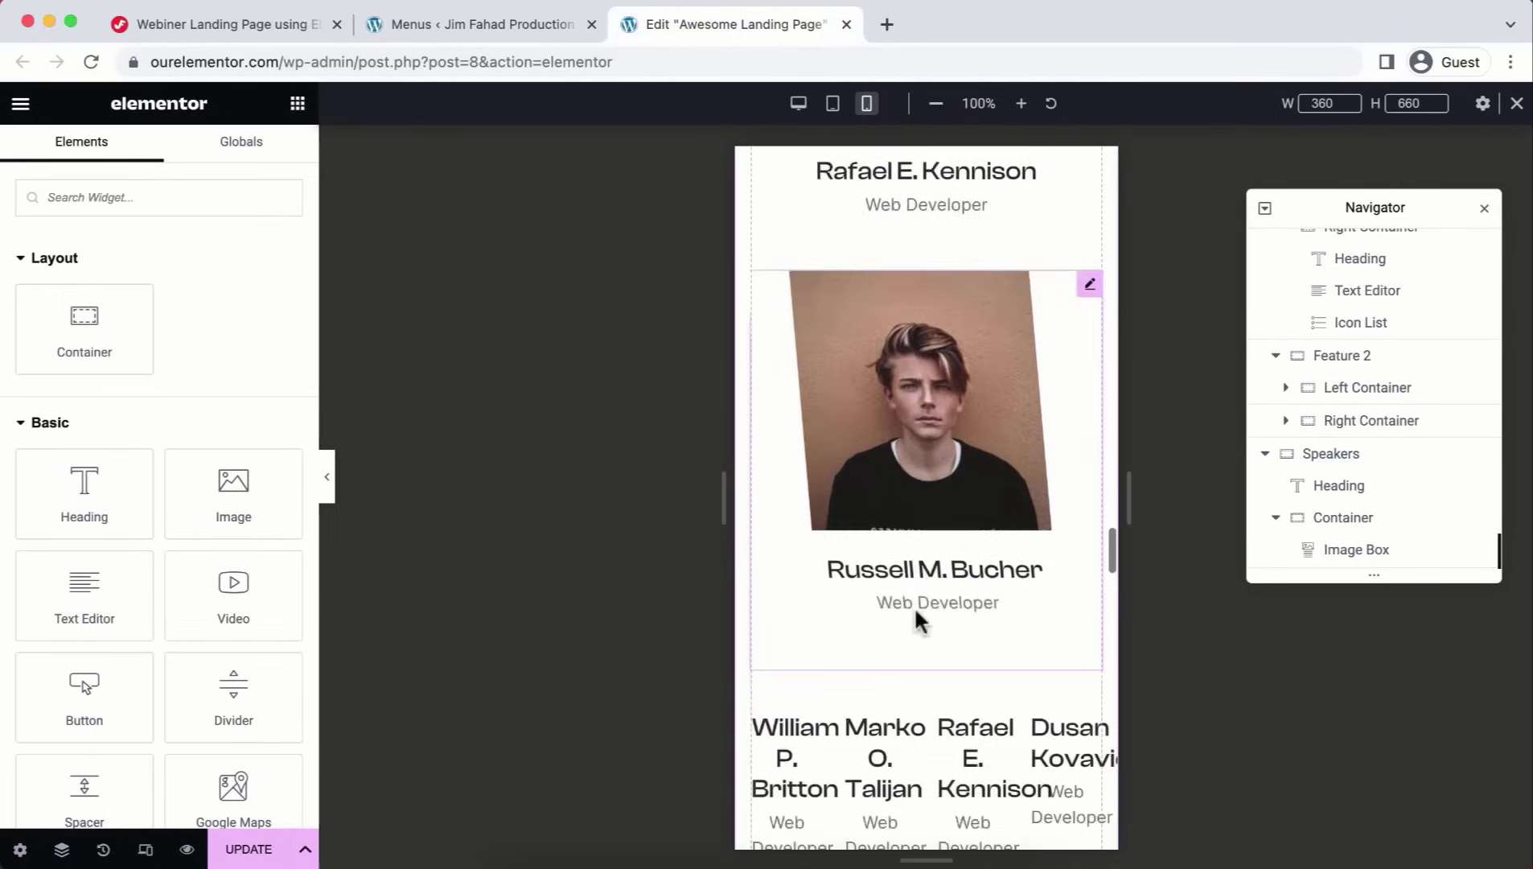
scroll(917, 619, "down", 2)
right_click(783, 626)
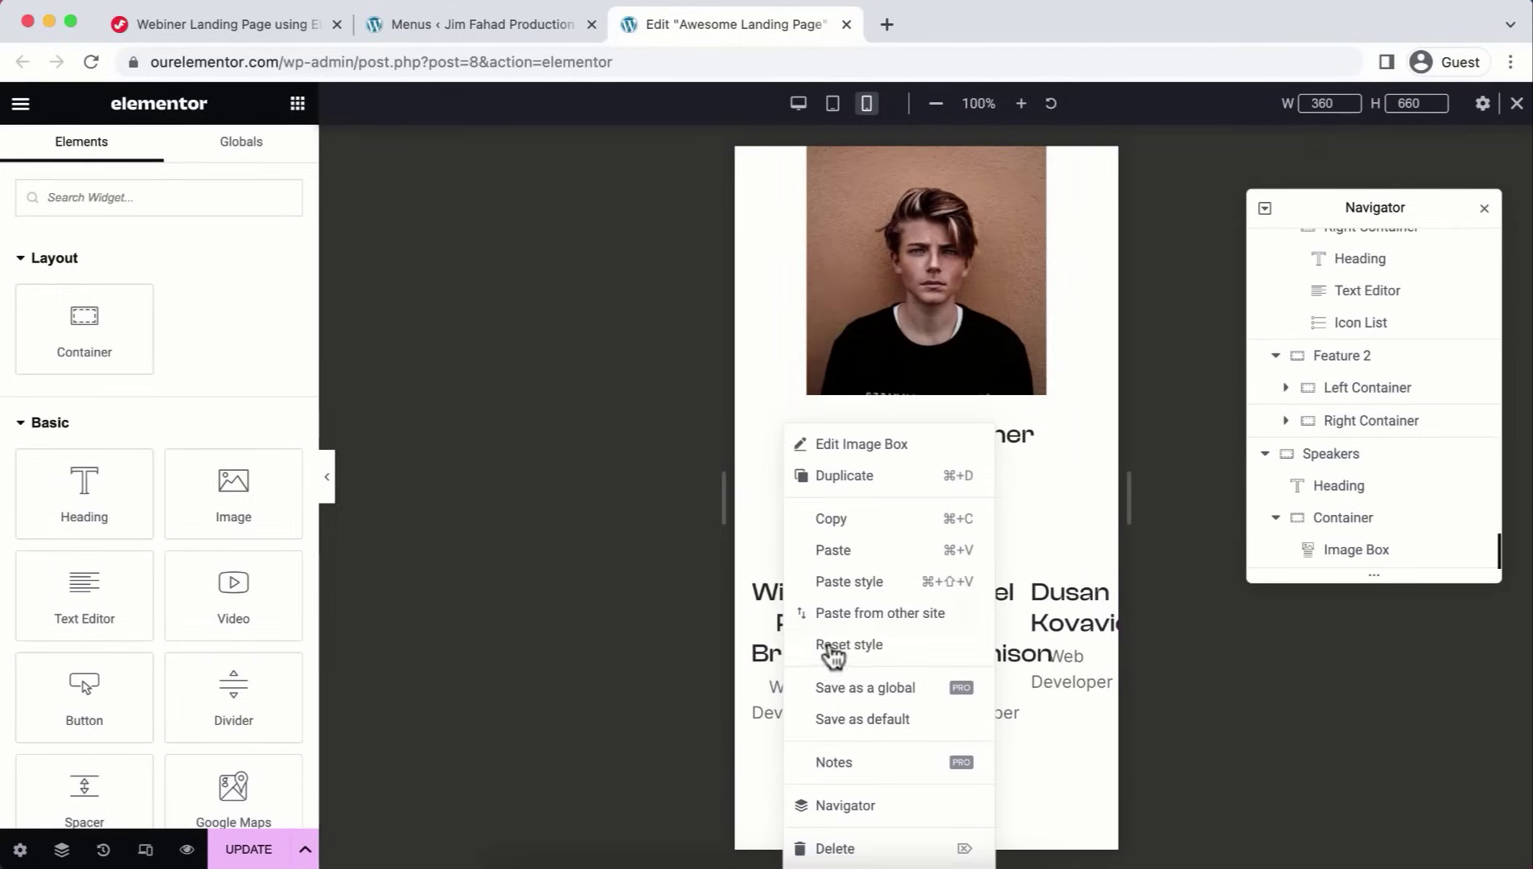
left_click(863, 581)
scroll(862, 627, "down", 5)
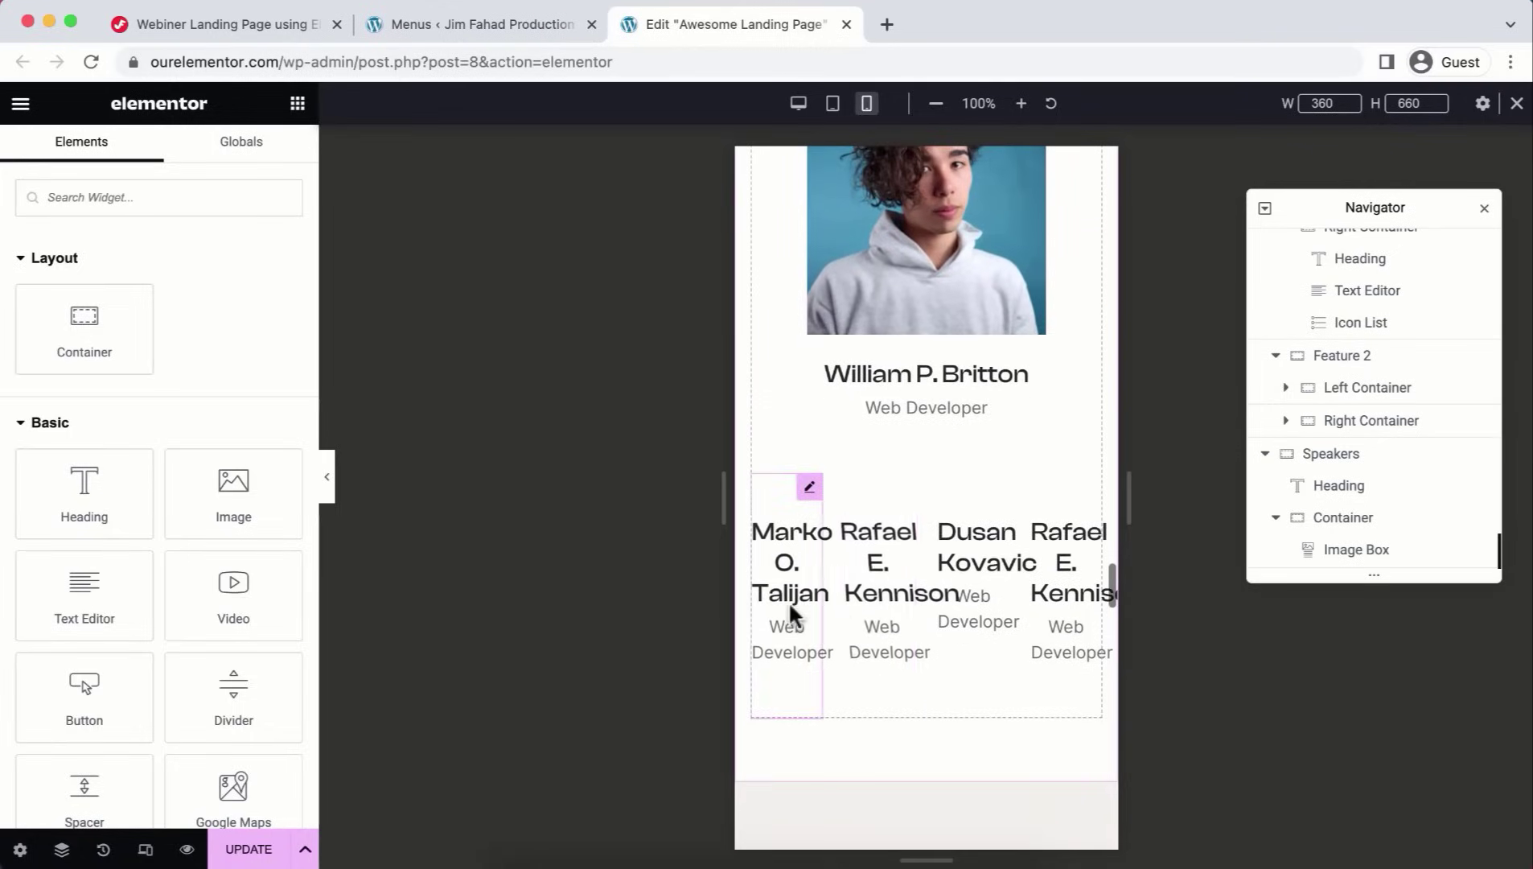
- Paste the same style onto the Marko, Rafael, Dusan and last Rafael image boxes
right_click(789, 602)
left_click(859, 582)
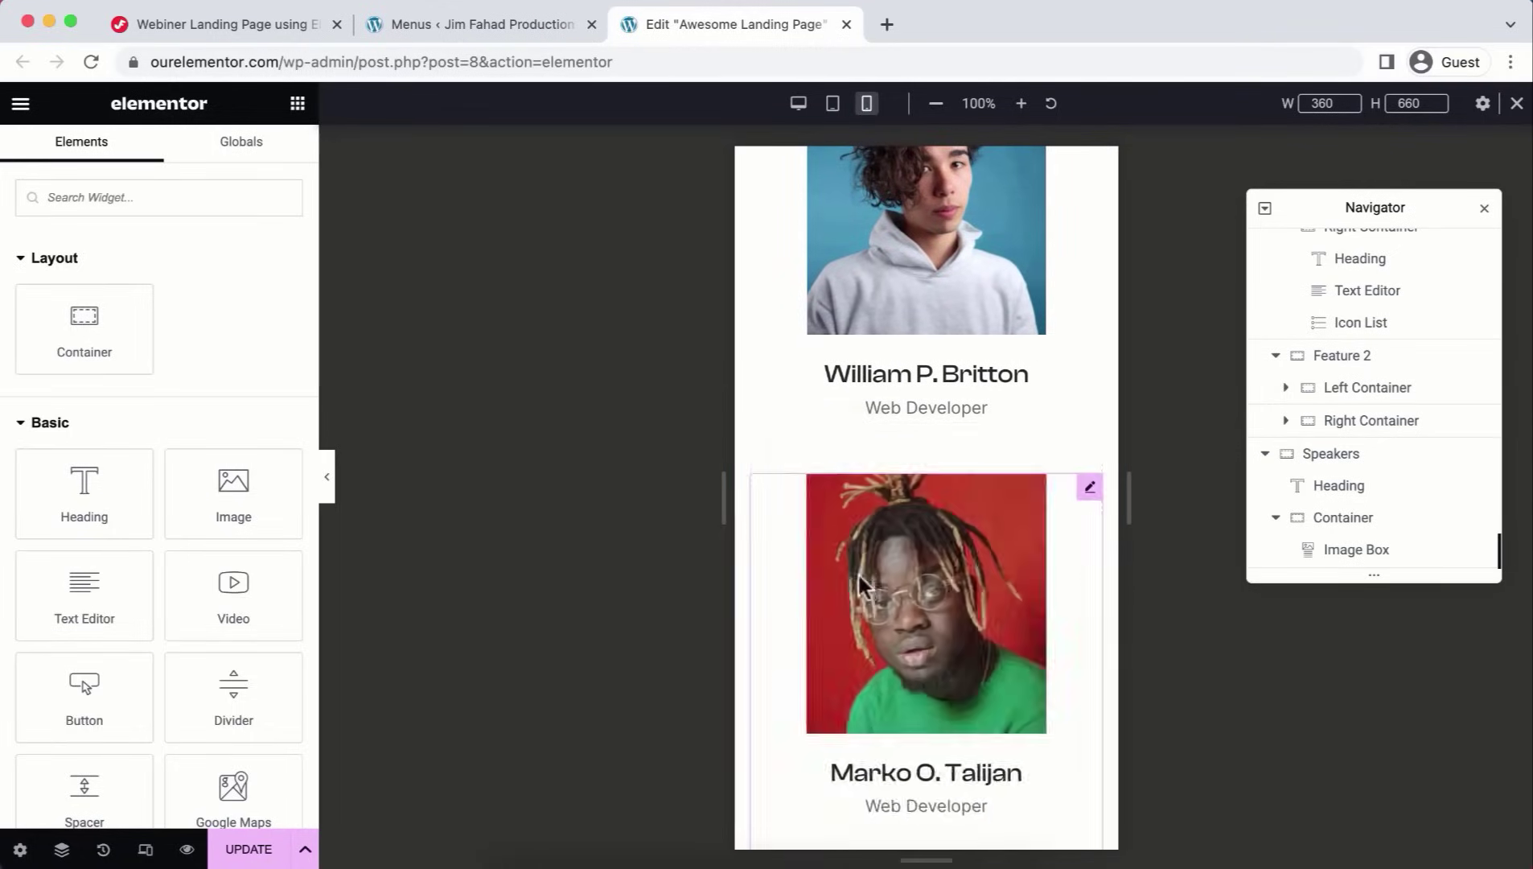
scroll(857, 571, "down", 2)
scroll(857, 573, "down", 4)
right_click(810, 583)
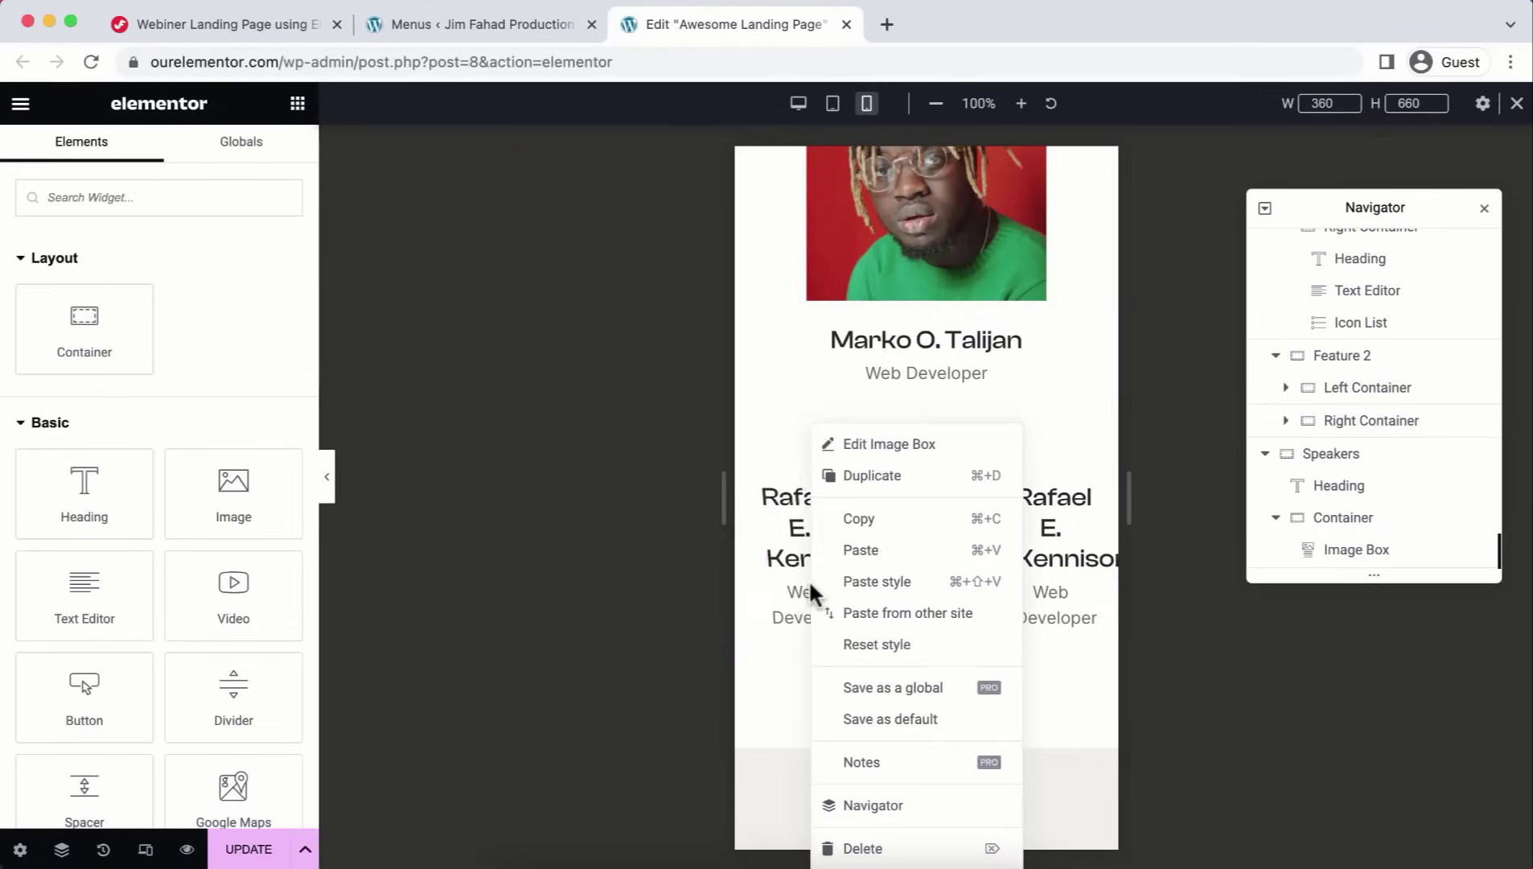
left_click(853, 586)
scroll(848, 581, "down", 6)
right_click(837, 500)
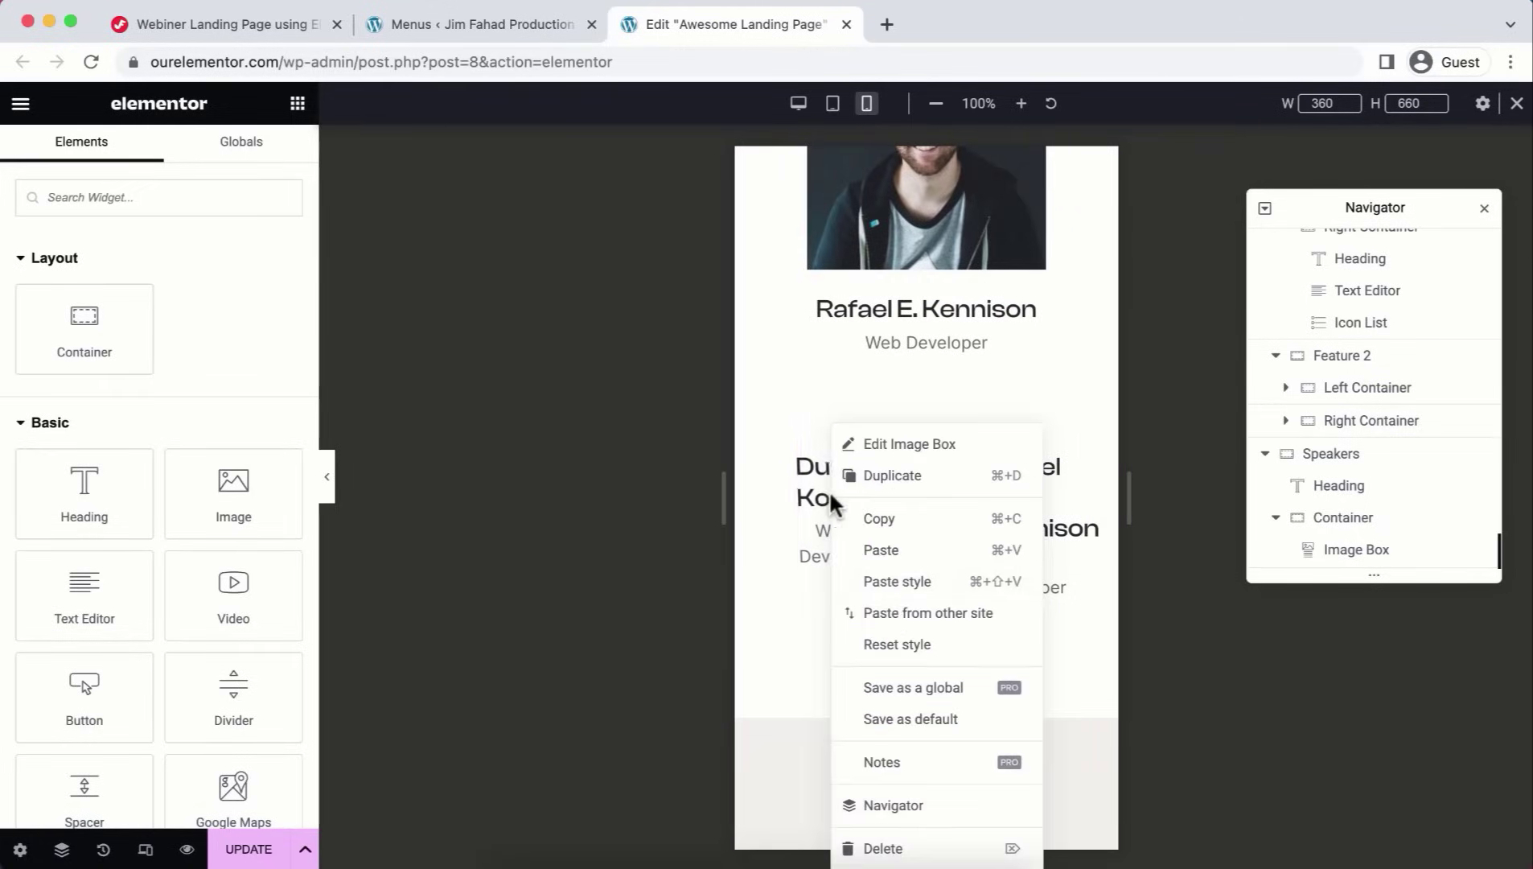
left_click(887, 582)
scroll(893, 523, "down", 5)
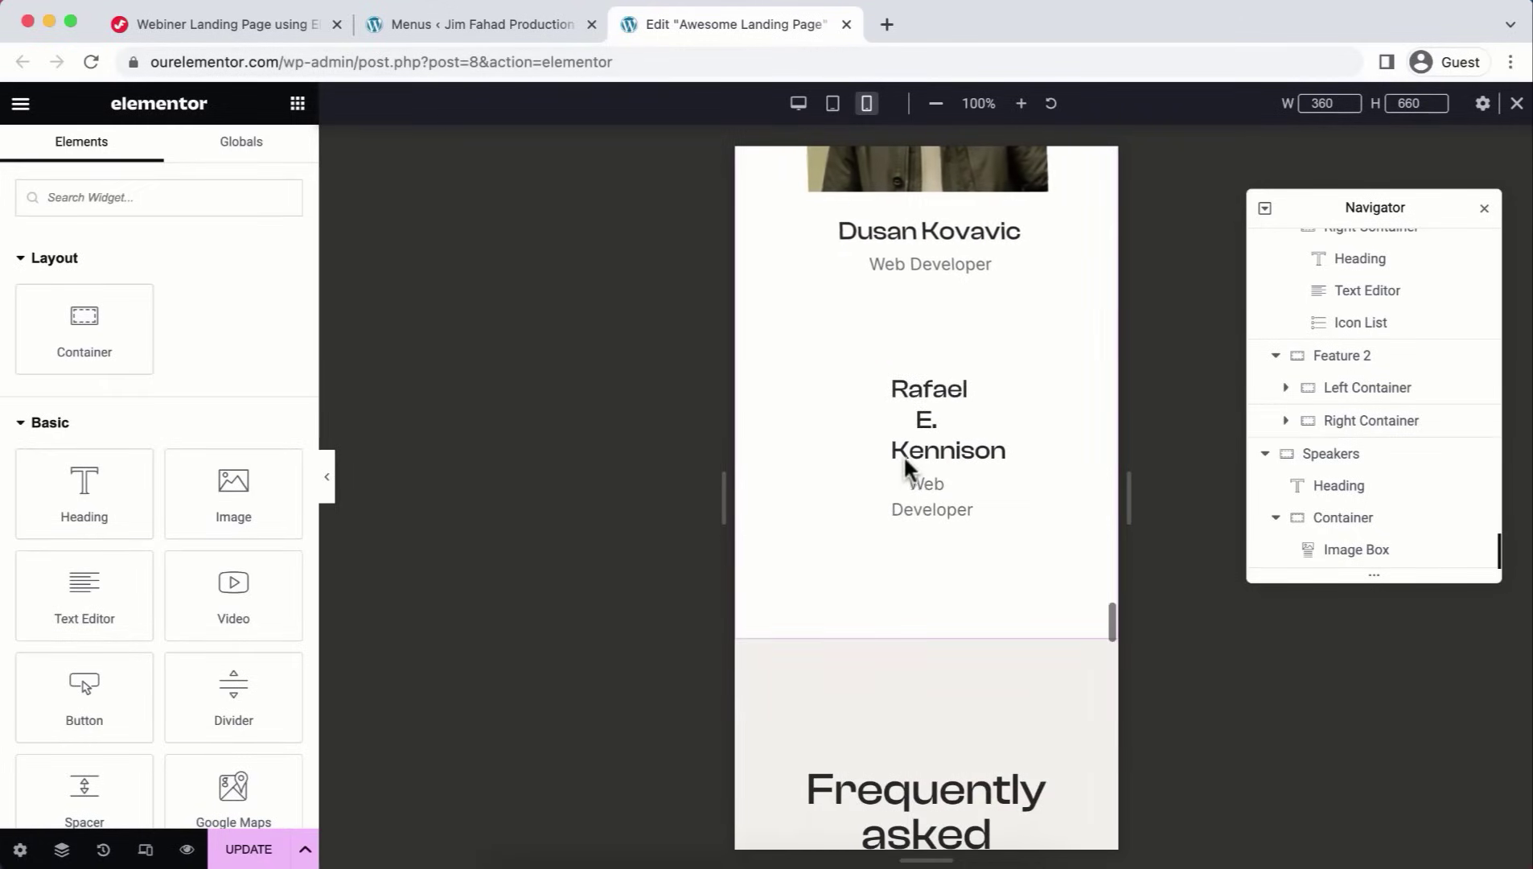
right_click(906, 459)
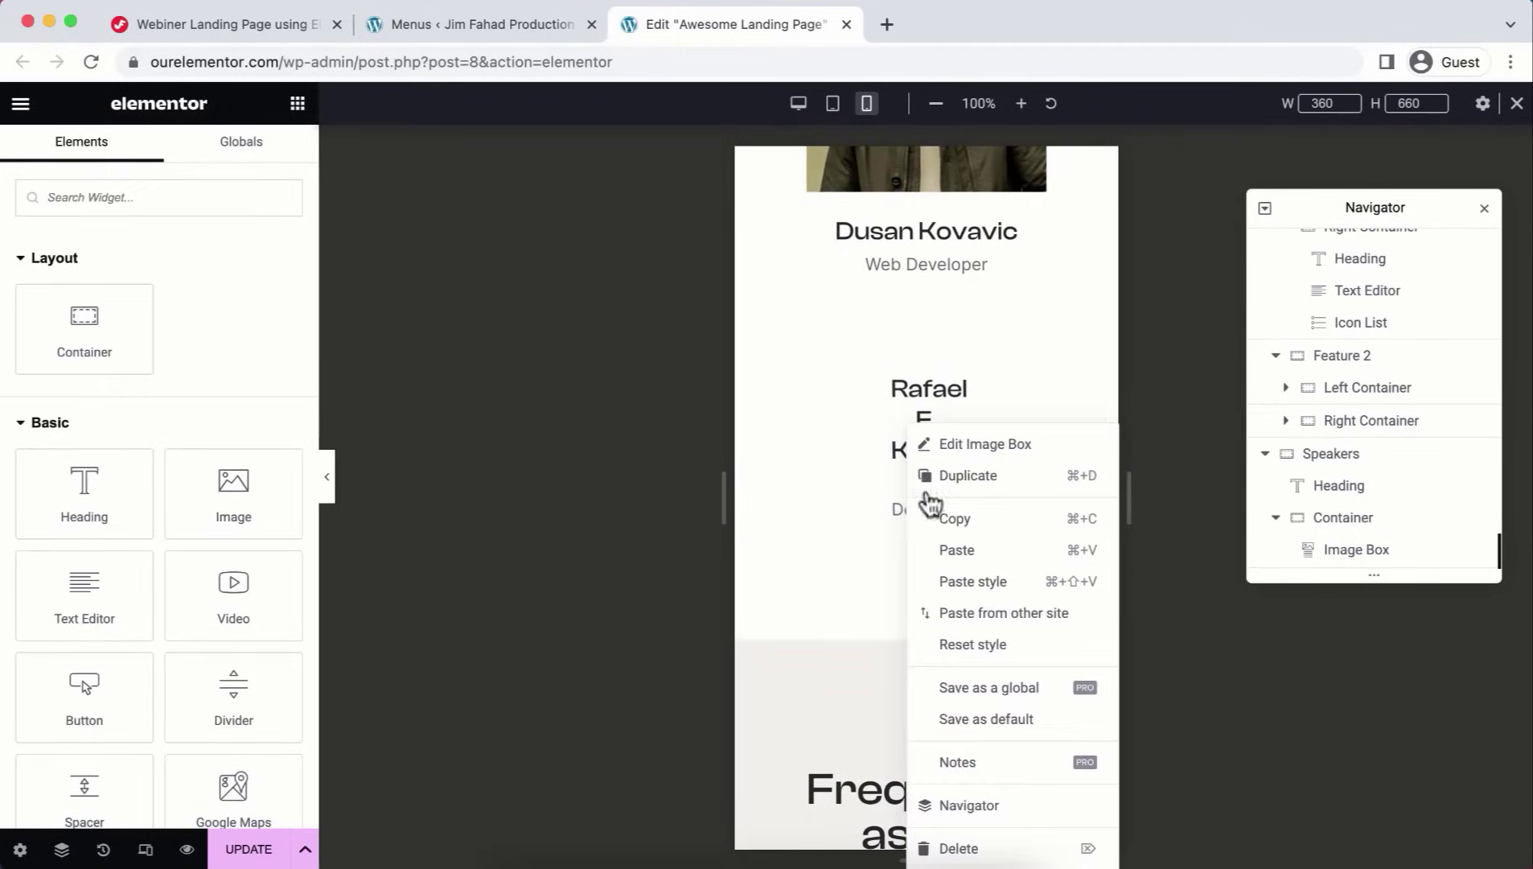
left_click(970, 582)
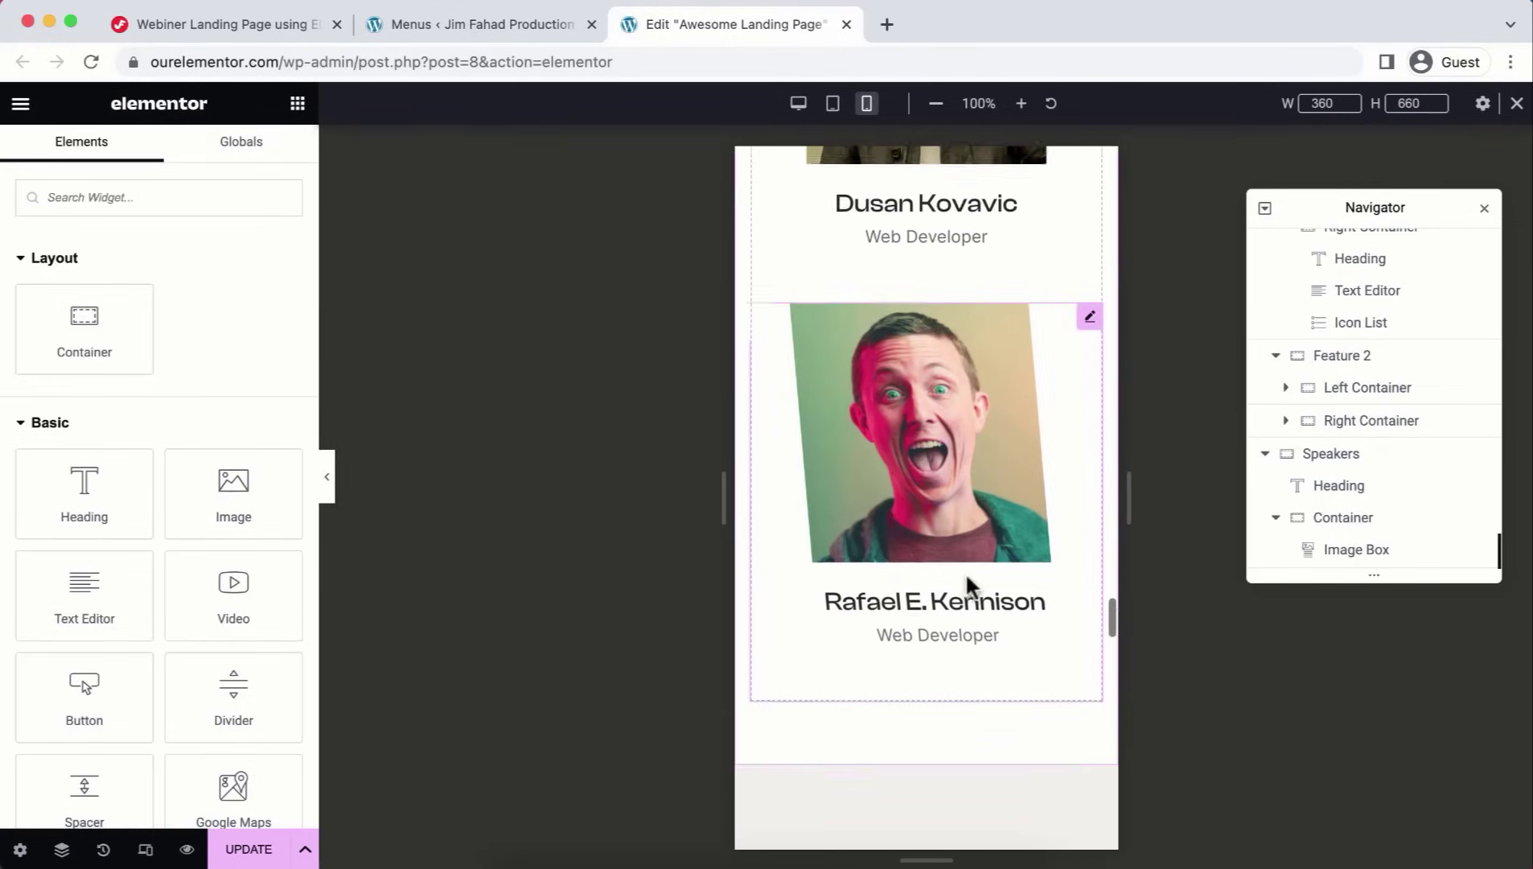
scroll(965, 571, "down", 4)
scroll(950, 505, "down", 2)
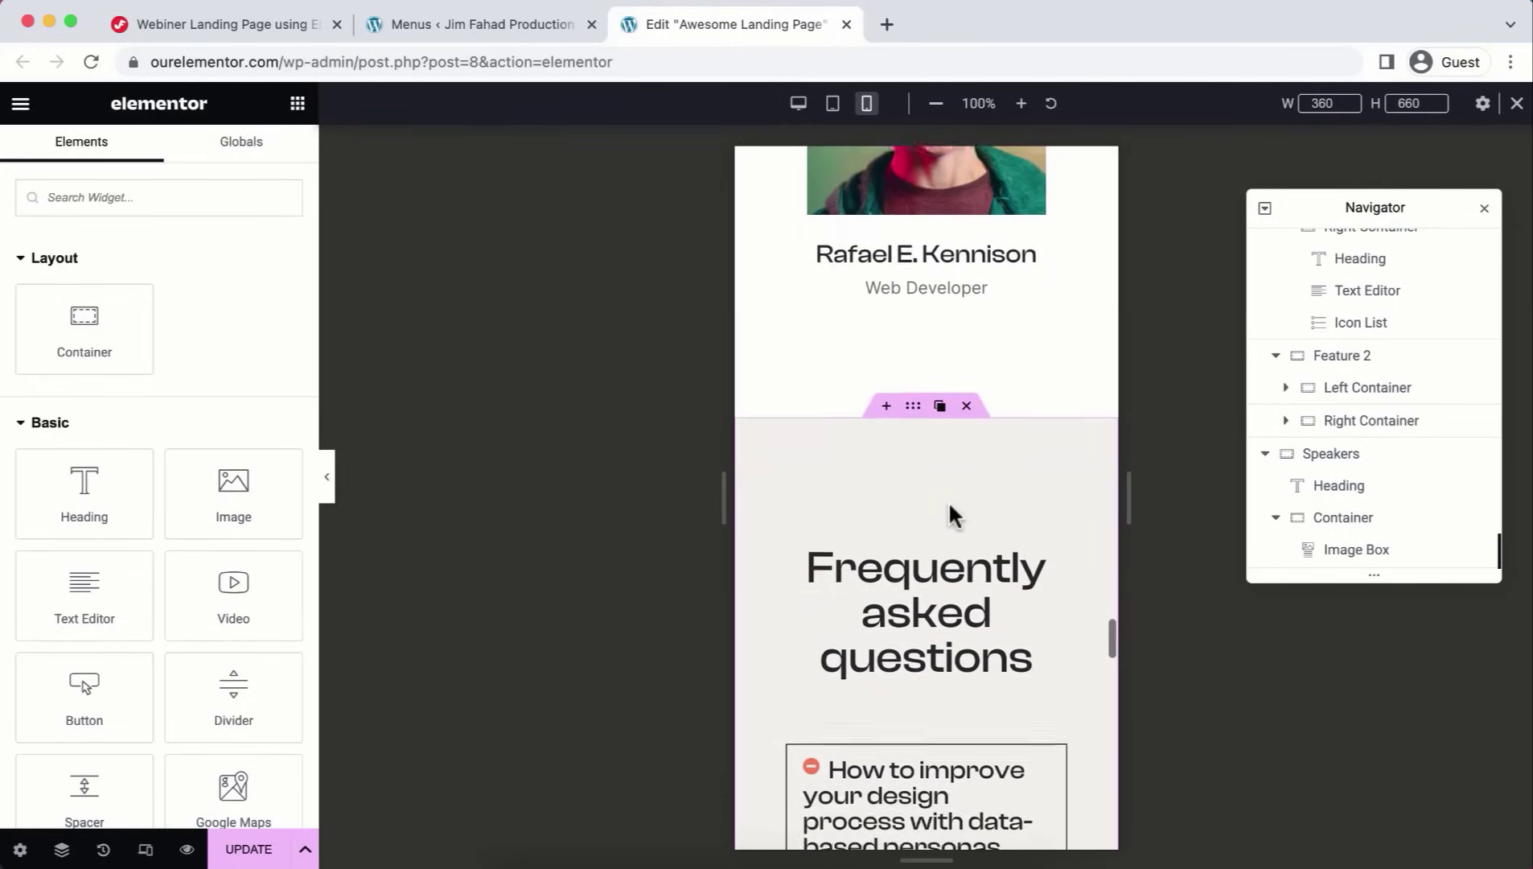
scroll(950, 505, "up", 2)
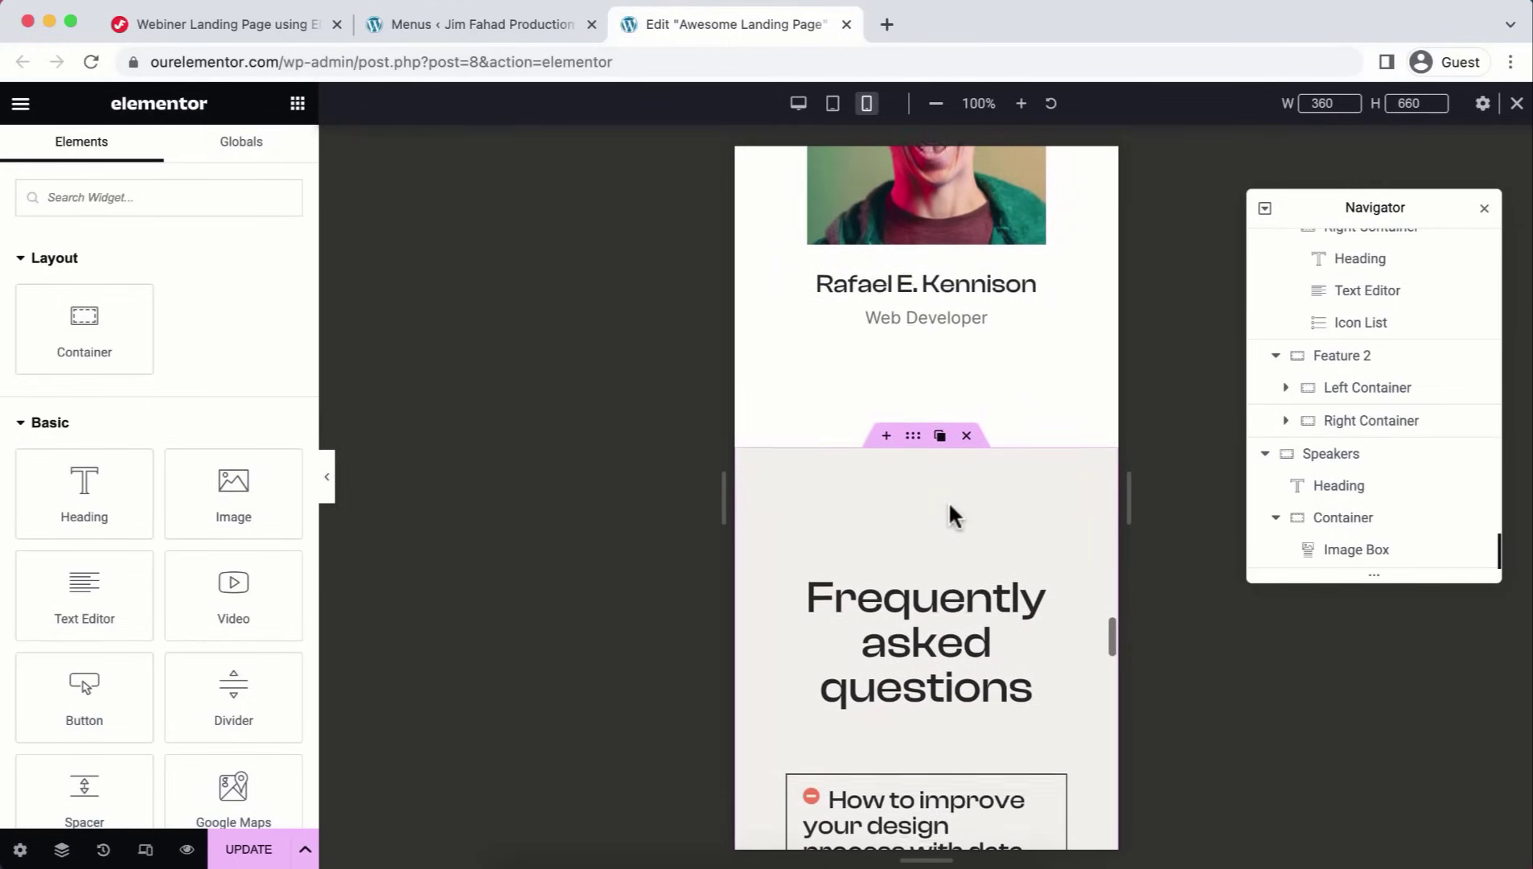
- Give the FAQ section 15 px linked mobile padding, then change top and bottom to 60 px
left_click(914, 441)
left_click(258, 153)
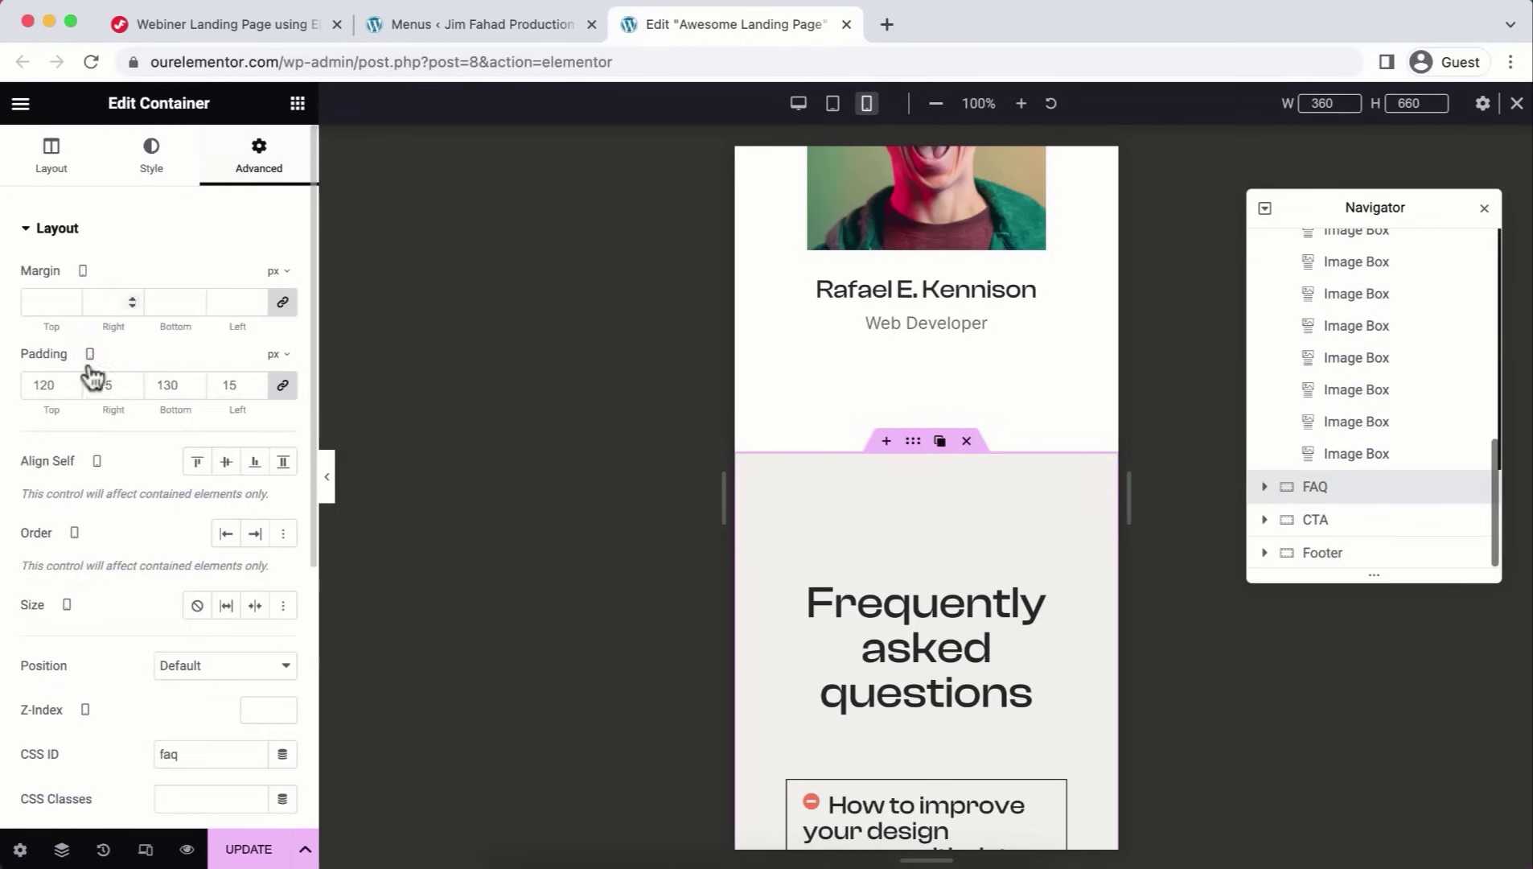
double_click(47, 385)
type("15")
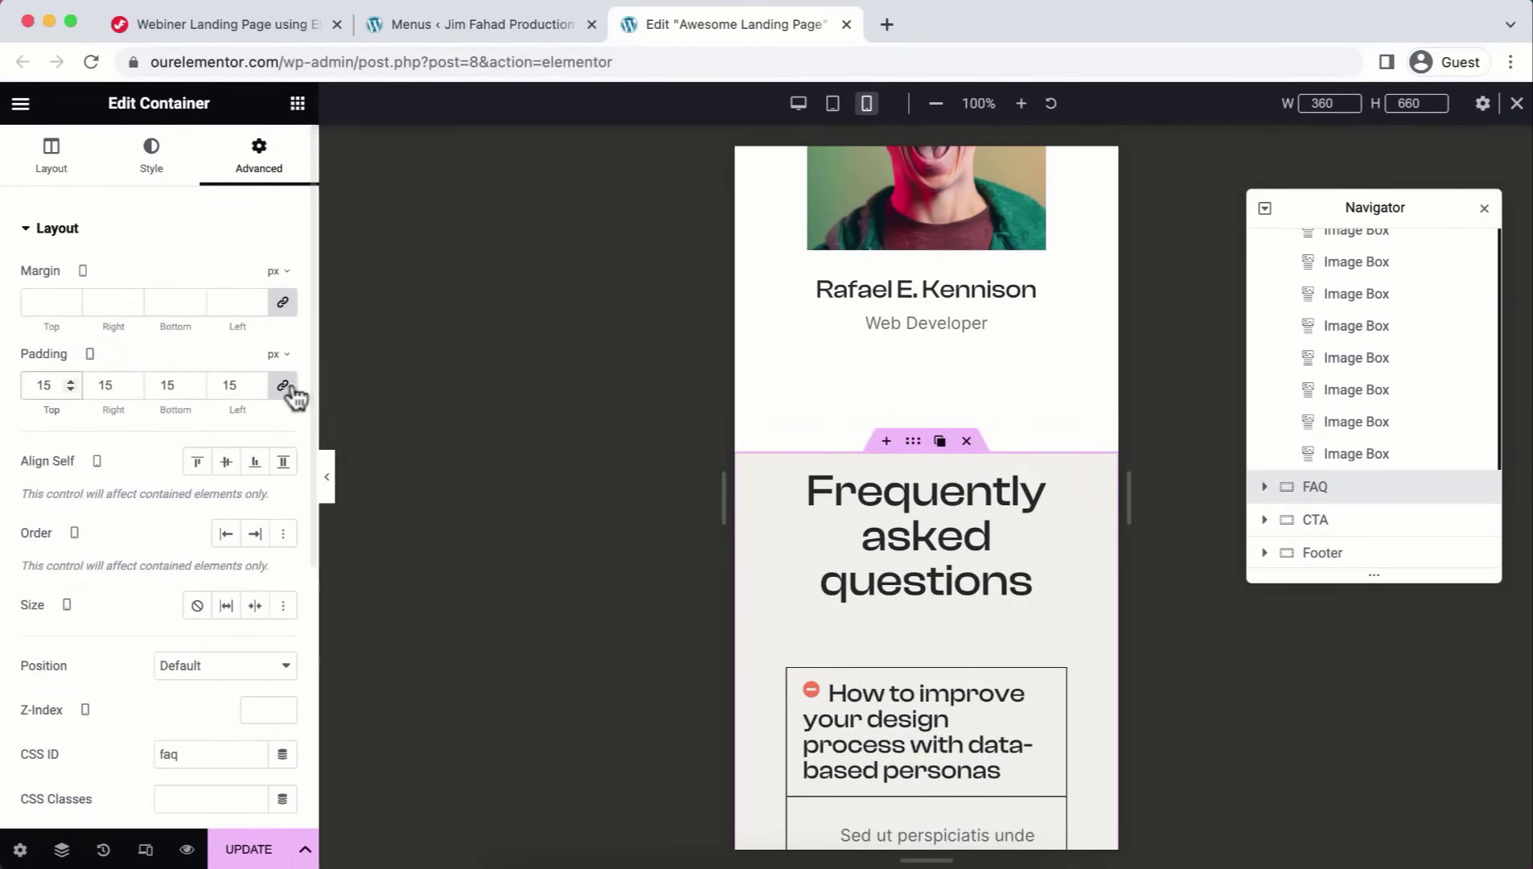
left_click(282, 385)
double_click(45, 386)
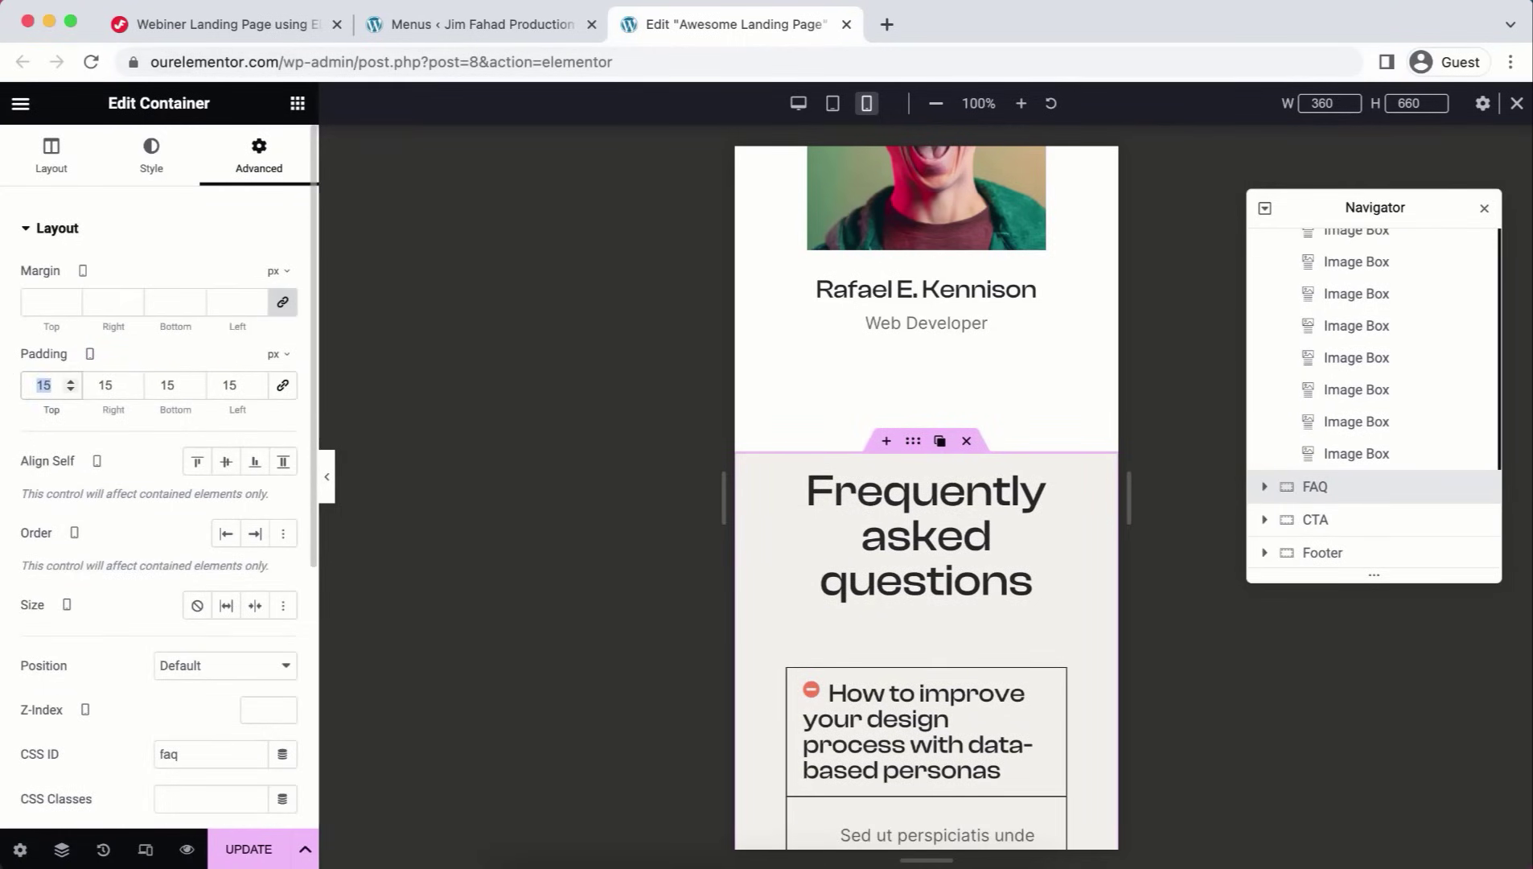
type("60")
double_click(153, 378)
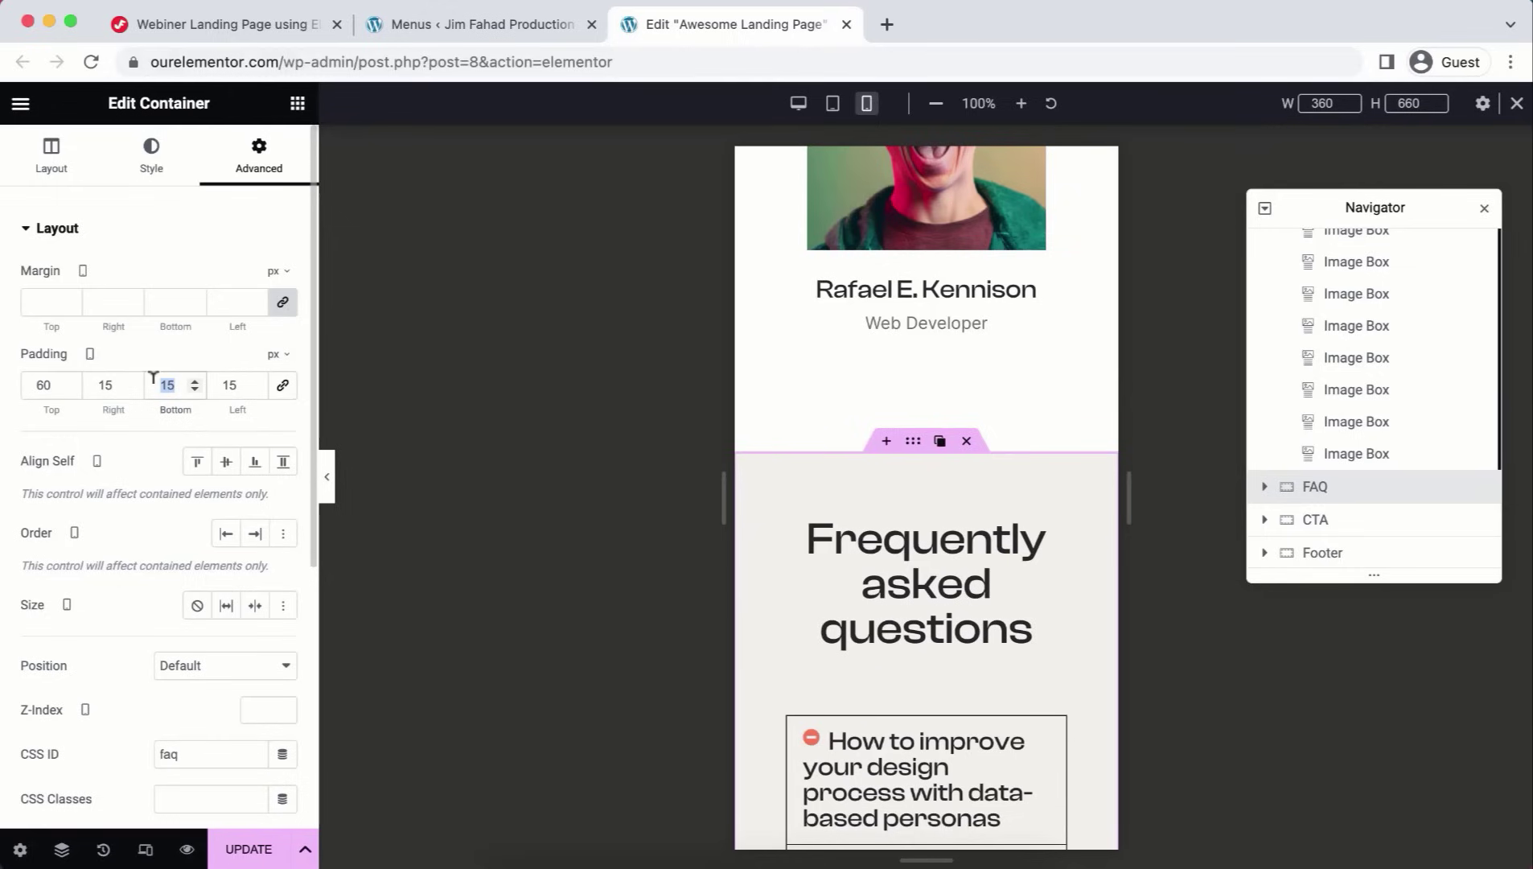
type("60")
scroll(977, 701, "down", 3)
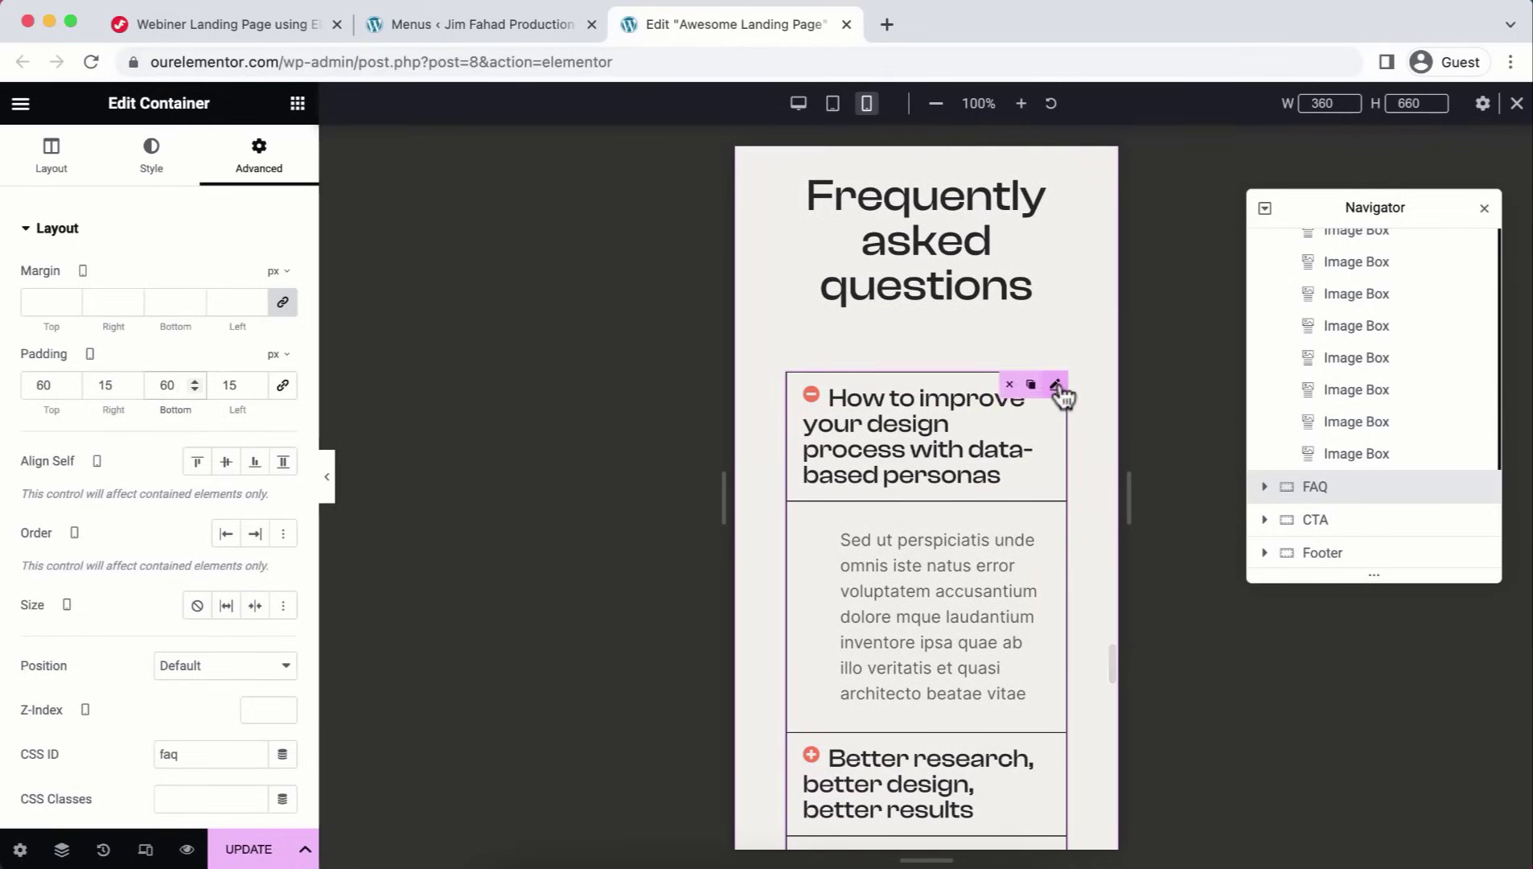
- Set the FAQ accordion's width to Full Width (100%)
left_click(1062, 394)
left_click(266, 154)
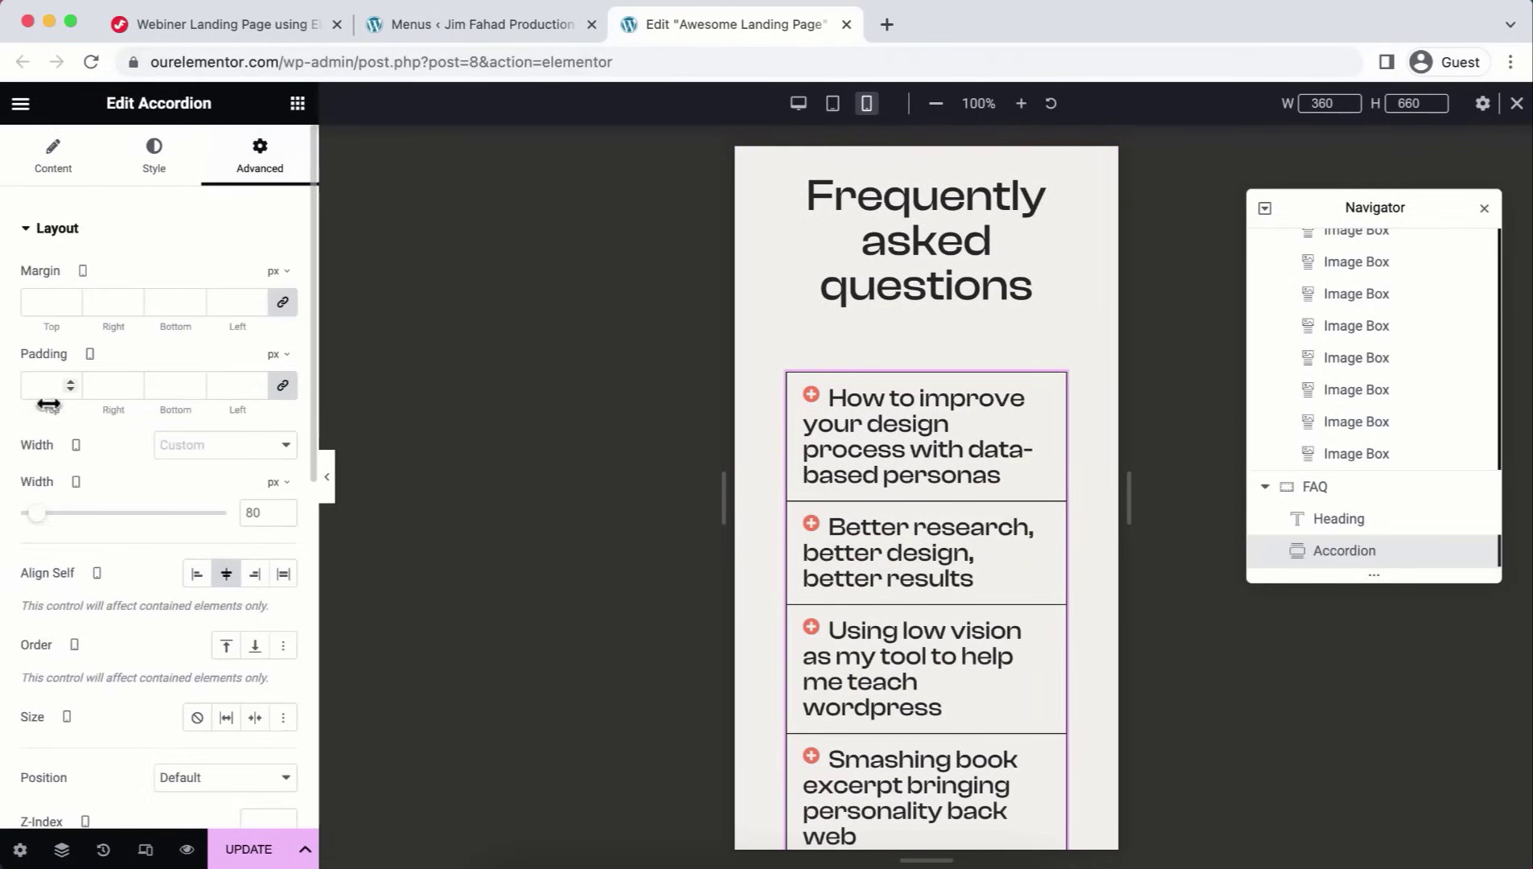
scroll(73, 466, "down", 1)
left_click(186, 387)
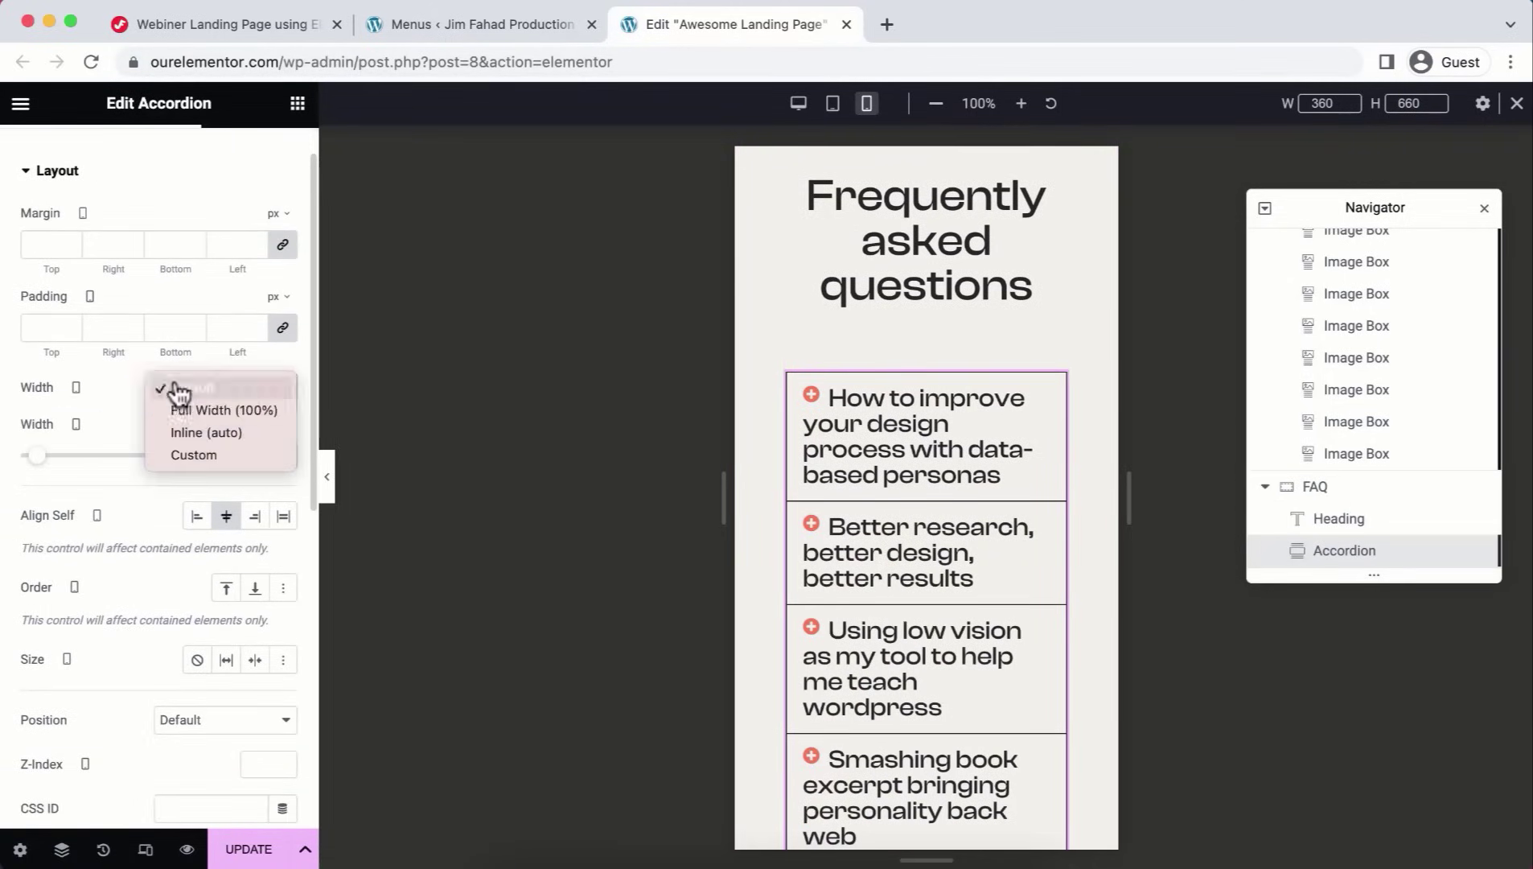
left_click(214, 411)
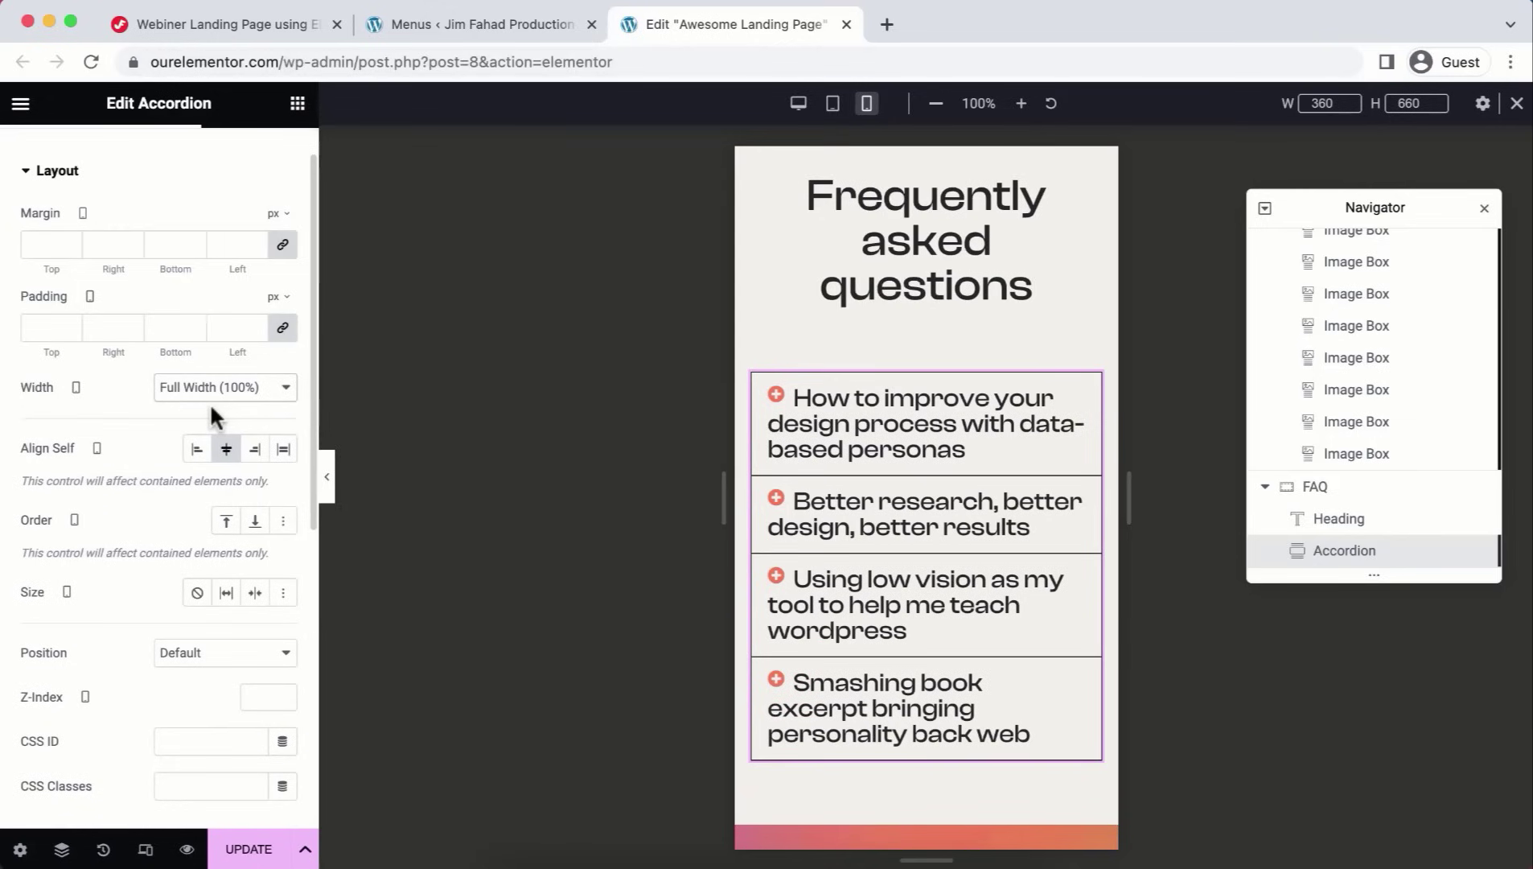
- Expand the first FAQ question to preview the accordion
left_click(897, 437)
scroll(898, 549, "down", 1)
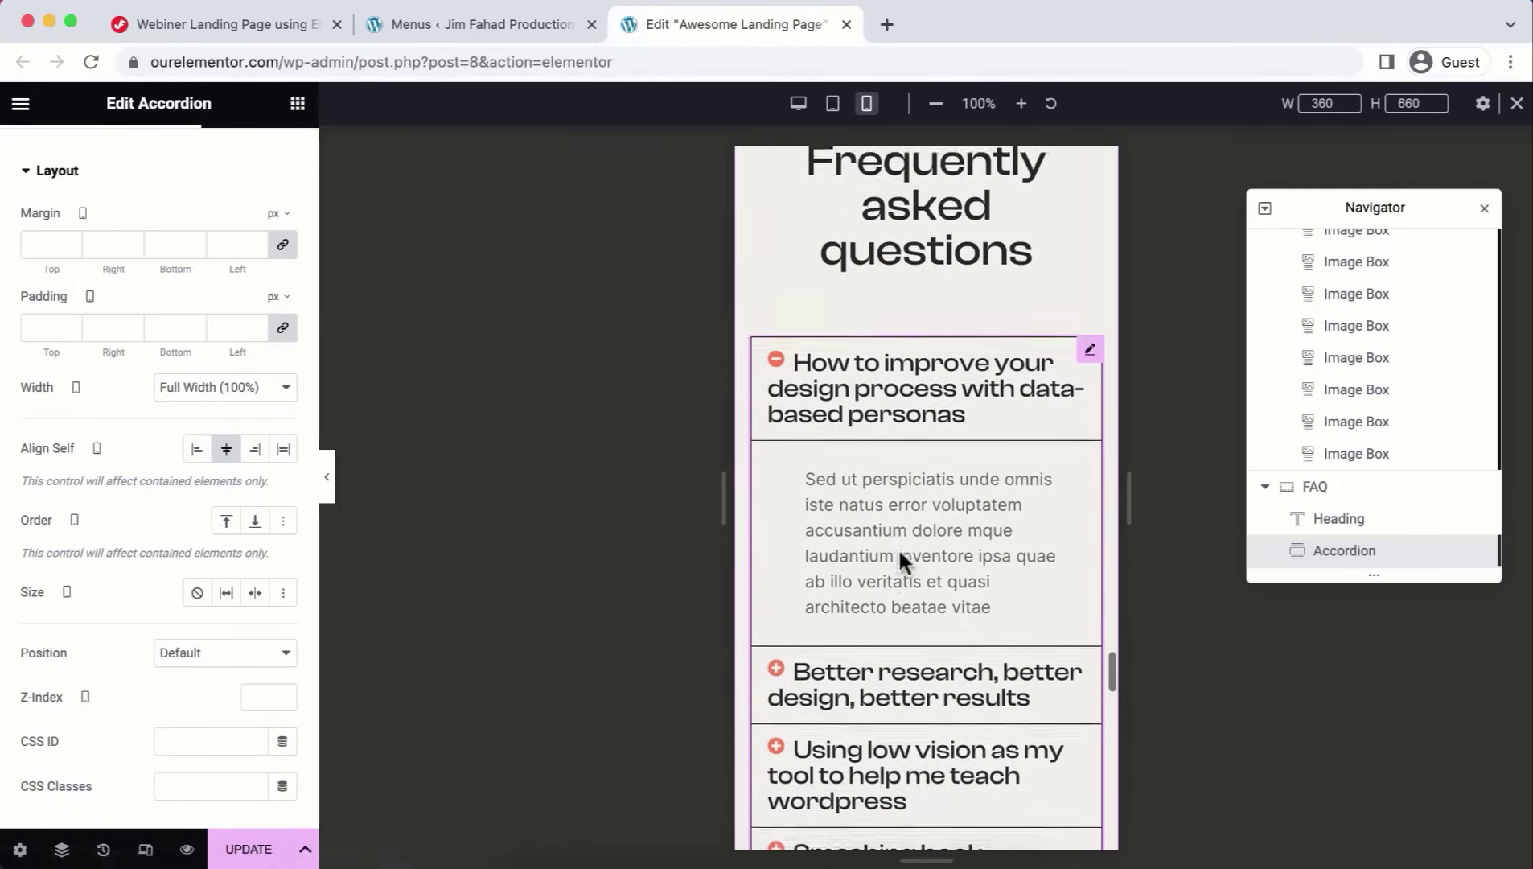
scroll(898, 548, "up", 3)
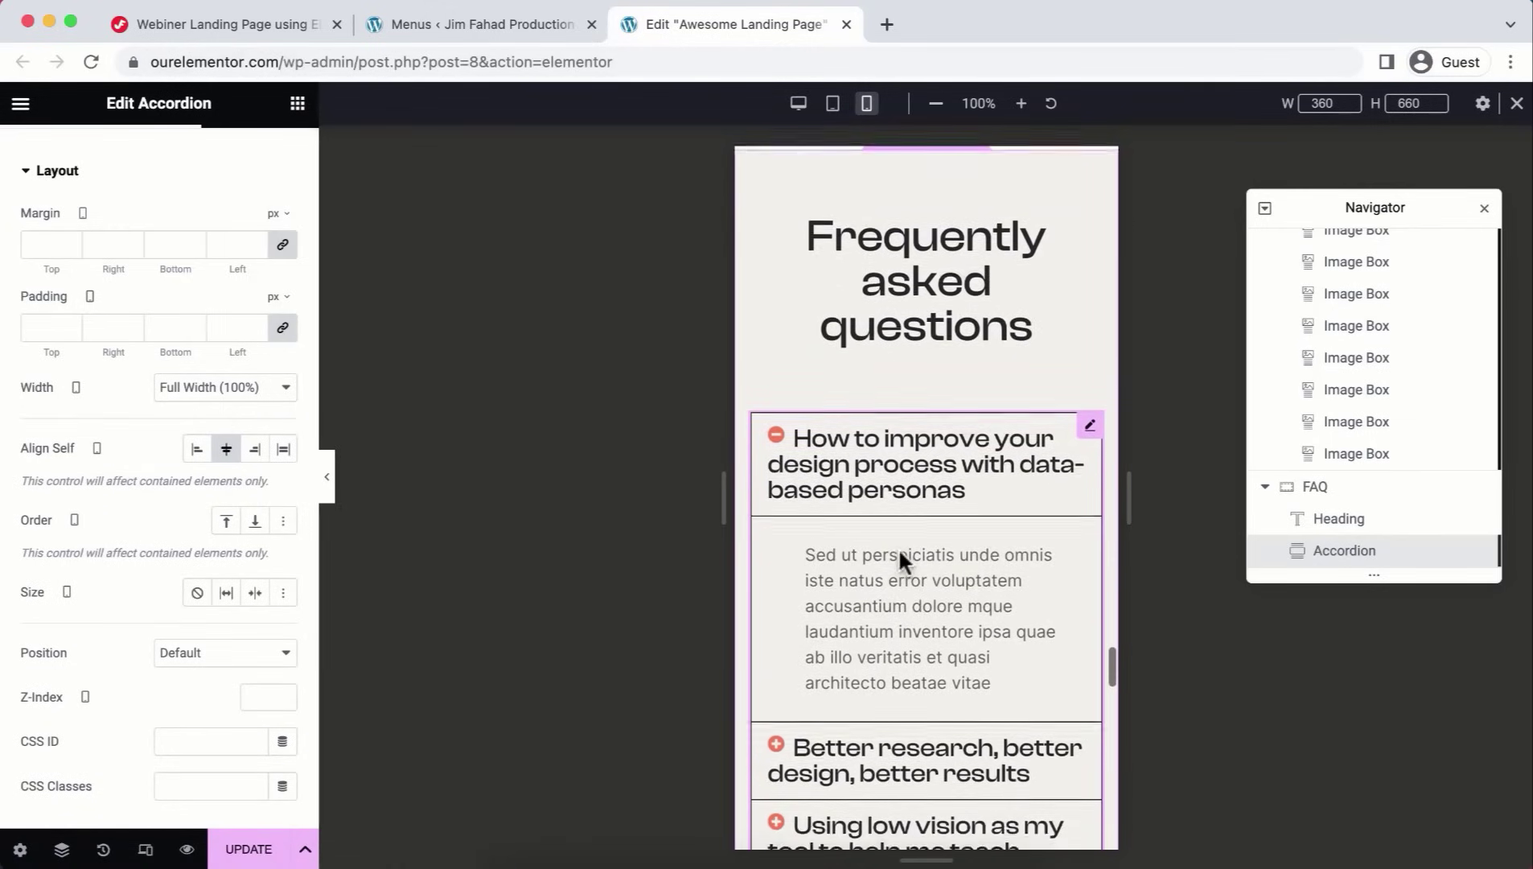
scroll(898, 553, "down", 10)
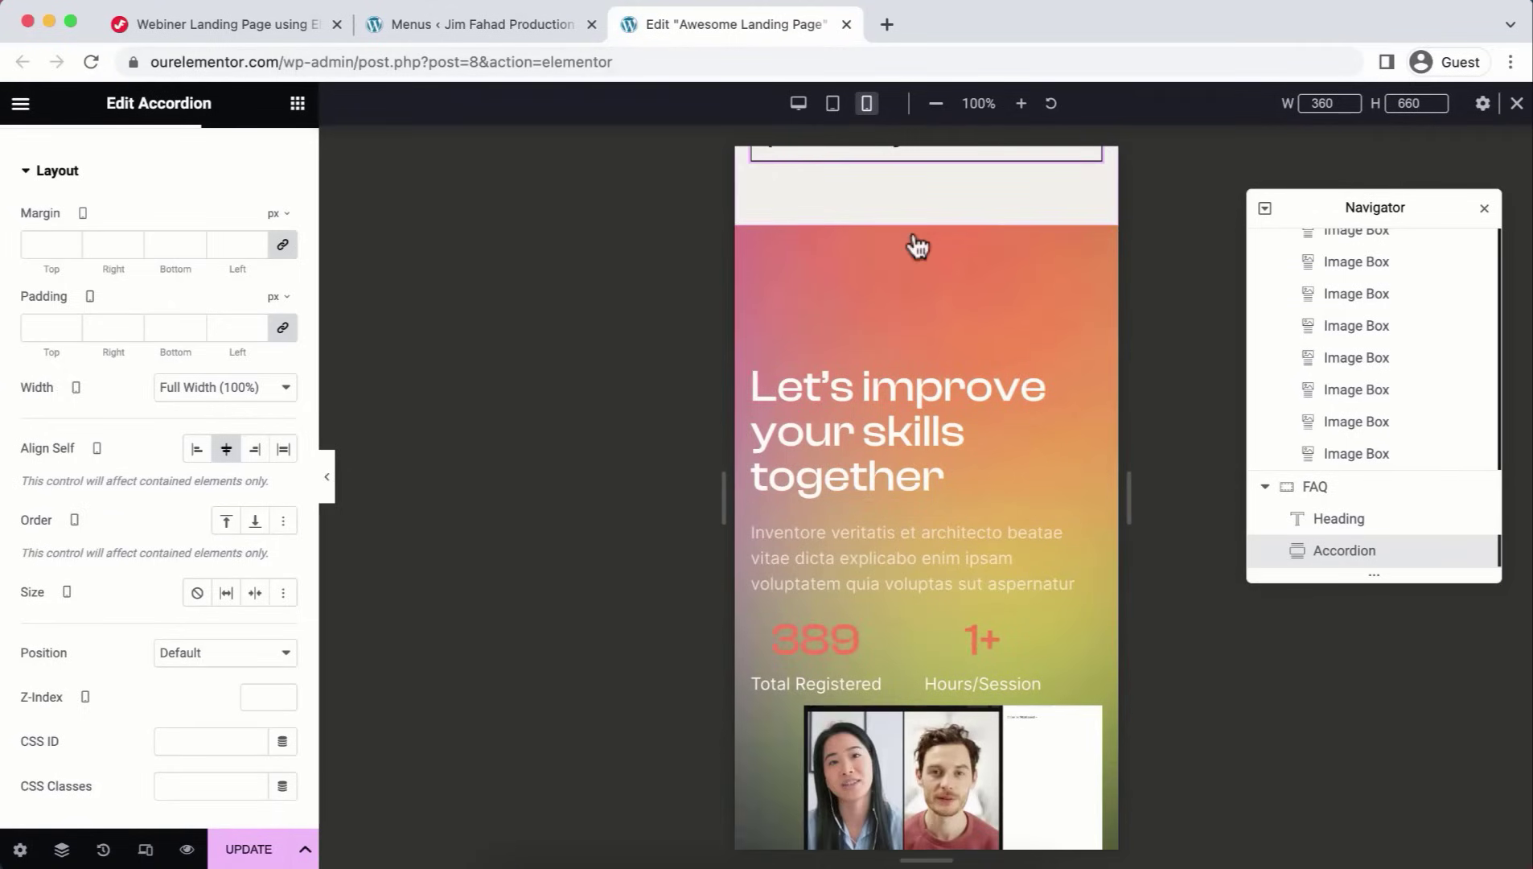
- Set the 'Let's improve your skills together' section's padding to 15 px sides, 60 px top and bottom
left_click(257, 164)
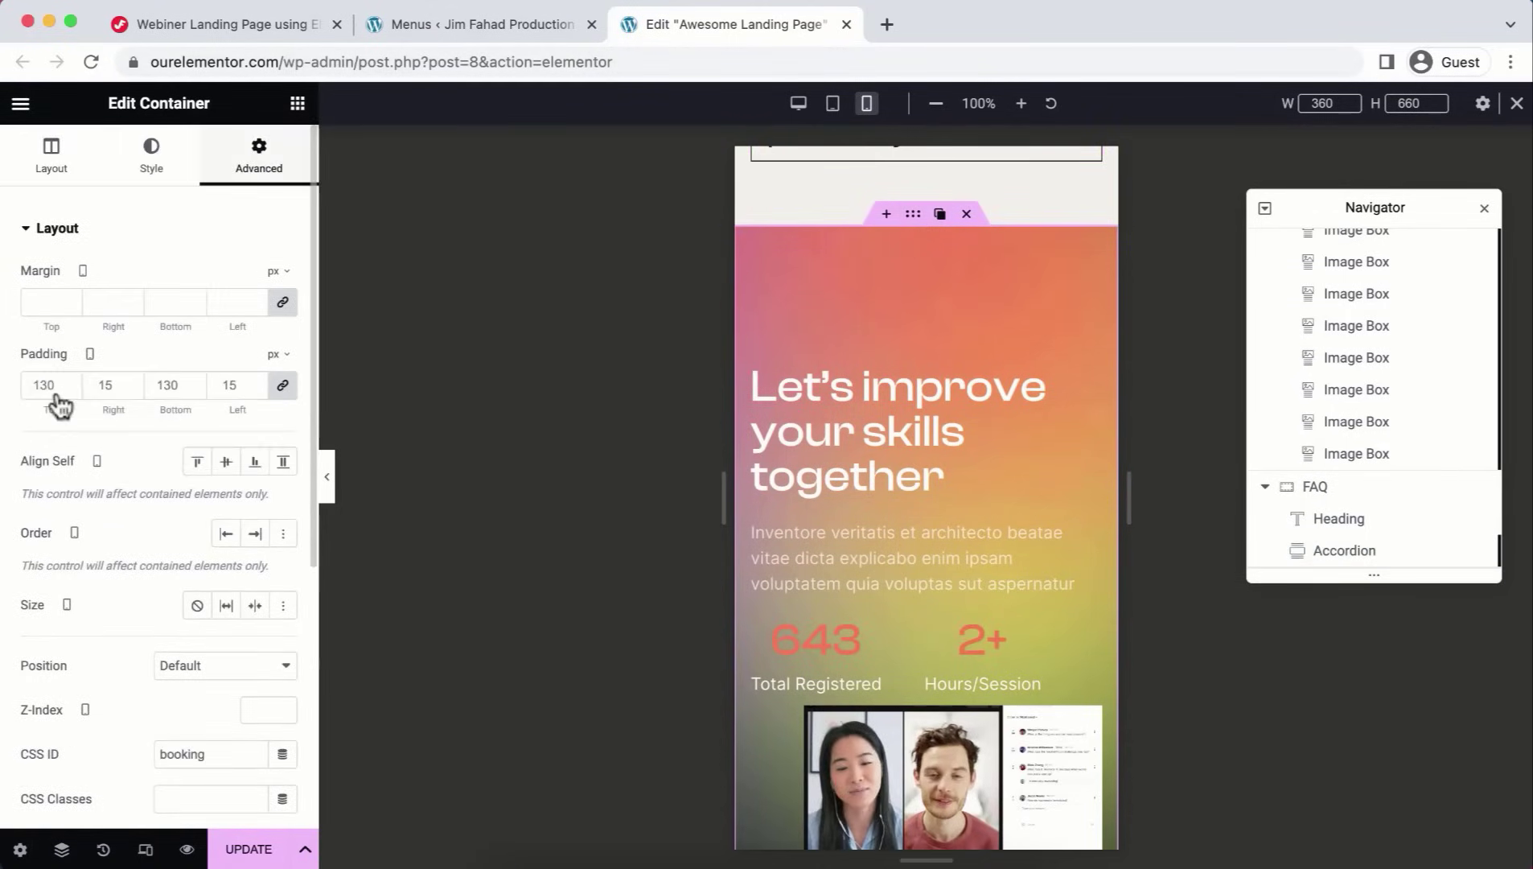
double_click(42, 385)
type("15")
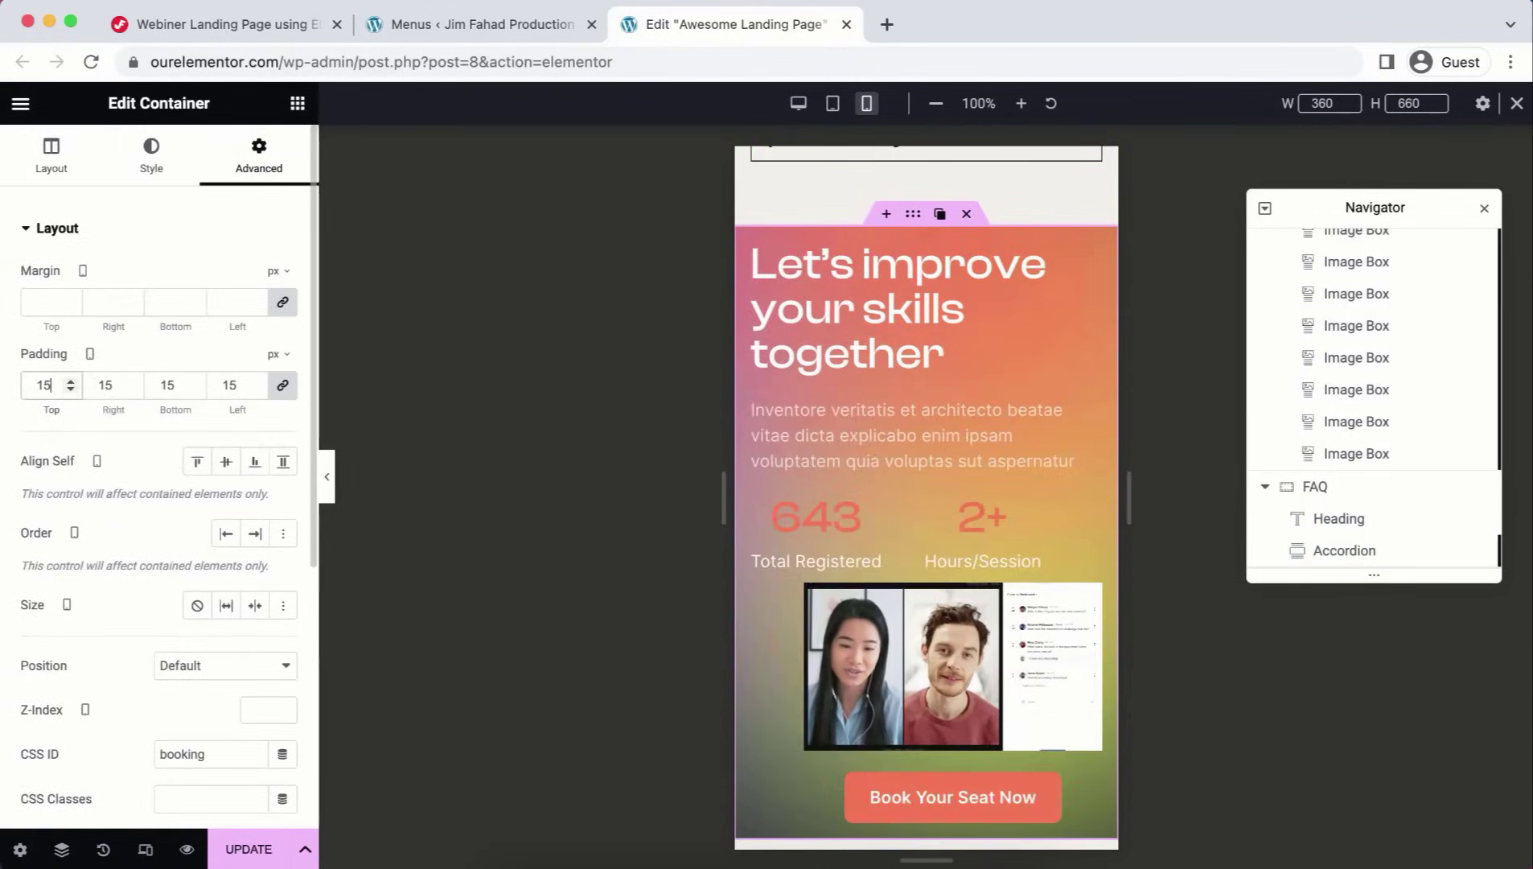
left_click(282, 389)
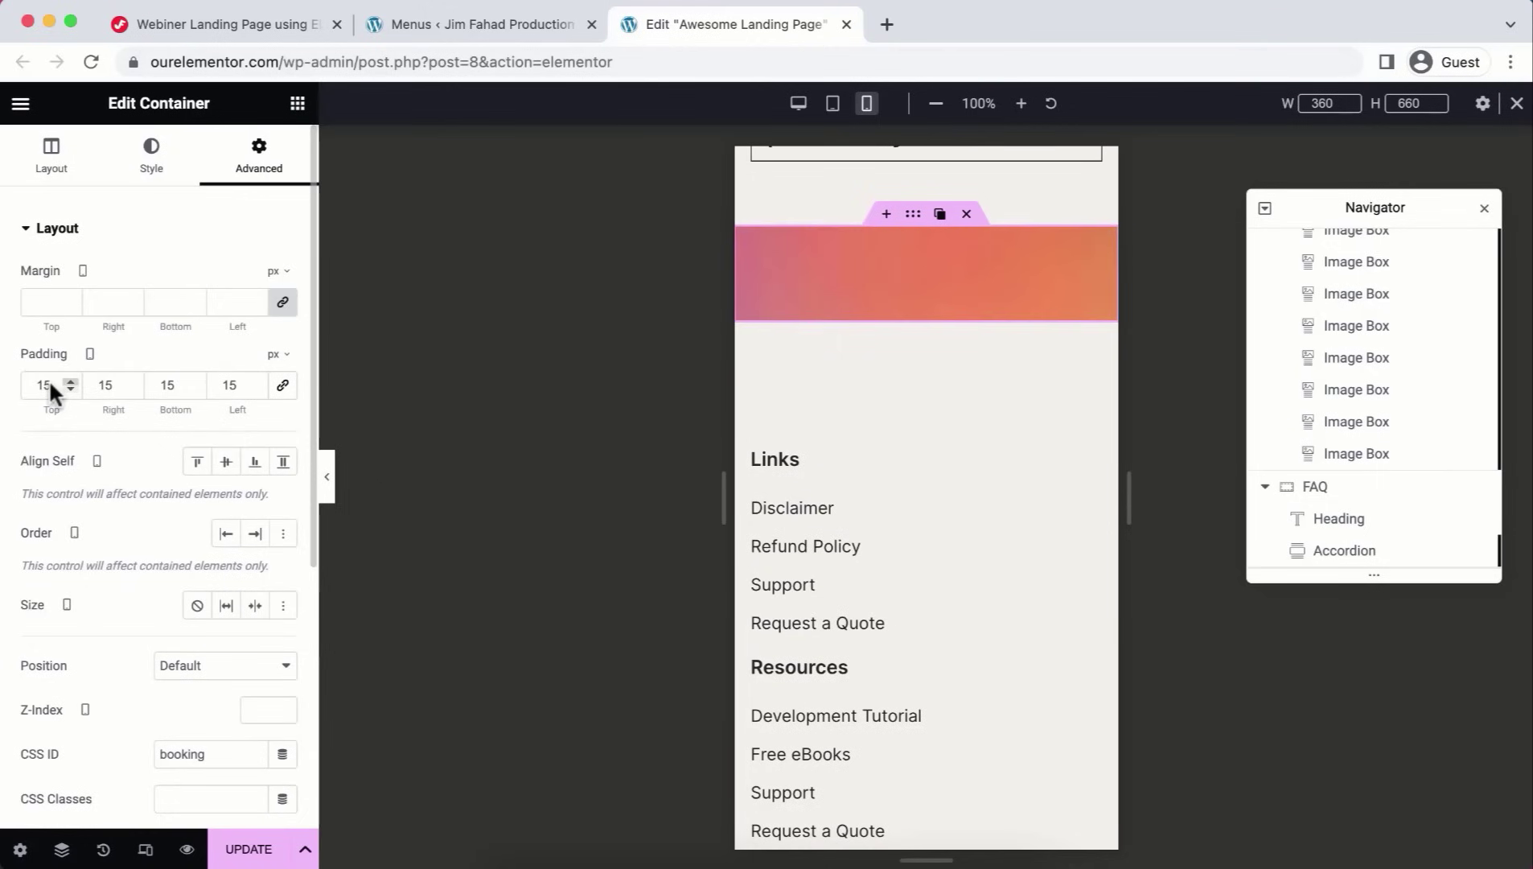
key("BackSpace")
key("BackSpace")
type("69")
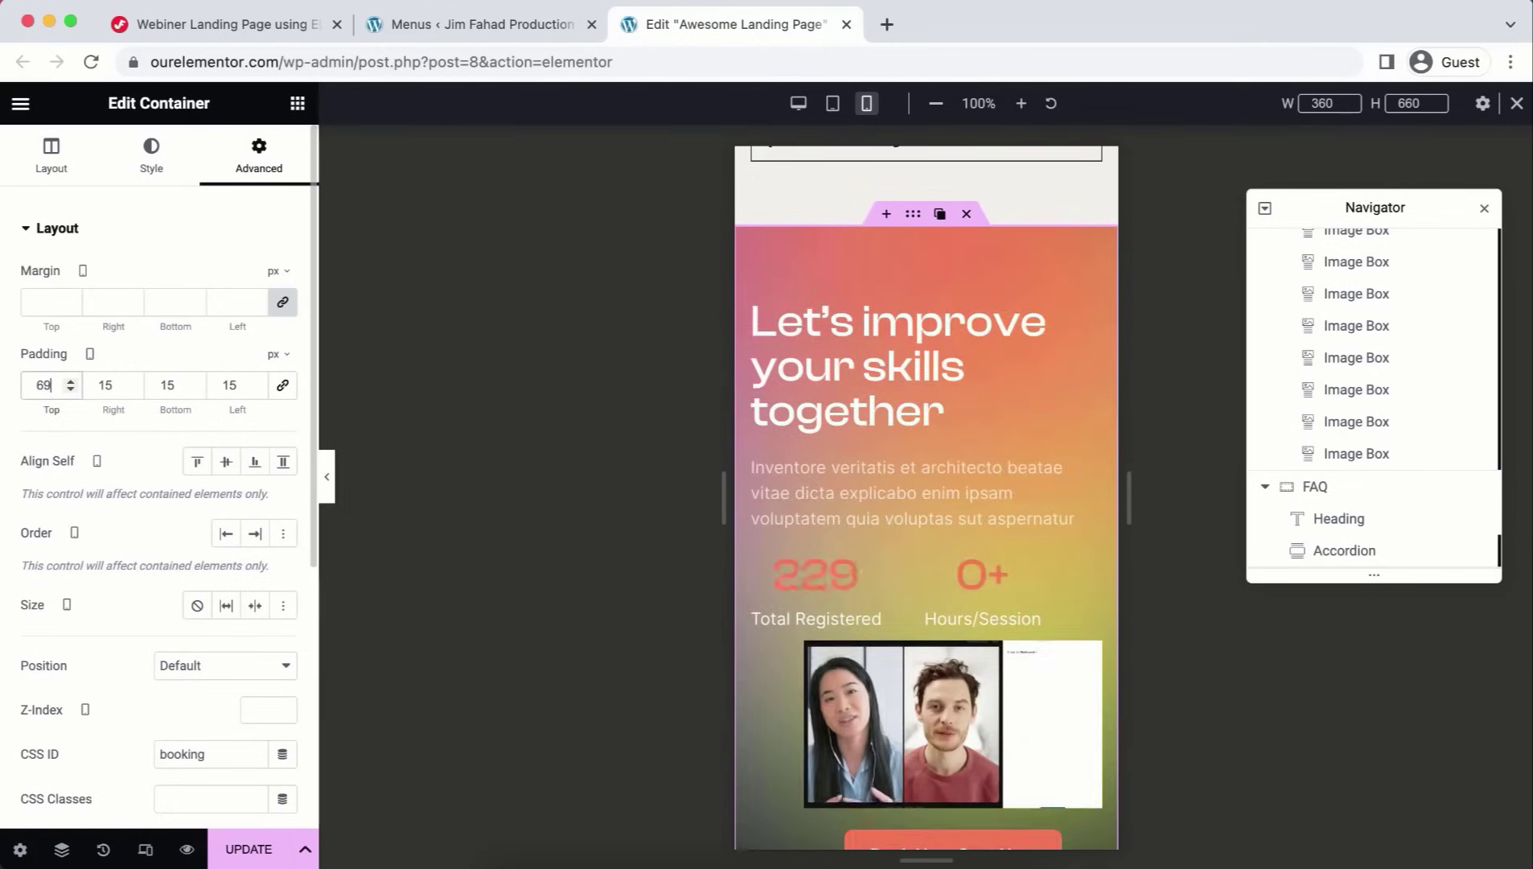
key("BackSpace")
type("0")
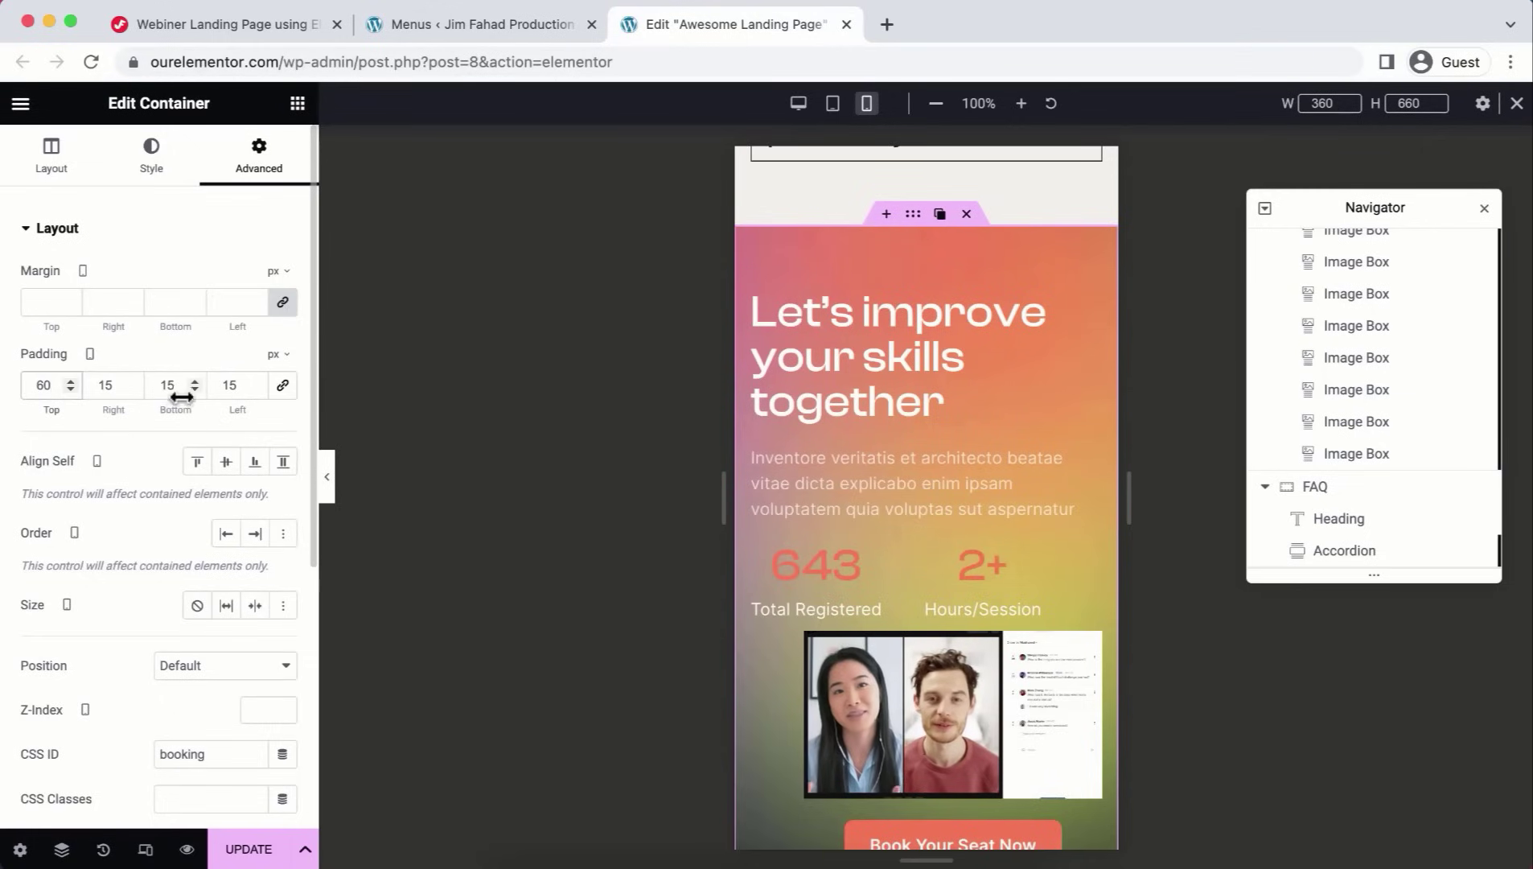
key("BackSpace")
key("BackSpace")
type("60")
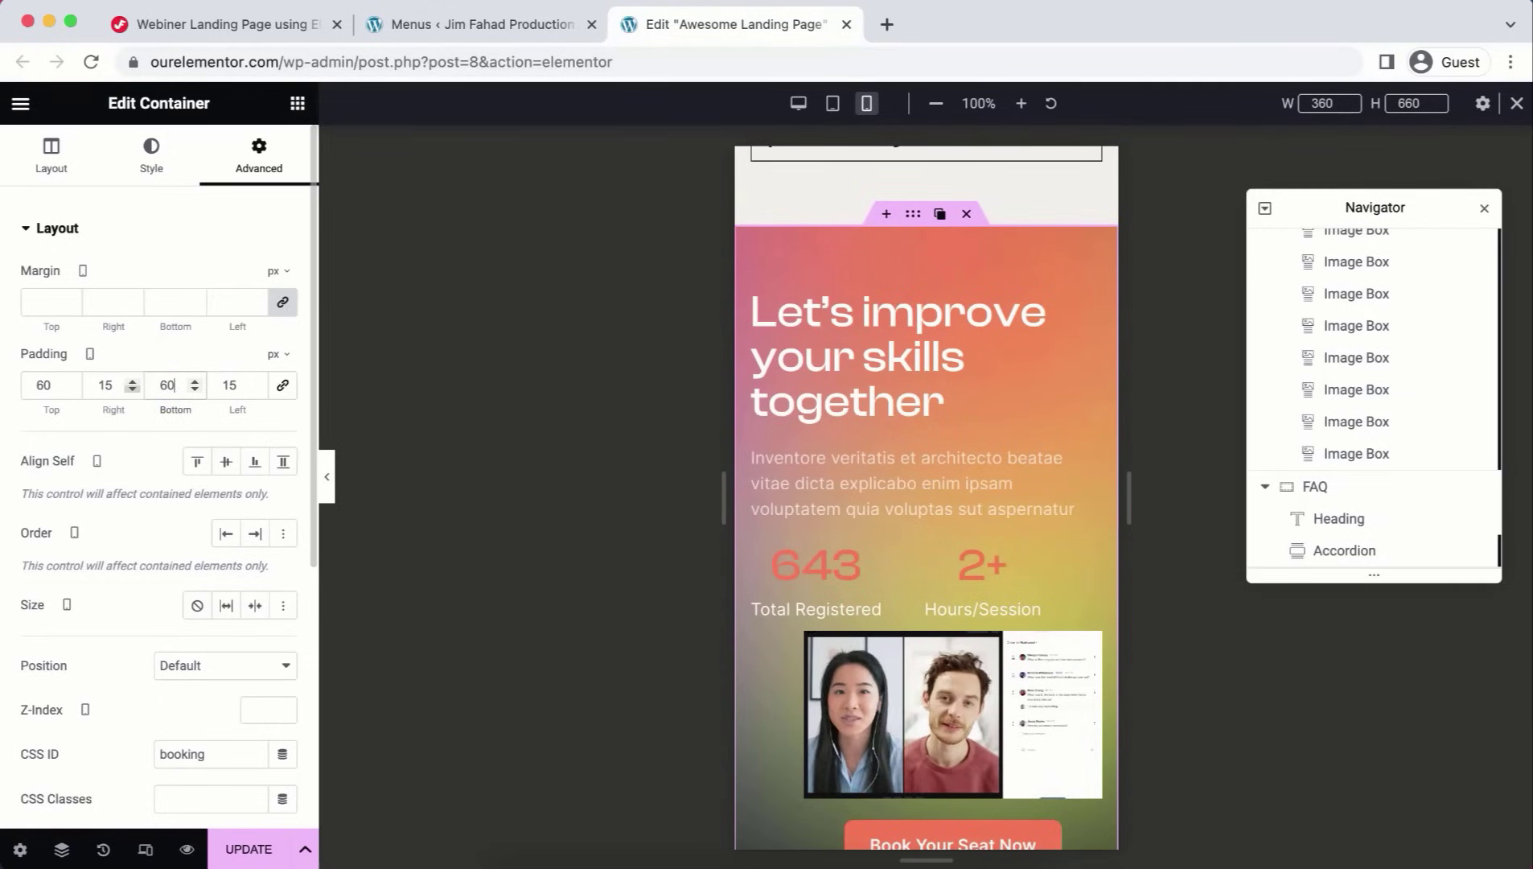
scroll(883, 540, "down", 3)
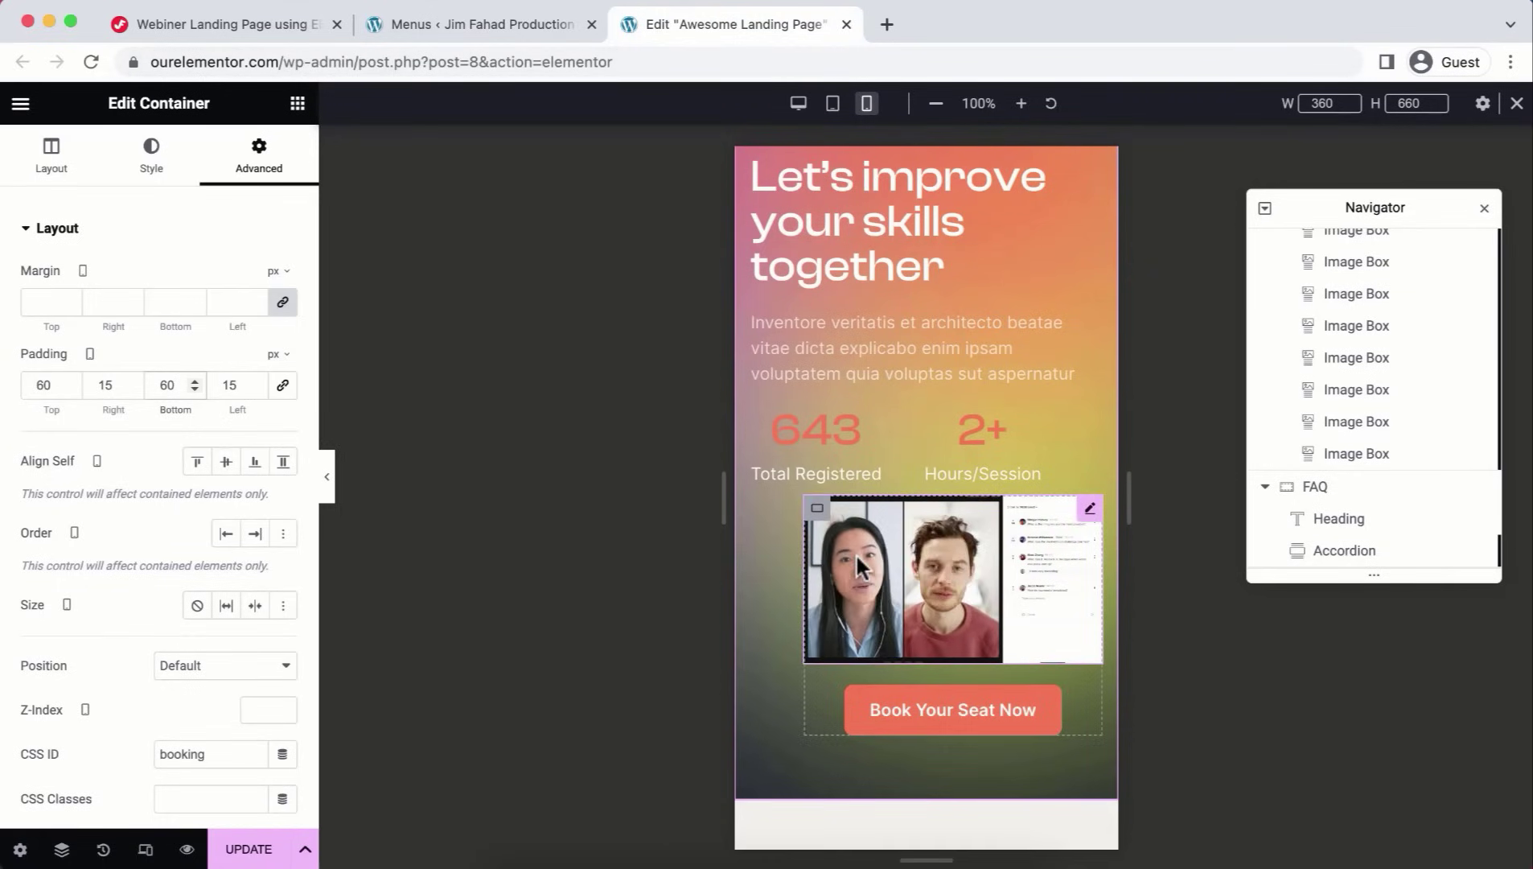
left_click(817, 507)
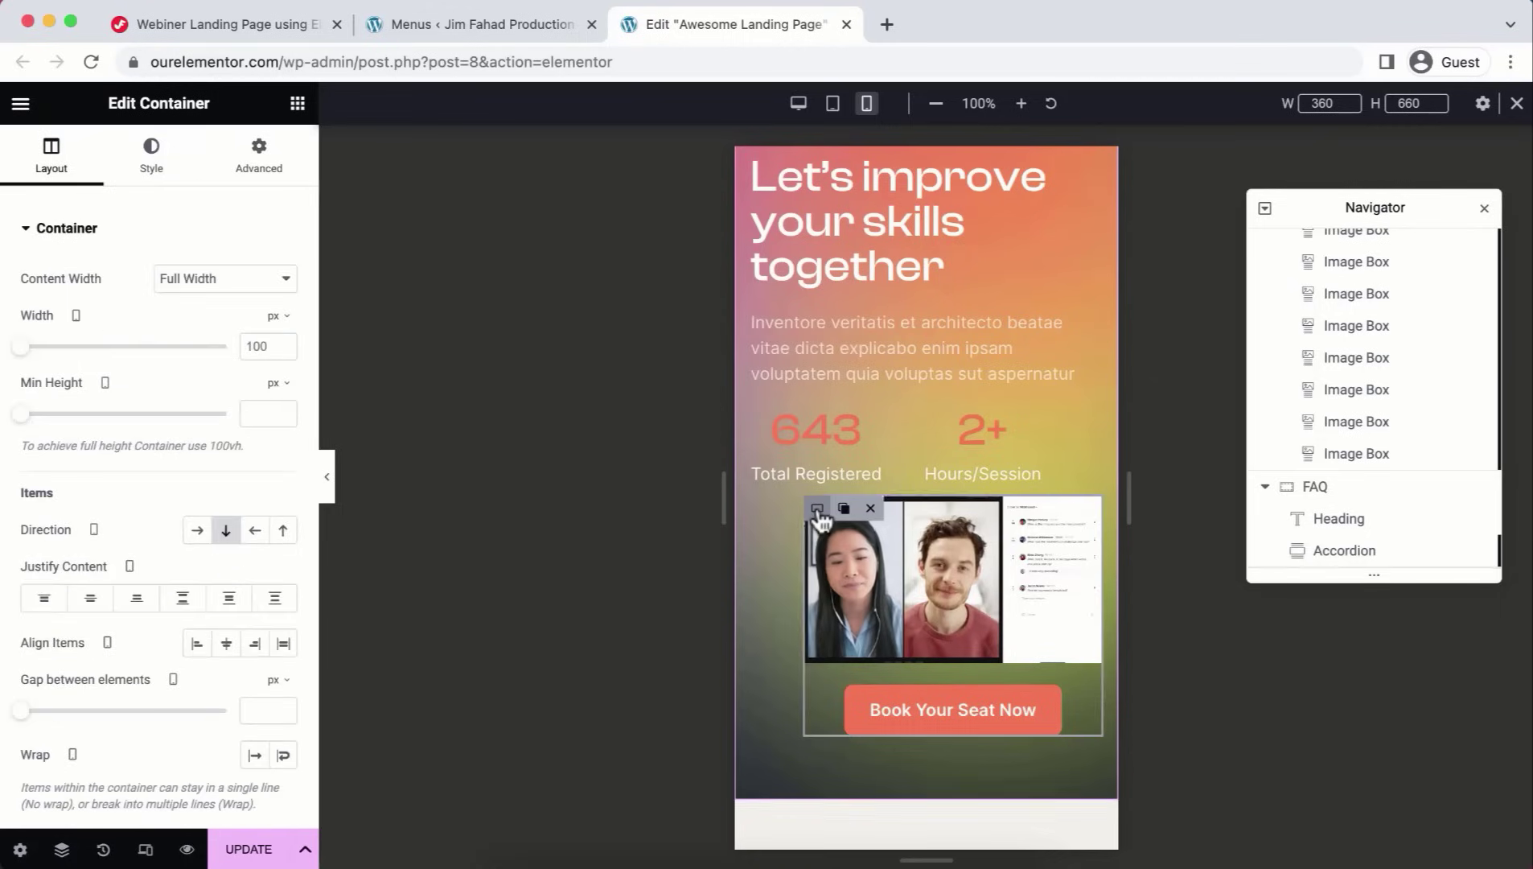
- Give the video-and-button container a 0 left margin and a 60 px mobile top margin
left_click(259, 161)
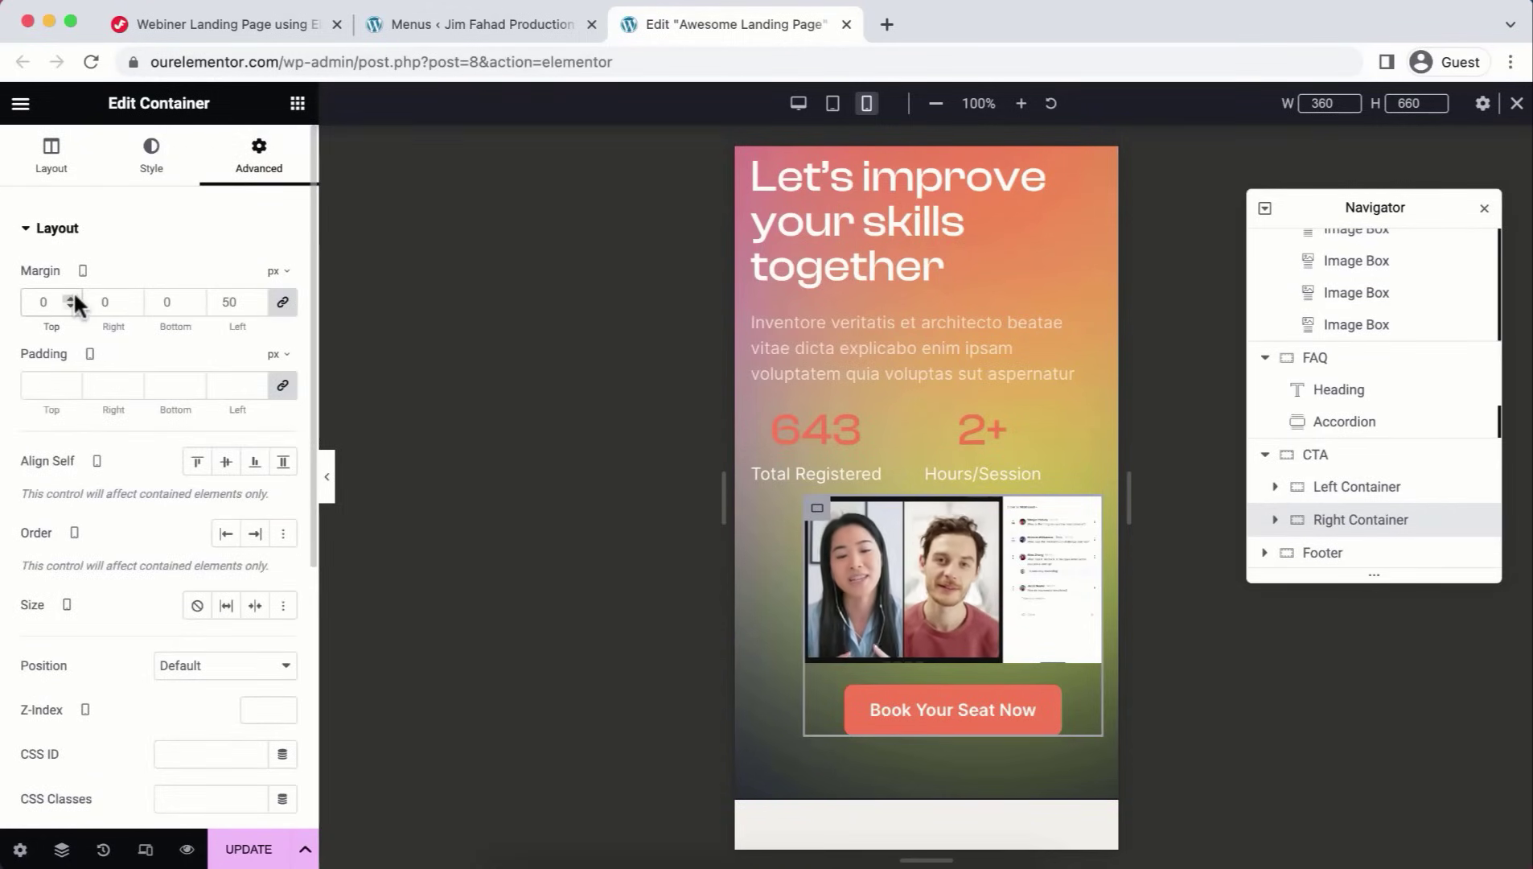
key("Tab")
key("Tab")
key("Tab")
type("0")
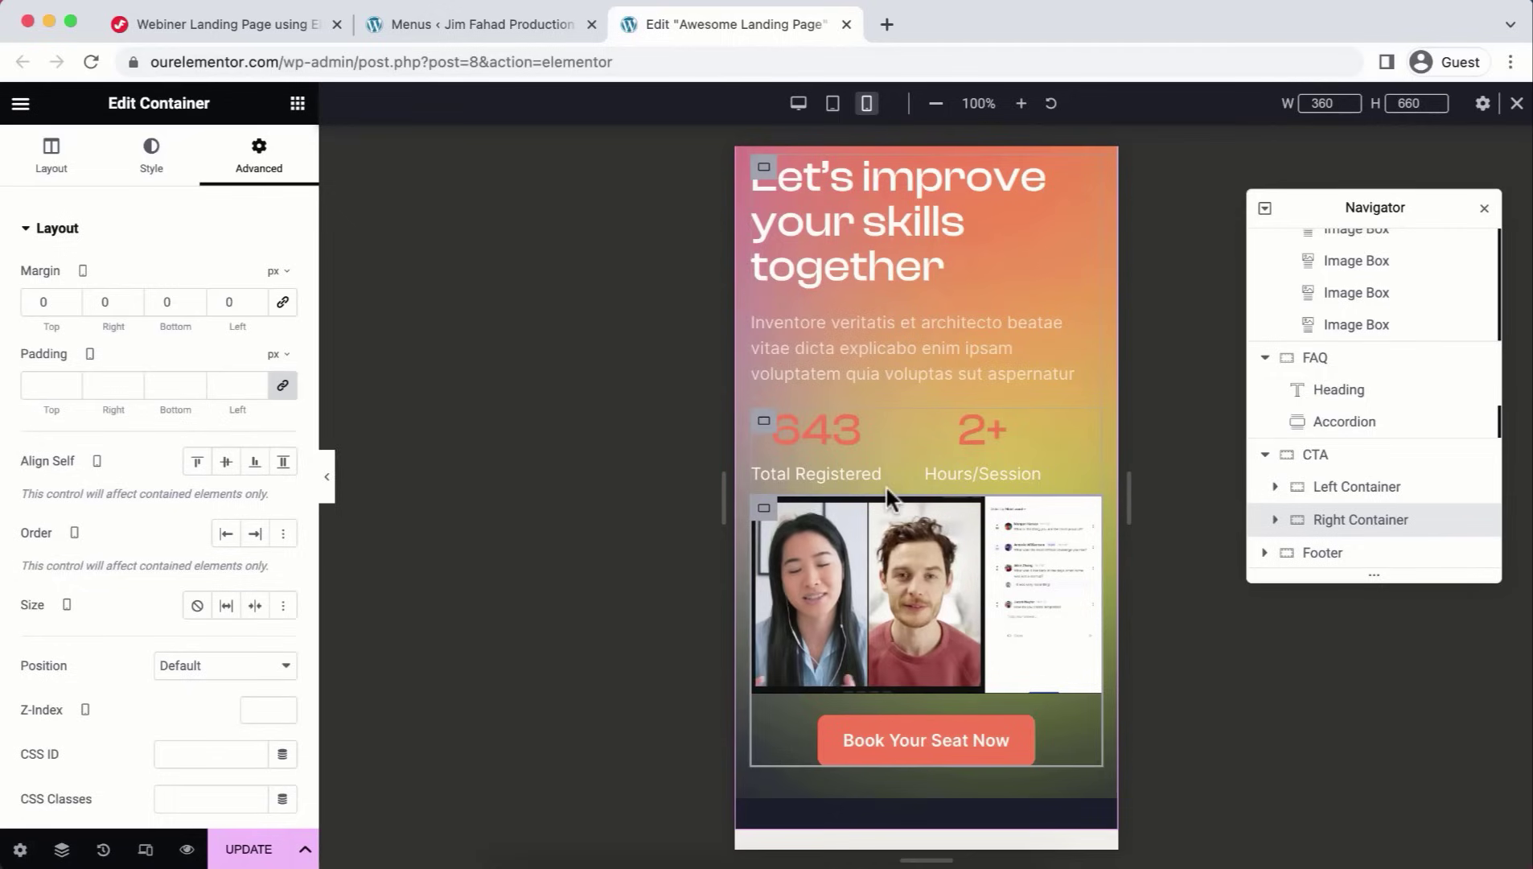
left_click(43, 299)
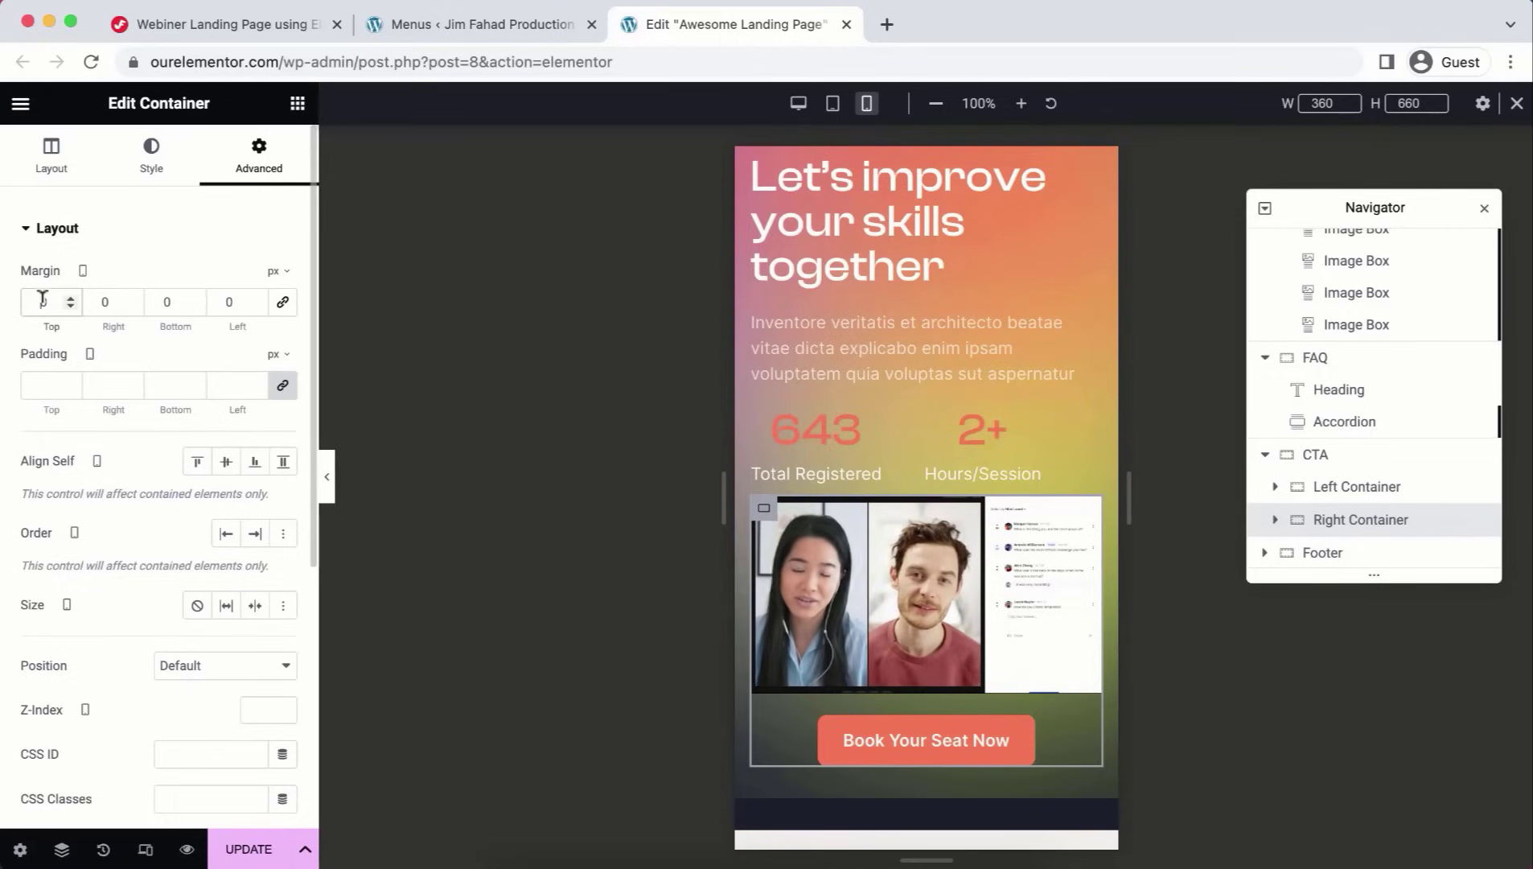
type("60")
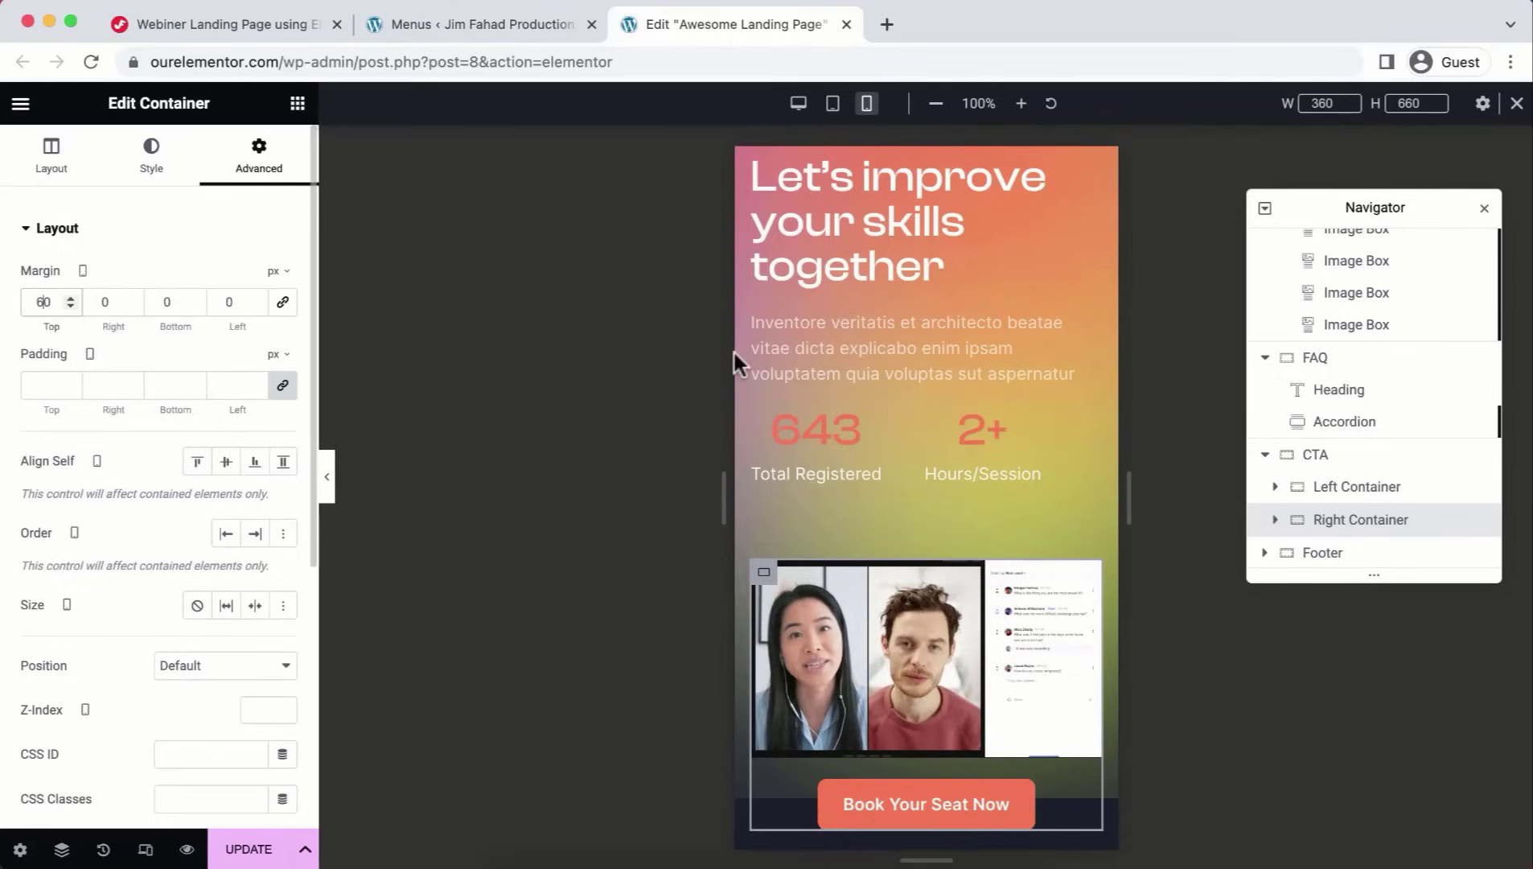
scroll(823, 323, "up", 2)
scroll(823, 322, "down", 4)
scroll(824, 322, "down", 5)
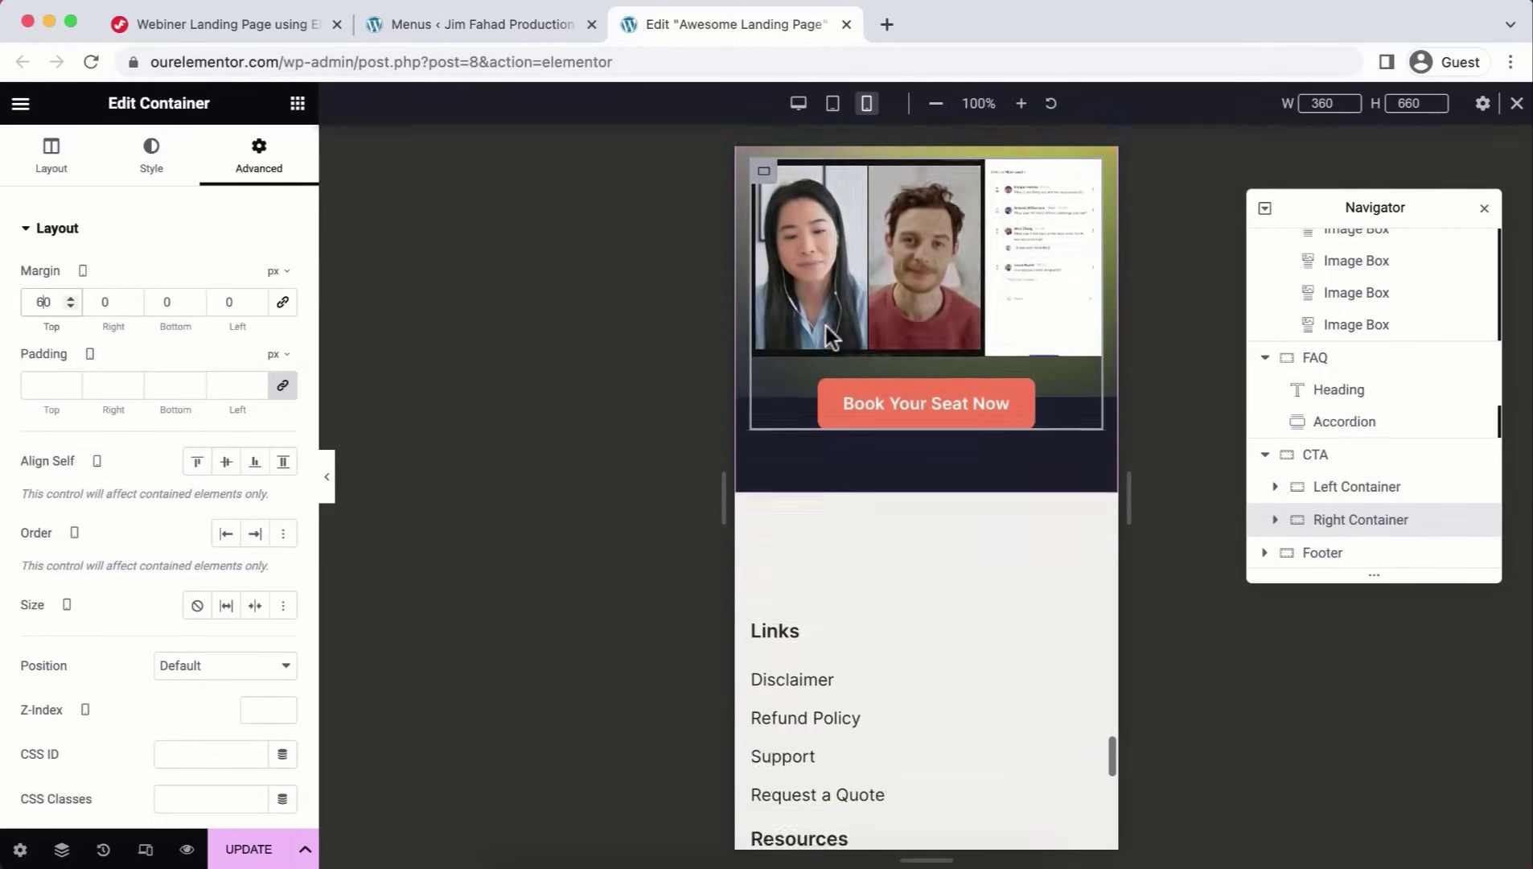
scroll(885, 329, "up", 1)
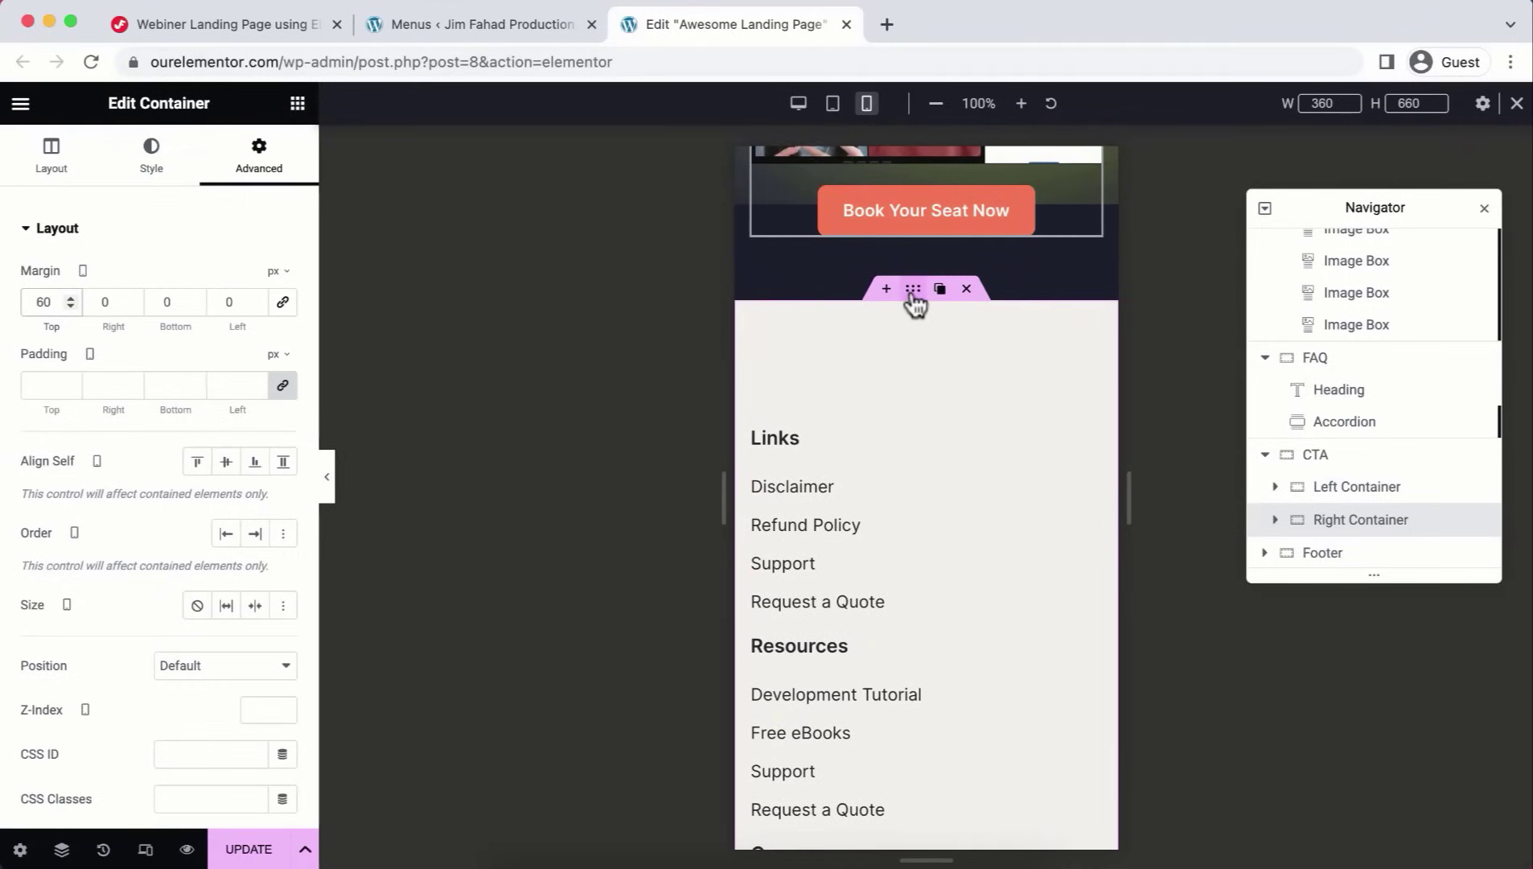
left_click(913, 301)
- Replace the footer's 120 px top padding with 60 px top and bottom, keeping 15 px sides
left_click(262, 170)
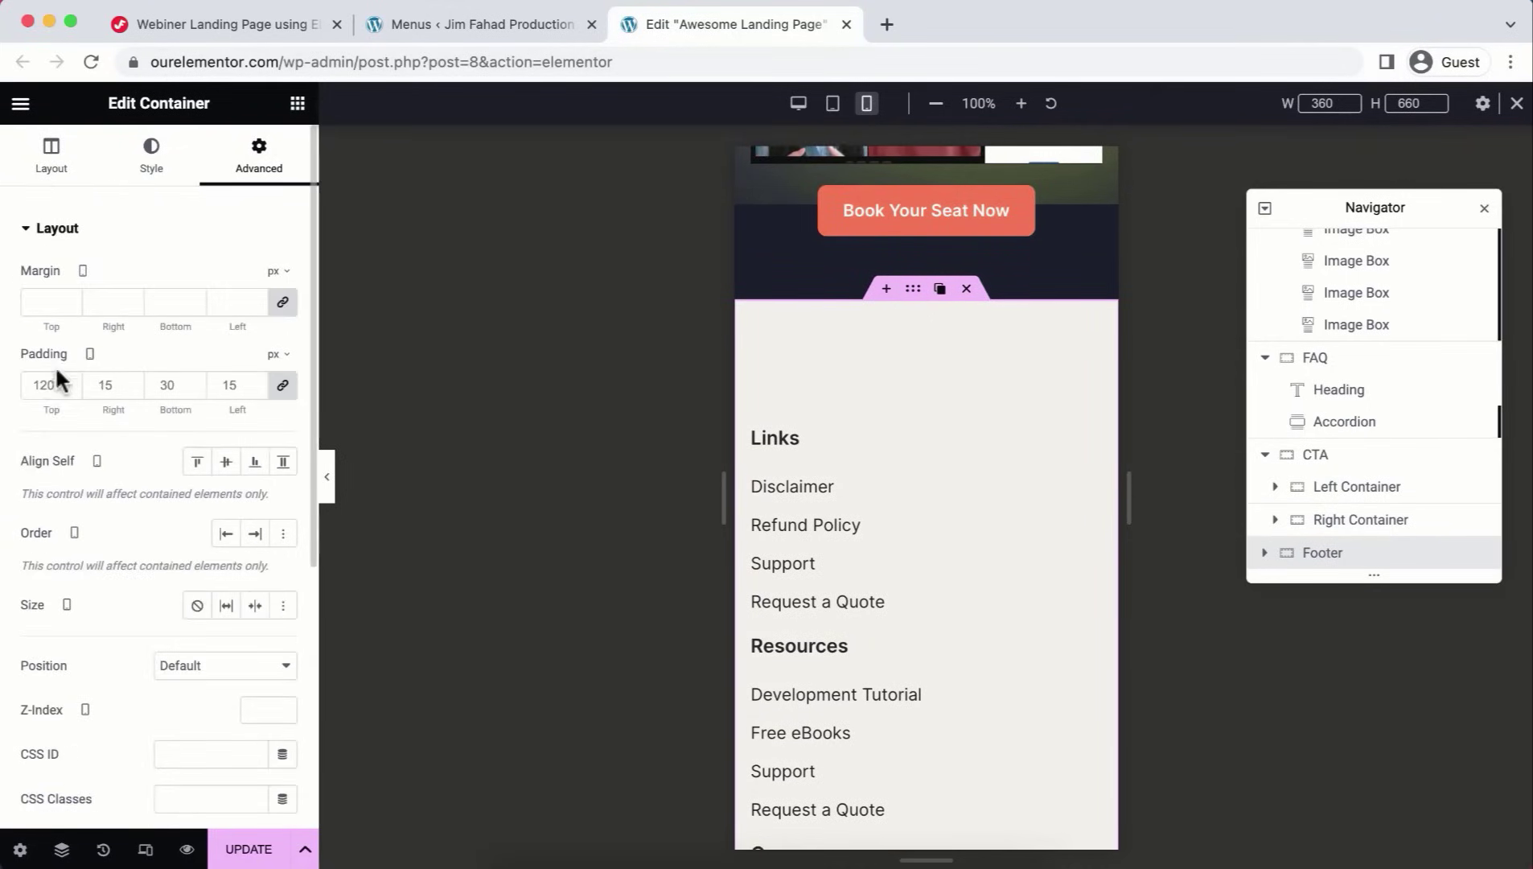
key("BackSpace")
key("BackSpace")
key("BackSpace")
type("15")
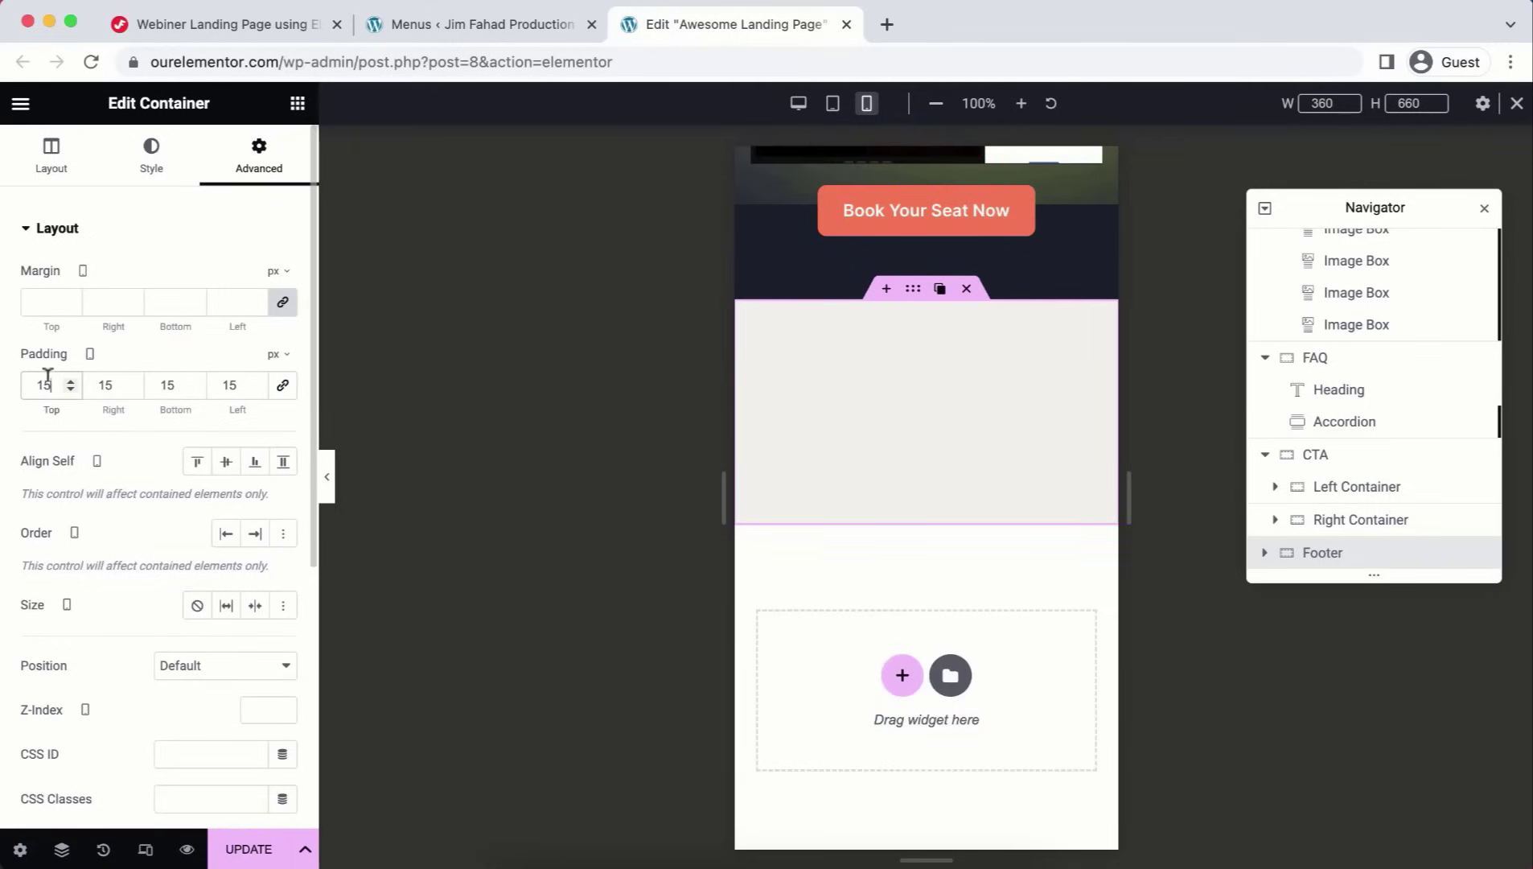
type("60")
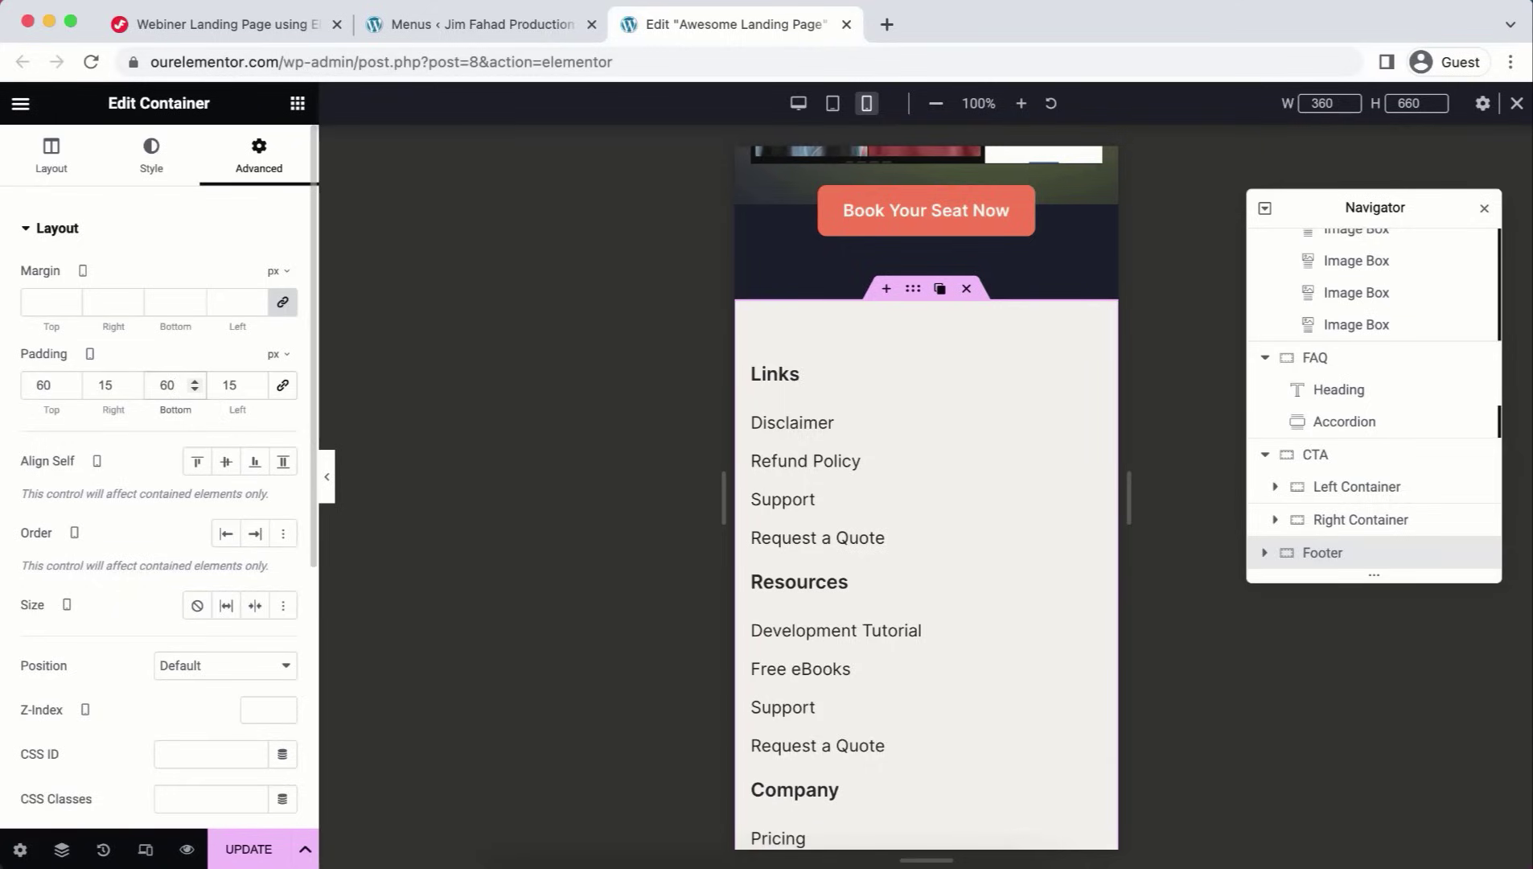
left_click(330, 479)
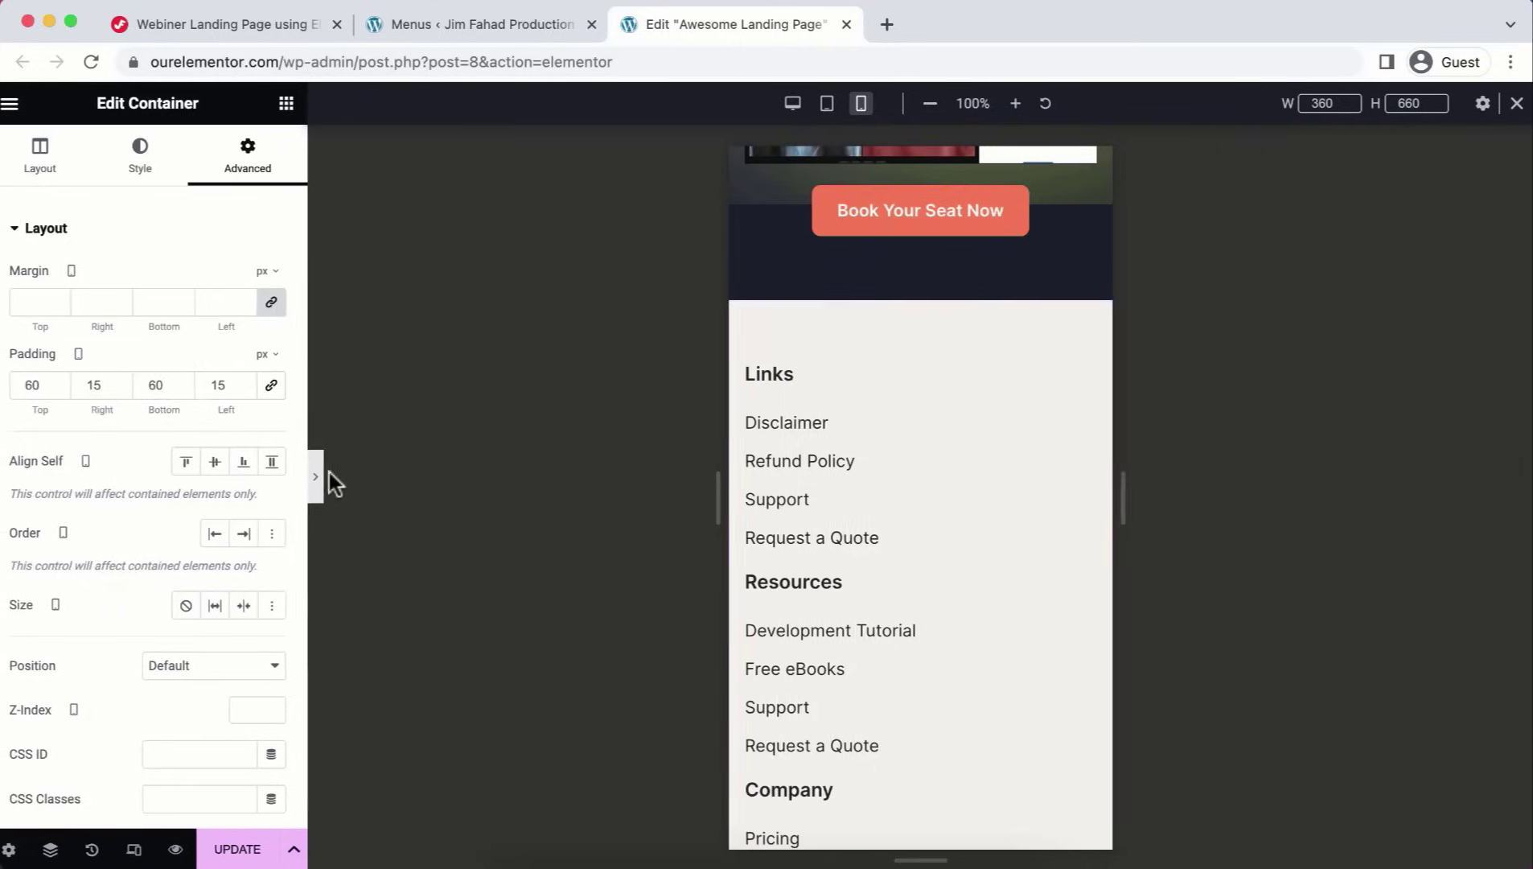
- Scroll through the mobile preview with the editing panel hidden to check the spacing
scroll(828, 579, "down", 6)
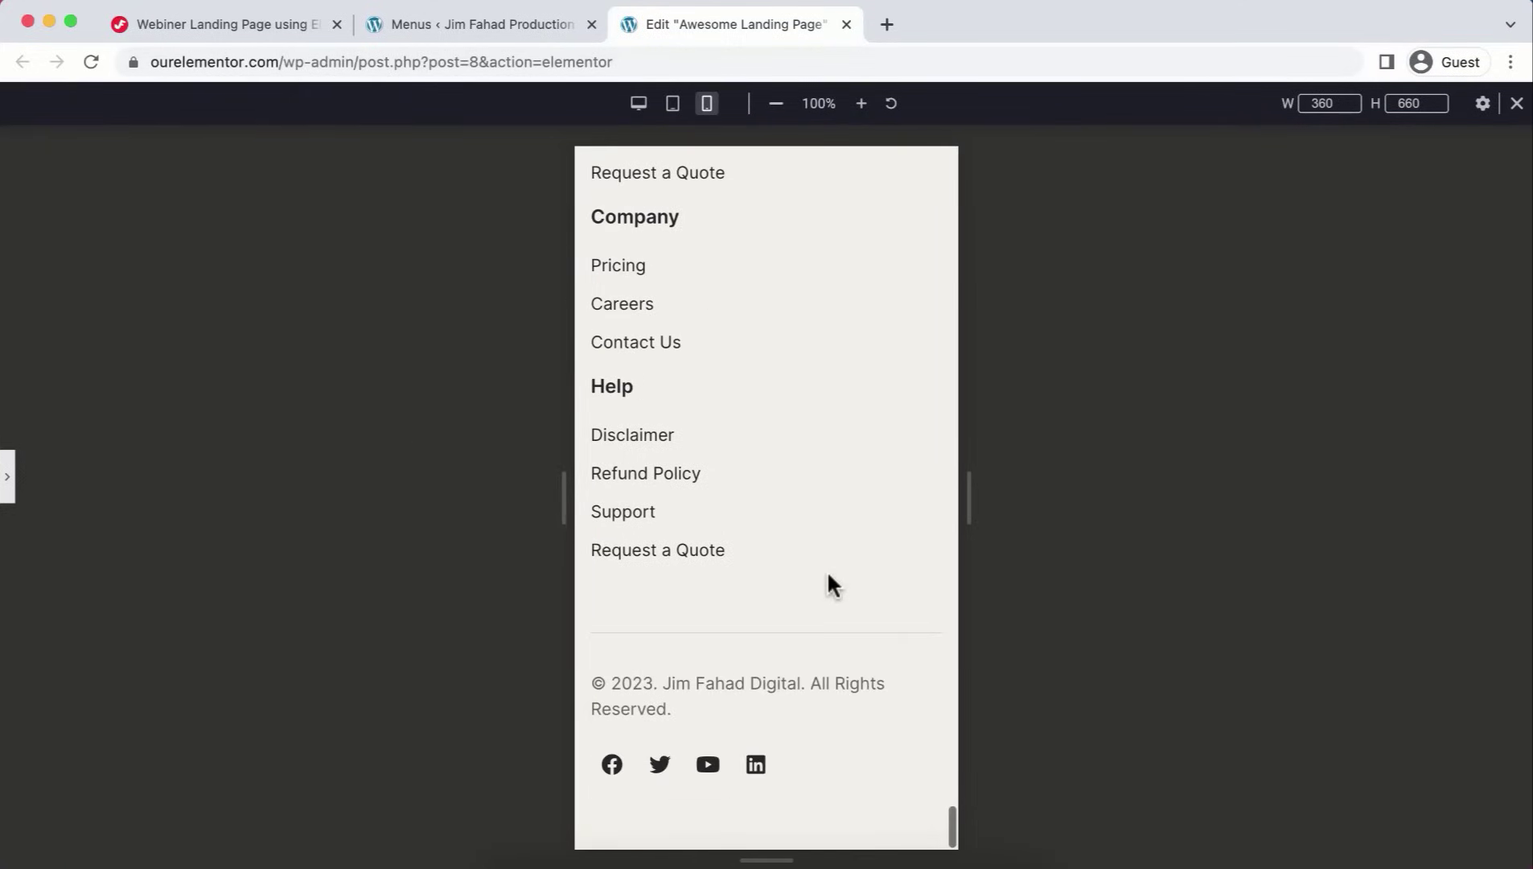
scroll(855, 370, "up", 20)
scroll(857, 360, "up", 15)
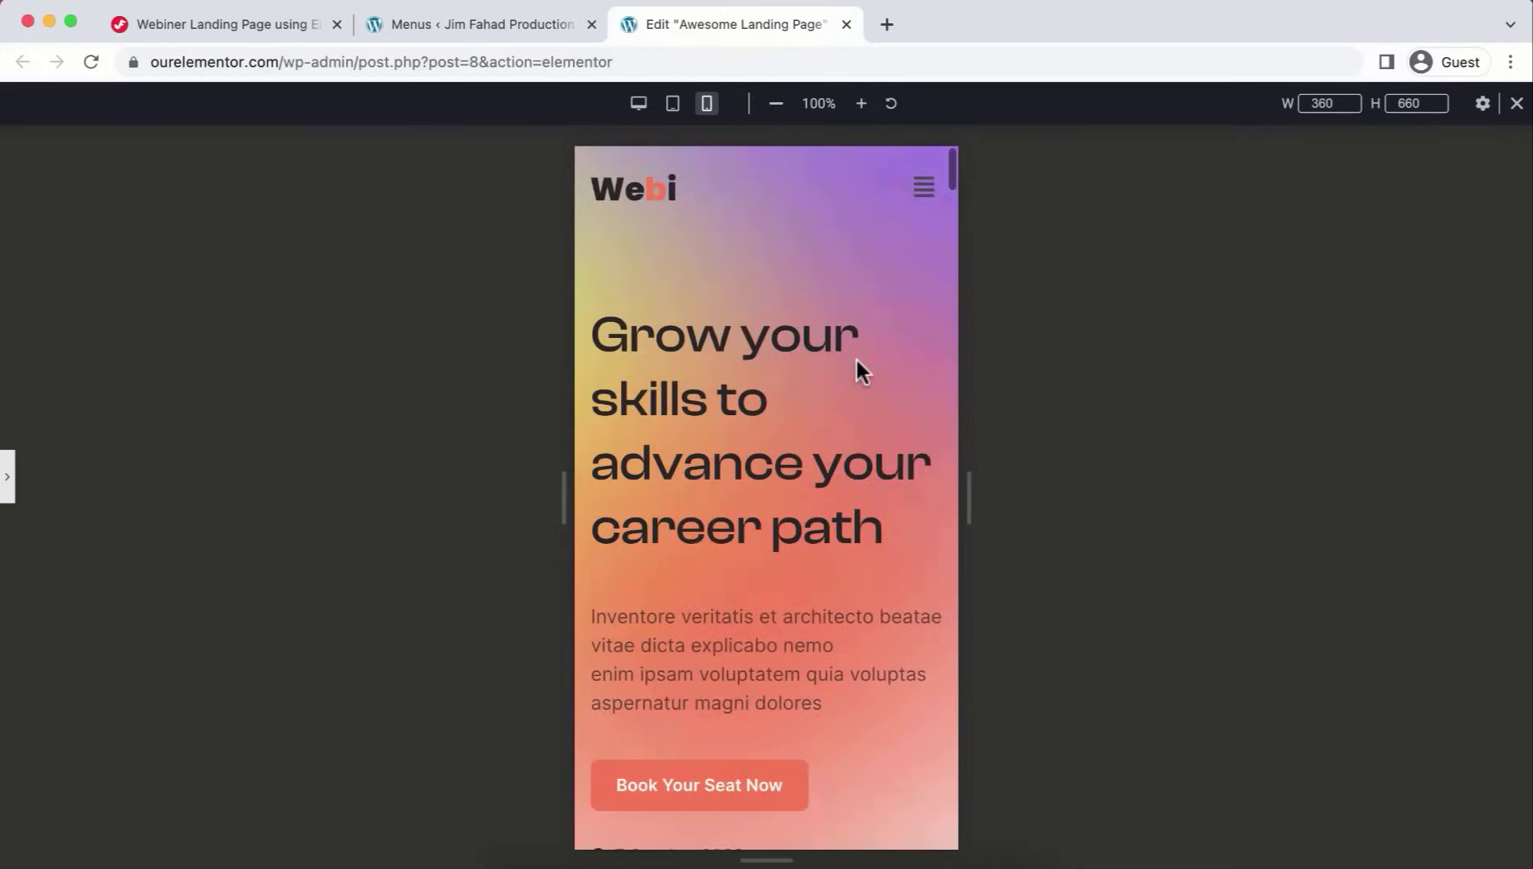
scroll(857, 359, "down", 1)
scroll(857, 359, "up", 1)
scroll(857, 359, "down", 7)
scroll(856, 357, "down", 15)
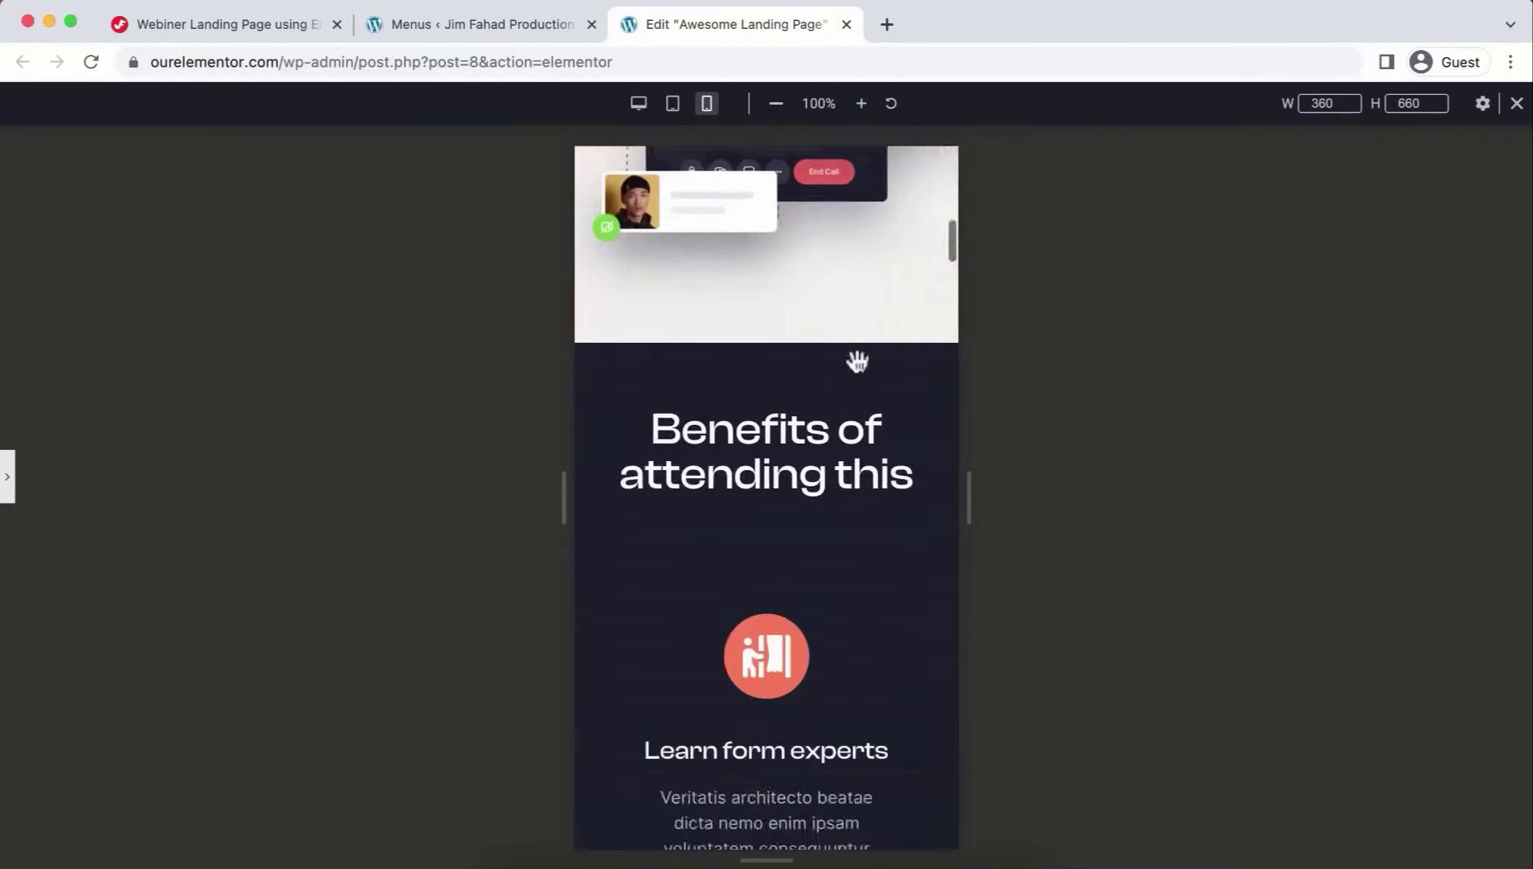
scroll(858, 363, "down", 15)
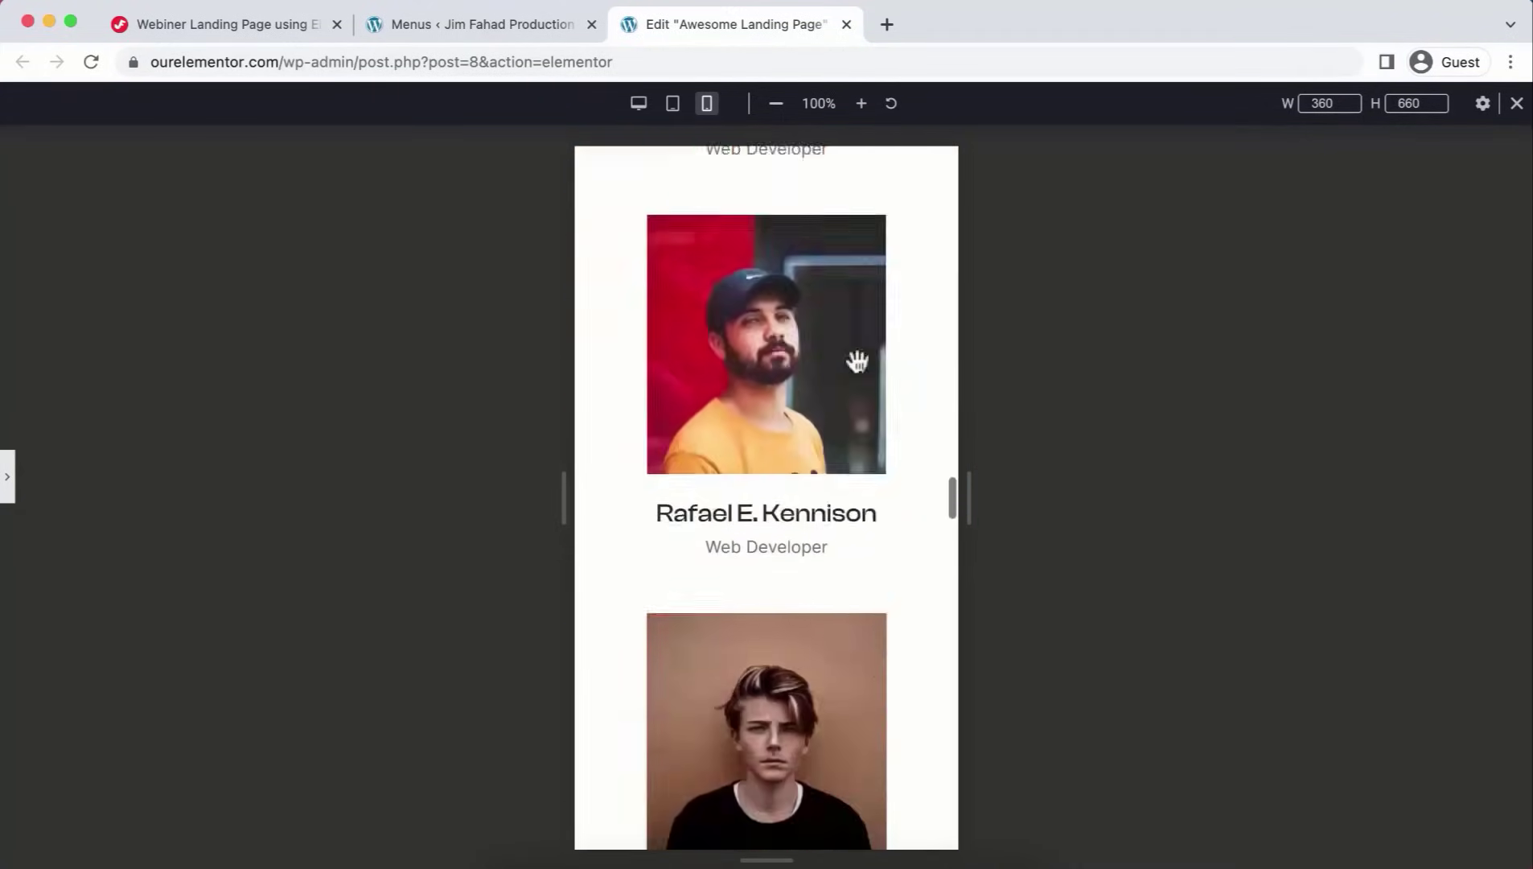
scroll(855, 358, "up", 10)
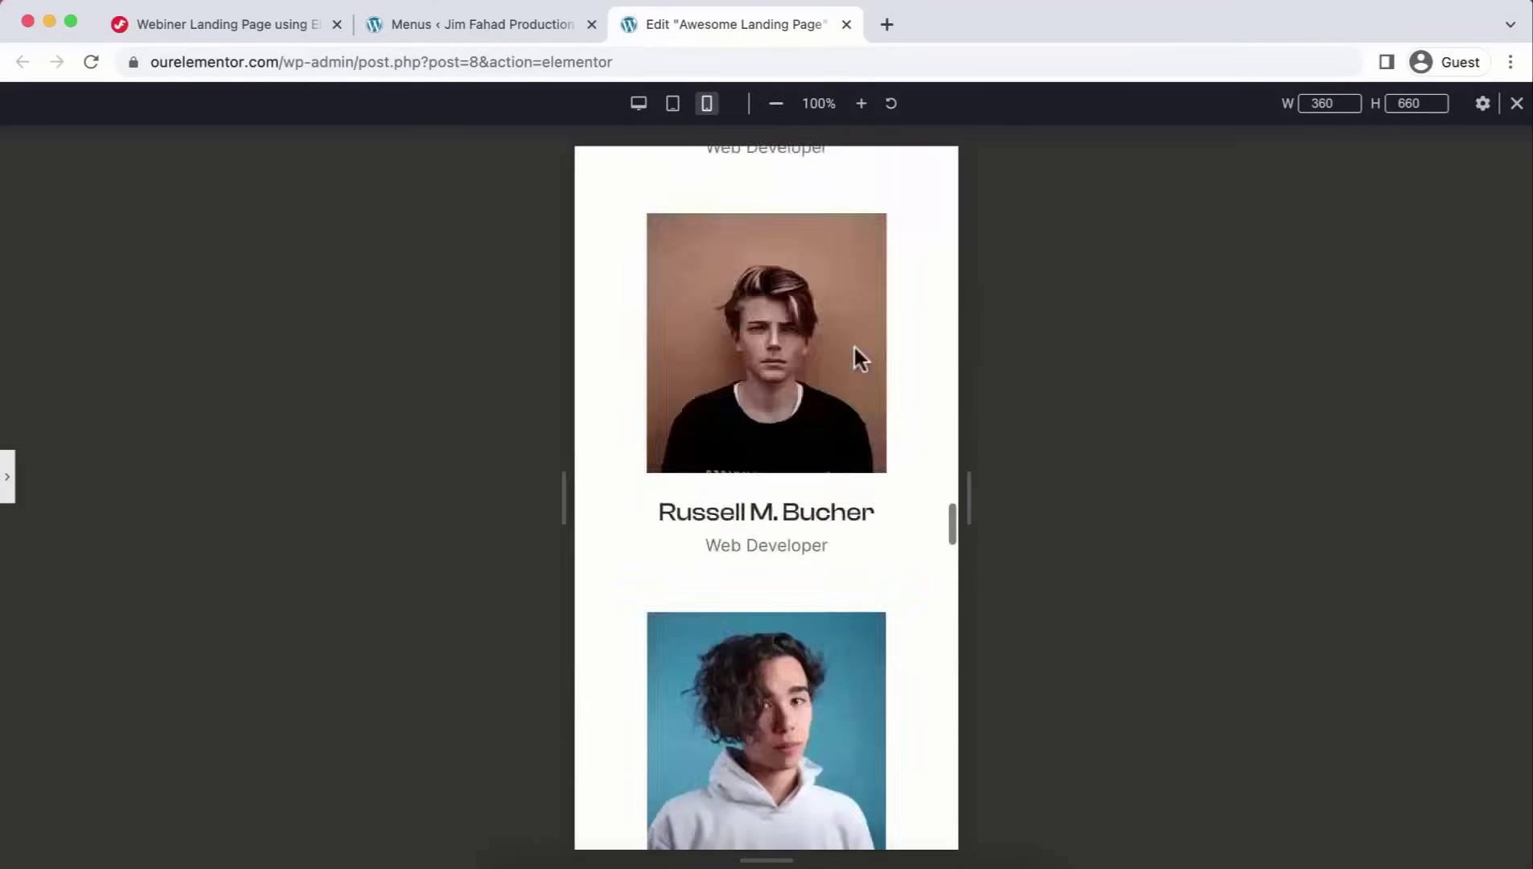
- Review the page at tablet width, then switch the preview back to desktop
left_click(672, 103)
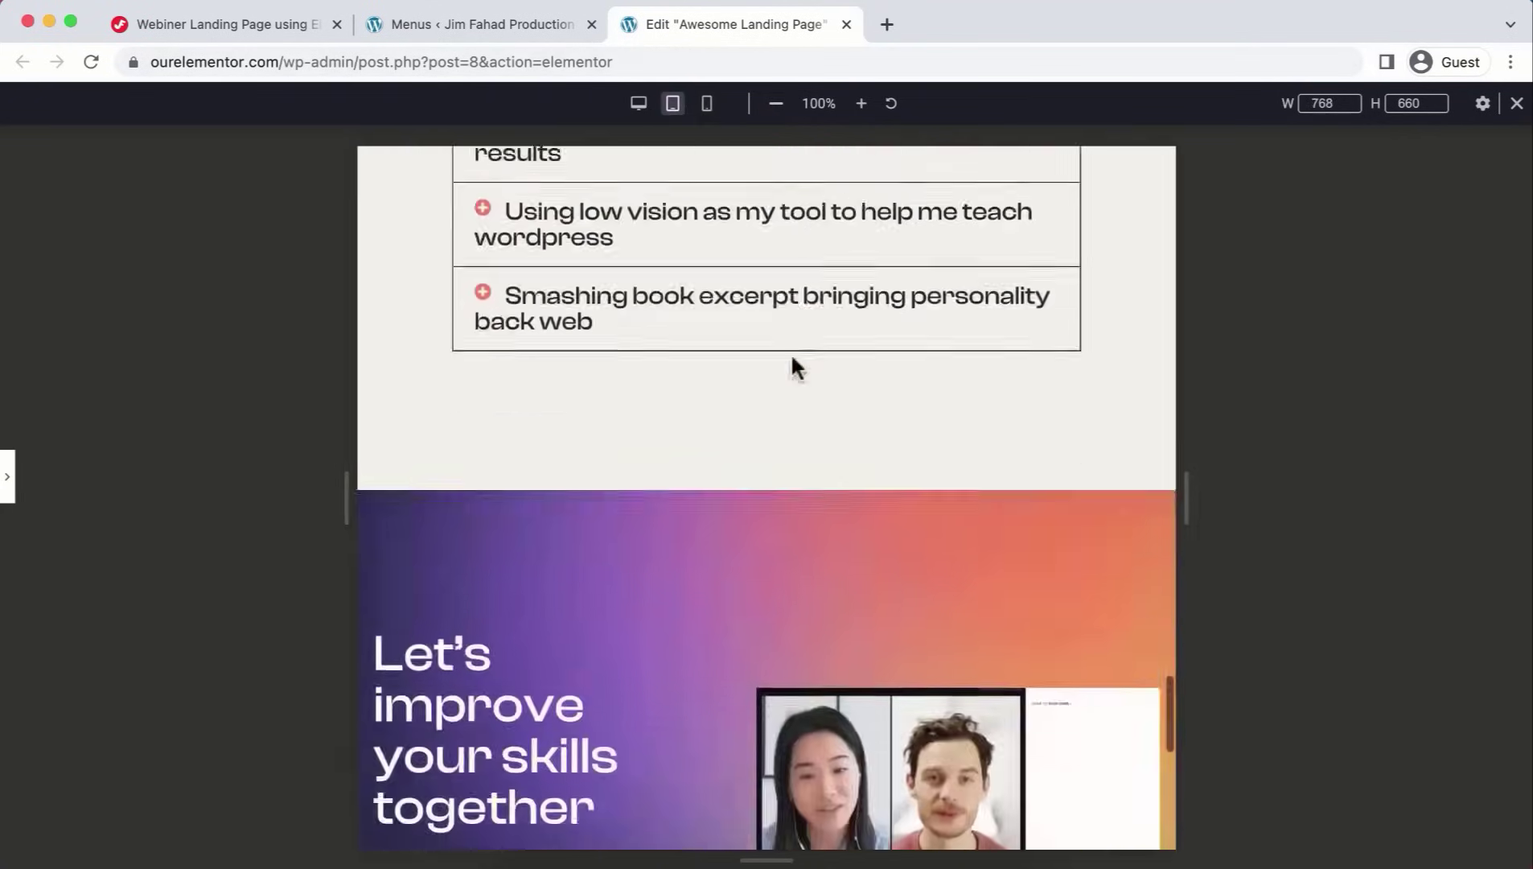
scroll(791, 354, "down", 8)
scroll(791, 357, "up", 5)
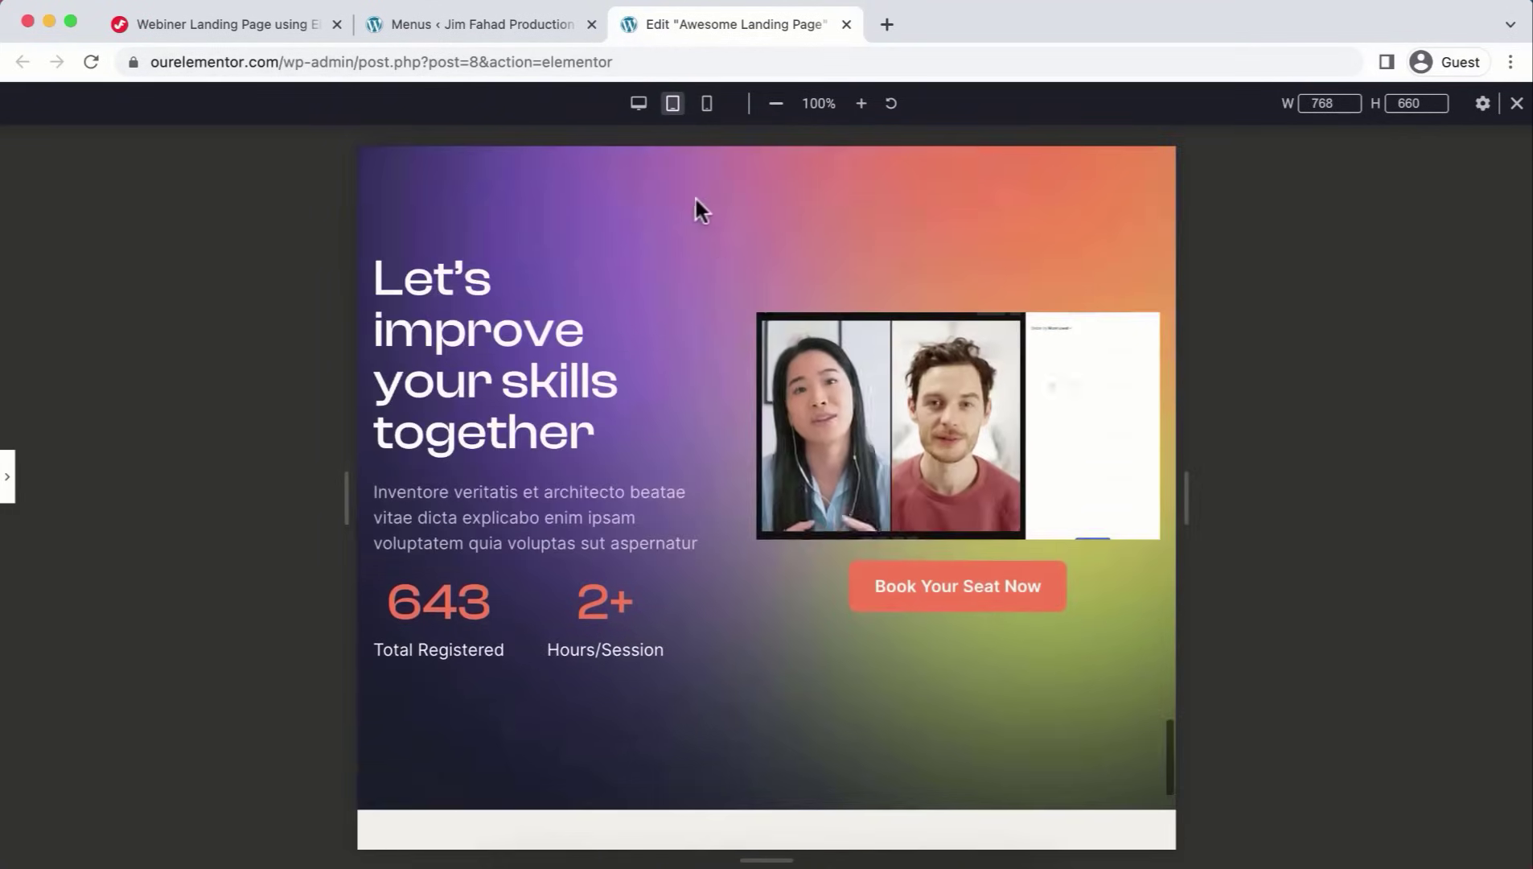
left_click(638, 103)
scroll(840, 279, "down", 5)
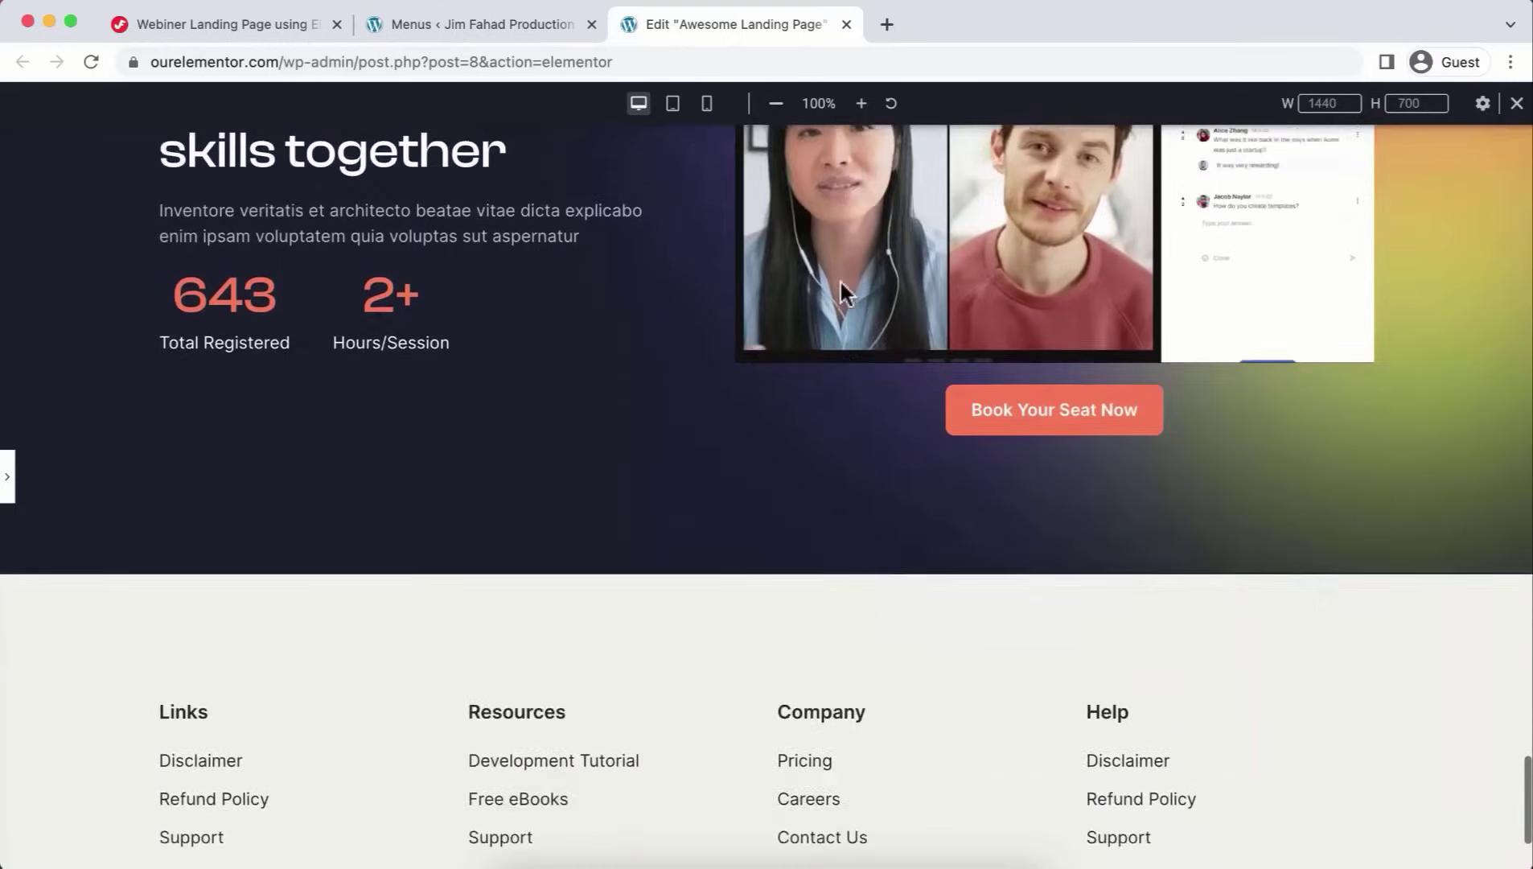
scroll(840, 279, "up", 15)
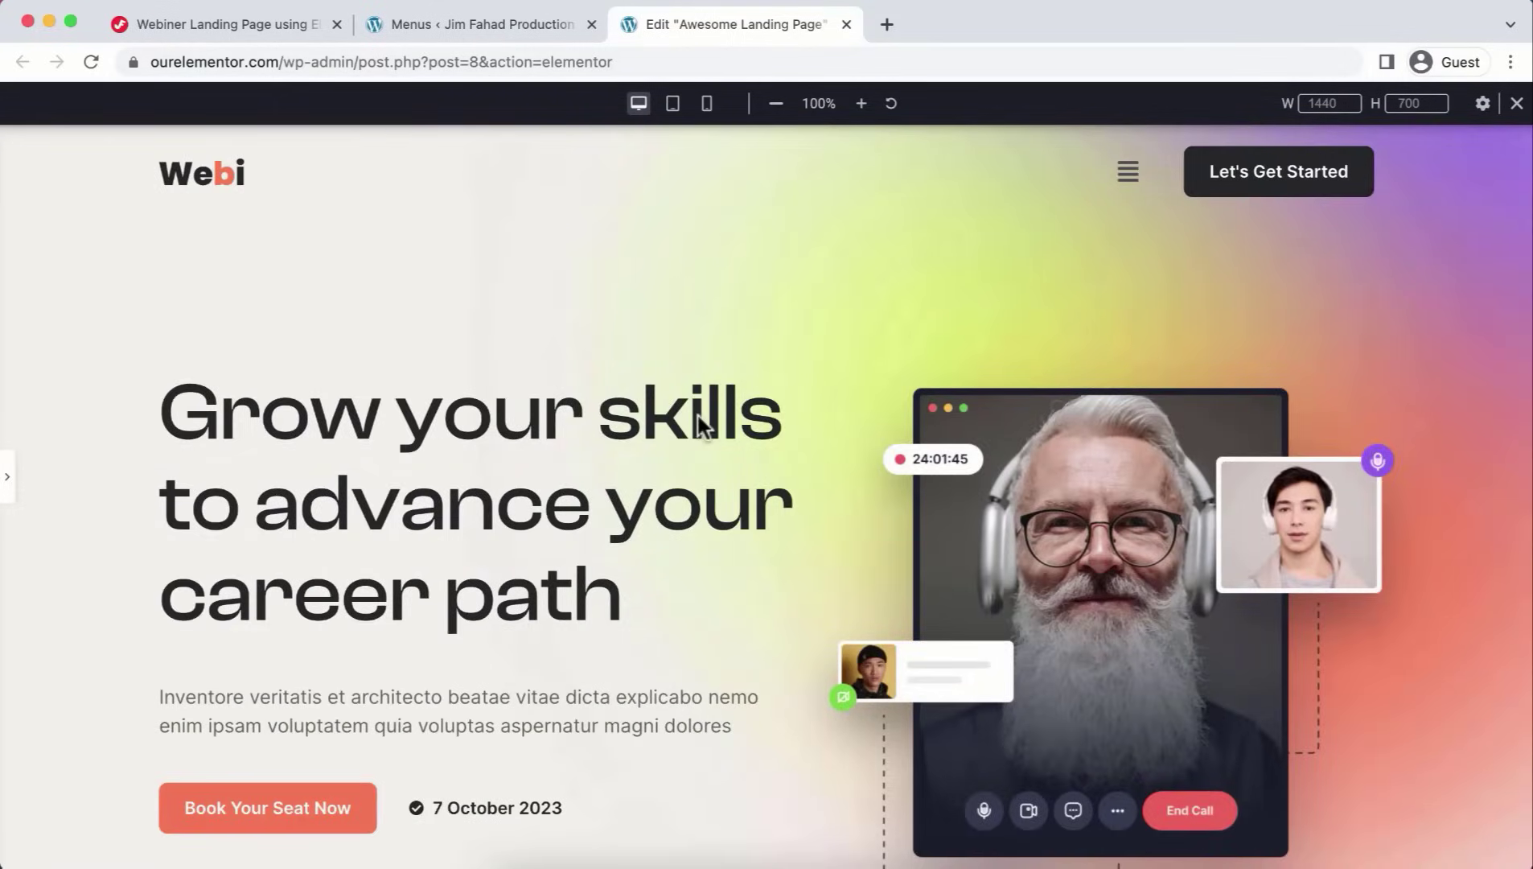
- Exit responsive preview mode and bring the editing panel back
left_click(1517, 105)
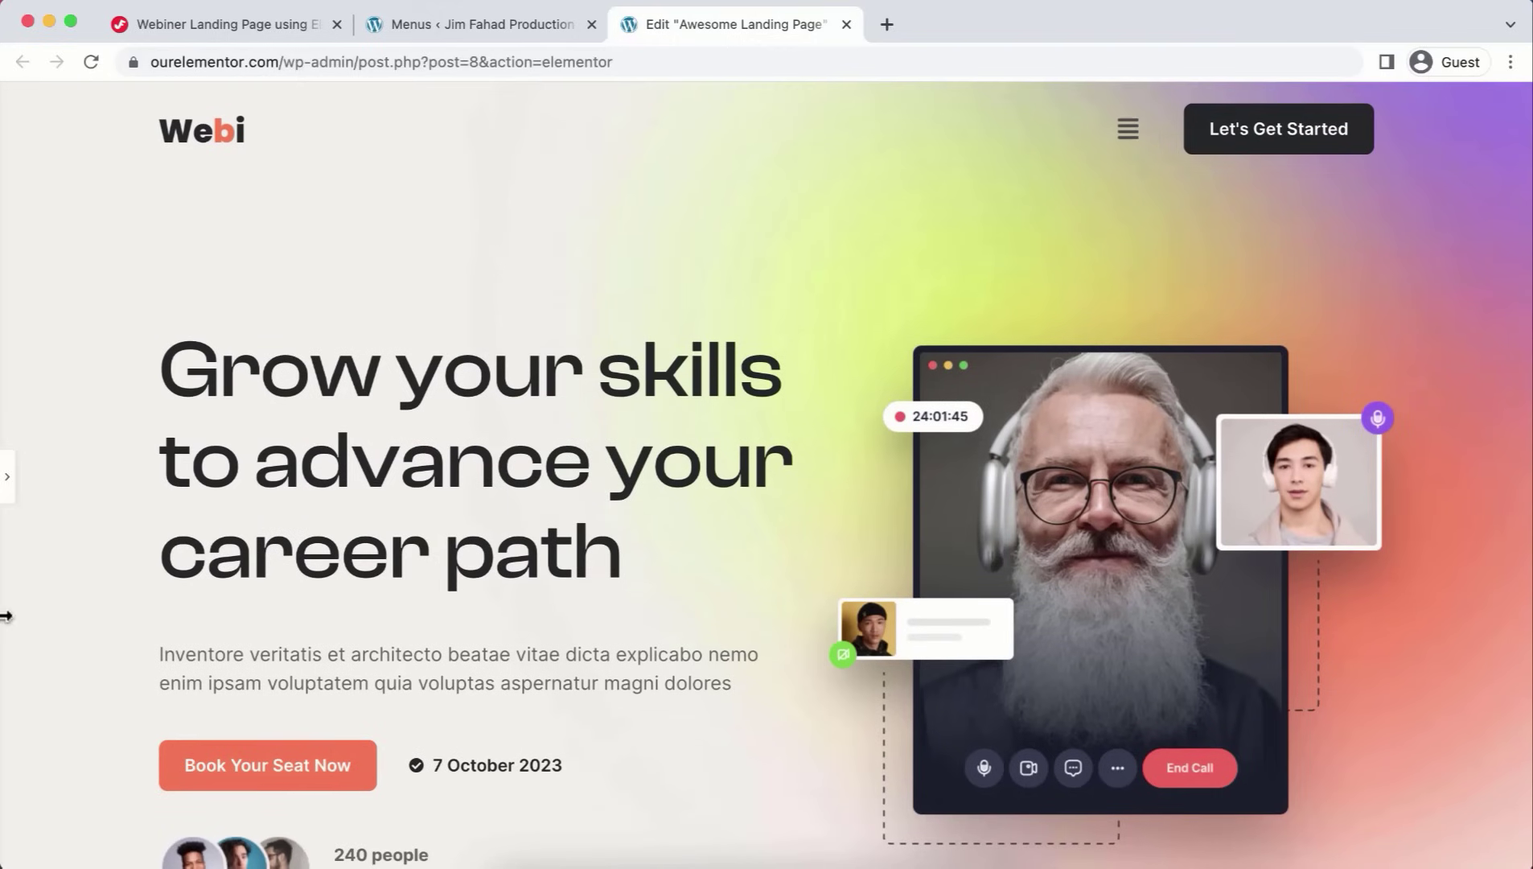
left_click(8, 487)
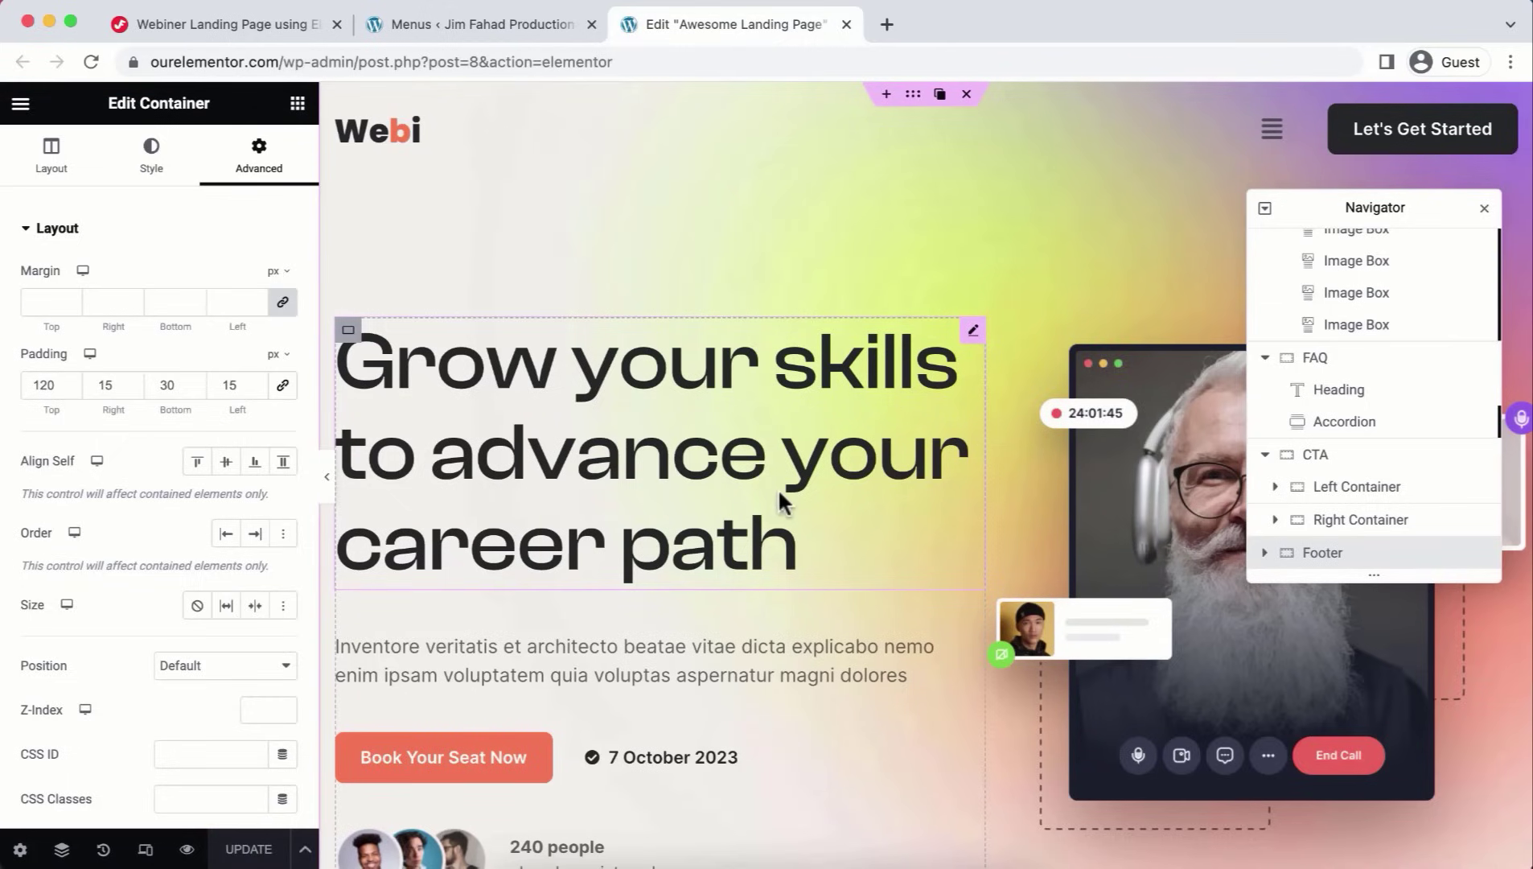
scroll(831, 540, "down", 10)
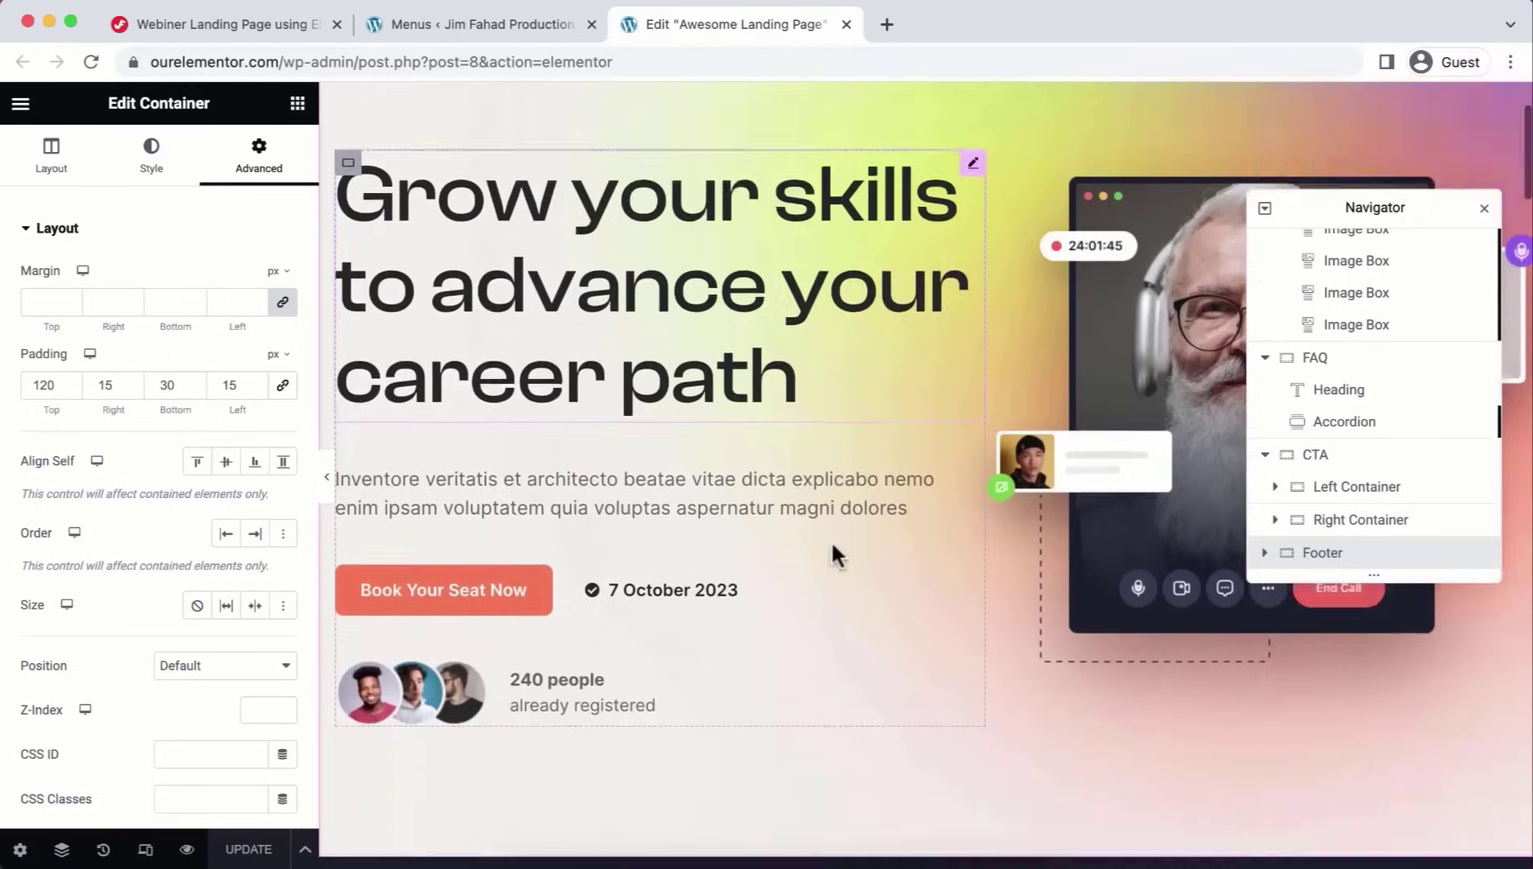
scroll(833, 546, "up", 10)
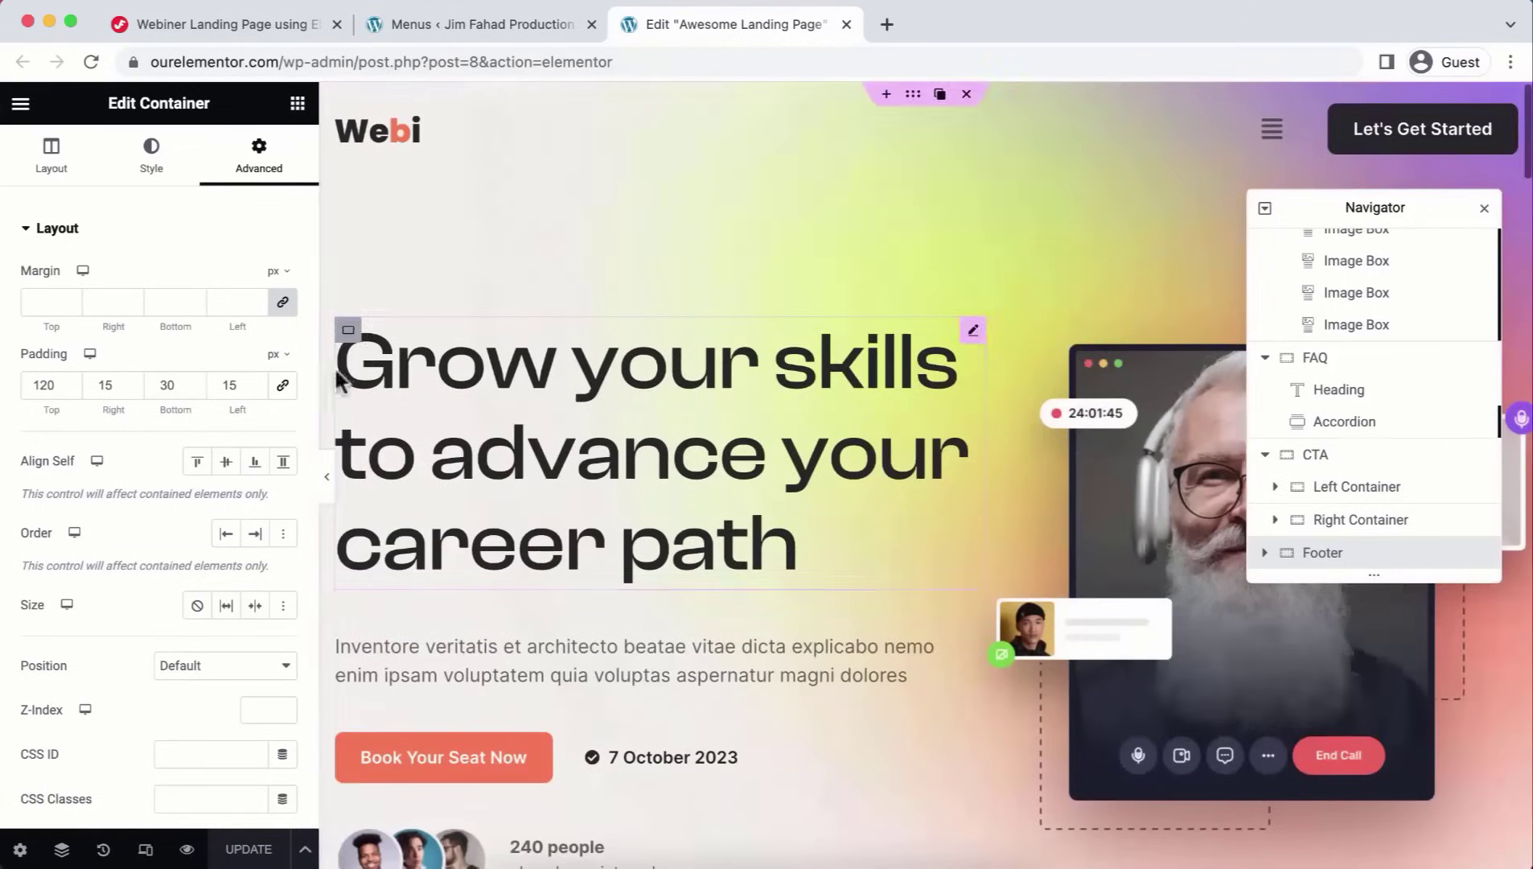
- Open View Page from the main menu in a new tab and switch to it
left_click(20, 103)
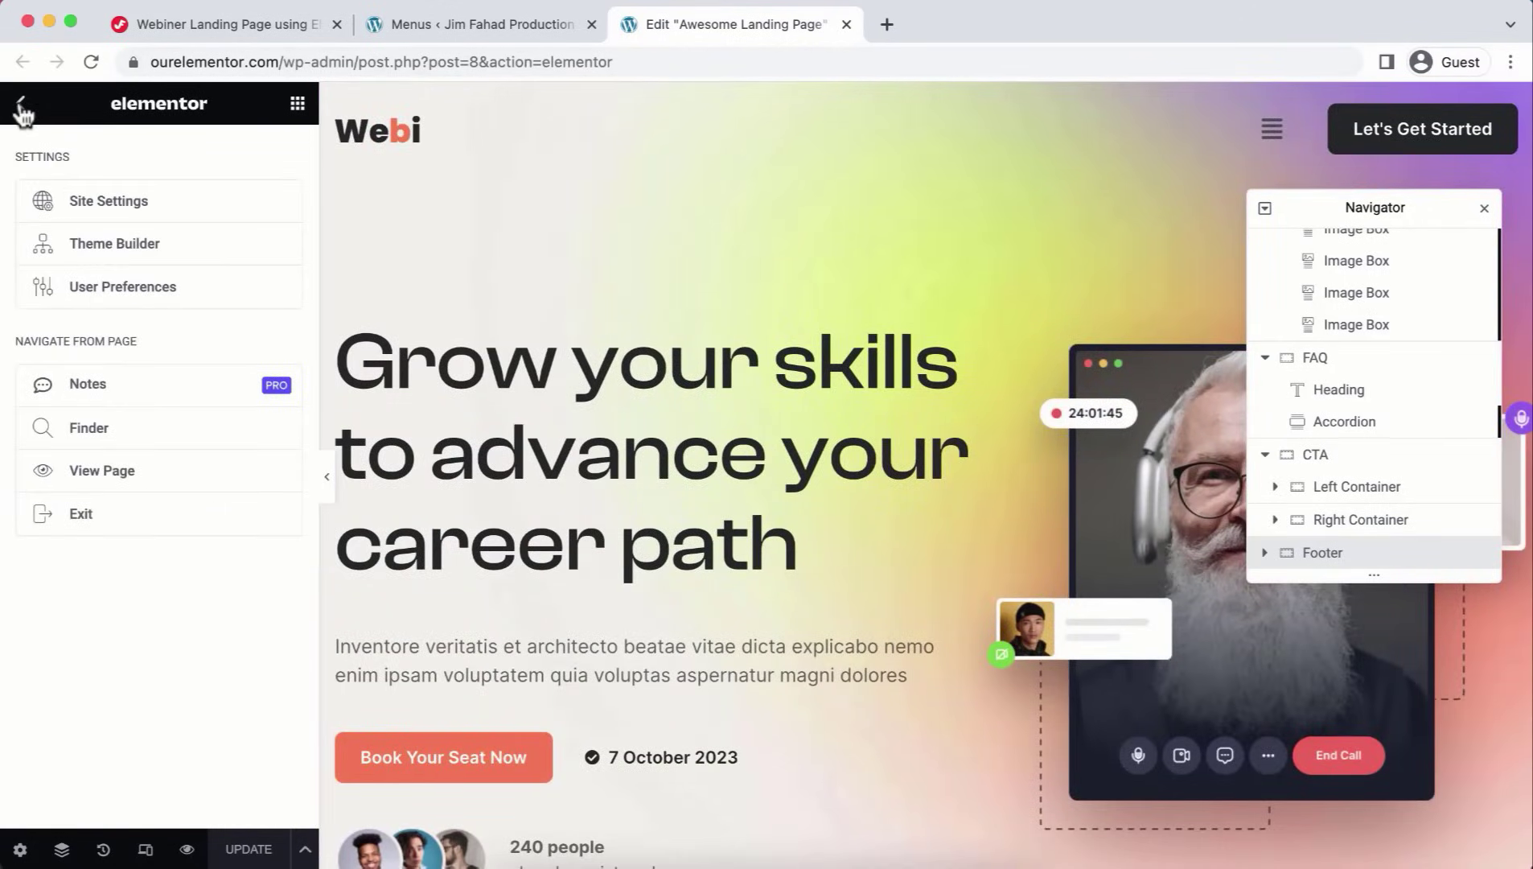
right_click(102, 476)
left_click(141, 481)
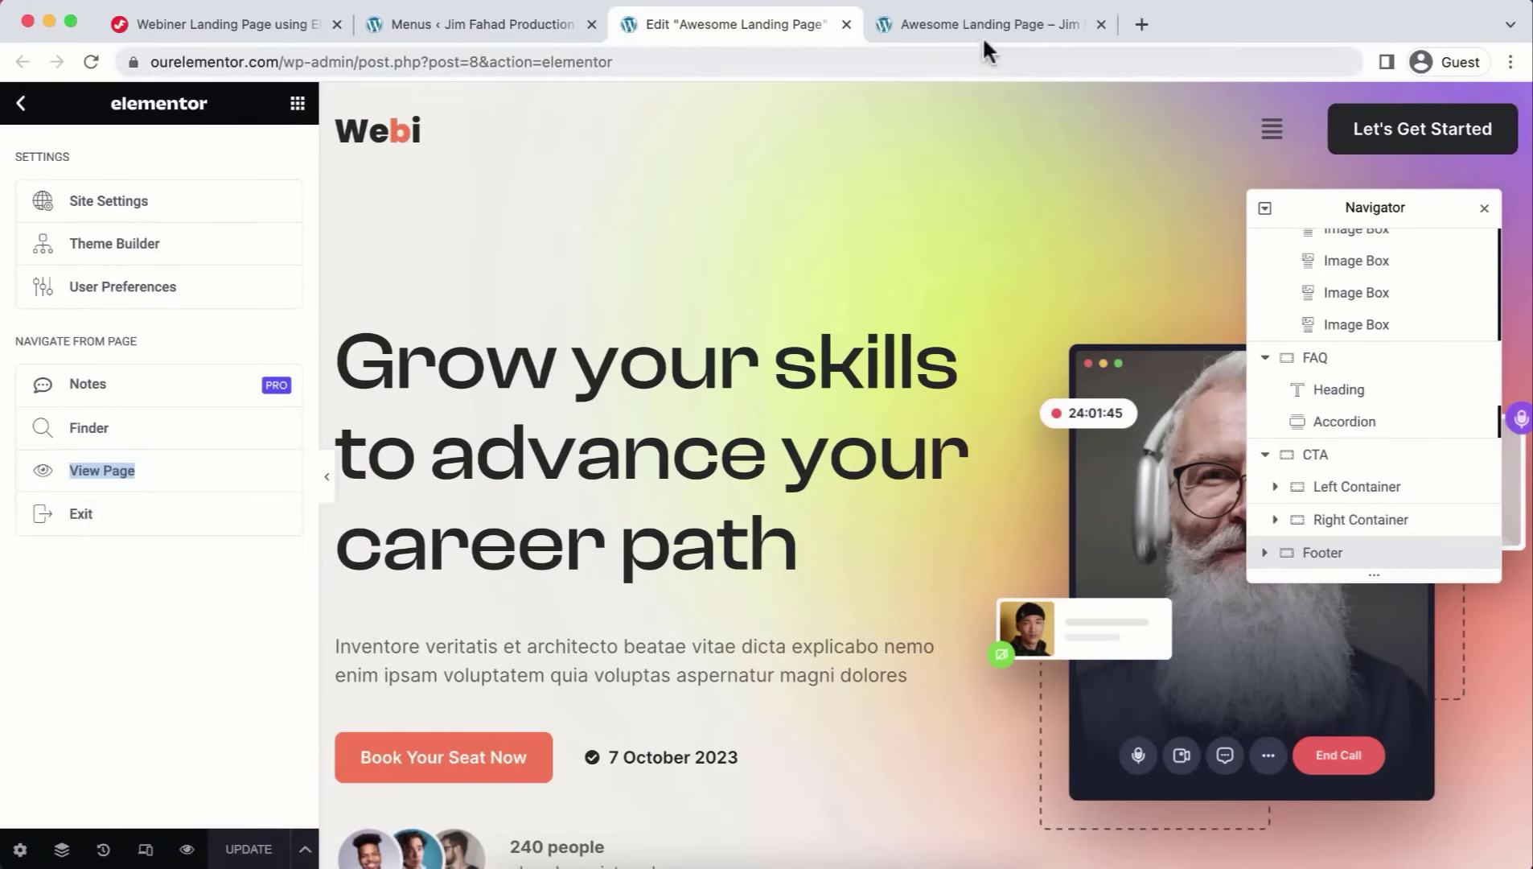
left_click(988, 32)
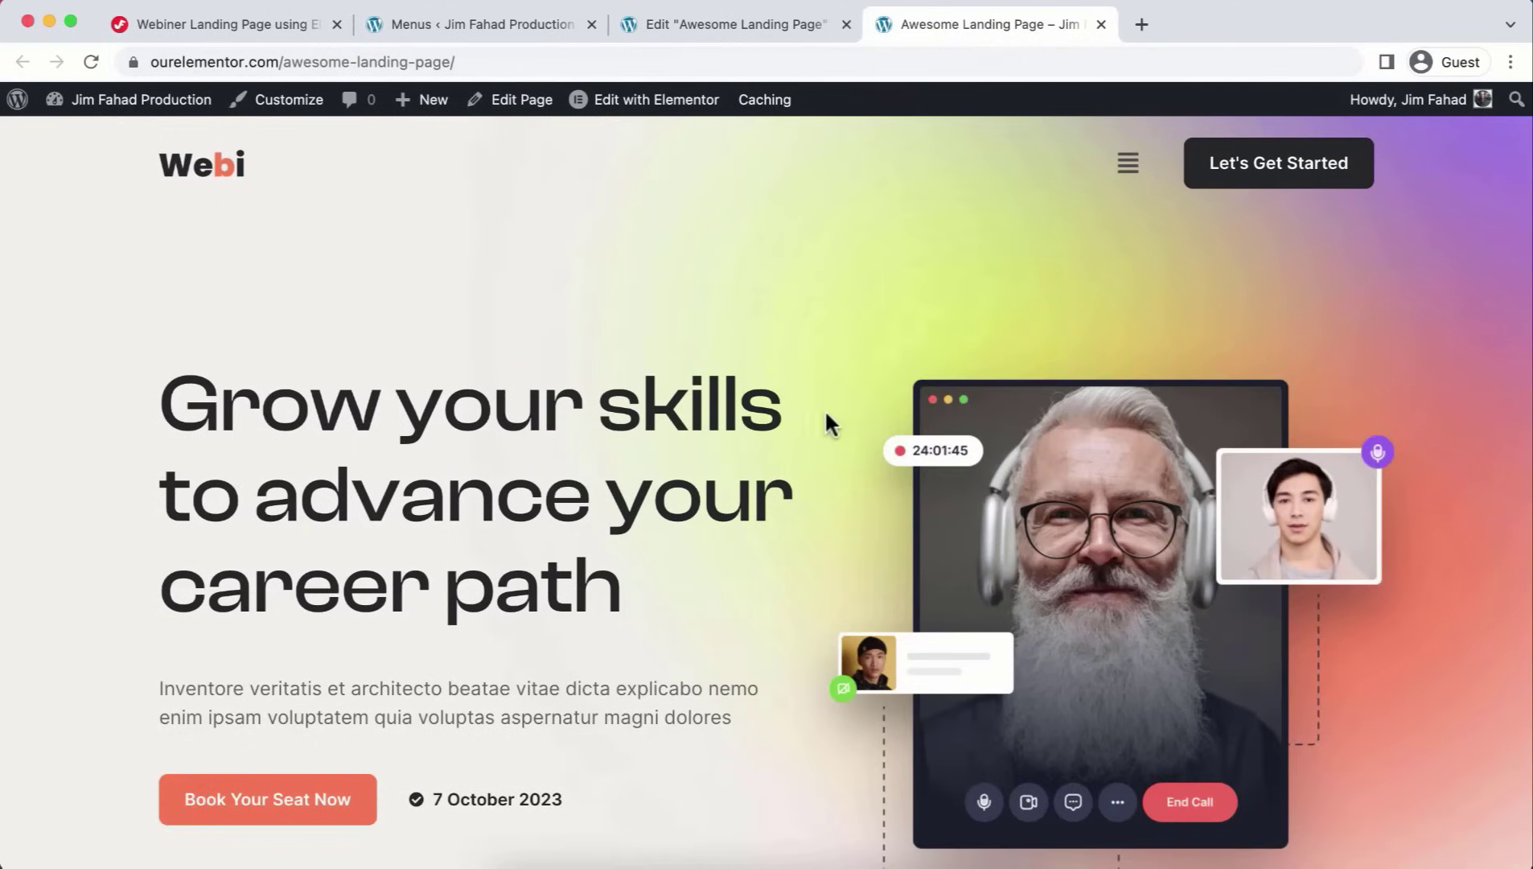
- Scroll the live Awesome Landing Page from the hero down toward the footer
scroll(817, 438, "down", 10)
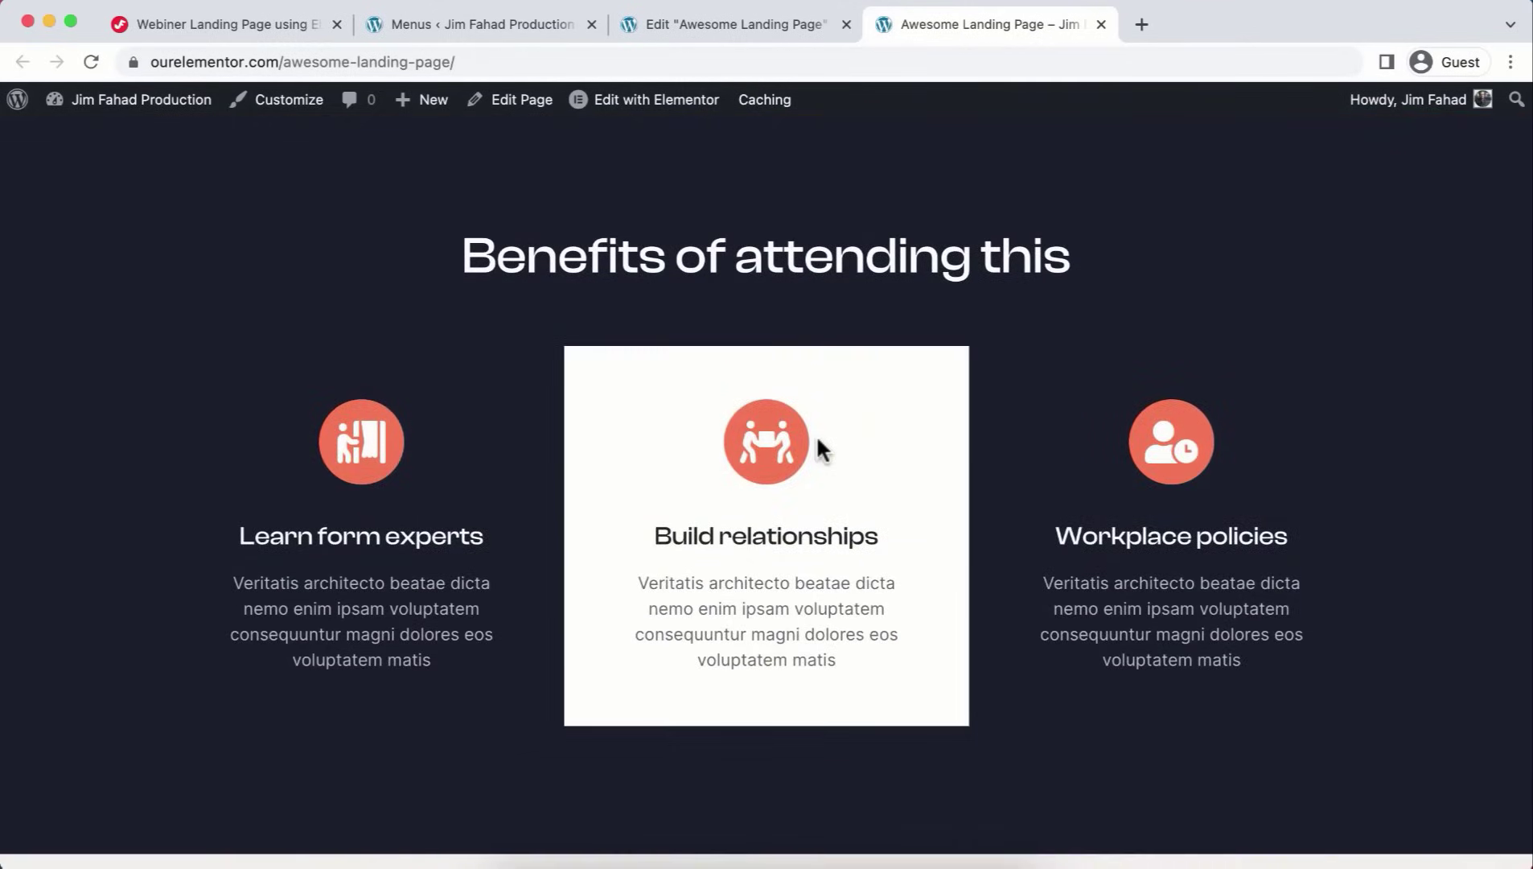
scroll(818, 439, "down", 9)
scroll(818, 439, "down", 7)
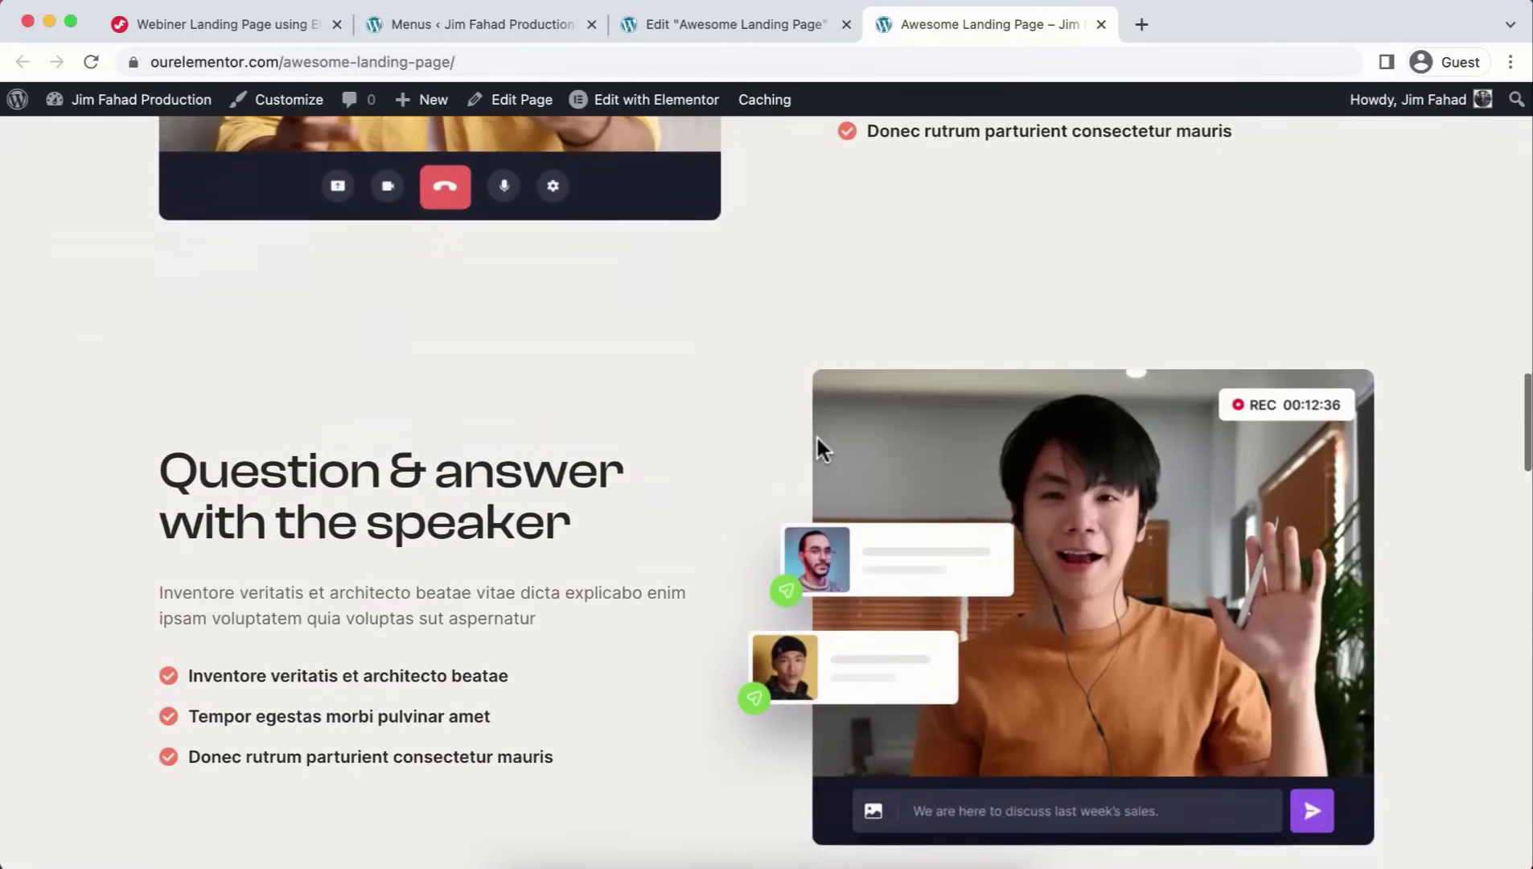
scroll(818, 435, "down", 9)
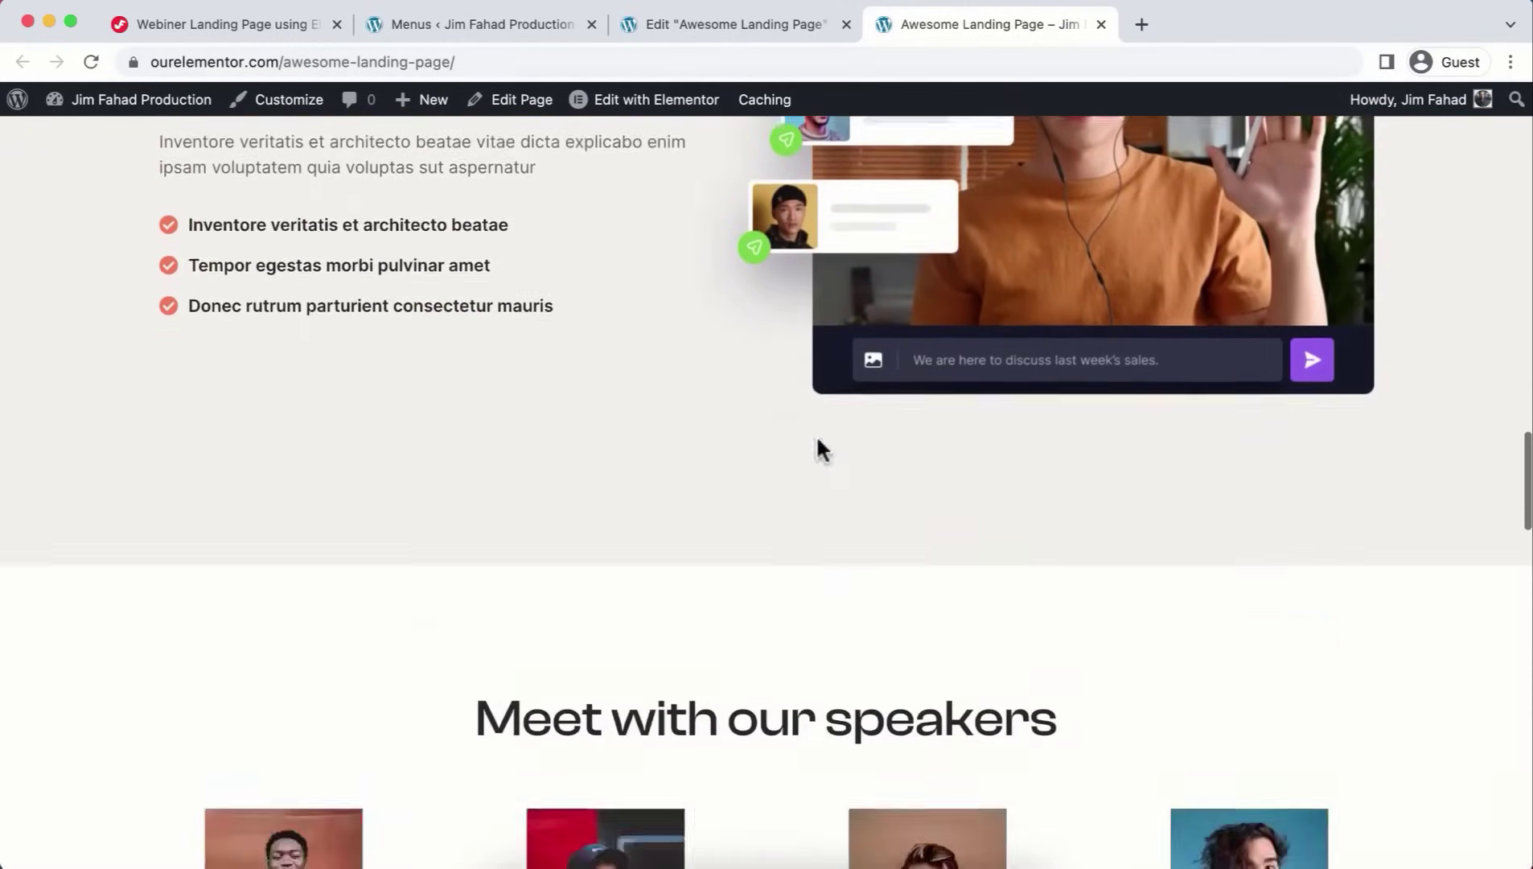
scroll(817, 435, "down", 8)
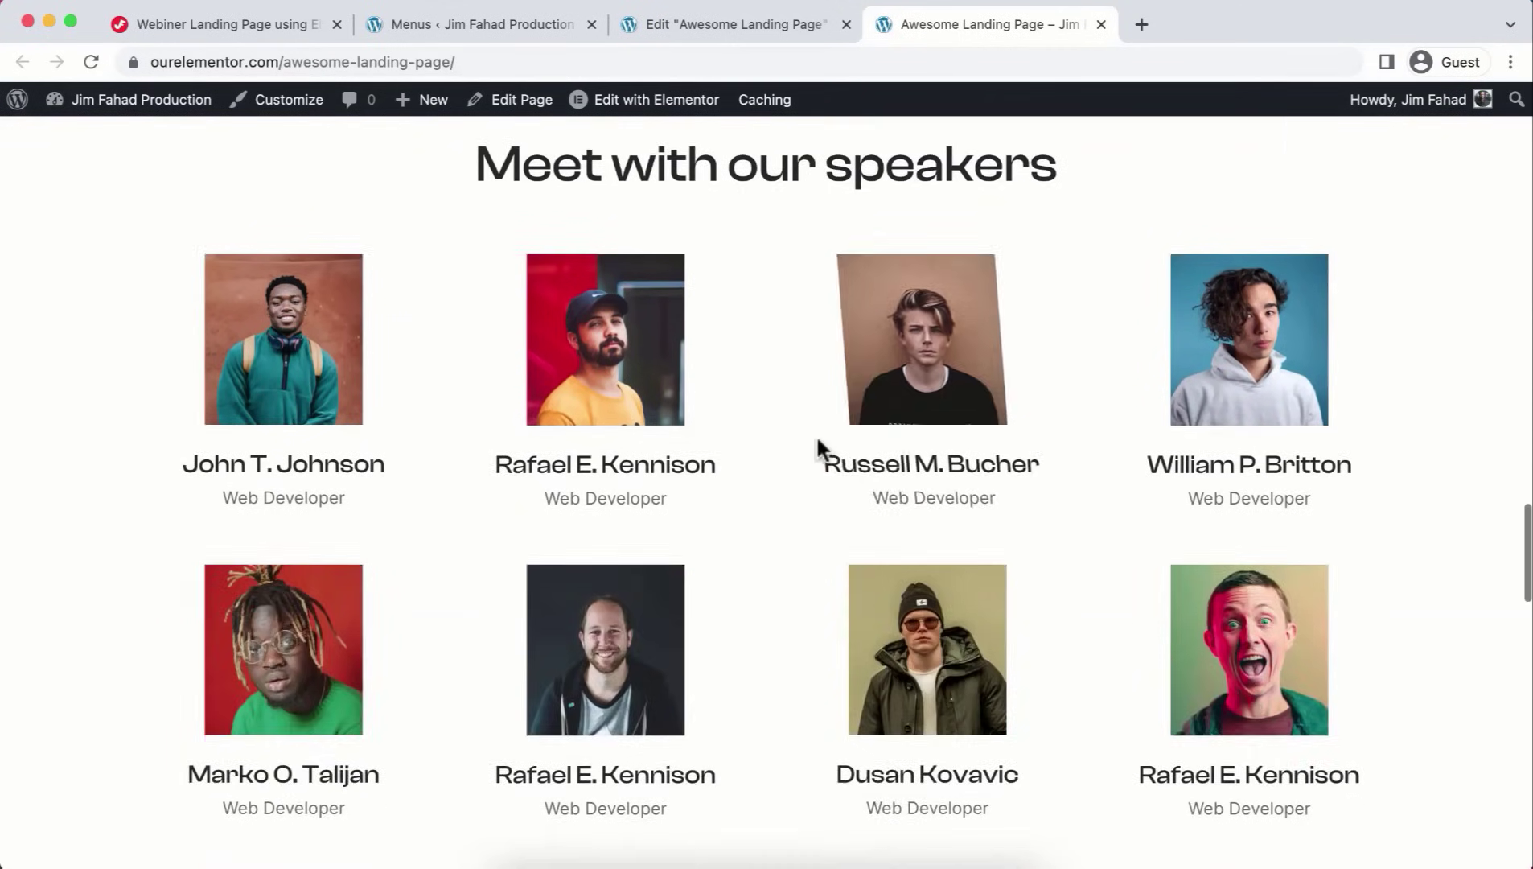
scroll(816, 435, "down", 6)
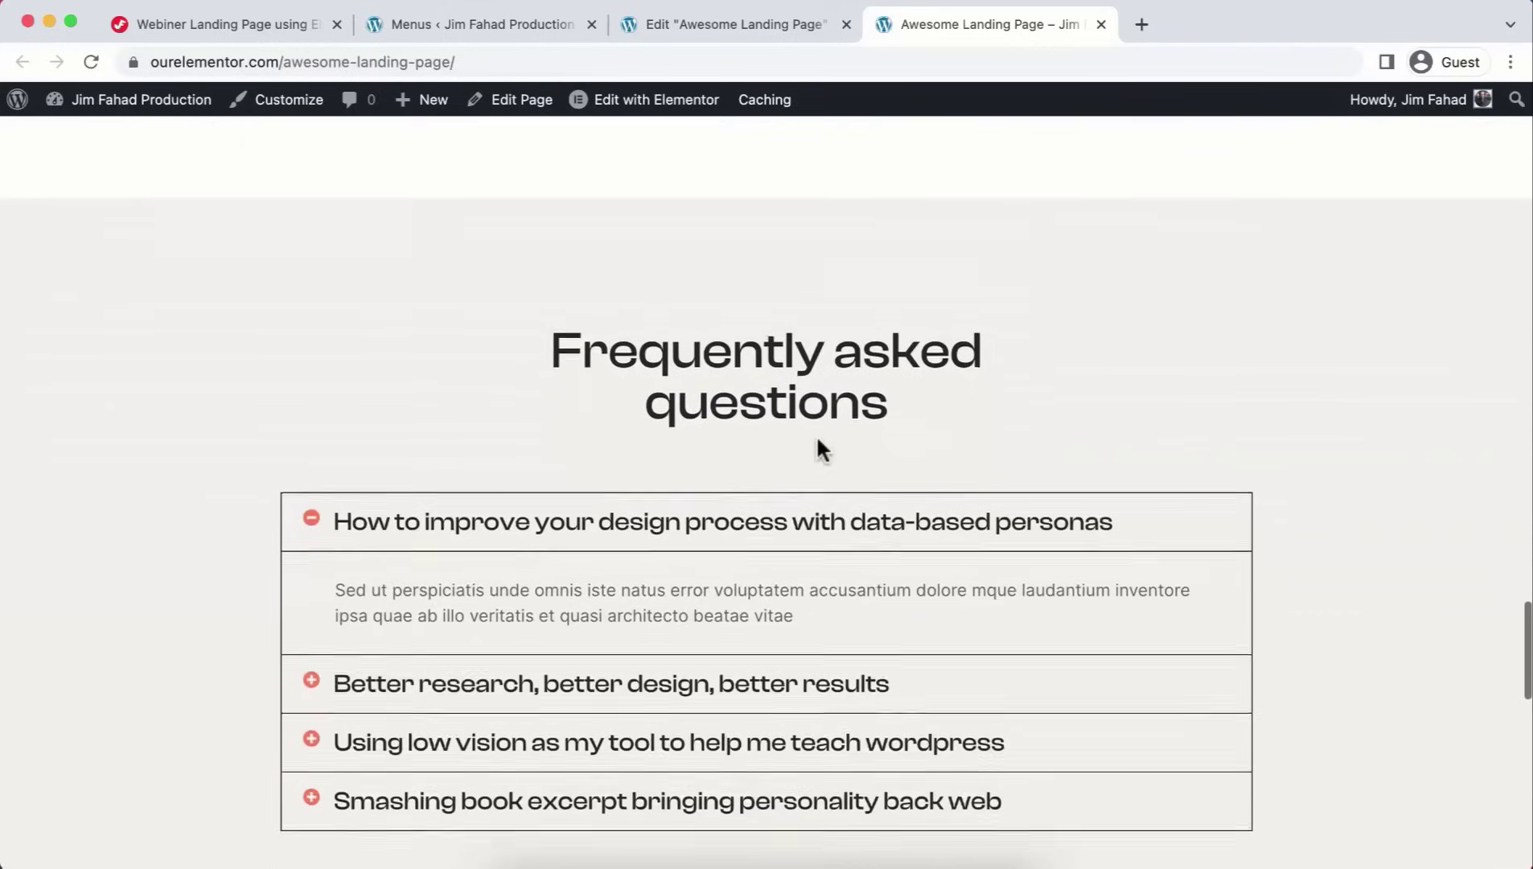
scroll(817, 438, "down", 10)
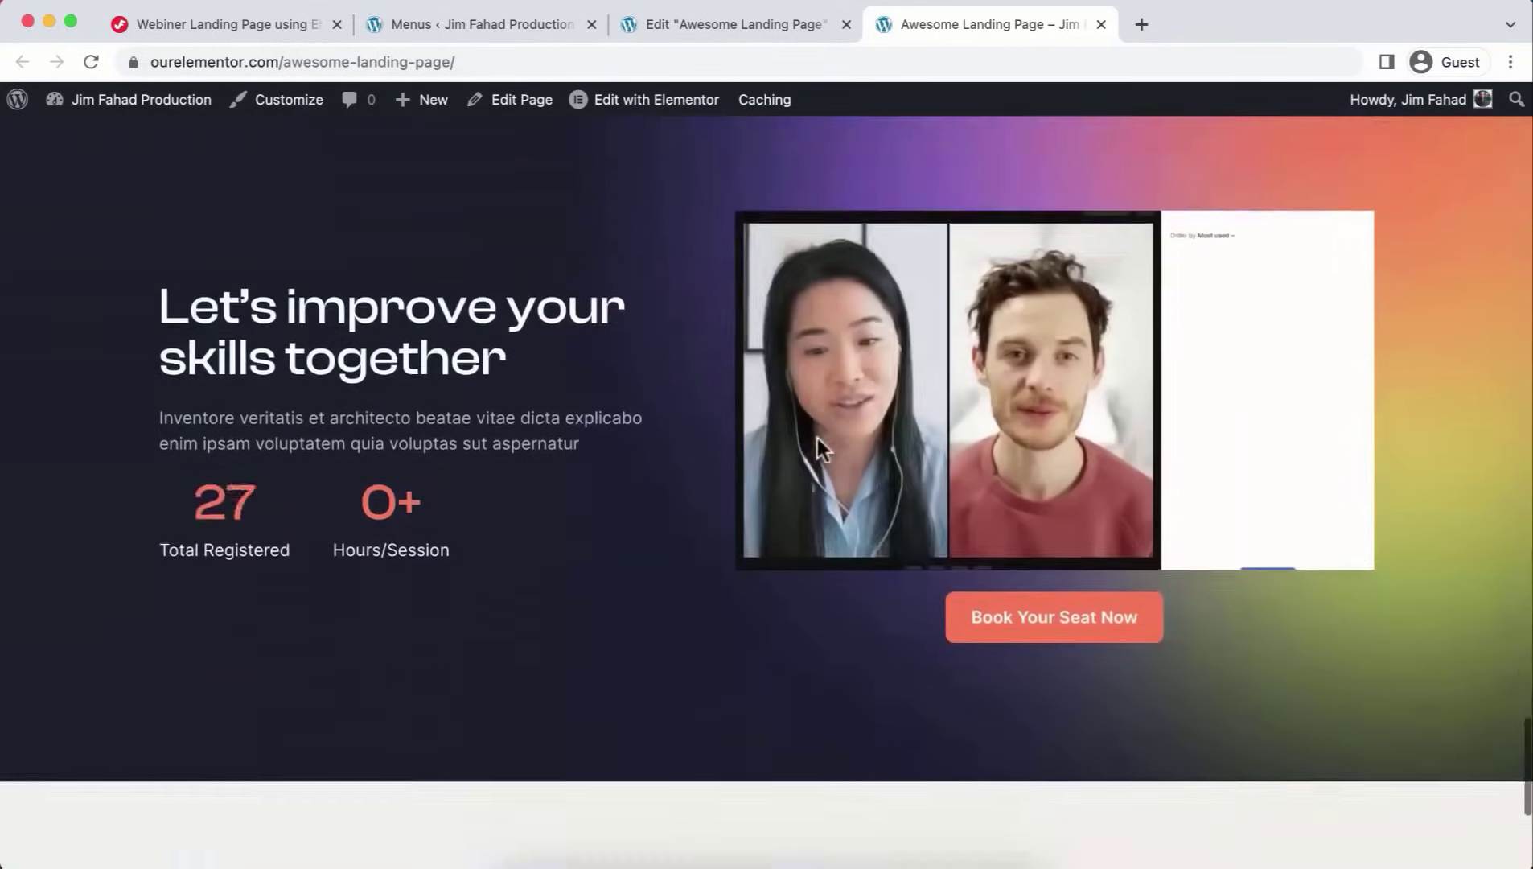